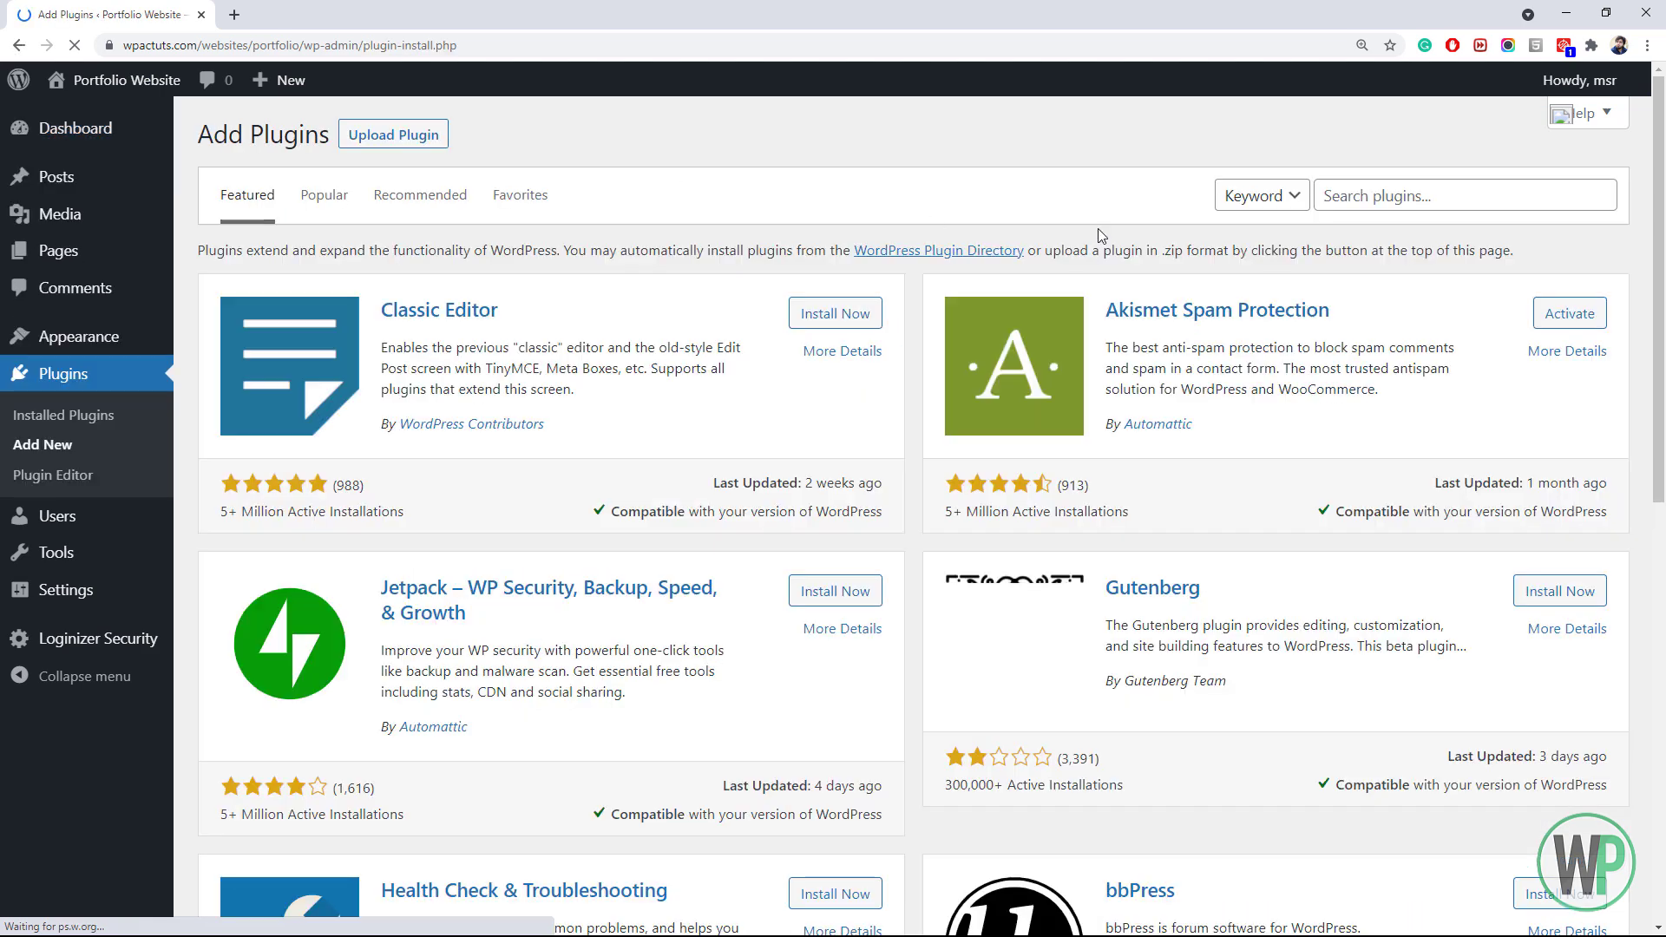
# Search for 'elementor', then install and activate Elementor Website Builder
pyautogui.click(1368, 197)
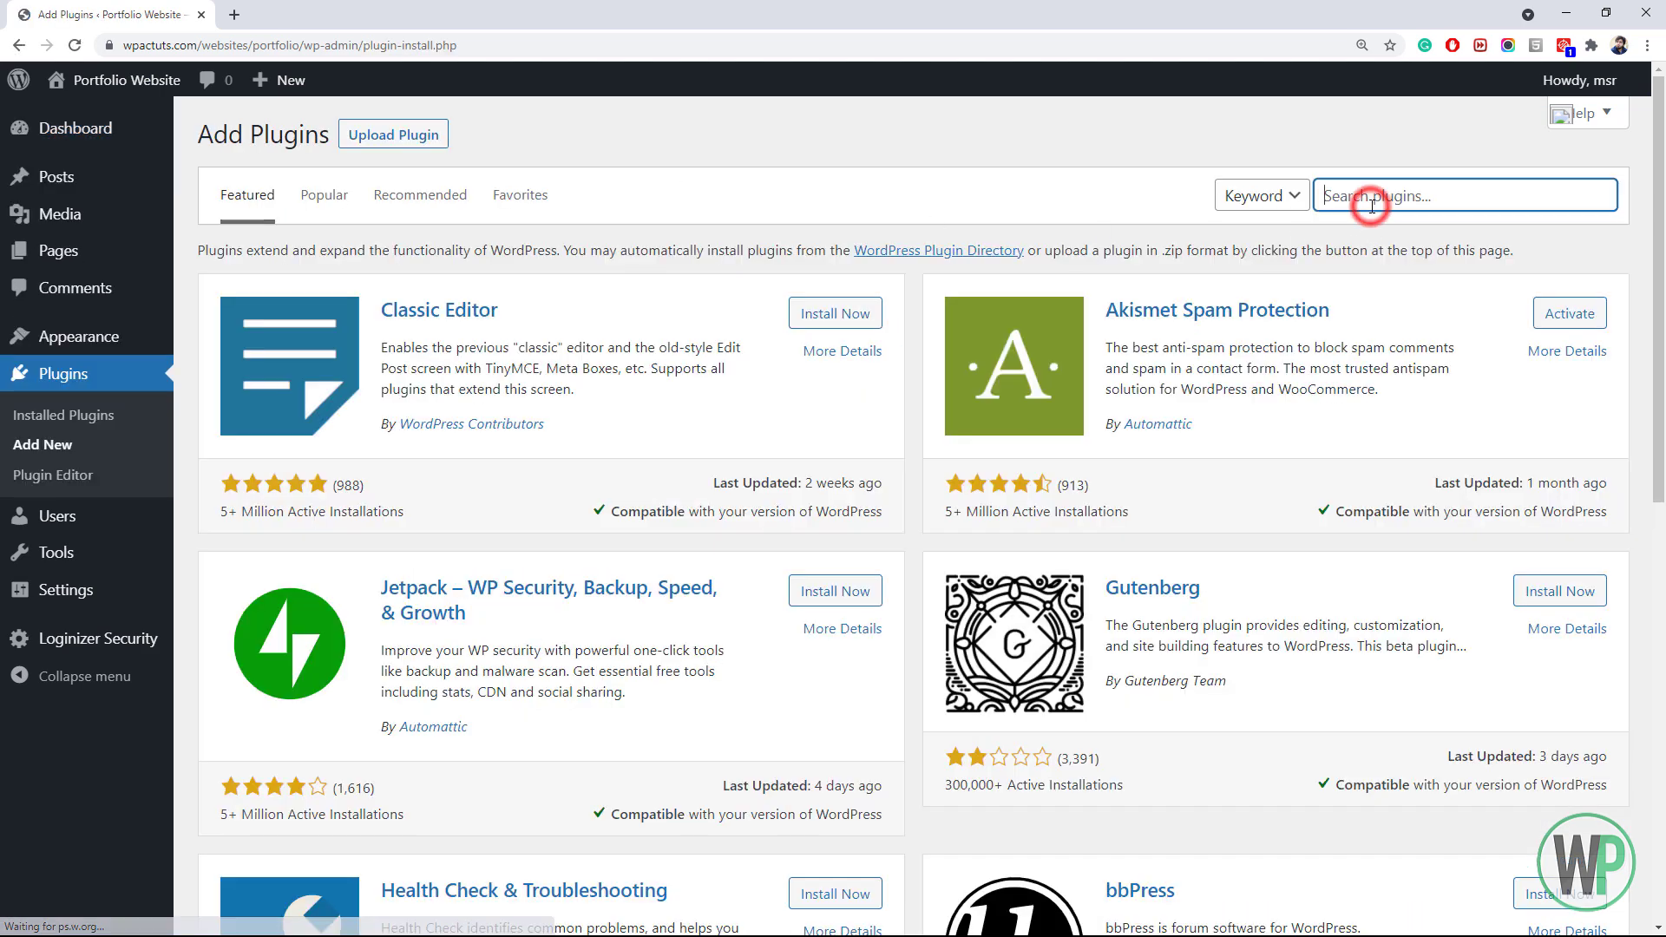
pyautogui.write('elementor')
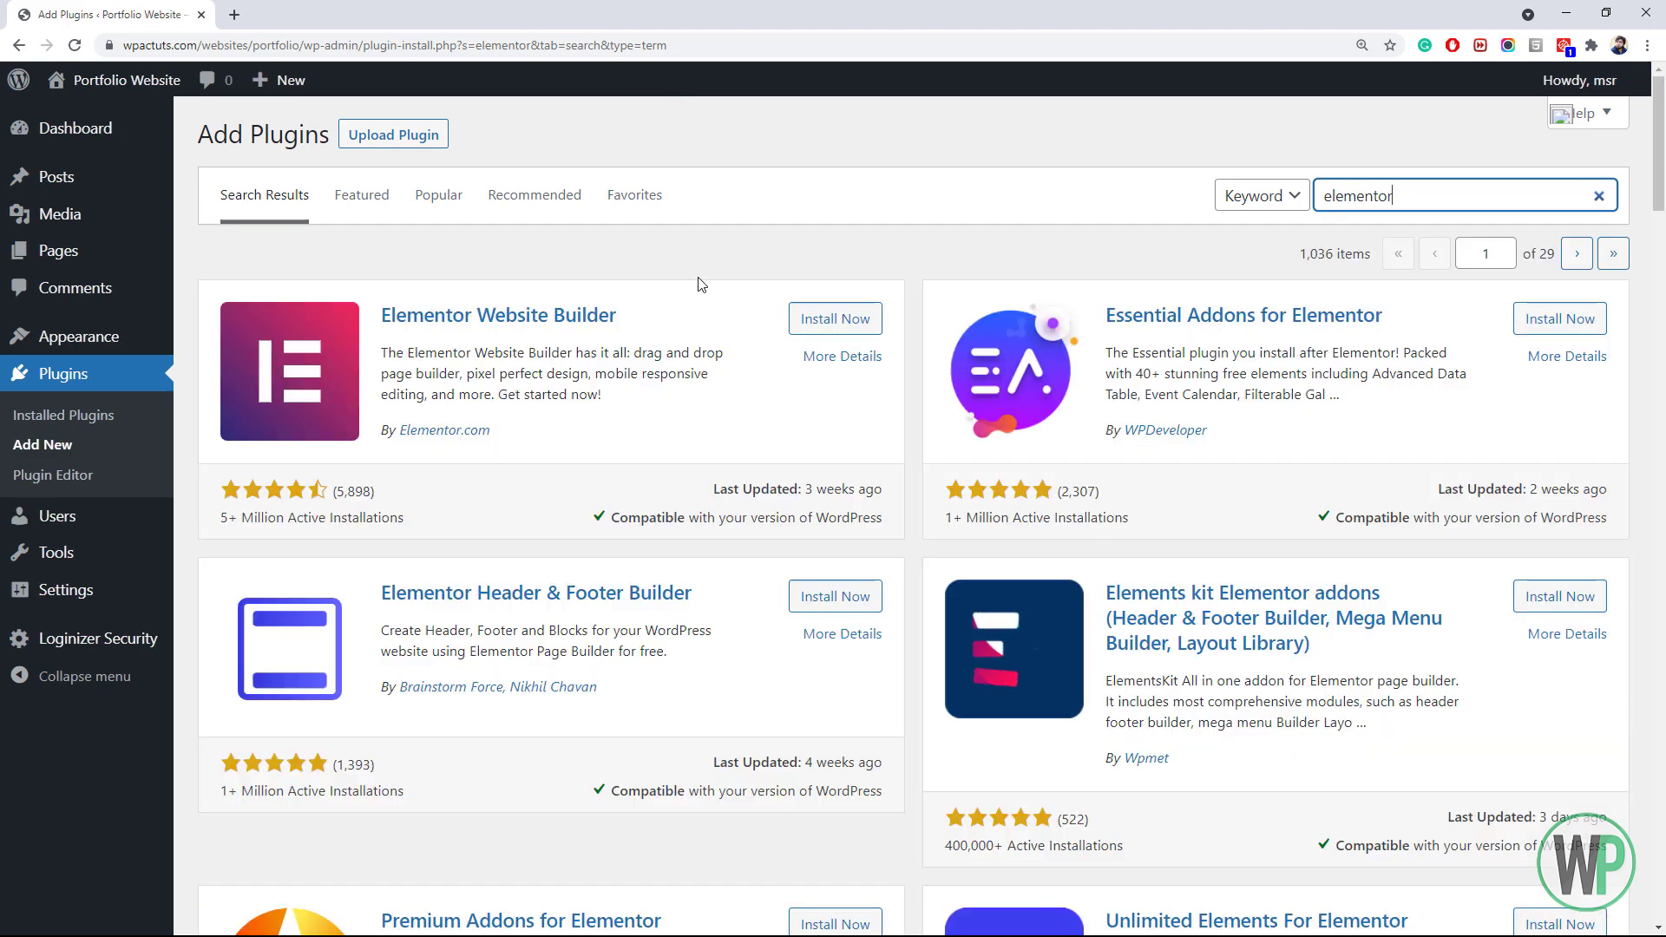
pyautogui.click(823, 319)
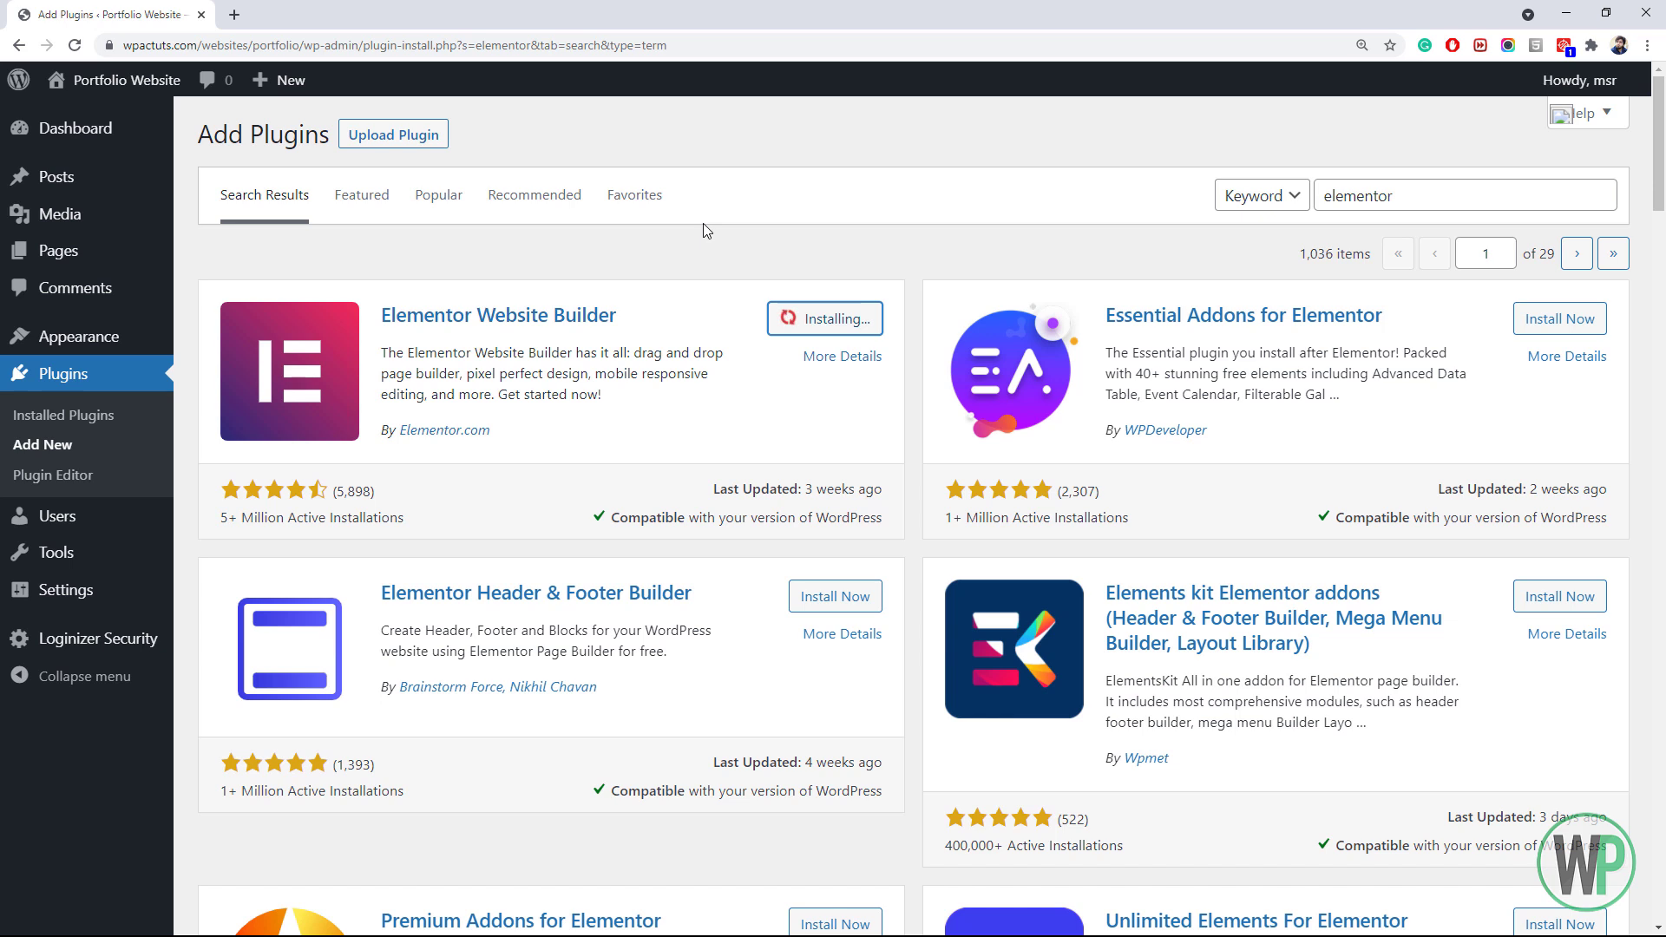
pyautogui.click(823, 320)
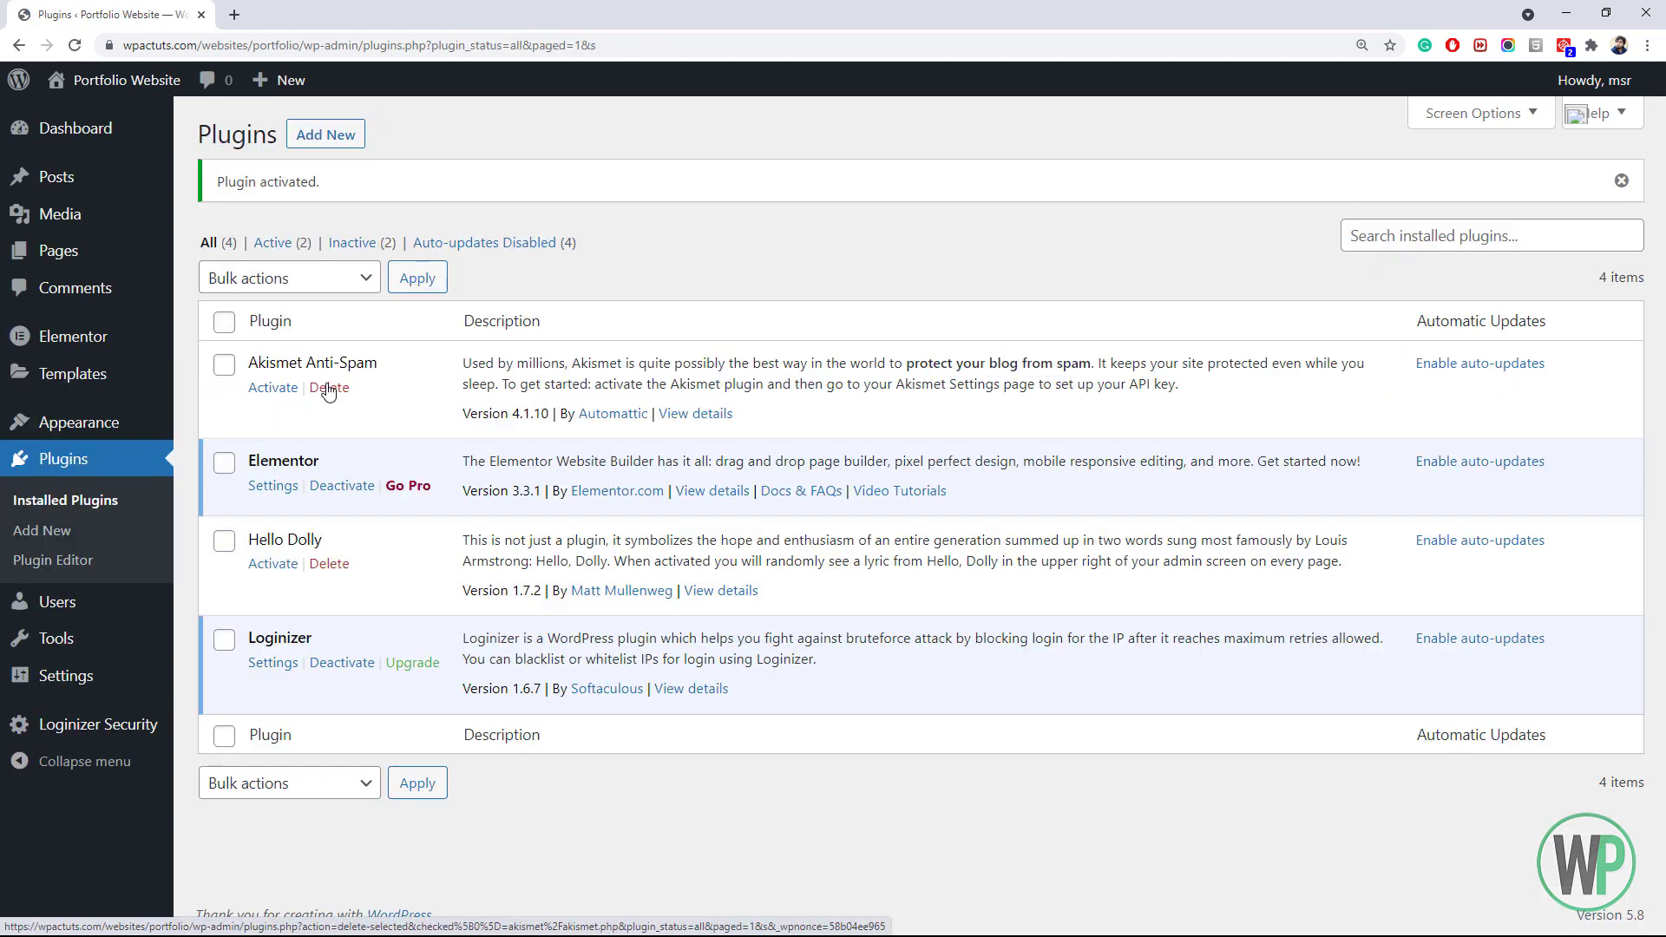
# Delete the Akismet Anti-Spam and Hello Dolly plugins and return to Add New Plugins
pyautogui.click(329, 387)
pyautogui.press('Return')
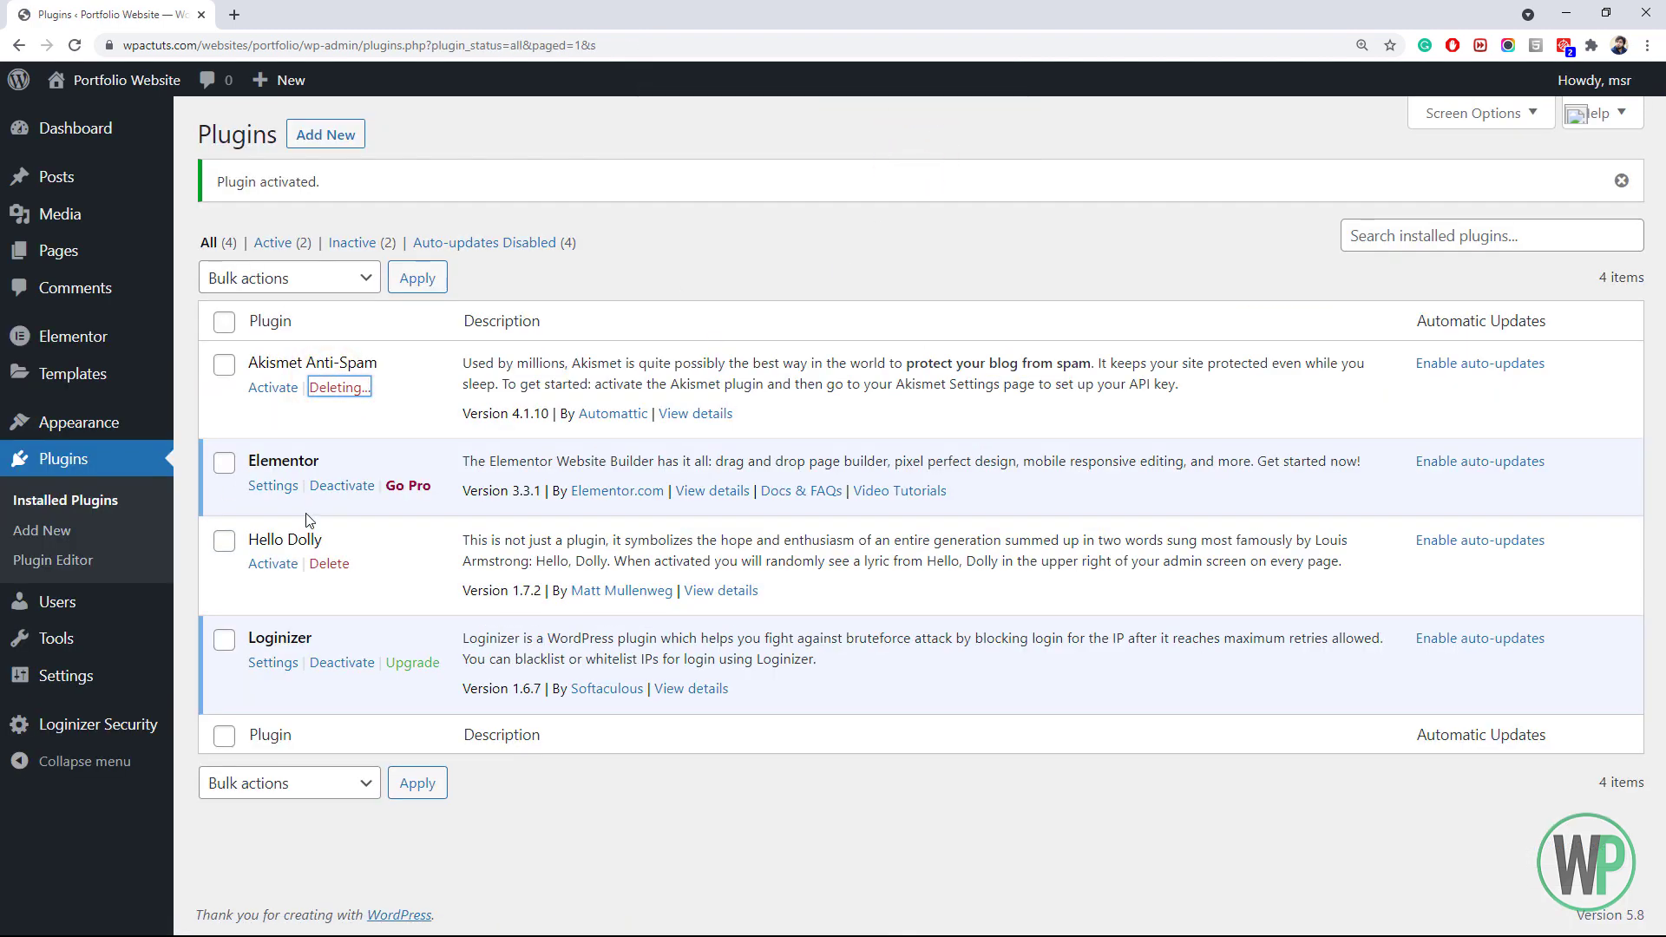
pyautogui.click(329, 509)
pyautogui.click(917, 142)
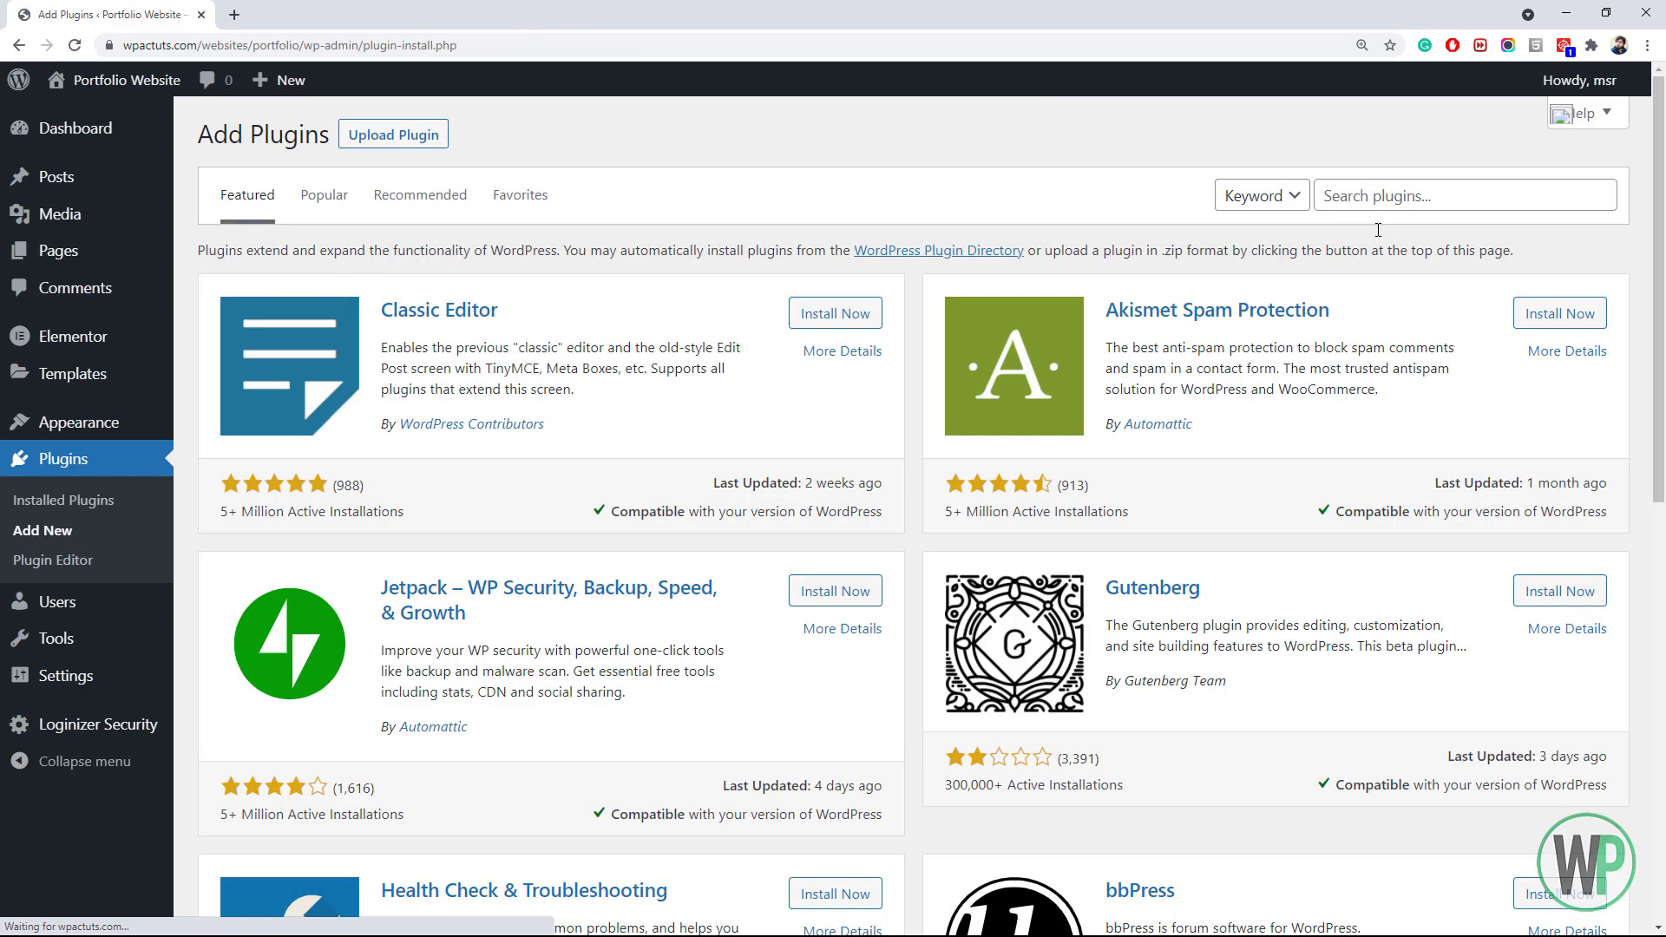
pyautogui.click(1386, 196)
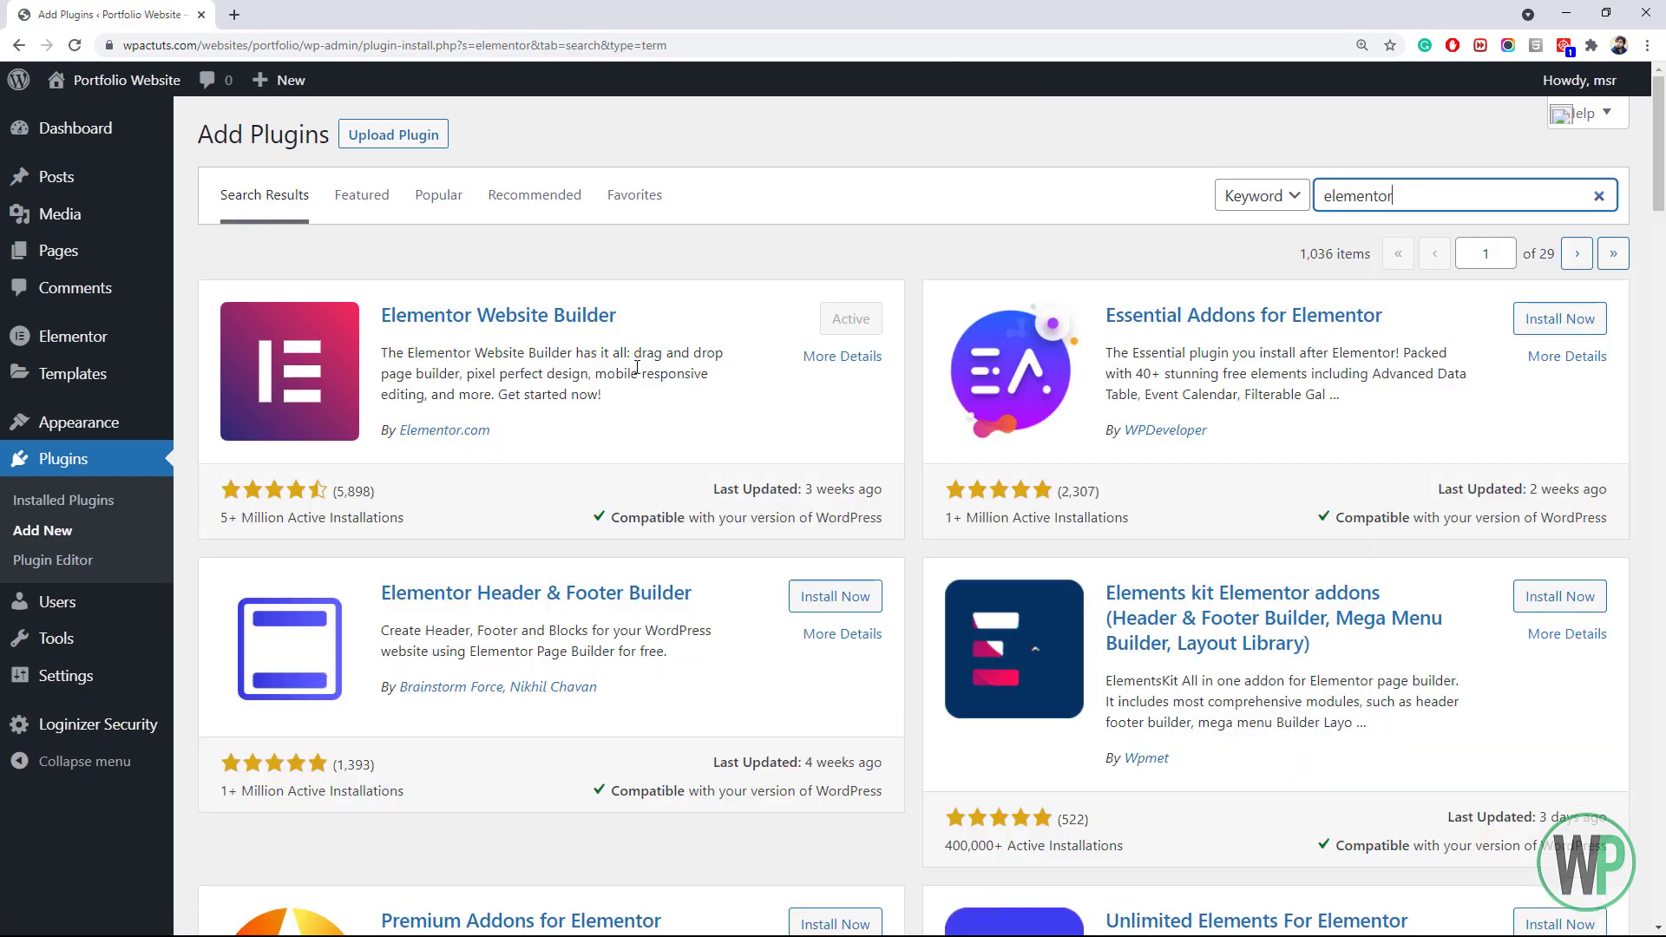
# Install Elementor Header & Footer Builder, then search 'sina' and install Sina Extension for Elementor
pyautogui.click(824, 596)
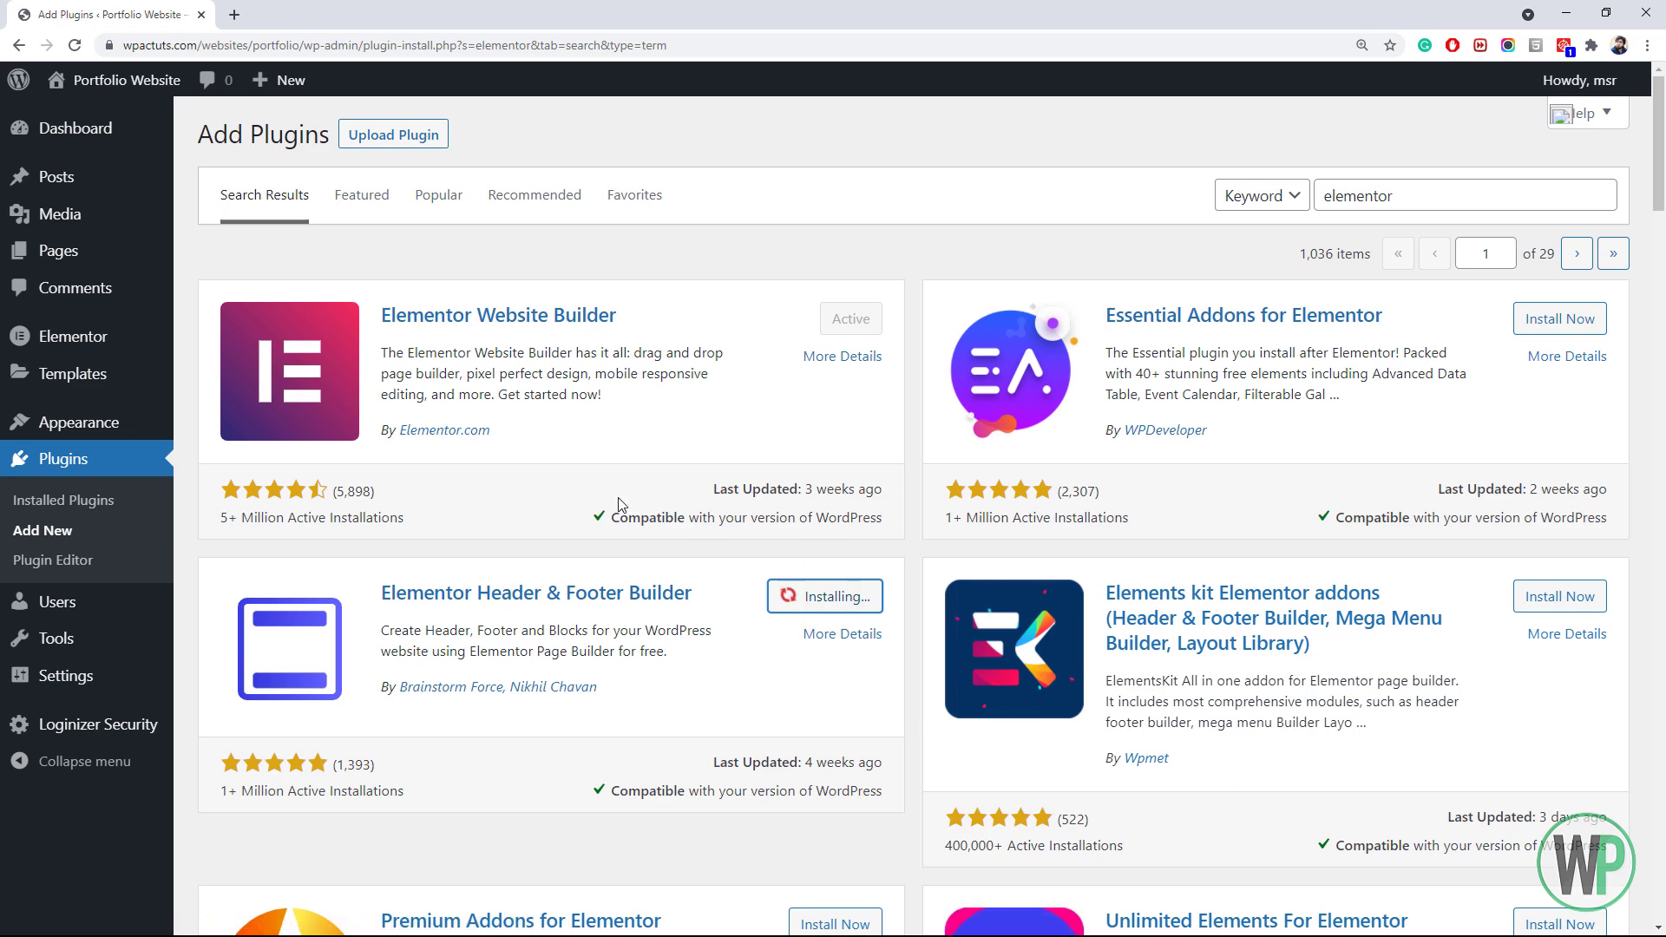
pyautogui.doubleClick(1400, 192)
pyautogui.write('sina')
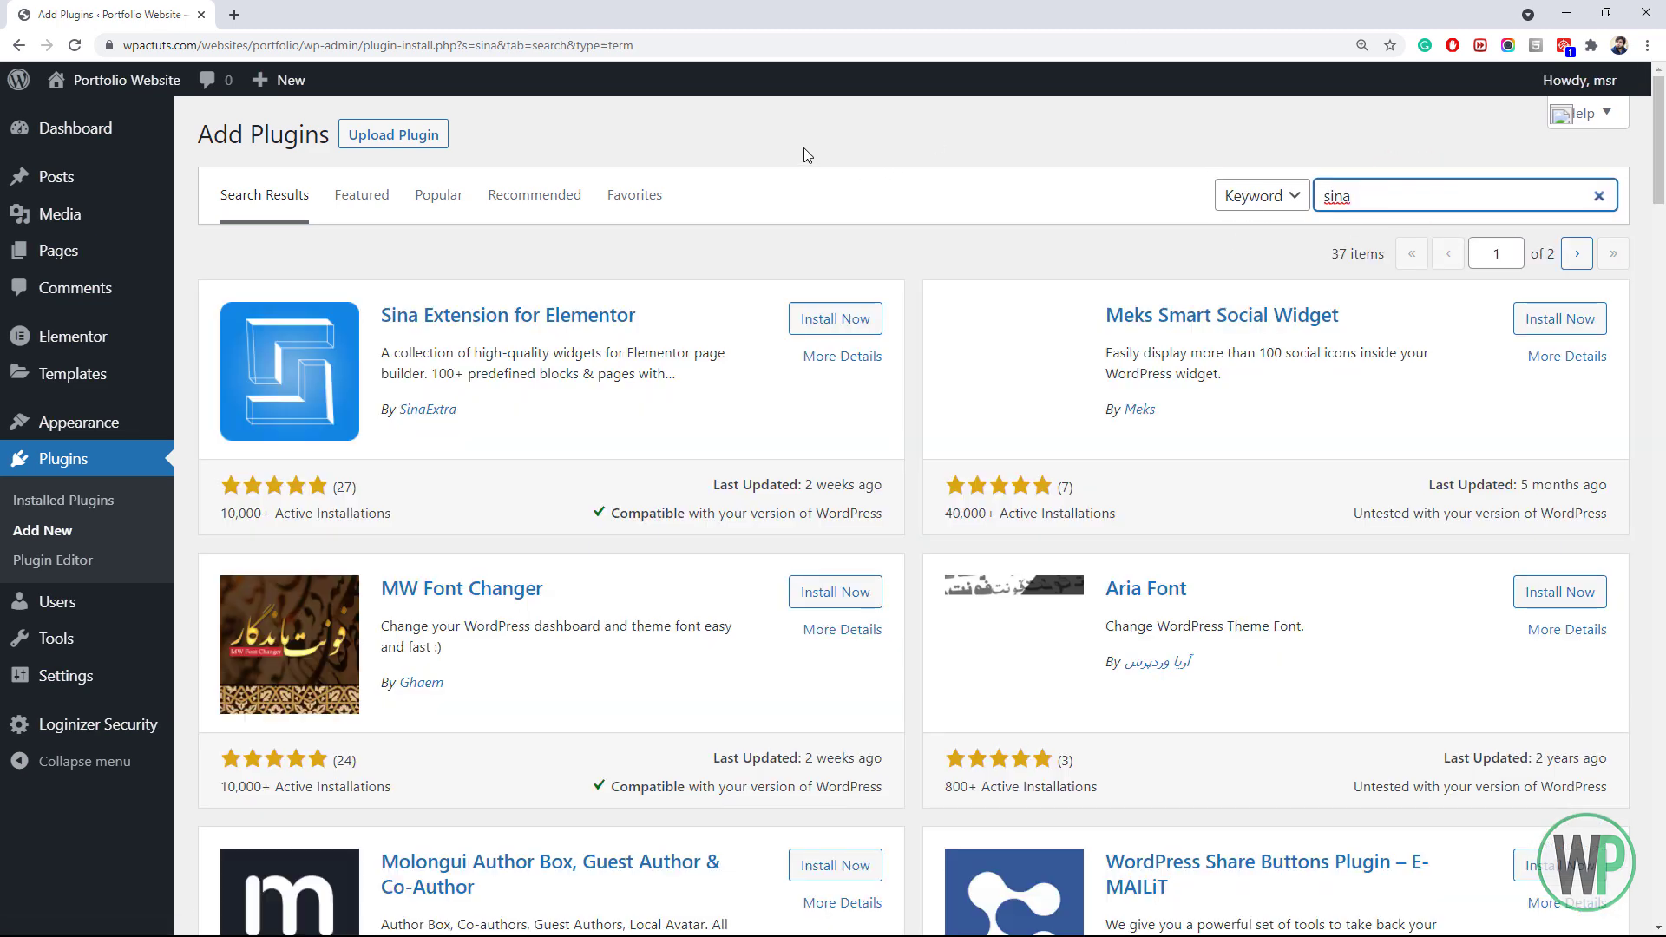
pyautogui.click(835, 319)
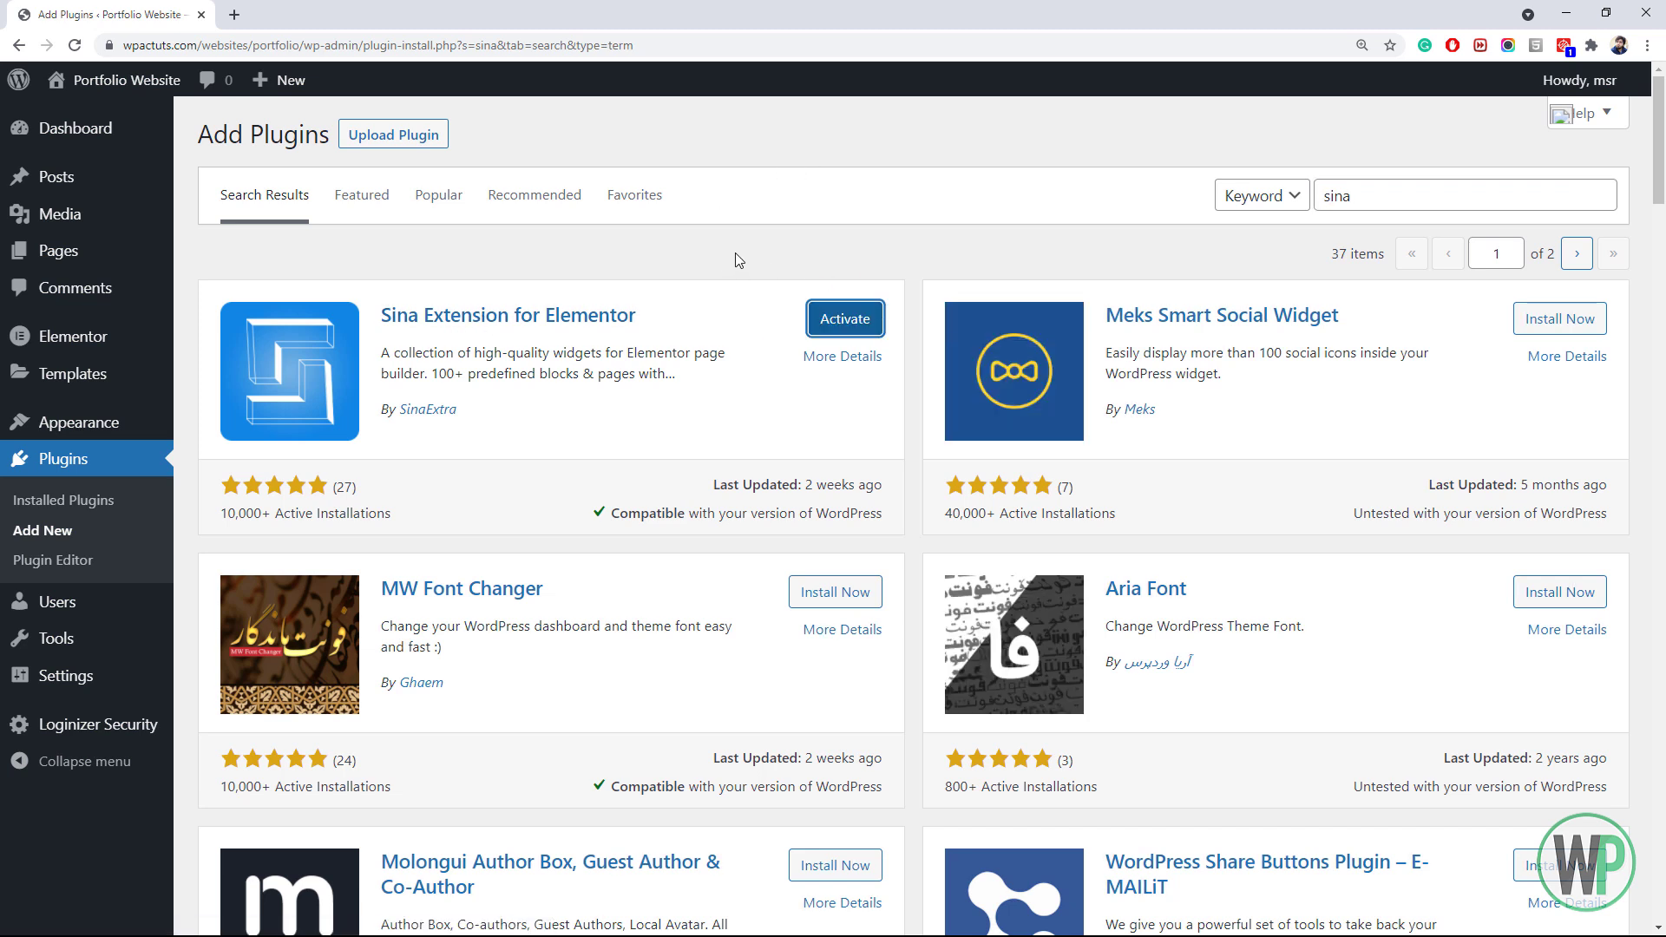
# Activate Header & Footer Builder and Sina Extension together with the Activate bulk action
pyautogui.click(160, 498)
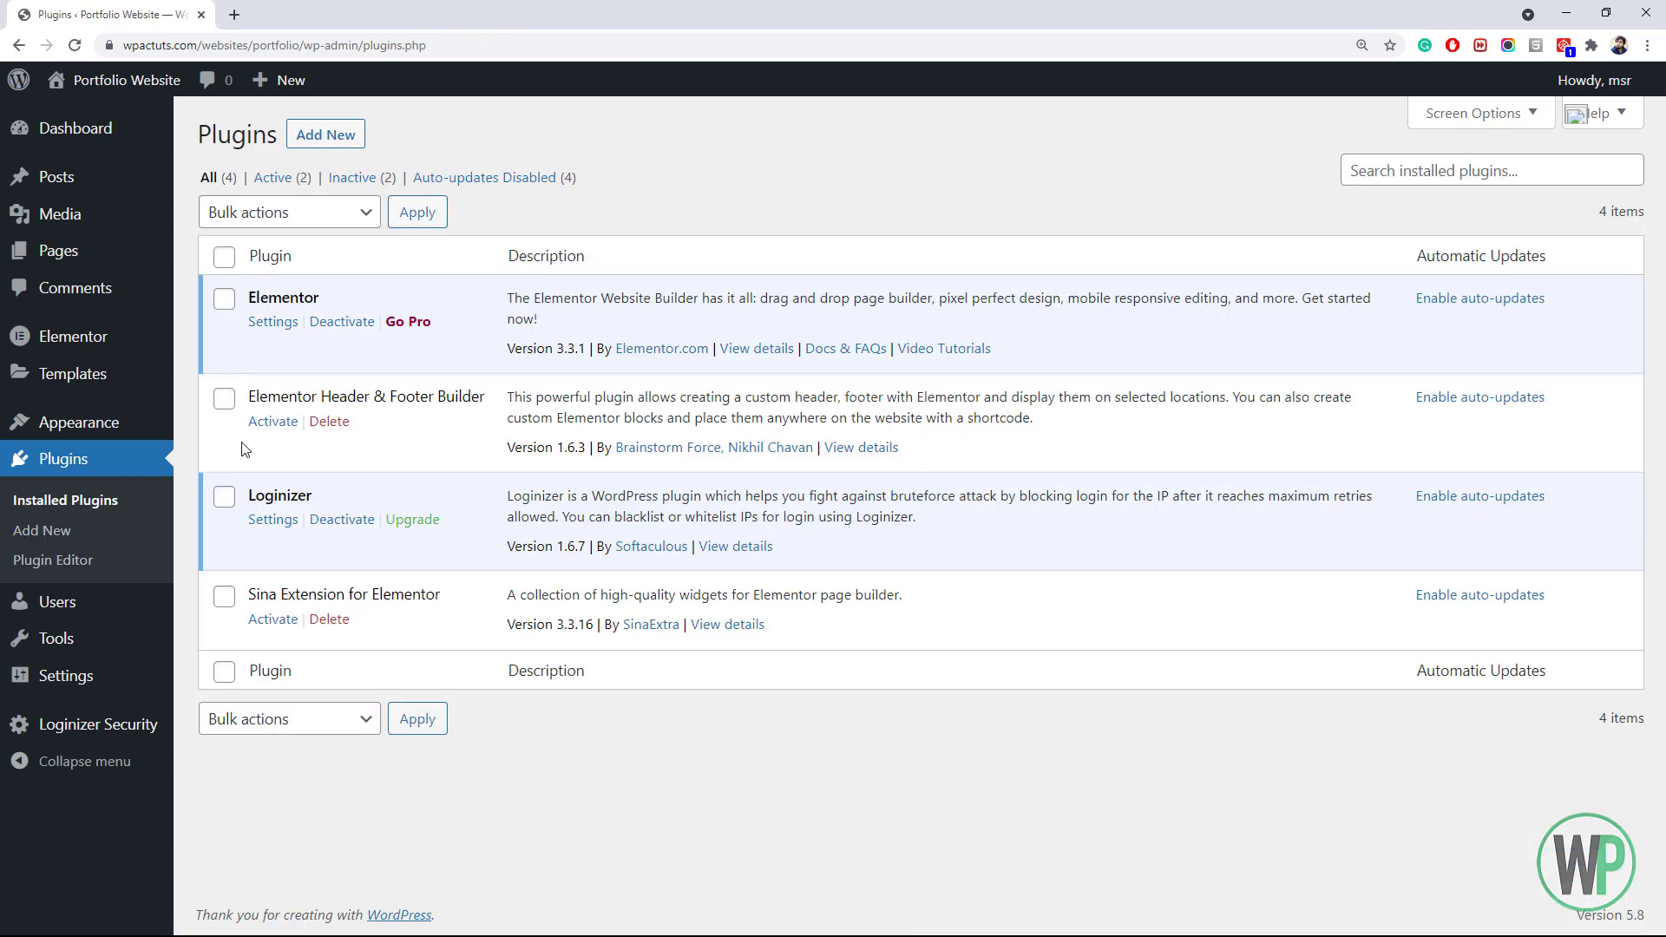
pyautogui.click(224, 398)
pyautogui.click(224, 596)
pyautogui.click(289, 720)
pyautogui.click(289, 769)
pyautogui.click(414, 720)
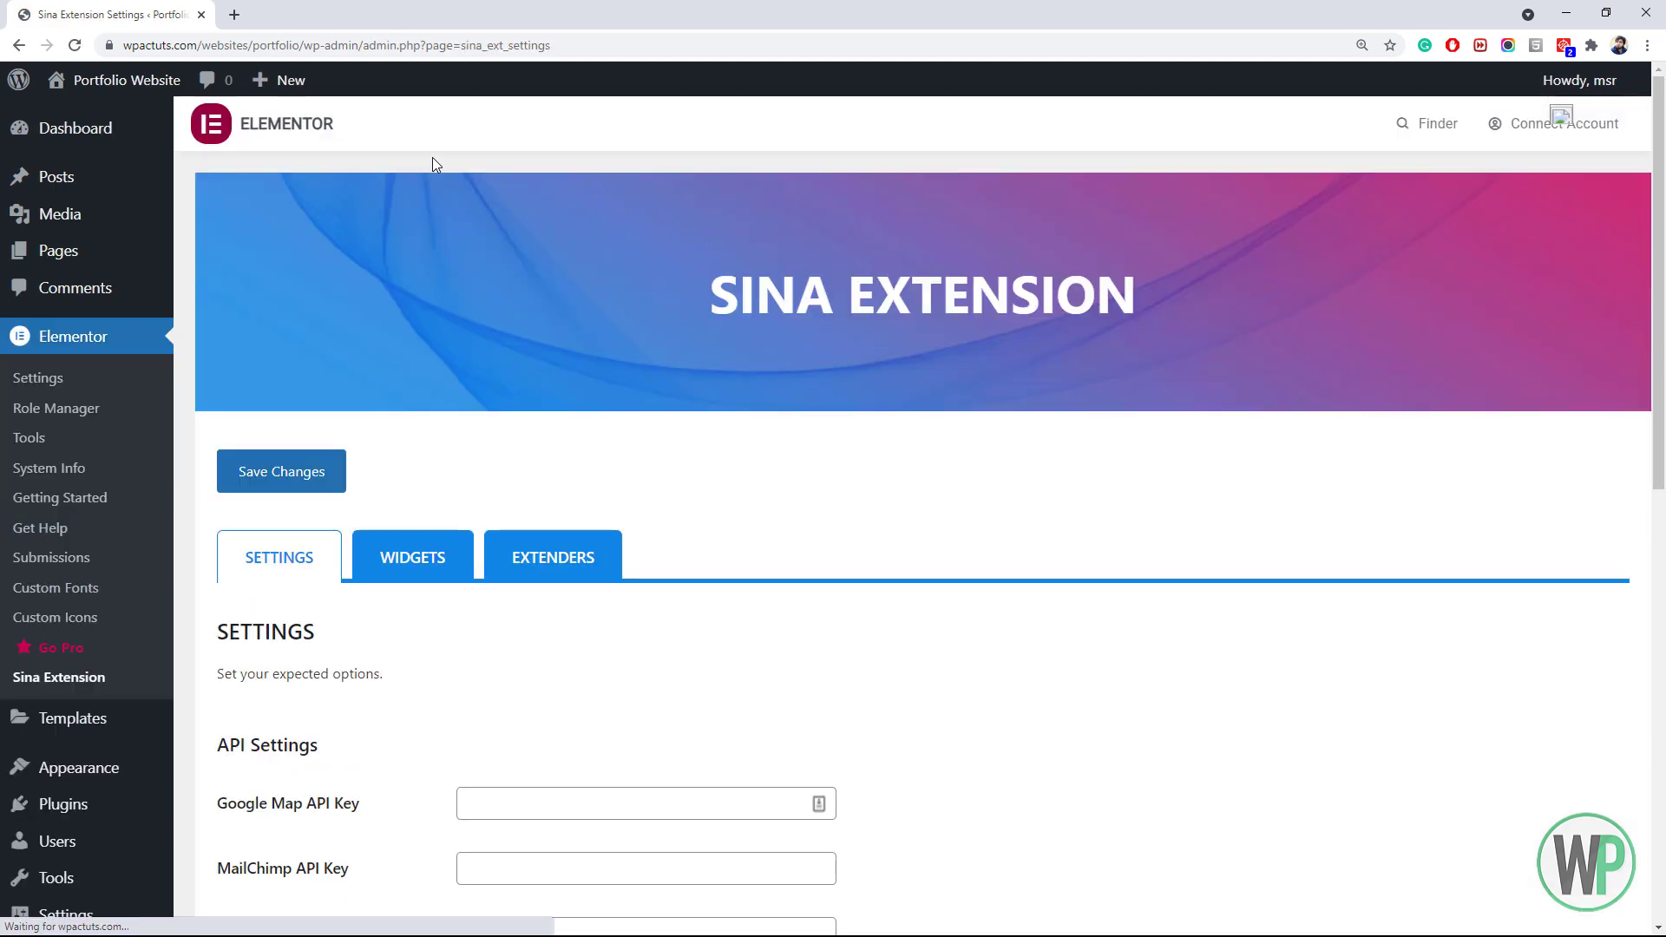
# Turn off the Accordion, Dynamic Button, Google Map, Team, Content Box, Counter, Flip Box, Social Icons, Title and Video widgets
pyautogui.scroll(-4, 391, 295)
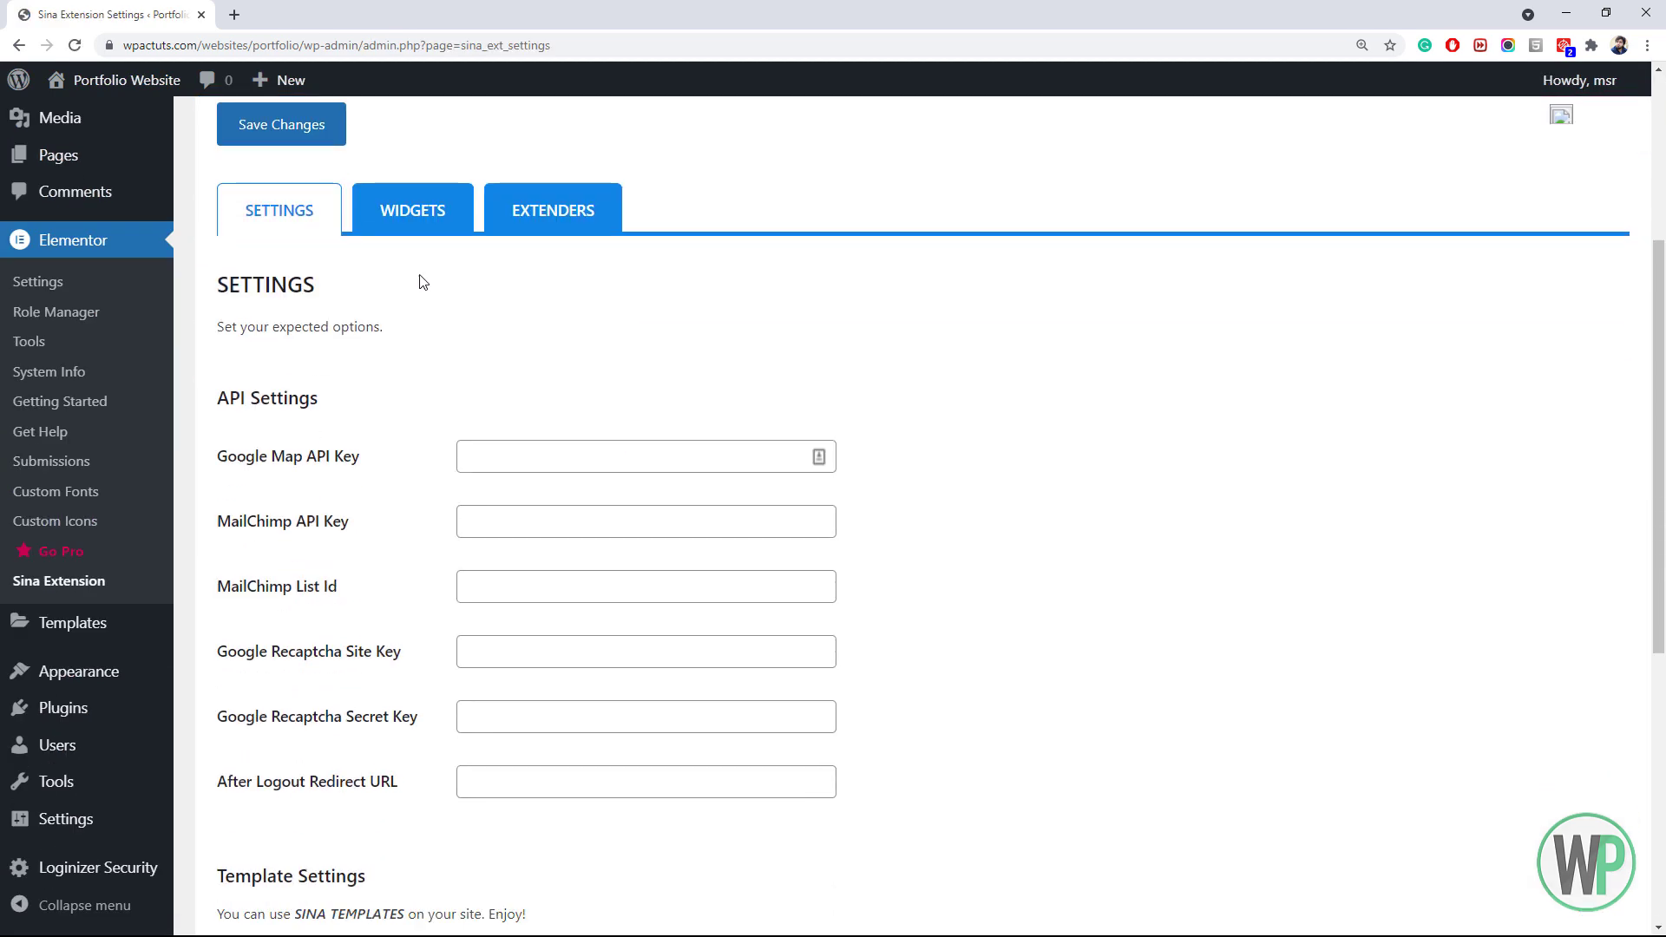
pyautogui.scroll(4, 1276, 475)
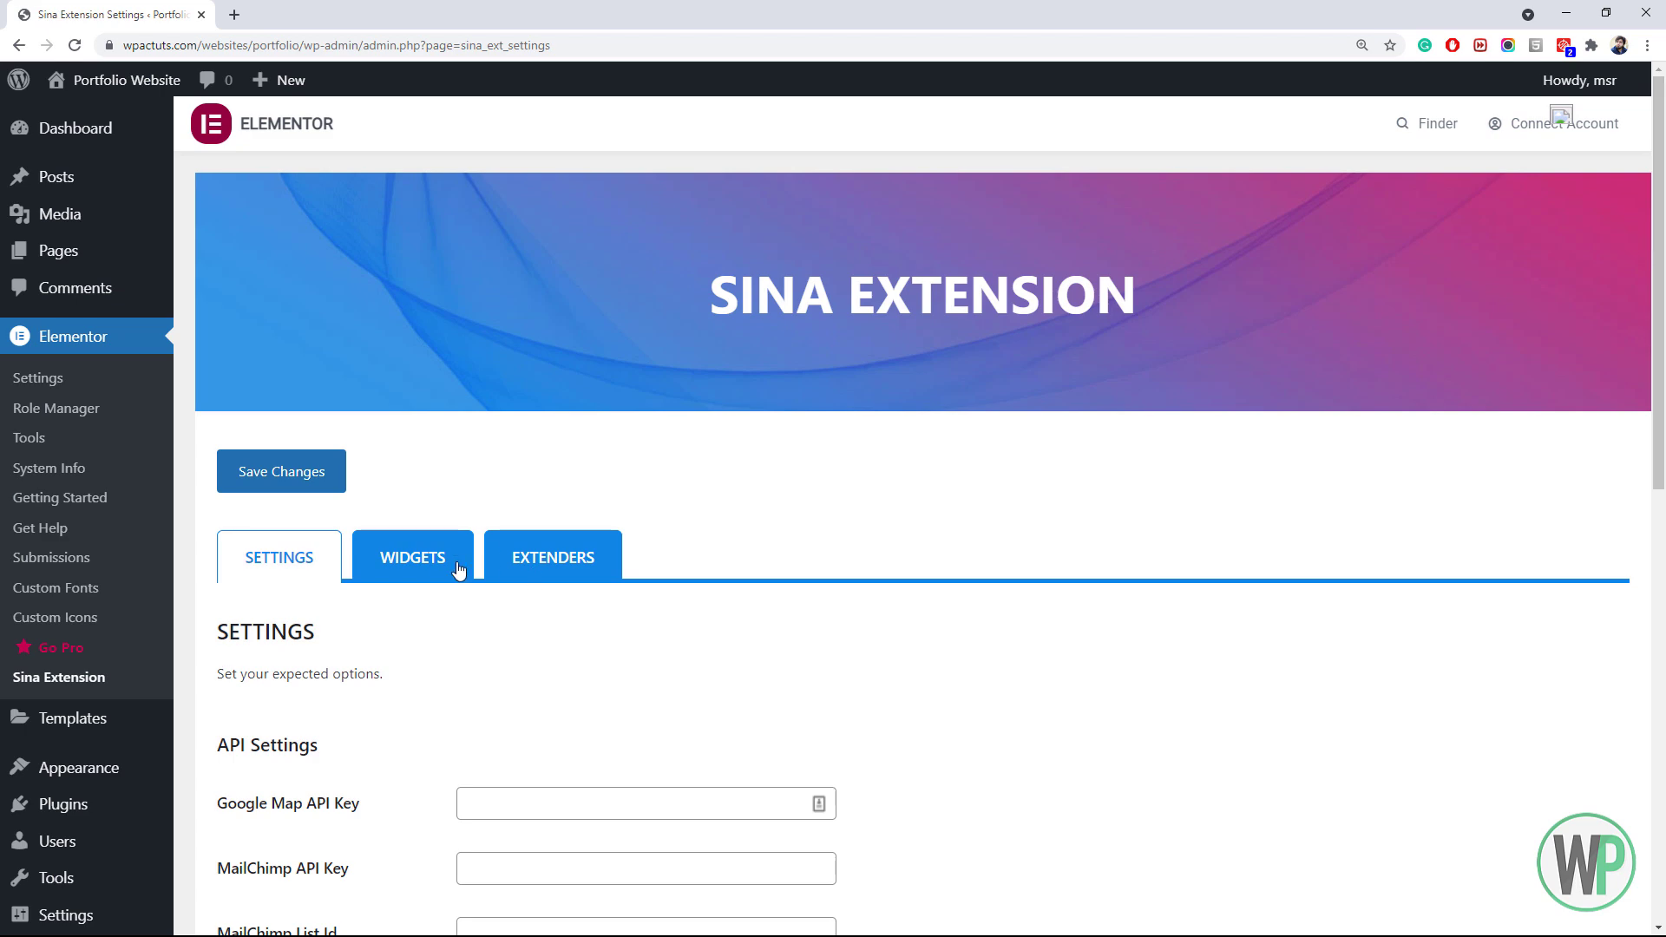
pyautogui.click(399, 563)
pyautogui.scroll(-4, 1662, 328)
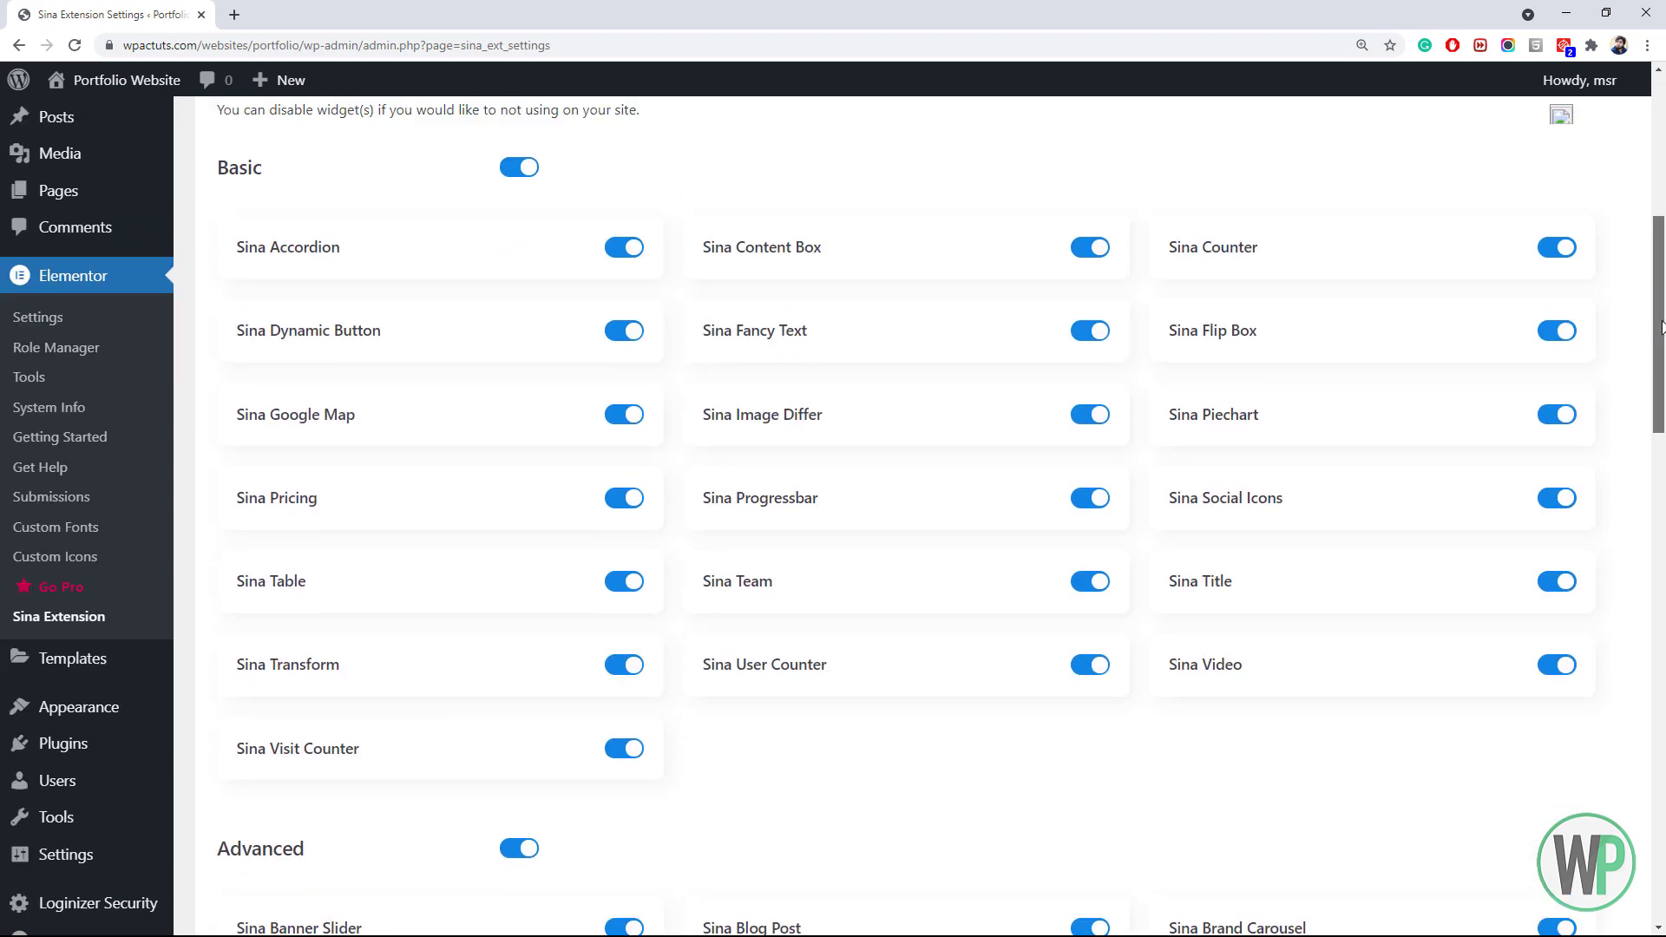
pyautogui.click(619, 249)
pyautogui.click(620, 332)
pyautogui.click(620, 416)
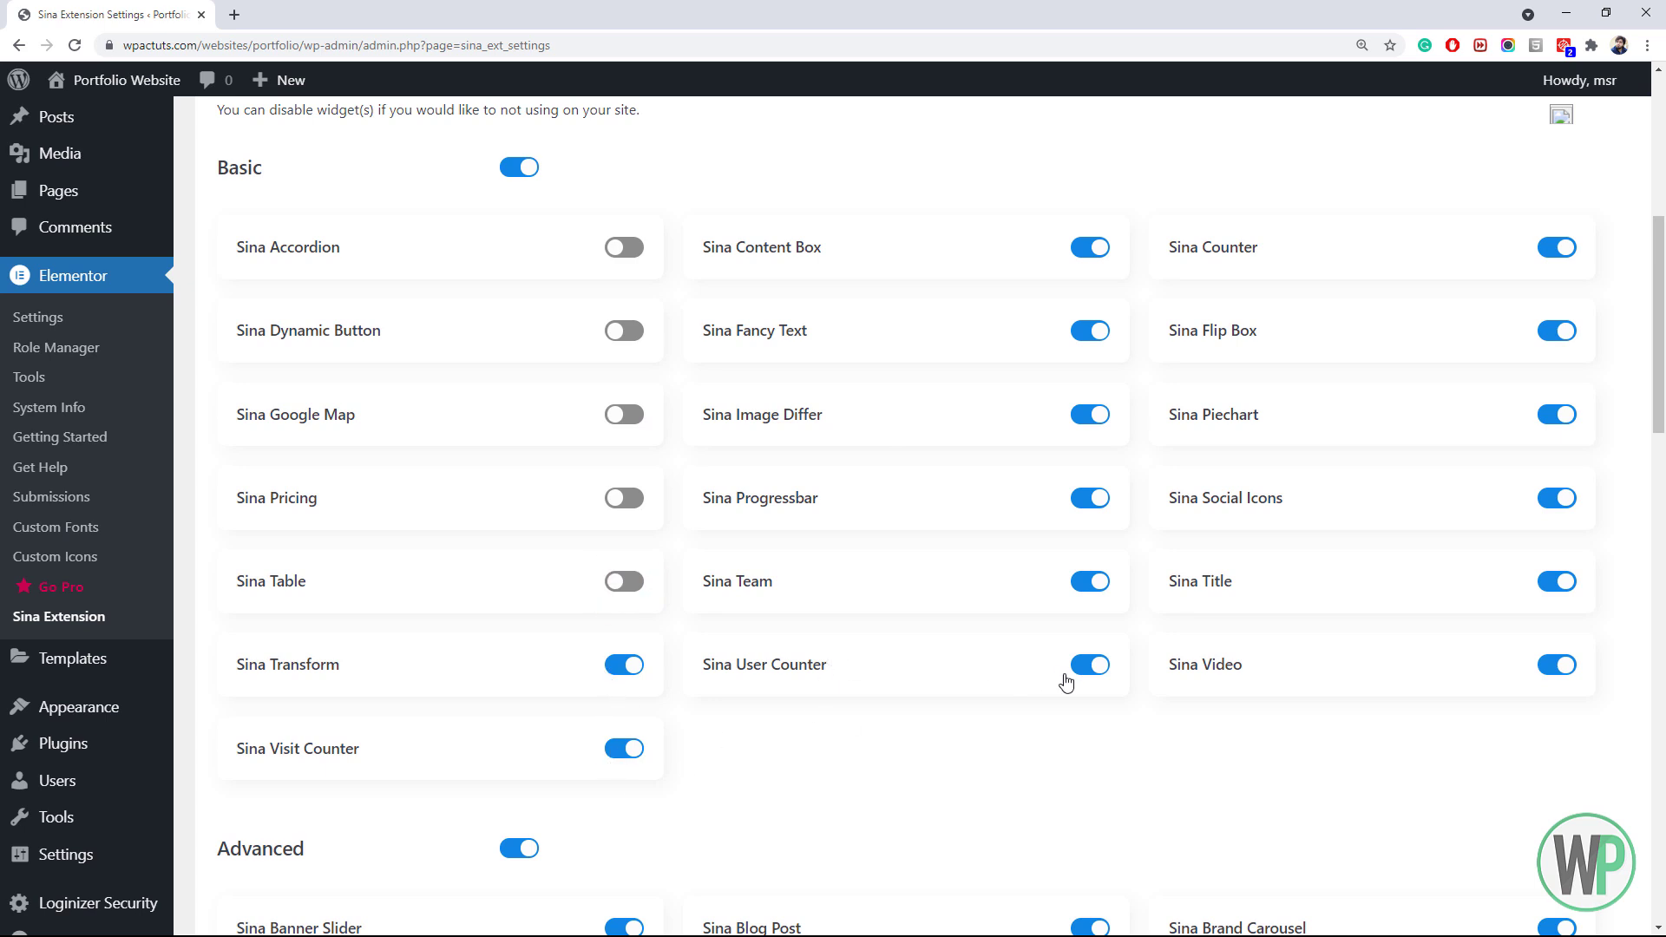
pyautogui.click(1091, 587)
pyautogui.click(1090, 248)
pyautogui.click(1545, 249)
pyautogui.click(1549, 331)
pyautogui.click(1550, 500)
pyautogui.click(1549, 582)
pyautogui.click(1551, 666)
# Turn off Banner Slider, Blog Post, Brand Carousel, Facebook Feed, Modal Box, Portfolio, Product Zoomer and Twitter Feed
pyautogui.scroll(-8, 1009, 584)
pyautogui.click(609, 264)
pyautogui.click(1088, 263)
pyautogui.click(1554, 262)
pyautogui.click(624, 431)
pyautogui.click(624, 512)
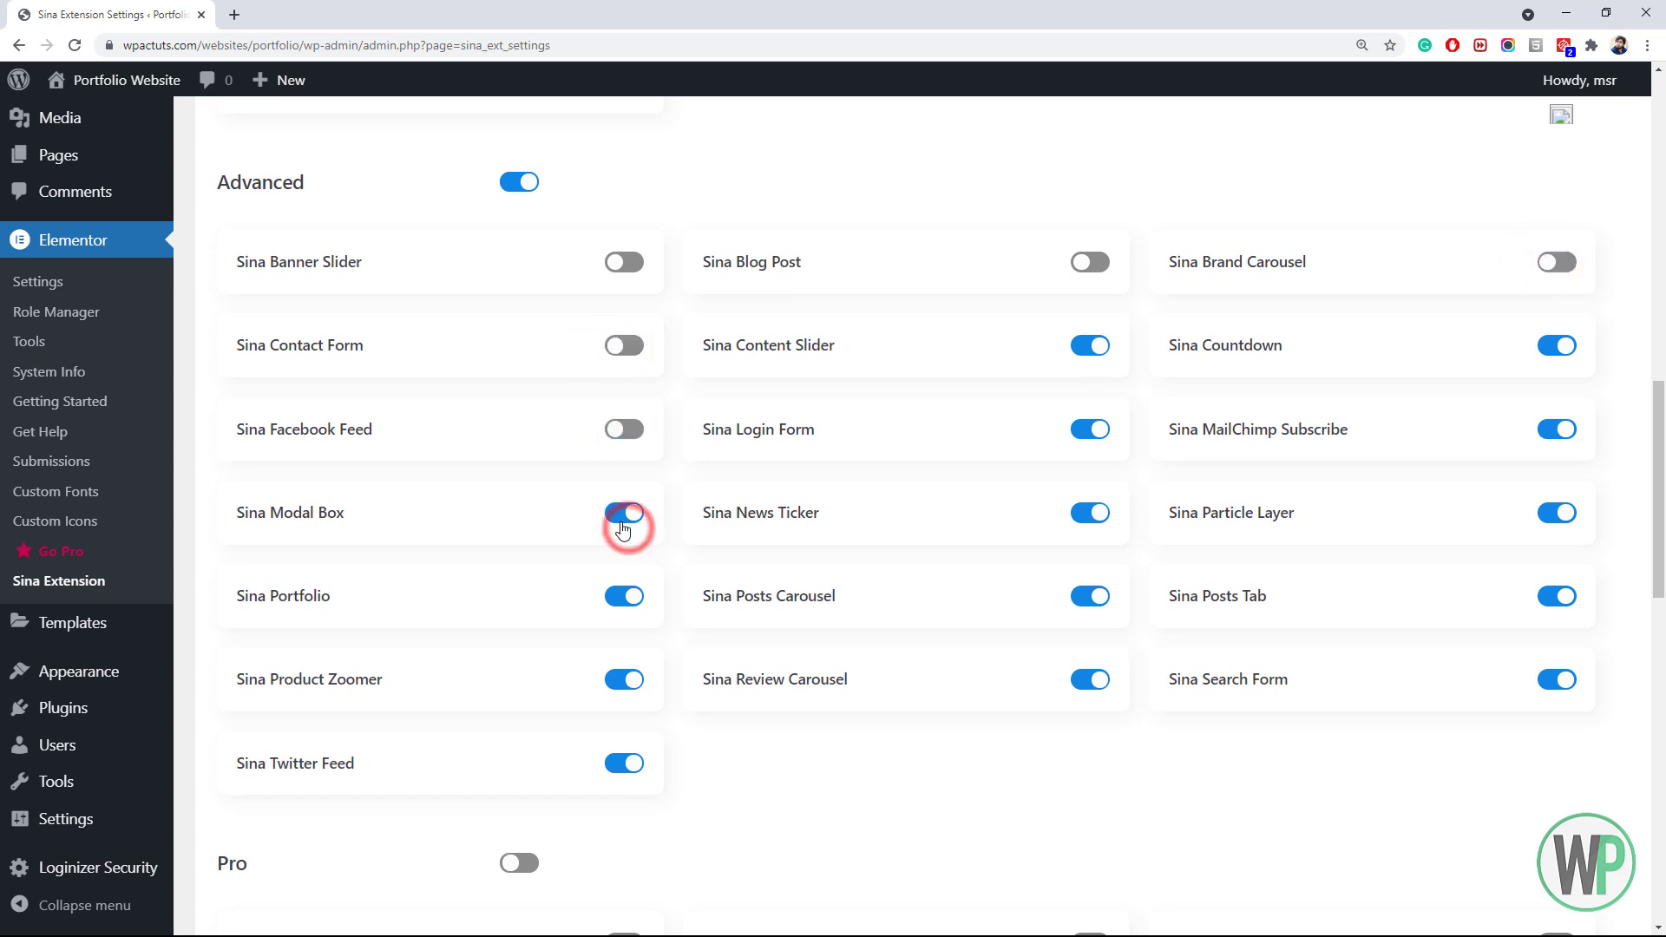
pyautogui.click(624, 597)
pyautogui.click(624, 680)
pyautogui.click(624, 764)
# Turn off Posts Carousel through Posts Tab, keep Search Form enabled, and save the widget settings
pyautogui.click(1088, 597)
pyautogui.click(1090, 513)
pyautogui.click(1090, 430)
pyautogui.click(1090, 345)
pyautogui.click(1557, 345)
pyautogui.click(1557, 430)
pyautogui.click(1554, 513)
pyautogui.click(1544, 596)
pyautogui.click(1552, 683)
pyautogui.click(1569, 447)
pyautogui.moveTo(1660, 483); pyautogui.dragTo(1657, 816)
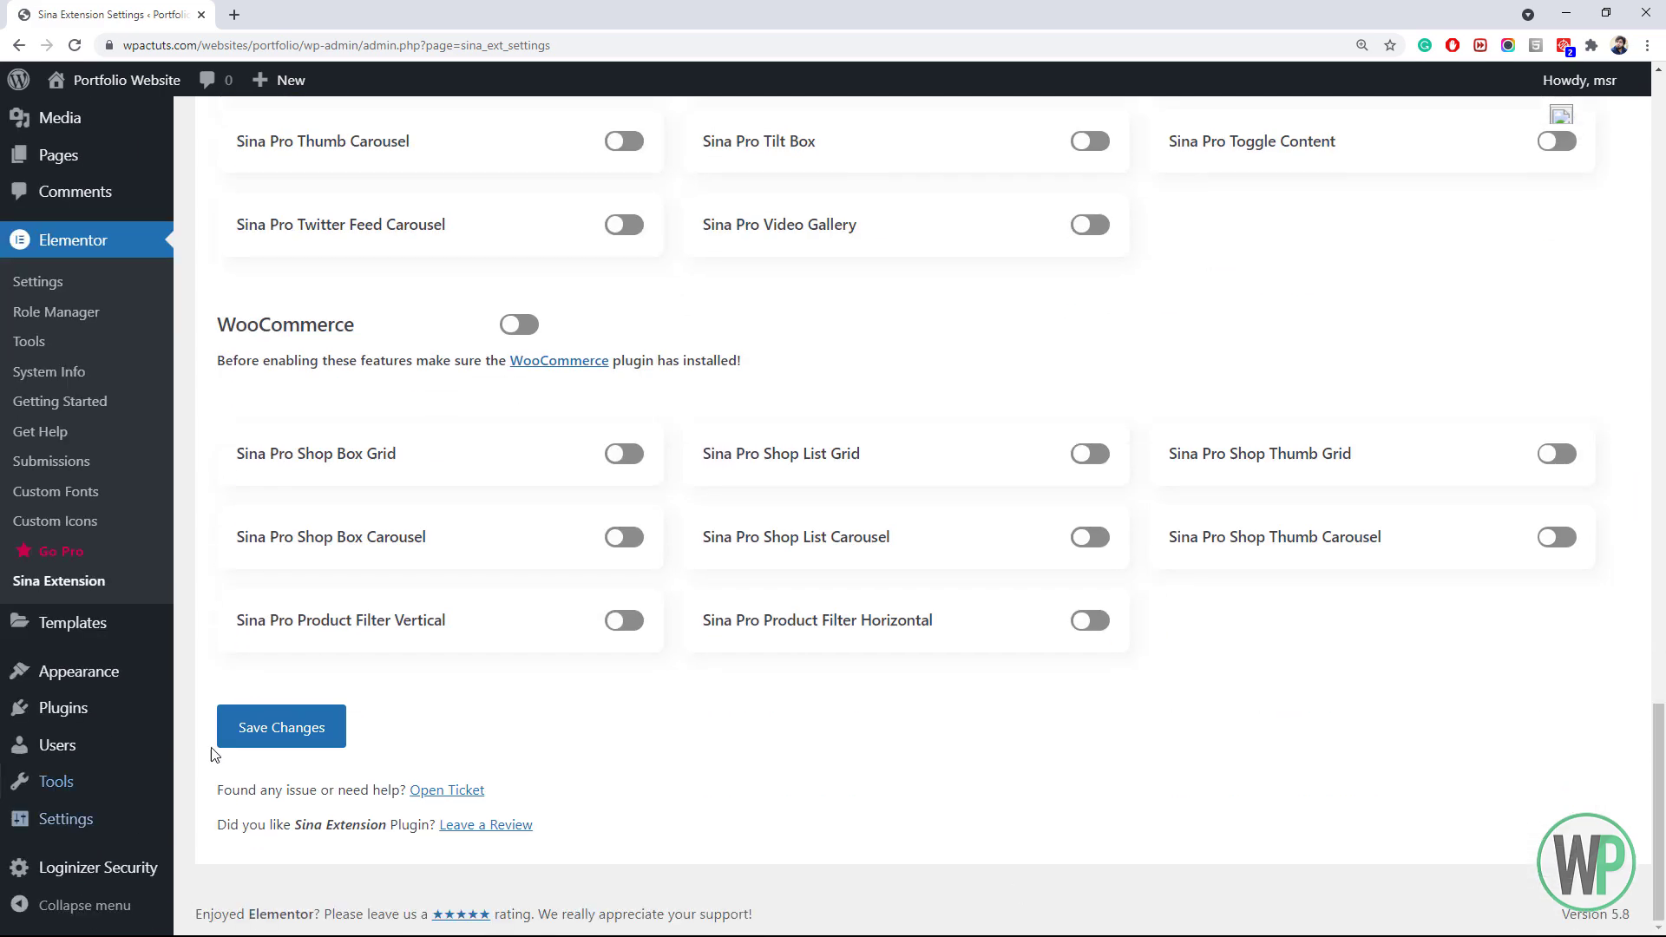
pyautogui.click(261, 734)
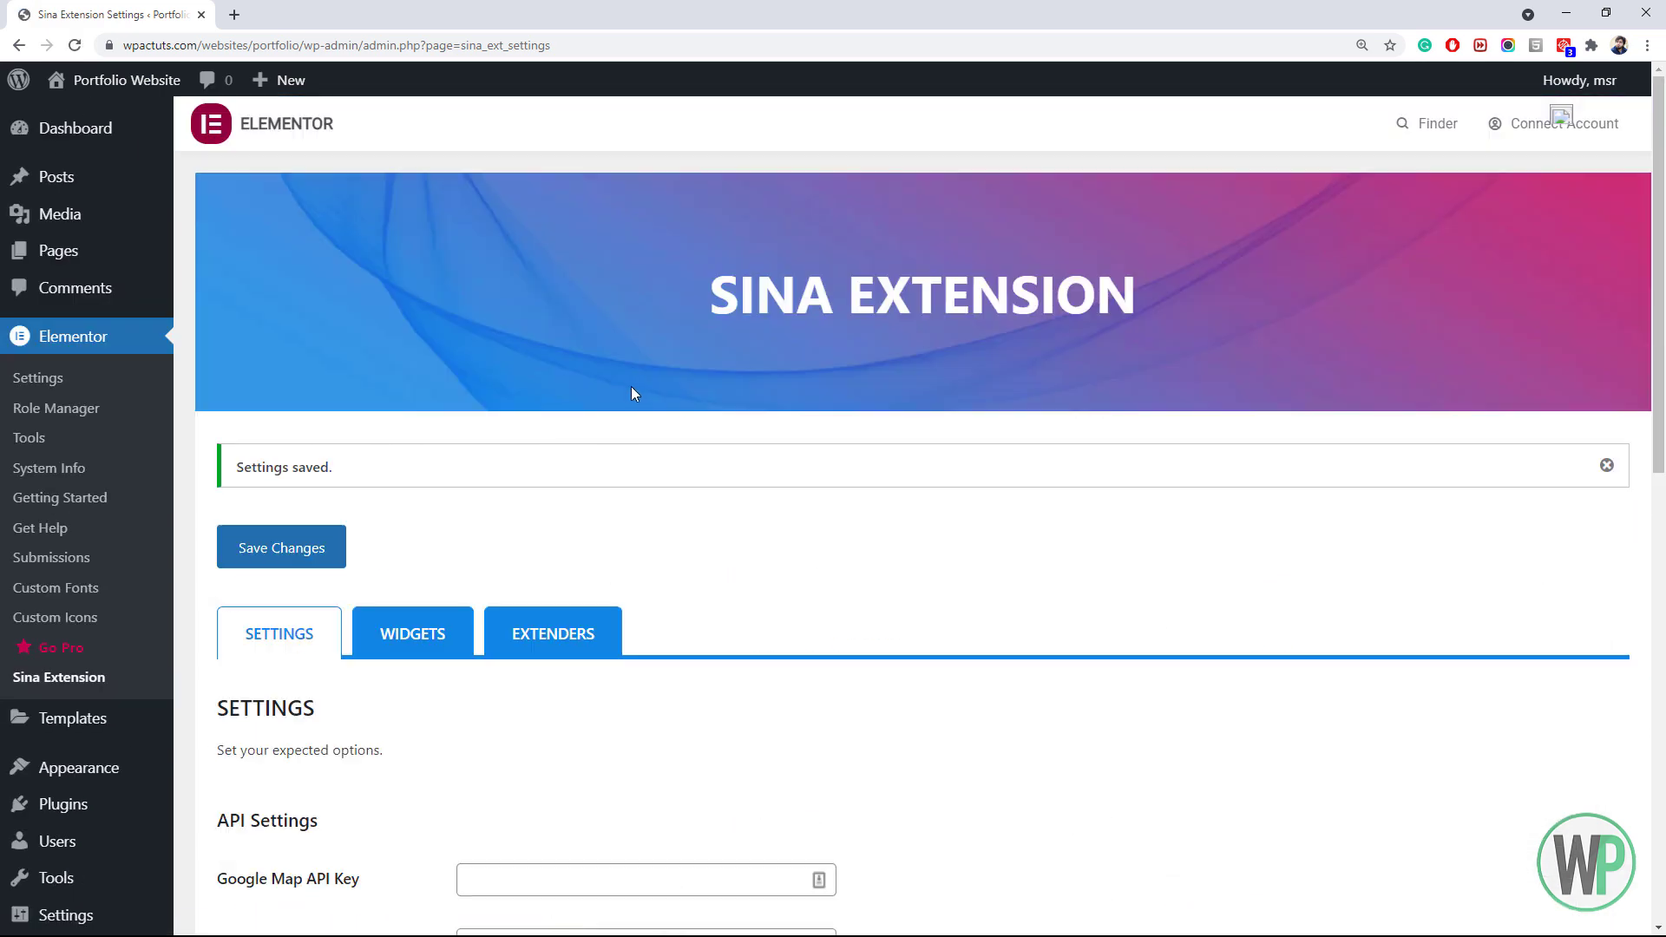
# Find Hello Elementor in the theme directory, install it, and activate it as the site theme
pyautogui.moveTo(104, 767)
pyautogui.click(221, 672)
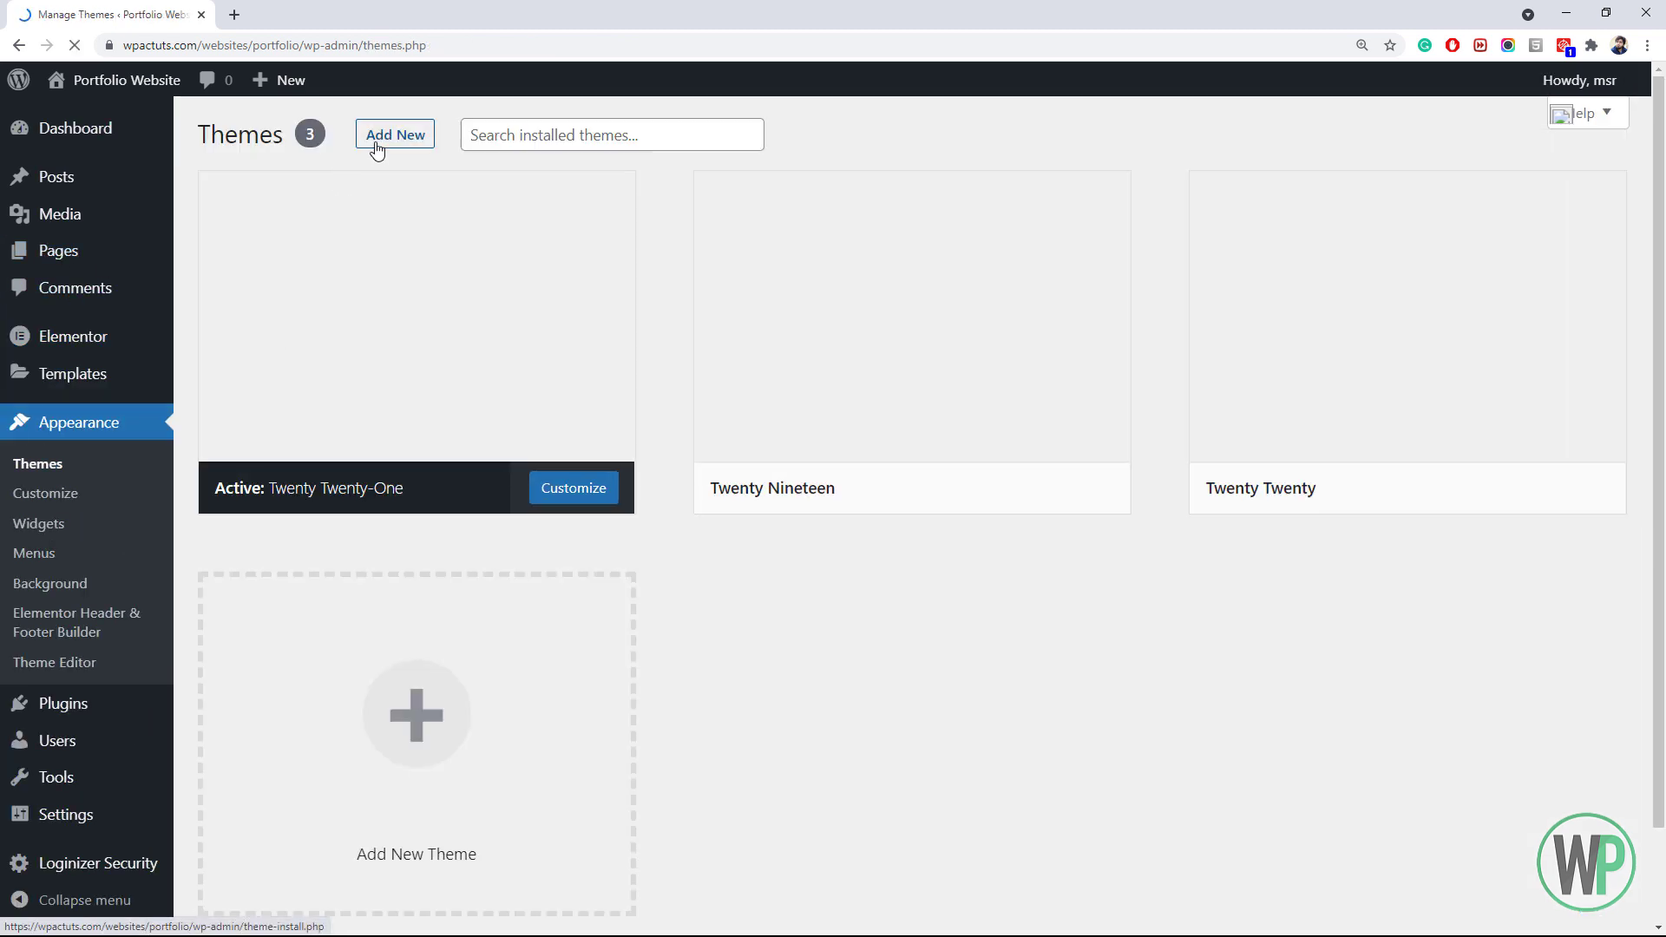
pyautogui.click(381, 137)
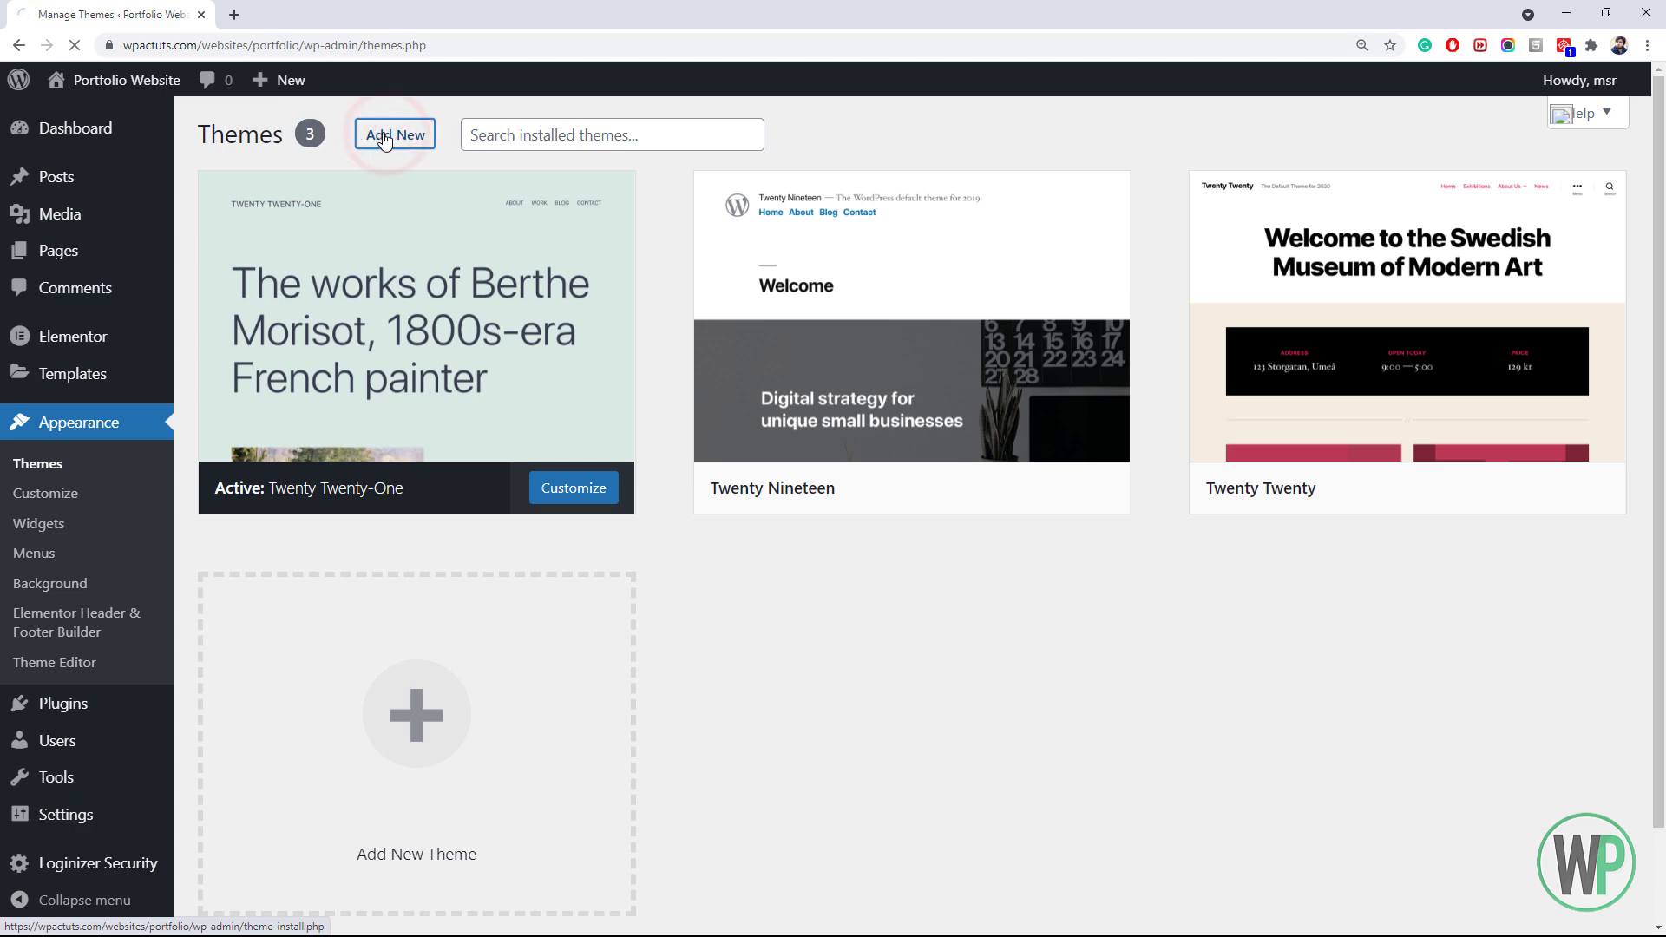
pyautogui.click(1399, 198)
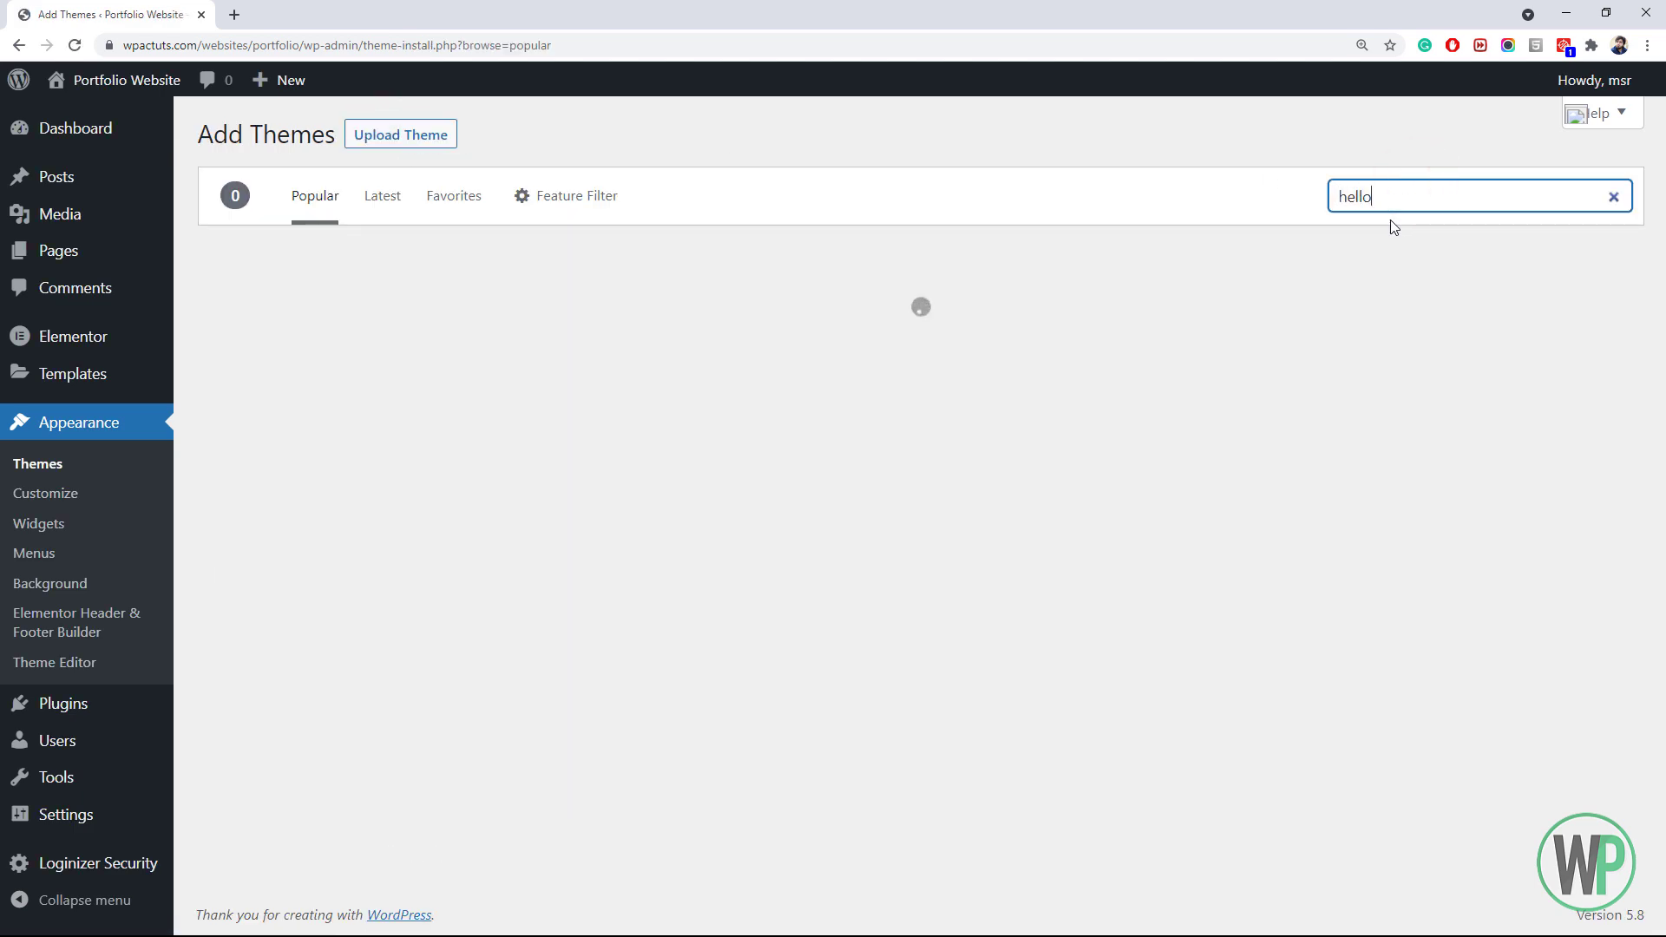
pyautogui.scroll(-1, 1400, 392)
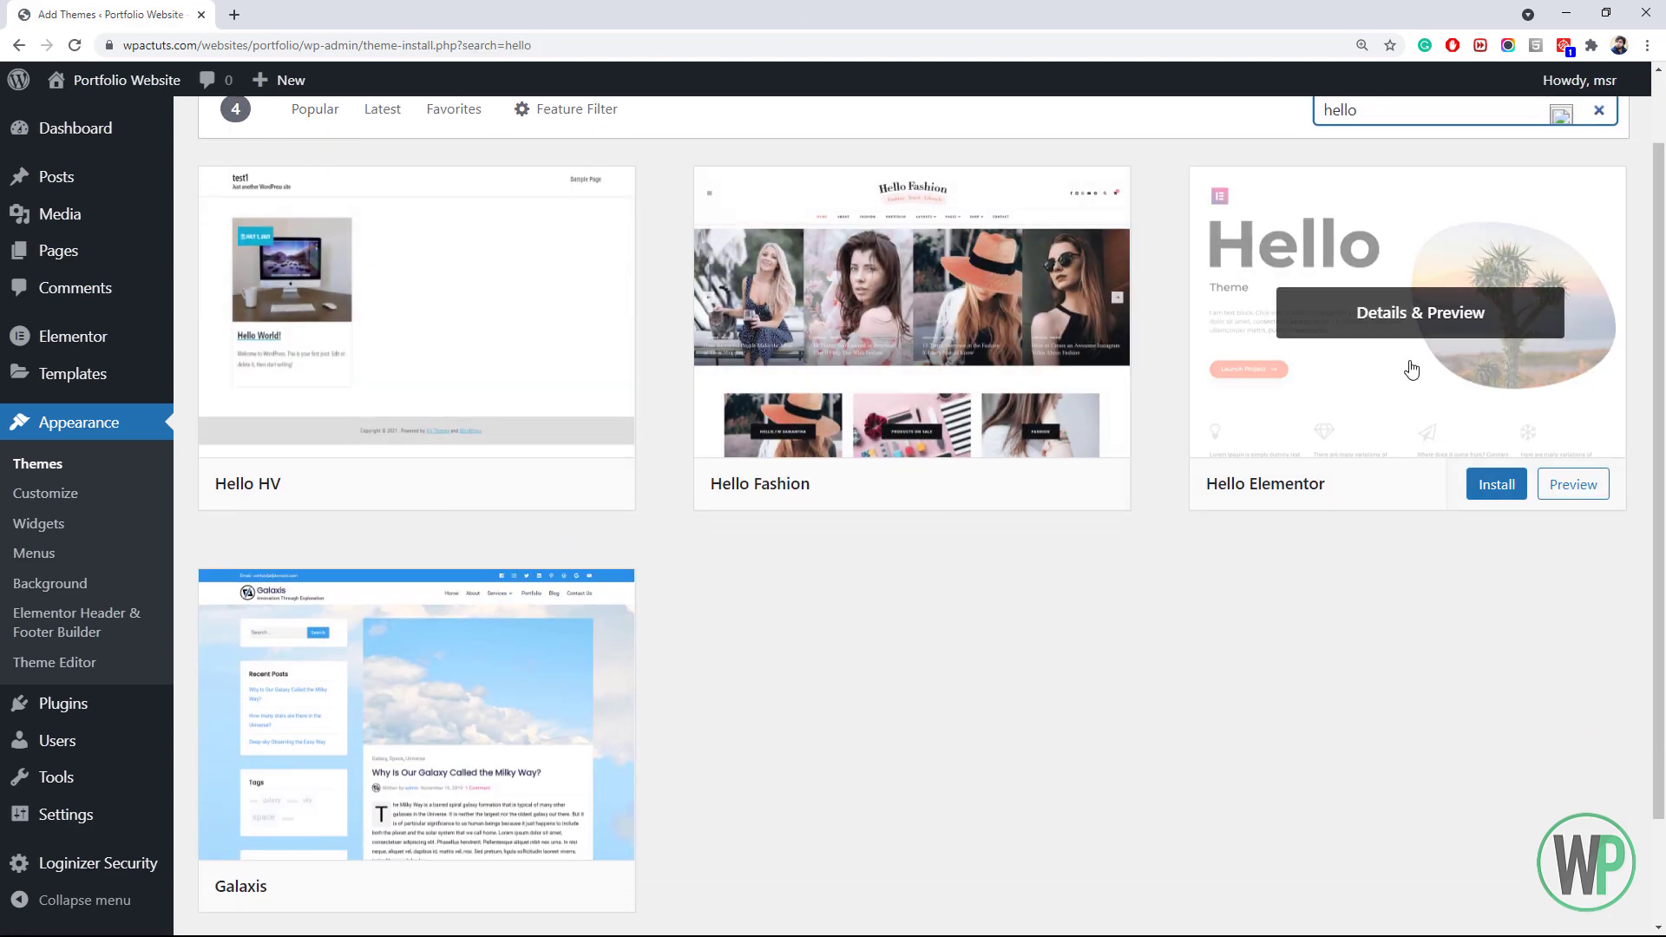
pyautogui.click(1492, 484)
pyautogui.scroll(1, 1182, 517)
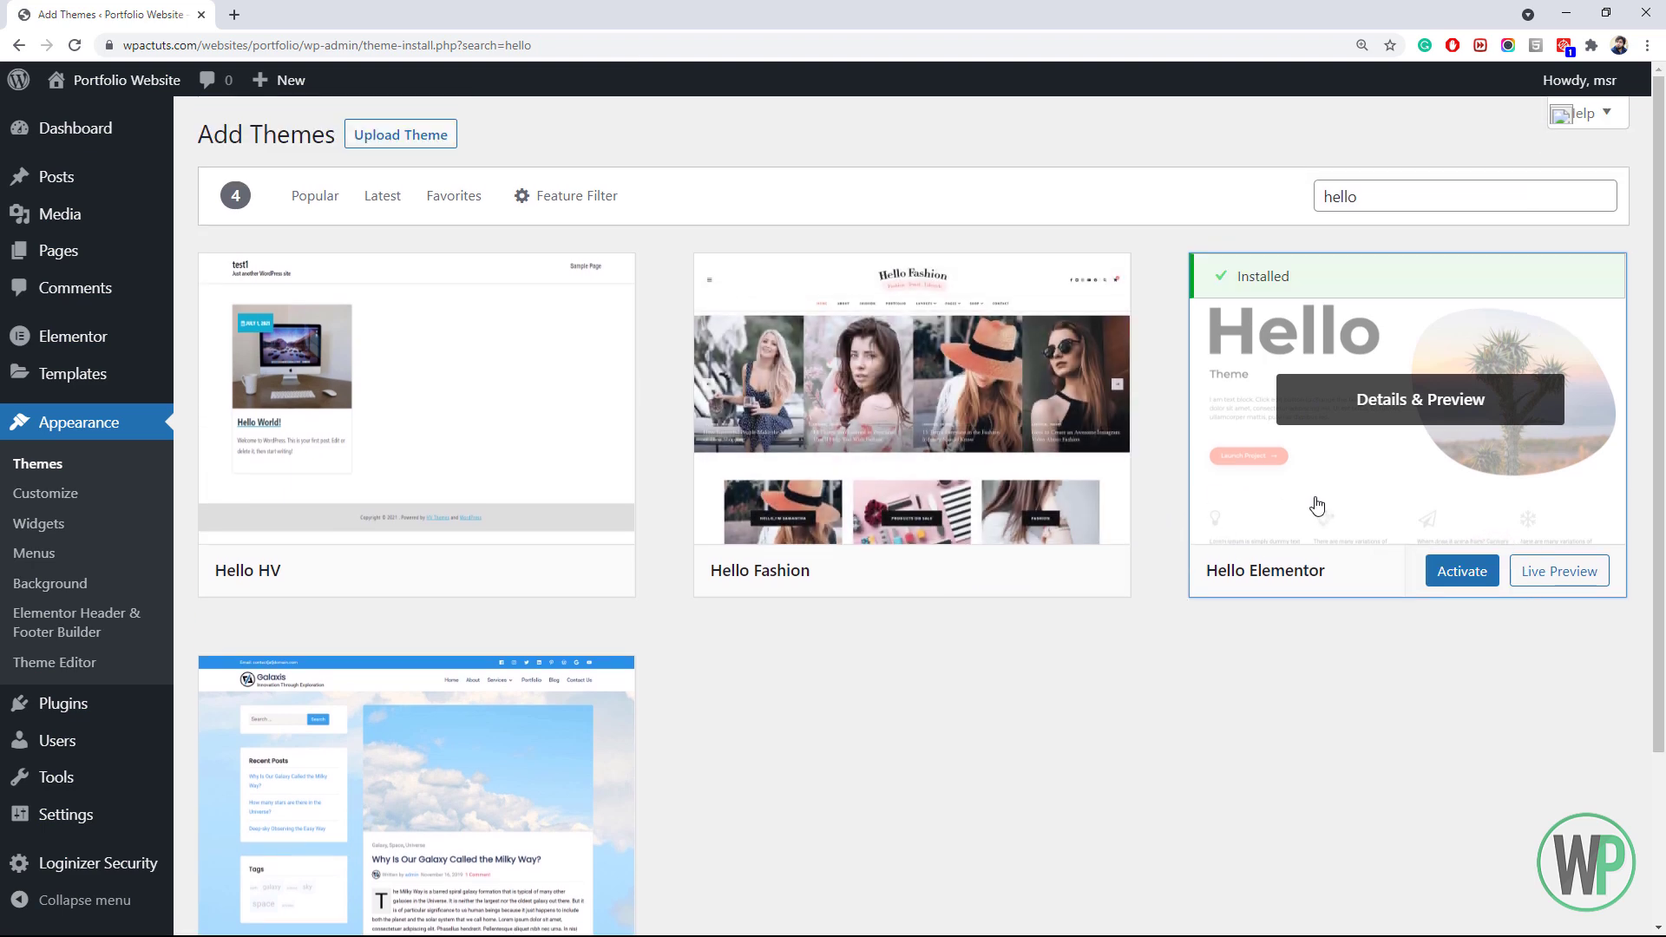
pyautogui.click(1482, 586)
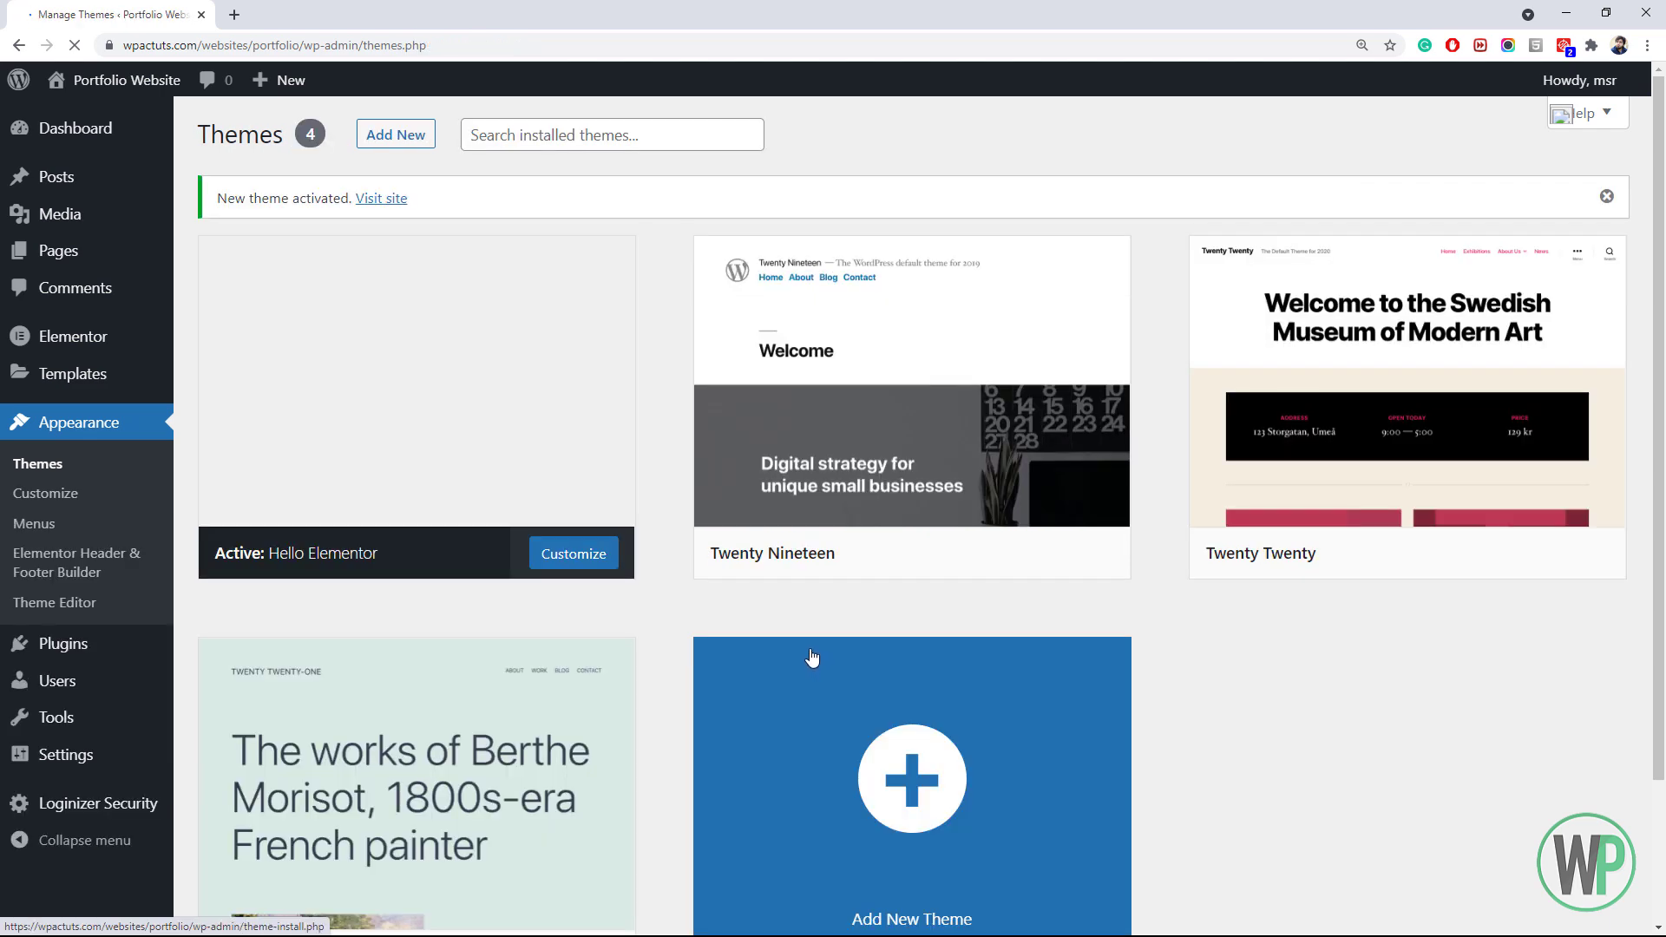
# Trash Sample Page and set the Privacy Policy page status to Published via Quick Edit
pyautogui.moveTo(102, 139)
pyautogui.click(104, 252)
pyautogui.click(370, 385)
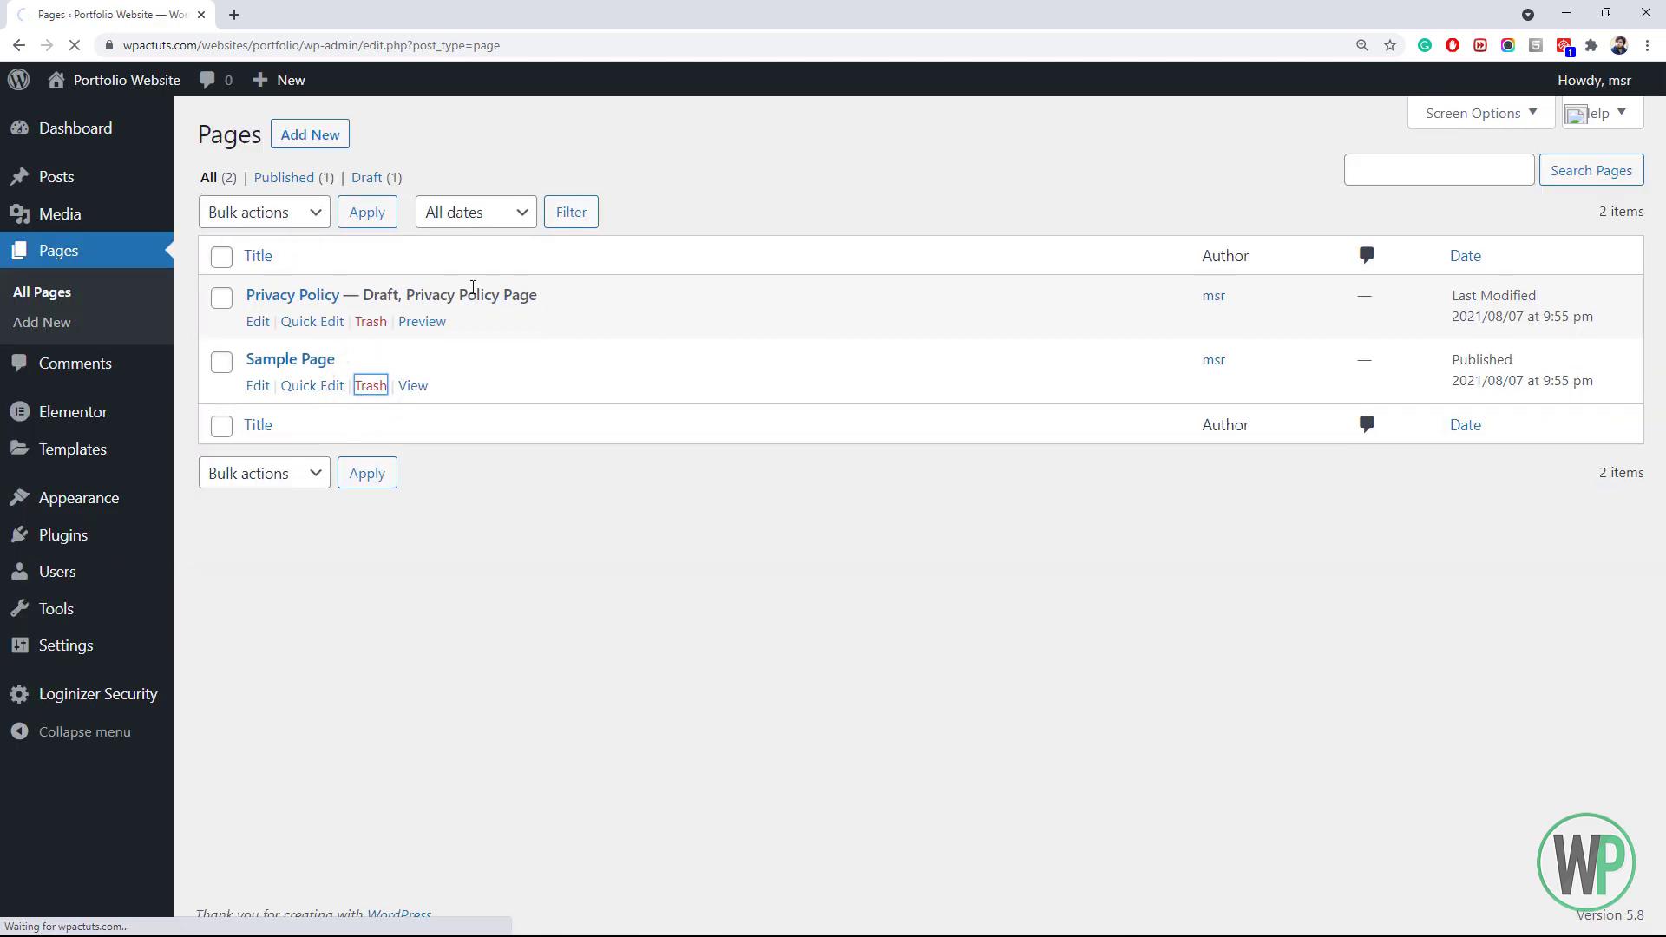
pyautogui.click(308, 322)
pyautogui.click(1079, 434)
pyautogui.click(1053, 465)
pyautogui.click(1592, 480)
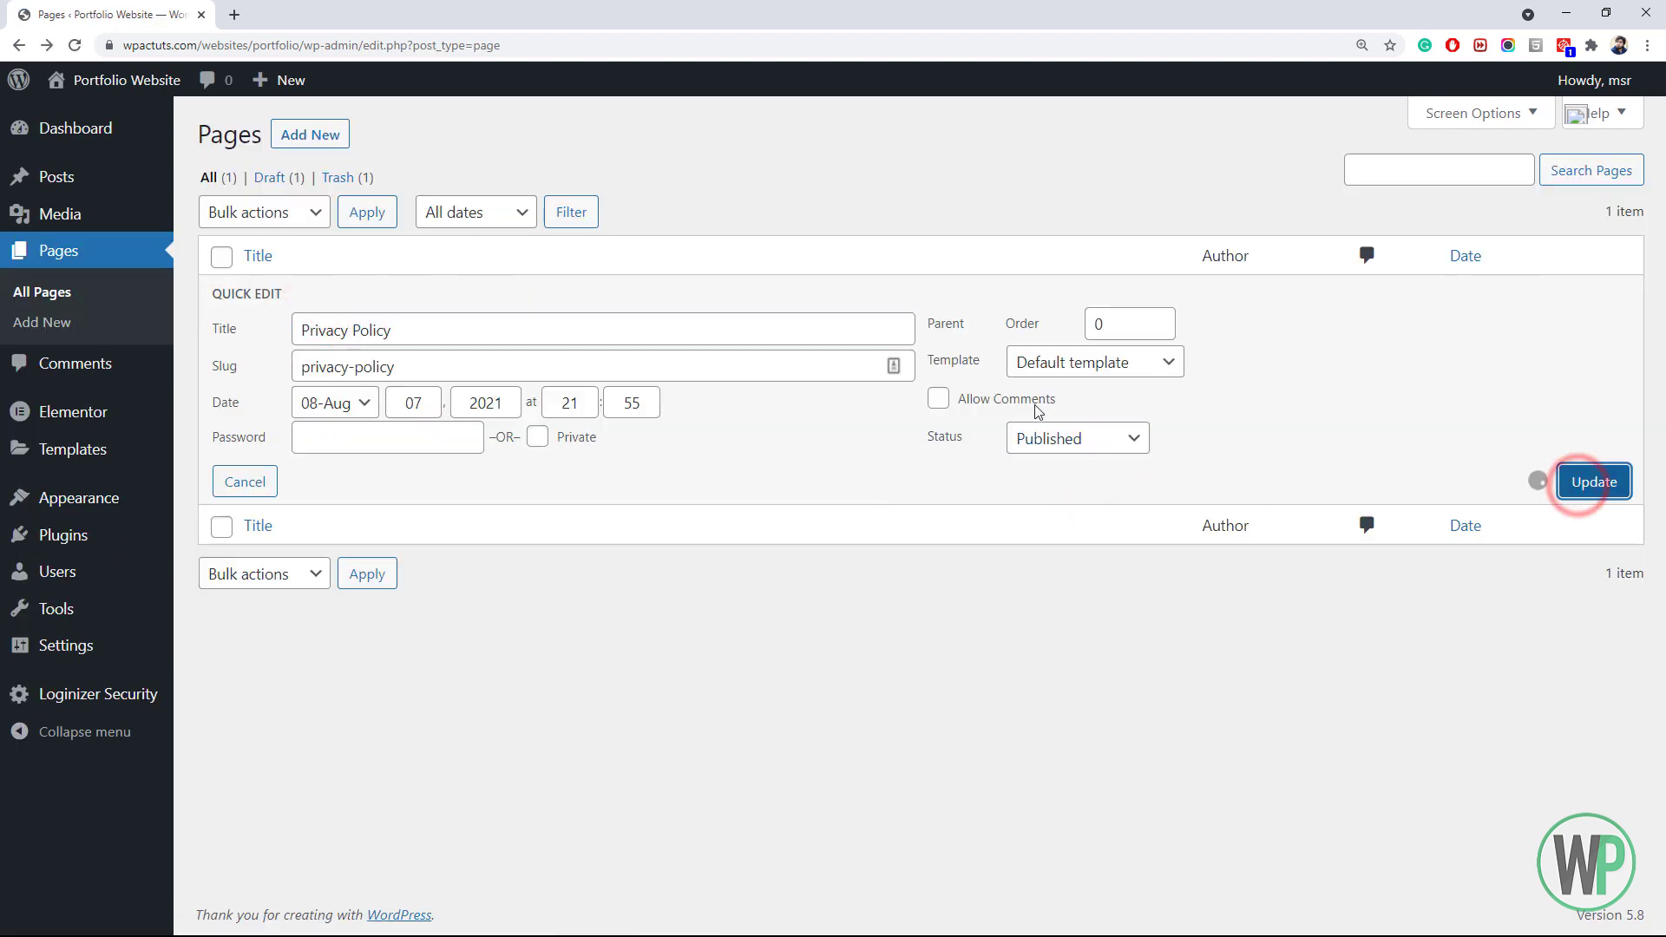
# Create a page titled 'Home' with the Elementor Full Width template and publish it
pyautogui.keyDown('ctrl'); pyautogui.click(321, 152); pyautogui.keyUp('ctrl')
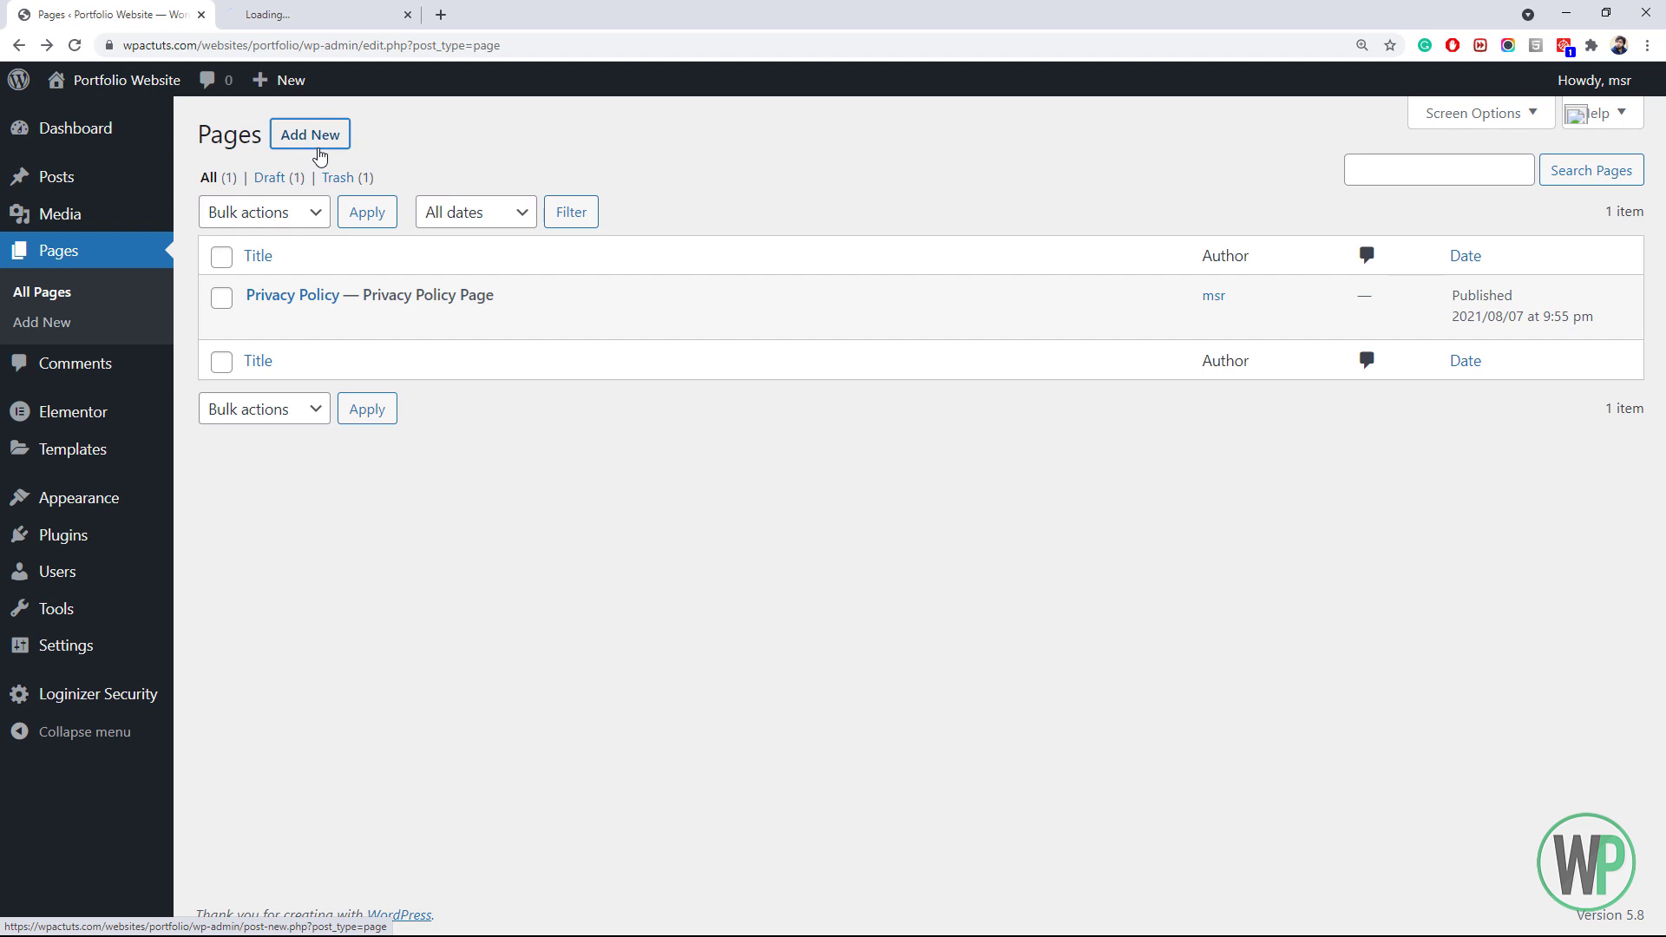
pyautogui.click(314, 12)
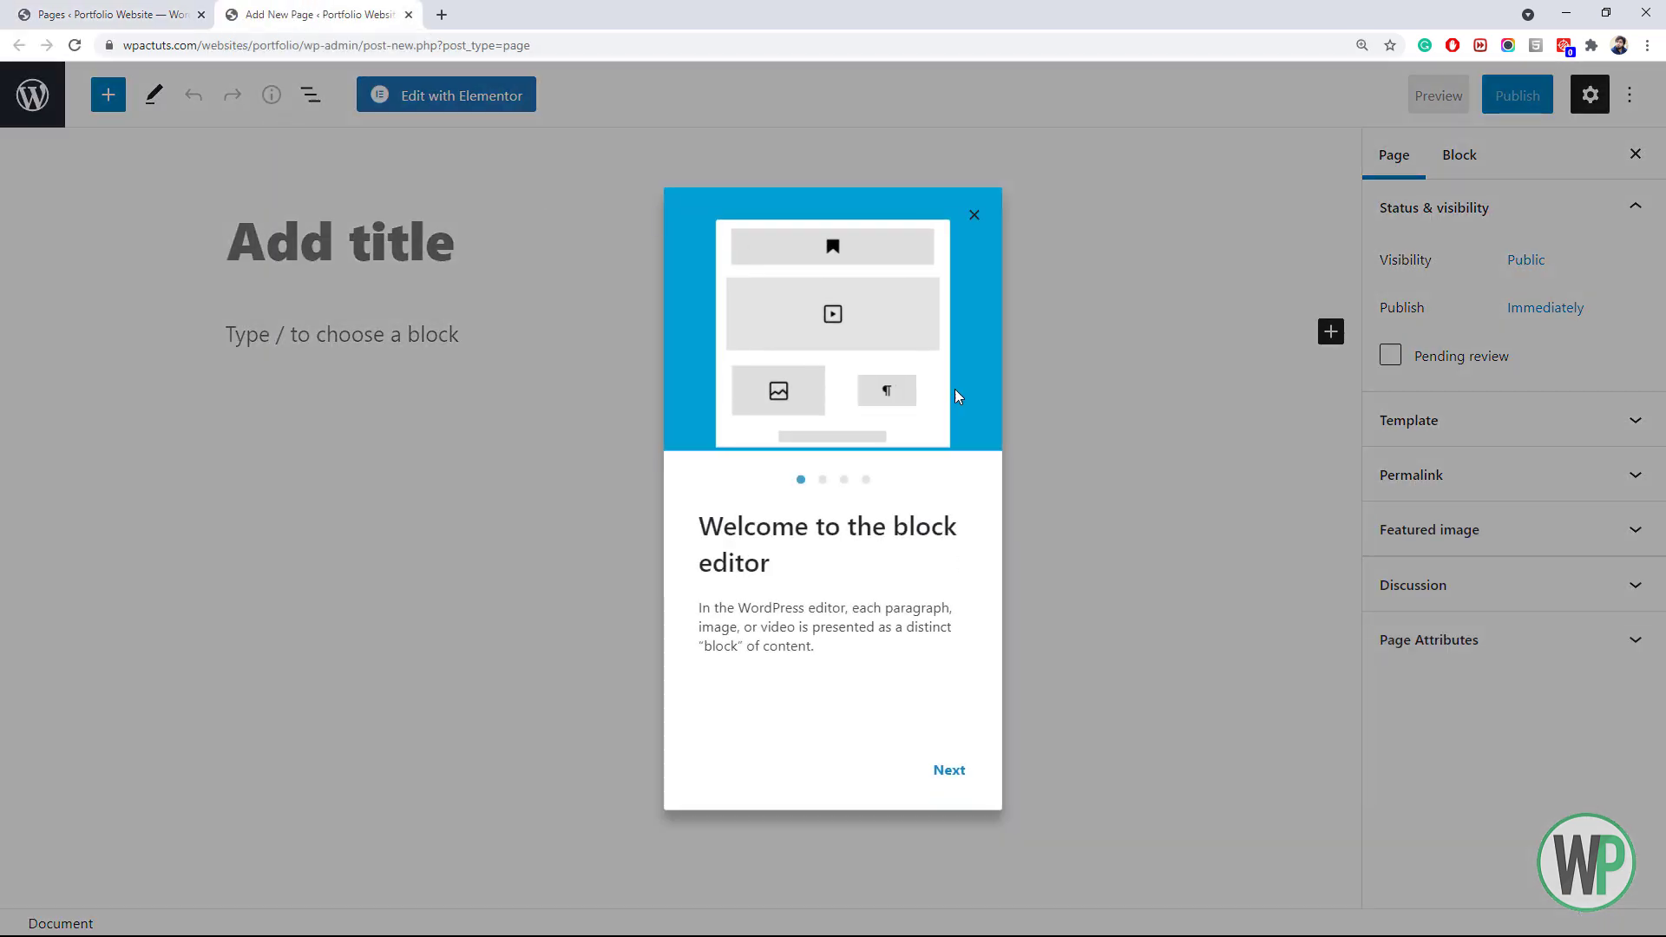
pyautogui.click(973, 216)
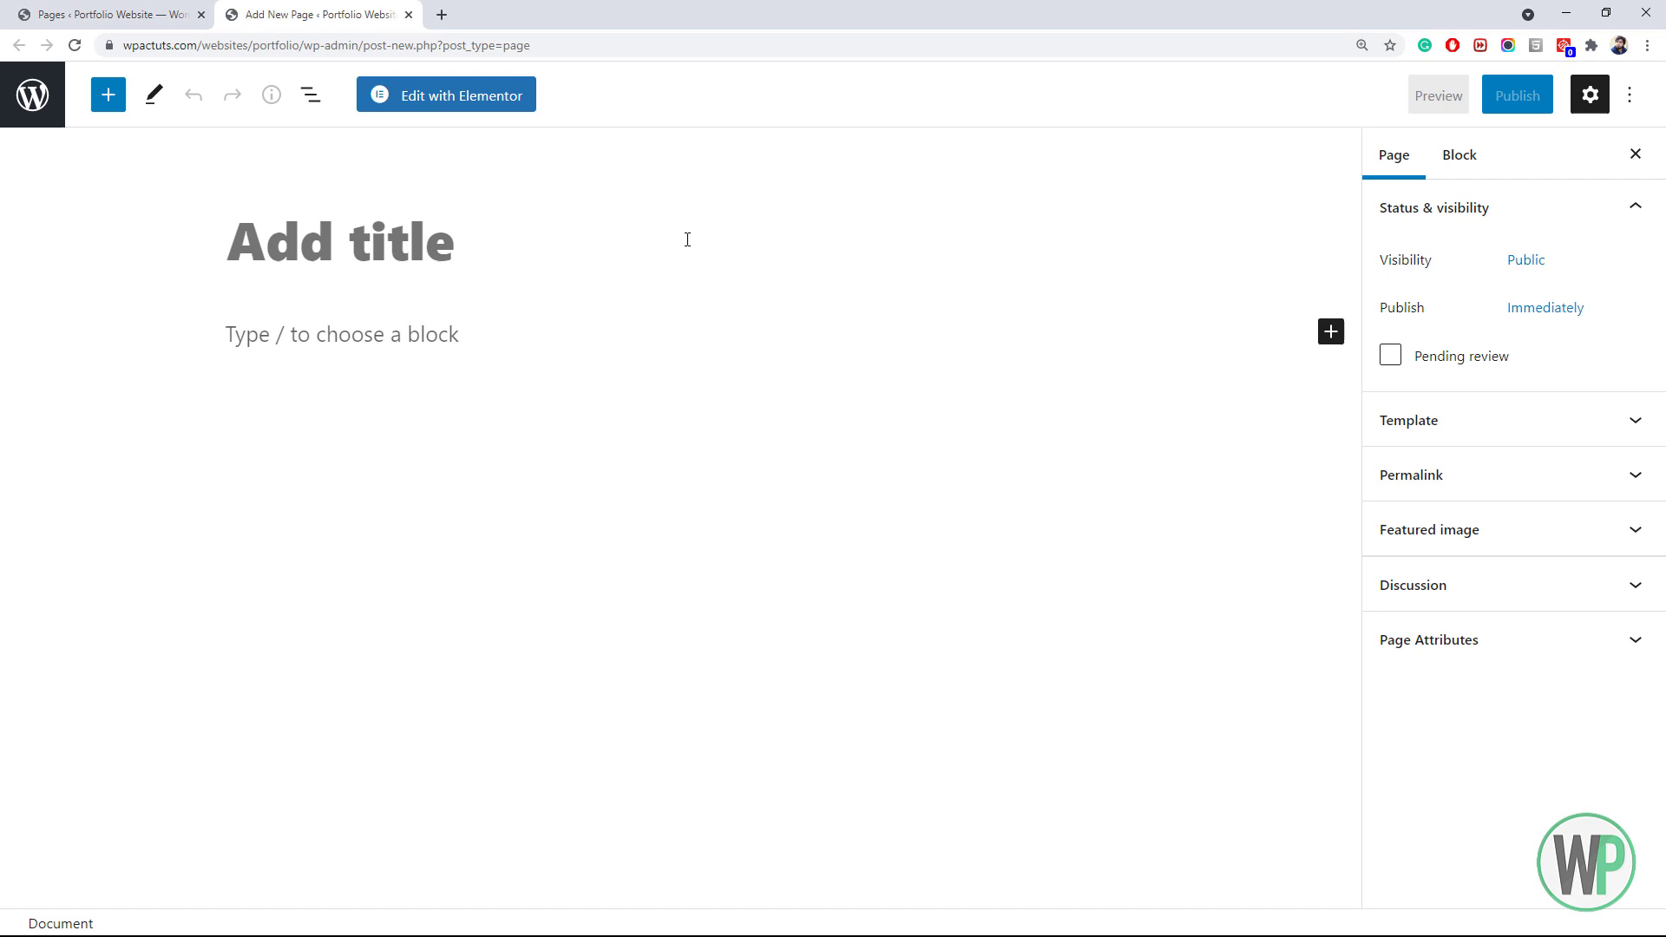
pyautogui.click(429, 233)
pyautogui.write('Home')
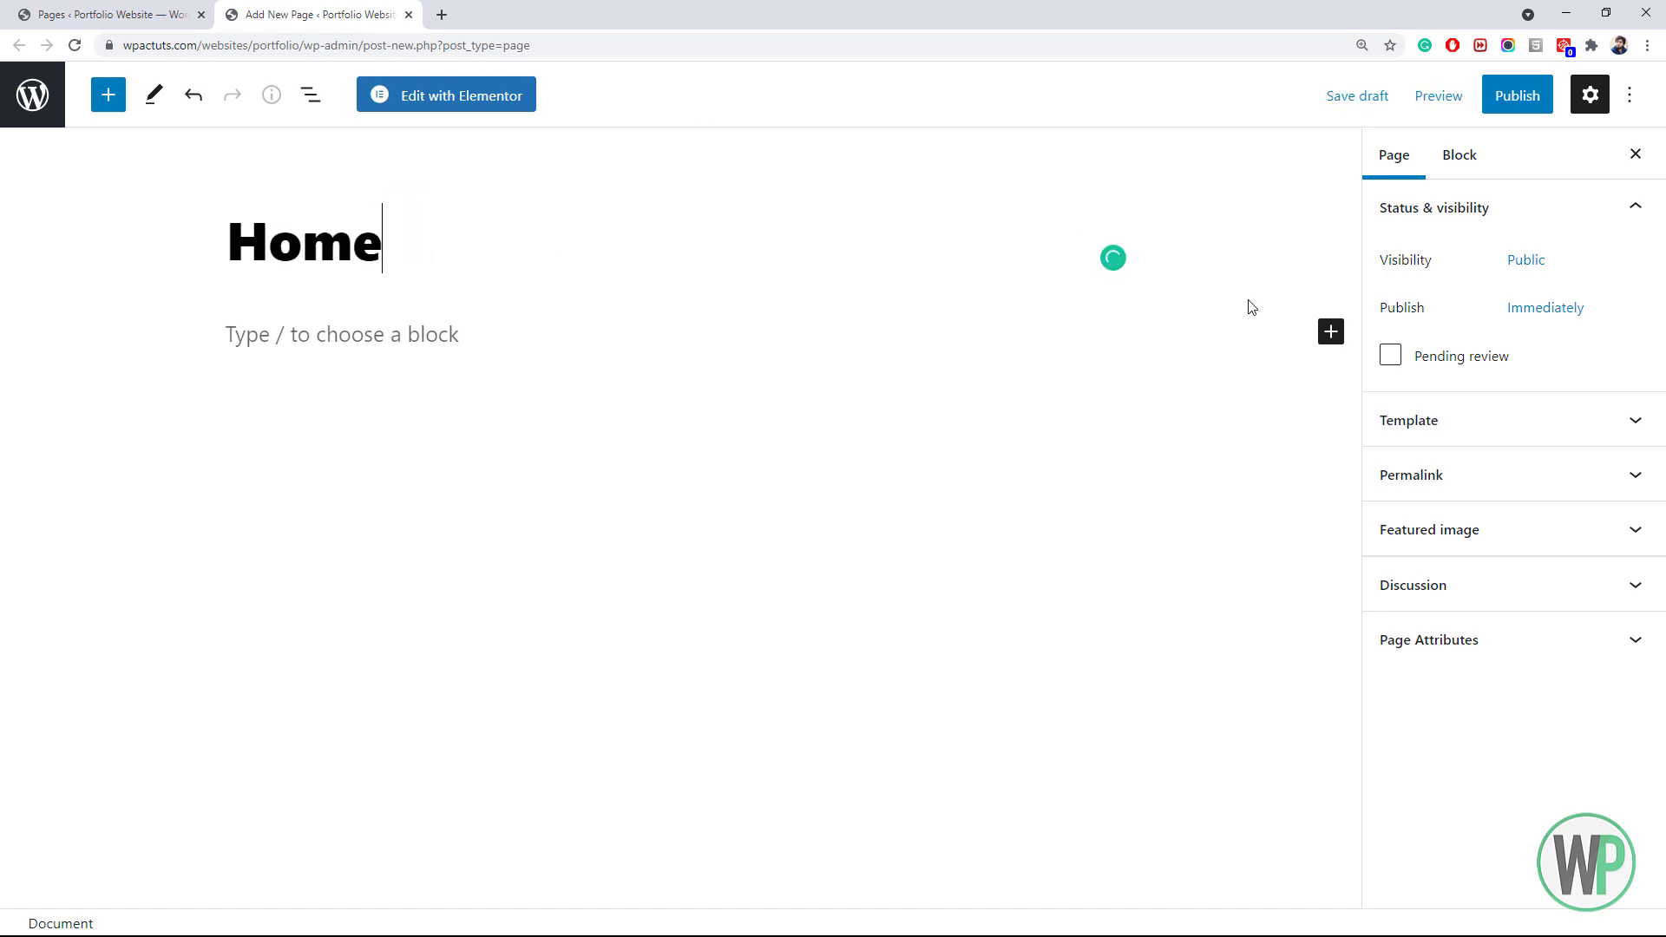
pyautogui.click(1458, 418)
pyautogui.click(1419, 470)
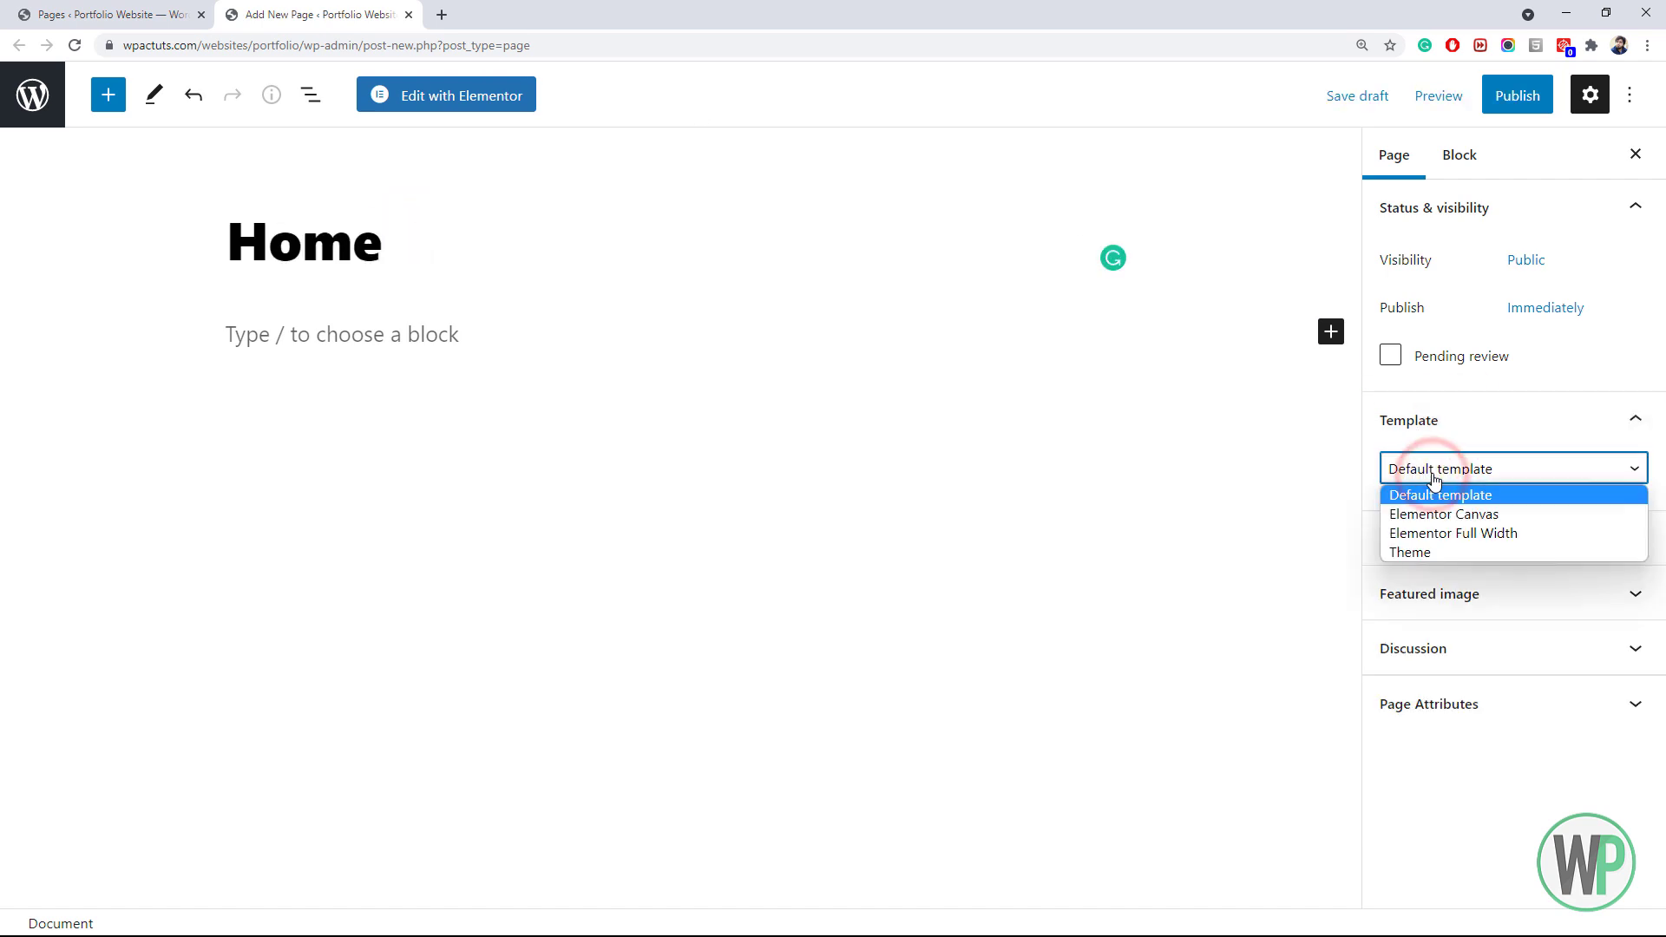
pyautogui.click(1462, 533)
pyautogui.click(1517, 96)
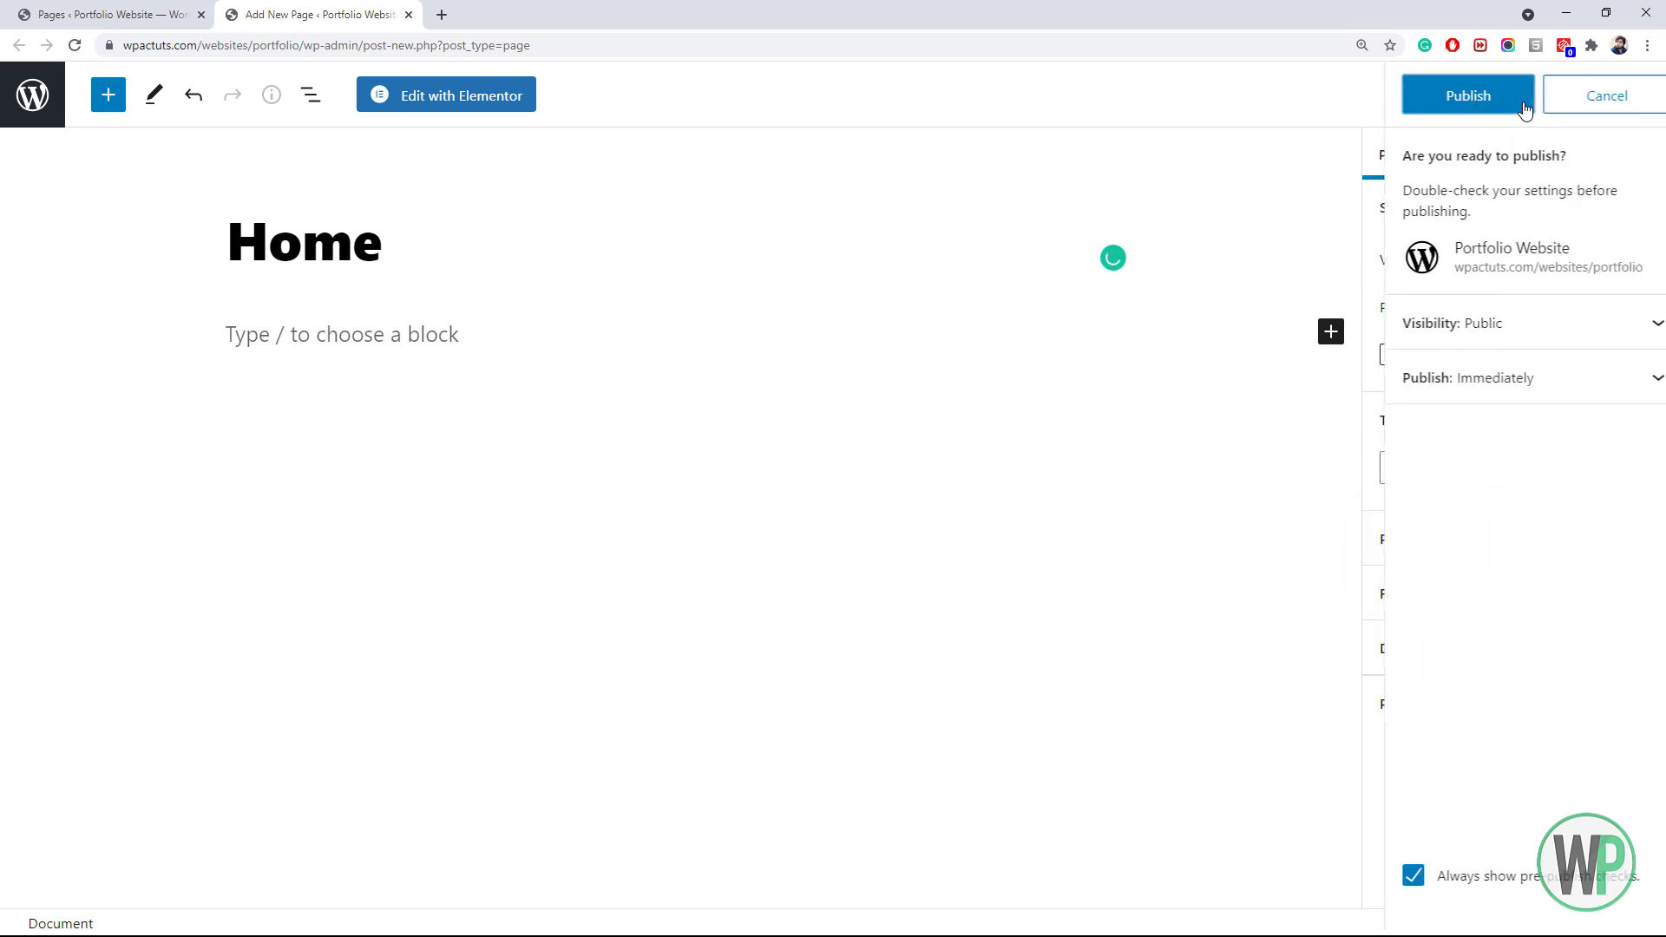
pyautogui.click(1487, 104)
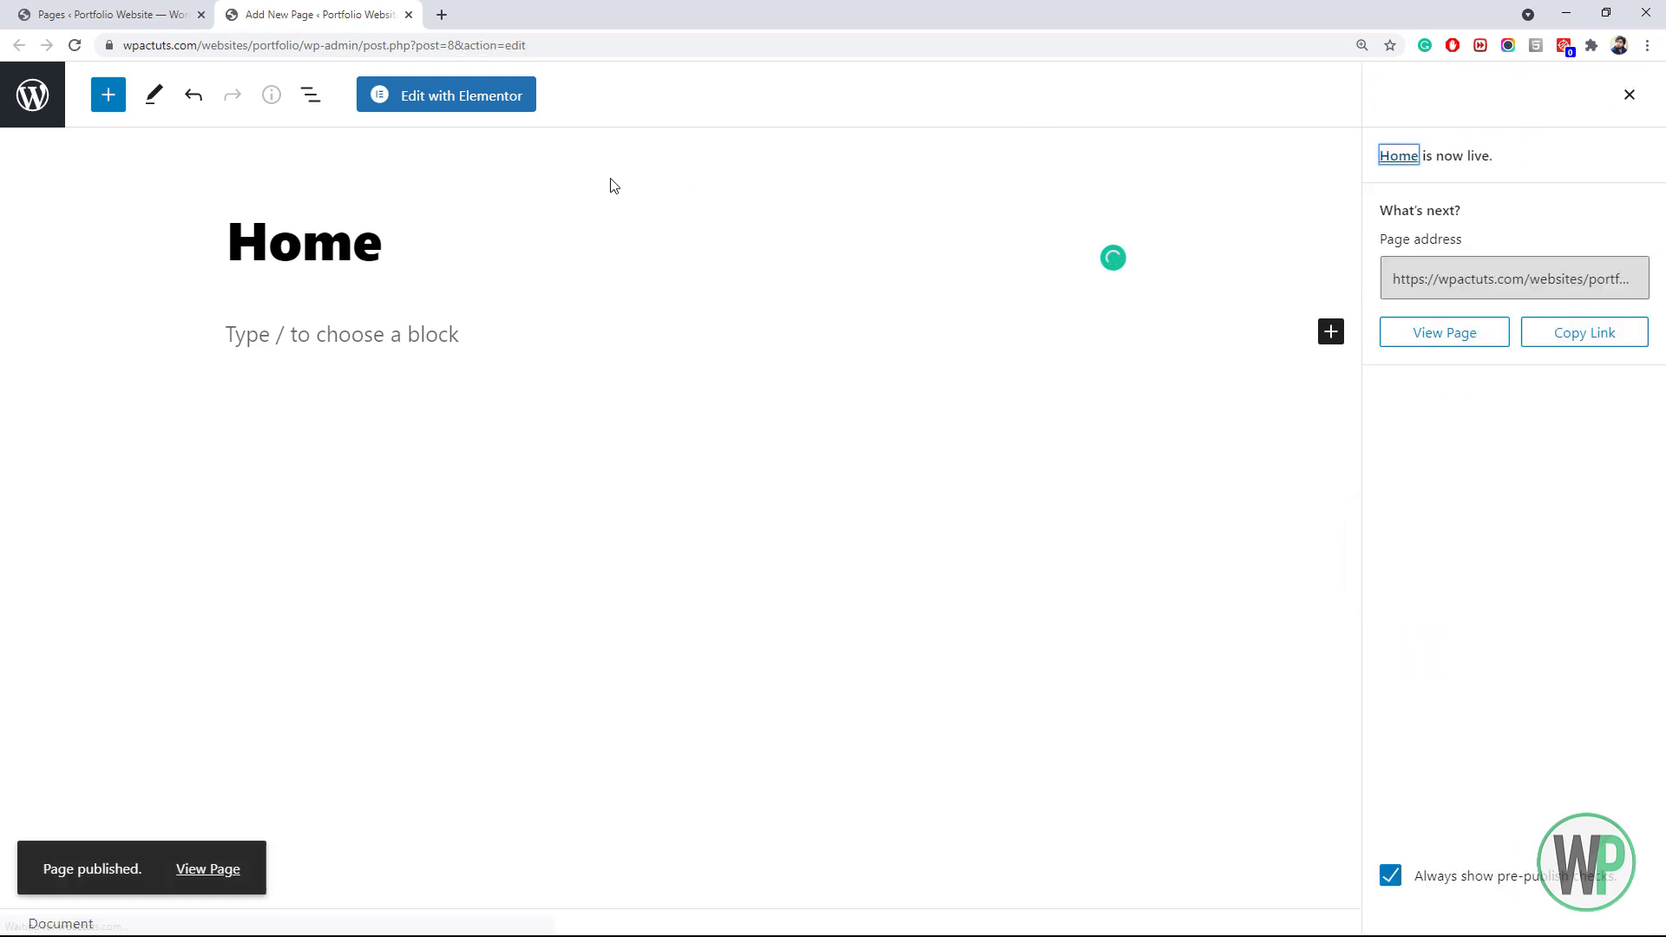
# In Reading settings, set the homepage to the static page Home and save
pyautogui.click(122, 15)
pyautogui.moveTo(134, 643)
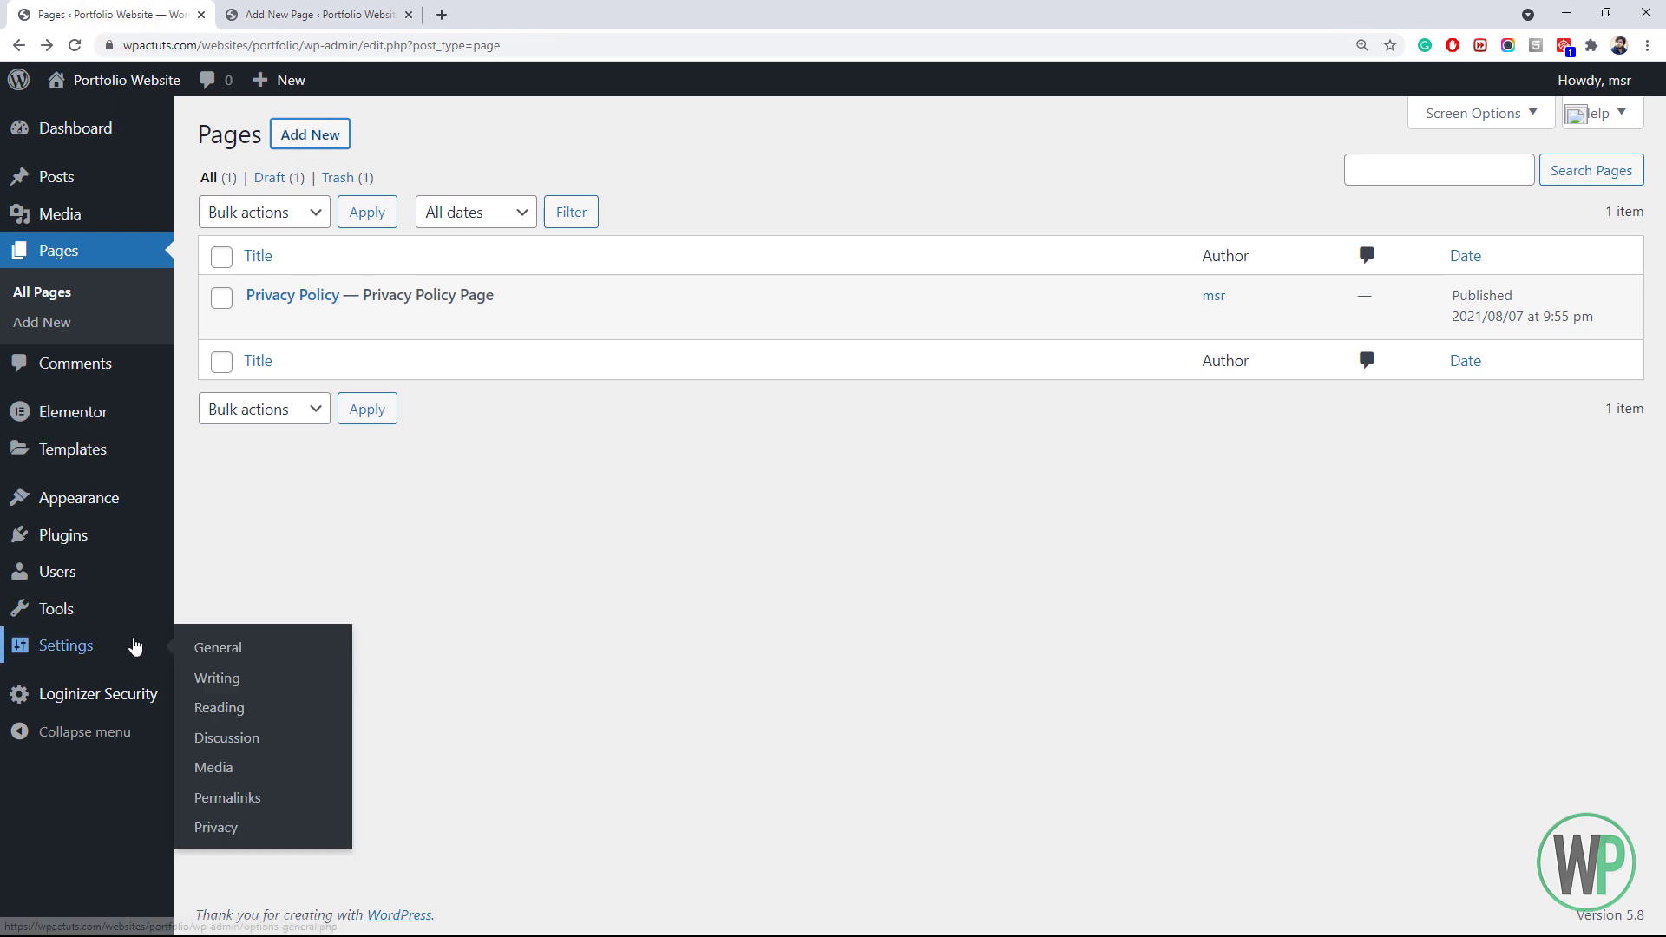
pyautogui.click(244, 718)
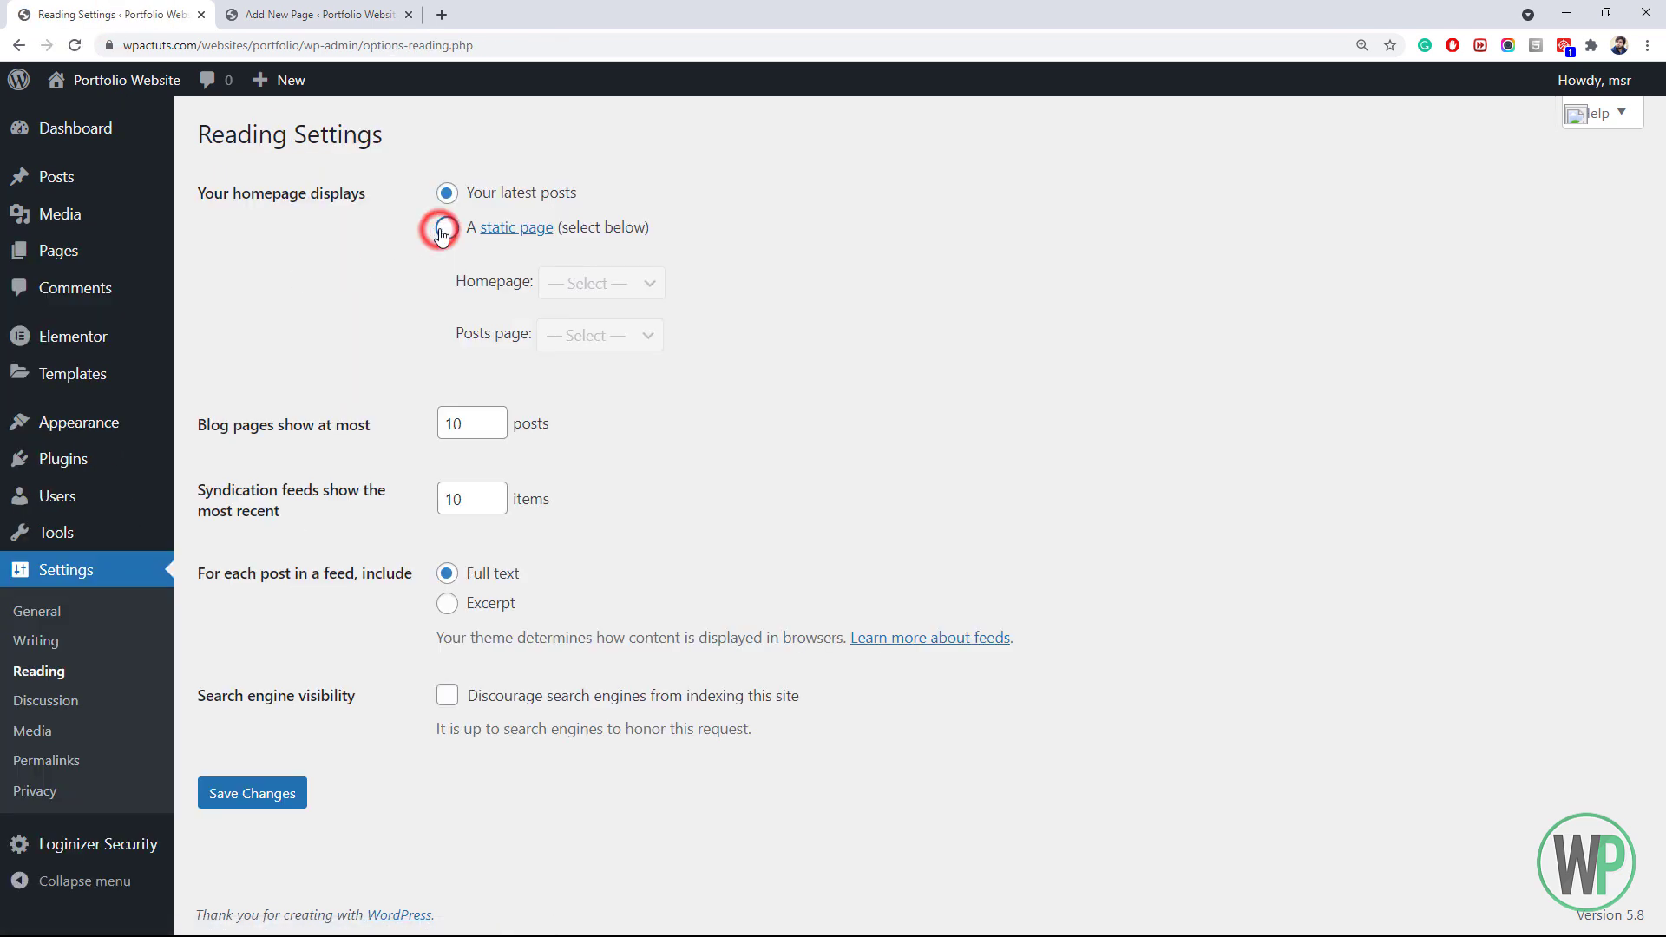
pyautogui.click(446, 227)
pyautogui.click(602, 283)
pyautogui.click(590, 330)
pyautogui.click(254, 800)
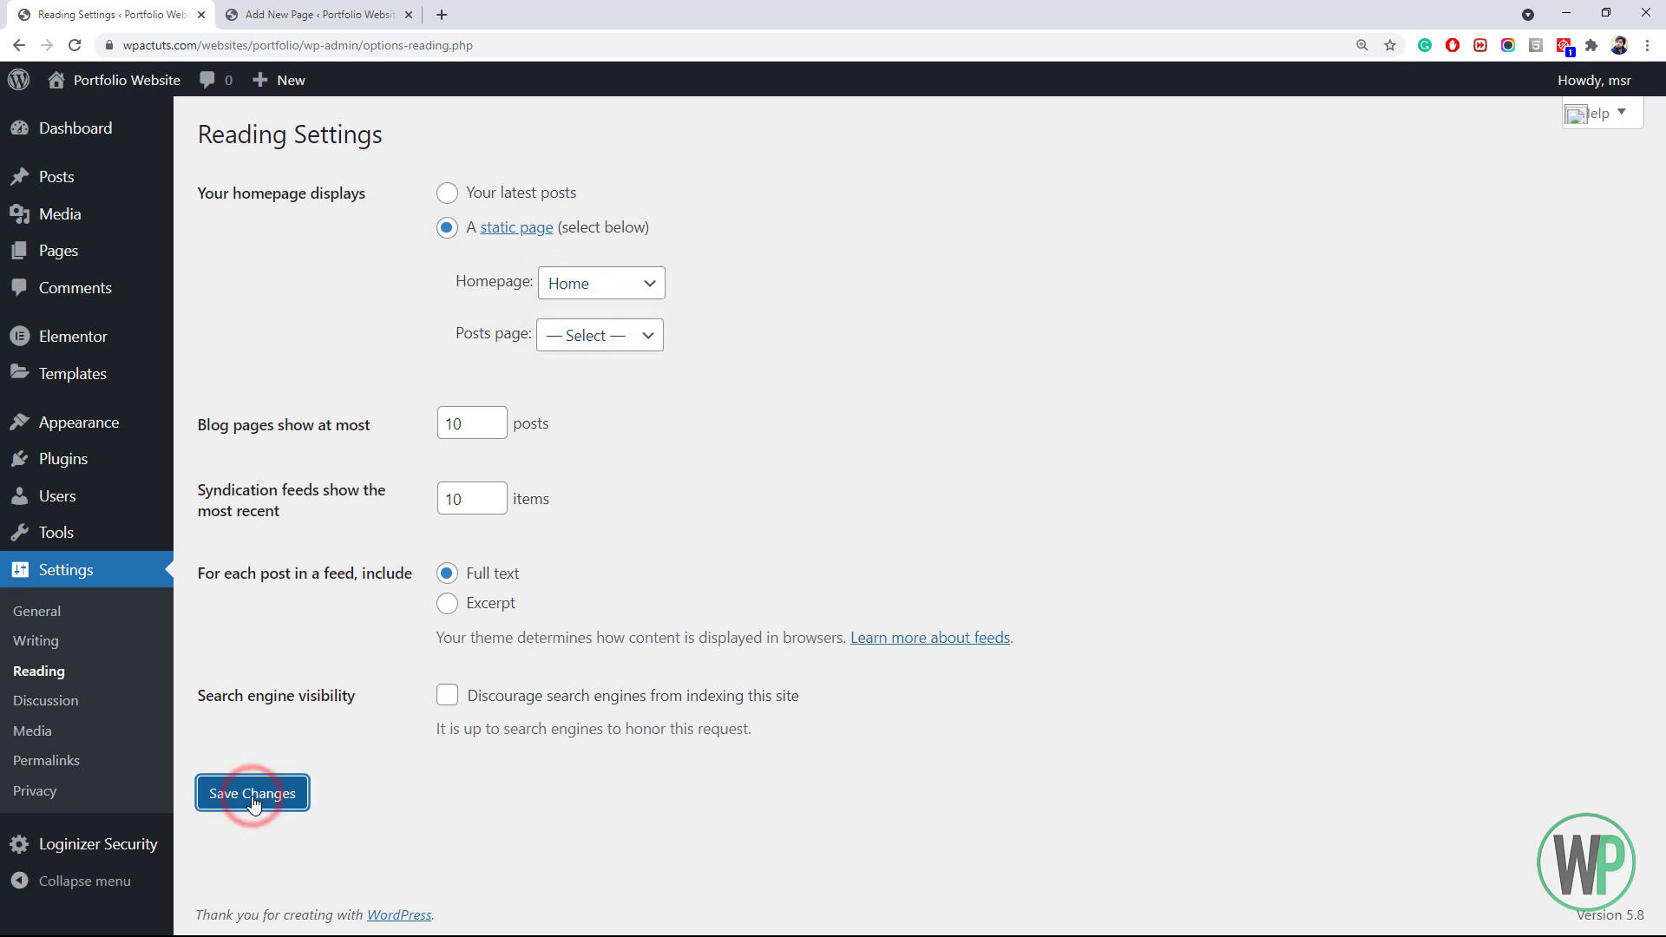
pyautogui.moveTo(122, 170)
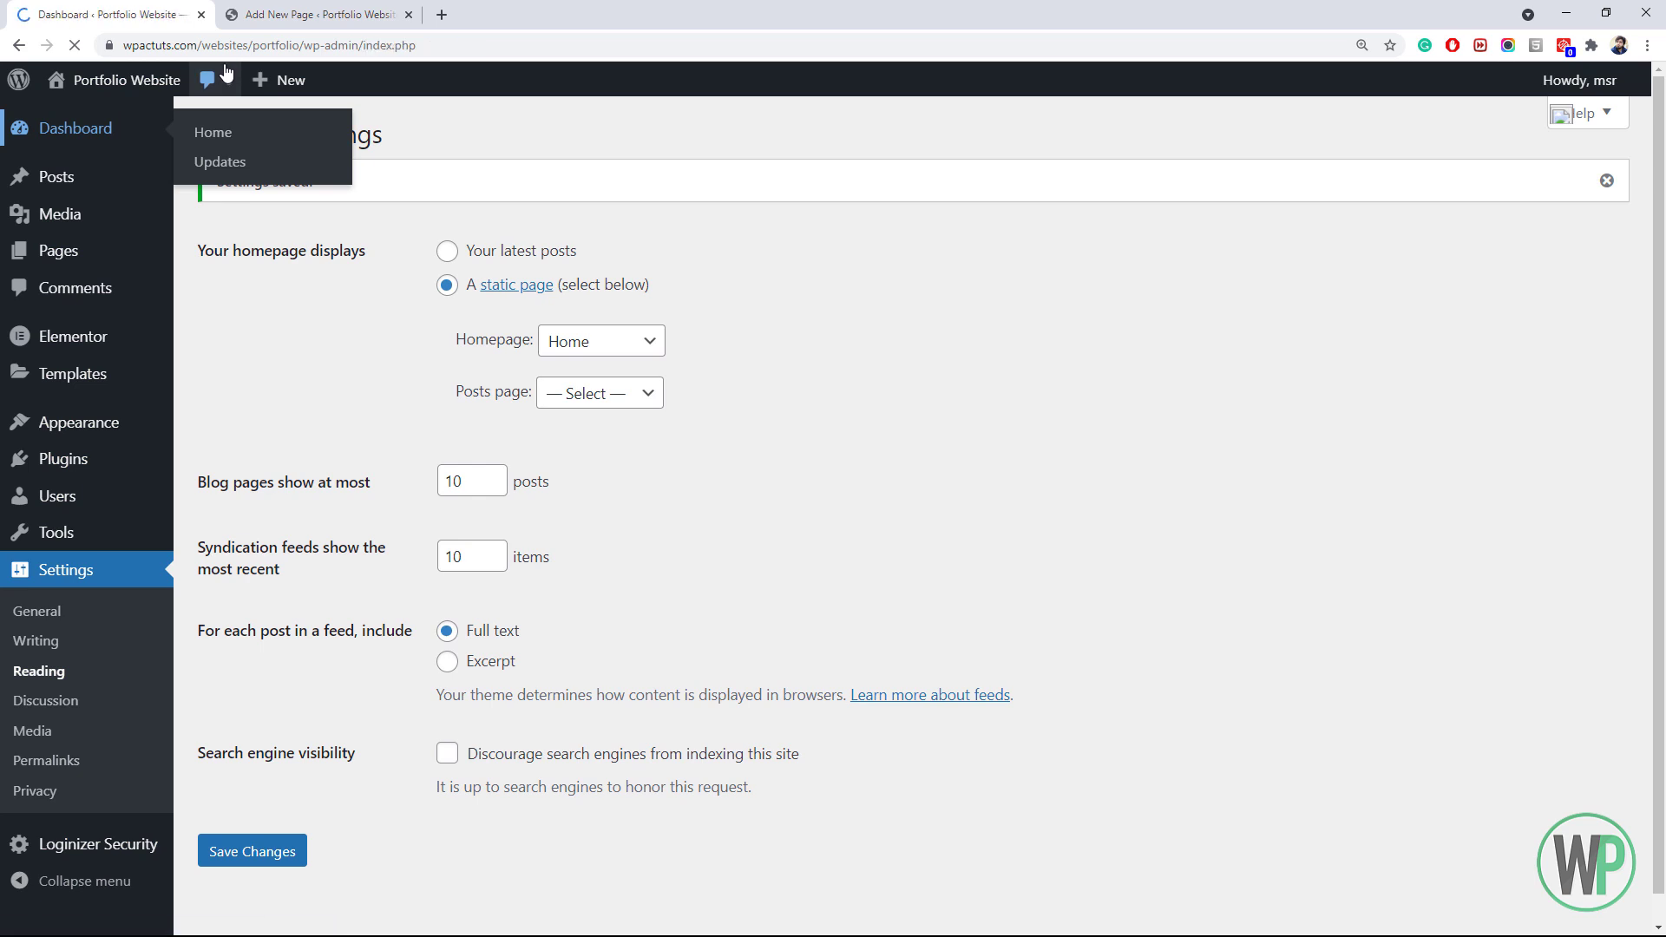
pyautogui.click(284, 16)
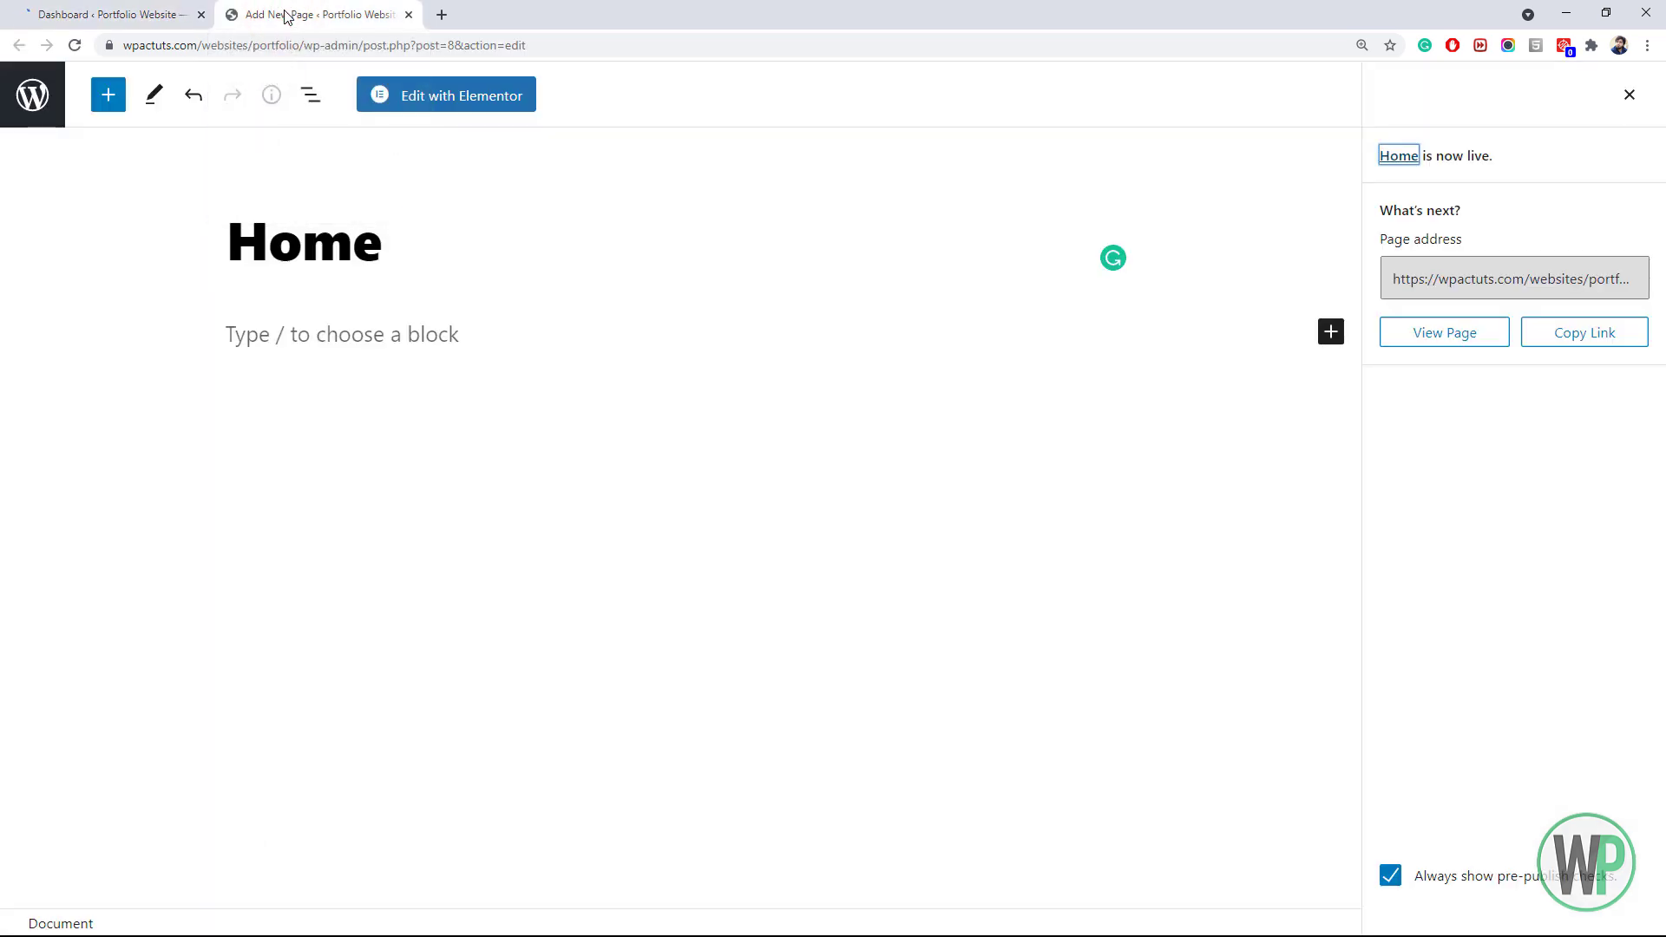
# Open Home in Elementor and check the asset folder's logo.psd and logo-footer.psd files
pyautogui.click(417, 90)
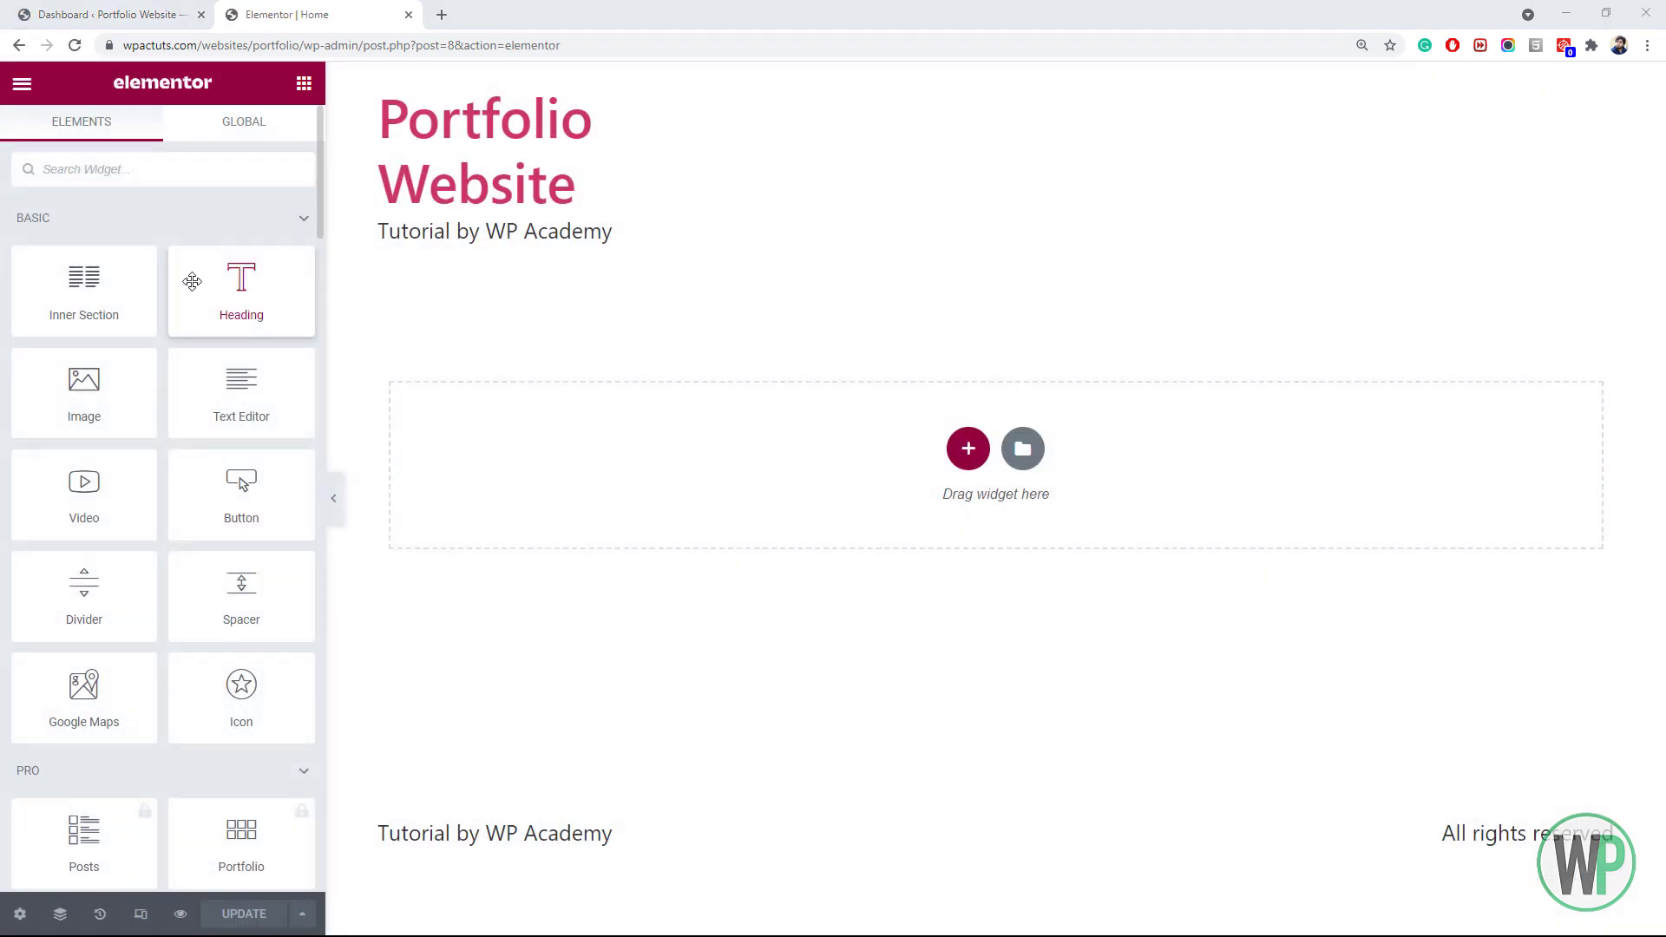
pyautogui.hotkey('alt', 'Tab')
pyautogui.hotkey('alt', 'Tab')
pyautogui.hotkey('alt', 'Tab')
pyautogui.hotkey('alt', 'Tab')
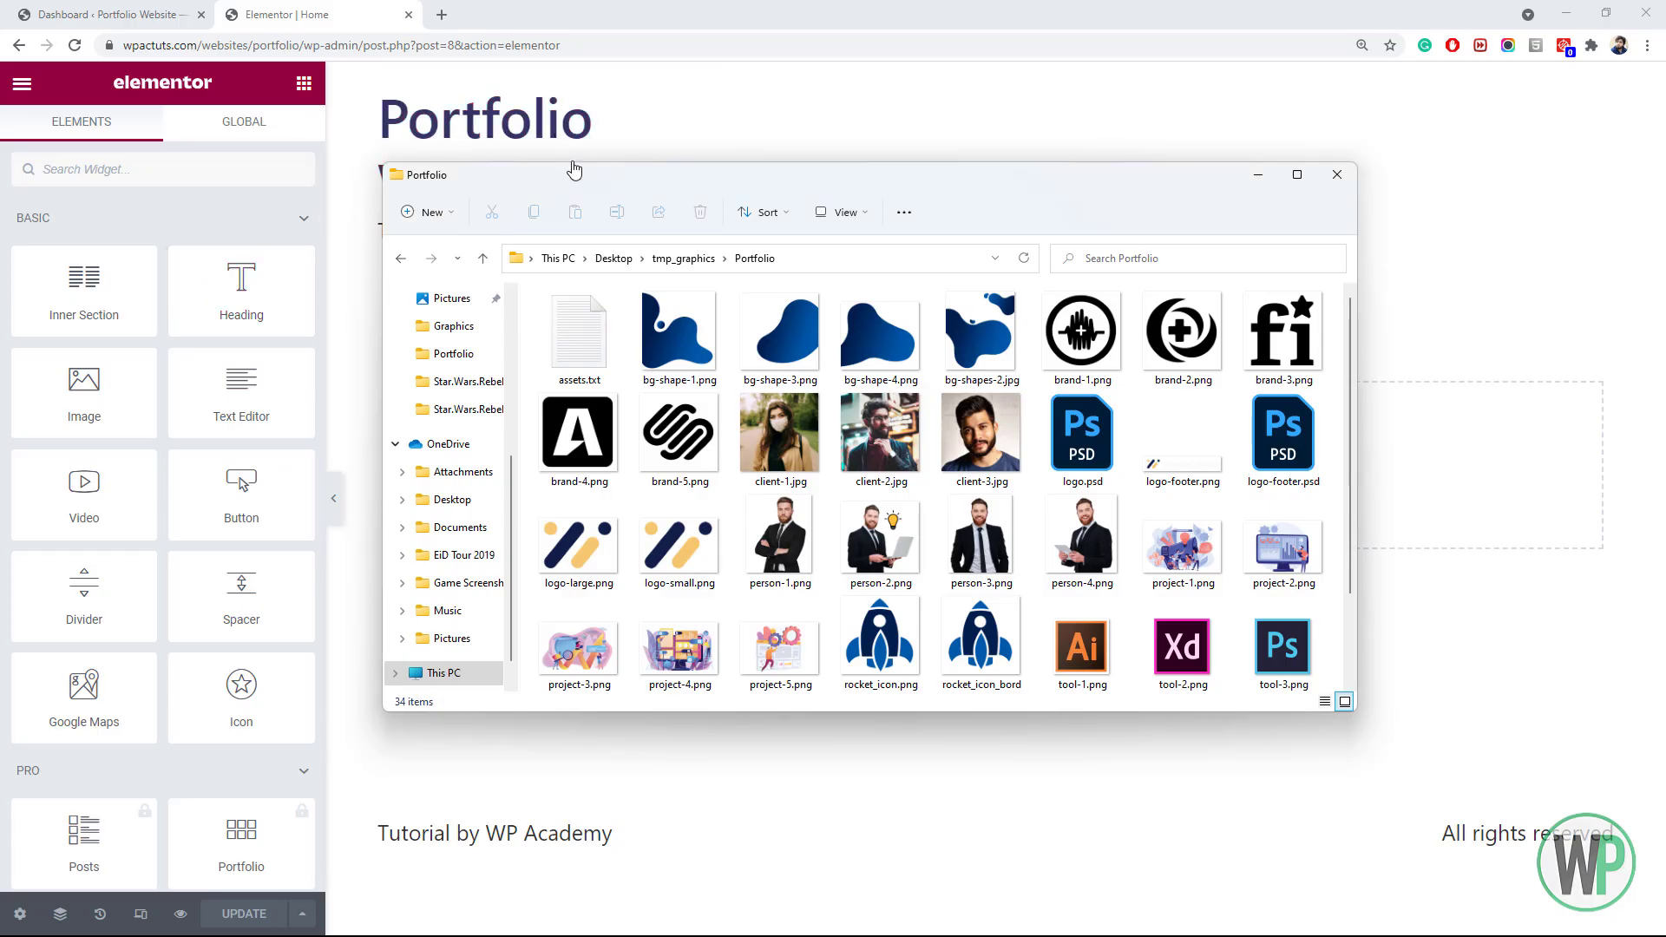
pyautogui.moveTo(574, 169); pyautogui.dragTo(531, 183)
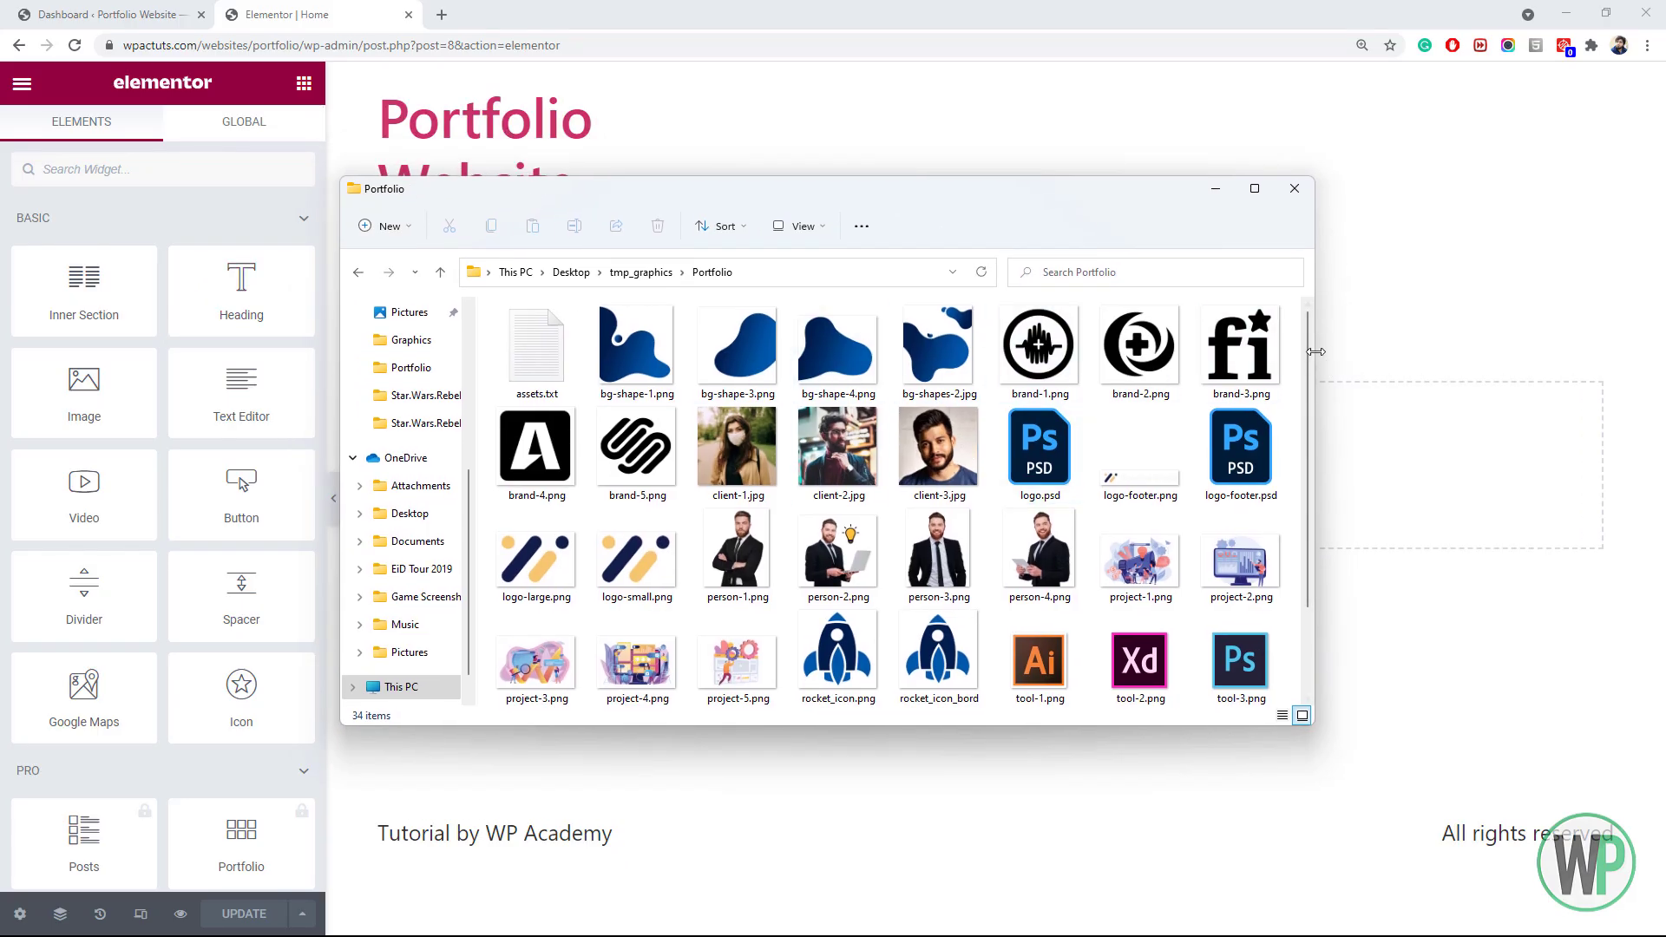
pyautogui.moveTo(1307, 345); pyautogui.dragTo(1293, 452)
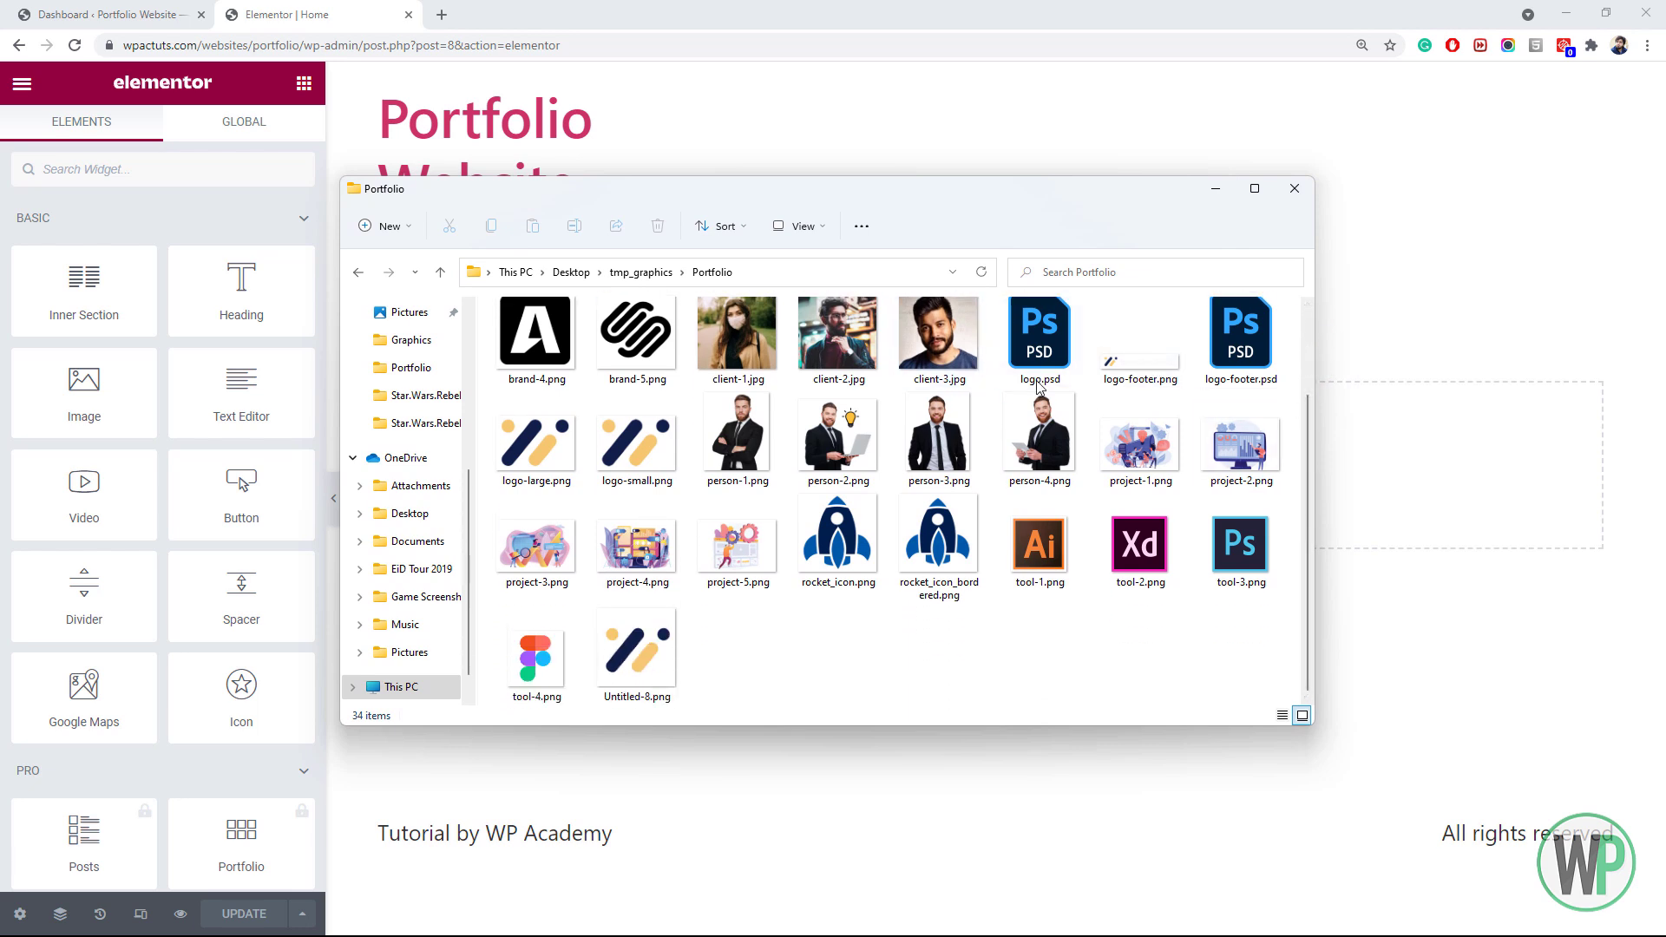
pyautogui.click(1041, 351)
pyautogui.click(1237, 352)
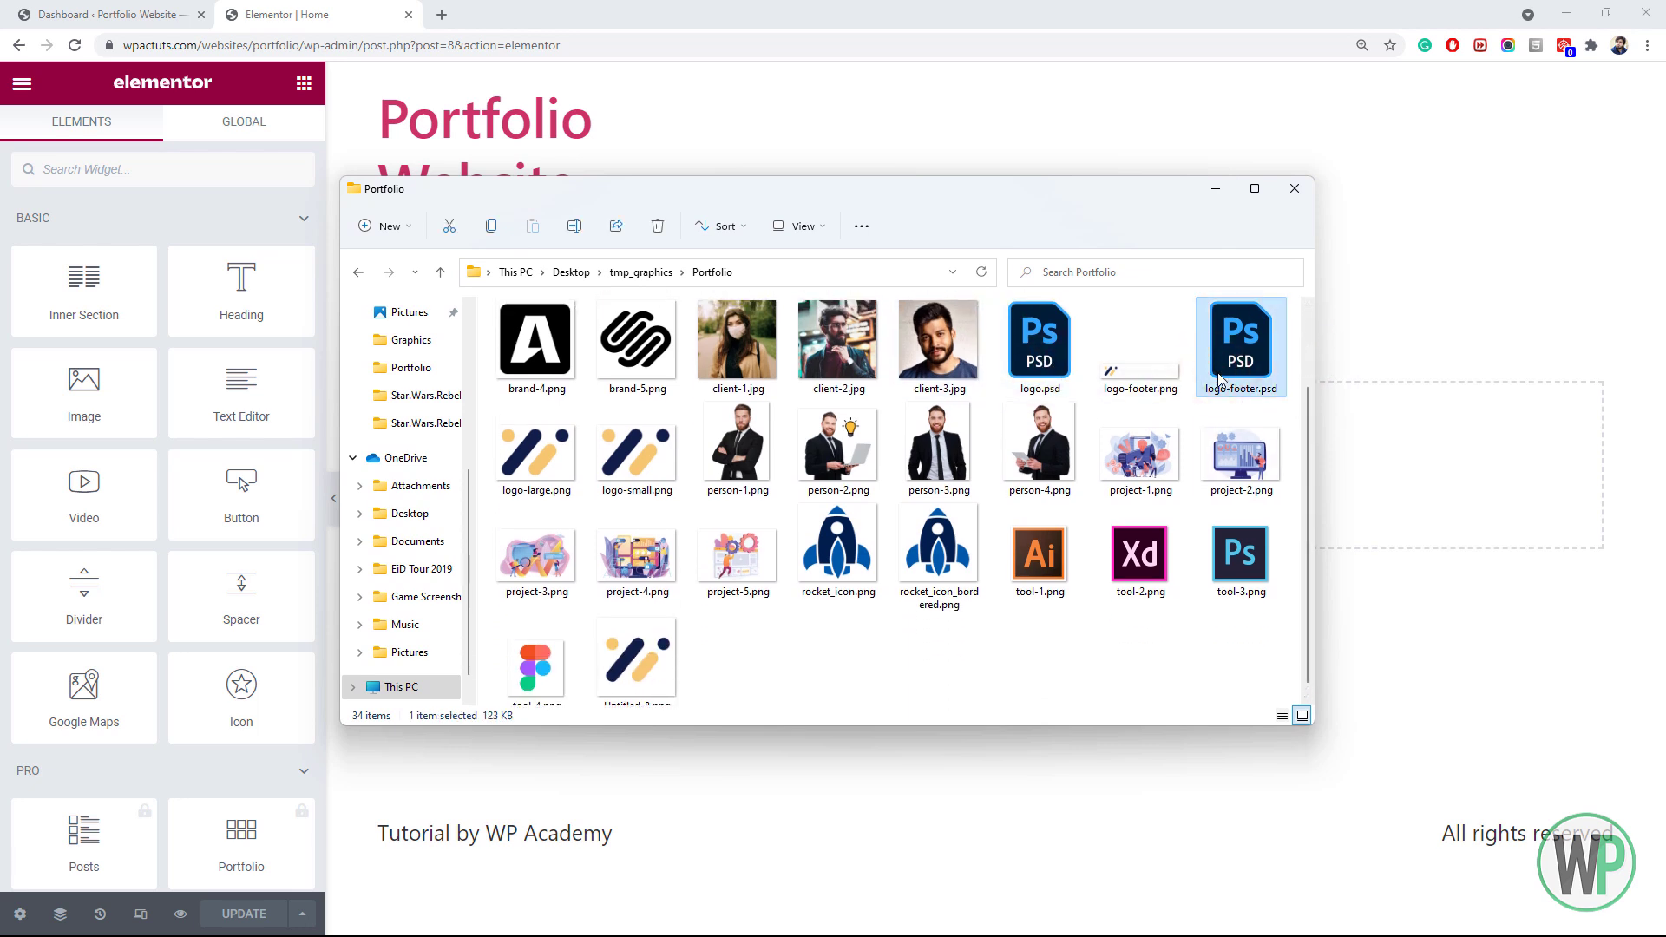
pyautogui.moveTo(1307, 564); pyautogui.dragTo(1337, 444)
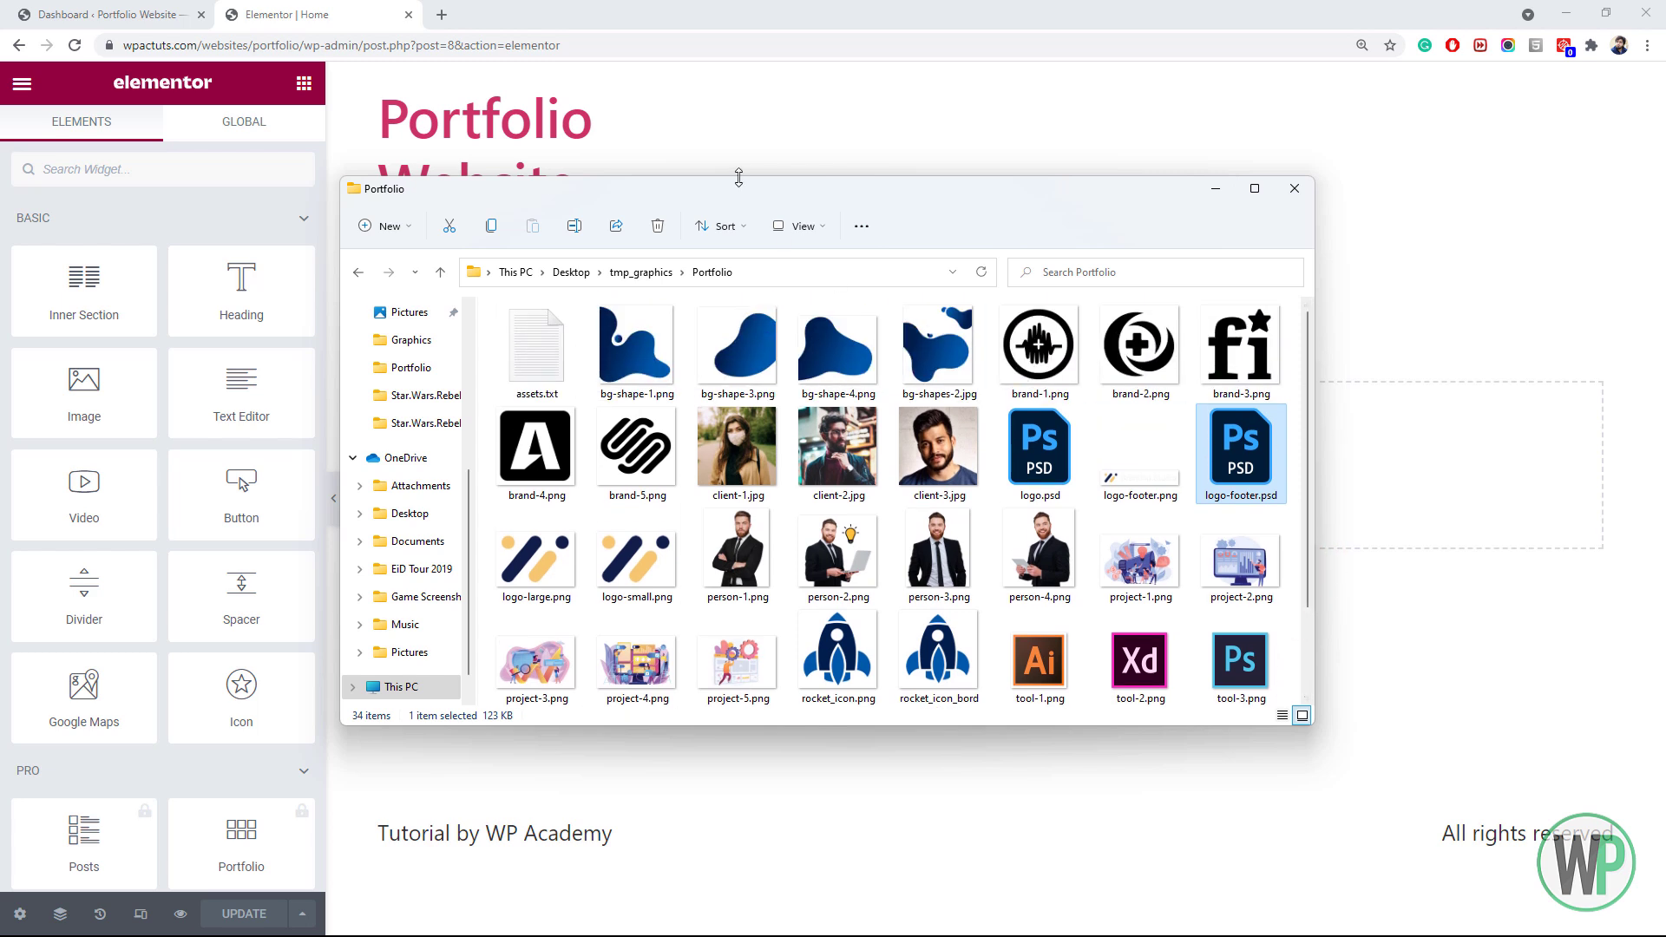
pyautogui.click(728, 127)
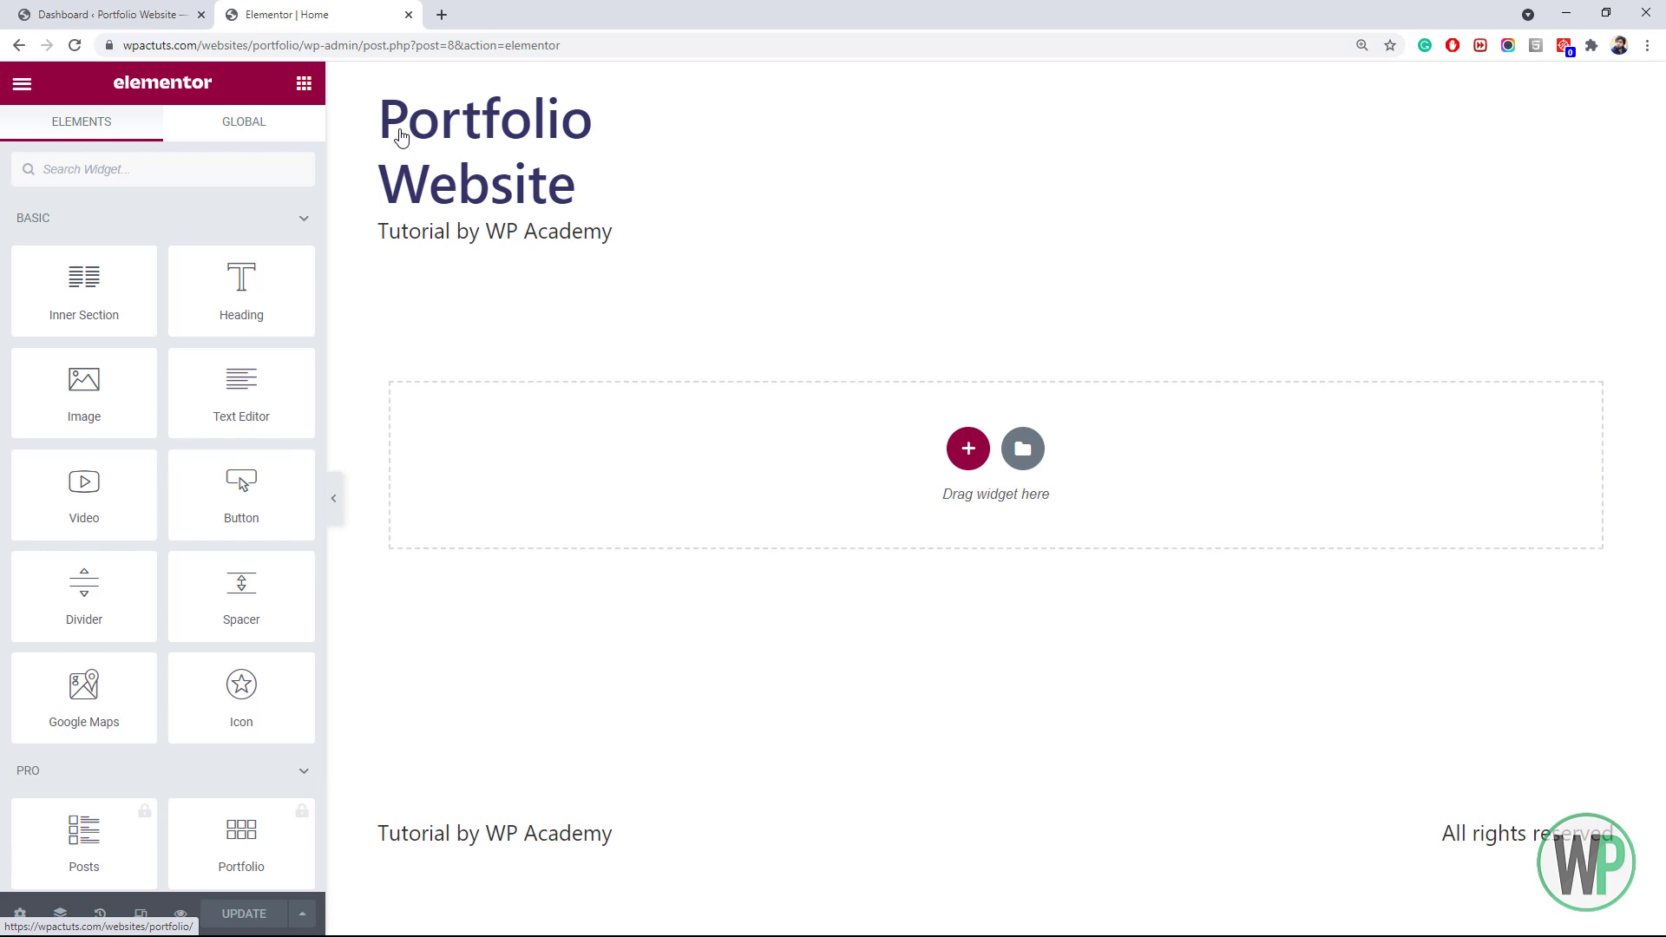
# Set the page layout to Elementor Canvas and update the page
pyautogui.click(20, 914)
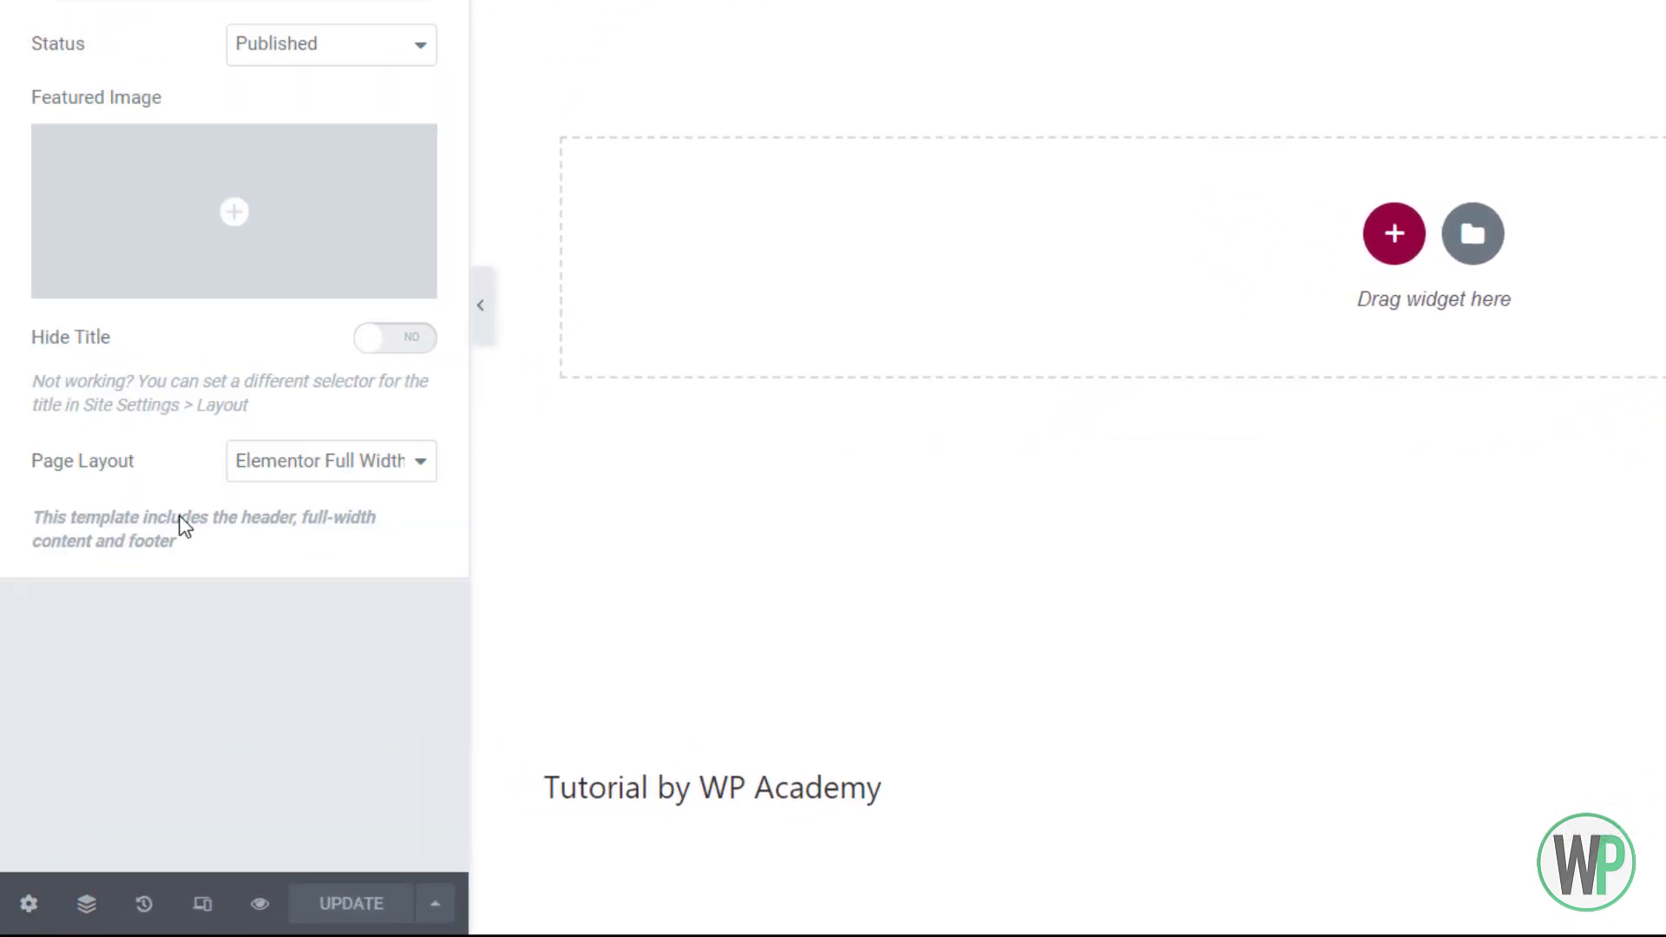
pyautogui.click(353, 468)
pyautogui.click(363, 519)
pyautogui.click(387, 907)
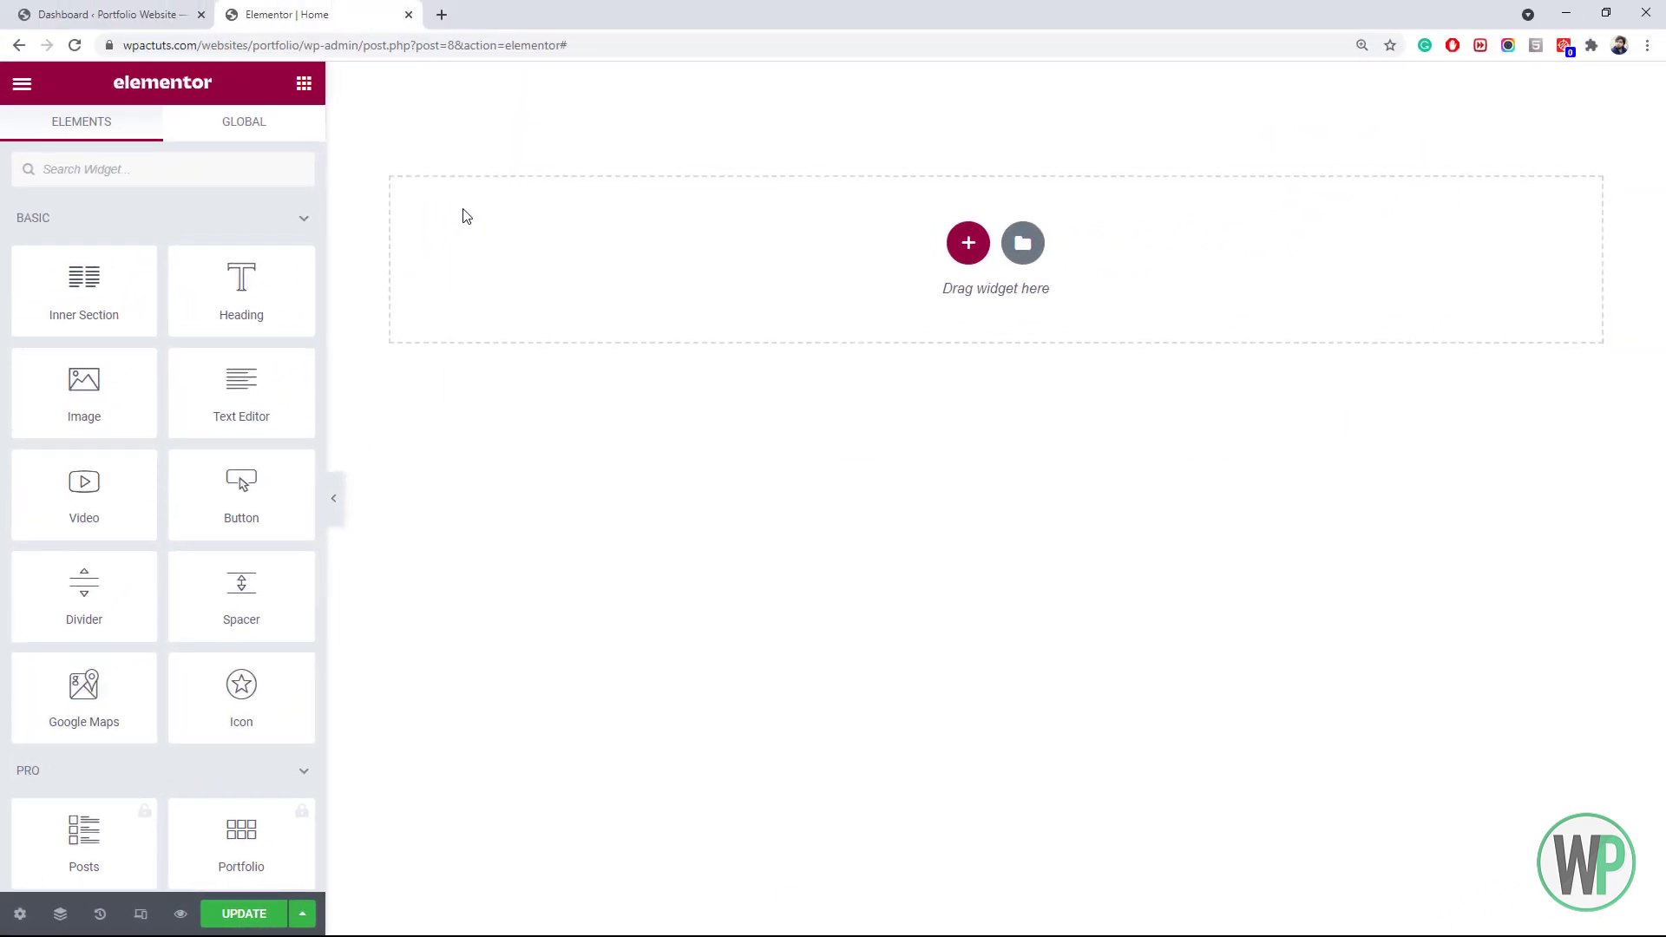
# Open Site Settings > Global Colors and open assets.txt to read the colour codes
pyautogui.click(22, 84)
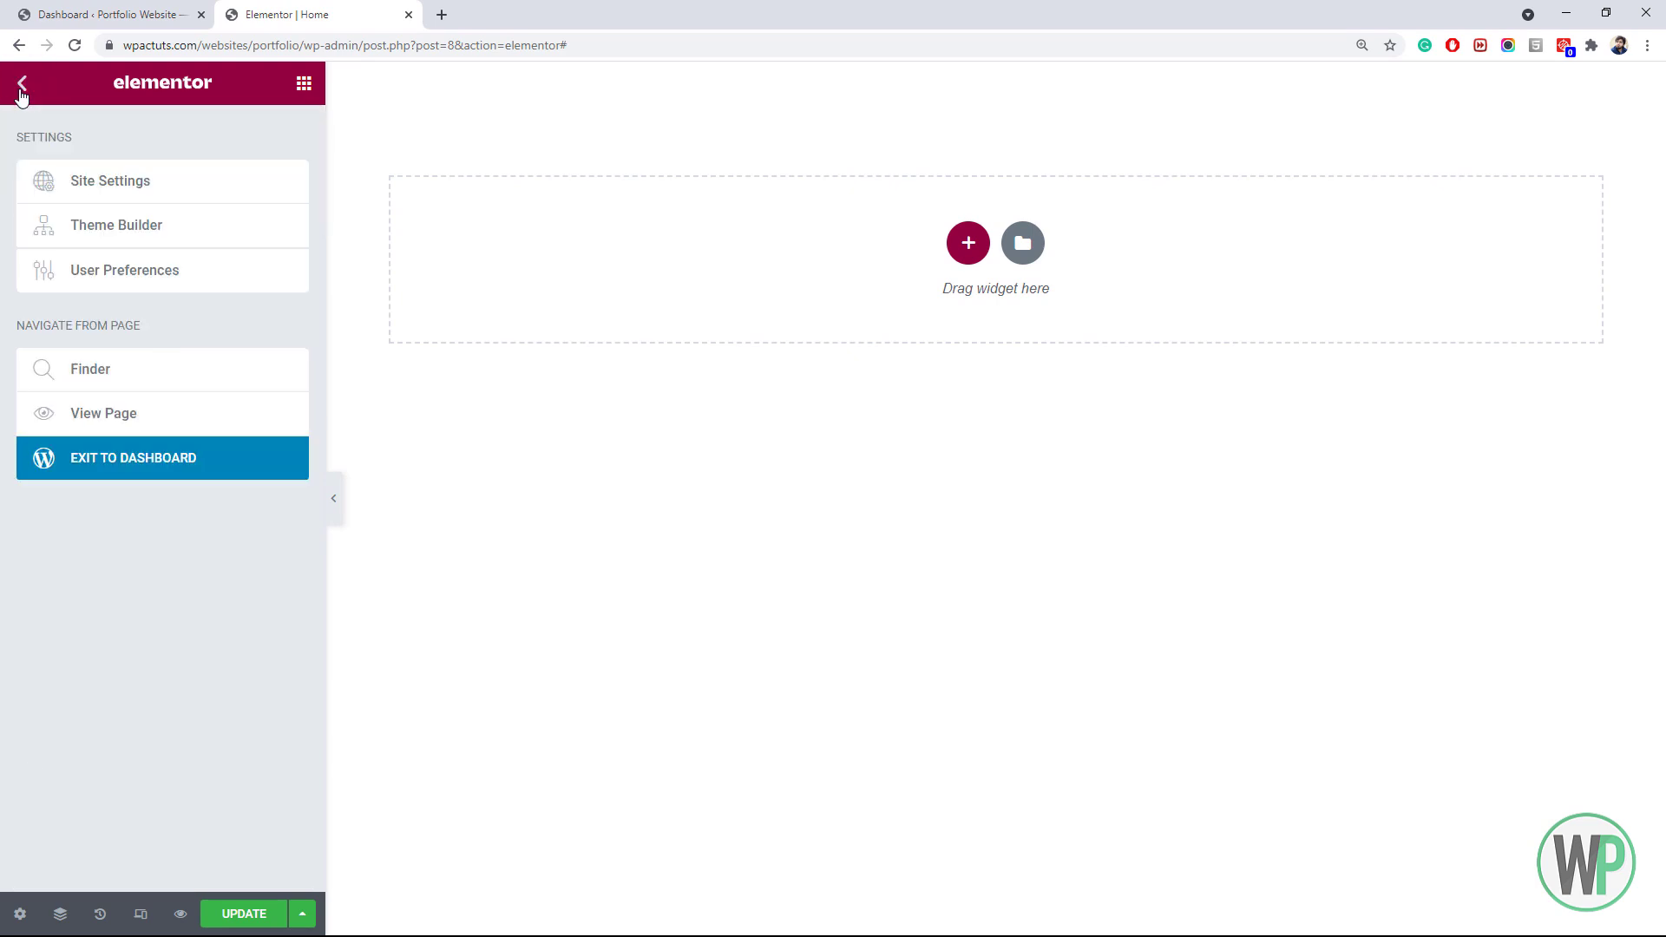
pyautogui.click(185, 189)
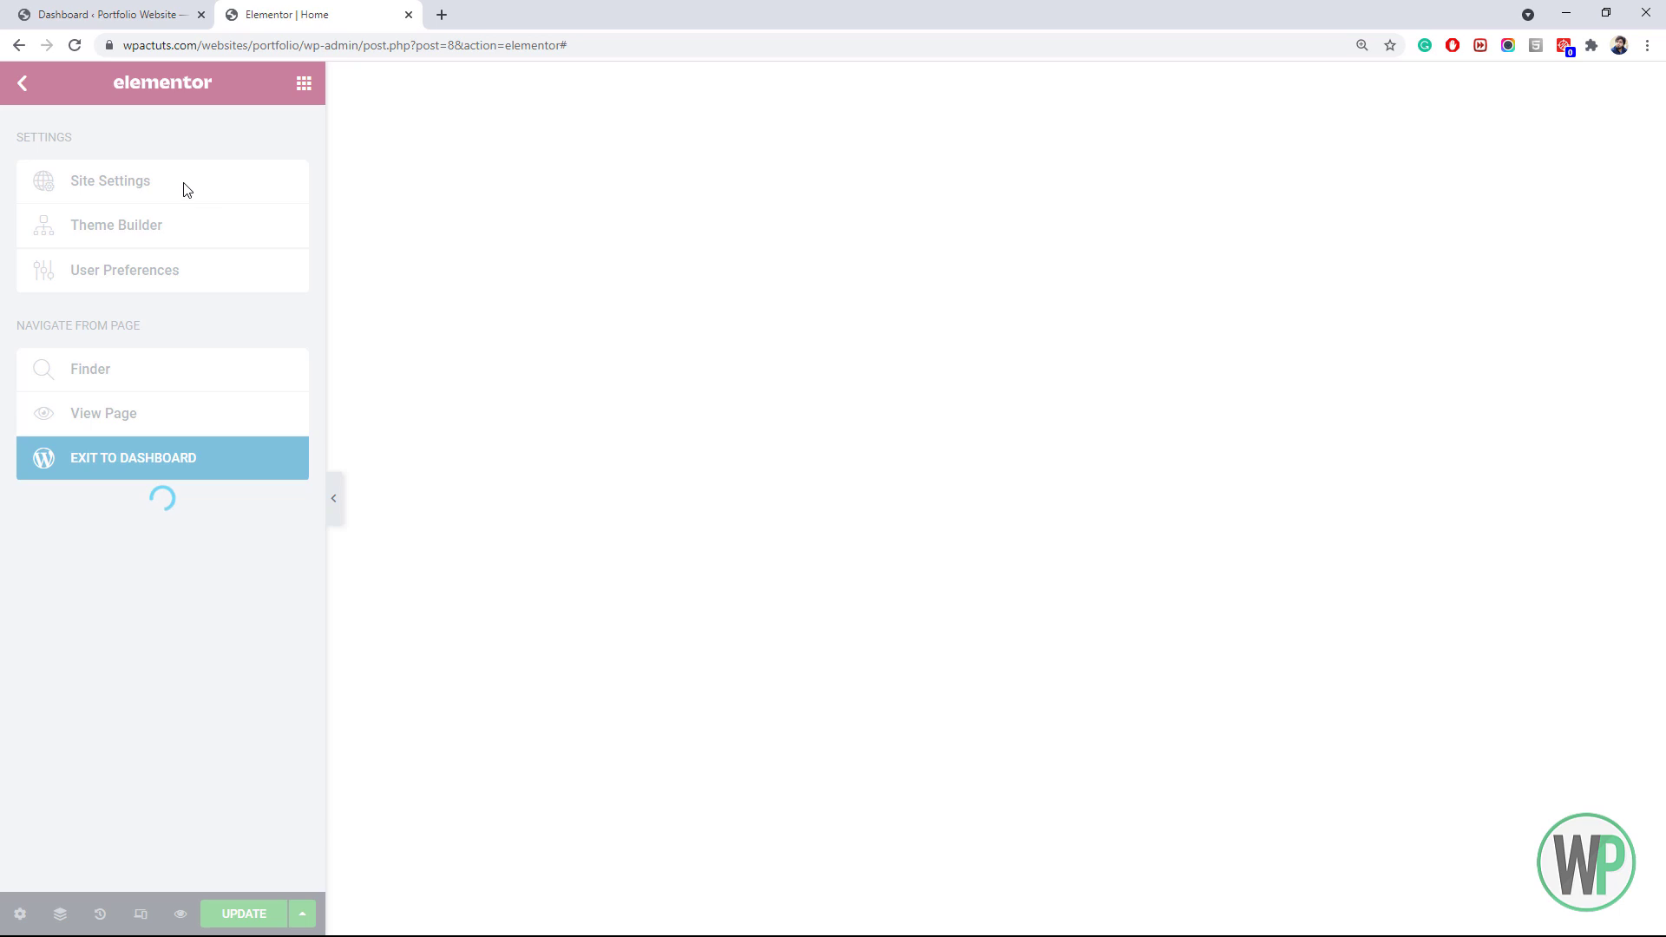
pyautogui.click(153, 195)
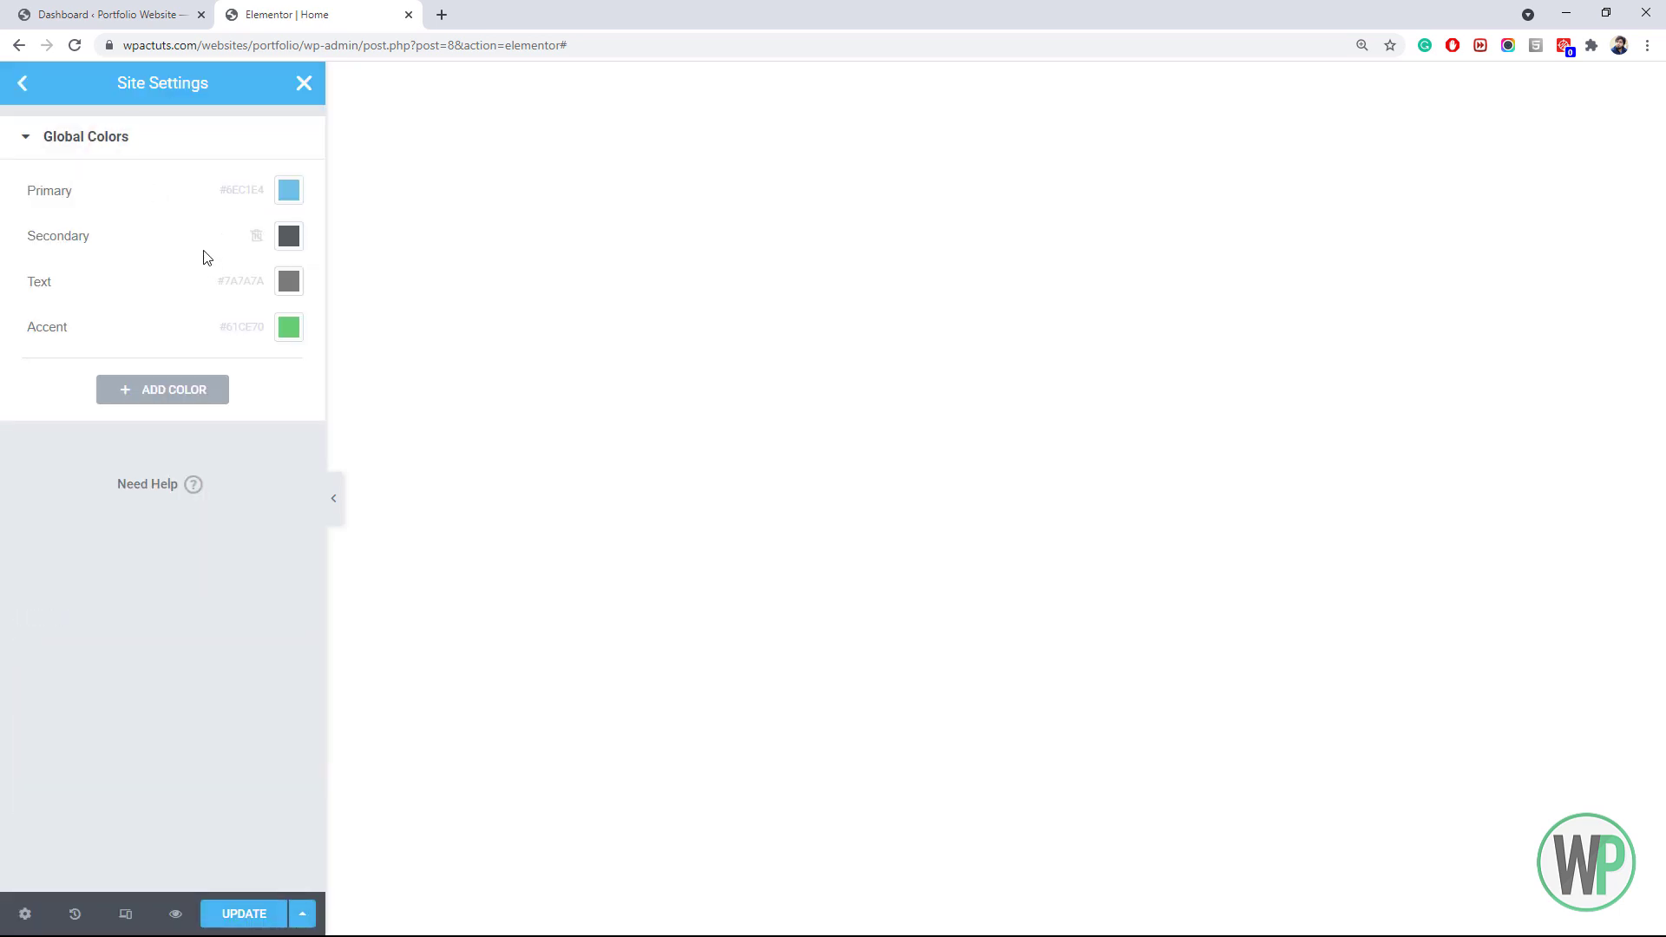
pyautogui.hotkey('alt', 'Tab')
pyautogui.click(530, 372)
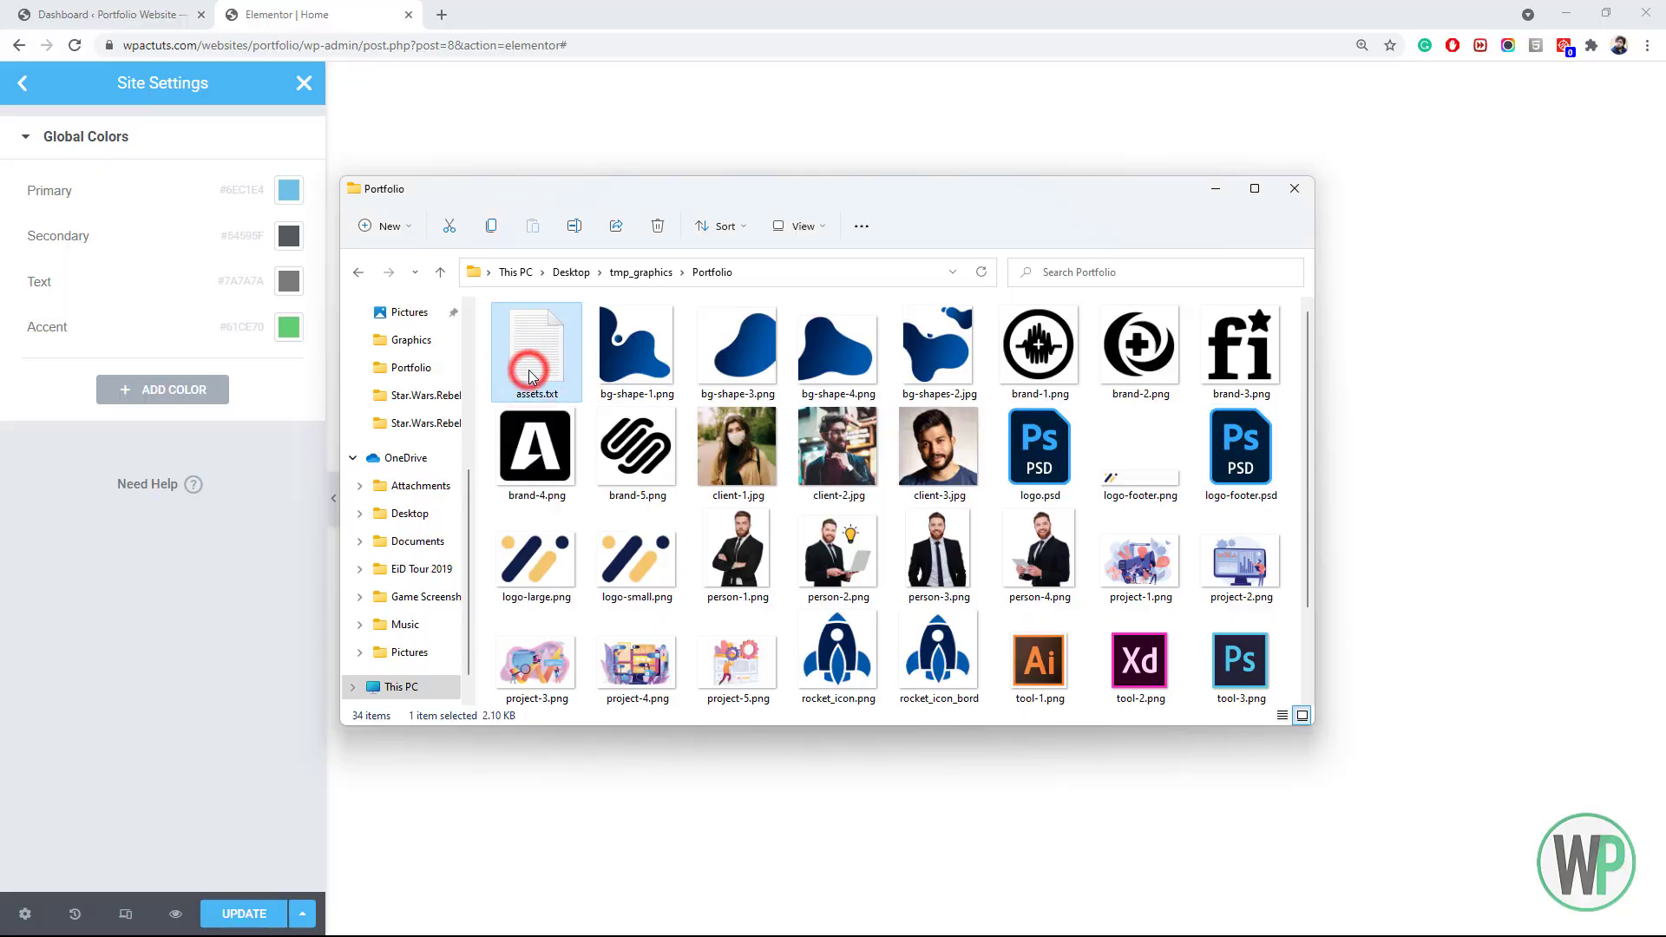
pyautogui.doubleClick(529, 372)
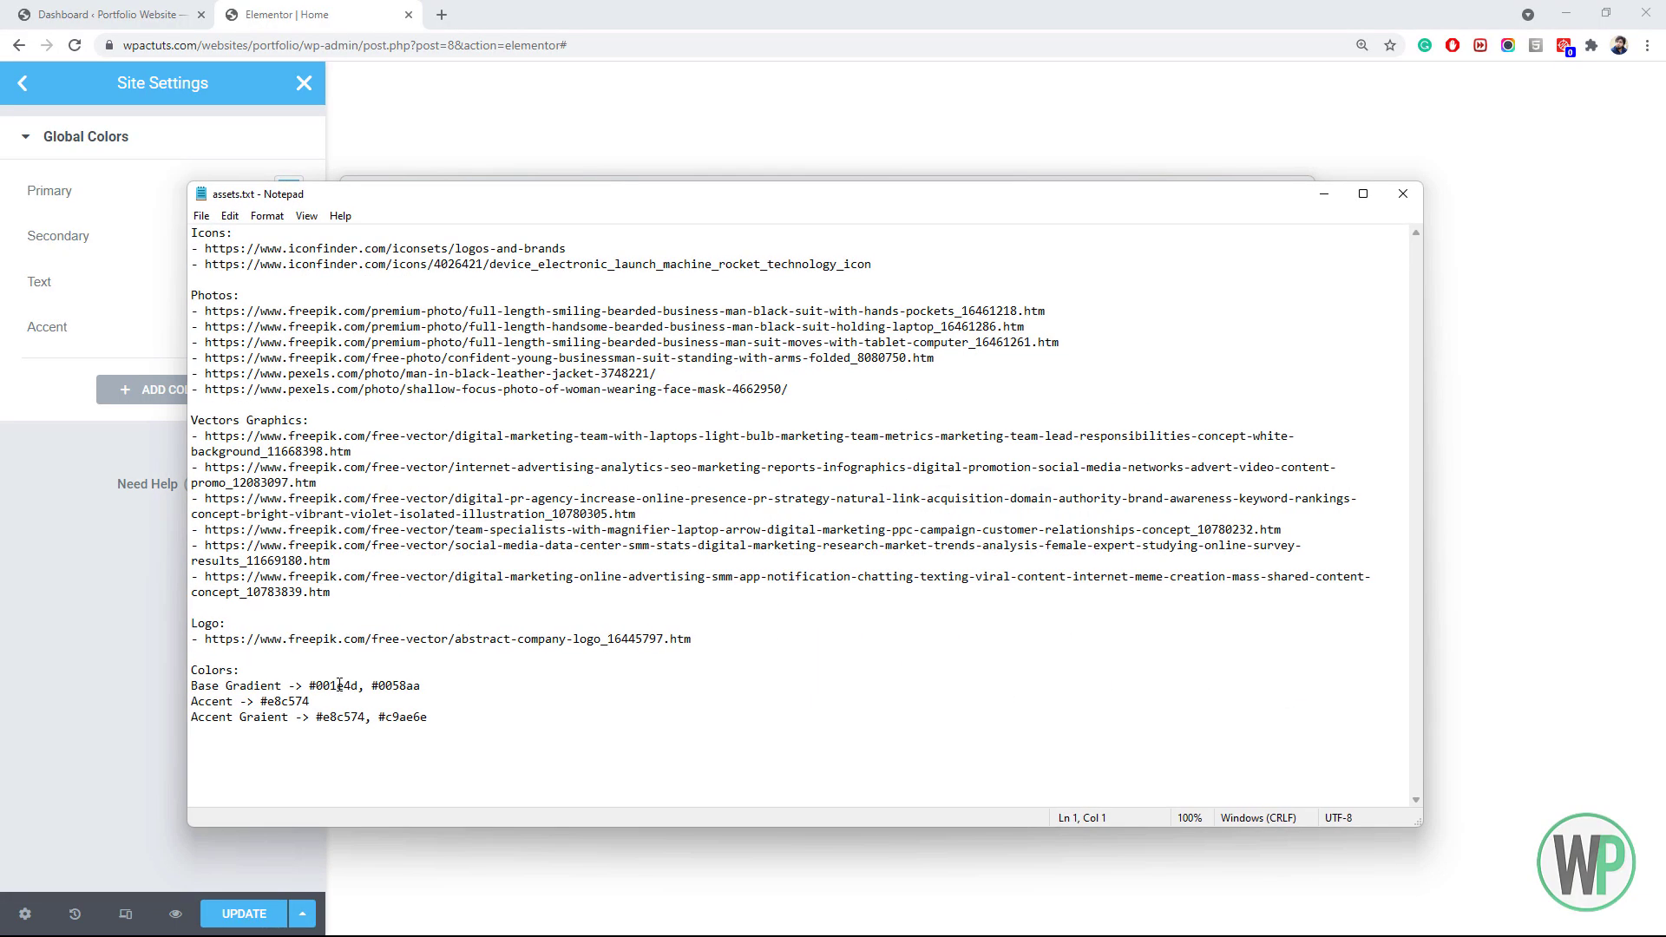
pyautogui.moveTo(362, 688); pyautogui.dragTo(320, 686)
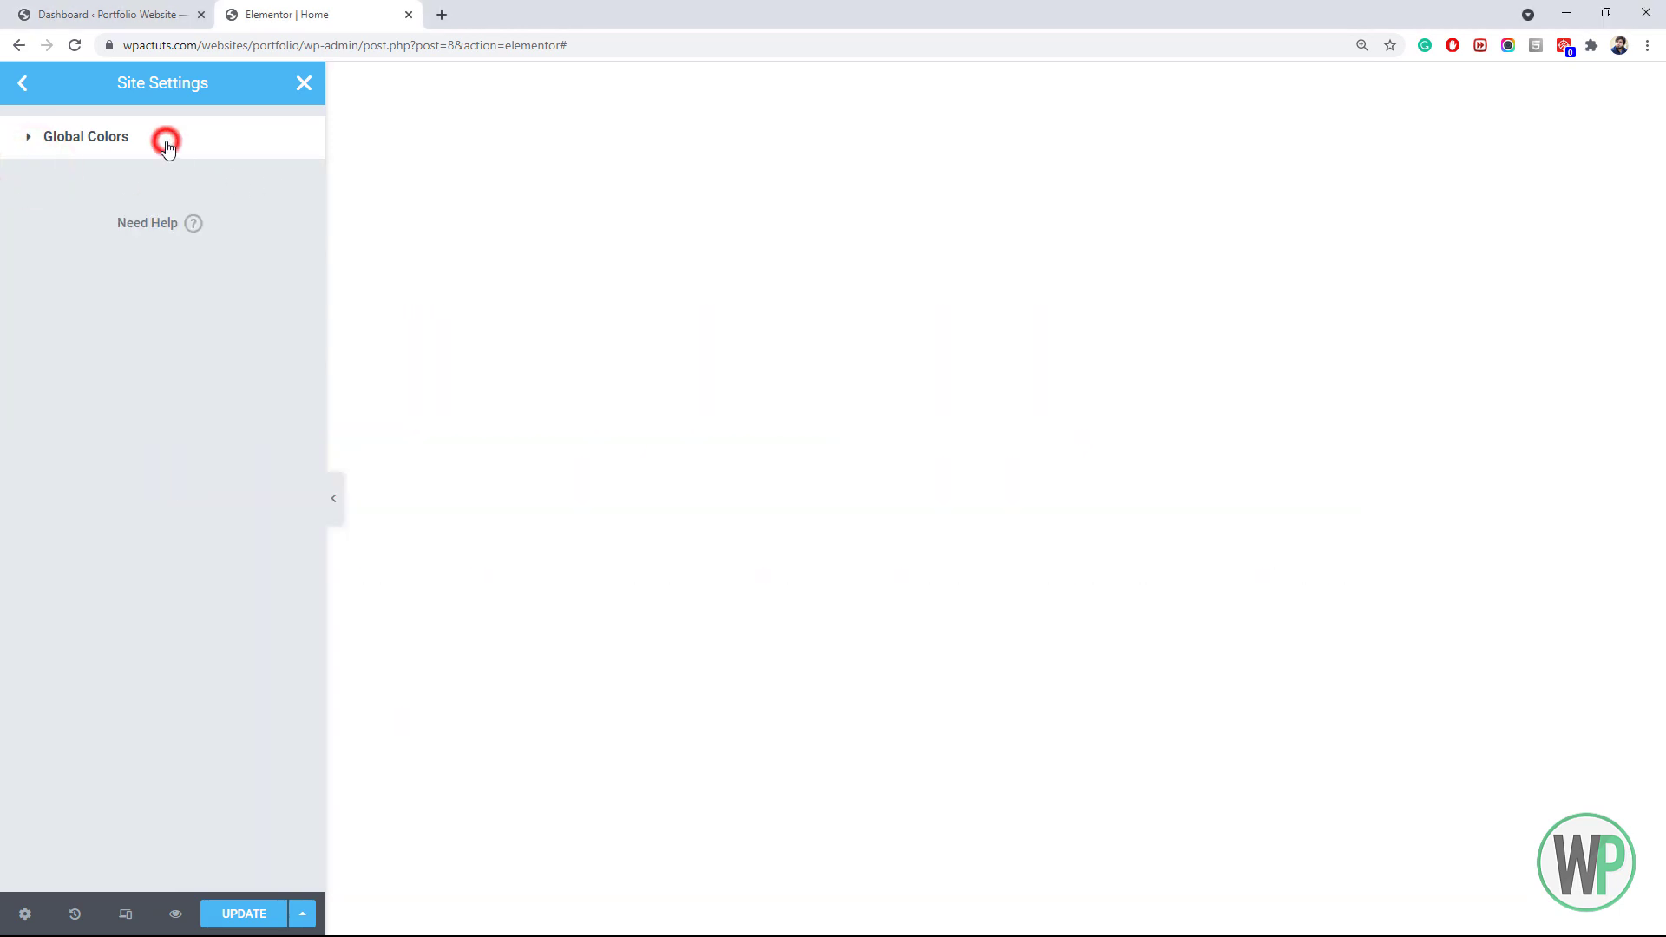
# Paste the navy code from assets.txt into the Primary global colour
pyautogui.click(167, 145)
pyautogui.click(290, 190)
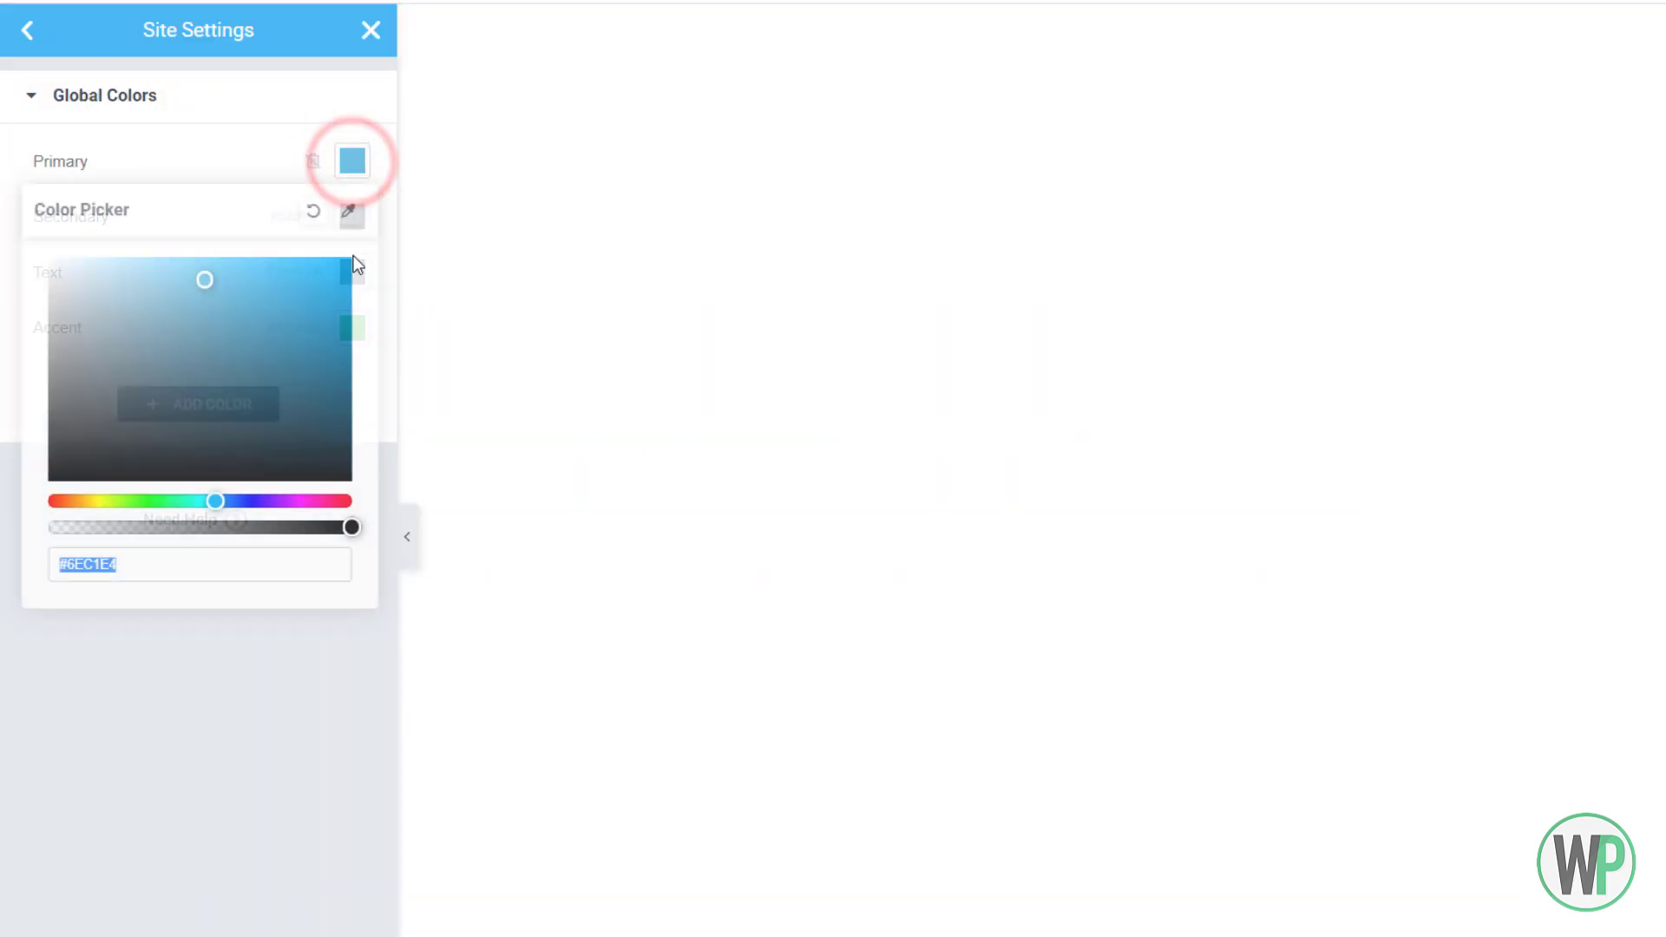
pyautogui.write('001e4d')
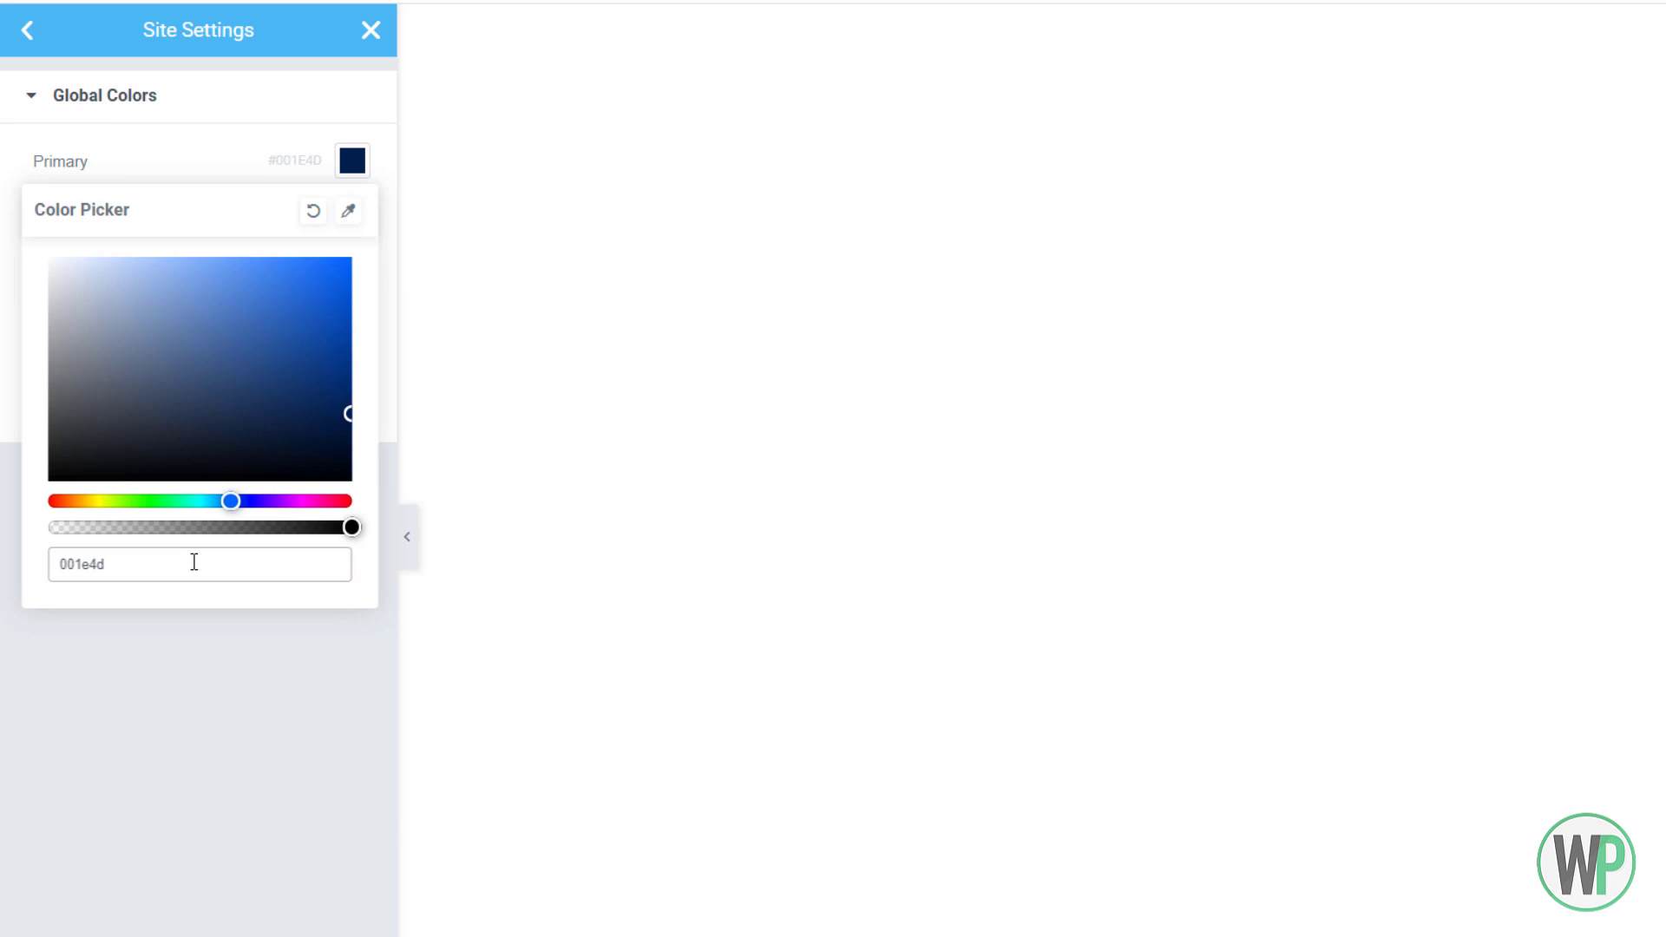
pyautogui.click(57, 565)
pyautogui.write('#')
pyautogui.click(388, 371)
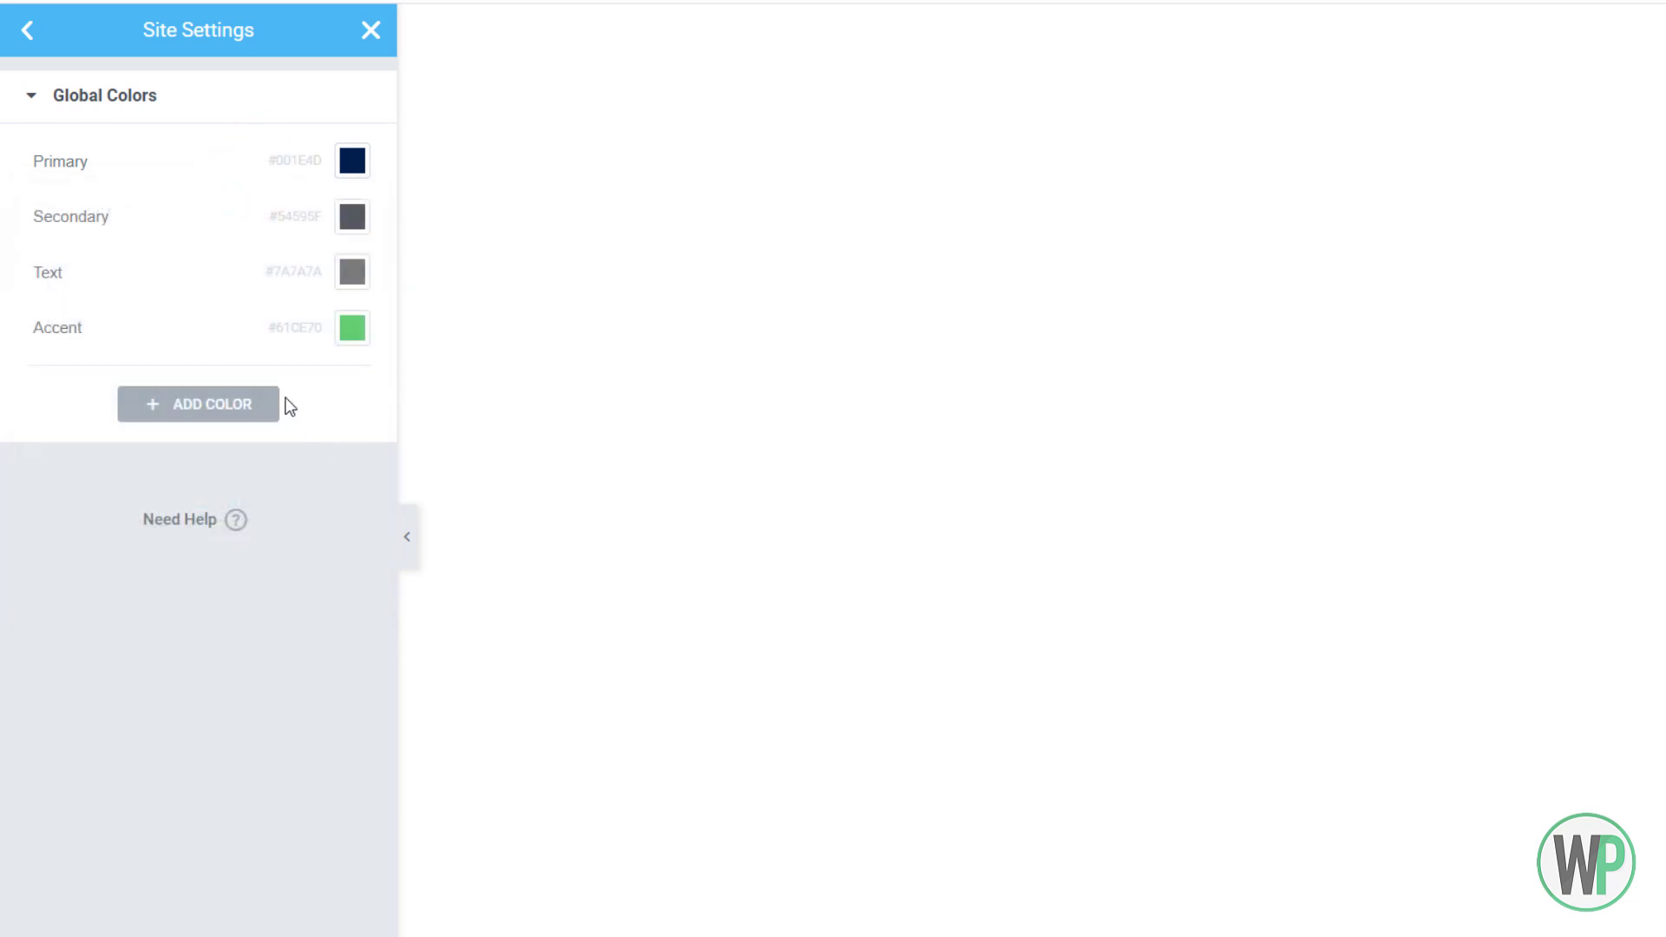
# Set the Secondary global colour to #0058aa
pyautogui.hotkey('alt', 'Tab')
pyautogui.moveTo(514, 766); pyautogui.dragTo(469, 769)
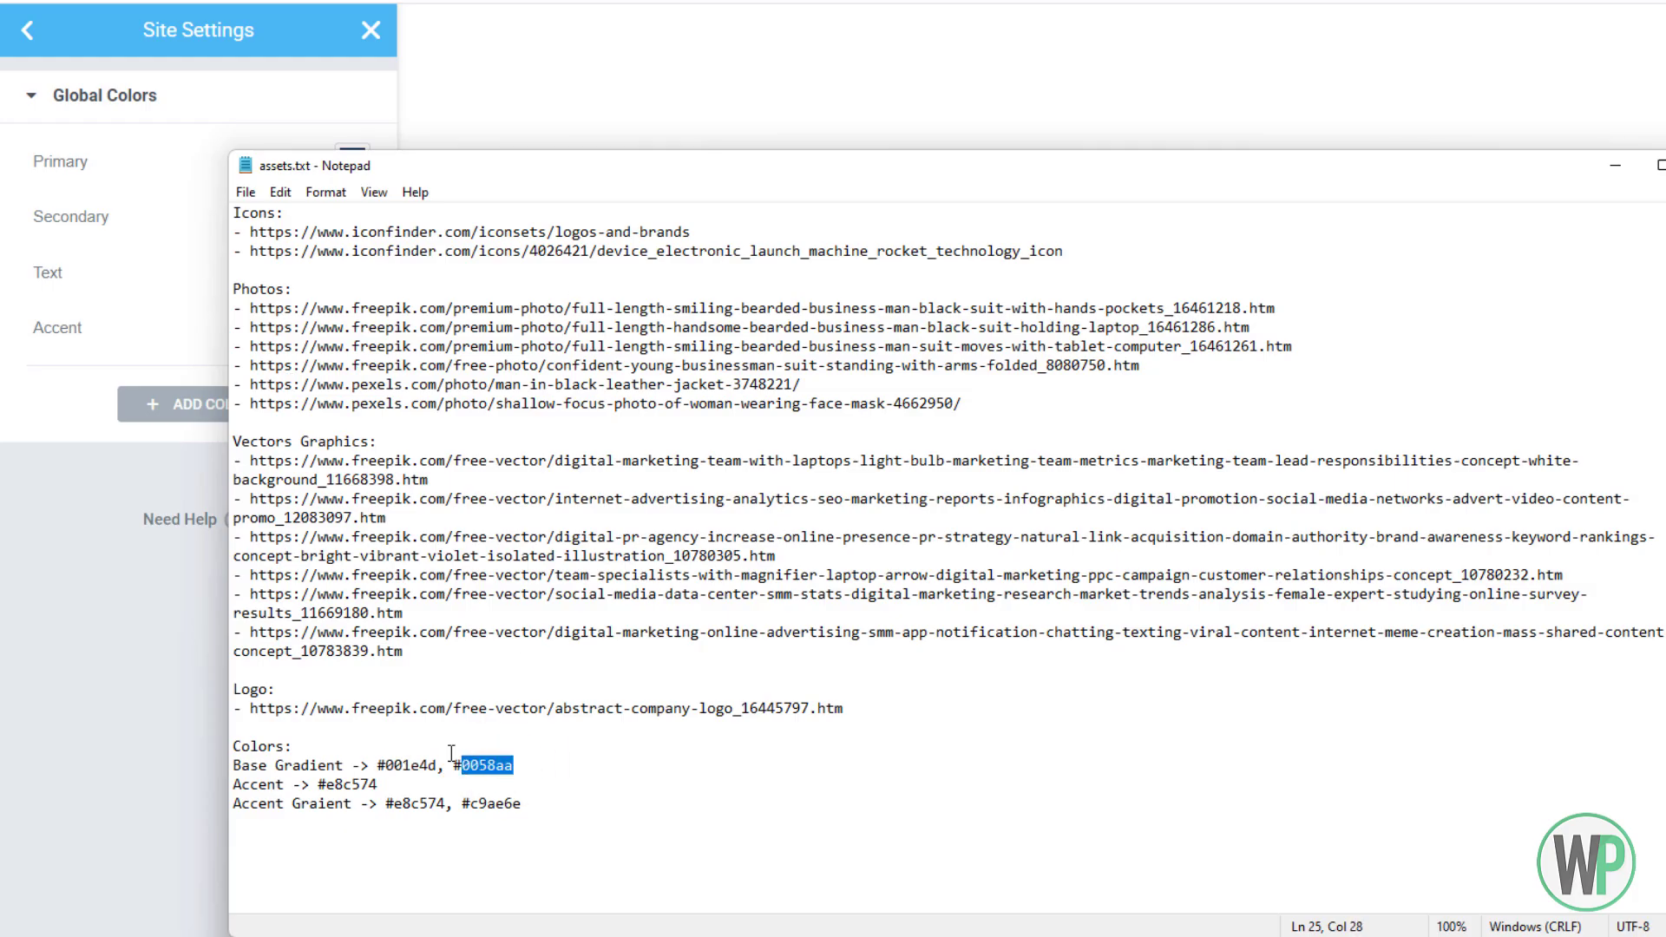
pyautogui.click(173, 276)
pyautogui.click(349, 224)
pyautogui.doubleClick(209, 621)
pyautogui.write('0058aa')
pyautogui.click(219, 701)
# Make the Text global colour a neutral dark grey
pyautogui.click(353, 271)
pyautogui.moveTo(54, 518); pyautogui.dragTo(16, 543)
pyautogui.click(17, 499)
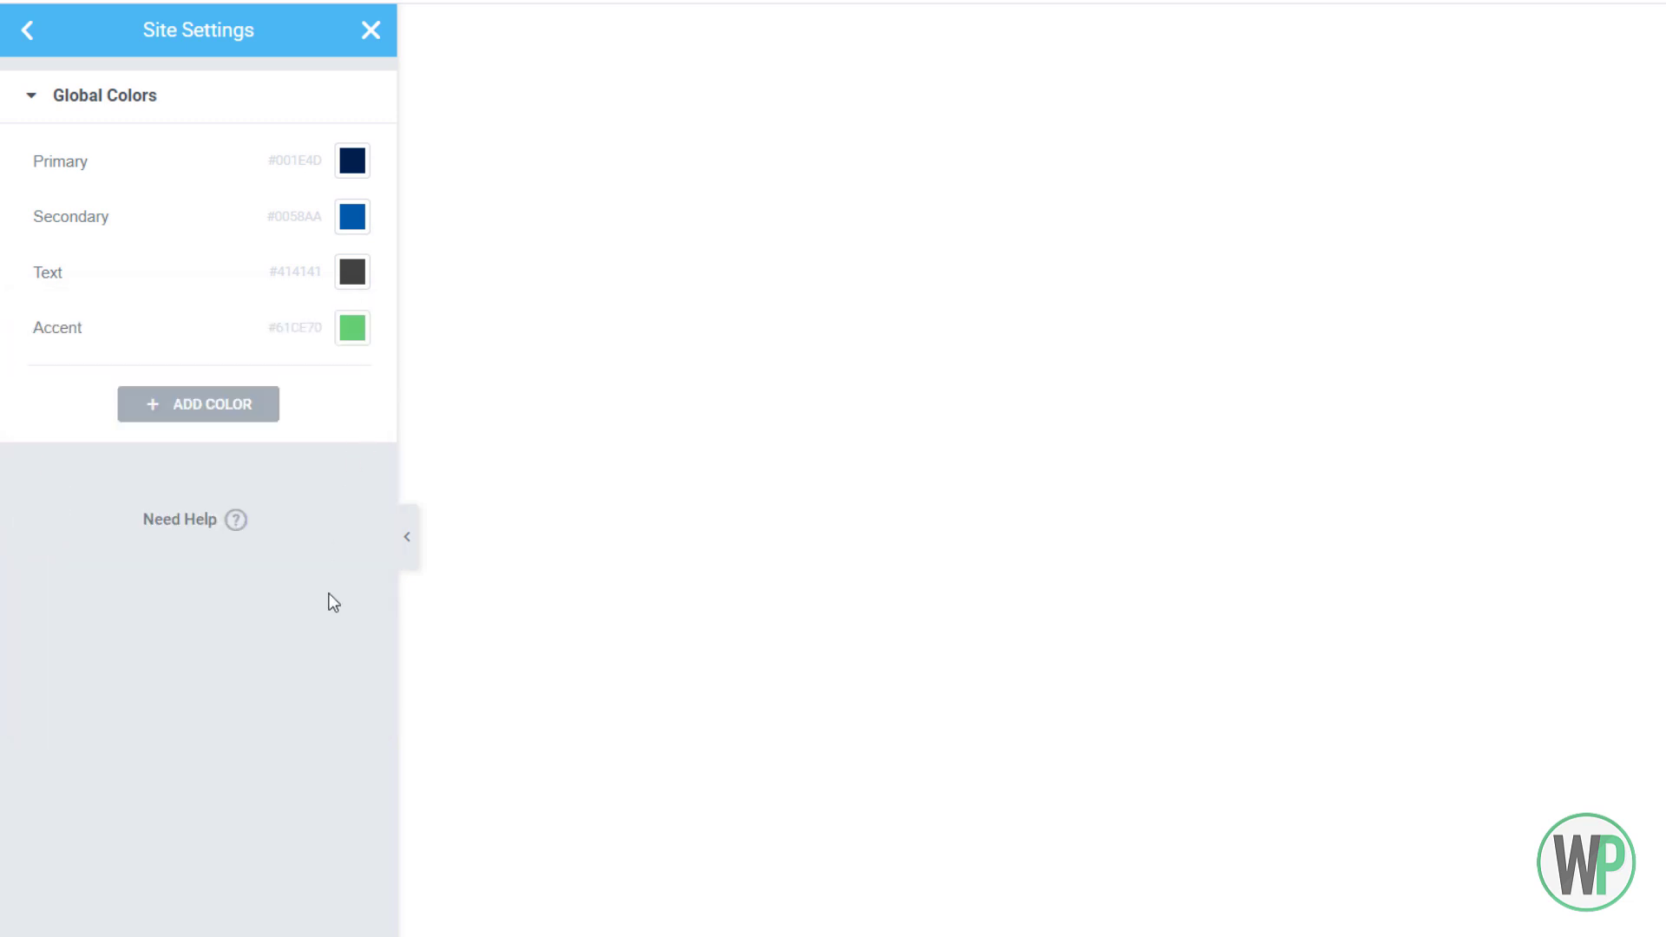
# Change the Accent global colour to #E8C574
pyautogui.hotkey('alt', 'Tab')
pyautogui.moveTo(446, 803); pyautogui.dragTo(396, 802)
pyautogui.hotkey('ctrl', 'c')
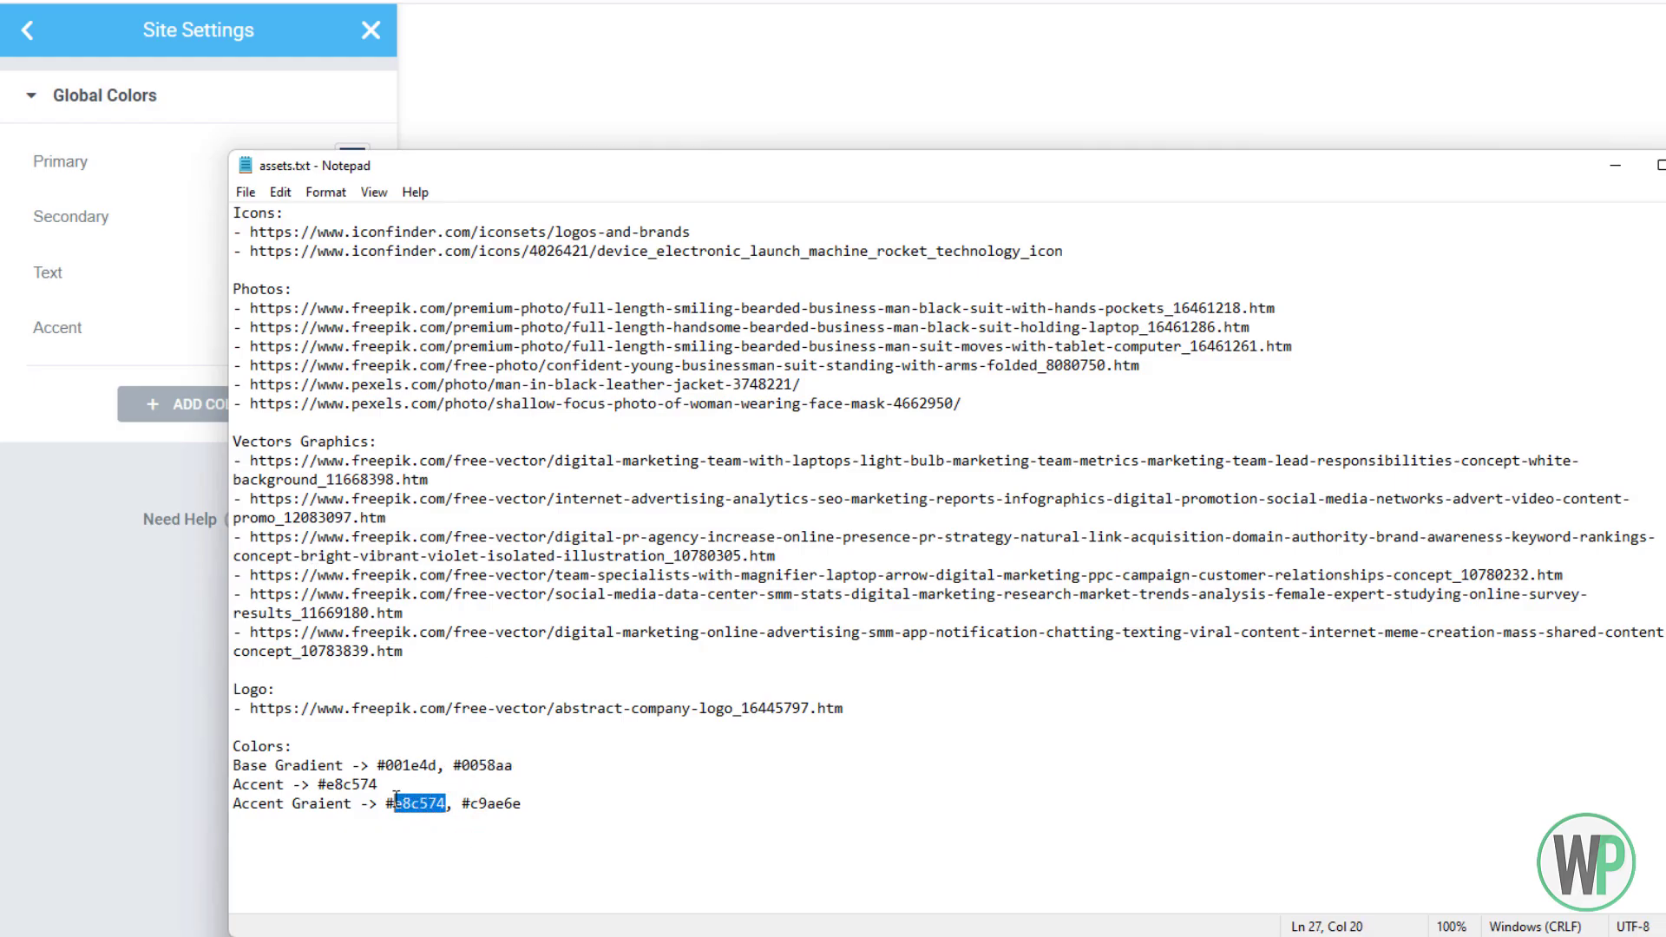
pyautogui.click(126, 662)
pyautogui.click(352, 327)
pyautogui.click(253, 720)
pyautogui.hotkey('ctrl', 'v')
pyautogui.click(231, 785)
# Add a new global colour with the value #C9AE6E
pyautogui.hotkey('alt', 'Tab')
pyautogui.moveTo(377, 784); pyautogui.dragTo(336, 789)
pyautogui.moveTo(522, 803); pyautogui.dragTo(472, 800)
pyautogui.hotkey('ctrl', 'c')
pyautogui.click(196, 699)
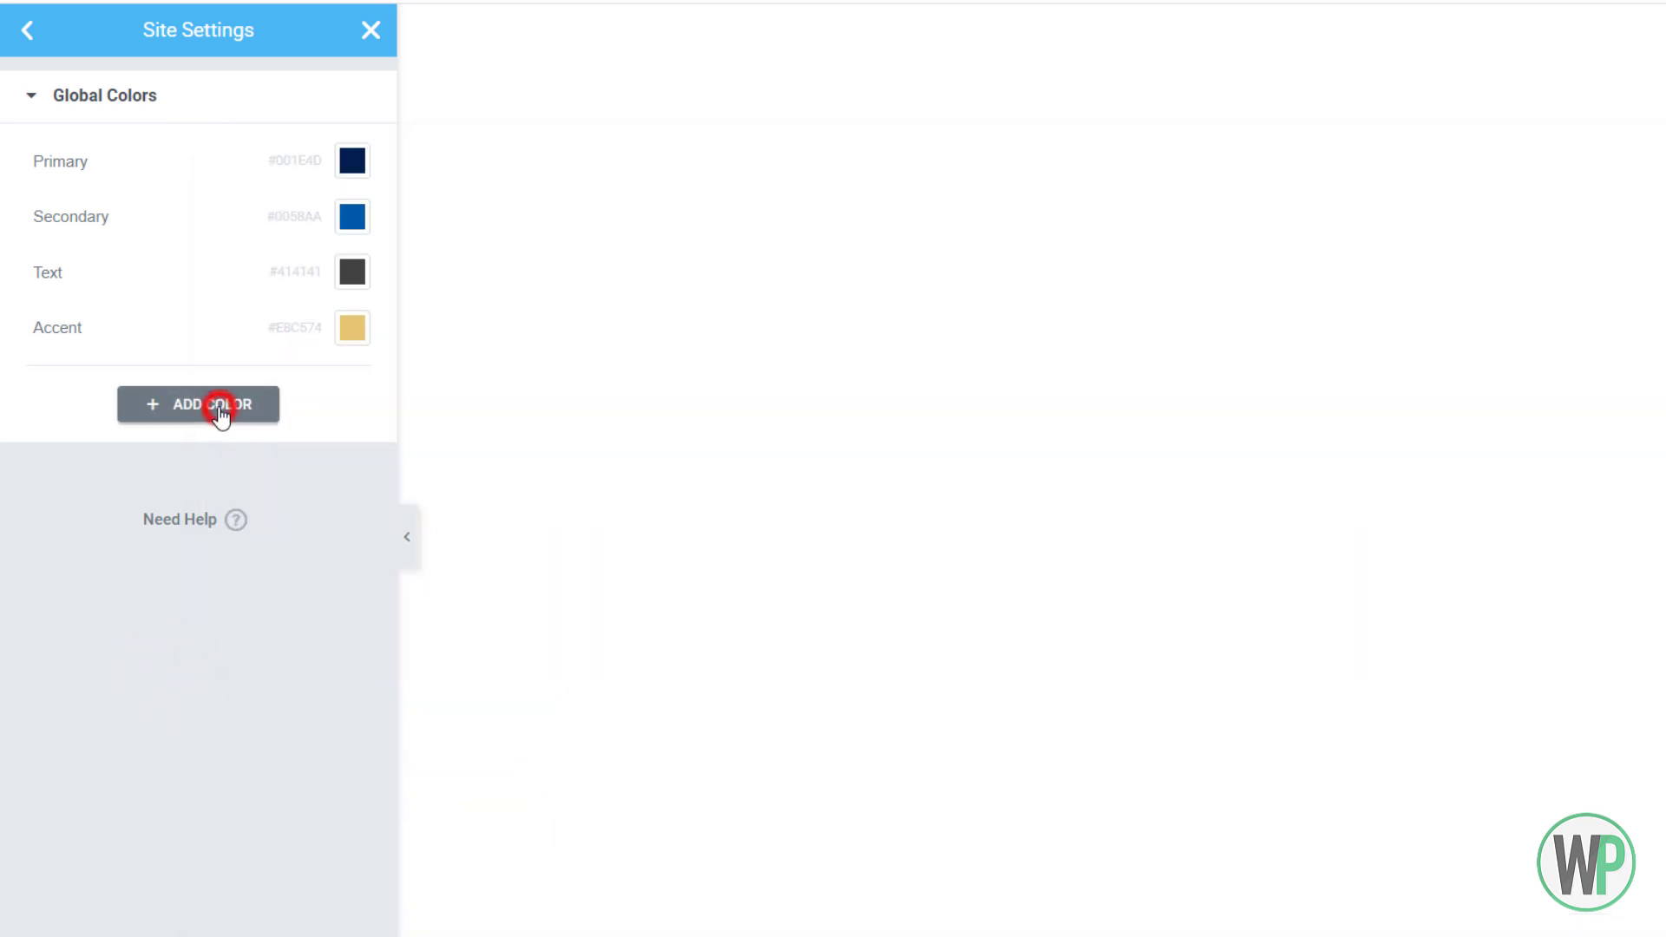
pyautogui.click(220, 408)
pyautogui.click(351, 382)
pyautogui.click(274, 791)
pyautogui.hotkey('ctrl', 'v')
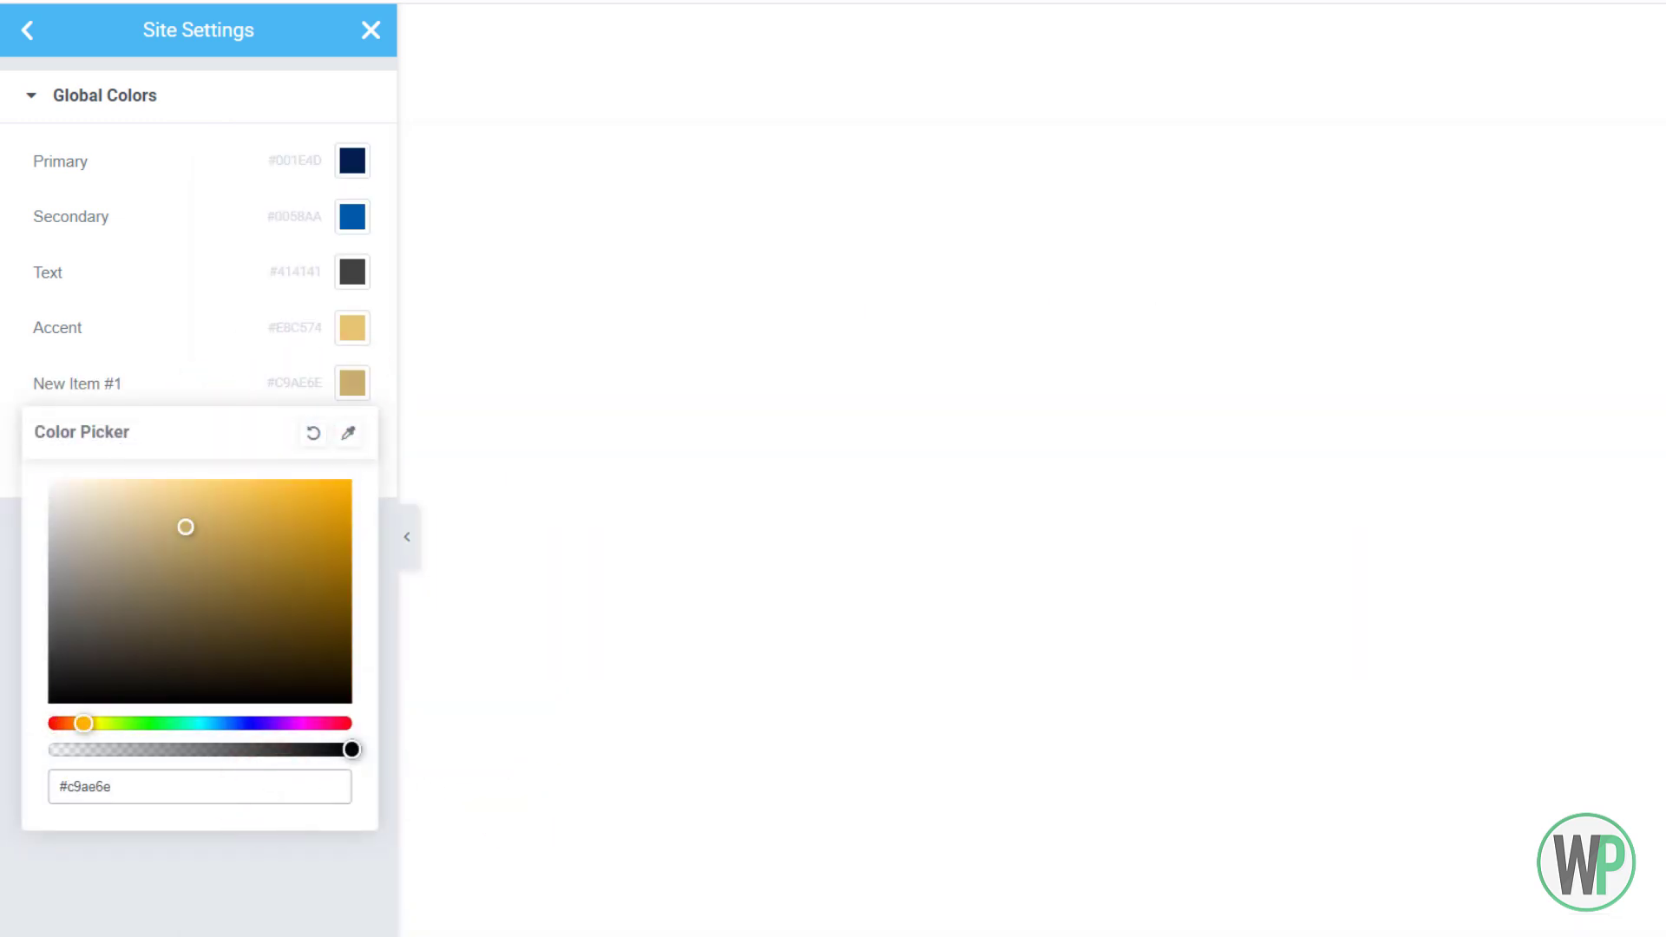
pyautogui.click(208, 382)
# Name the new colour Accent Secondary and save the site settings
pyautogui.moveTo(141, 388); pyautogui.dragTo(45, 383)
pyautogui.write('Accent Gradient')
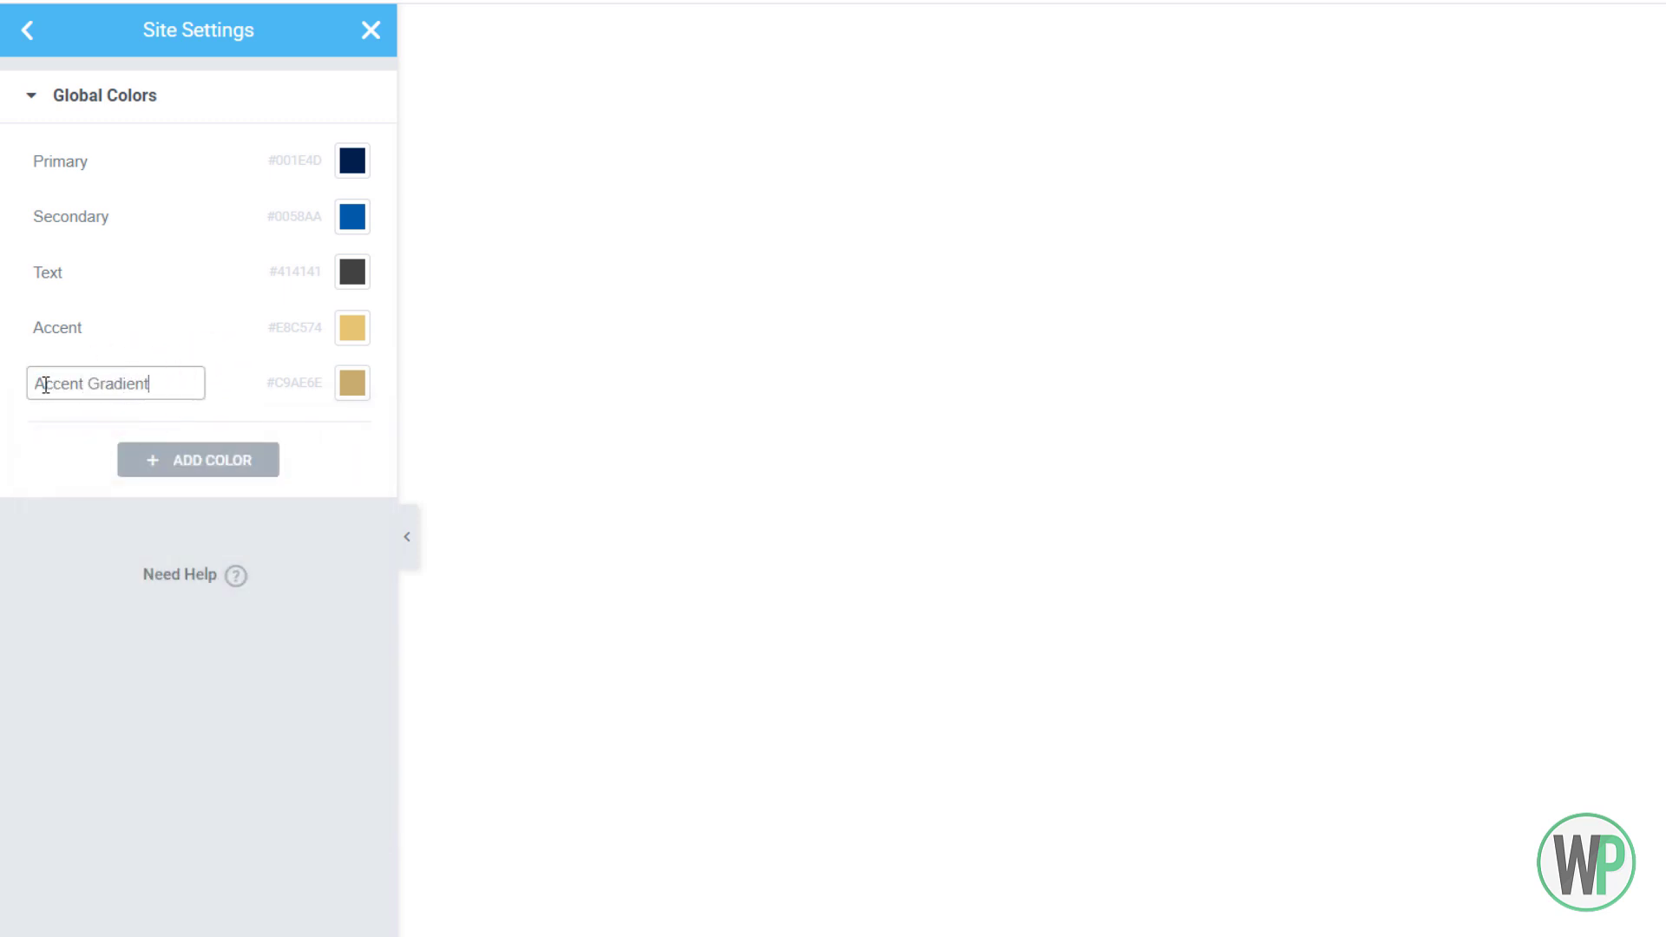
pyautogui.press('BackSpace')
pyautogui.press('BackSpace')
pyautogui.press('BackSpace')
pyautogui.press('BackSpace')
pyautogui.press('BackSpace')
pyautogui.press('BackSpace')
pyautogui.press('BackSpace')
pyautogui.press('BackSpace')
pyautogui.click(65, 437)
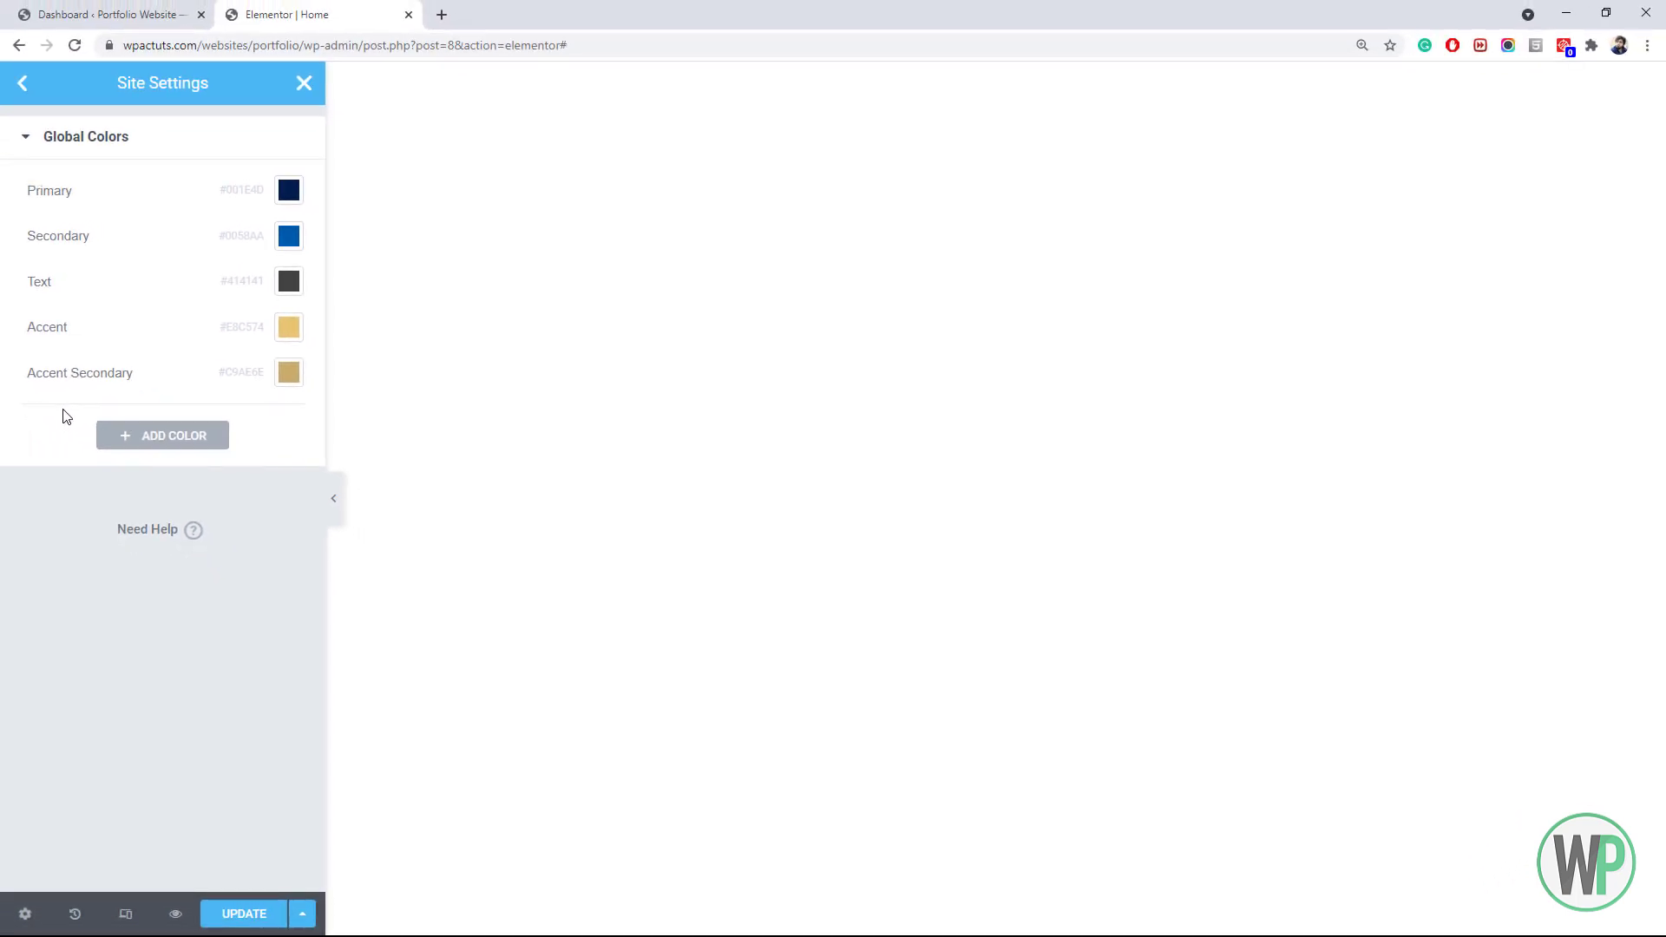
pyautogui.click(243, 914)
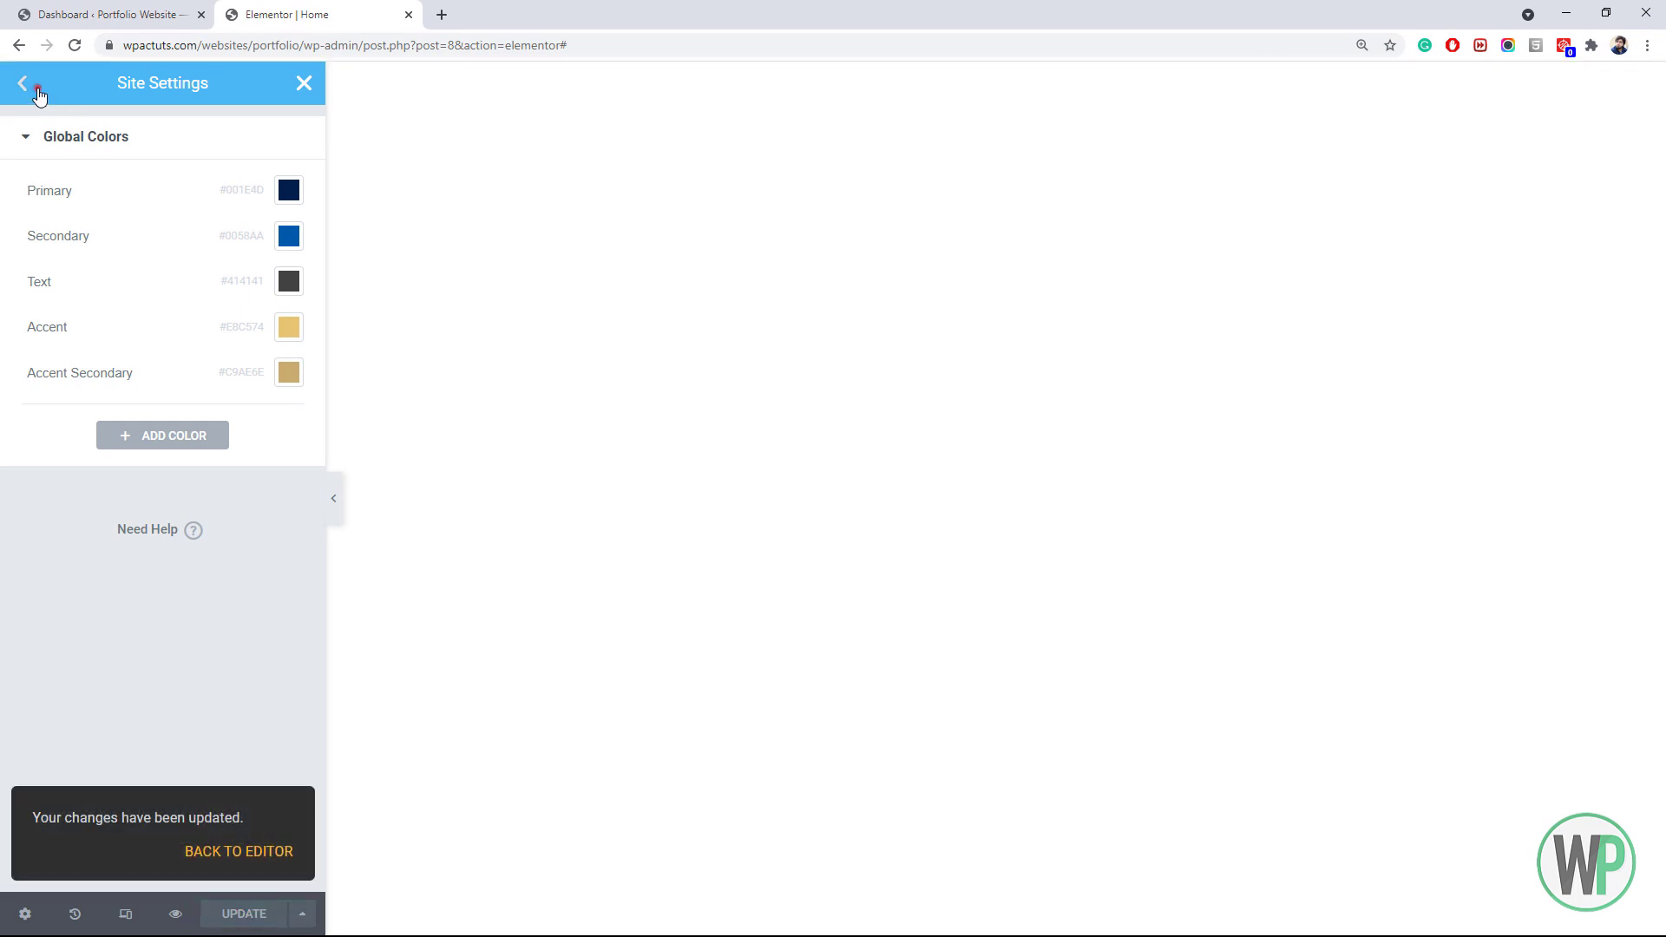
# Set the Primary global font to Poppins with weight 800
pyautogui.click(23, 82)
pyautogui.click(112, 223)
pyautogui.click(294, 187)
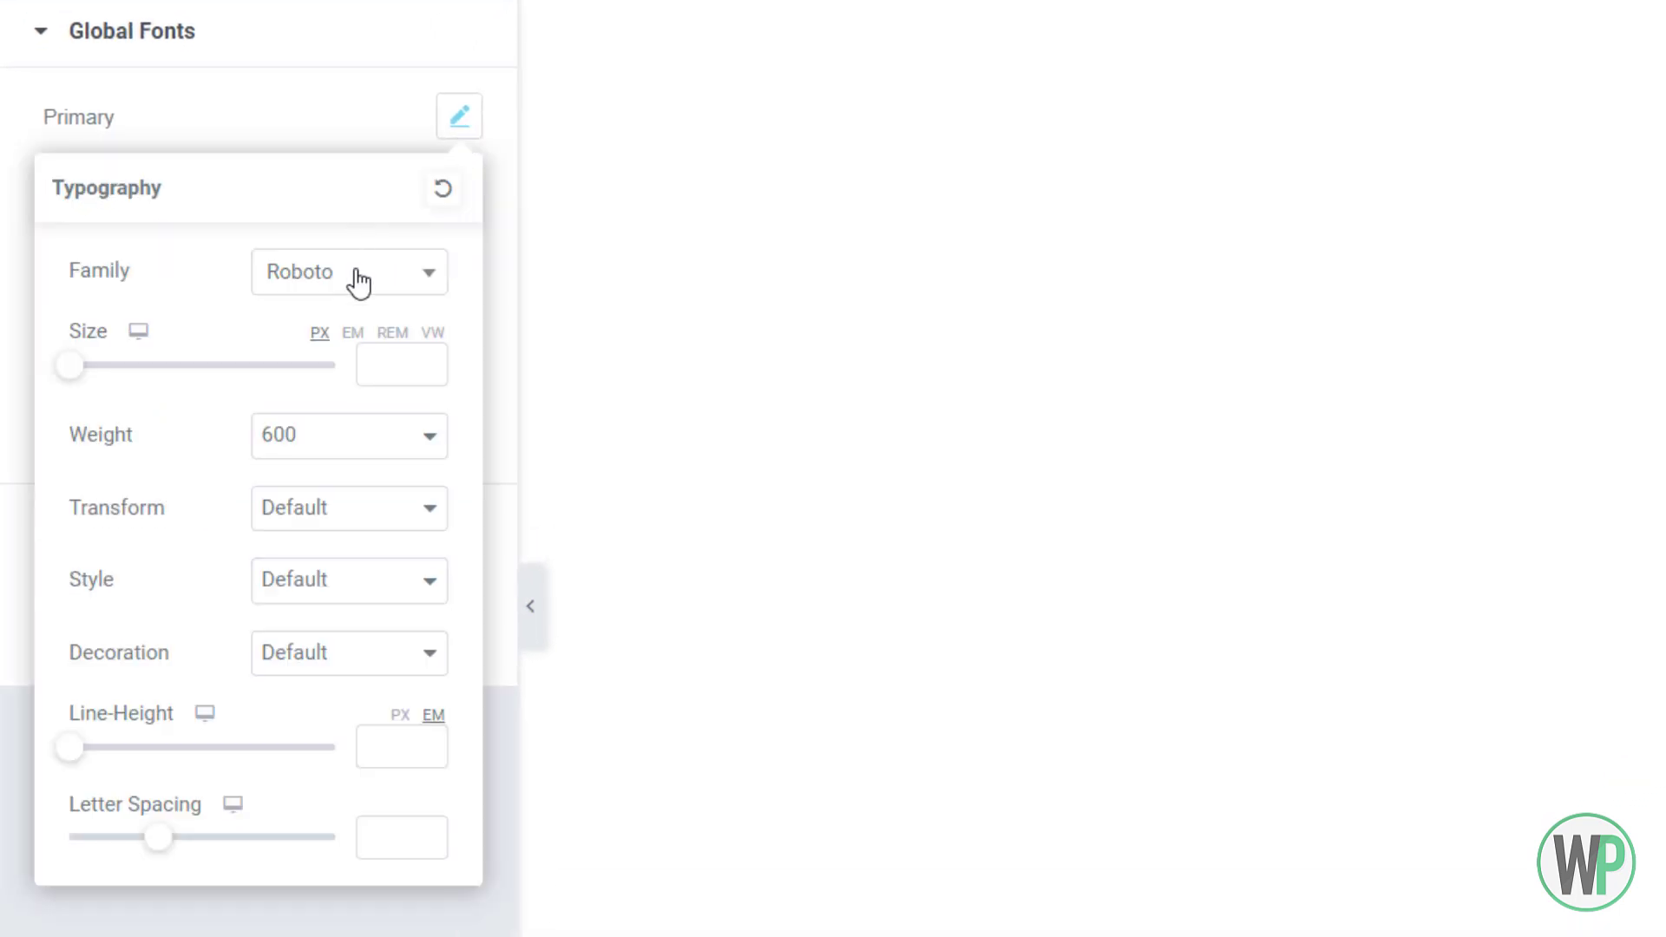
pyautogui.click(232, 295)
pyautogui.click(352, 324)
pyautogui.write('pop')
pyautogui.click(356, 451)
pyautogui.click(350, 286)
pyautogui.click(347, 289)
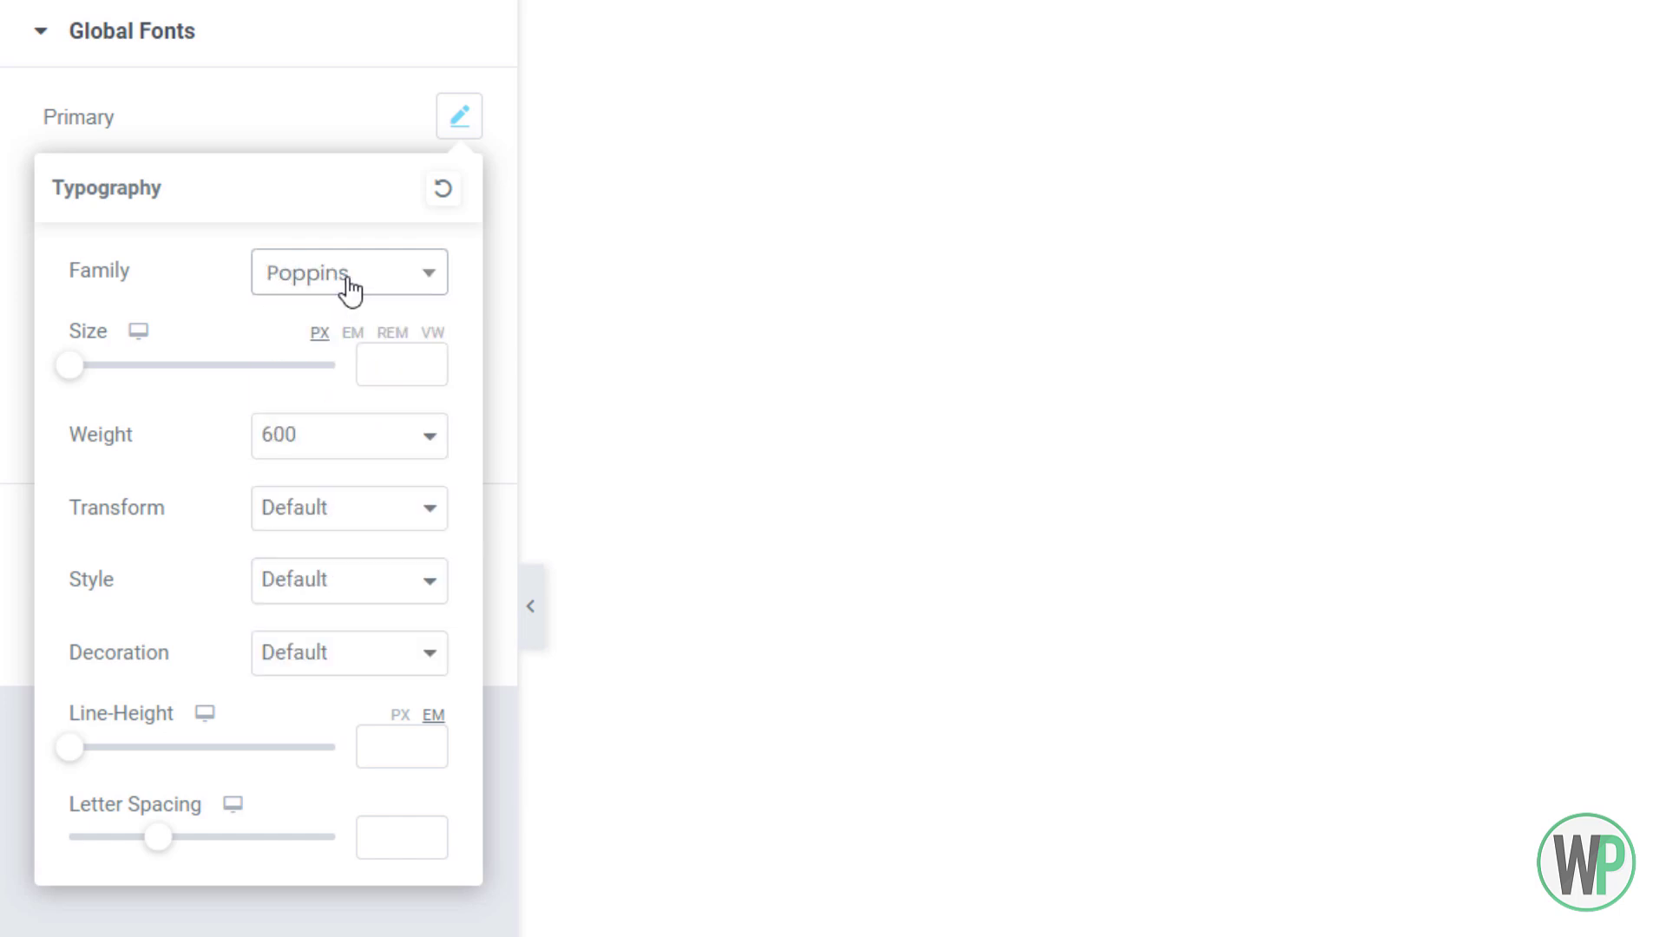
pyautogui.click(338, 444)
pyautogui.click(334, 656)
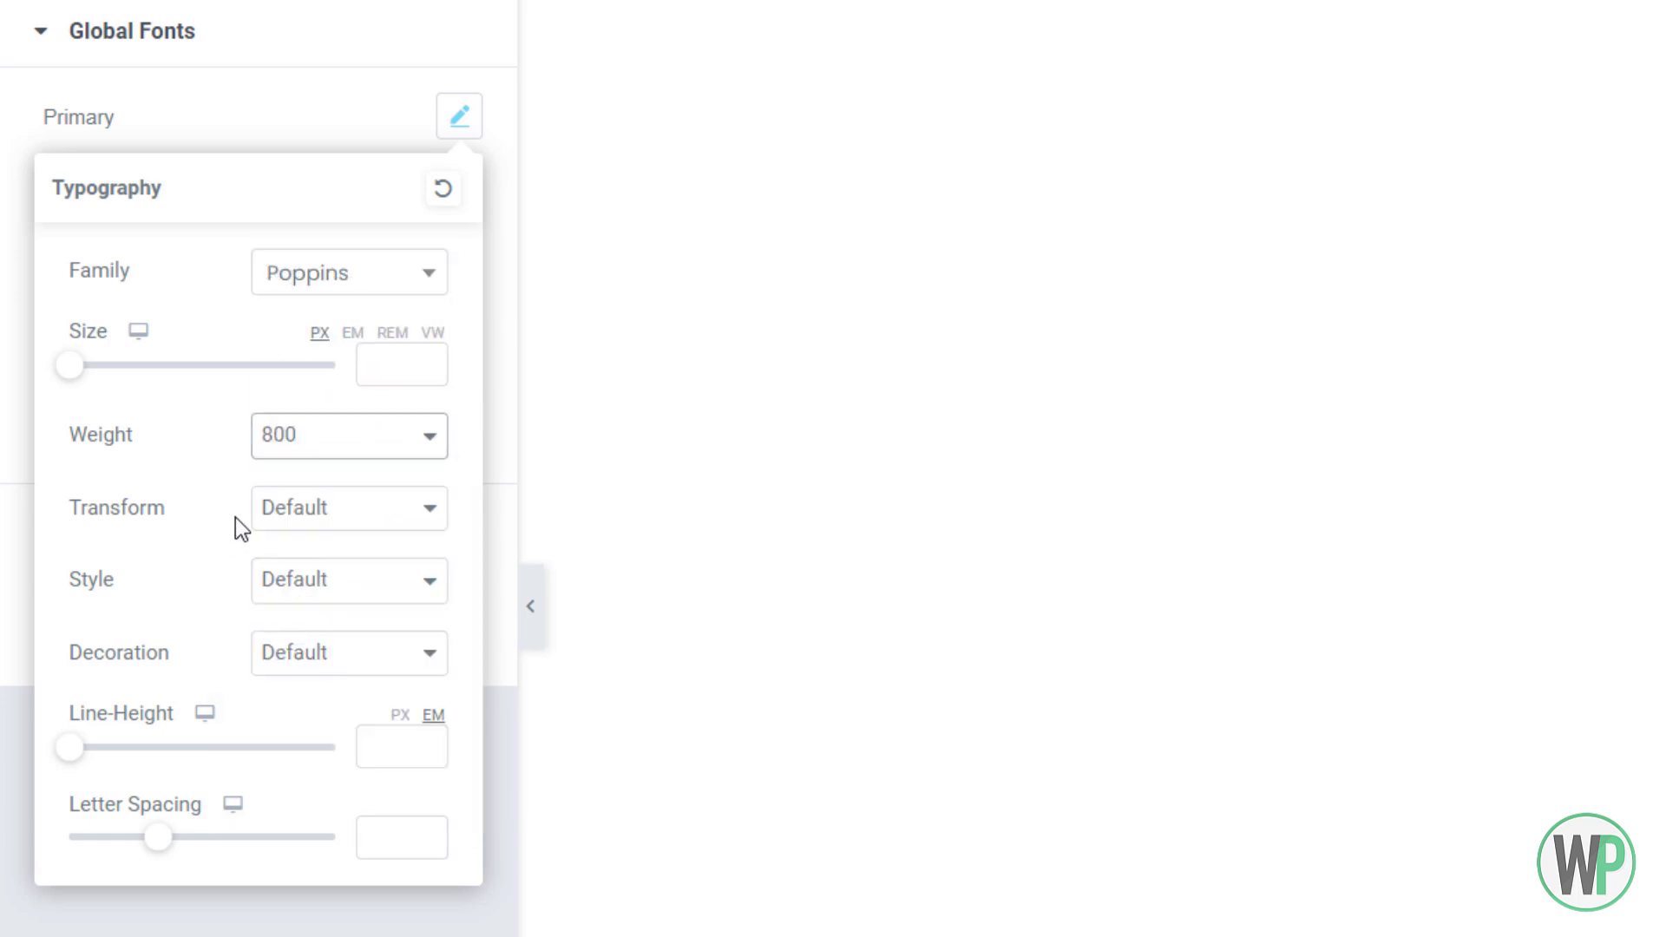
pyautogui.click(35, 122)
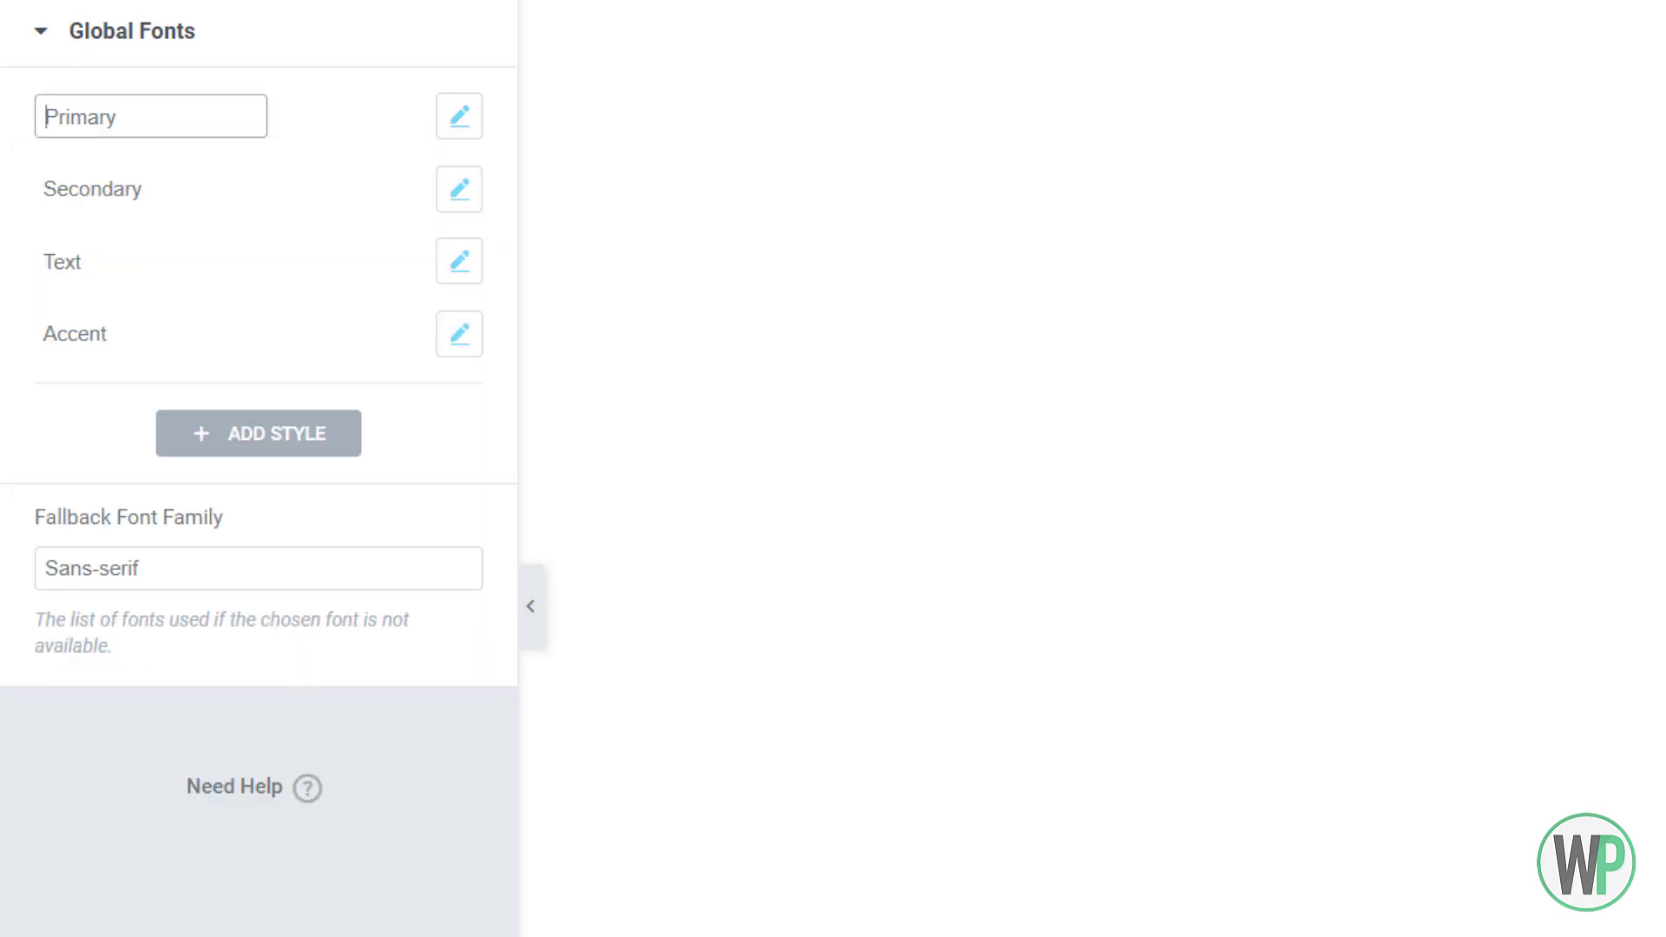
# Set the Secondary global font to Roboto with weight 400
pyautogui.click(39, 33)
pyautogui.click(200, 178)
pyautogui.click(458, 193)
pyautogui.click(364, 346)
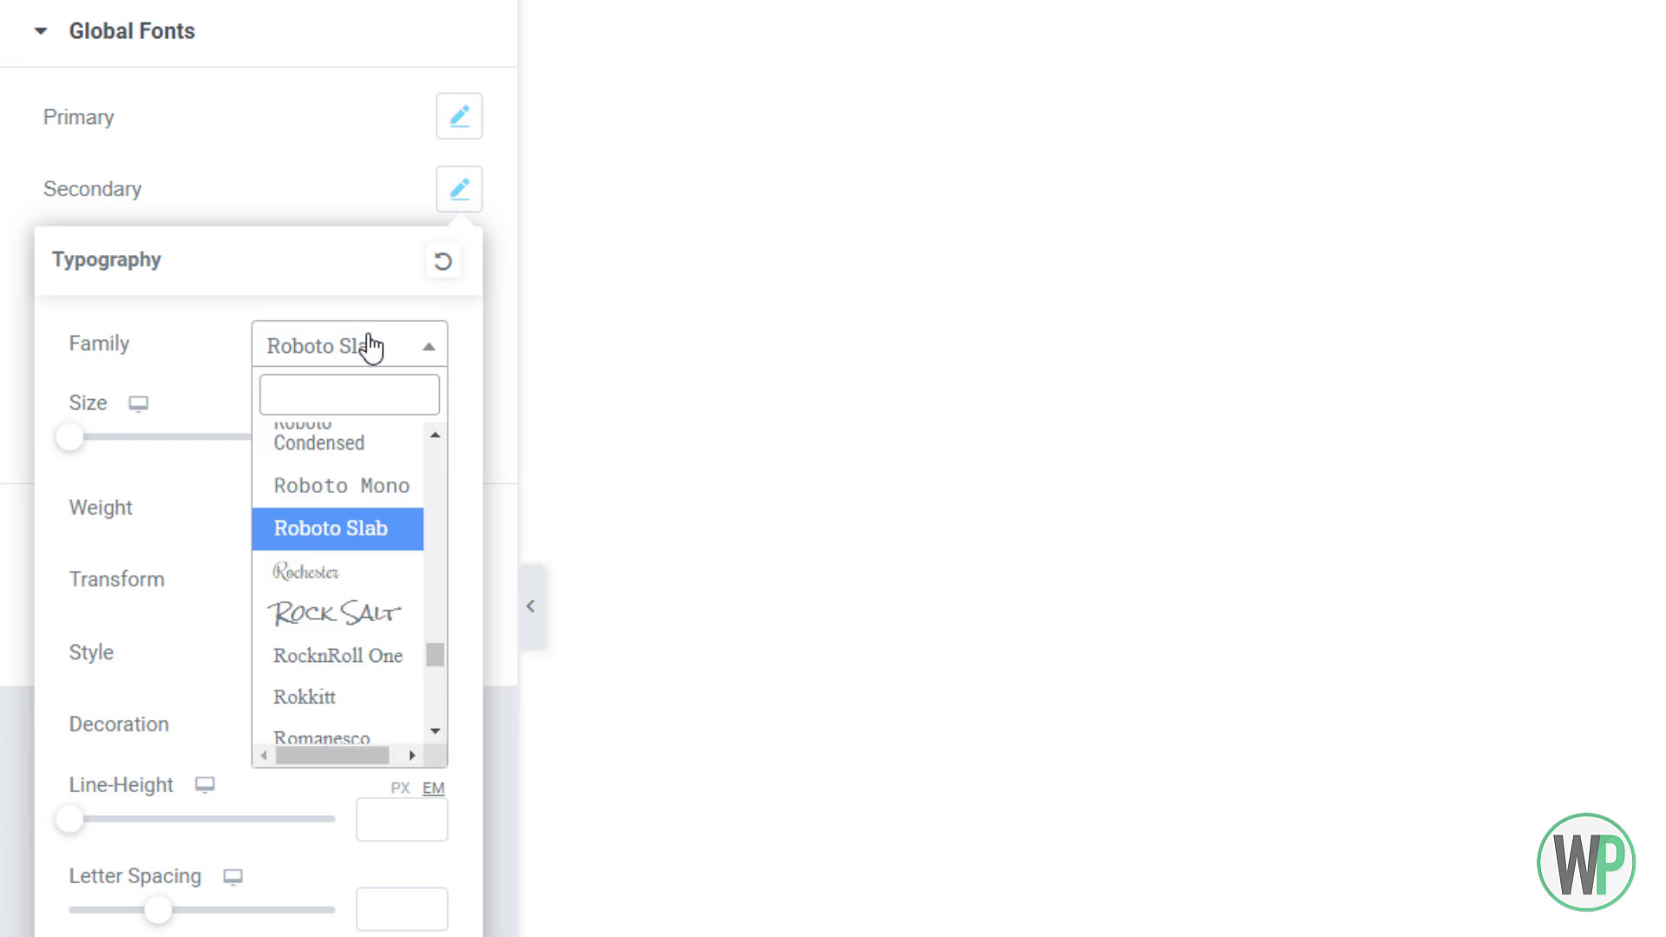
pyautogui.write('roboto')
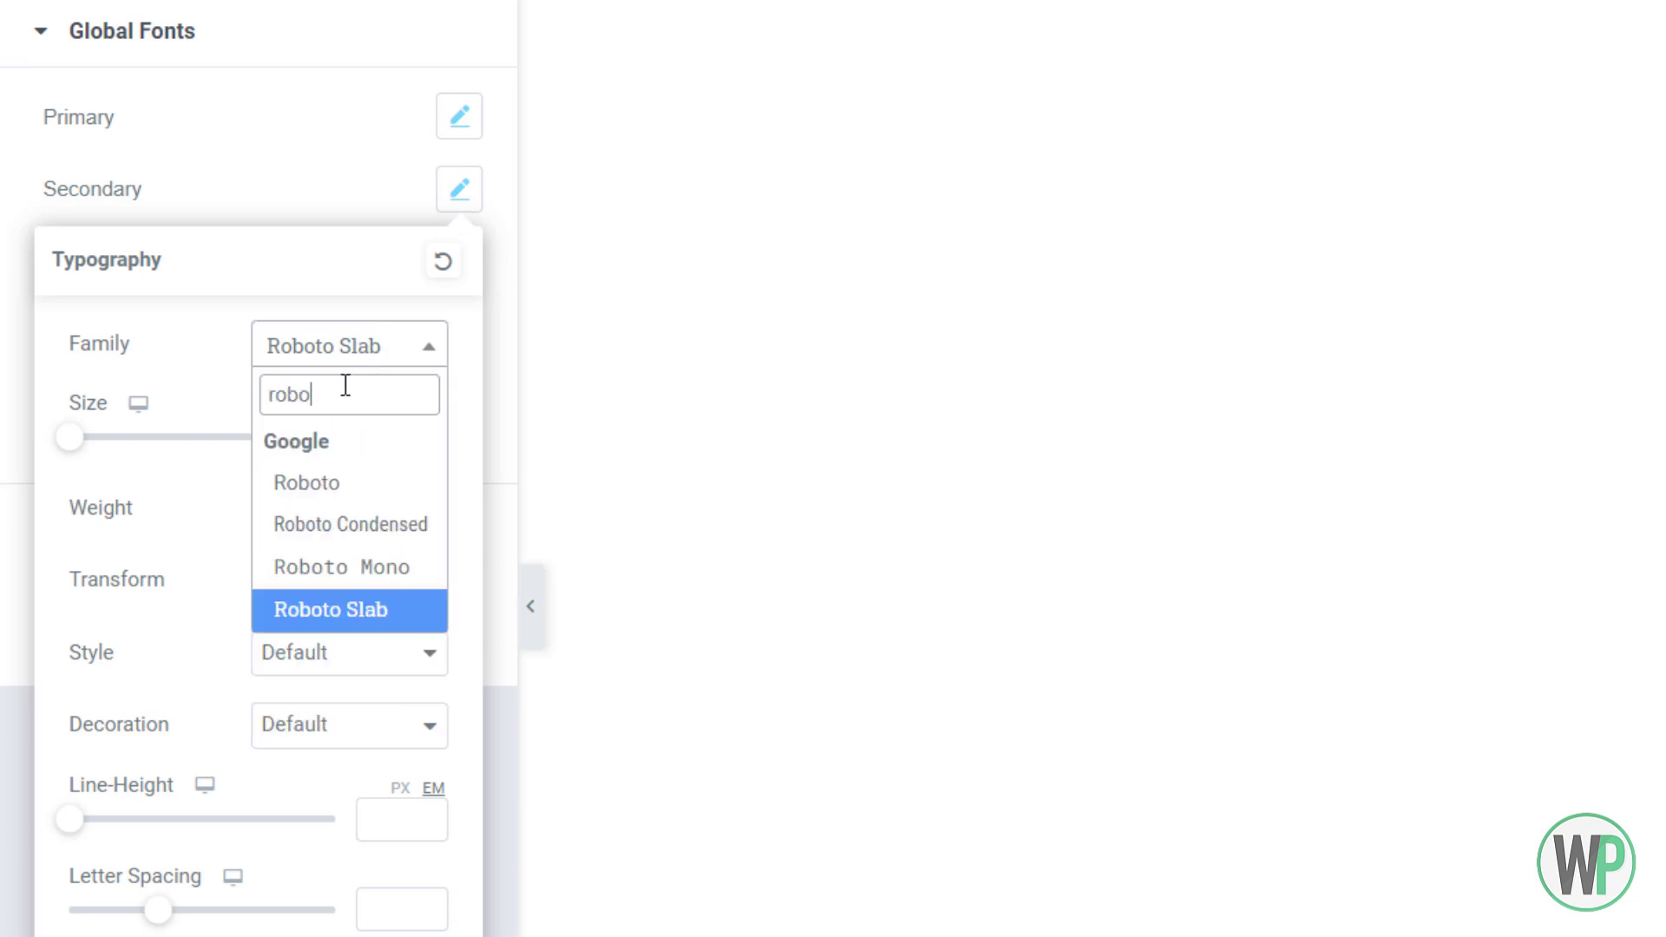
pyautogui.click(365, 482)
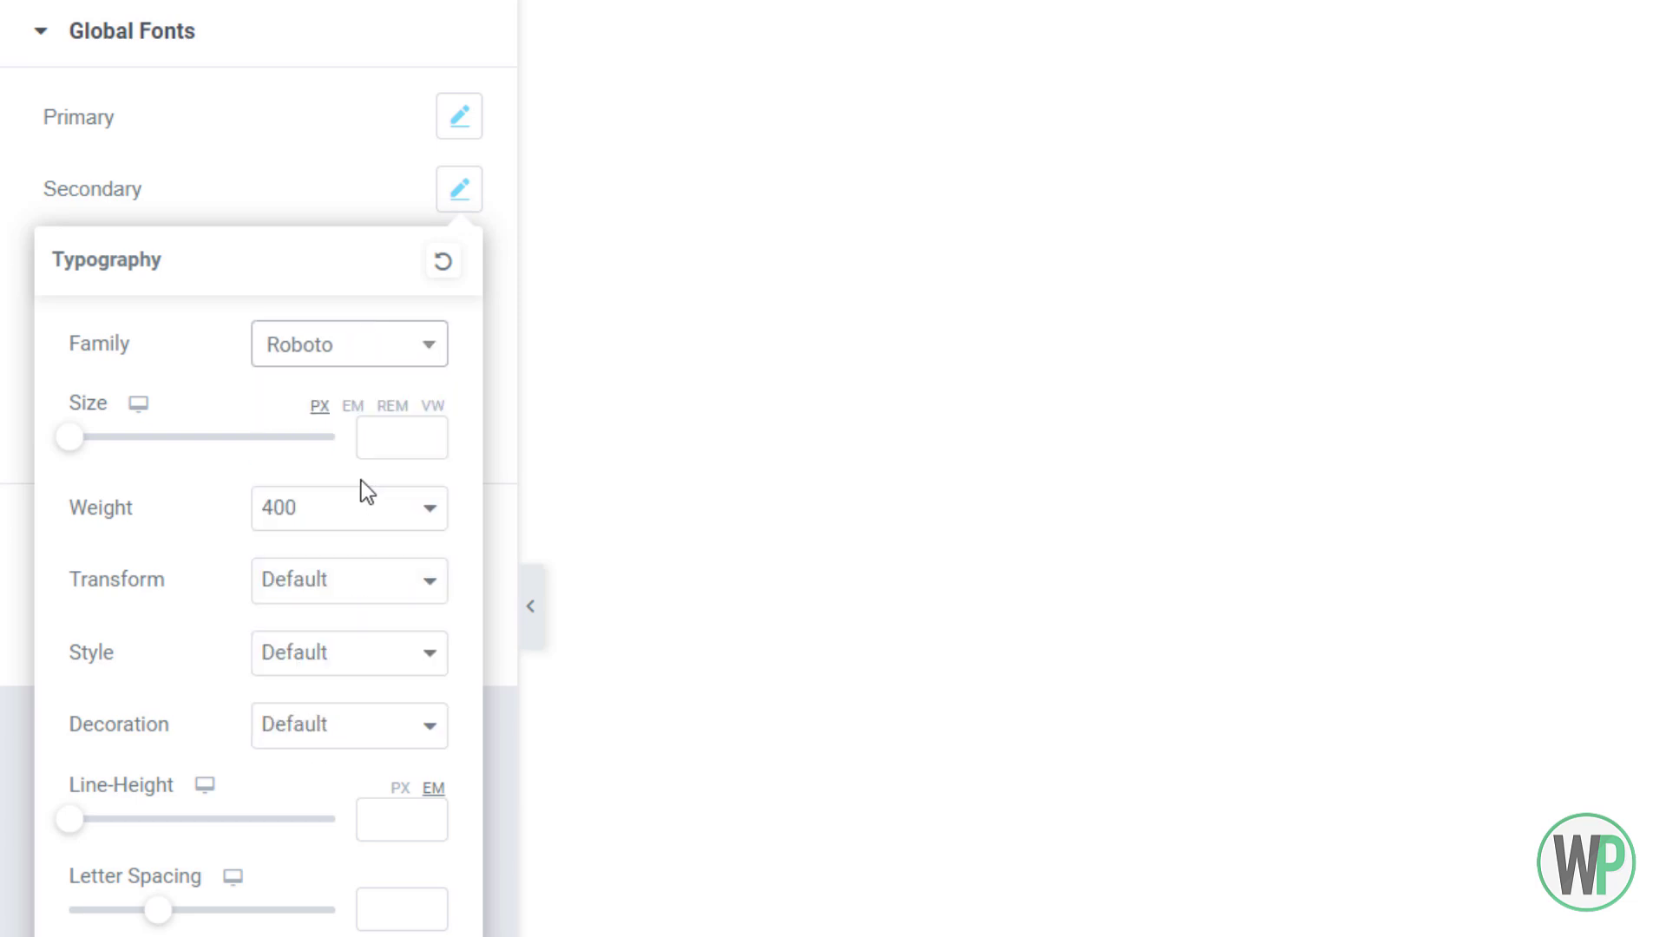
pyautogui.click(354, 510)
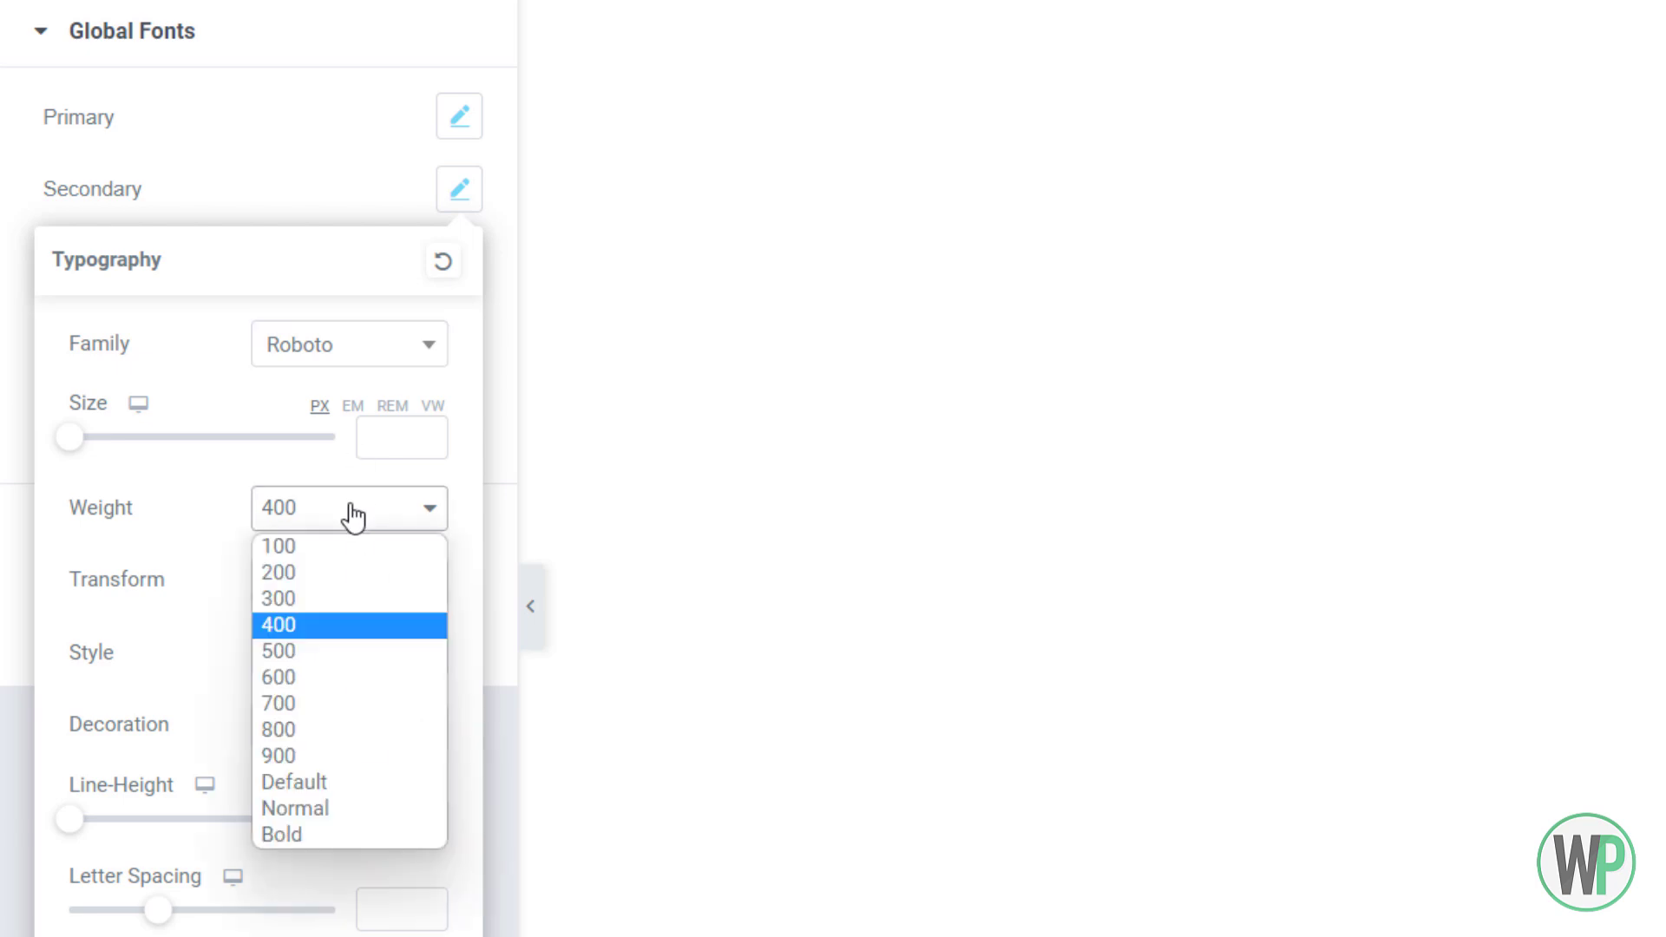
pyautogui.click(345, 632)
pyautogui.click(164, 198)
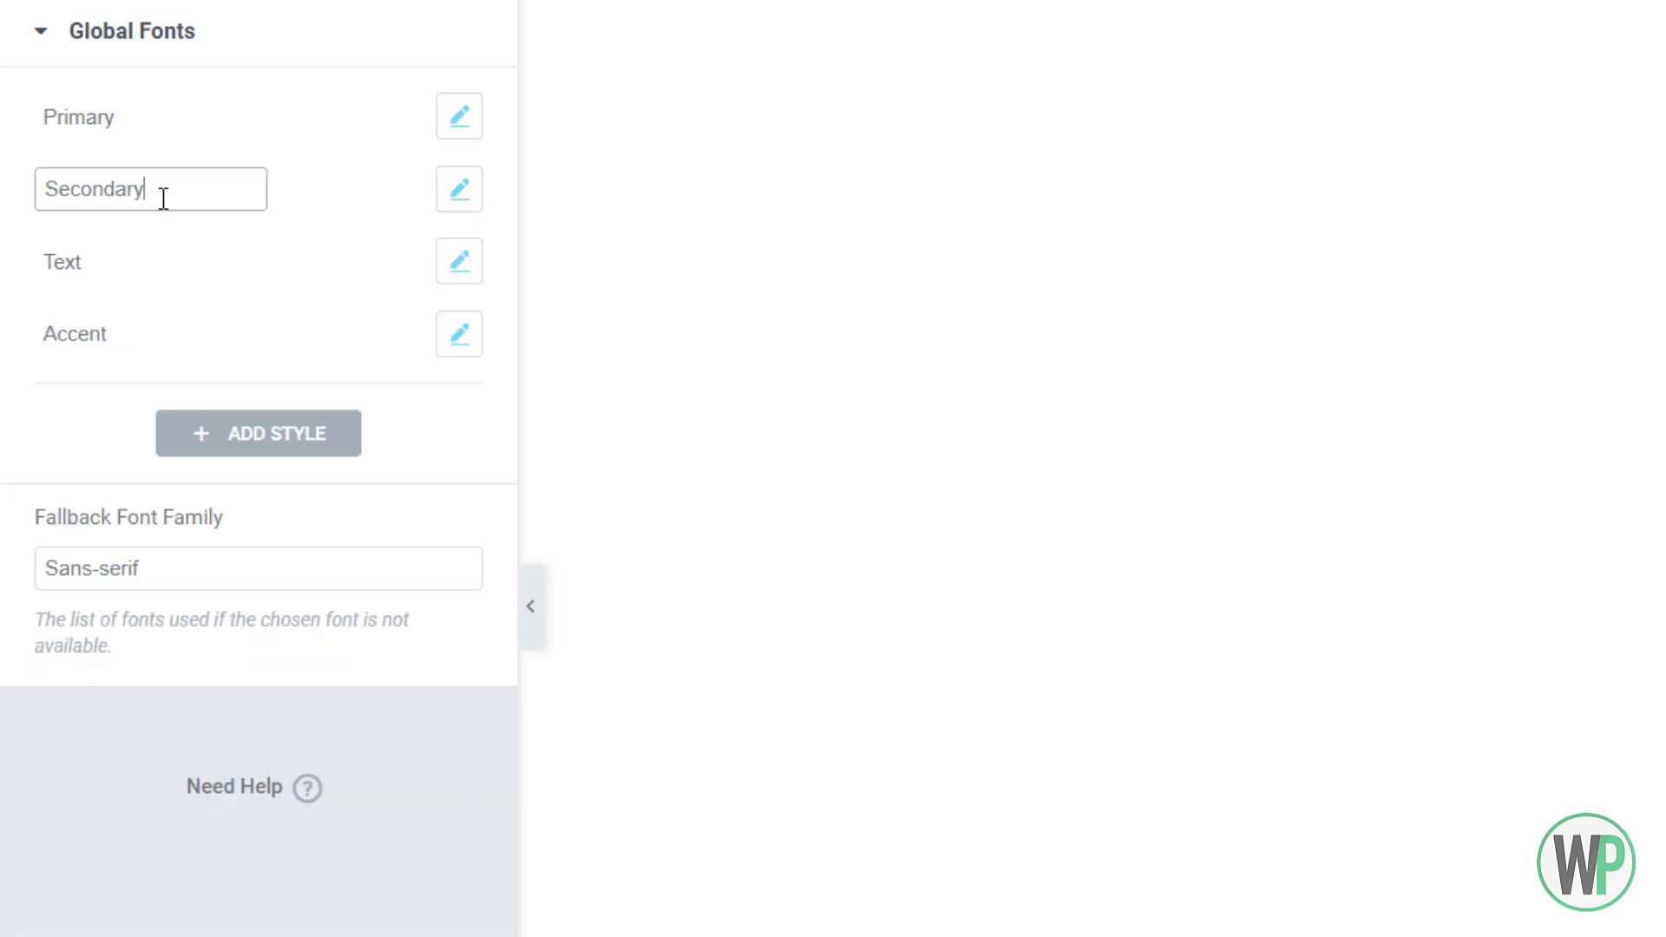
# Set the Accent global font to Poppins at weight 500 and save the font settings
pyautogui.click(459, 261)
pyautogui.click(278, 286)
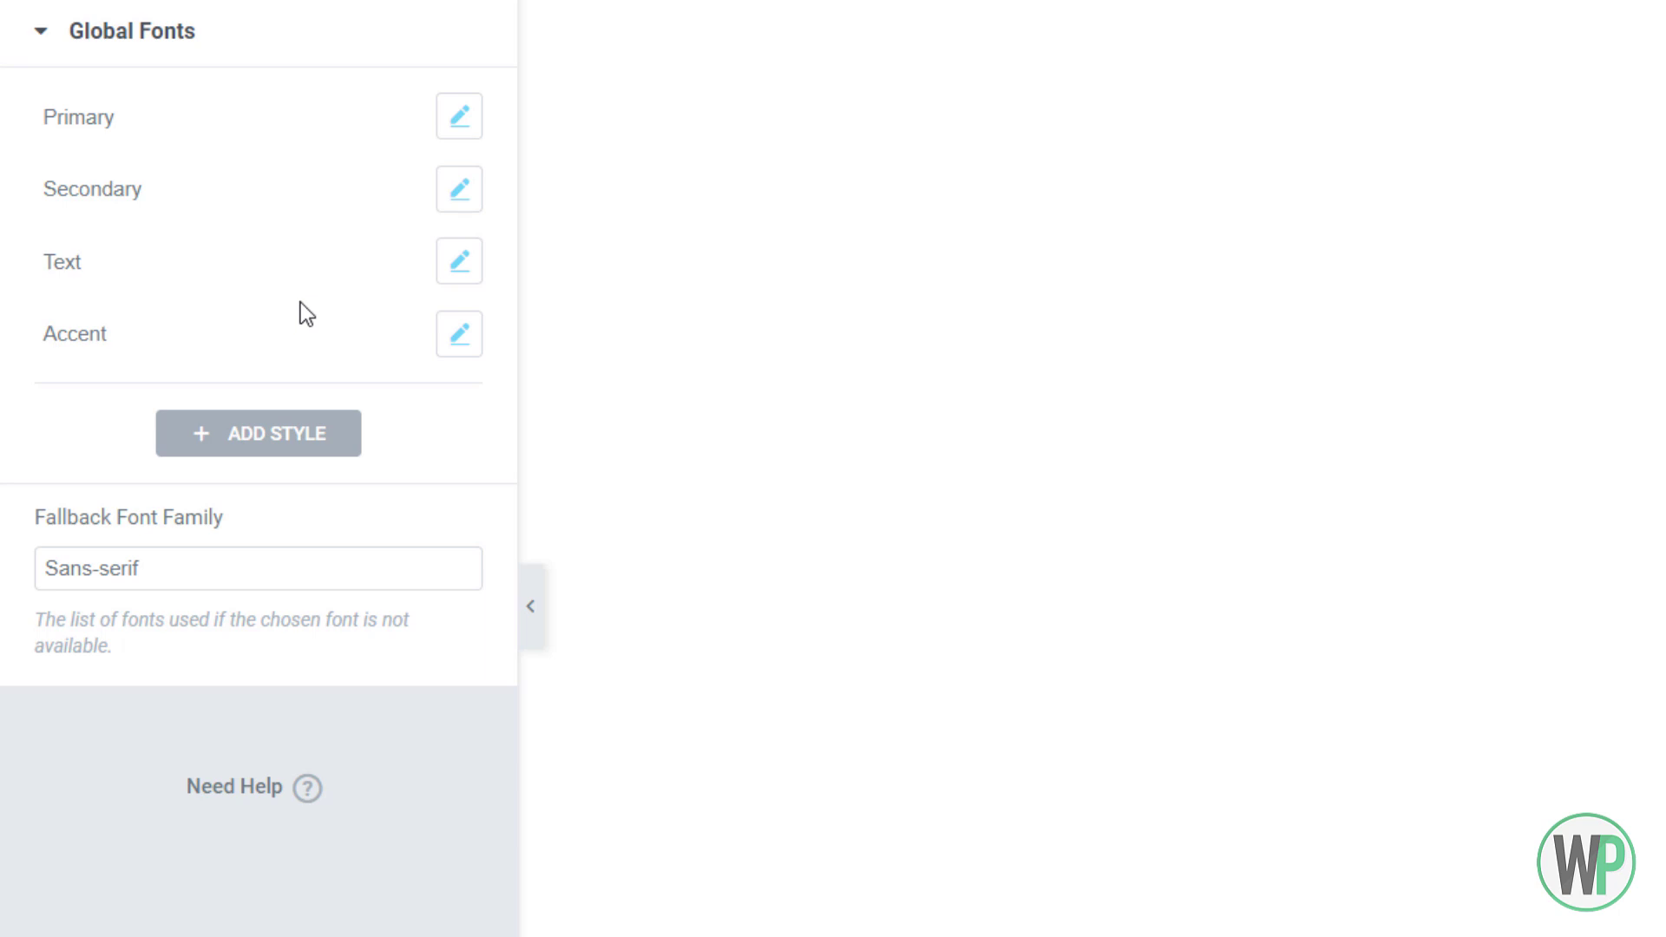
pyautogui.click(455, 340)
pyautogui.click(281, 325)
pyautogui.click(459, 334)
pyautogui.click(397, 481)
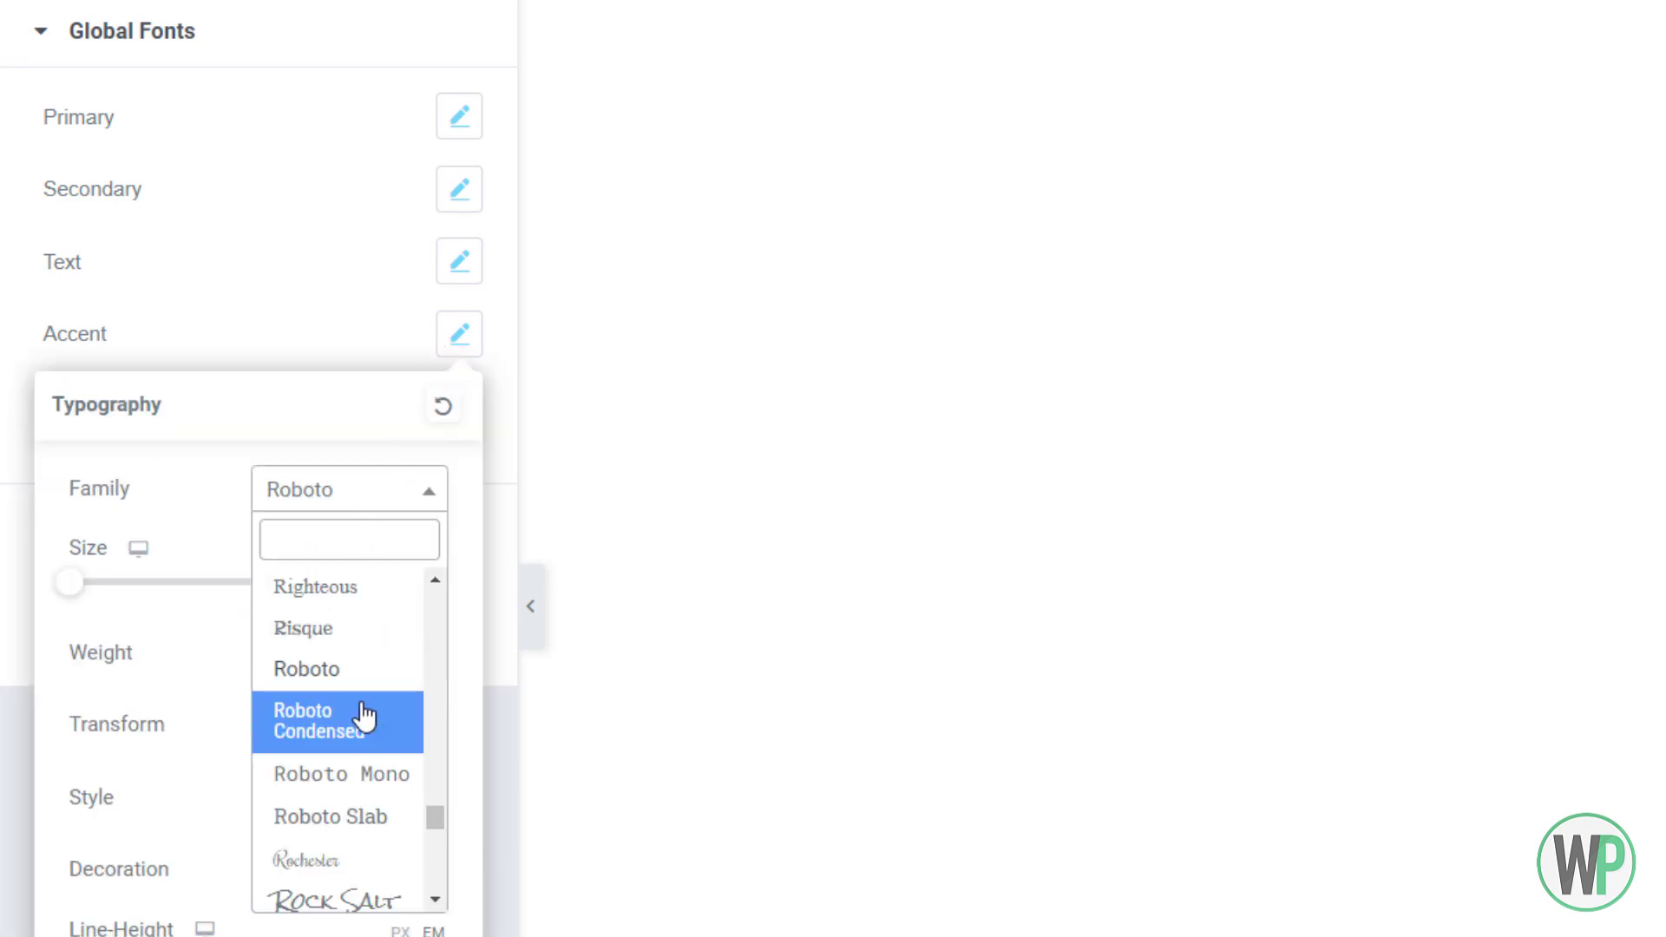
pyautogui.write('popp')
pyautogui.click(353, 643)
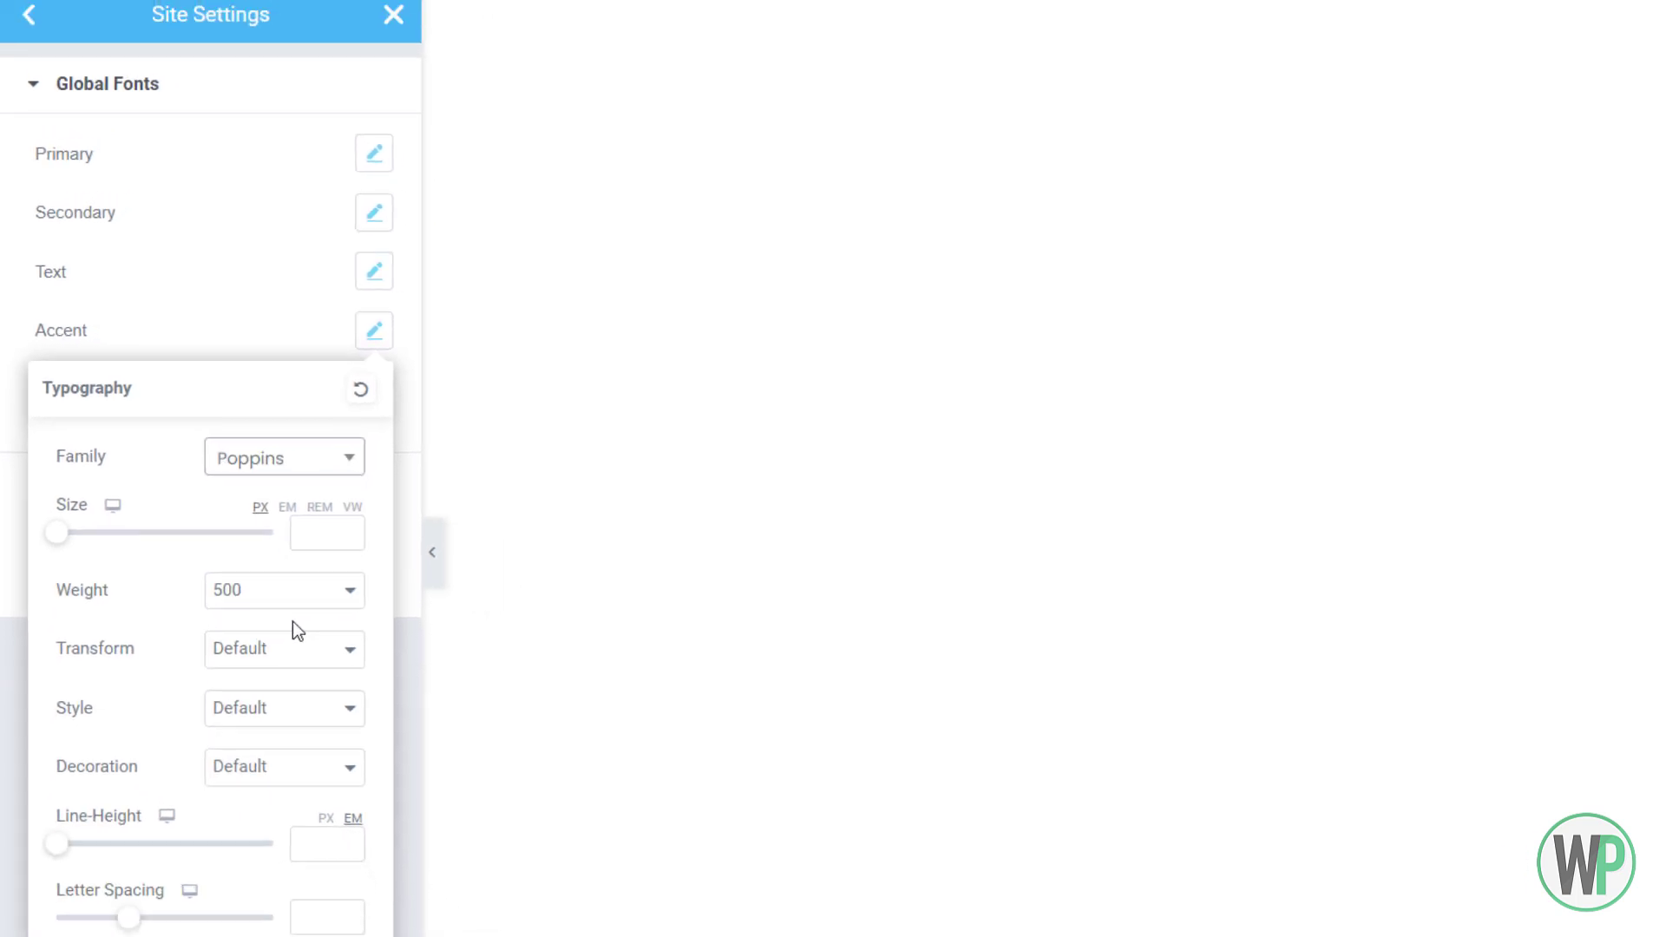
pyautogui.click(347, 652)
pyautogui.click(324, 828)
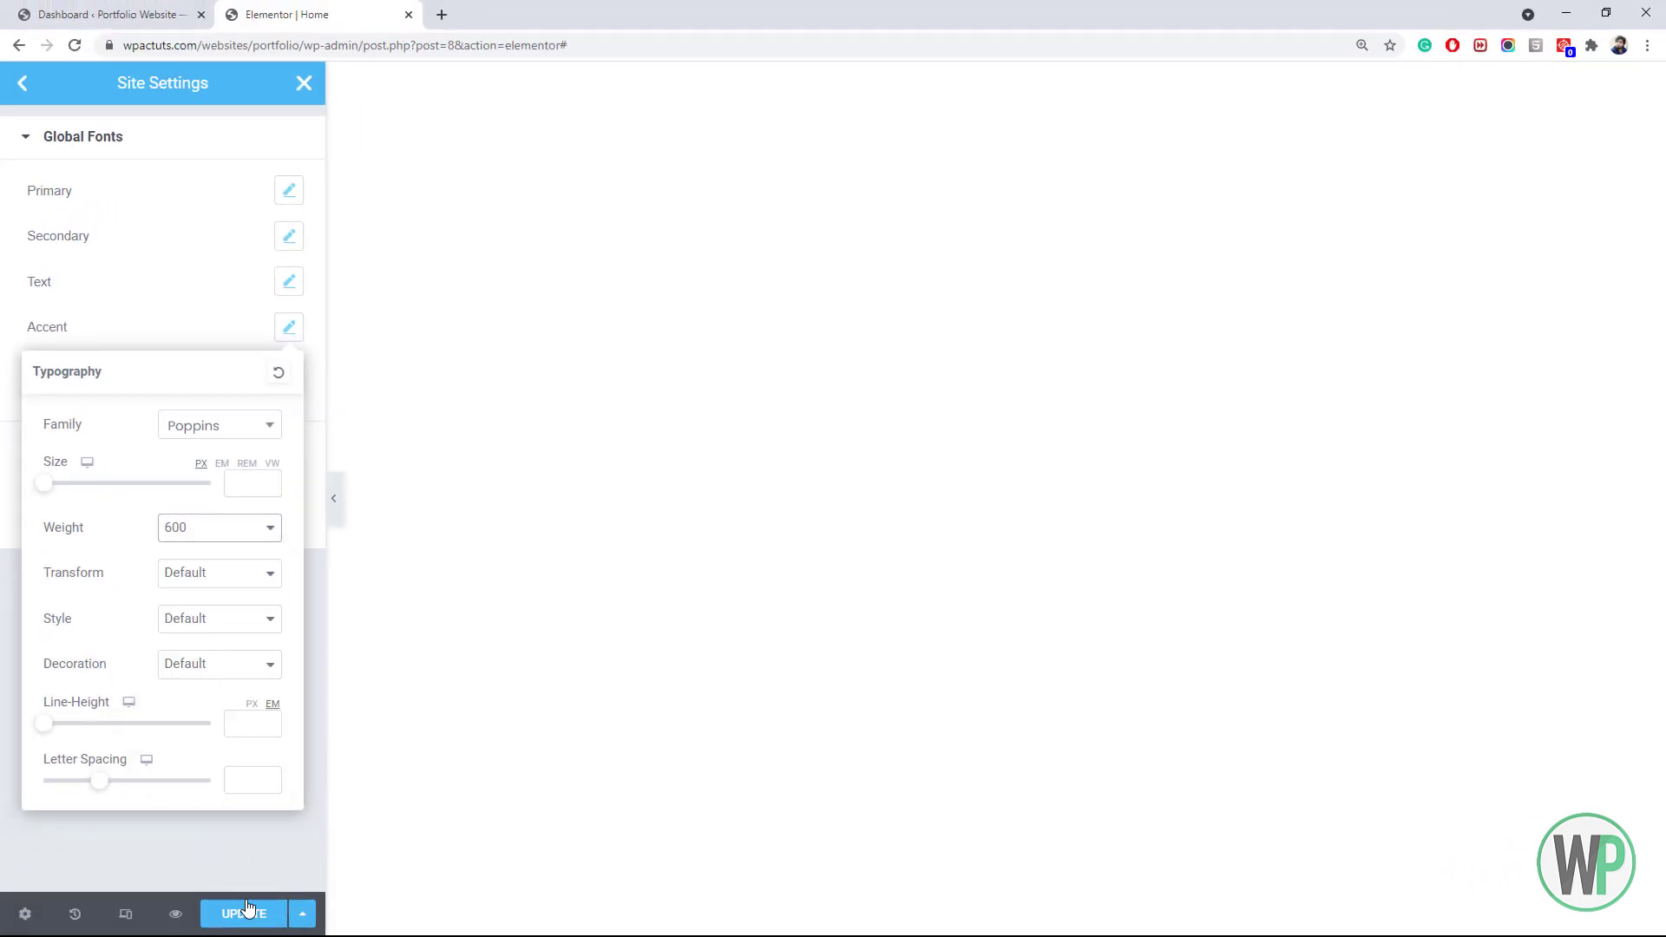
pyautogui.click(249, 909)
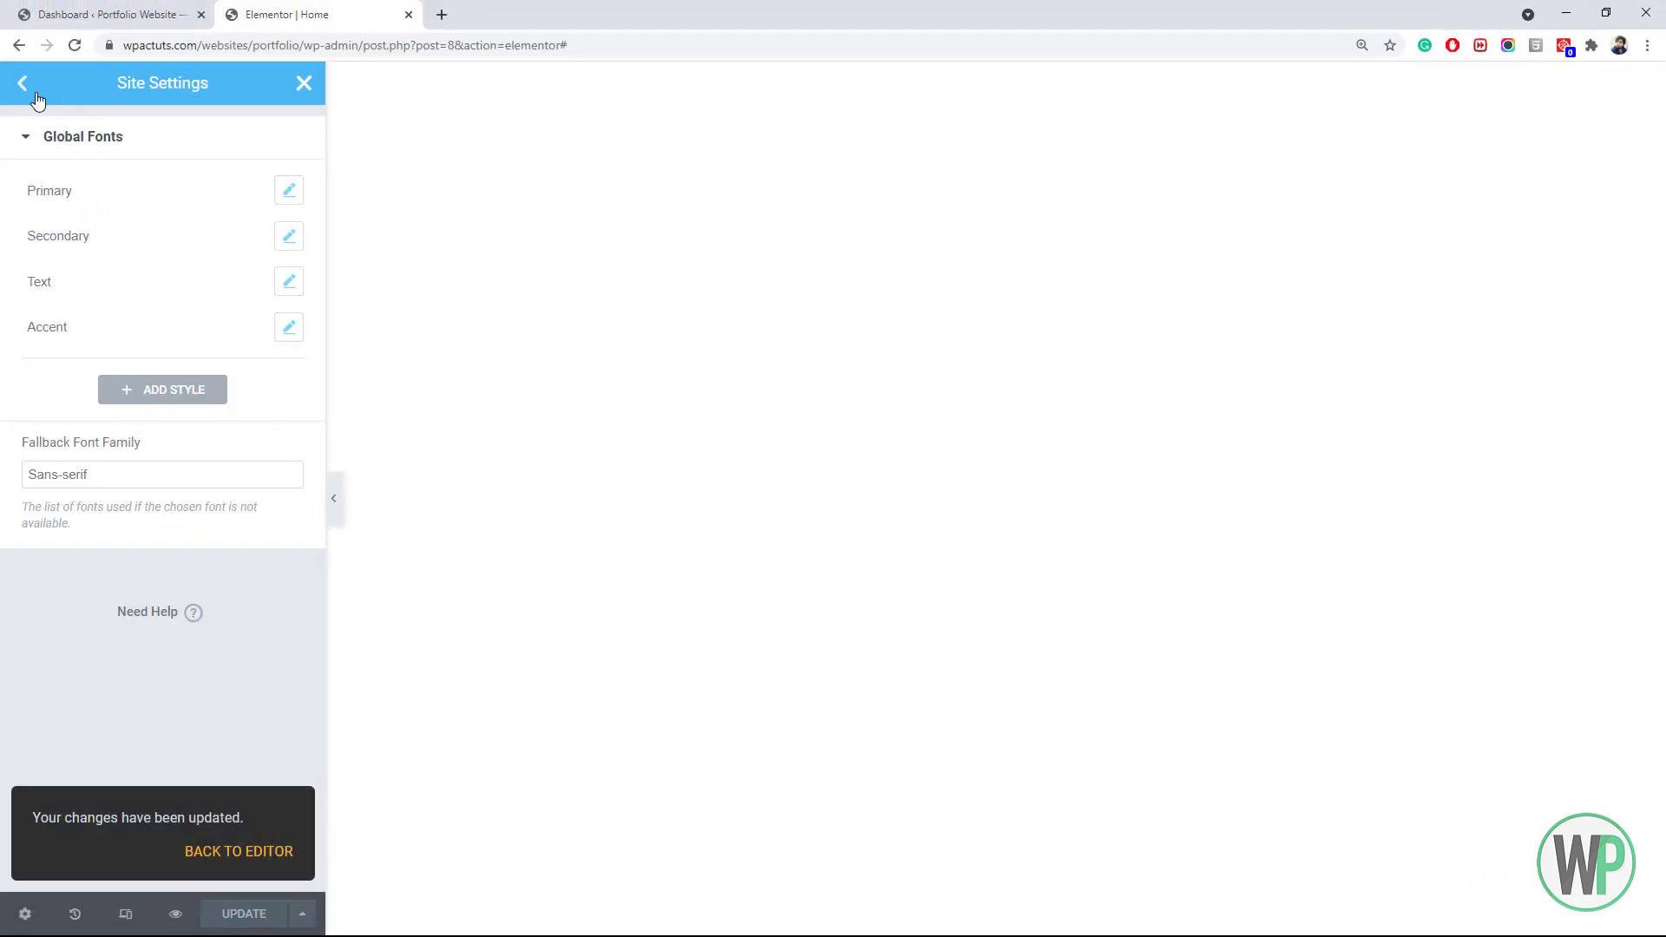
pyautogui.click(44, 91)
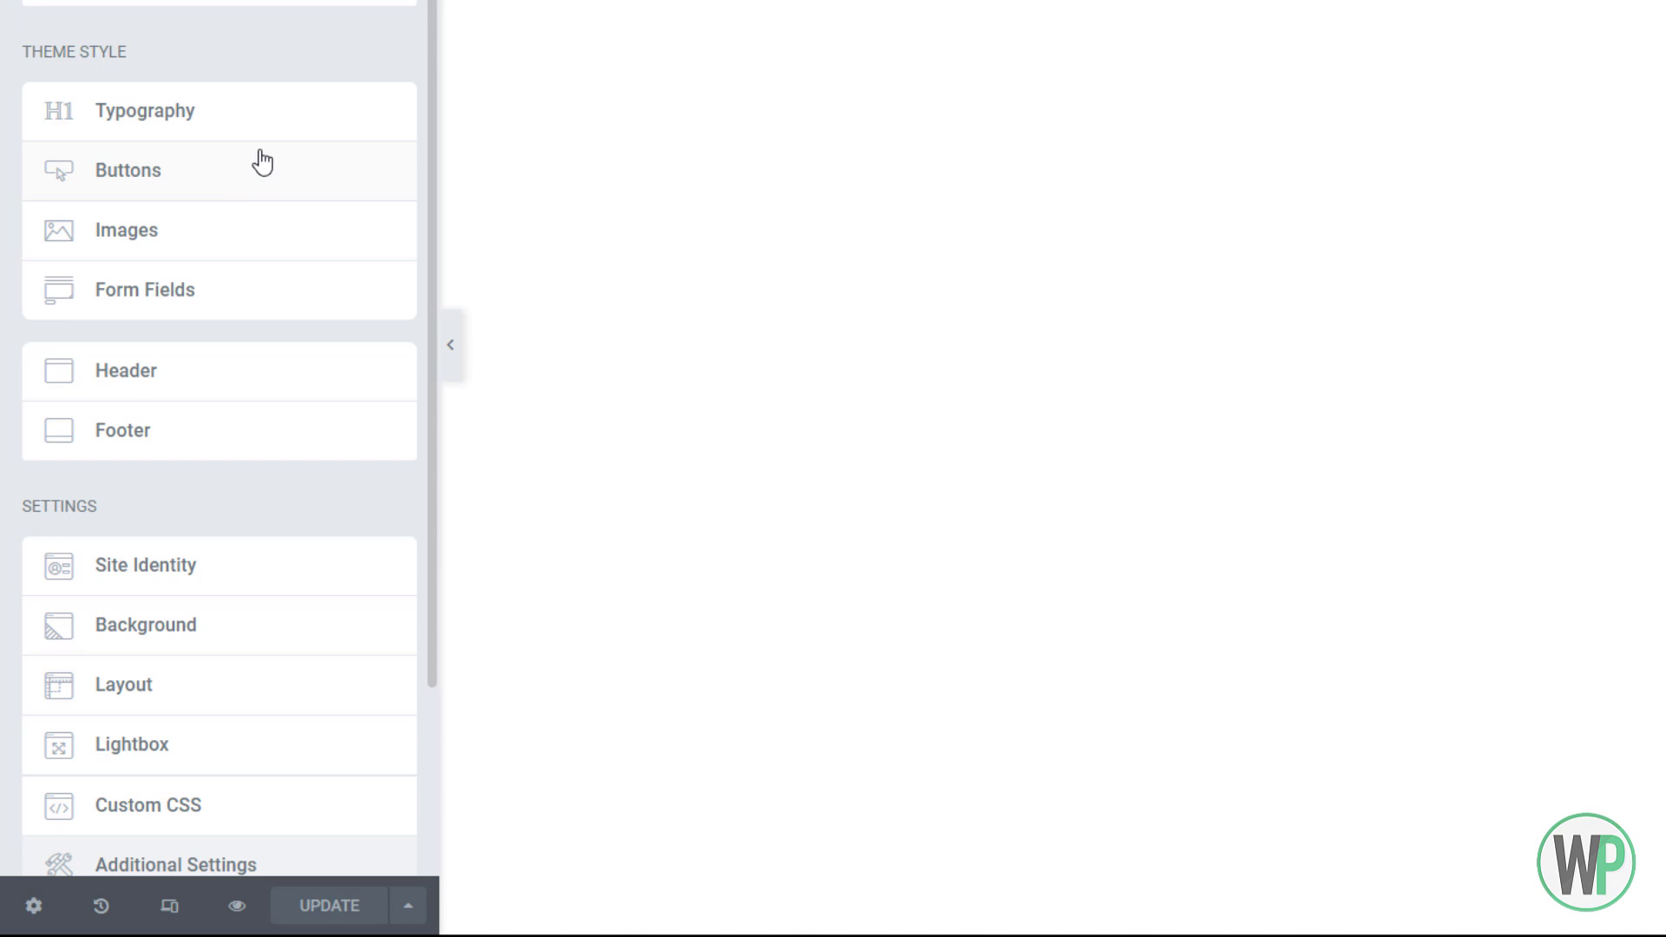
# Give buttons a gradient background running from Accent to Accent Secondary
pyautogui.click(262, 165)
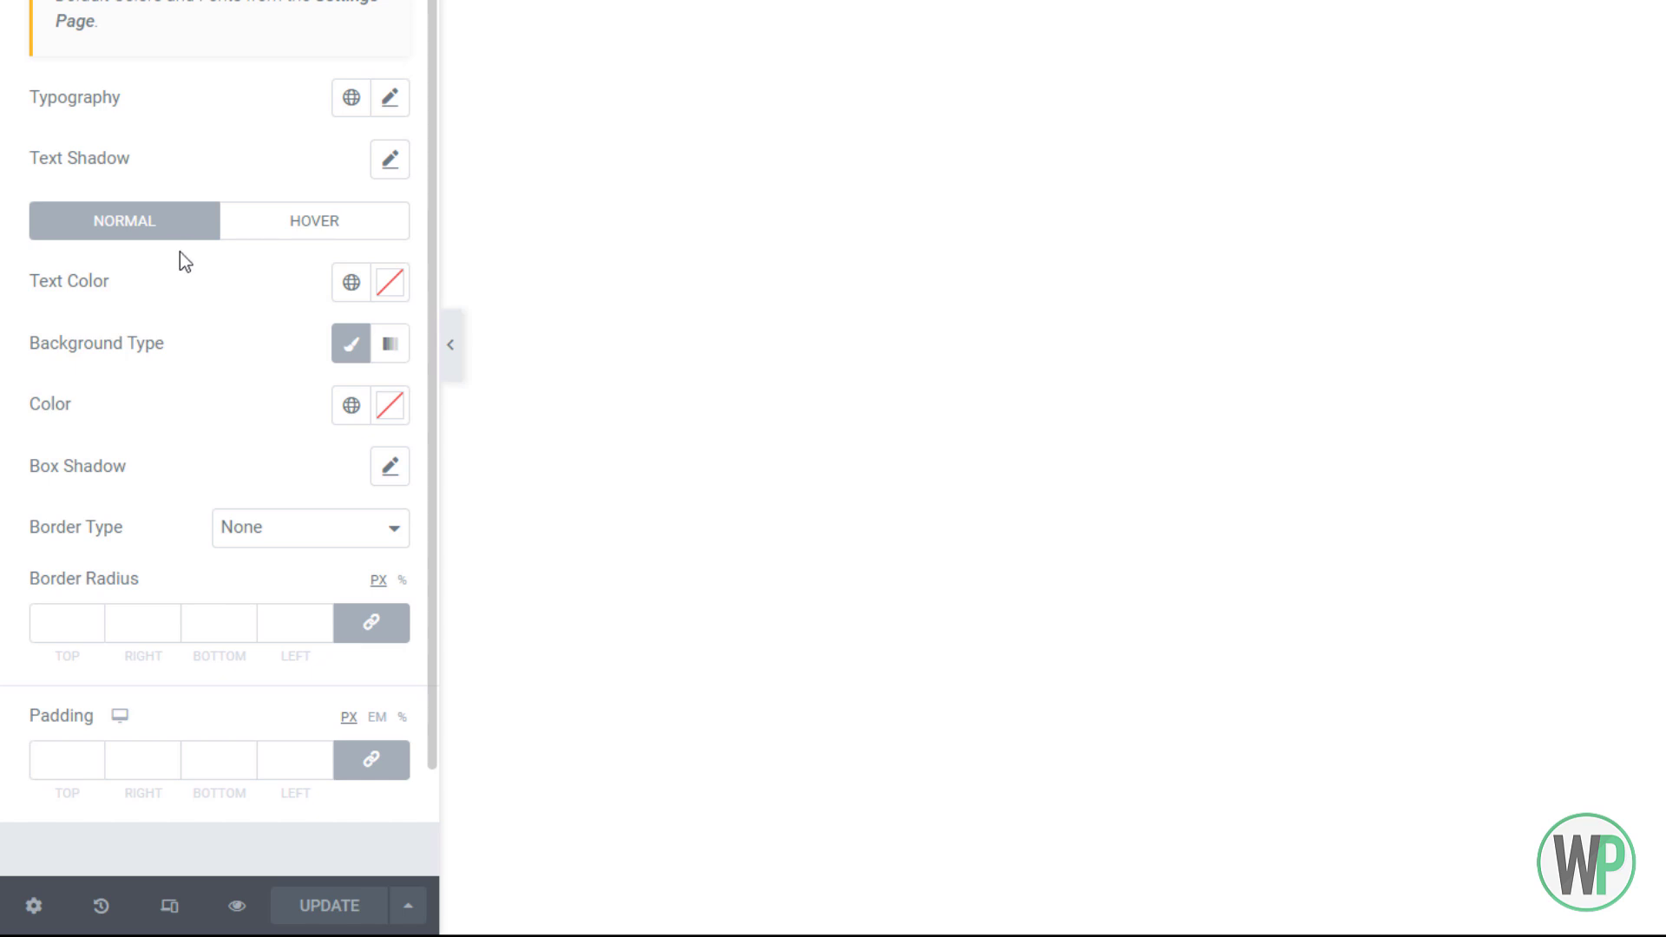
pyautogui.click(387, 349)
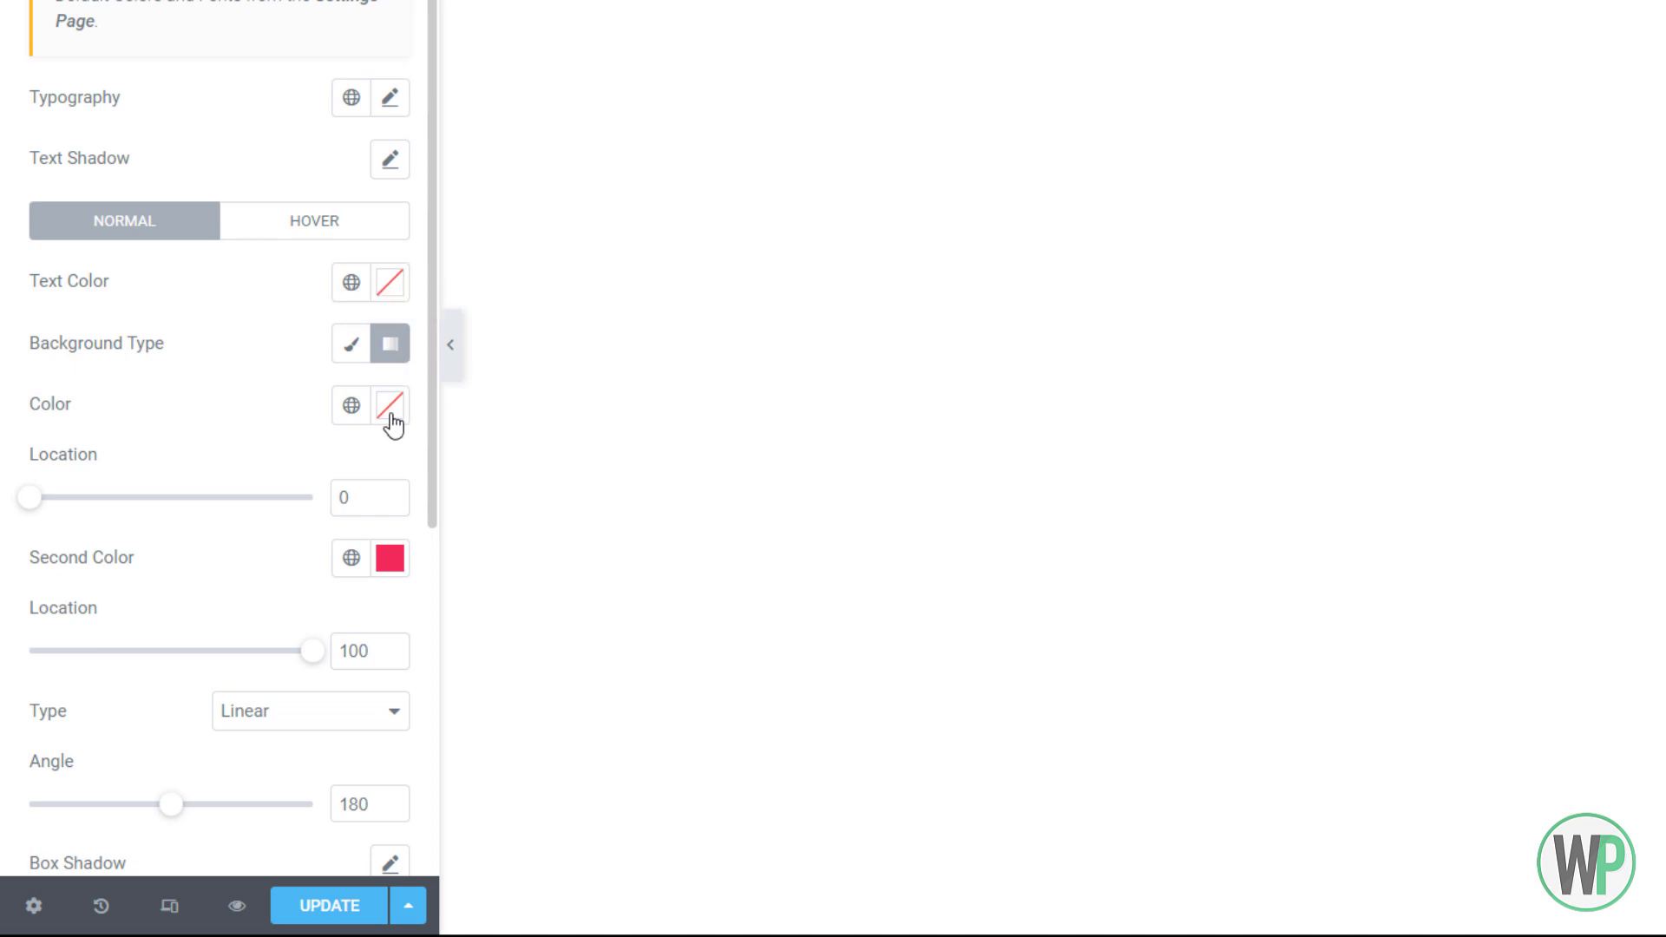
pyautogui.click(389, 405)
pyautogui.click(342, 422)
pyautogui.click(342, 420)
pyautogui.click(200, 704)
pyautogui.click(350, 558)
pyautogui.click(259, 487)
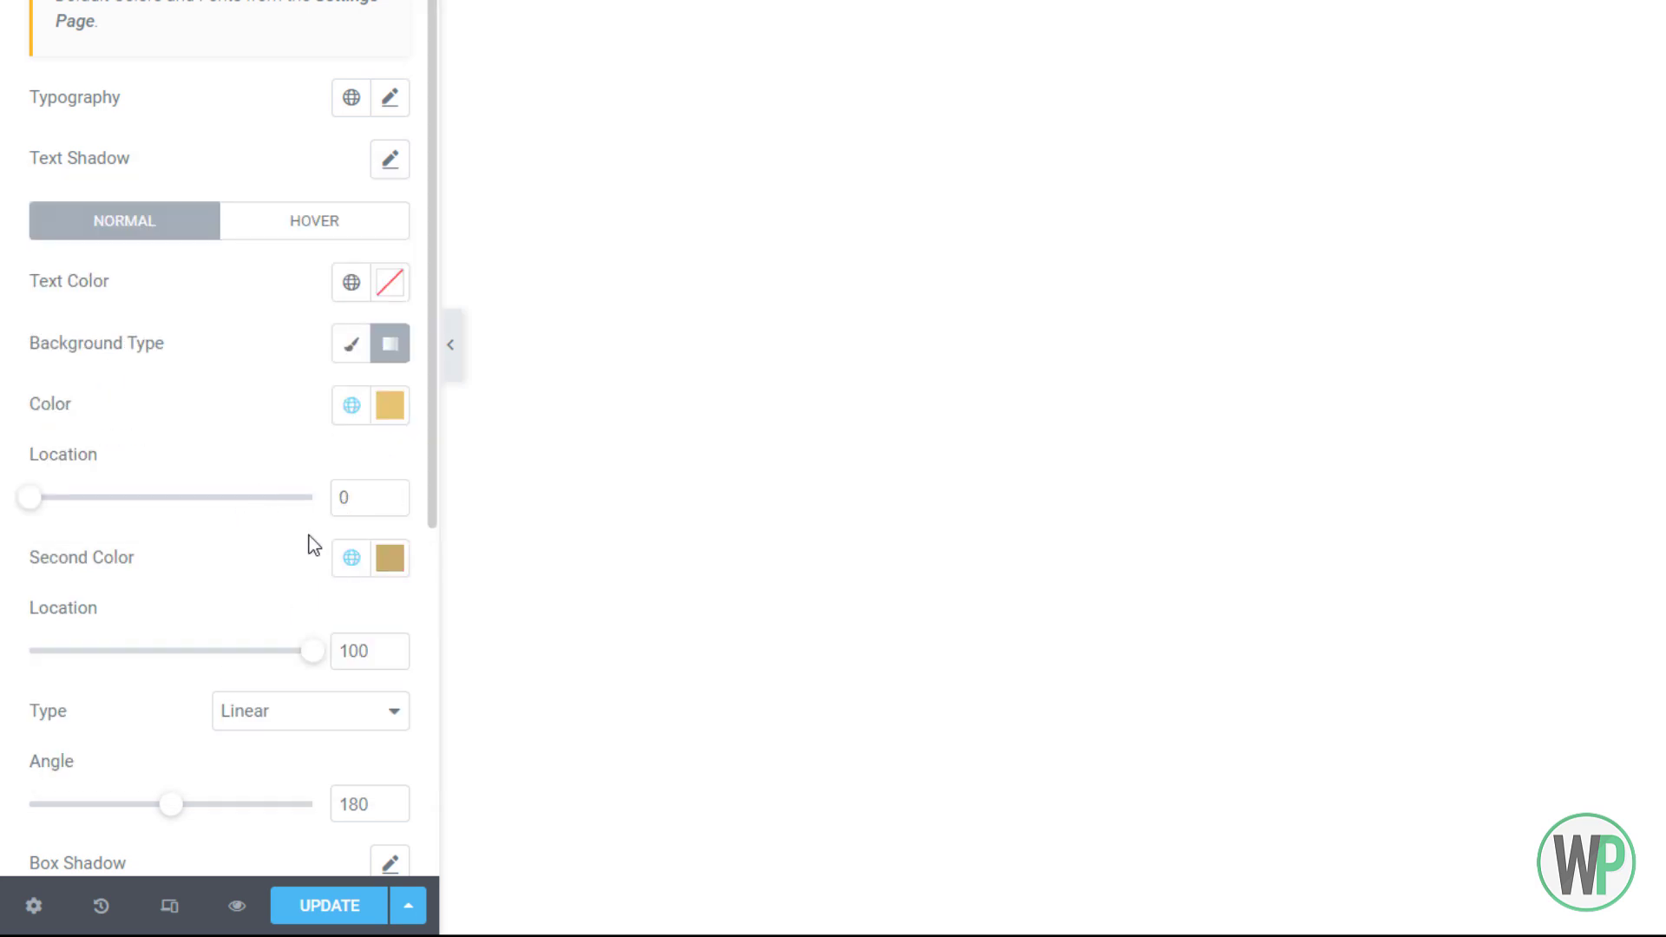
# Reverse the gradient on hover (Accent Secondary to Accent), save, and close Site Settings
pyautogui.click(269, 227)
pyautogui.click(389, 343)
pyautogui.click(350, 405)
pyautogui.click(180, 737)
pyautogui.click(351, 558)
pyautogui.click(174, 439)
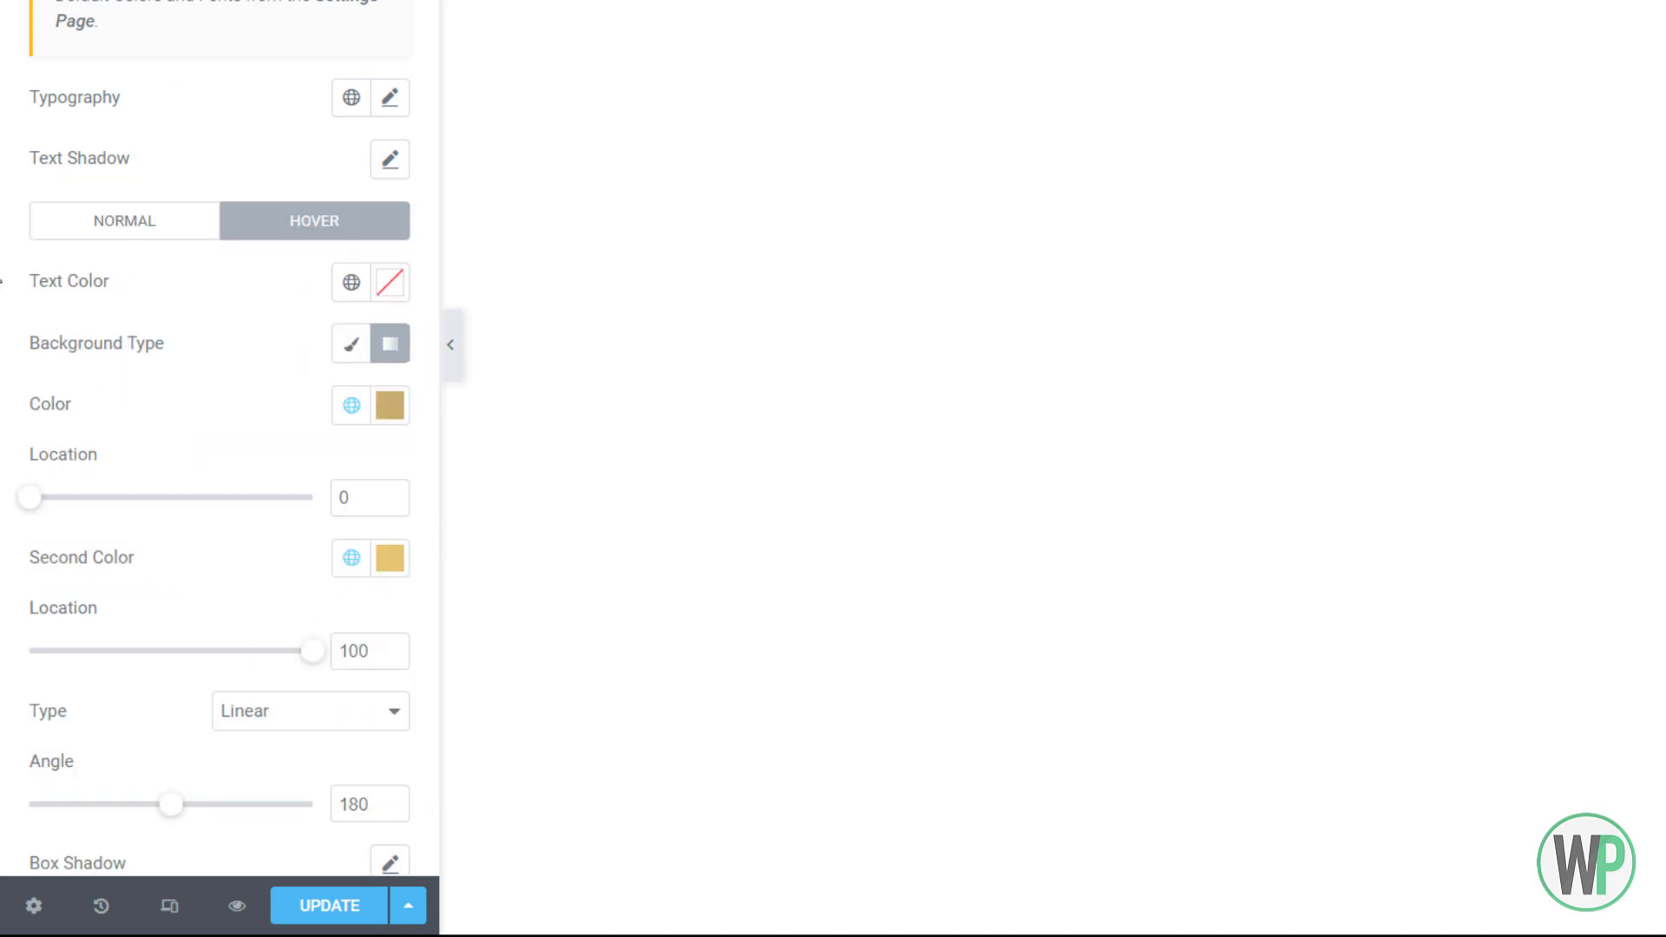
pyautogui.click(327, 905)
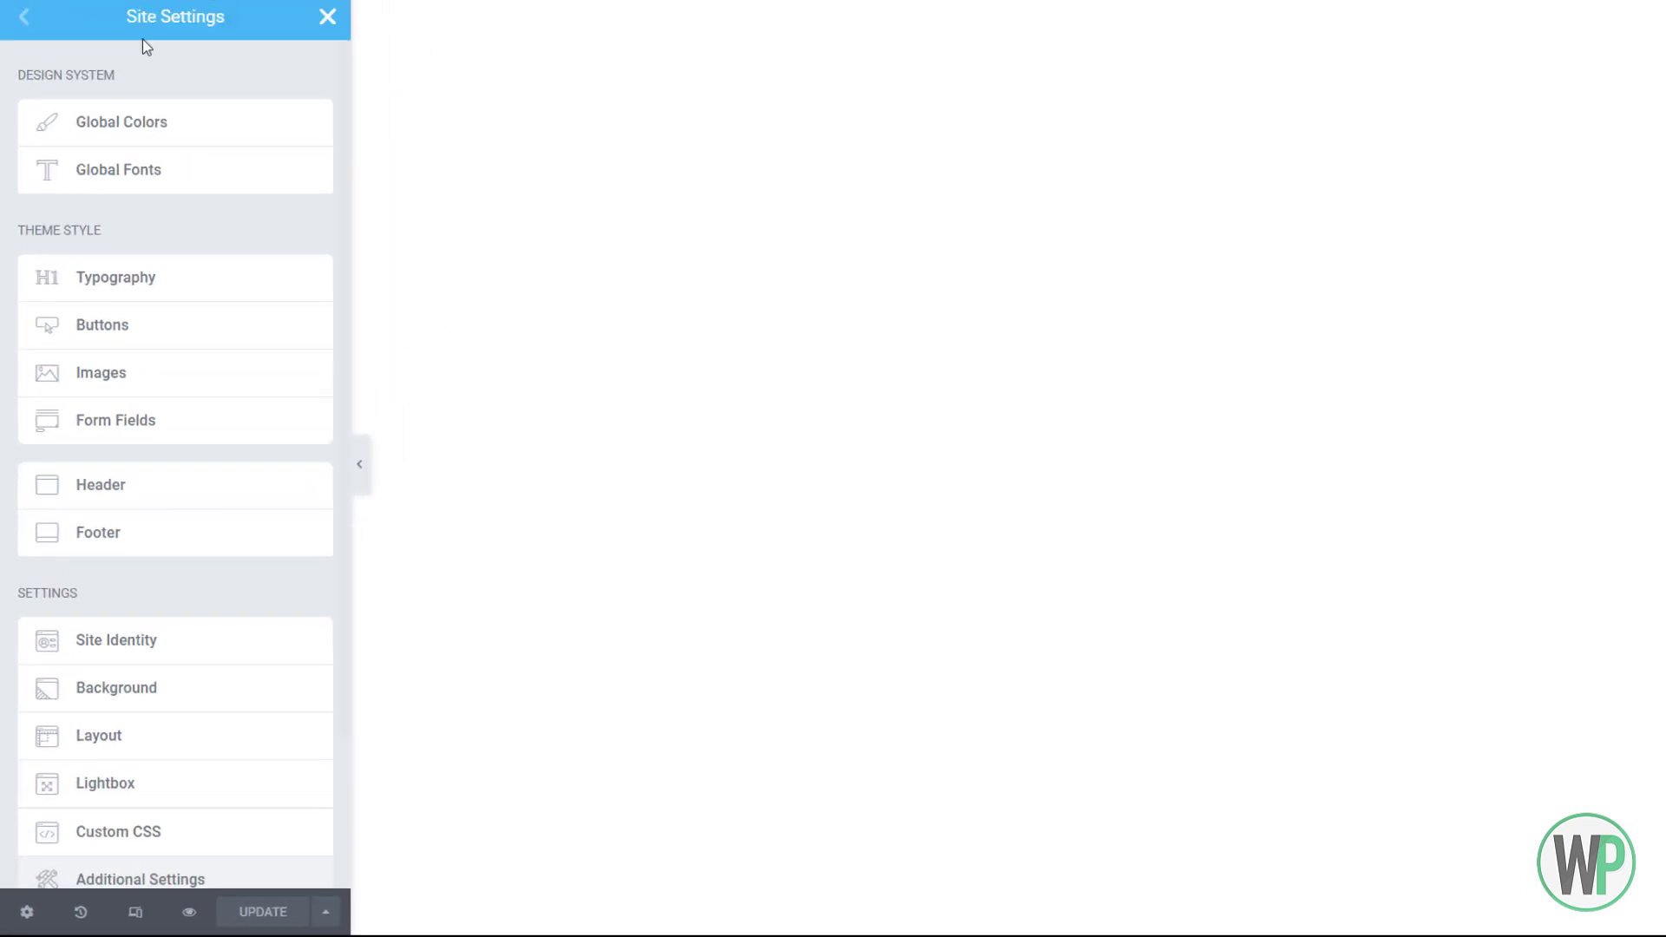
pyautogui.click(327, 16)
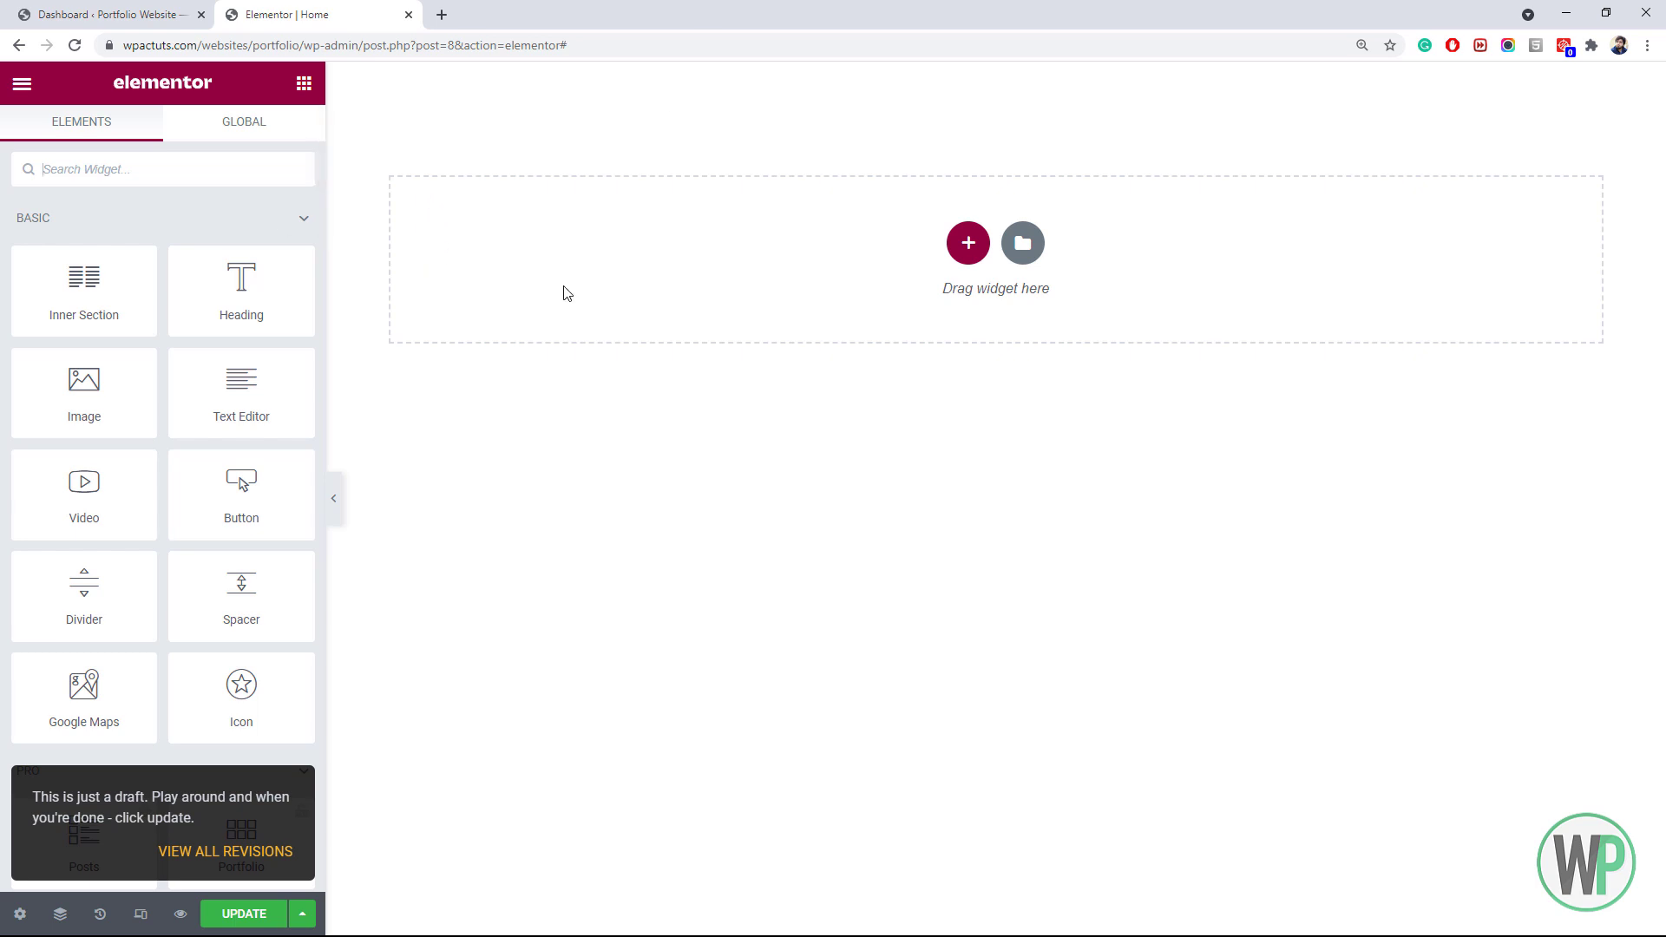
# Add a two-column section with a minimum height of 90 VH
pyautogui.click(968, 244)
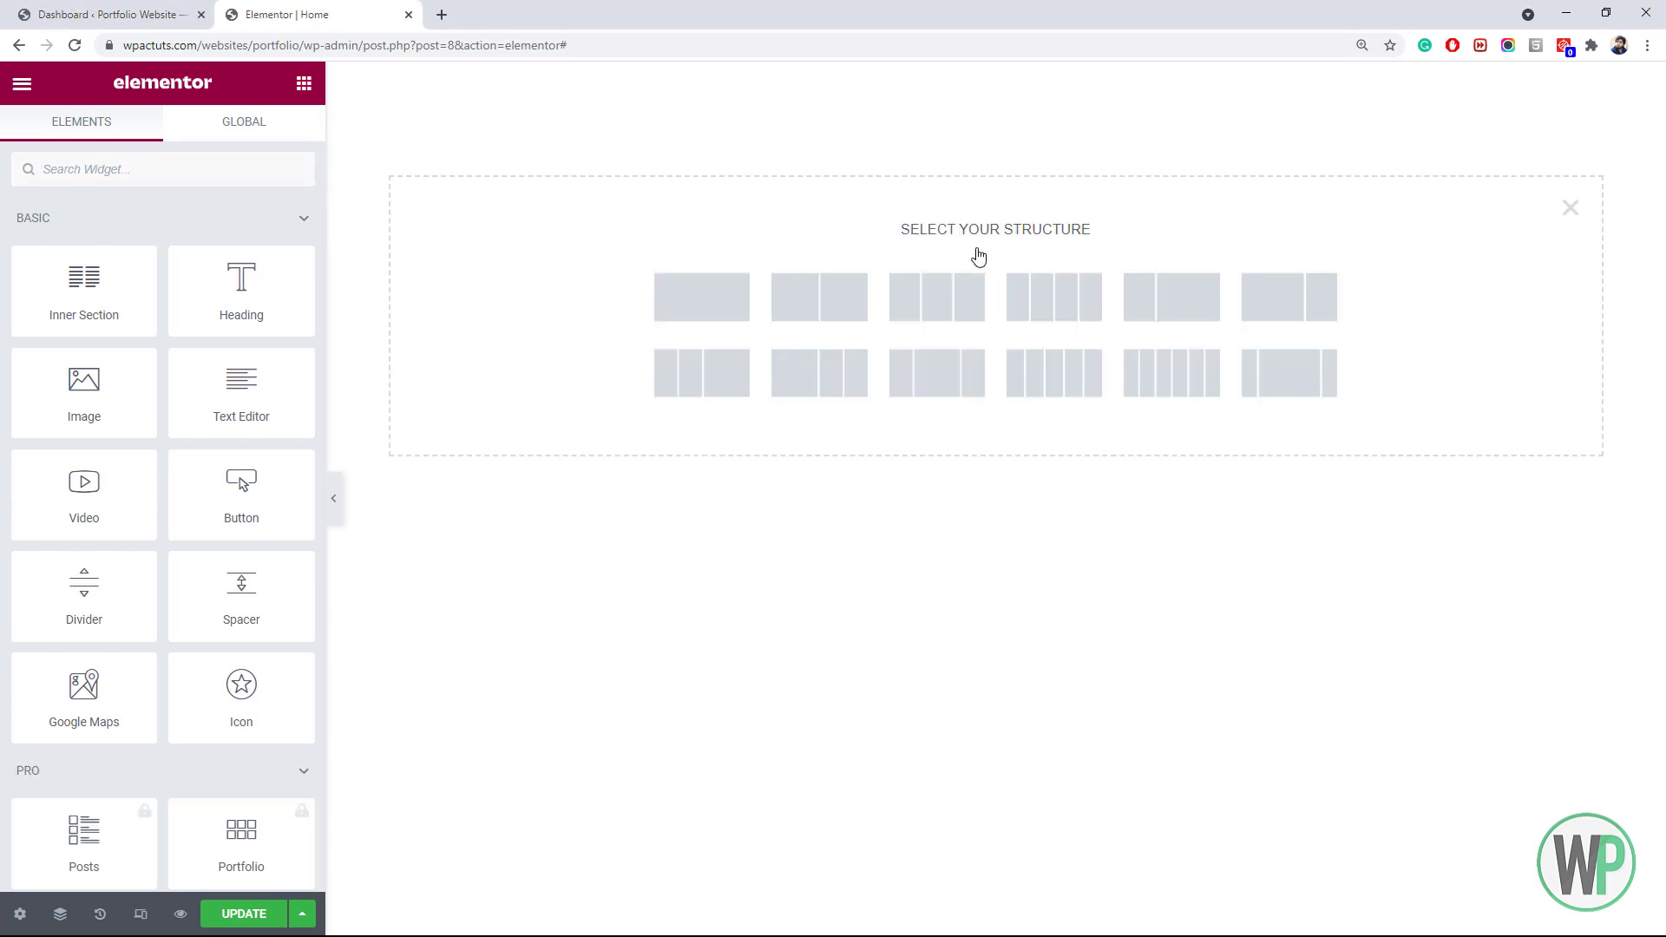
pyautogui.click(817, 313)
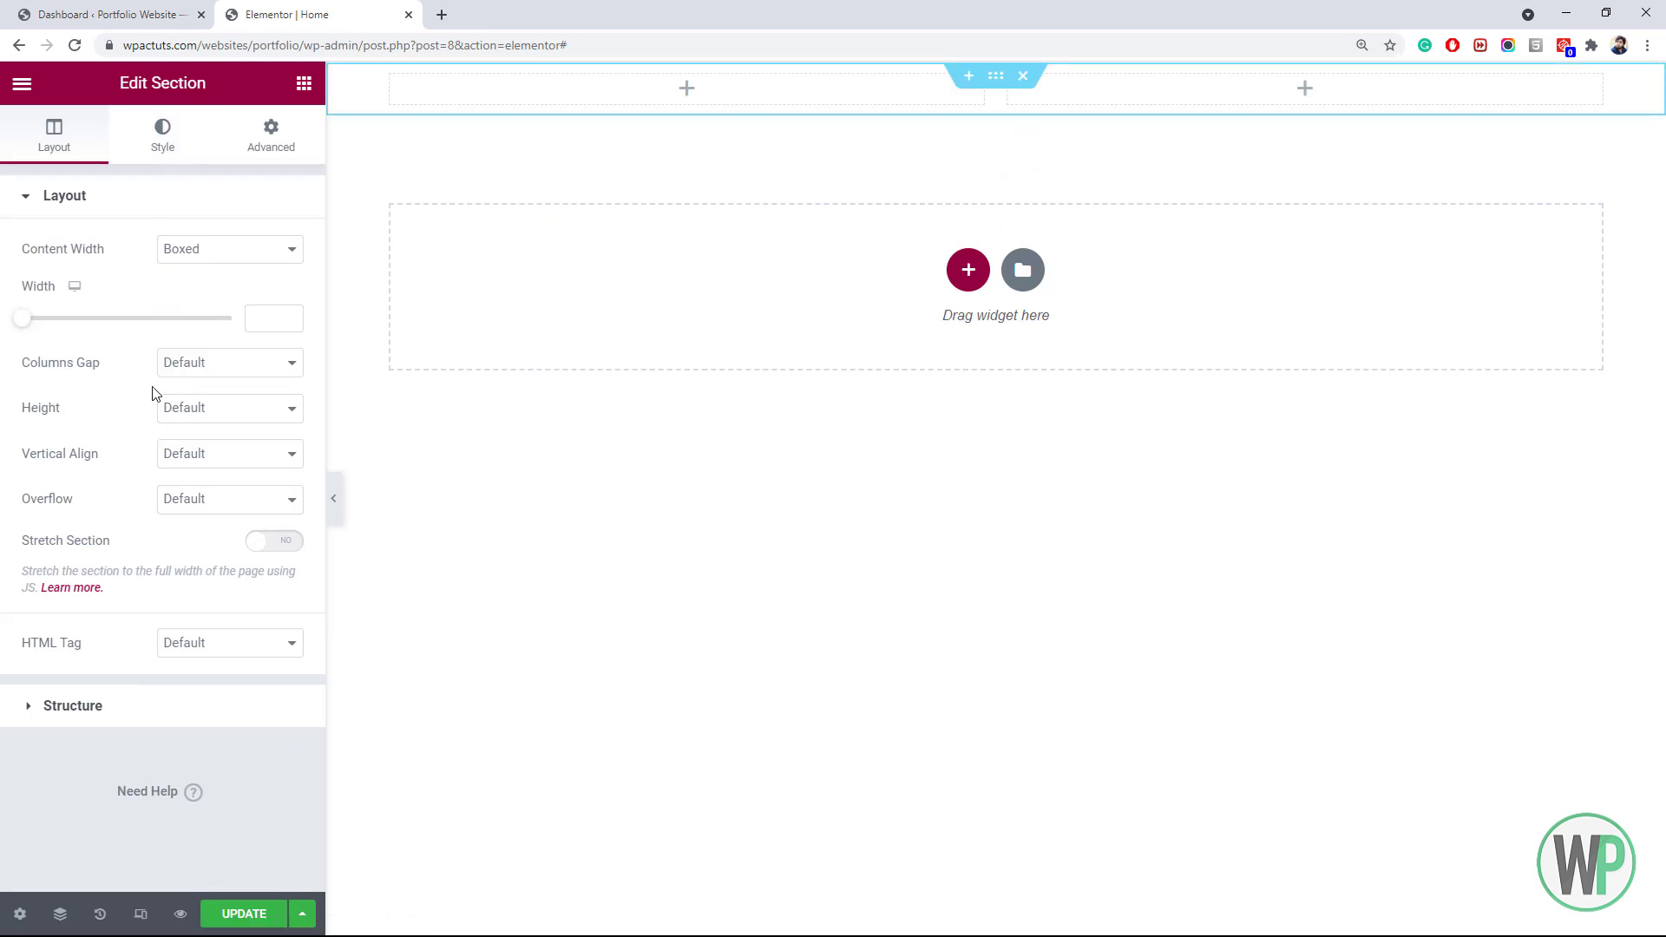
pyautogui.click(181, 411)
pyautogui.click(225, 465)
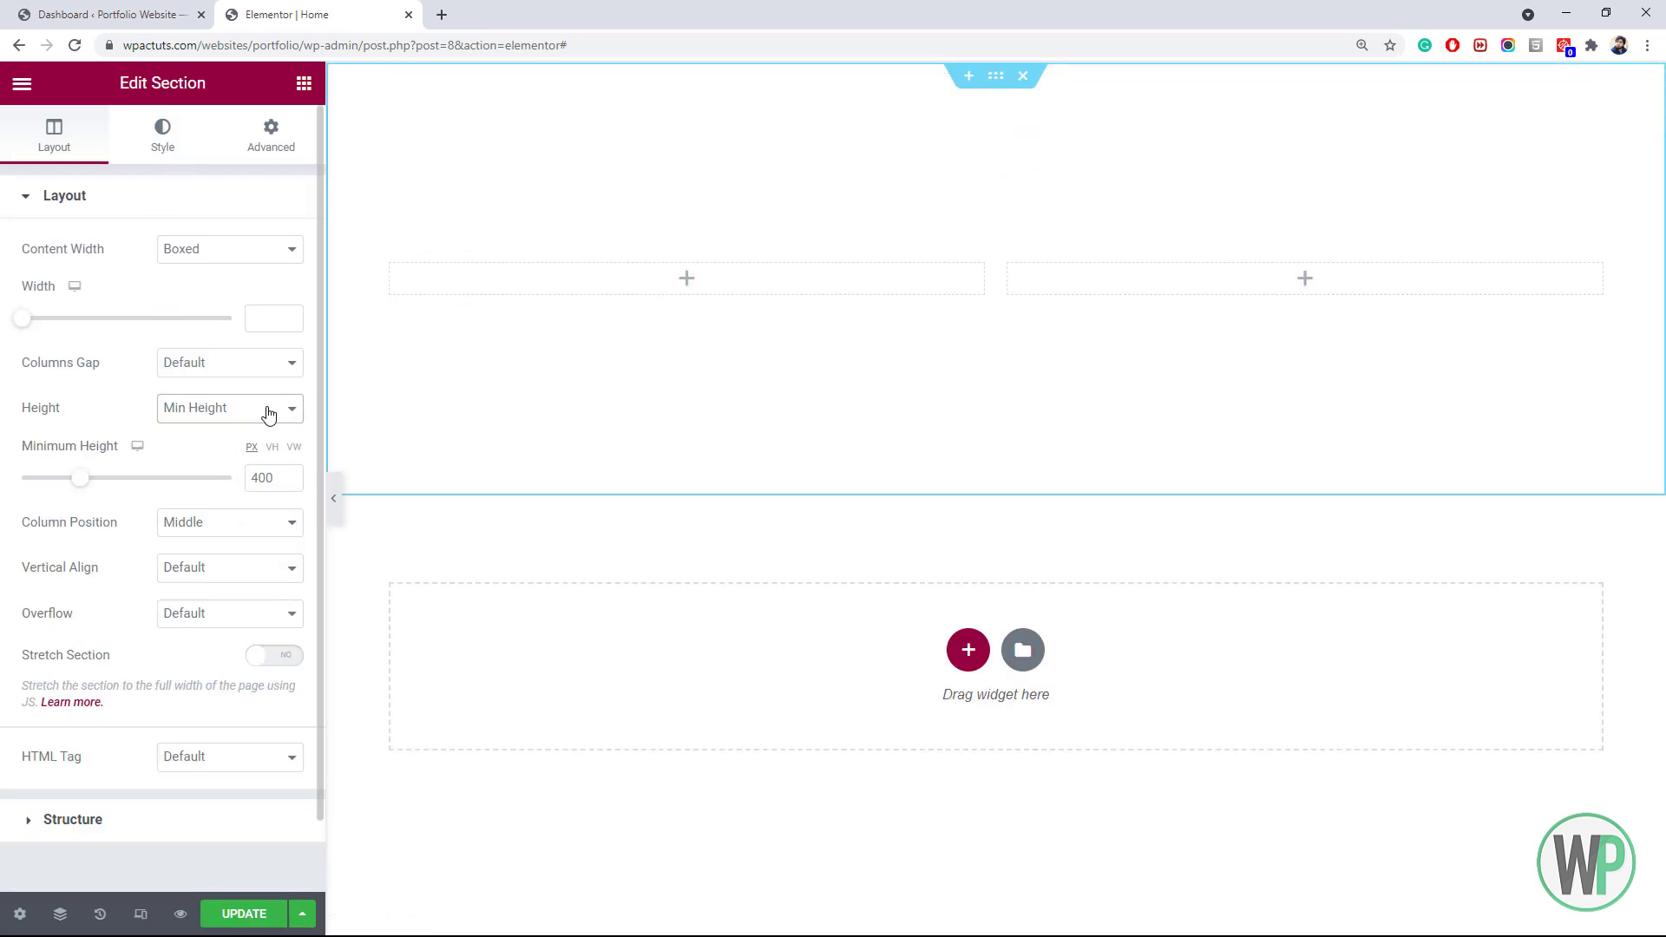
pyautogui.click(271, 449)
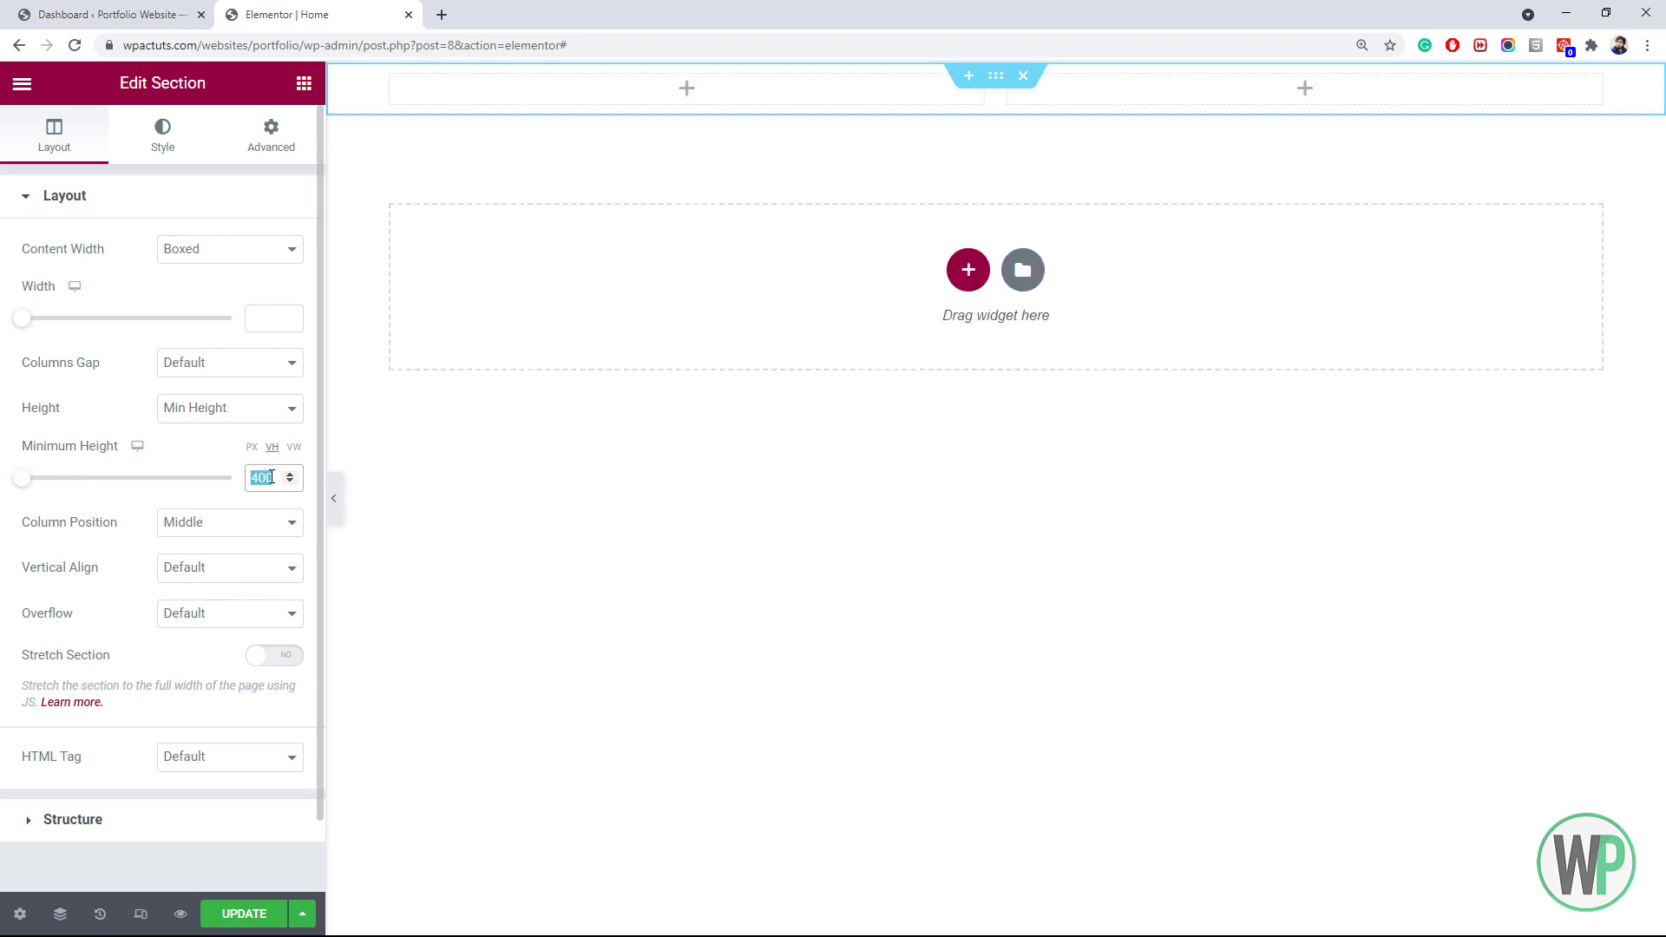
pyautogui.write('90')
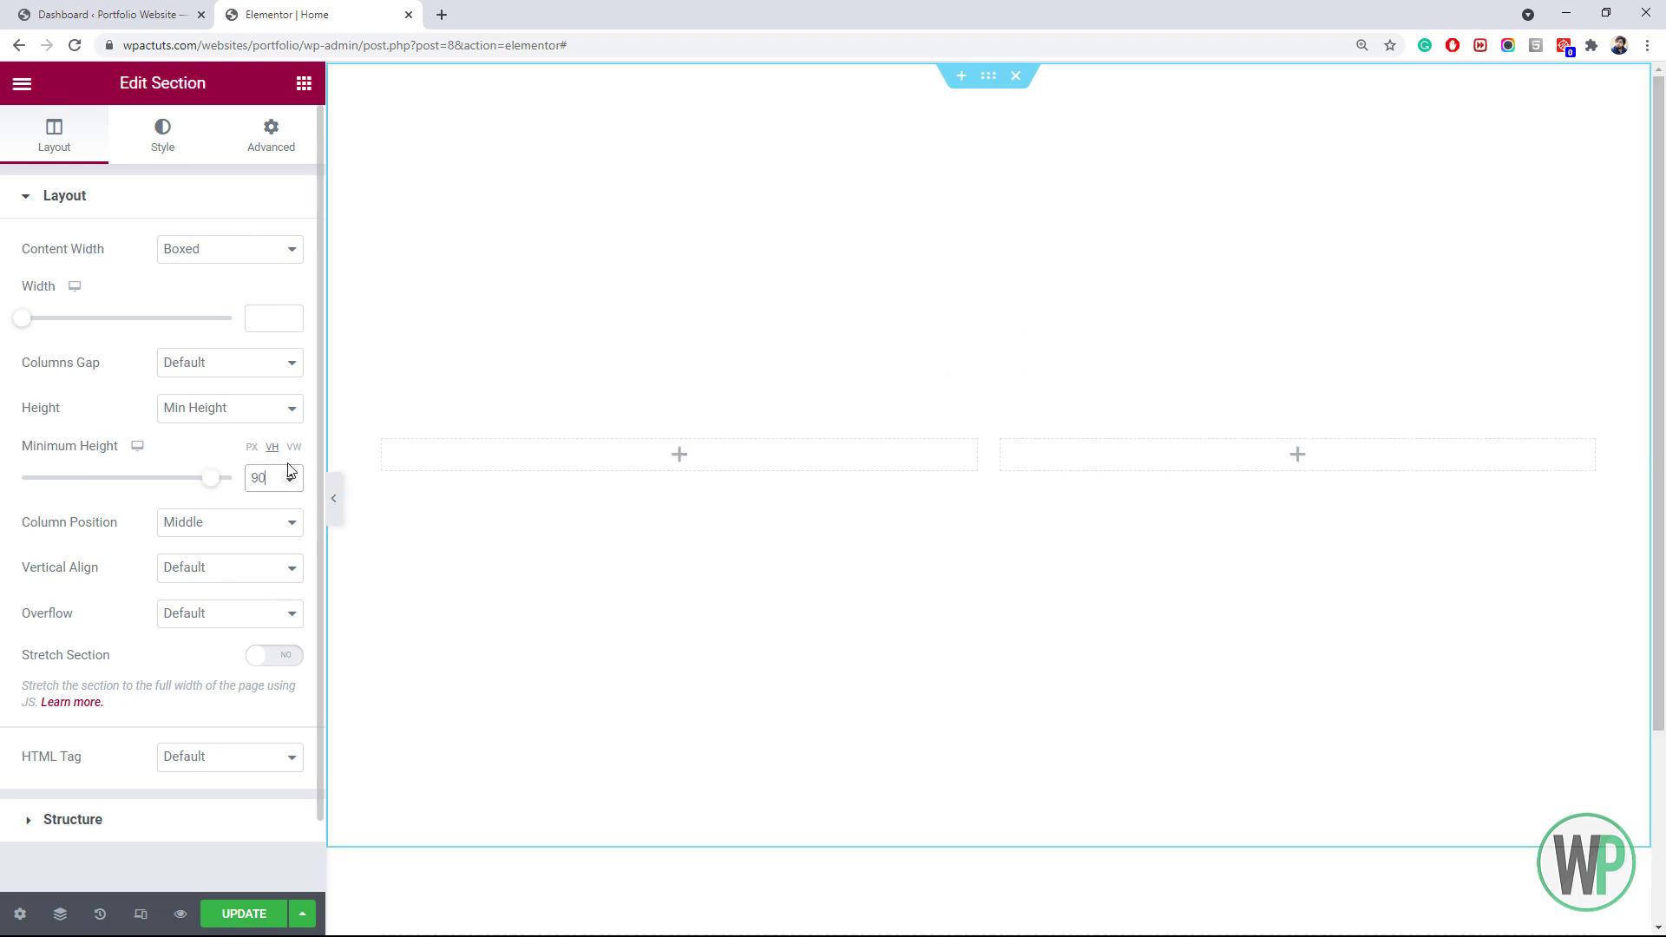
# Center the section's content vertically and stretch the columns to full height
pyautogui.click(227, 573)
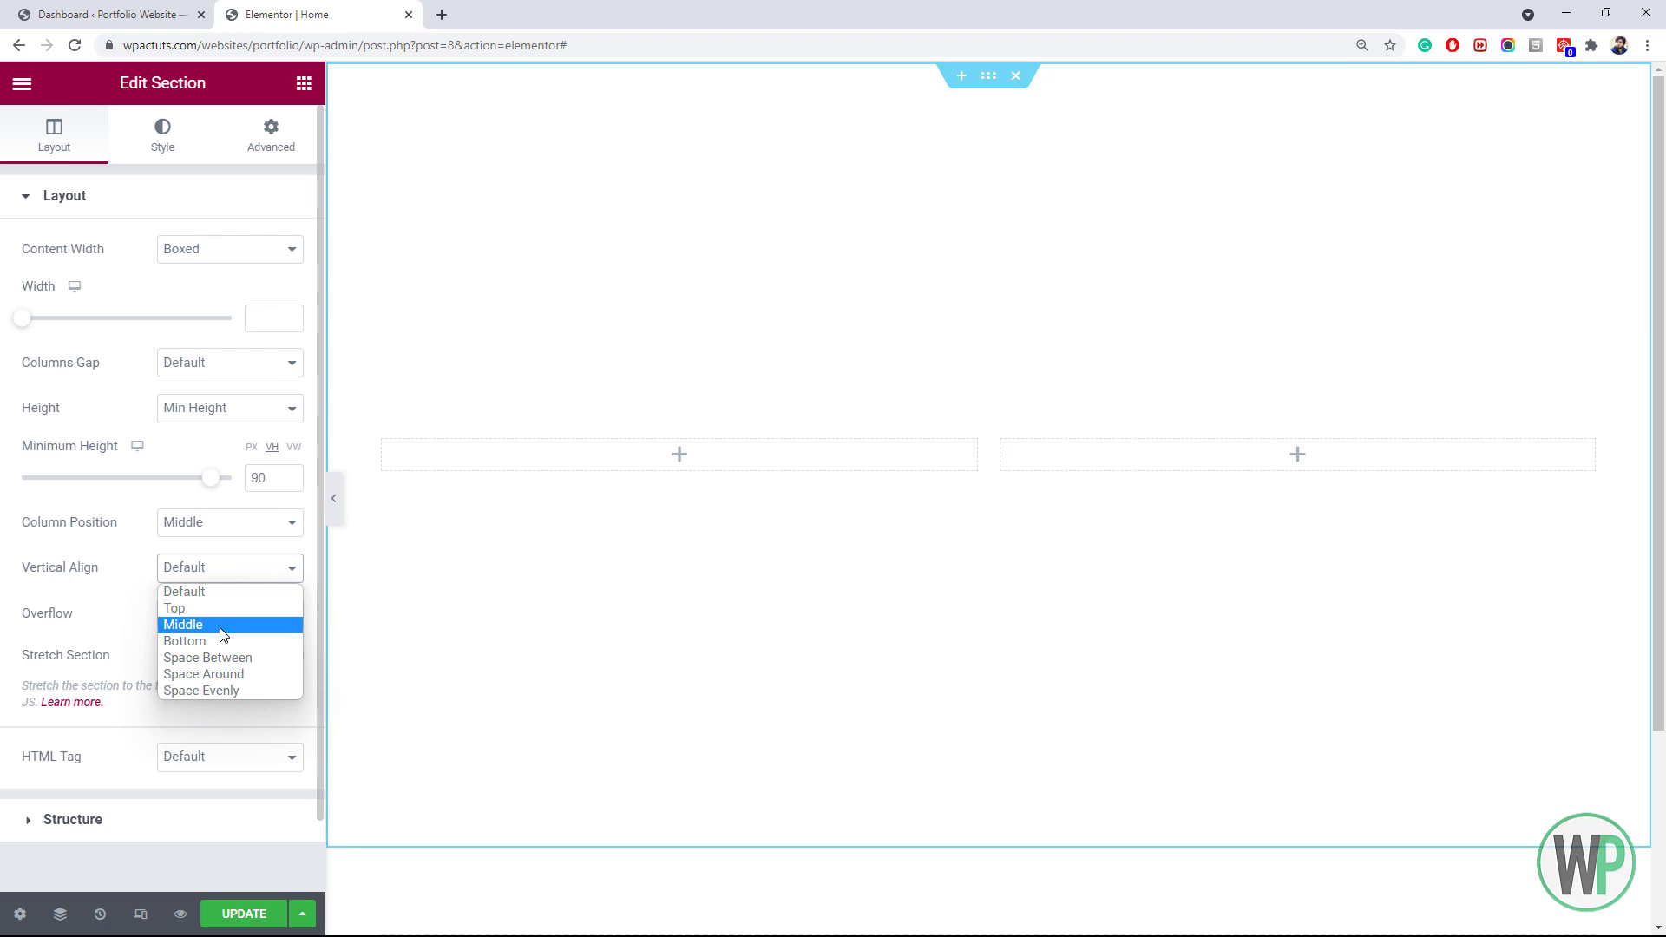
pyautogui.click(200, 626)
pyautogui.click(214, 526)
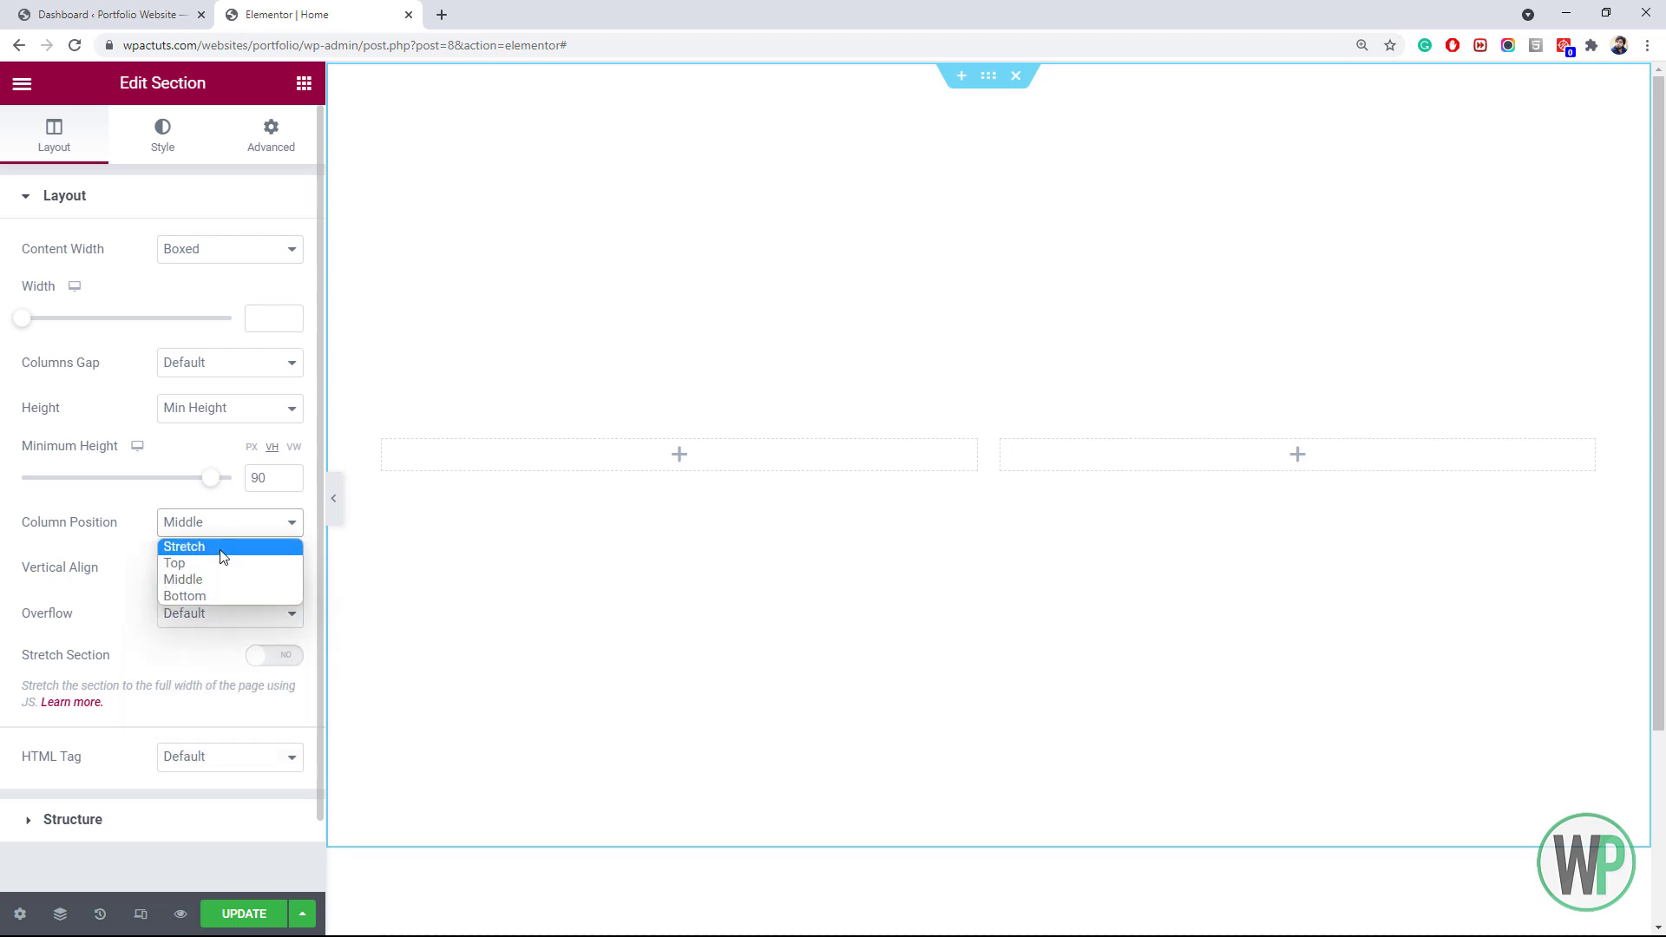
pyautogui.click(221, 545)
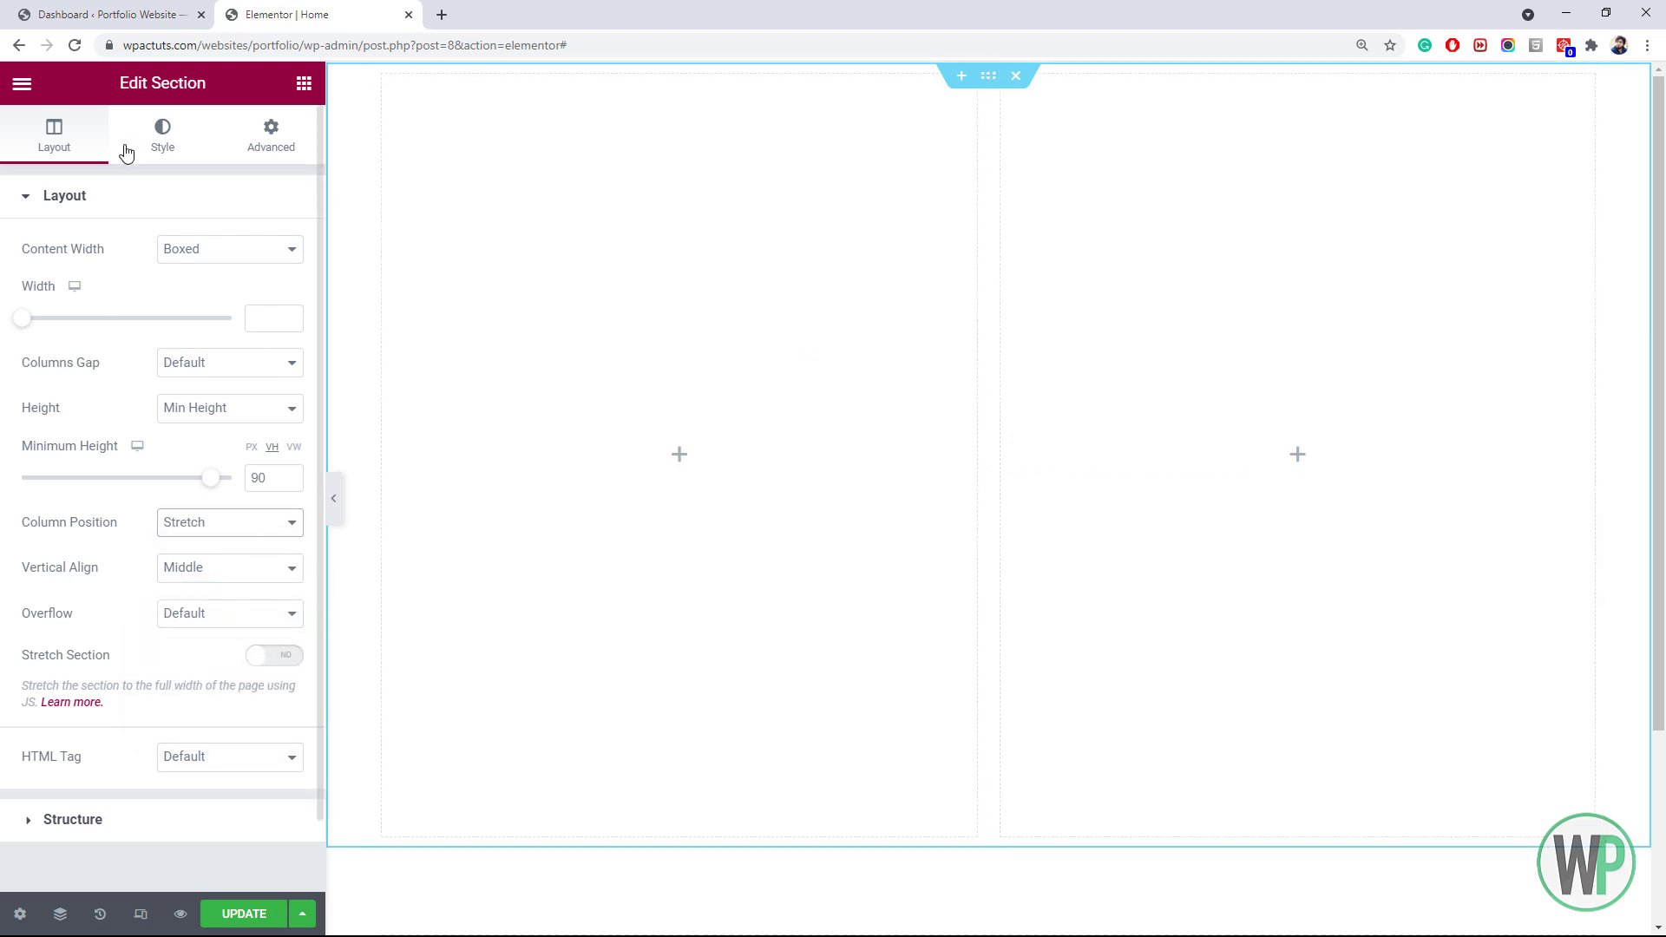
# Give the section a Primary navy to Secondary blue gradient background at a 90° angle
pyautogui.click(163, 138)
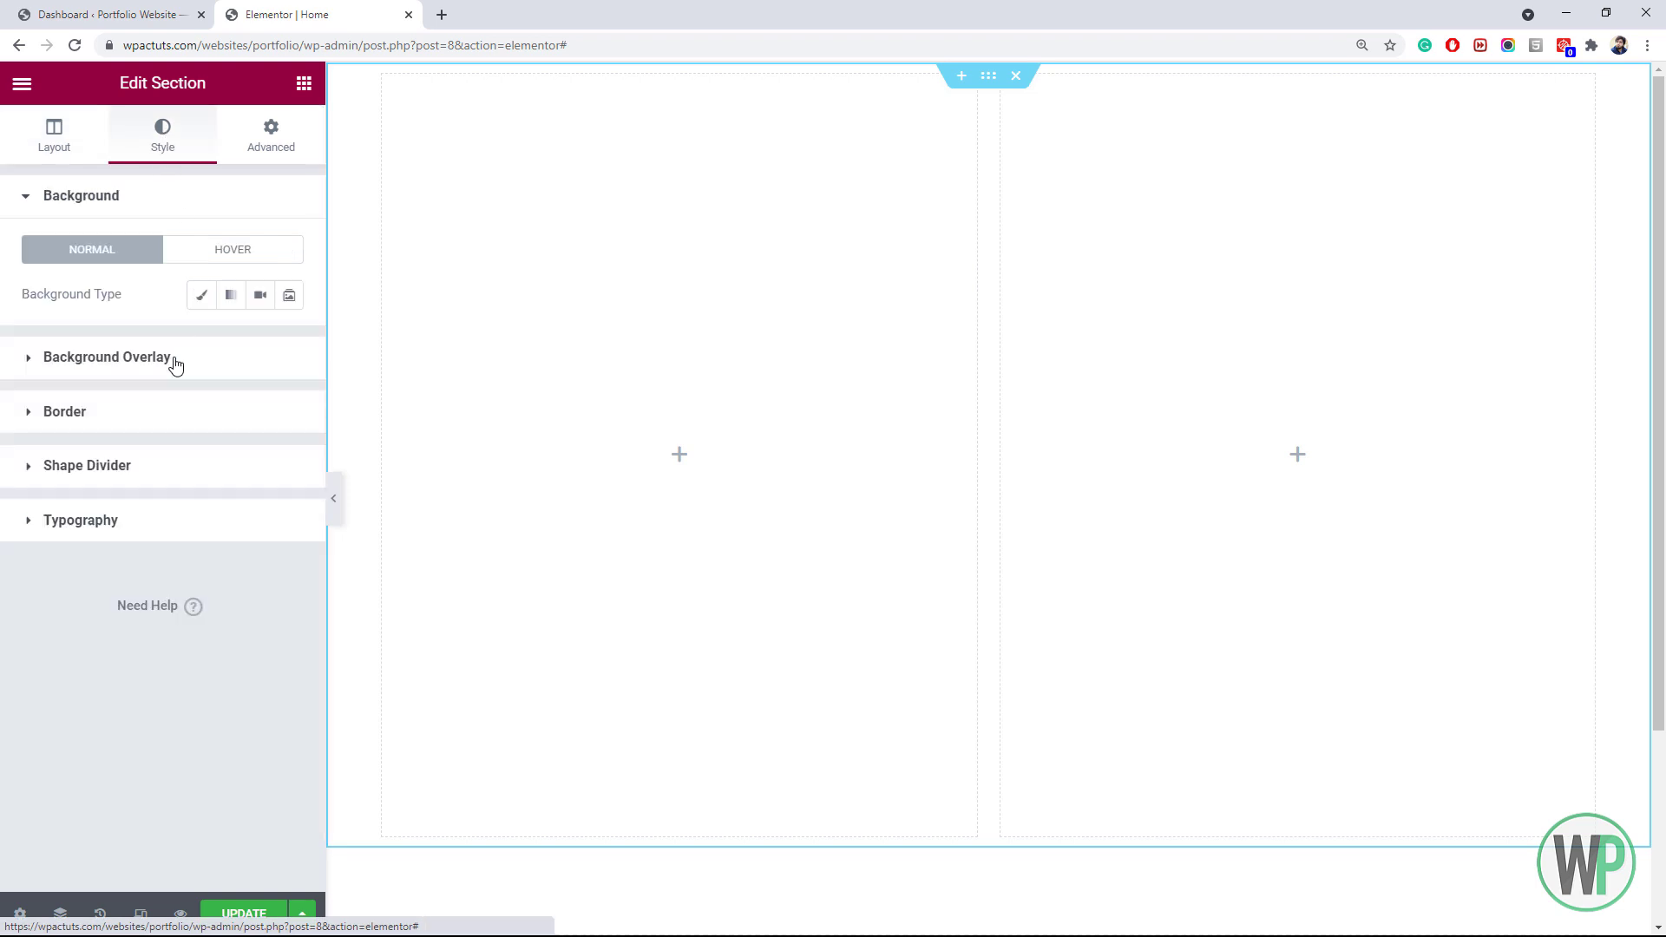
pyautogui.click(232, 298)
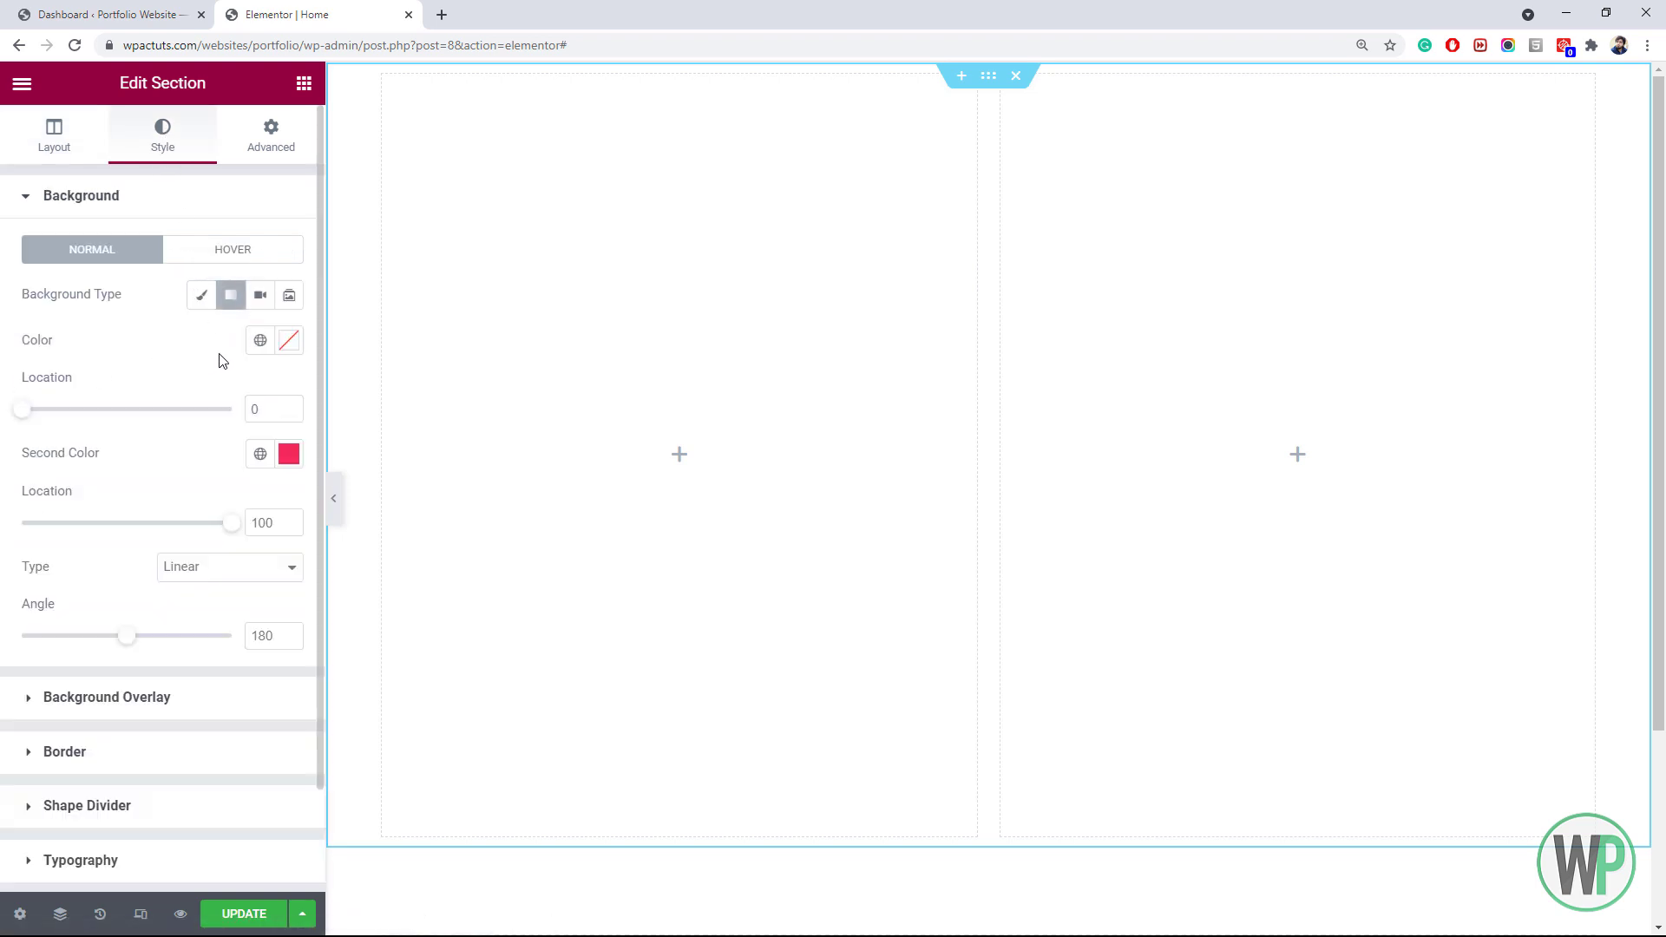
pyautogui.click(259, 343)
pyautogui.click(129, 440)
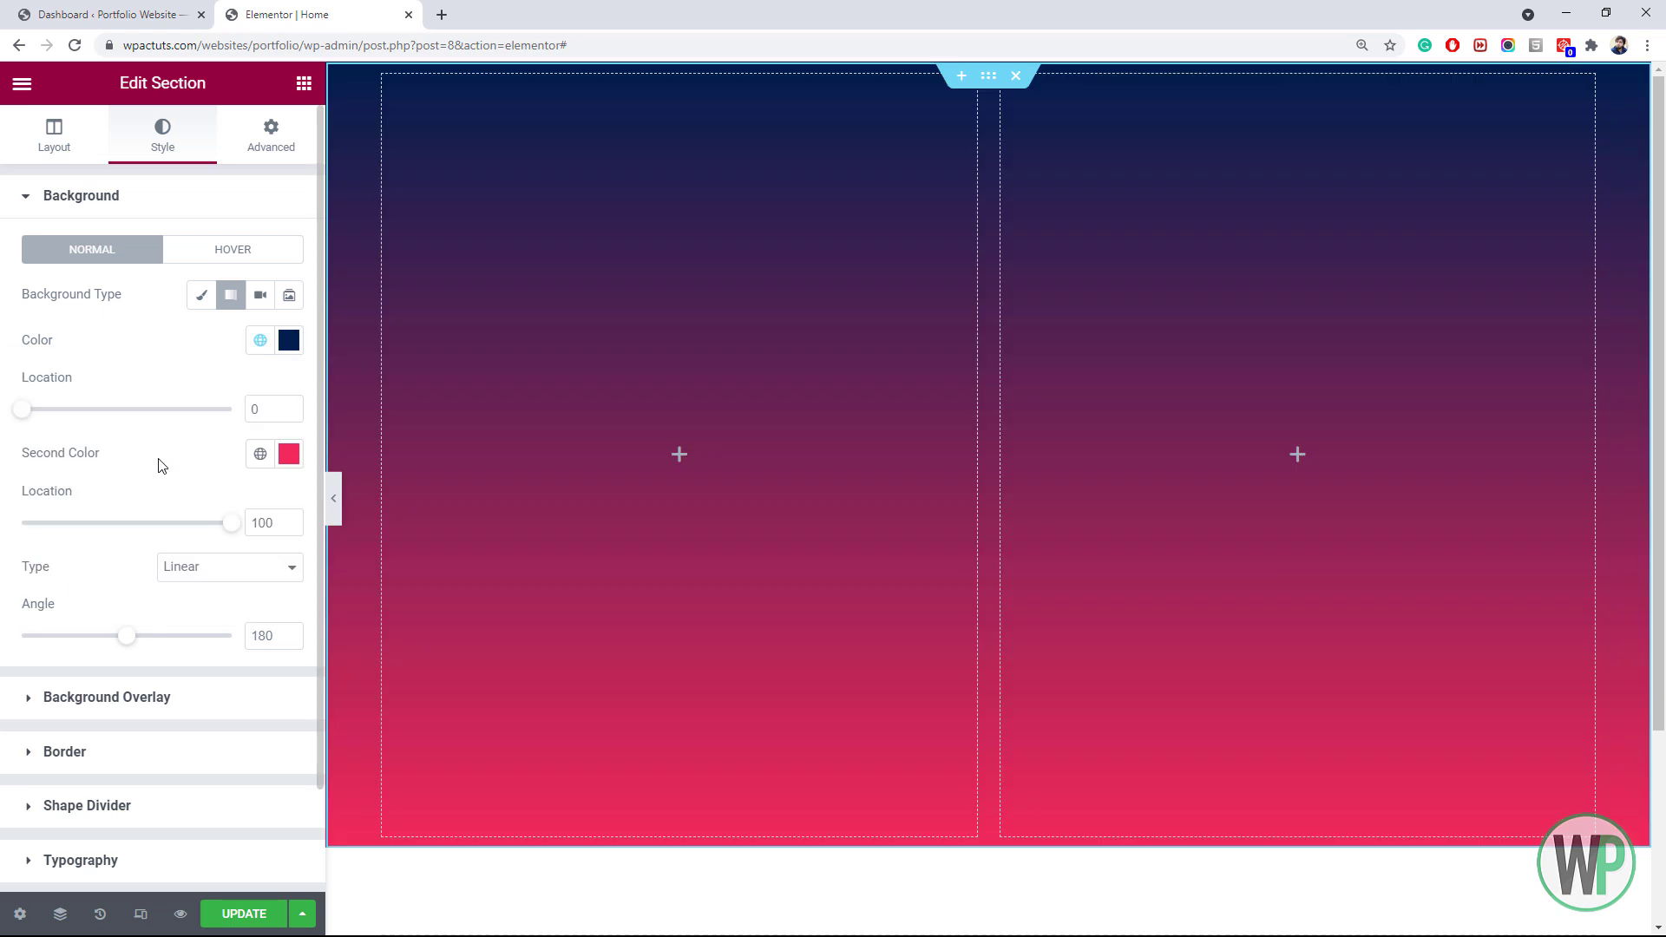
pyautogui.click(261, 454)
pyautogui.click(132, 597)
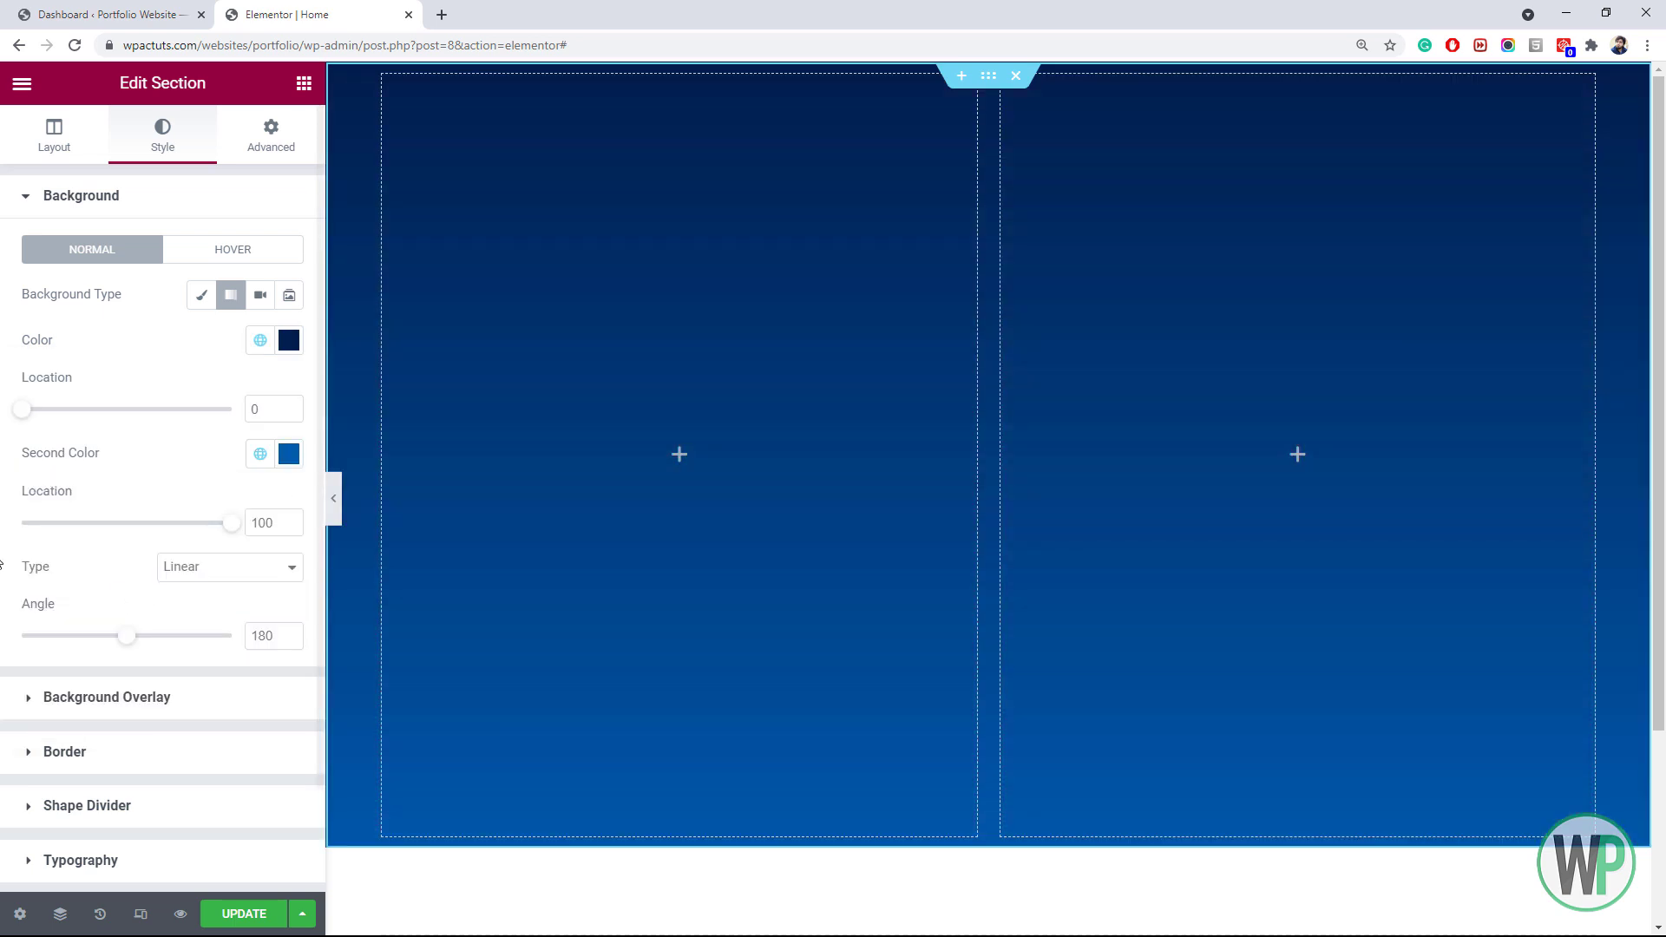
pyautogui.moveTo(131, 644); pyautogui.dragTo(87, 642)
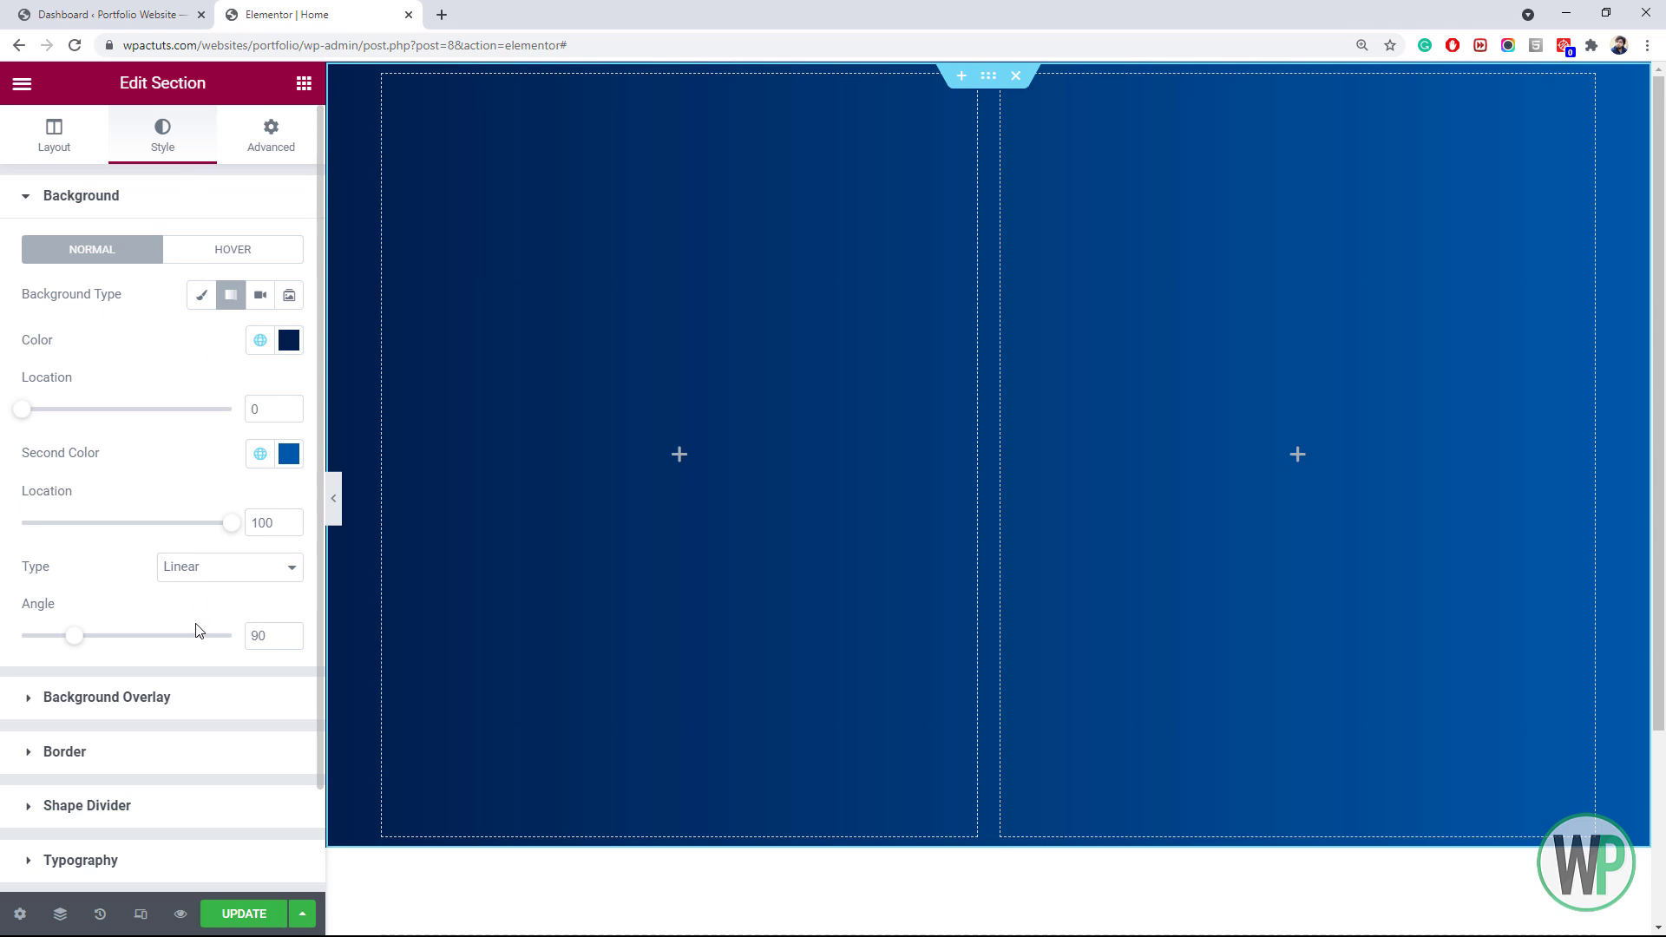
pyautogui.scroll(-2, 171, 707)
# Add a flipped Waves bottom shape divider with width 212 and height 184
pyautogui.click(157, 690)
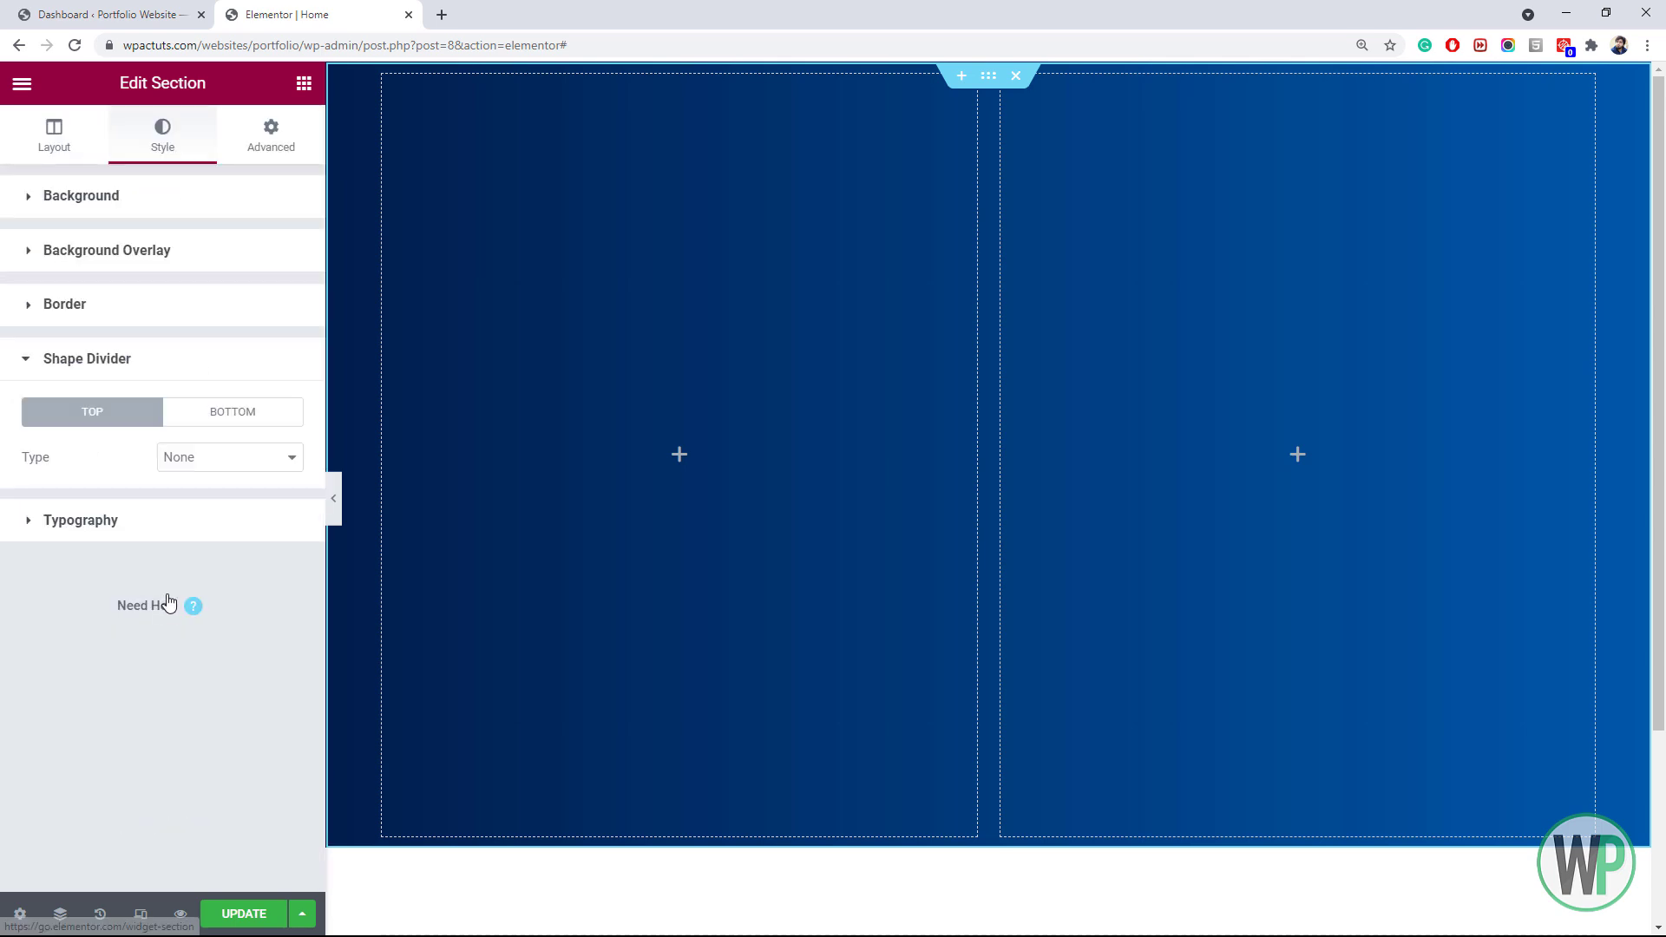
pyautogui.click(217, 420)
pyautogui.click(245, 461)
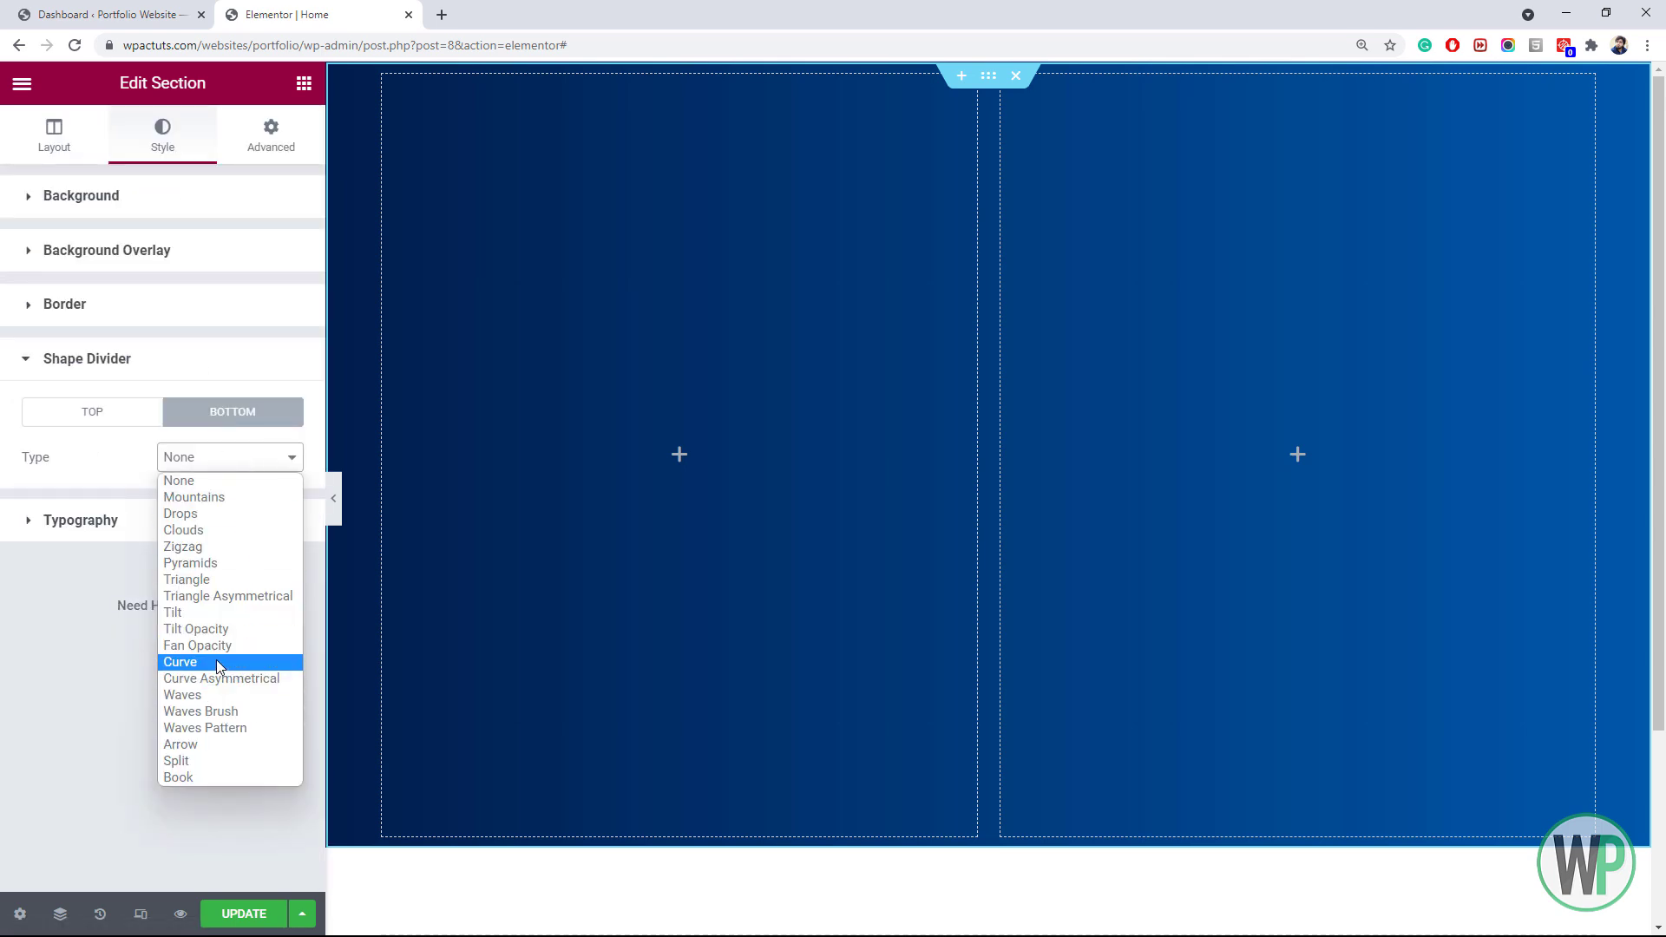
pyautogui.click(217, 694)
pyautogui.moveTo(23, 571); pyautogui.dragTo(150, 580)
pyautogui.click(279, 684)
pyautogui.moveTo(22, 639); pyautogui.dragTo(81, 640)
pyautogui.moveTo(145, 571); pyautogui.dragTo(139, 571)
pyautogui.moveTo(81, 641); pyautogui.dragTo(107, 642)
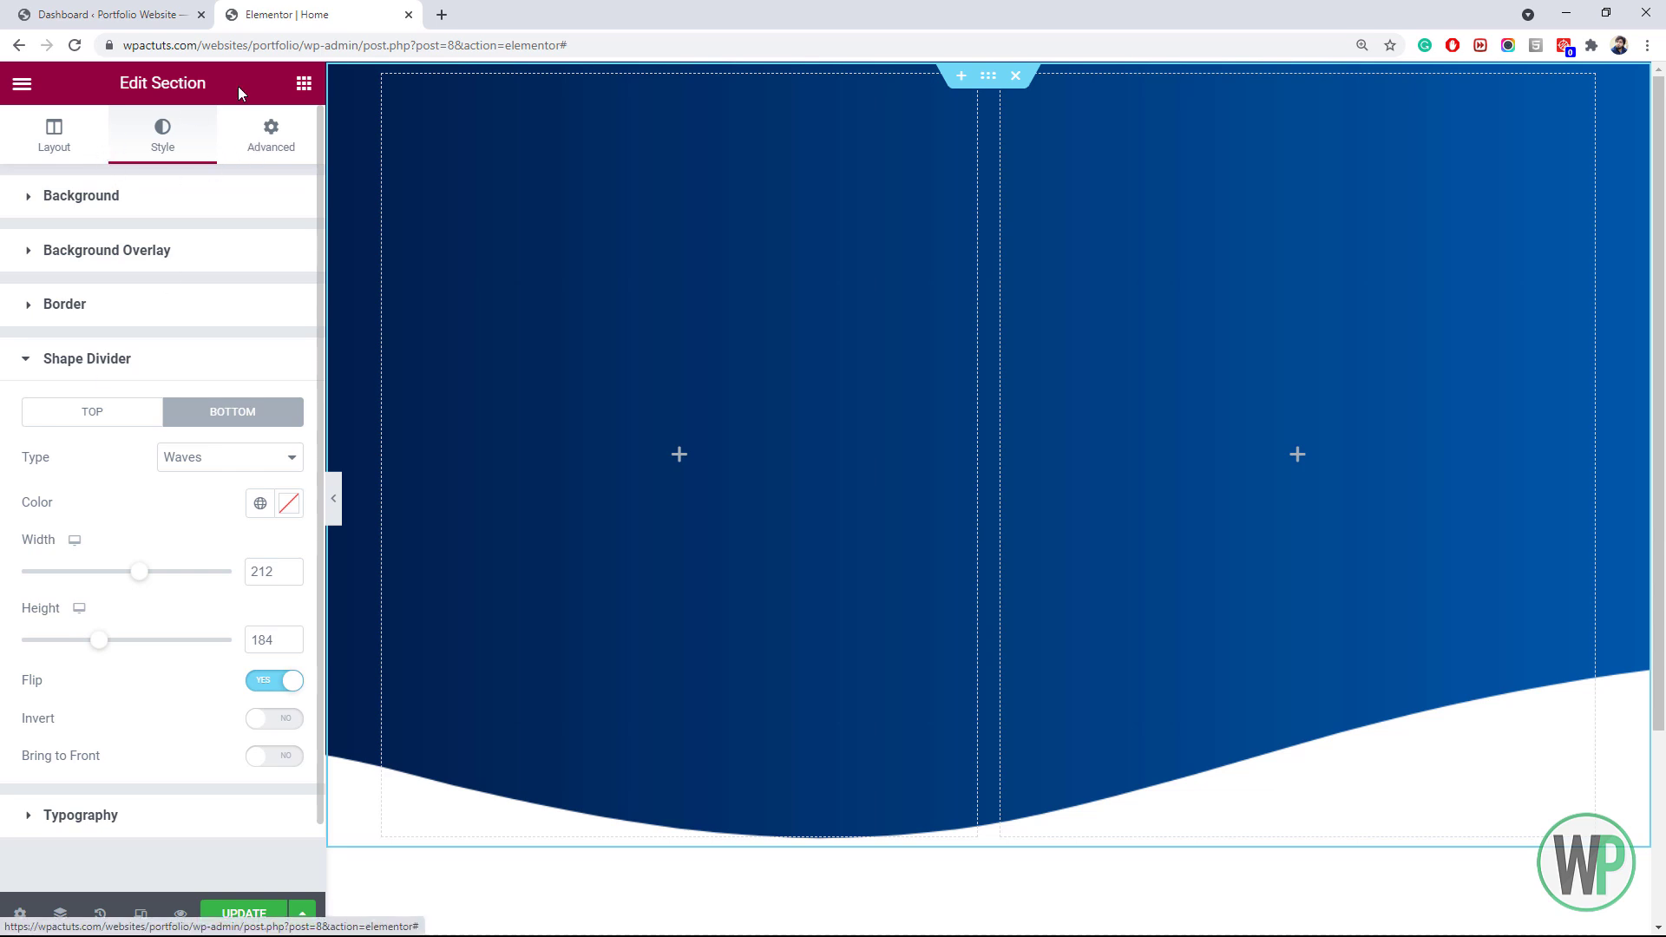
pyautogui.click(312, 85)
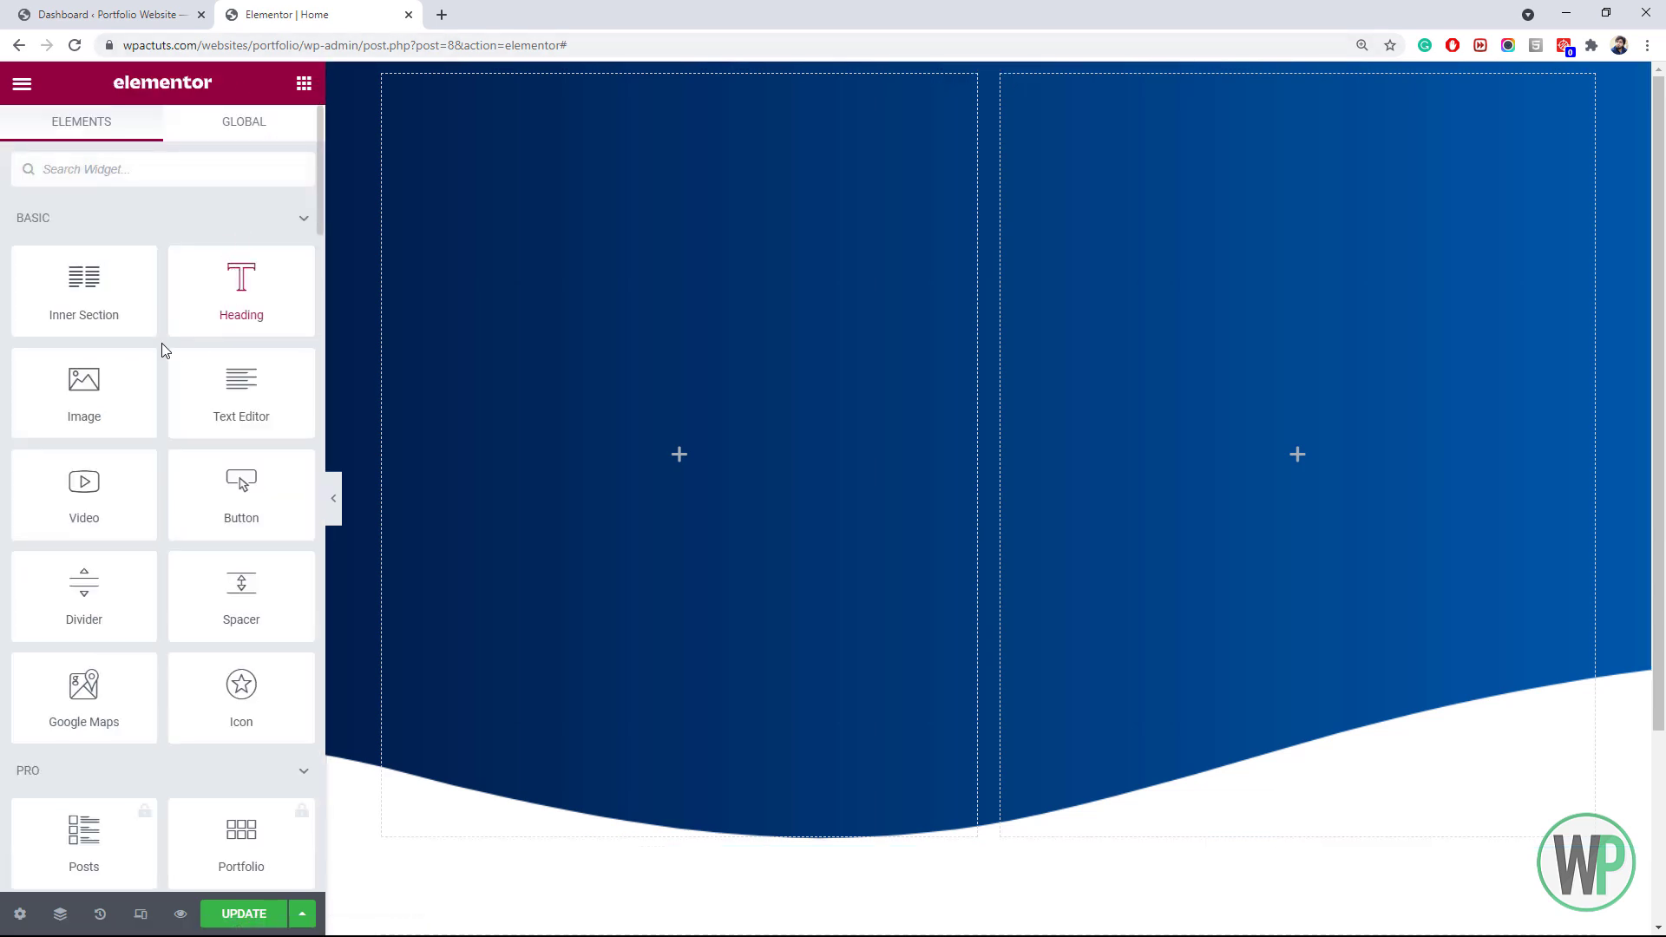
# Place an Image widget in the right column and set the left column width to 40%
pyautogui.moveTo(112, 380); pyautogui.dragTo(1291, 259)
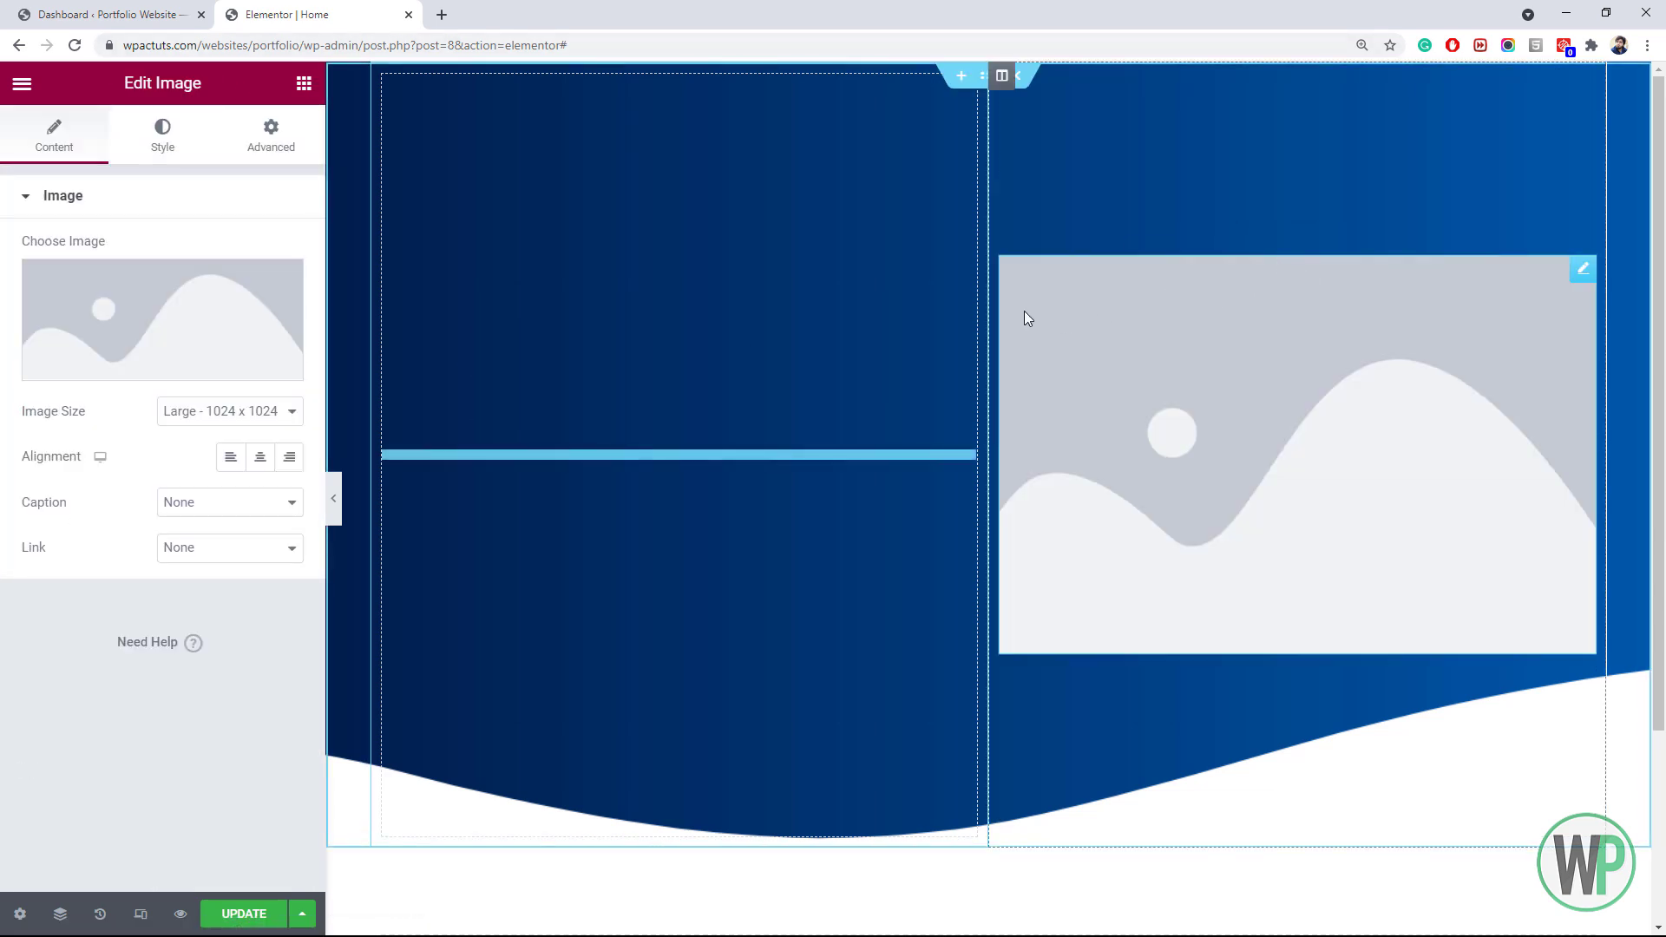
pyautogui.rightClick(1015, 95)
pyautogui.click(1029, 100)
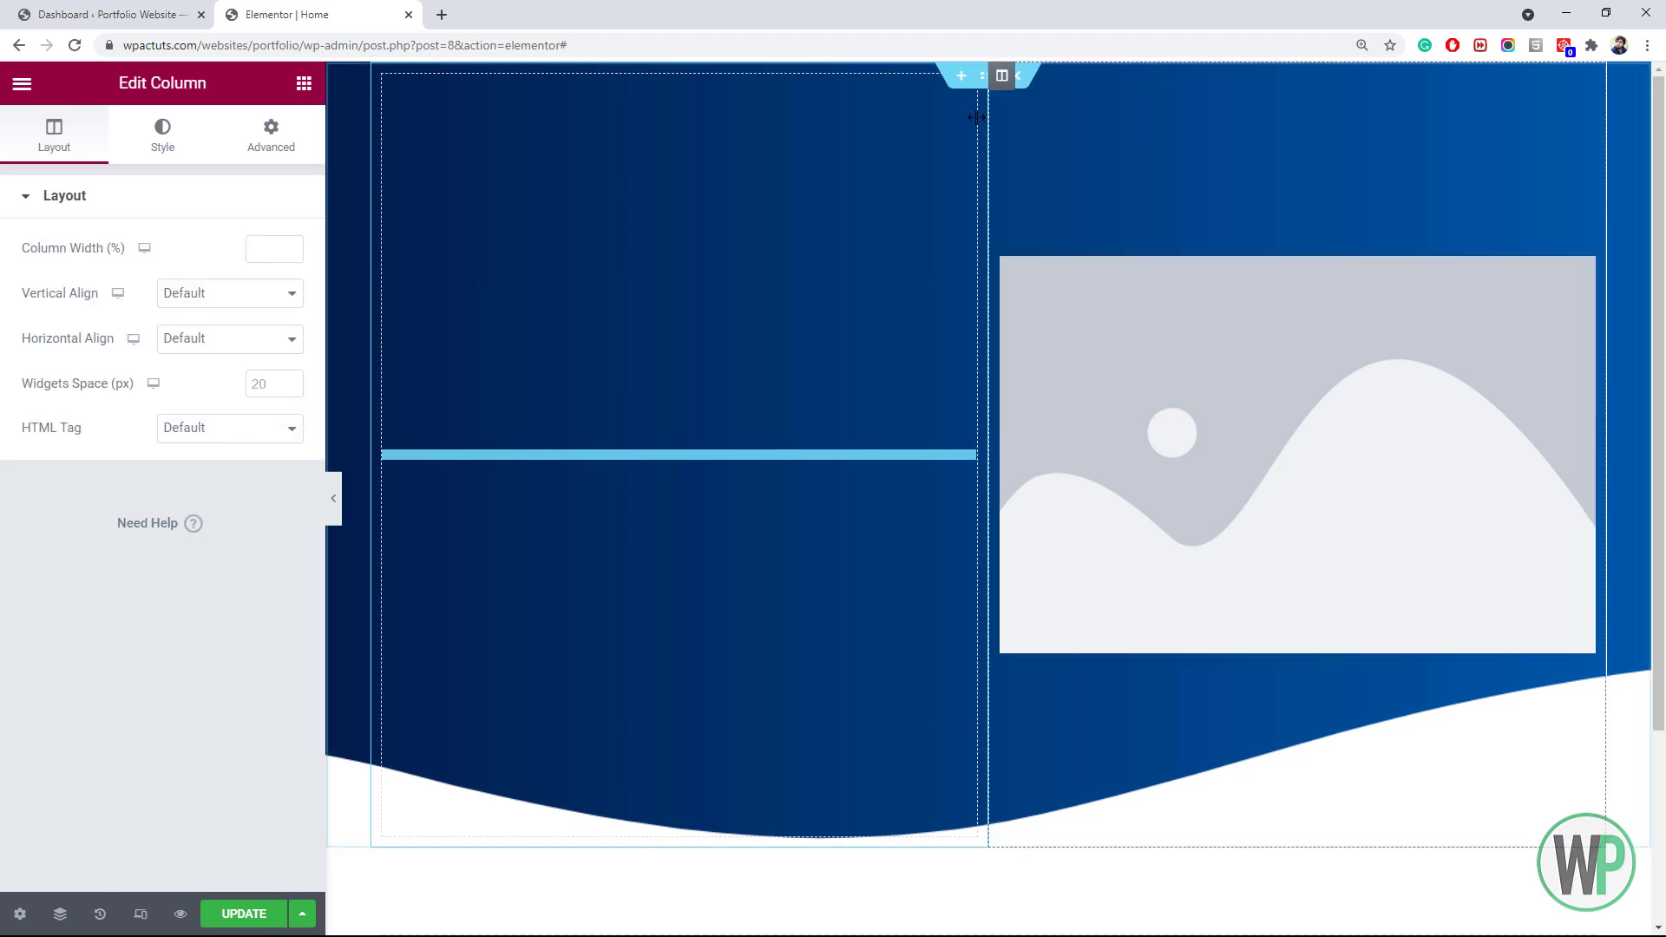
pyautogui.write('40')
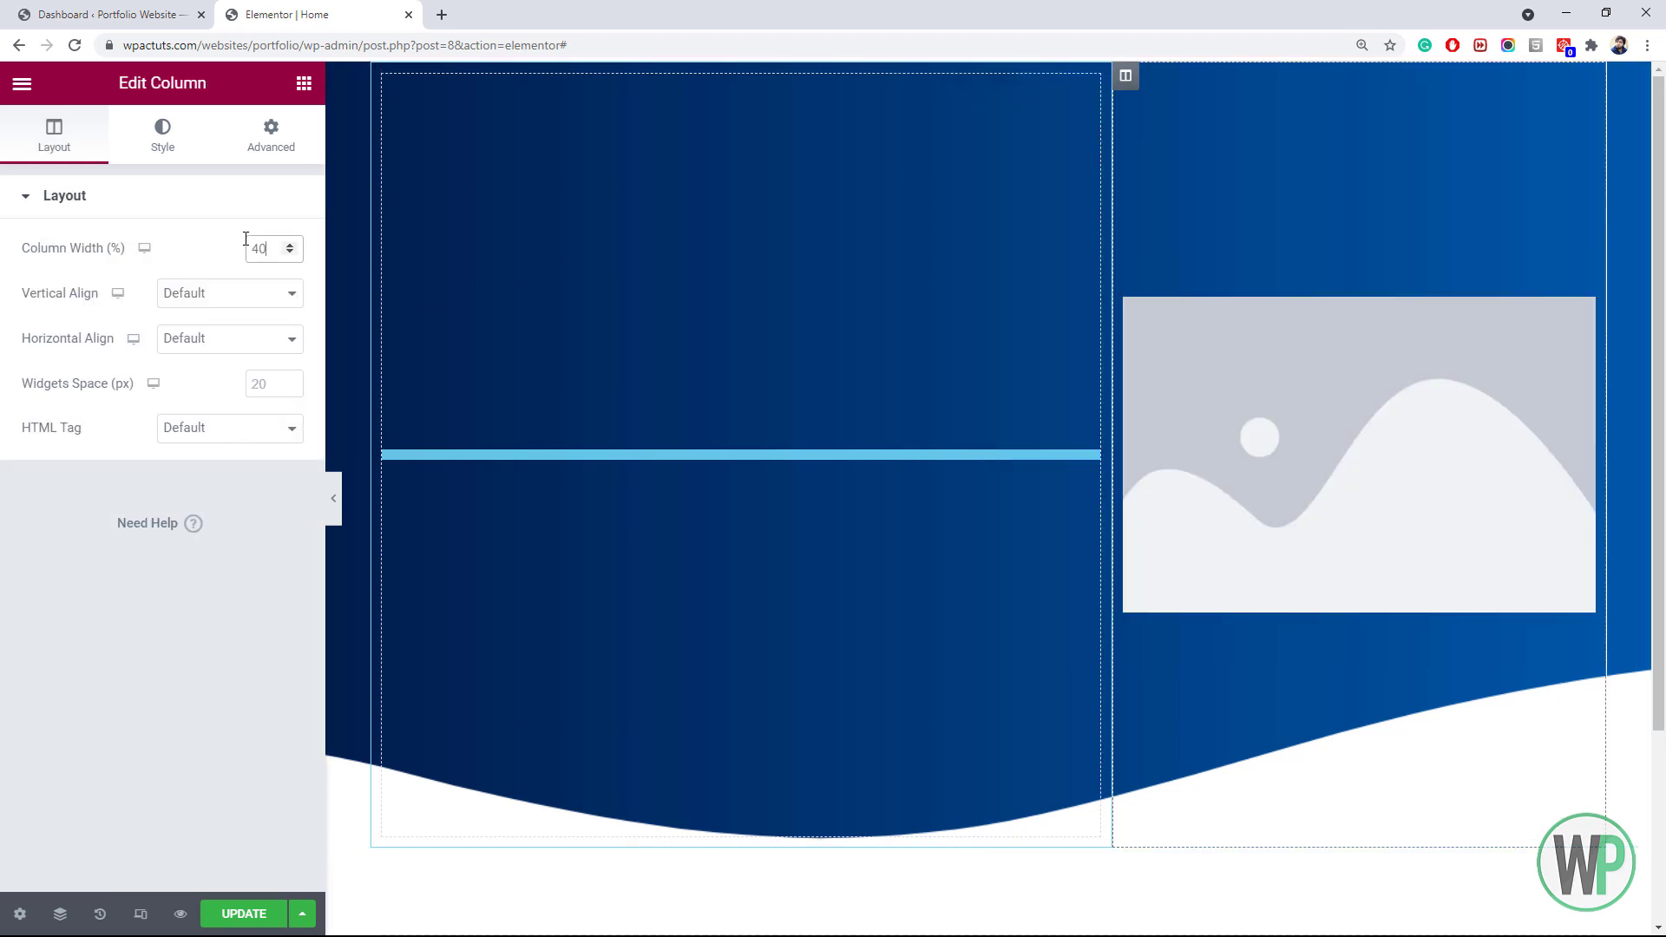
# Use person-1.png as the image and shift it left with a -48 px left margin
pyautogui.click(1254, 382)
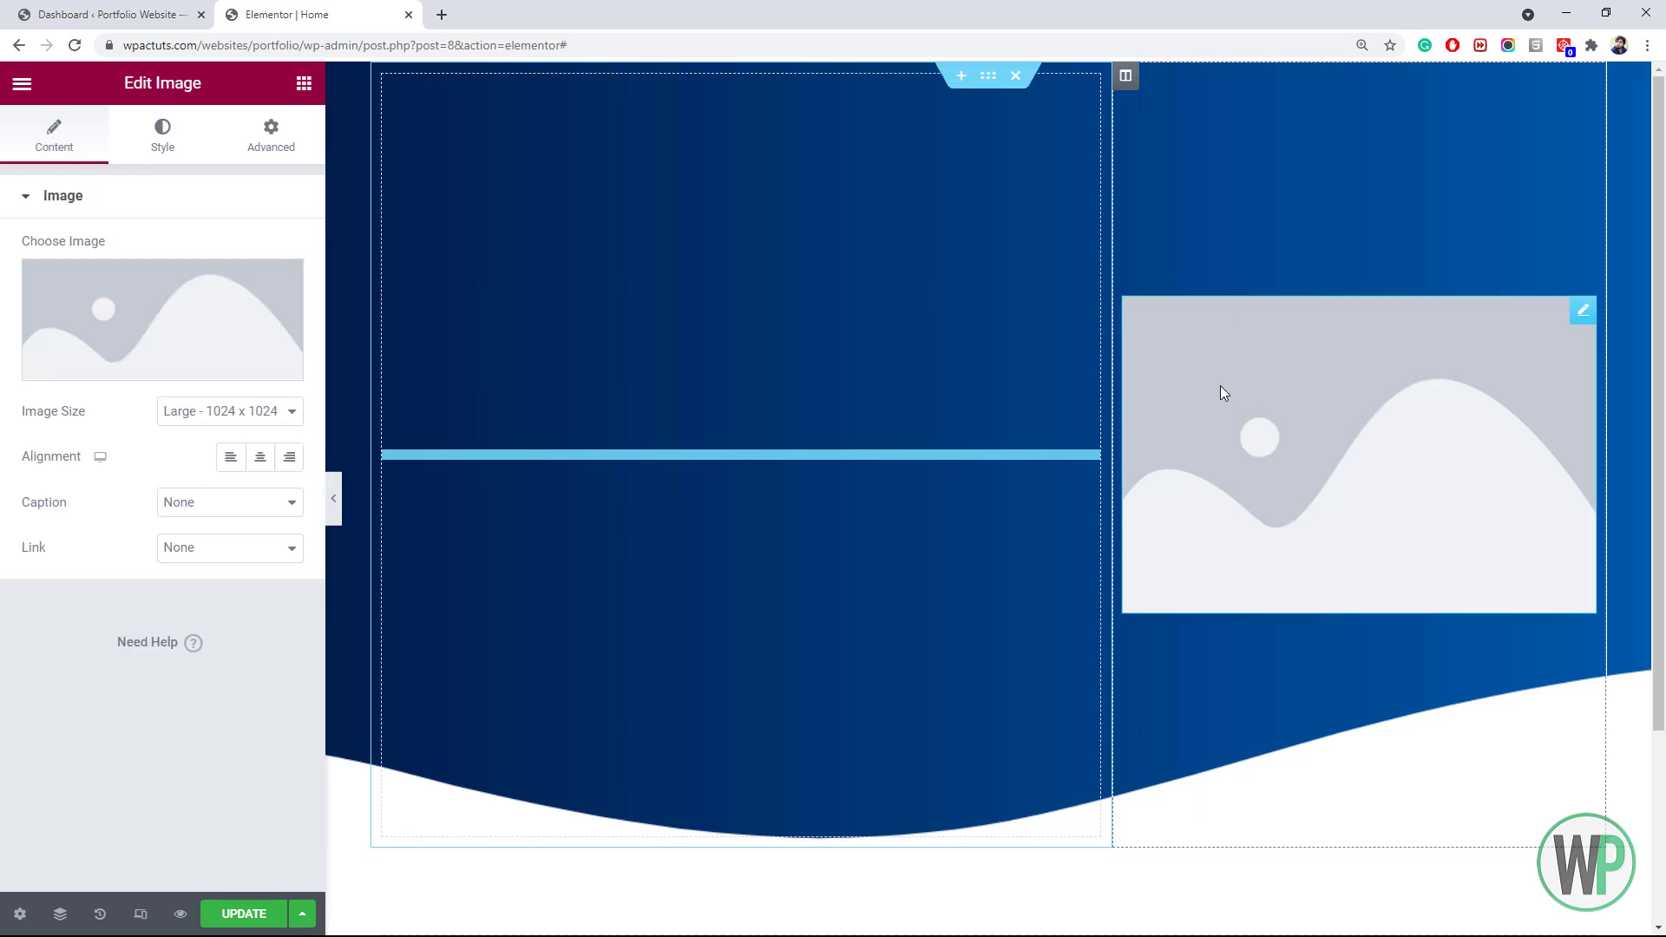
pyautogui.click(179, 304)
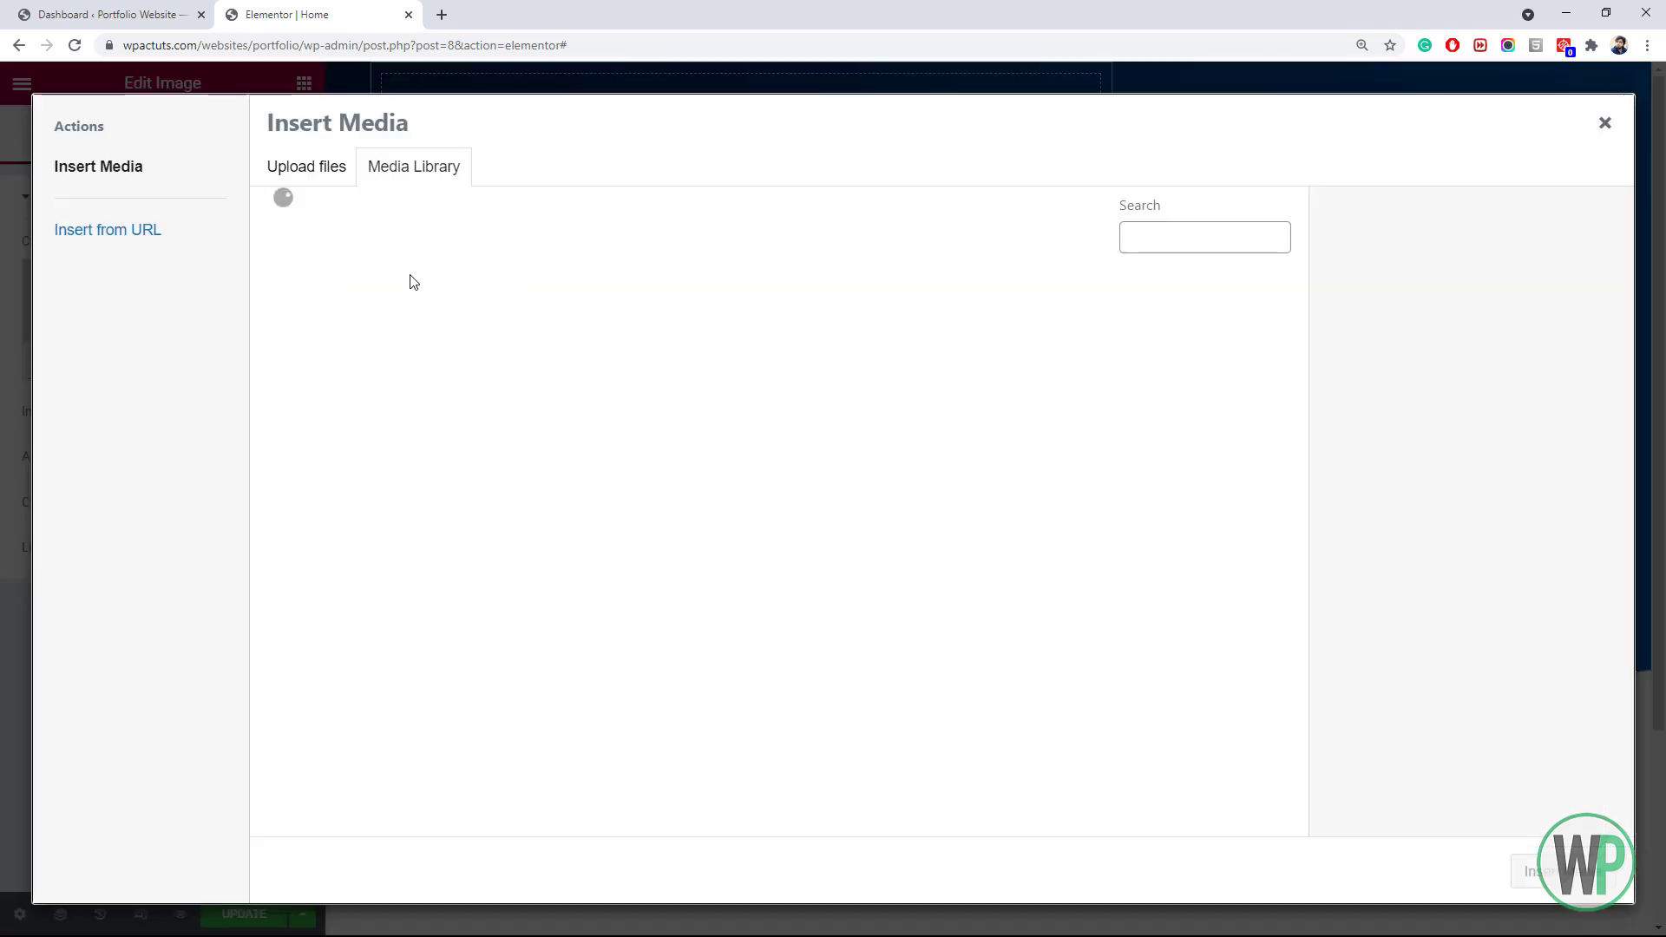
pyautogui.click(358, 311)
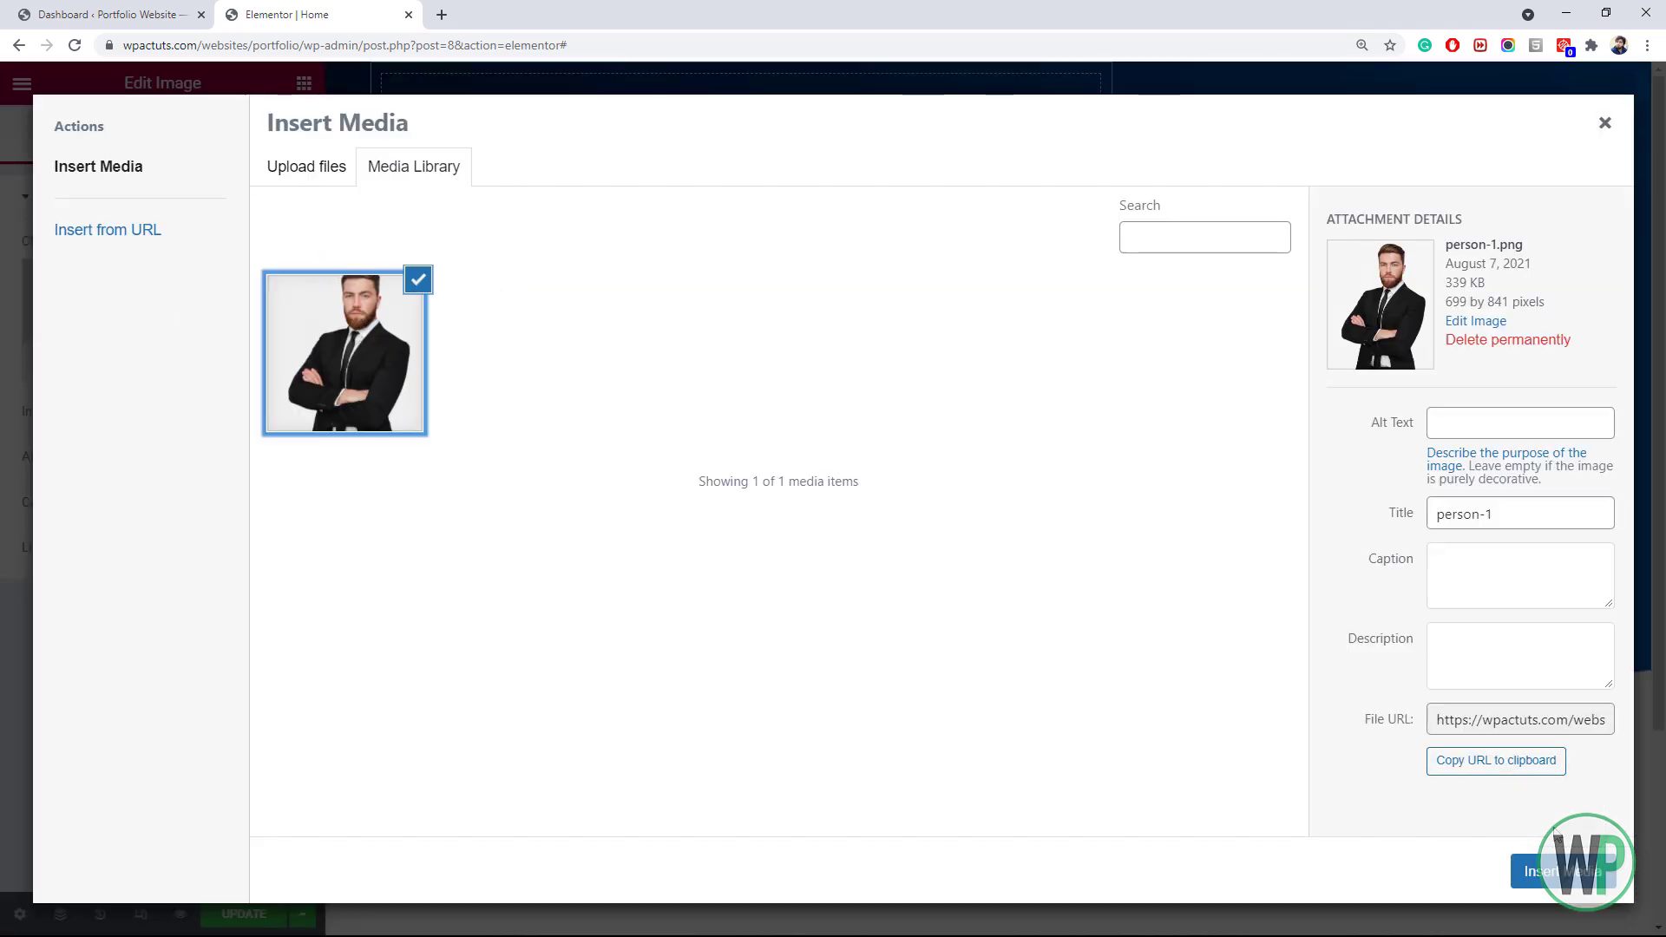
pyautogui.click(1553, 871)
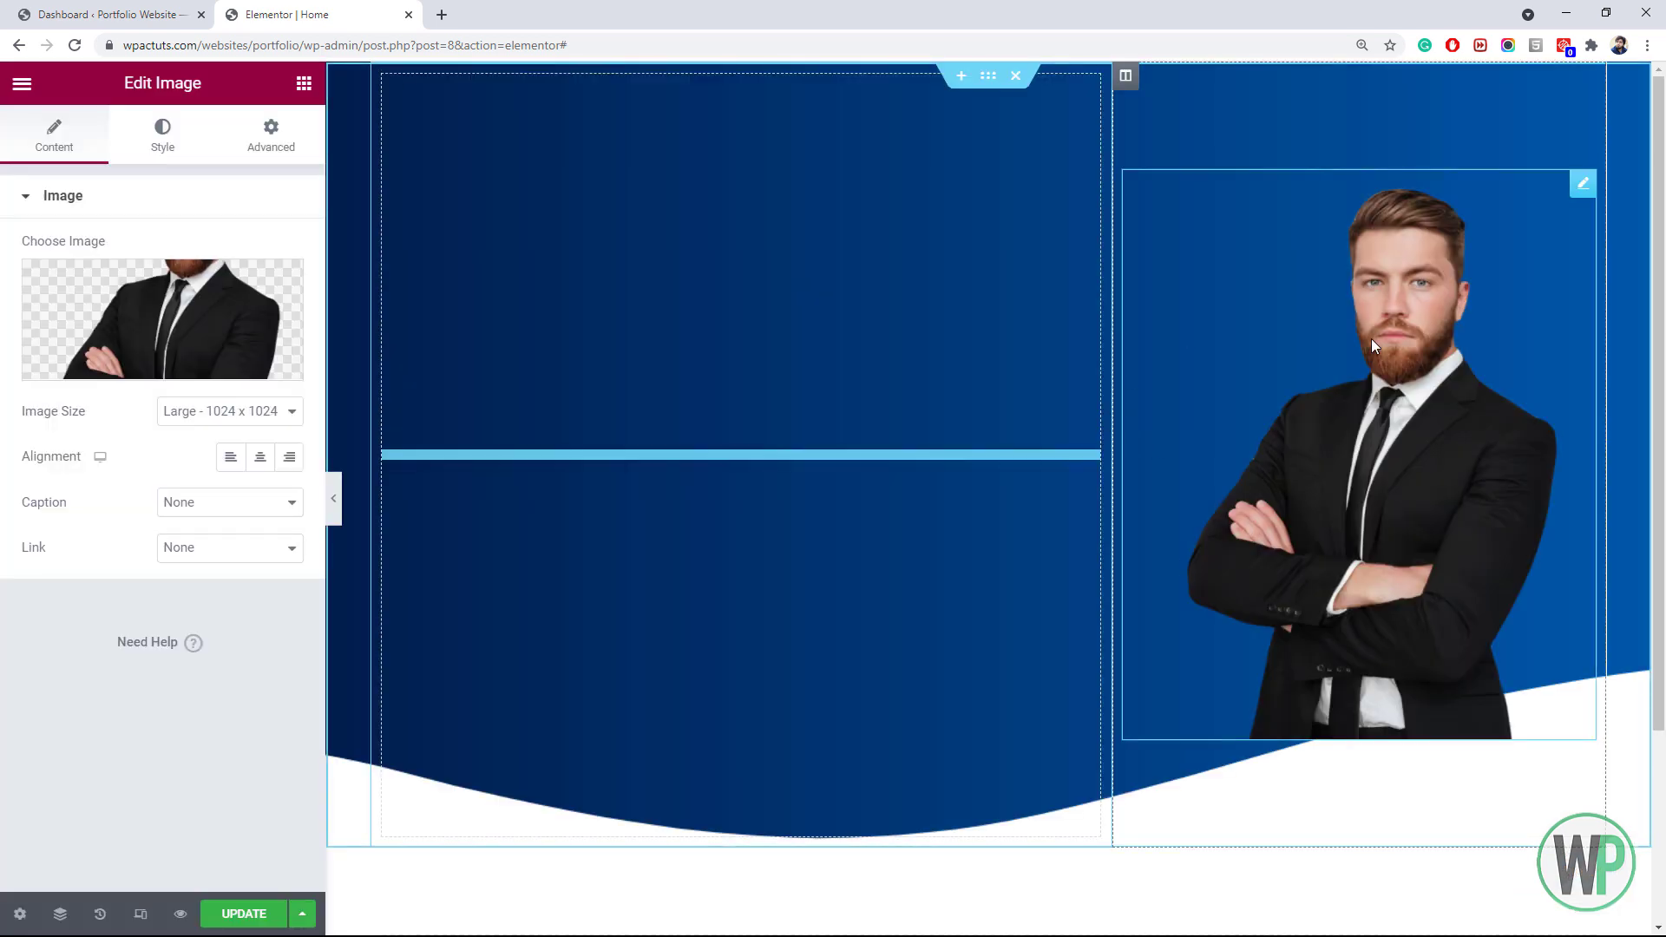
pyautogui.click(269, 134)
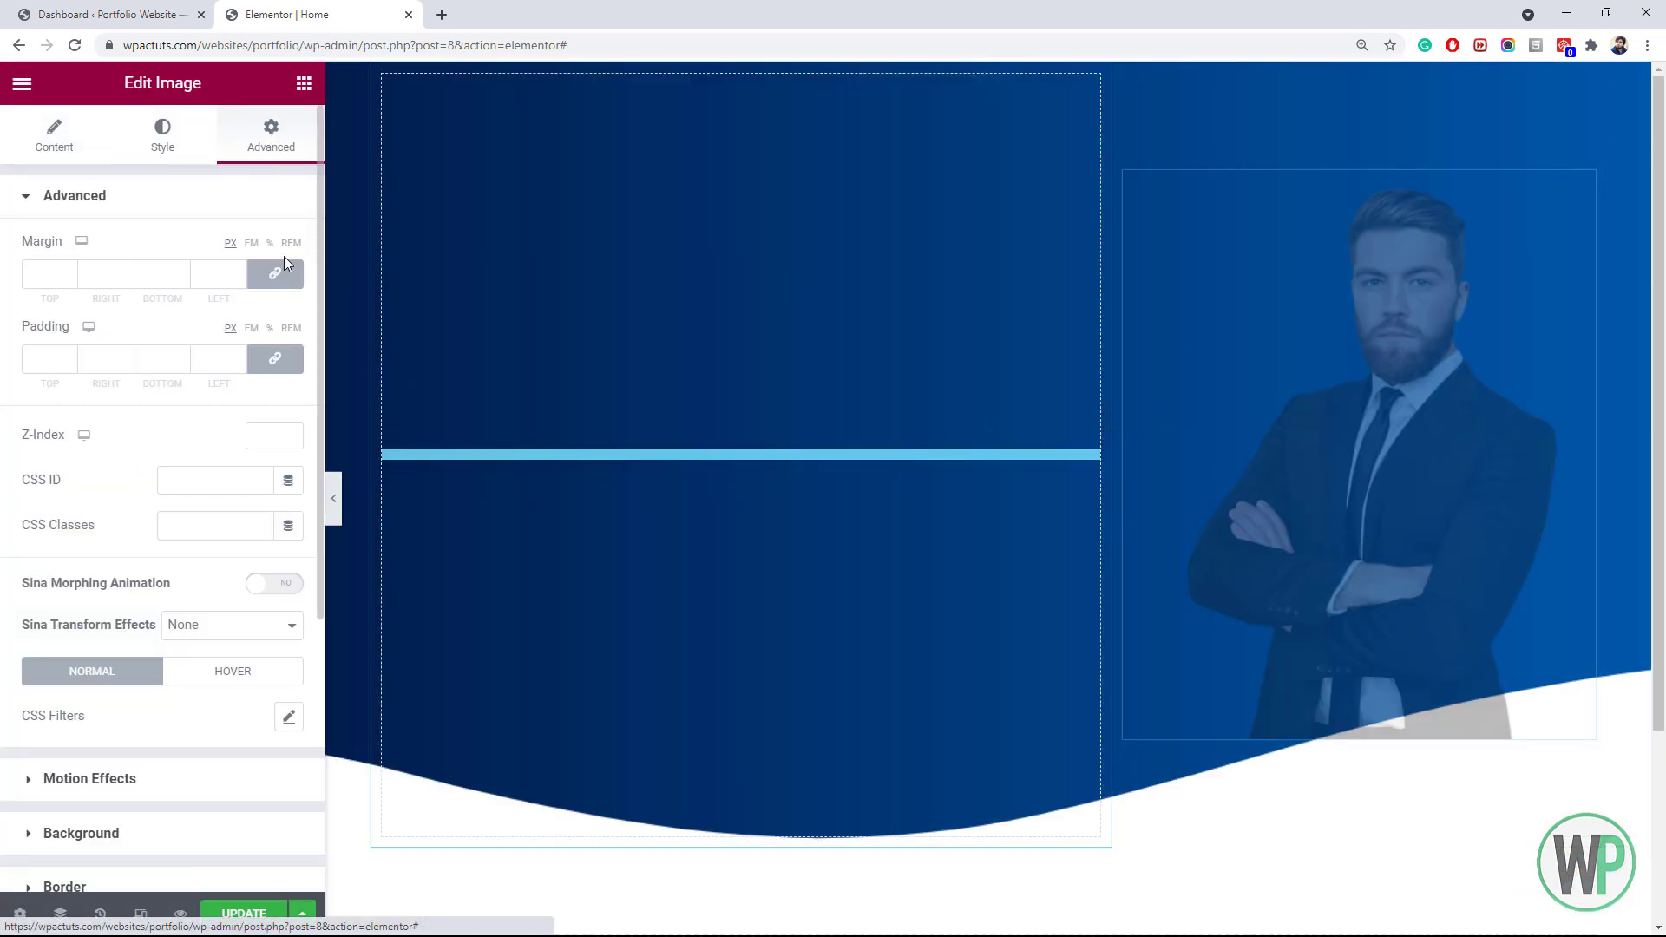
pyautogui.moveTo(238, 279); pyautogui.dragTo(238, 279)
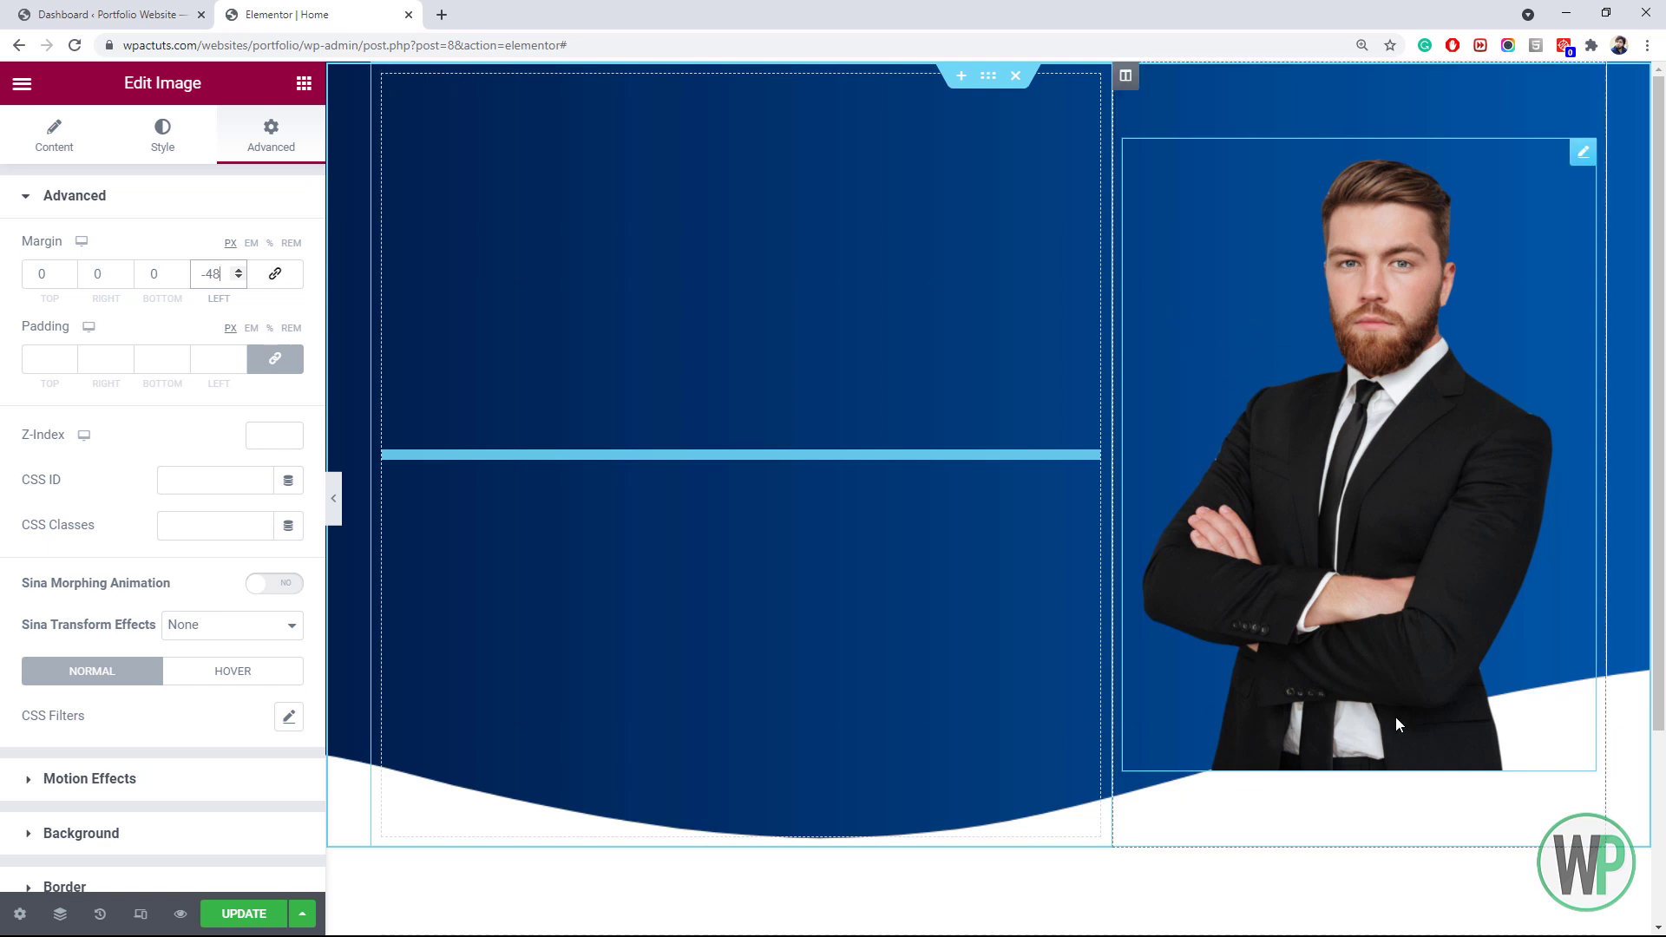
# Turn on Bring to Front for the section's bottom wave divider so it overlaps the portrait
pyautogui.rightClick(348, 139)
pyautogui.click(386, 160)
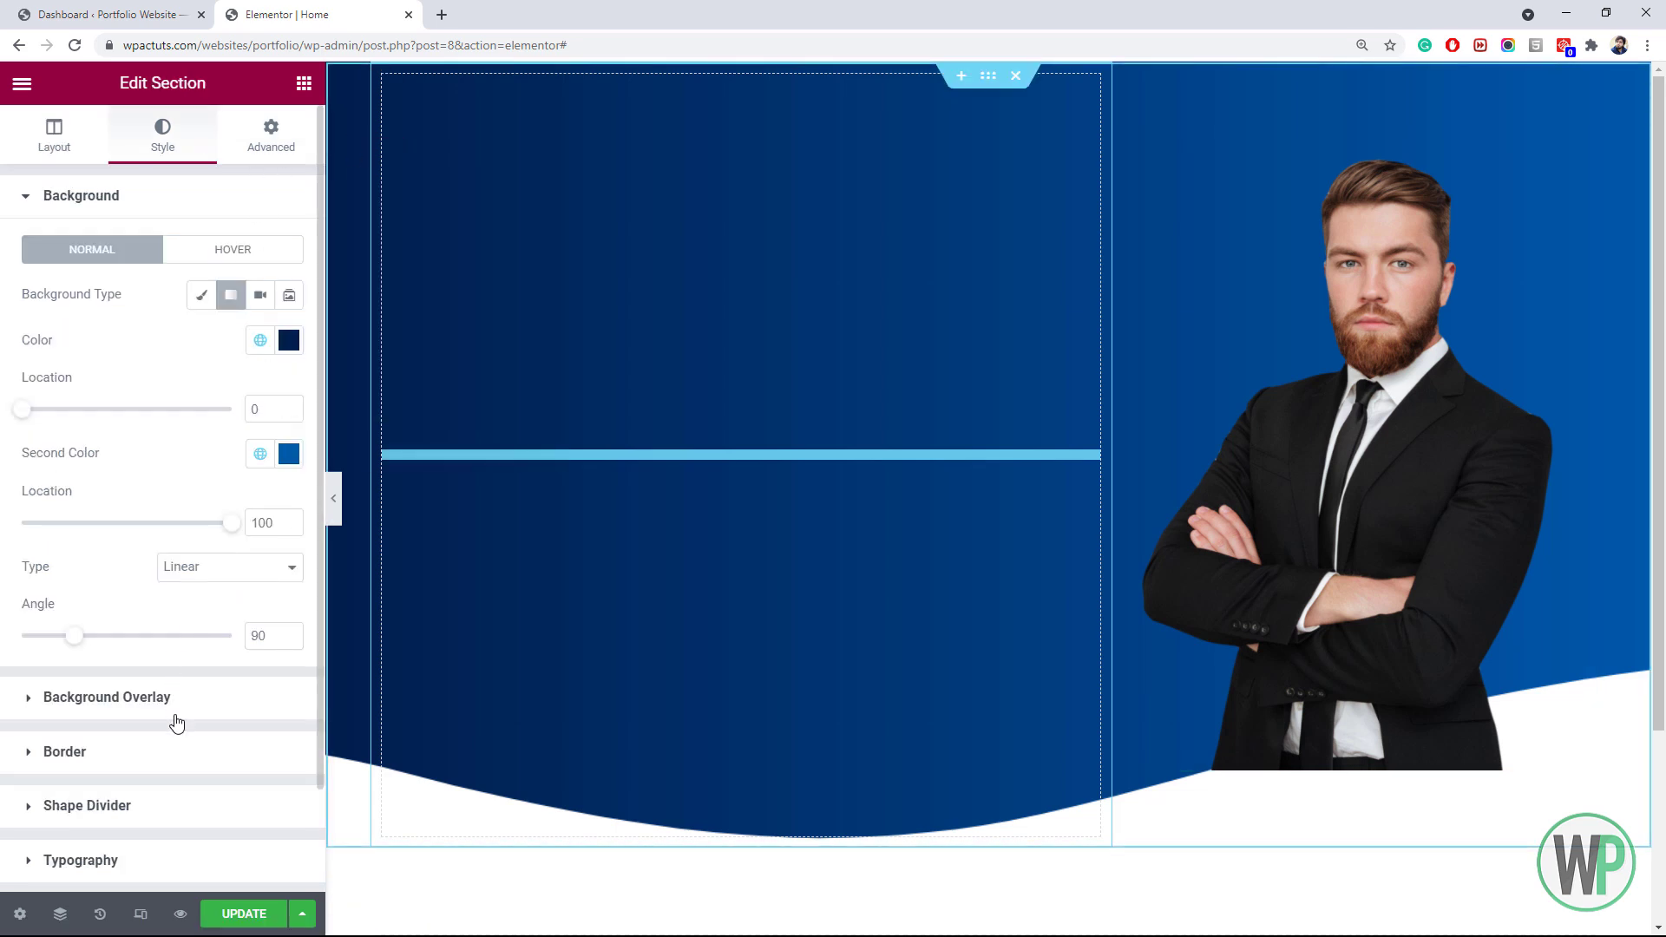
pyautogui.click(175, 818)
pyautogui.click(227, 415)
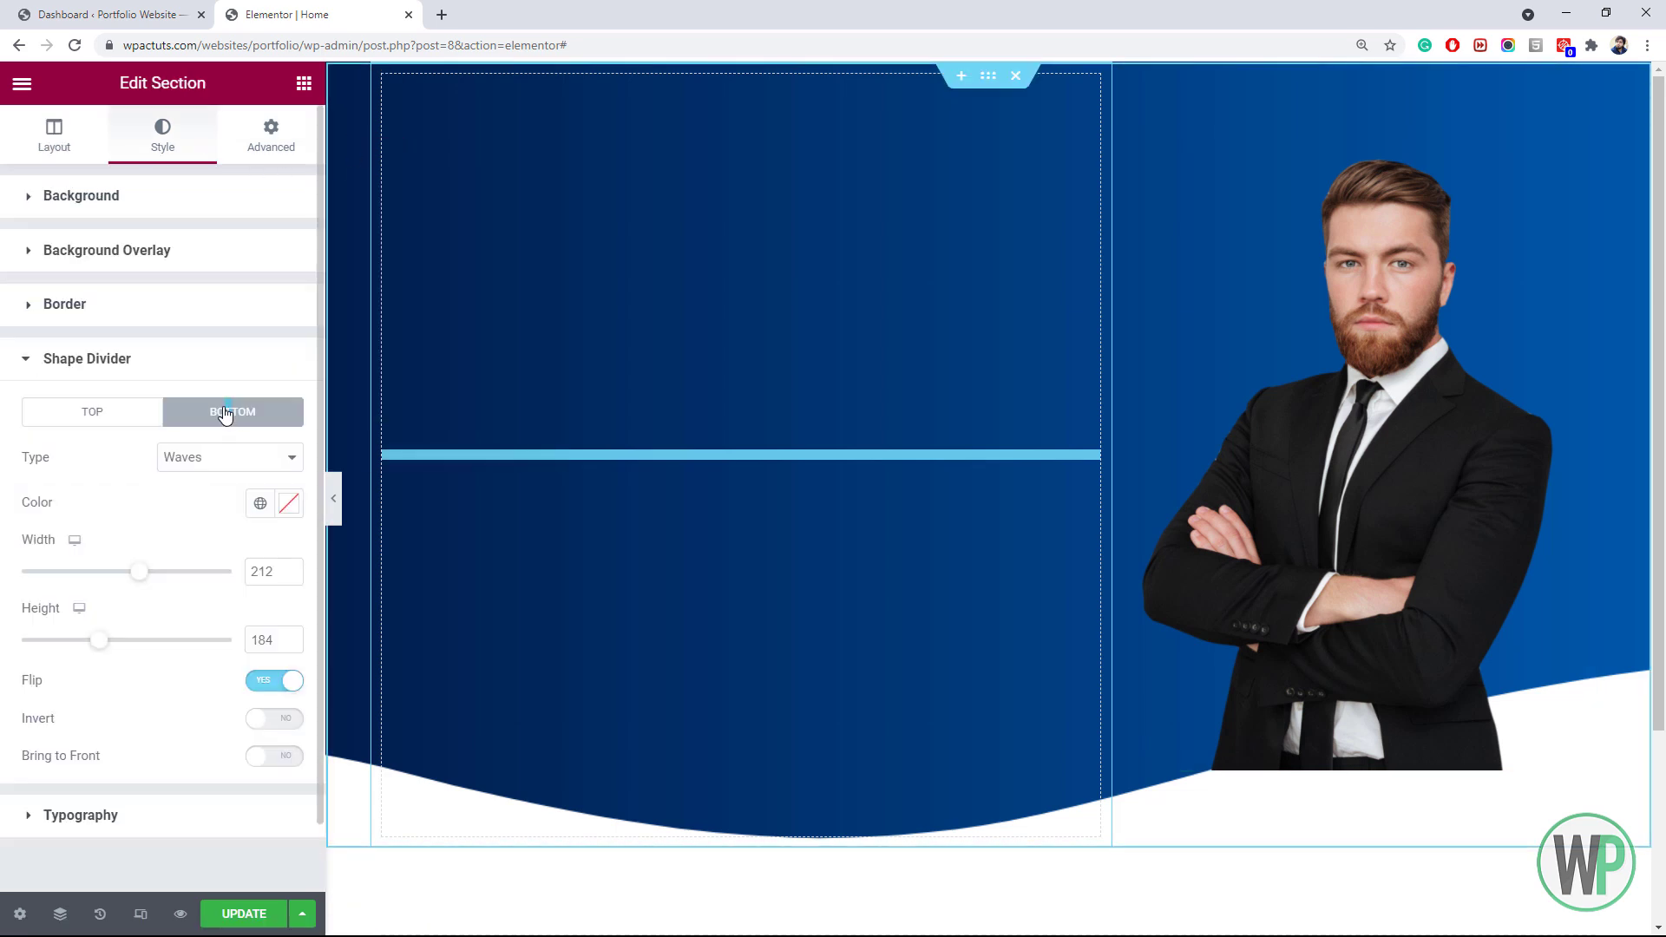
pyautogui.click(286, 760)
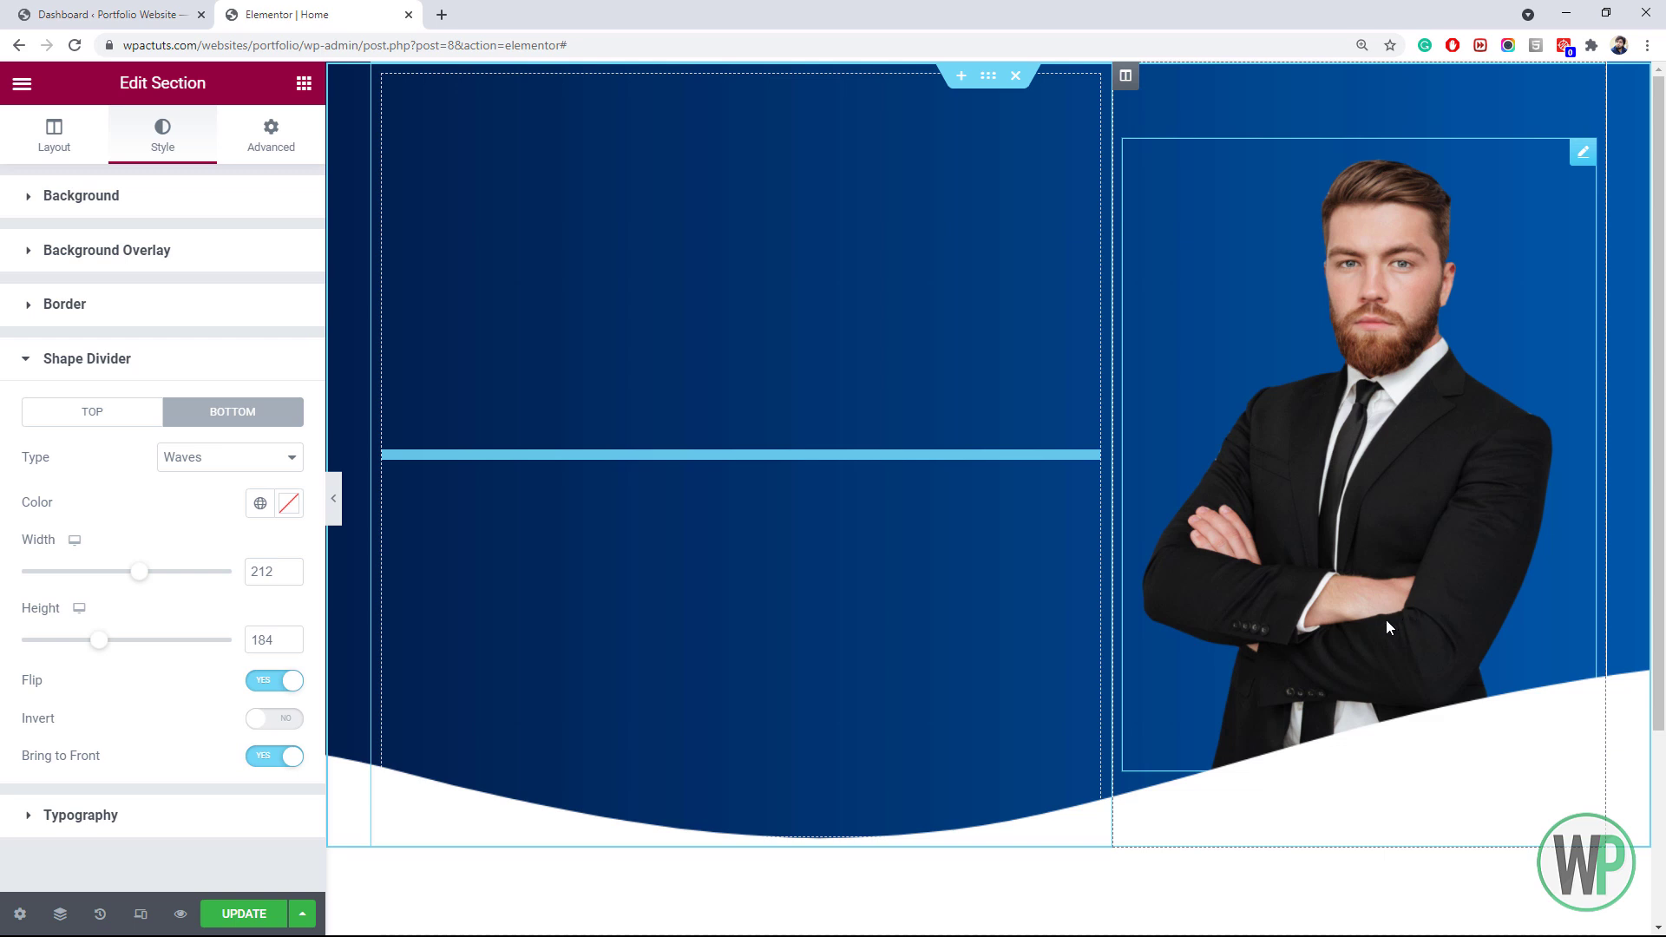
pyautogui.click(526, 361)
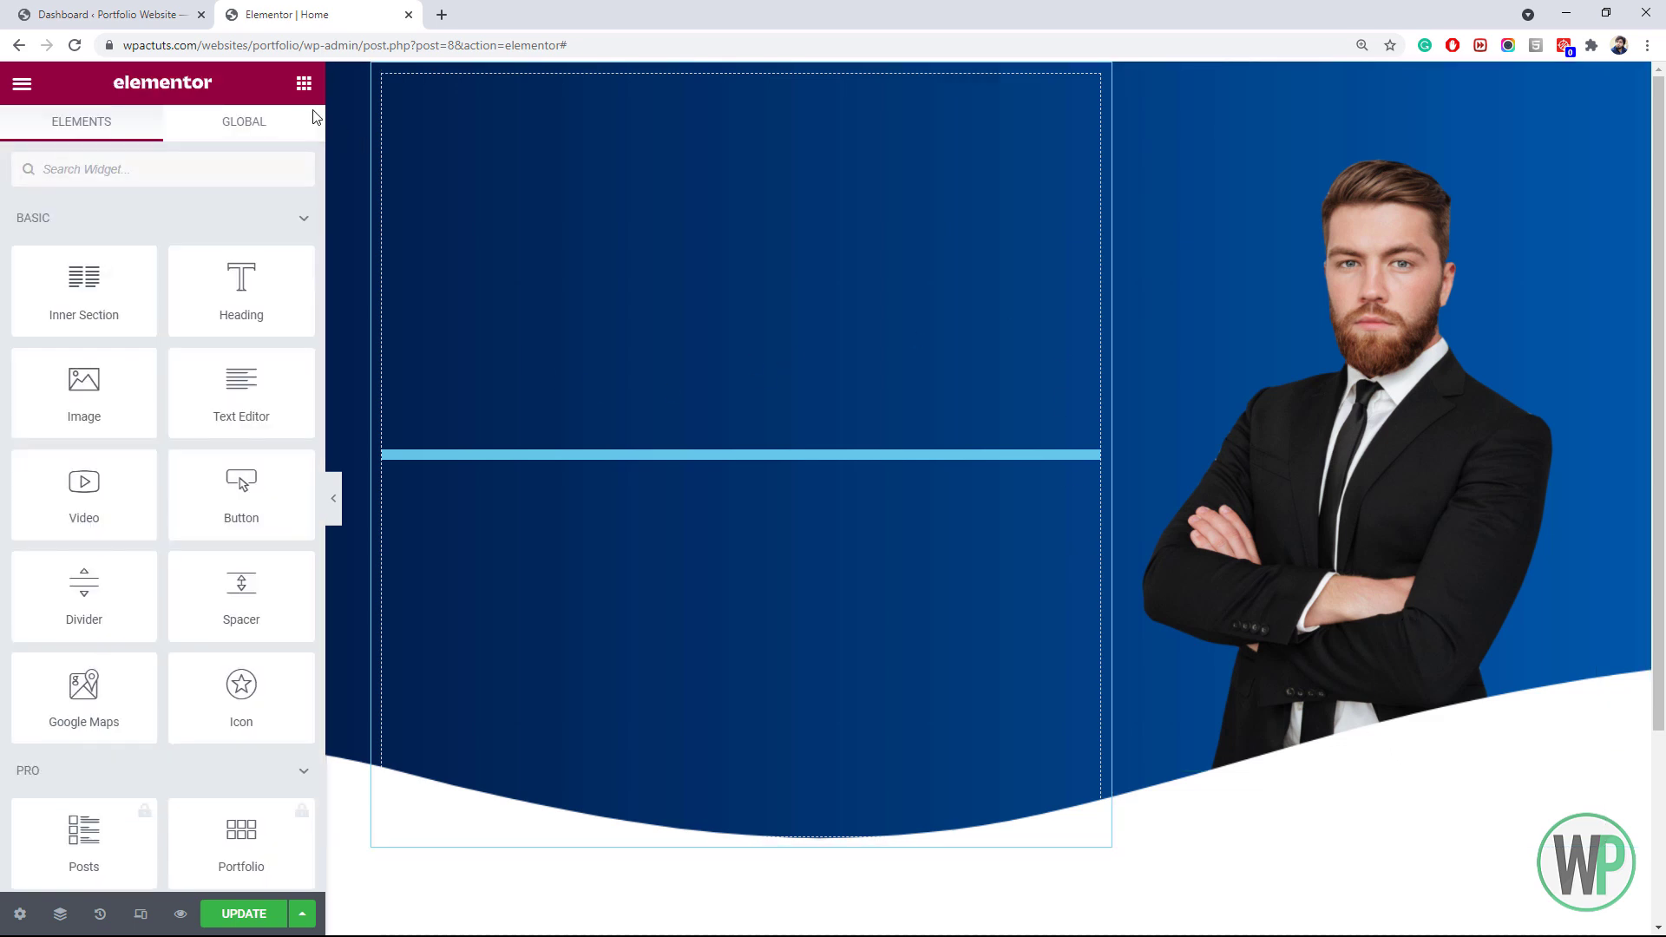
# Add a one-column inner section to the left column with a heading reading 'Hi There! my name's' plus the owner's name
pyautogui.moveTo(108, 295); pyautogui.dragTo(590, 429)
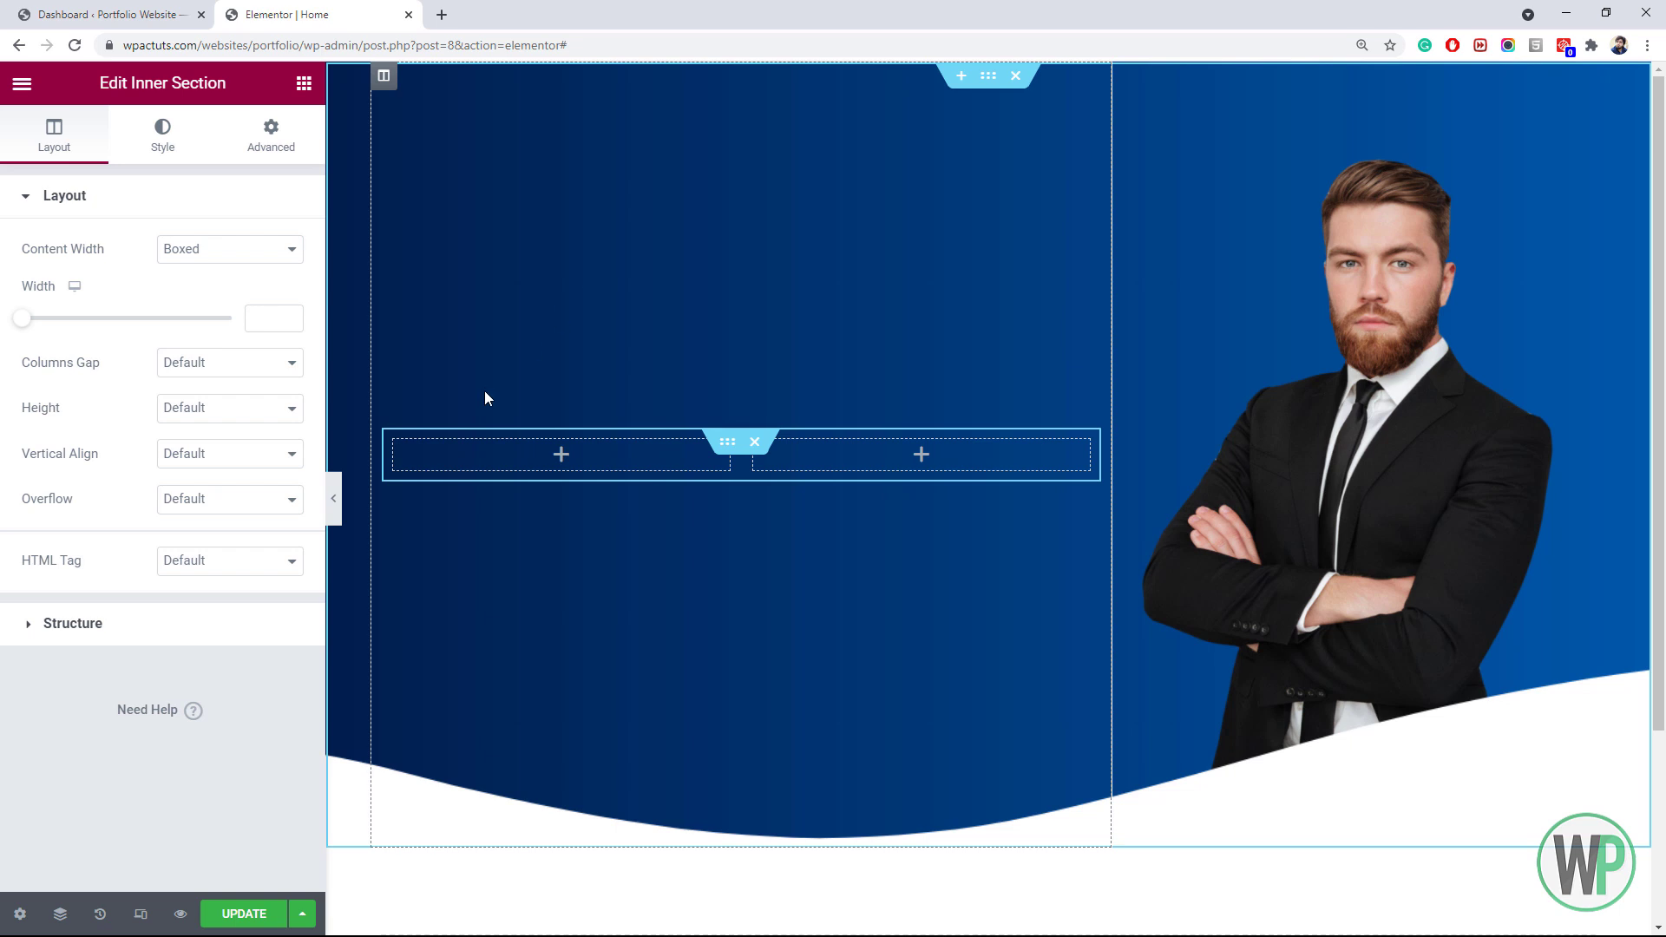
pyautogui.rightClick(404, 449)
pyautogui.click(416, 756)
pyautogui.click(303, 82)
pyautogui.moveTo(238, 275); pyautogui.dragTo(521, 447)
pyautogui.tripleClick(220, 286)
pyautogui.write('Hi There!')
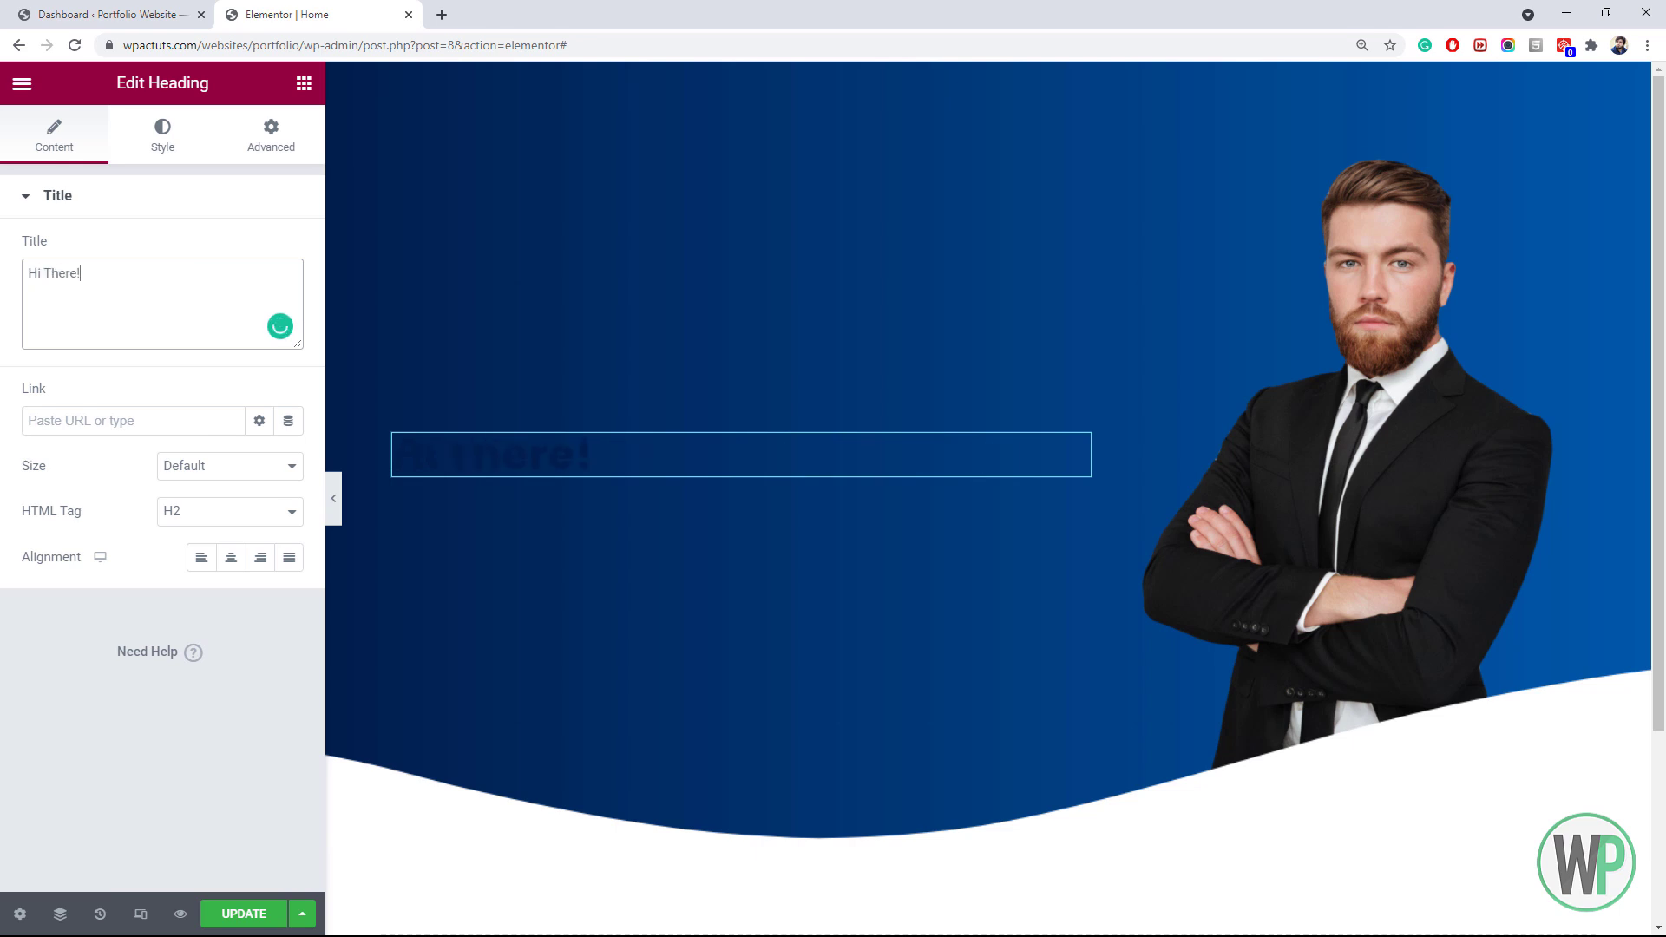
pyautogui.write(' my')
pyautogui.write("name's Brandon")
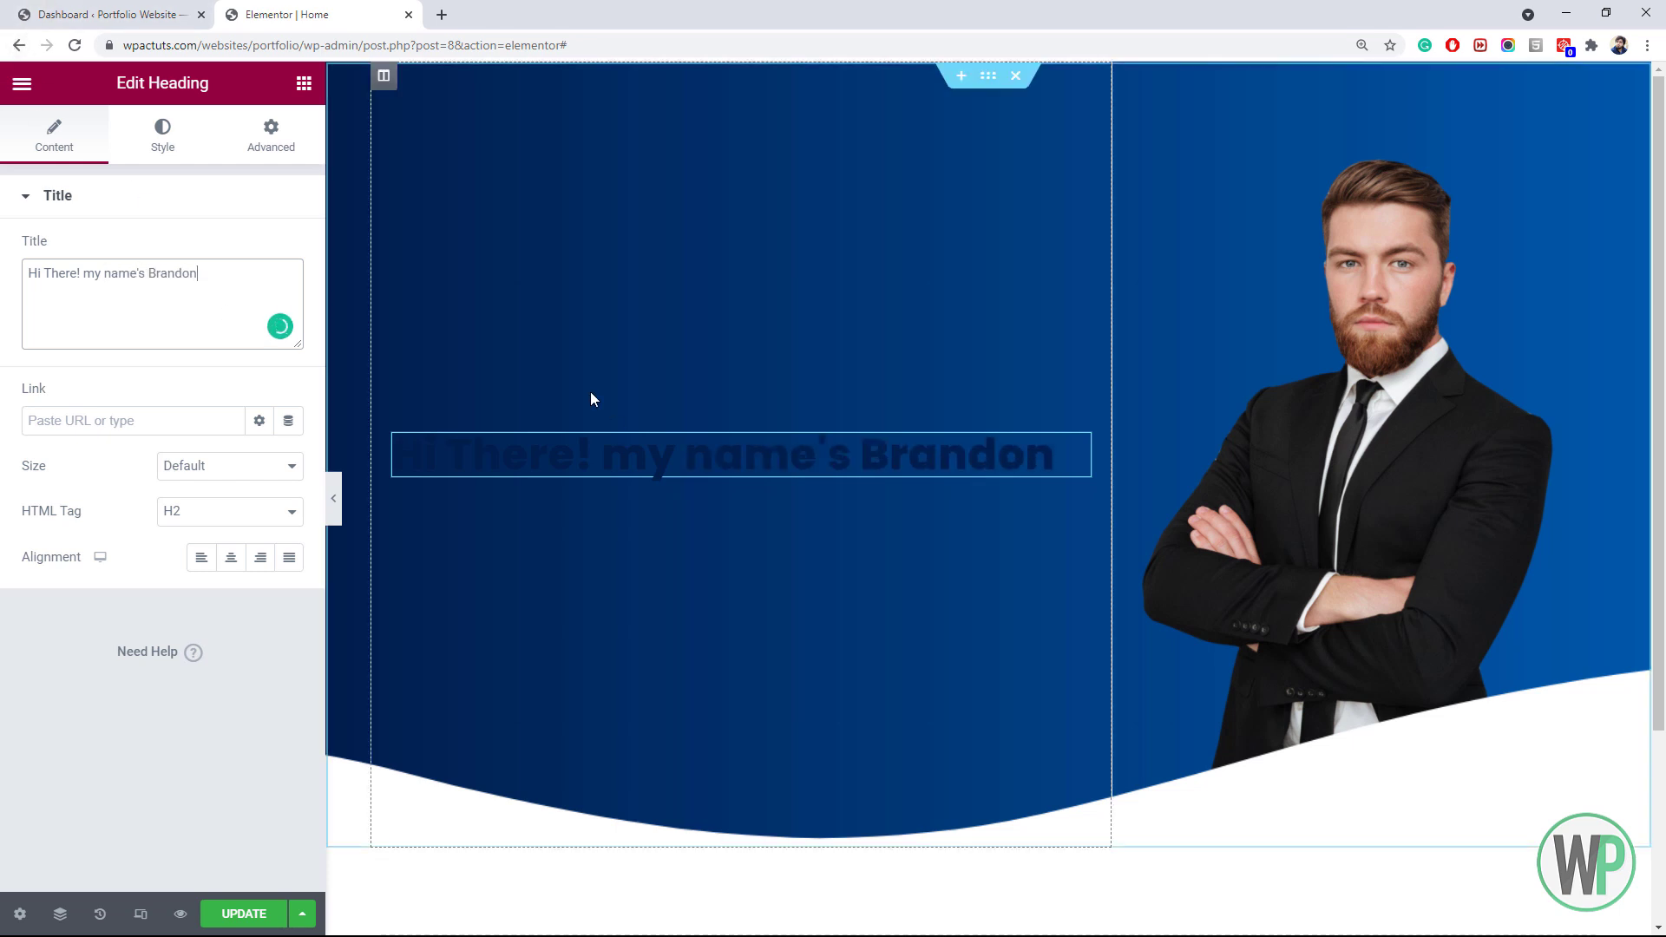
# Unlink the inner section's padding and give it 50 px right padding
pyautogui.rightClick(731, 447)
pyautogui.click(763, 458)
pyautogui.click(271, 134)
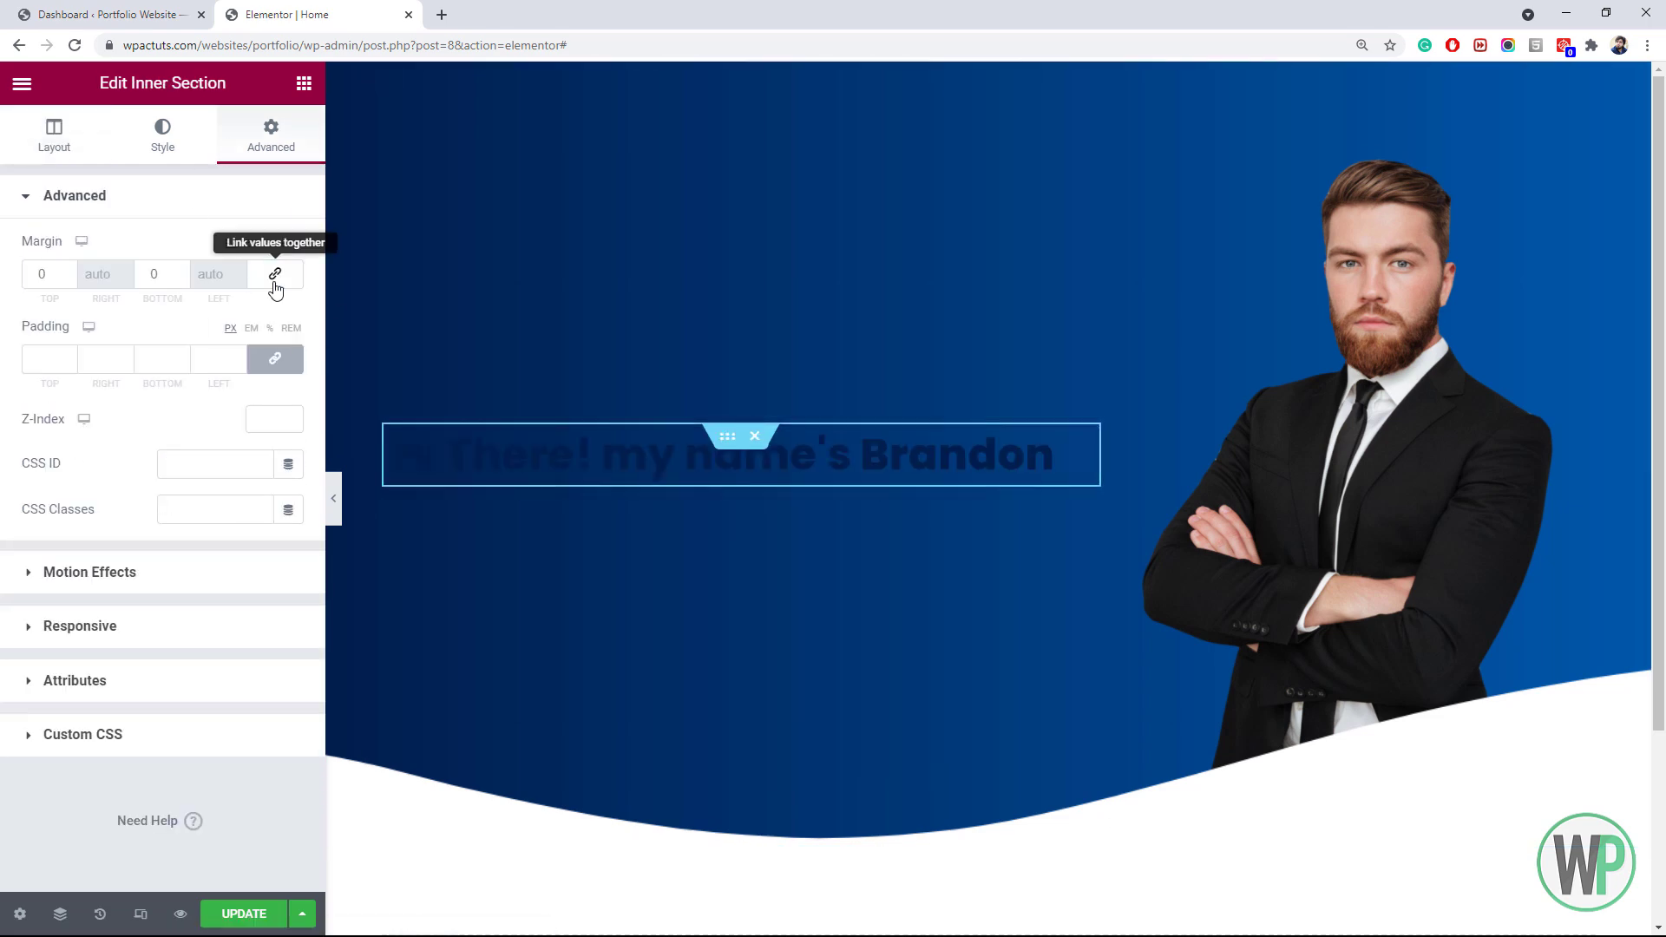
pyautogui.click(275, 275)
pyautogui.click(276, 360)
pyautogui.click(95, 359)
pyautogui.write('50')
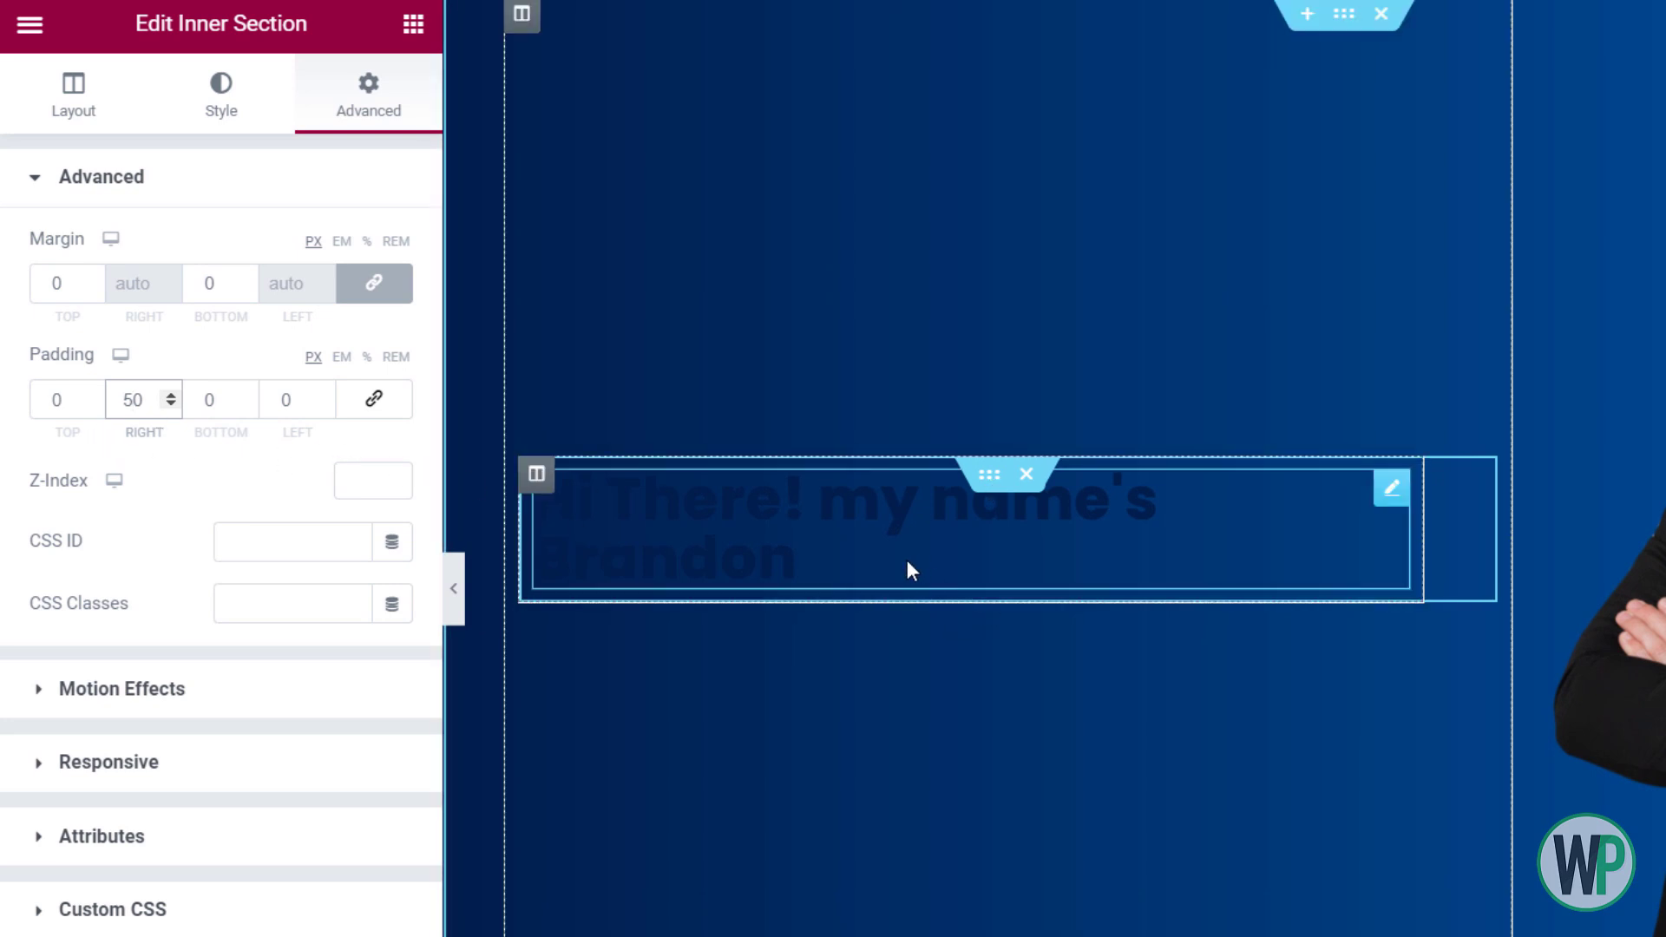
pyautogui.moveTo(121, 400); pyautogui.dragTo(131, 400)
# Set the heading's text colour to white
pyautogui.rightClick(758, 531)
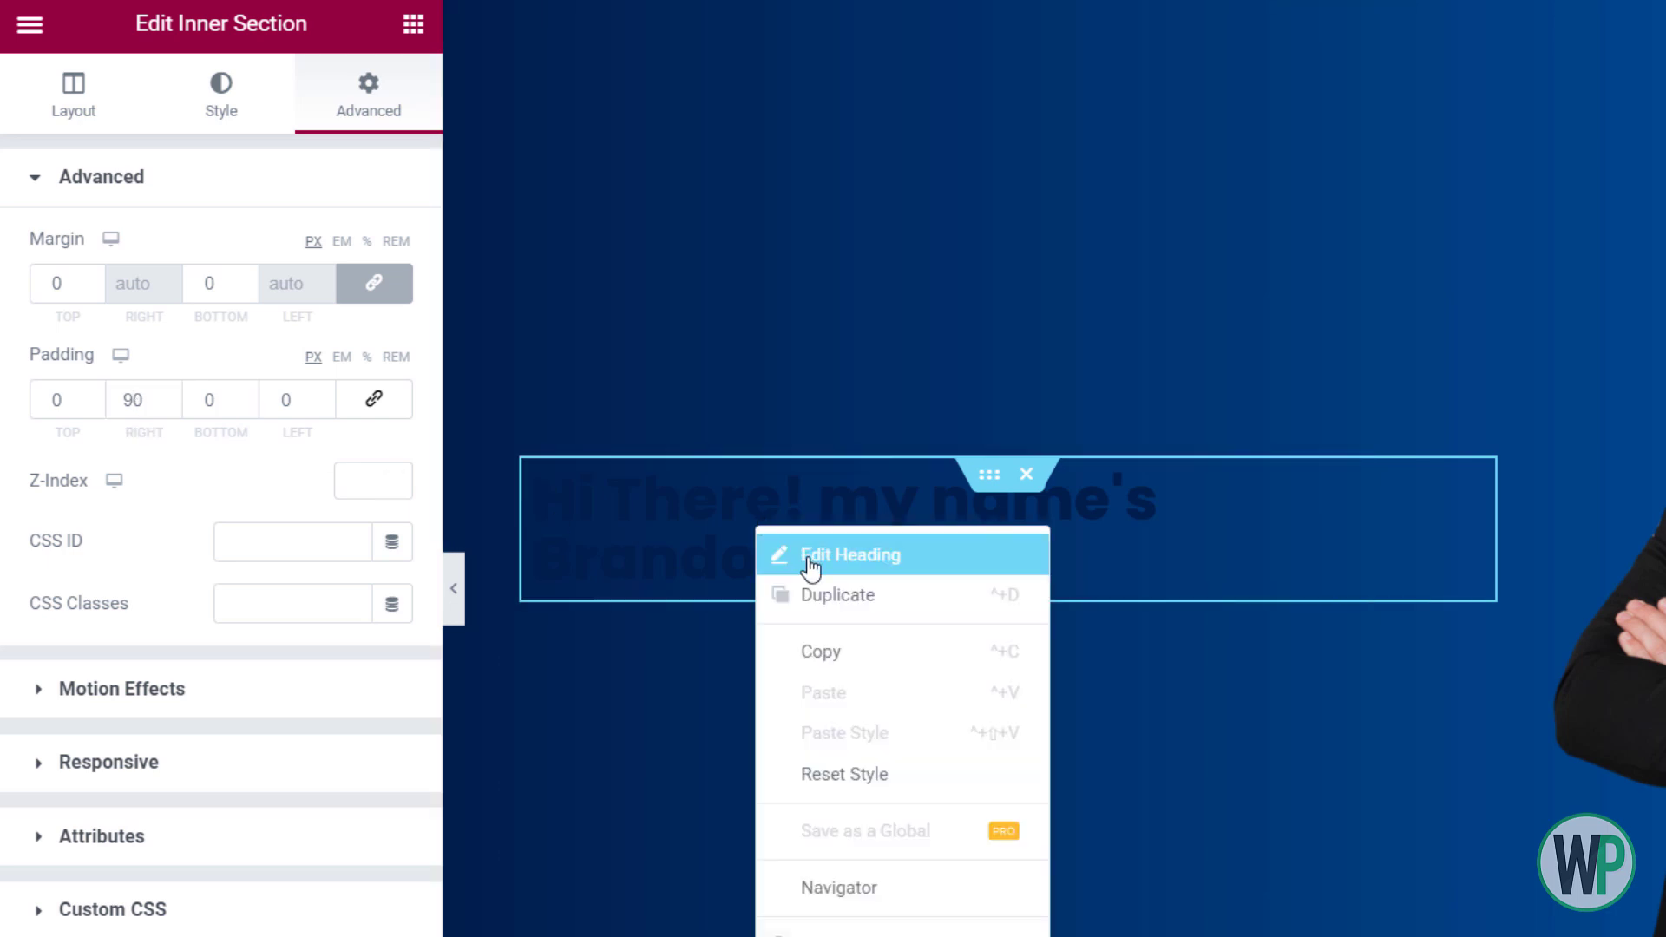
pyautogui.click(799, 556)
pyautogui.click(227, 102)
pyautogui.click(392, 250)
pyautogui.moveTo(225, 441); pyautogui.dragTo(19, 347)
pyautogui.click(129, 263)
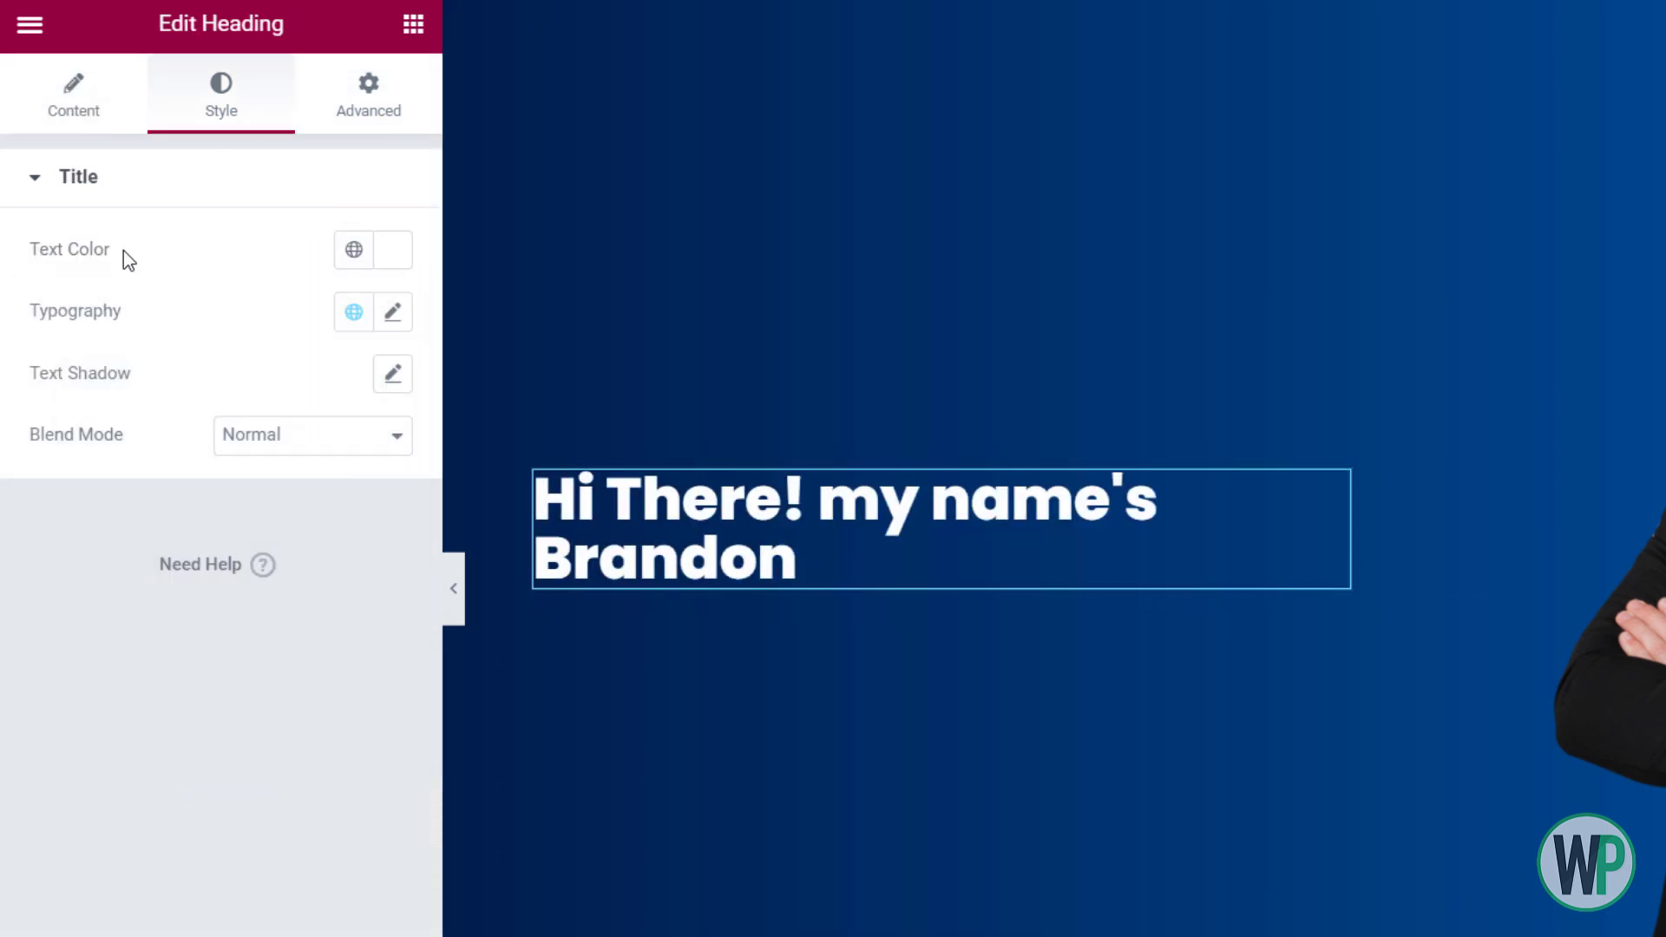
# Add a period to the heading and insert a <br> line break after 'my'
pyautogui.click(79, 126)
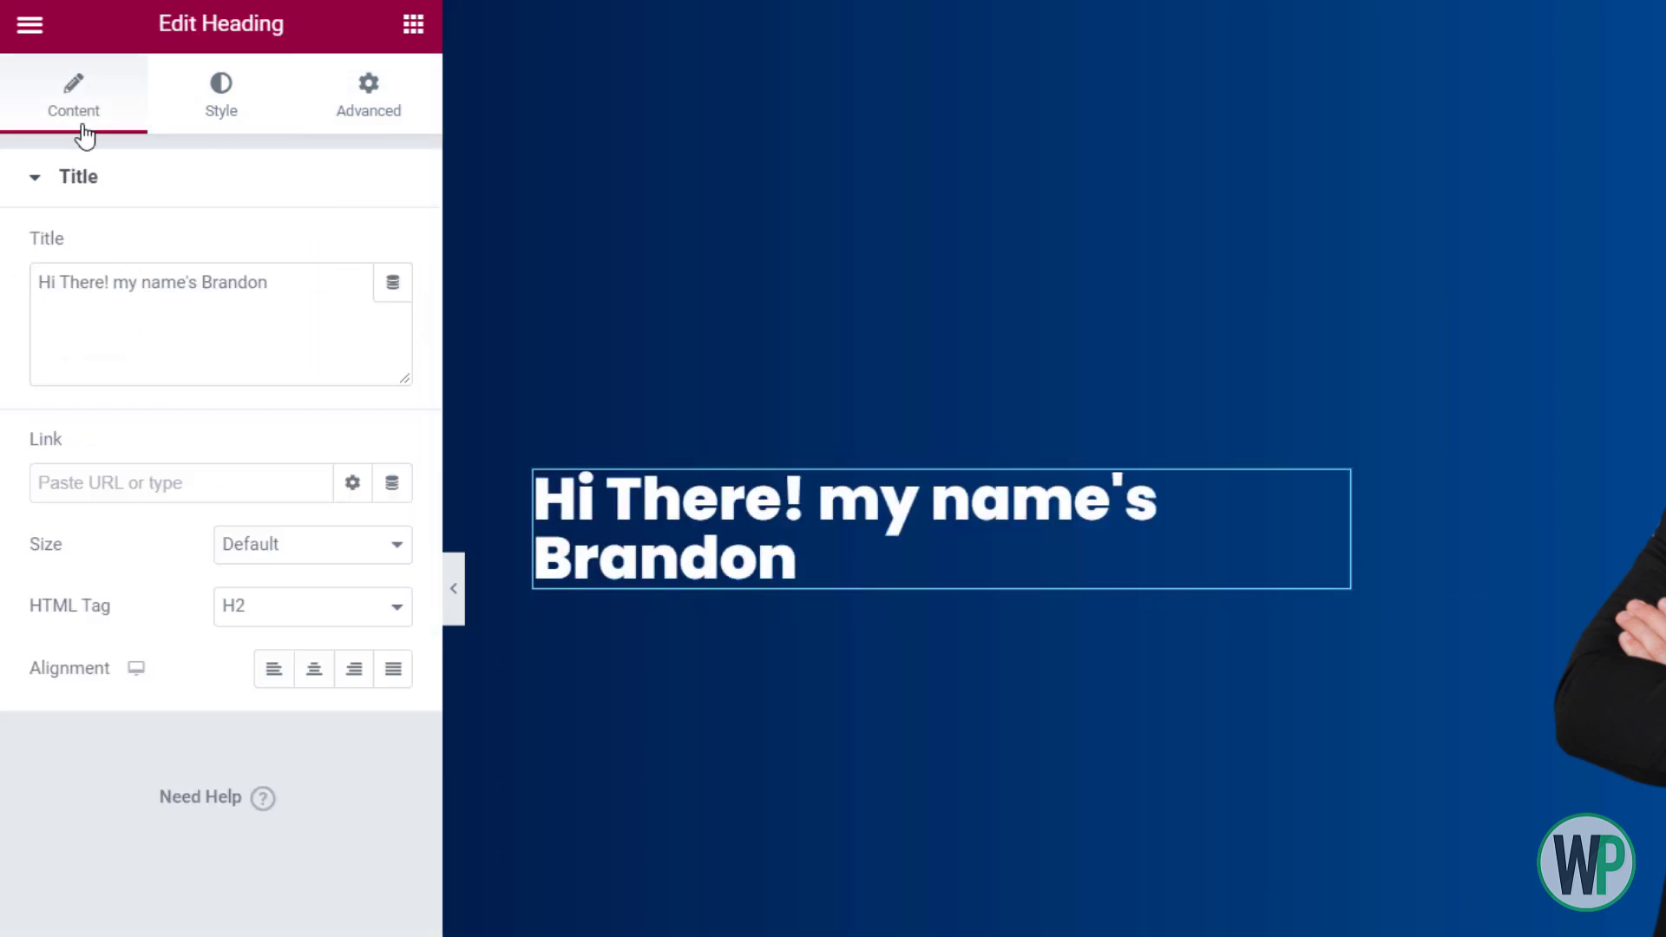
pyautogui.click(285, 275)
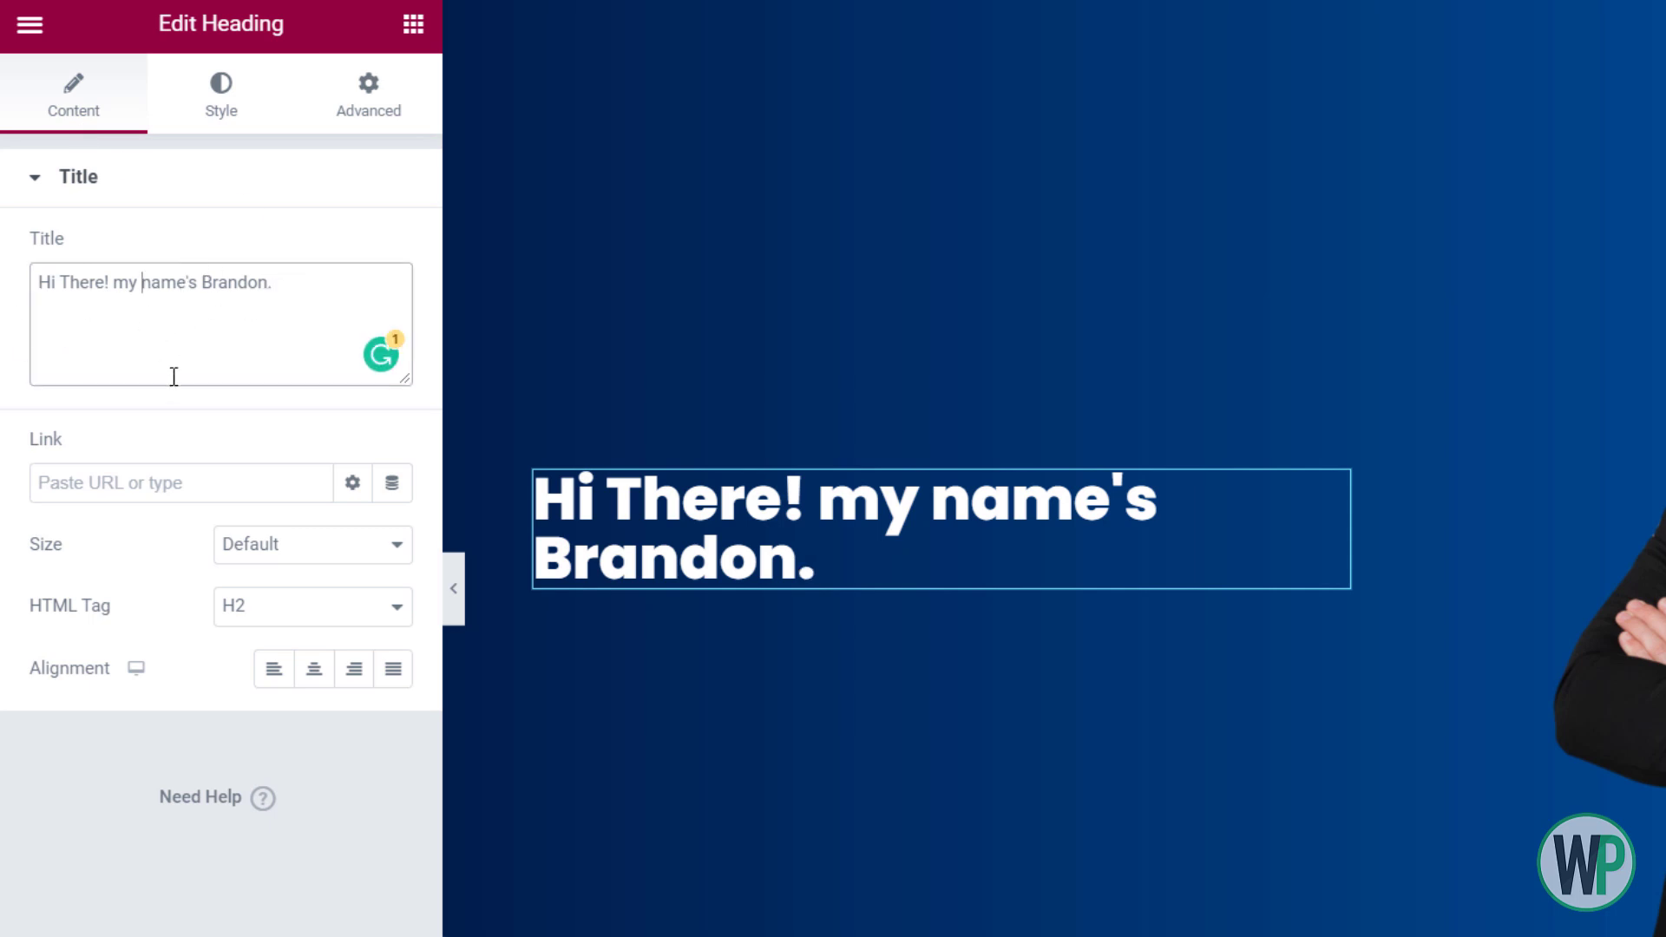
pyautogui.write('<br>')
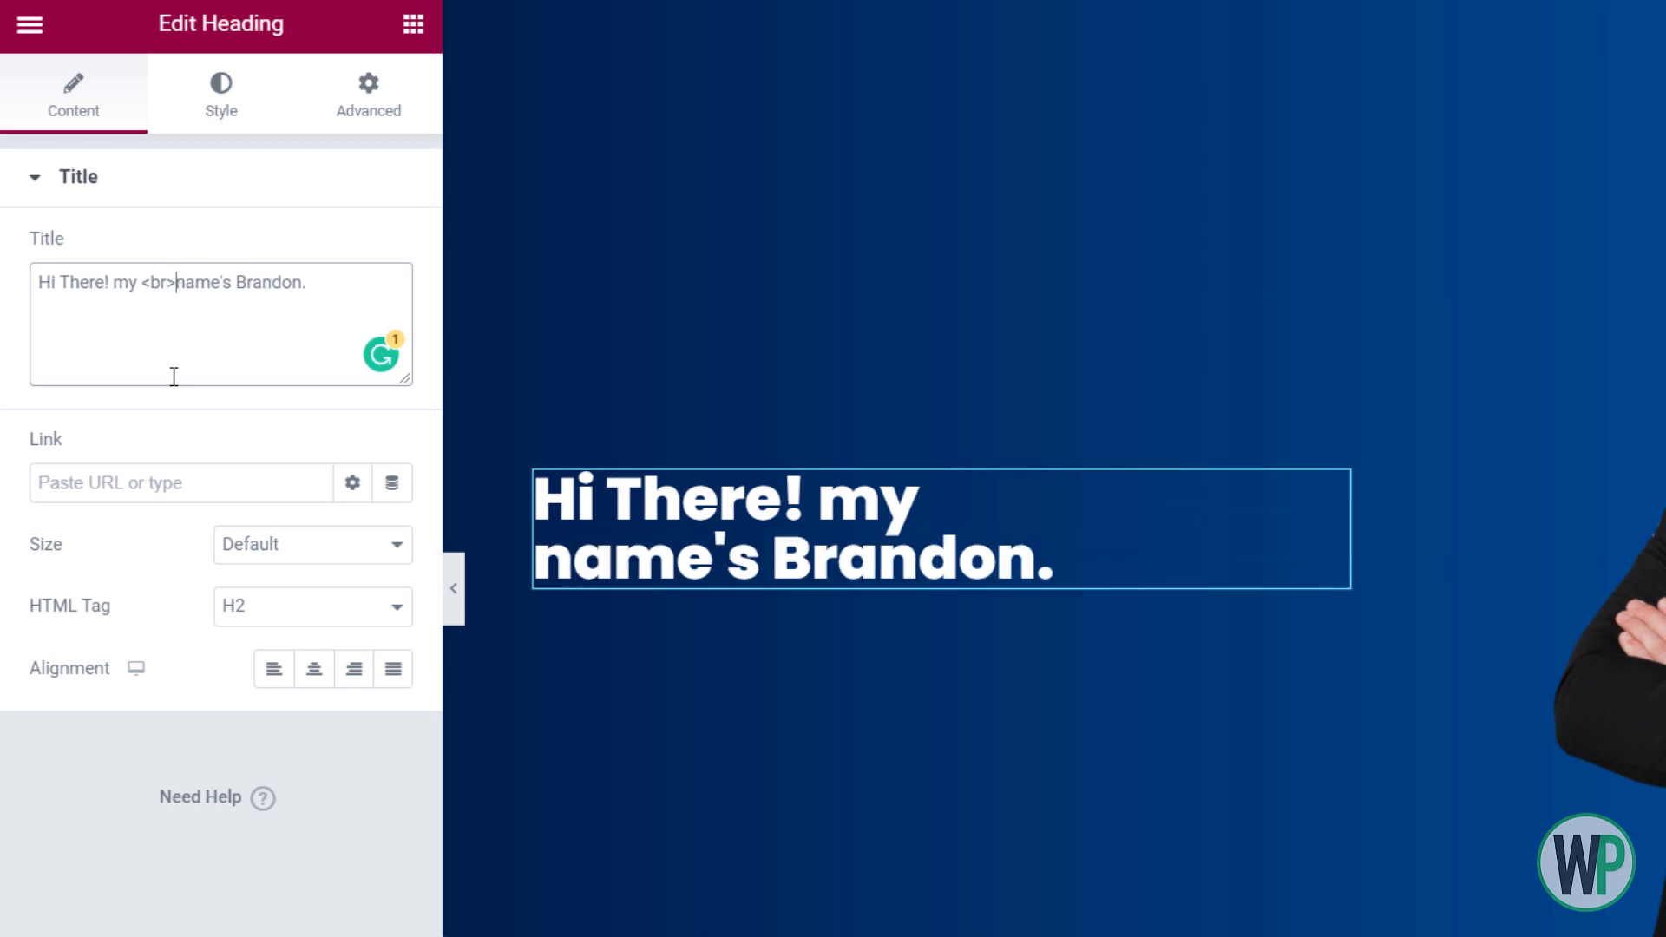
# Set the heading's typography line height to 1.2 em
pyautogui.click(193, 122)
pyautogui.click(395, 314)
pyautogui.click(360, 883)
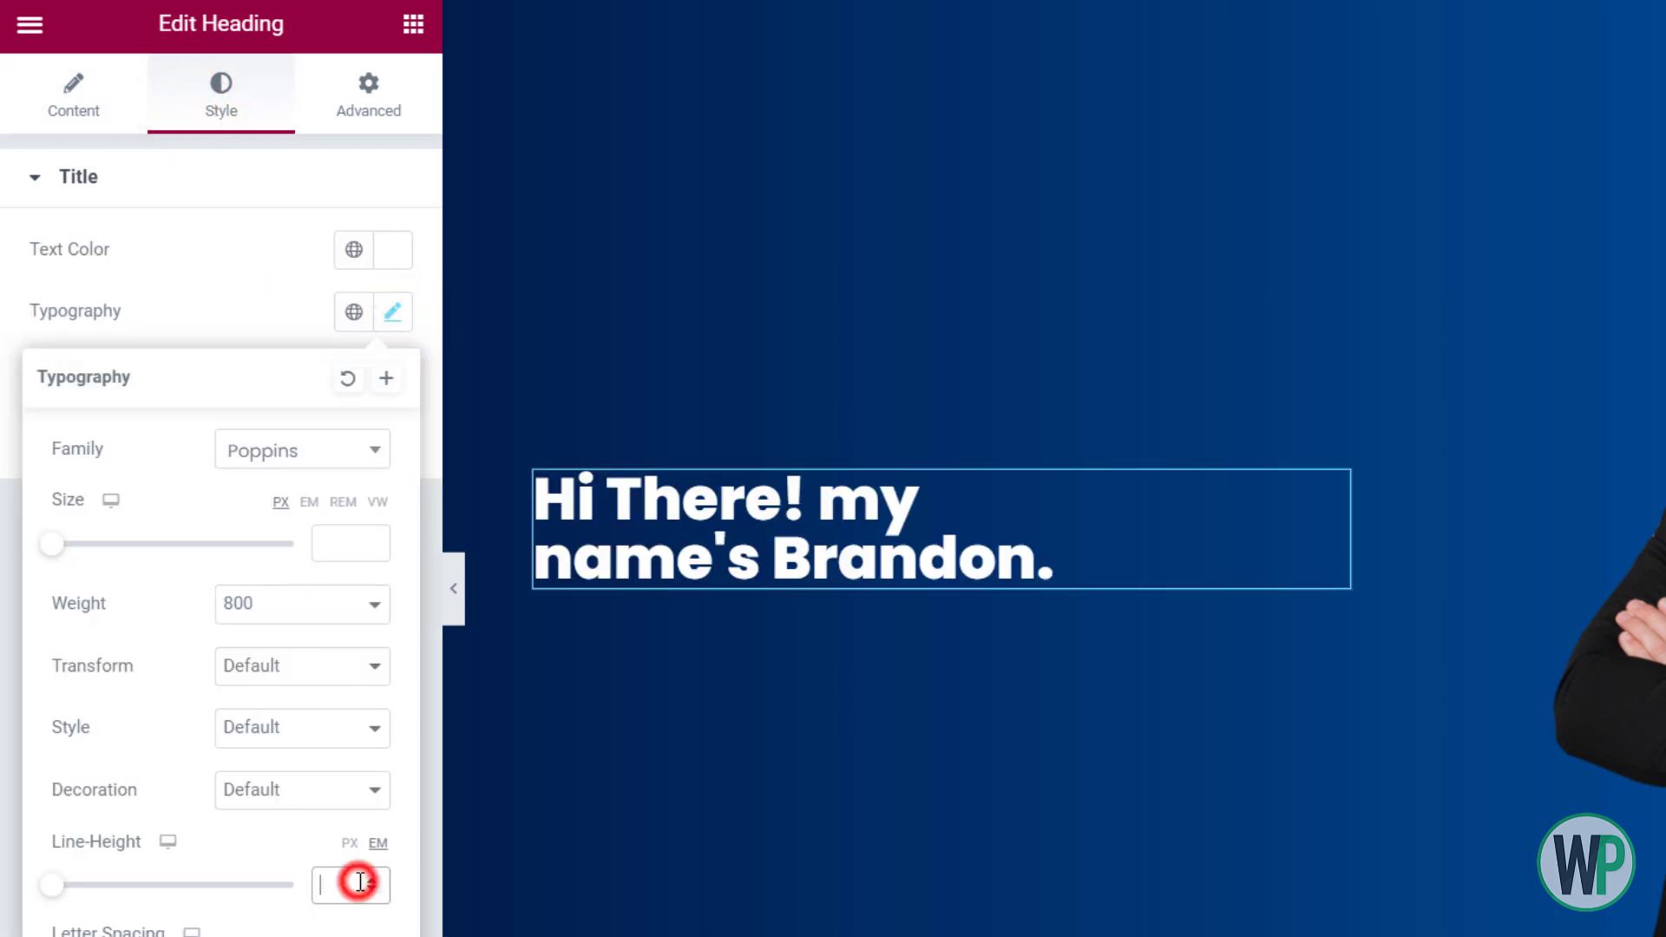
pyautogui.write('1')
pyautogui.click(371, 881)
pyautogui.click(371, 881)
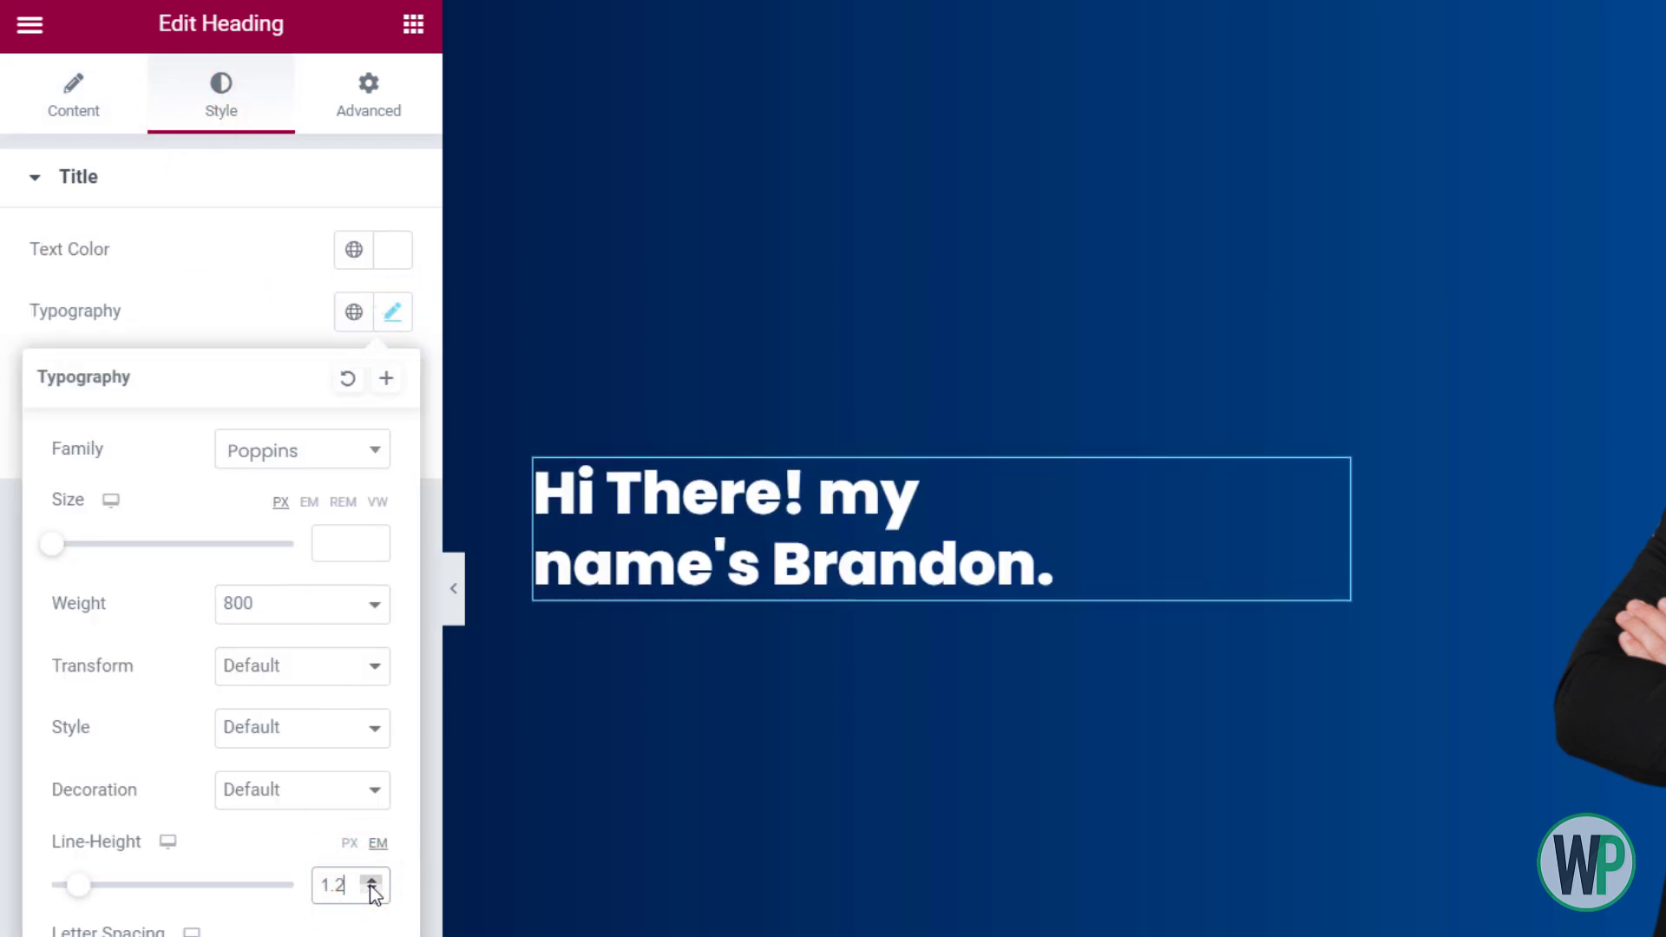
pyautogui.click(306, 341)
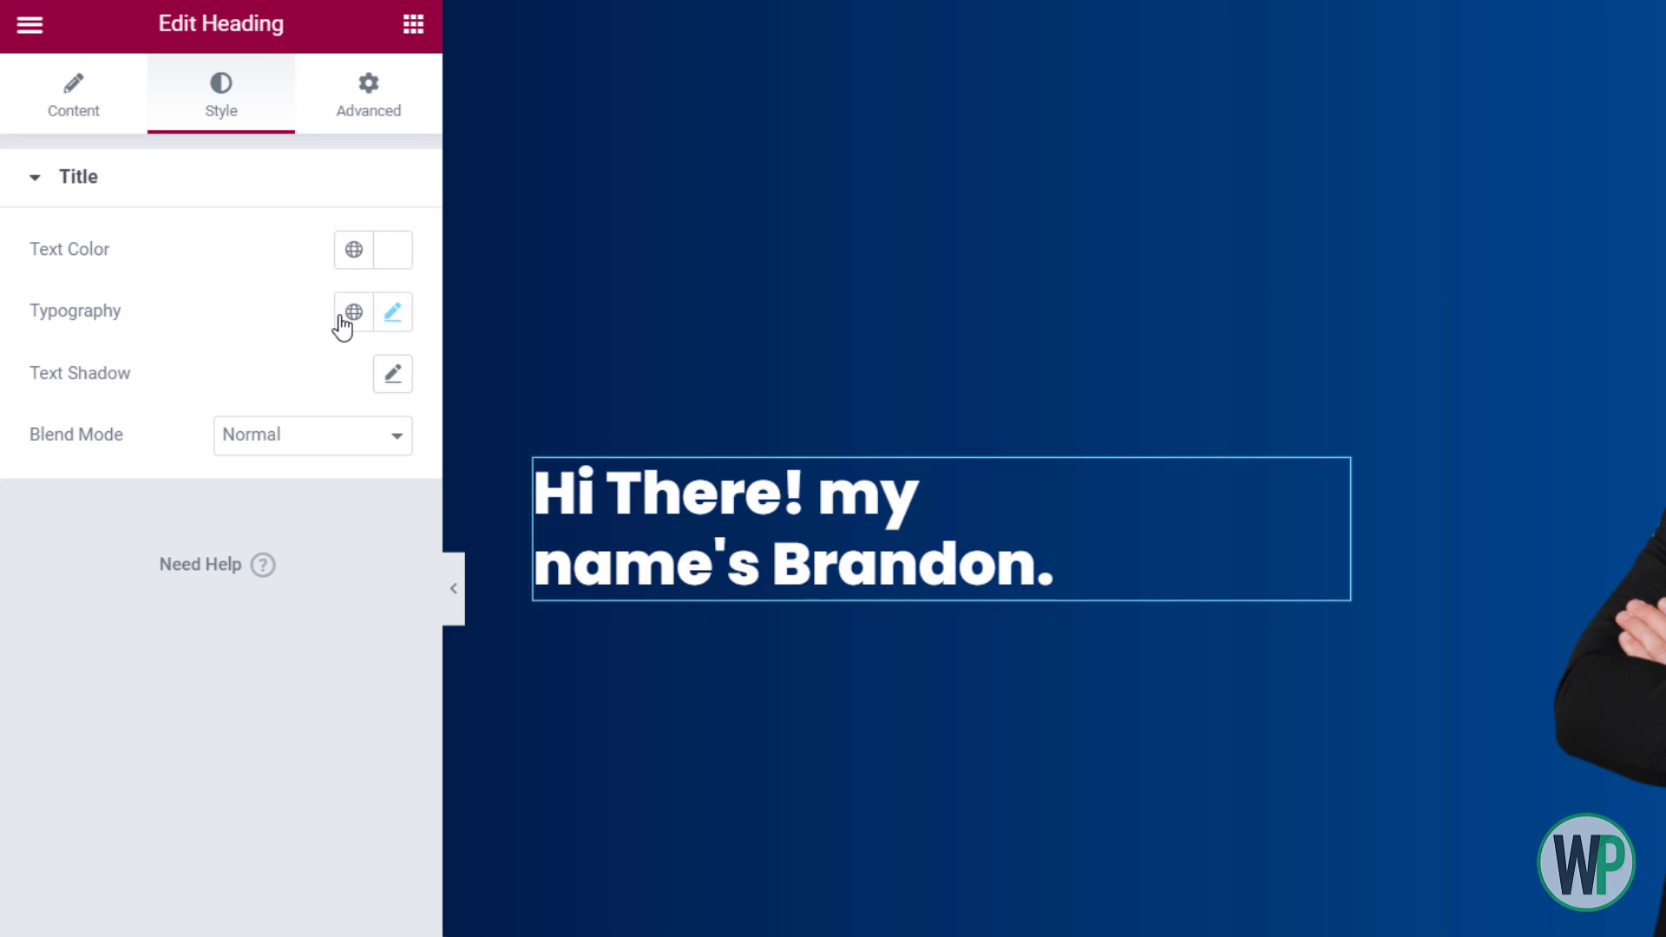
# Set the heading's font size to 2.5 em
pyautogui.click(395, 311)
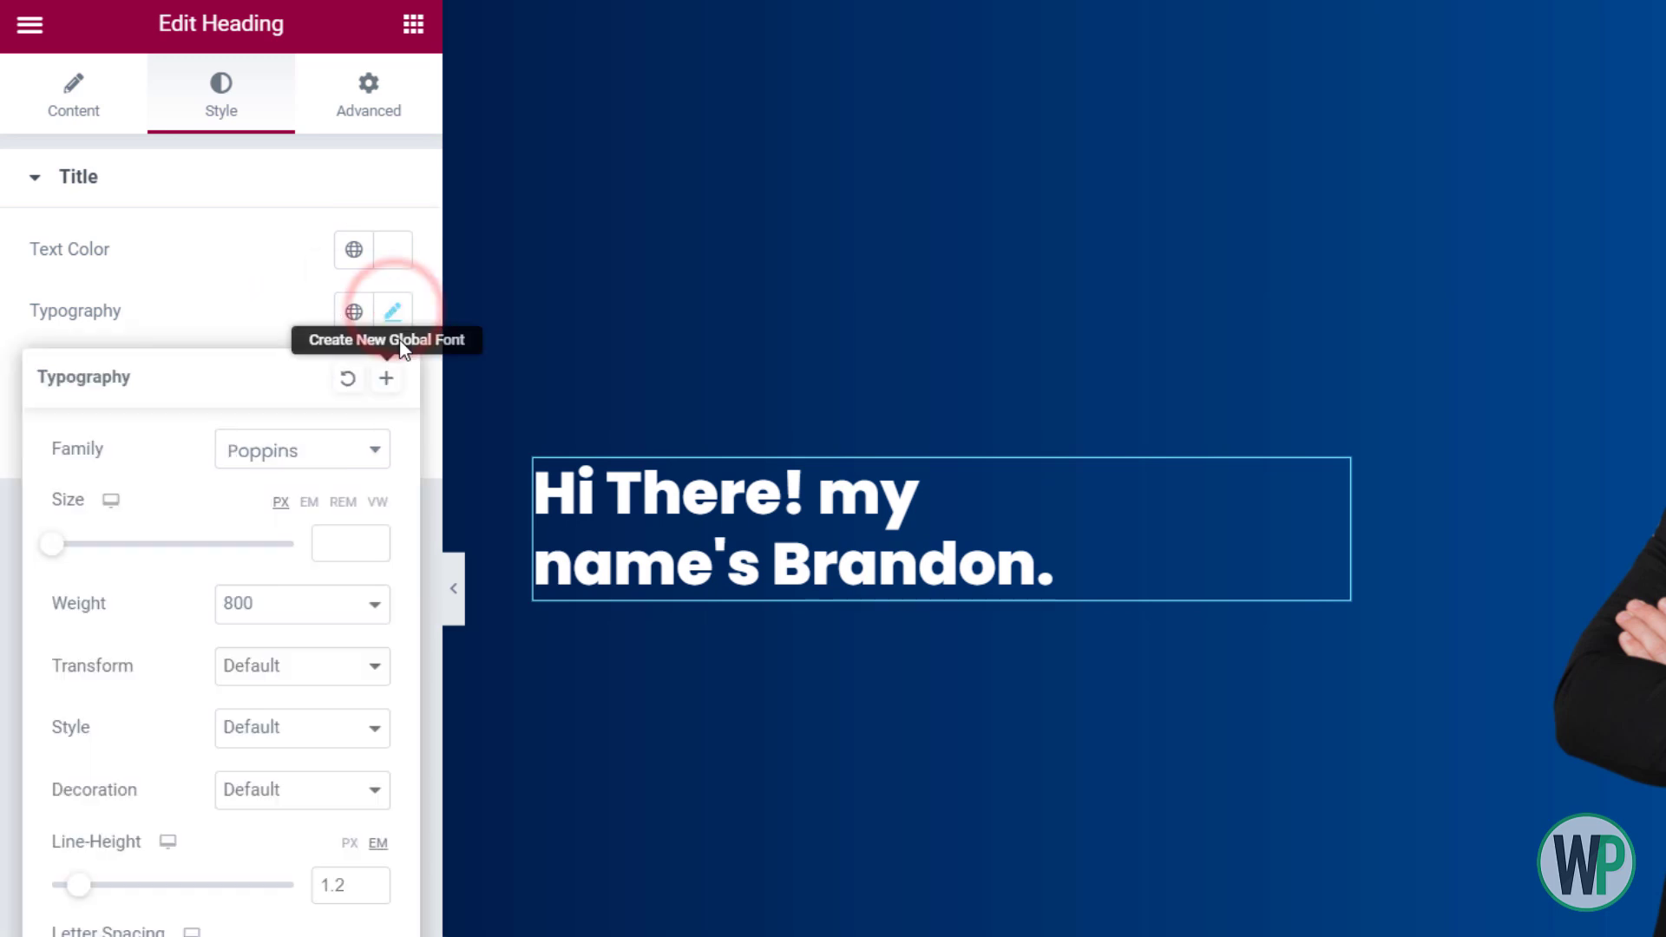
pyautogui.click(309, 501)
pyautogui.click(323, 541)
pyautogui.write('3')
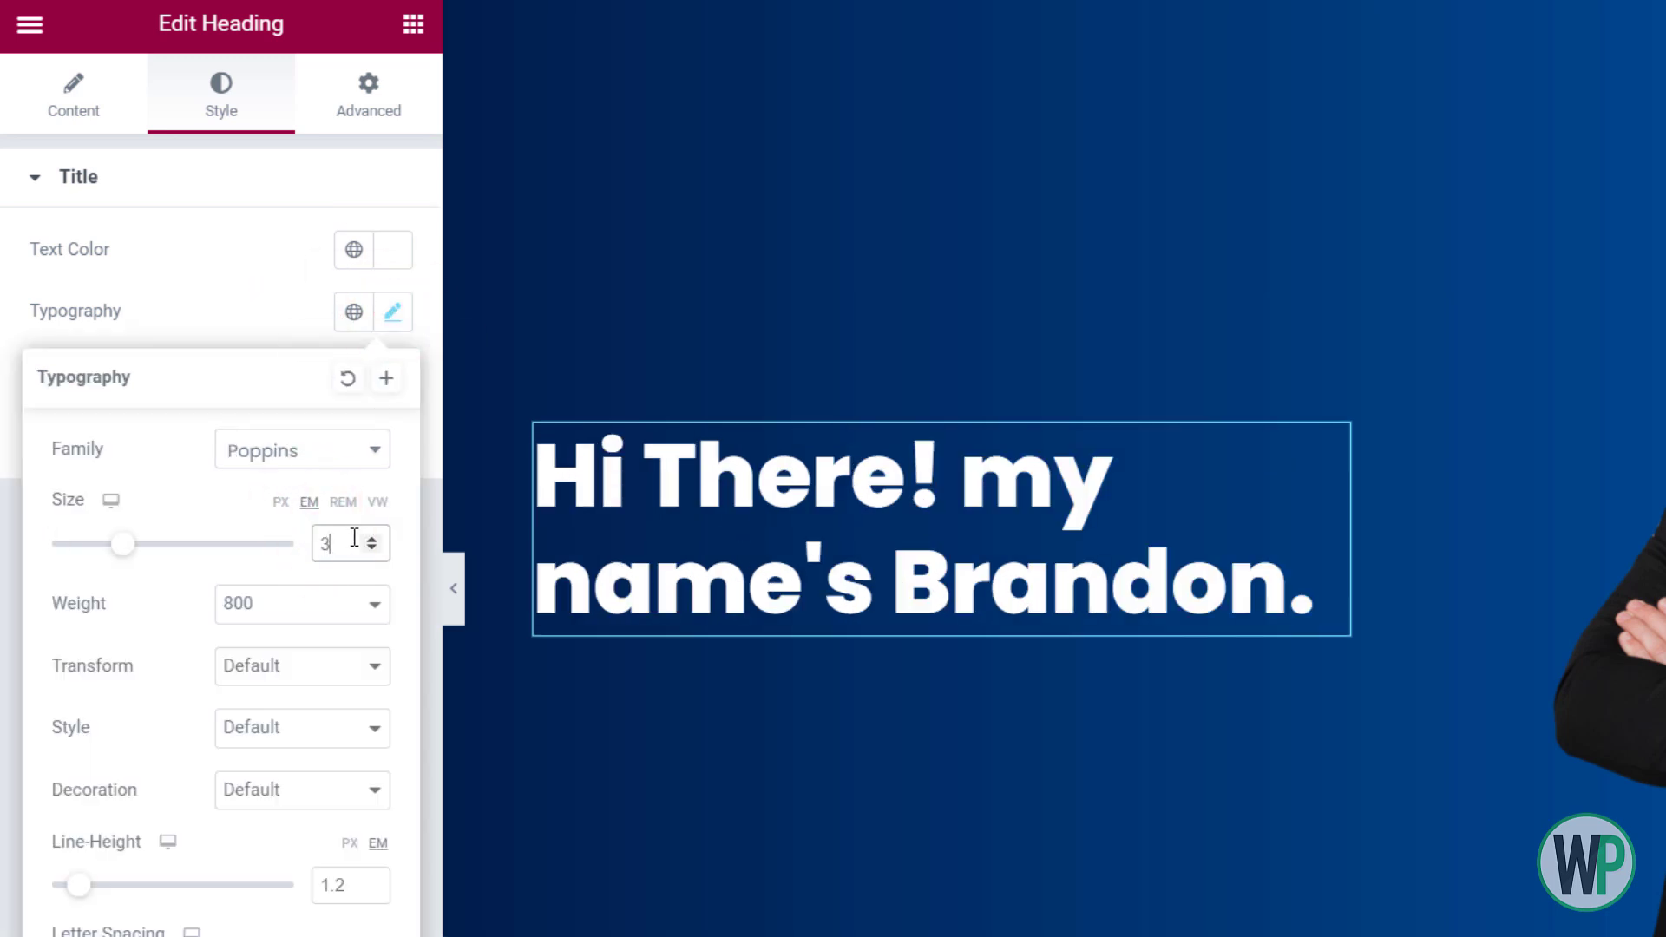
pyautogui.click(372, 548)
pyautogui.click(371, 549)
pyautogui.click(371, 548)
pyautogui.click(371, 548)
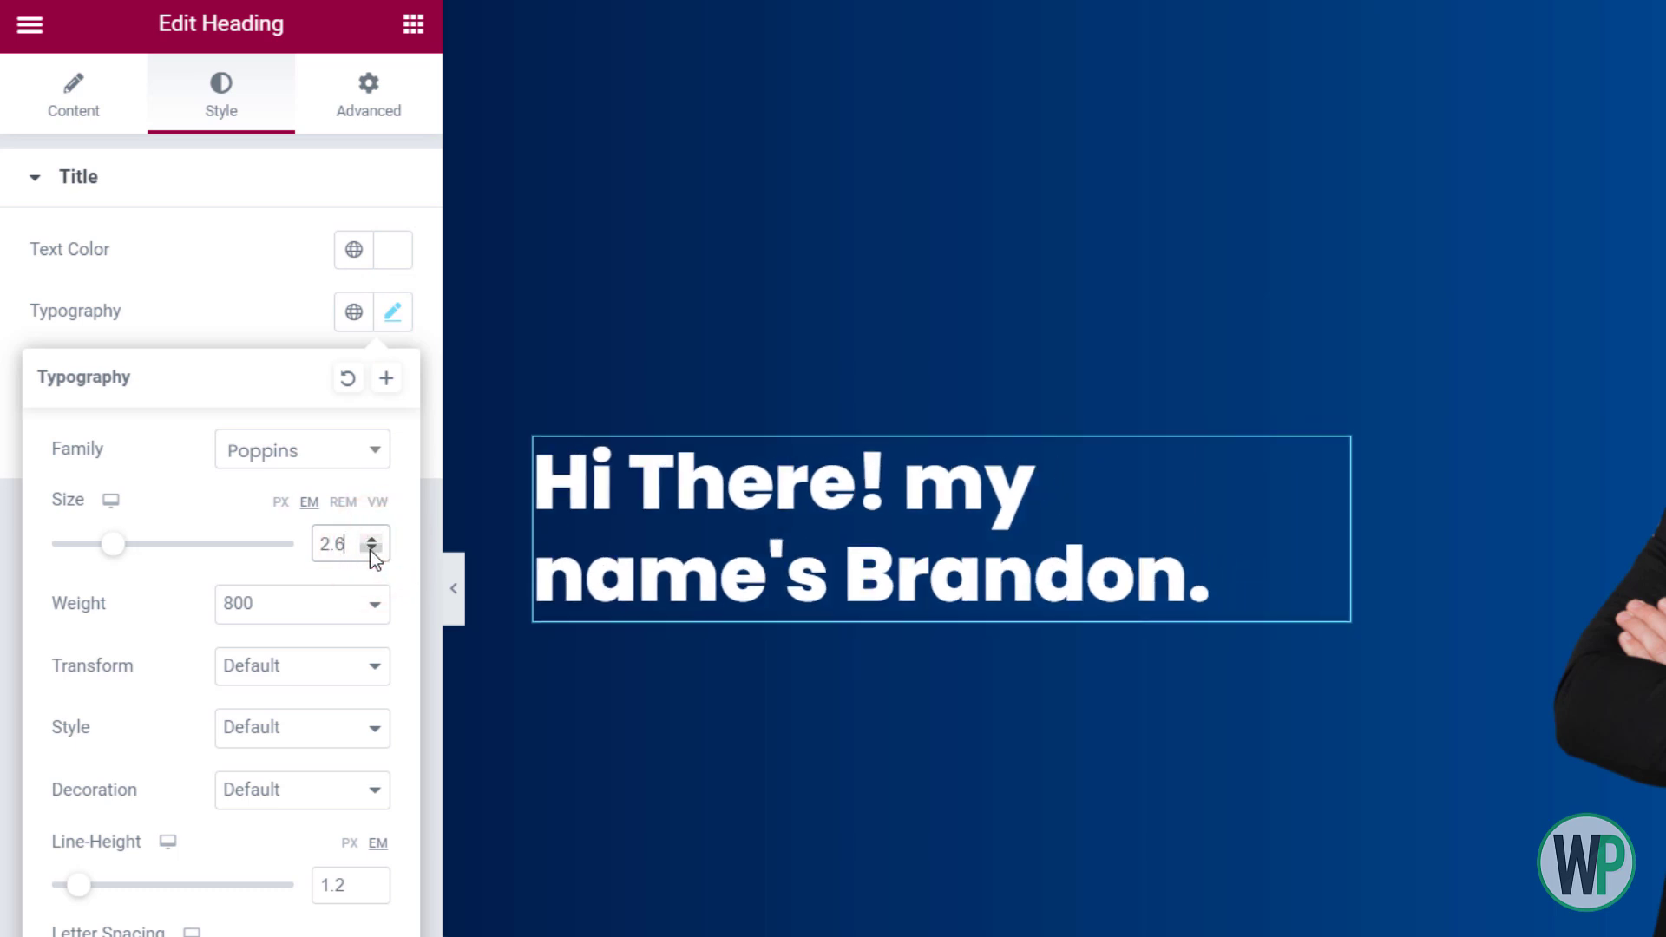
pyautogui.click(372, 549)
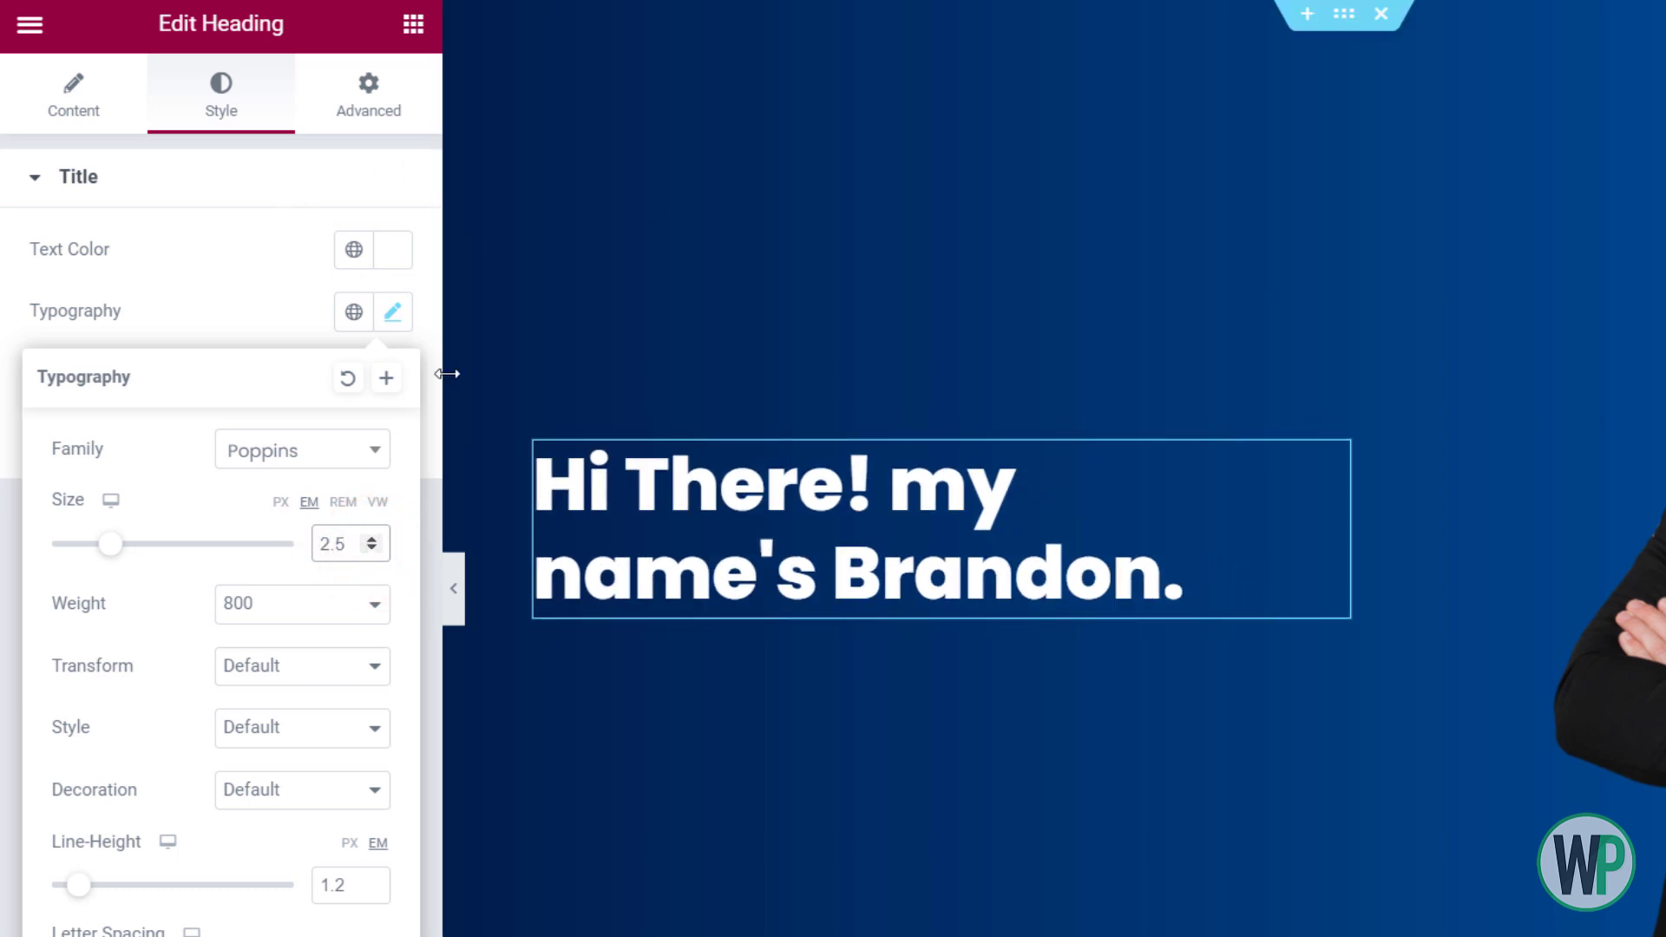
pyautogui.click(74, 96)
# Make the heading an H1, then duplicate it as an H2 reading 'I am a Graphic Designer'
pyautogui.click(313, 605)
pyautogui.click(277, 638)
pyautogui.rightClick(771, 581)
pyautogui.click(770, 572)
pyautogui.click(313, 606)
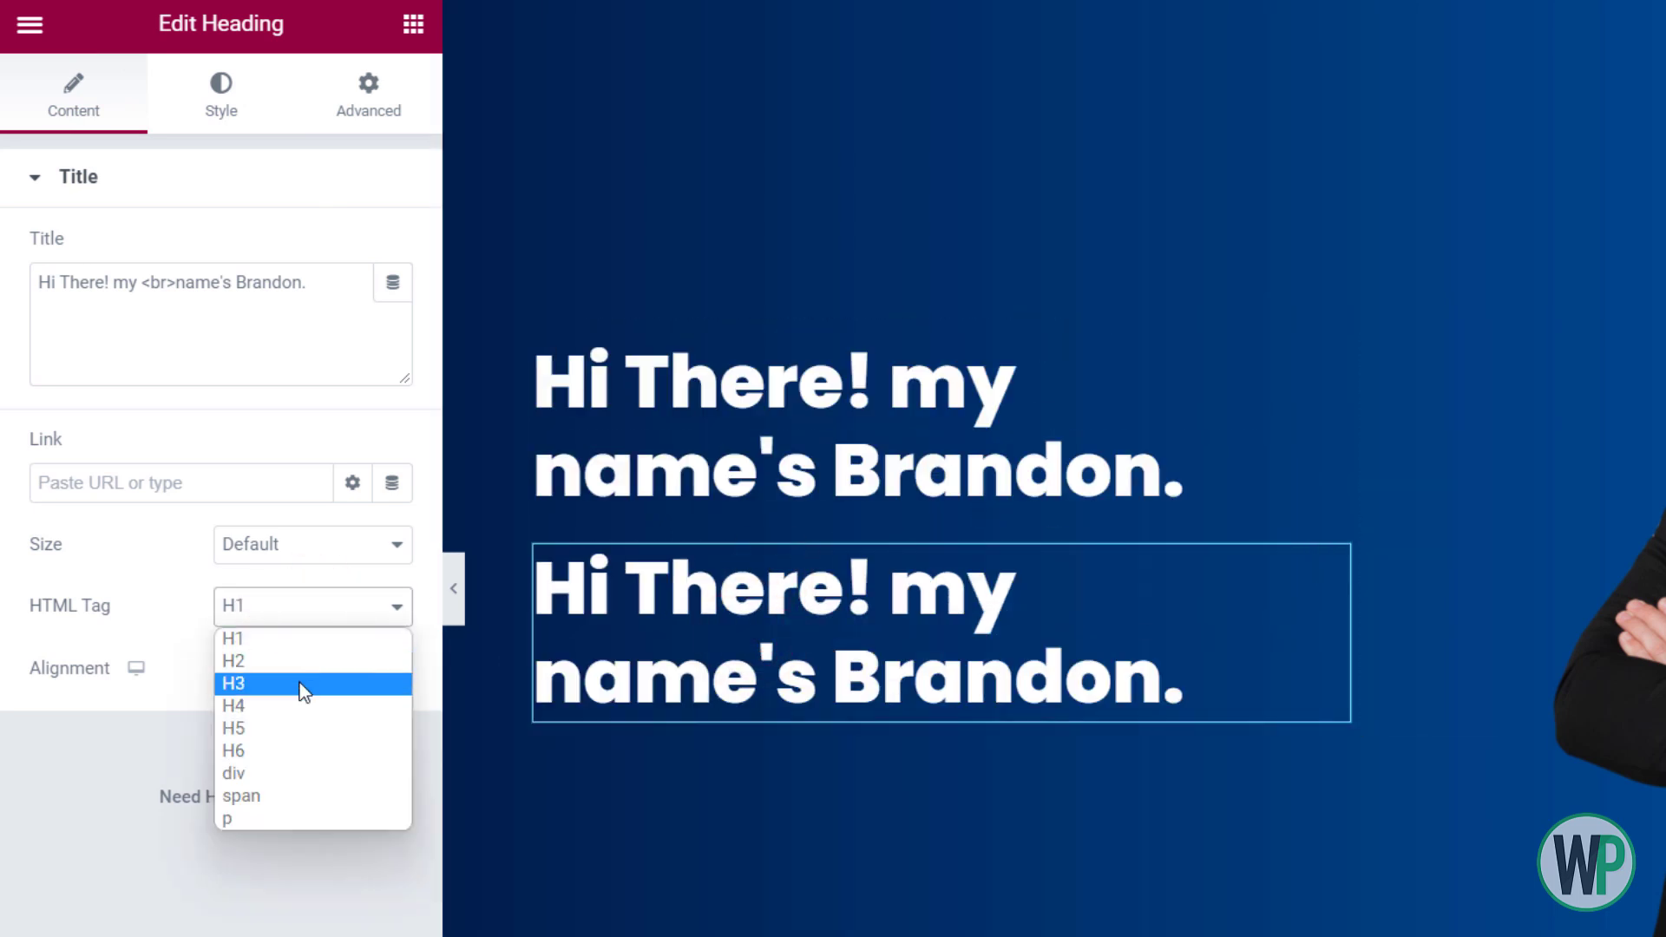
pyautogui.click(304, 671)
pyautogui.click(335, 305)
pyautogui.hotkey('ctrl', 'a')
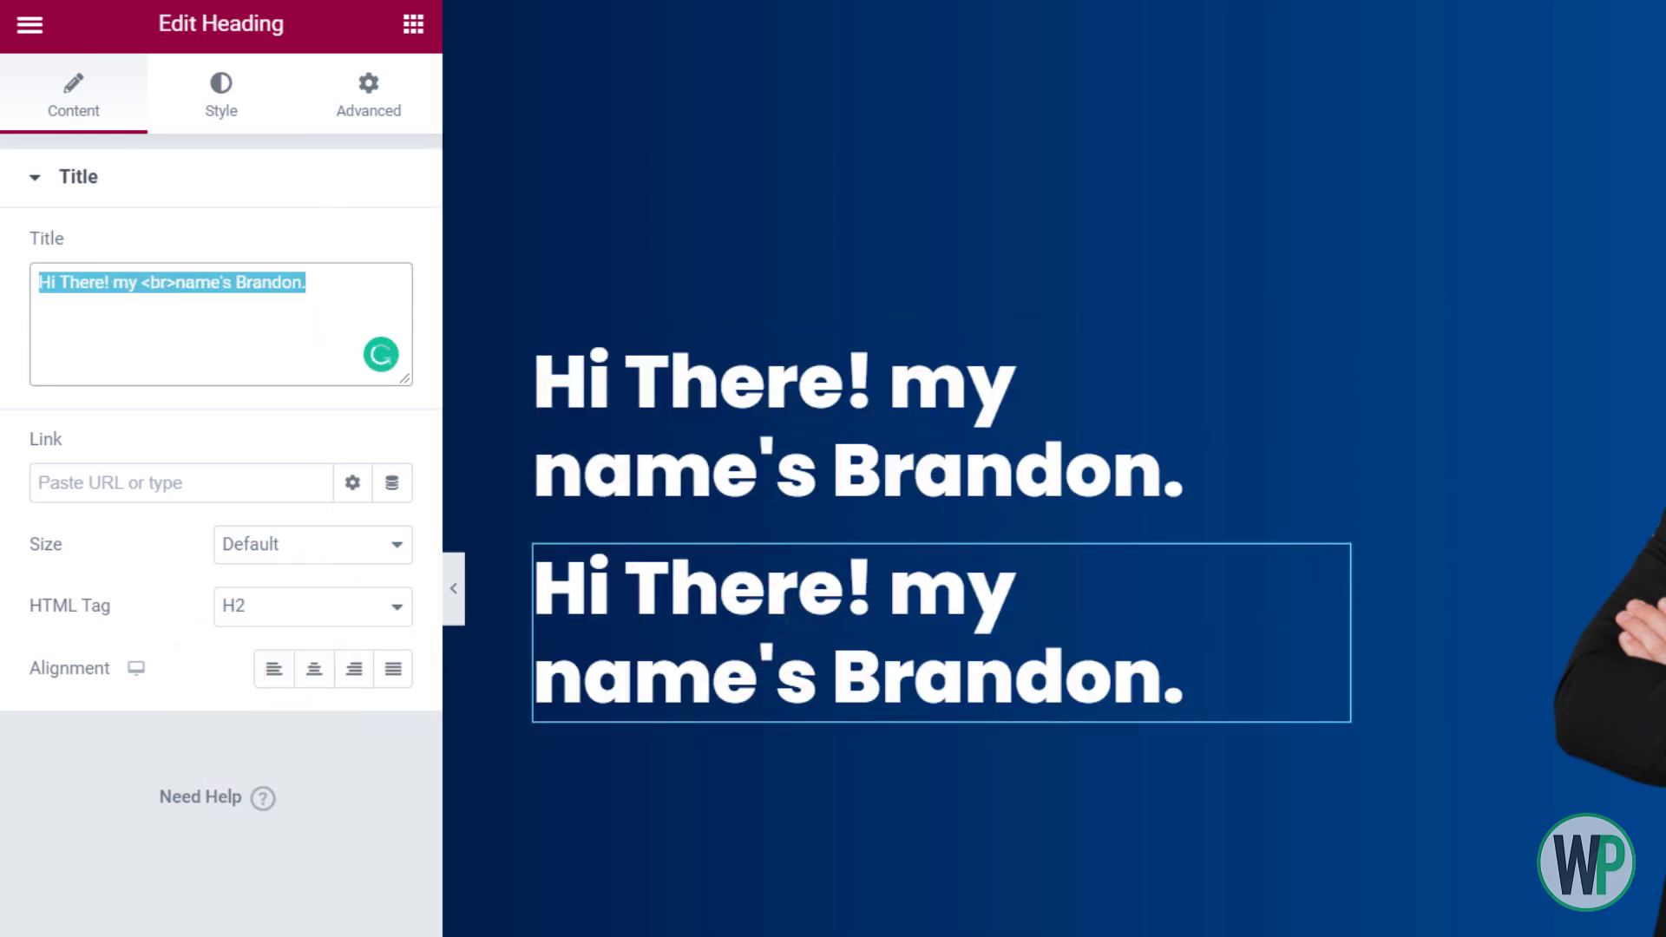
pyautogui.write('I am a Grap')
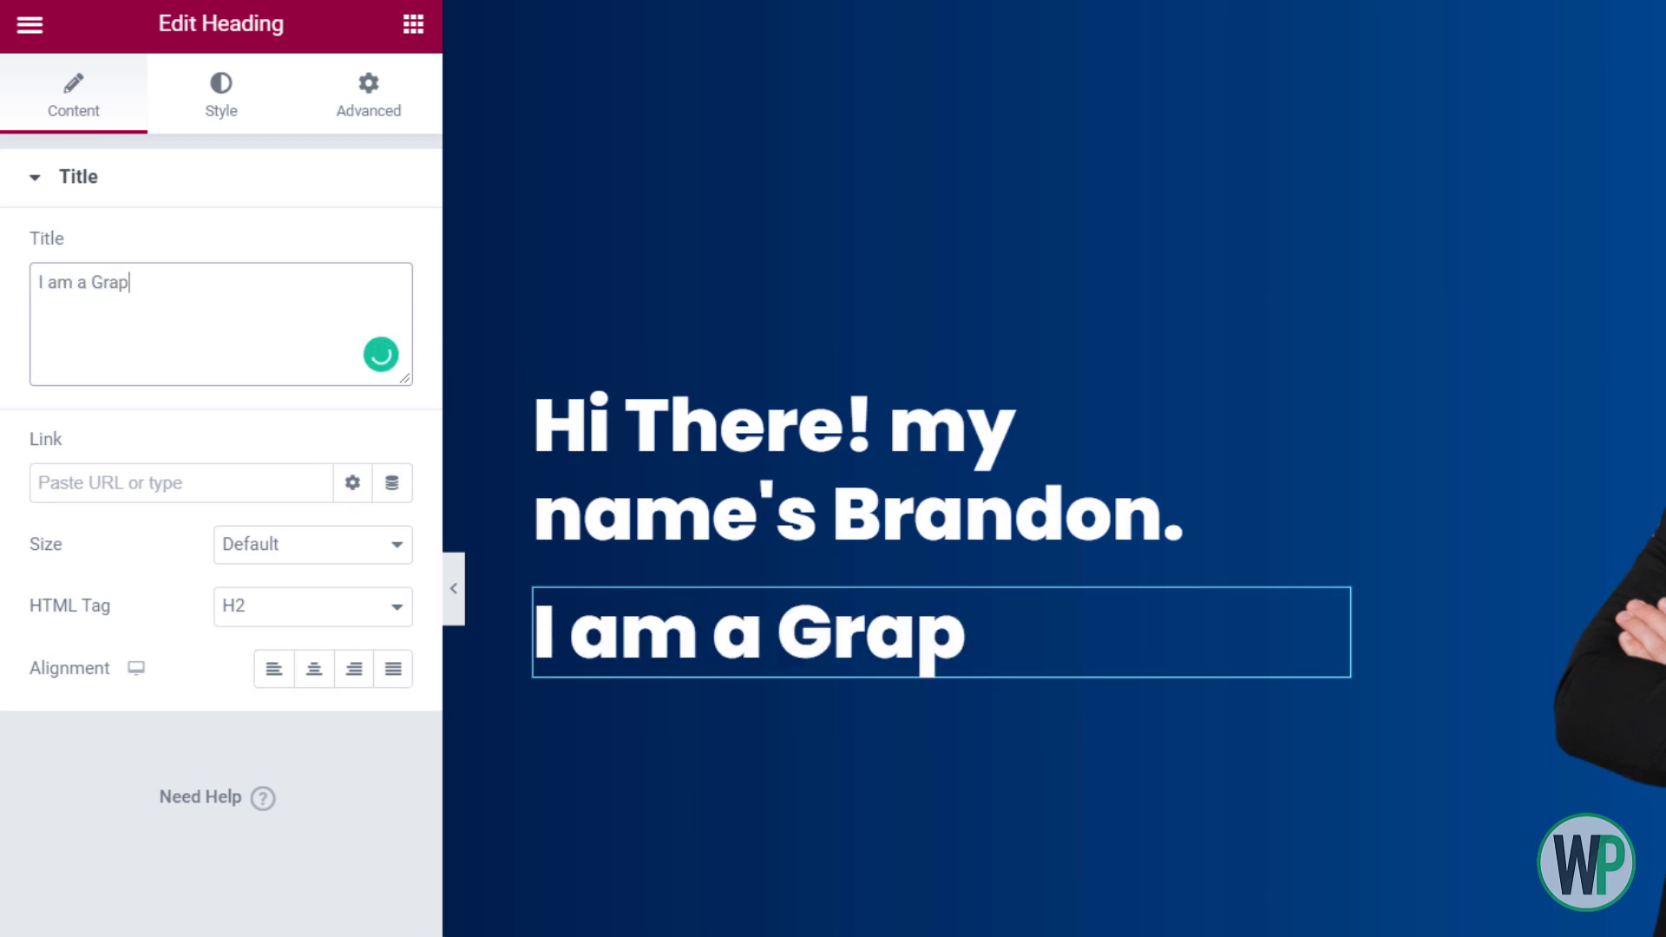
pyautogui.write('hic Designer')
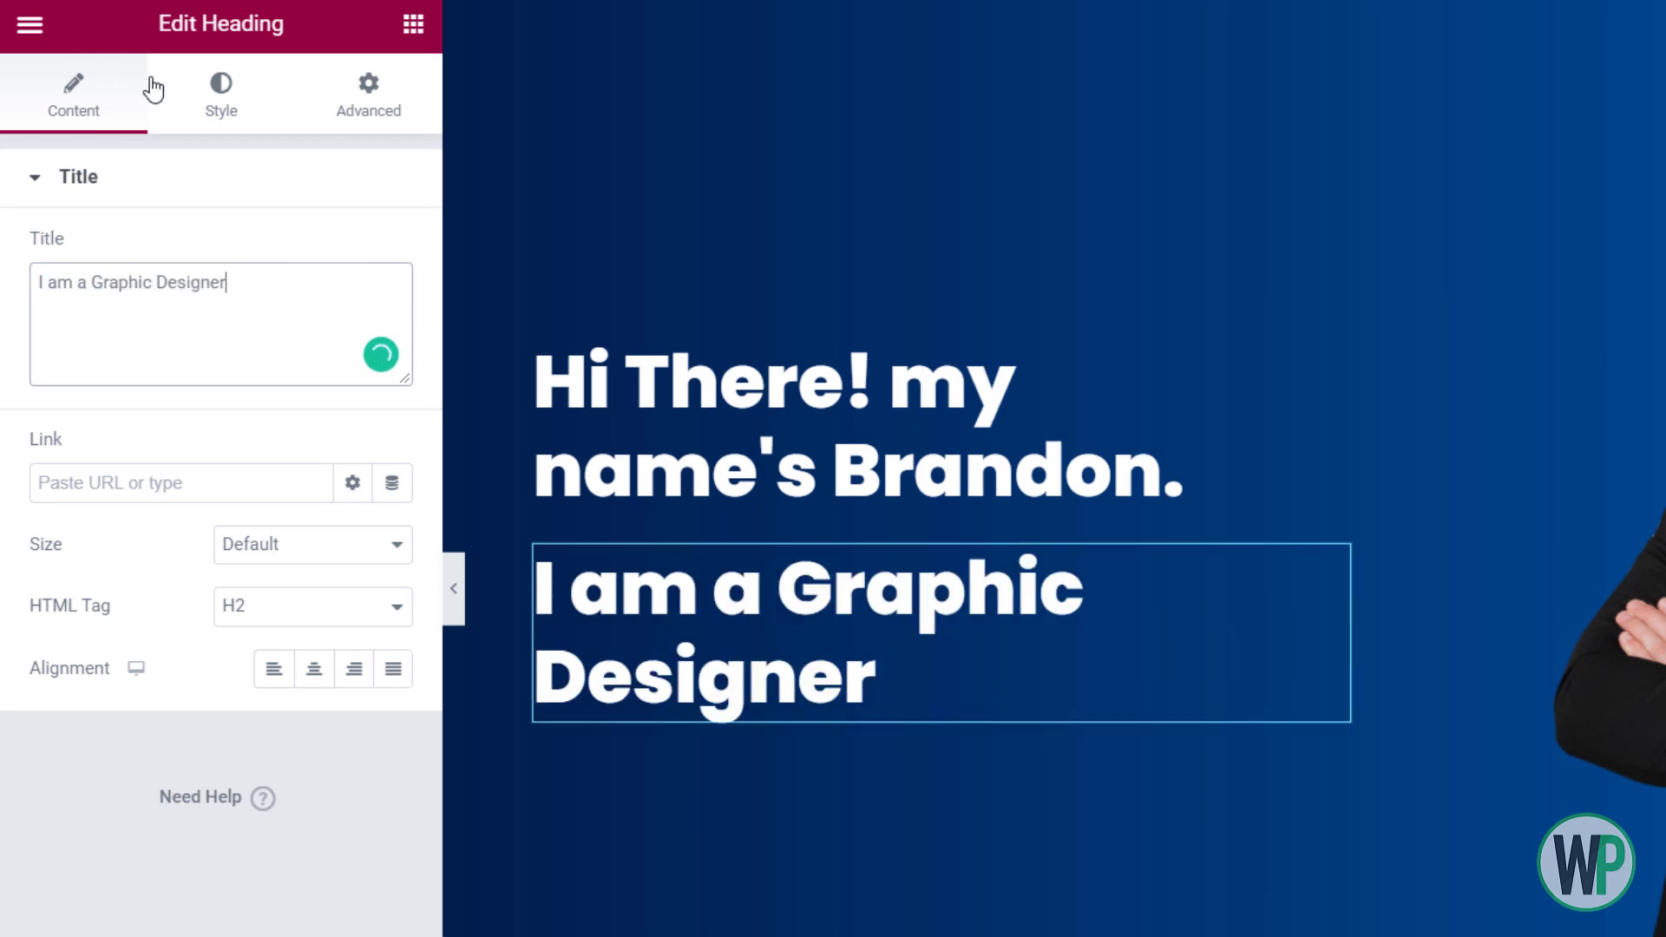
# Give the subtitle font weight 600 and a font size of 1.5 em
pyautogui.click(217, 100)
pyautogui.click(393, 311)
pyautogui.click(295, 603)
pyautogui.click(294, 752)
pyautogui.doubleClick(345, 549)
pyautogui.write('1')
pyautogui.click(371, 540)
pyautogui.click(372, 540)
pyautogui.click(372, 540)
pyautogui.click(371, 540)
pyautogui.click(371, 540)
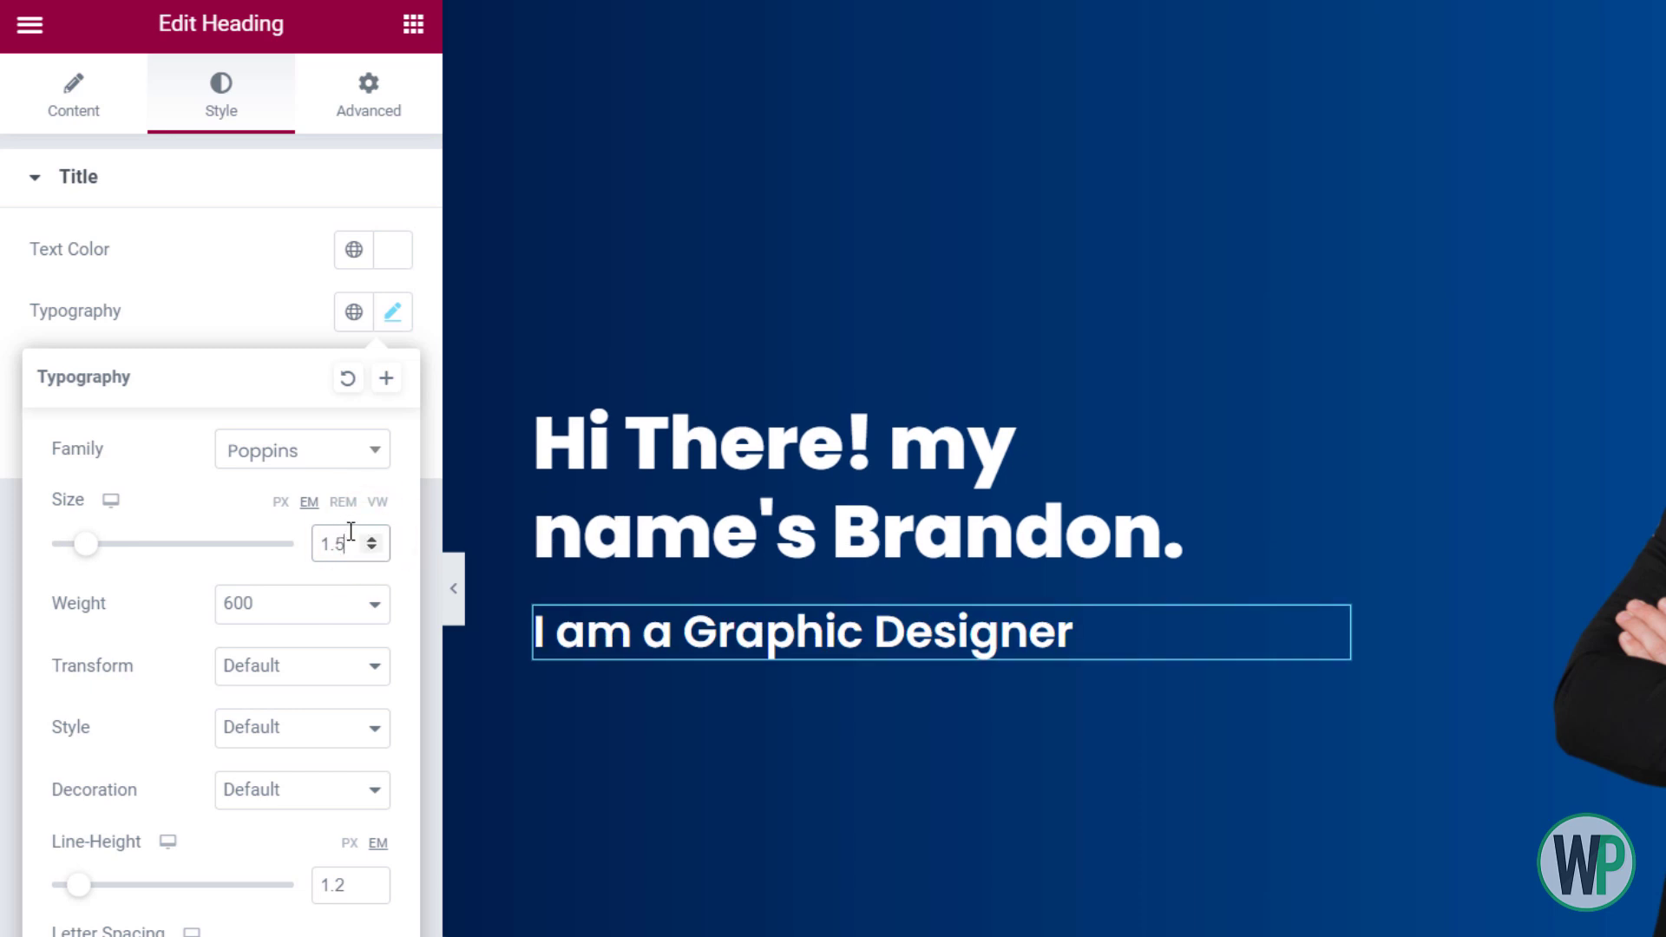
pyautogui.click(372, 539)
pyautogui.click(371, 548)
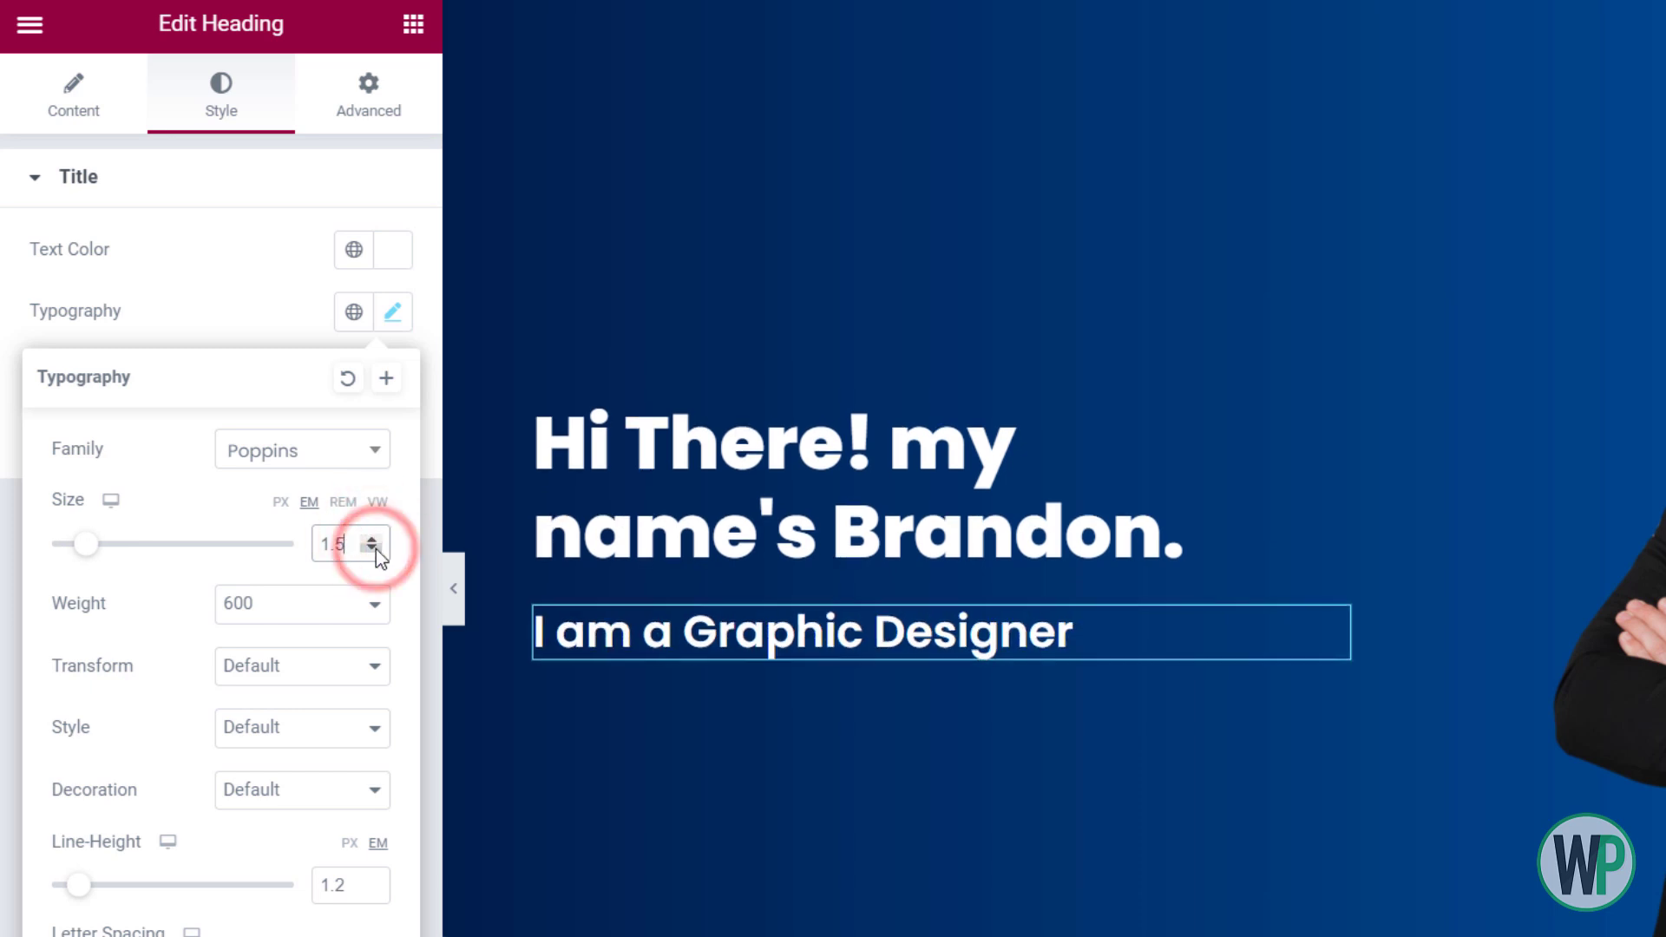
pyautogui.click(266, 269)
# Colour the subtitle with the global Accent colour
pyautogui.click(354, 250)
pyautogui.click(215, 538)
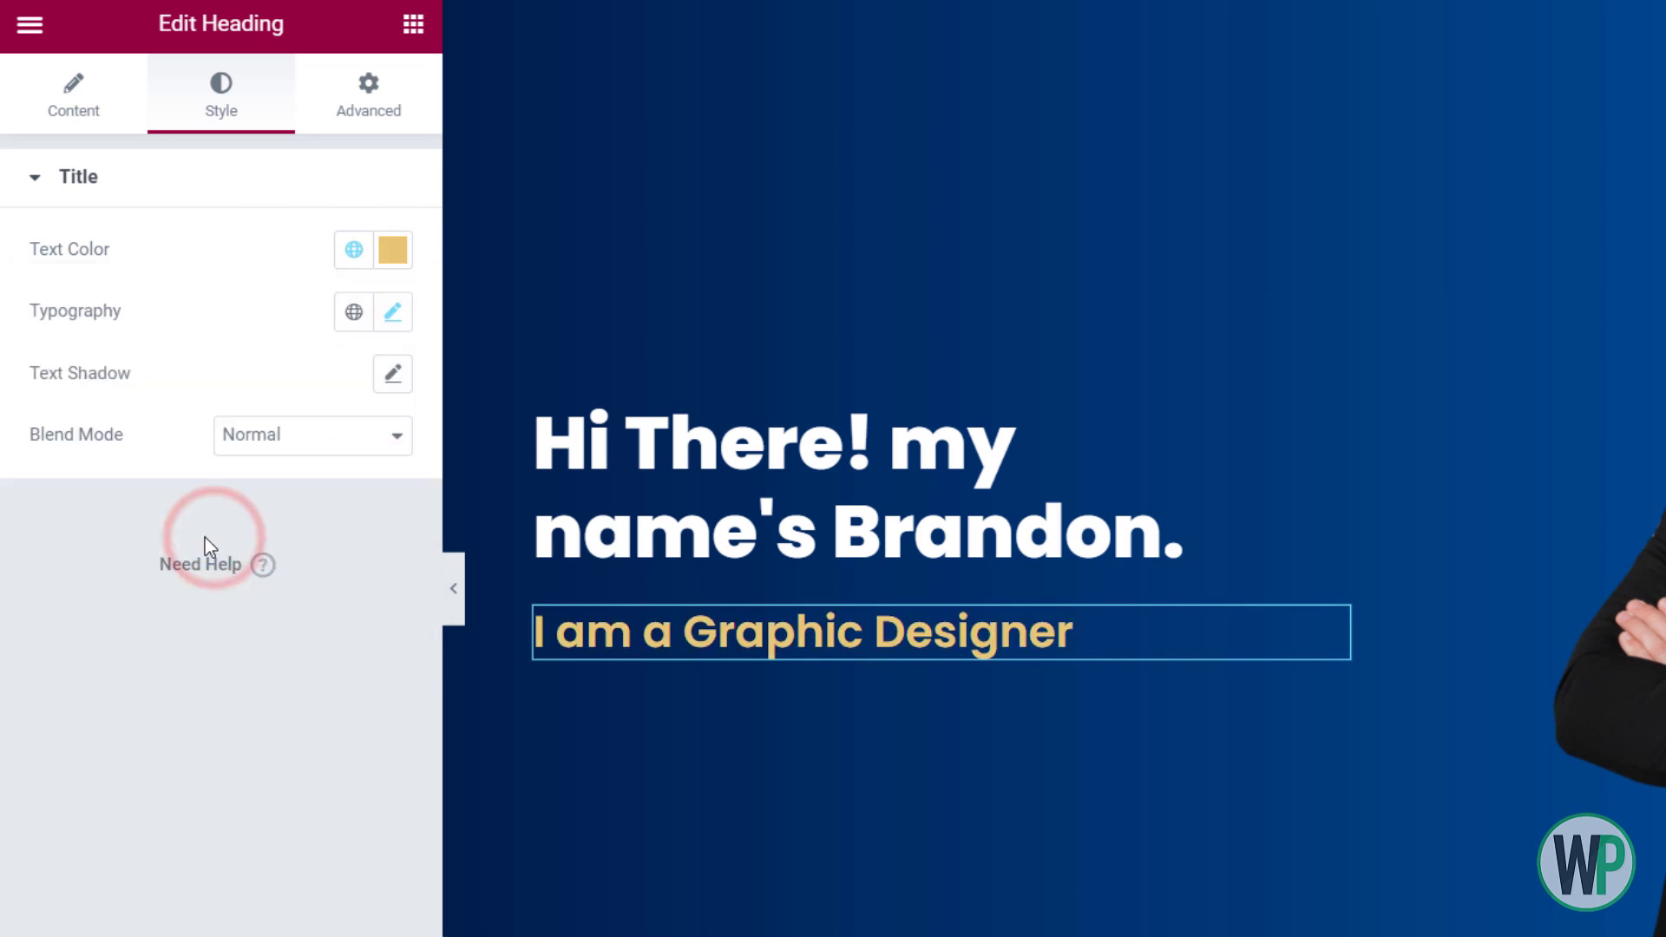
pyautogui.click(354, 252)
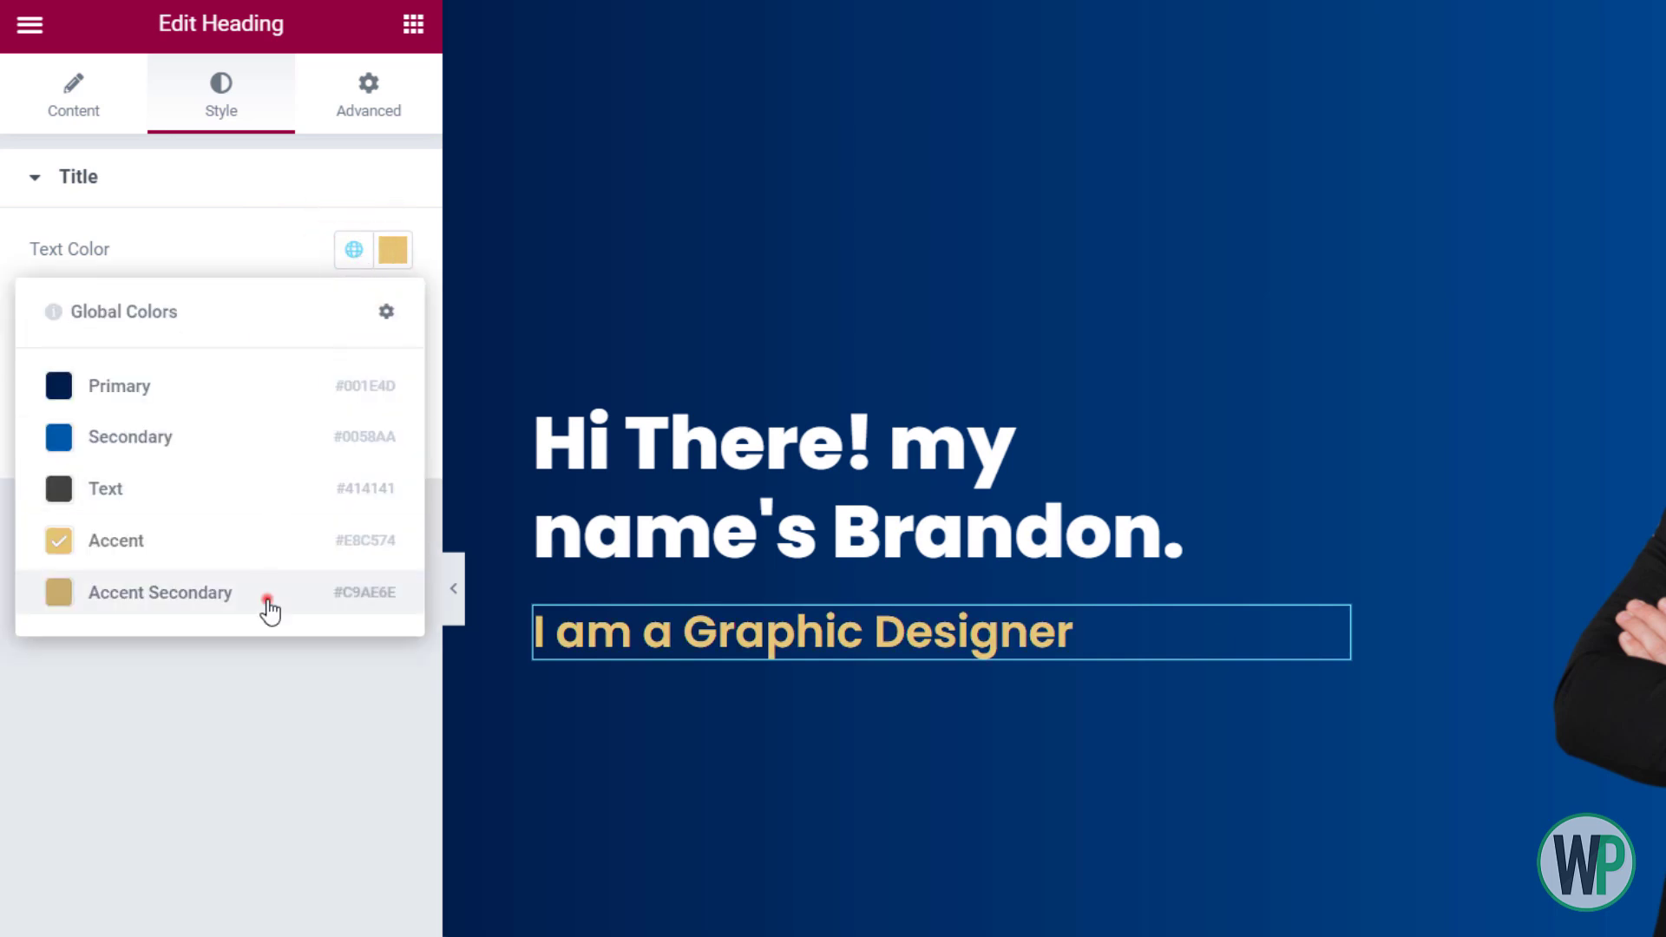
pyautogui.click(264, 596)
pyautogui.click(354, 250)
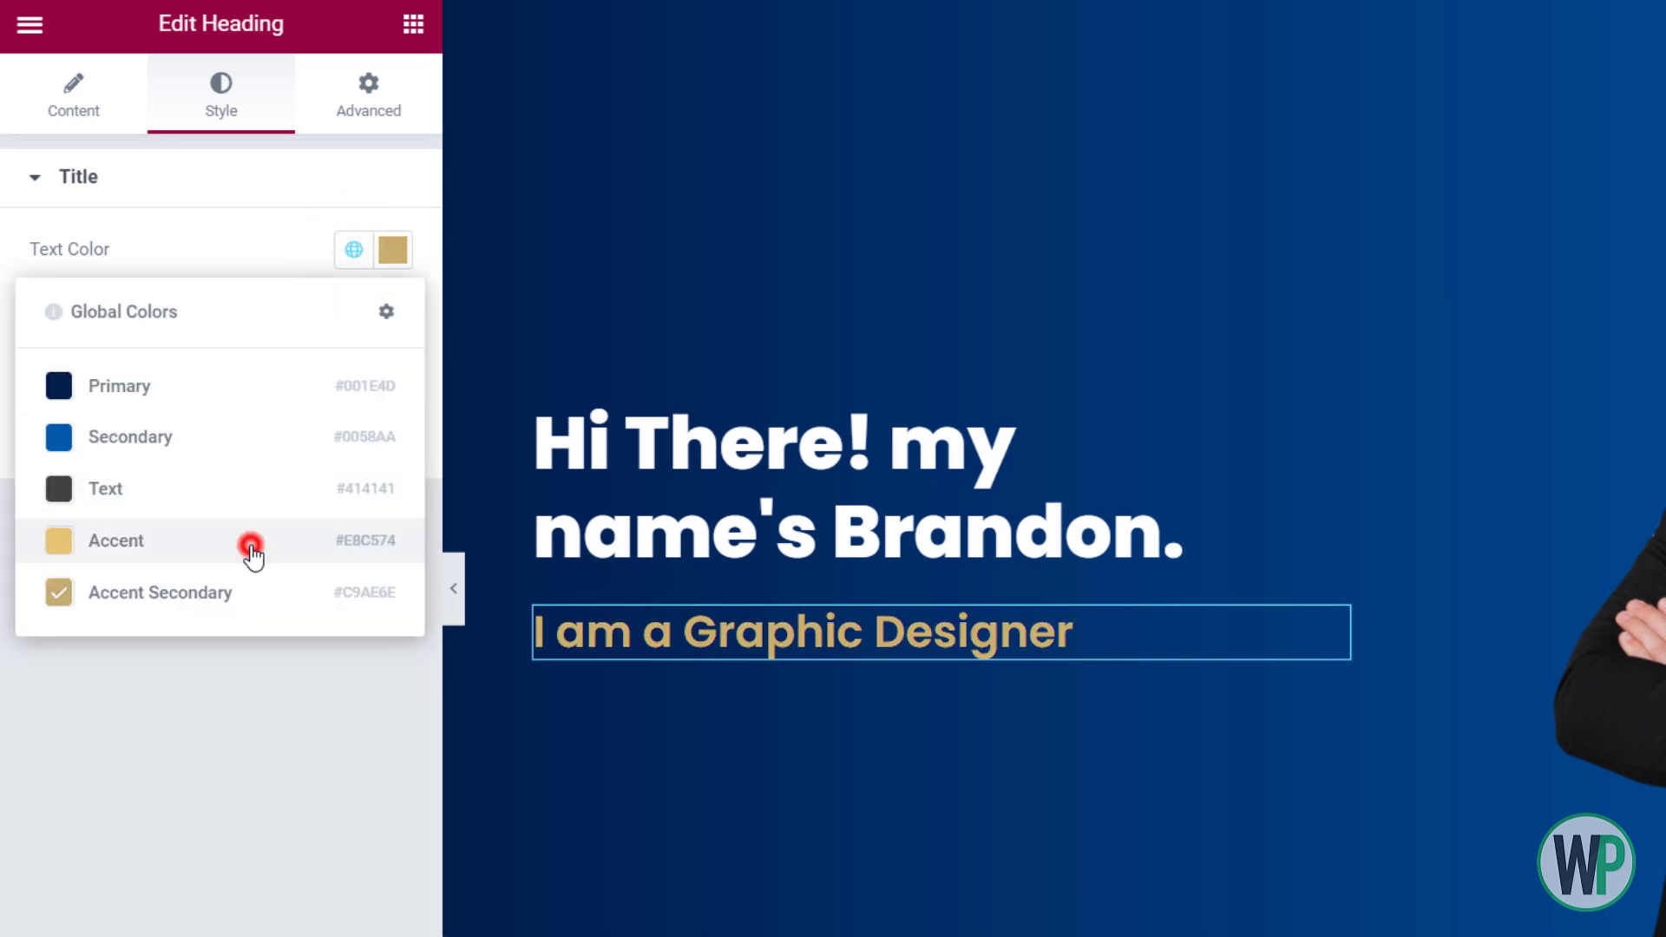
pyautogui.click(248, 540)
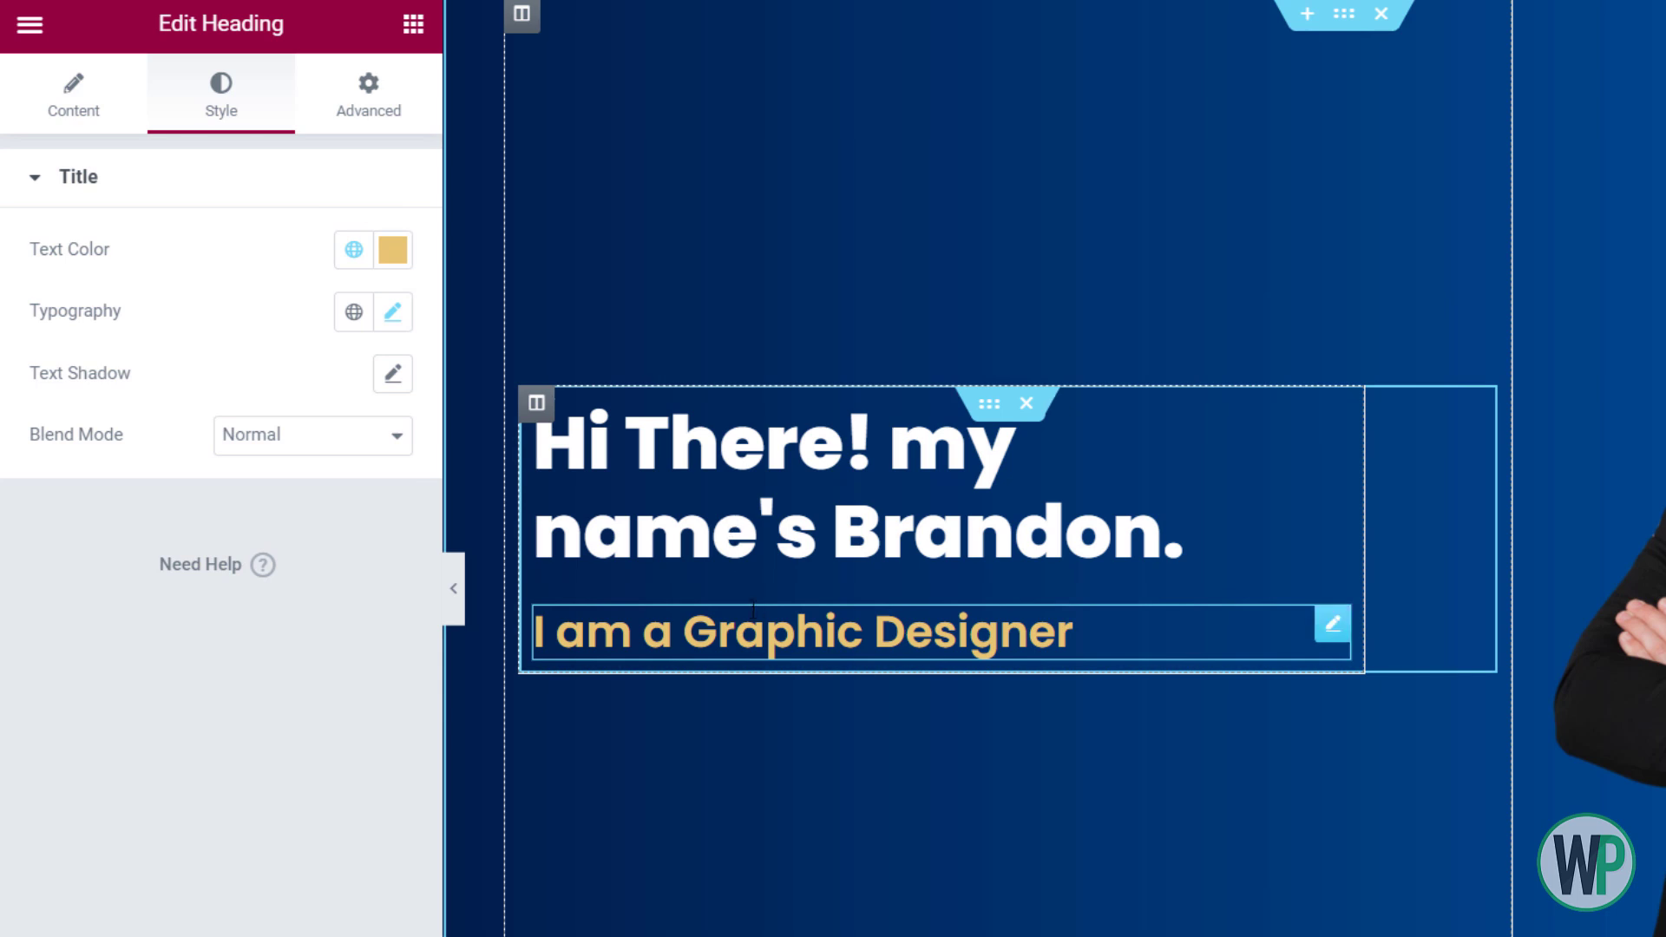
# Set the main heading's bottom margin to -15 px to pull the subtitle closer
pyautogui.rightClick(745, 522)
pyautogui.click(784, 518)
pyautogui.click(369, 95)
pyautogui.click(392, 285)
pyautogui.click(247, 288)
pyautogui.click(248, 290)
pyautogui.click(248, 290)
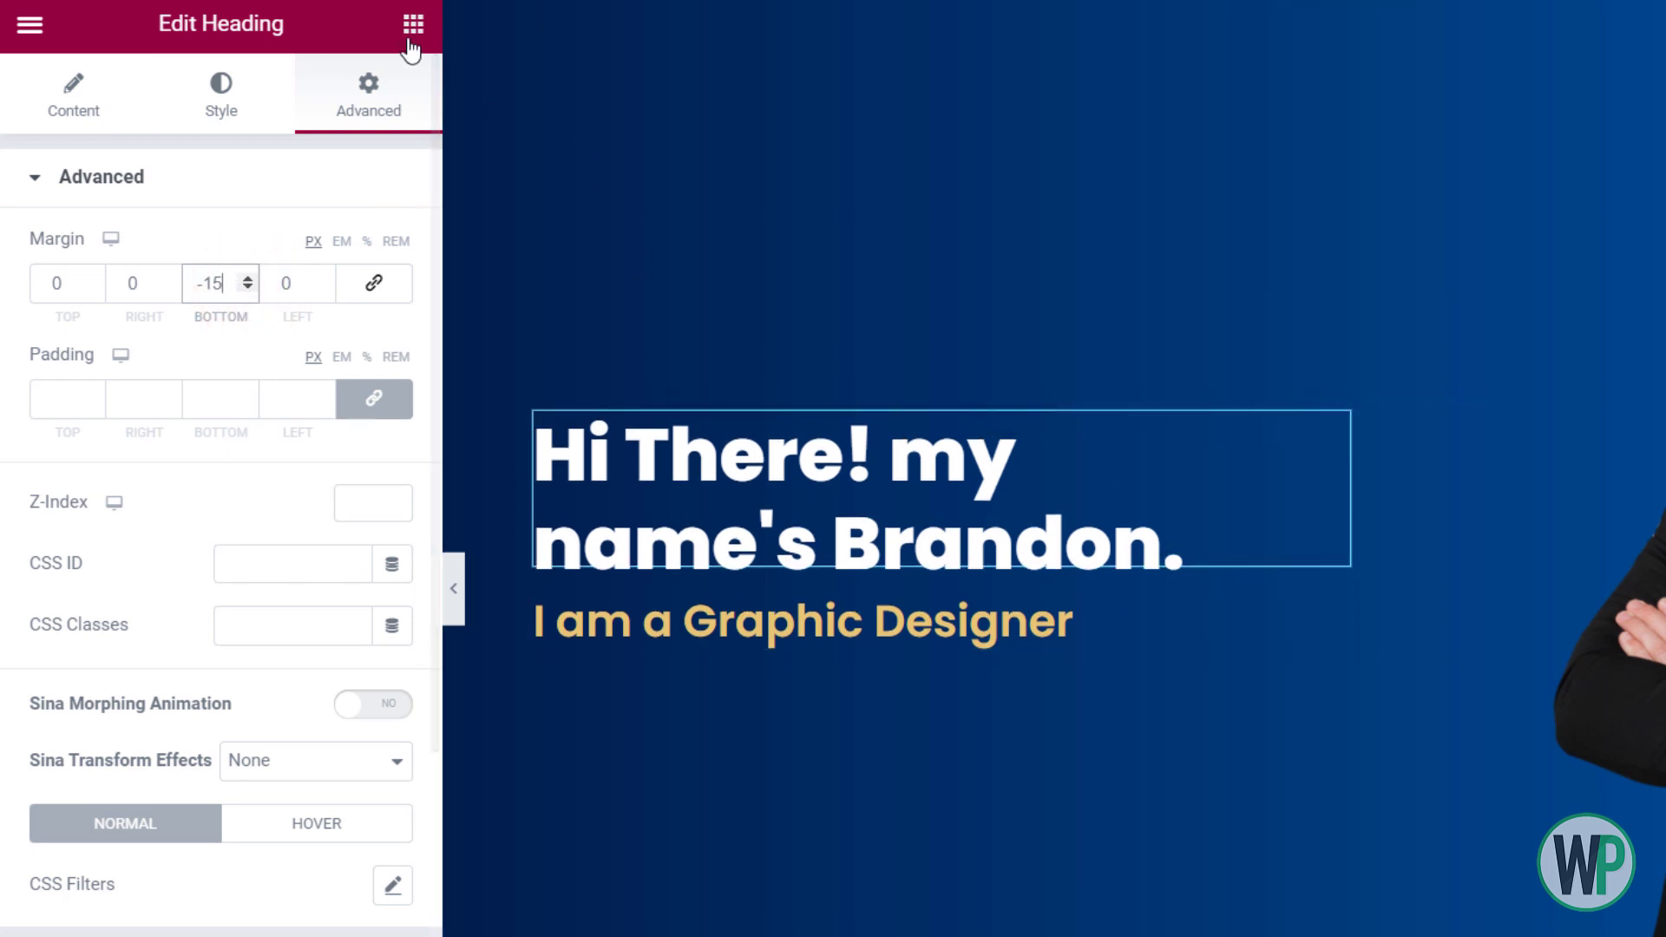
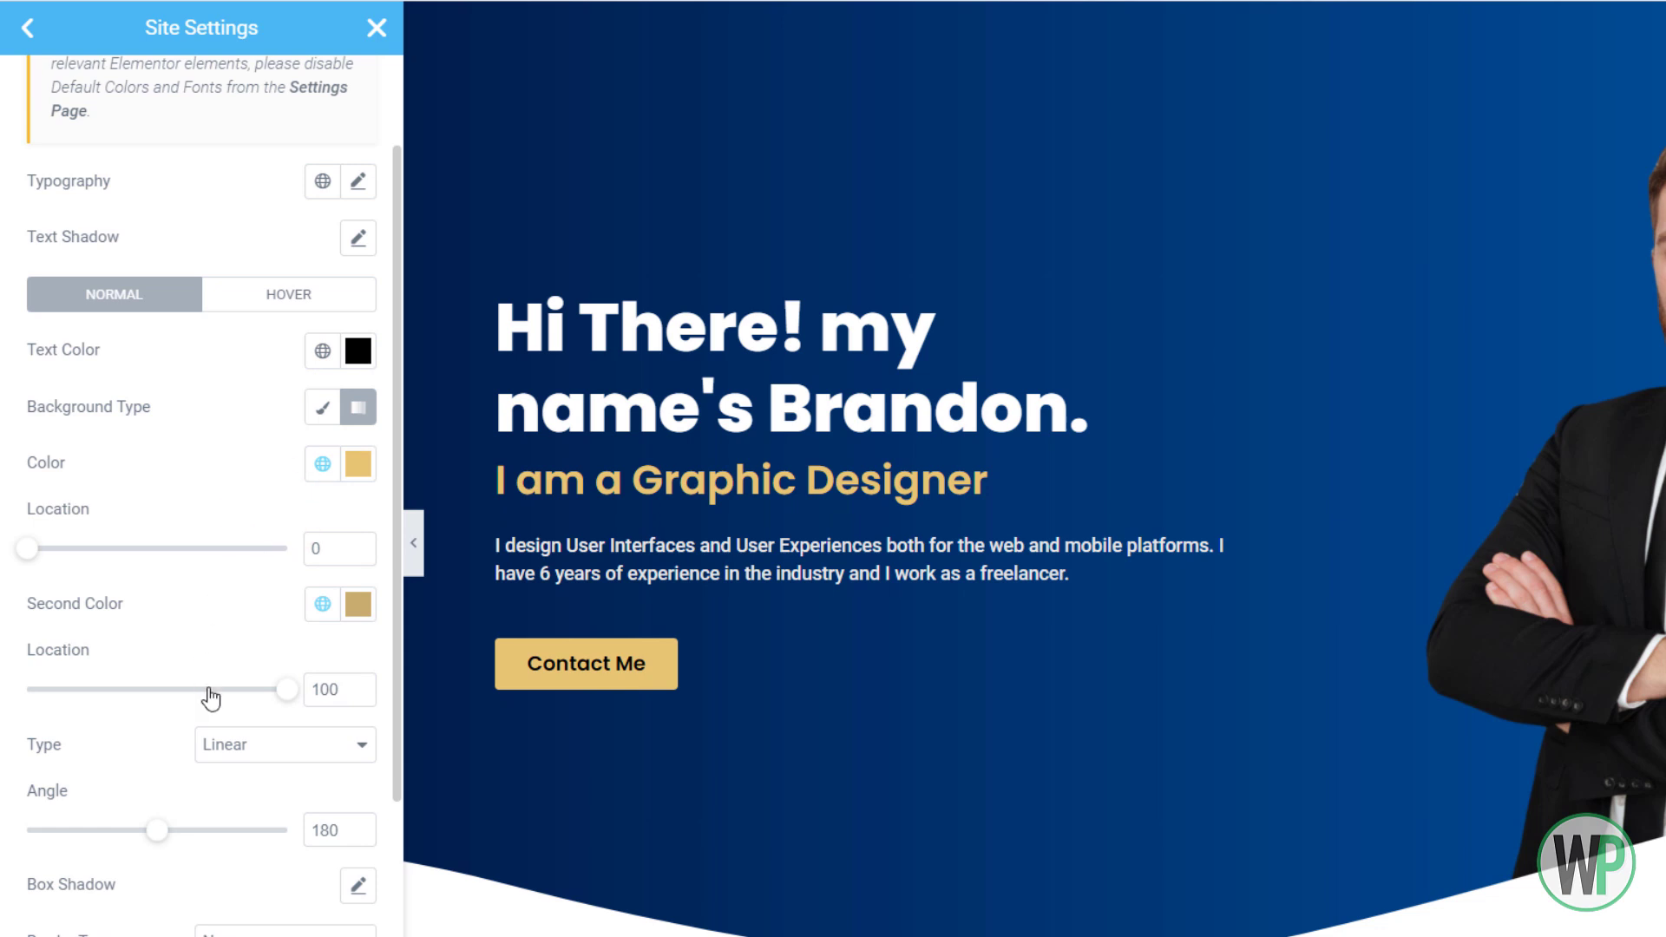
# Set the button background gradient angle to 100 and adjust the first colour's position
pyautogui.moveTo(158, 832); pyautogui.dragTo(123, 832)
pyautogui.moveTo(332, 831); pyautogui.dragTo(307, 826)
pyautogui.click(70, 831)
pyautogui.moveTo(26, 548)
pyautogui.mouseDown()
pyautogui.moveTo(175, 550)
pyautogui.moveTo(21, 552)
pyautogui.mouseUp()
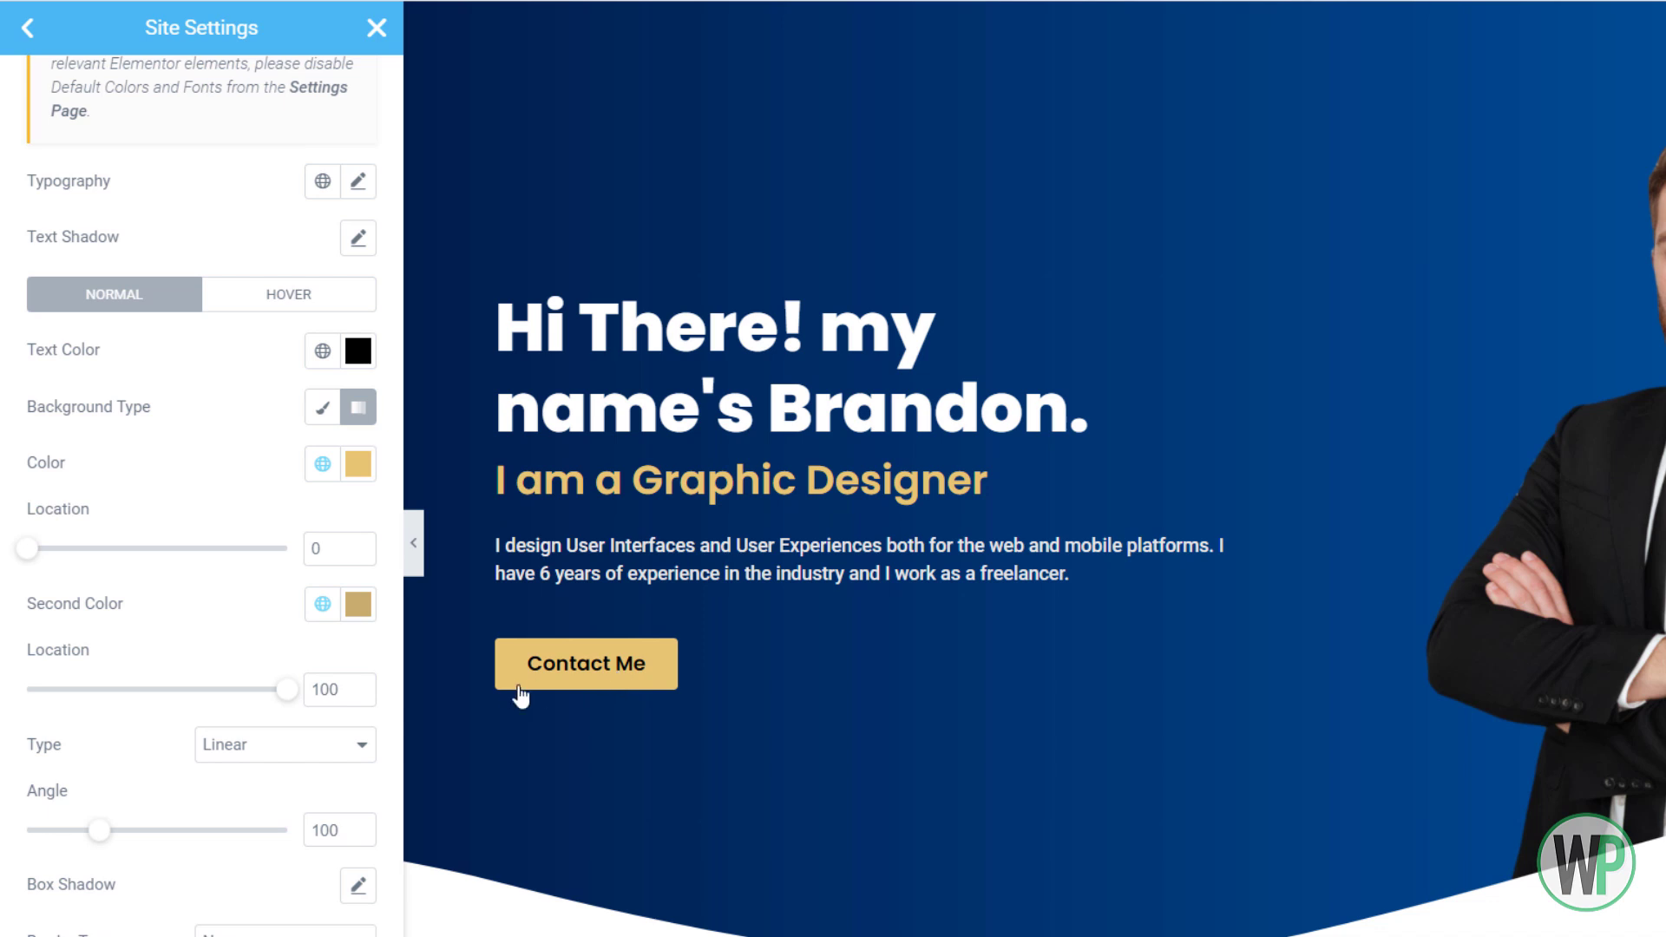
# Give the site buttons a 7 px border radius
pyautogui.scroll(-2, 331, 755)
pyautogui.click(40, 895)
pyautogui.write('3')
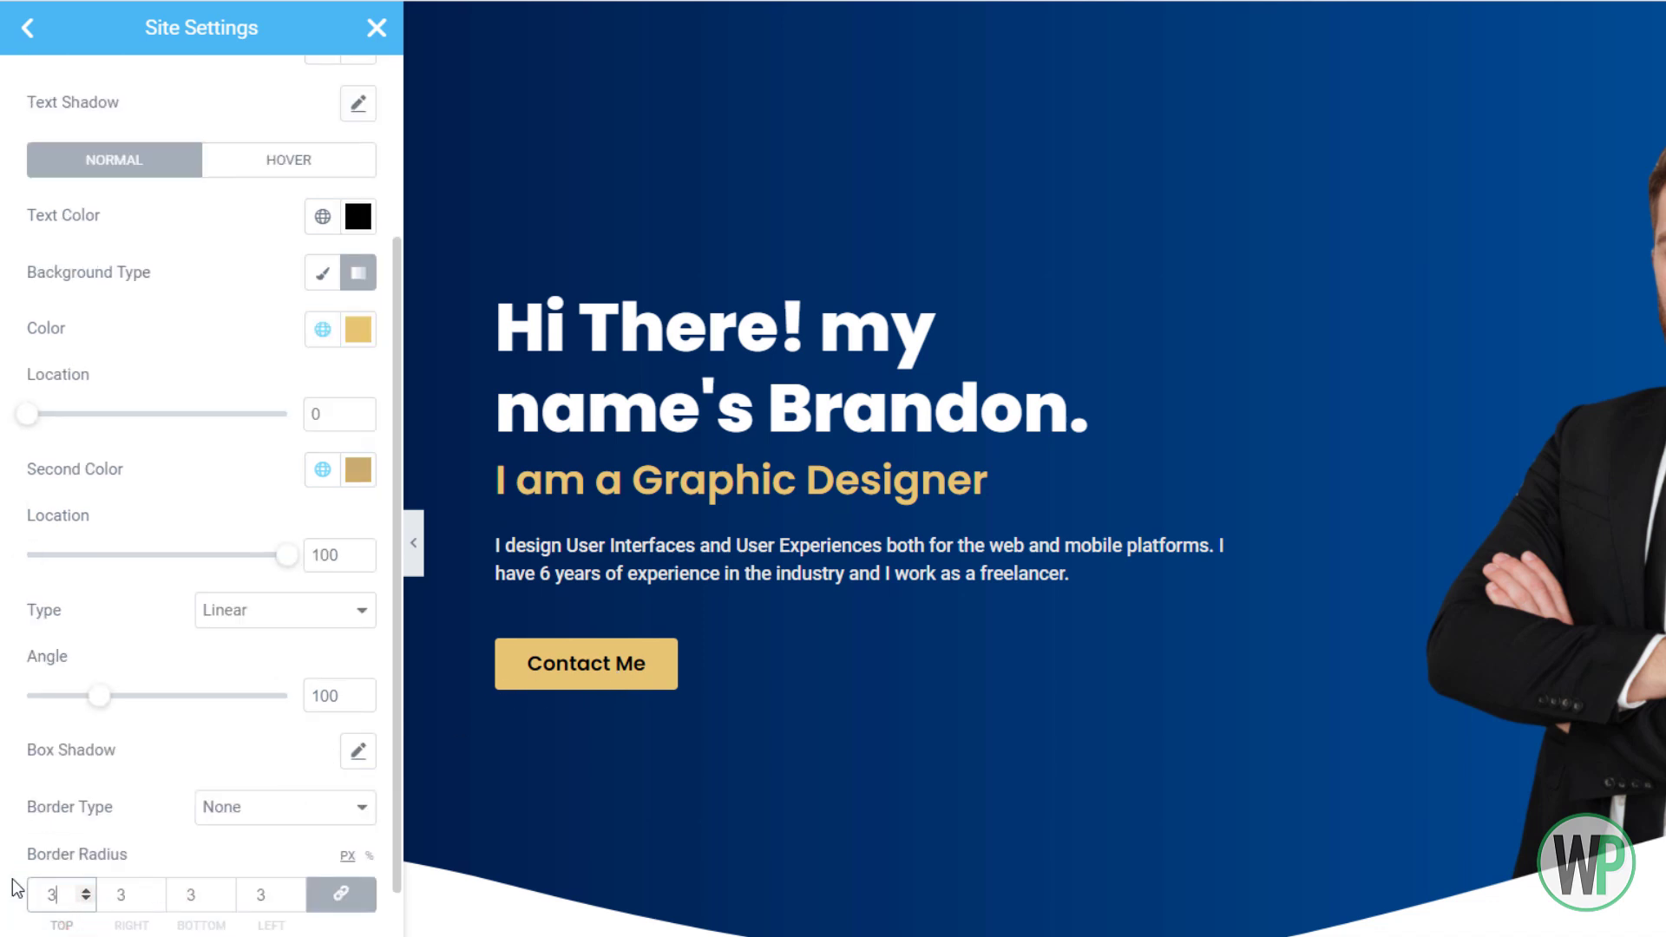
pyautogui.write('0')
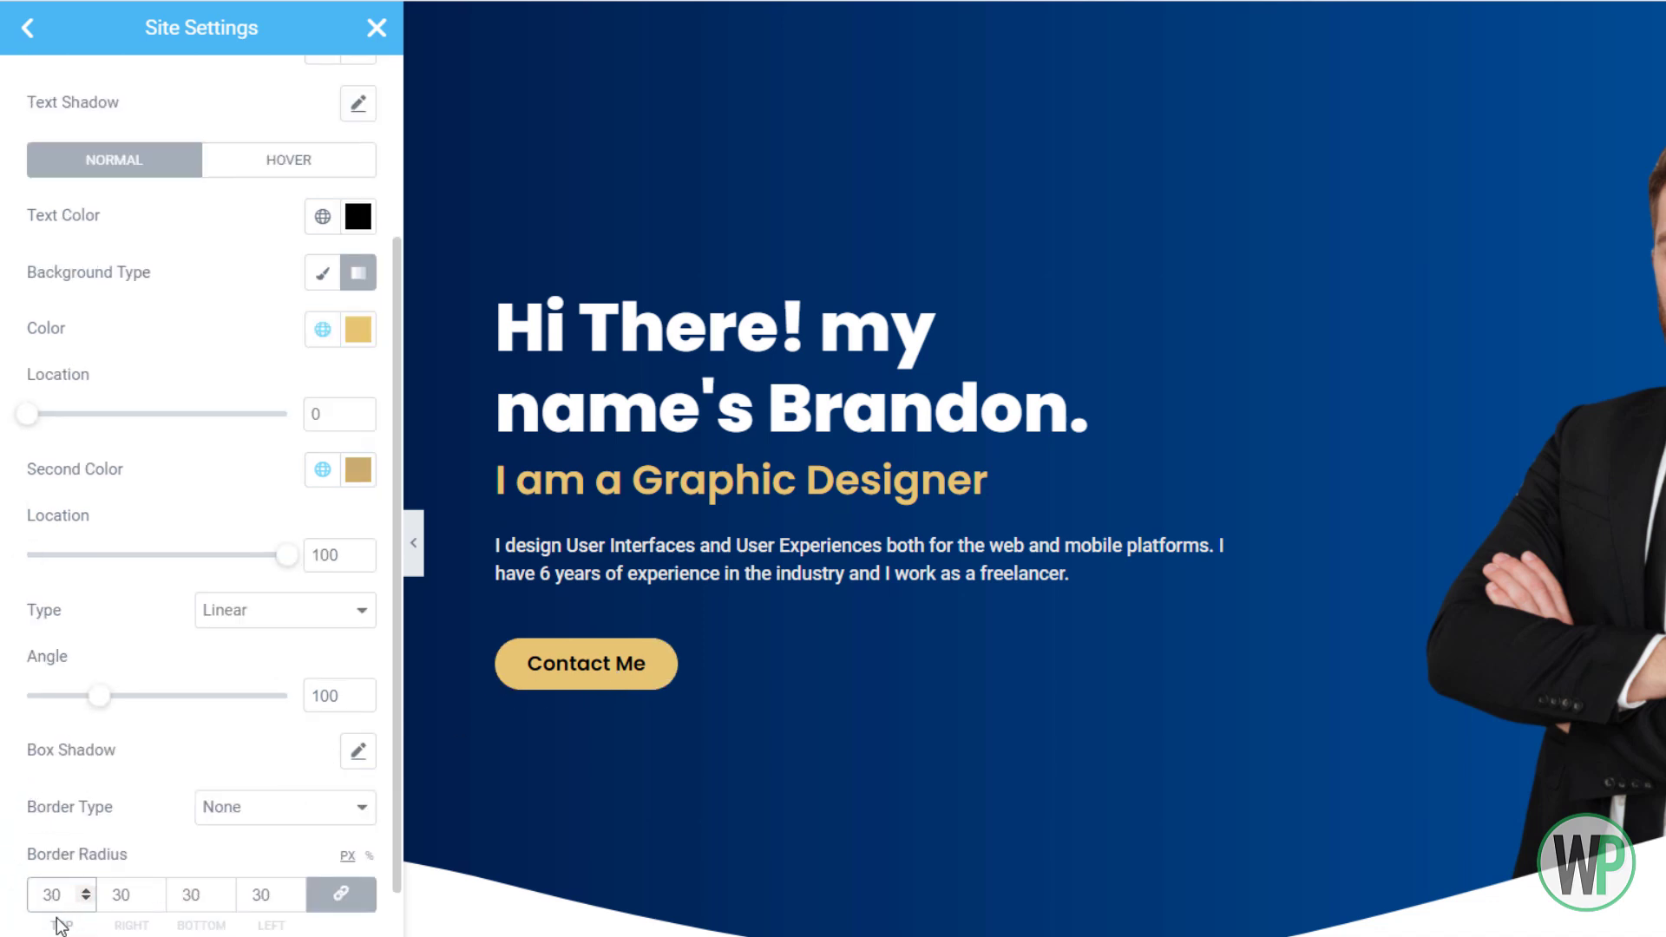
pyautogui.click(155, 892)
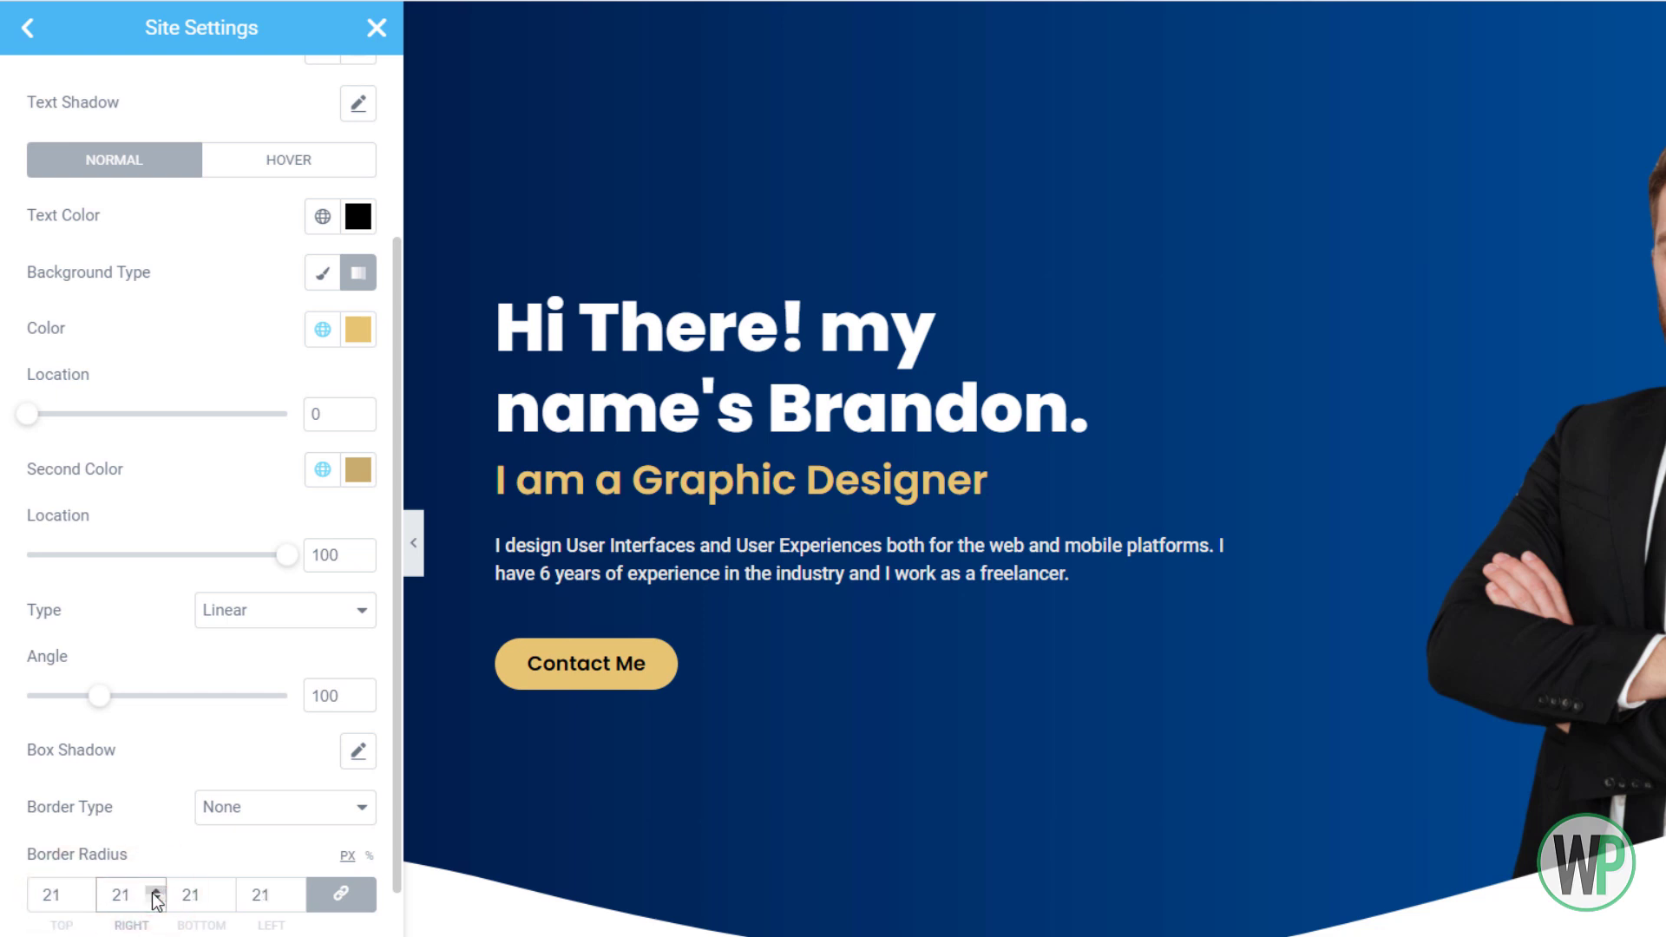
pyautogui.doubleClick(56, 895)
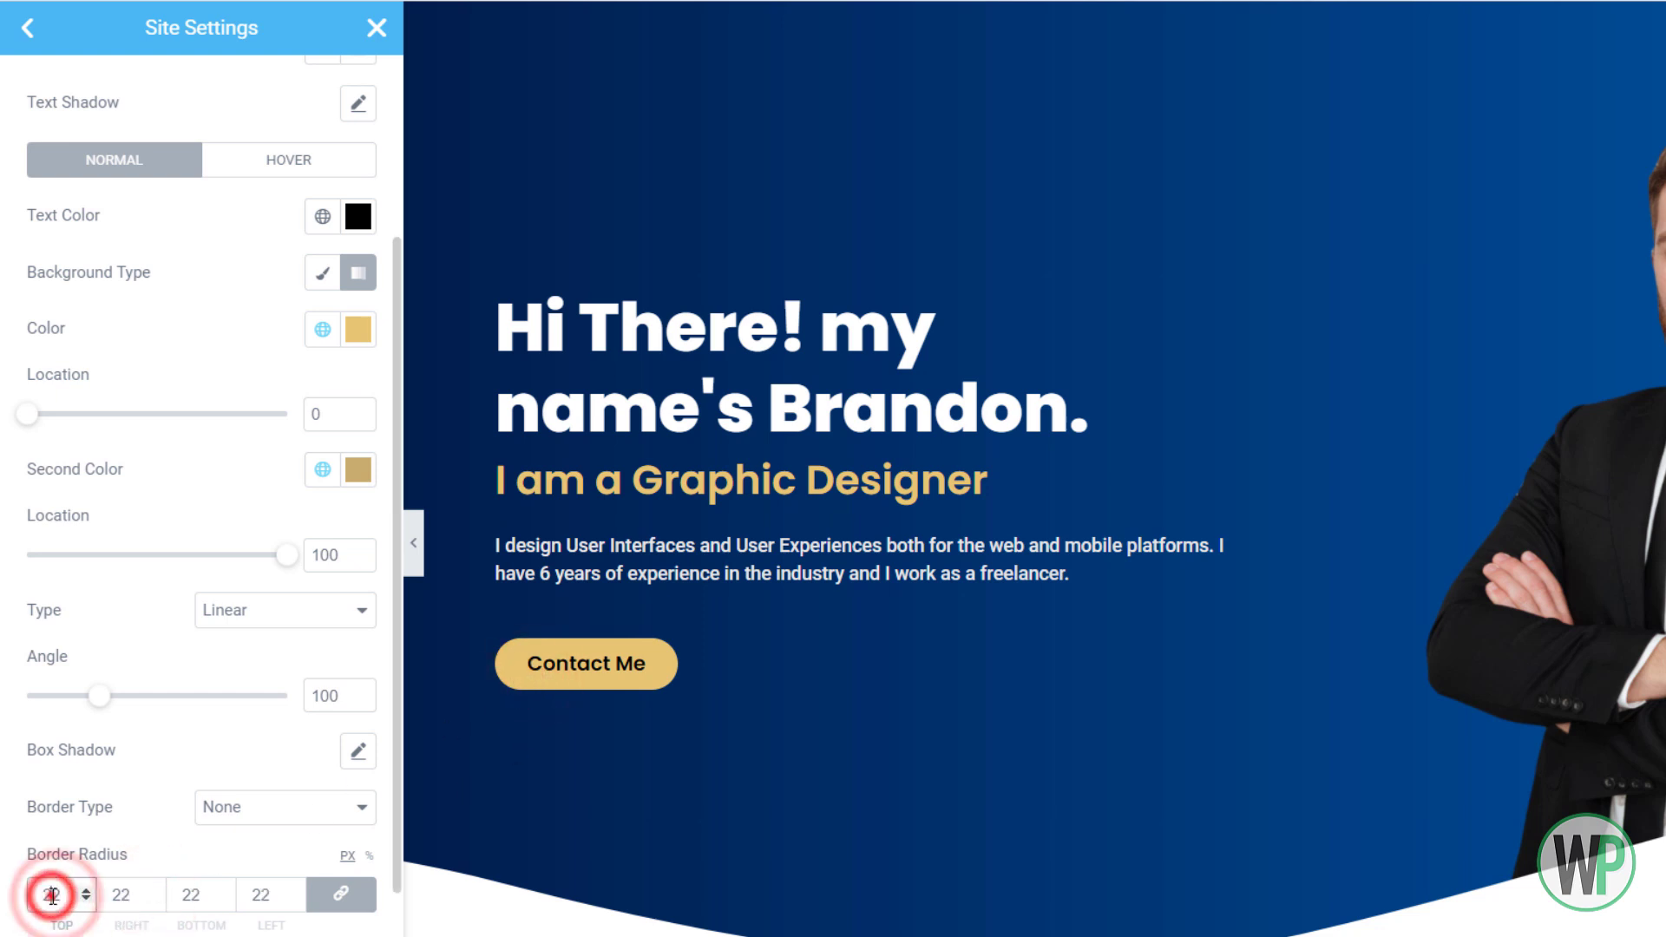
pyautogui.write('20')
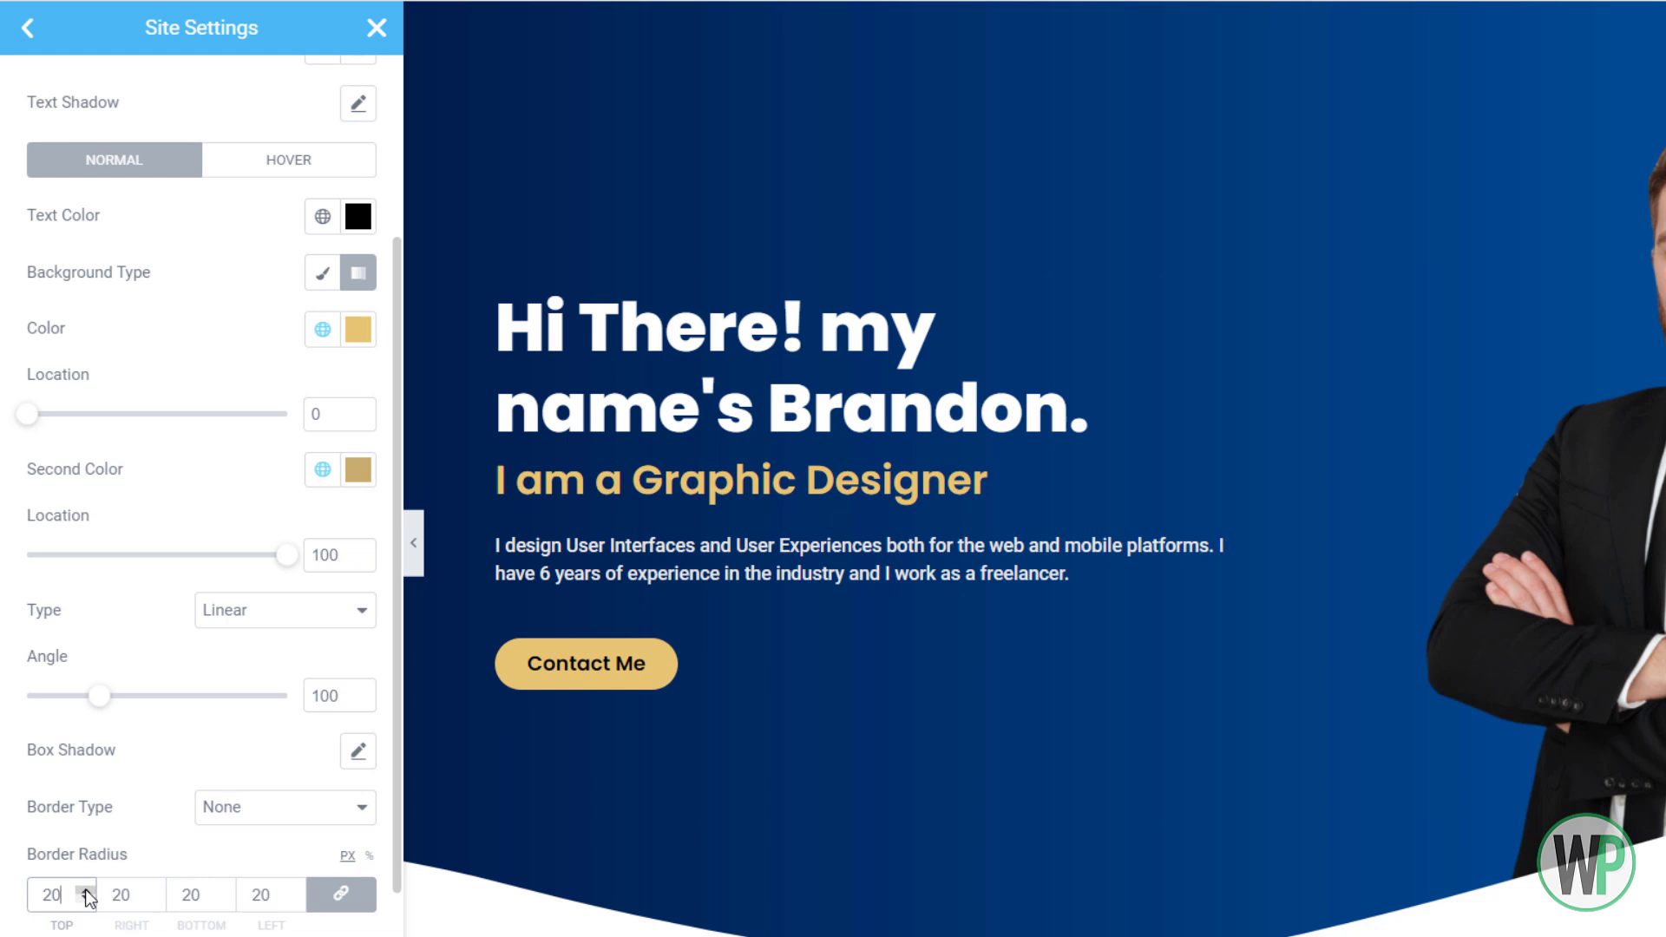
pyautogui.doubleClick(50, 894)
pyautogui.write('1')
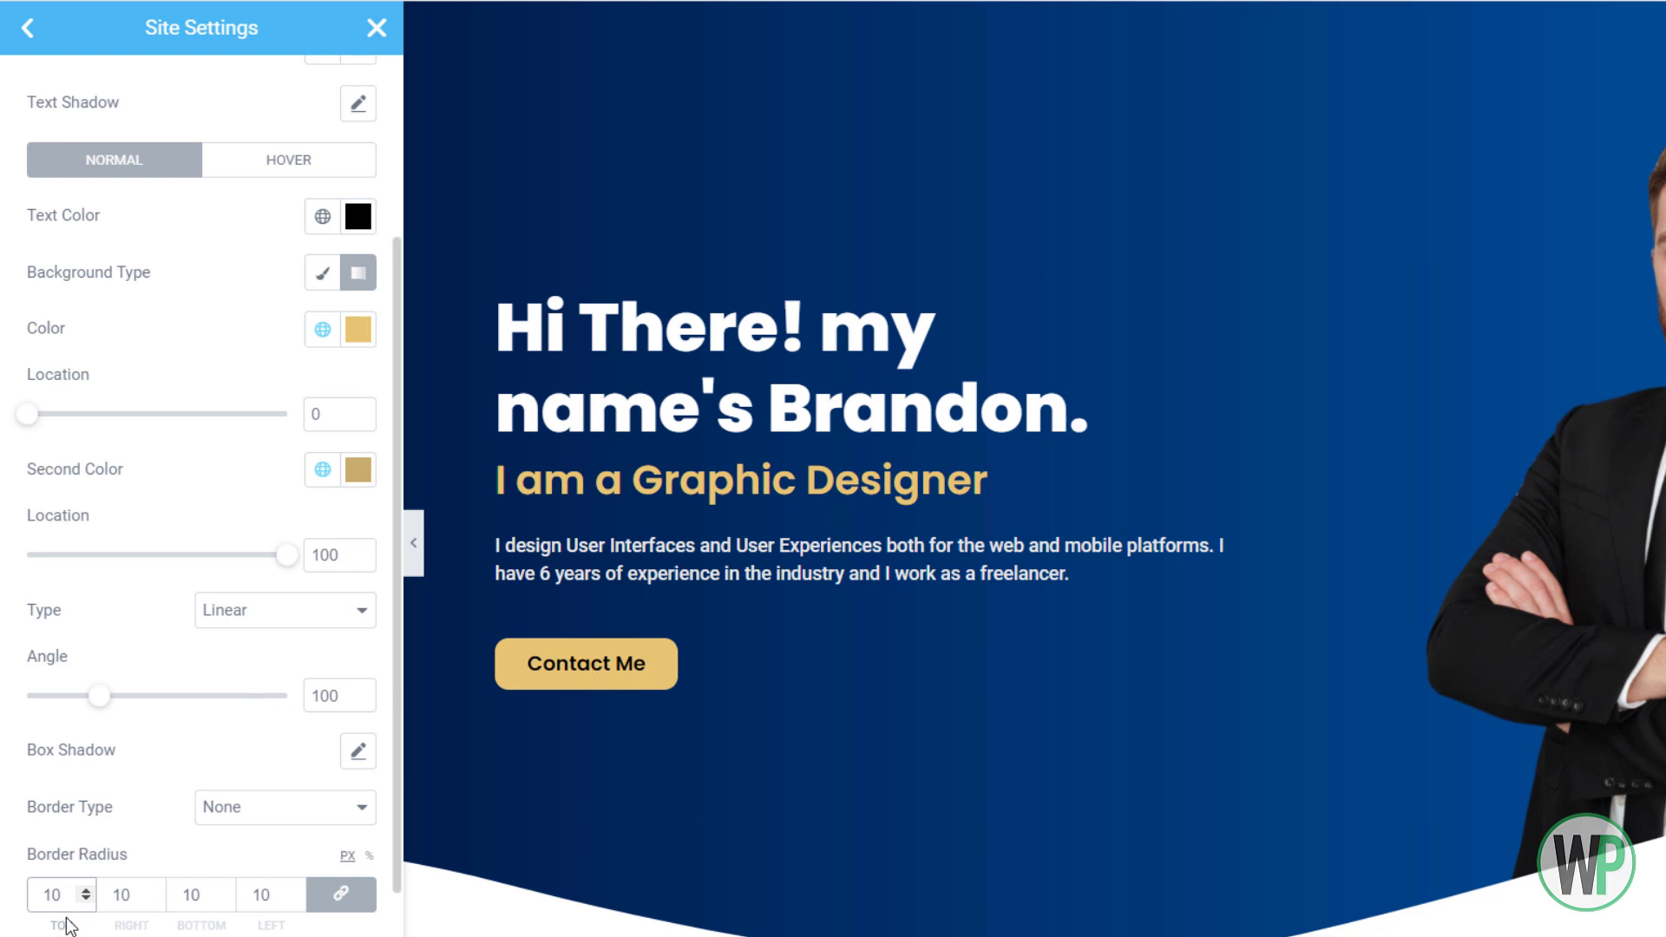
pyautogui.click(85, 900)
pyautogui.click(85, 900)
pyautogui.click(85, 900)
pyautogui.click(359, 468)
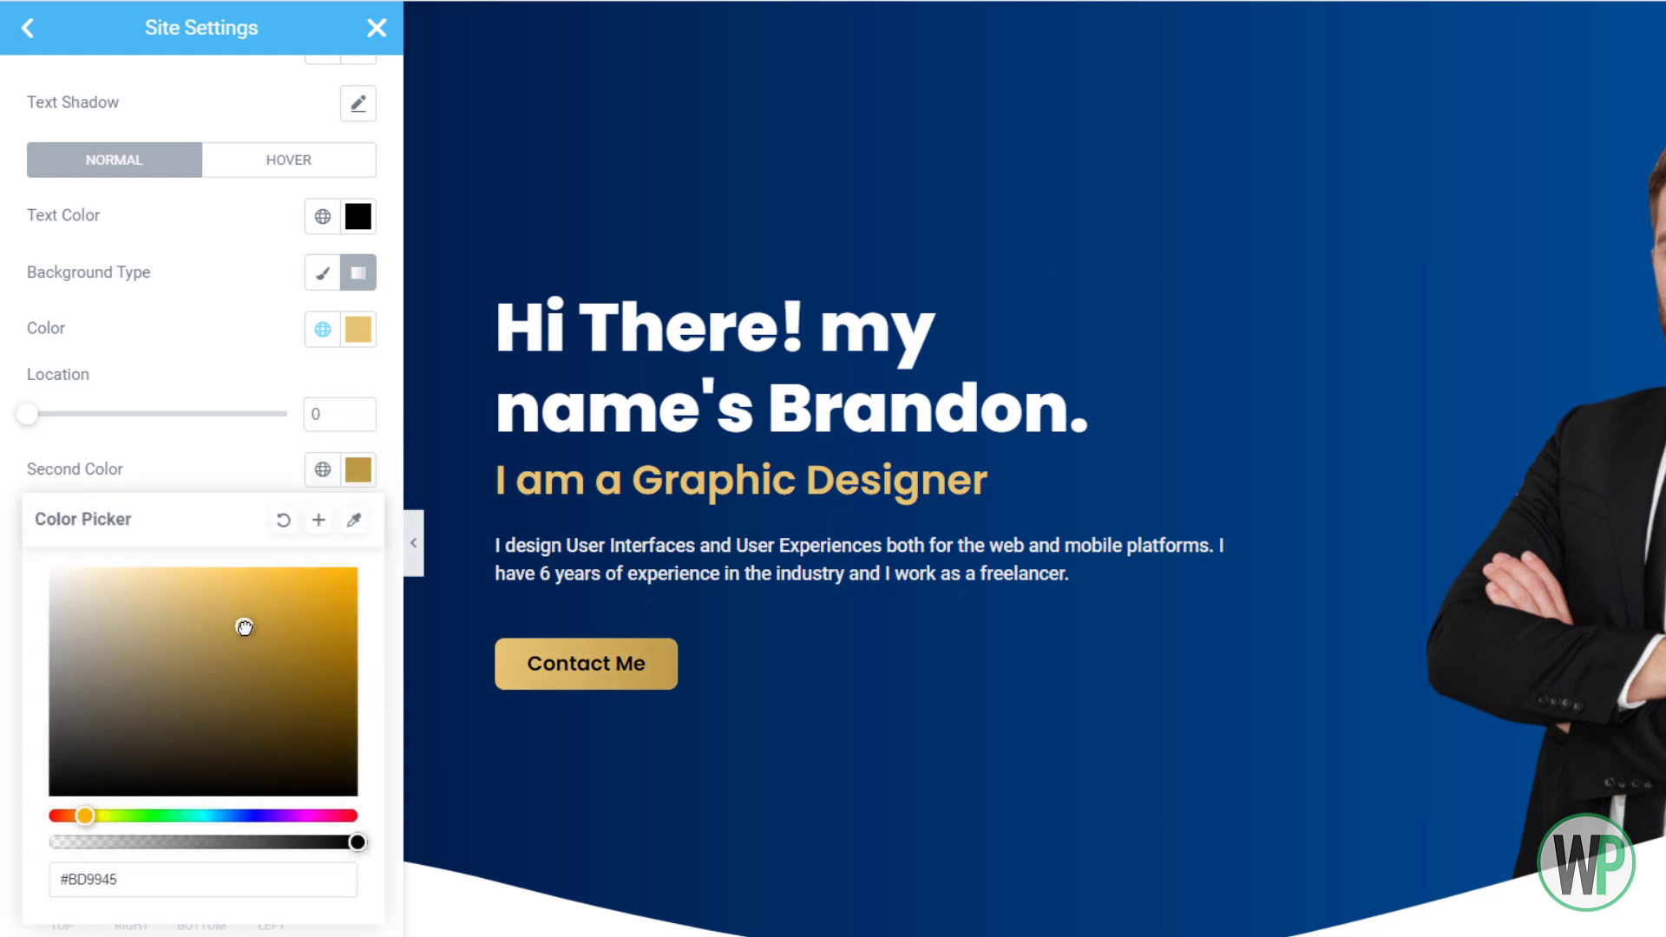
# Darken the gradient's second colour to #B78E2F and copy its hex value
pyautogui.click(153, 441)
pyautogui.click(359, 469)
pyautogui.click(251, 642)
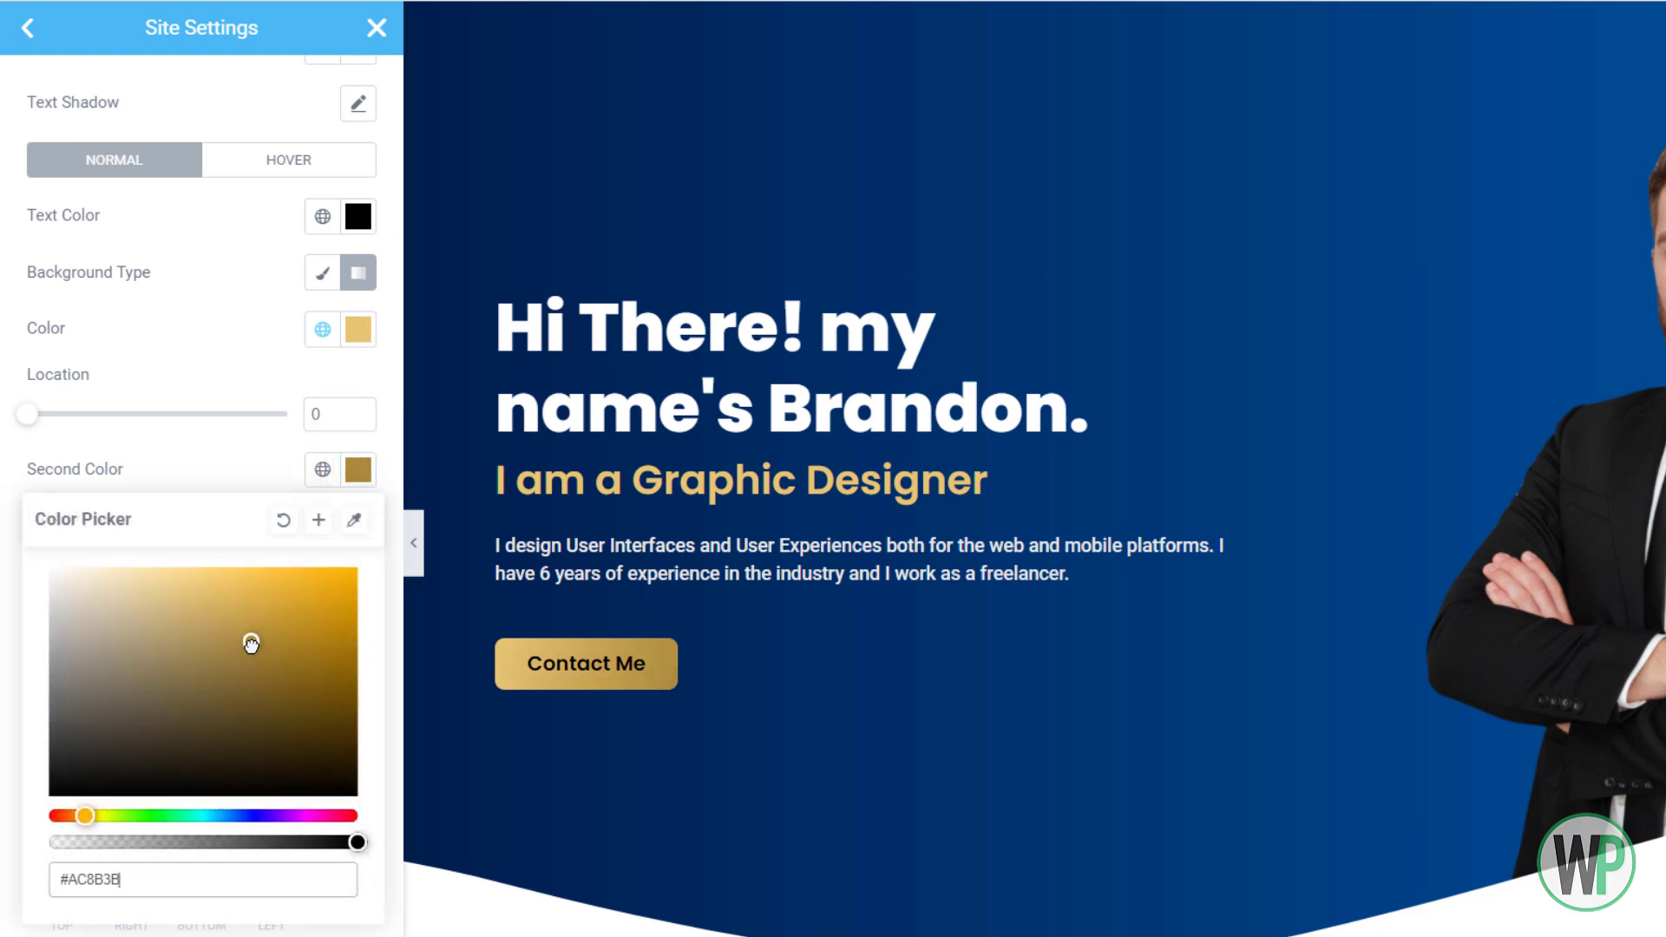
pyautogui.moveTo(251, 642); pyautogui.dragTo(278, 635)
pyautogui.moveTo(174, 881); pyautogui.dragTo(35, 892)
pyautogui.hotkey('ctrl', 'c')
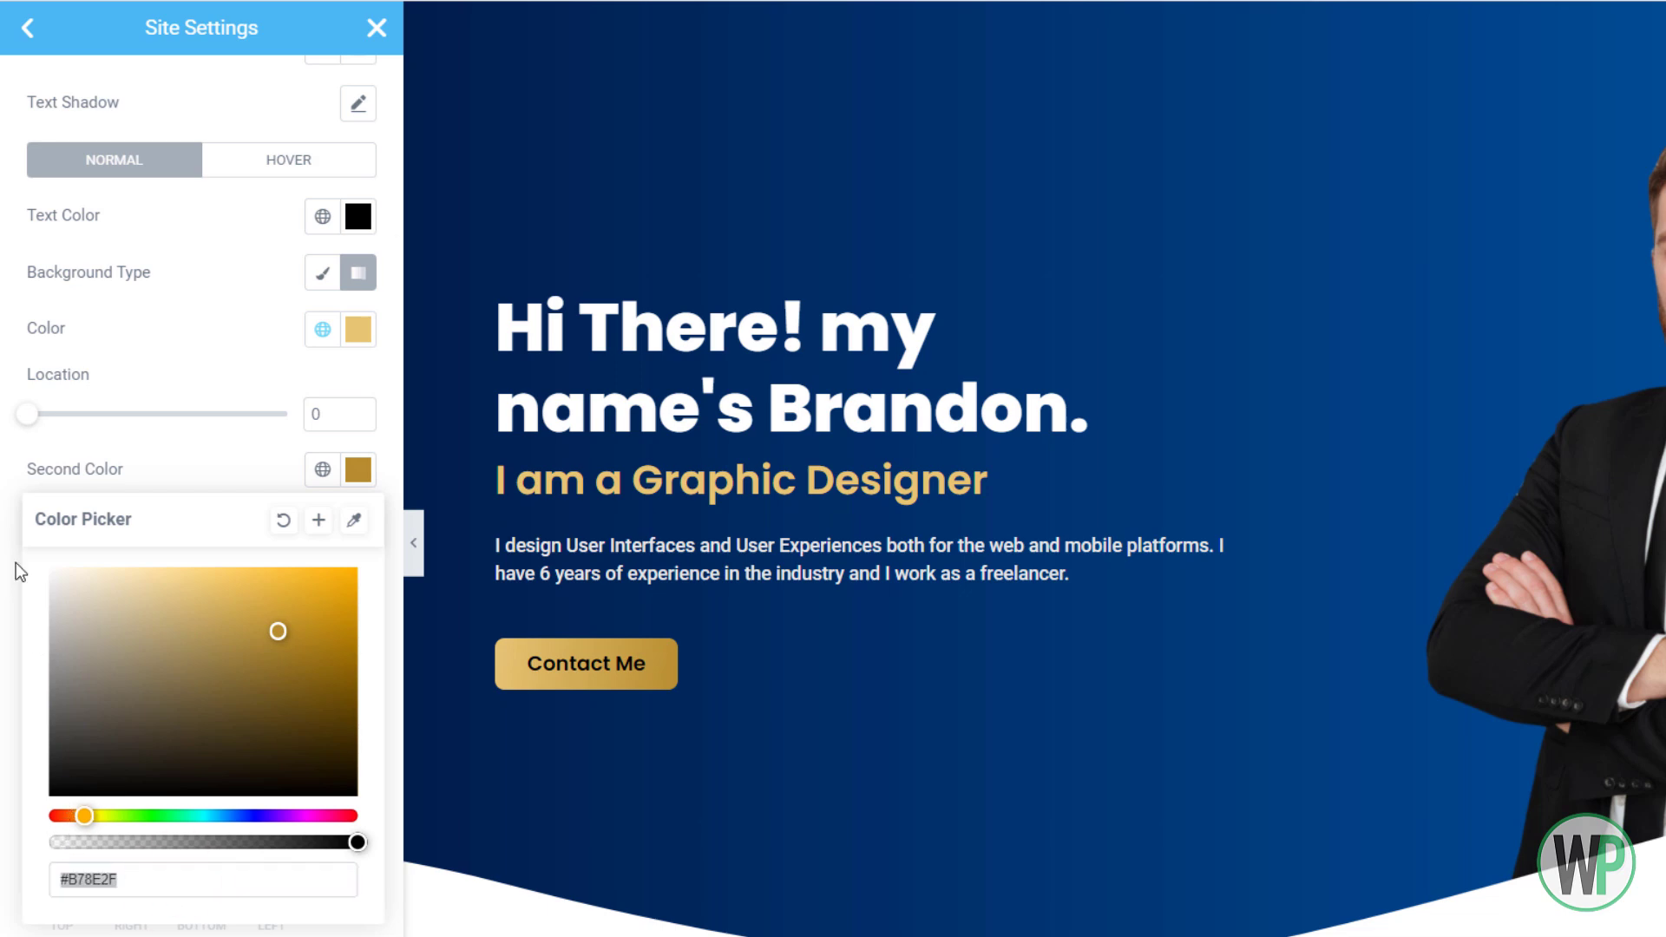
pyautogui.click(102, 473)
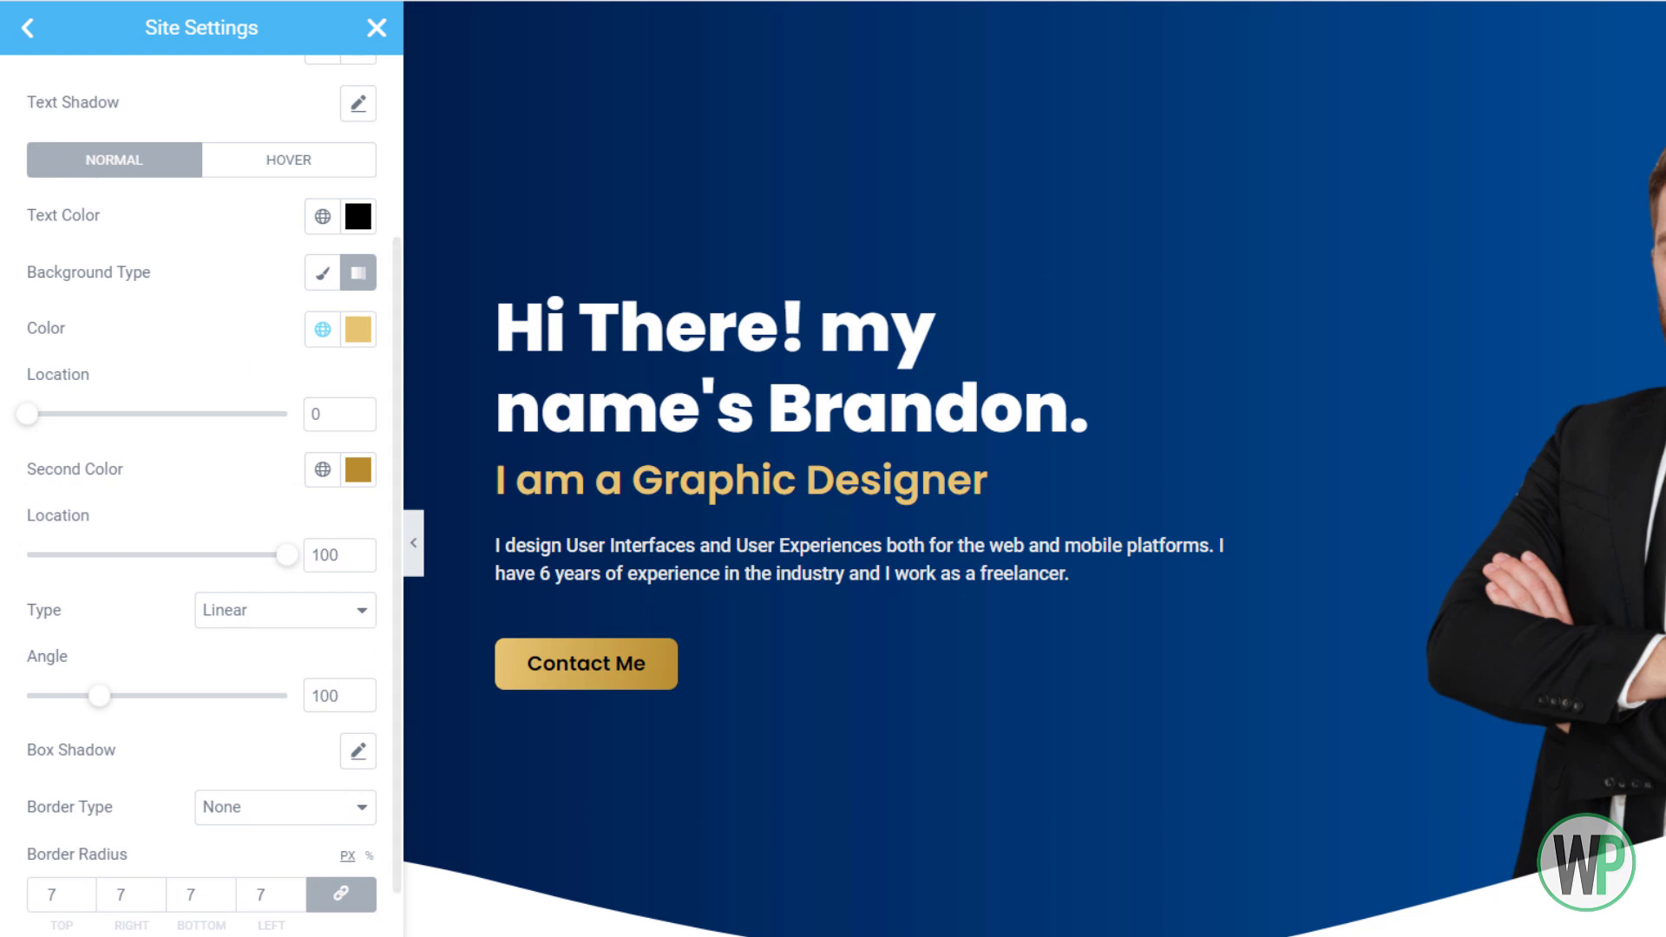
# Paste #B78E2F into the Accent Secondary global colour and close Site Settings
pyautogui.click(30, 33)
pyautogui.click(127, 148)
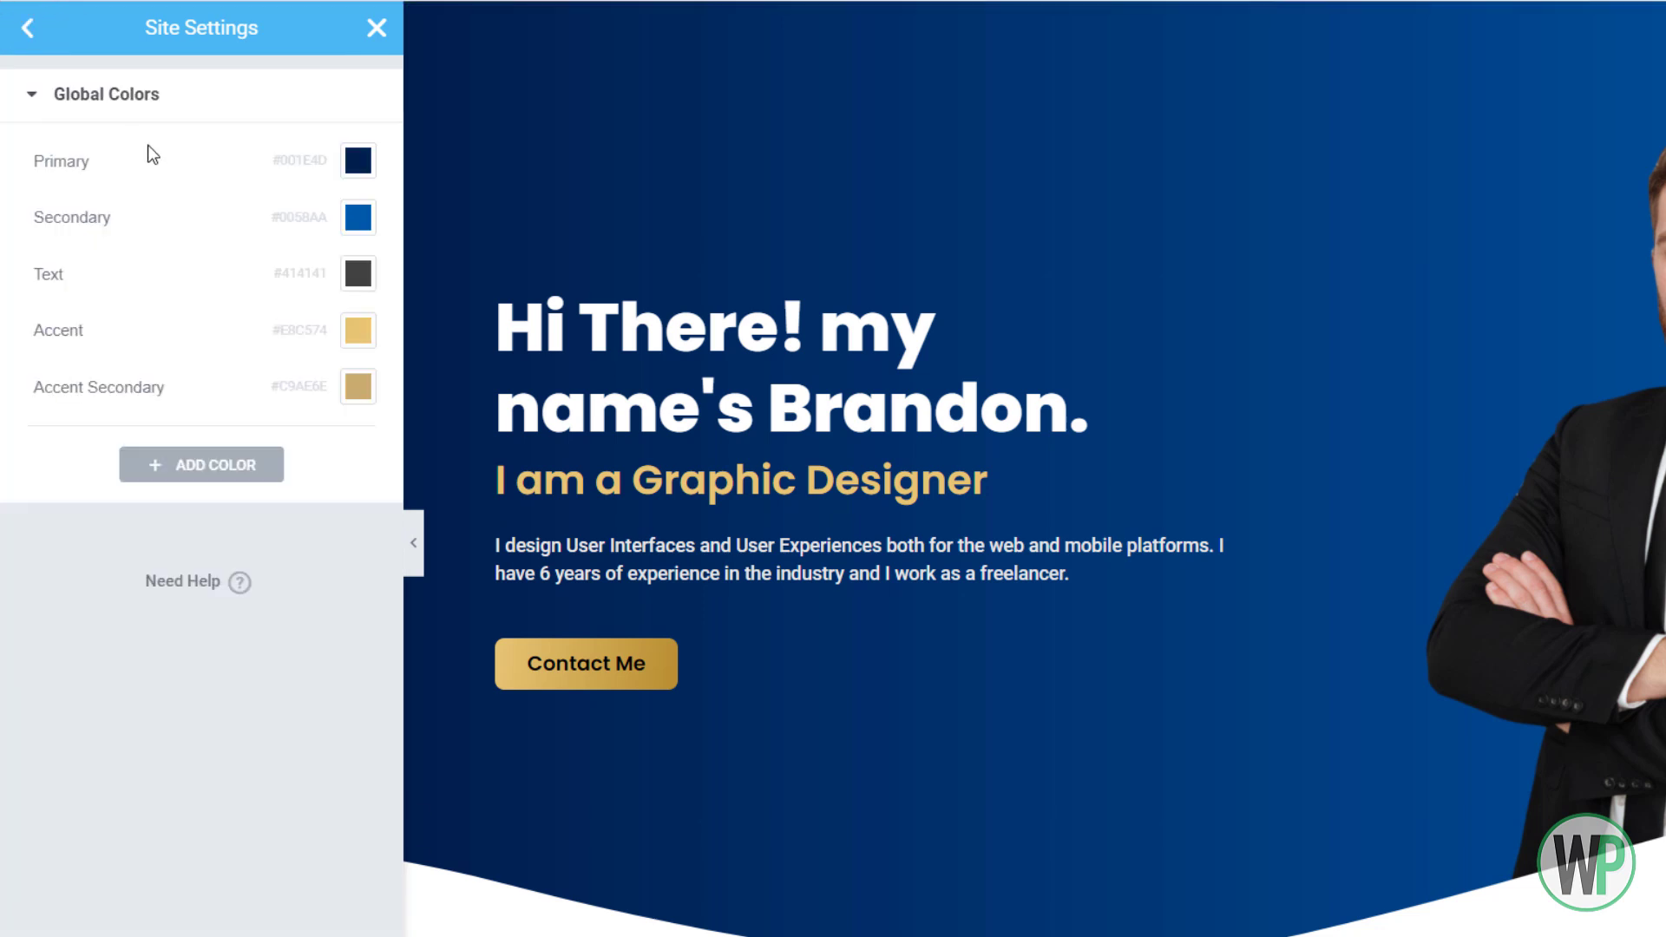
pyautogui.click(359, 387)
pyautogui.hotkey('ctrl', 'v')
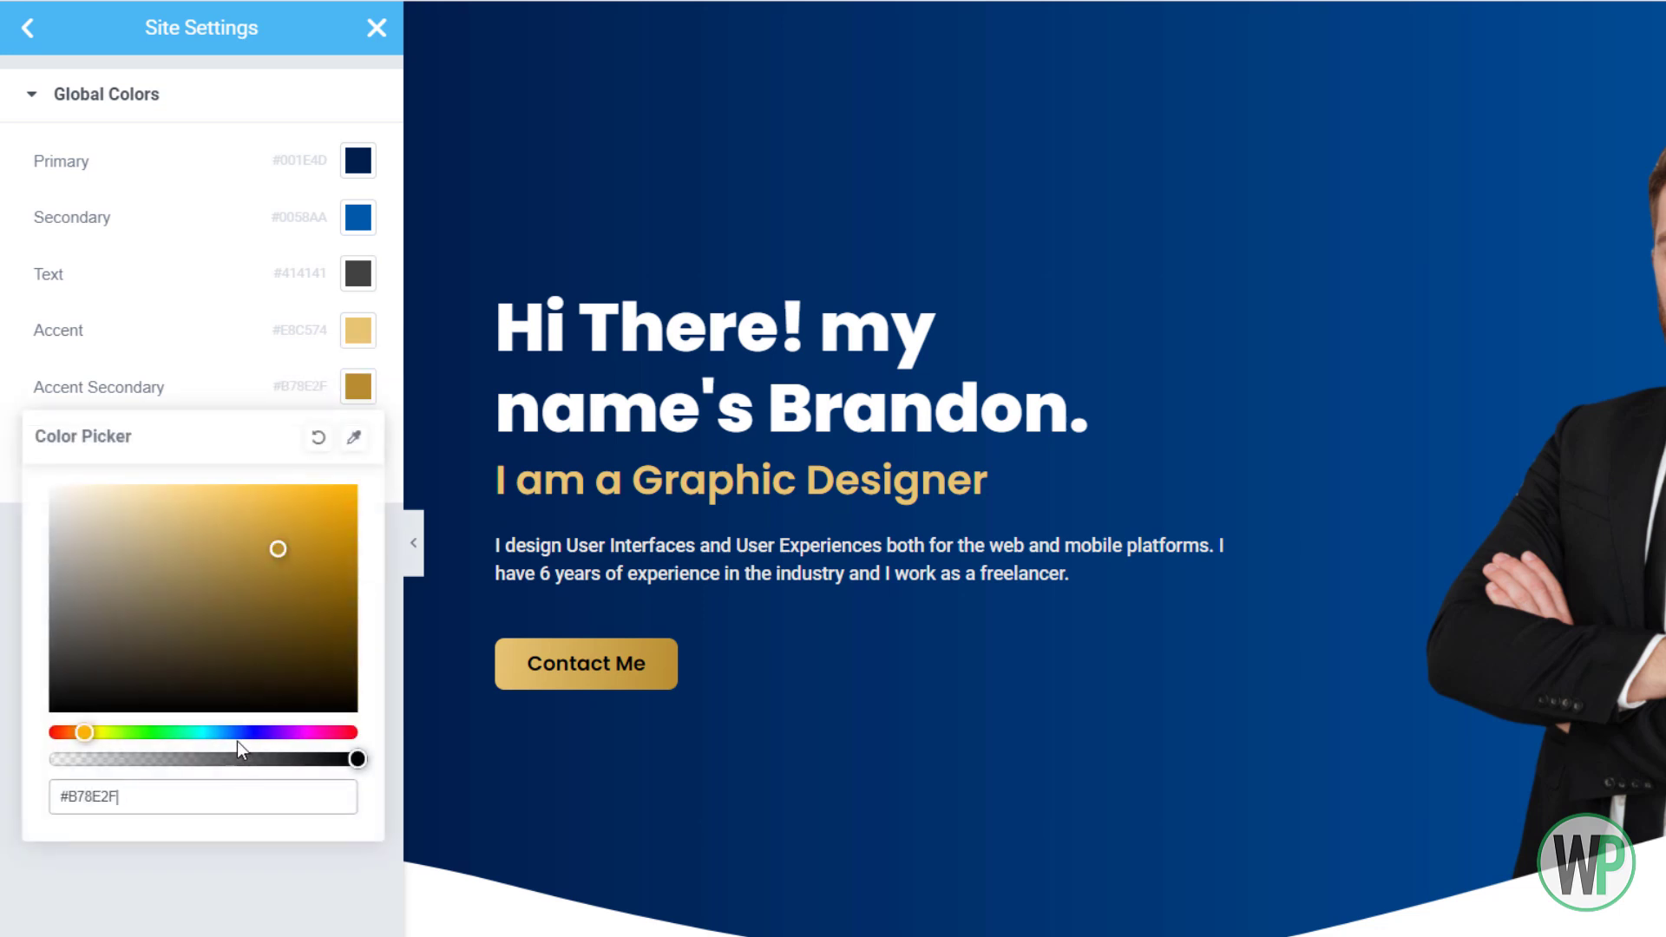
pyautogui.click(284, 883)
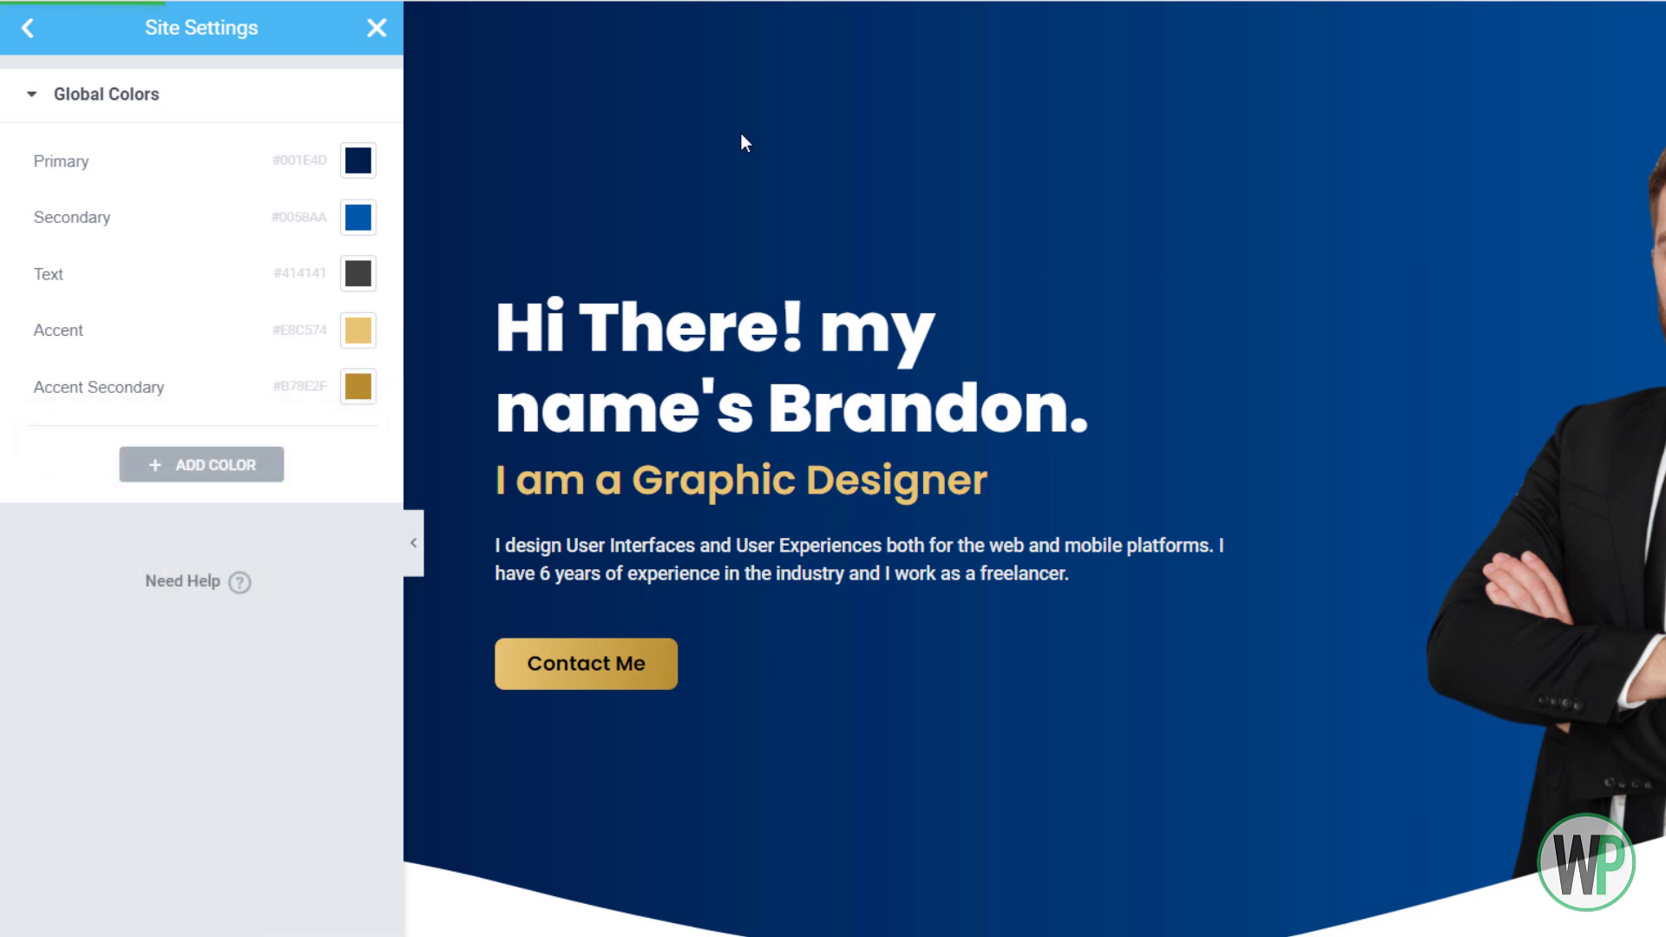
pyautogui.click(382, 37)
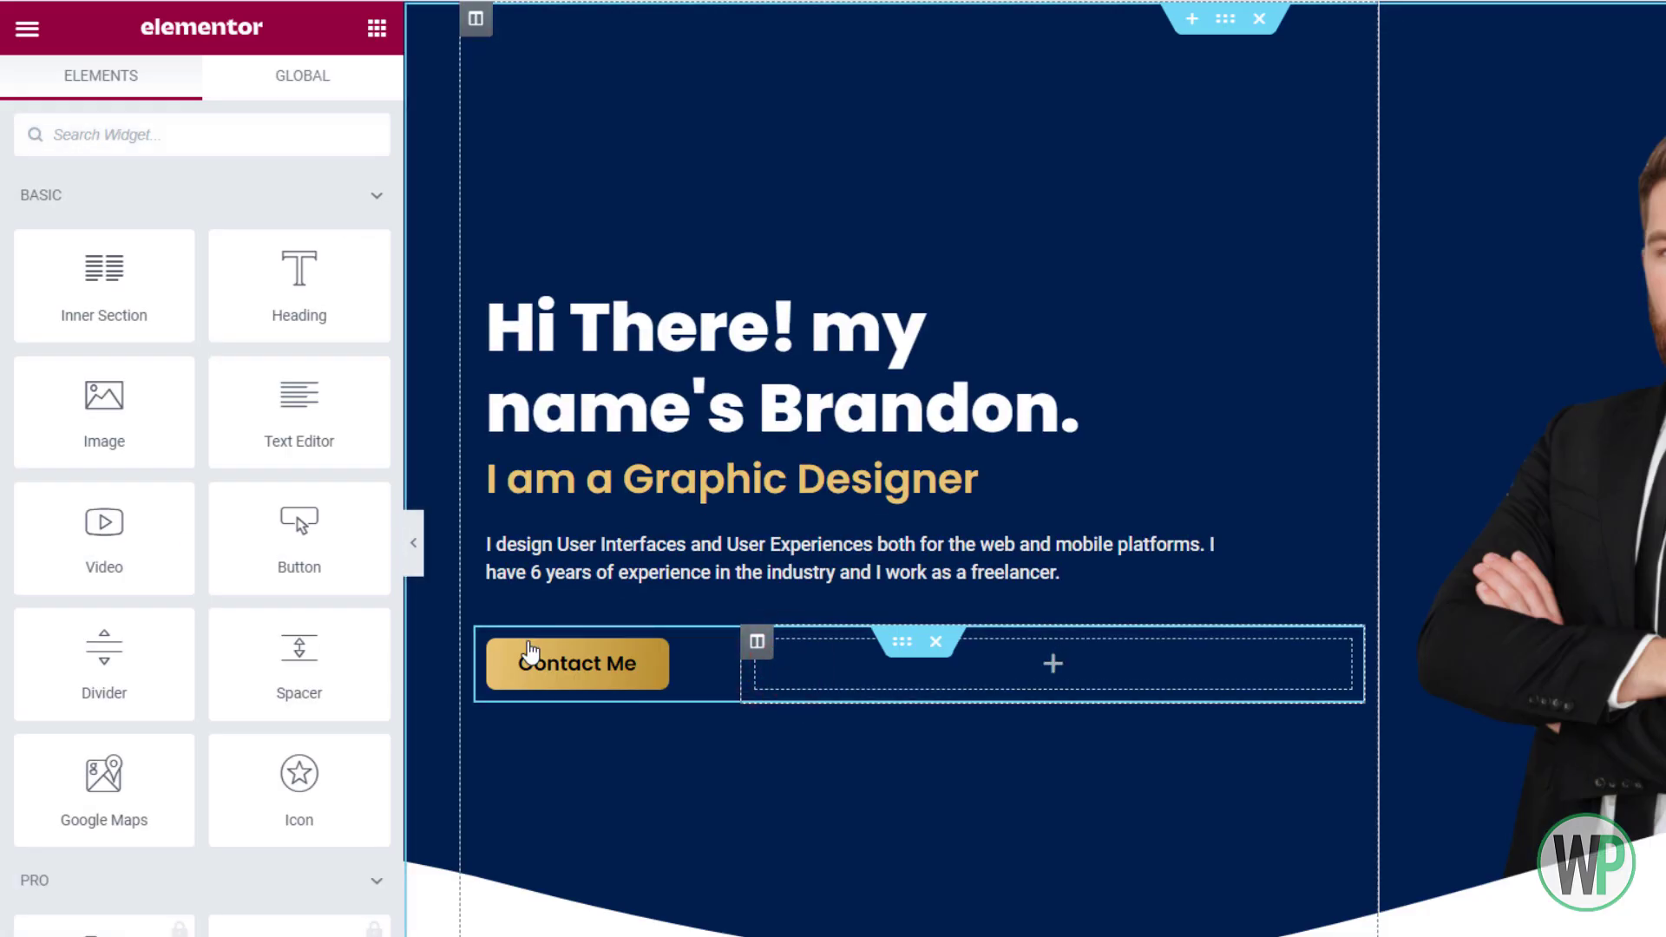
# Add a left-aligned, circle-shaped Social Icons widget beside the Contact Me button
pyautogui.write('soci')
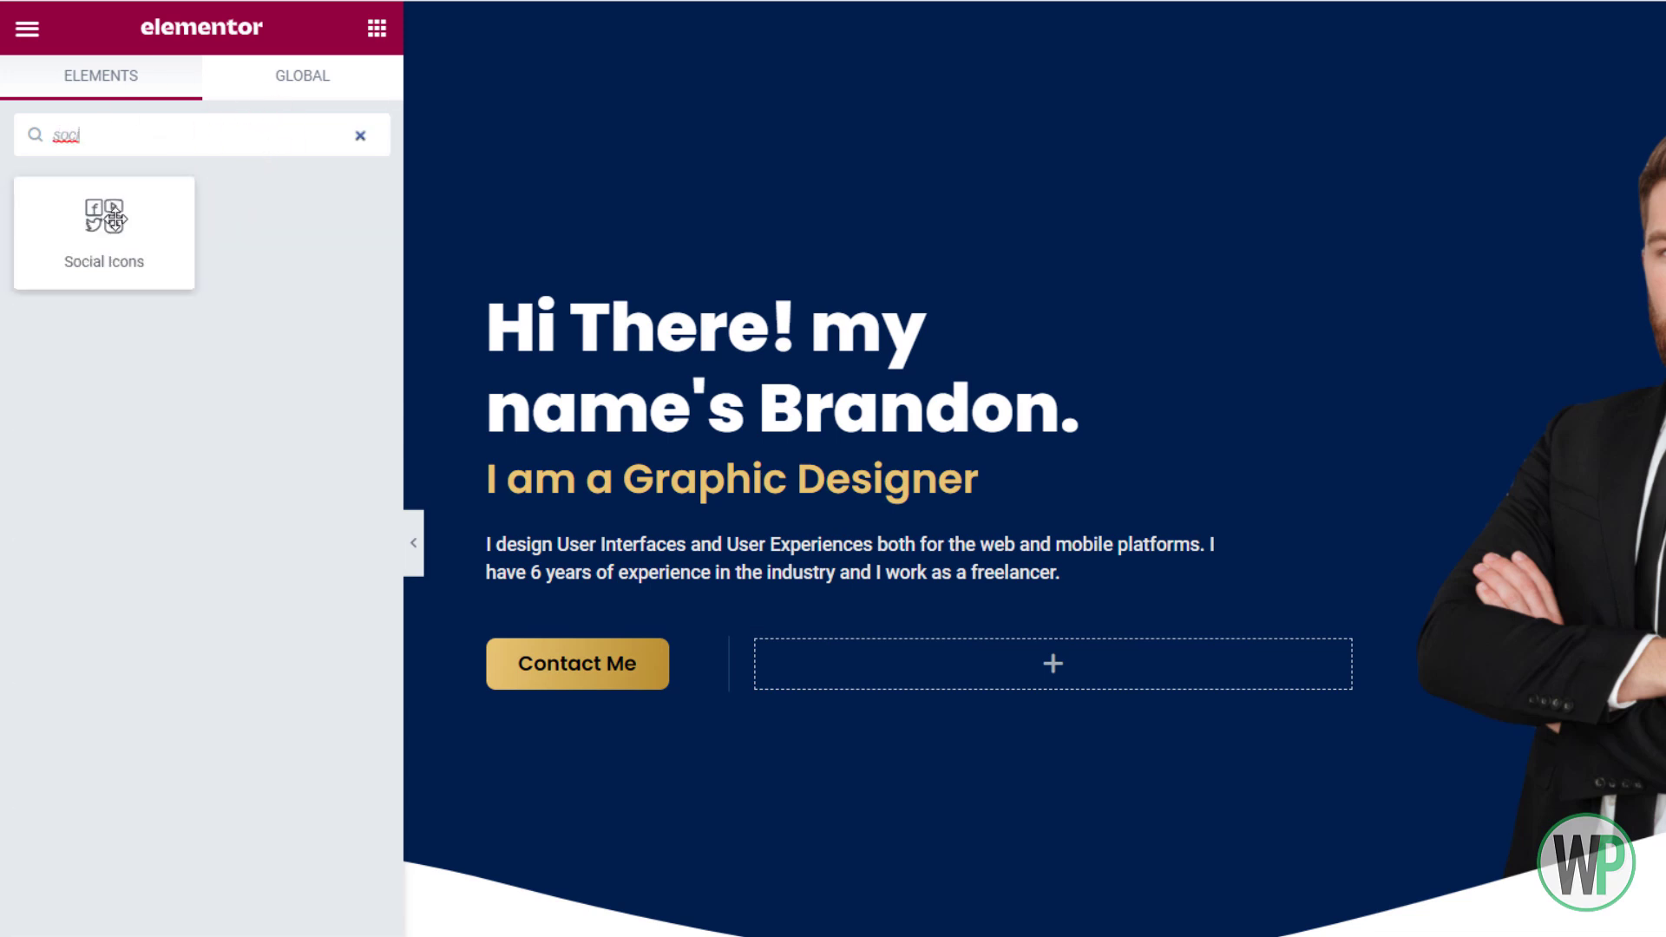
pyautogui.moveTo(104, 219); pyautogui.dragTo(846, 664)
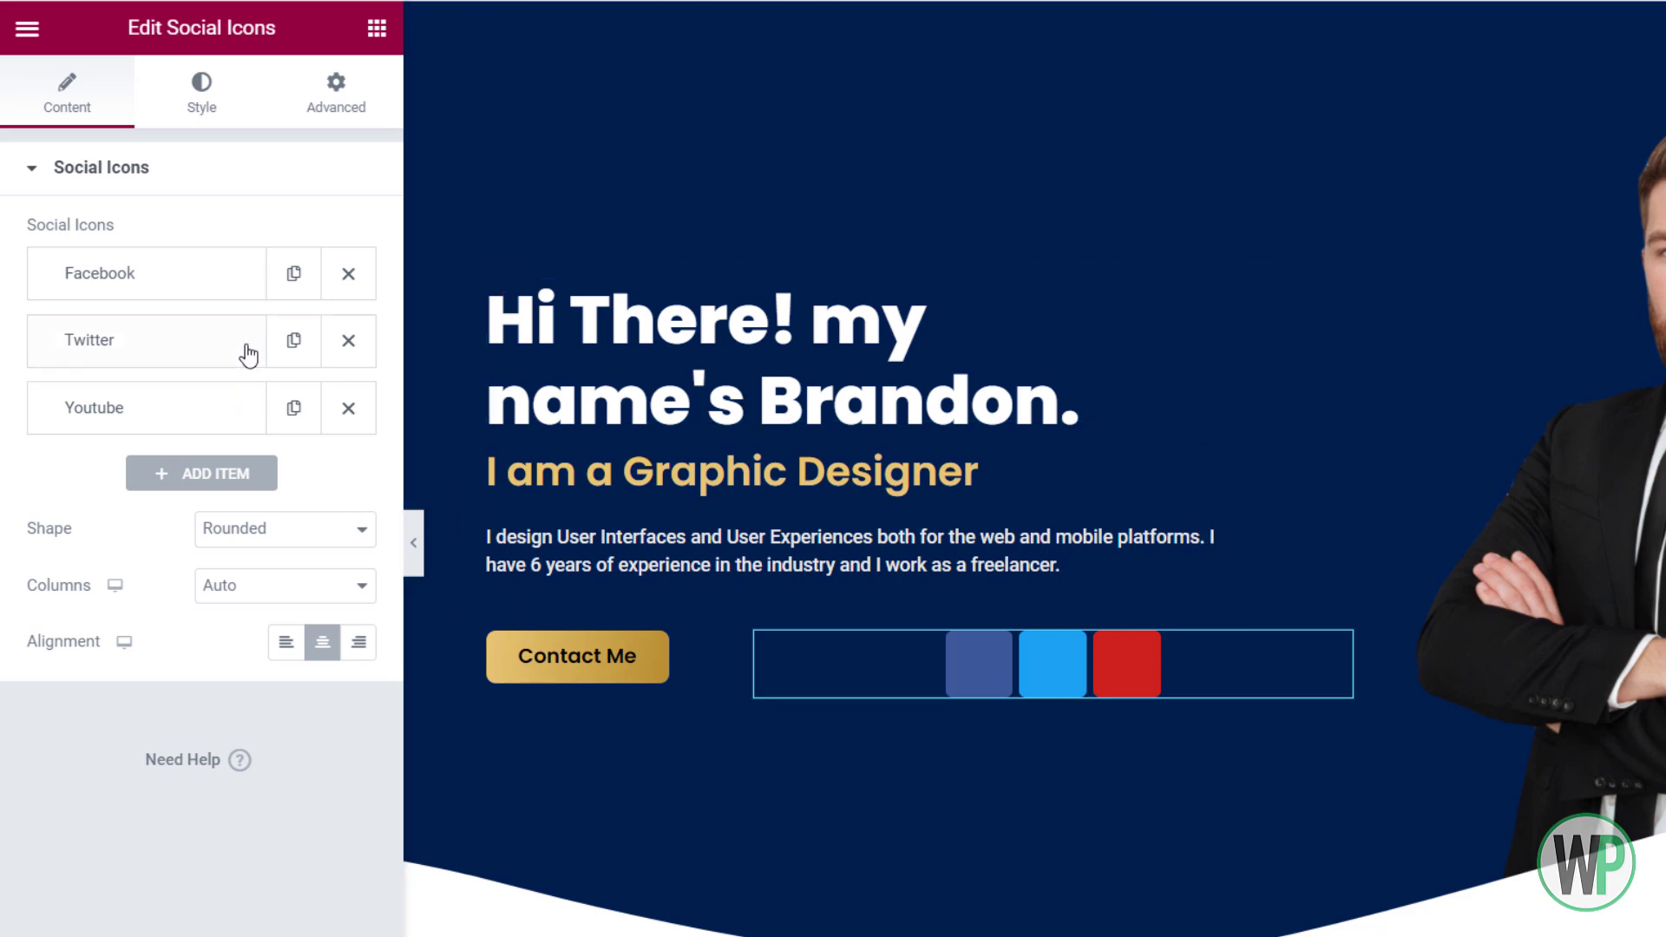
pyautogui.click(285, 642)
pyautogui.click(272, 527)
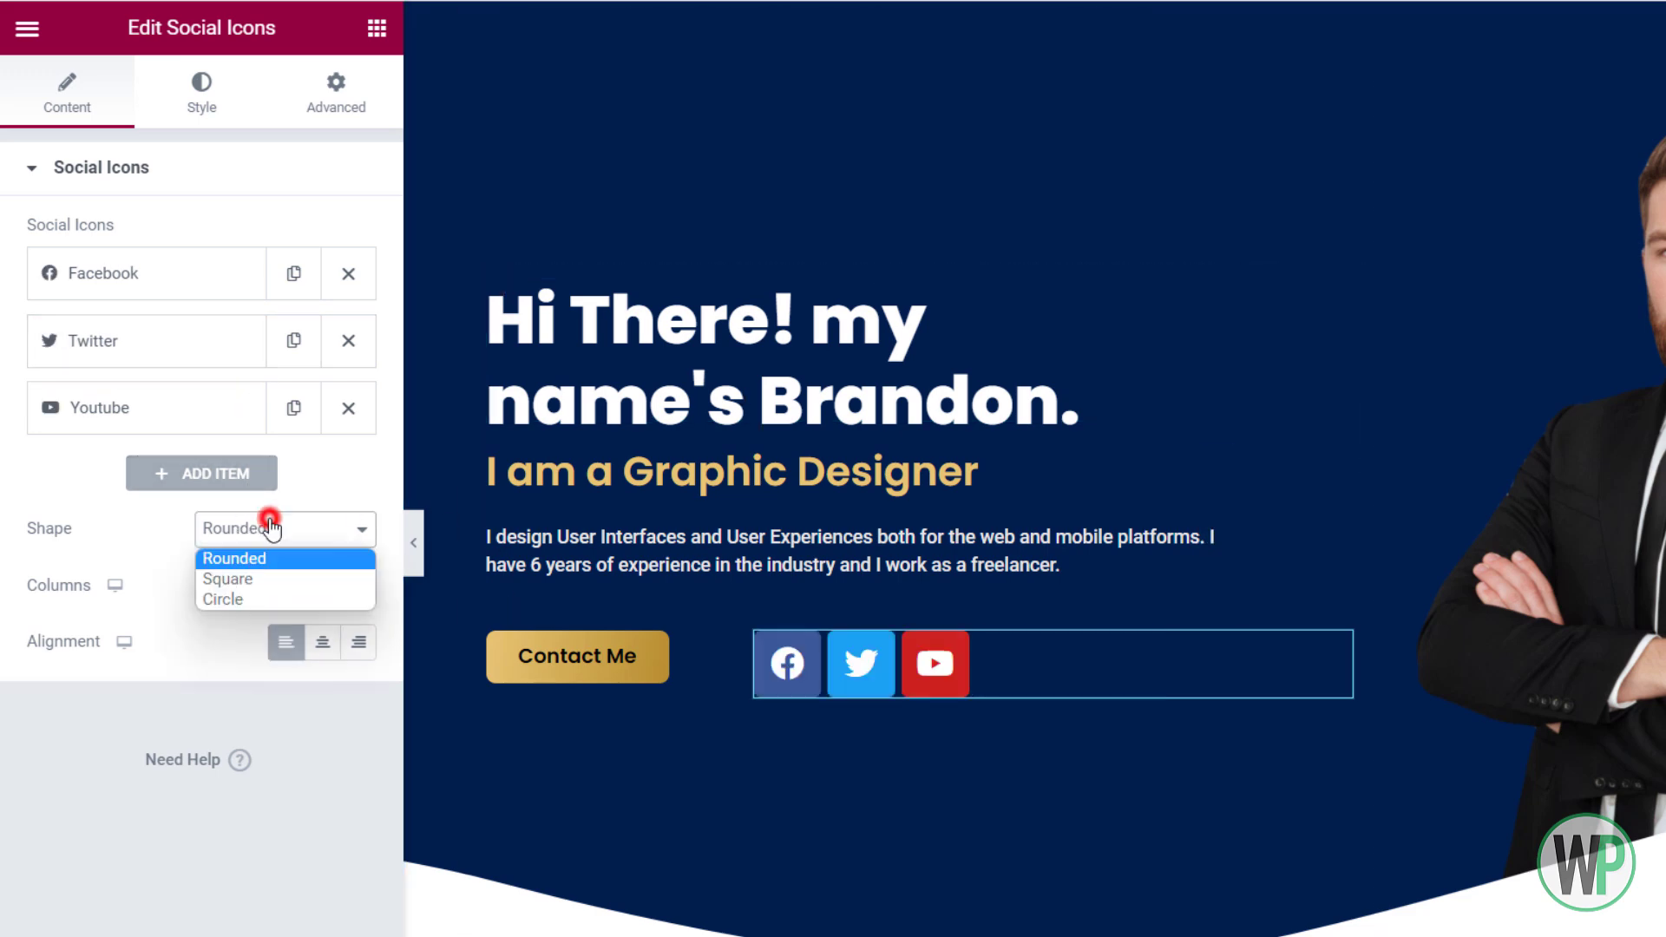
pyautogui.click(283, 599)
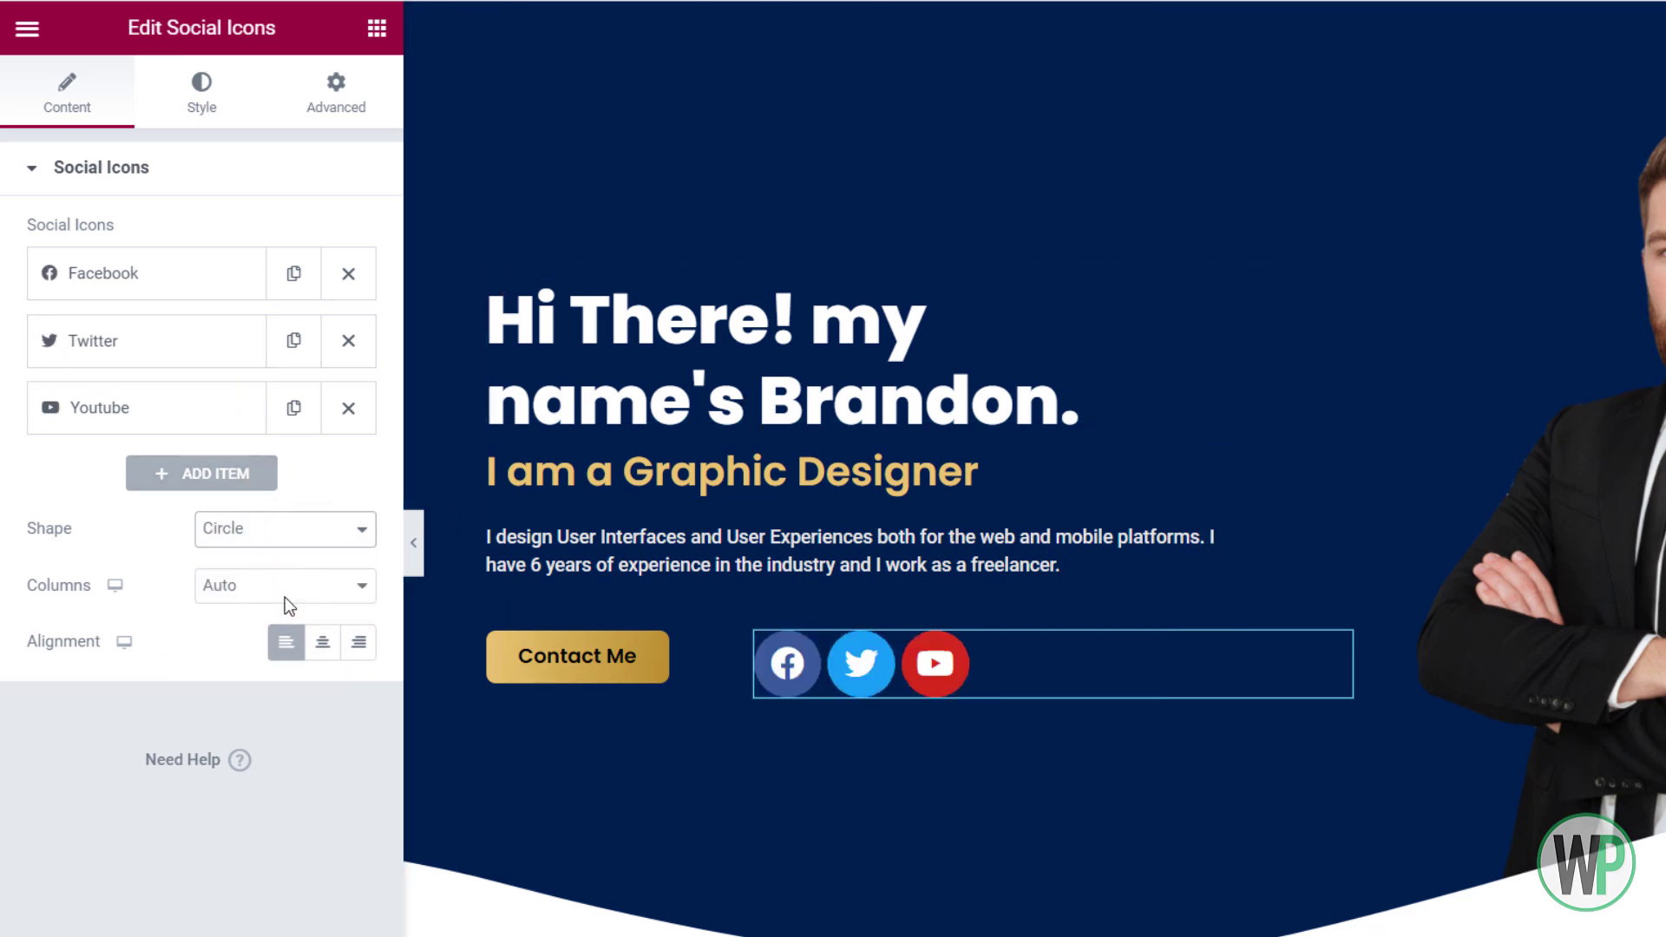
# Give the social icons custom white glyphs on a fully transparent background
pyautogui.click(209, 100)
pyautogui.click(286, 234)
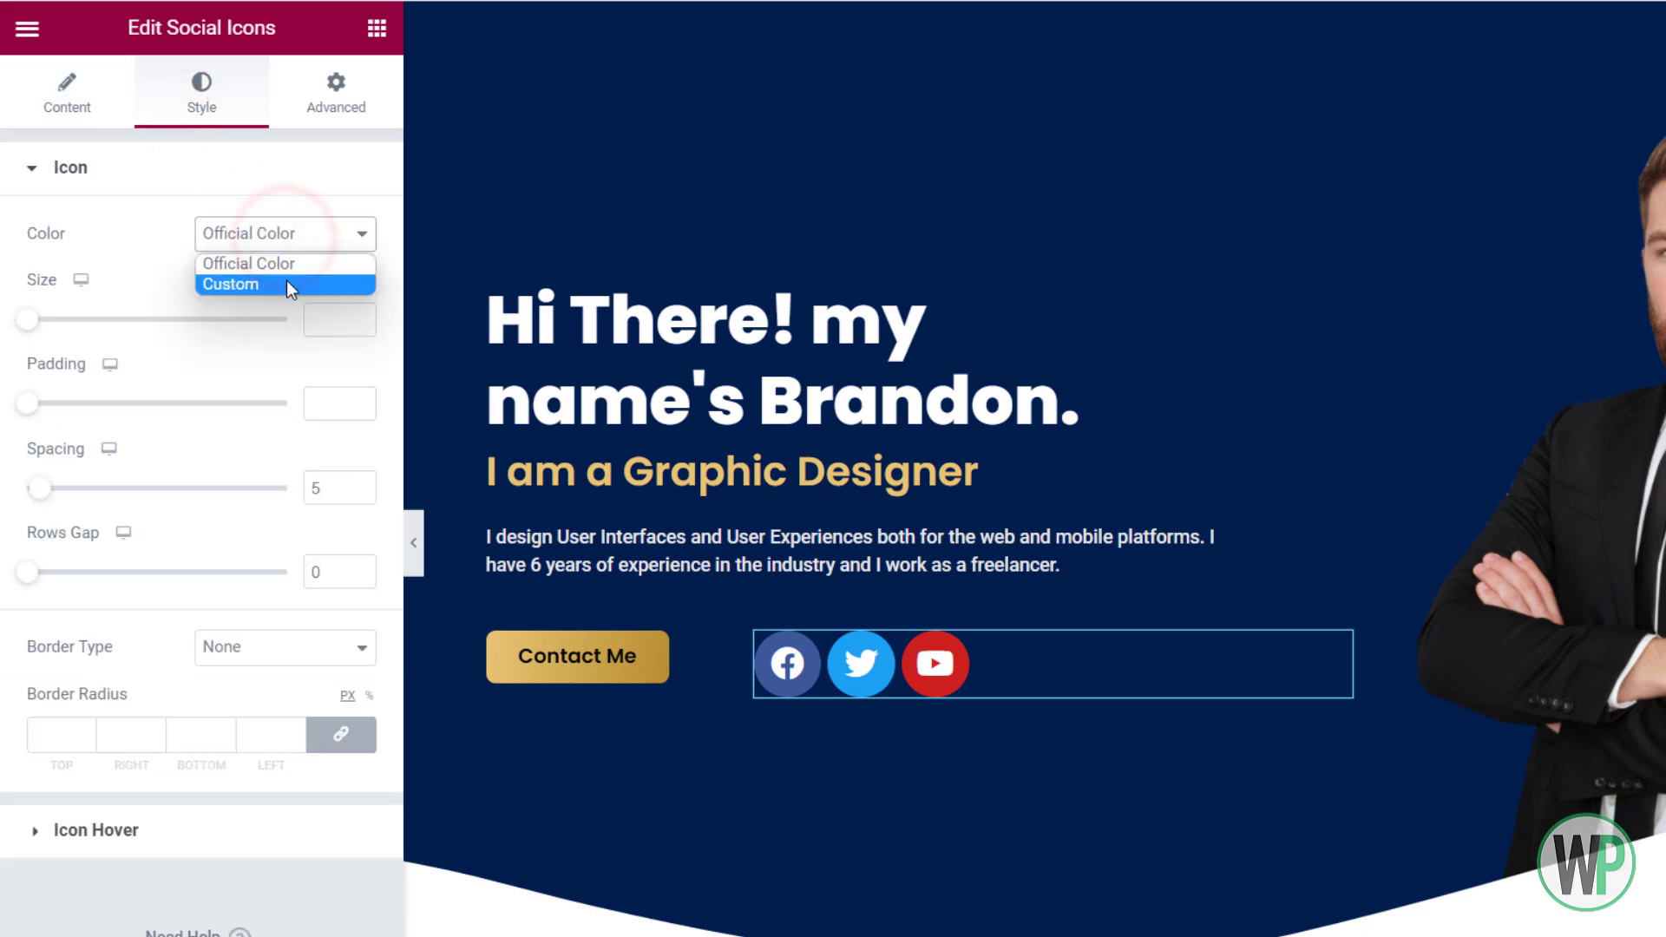
pyautogui.click(287, 283)
pyautogui.click(358, 295)
pyautogui.moveTo(197, 488); pyautogui.dragTo(51, 389)
pyautogui.click(257, 292)
pyautogui.click(357, 347)
pyautogui.moveTo(258, 478); pyautogui.dragTo(35, 424)
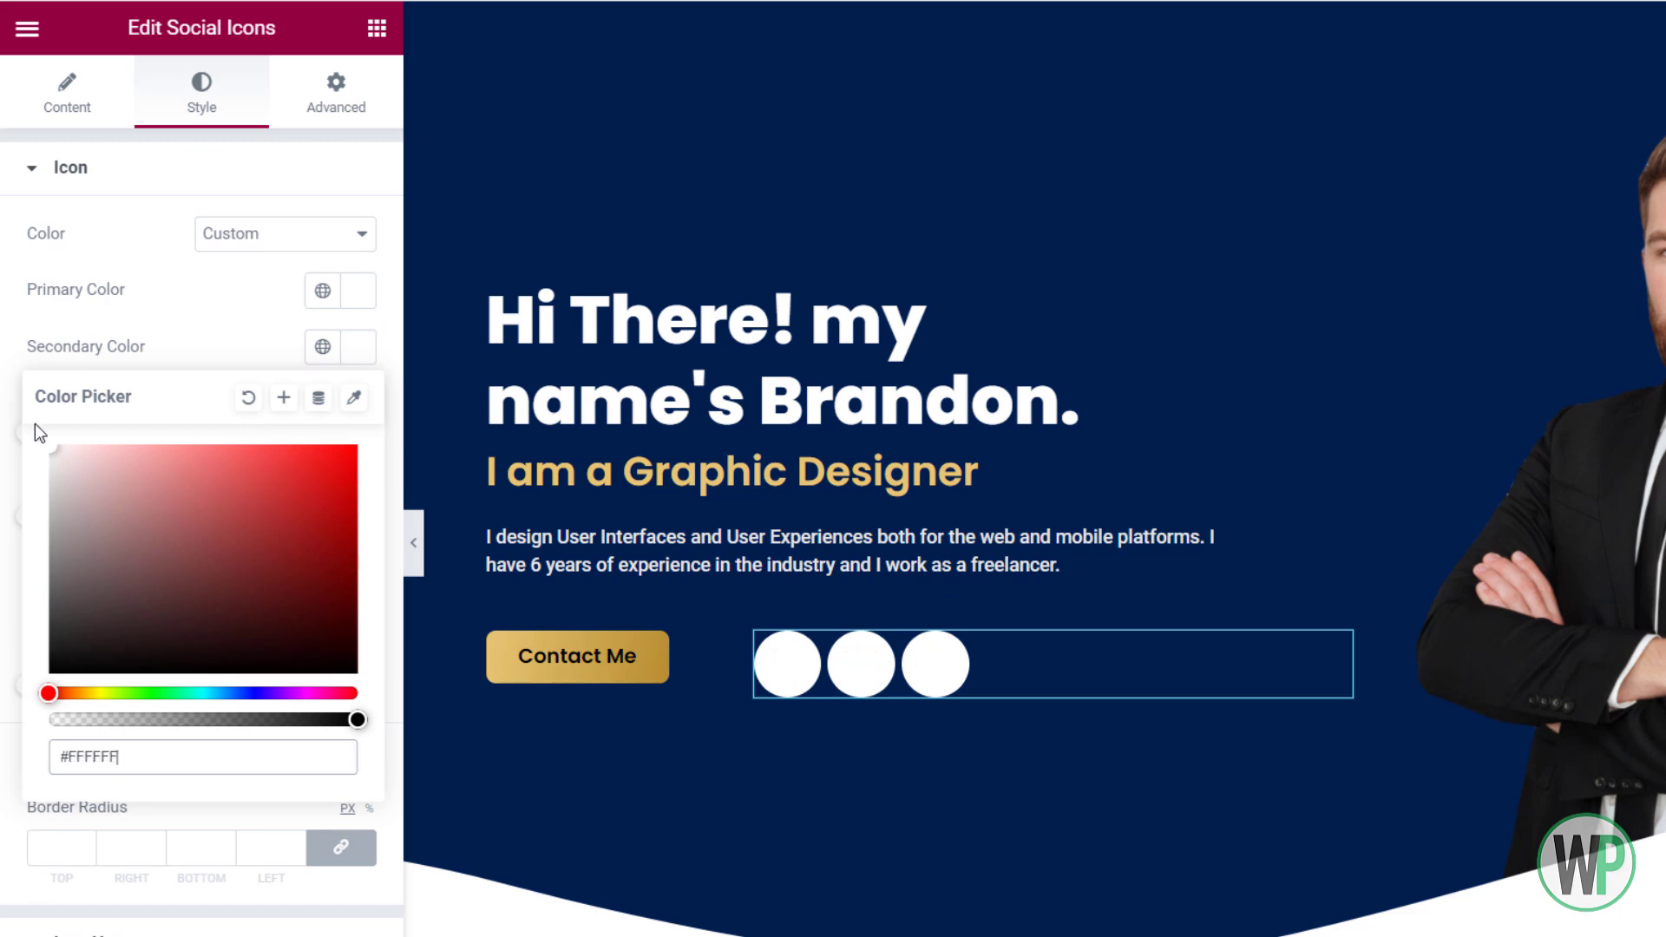
pyautogui.click(345, 291)
pyautogui.moveTo(354, 663); pyautogui.dragTo(50, 662)
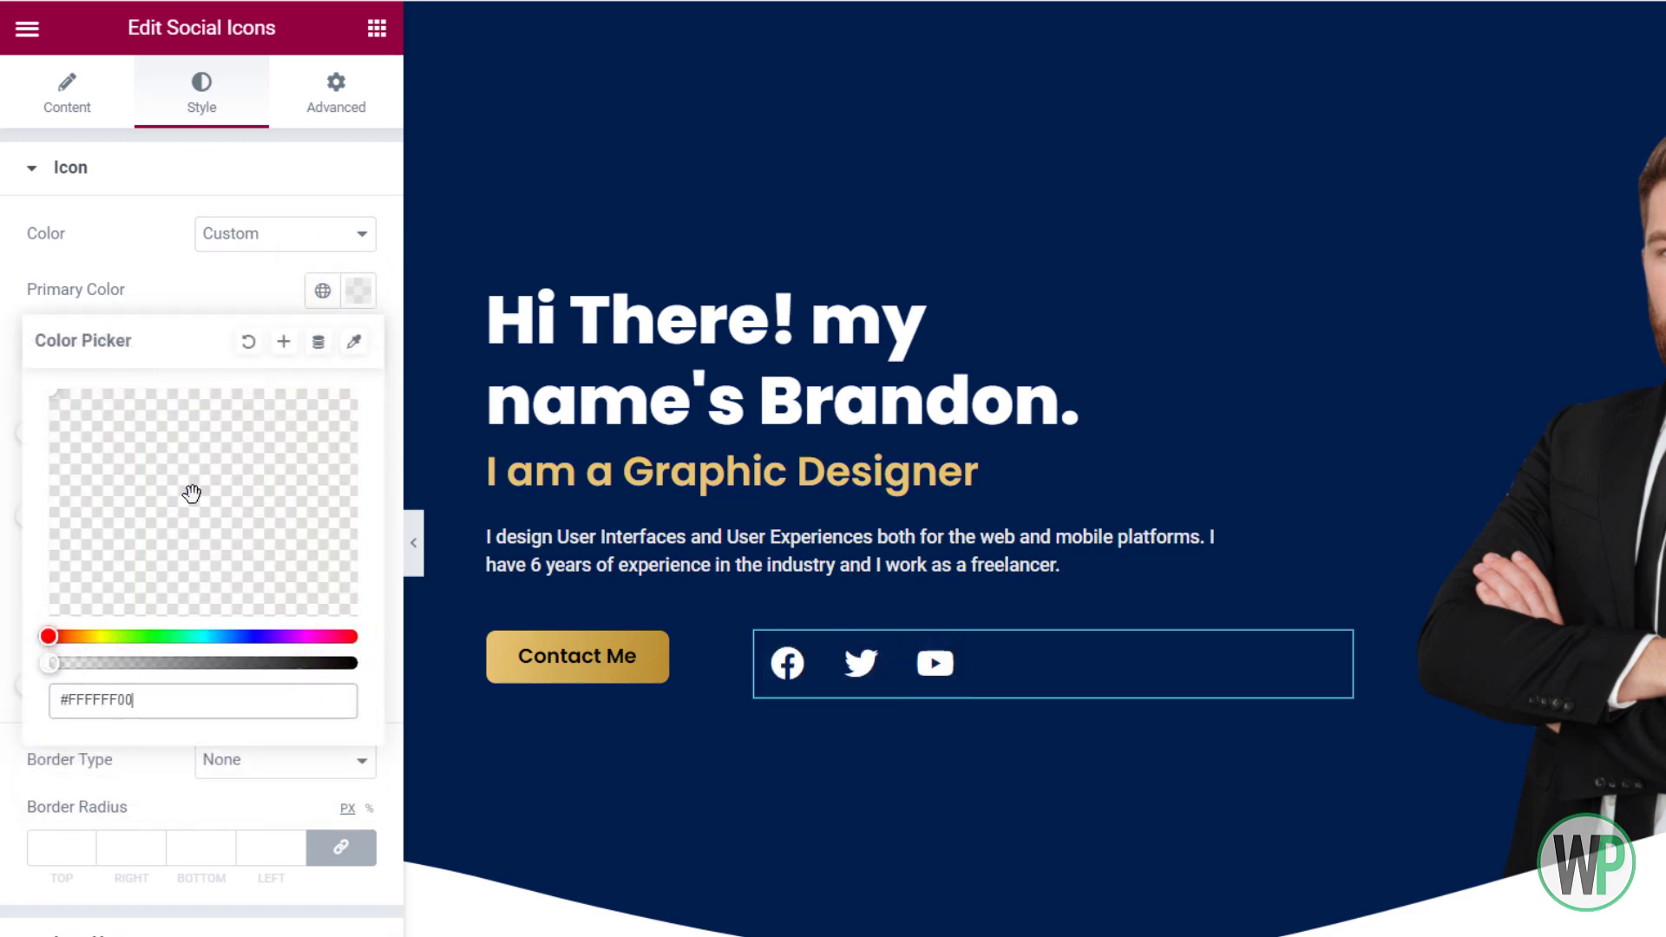
pyautogui.click(71, 290)
# Set the social icons to size 20, padding 0 and spacing 15
pyautogui.moveTo(30, 430); pyautogui.dragTo(43, 437)
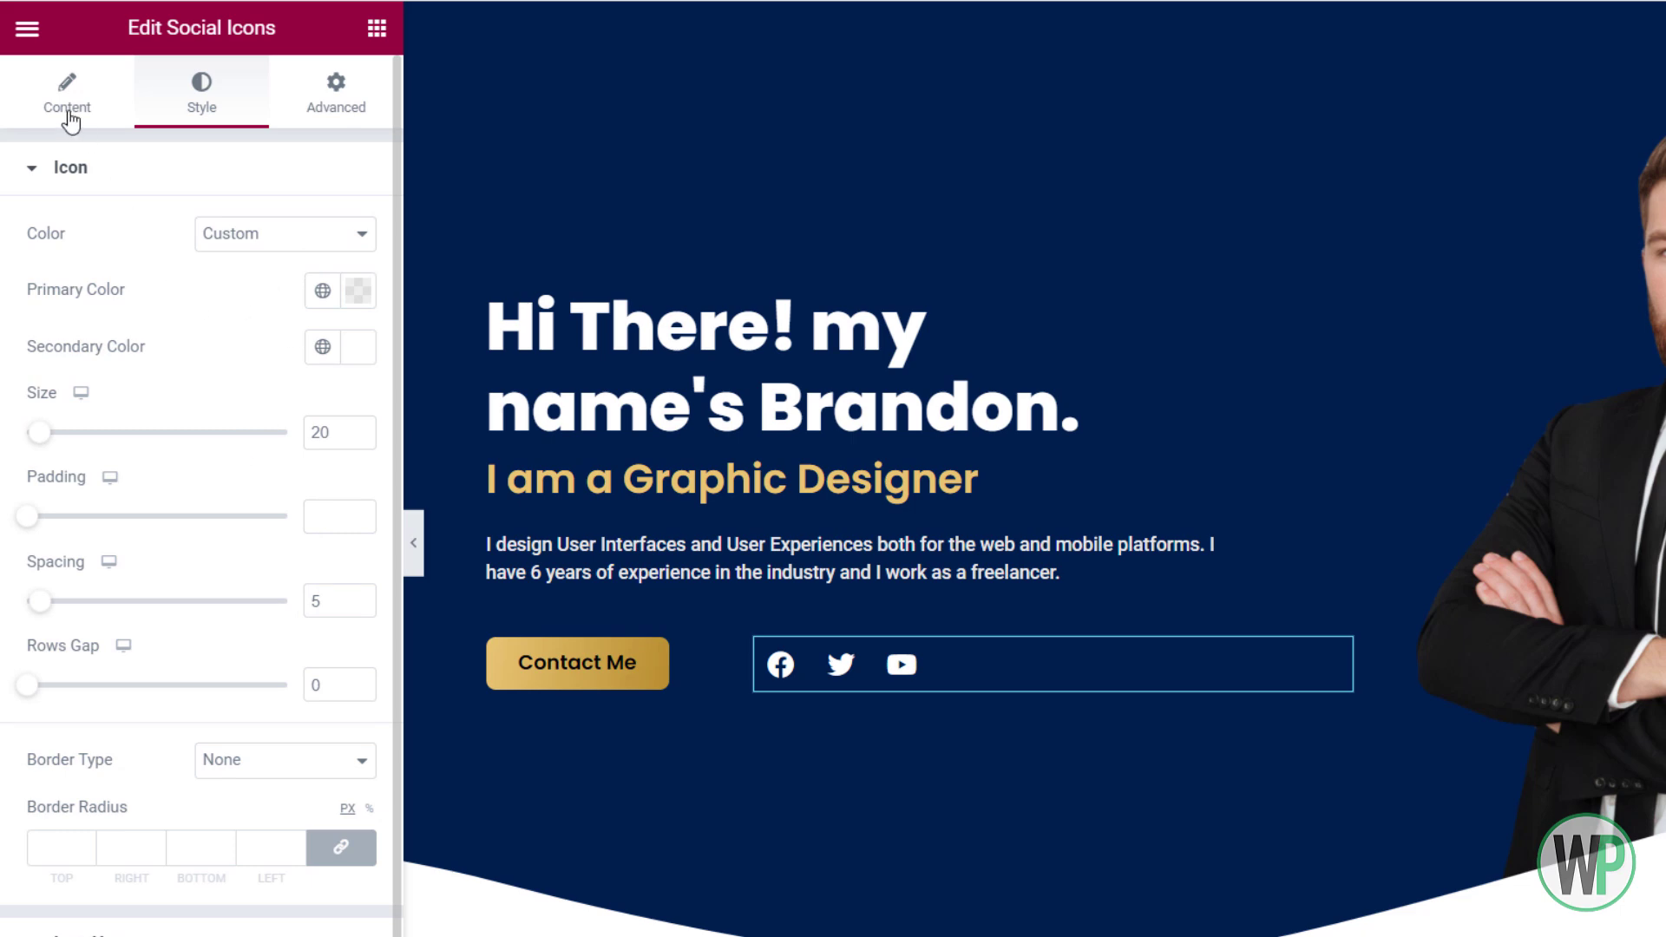
pyautogui.click(321, 514)
pyautogui.write('0')
pyautogui.click(40, 602)
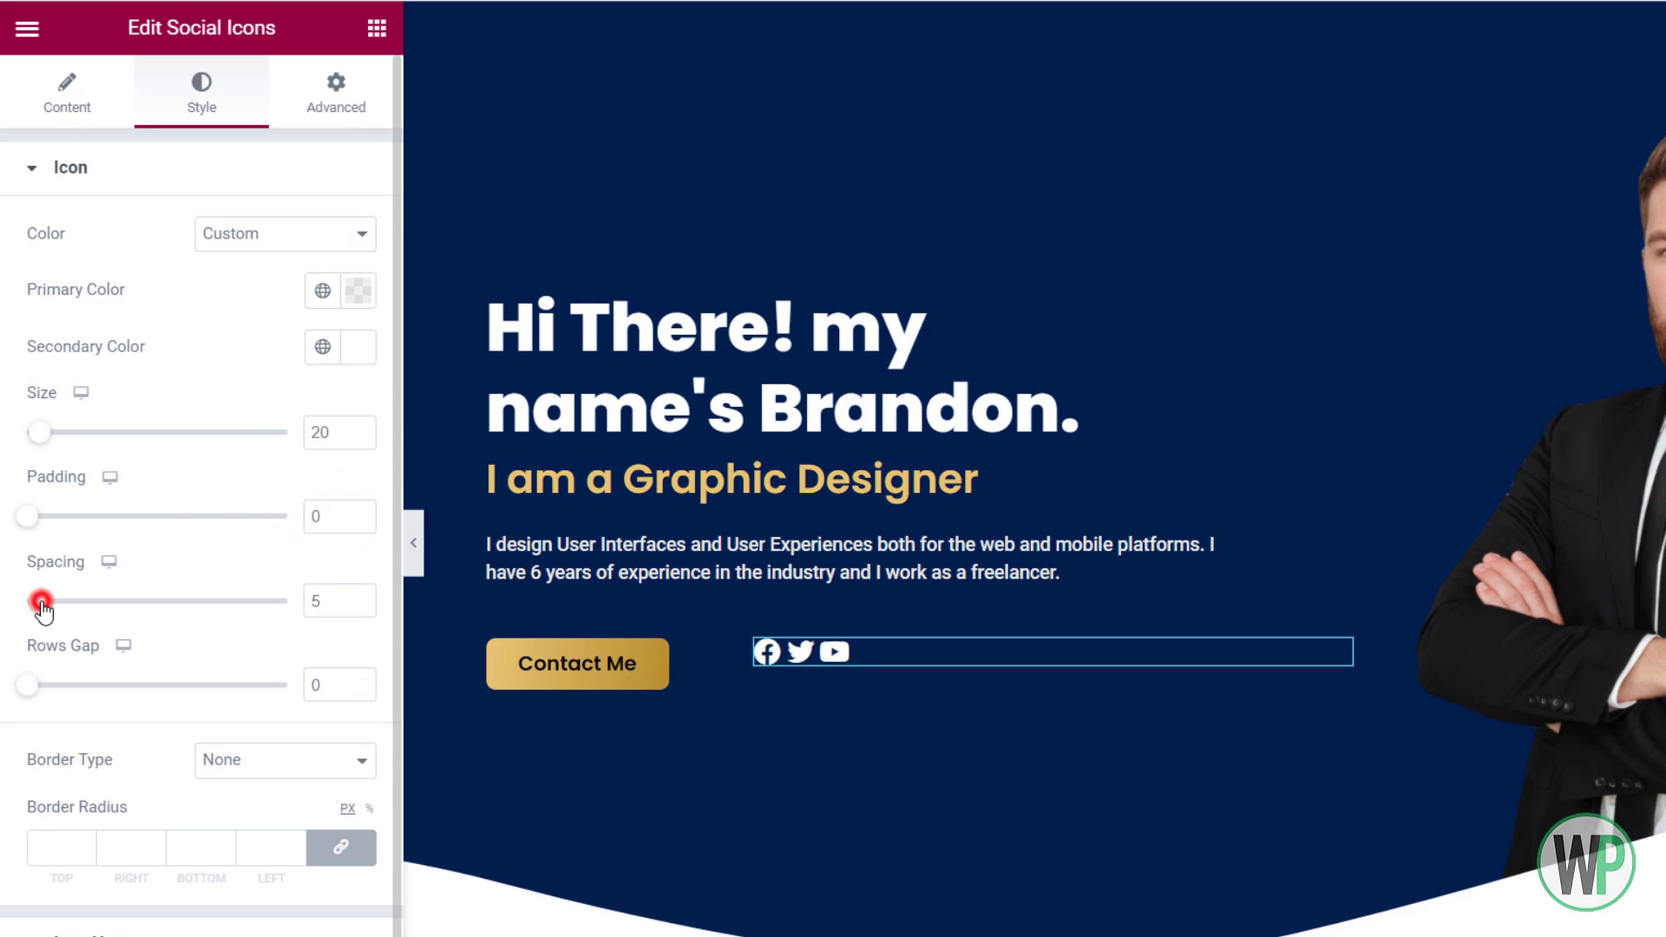
pyautogui.moveTo(41, 602); pyautogui.dragTo(71, 602)
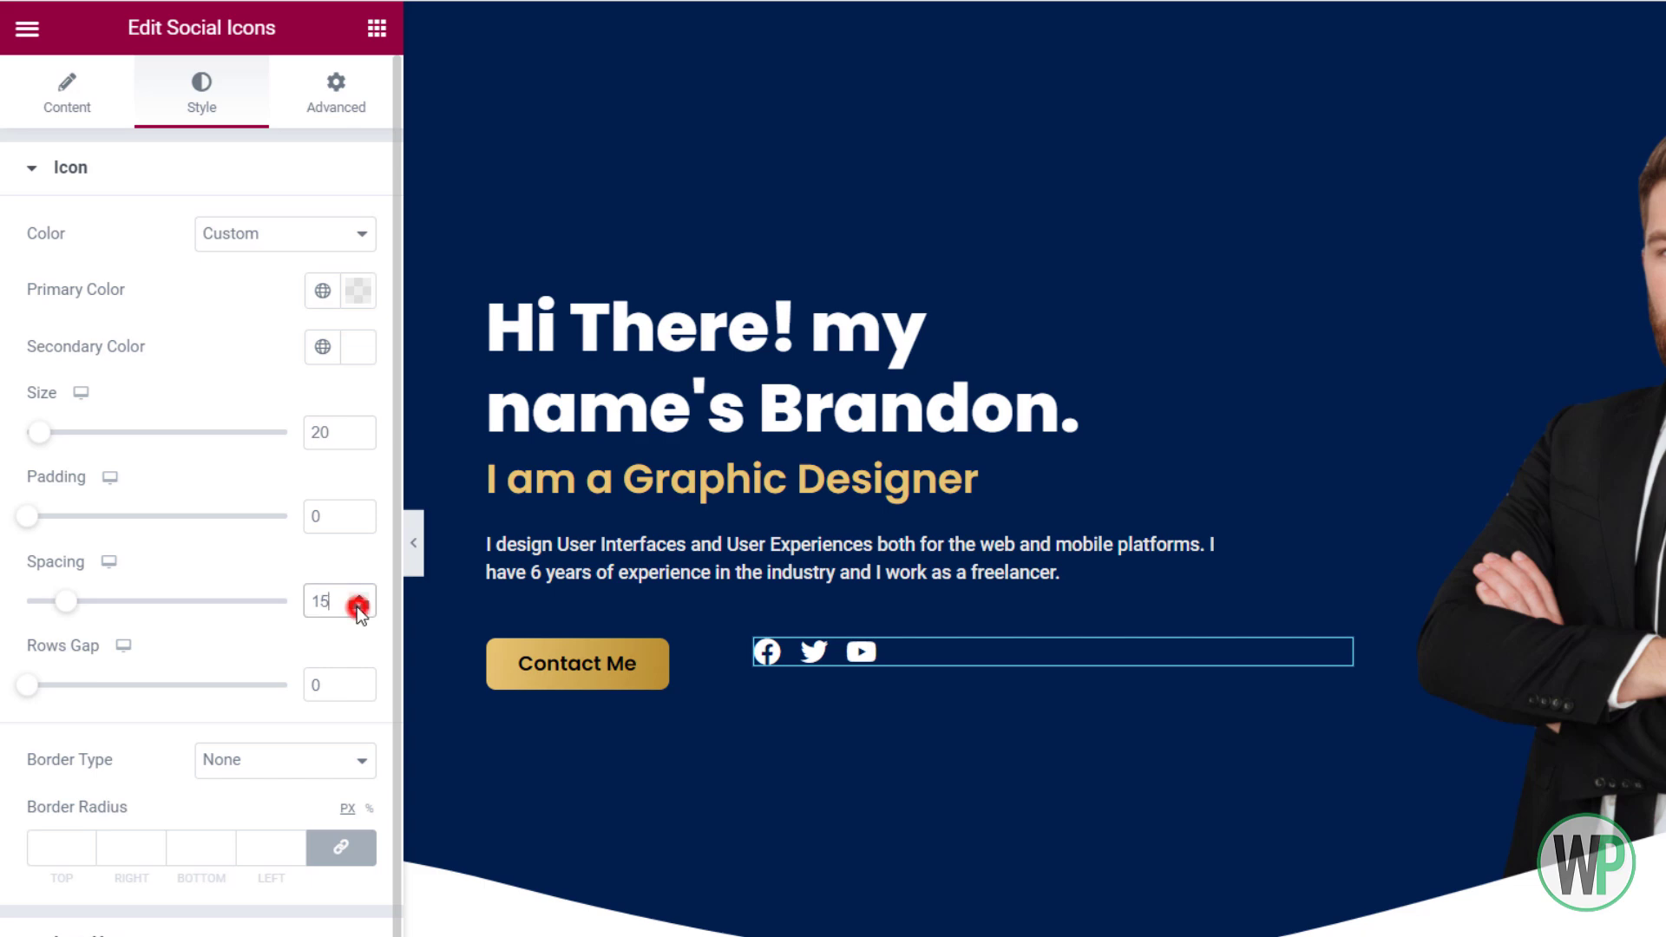
pyautogui.click(903, 642)
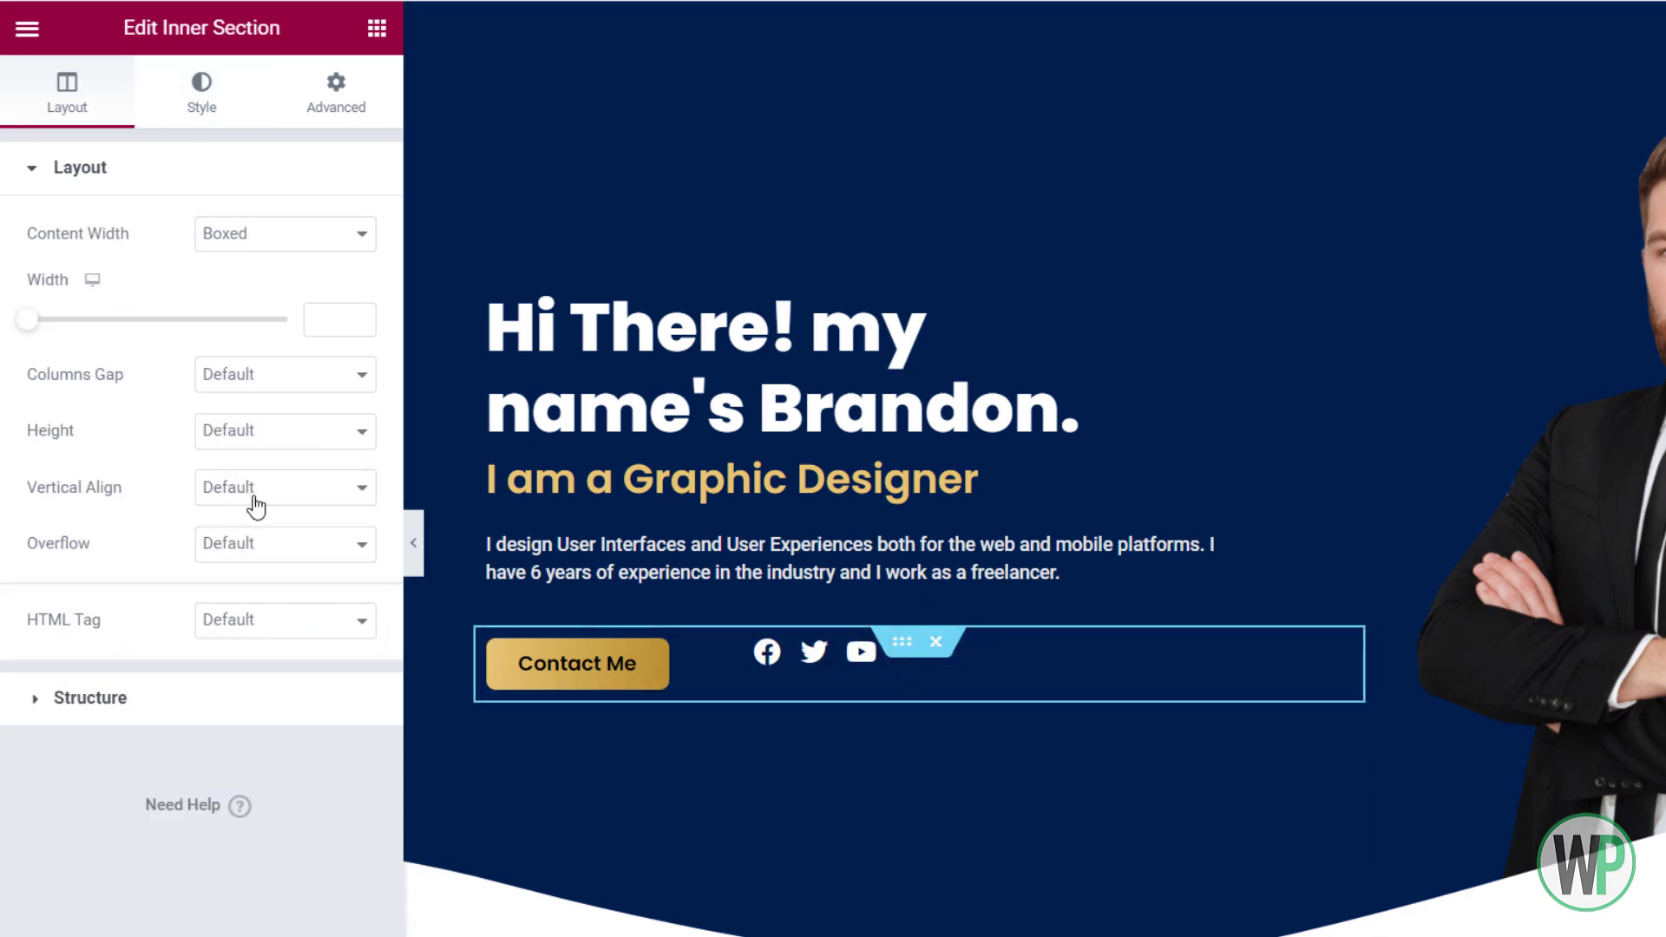
# Set the inner section's vertical alignment to Middle
pyautogui.click(256, 499)
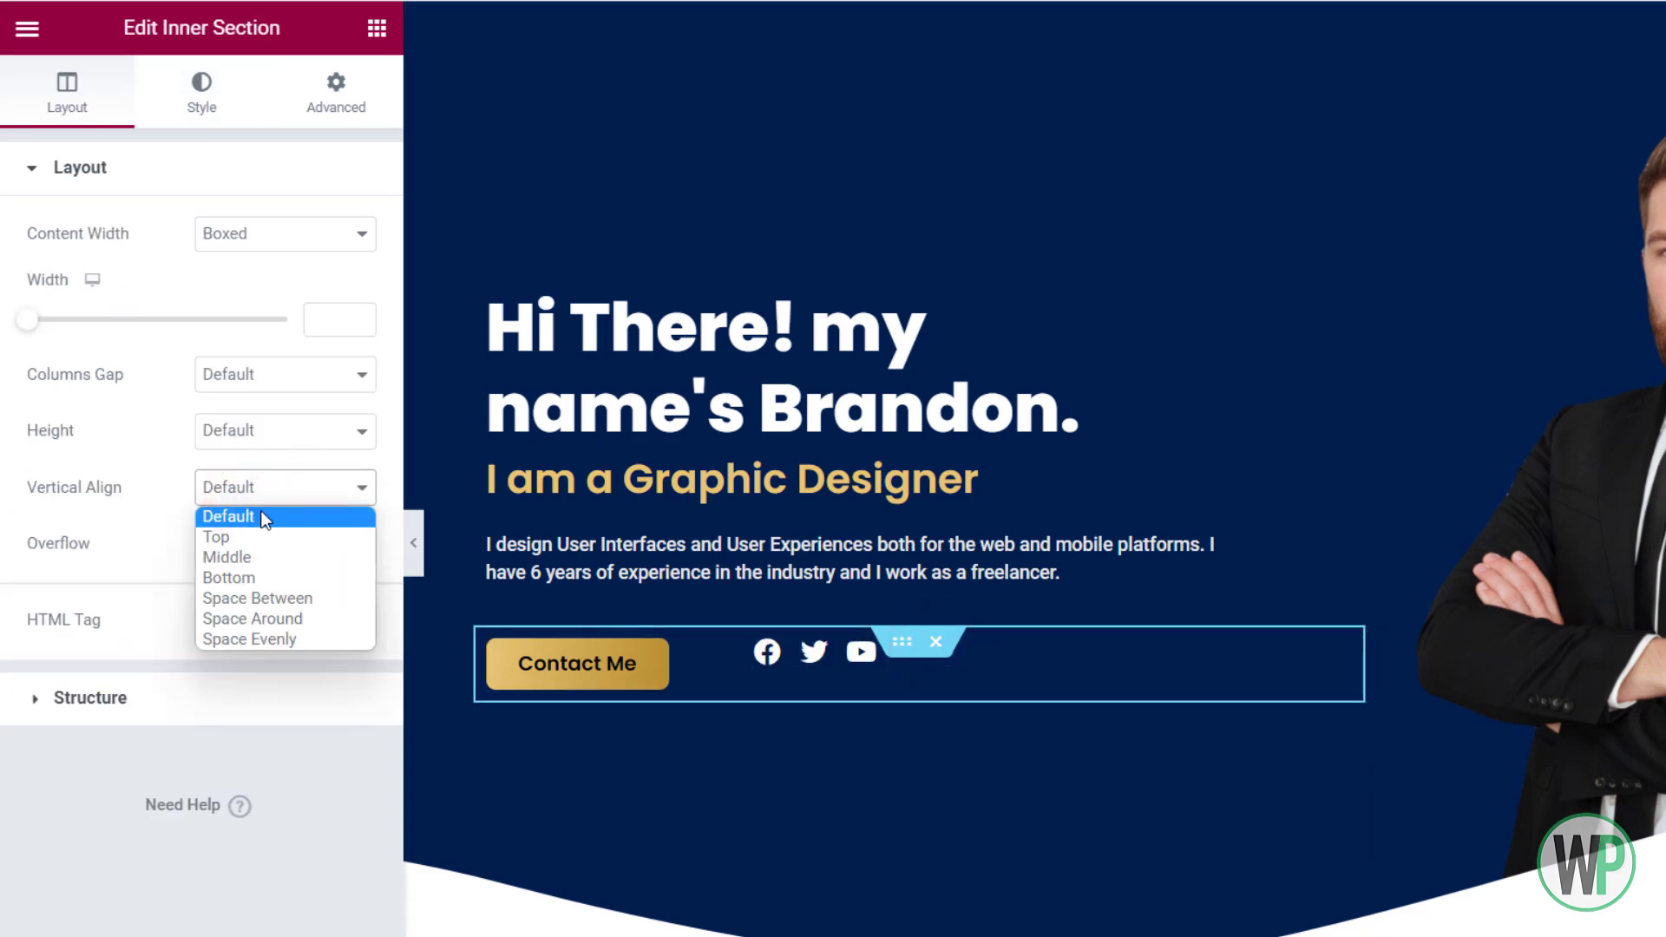
pyautogui.click(278, 556)
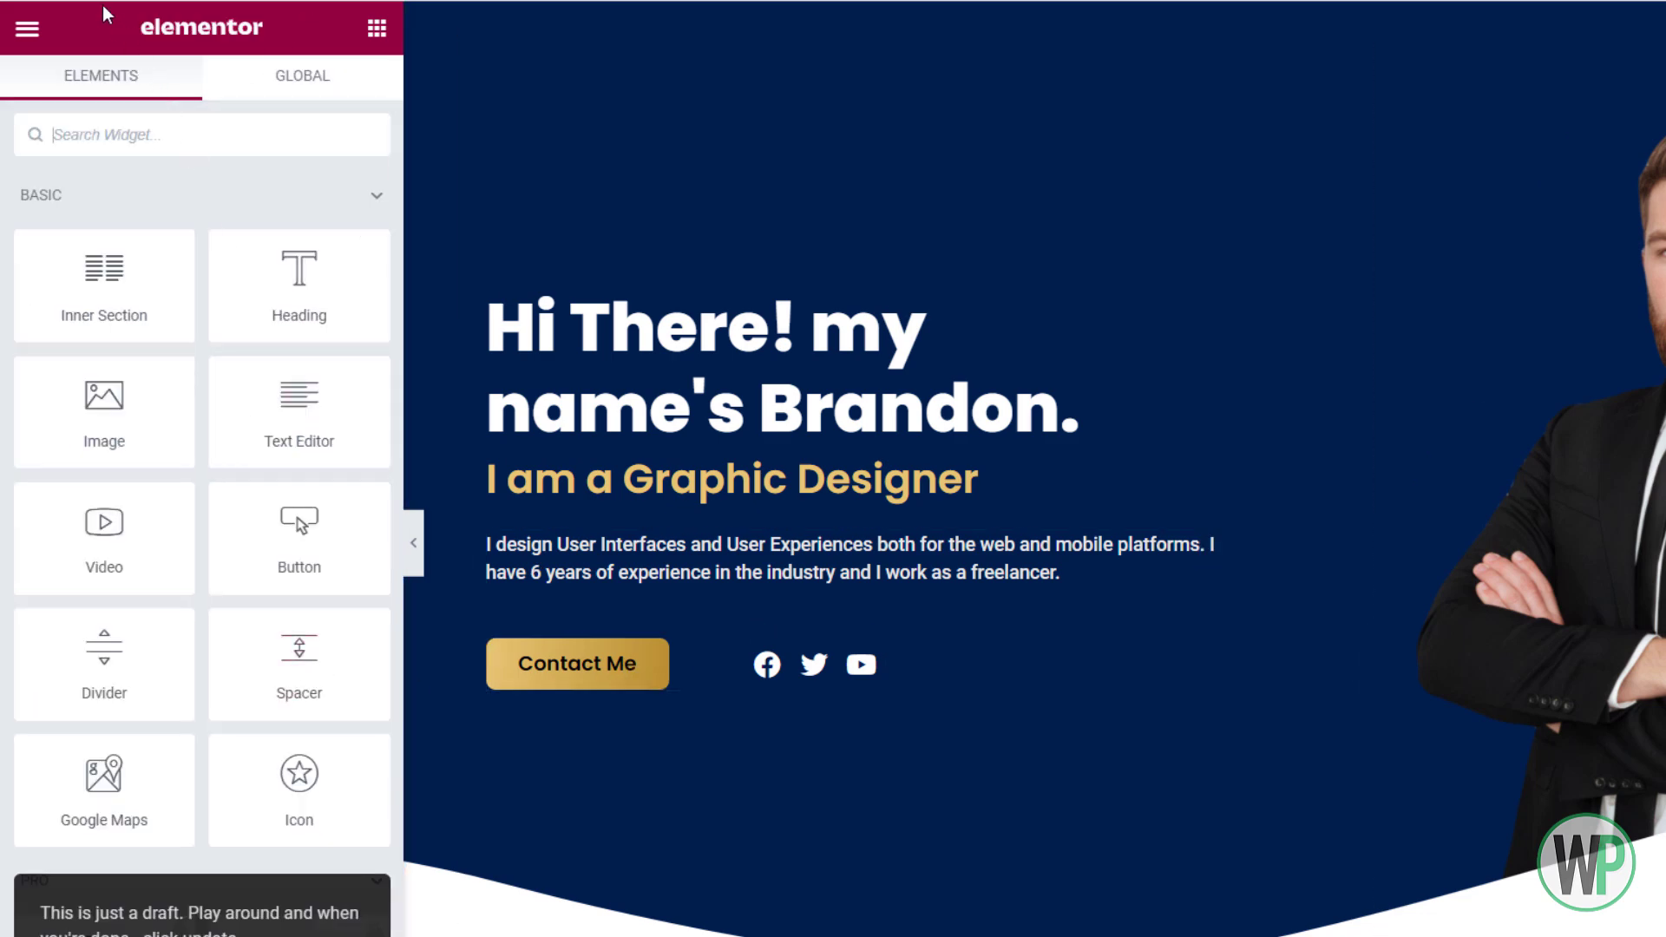
# Give Contact Me a hover gradient background from global Accent Secondary to Accent
pyautogui.rightClick(613, 678)
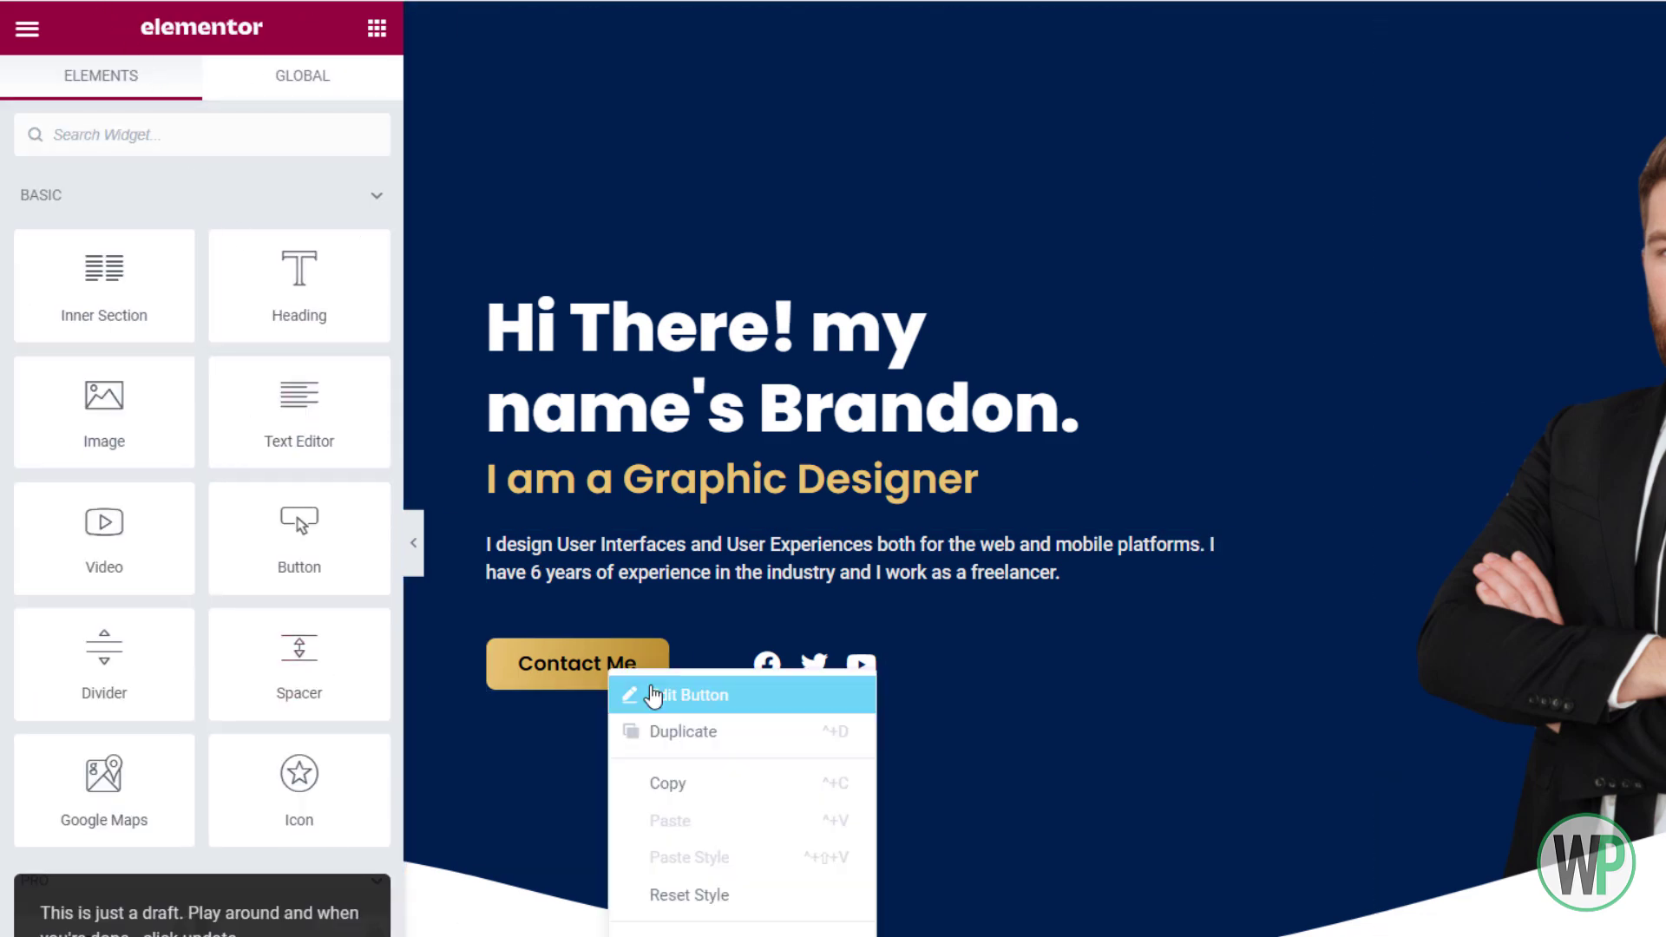
pyautogui.click(643, 691)
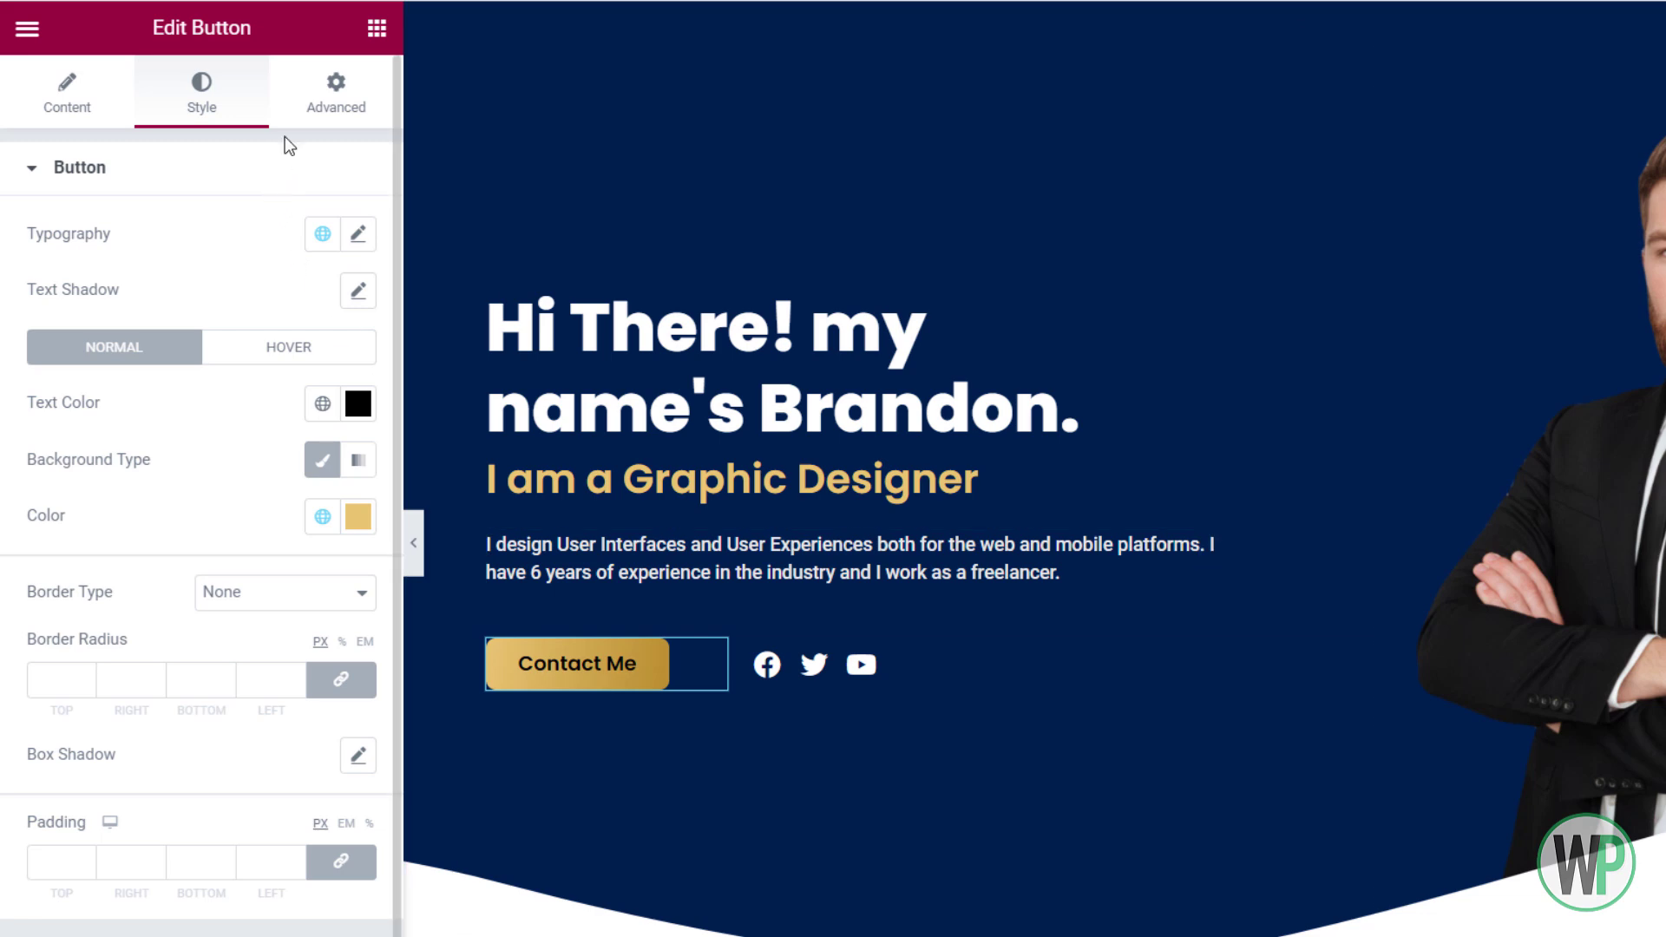
pyautogui.click(309, 351)
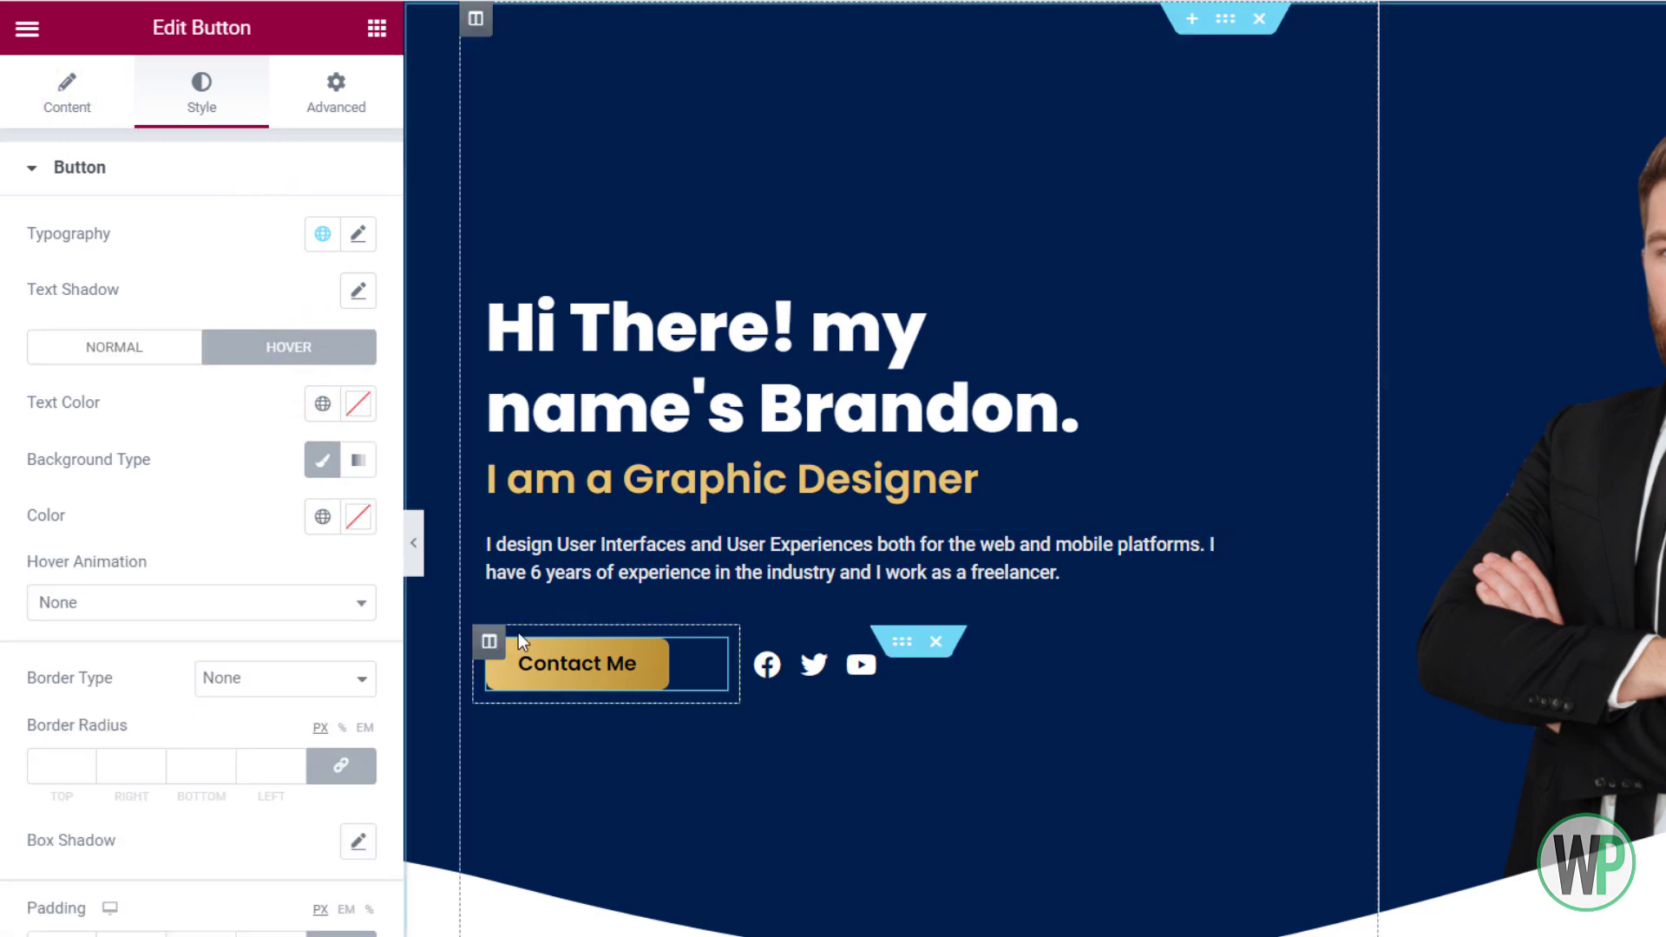
pyautogui.rightClick(527, 654)
pyautogui.click(558, 679)
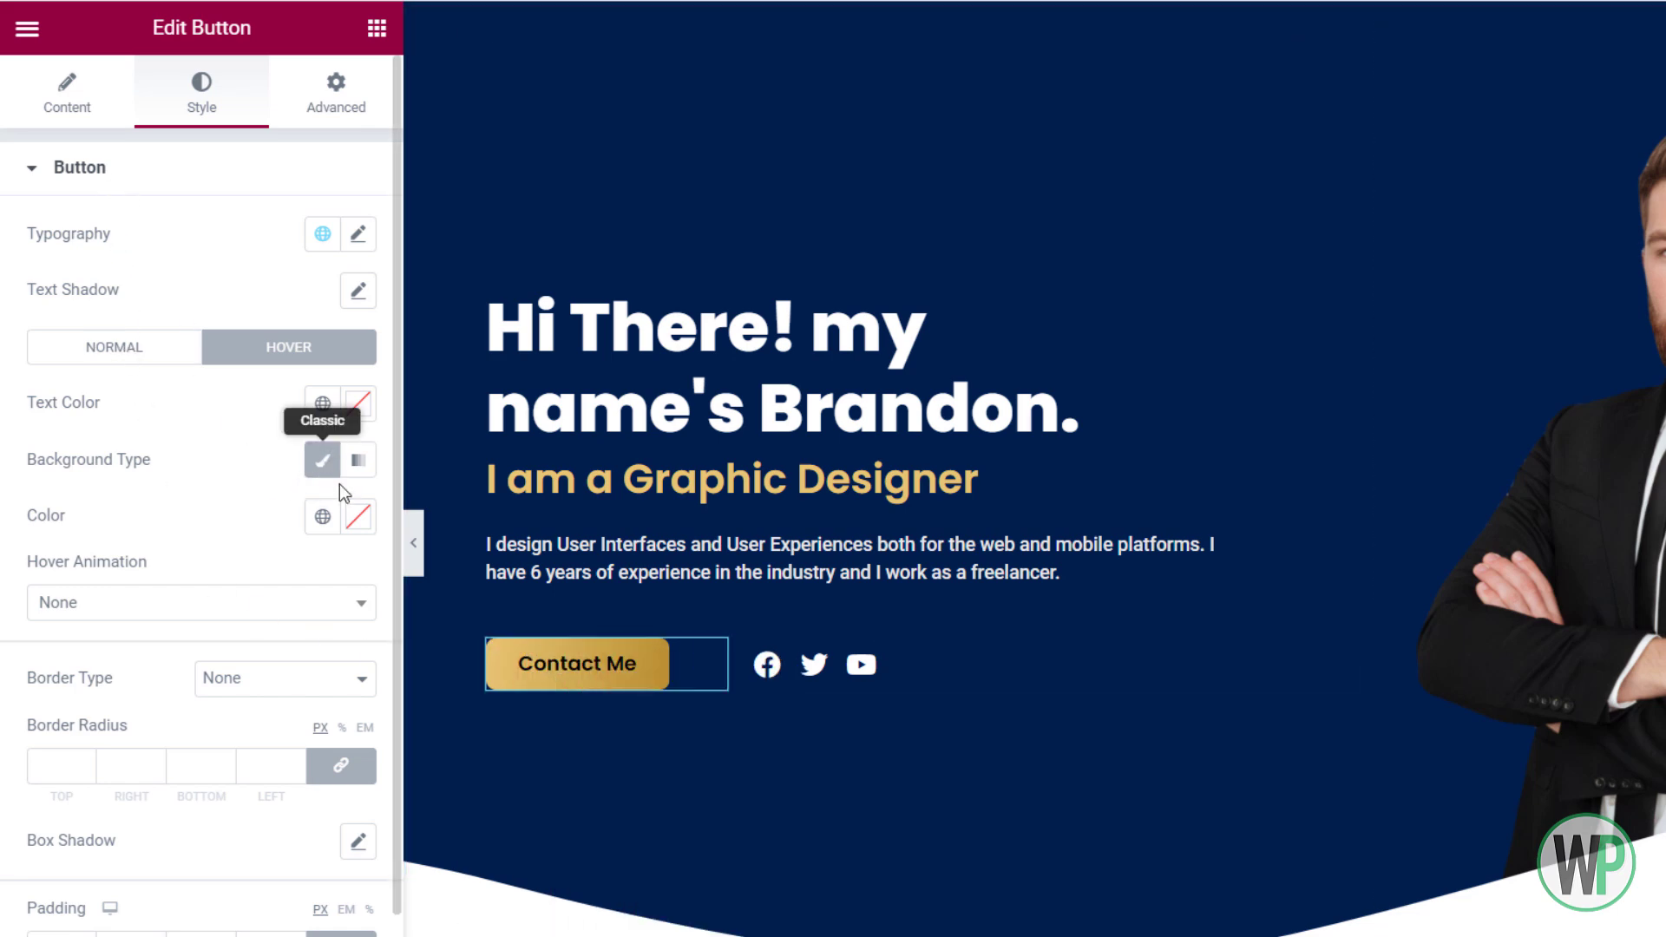
pyautogui.click(358, 460)
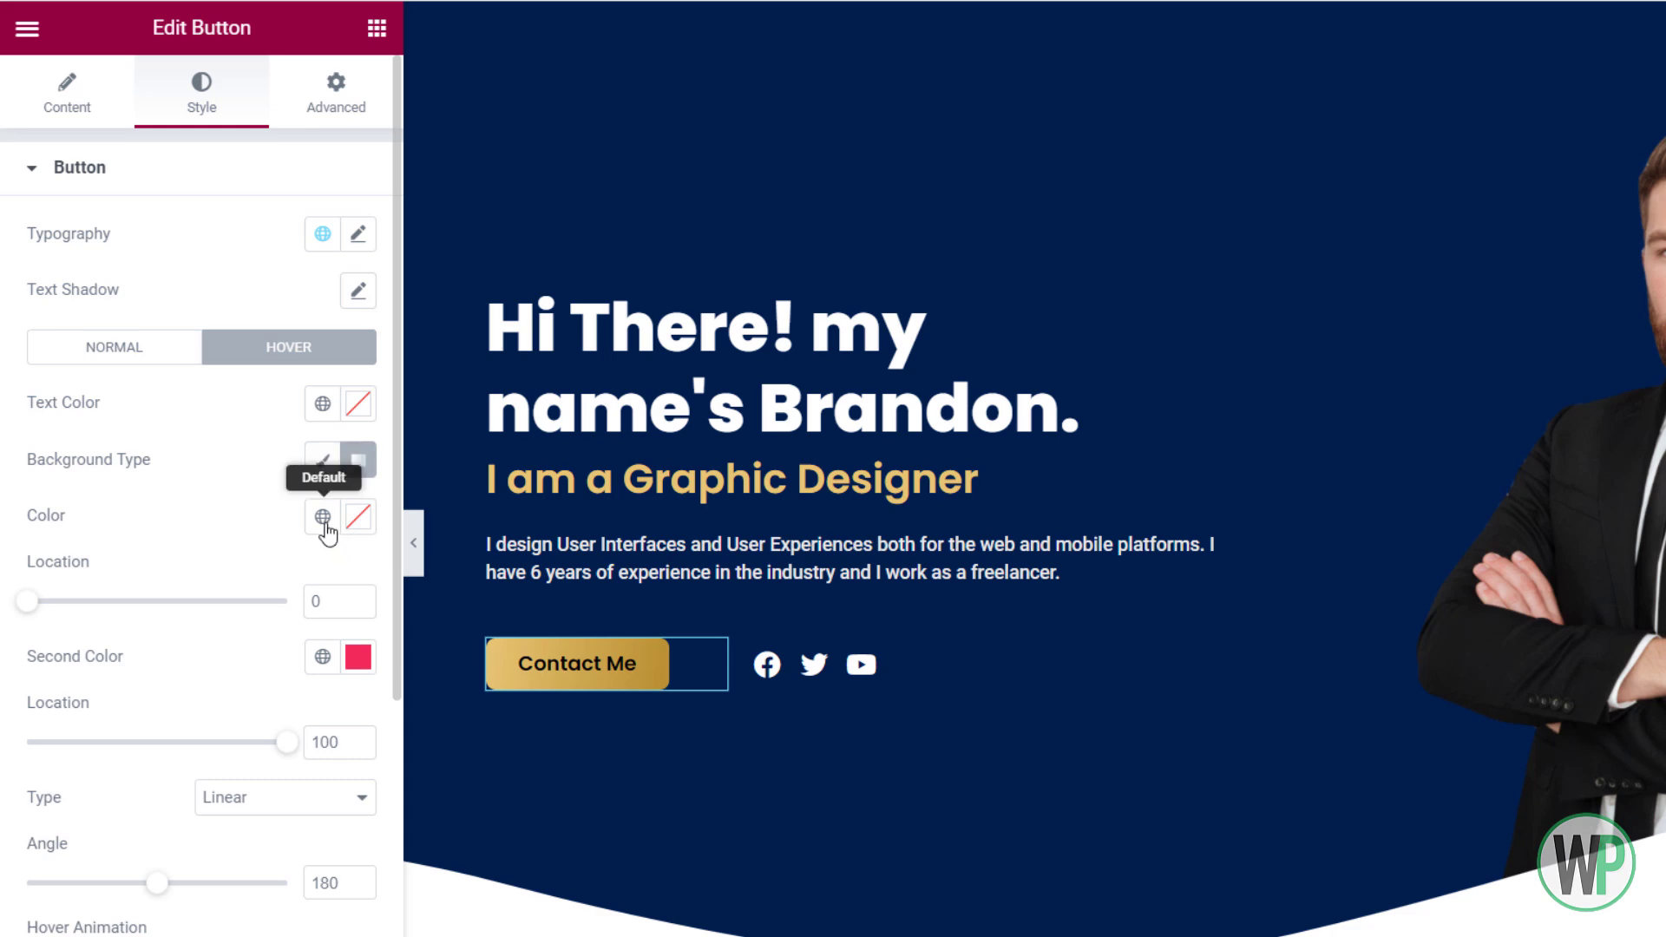
pyautogui.click(323, 517)
pyautogui.click(271, 829)
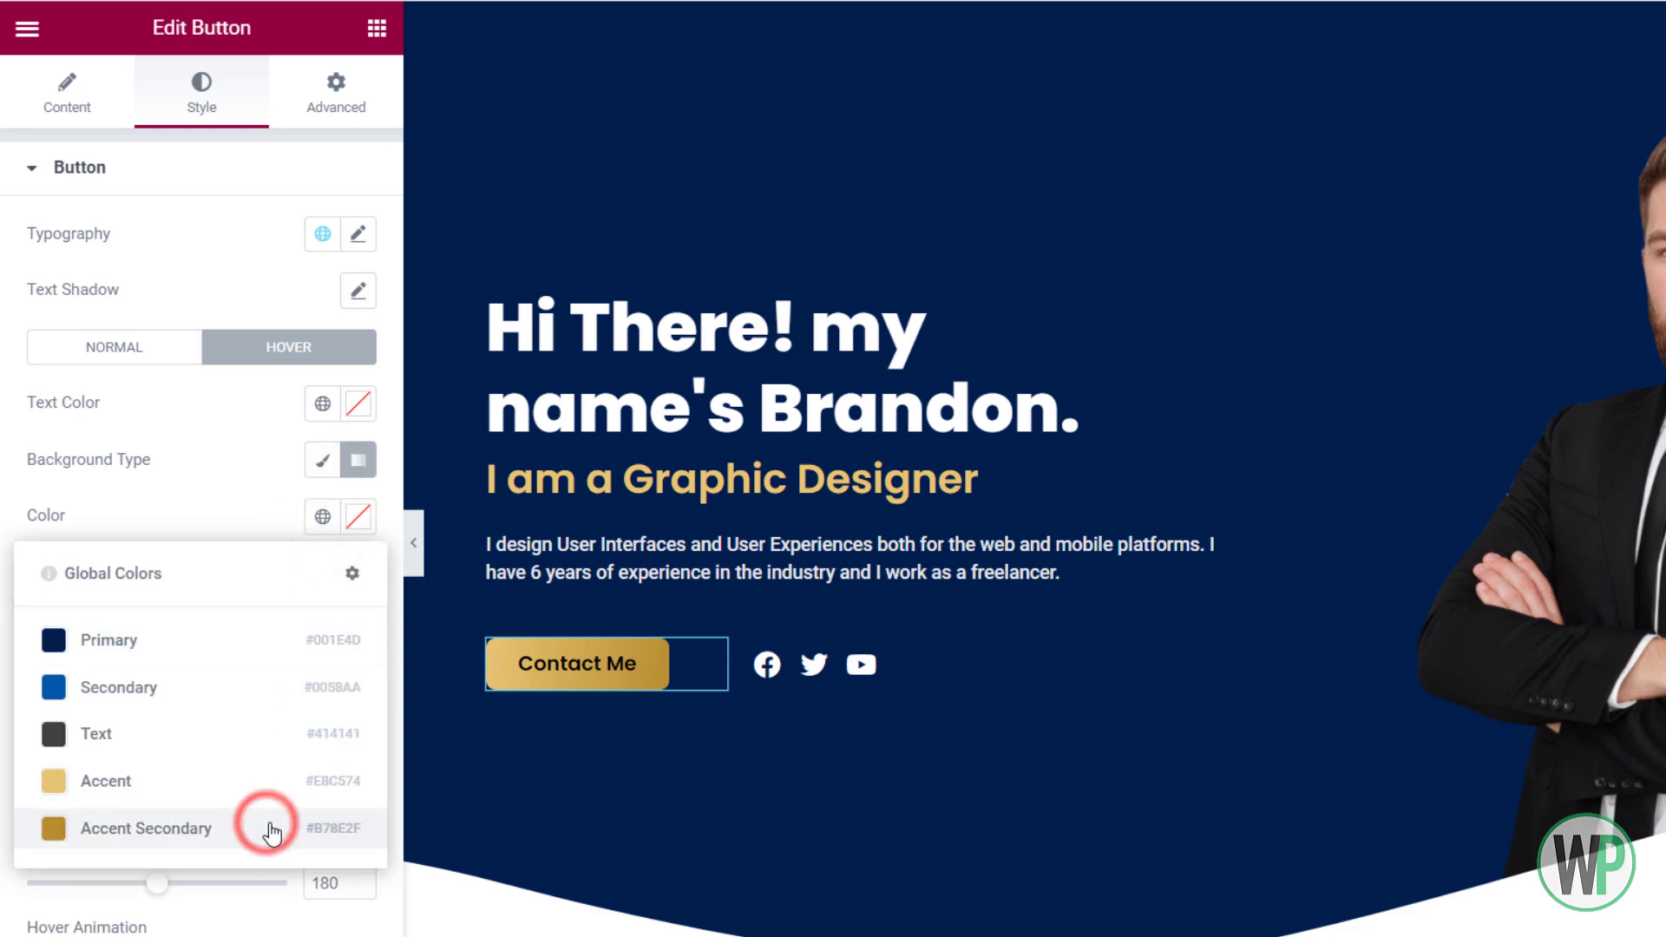
pyautogui.click(323, 657)
pyautogui.click(206, 919)
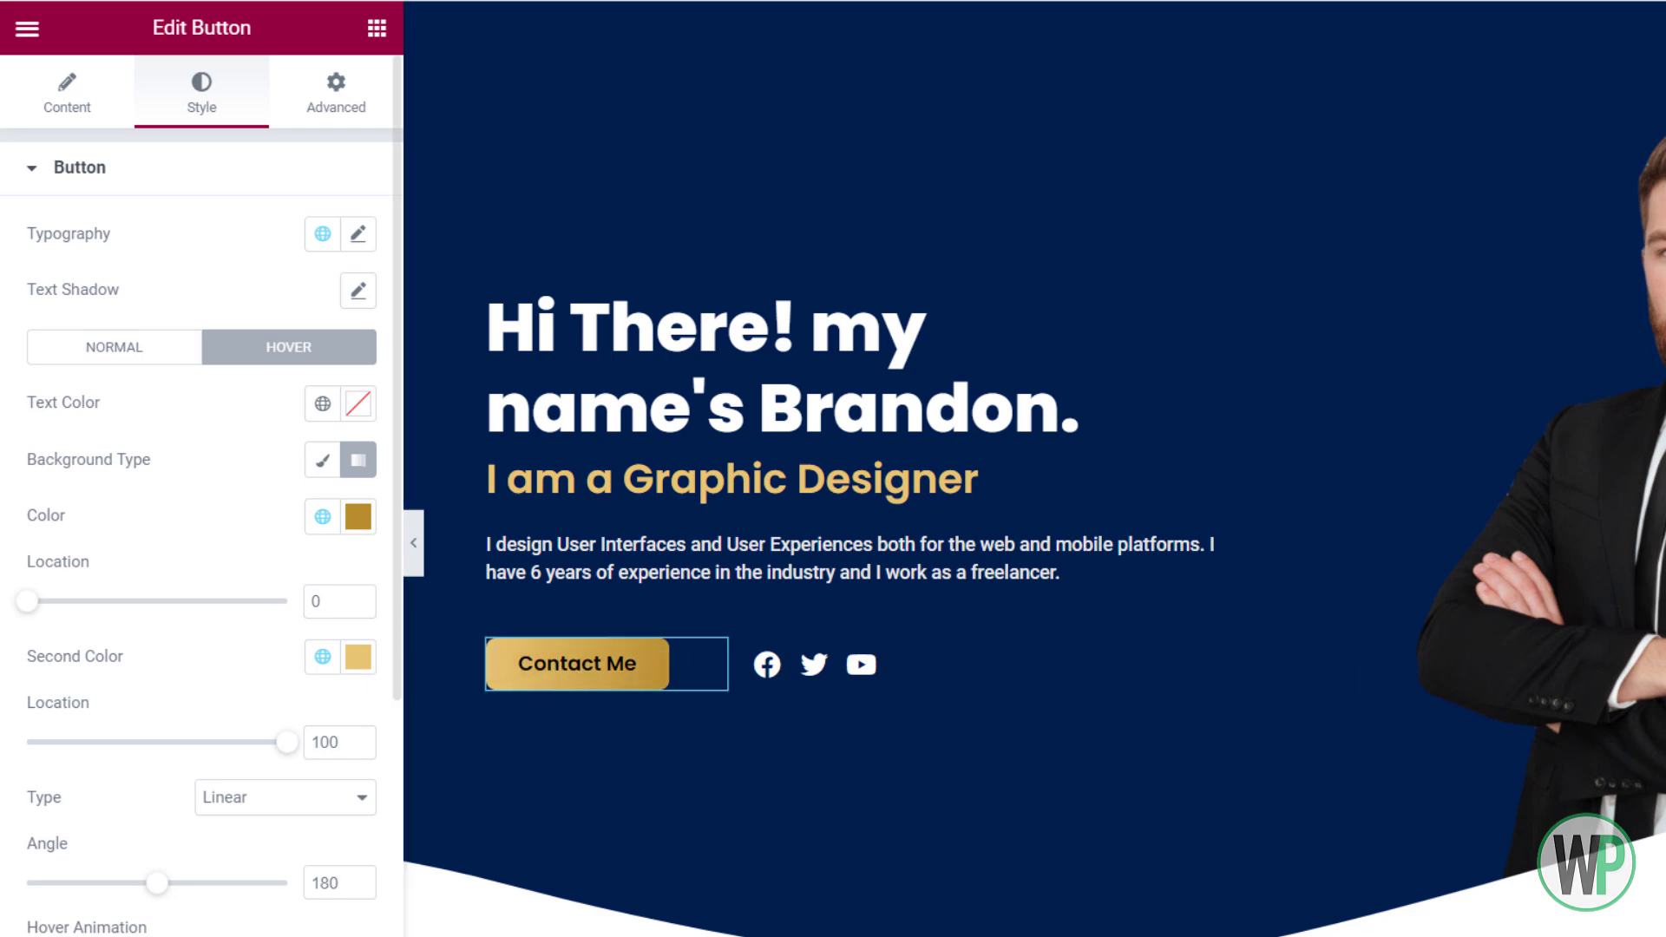
# Open the Social Icons widget's list of icon items
pyautogui.rightClick(852, 670)
pyautogui.click(912, 691)
pyautogui.click(67, 95)
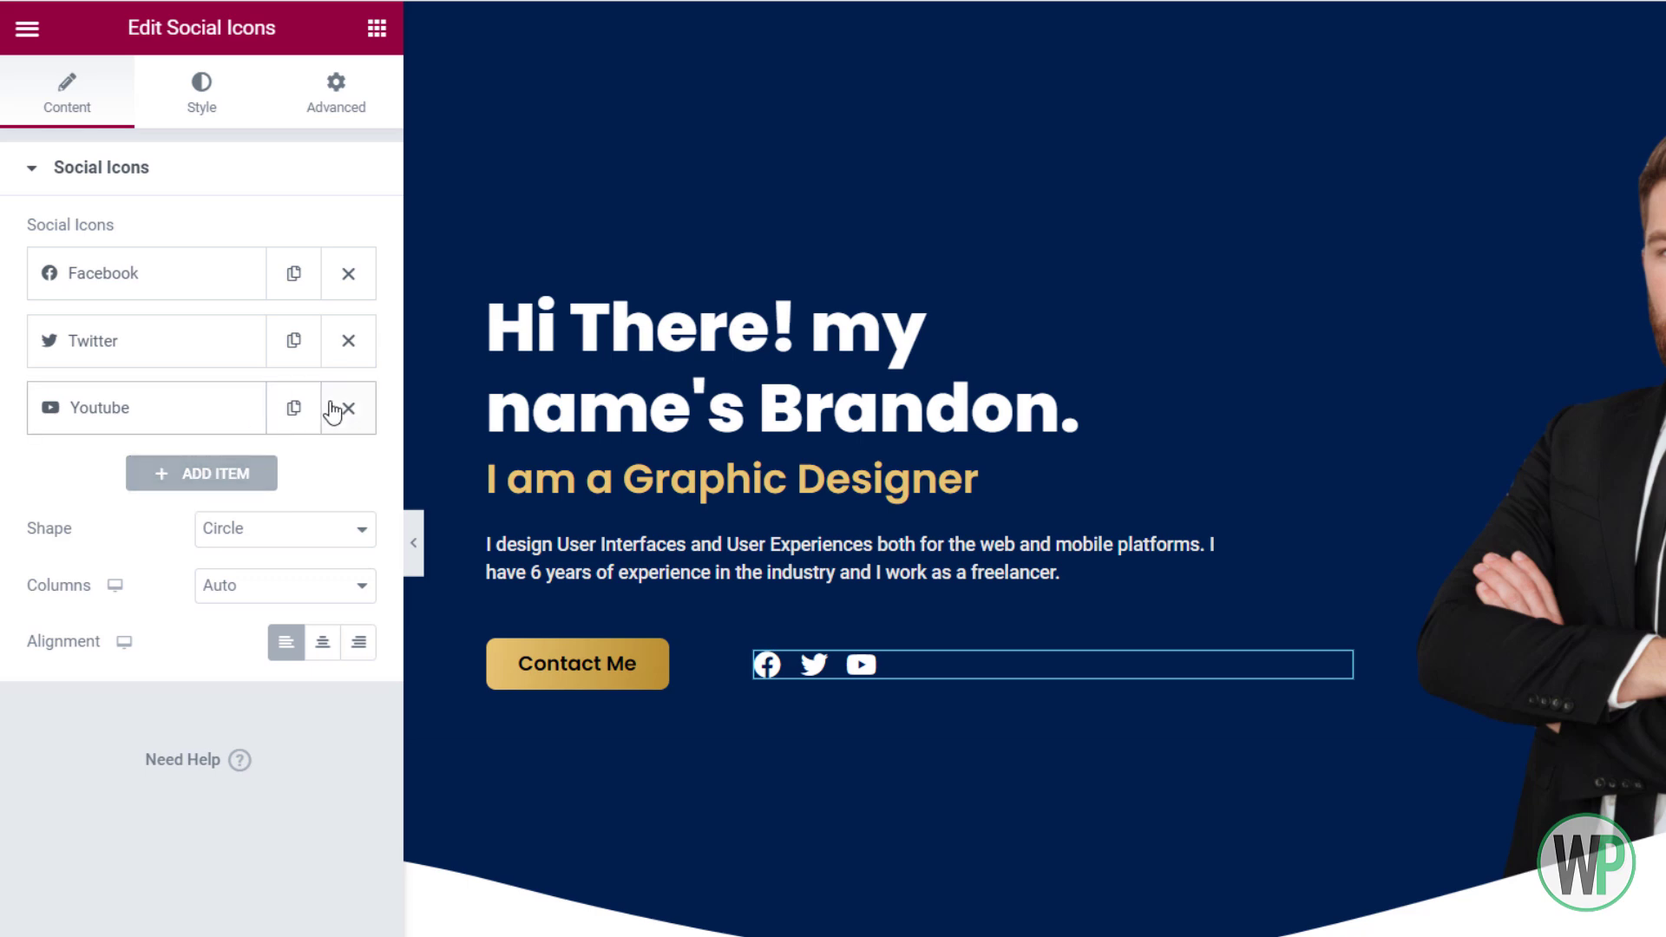
# Add Behance and Instagram icon items from the Icon Library
pyautogui.click(205, 475)
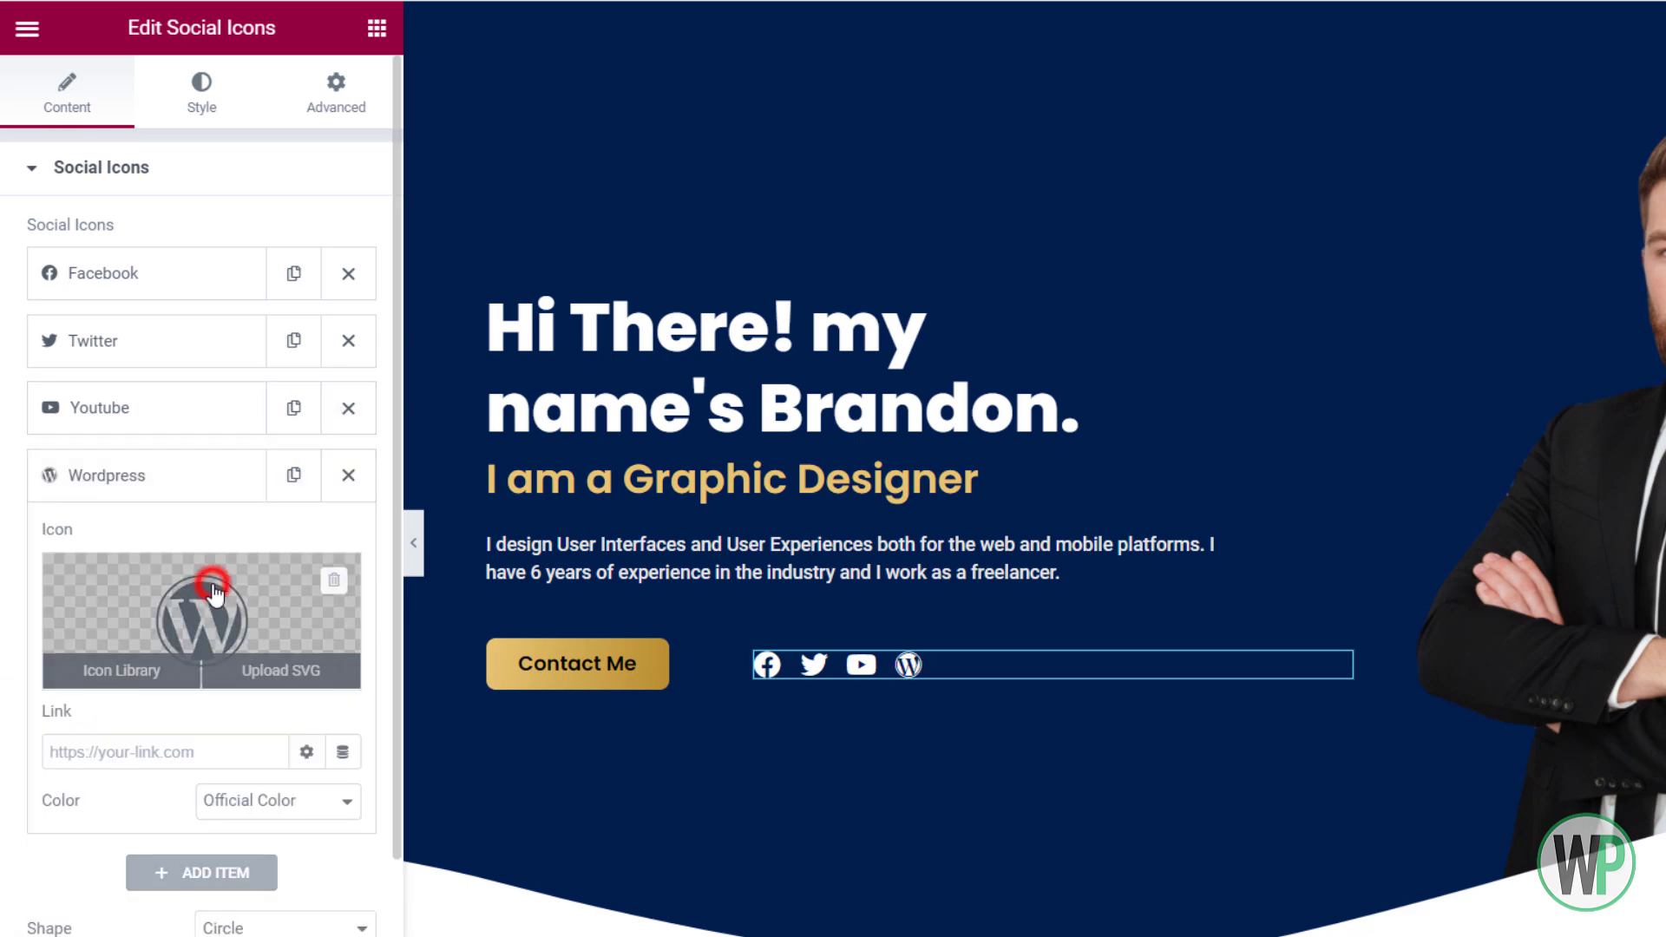
pyautogui.click(121, 670)
pyautogui.click(933, 149)
pyautogui.write('n')
pyautogui.press('BackSpace')
pyautogui.write('beh')
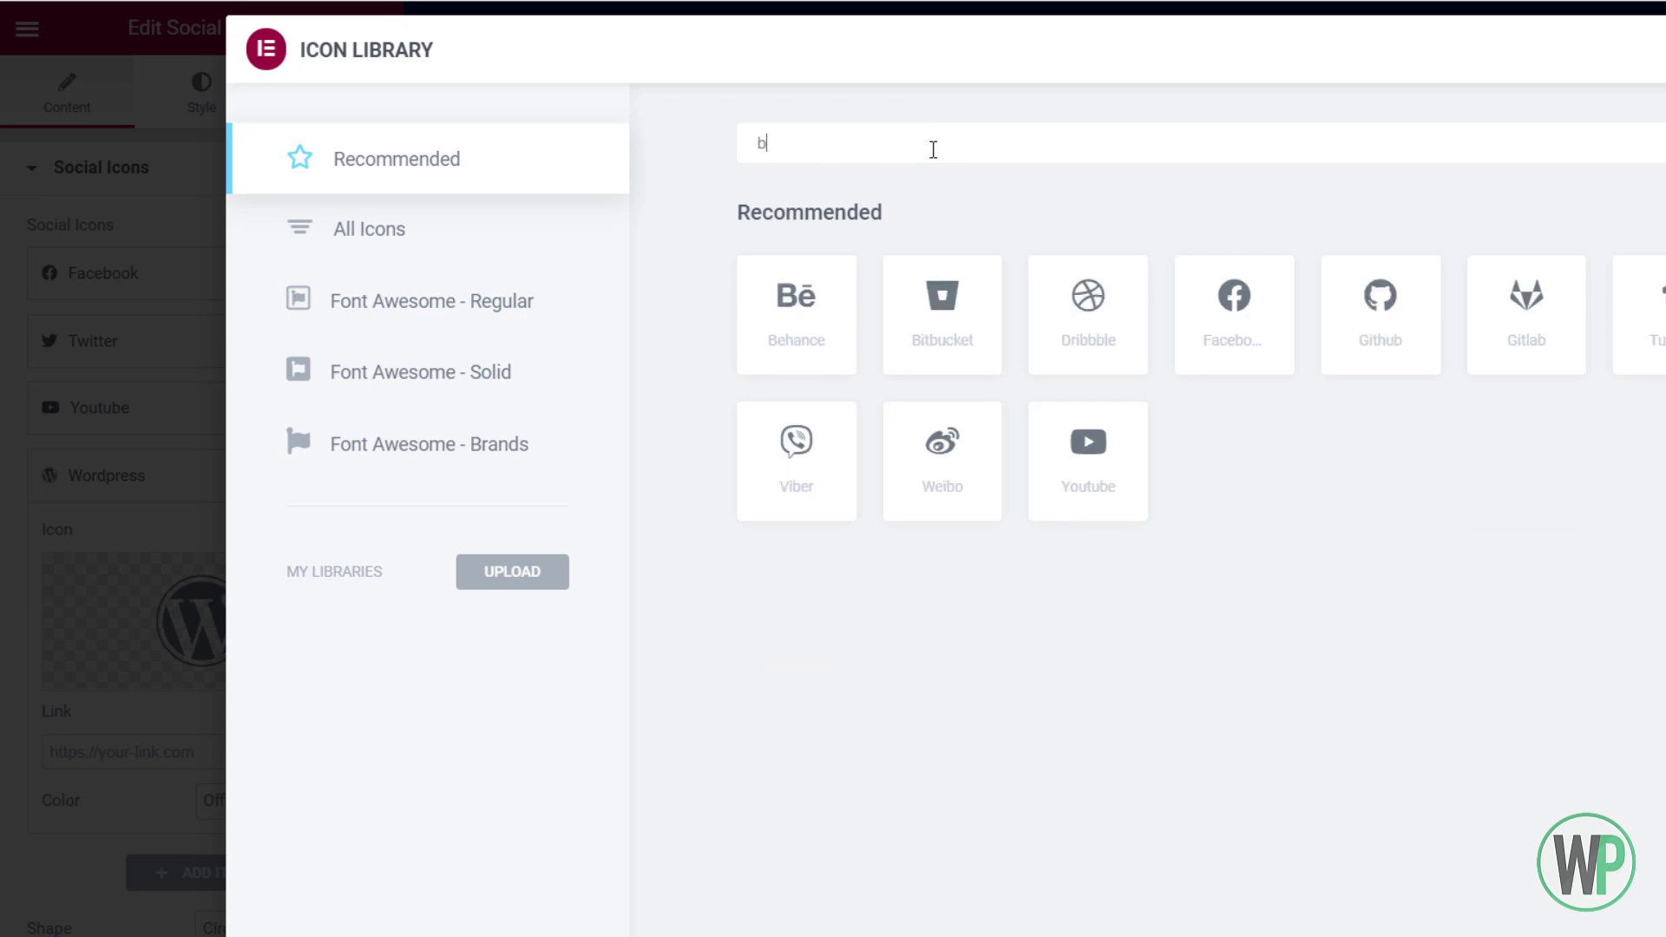
pyautogui.click(797, 297)
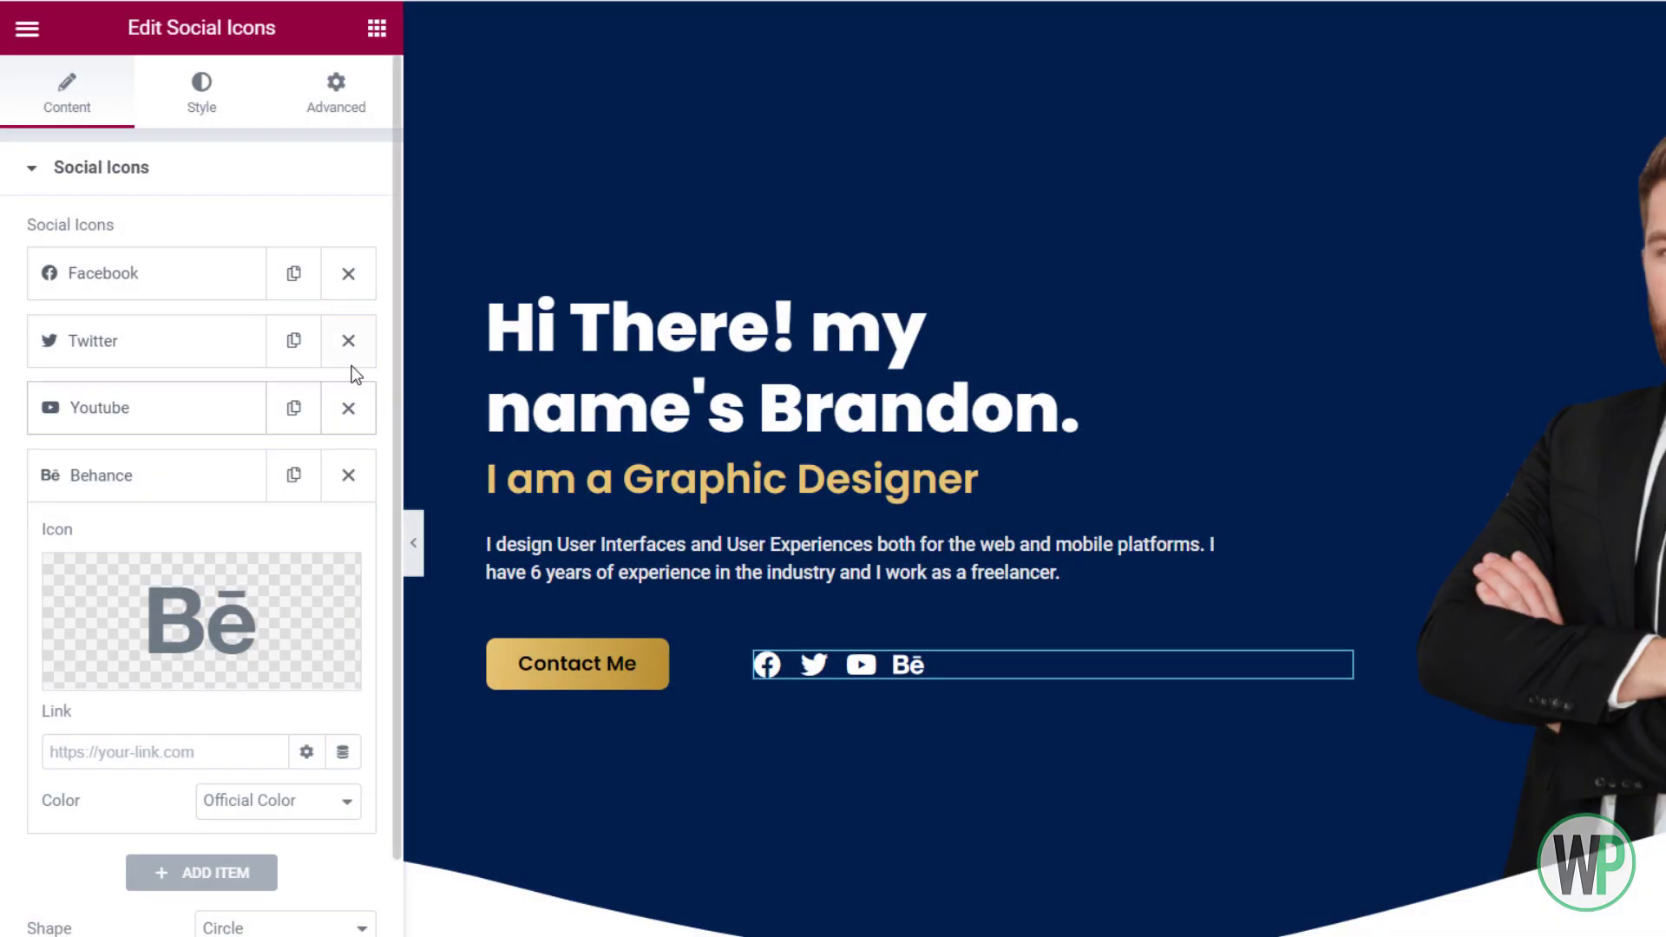
pyautogui.click(216, 869)
pyautogui.click(223, 627)
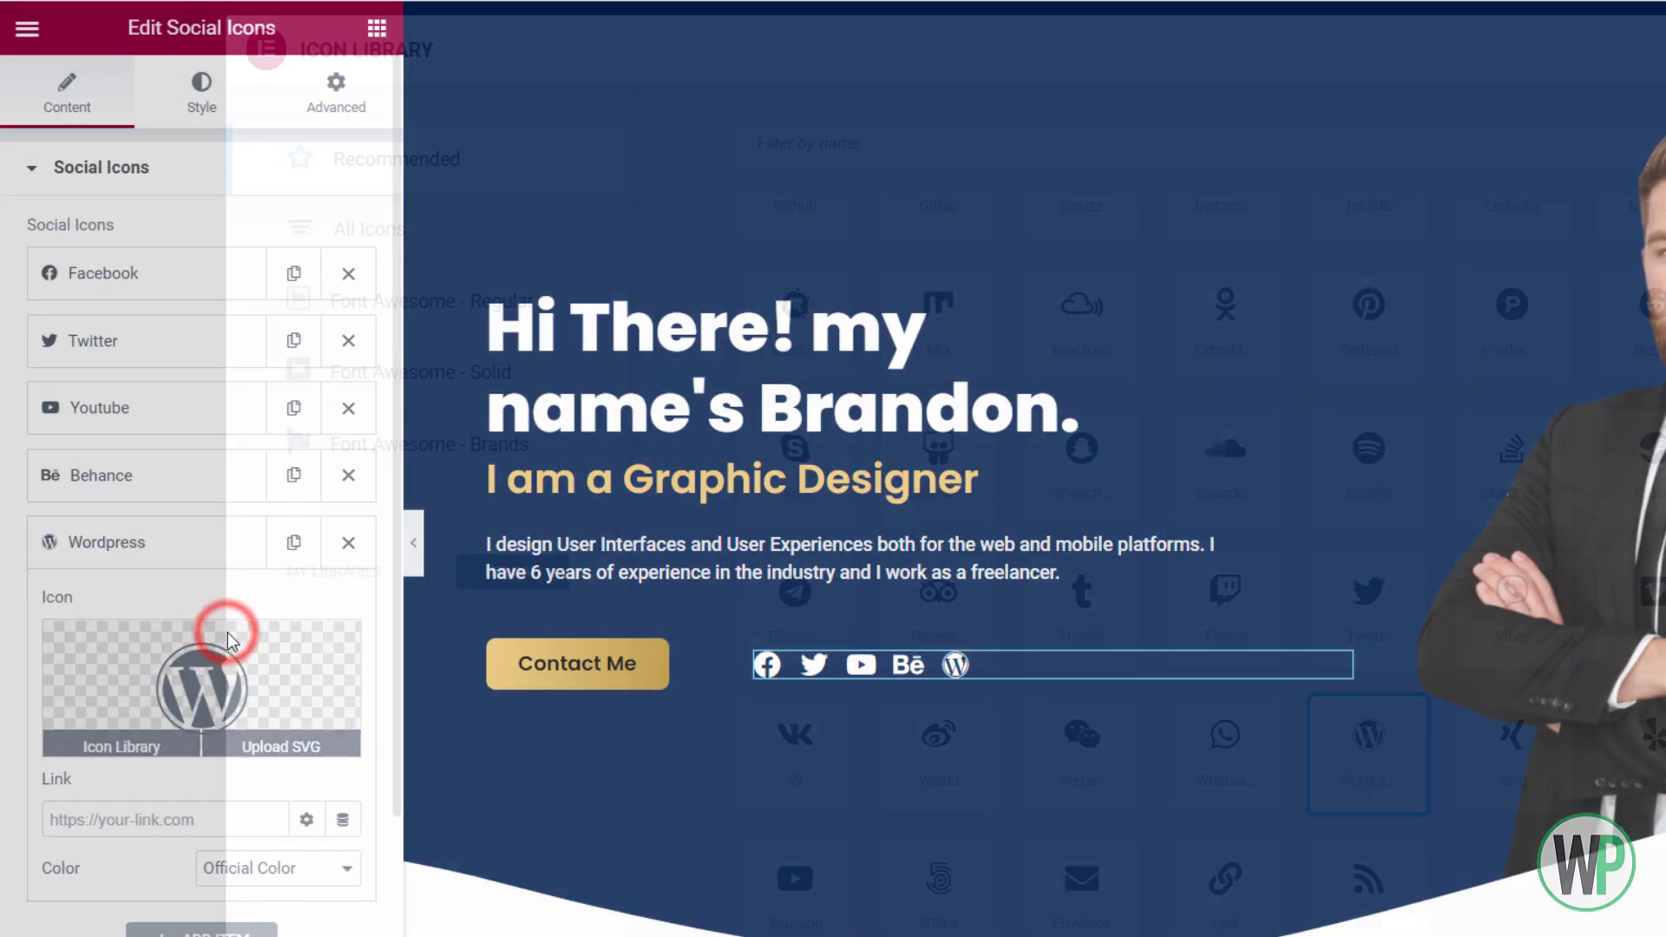
pyautogui.click(852, 152)
pyautogui.write('insta')
pyautogui.click(765, 296)
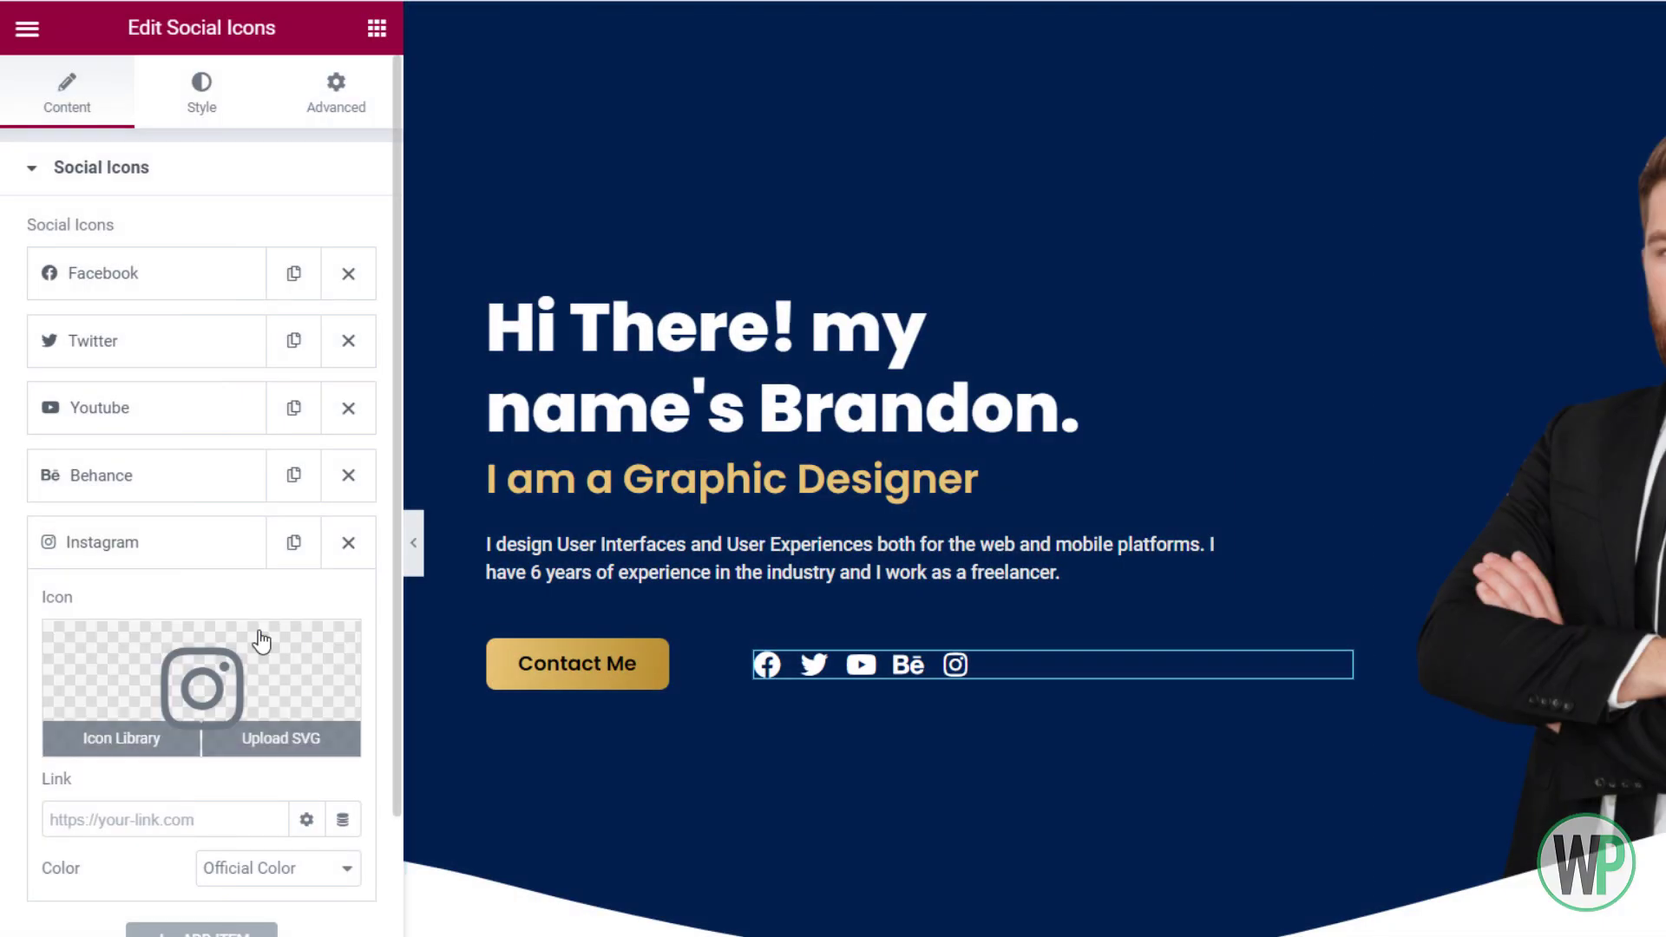
# Delete the YouTube item and add a LinkedIn icon item
pyautogui.click(348, 415)
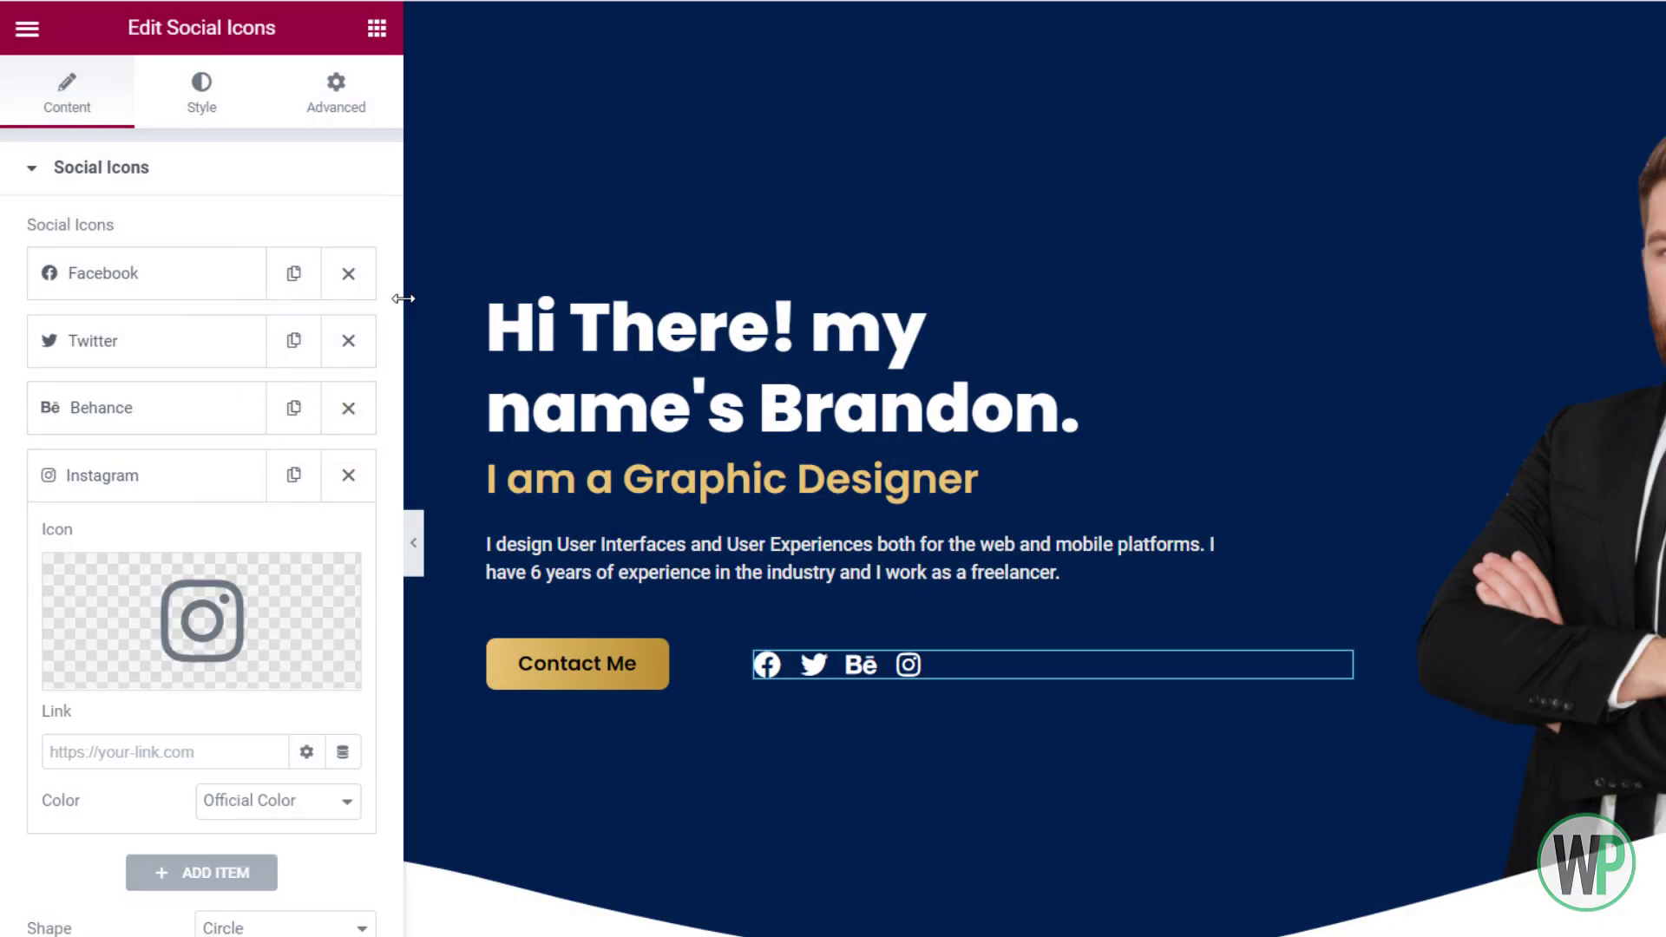
pyautogui.click(223, 875)
pyautogui.click(208, 686)
pyautogui.click(956, 153)
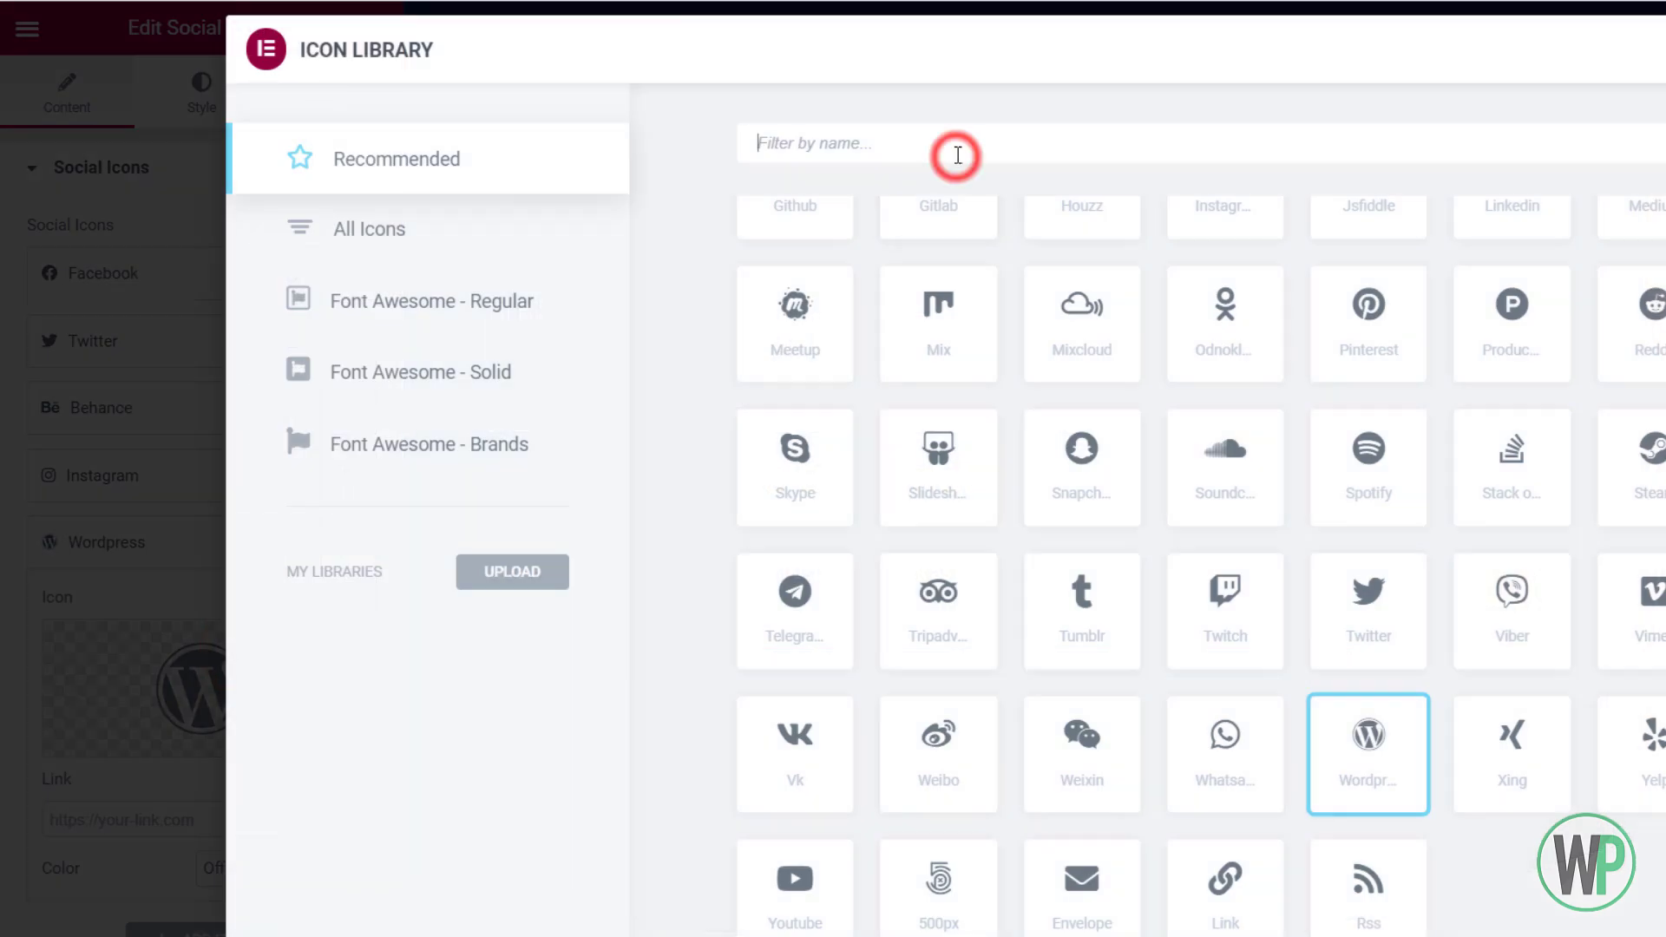
pyautogui.write('link')
pyautogui.doubleClick(792, 287)
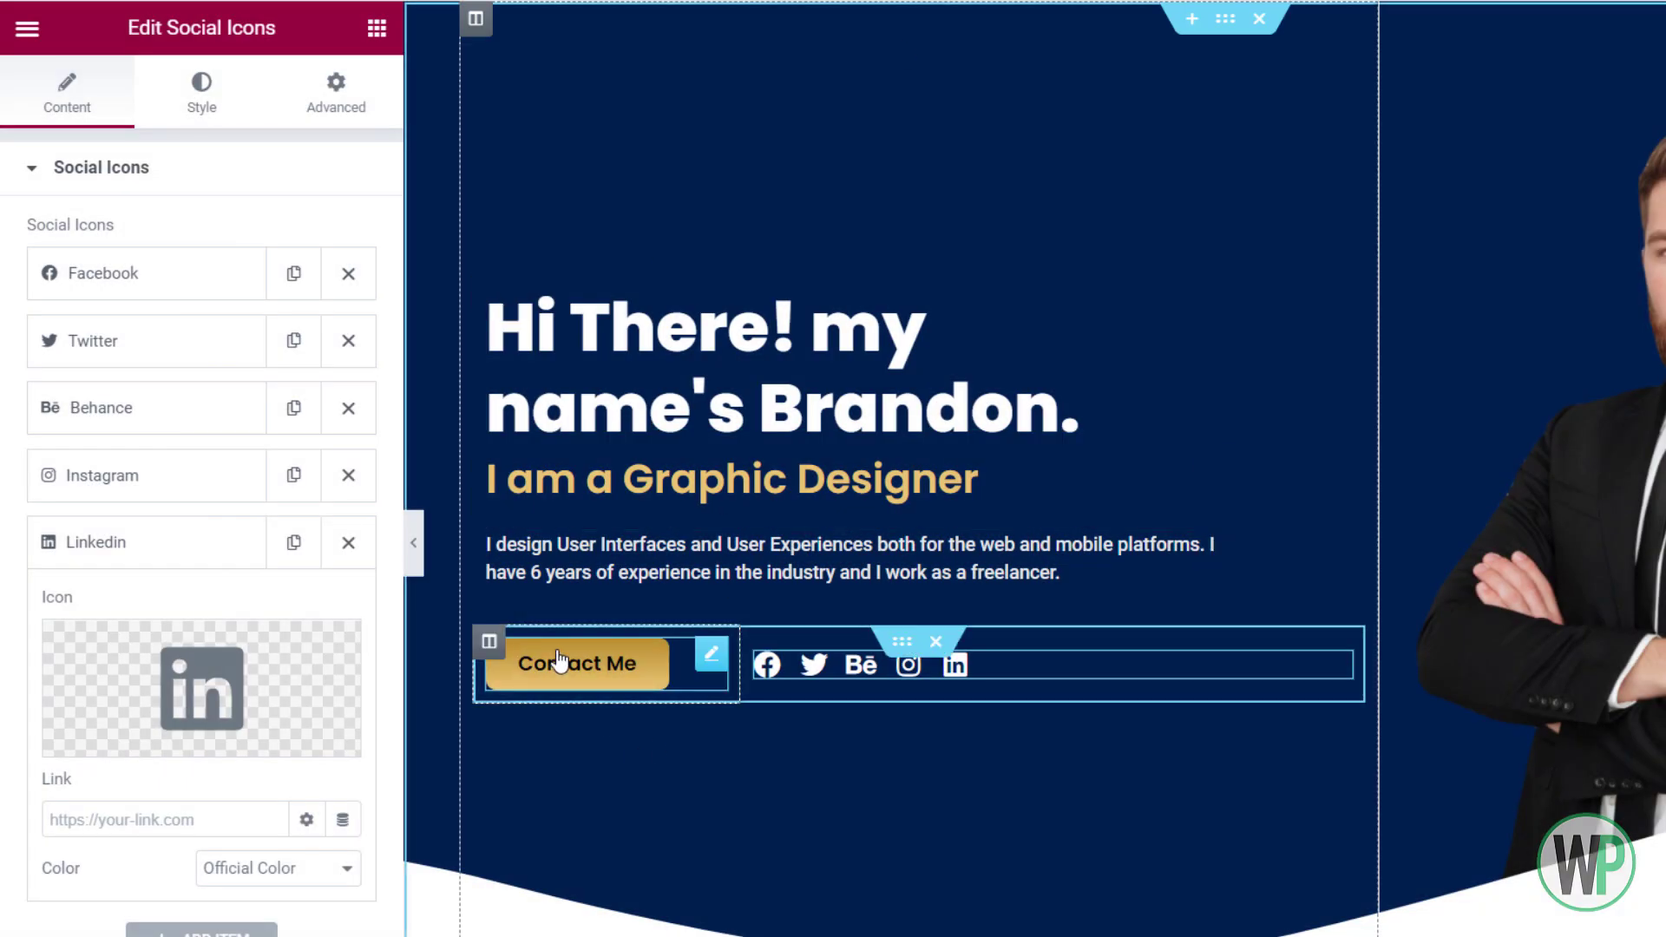
pyautogui.rightClick(510, 658)
# Narrow the Contact Me column to 26% width
pyautogui.click(543, 659)
pyautogui.click(359, 240)
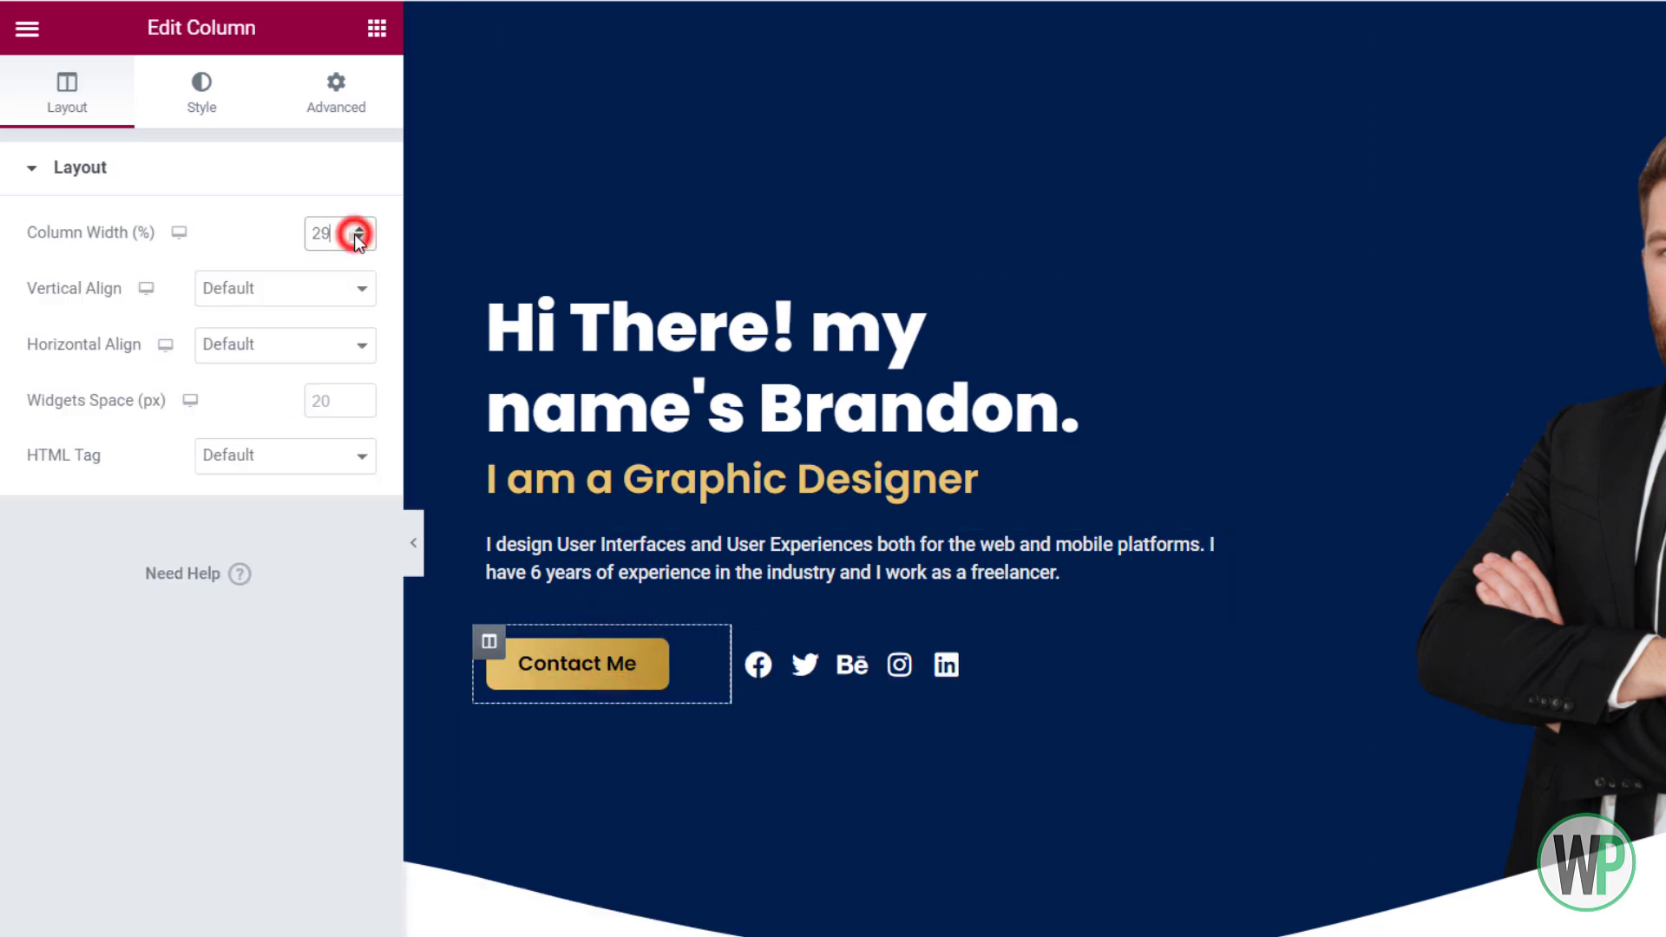
pyautogui.click(359, 239)
pyautogui.click(359, 239)
pyautogui.click(356, 238)
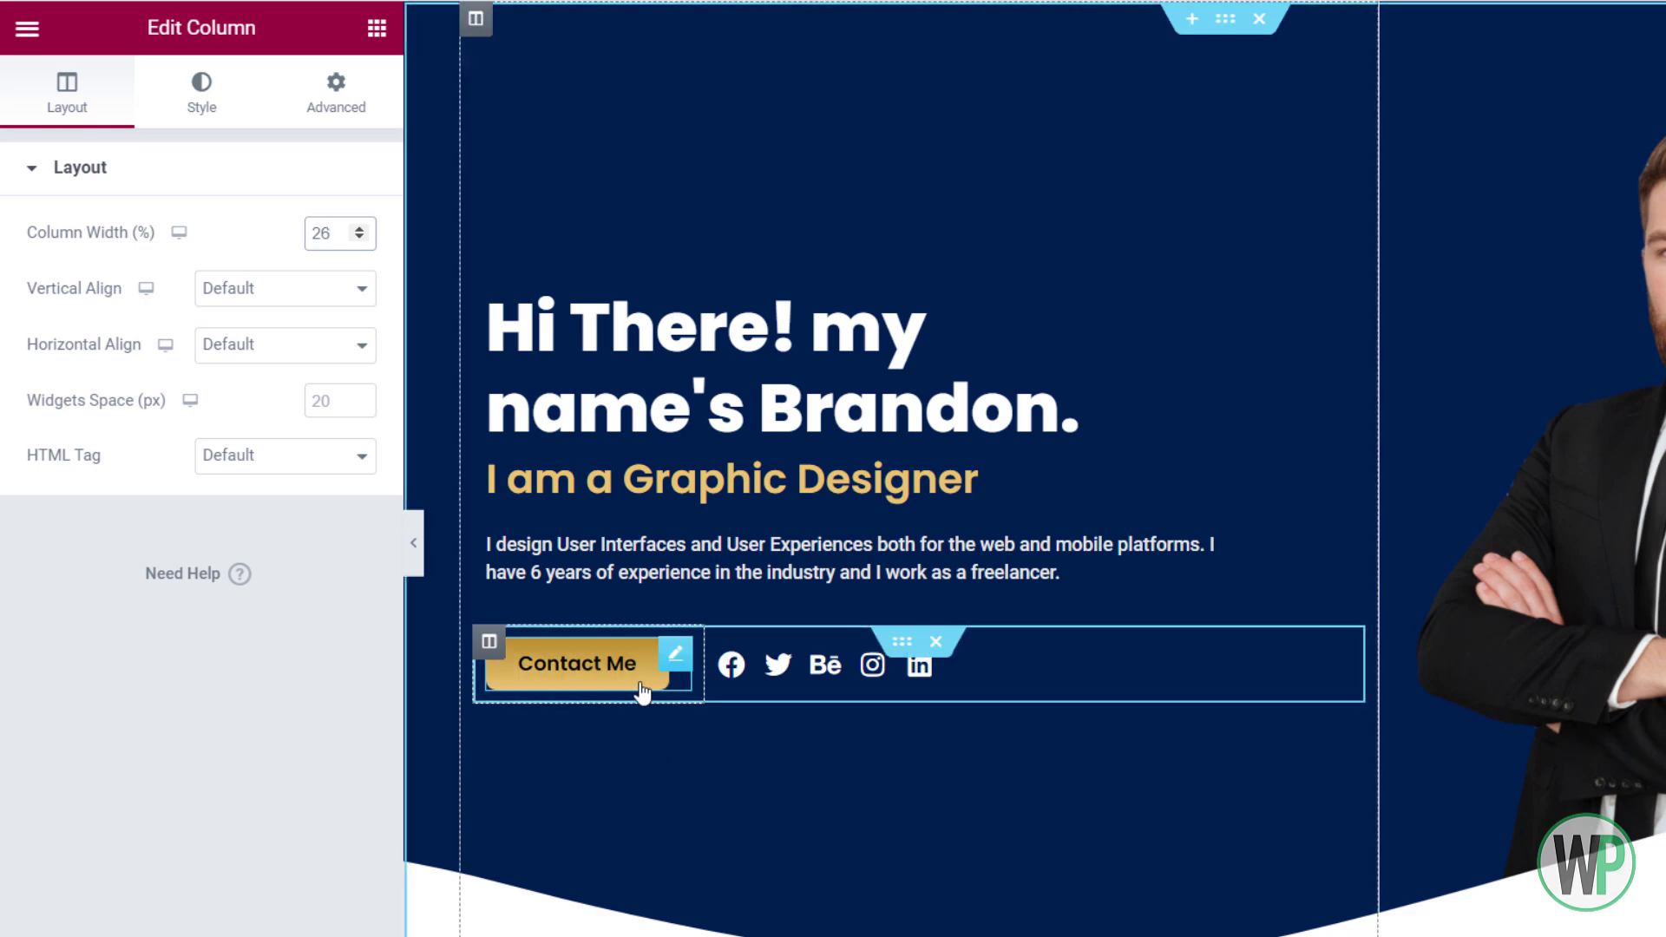
# Add an Inner Section below Contact Me and set its left column width to 30
pyautogui.click(375, 35)
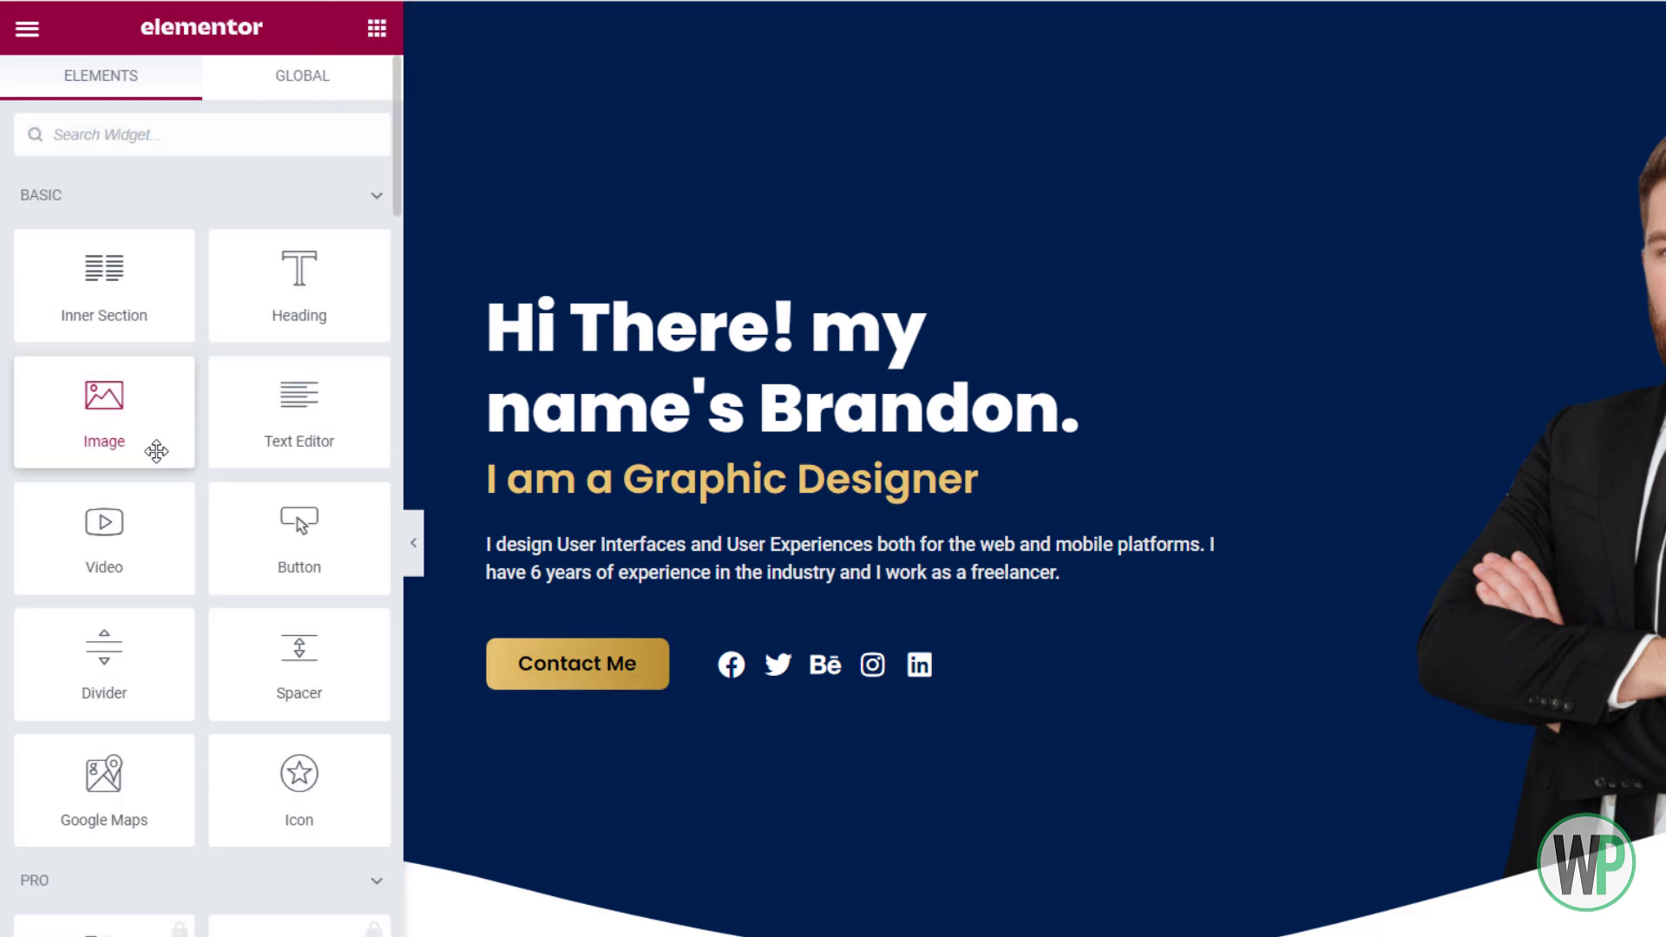
pyautogui.moveTo(130, 286); pyautogui.dragTo(713, 695)
pyautogui.click(529, 701)
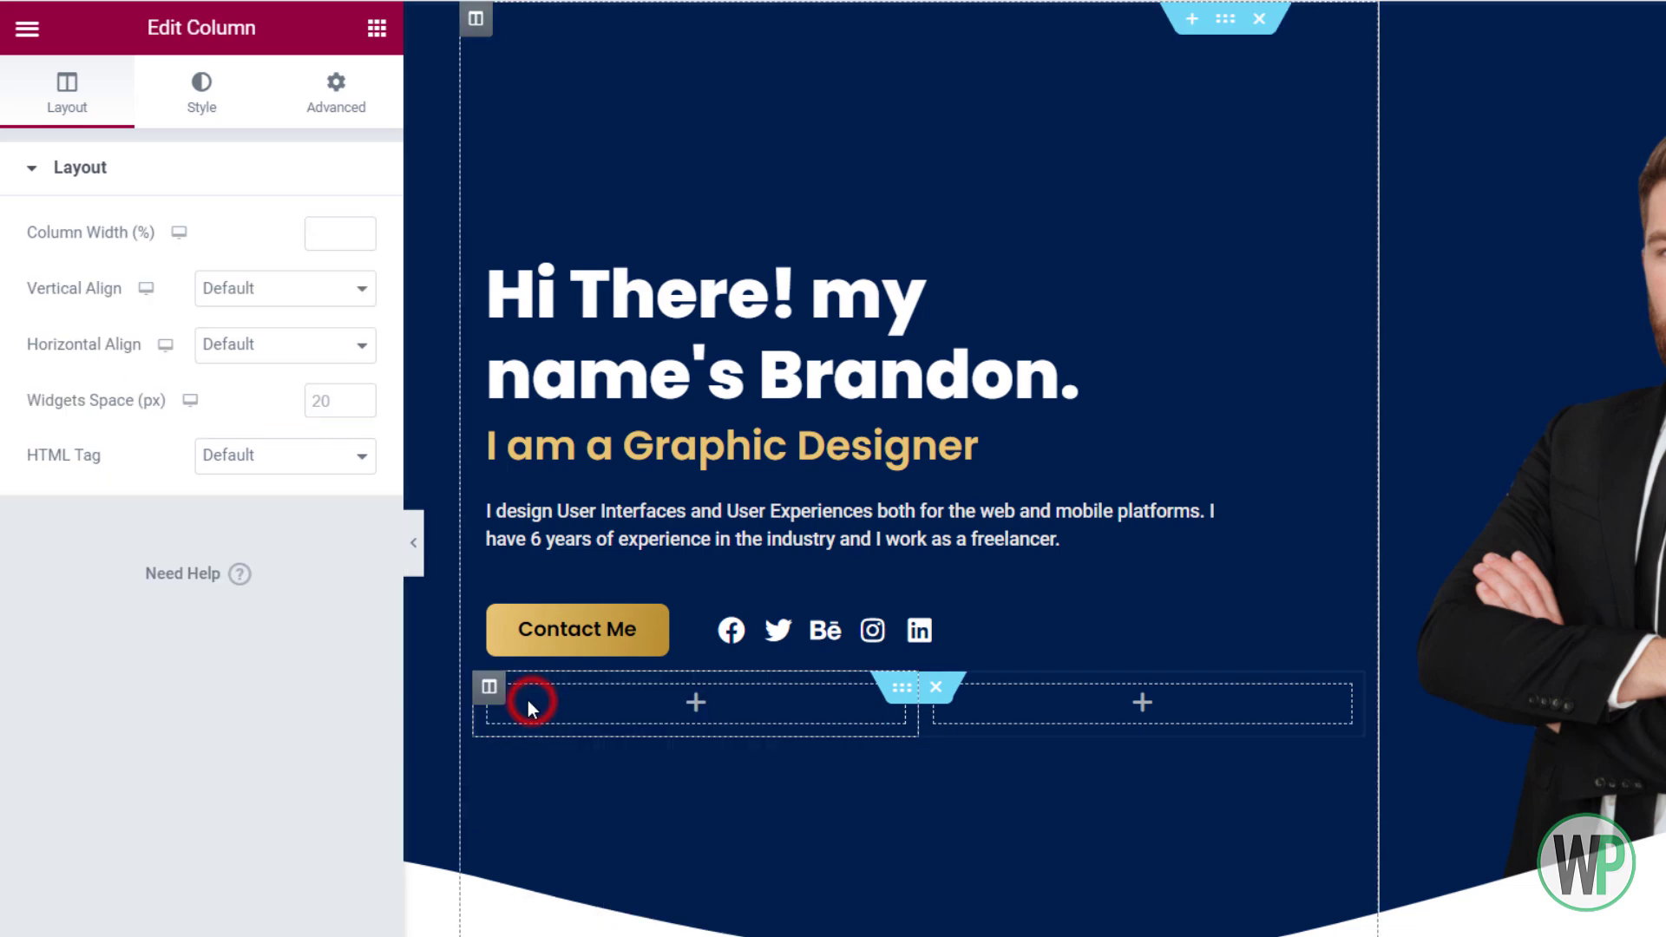
pyautogui.click(335, 232)
pyautogui.write('30')
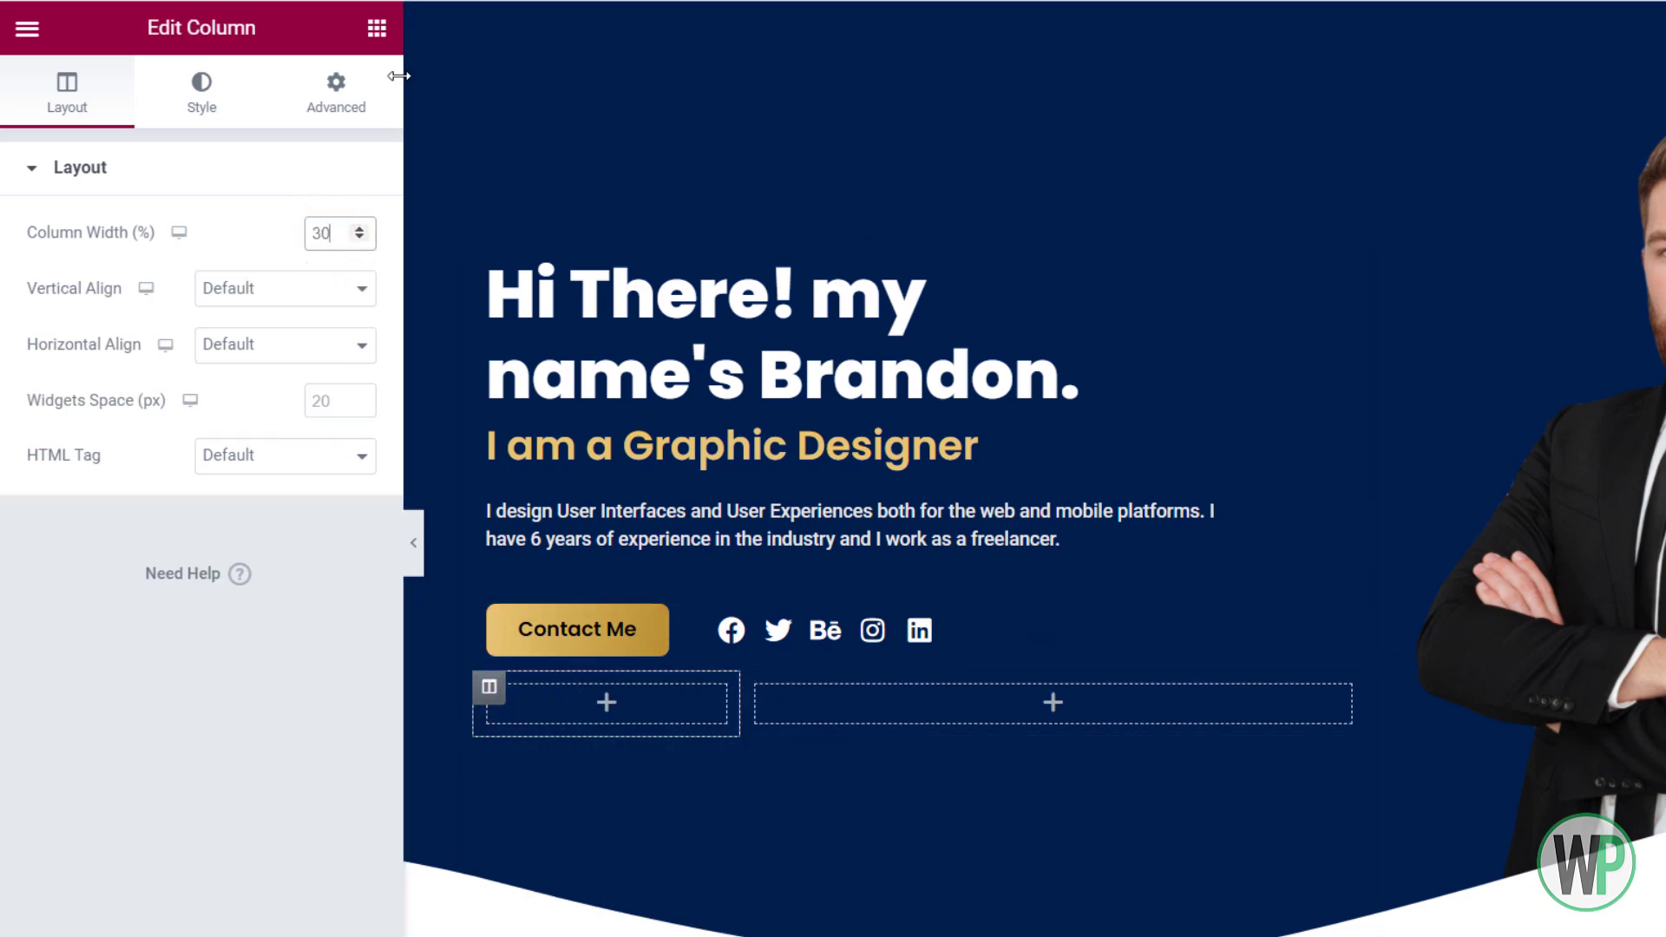
# Place a Heading widget in the new left column
pyautogui.click(376, 29)
pyautogui.scroll(-2, 175, 435)
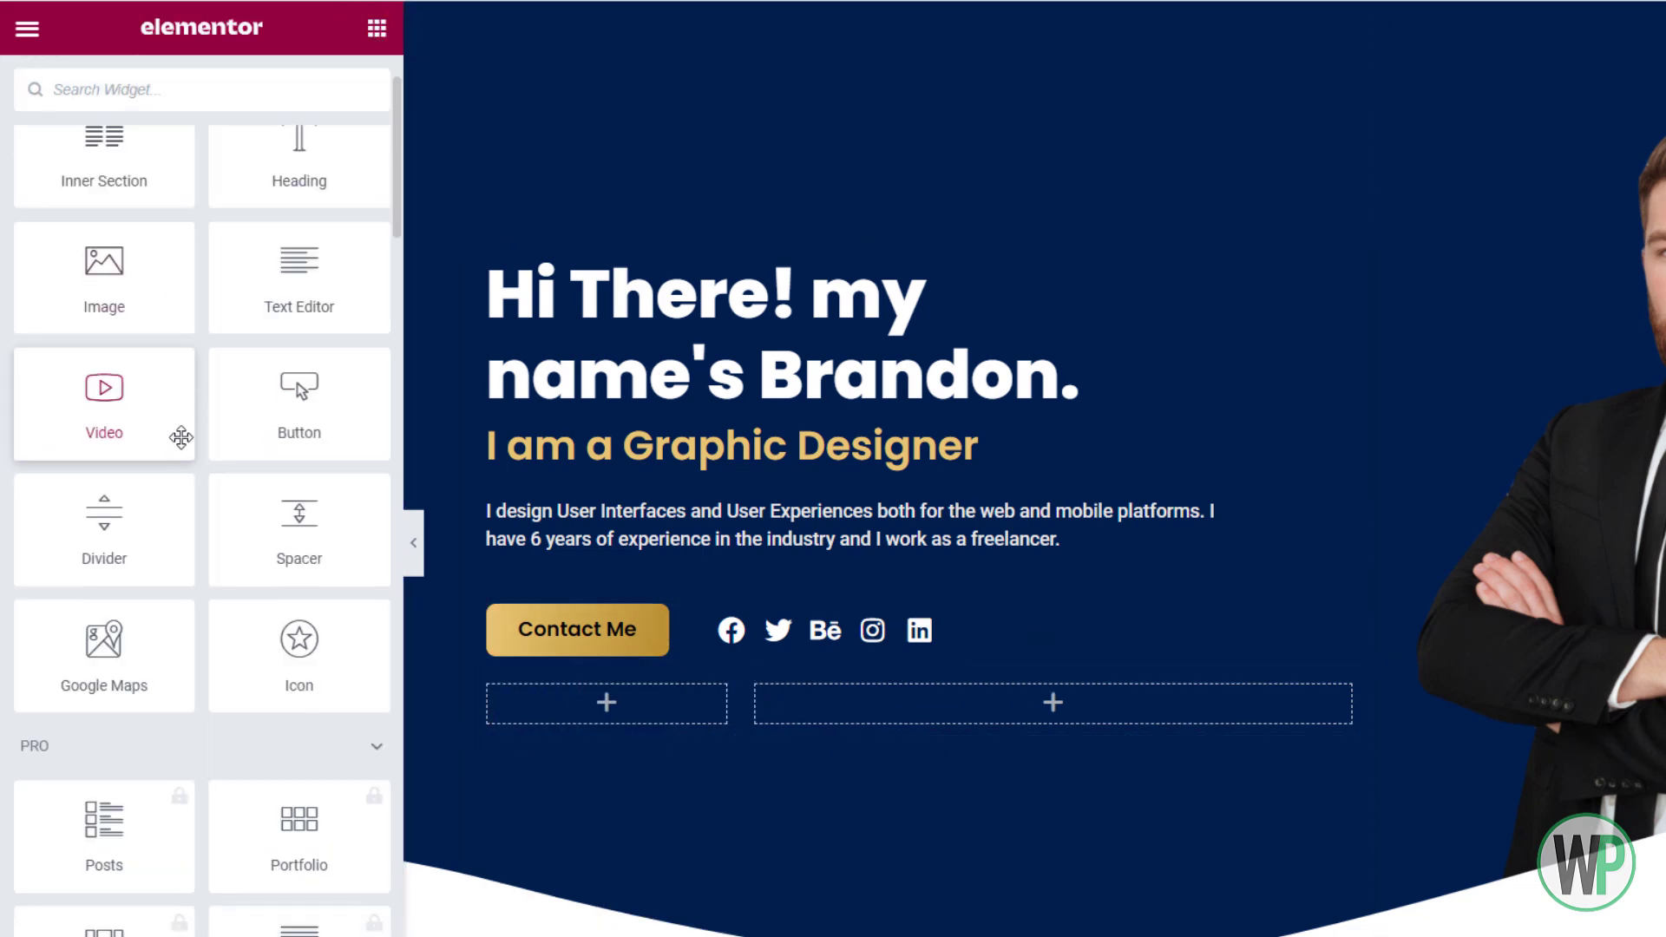
pyautogui.scroll(2, 179, 435)
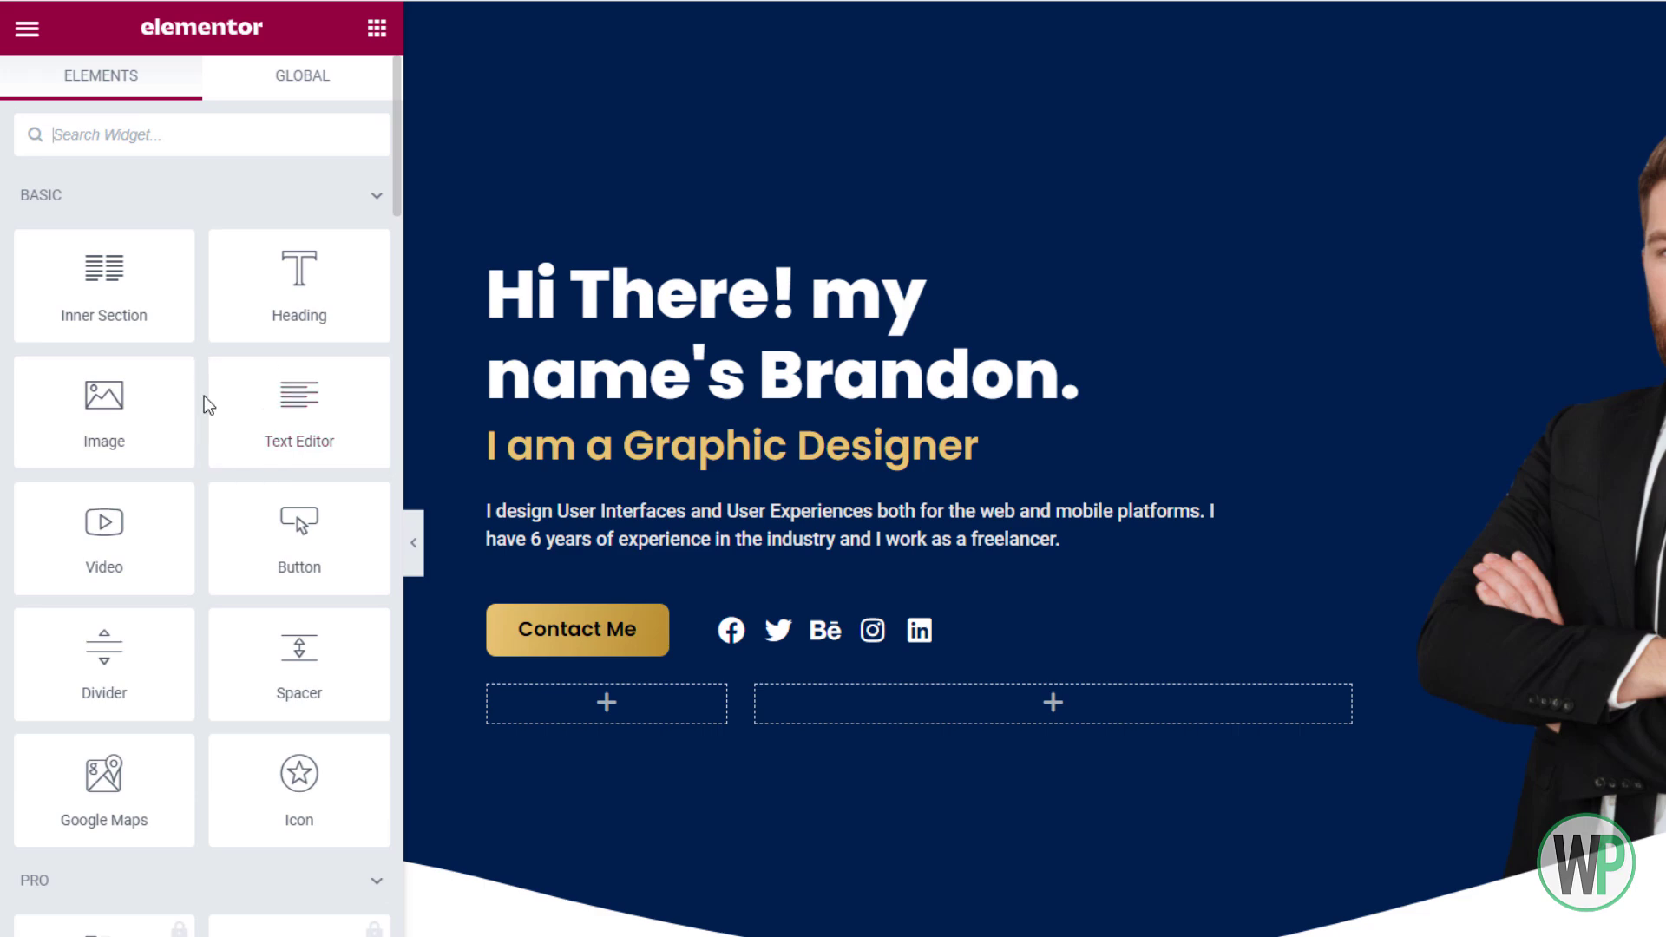
pyautogui.moveTo(265, 311); pyautogui.dragTo(555, 699)
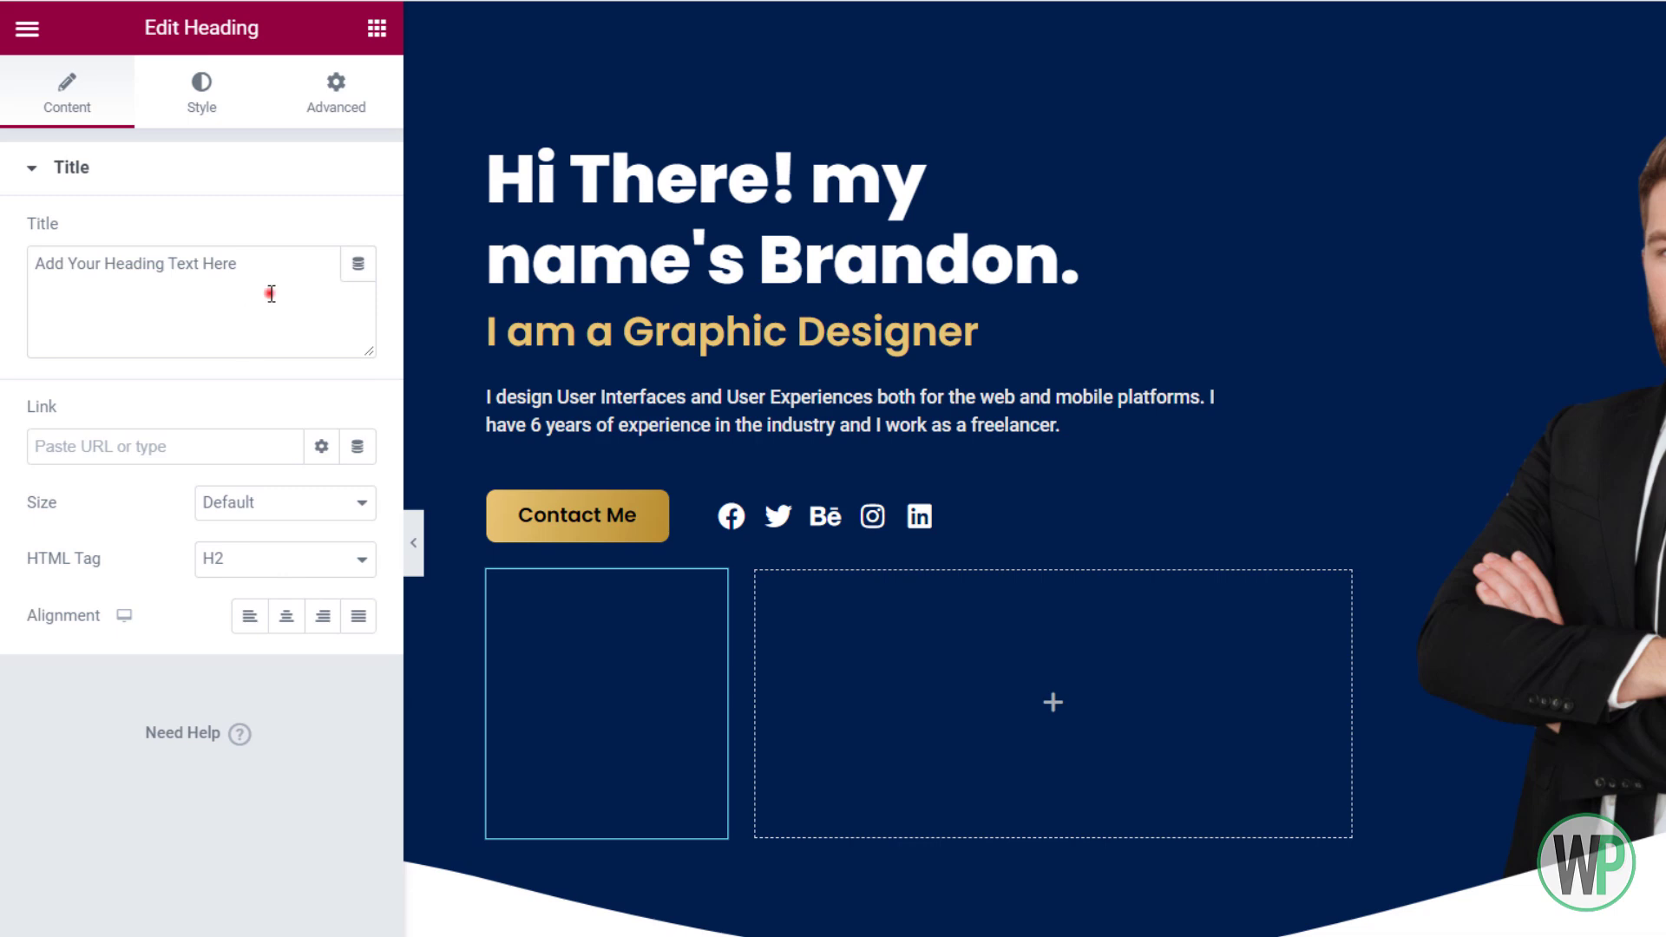
# Title the heading 'Download Resume' and set its HTML tag to div
pyautogui.moveTo(270, 294); pyautogui.dragTo(11, 268)
pyautogui.press('BackSpace')
pyautogui.write('Downloa')
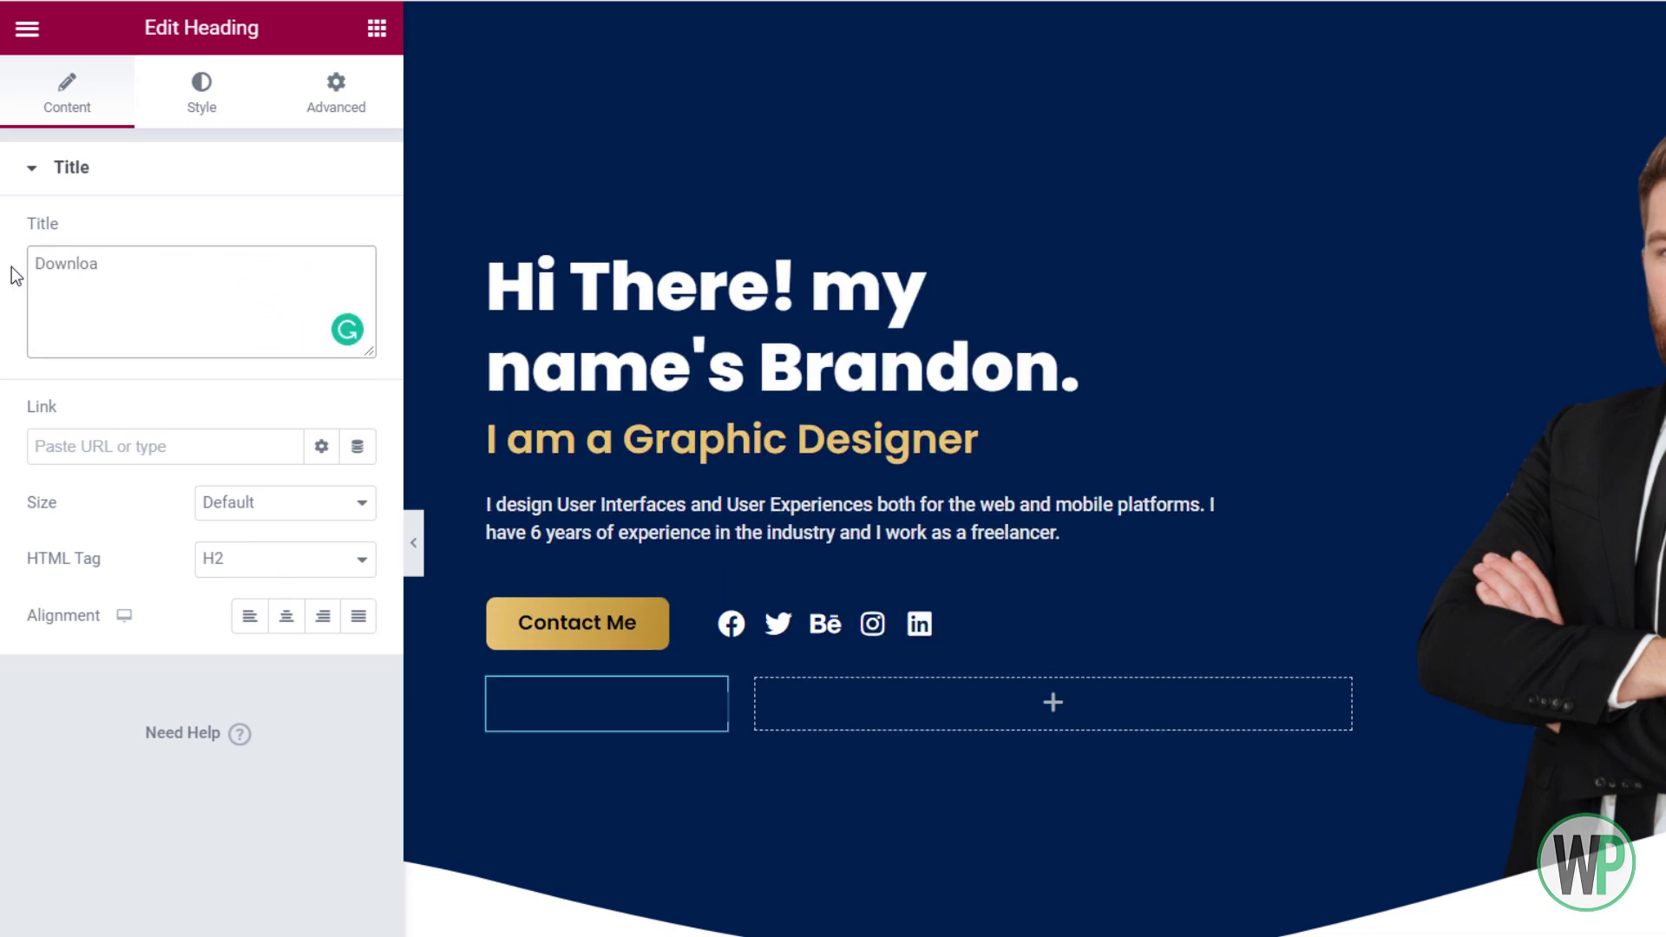
pyautogui.write('d Resume')
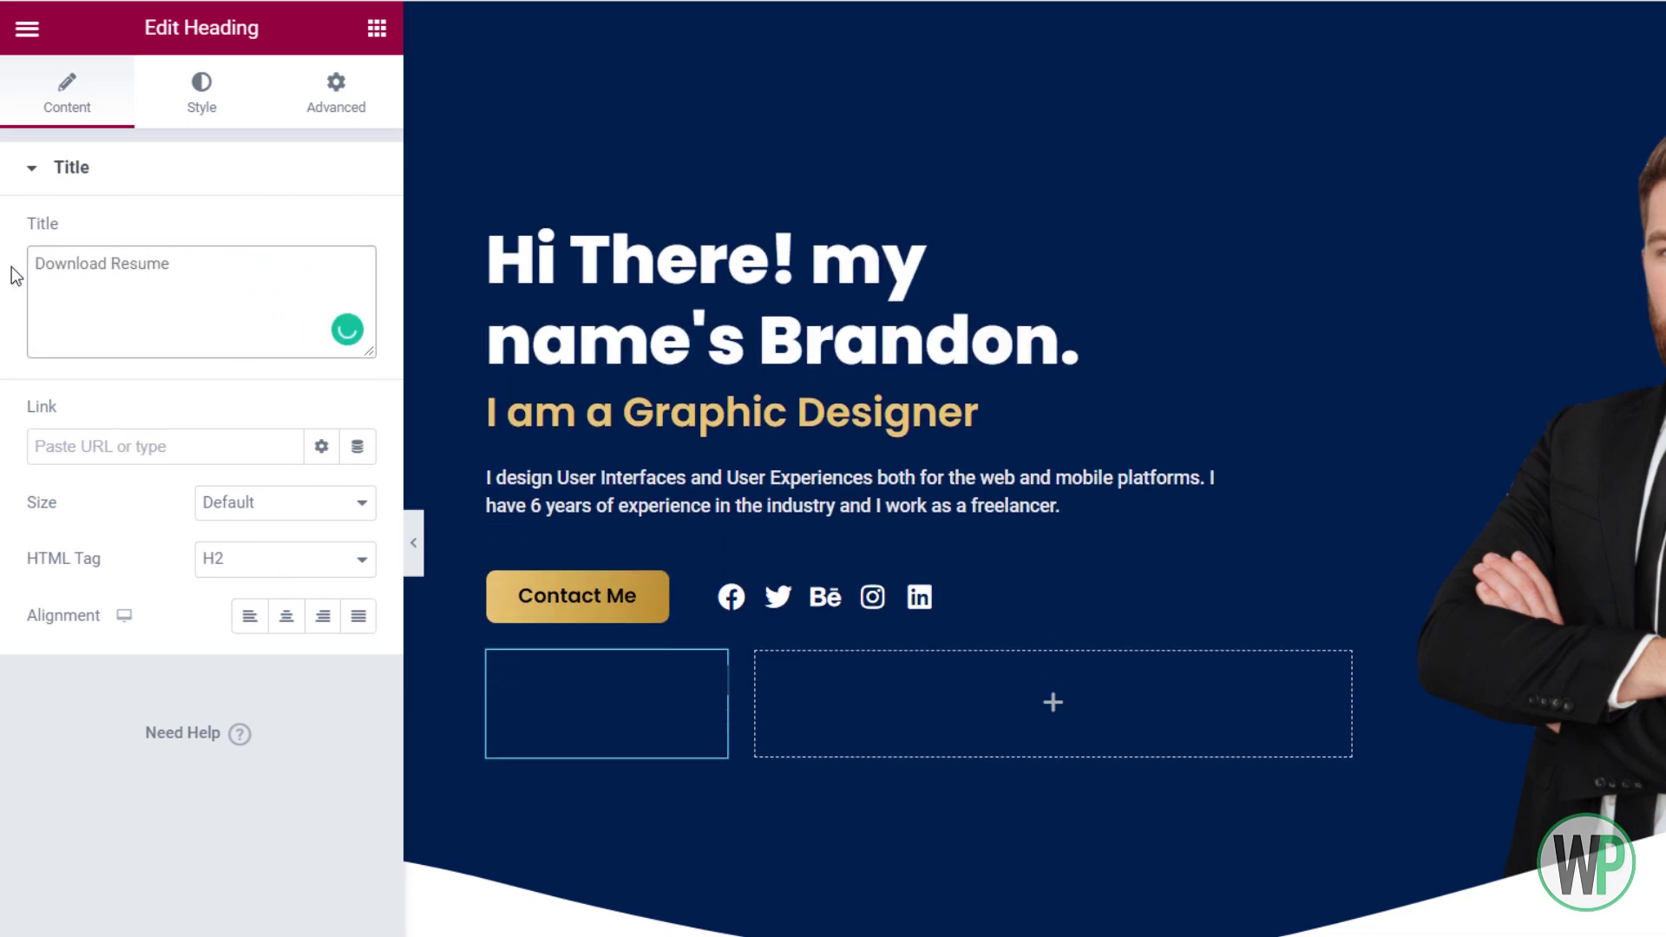
pyautogui.click(240, 568)
pyautogui.click(273, 720)
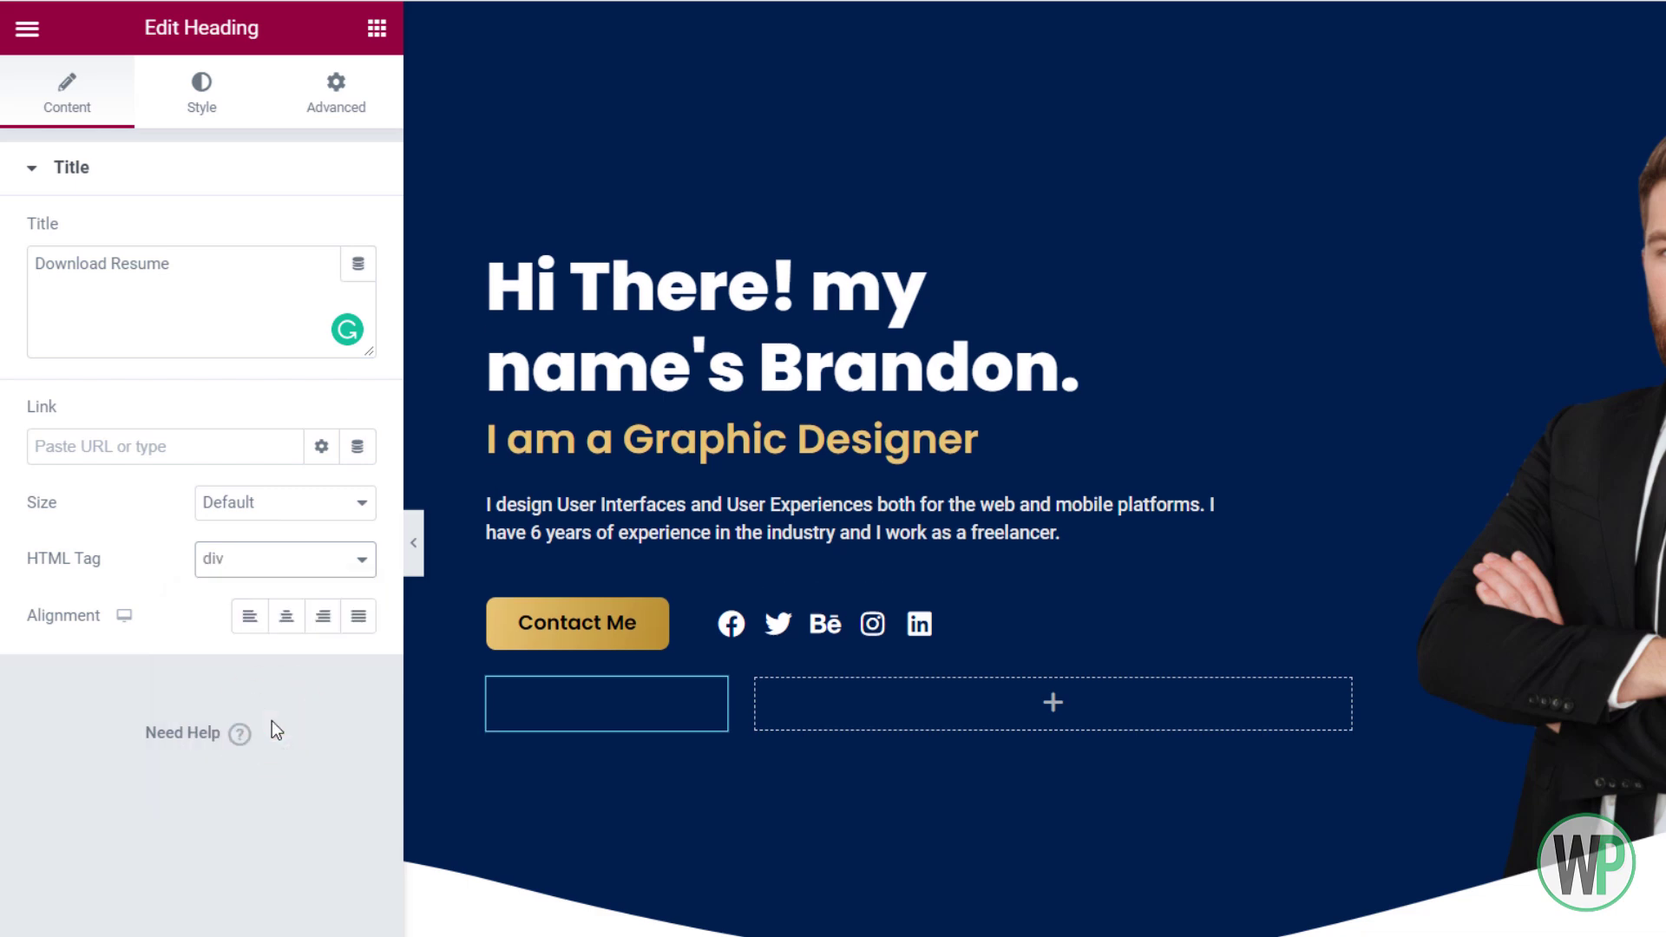
# Style the heading in light grey, font weight 500, size 14
pyautogui.click(241, 127)
pyautogui.click(358, 234)
pyautogui.click(51, 354)
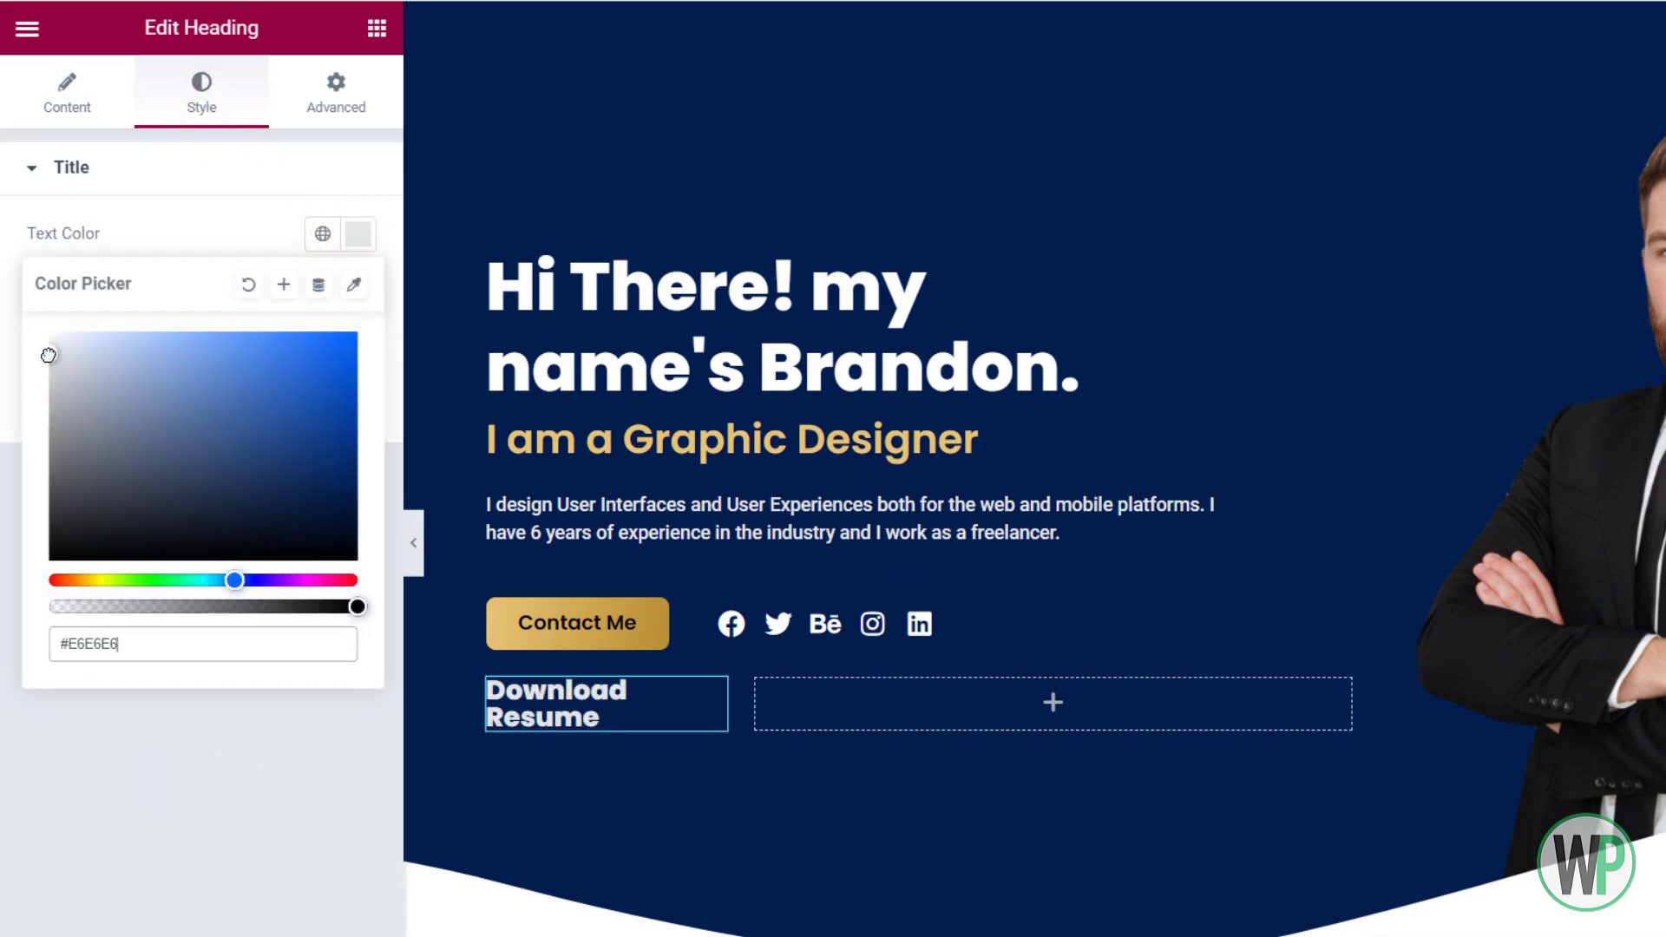
pyautogui.click(358, 290)
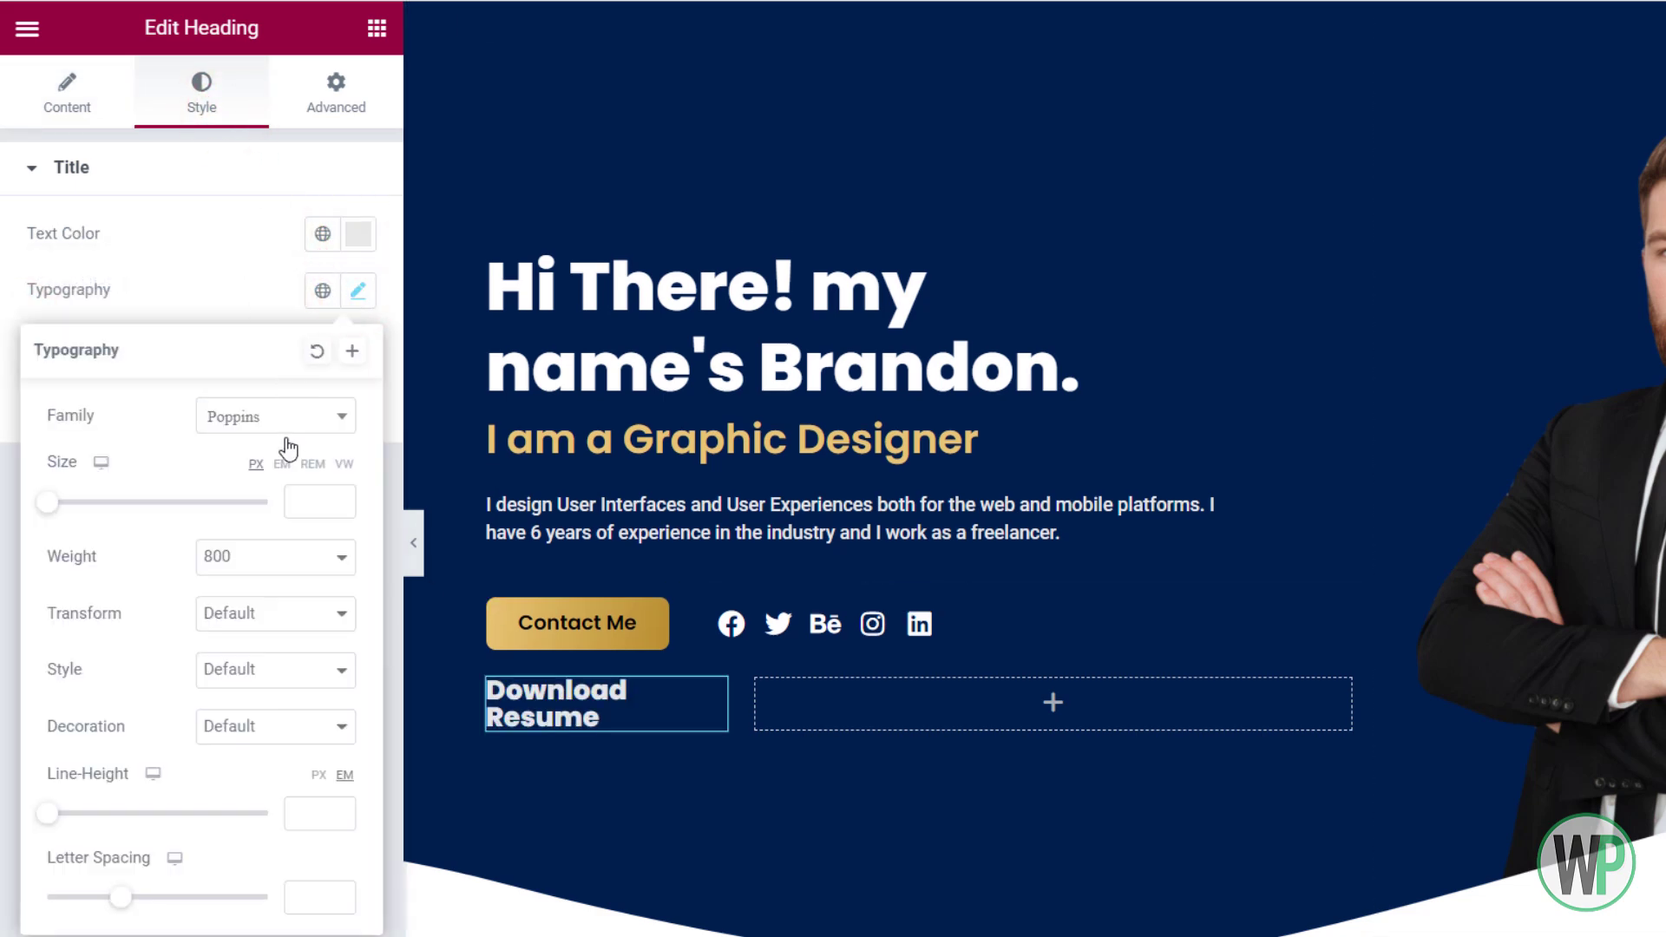
pyautogui.click(279, 557)
pyautogui.click(278, 669)
pyautogui.click(339, 496)
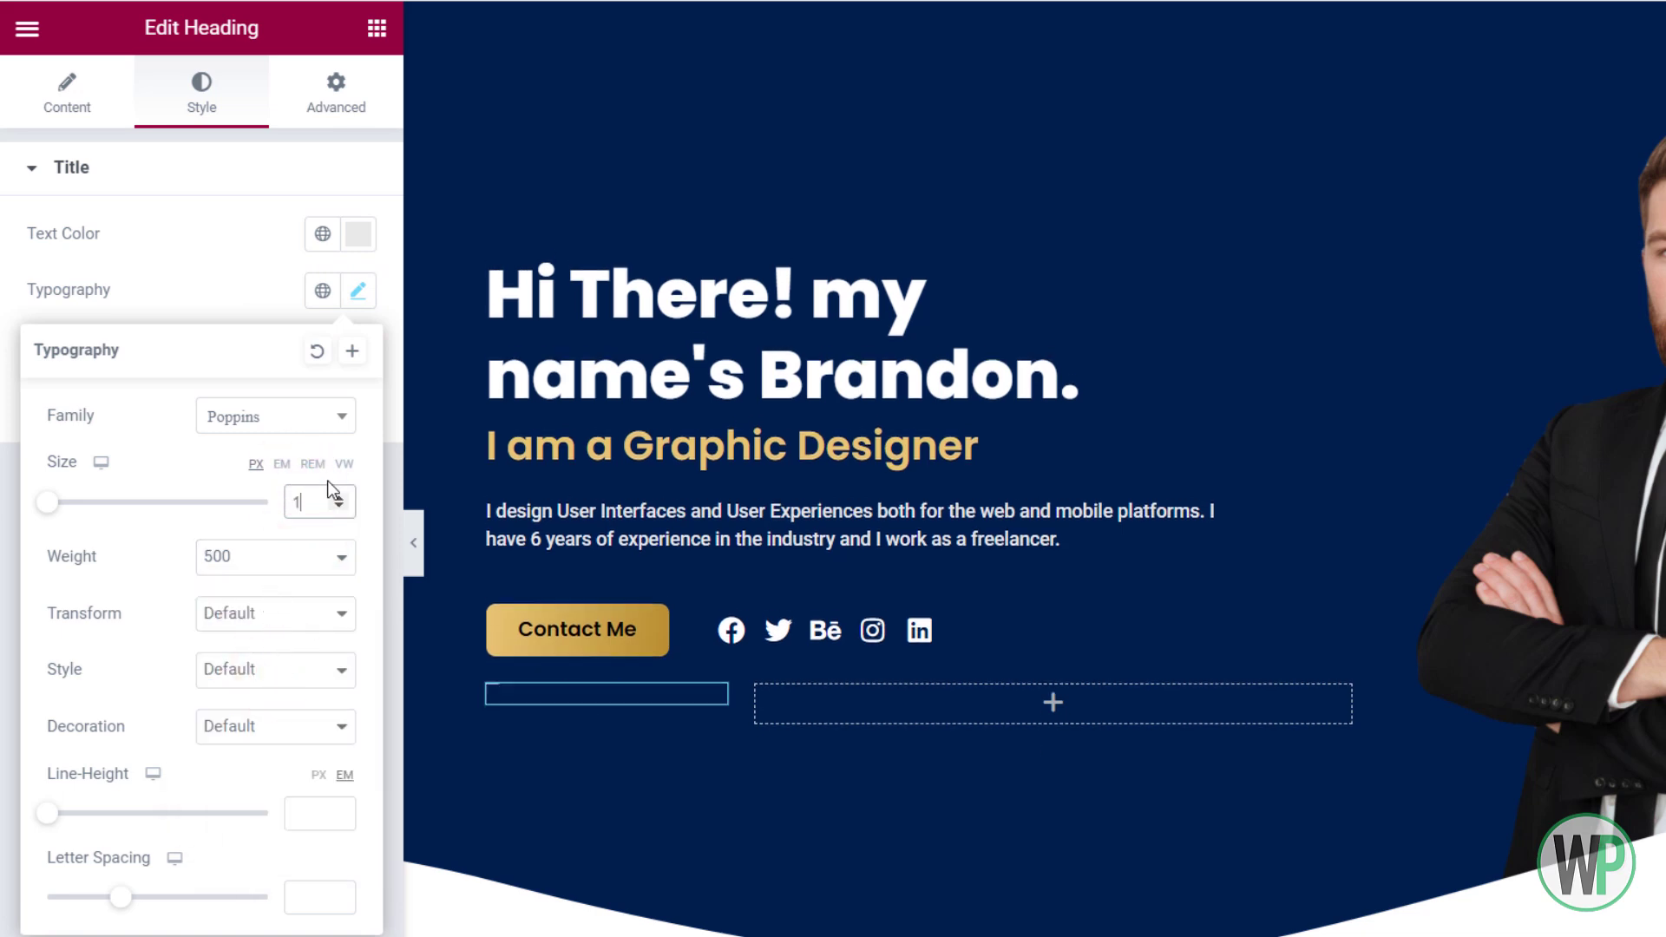
# Change the title to 'Download CV' and link it to #
pyautogui.click(86, 113)
pyautogui.doubleClick(226, 309)
pyautogui.write('CV')
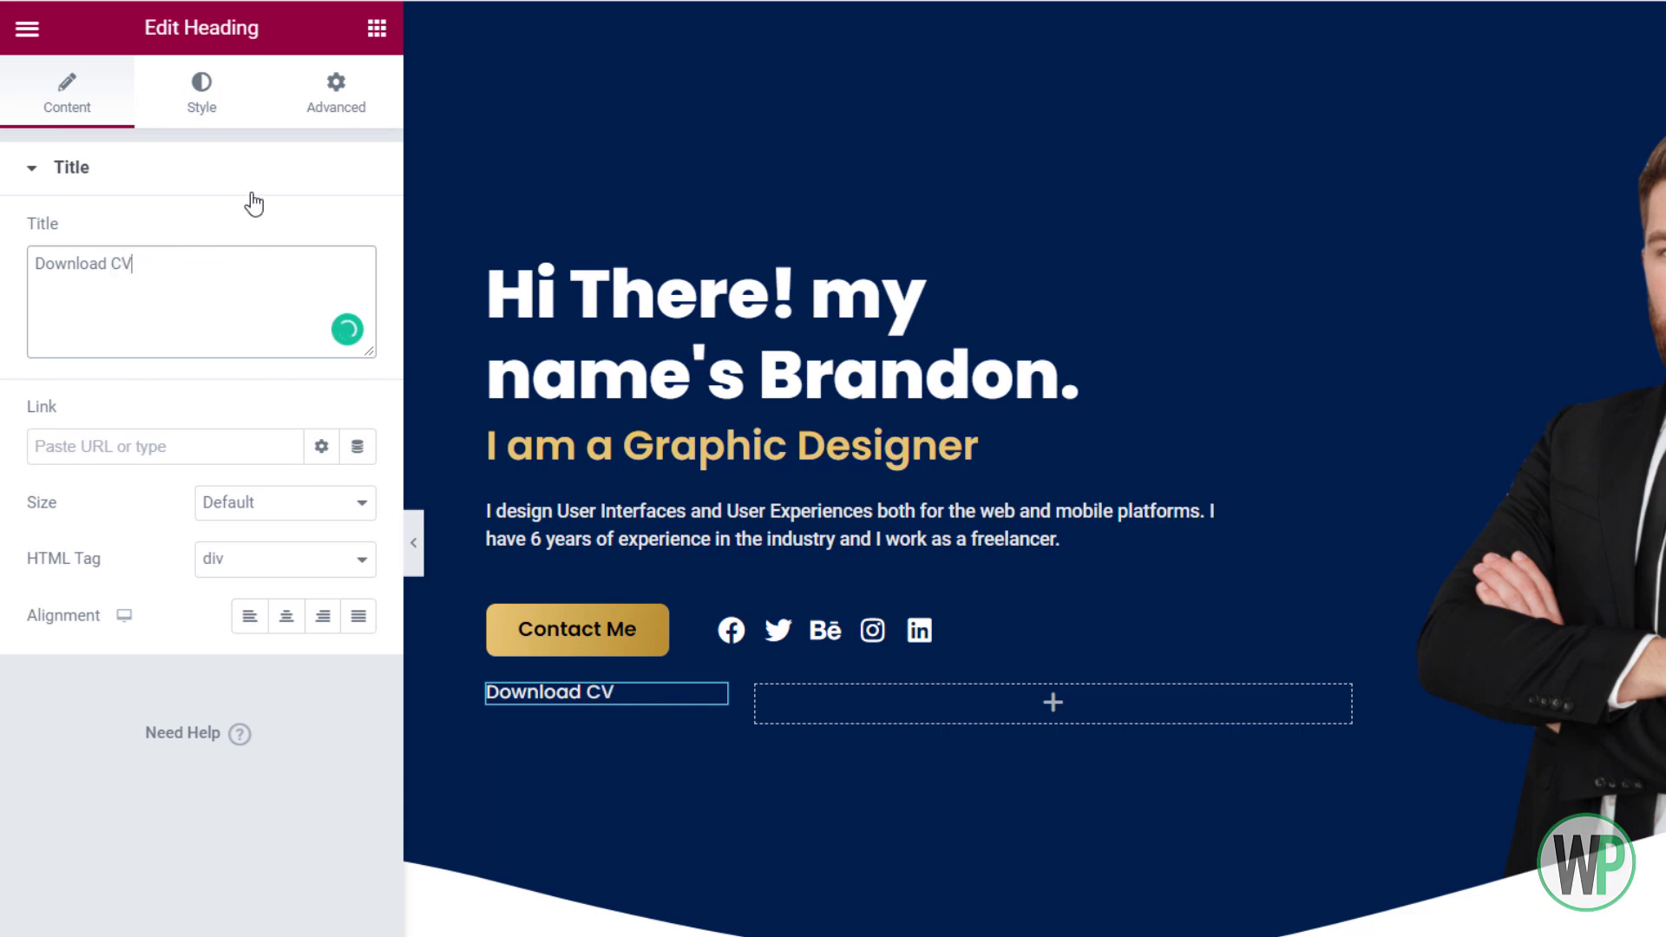
pyautogui.click(193, 453)
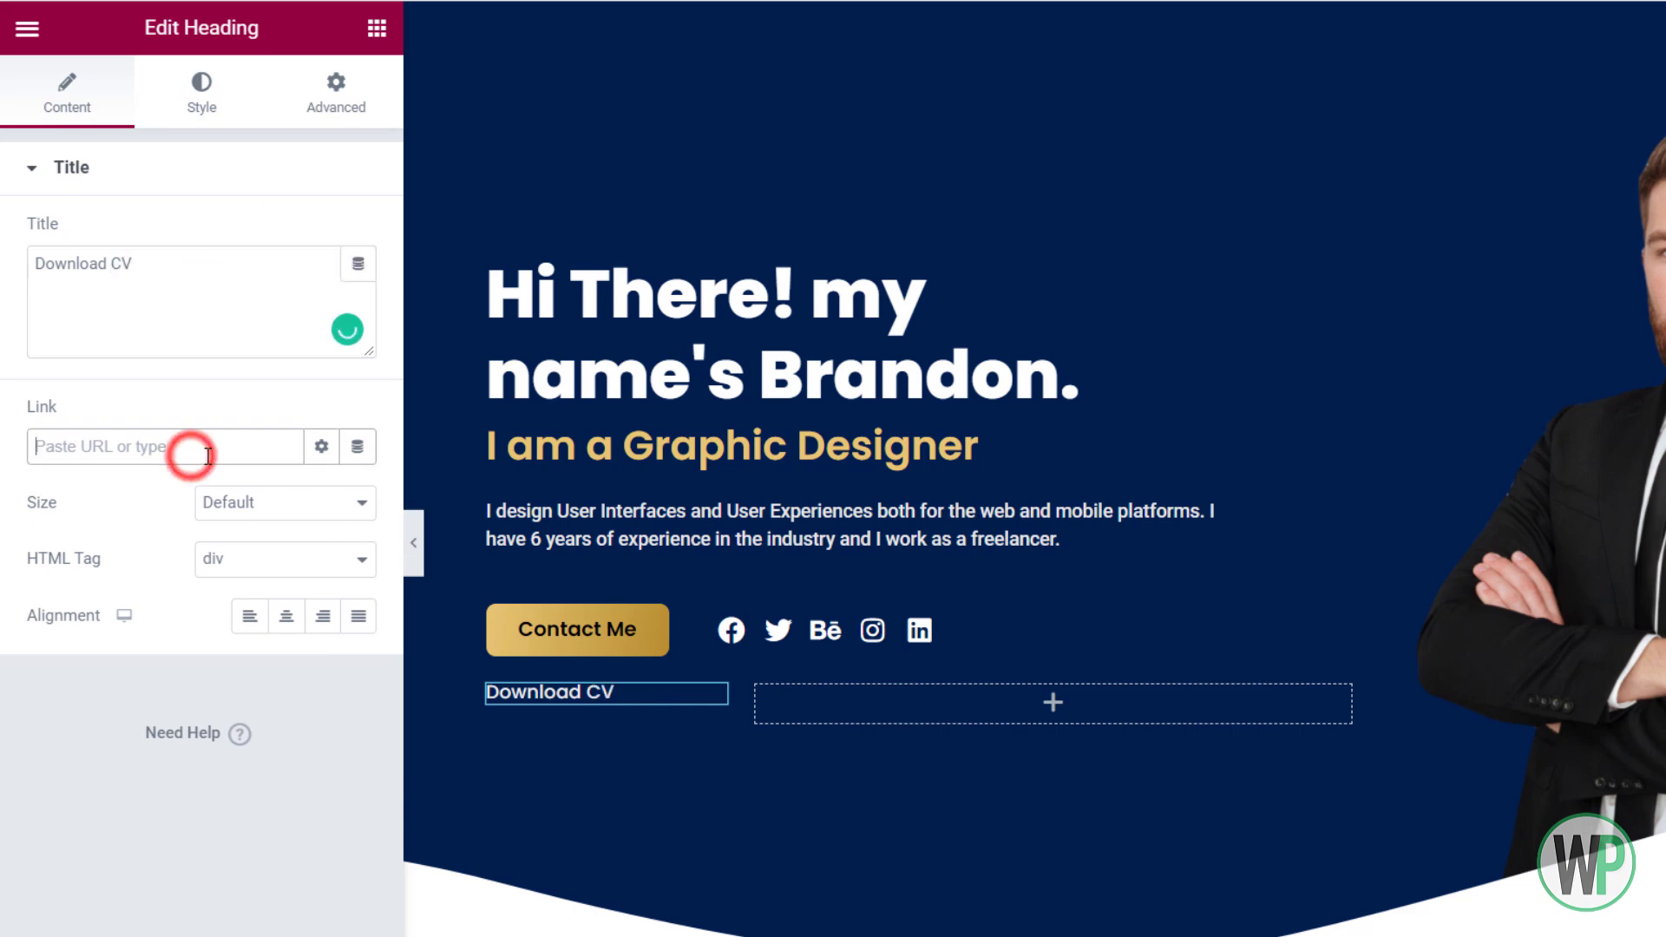
# Set the heading's Advanced Positioning width to Inline (auto)
pyautogui.click(662, 698)
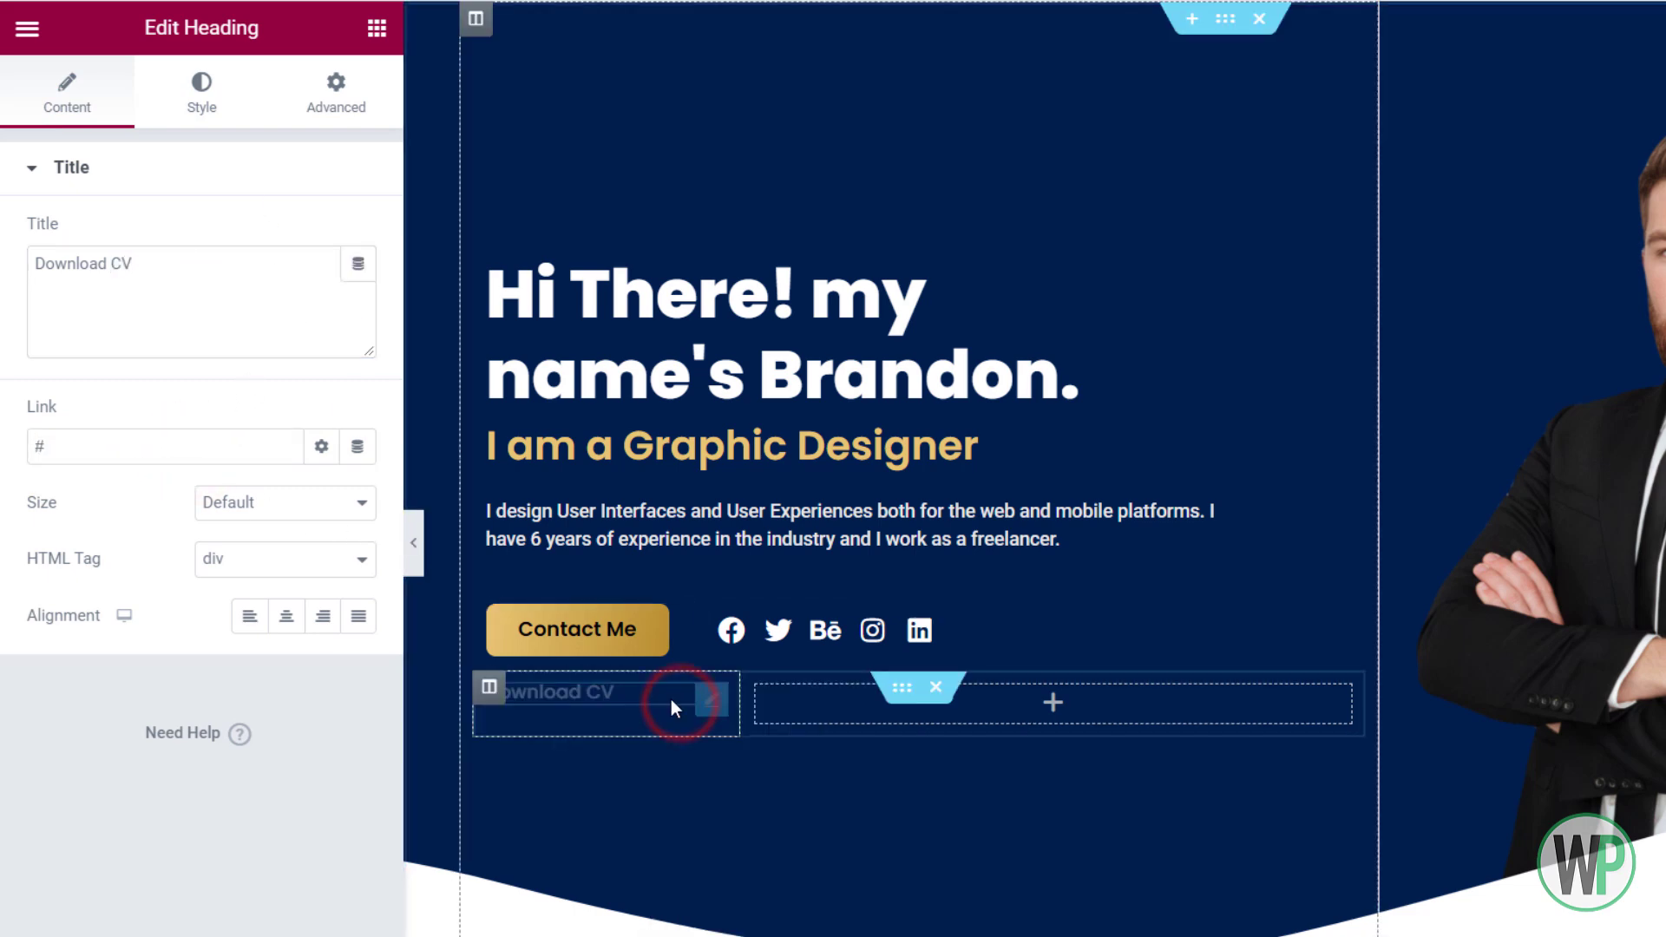
pyautogui.click(305, 90)
pyautogui.scroll(-3, 181, 872)
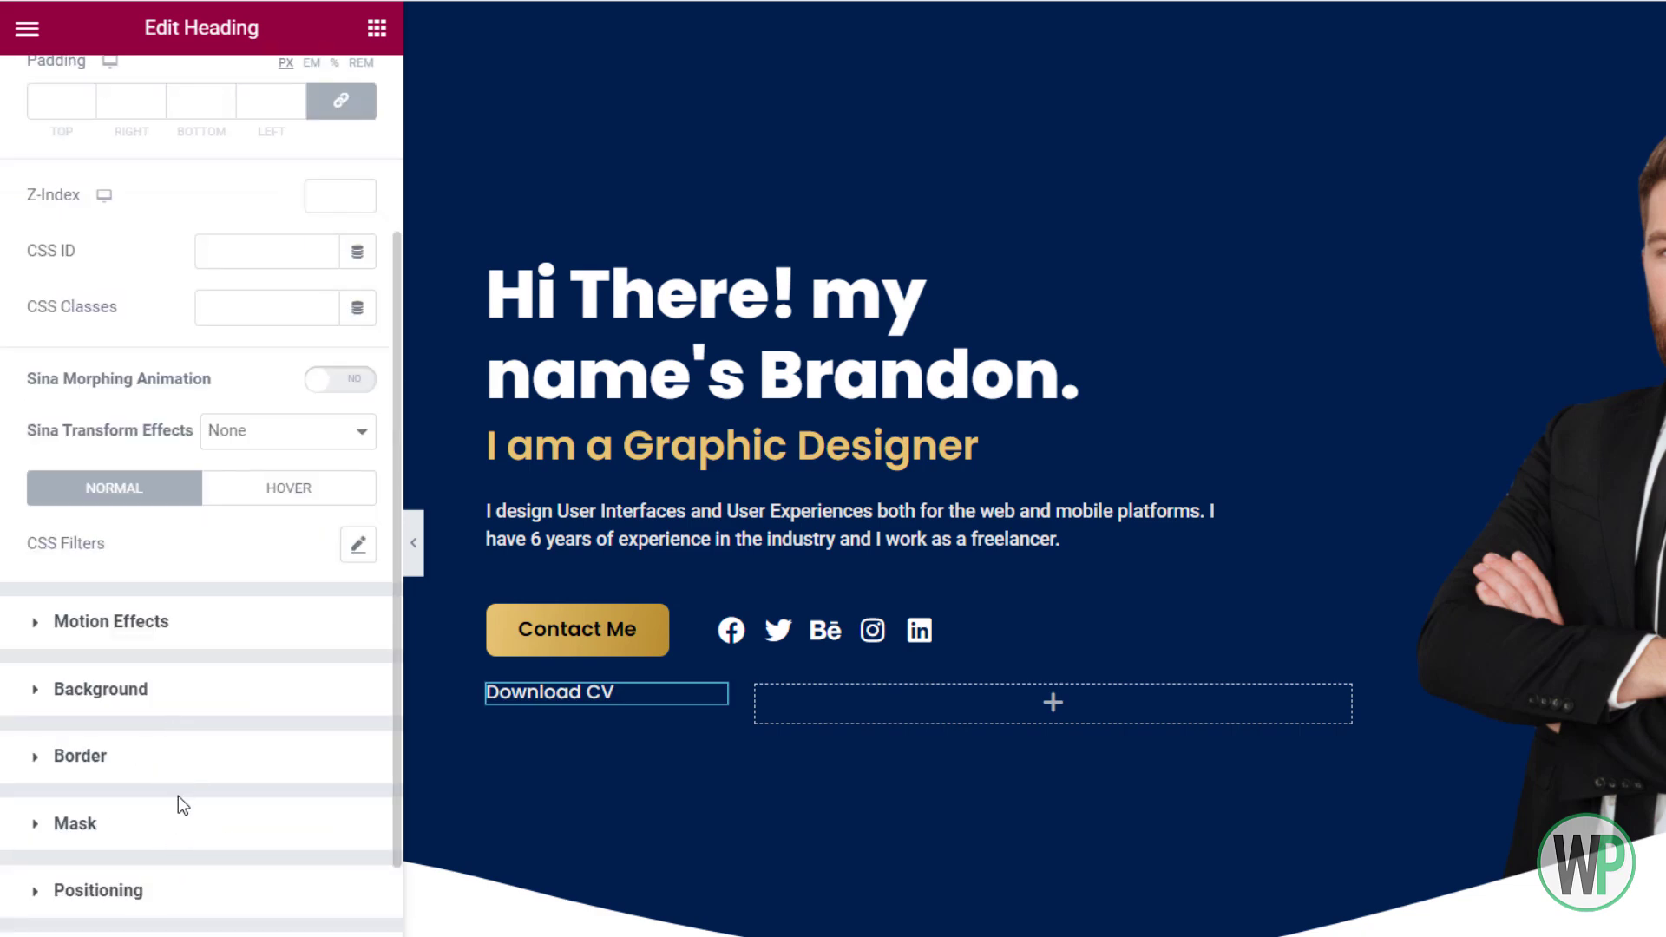
pyautogui.click(178, 905)
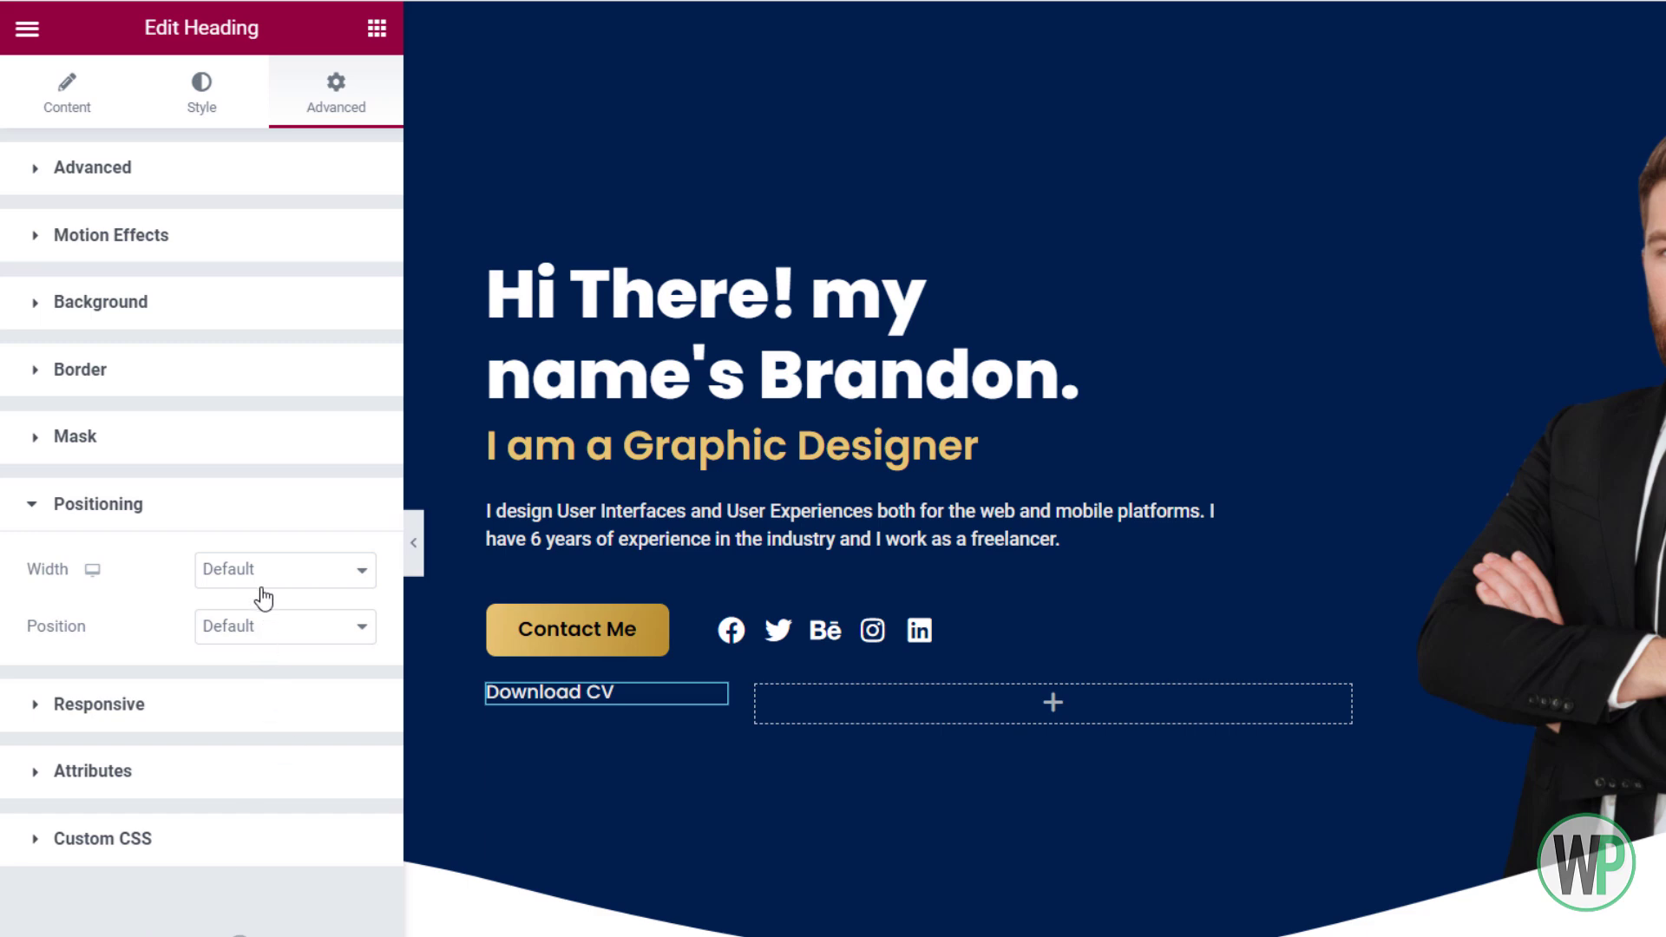
pyautogui.click(278, 626)
pyautogui.click(276, 581)
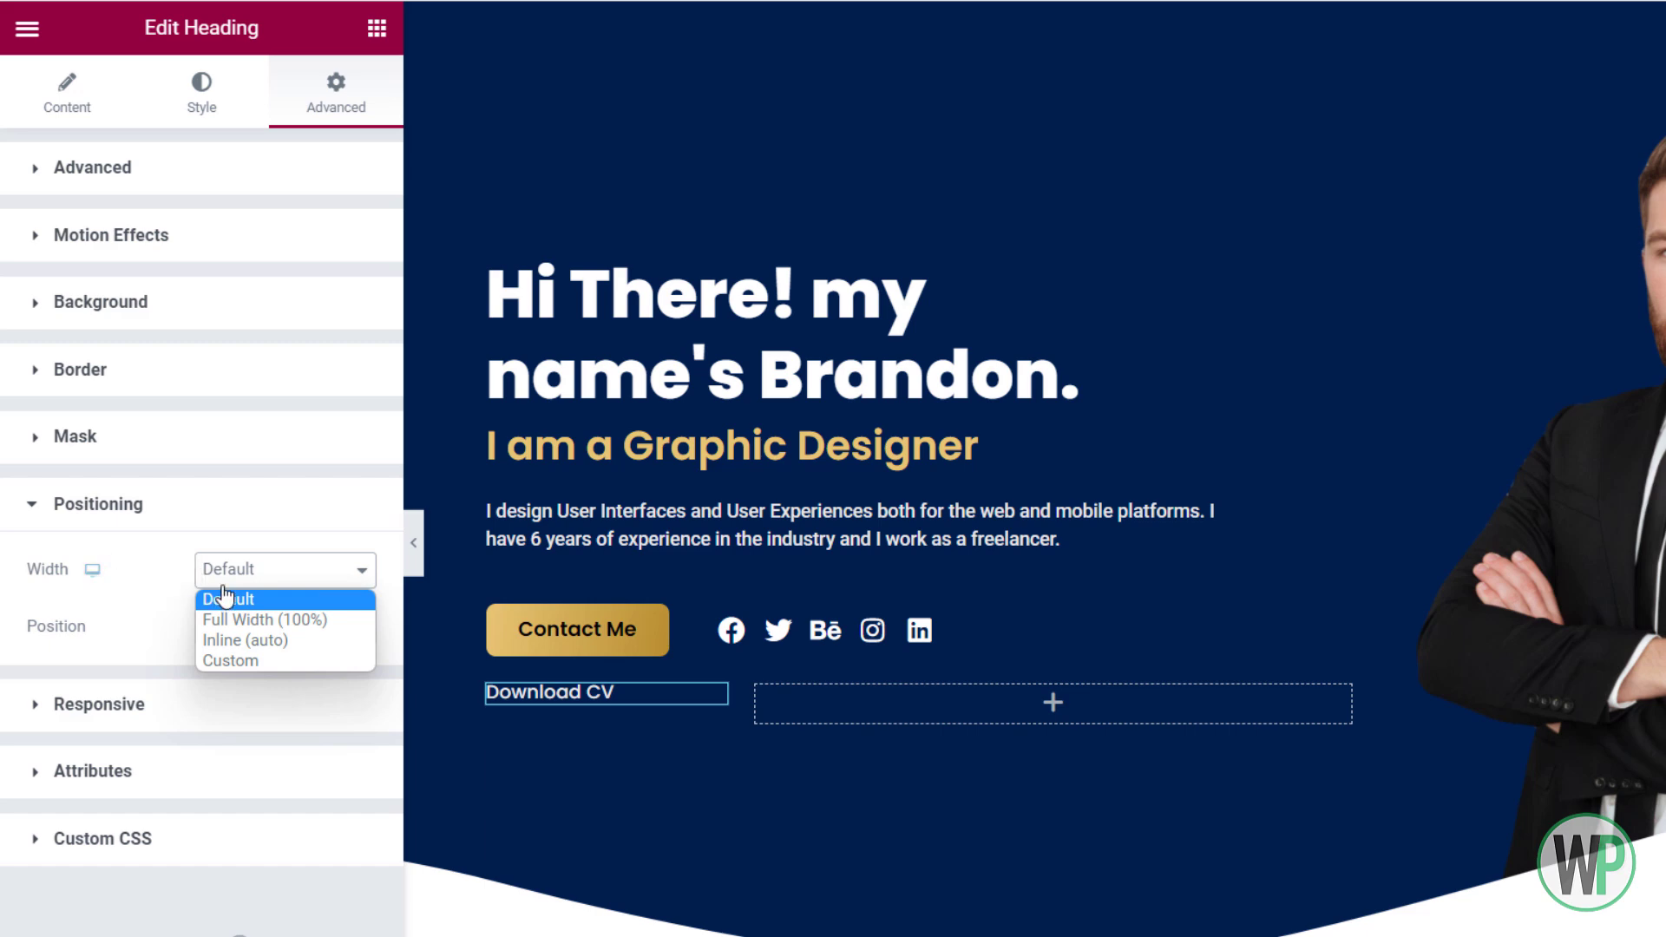
pyautogui.click(259, 640)
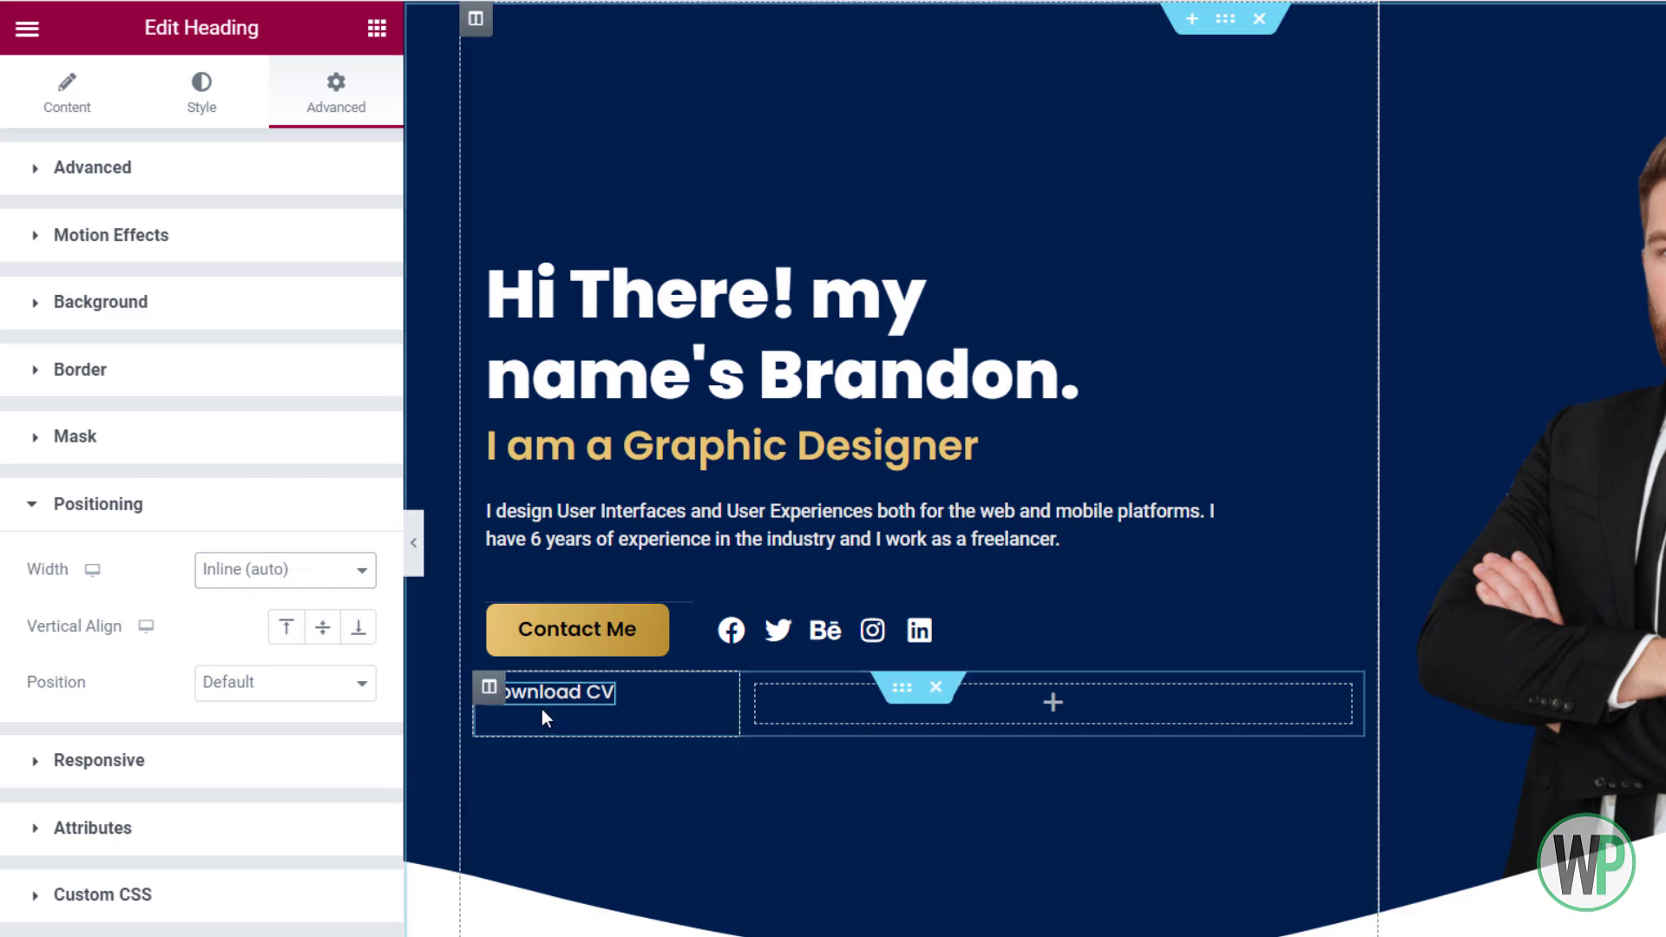
pyautogui.click(376, 28)
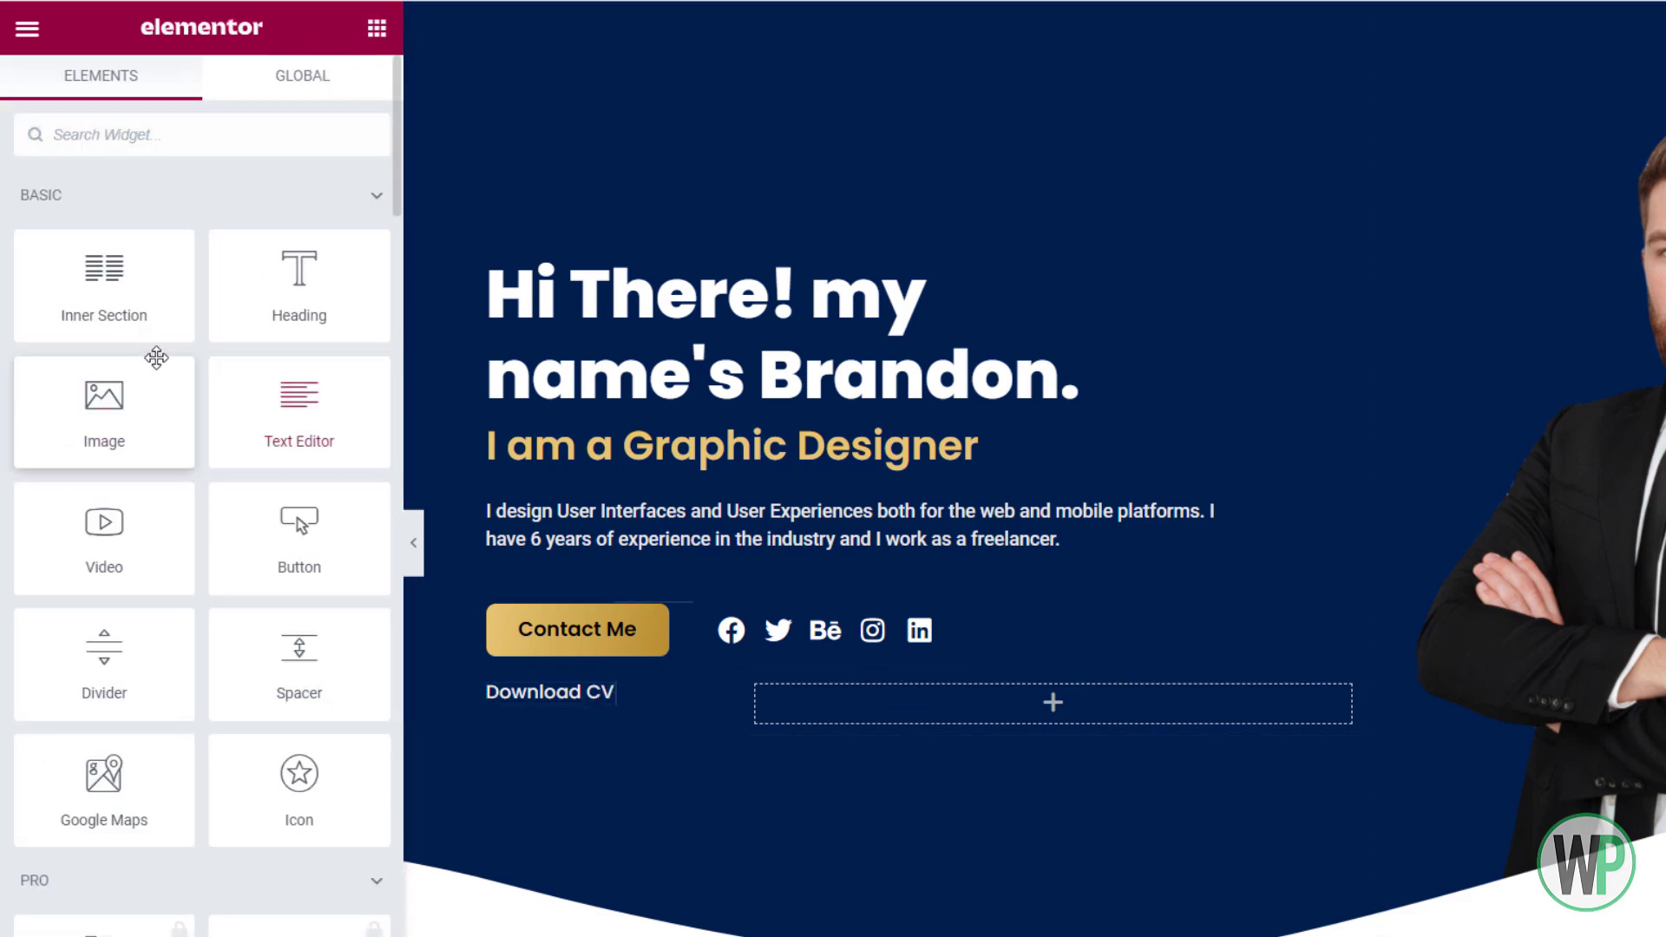
# Add an Icon widget below the Download CV text and set its width to Inline (auto)
pyautogui.moveTo(321, 788); pyautogui.dragTo(617, 701)
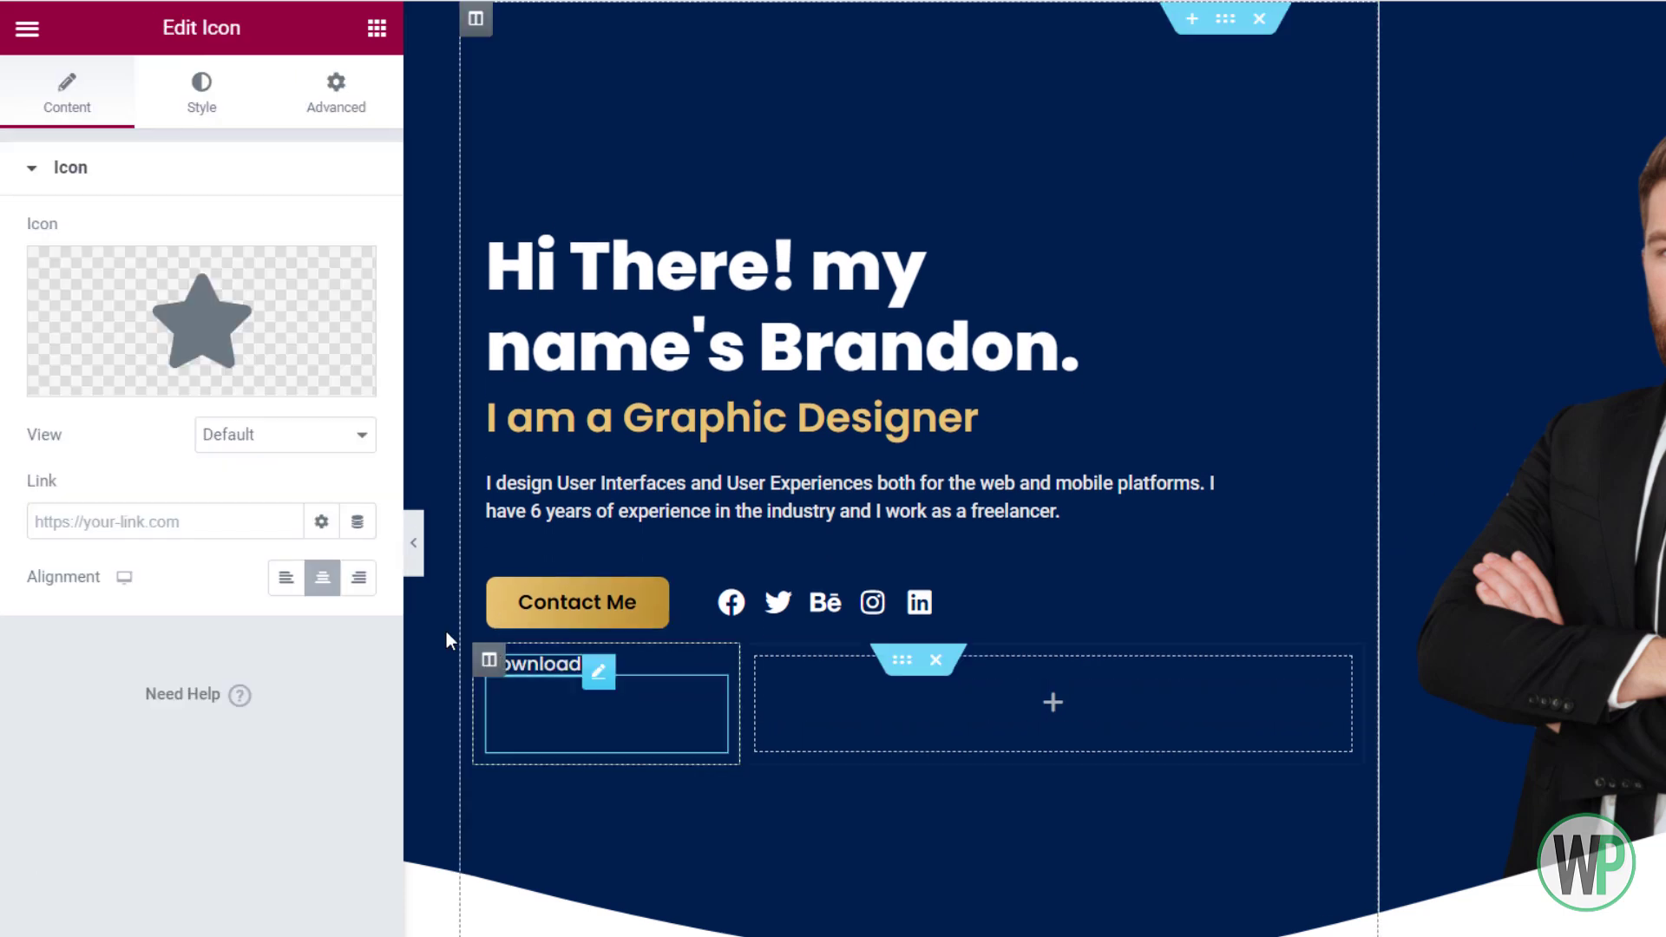
pyautogui.click(308, 122)
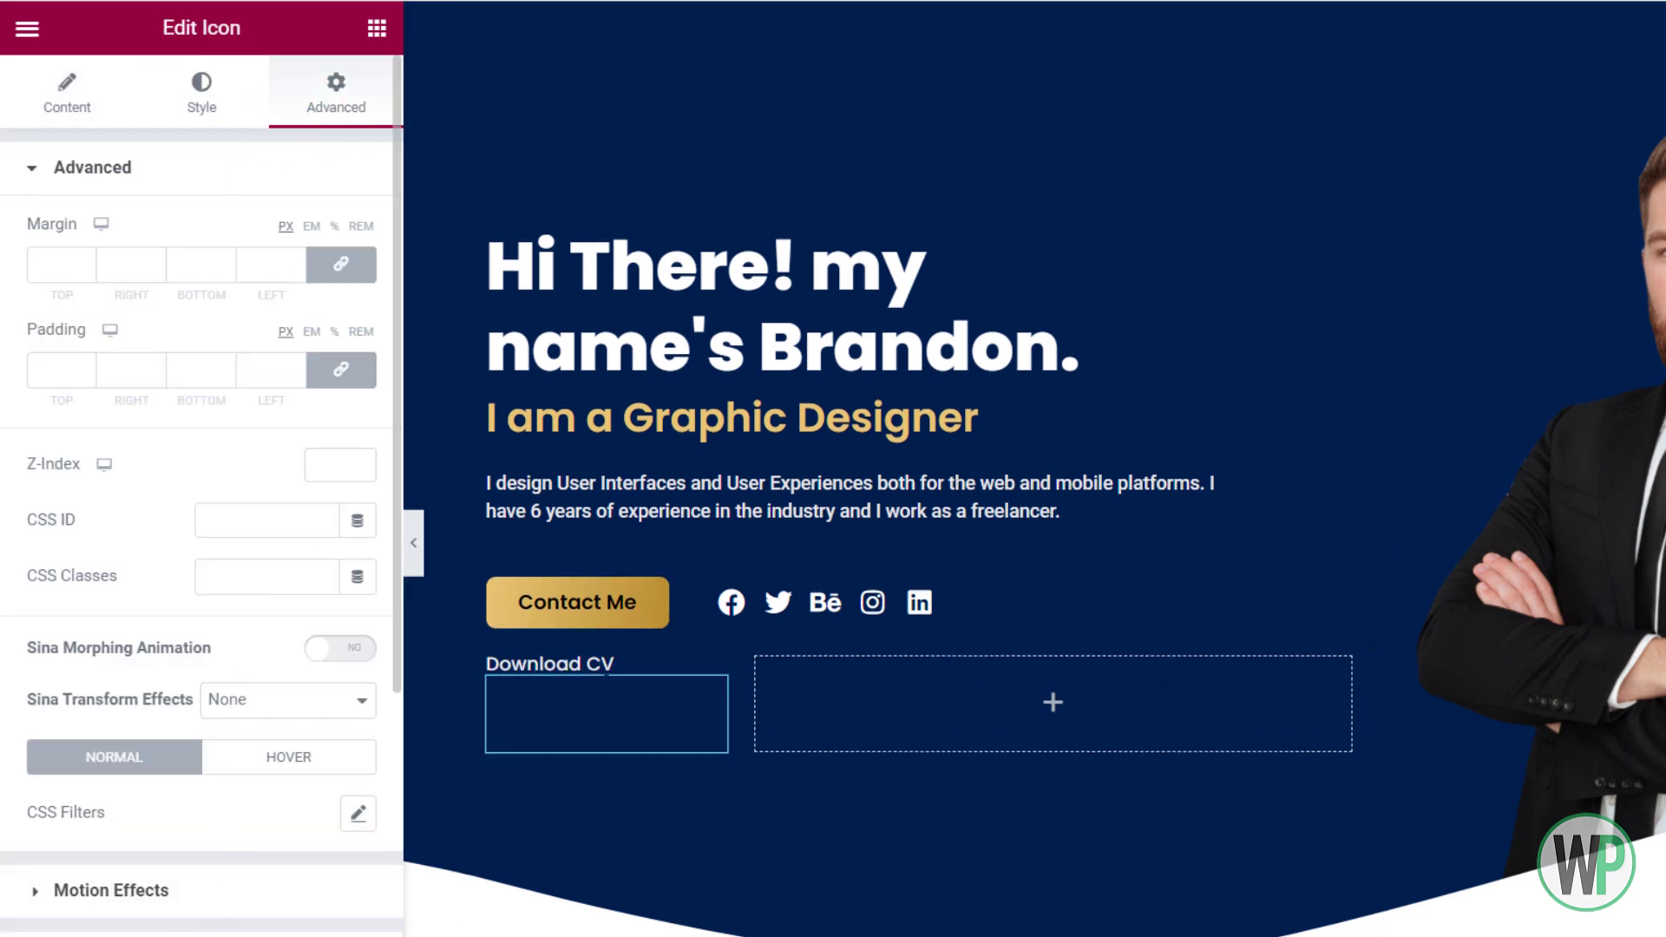
pyautogui.scroll(-5, 156, 851)
pyautogui.click(153, 759)
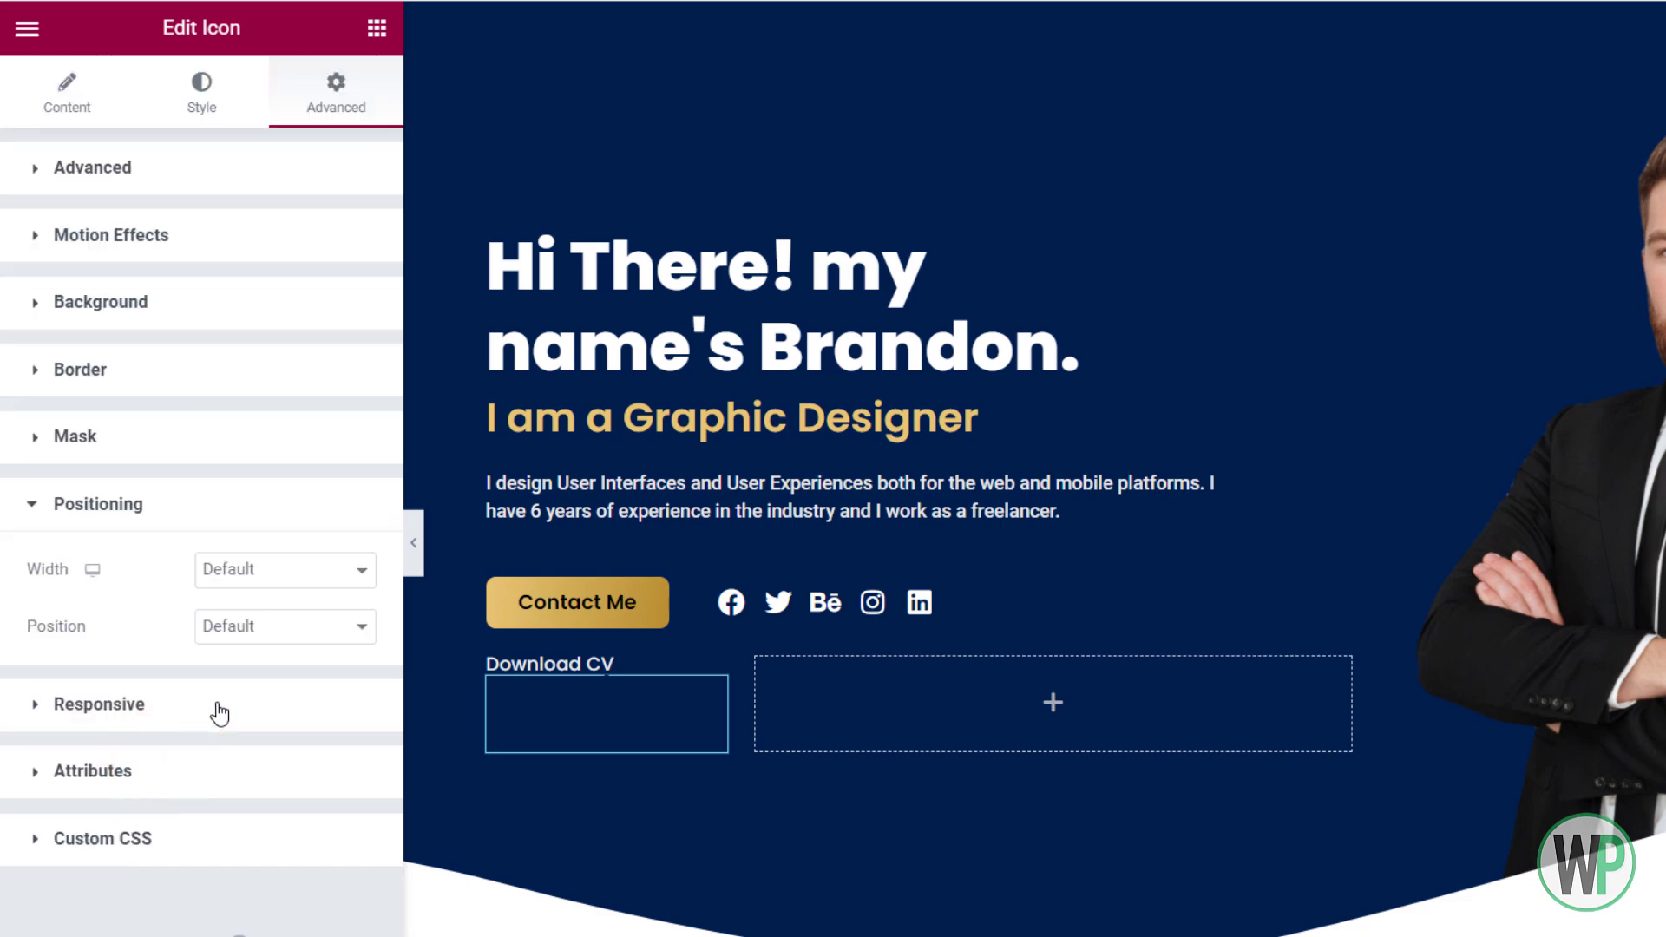
pyautogui.click(260, 573)
pyautogui.click(282, 644)
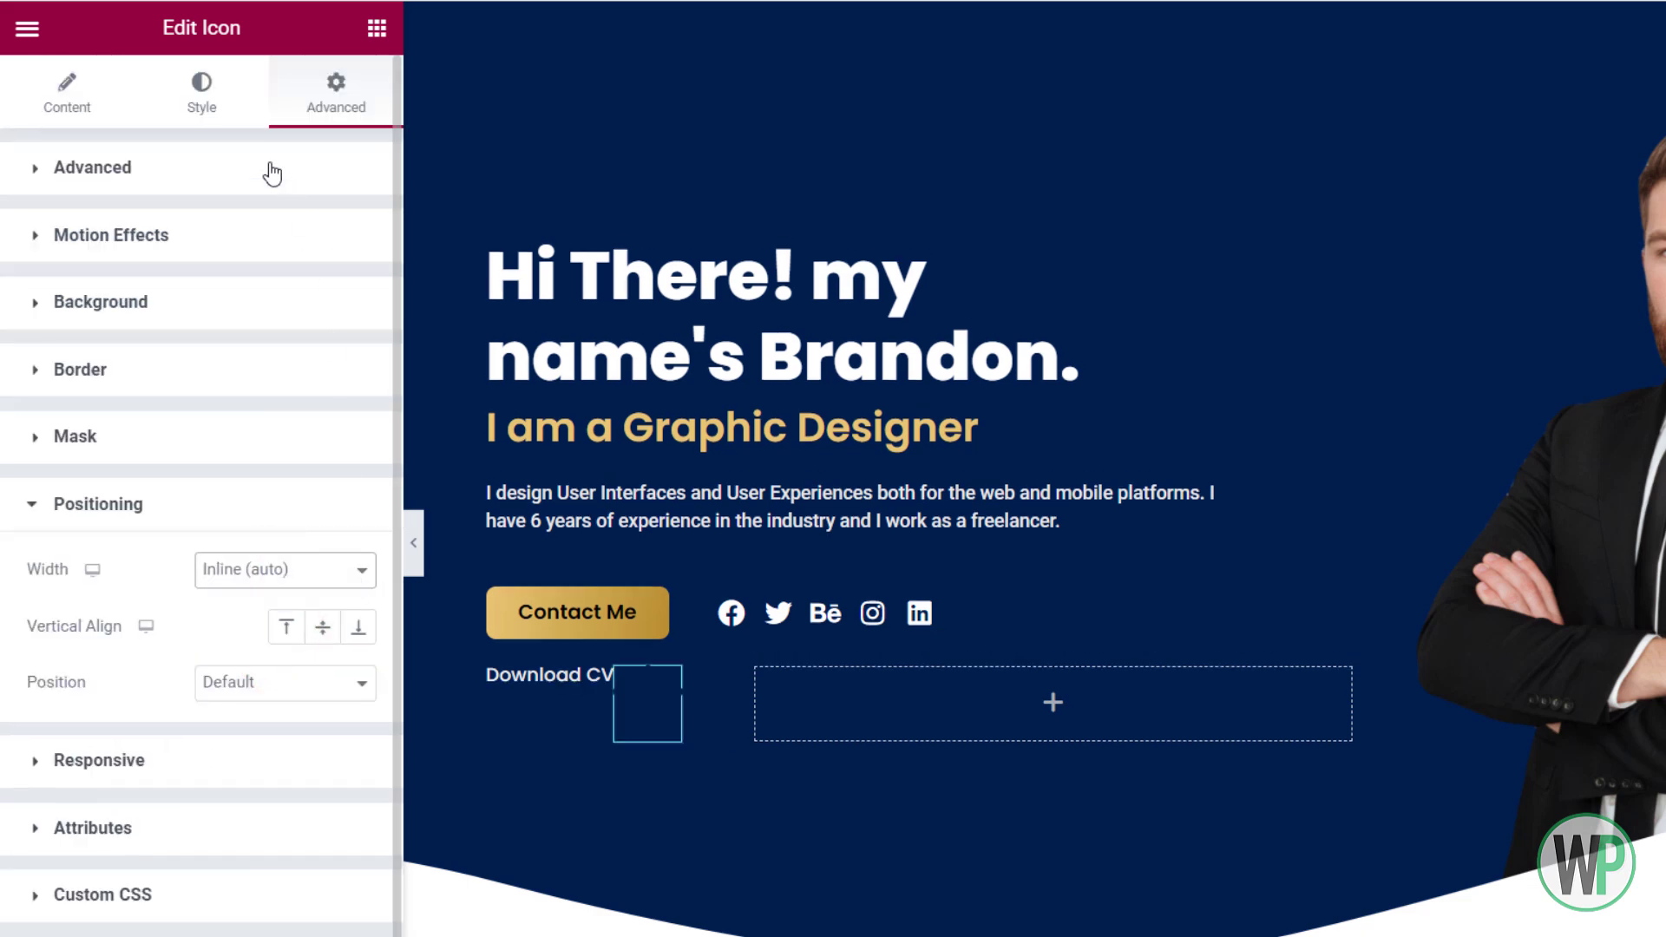
# Colour the icon white (#FFFFFF) and choose the Cloud download alt symbol
pyautogui.click(205, 104)
pyautogui.click(358, 290)
pyautogui.moveTo(124, 432); pyautogui.dragTo(48, 387)
pyautogui.click(57, 113)
pyautogui.click(199, 298)
pyautogui.click(843, 148)
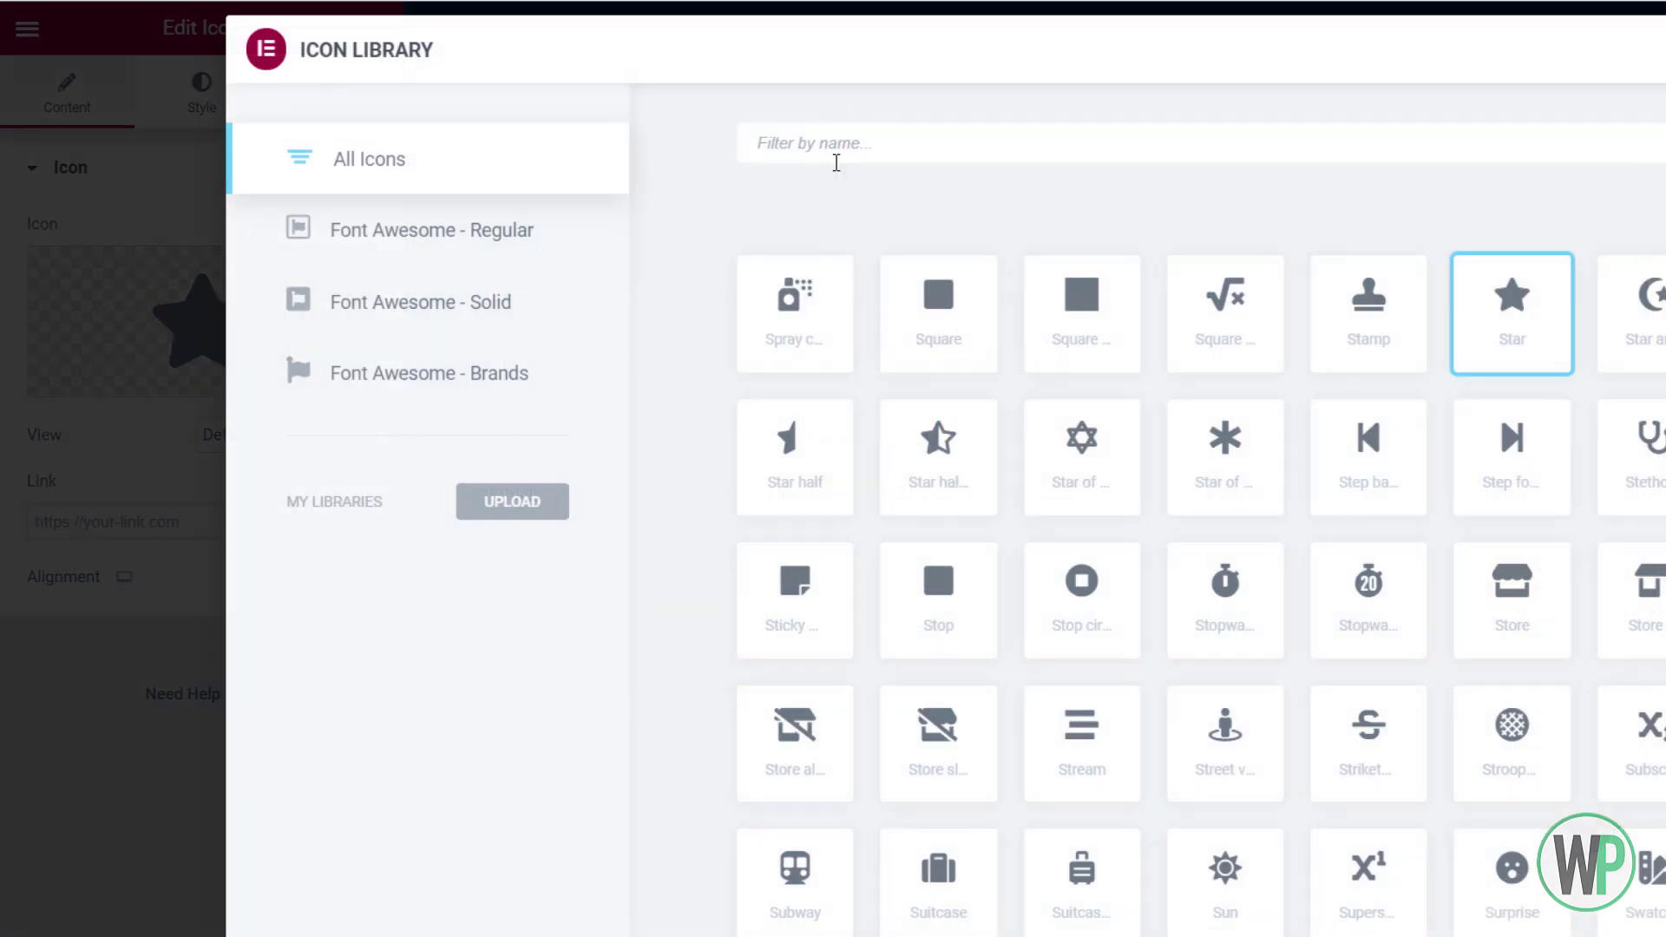
pyautogui.write('down')
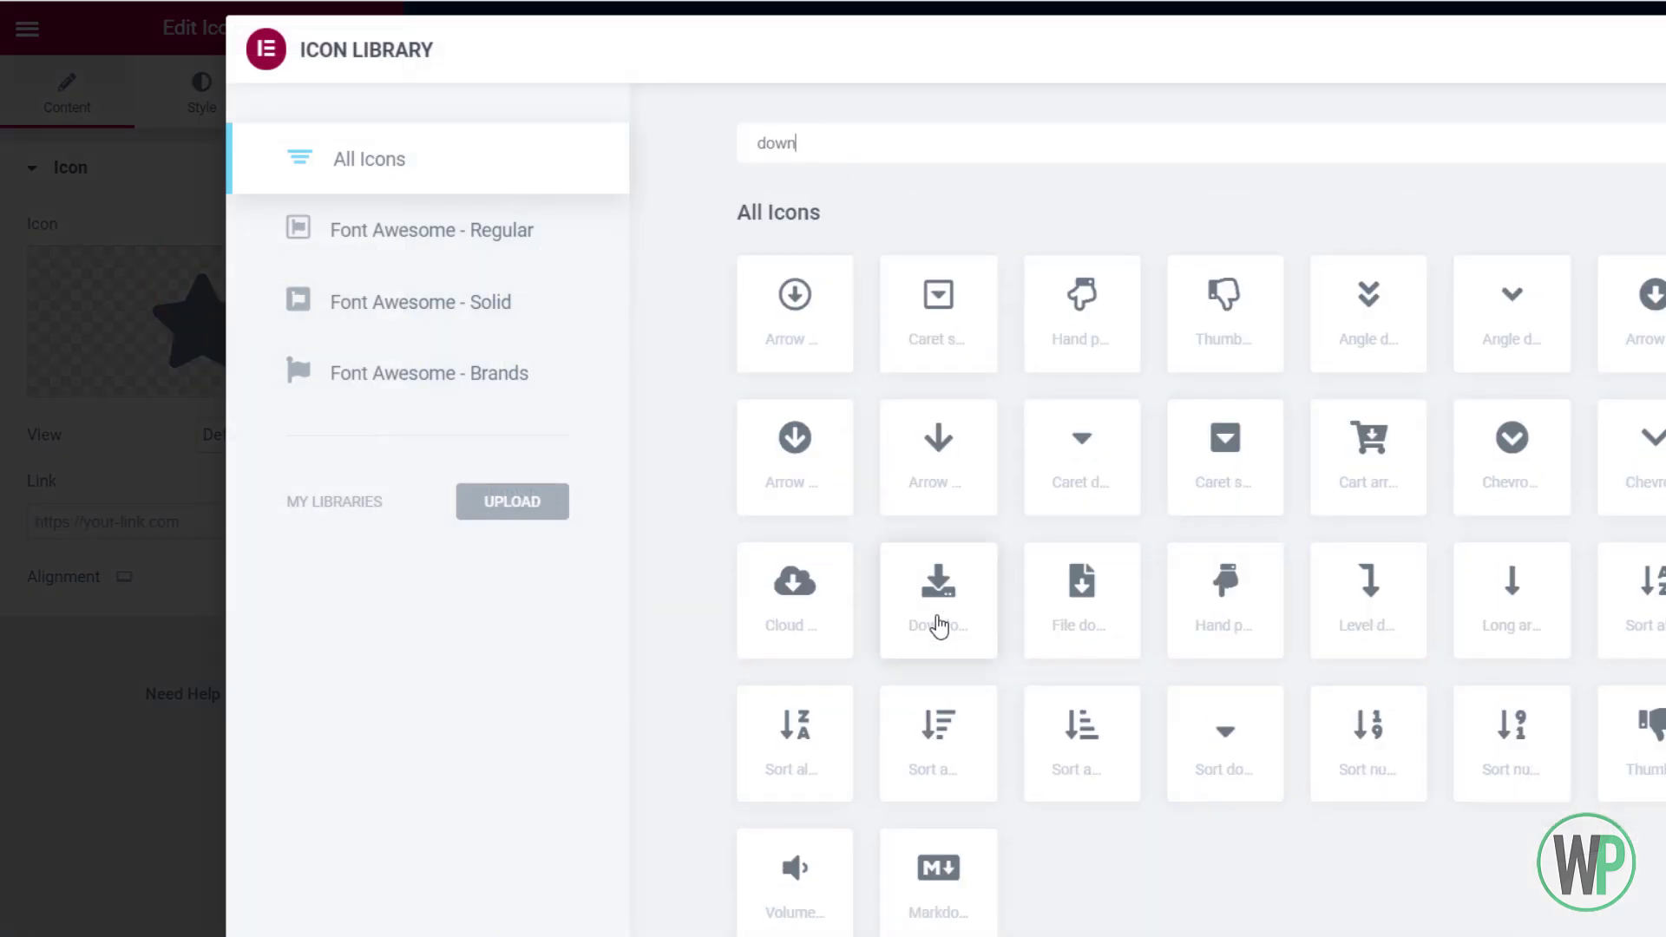
pyautogui.click(845, 617)
pyautogui.click(1657, 929)
# Set icon size to 14 and margins to -9 top, -9 bottom, 10 left, then reopen the Download CV heading
pyautogui.click(196, 106)
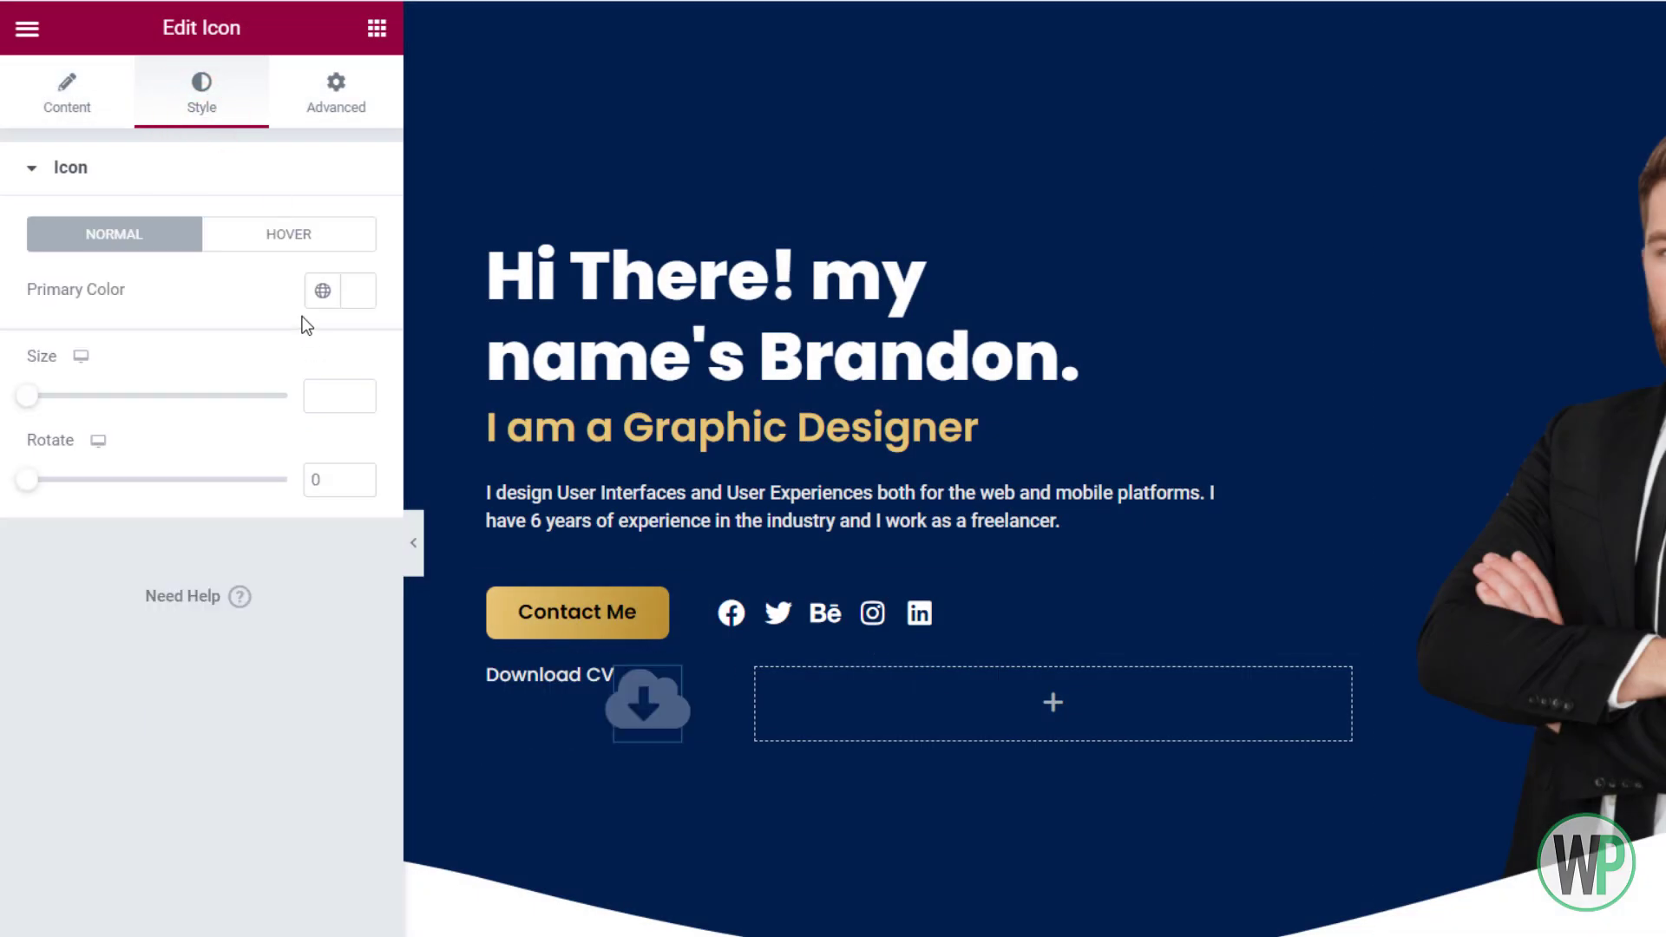
pyautogui.click(327, 390)
pyautogui.write('14')
pyautogui.click(342, 89)
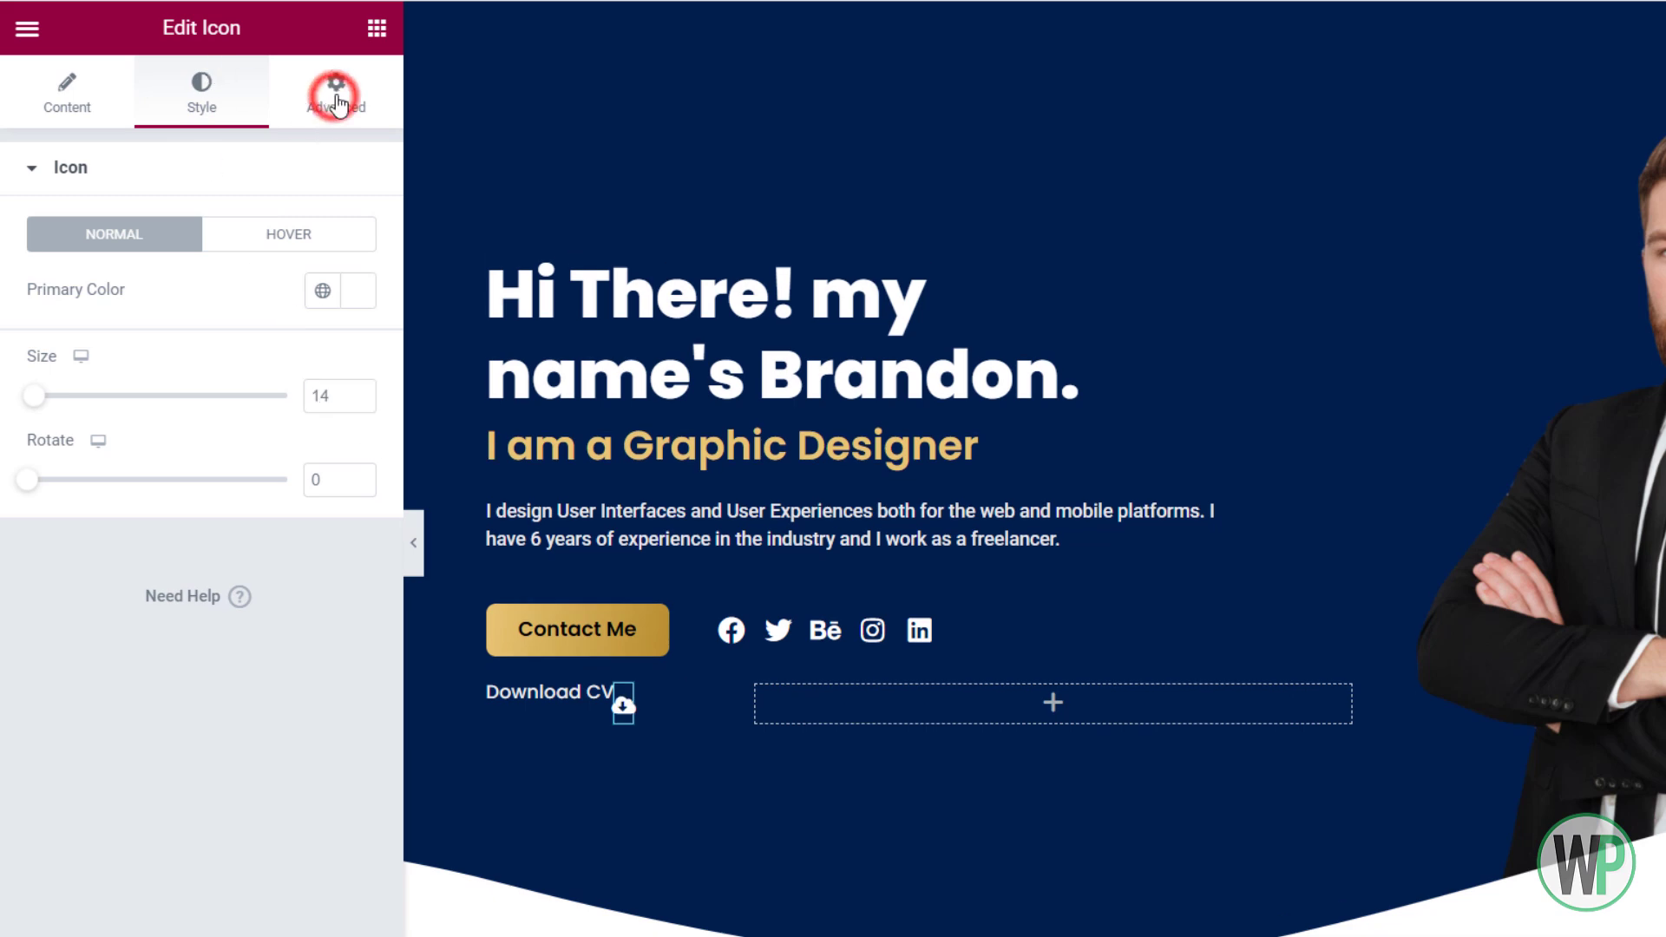
pyautogui.click(225, 270)
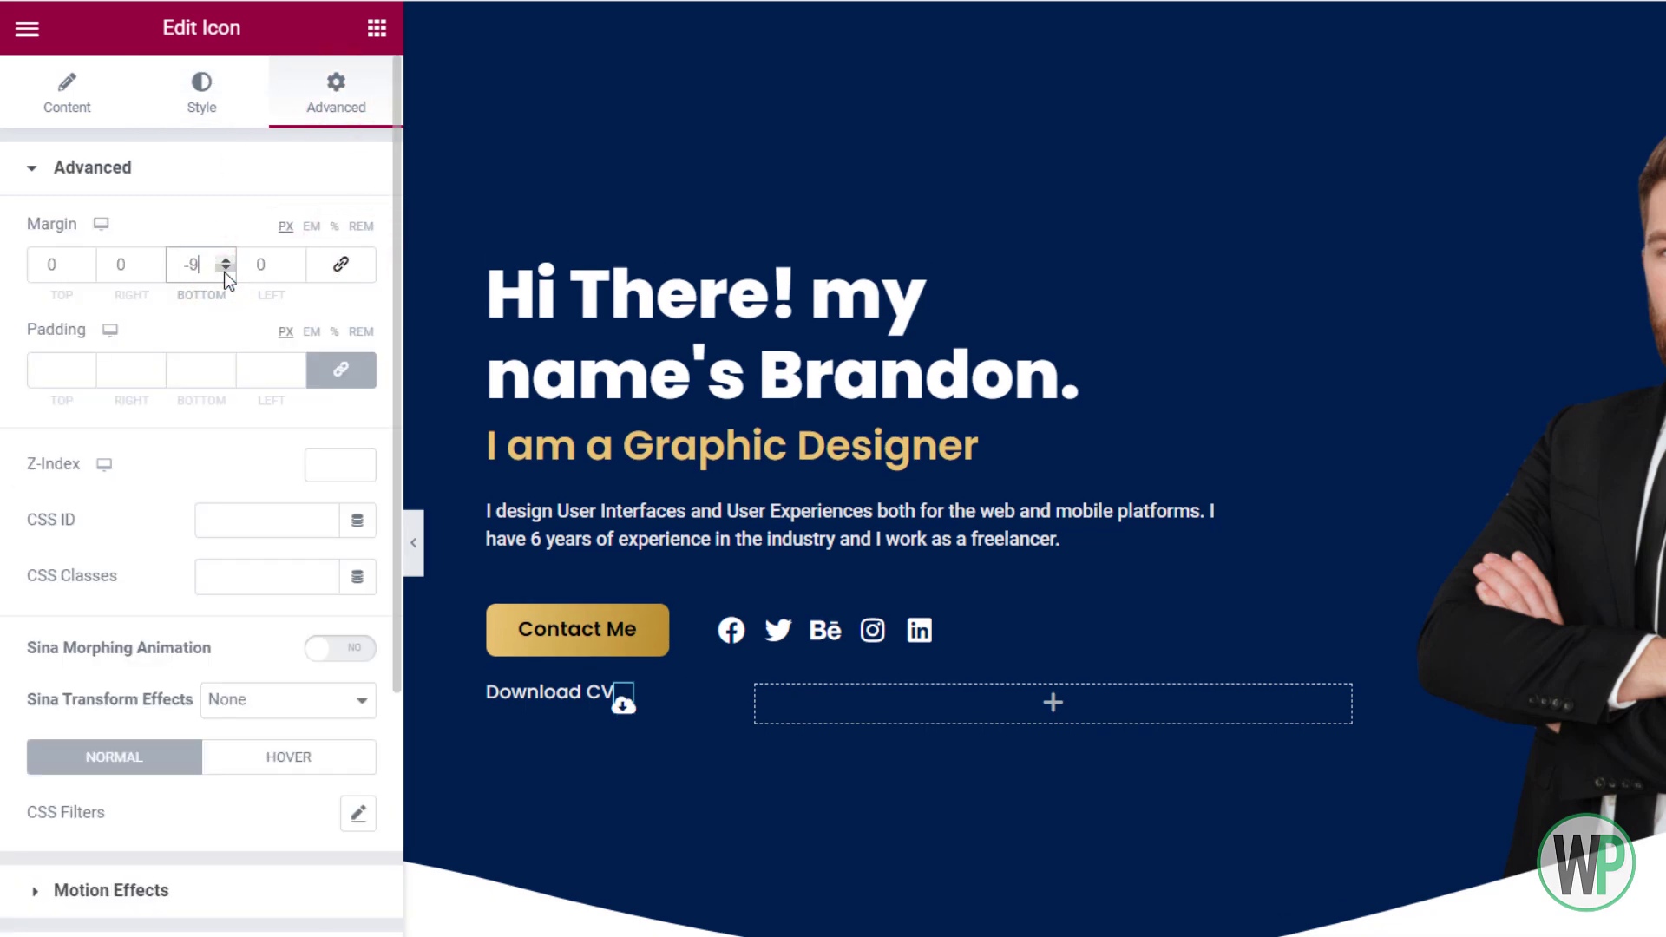
pyautogui.click(85, 268)
pyautogui.click(82, 258)
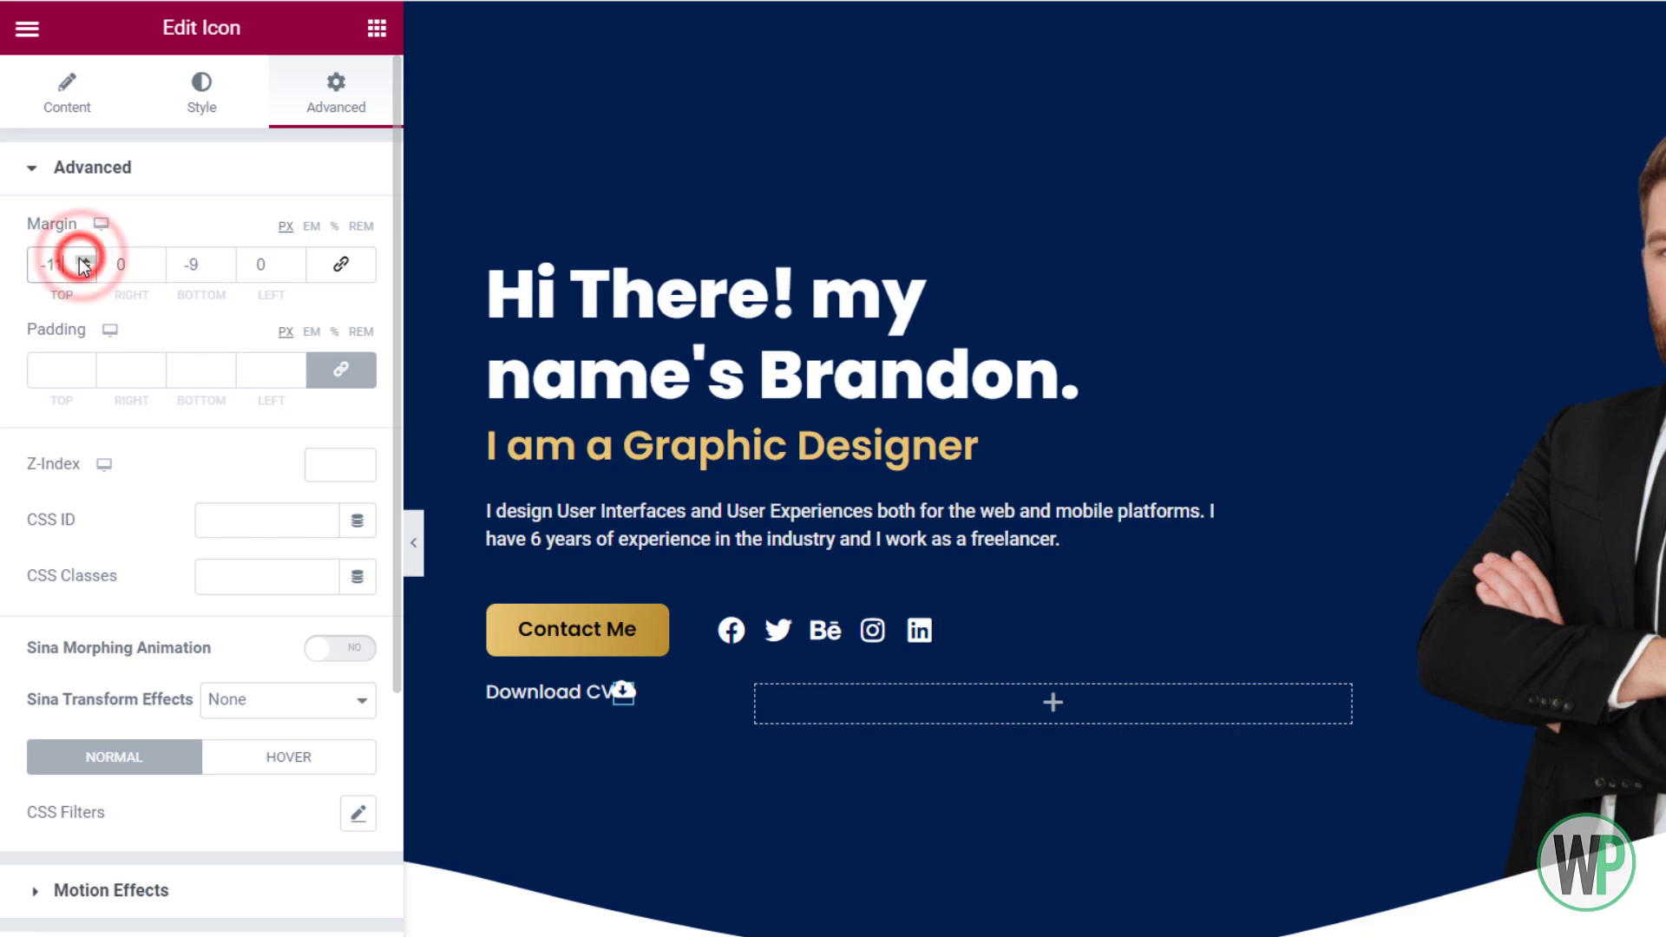
pyautogui.click(254, 272)
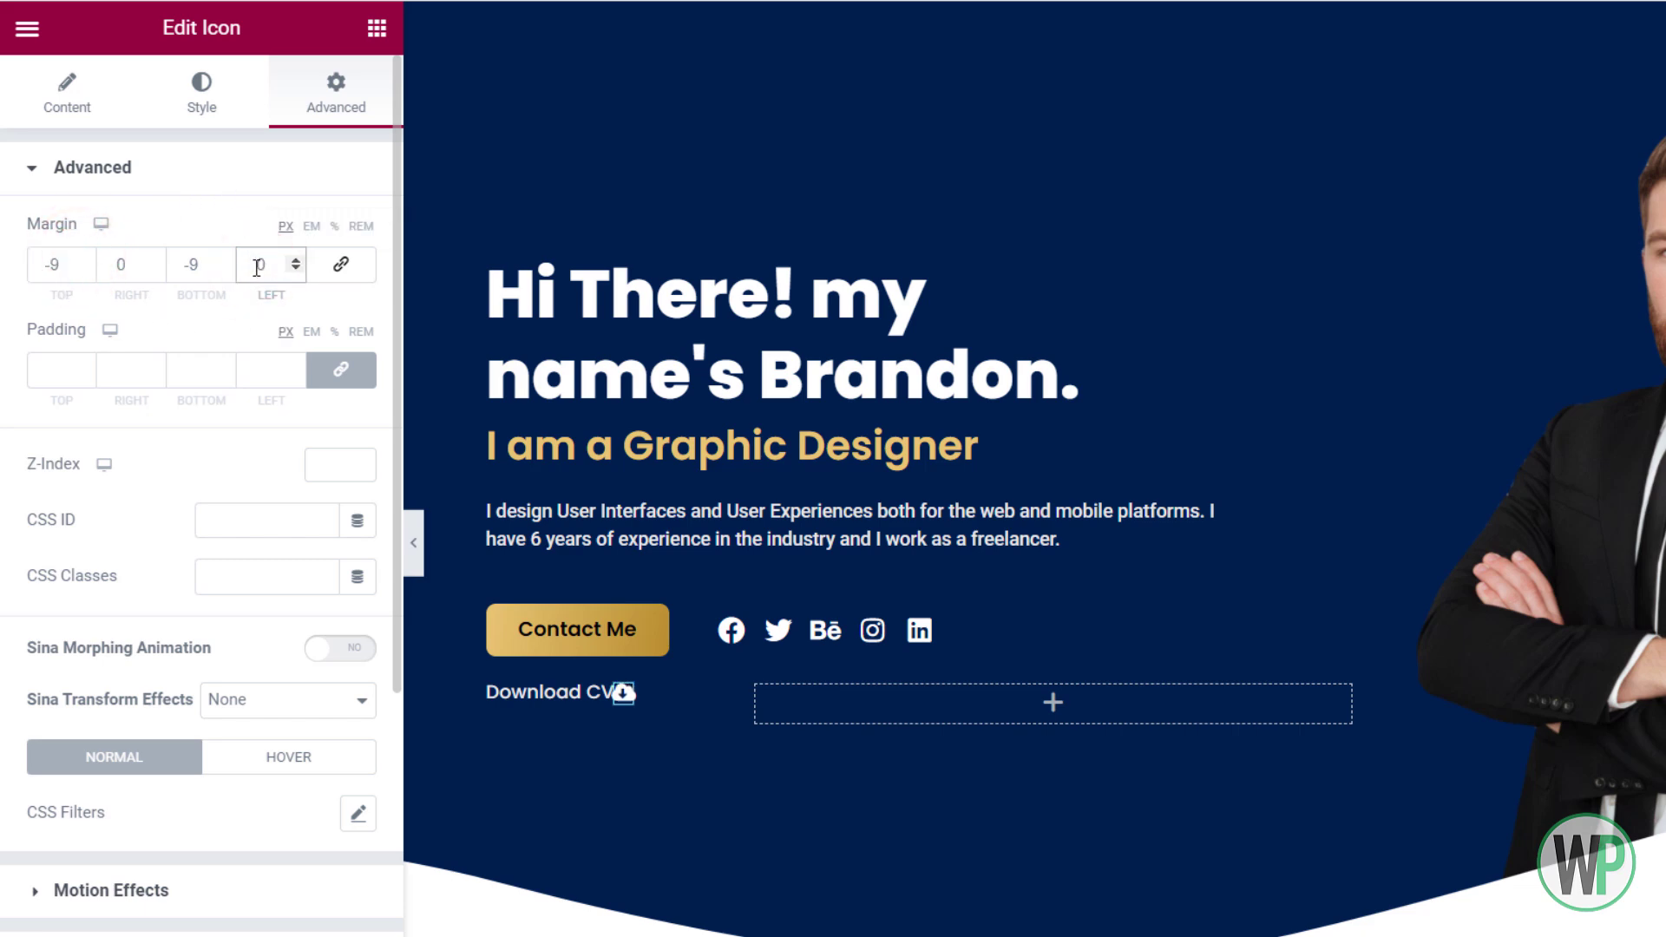
pyautogui.write('1')
pyautogui.rightClick(552, 692)
pyautogui.click(617, 716)
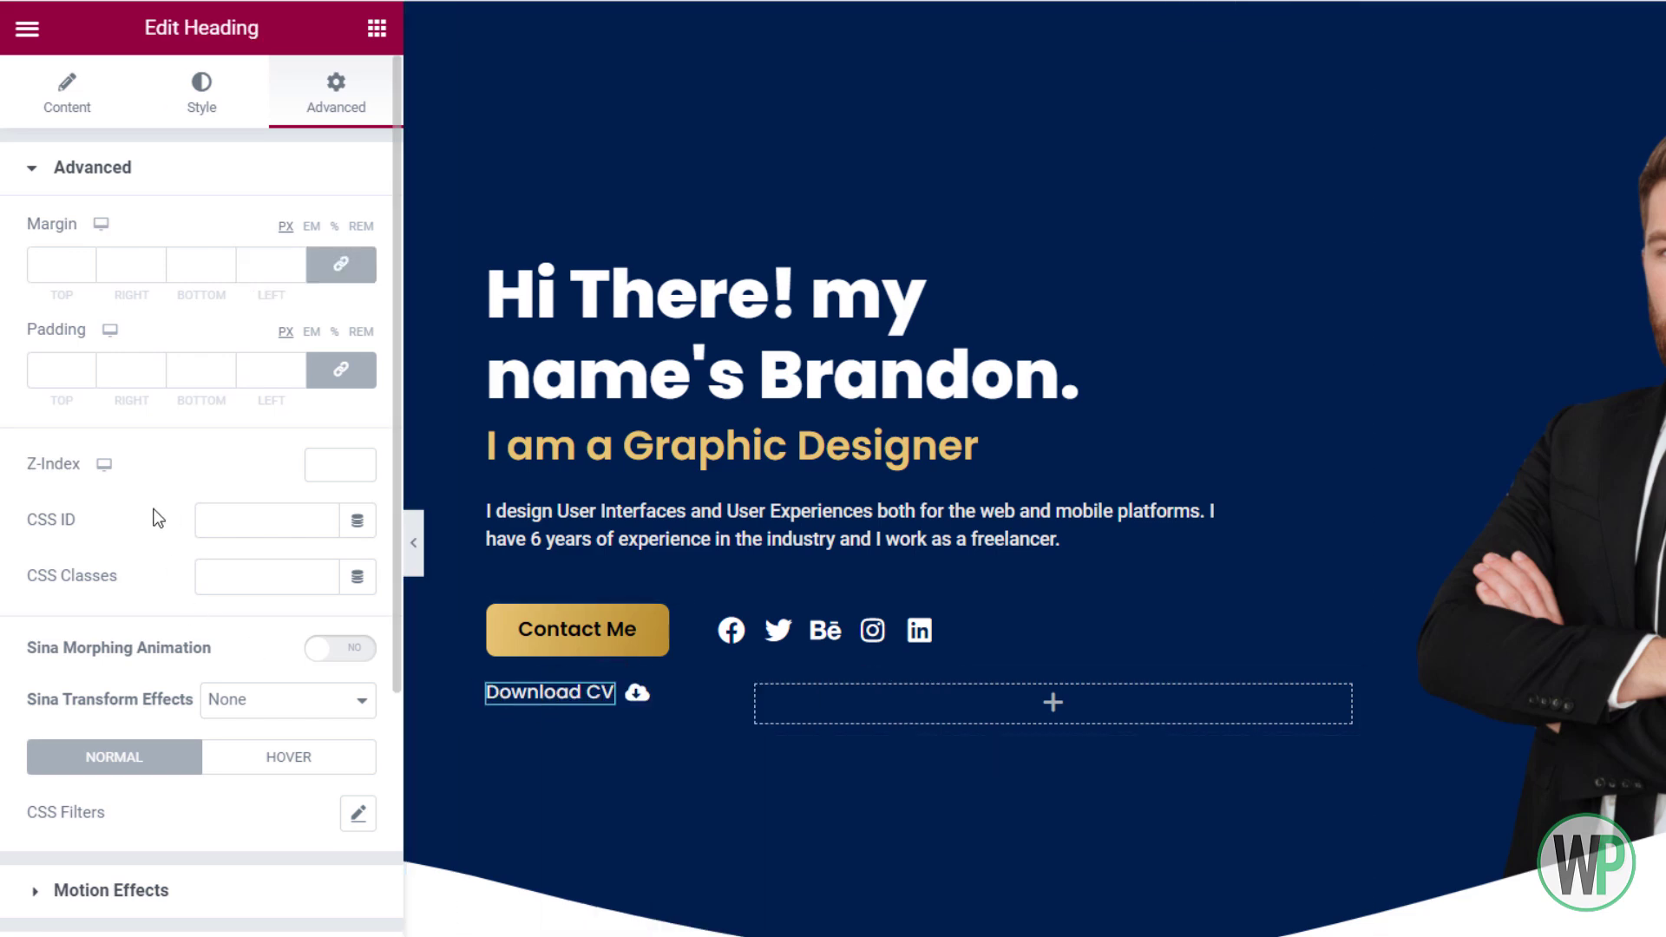
# Update the Home page in Elementor and go to the WordPress Dashboard tab
pyautogui.click(83, 111)
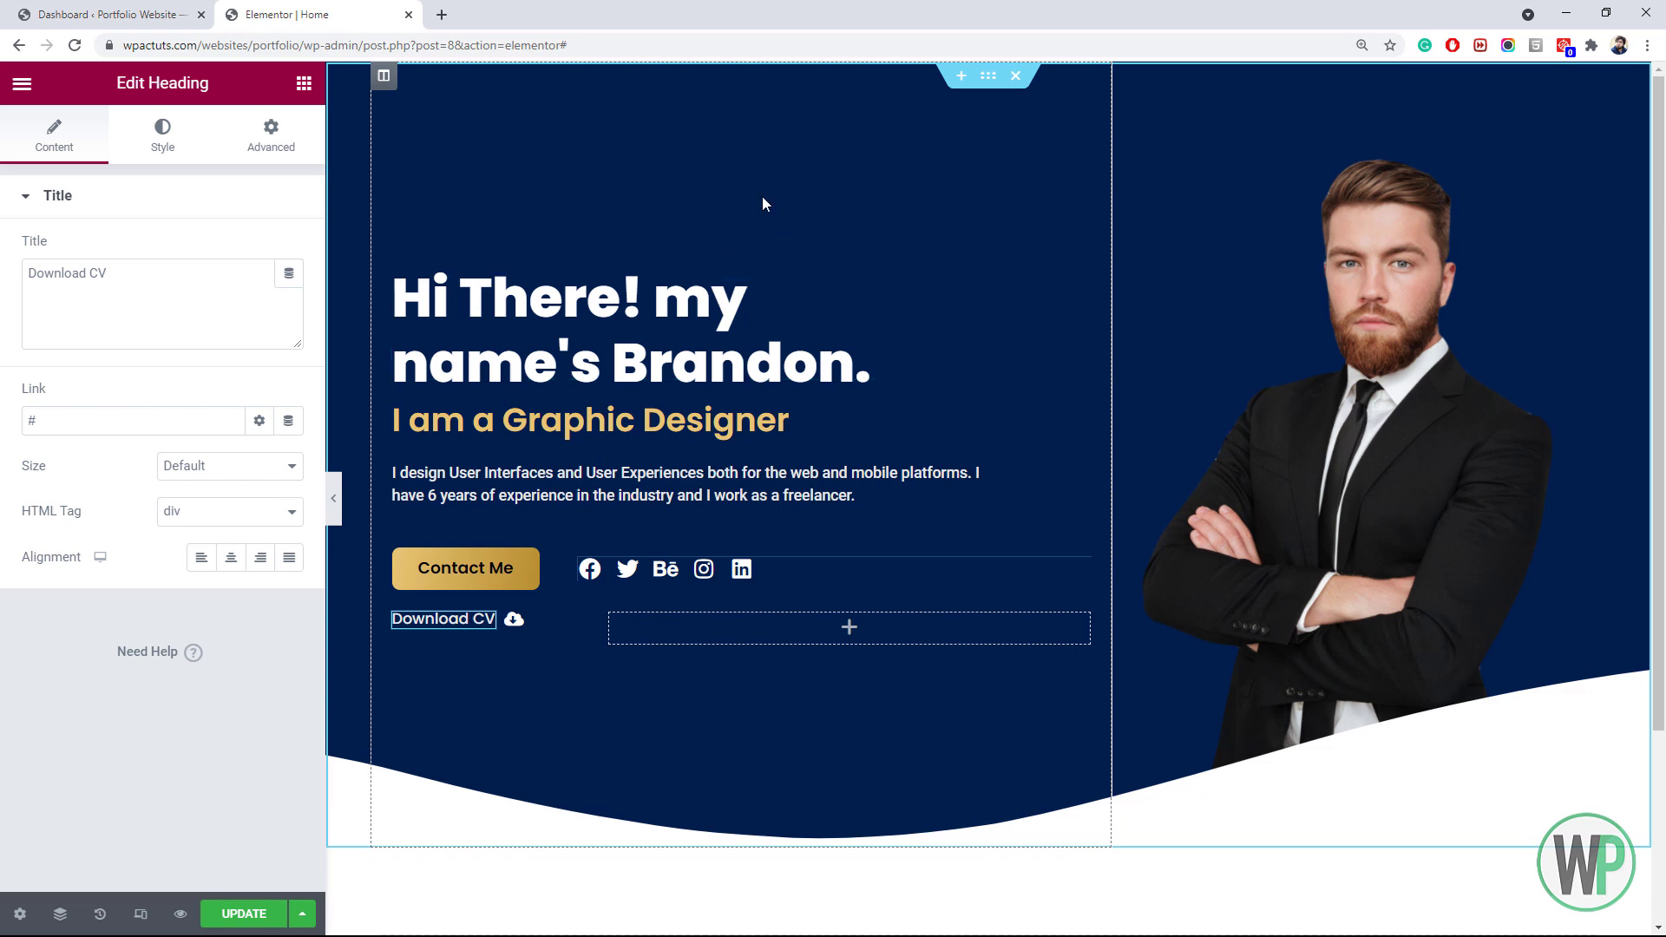
pyautogui.click(242, 913)
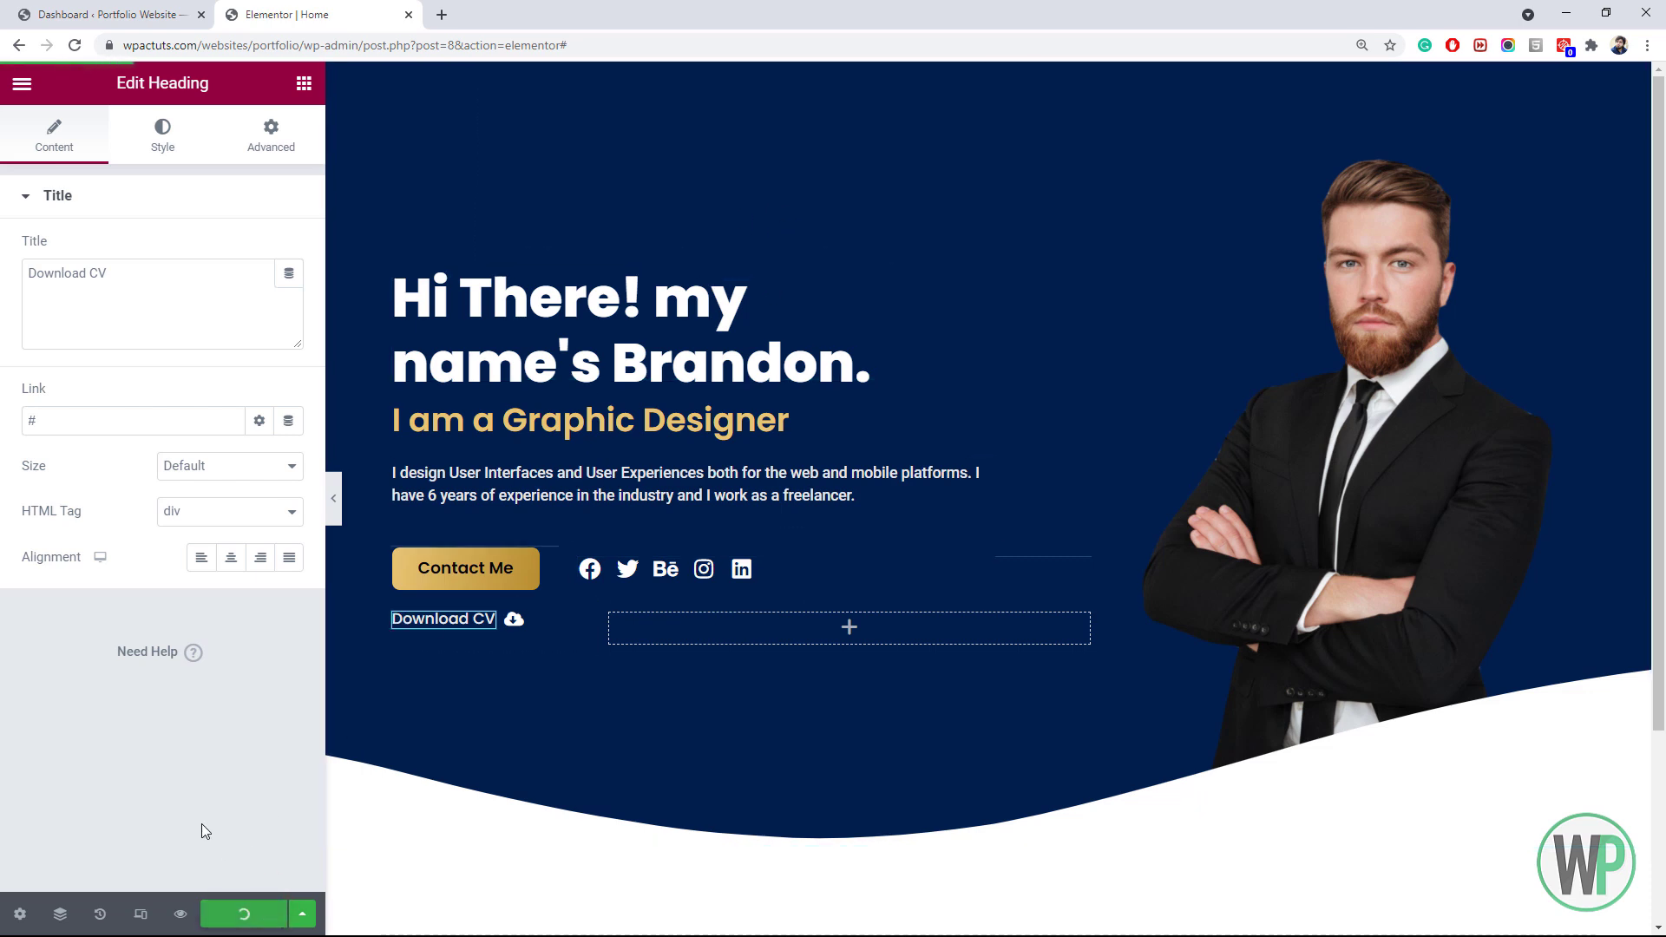
pyautogui.click(104, 14)
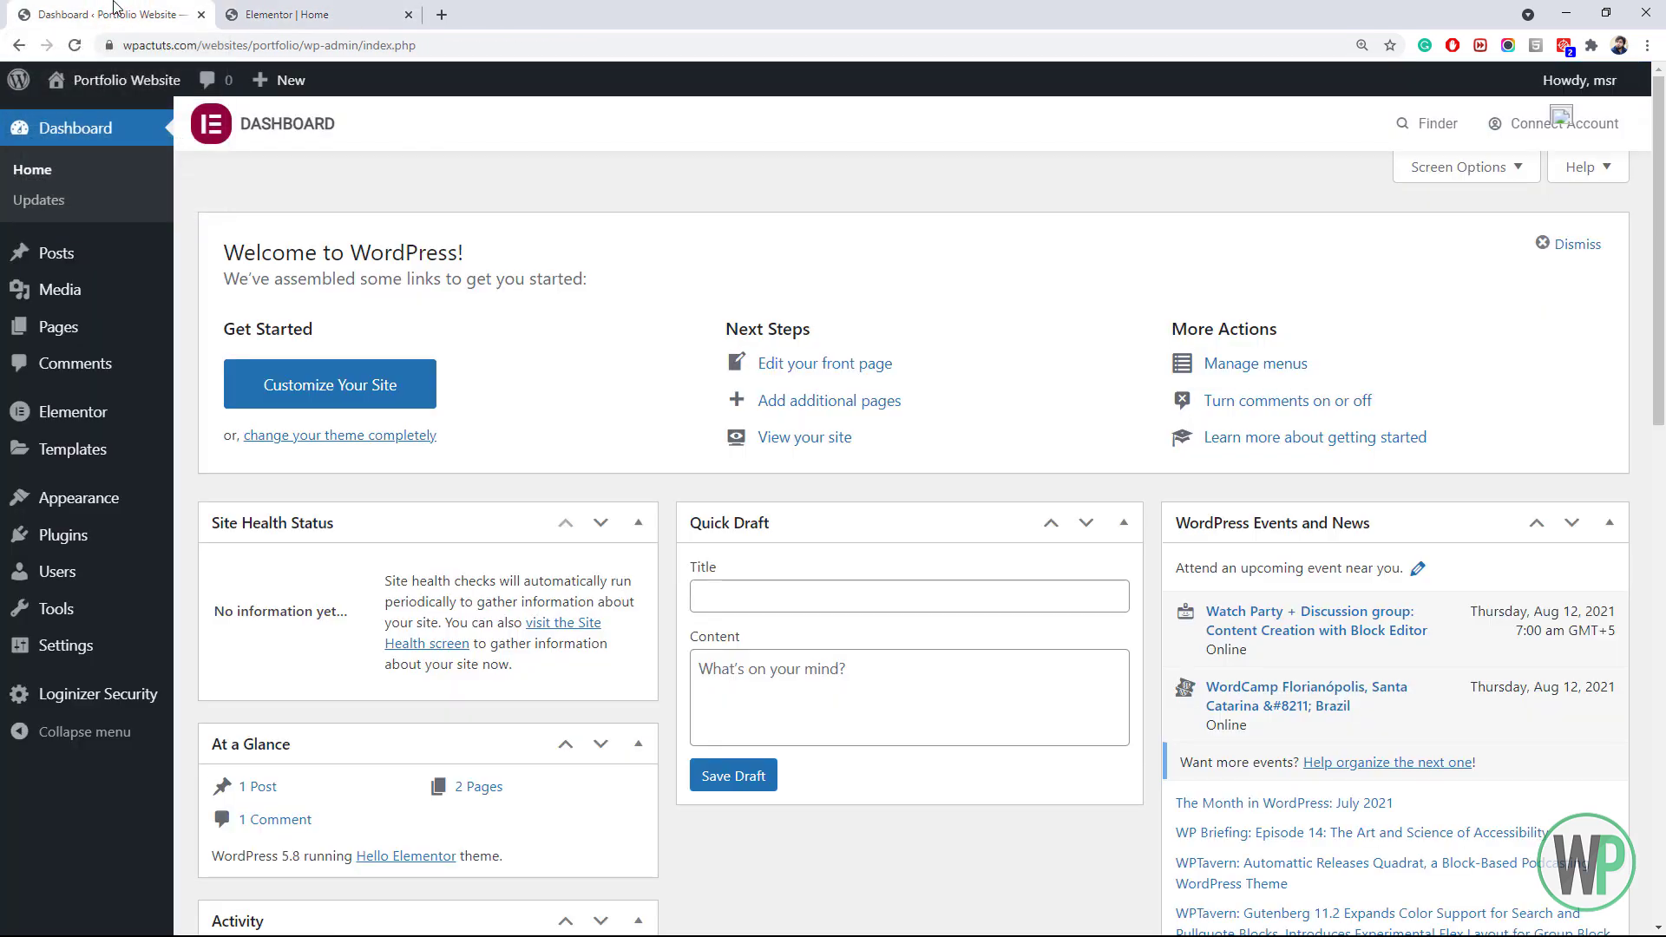
# Create a menu named Main Menu under Appearance > Menus and add the Home page to it
pyautogui.moveTo(143, 501)
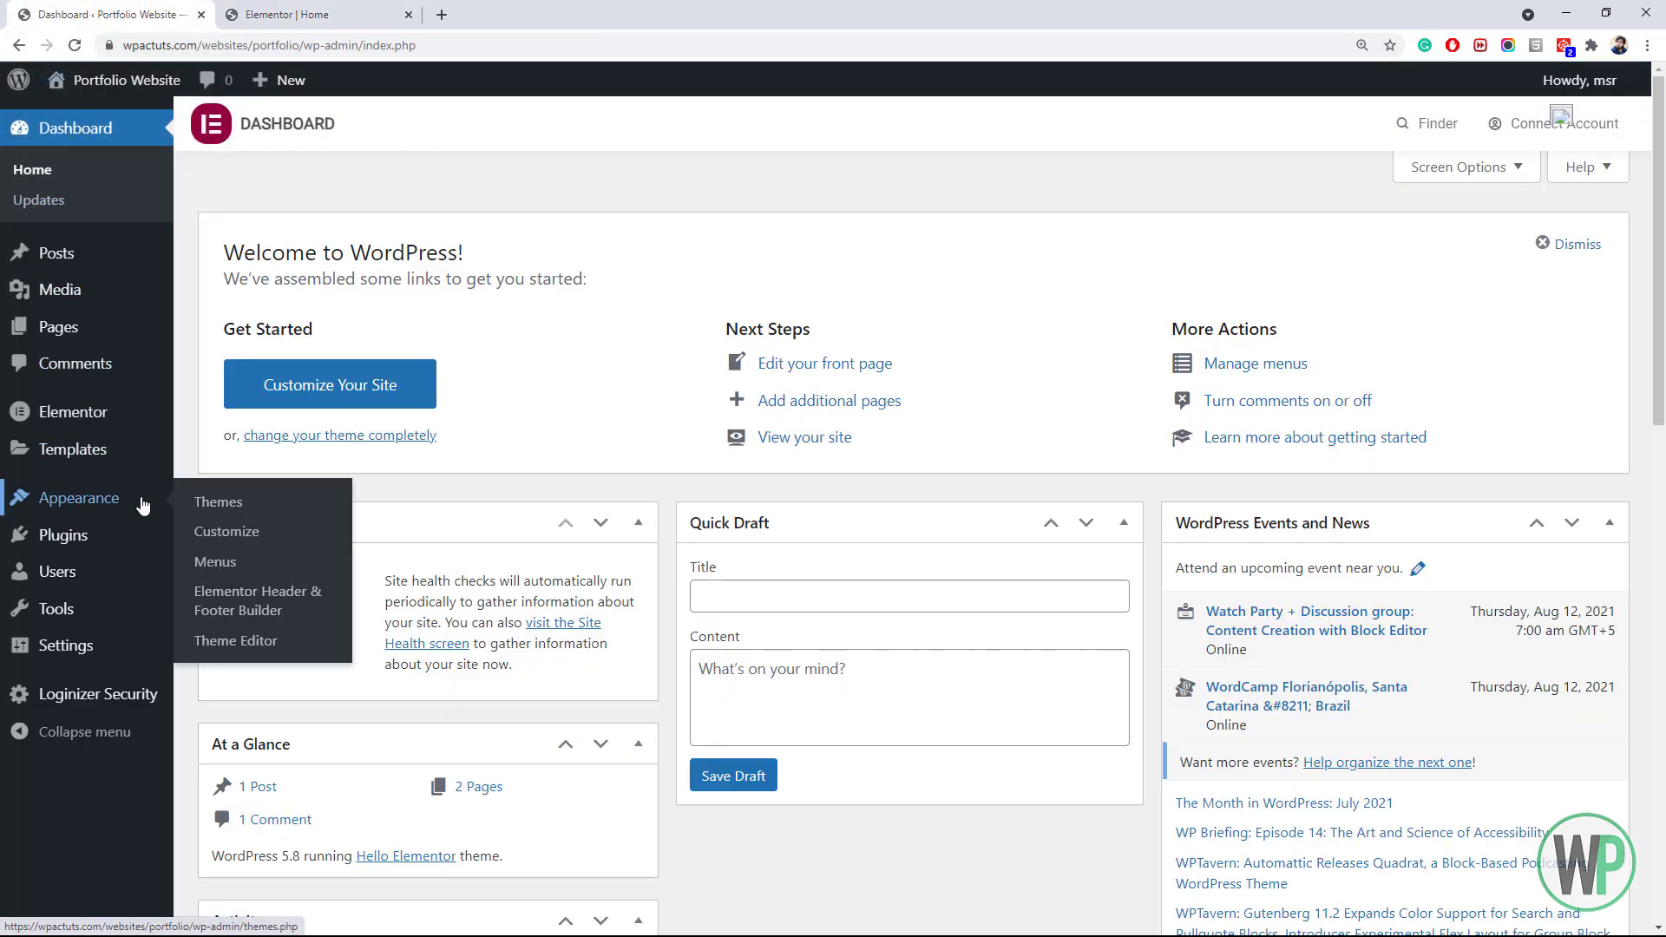
pyautogui.click(215, 562)
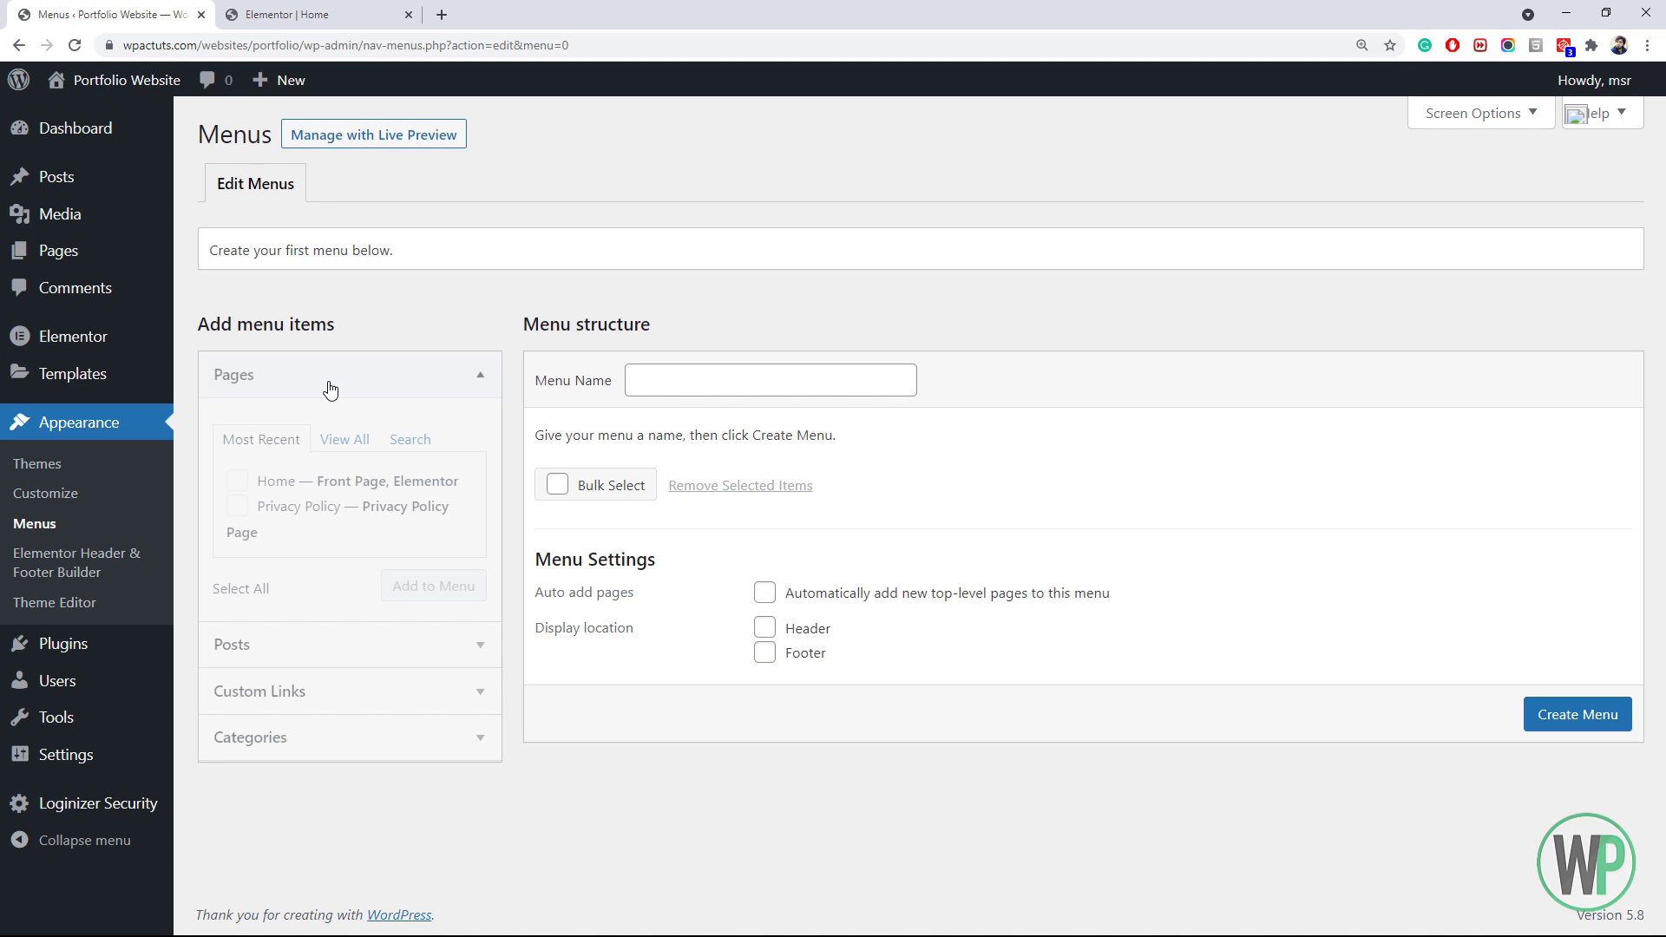
pyautogui.click(781, 382)
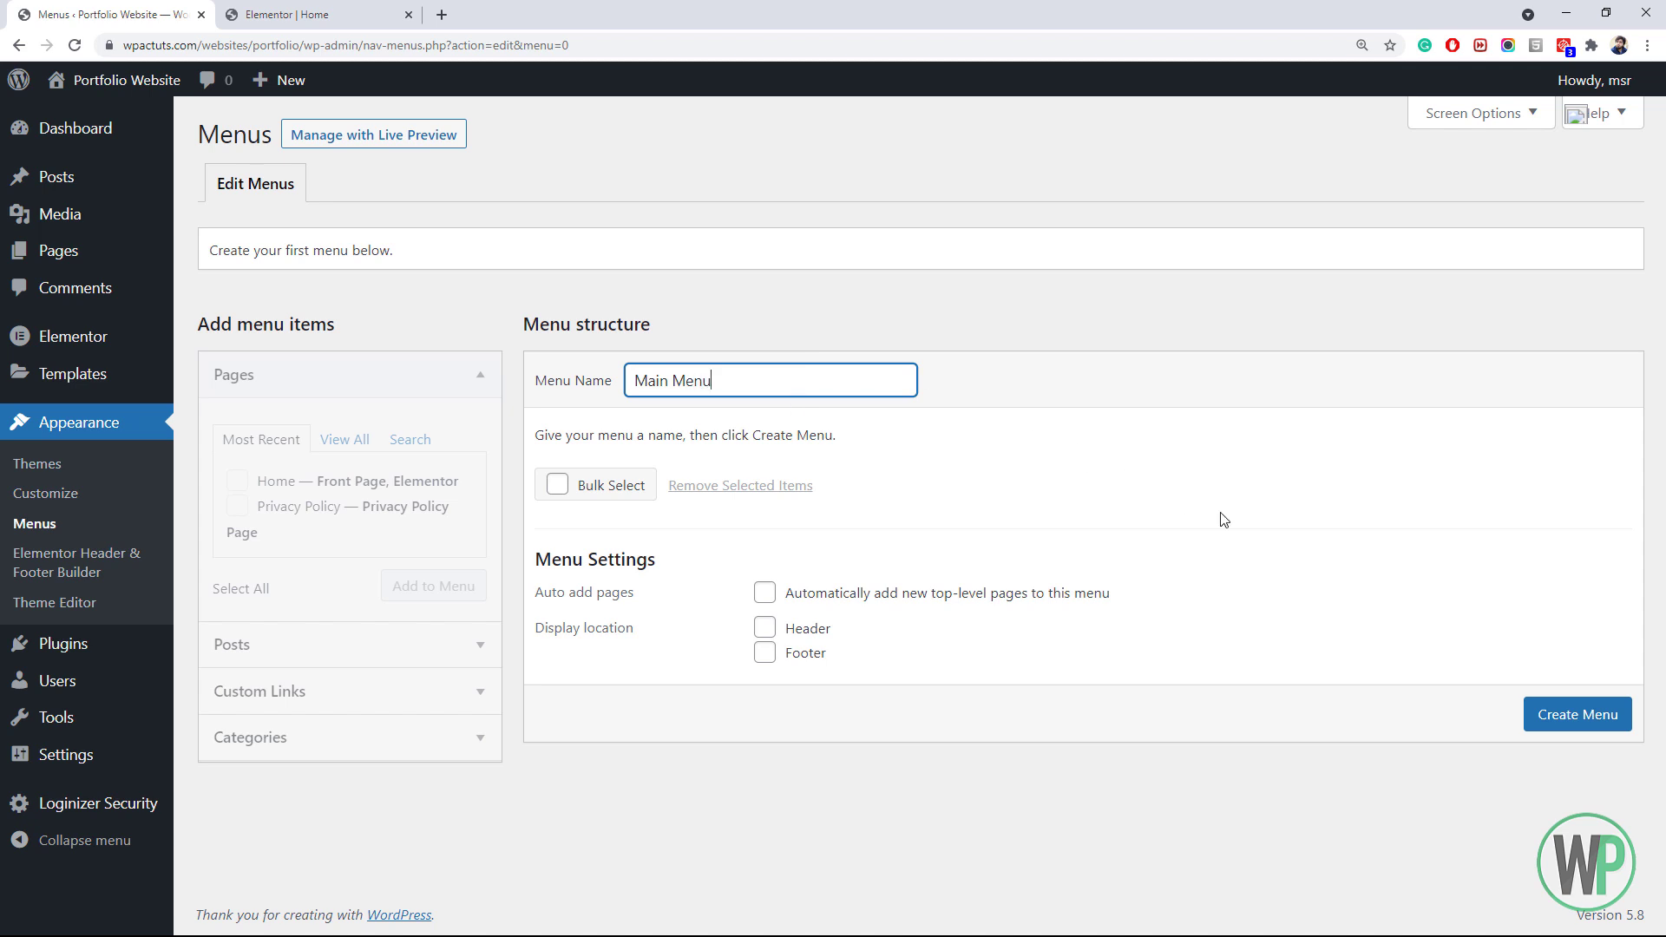
pyautogui.click(1544, 715)
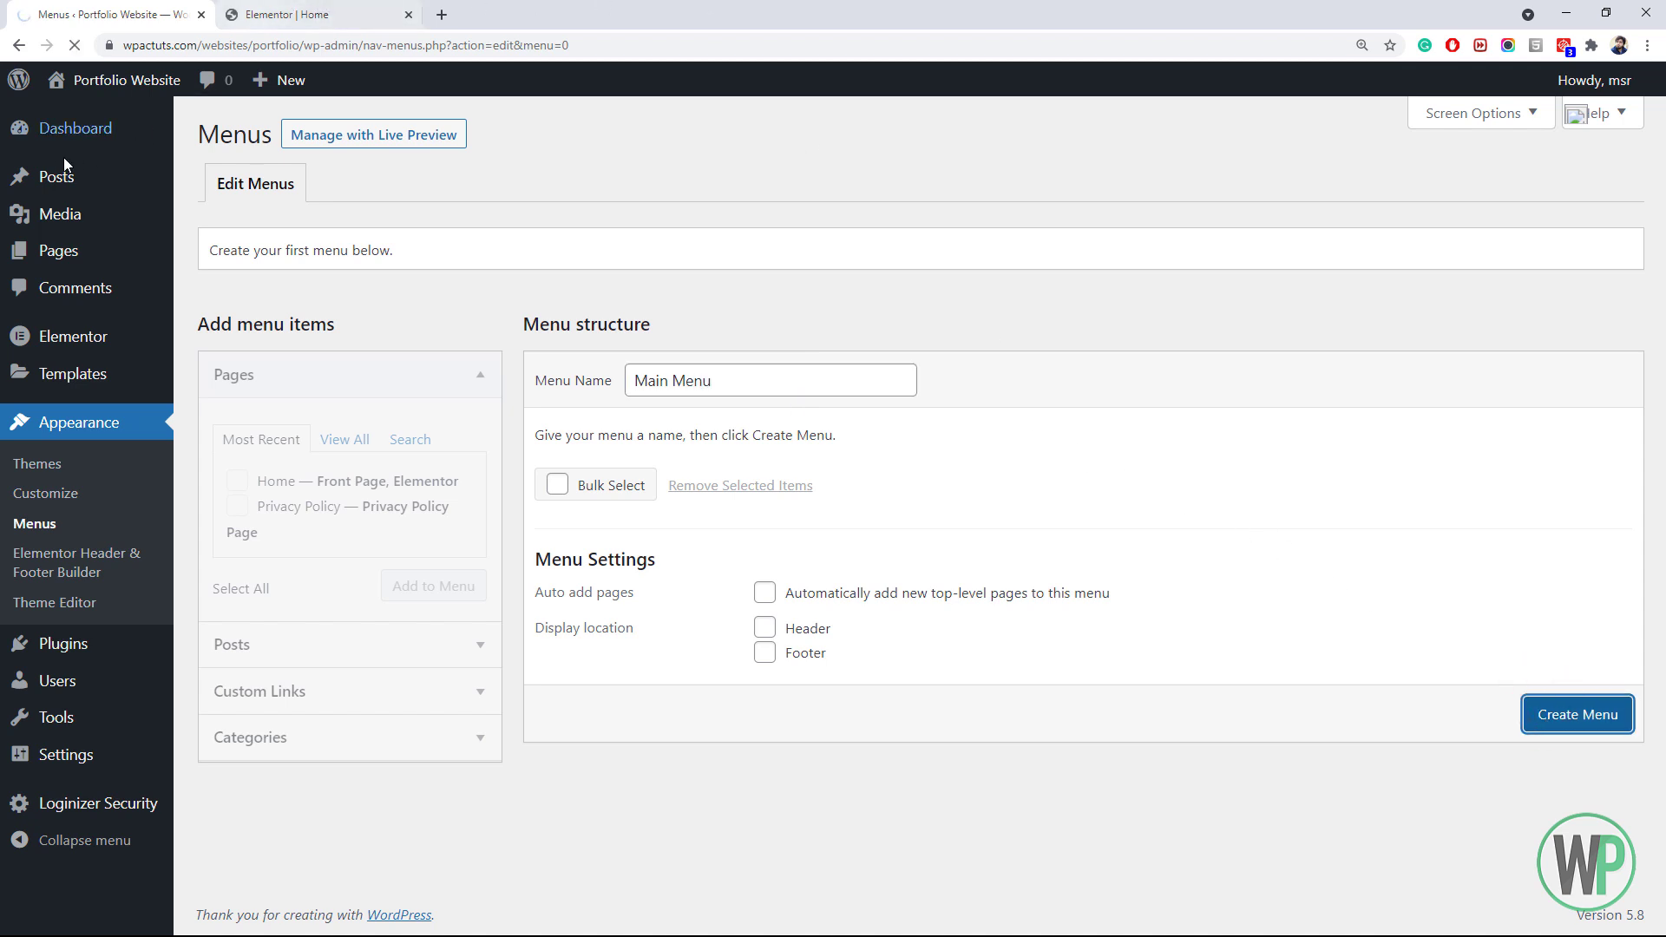
pyautogui.moveTo(87, 176)
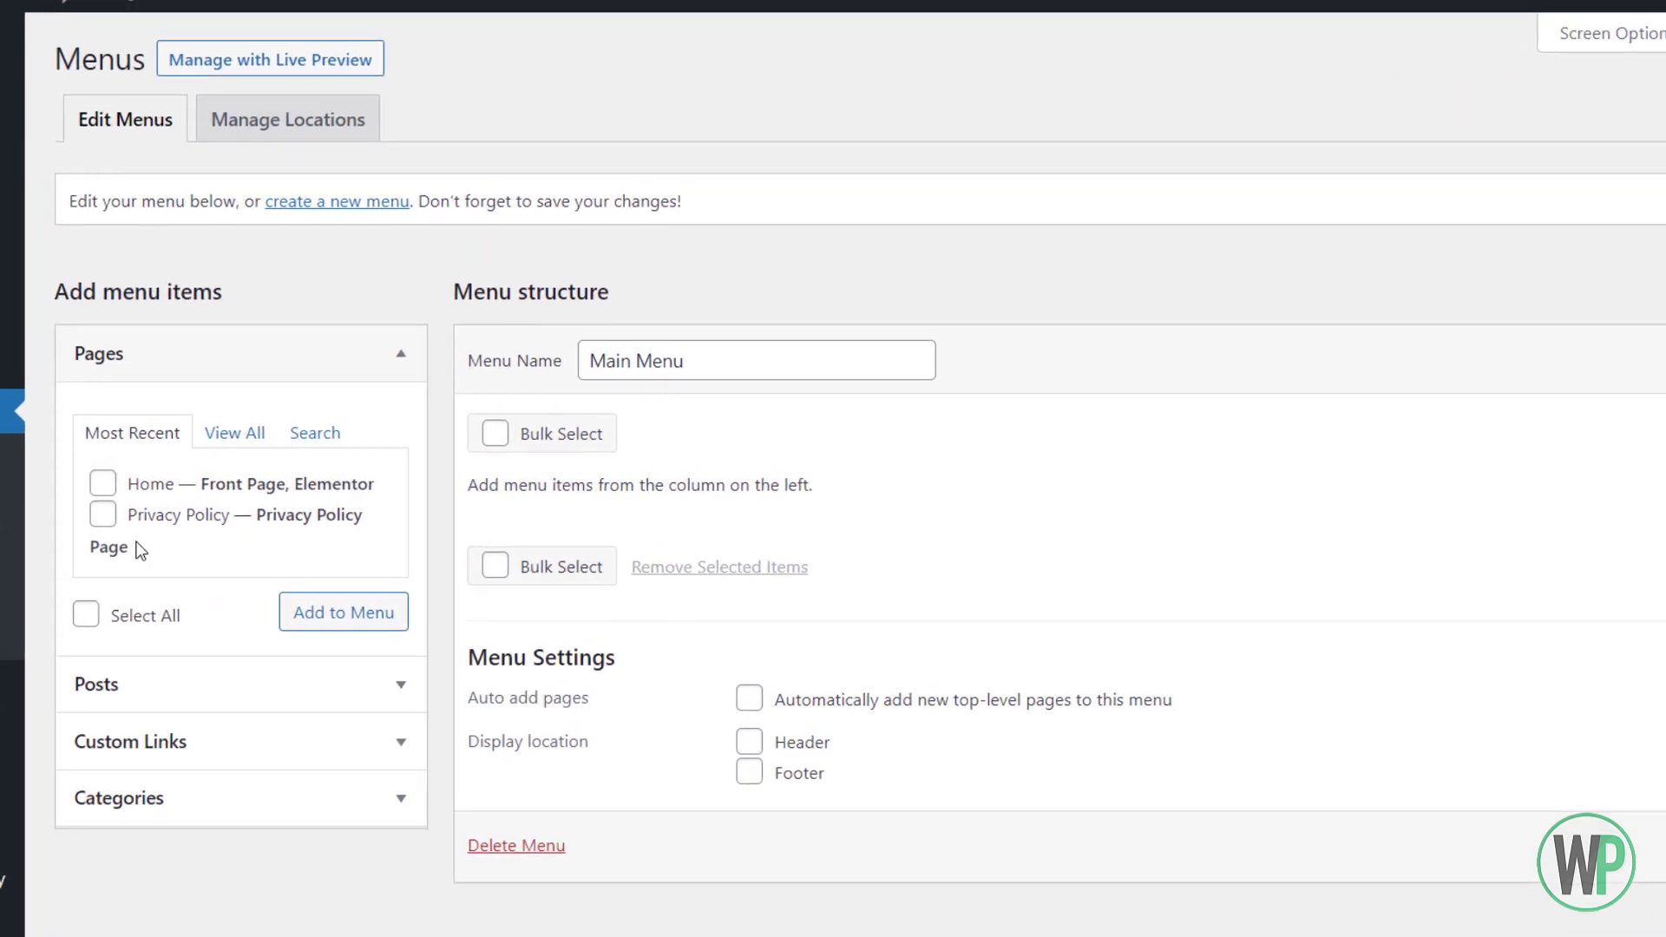
pyautogui.click(103, 483)
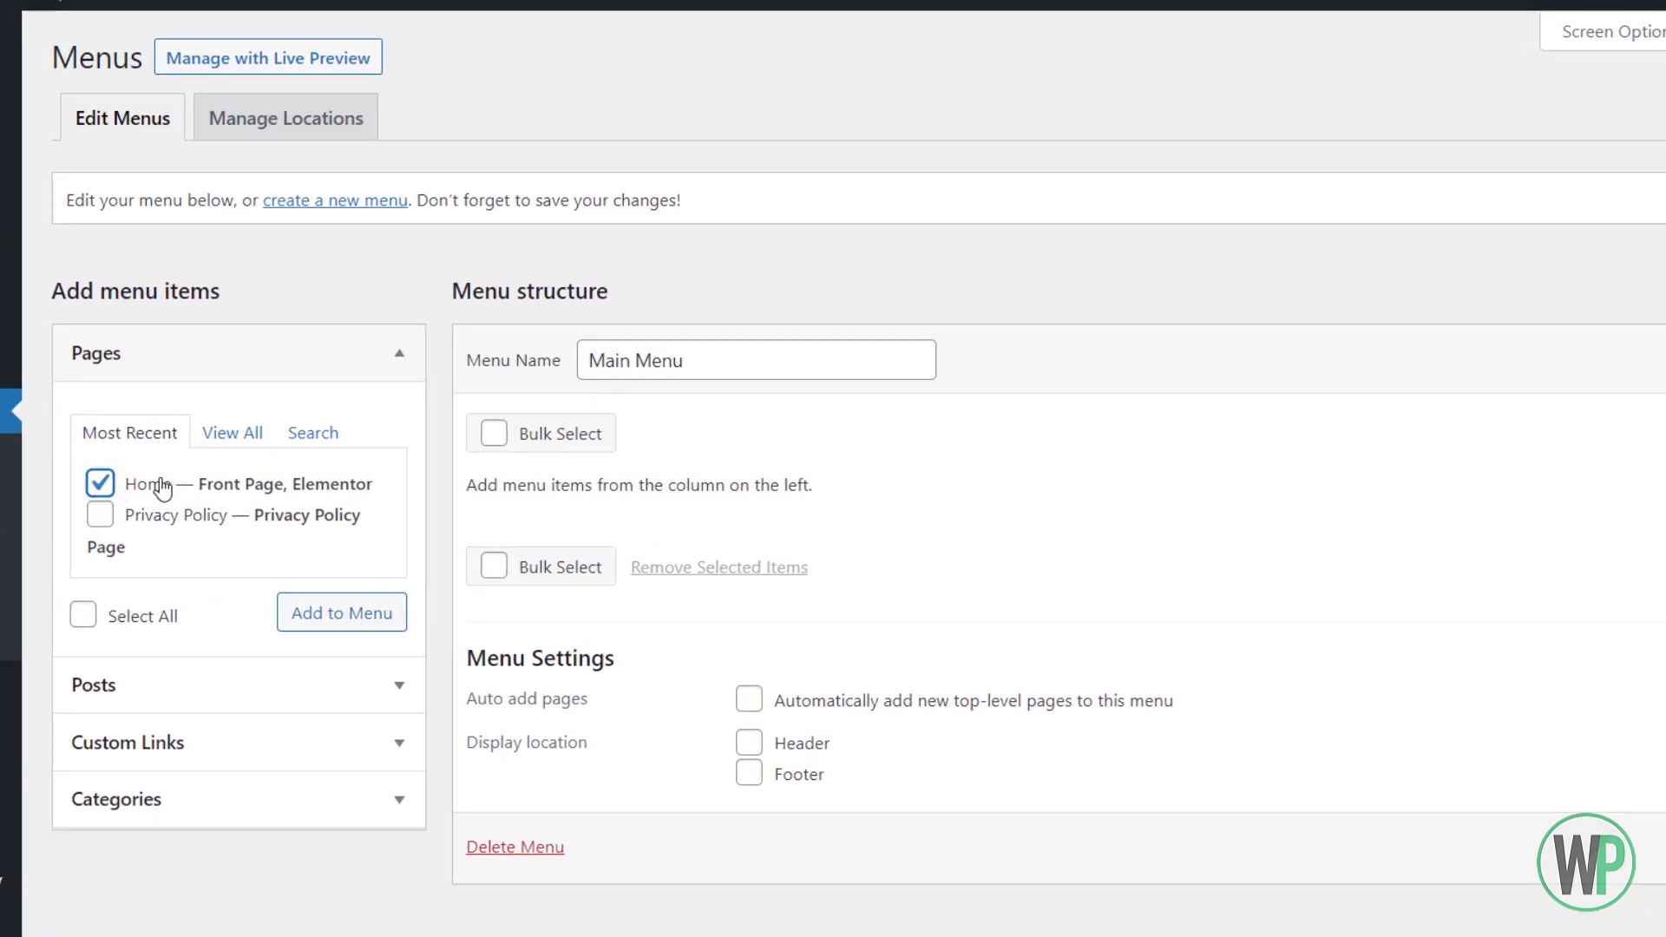
pyautogui.click(318, 610)
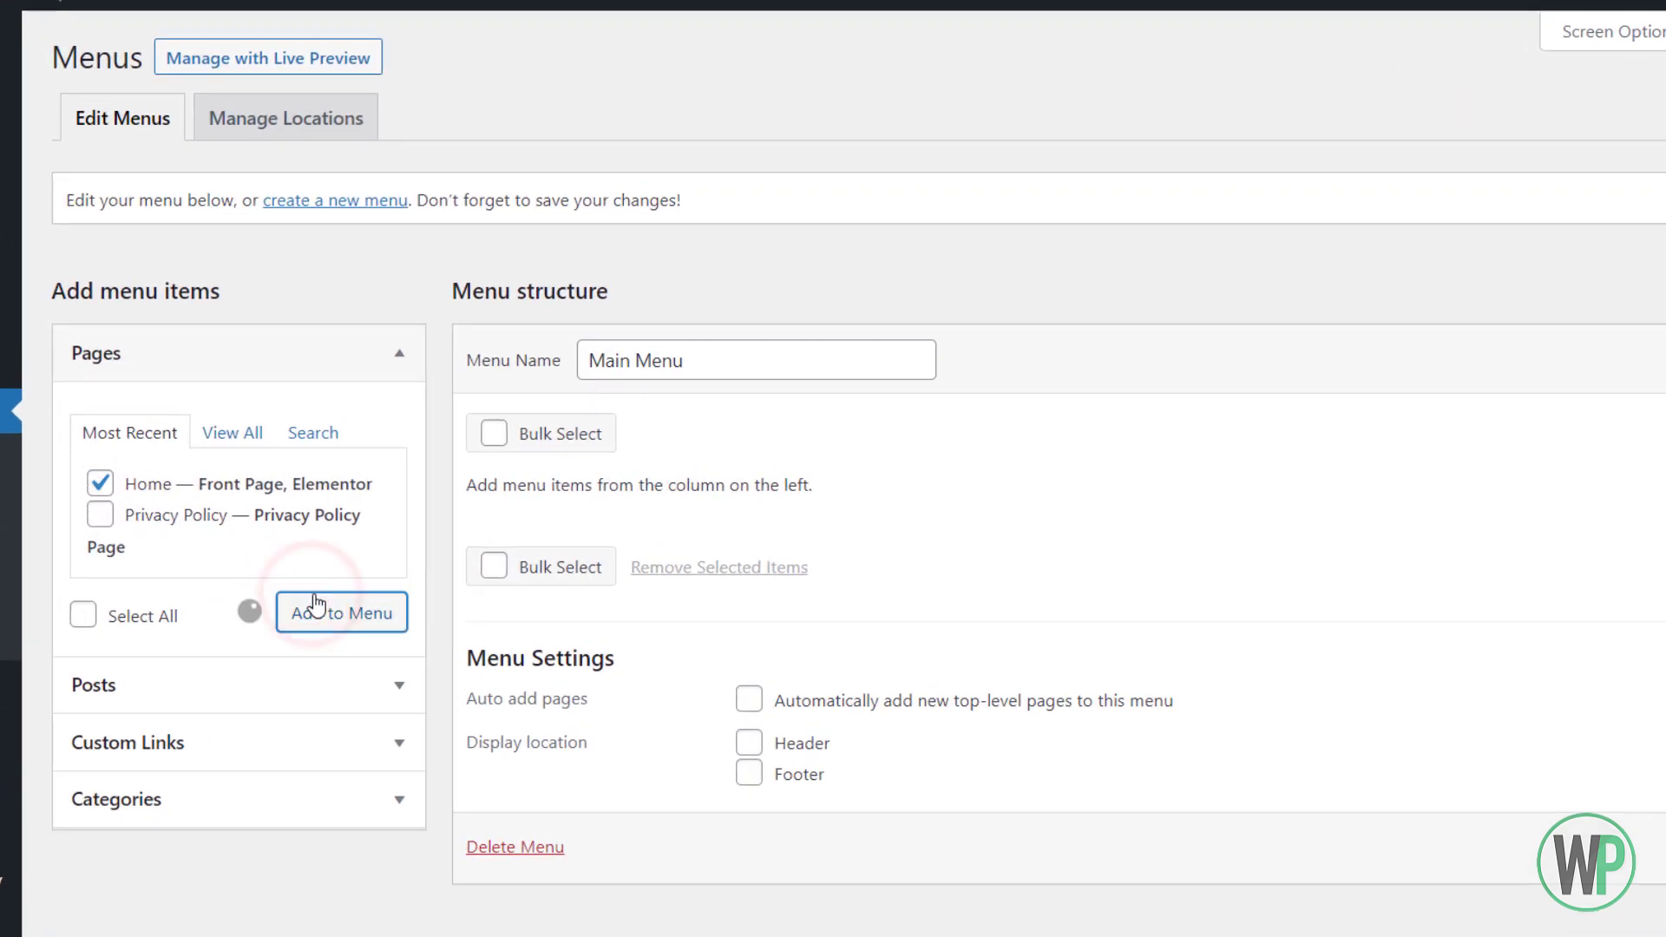
pyautogui.click(213, 744)
# Add custom links Services (#services) and Skills (#skills) to the Main Menu
pyautogui.click(252, 554)
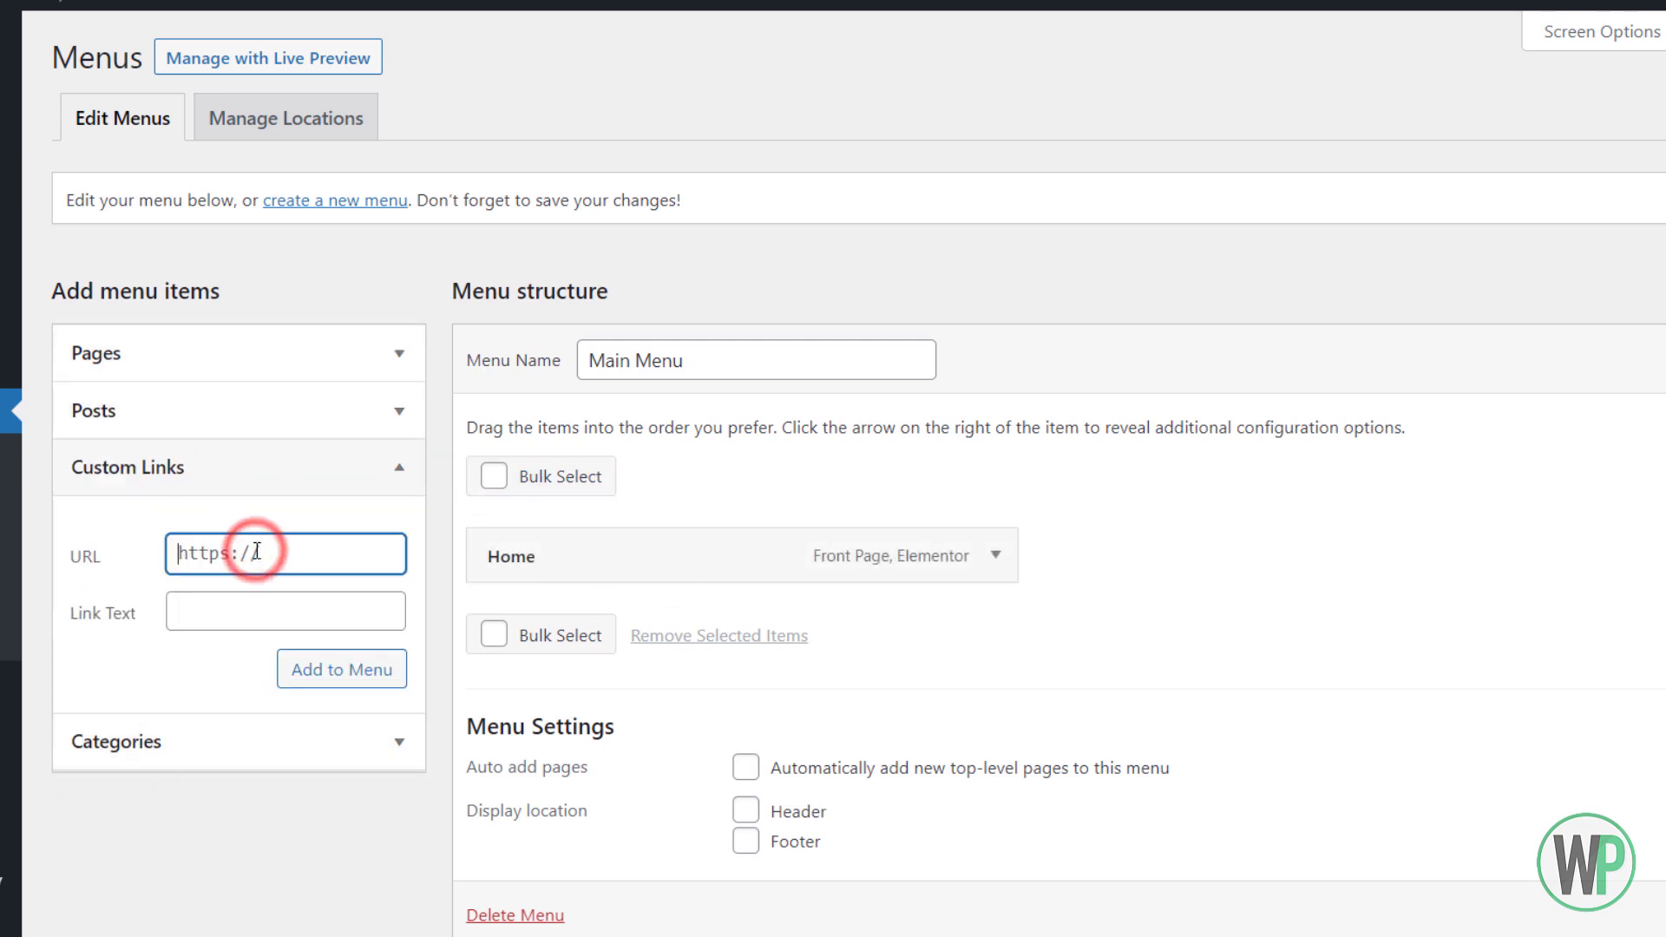
pyautogui.write('#services')
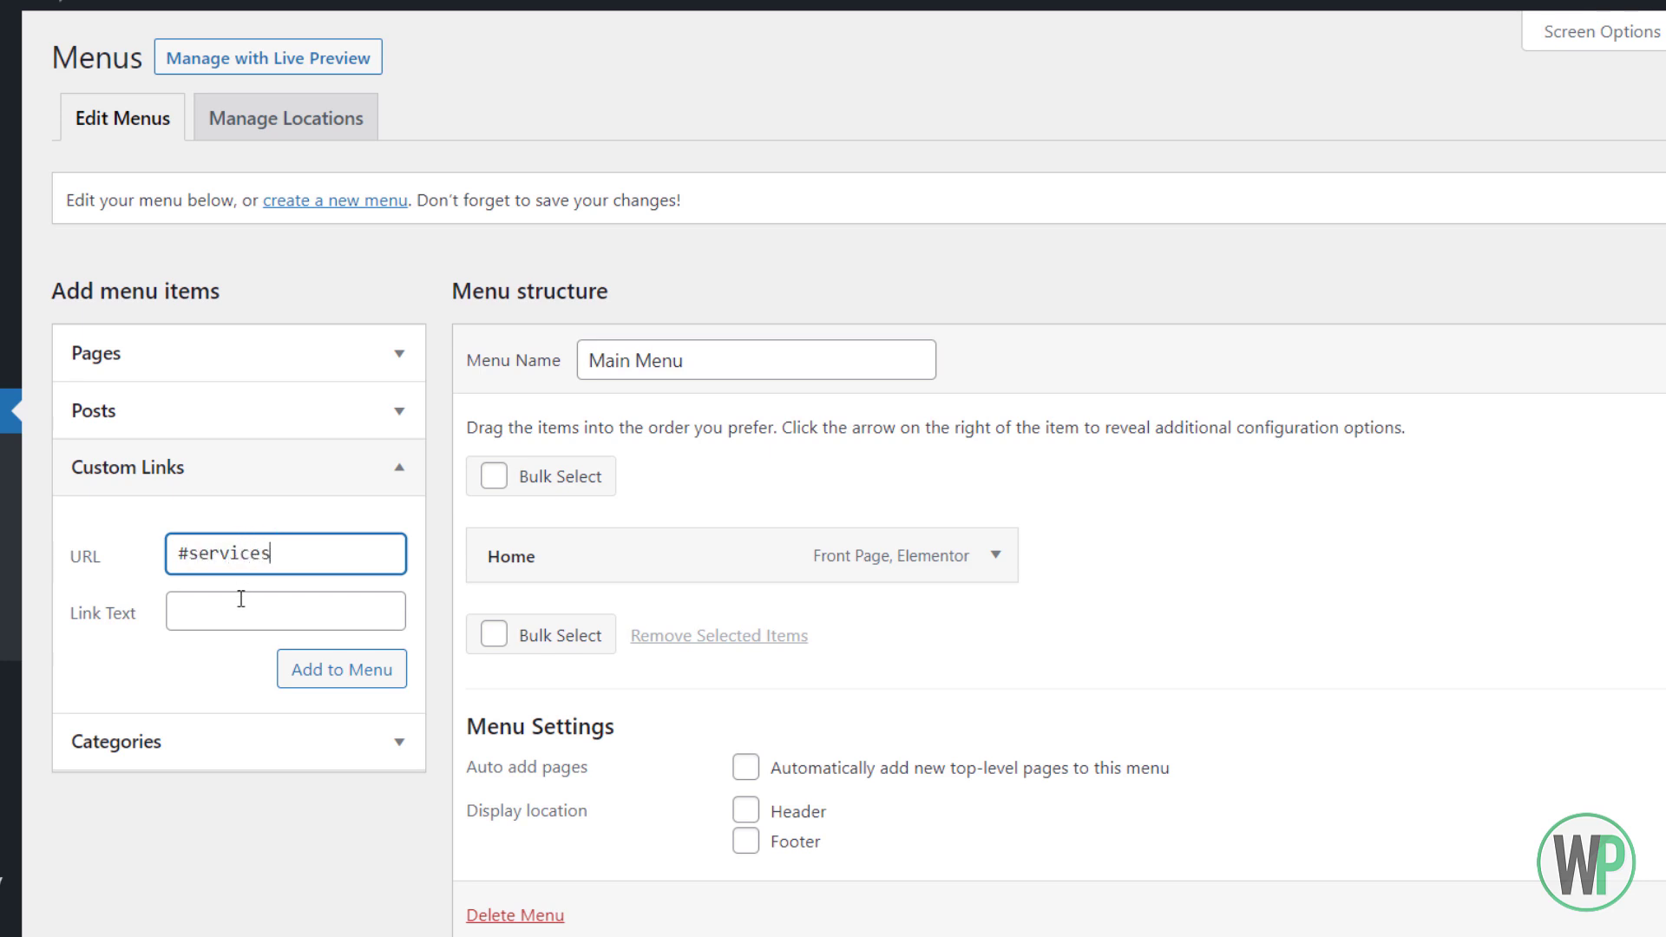
pyautogui.click(233, 608)
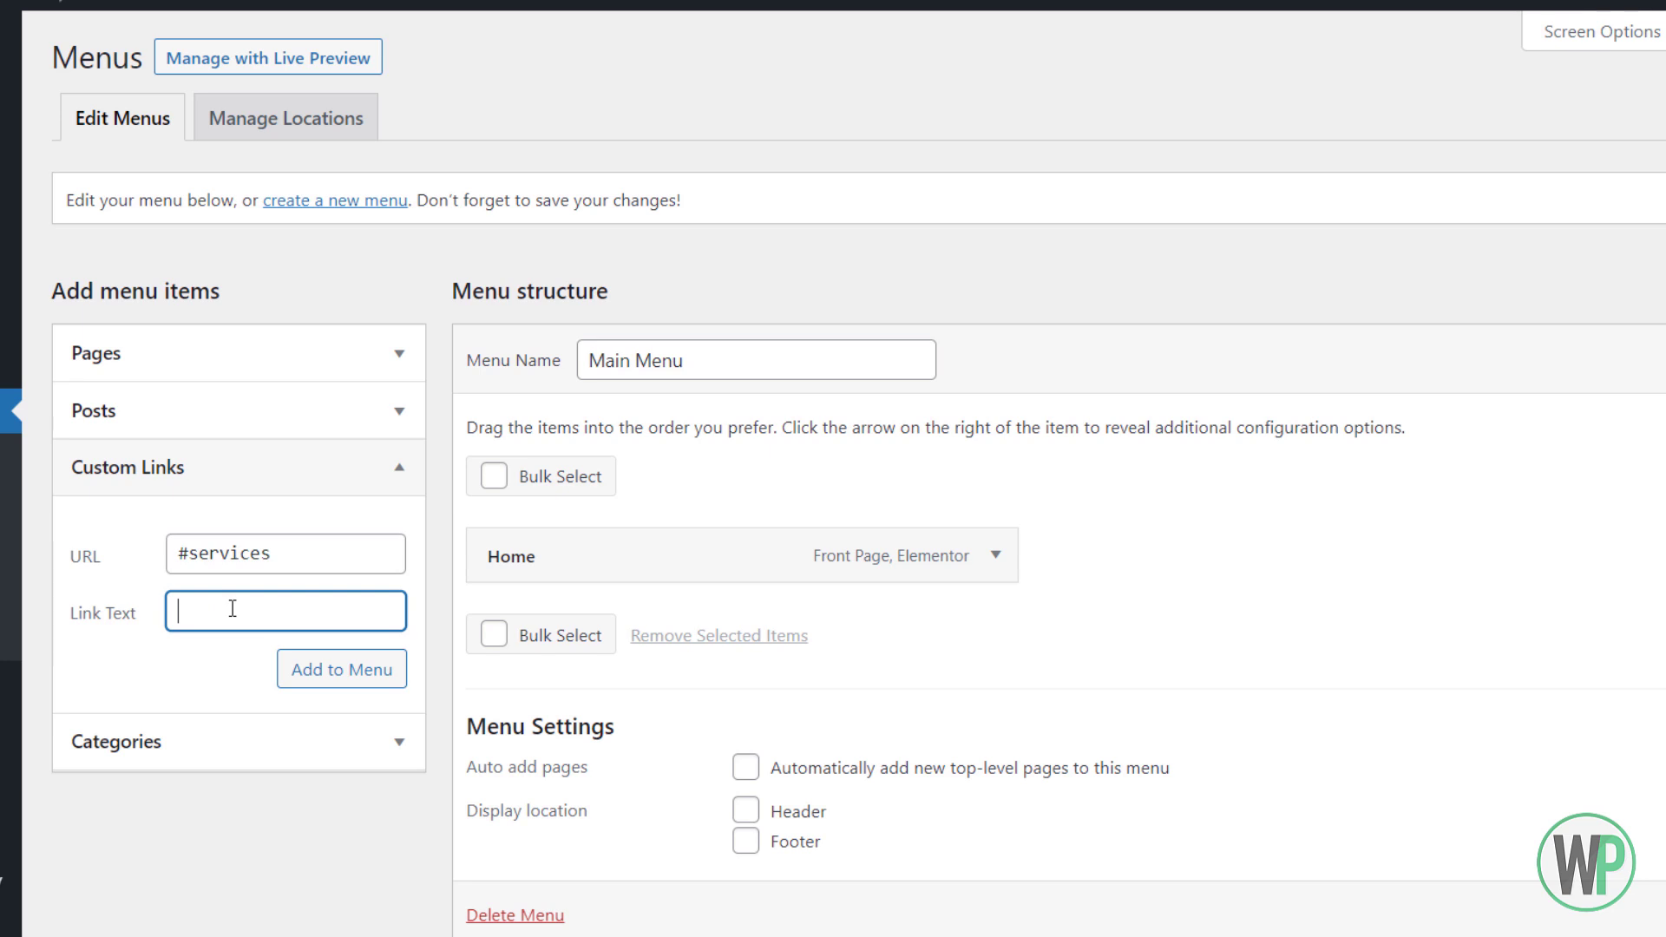
pyautogui.click(342, 670)
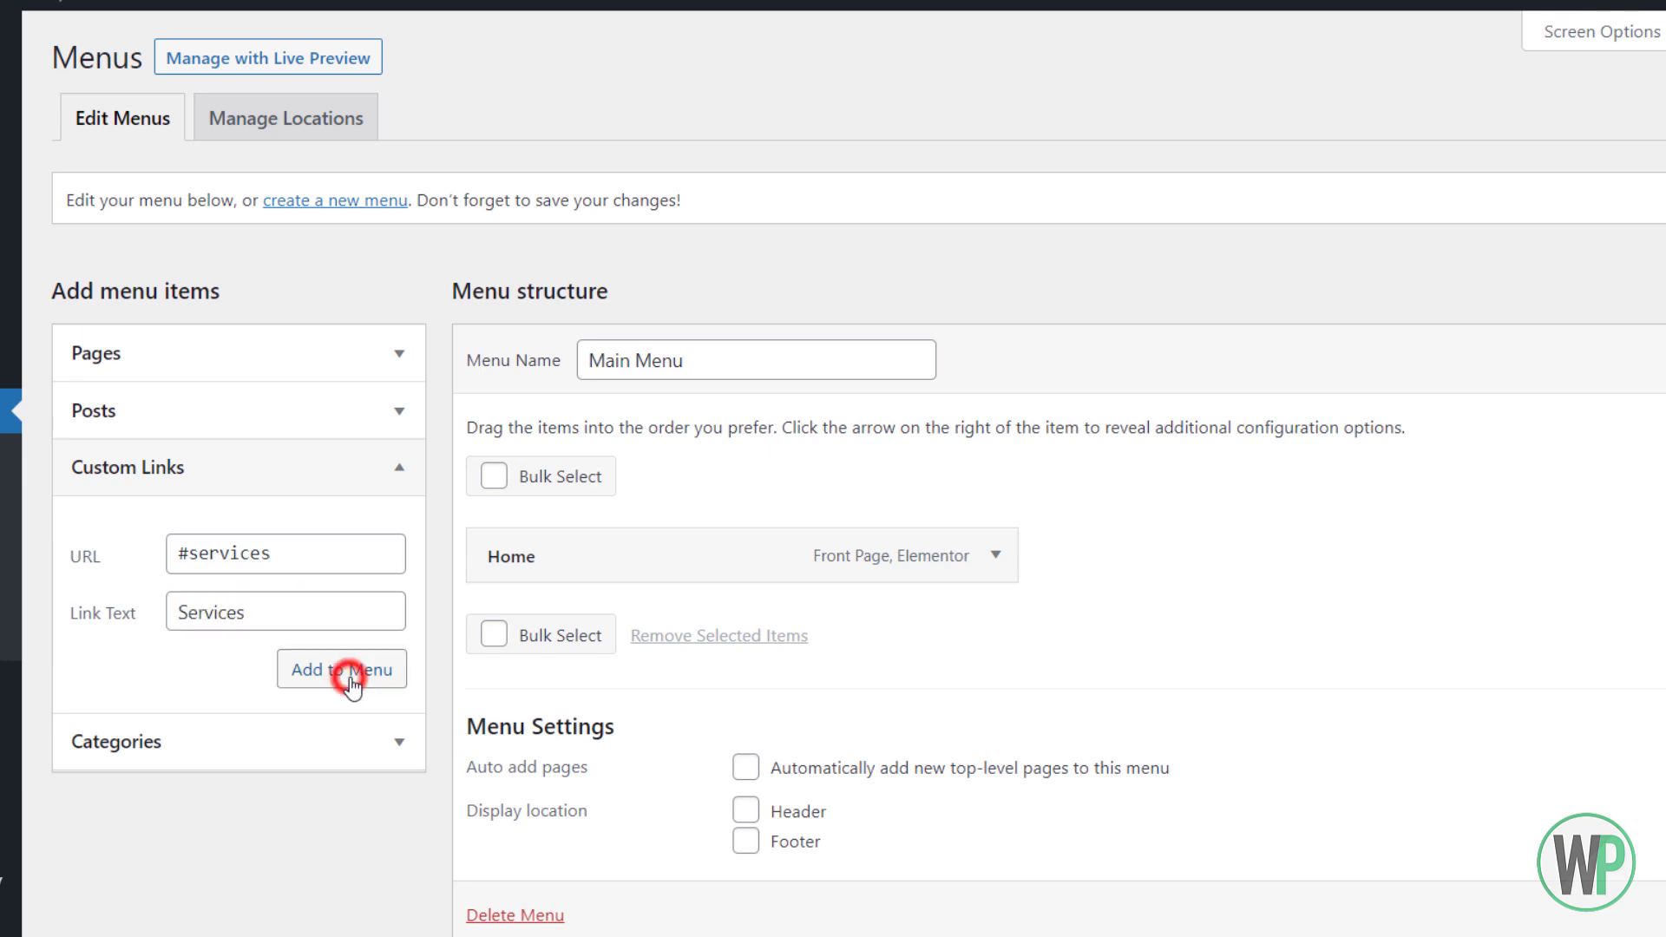
pyautogui.write('#sk')
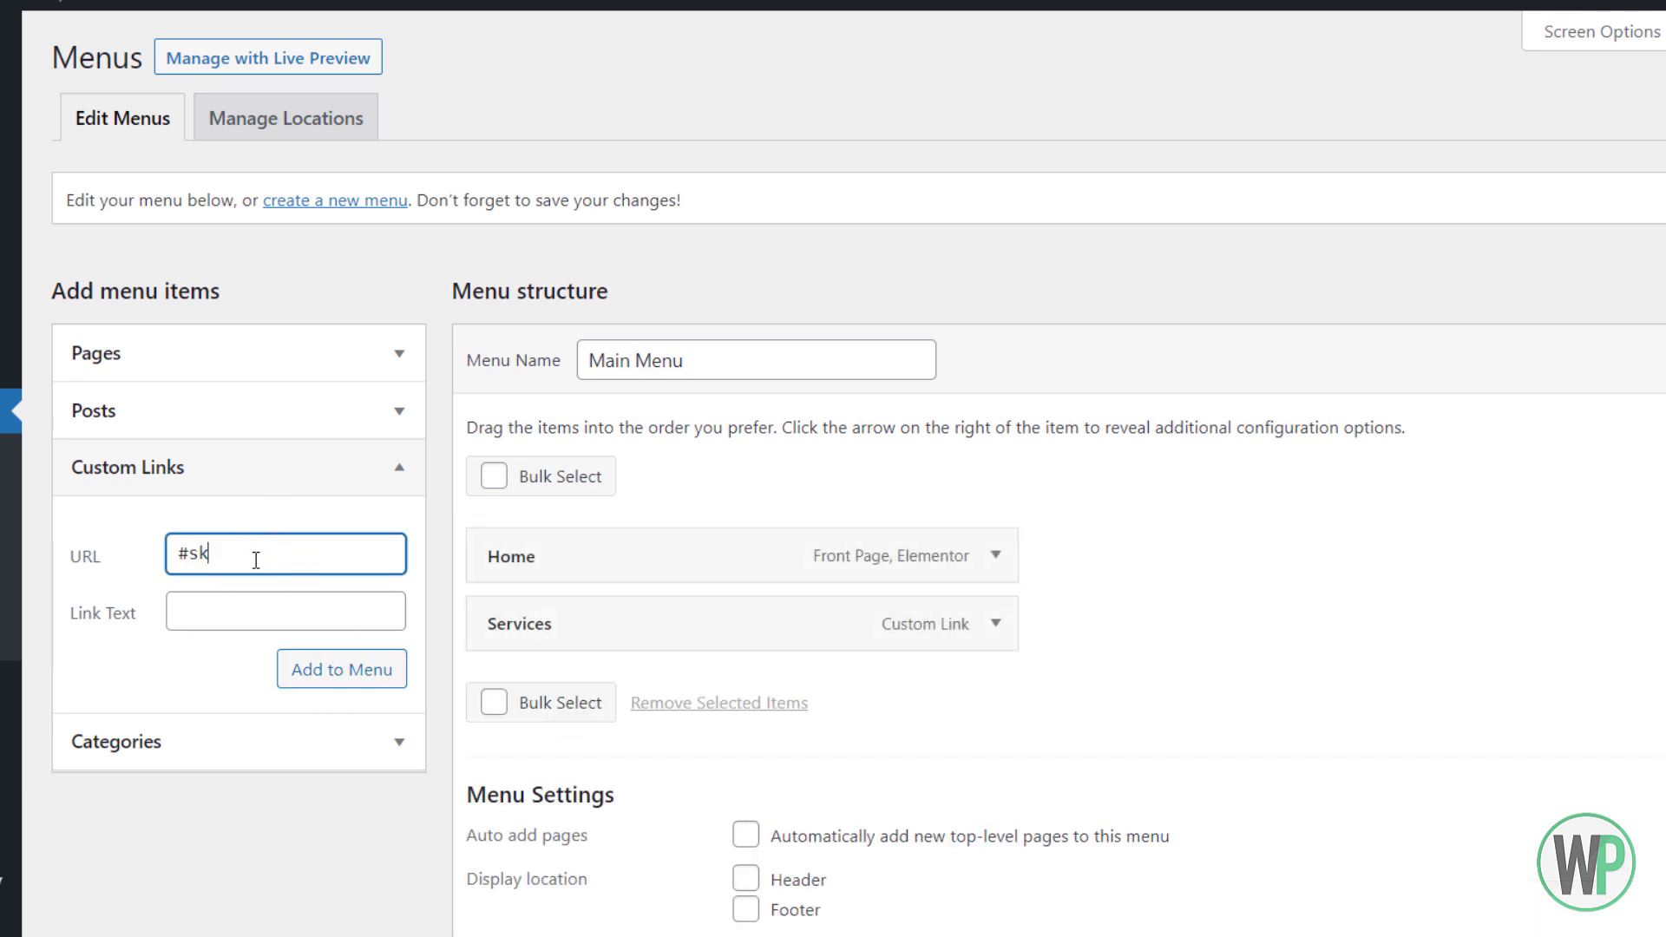
pyautogui.write('ills')
pyautogui.click(230, 601)
pyautogui.write('Sk')
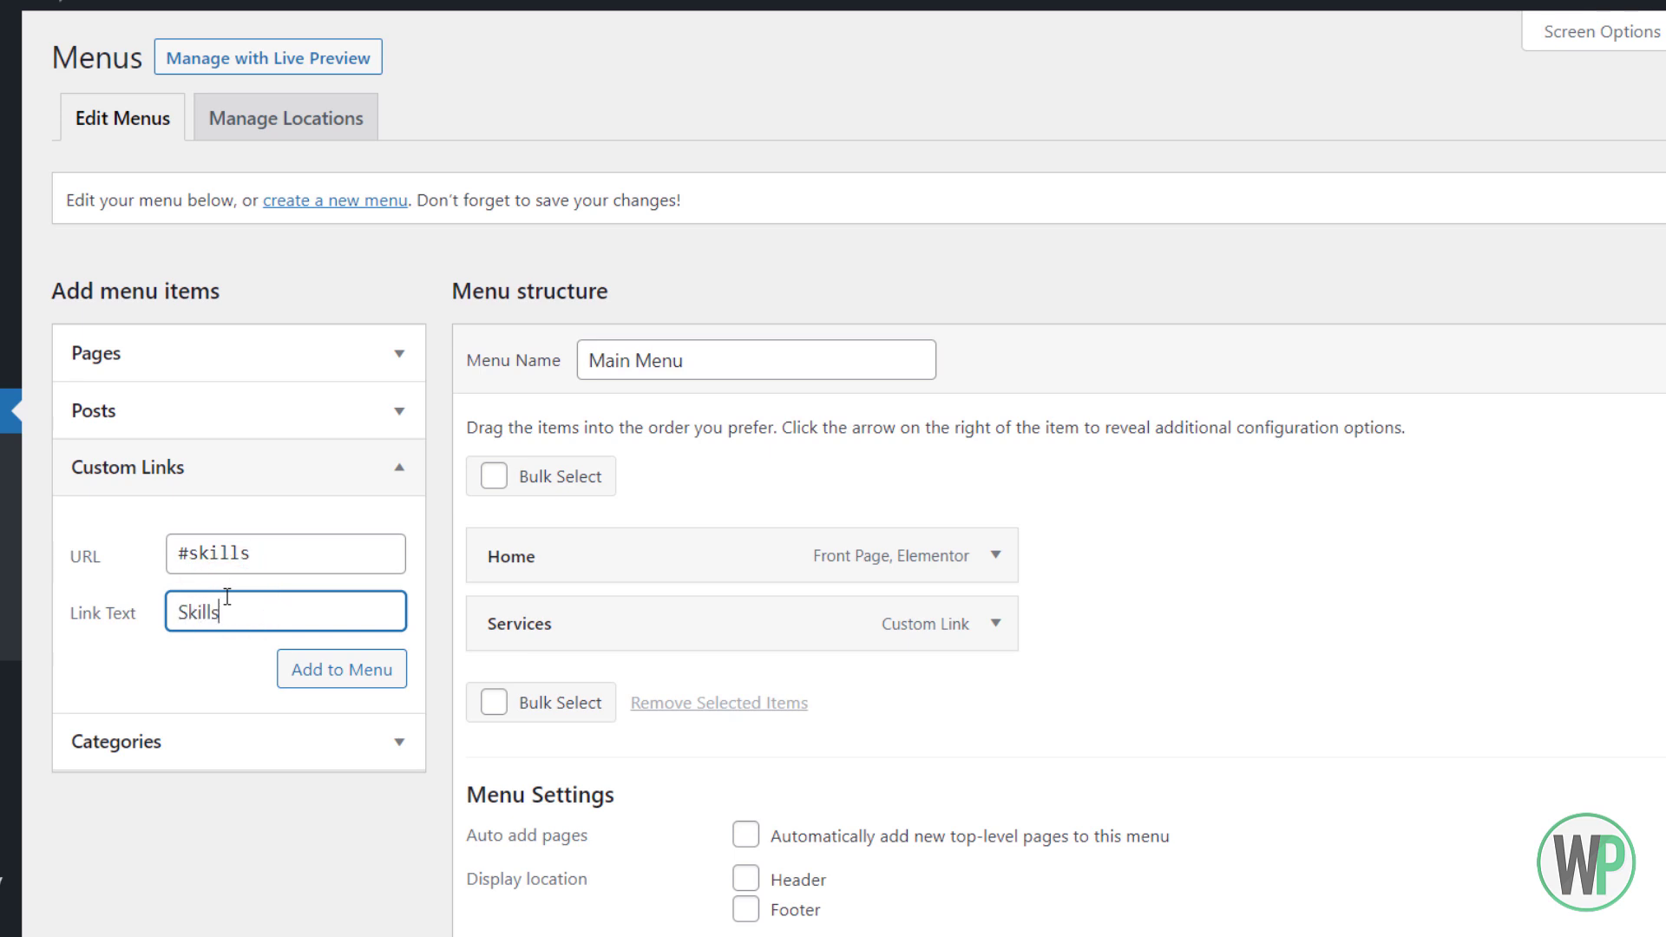
pyautogui.click(297, 678)
# Add custom links Projects (#projects) and Awards (#awards) to the Main Menu
pyautogui.write('#')
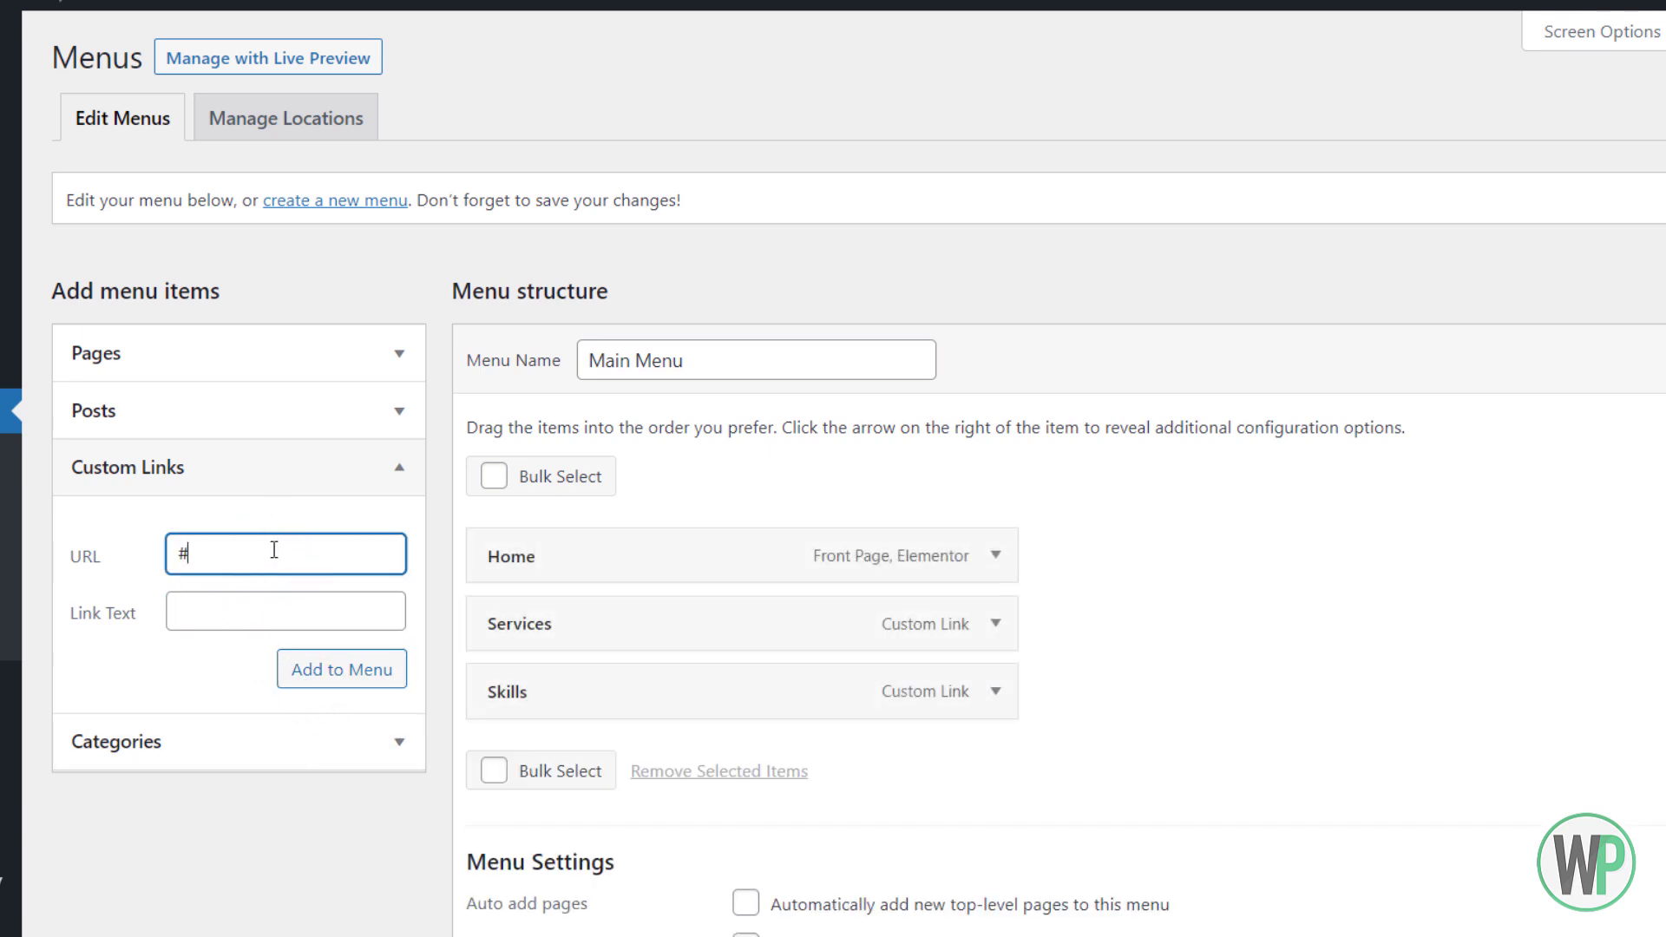
pyautogui.write('projects')
pyautogui.press('Tab')
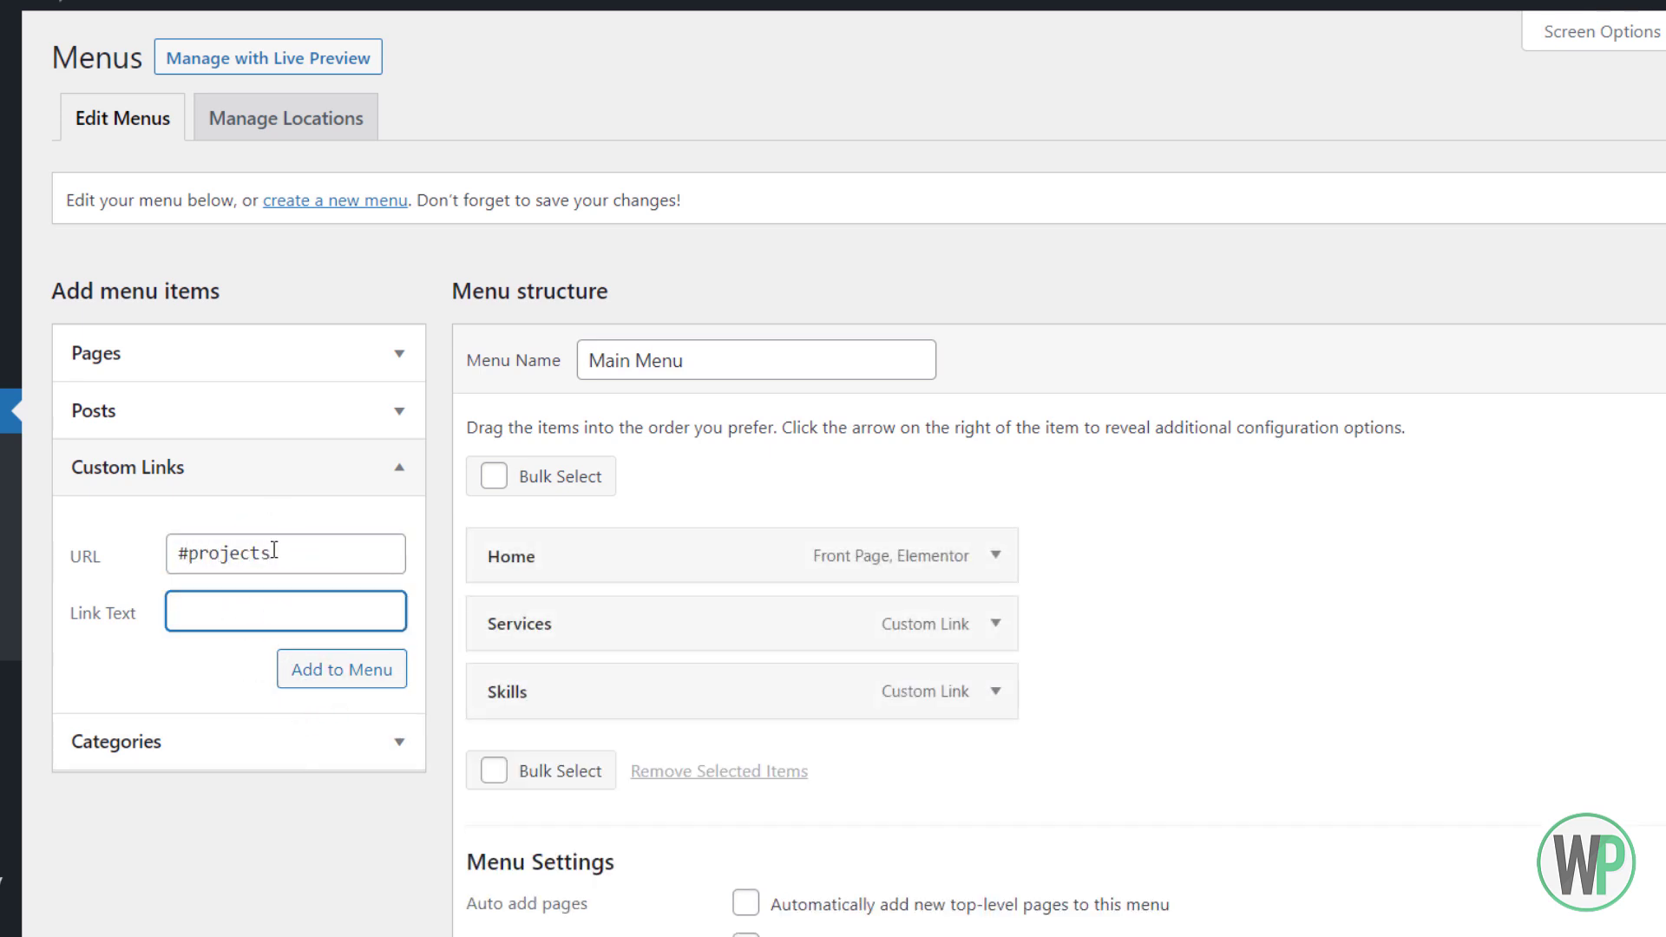
pyautogui.write('Projects')
pyautogui.click(342, 669)
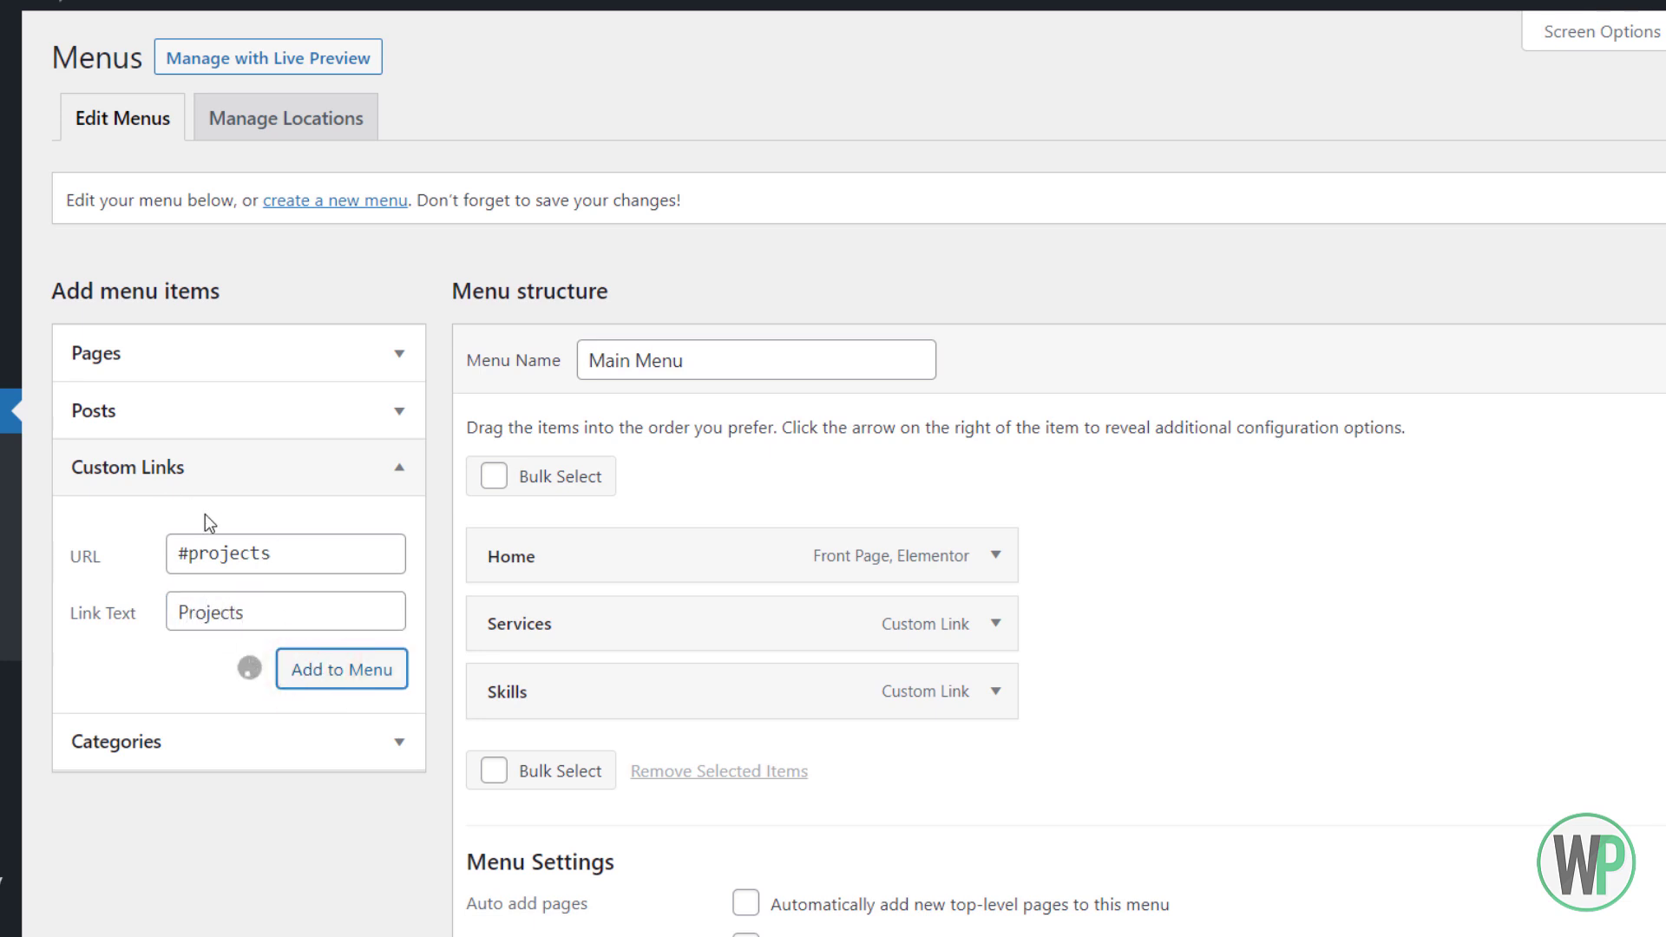
pyautogui.click(352, 553)
pyautogui.write('#awa')
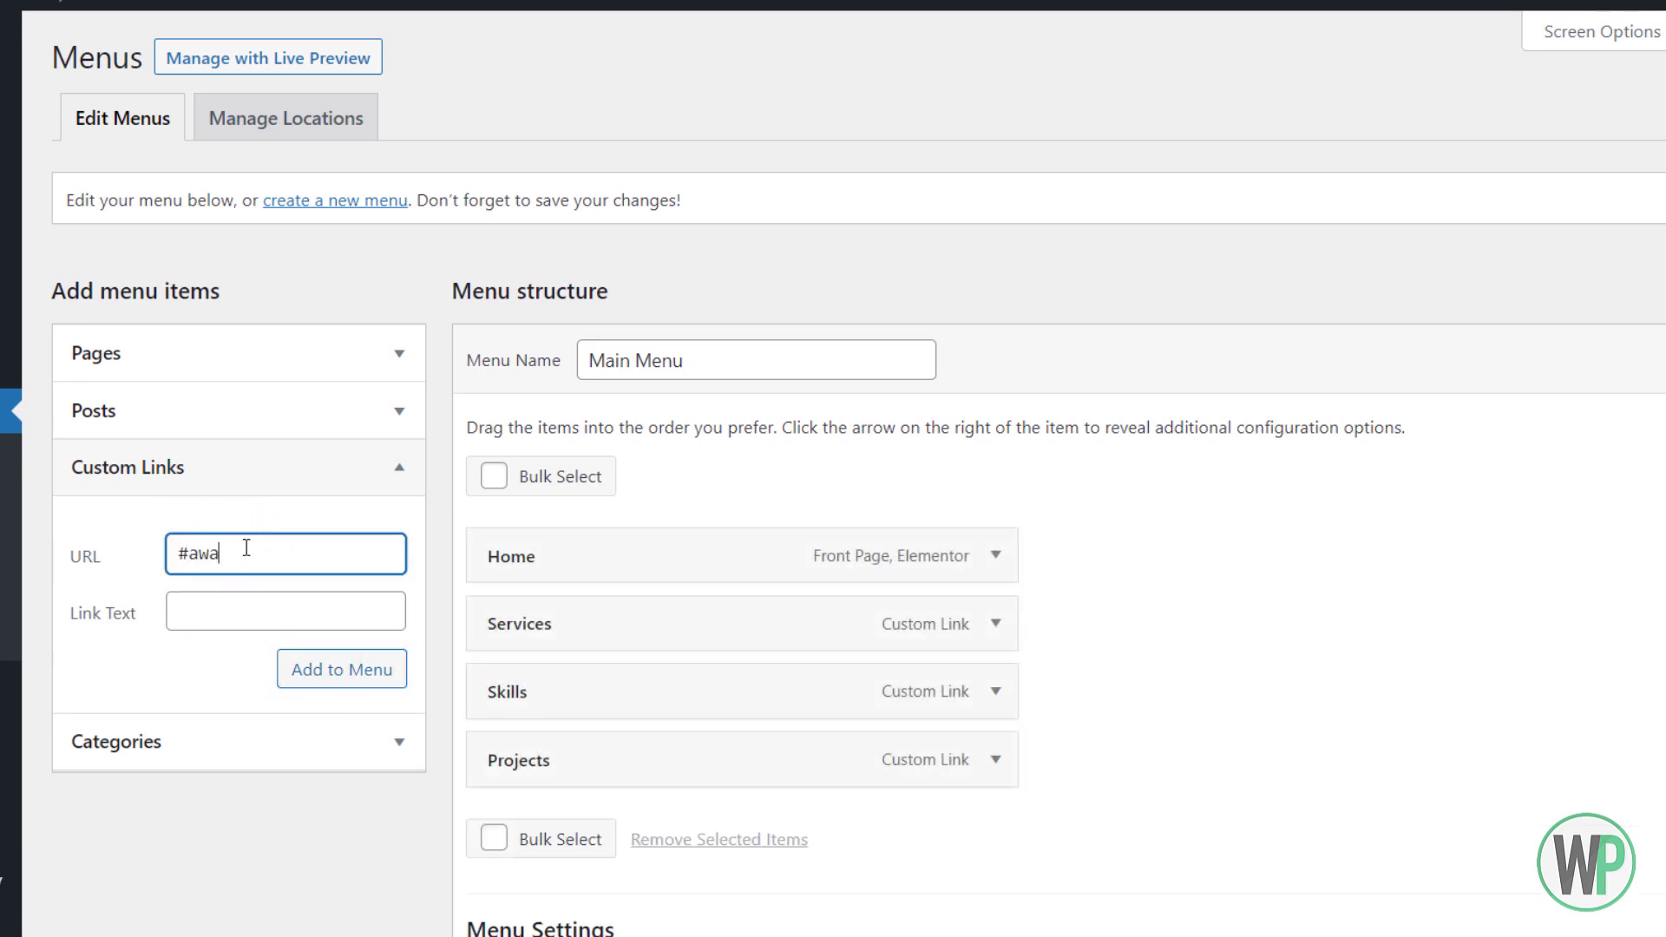
pyautogui.write('rds')
pyautogui.click(231, 608)
pyautogui.write('Aa')
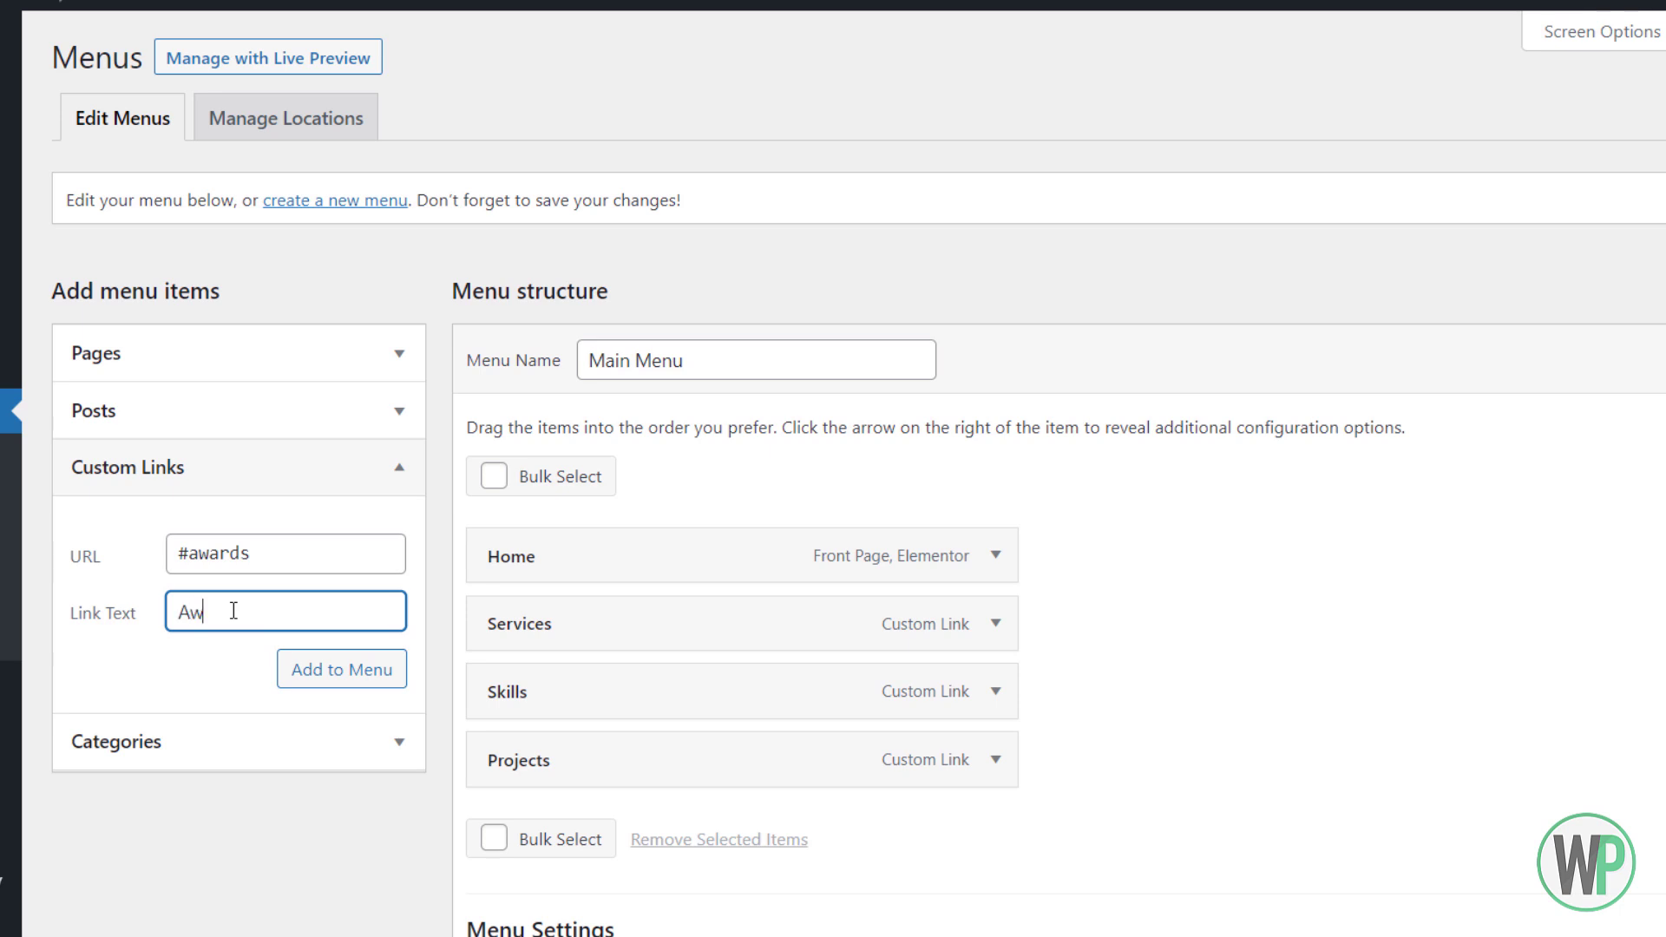
pyautogui.click(316, 669)
# Add the Contact (#contact) custom link and save the Main Menu
pyautogui.click(249, 558)
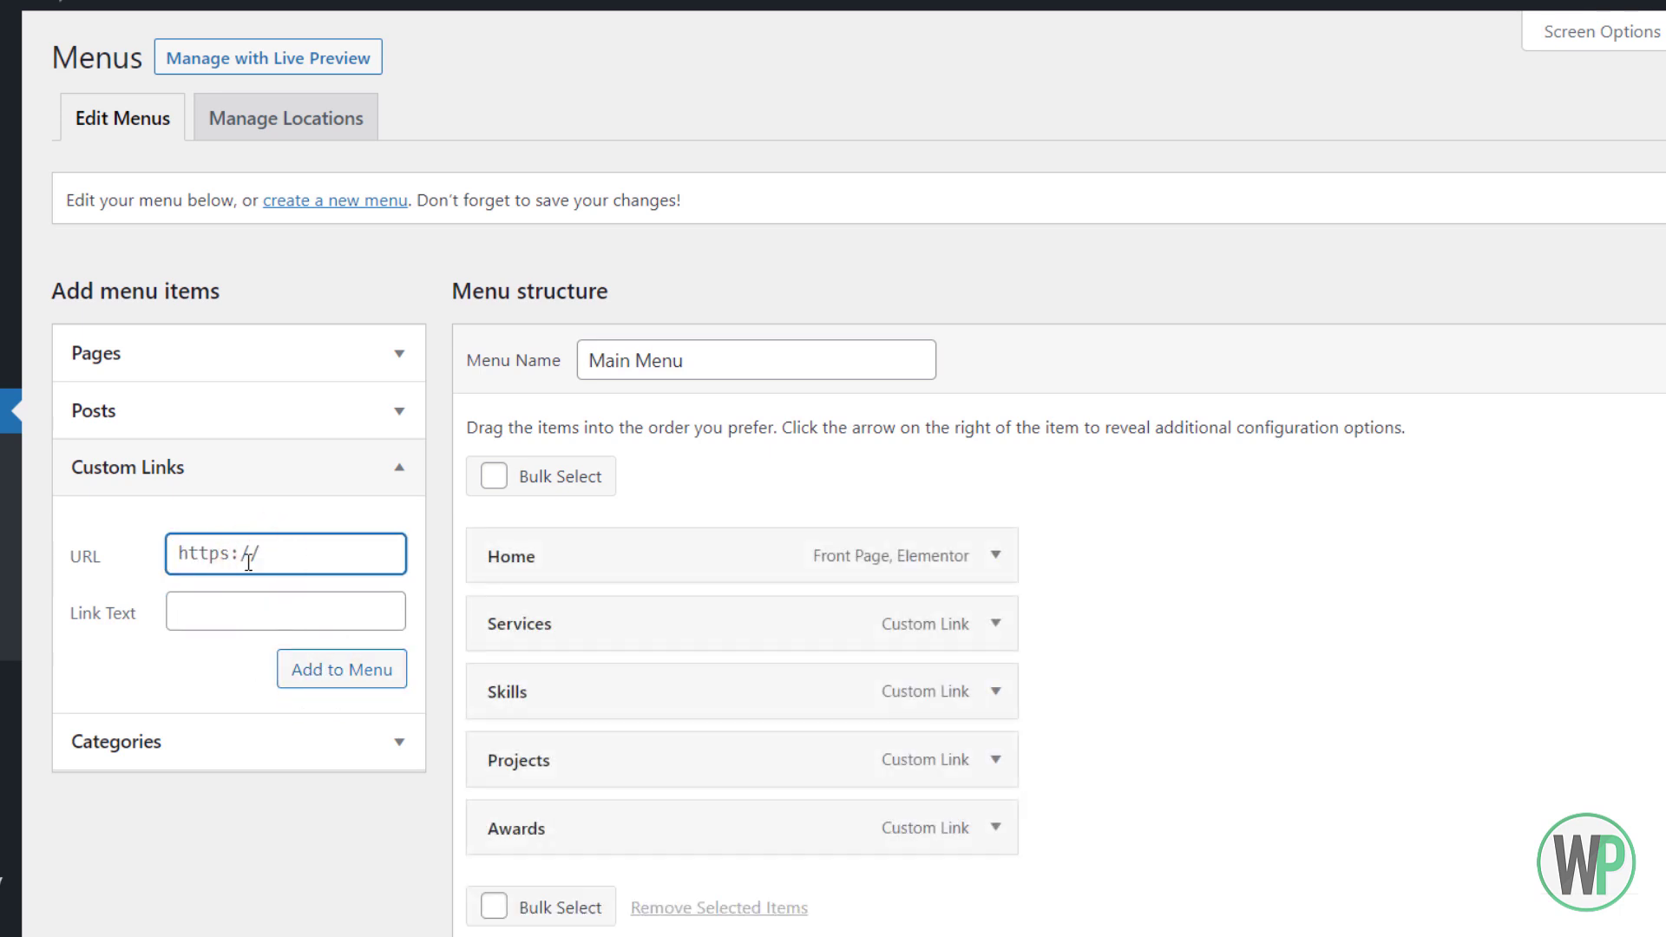
pyautogui.write('#contact')
pyautogui.press('Tab')
pyautogui.write('C')
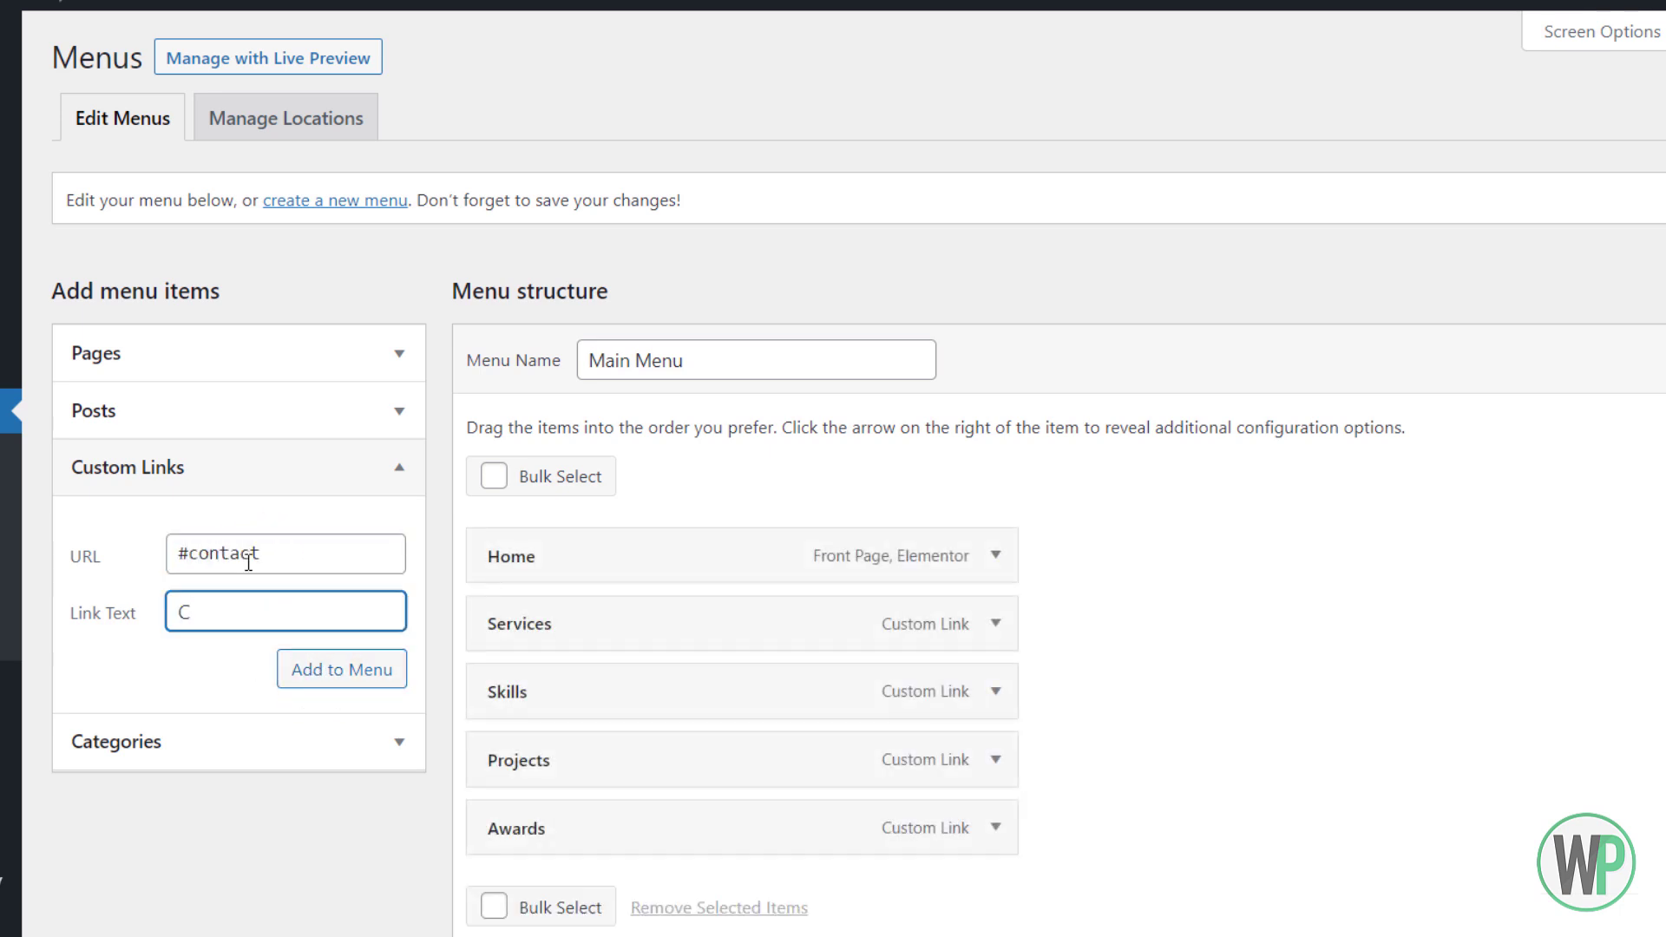
pyautogui.write('ontact')
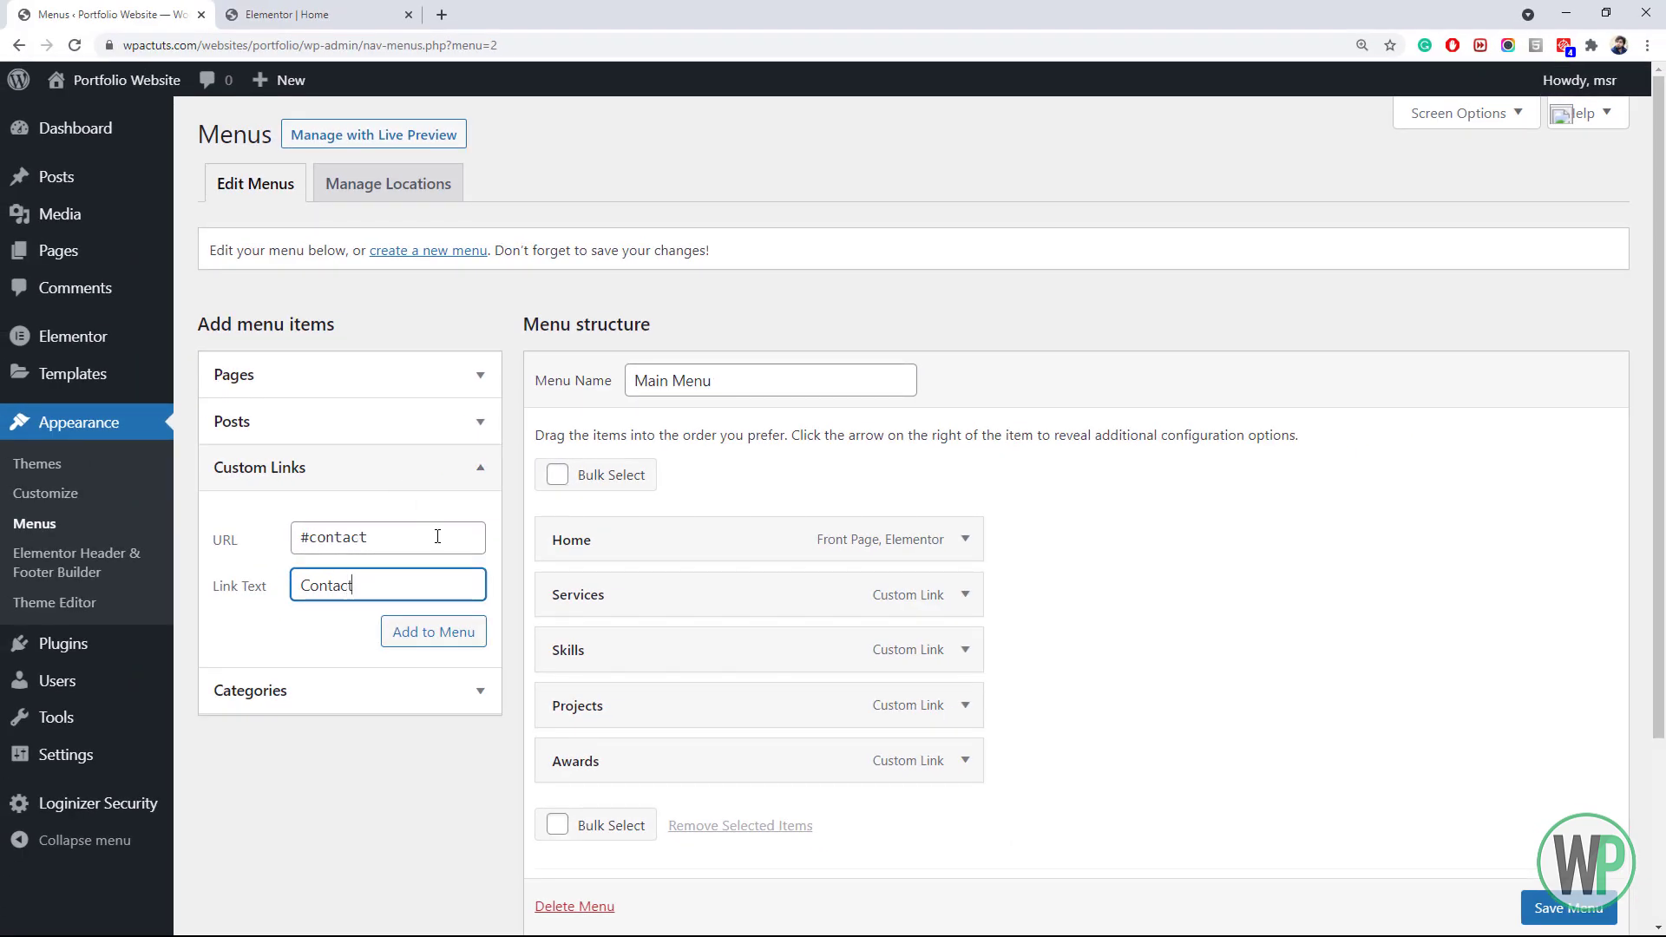
pyautogui.click(446, 626)
pyautogui.moveTo(1657, 419); pyautogui.dragTo(1662, 564)
pyautogui.scroll(-1, 1553, 903)
pyautogui.click(1547, 855)
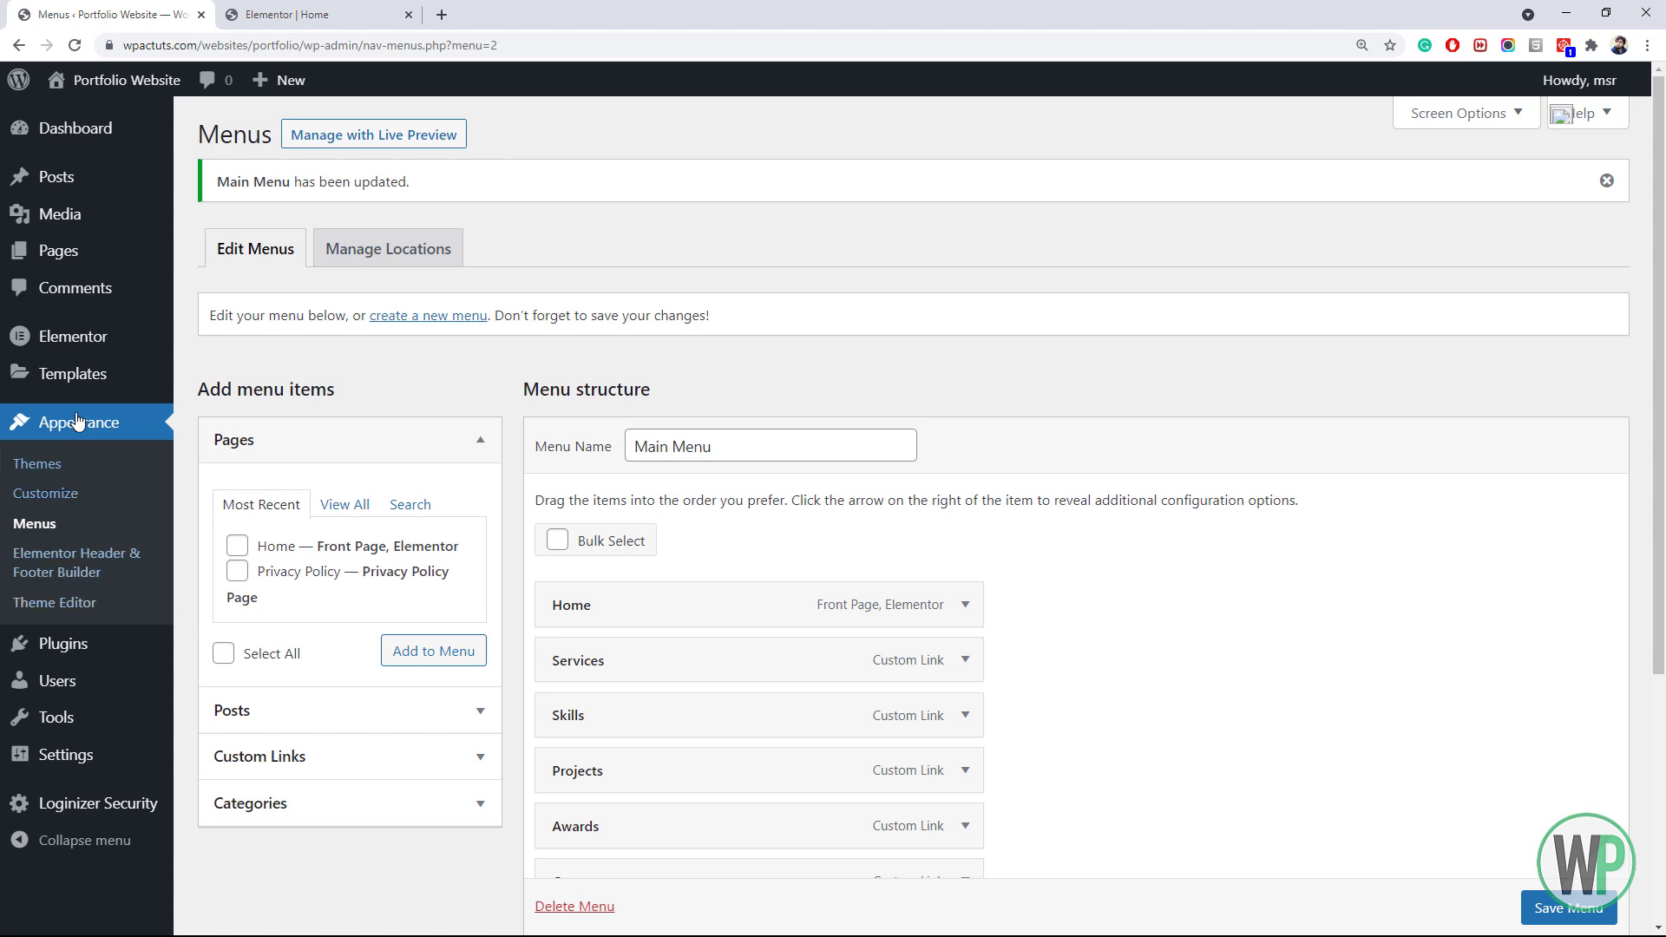
pyautogui.scroll(-1, 39, 577)
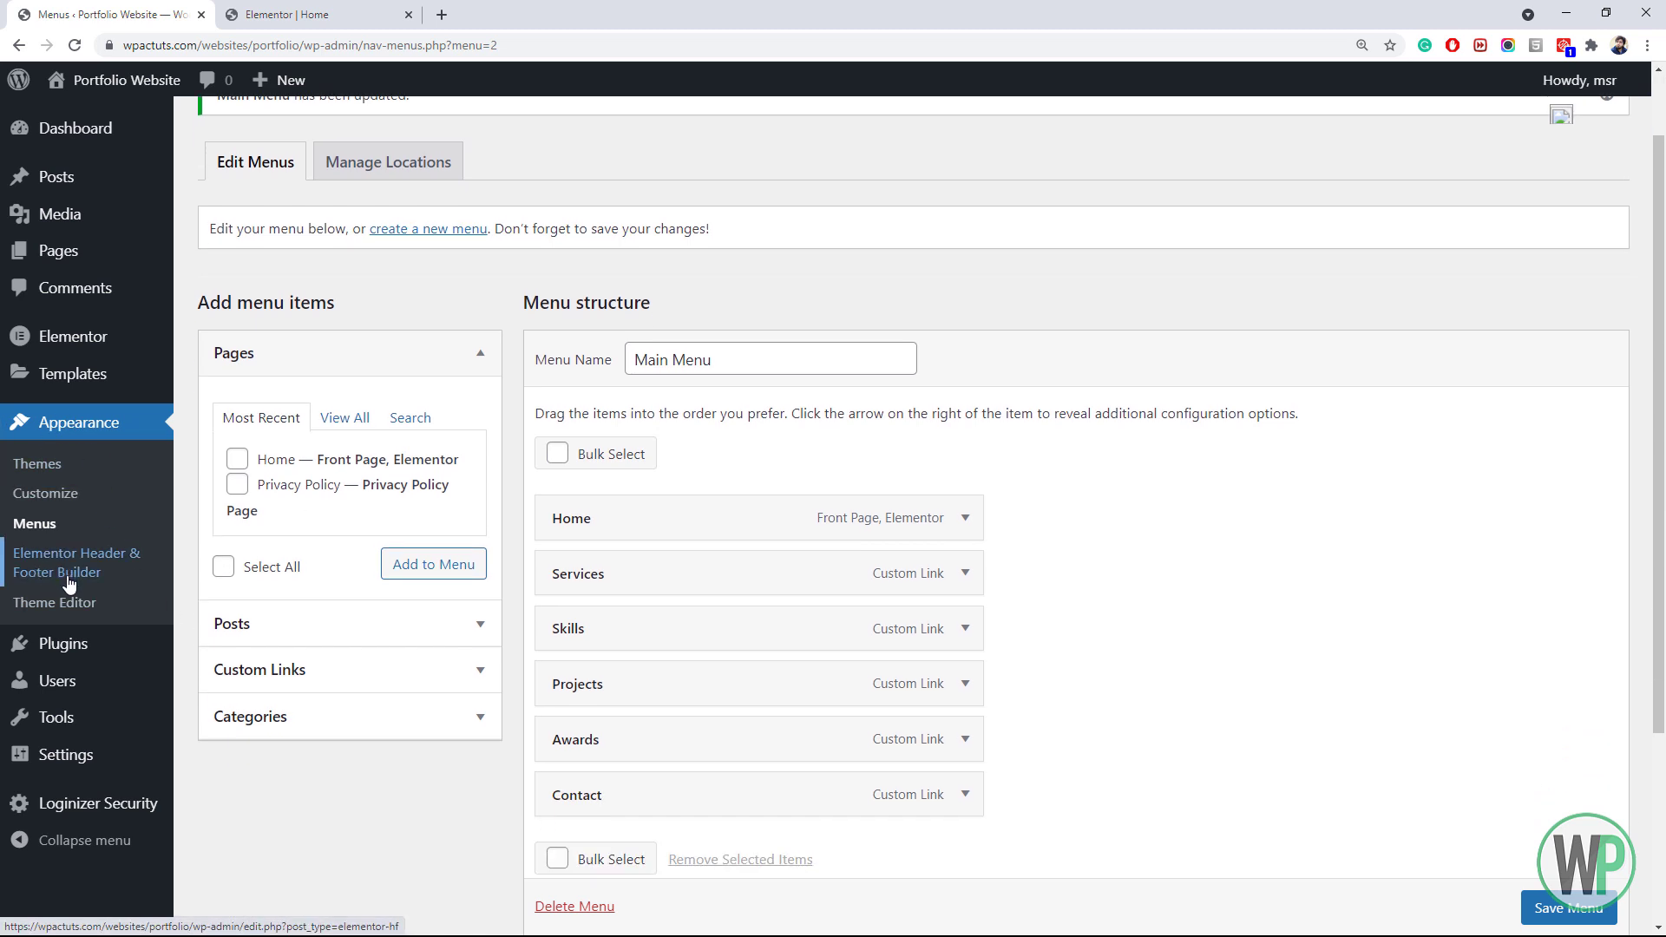
# Open the Elementor Header & Footer Builder in a new tab, start a new template, and skip onboarding
pyautogui.middleClick(69, 582)
pyautogui.click(381, 14)
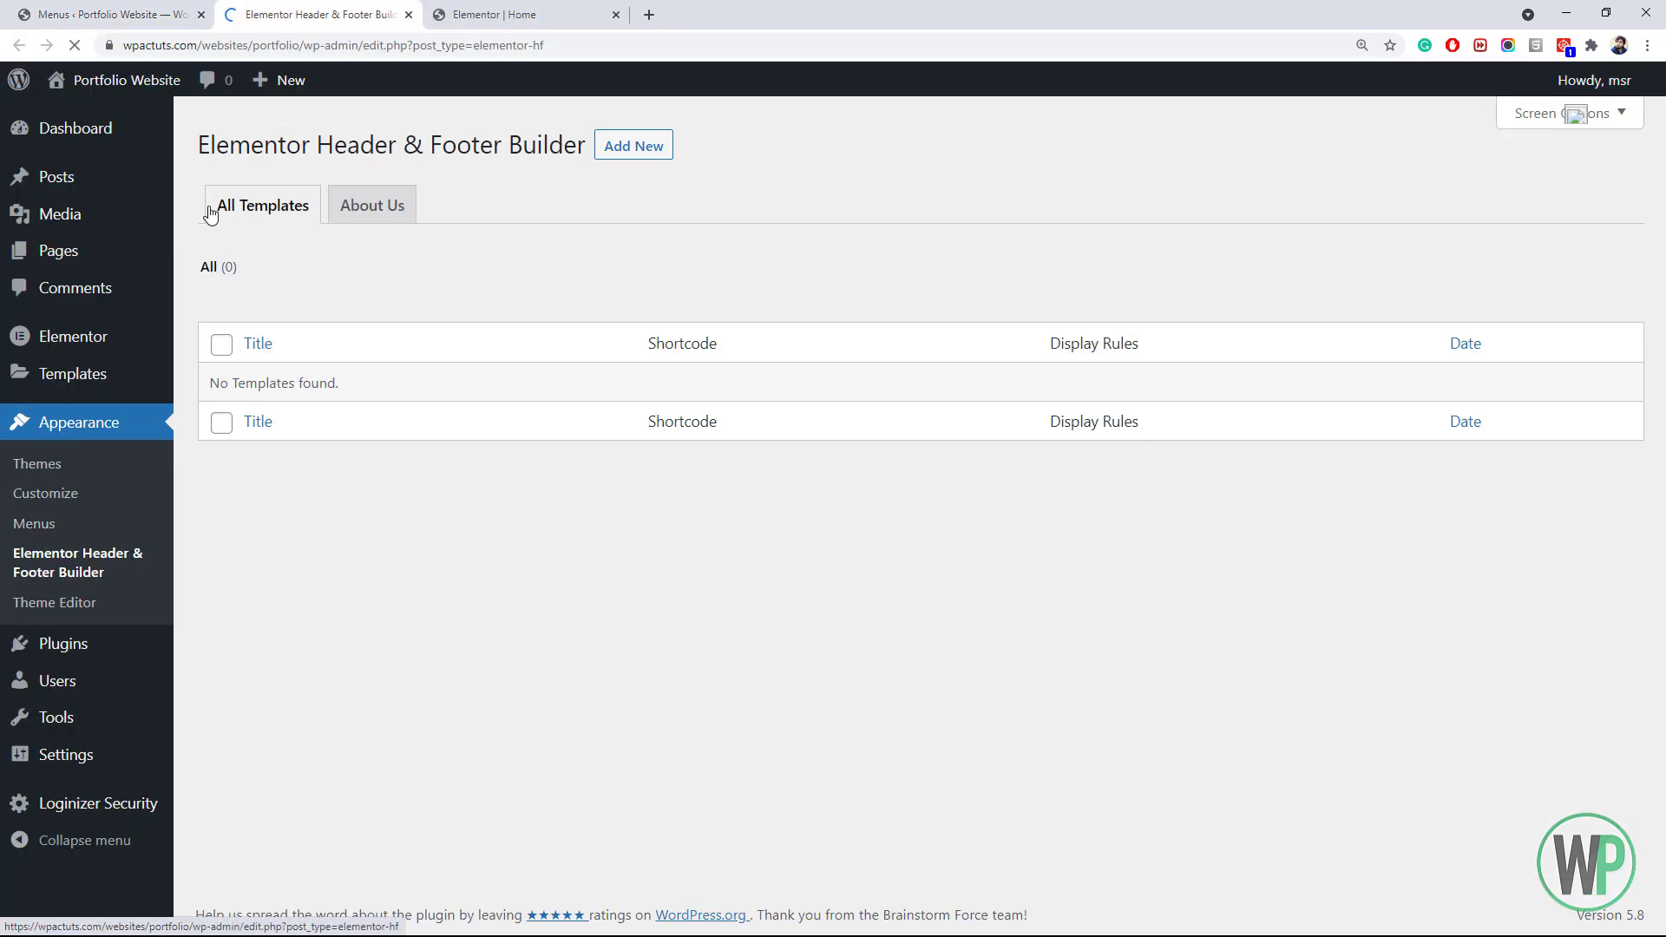
pyautogui.click(654, 153)
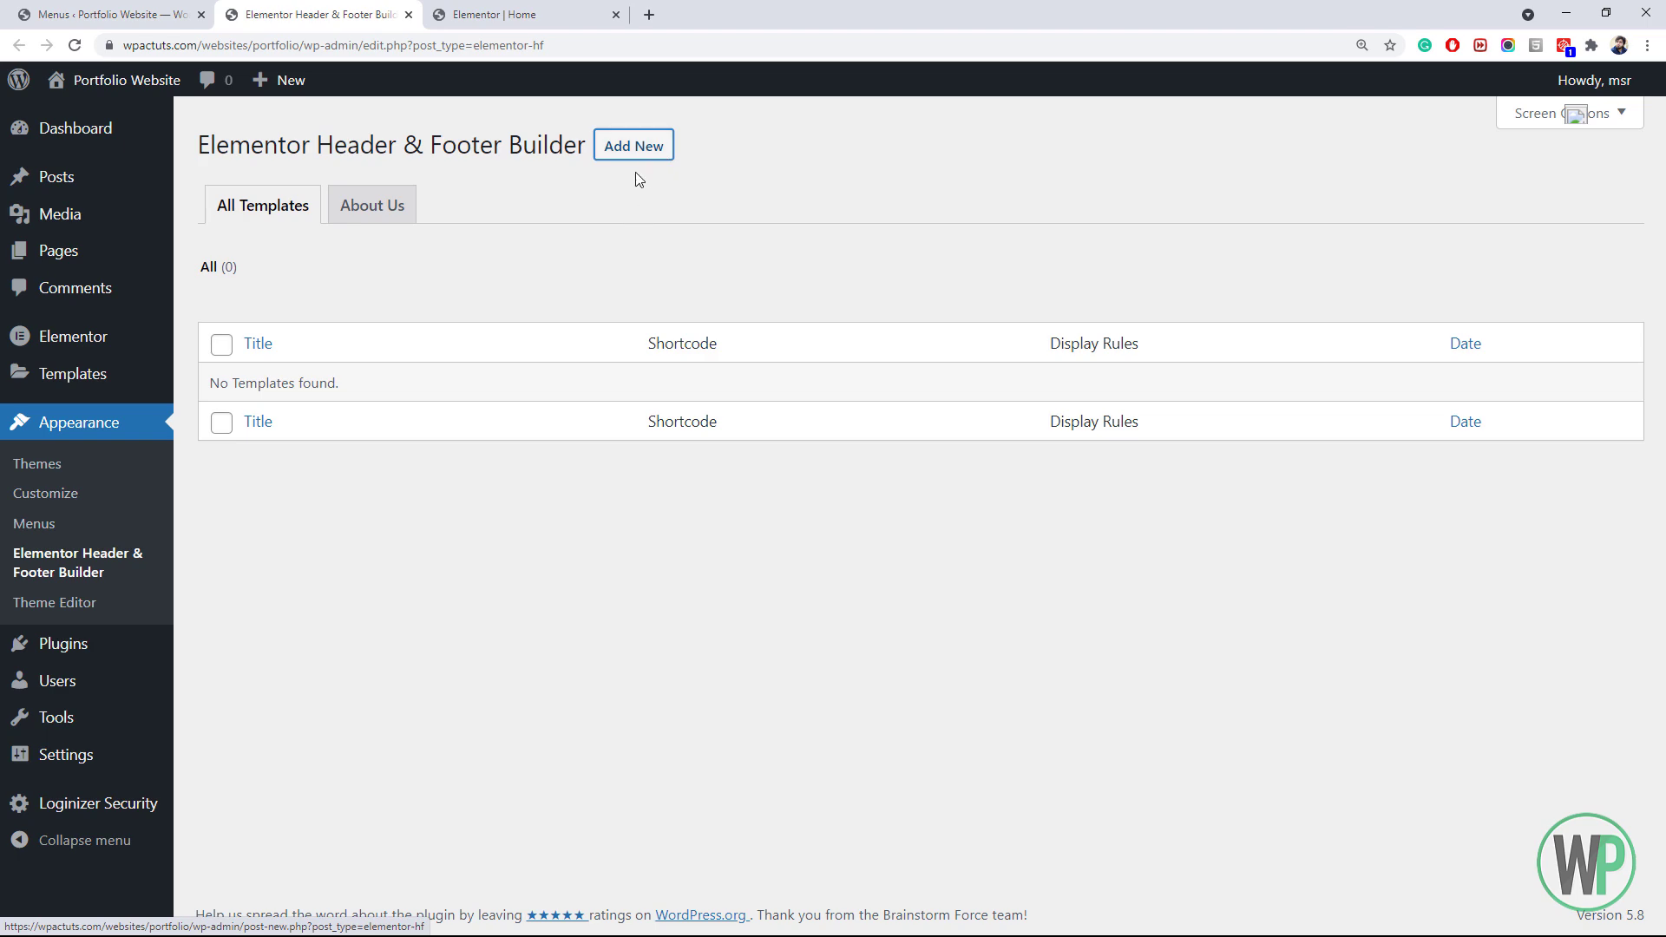
pyautogui.click(636, 155)
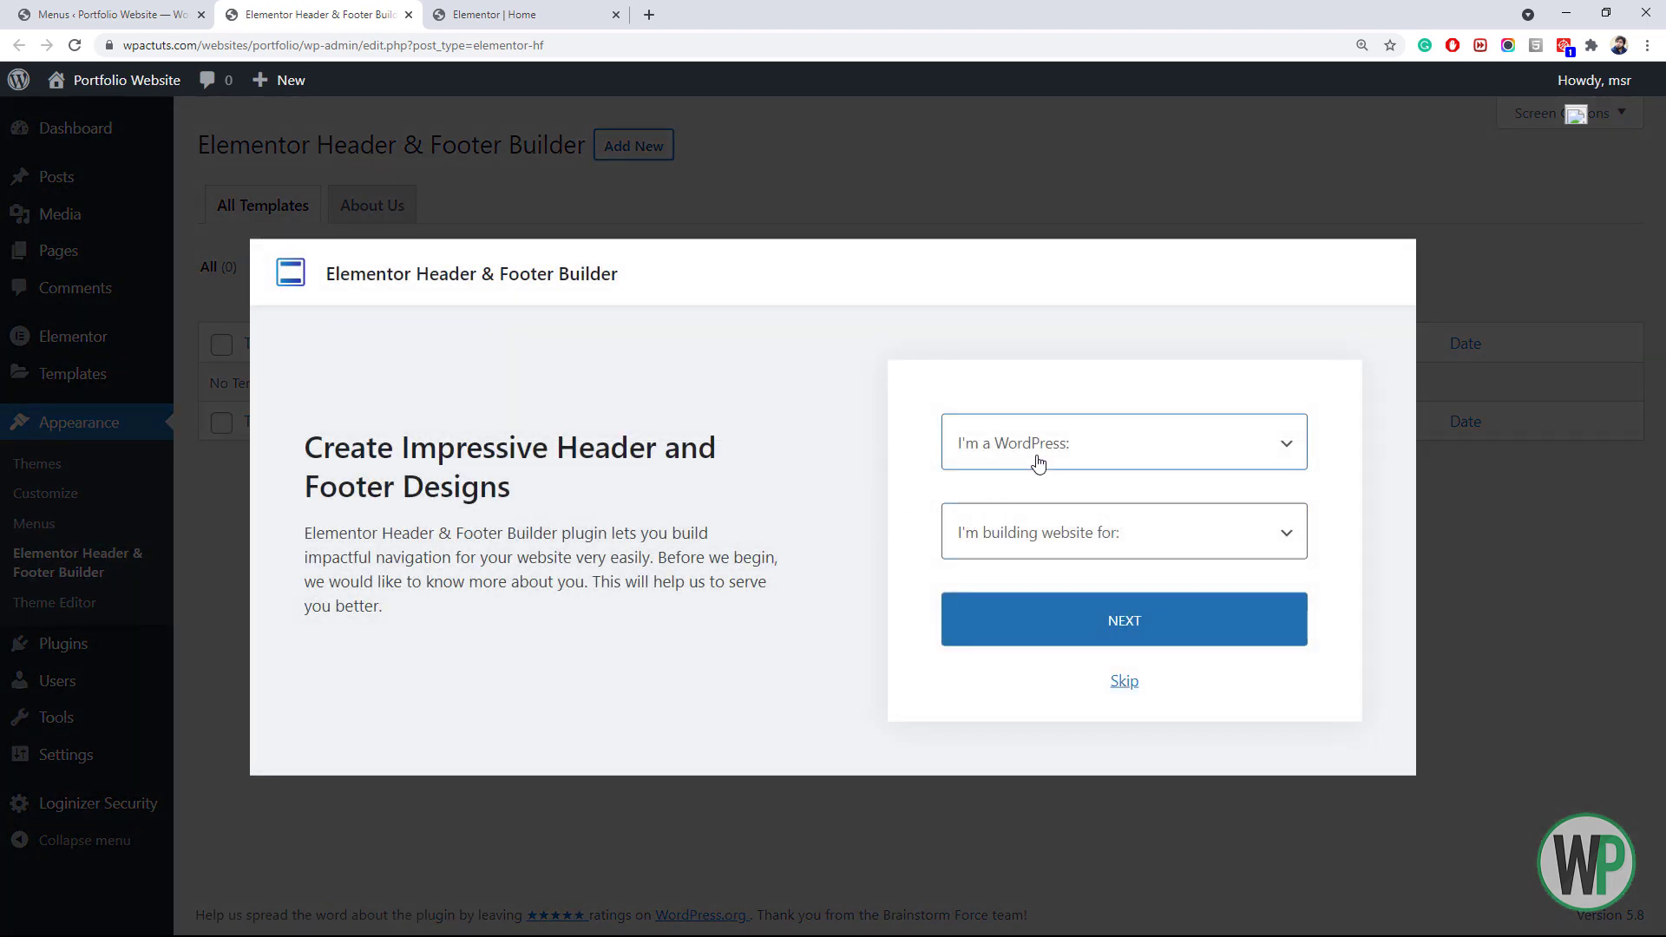
pyautogui.click(1027, 427)
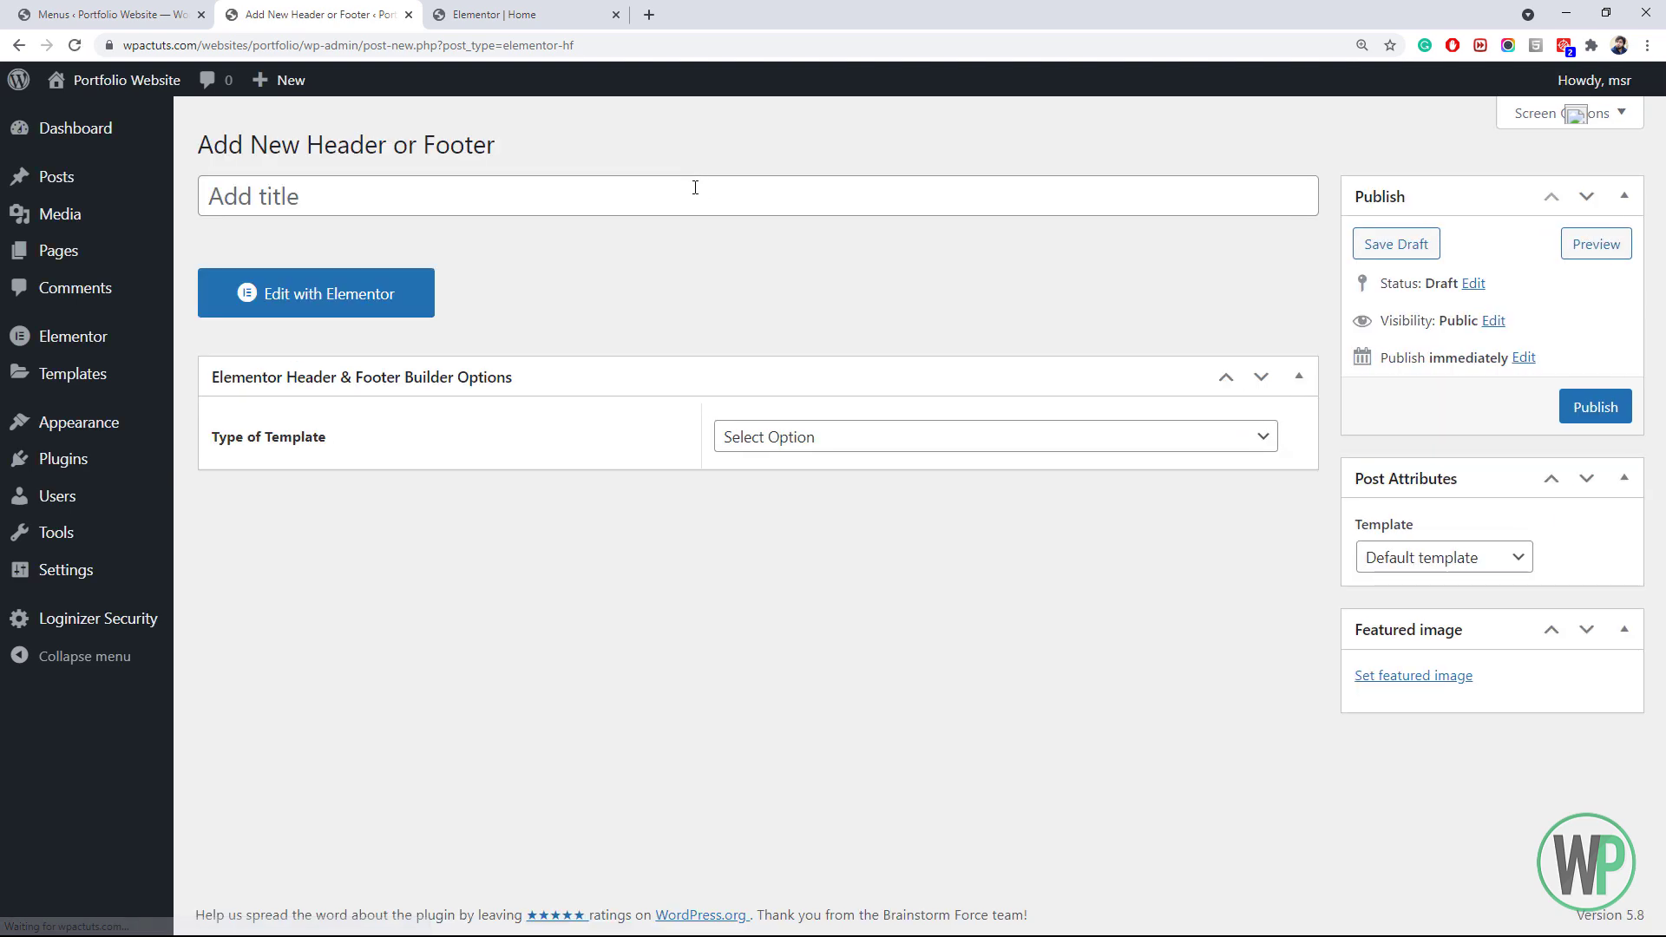
# Name the template 'Header', set its type to Header, and display it on the Entire Website
pyautogui.click(698, 190)
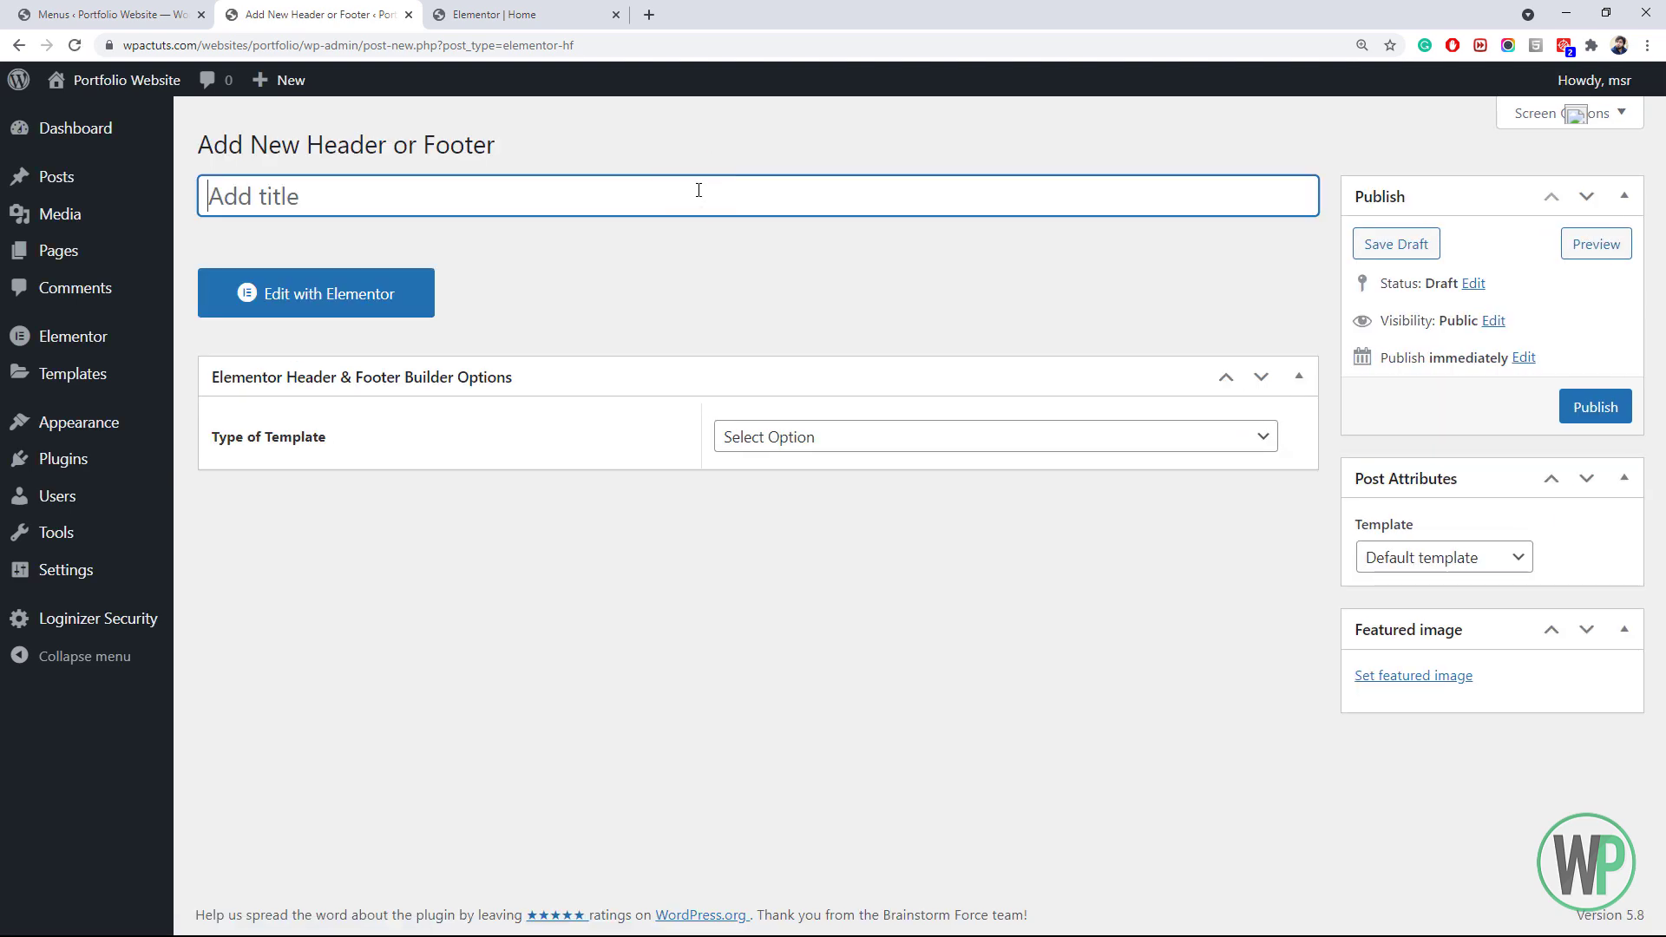
pyautogui.write('Header')
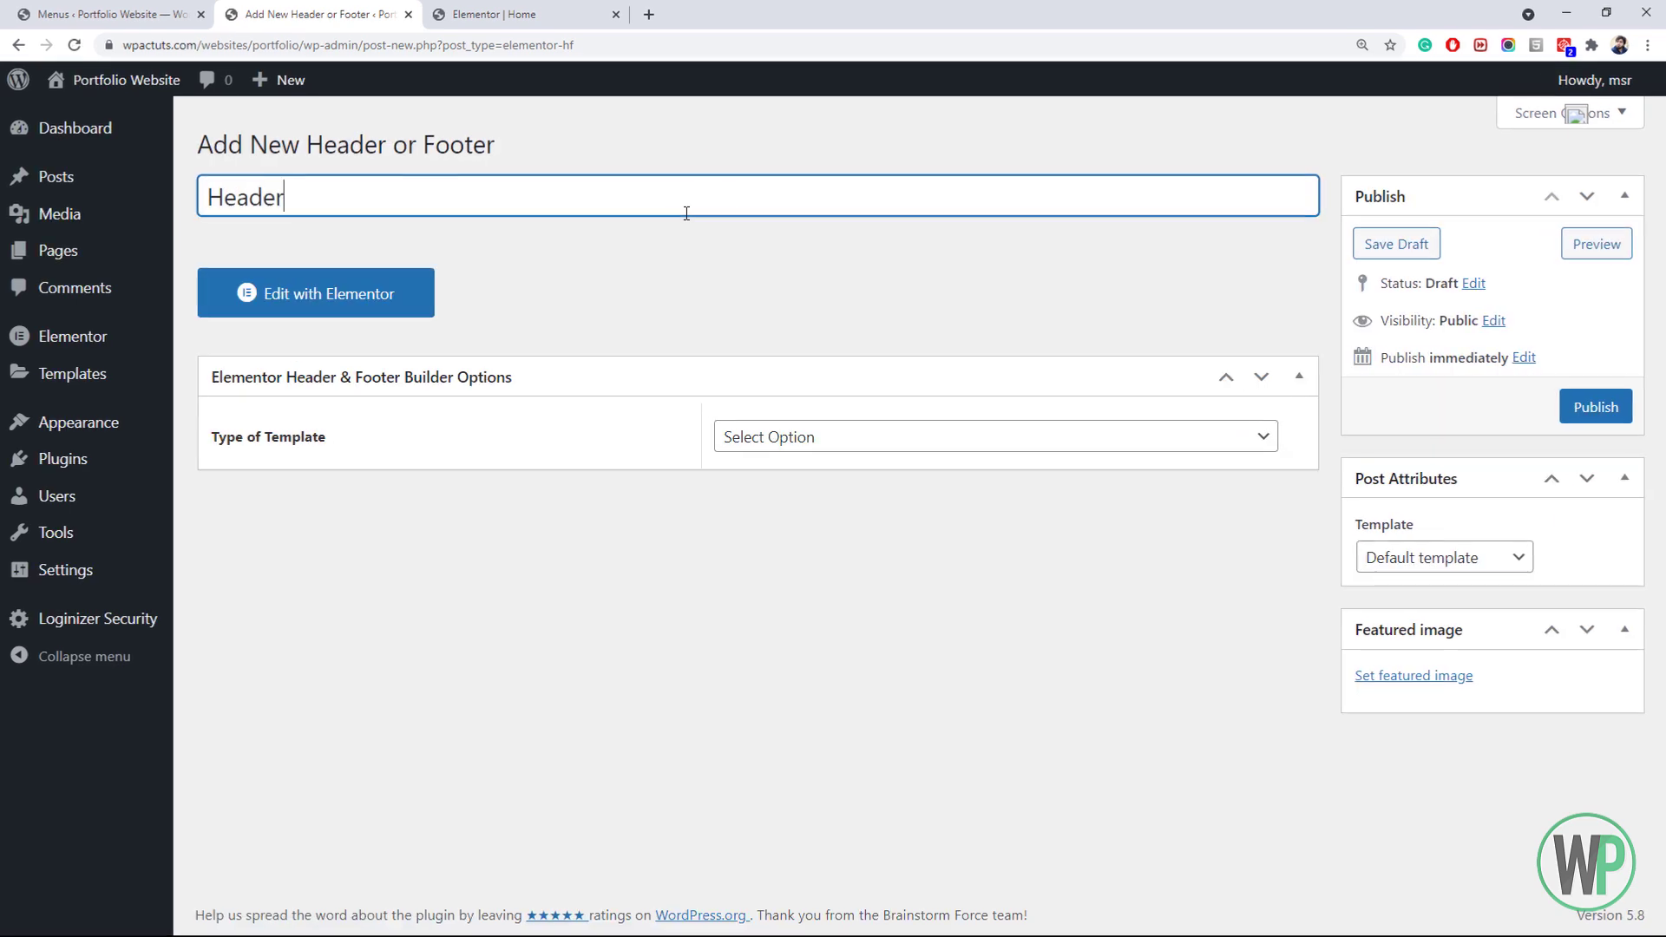
pyautogui.click(851, 434)
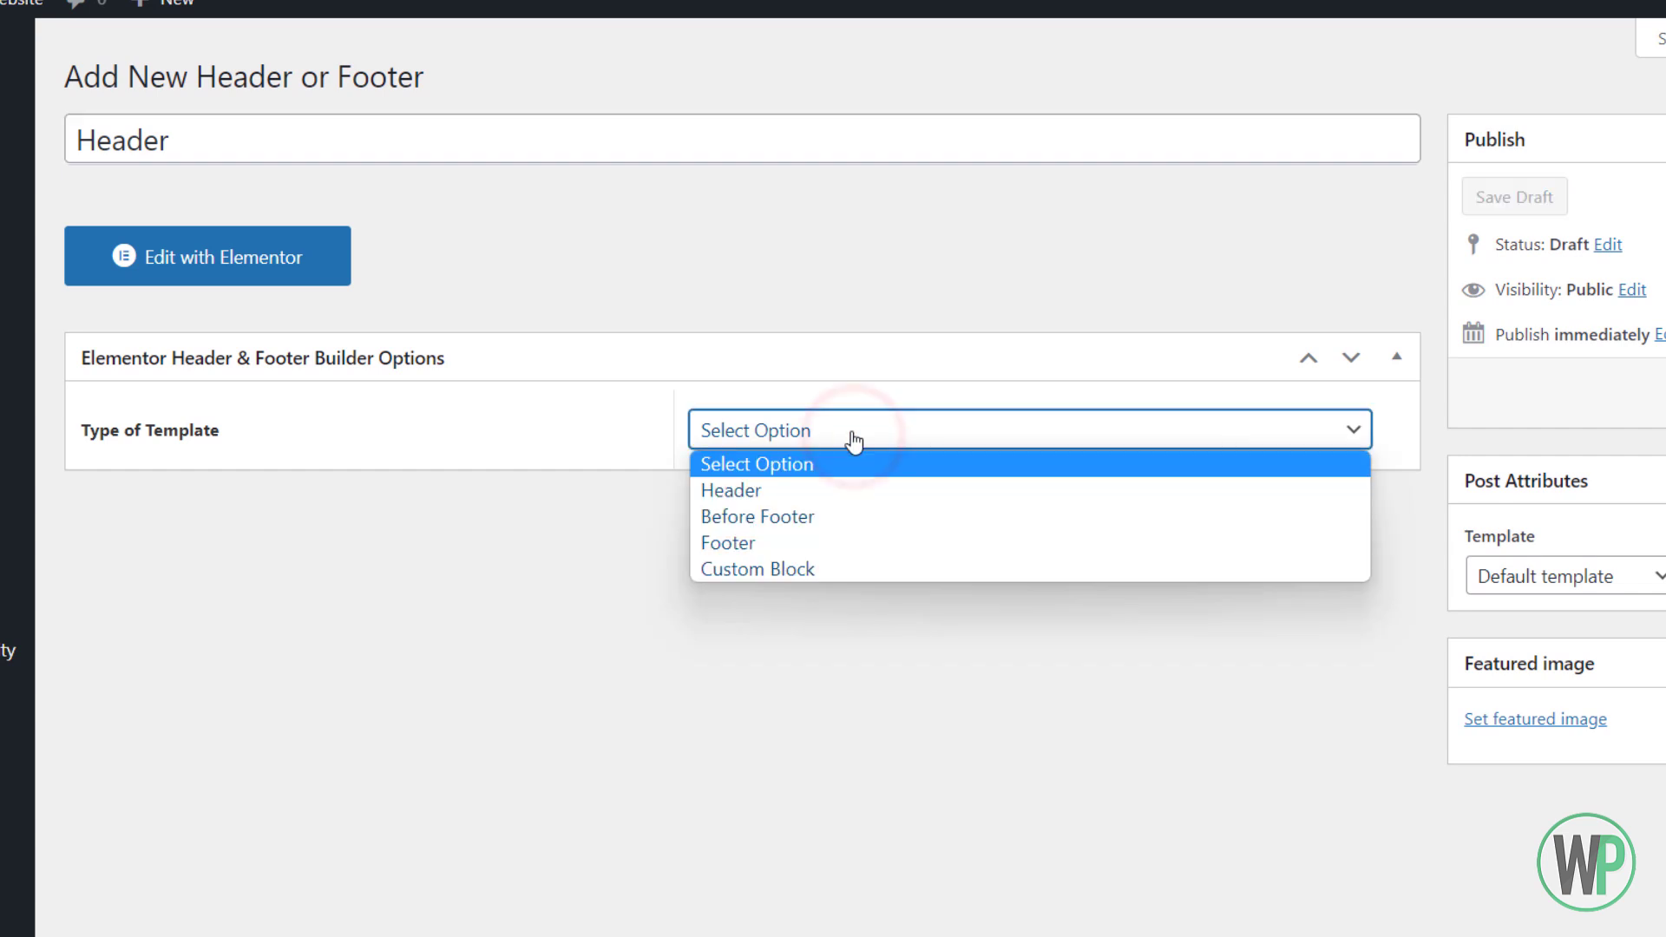
pyautogui.click(768, 492)
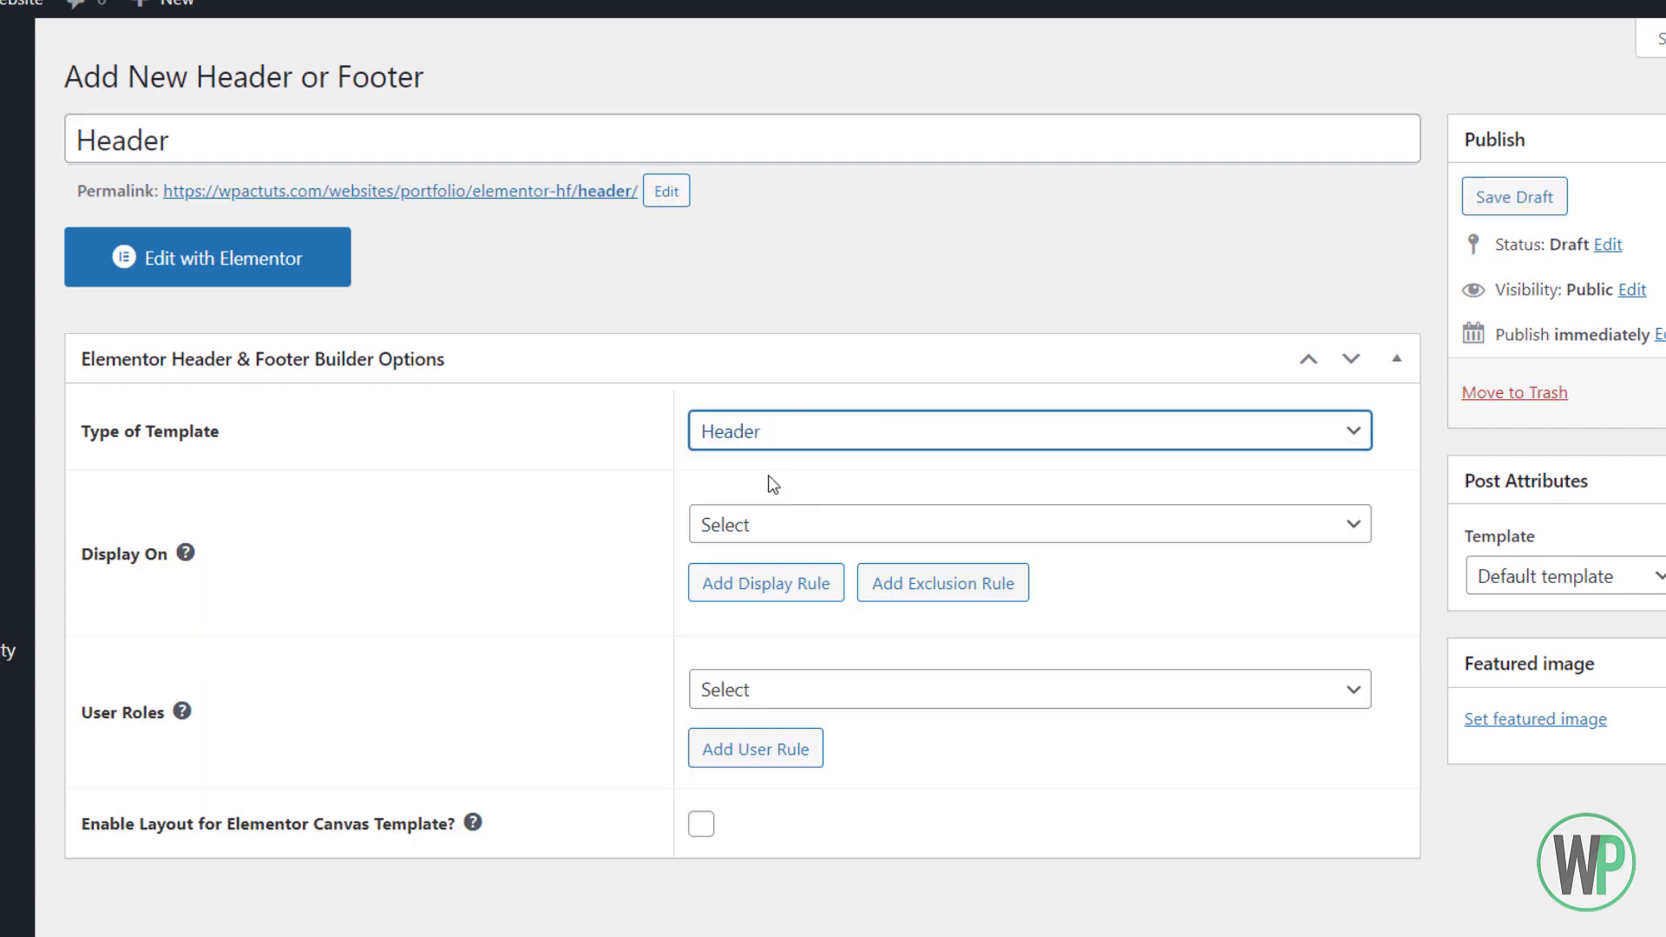
pyautogui.click(771, 527)
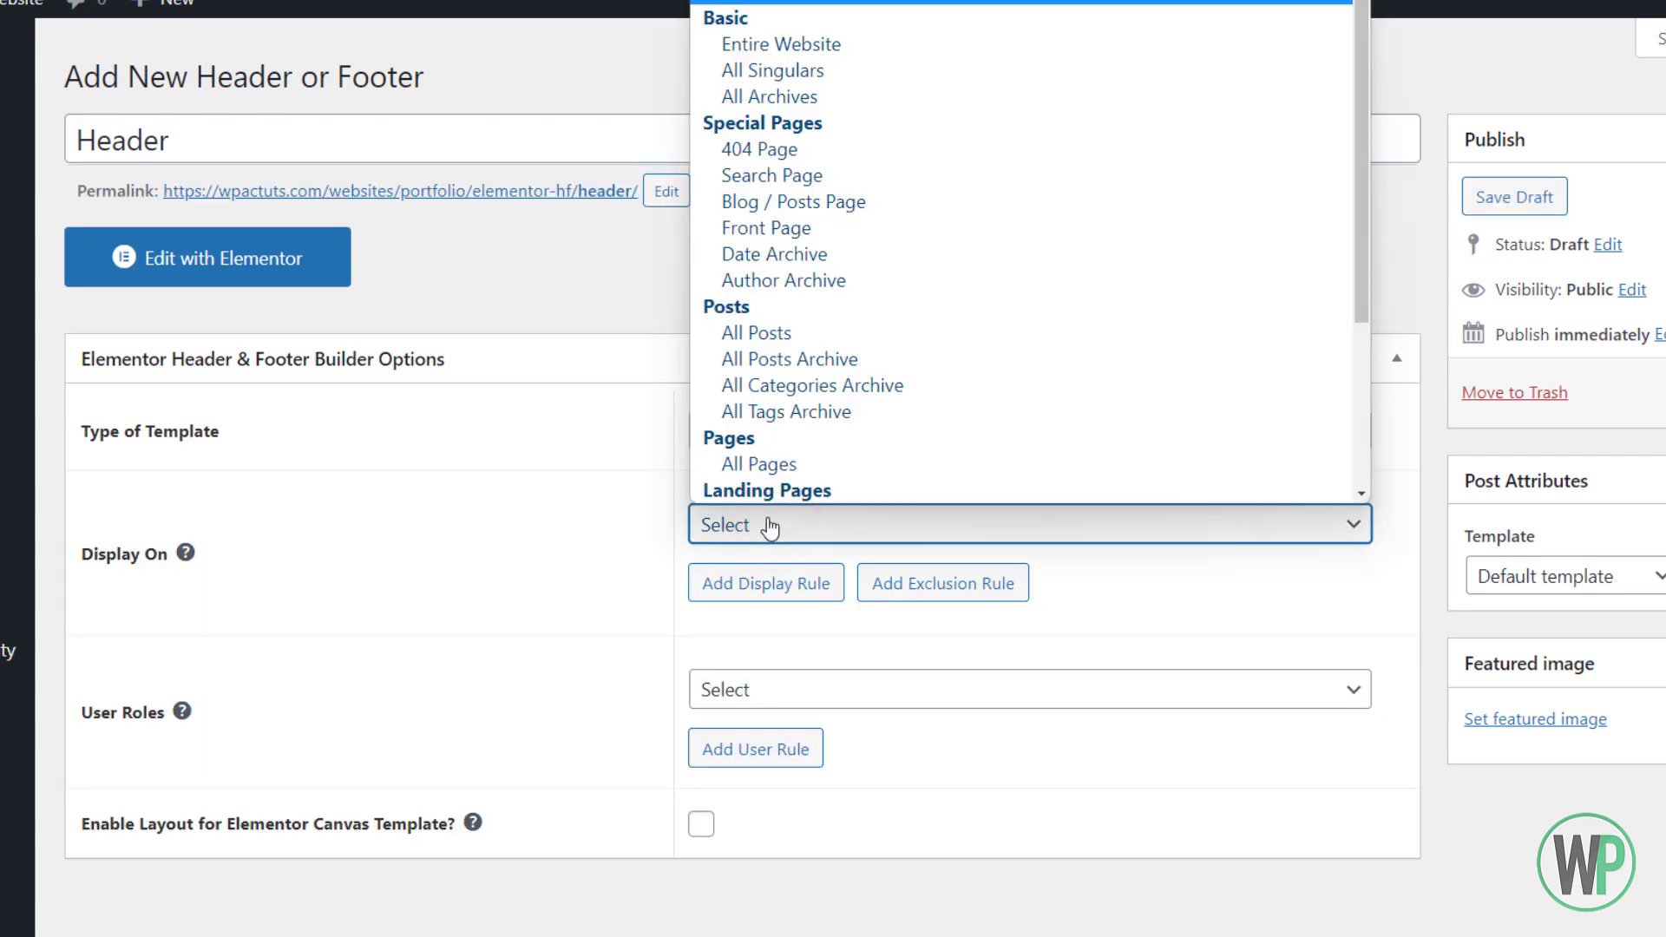
pyautogui.scroll(-1, 824, 209)
pyautogui.scroll(1, 816, 332)
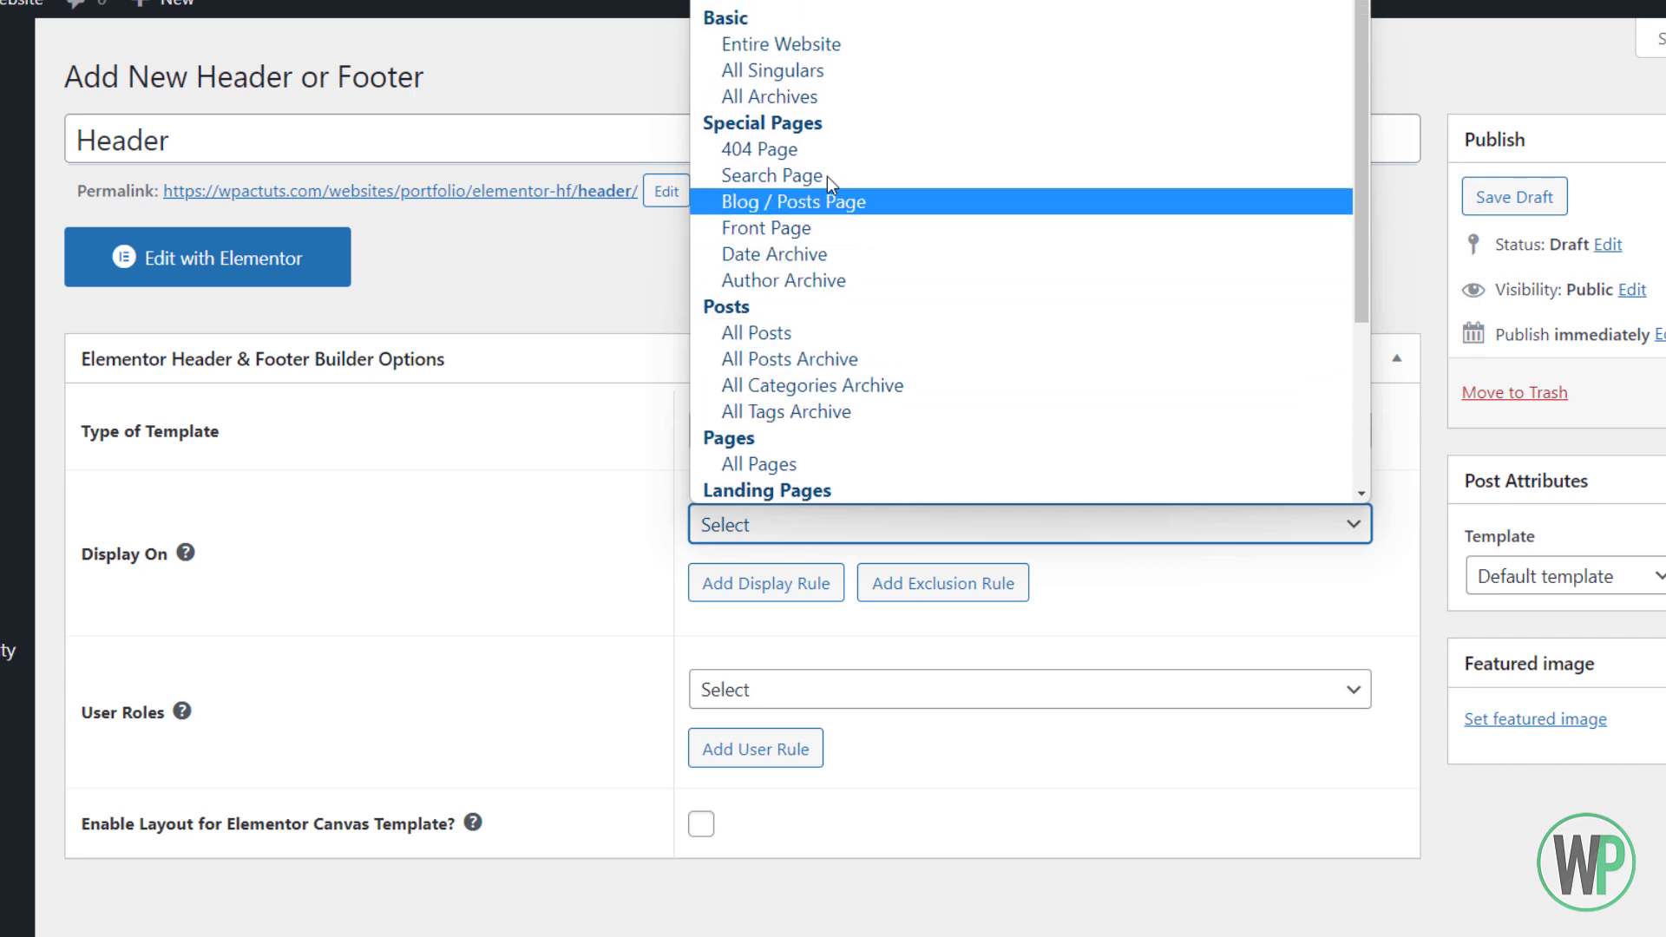
pyautogui.click(802, 46)
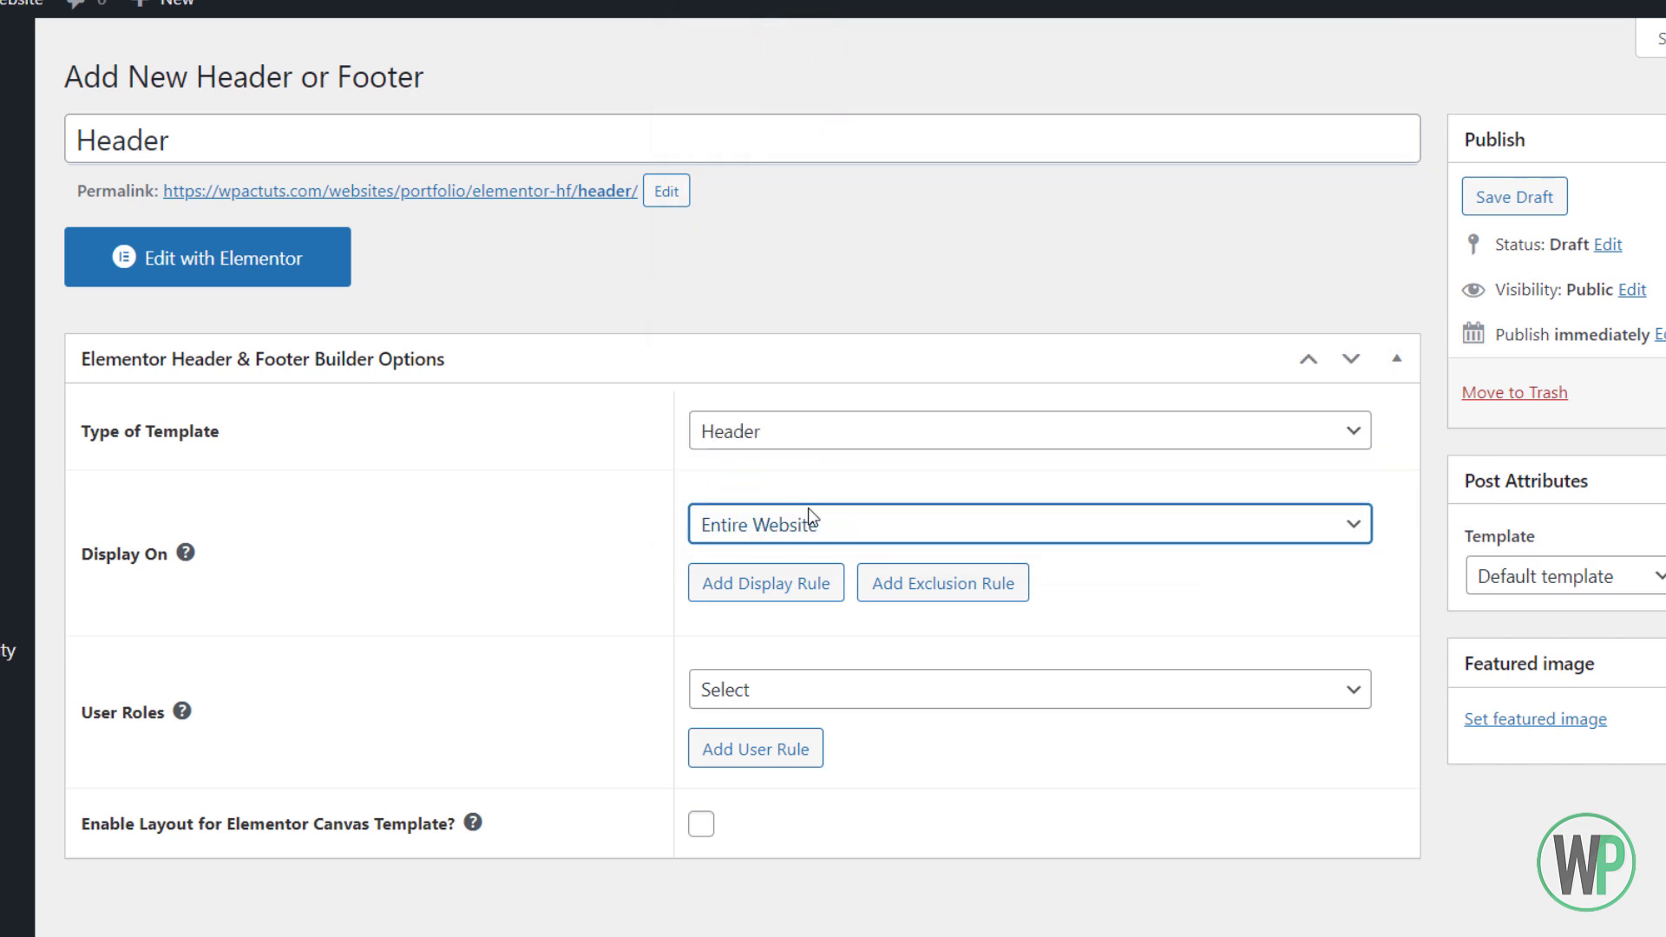
# Remove the extra empty display rule, leave User Roles unset, and publish the template
pyautogui.click(742, 599)
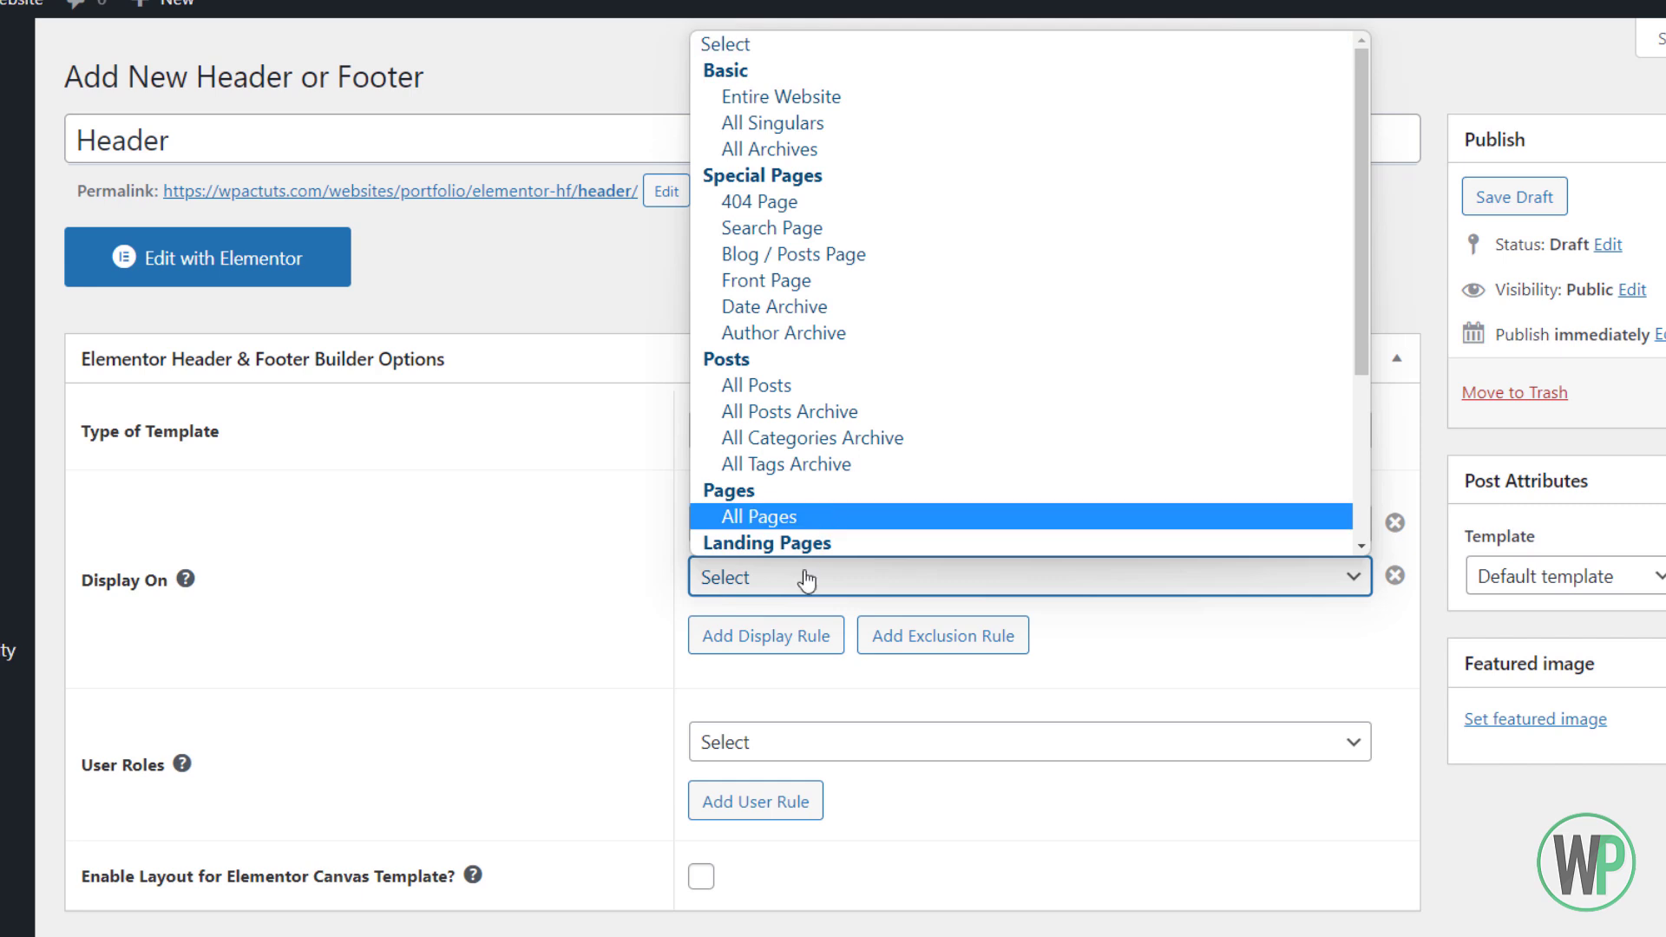
pyautogui.scroll(-1, 829, 580)
pyautogui.click(809, 605)
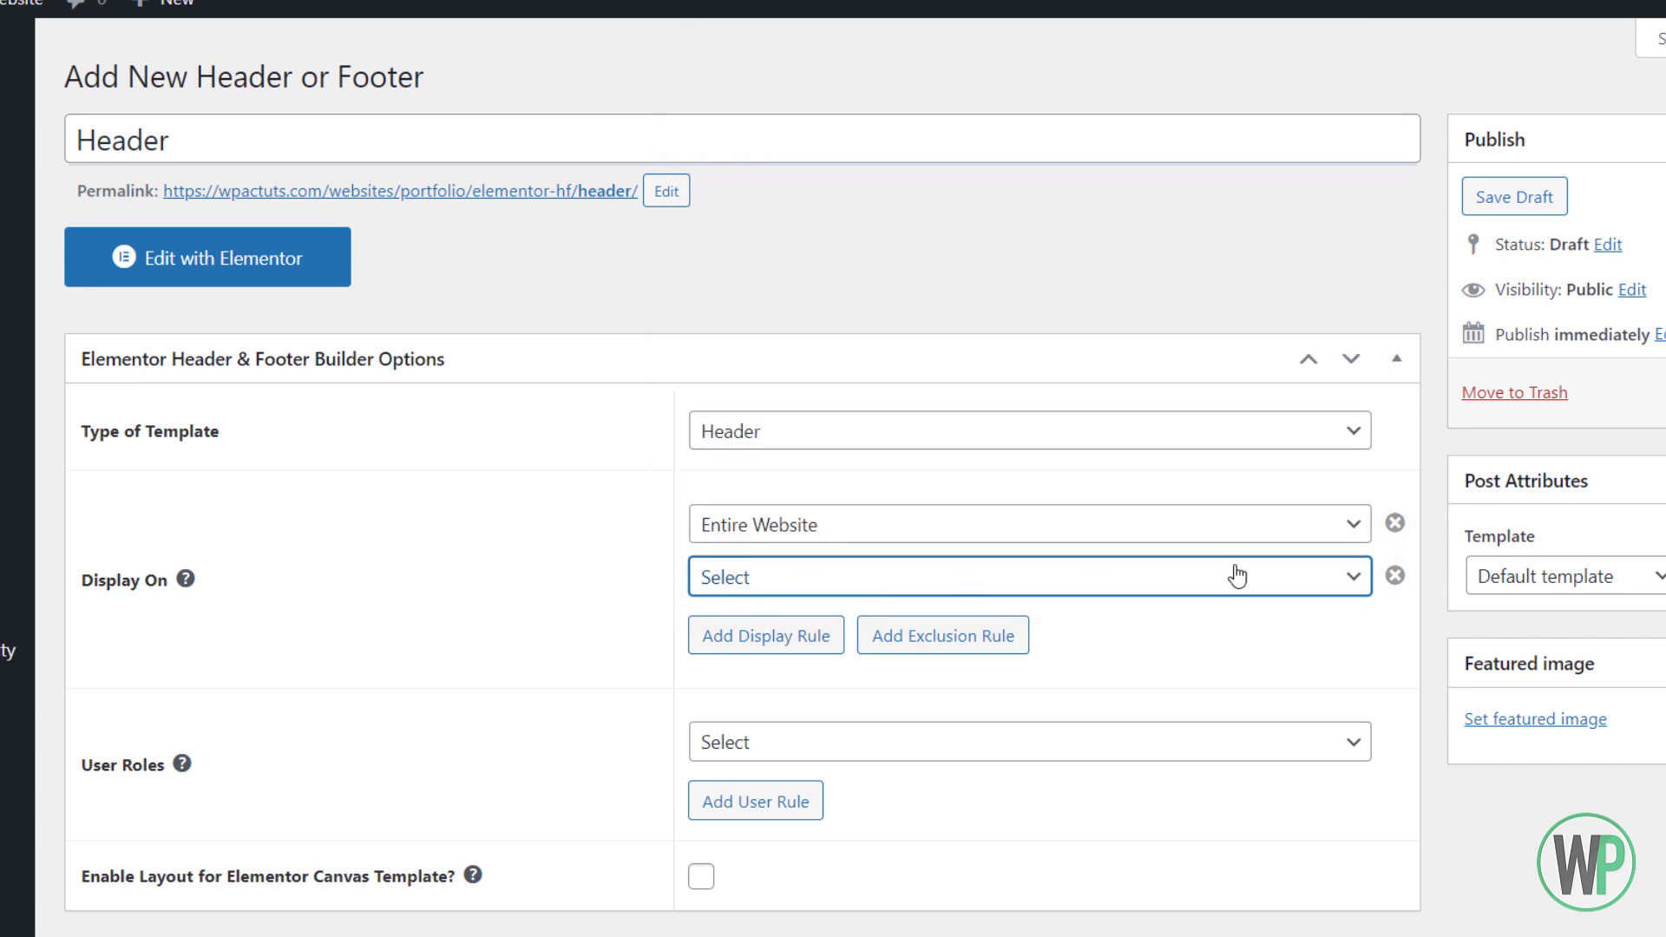
pyautogui.click(1392, 577)
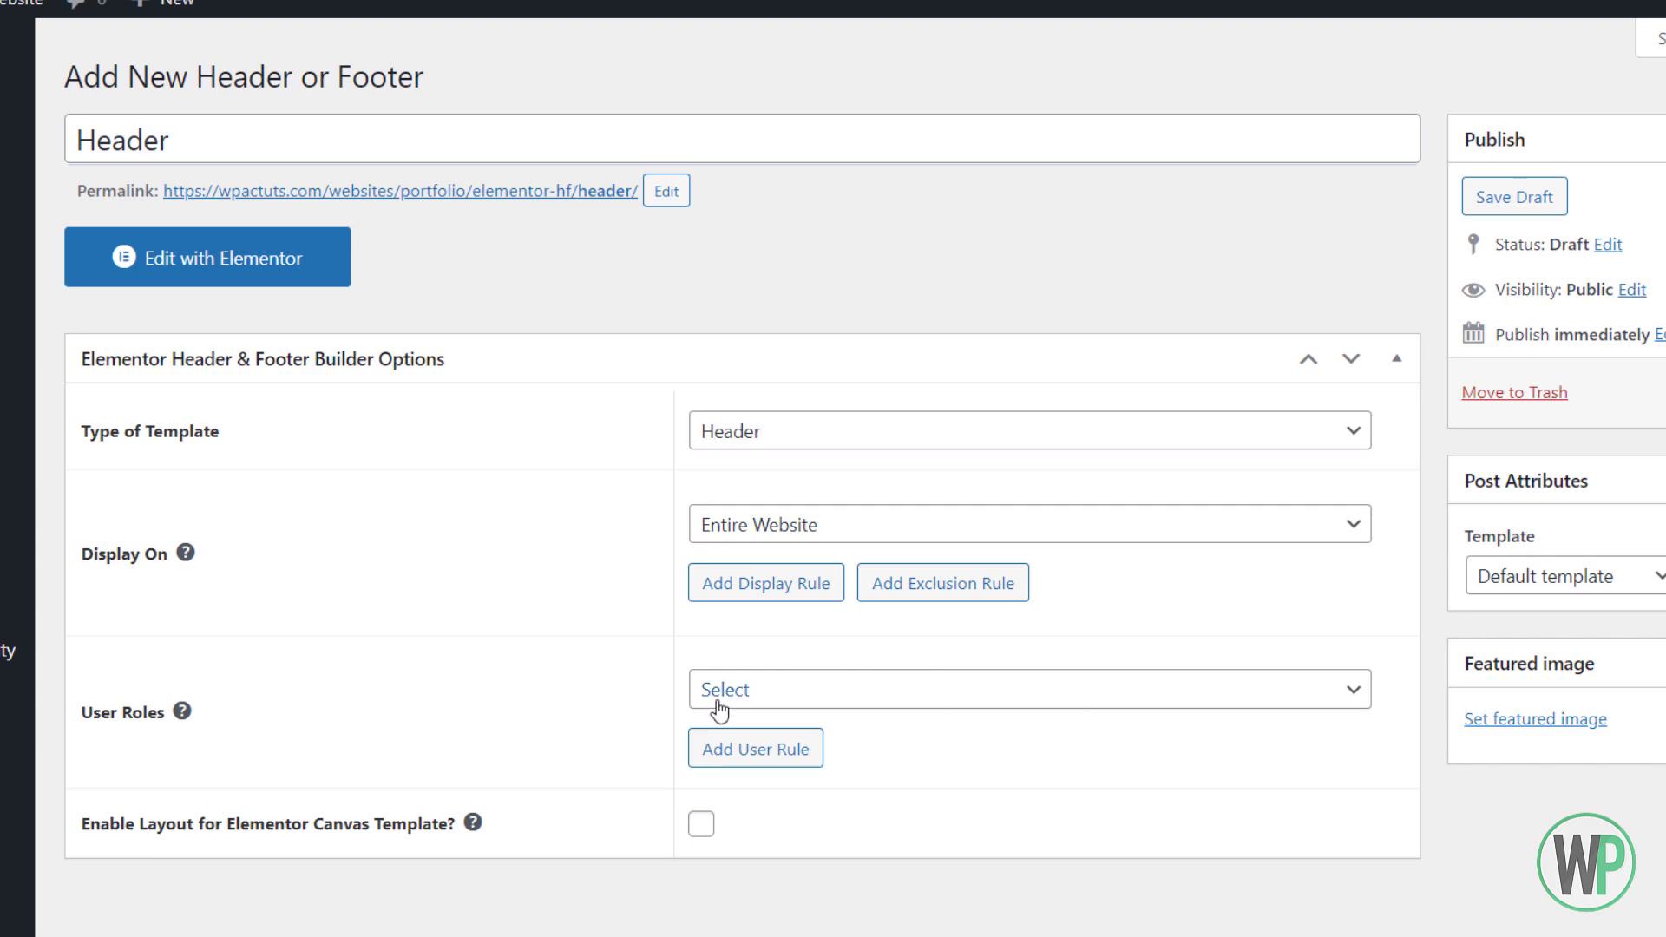
pyautogui.click(752, 691)
pyautogui.click(621, 677)
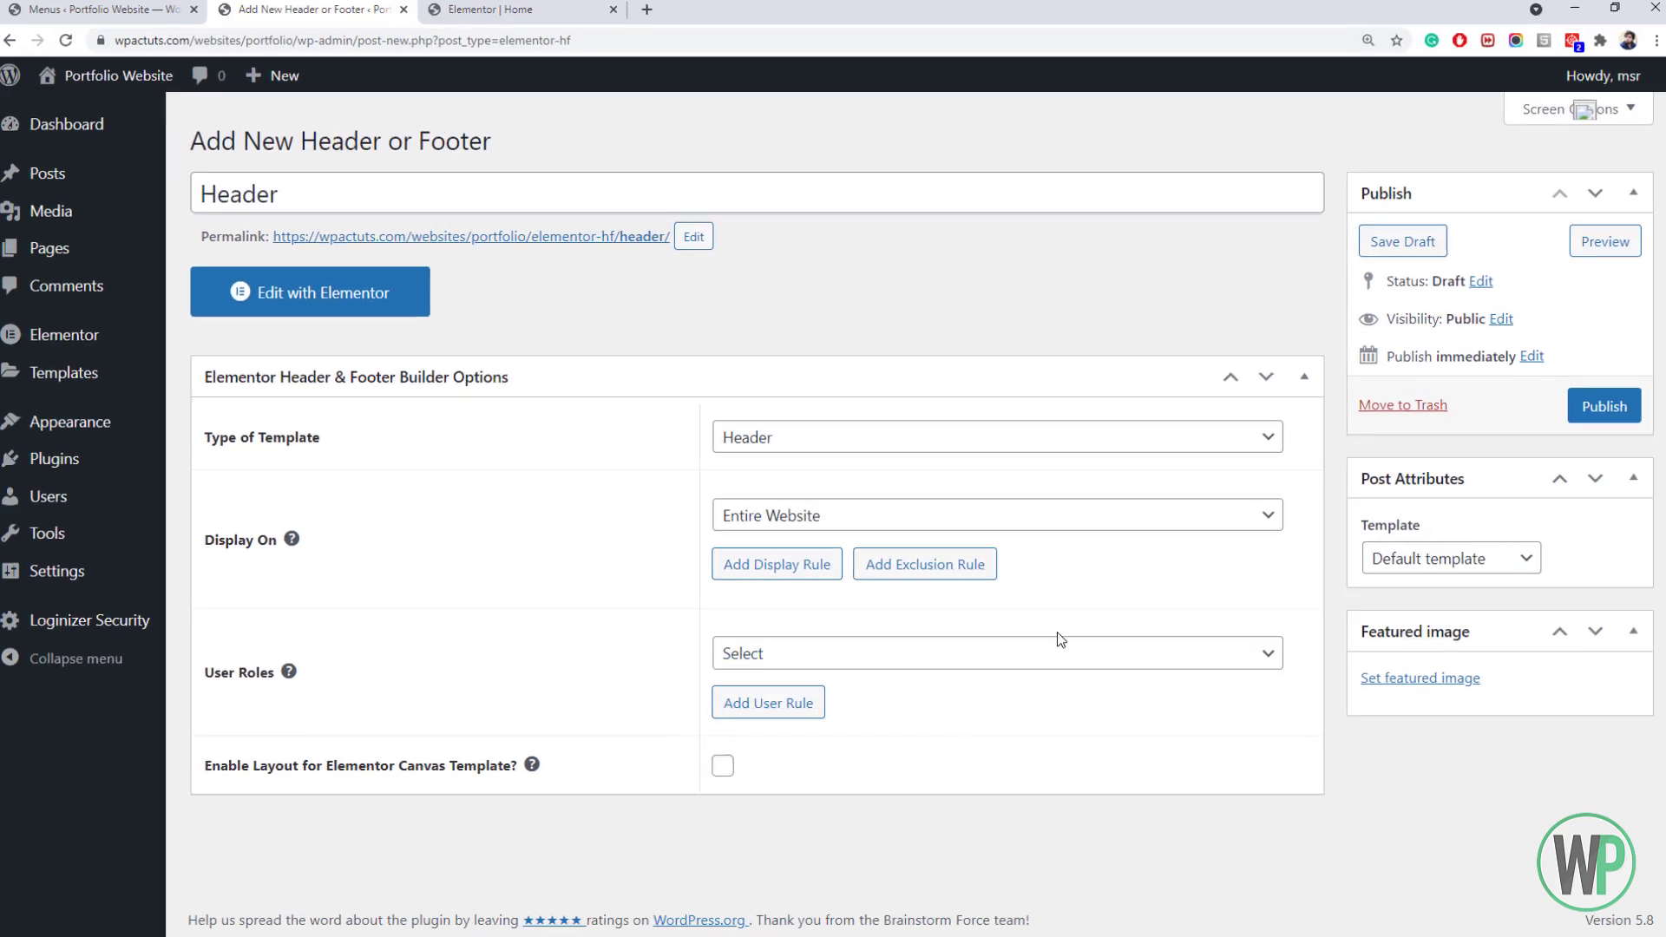
pyautogui.click(1586, 407)
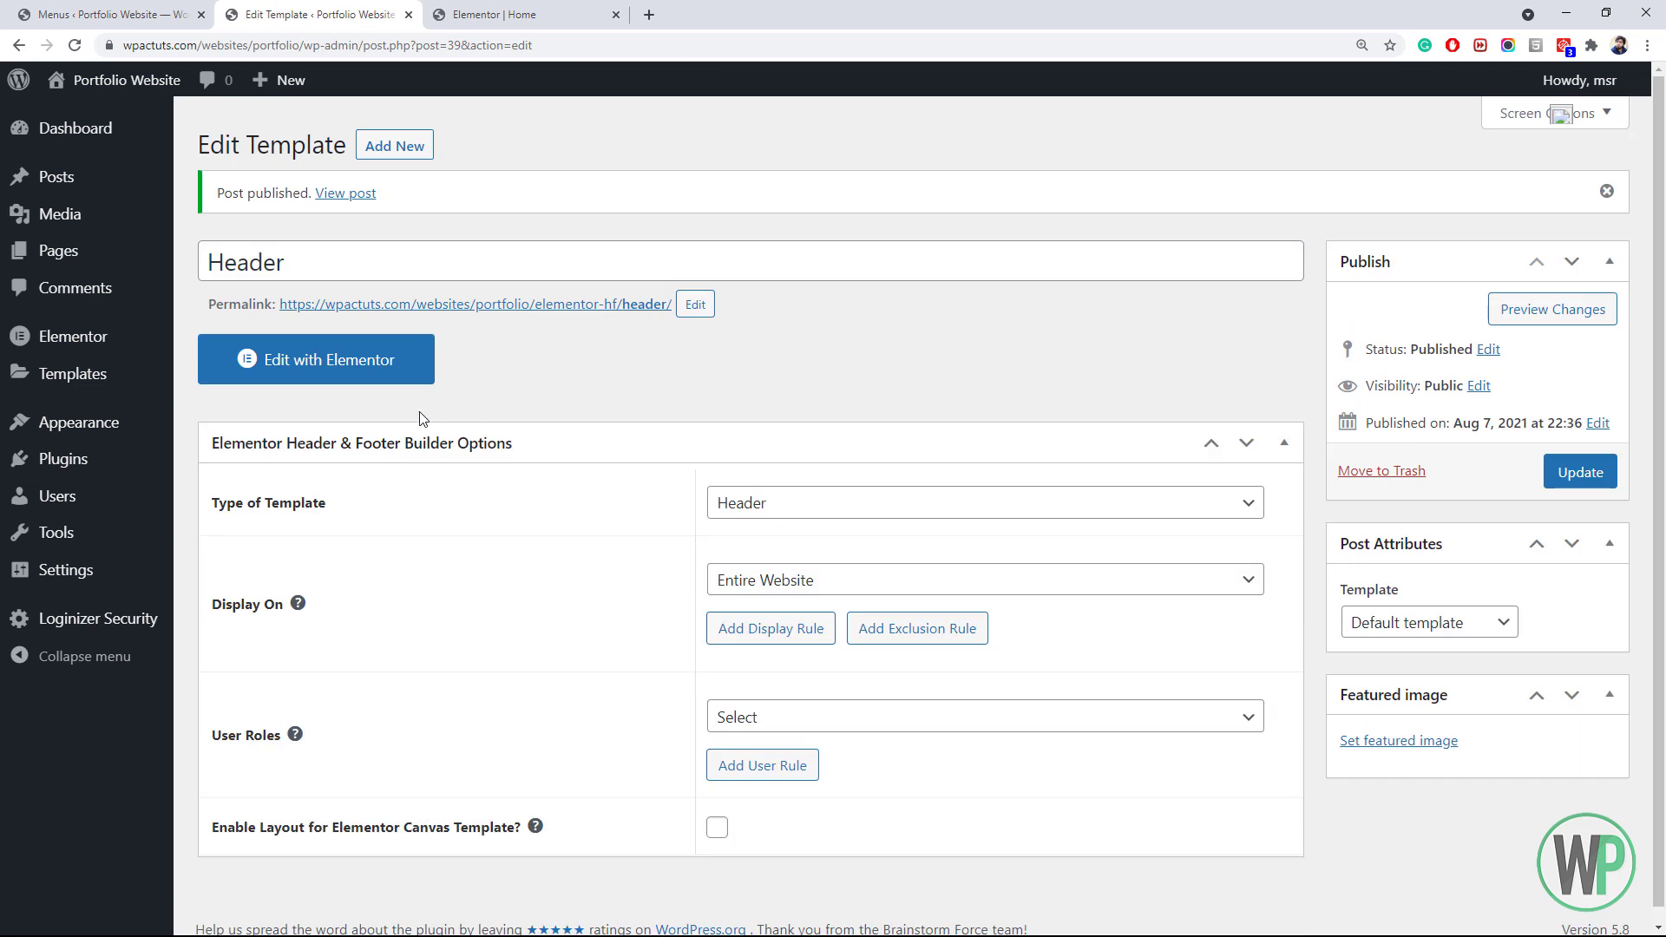
# Edit the Header template in Elementor, add a full-width one-column section, and drop an inner section into it
pyautogui.click(379, 379)
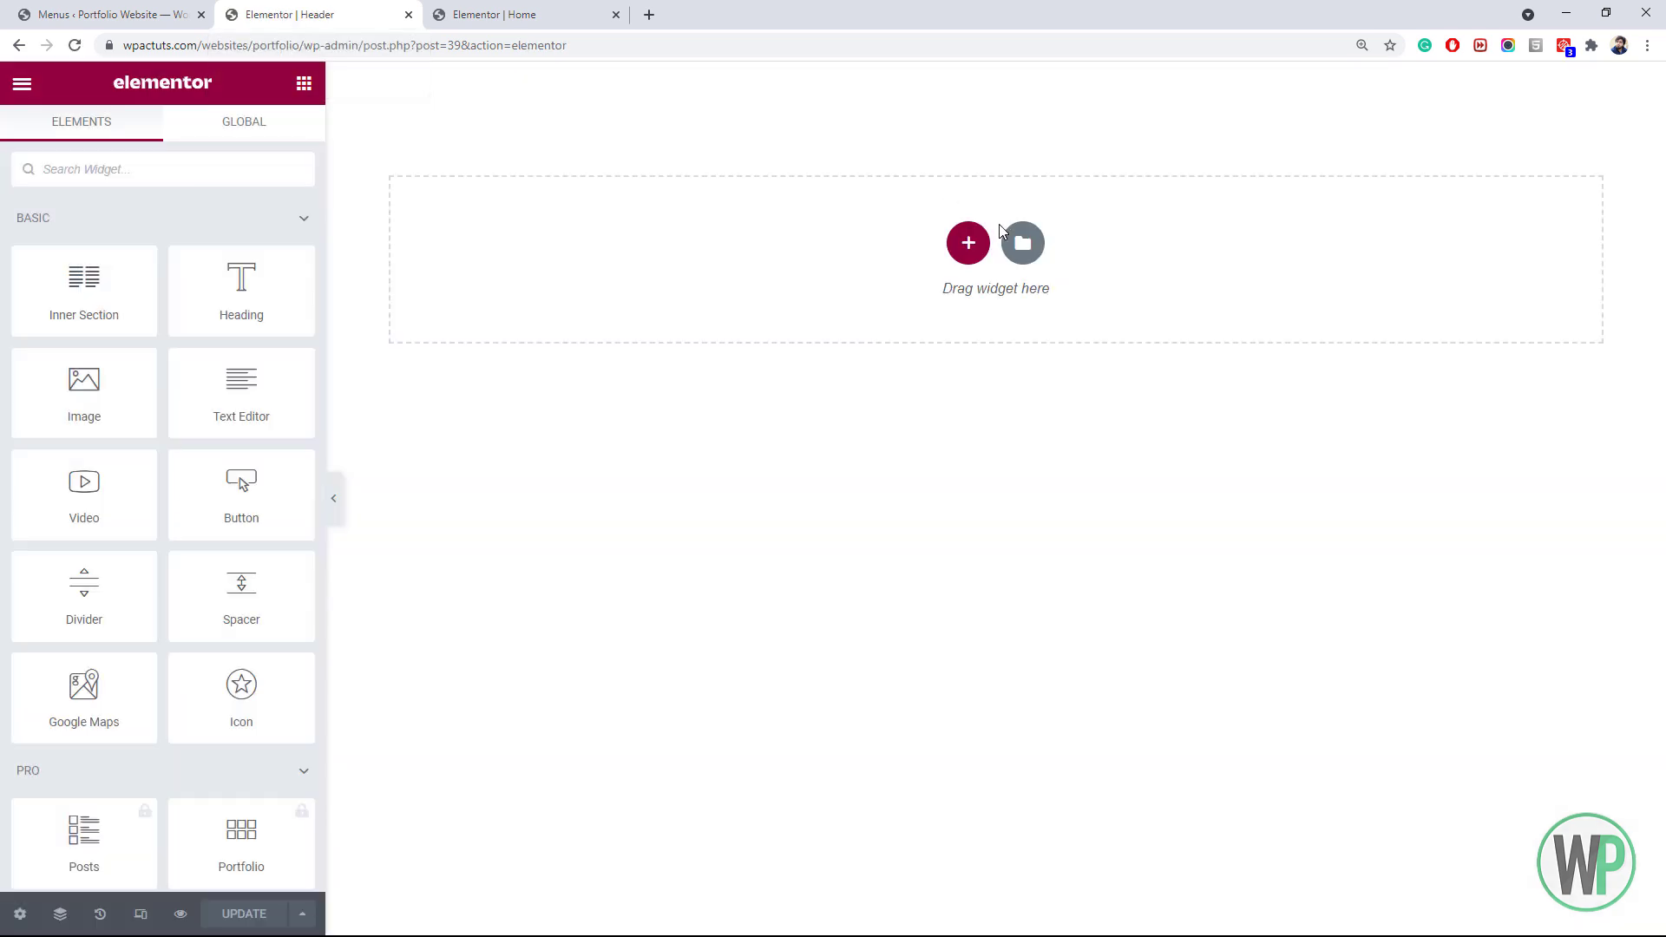
pyautogui.click(956, 243)
pyautogui.click(725, 302)
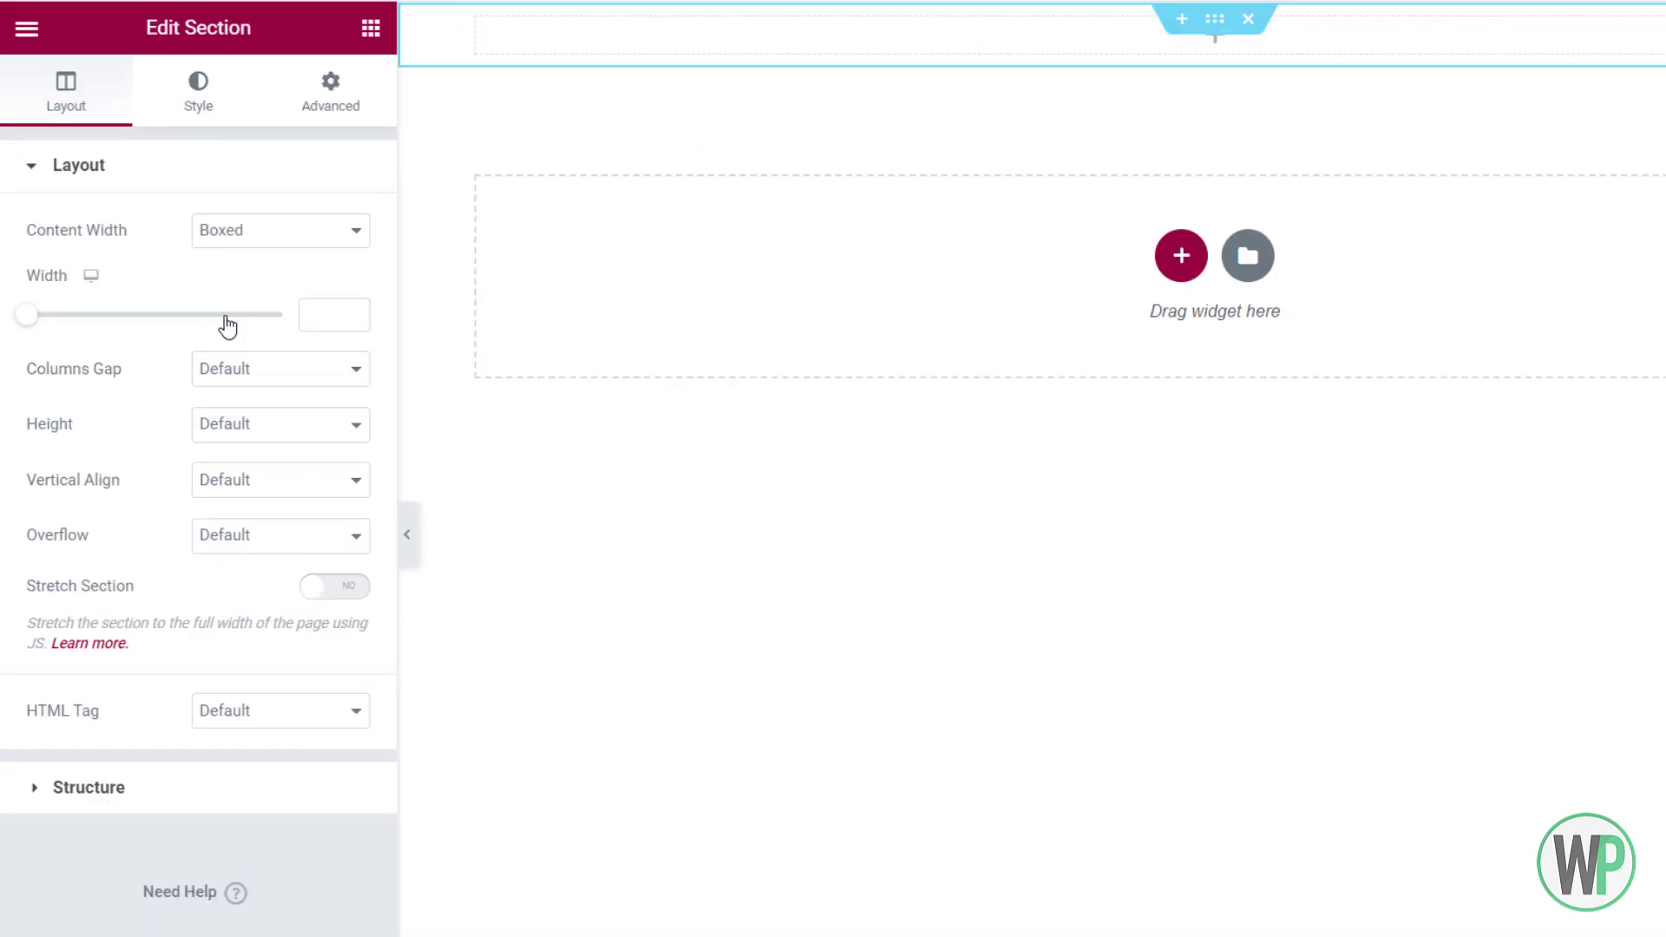
pyautogui.click(283, 232)
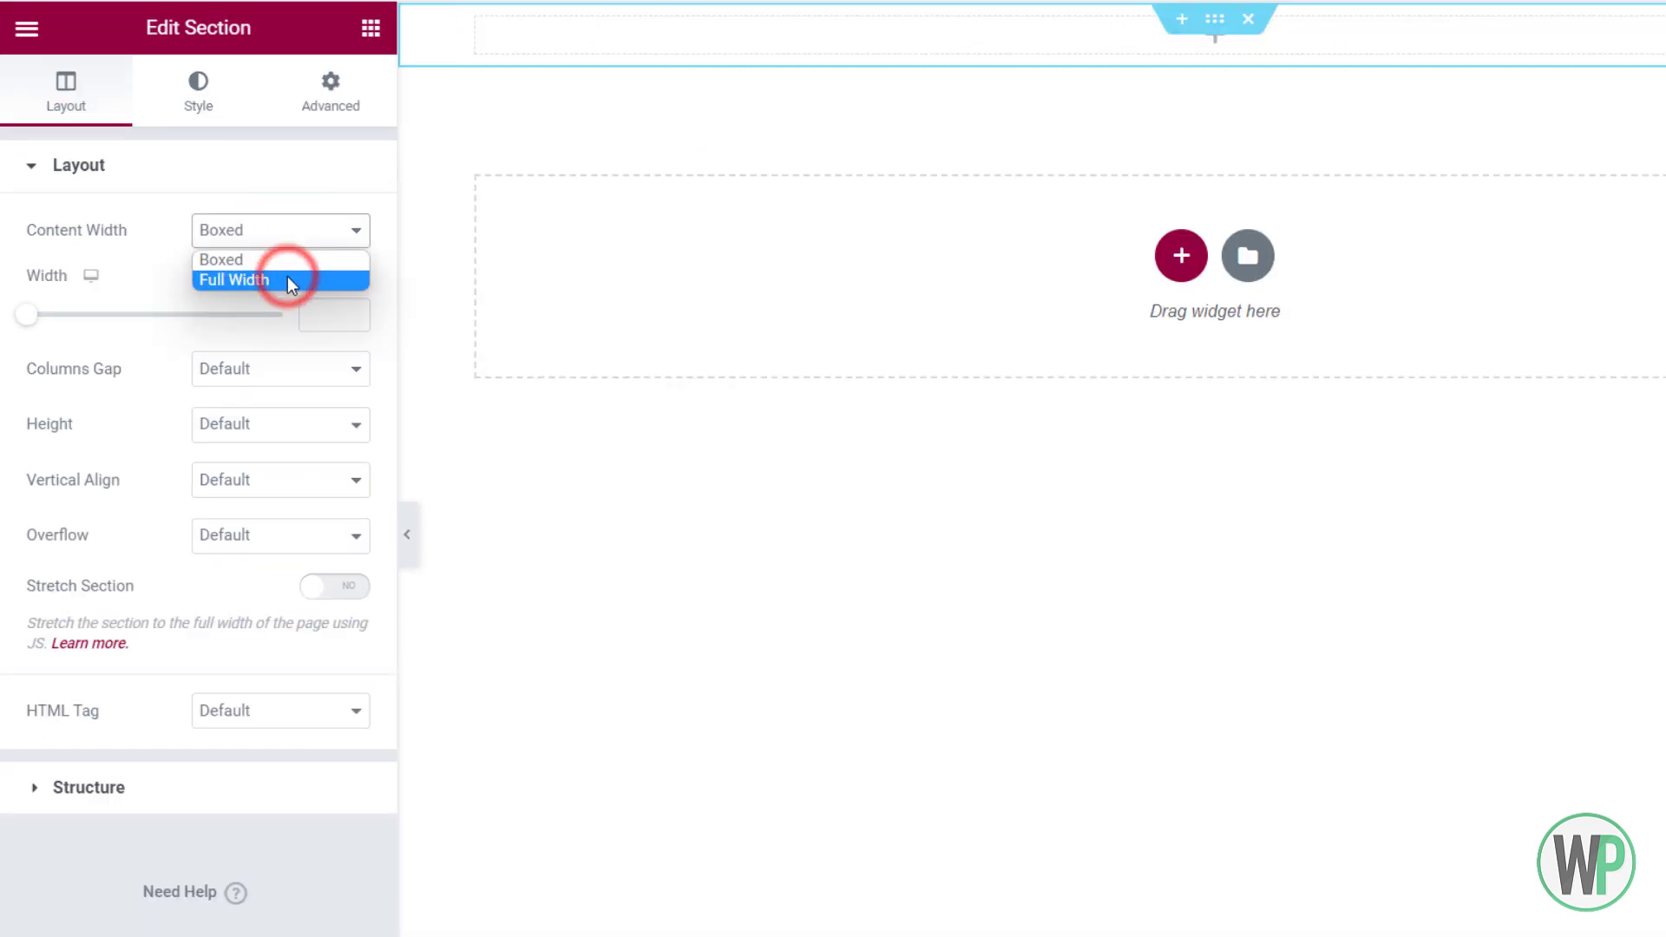
pyautogui.click(288, 276)
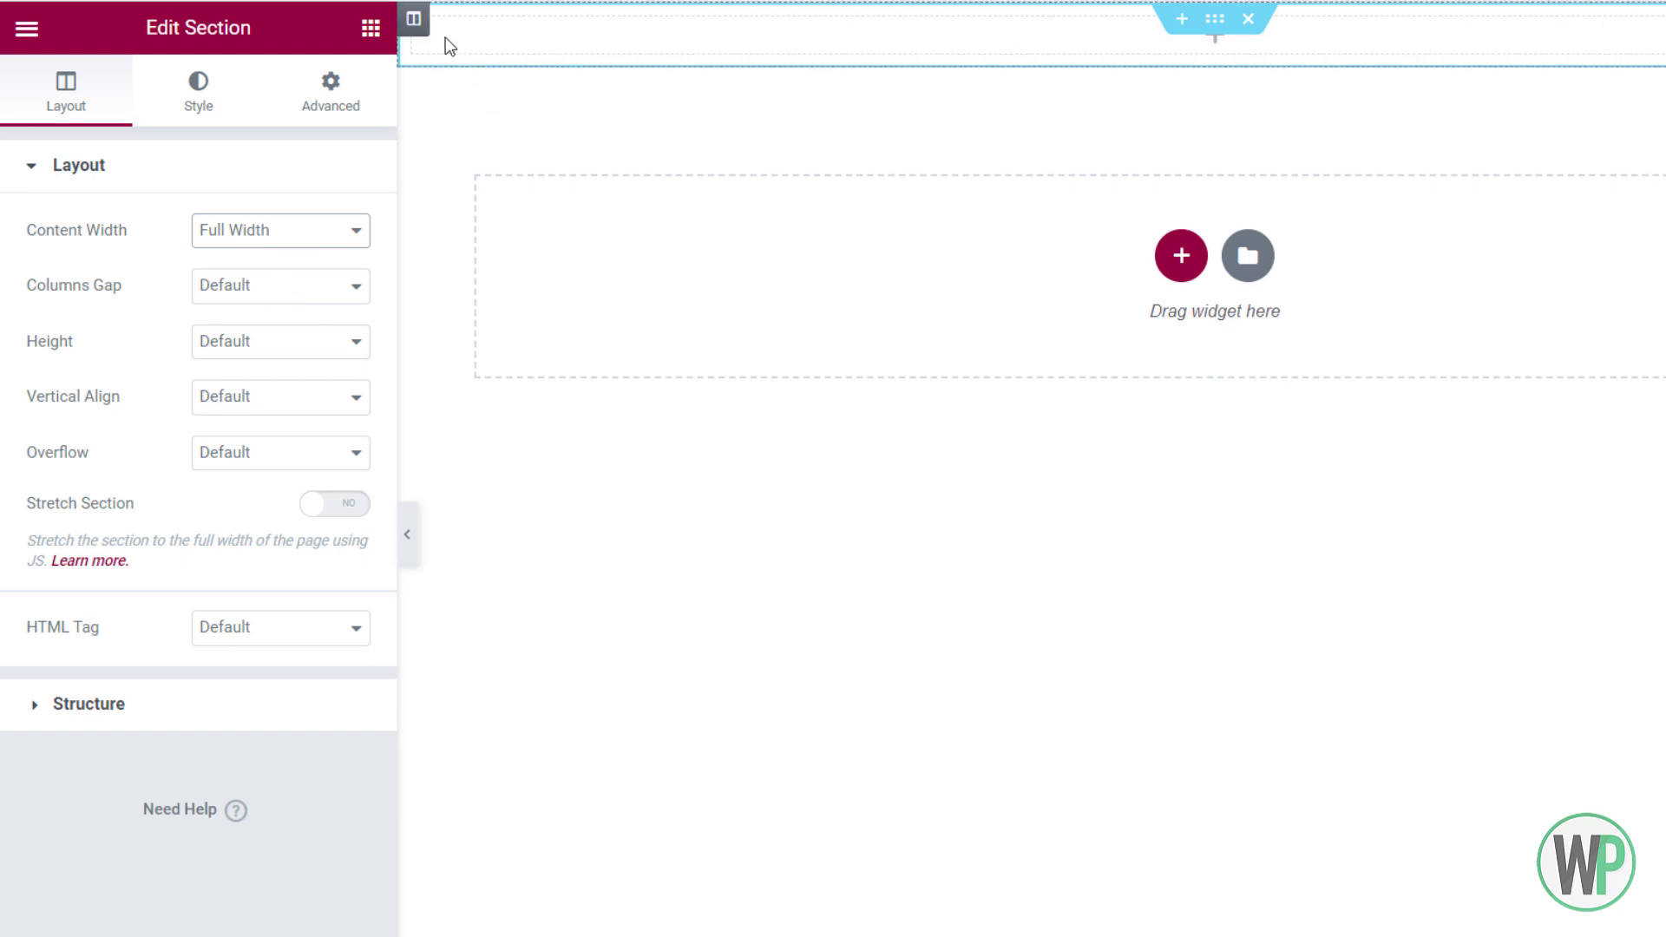
pyautogui.click(370, 29)
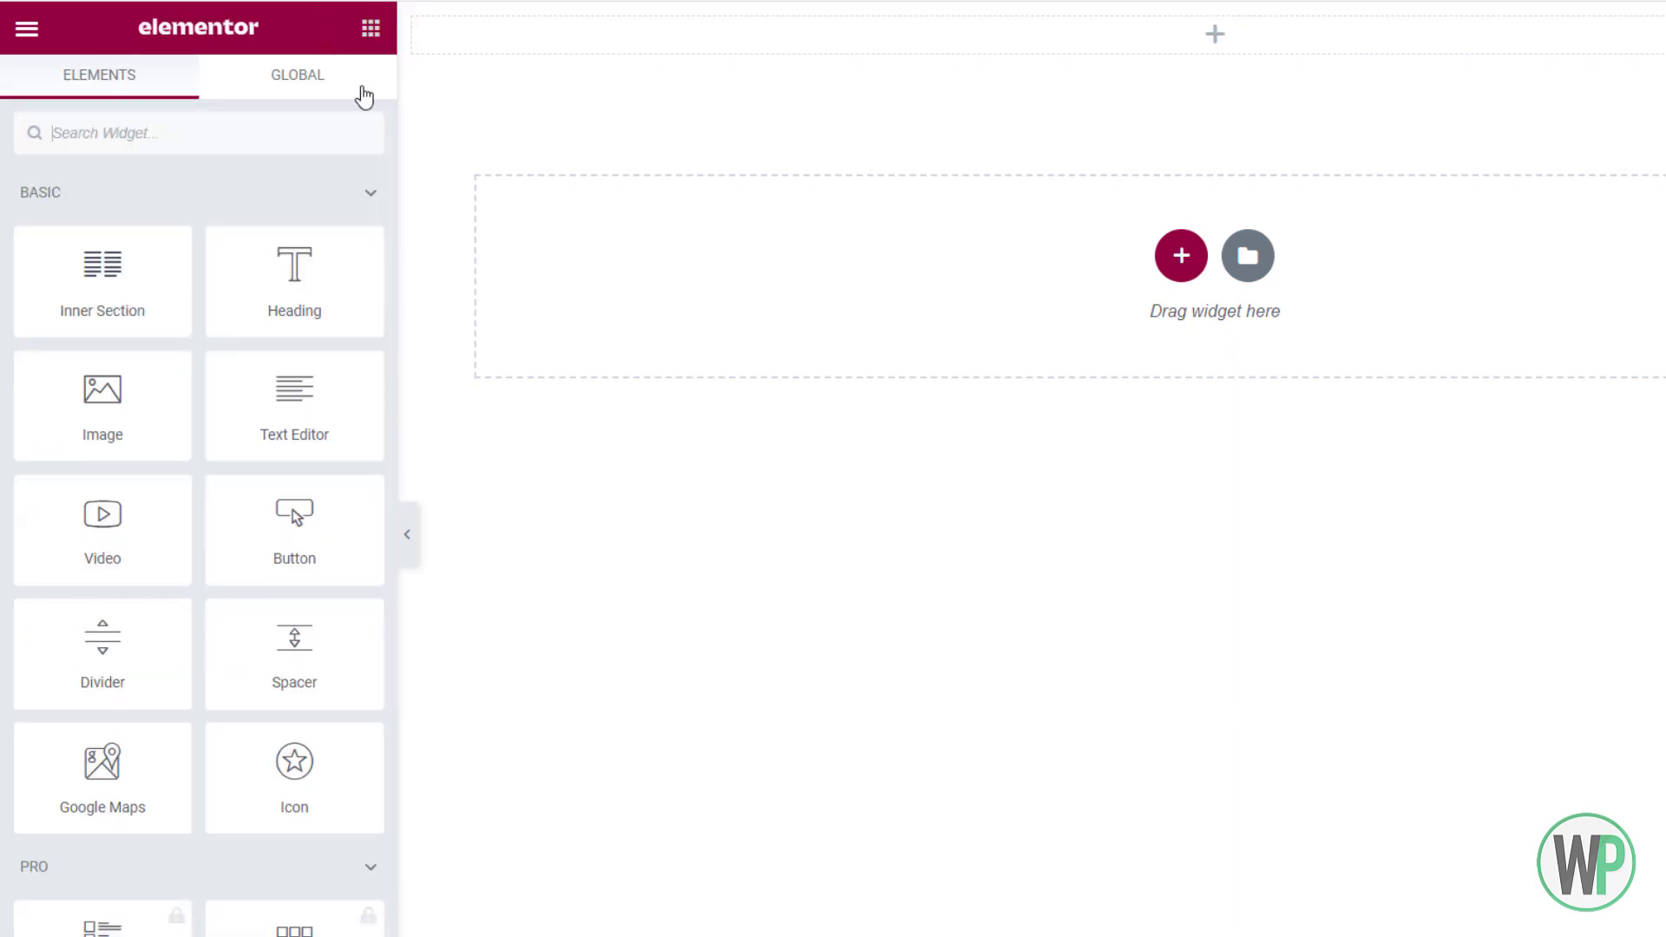
pyautogui.moveTo(149, 308); pyautogui.dragTo(794, 45)
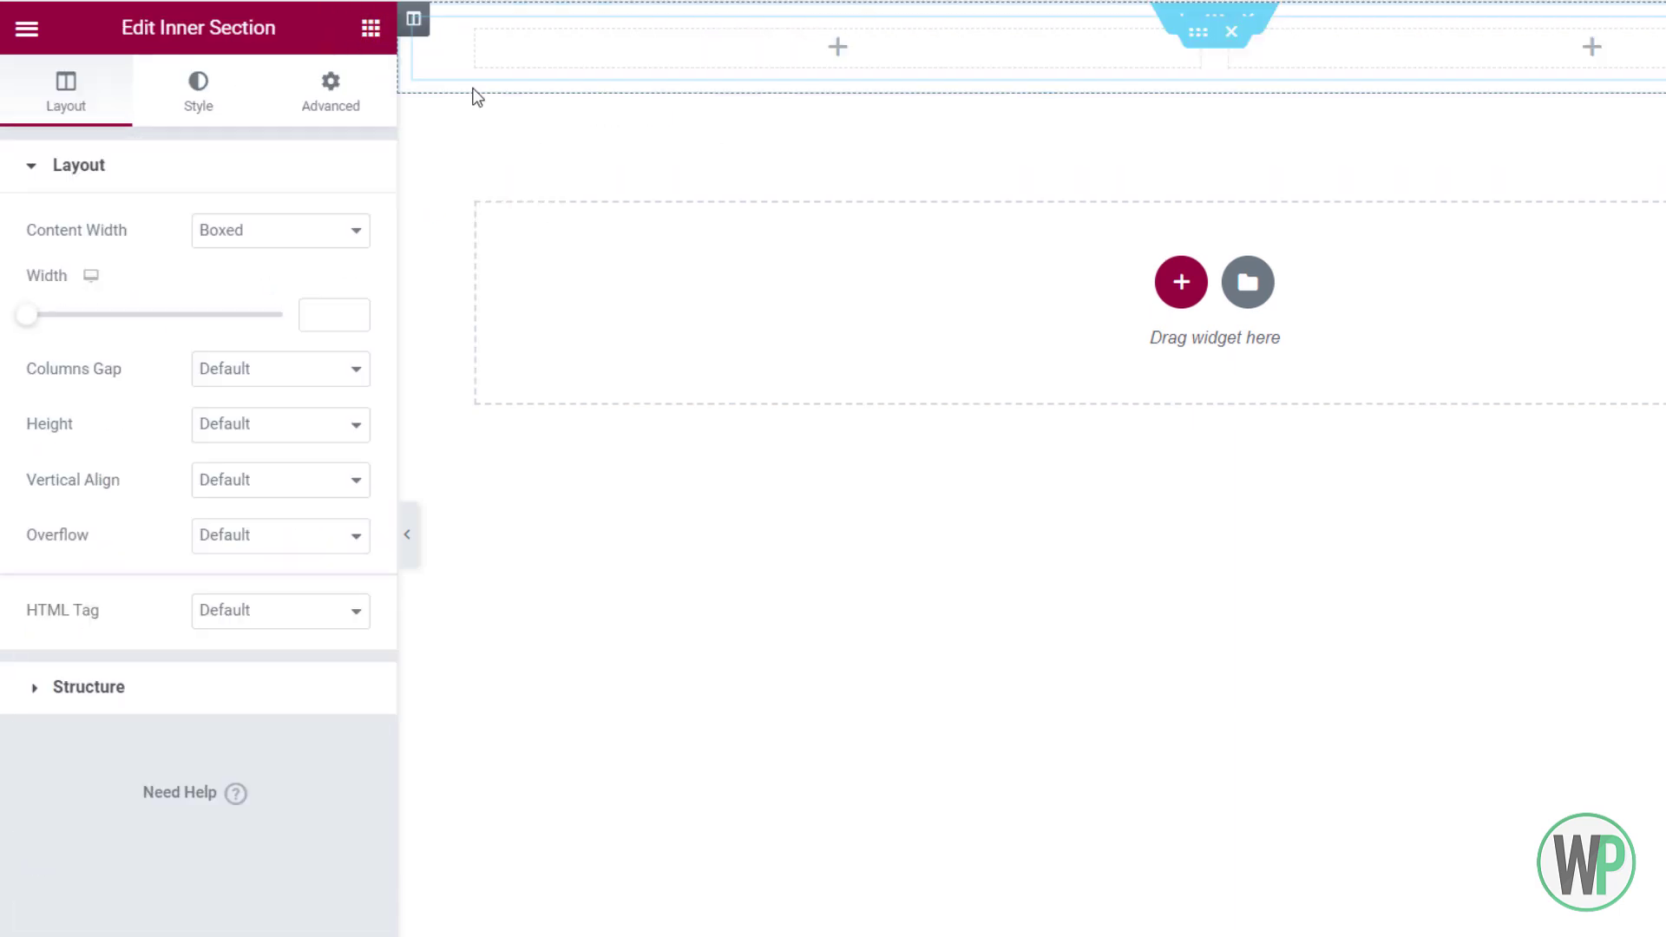
# Make the inner section Full Width with a classic #FFFFFF background at slightly reduced opacity
pyautogui.click(265, 231)
pyautogui.click(256, 275)
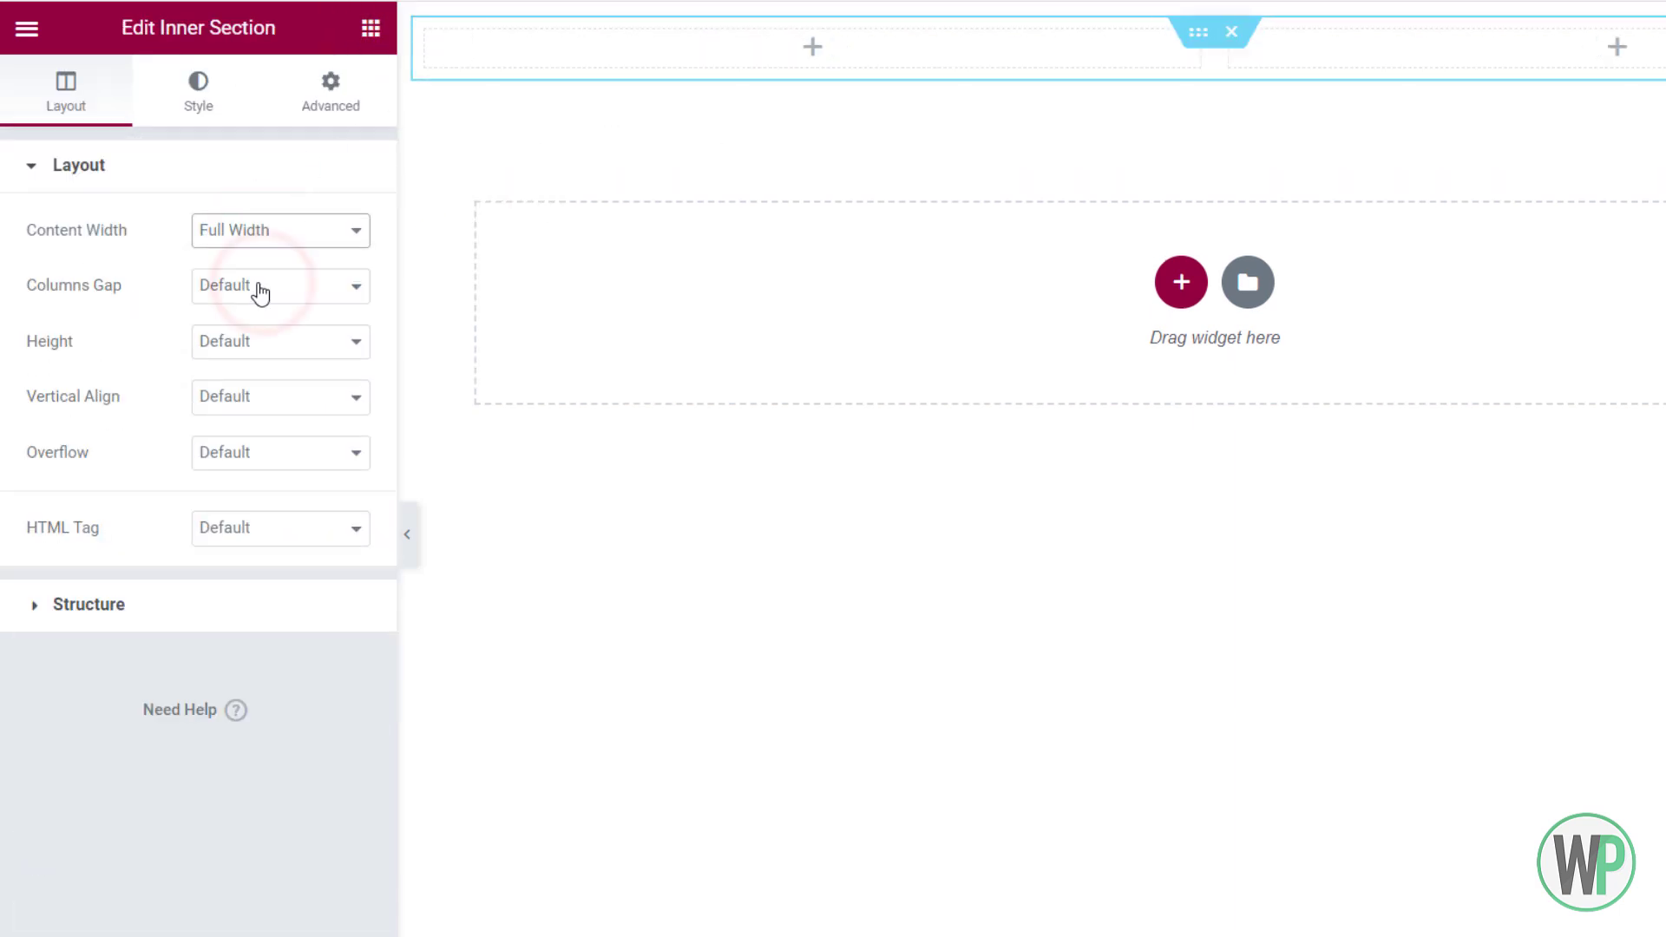
pyautogui.click(182, 106)
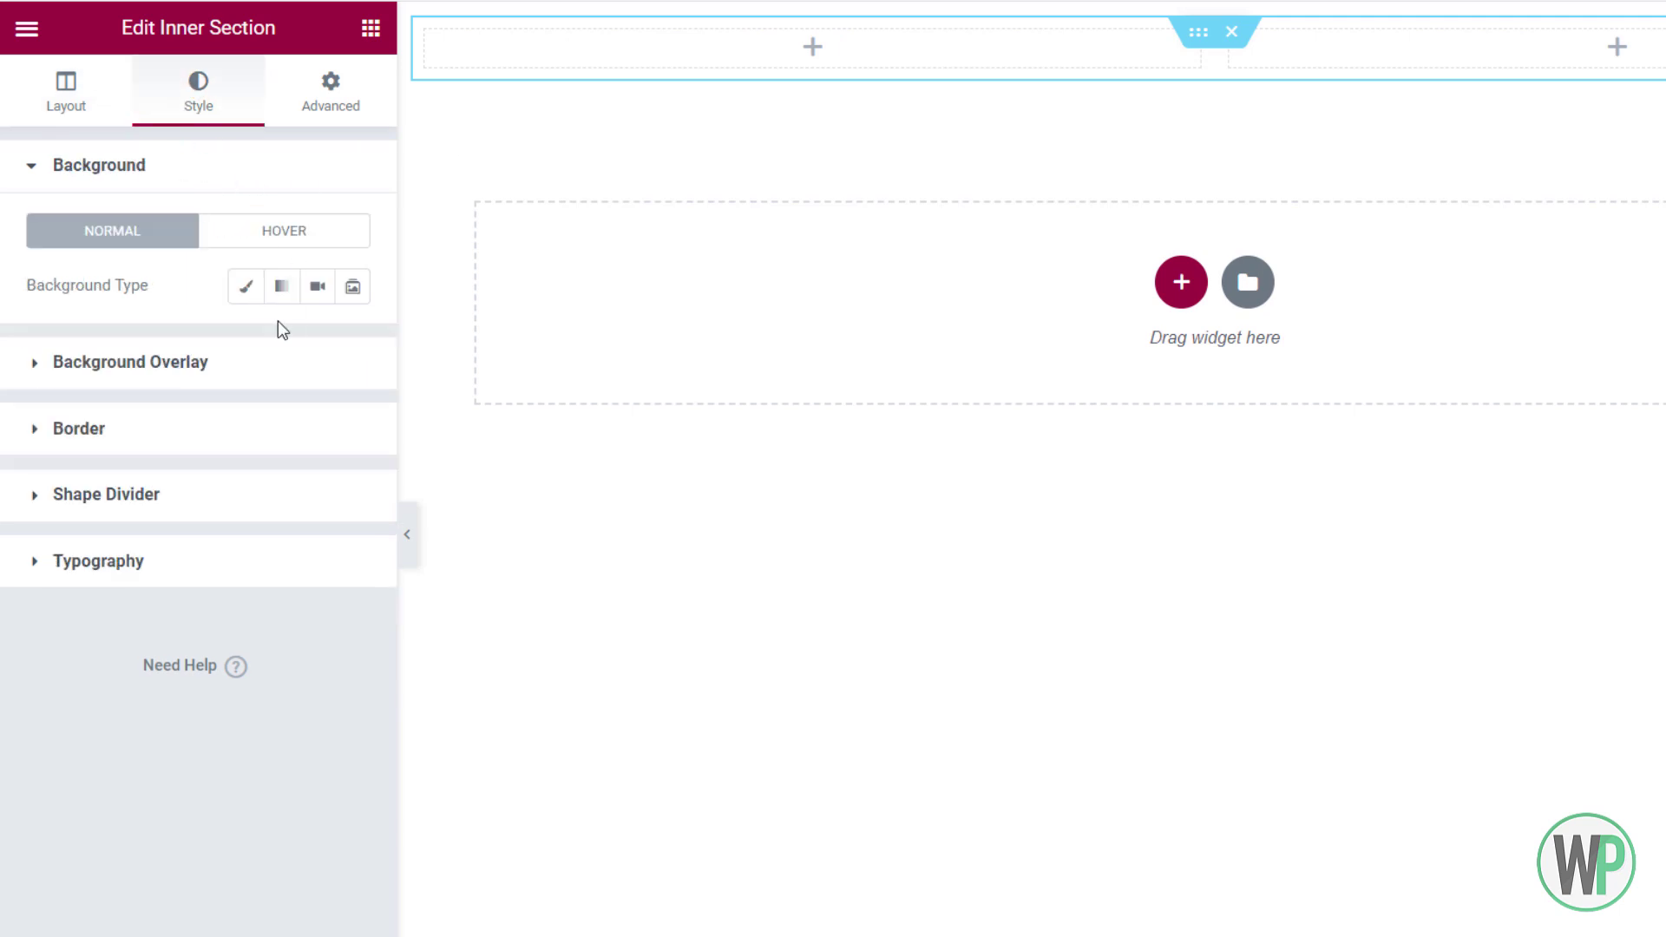
pyautogui.click(247, 287)
pyautogui.click(348, 351)
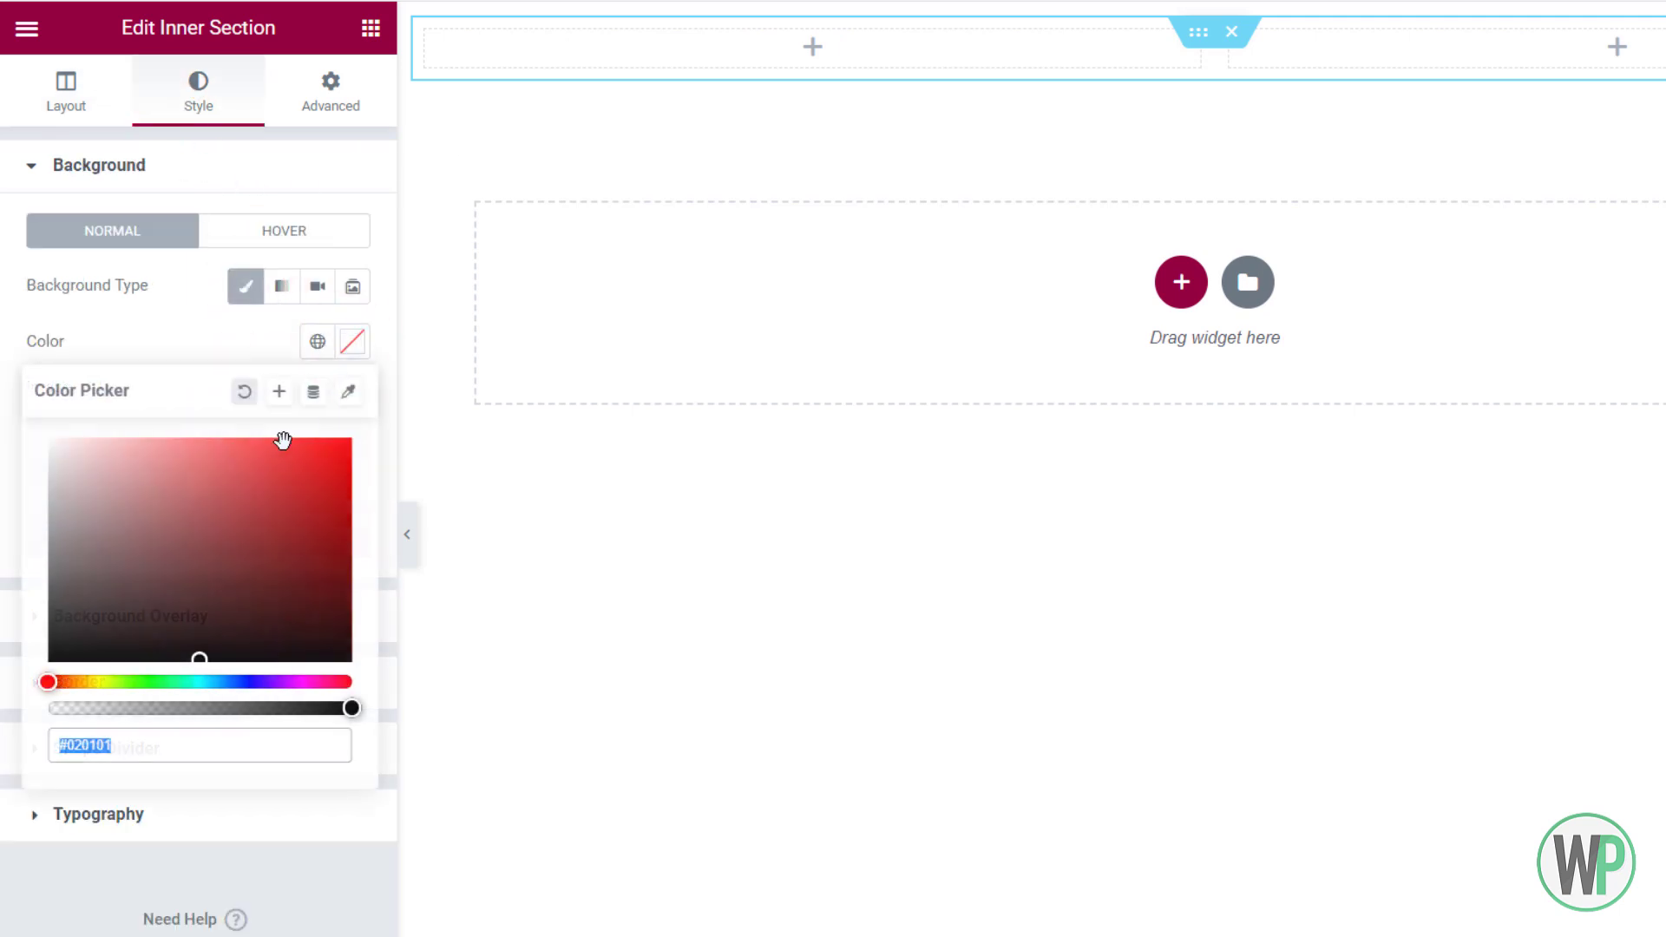
pyautogui.moveTo(57, 447); pyautogui.dragTo(31, 426)
pyautogui.click(10, 401)
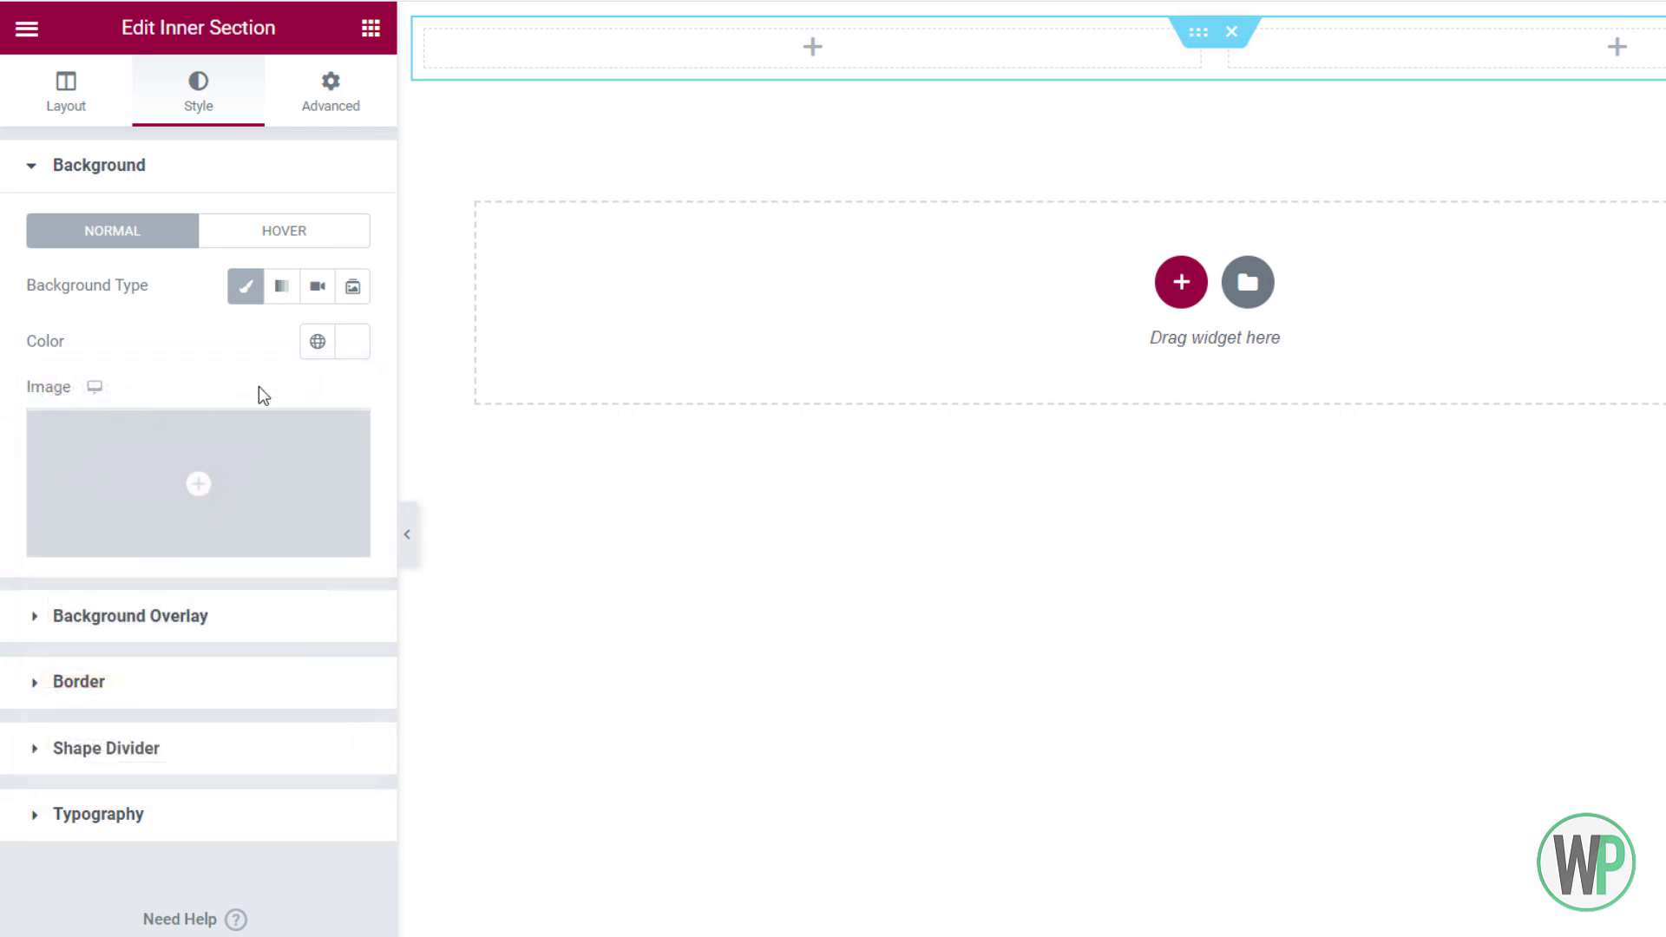
pyautogui.click(347, 344)
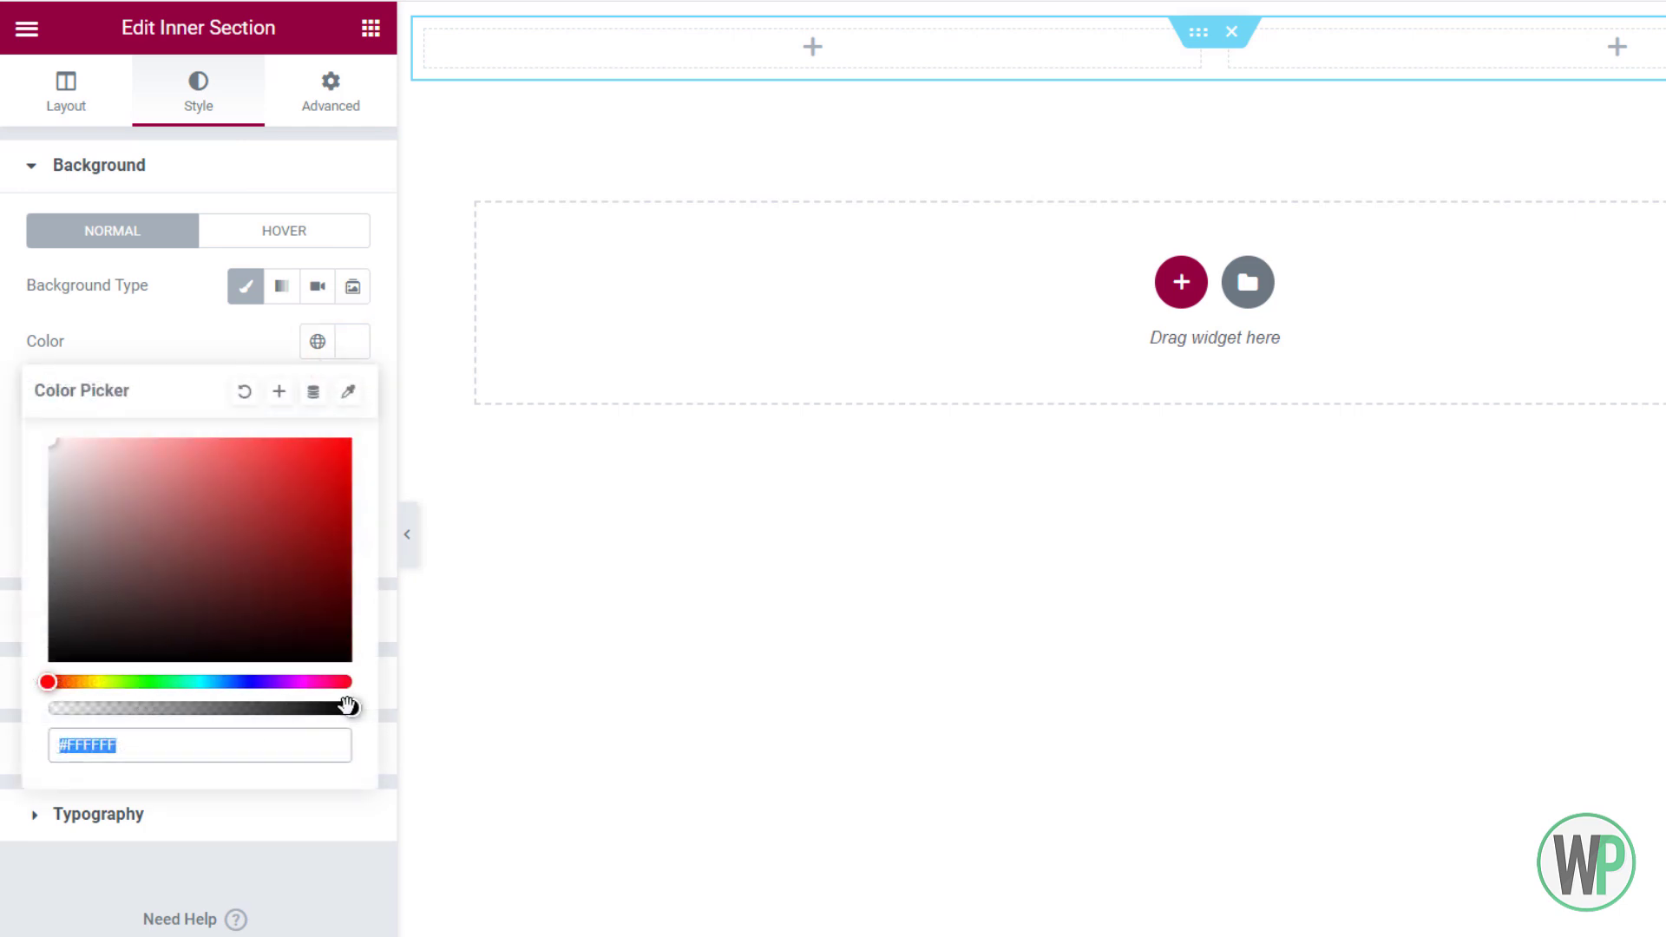
pyautogui.moveTo(347, 706); pyautogui.dragTo(342, 708)
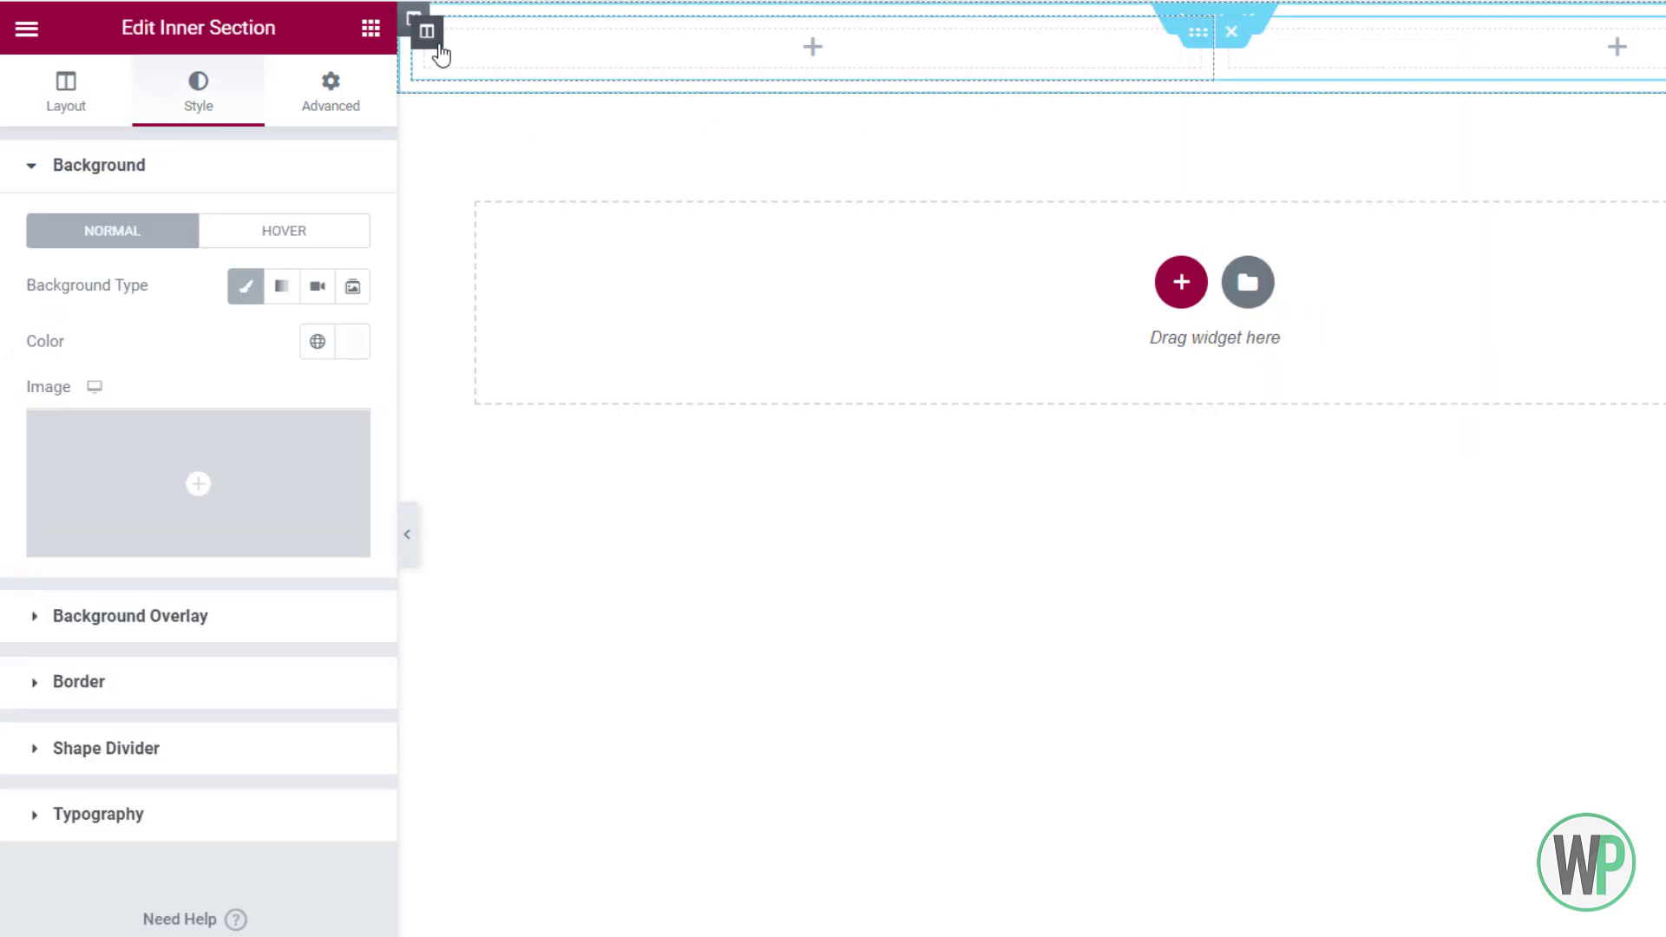
# Add two new columns to the header's inner section
pyautogui.rightClick(438, 45)
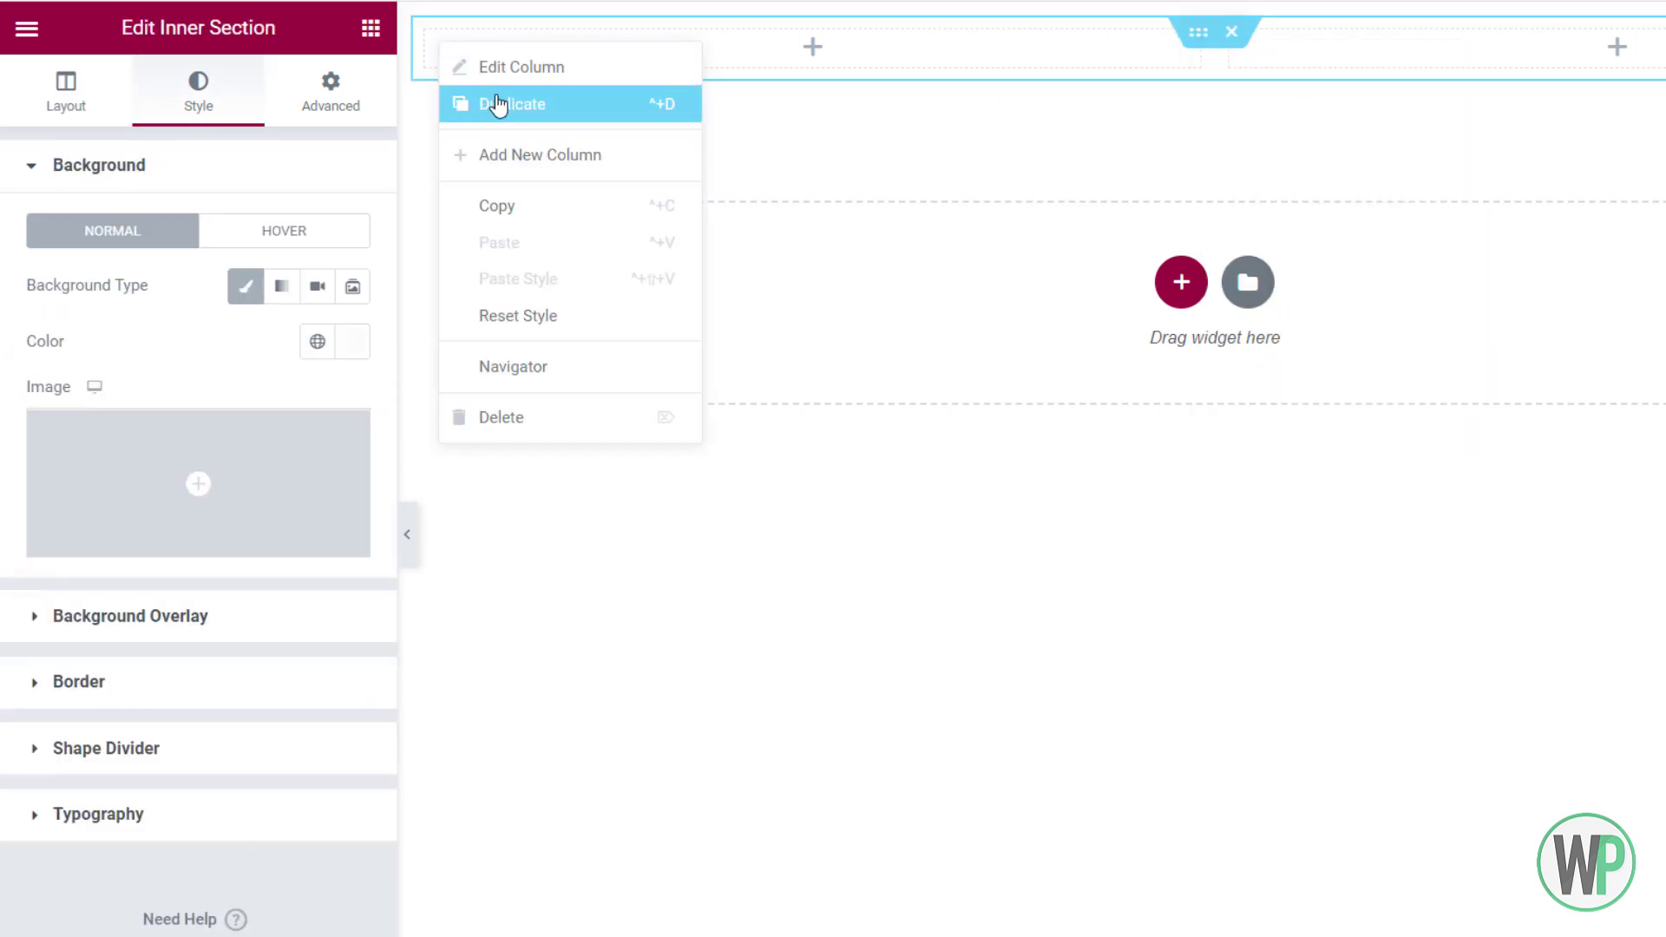
pyautogui.click(510, 75)
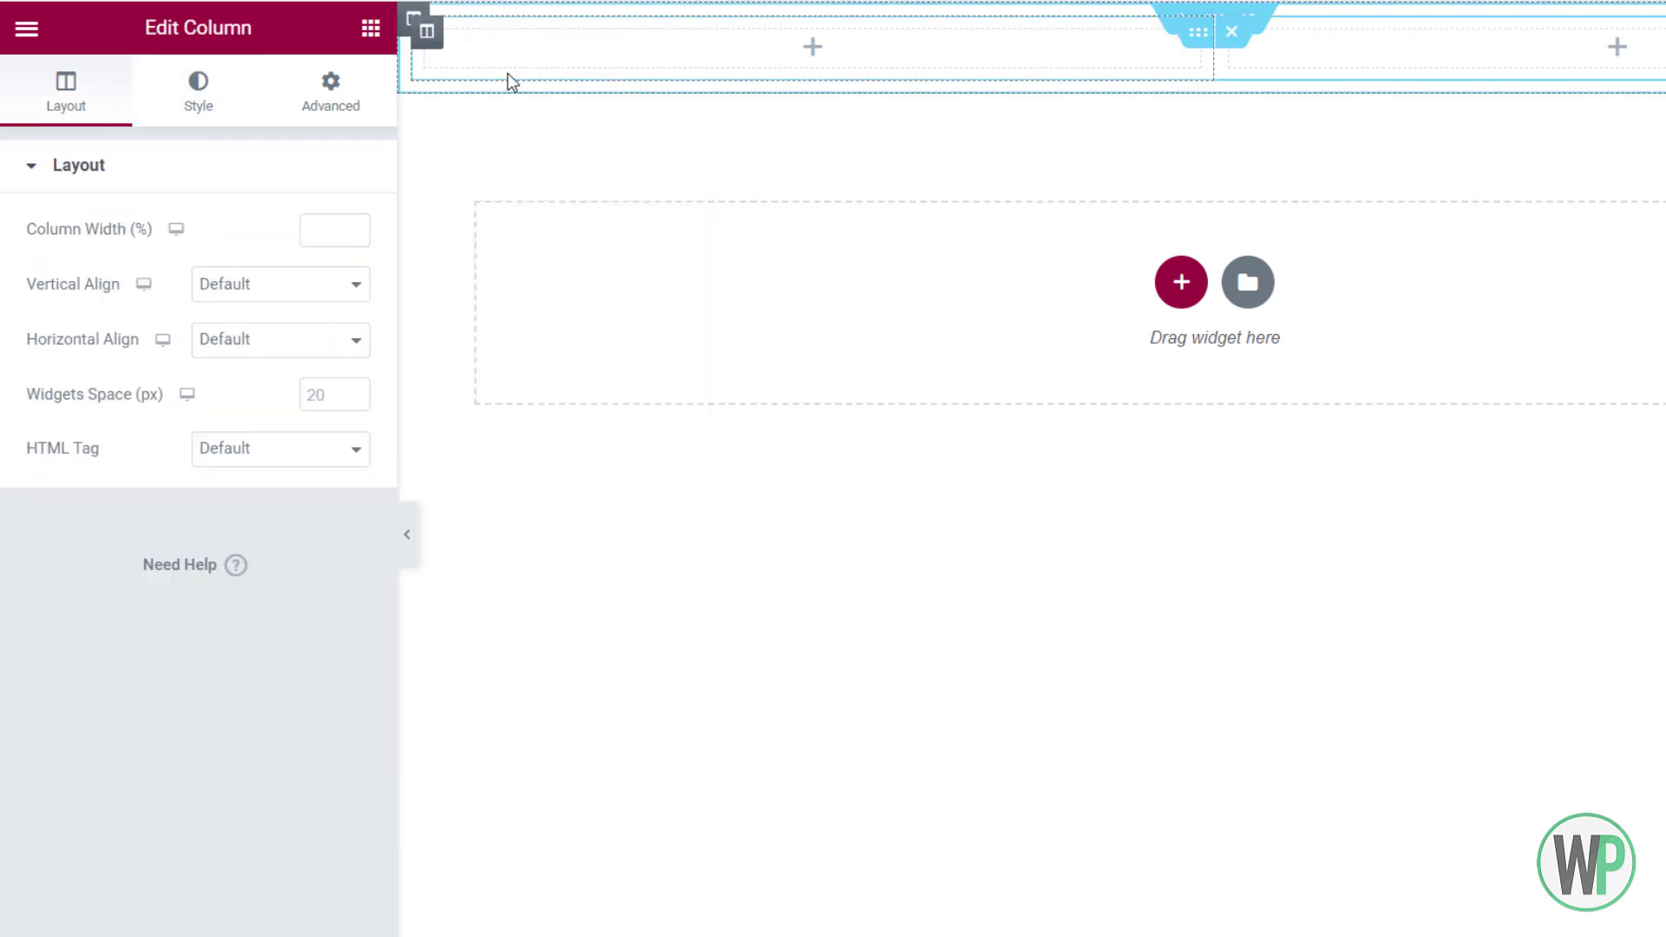
pyautogui.rightClick(425, 36)
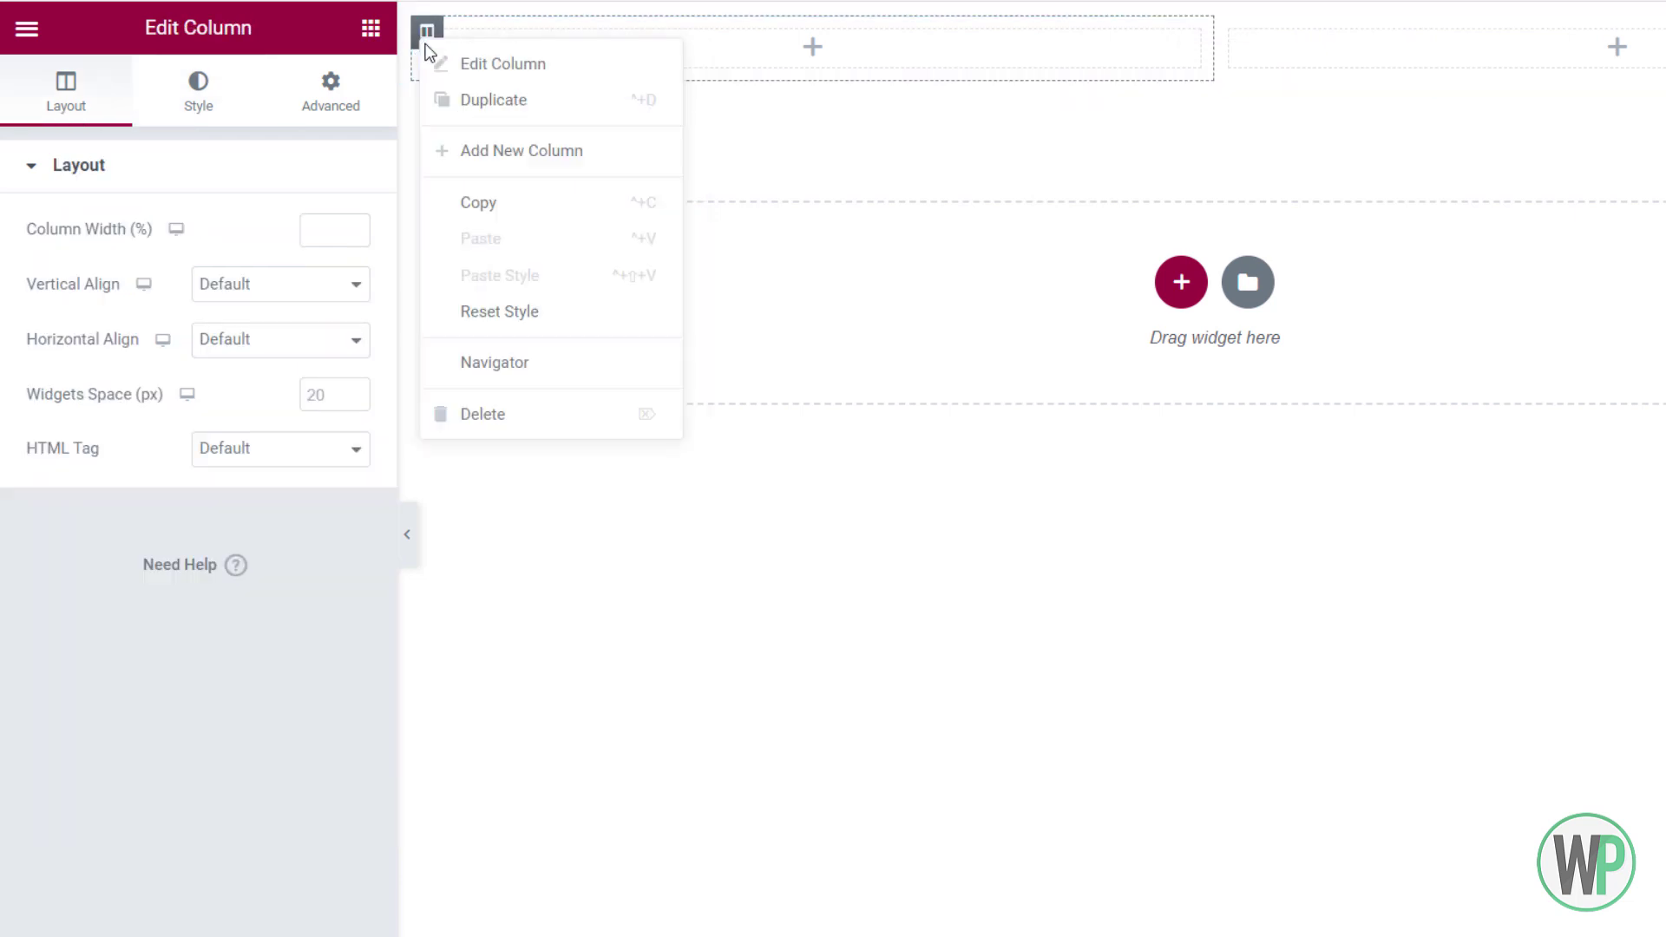
pyautogui.click(512, 149)
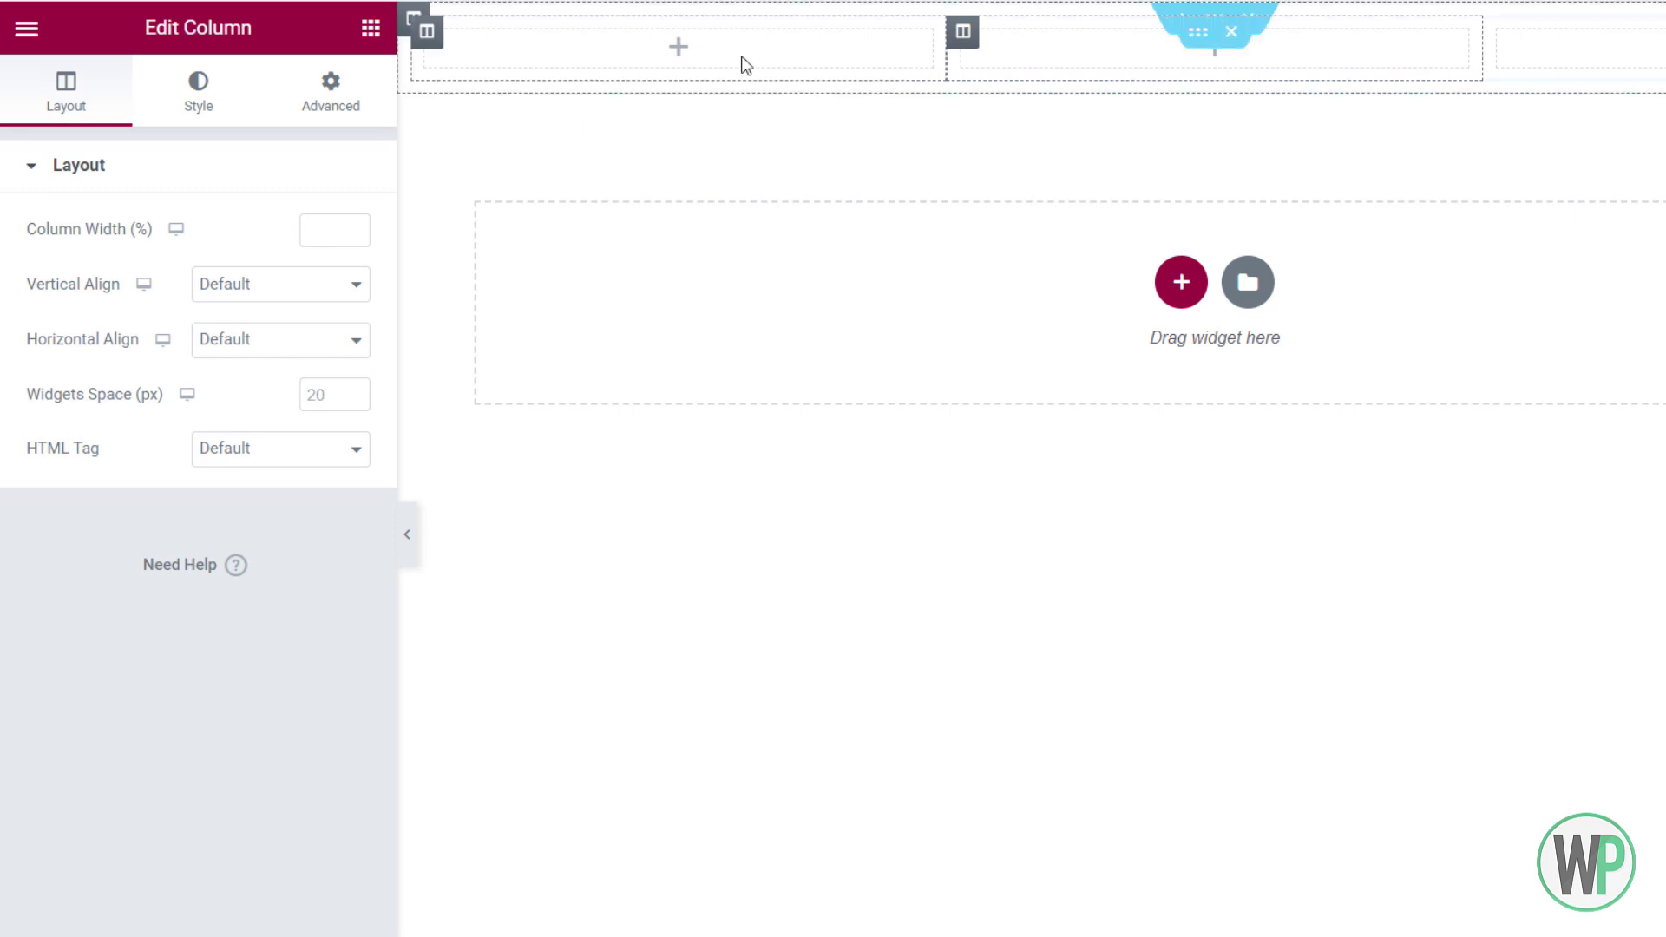
pyautogui.rightClick(436, 43)
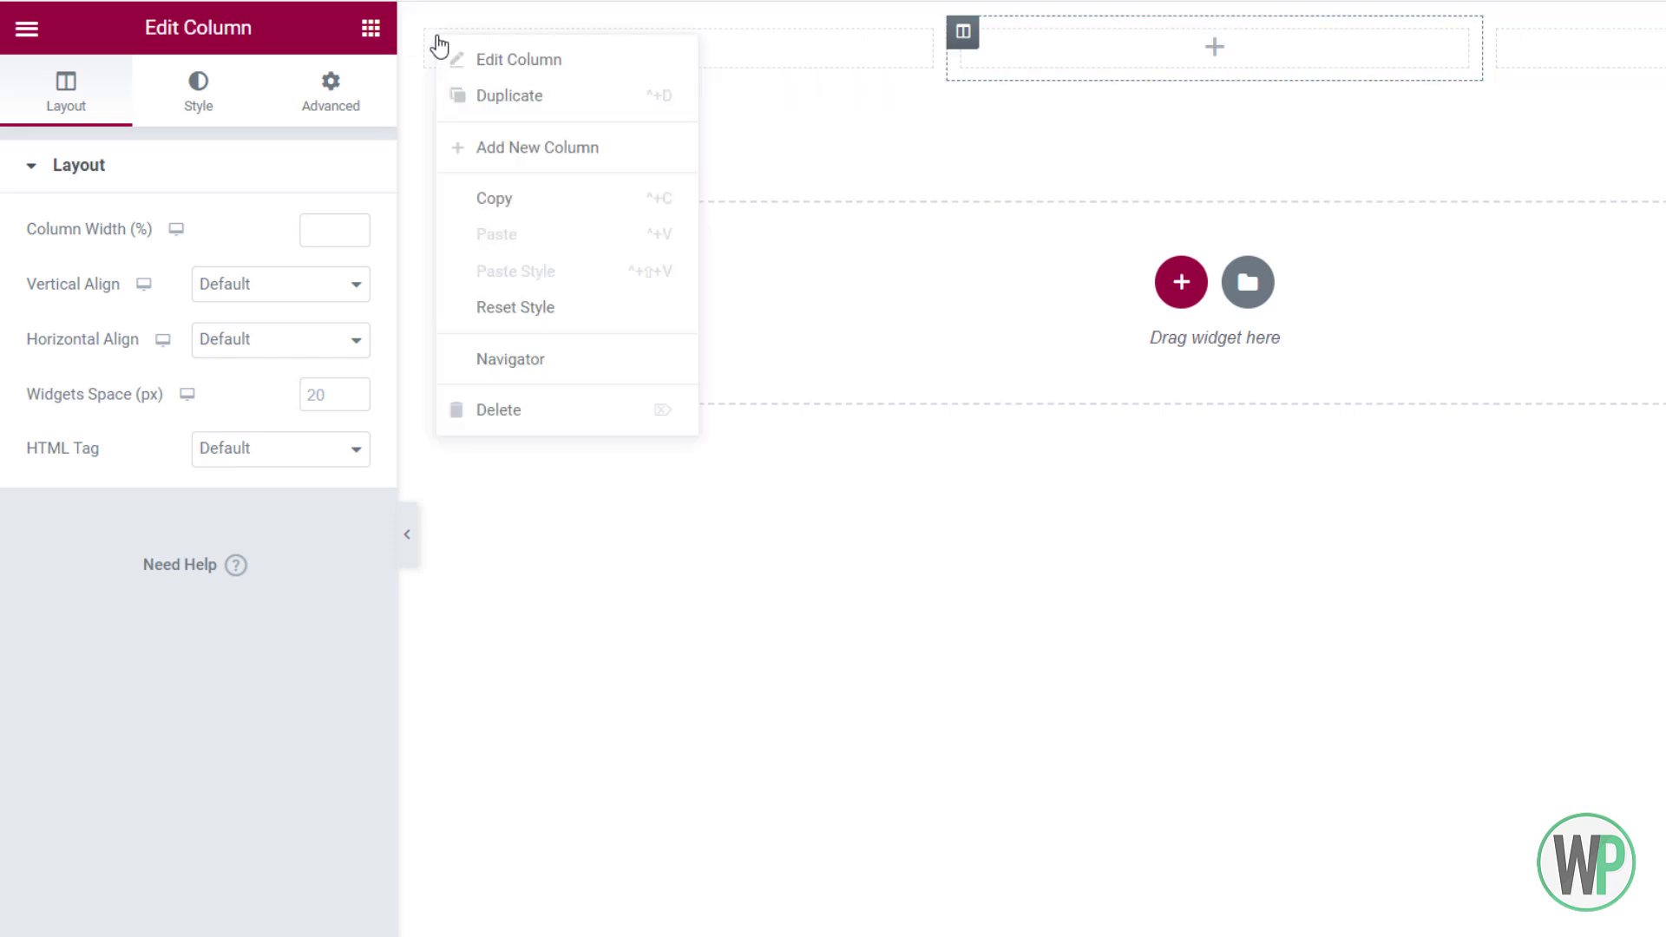
pyautogui.click(537, 149)
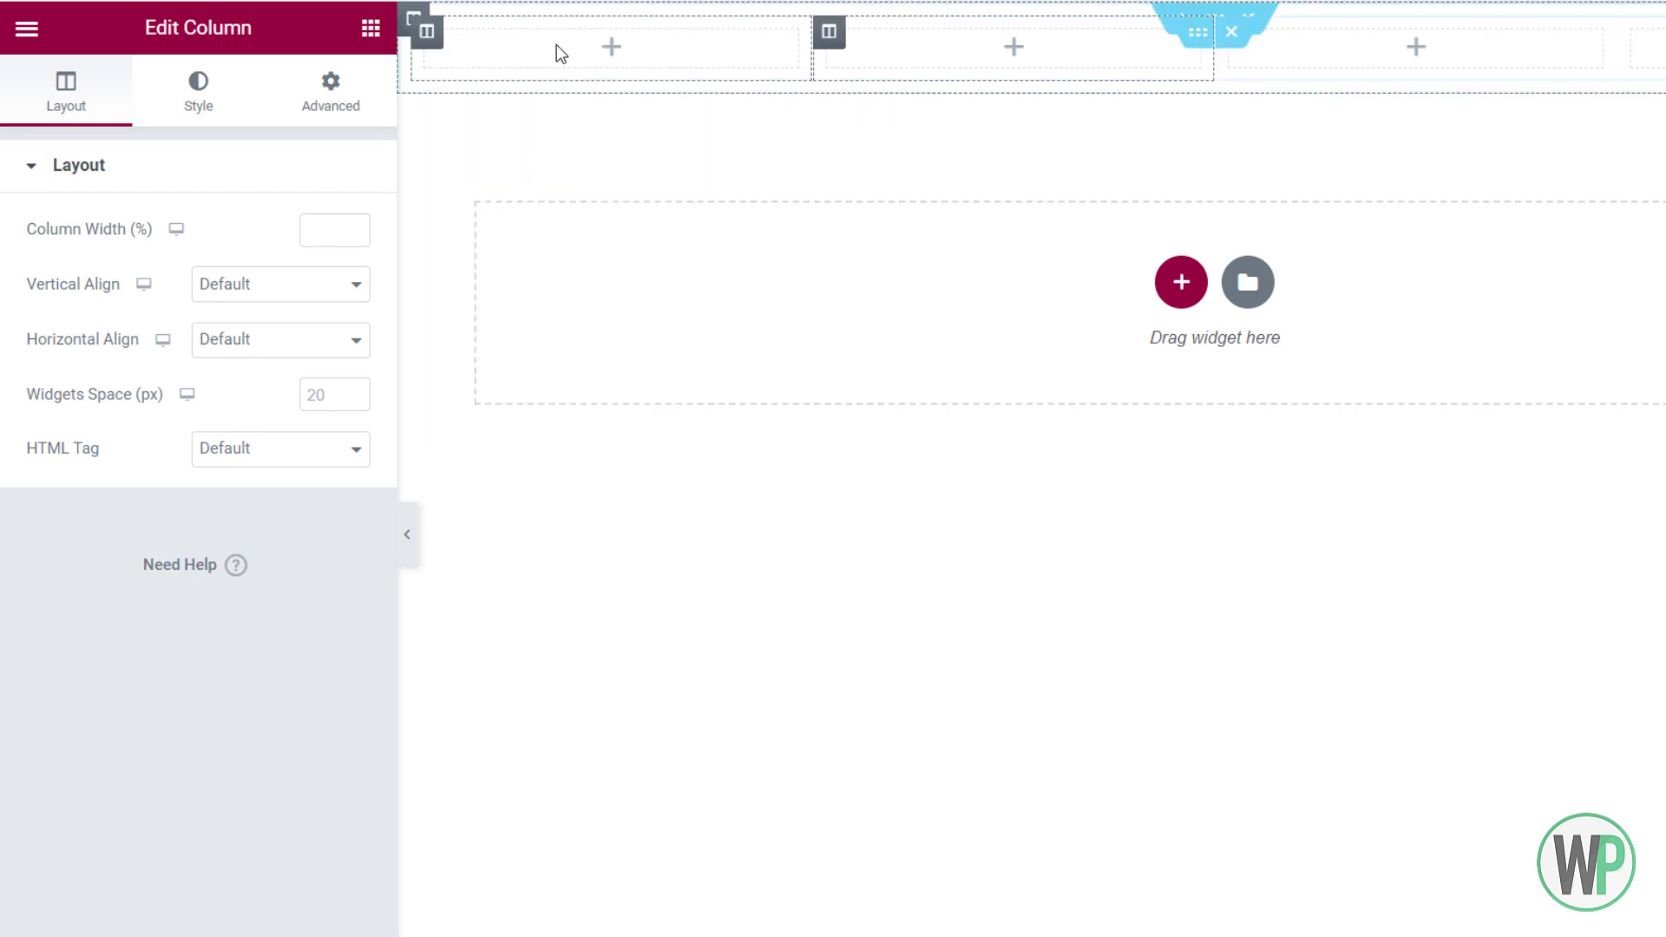
# Set the first column's width to 8%
pyautogui.rightClick(442, 57)
pyautogui.click(480, 69)
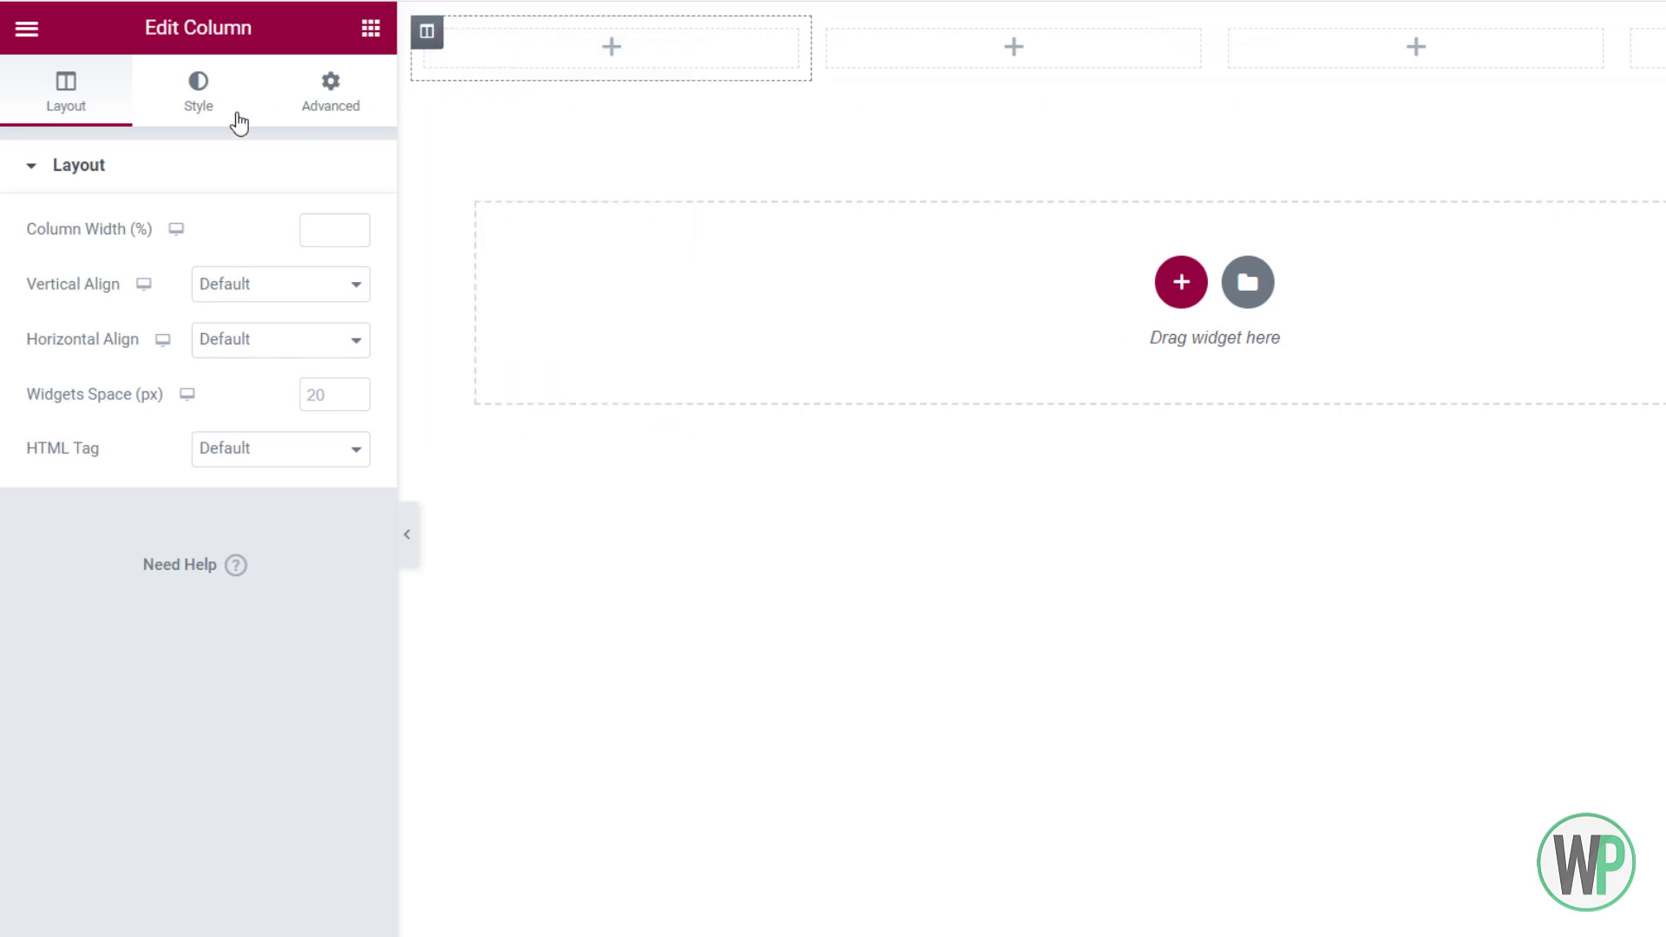
pyautogui.click(309, 235)
pyautogui.write('10')
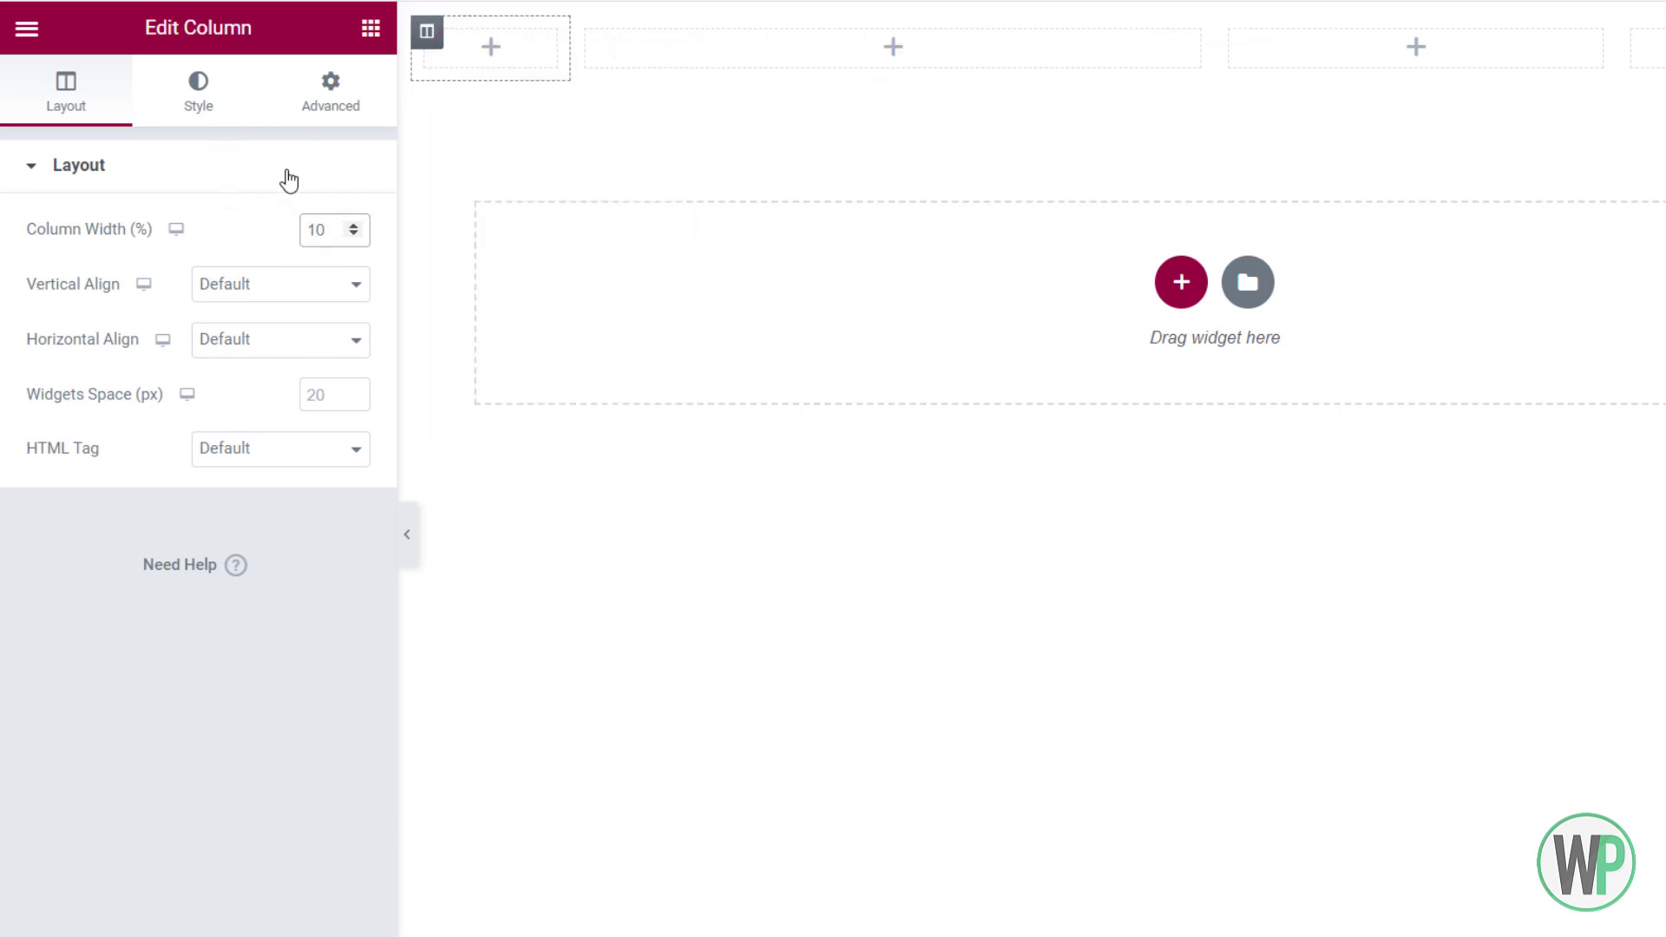
pyautogui.click(353, 235)
pyautogui.click(354, 234)
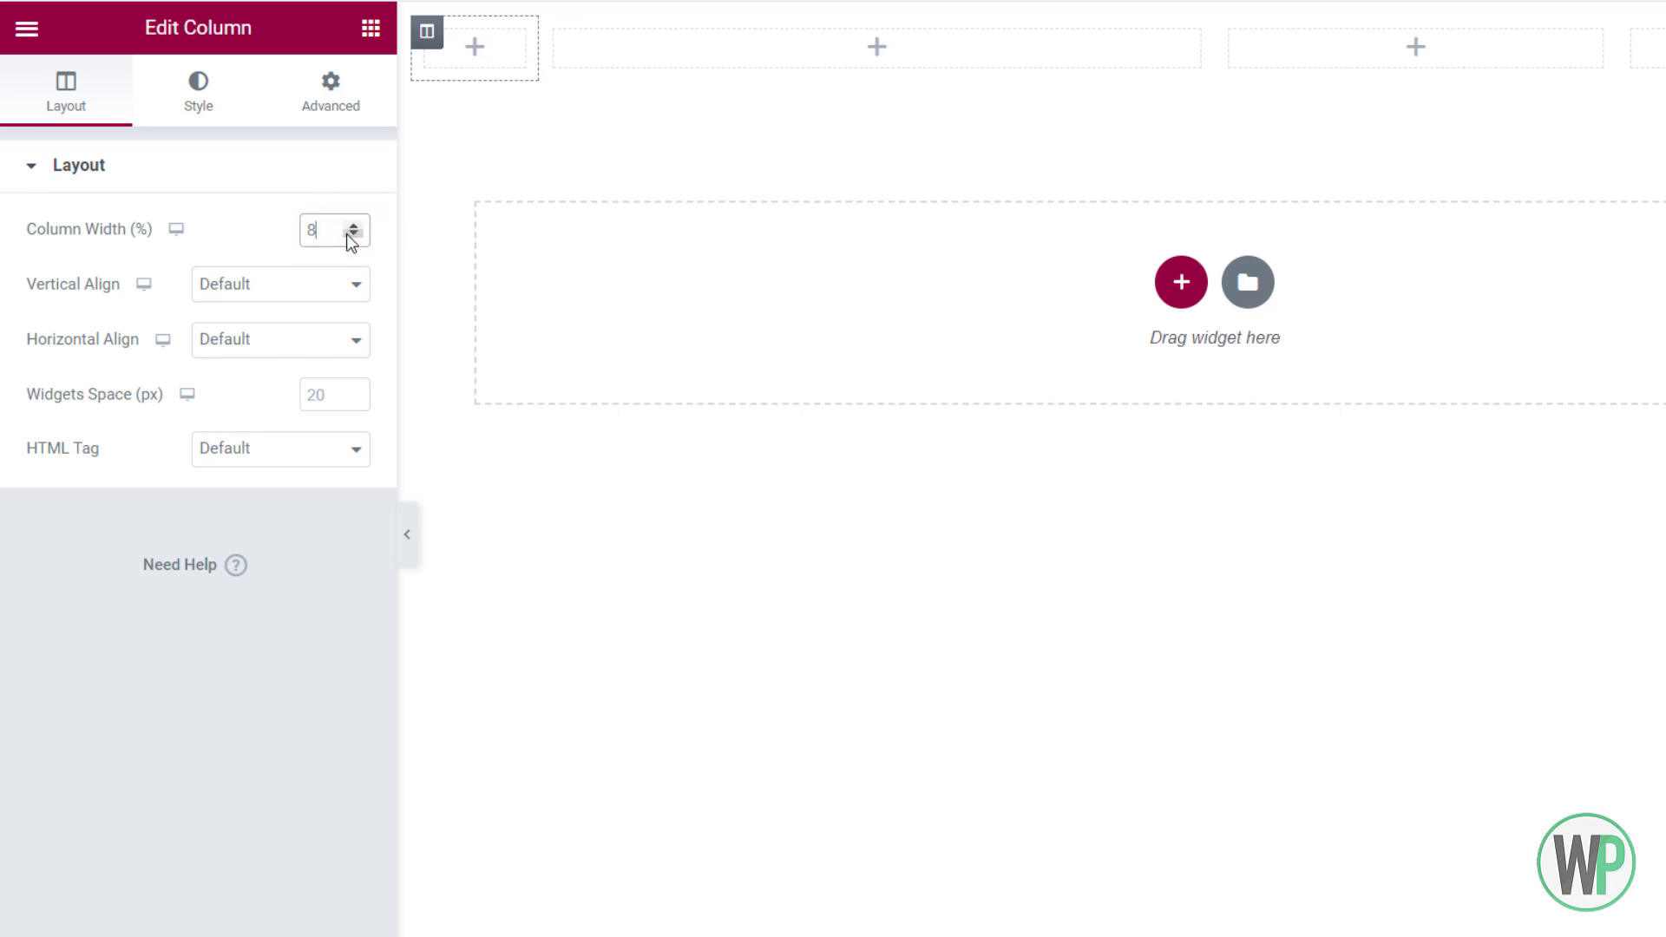
pyautogui.click(370, 28)
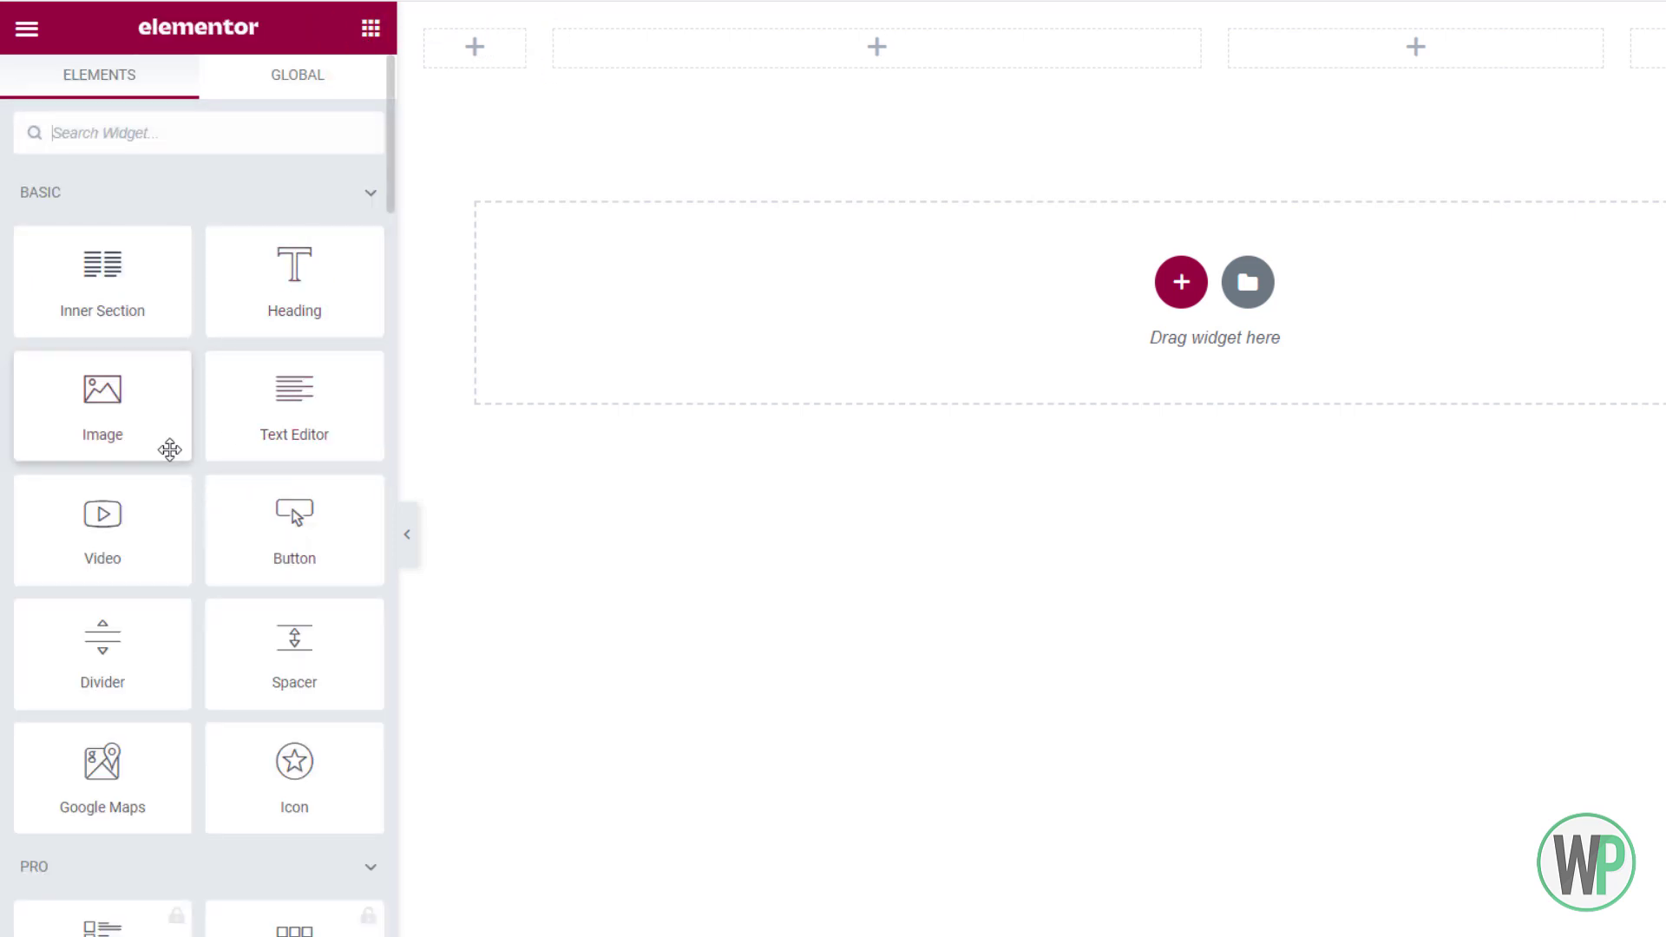
# Add an Image widget with uploaded logo-small.png to the first column, set to Full image size
pyautogui.moveTo(107, 424); pyautogui.dragTo(462, 41)
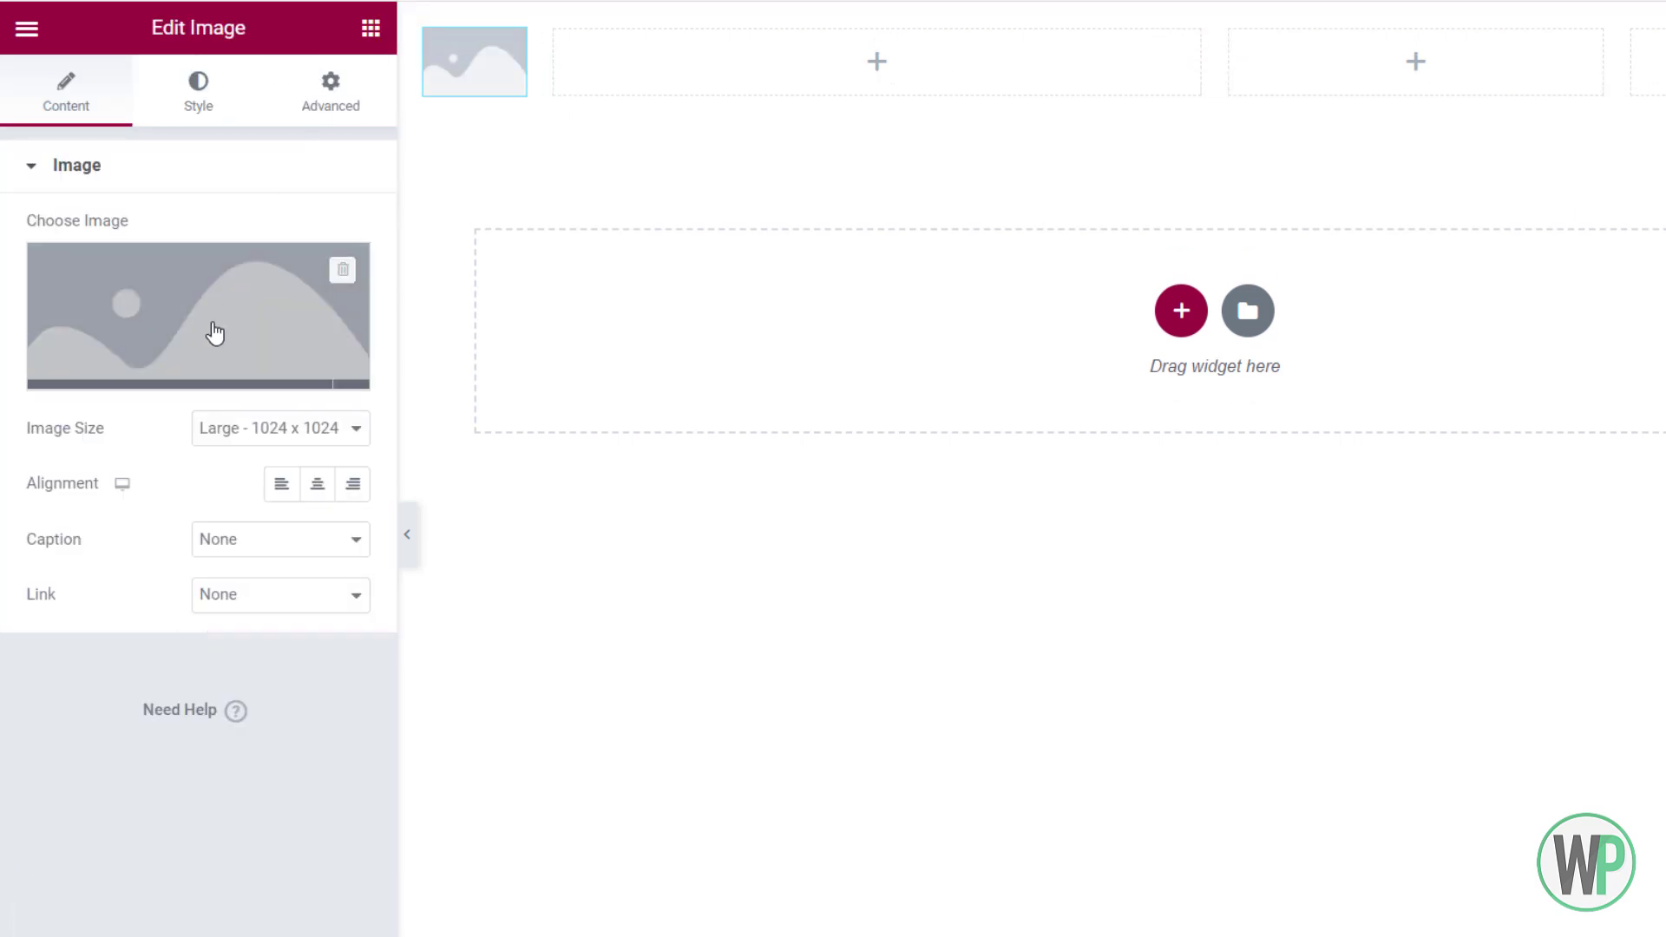
pyautogui.click(212, 331)
pyautogui.click(390, 137)
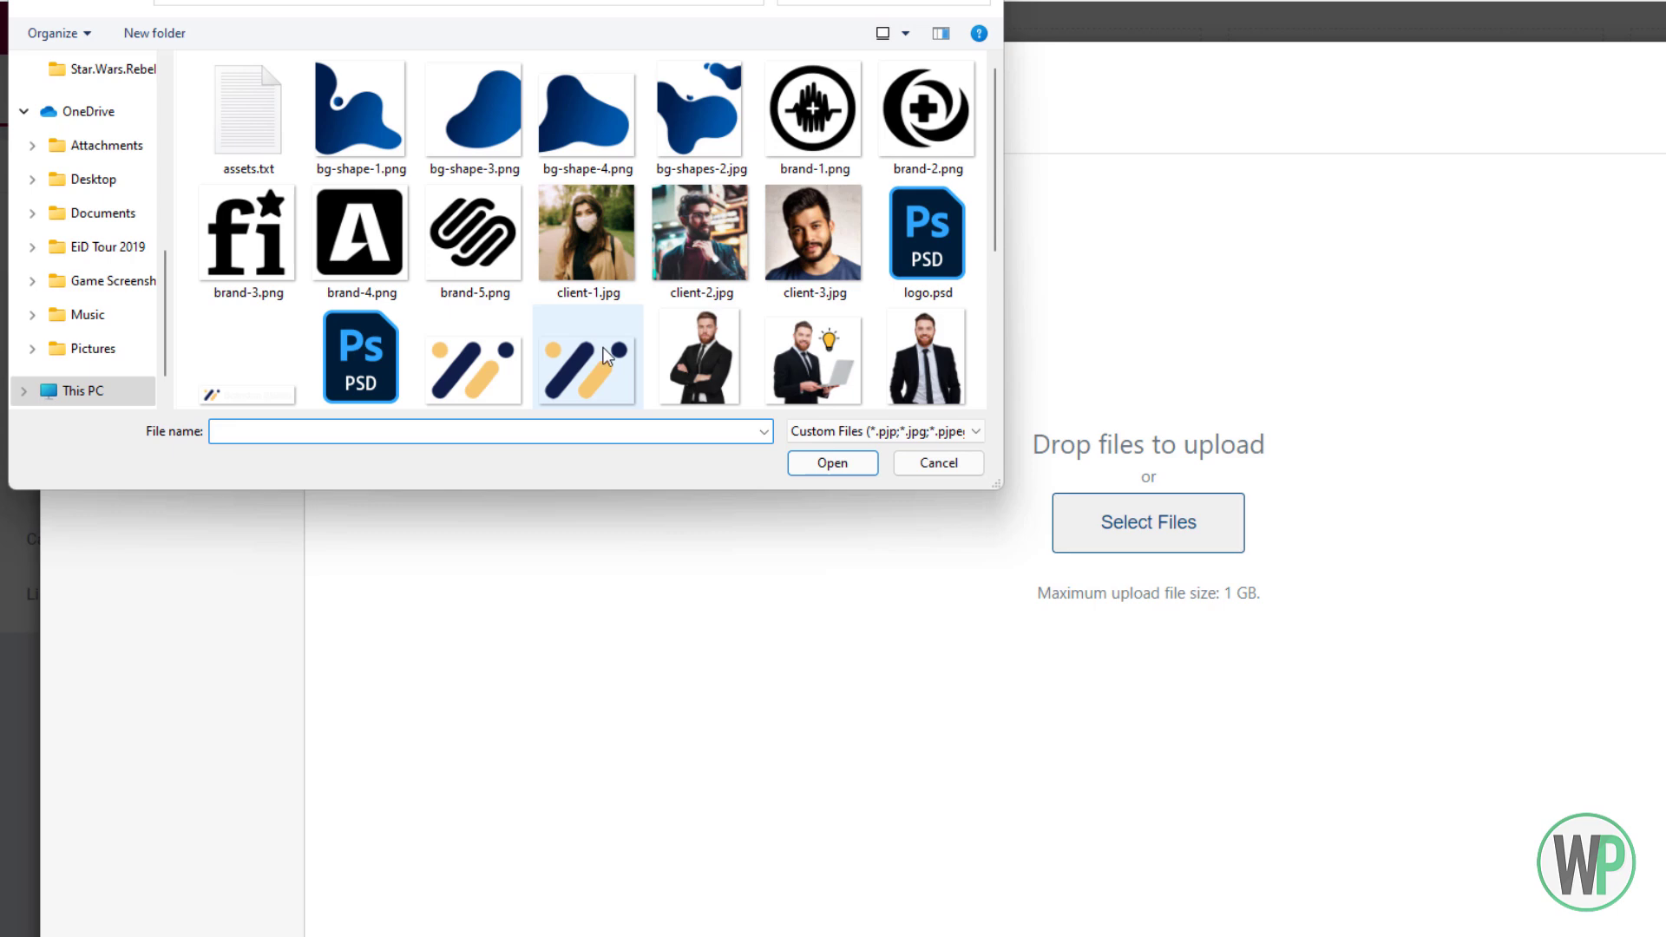
pyautogui.moveTo(994, 191); pyautogui.dragTo(1007, 258)
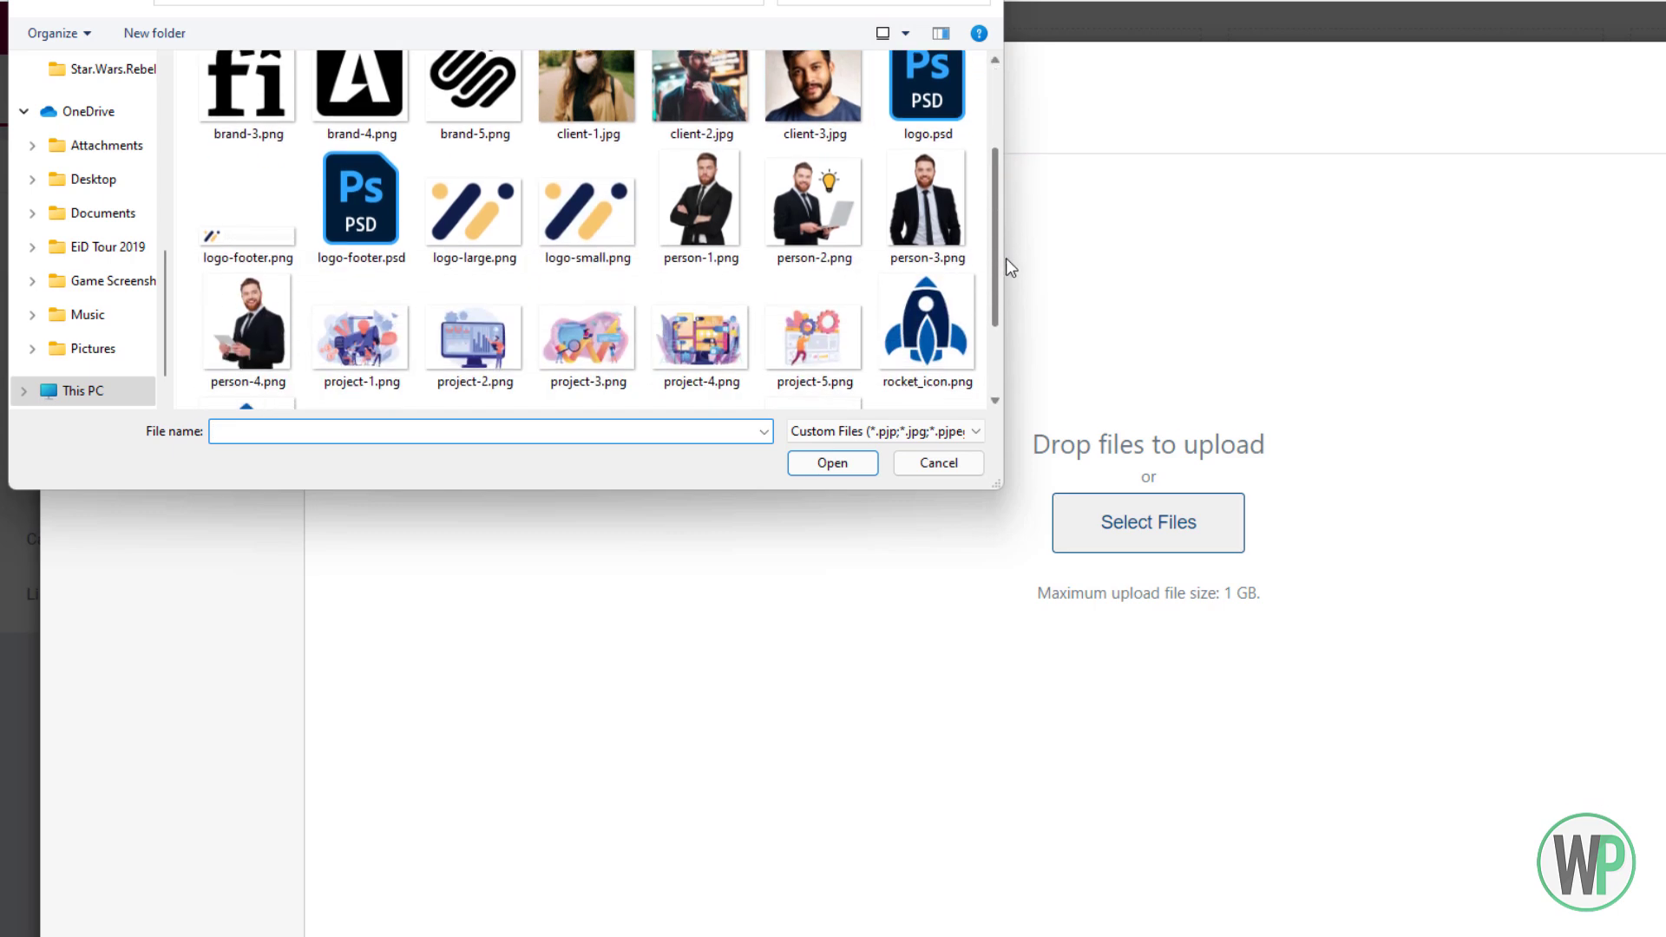
pyautogui.click(606, 236)
pyautogui.doubleClick(606, 236)
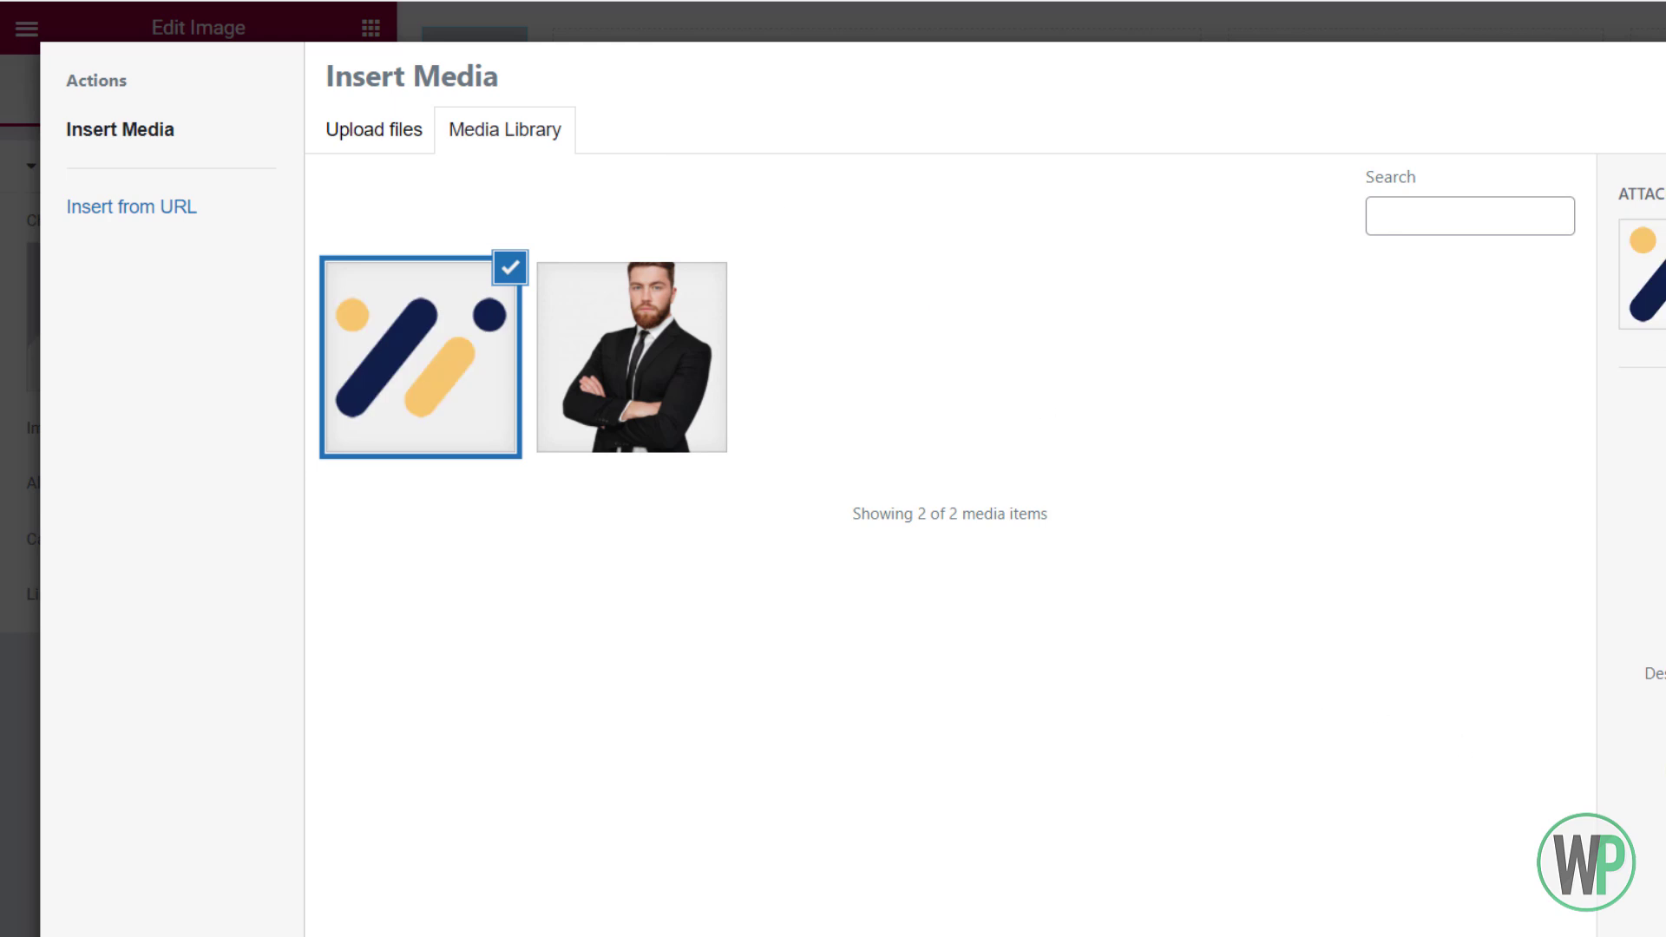
pyautogui.click(1662, 920)
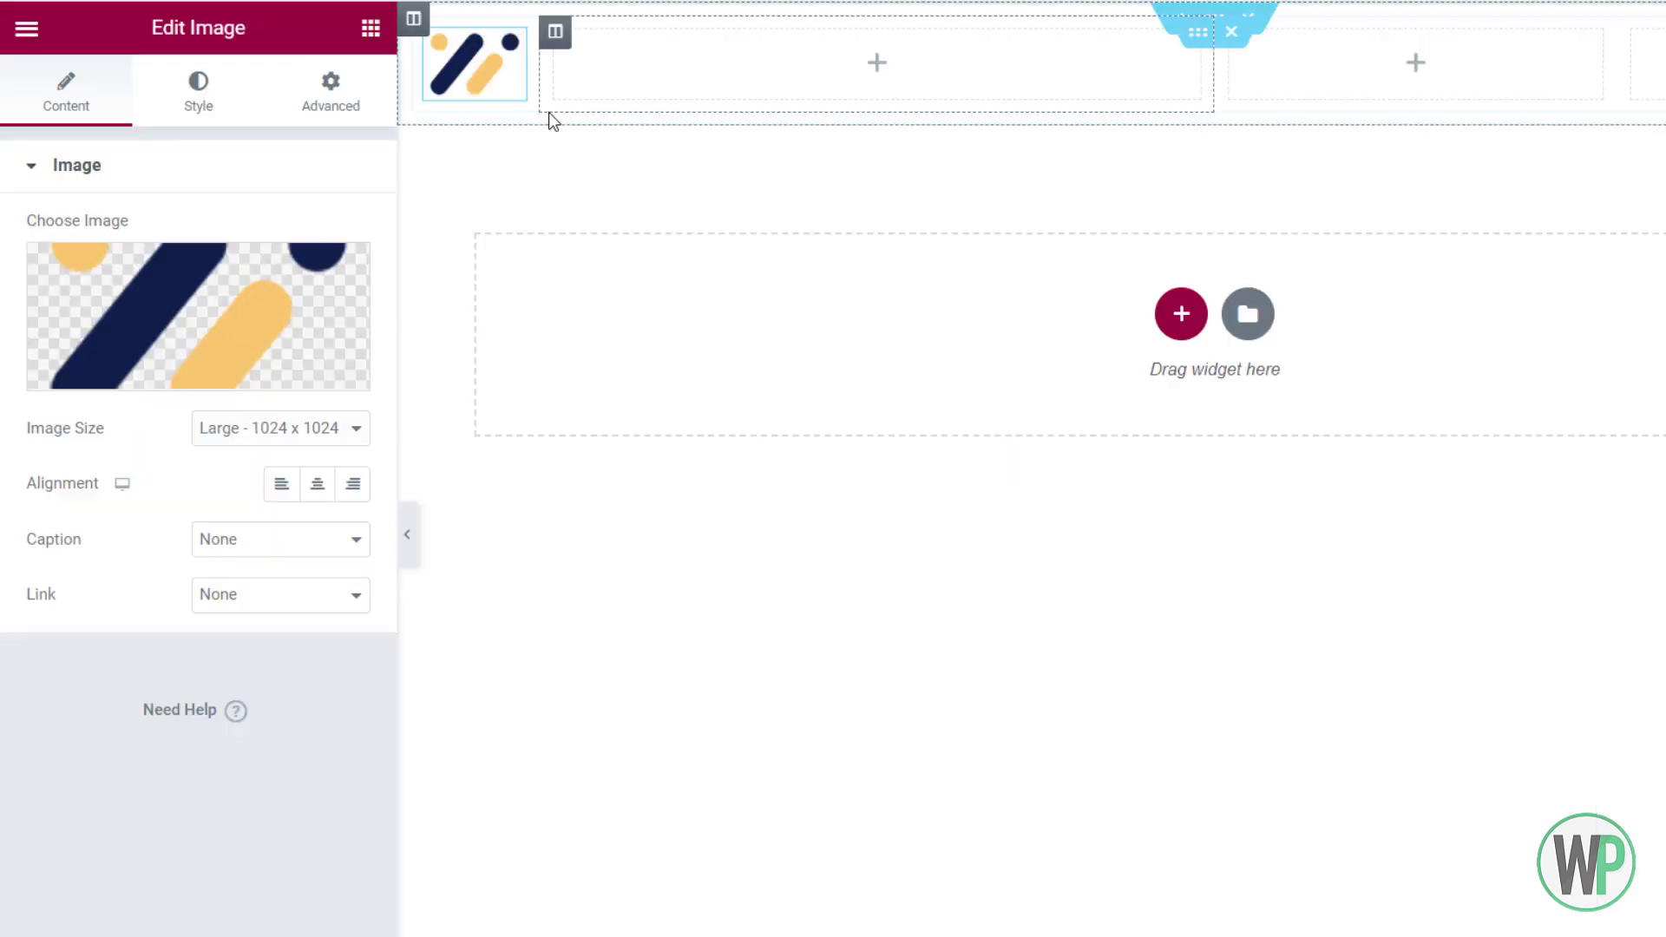
pyautogui.click(325, 427)
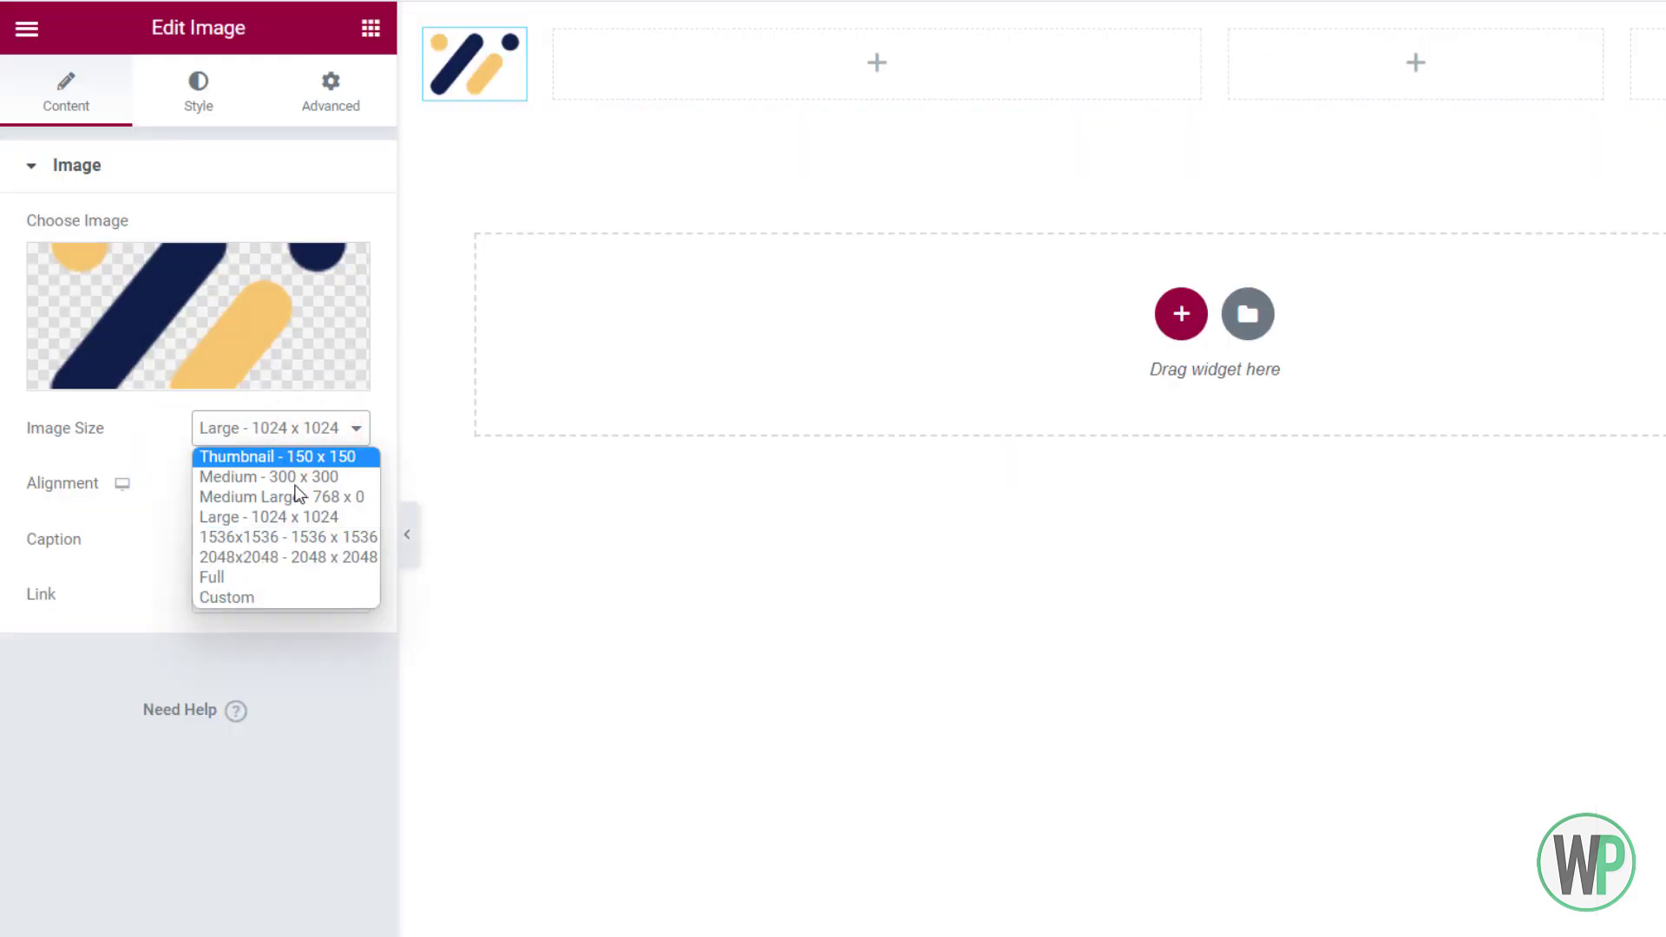
pyautogui.click(269, 577)
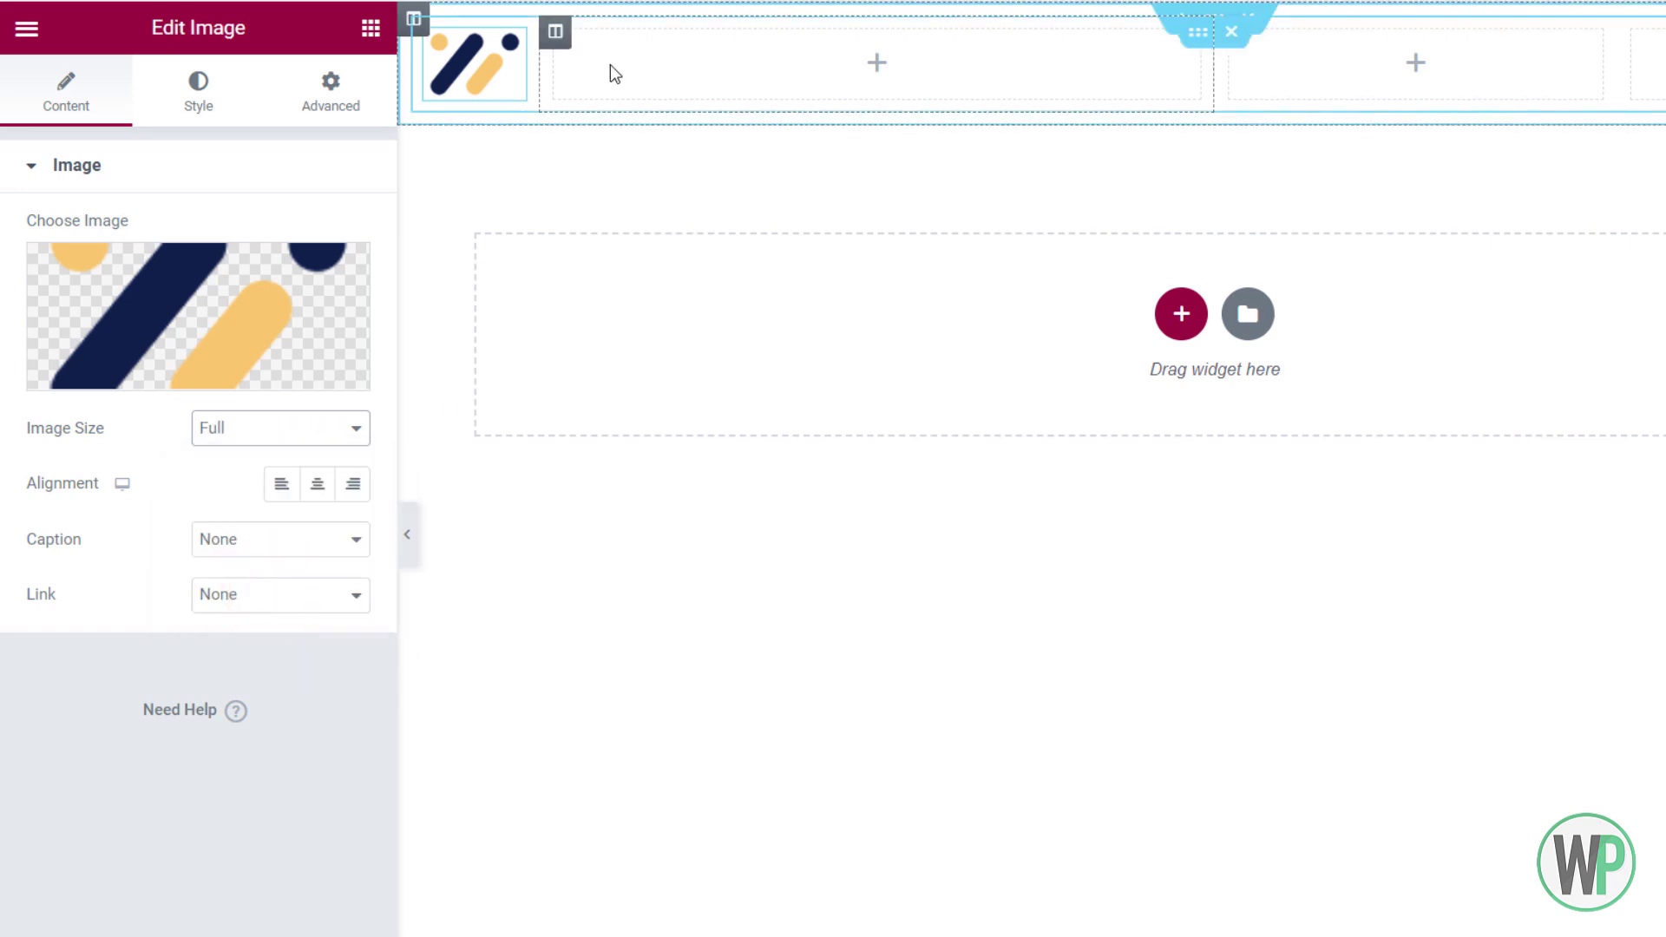
pyautogui.rightClick(1204, 39)
pyautogui.click(1237, 53)
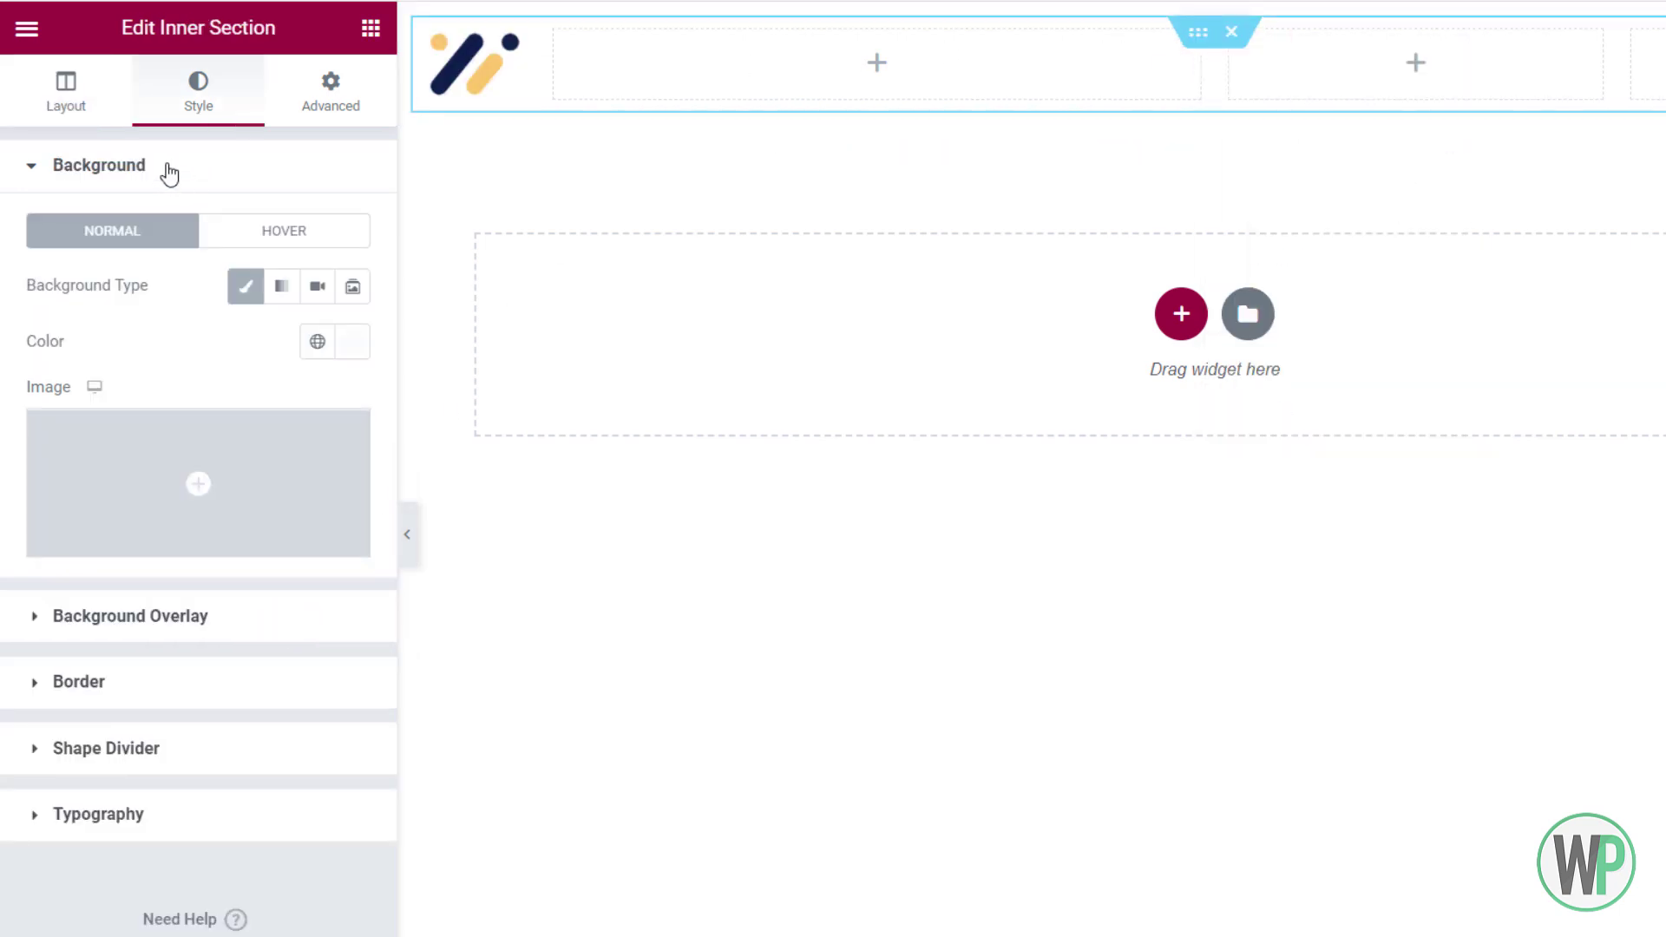
# Round every corner of the header's inner section with a 5 px border radius
pyautogui.click(189, 698)
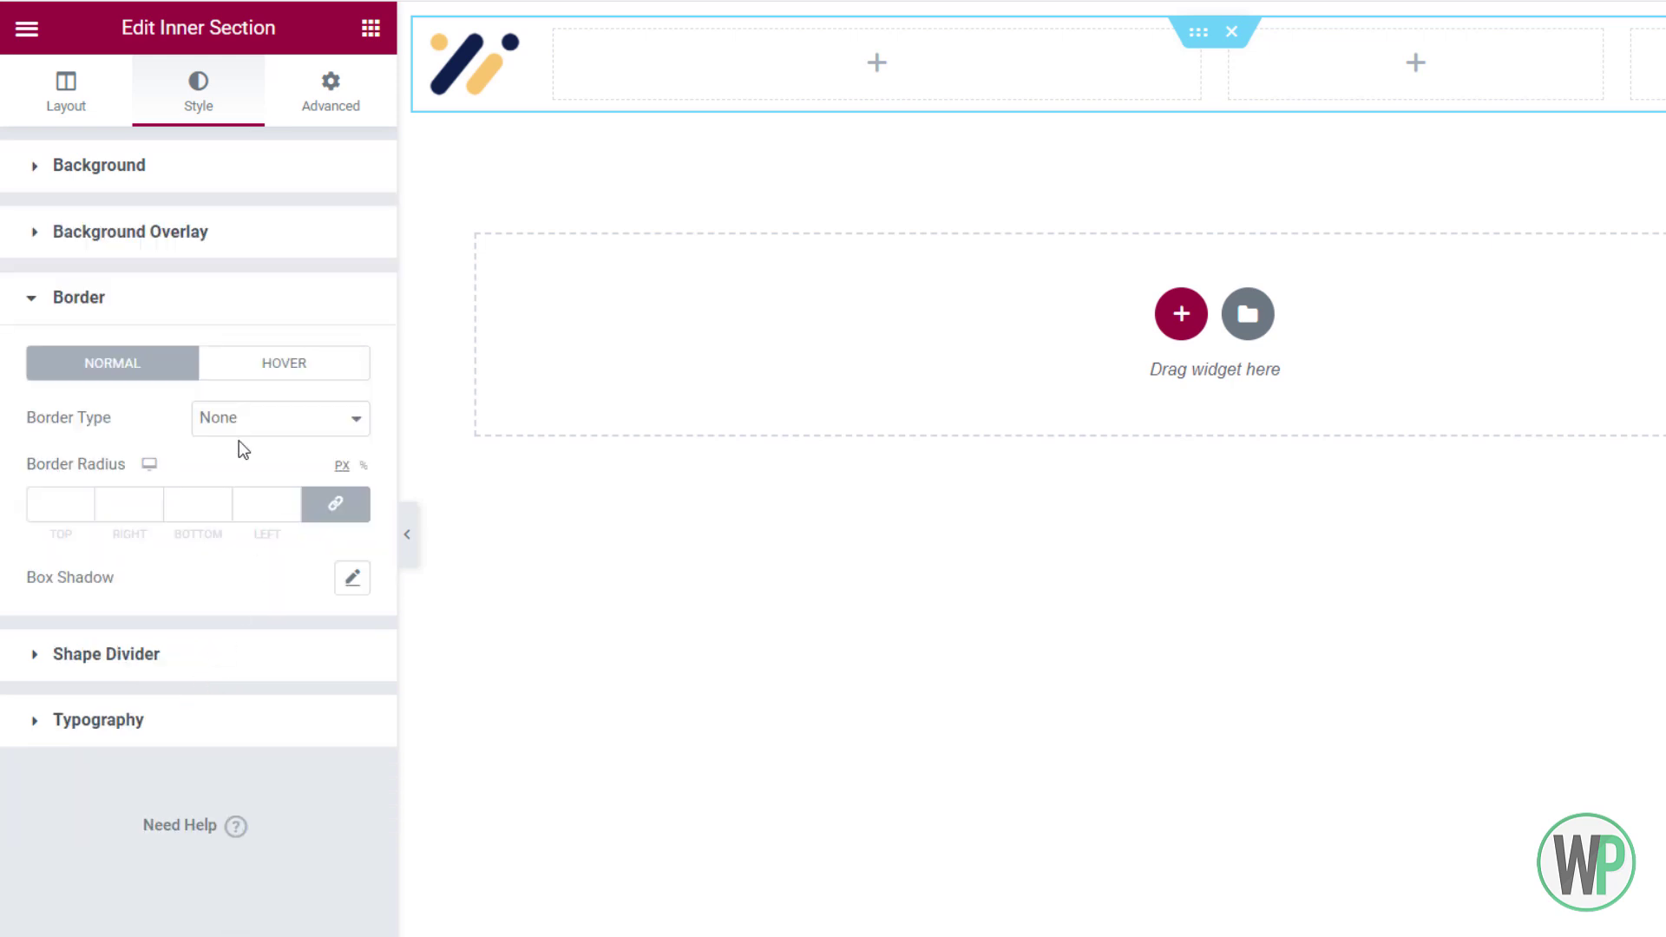
pyautogui.click(46, 511)
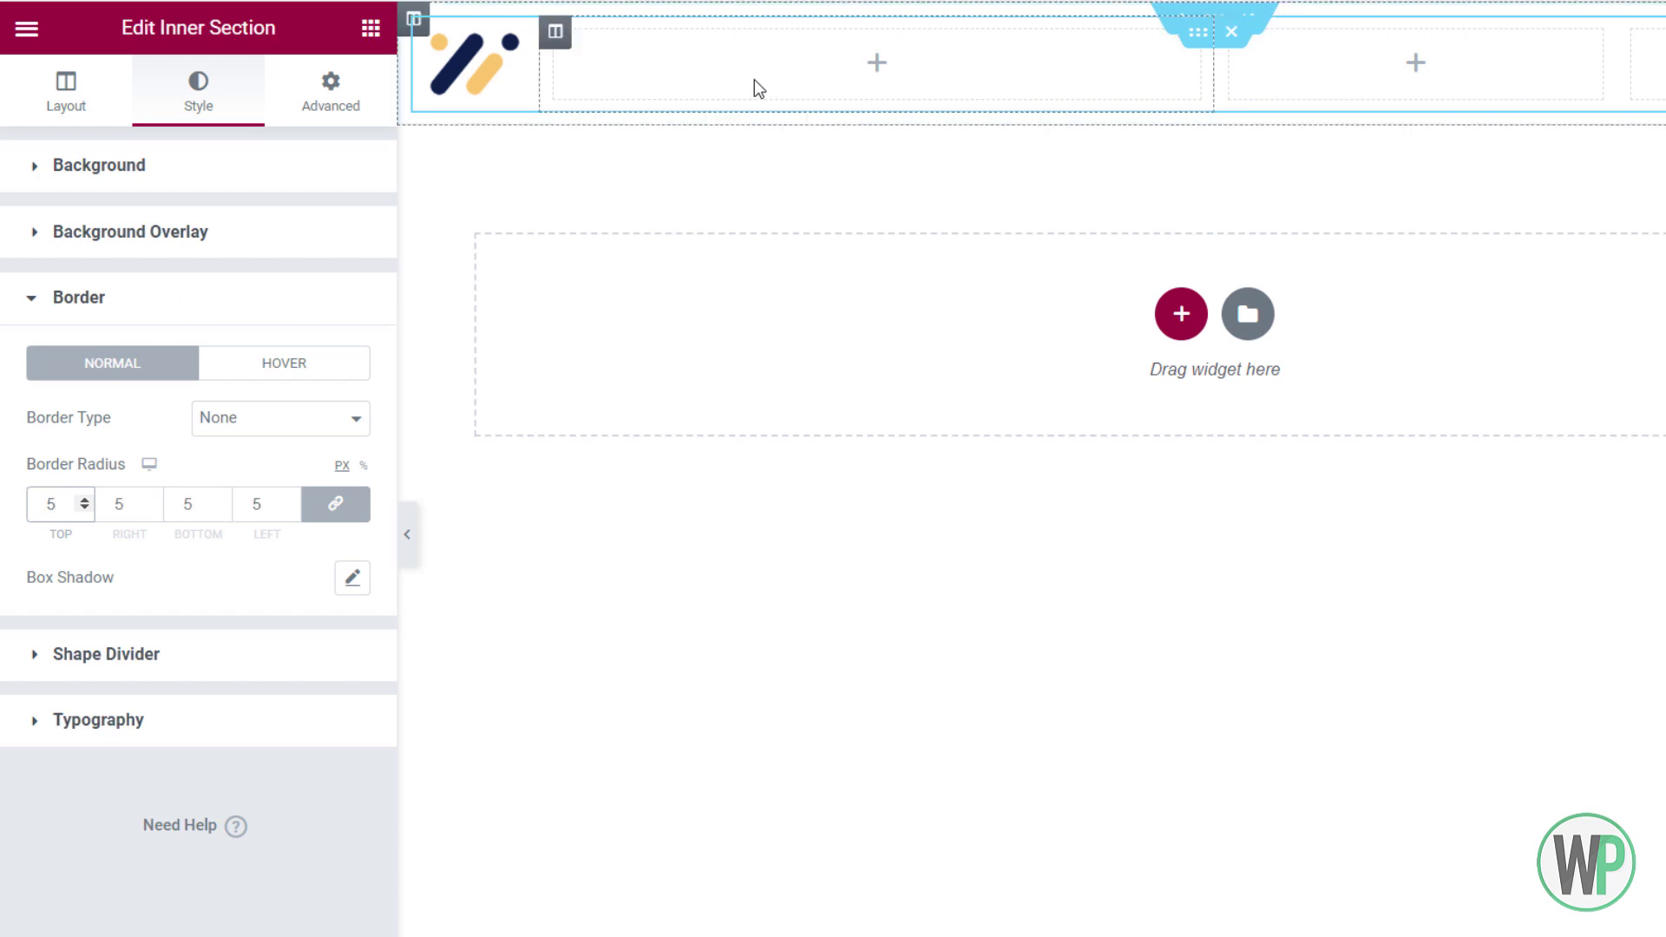
pyautogui.click(371, 28)
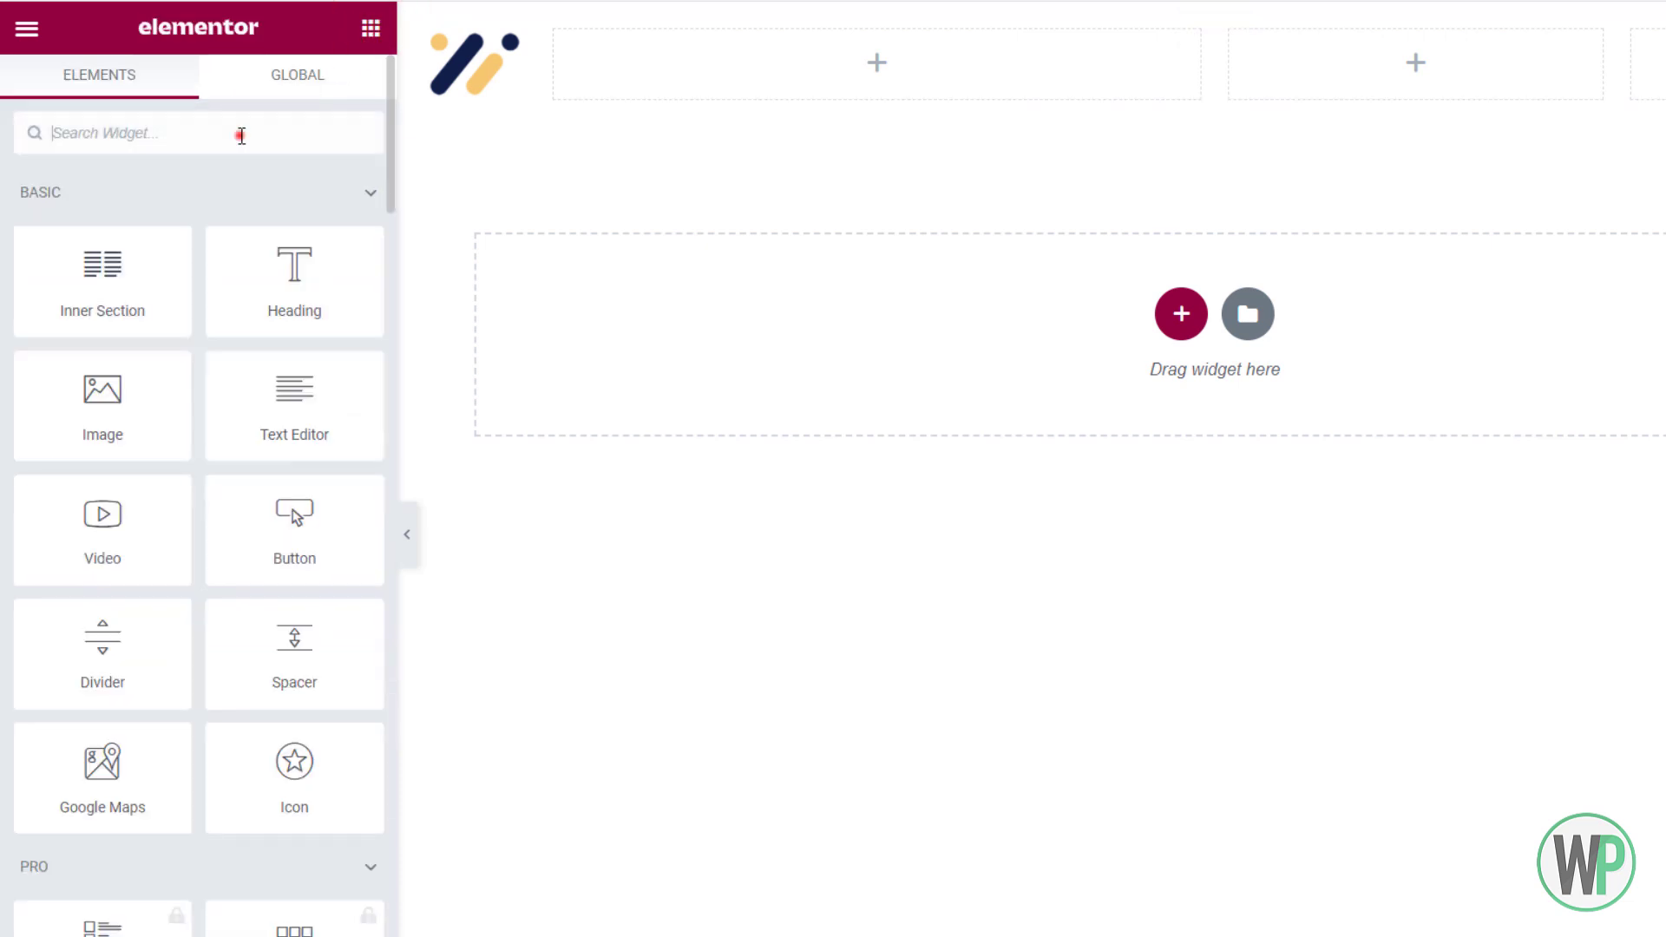
# Drop an HFB Navigation Menu into the header's middle column, displaying Main Menu
pyautogui.write('men')
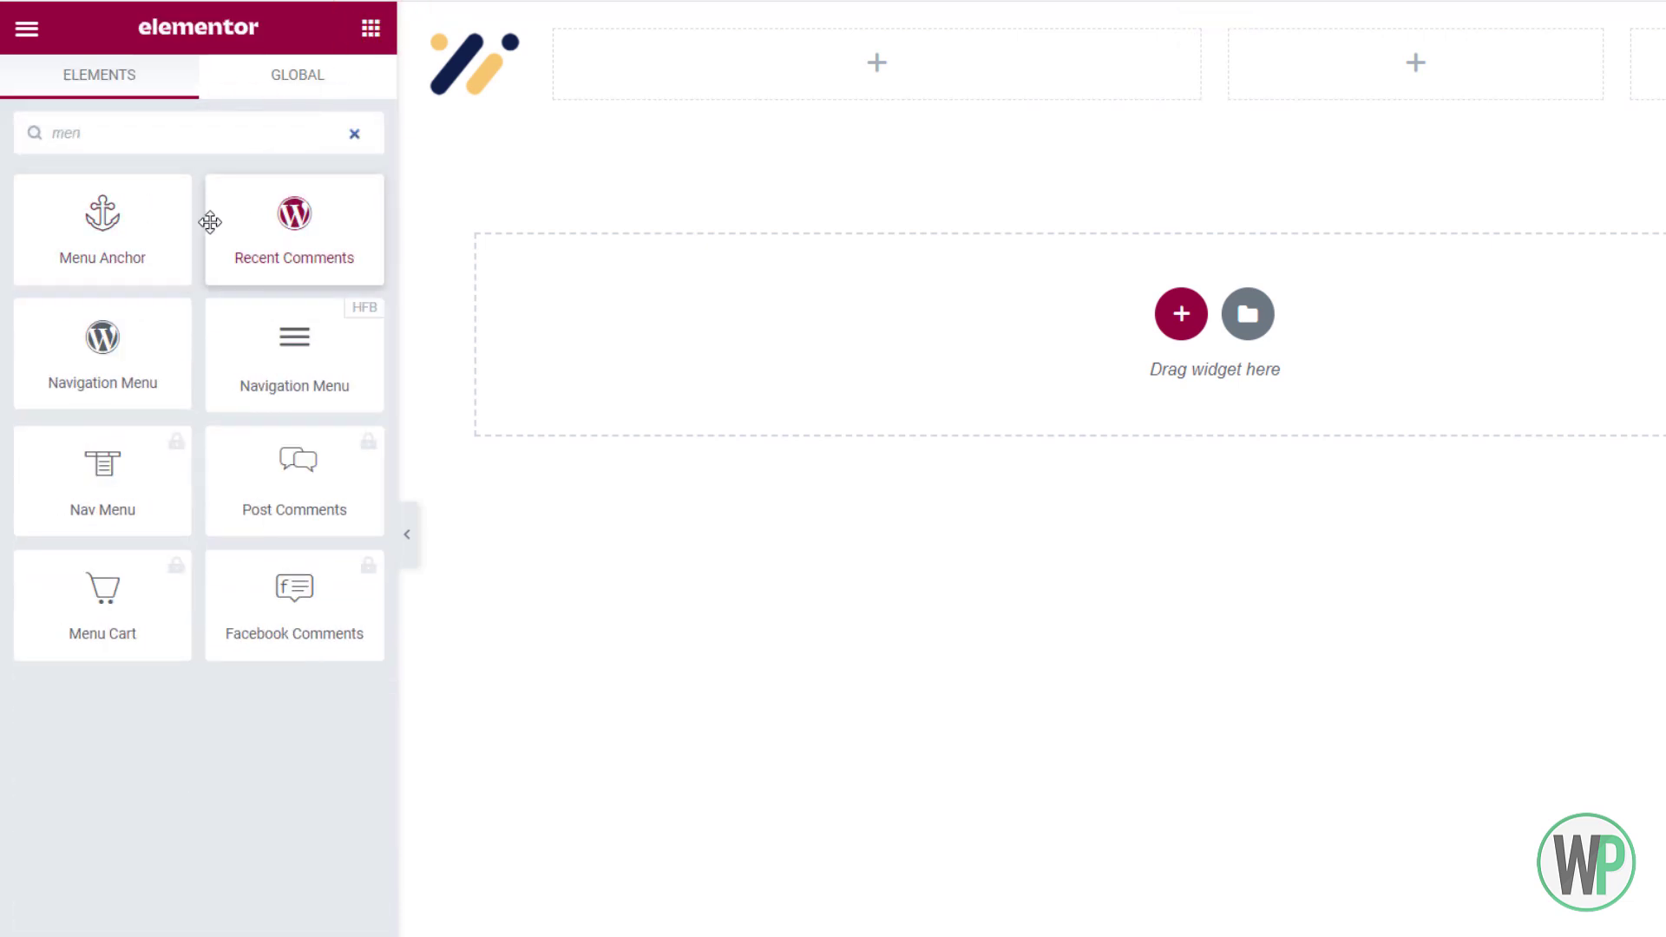
pyautogui.moveTo(298, 368); pyautogui.dragTo(777, 93)
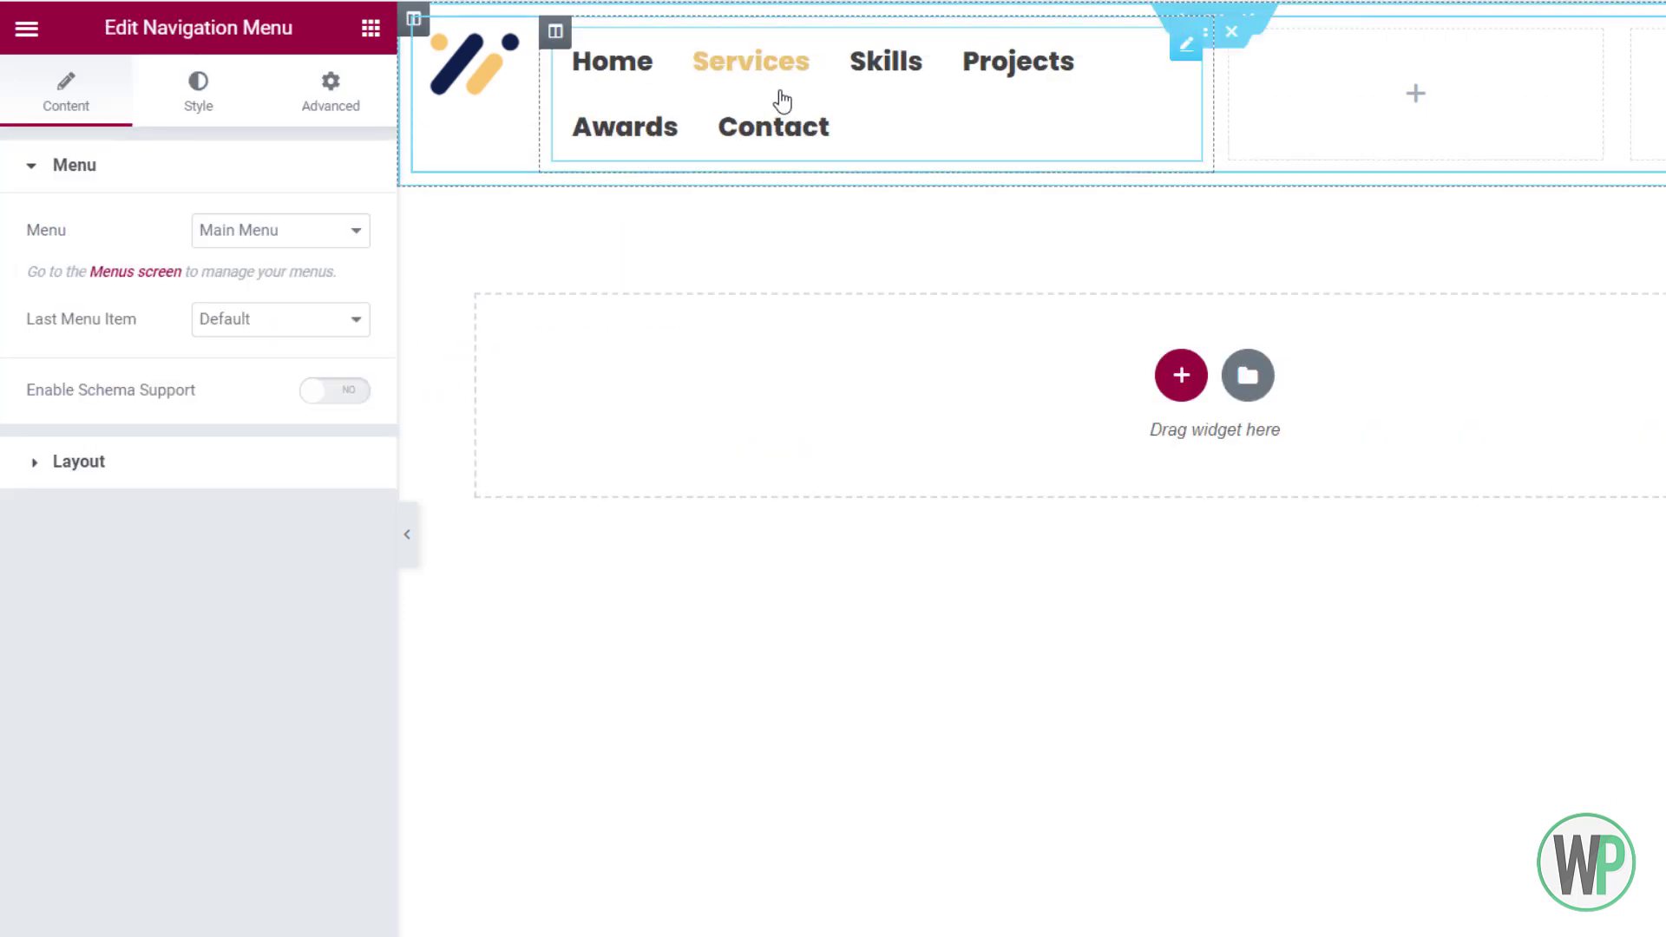
pyautogui.click(265, 232)
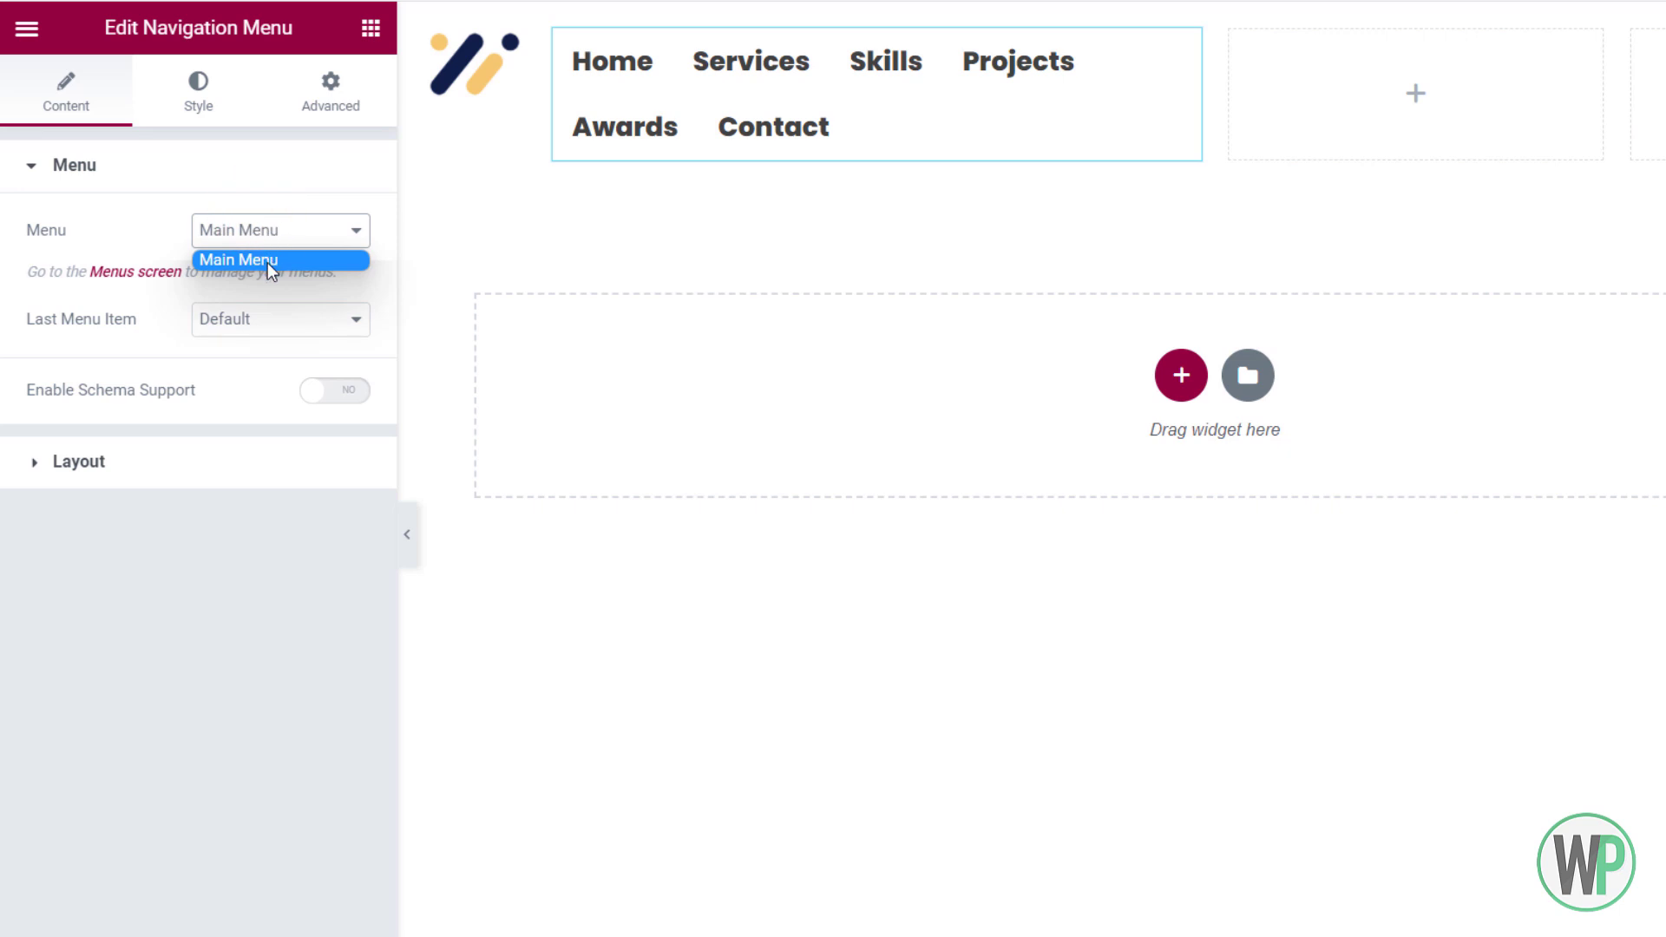
pyautogui.click(314, 262)
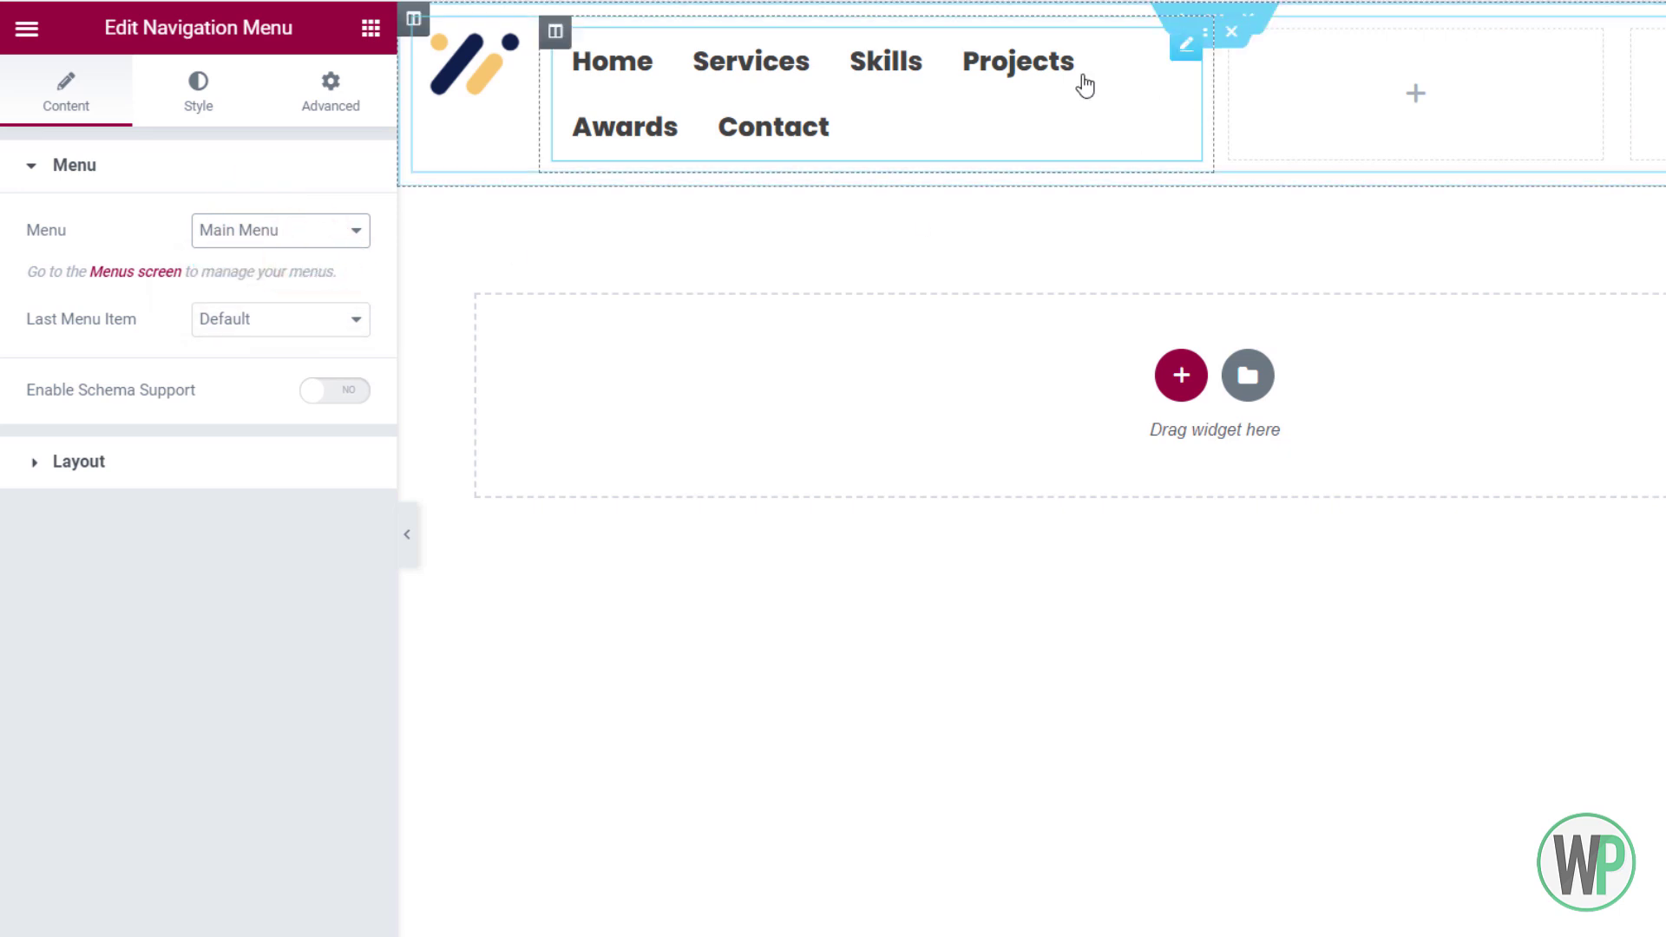
pyautogui.rightClick(1647, 37)
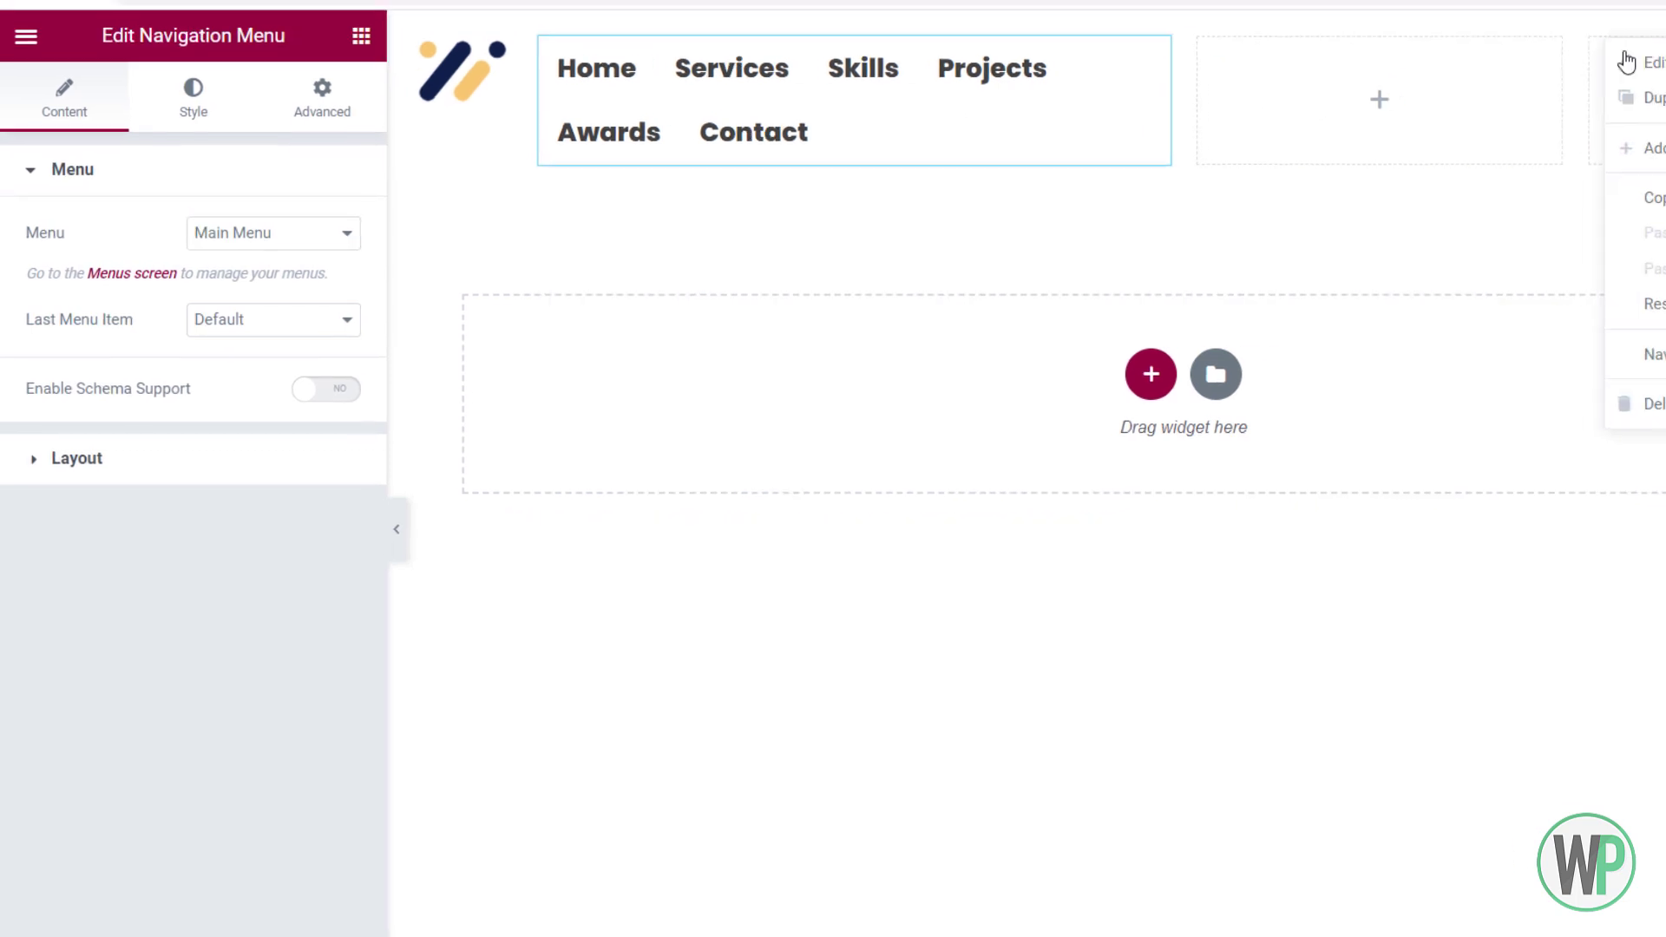
pyautogui.click(1662, 53)
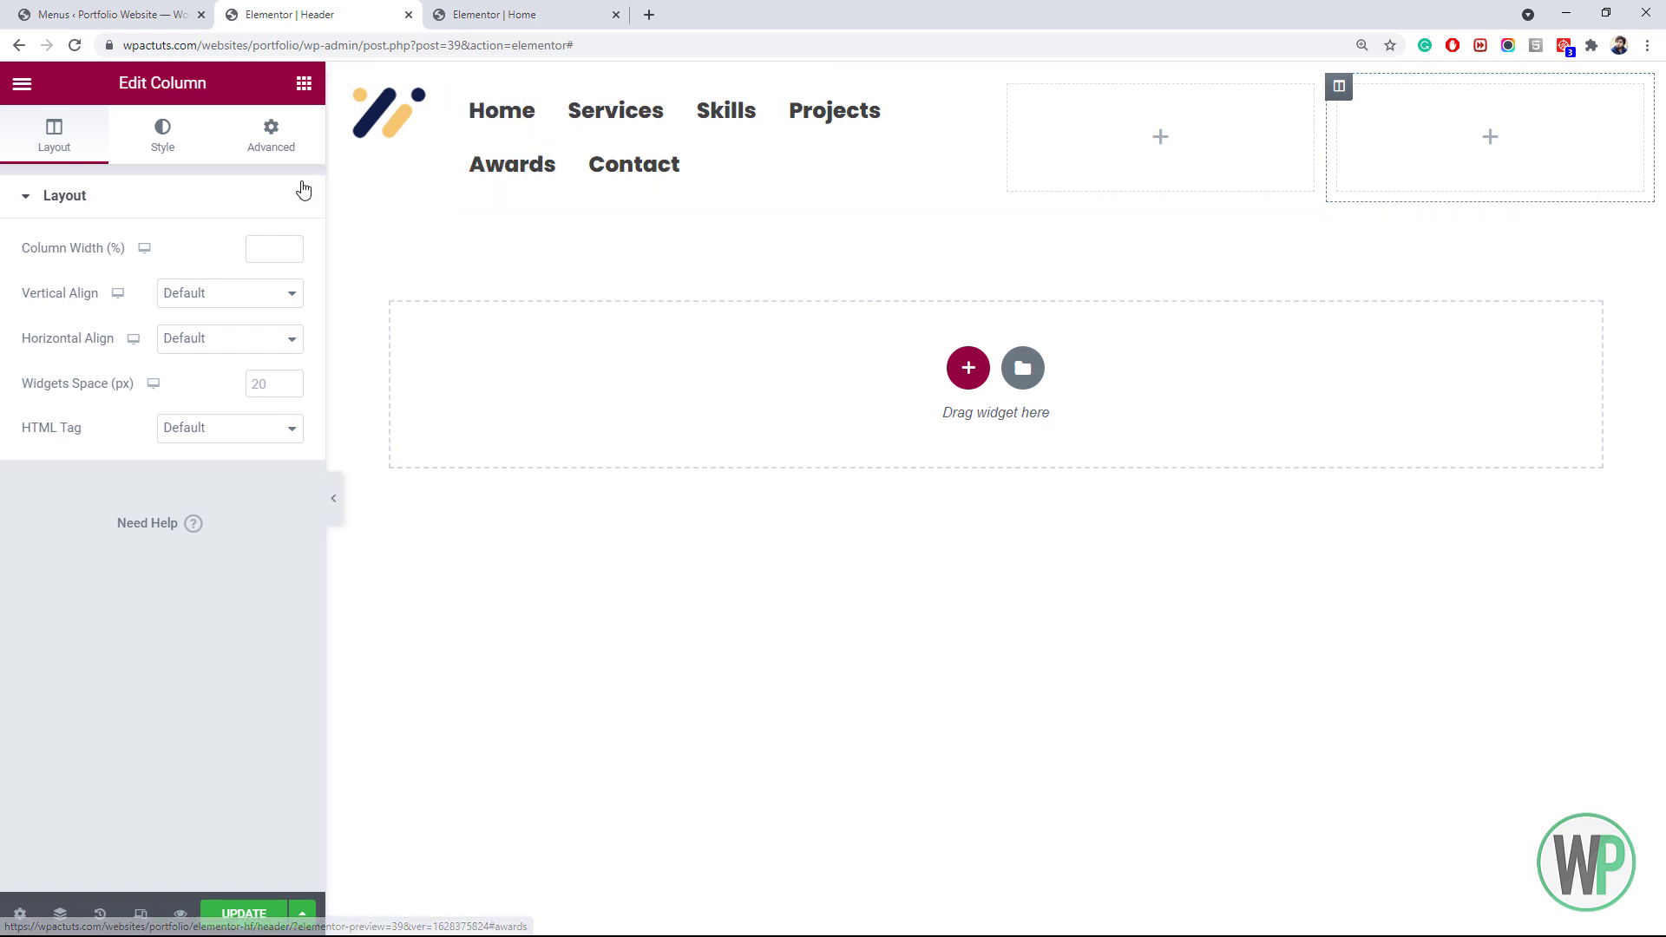
# Set the first two header columns' widths to 20 each
pyautogui.click(266, 251)
pyautogui.write('20')
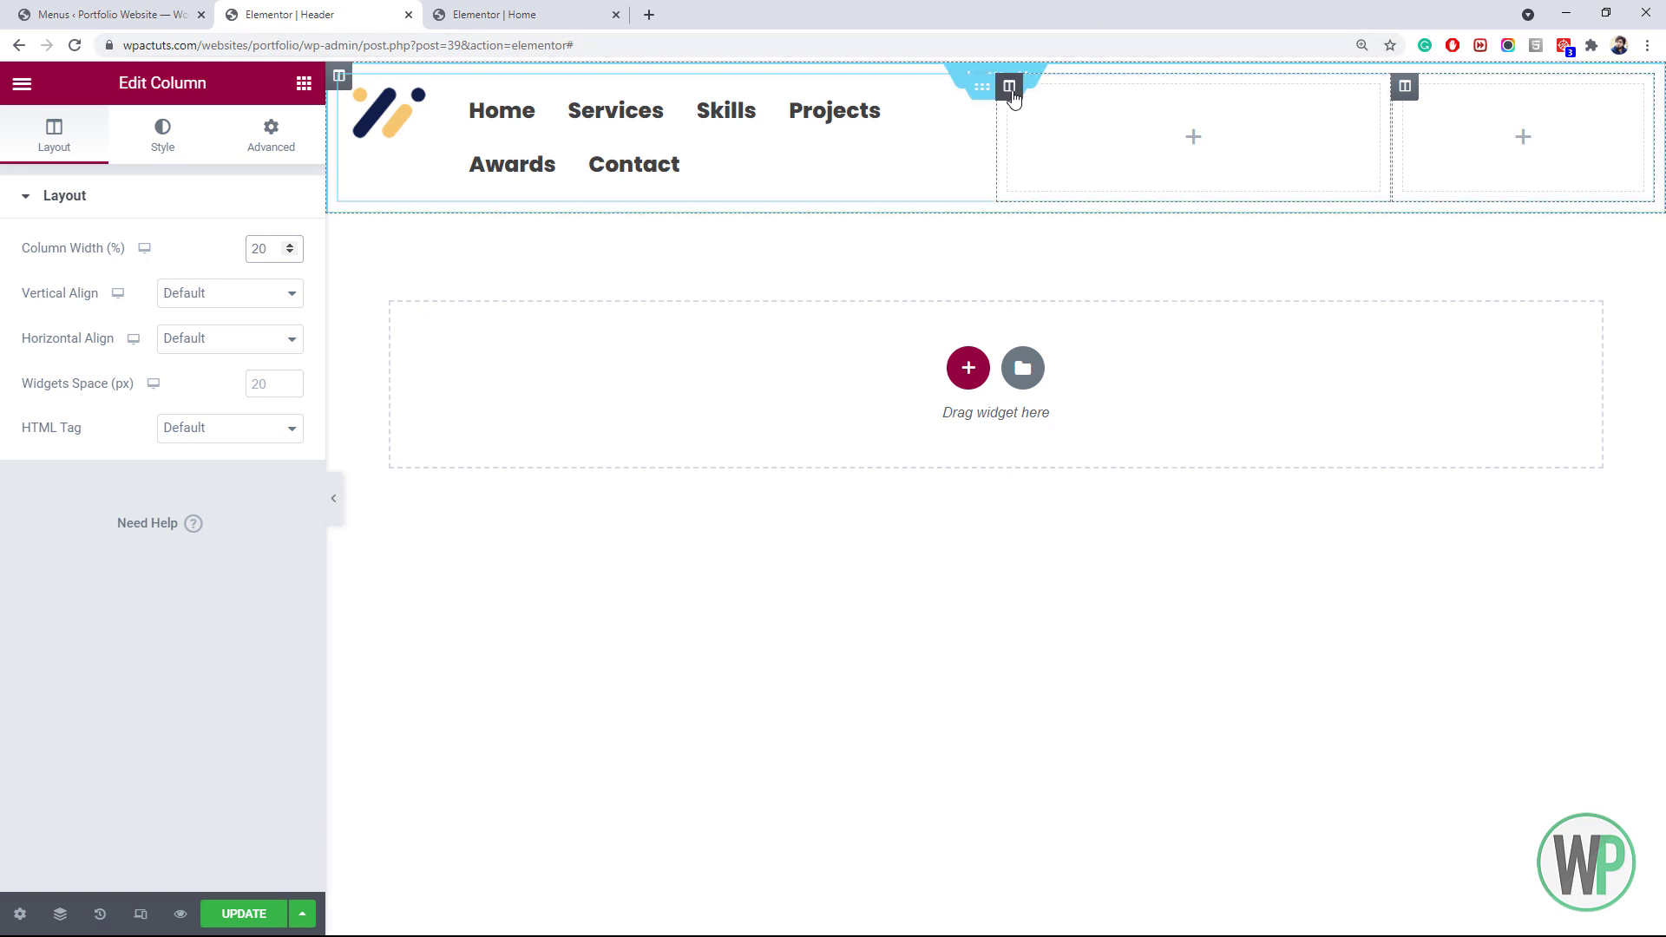
pyautogui.rightClick(1012, 94)
pyautogui.click(1037, 111)
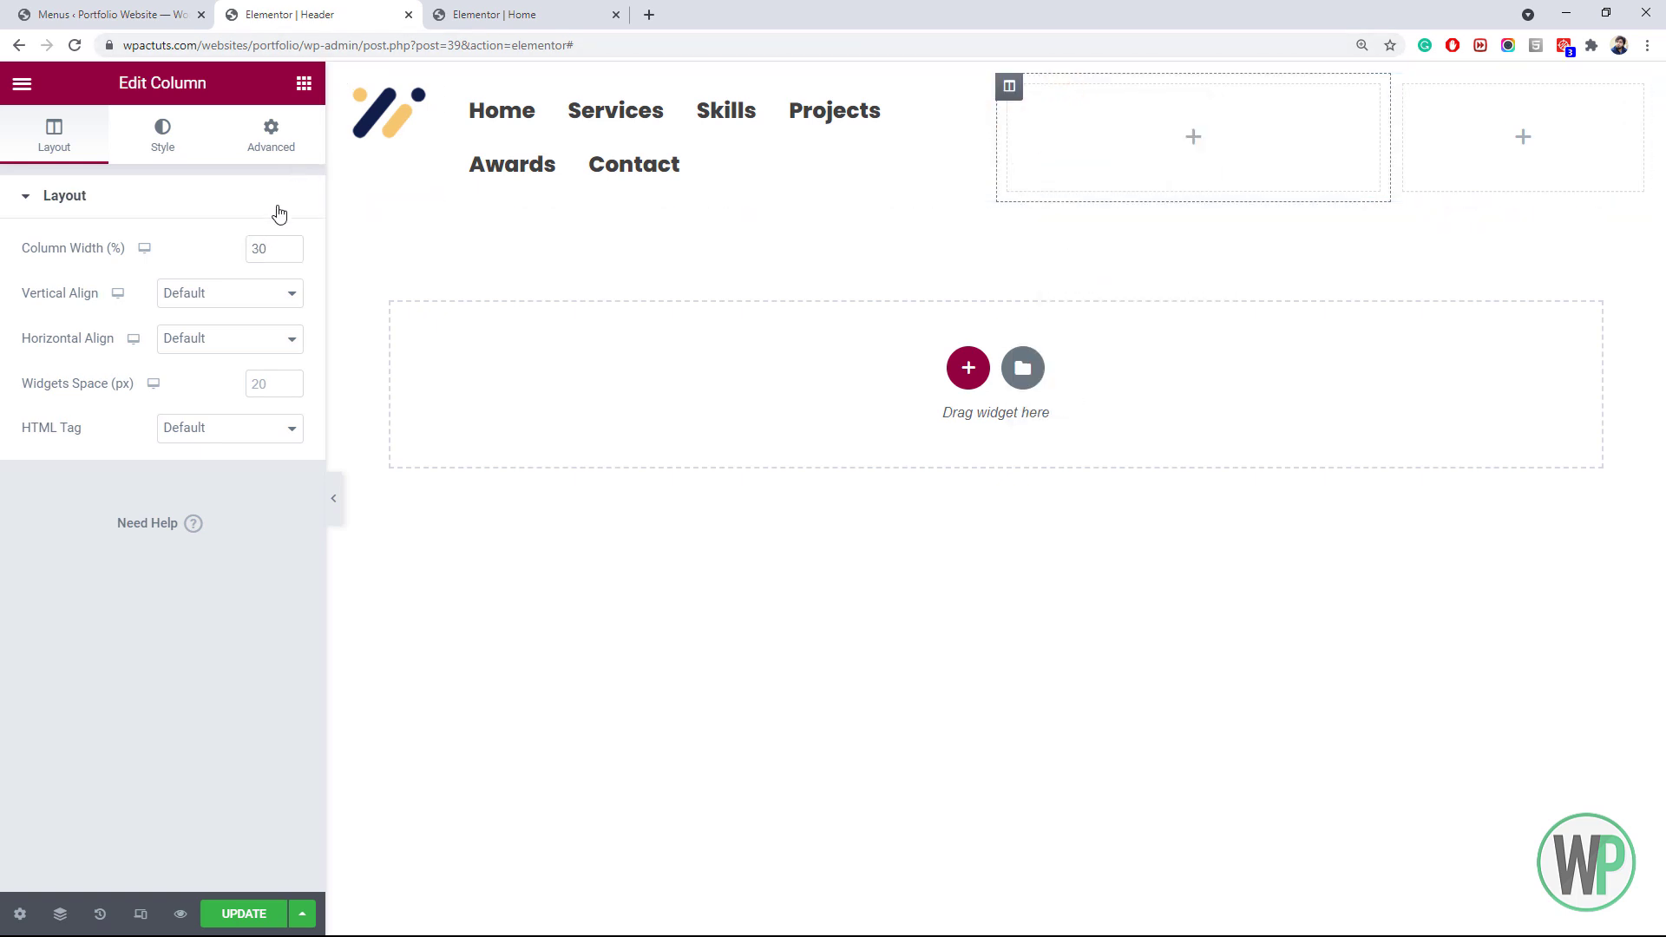
pyautogui.doubleClick(259, 251)
pyautogui.write('20')
# Widen the menu column to 60 and set the logo column width to 10
pyautogui.rightClick(460, 93)
pyautogui.click(504, 101)
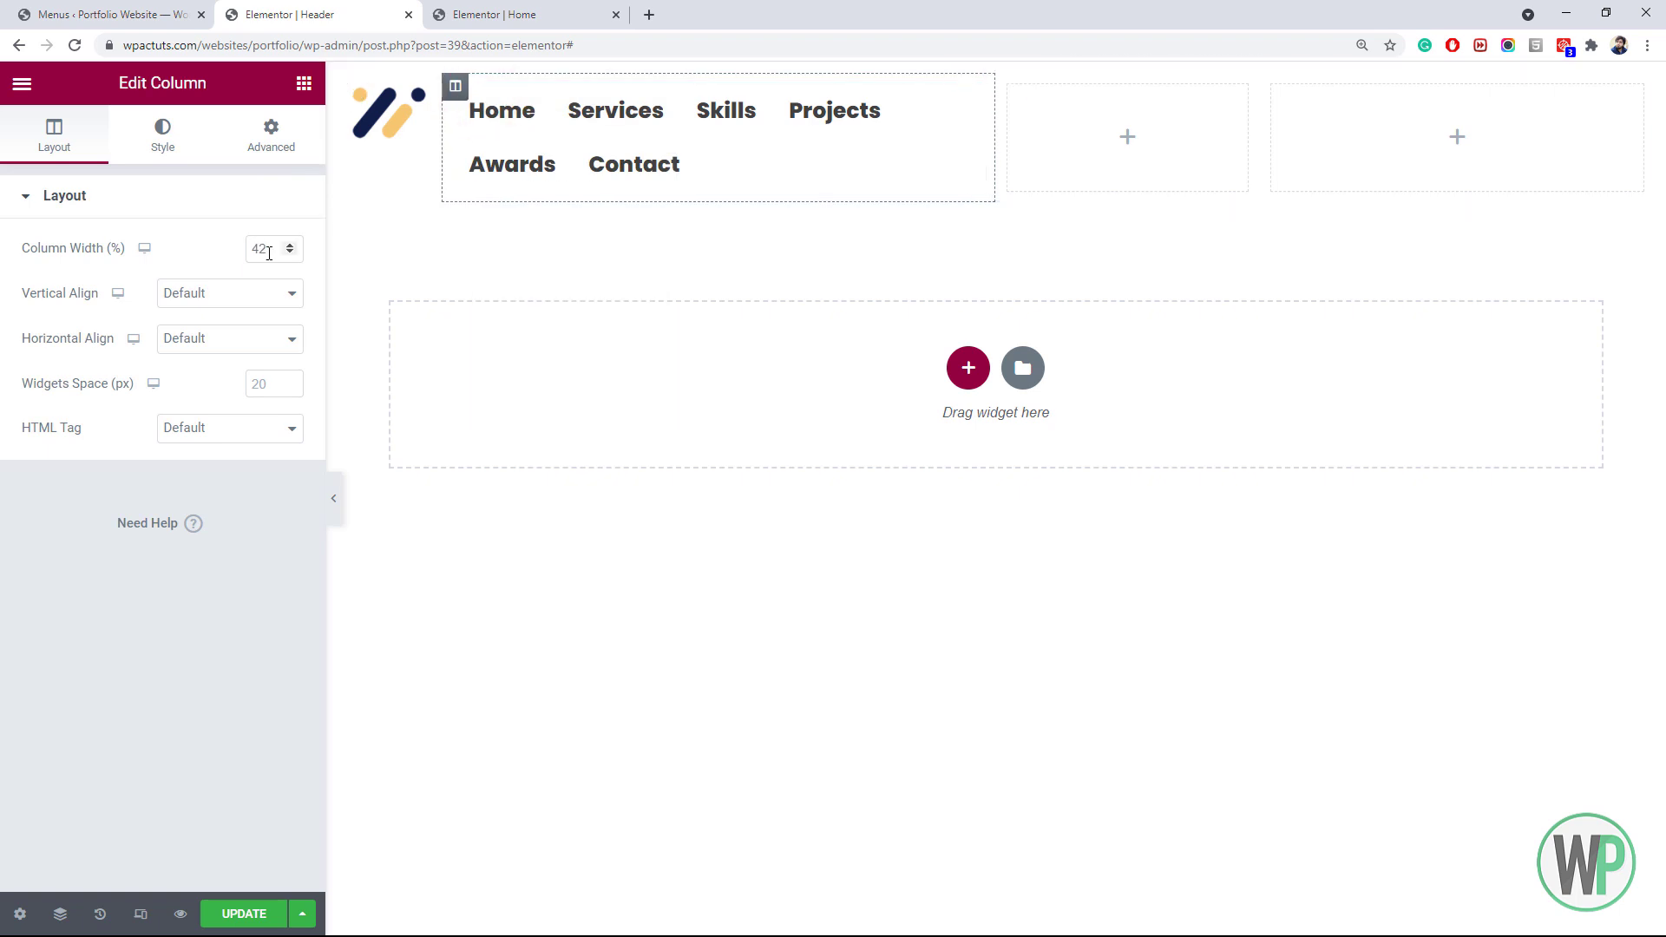
pyautogui.doubleClick(261, 249)
pyautogui.write('60')
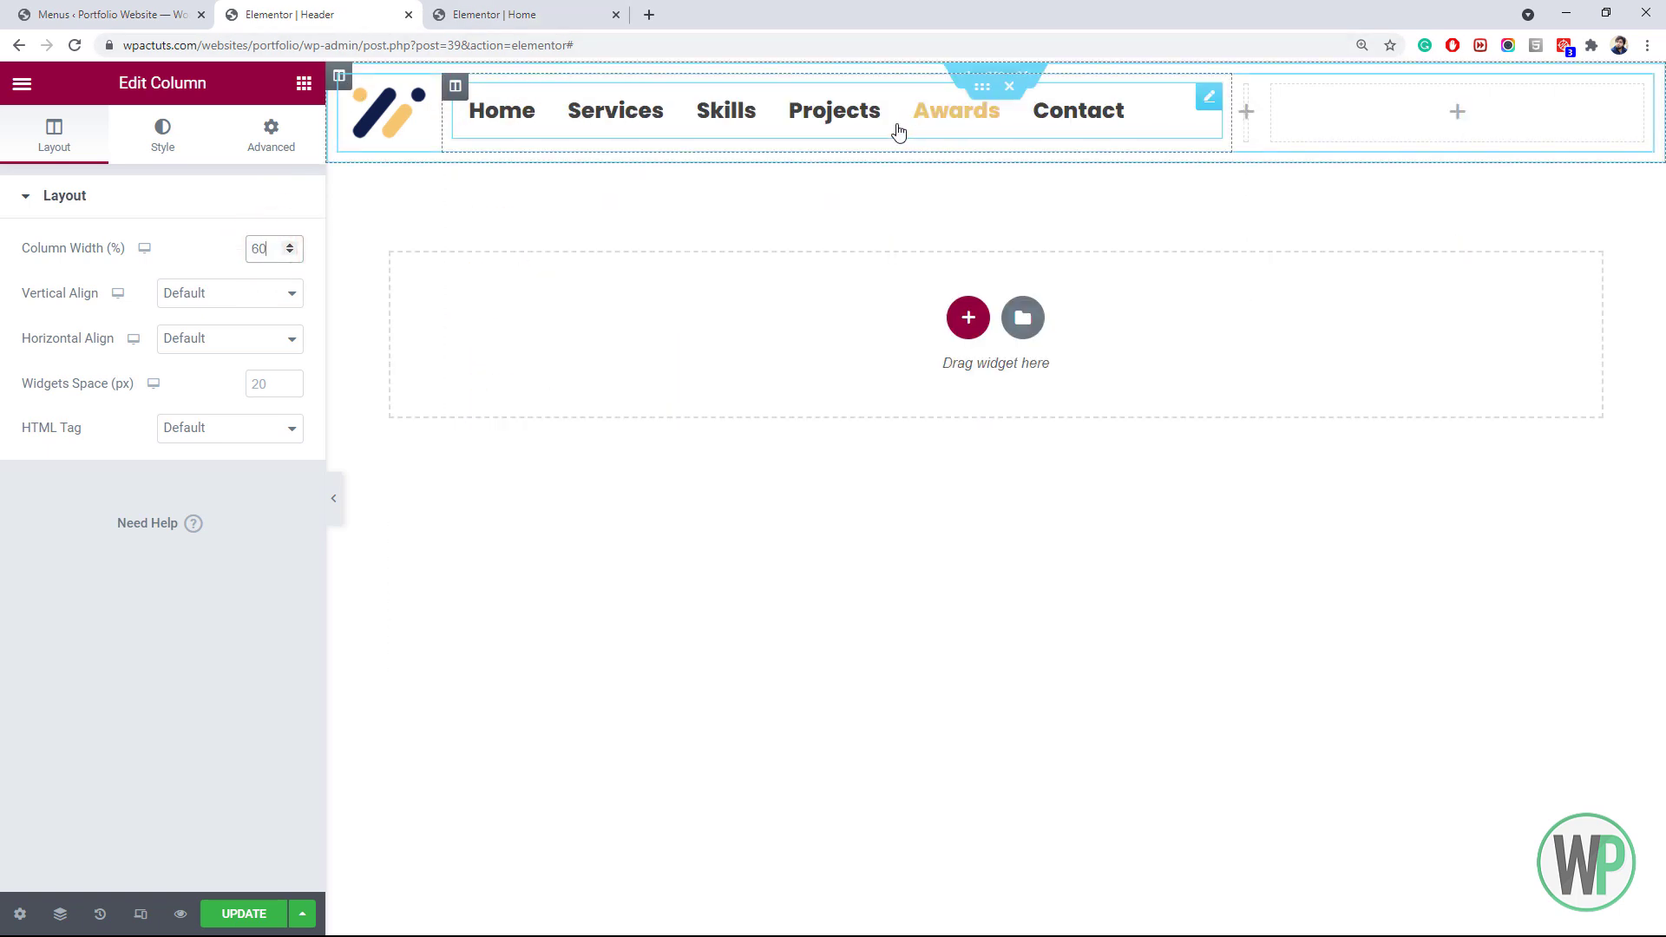
pyautogui.rightClick(1247, 92)
pyautogui.click(1284, 106)
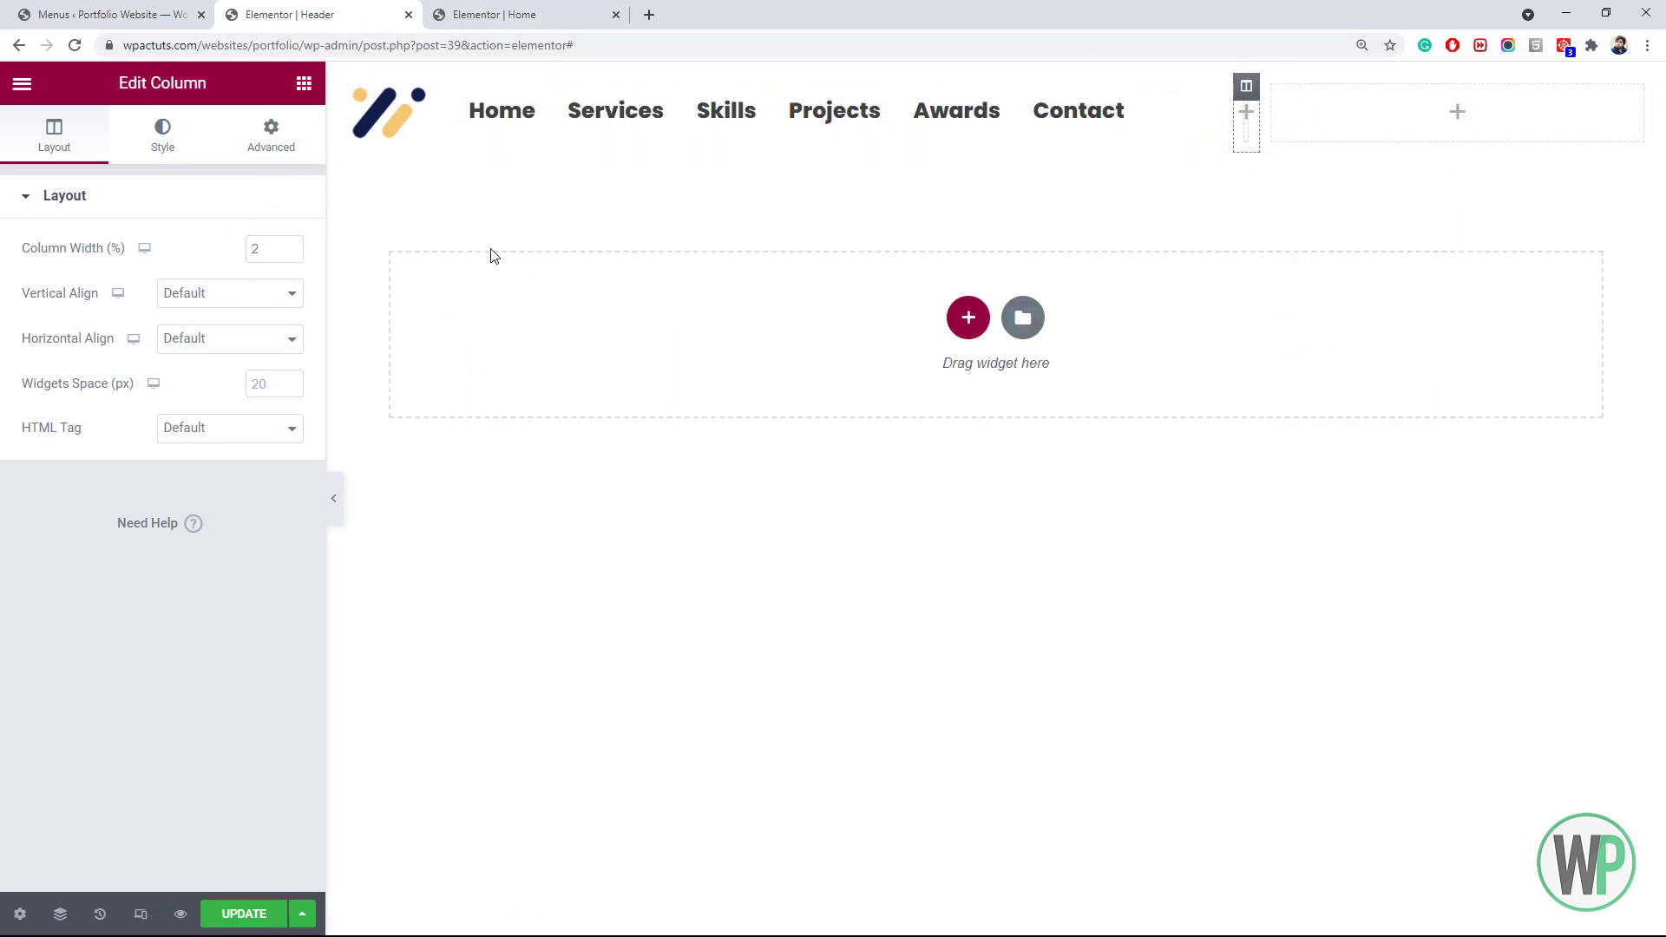
pyautogui.rightClick(350, 86)
pyautogui.click(373, 102)
pyautogui.click(289, 248)
pyautogui.click(289, 248)
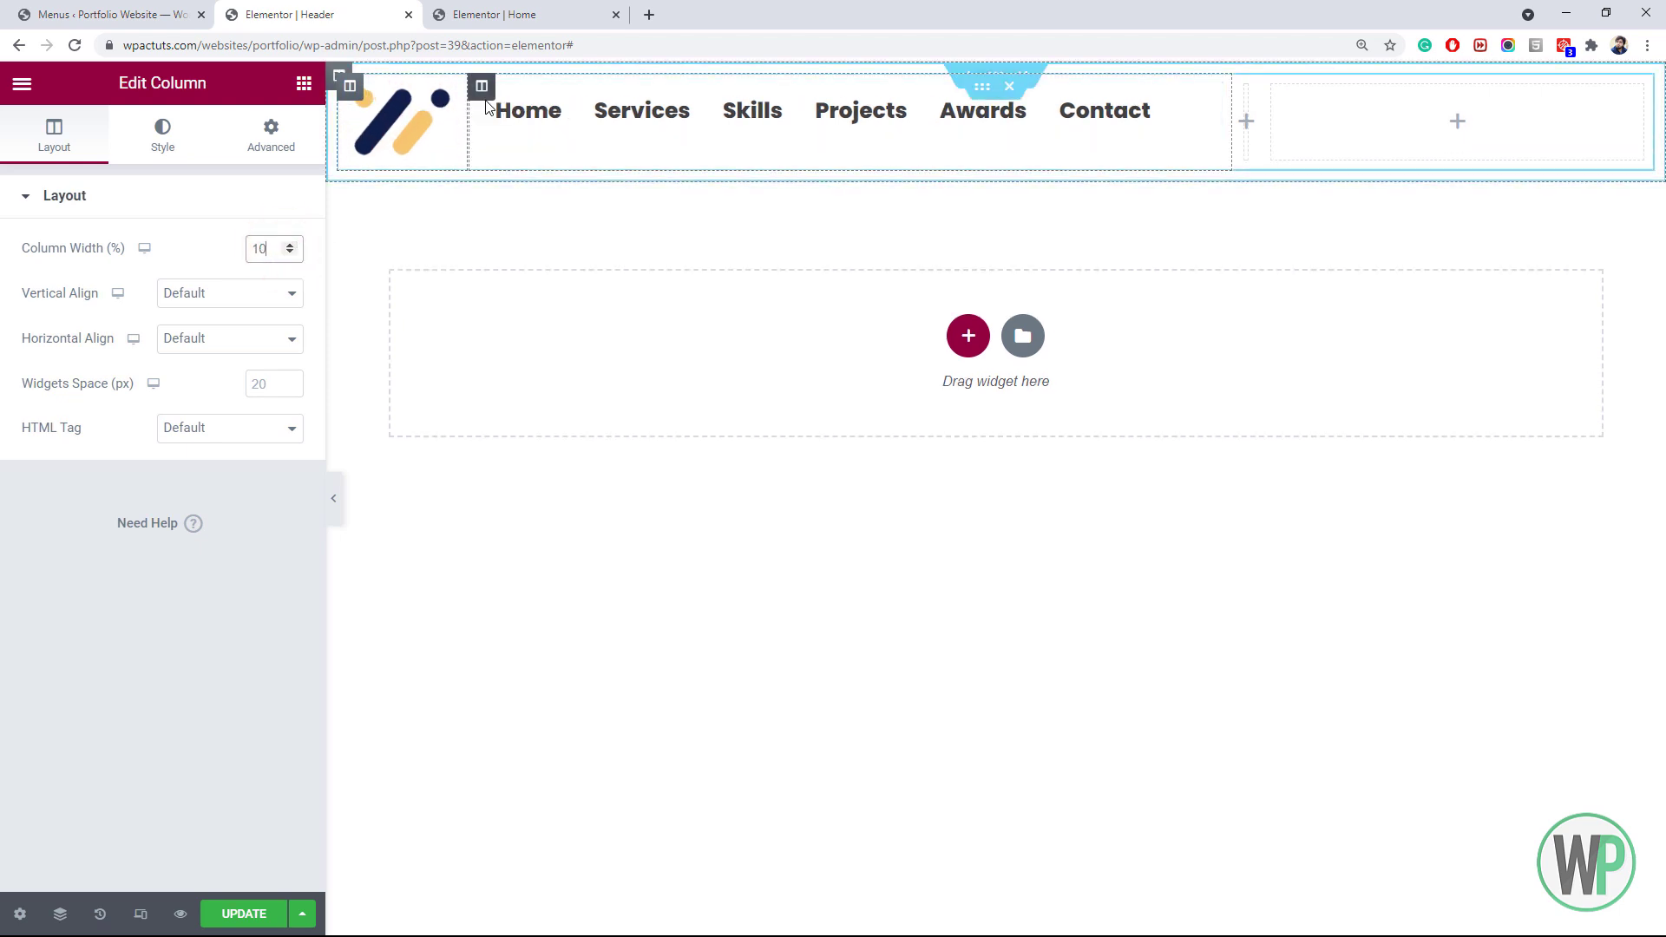
# Limit the logo image's maximum width to 58 px
pyautogui.click(408, 117)
pyautogui.click(162, 135)
pyautogui.moveTo(22, 343)
pyautogui.mouseDown()
pyautogui.moveTo(110, 344)
pyautogui.moveTo(37, 350)
pyautogui.mouseUp()
pyautogui.click(271, 319)
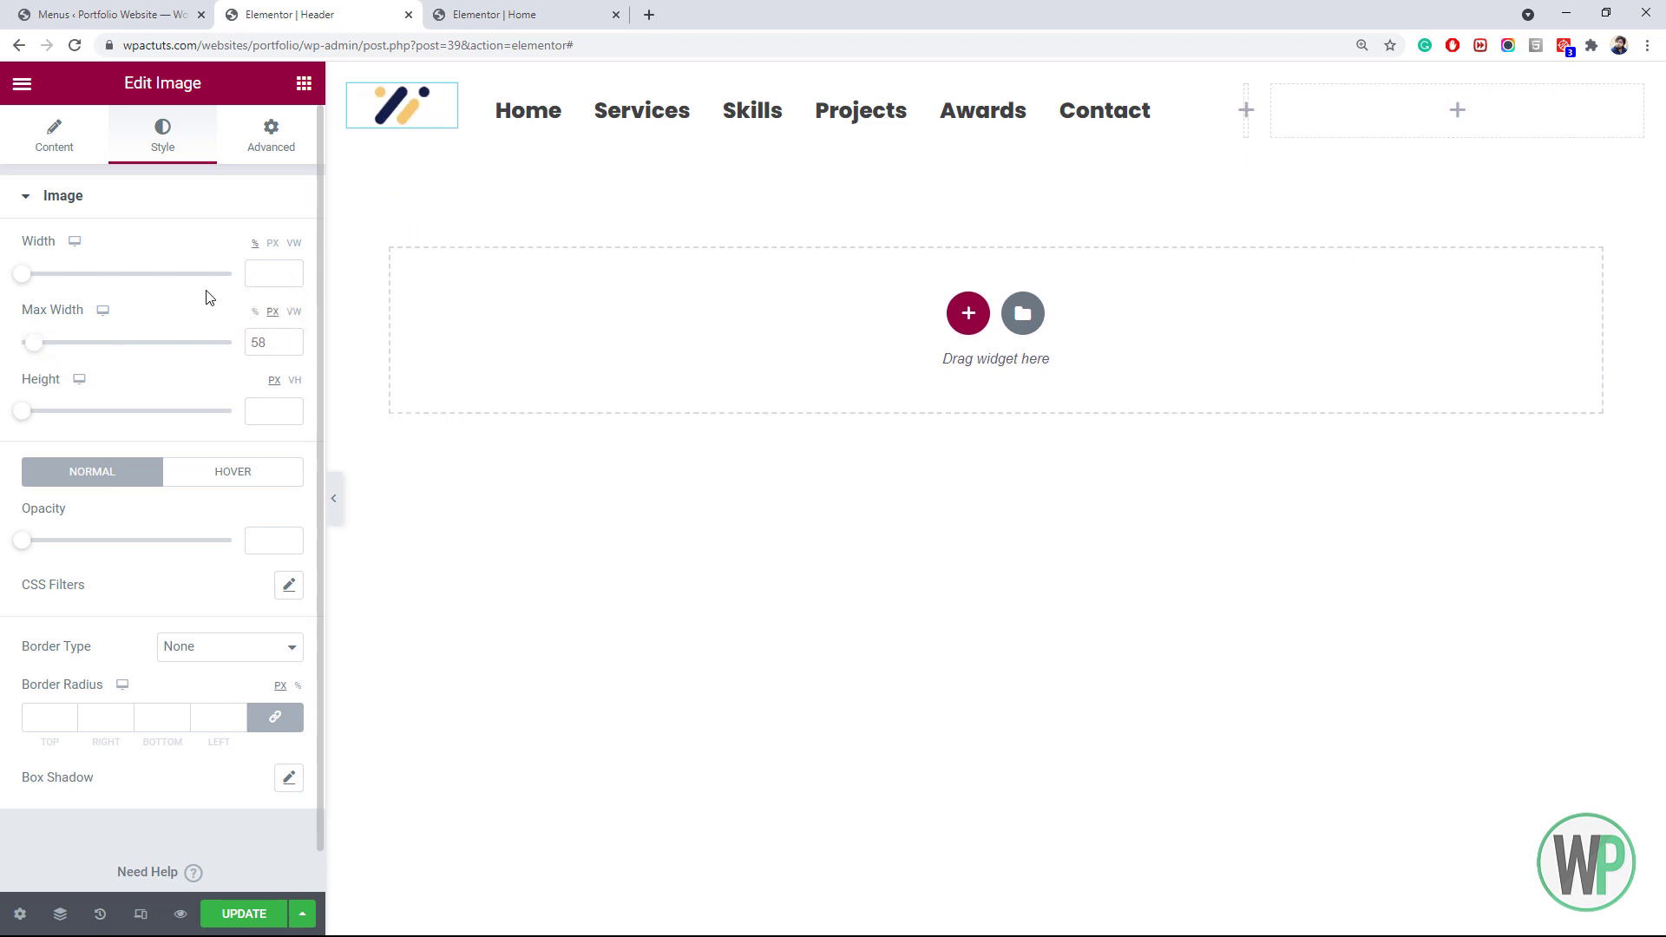
pyautogui.rightClick(986, 87)
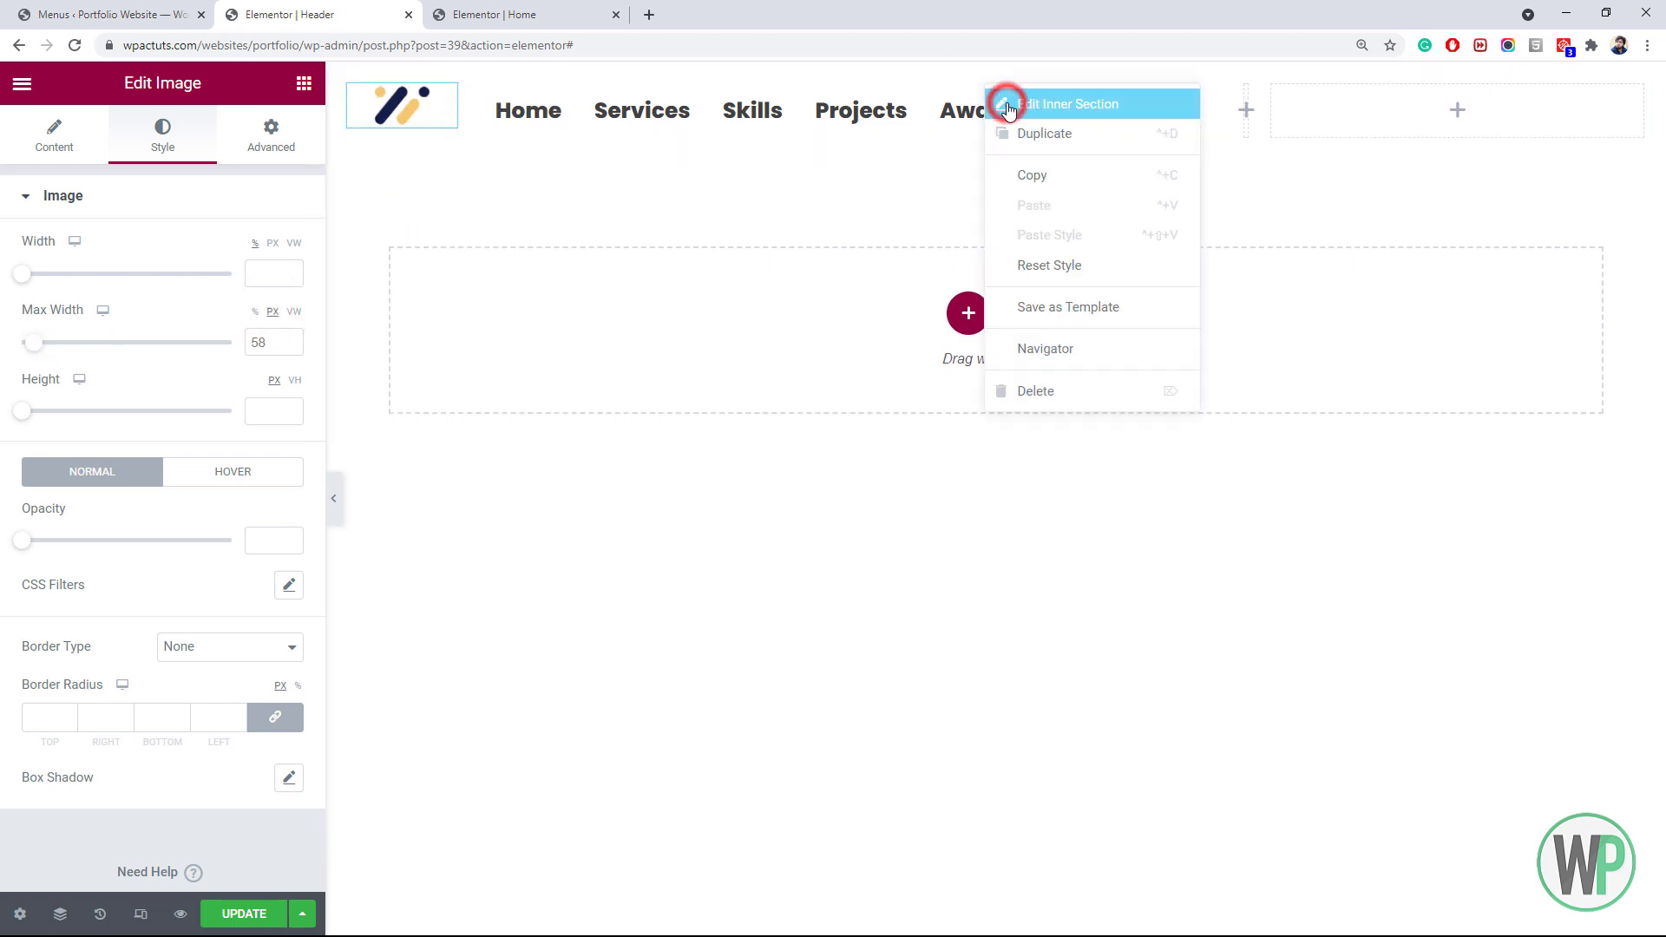
pyautogui.click(998, 104)
# Center the header contents vertically and align the logo to the left
pyautogui.click(56, 153)
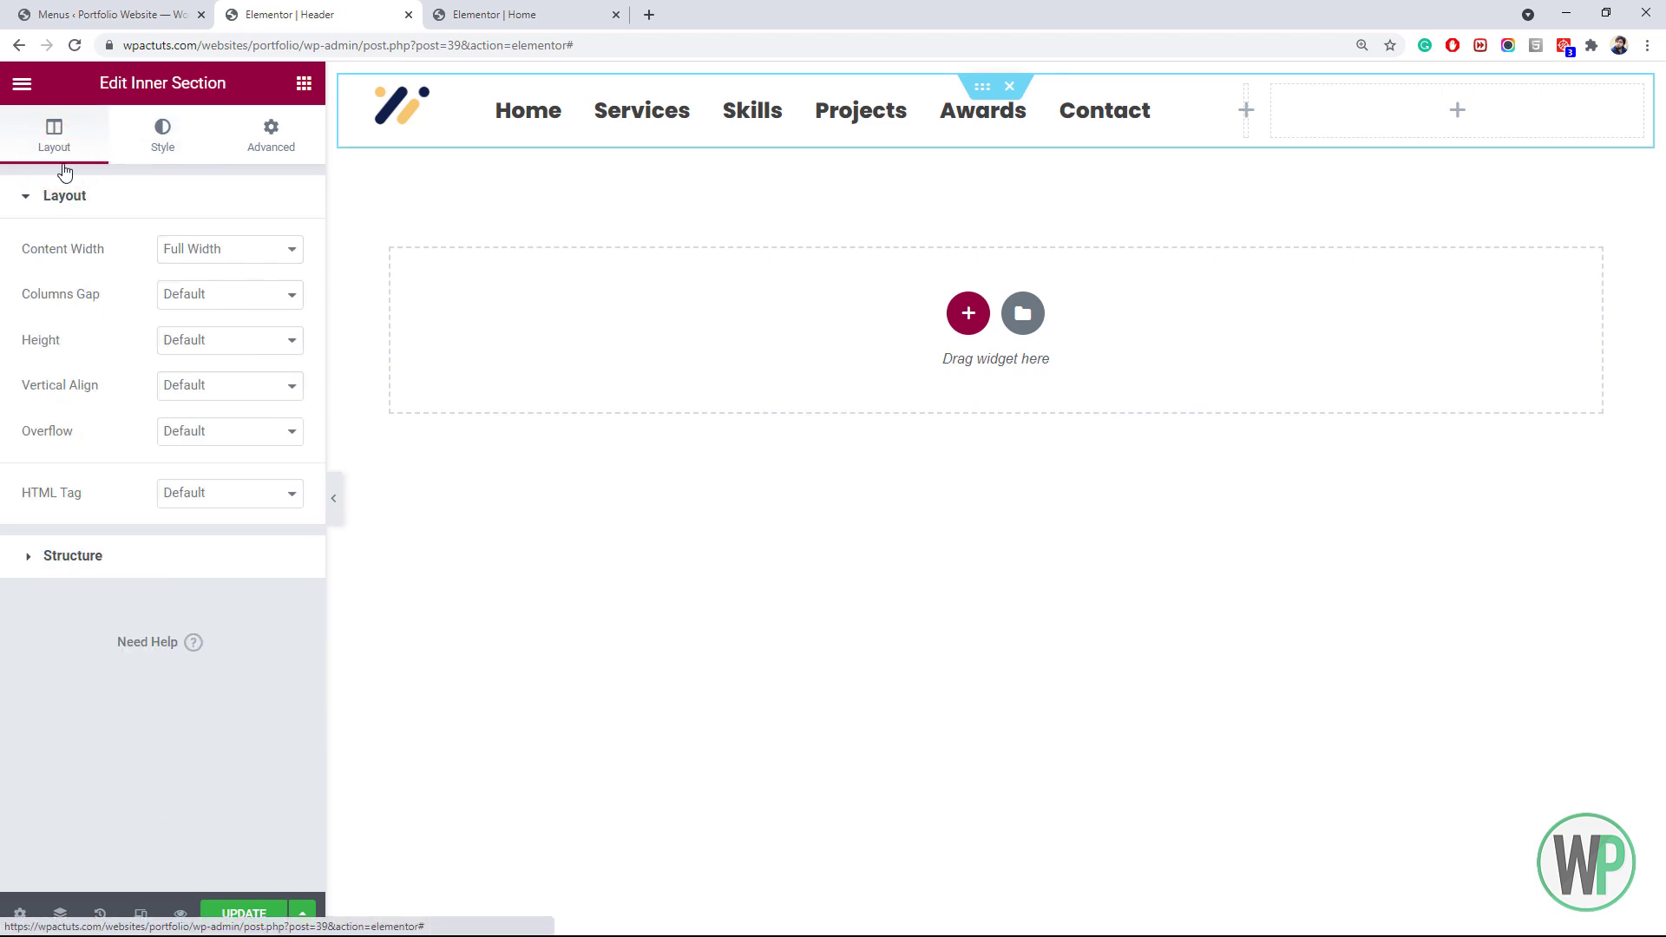
pyautogui.click(200, 391)
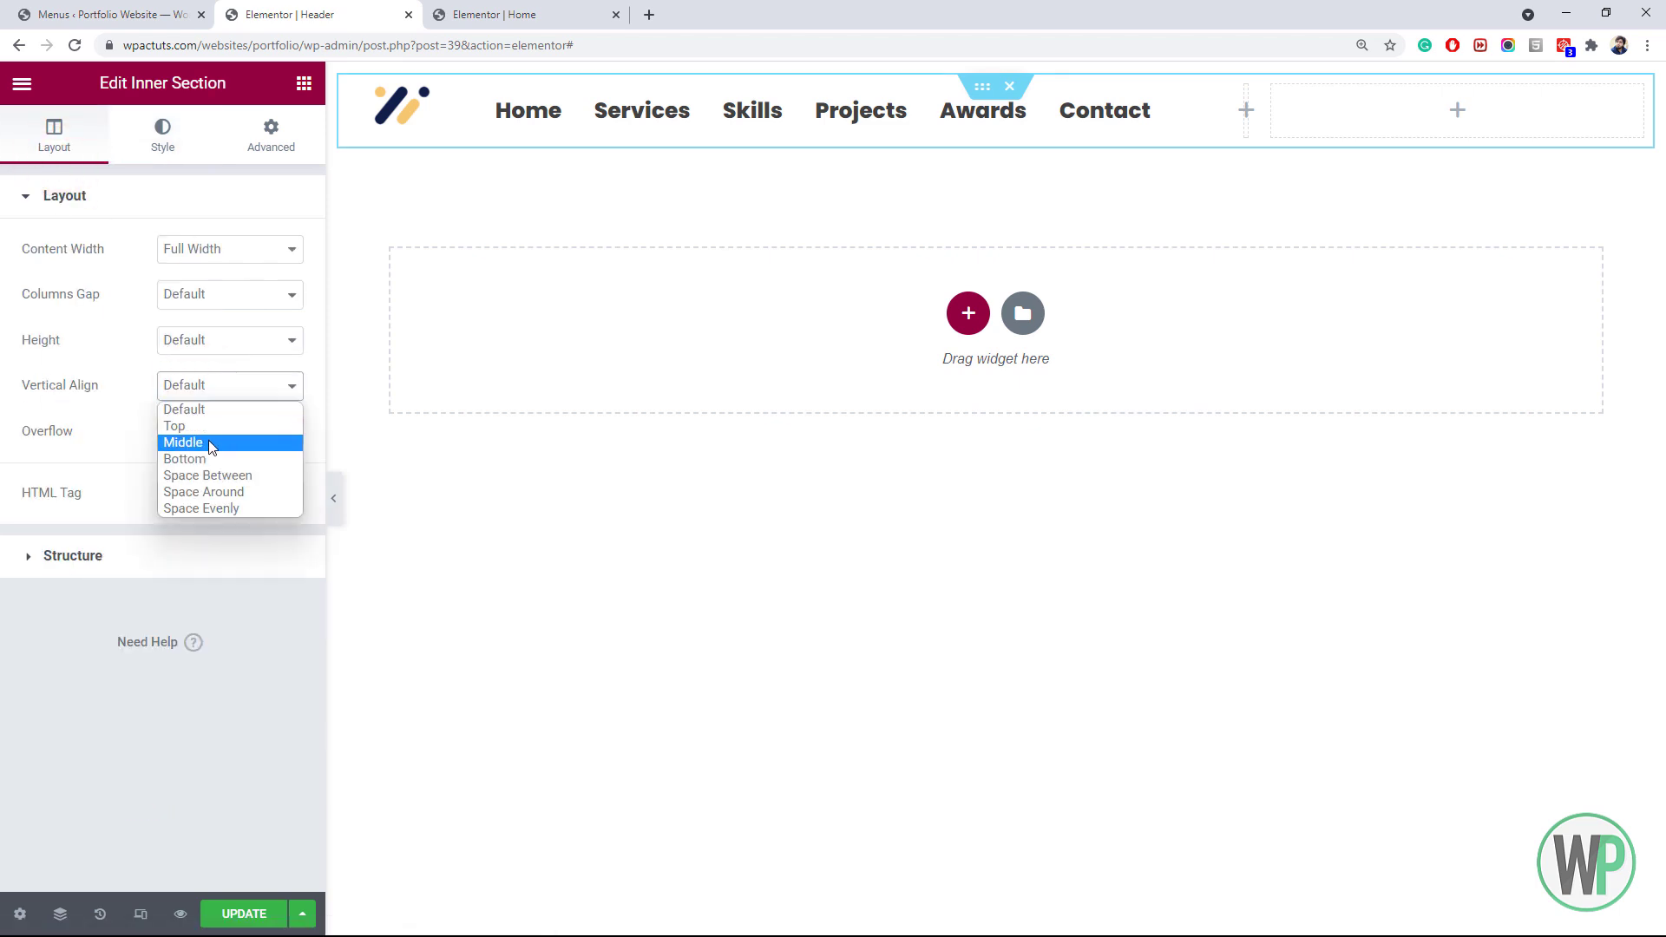
pyautogui.click(208, 440)
pyautogui.rightClick(438, 121)
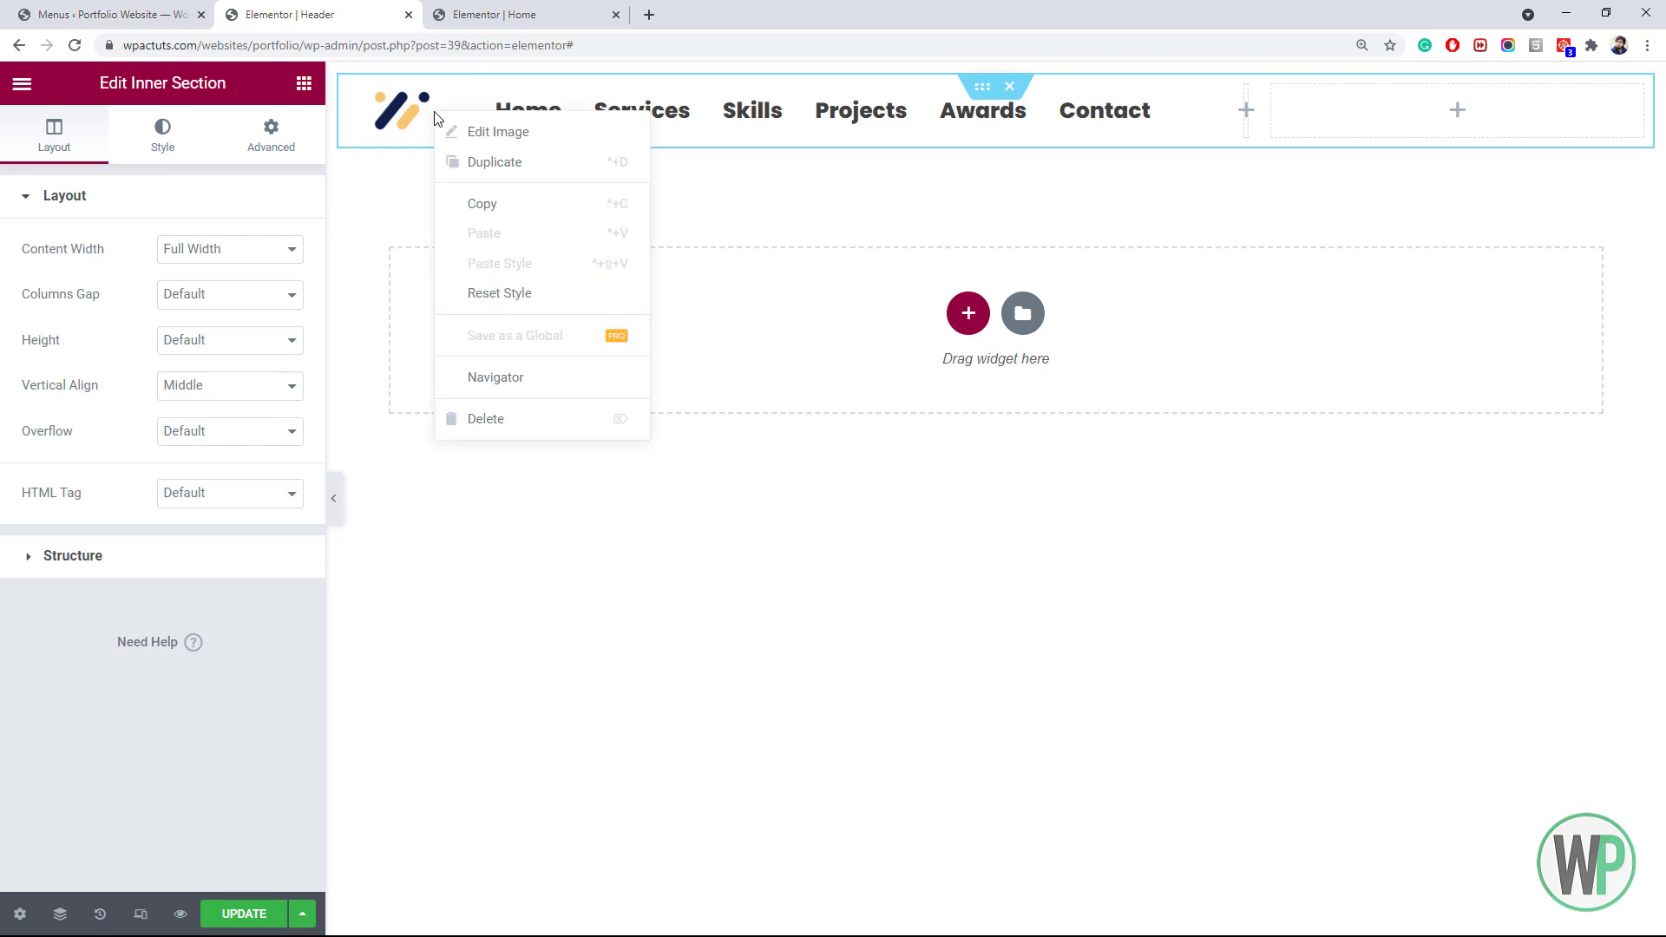
pyautogui.click(457, 135)
pyautogui.click(231, 457)
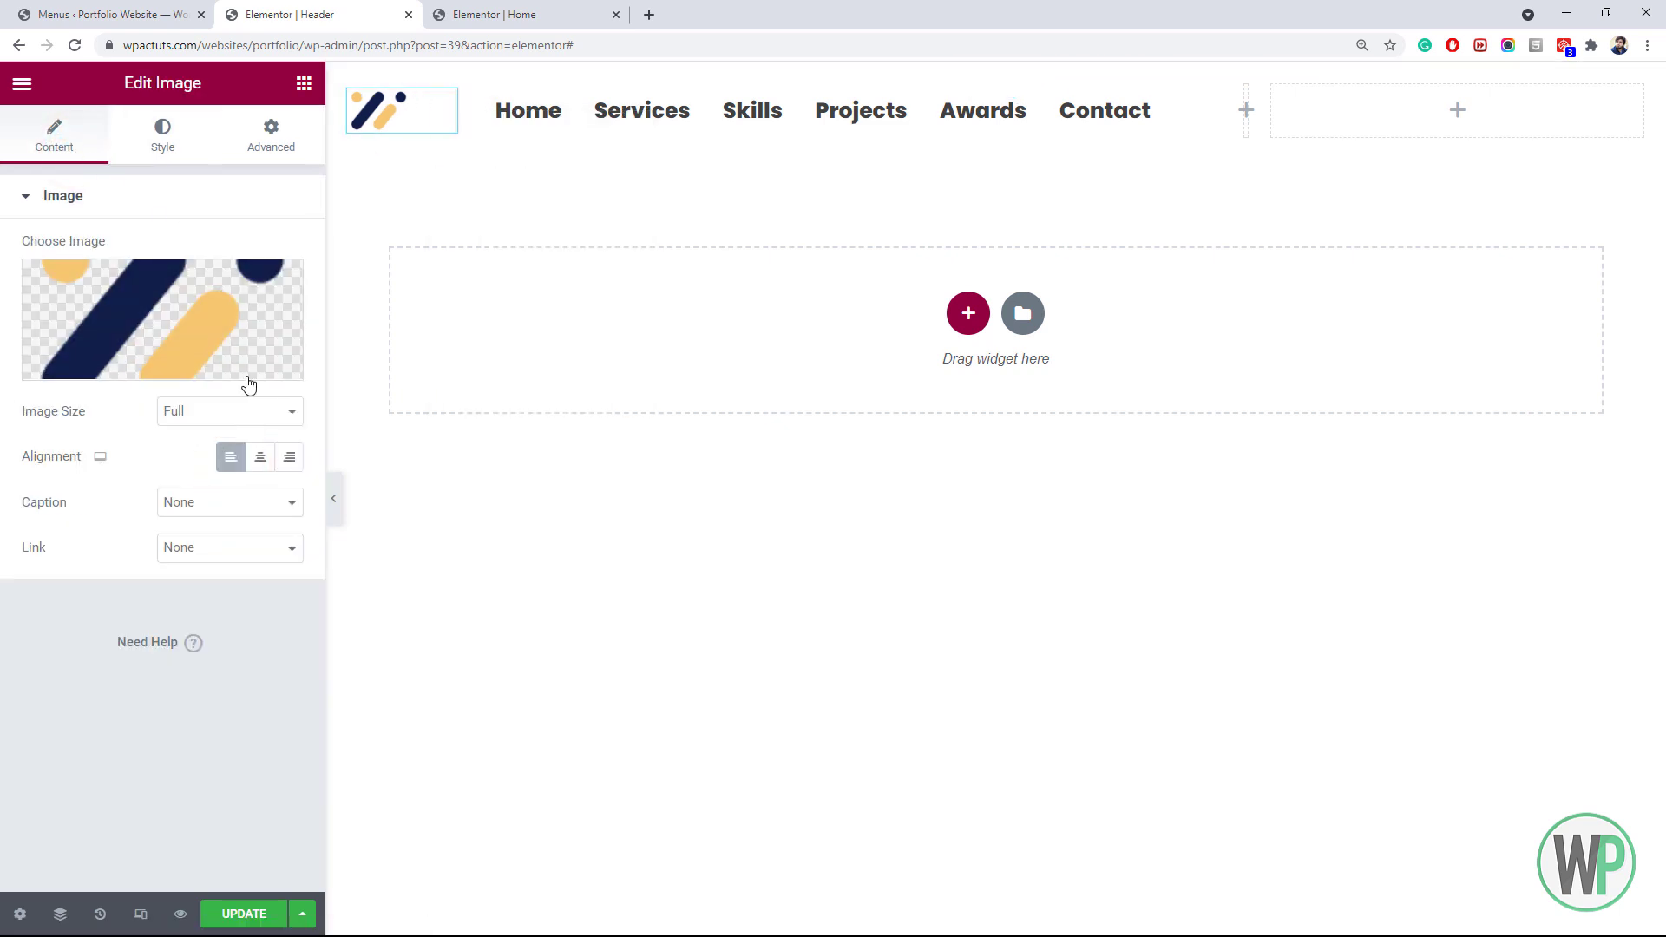
# Set the navigation menu typography to weight 600 and size 16
pyautogui.click(509, 124)
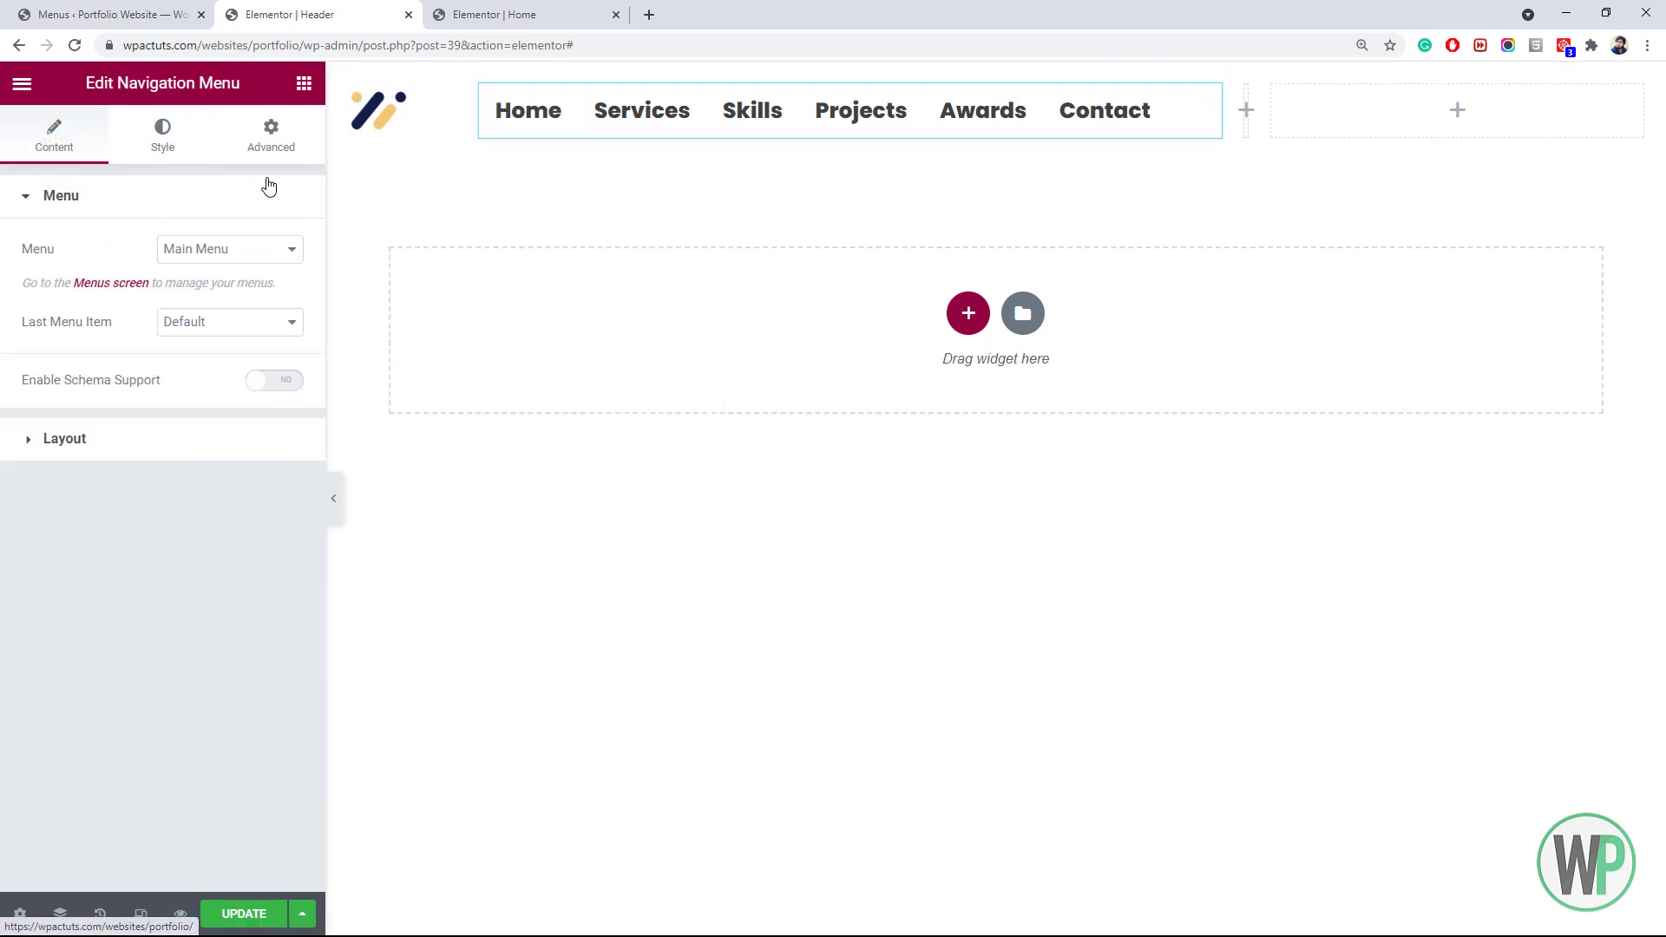
pyautogui.click(164, 138)
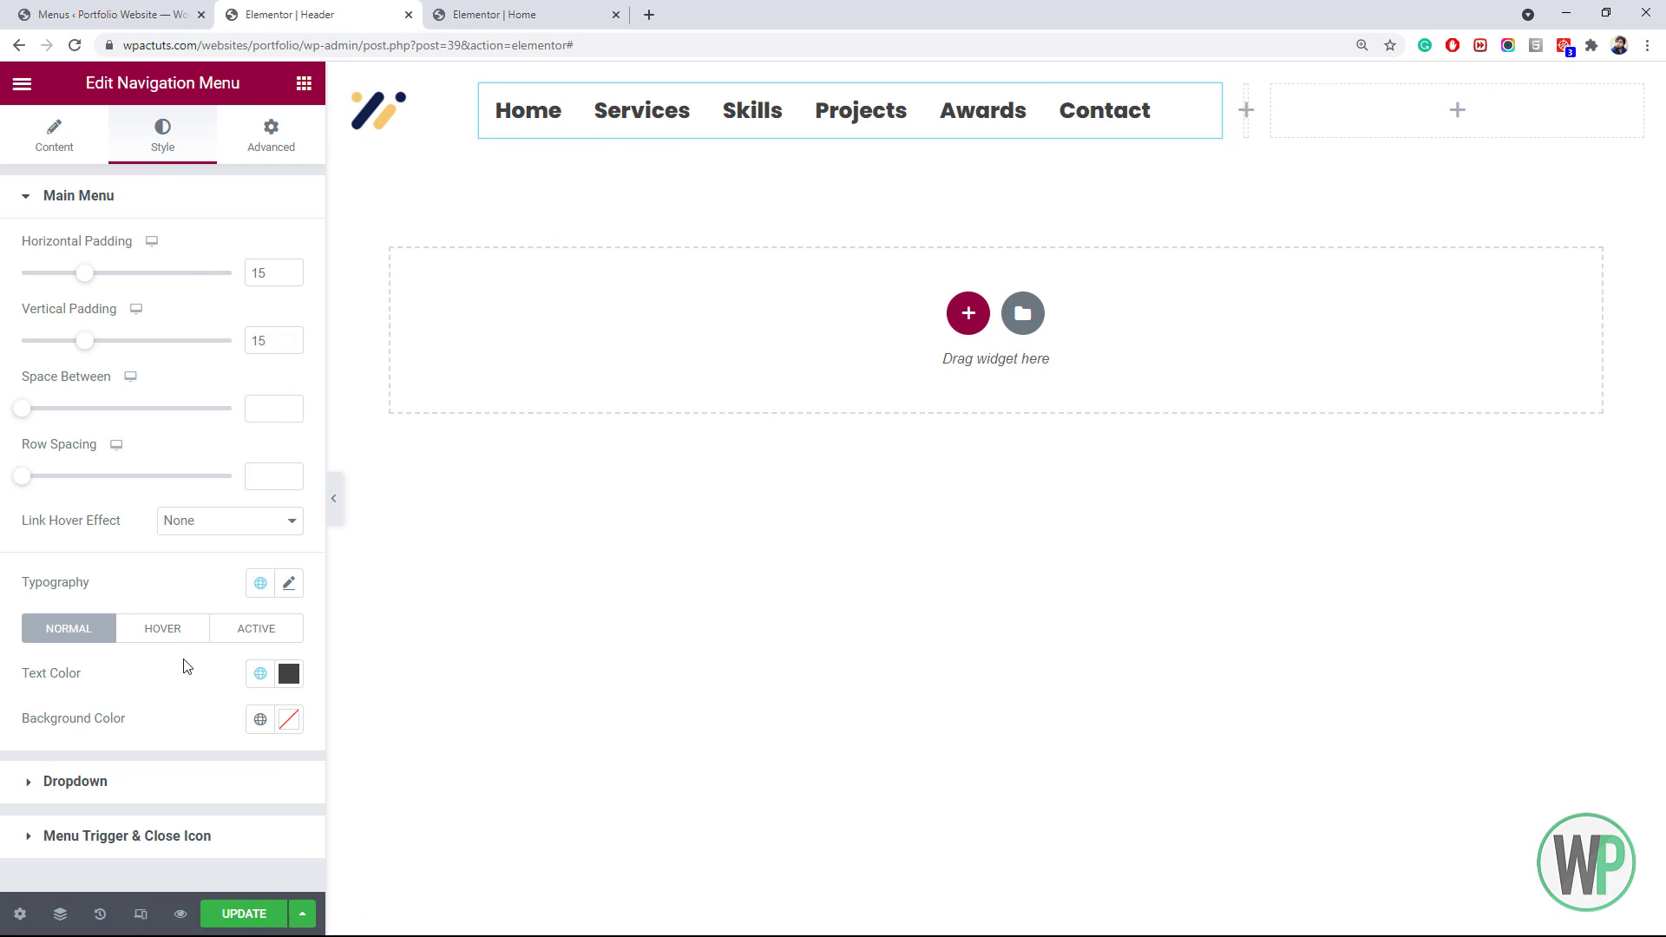
pyautogui.click(289, 583)
pyautogui.scroll(-3, 202, 633)
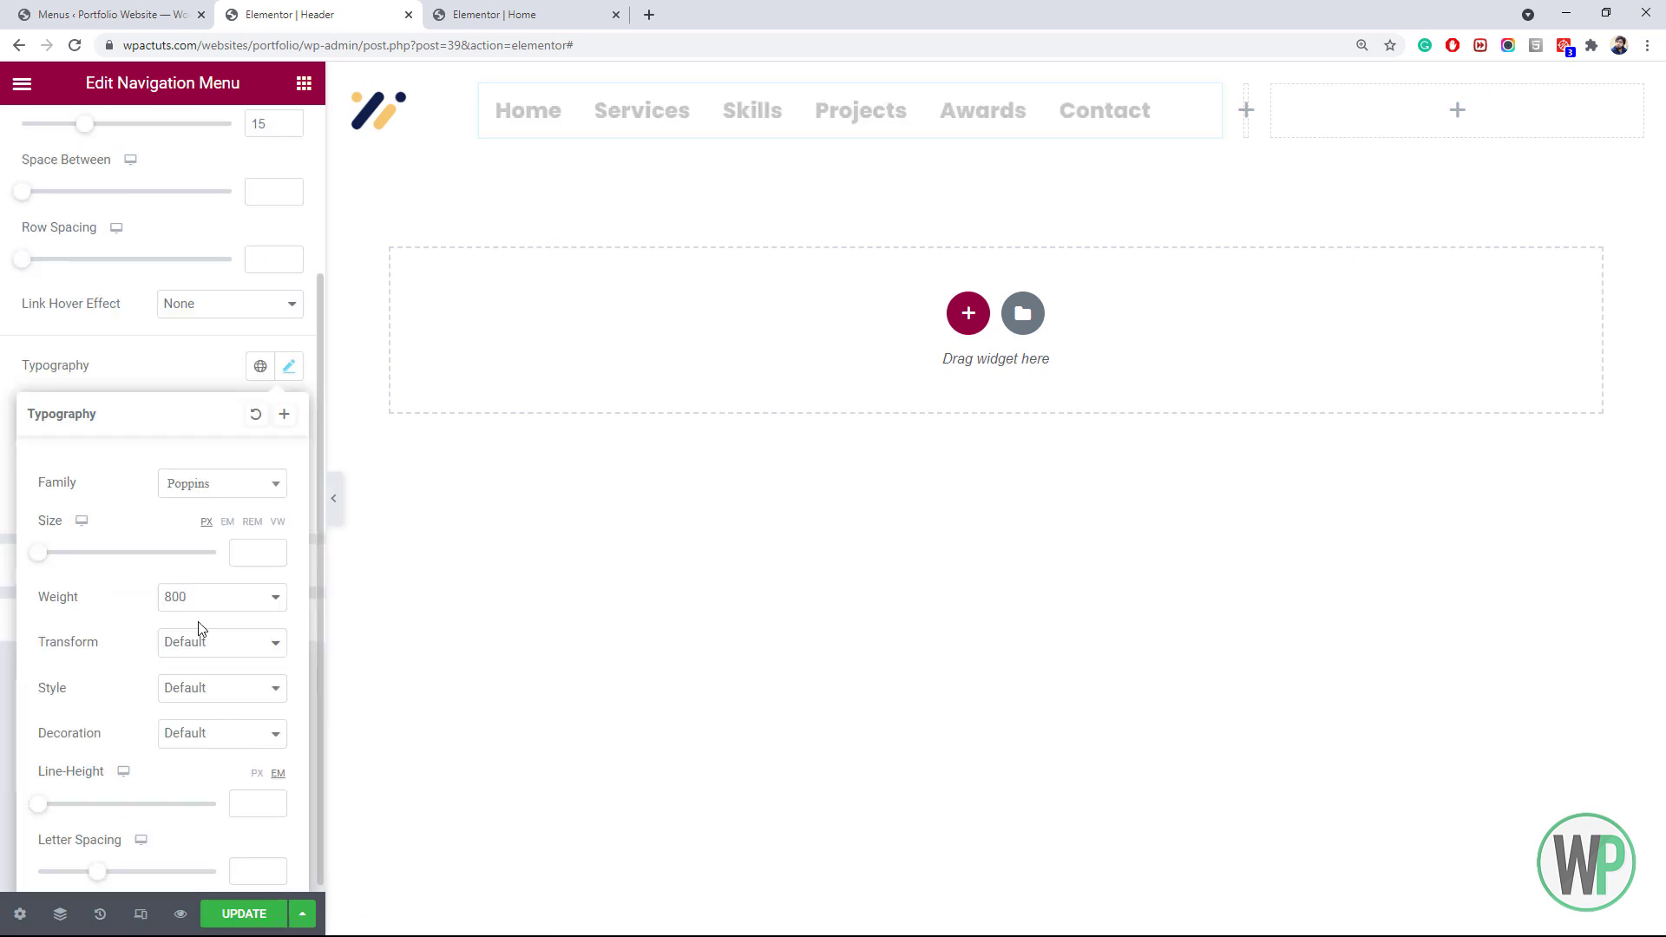
pyautogui.click(222, 597)
pyautogui.click(210, 681)
pyautogui.click(222, 597)
pyautogui.click(211, 690)
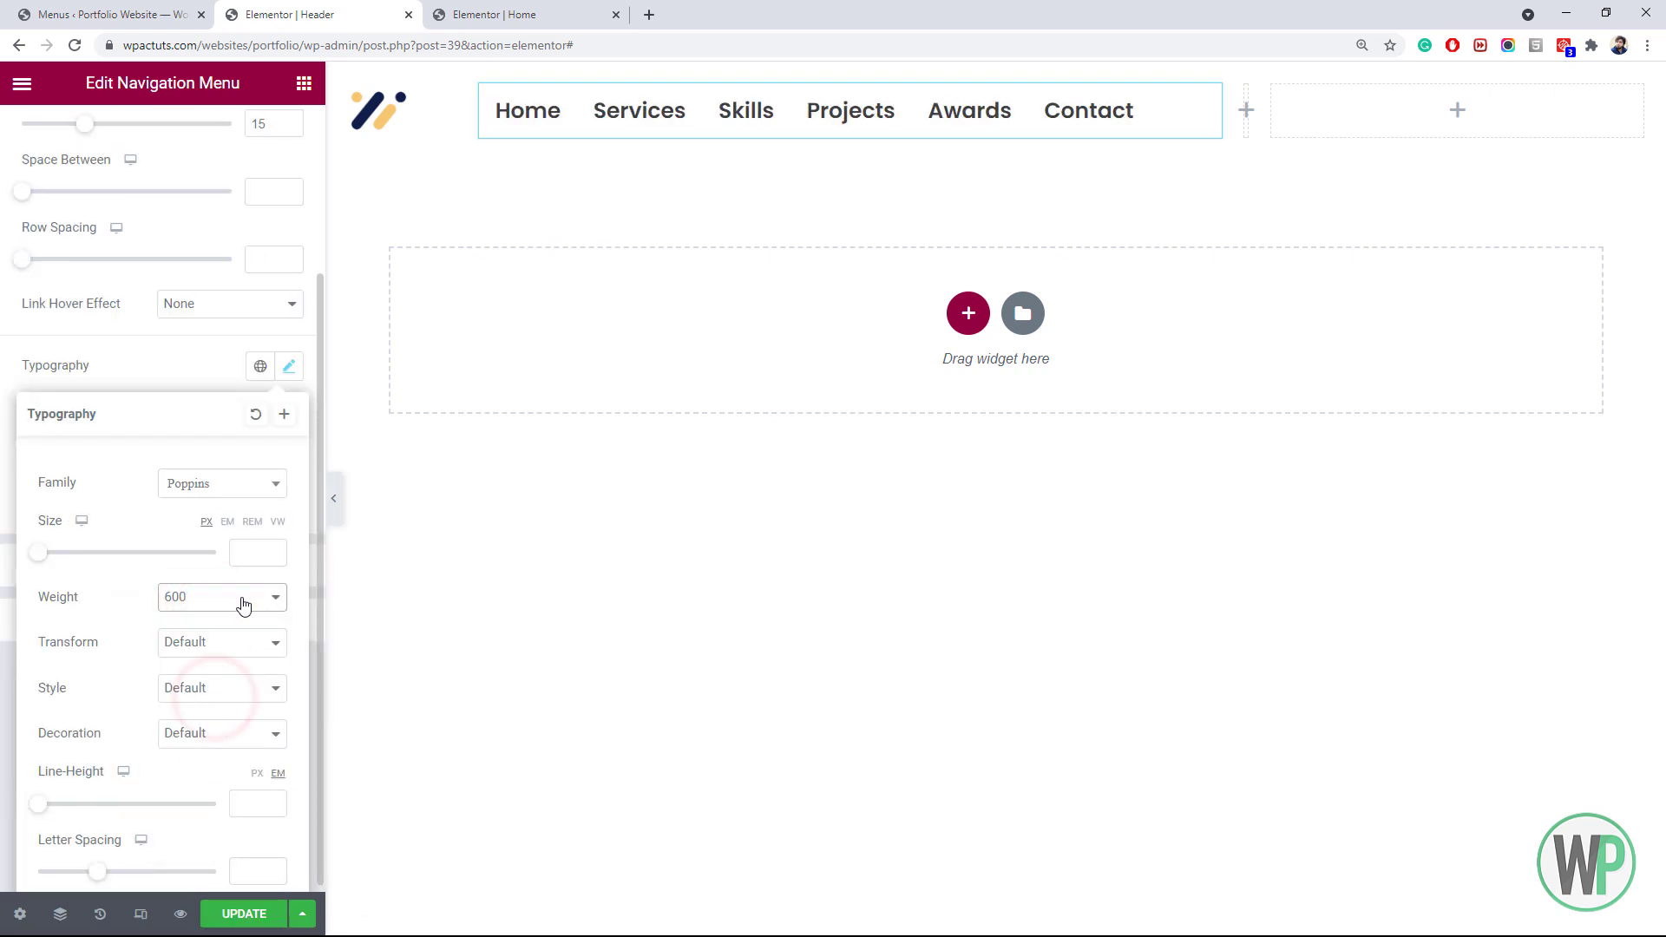
pyautogui.click(248, 552)
pyautogui.write('15')
pyautogui.click(273, 551)
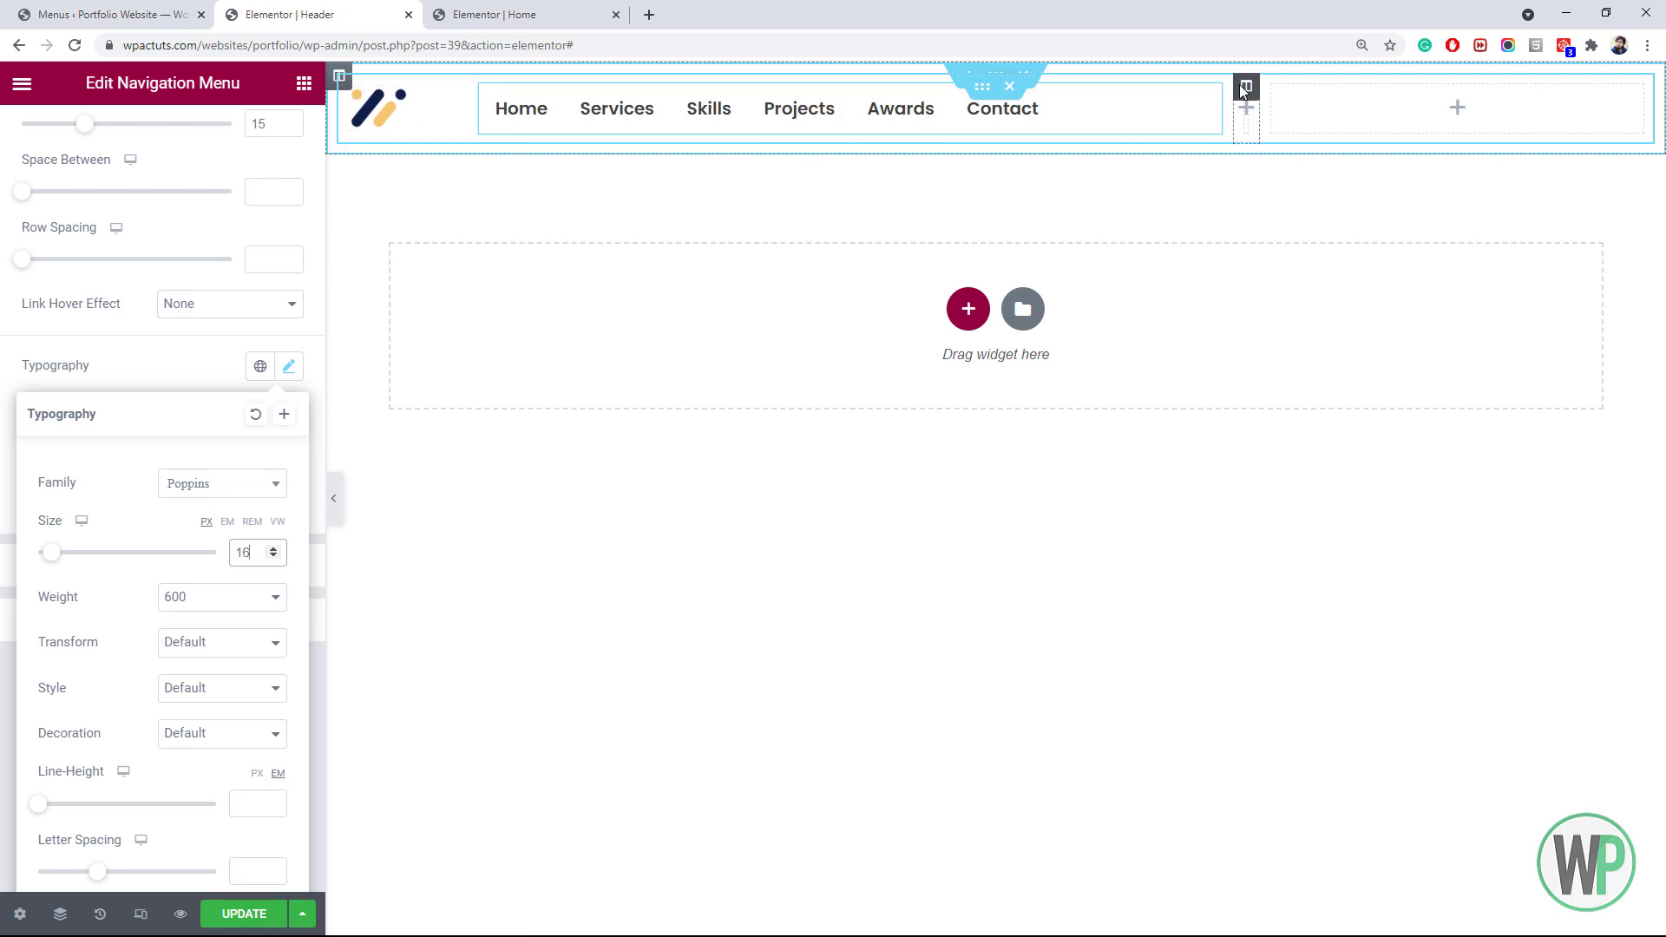
pyautogui.click(1246, 87)
pyautogui.click(260, 246)
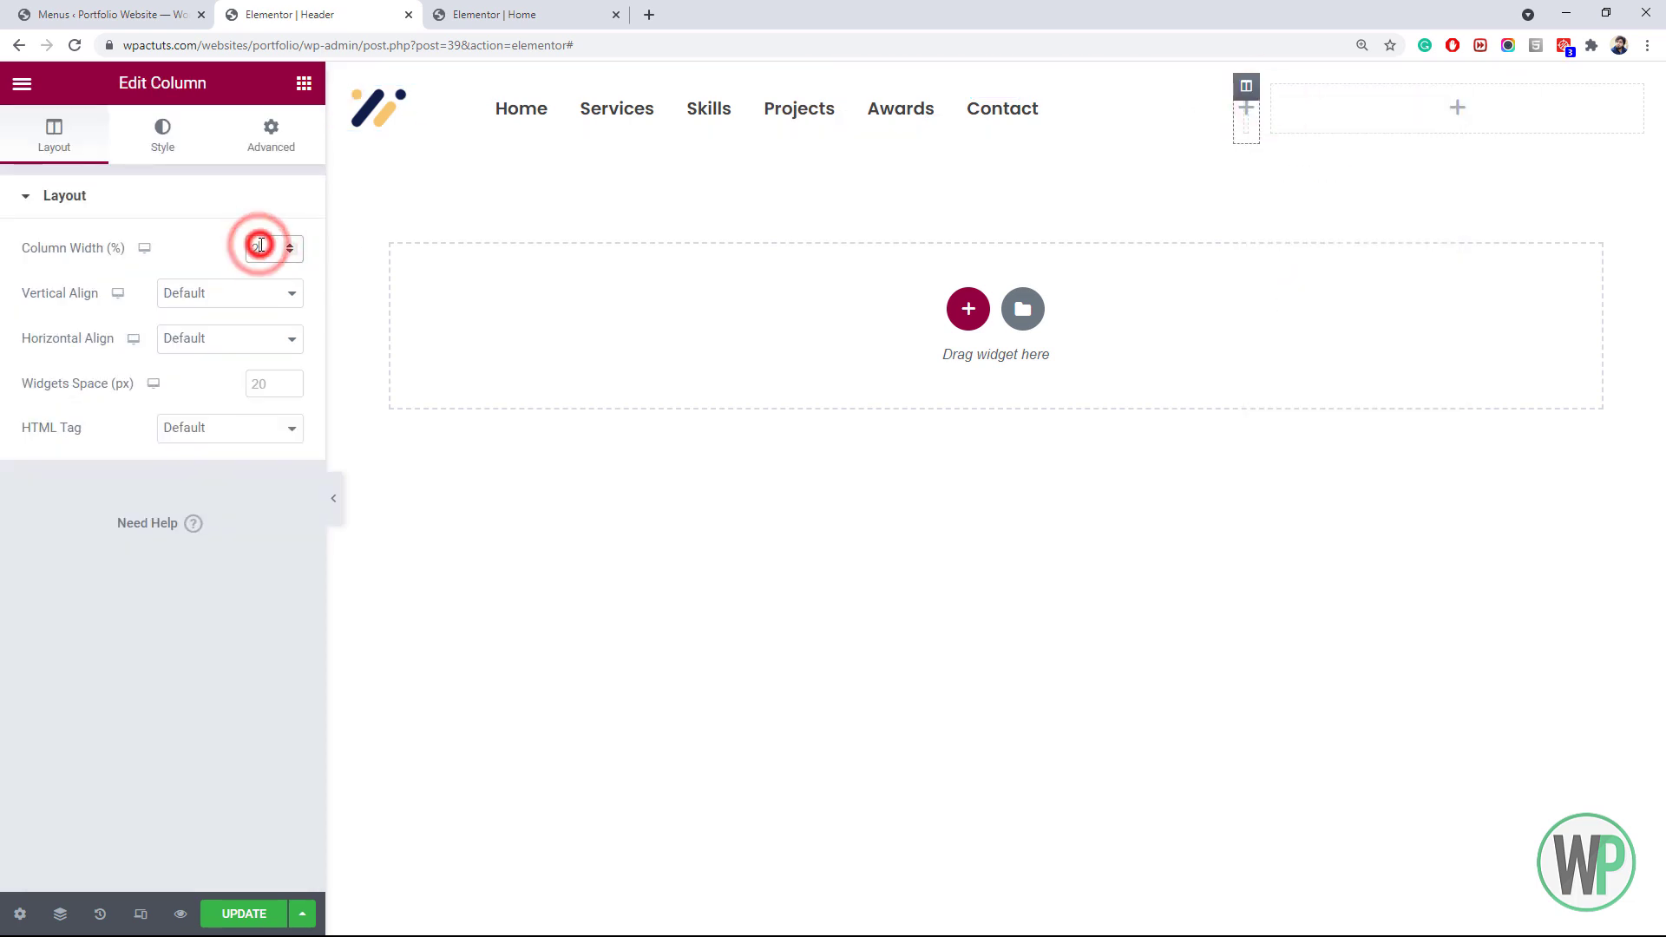
# Set two header columns to width 30 and drag the dividers to narrow the menu column
pyautogui.moveTo(262, 246); pyautogui.dragTo(234, 255)
pyautogui.write('30')
pyautogui.click(1648, 95)
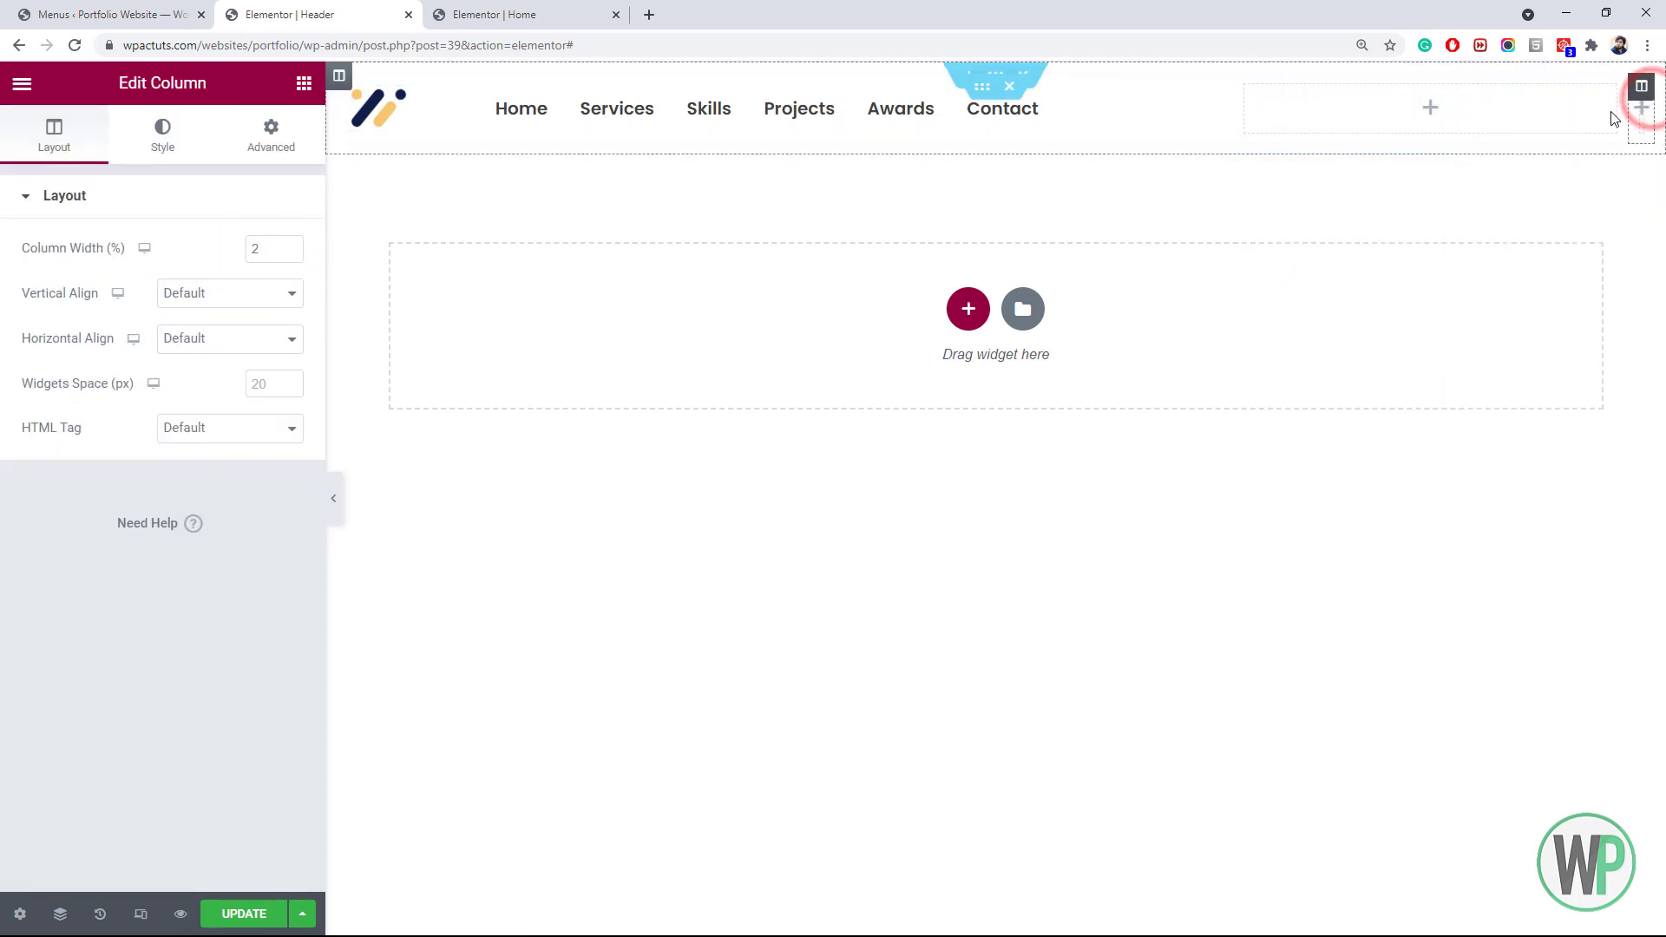
pyautogui.doubleClick(265, 249)
pyautogui.write('30')
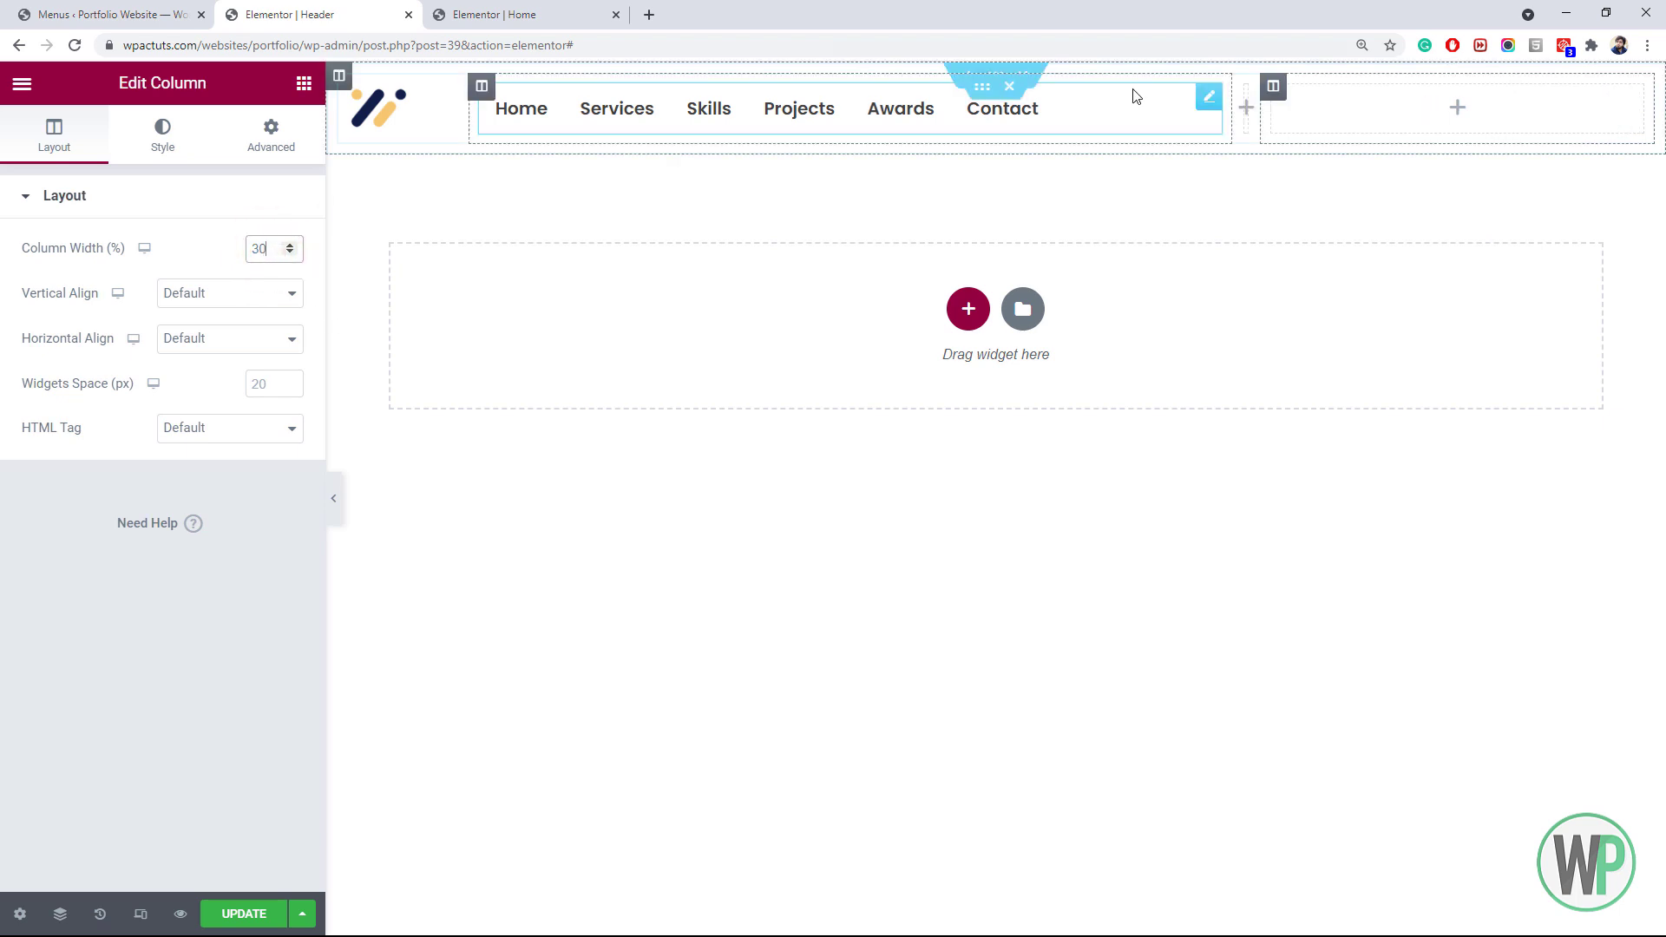
pyautogui.moveTo(1258, 104); pyautogui.dragTo(1179, 111)
pyautogui.moveTo(1443, 115); pyautogui.dragTo(1433, 118)
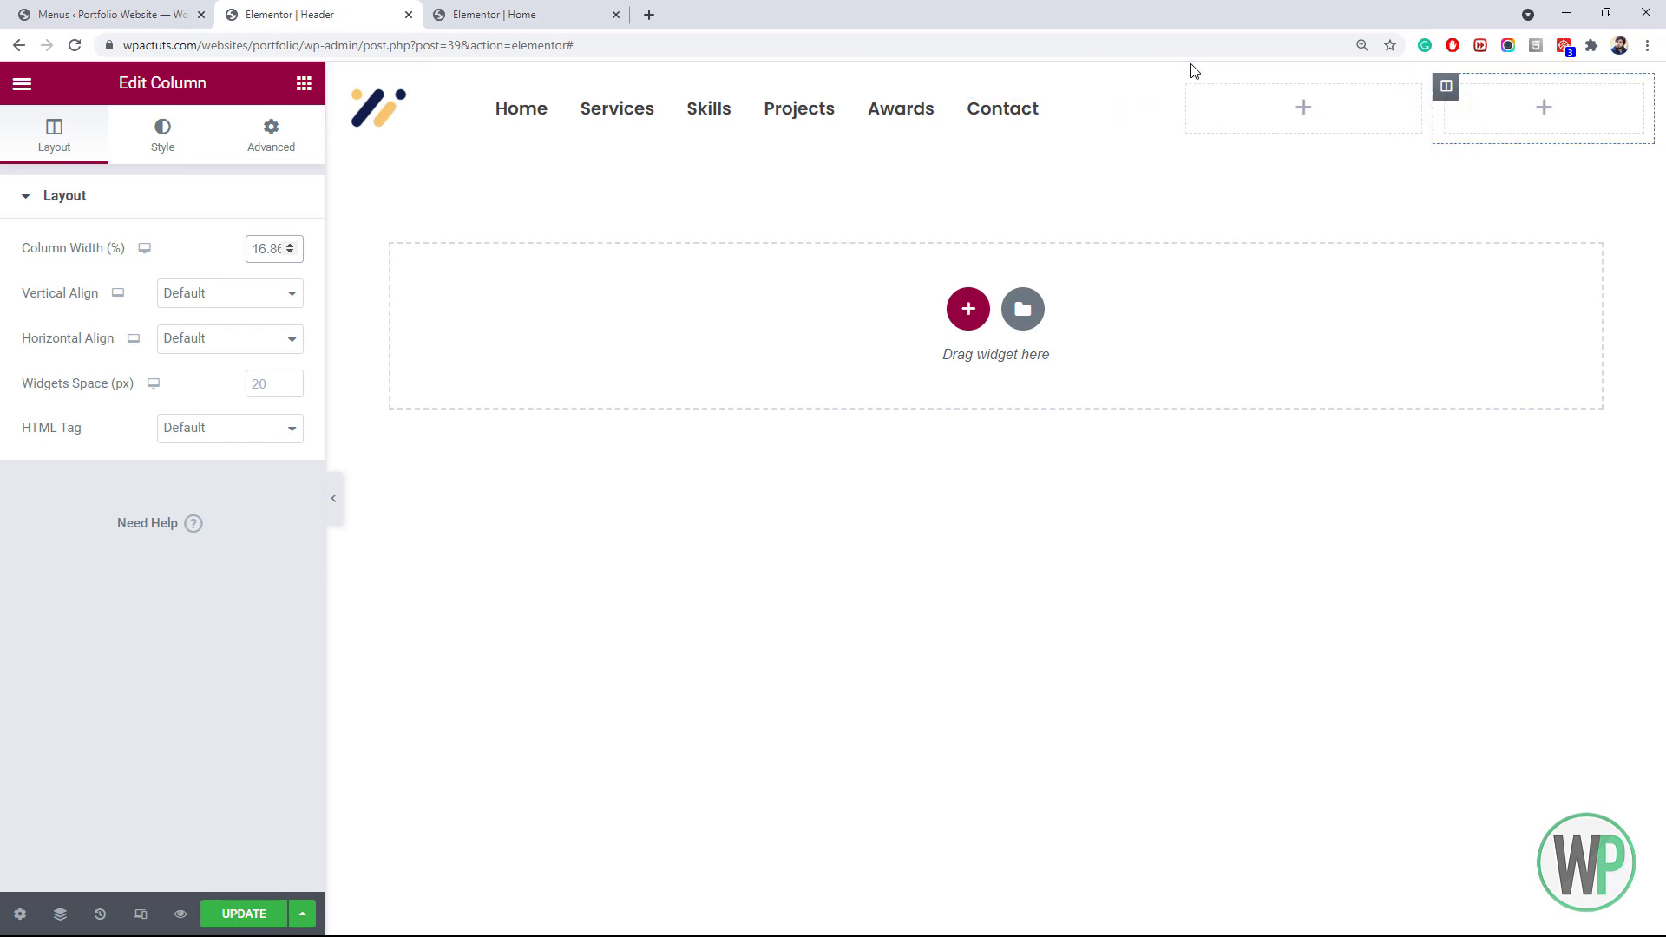
pyautogui.click(504, 14)
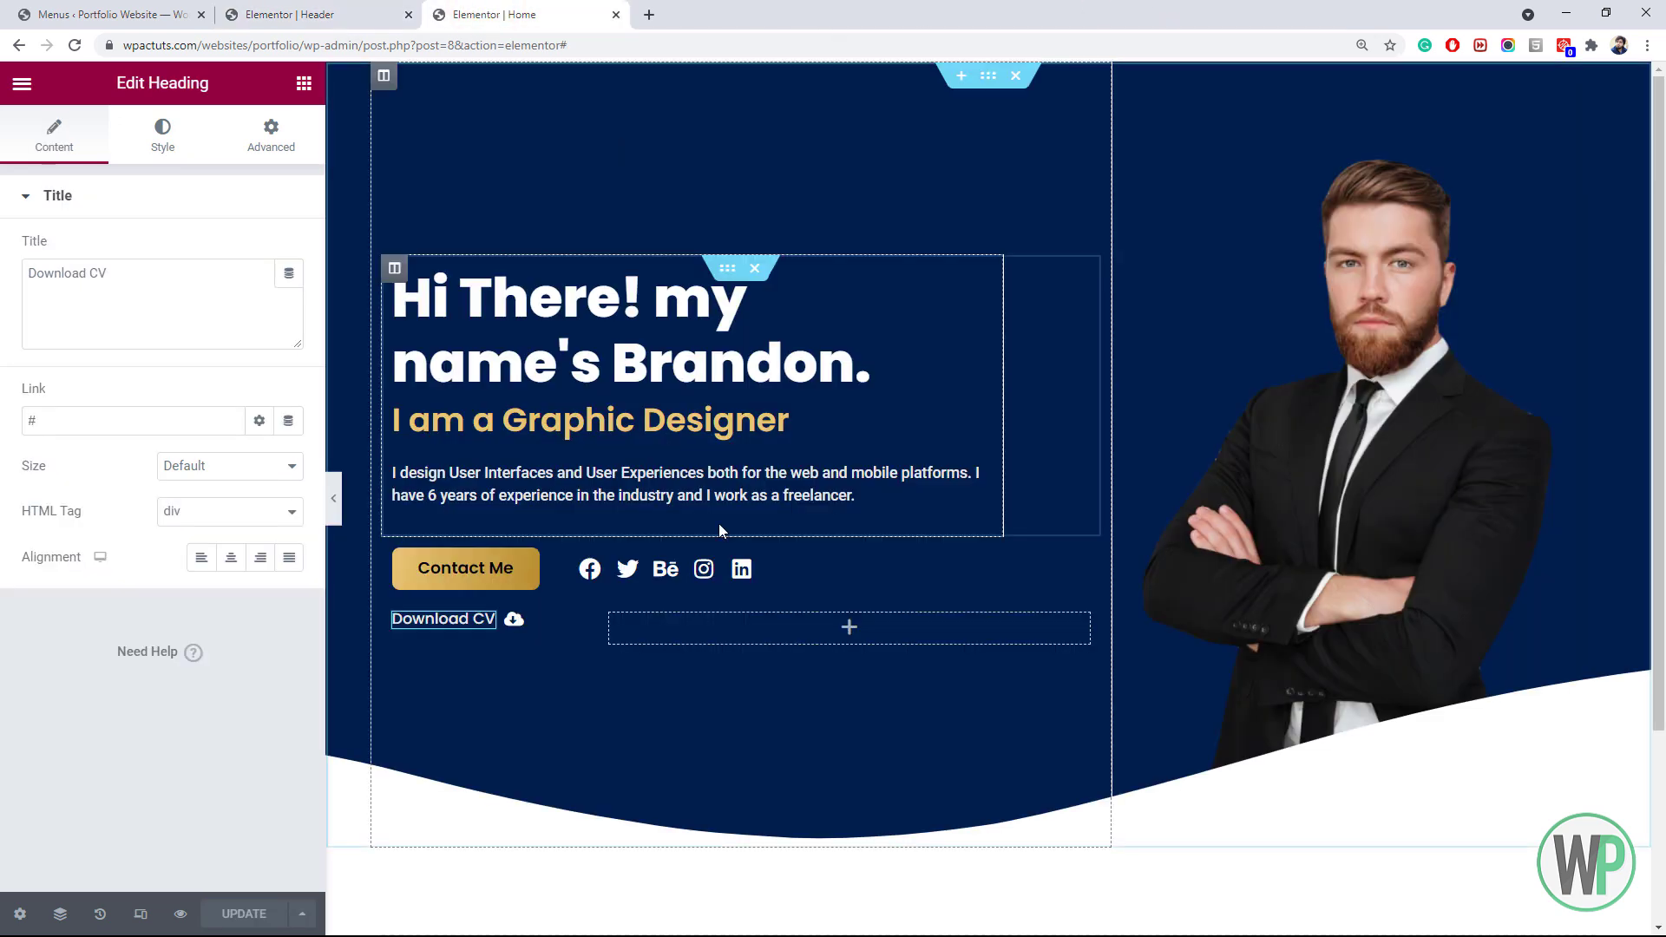
# Copy the Home hero's social icons into the header's empty column with Primary secondary colour
pyautogui.rightClick(630, 575)
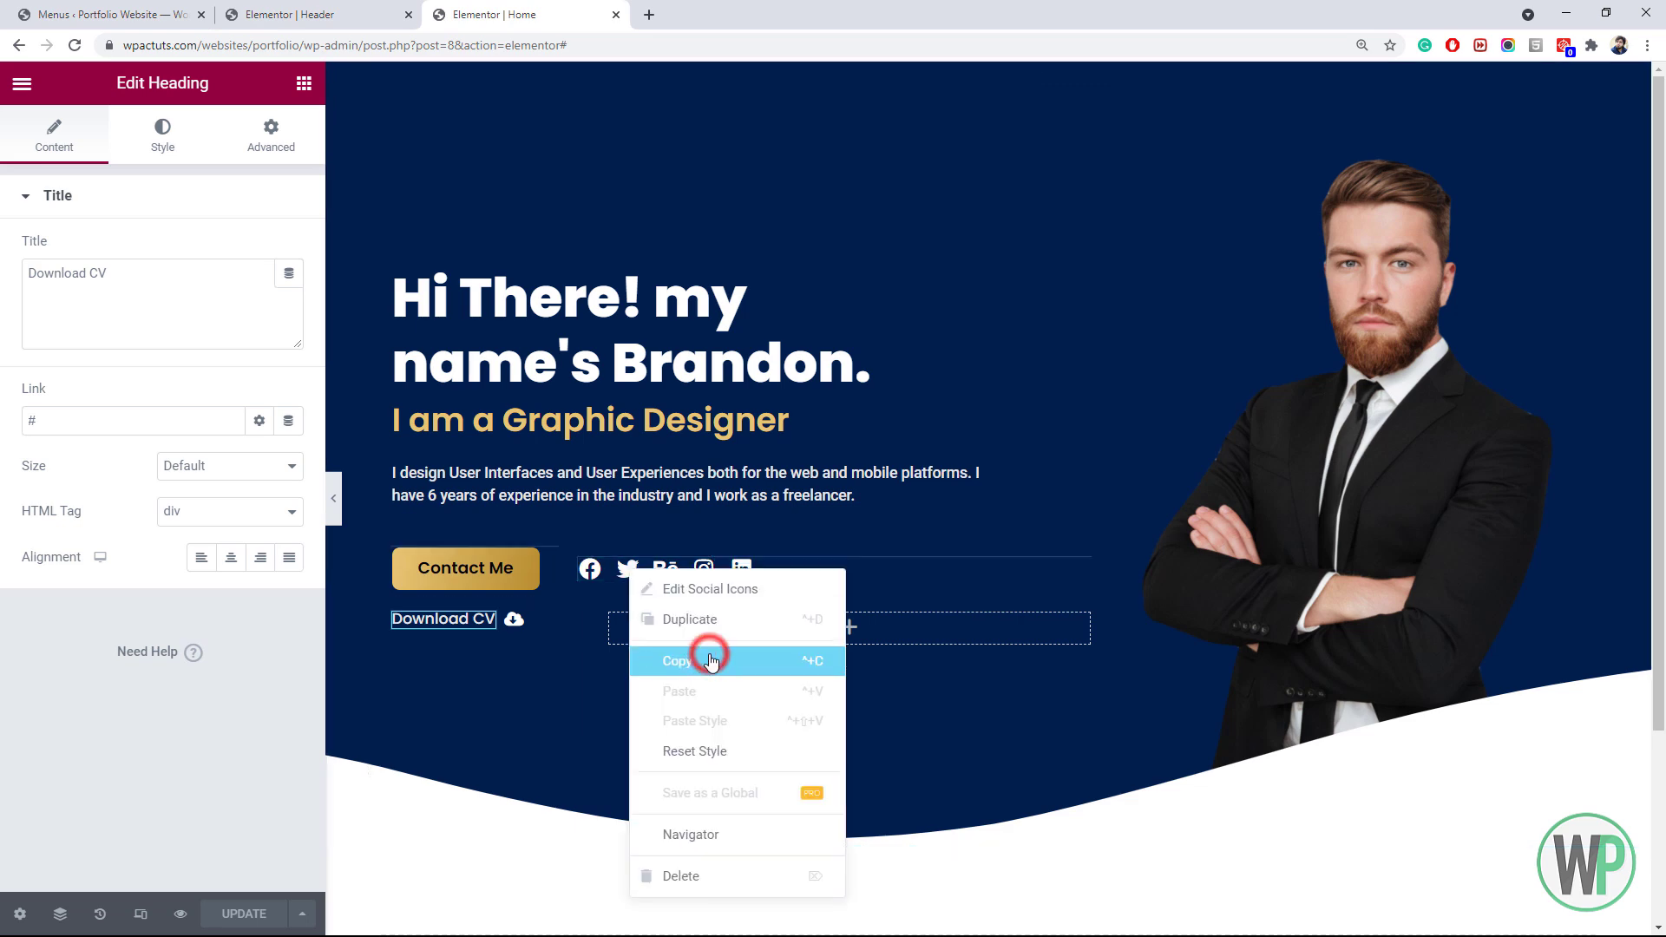
pyautogui.click(690, 652)
pyautogui.click(420, 14)
pyautogui.rightClick(1216, 114)
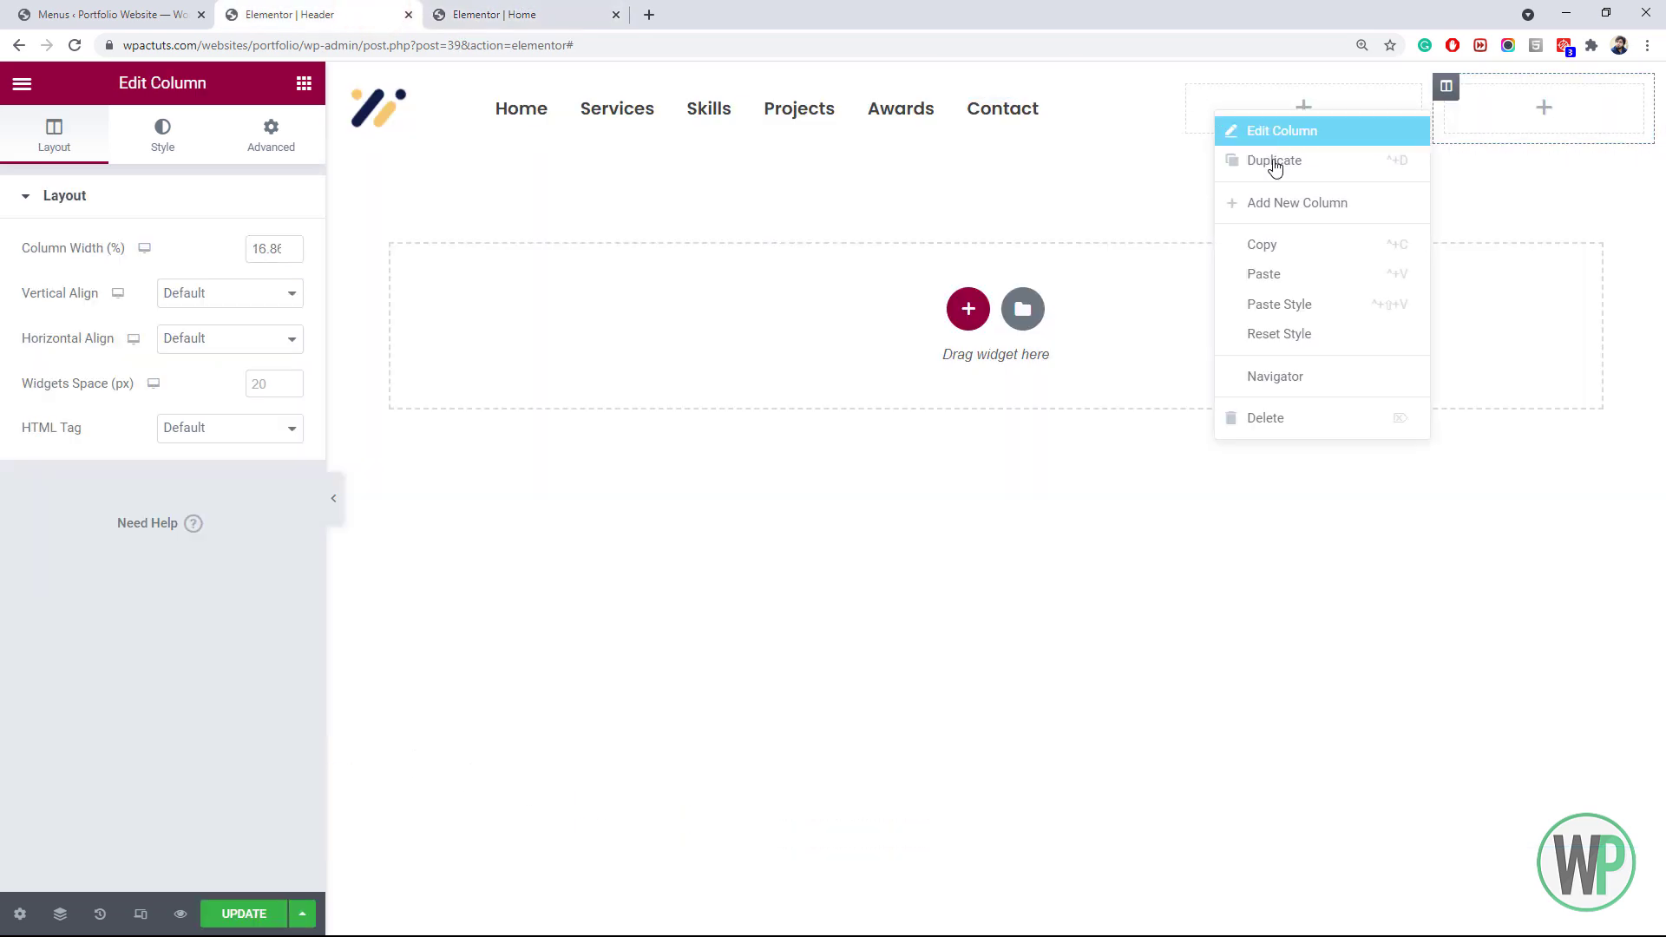
pyautogui.click(1298, 274)
pyautogui.click(163, 139)
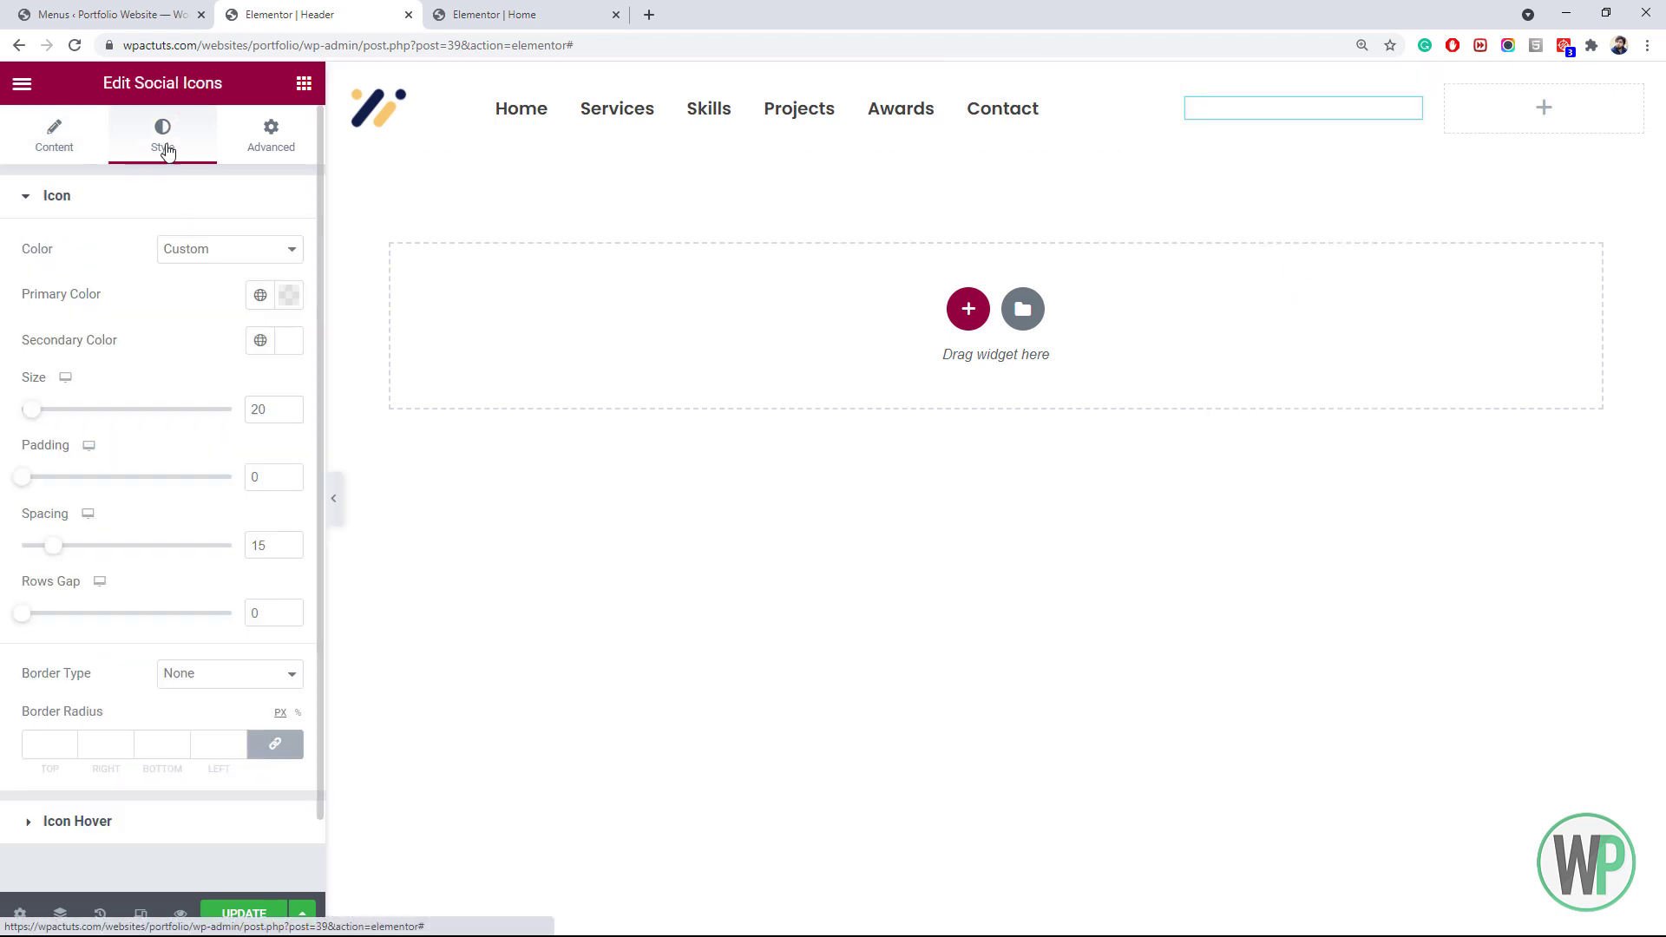
pyautogui.click(288, 340)
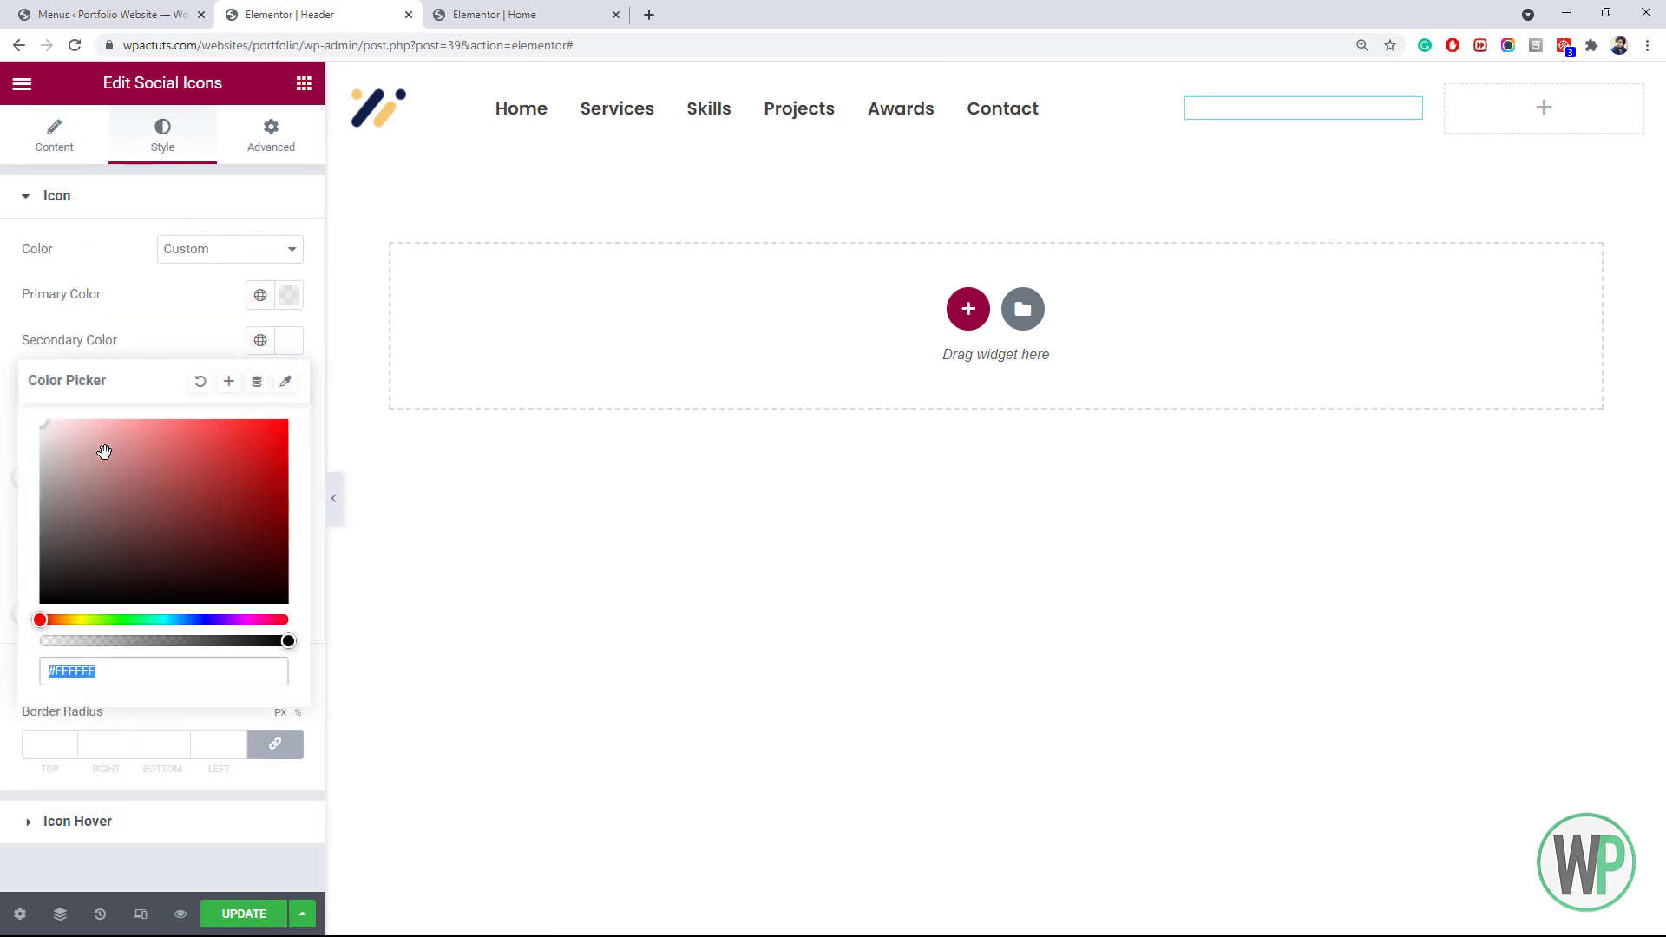
pyautogui.moveTo(104, 514); pyautogui.dragTo(77, 535)
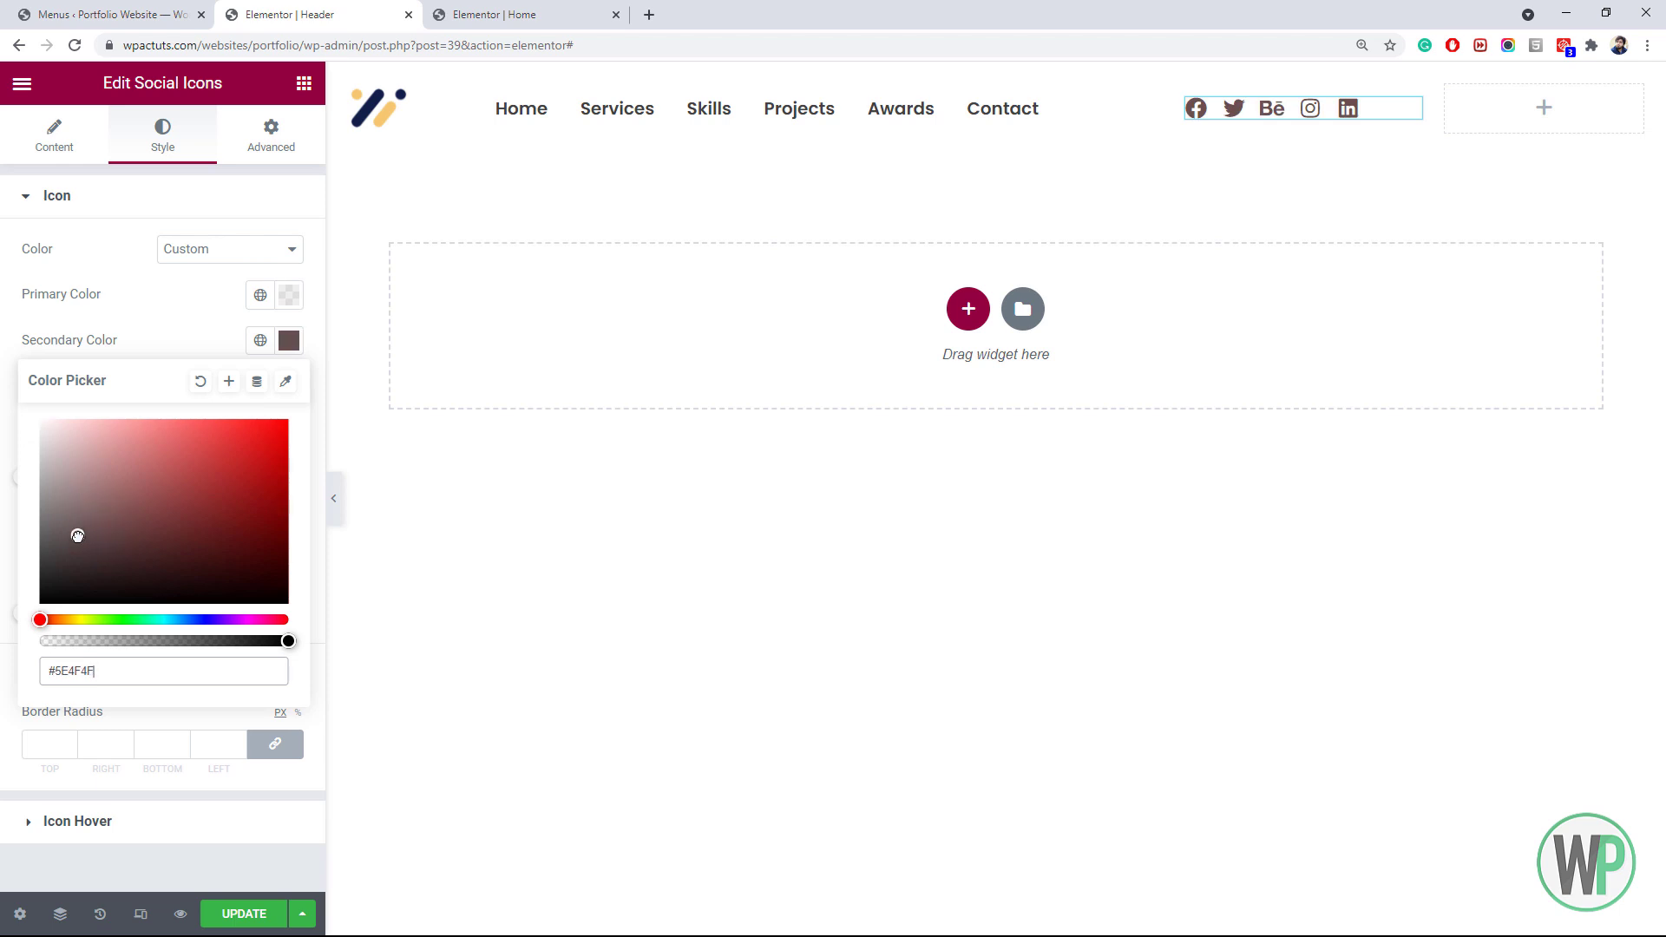
pyautogui.click(260, 340)
pyautogui.click(102, 458)
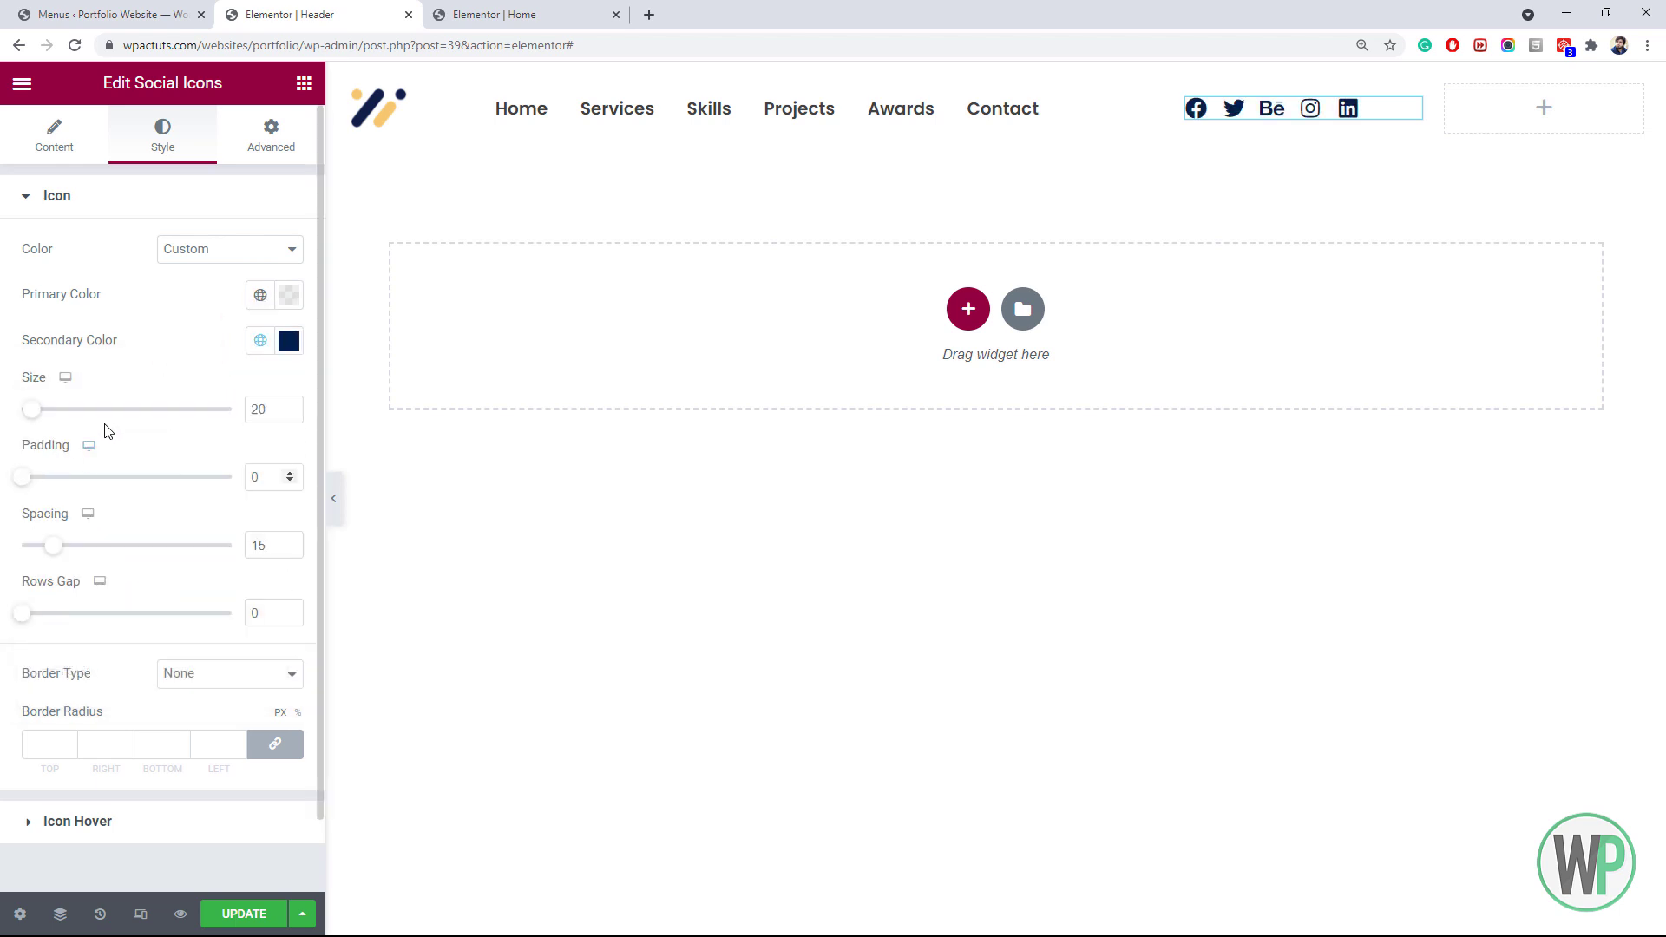
# Set the navigation menu's text colour to the global Primary colour
pyautogui.rightClick(564, 120)
pyautogui.click(597, 136)
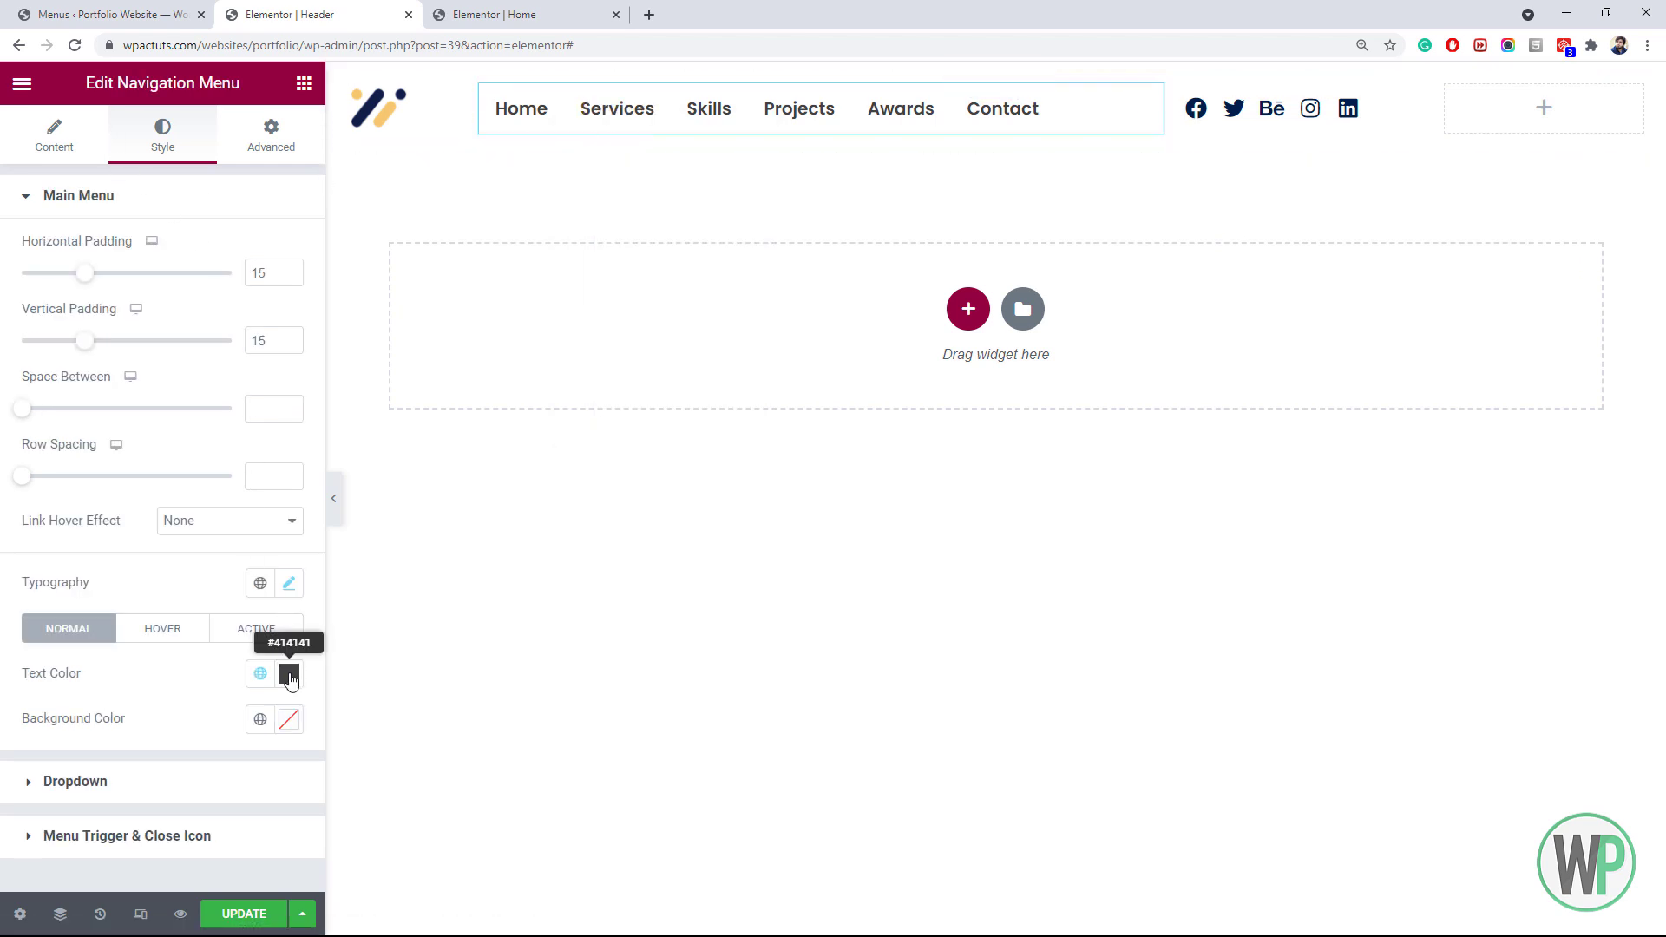
pyautogui.click(263, 677)
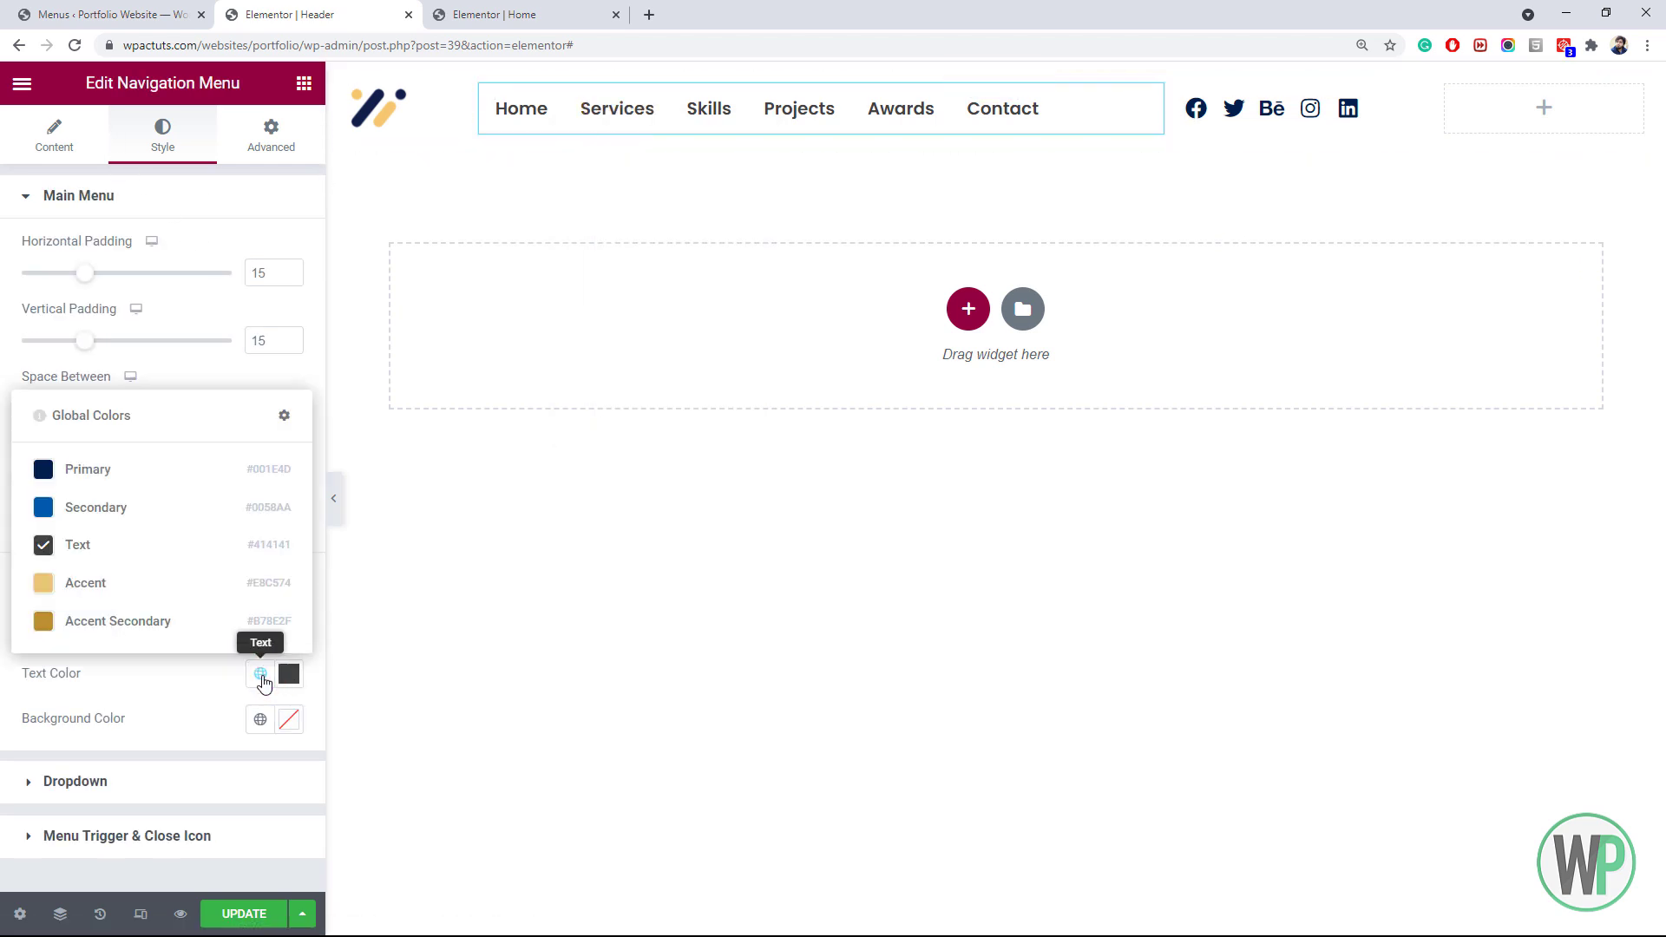
pyautogui.click(143, 475)
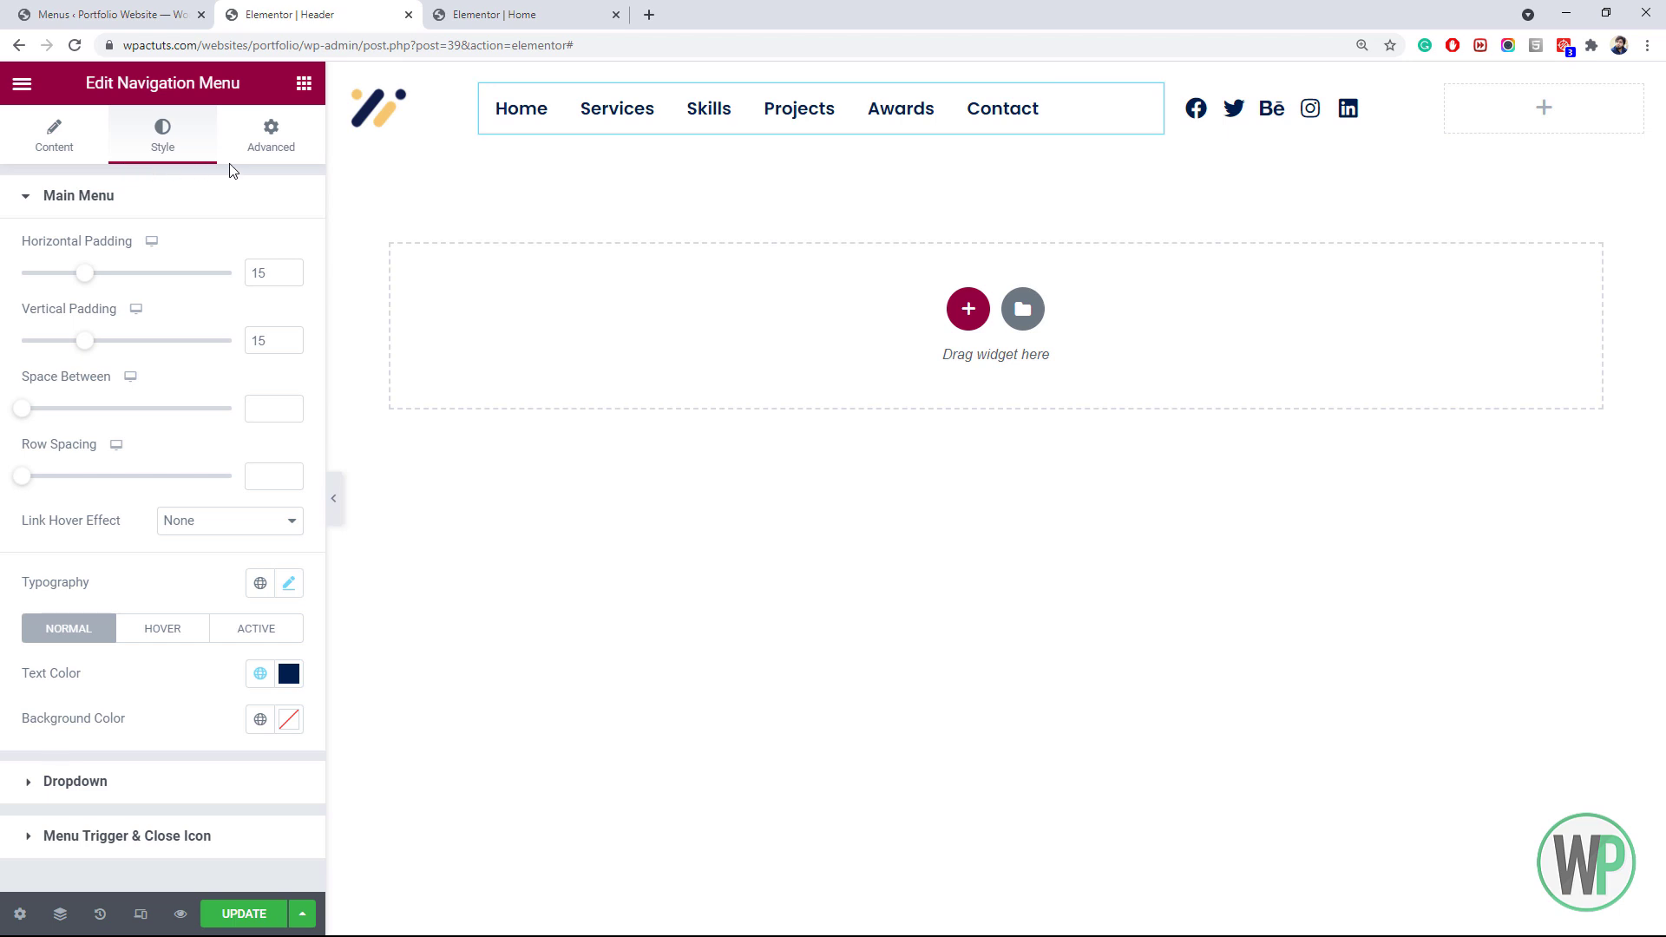
pyautogui.click(291, 87)
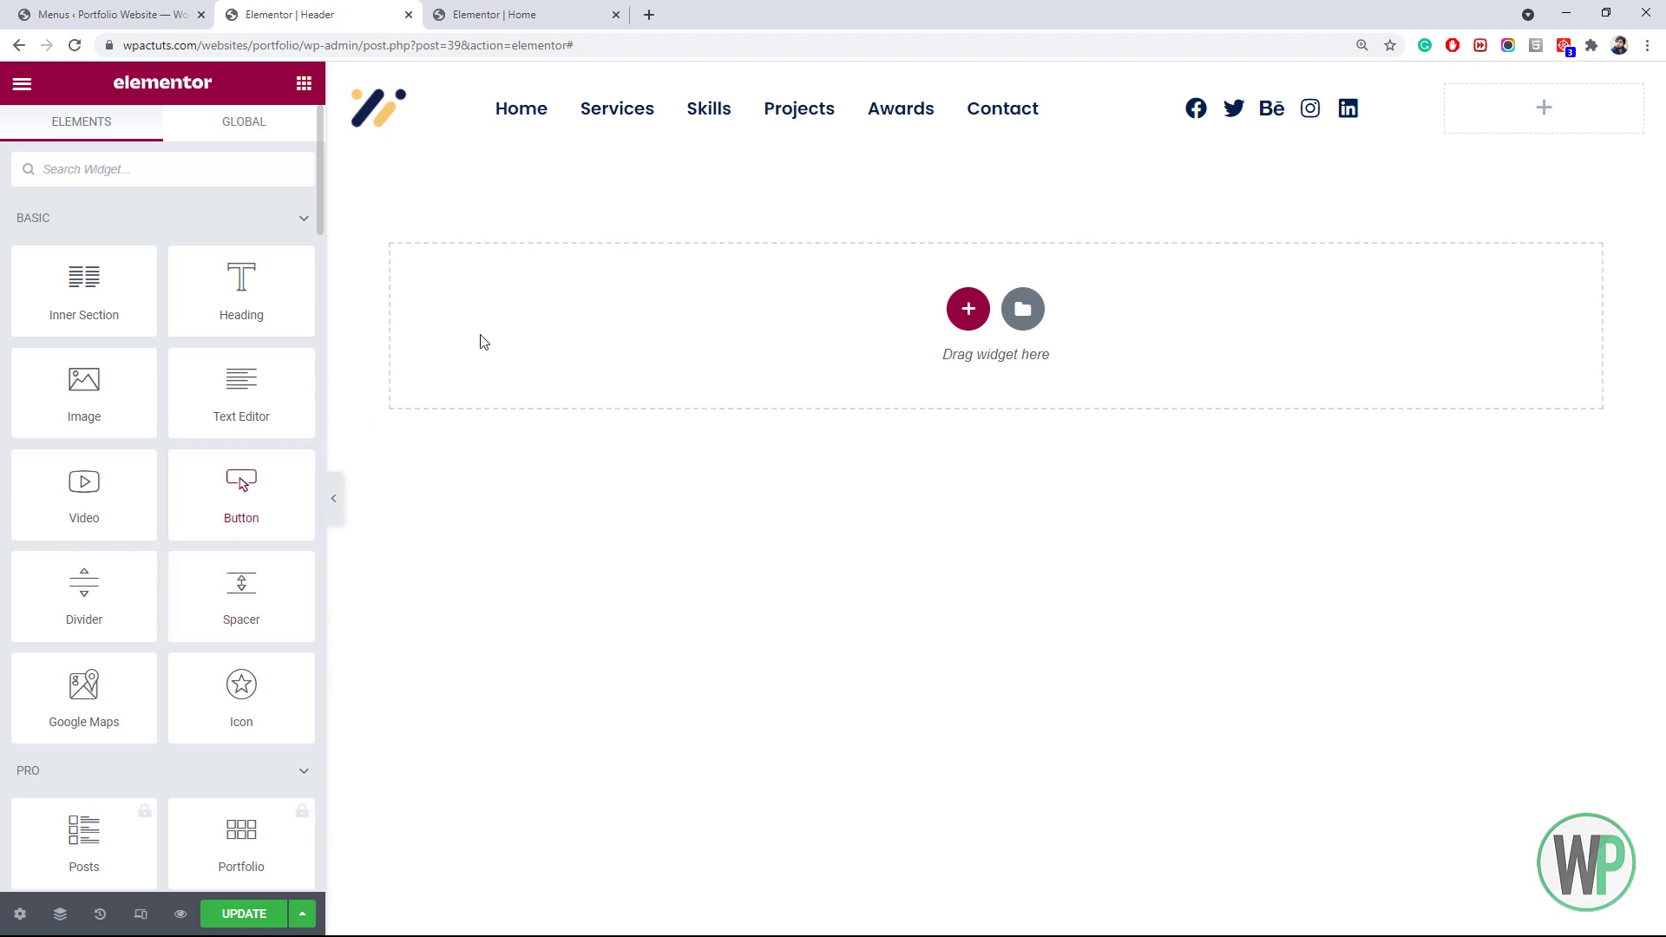
pyautogui.click(495, 15)
# Copy the Home Contact Me button into the header's last column and right-align it
pyautogui.rightClick(476, 571)
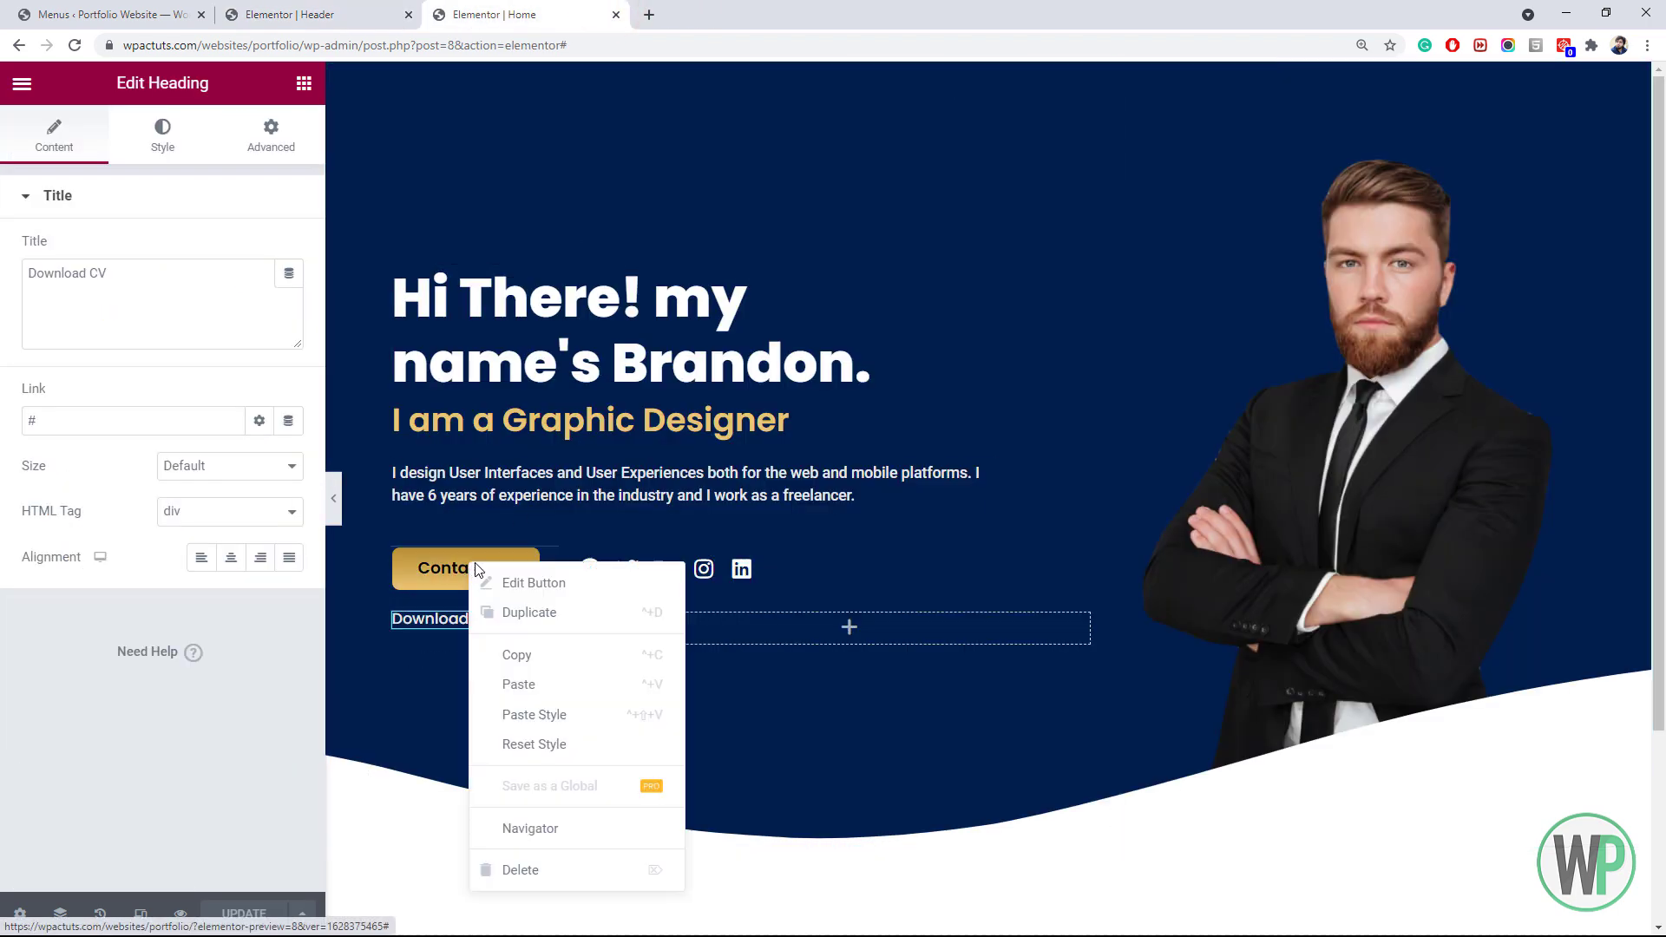
pyautogui.click(521, 655)
pyautogui.click(289, 15)
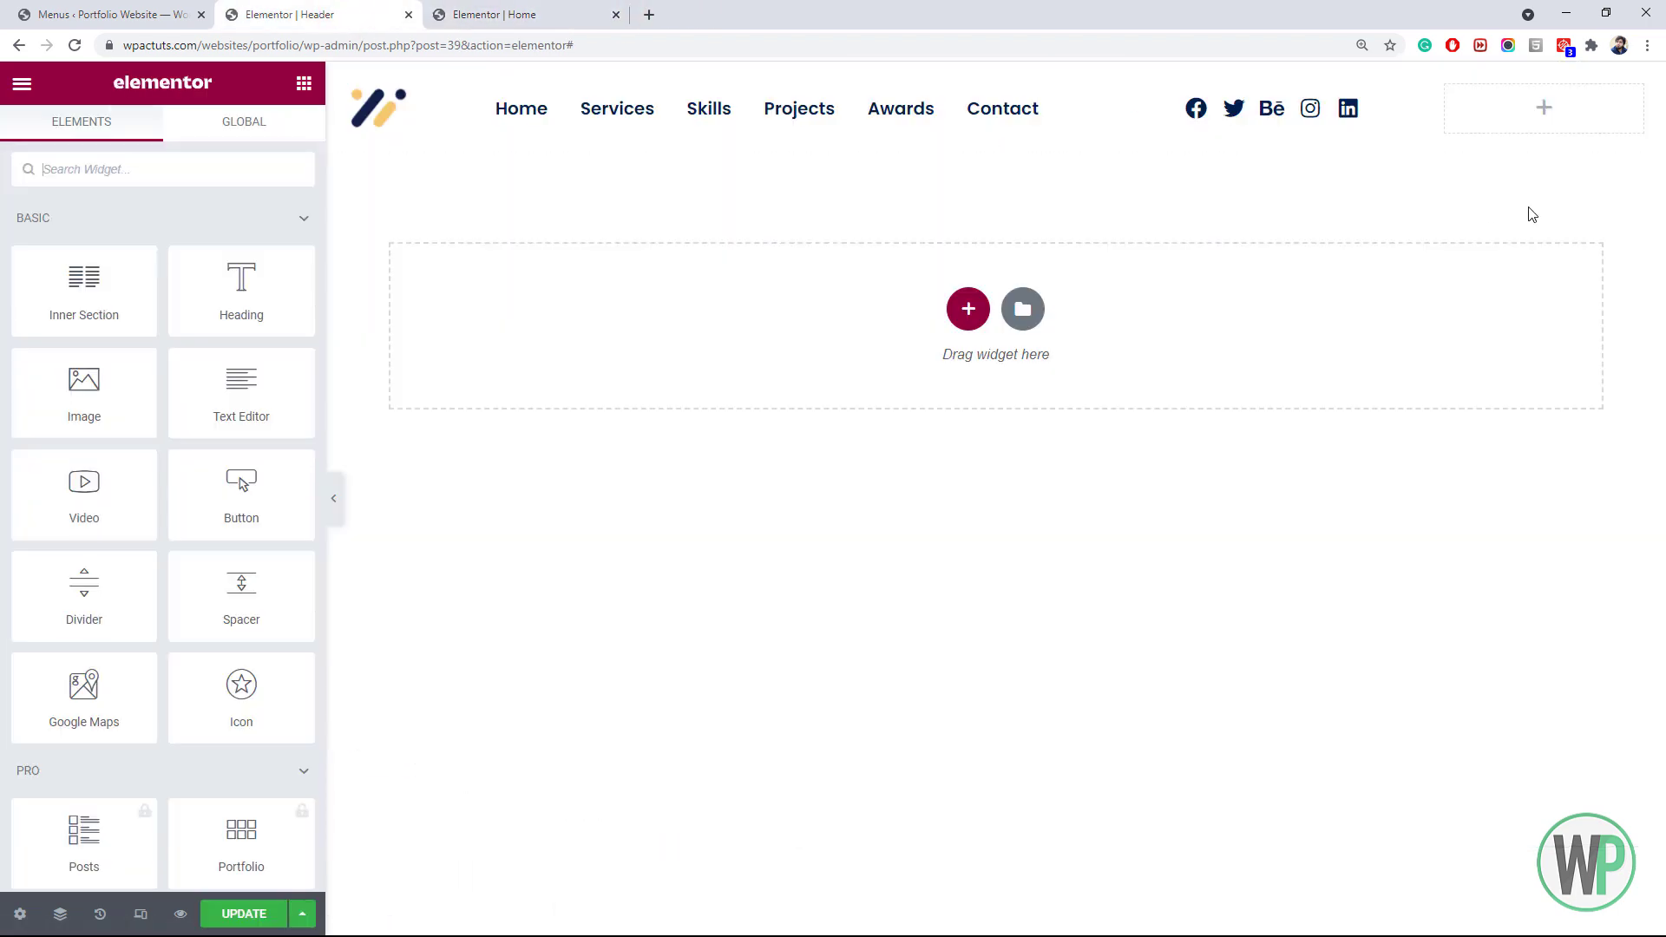
pyautogui.rightClick(1497, 108)
pyautogui.click(1536, 263)
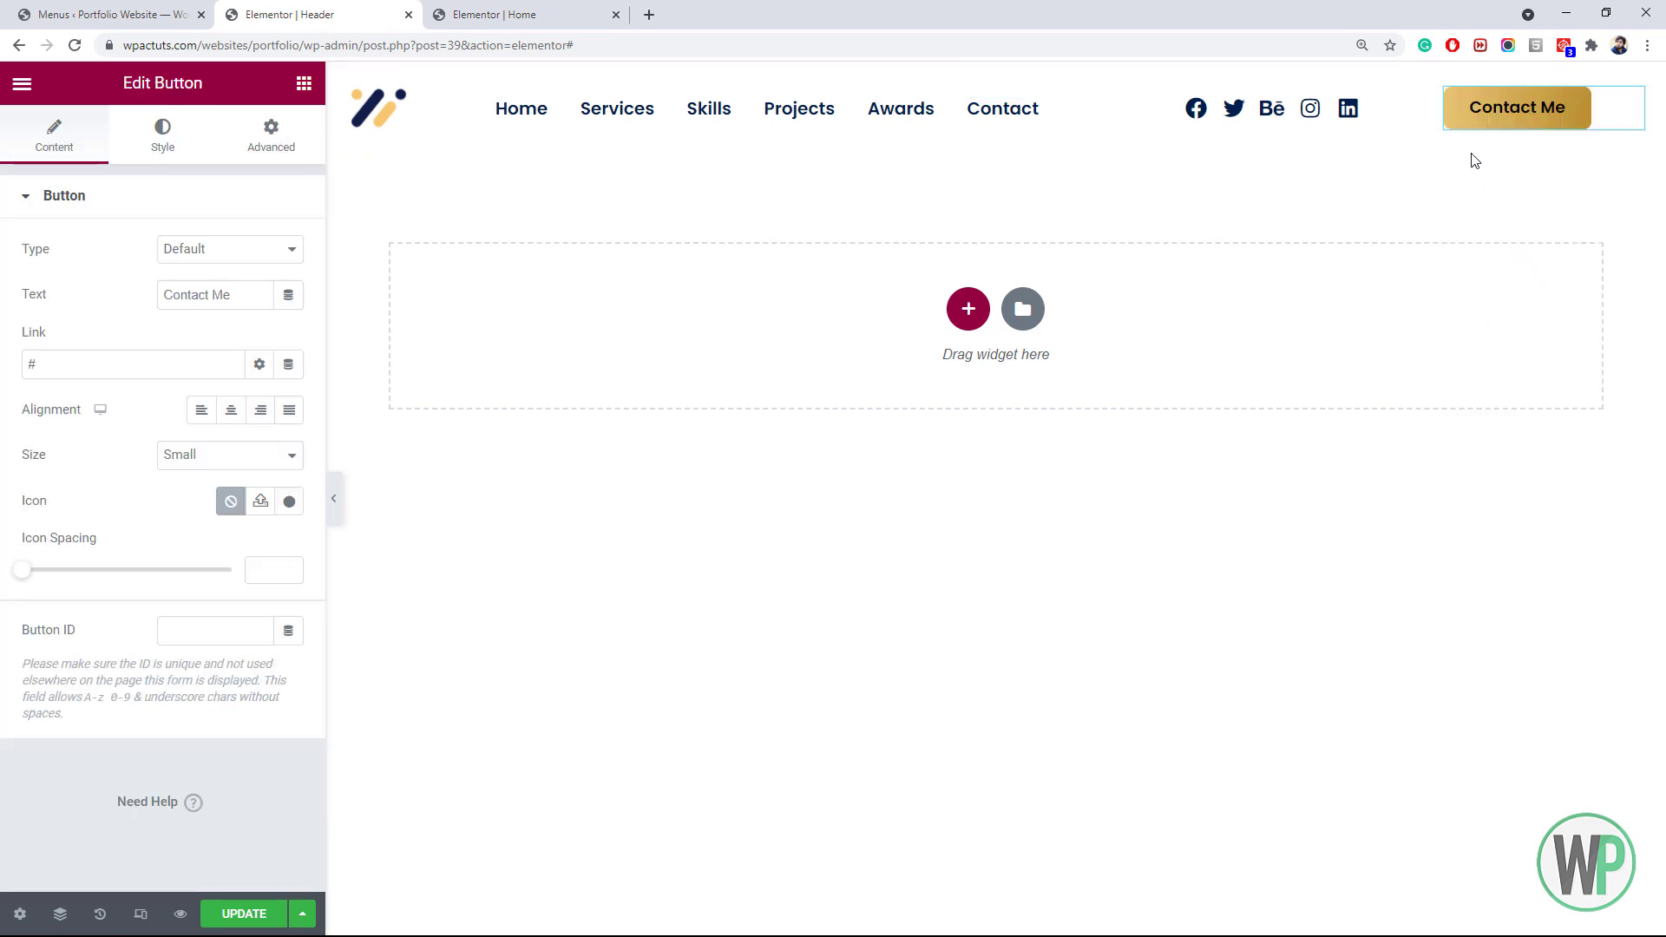
pyautogui.click(261, 410)
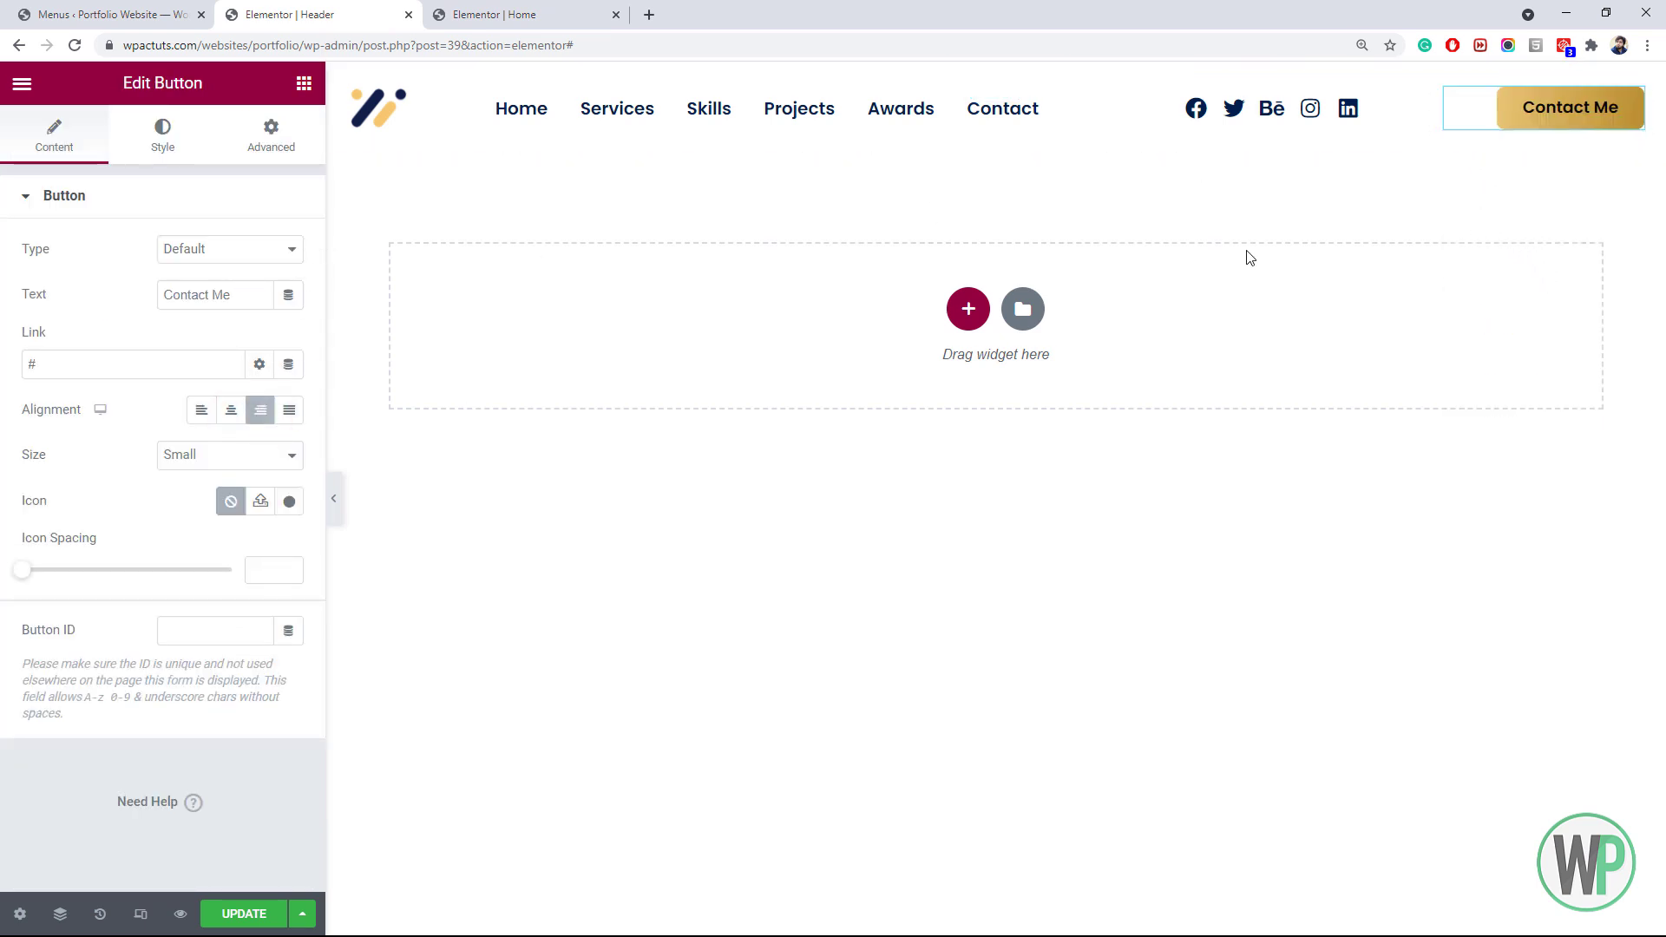
# Set the button width to Inline (auto) and its column's horizontal alignment to End
pyautogui.click(271, 139)
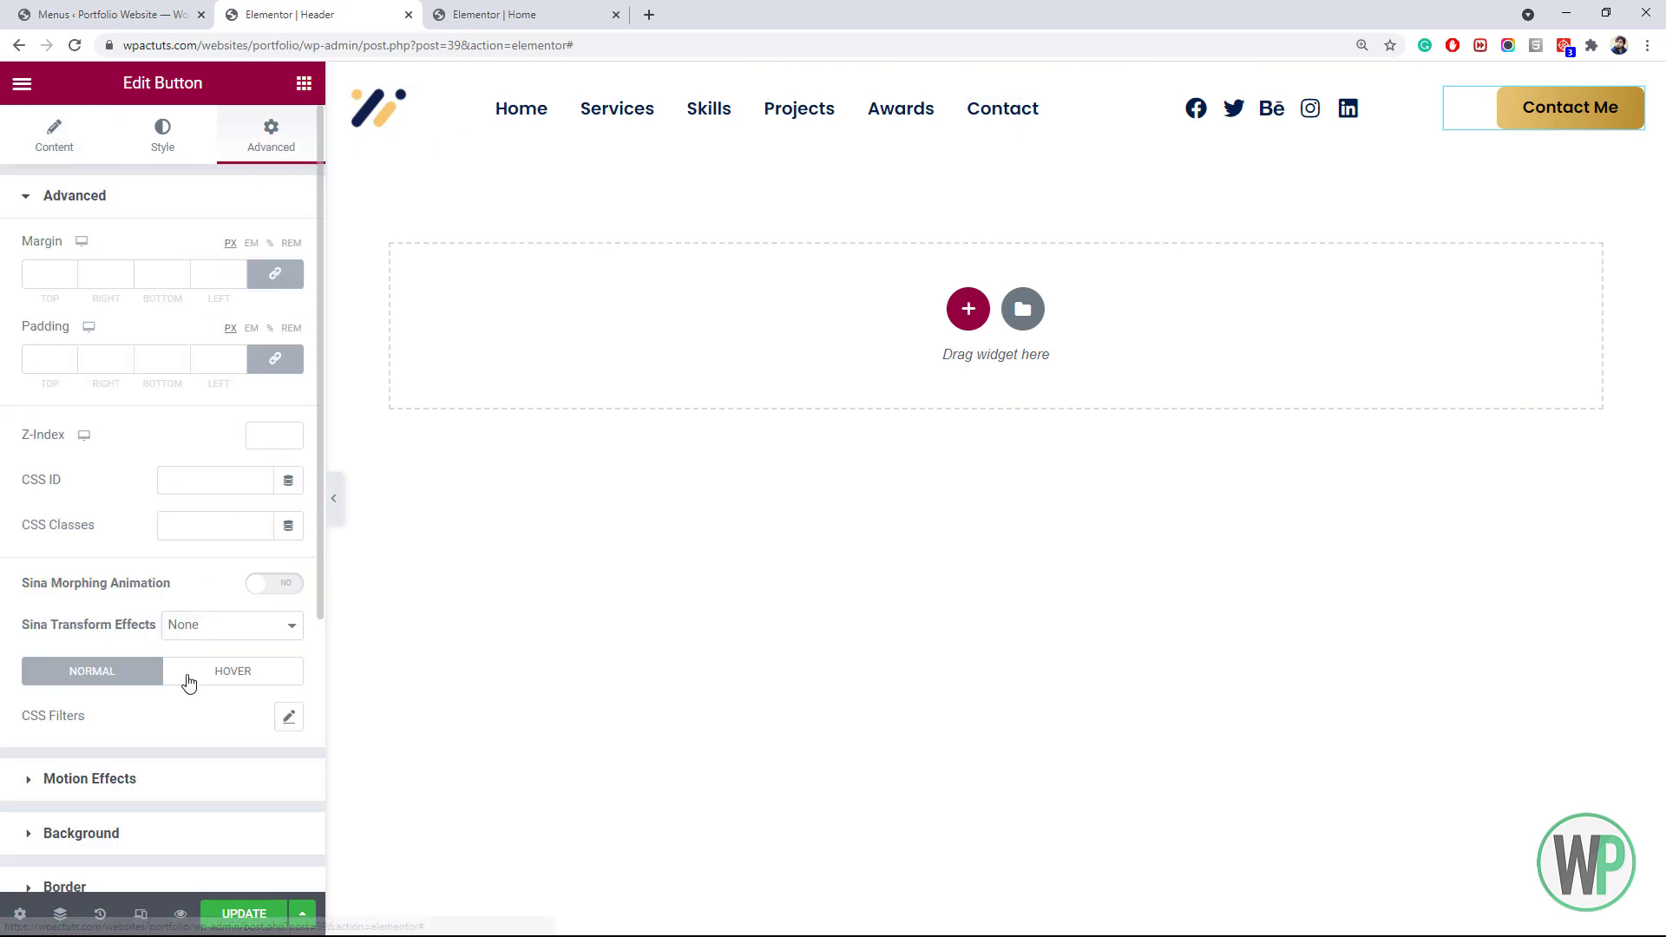
pyautogui.scroll(-4, 139, 746)
pyautogui.click(123, 688)
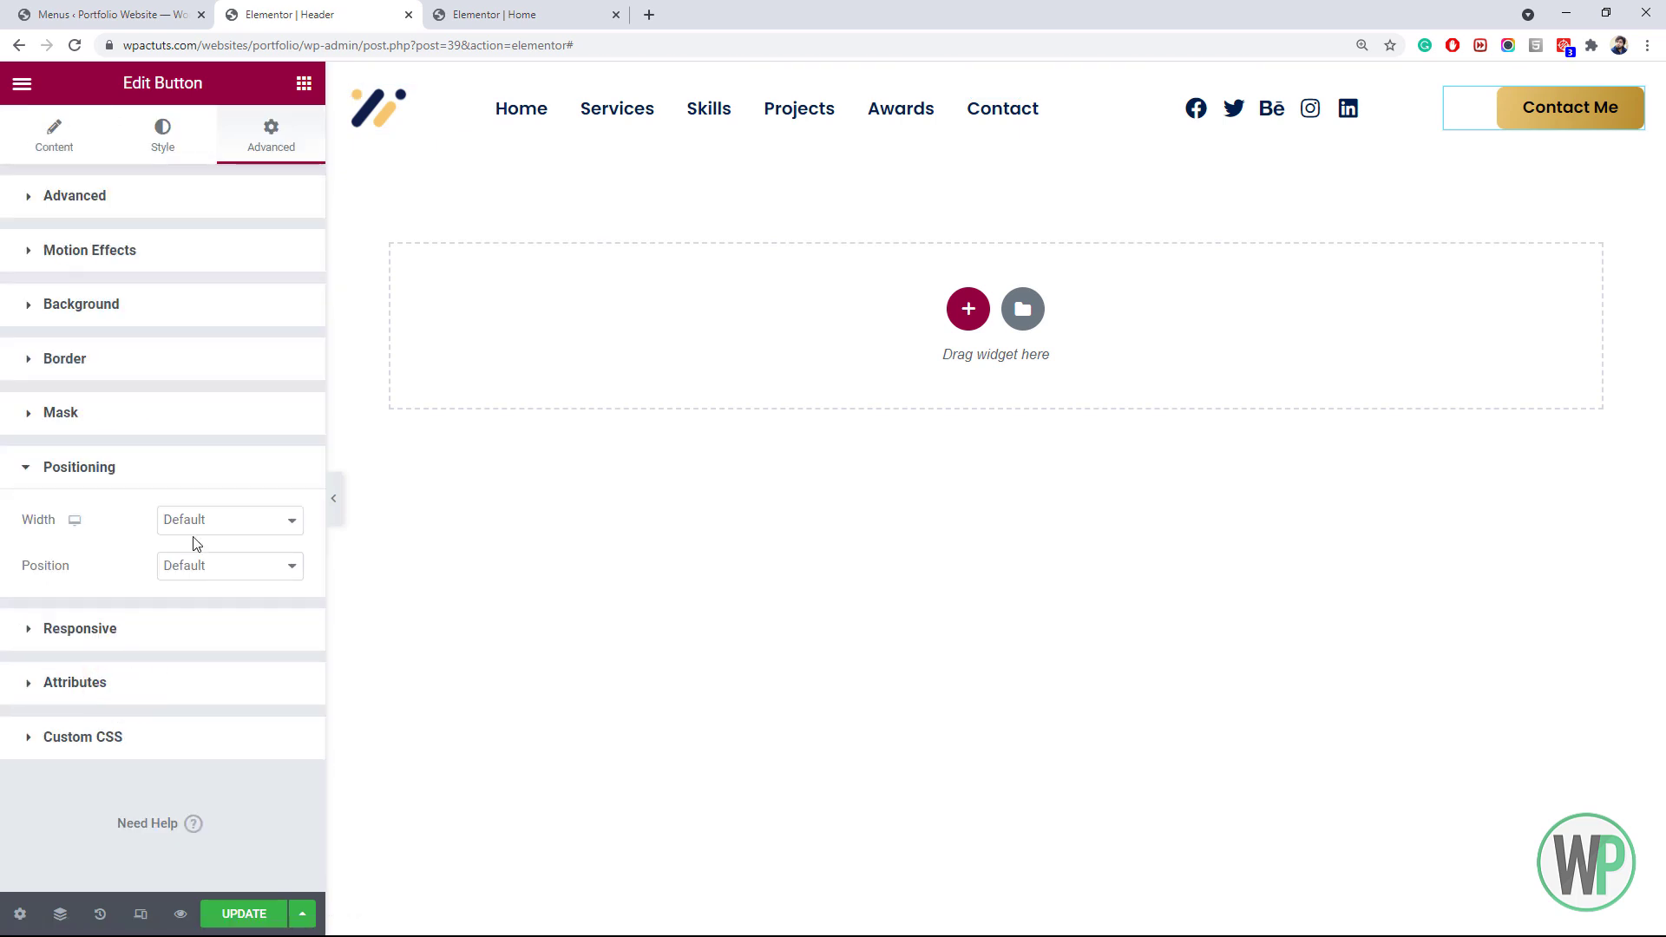
pyautogui.click(205, 524)
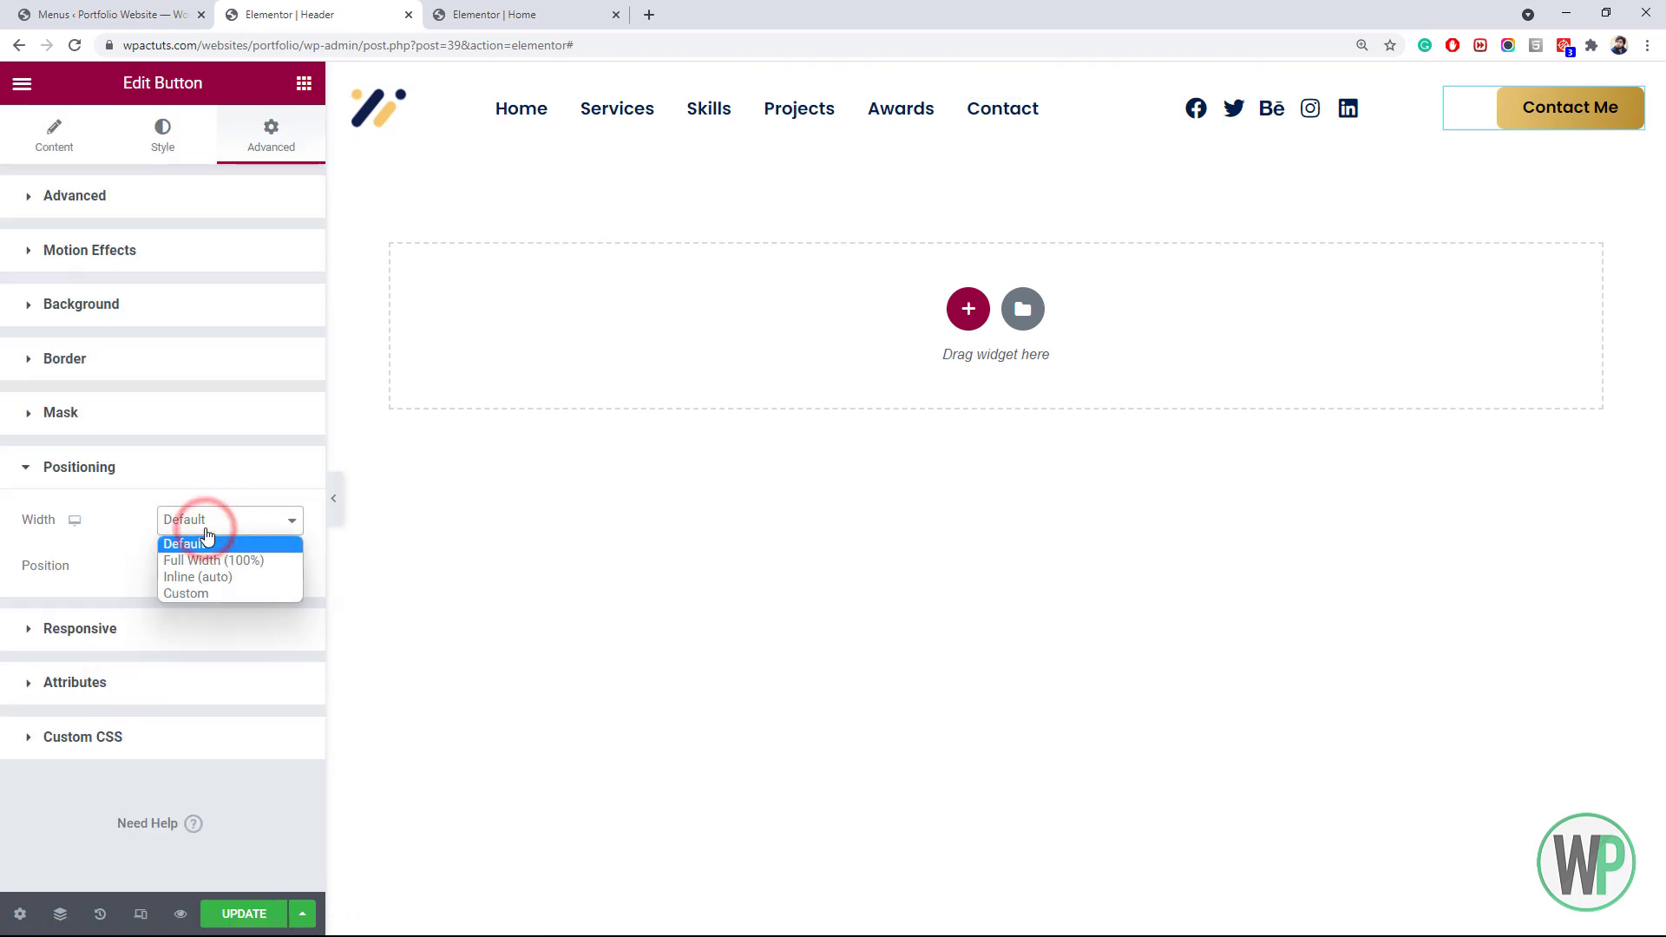
pyautogui.click(222, 579)
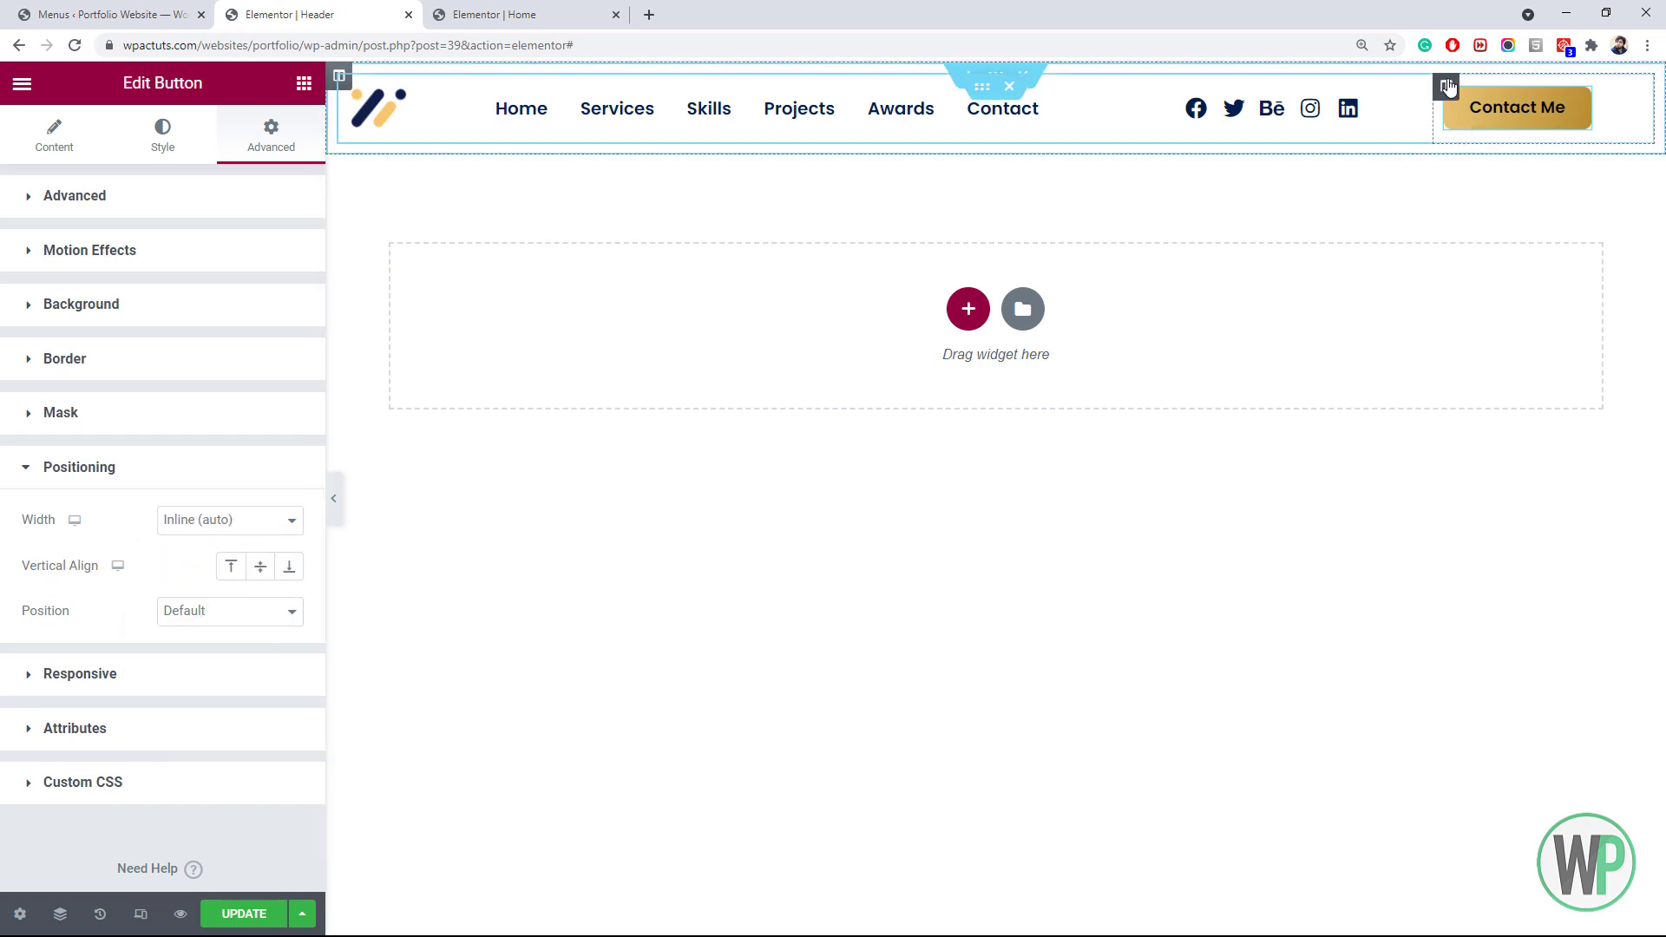
pyautogui.rightClick(1475, 101)
pyautogui.click(1480, 101)
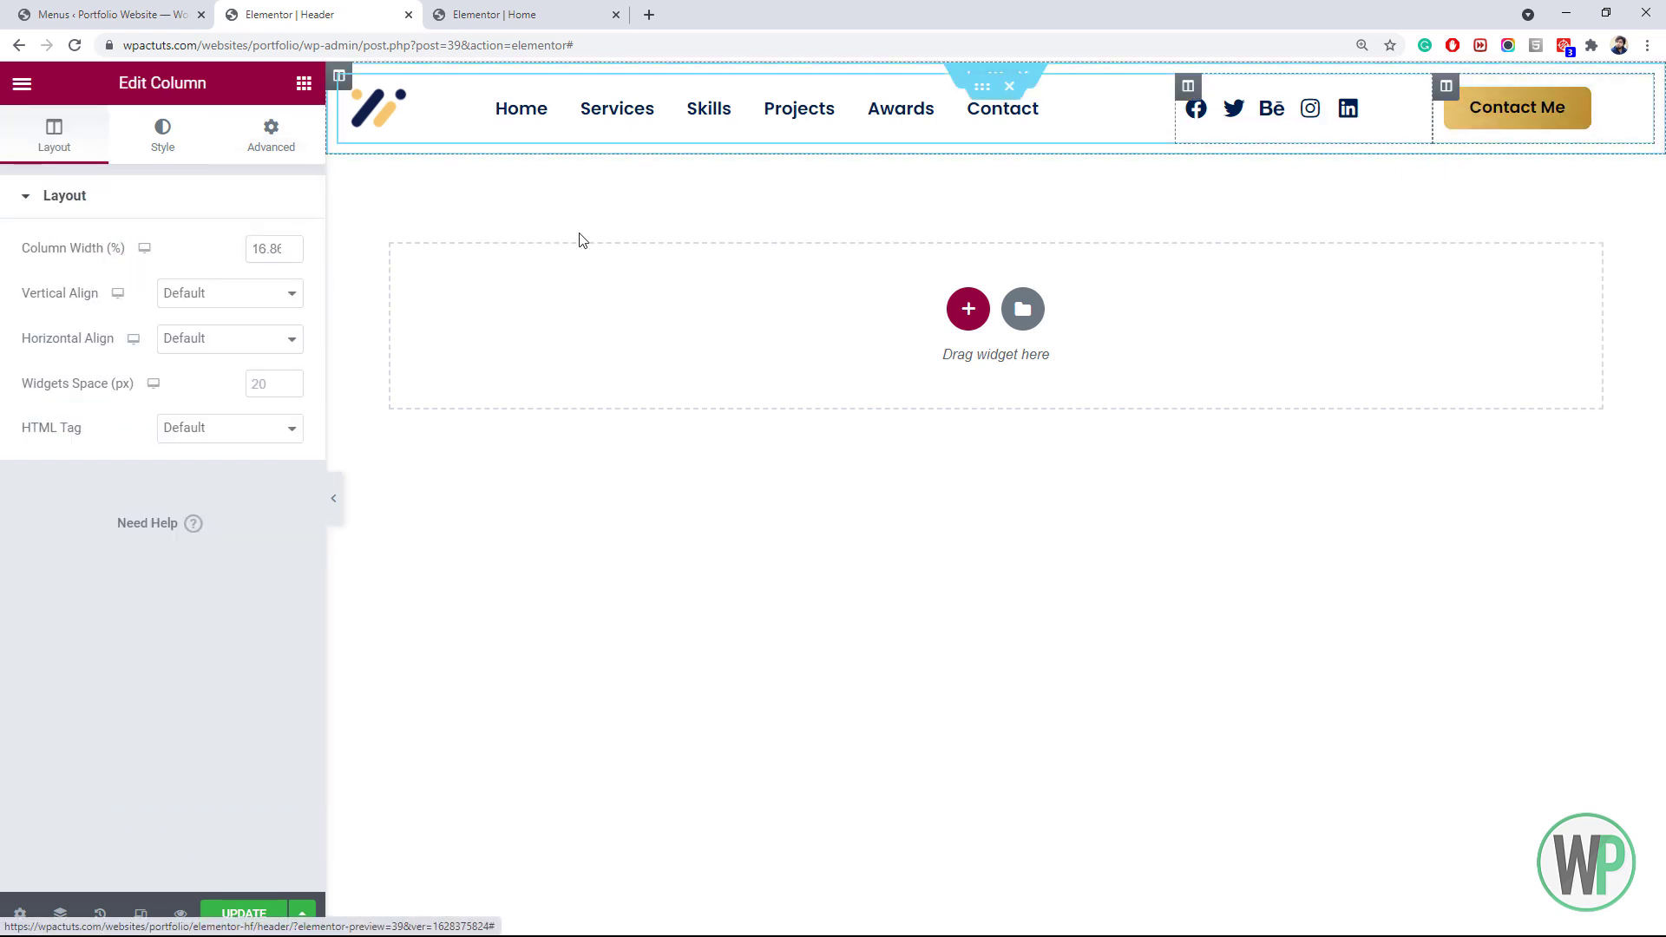
pyautogui.click(192, 340)
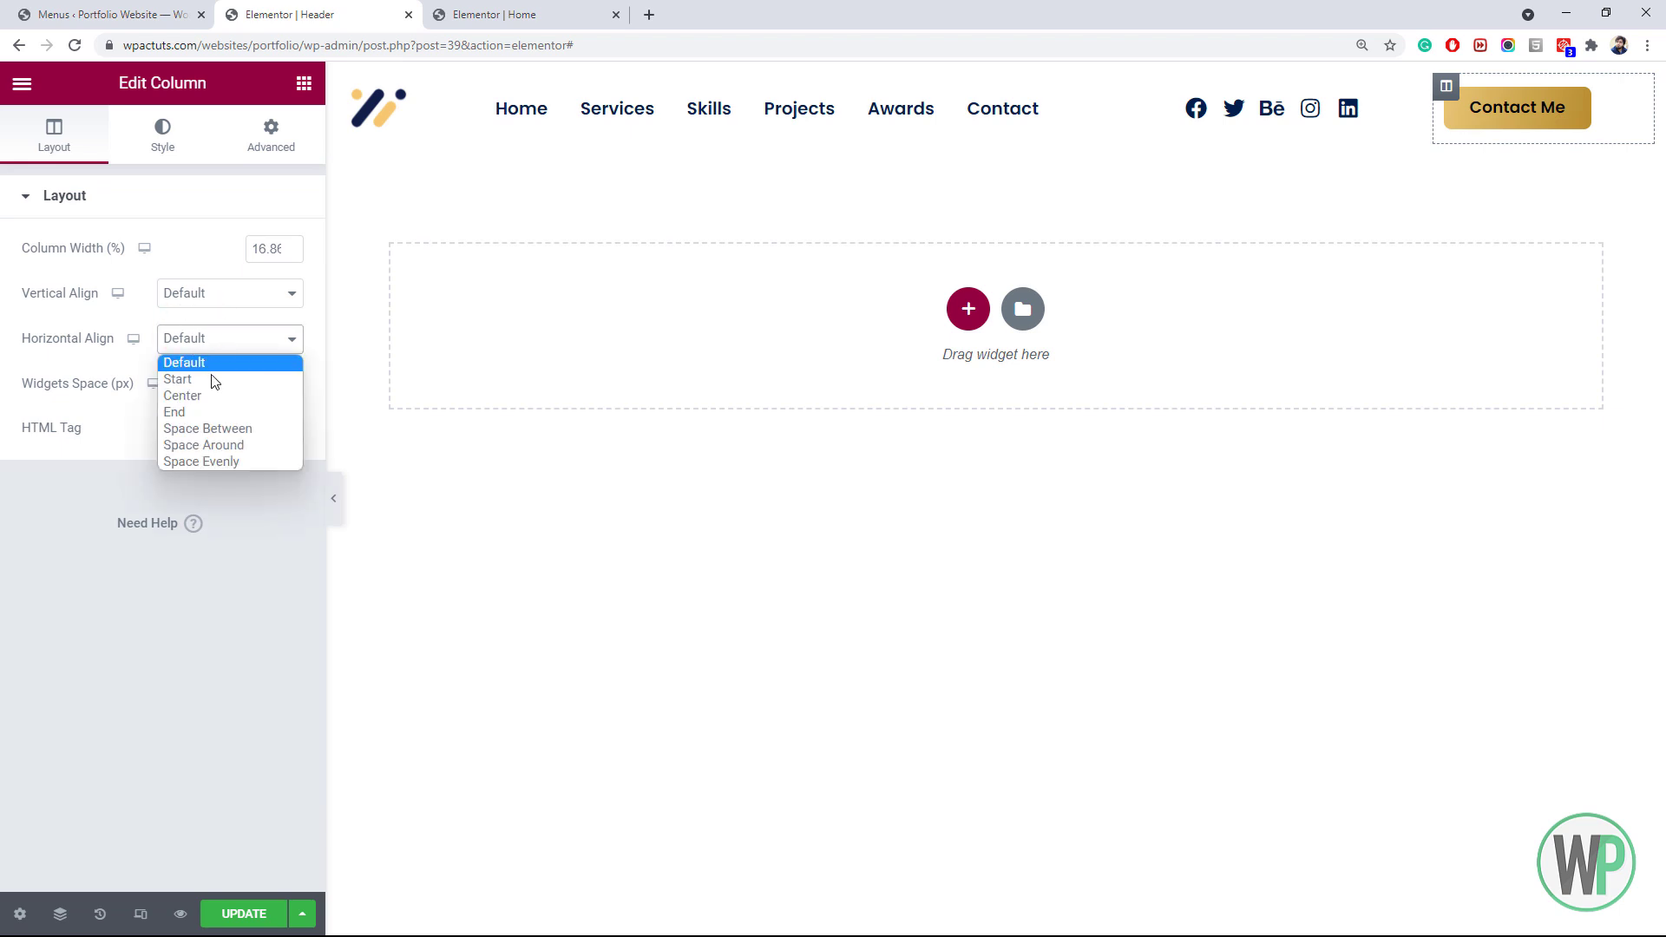
pyautogui.click(220, 411)
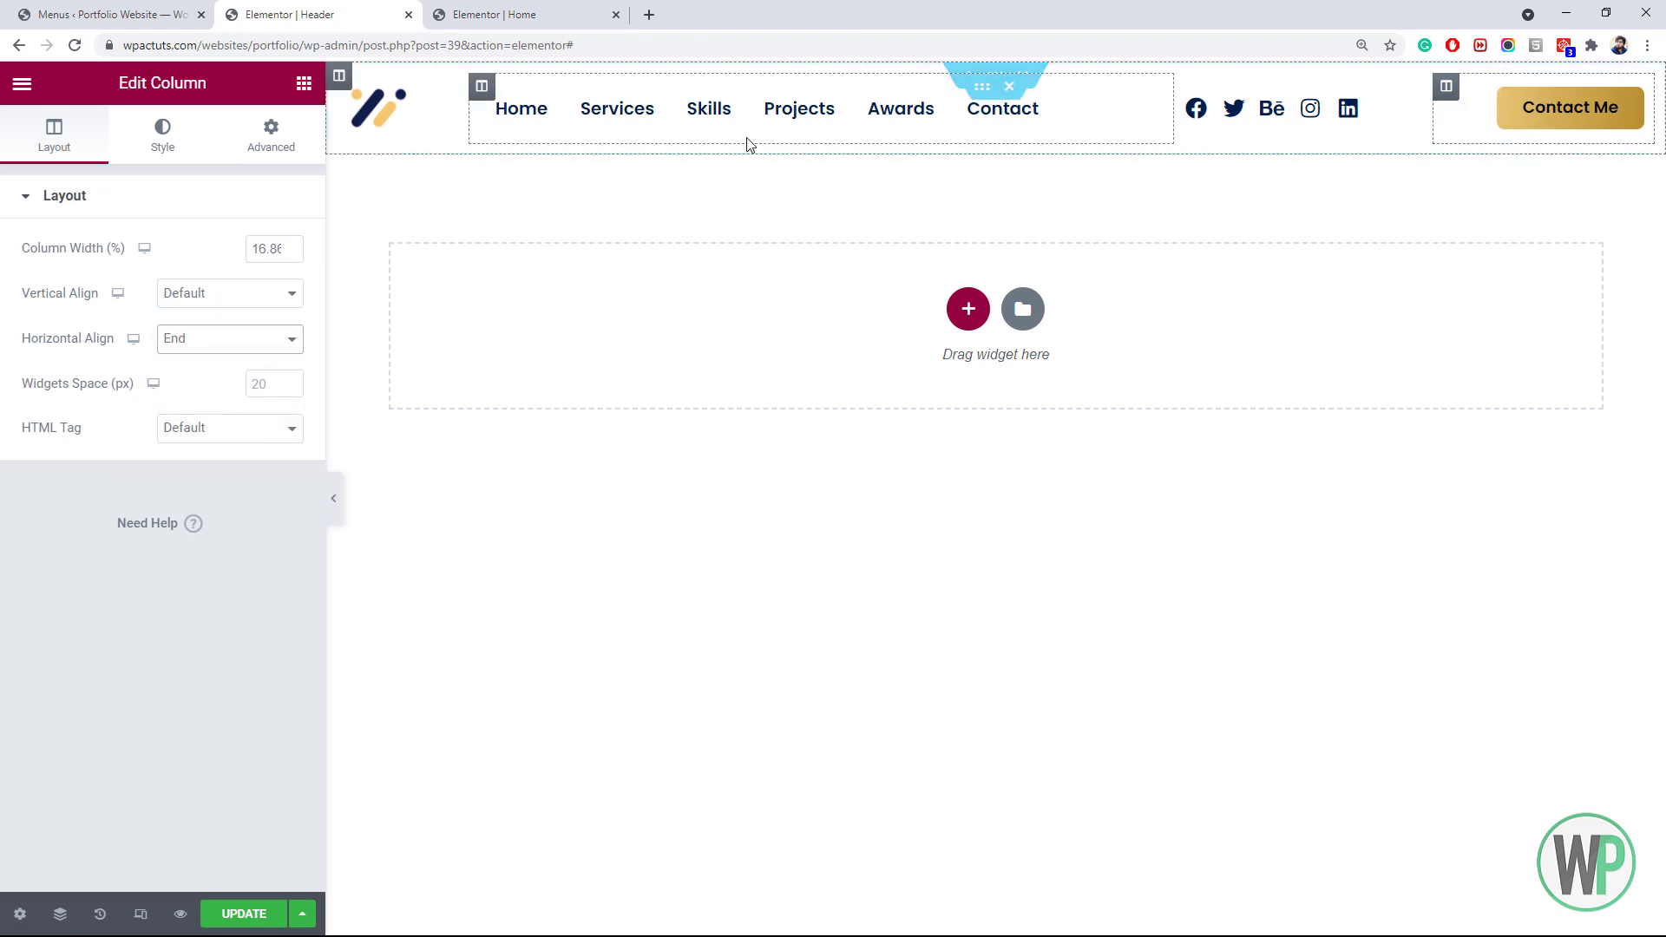
pyautogui.click(304, 83)
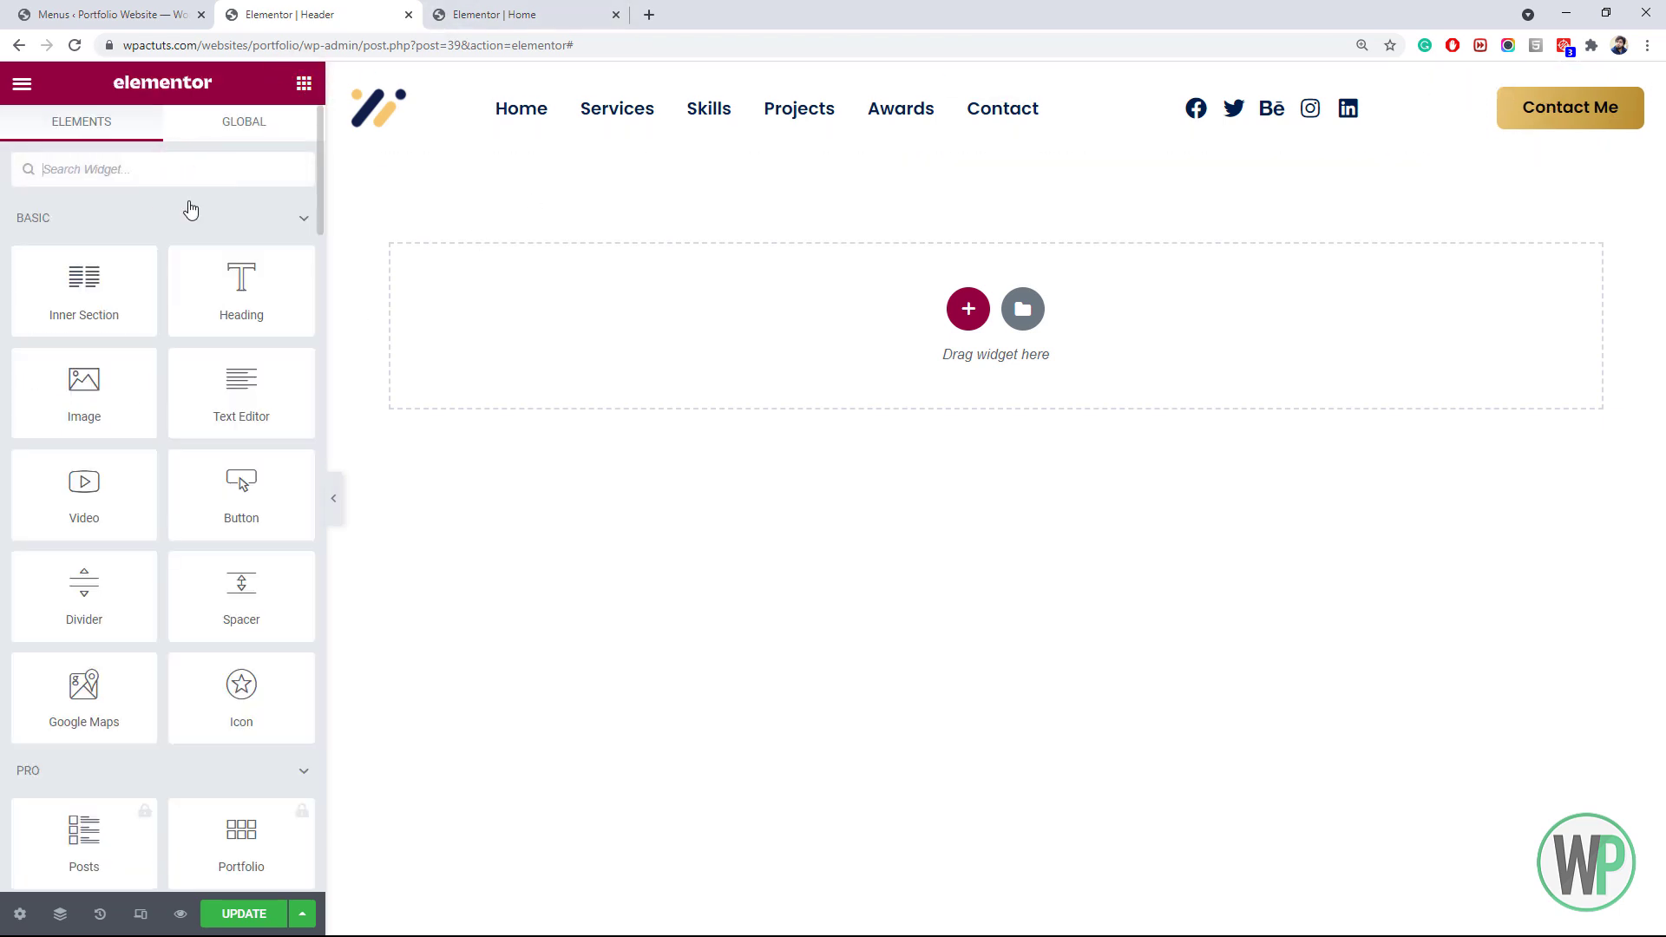
# Try a Sina Search Form in the header's last column, then delete it
pyautogui.write('sea')
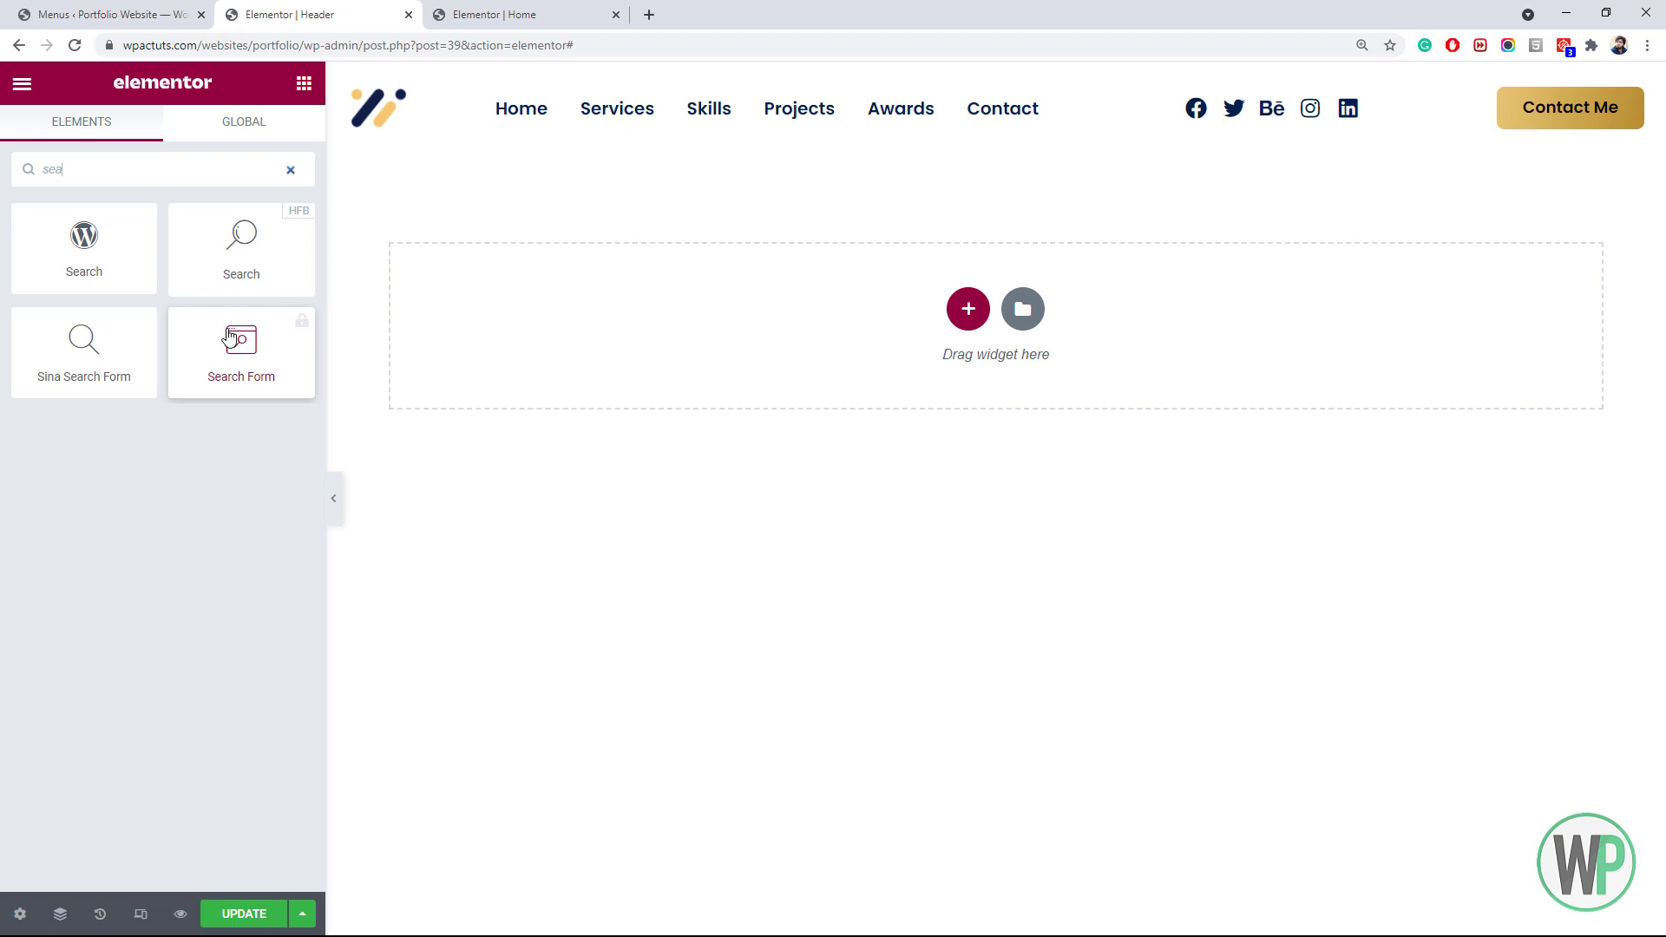
pyautogui.moveTo(83, 339); pyautogui.dragTo(1502, 106)
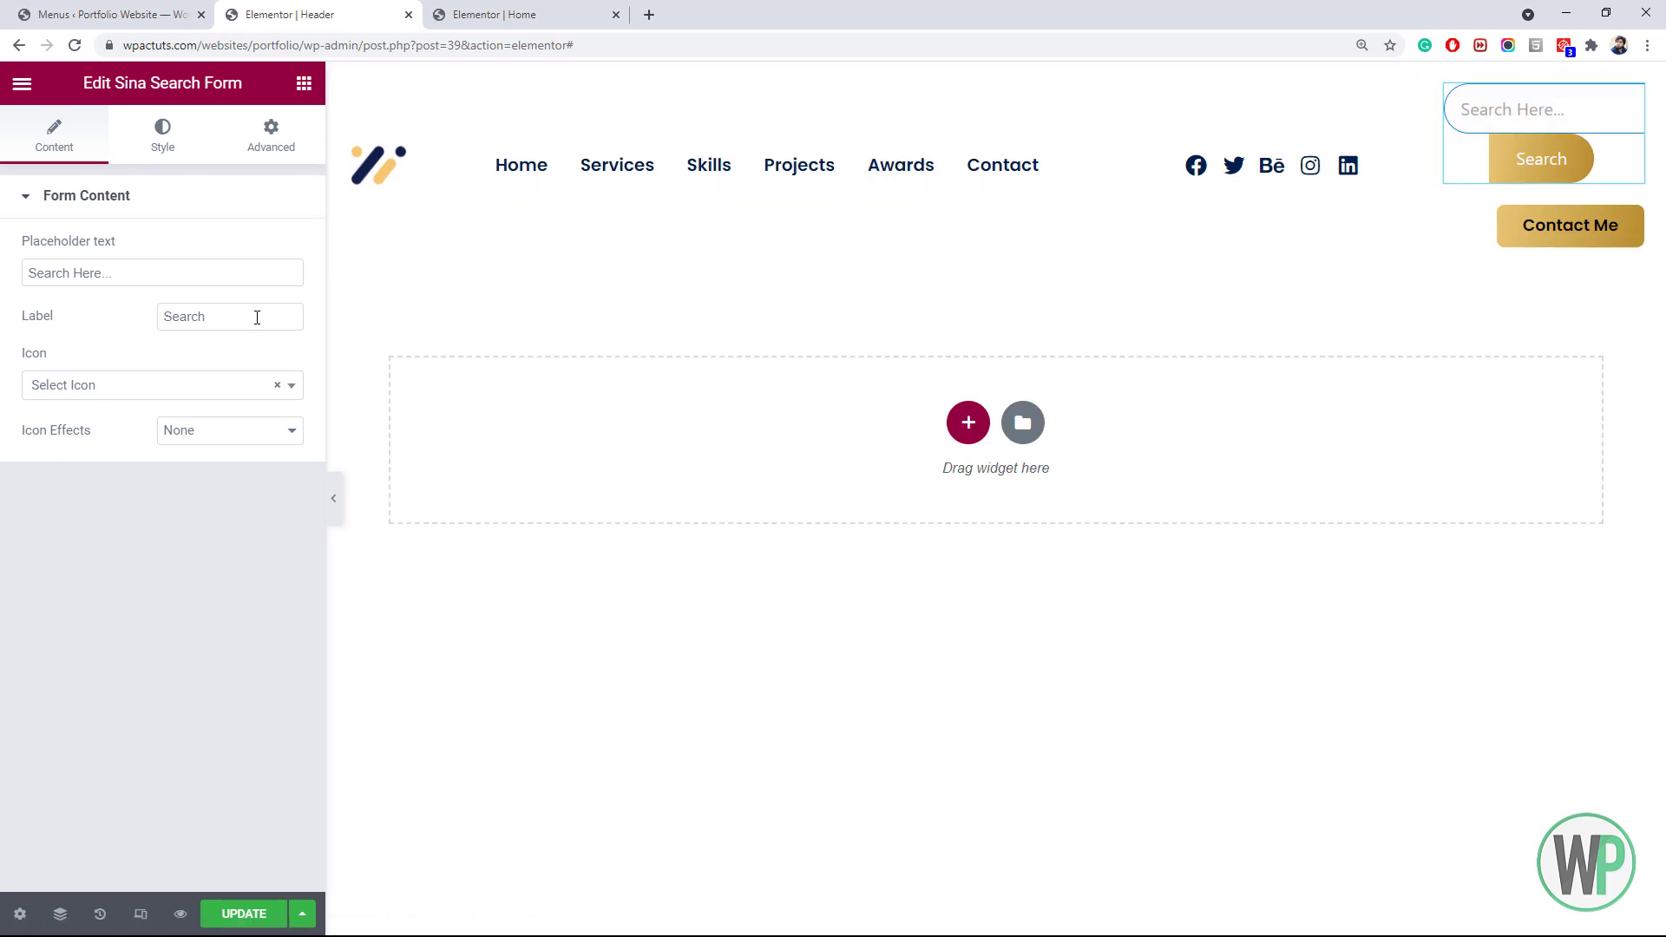
pyautogui.click(217, 397)
pyautogui.click(217, 383)
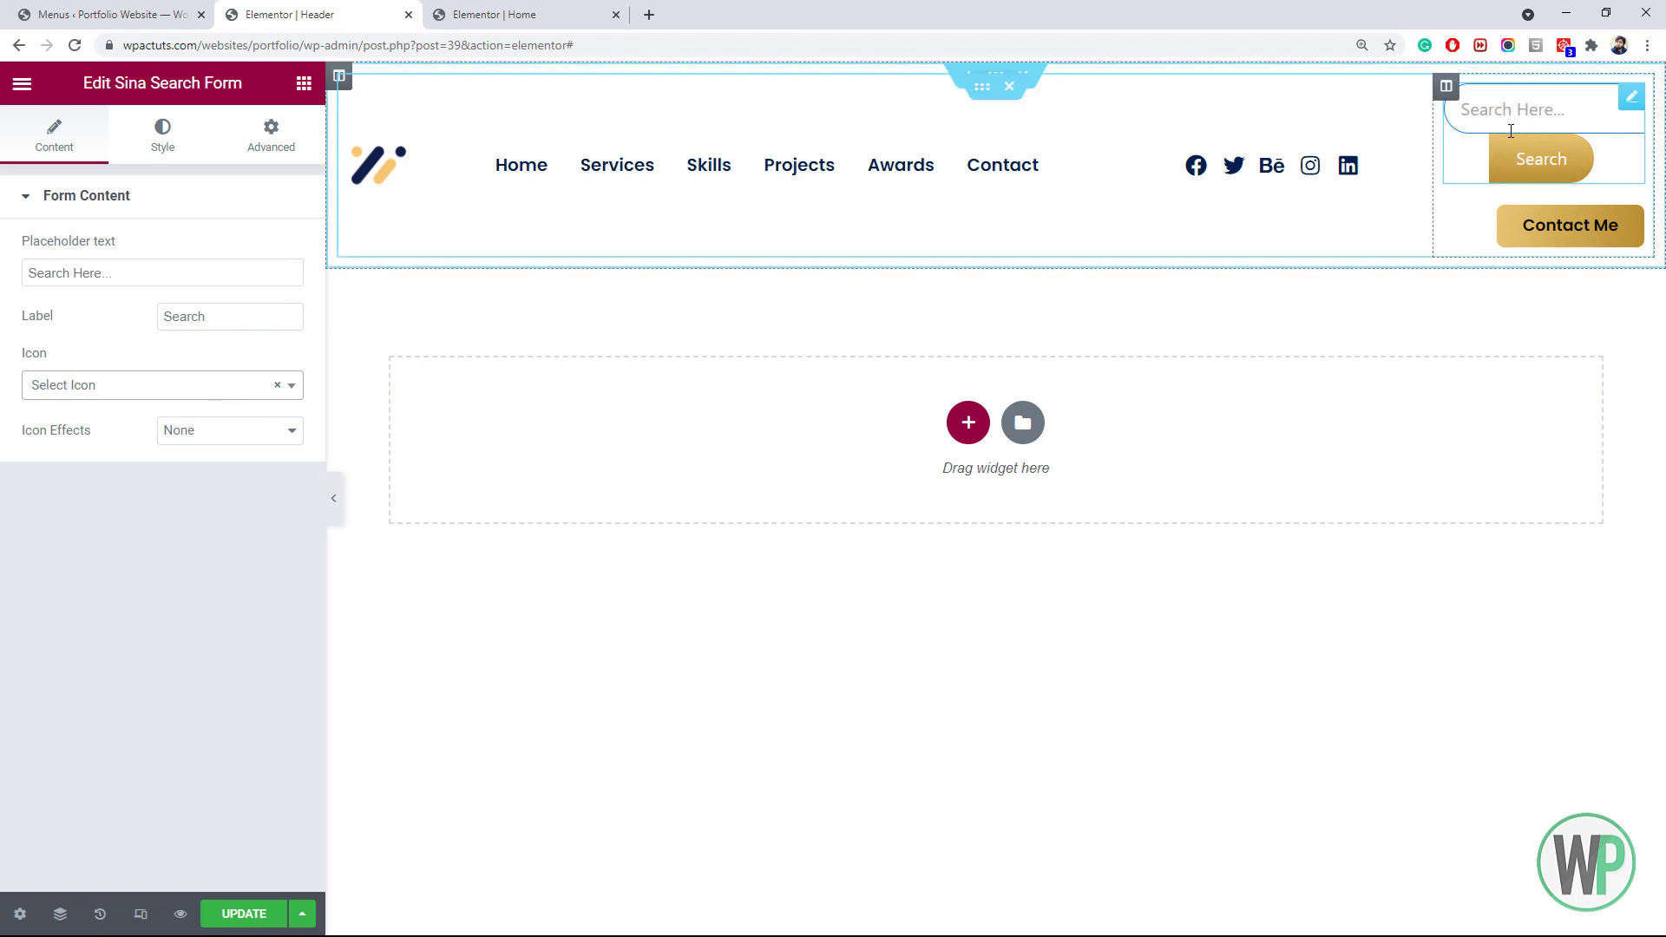
pyautogui.rightClick(1458, 131)
pyautogui.click(1481, 431)
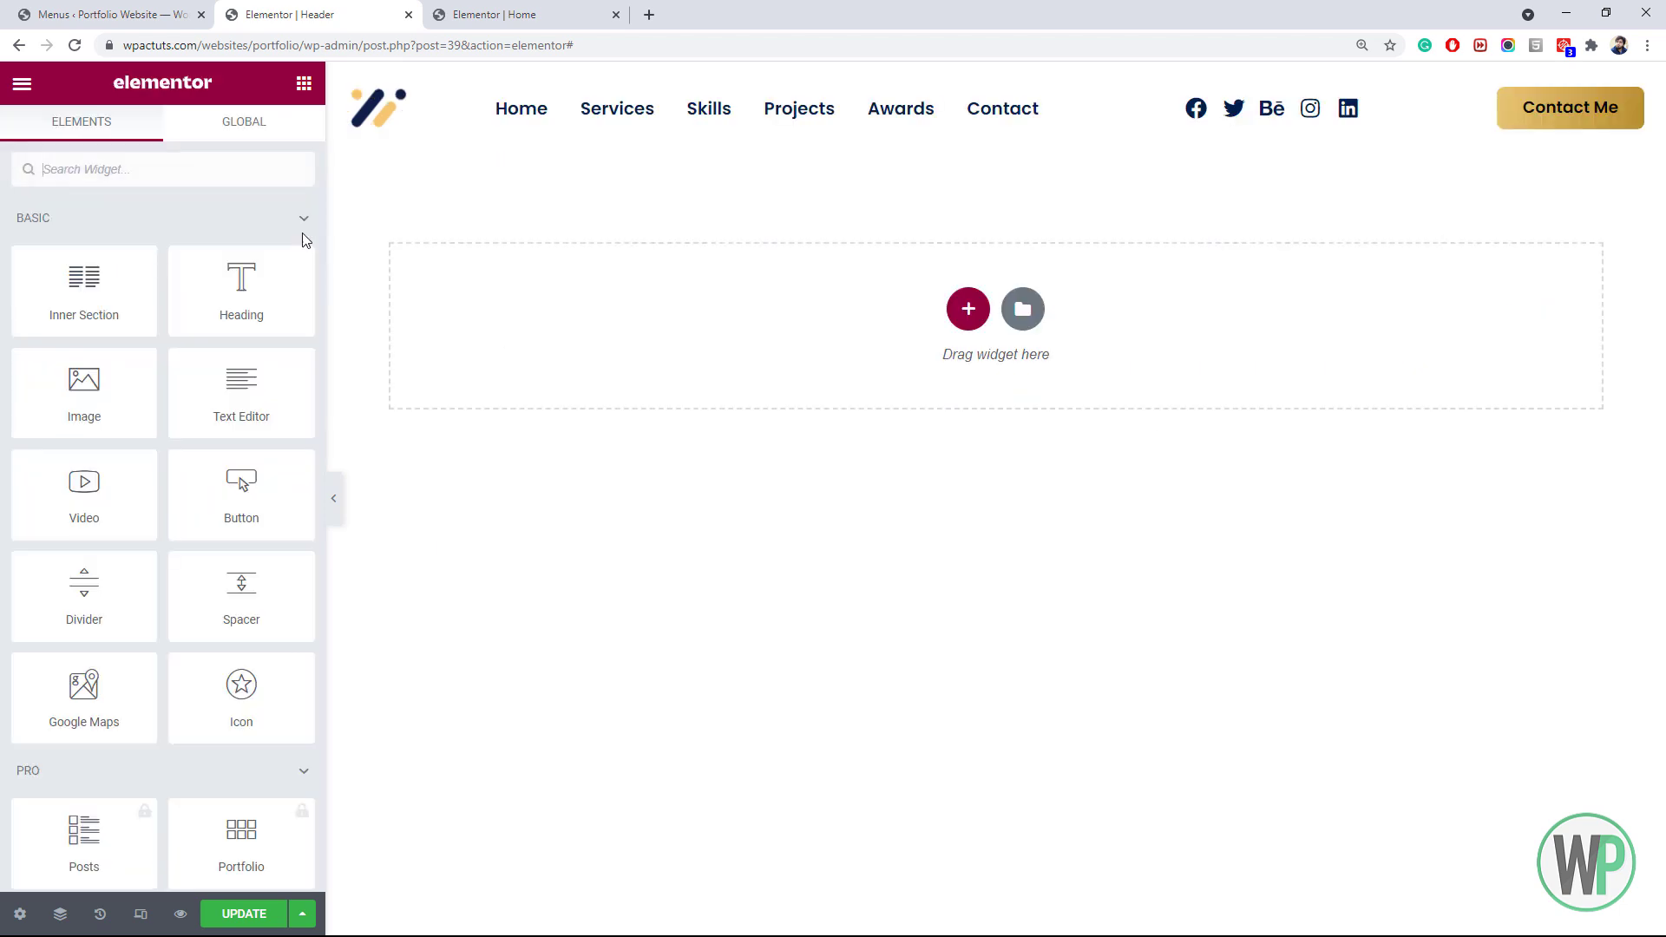
# Place an HFB Search widget above Contact Me using the Icon layout
pyautogui.click(240, 170)
pyautogui.write('sear')
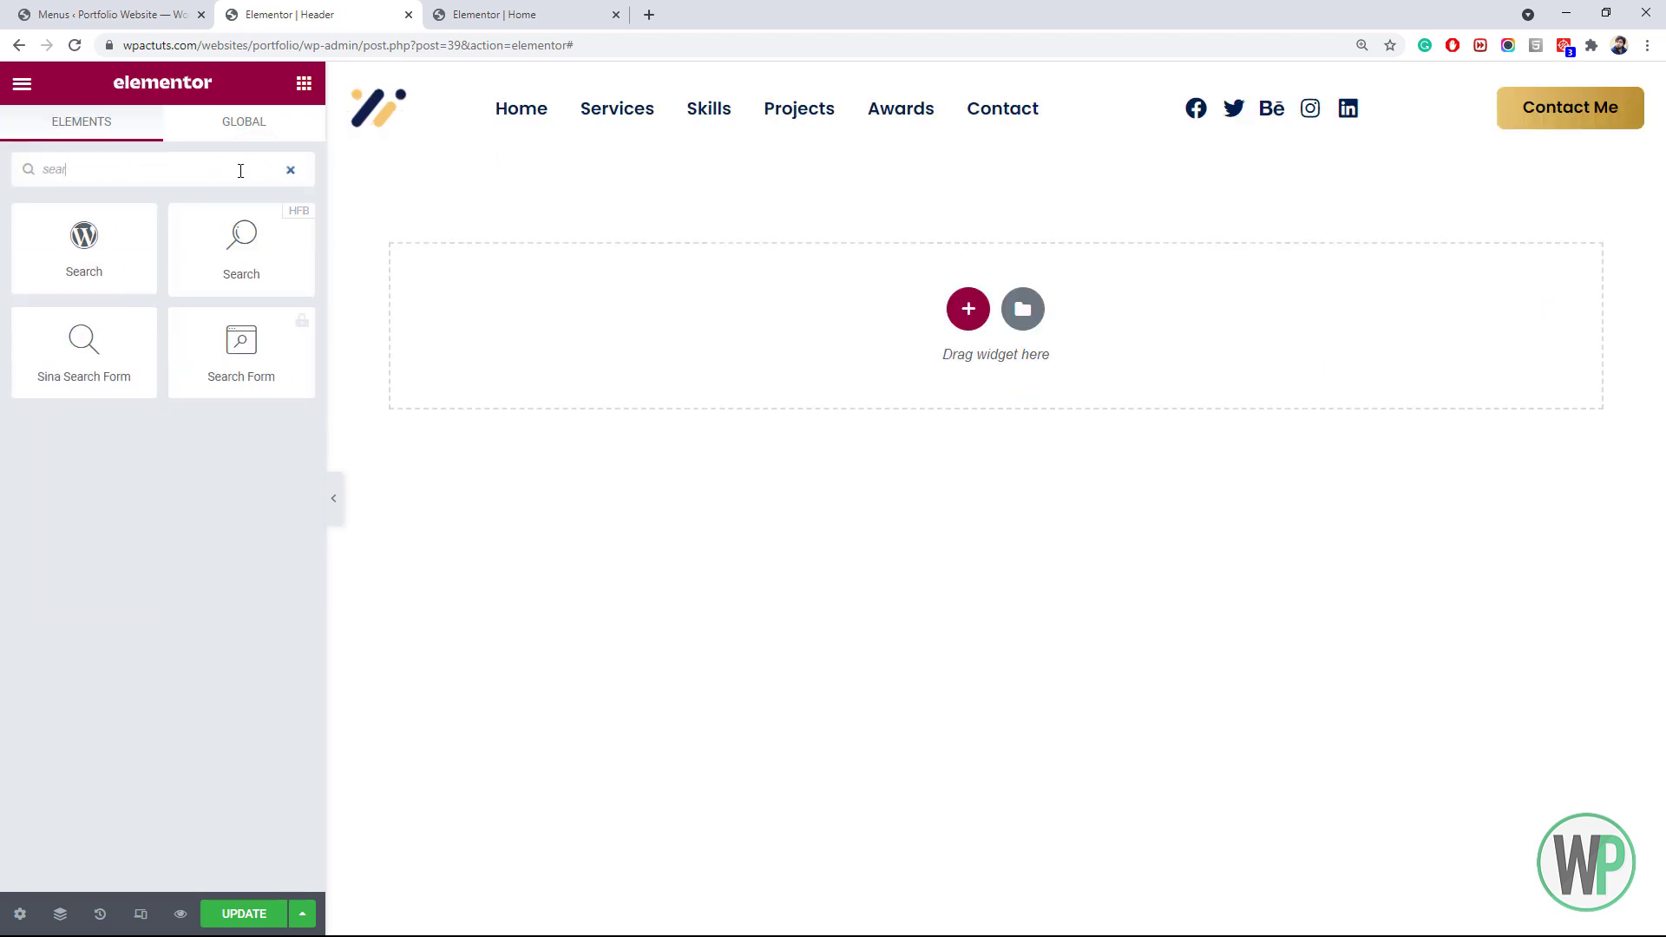
pyautogui.moveTo(241, 248); pyautogui.dragTo(1584, 97)
pyautogui.click(241, 257)
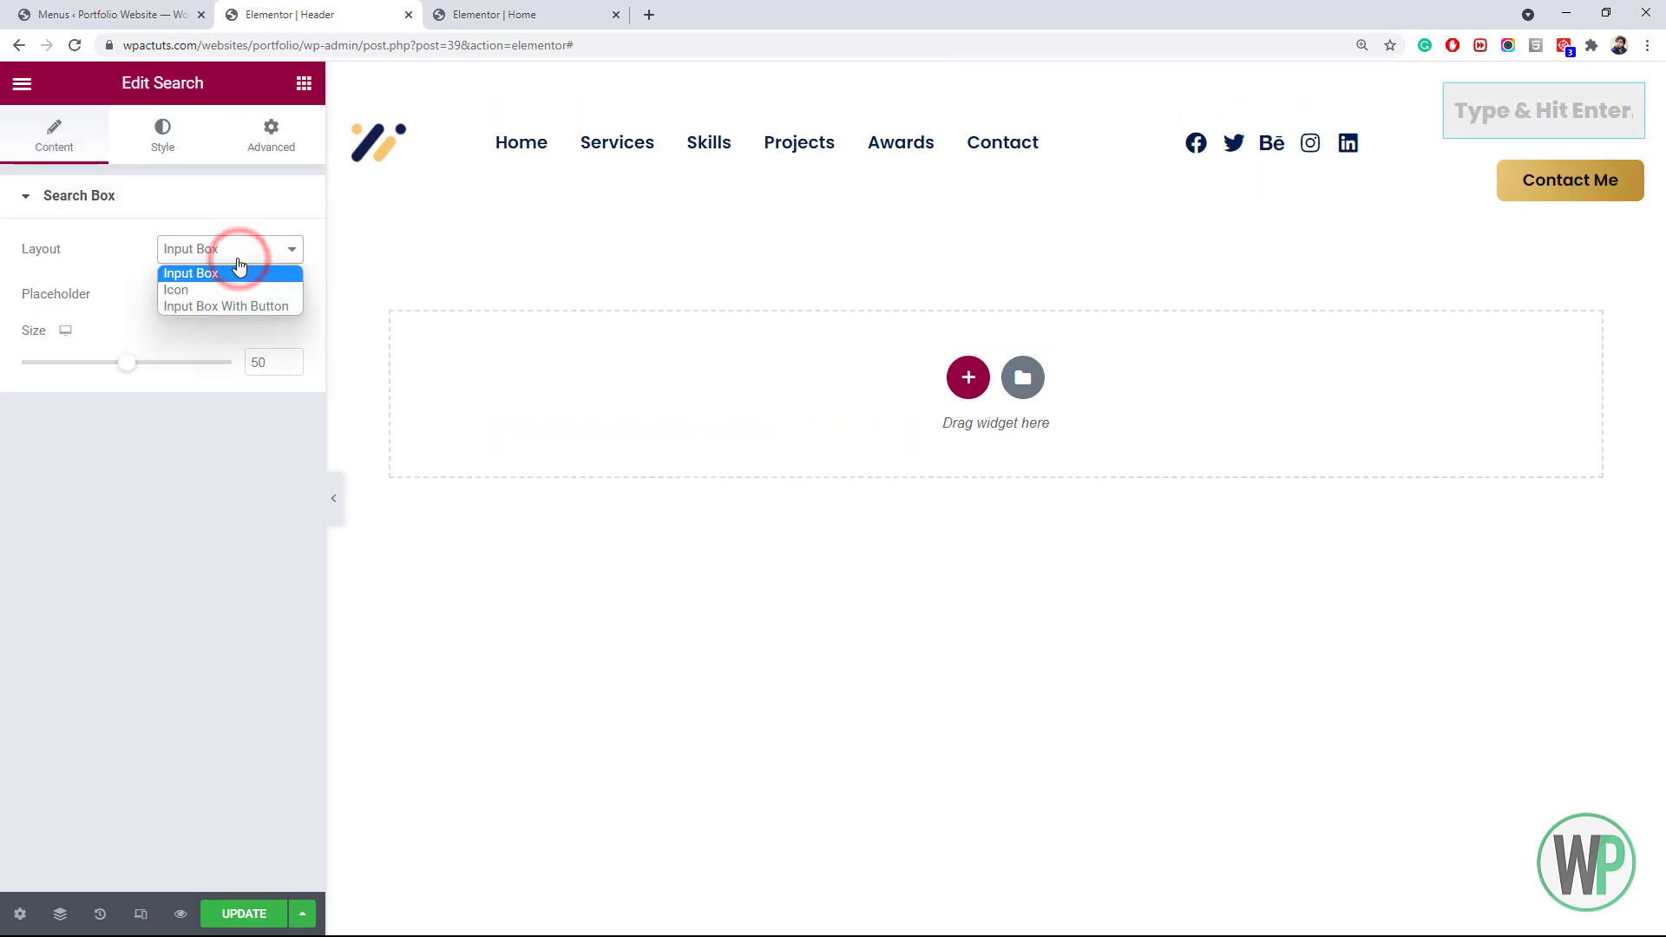
pyautogui.click(241, 286)
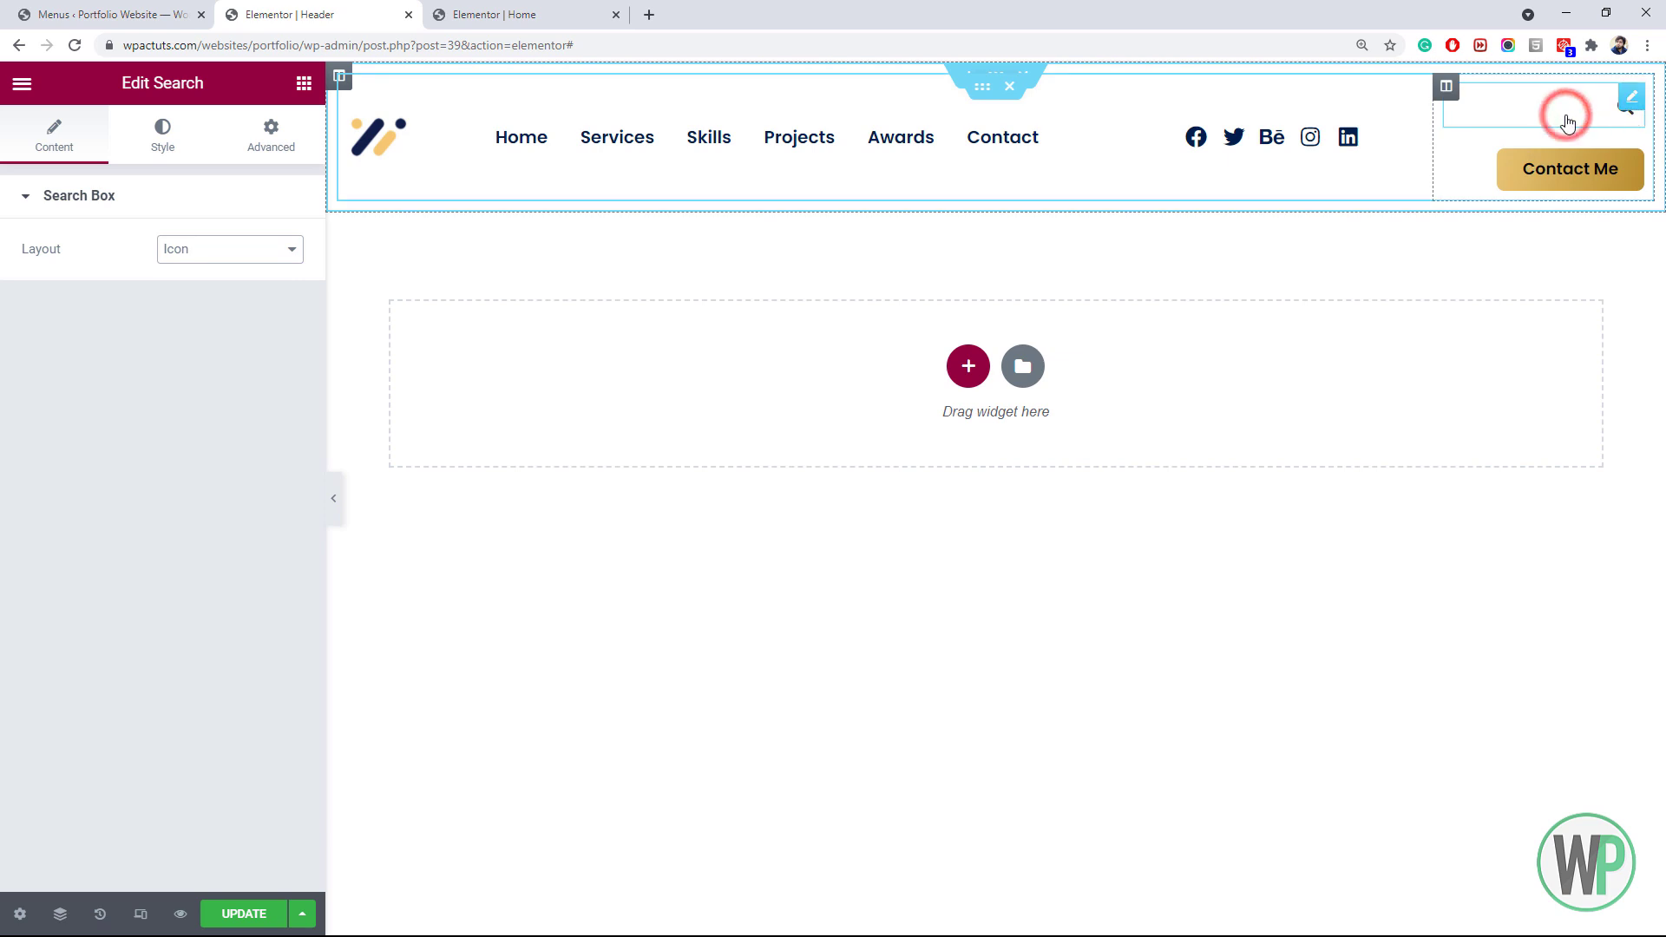
# Keep the search on the Icon layout and set its width to Inline (auto)
pyautogui.click(1567, 122)
pyautogui.click(1603, 114)
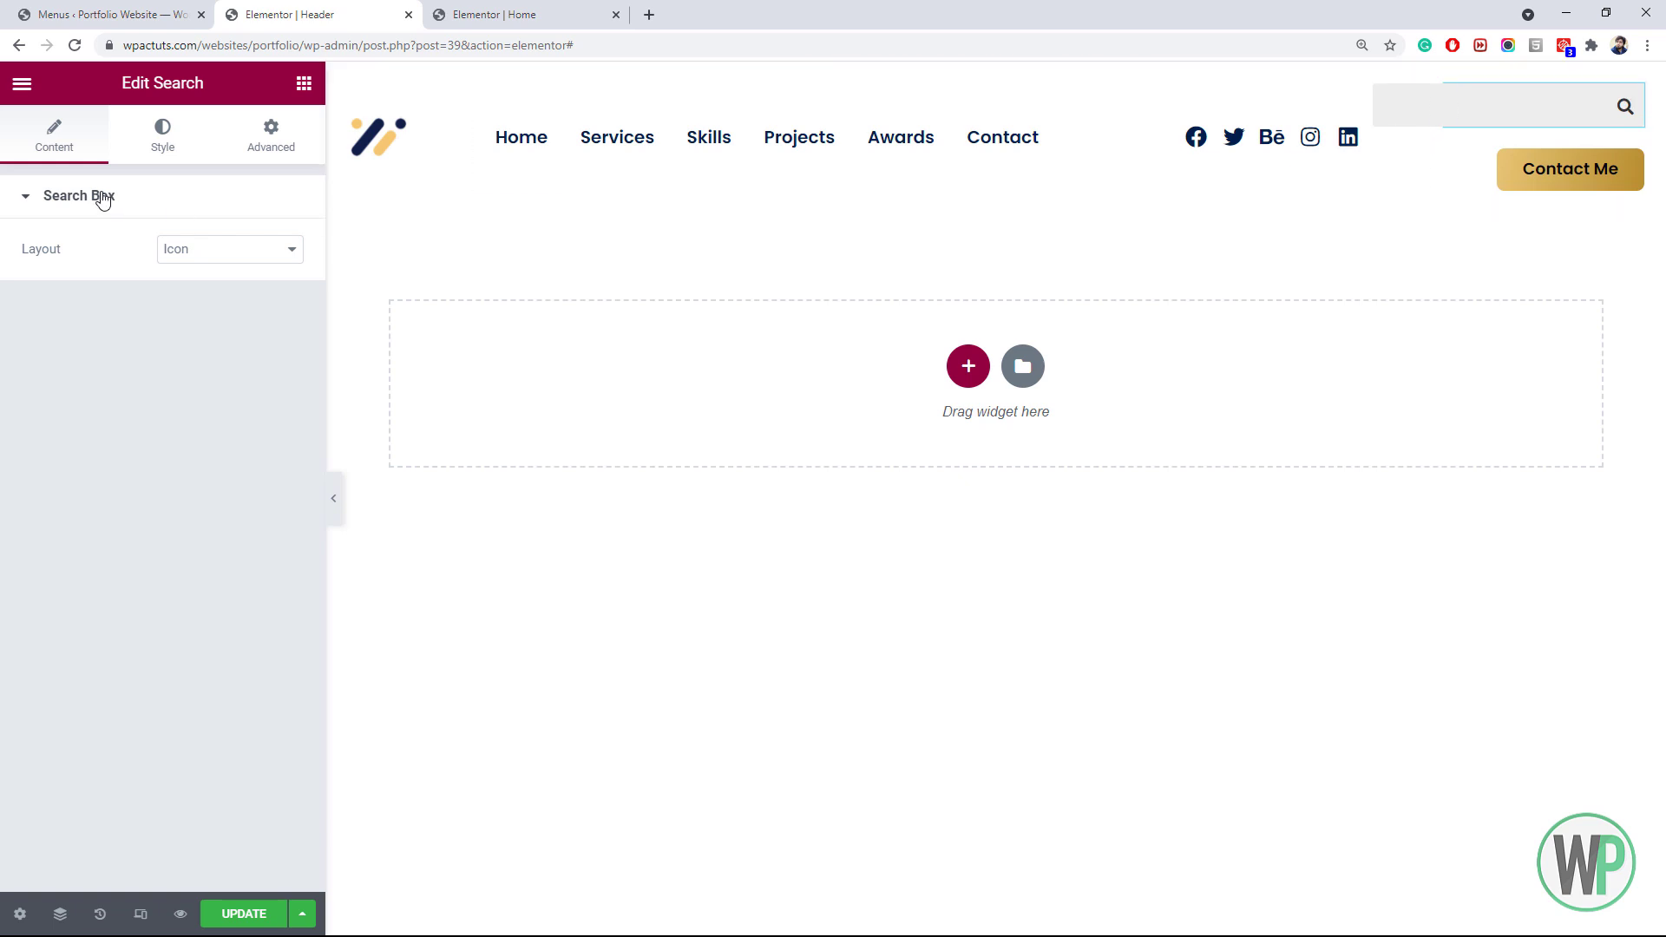
pyautogui.click(190, 256)
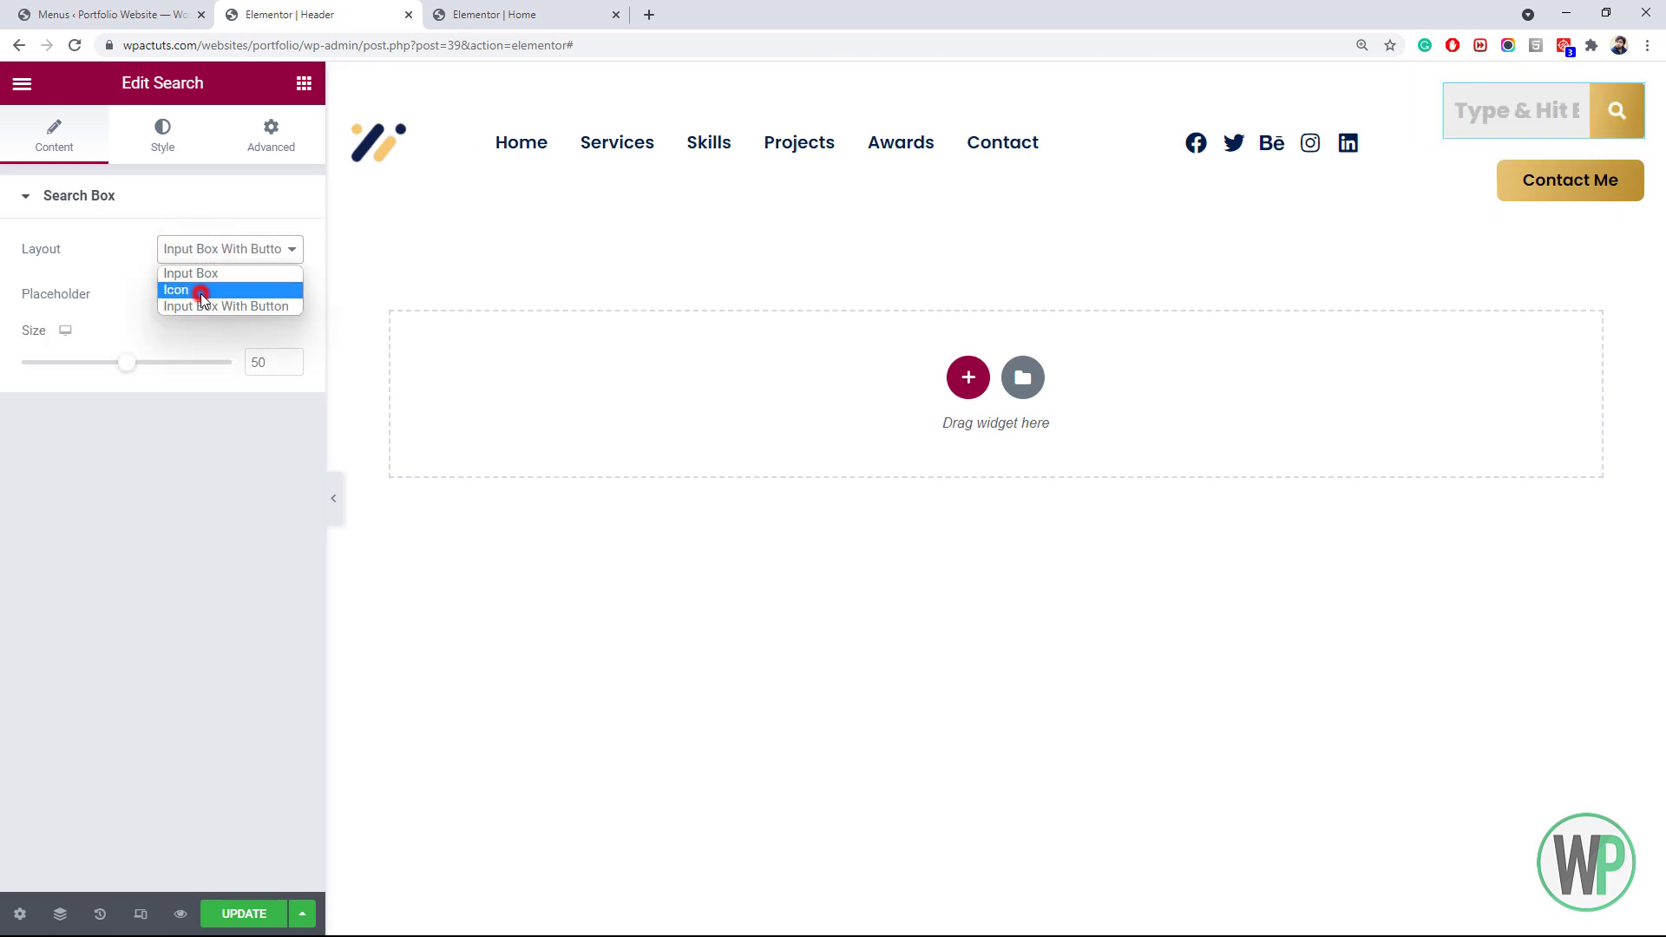
pyautogui.click(197, 290)
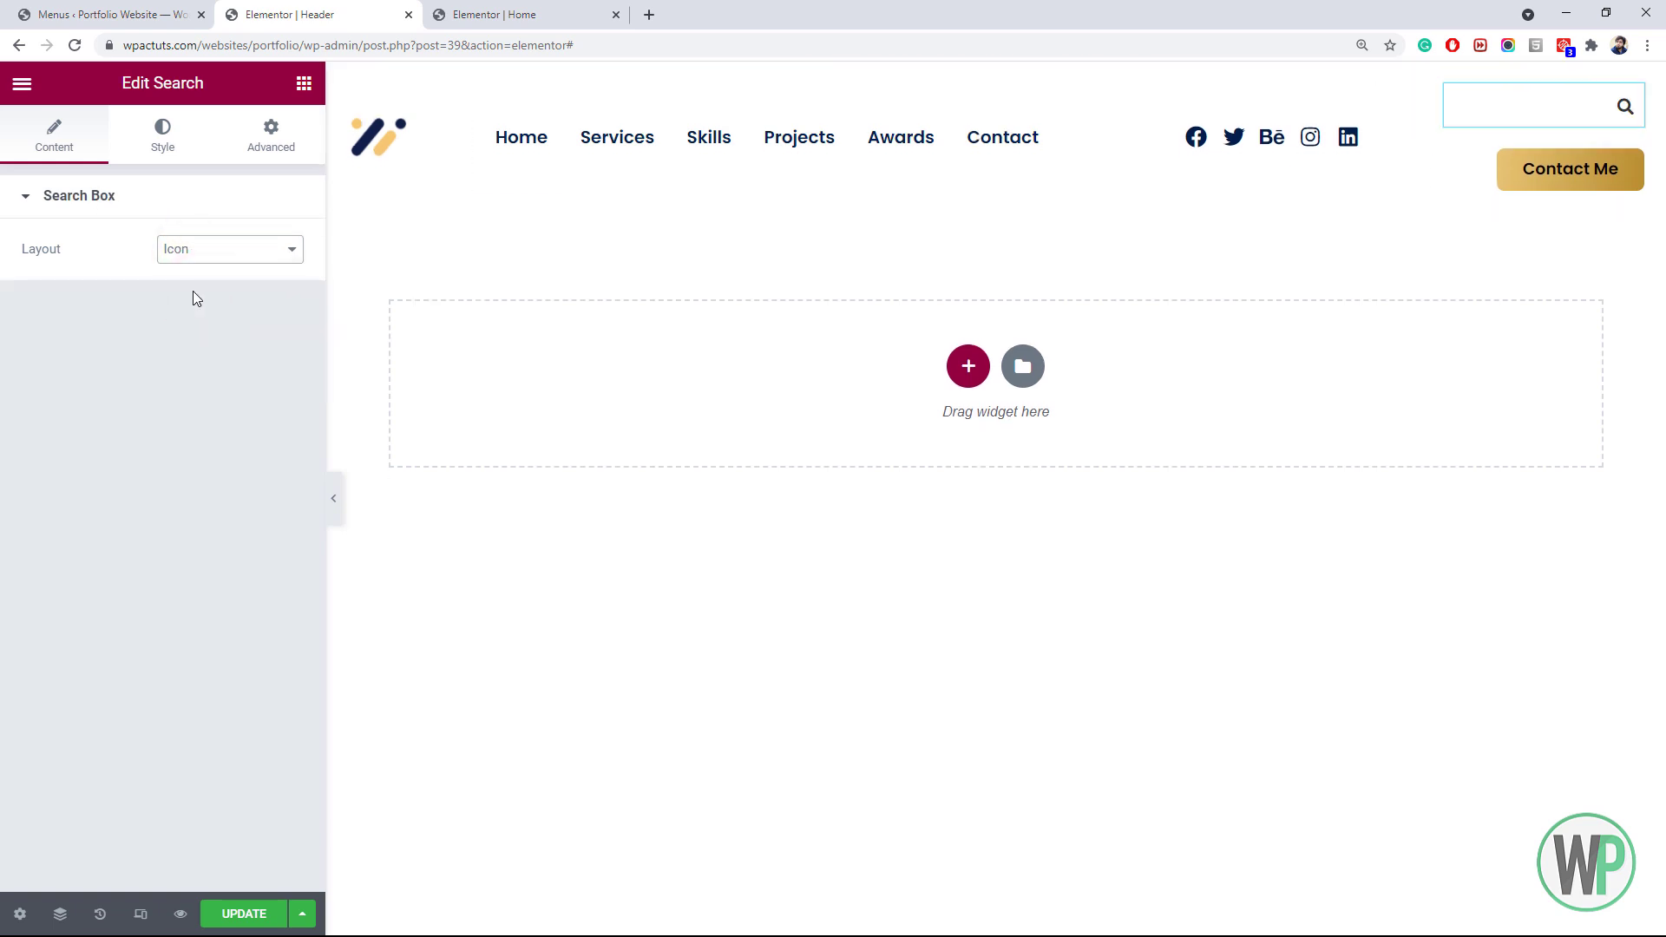
pyautogui.click(276, 134)
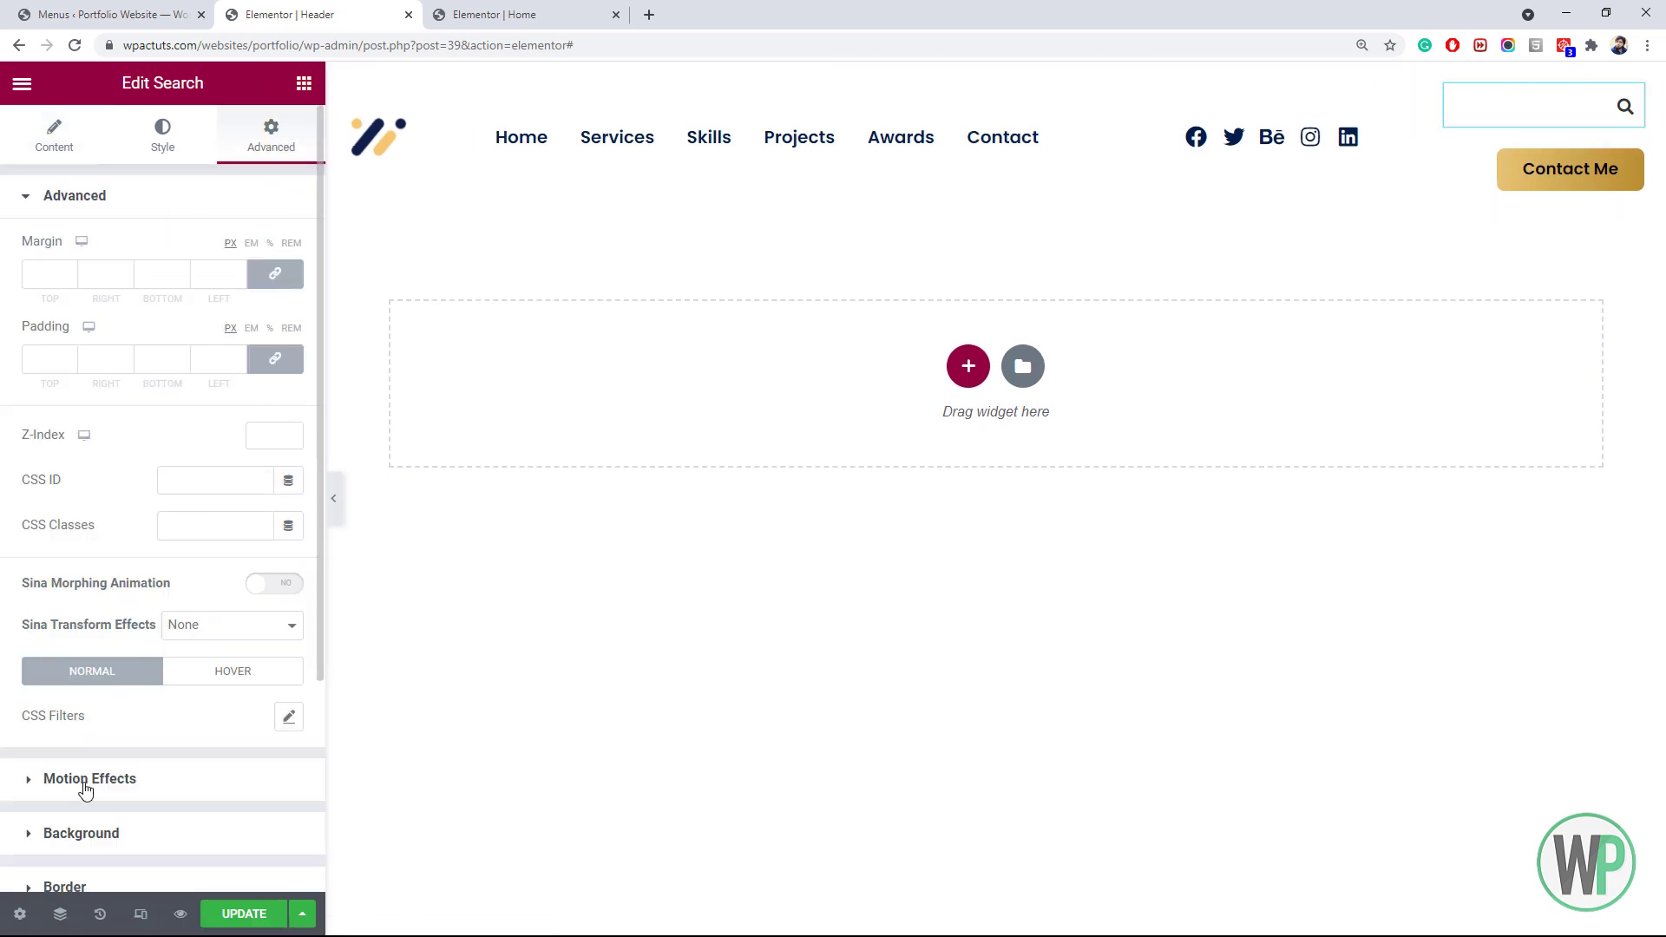
pyautogui.scroll(-3, 95, 781)
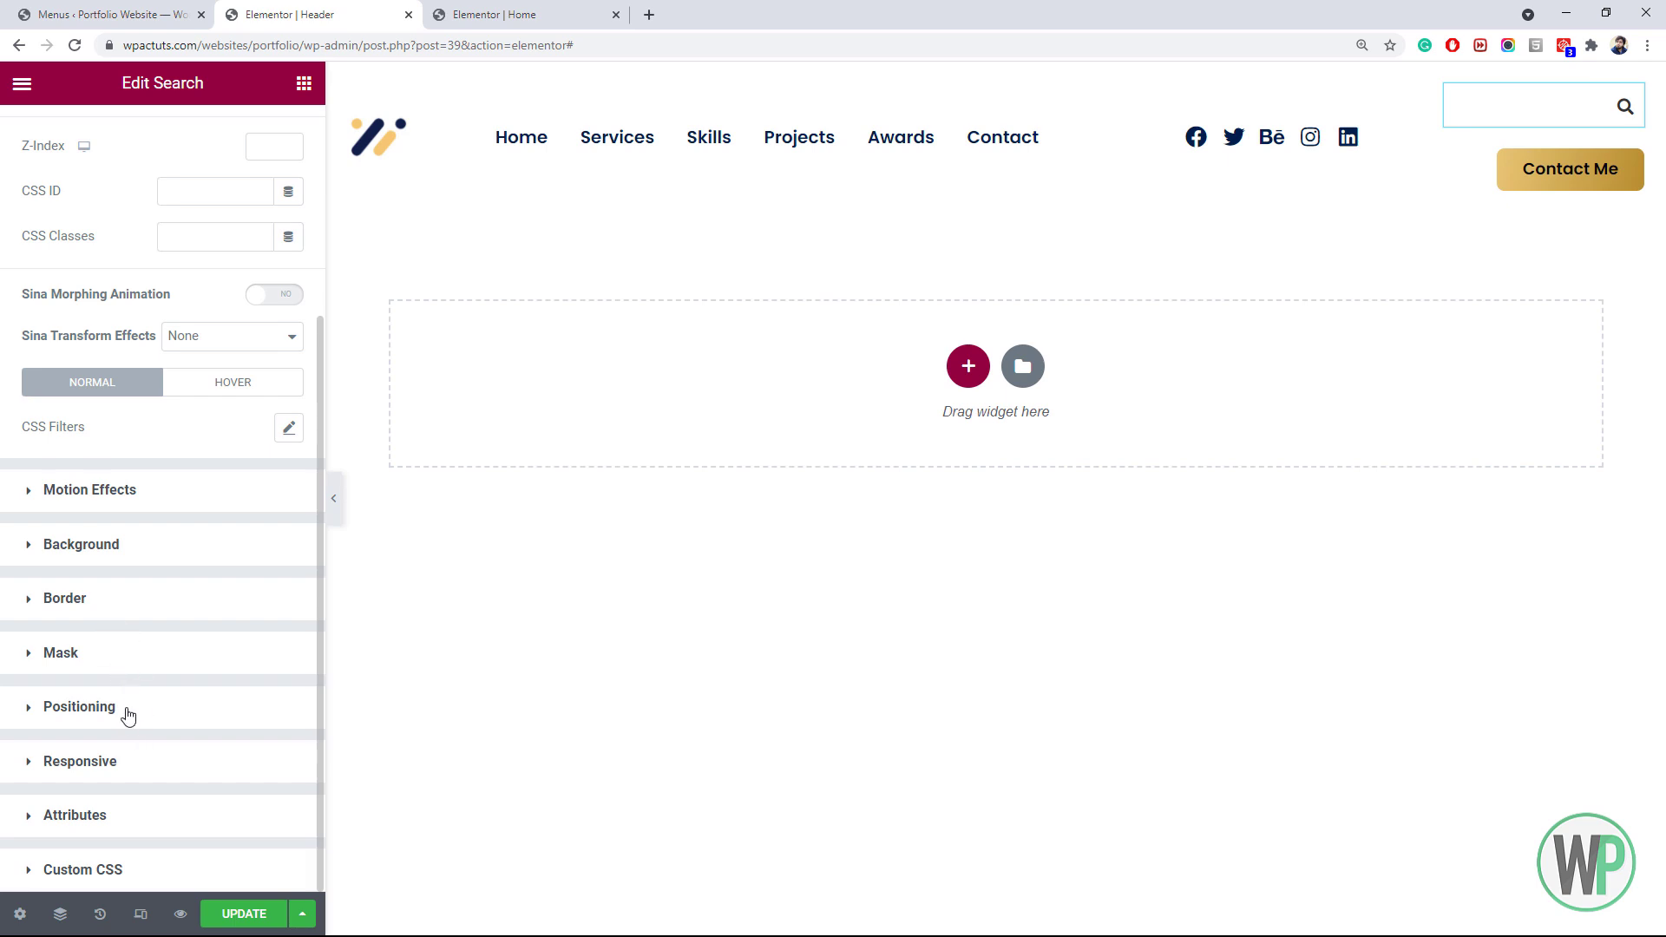
pyautogui.click(127, 714)
pyautogui.click(202, 520)
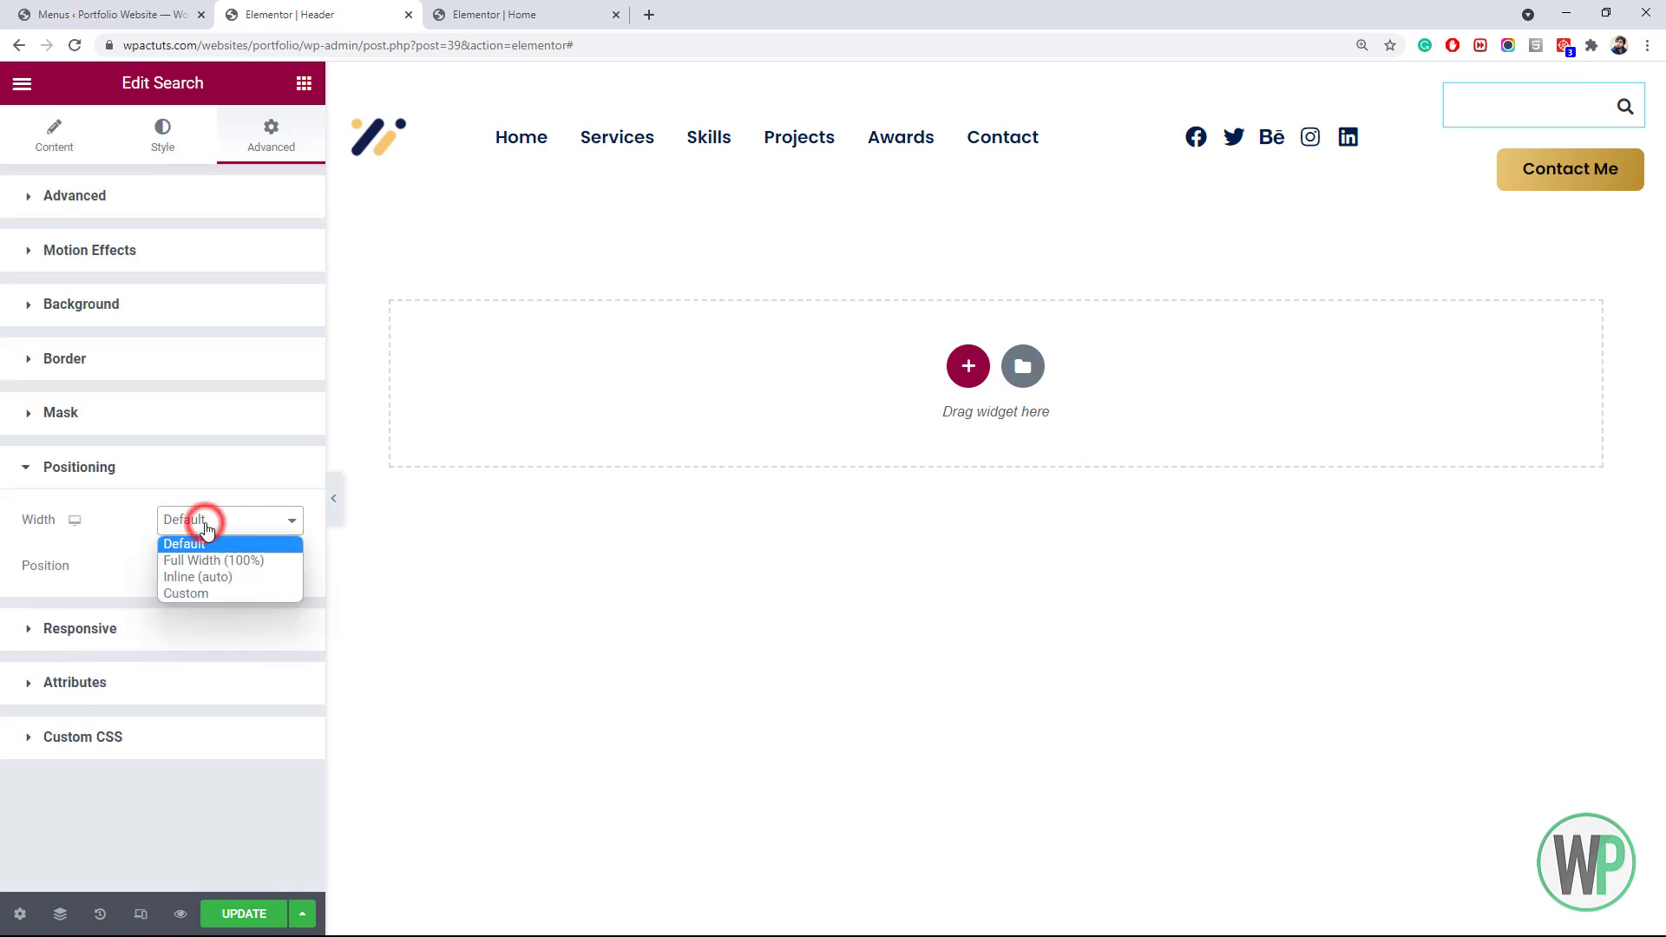
pyautogui.click(218, 581)
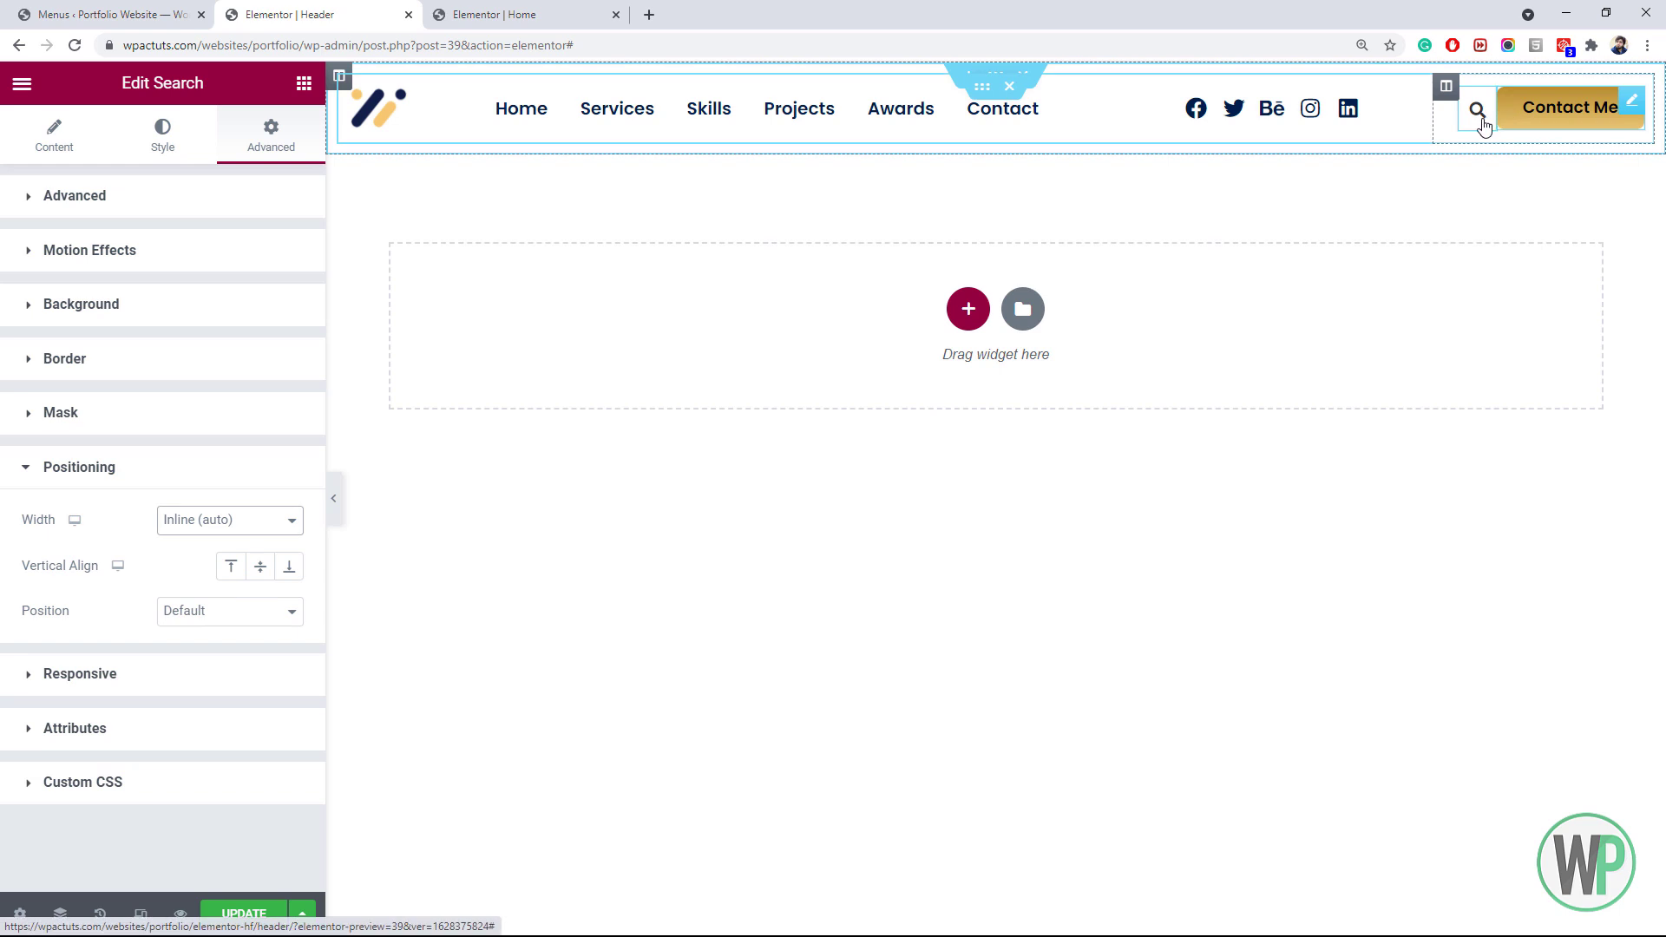
# Give the search a 10 px right margin, test the icon, and save the header
pyautogui.click(227, 198)
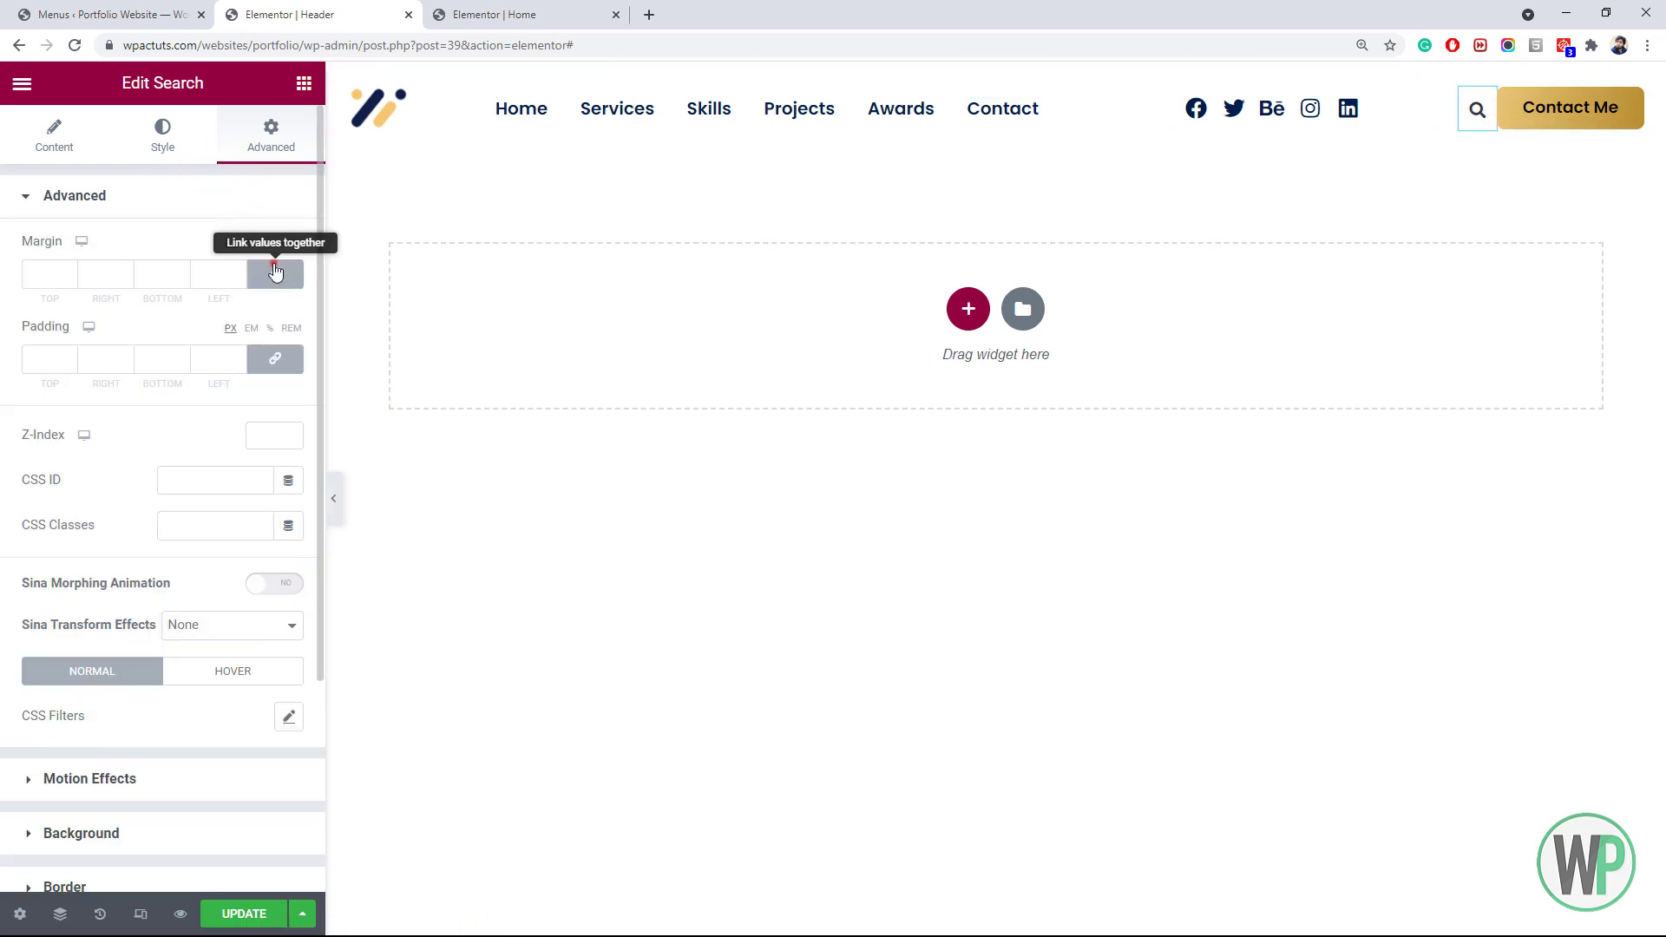
pyautogui.click(100, 273)
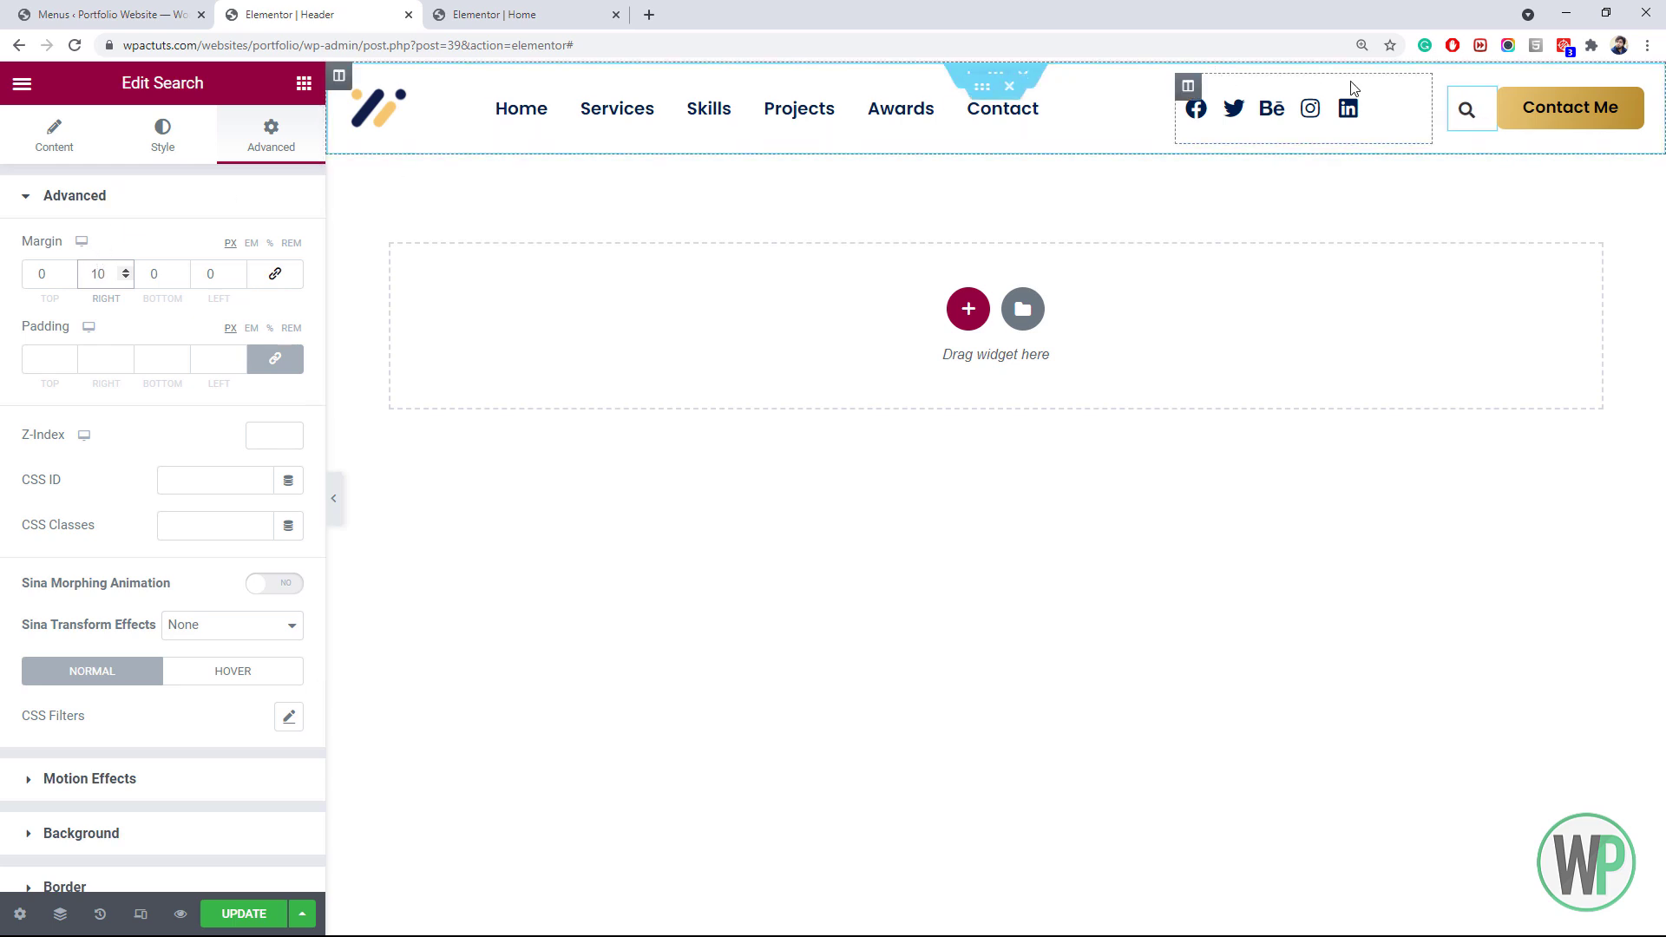
pyautogui.click(1462, 124)
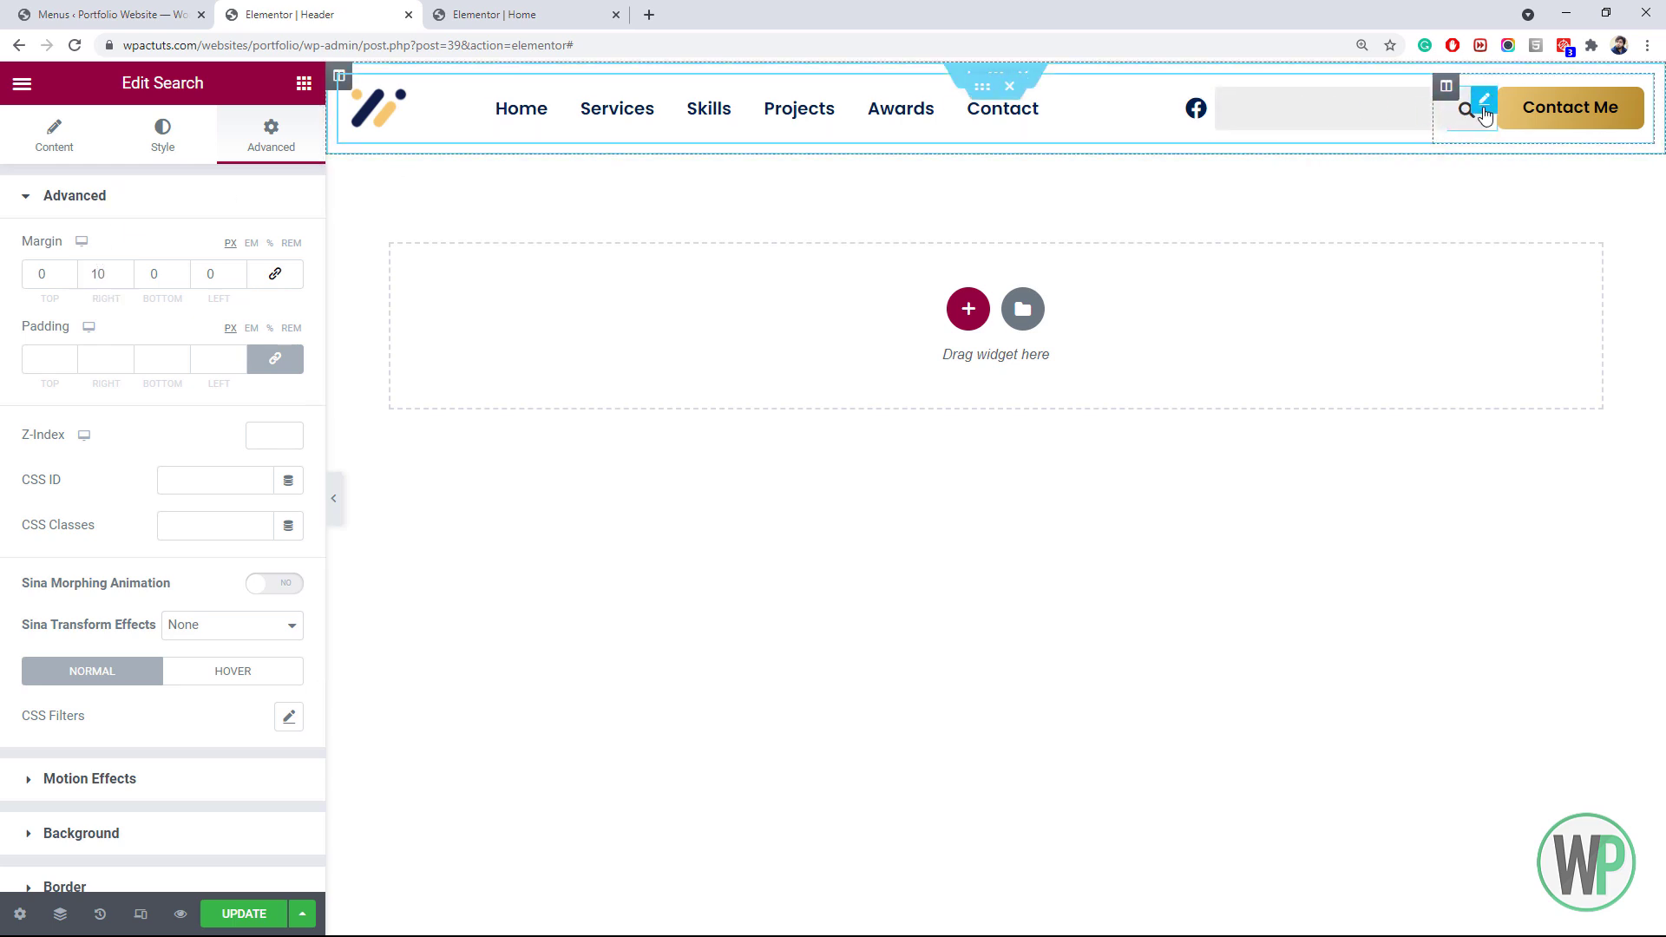
pyautogui.click(1467, 123)
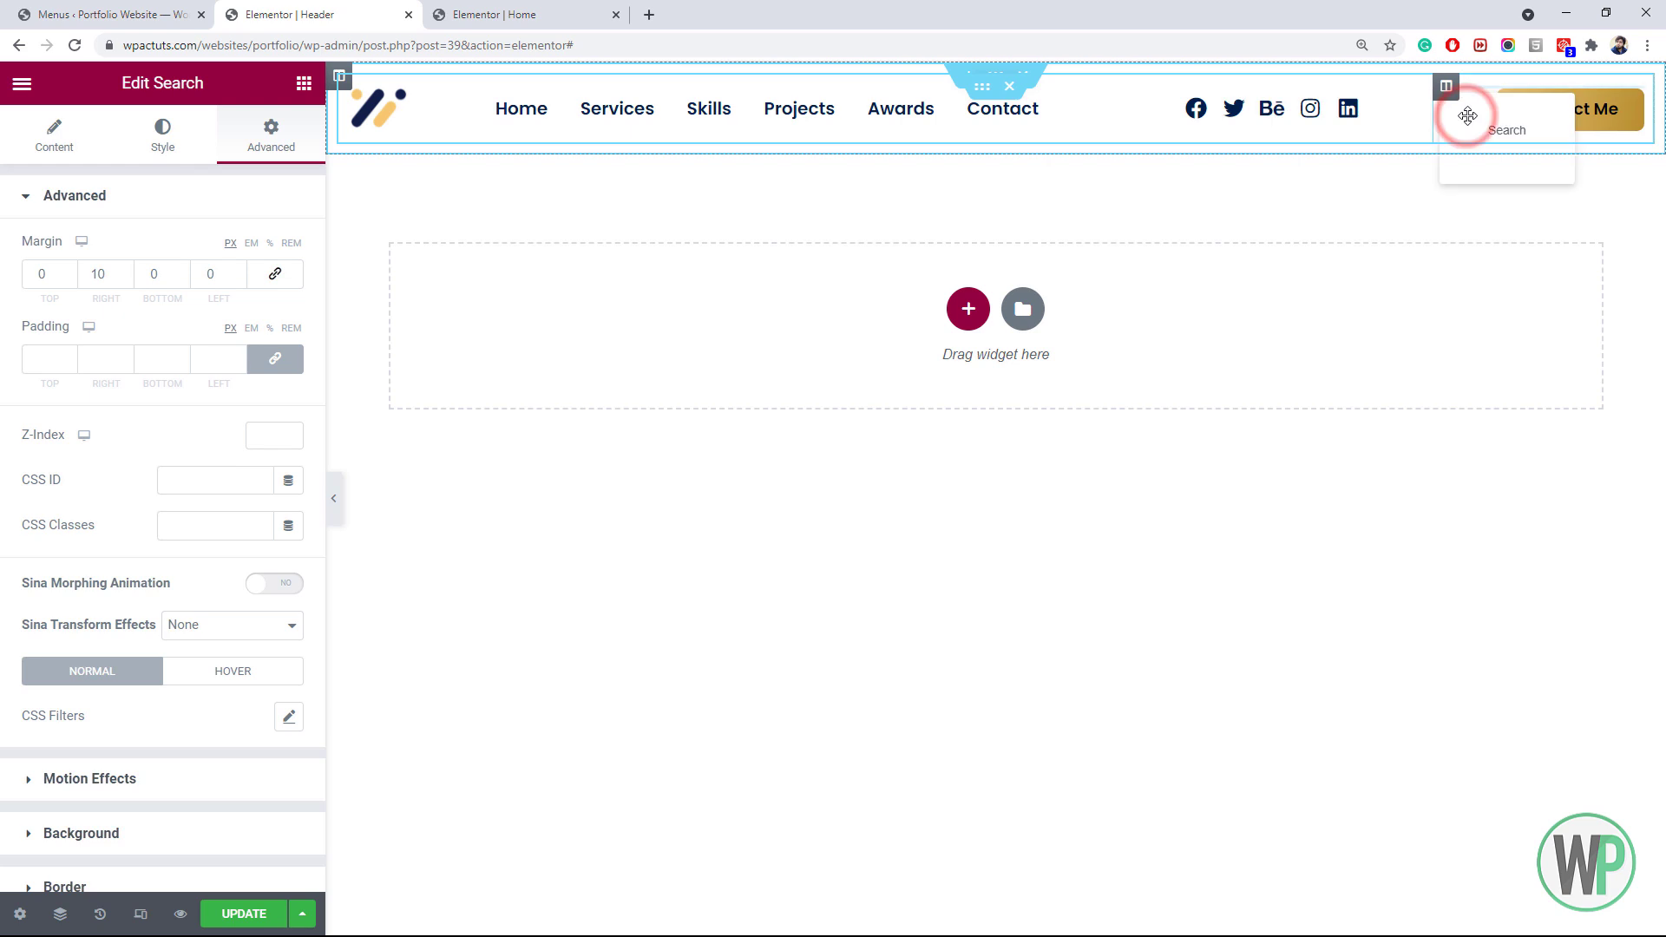
pyautogui.click(1467, 123)
pyautogui.click(1470, 124)
pyautogui.click(1470, 124)
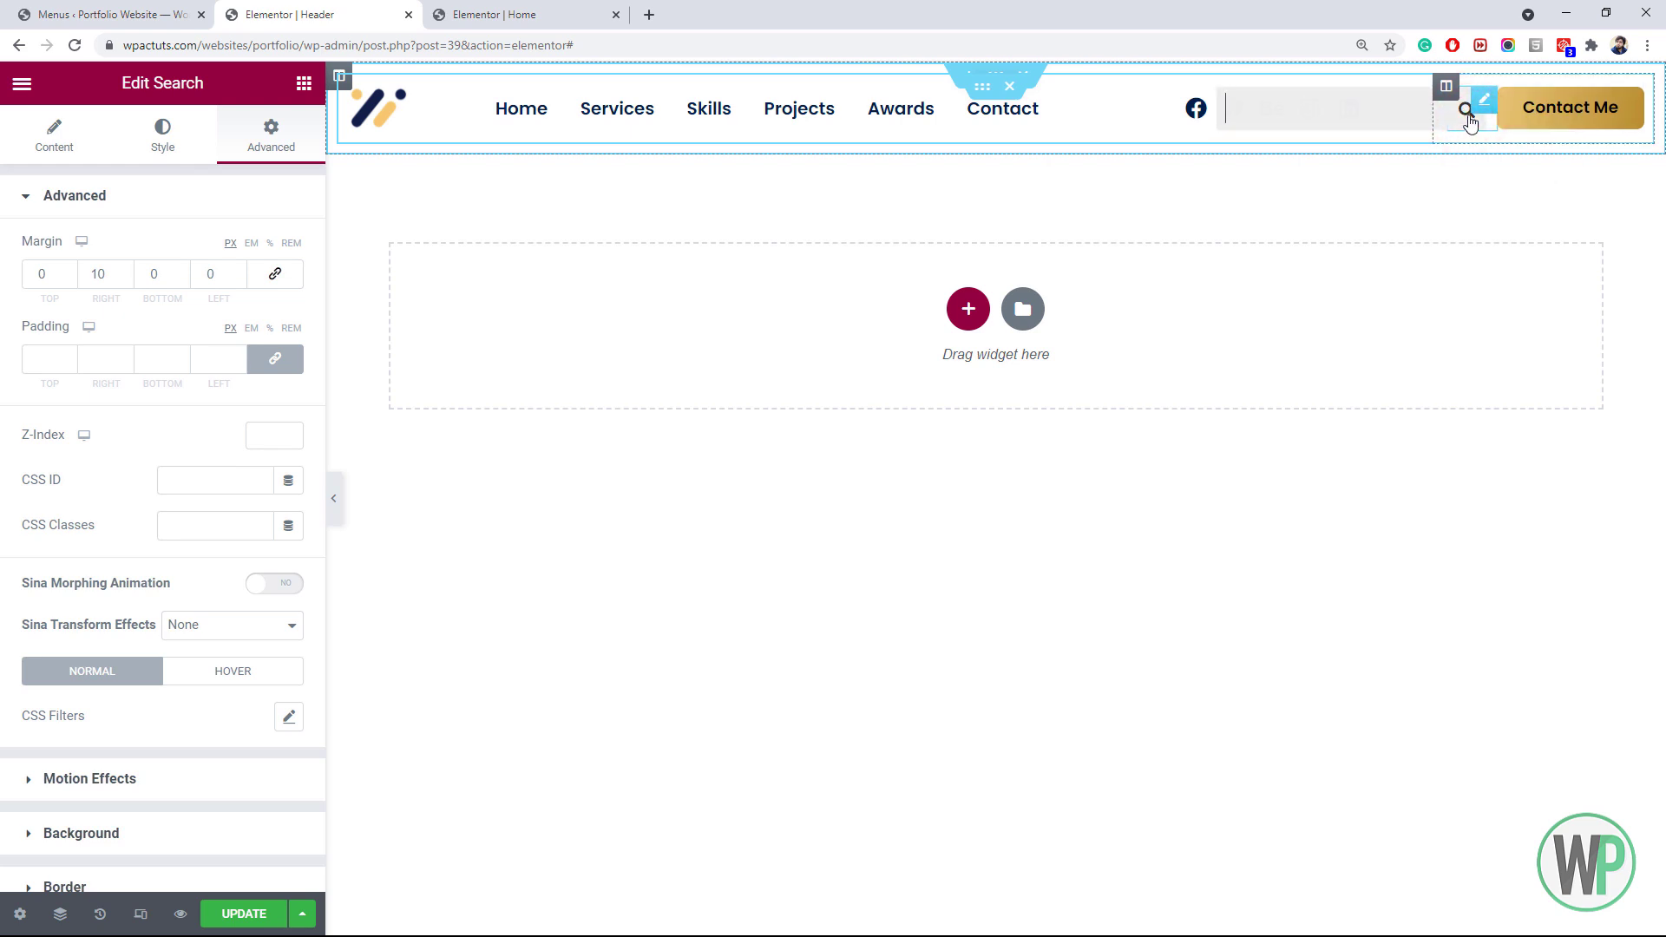
pyautogui.click(1485, 110)
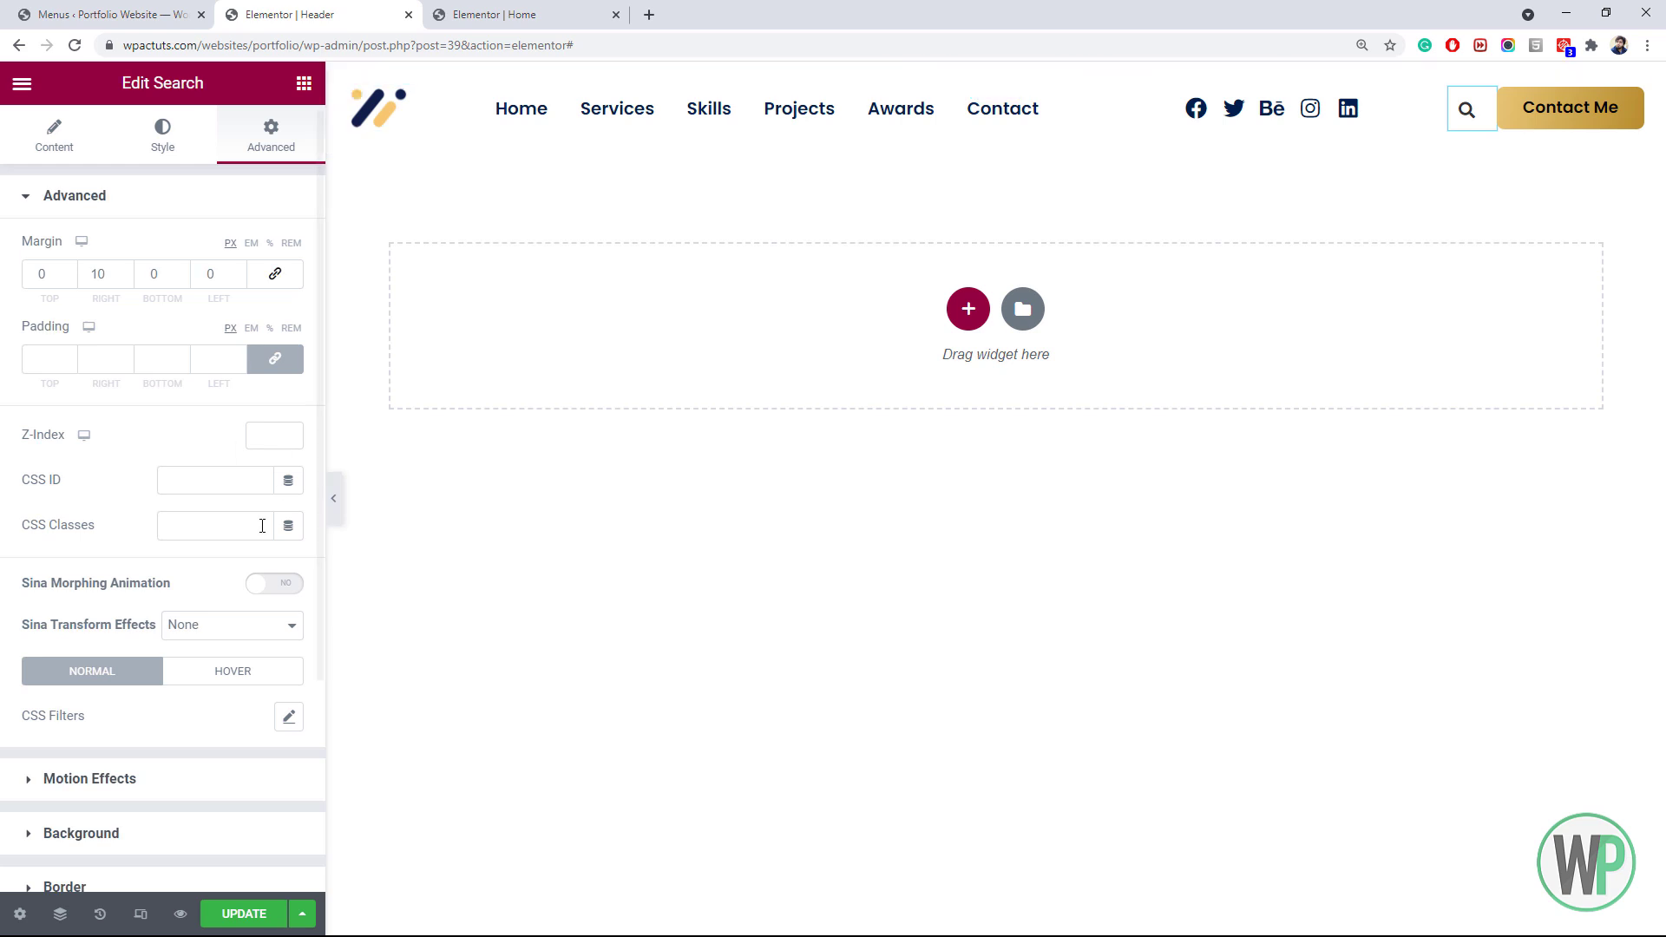
pyautogui.click(241, 913)
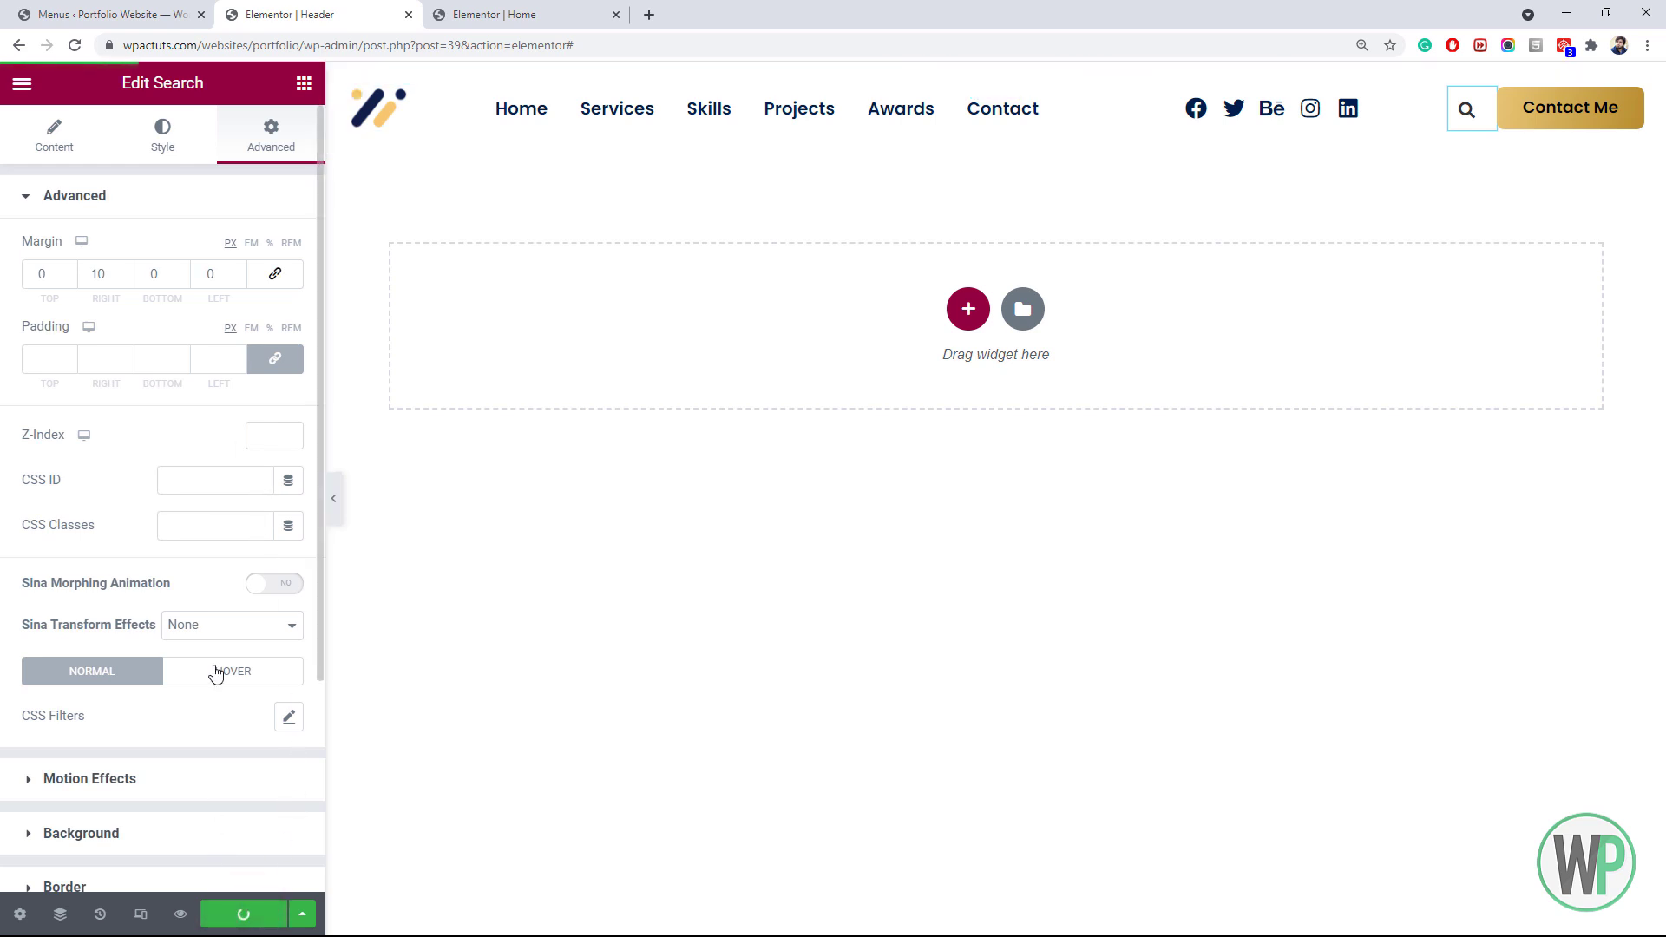
pyautogui.click(496, 15)
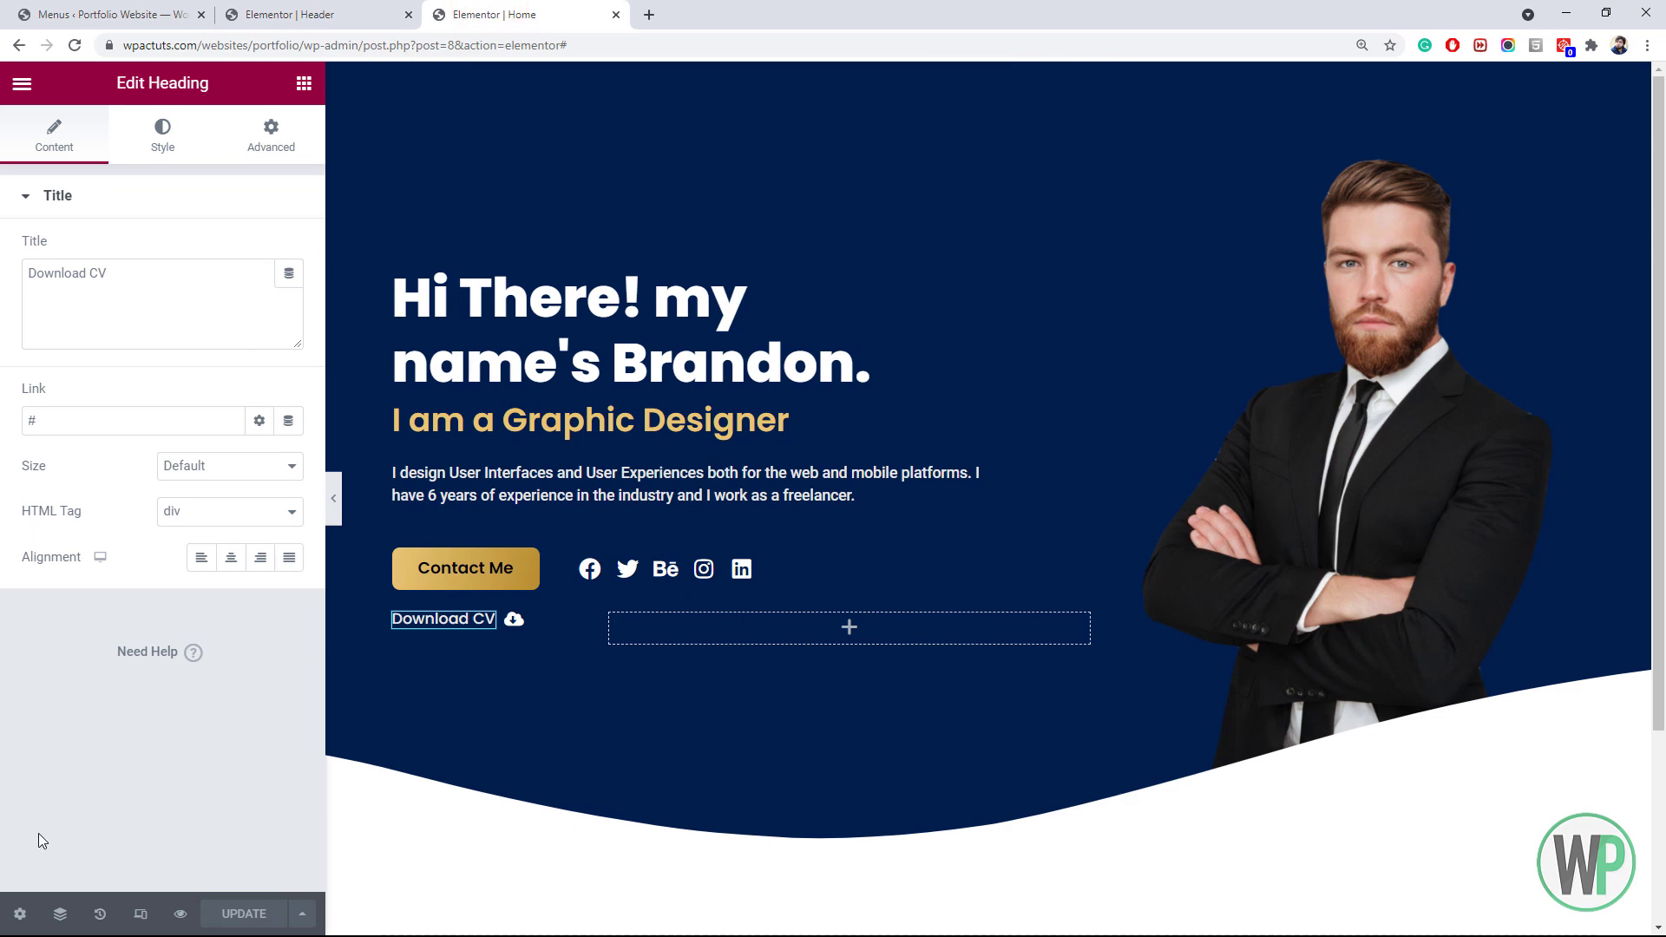
# Switch the Home page layout from Elementor Canvas to Elementor Full Width and update it
pyautogui.click(20, 914)
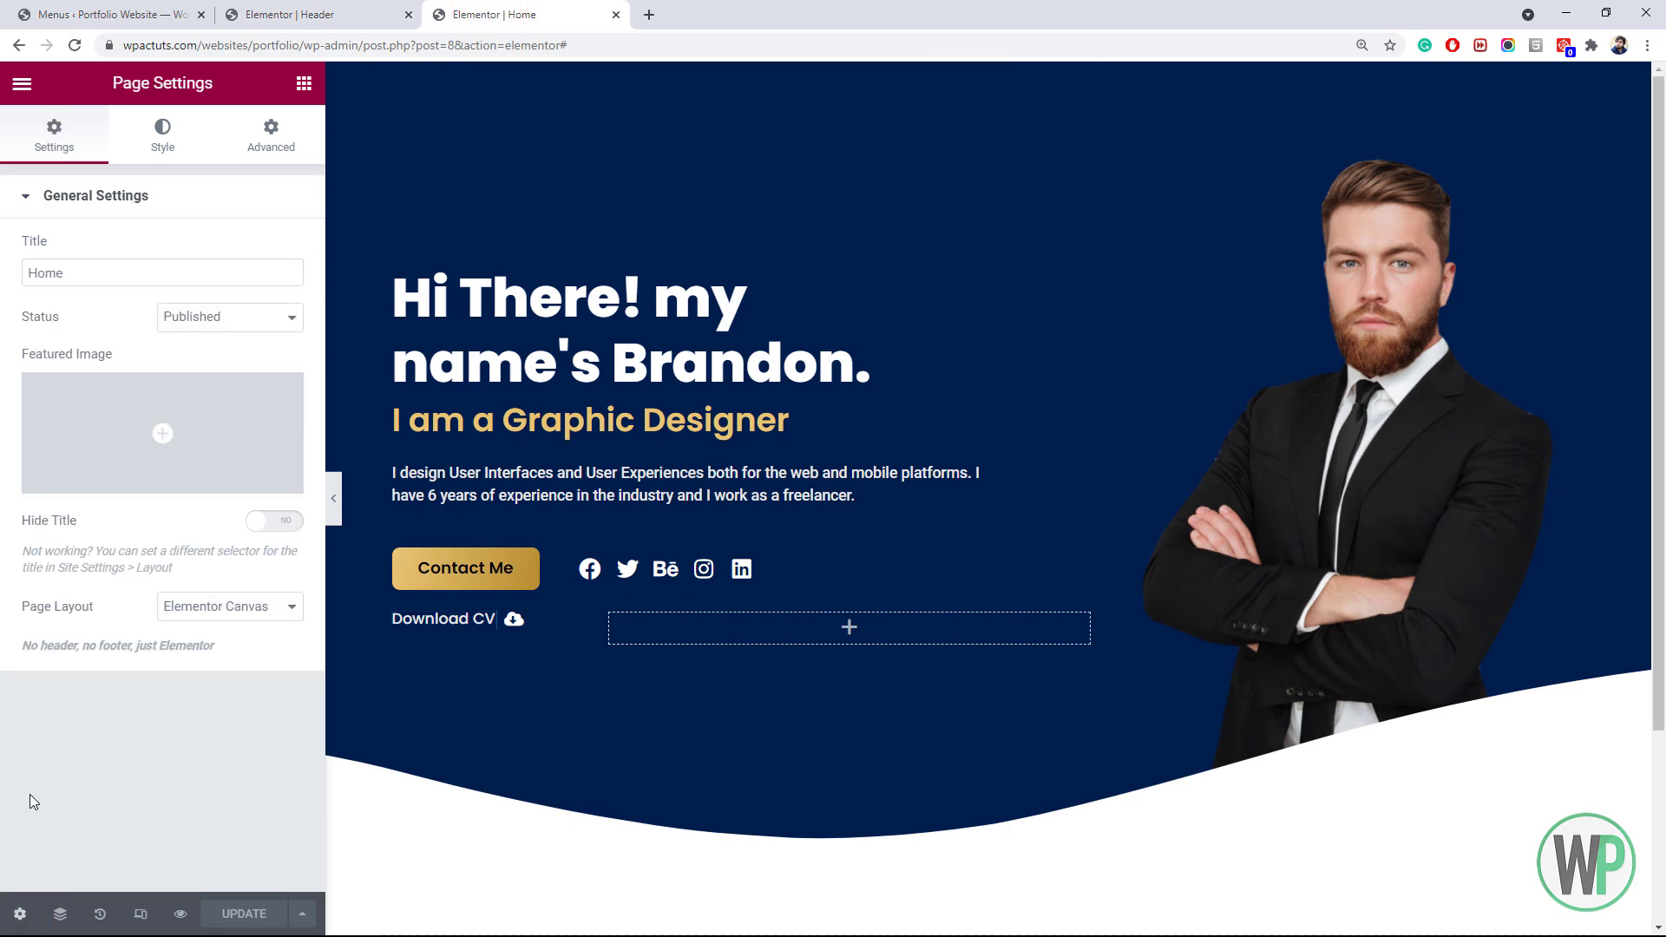
pyautogui.click(230, 603)
pyautogui.click(255, 662)
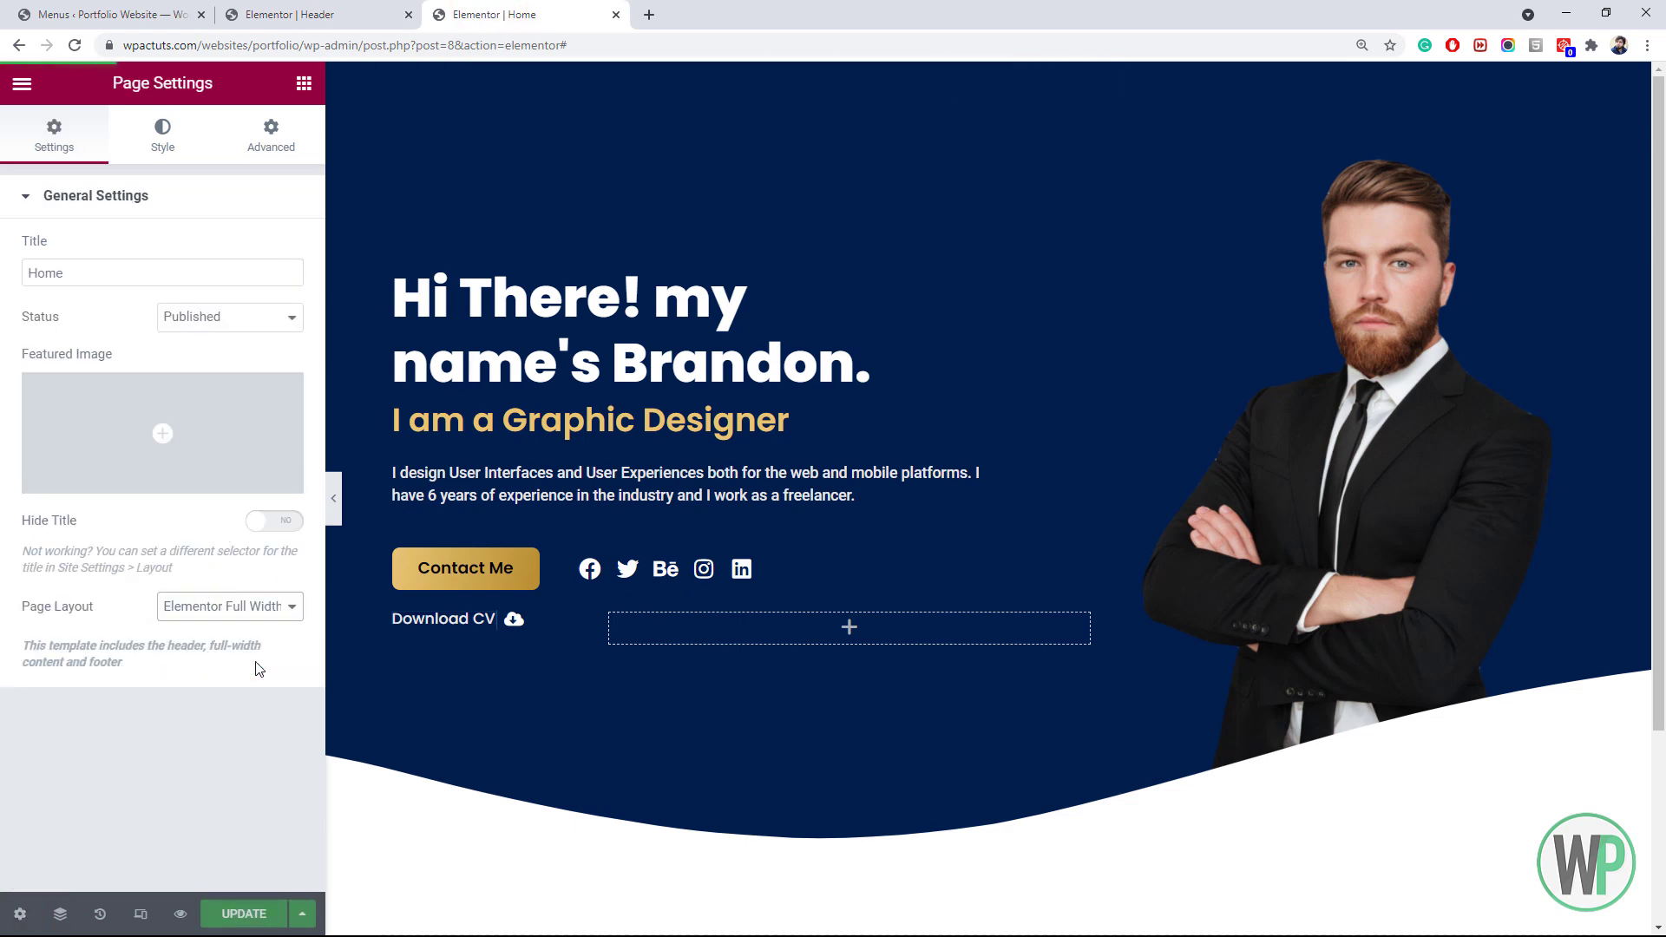
pyautogui.click(244, 914)
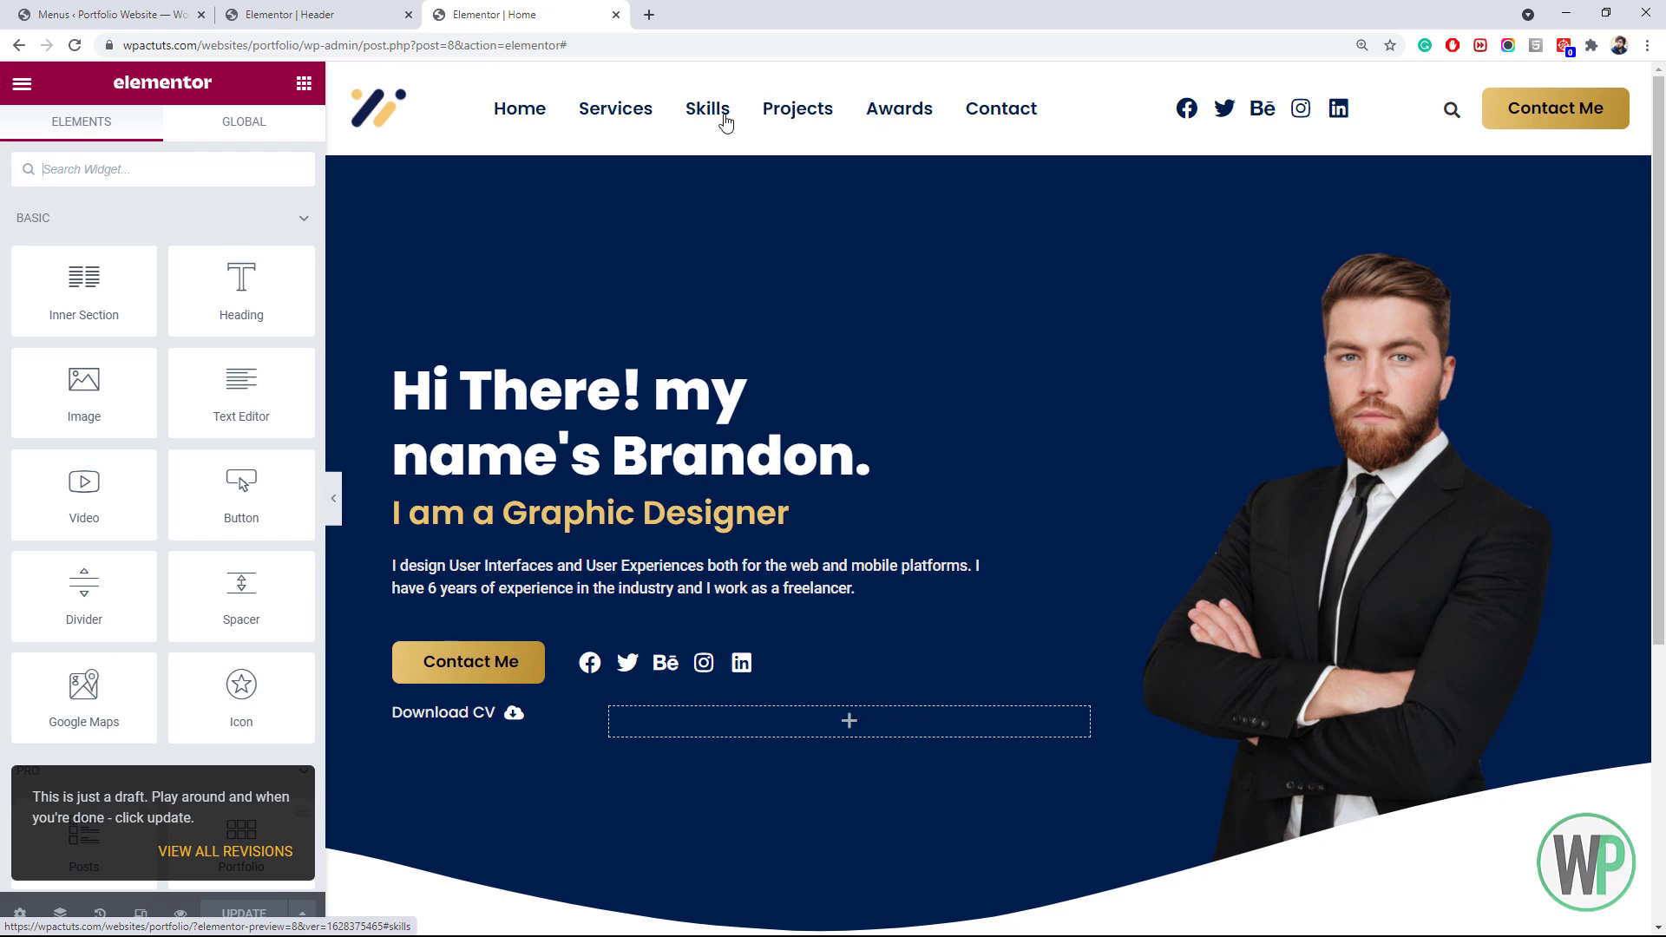
pyautogui.moveTo(1659, 152); pyautogui.dragTo(1664, 213)
pyautogui.click(325, 11)
pyautogui.click(429, 13)
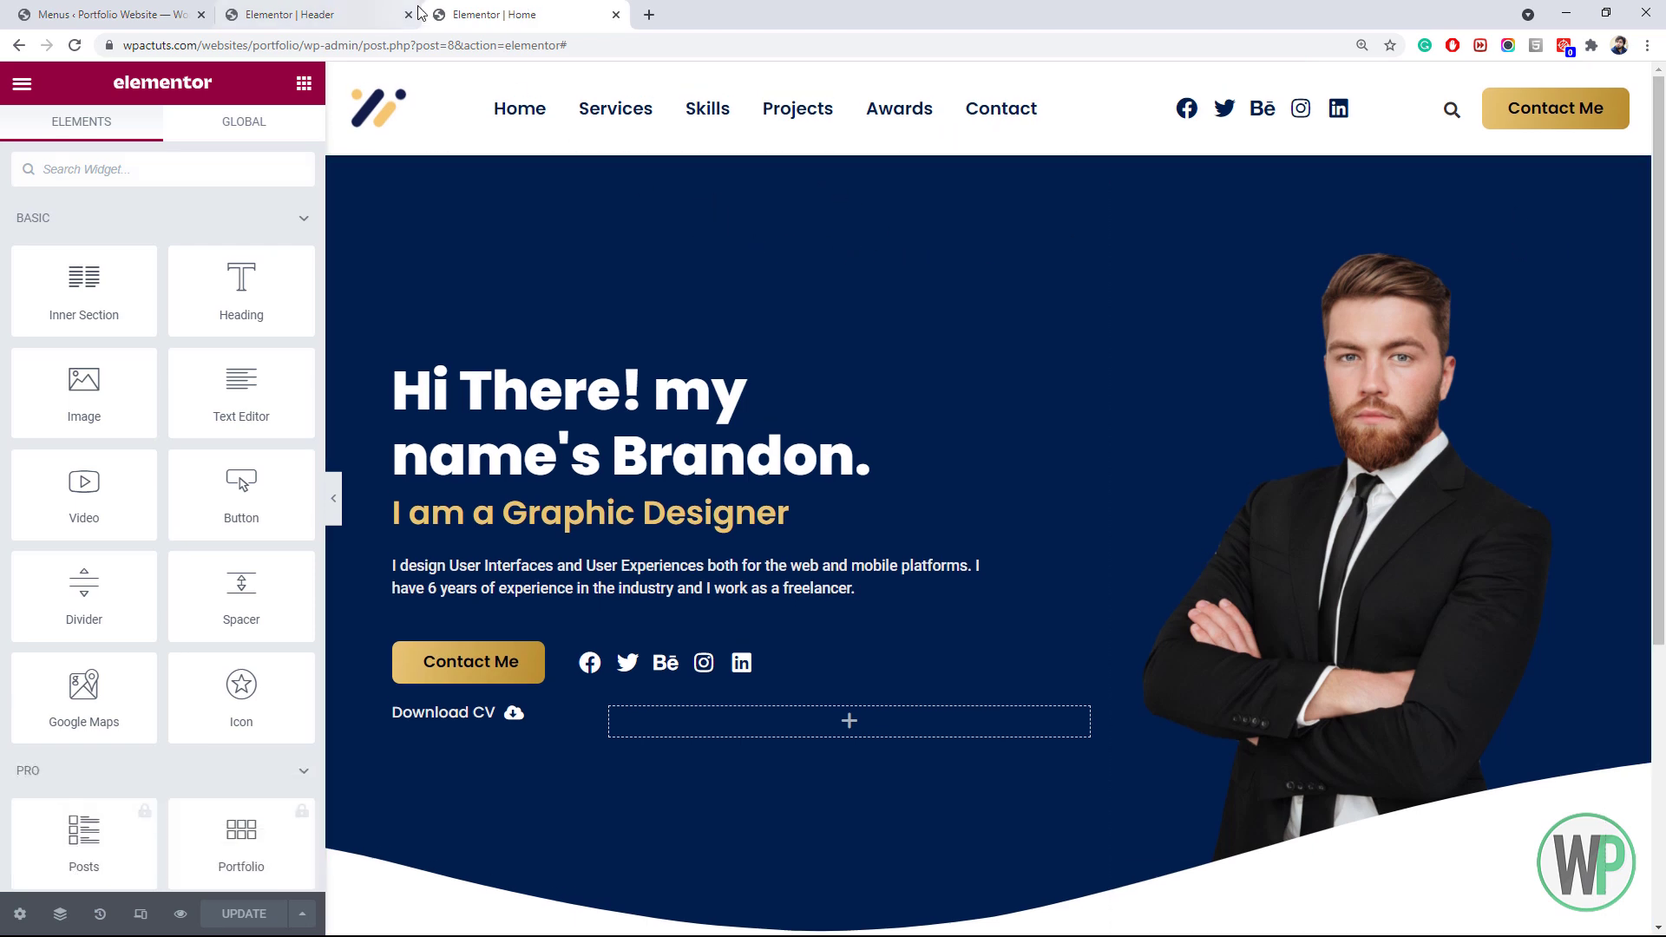
# Inspect the header section's motion effects entrance animation options, leaving them unchanged
pyautogui.click(364, 12)
pyautogui.rightClick(996, 80)
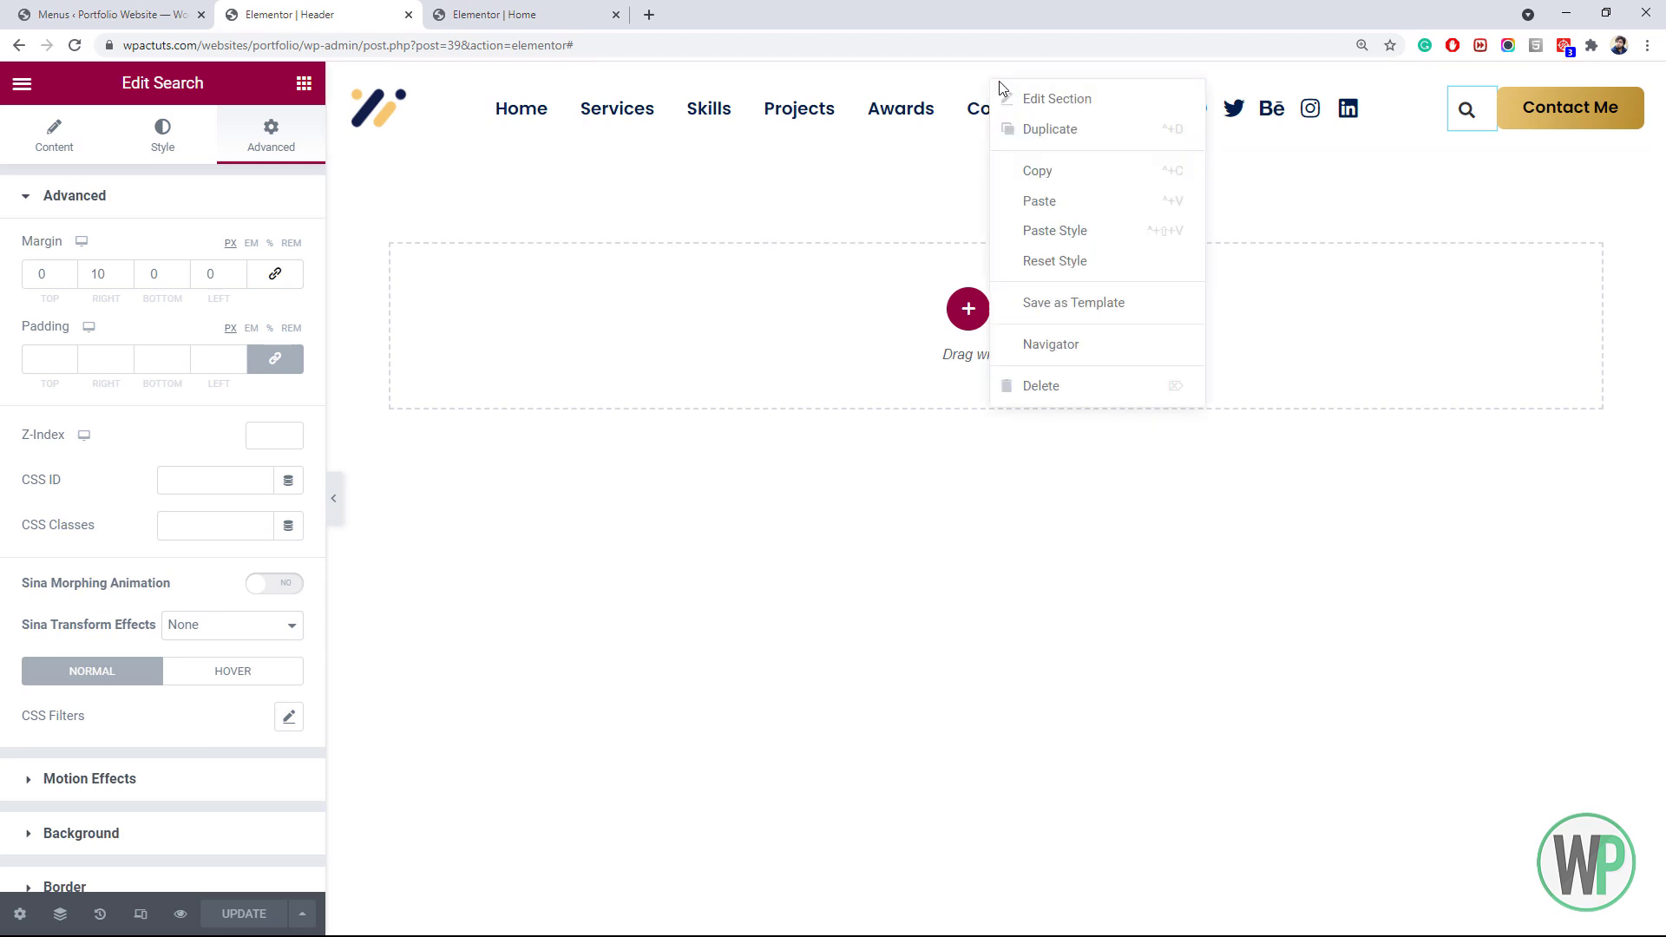
pyautogui.click(1040, 97)
pyautogui.click(267, 139)
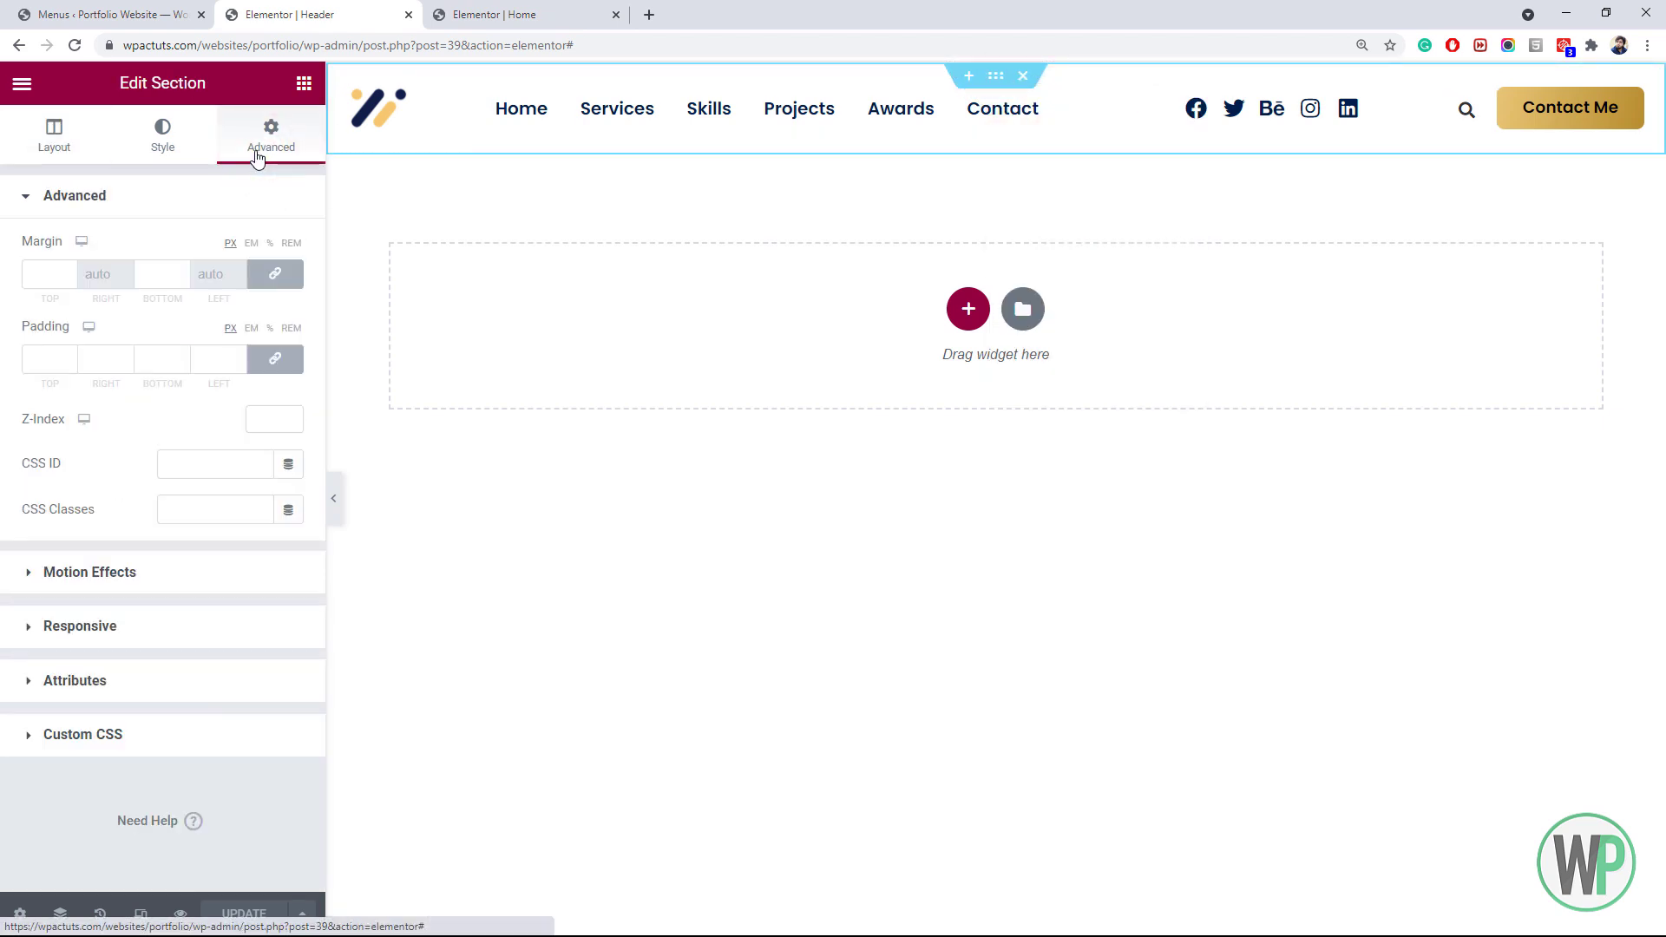
pyautogui.click(128, 575)
pyautogui.click(174, 328)
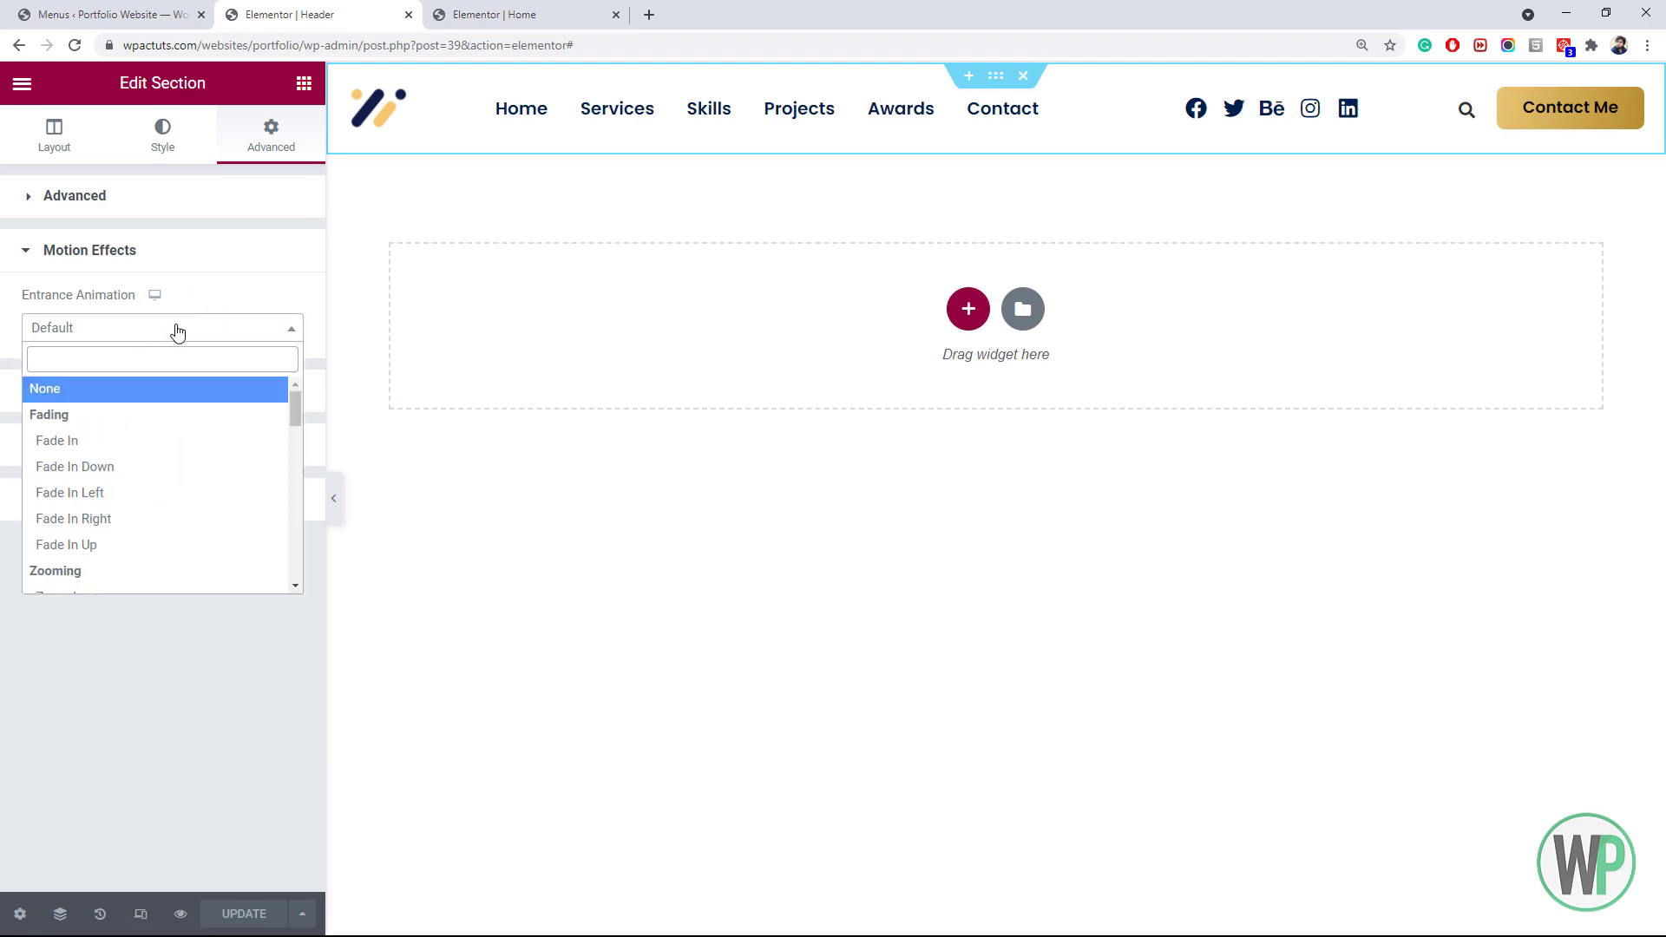
pyautogui.click(174, 328)
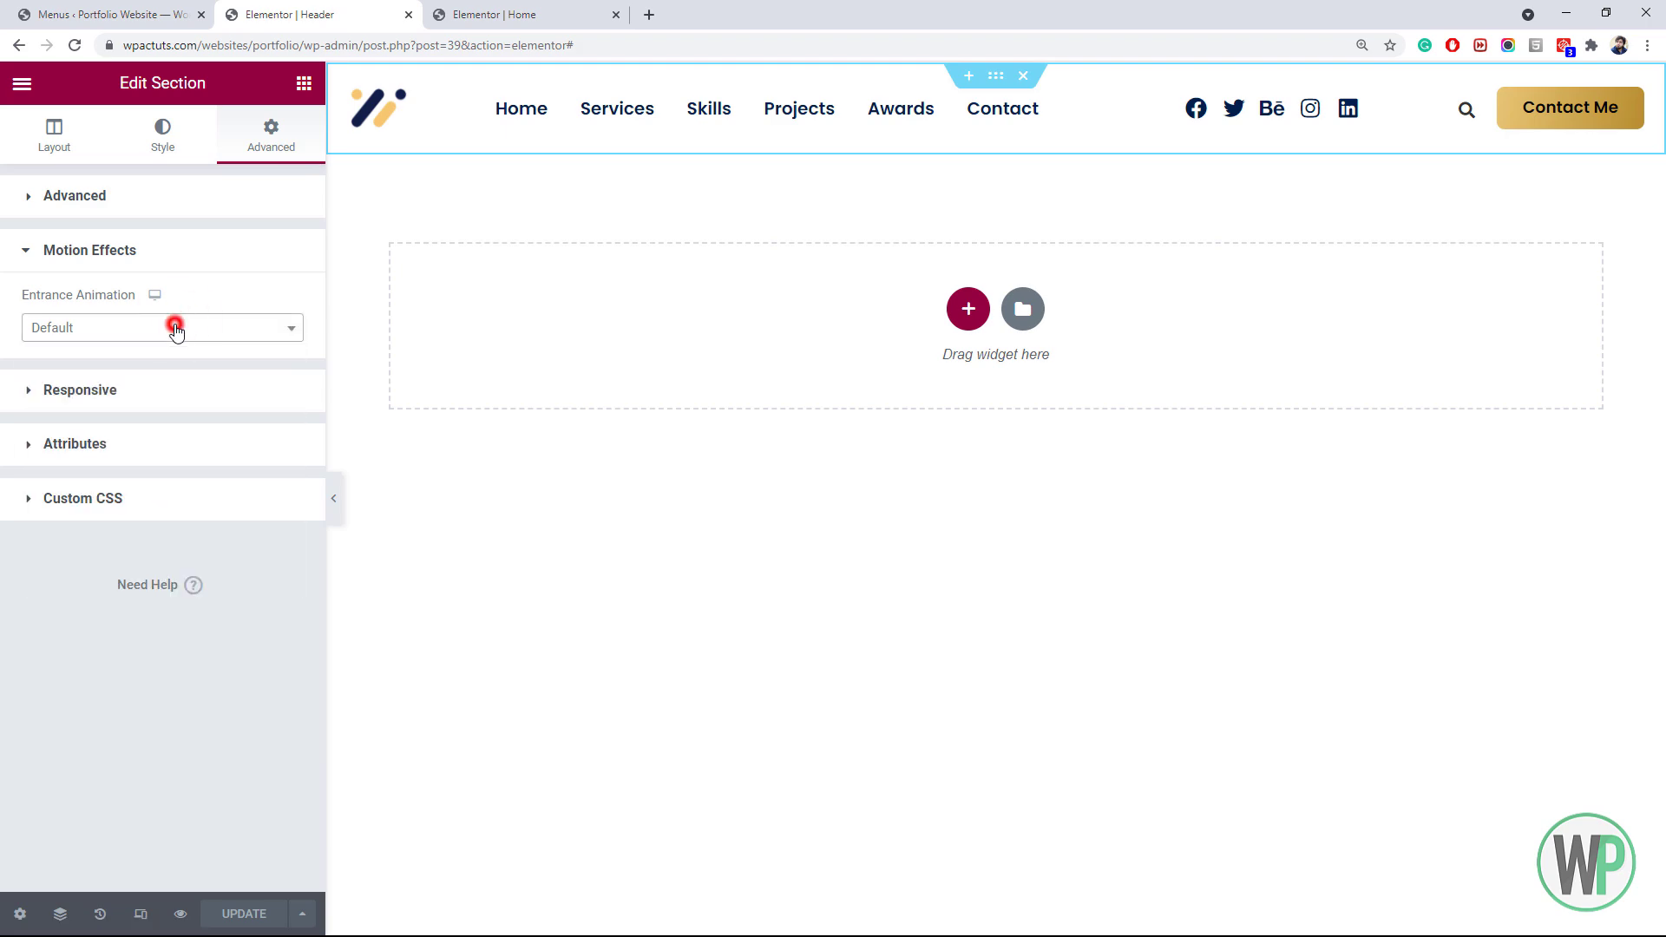
# Return to the Menus admin page listing Main Menu's Home, Services, Skills, Projects, Awards and Contact
pyautogui.click(176, 11)
pyautogui.click(295, 15)
pyautogui.click(87, 14)
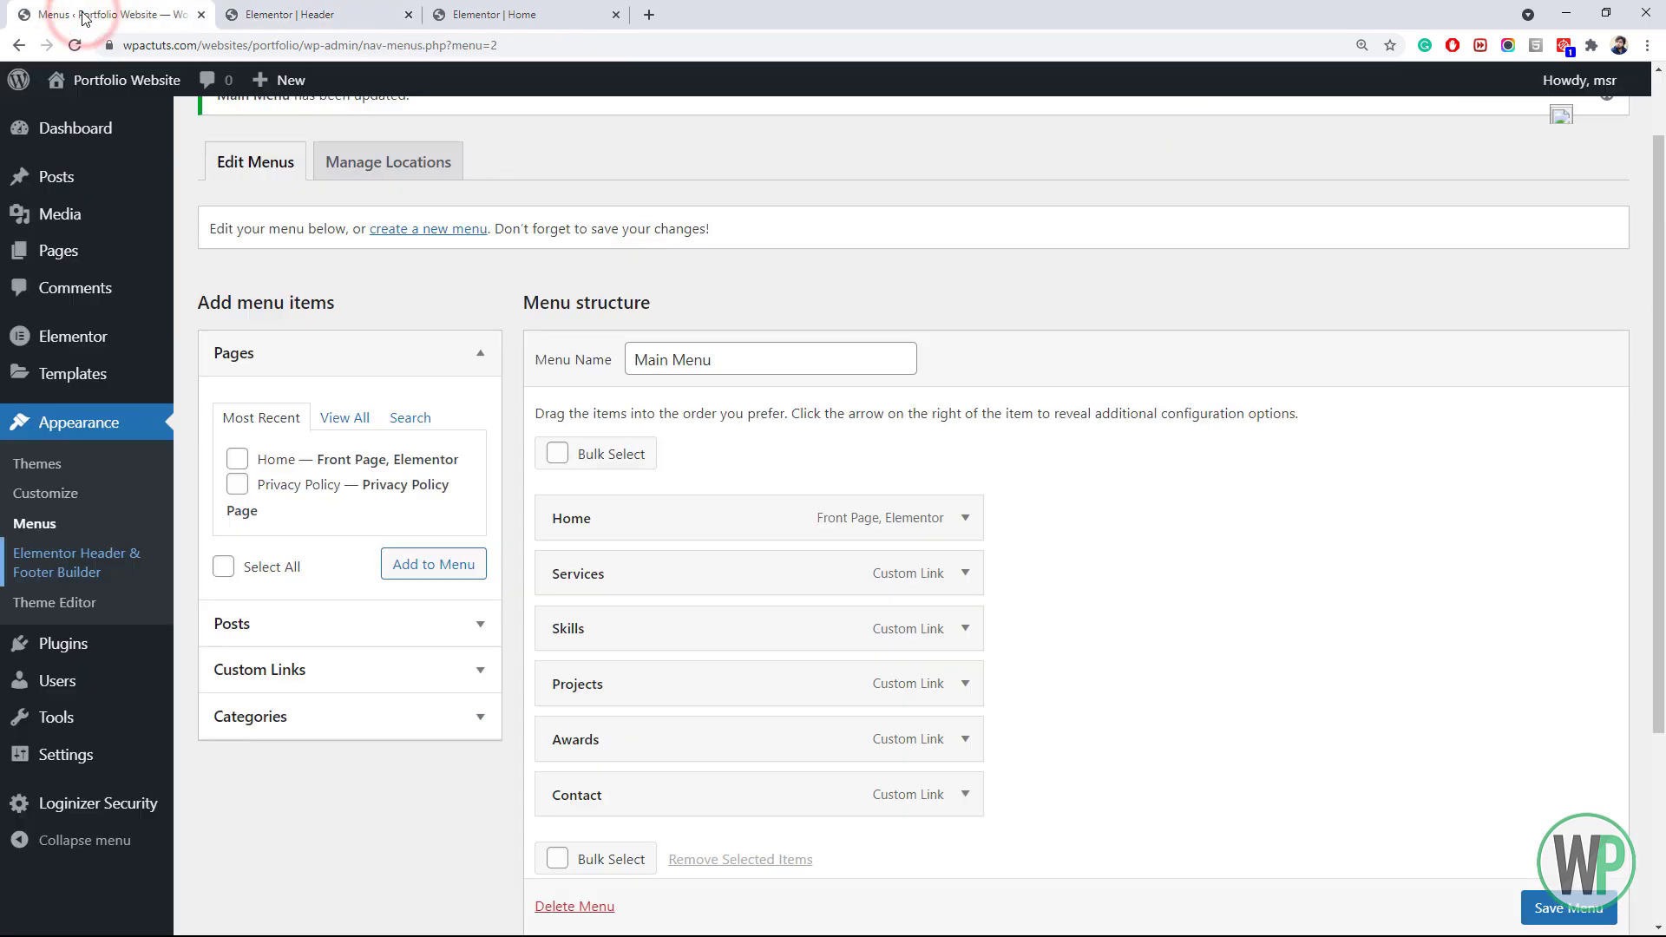
# Open the Header template's settings from Elementor Header & Footer Builder in a new tab and review its Template options
pyautogui.middleClick(98, 569)
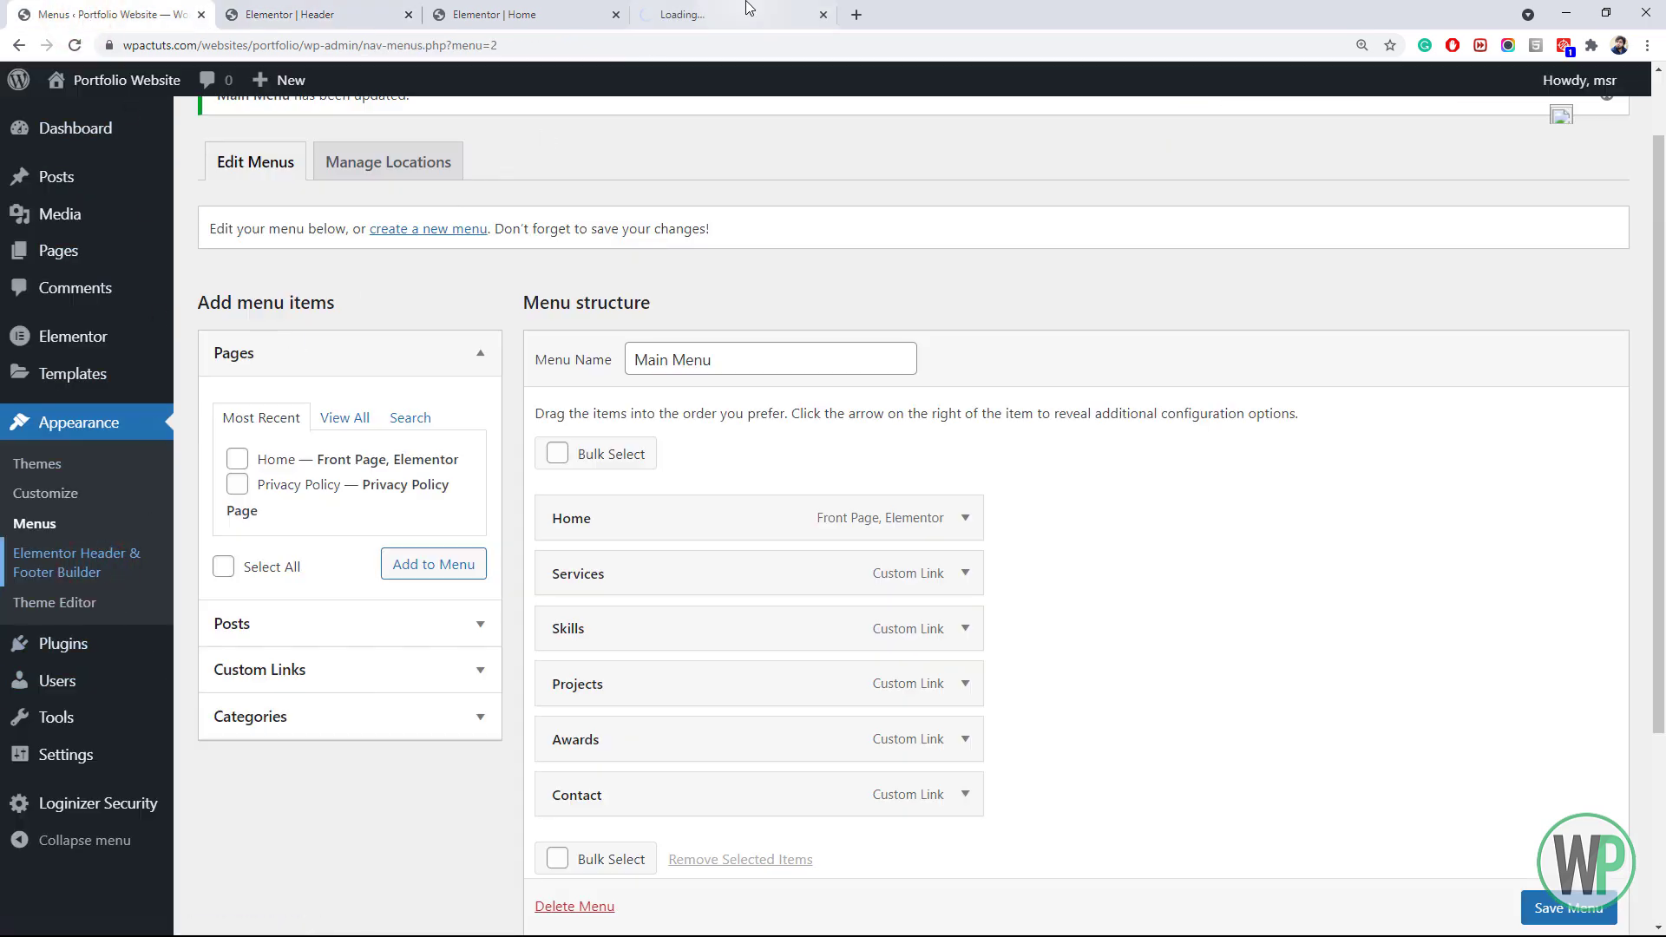
pyautogui.moveTo(735, 3); pyautogui.dragTo(382, 7)
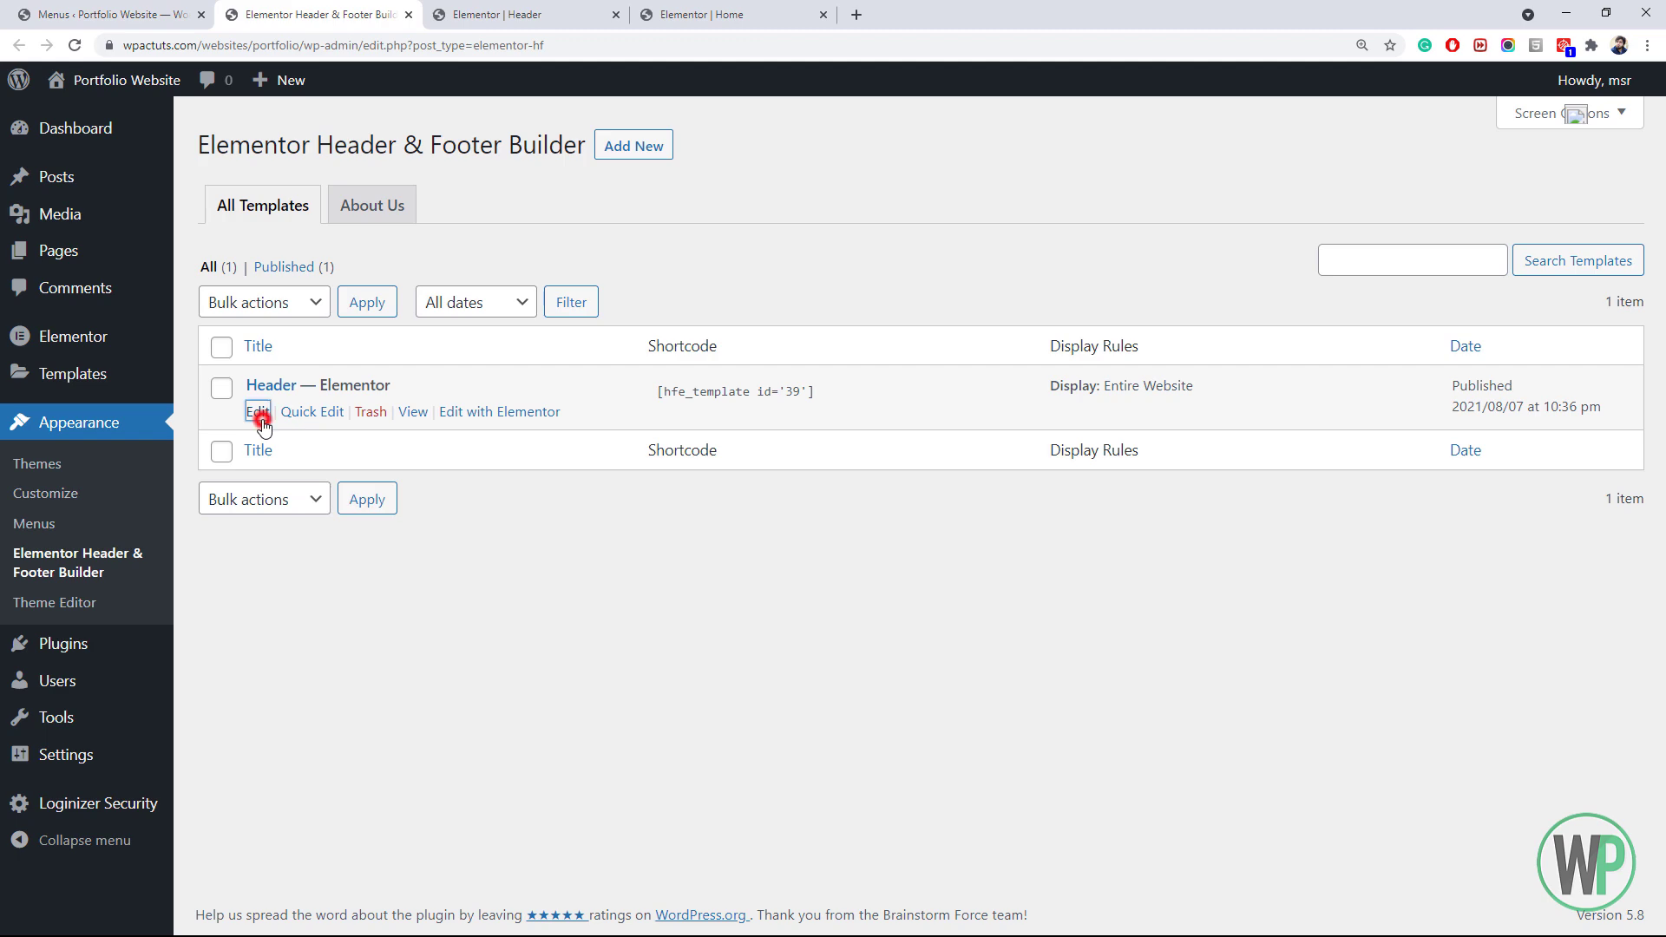
pyautogui.click(257, 411)
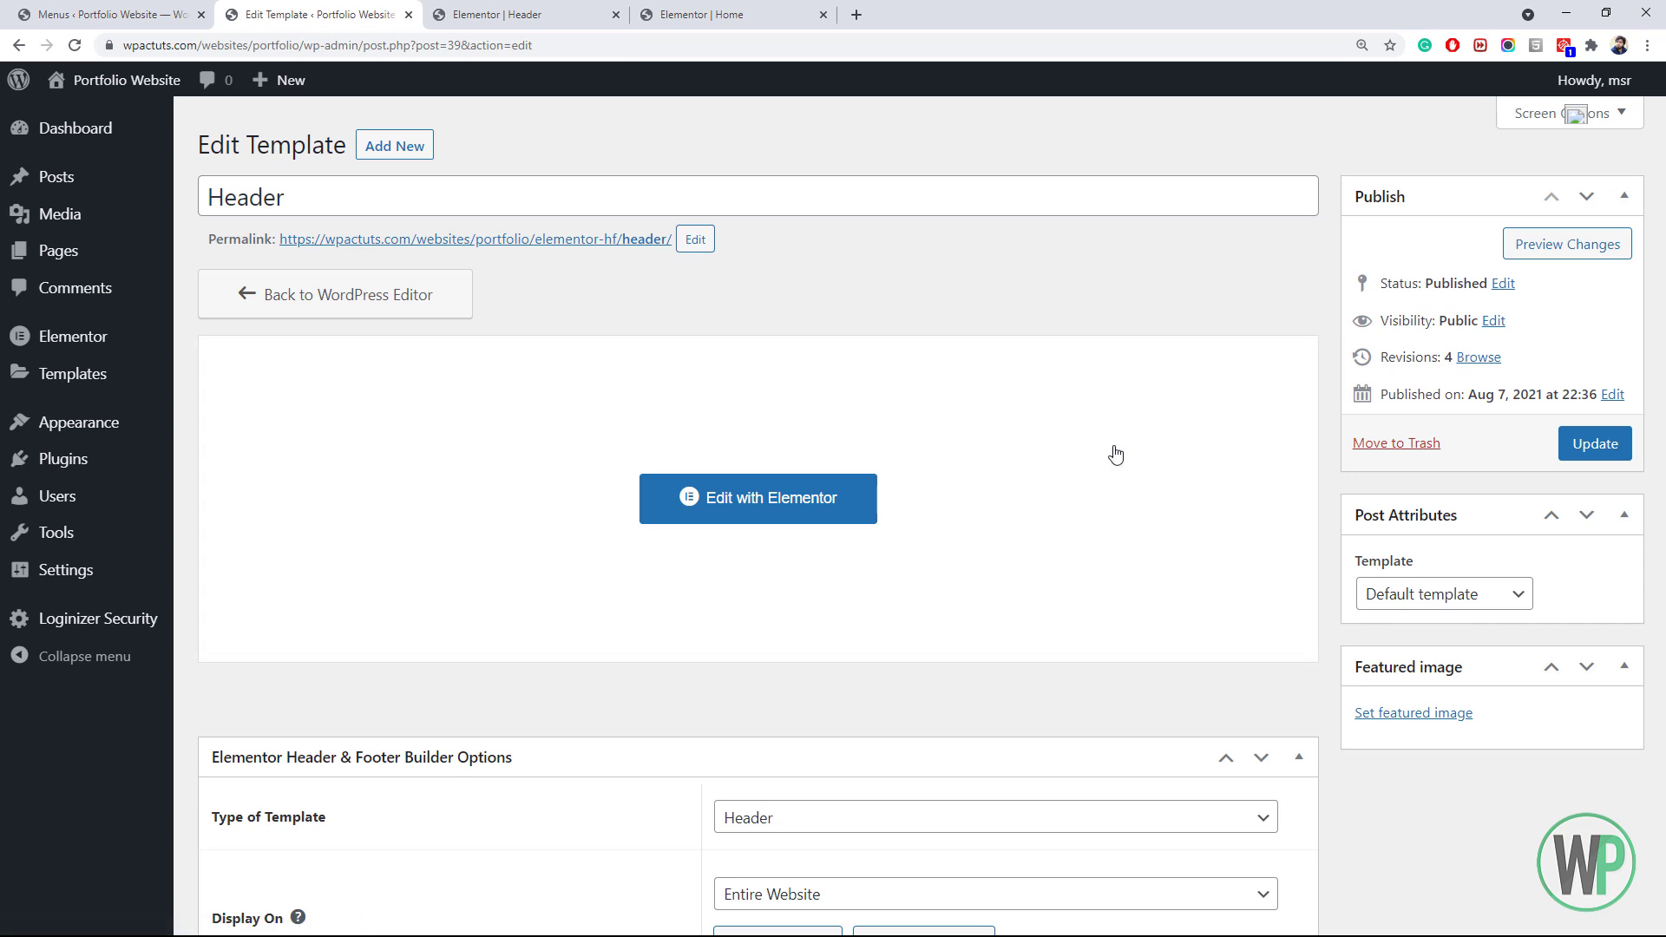
pyautogui.click(1414, 595)
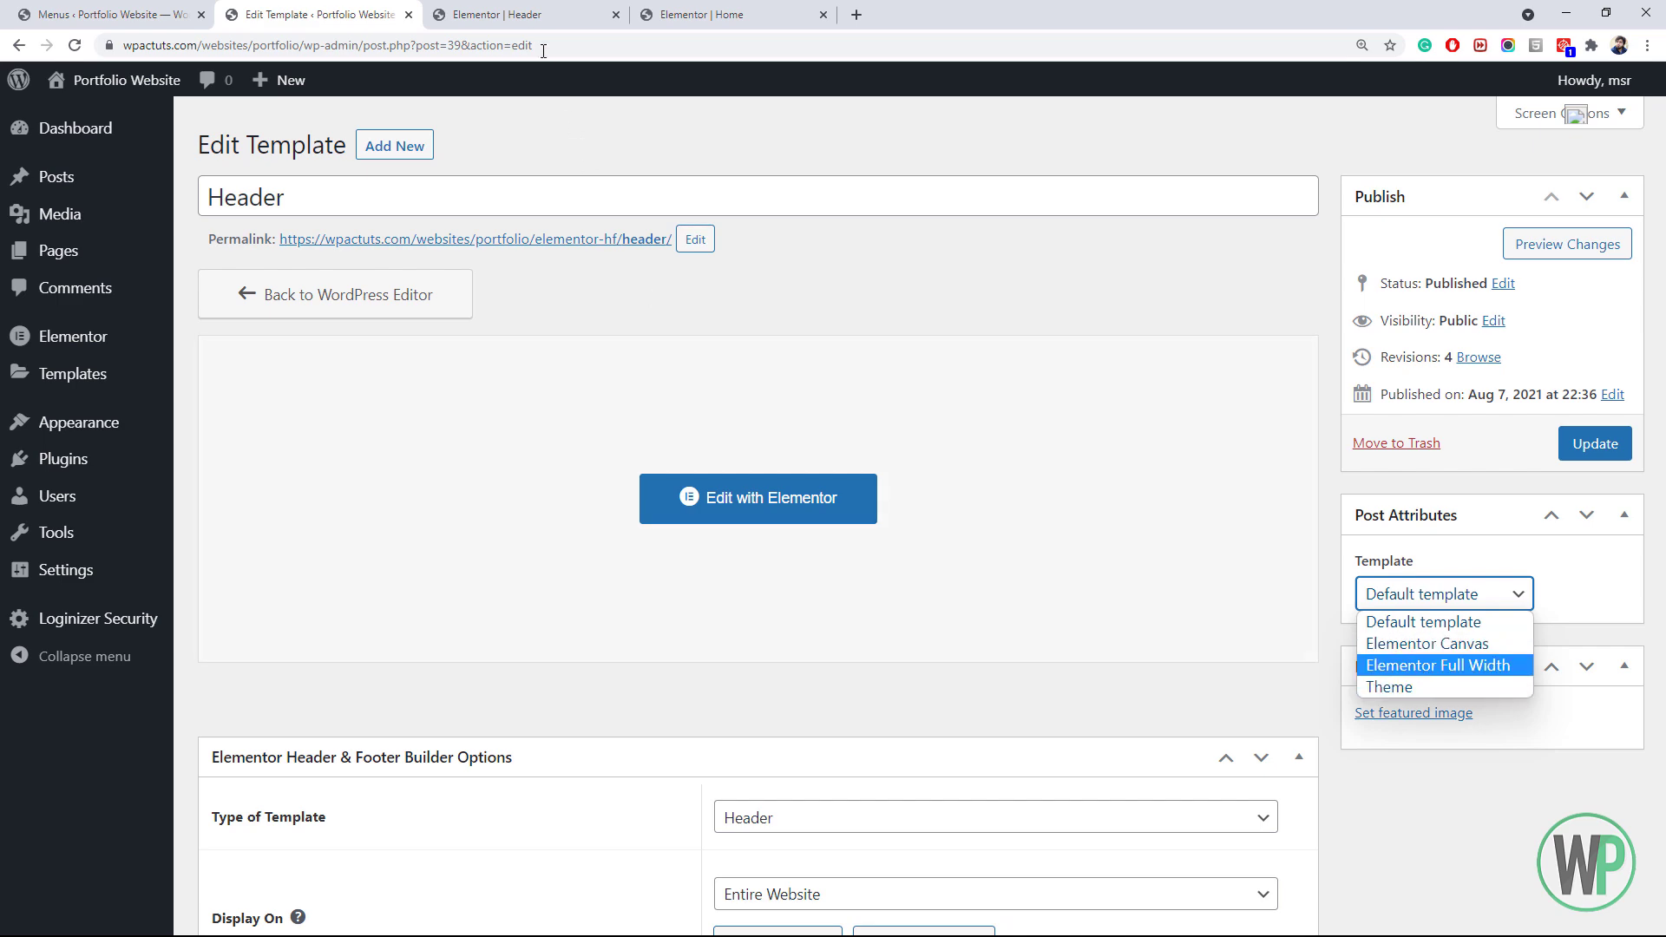
pyautogui.click(524, 16)
# Review the header's outer and inner section layout settings, then go back to the Home editor
pyautogui.click(371, 7)
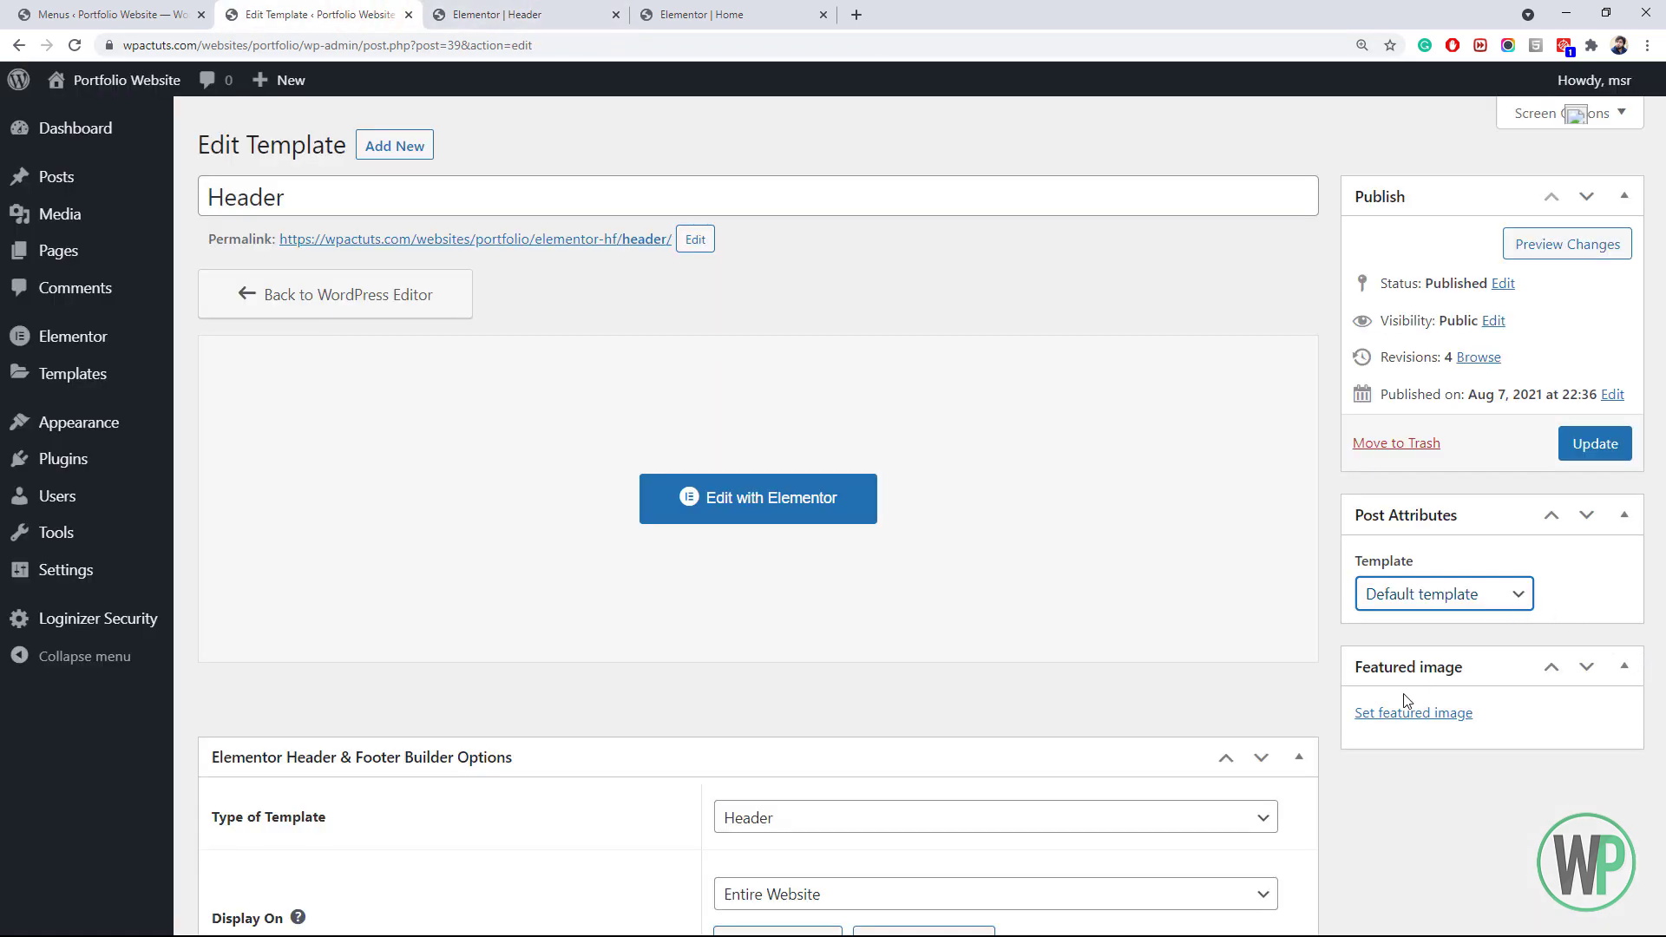
pyautogui.scroll(-6, 1406, 699)
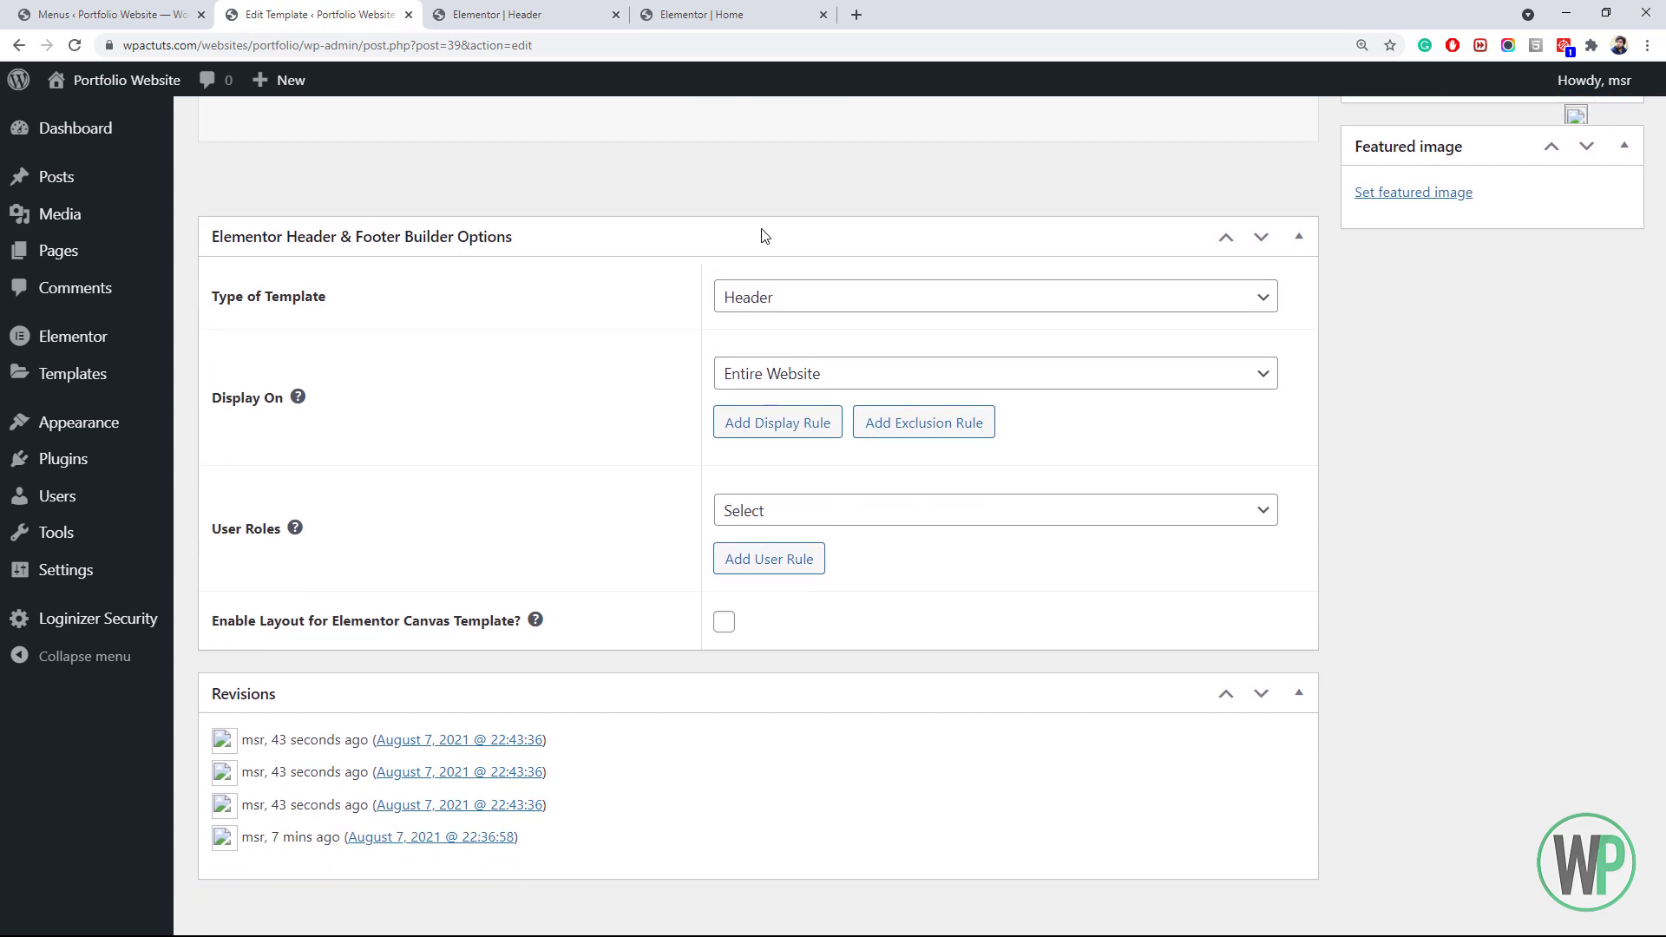
pyautogui.click(547, 14)
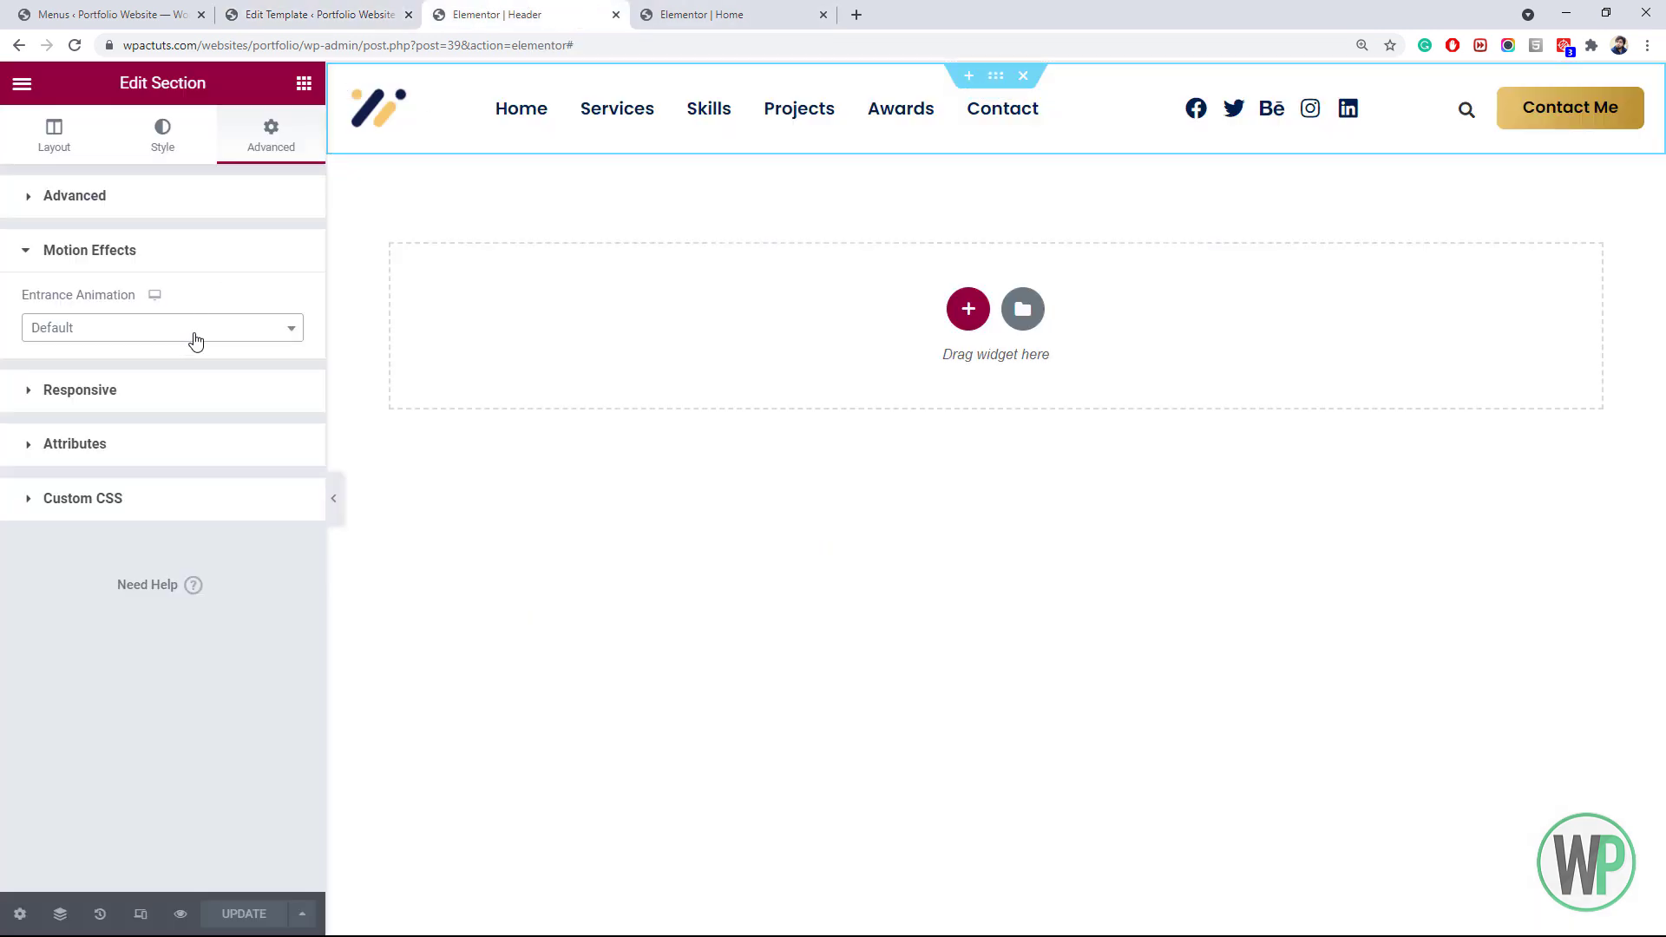
pyautogui.click(54, 142)
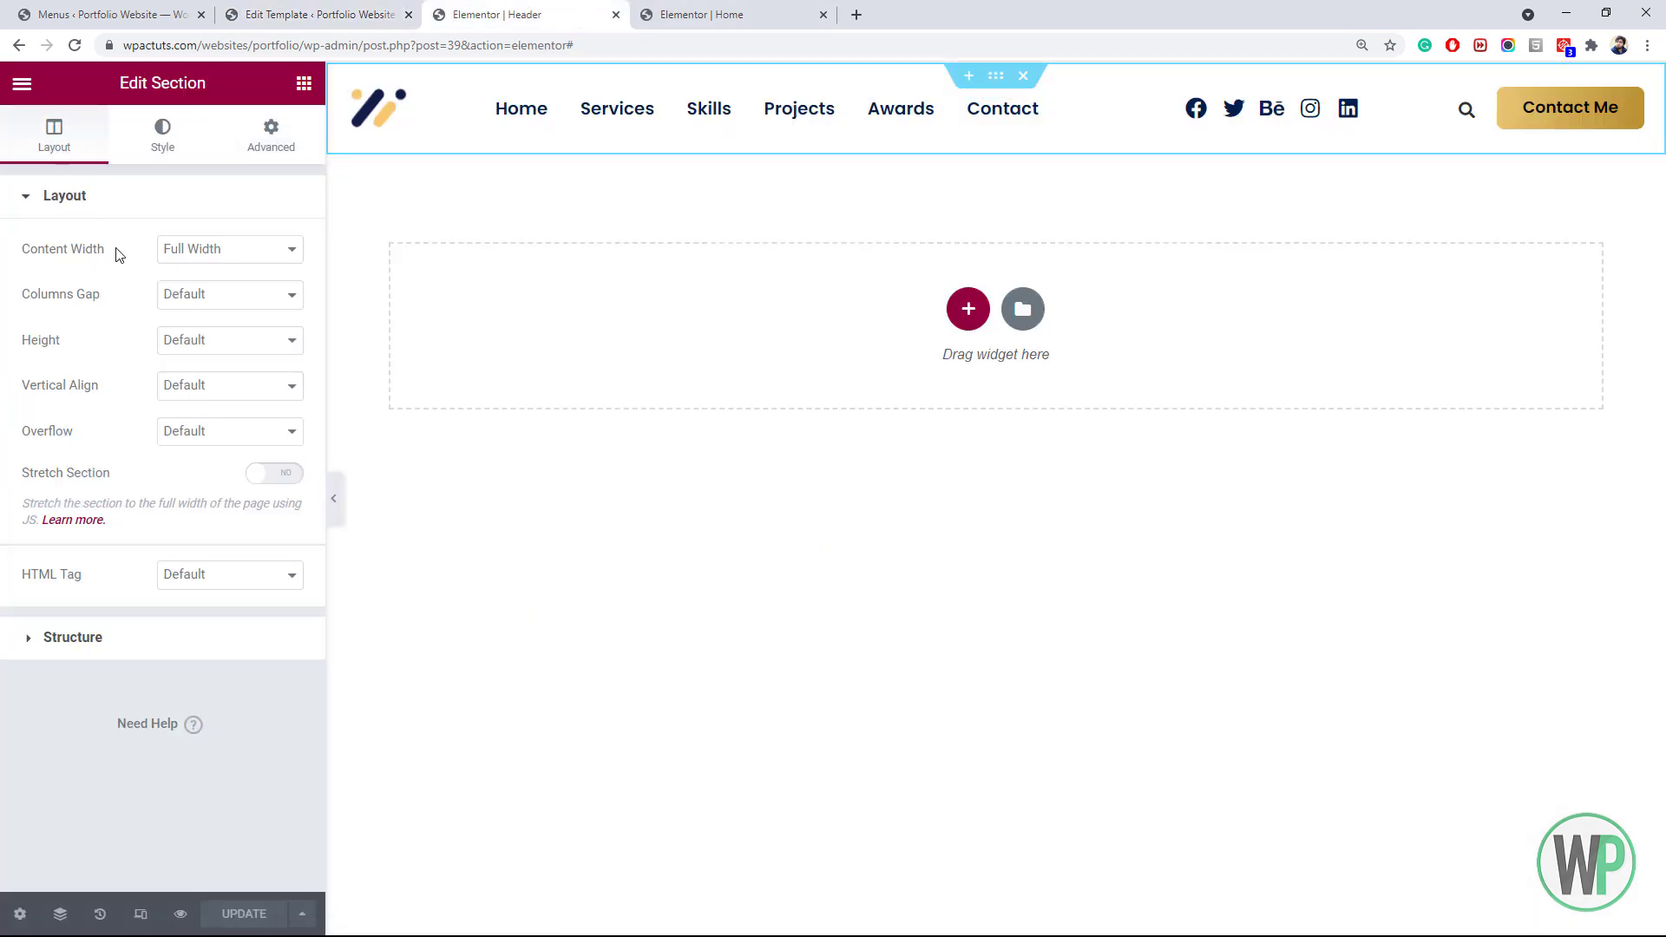
pyautogui.rightClick(989, 105)
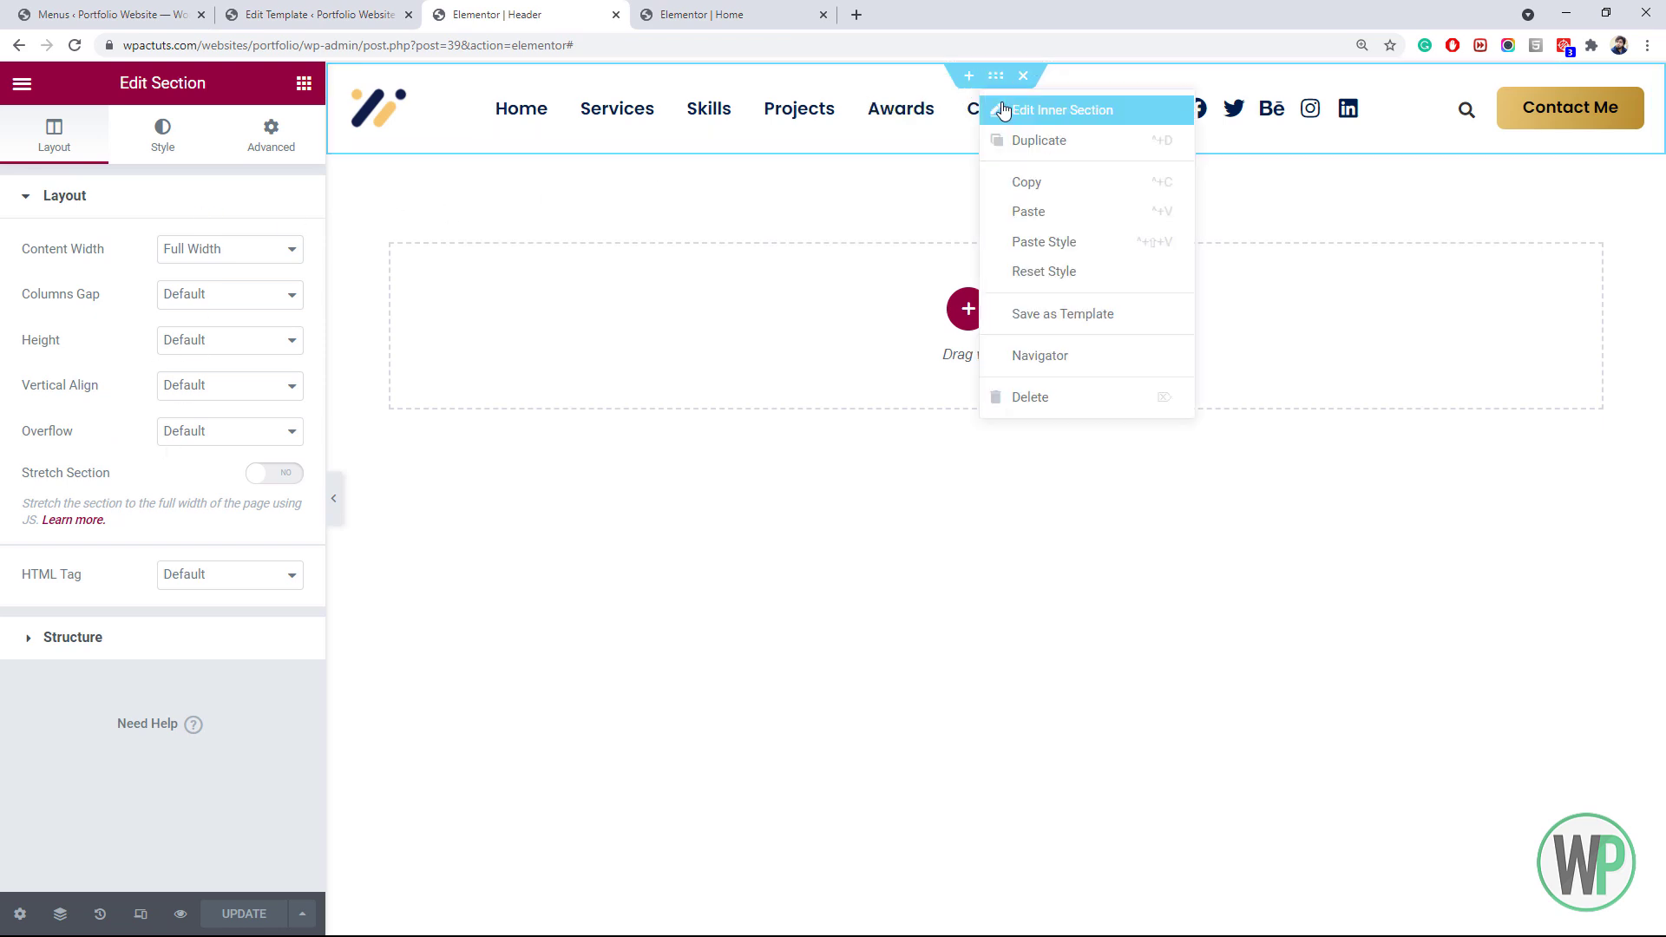
pyautogui.click(998, 108)
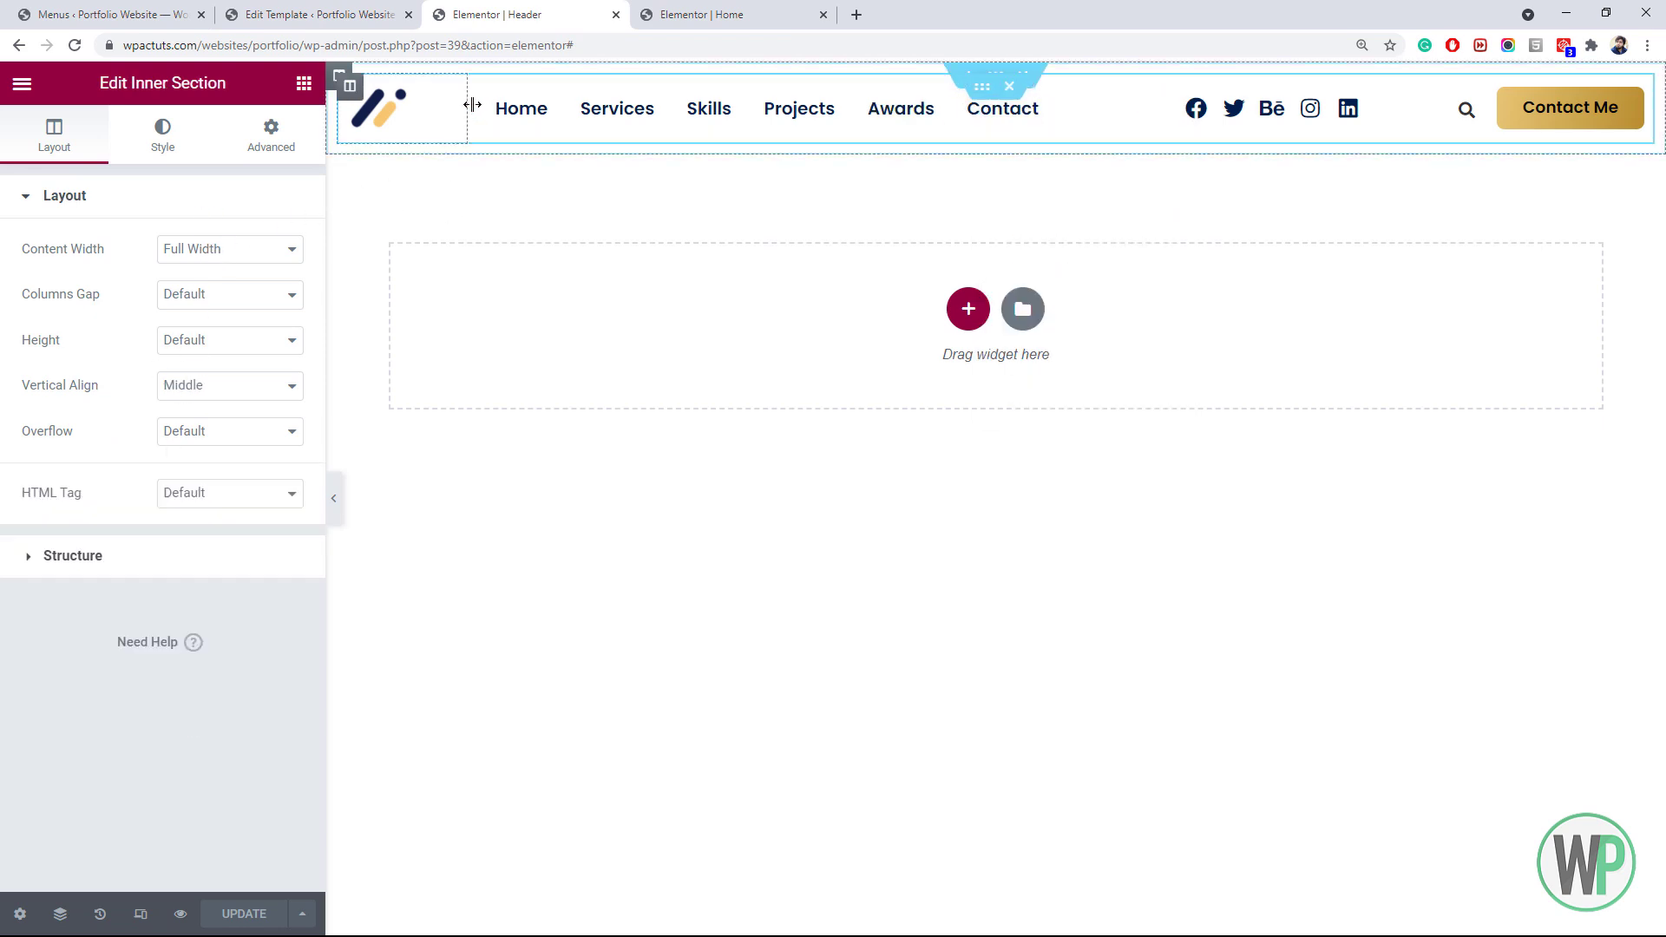
pyautogui.click(996, 75)
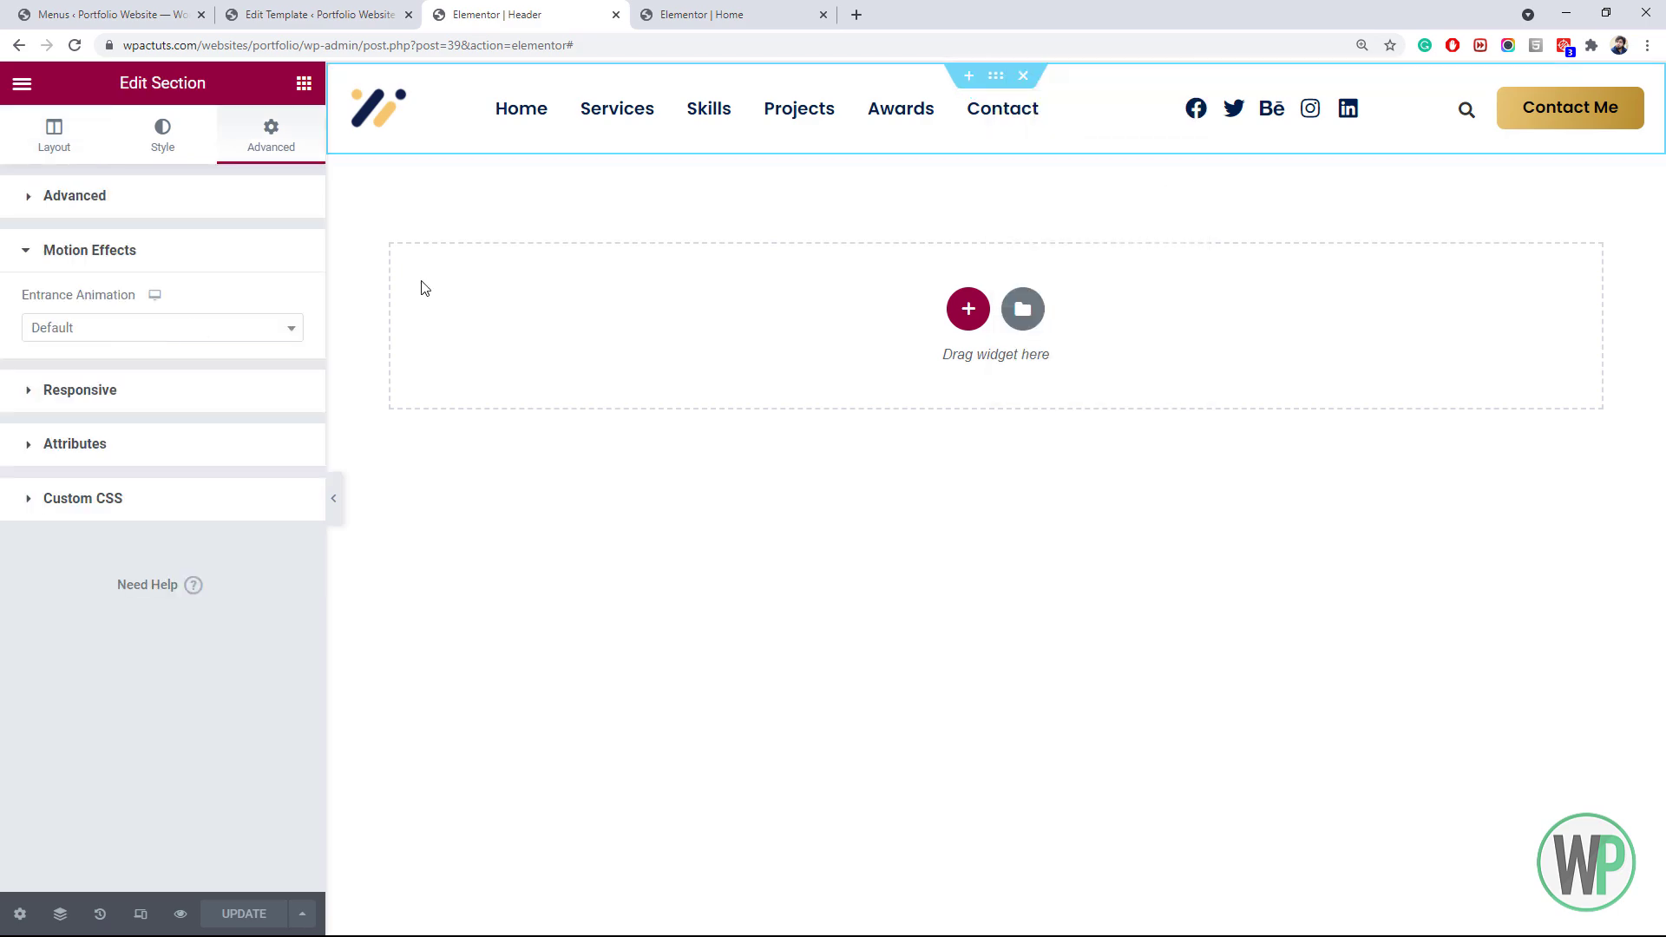
pyautogui.click(685, 15)
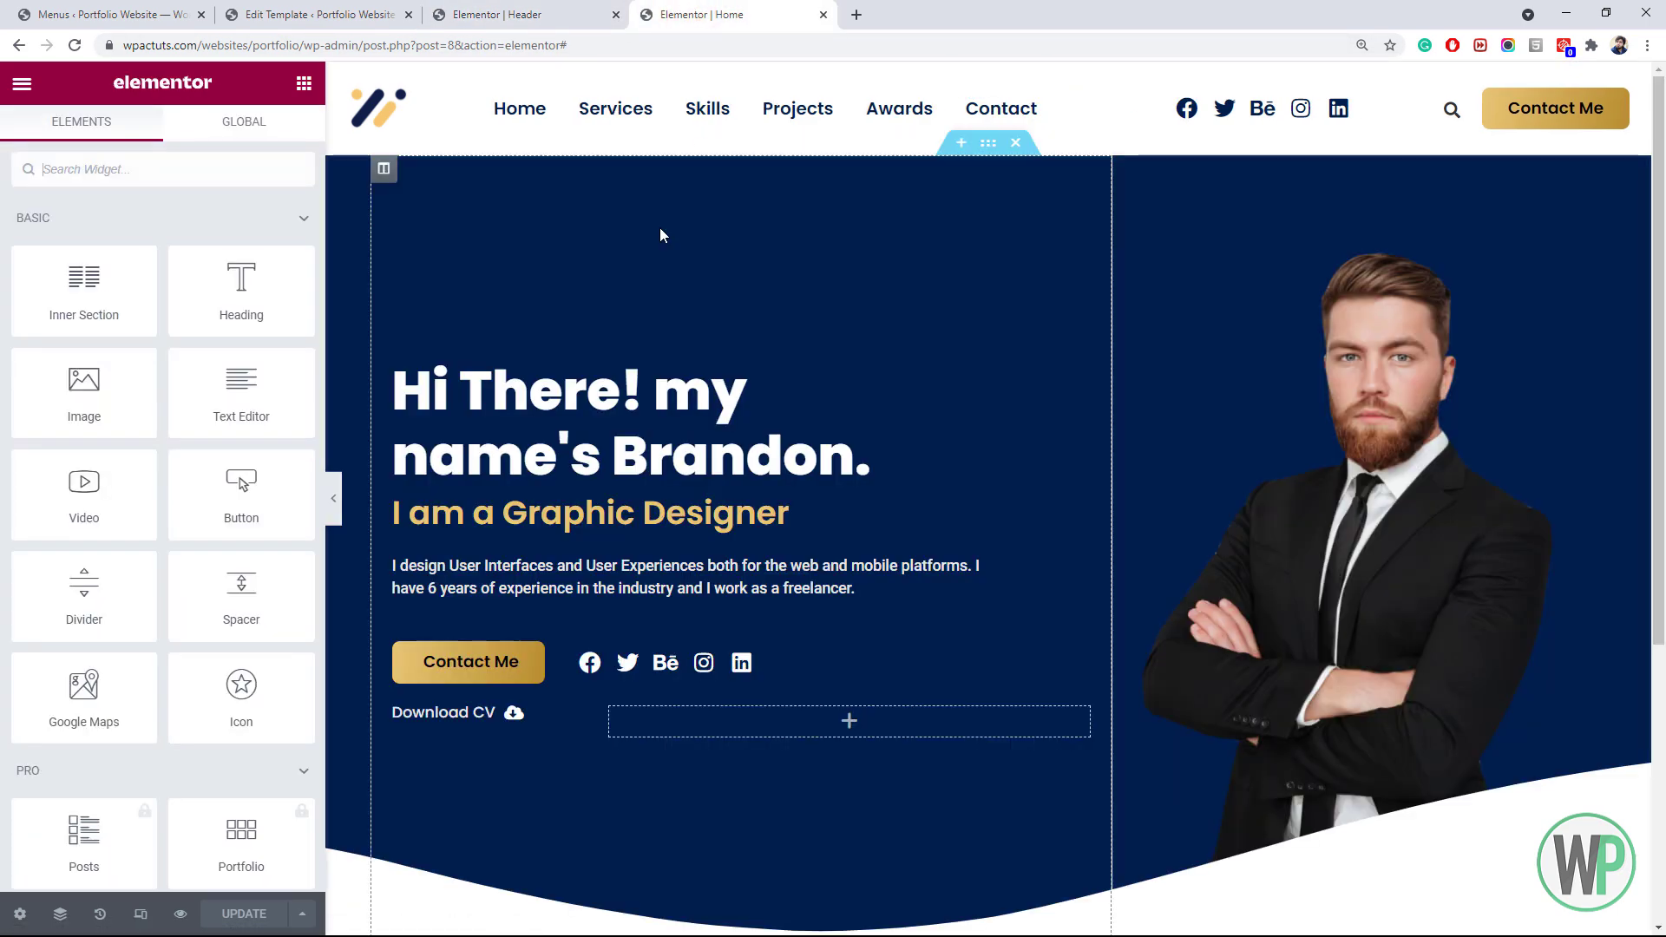
# Set the Home hero section's top margin to -89 px so it slides beneath the header
pyautogui.rightClick(989, 146)
pyautogui.click(1037, 166)
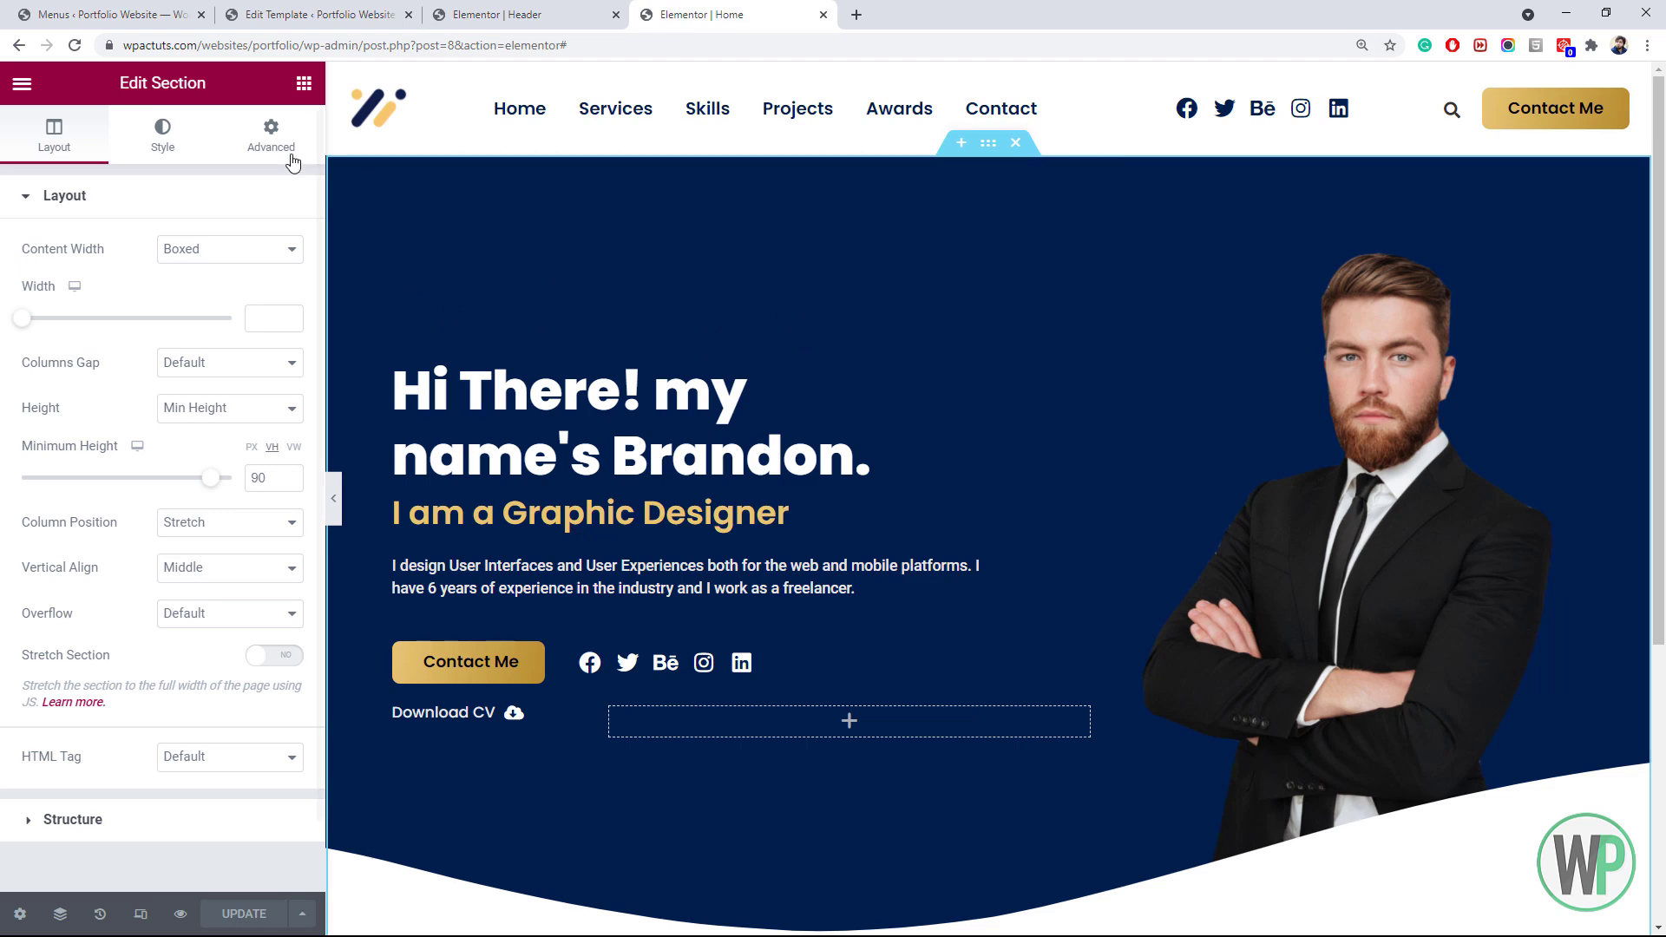
pyautogui.click(271, 137)
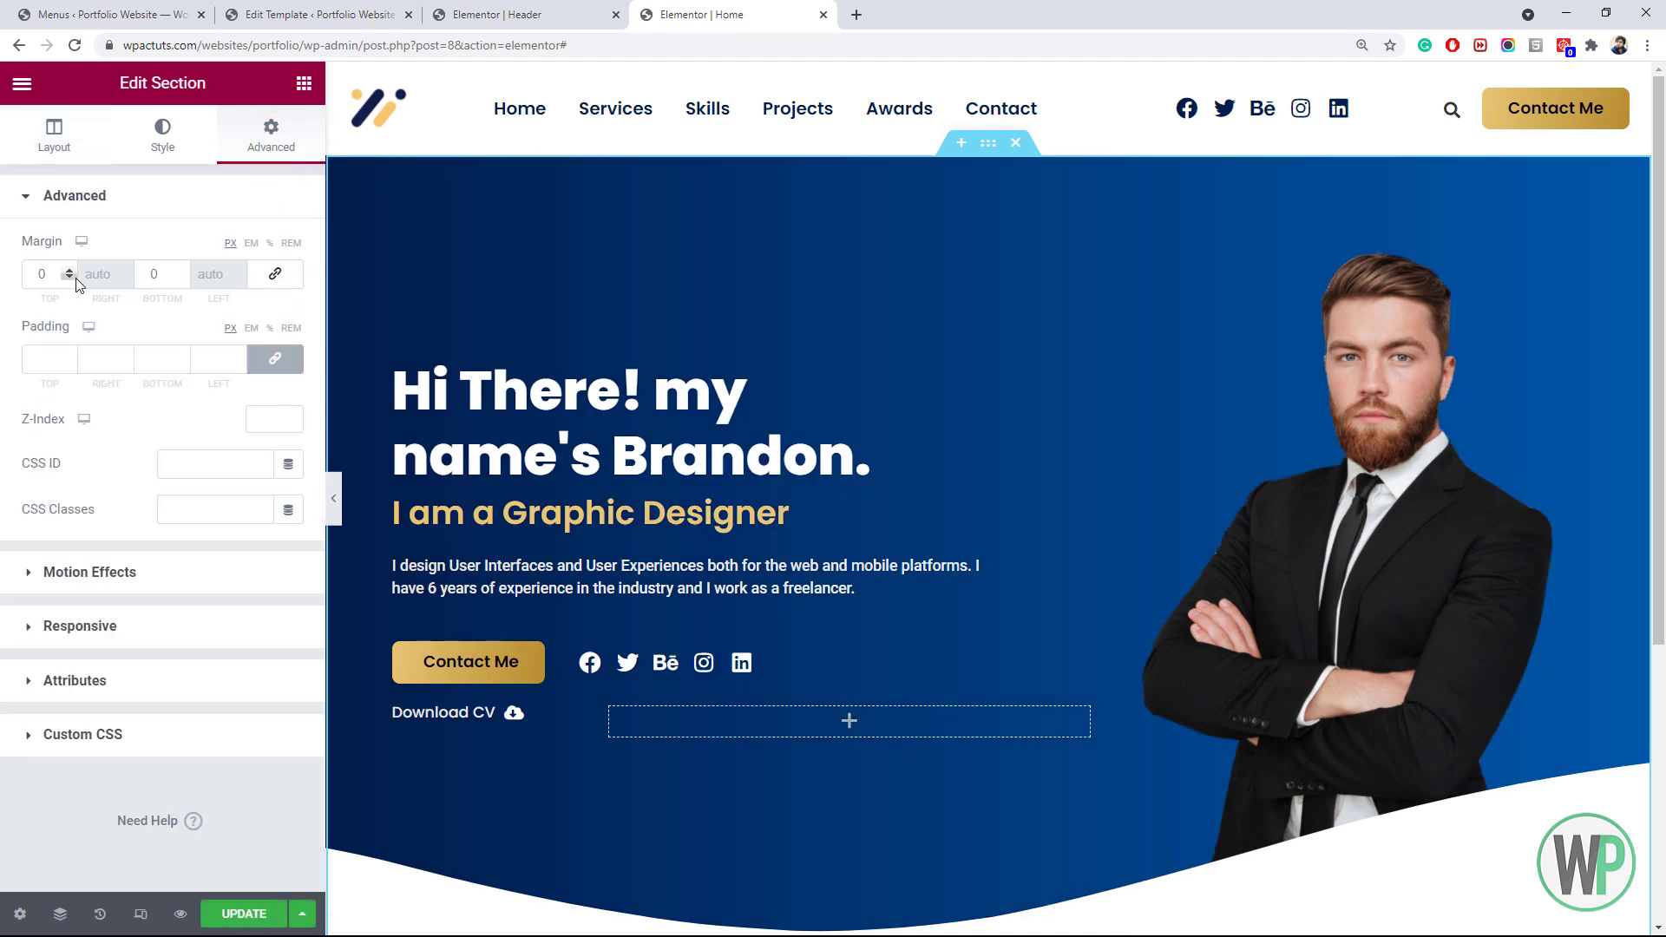
pyautogui.click(69, 278)
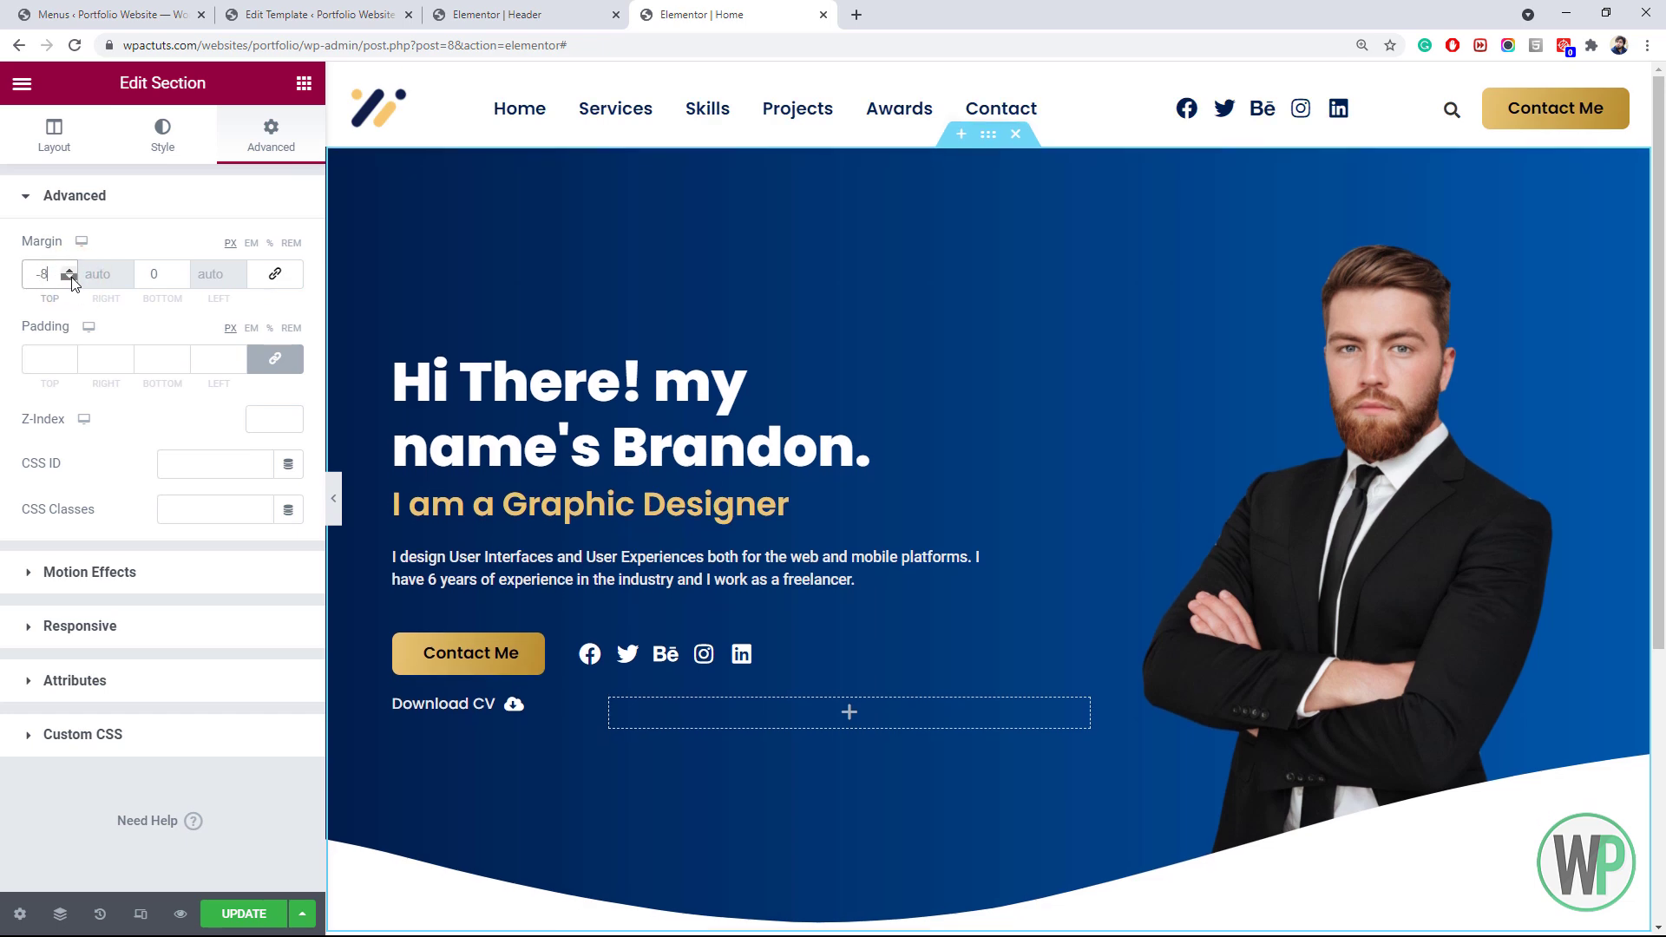
pyautogui.moveTo(69, 280); pyautogui.dragTo(68, 278)
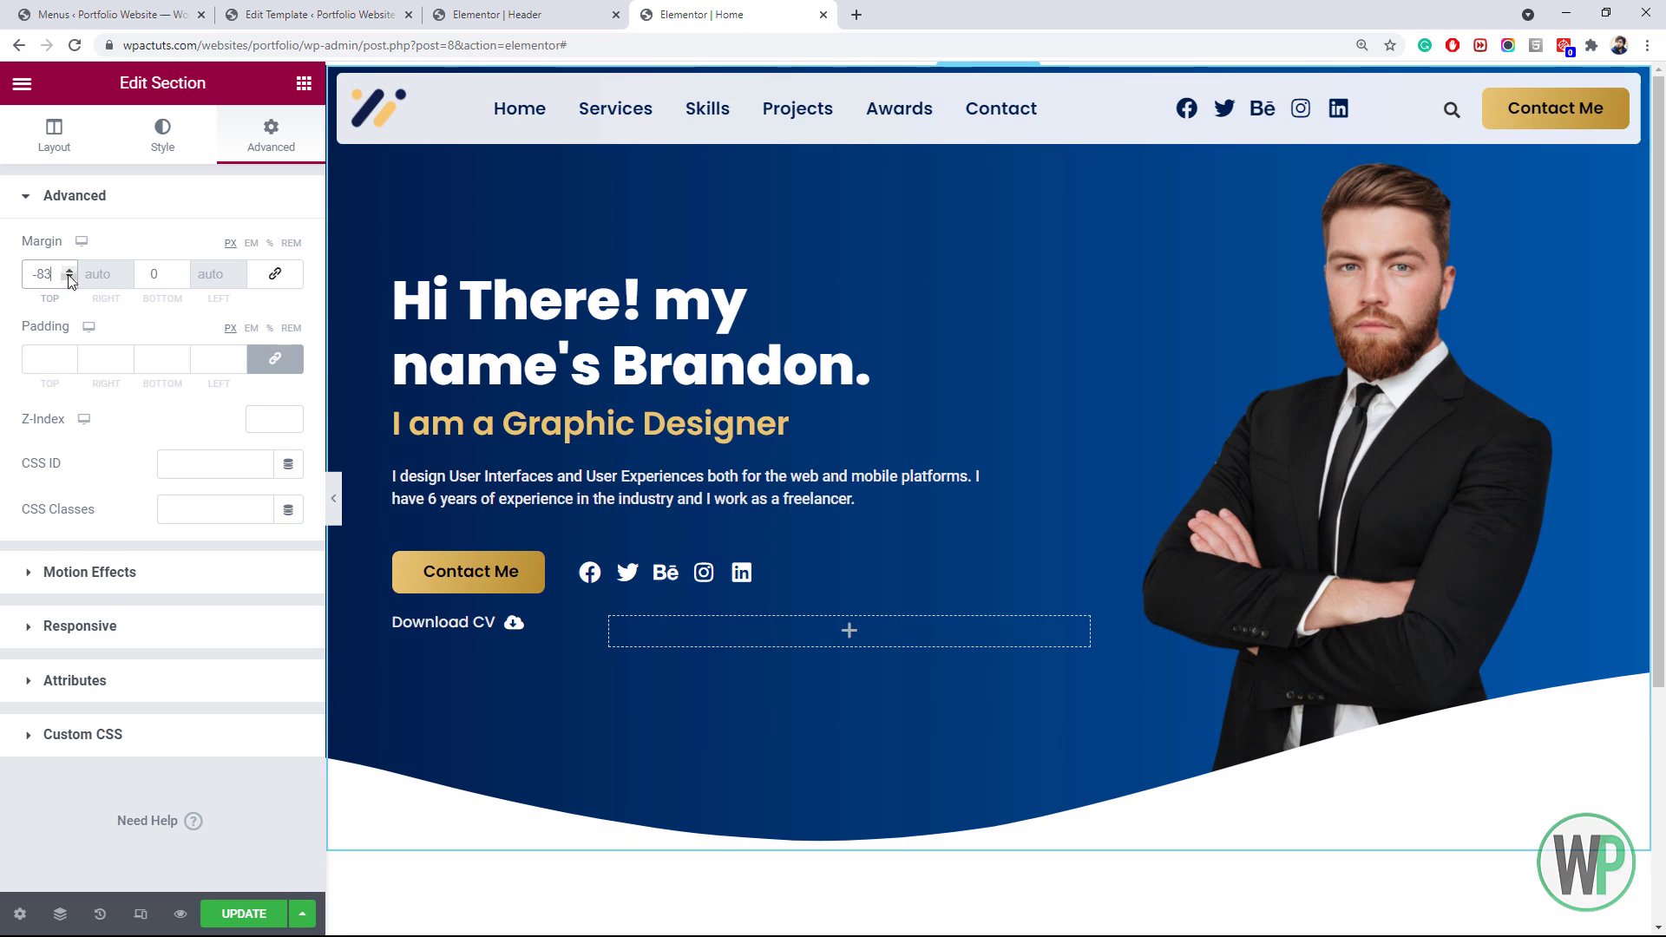
pyautogui.click(70, 280)
pyautogui.click(71, 281)
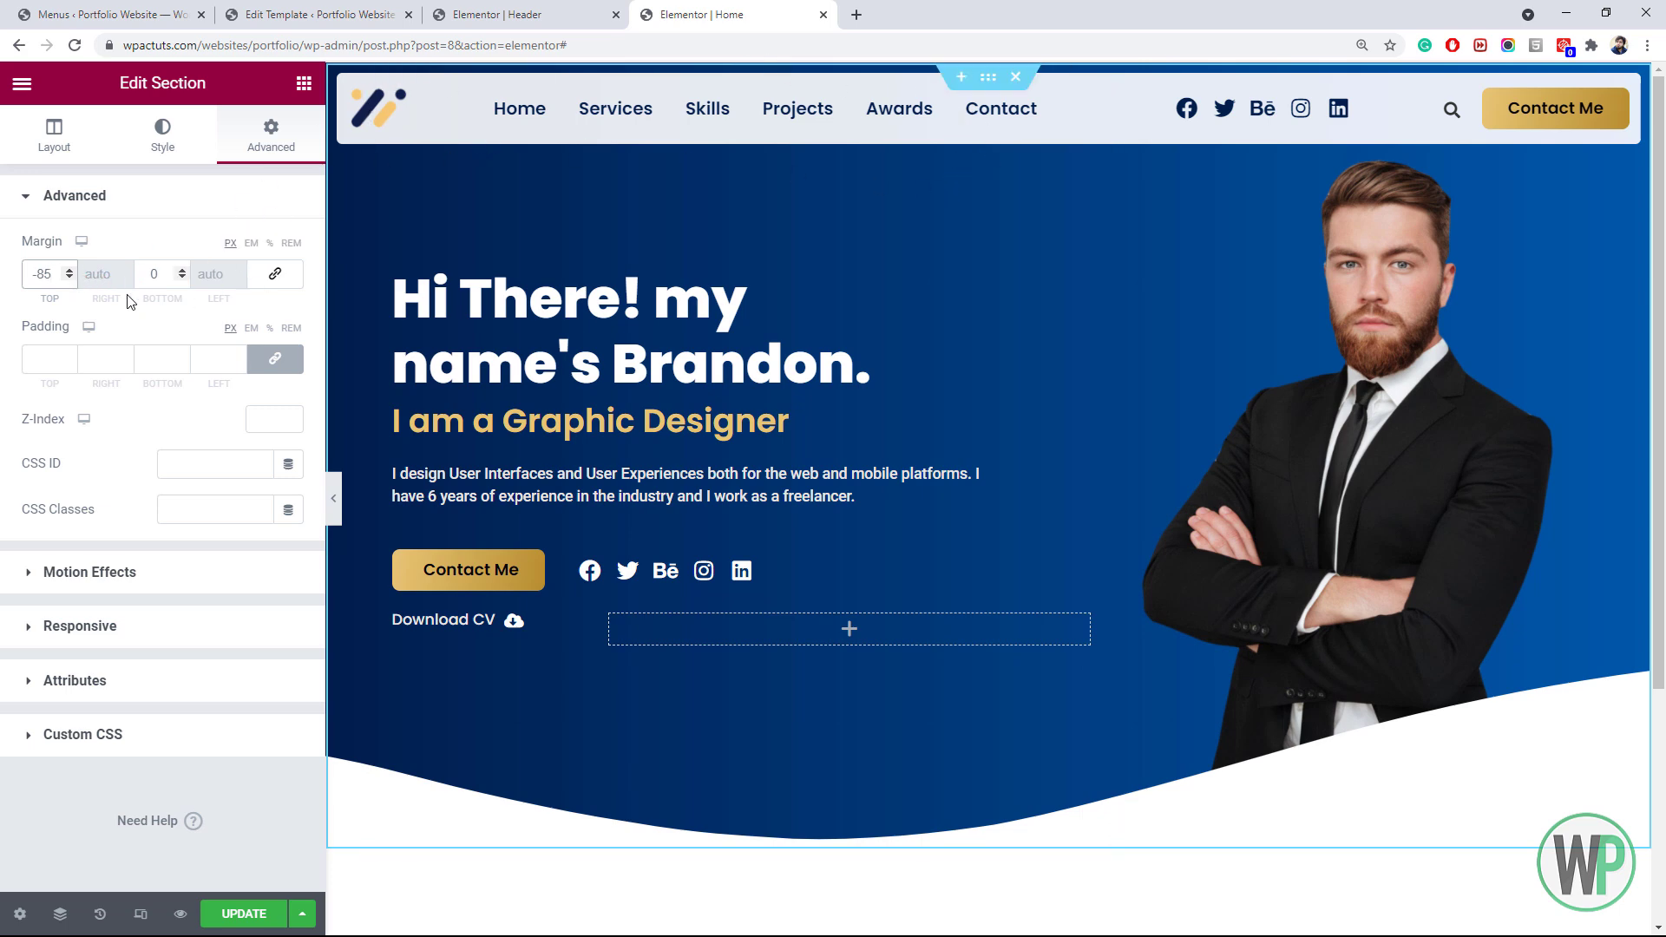
pyautogui.click(75, 280)
pyautogui.click(69, 277)
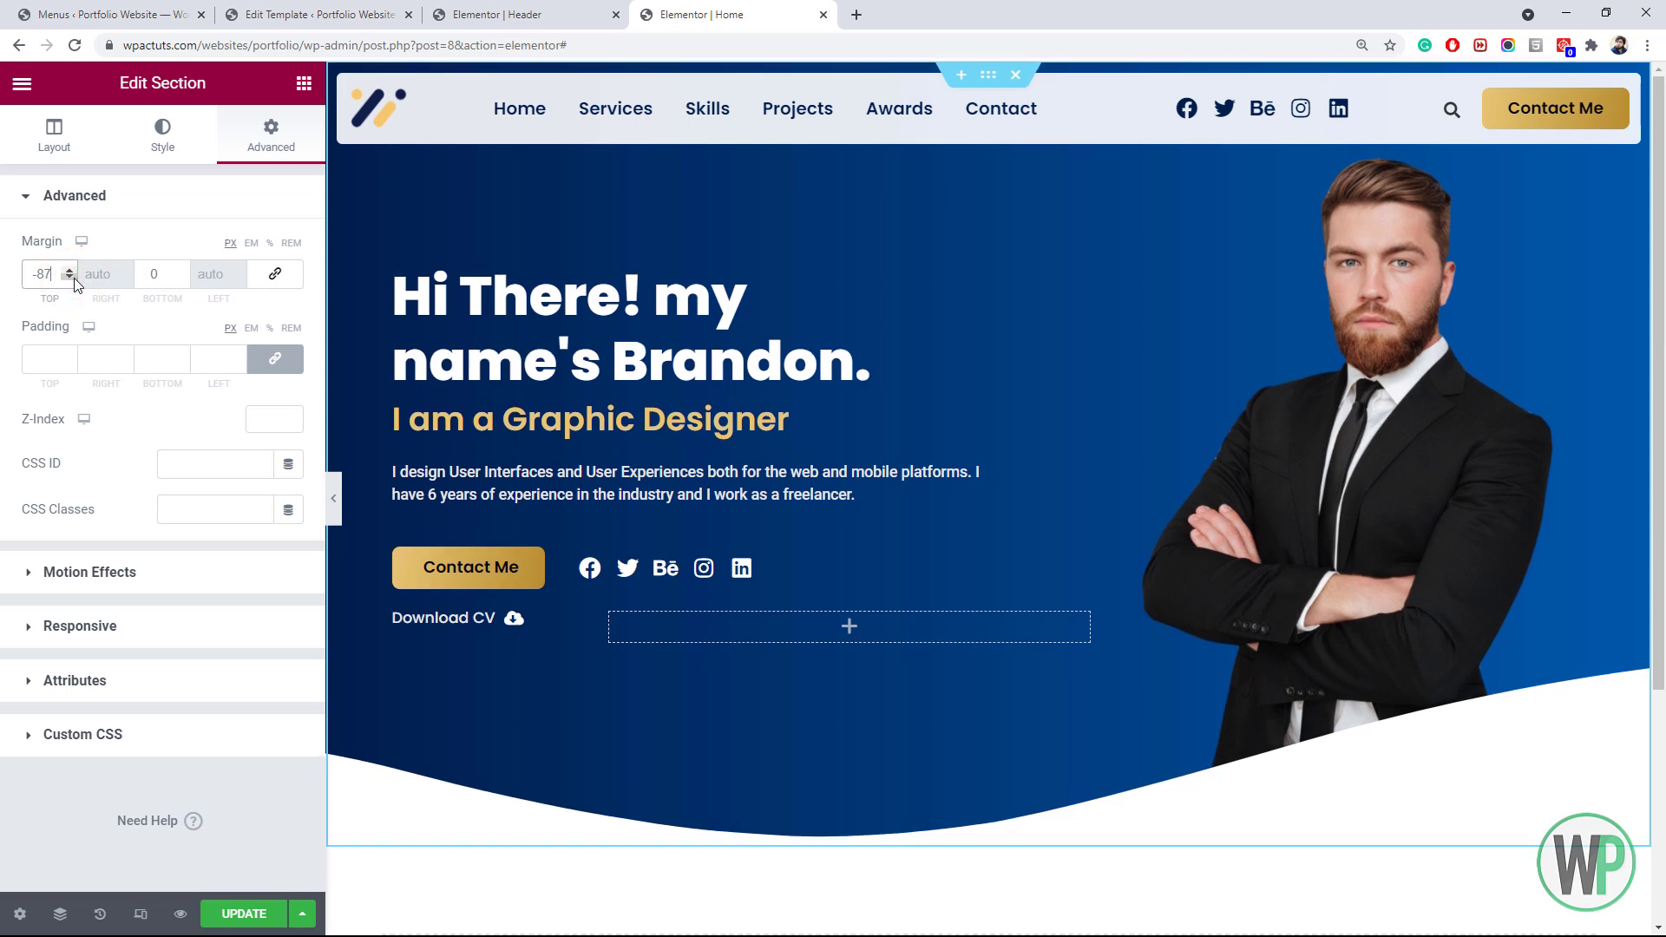
pyautogui.click(70, 278)
pyautogui.click(70, 279)
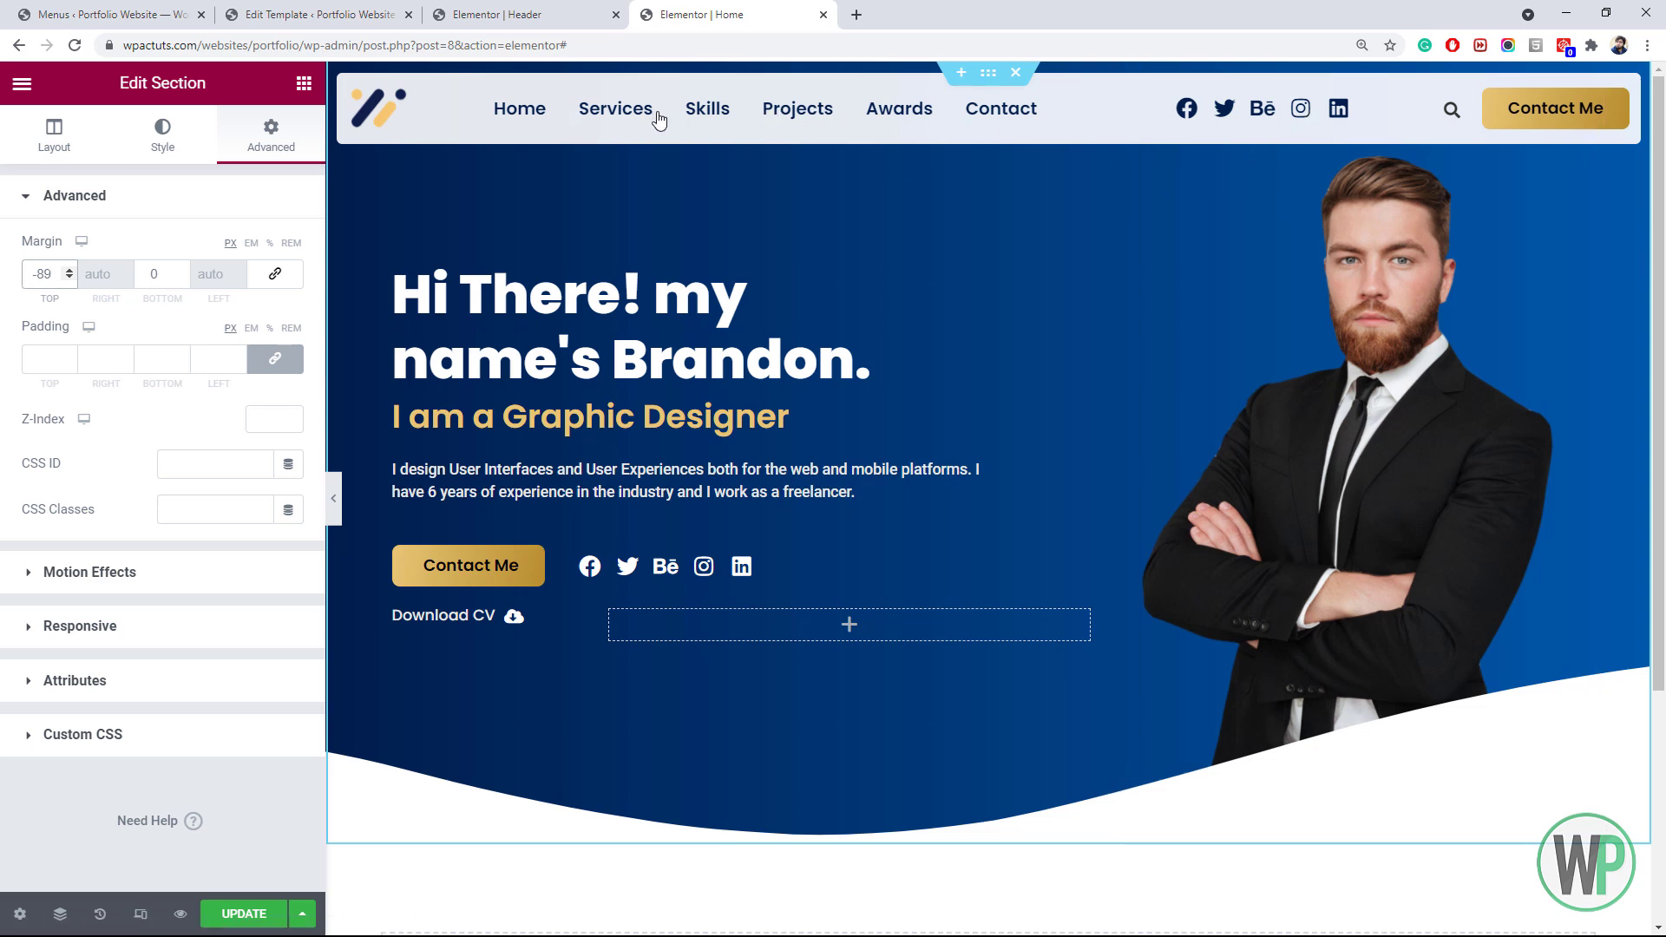
# Compare the Home page with the header and switch to the Header template editor
pyautogui.click(497, 14)
pyautogui.click(763, 15)
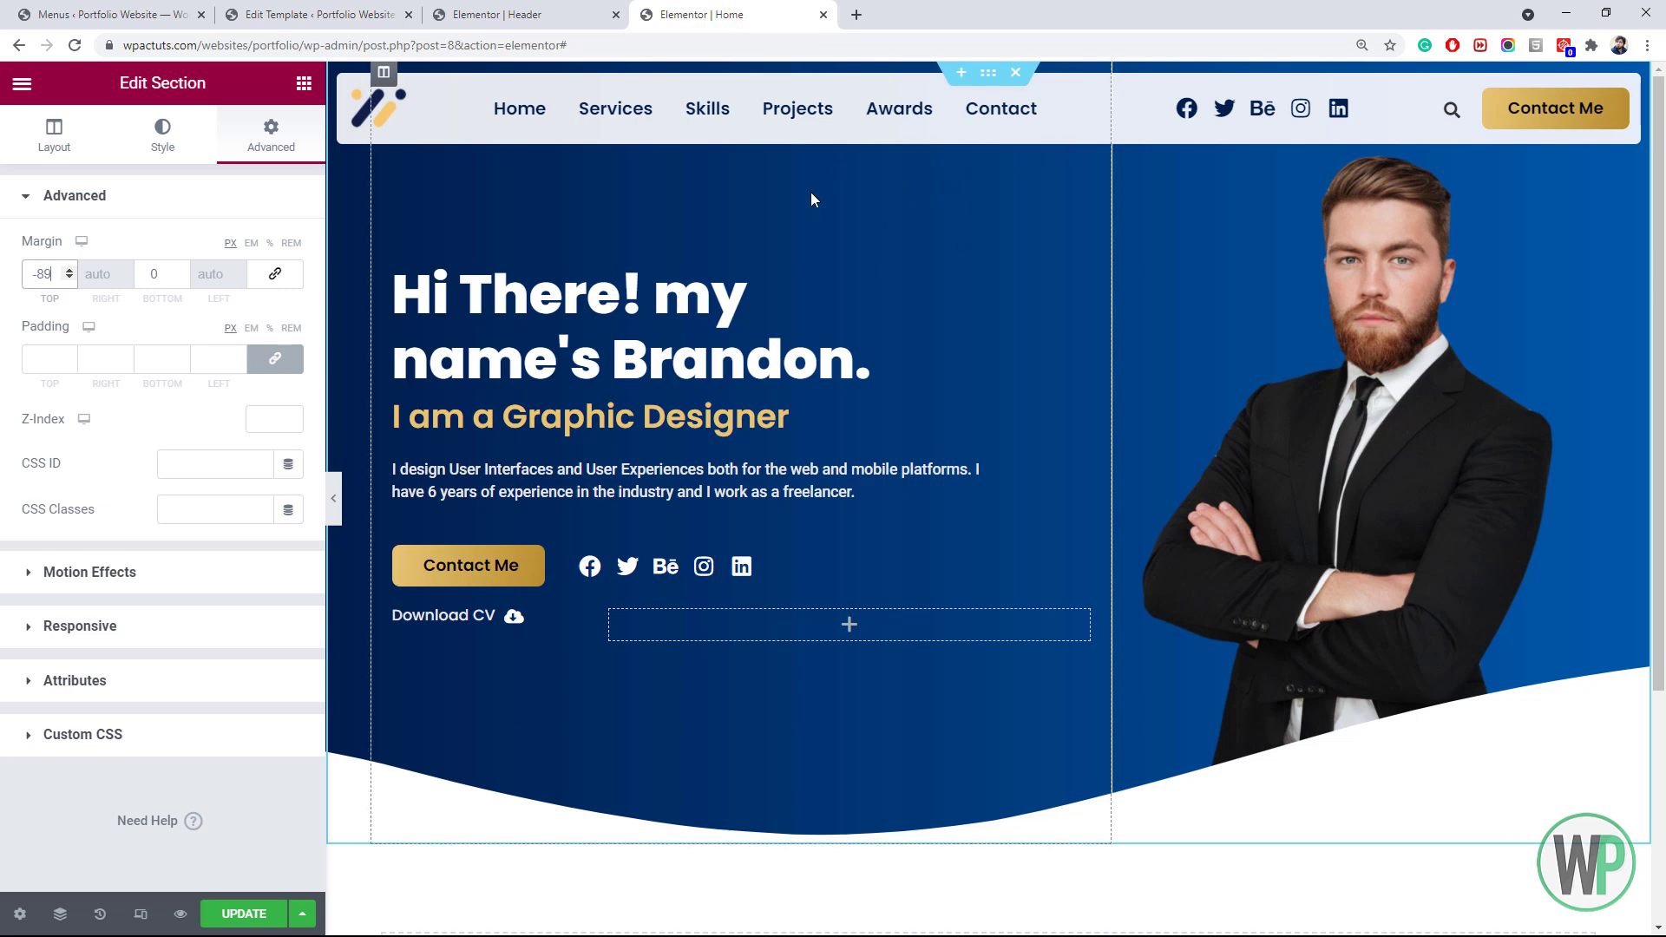
pyautogui.click(568, 12)
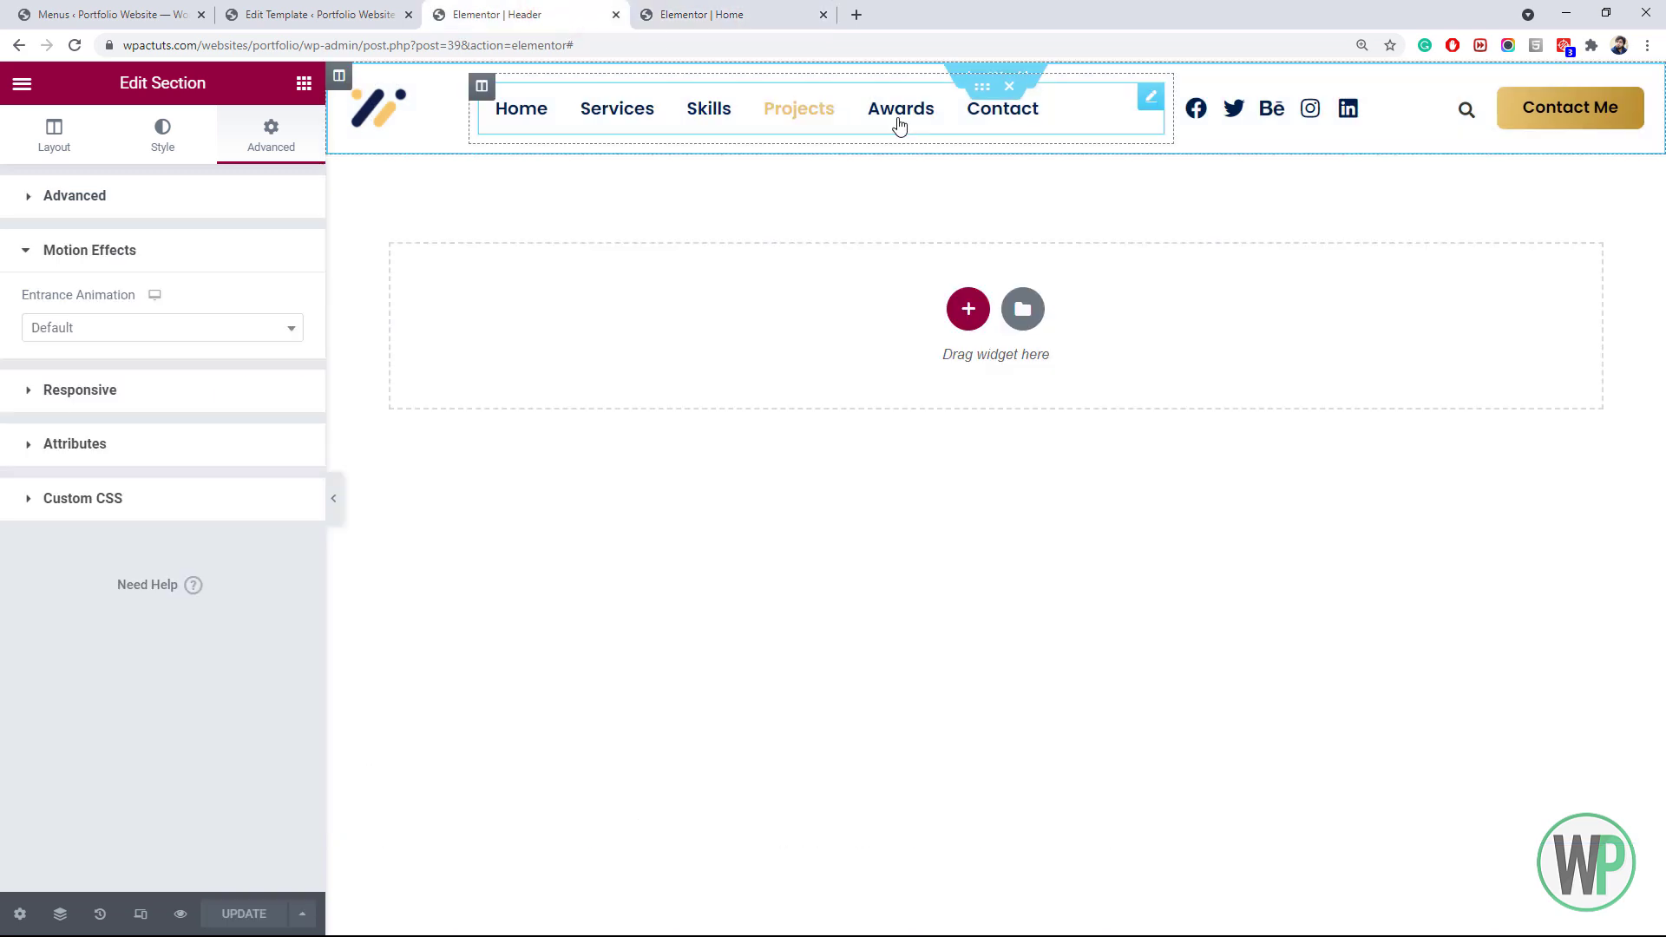
# Make the header inner section's background a more transparent white, #FFFFFFCC
pyautogui.click(984, 90)
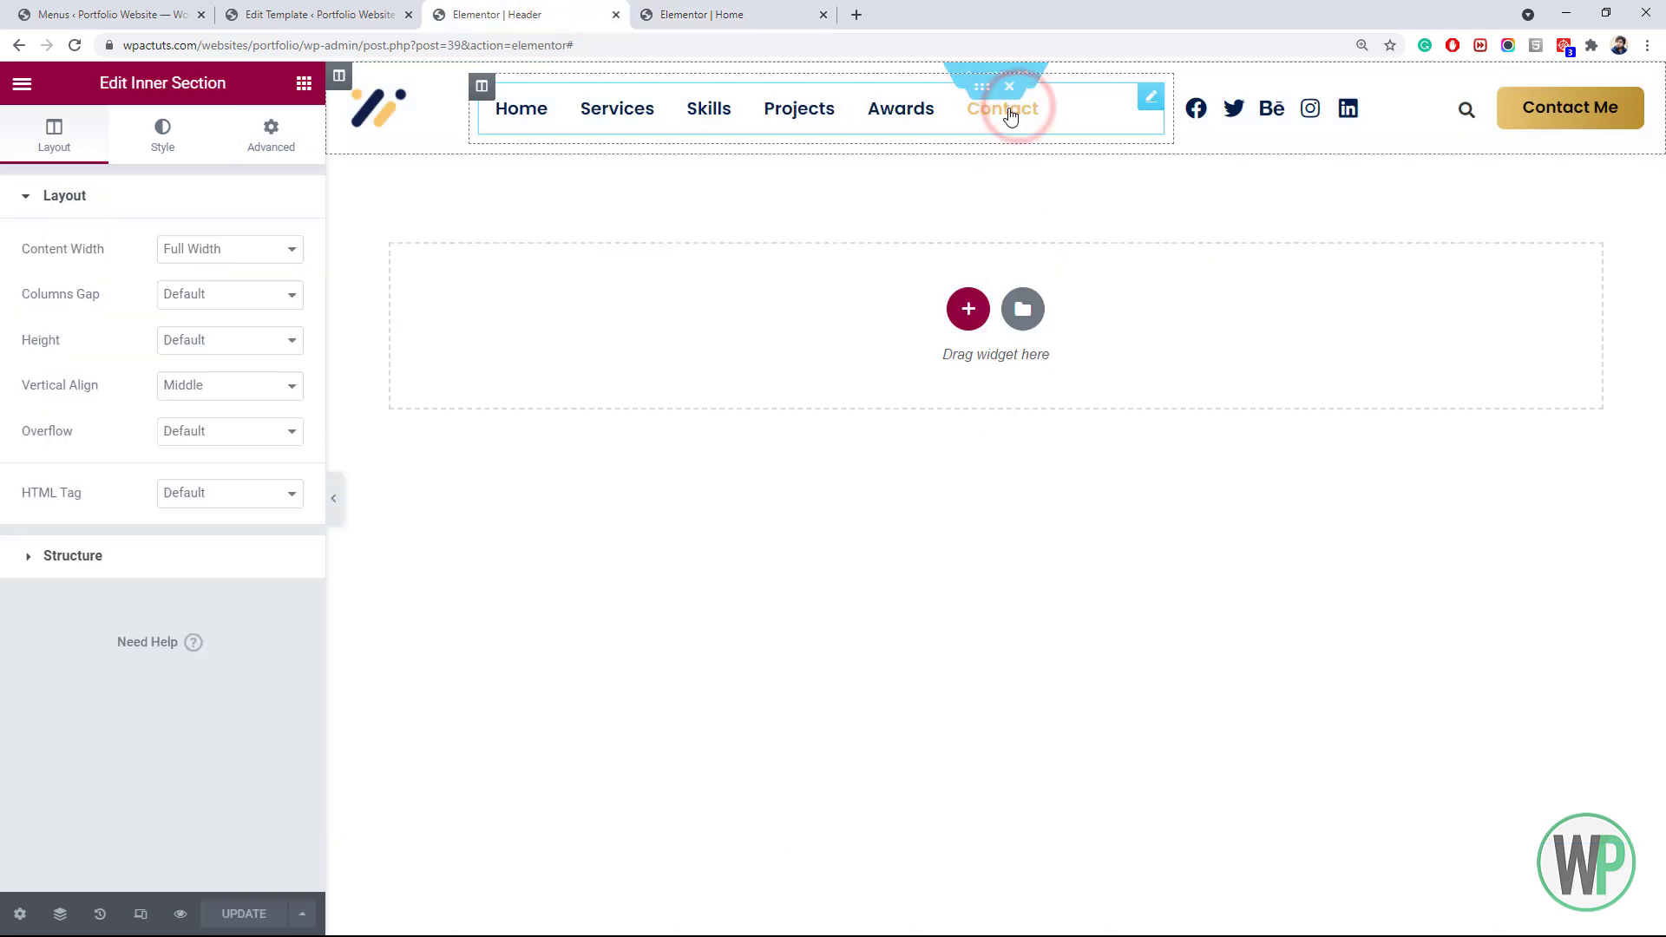
pyautogui.click(165, 145)
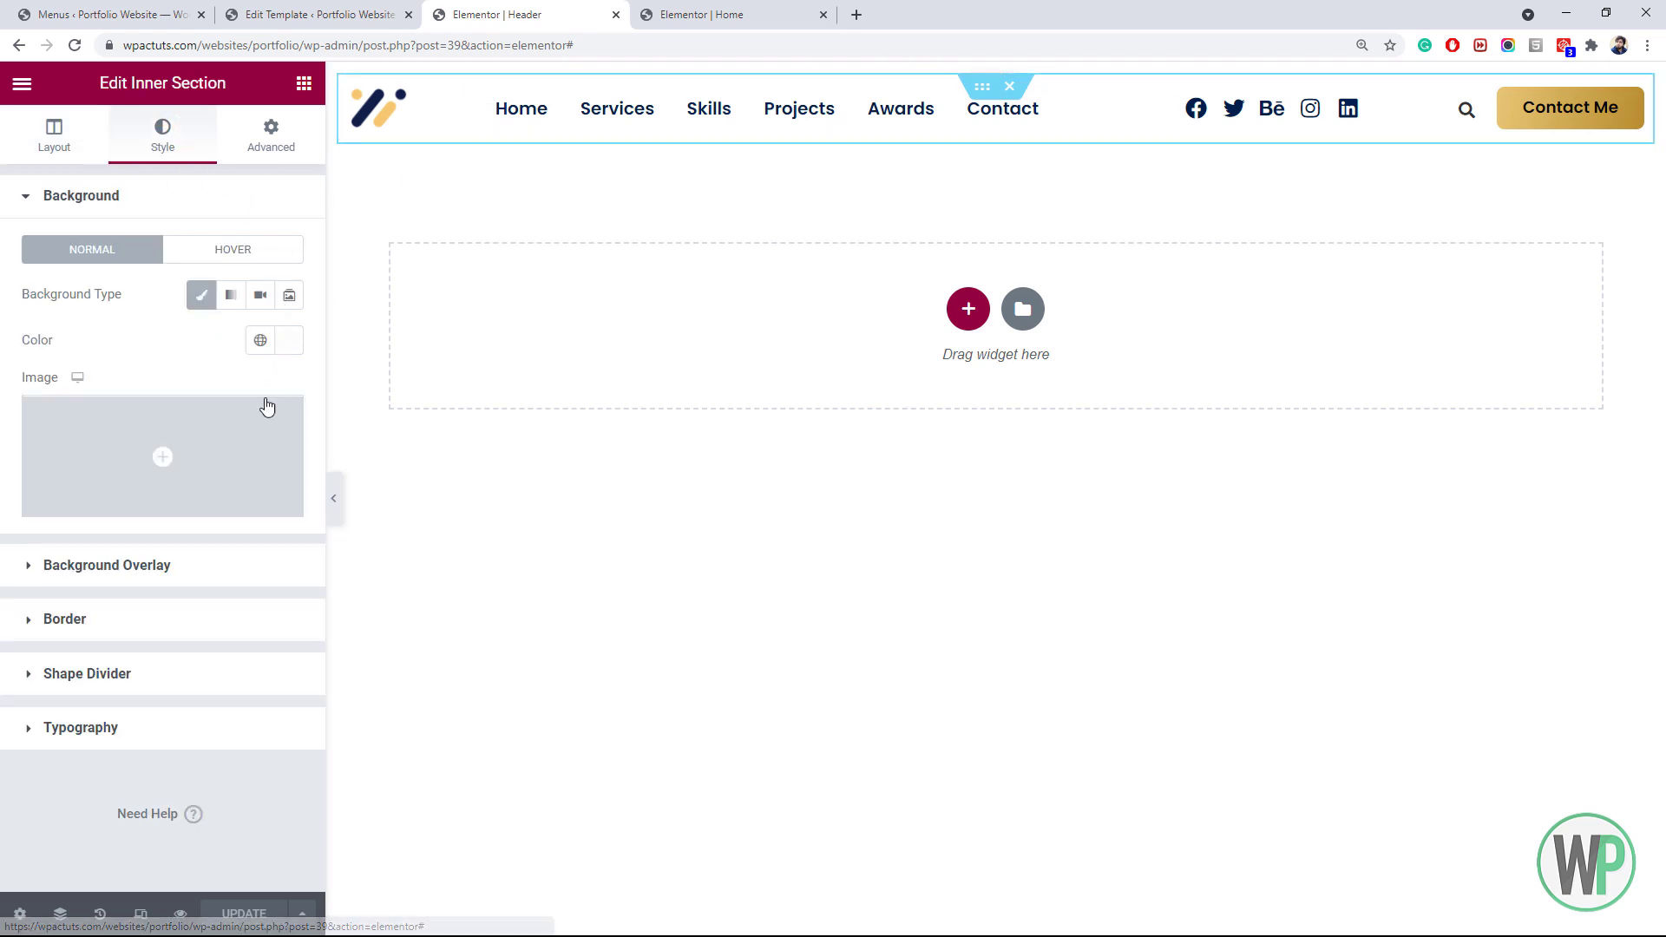
pyautogui.click(286, 341)
pyautogui.moveTo(269, 641); pyautogui.dragTo(248, 643)
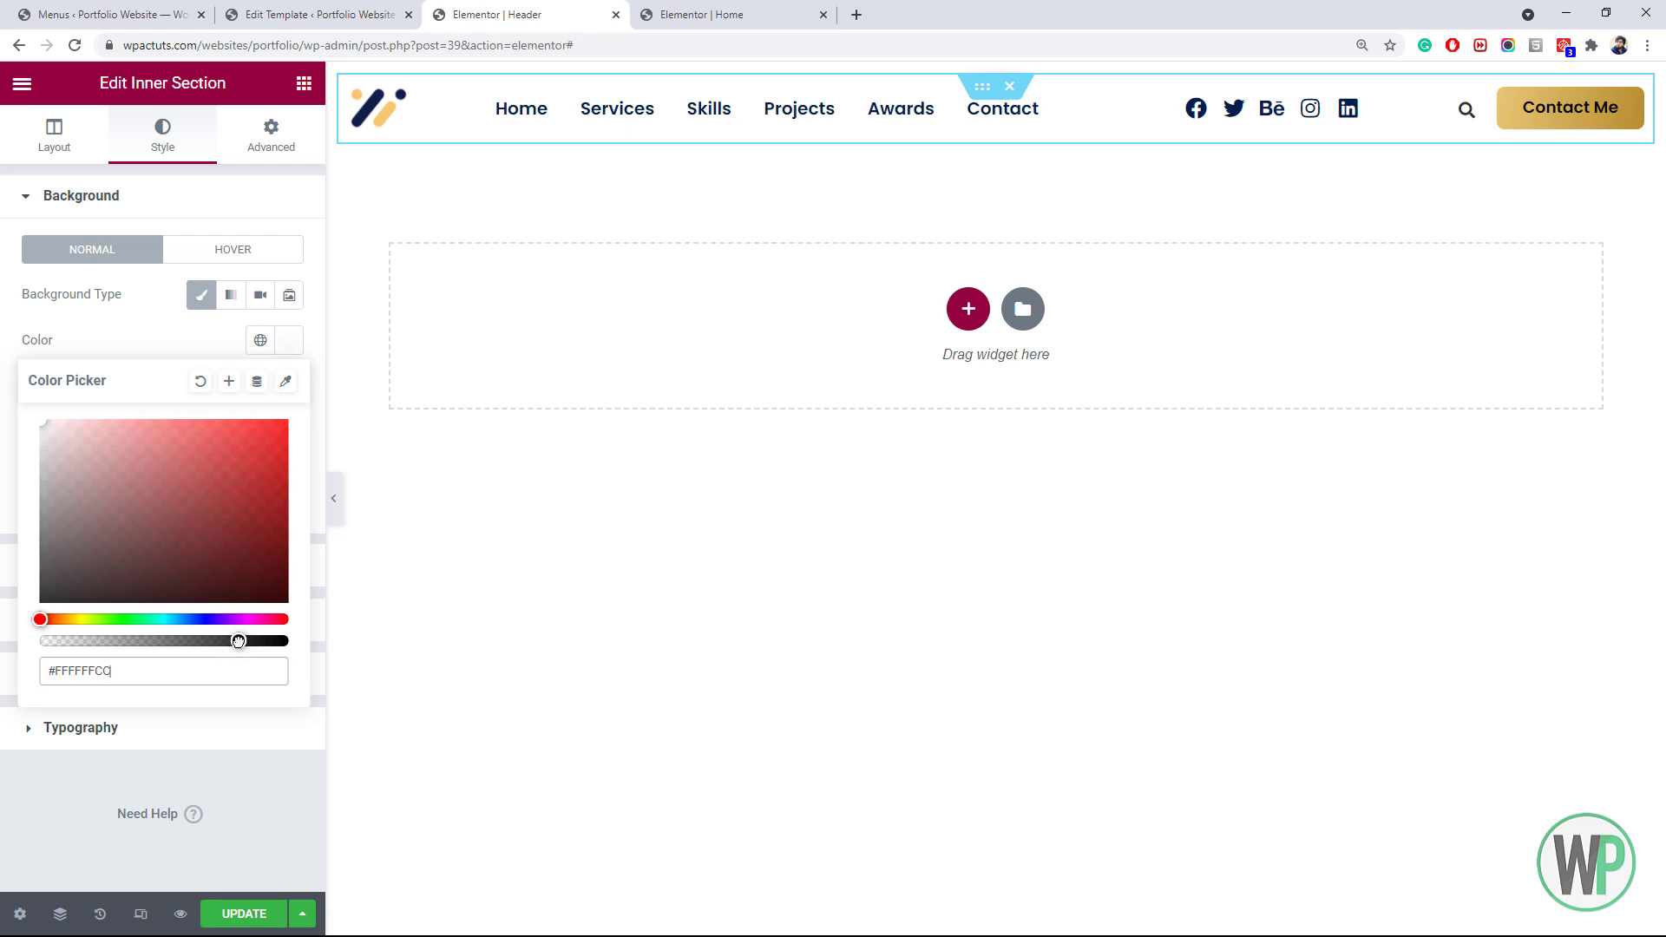
# Right-align the header's social icons and update the header template
pyautogui.rightClick(1243, 113)
pyautogui.click(1285, 130)
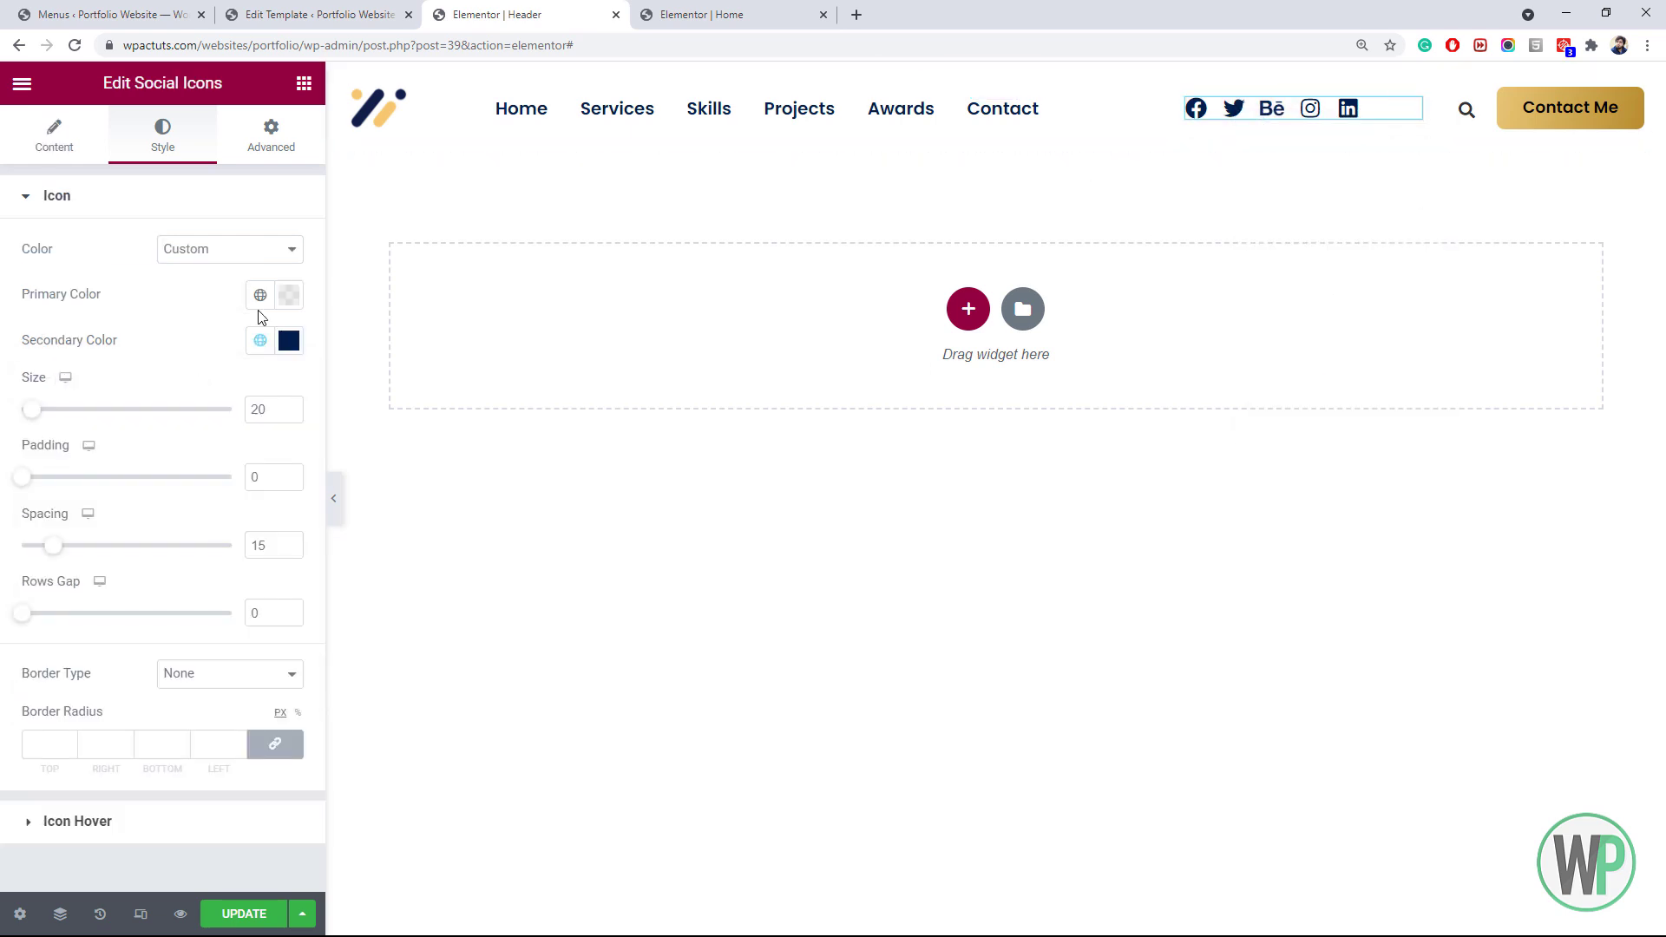
pyautogui.click(59, 136)
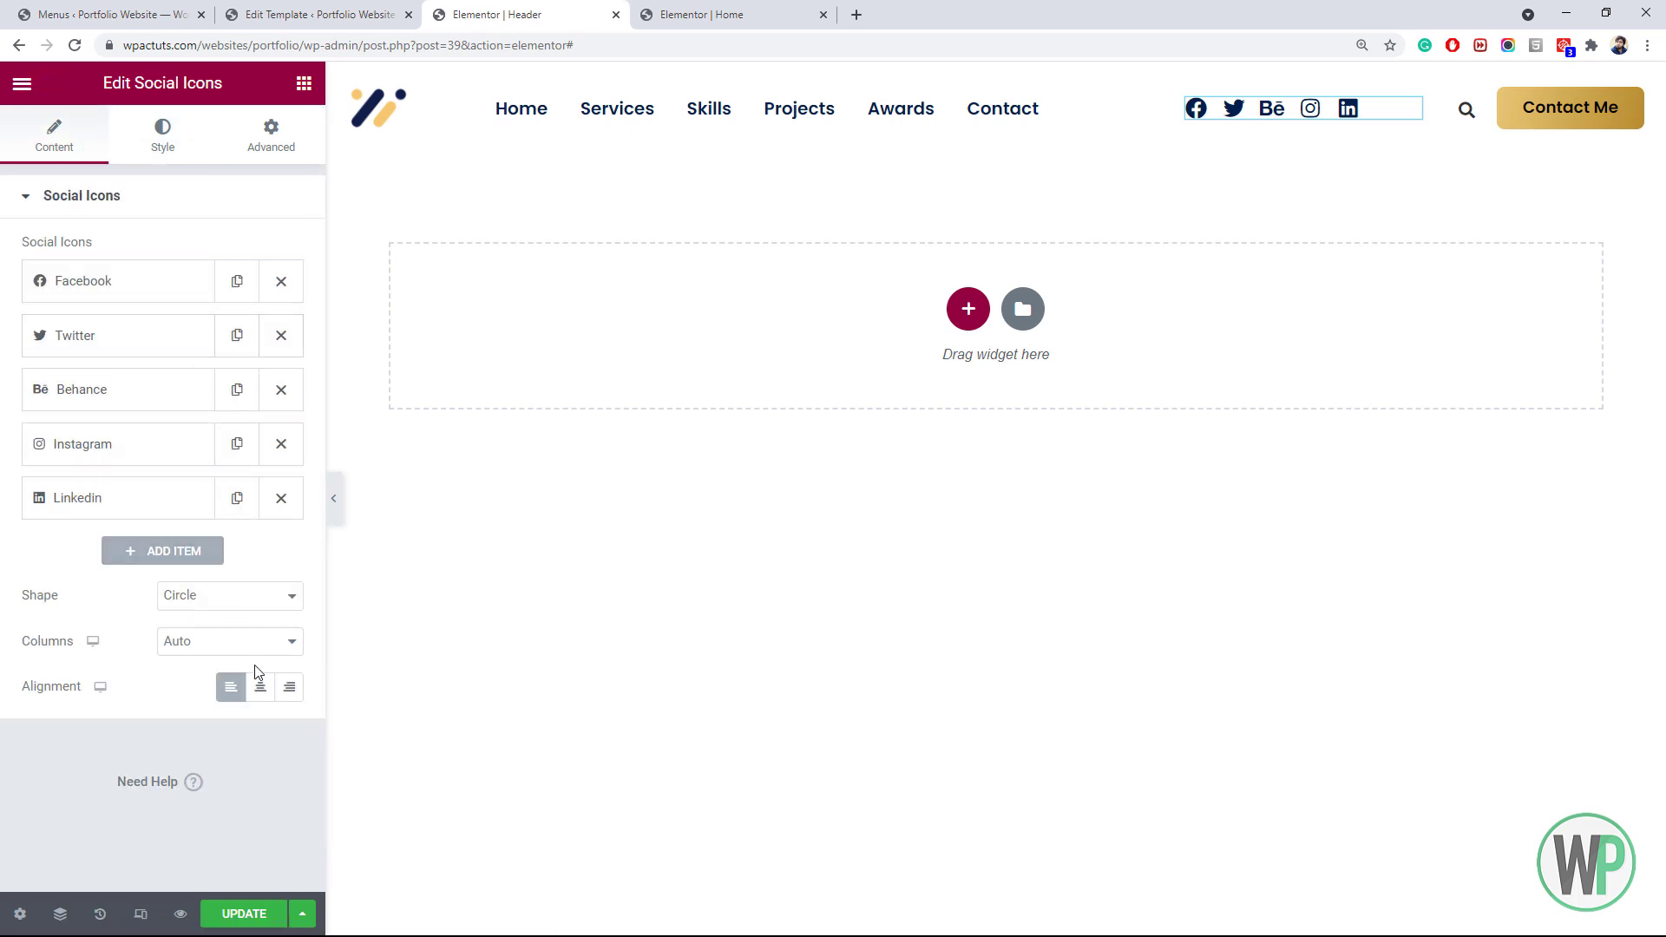
pyautogui.click(280, 689)
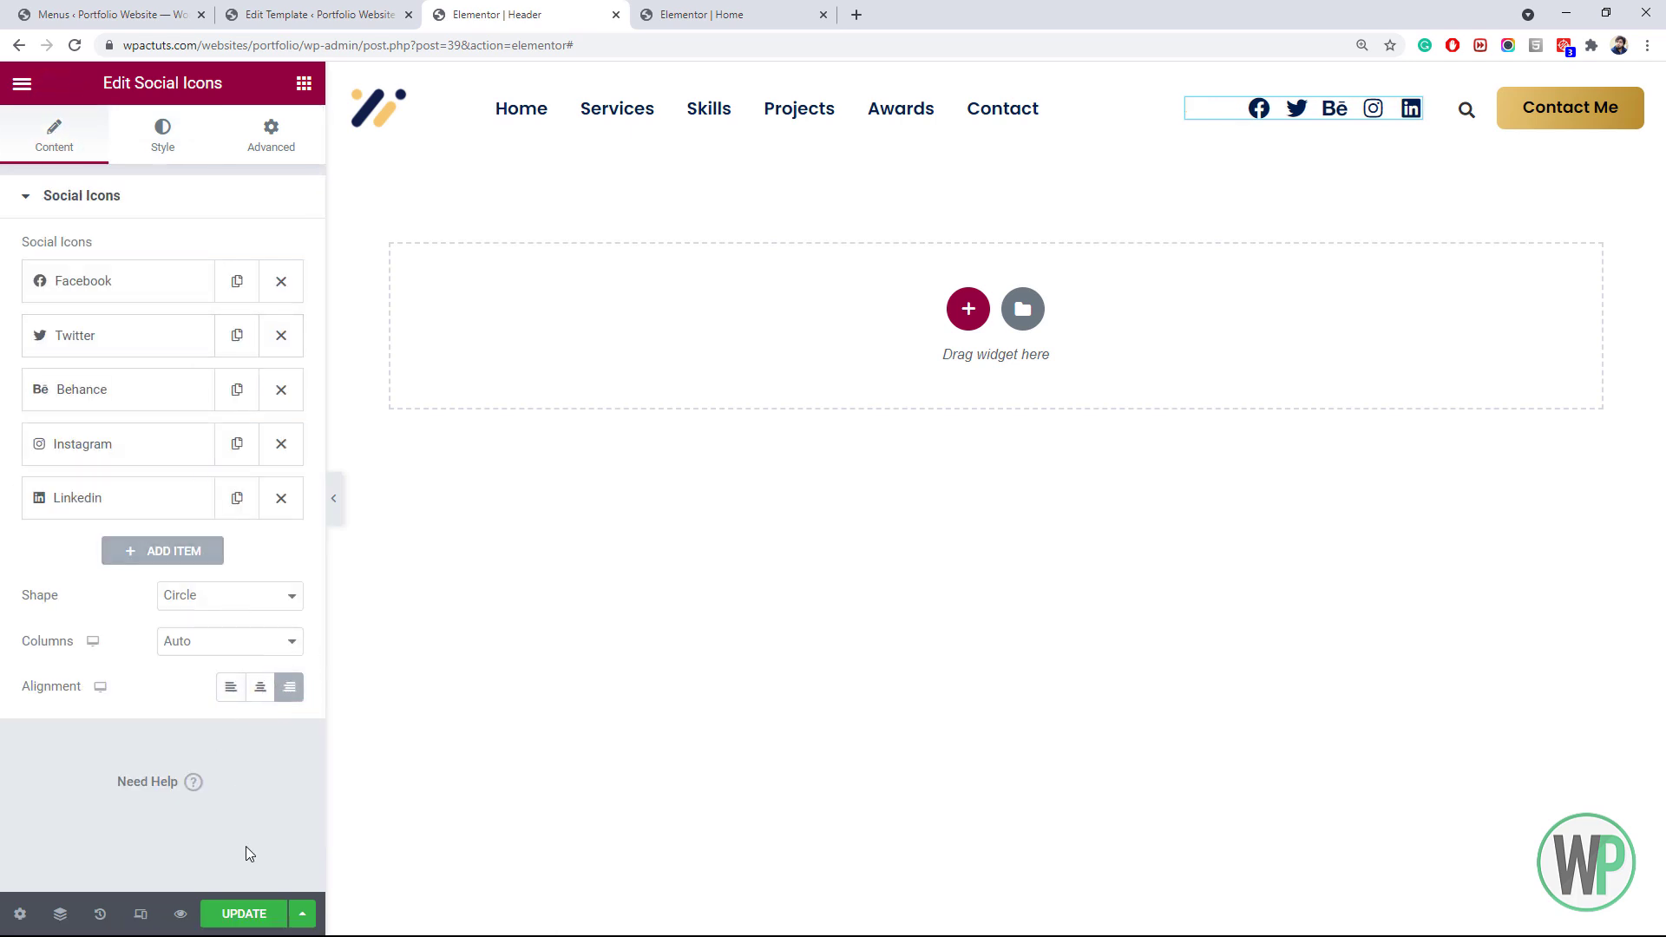
pyautogui.click(250, 917)
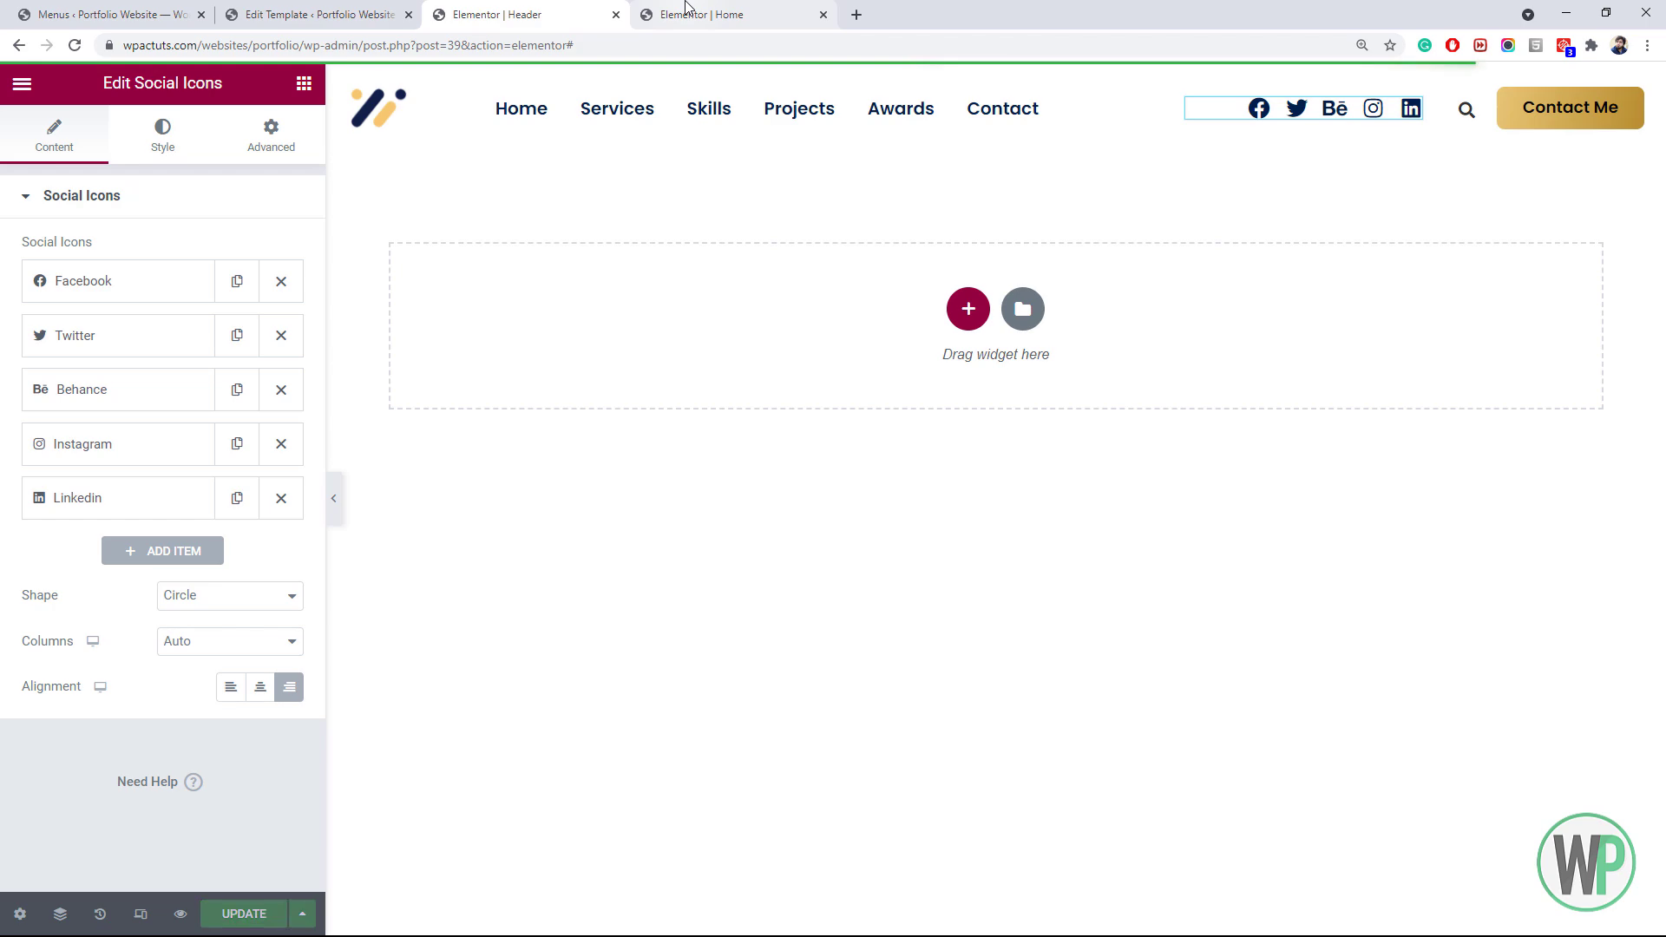
pyautogui.click(694, 15)
# Raise the Home hero section's minimum height from 90 to 95 vh
pyautogui.rightClick(360, 208)
pyautogui.click(364, 219)
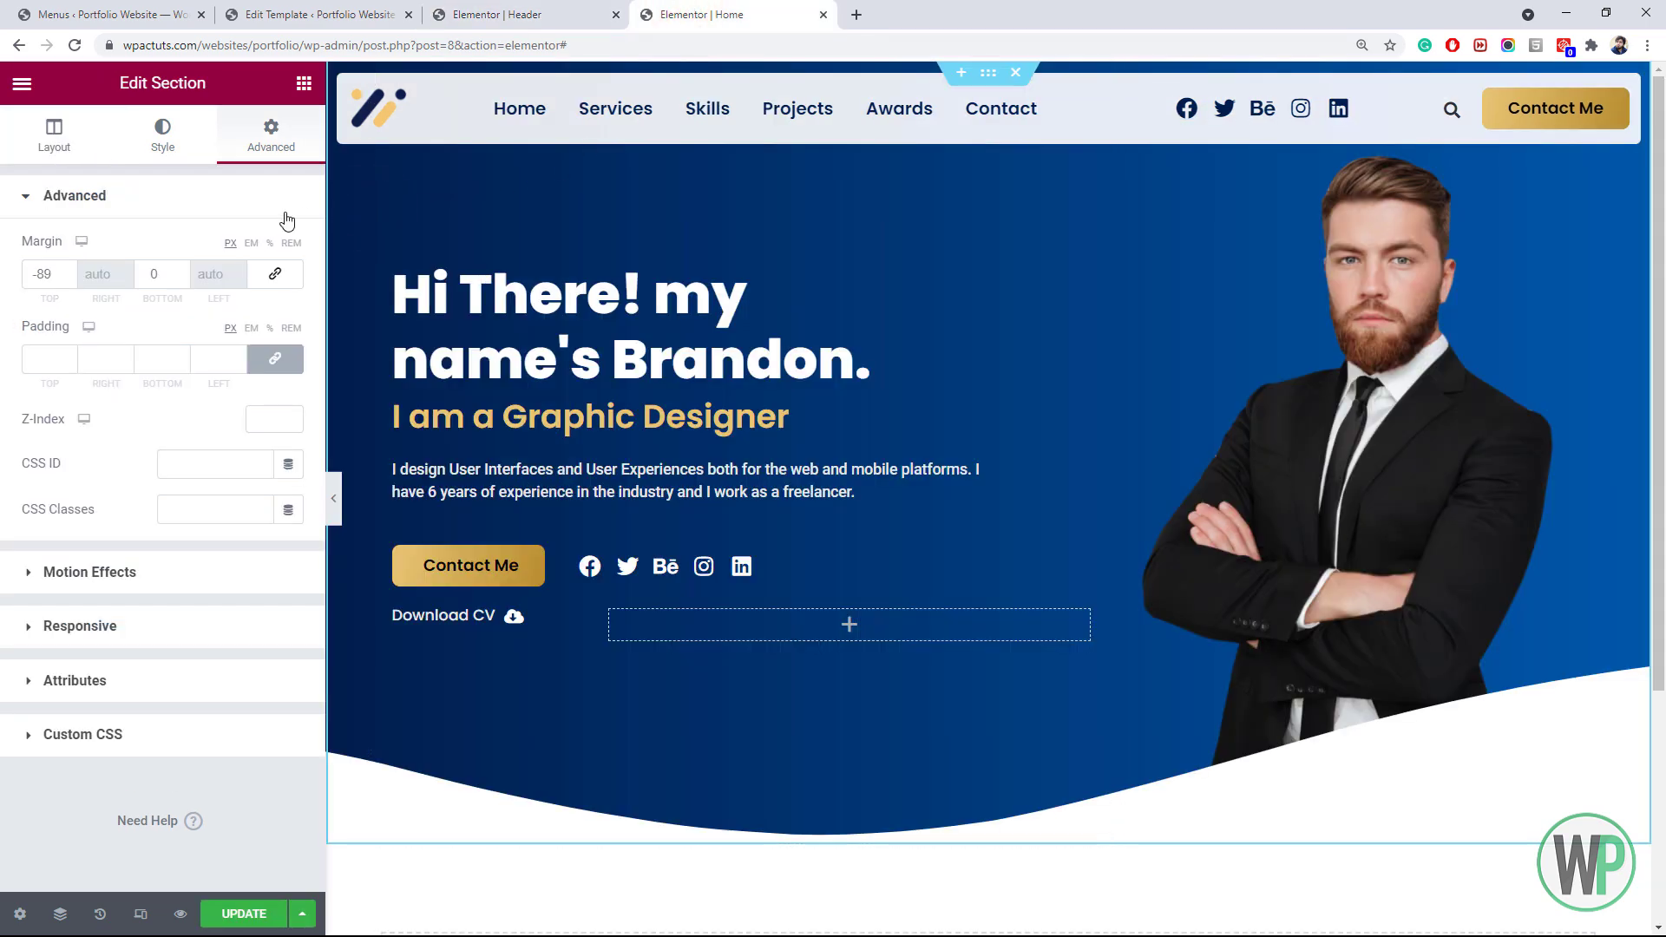
pyautogui.click(88, 143)
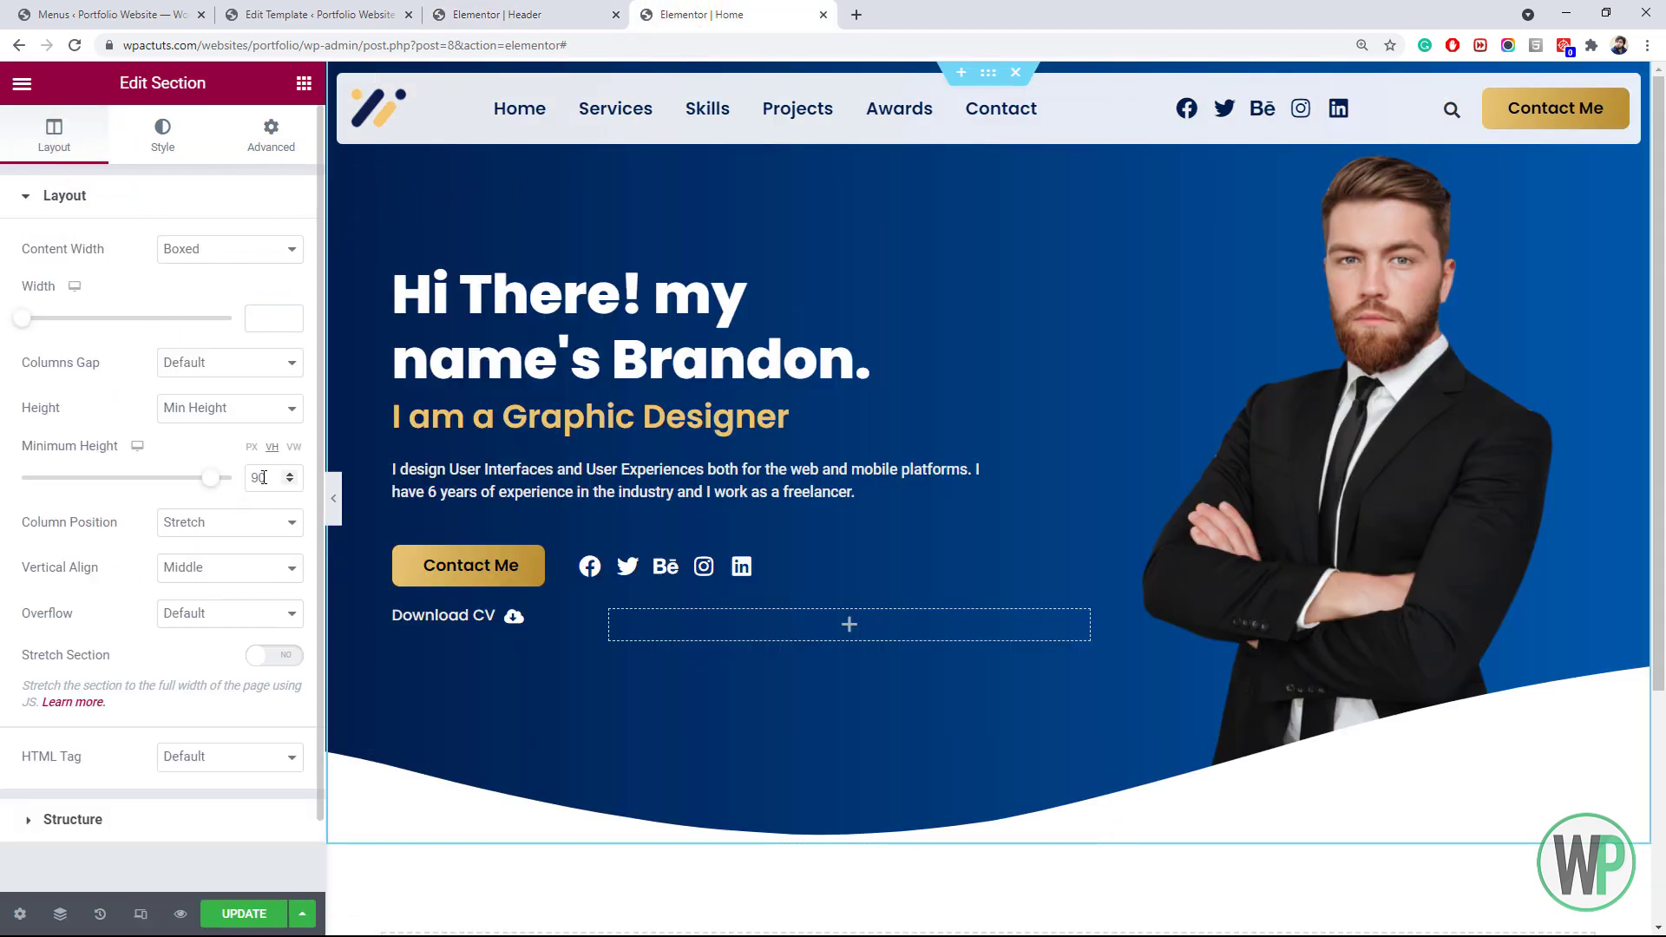
pyautogui.moveTo(260, 478); pyautogui.dragTo(263, 478)
pyautogui.write('5')
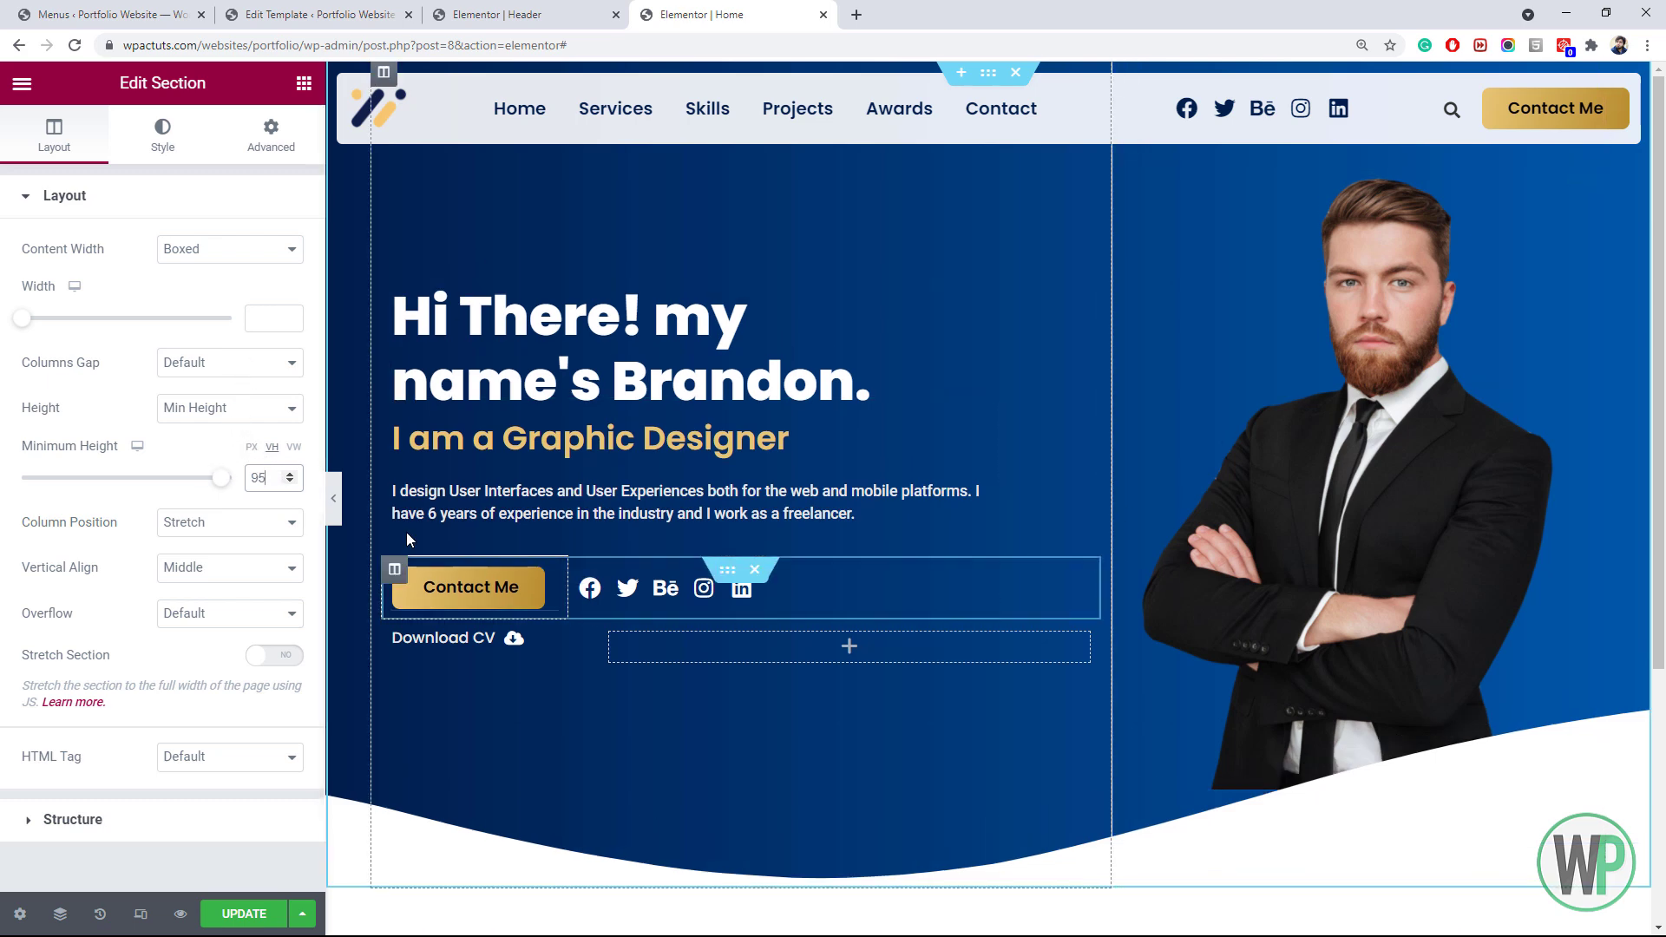
pyautogui.rightClick(1332, 302)
pyautogui.click(1188, 359)
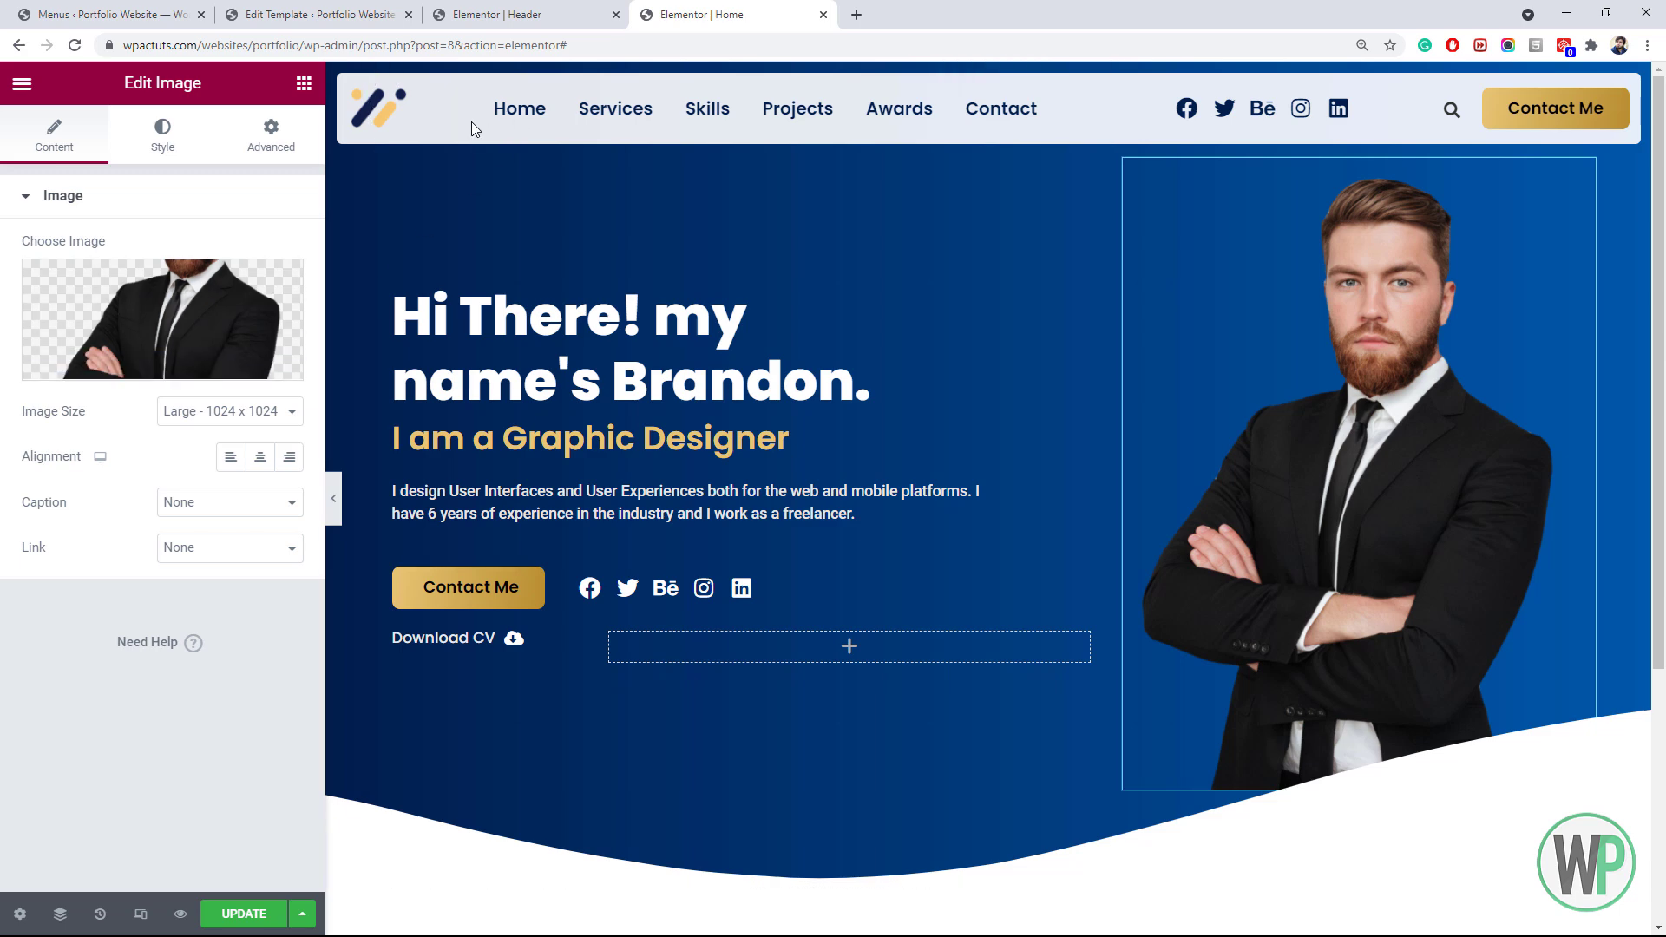
# Reduce the header nav menu's vertical padding to 8
pyautogui.click(490, 15)
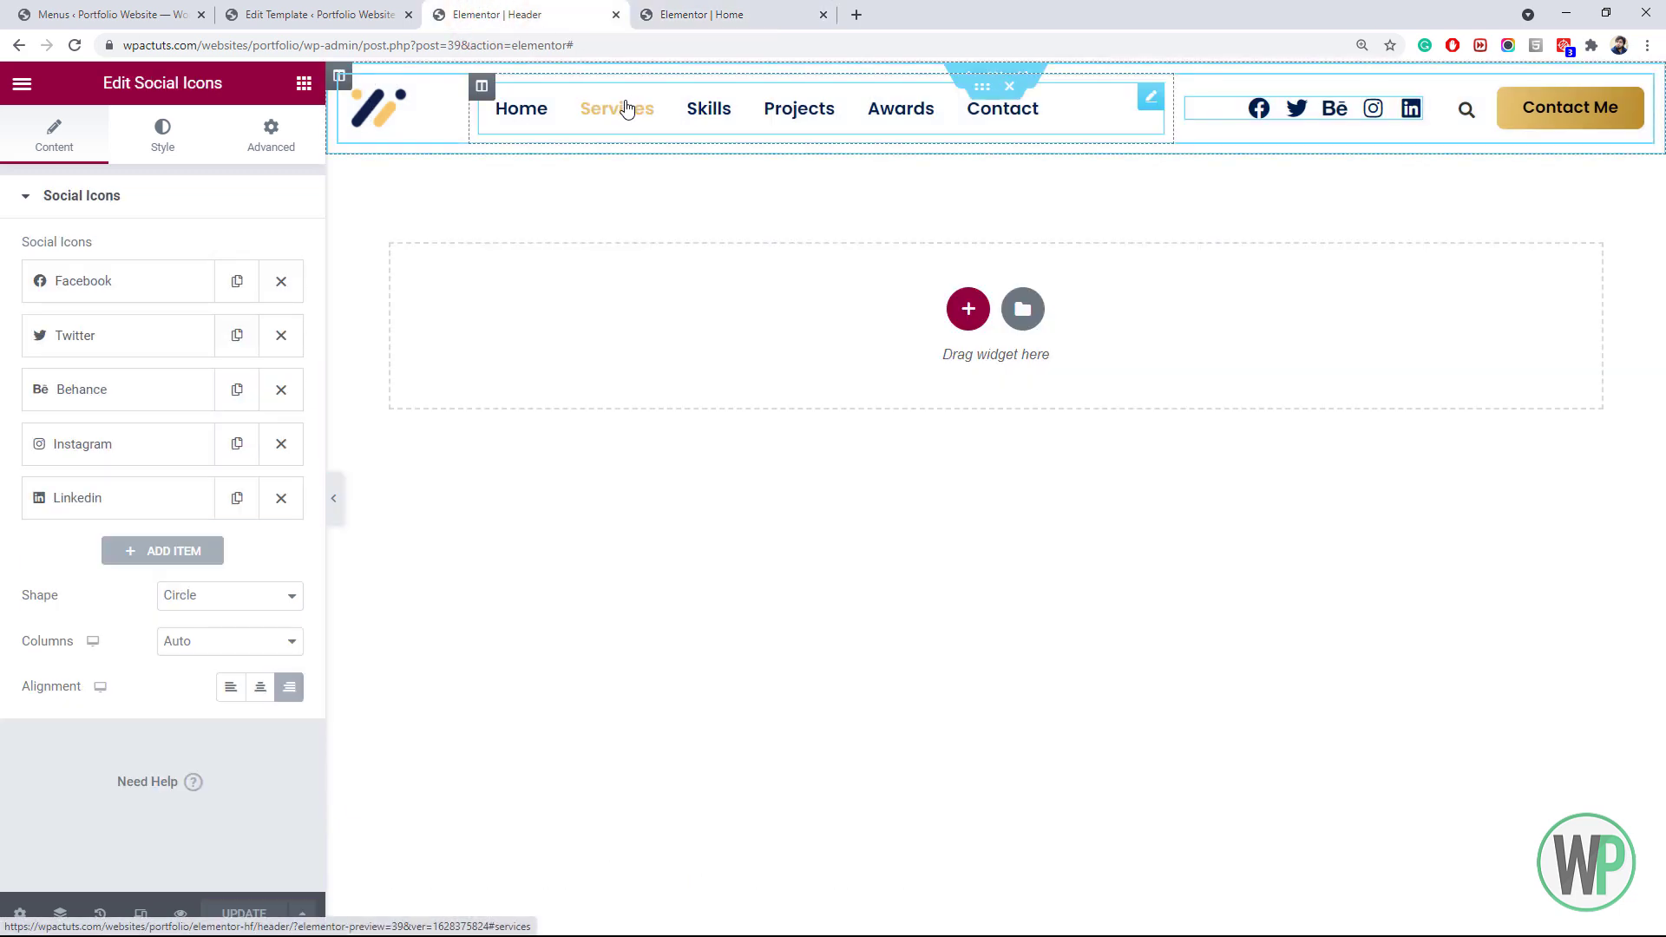
pyautogui.rightClick(627, 106)
pyautogui.click(681, 122)
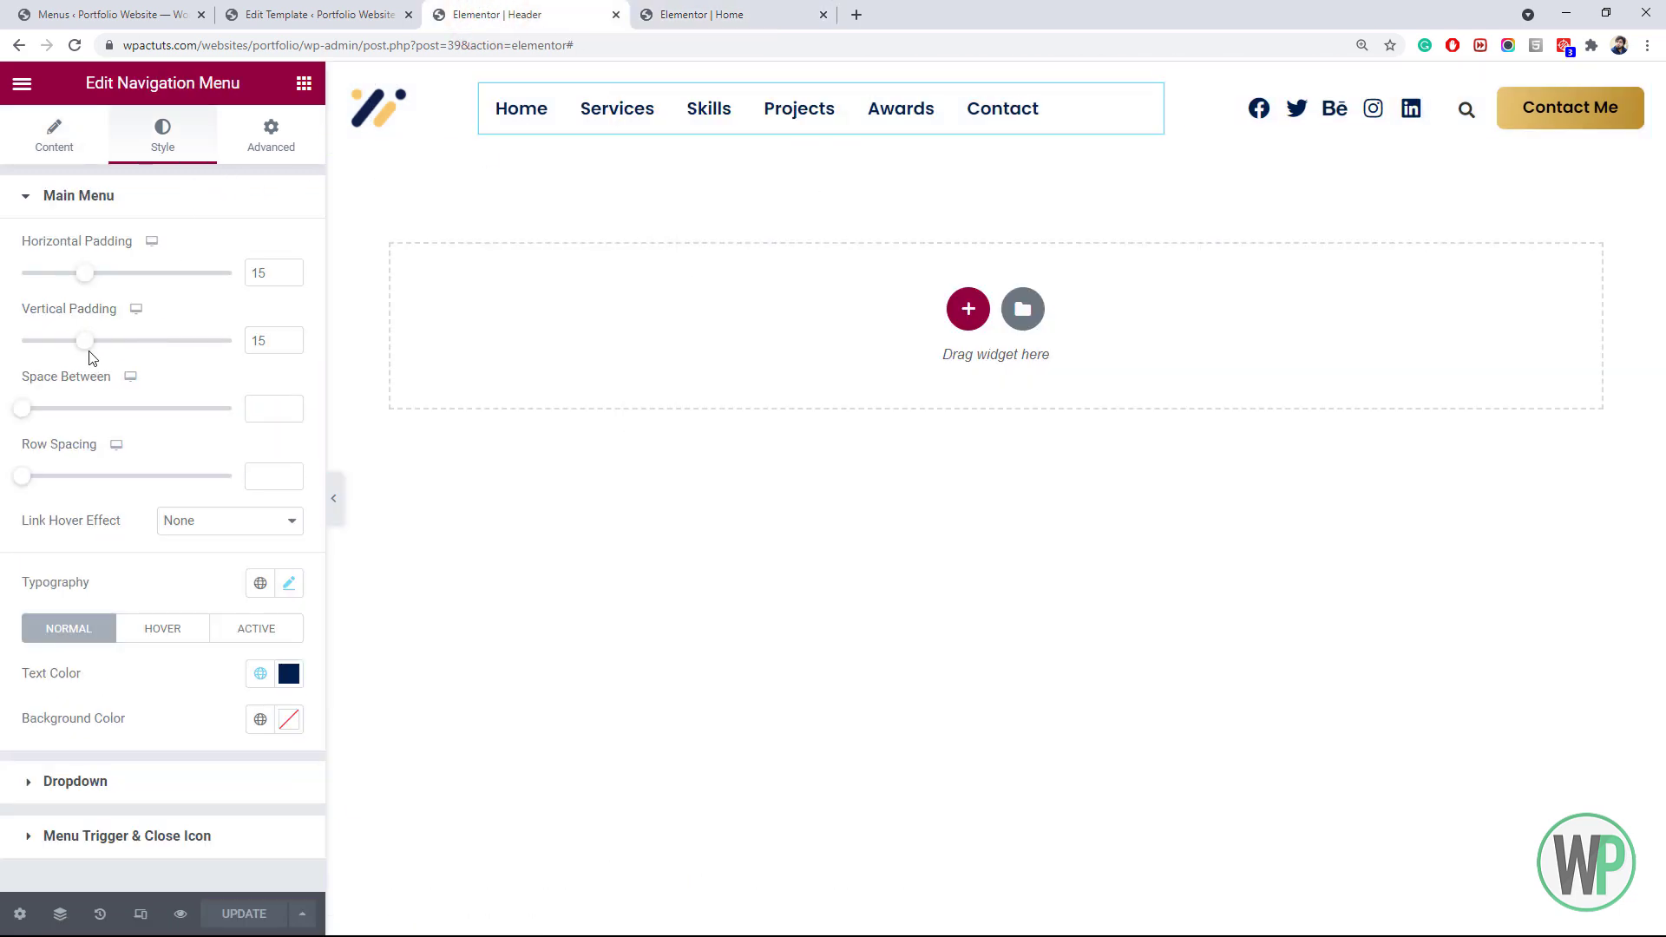
pyautogui.moveTo(84, 340); pyautogui.dragTo(57, 351)
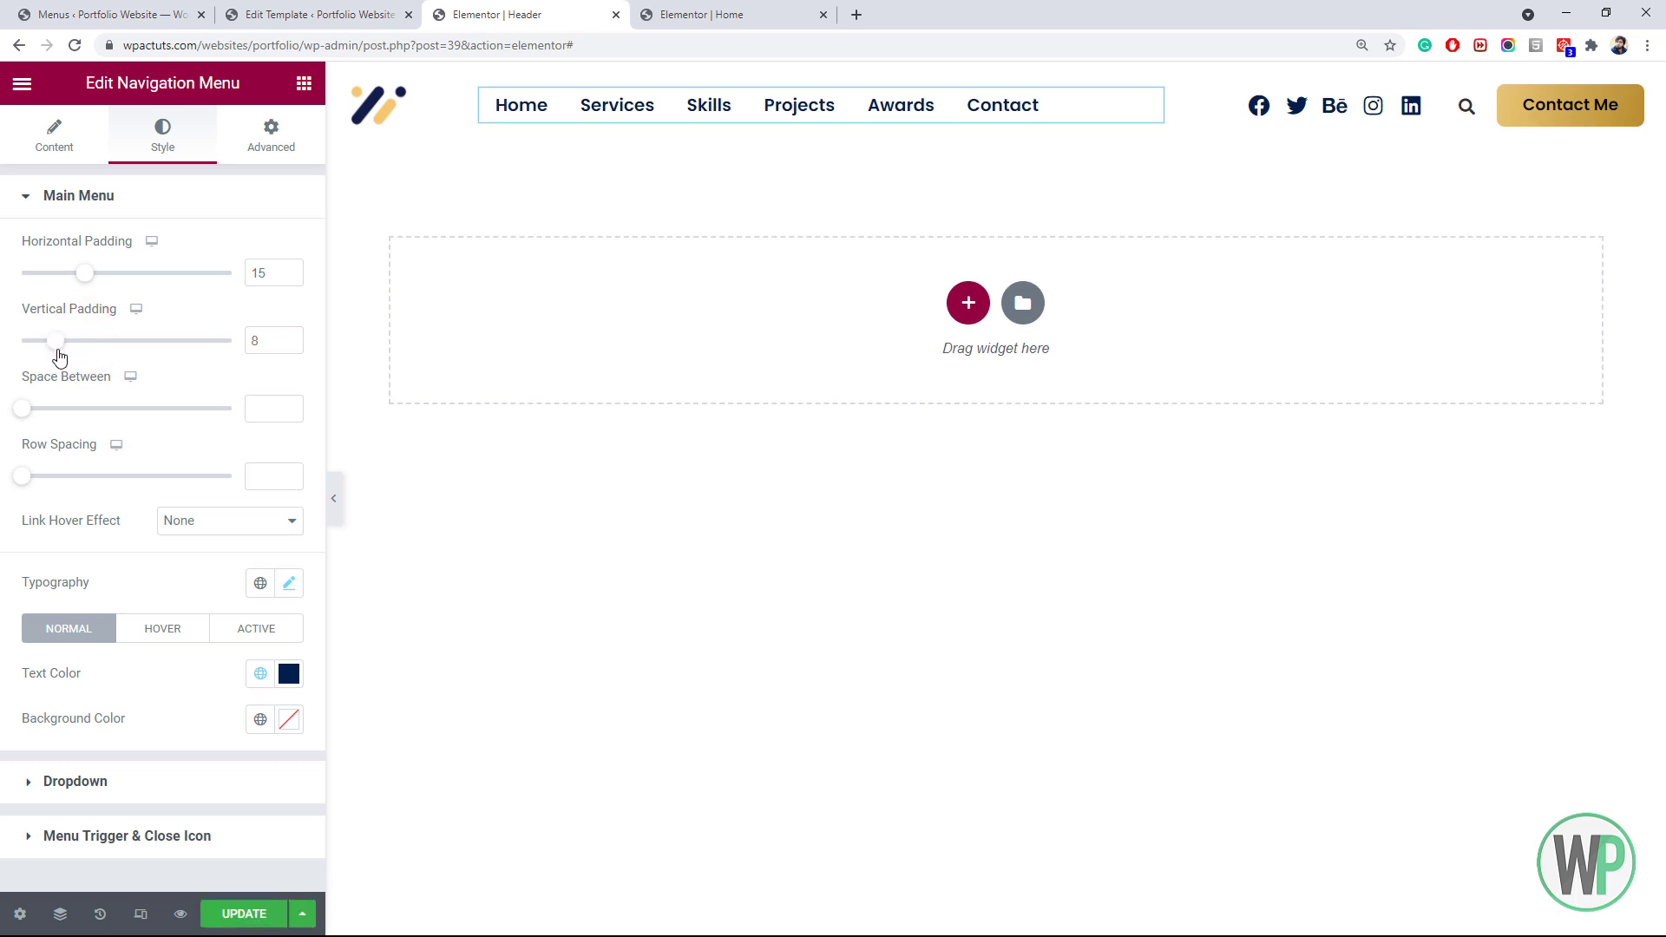
# Set the header logo's max width to 55 px and update the header template
pyautogui.rightClick(414, 114)
pyautogui.click(452, 123)
pyautogui.click(162, 137)
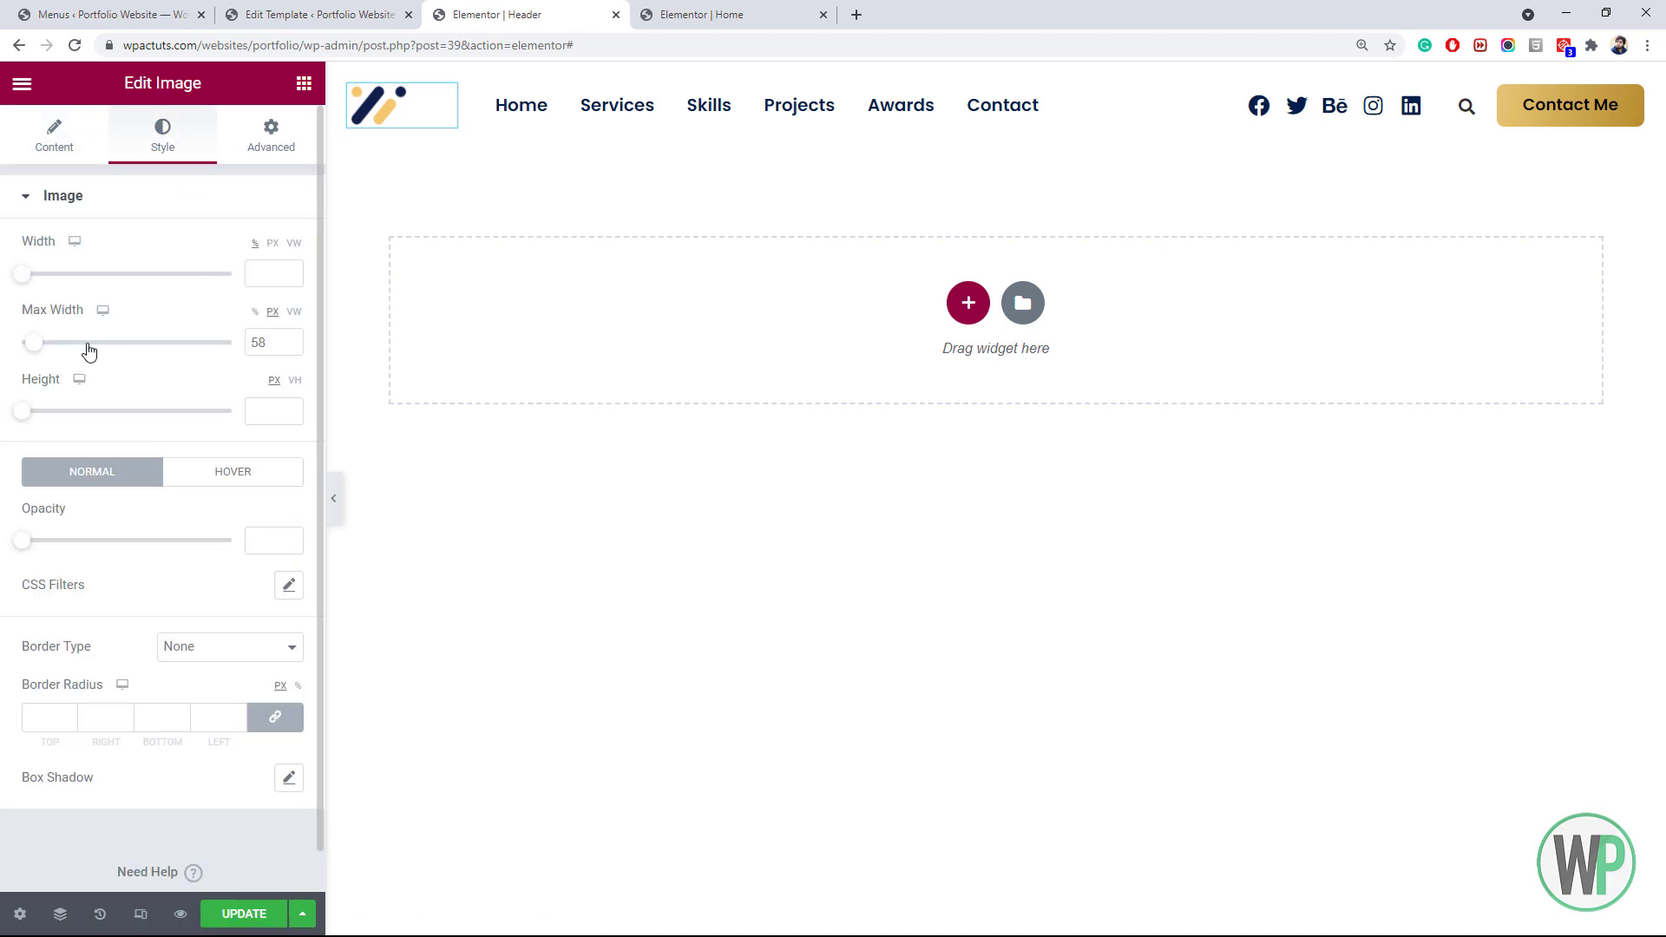
pyautogui.click(291, 347)
pyautogui.click(290, 347)
pyautogui.click(290, 348)
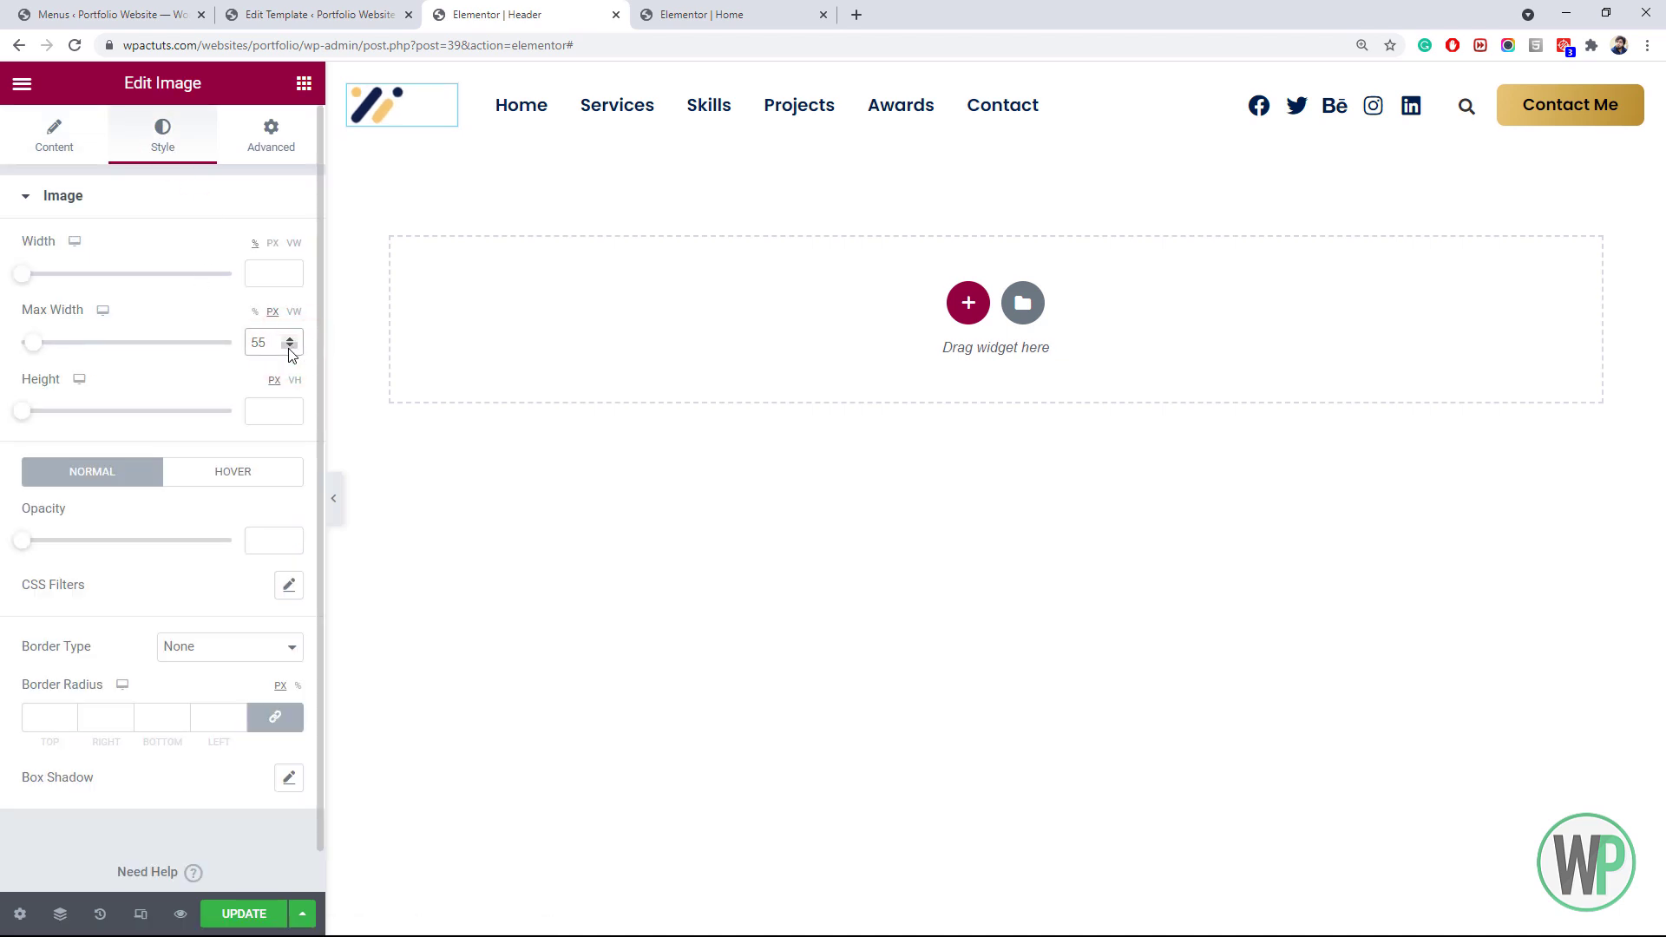
pyautogui.click(290, 347)
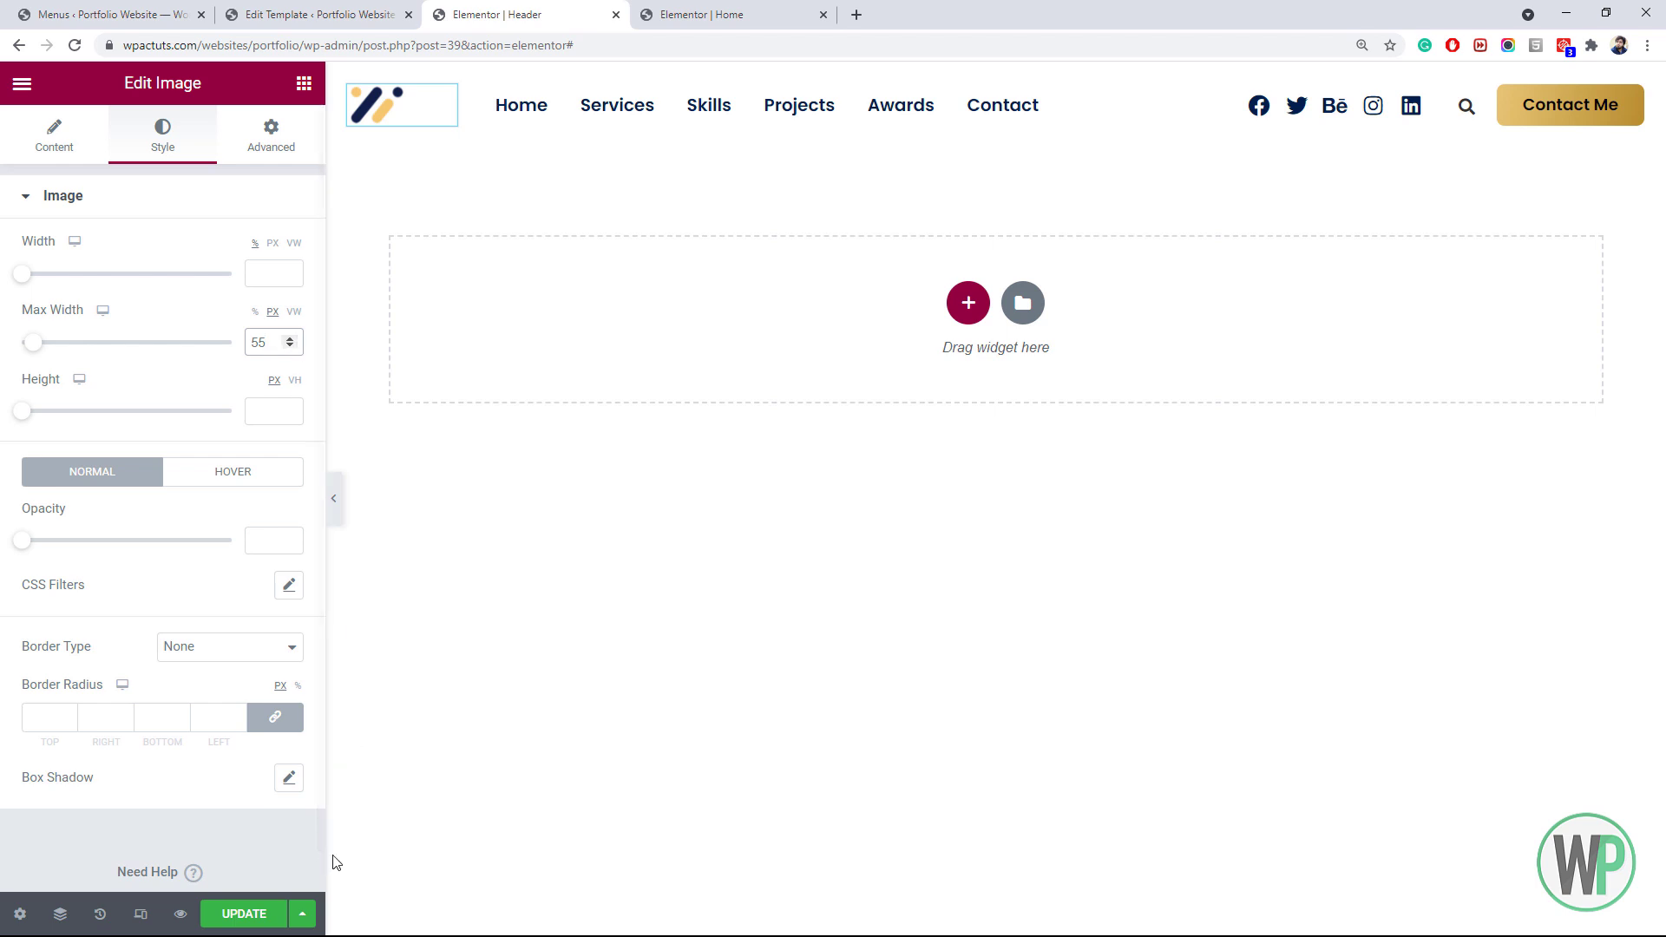
pyautogui.click(259, 911)
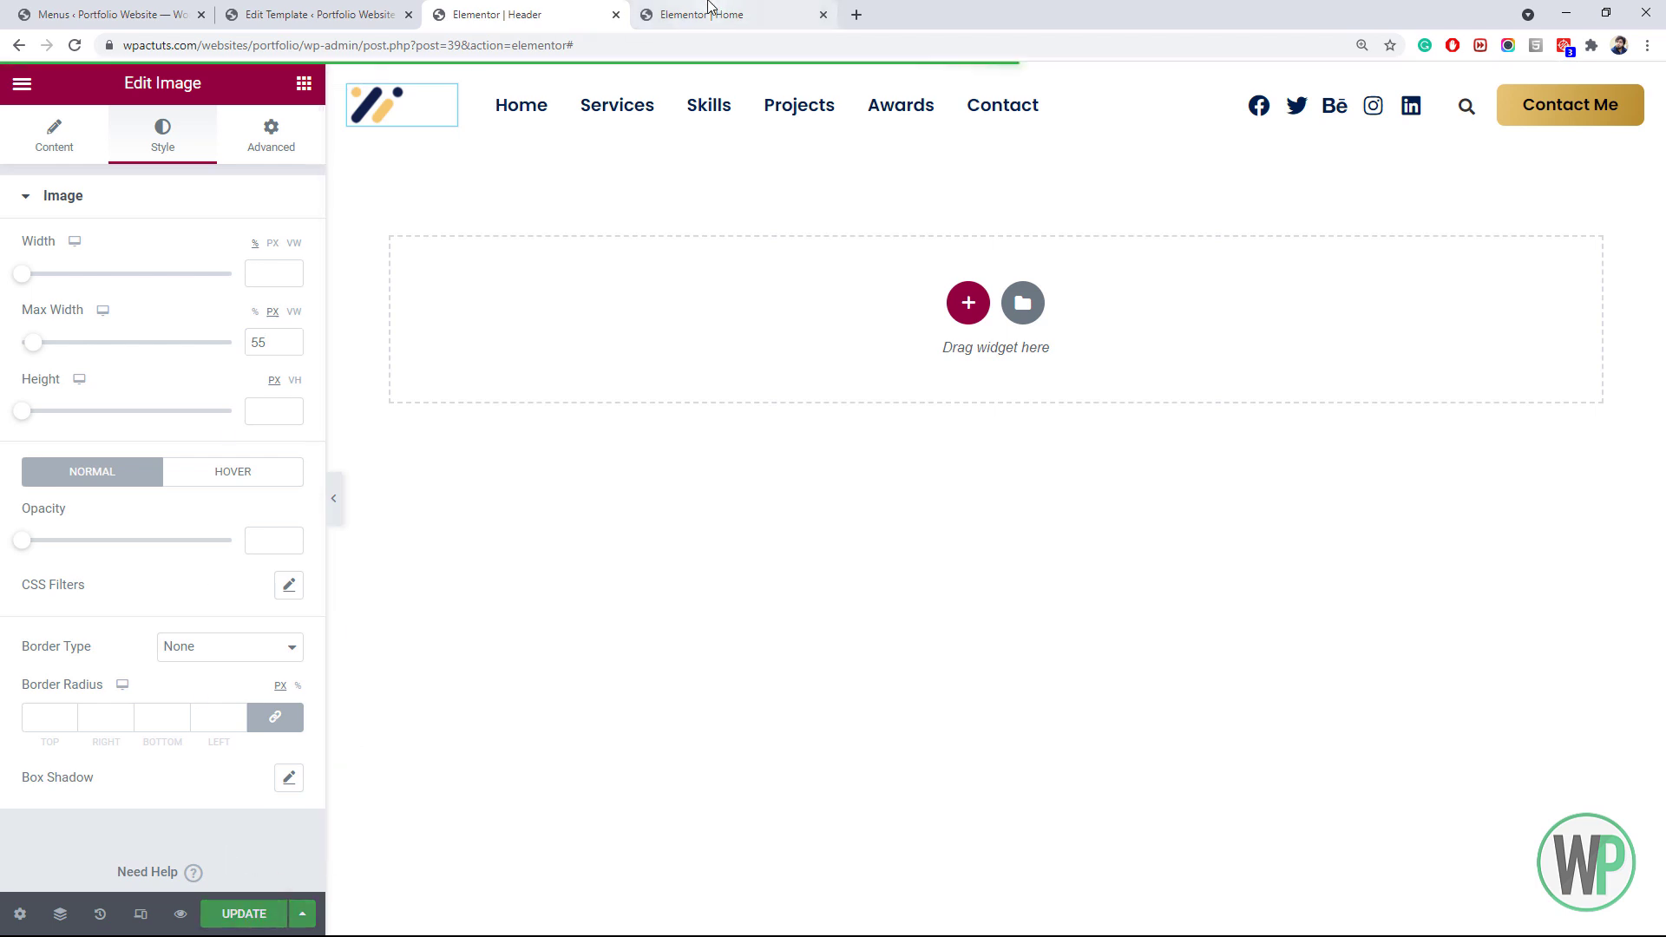
pyautogui.click(710, 10)
pyautogui.click(74, 46)
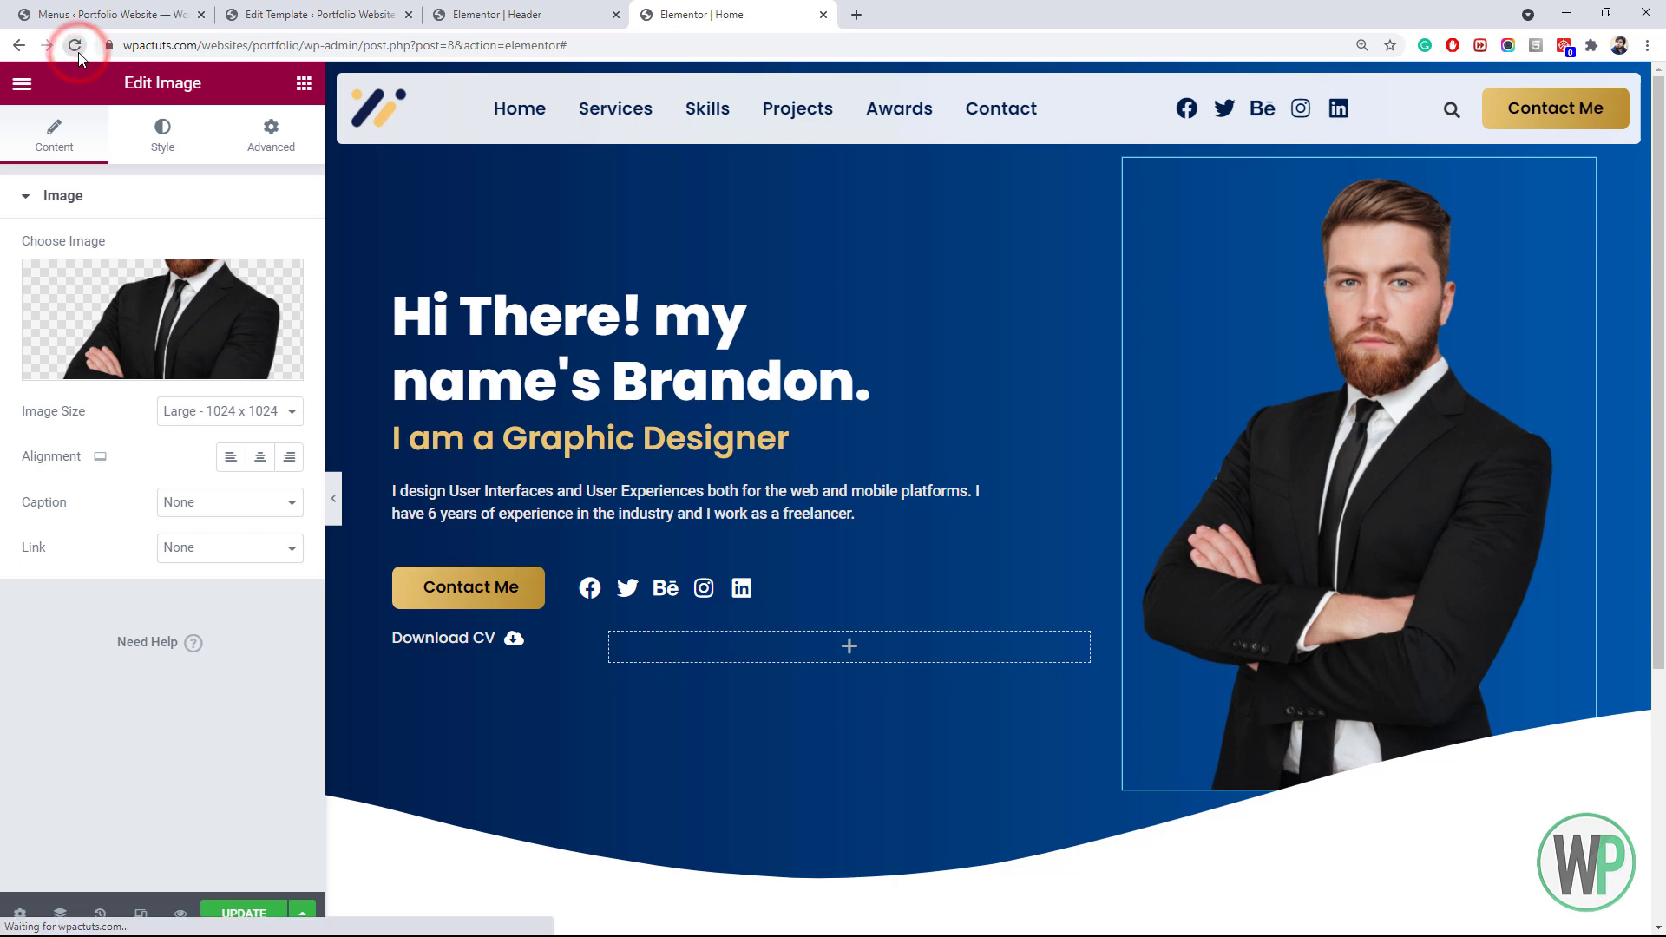
# Reload the Home page to preview the slimmer header, then return to the Header template's logo
pyautogui.click(915, 150)
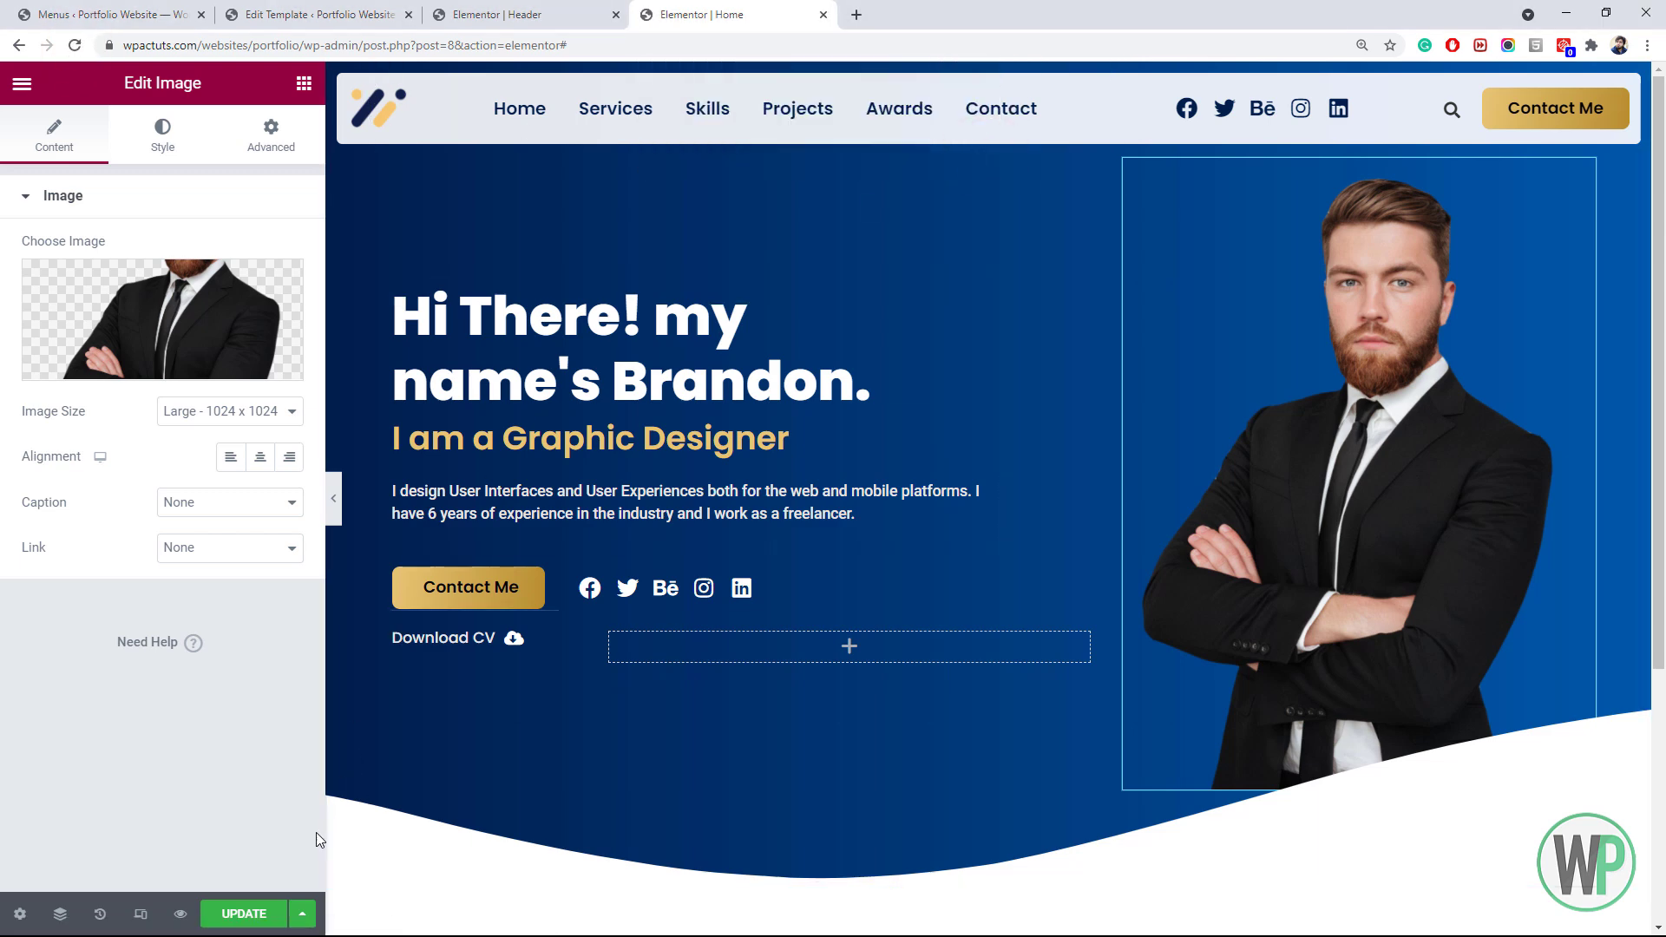
pyautogui.click(74, 45)
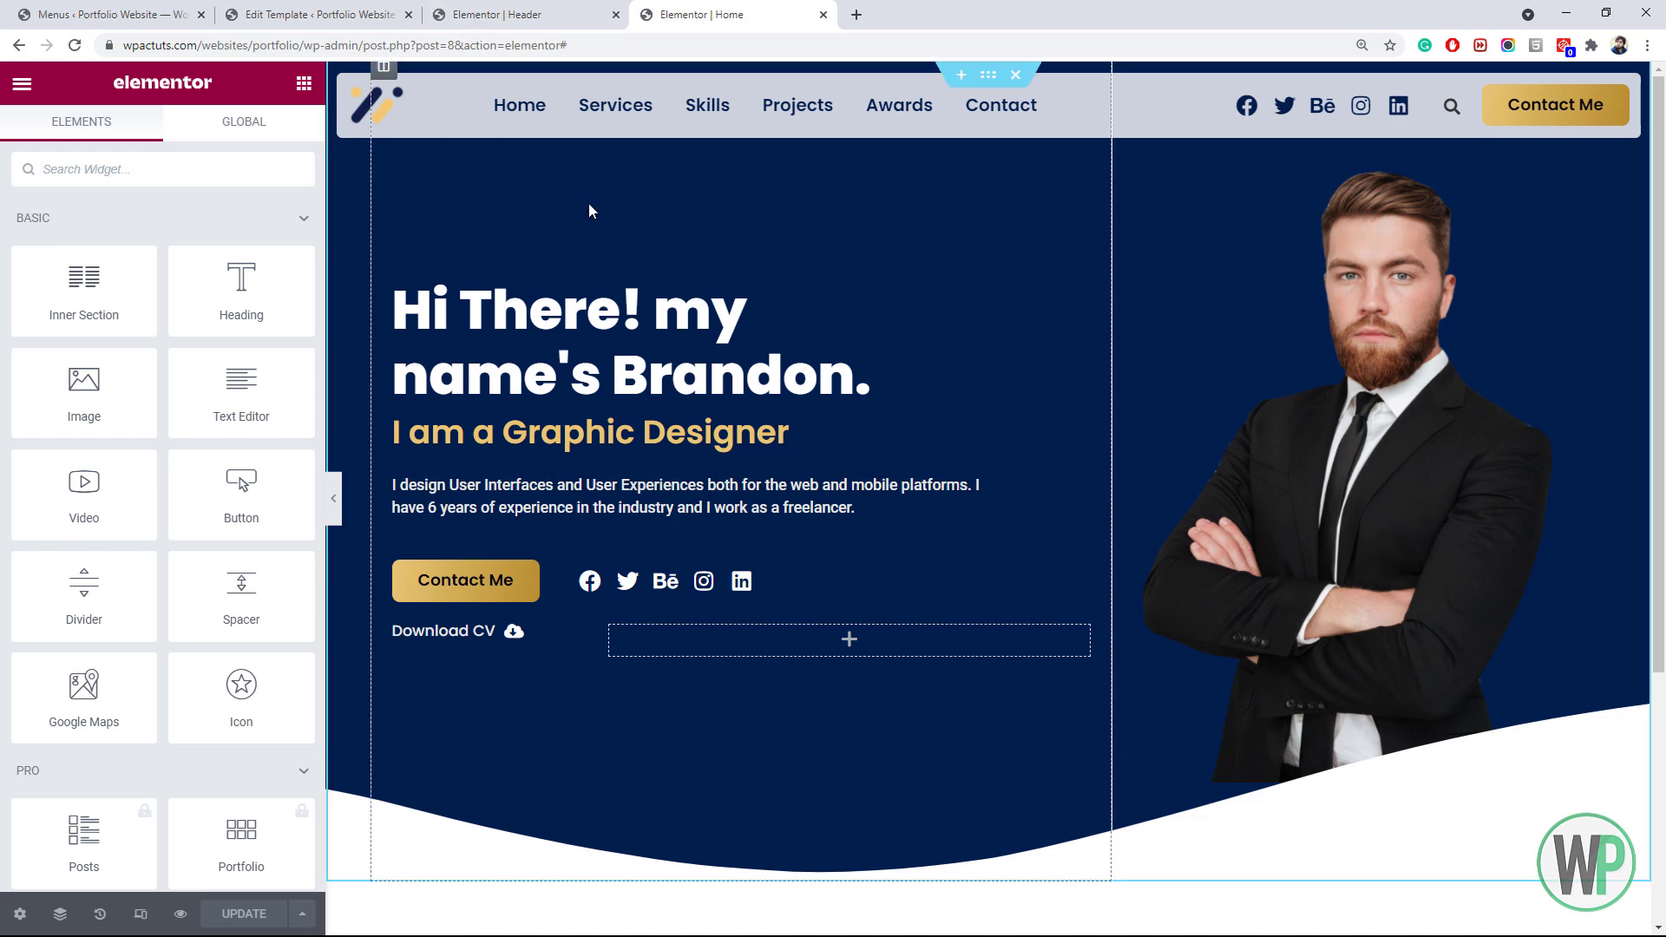
pyautogui.click(498, 15)
pyautogui.rightClick(424, 126)
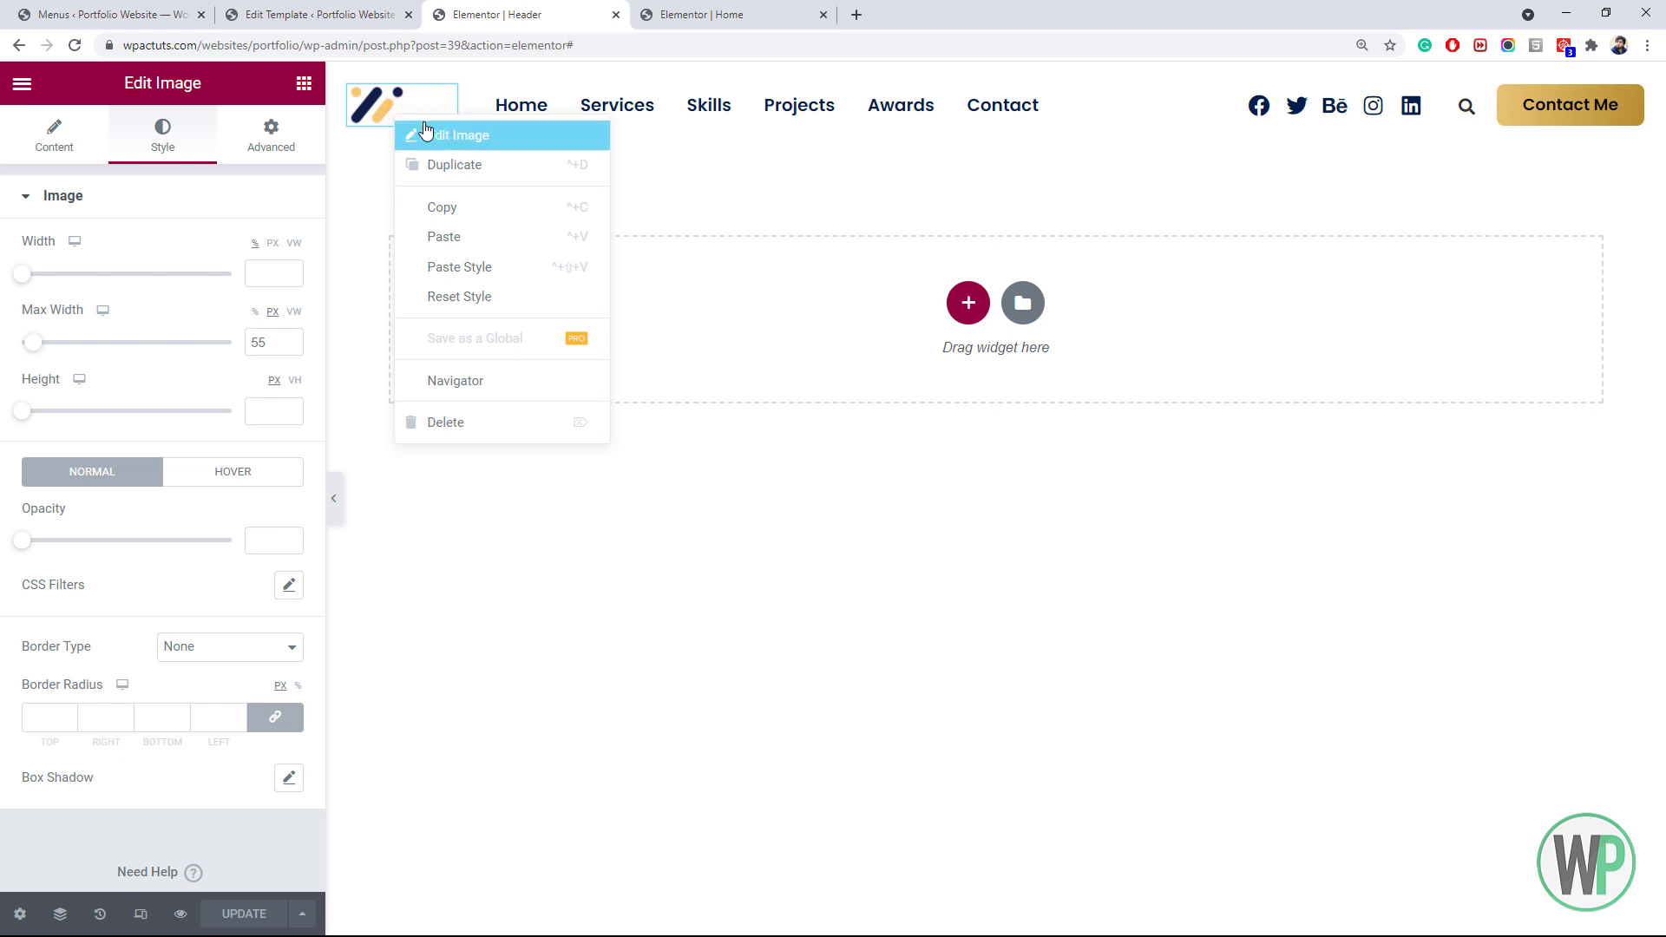
# Remove the header logo's max width limit
pyautogui.click(426, 130)
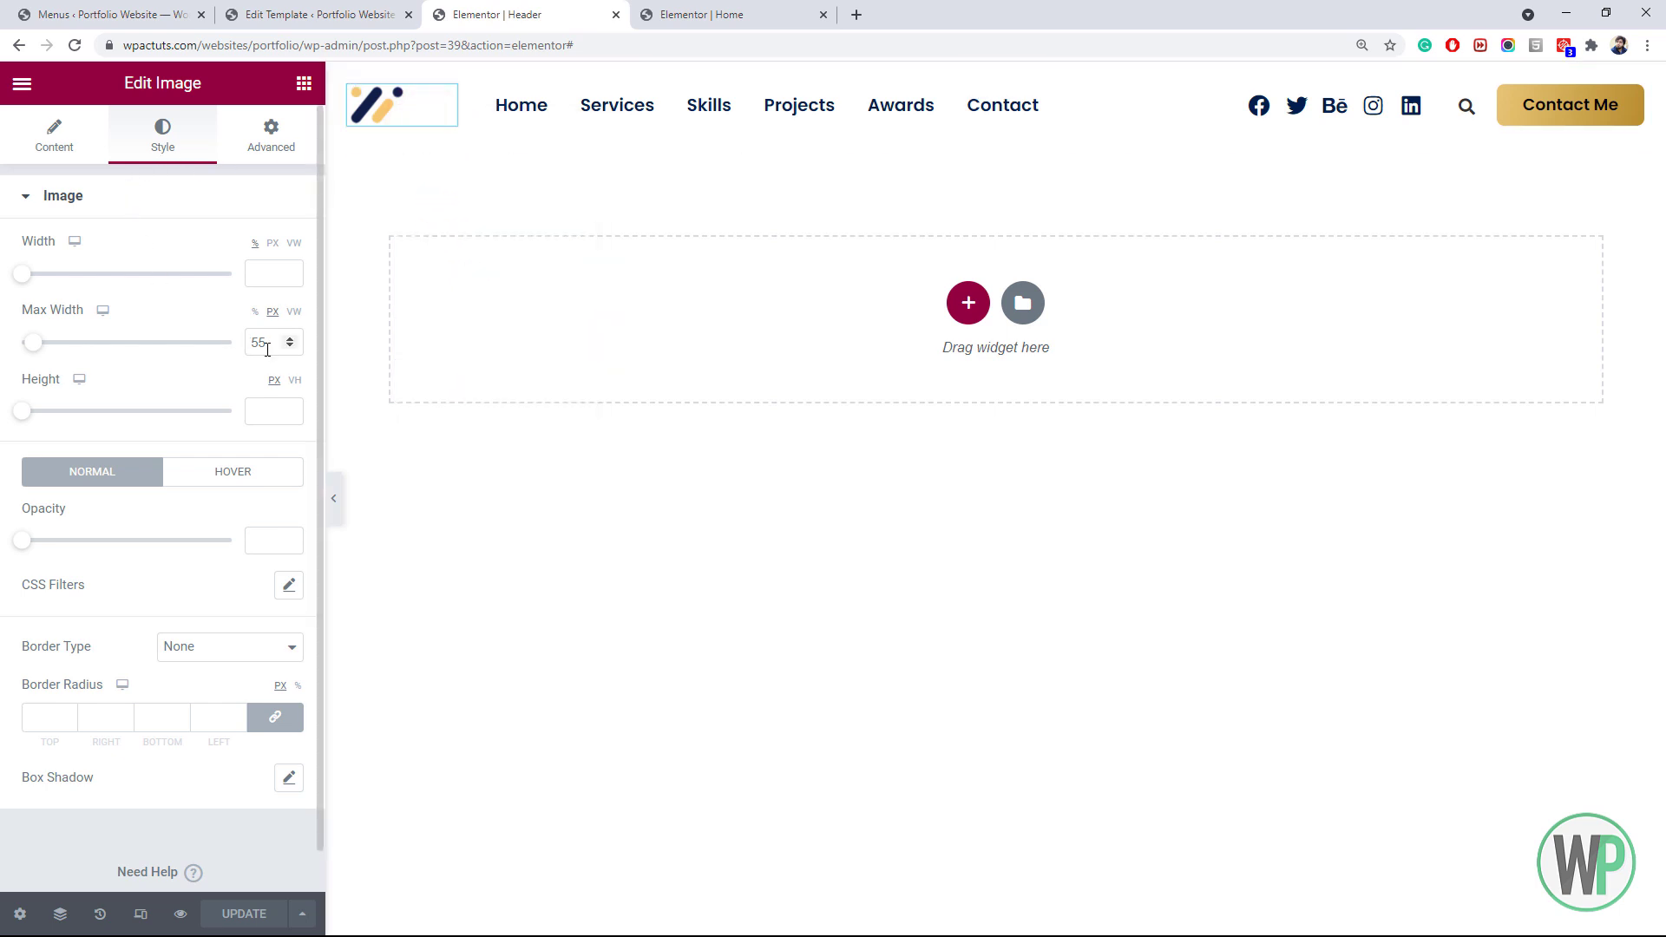
pyautogui.moveTo(267, 347); pyautogui.dragTo(247, 347)
pyautogui.press('BackSpace')
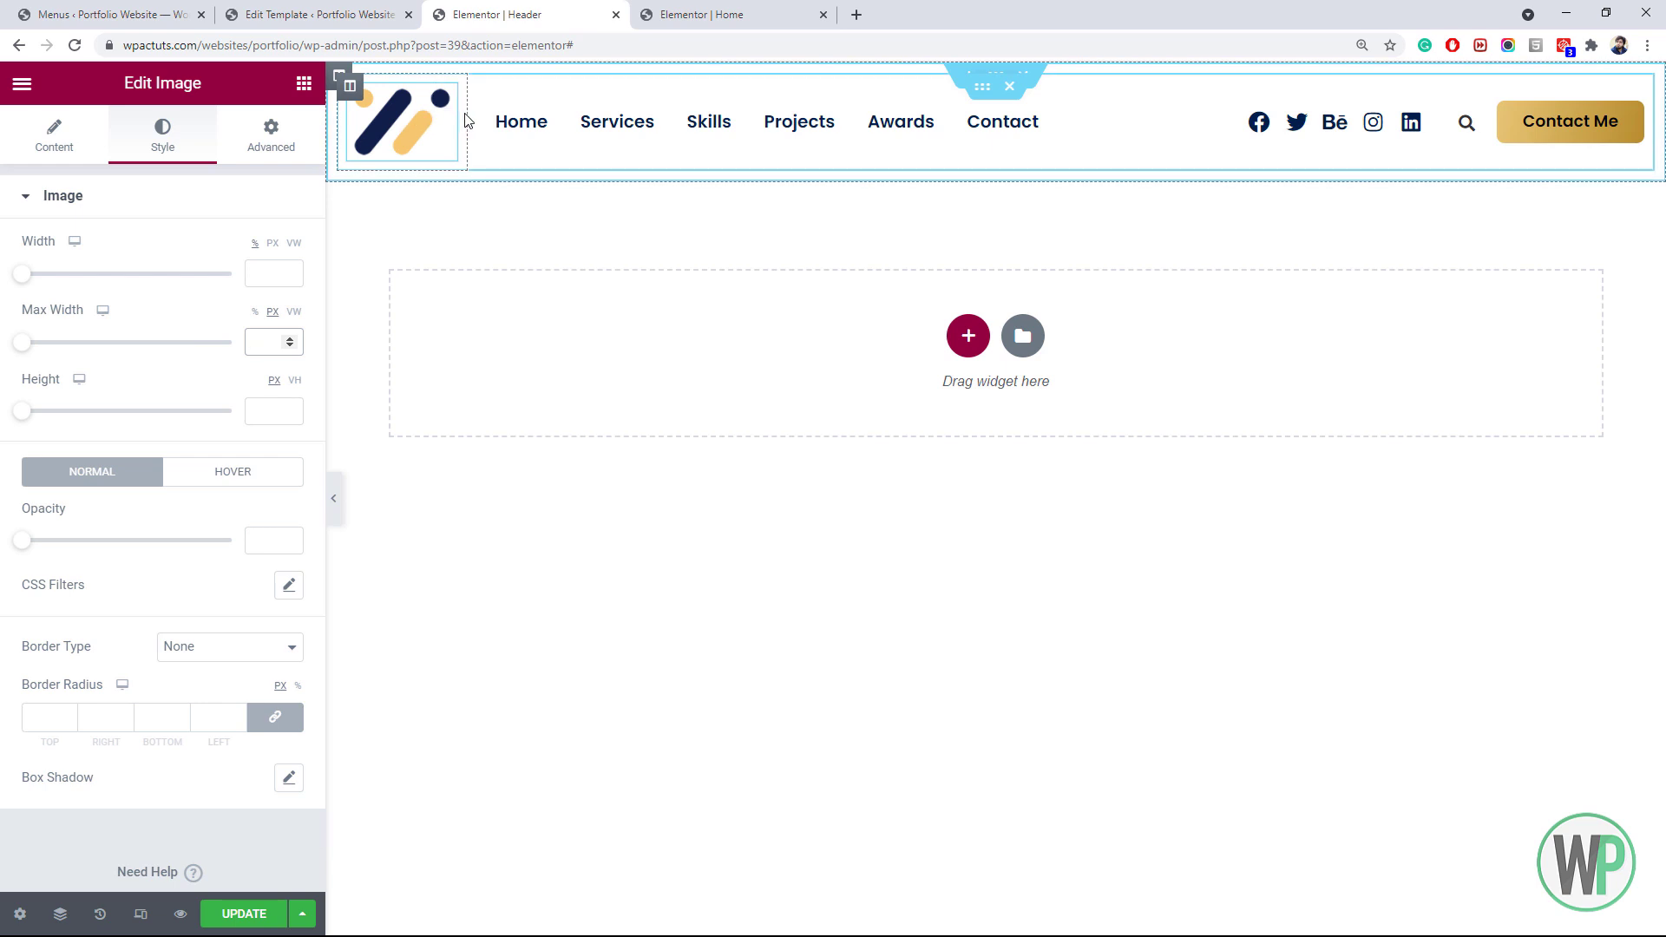
# Narrow the logo column to 6.4% so the menu column grows to 57.2%, and update the header
pyautogui.moveTo(468, 112); pyautogui.dragTo(423, 122)
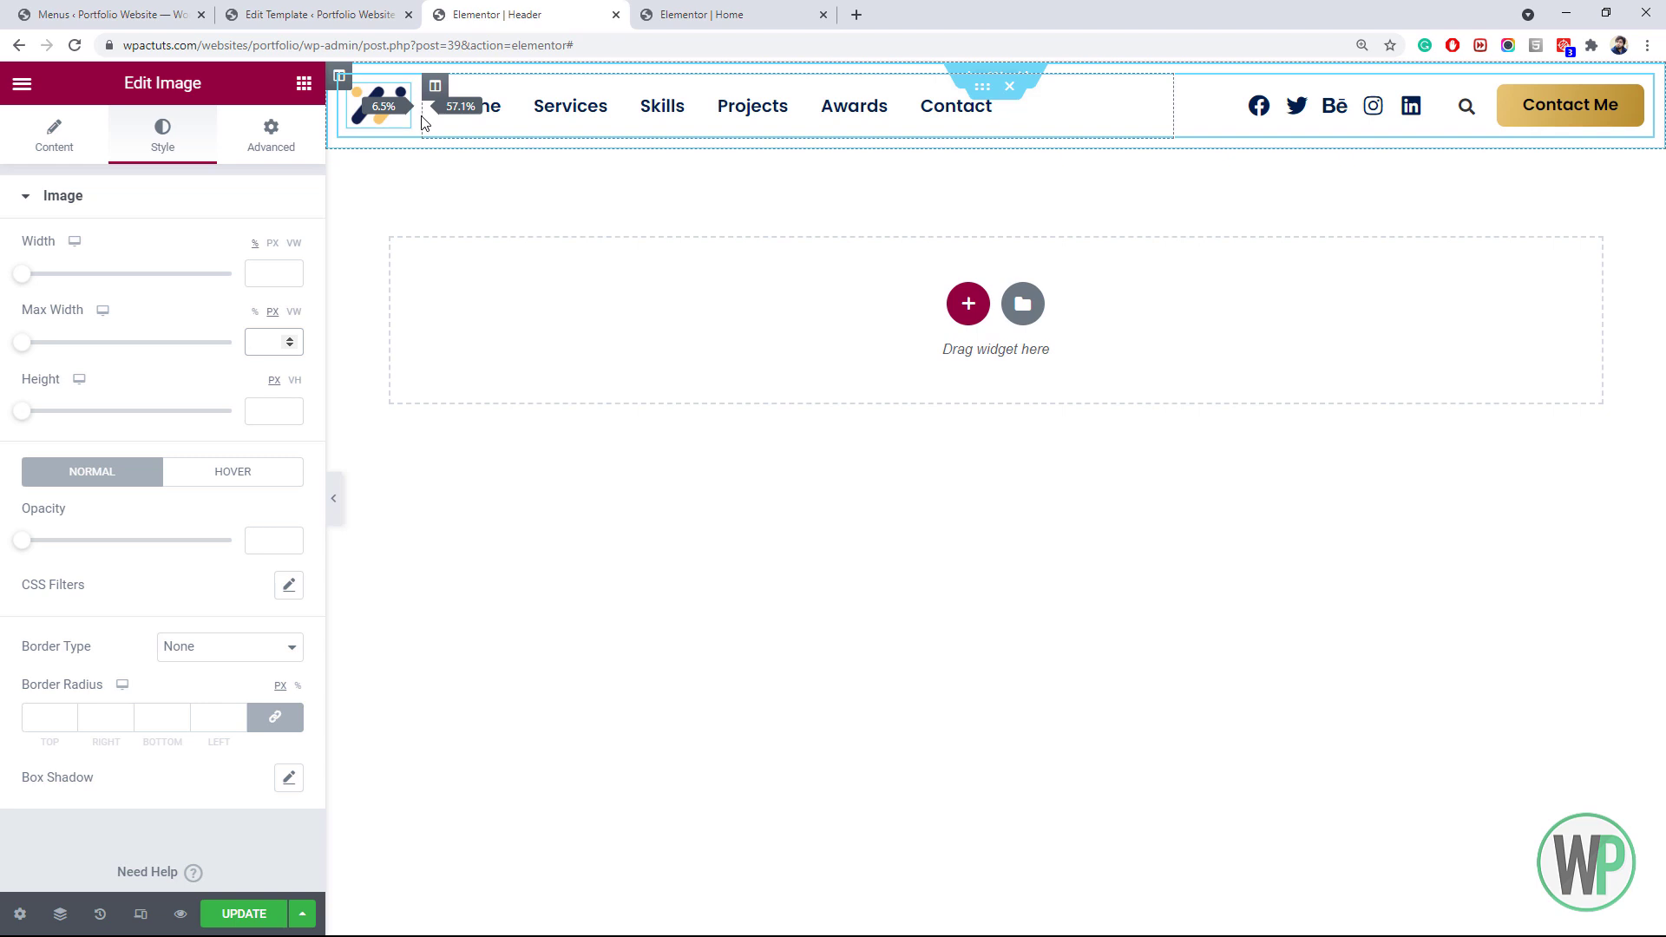
pyautogui.moveTo(424, 123); pyautogui.dragTo(423, 123)
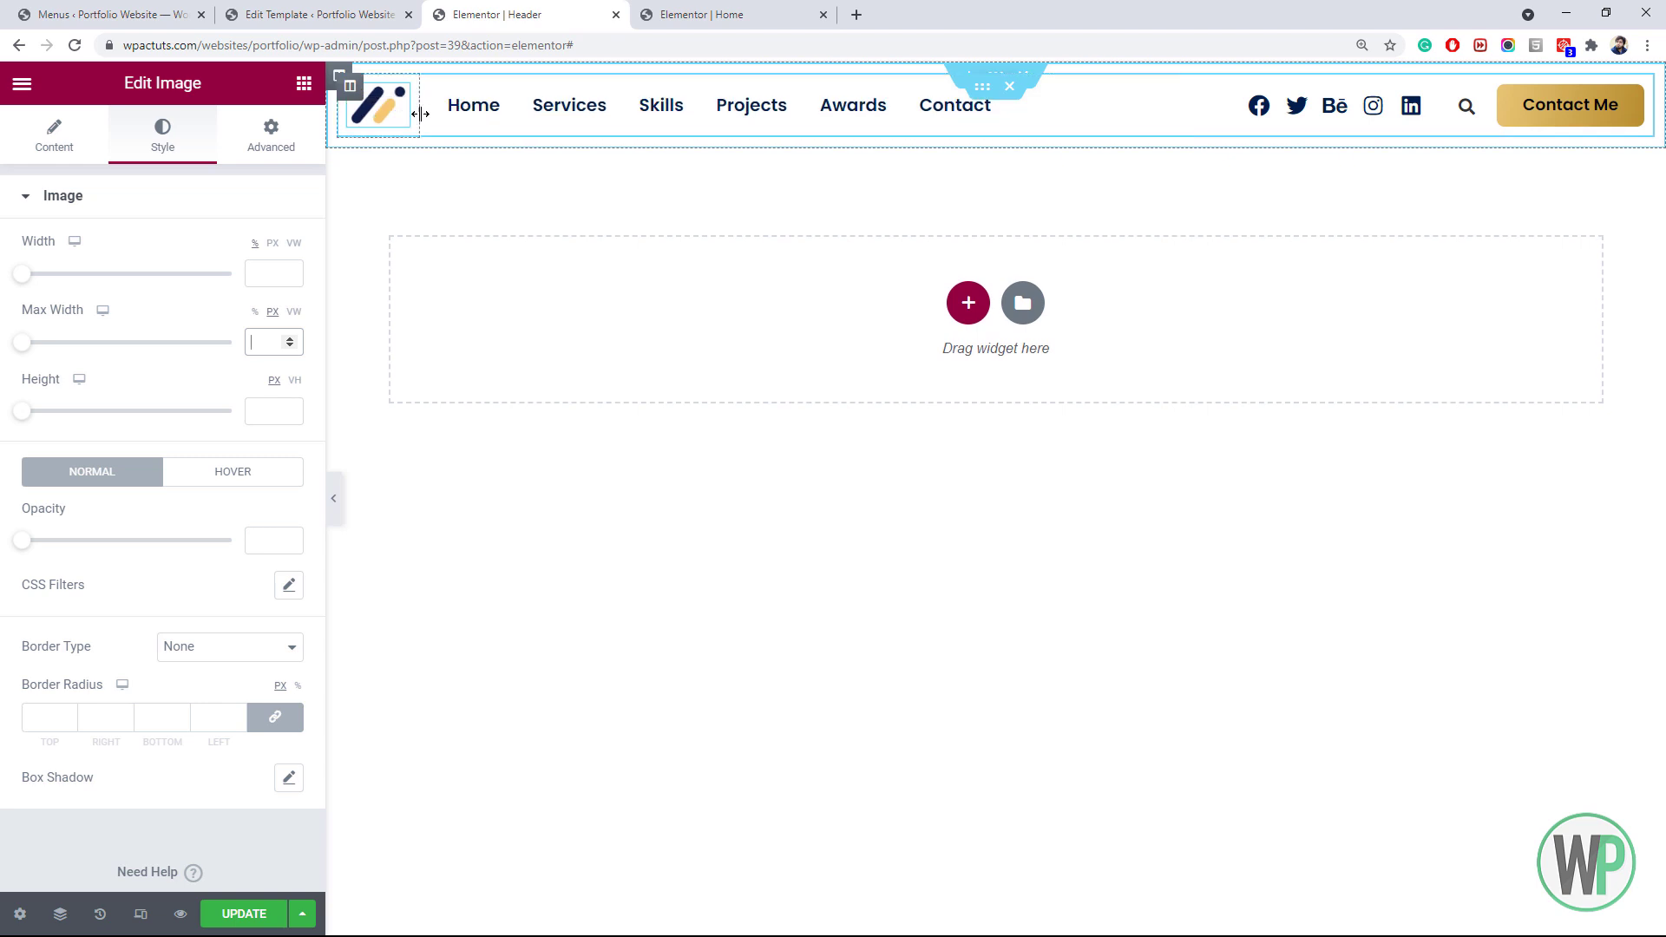
pyautogui.click(260, 917)
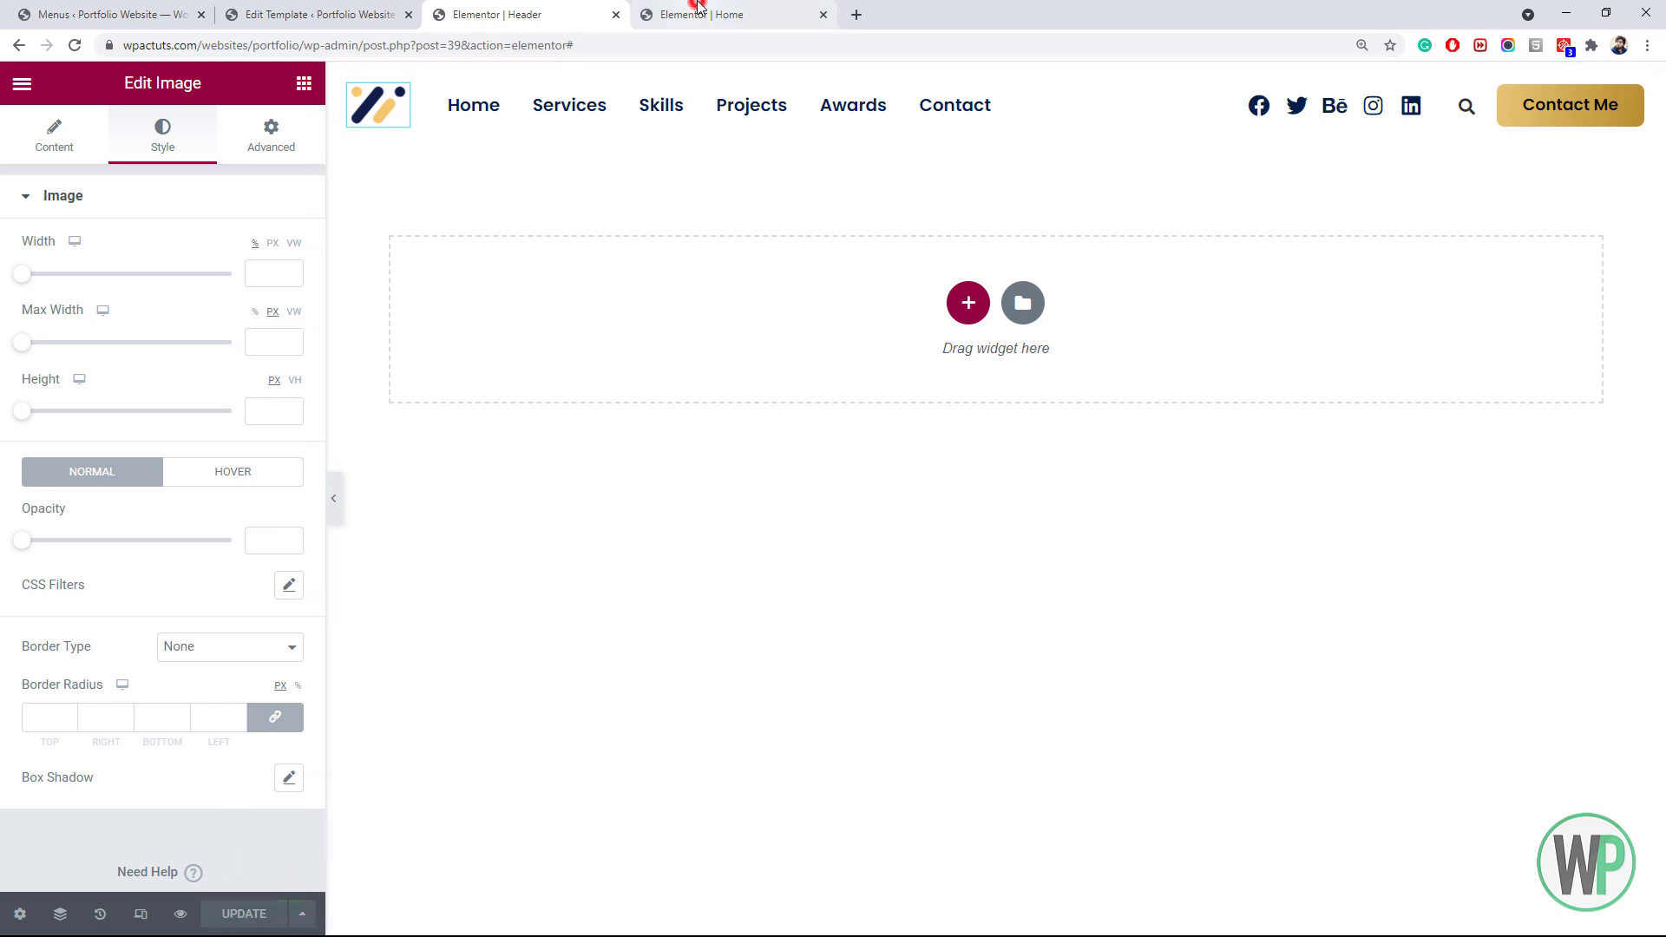
pyautogui.click(699, 11)
# Reload the Home page and test the header's expanding search field by opening and closing it
pyautogui.click(75, 45)
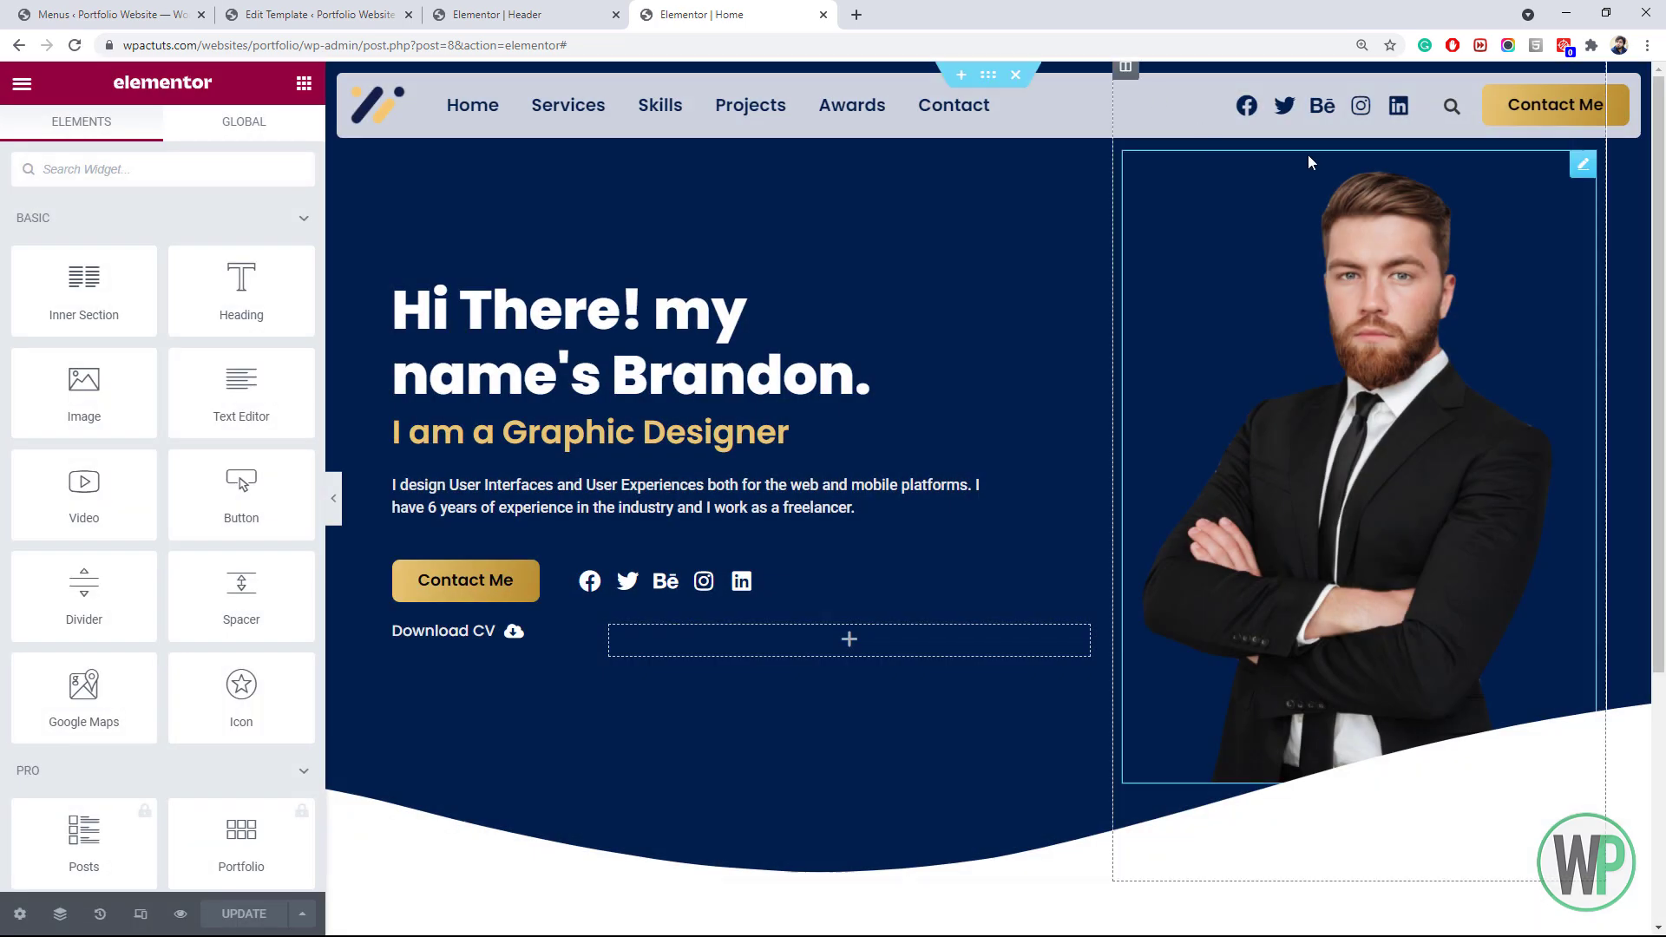
pyautogui.click(1449, 111)
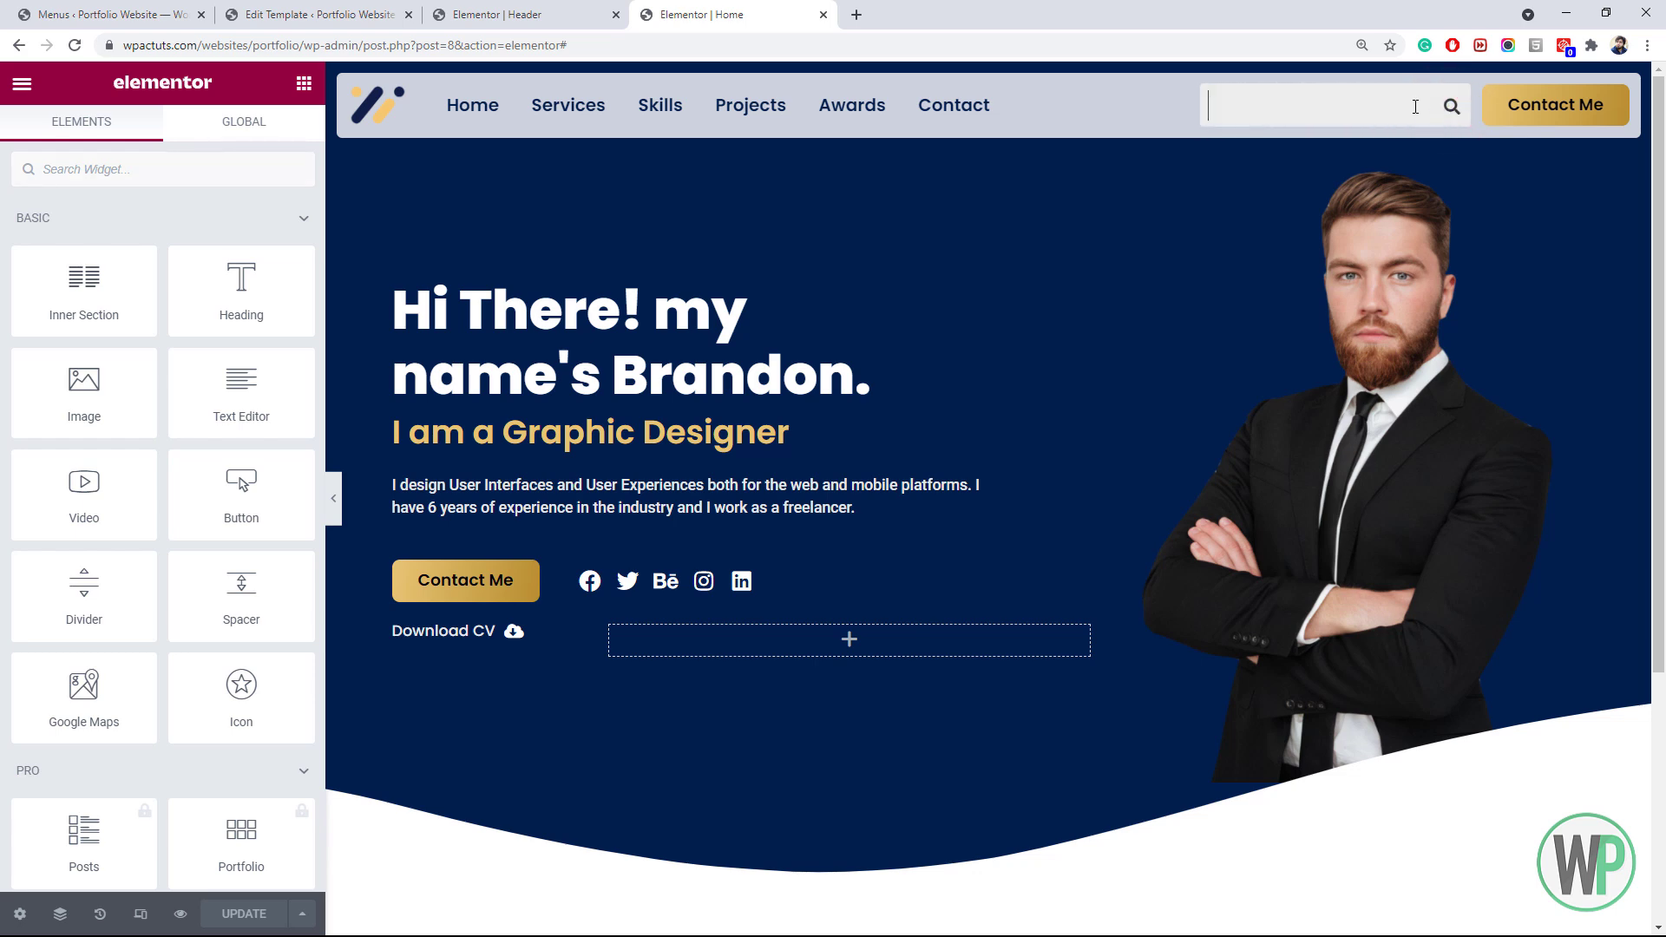
pyautogui.click(1163, 126)
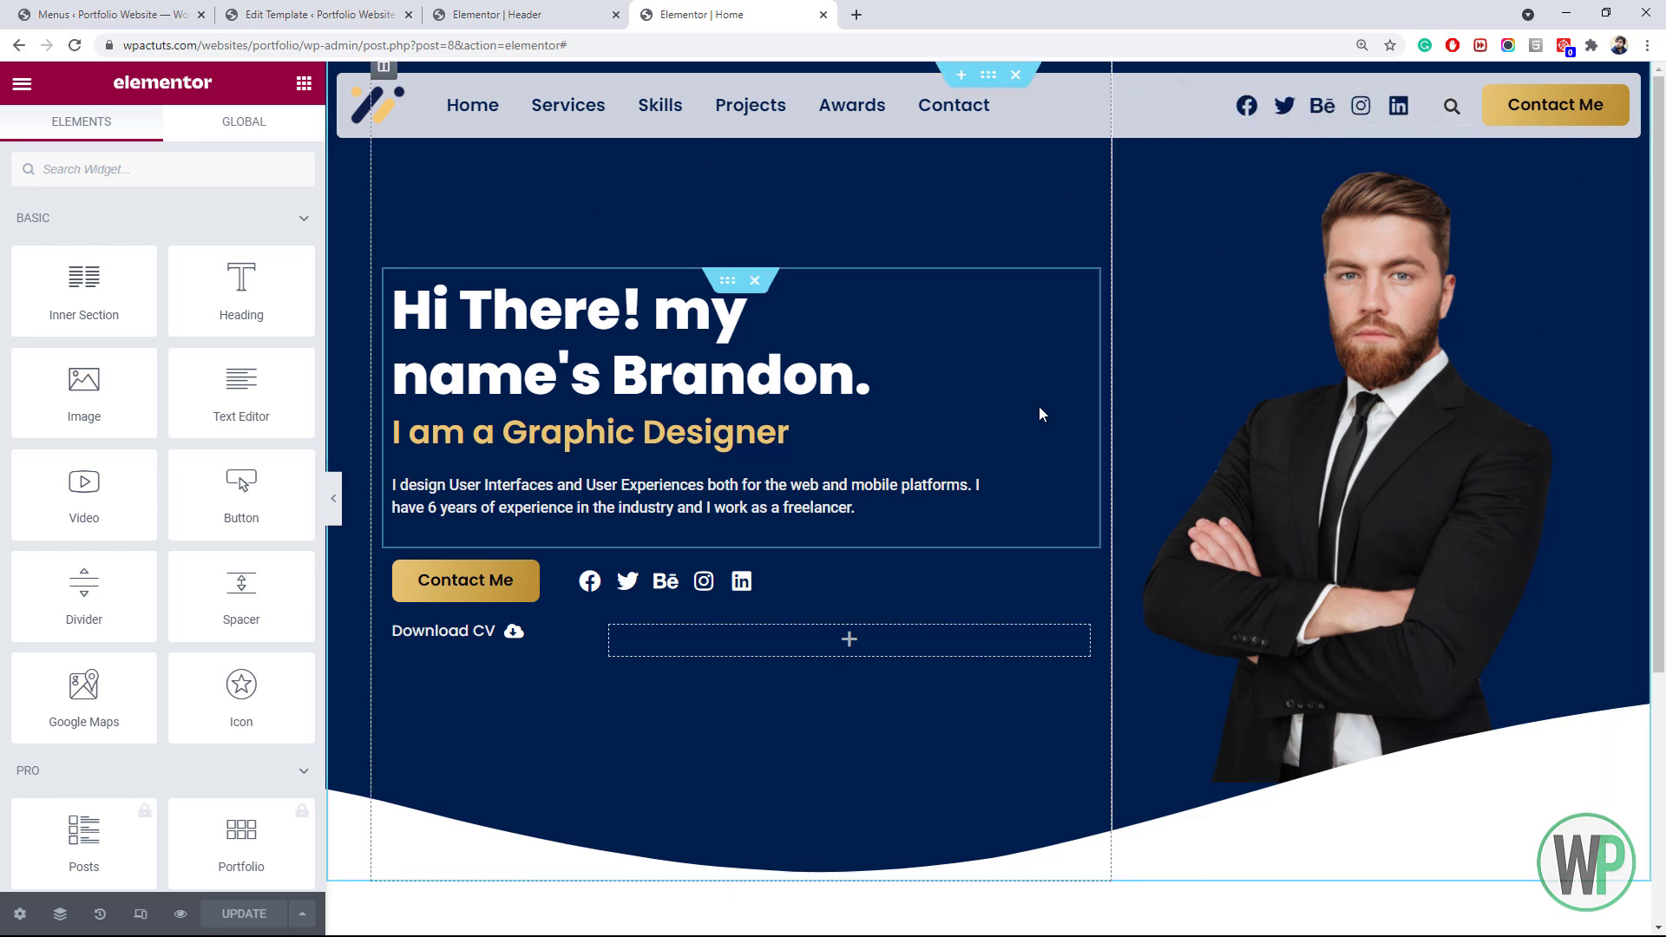
# Lower the hero's bottom wave shape divider height from 184 to 143
pyautogui.rightClick(353, 195)
pyautogui.click(382, 212)
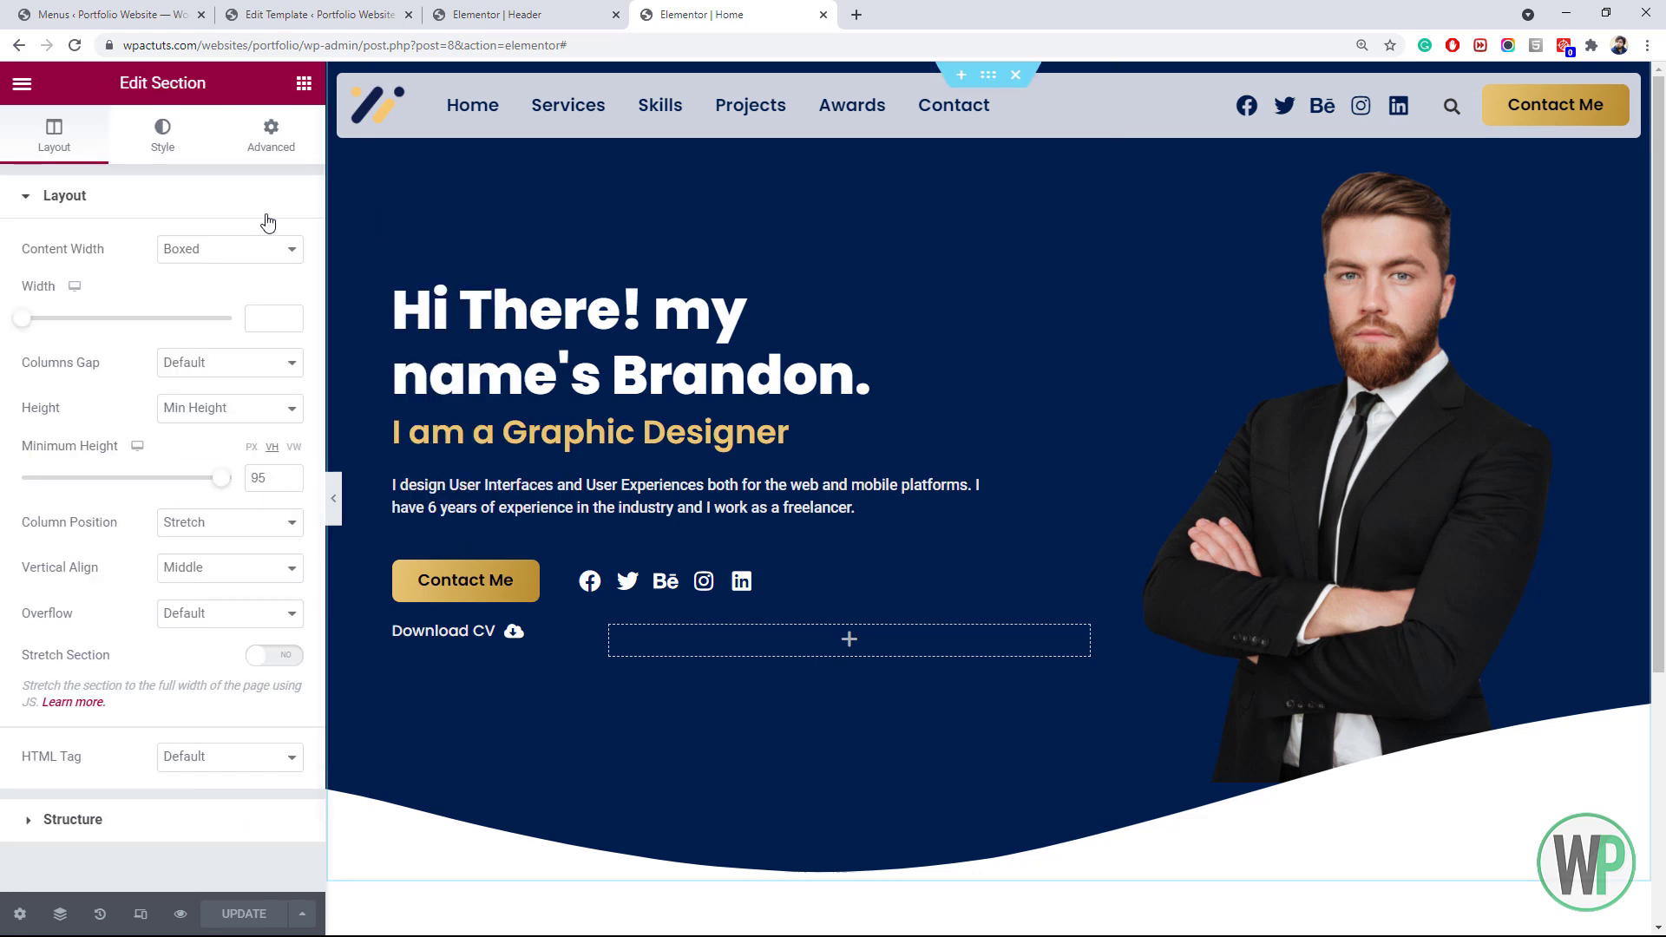
pyautogui.click(165, 149)
pyautogui.click(157, 800)
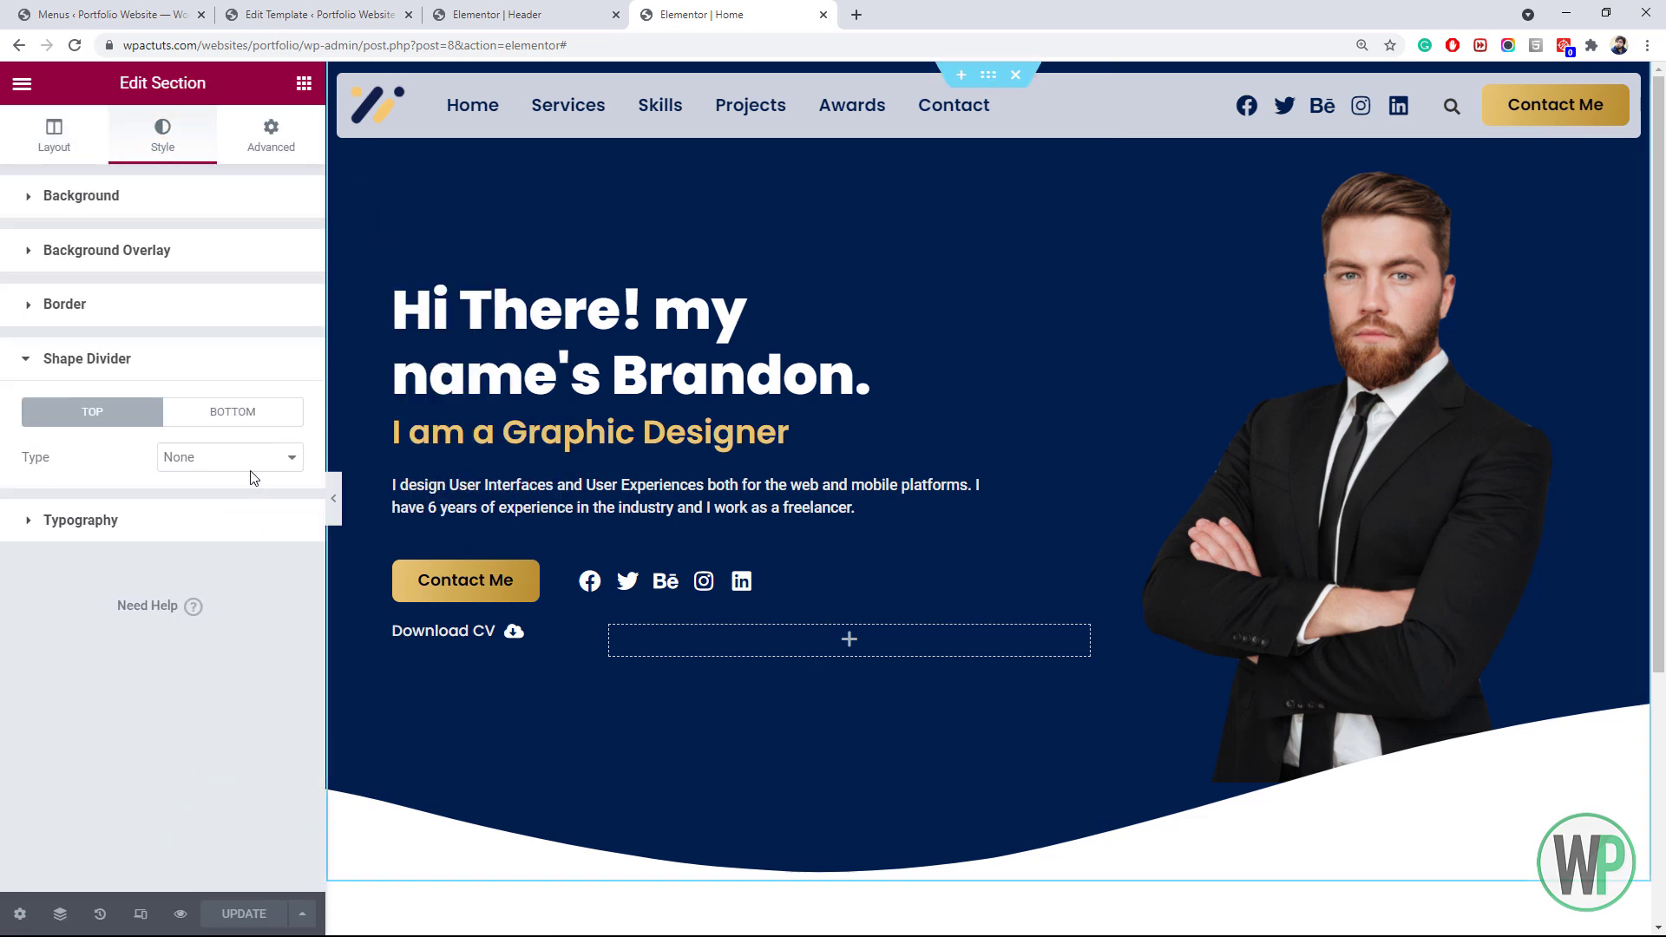
pyautogui.click(245, 421)
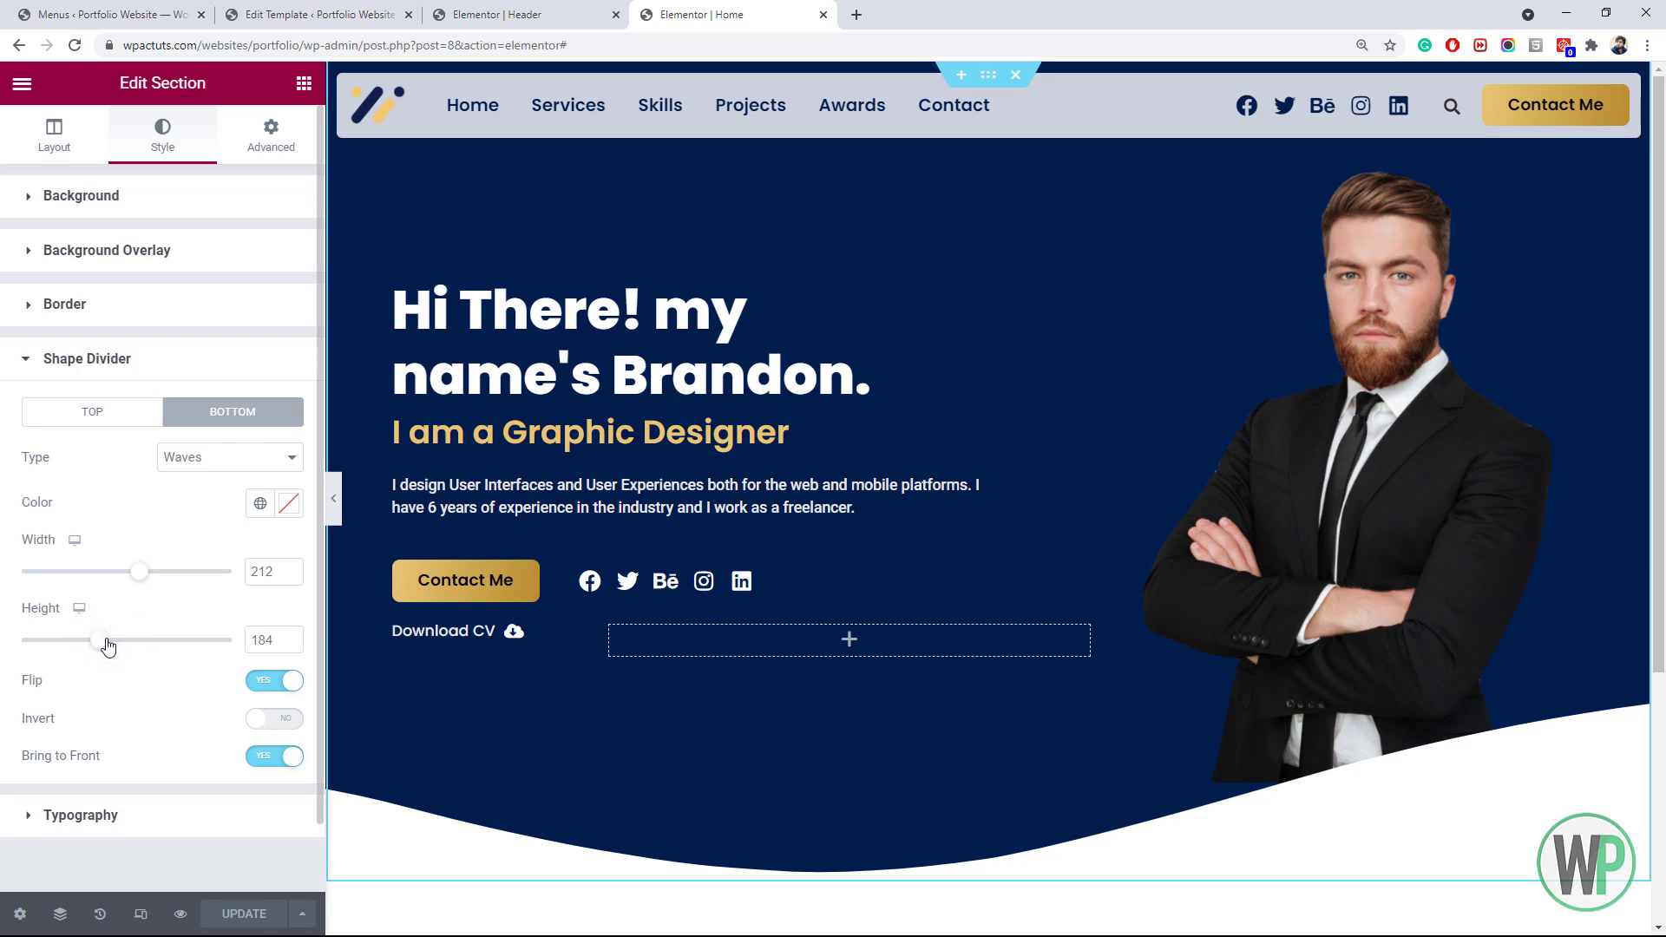
pyautogui.moveTo(107, 646); pyautogui.dragTo(84, 647)
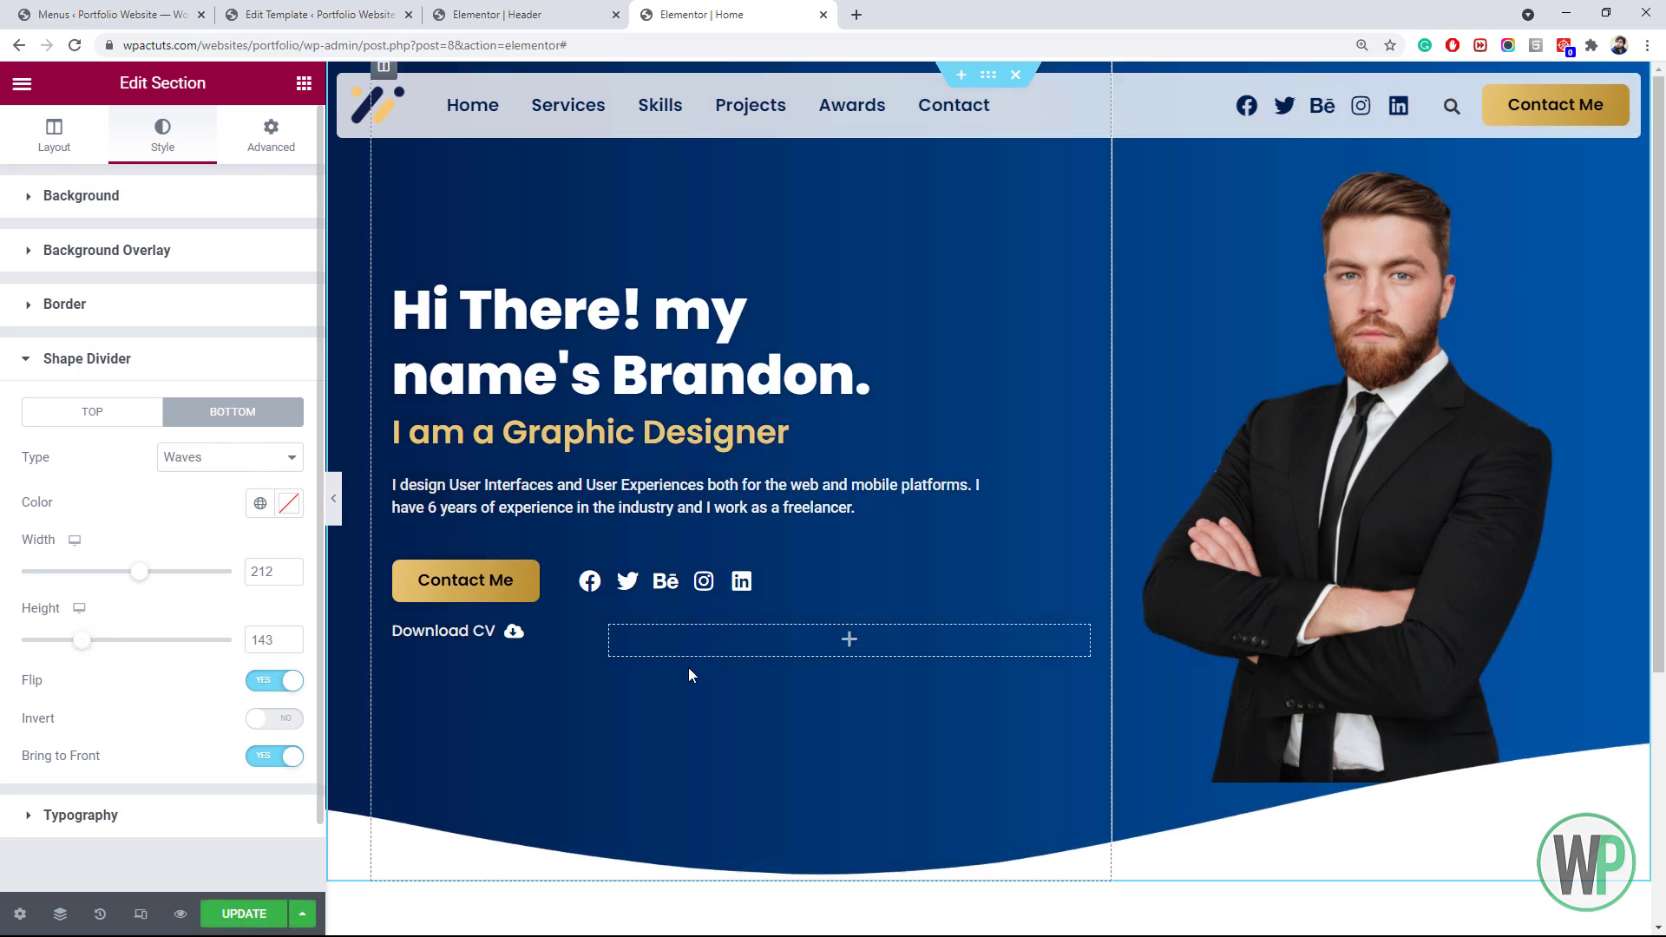
pyautogui.rightClick(1272, 482)
pyautogui.click(1194, 352)
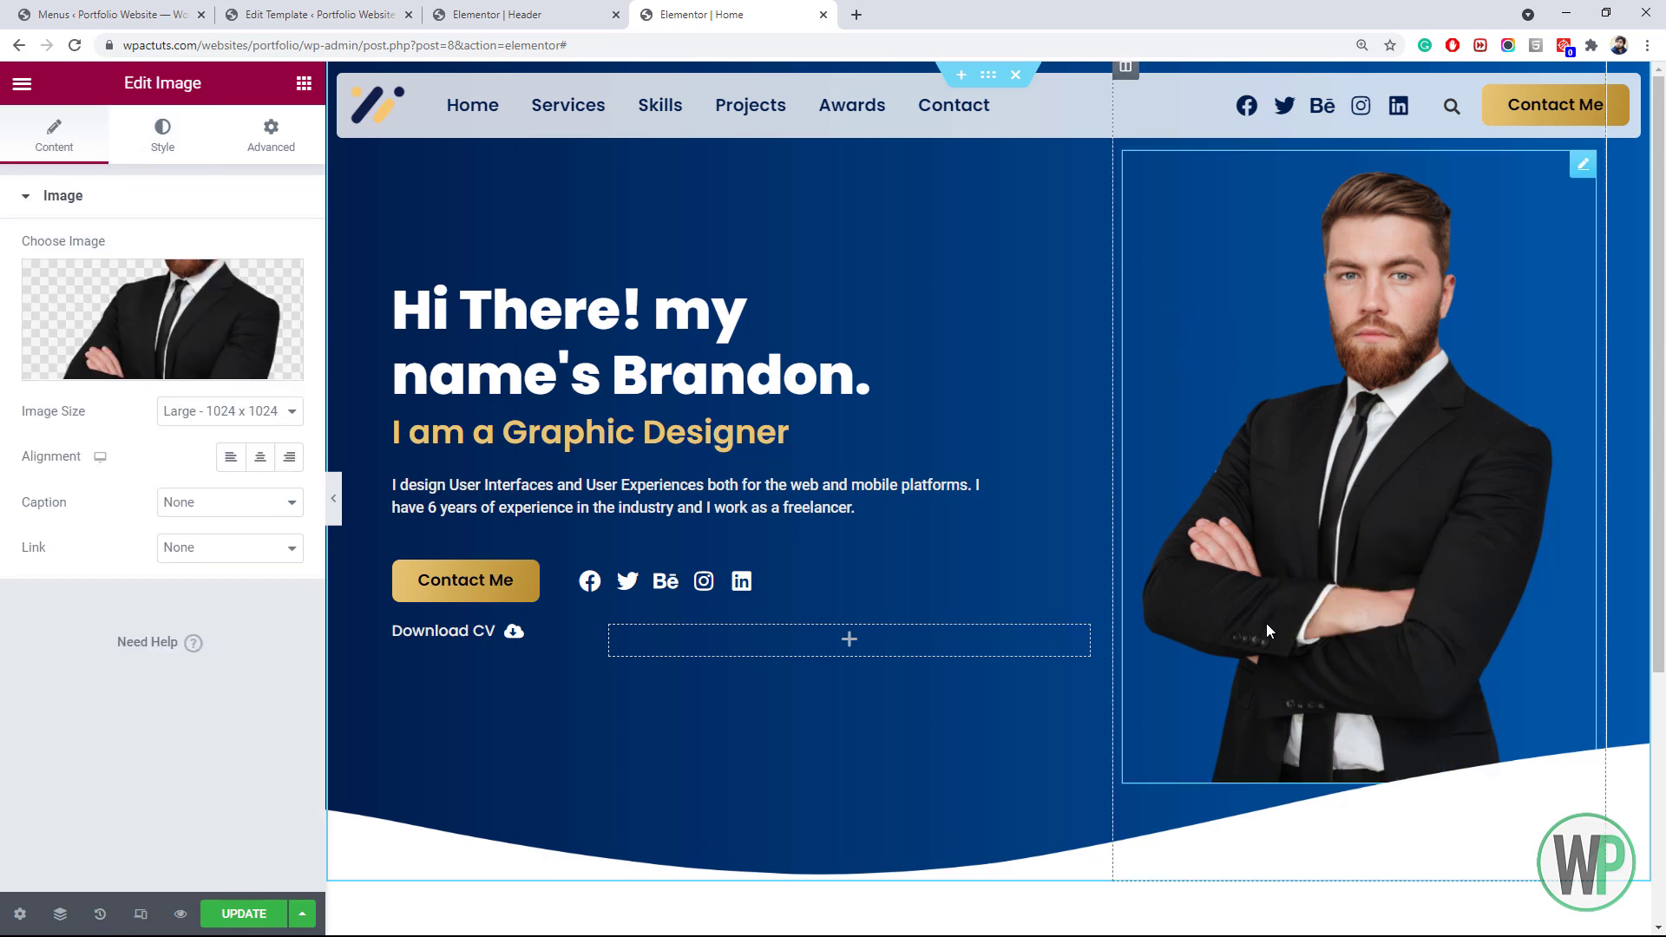
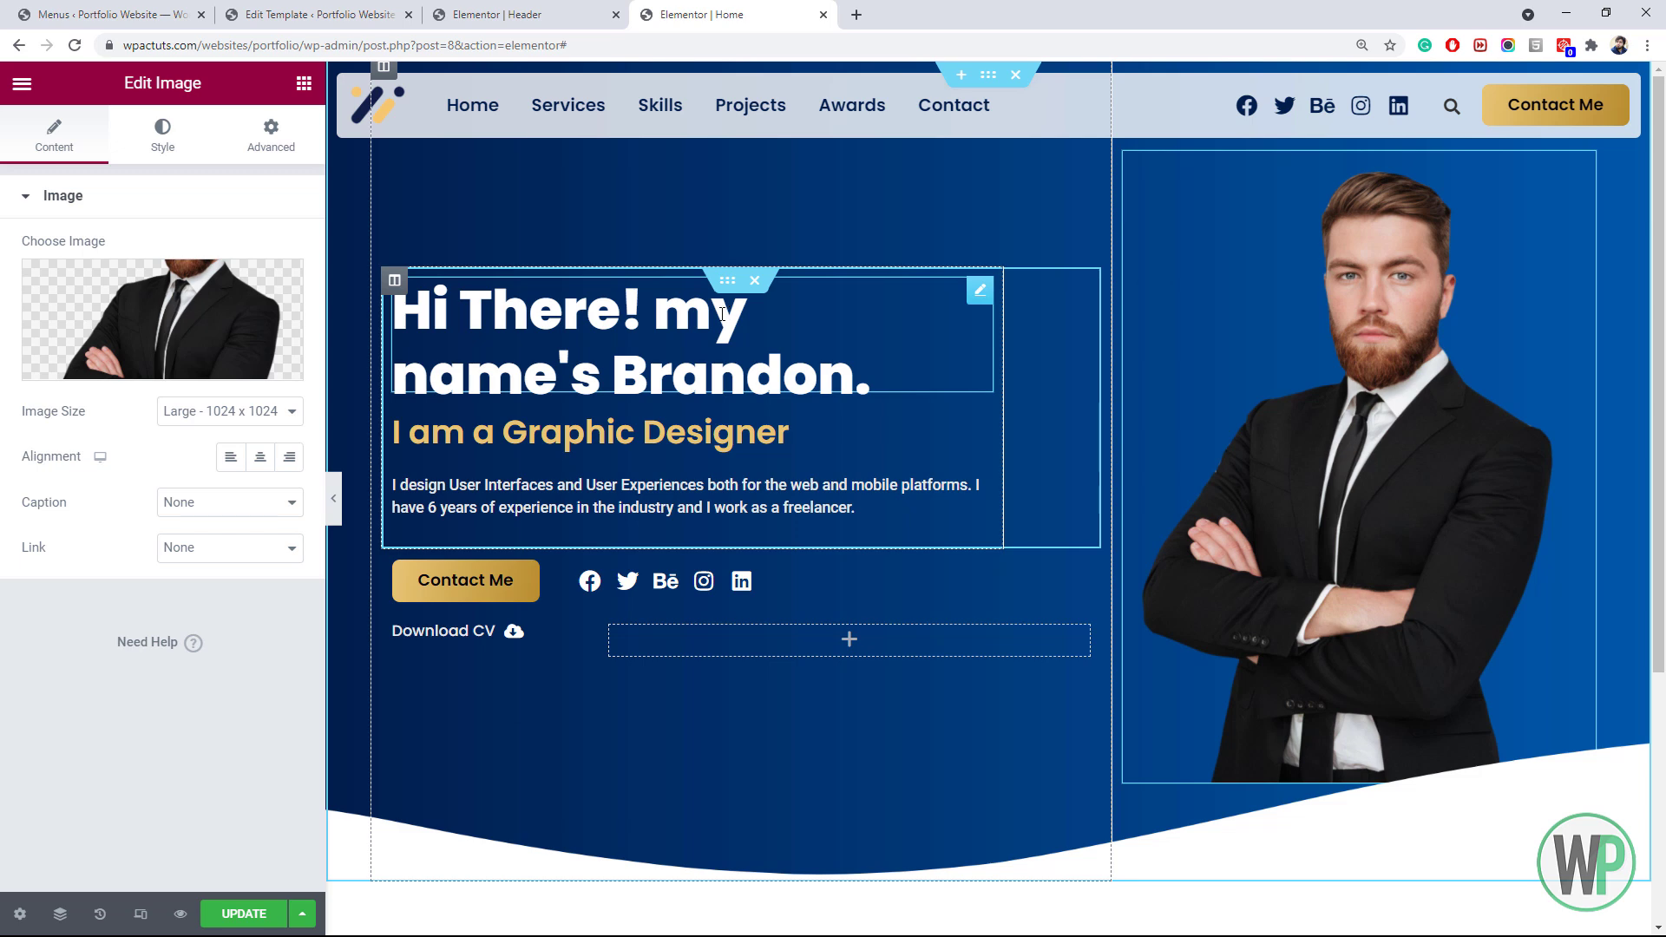
# Using the Navigator, set the portrait image's column Vertical Align to Bottom
pyautogui.click(60, 913)
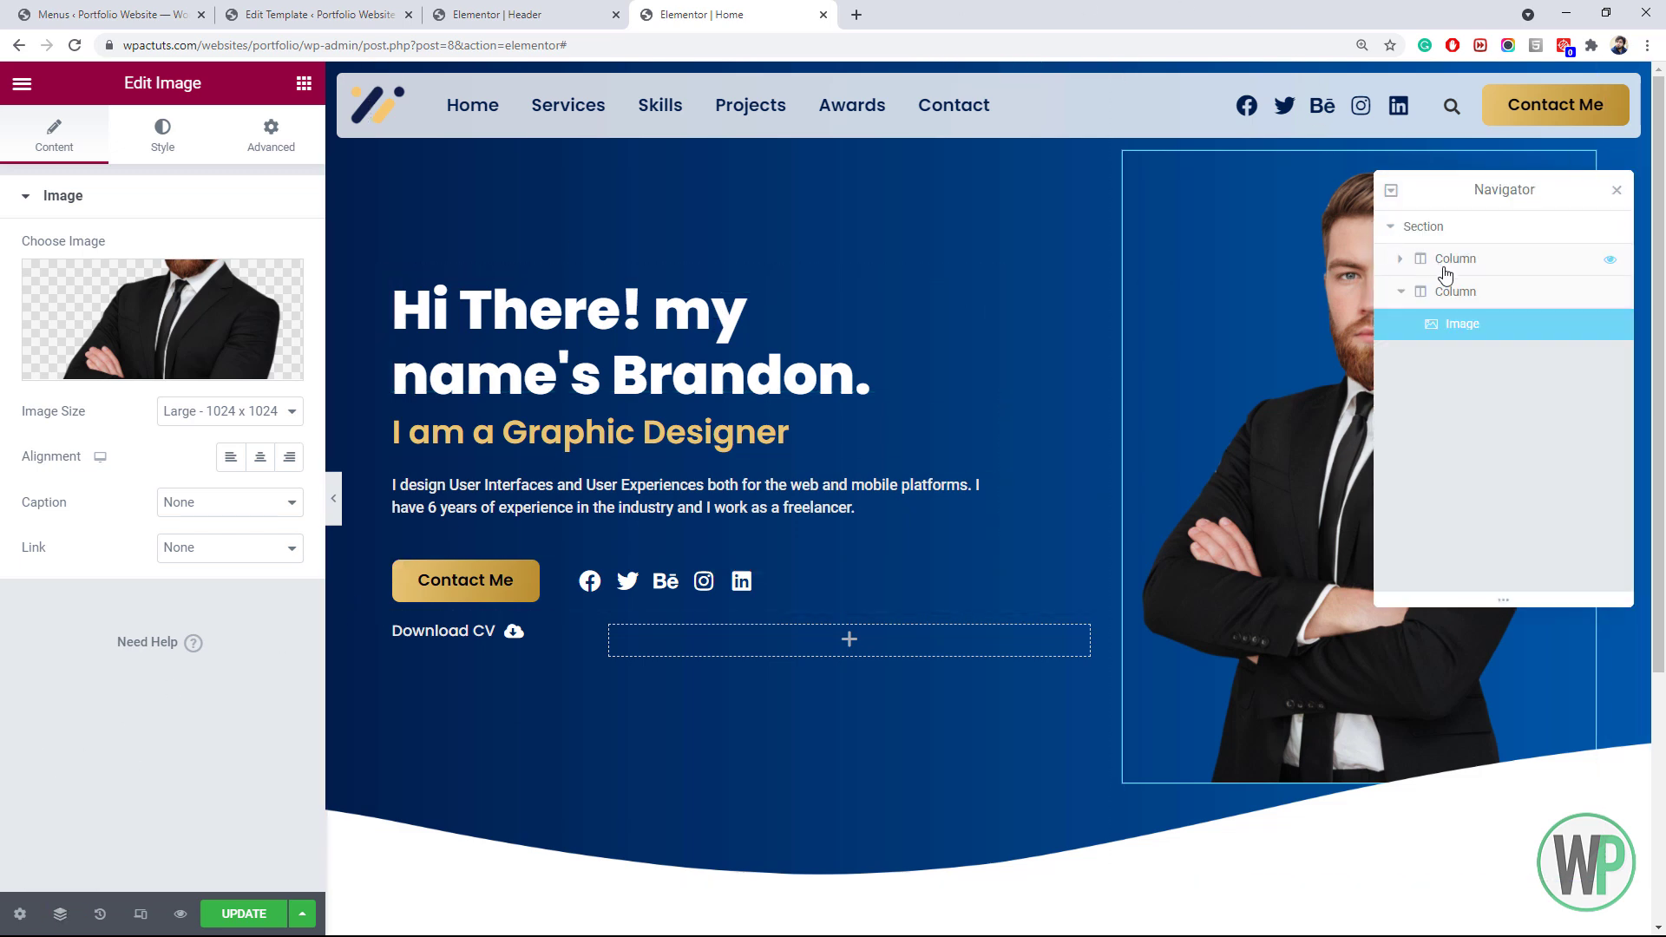
pyautogui.click(1456, 297)
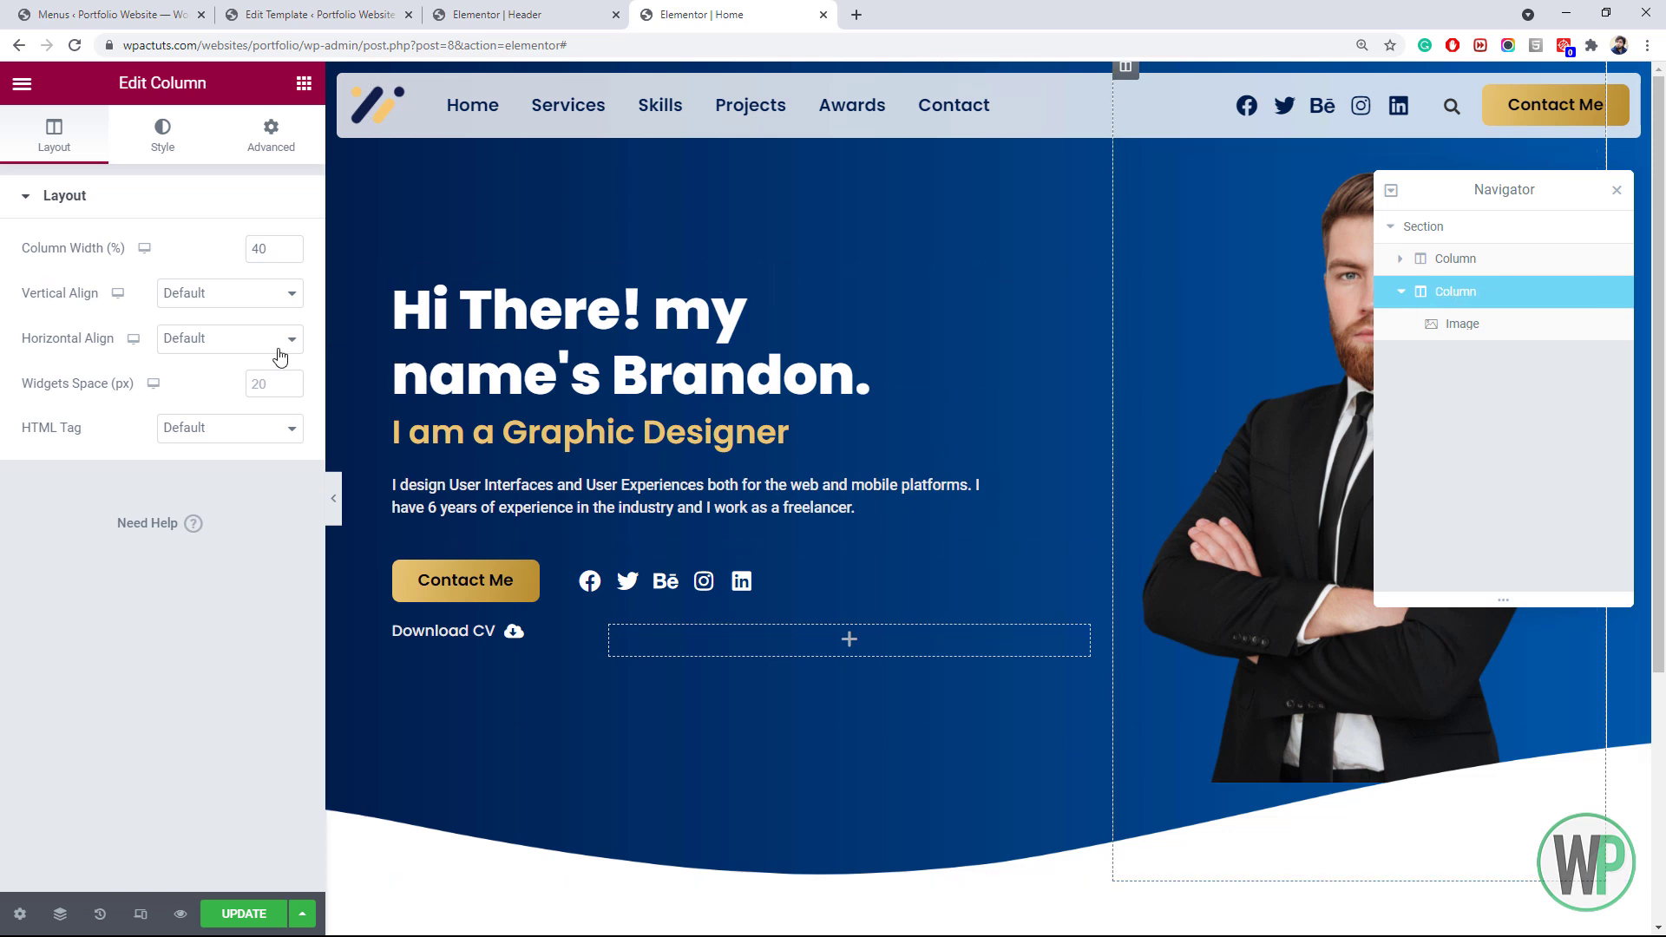
pyautogui.click(198, 293)
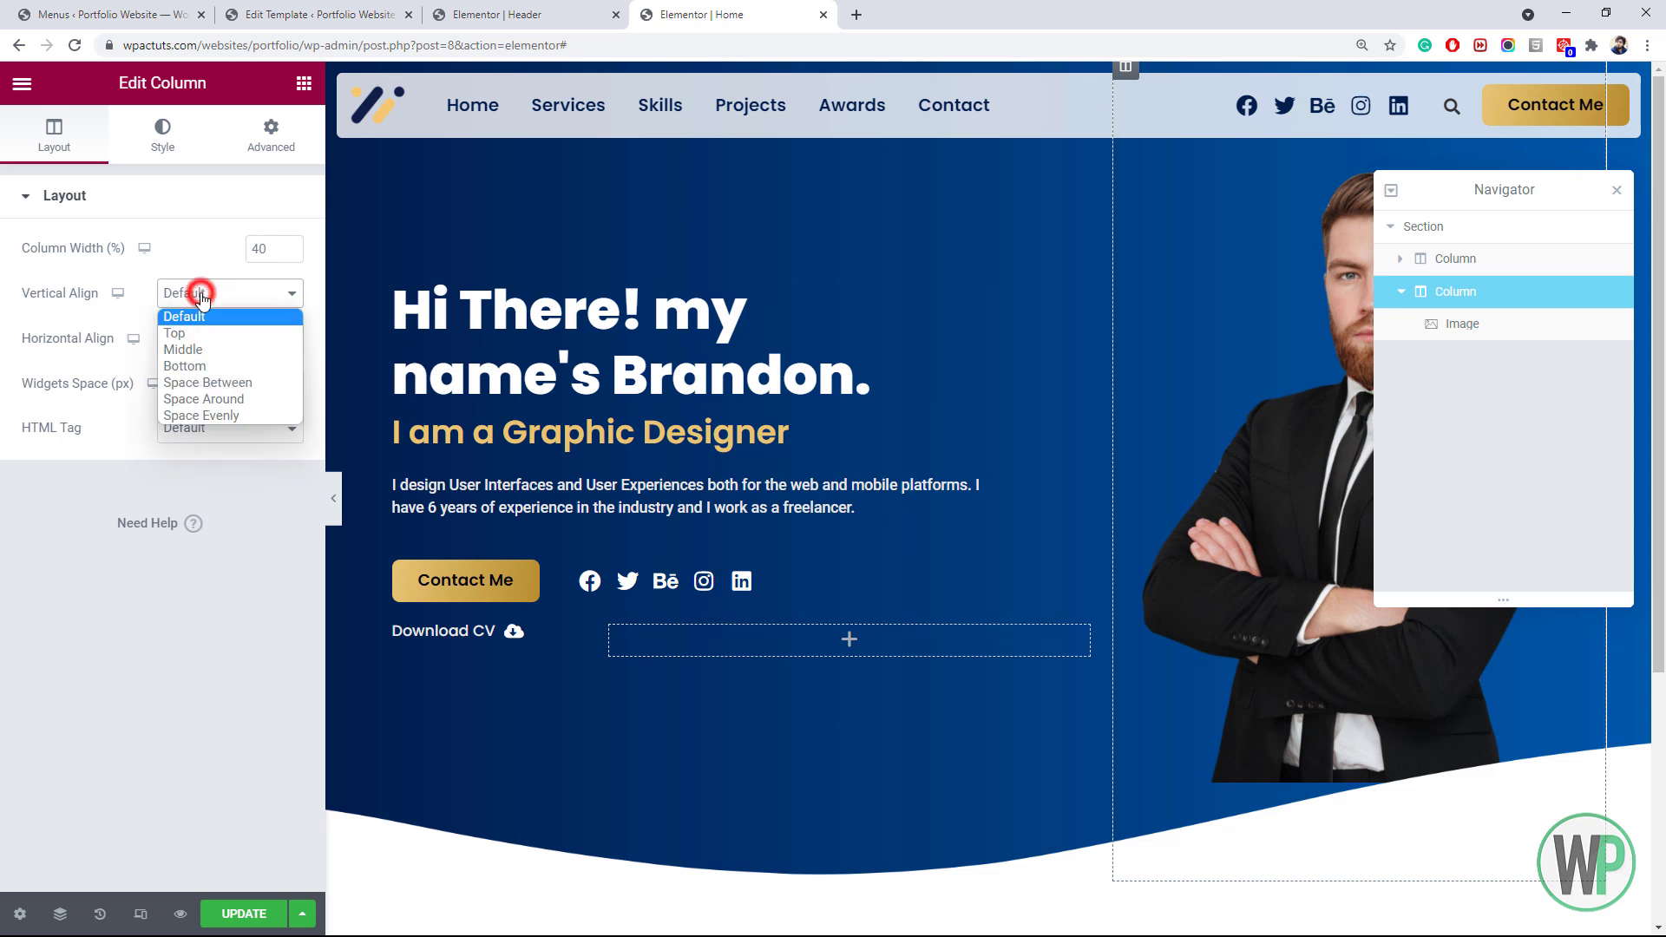
pyautogui.click(218, 366)
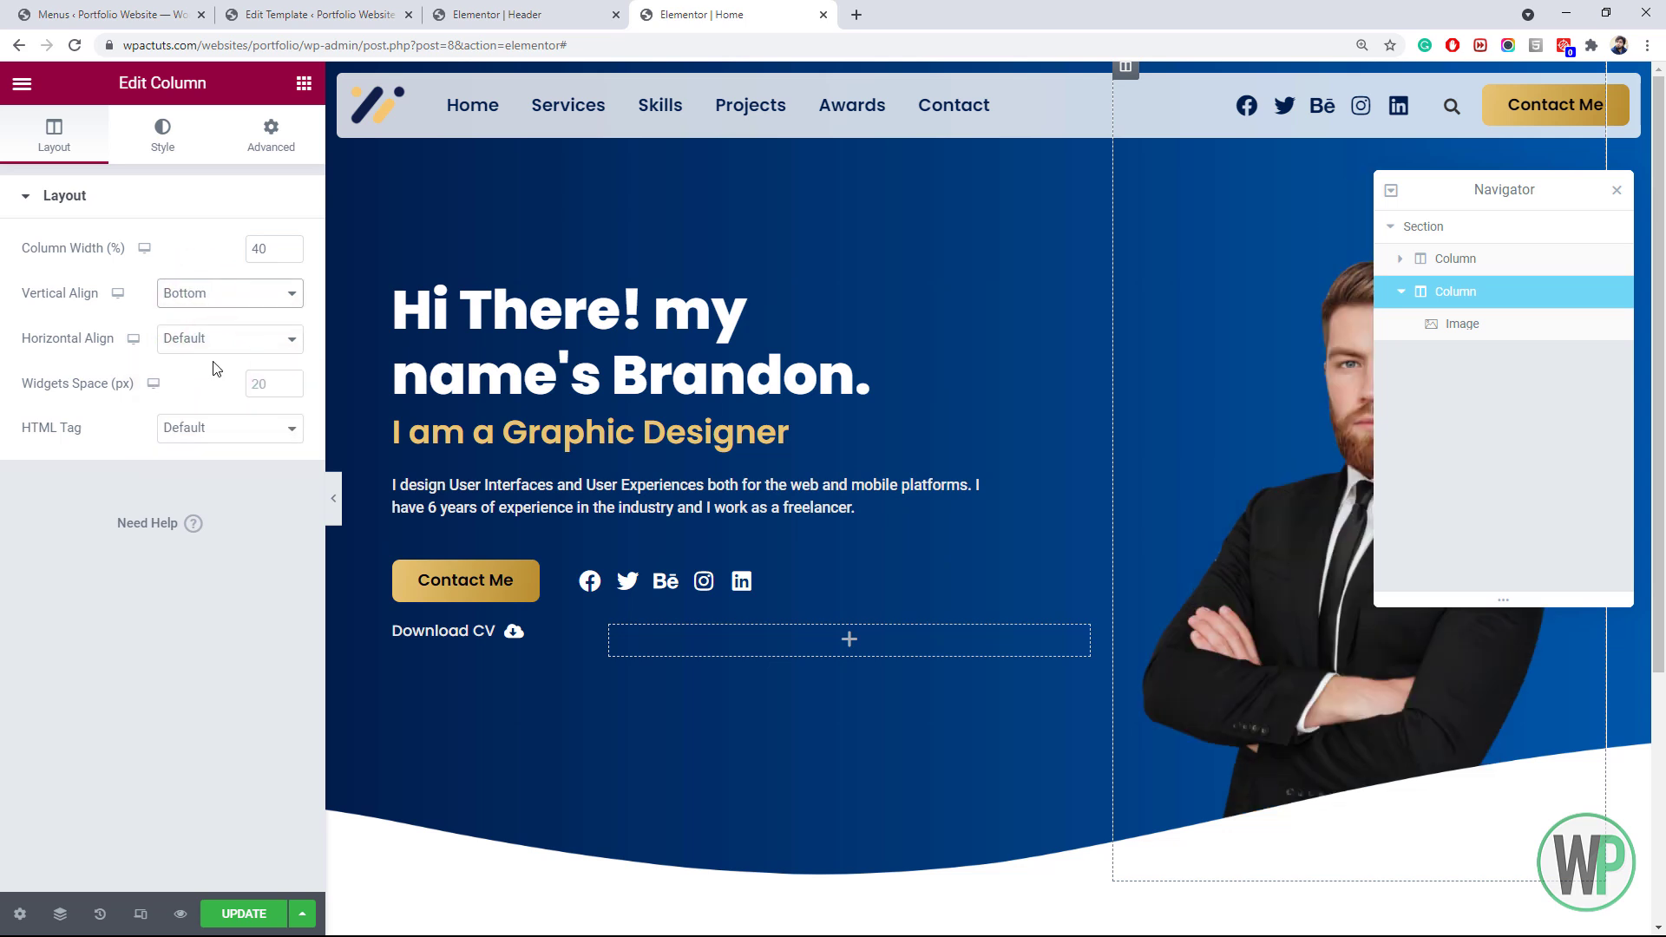
pyautogui.click(1220, 409)
pyautogui.click(1616, 191)
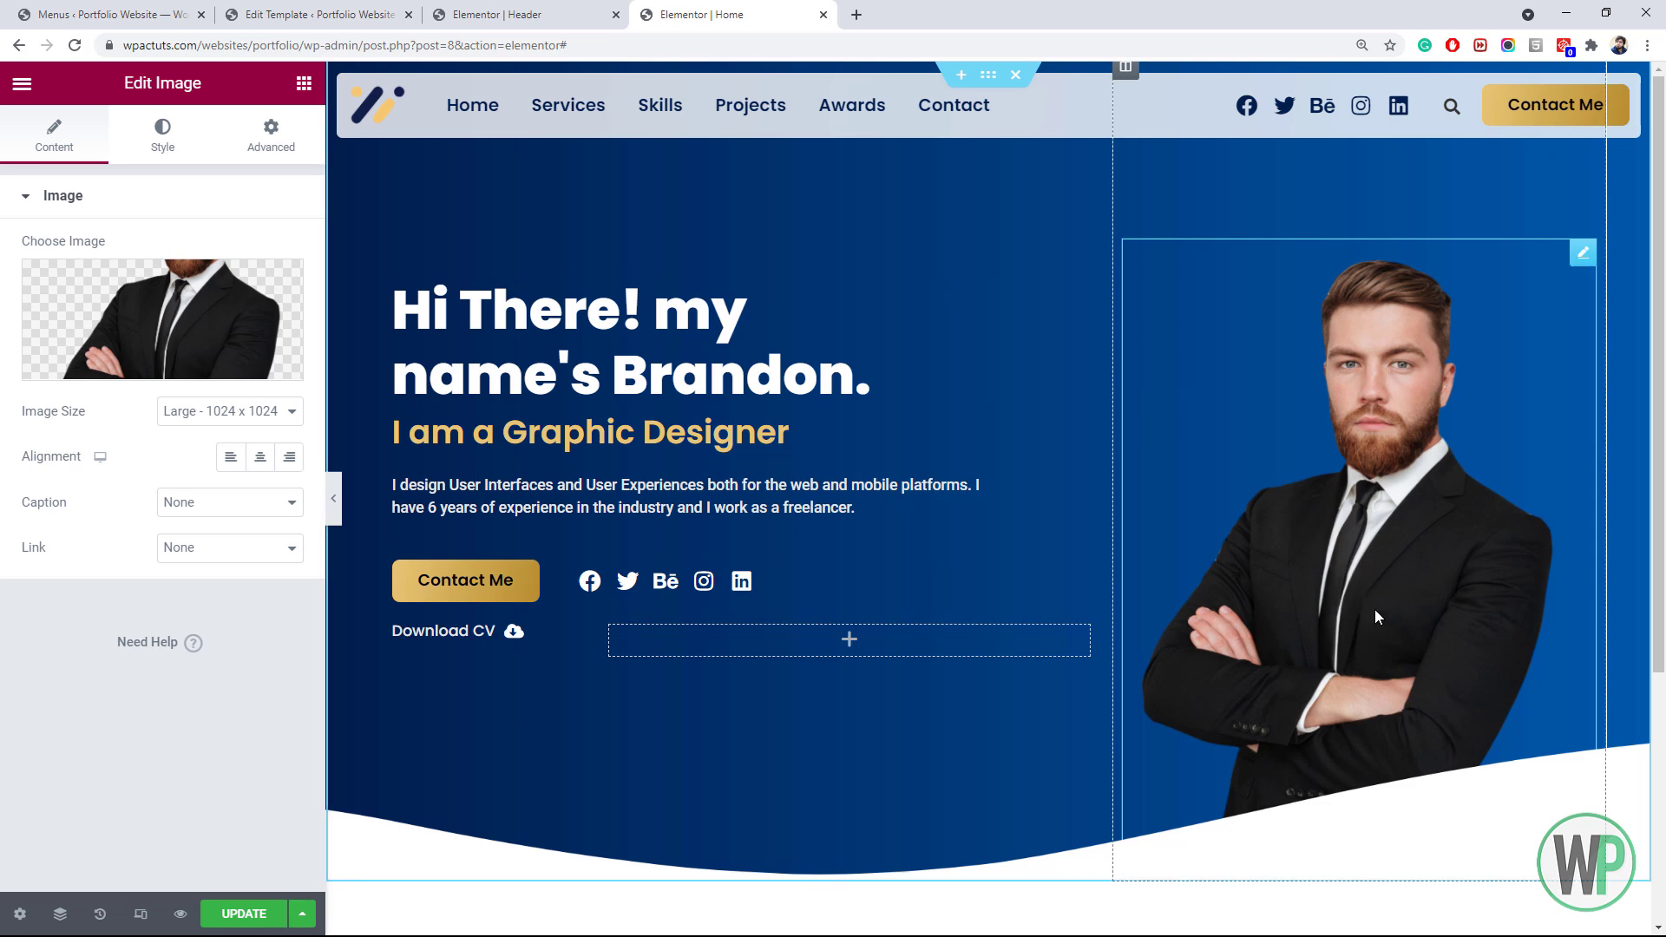
# Try top margins of -15 and -30 on the portrait image, then reset the top margin to 0
pyautogui.click(270, 142)
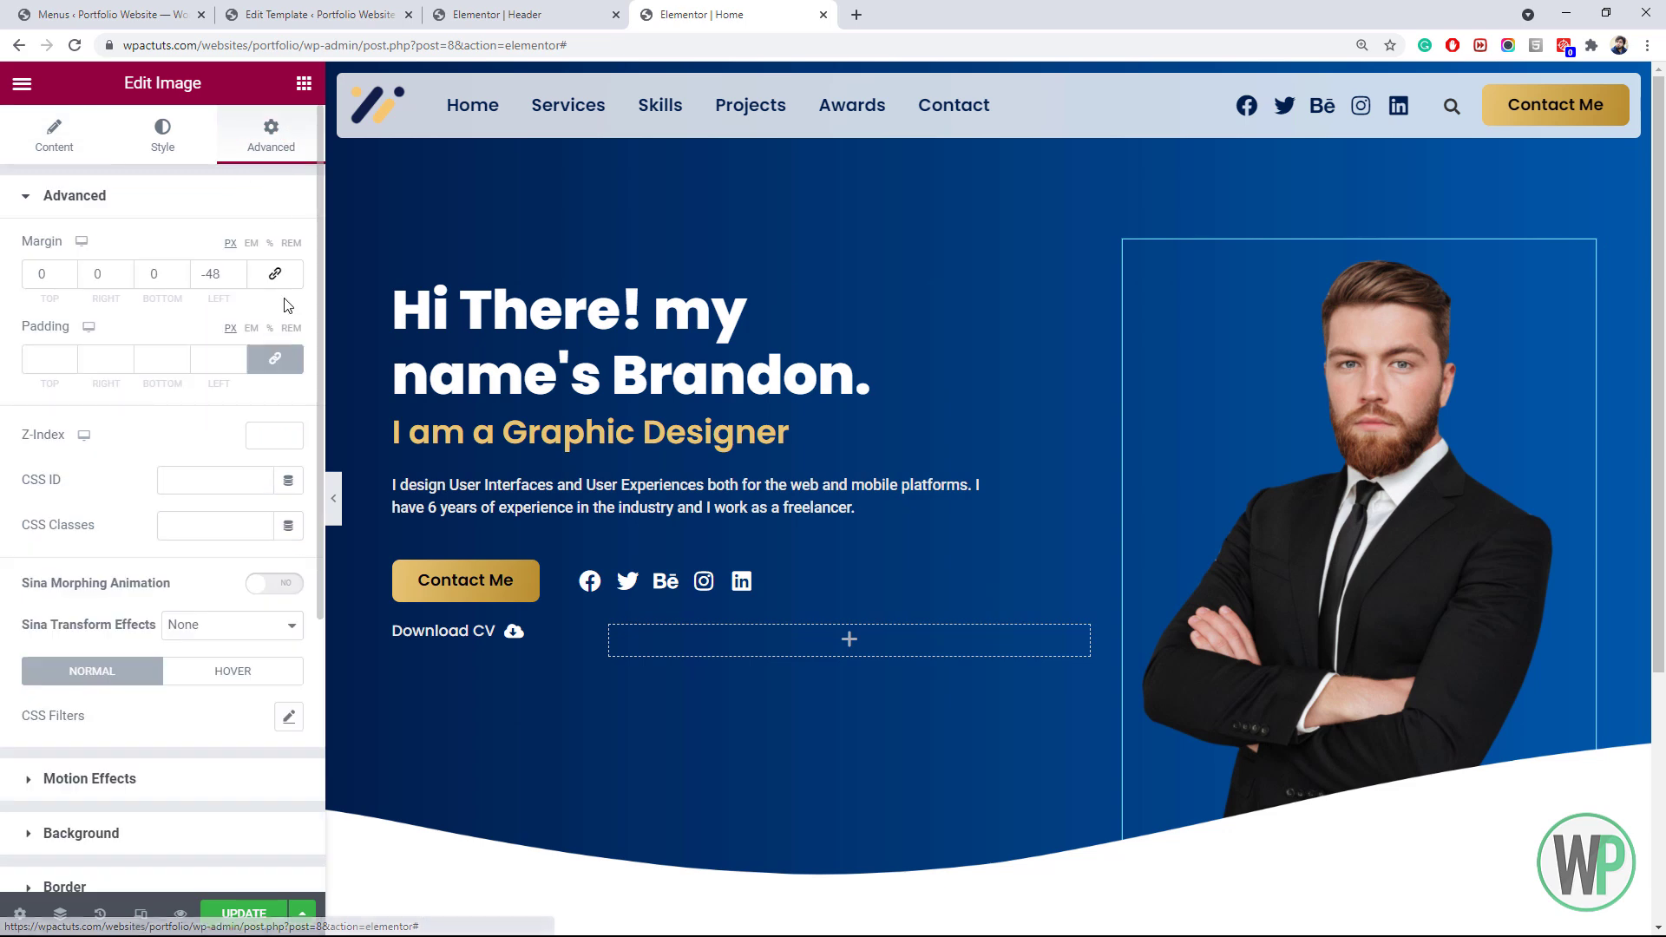
pyautogui.click(70, 278)
pyautogui.click(70, 279)
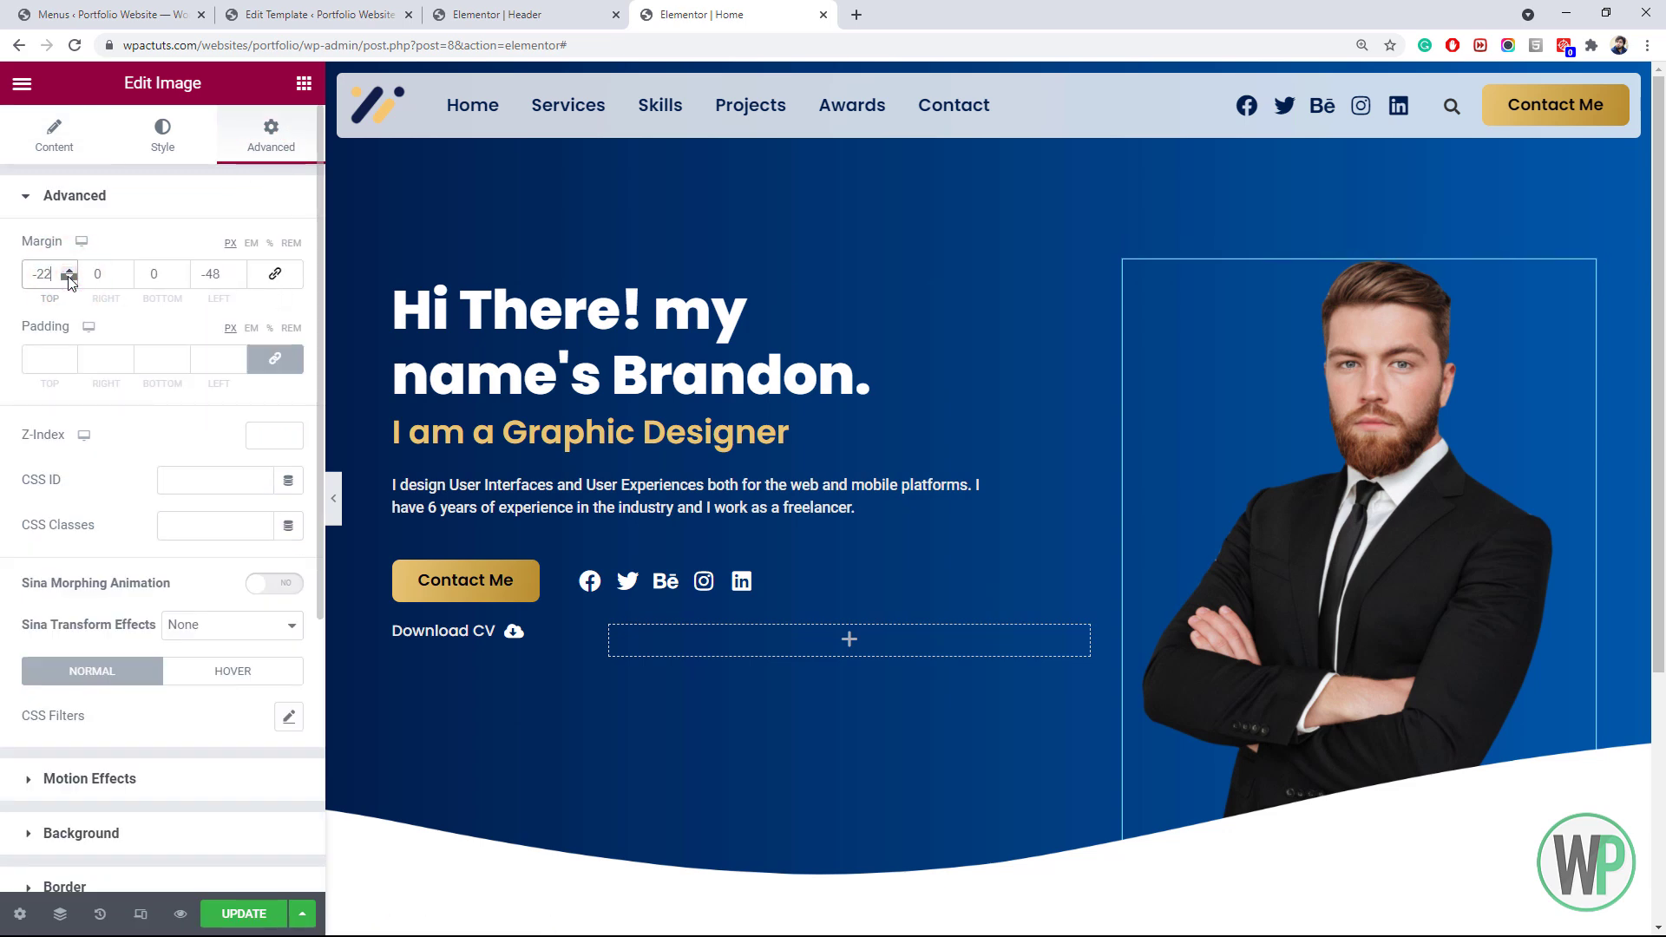
pyautogui.doubleClick(55, 266)
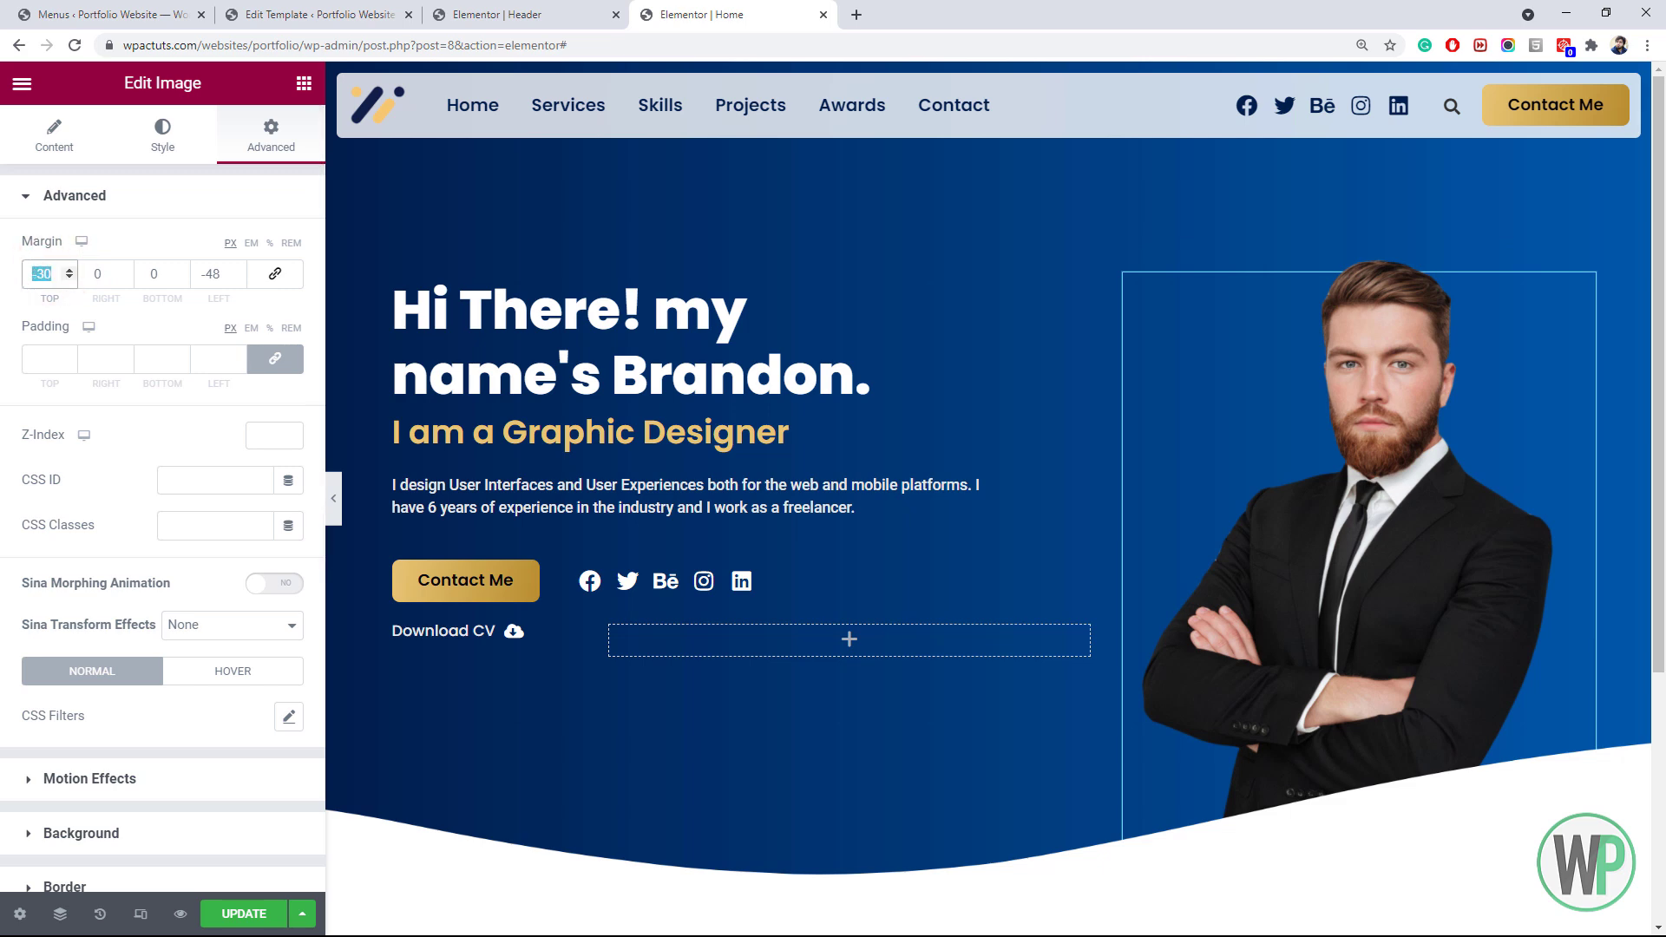
pyautogui.write('0')
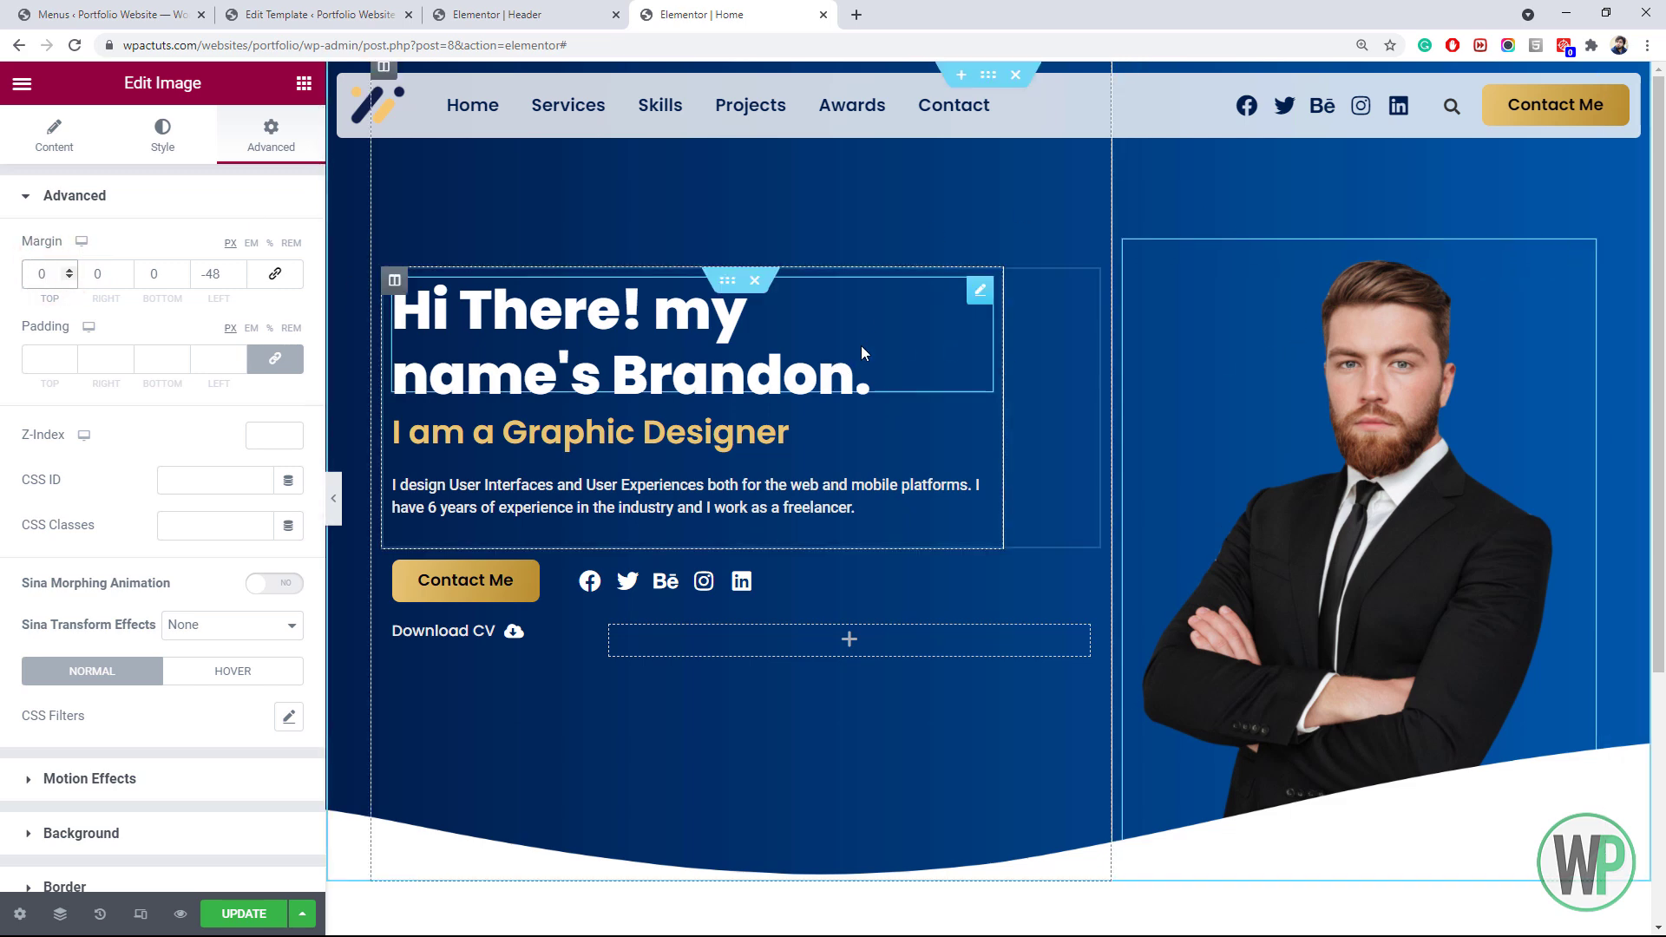
# Lower the portrait image's left margin step by step from -48 to -80 px
pyautogui.click(237, 277)
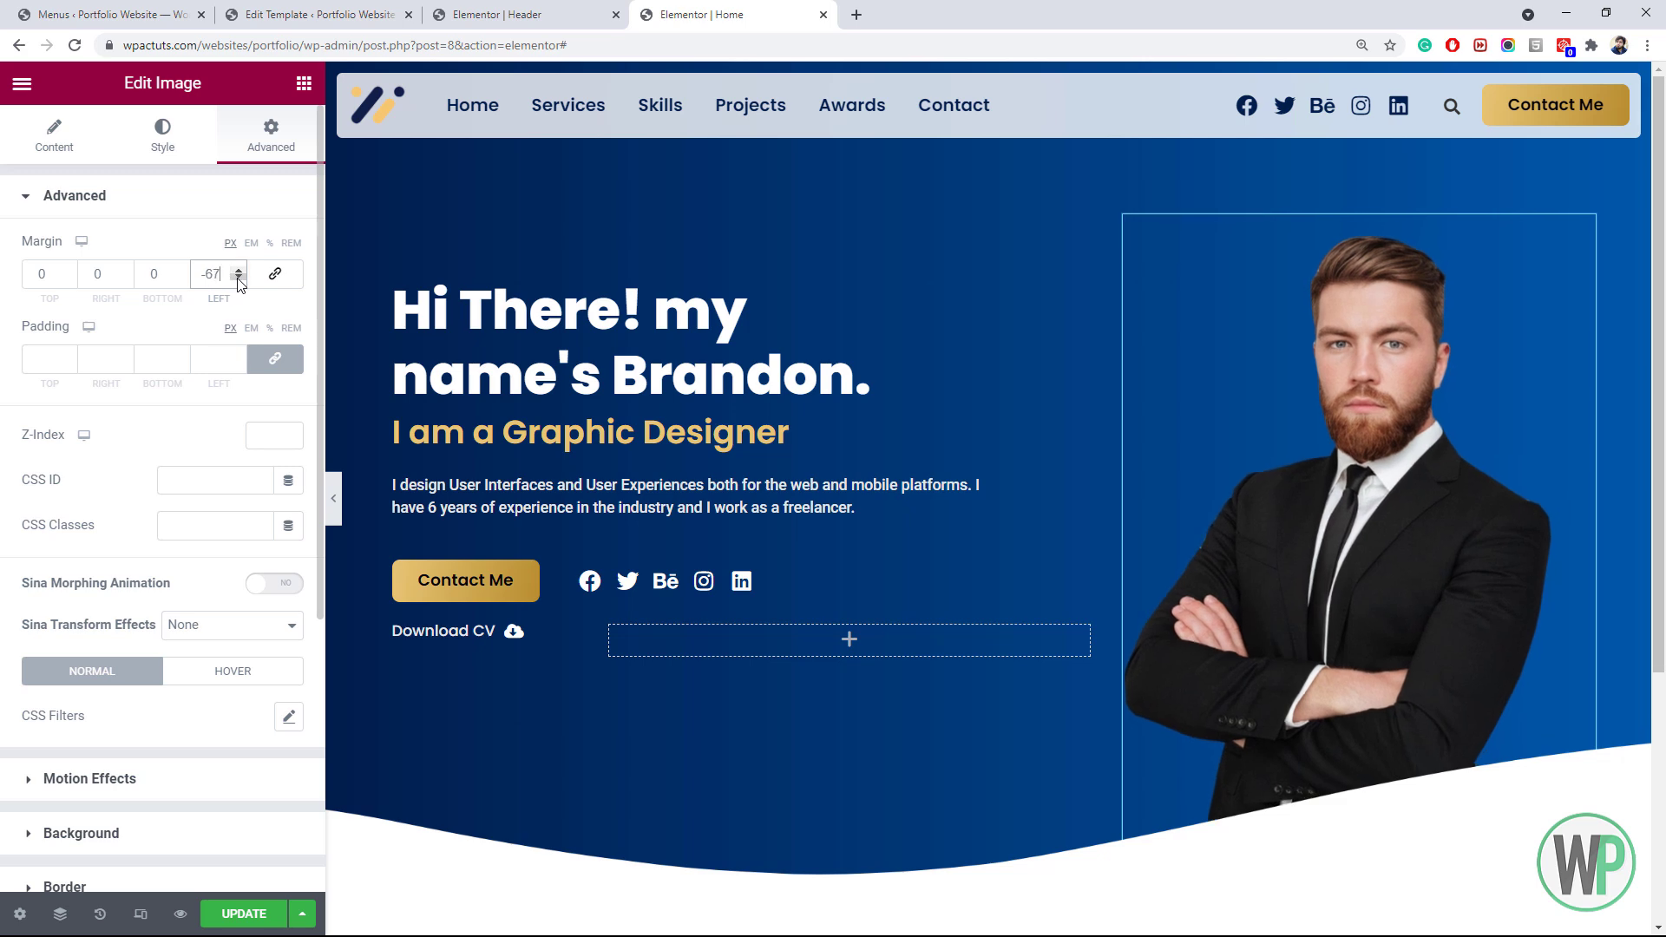
pyautogui.click(240, 279)
pyautogui.click(239, 279)
pyautogui.click(240, 278)
pyautogui.click(240, 279)
pyautogui.click(240, 279)
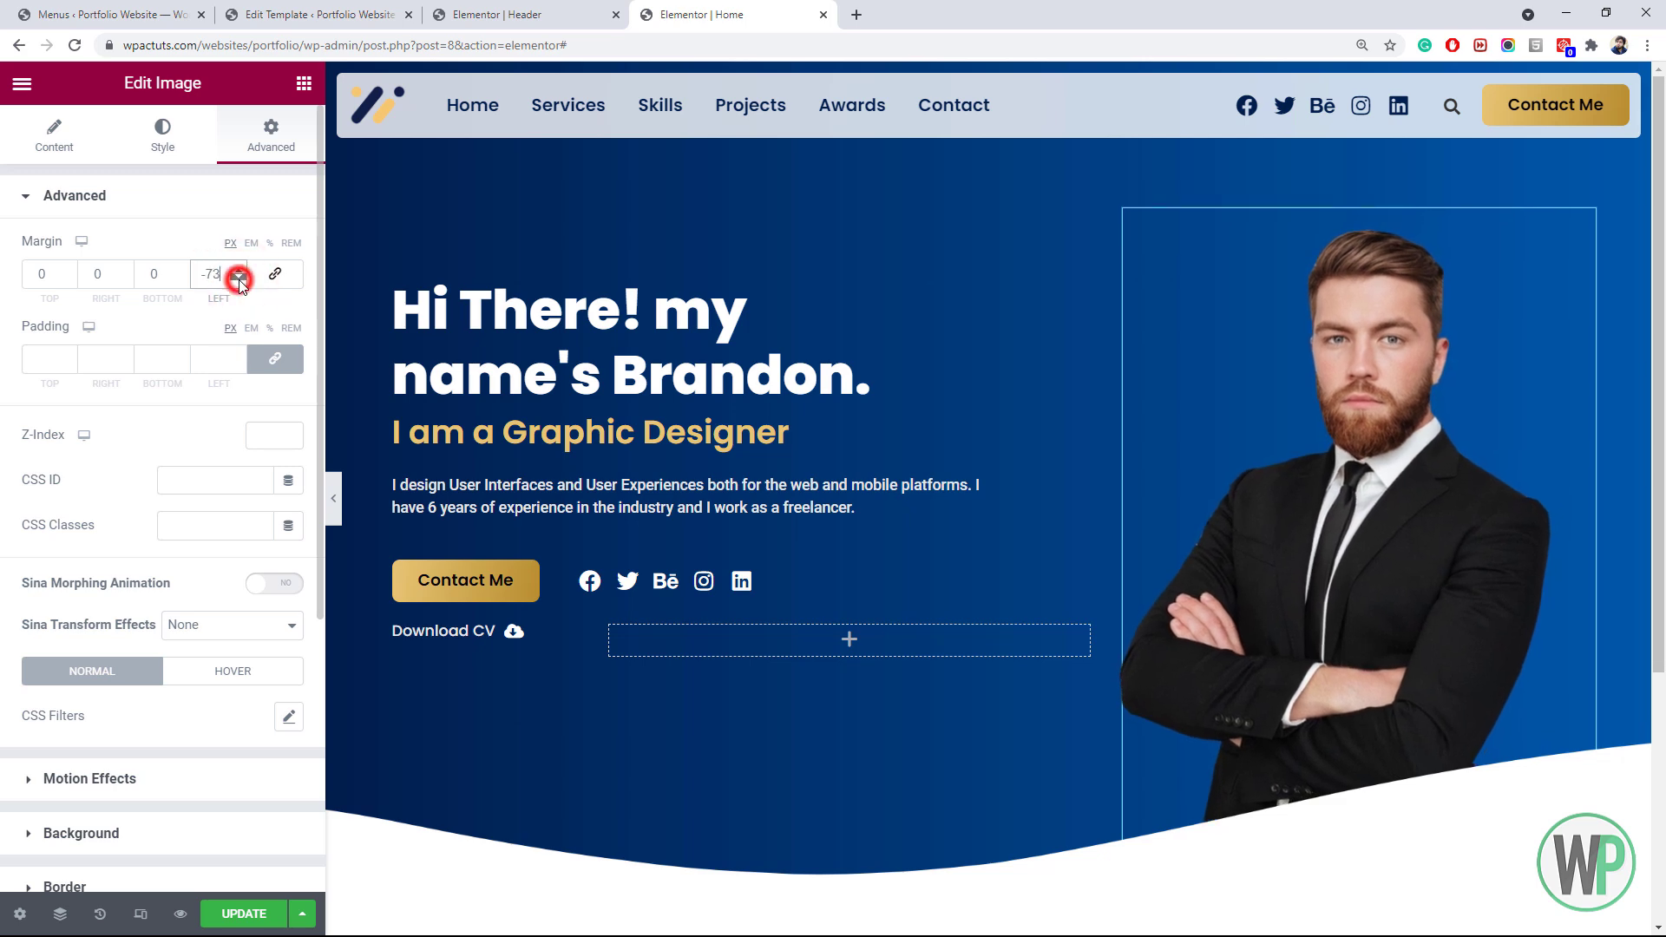
pyautogui.click(240, 278)
pyautogui.click(239, 279)
pyautogui.click(240, 279)
pyautogui.click(240, 278)
pyautogui.click(239, 278)
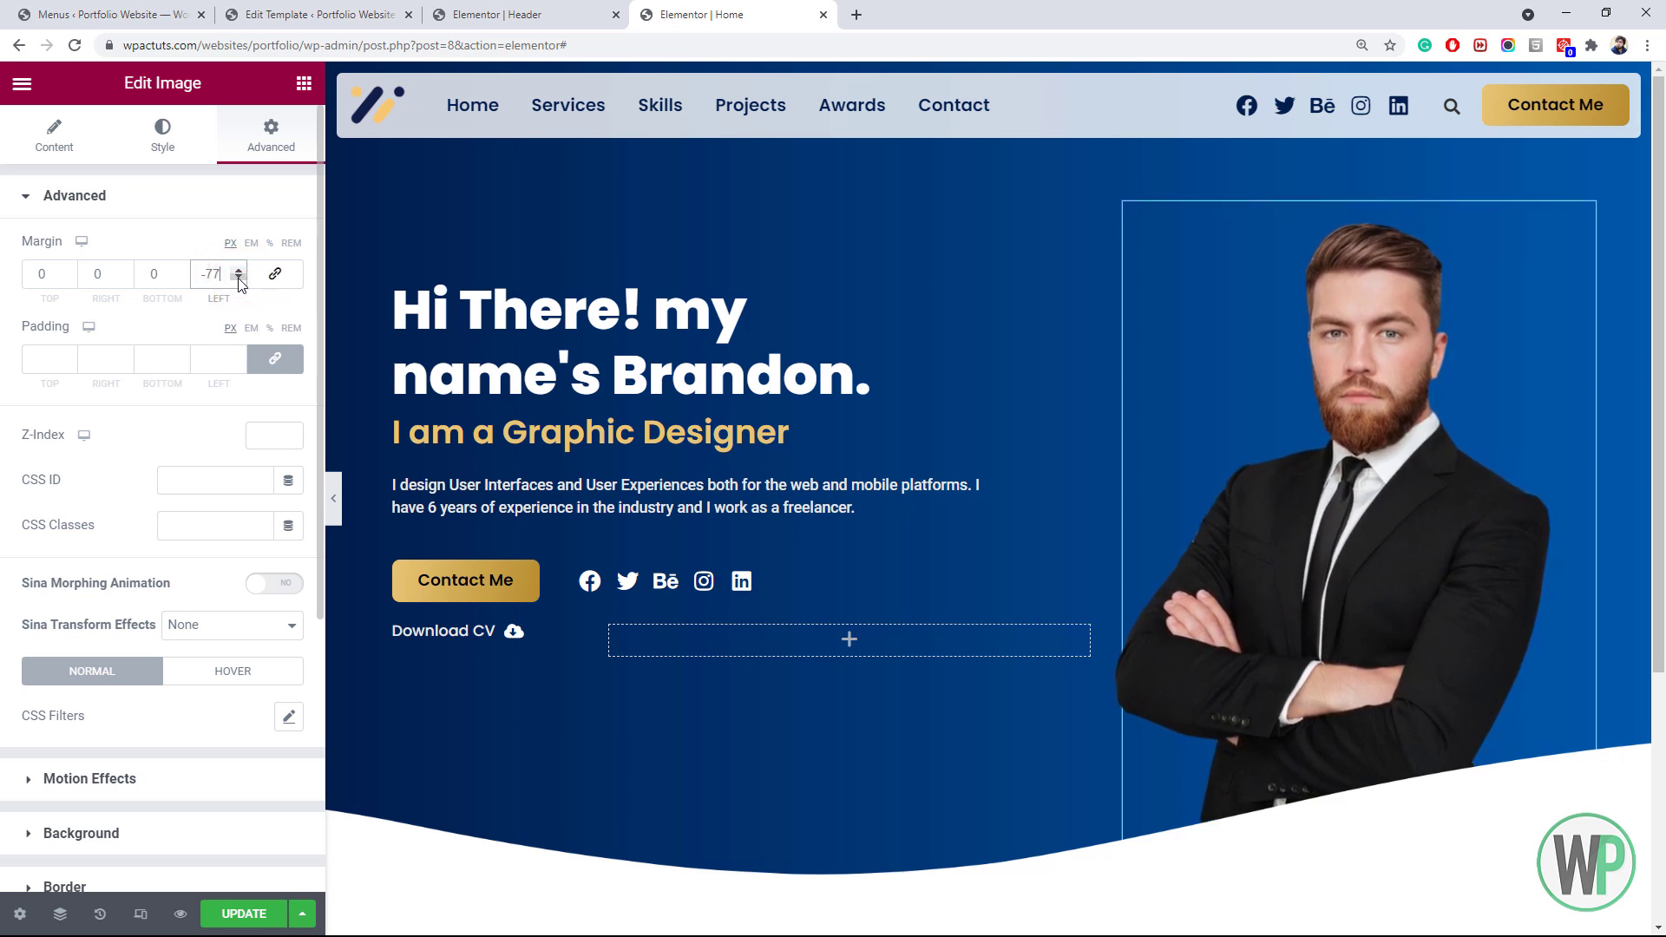
pyautogui.click(239, 278)
pyautogui.click(240, 279)
pyautogui.click(239, 279)
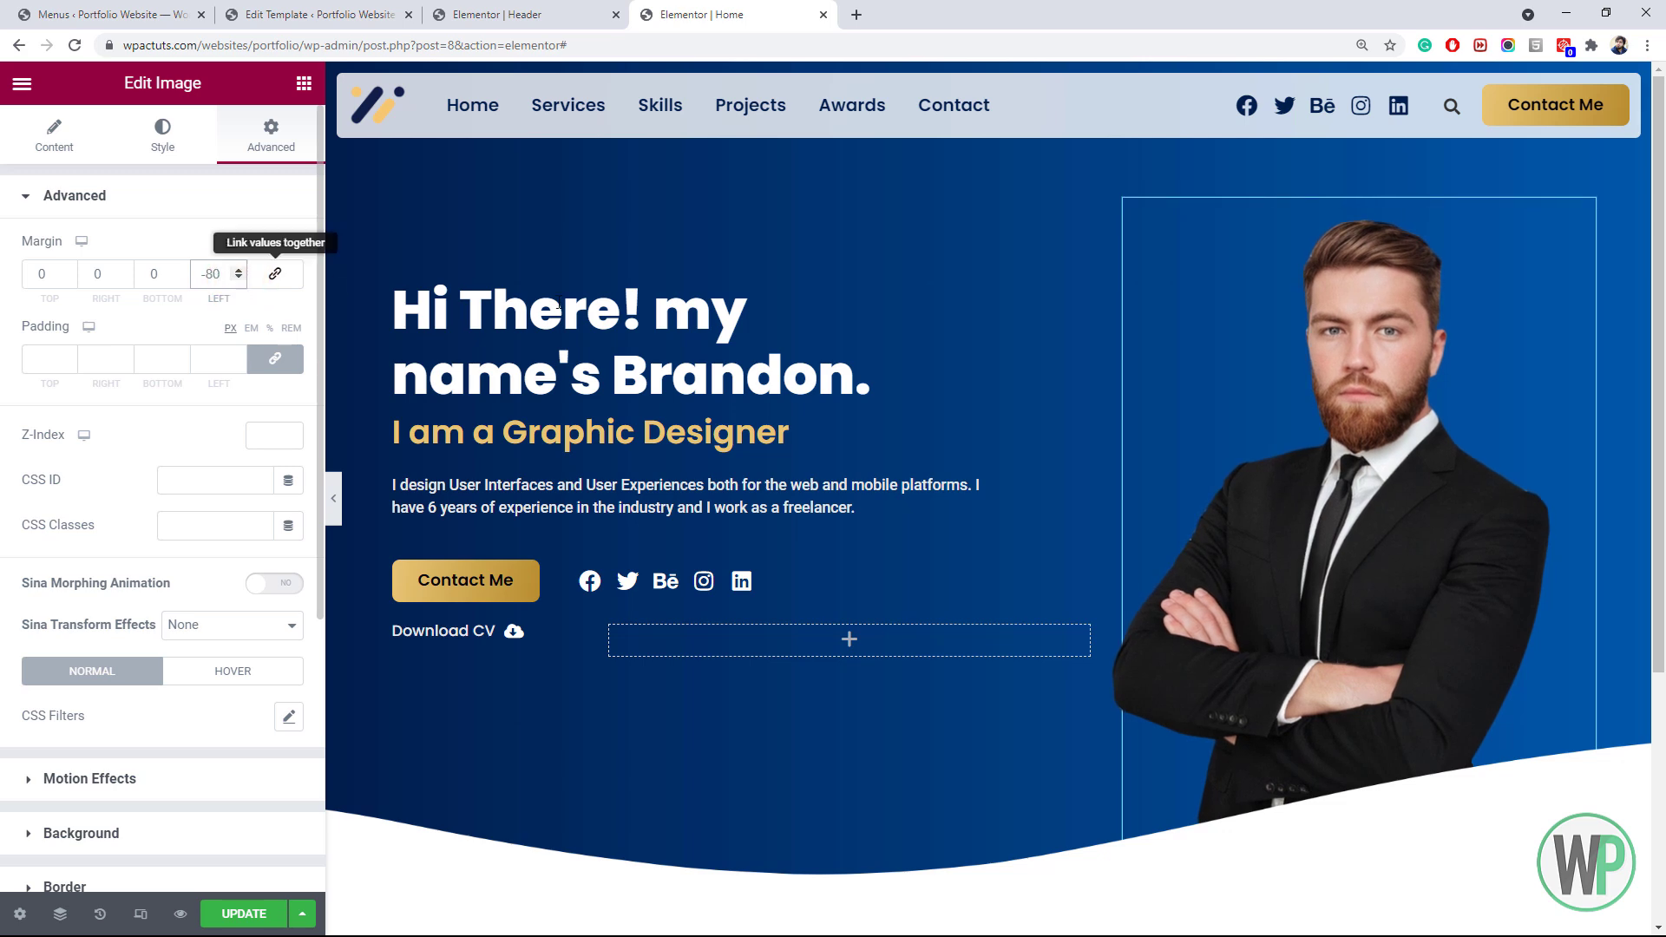
pyautogui.moveTo(1659, 207)
pyautogui.mouseDown()
pyautogui.moveTo(1661, 276)
pyautogui.moveTo(1662, 202)
pyautogui.mouseUp()
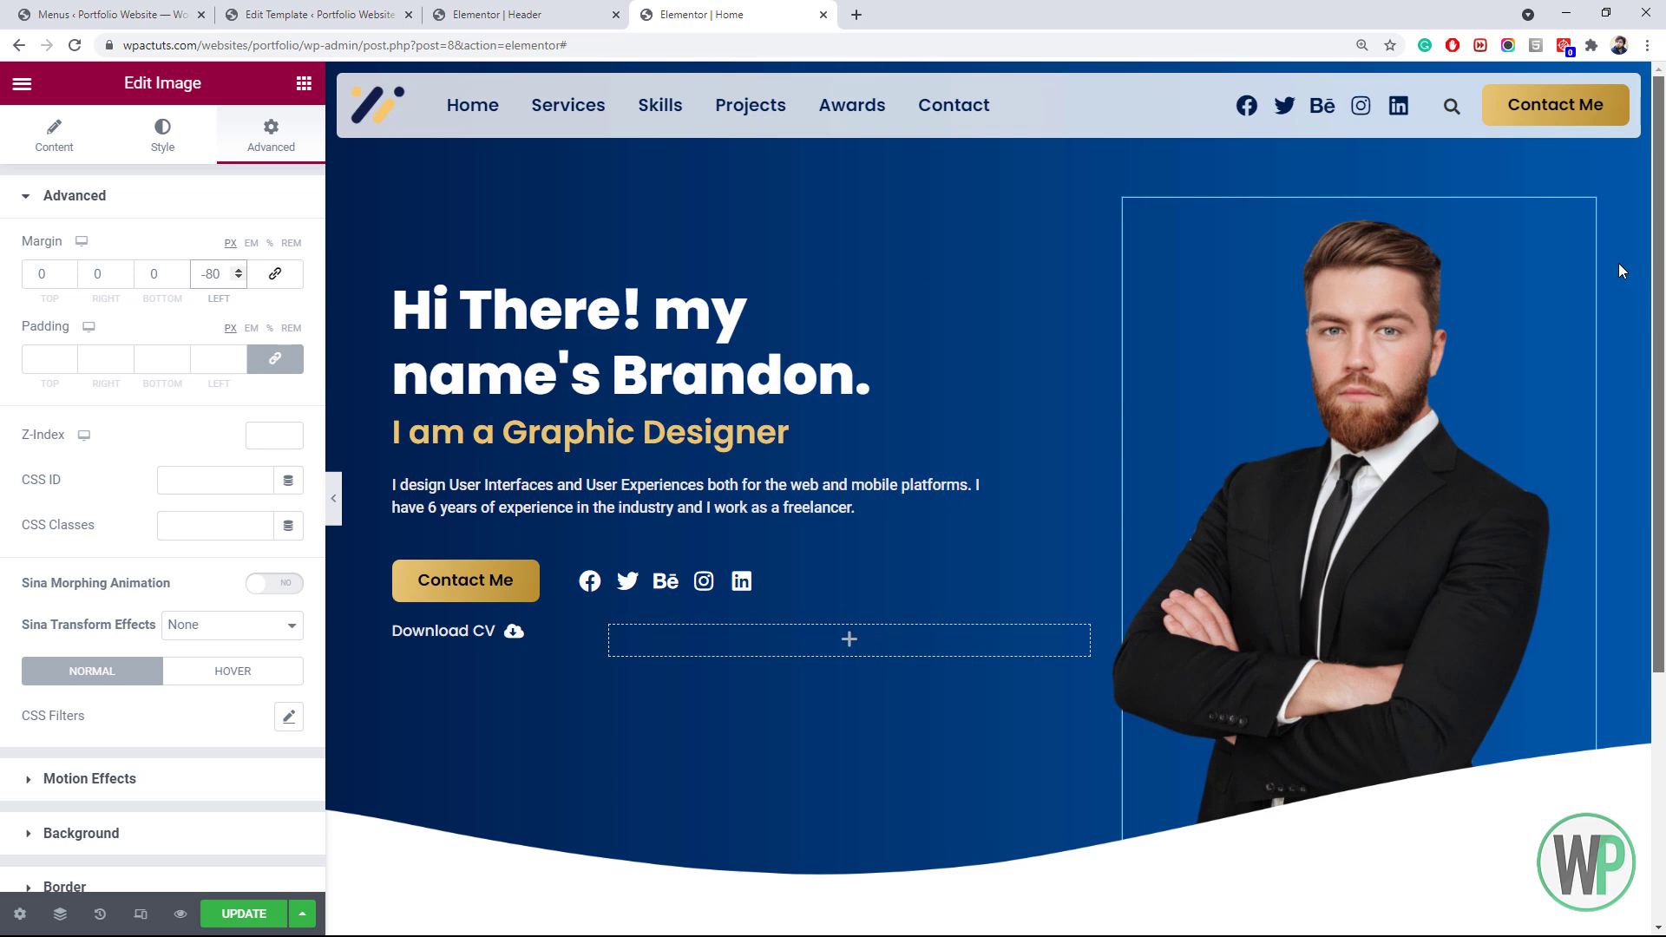
pyautogui.scroll(-1, 1618, 263)
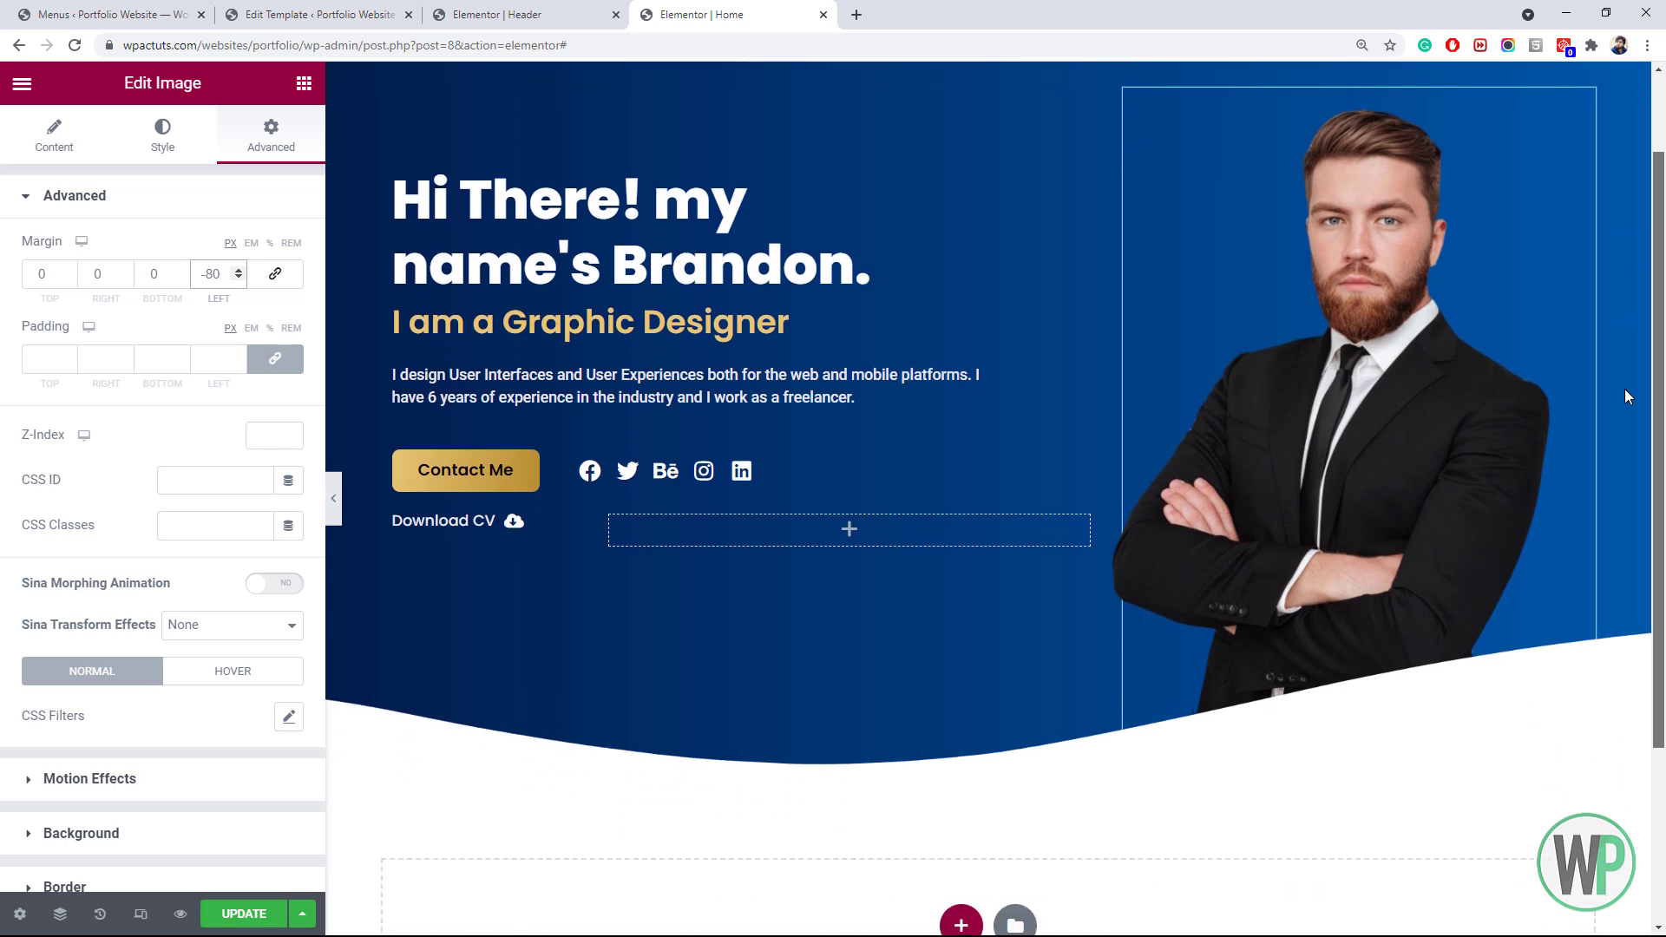
pyautogui.moveTo(1625, 389); pyautogui.dragTo(1663, 261)
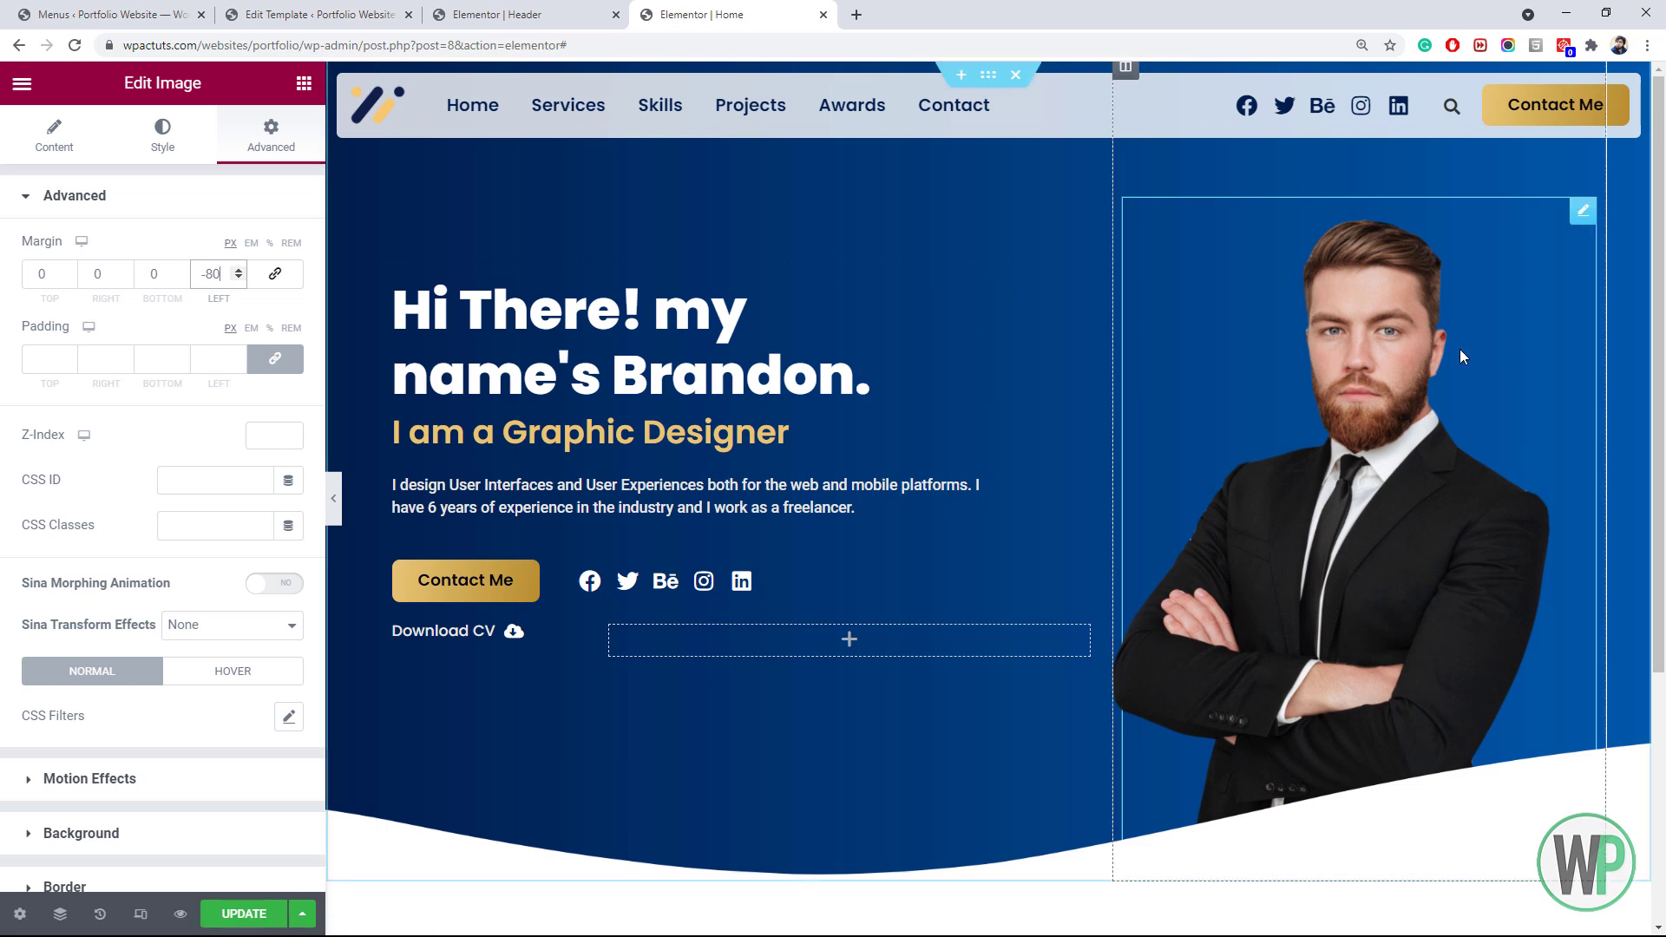
pyautogui.moveTo(1659, 277); pyautogui.dragTo(1661, 492)
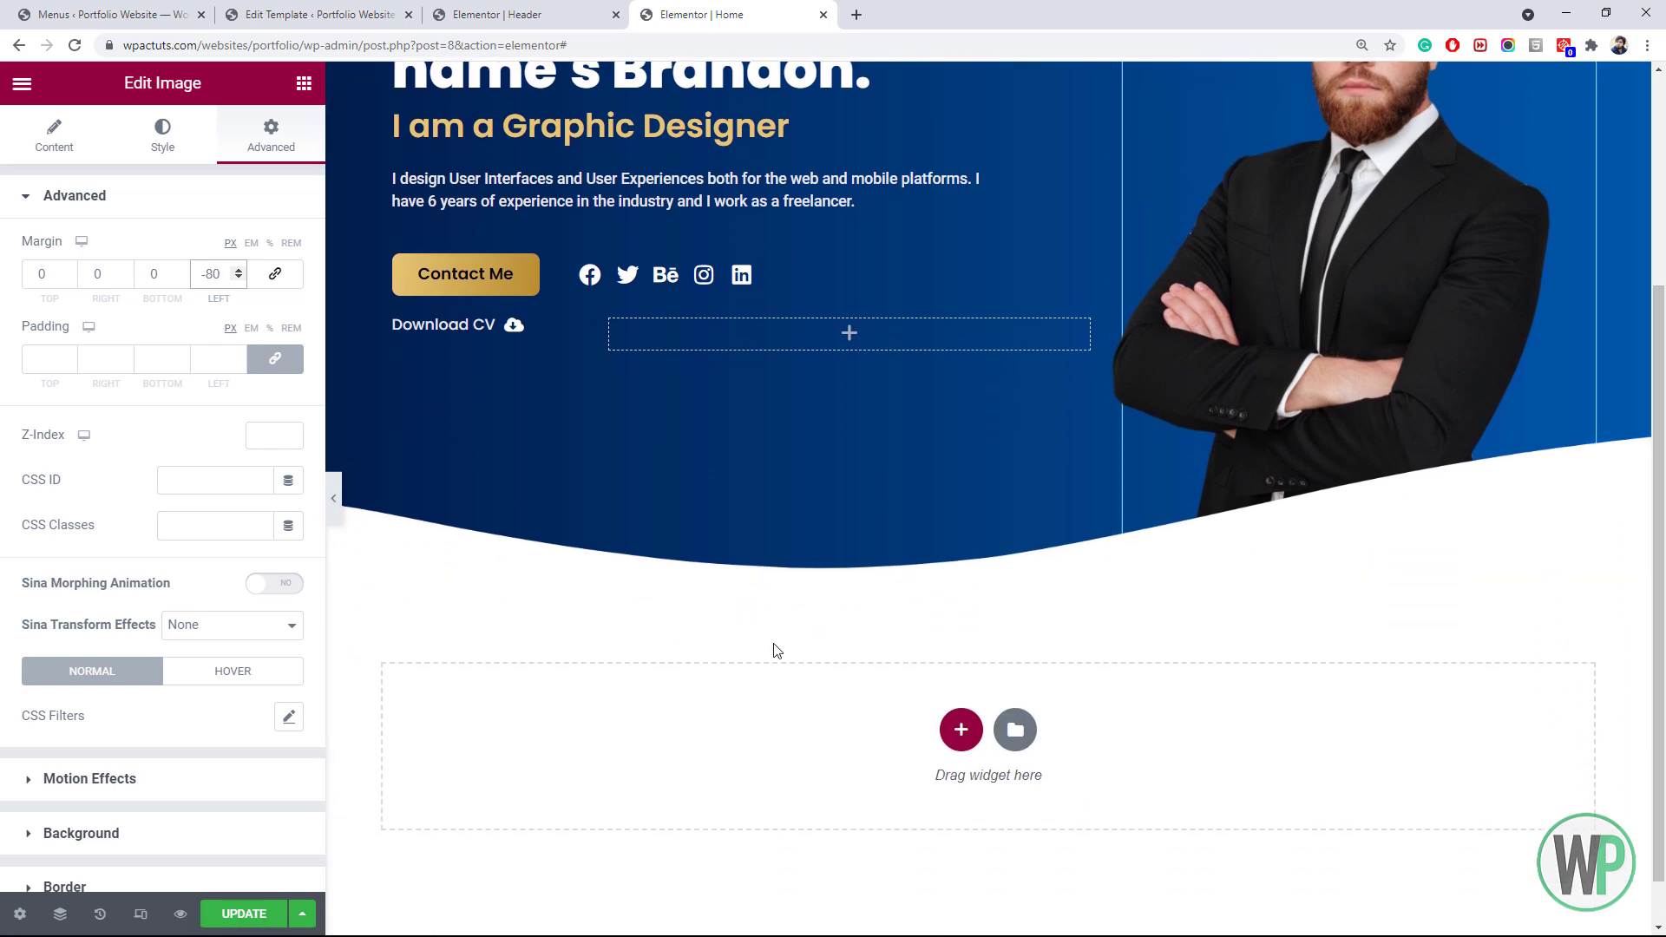
# Add a new single-column section below the hero with a 50 px top margin
pyautogui.click(961, 729)
pyautogui.click(691, 781)
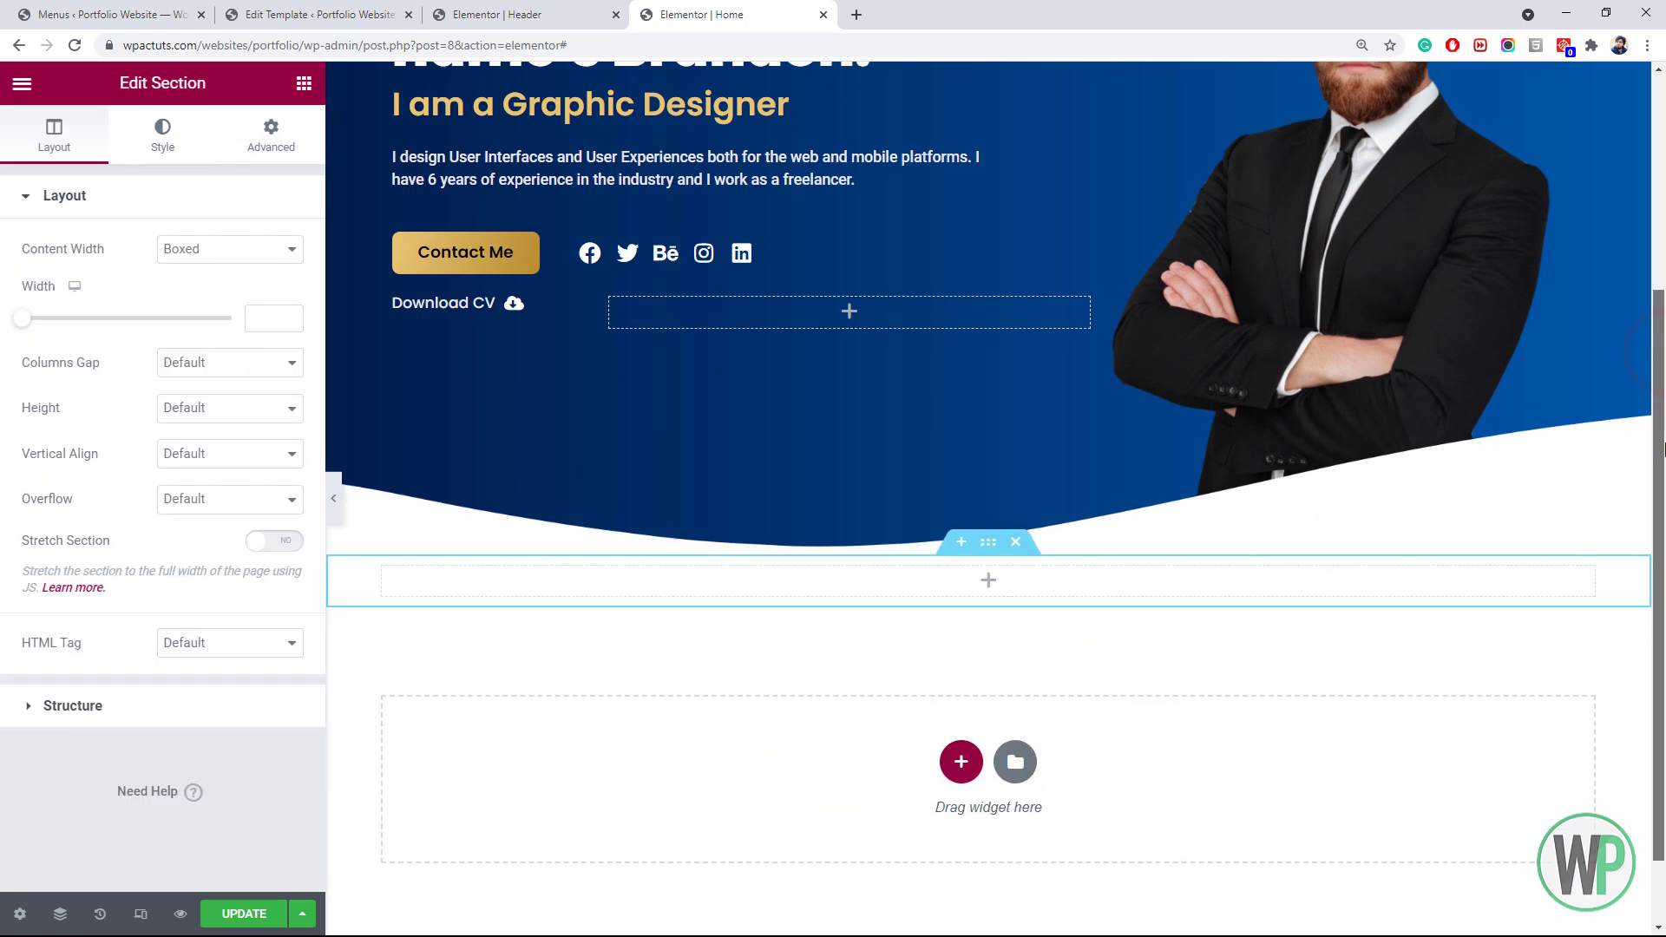
pyautogui.click(243, 152)
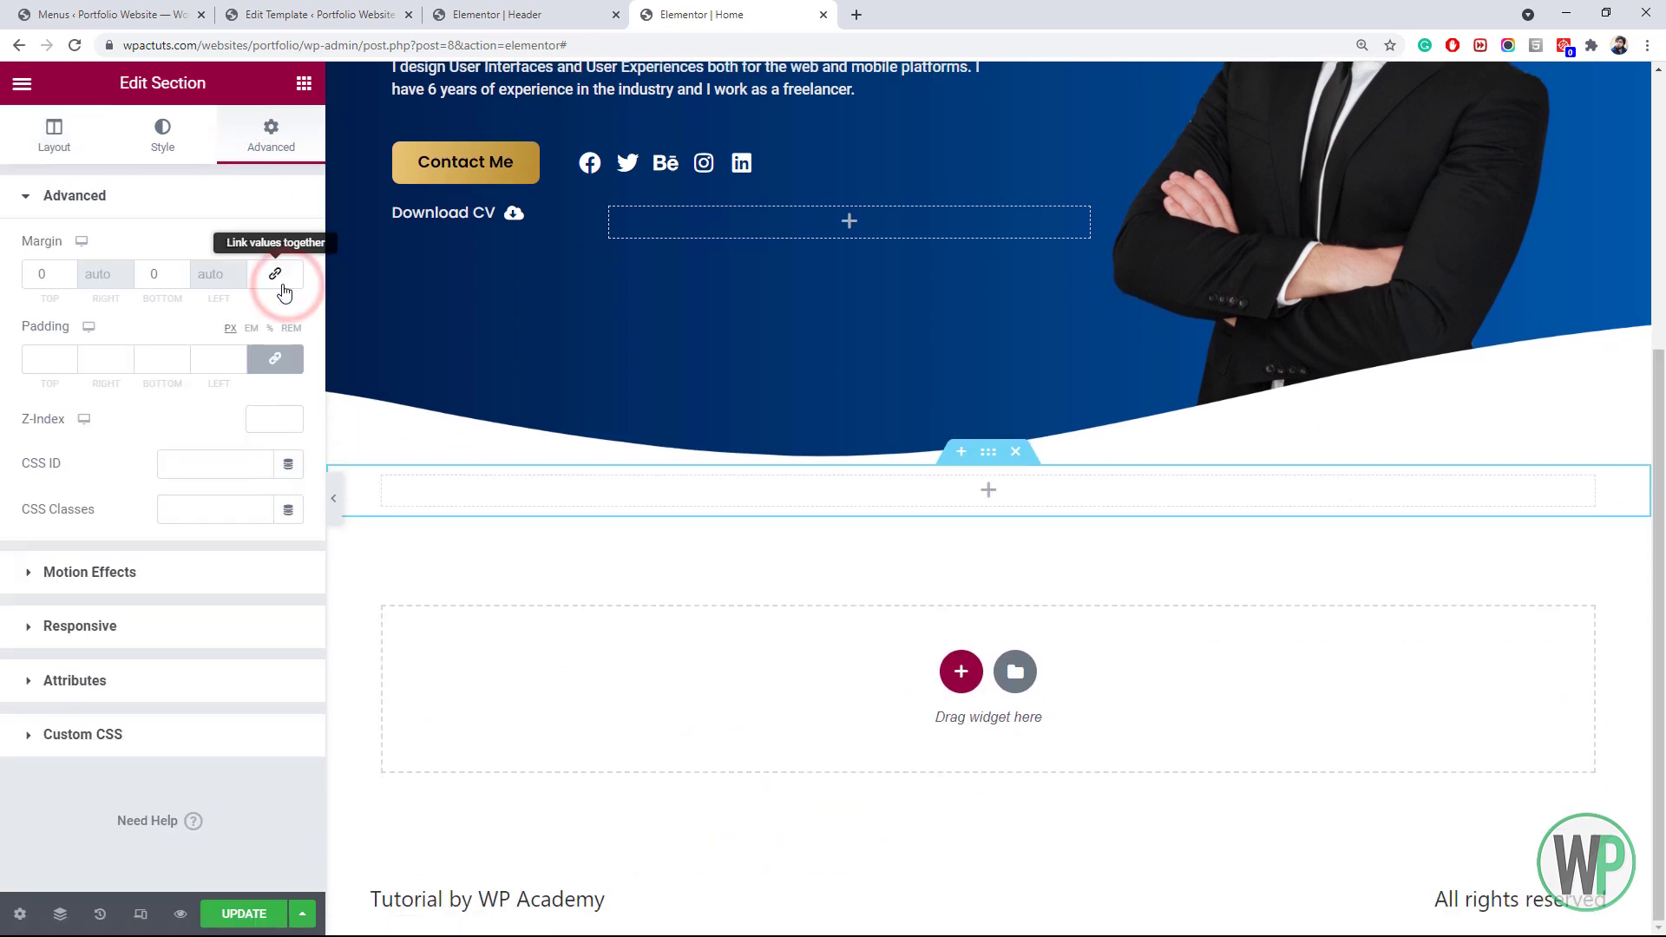
pyautogui.click(274, 273)
pyautogui.click(35, 275)
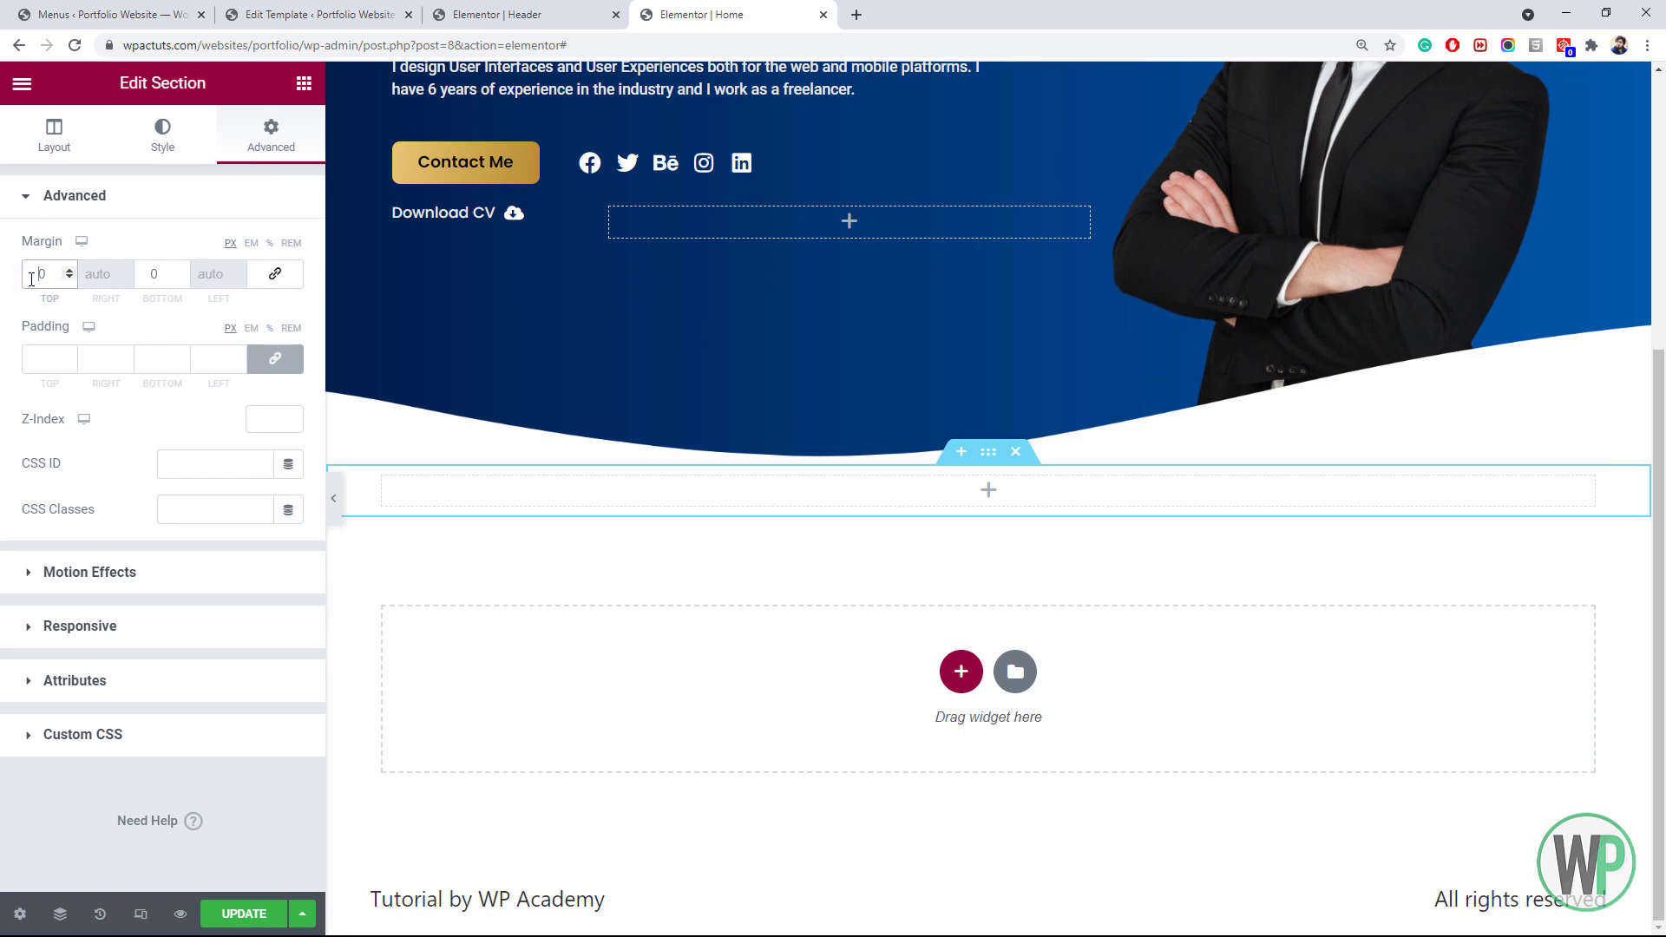
pyautogui.write('54')
pyautogui.press('BackSpace')
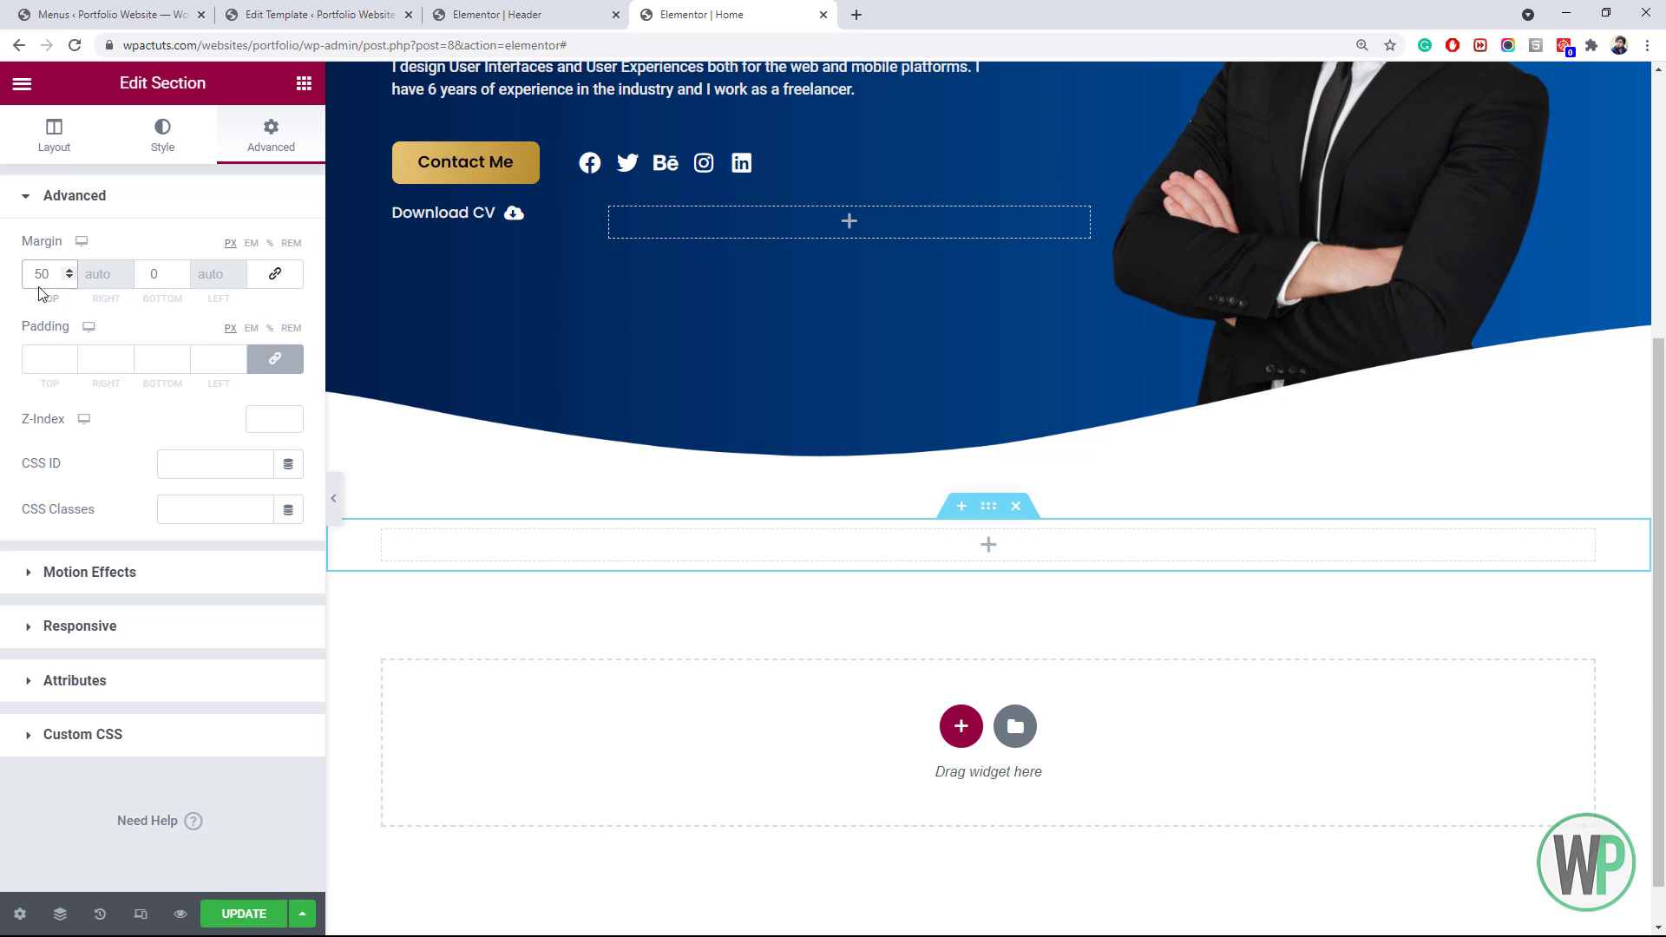
pyautogui.scroll(-1, 414, 630)
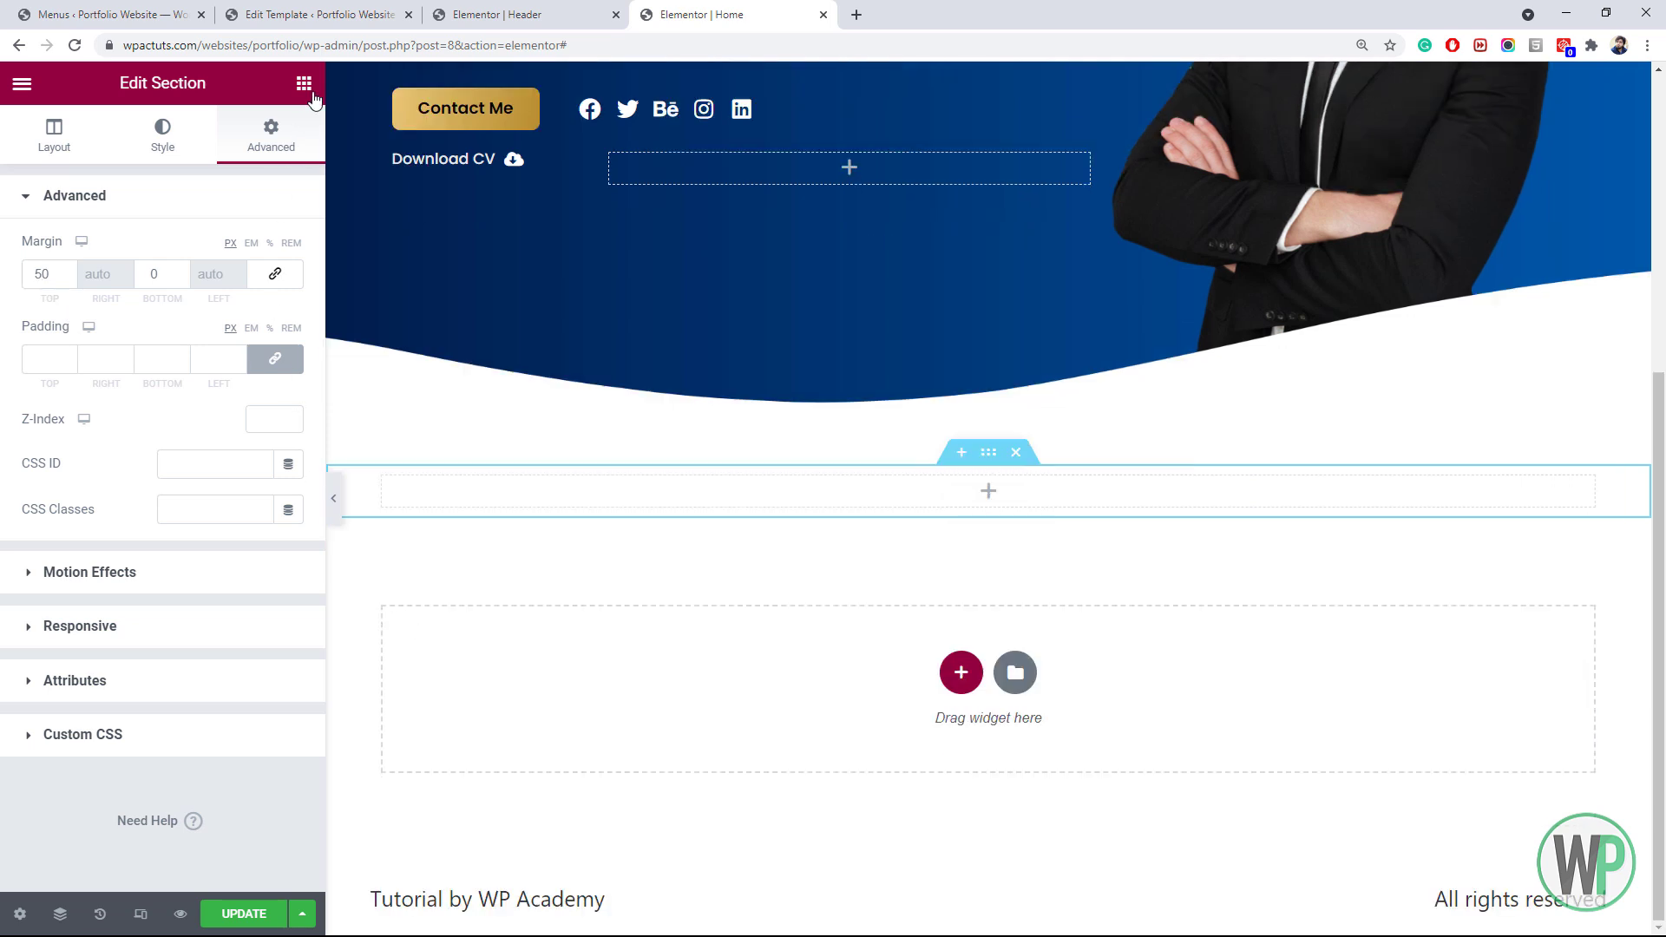
# Give the new section a minimum height of 700 px
pyautogui.click(80, 143)
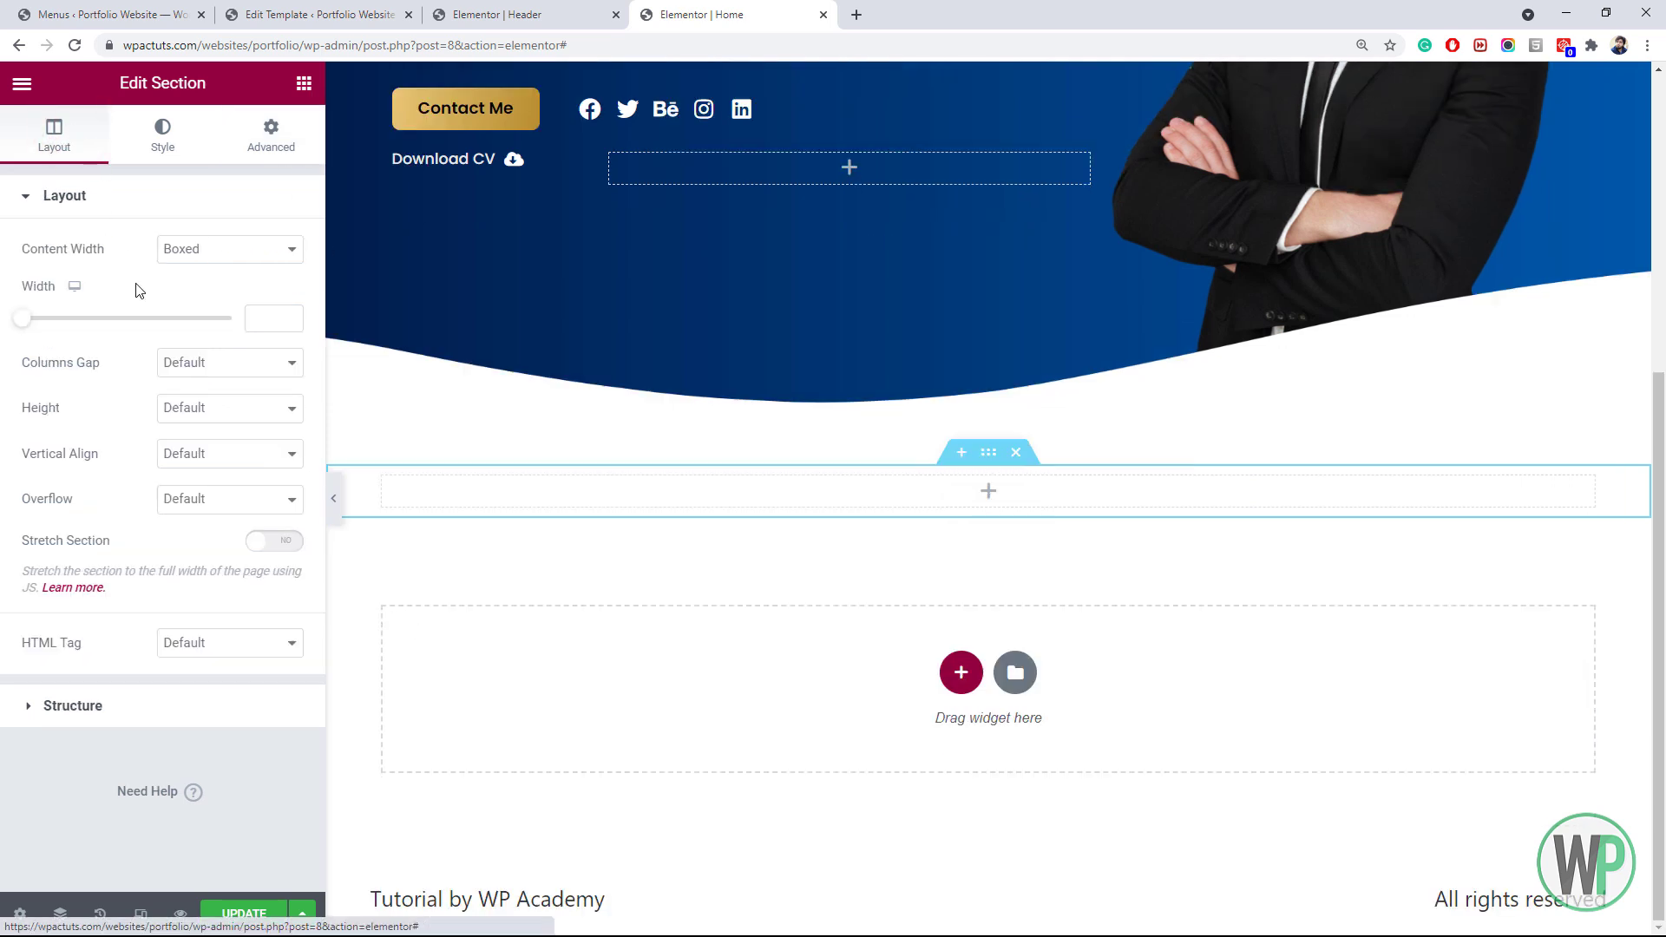
pyautogui.click(195, 407)
pyautogui.click(221, 465)
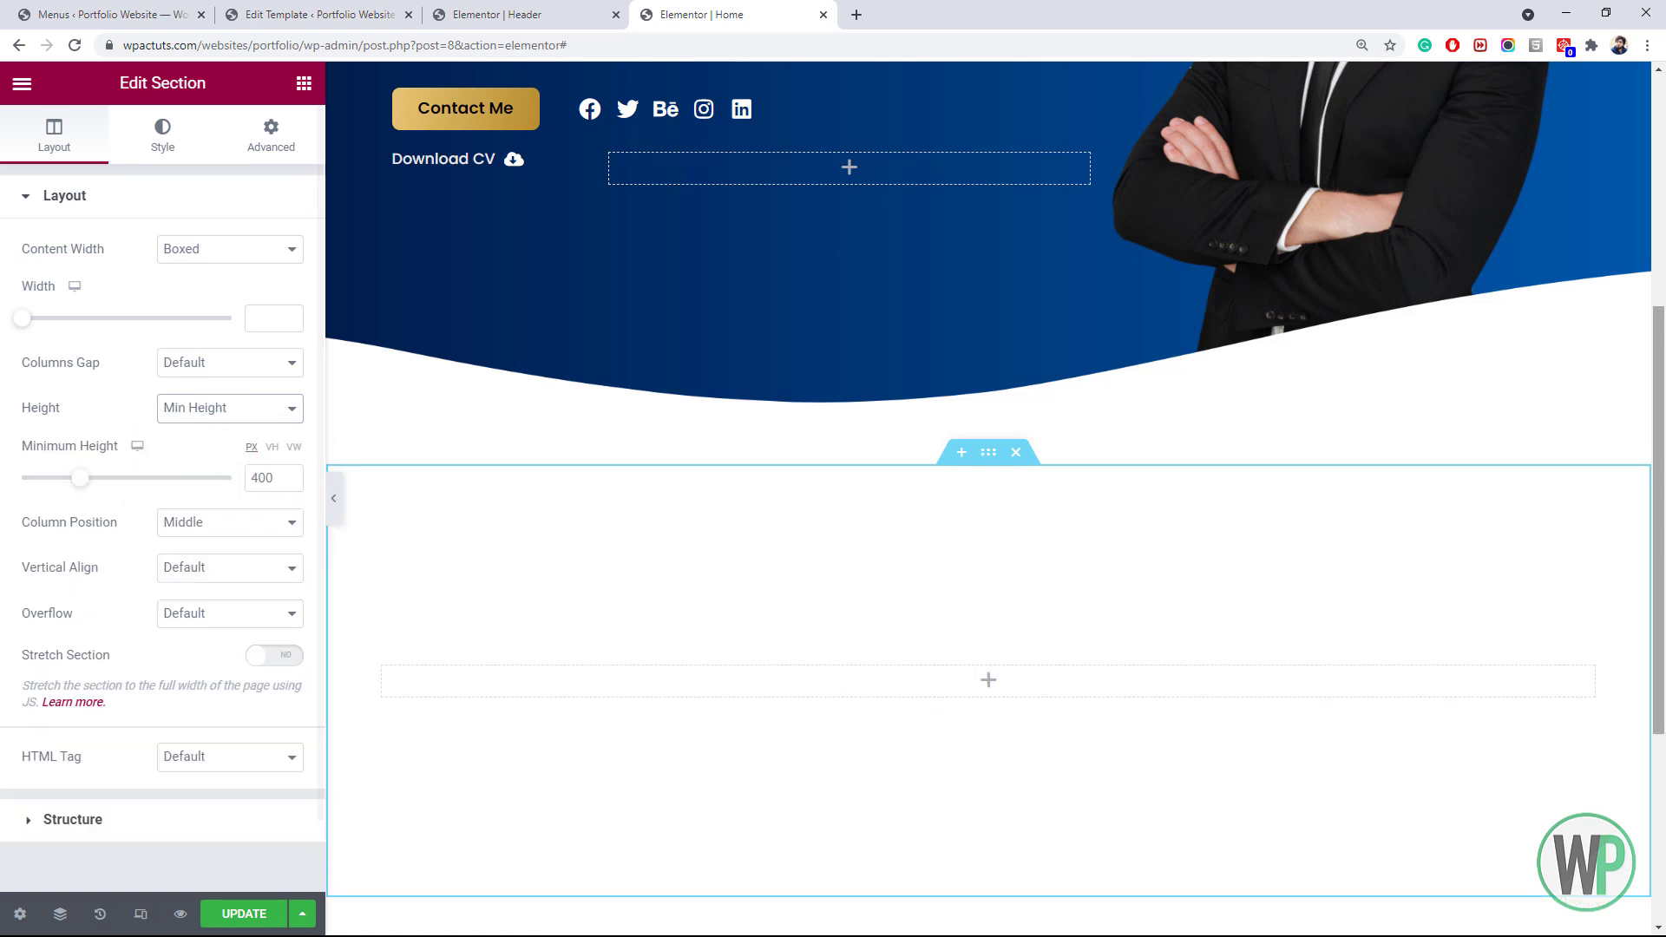
pyautogui.scroll(-3, 538, 560)
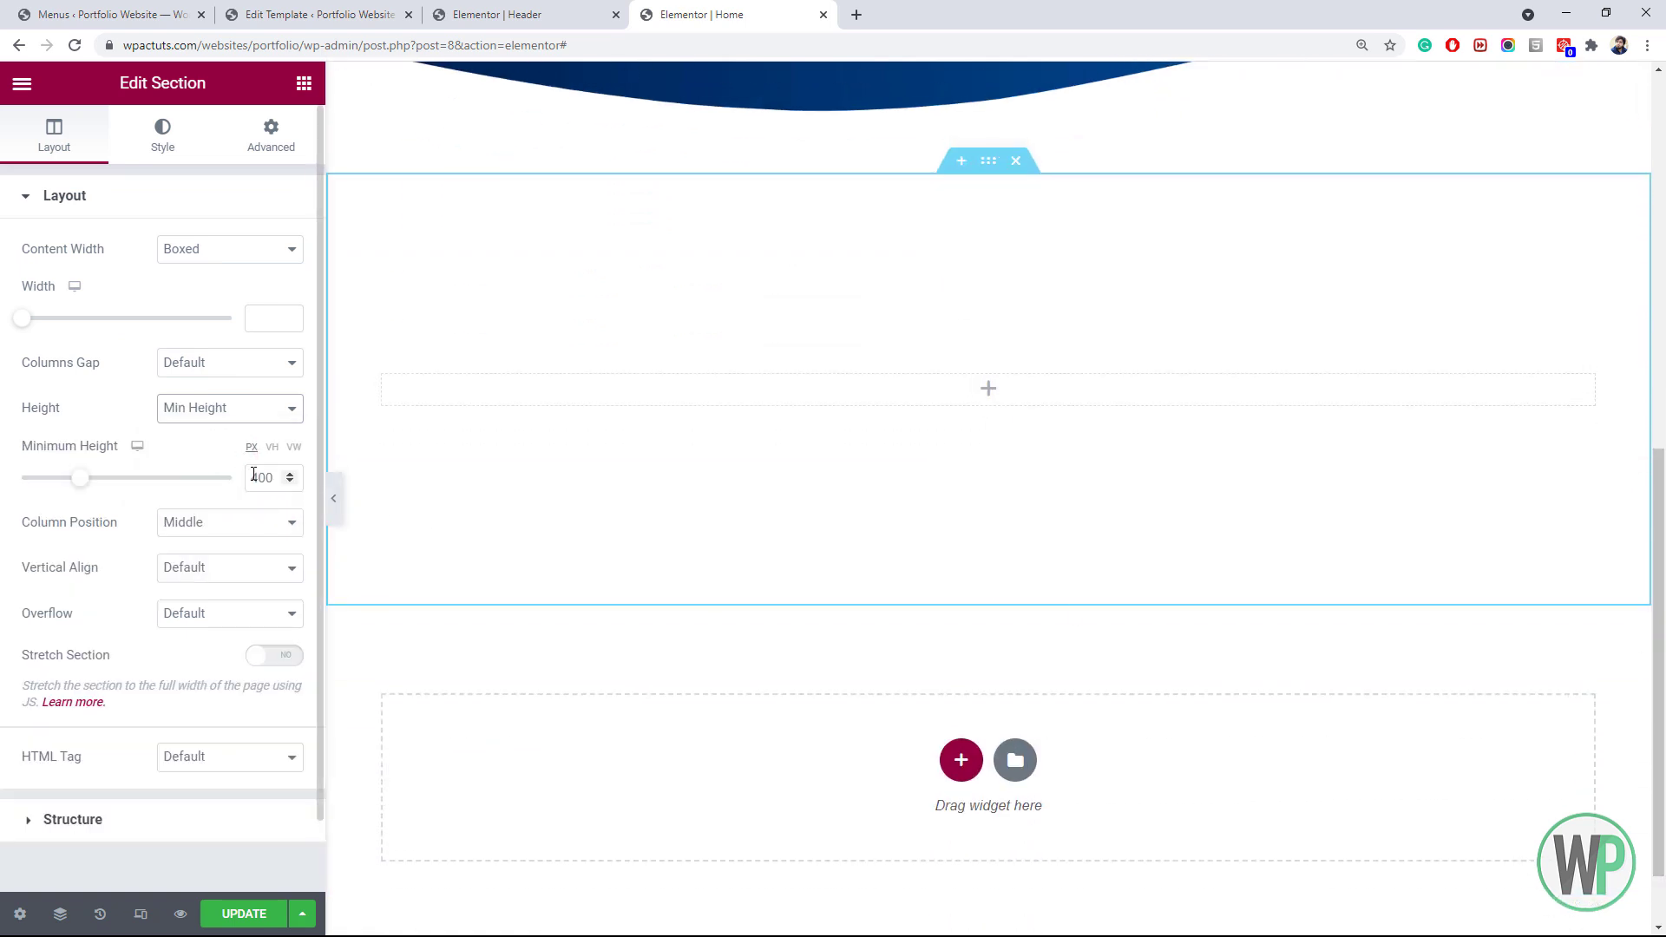
pyautogui.moveTo(258, 477); pyautogui.dragTo(249, 475)
pyautogui.write('8')
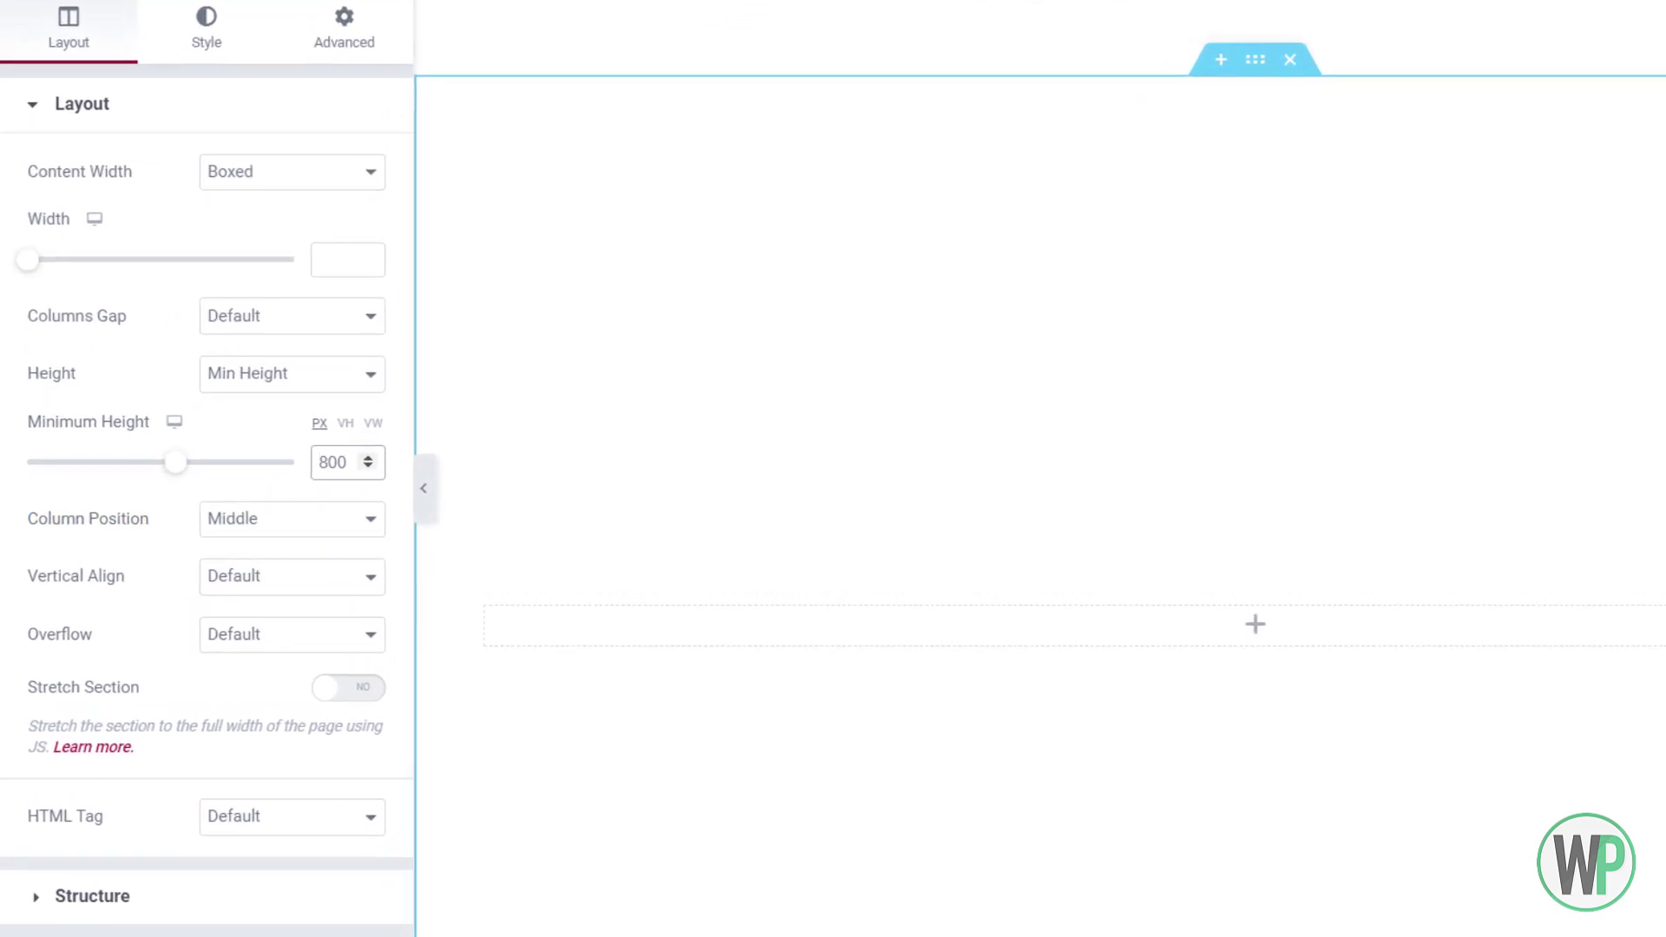
pyautogui.scroll(-3, 1041, 500)
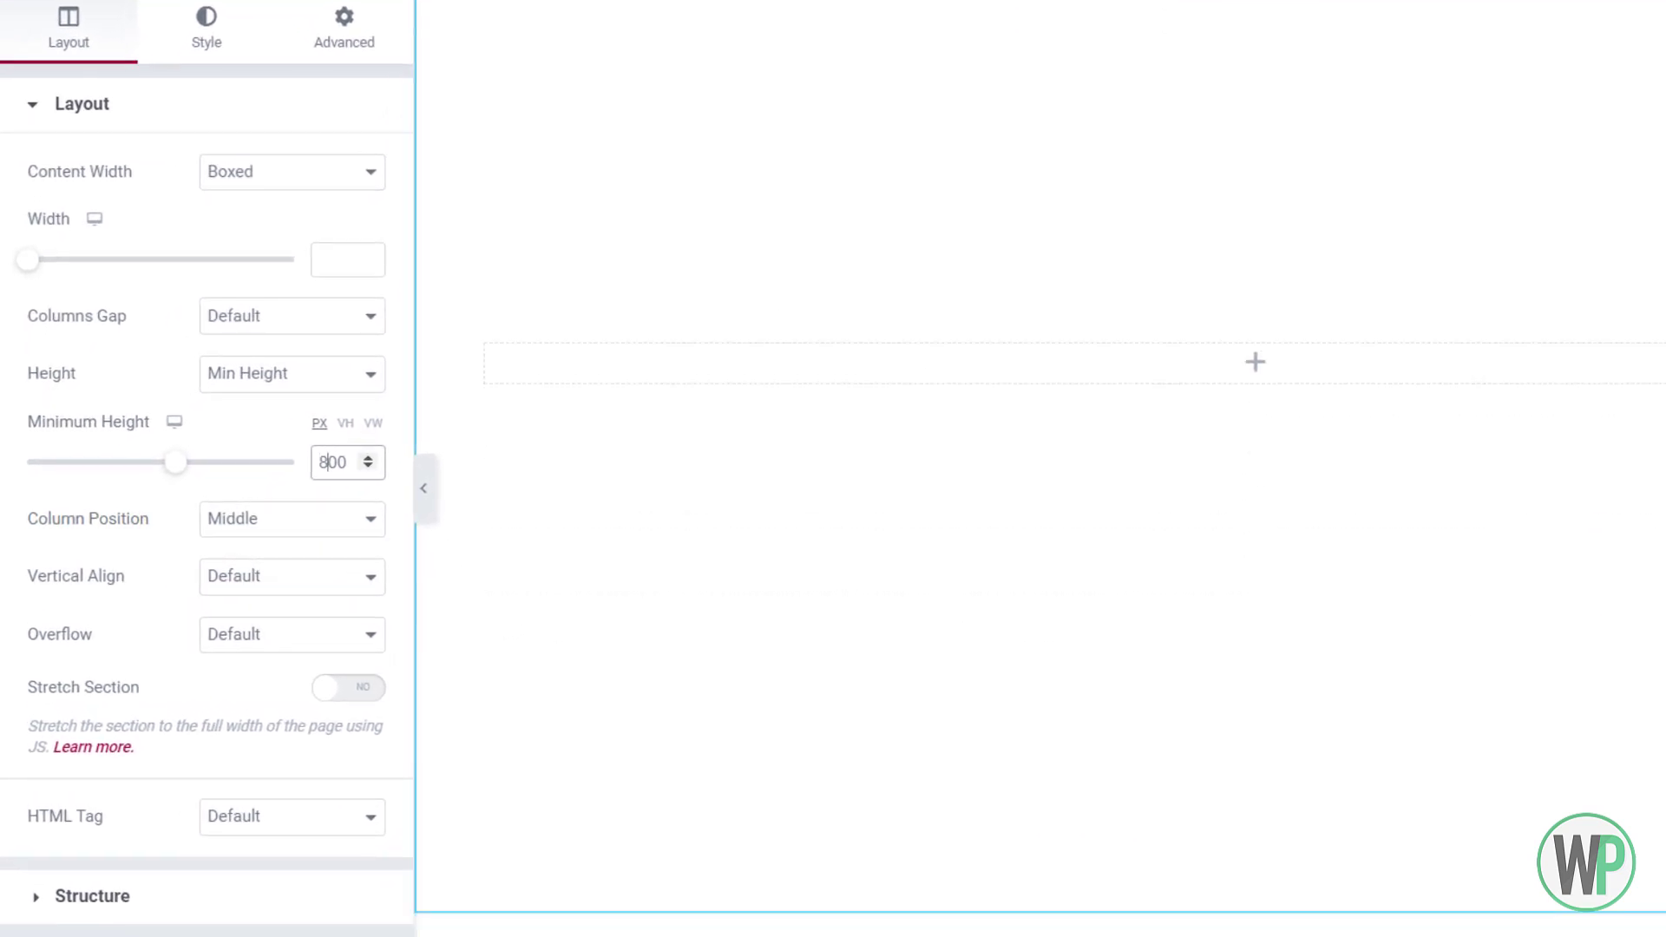
pyautogui.scroll(2, 1041, 499)
pyautogui.scroll(-1, 1042, 500)
pyautogui.scroll(1, 1041, 500)
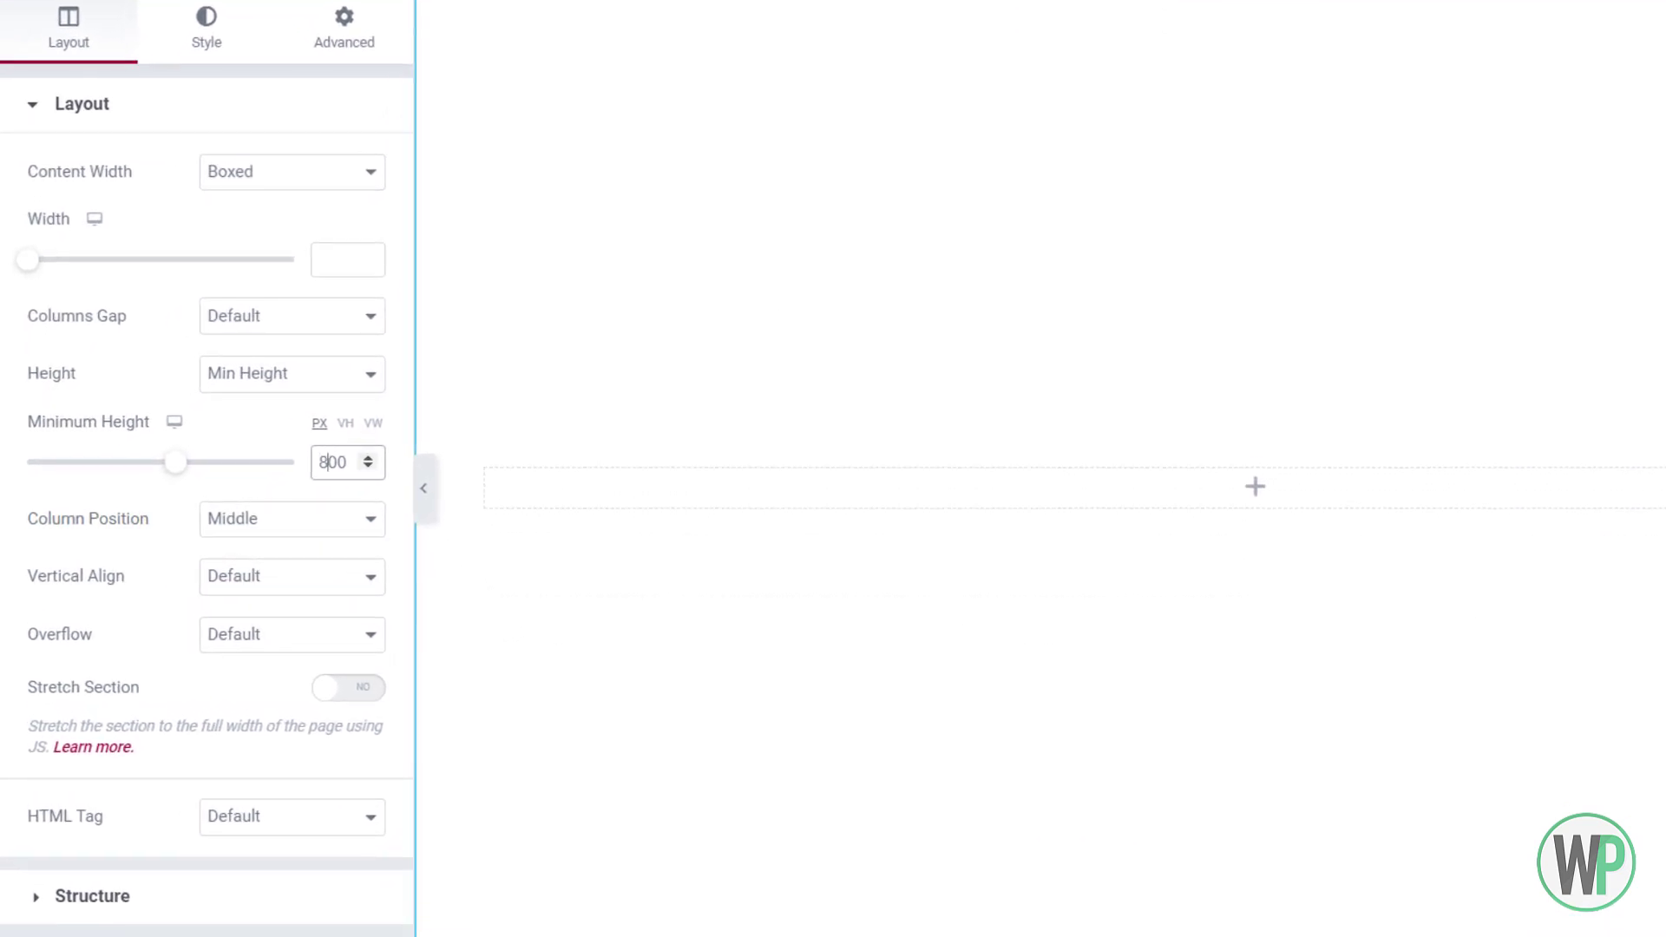
pyautogui.moveTo(317, 462); pyautogui.dragTo(328, 462)
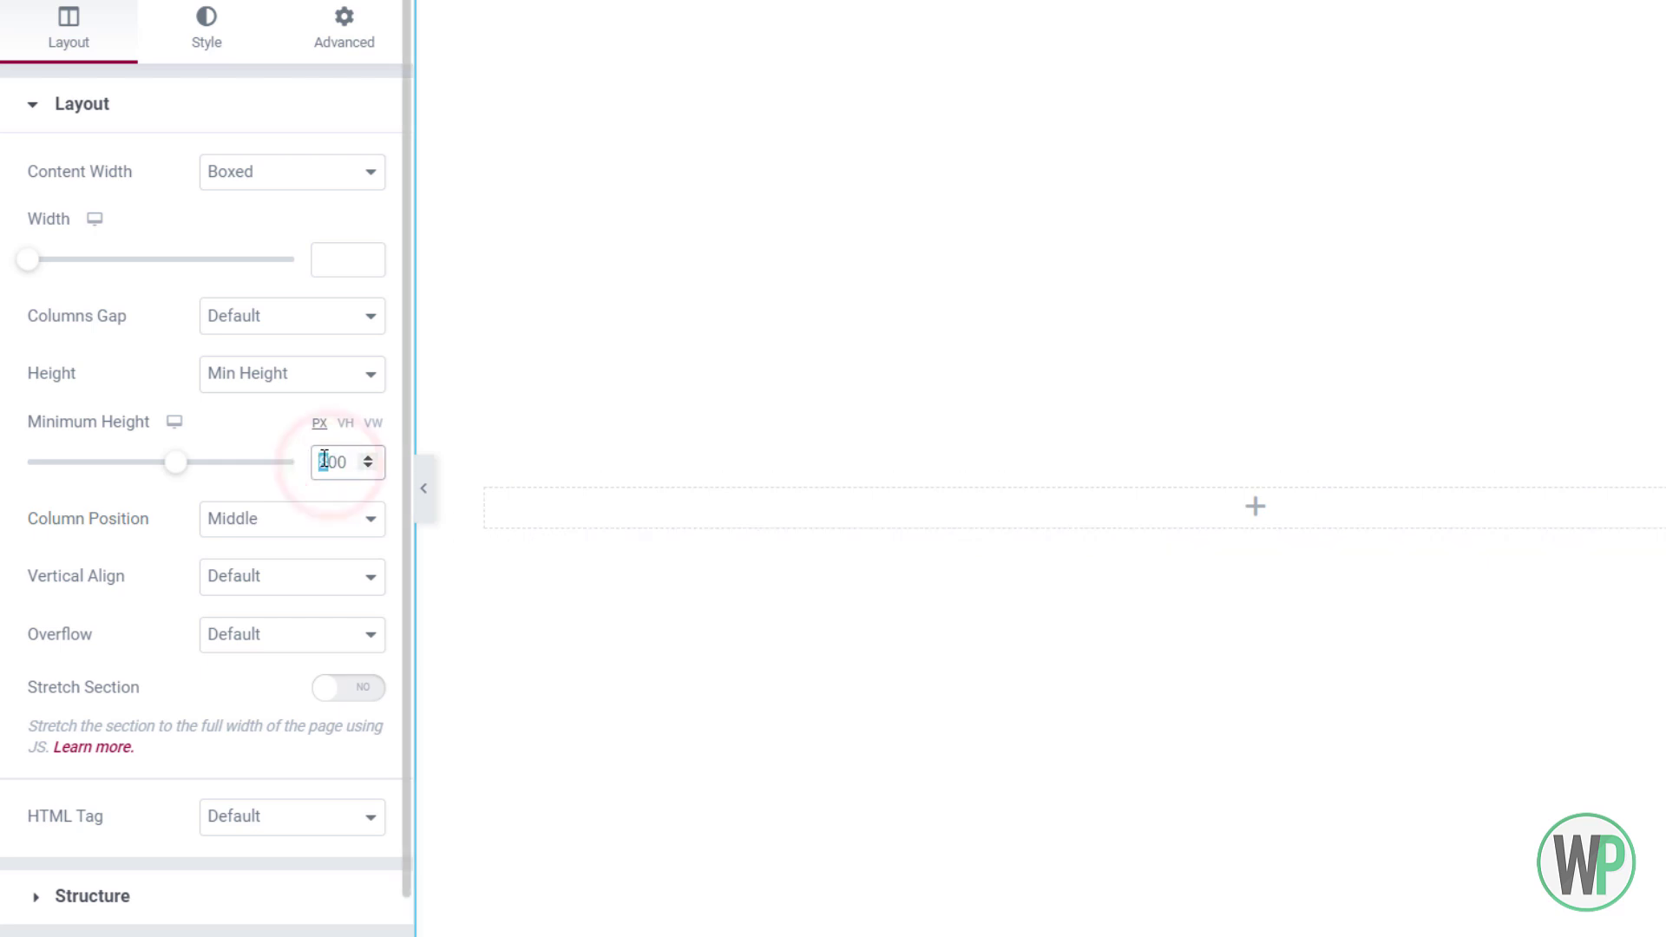
pyautogui.write('7')
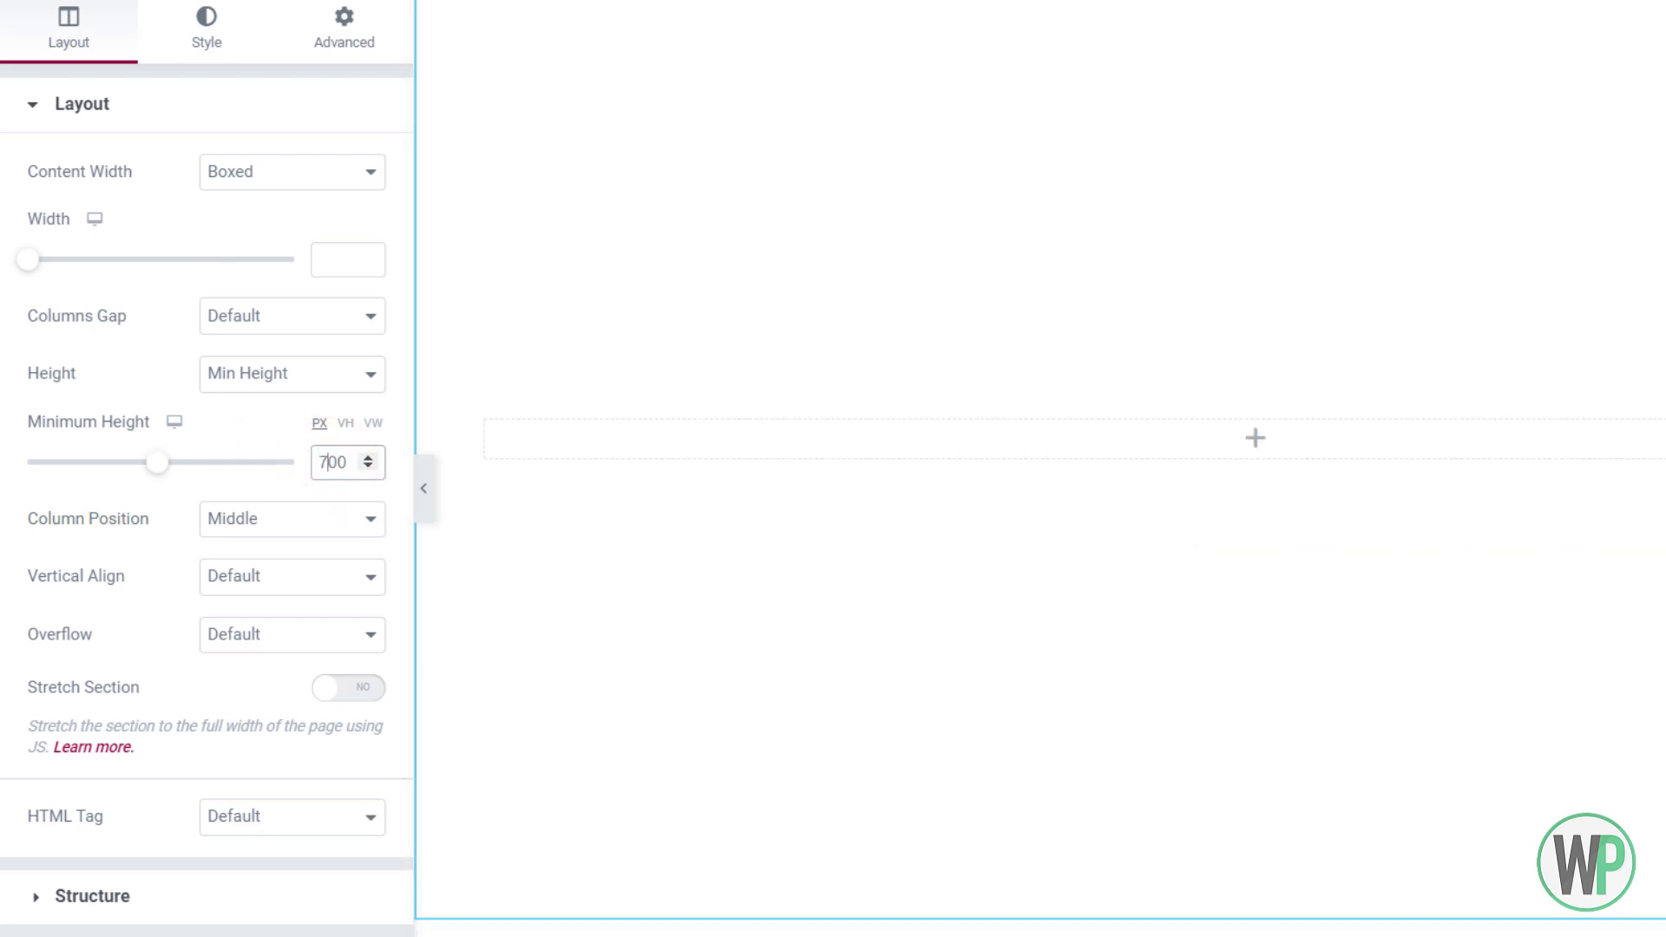
# Set the section's Column Position to Stretch
pyautogui.scroll(2, 1042, 500)
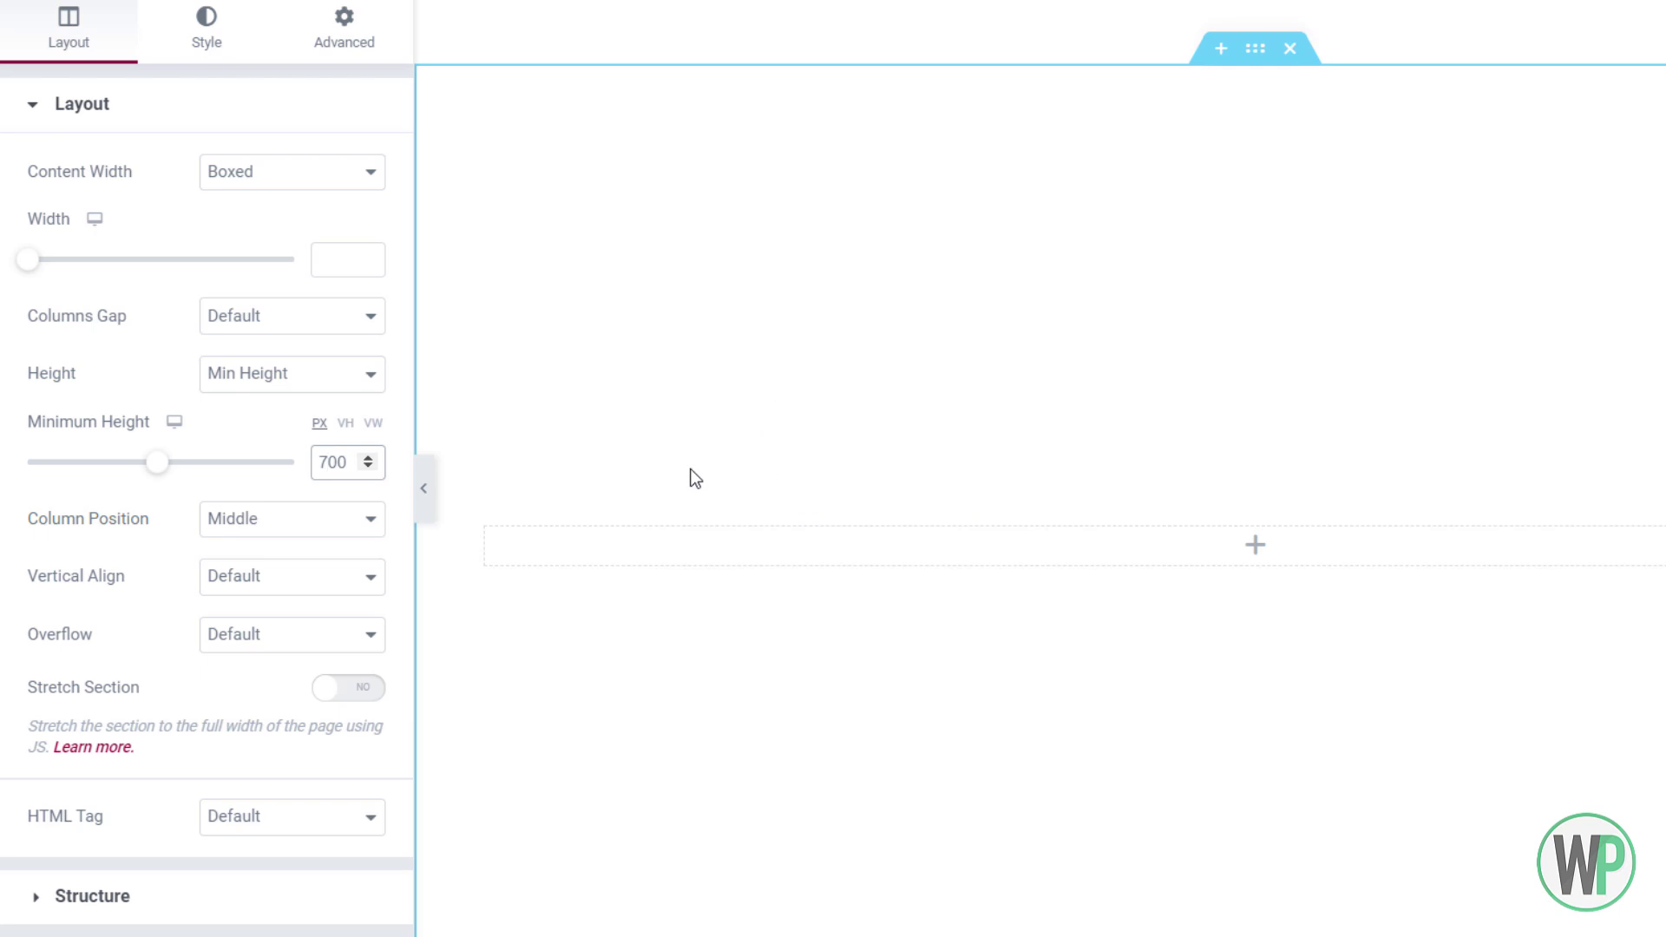
pyautogui.click(231, 521)
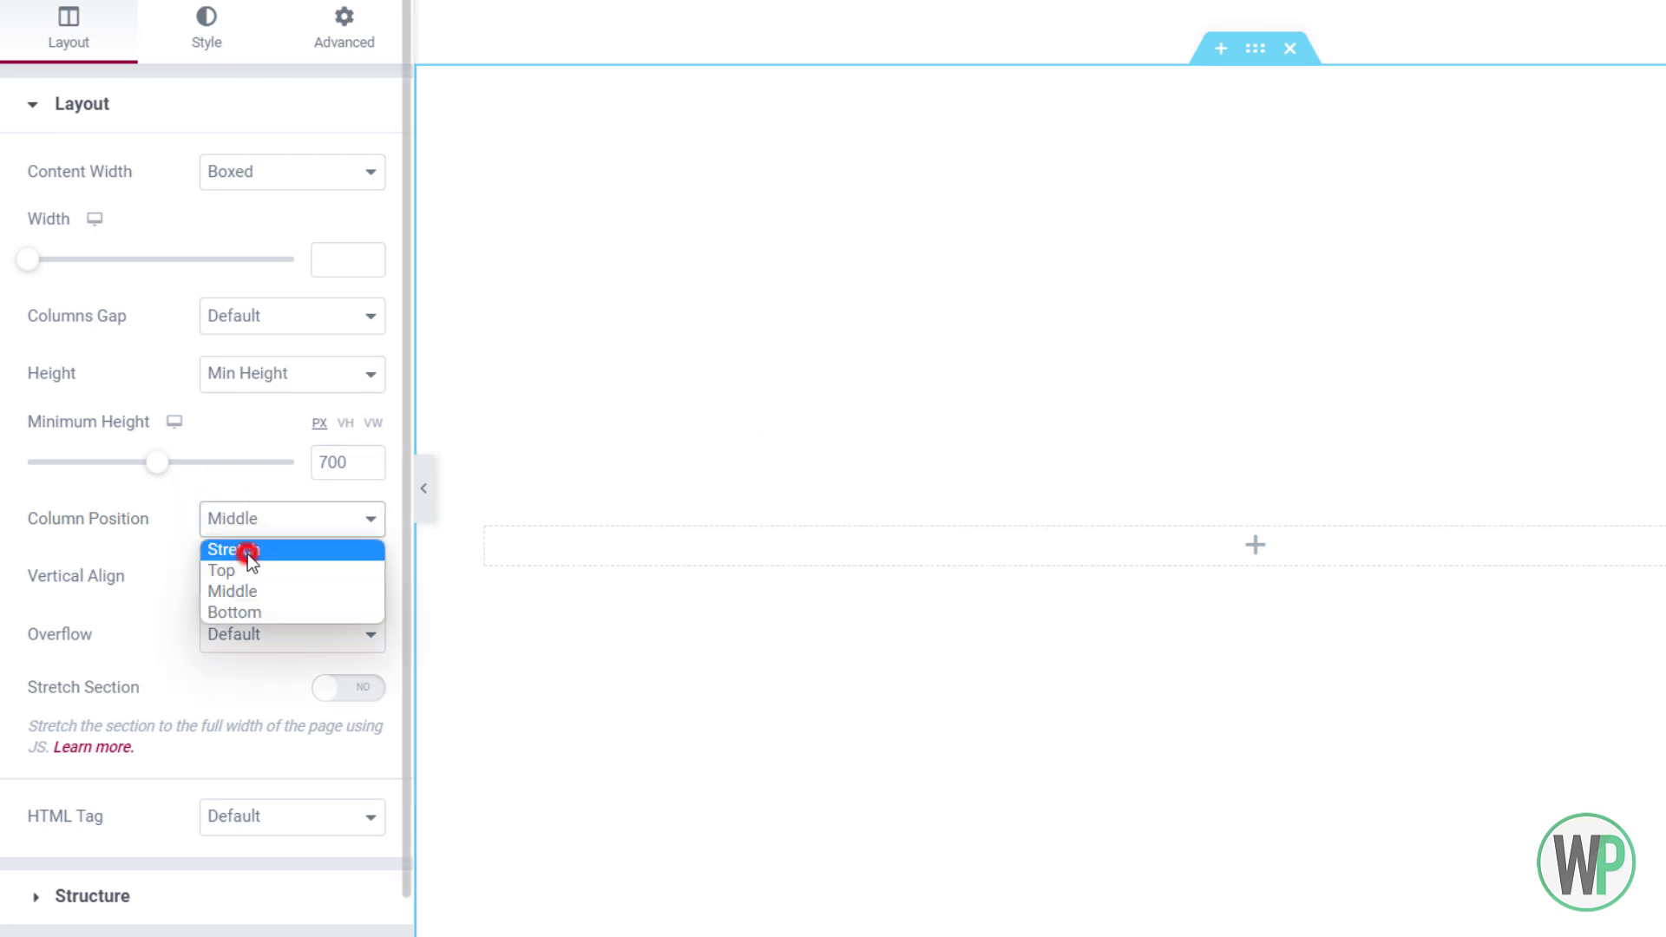
pyautogui.click(245, 548)
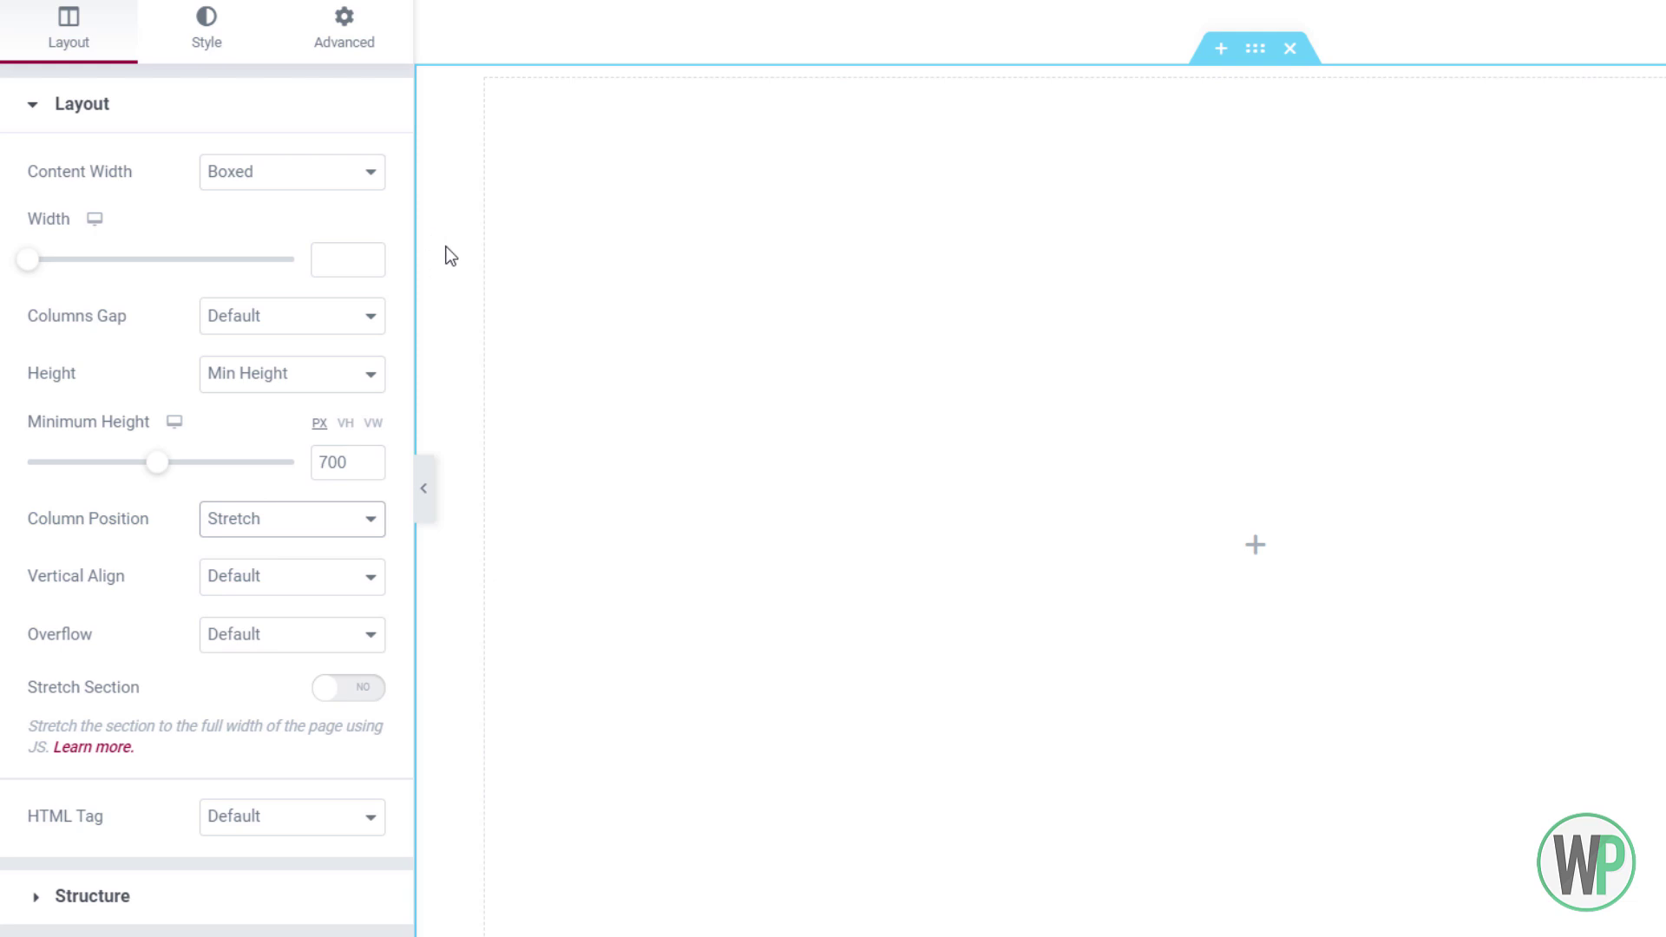
# Open the new section's Style settings and choose a Classic background
pyautogui.rightClick(148, 77)
pyautogui.click(514, 172)
pyautogui.rightClick(450, 149)
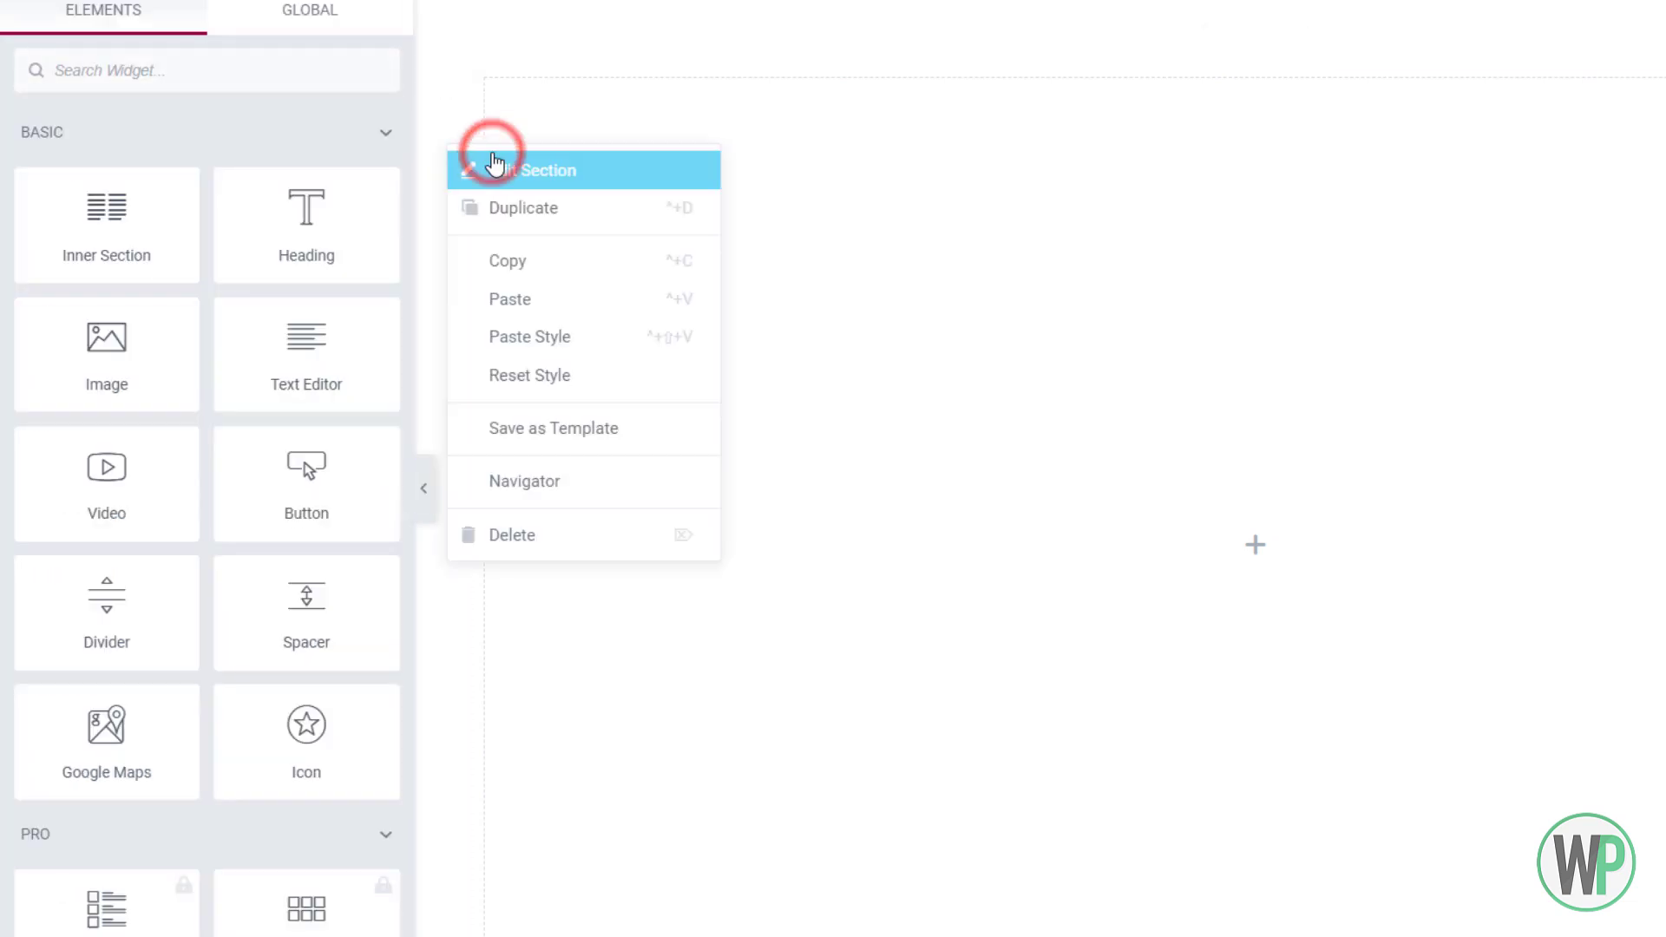
pyautogui.click(483, 165)
pyautogui.click(236, 58)
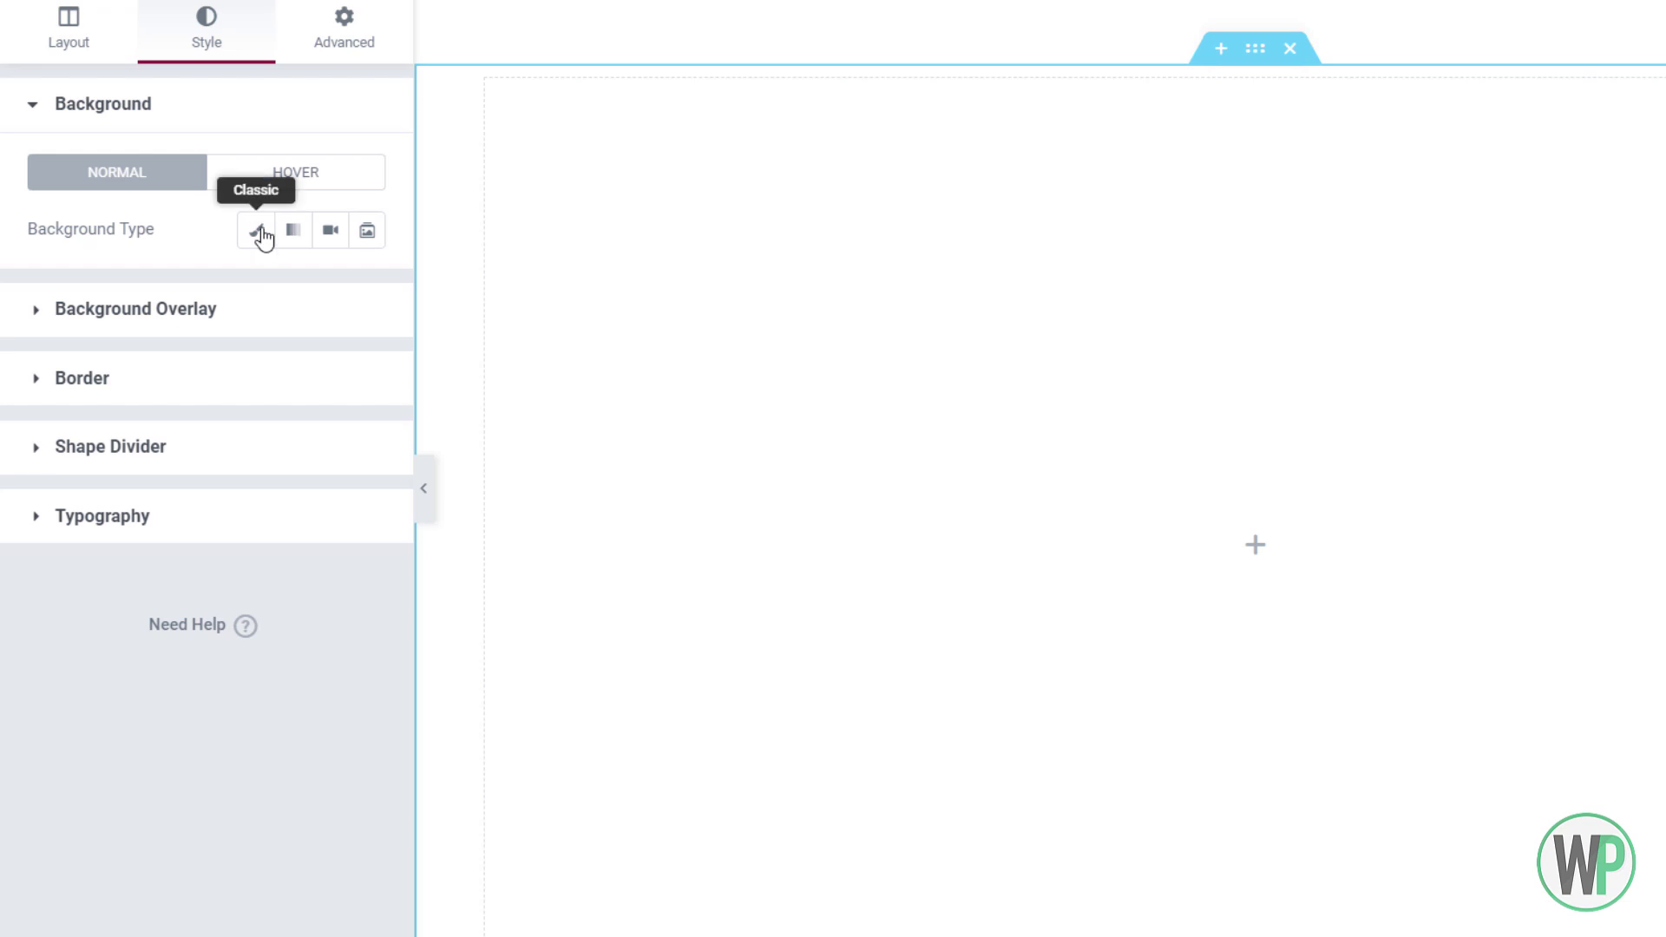
pyautogui.click(256, 245)
# Upload bg-shape-1.png and insert it as the section's background image
pyautogui.click(283, 417)
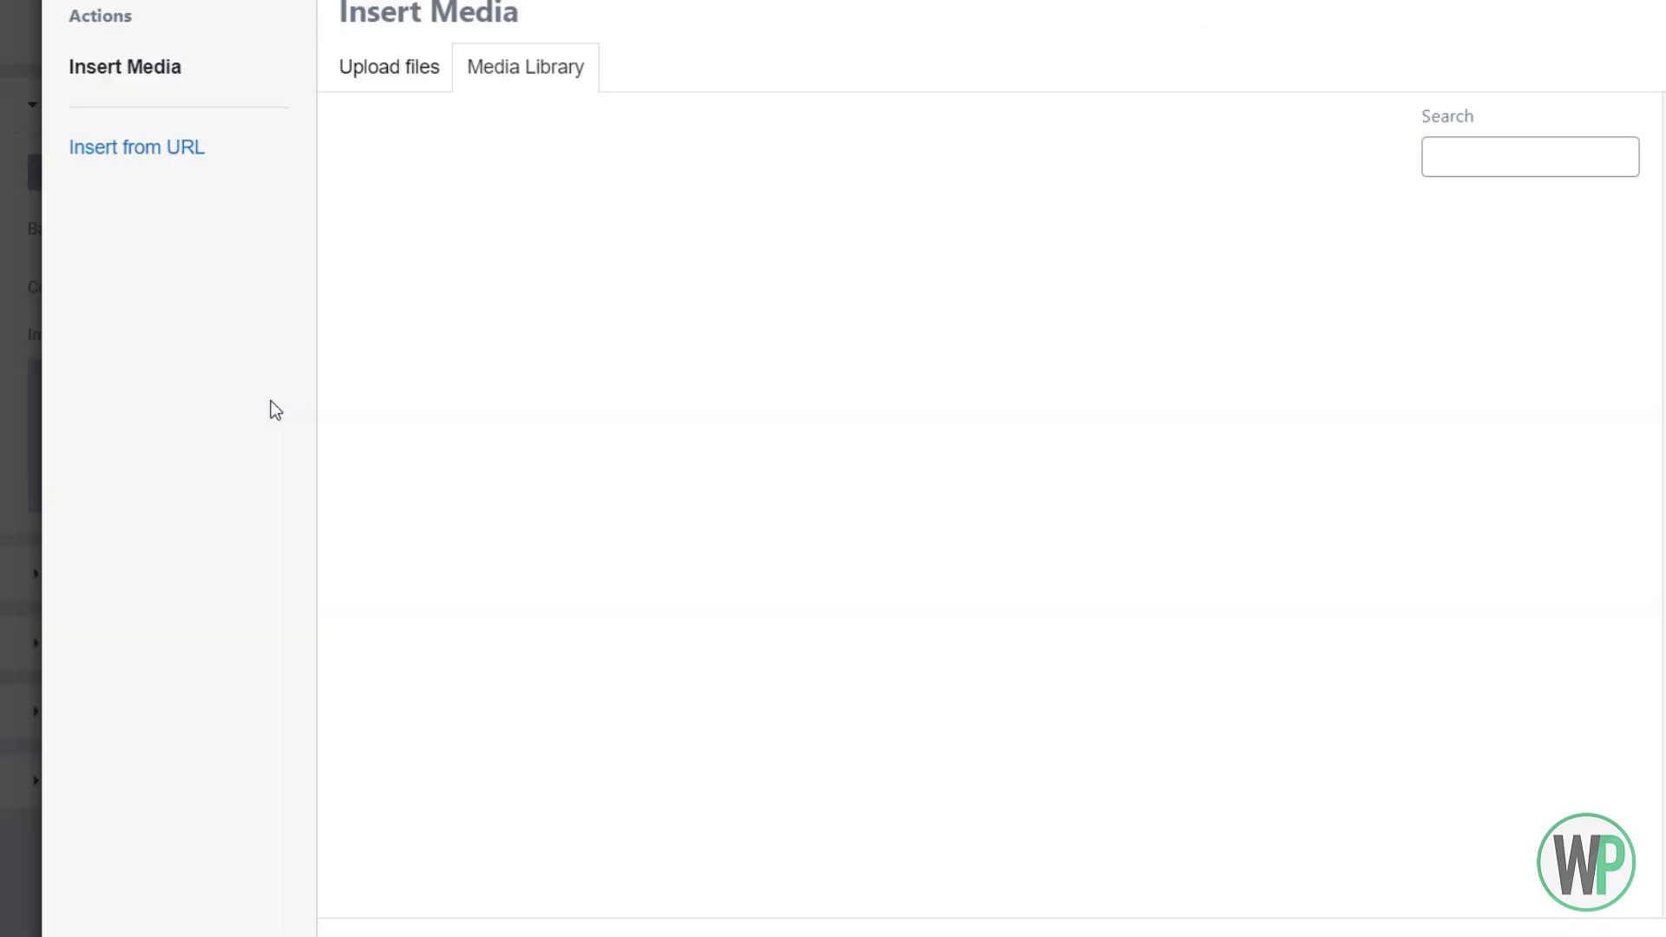
pyautogui.click(295, 172)
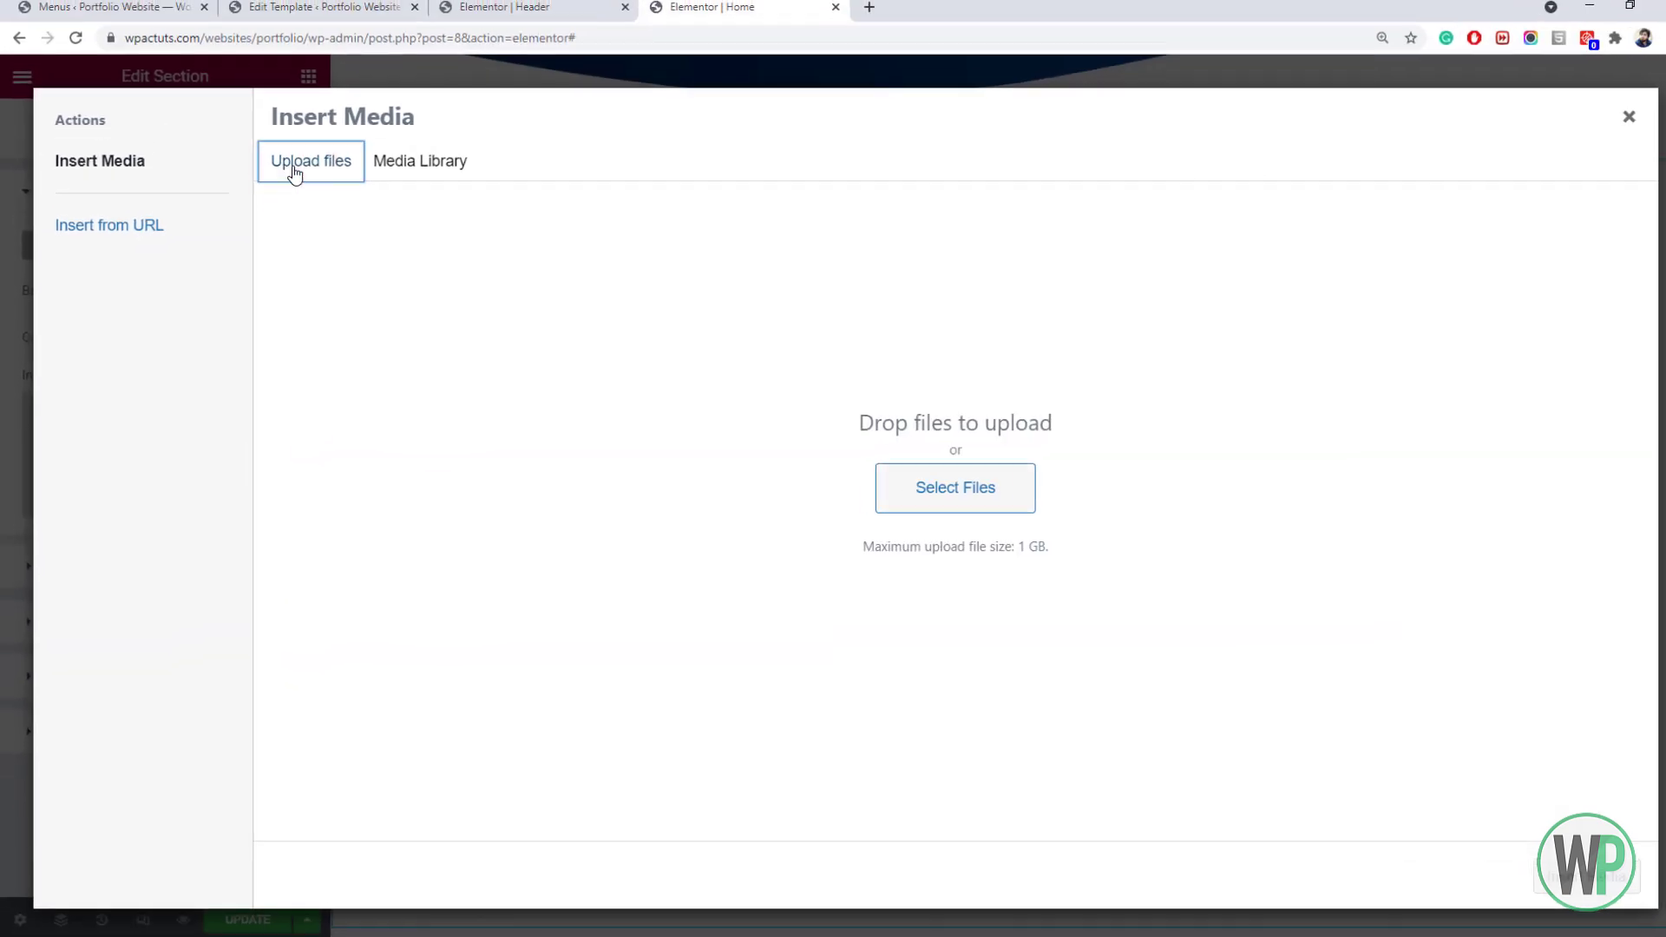
pyautogui.click(899, 476)
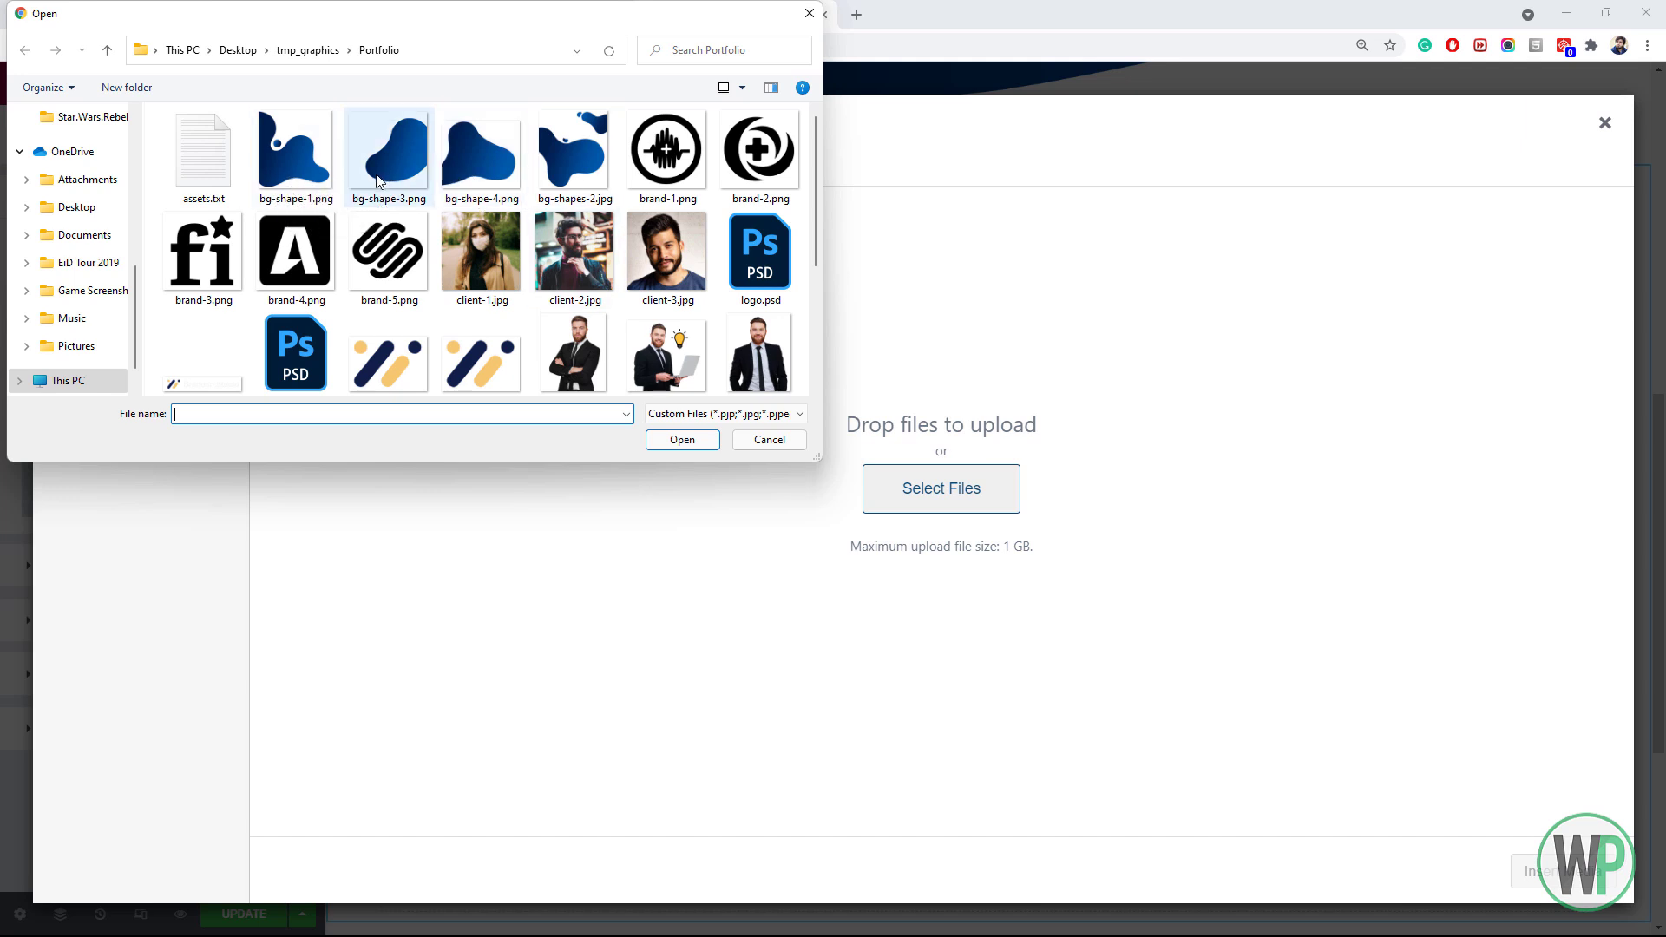
pyautogui.click(309, 162)
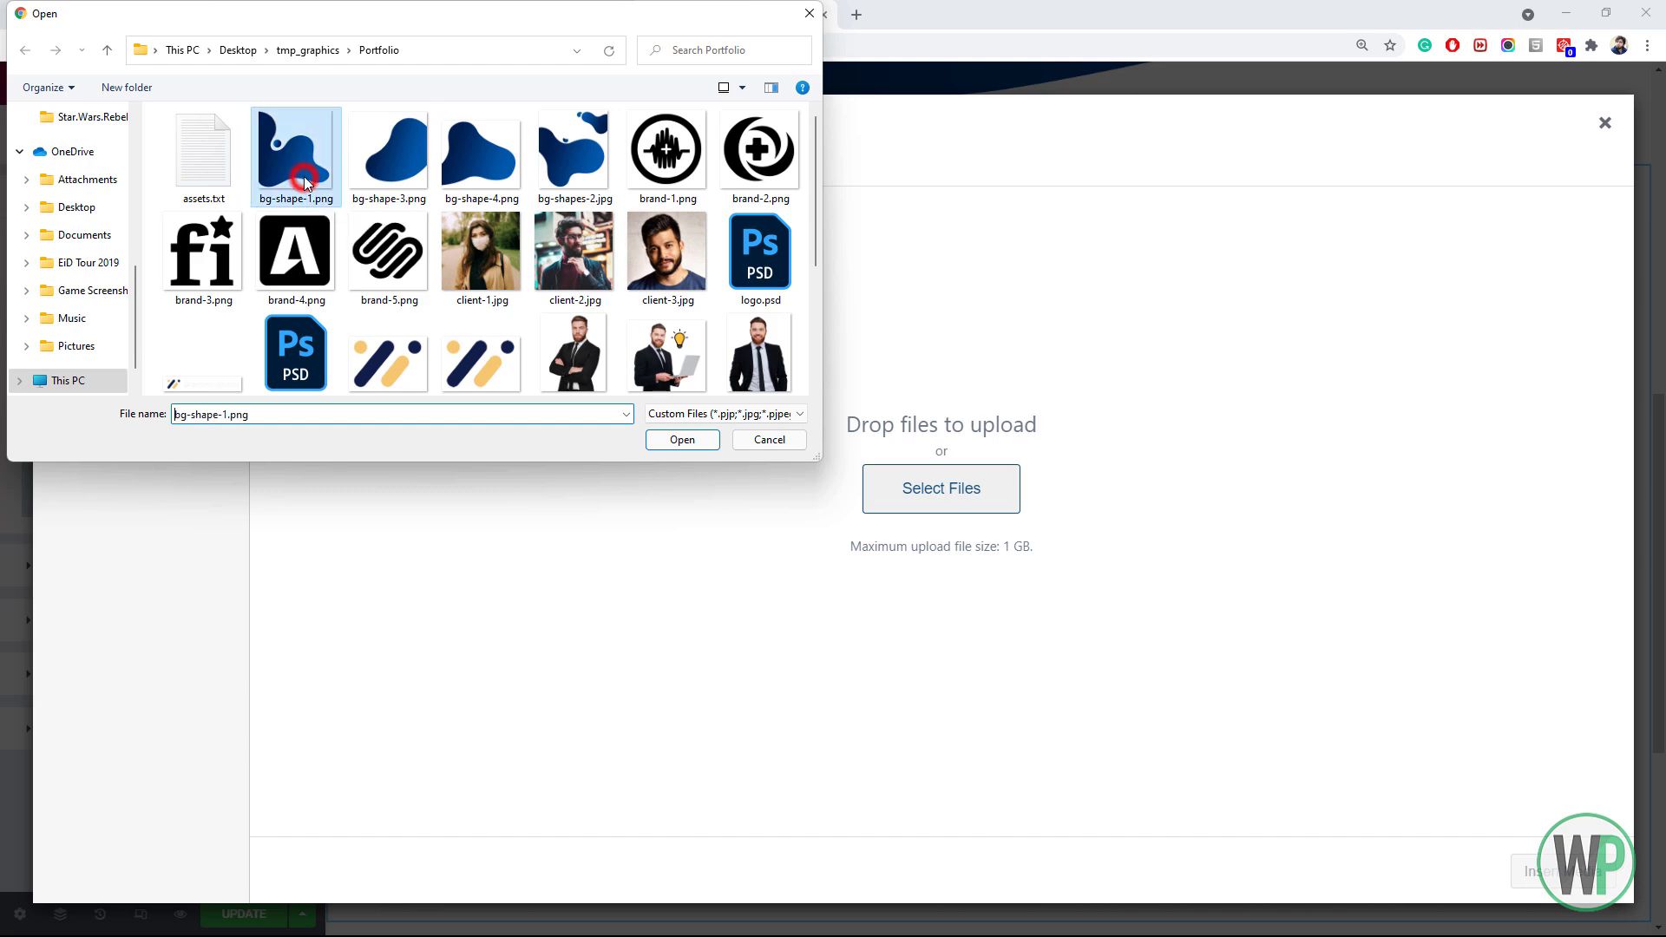
pyautogui.doubleClick(310, 172)
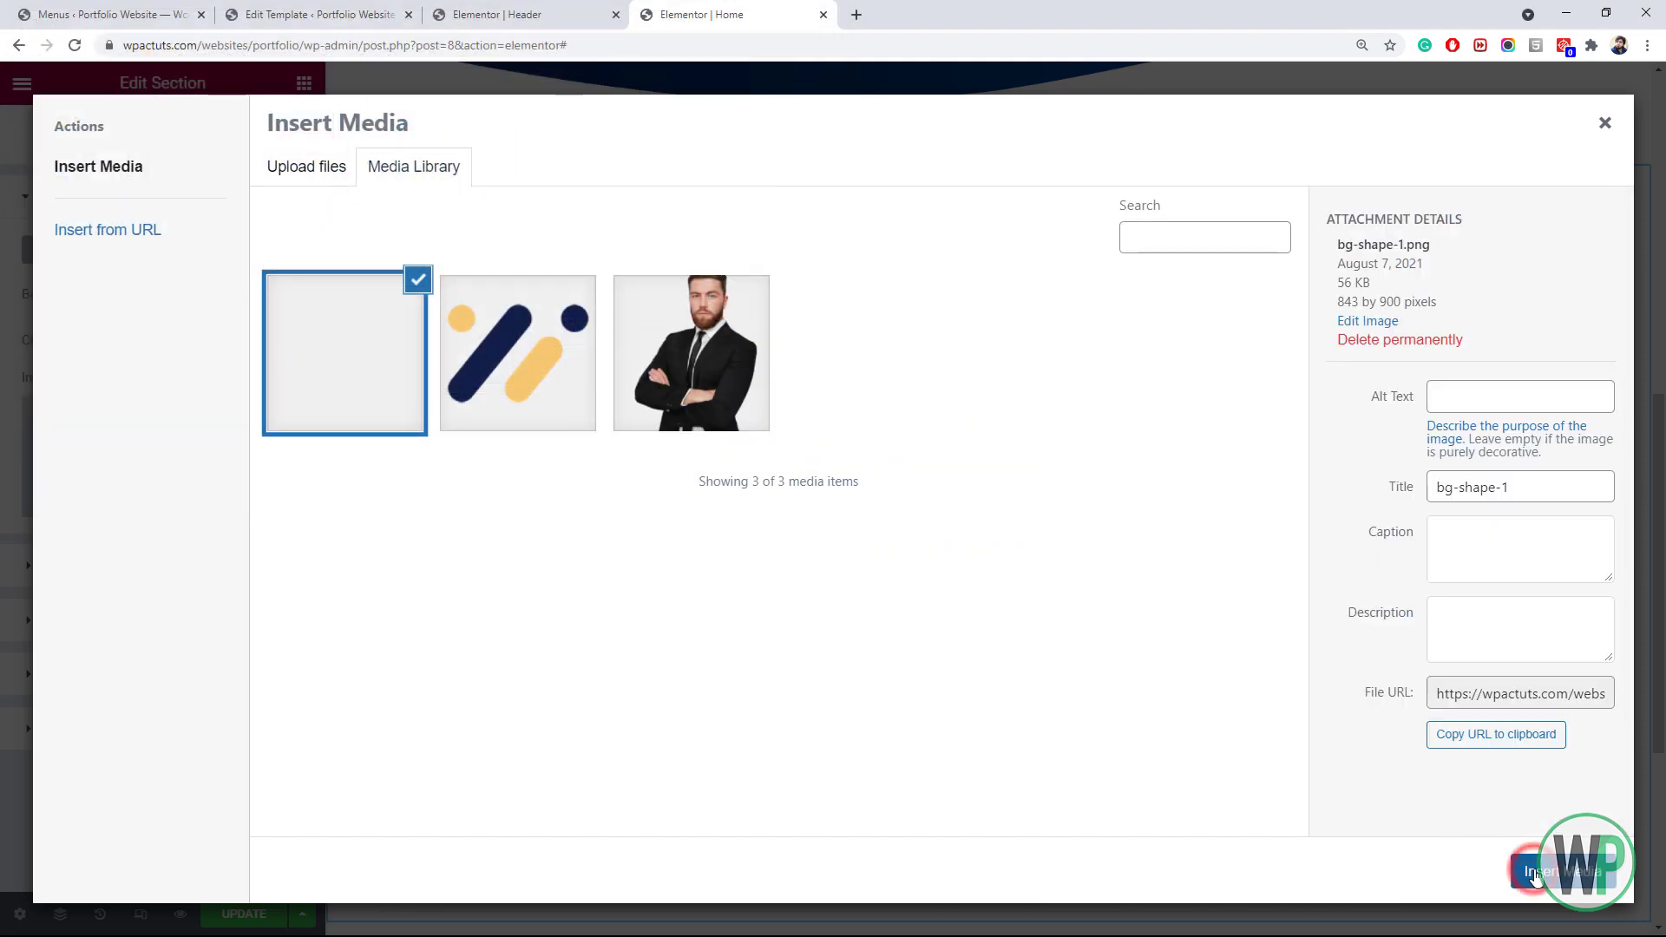
pyautogui.click(1549, 871)
pyautogui.moveTo(241, 481)
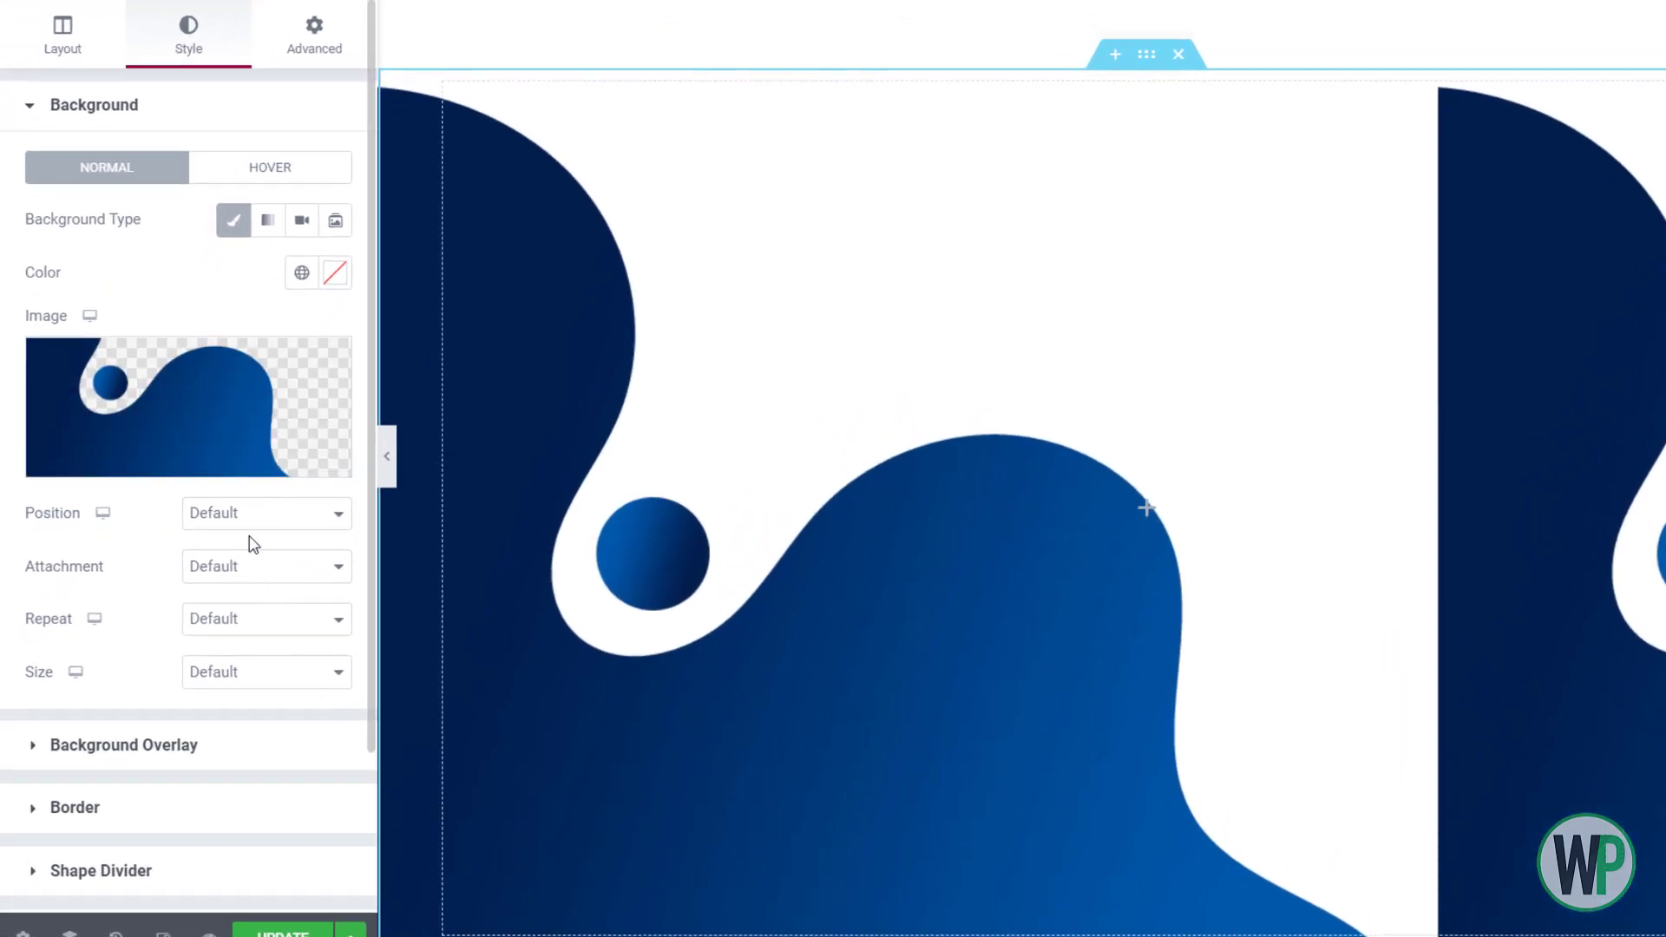
# Set the background image to Center Left position, No-repeat, and Contain size
pyautogui.click(215, 547)
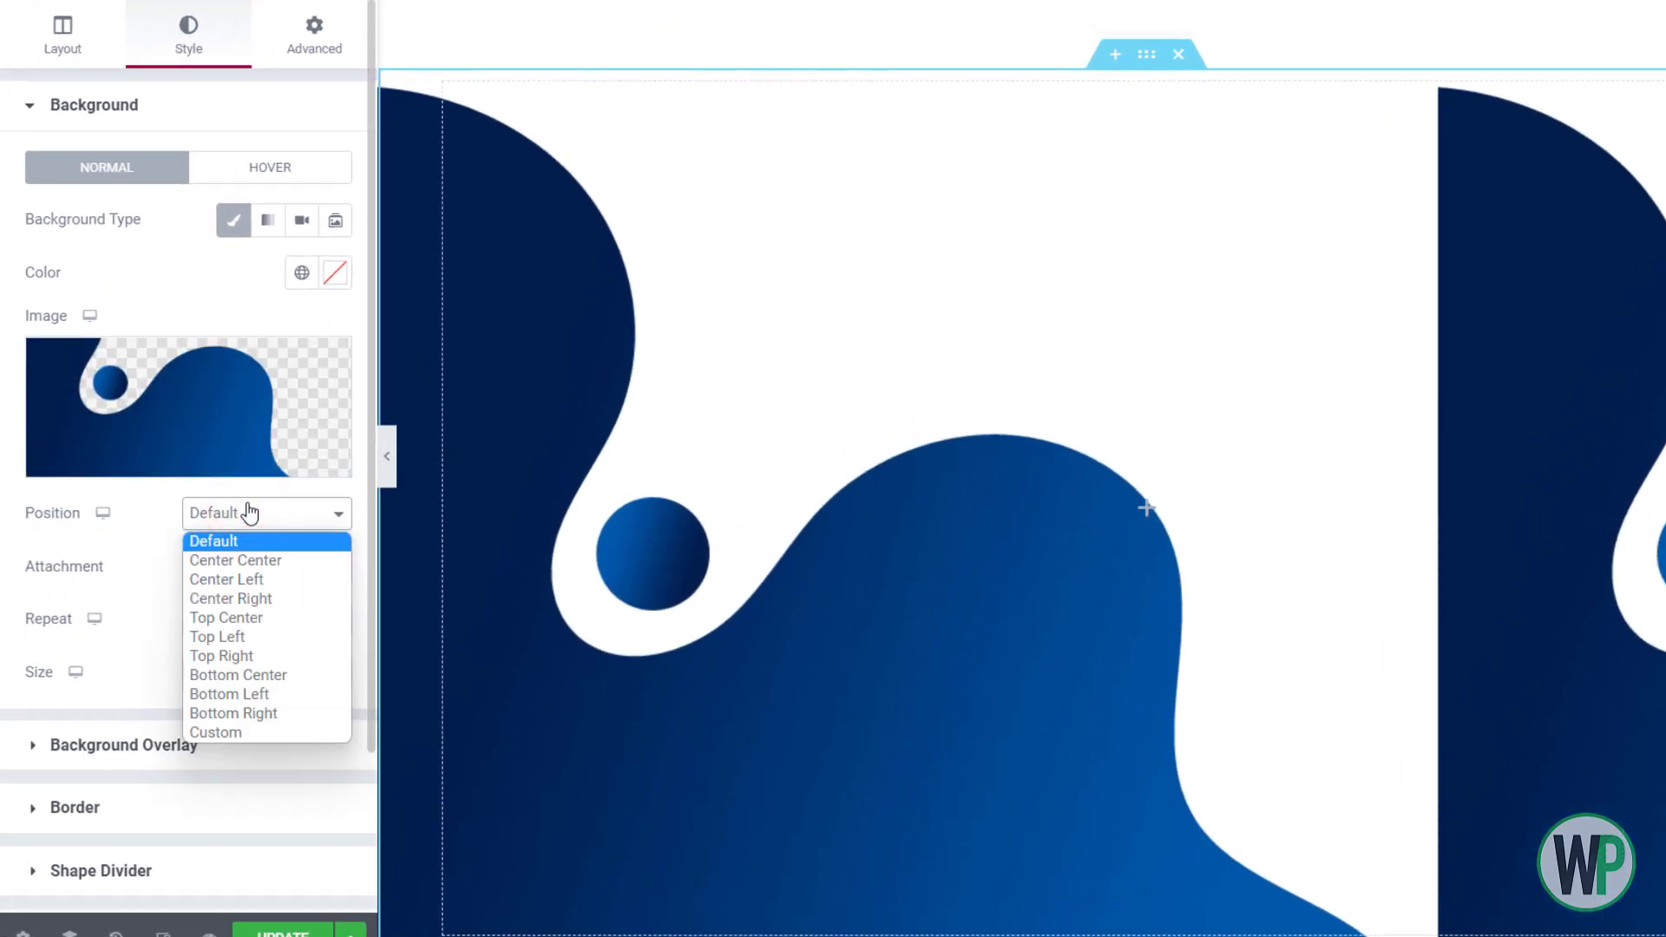
pyautogui.click(260, 579)
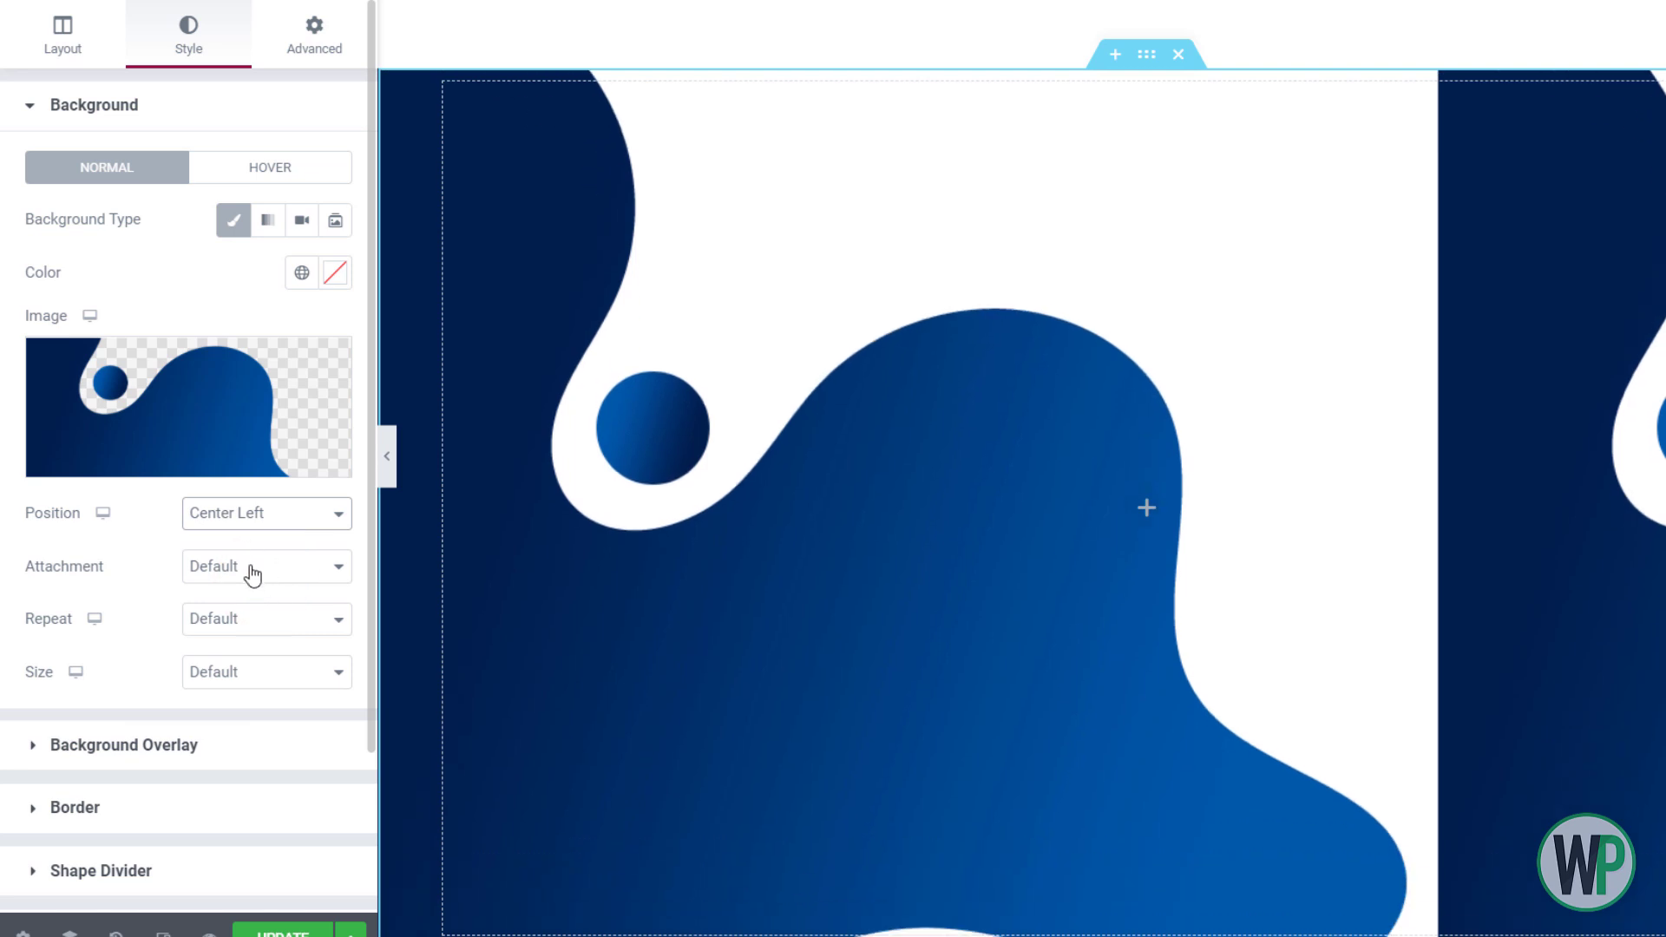
pyautogui.click(260, 621)
pyautogui.click(263, 663)
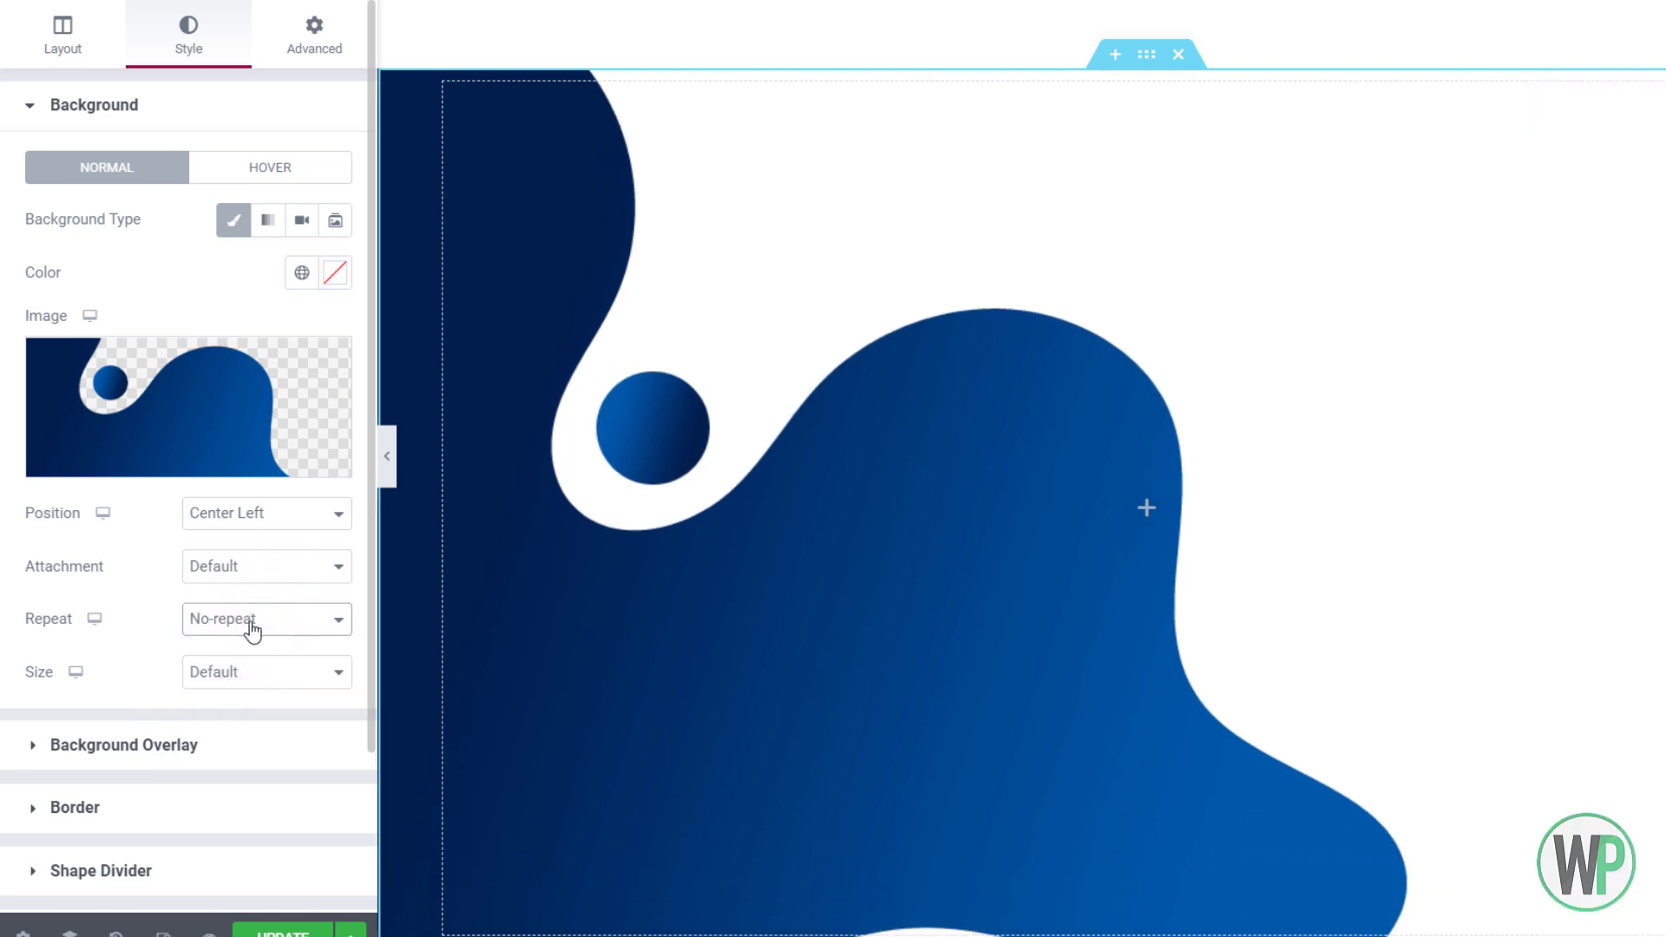
pyautogui.click(253, 672)
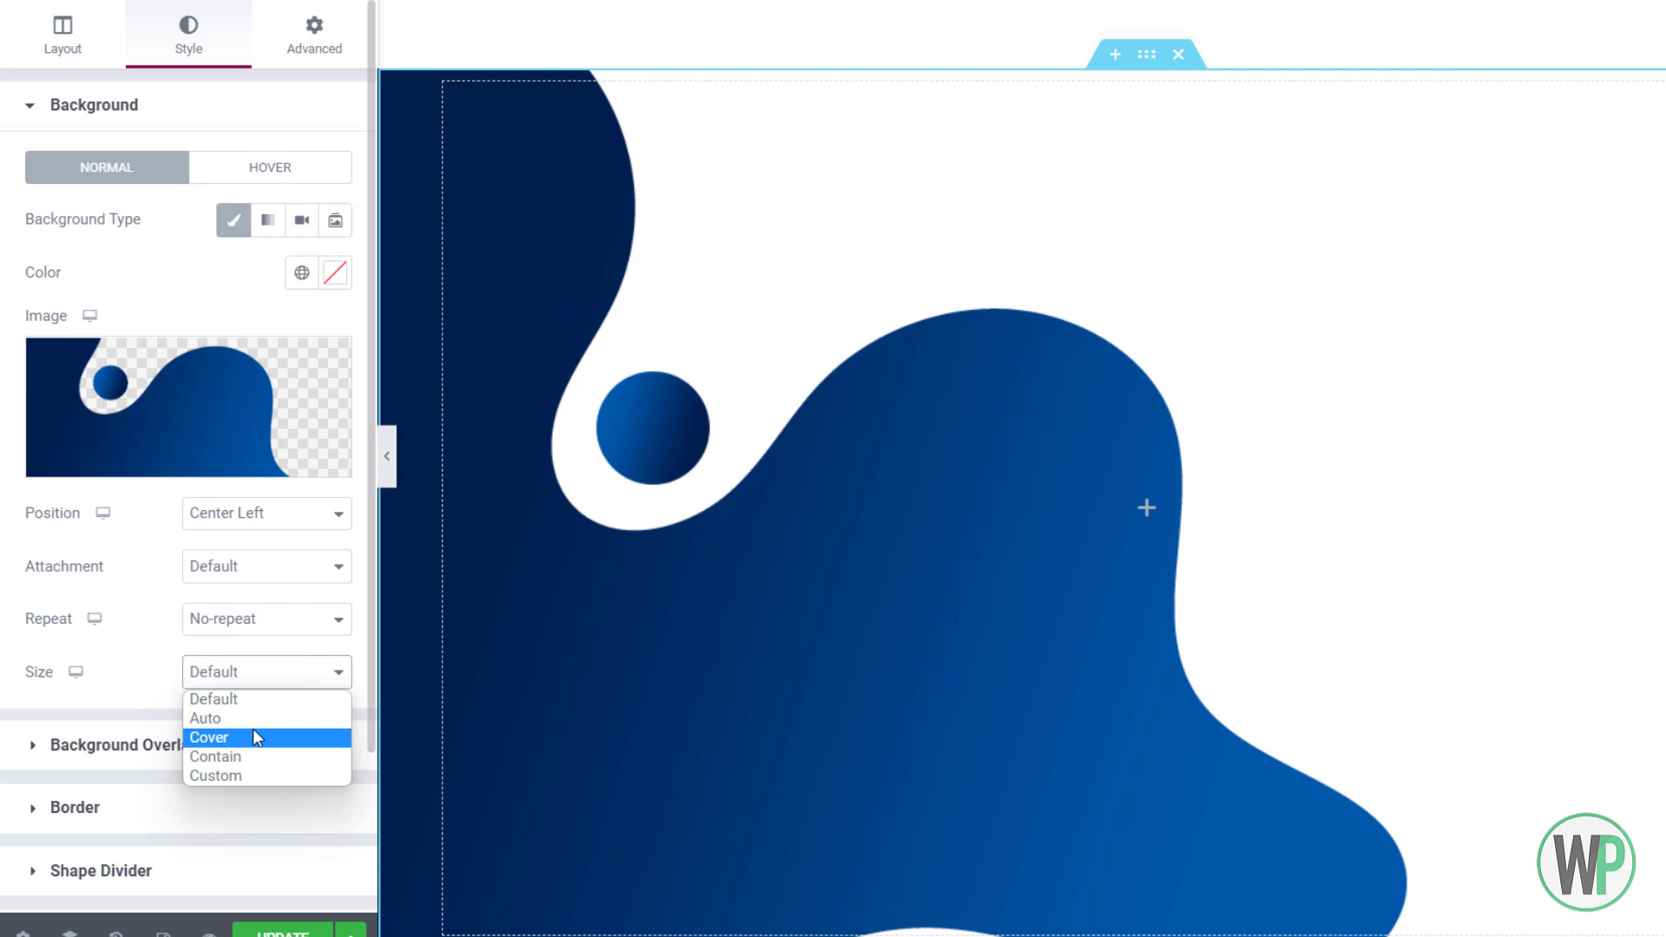
pyautogui.click(255, 754)
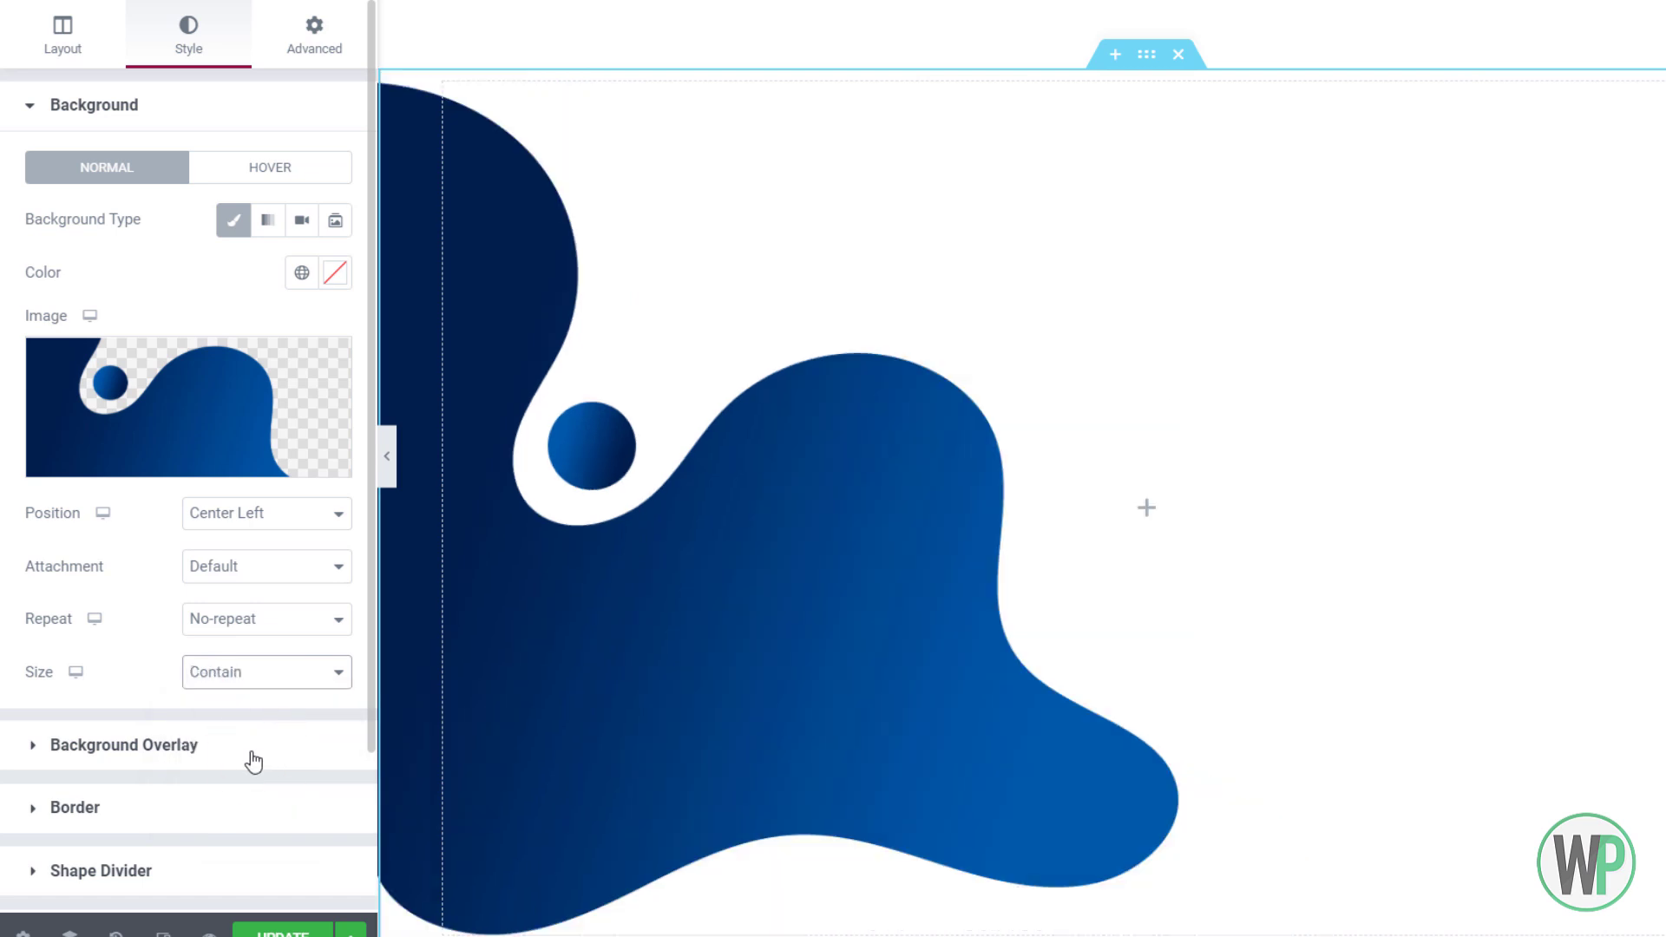
pyautogui.scroll(-1, 732, 555)
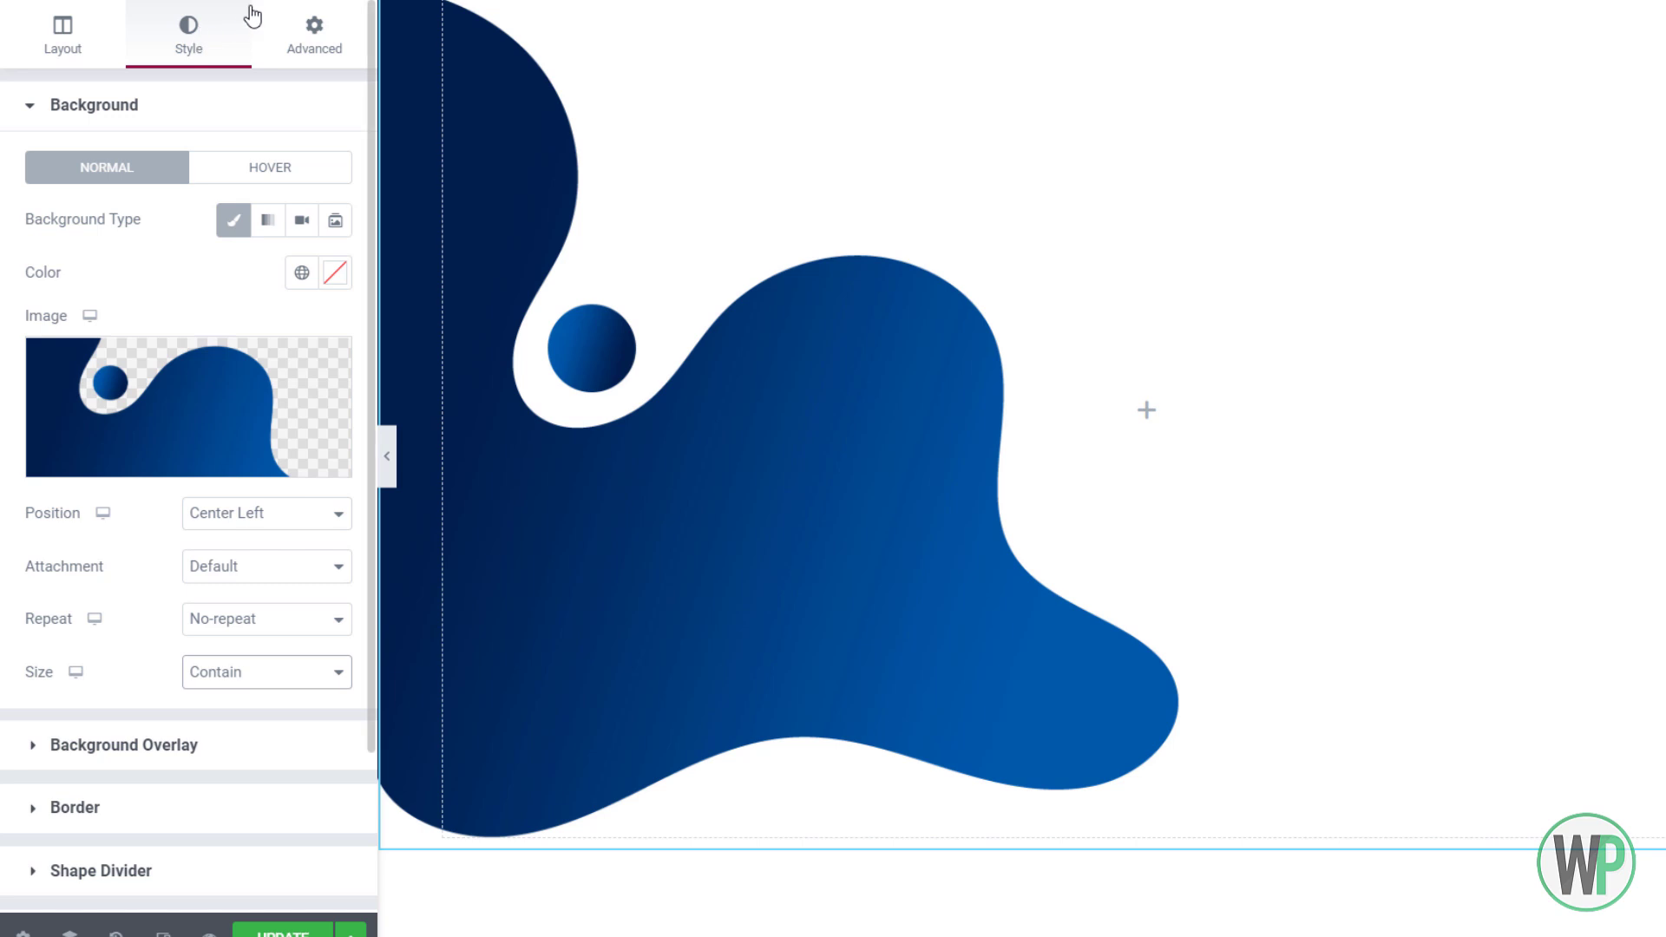
pyautogui.click(344, 1)
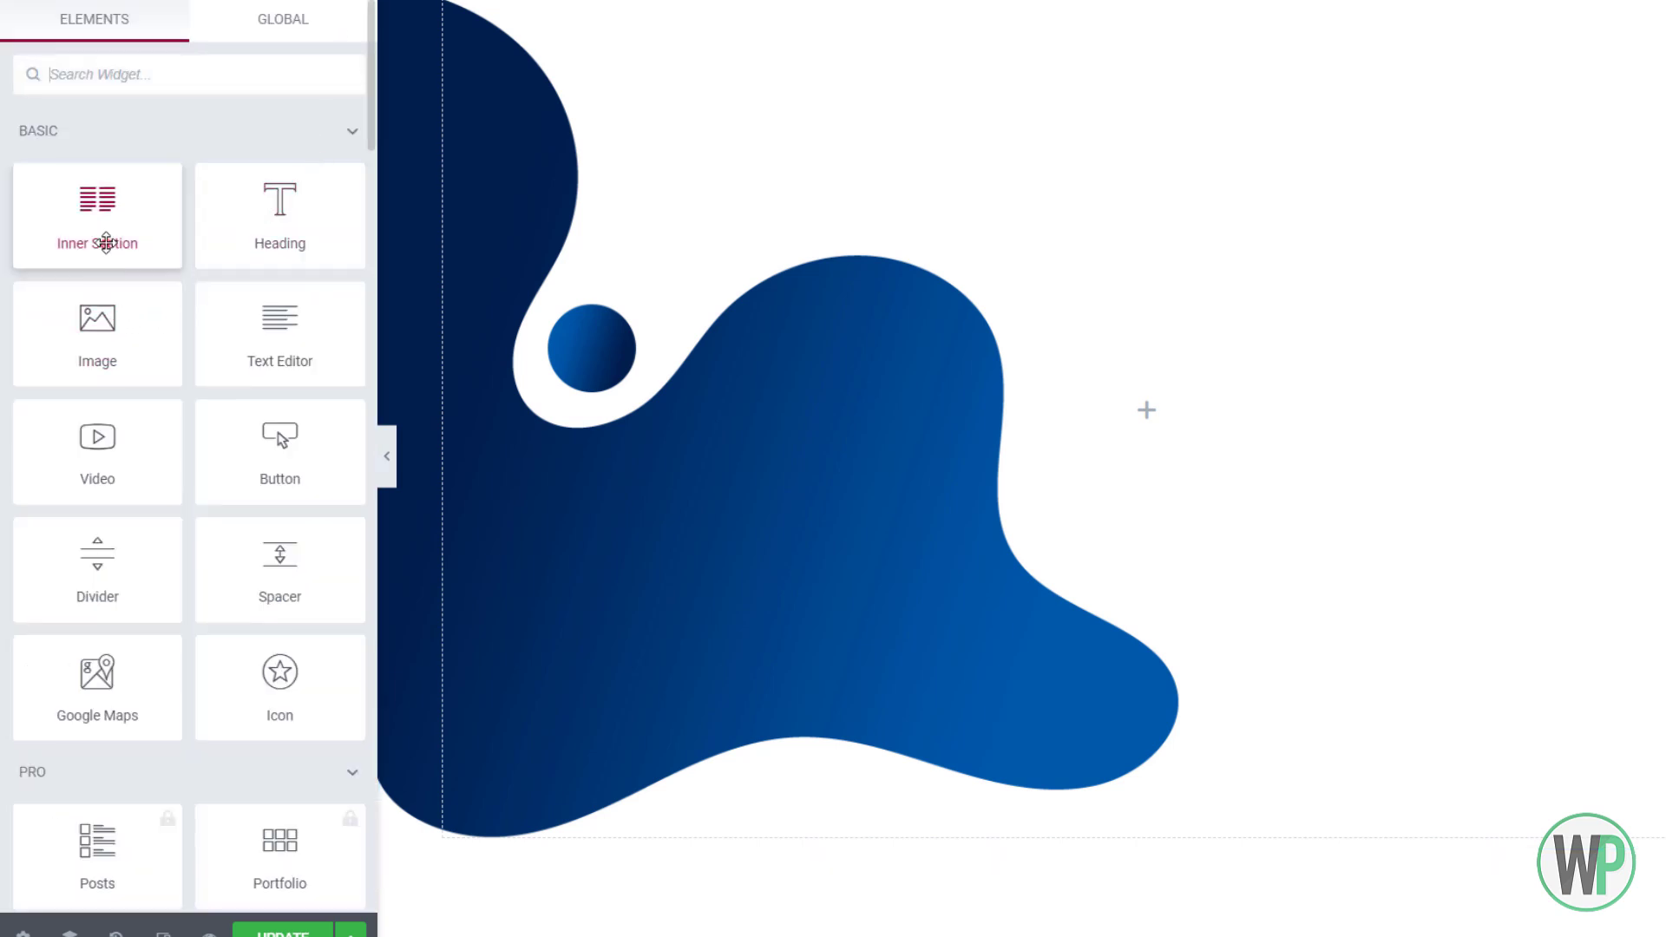
# Drag a two-column Inner Section into the new section
pyautogui.moveTo(104, 241); pyautogui.dragTo(941, 311)
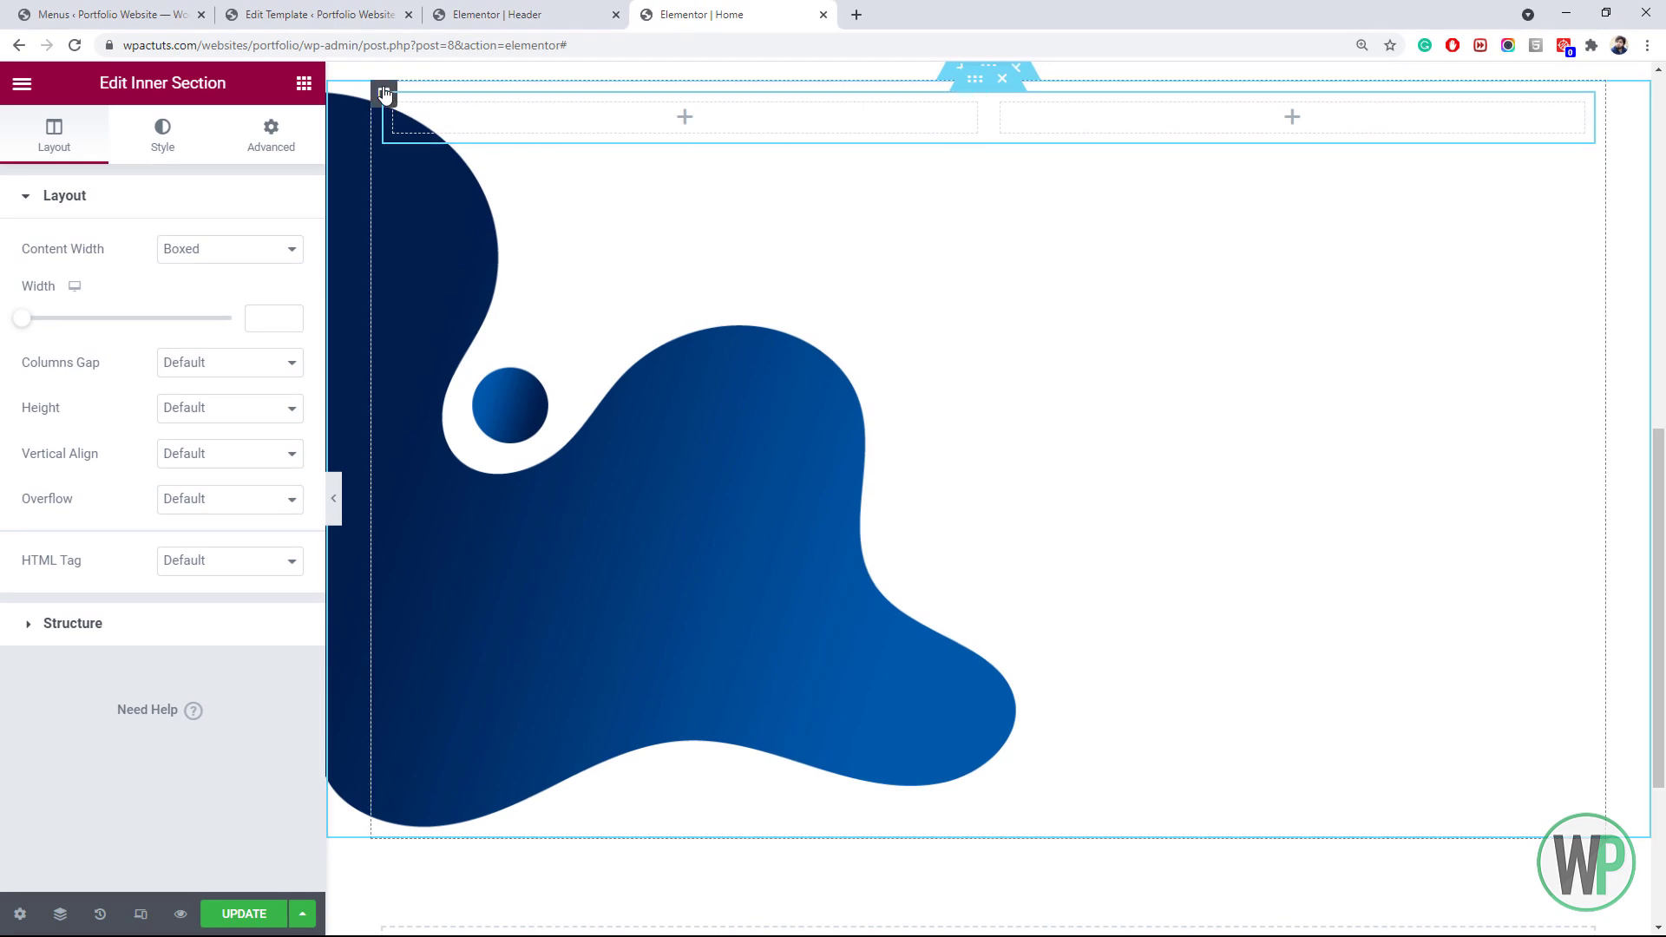
pyautogui.rightClick(387, 96)
pyautogui.click(403, 105)
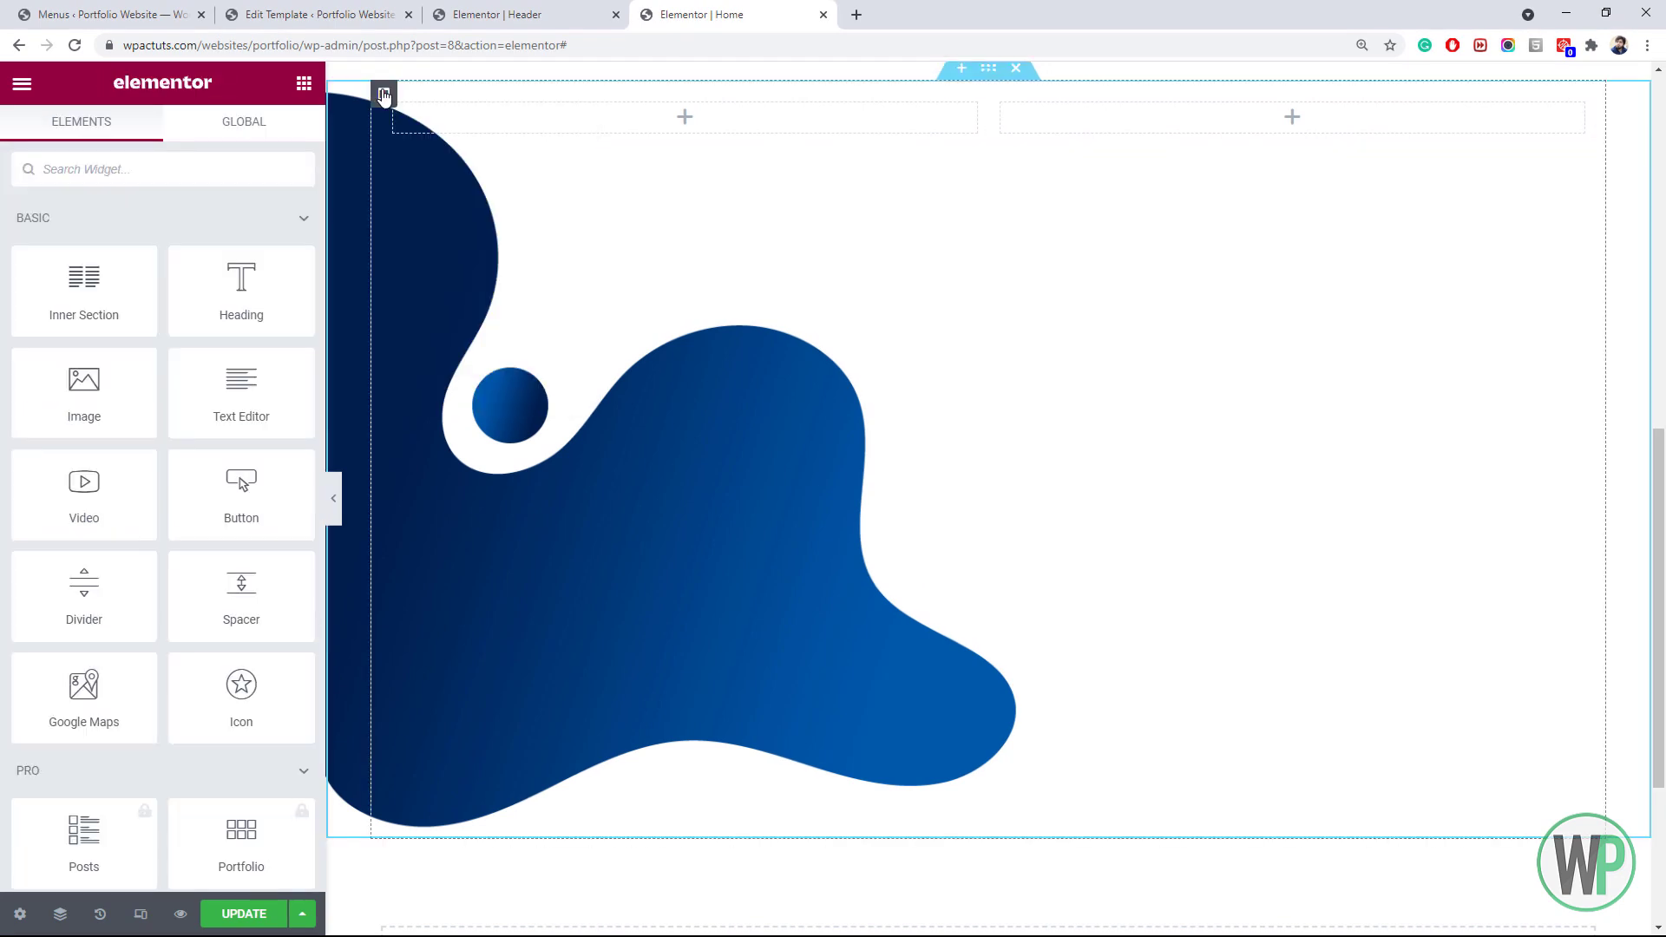
pyautogui.rightClick(388, 96)
pyautogui.click(404, 105)
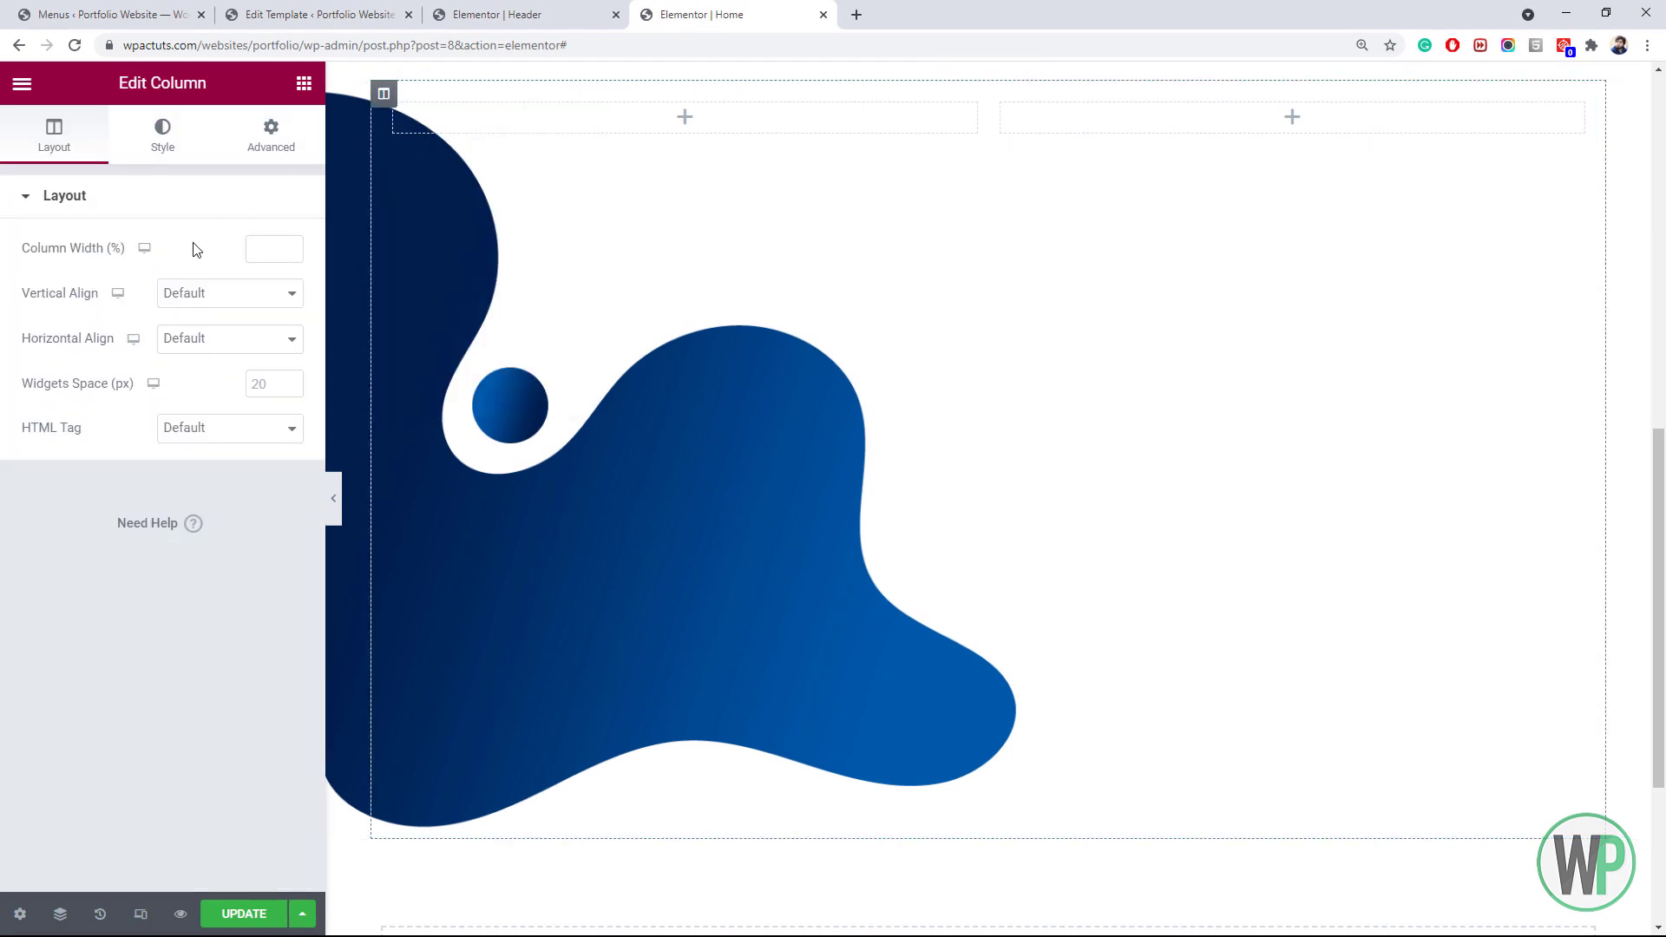
# Set the outer section's Vertical Align to Middle
pyautogui.rightClick(373, 151)
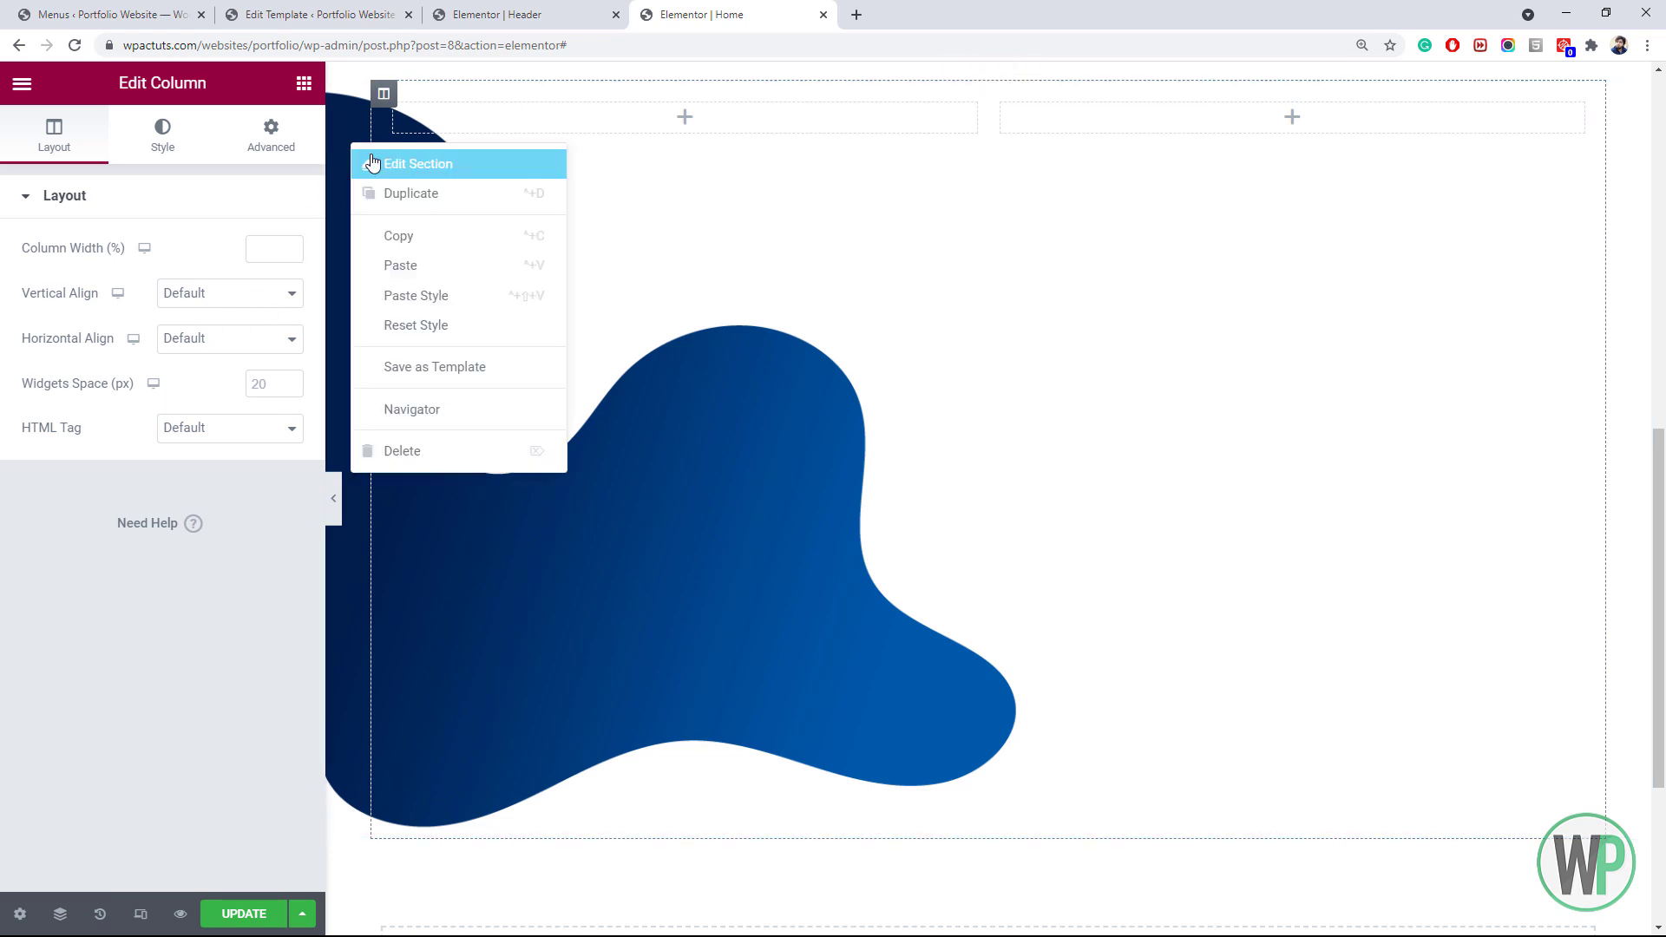
pyautogui.click(408, 163)
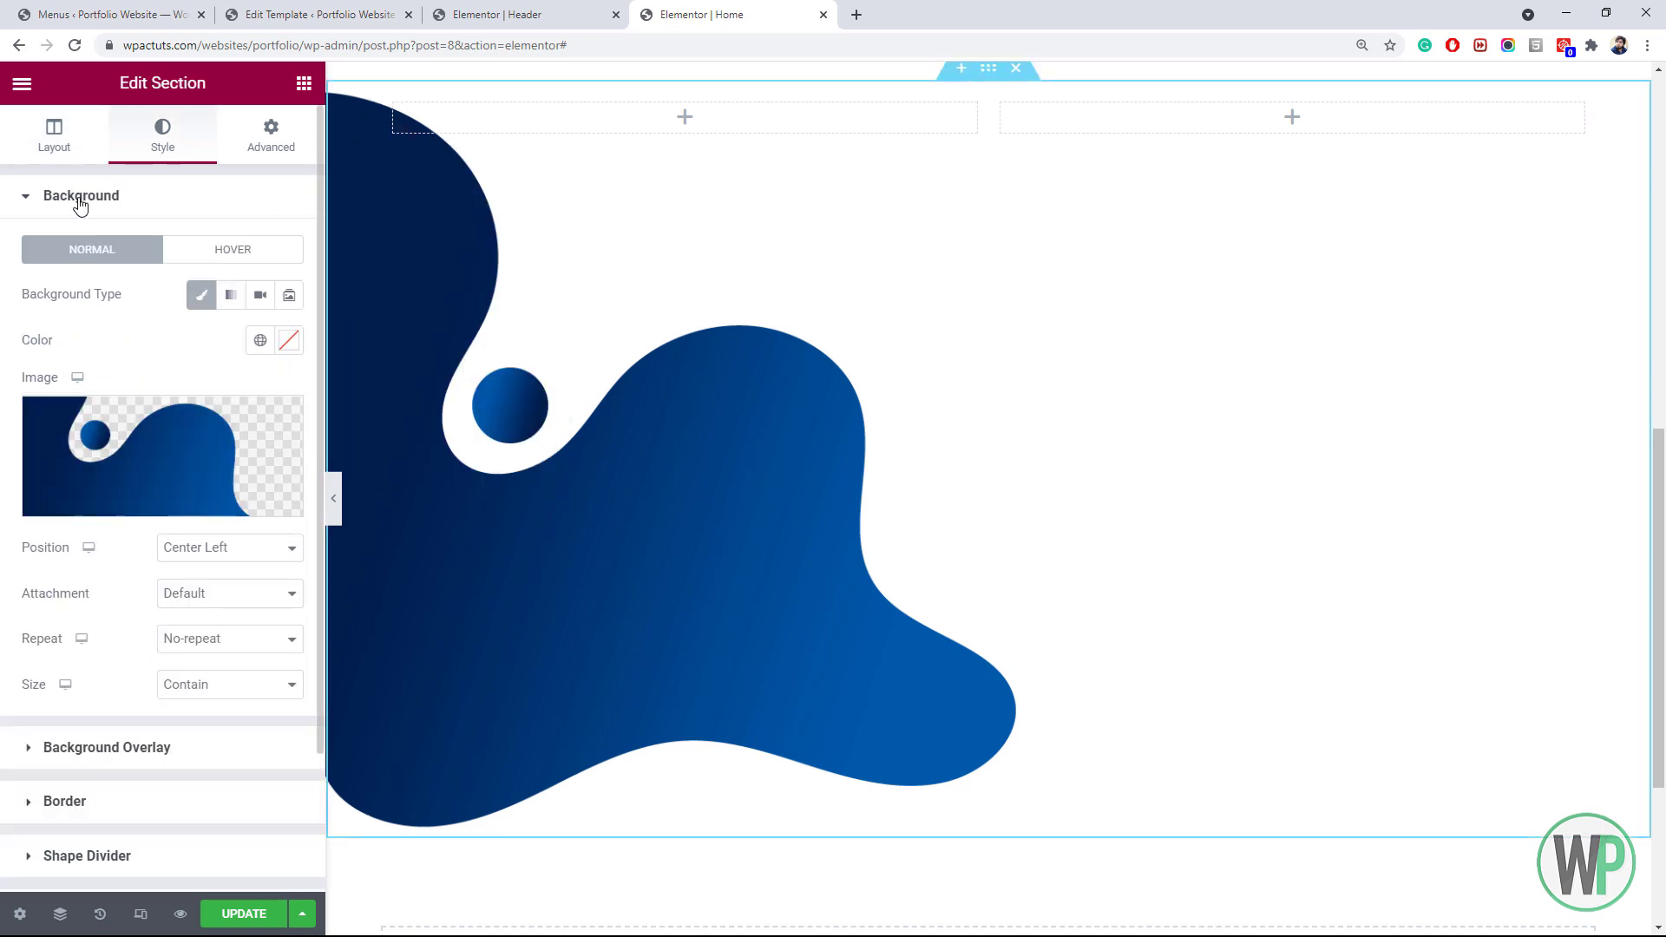
pyautogui.click(60, 143)
pyautogui.click(217, 569)
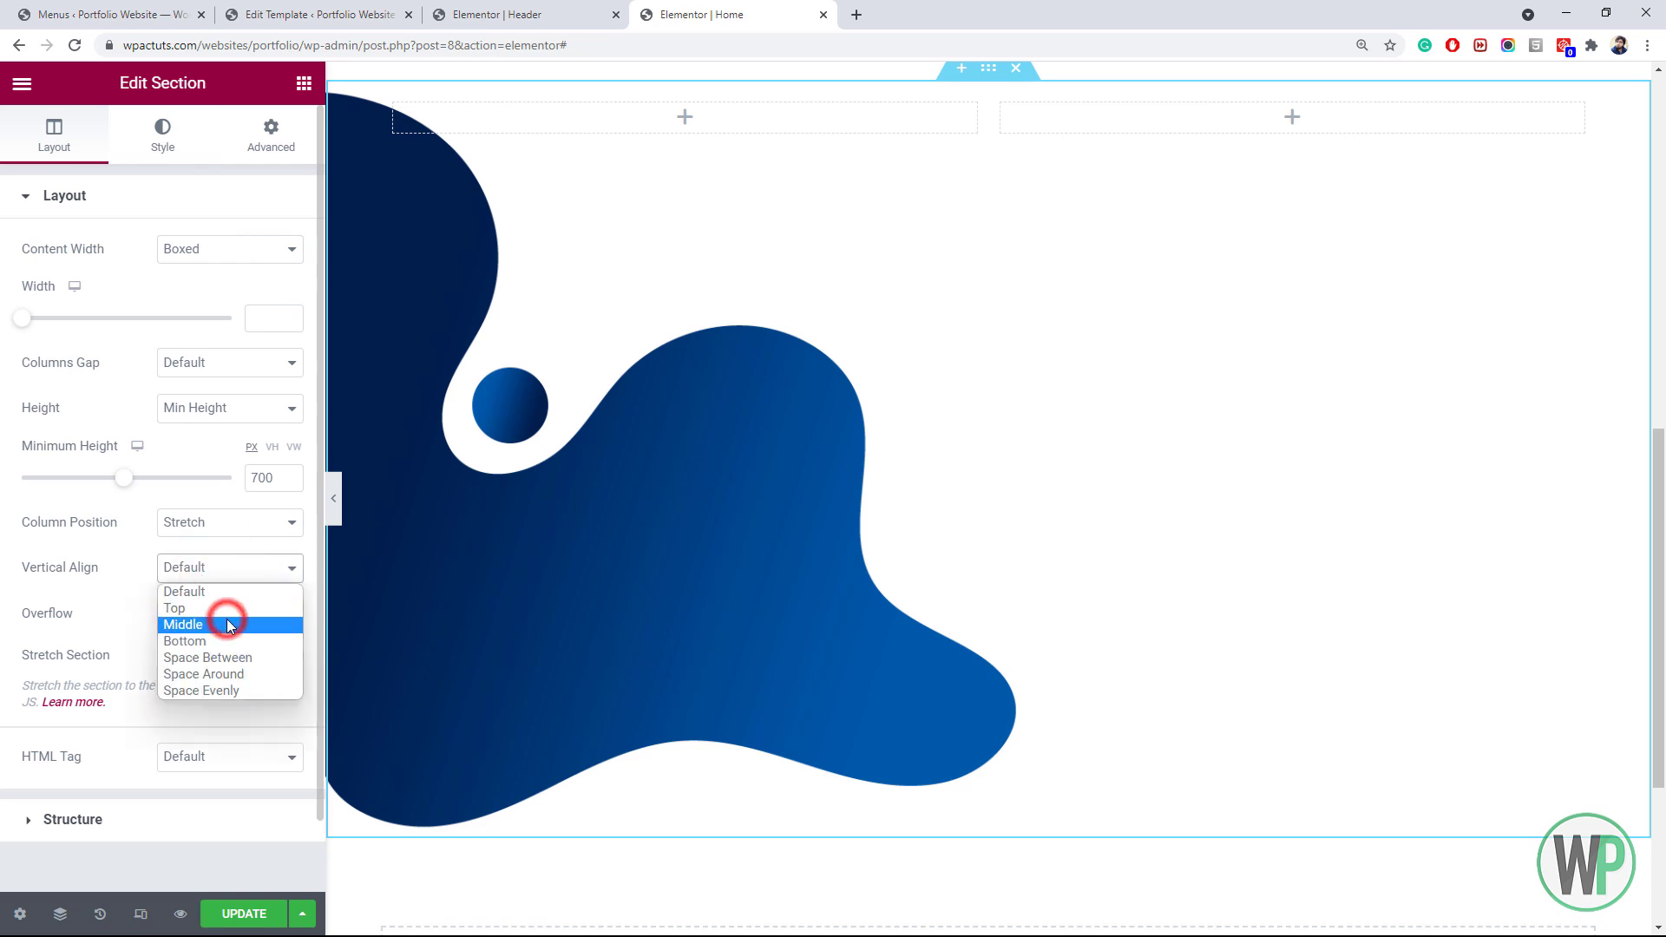
pyautogui.click(228, 625)
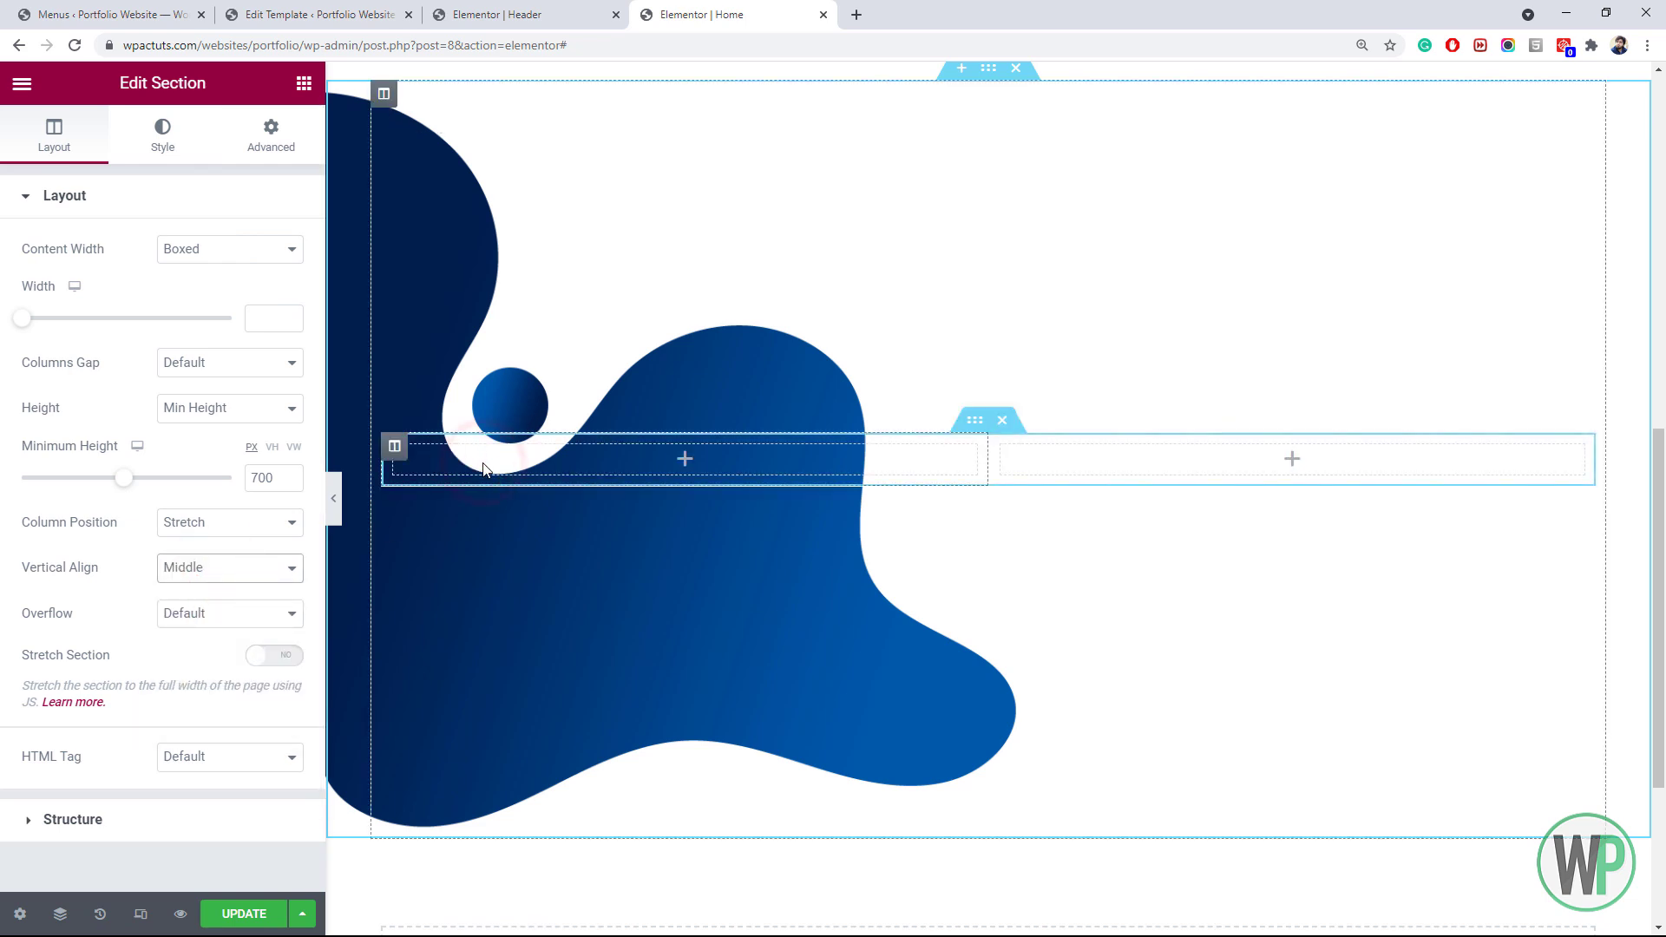
pyautogui.click(483, 468)
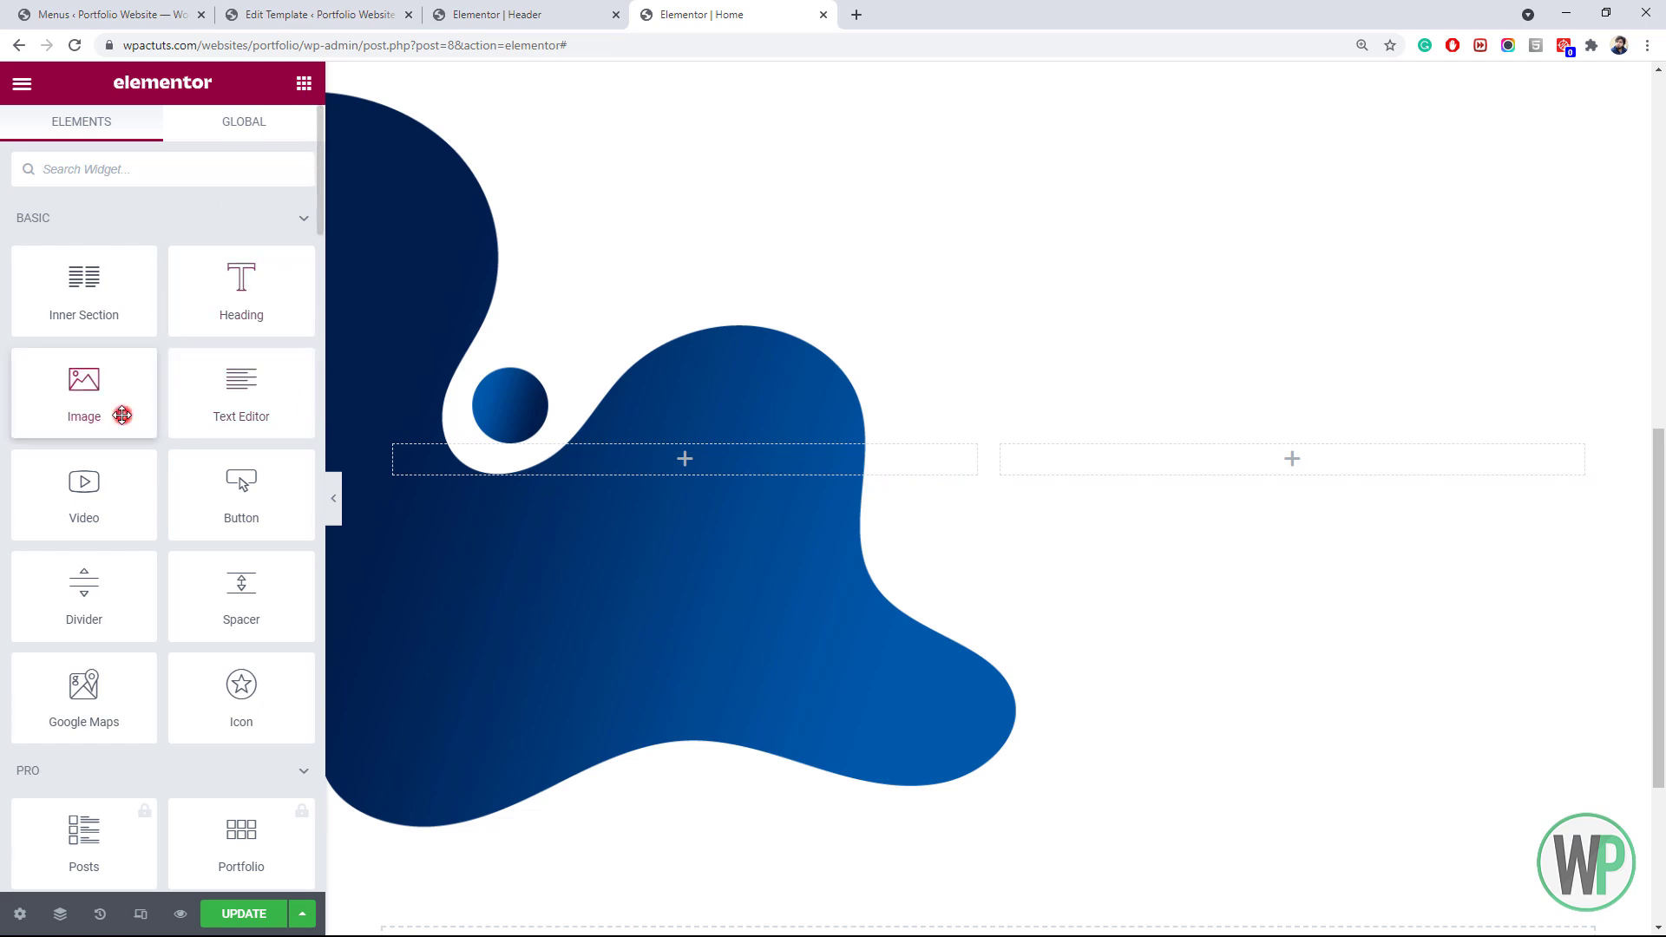
# Upload person-2.png into a new image widget in the left column and set the column width to 40
pyautogui.moveTo(122, 413); pyautogui.dragTo(684, 459)
pyautogui.click(186, 279)
pyautogui.click(308, 174)
pyautogui.click(952, 500)
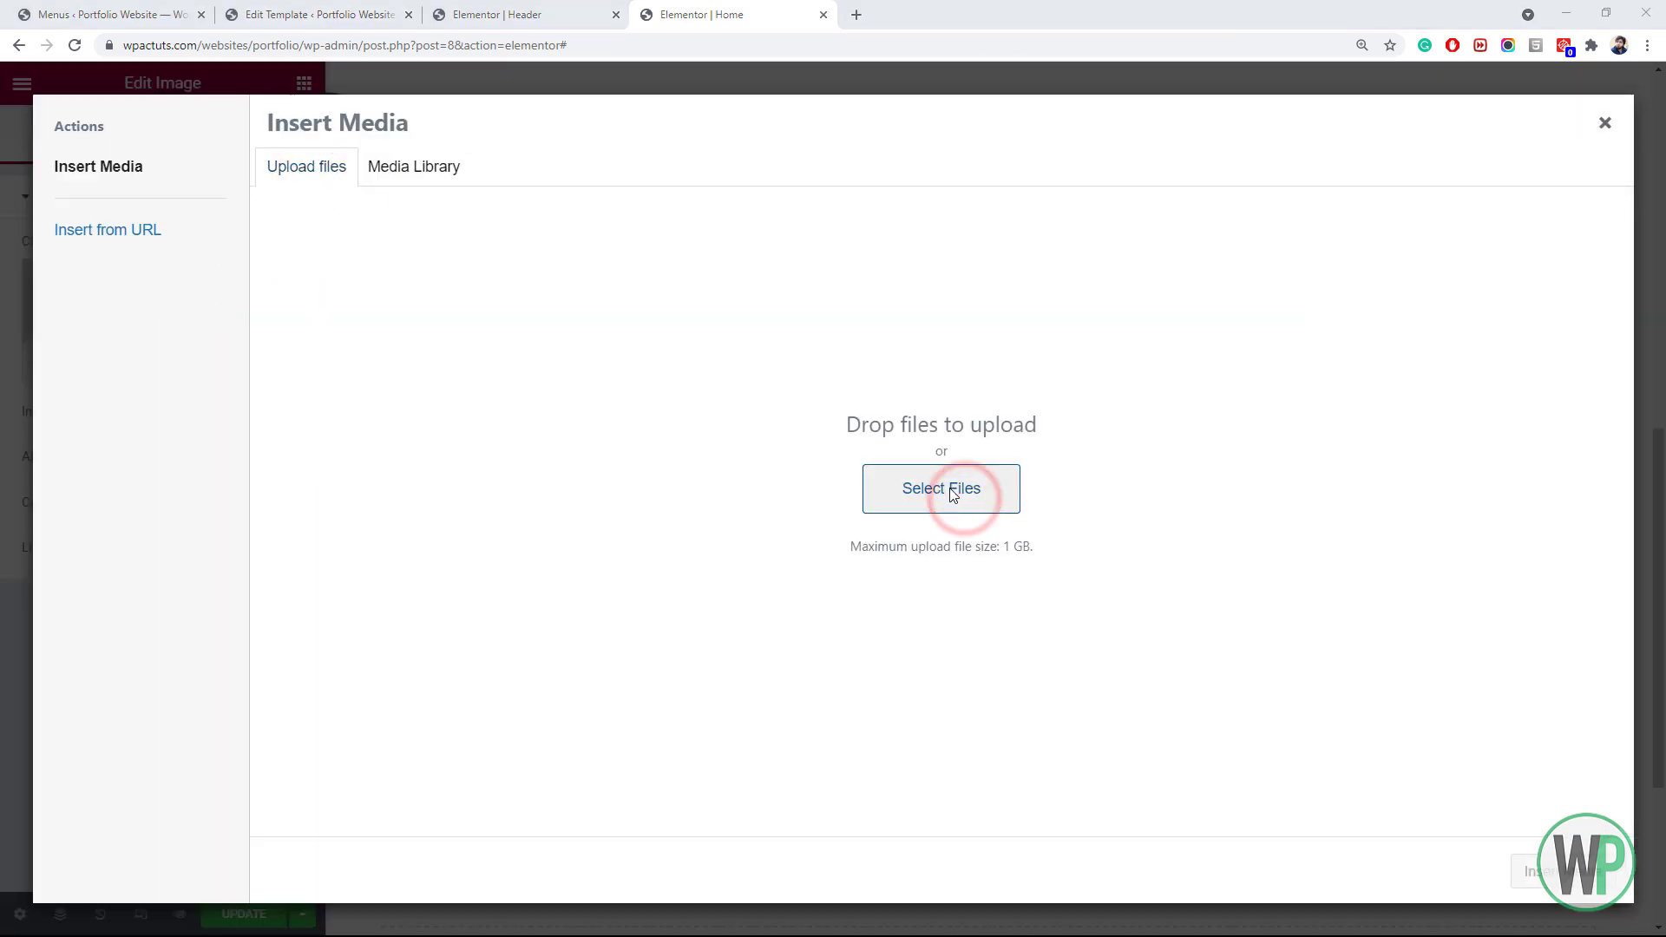
pyautogui.click(816, 214)
pyautogui.doubleClick(656, 253)
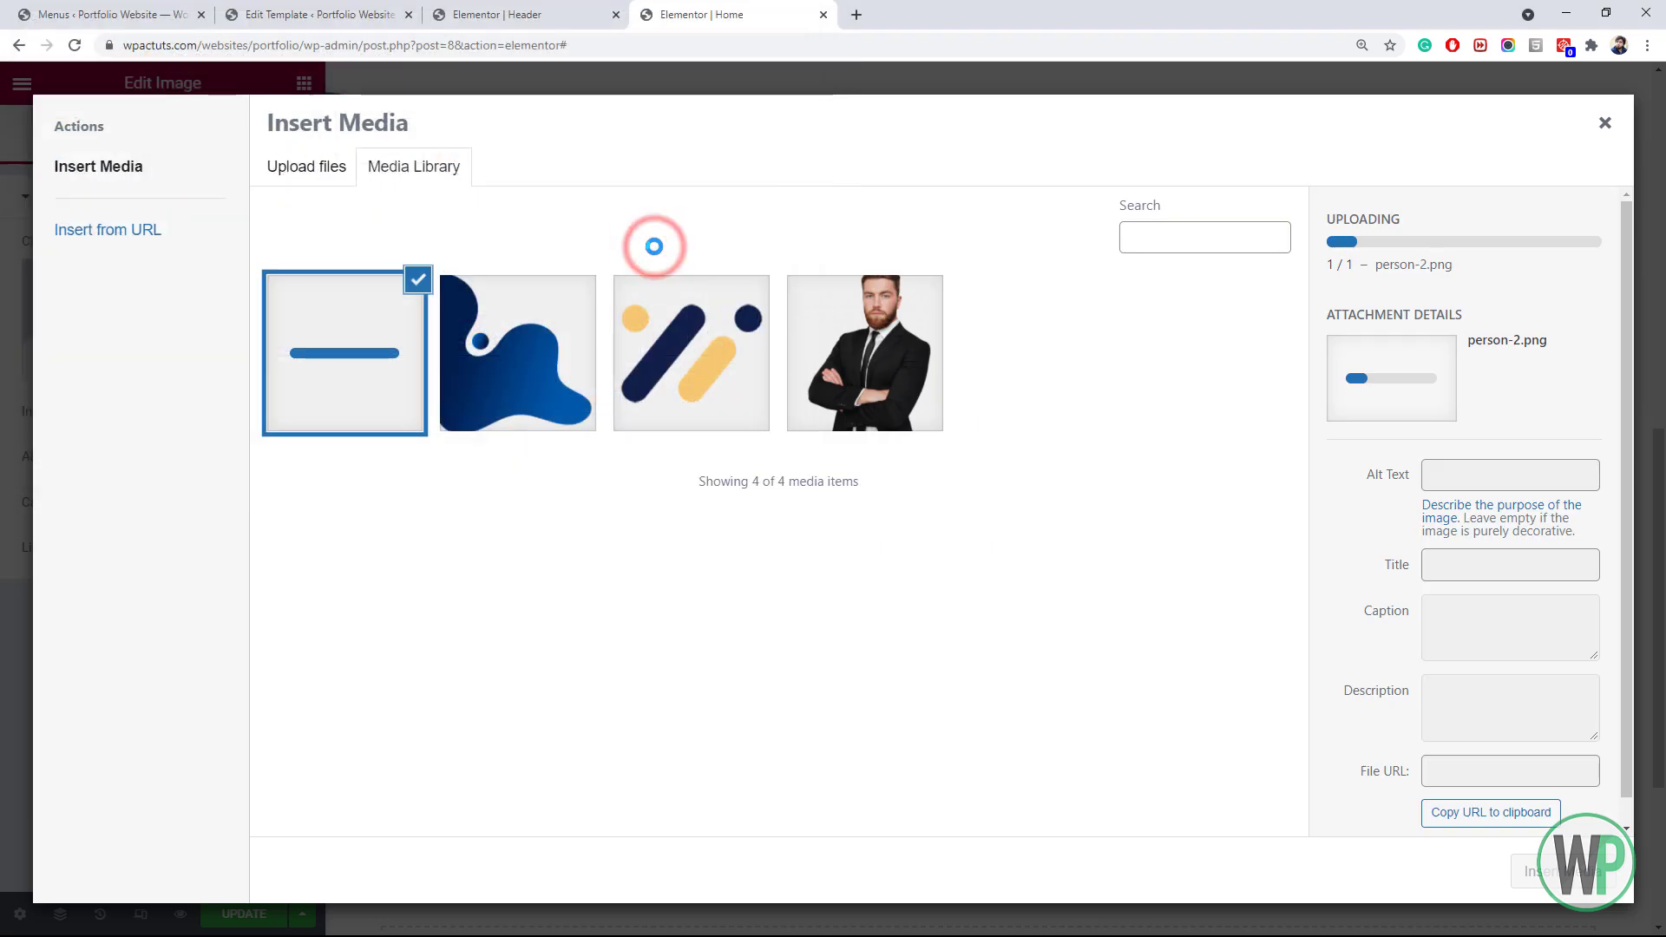
pyautogui.click(1540, 871)
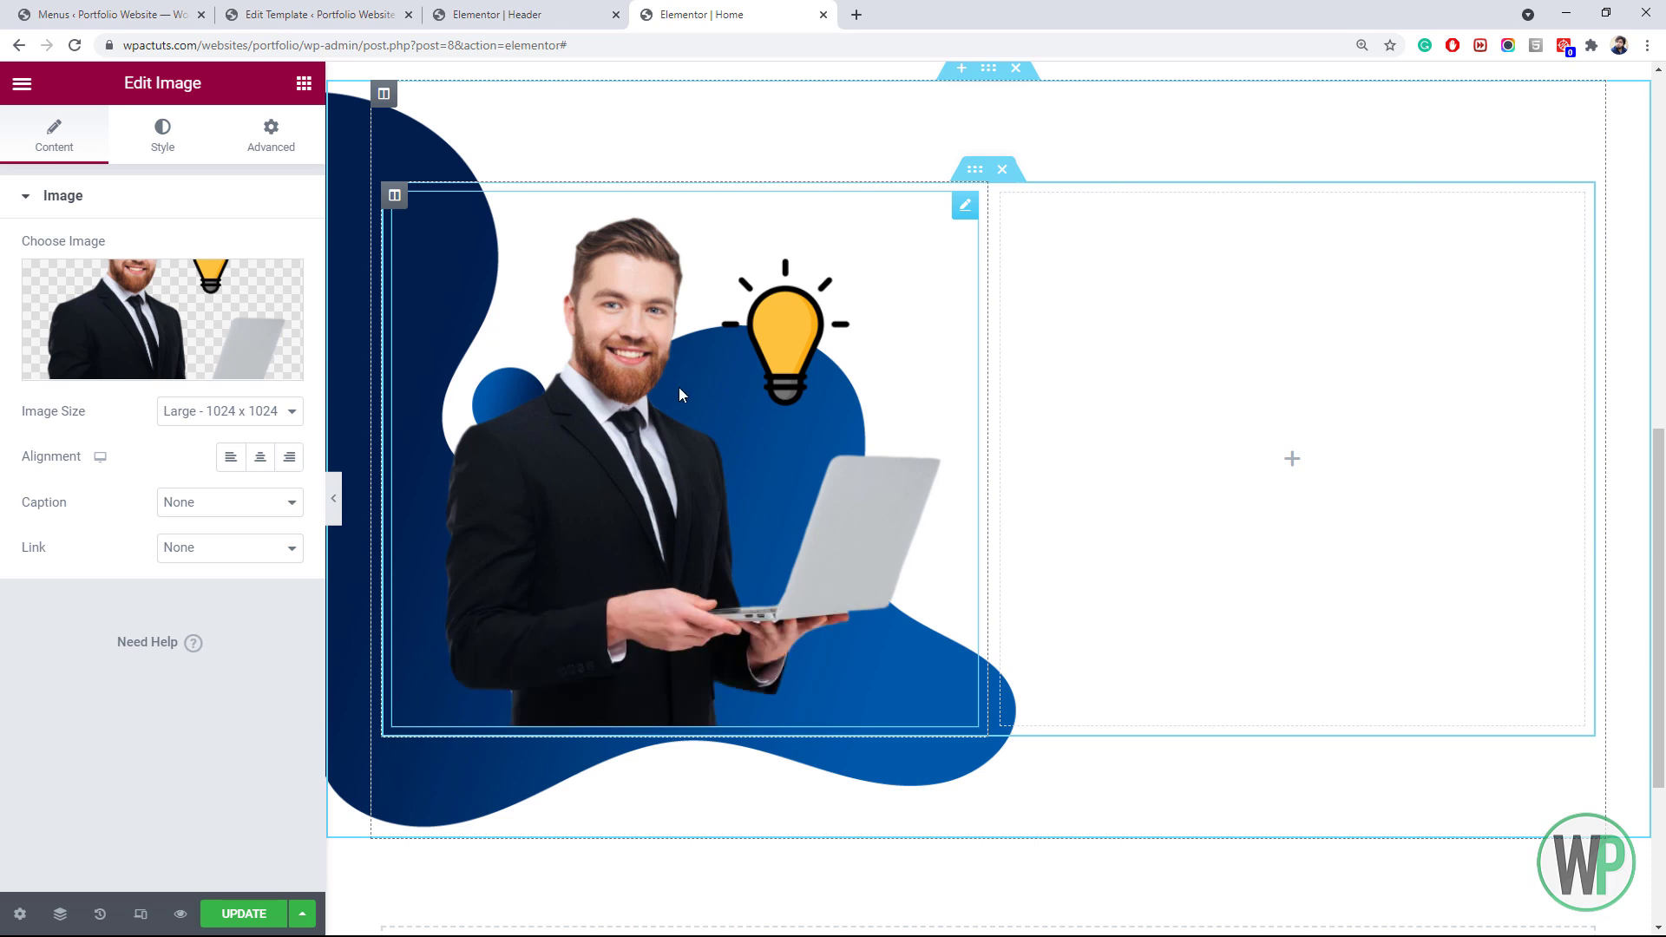
pyautogui.click(394, 194)
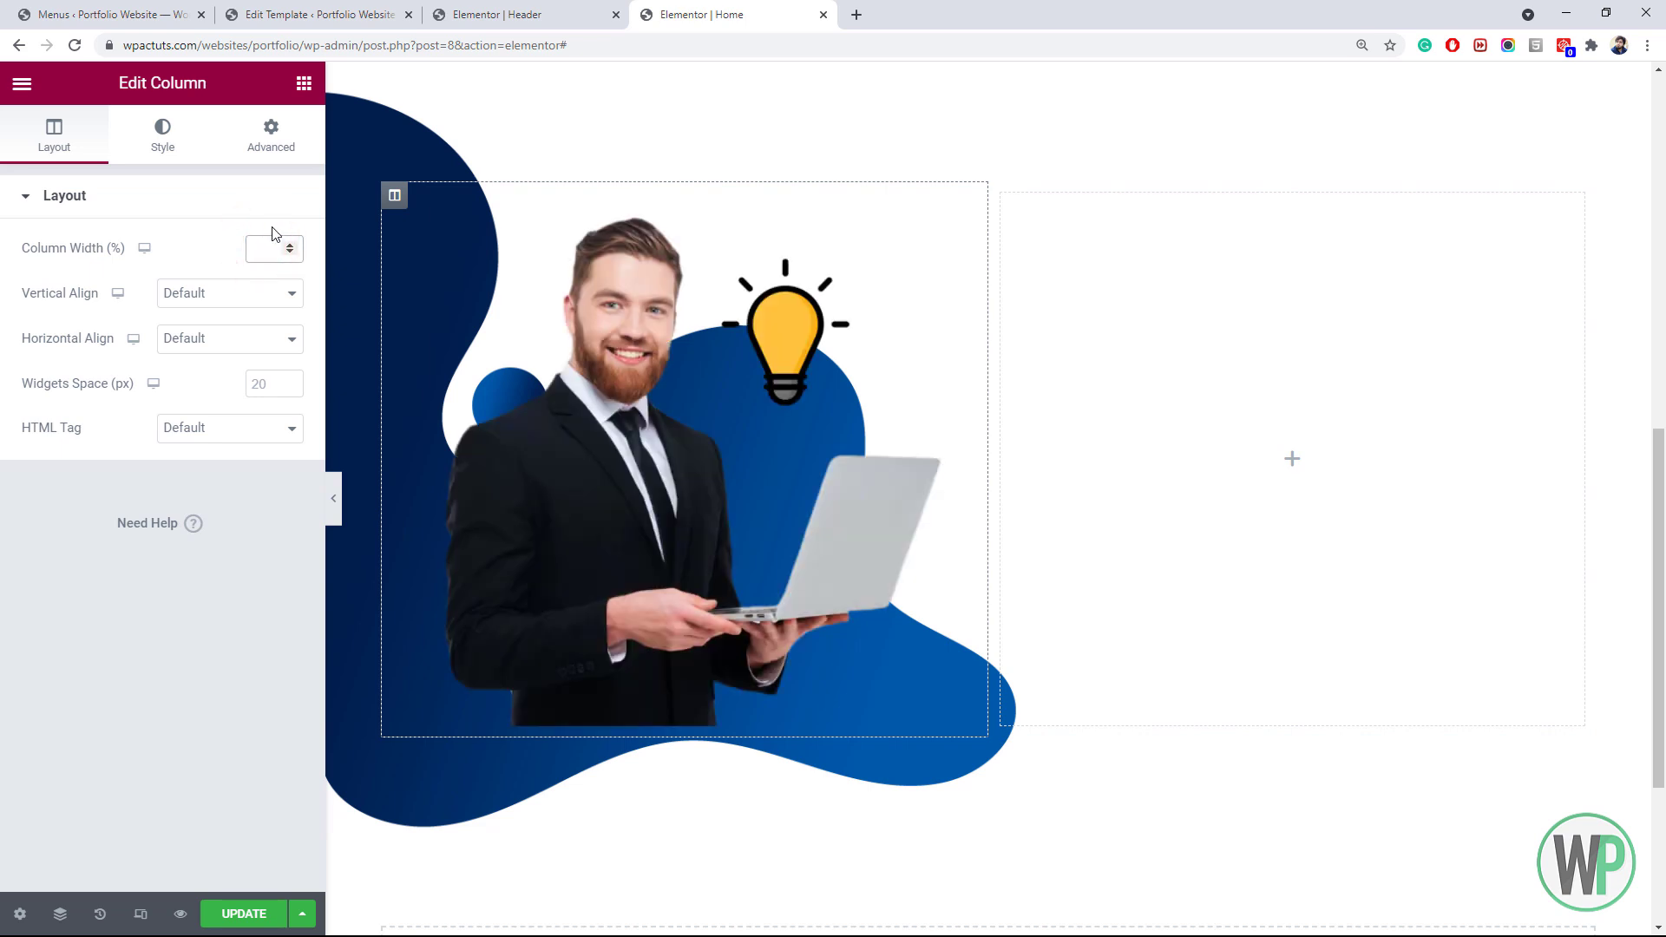
pyautogui.write('40')
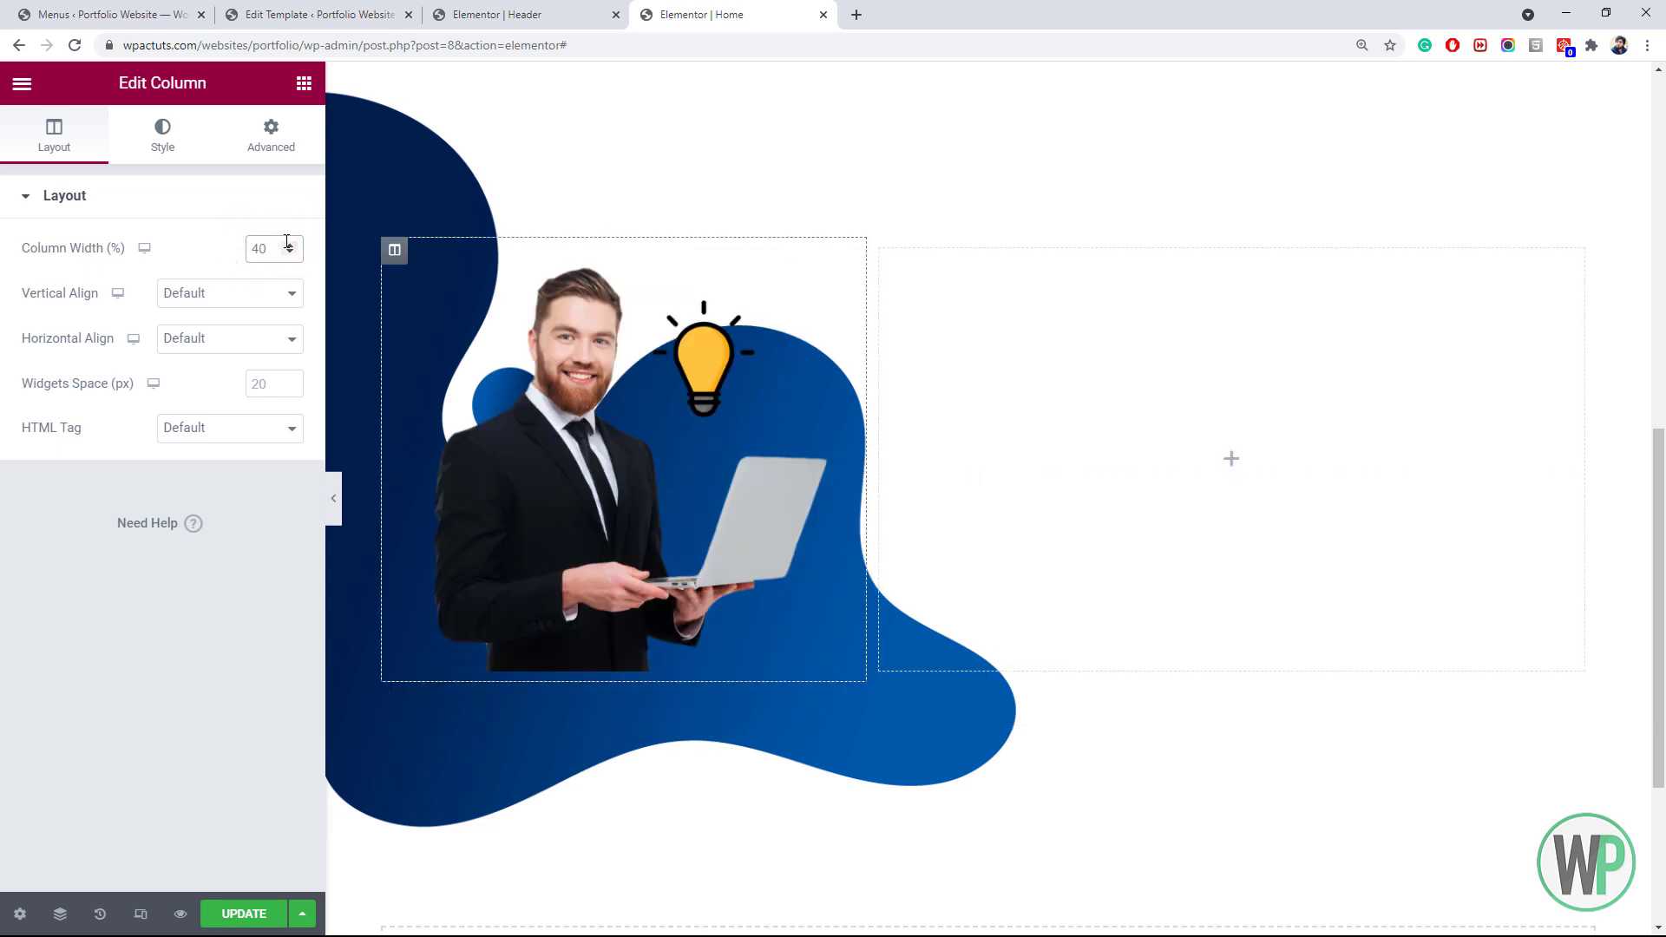
# Reset the hero section's Vertical Align to Default
pyautogui.rightClick(986, 85)
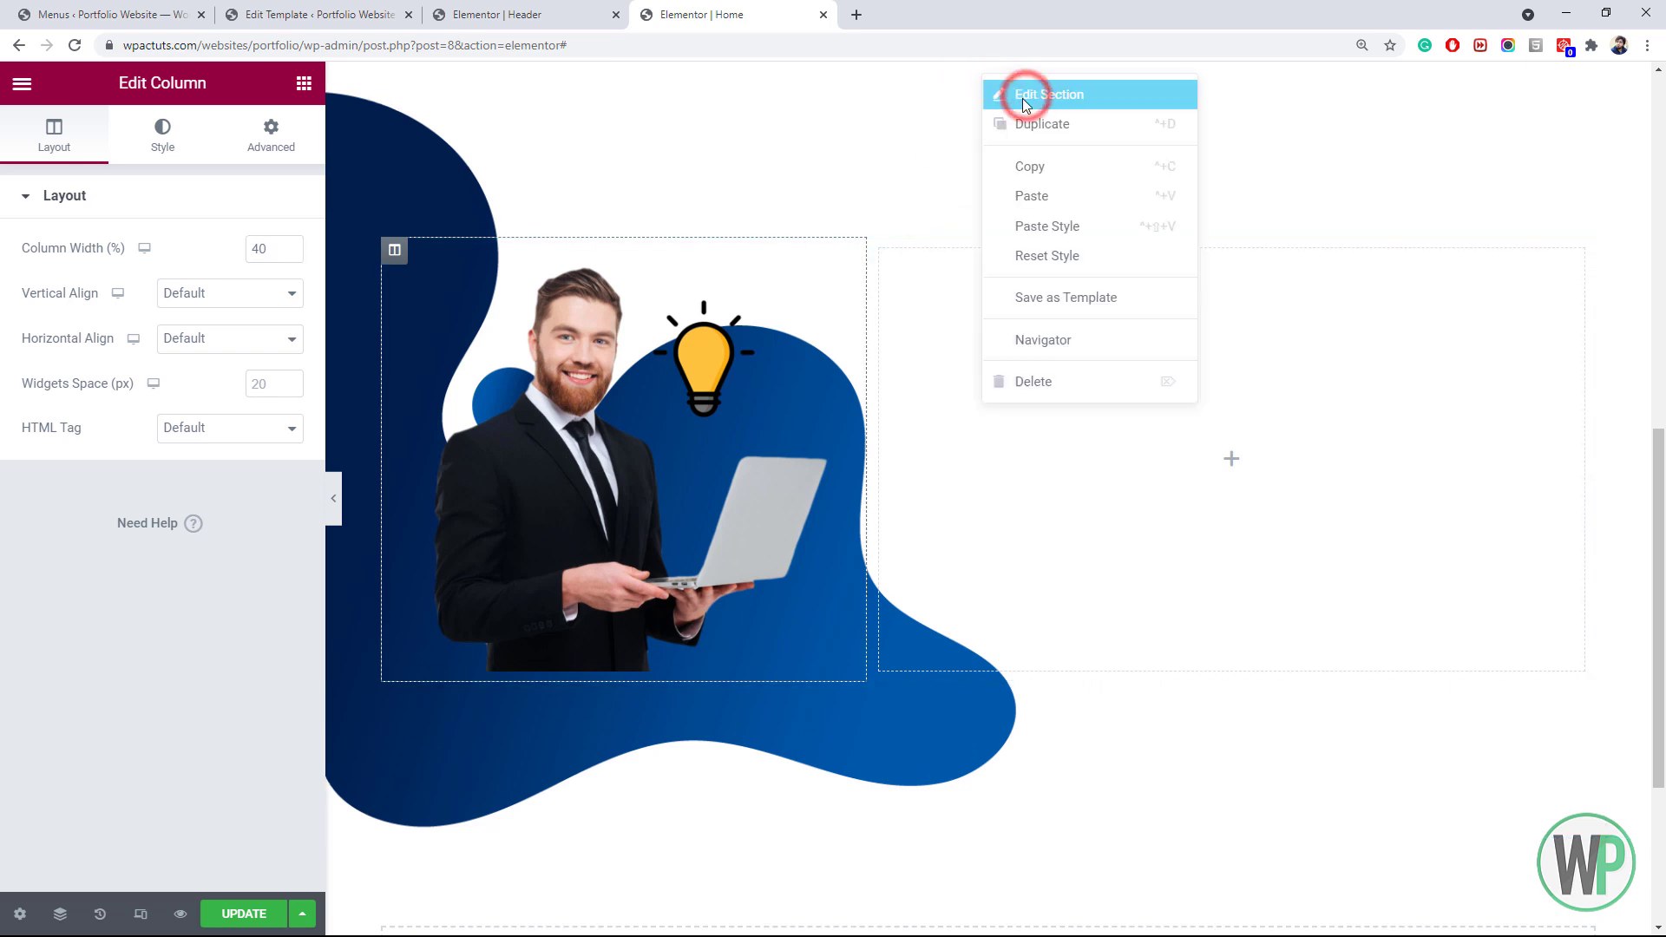
pyautogui.click(1025, 96)
pyautogui.click(211, 577)
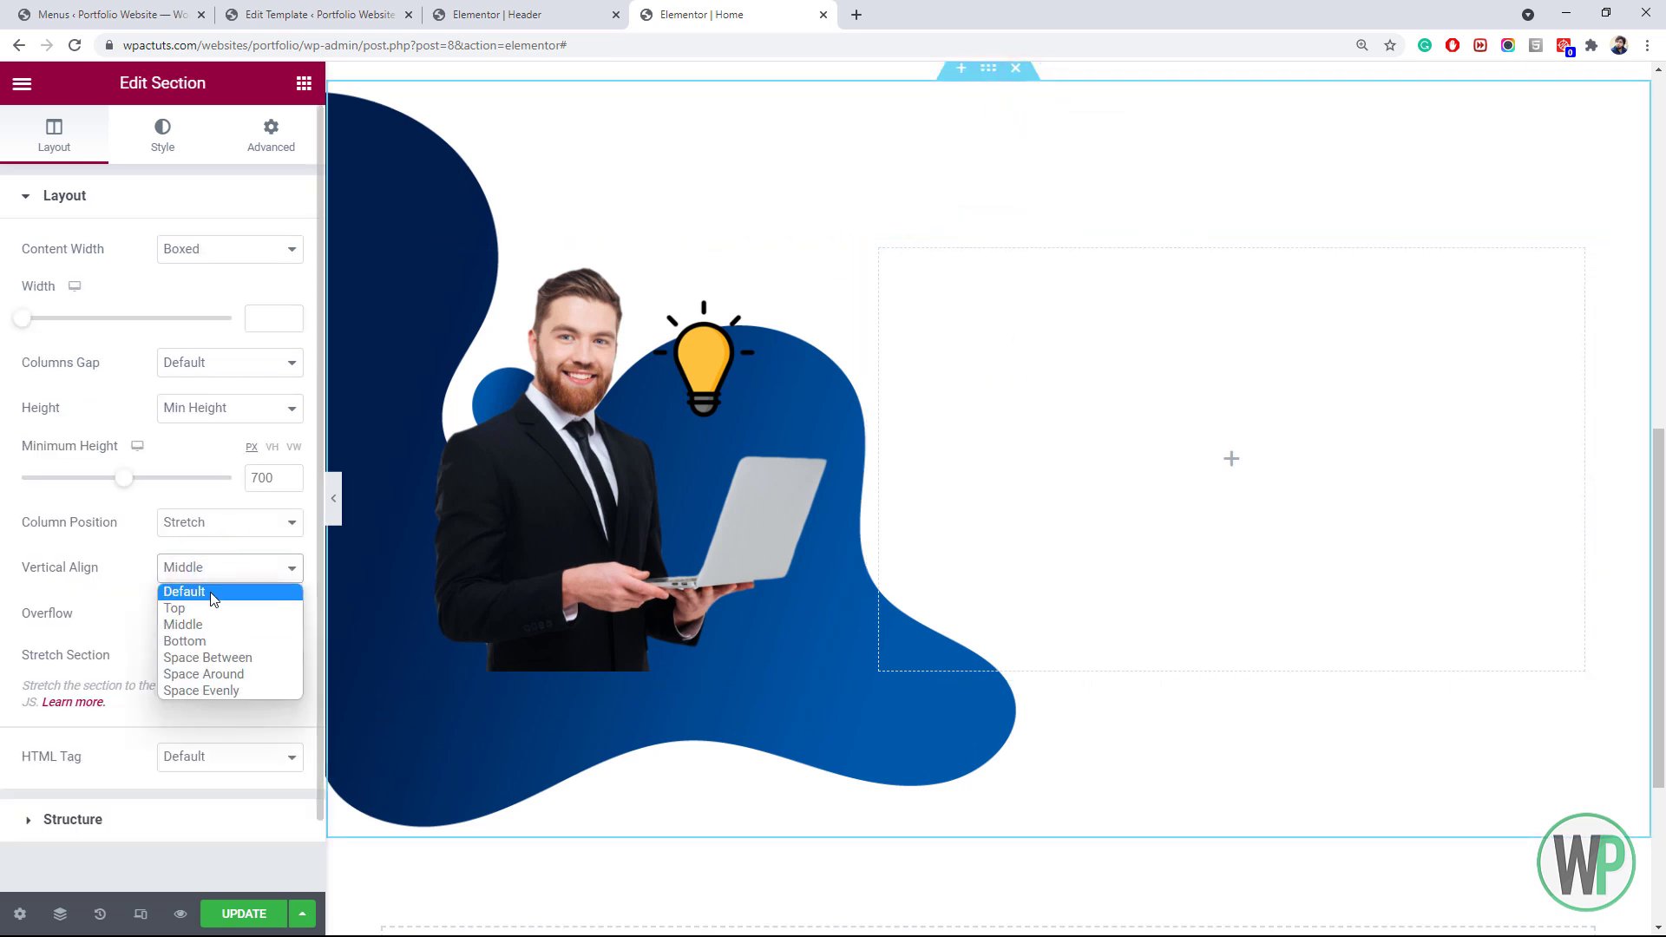
pyautogui.click(208, 592)
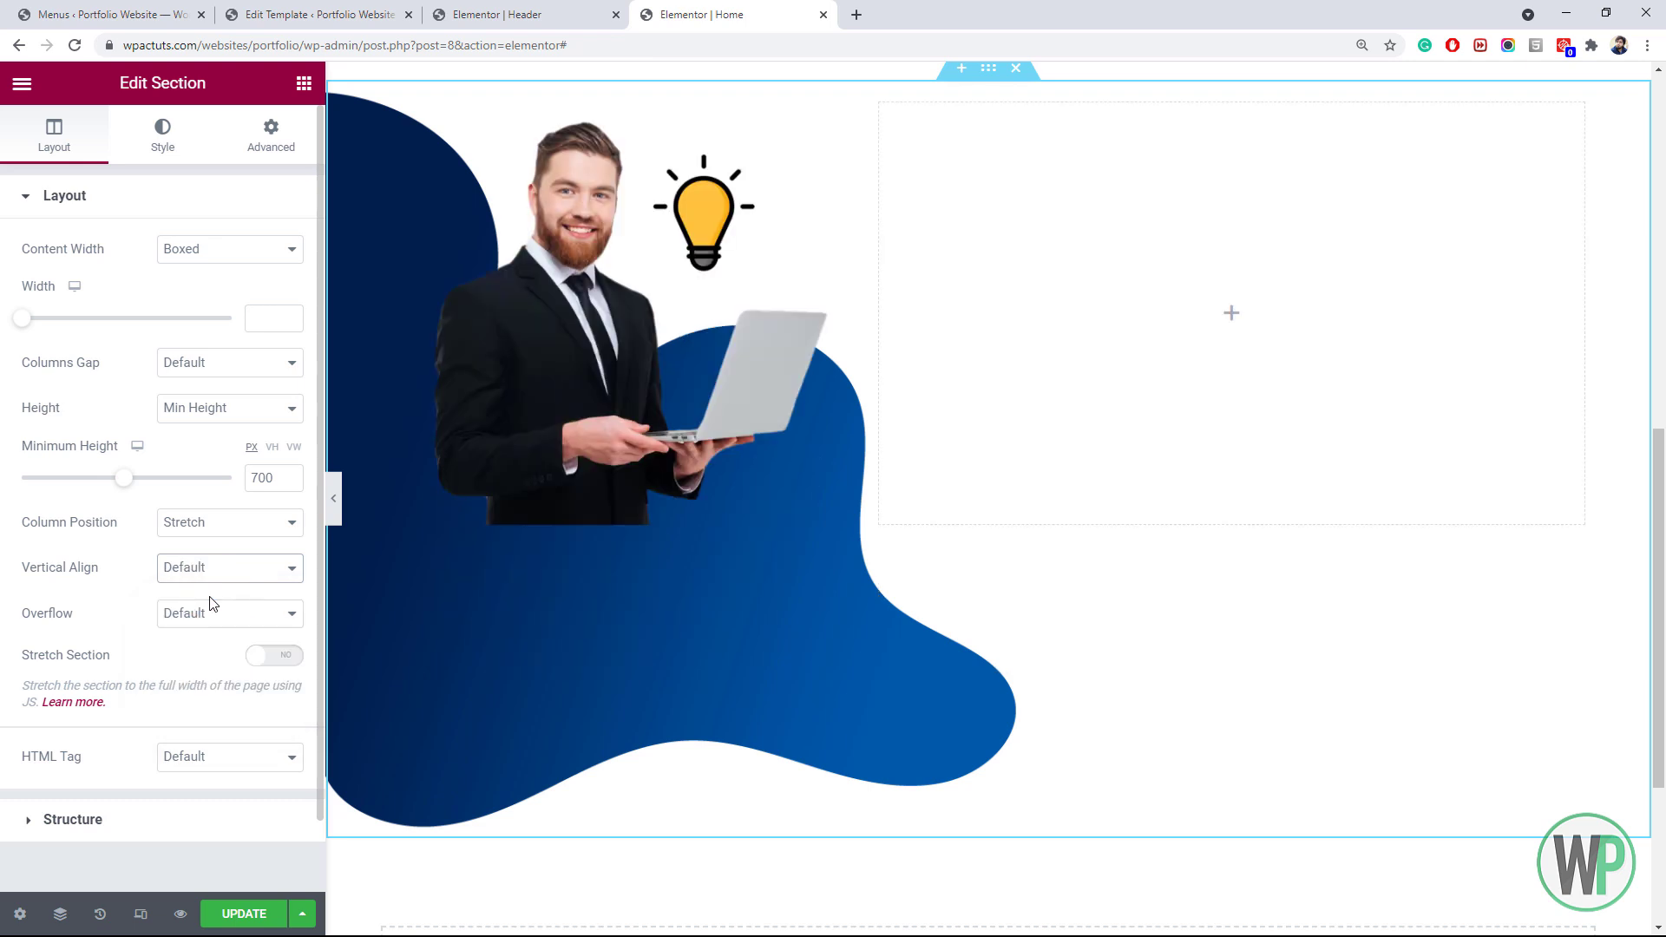
# Give the inner section a 50 px top margin
pyautogui.rightClick(970, 87)
pyautogui.click(998, 101)
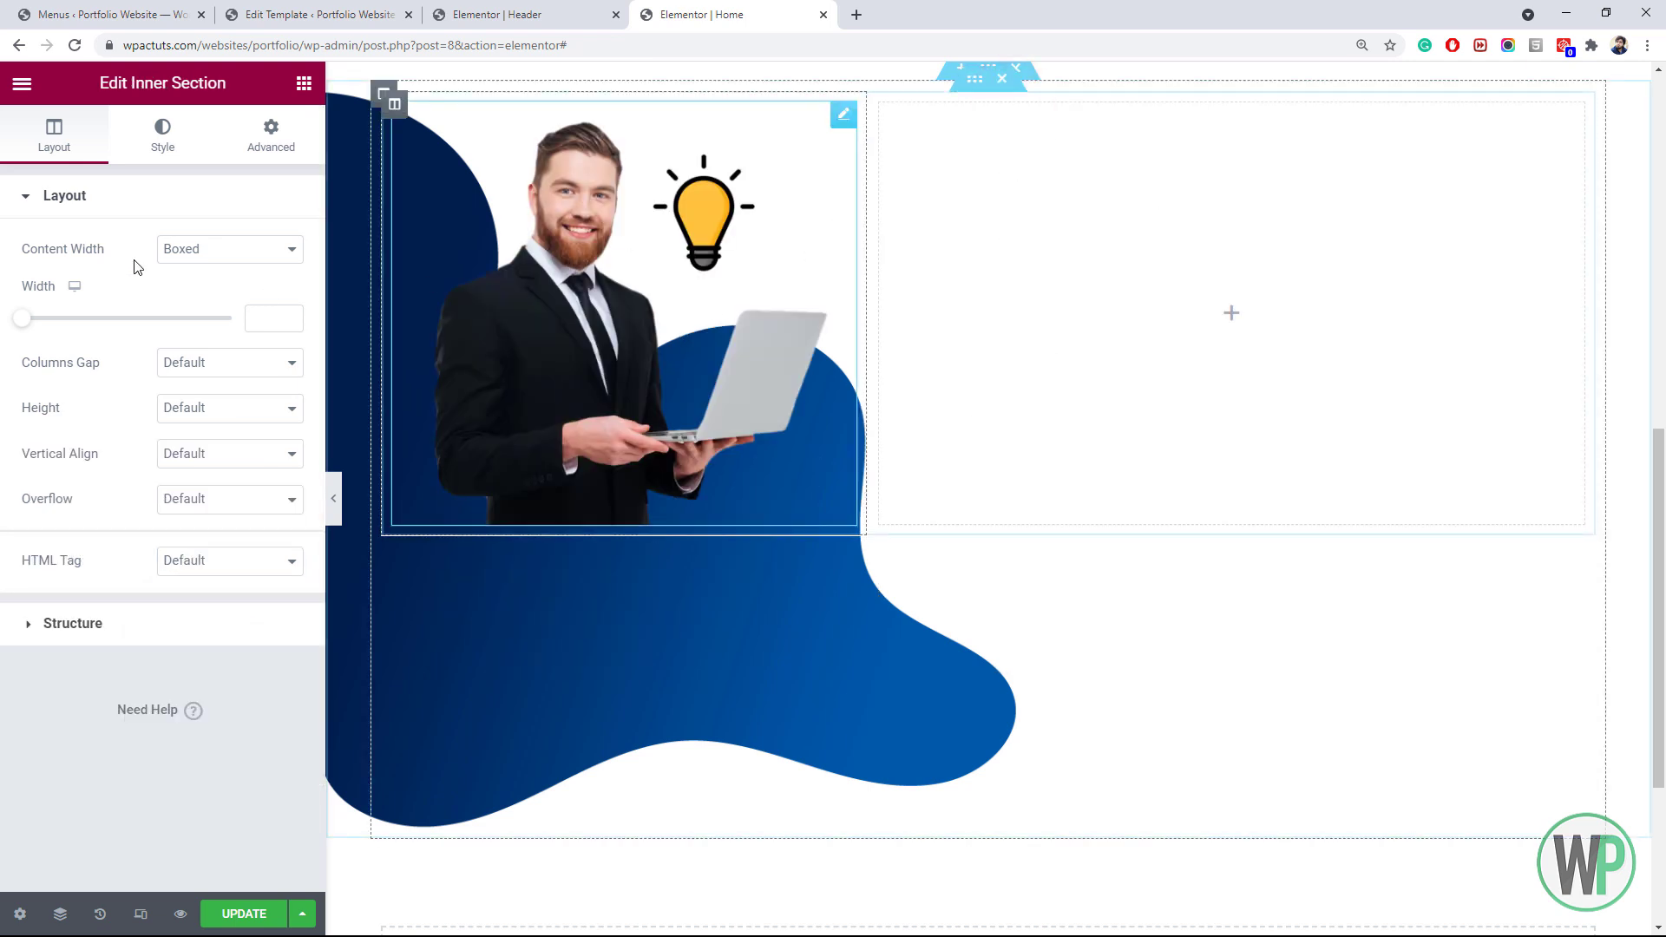
pyautogui.click(269, 149)
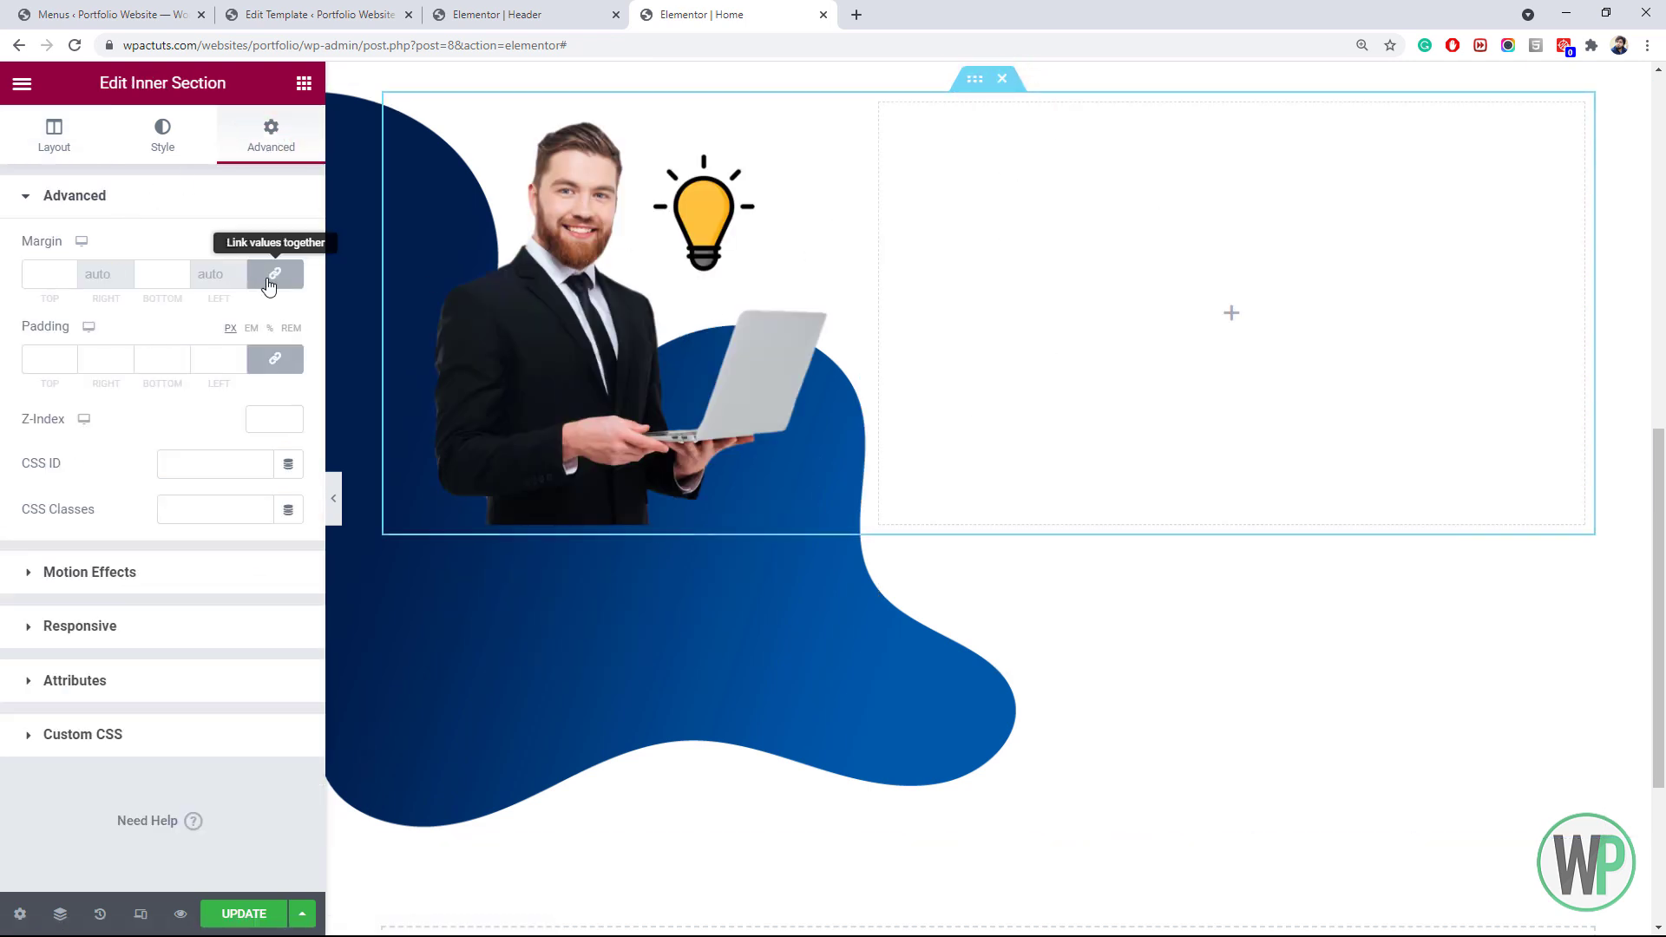
pyautogui.click(26, 271)
pyautogui.write('50')
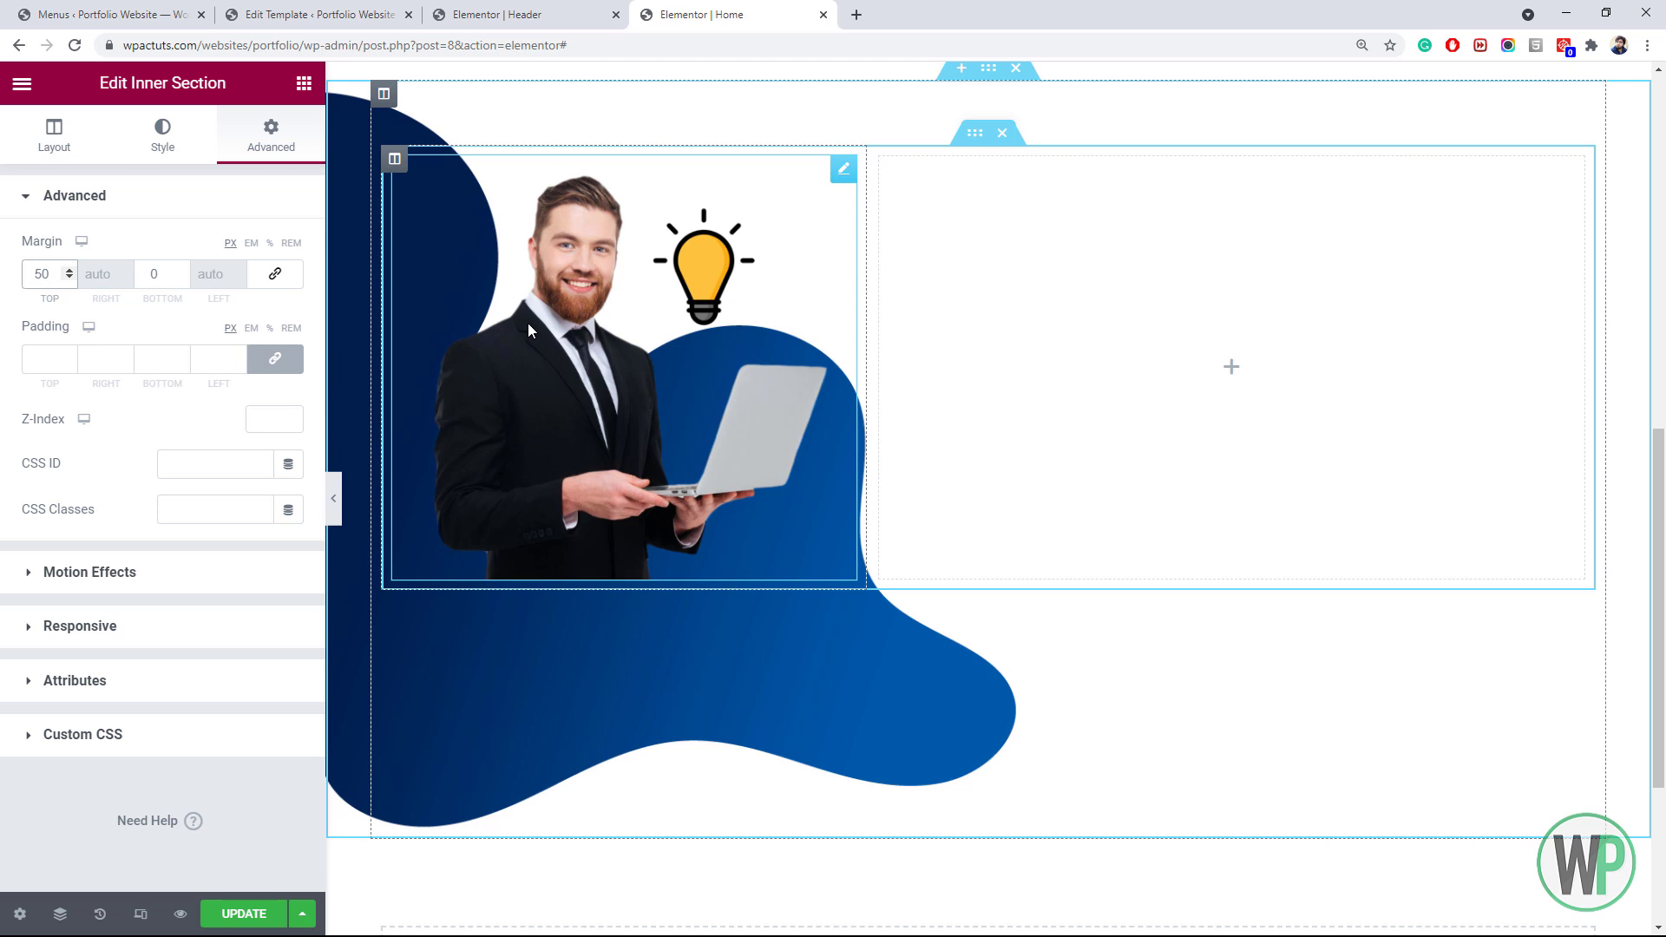
# Widen the portrait column to 45%
pyautogui.rightClick(405, 179)
pyautogui.click(438, 179)
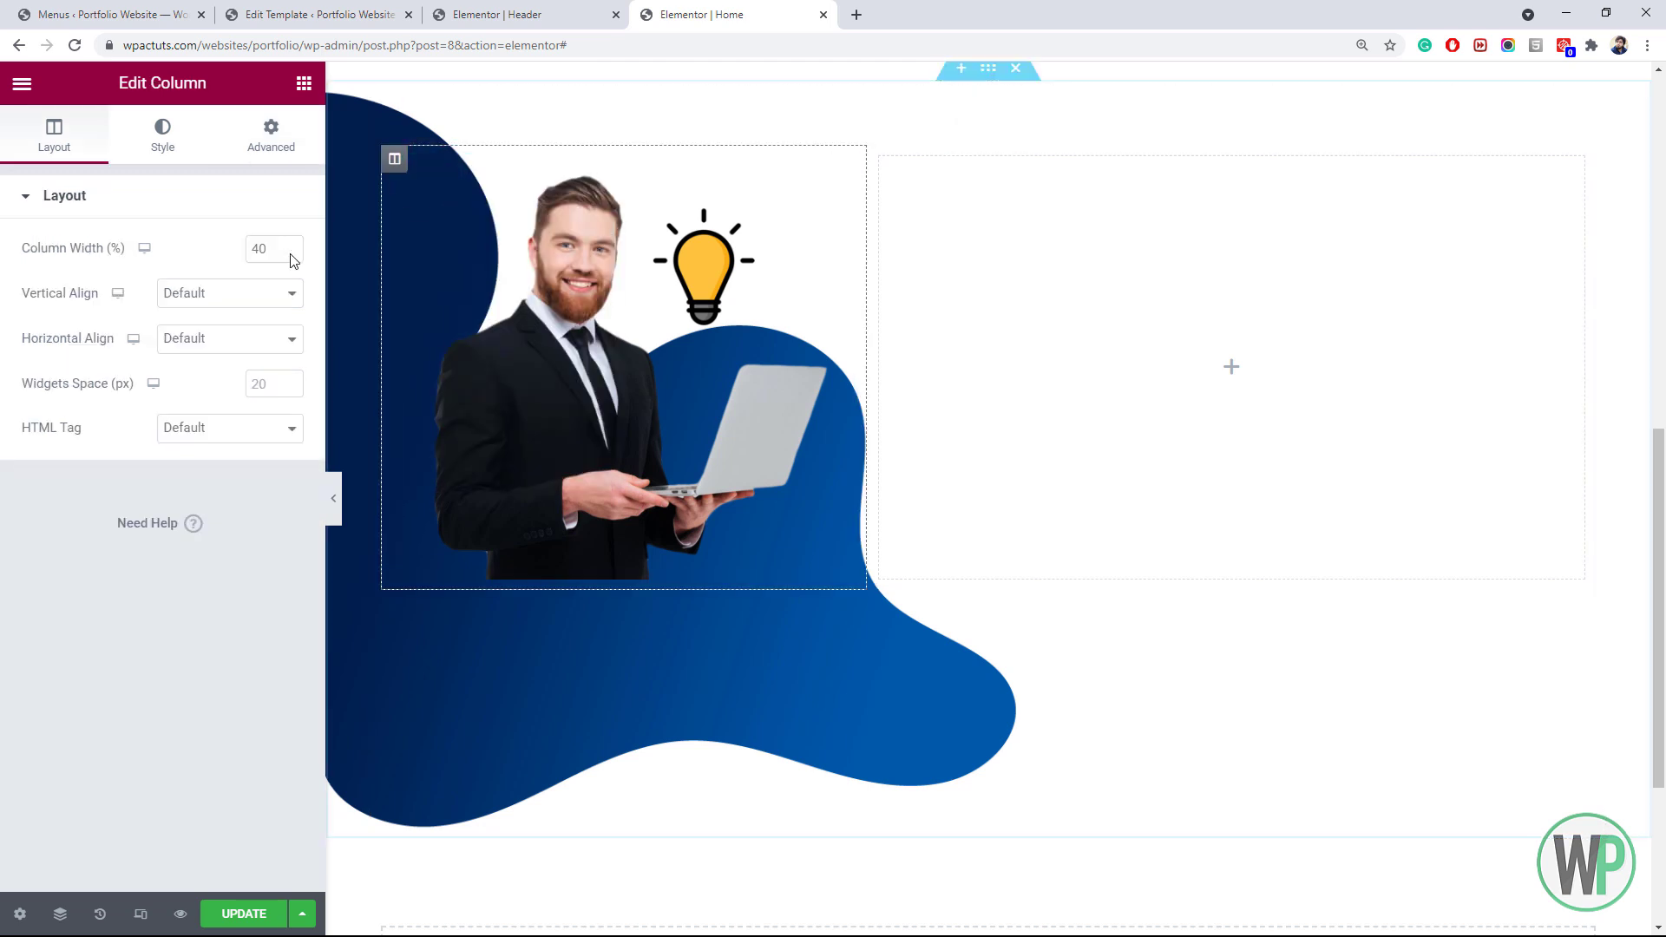
pyautogui.moveTo(261, 255); pyautogui.dragTo(289, 255)
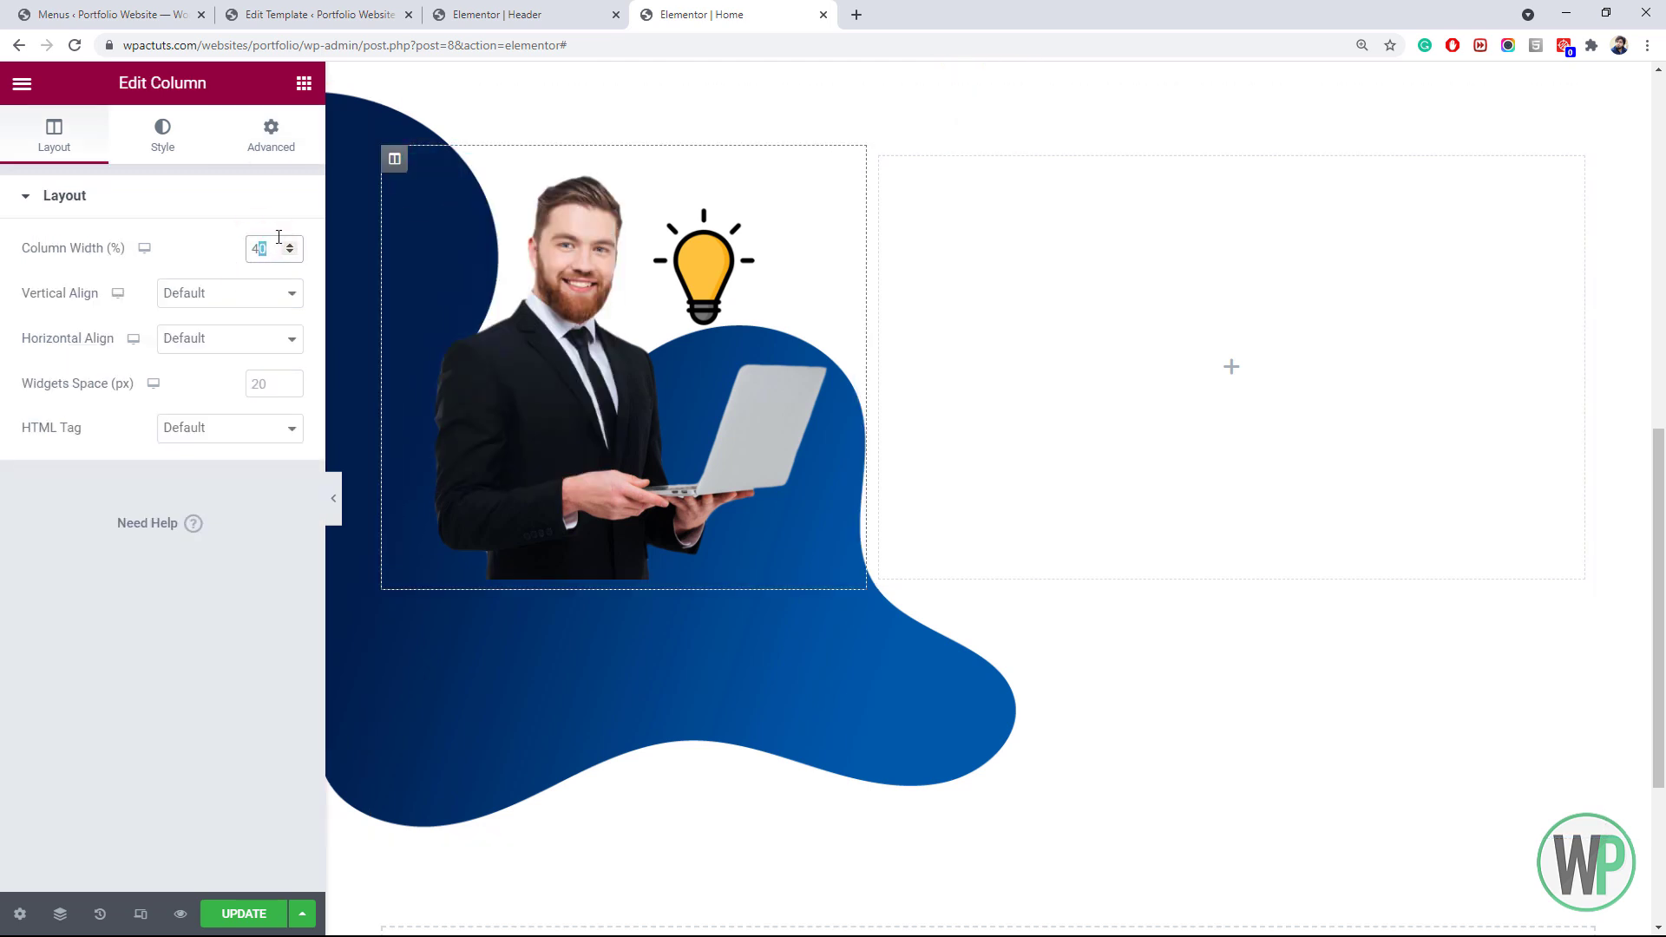
pyautogui.write('5')
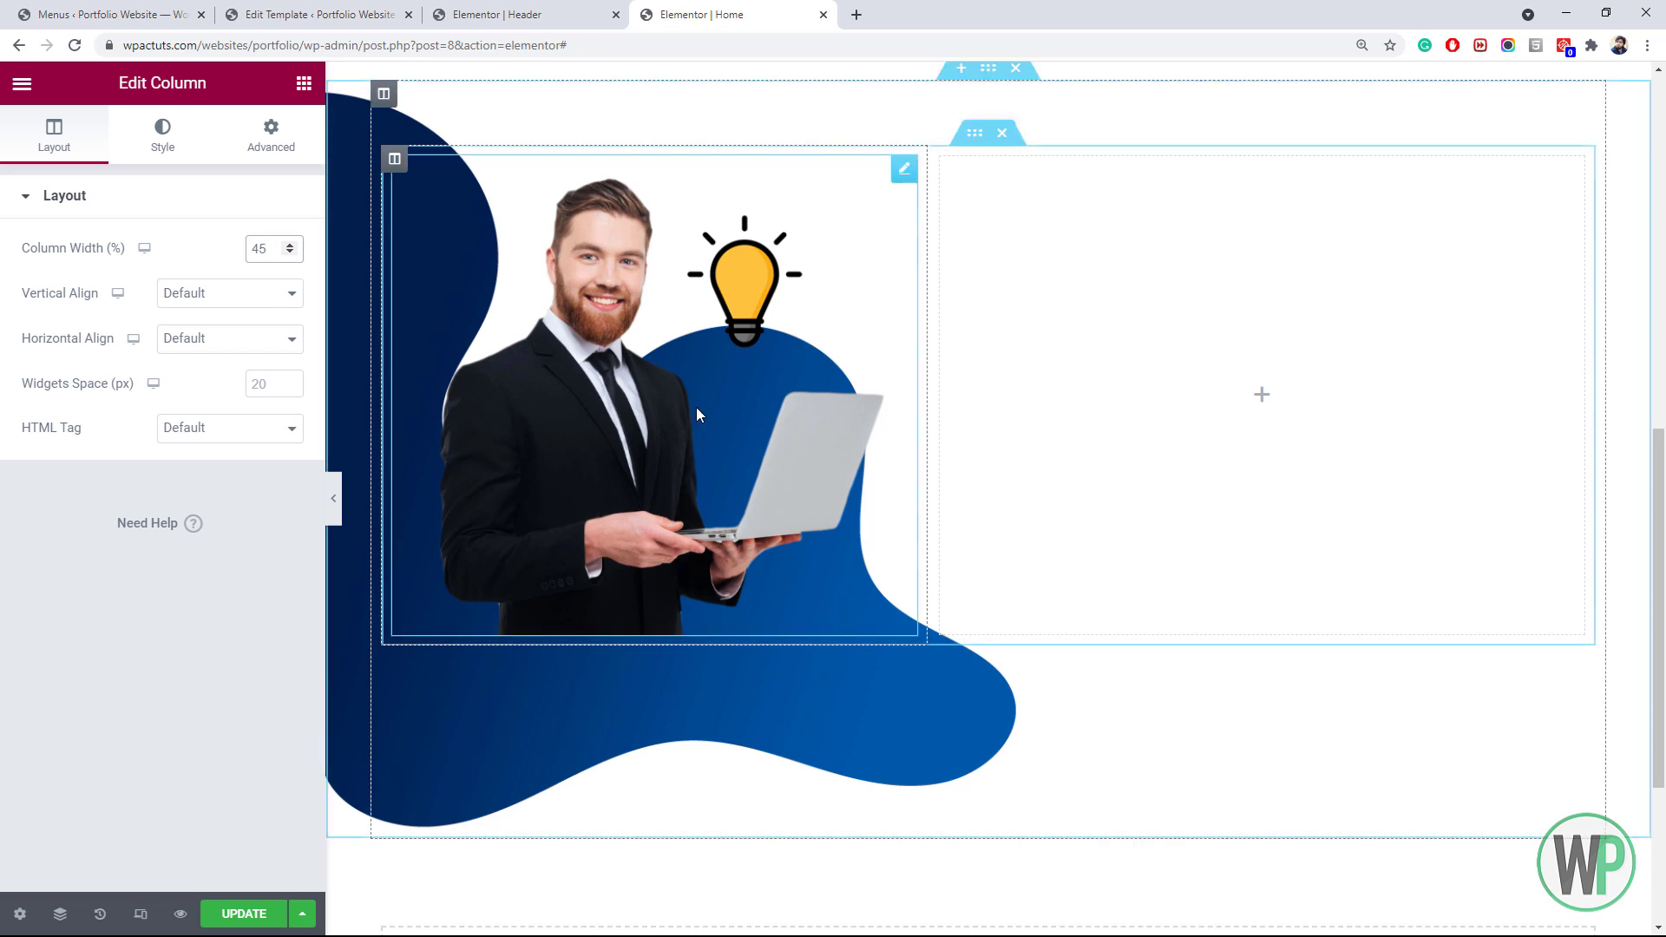
pyautogui.rightClick(708, 342)
pyautogui.click(738, 361)
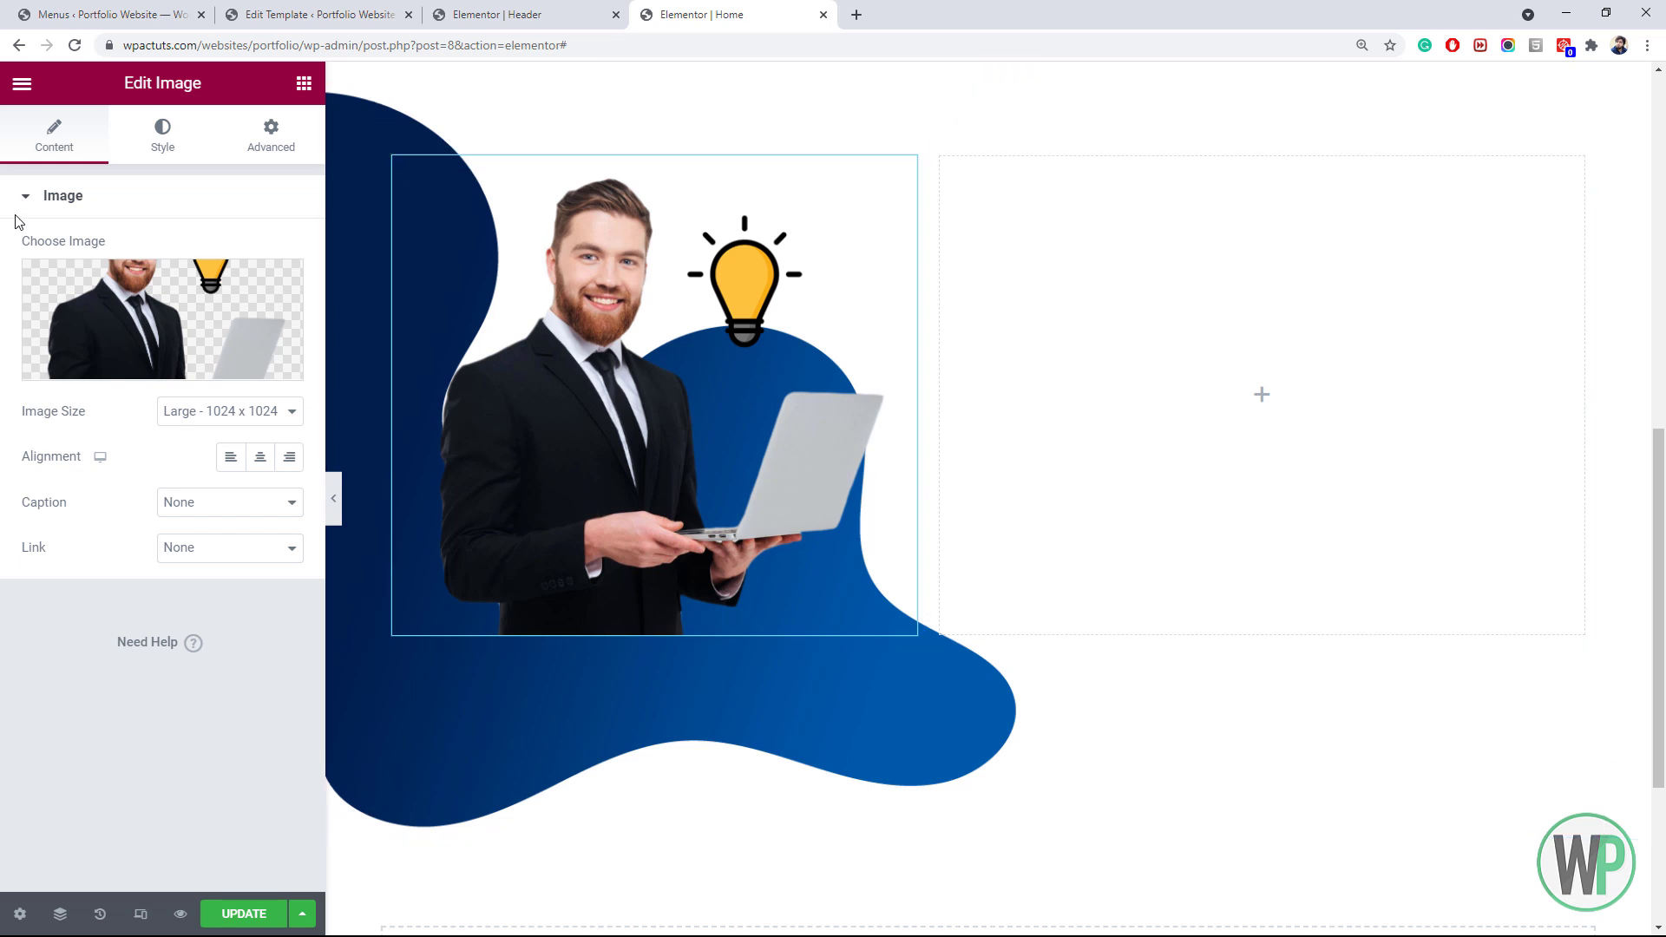
# Add a solid 5 px bottom border to the portrait image in the global Accent colour
pyautogui.click(251, 148)
pyautogui.scroll(-3, 192, 643)
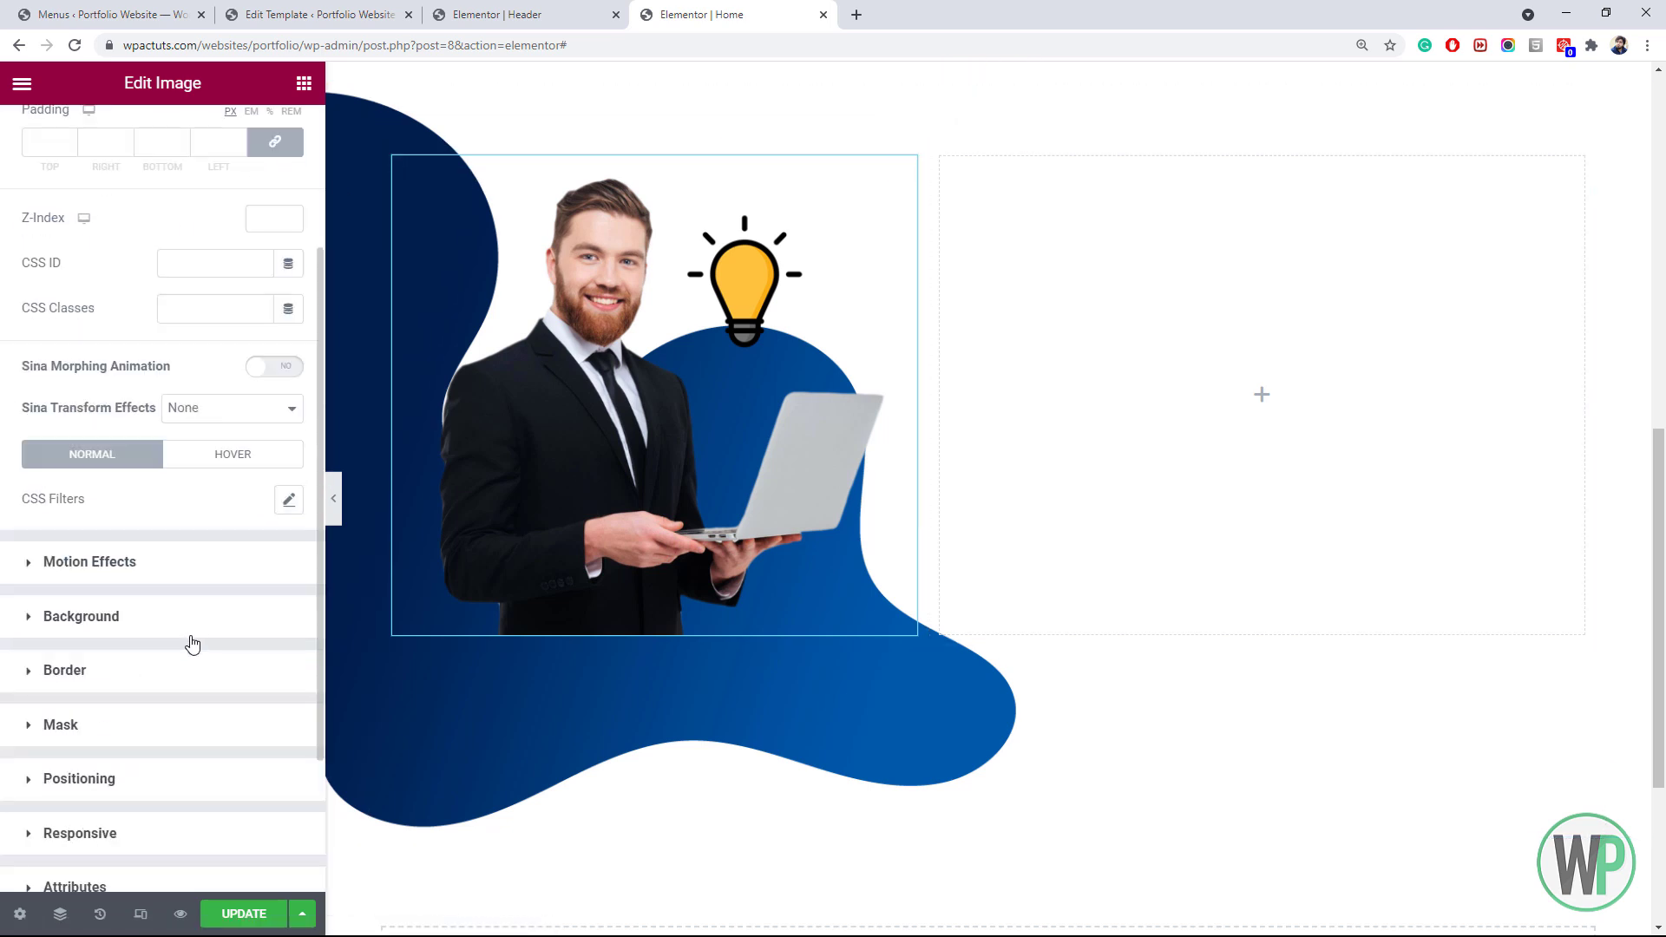
pyautogui.click(130, 677)
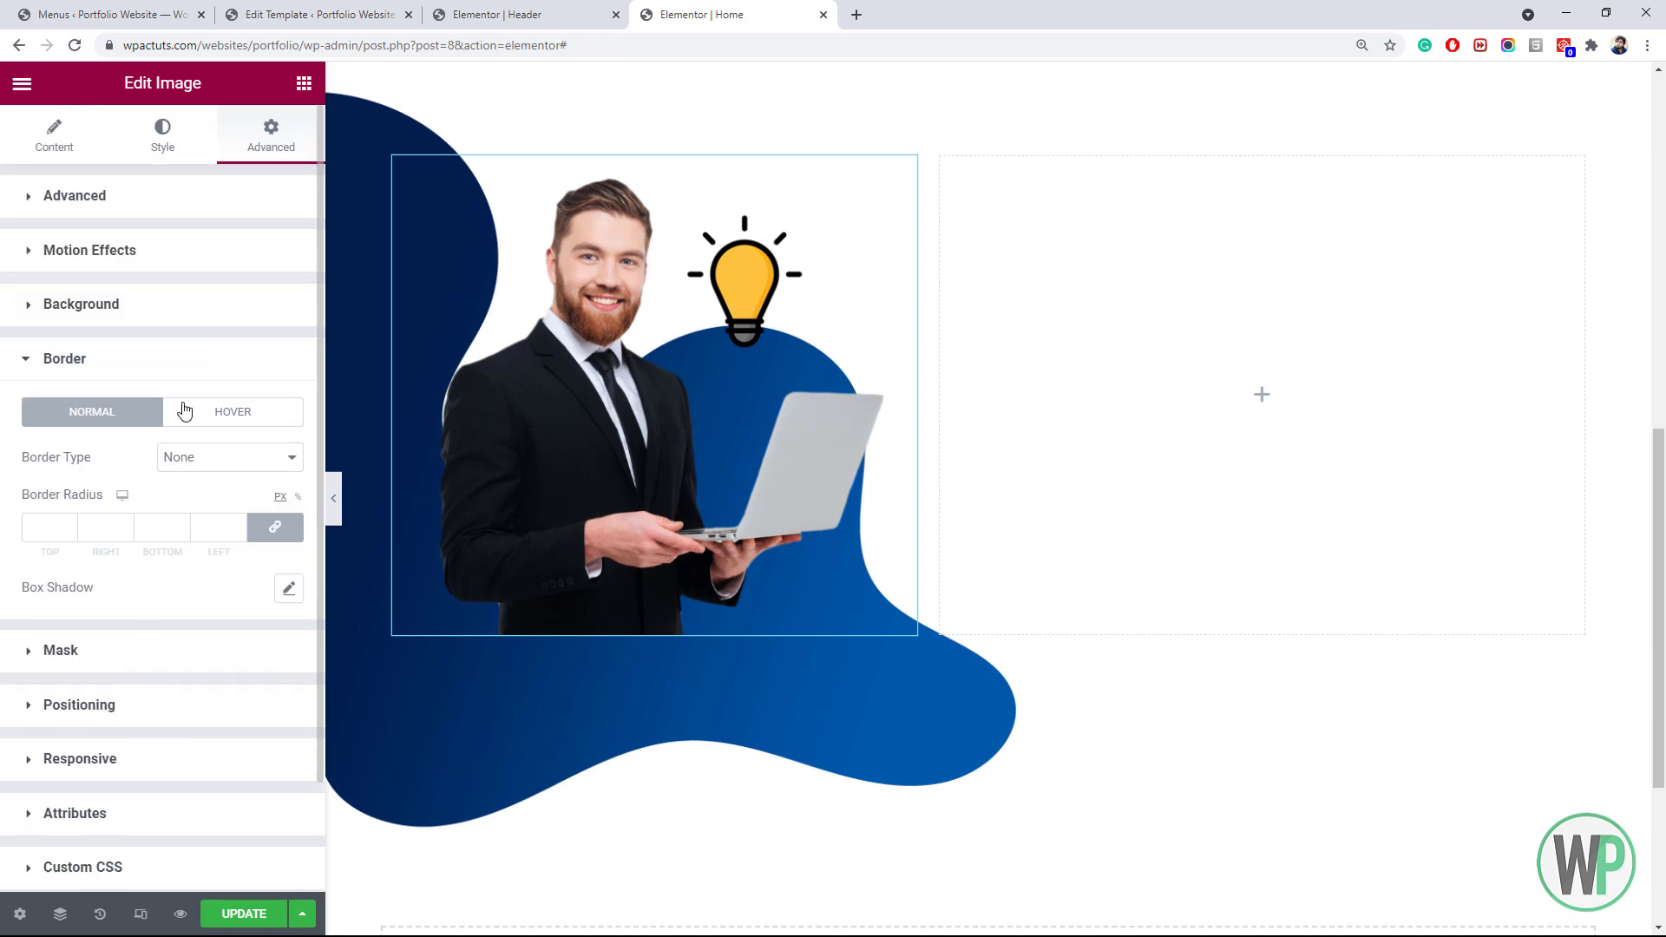
pyautogui.click(204, 467)
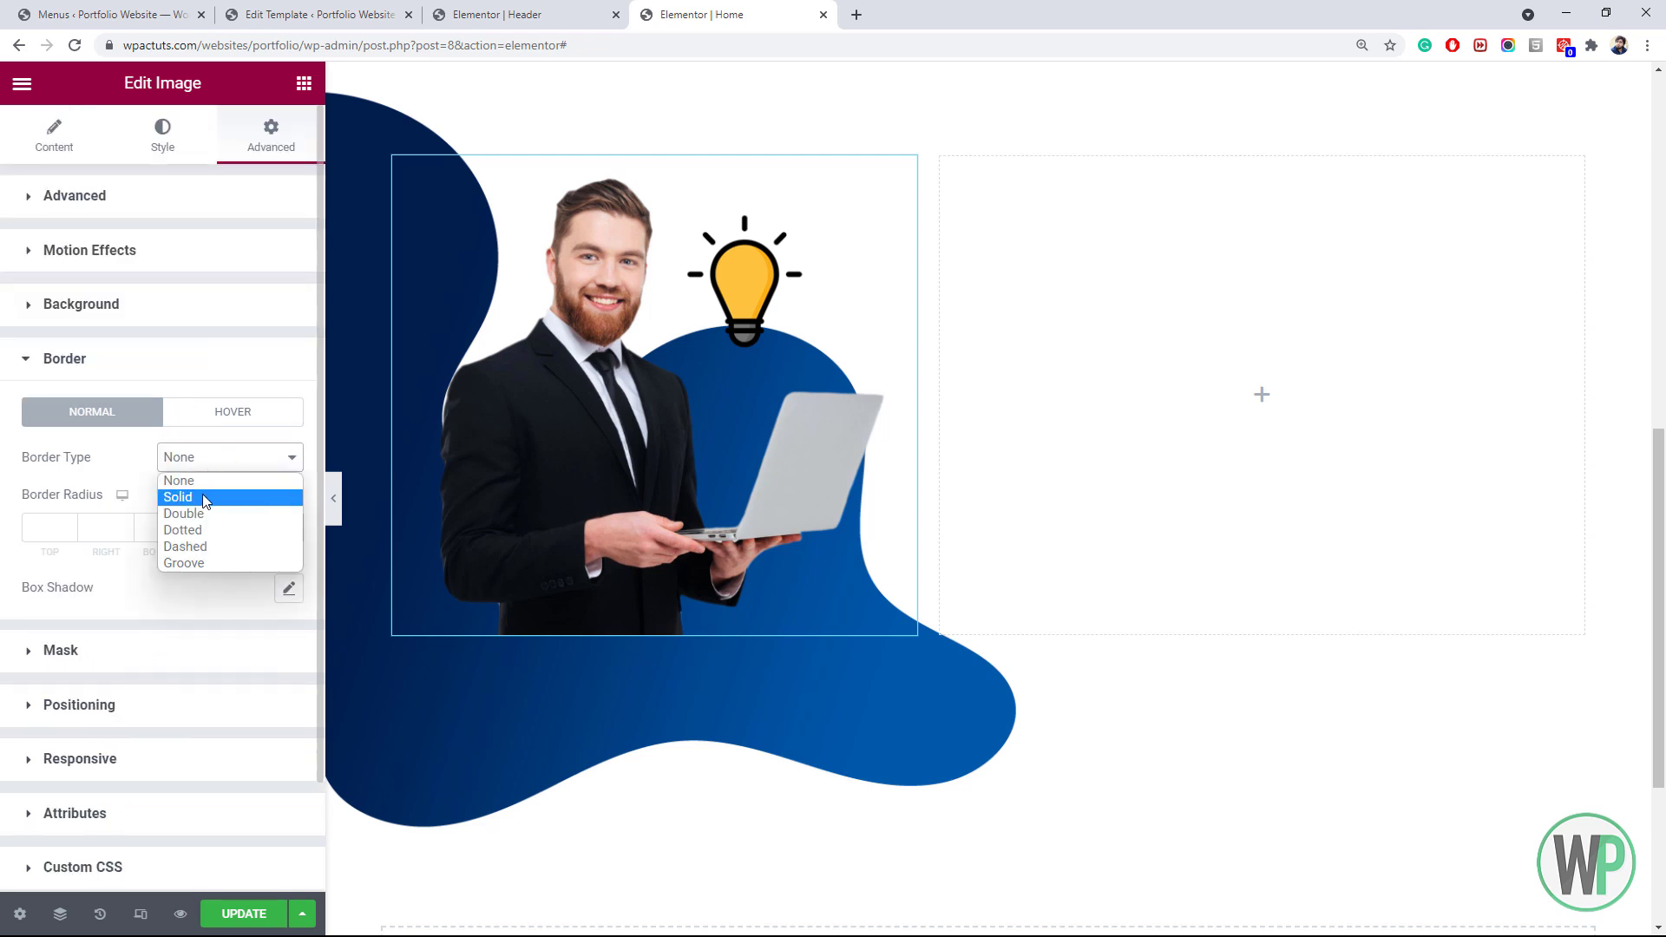
pyautogui.click(205, 496)
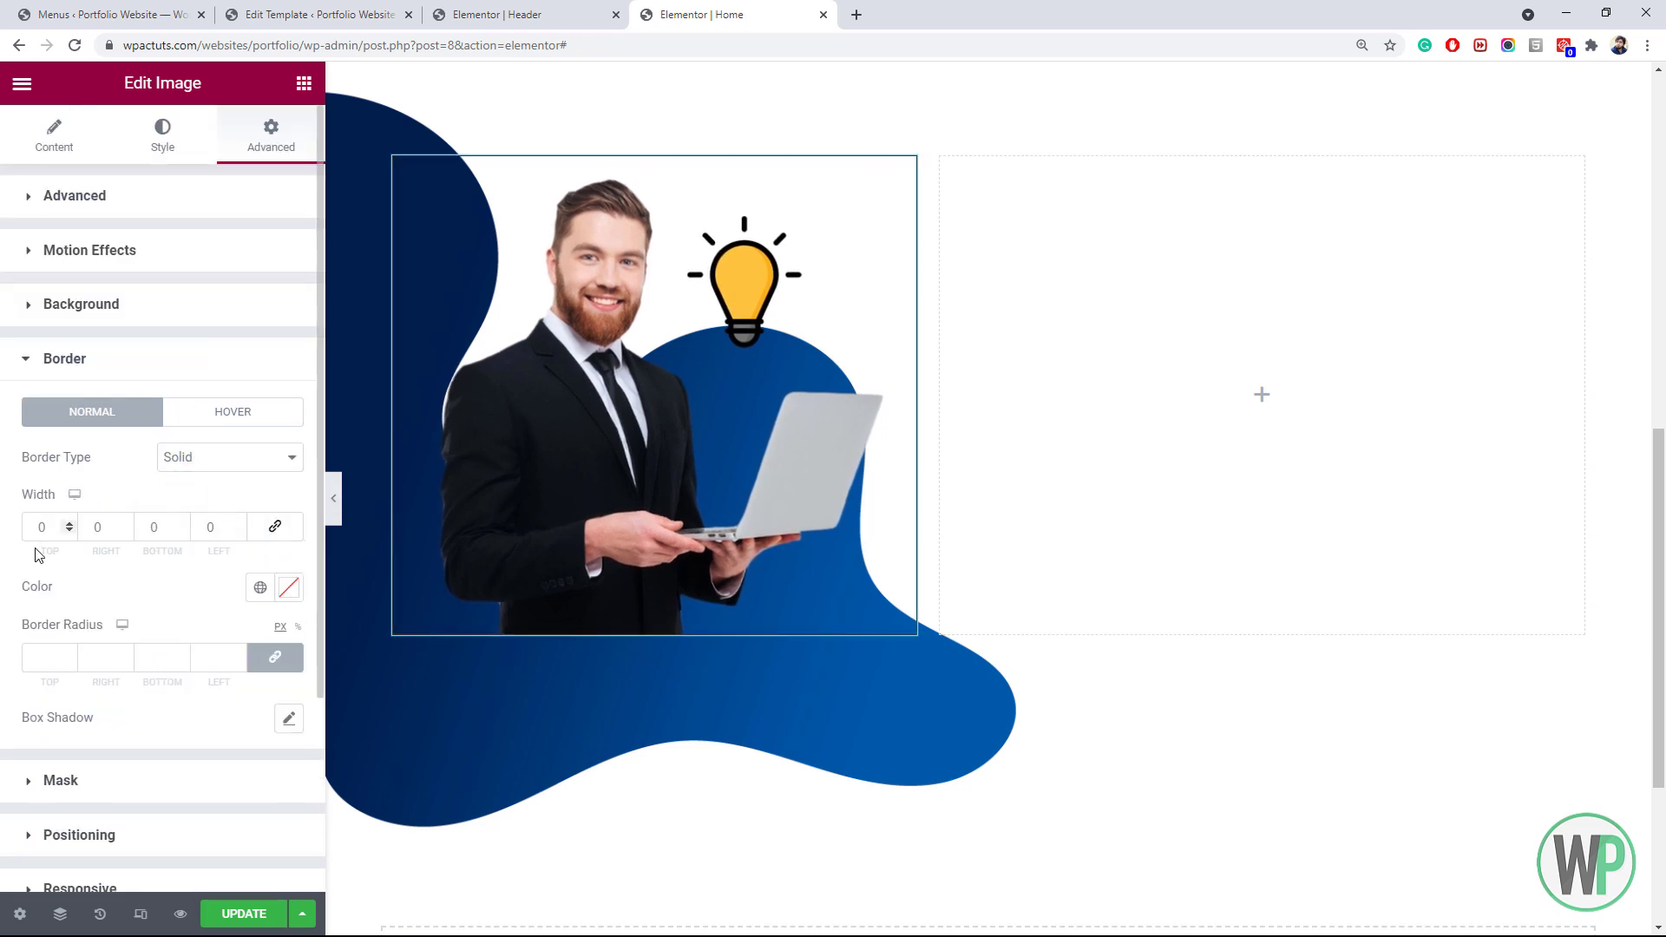
pyautogui.click(157, 529)
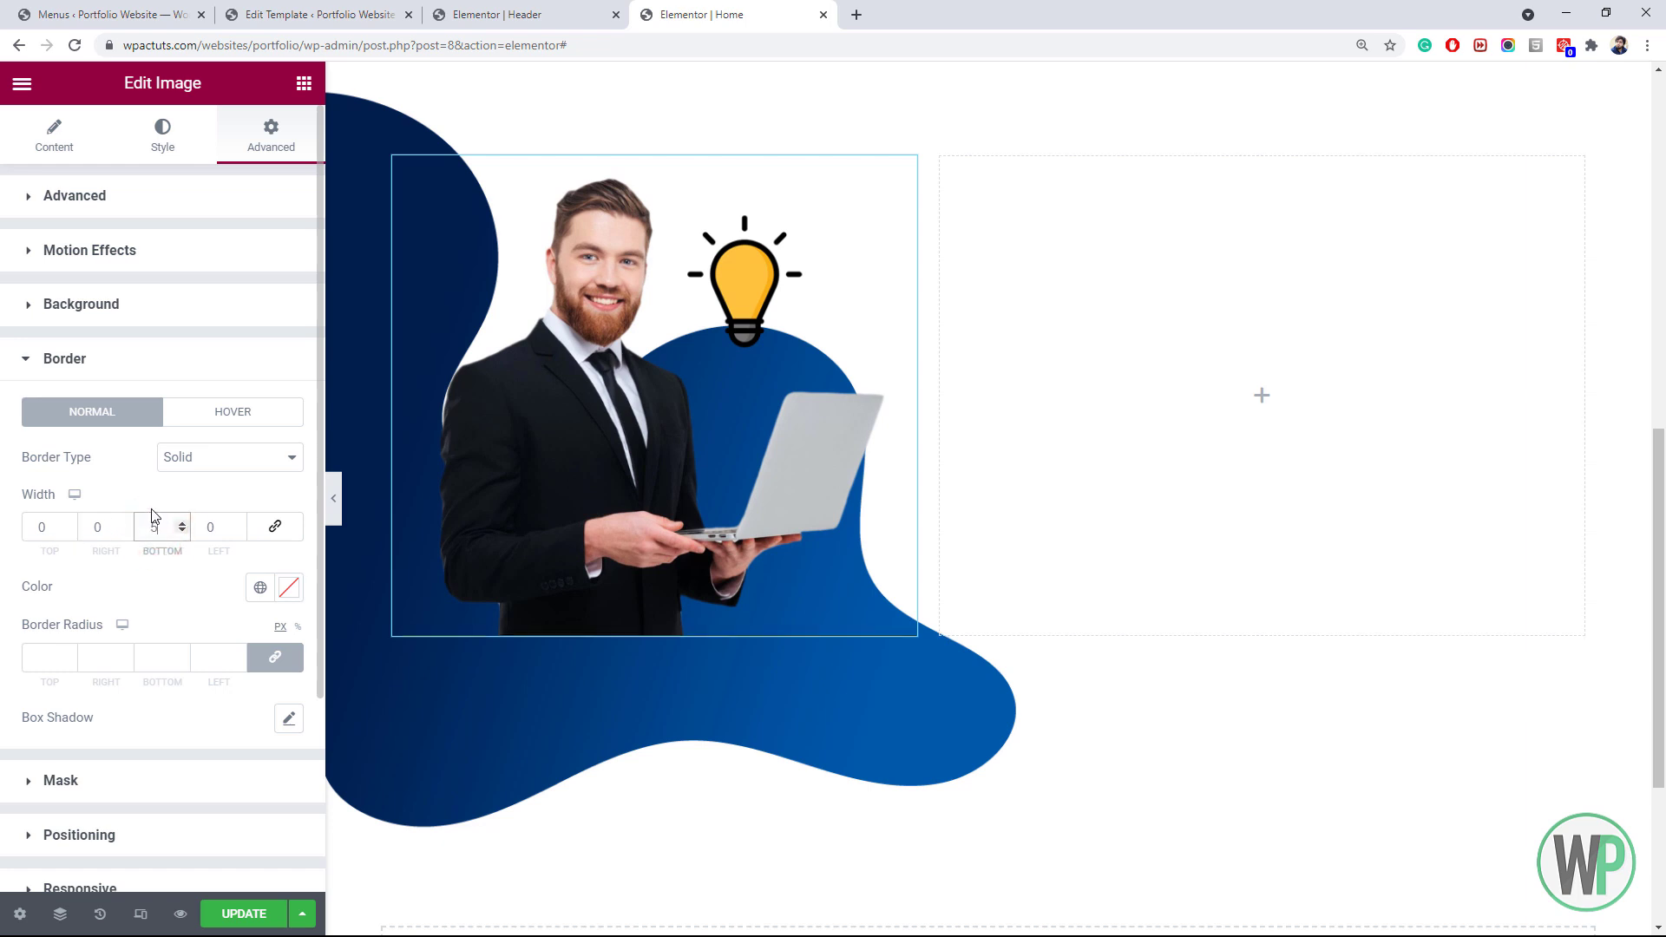
pyautogui.click(260, 587)
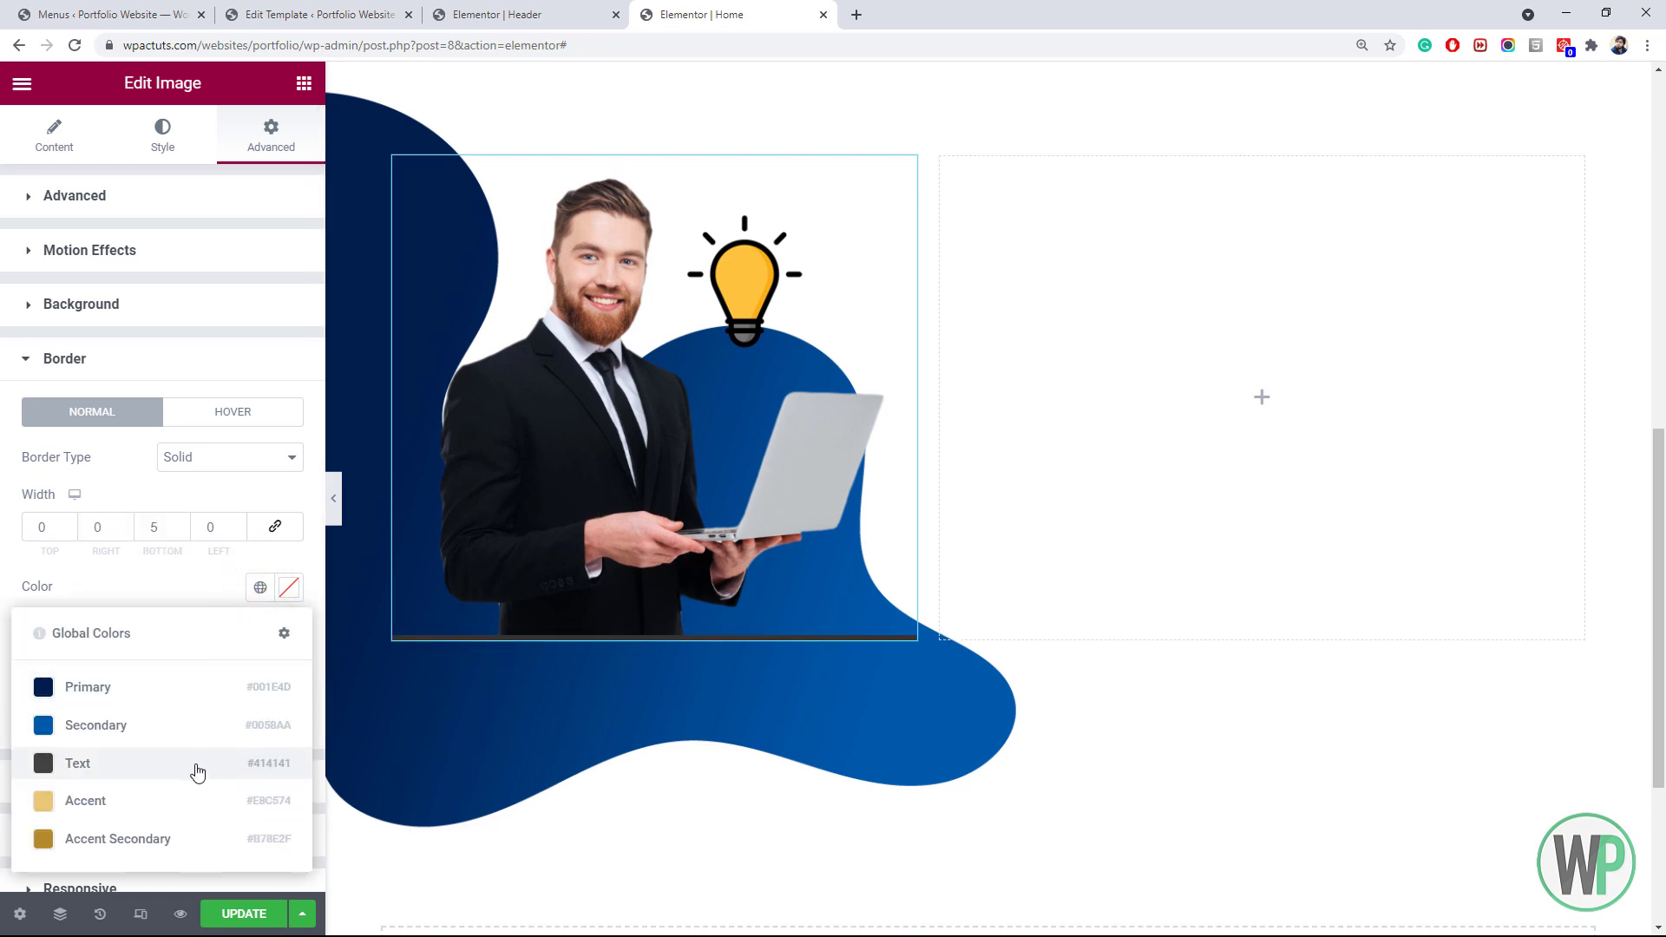
pyautogui.click(202, 799)
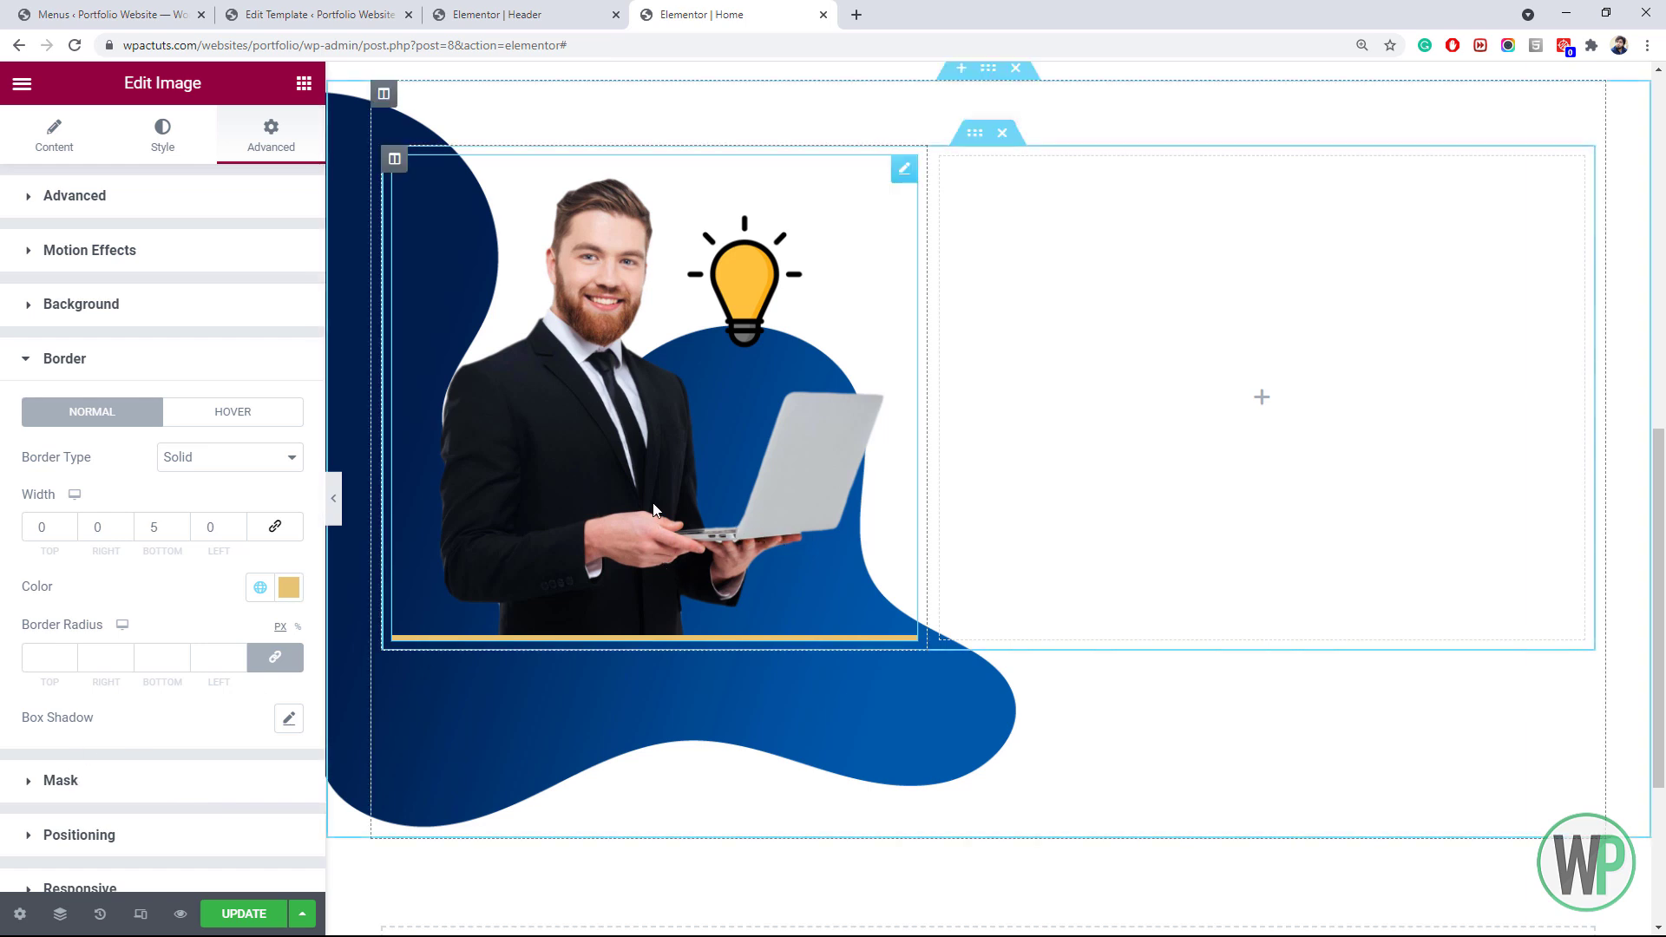
pyautogui.click(303, 84)
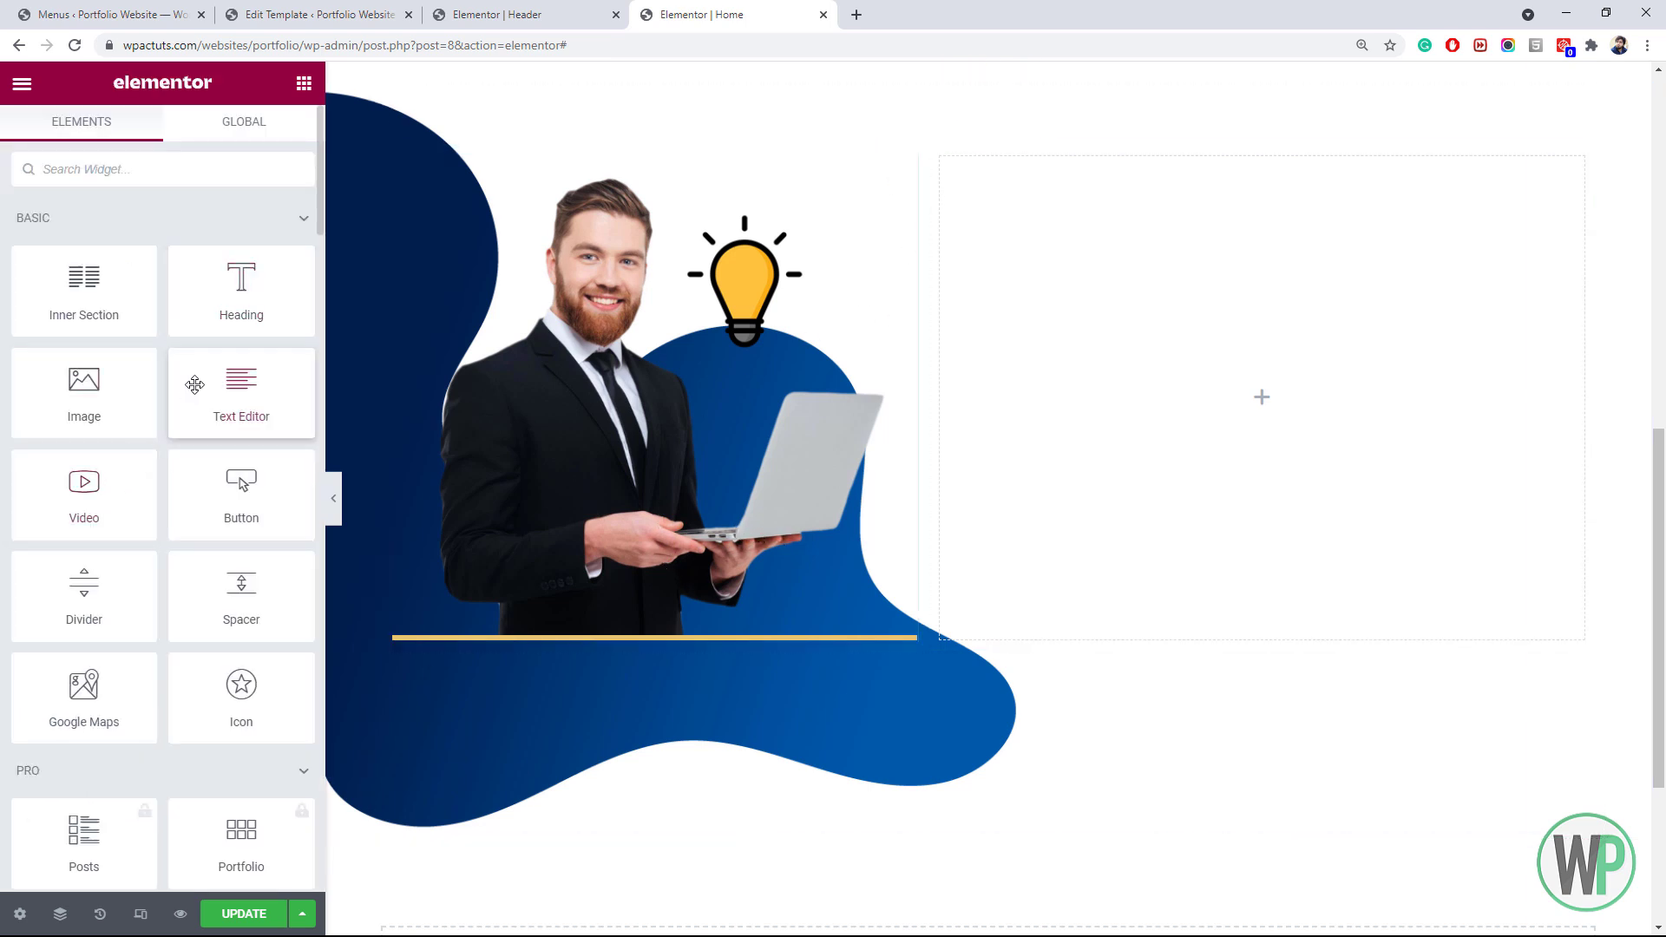
# Drop a new inner section below the portrait row and duplicate its first column to make three
pyautogui.moveTo(122, 309); pyautogui.dragTo(825, 691)
pyautogui.moveTo(84, 295); pyautogui.dragTo(741, 663)
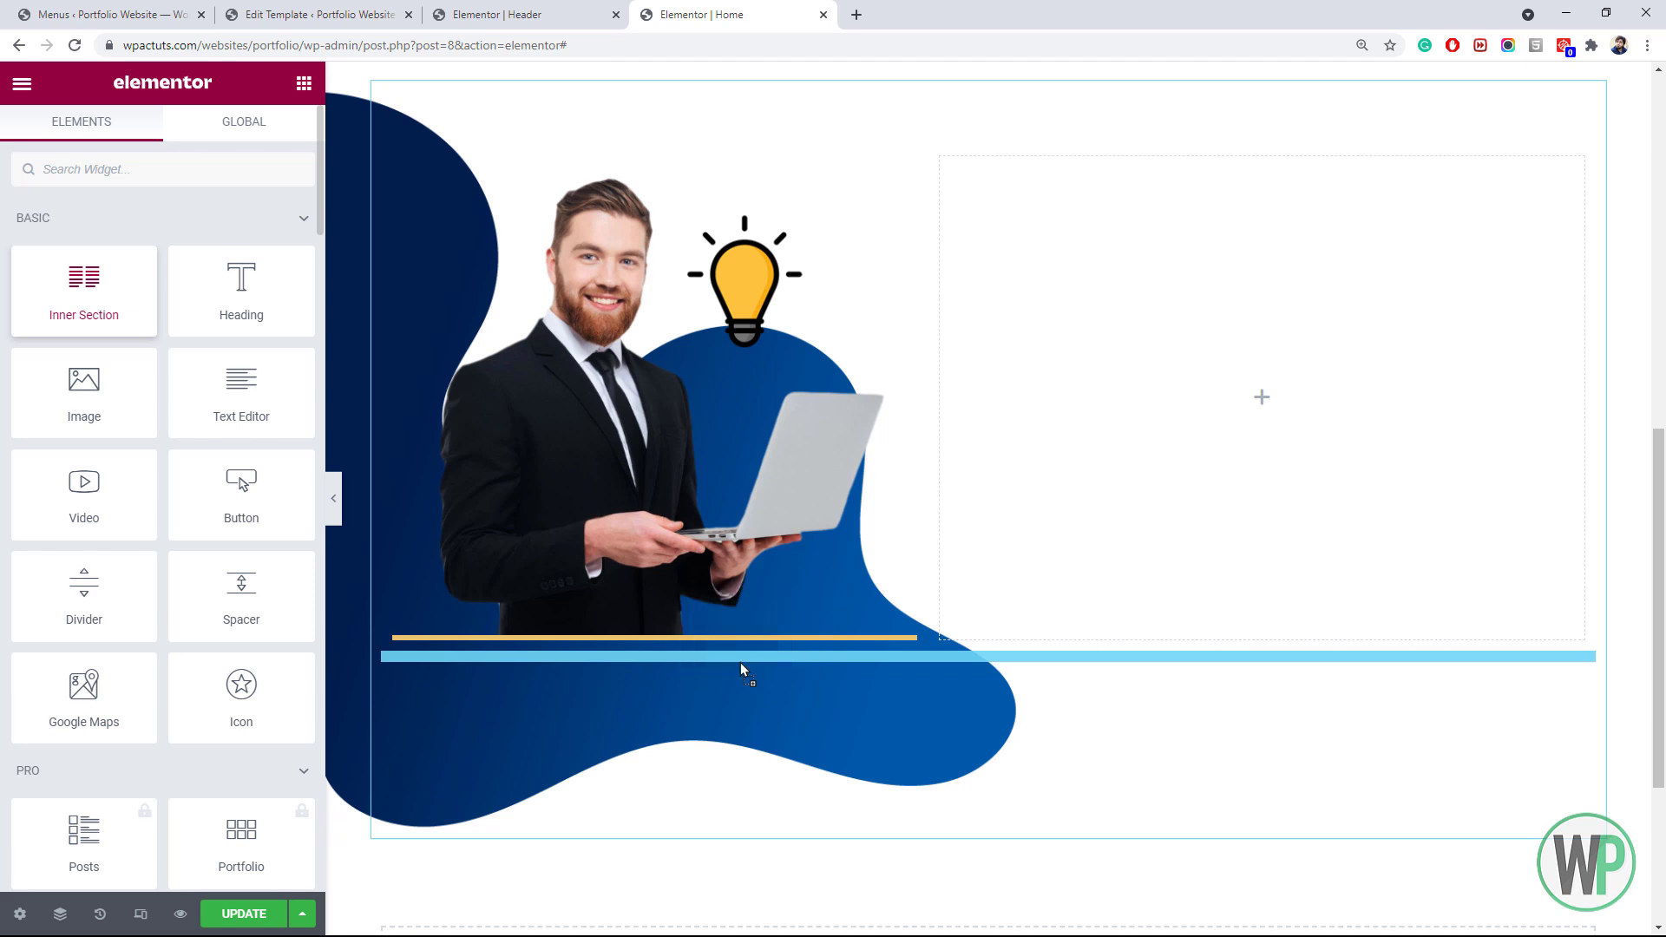
pyautogui.scroll(-2, 581, 657)
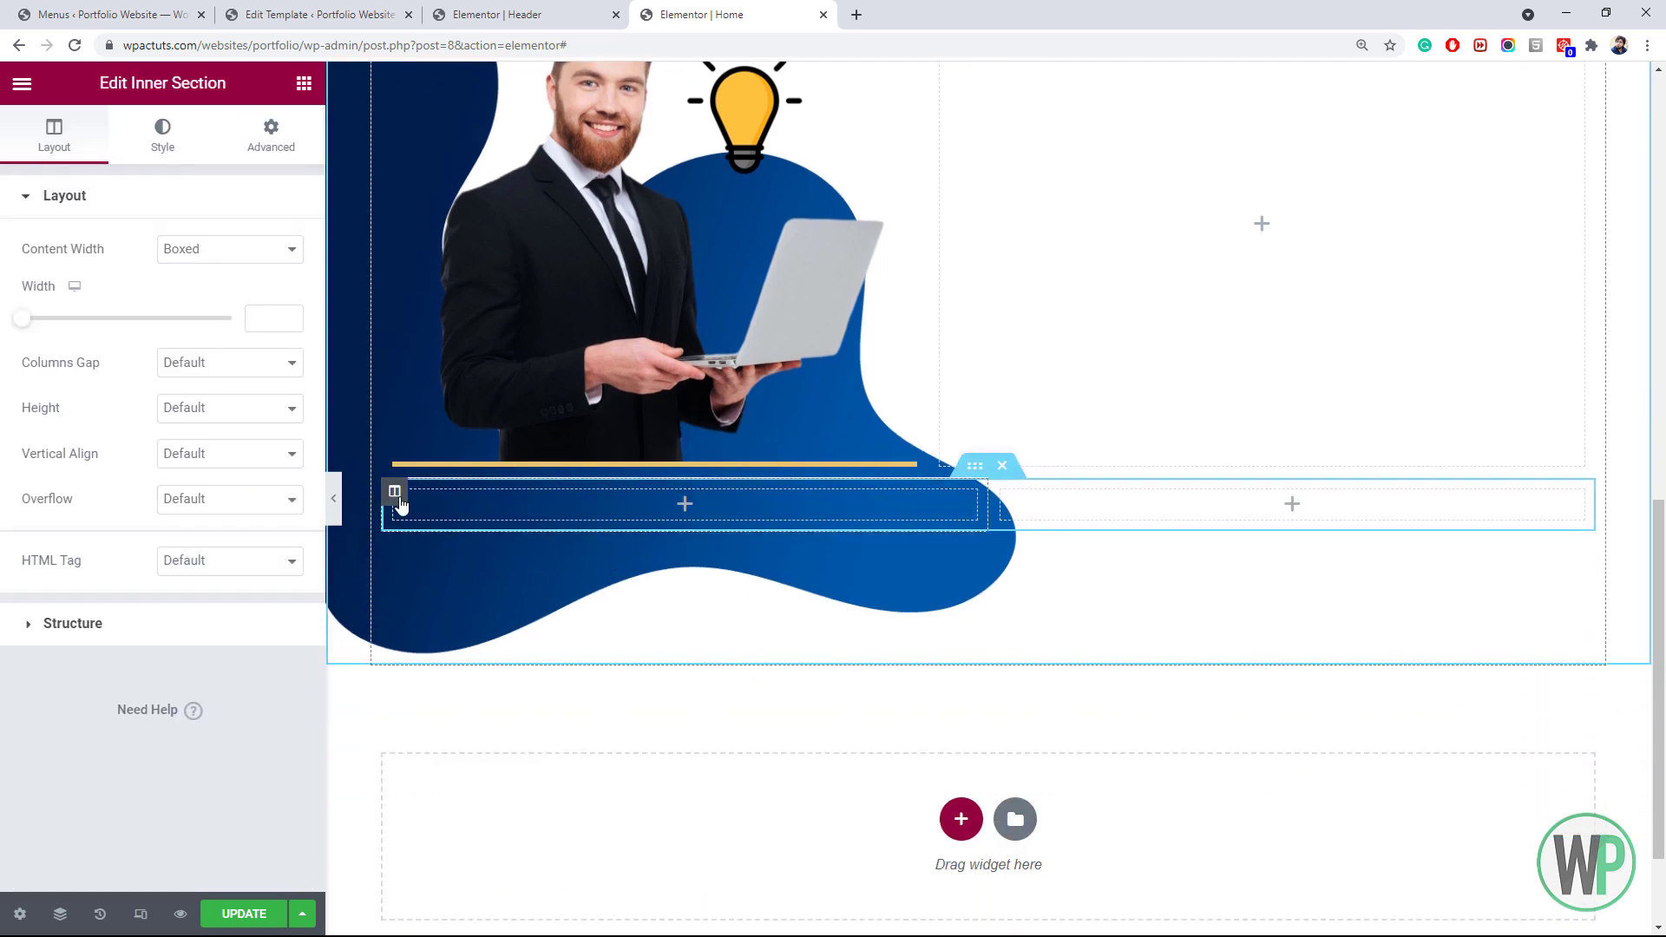
pyautogui.rightClick(393, 492)
pyautogui.click(484, 544)
# Set the first and third column widths to 20%
pyautogui.click(432, 503)
pyautogui.click(267, 245)
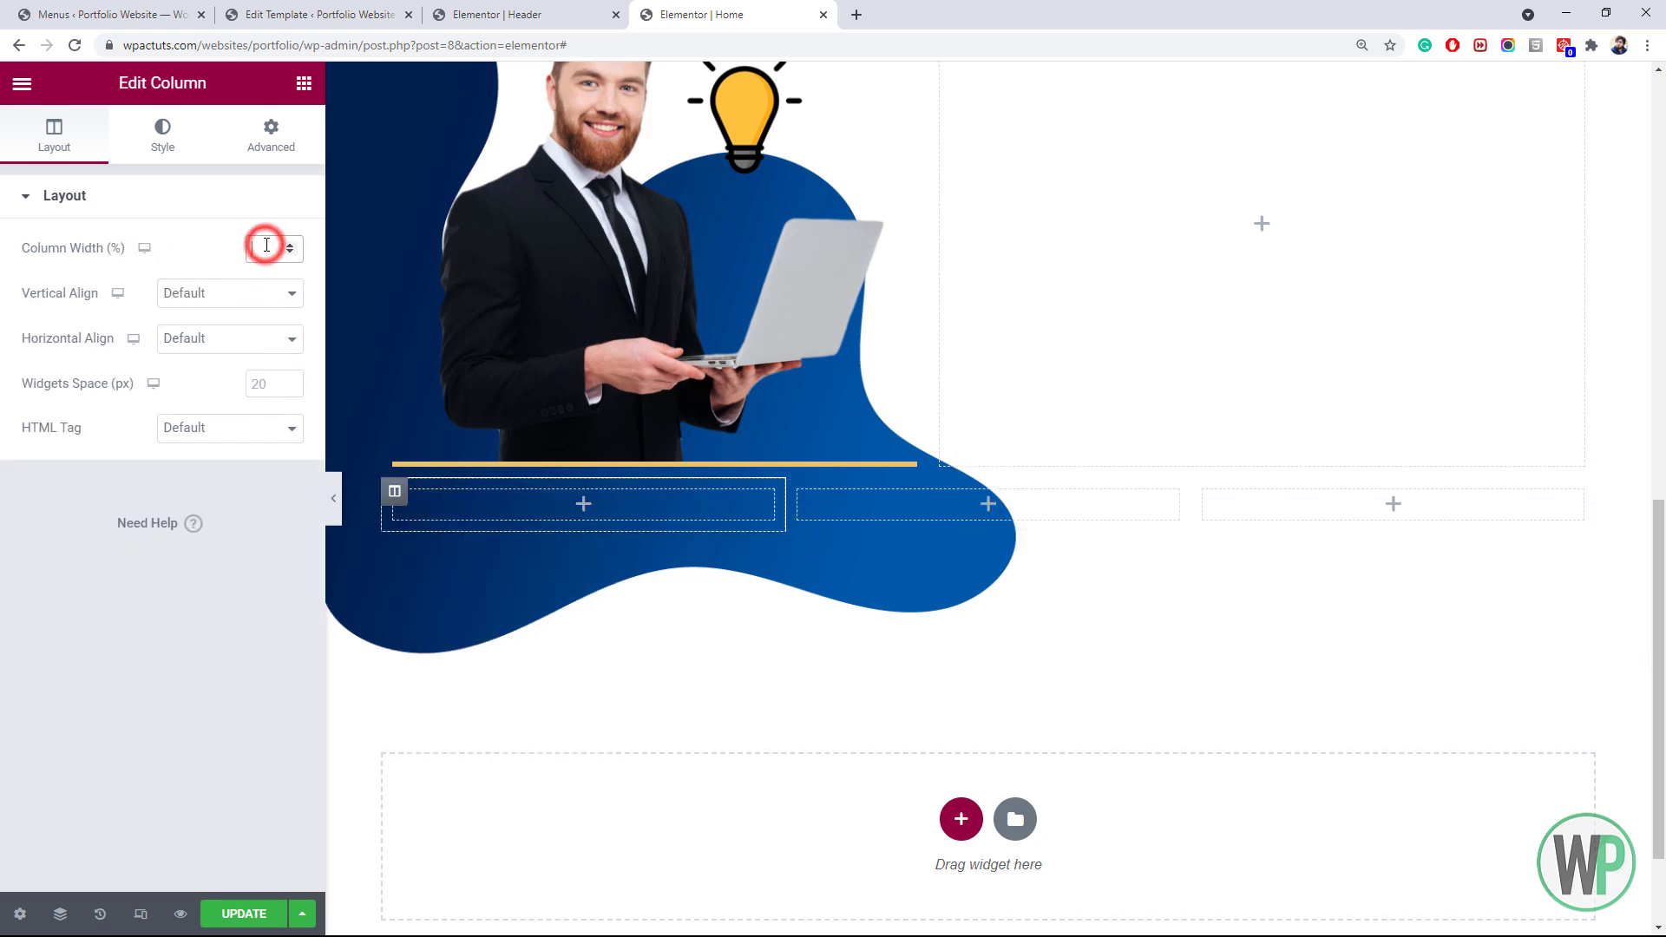
pyautogui.write('10')
pyautogui.doubleClick(261, 246)
pyautogui.write('20')
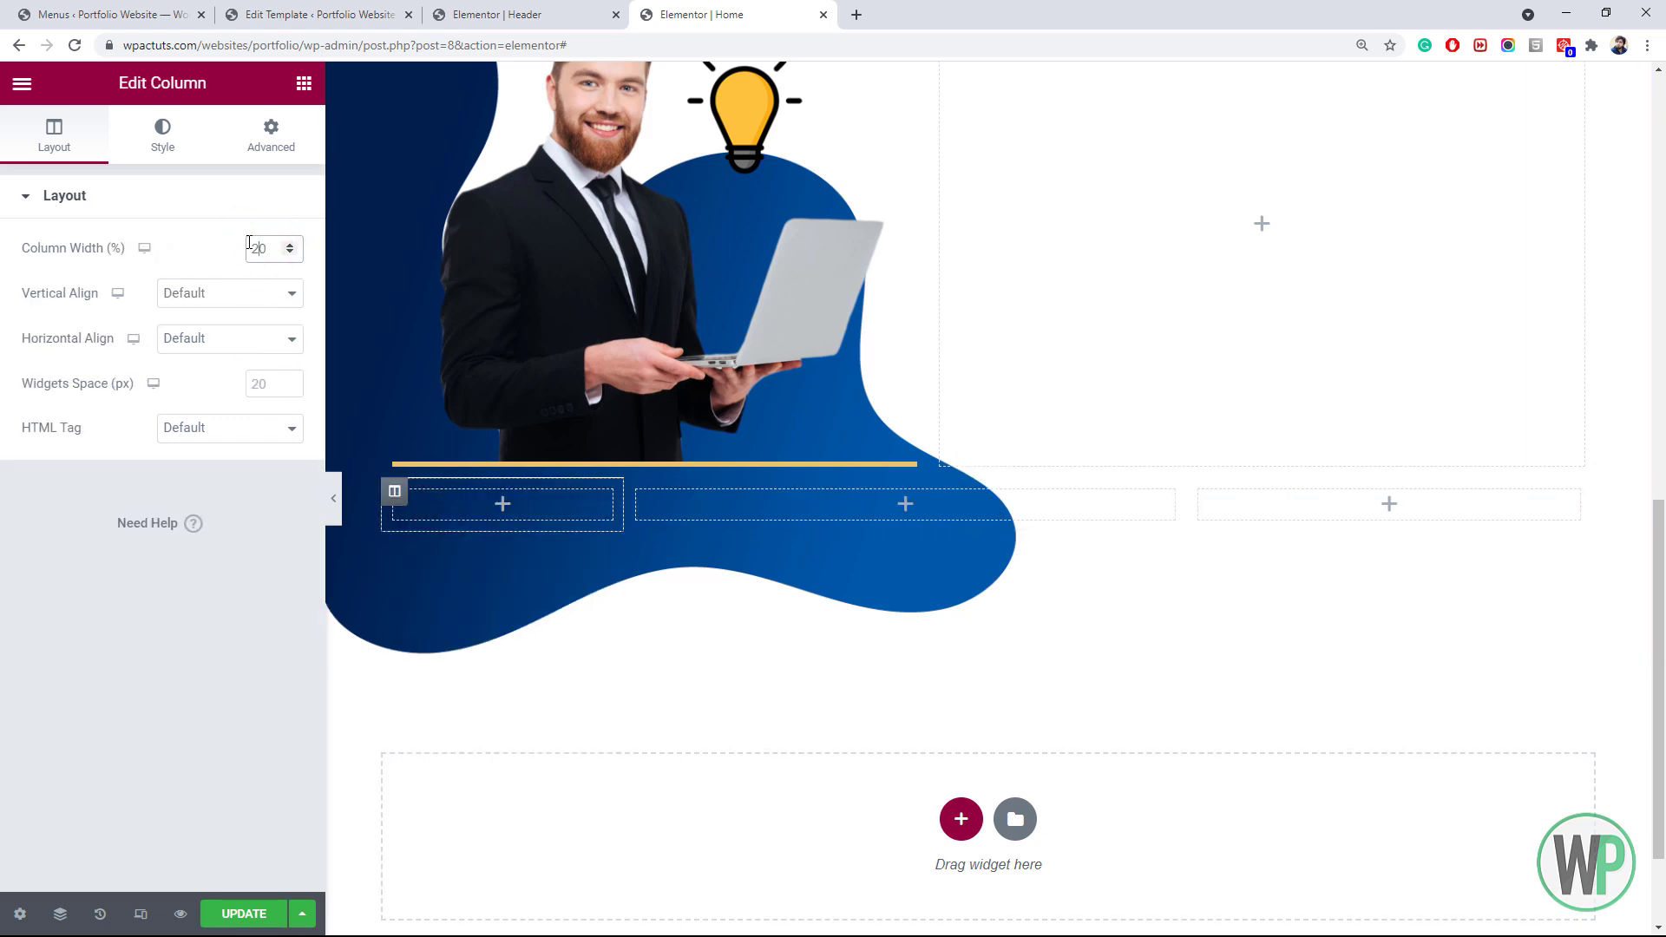
pyautogui.rightClick(1200, 493)
pyautogui.click(1230, 514)
pyautogui.click(250, 248)
pyautogui.write('20')
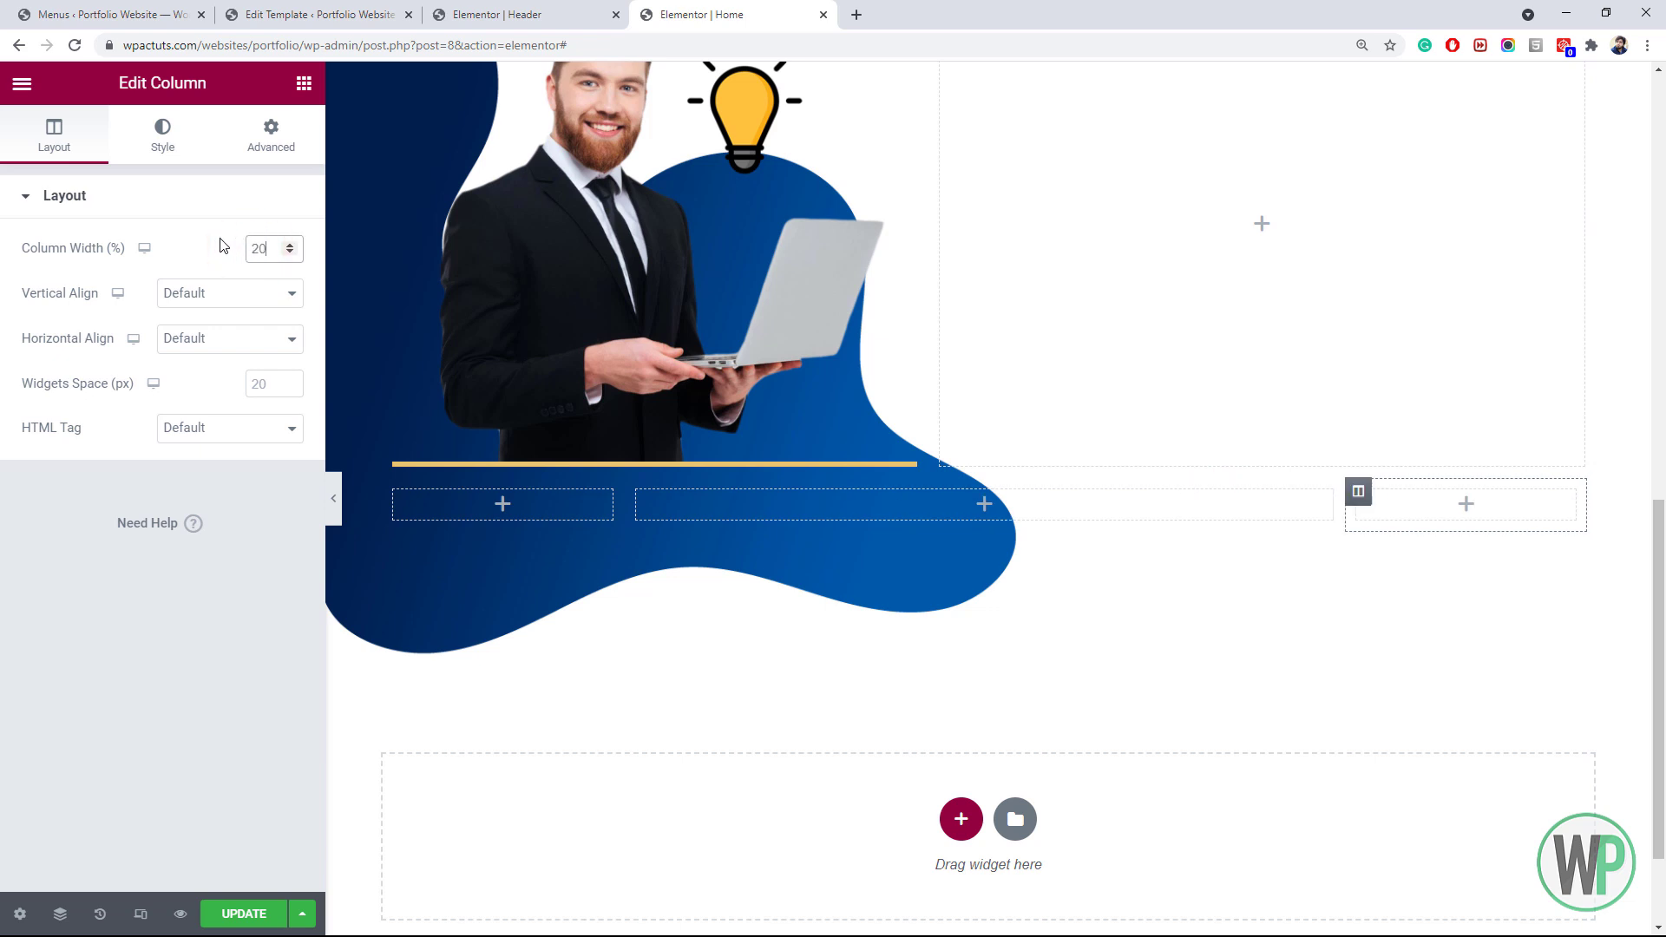
pyautogui.click(896, 502)
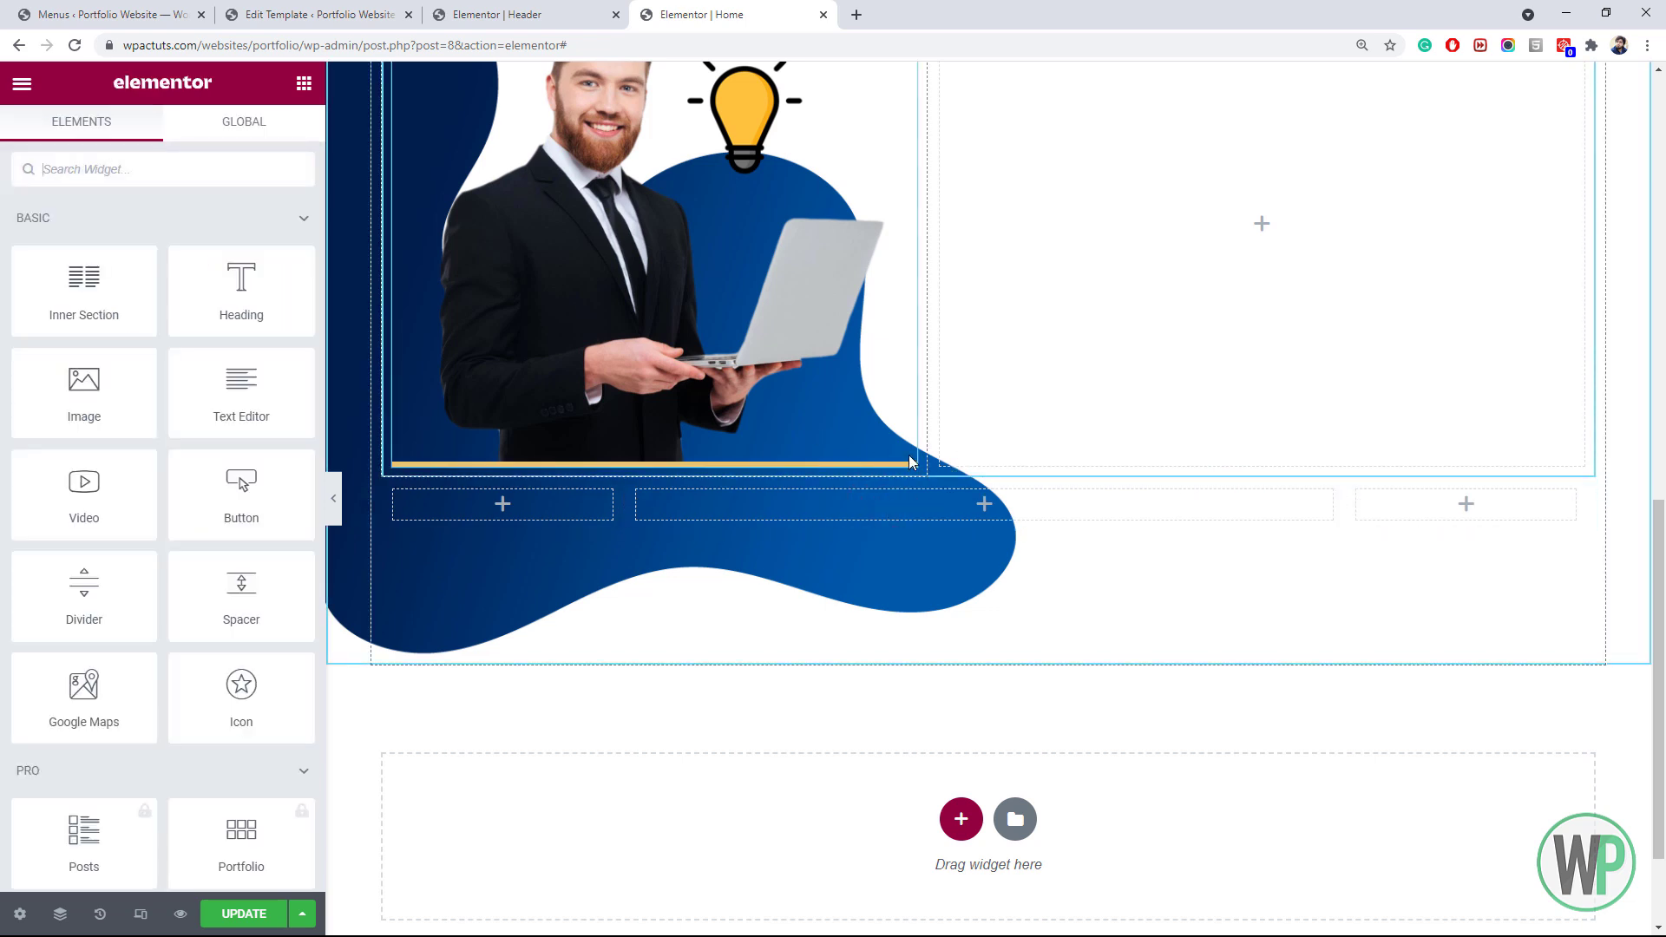
# Give the new inner section a top margin of 30
pyautogui.rightClick(974, 475)
pyautogui.click(1032, 483)
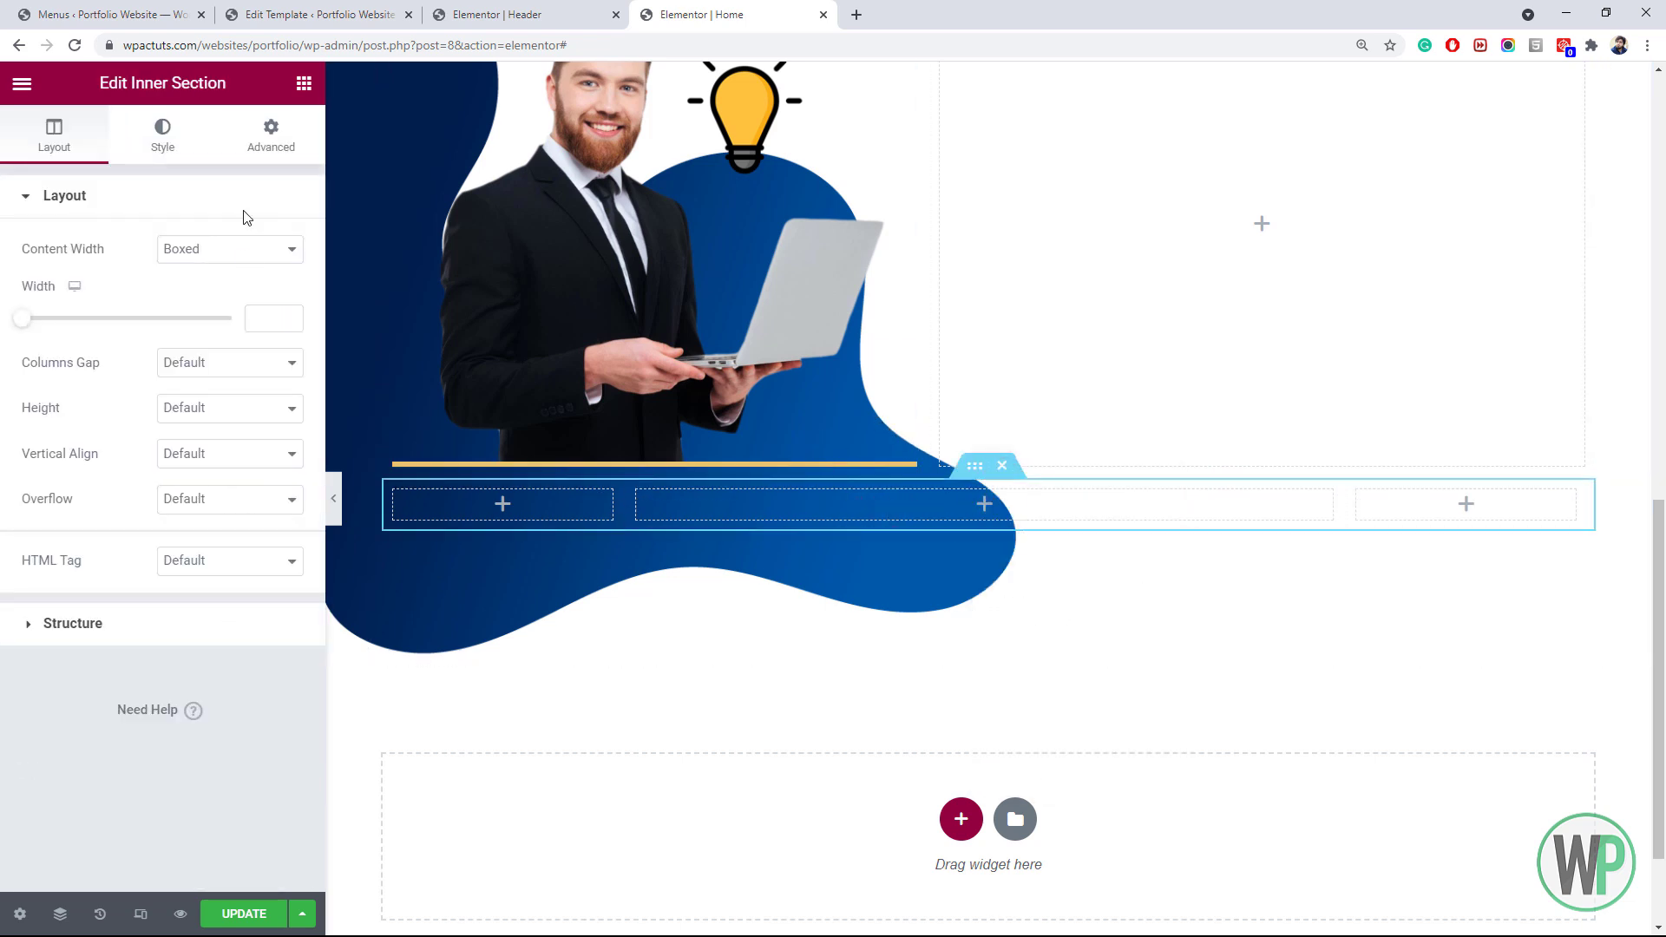
pyautogui.click(271, 135)
pyautogui.click(42, 276)
pyautogui.moveTo(42, 277); pyautogui.dragTo(11, 275)
pyautogui.write('30')
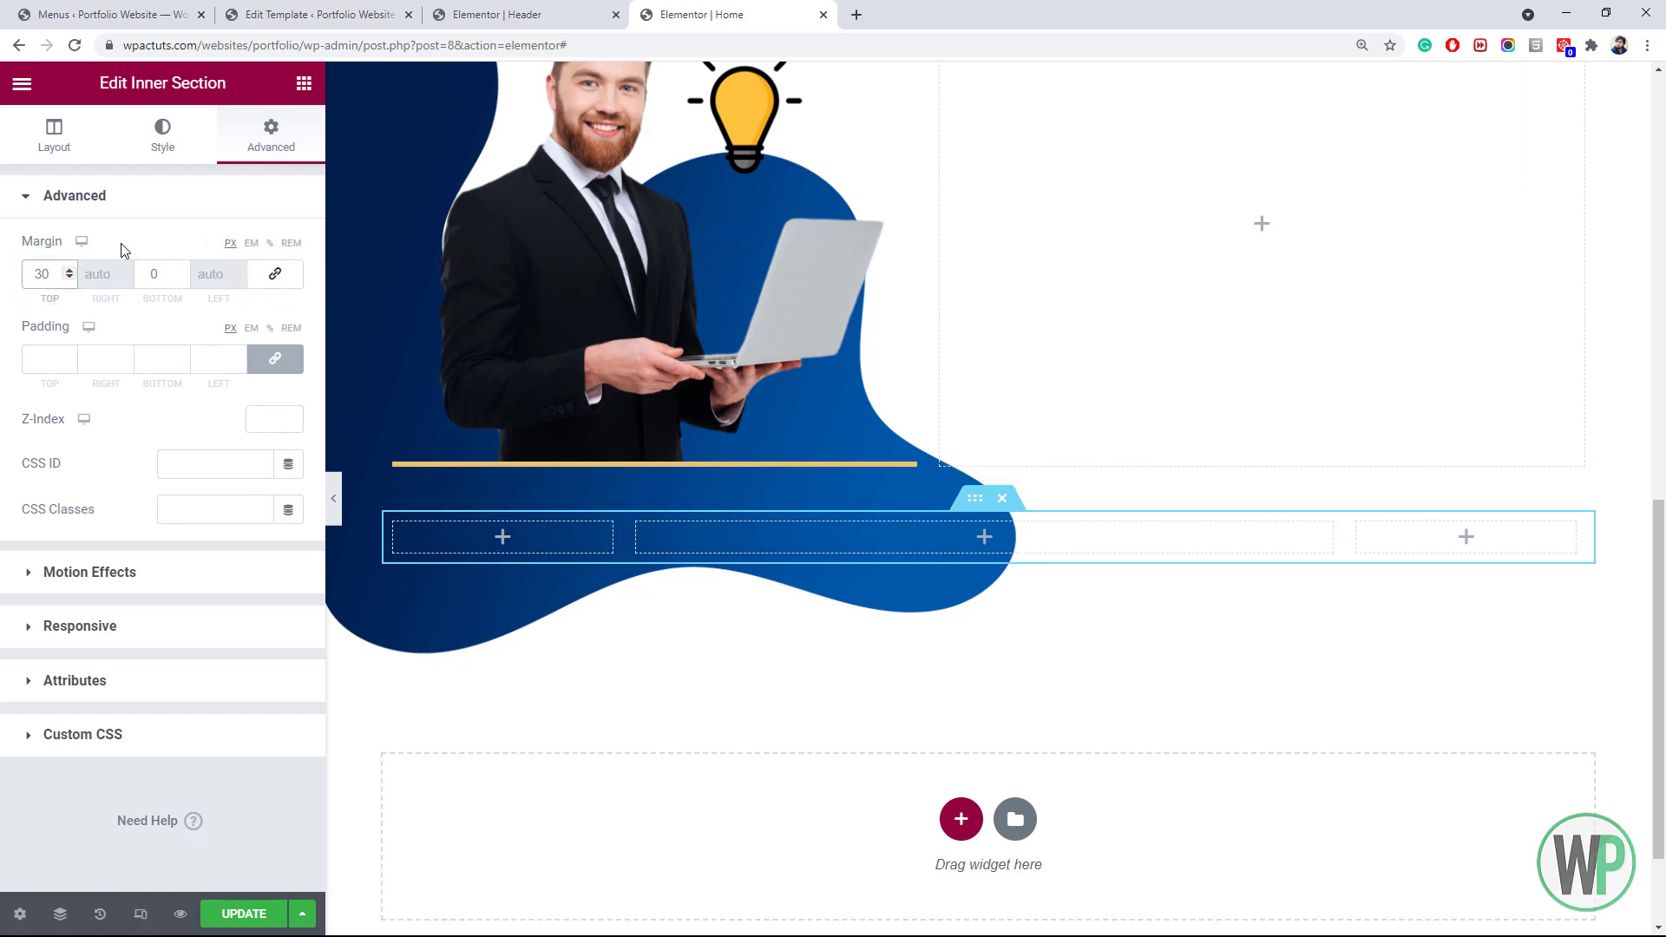
pyautogui.moveTo(681, 539); pyautogui.dragTo(636, 520)
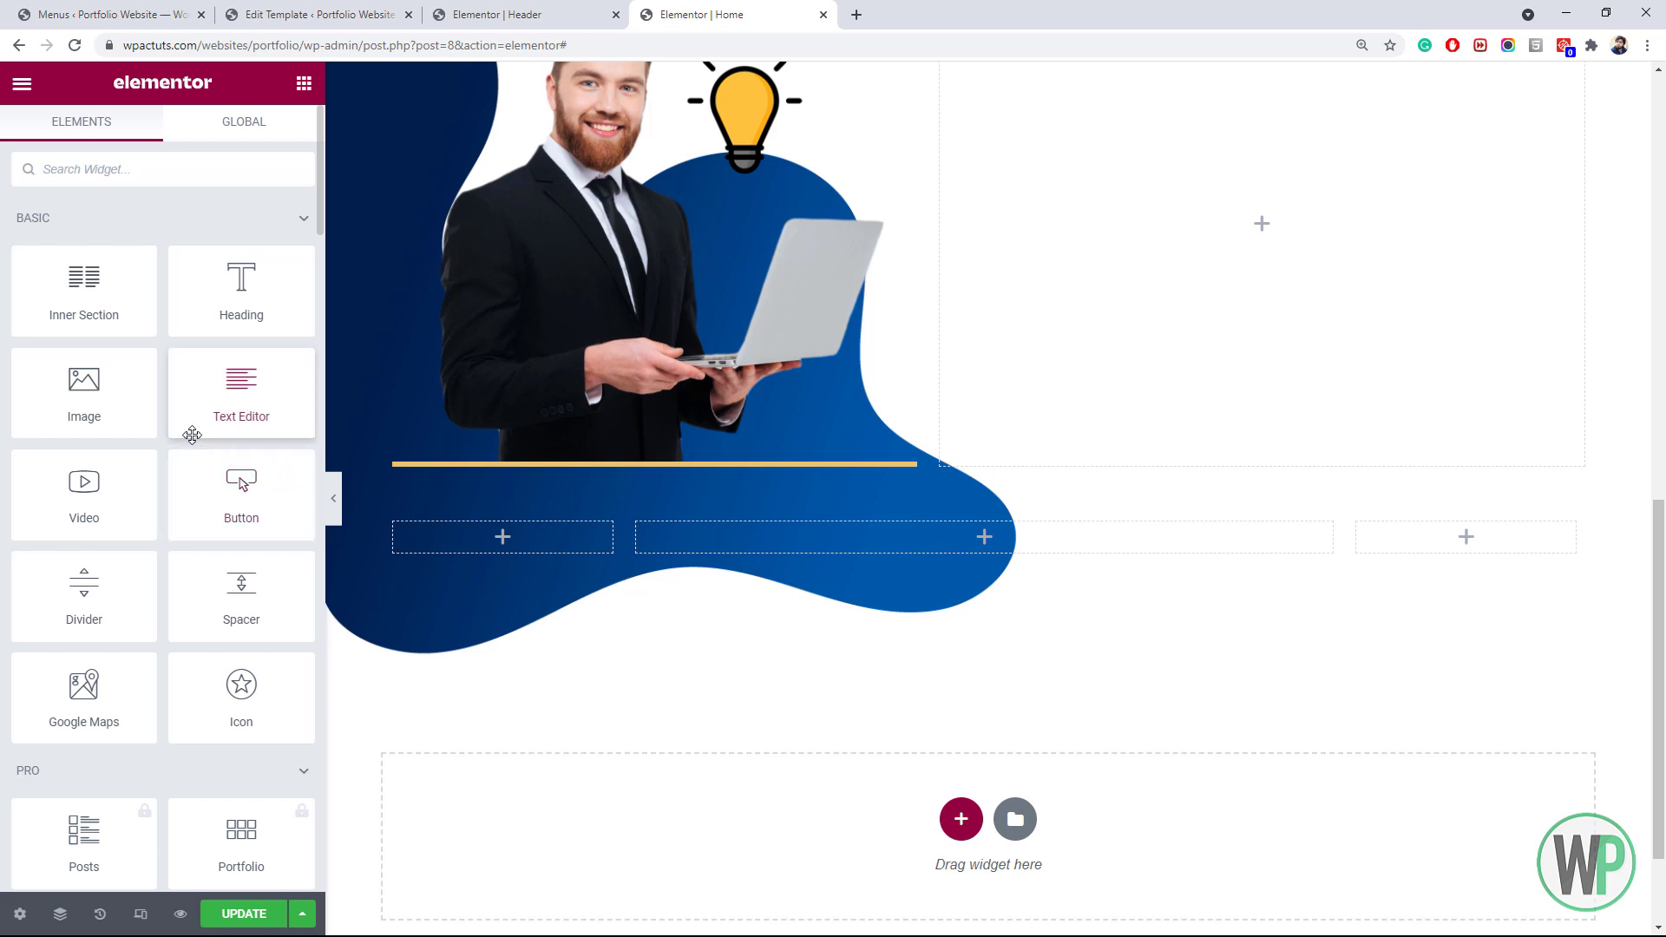
# Switch the inner section's column structure to the 33,33,33 preset
pyautogui.rightClick(404, 532)
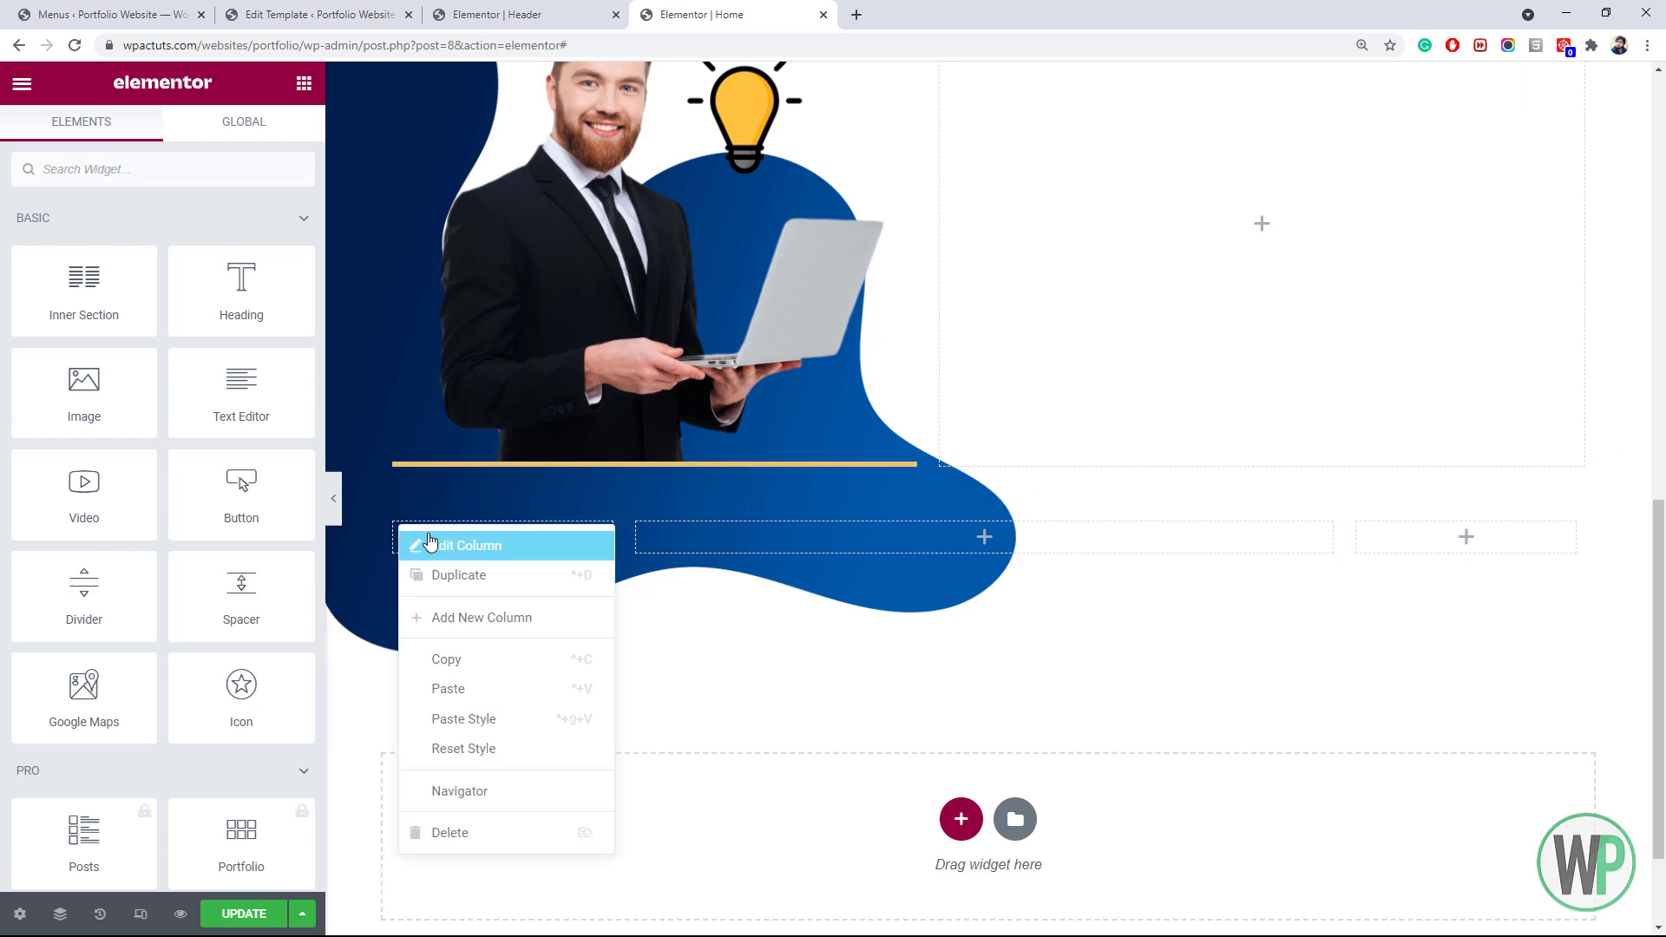
pyautogui.click(974, 504)
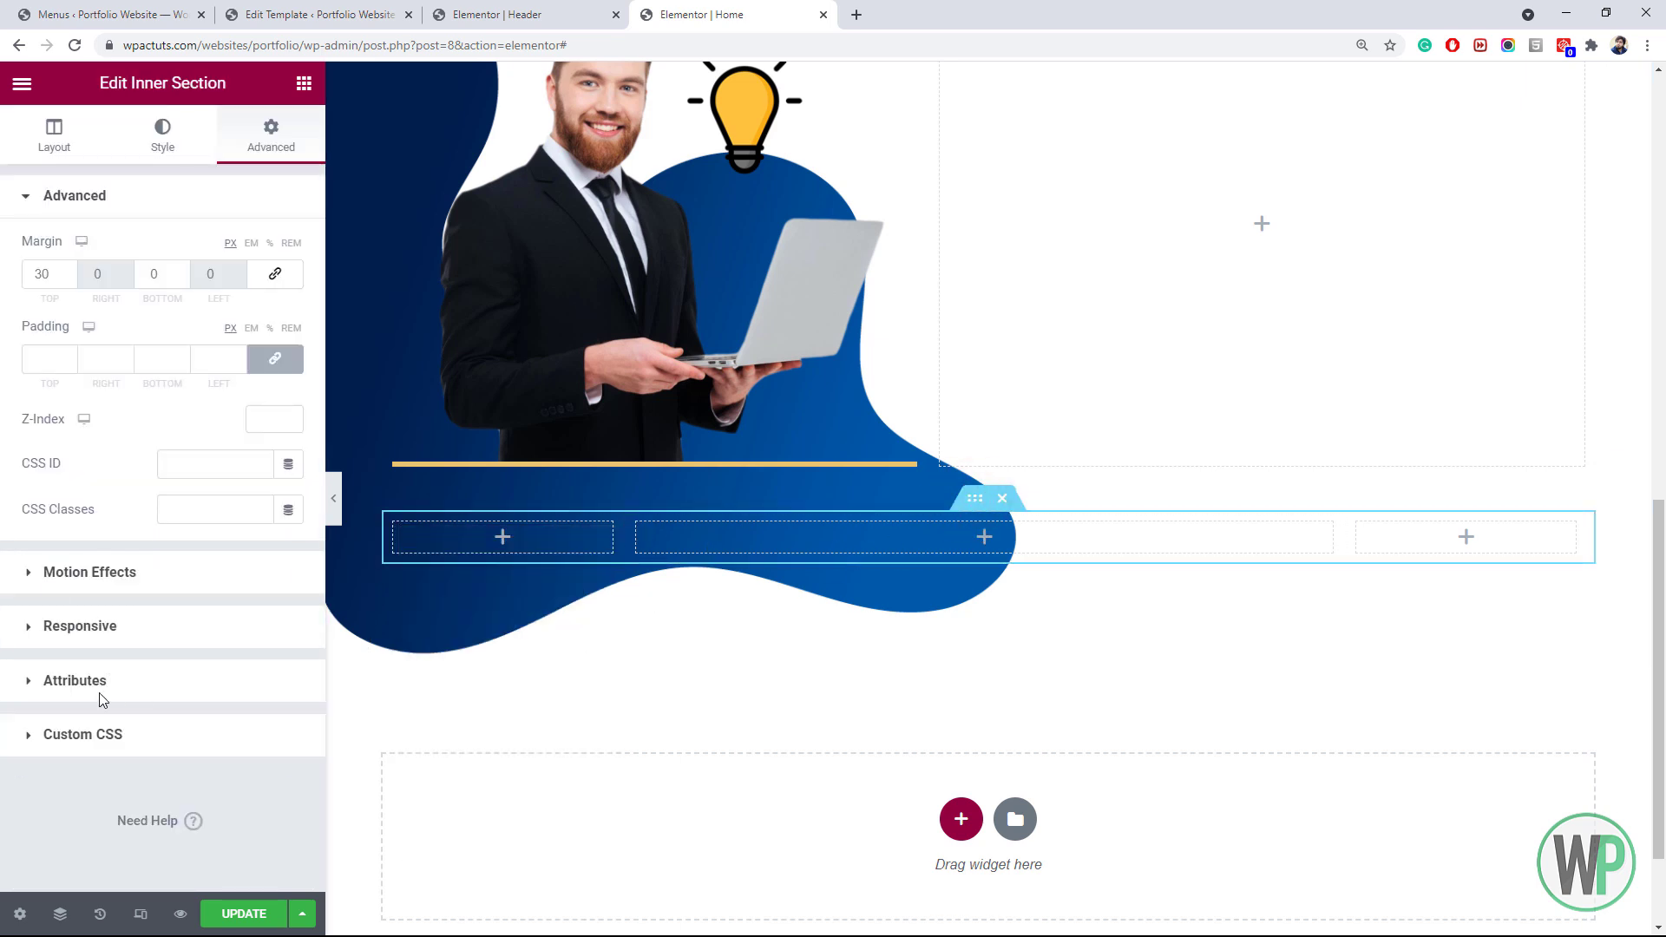
pyautogui.click(91, 155)
pyautogui.click(154, 627)
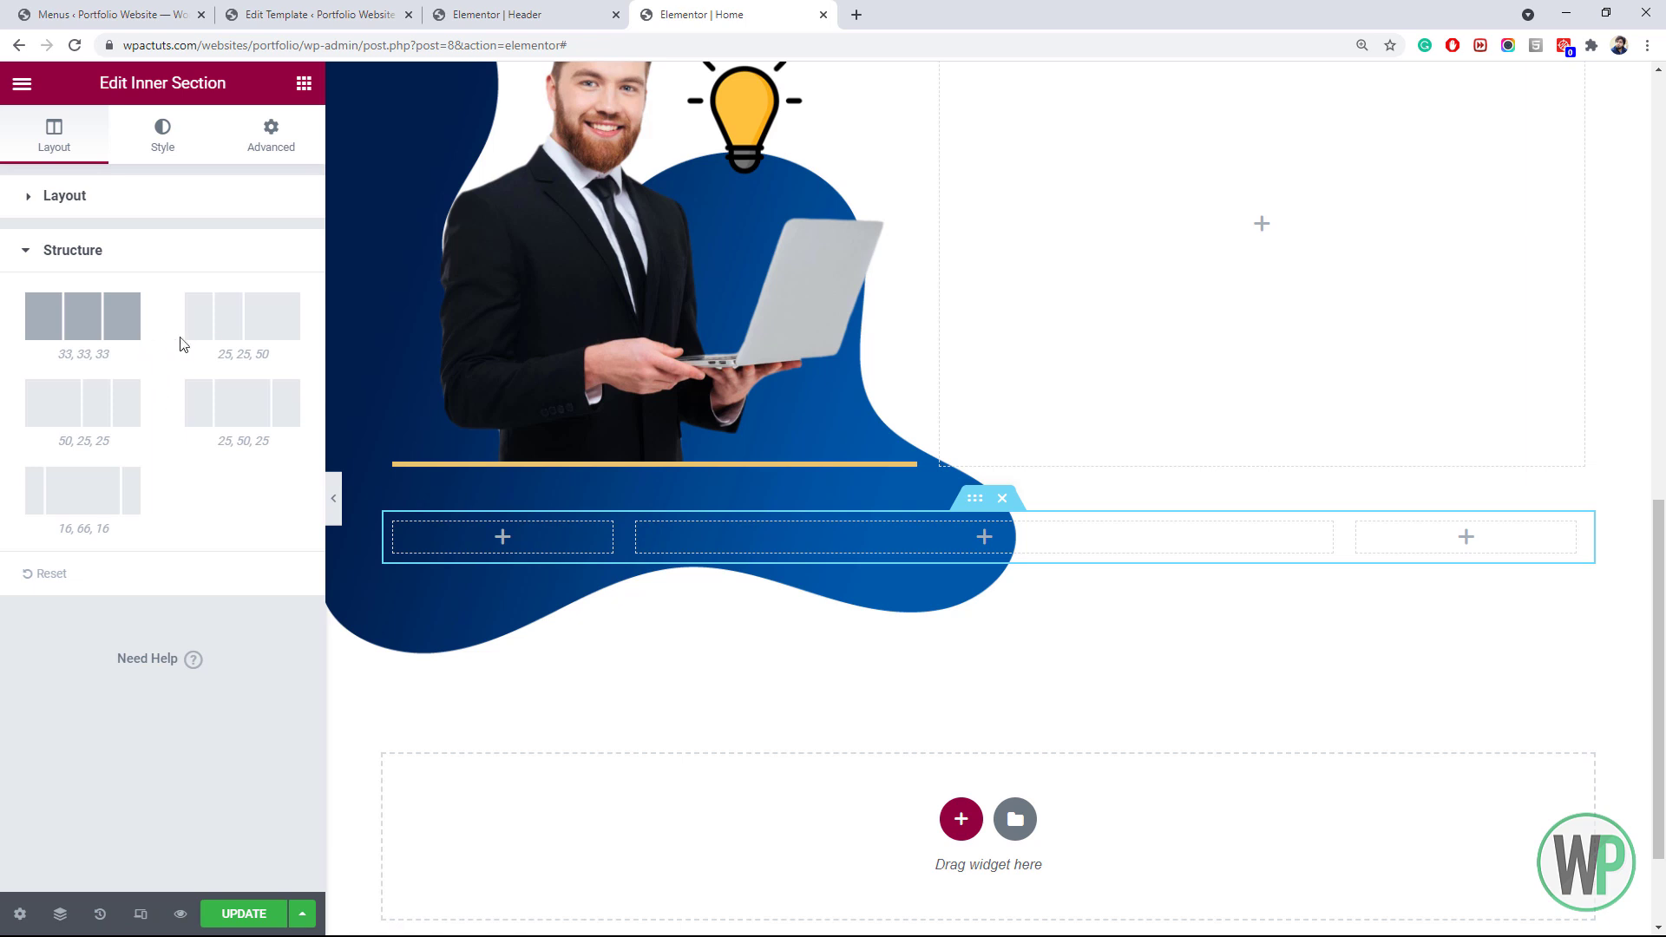
pyautogui.click(104, 327)
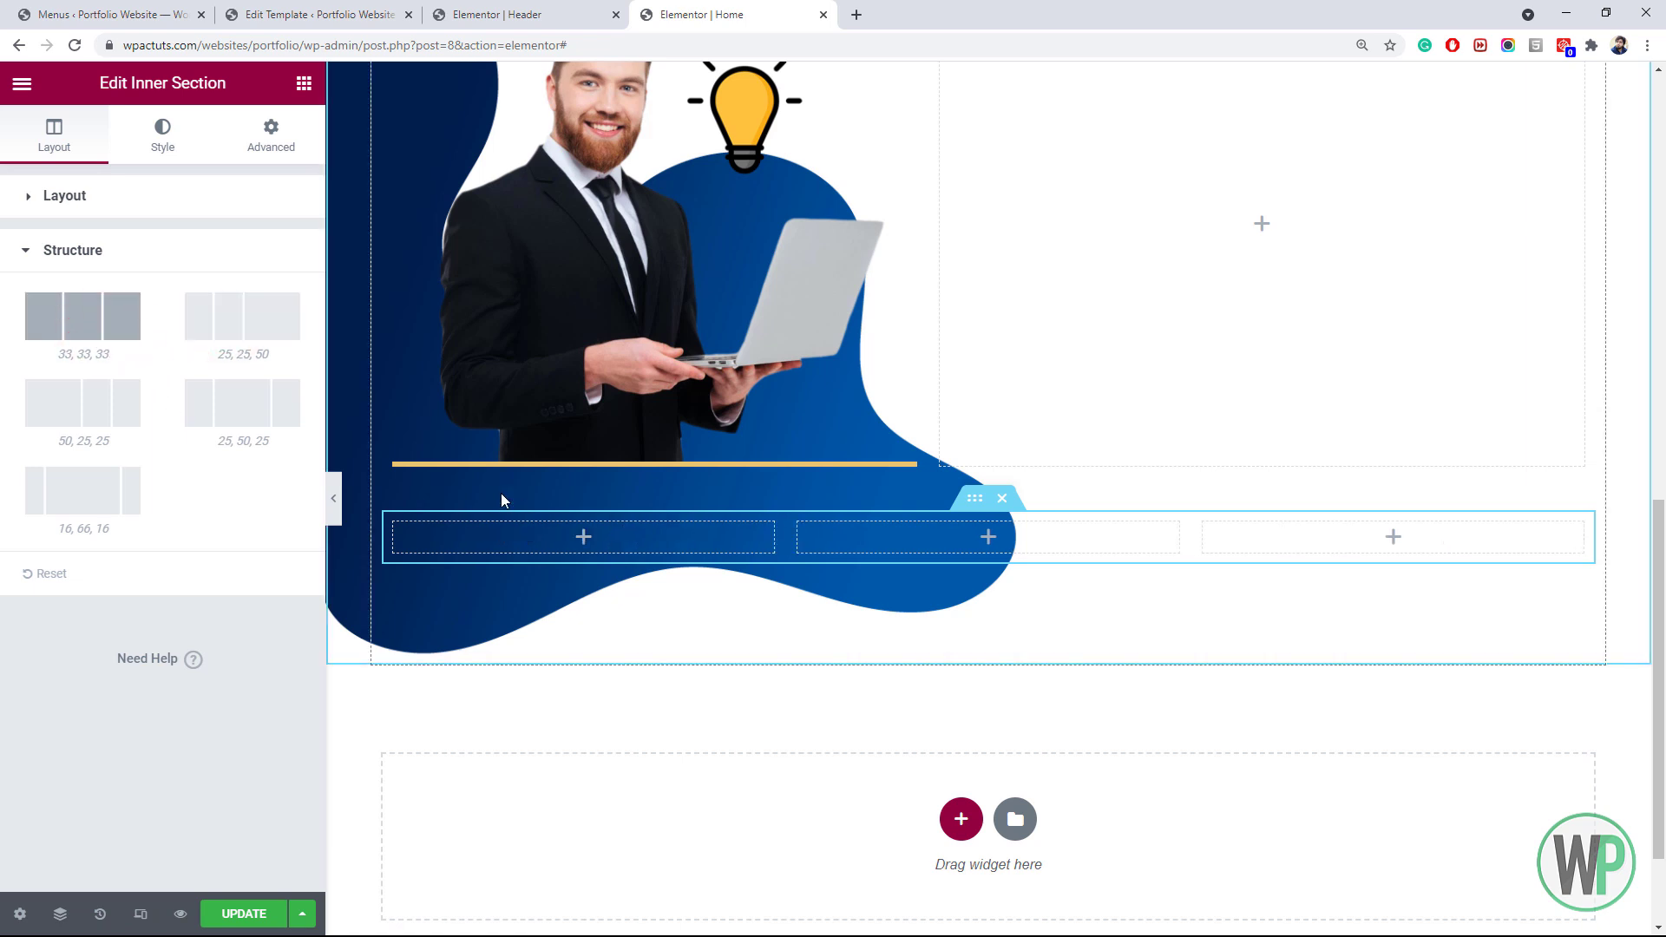
pyautogui.click(303, 83)
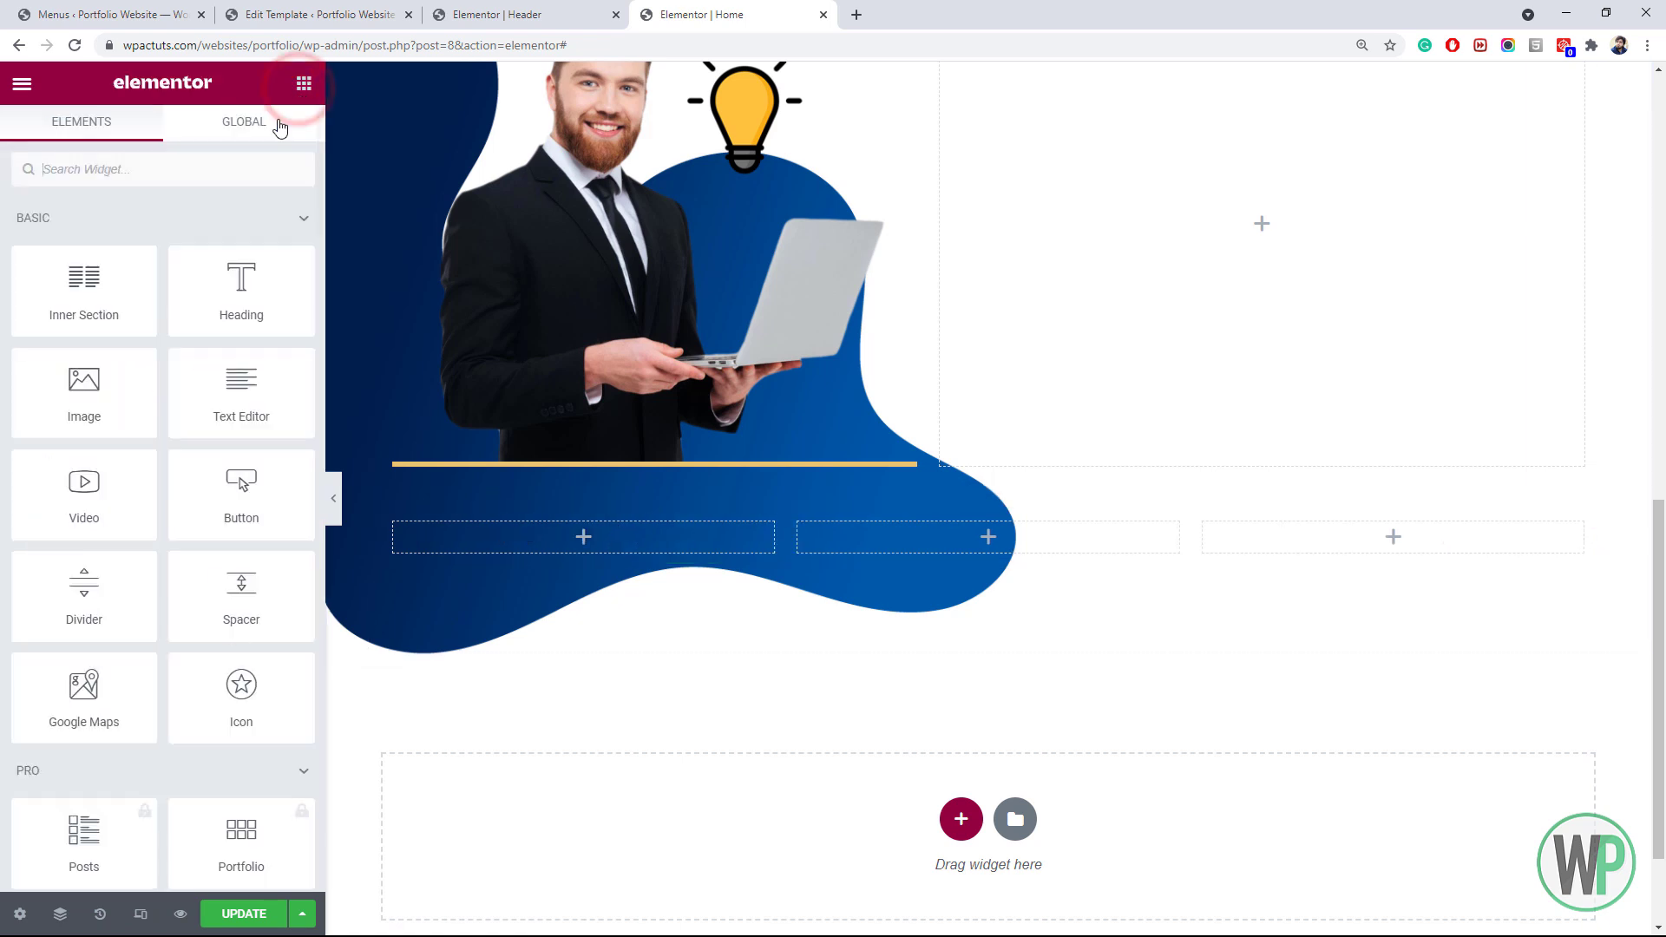
# Place an Icon Box widget in the first column with the icon positioned left
pyautogui.click(162, 178)
pyautogui.write('ico')
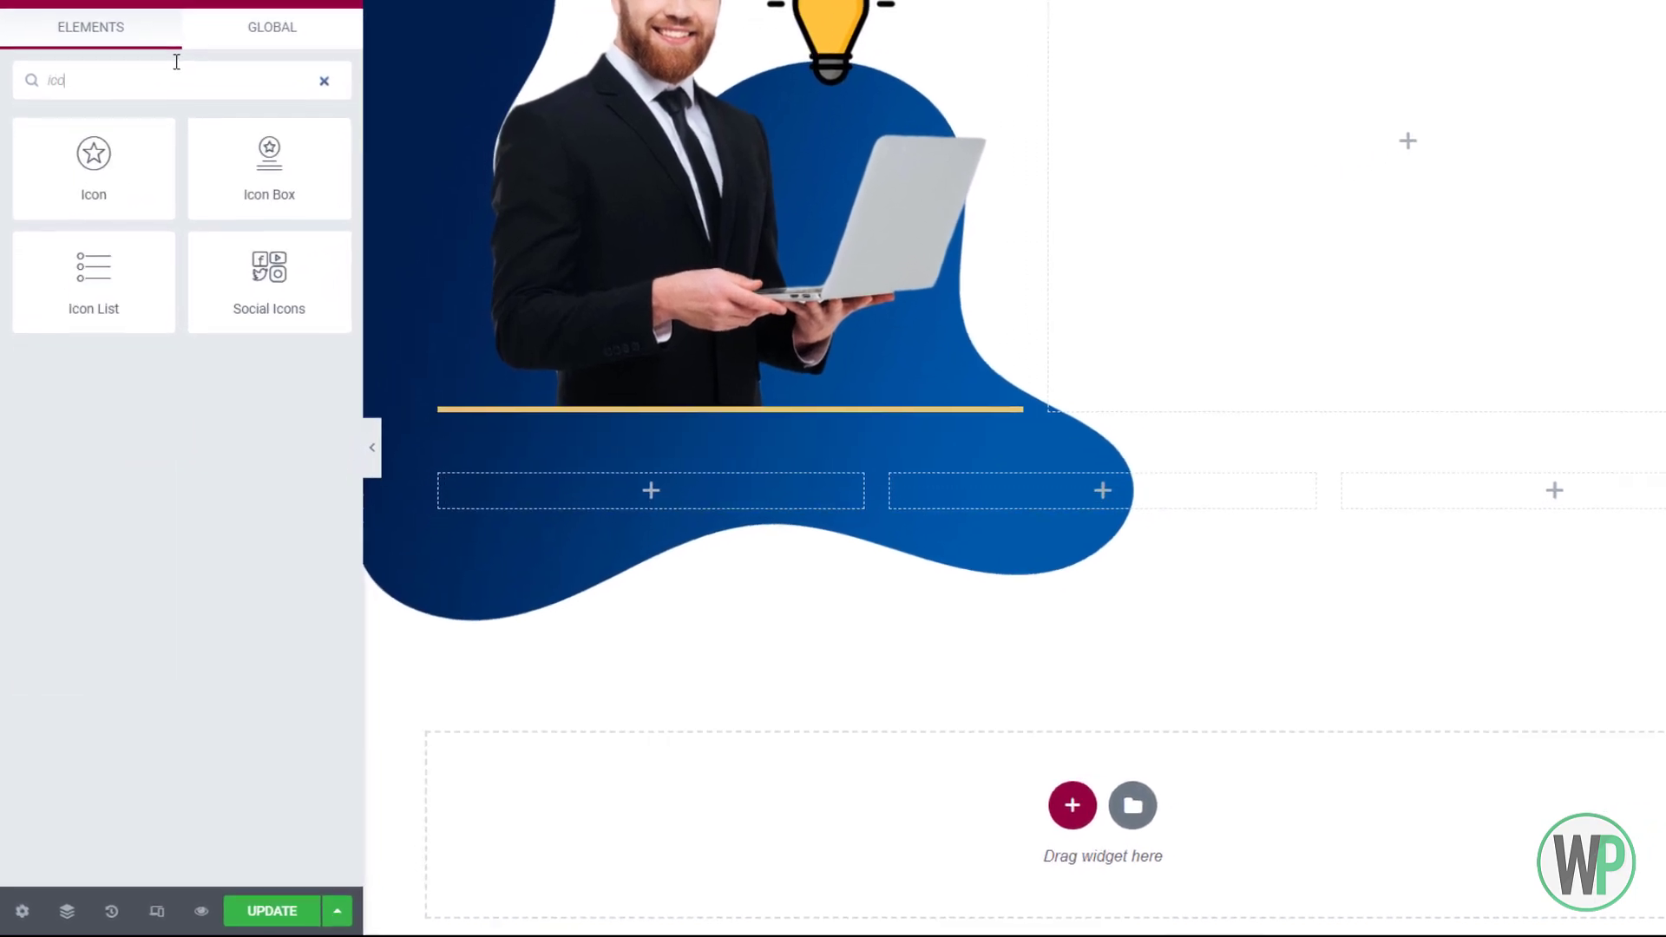
pyautogui.moveTo(243, 239); pyautogui.dragTo(490, 482)
pyautogui.moveTo(552, 425); pyautogui.dragTo(565, 468)
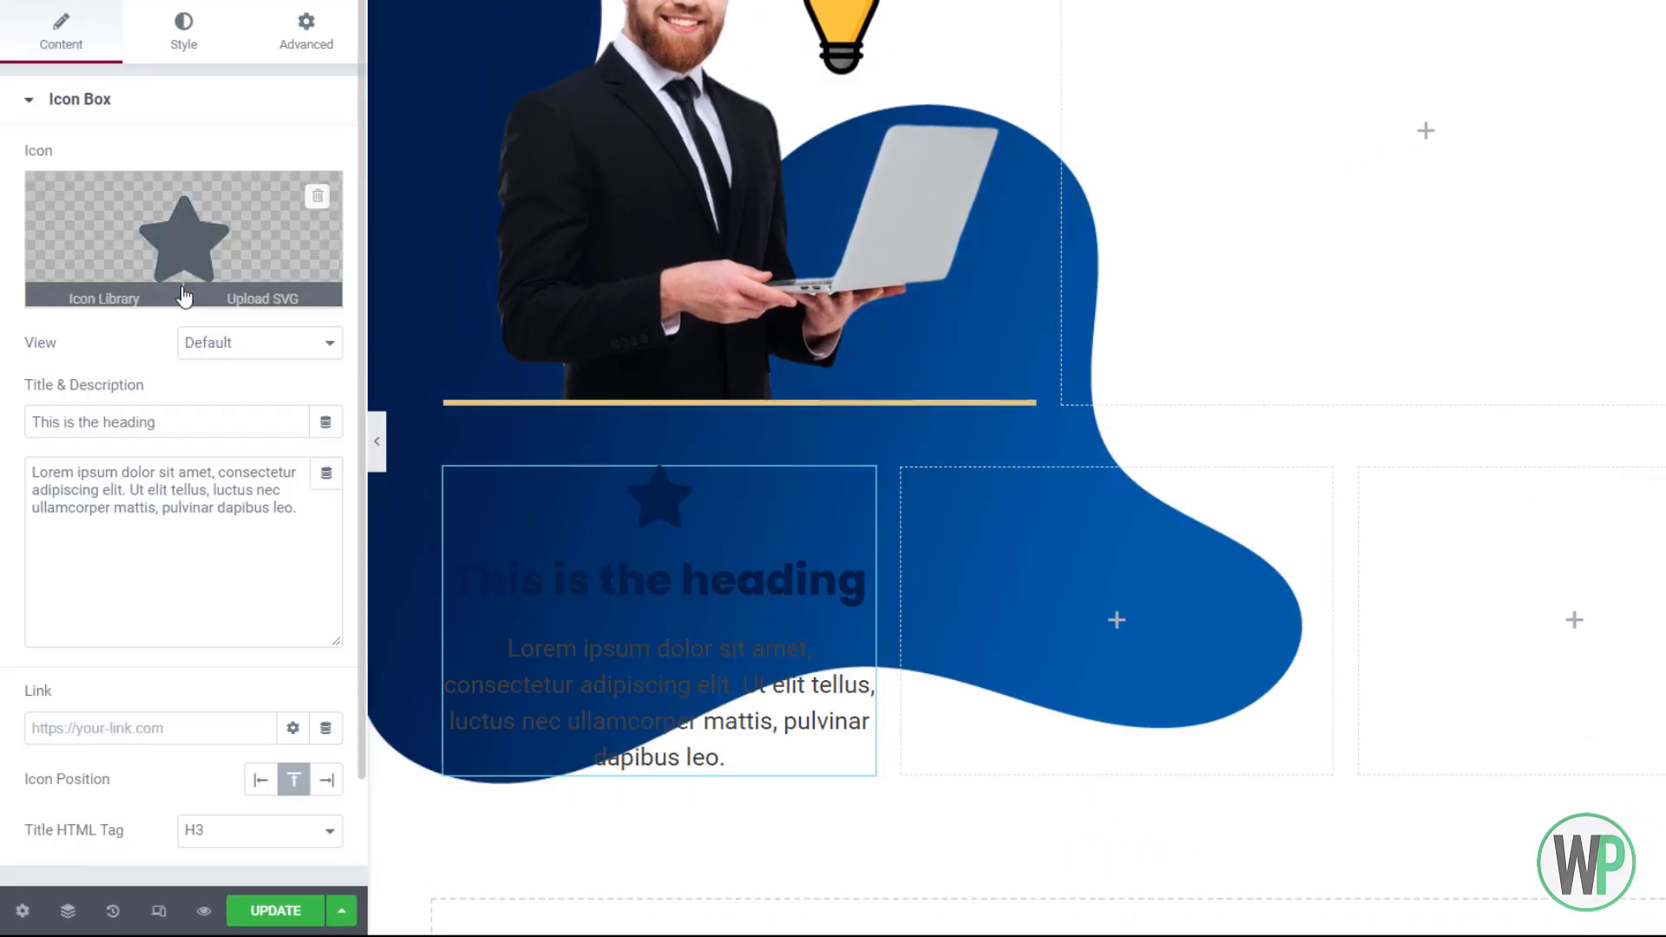
pyautogui.click(212, 331)
pyautogui.click(231, 347)
pyautogui.click(258, 778)
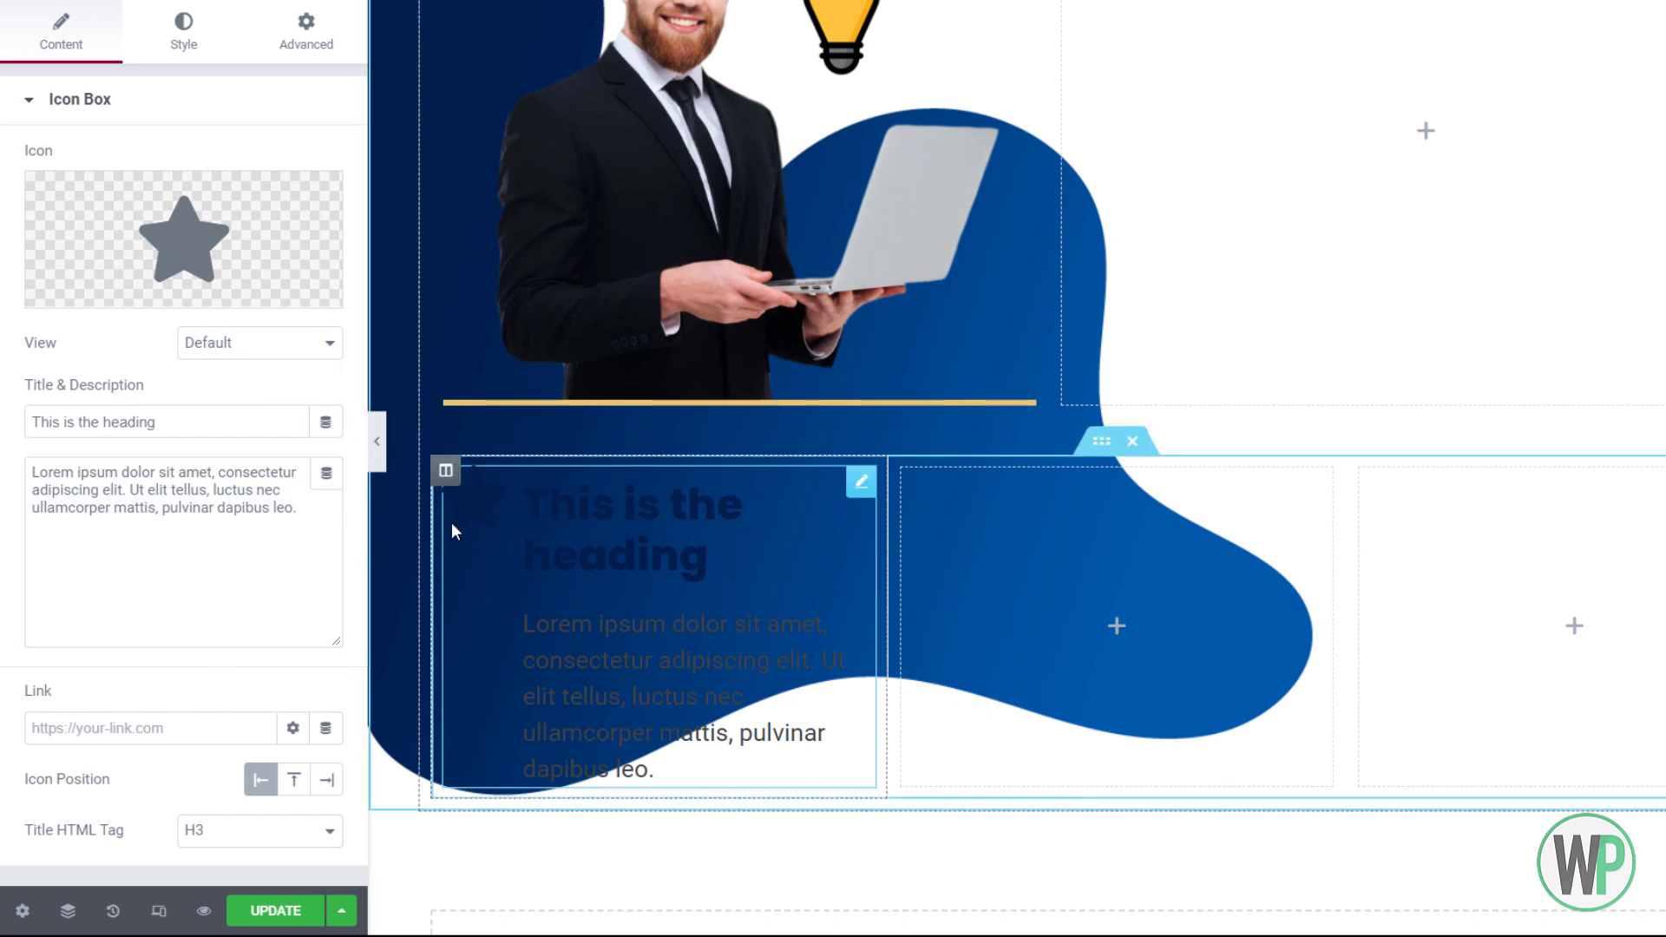
# Change the icon box title to 'Web Design'
pyautogui.rightClick(595, 514)
pyautogui.click(569, 512)
pyautogui.moveTo(190, 415); pyautogui.dragTo(17, 413)
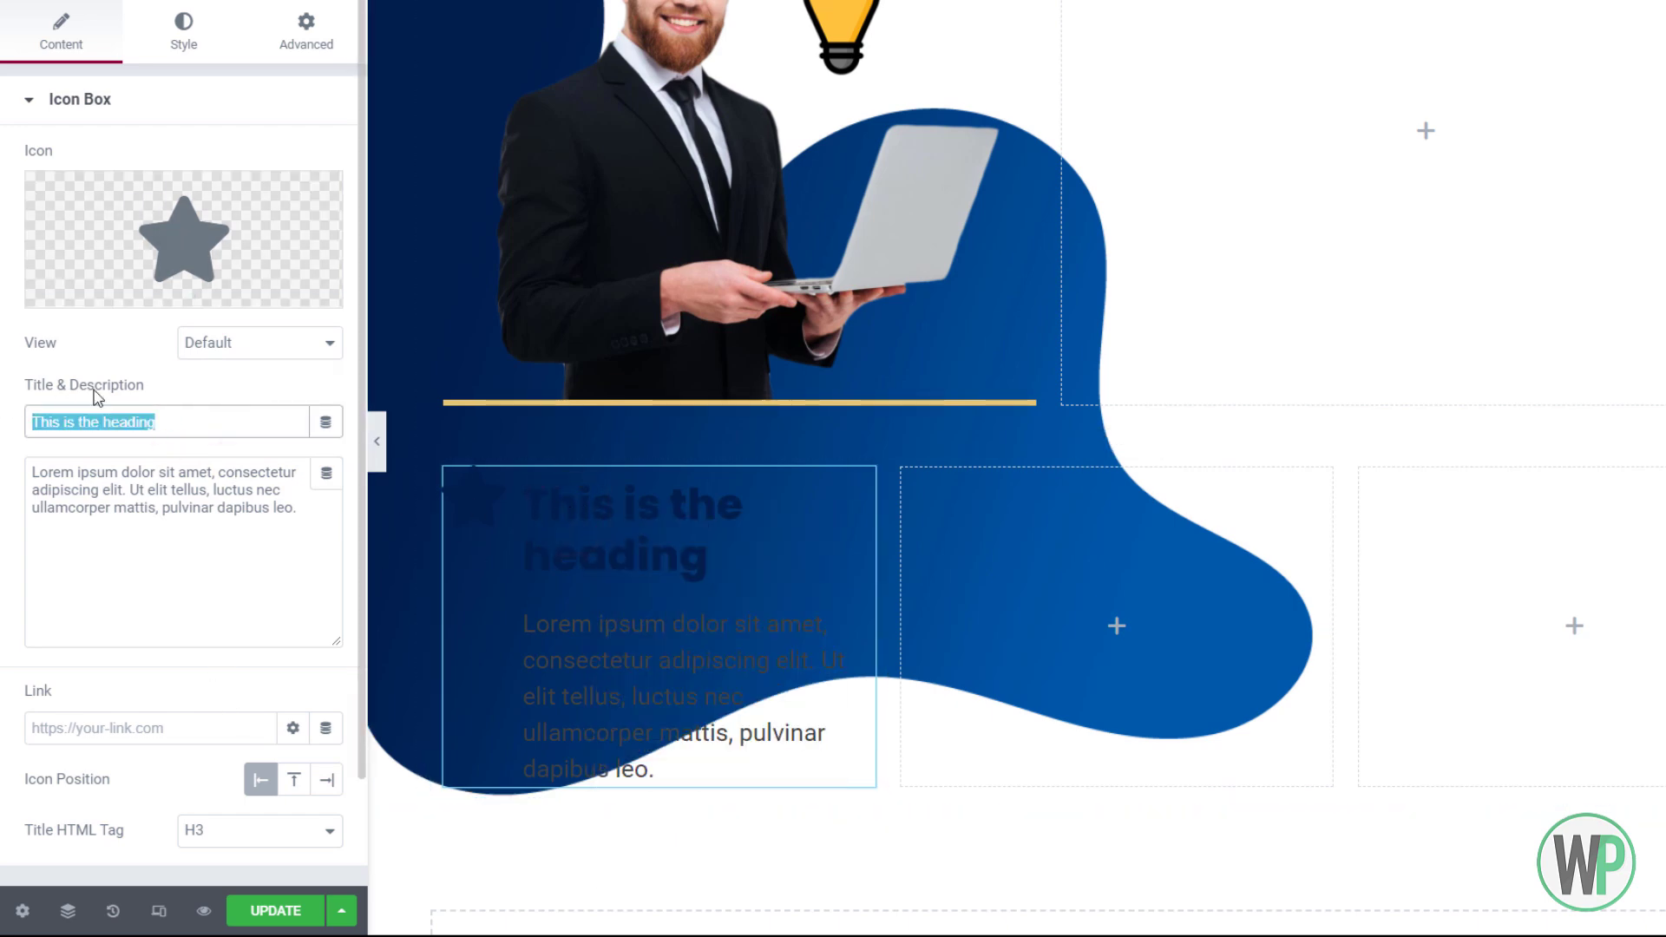
pyautogui.write('Web Design')
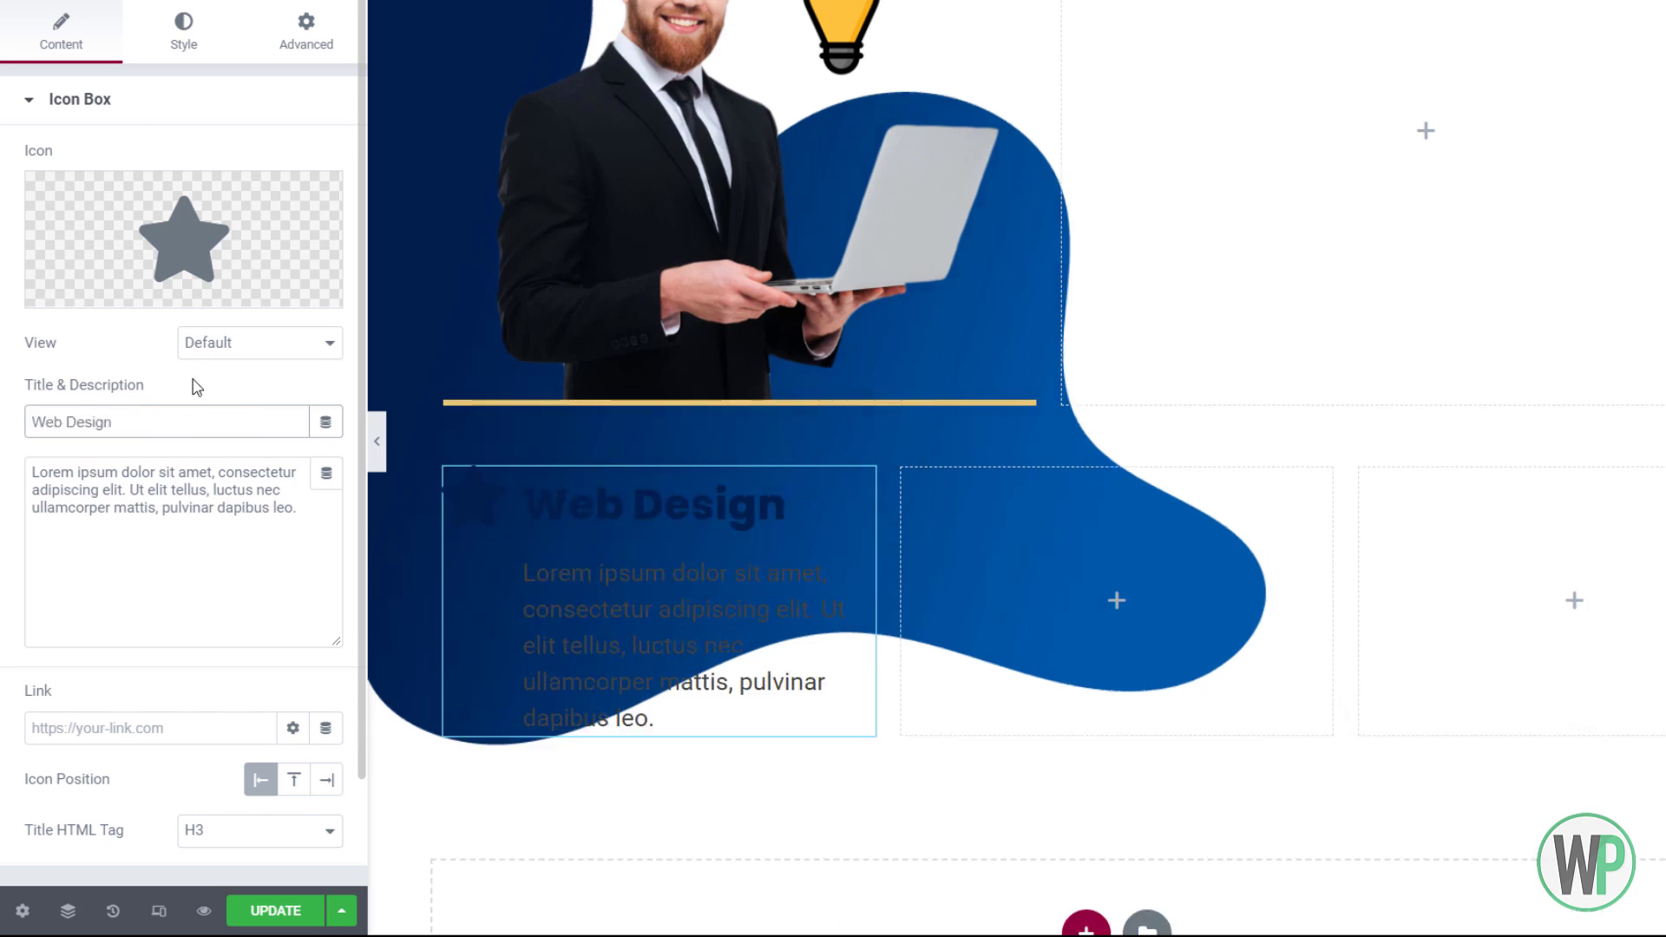
# Replace the star icon with Check circle from the Icon Library
pyautogui.click(209, 260)
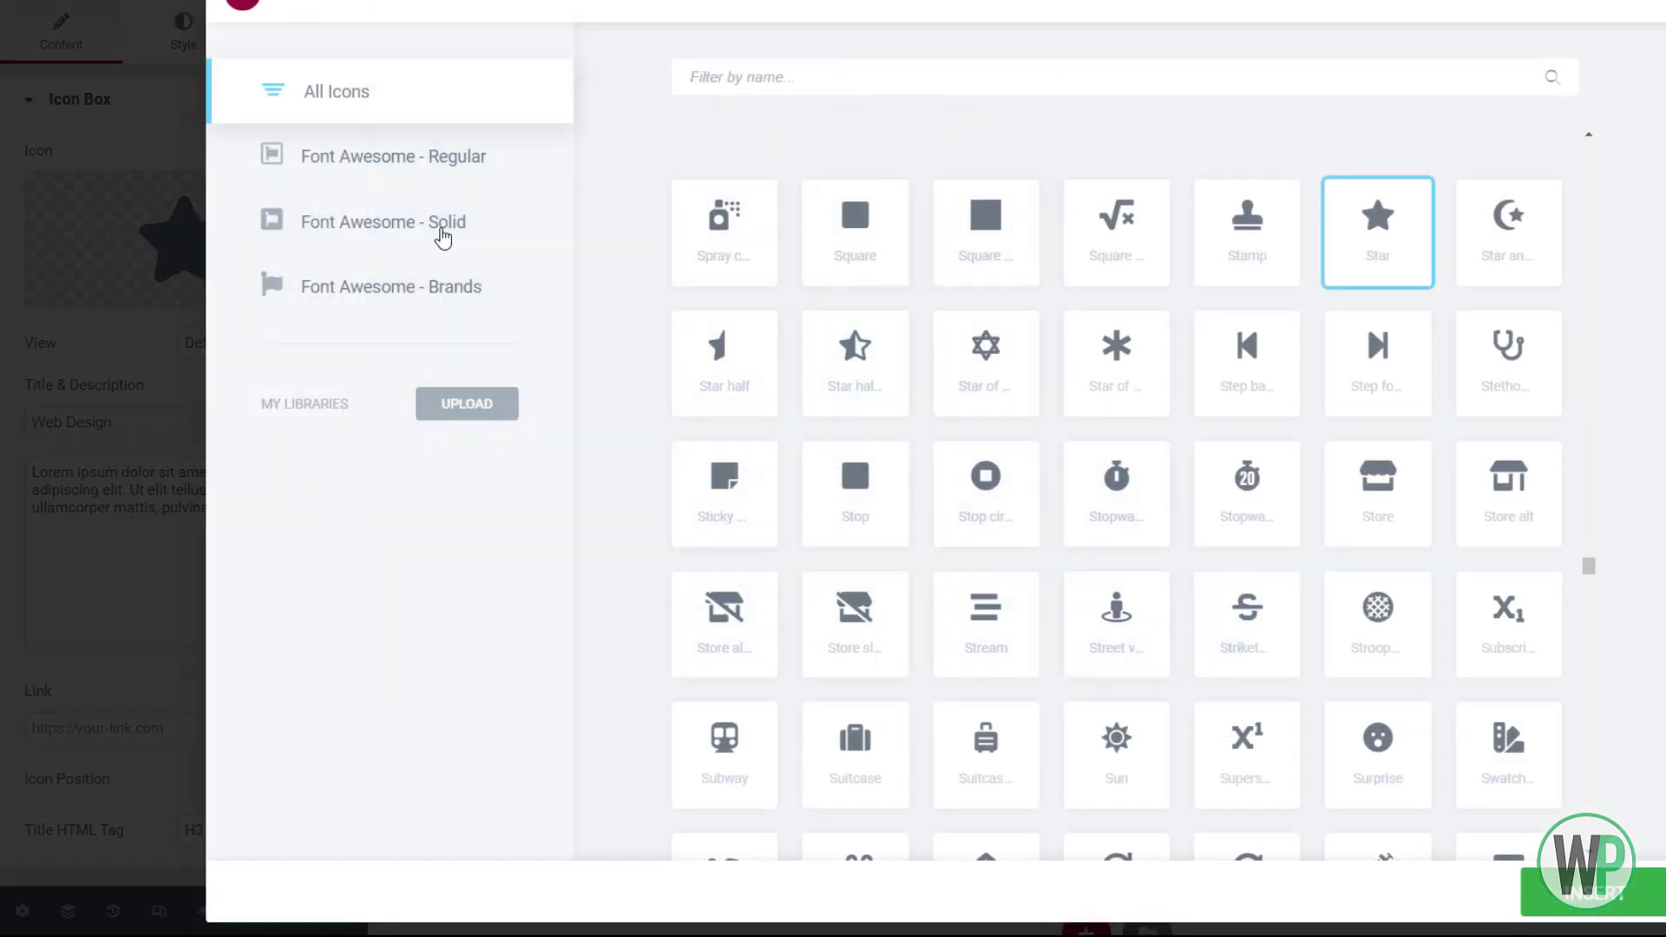
pyautogui.click(851, 89)
pyautogui.write('tick')
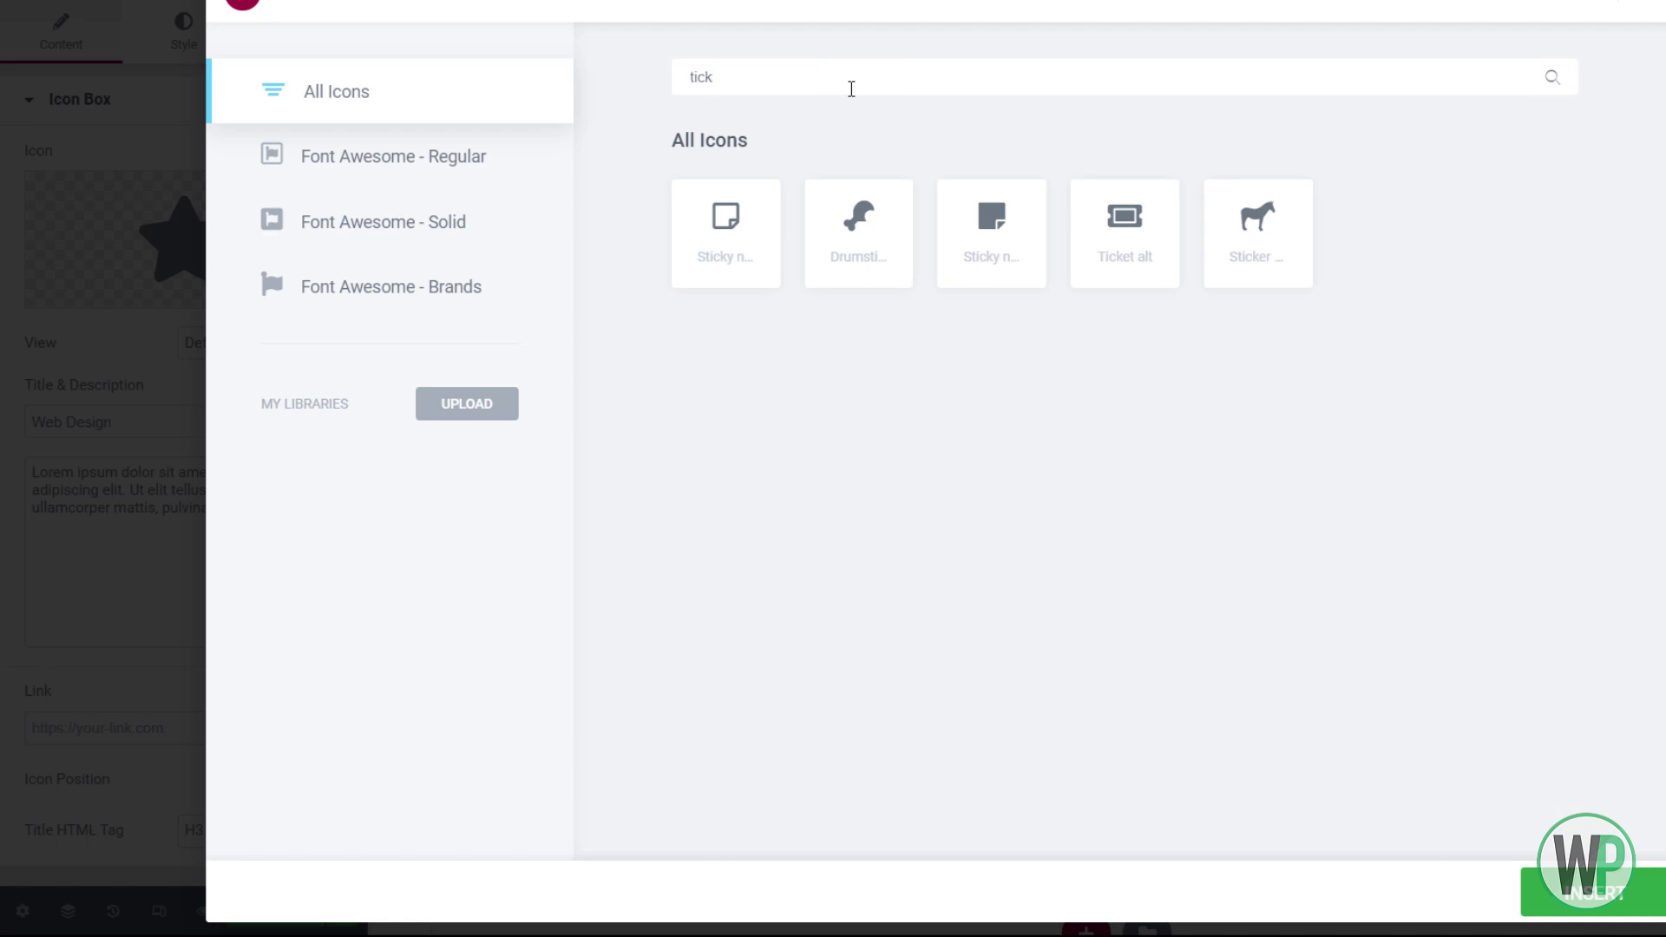
pyautogui.press('BackSpace')
pyautogui.press('BackSpace')
pyautogui.press('BackSpace')
pyautogui.press('BackSpace')
pyautogui.write('chec')
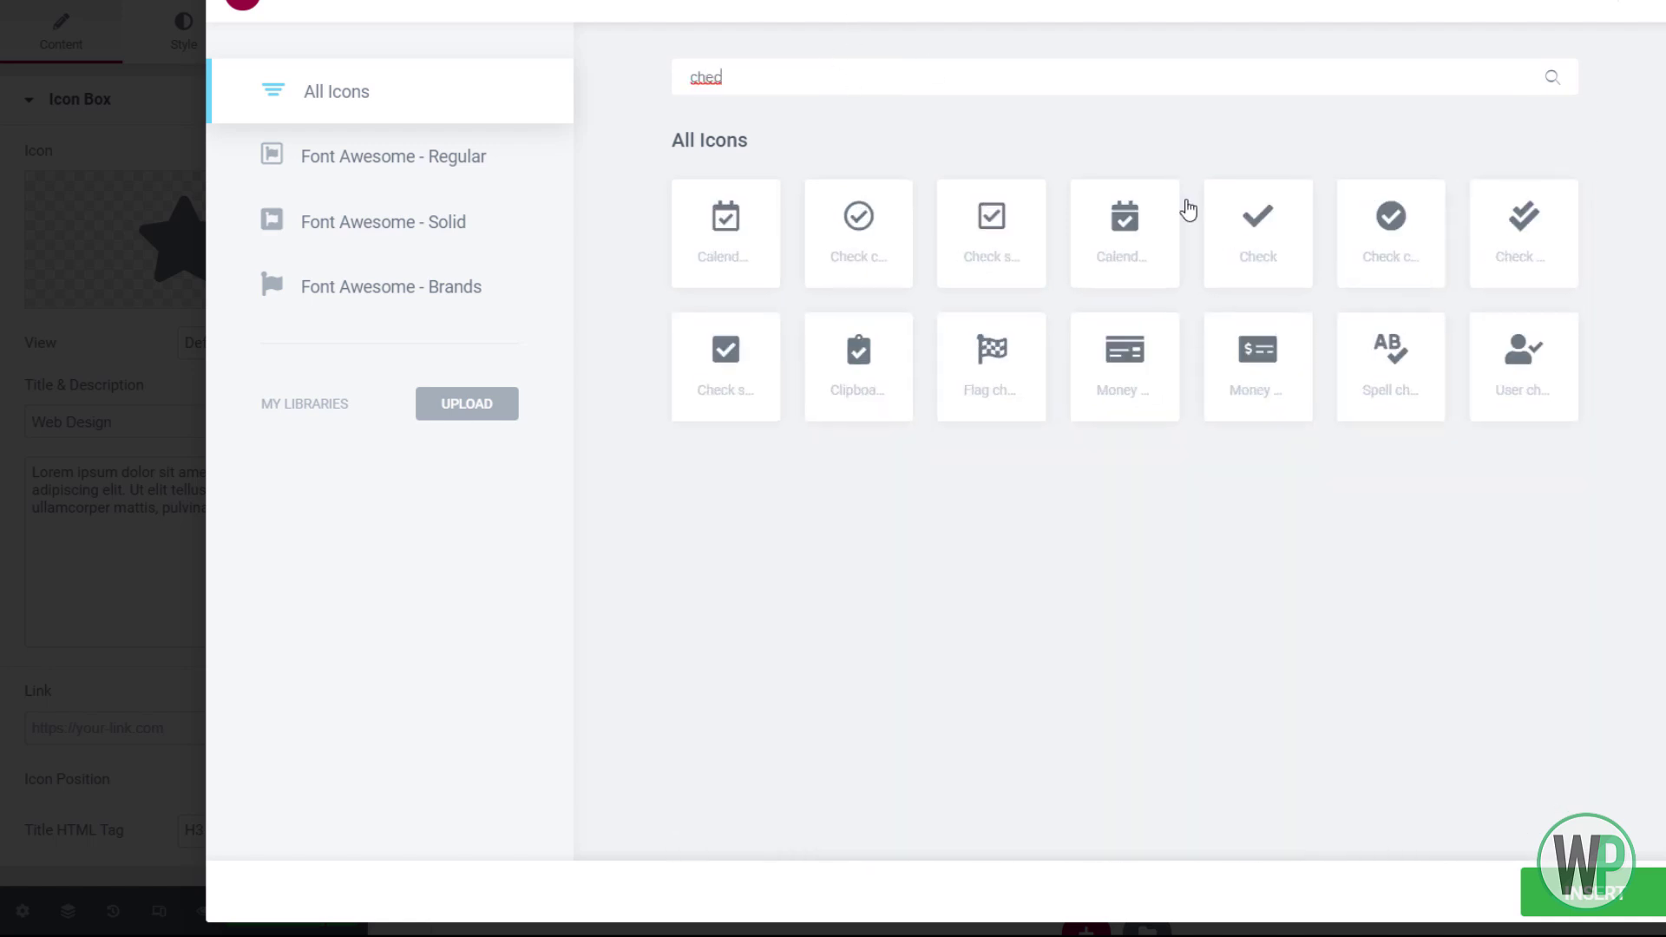
pyautogui.click(1391, 233)
pyautogui.click(1592, 892)
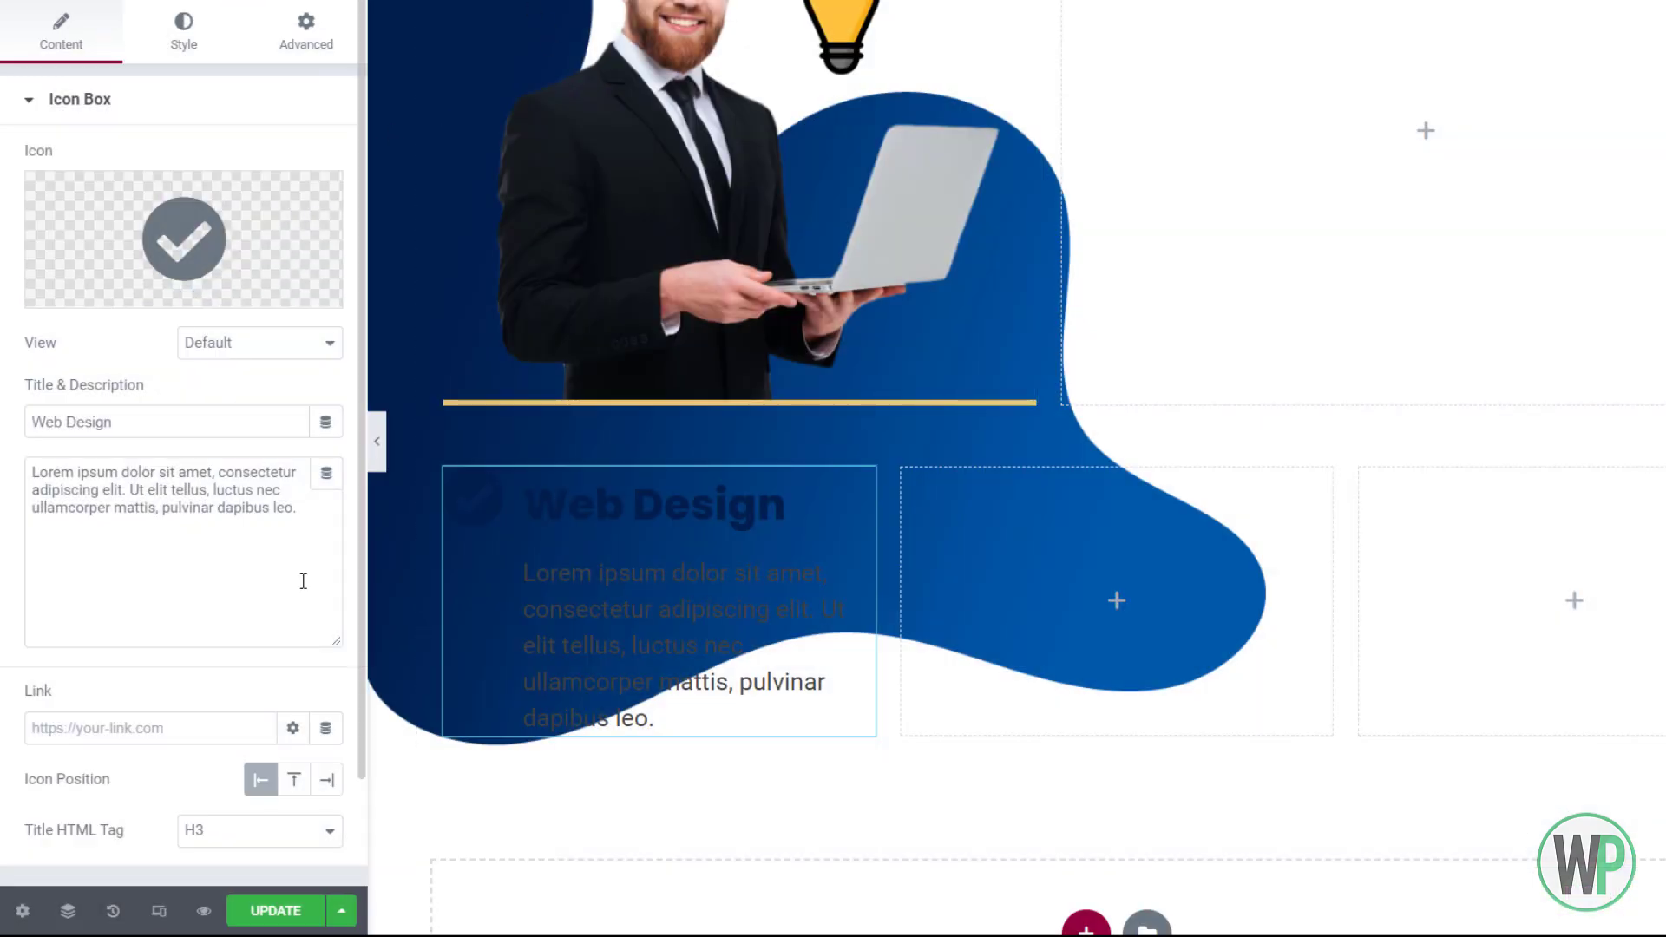
# Change the description to 'Modern Website Designs.'
pyautogui.moveTo(299, 510); pyautogui.dragTo(41, 457)
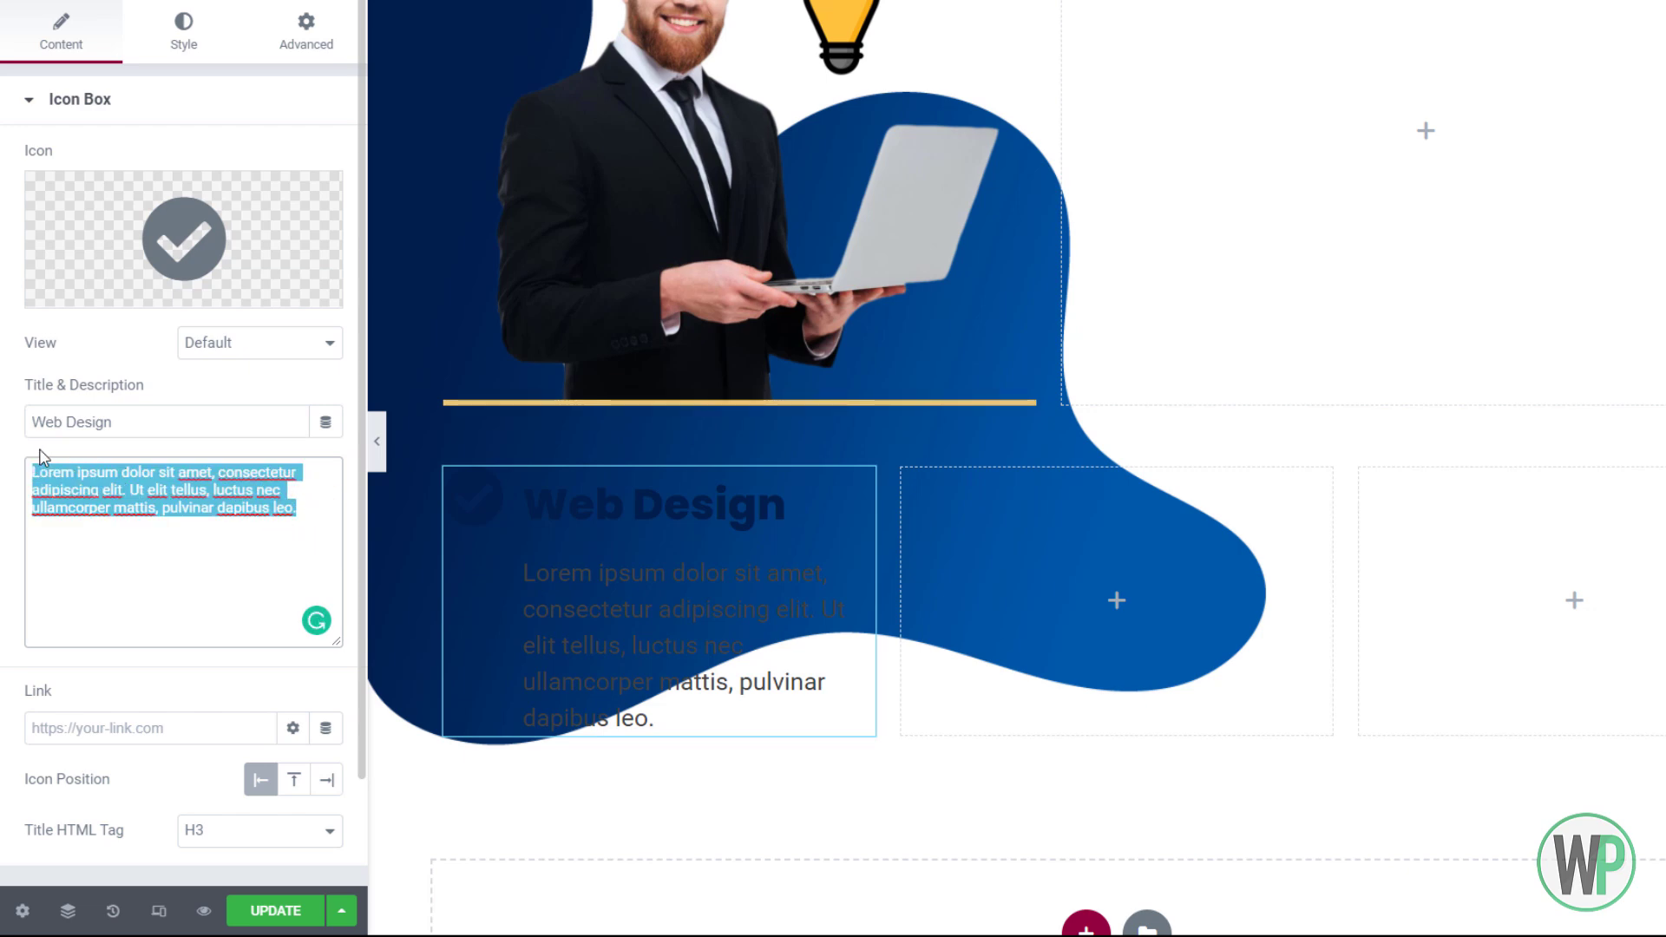
pyautogui.write('Modern Website Designs.')
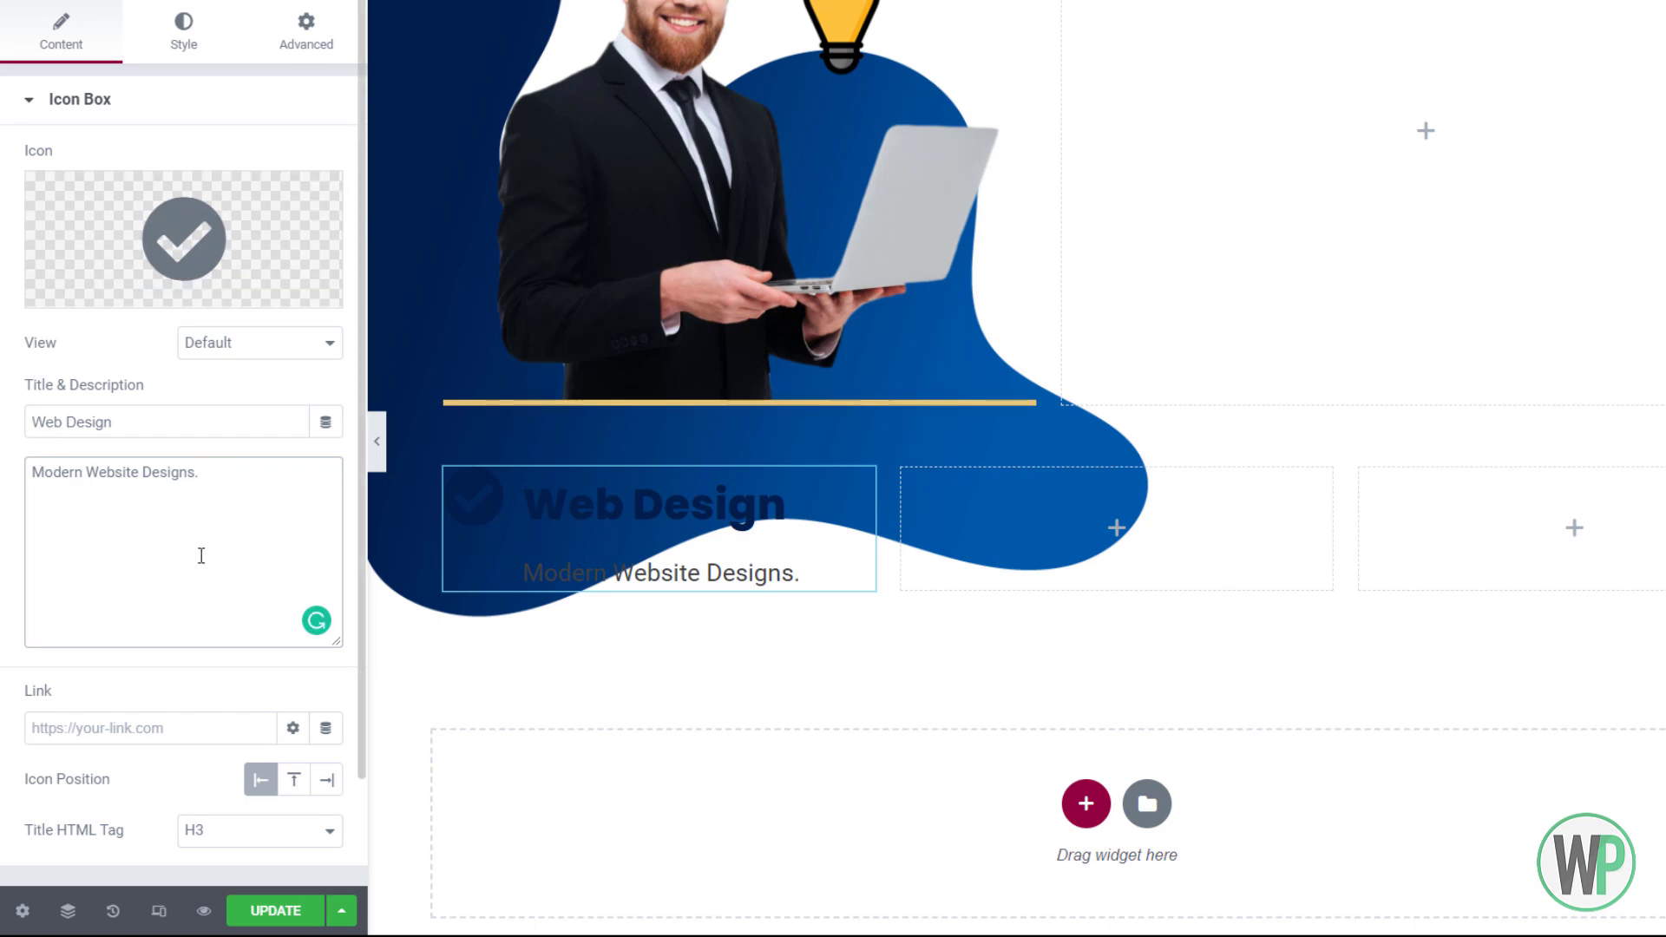
pyautogui.click(207, 39)
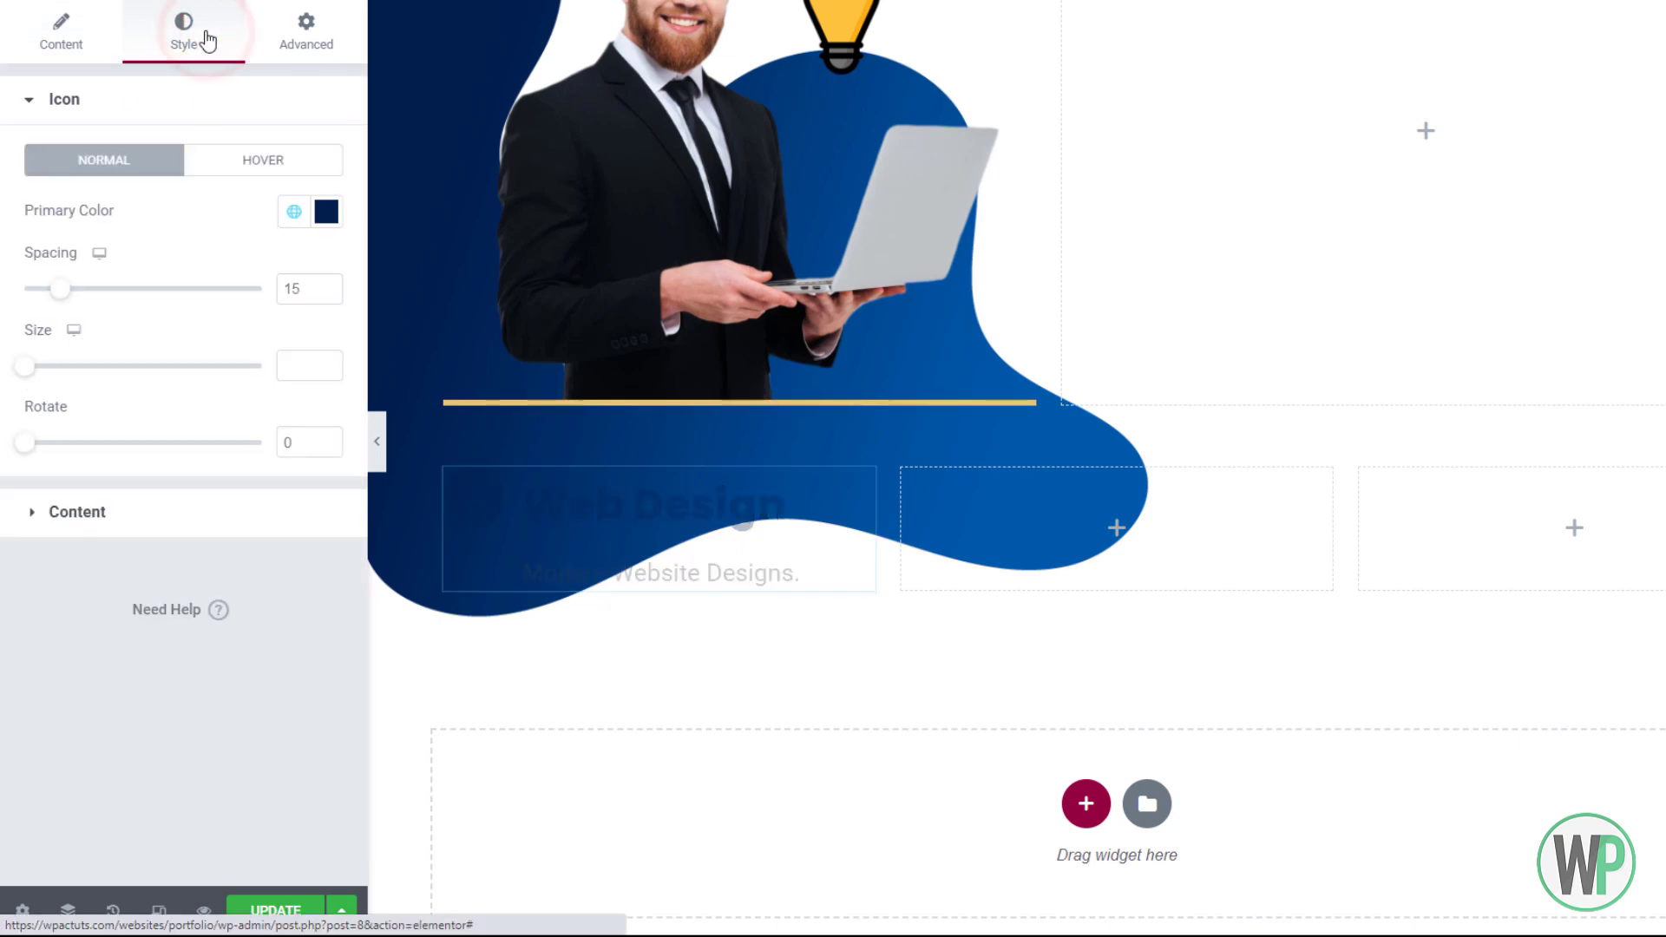
# Set the icon size to 20 and centre the content alignment
pyautogui.click(144, 513)
pyautogui.click(93, 100)
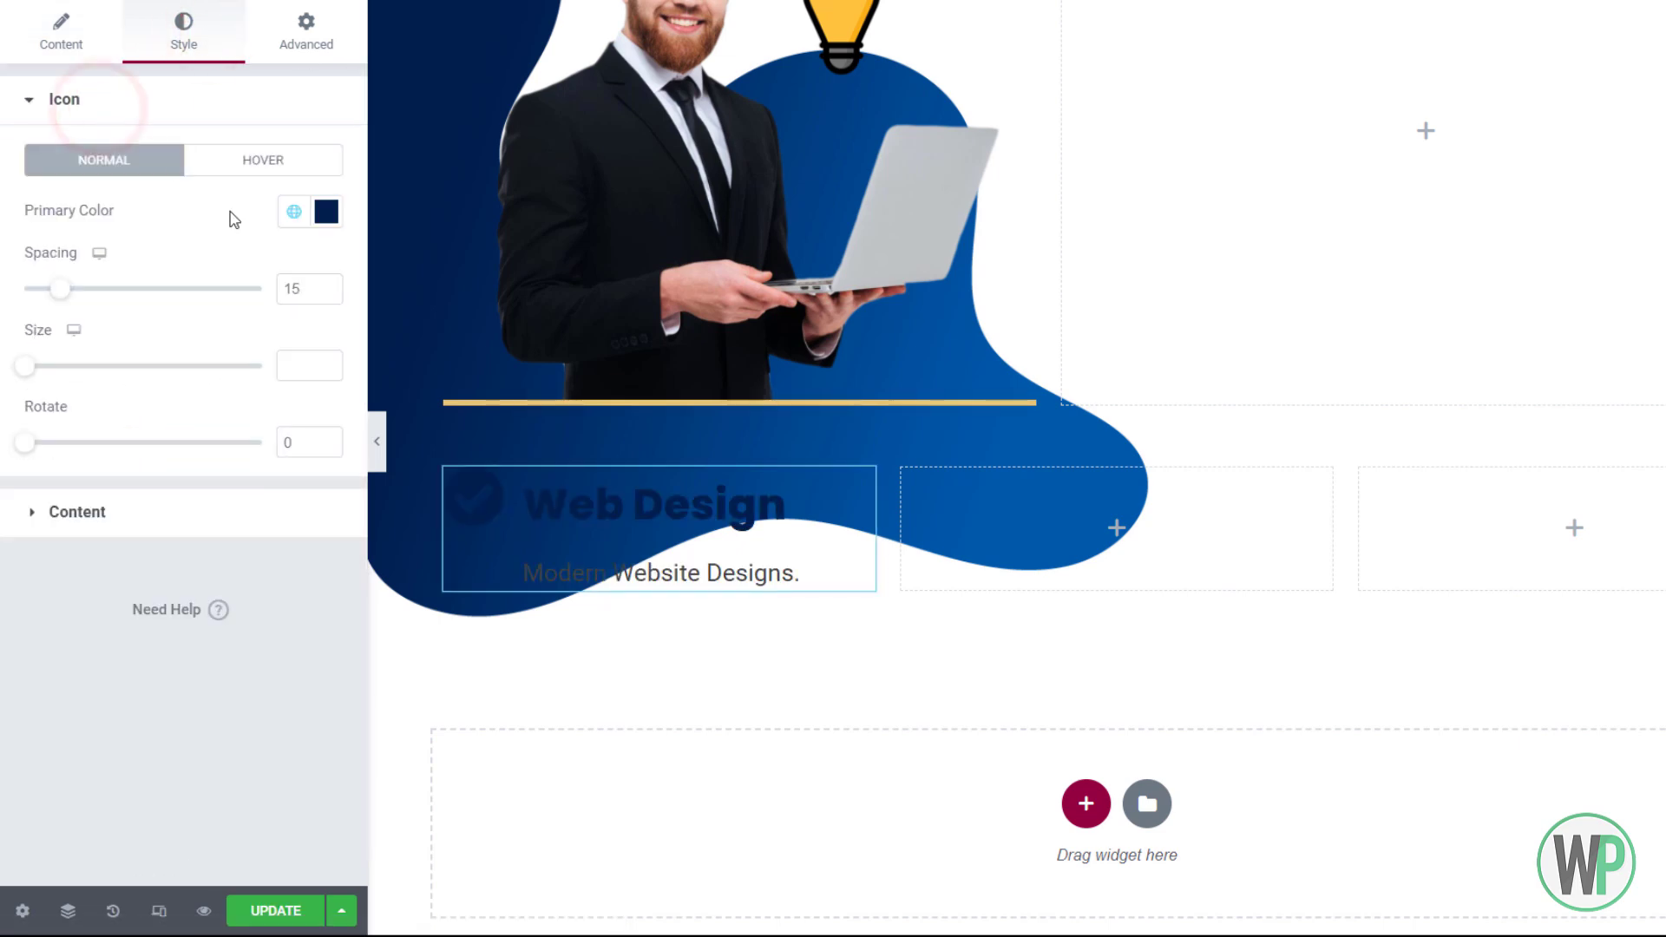
pyautogui.click(303, 380)
pyautogui.write('20')
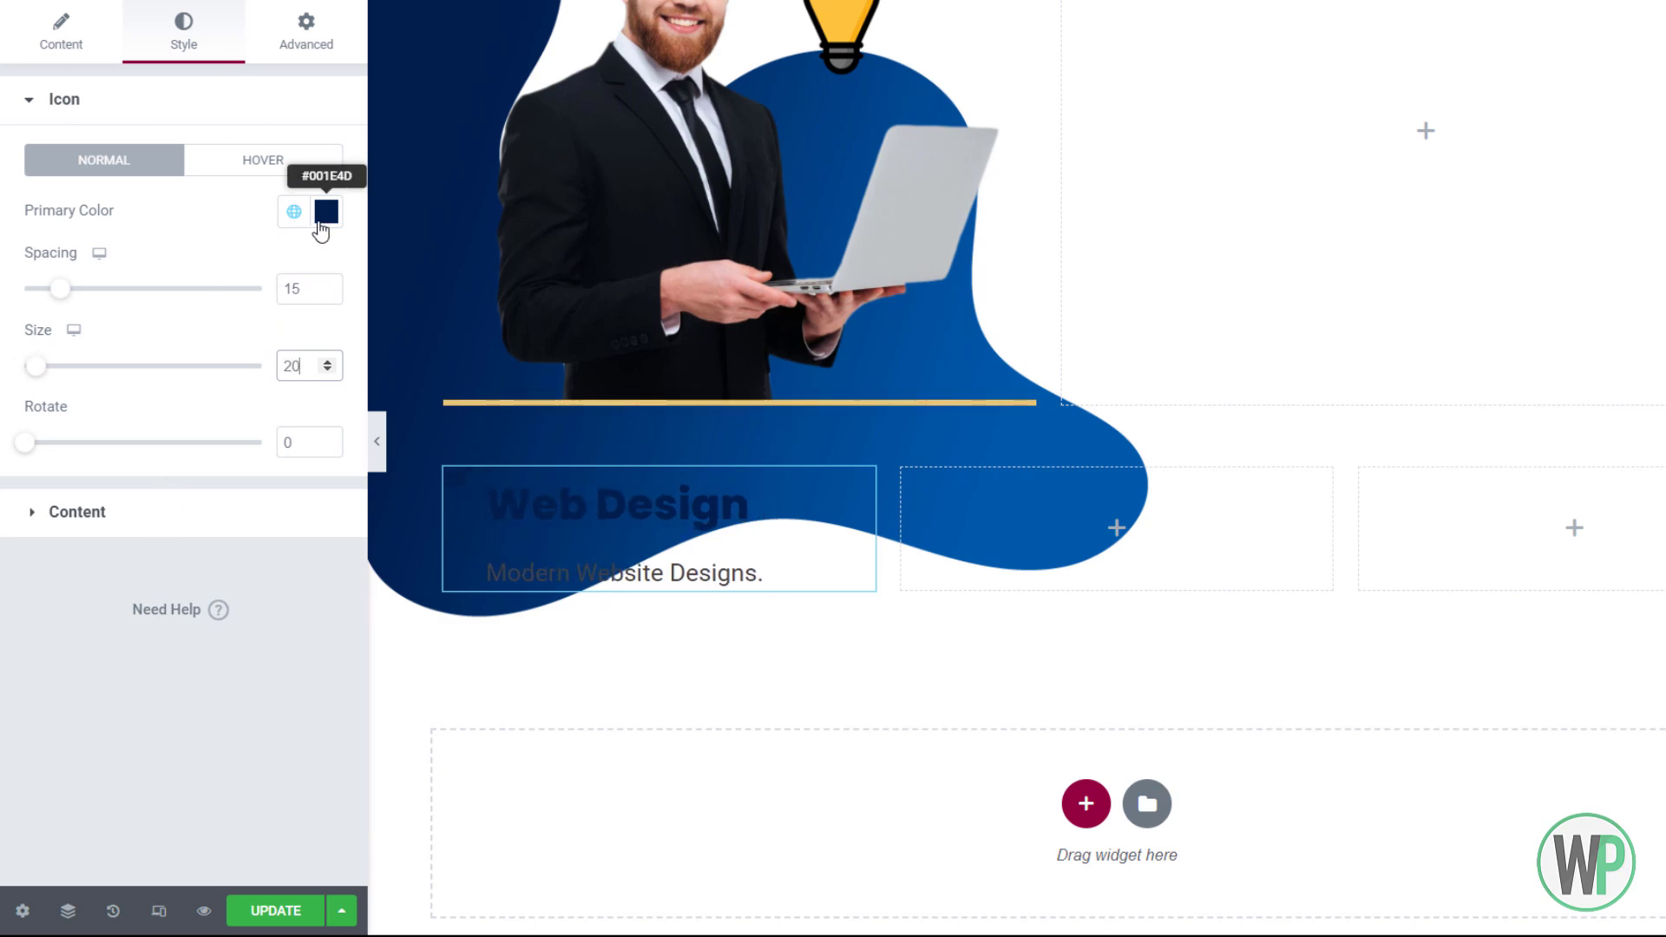
pyautogui.click(166, 532)
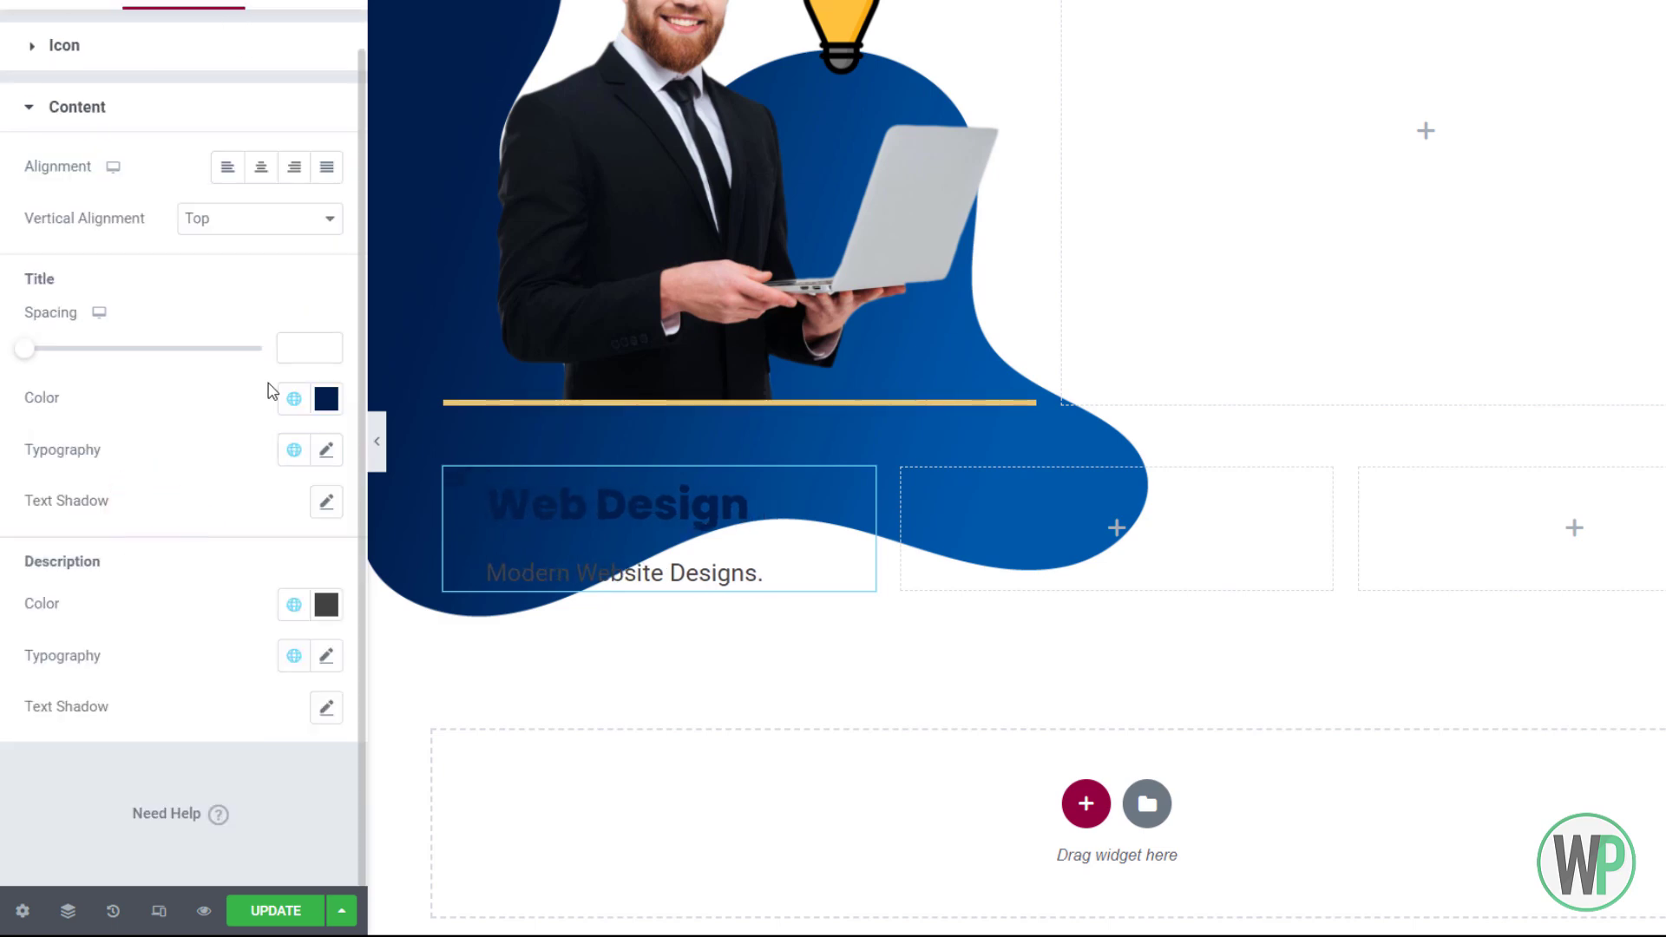
pyautogui.click(269, 181)
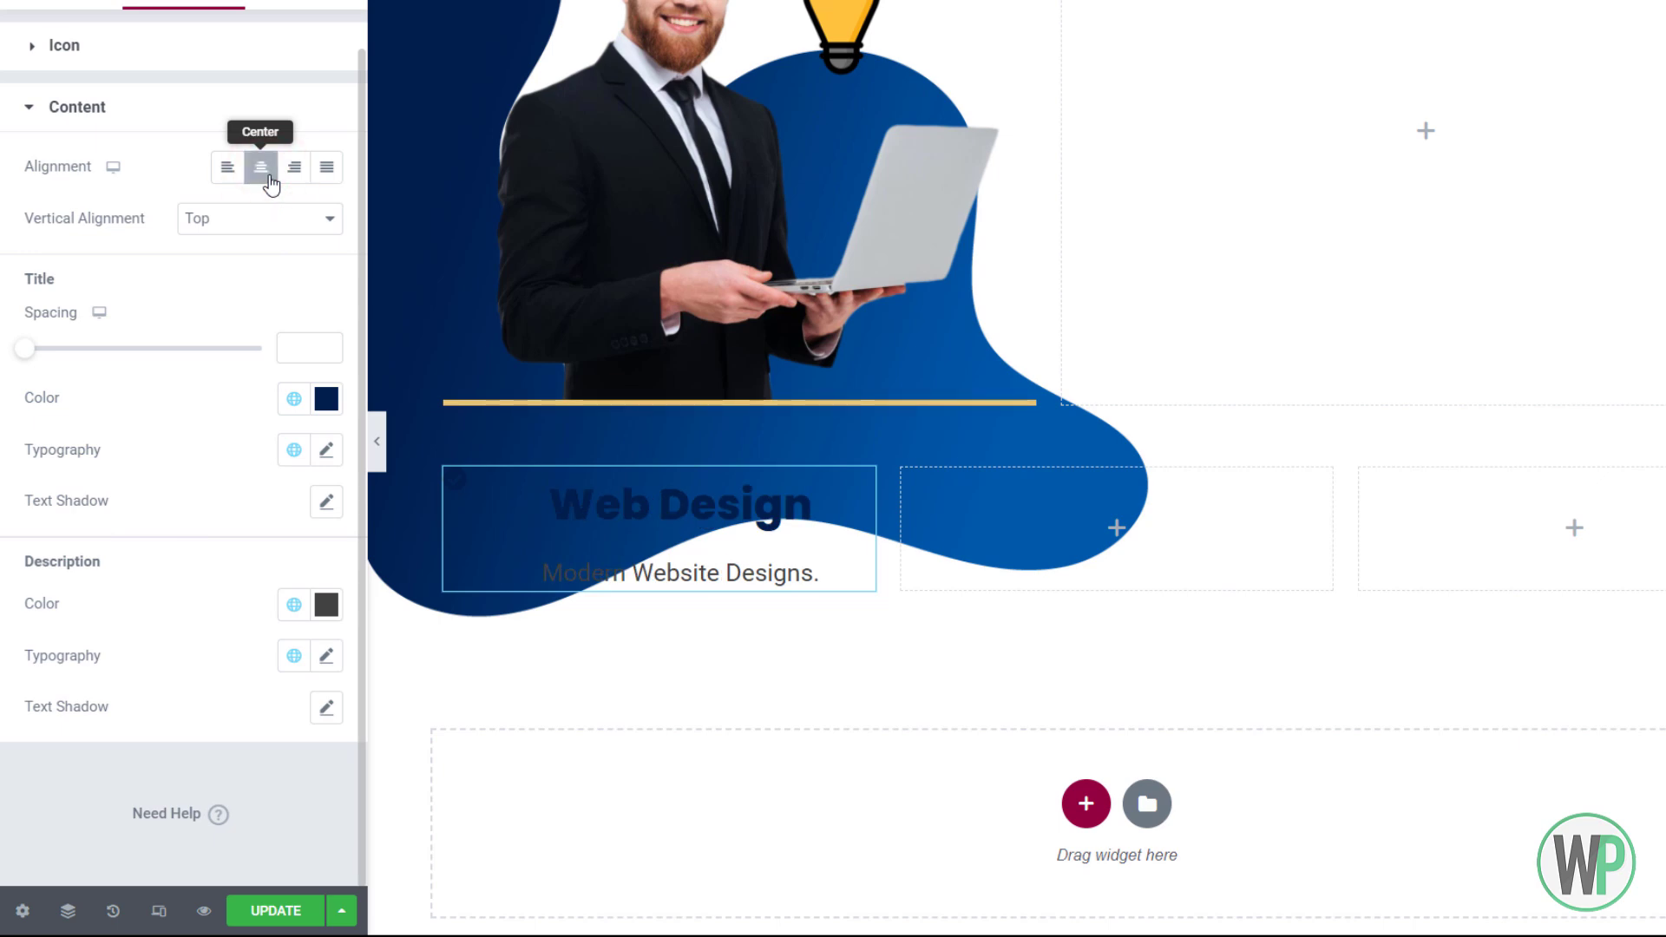
# Set the title typography to 20 px with a lighter 600 weight
pyautogui.click(326, 449)
pyautogui.click(286, 643)
pyautogui.write('20')
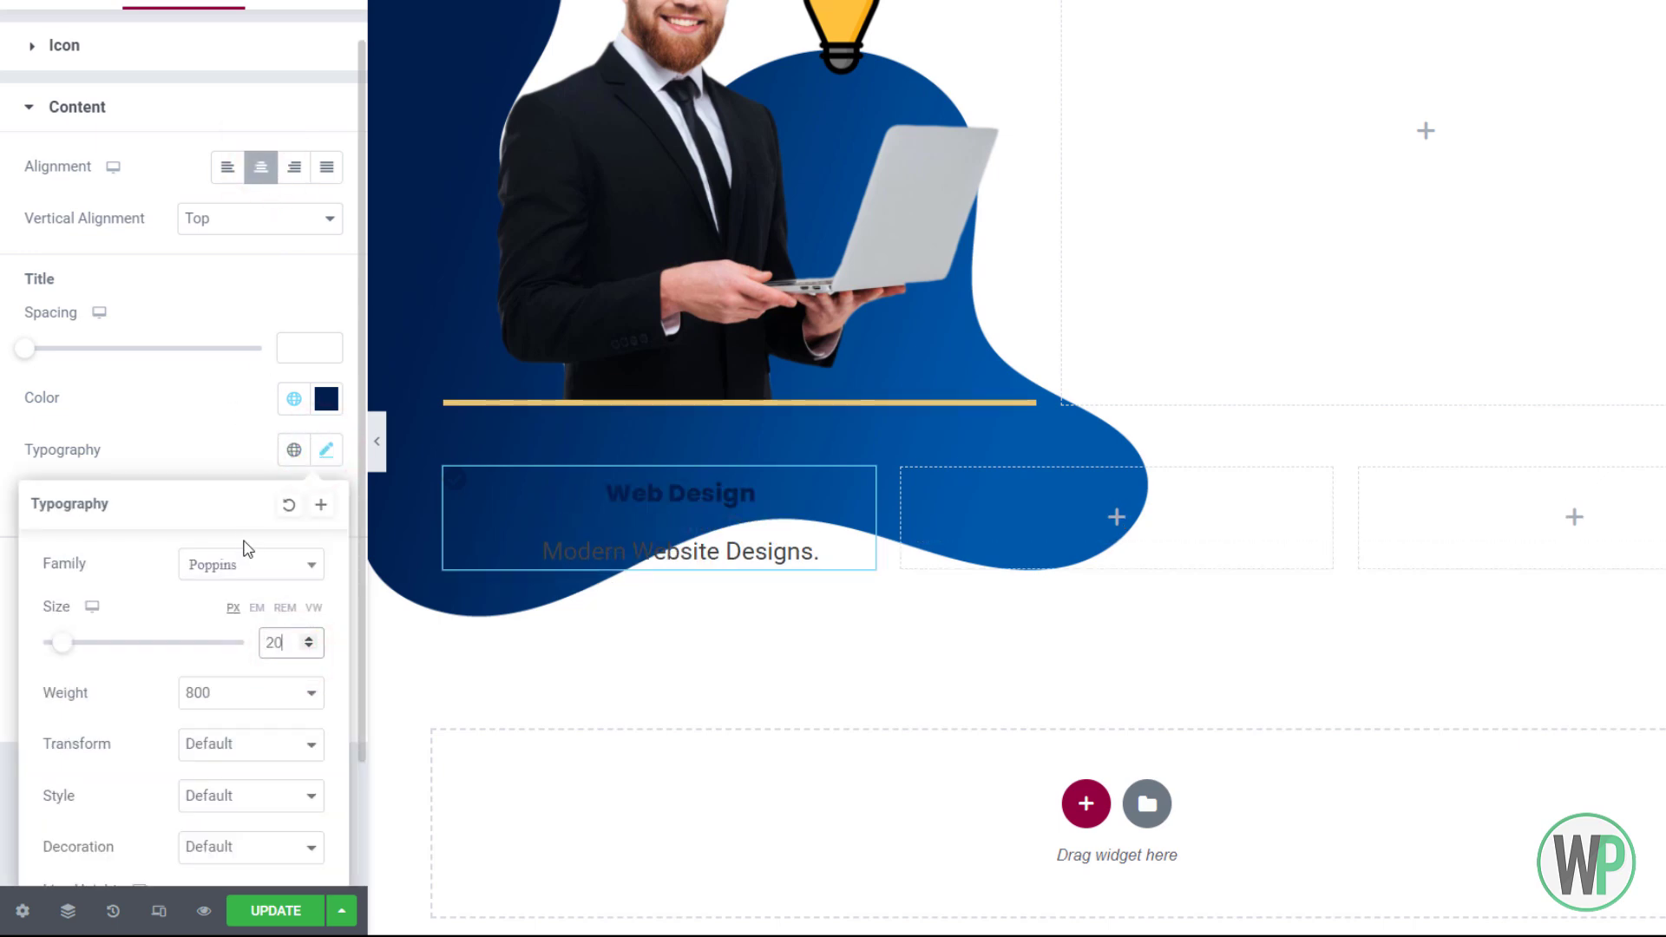
pyautogui.click(264, 694)
pyautogui.click(252, 811)
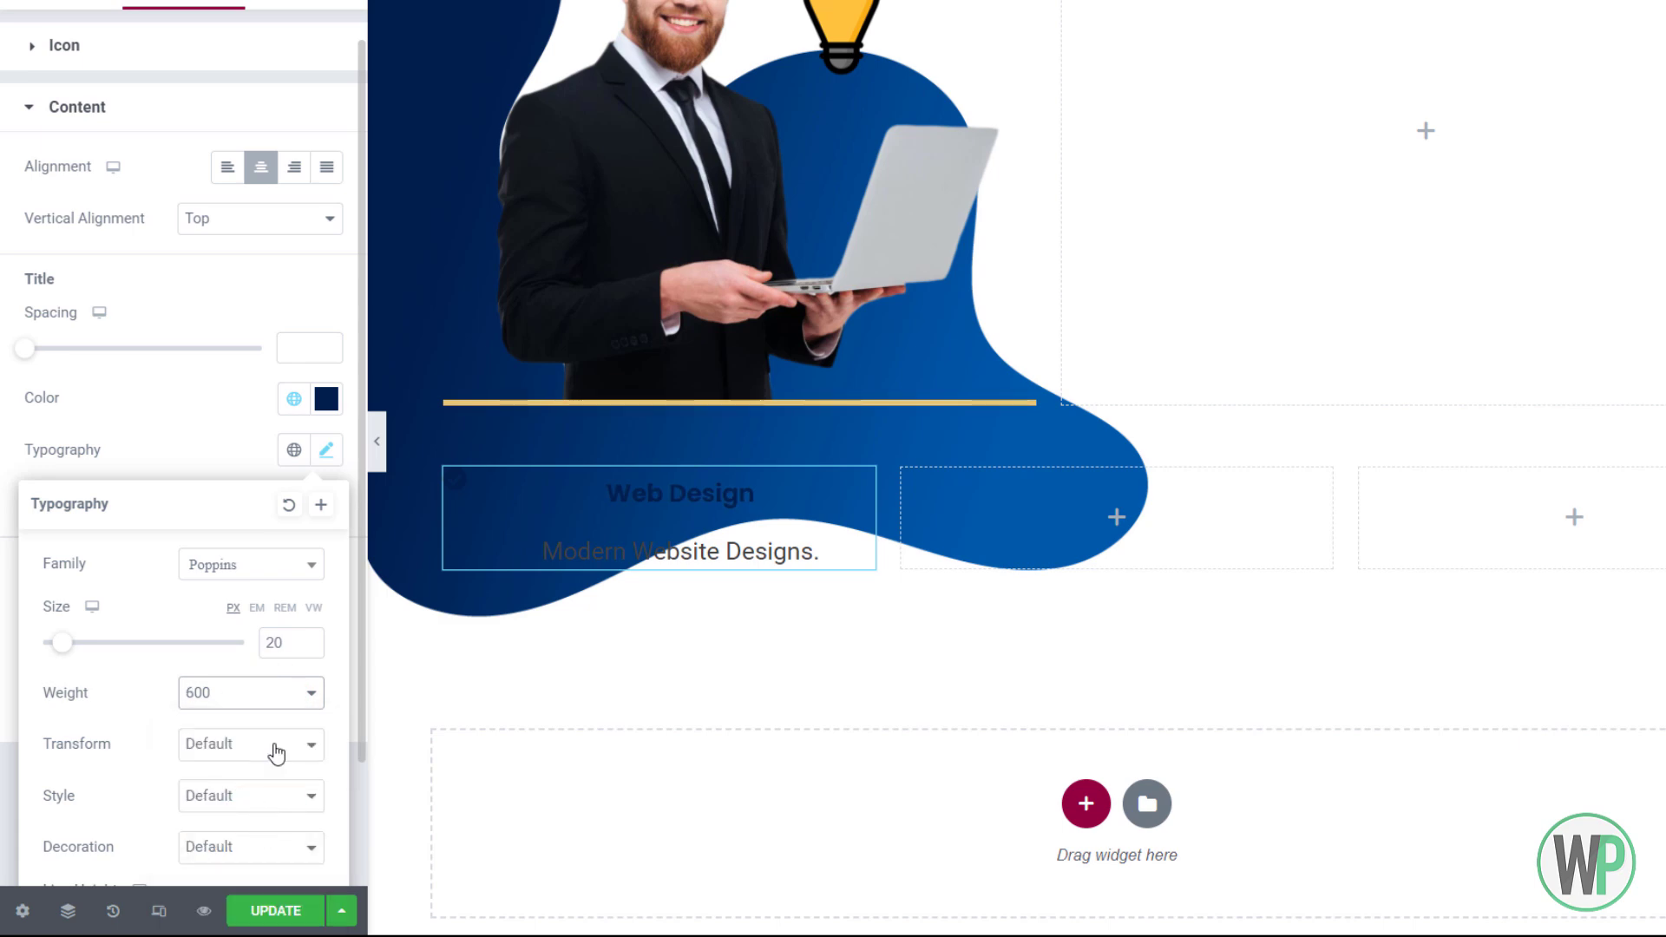
pyautogui.click(265, 693)
pyautogui.click(268, 831)
pyautogui.click(235, 456)
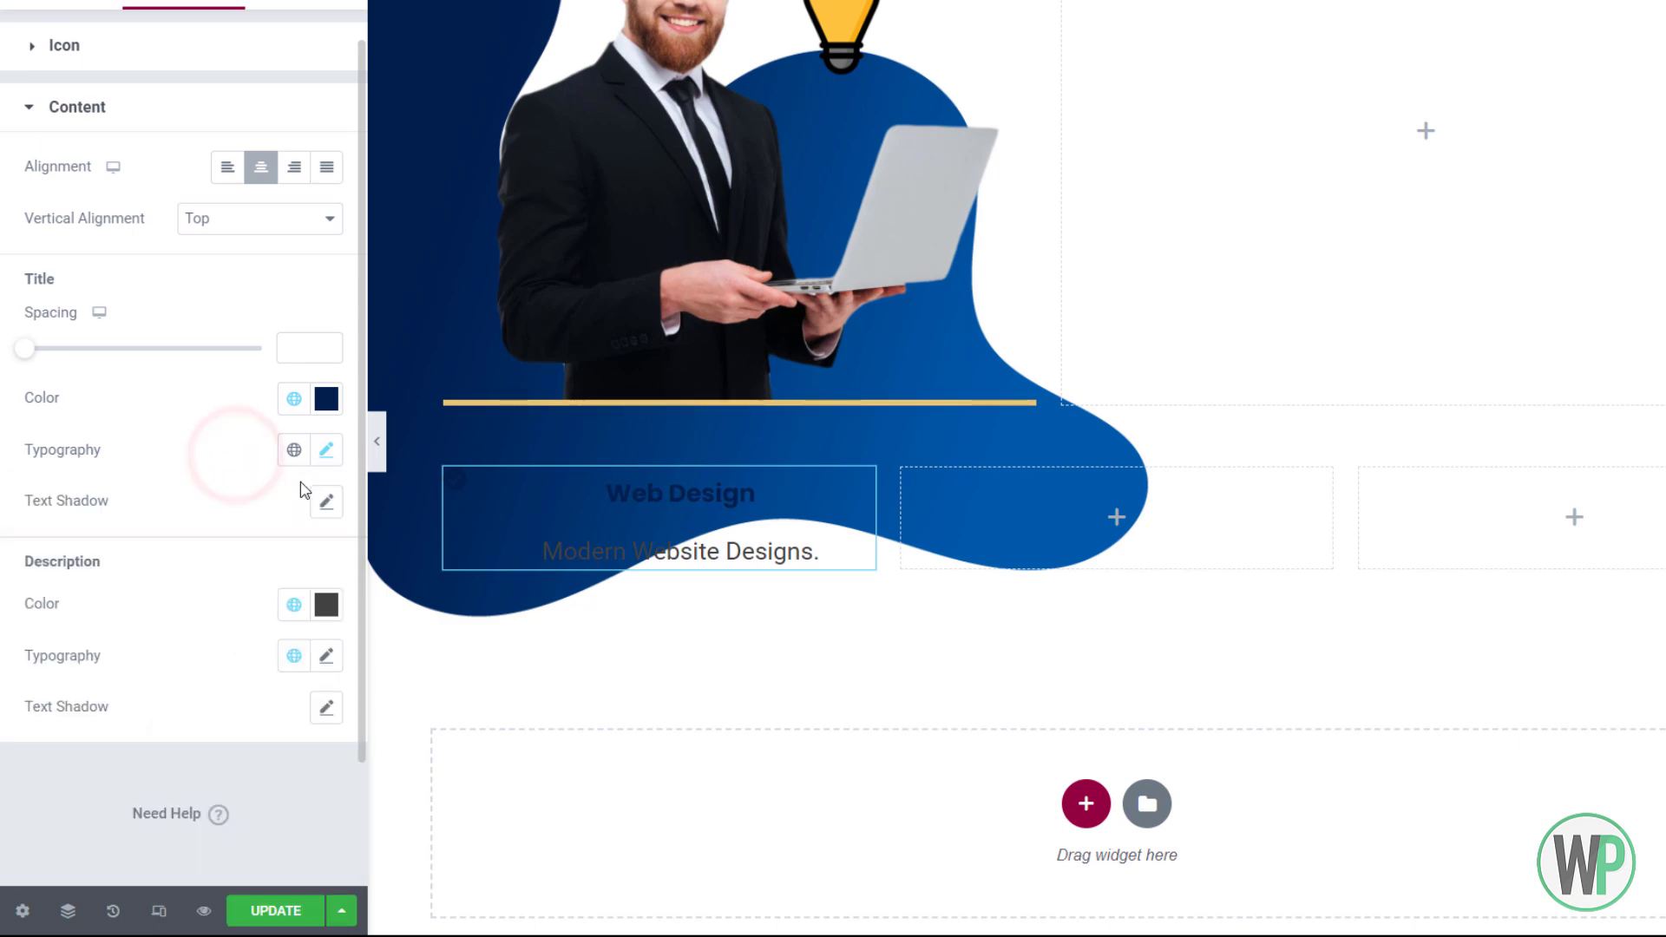
# Shrink the description font size and set the title spacing to 0
pyautogui.click(324, 664)
pyautogui.click(296, 602)
pyautogui.write('18')
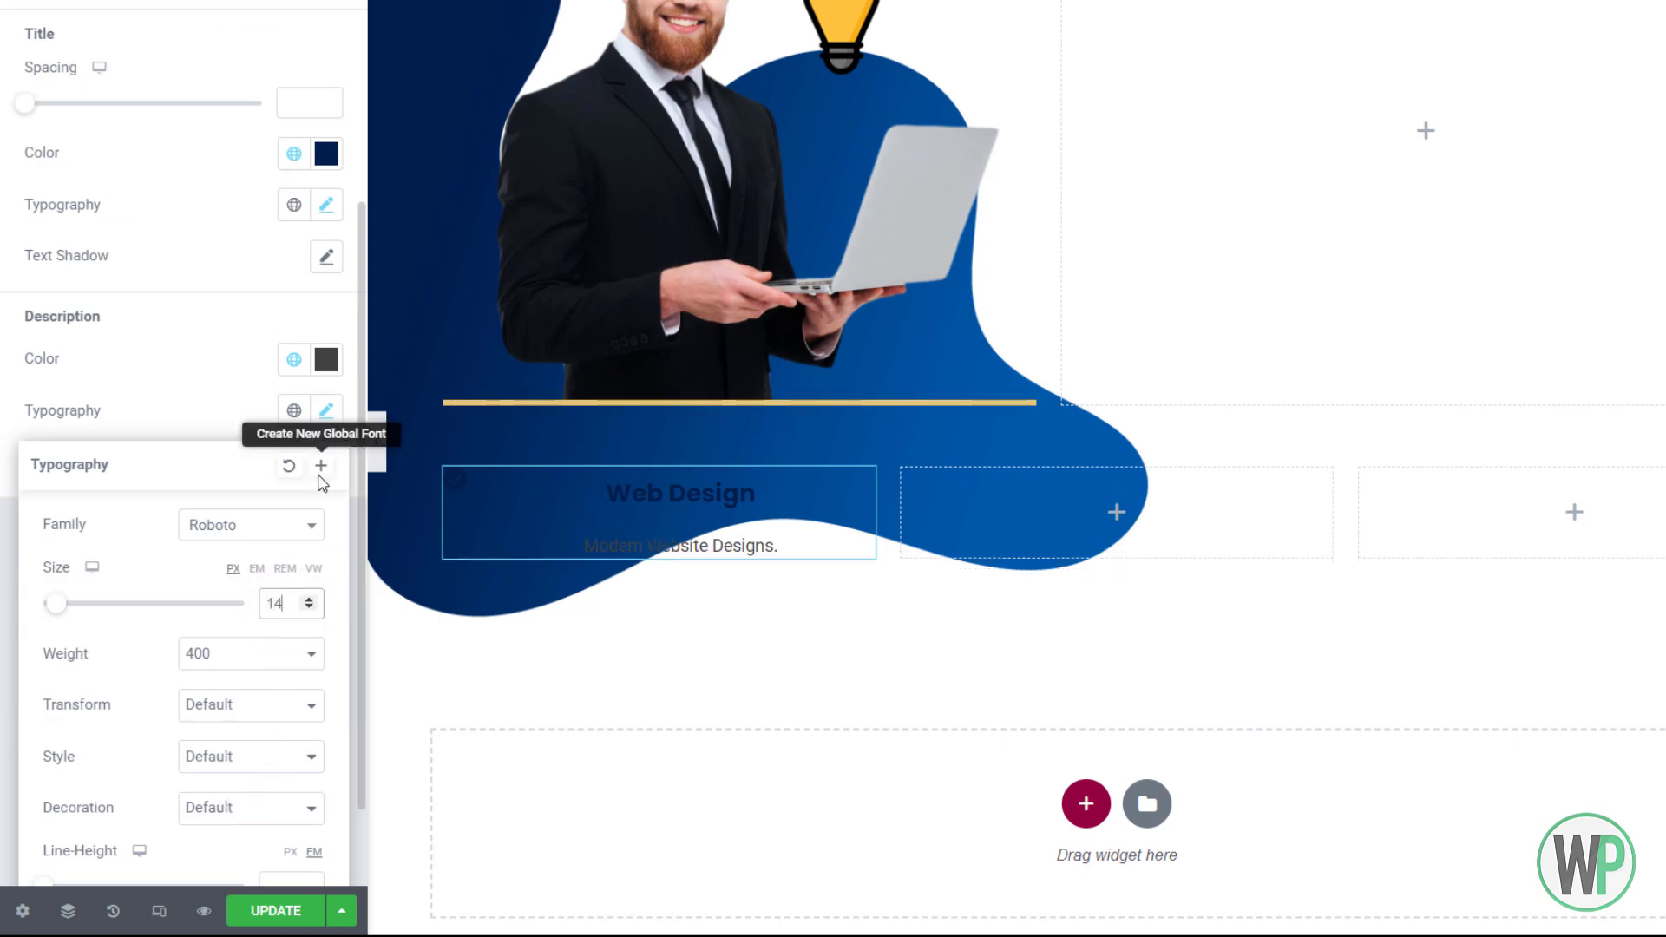
pyautogui.click(216, 310)
pyautogui.click(33, 107)
pyautogui.moveTo(35, 109); pyautogui.dragTo(8, 126)
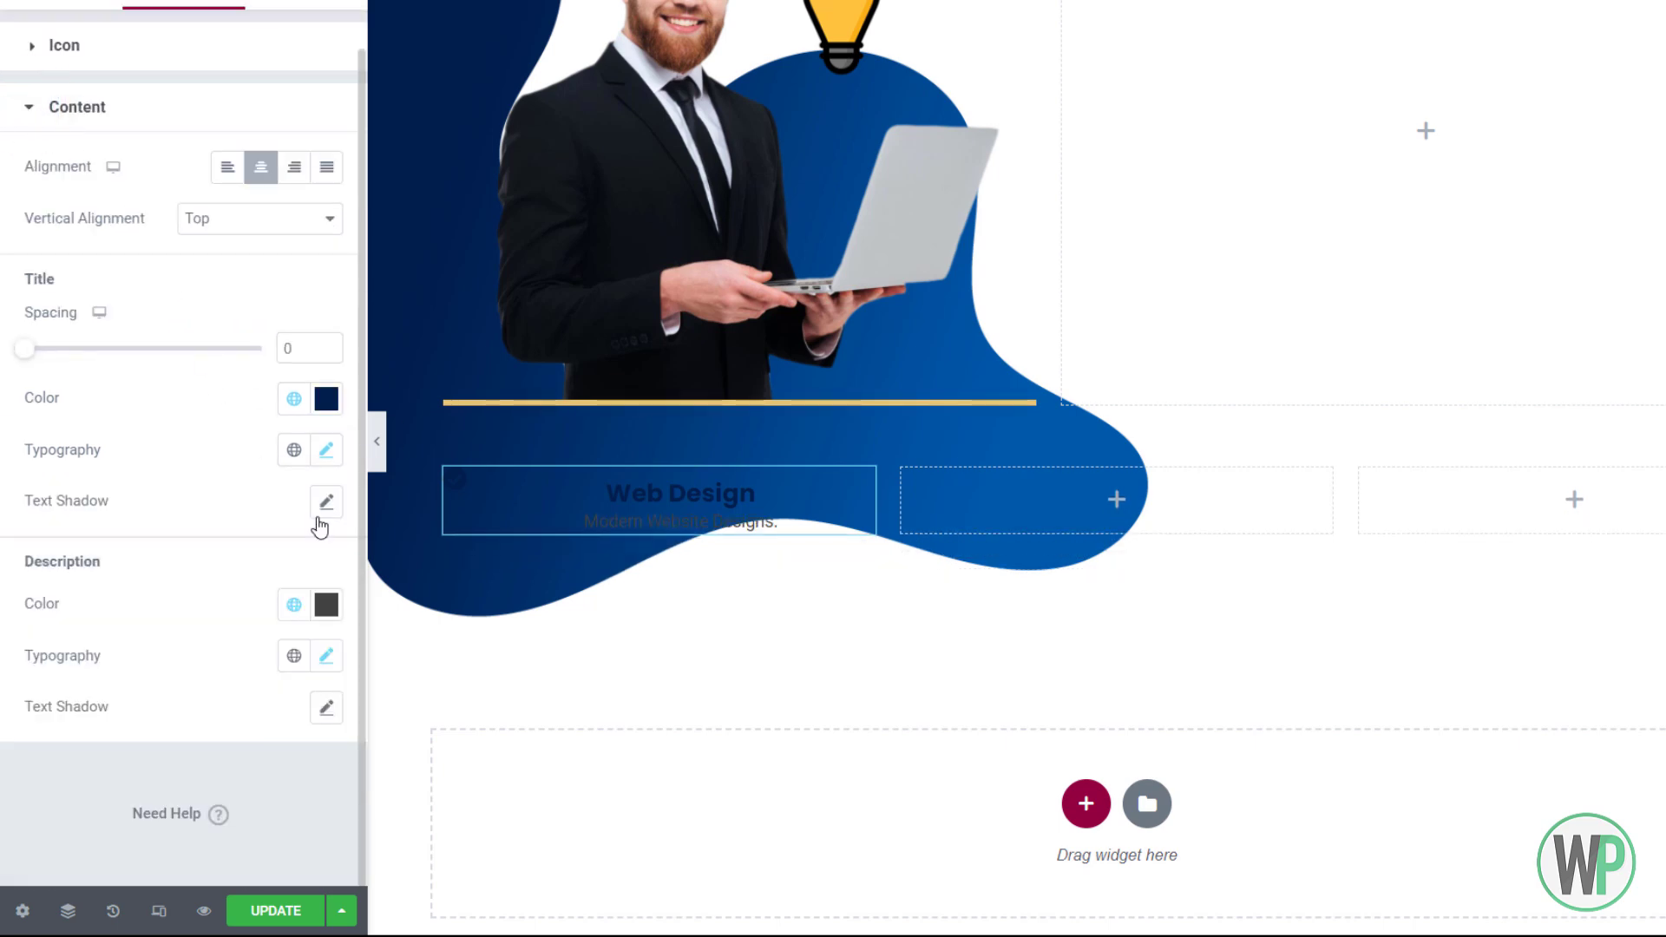
# Give the description text a darker grey colour
pyautogui.click(326, 605)
pyautogui.click(45, 435)
pyautogui.click(77, 669)
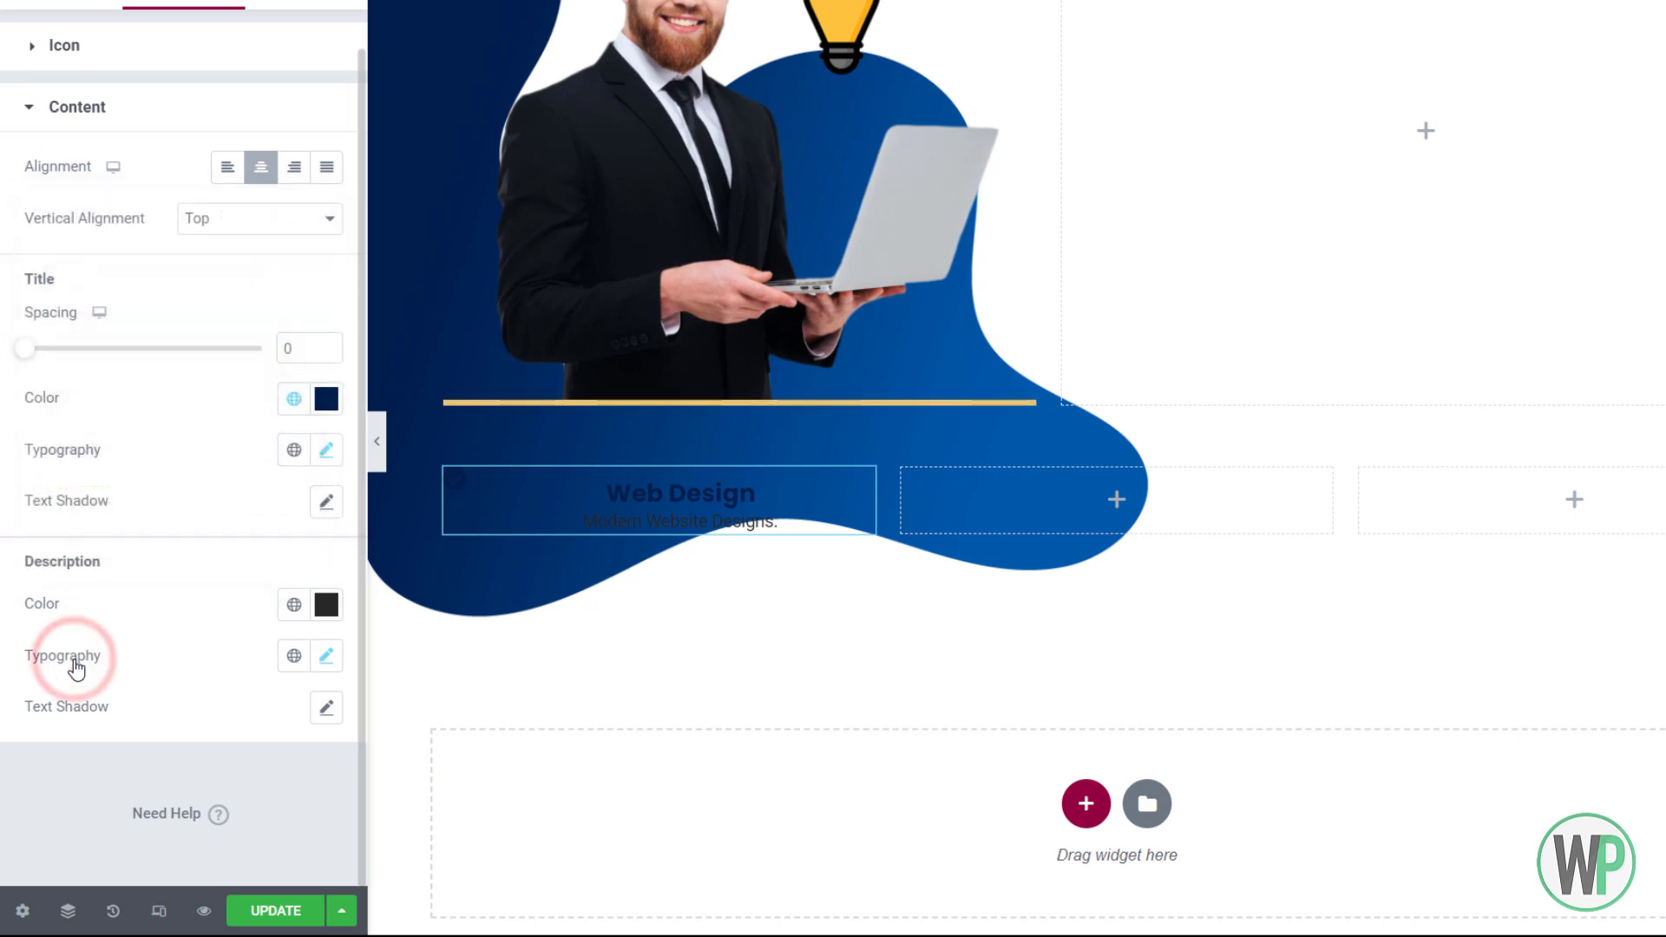
pyautogui.rightClick(556, 496)
pyautogui.click(608, 524)
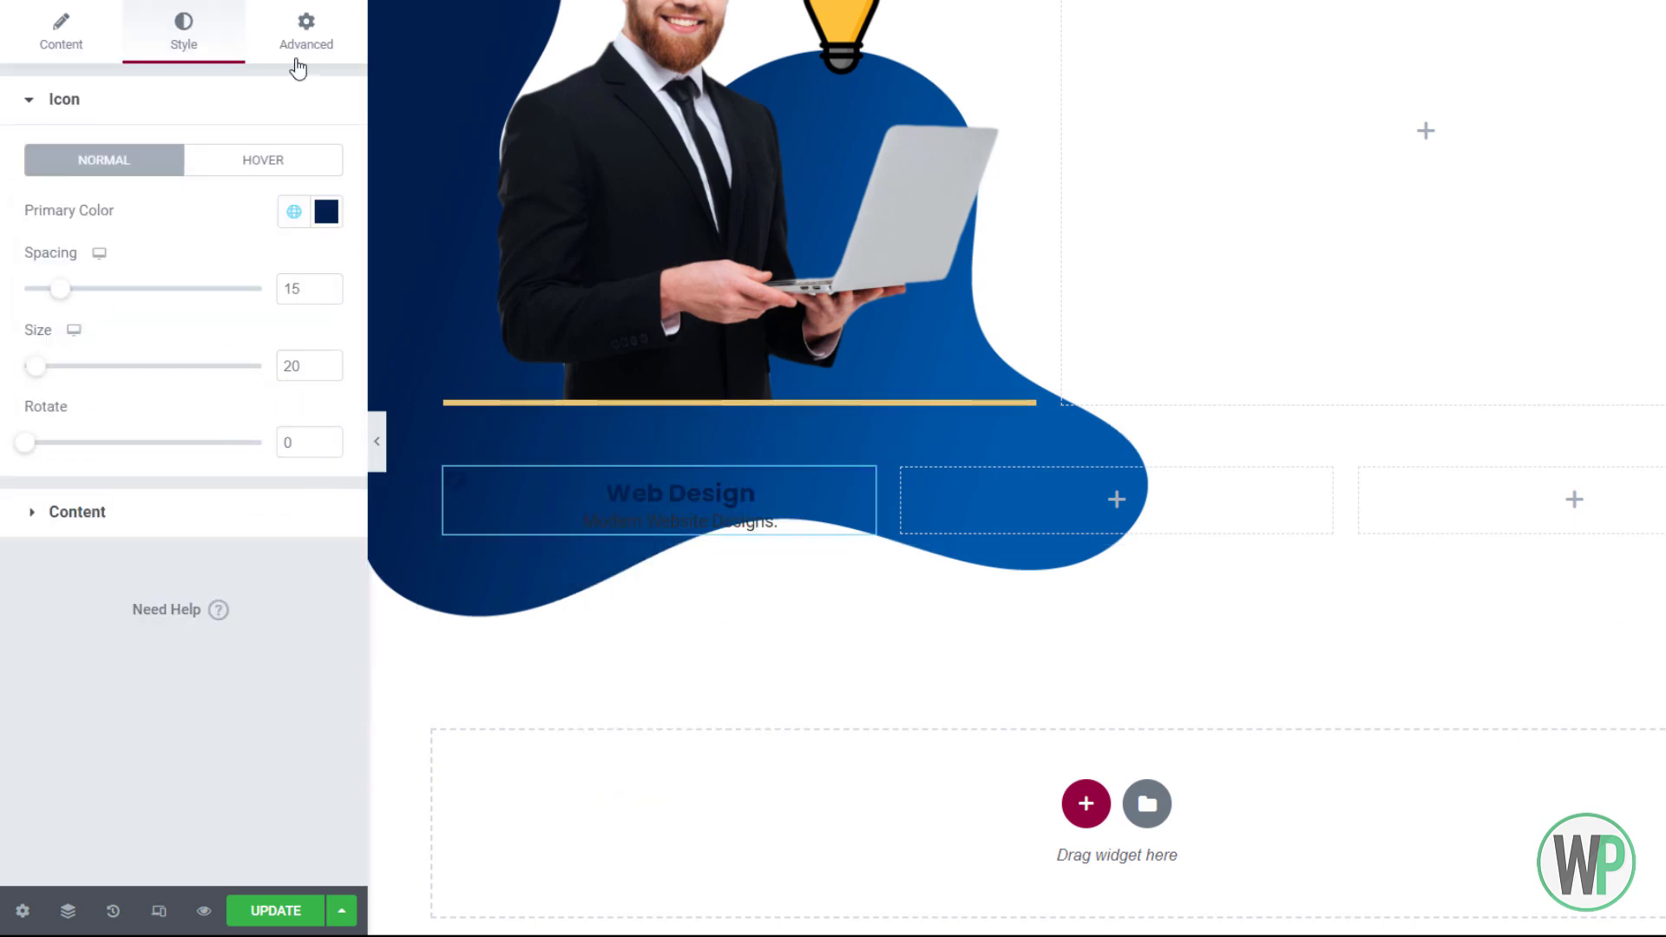
# In Advanced positioning, shrink the icon box to content width and centre it vertically
pyautogui.click(298, 61)
pyautogui.scroll(-5, 130, 606)
pyautogui.click(130, 551)
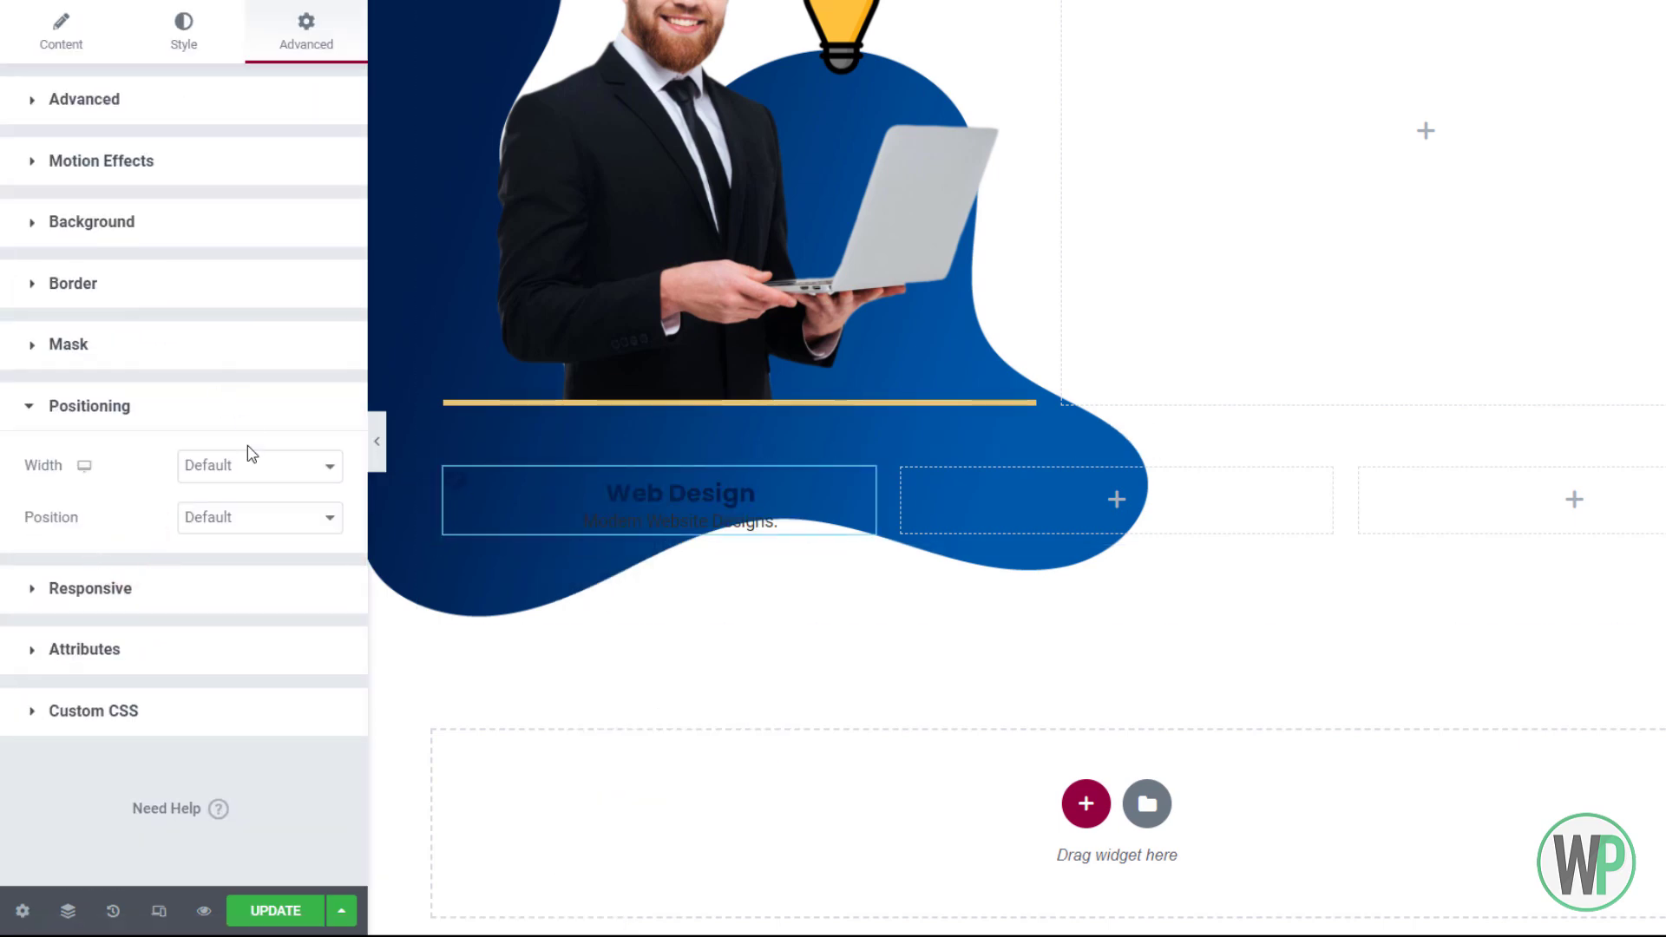
pyautogui.click(254, 465)
pyautogui.click(251, 528)
pyautogui.click(292, 521)
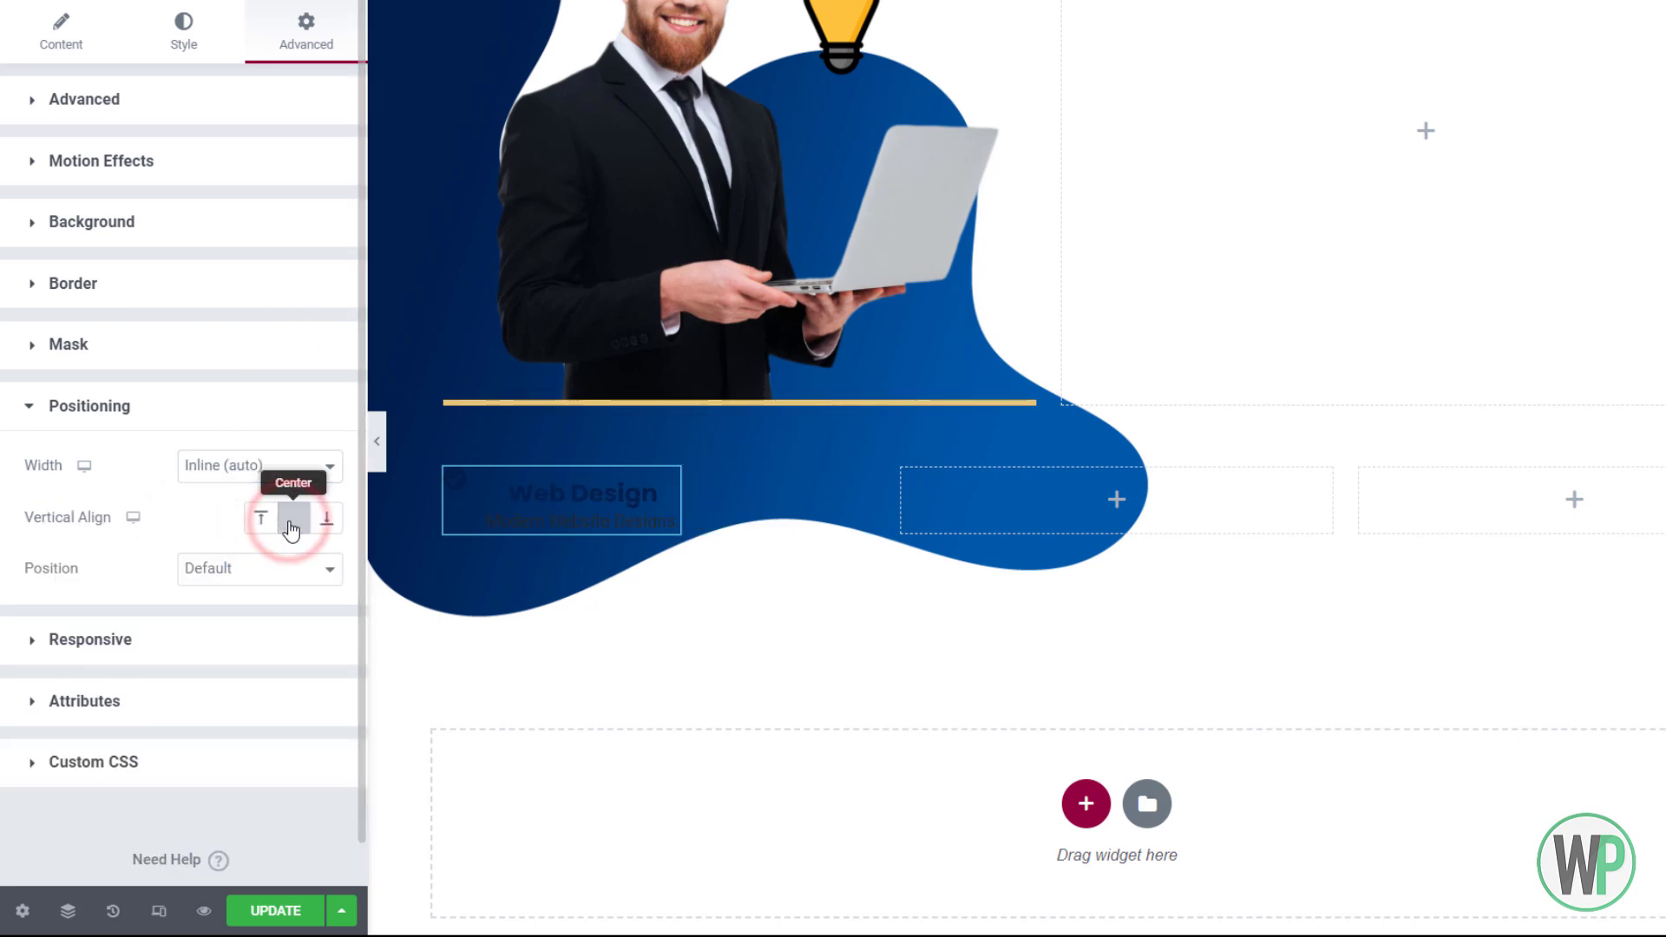
pyautogui.click(181, 39)
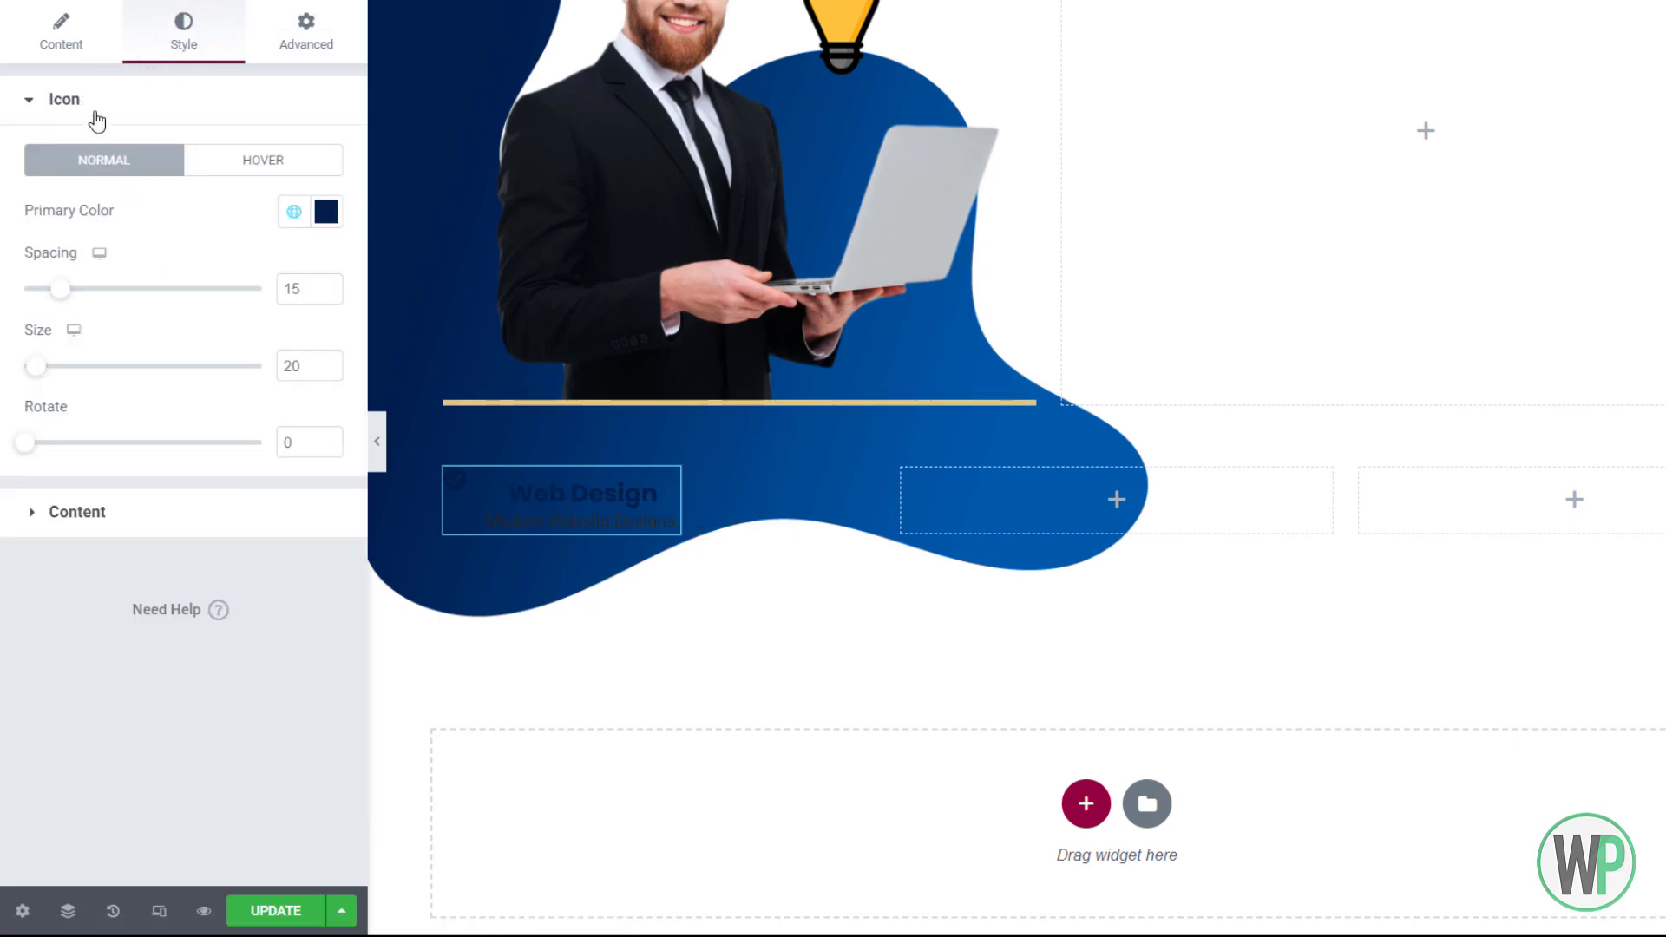
# Try top and right icon positions, then keep the icon left of the title
pyautogui.click(64, 48)
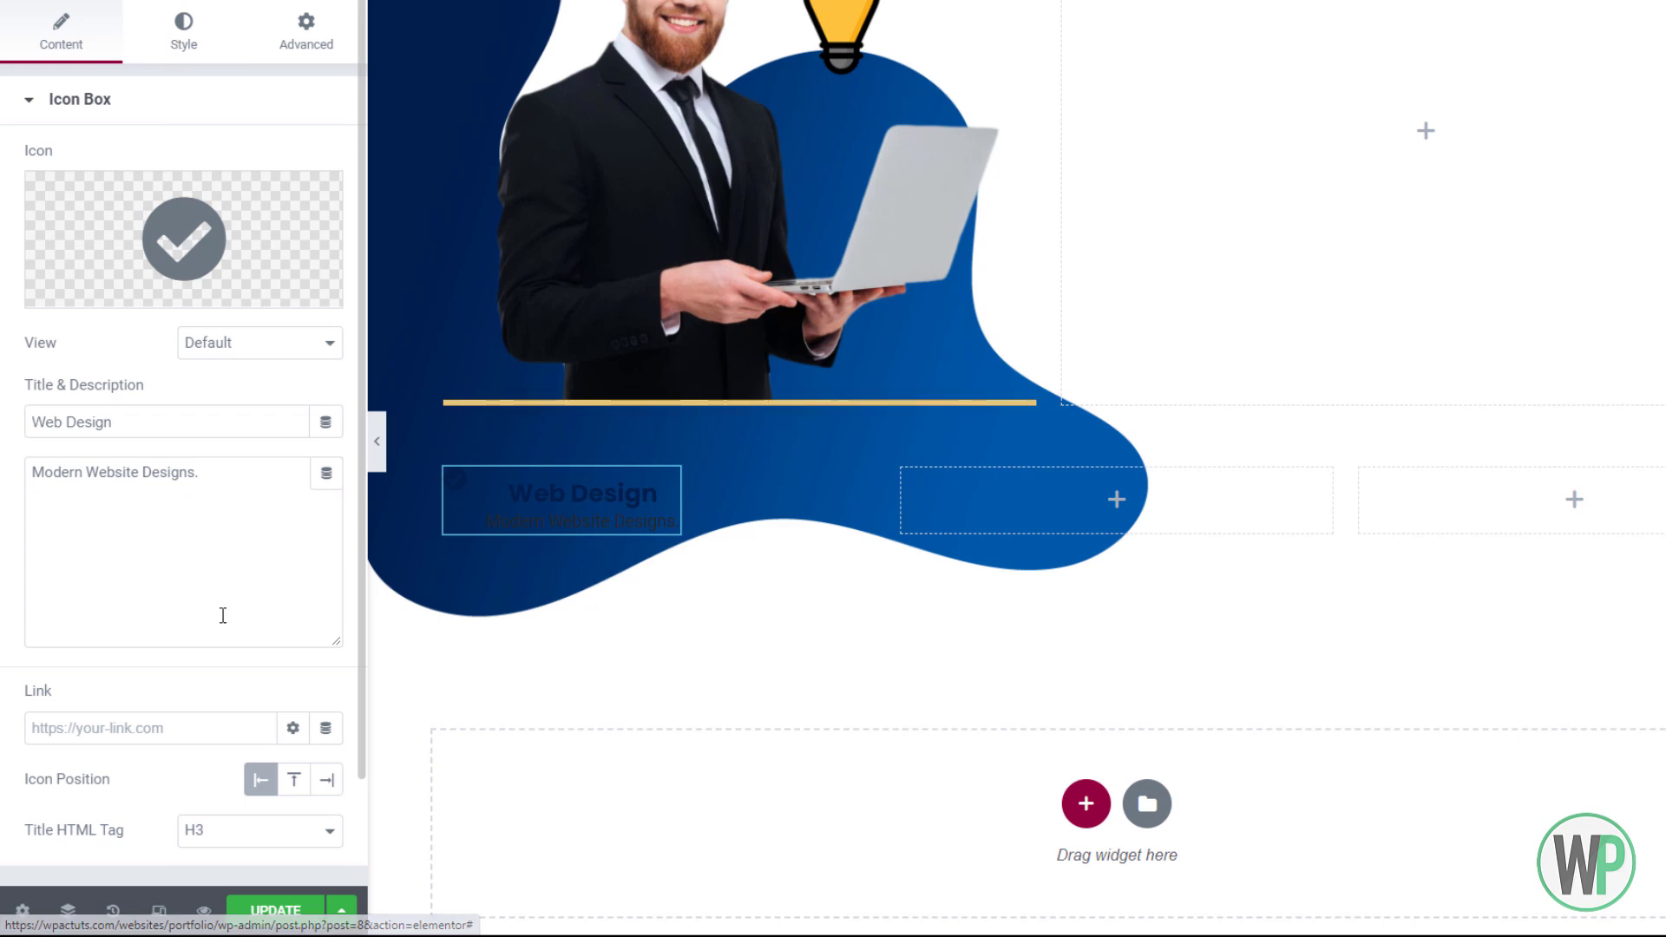
pyautogui.scroll(-2, 223, 614)
pyautogui.click(287, 657)
pyautogui.click(326, 657)
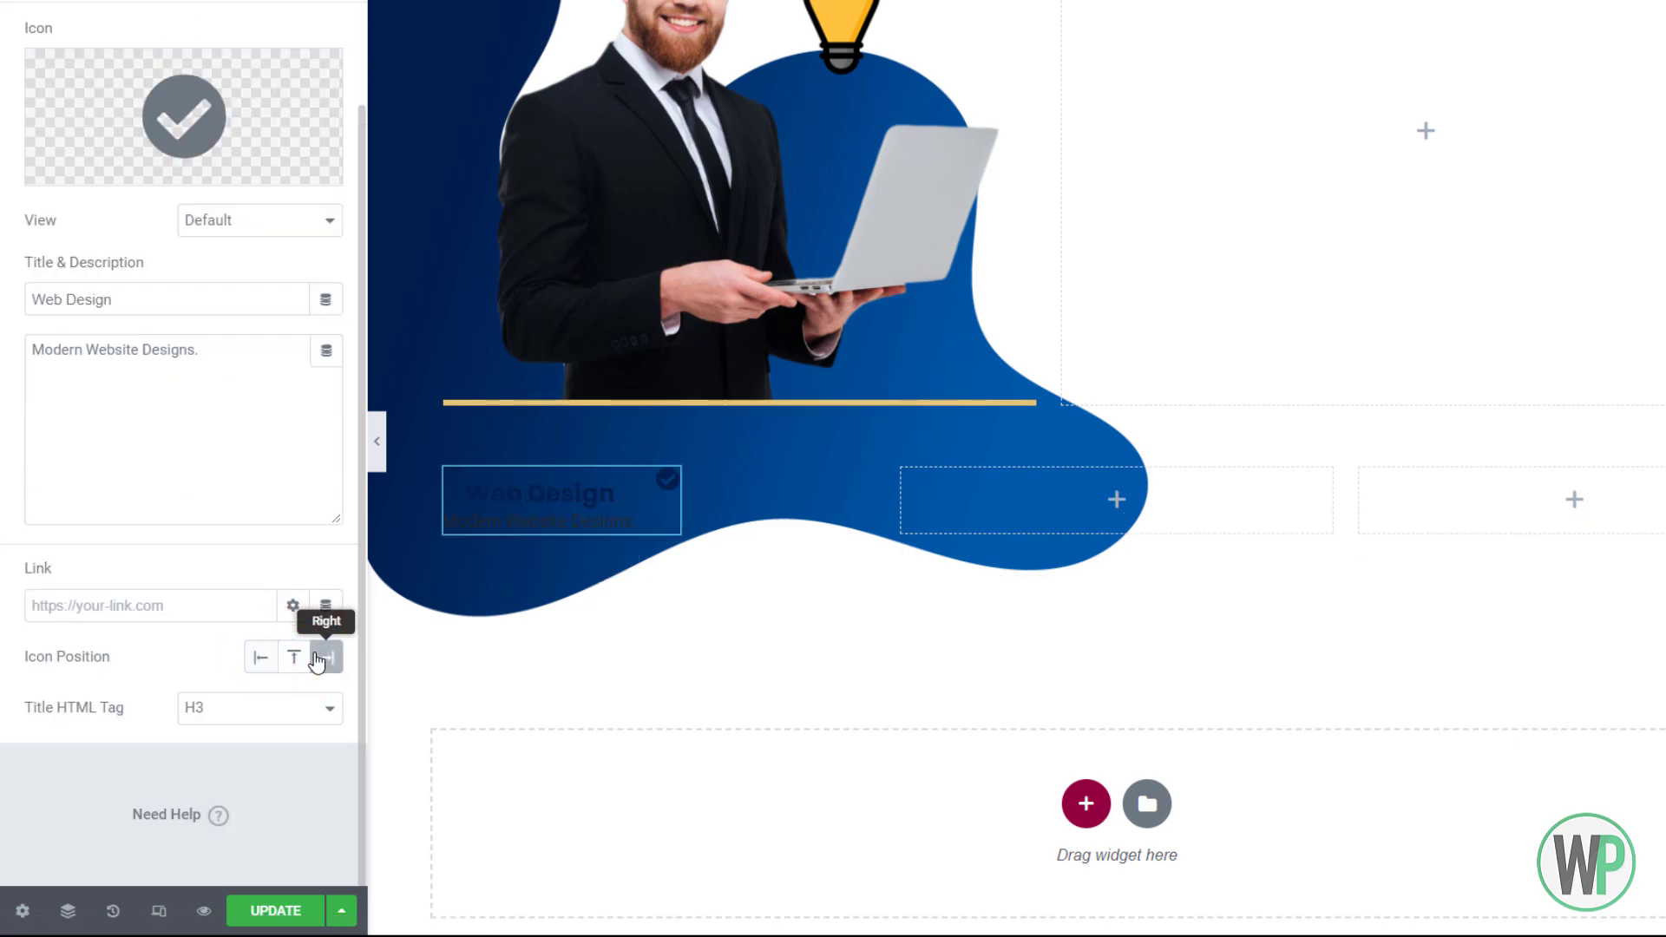
pyautogui.click(260, 657)
pyautogui.scroll(2, 202, 73)
# Align the content vertically to Middle and set the icon to size 20 with 16 px spacing
pyautogui.click(186, 43)
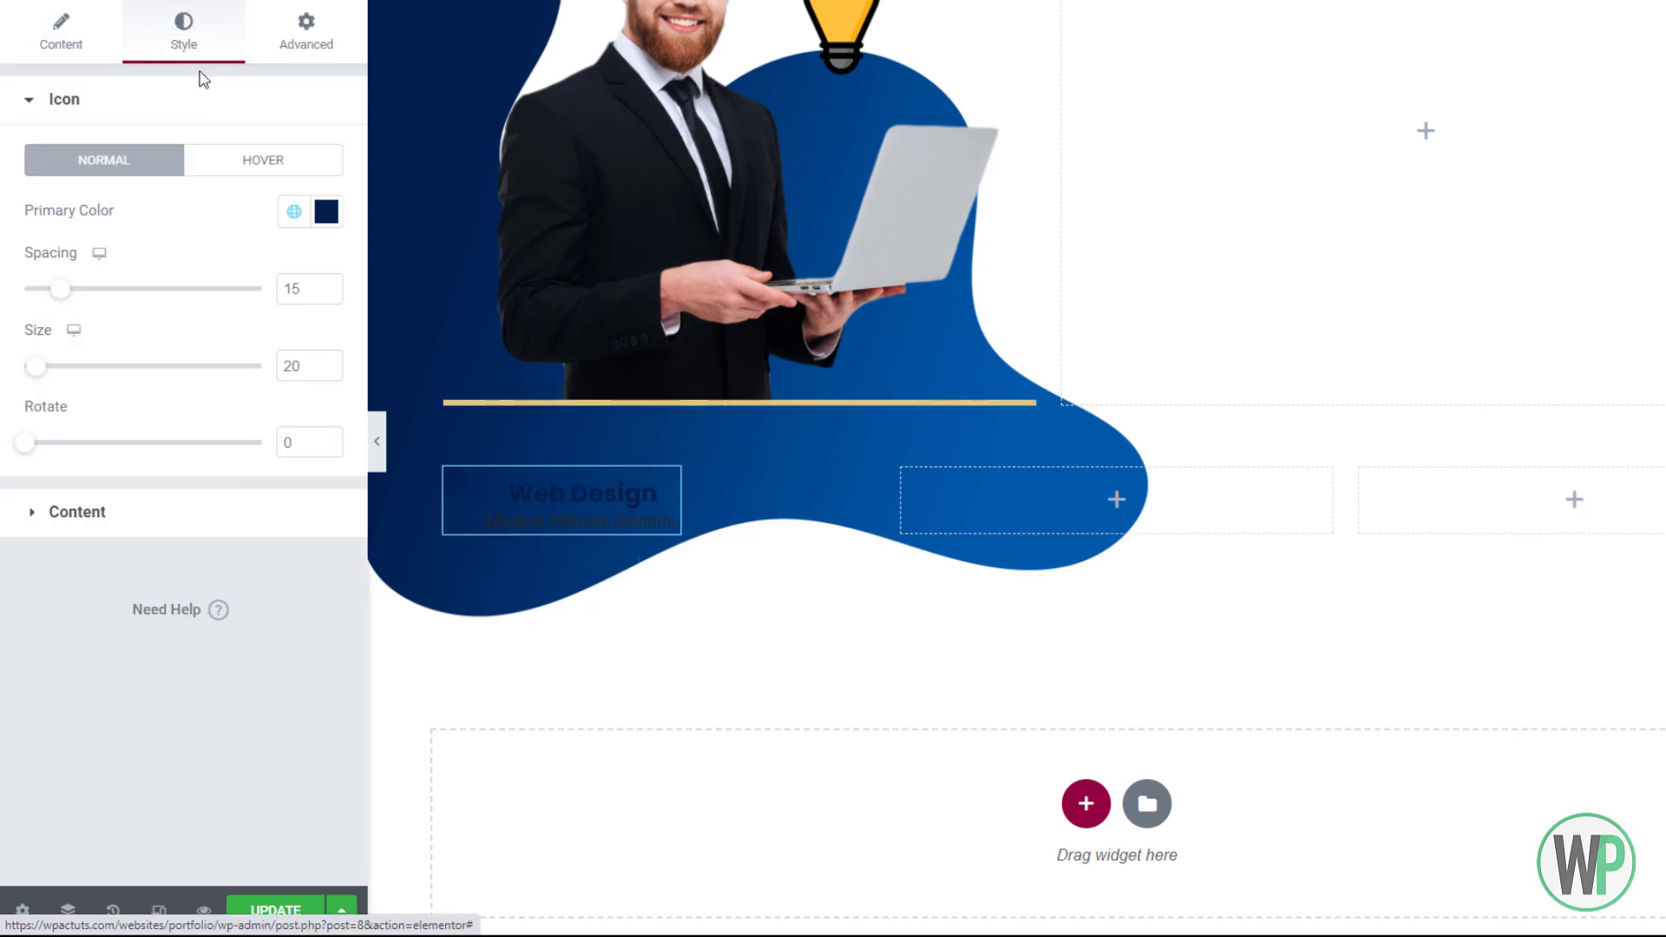
pyautogui.moveTo(63, 288); pyautogui.dragTo(32, 313)
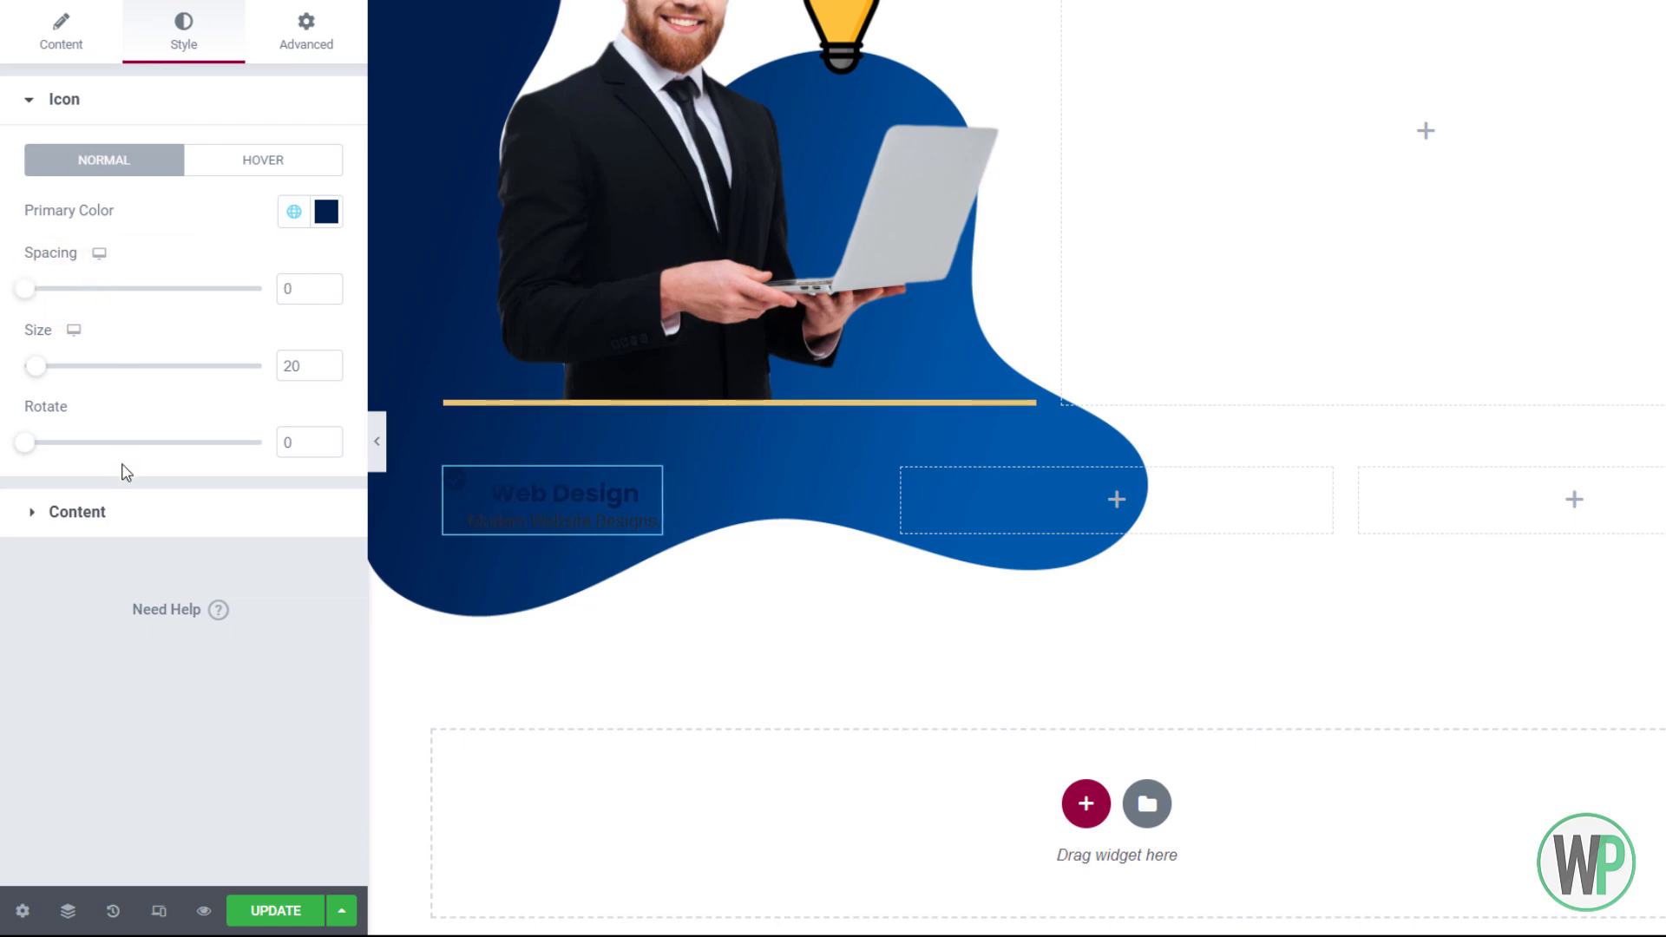
pyautogui.click(139, 508)
pyautogui.click(238, 273)
pyautogui.click(238, 316)
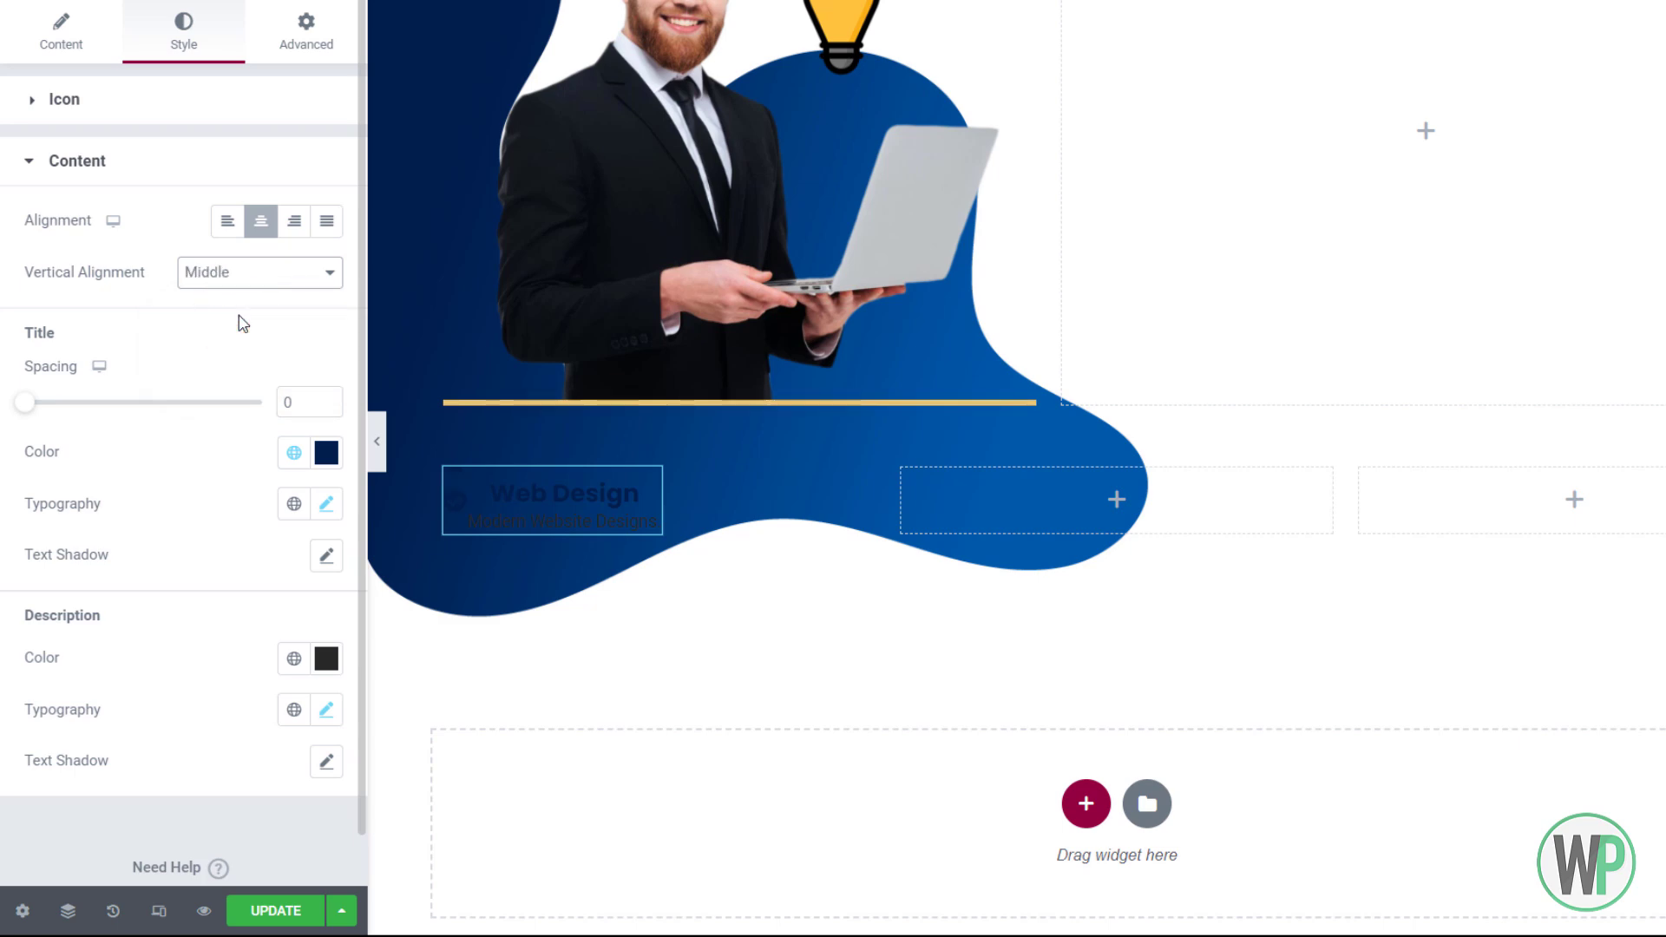
pyautogui.click(86, 101)
pyautogui.moveTo(41, 365); pyautogui.dragTo(43, 368)
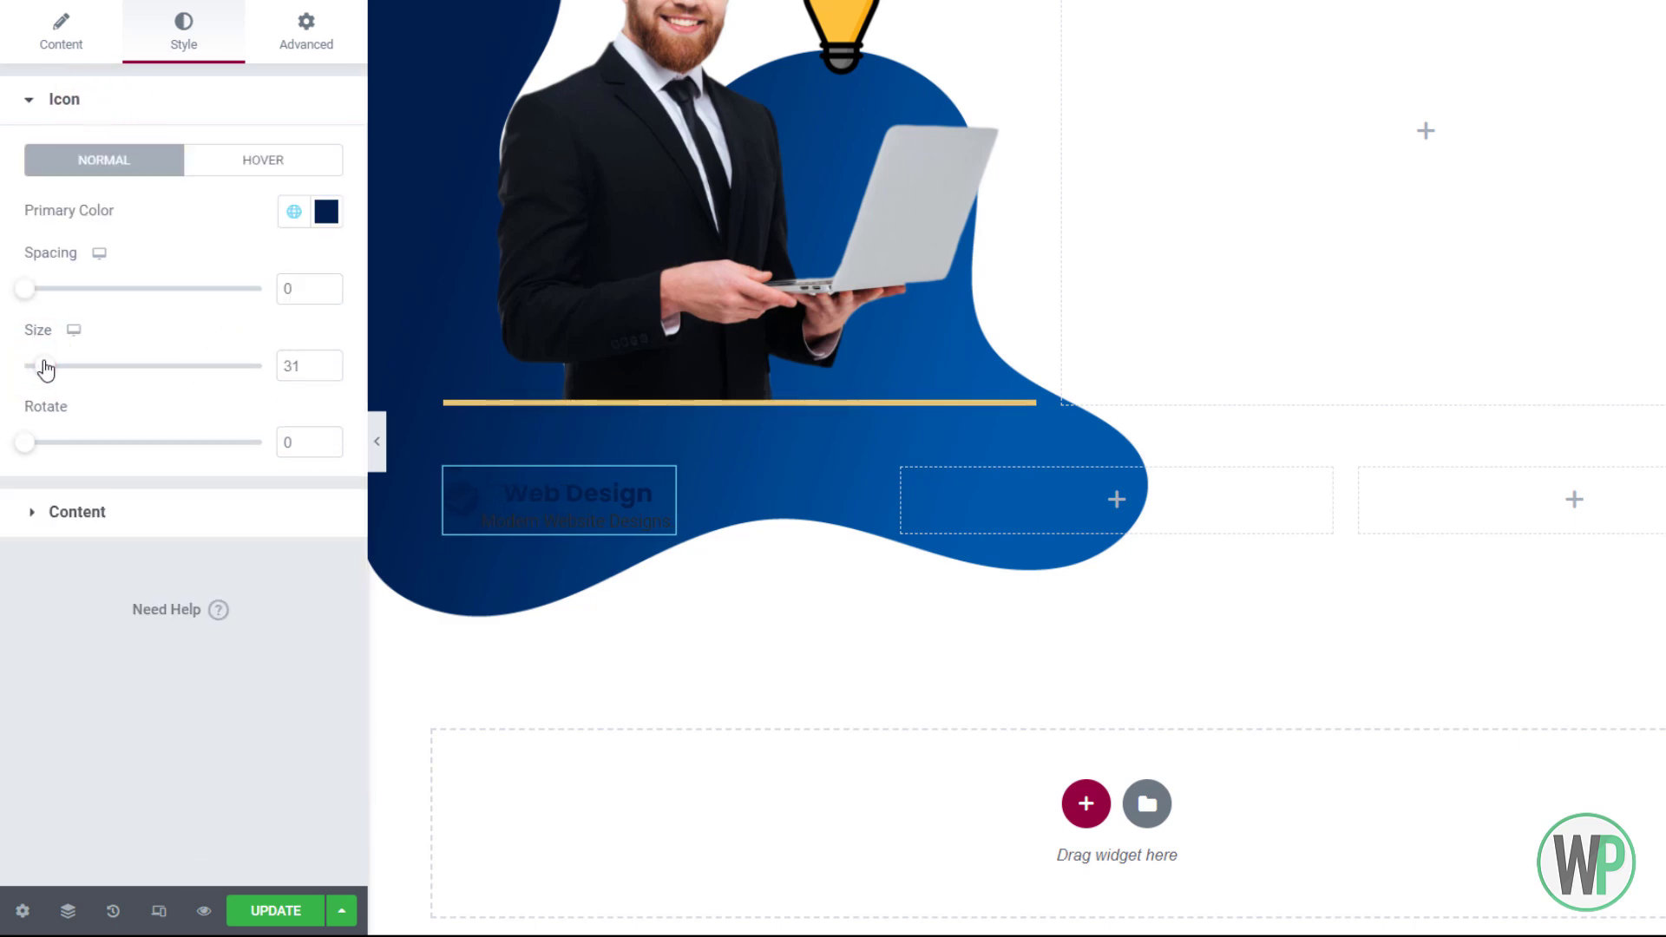
pyautogui.doubleClick(297, 365)
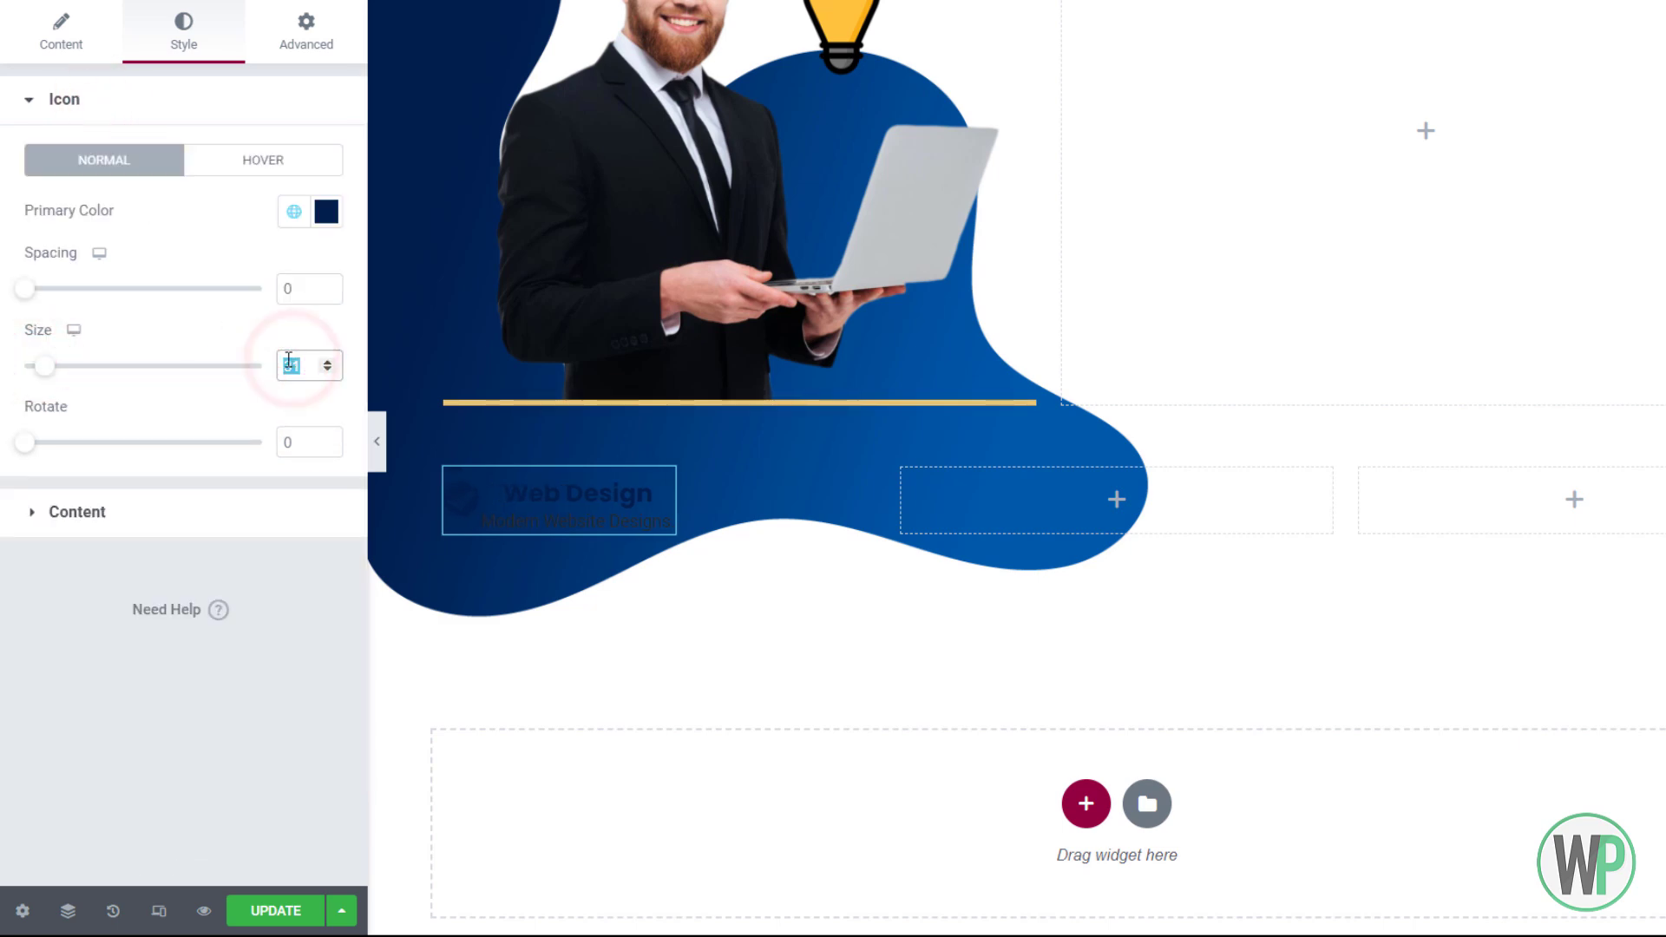
pyautogui.write('20')
pyautogui.moveTo(39, 298); pyautogui.dragTo(65, 298)
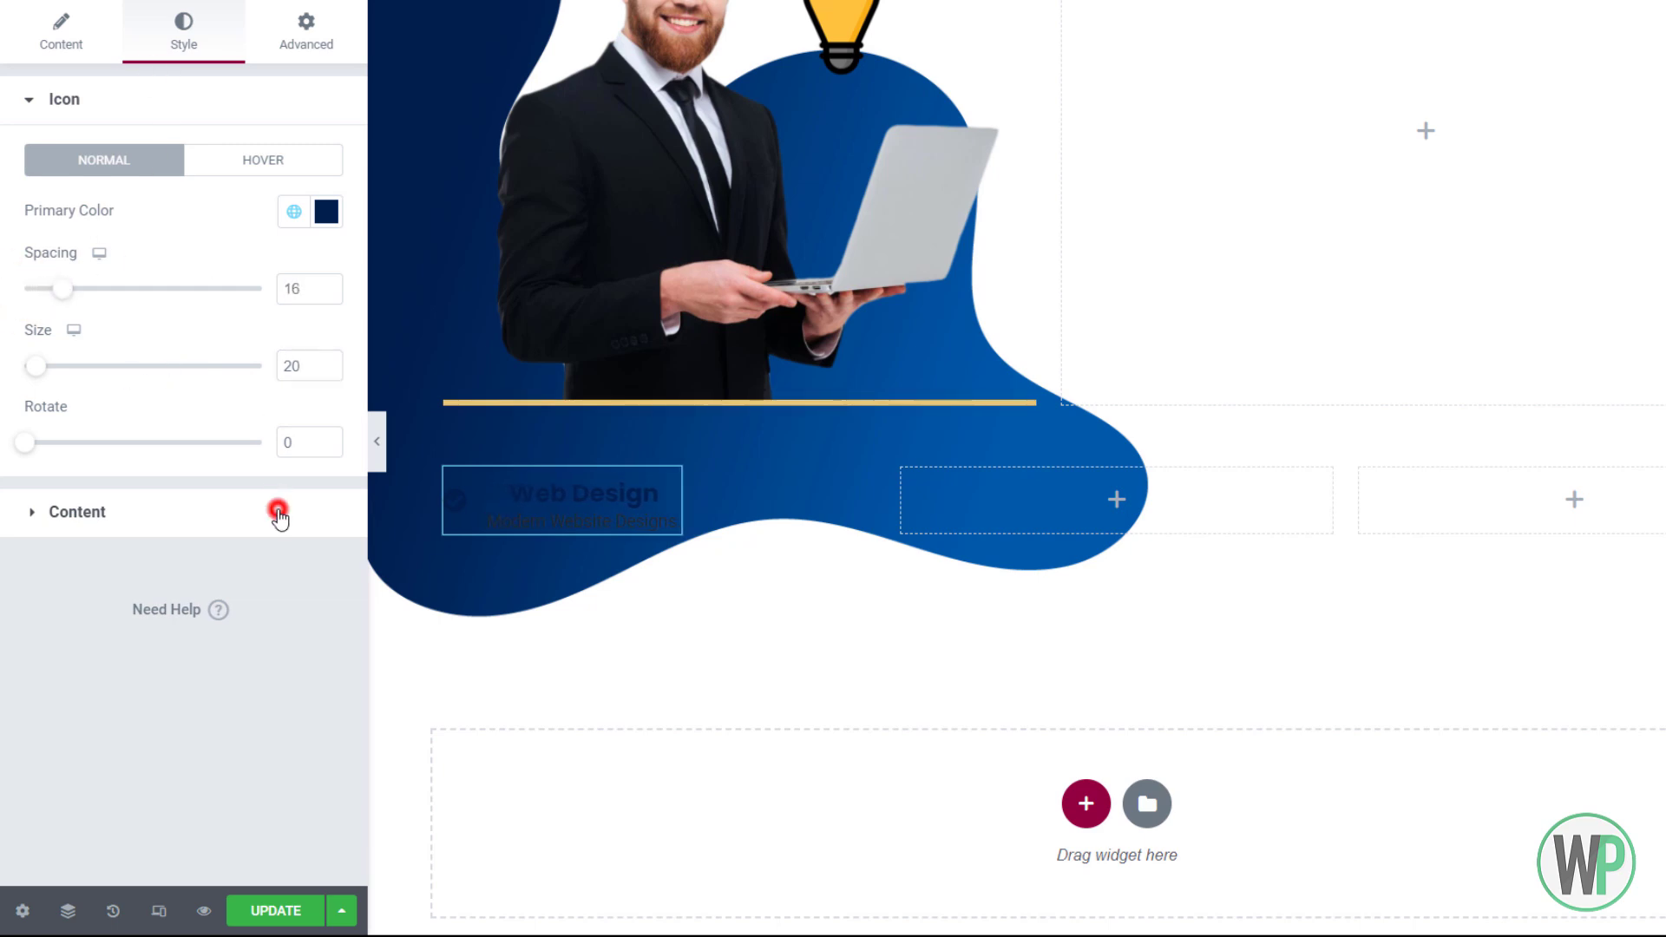
# Reduce the description font size to 12
pyautogui.click(277, 514)
pyautogui.click(323, 707)
pyautogui.scroll(-3, 224, 627)
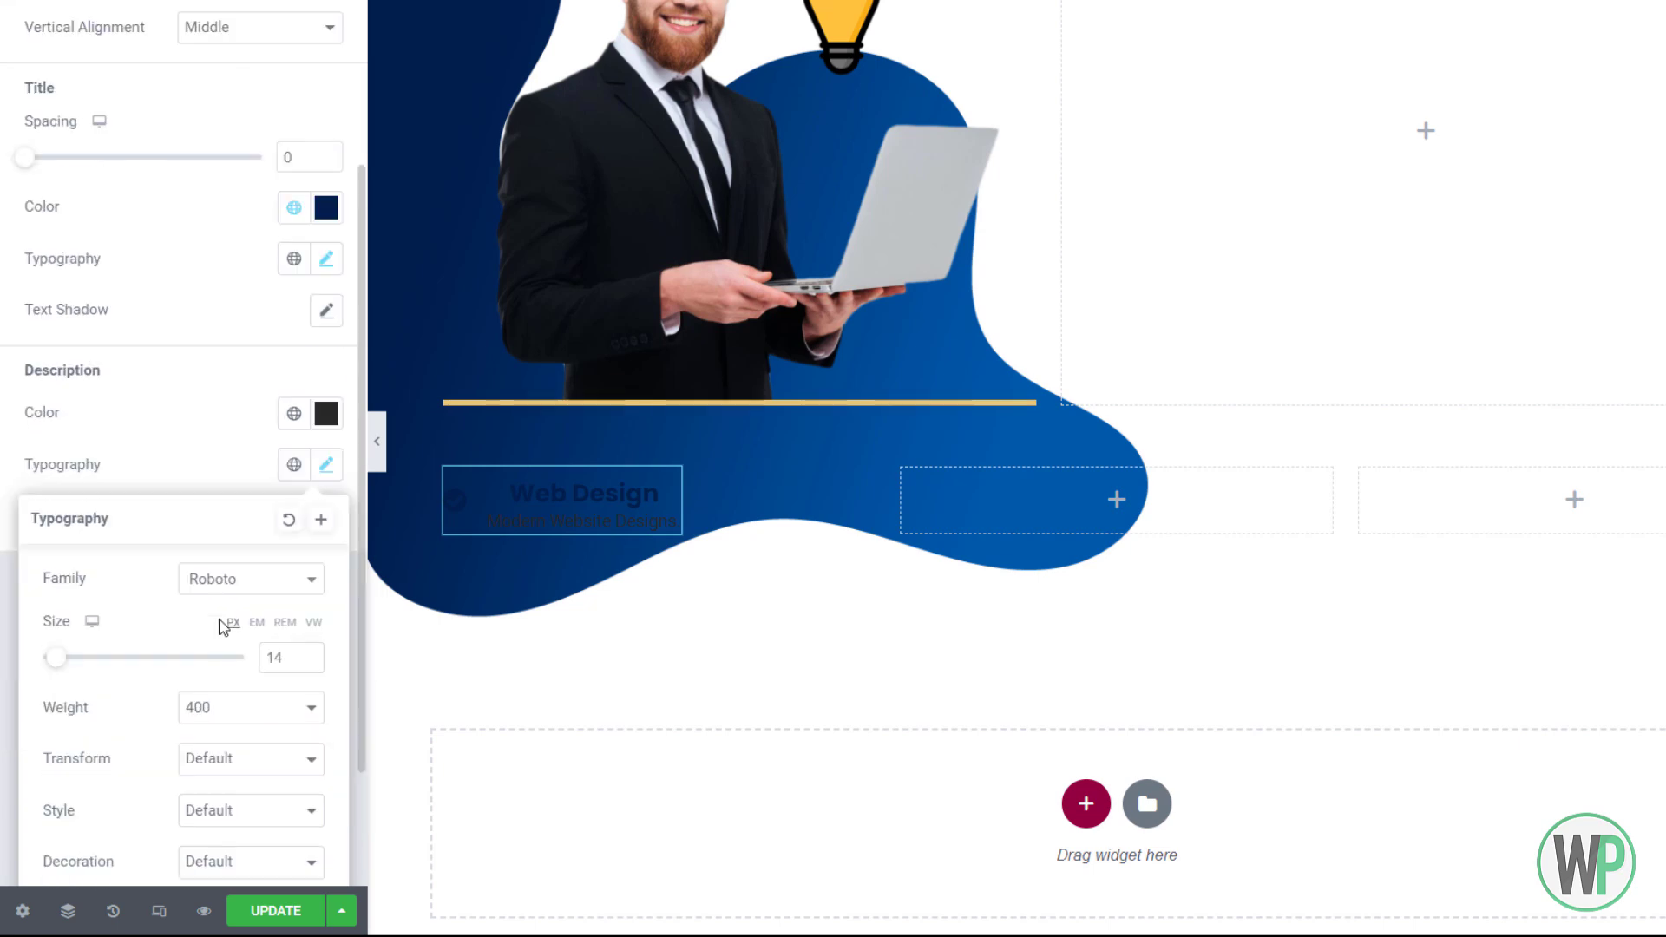
pyautogui.click(309, 661)
pyautogui.click(309, 662)
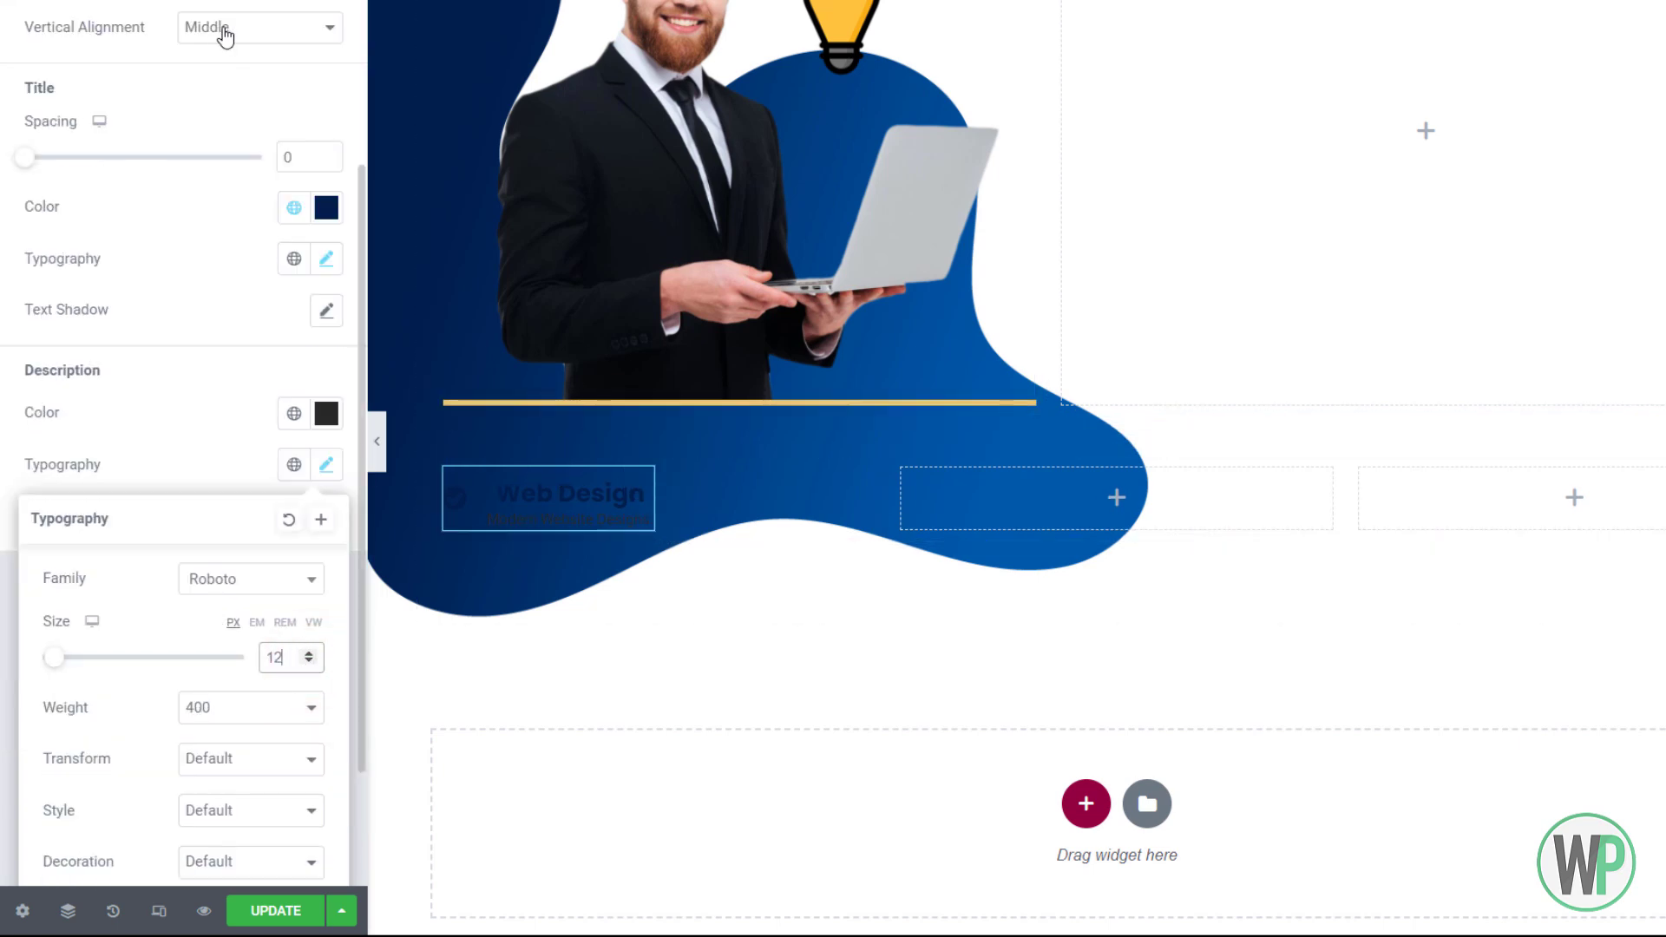
pyautogui.scroll(3, 234, 69)
pyautogui.click(282, 47)
pyautogui.click(54, 284)
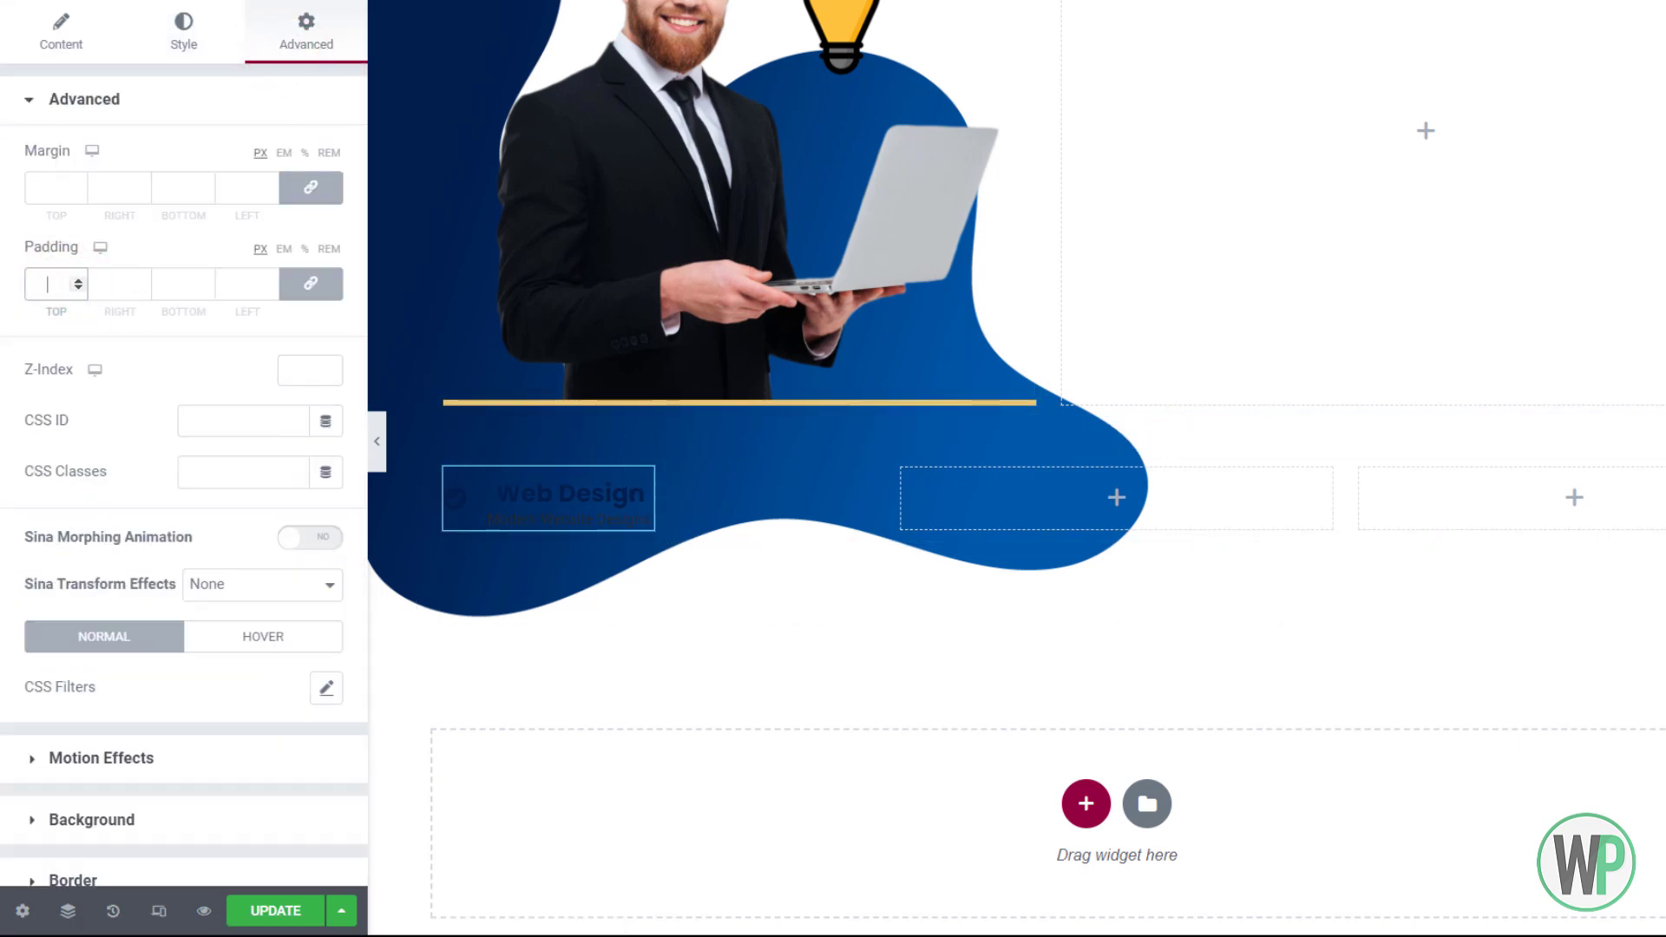
# Set the box padding to 10/15/10/15
pyautogui.write('15')
pyautogui.click(311, 285)
pyautogui.moveTo(47, 285); pyautogui.dragTo(68, 285)
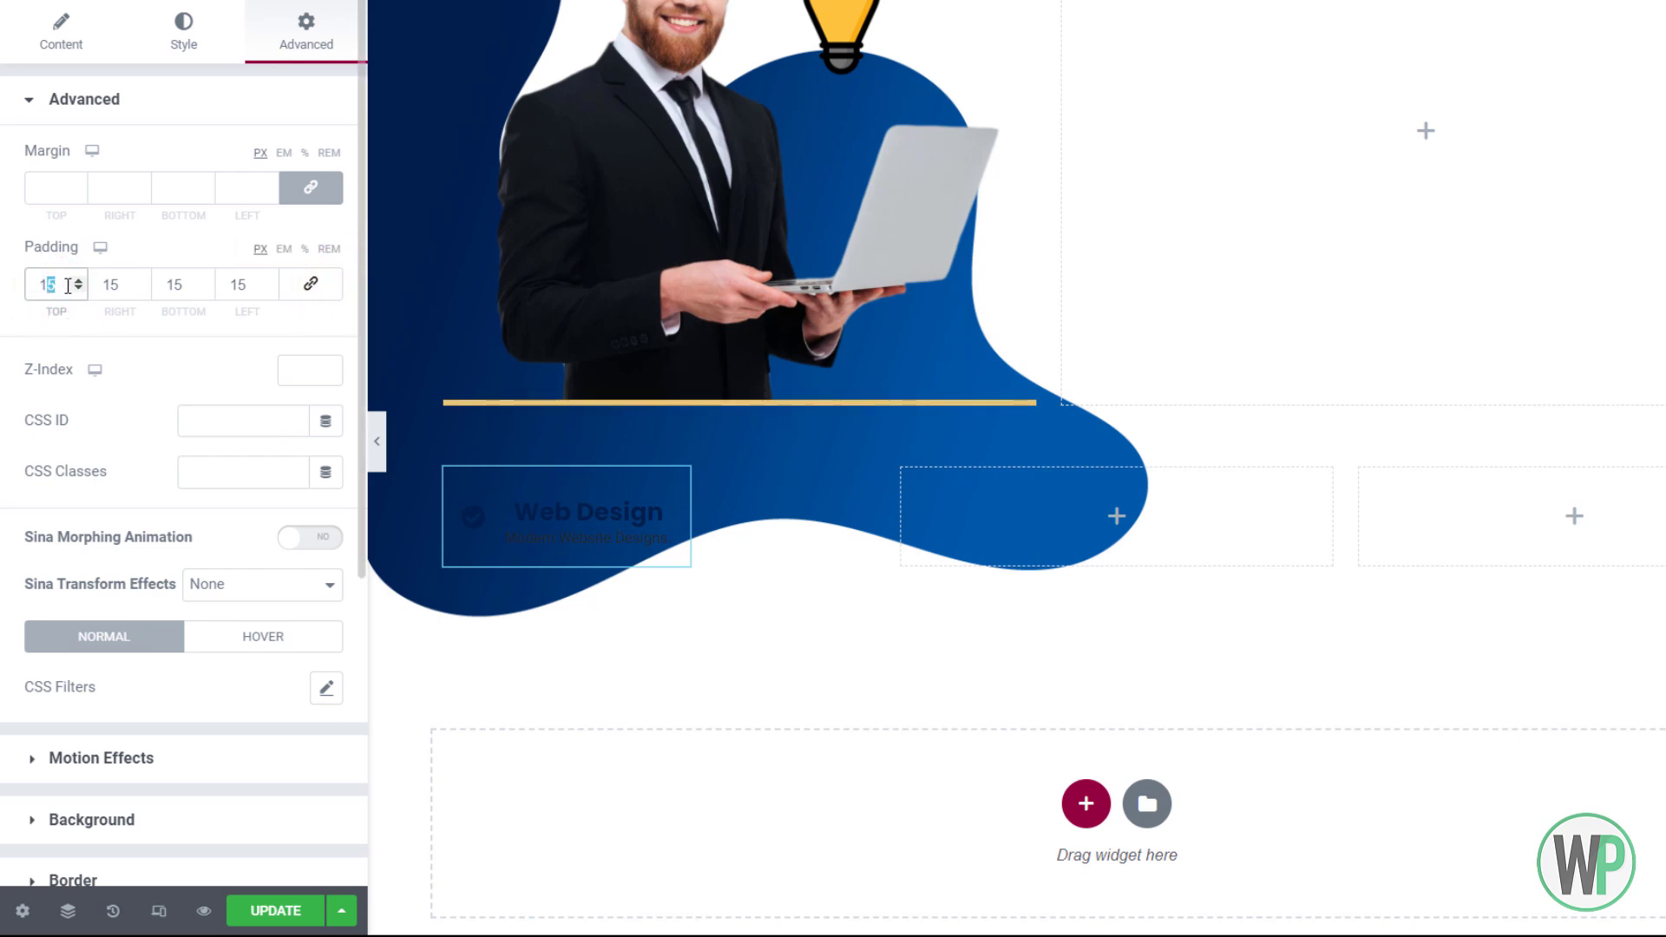
pyautogui.write('0')
pyautogui.moveTo(182, 286); pyautogui.dragTo(173, 286)
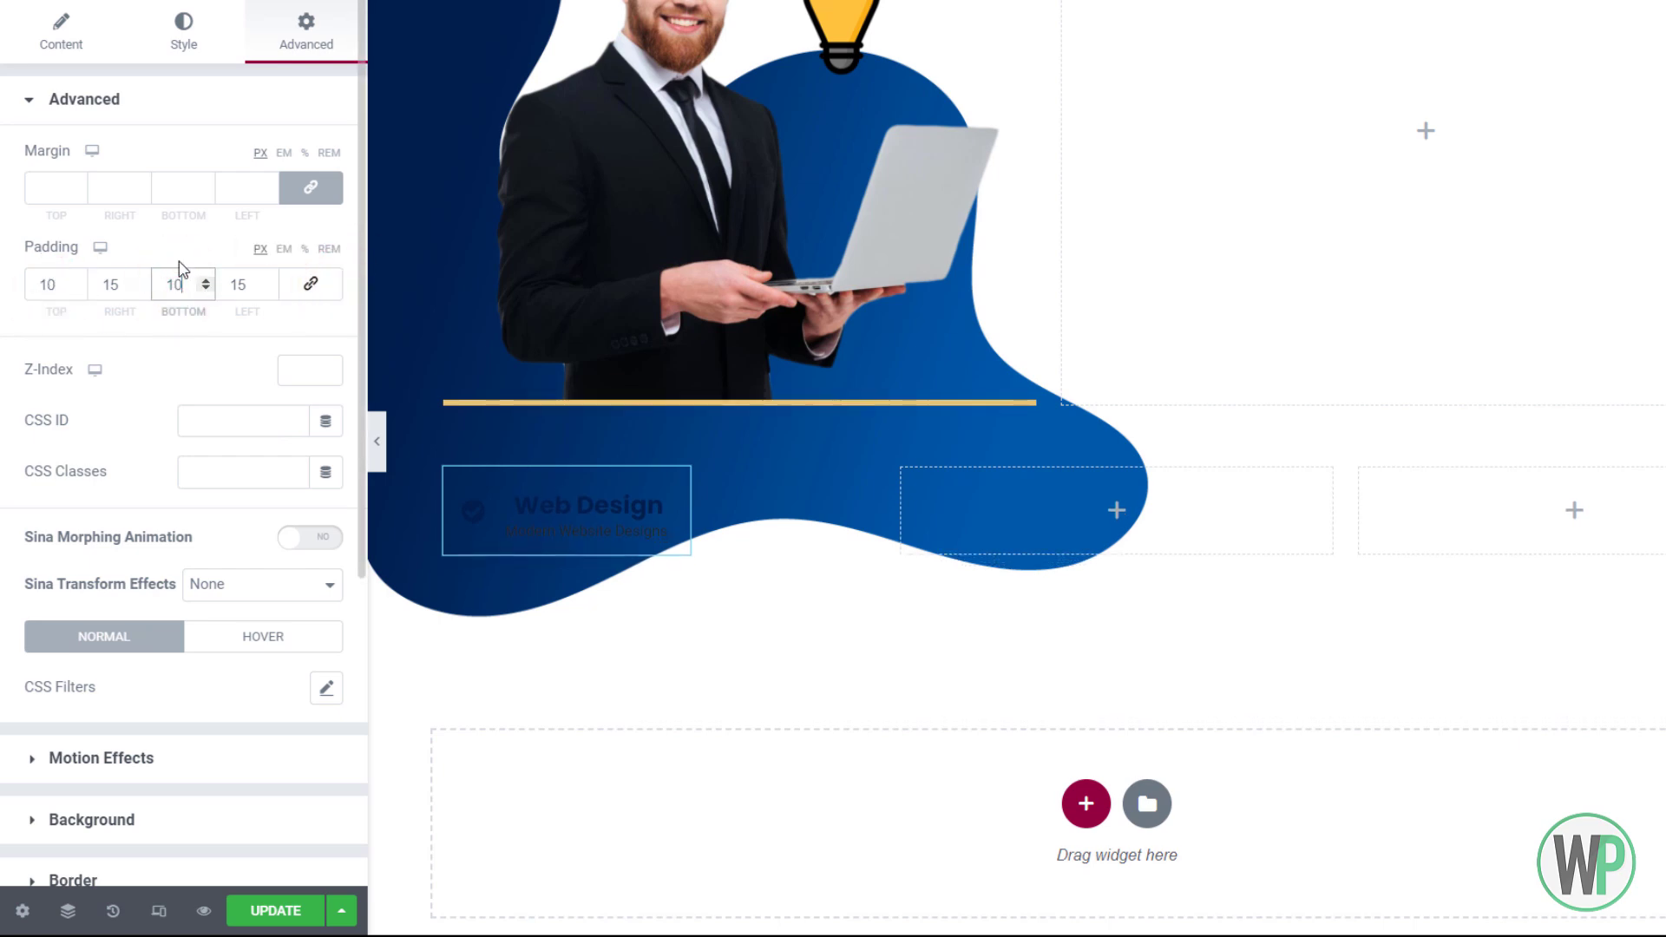
pyautogui.write('0')
pyautogui.scroll(-3, 104, 330)
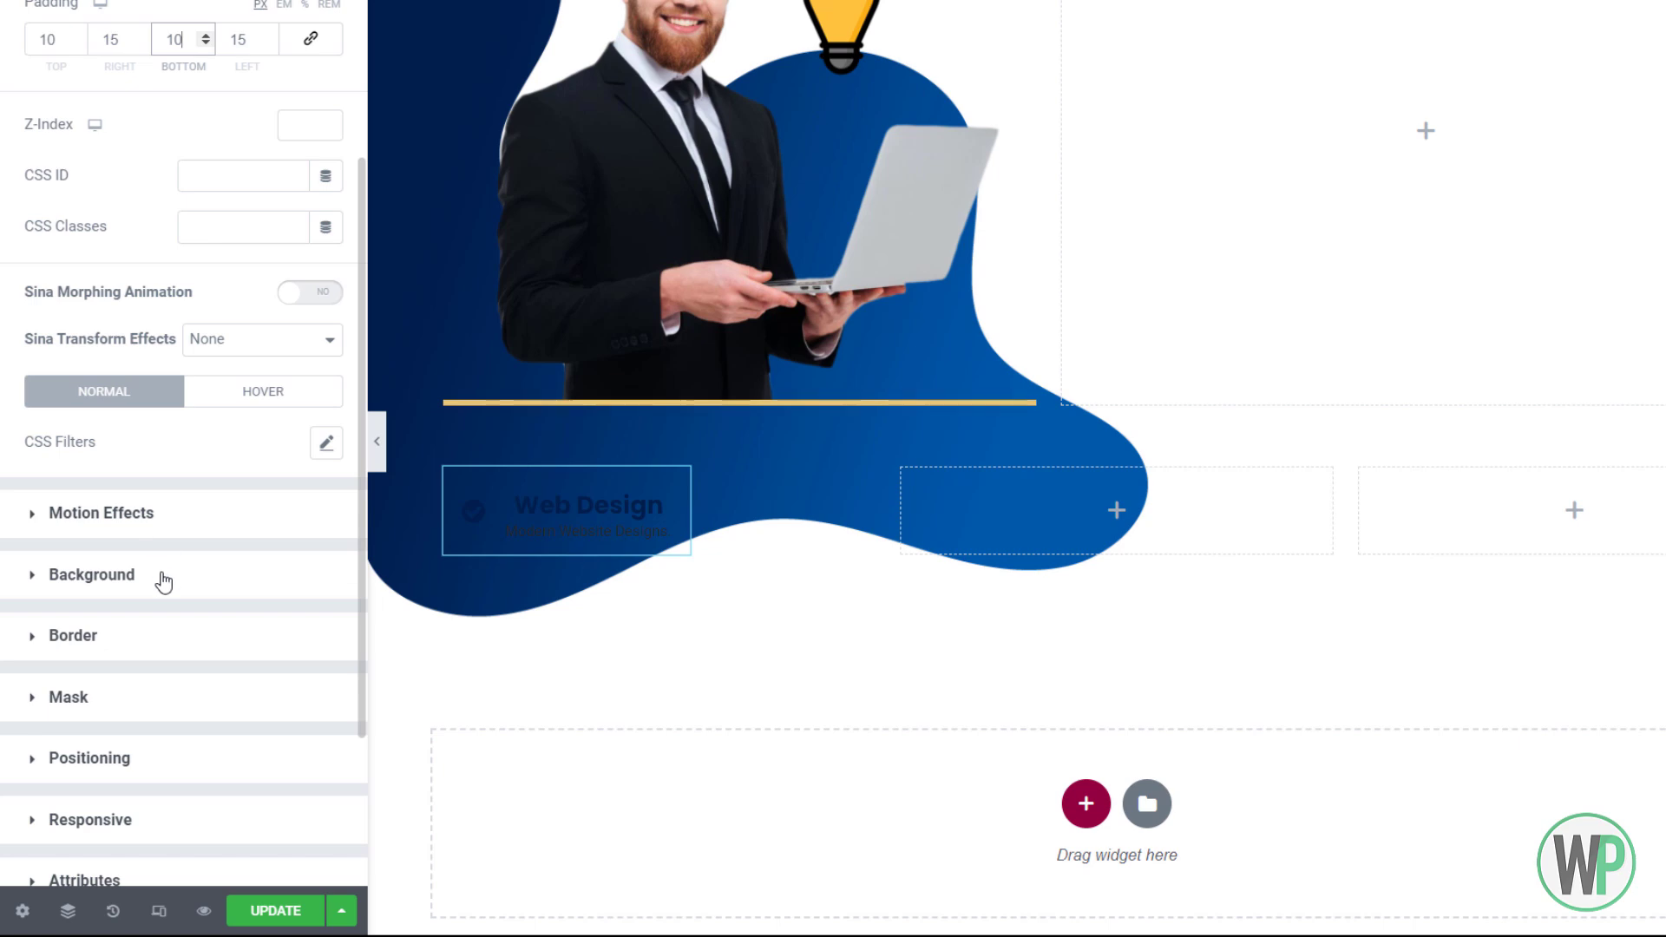
# Apply a gradient background from Accent to Accent Secondary and adjust its angle
pyautogui.click(122, 580)
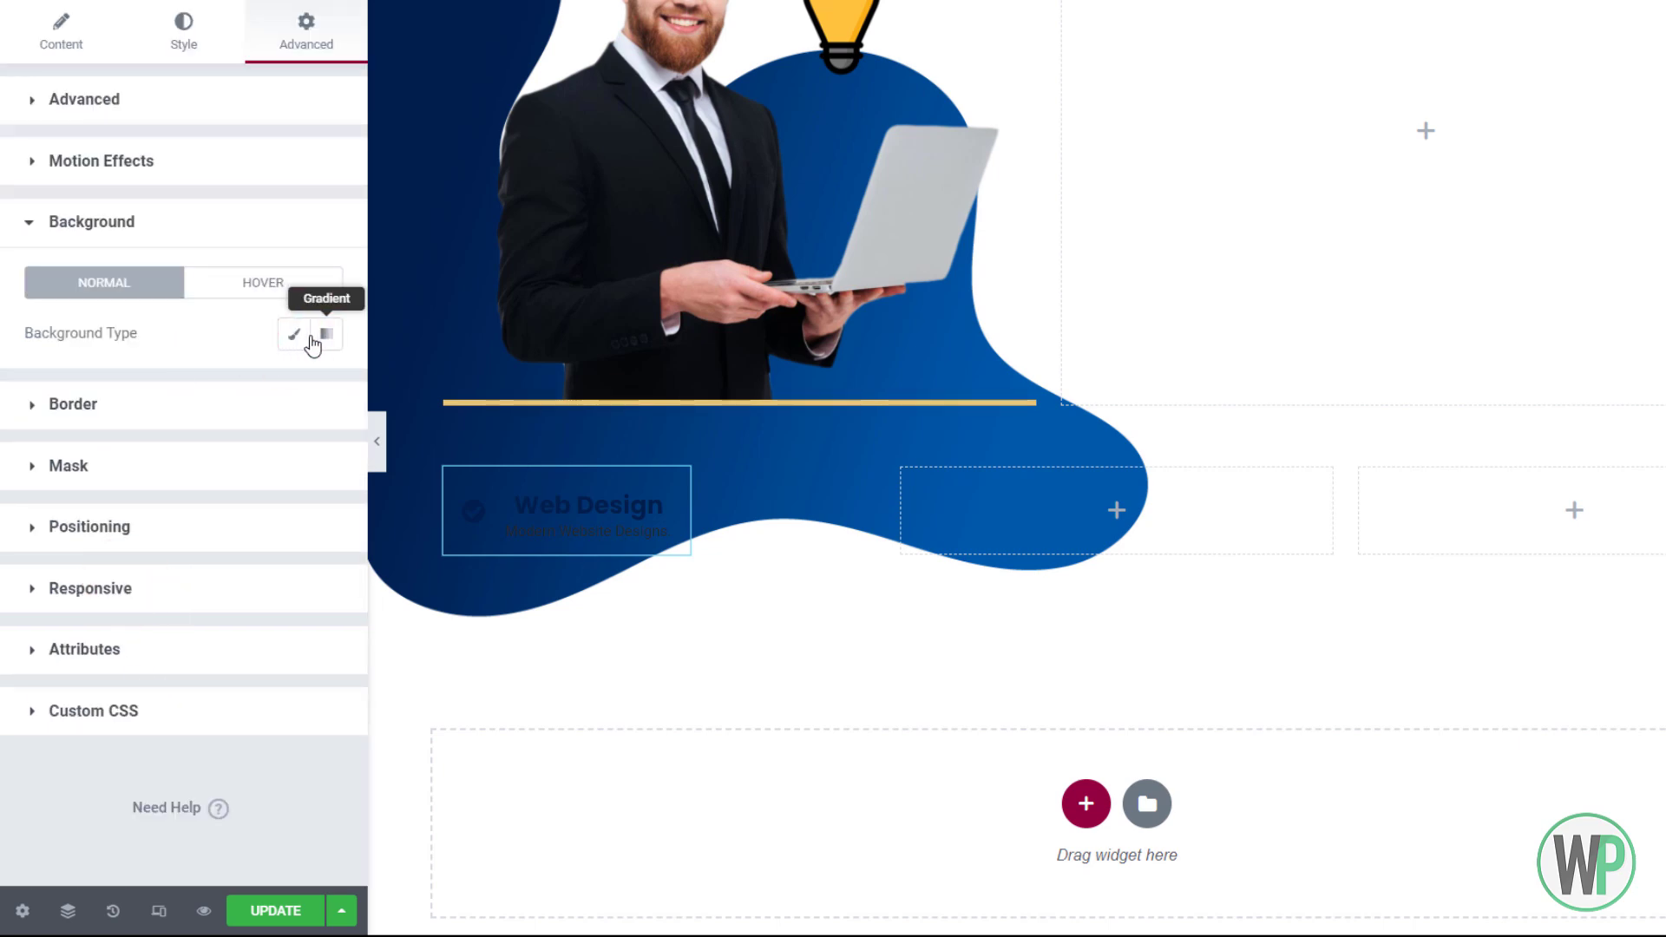
pyautogui.click(313, 346)
pyautogui.click(295, 384)
pyautogui.click(104, 625)
pyautogui.click(294, 513)
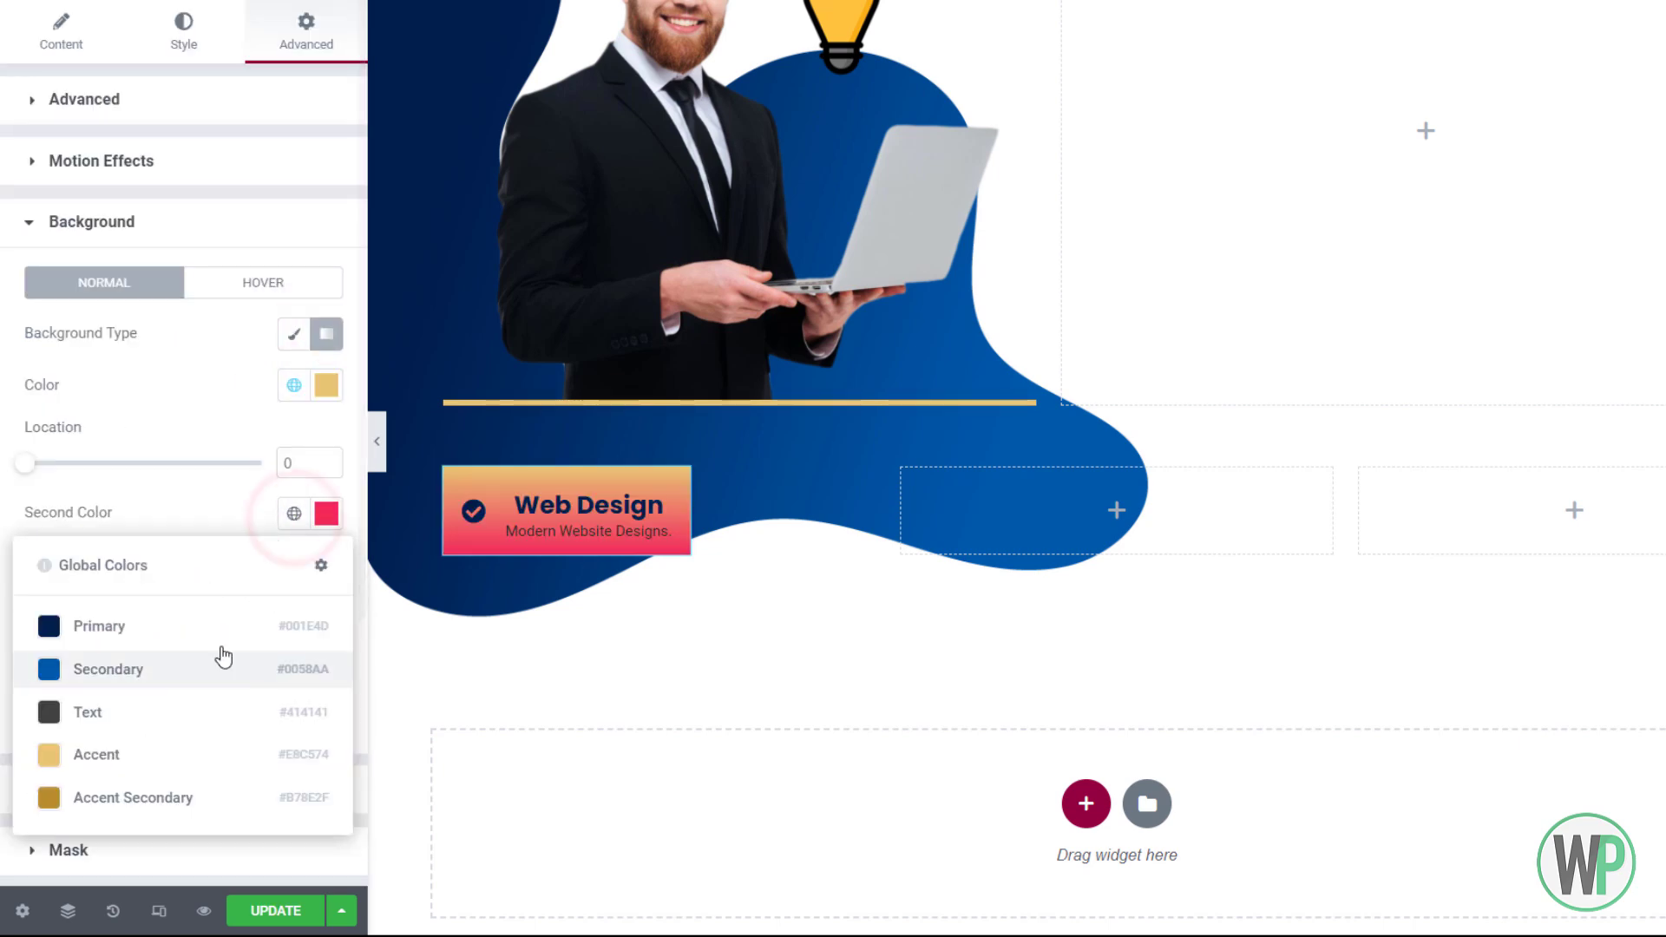
pyautogui.click(231, 795)
pyautogui.moveTo(142, 718); pyautogui.dragTo(117, 729)
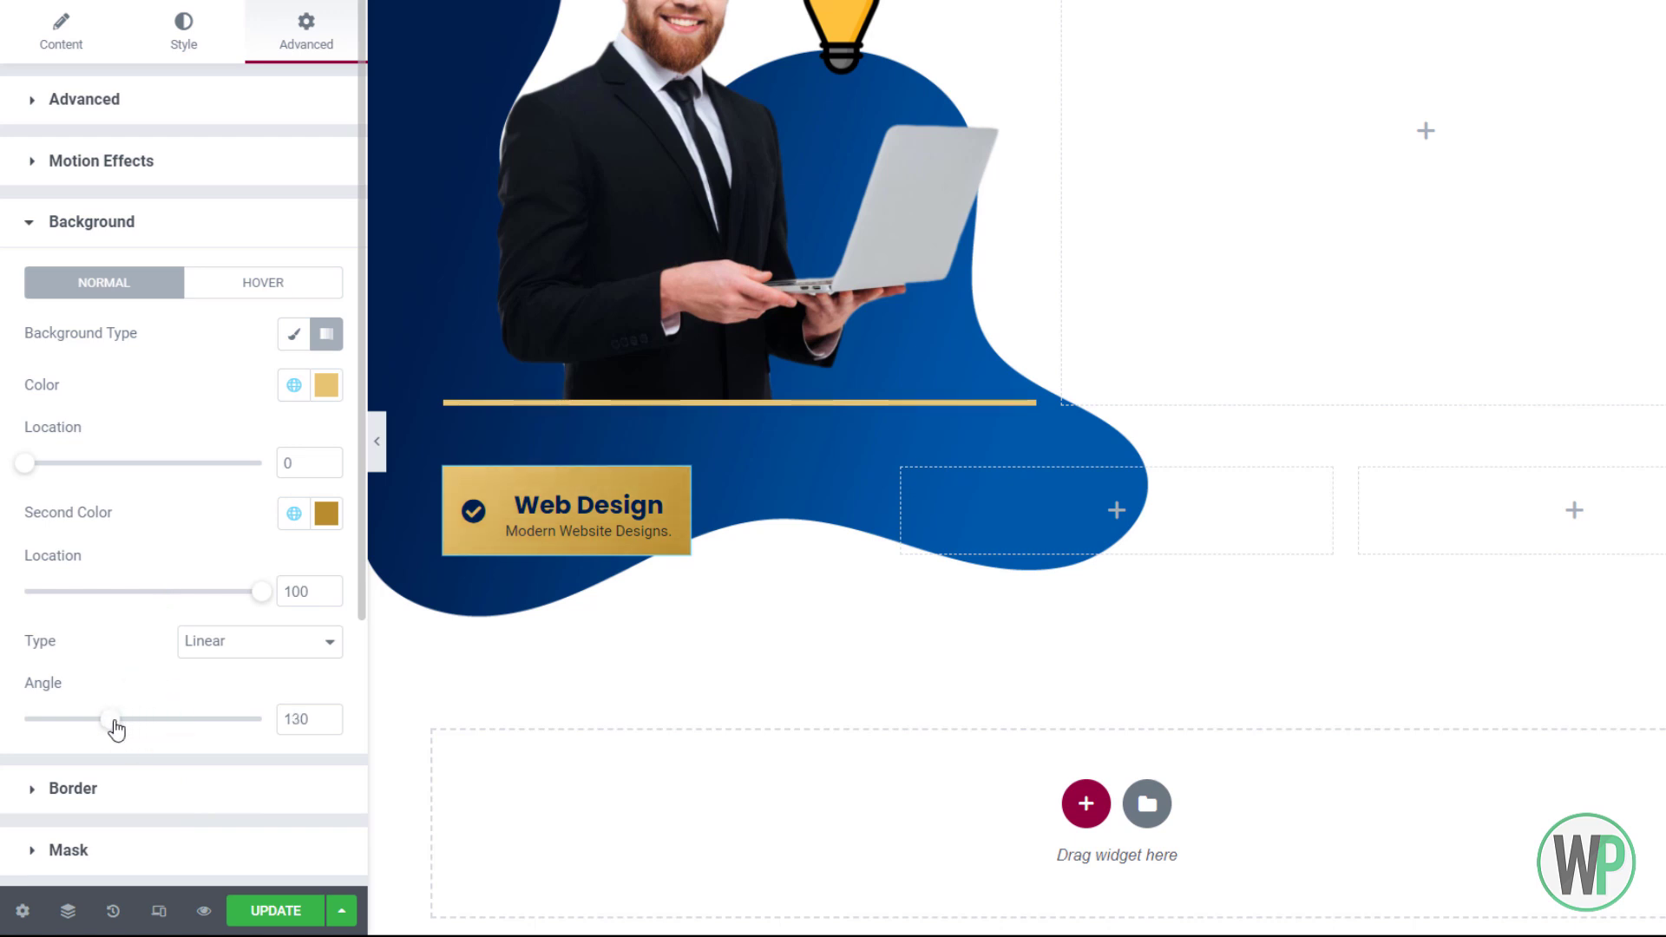
# Round the box corners with a 10 px border radius
pyautogui.scroll(-2, 84, 705)
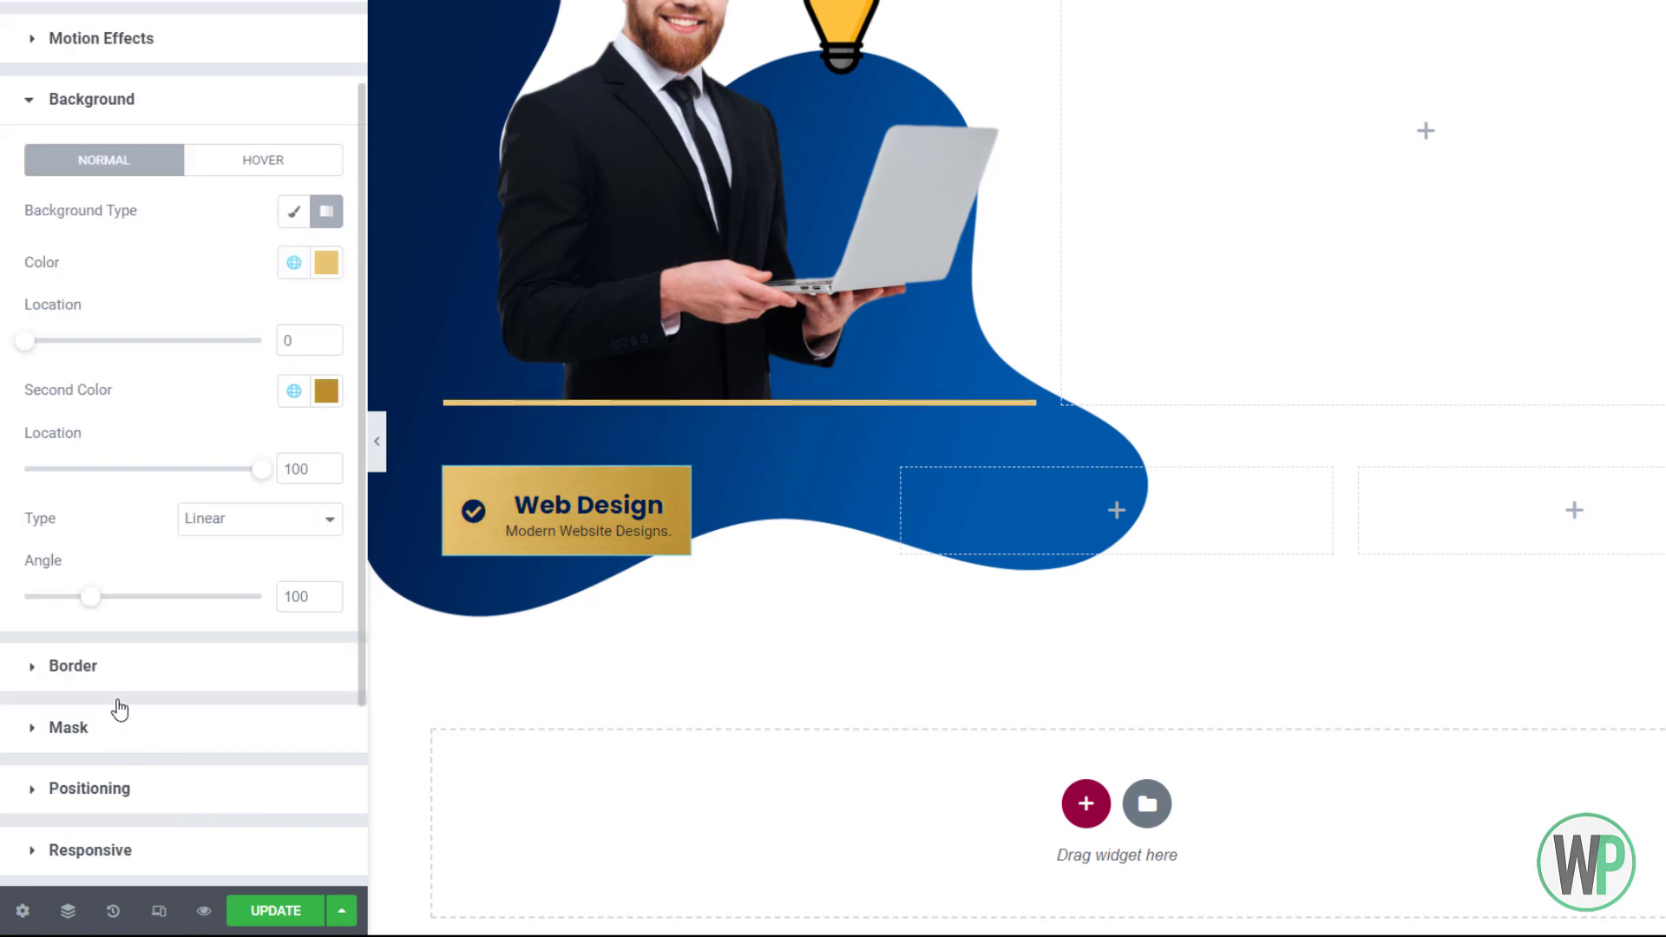
pyautogui.click(83, 662)
pyautogui.click(52, 474)
pyautogui.write('10')
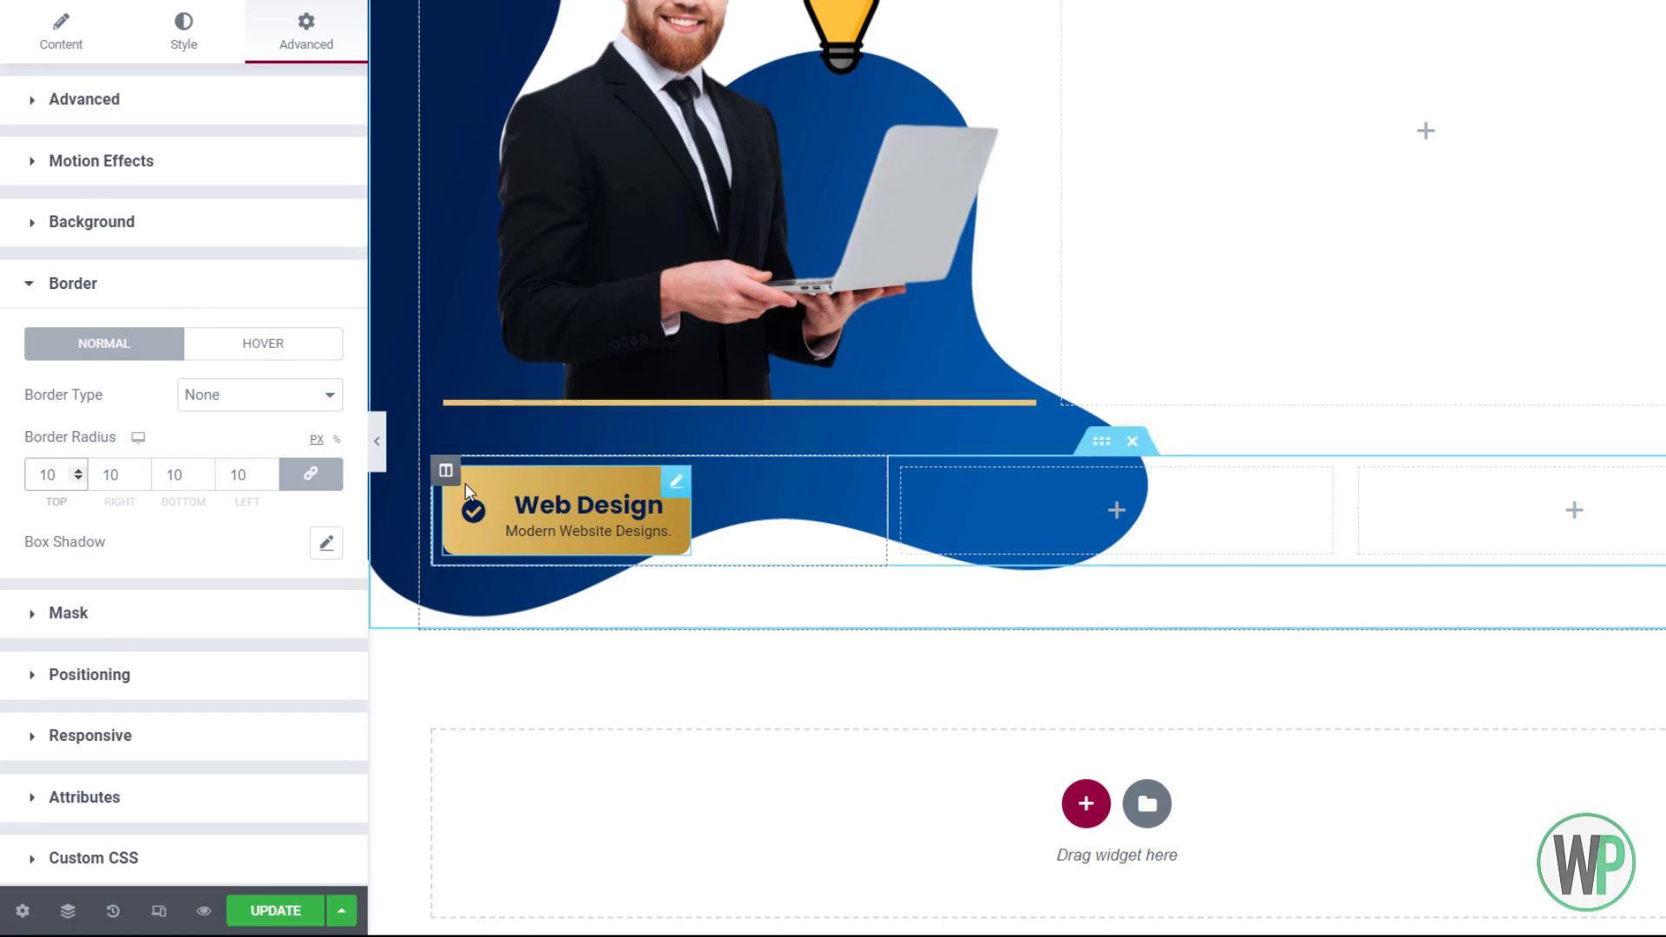
# Set the first column's horizontal alignment to End so the Web Design box sits right
pyautogui.rightClick(446, 470)
pyautogui.click(487, 487)
pyautogui.click(214, 266)
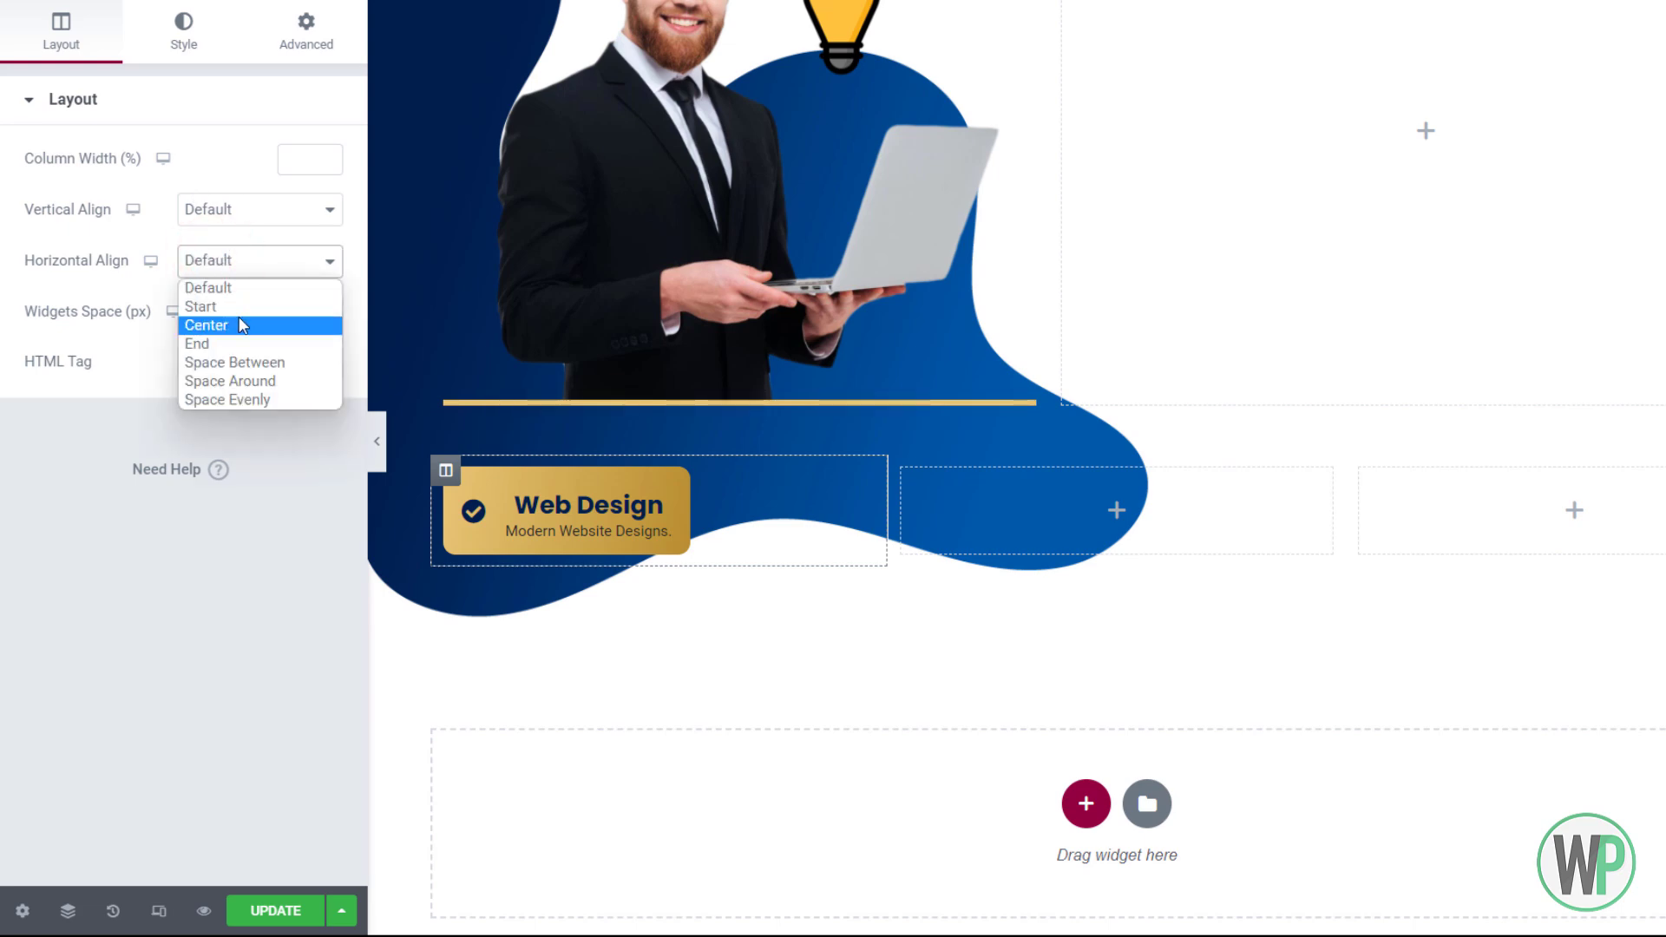
pyautogui.click(245, 342)
# Duplicate the Web Design box into the second column and centre it there
pyautogui.rightClick(859, 491)
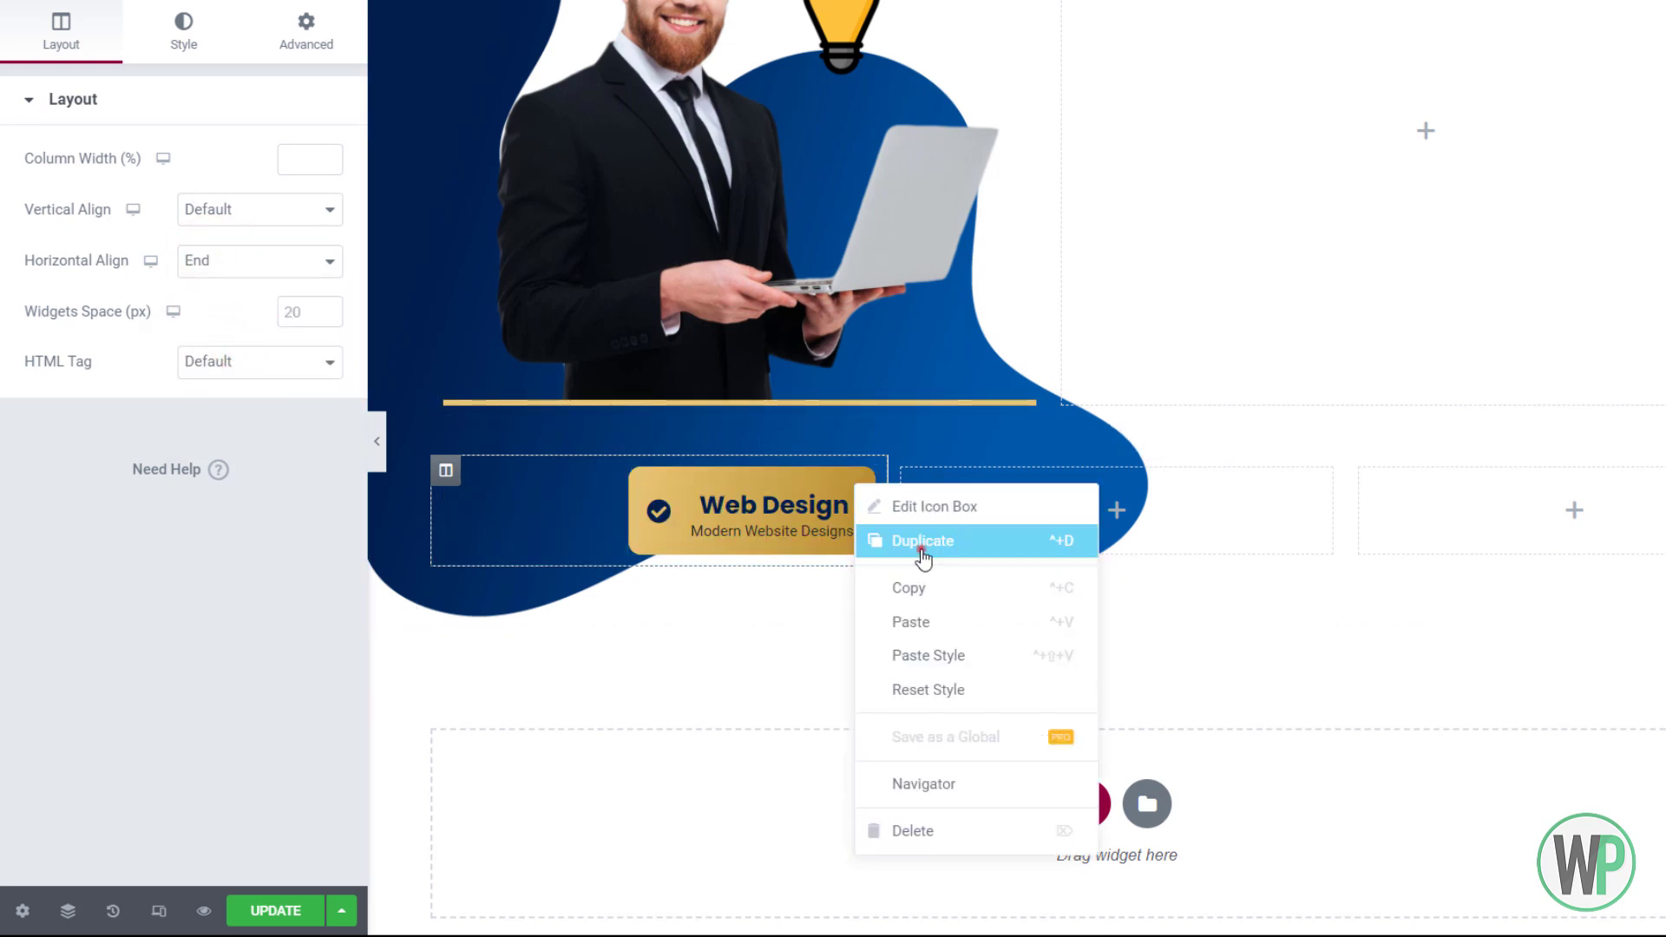
pyautogui.click(920, 542)
pyautogui.moveTo(864, 577); pyautogui.dragTo(907, 477)
pyautogui.rightClick(907, 475)
pyautogui.click(963, 491)
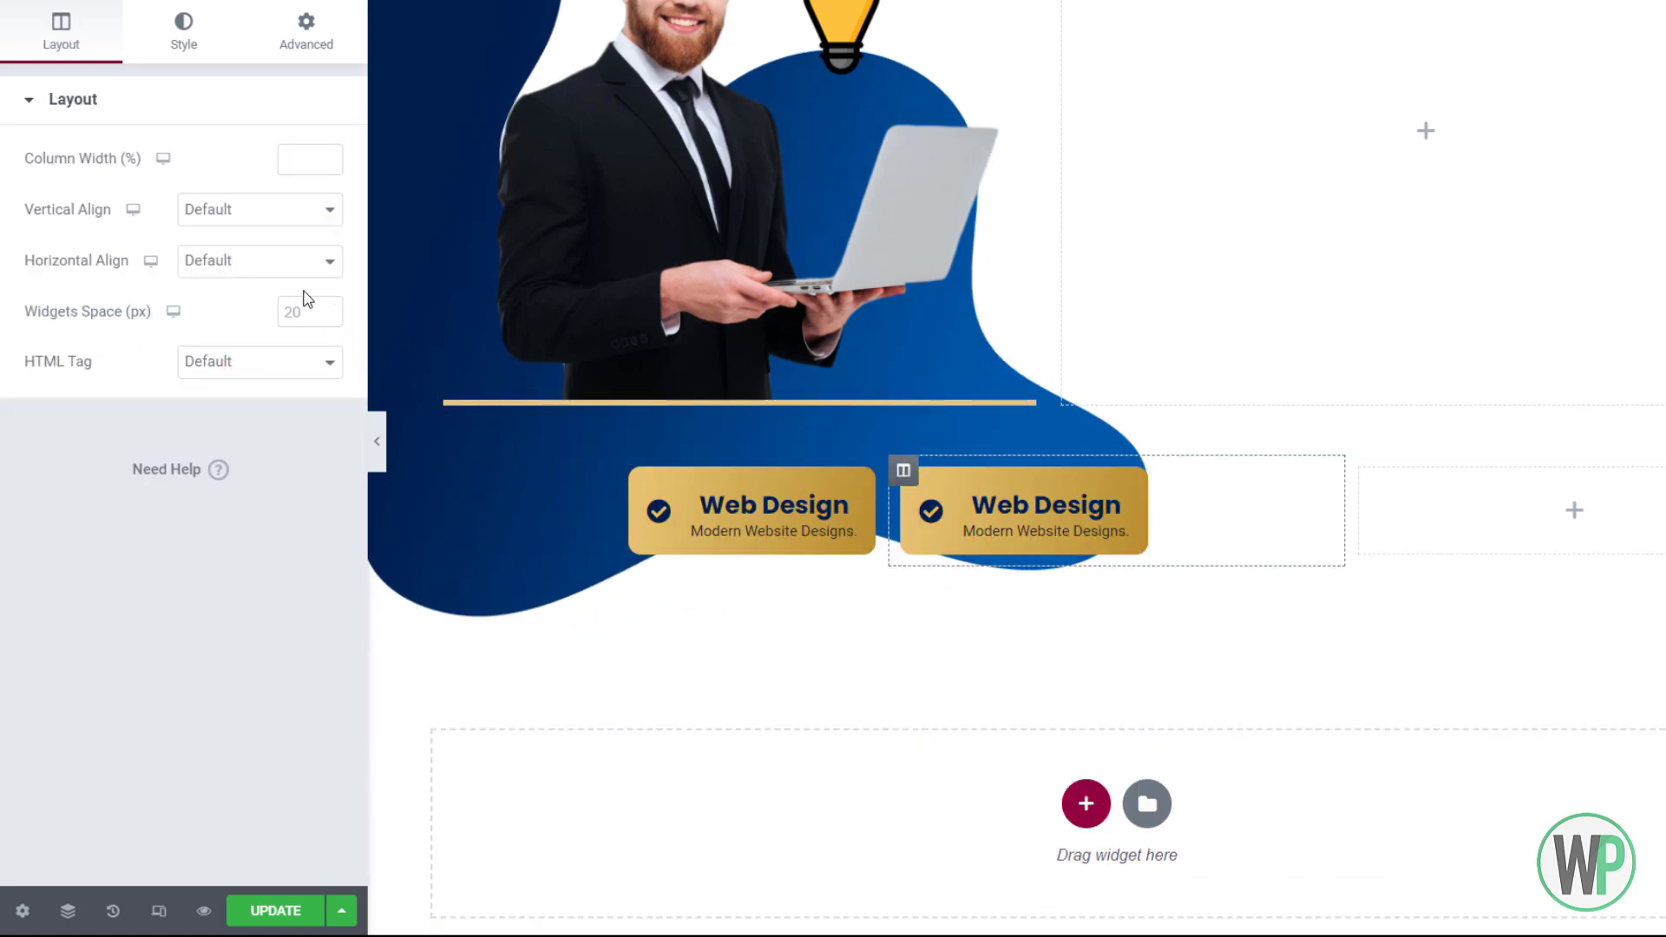
pyautogui.click(246, 259)
pyautogui.click(251, 319)
# Duplicate the Web Design box again into the empty third column
pyautogui.rightClick(1226, 492)
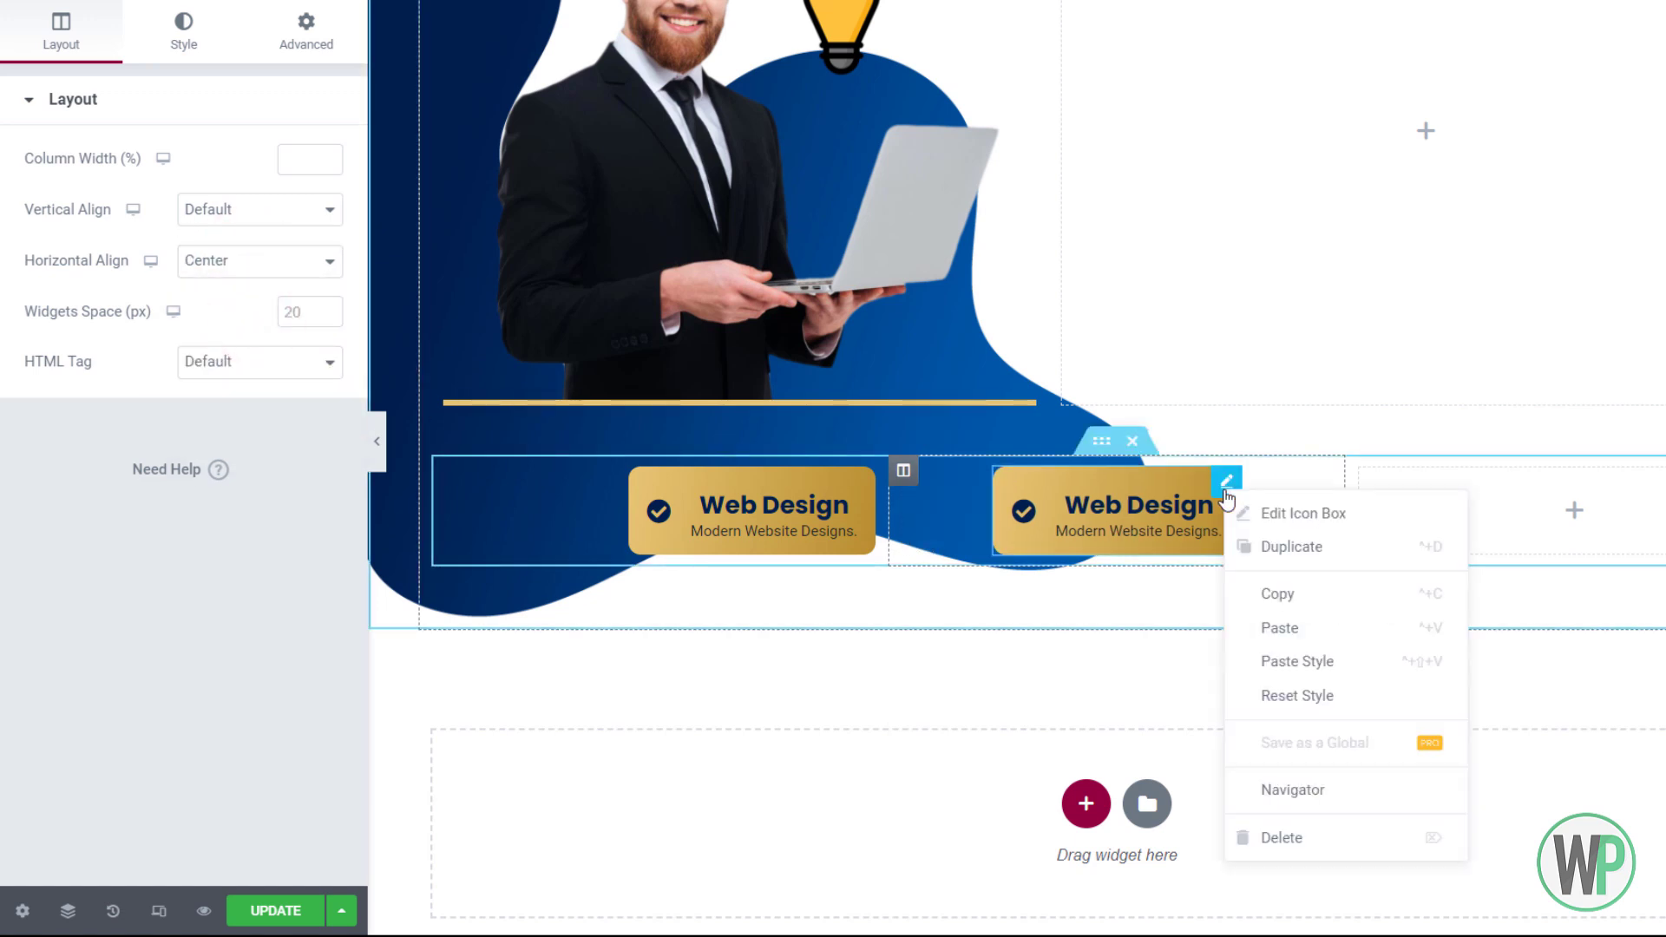
pyautogui.click(1284, 547)
pyautogui.moveTo(1235, 569); pyautogui.dragTo(1450, 500)
pyautogui.rightClick(1365, 471)
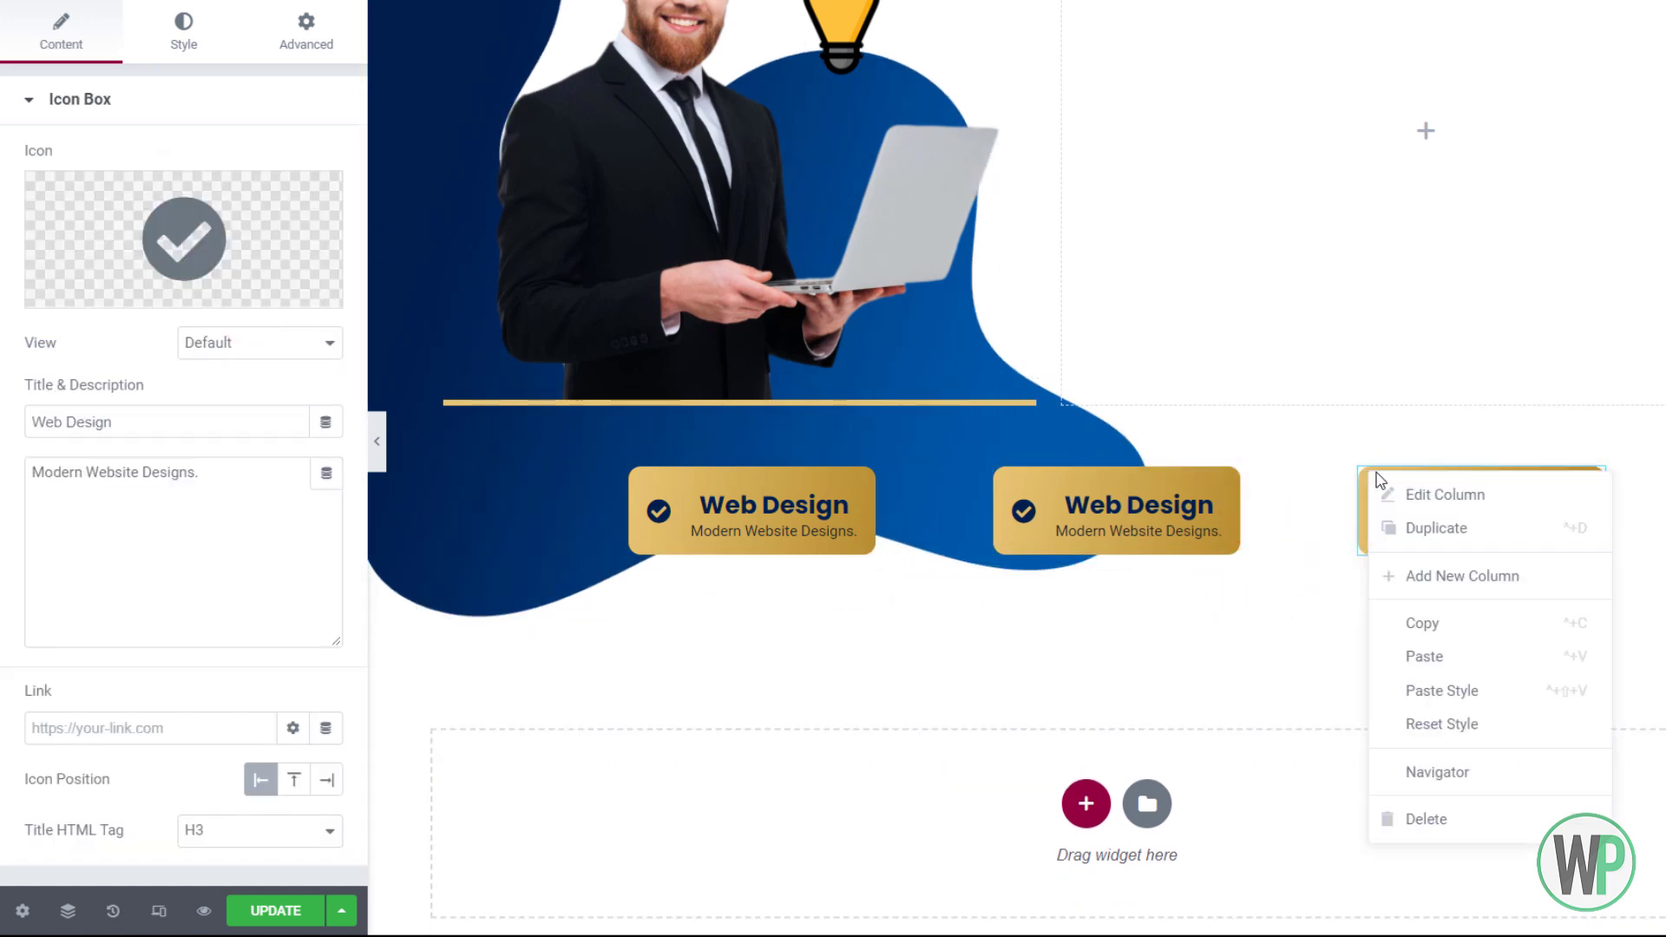
pyautogui.click(1406, 491)
pyautogui.rightClick(1163, 508)
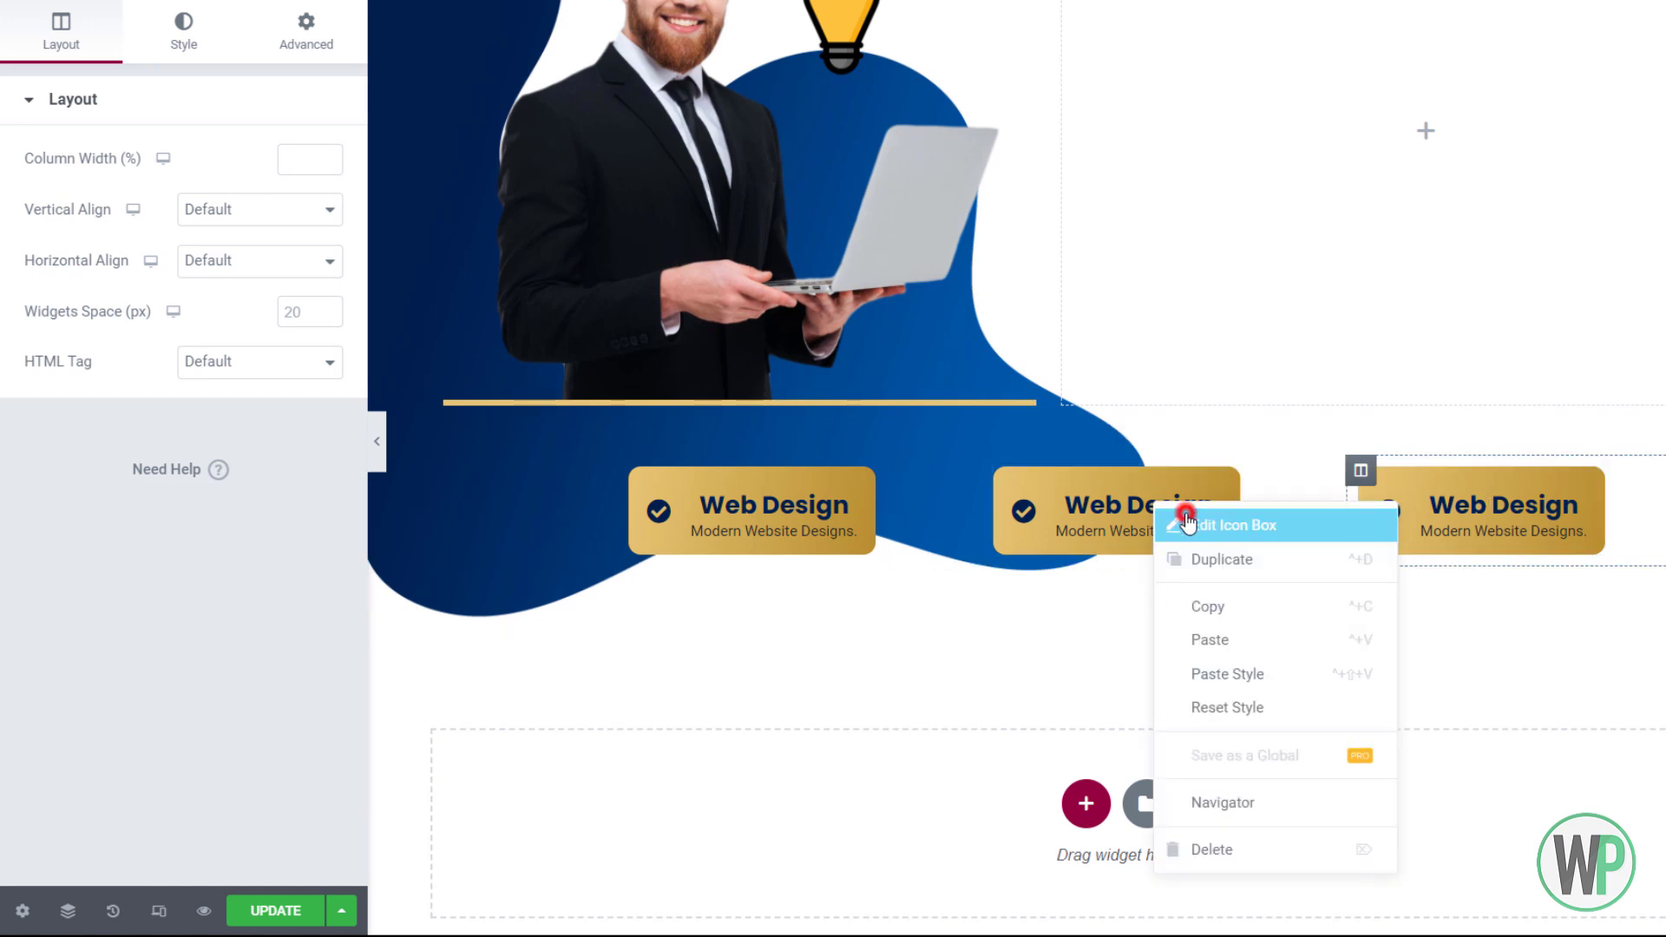
pyautogui.click(1183, 522)
# Change the middle box to title 'Mobile Apps' with description 'Modern App Designs.'
pyautogui.moveTo(156, 423); pyautogui.dragTo(9, 425)
pyautogui.click(49, 418)
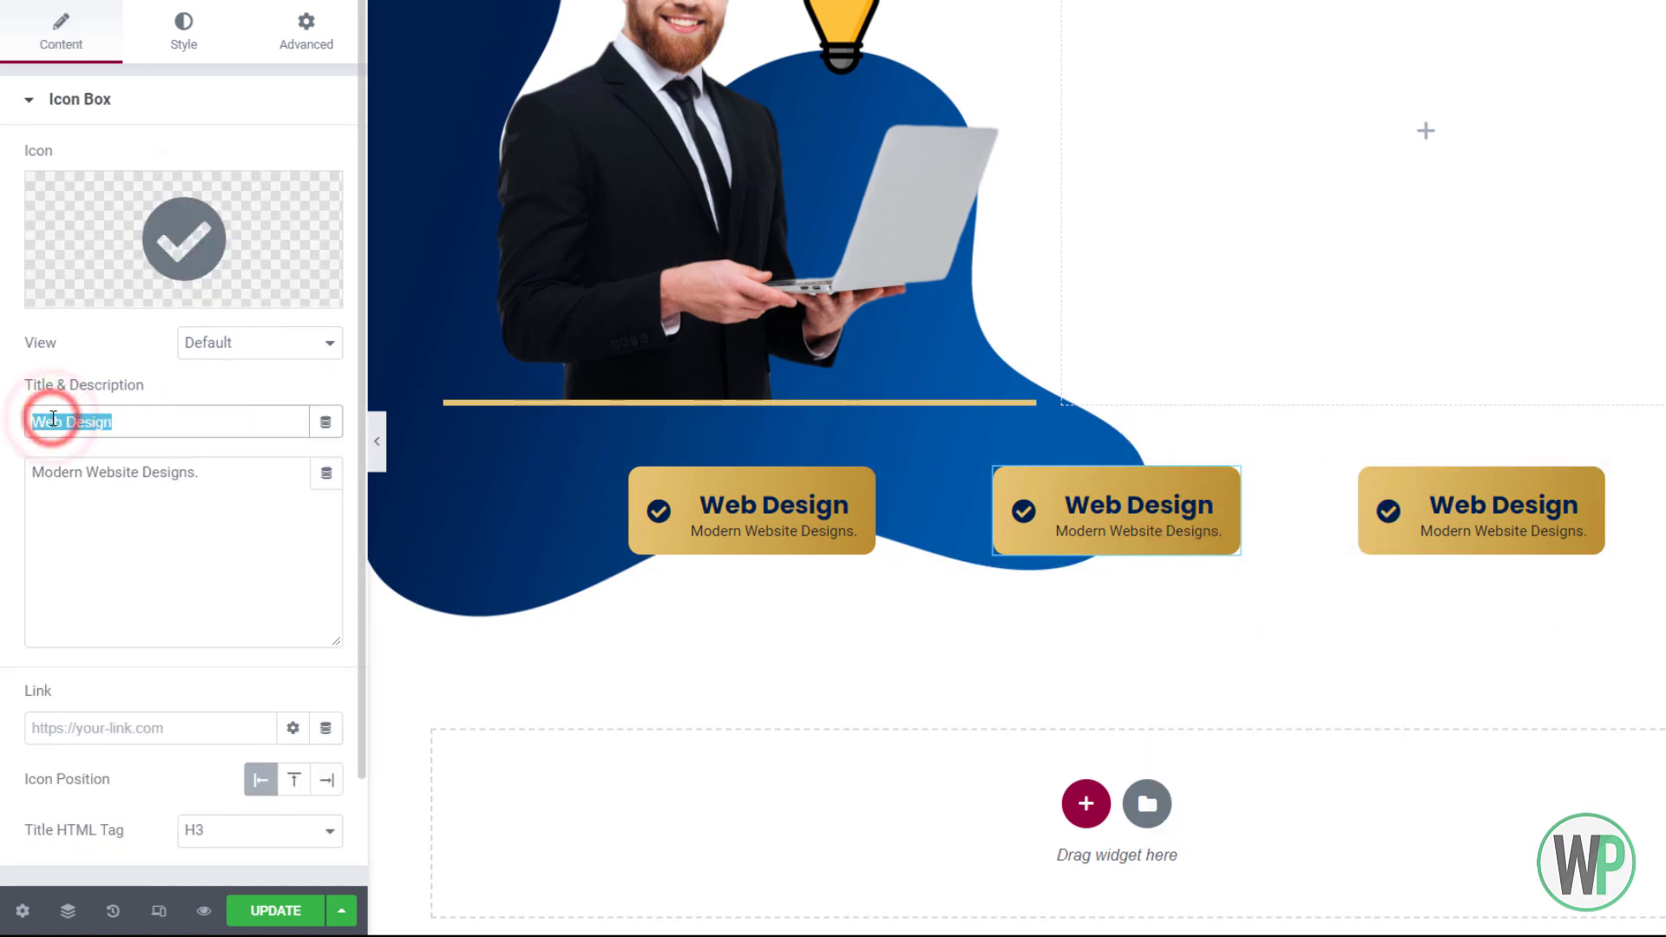
pyautogui.click(57, 420)
pyautogui.moveTo(143, 422); pyautogui.dragTo(43, 420)
pyautogui.press('BackSpace')
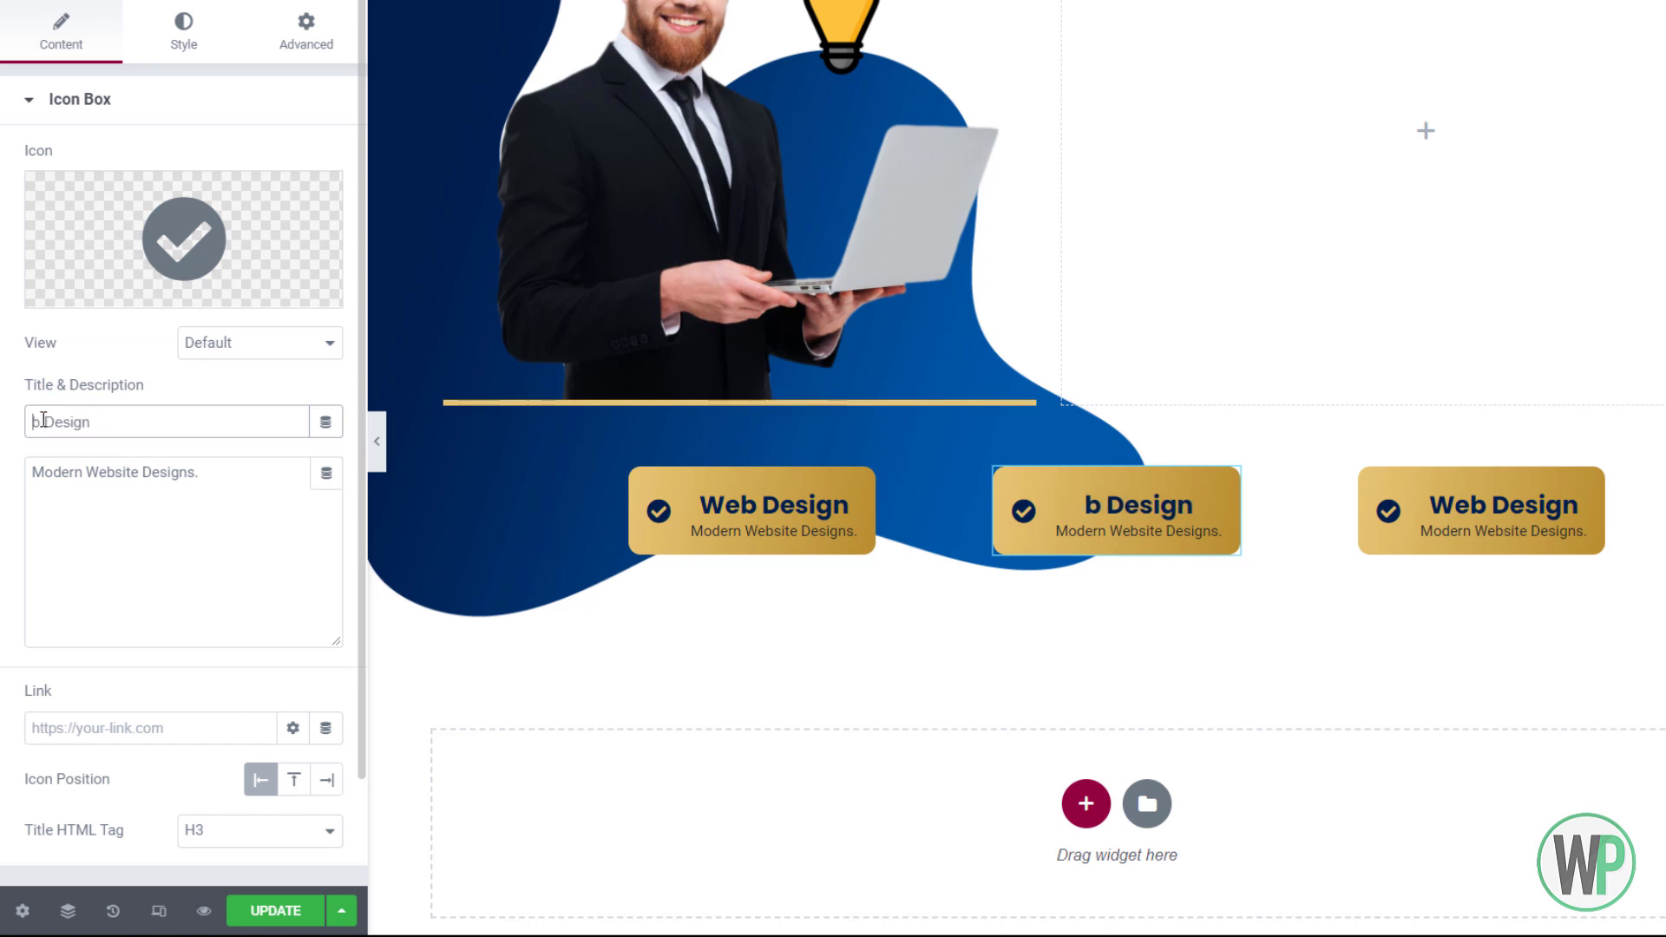
pyautogui.write('Mobile Apps')
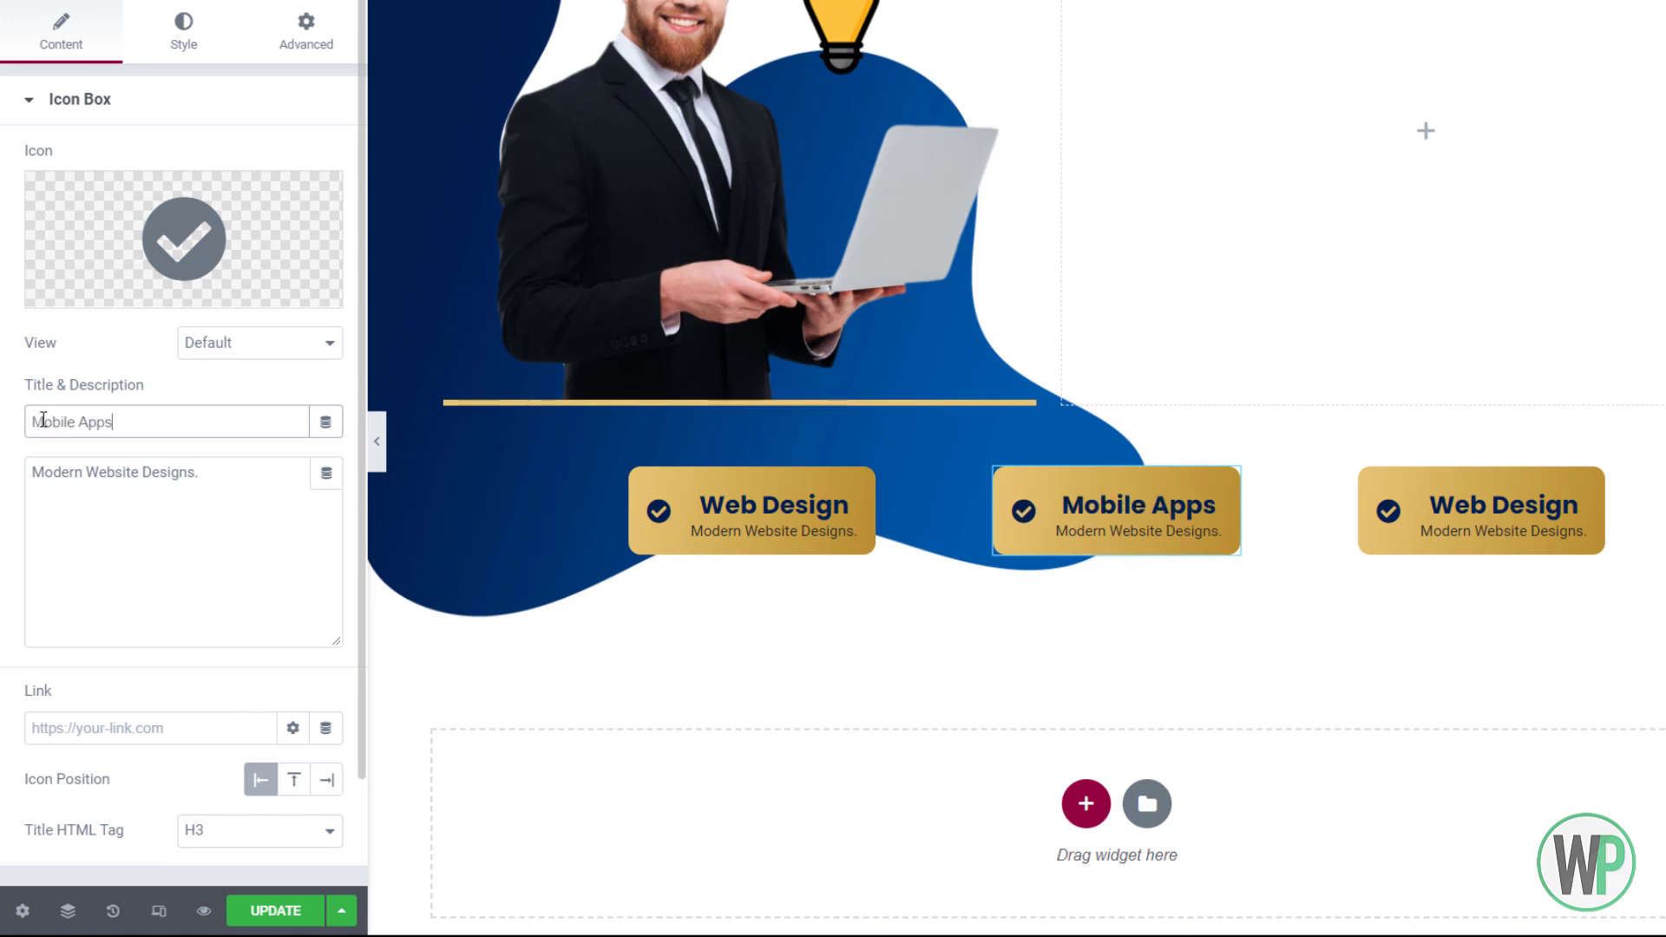
pyautogui.moveTo(200, 472); pyautogui.dragTo(33, 471)
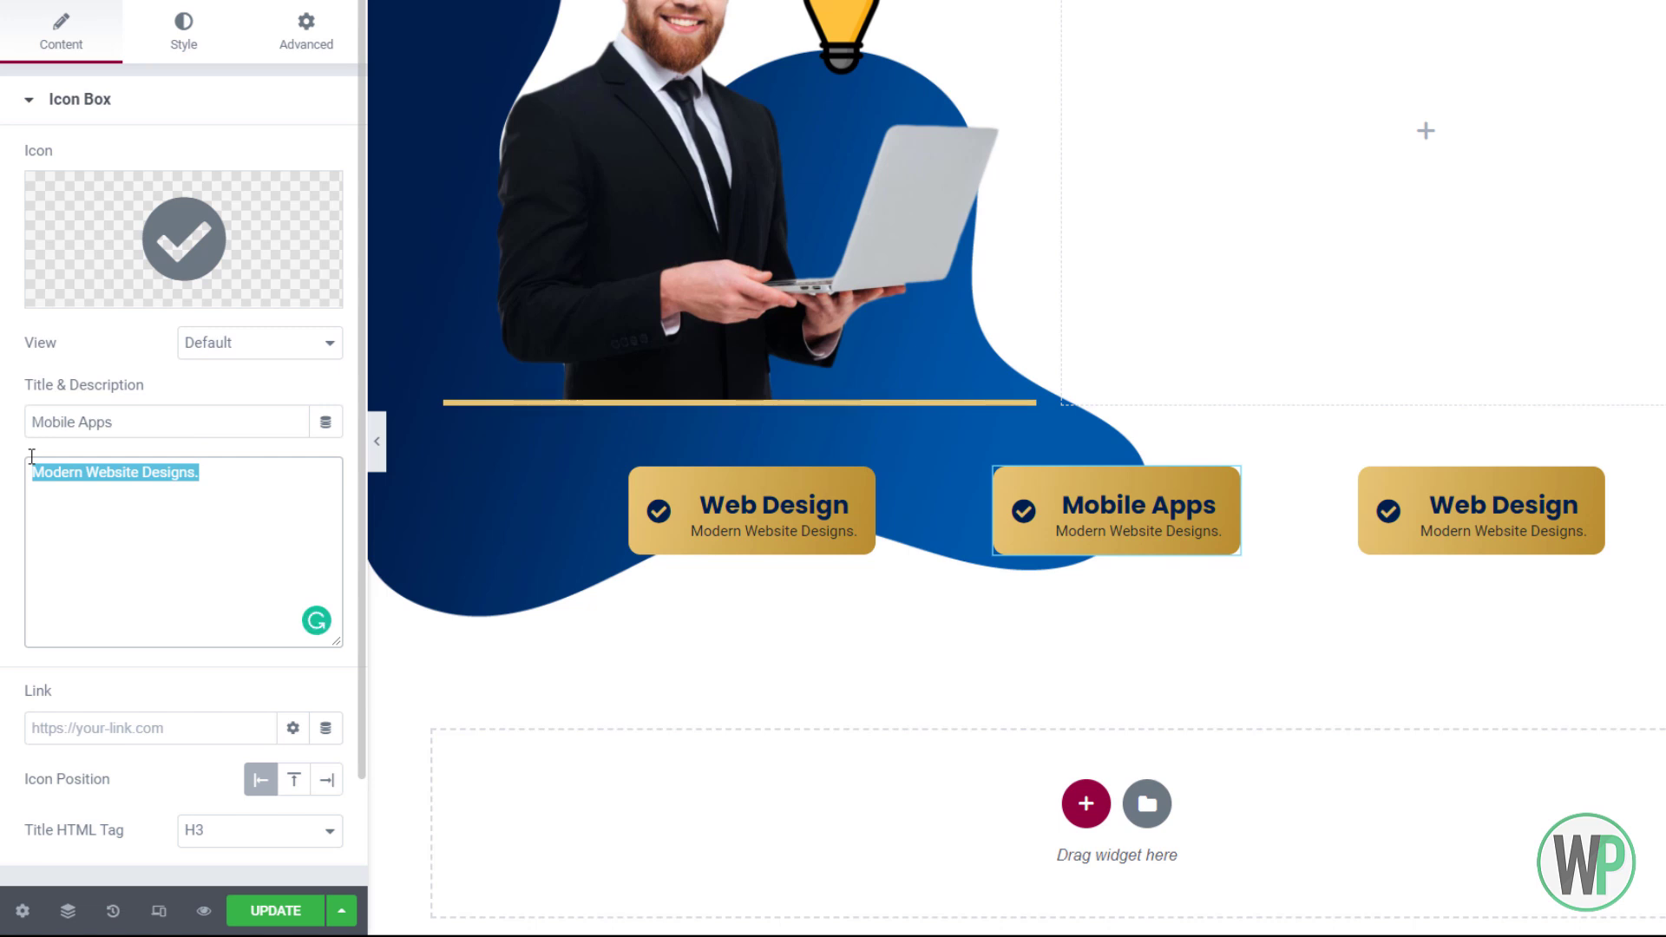
pyautogui.press('Right')
pyautogui.press('BackSpace')
pyautogui.press('BackSpace')
pyautogui.press('BackSpace')
pyautogui.press('BackSpace')
pyautogui.press('BackSpace')
pyautogui.press('BackSpace')
pyautogui.press('BackSpace')
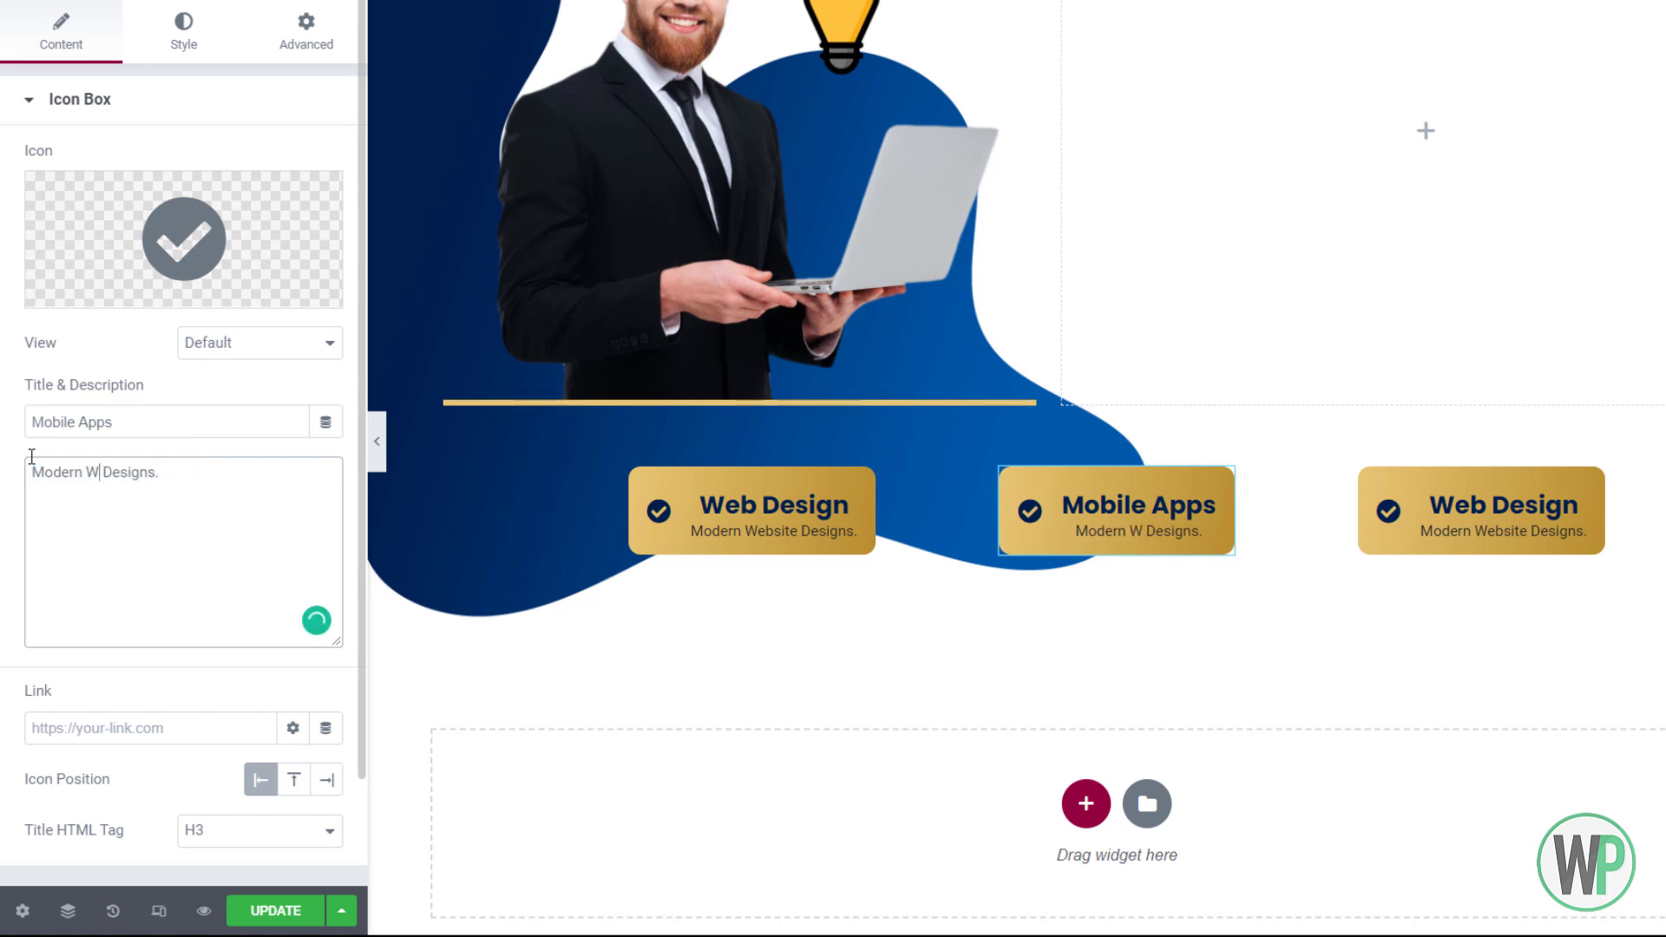
pyautogui.write('Ap')
pyautogui.write('p')
pyautogui.rightClick(48, 435)
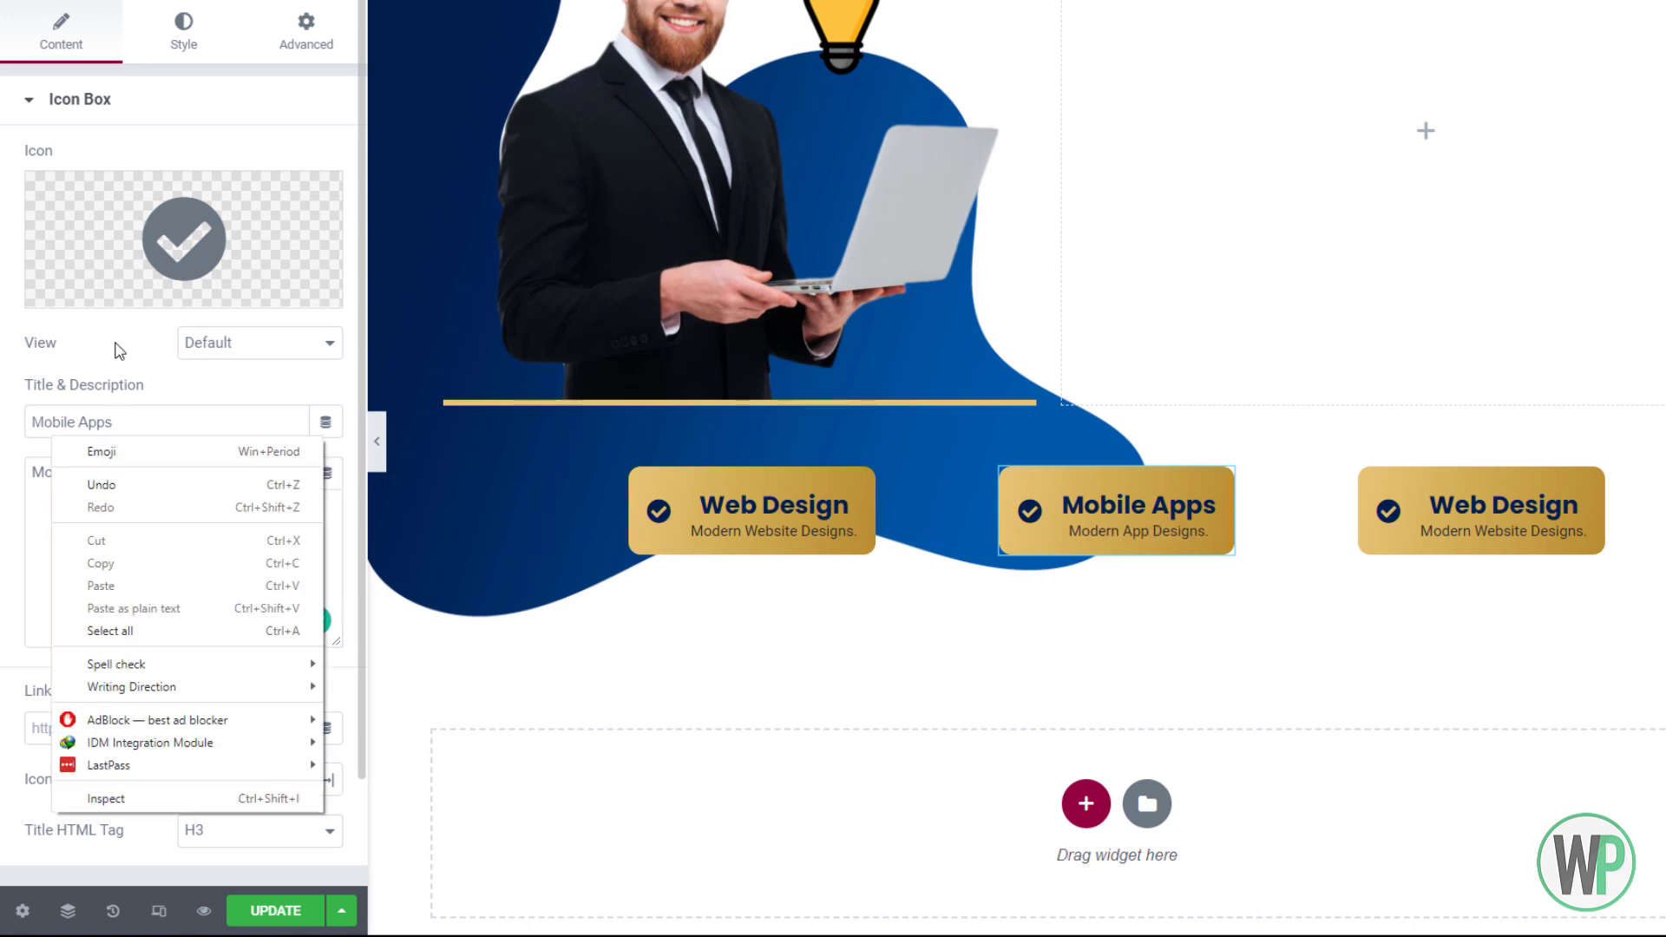
pyautogui.click(117, 350)
pyautogui.scroll(-1, 1378, 453)
# Change the third box to title 'UI & UX' with description 'Modern User Interfaces'
pyautogui.rightClick(1421, 417)
pyautogui.click(1473, 426)
pyautogui.moveTo(122, 422); pyautogui.dragTo(18, 420)
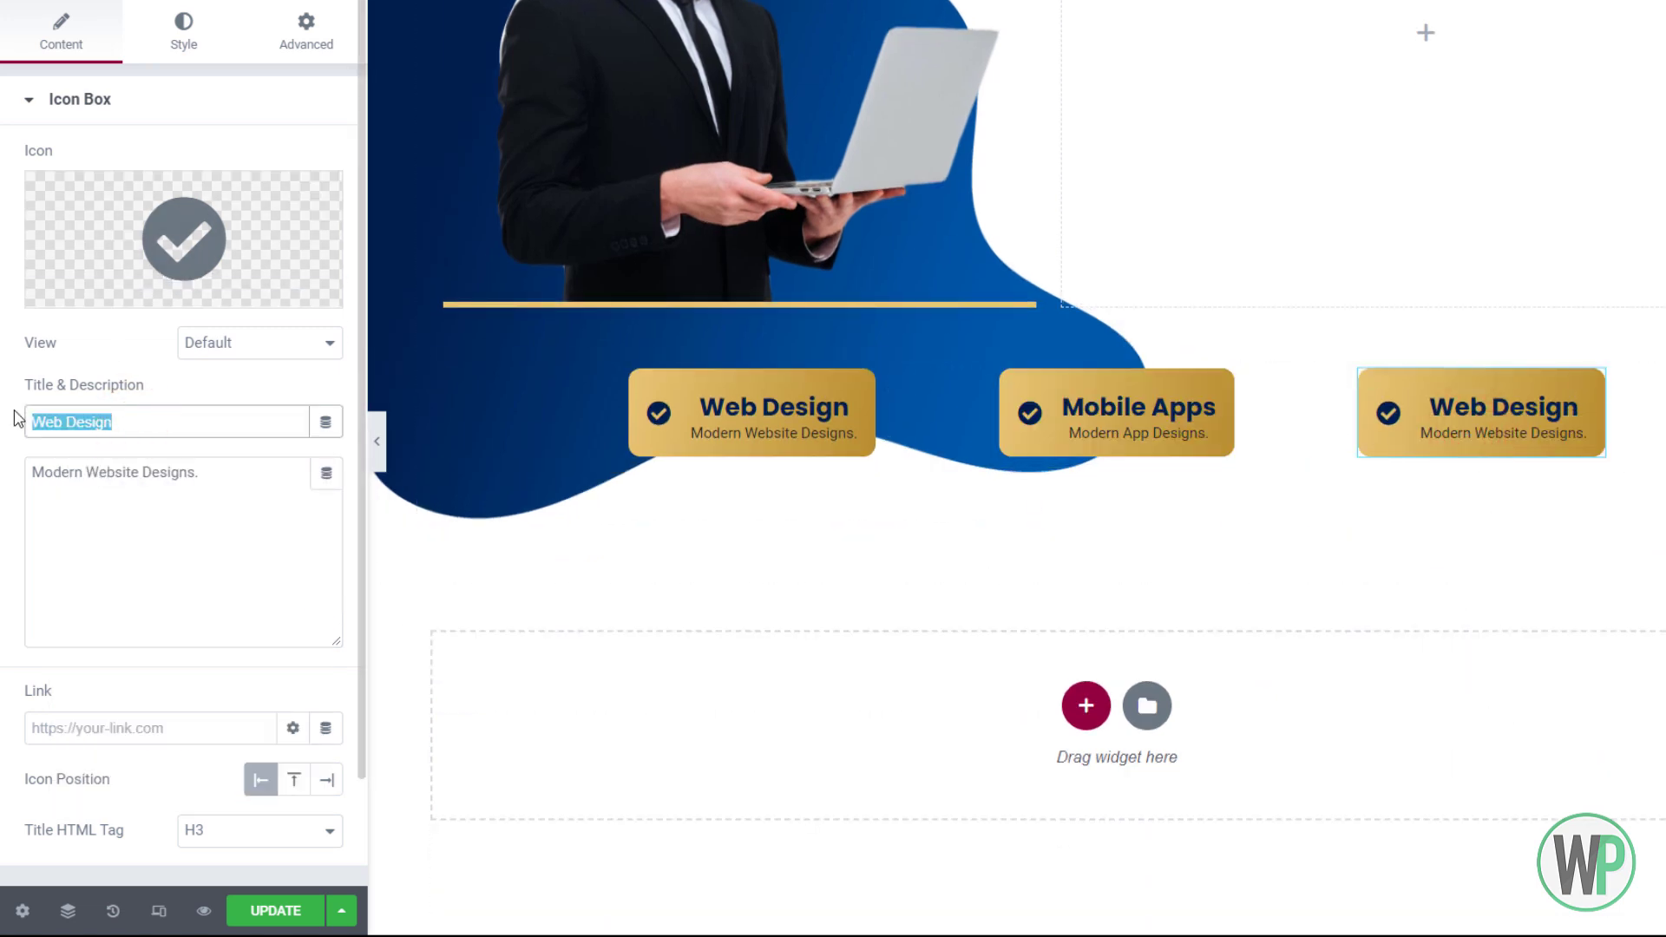
pyautogui.write('UI/UX')
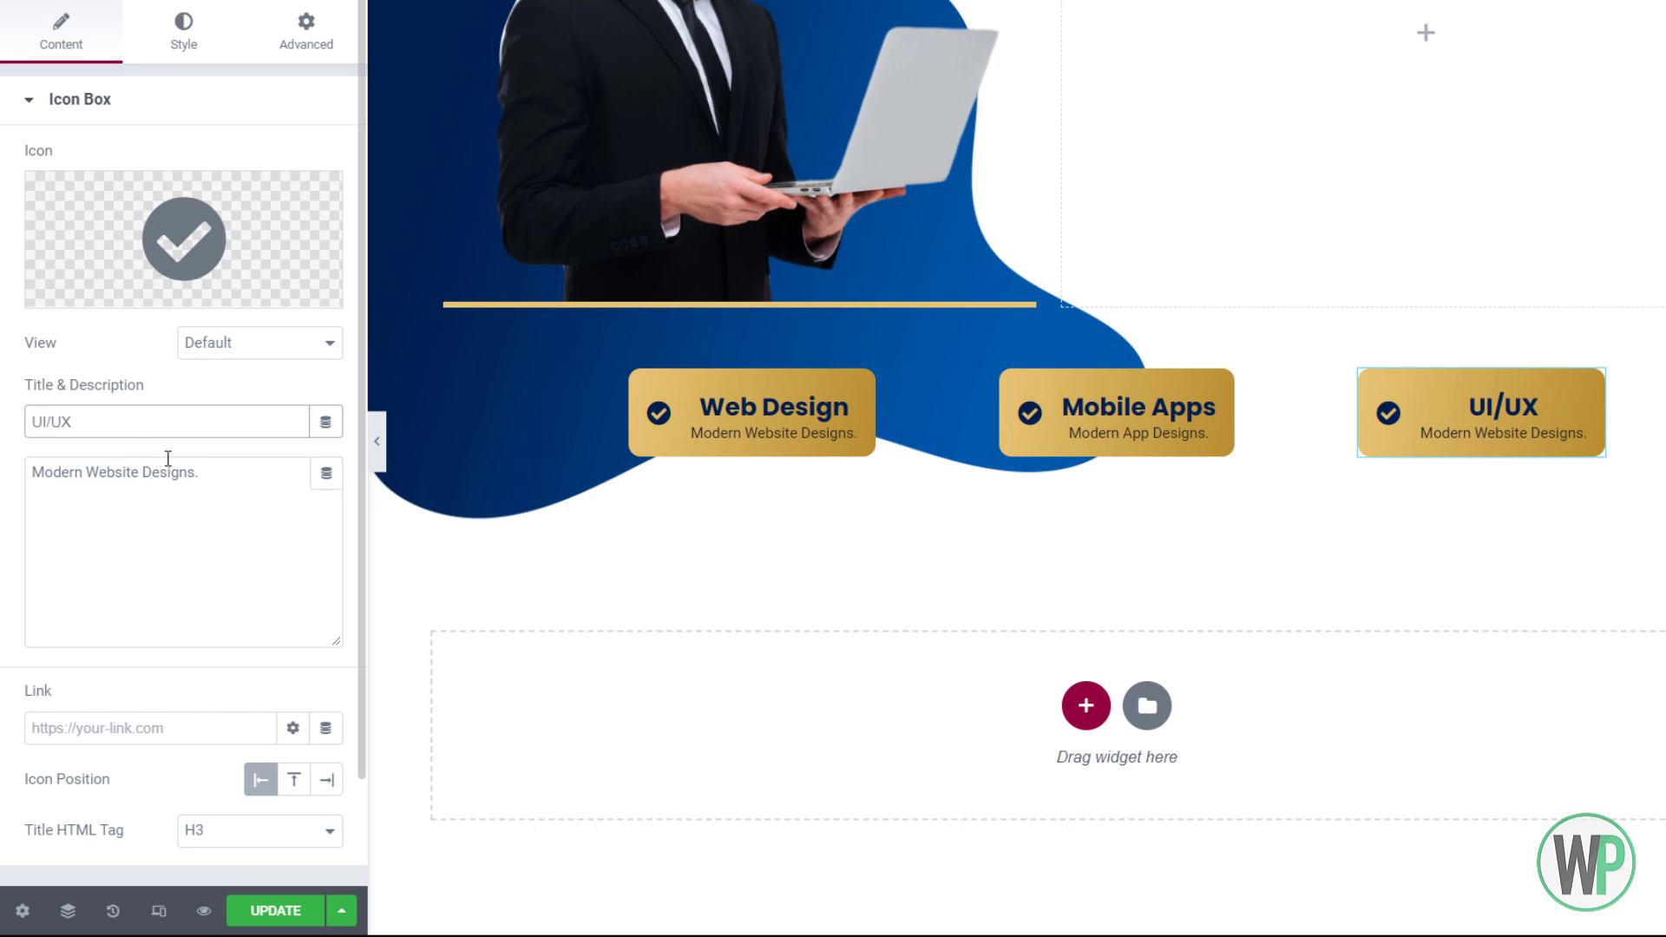
pyautogui.click(52, 422)
pyautogui.press('BackSpace')
pyautogui.write('&')
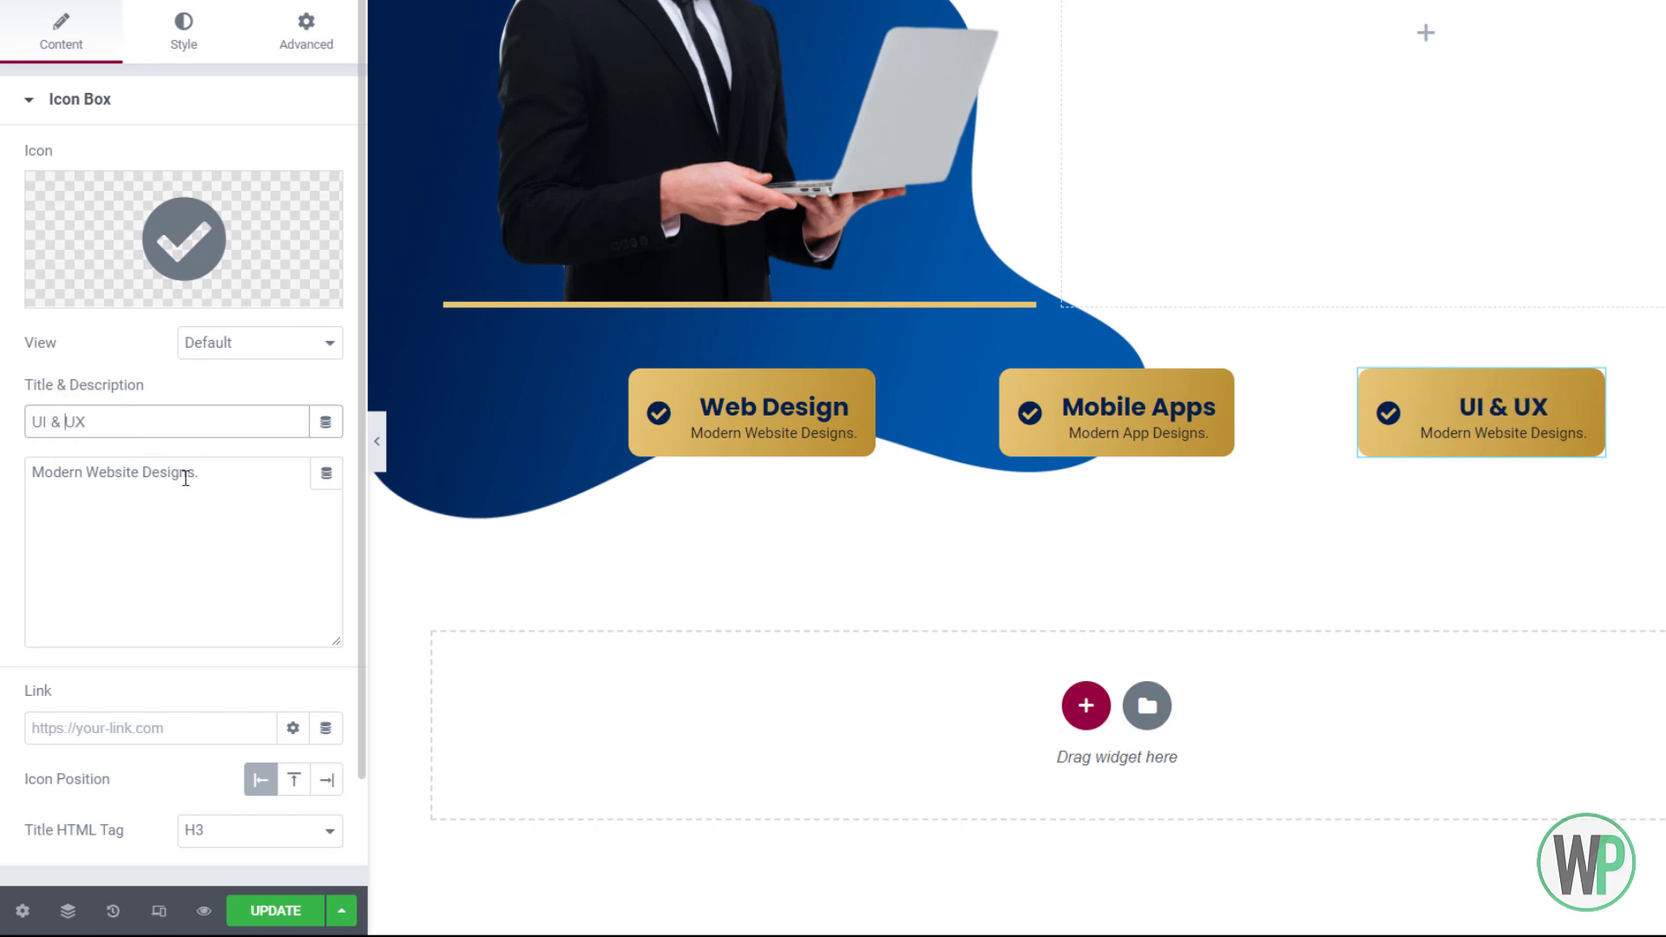
pyautogui.moveTo(201, 473); pyautogui.dragTo(17, 499)
pyautogui.press('End')
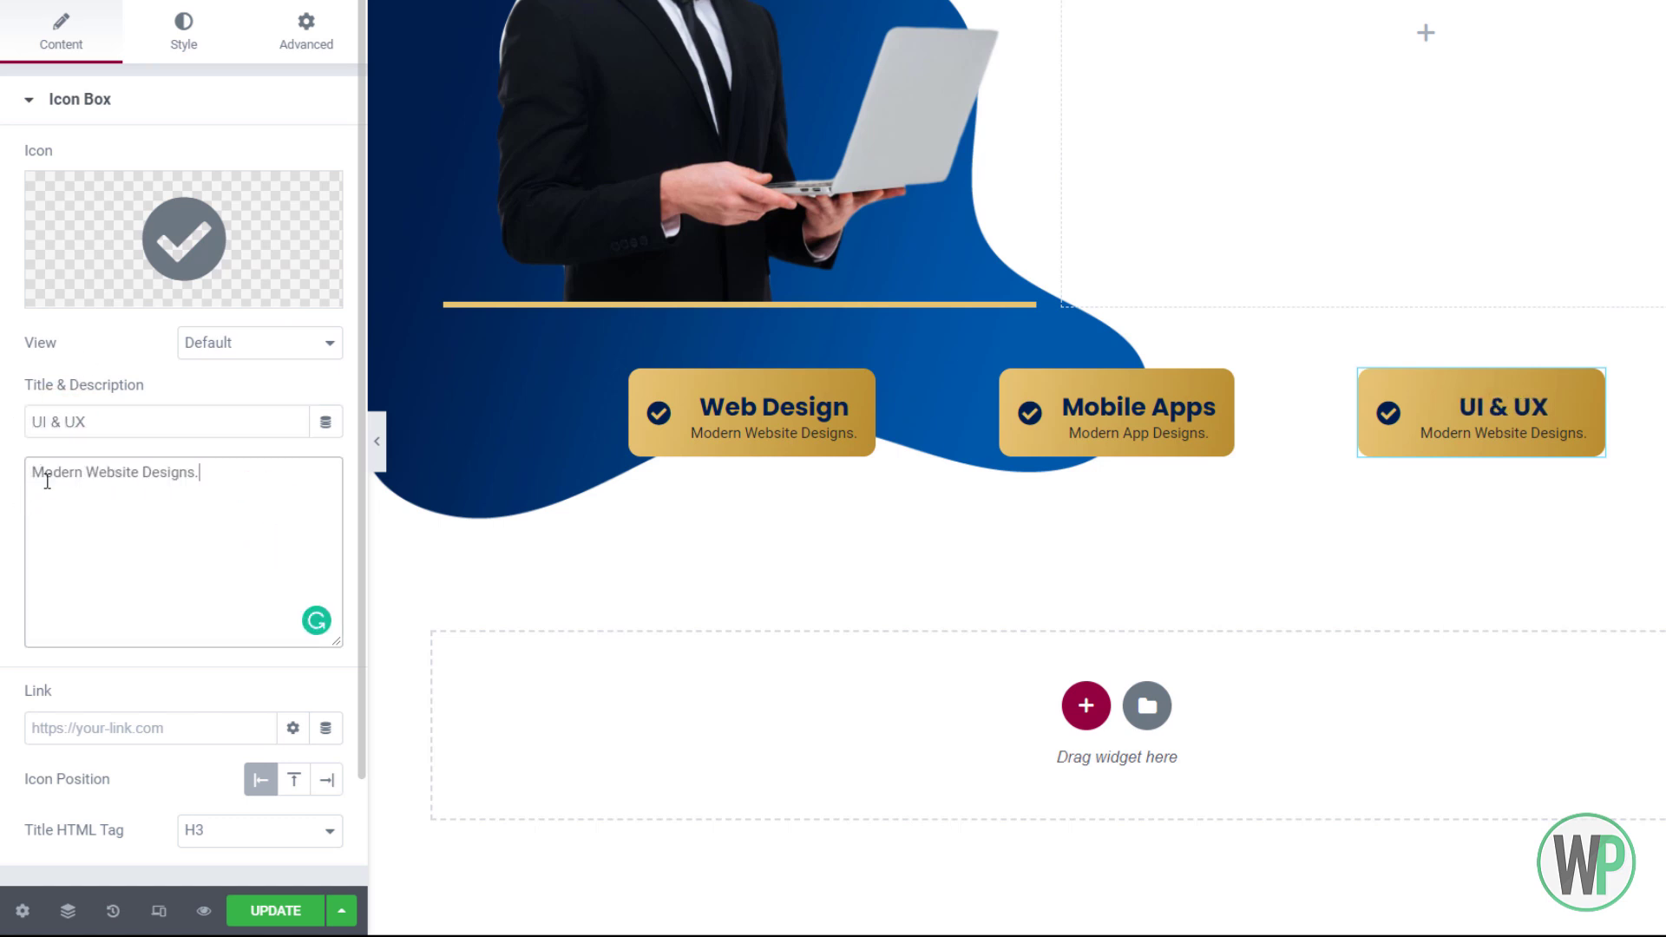
pyautogui.press('BackSpace')
pyautogui.press('BackSpace')
pyautogui.press('BackSpace')
pyautogui.press('BackSpace')
pyautogui.press('BackSpace')
pyautogui.press('BackSpace')
pyautogui.press('BackSpace')
pyautogui.press('BackSpace')
pyautogui.press('BackSpace')
pyautogui.press('BackSpace')
pyautogui.press('BackSpace')
pyautogui.press('BackSpace')
pyautogui.press('BackSpace')
pyautogui.press('BackSpace')
pyautogui.press('BackSpace')
pyautogui.press('BackSpace')
pyautogui.write('User ')
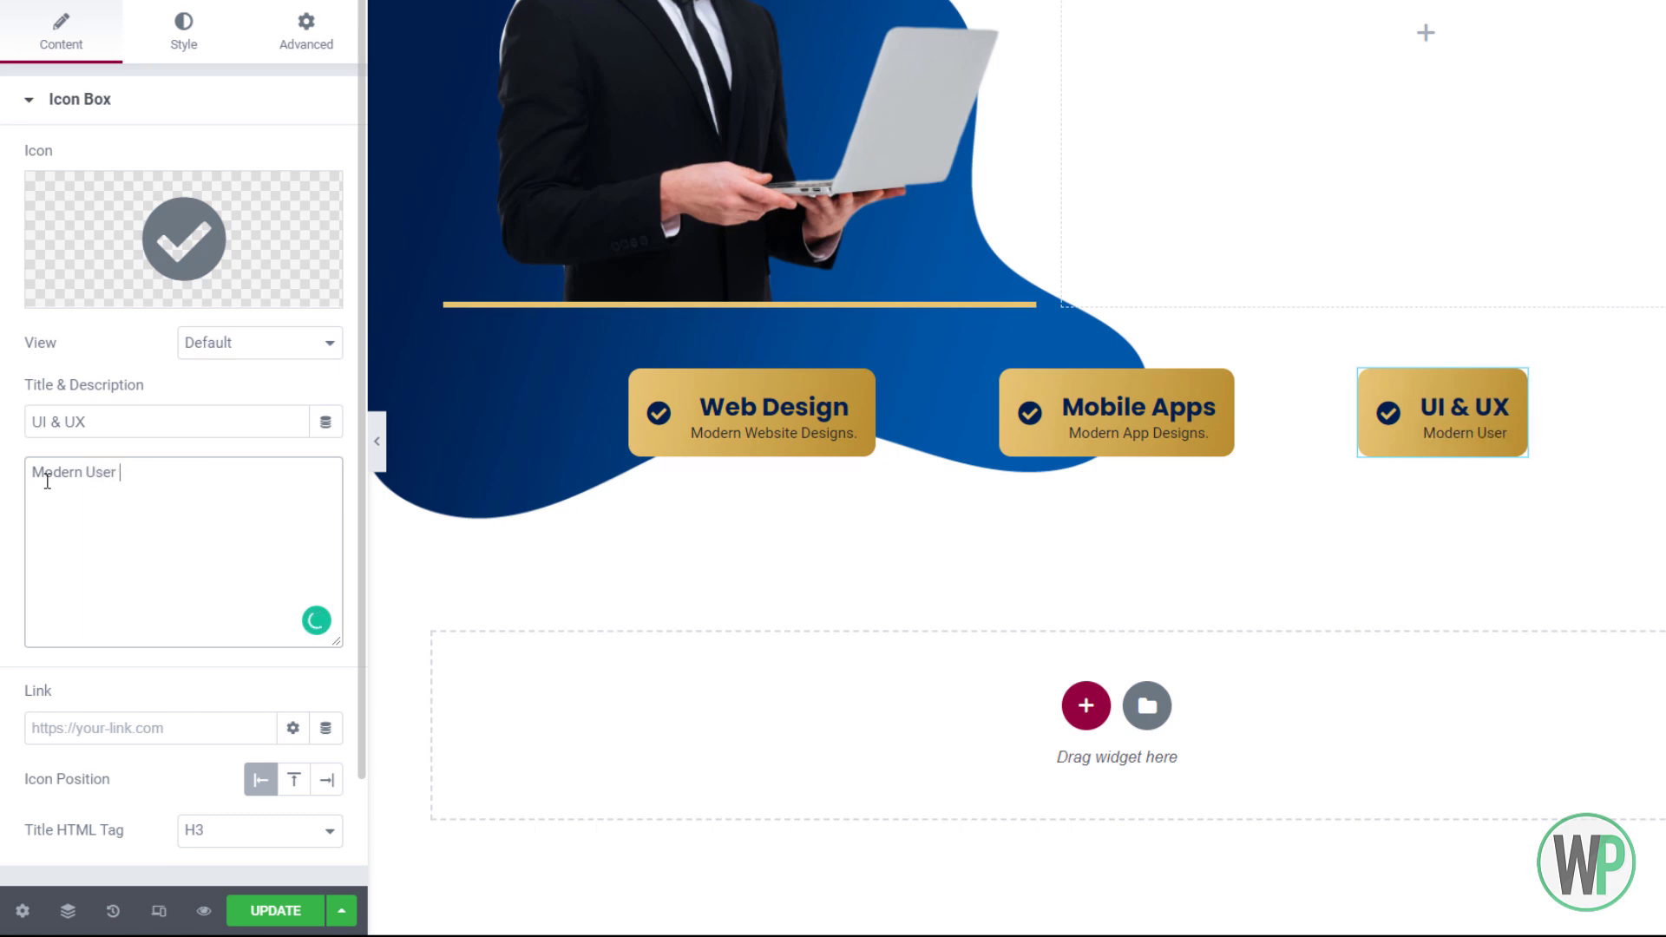
pyautogui.write('Interfaces')
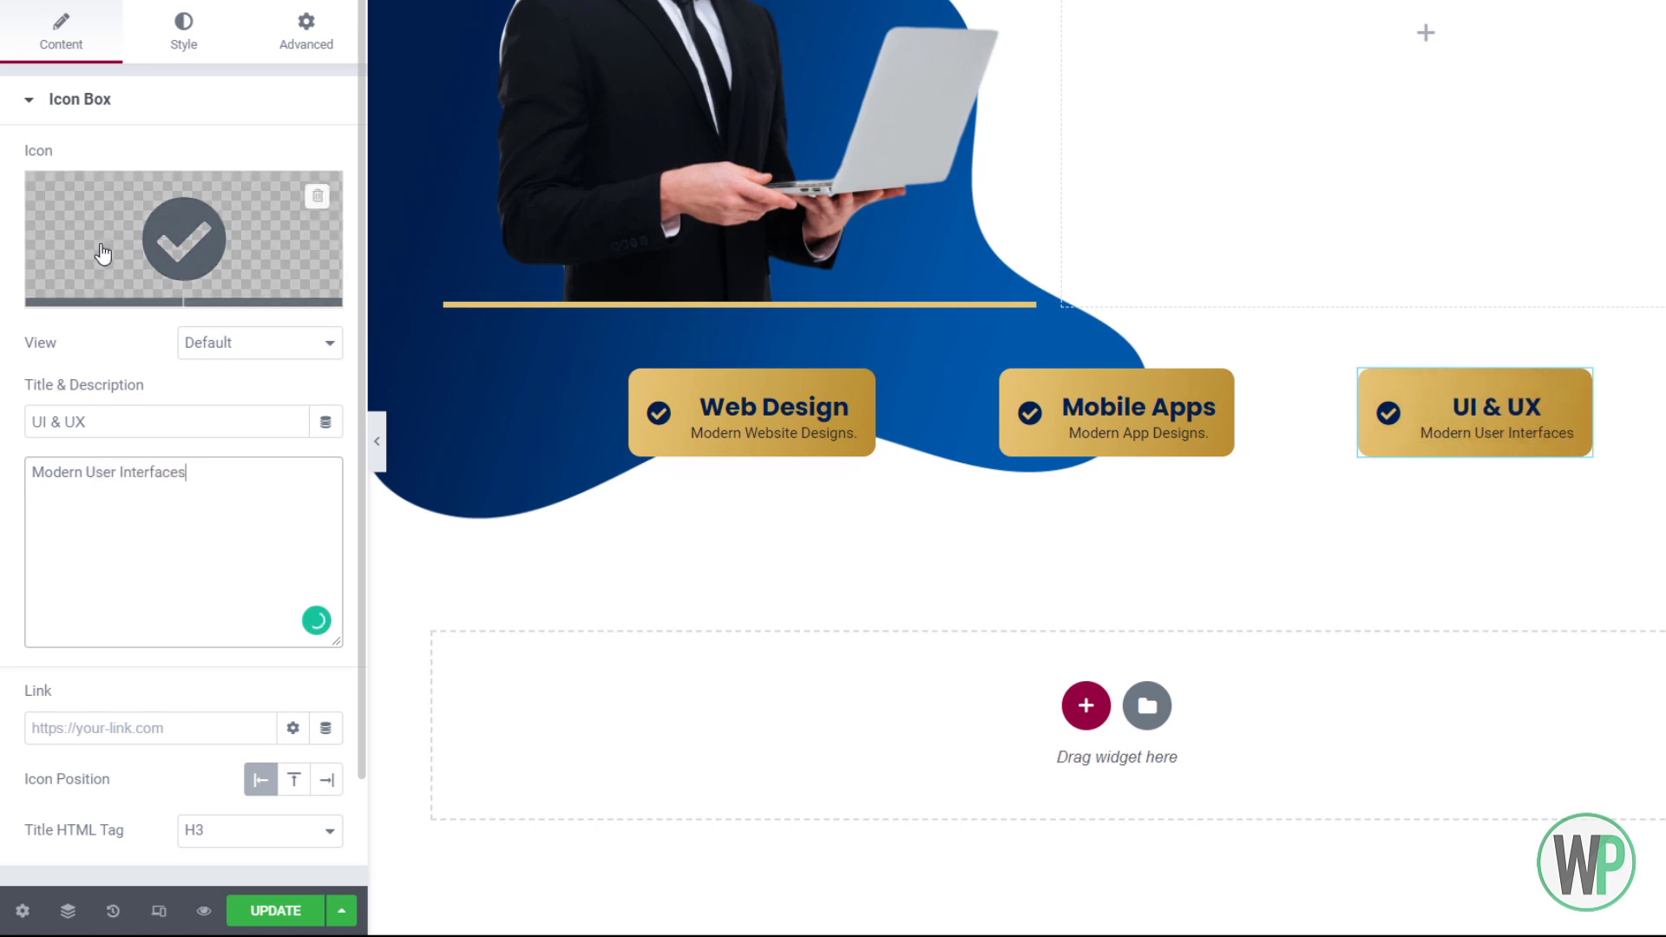
pyautogui.scroll(3, 481, 151)
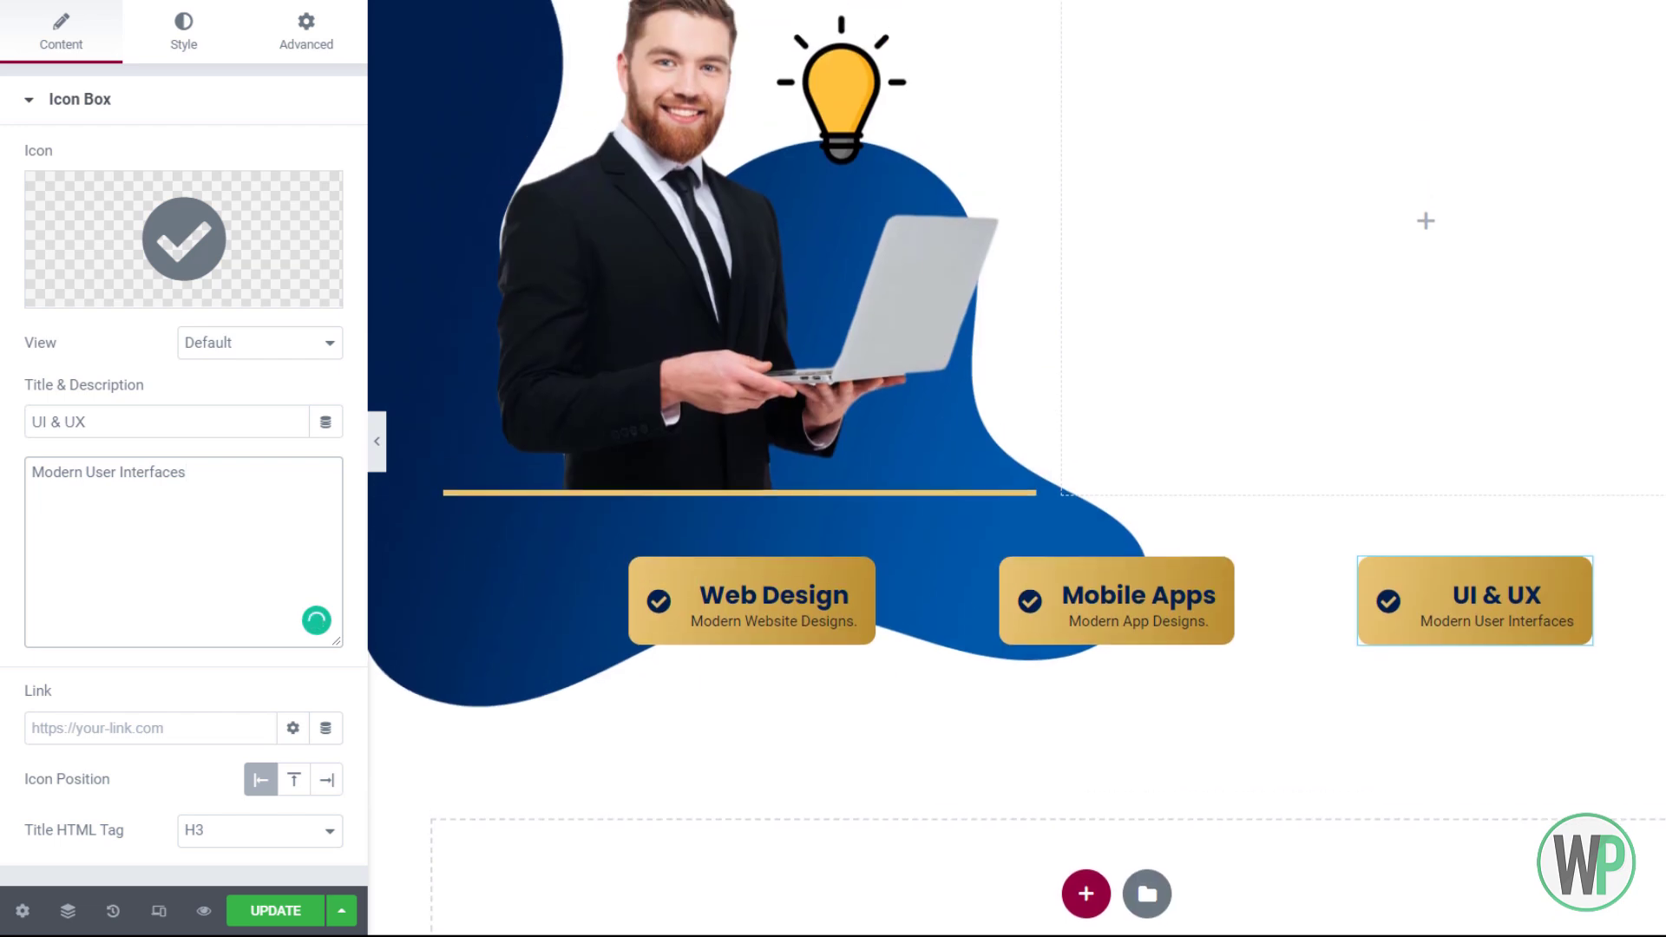
# Drag a Heading widget into the empty right column beside the portrait image
pyautogui.scroll(1, 1016, 390)
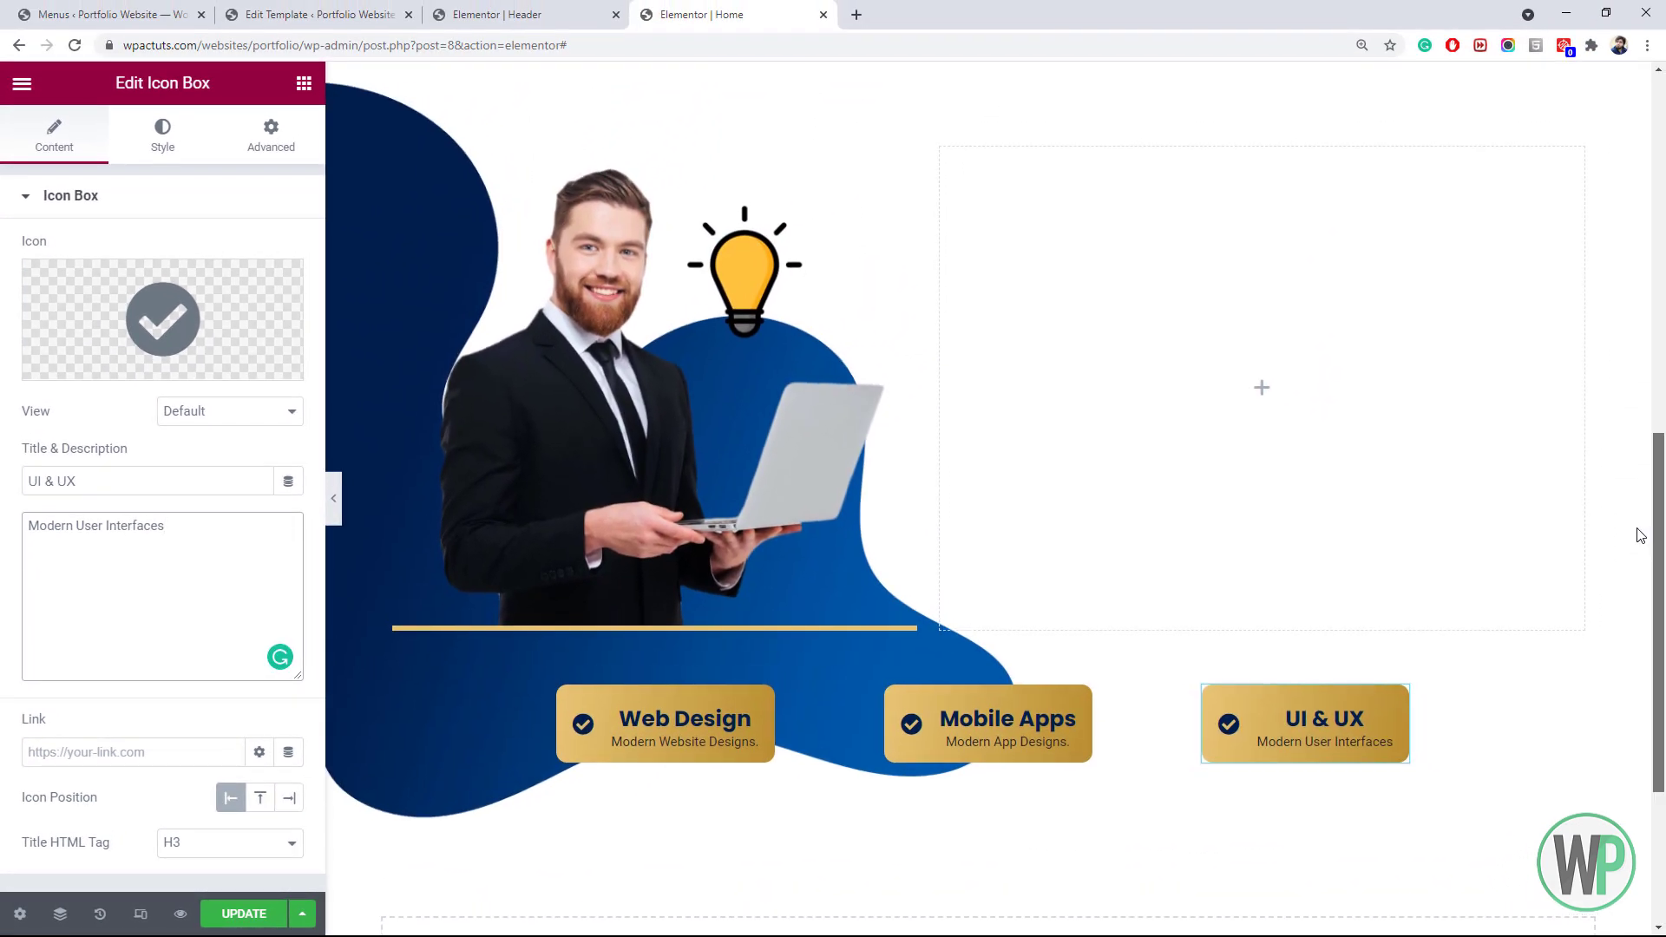
pyautogui.scroll(-1, 1633, 548)
pyautogui.scroll(1, 1627, 546)
pyautogui.scroll(-1, 1621, 556)
pyautogui.scroll(2, 1608, 556)
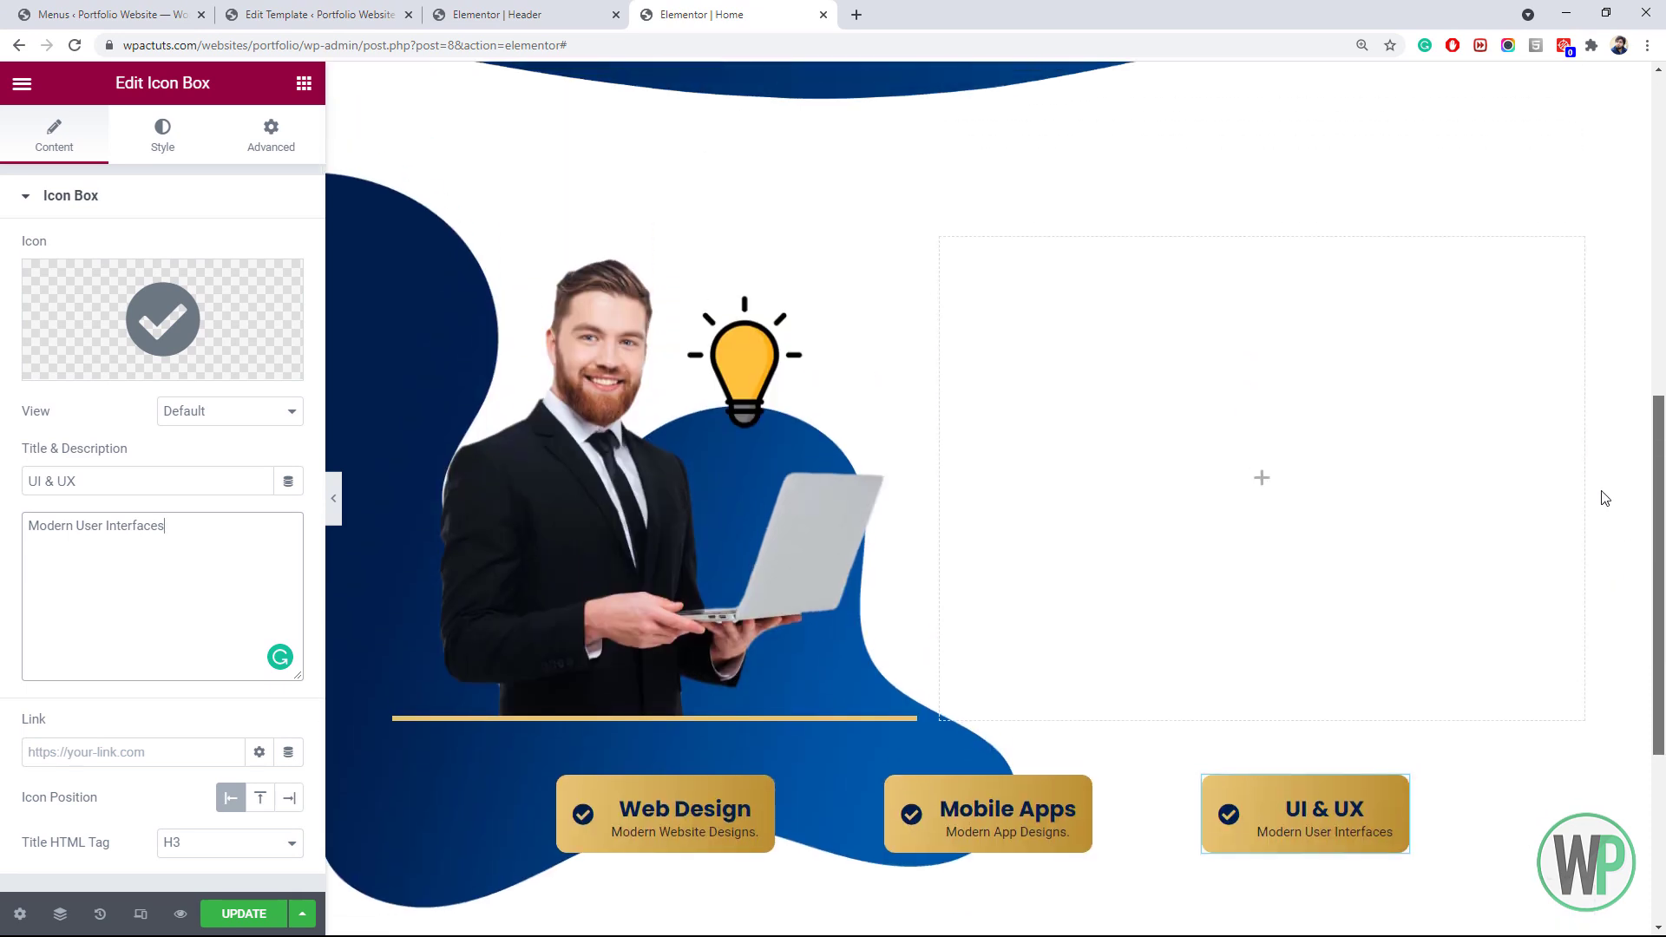
pyautogui.scroll(-2, 1601, 521)
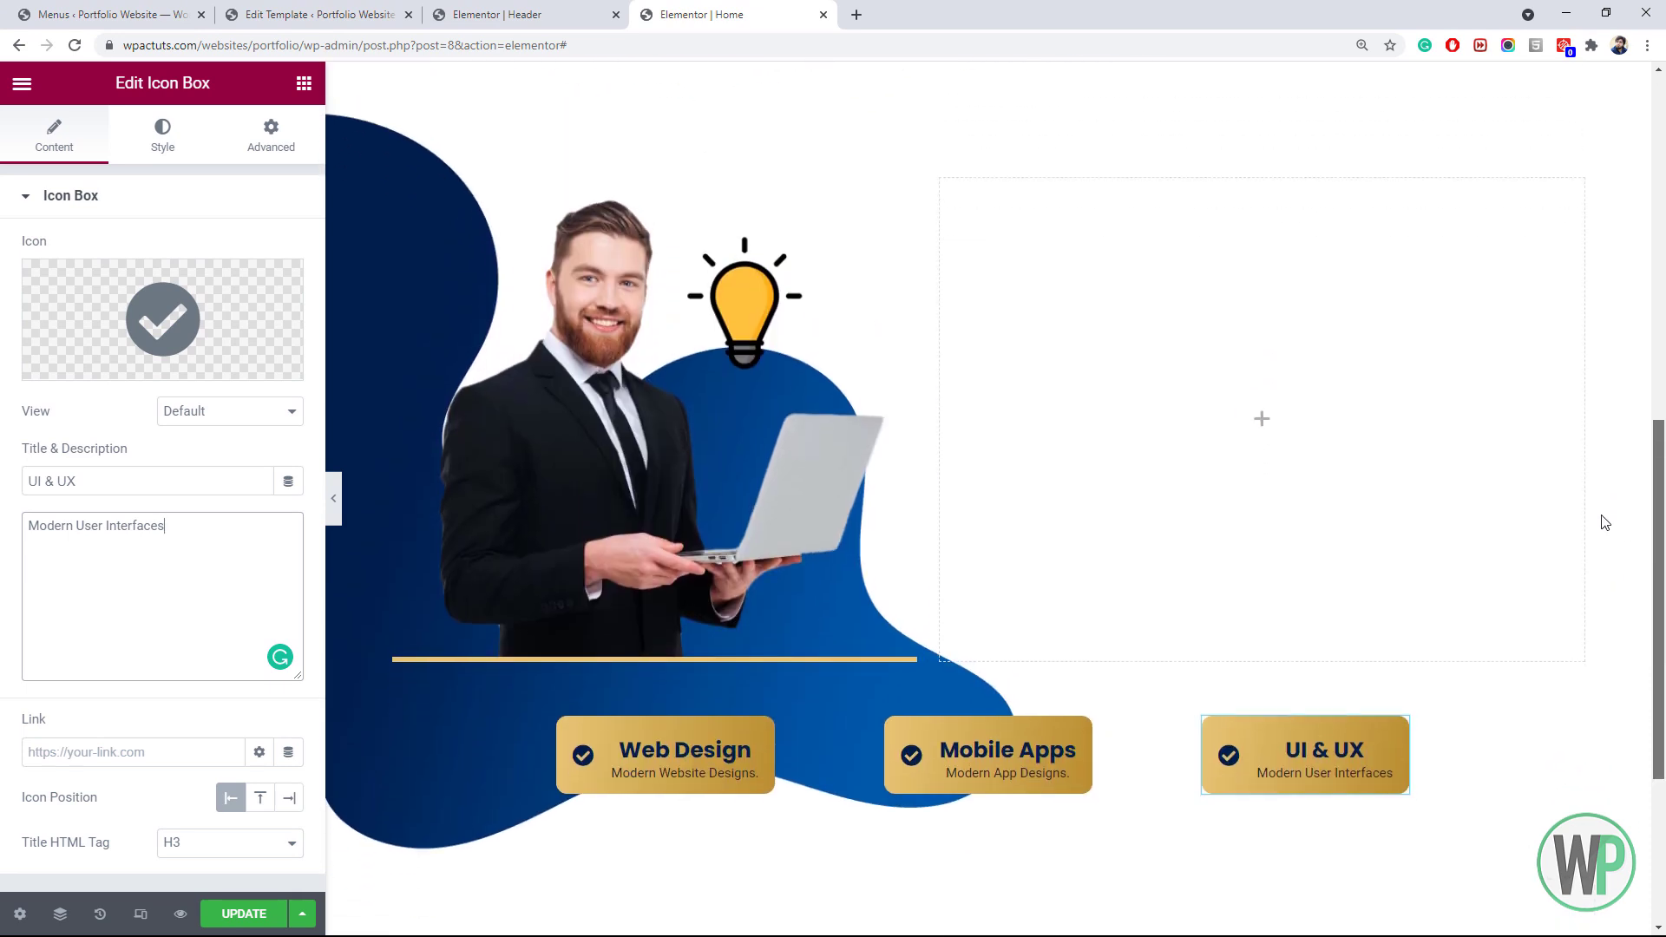
pyautogui.moveTo(1660, 569); pyautogui.dragTo(1659, 584)
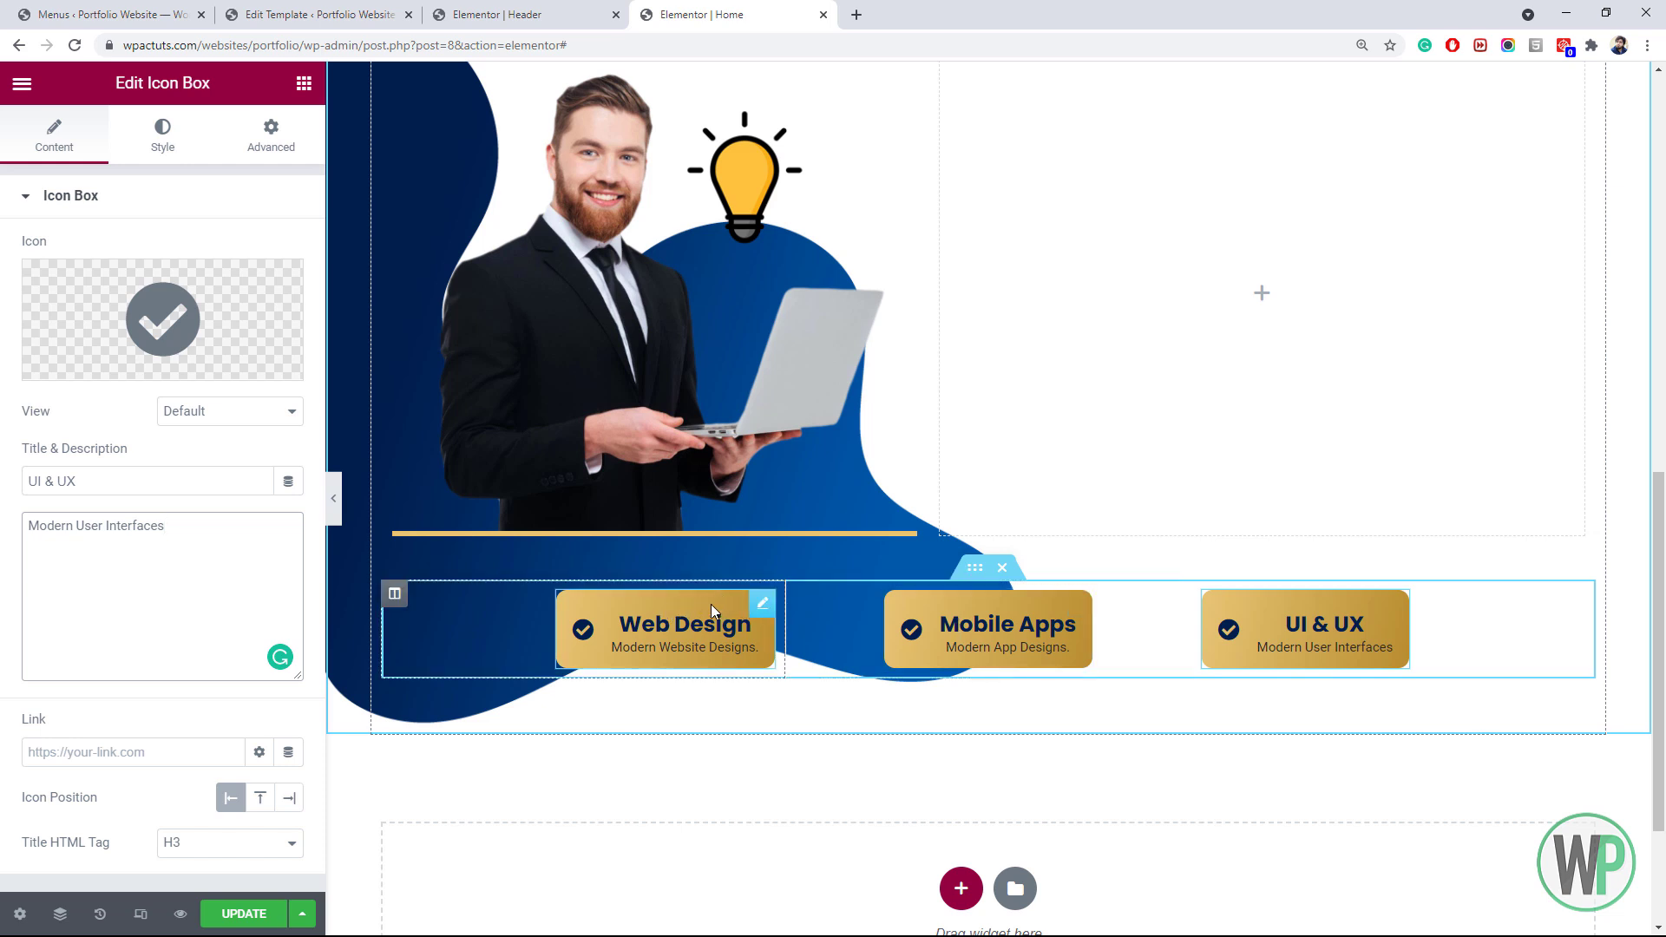
pyautogui.scroll(2, 1663, 733)
pyautogui.moveTo(1663, 734); pyautogui.dragTo(1662, 765)
pyautogui.click(304, 84)
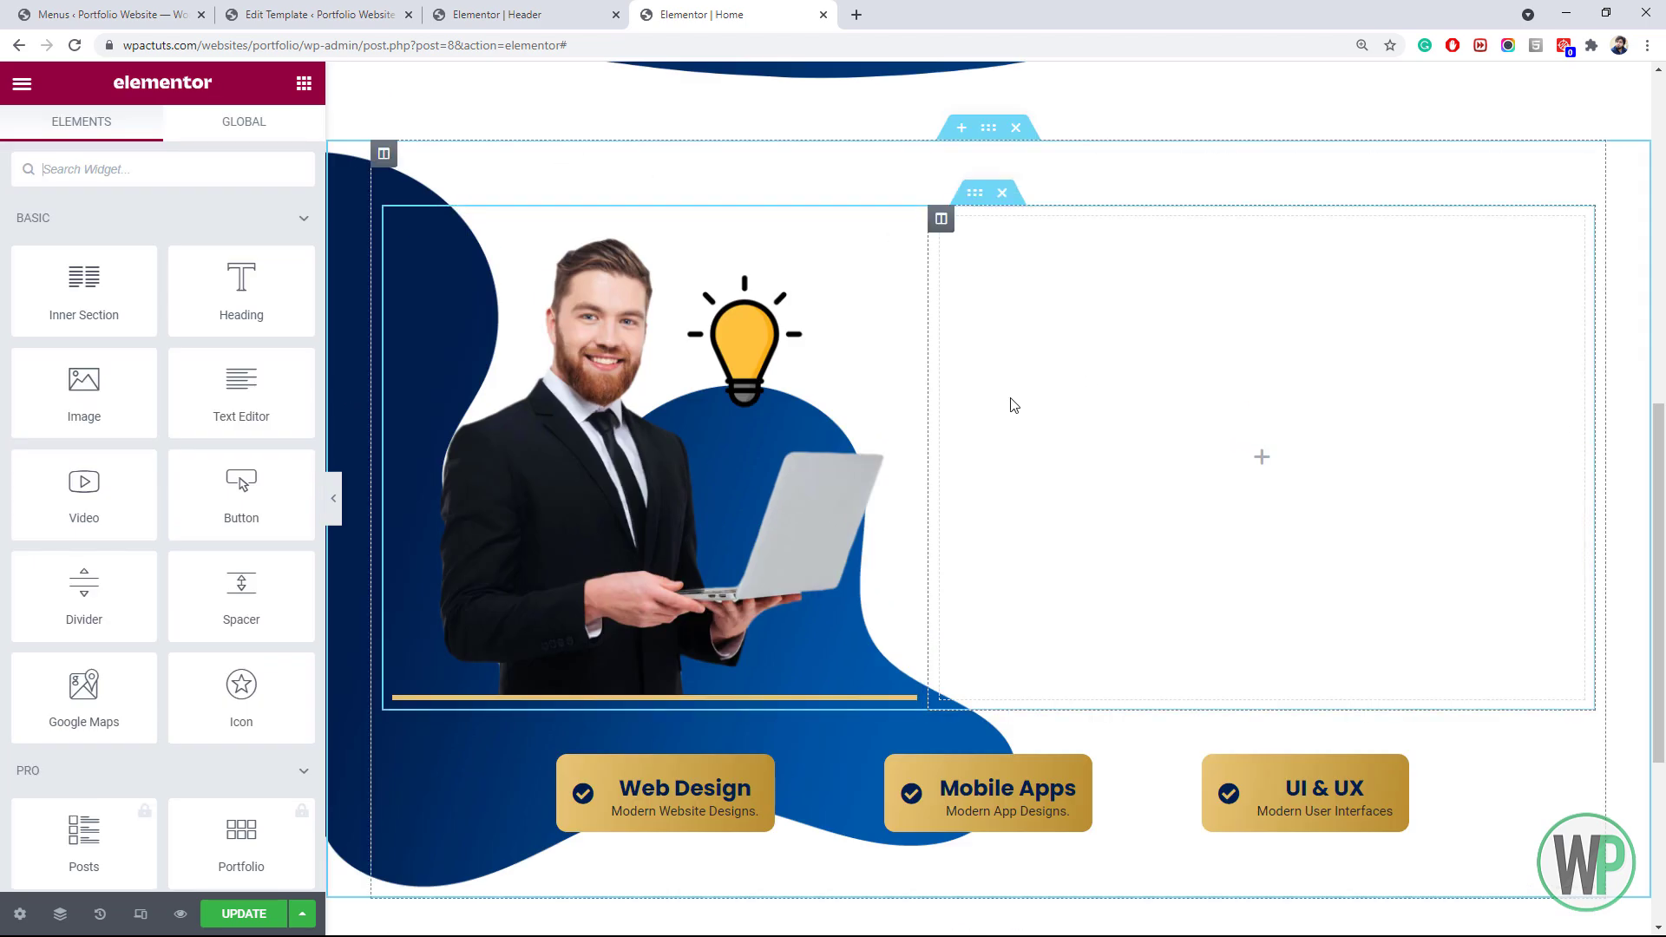
pyautogui.moveTo(279, 312); pyautogui.dragTo(1143, 365)
# Make the heading an H3 reading 'Hungry of Creative Designs?'
pyautogui.click(221, 511)
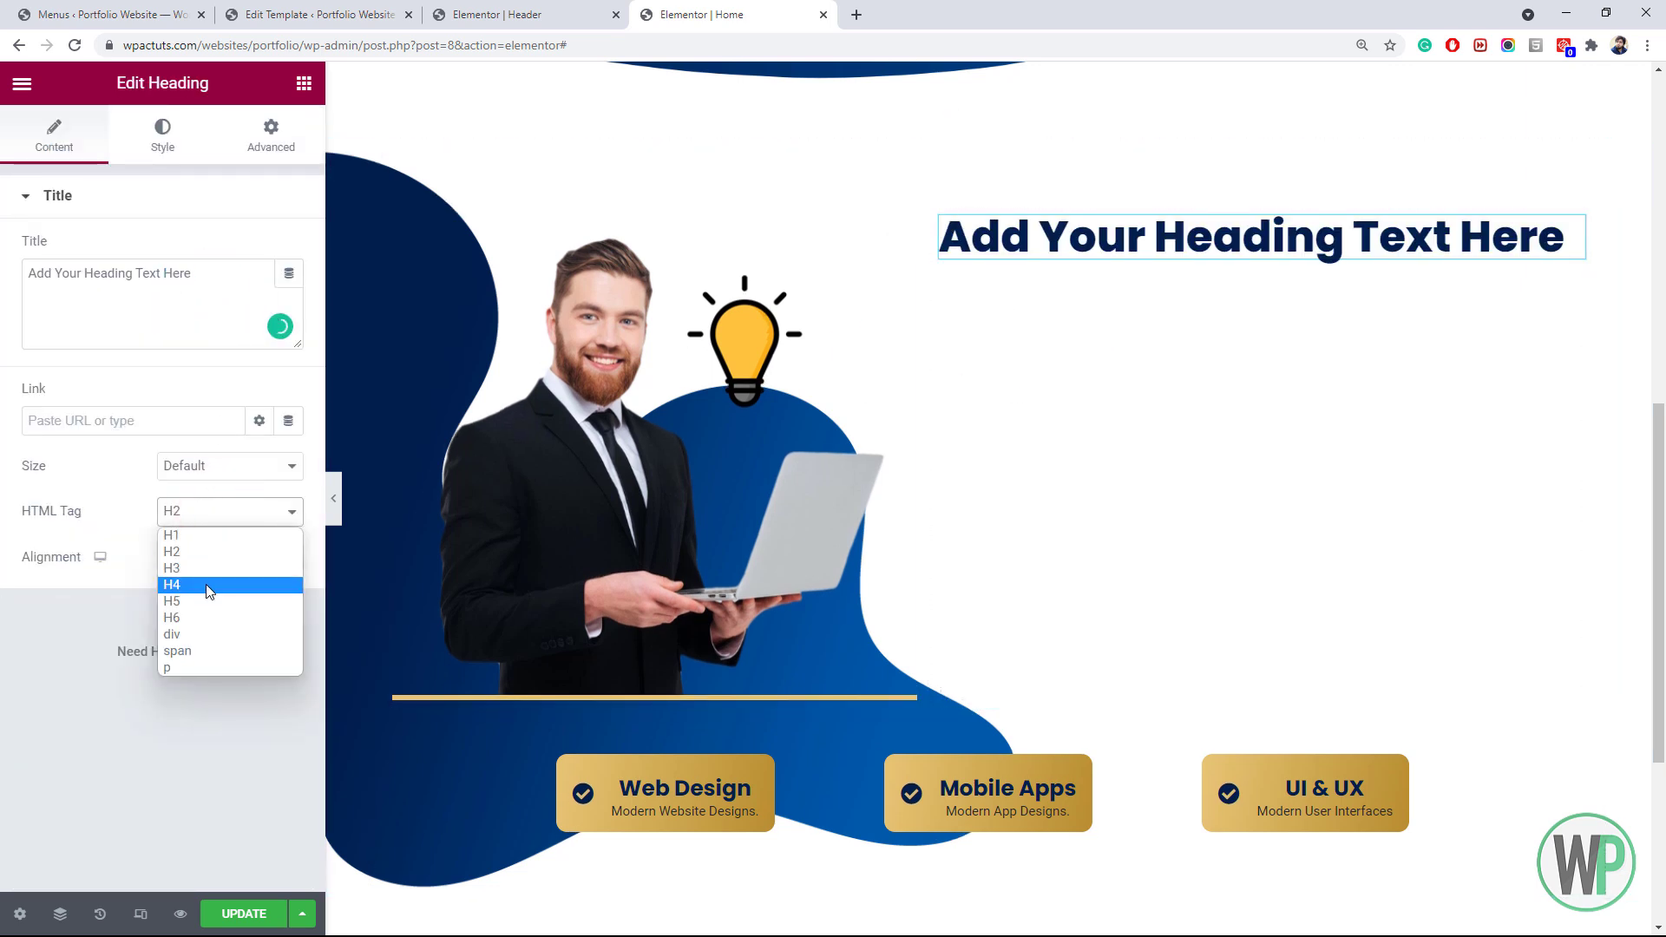
pyautogui.click(206, 564)
pyautogui.doubleClick(196, 276)
pyautogui.moveTo(196, 276); pyautogui.dragTo(36, 273)
pyautogui.tripleClick(70, 273)
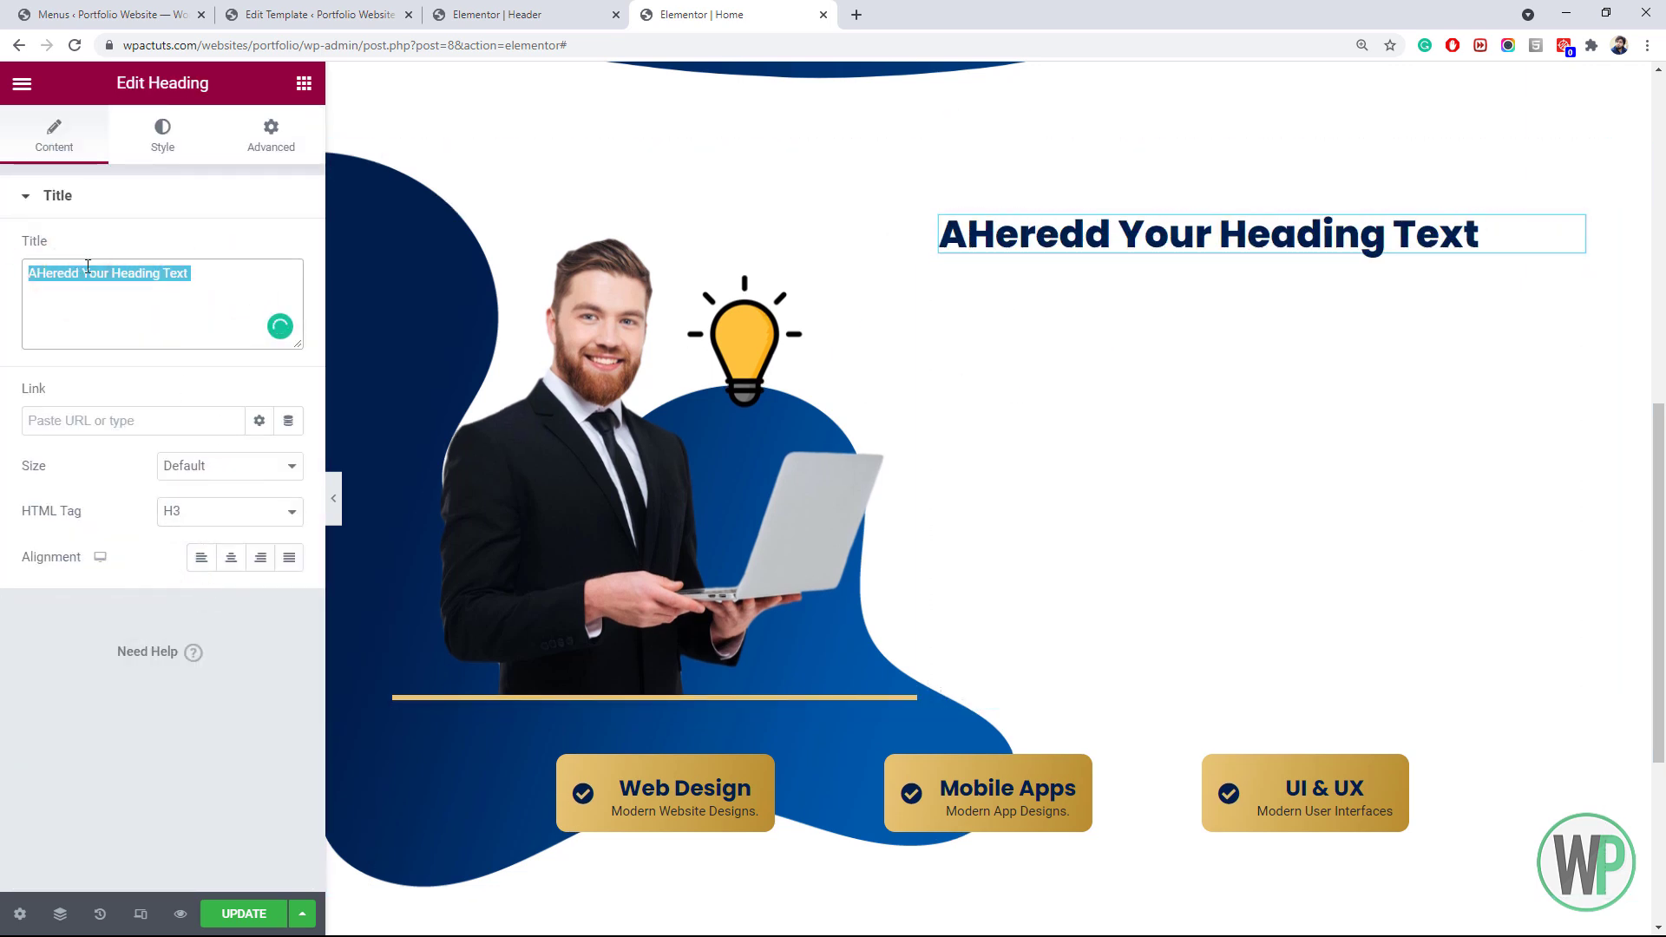
pyautogui.write('Hungry')
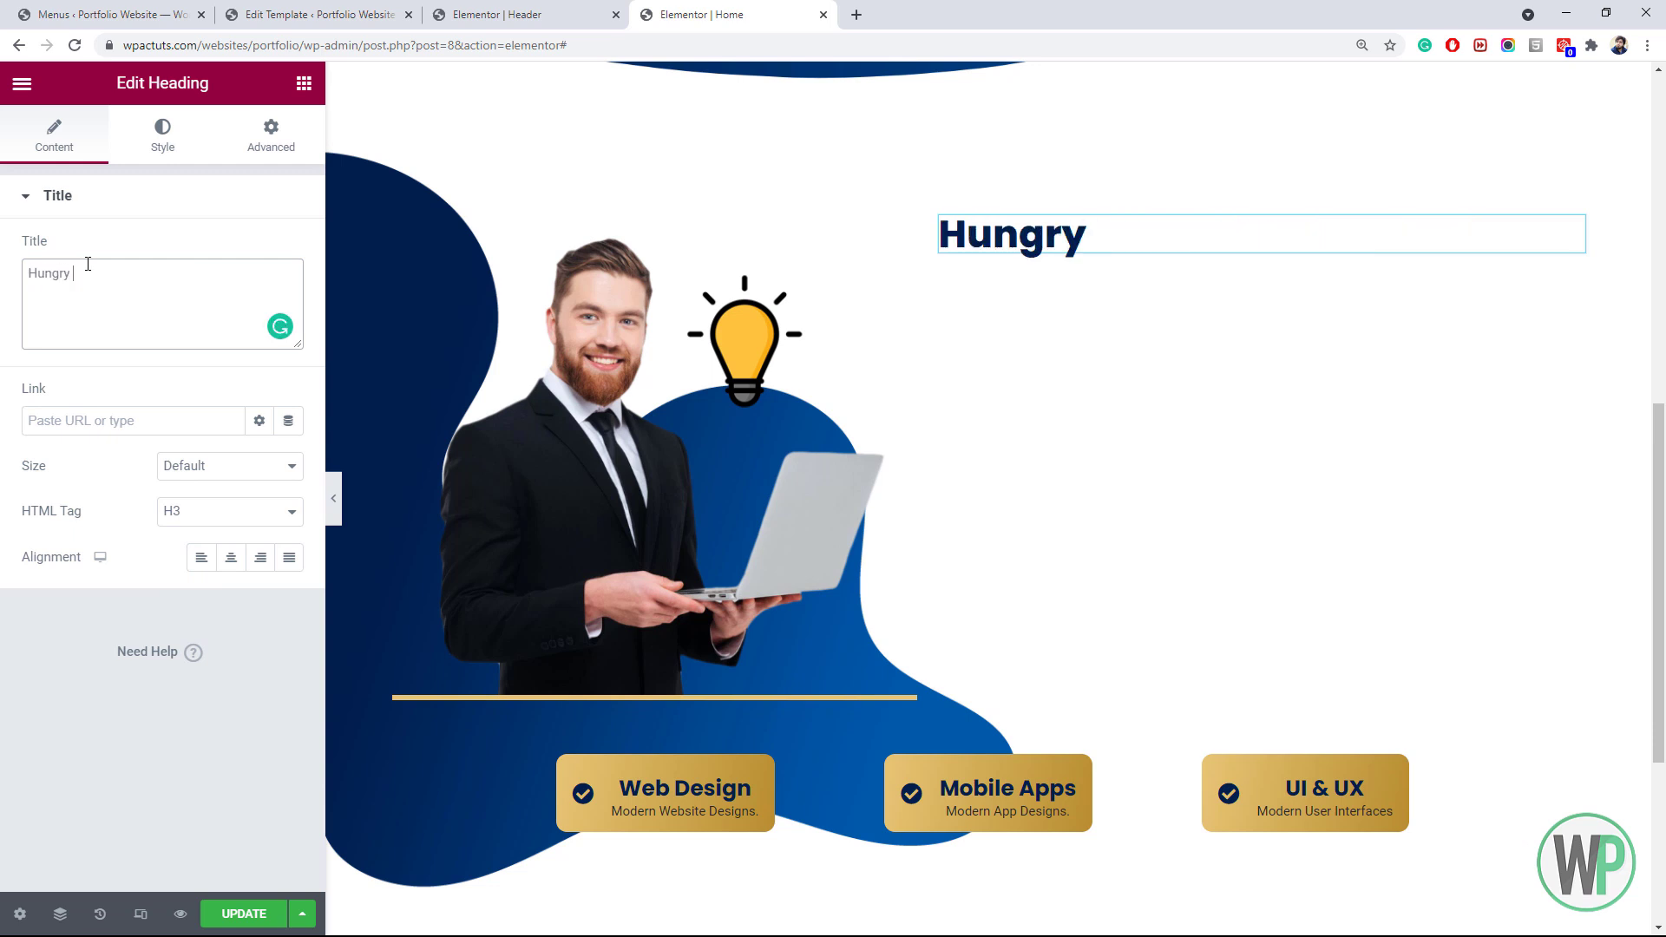
pyautogui.write(' of Creative Designs?')
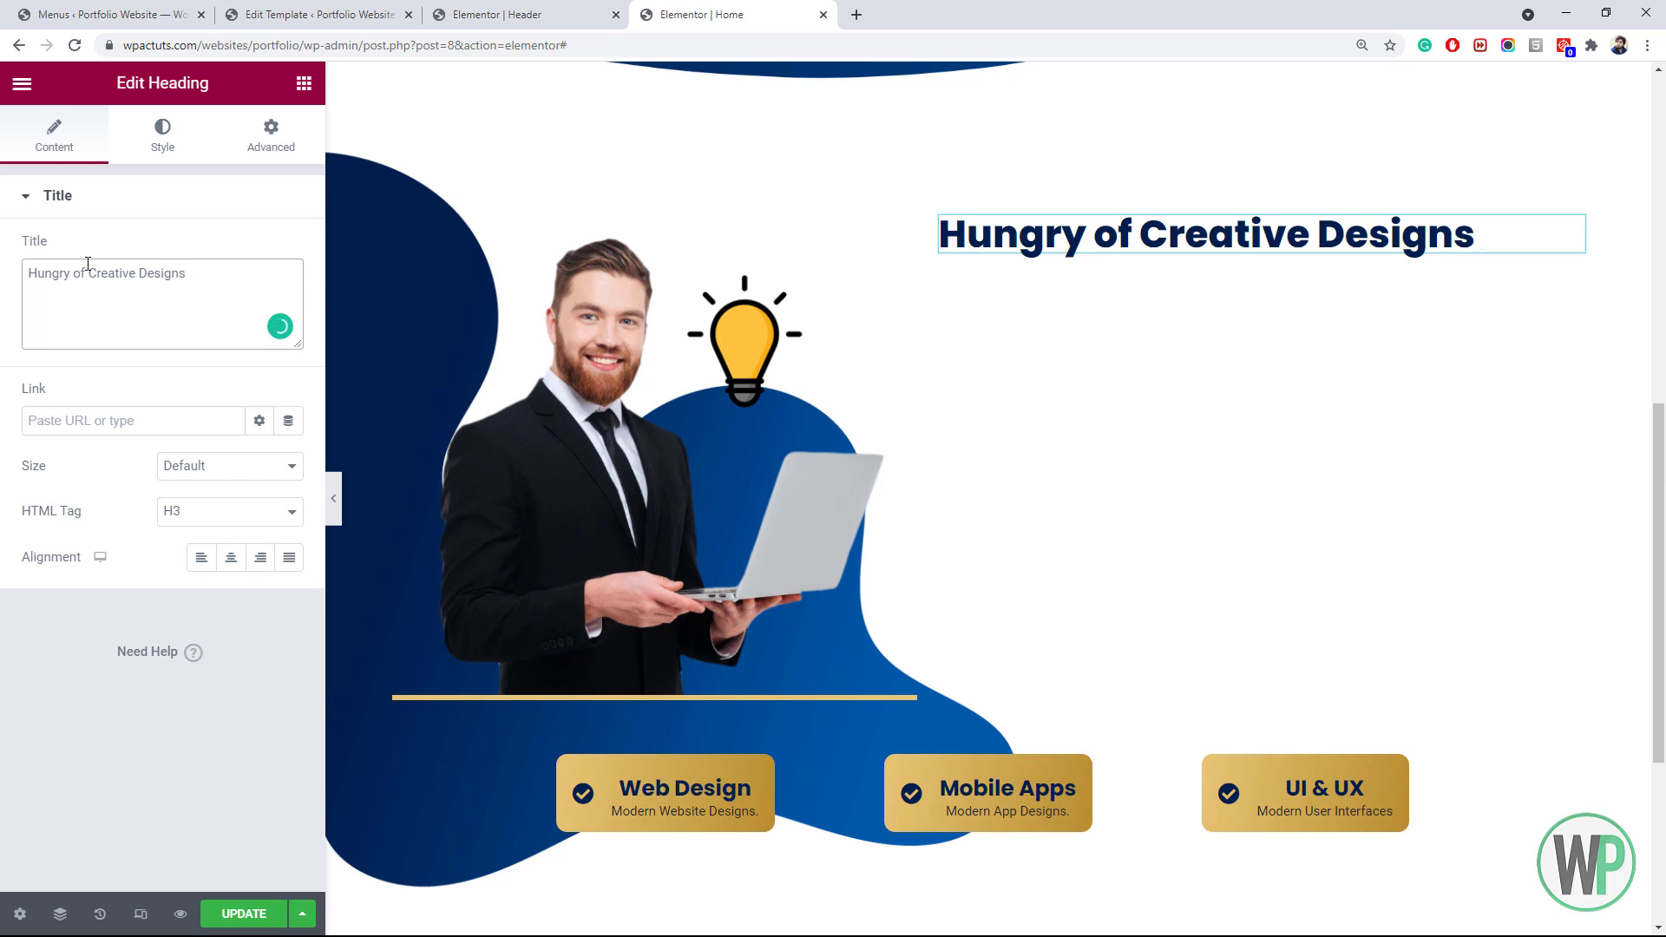
# Set the heading's typography size to 1.5 em
pyautogui.click(164, 153)
pyautogui.click(288, 295)
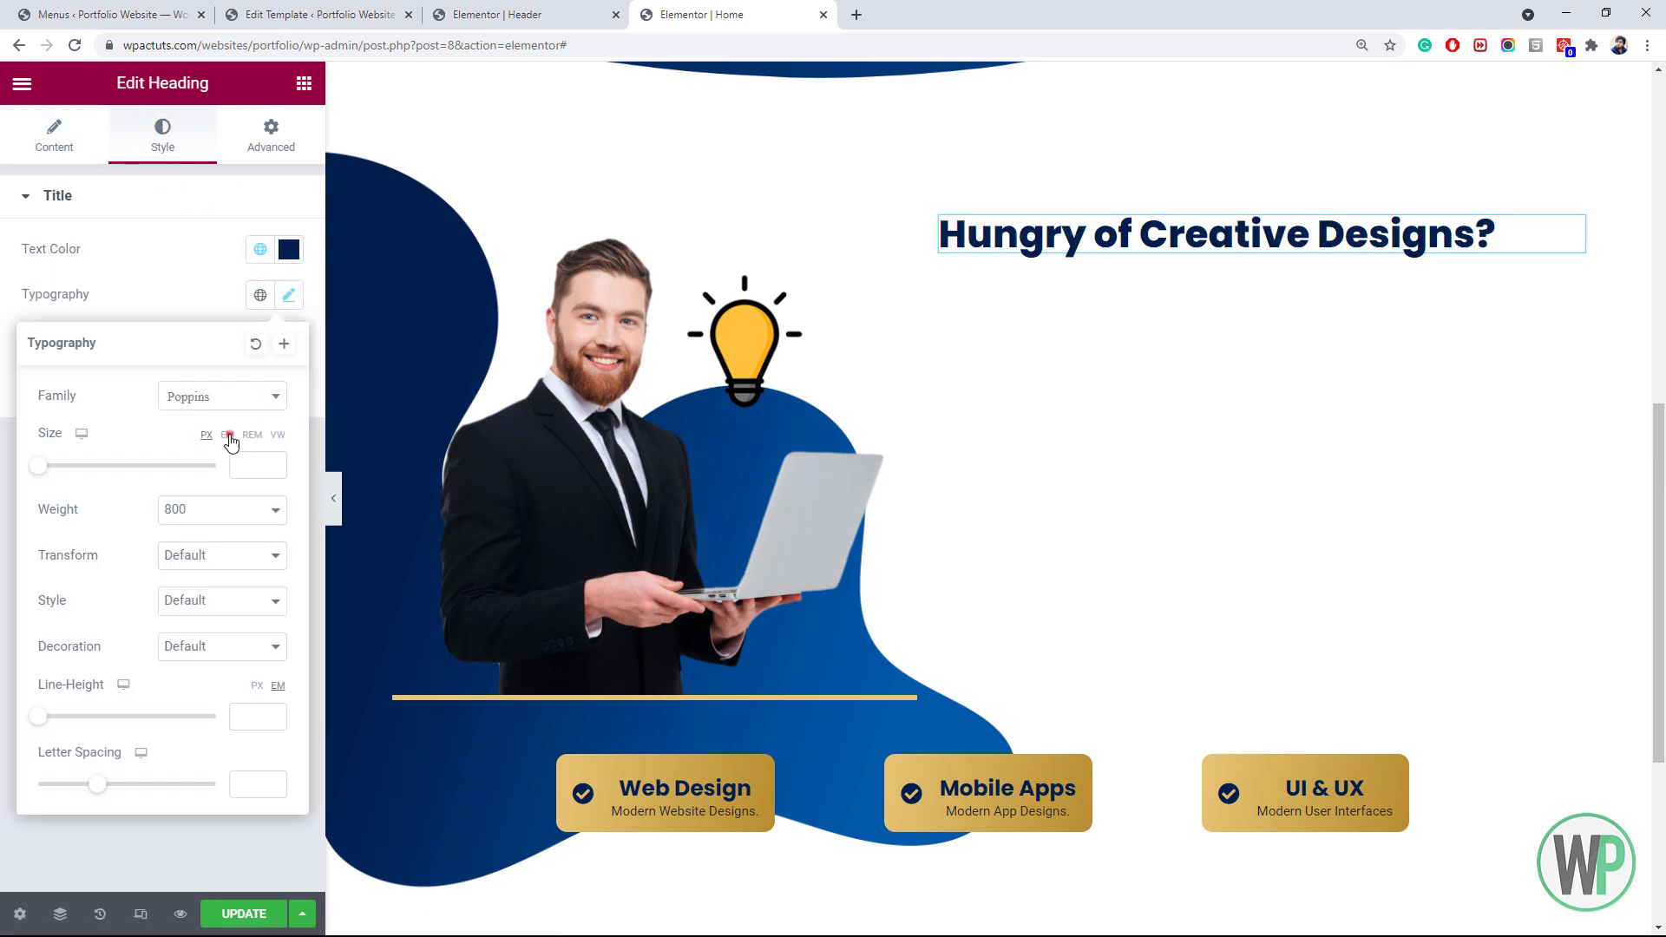
pyautogui.write('2')
pyautogui.click(277, 471)
pyautogui.click(277, 472)
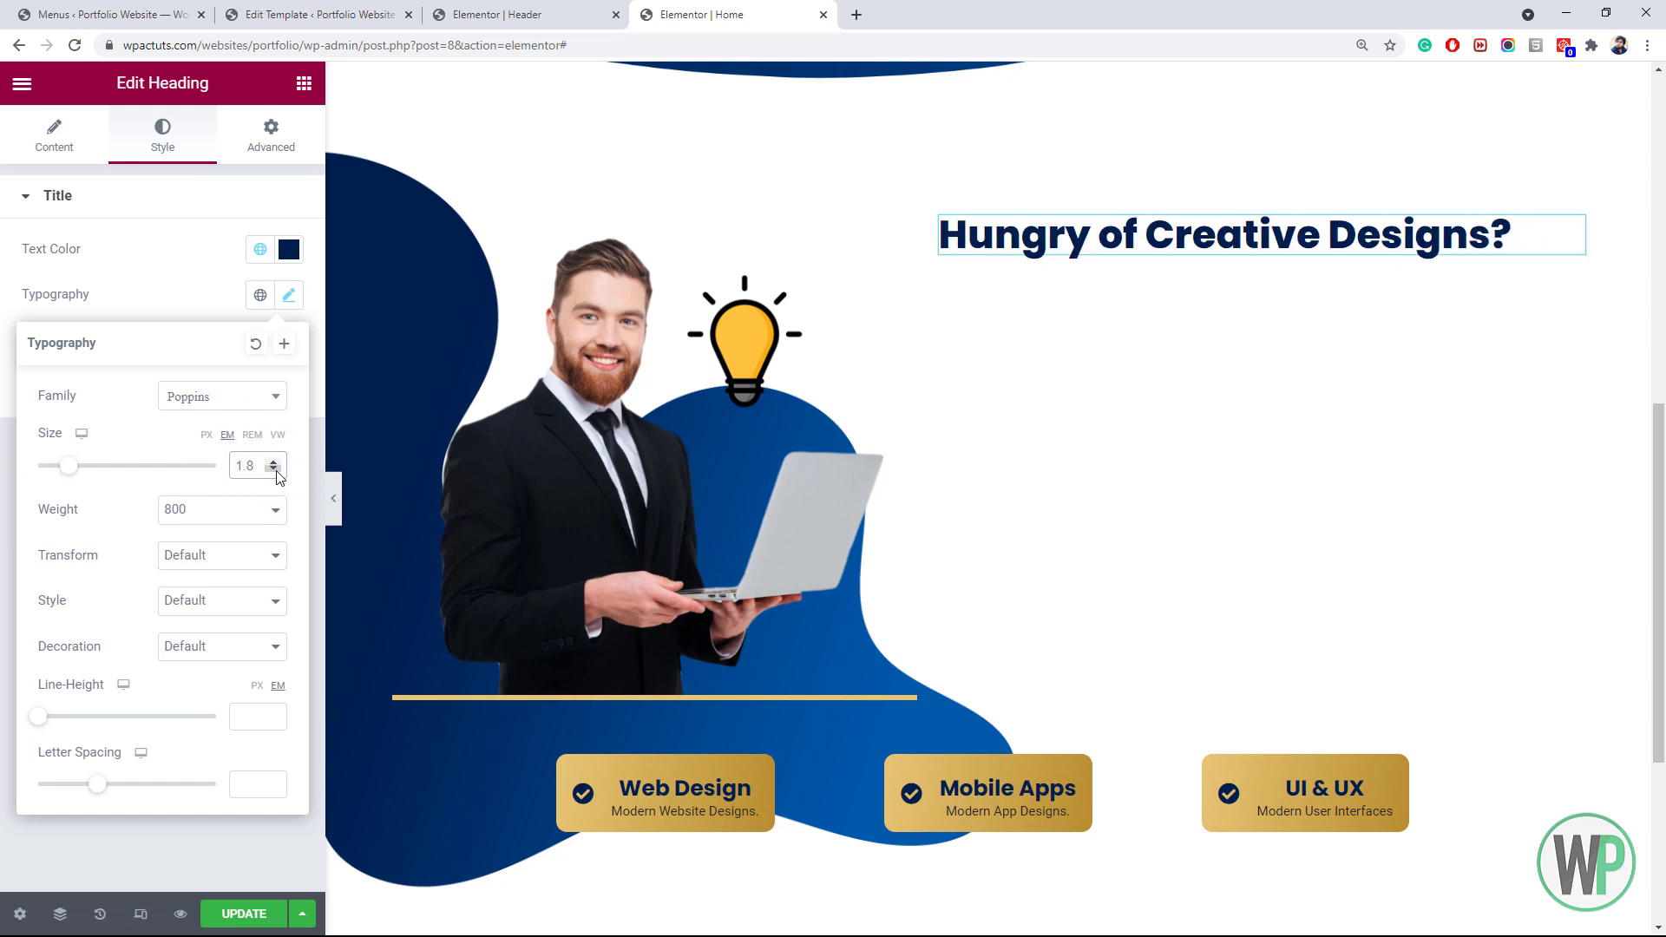
pyautogui.click(276, 472)
pyautogui.click(277, 471)
pyautogui.click(277, 471)
# Duplicate the 'Hungry of Creative Designs?' heading
pyautogui.rightClick(954, 247)
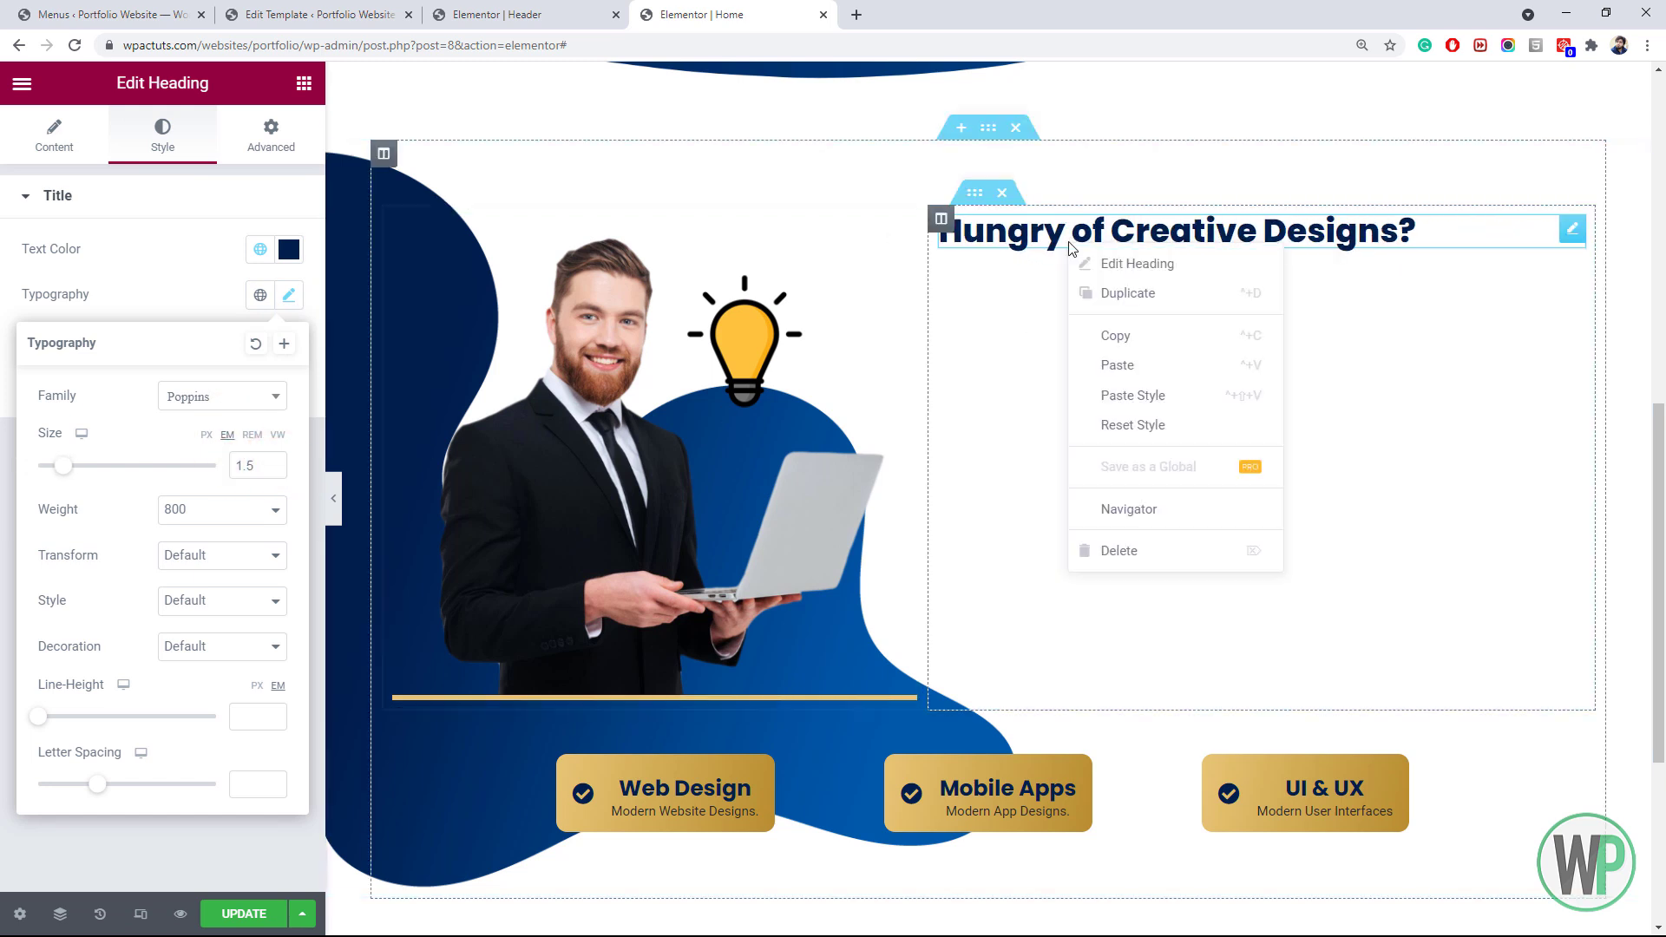
pyautogui.click(1006, 289)
pyautogui.moveTo(194, 274); pyautogui.dragTo(4, 247)
# Retitle the copied heading 'Let Me Help You!' and colour it with the gold Accent global colour
pyautogui.write('Let')
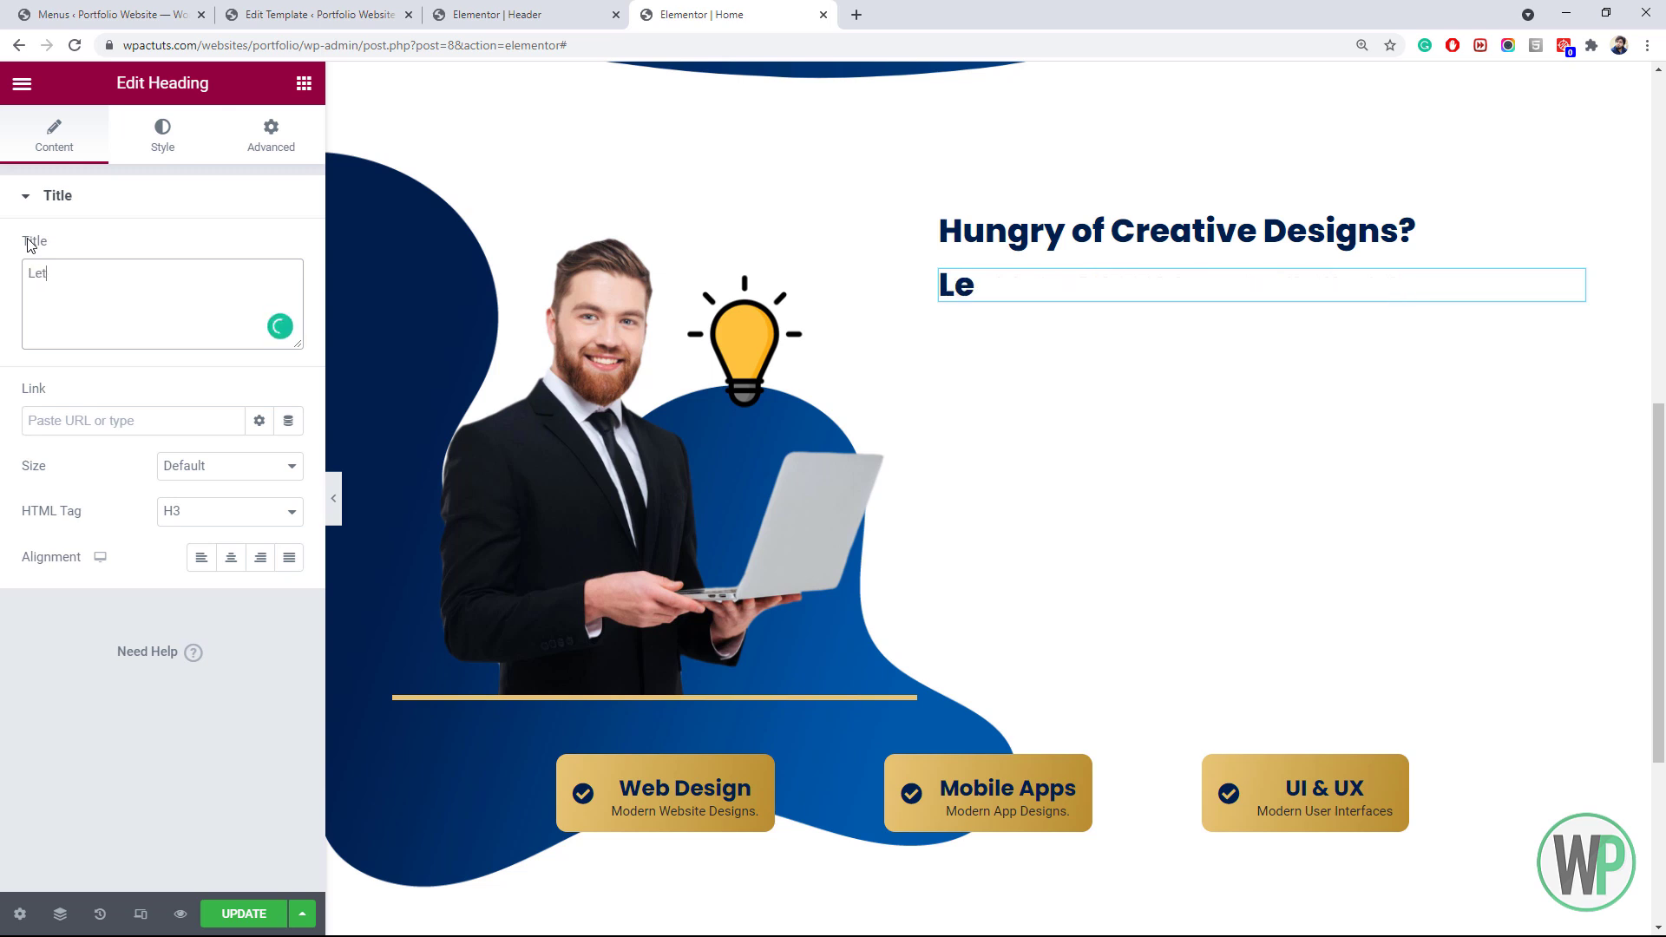
pyautogui.write(' Me help You')
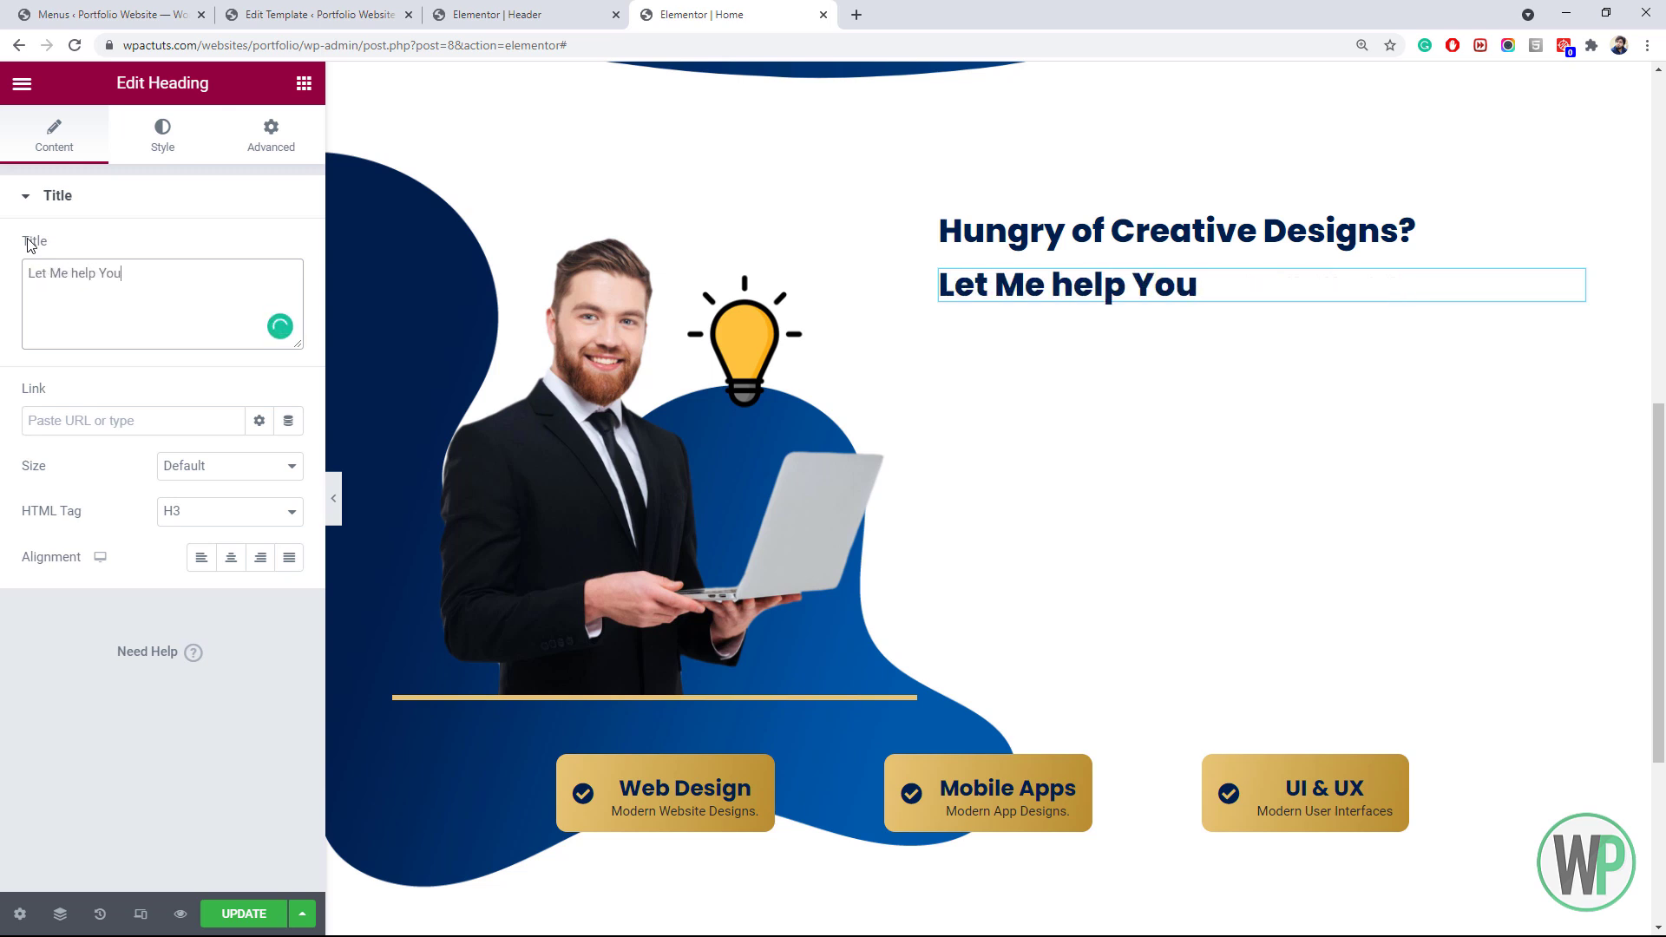
pyautogui.write('!')
pyautogui.click(163, 129)
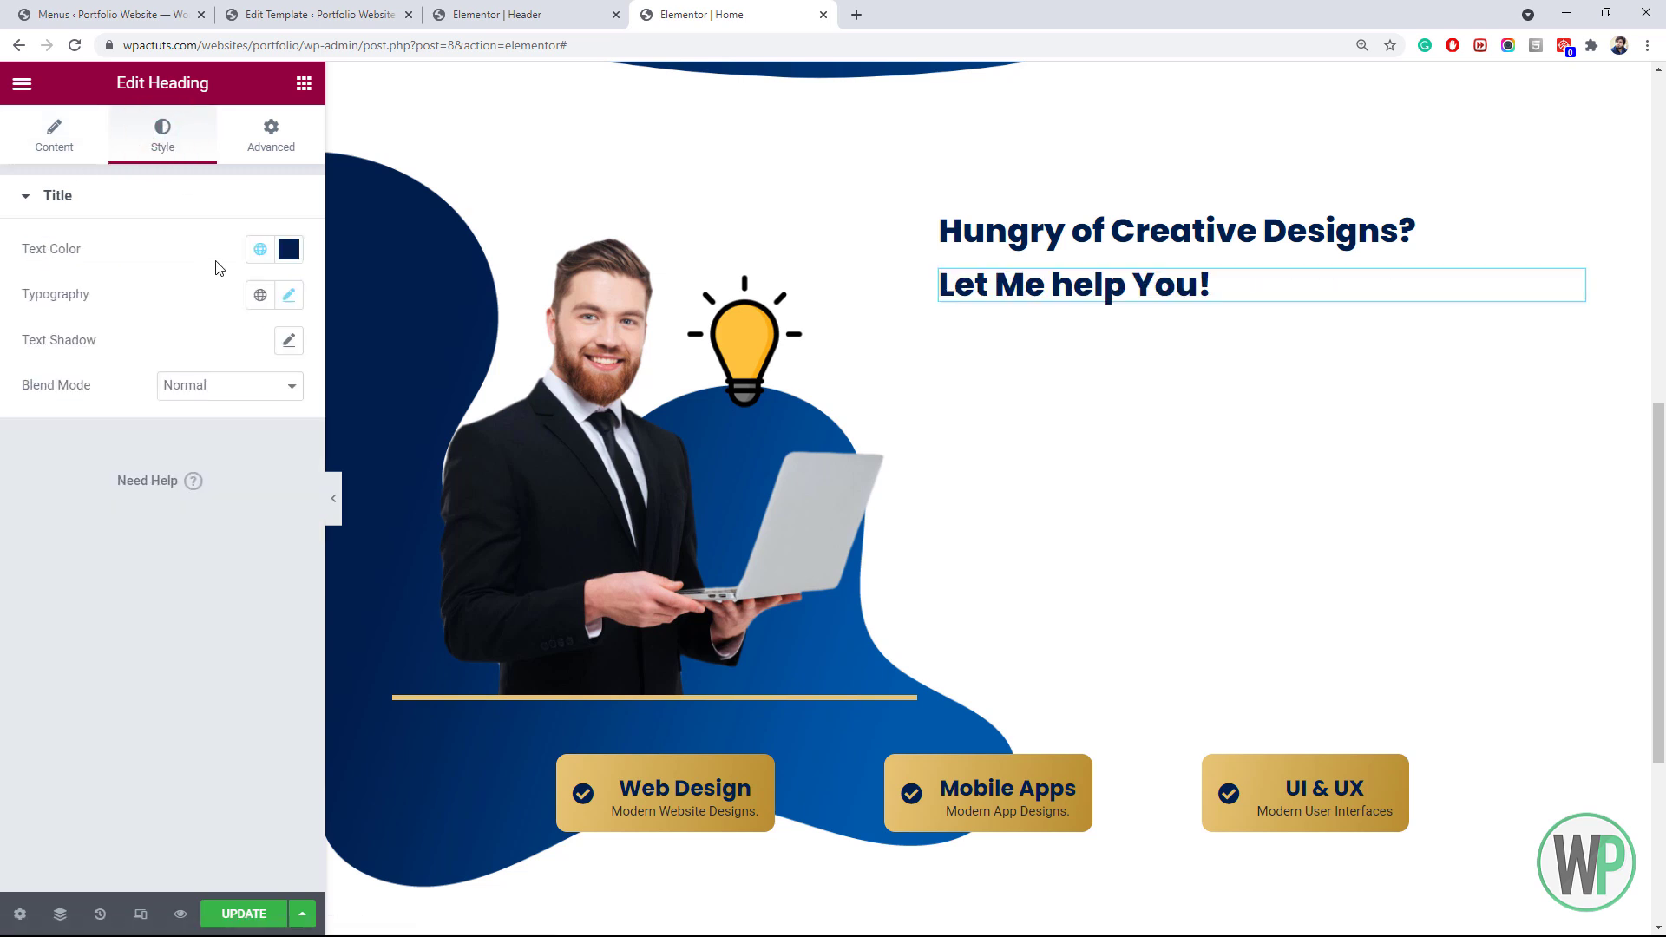
pyautogui.click(54, 135)
pyautogui.click(78, 273)
pyautogui.press('BackSpace')
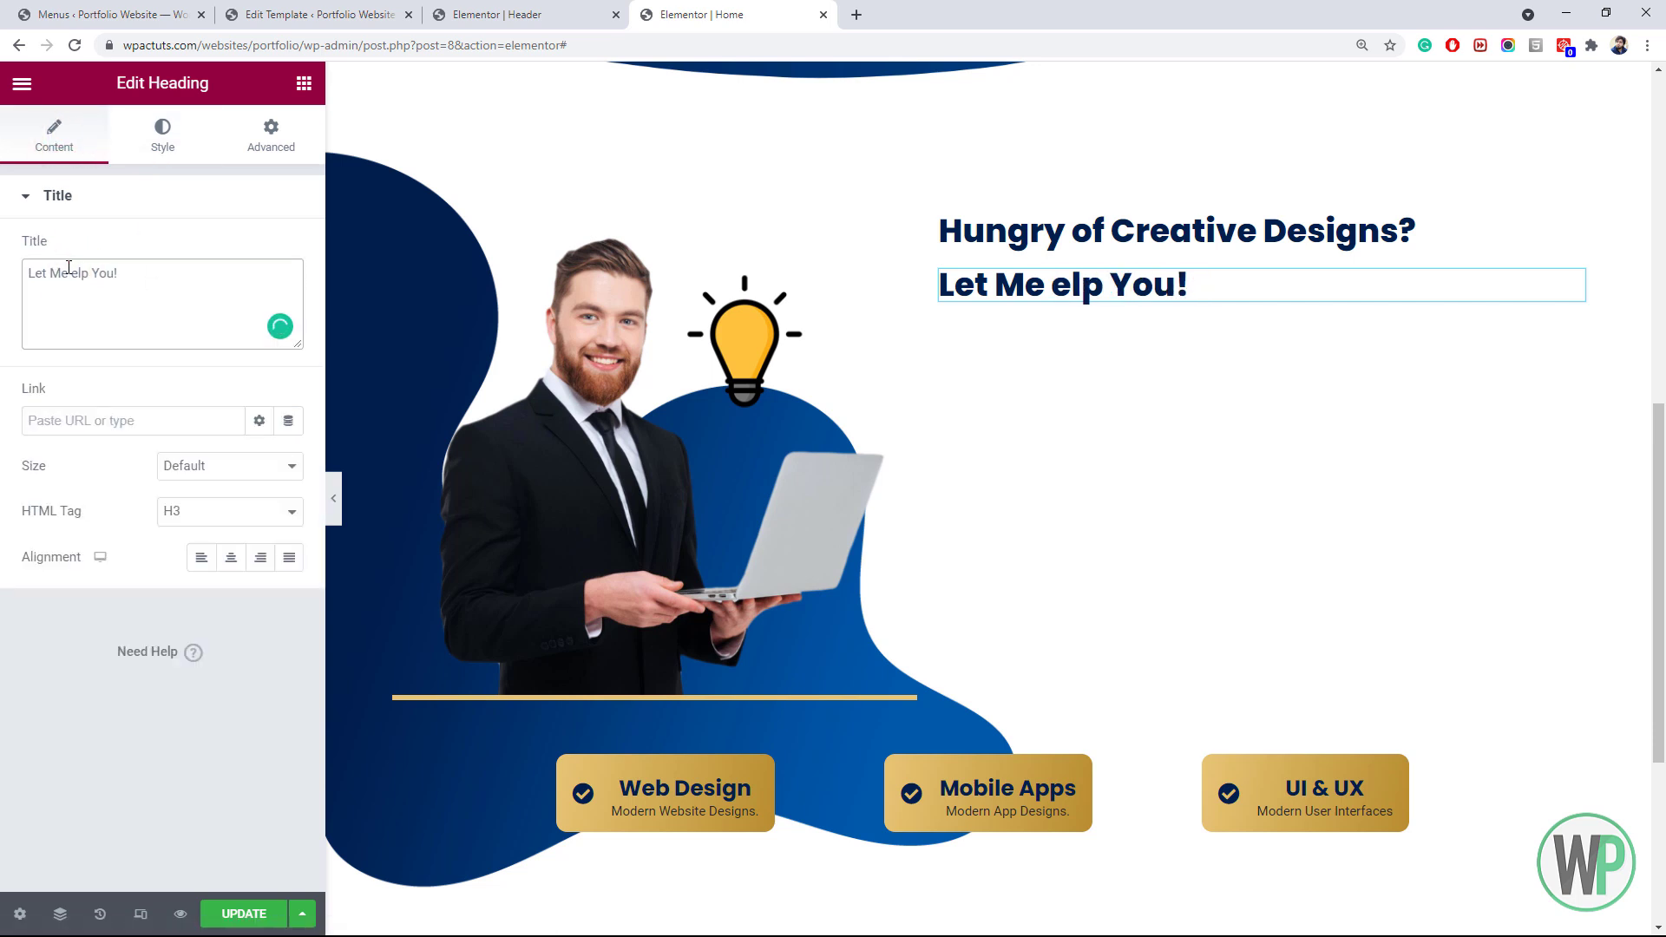
pyautogui.write('H')
pyautogui.click(162, 135)
pyautogui.click(260, 249)
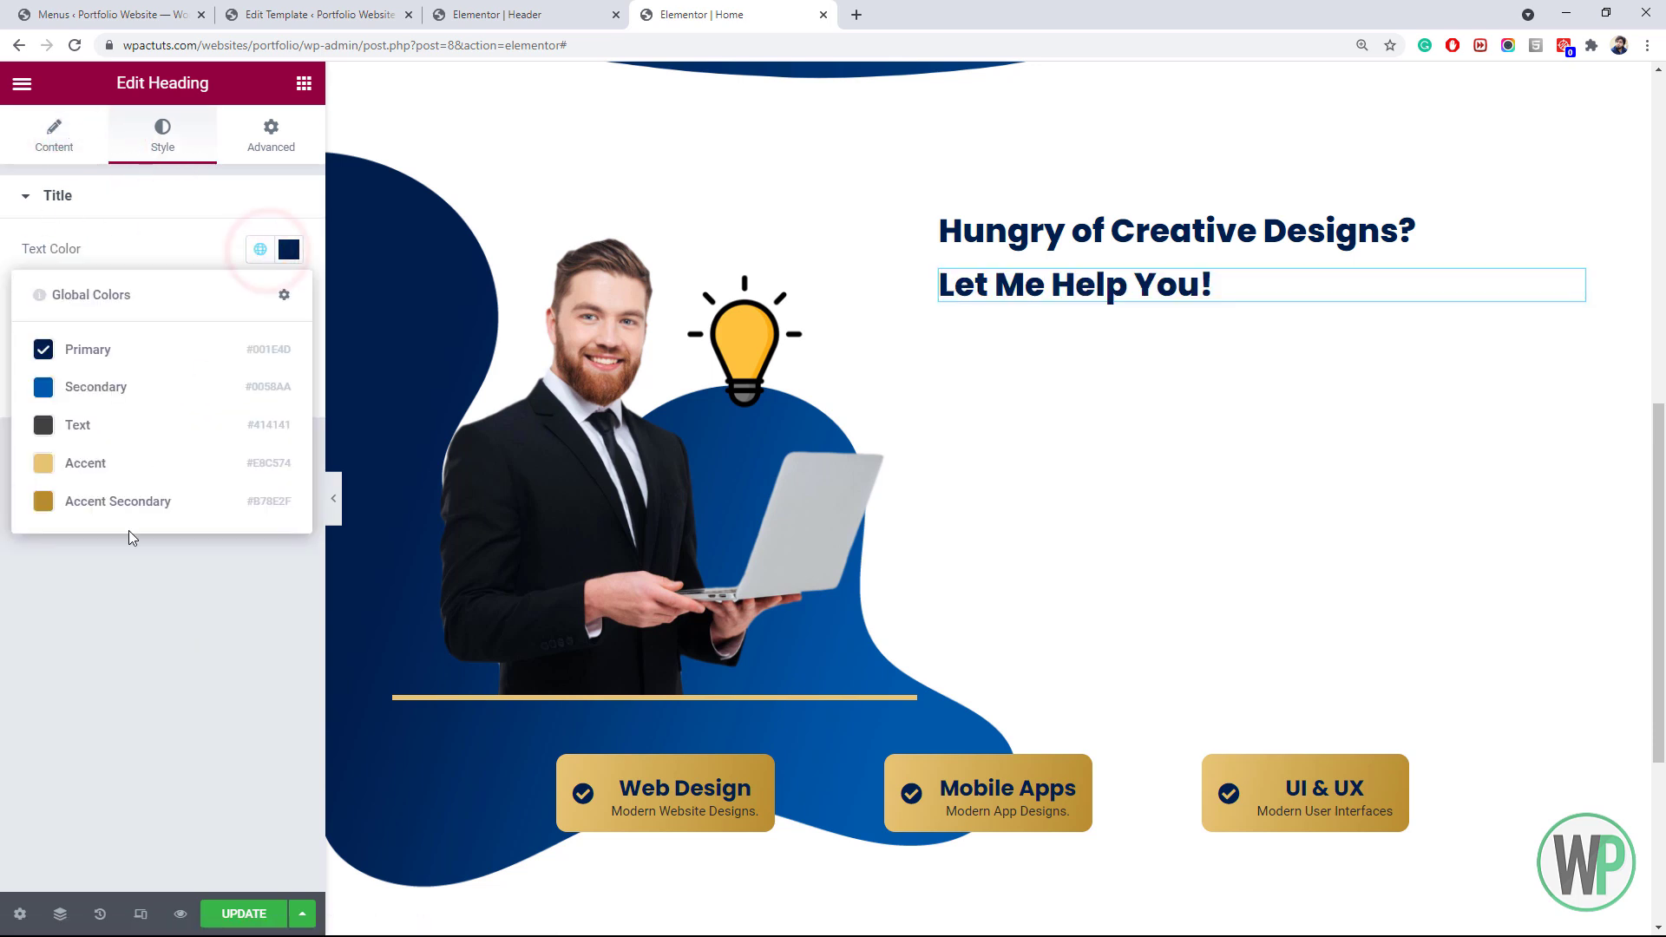
pyautogui.click(129, 482)
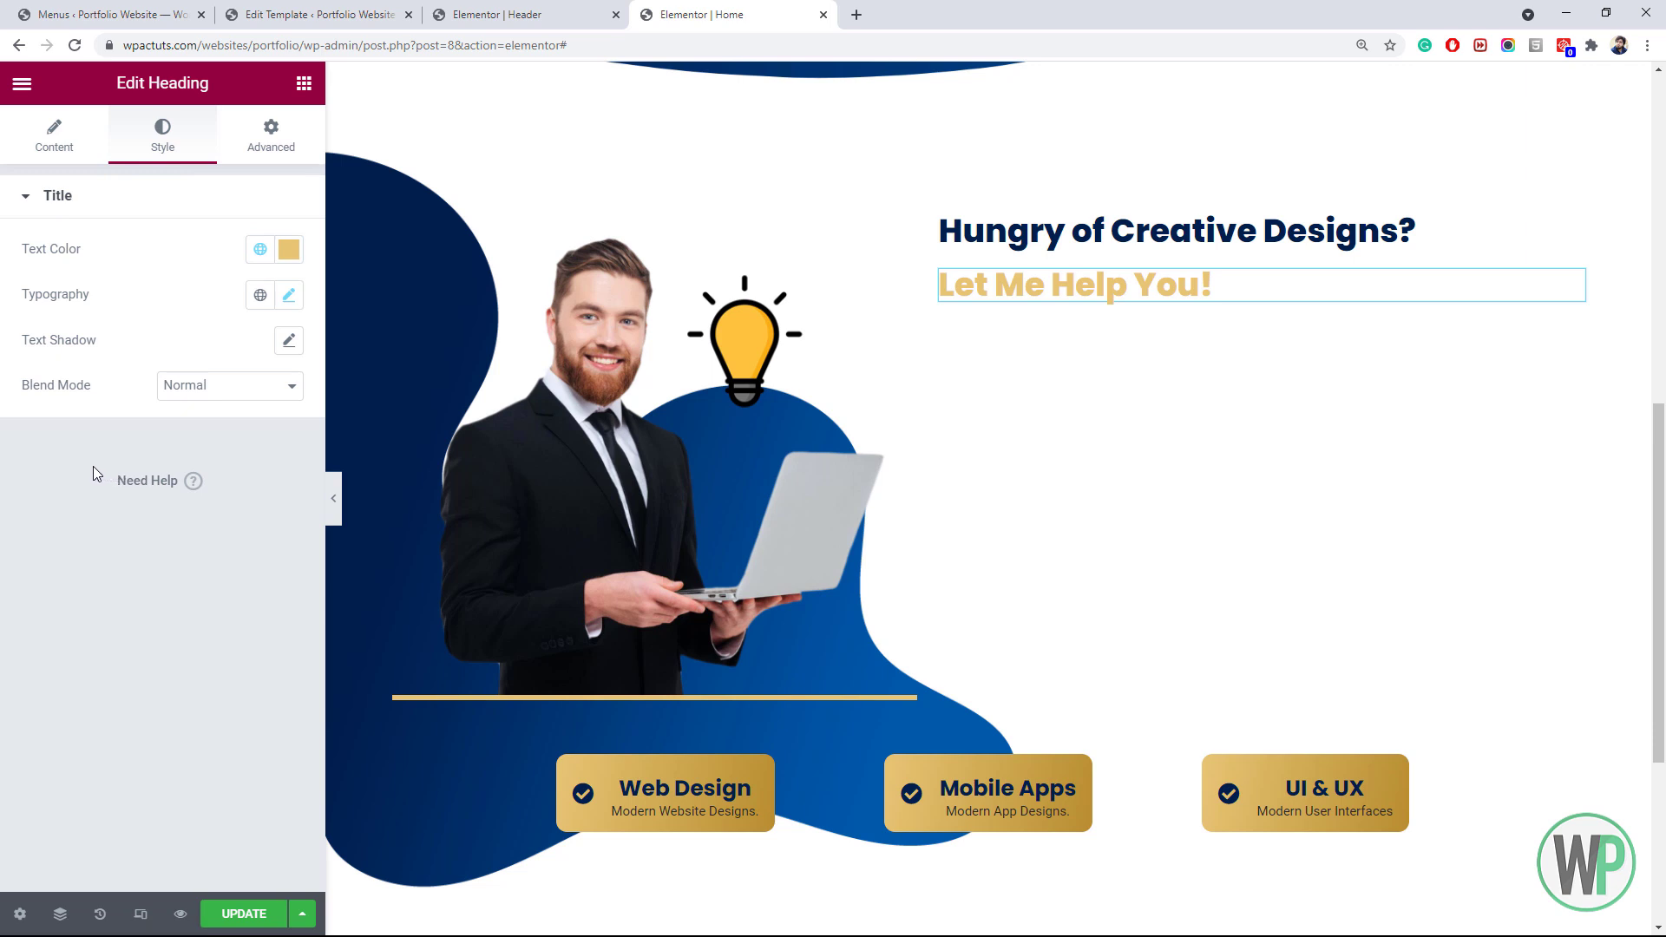
# Add a Text Editor widget with Lorem ipsum text below 'Let Me Help You!'
pyautogui.click(304, 83)
pyautogui.moveTo(229, 425); pyautogui.dragTo(1108, 316)
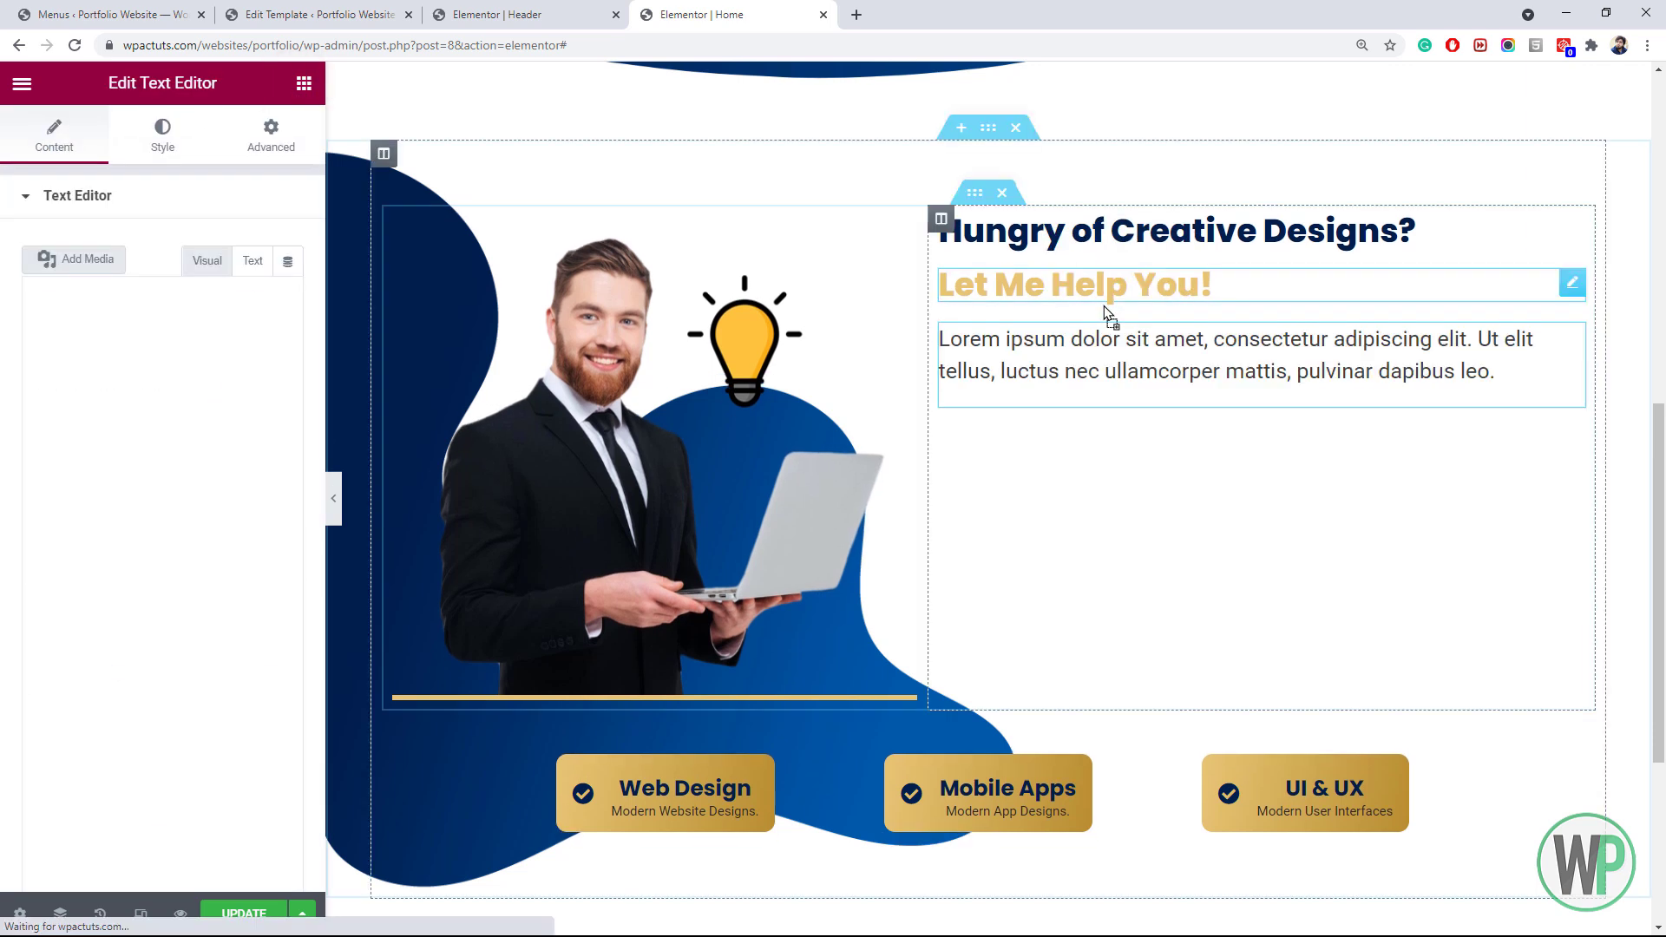
pyautogui.rightClick(357, 370)
pyautogui.click(251, 468)
# Lengthen the paragraph by pasting extra Lorem ipsum text into it
pyautogui.hotkey('ctrl', 'a')
pyautogui.hotkey('ctrl', 'c')
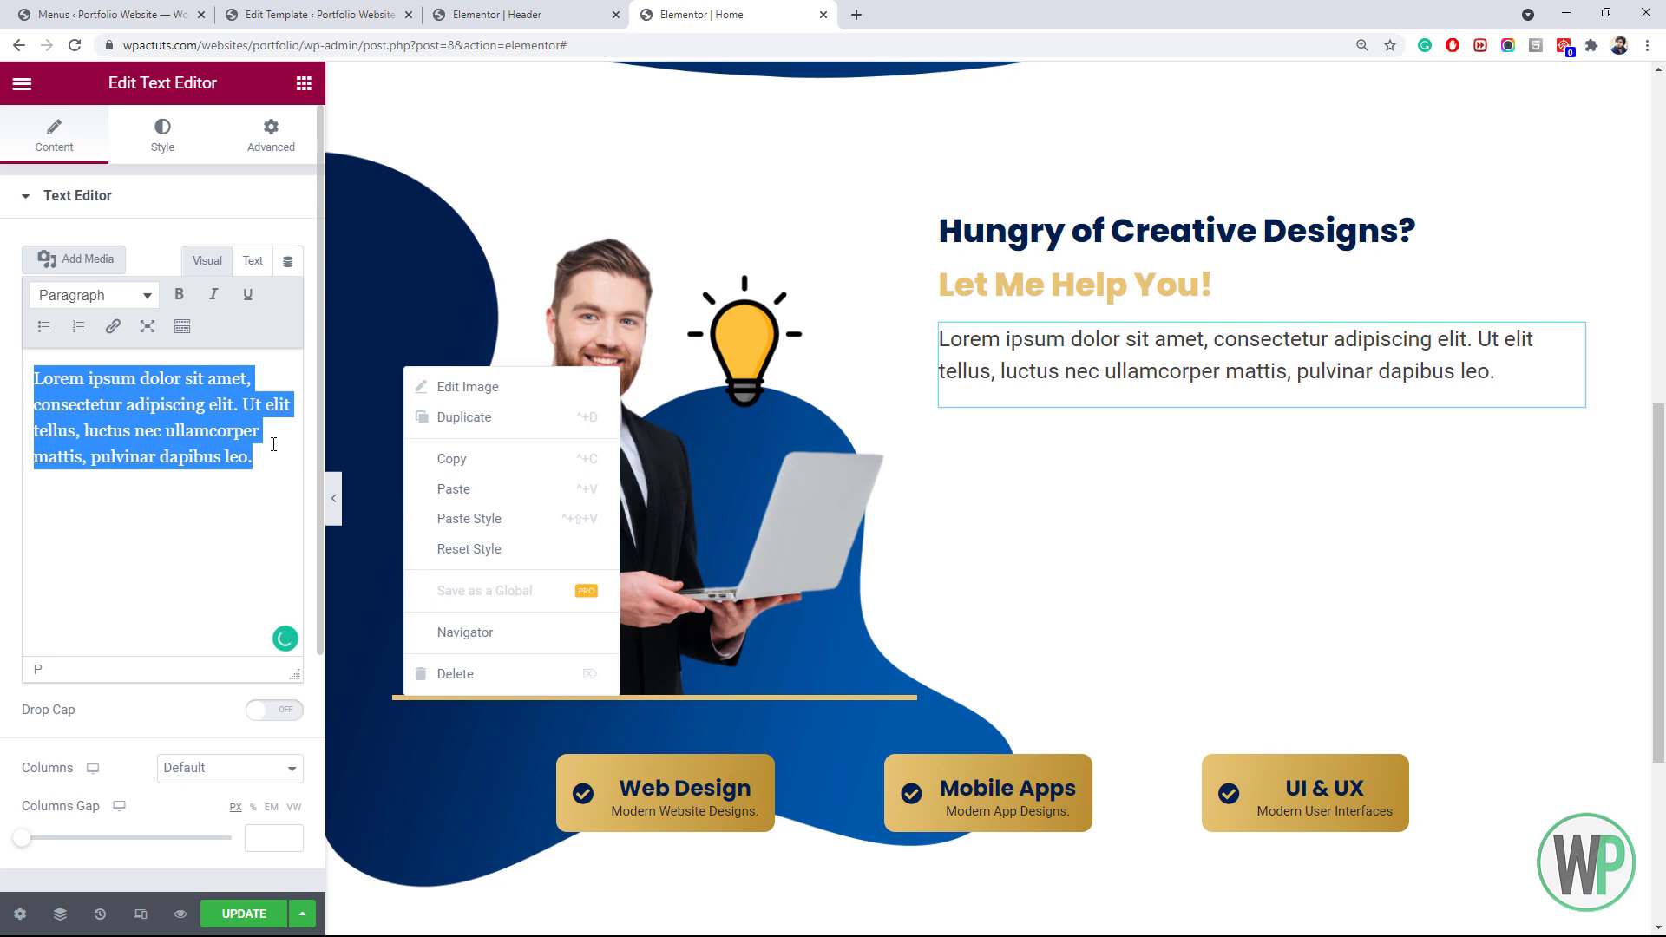
pyautogui.click(274, 445)
pyautogui.hotkey('ctrl', 'v')
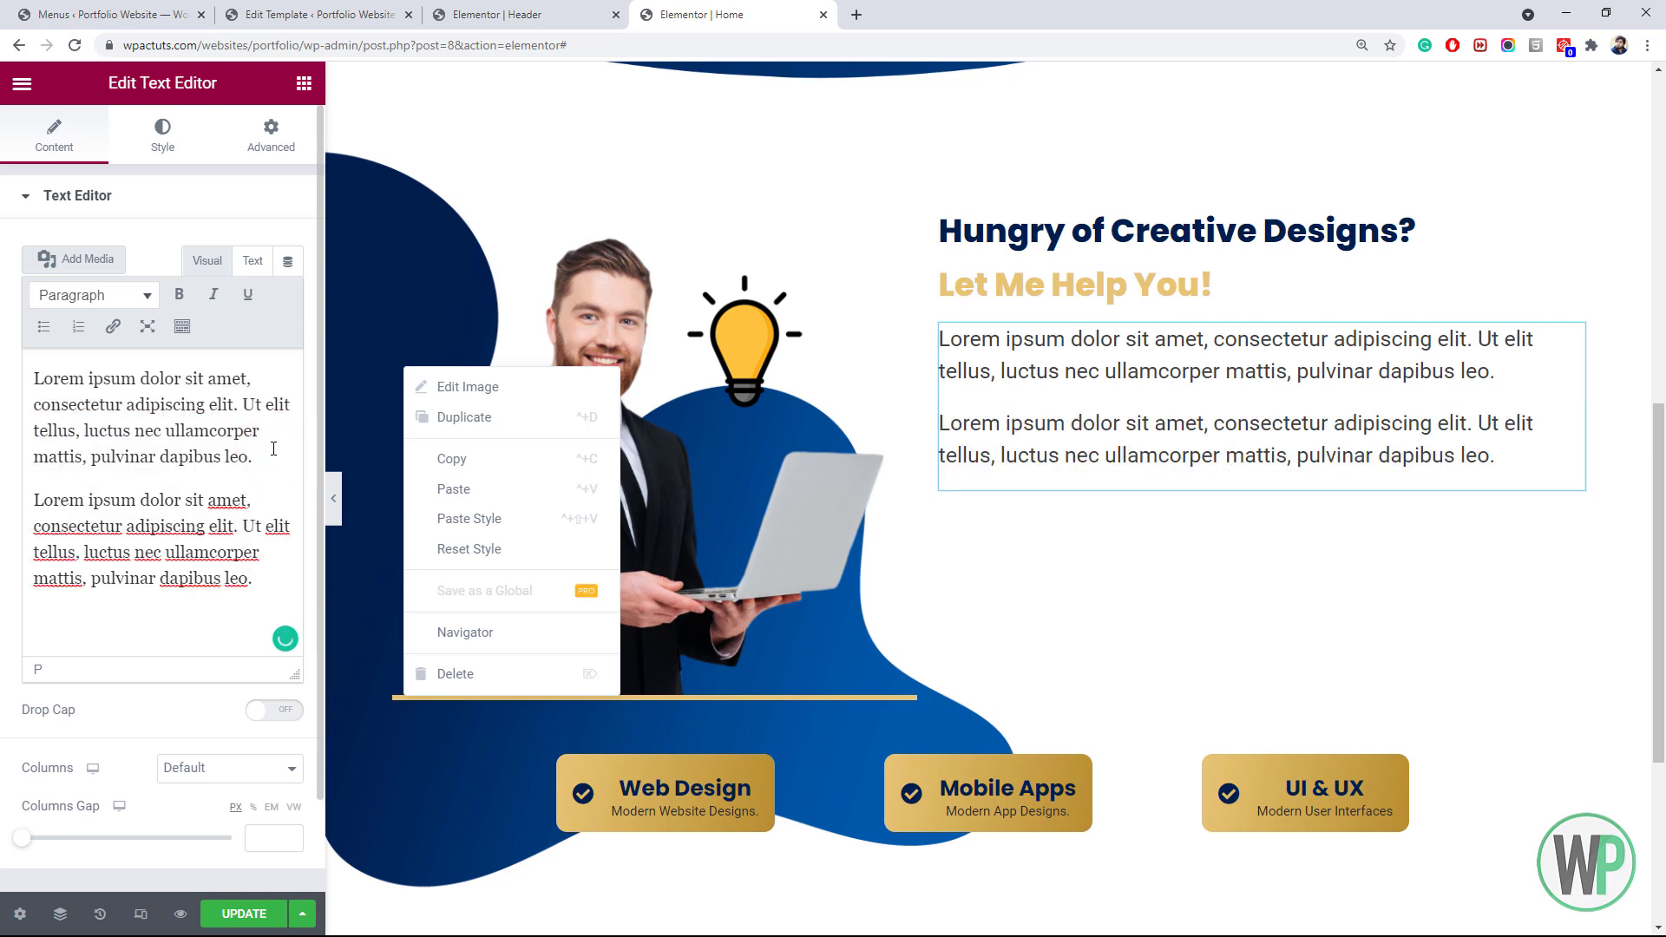
pyautogui.click(992, 385)
pyautogui.click(33, 503)
pyautogui.press('BackSpace')
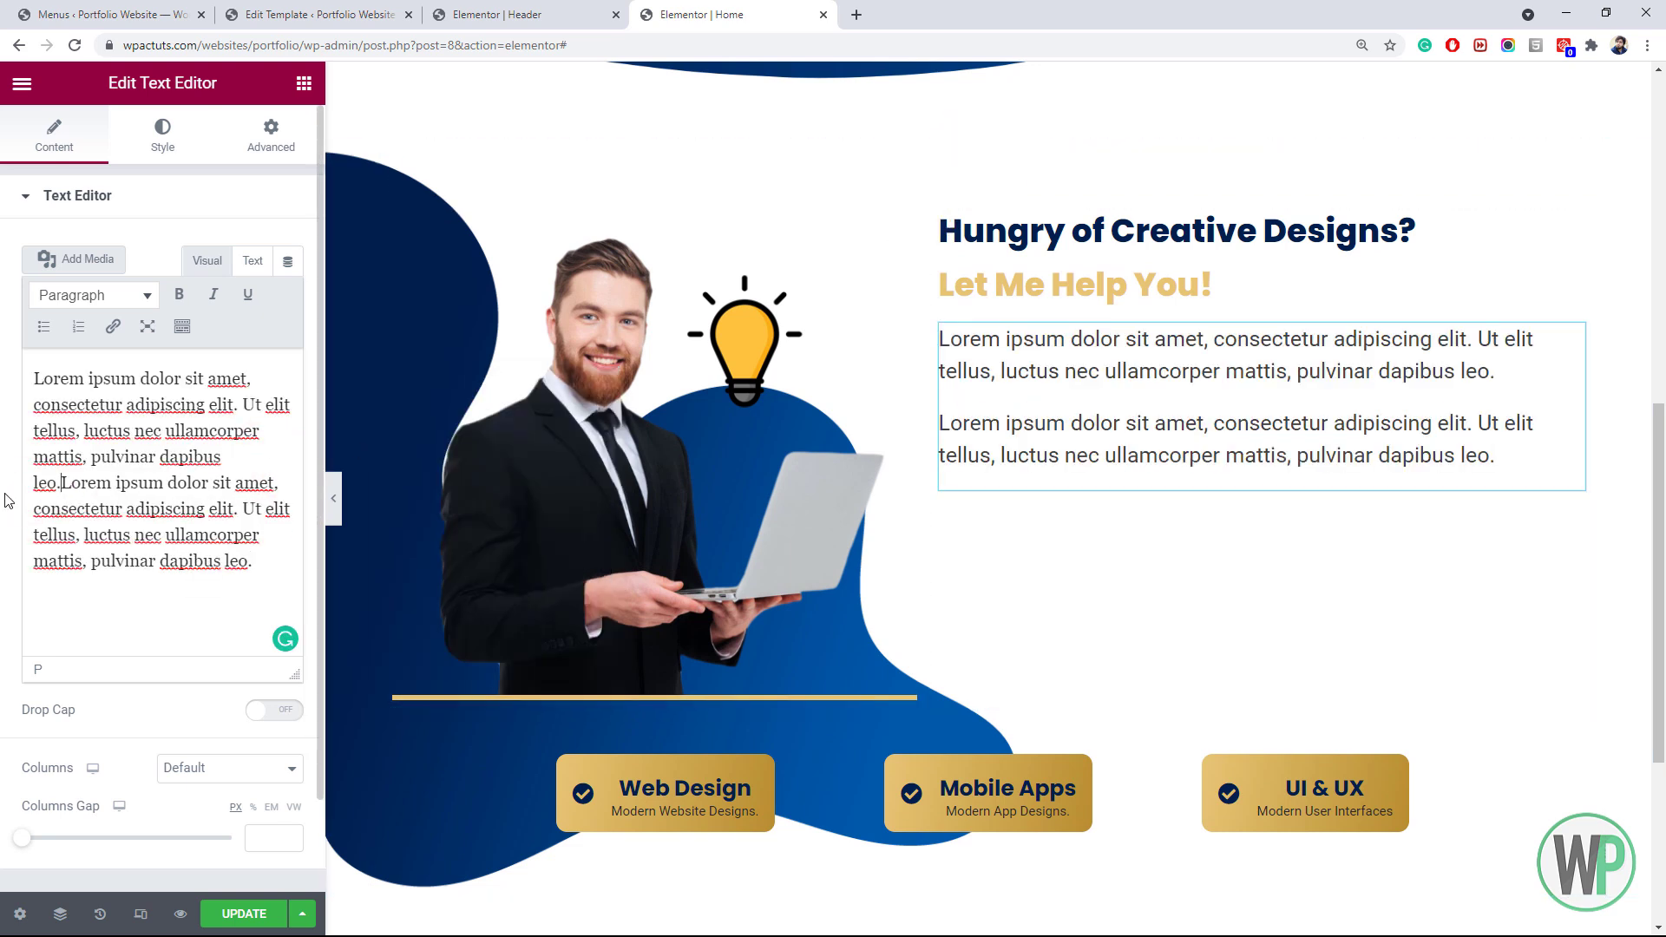
pyautogui.click(262, 565)
pyautogui.hotkey('ctrl', 'v')
# Set the paragraph typography to weight 500 and size 14px
pyautogui.click(206, 128)
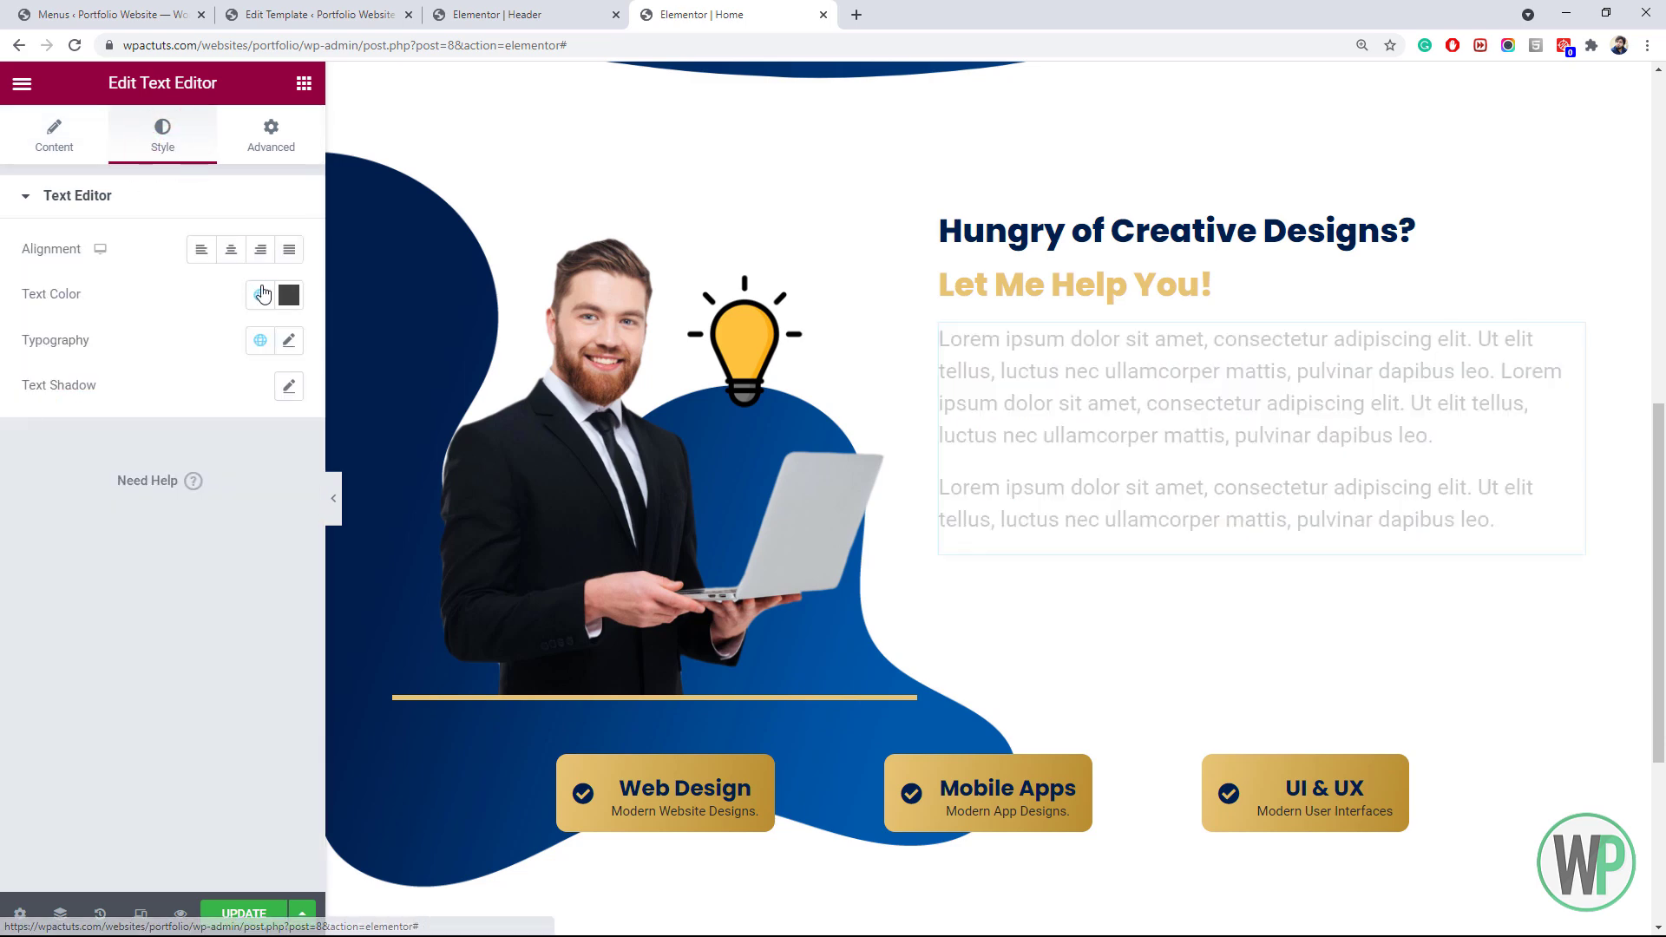
pyautogui.click(289, 340)
pyautogui.click(252, 556)
pyautogui.click(225, 646)
pyautogui.click(243, 511)
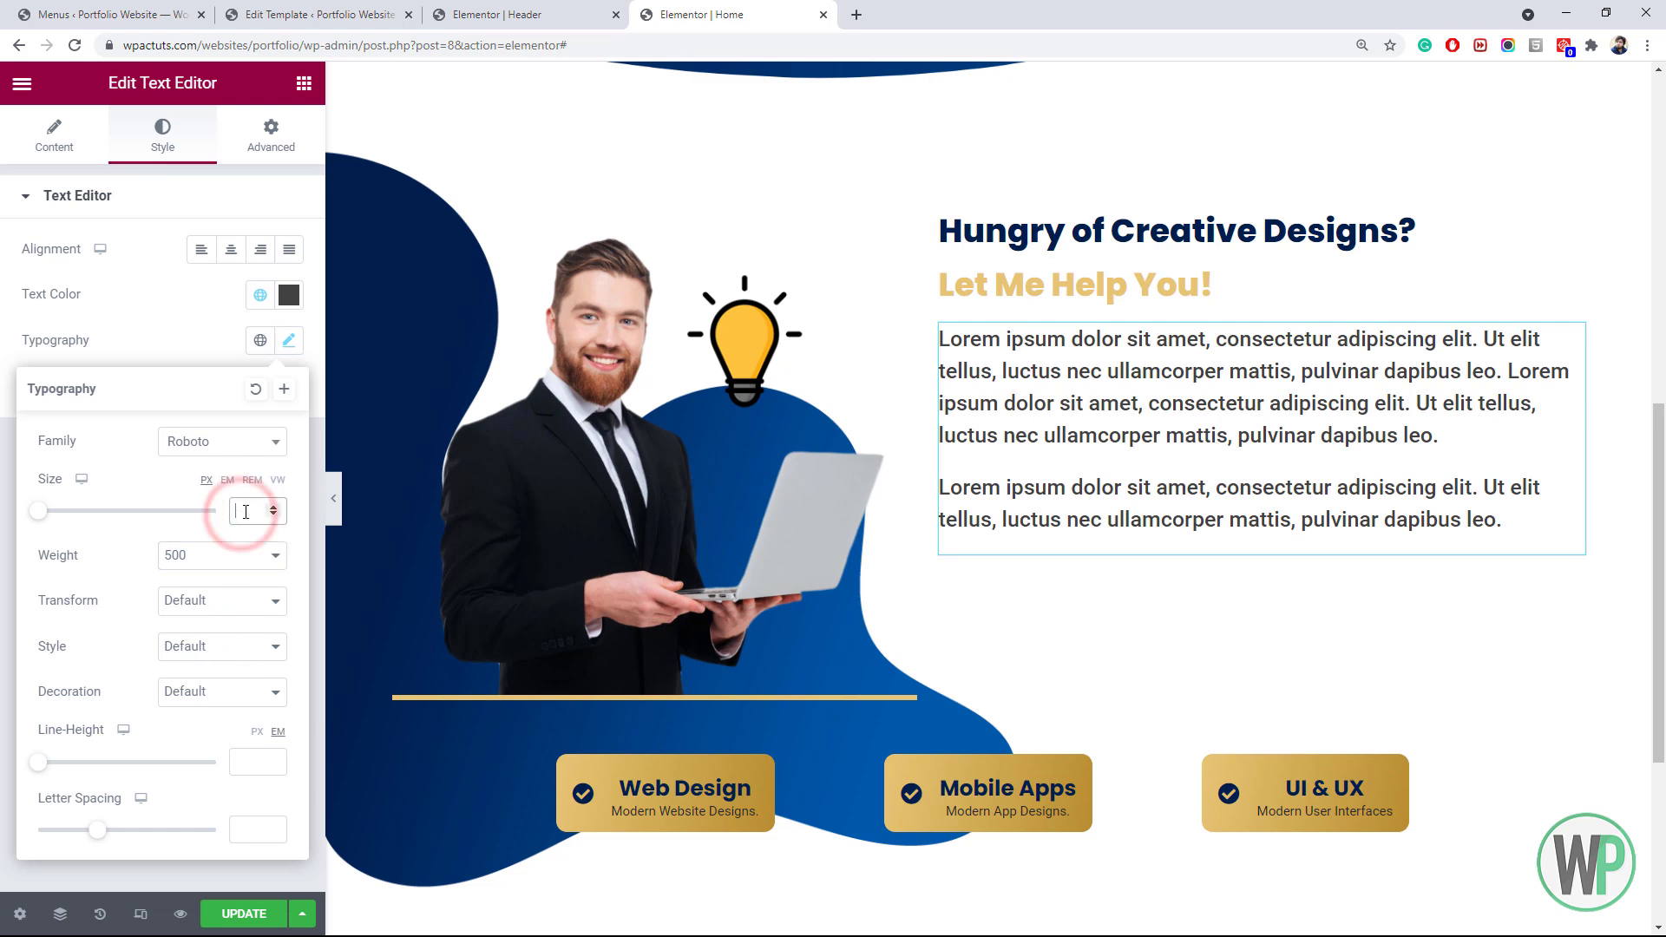
pyautogui.write('14')
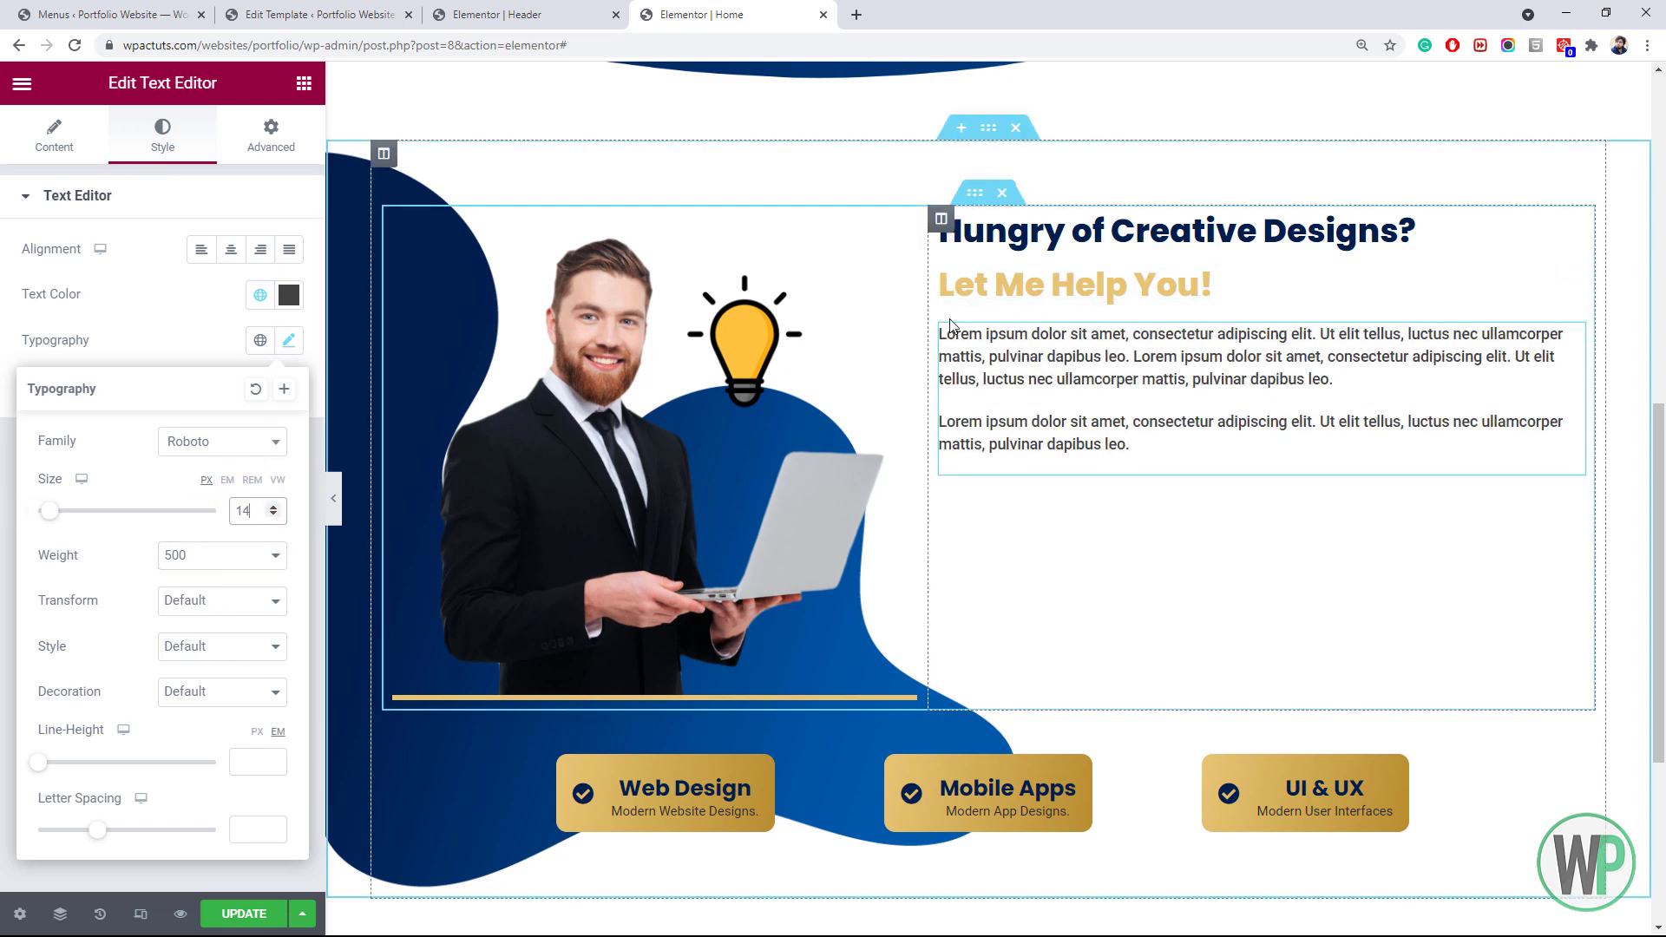
# Give the text block a right padding of 150
pyautogui.rightClick(1169, 324)
pyautogui.click(1200, 344)
pyautogui.click(260, 143)
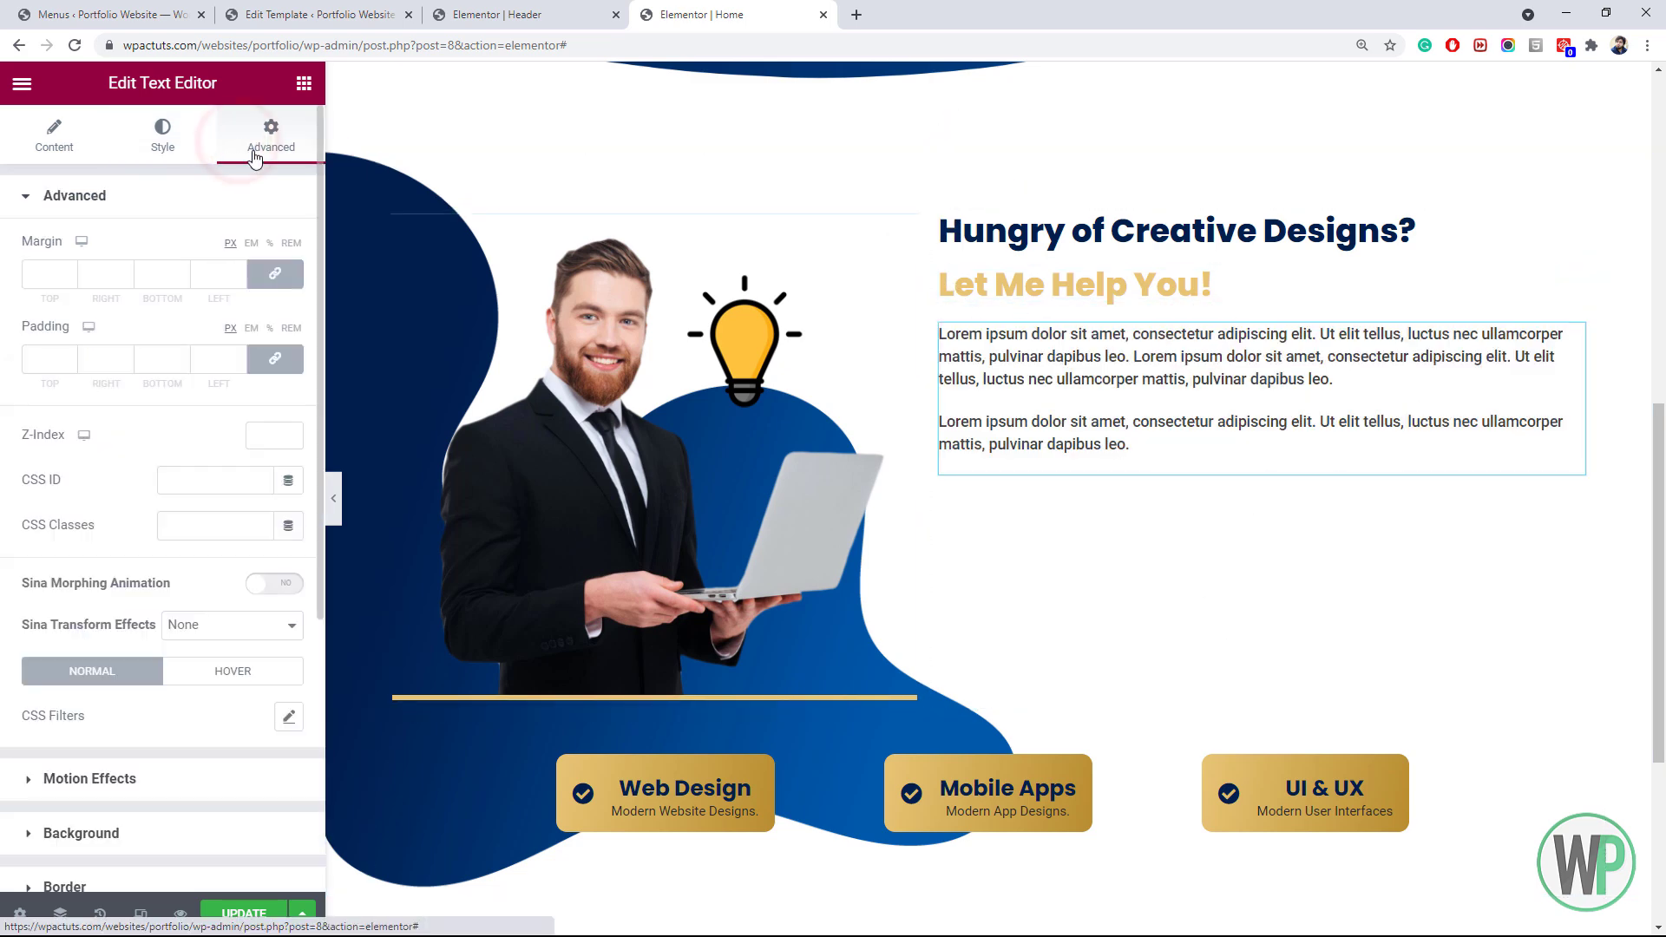
pyautogui.click(275, 359)
pyautogui.click(104, 359)
pyautogui.write('150')
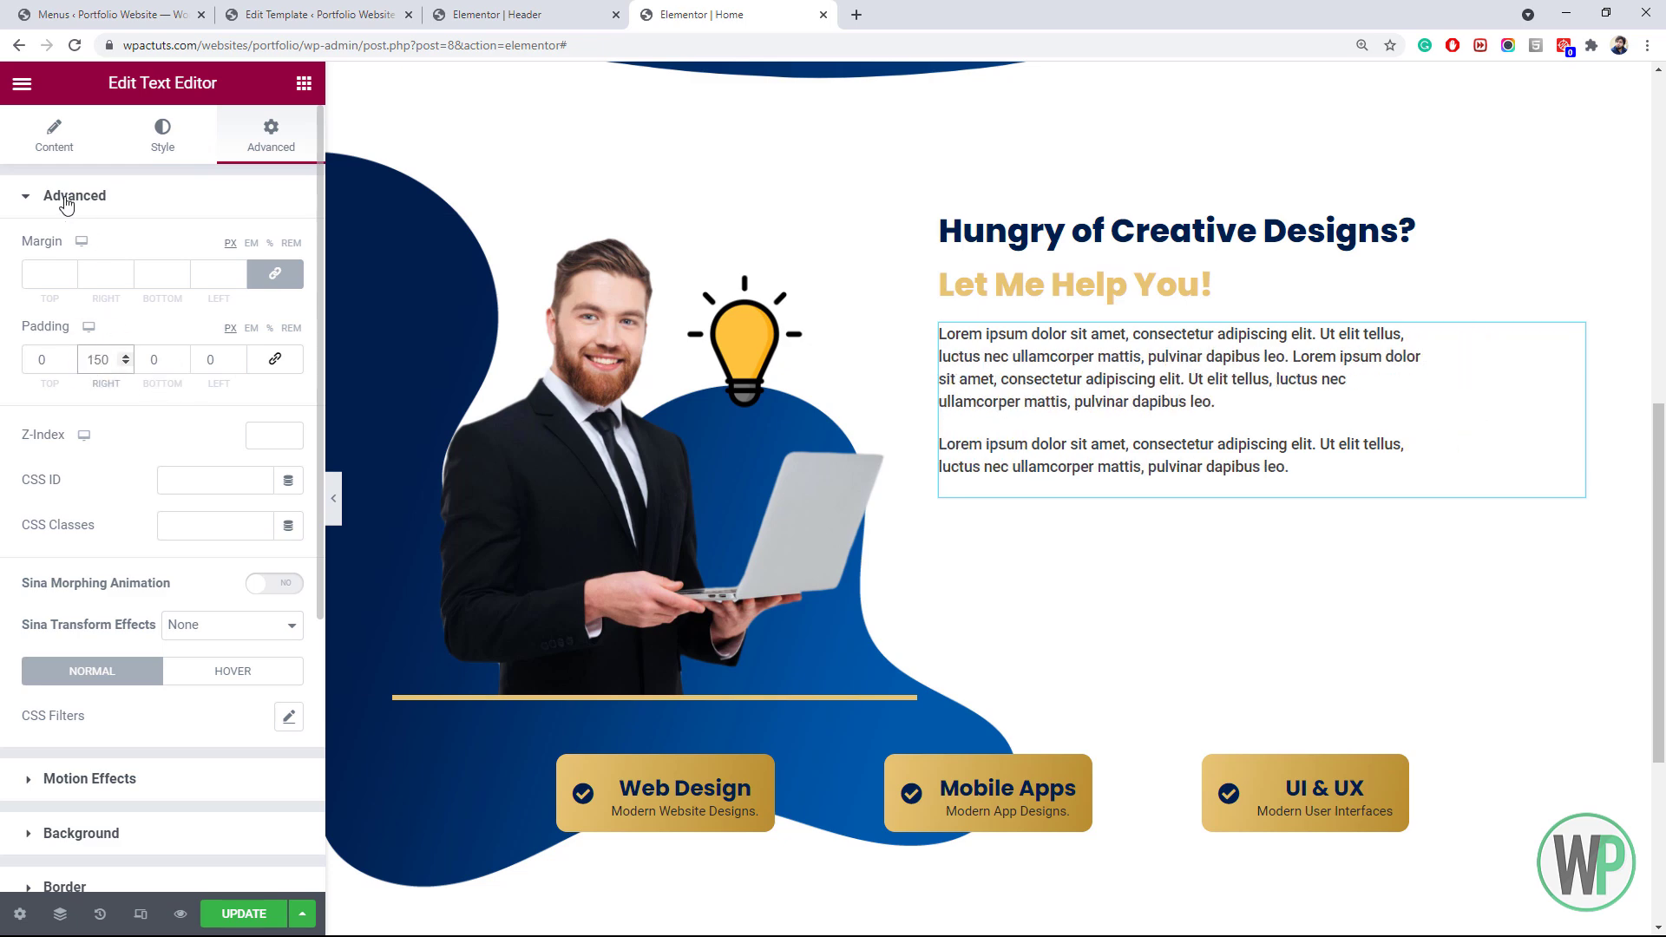
# Lighten the paragraph text colour to grey
pyautogui.click(54, 137)
pyautogui.click(162, 138)
pyautogui.click(290, 340)
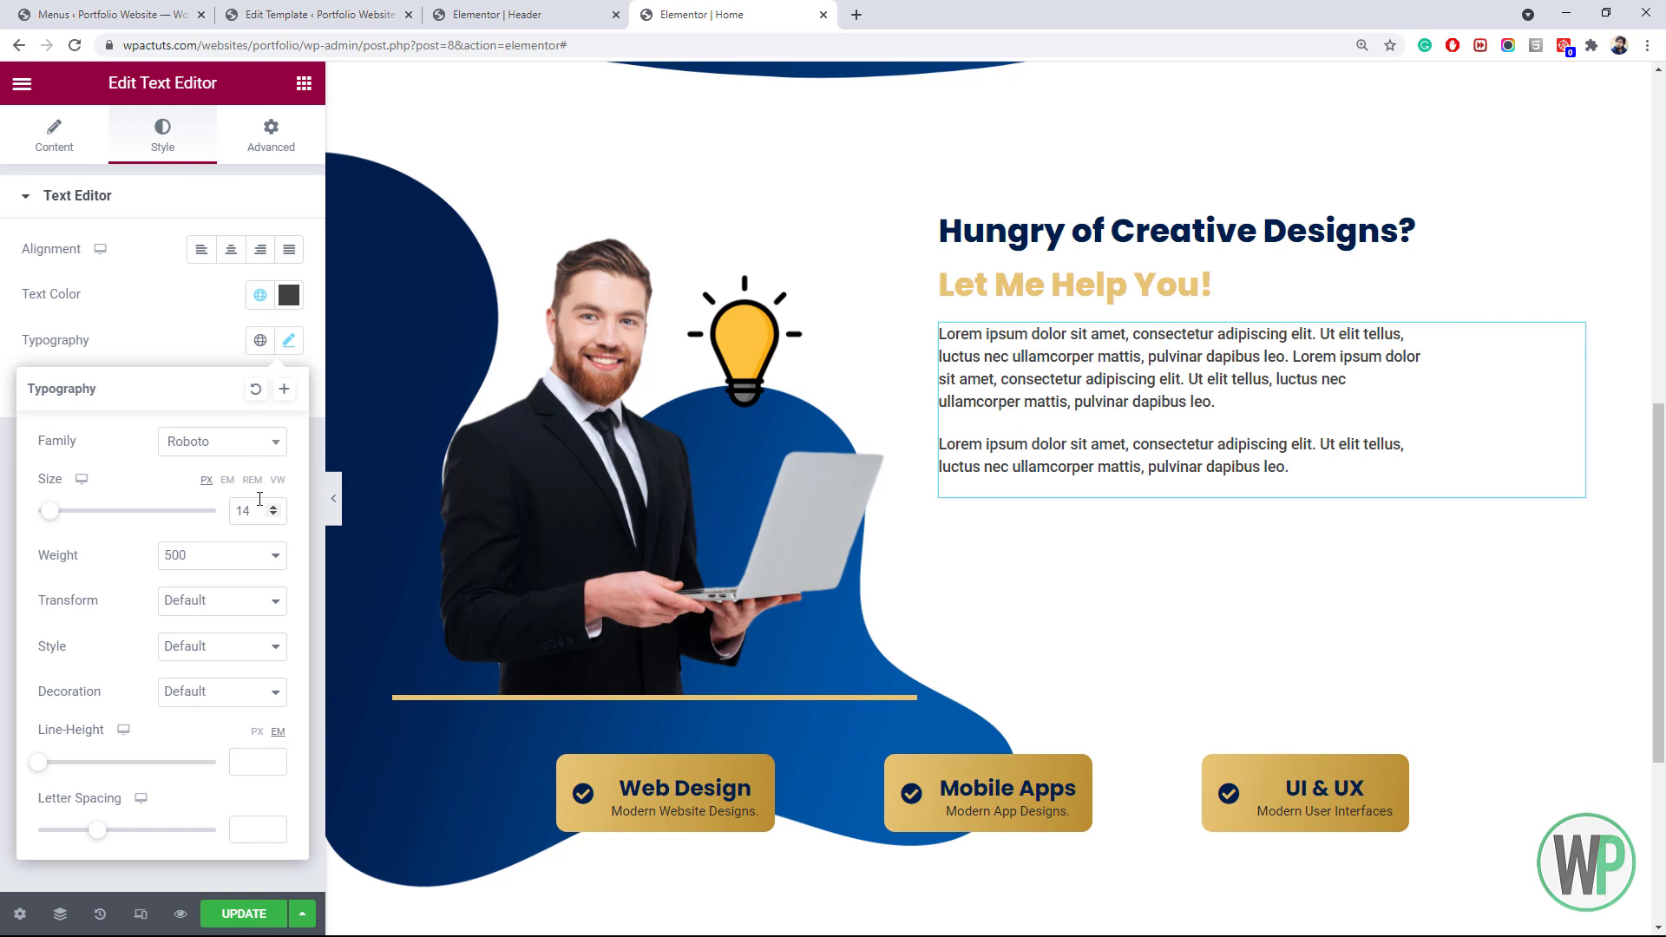
pyautogui.click(289, 295)
pyautogui.moveTo(39, 509); pyautogui.dragTo(30, 499)
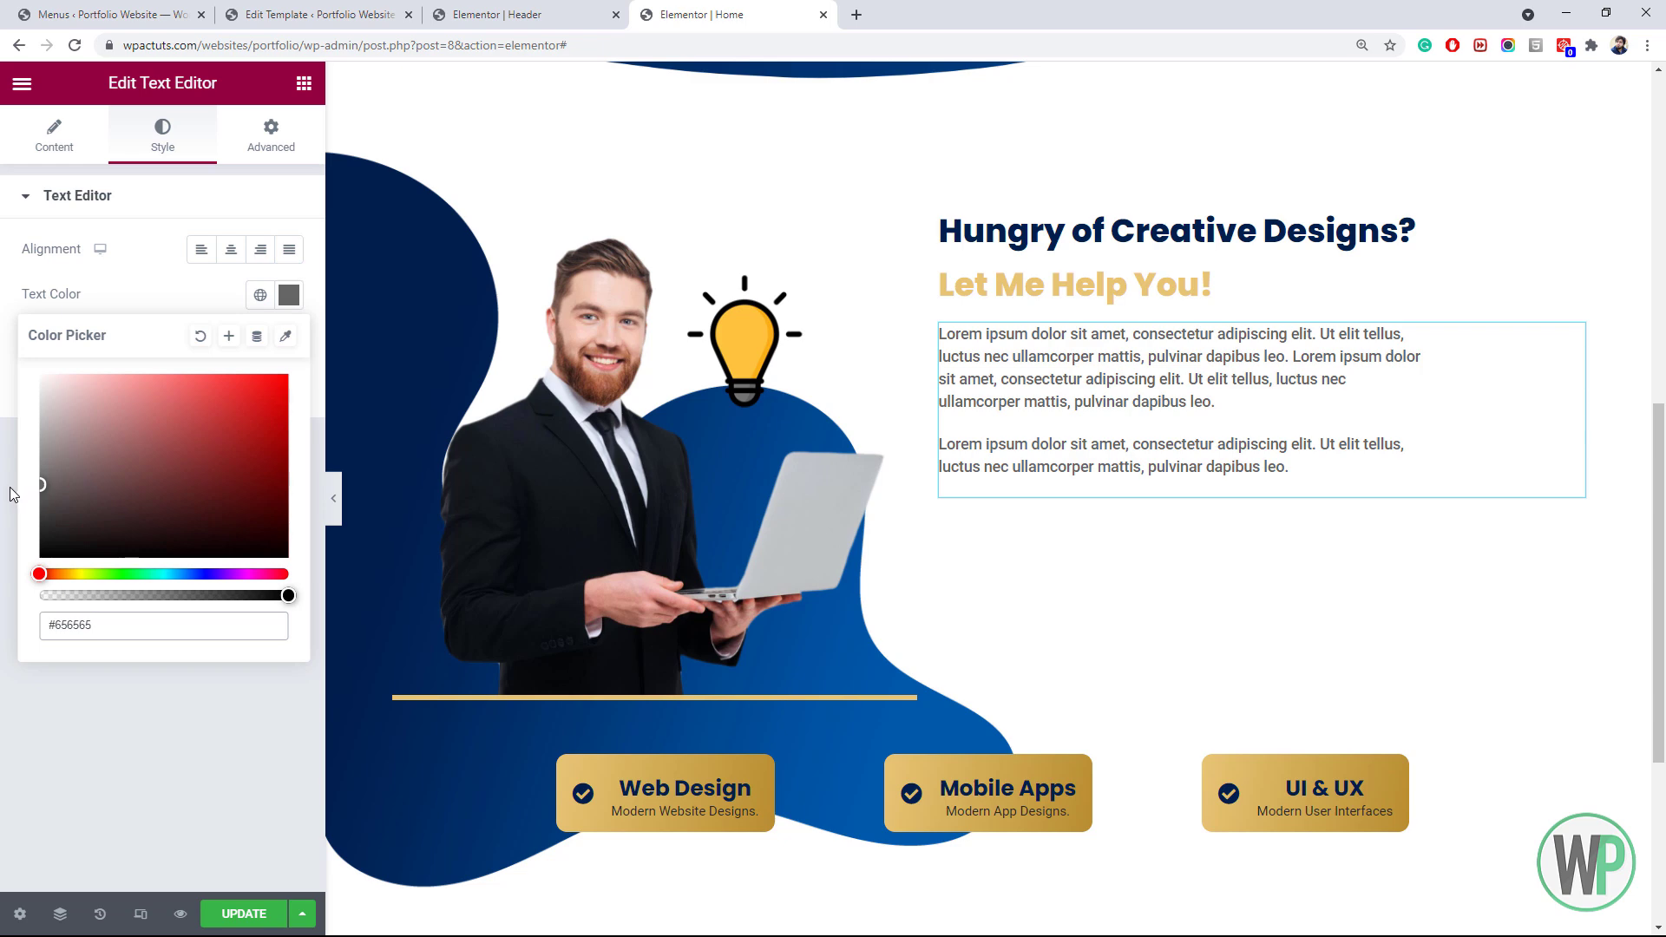
# Delete the second paragraph from the text block
pyautogui.click(50, 149)
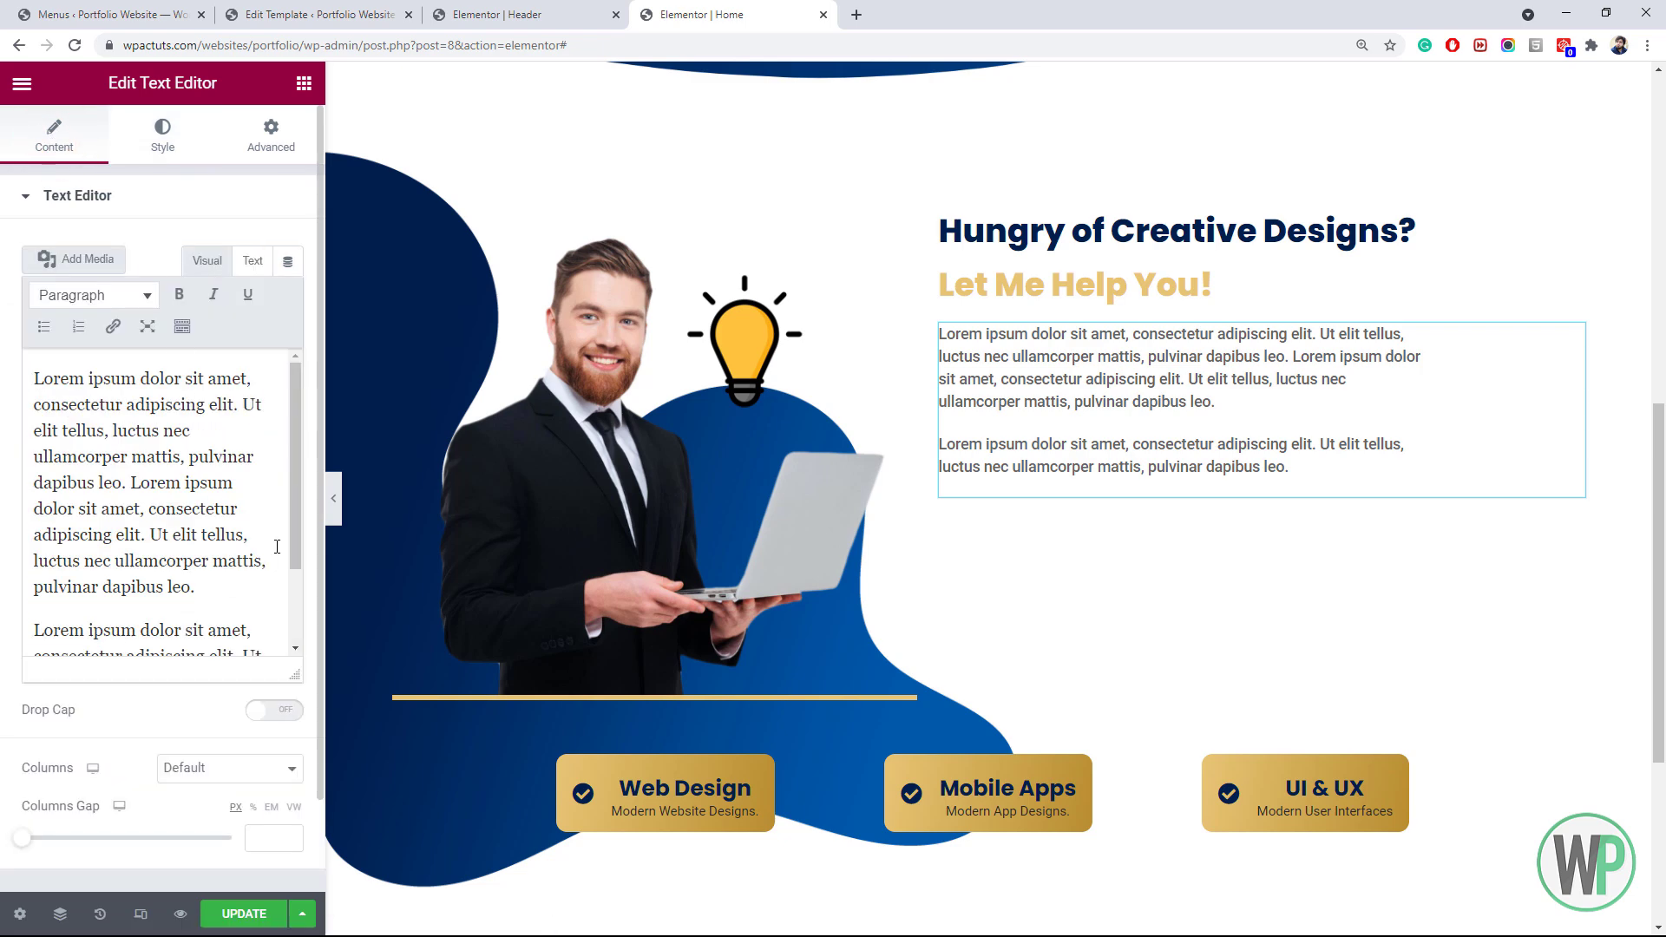
pyautogui.moveTo(295, 525); pyautogui.dragTo(313, 599)
pyautogui.moveTo(129, 626); pyautogui.dragTo(32, 521)
pyautogui.press('BackSpace')
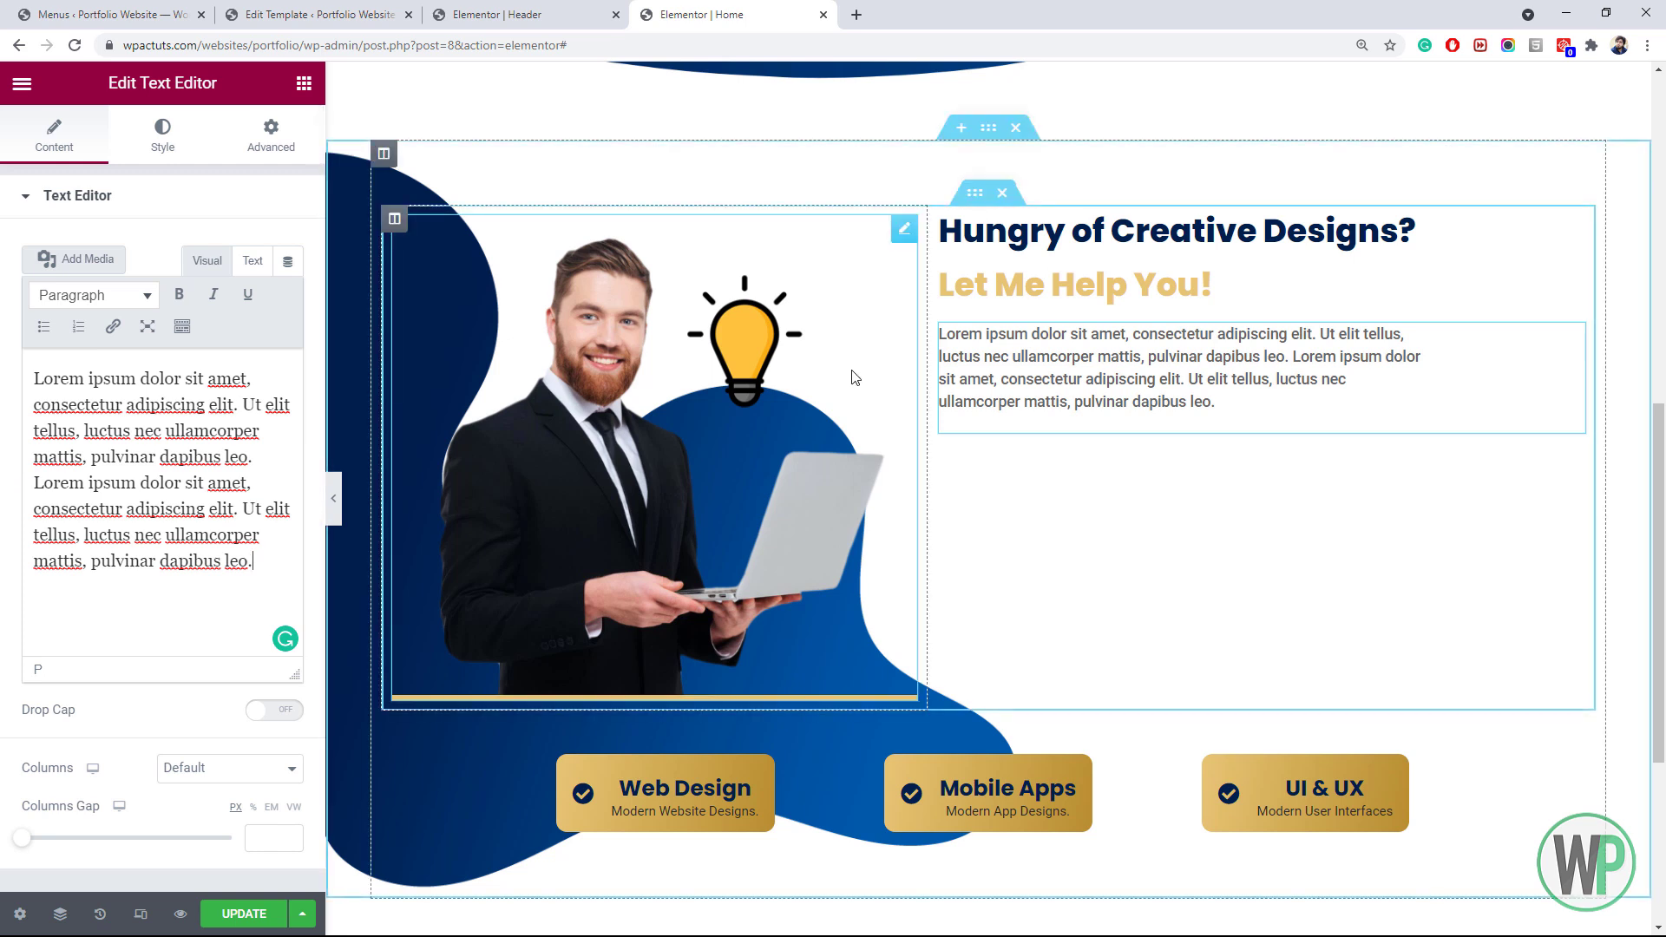
# Add a Heading widget below the paragraph in the right column
pyautogui.click(304, 82)
pyautogui.moveTo(241, 291); pyautogui.dragTo(1057, 434)
pyautogui.click(230, 511)
# Make the heading an H5 reading 'You can also follow me here:'
pyautogui.click(223, 599)
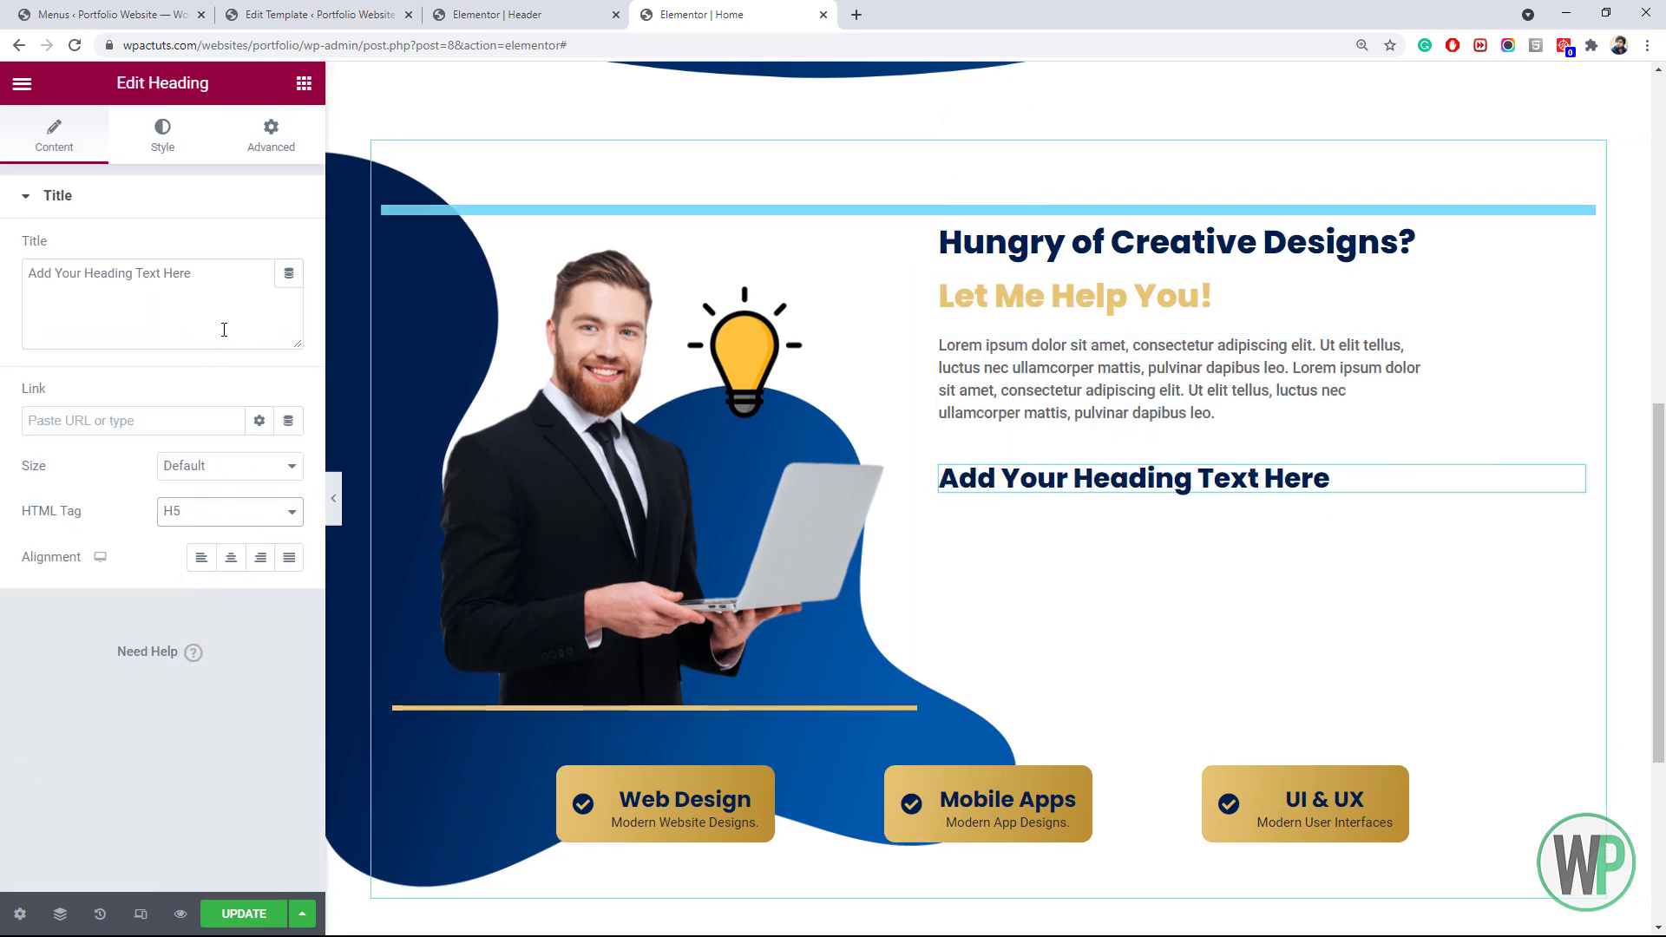
pyautogui.tripleClick(224, 330)
pyautogui.write('You can also')
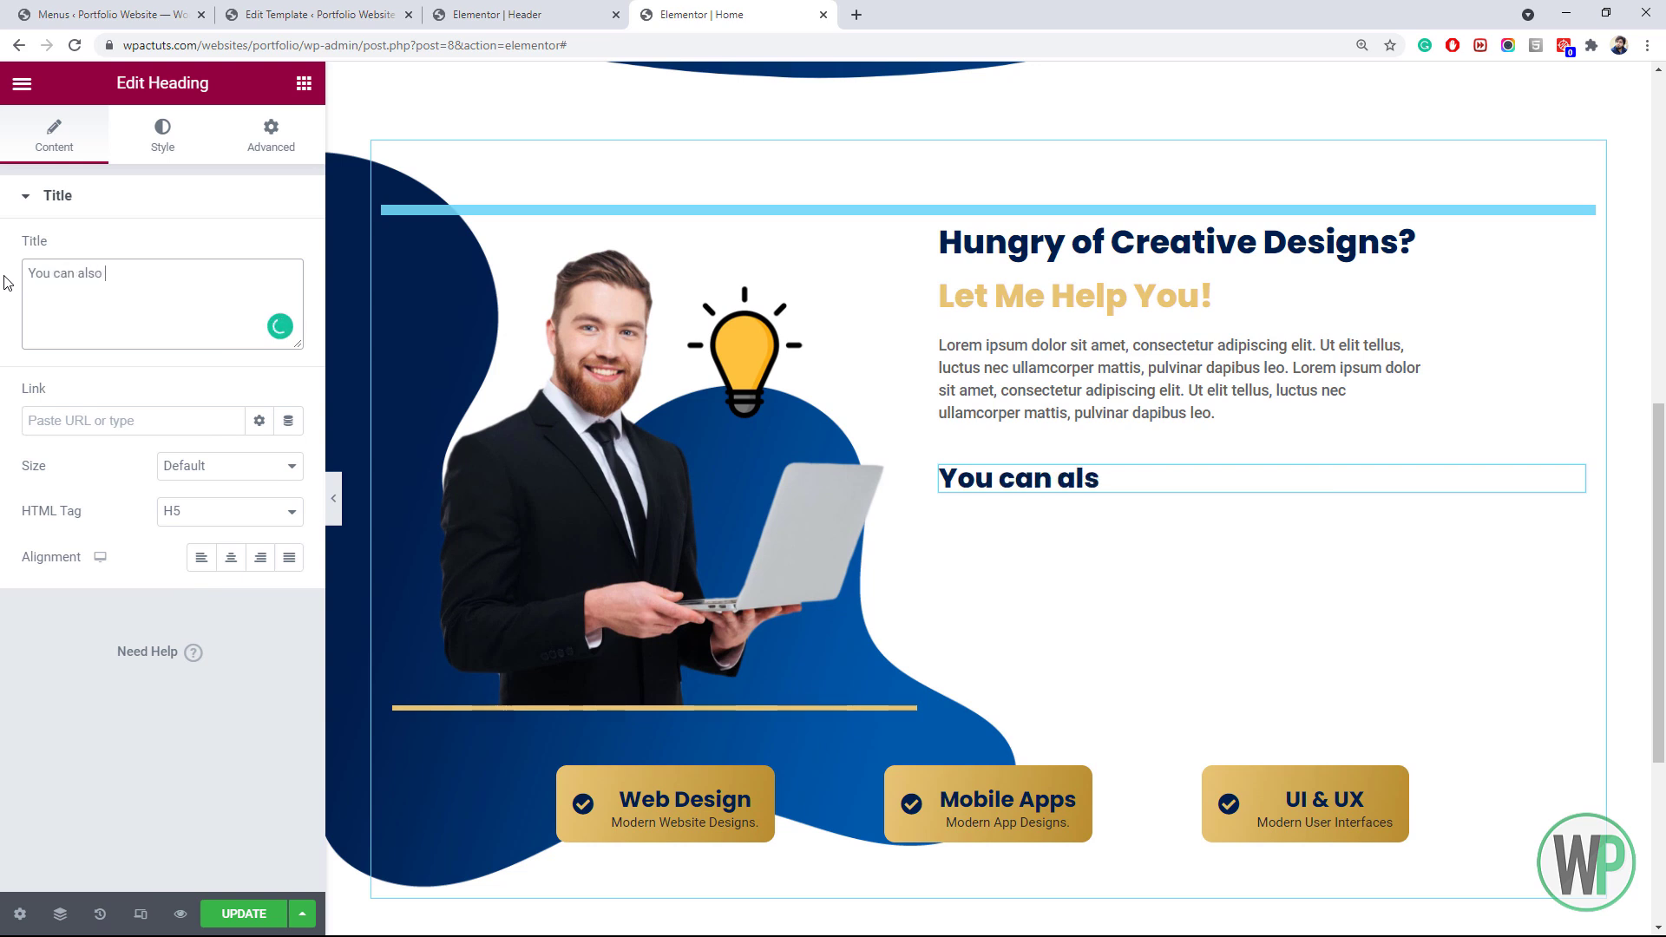
pyautogui.write(' follow me here:')
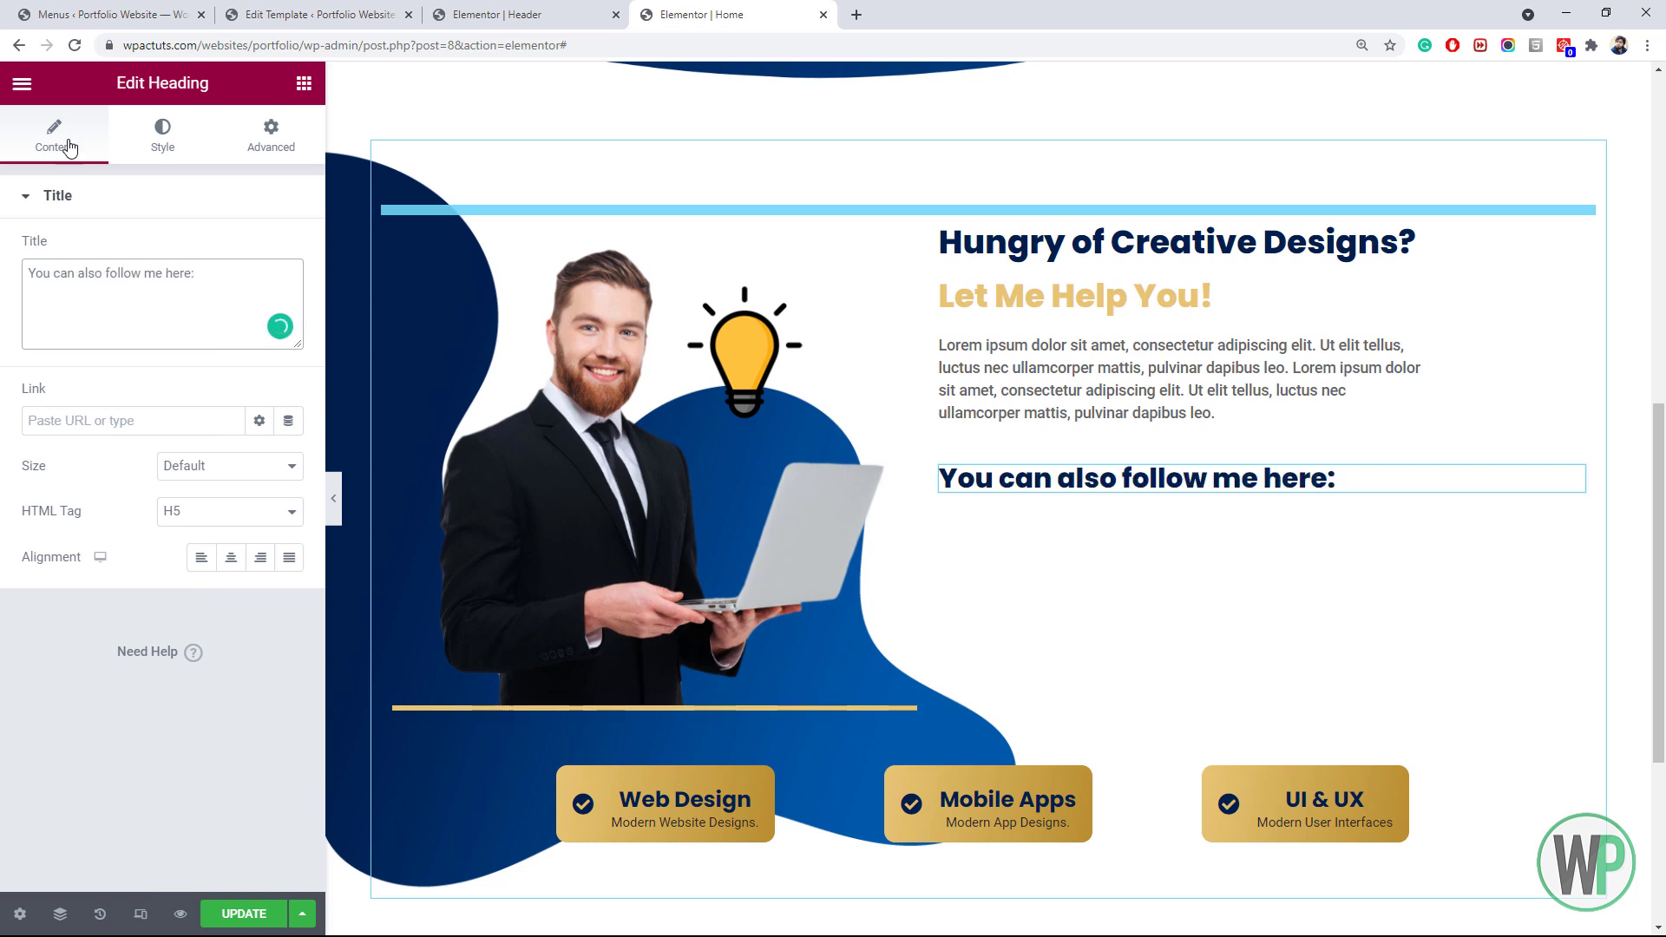
# Set the heading typography to weight 700 and size 18
pyautogui.click(158, 128)
pyautogui.click(288, 295)
pyautogui.click(232, 510)
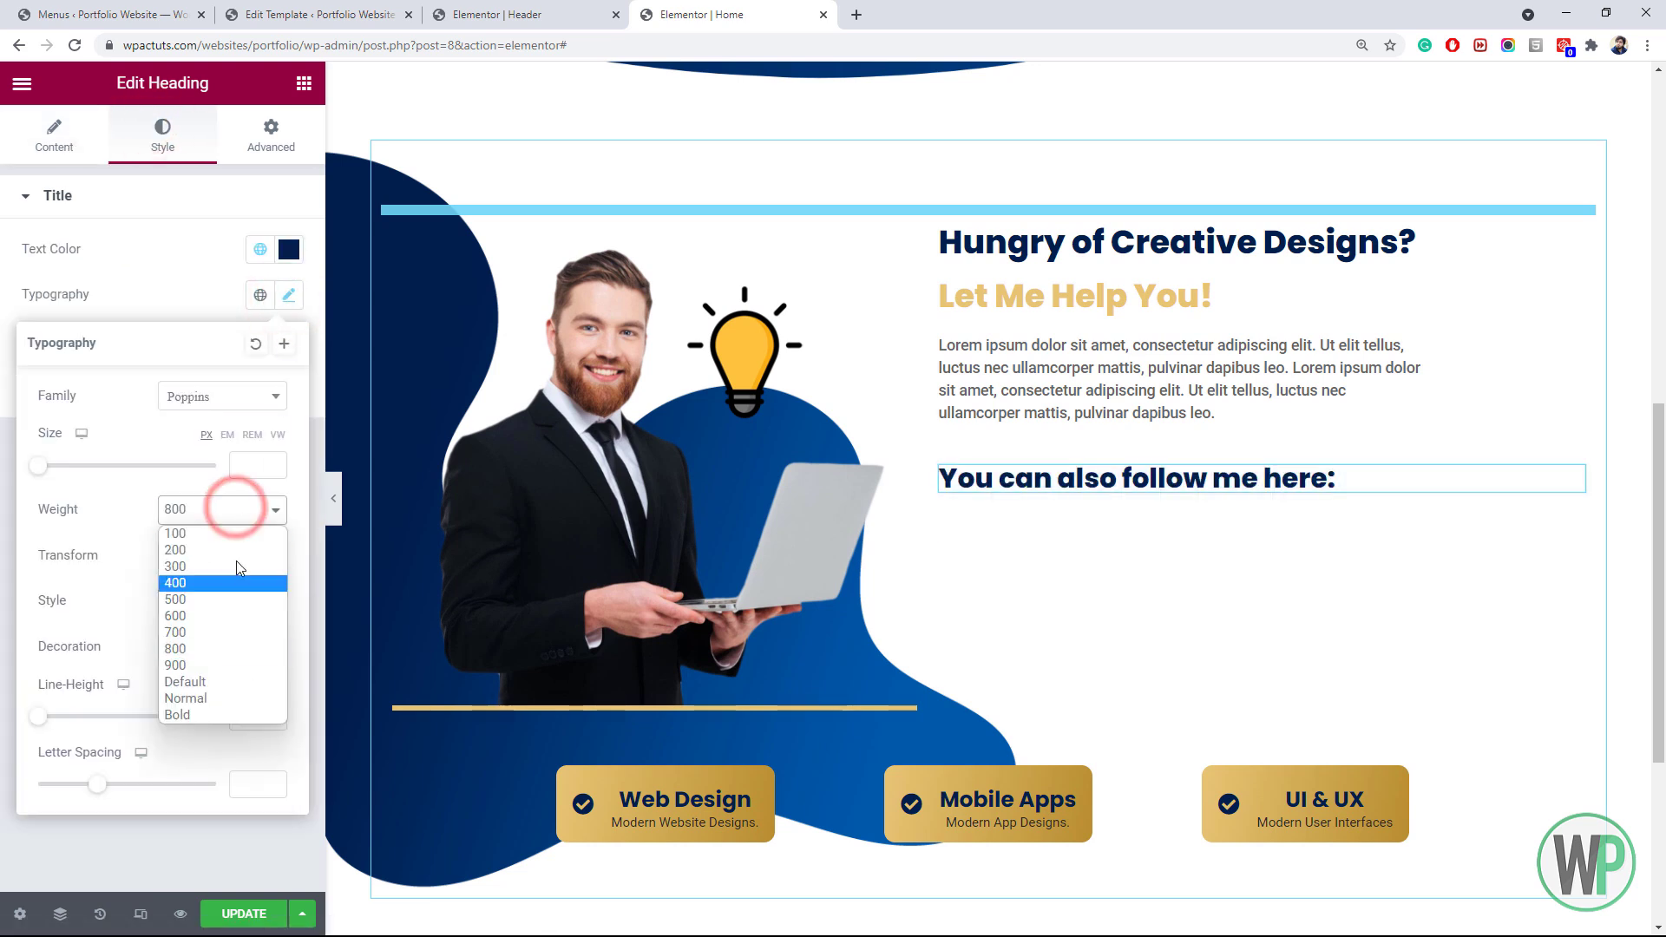
pyautogui.click(229, 617)
pyautogui.click(222, 511)
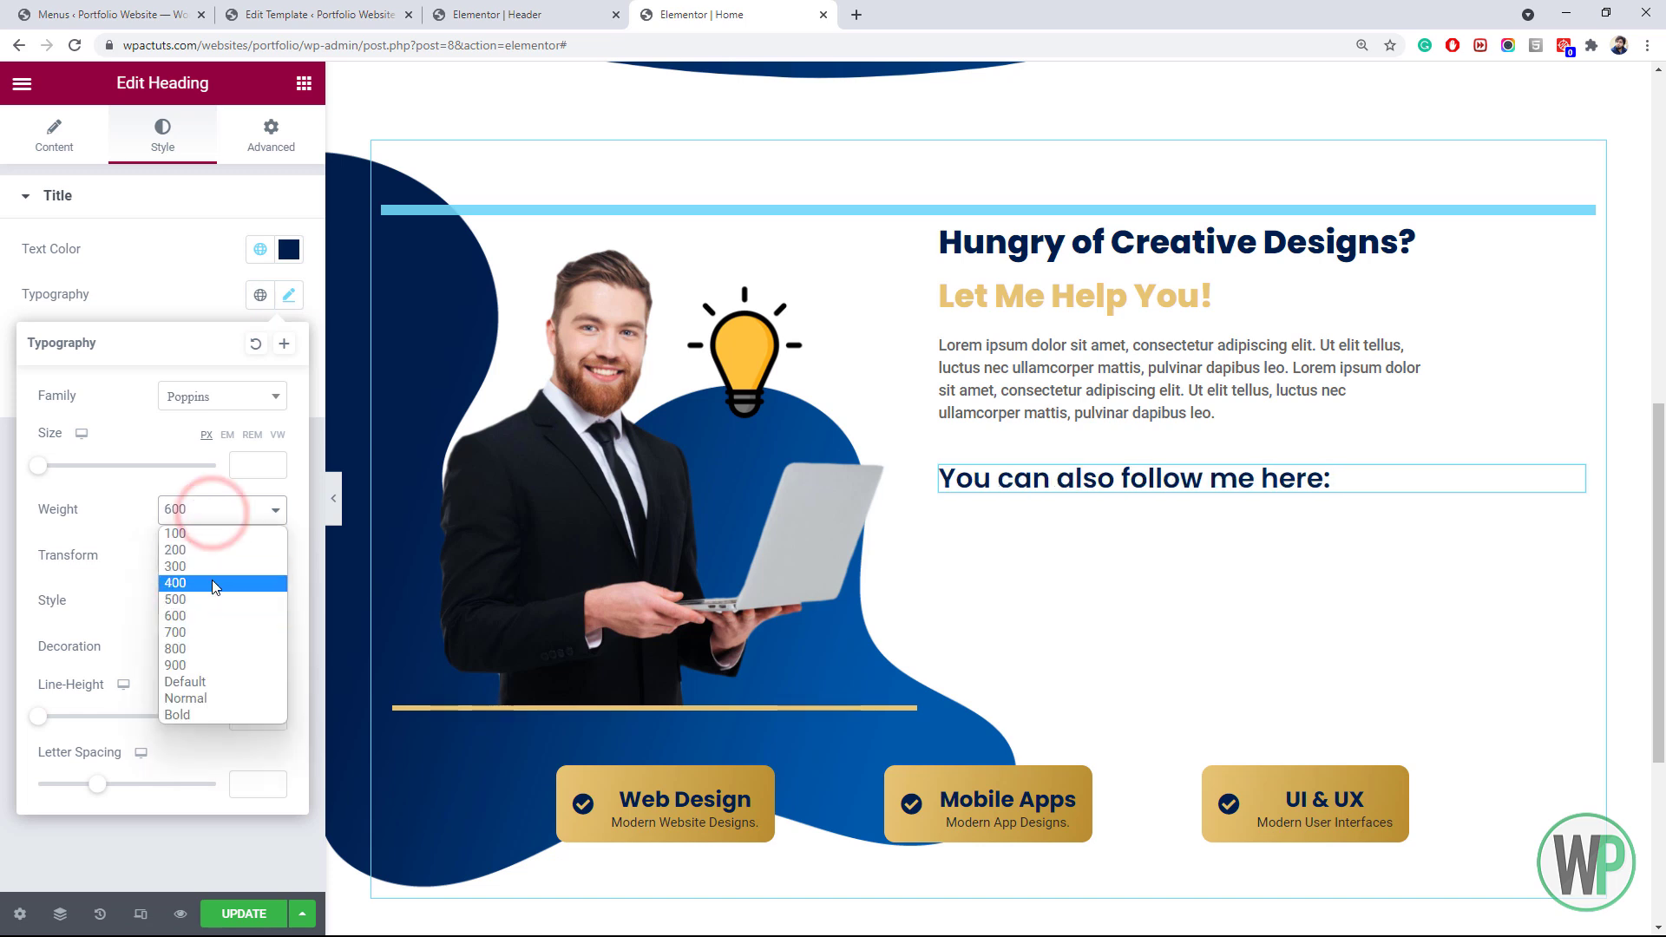
pyautogui.click(228, 632)
pyautogui.click(249, 466)
pyautogui.write('18')
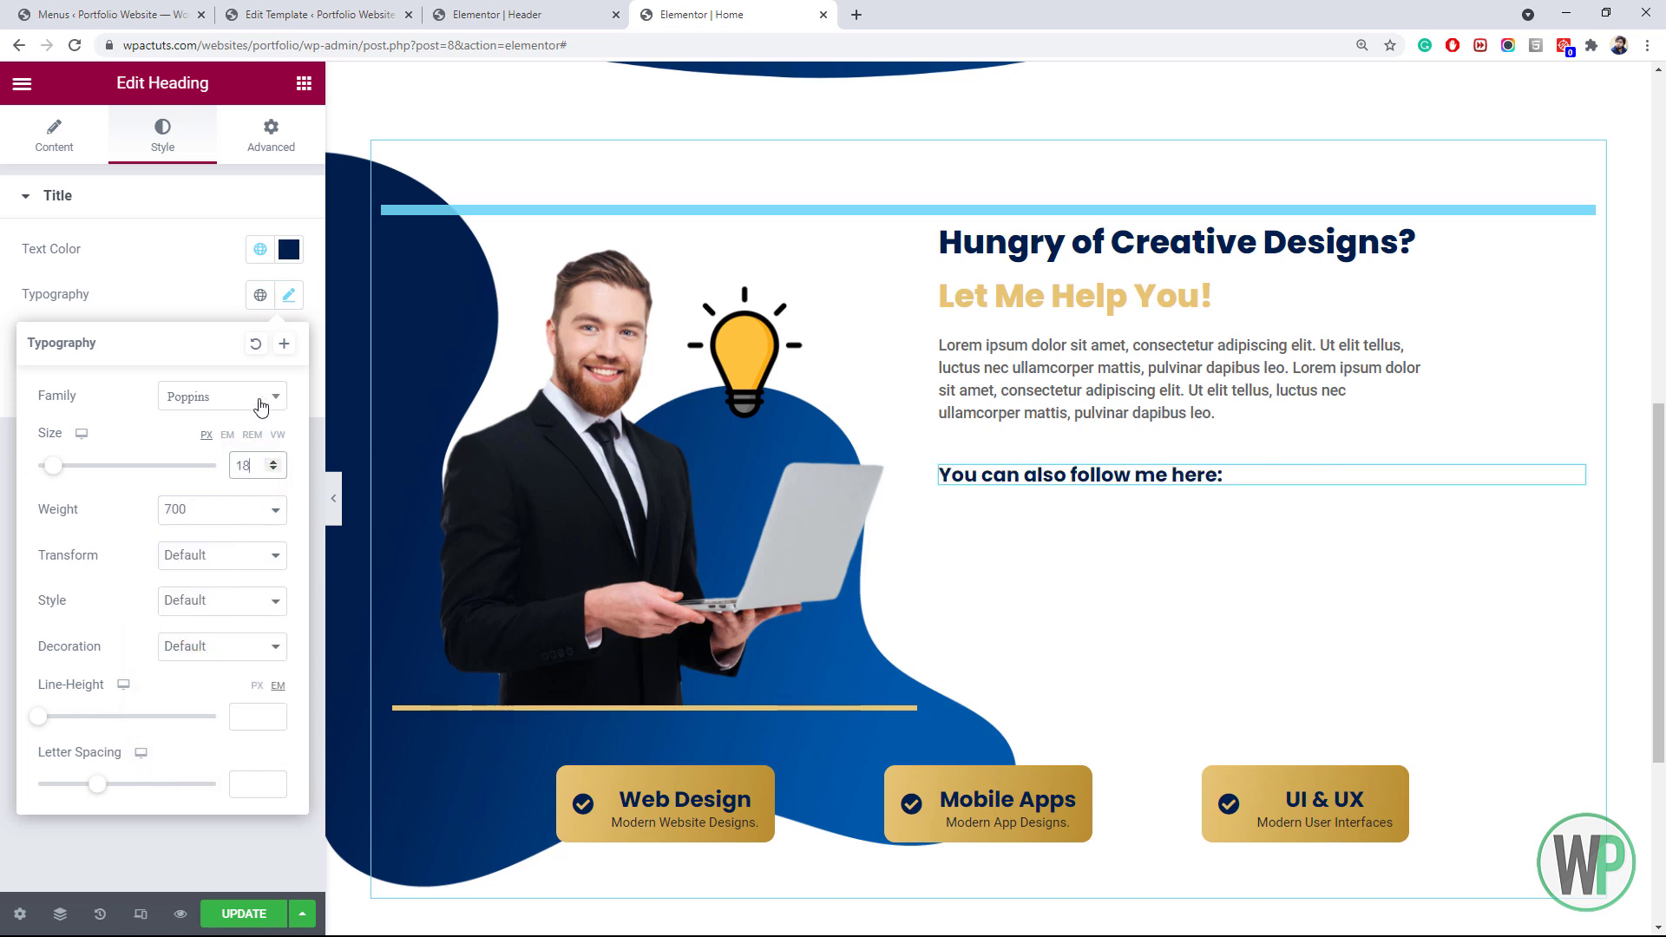
pyautogui.click(304, 83)
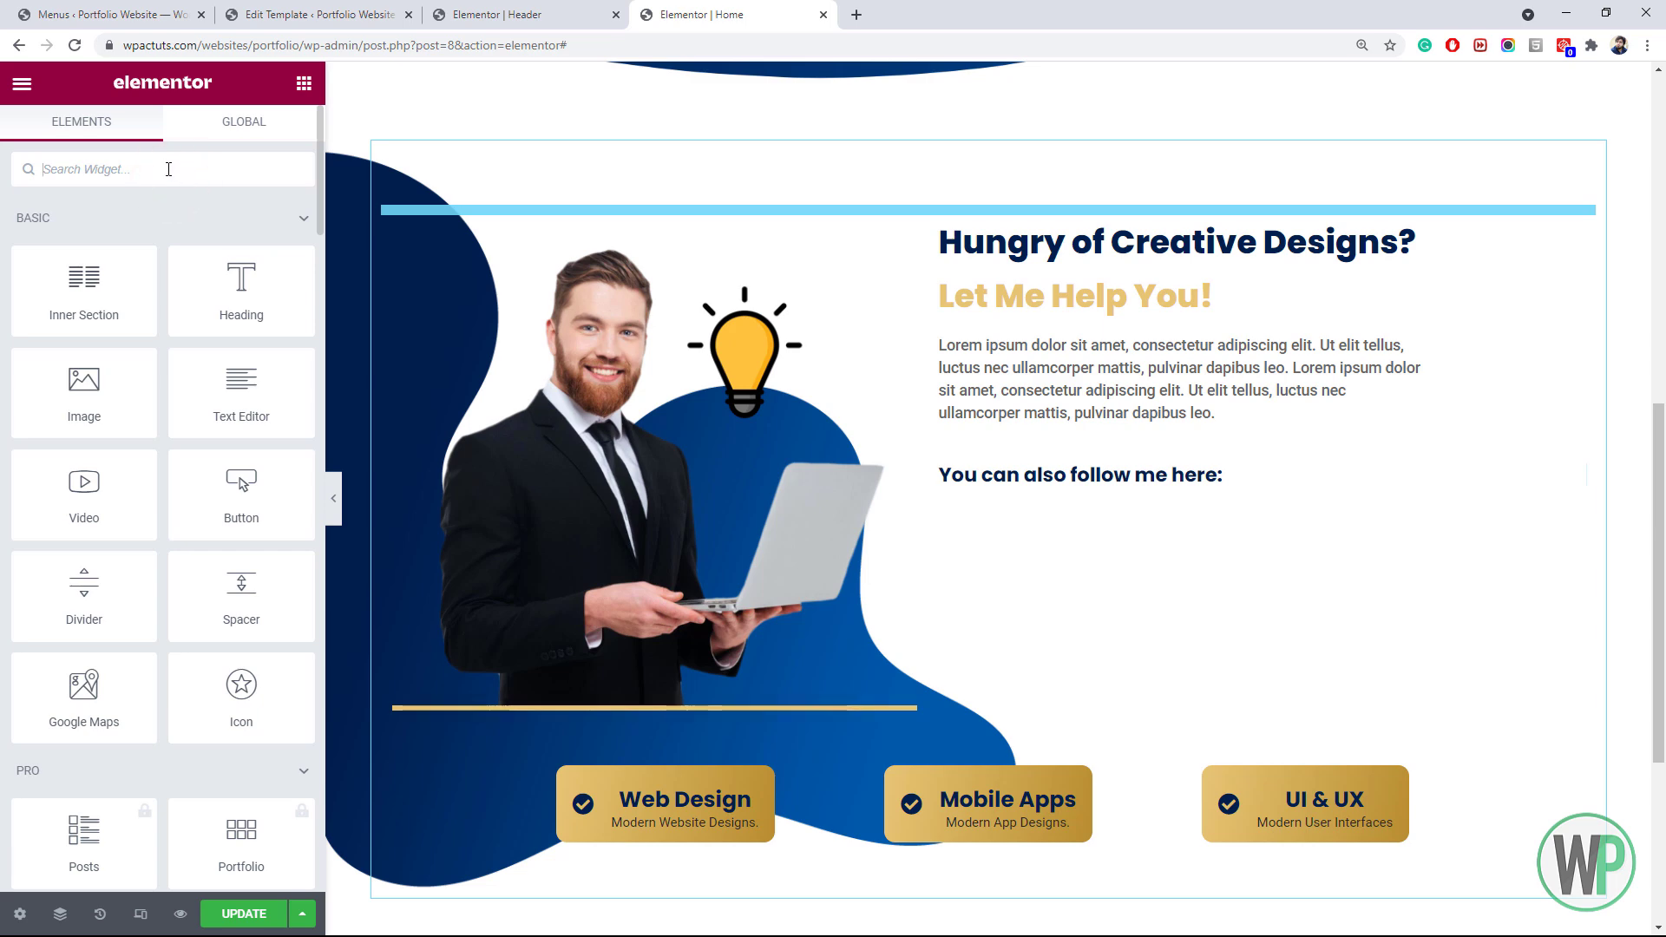
# Add an Icon List below the heading and make its first item Behance, reading 'behance.net/username'
pyautogui.write('list')
pyautogui.moveTo(156, 243); pyautogui.dragTo(998, 507)
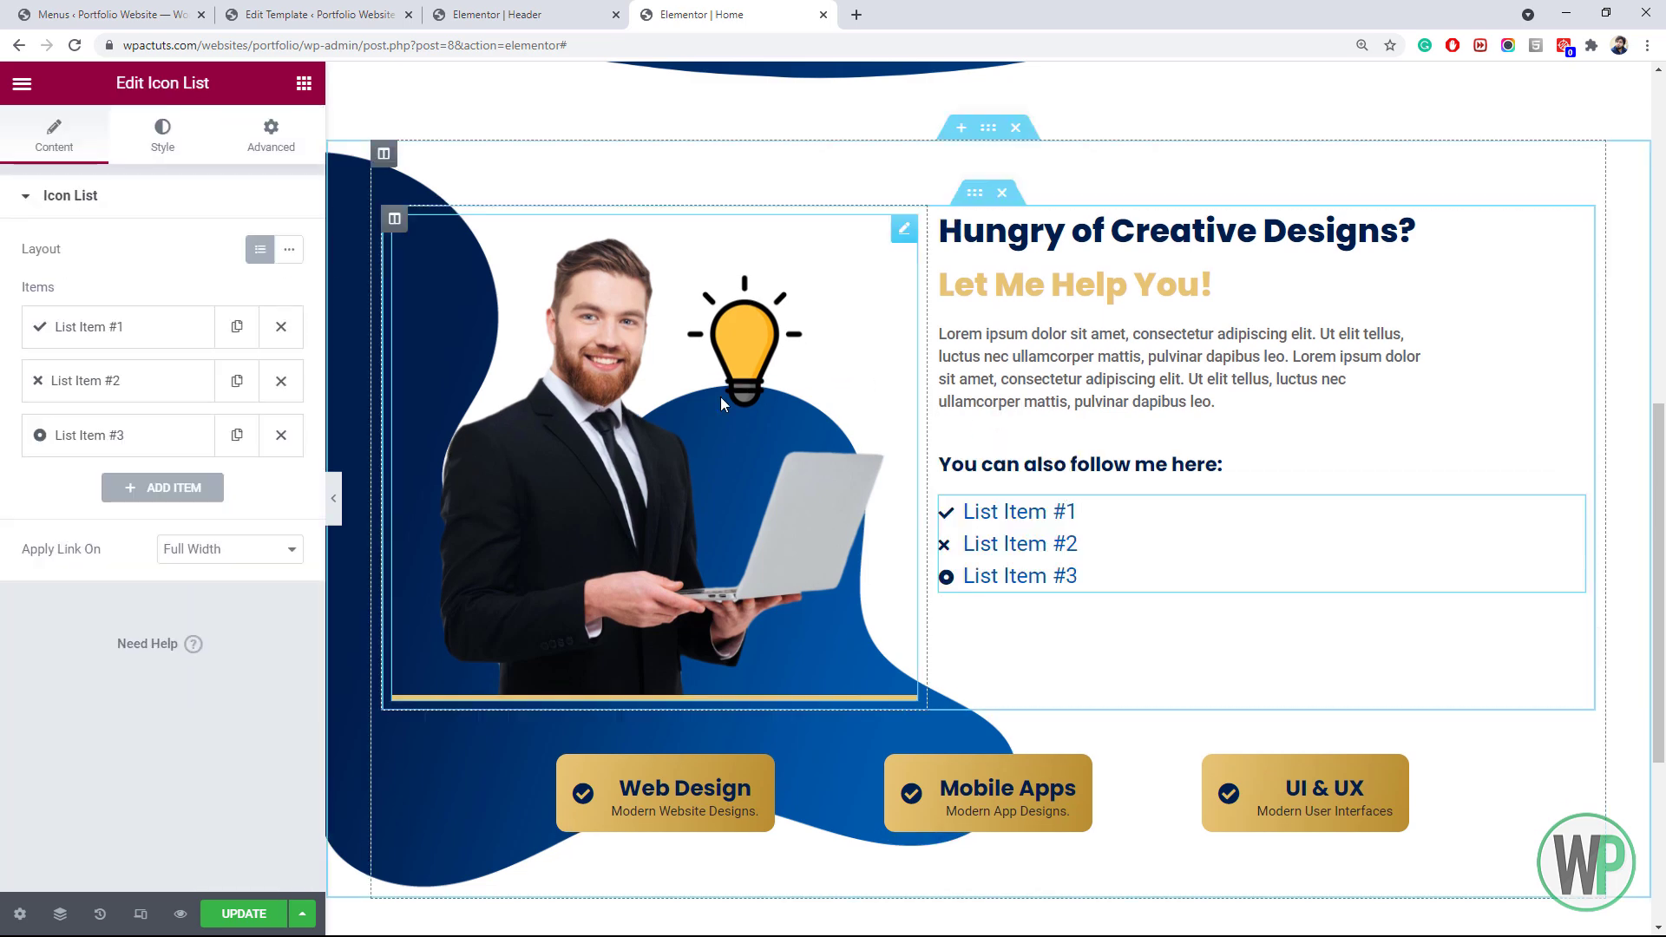
pyautogui.click(130, 326)
pyautogui.click(205, 476)
pyautogui.click(974, 178)
pyautogui.write('b')
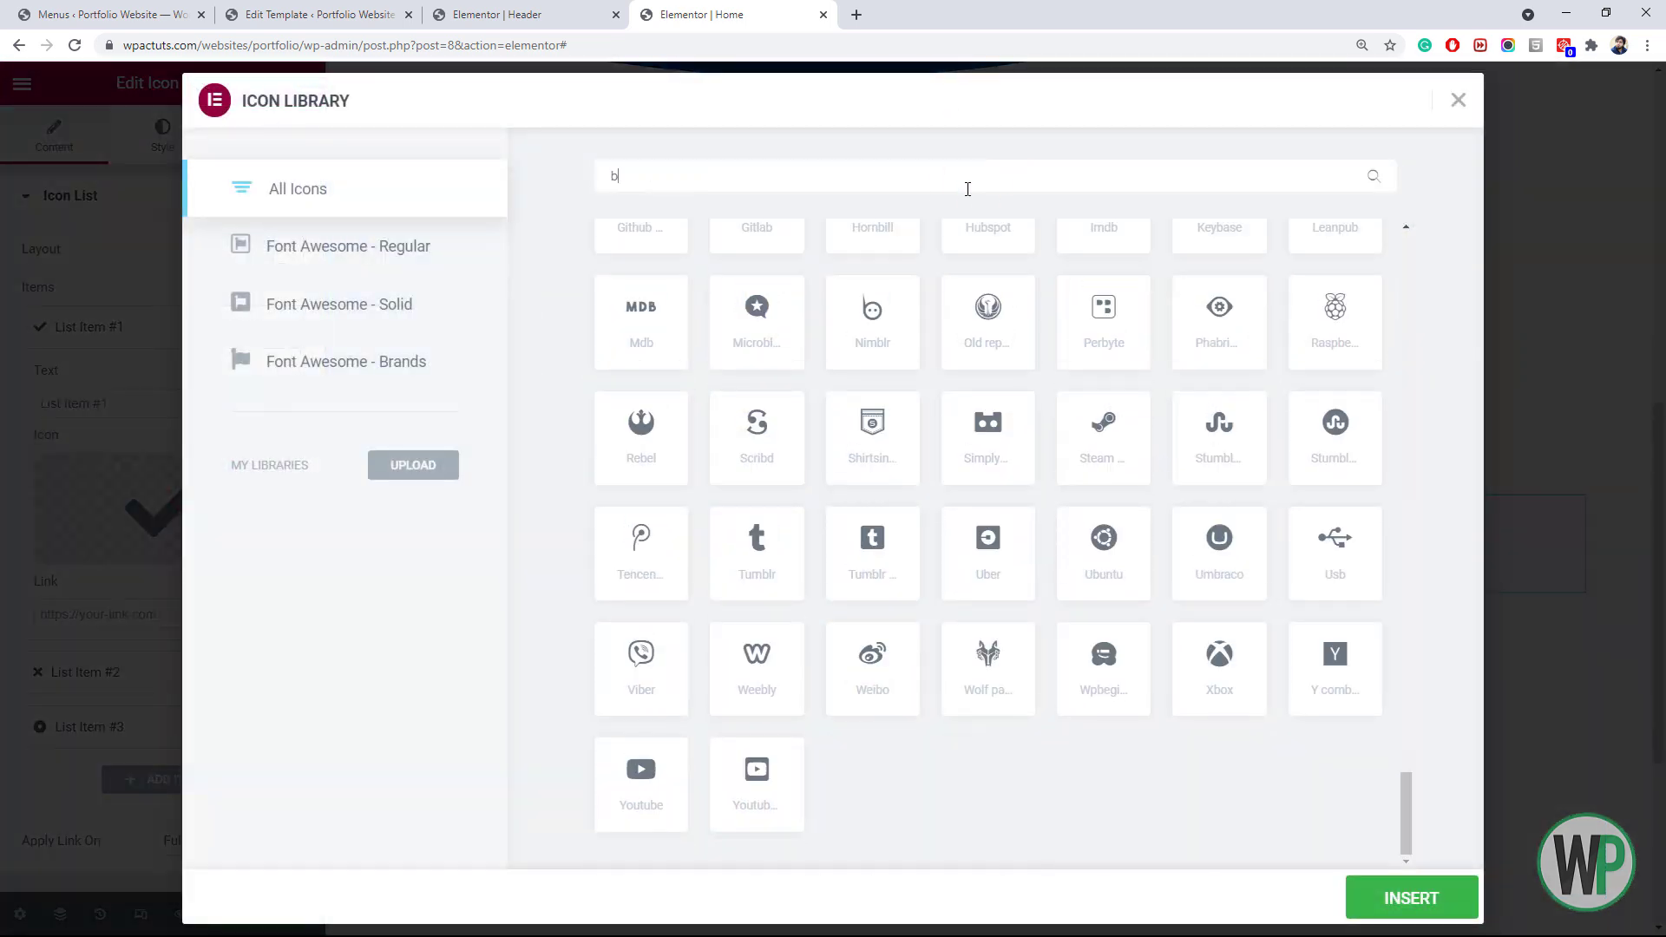
pyautogui.write('eh')
pyautogui.click(746, 343)
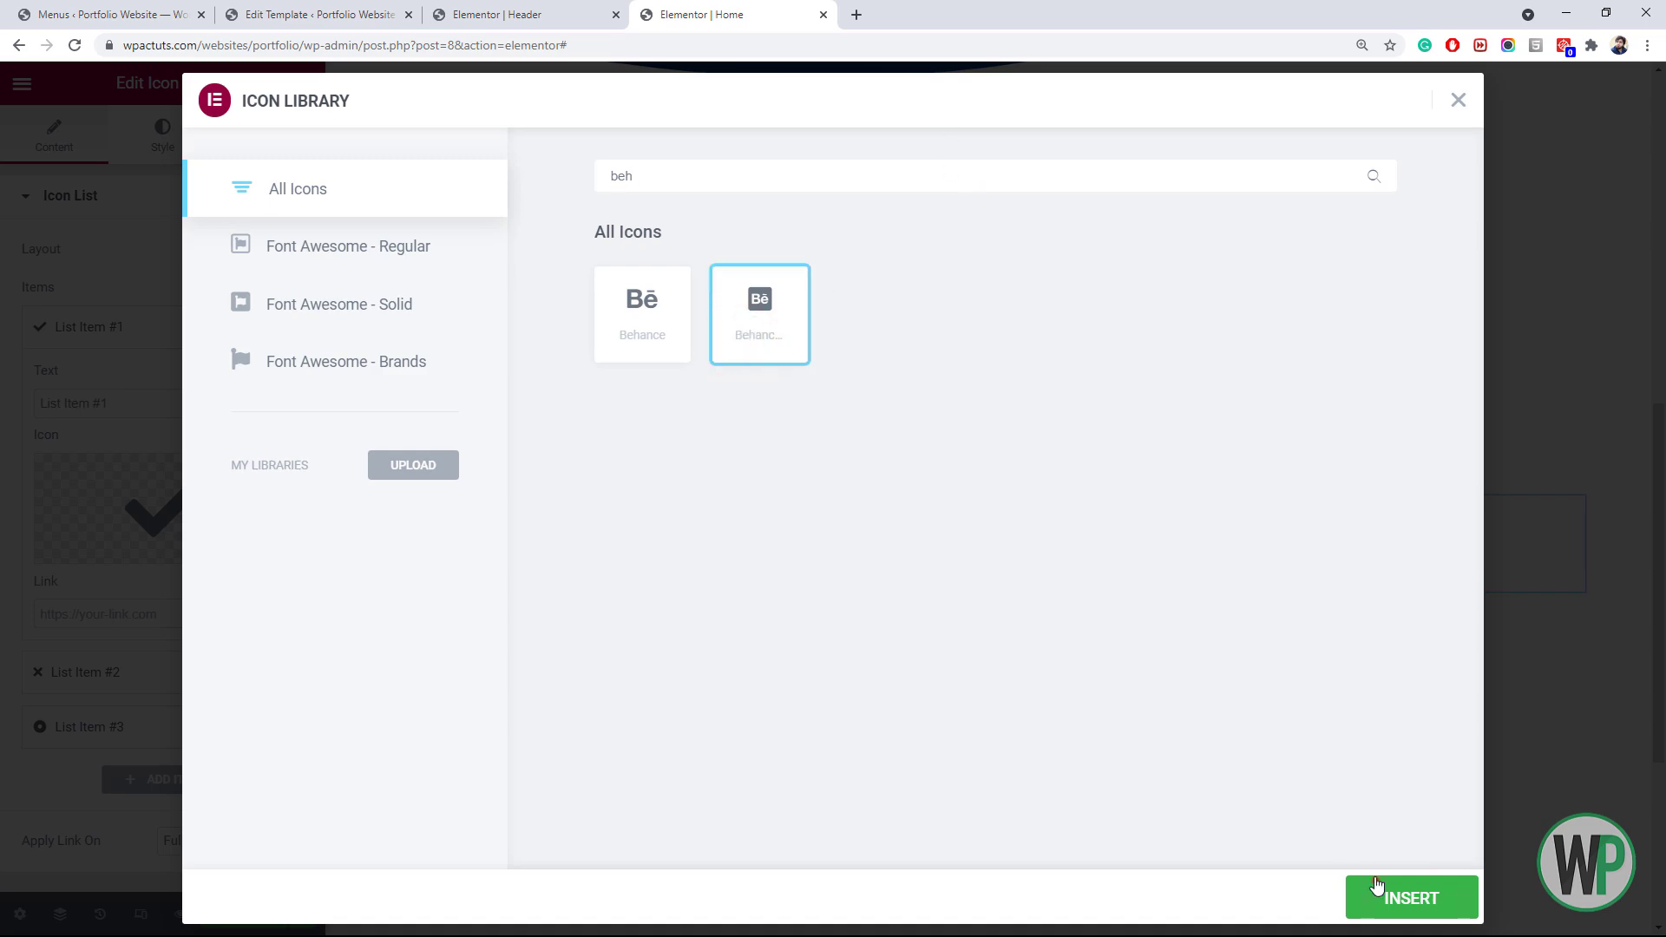
pyautogui.click(1376, 894)
pyautogui.tripleClick(156, 403)
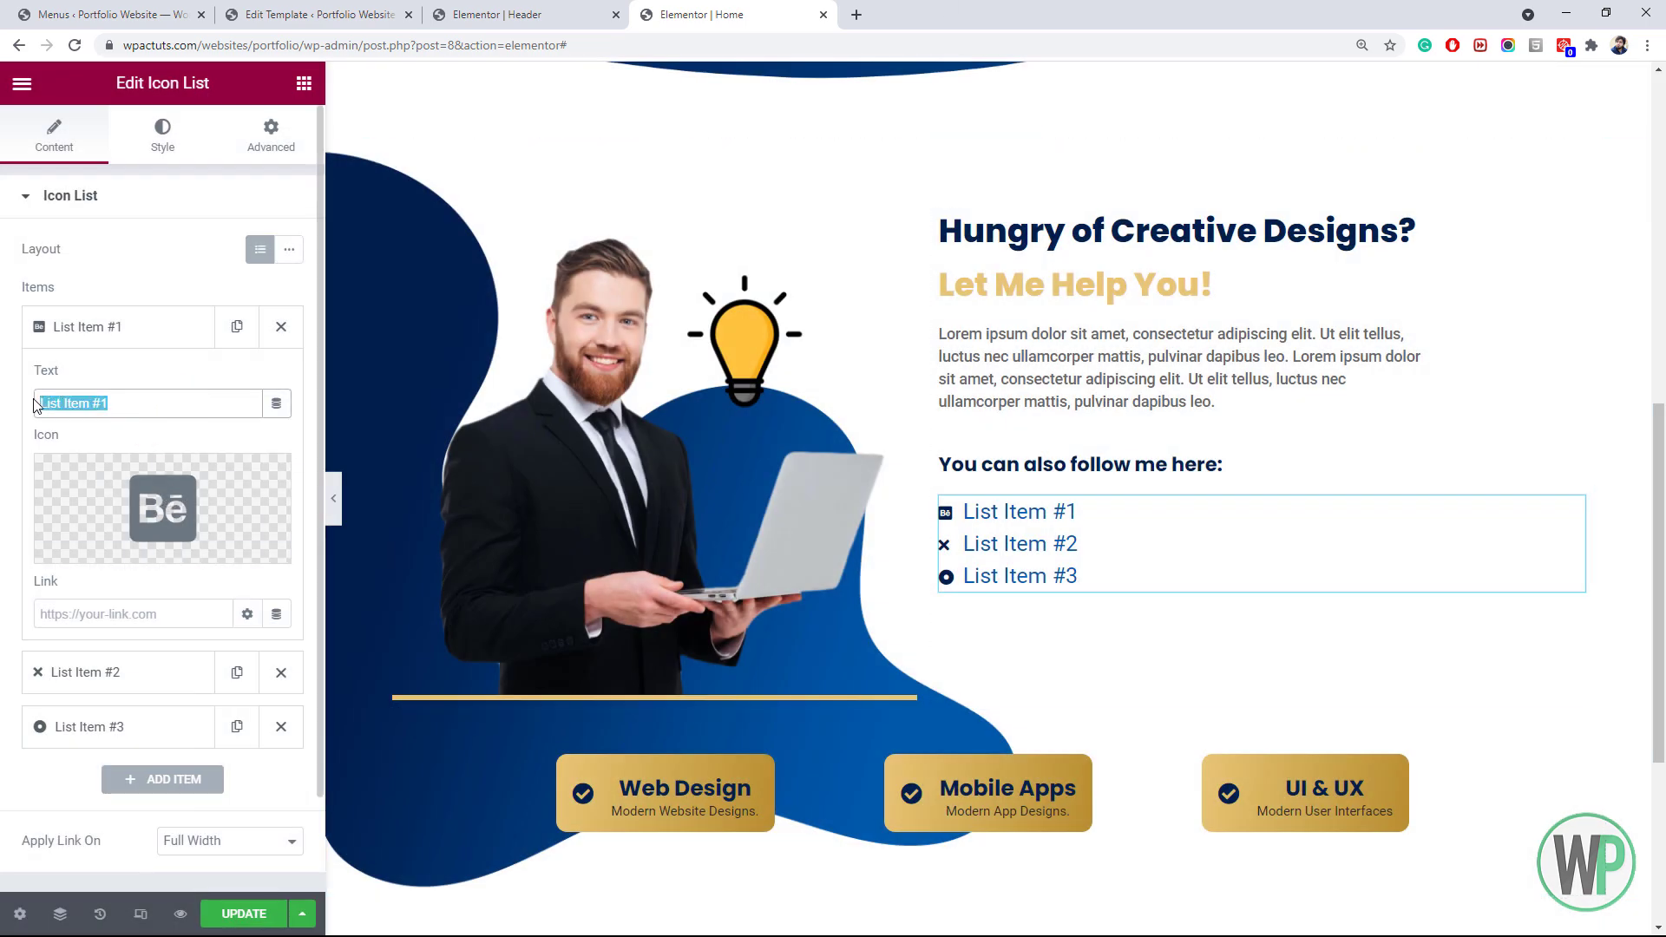
pyautogui.write('behance.net/username')
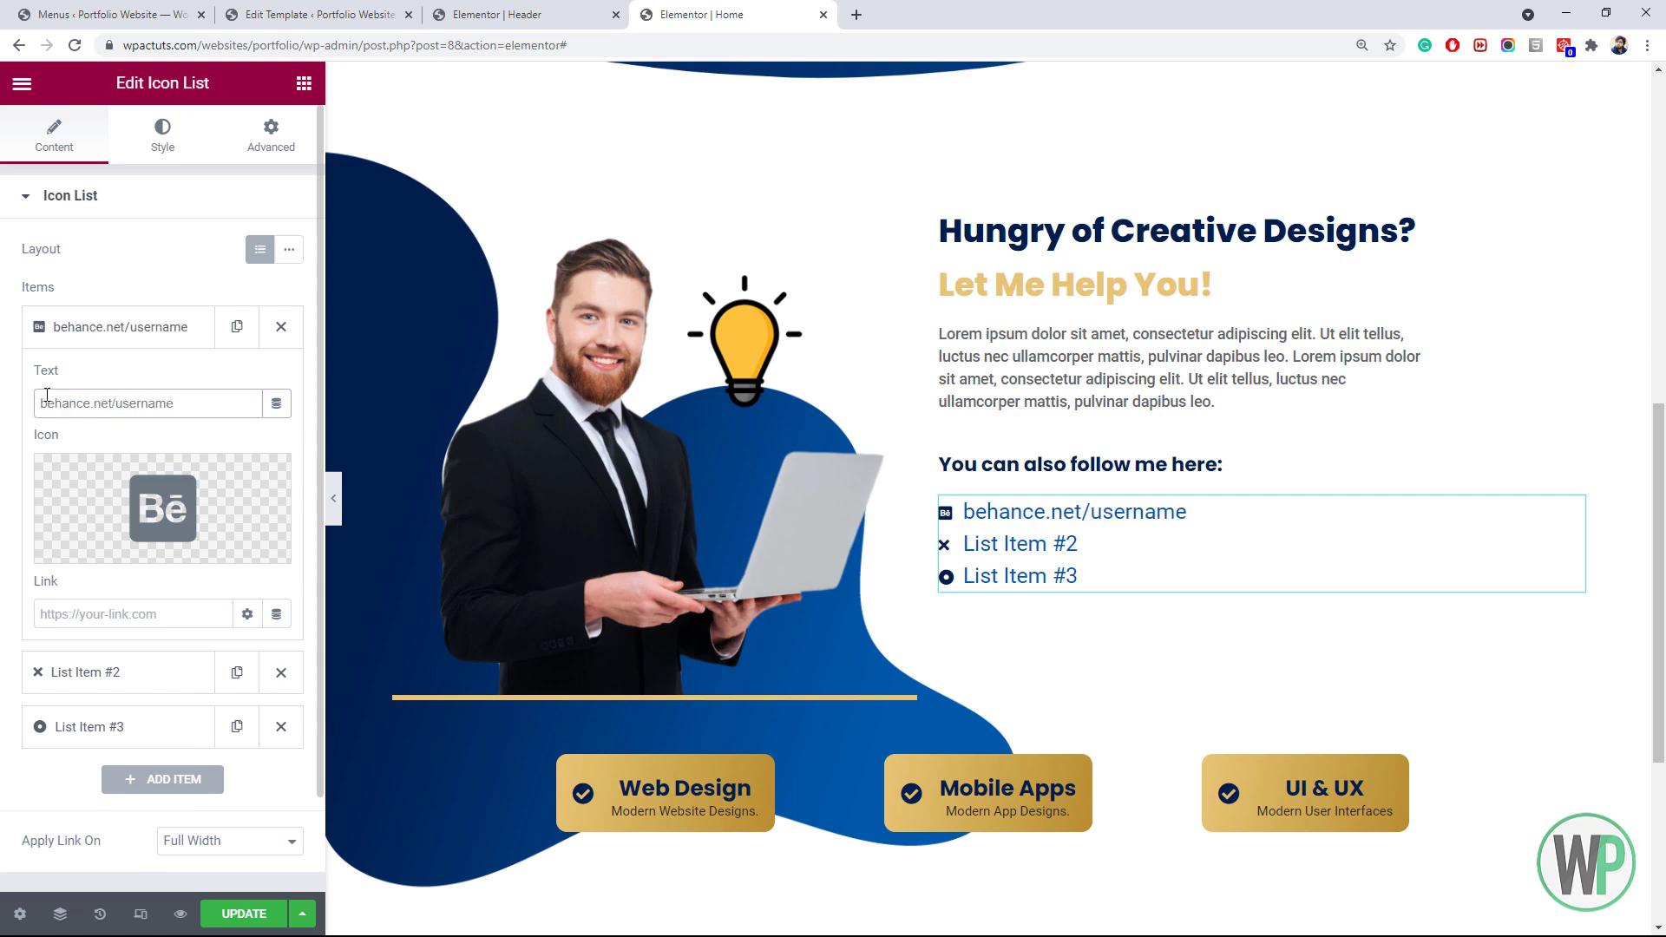
# Delete the third list item and make the second item Dribbble, reading 'dribbble.com/username'
pyautogui.click(280, 727)
pyautogui.click(174, 671)
pyautogui.click(190, 512)
pyautogui.click(729, 182)
pyautogui.write('dri')
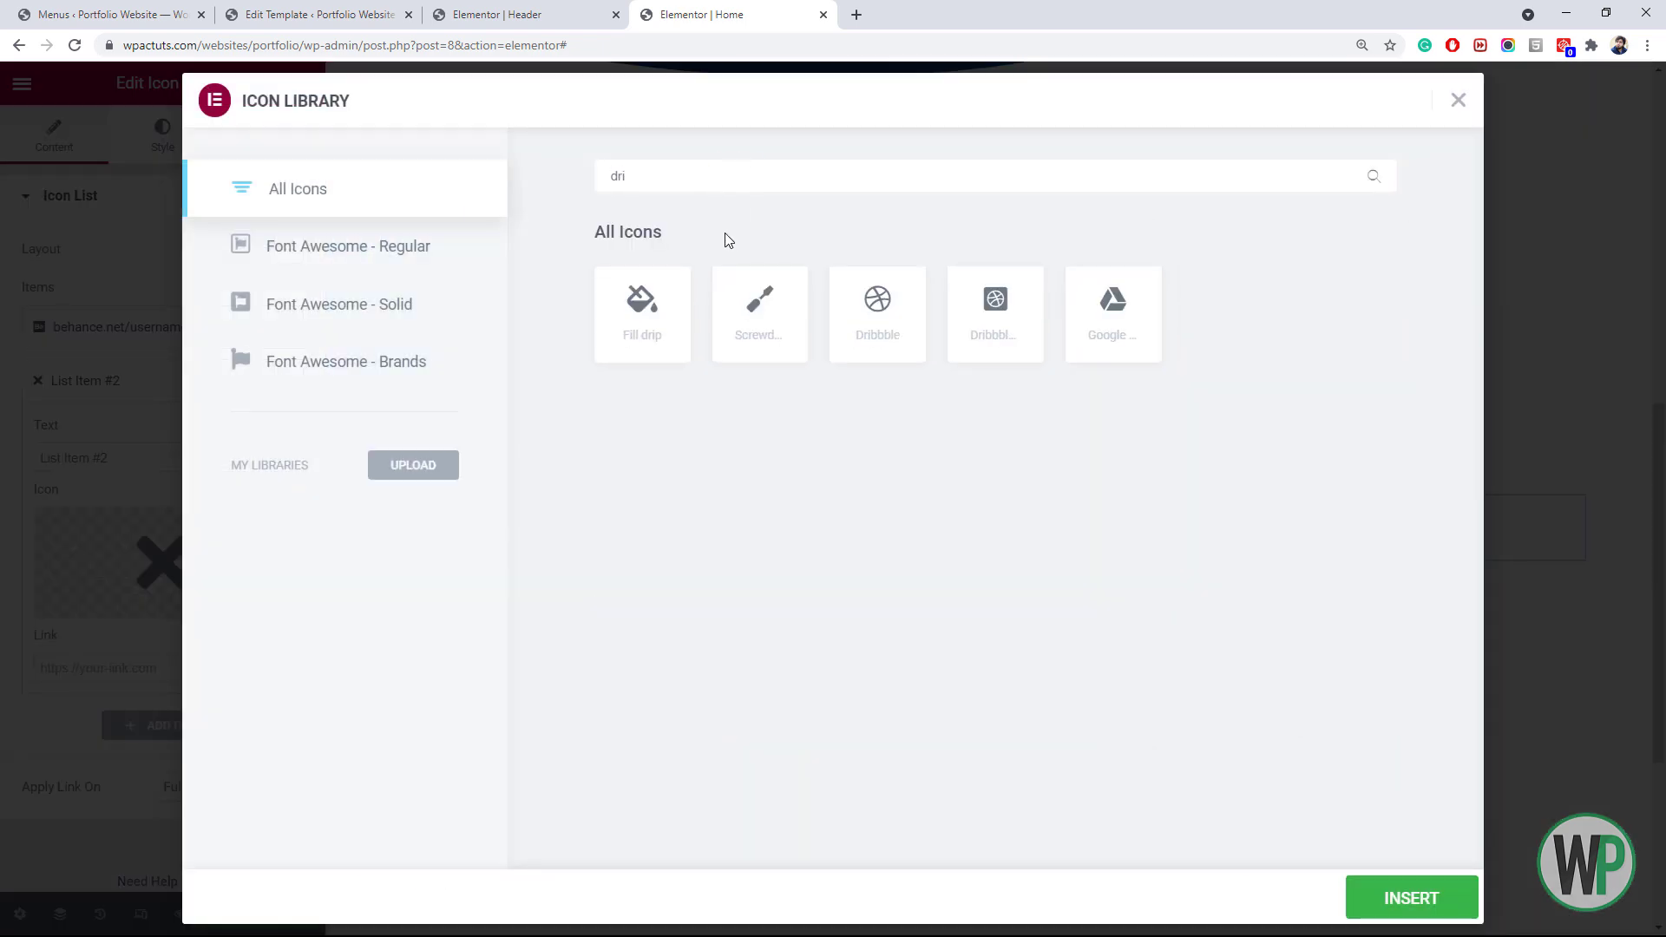
pyautogui.click(1016, 328)
pyautogui.click(1398, 898)
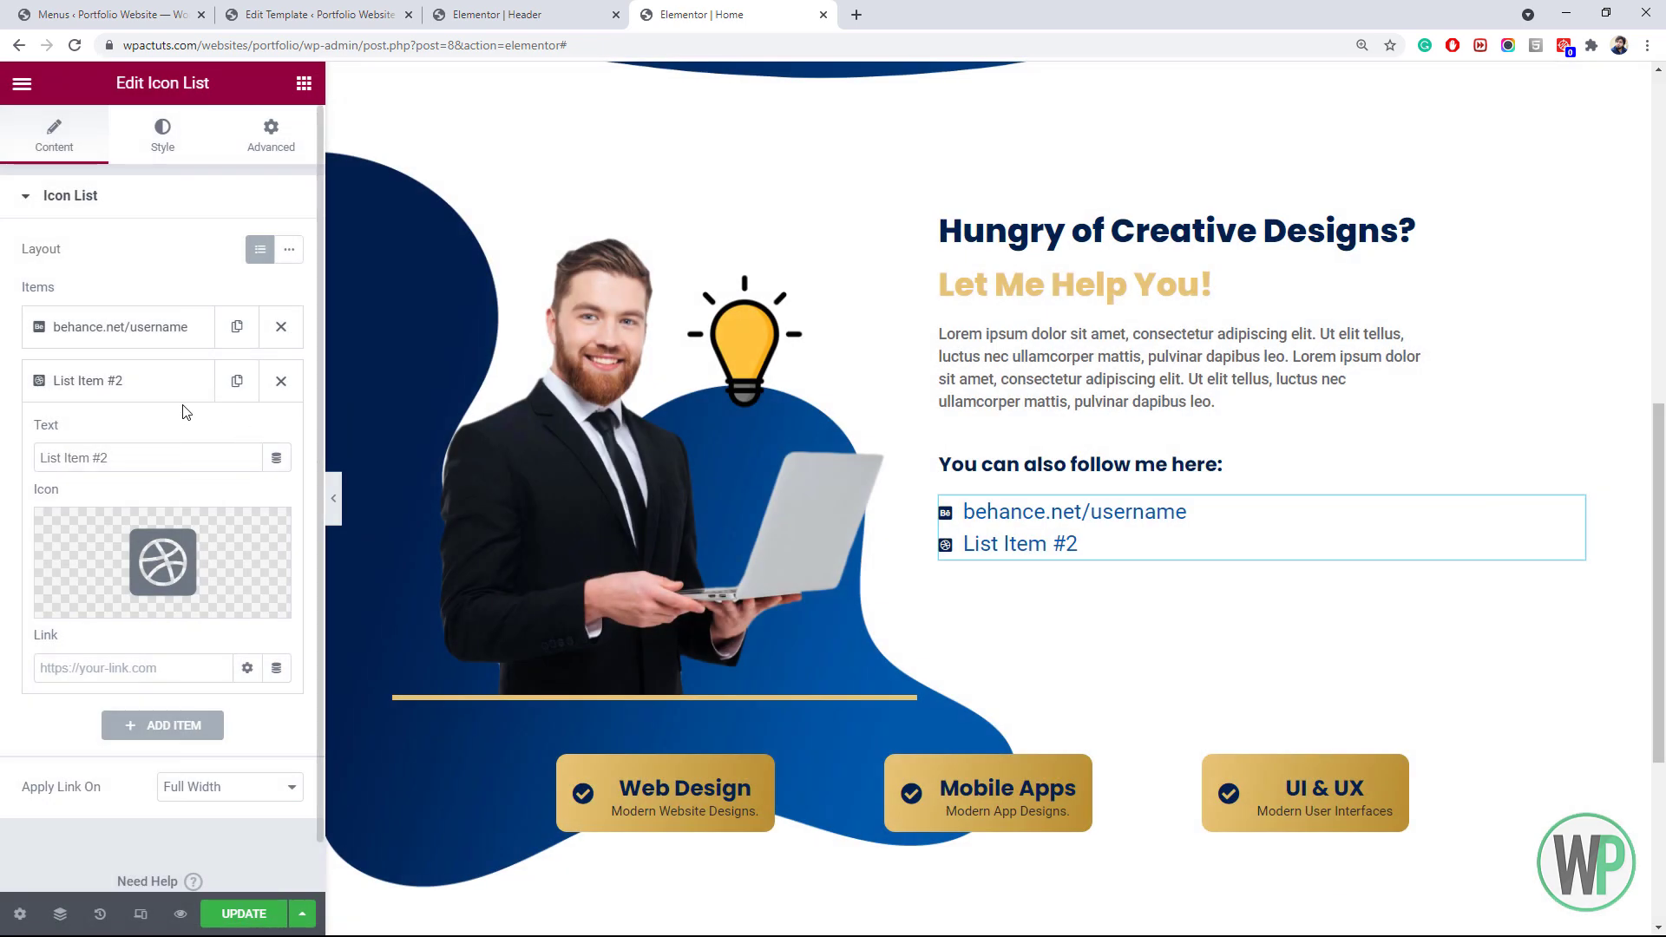
pyautogui.moveTo(122, 457); pyautogui.dragTo(4, 451)
pyautogui.write('dribble.com/user')
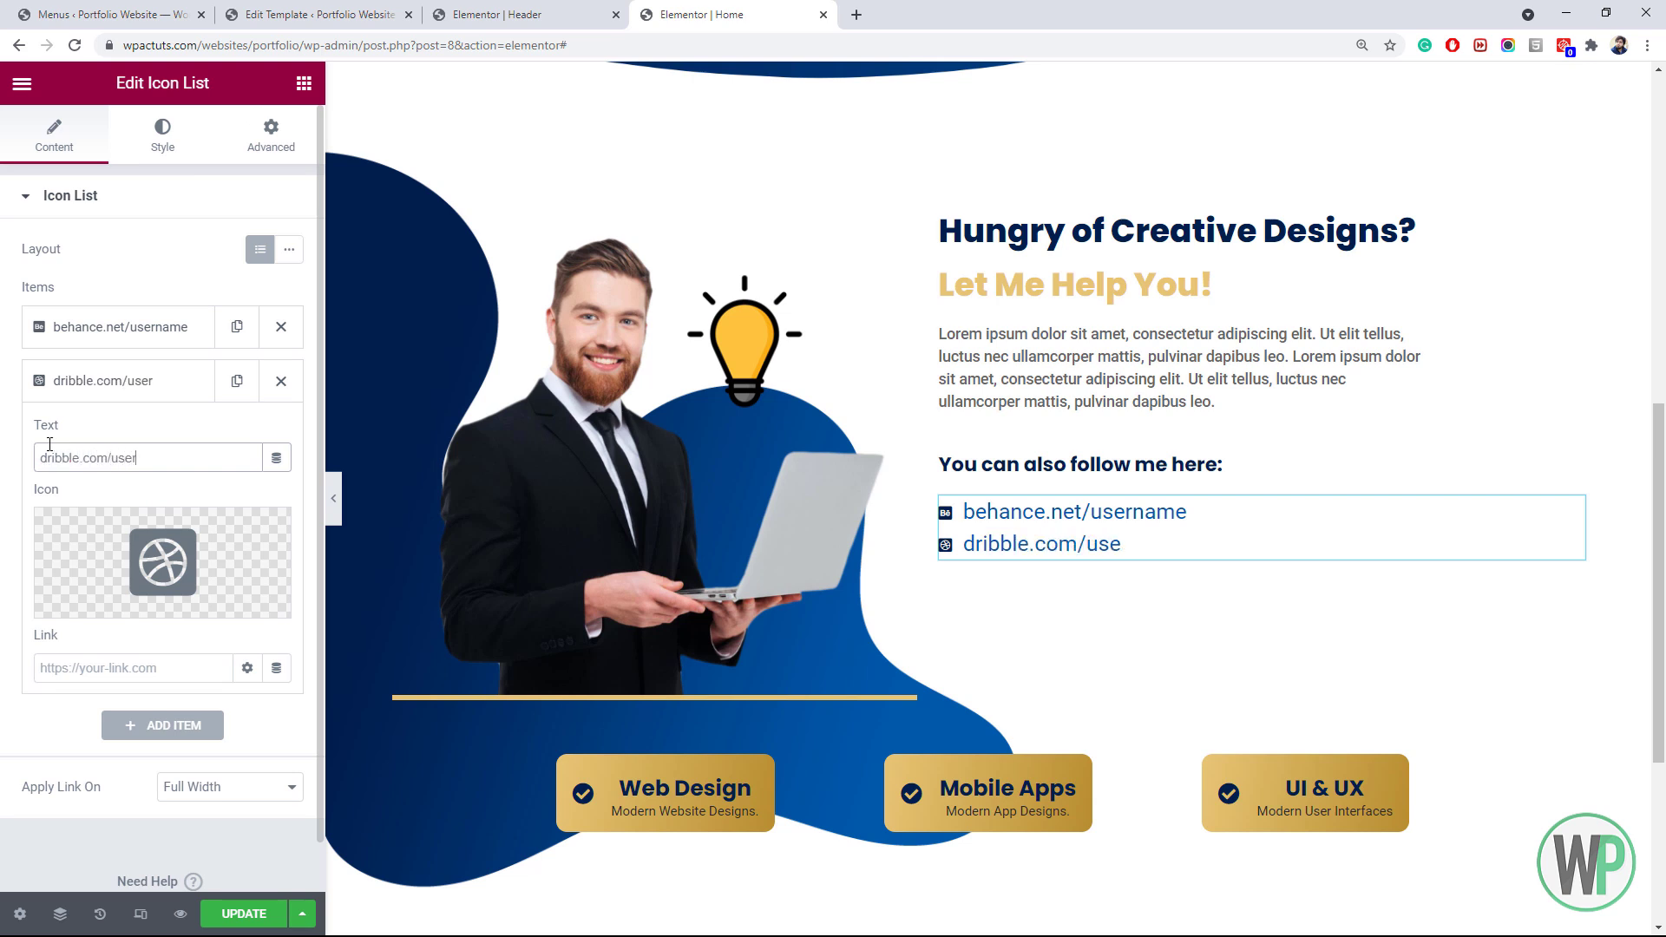
pyautogui.write('me')
pyautogui.click(144, 154)
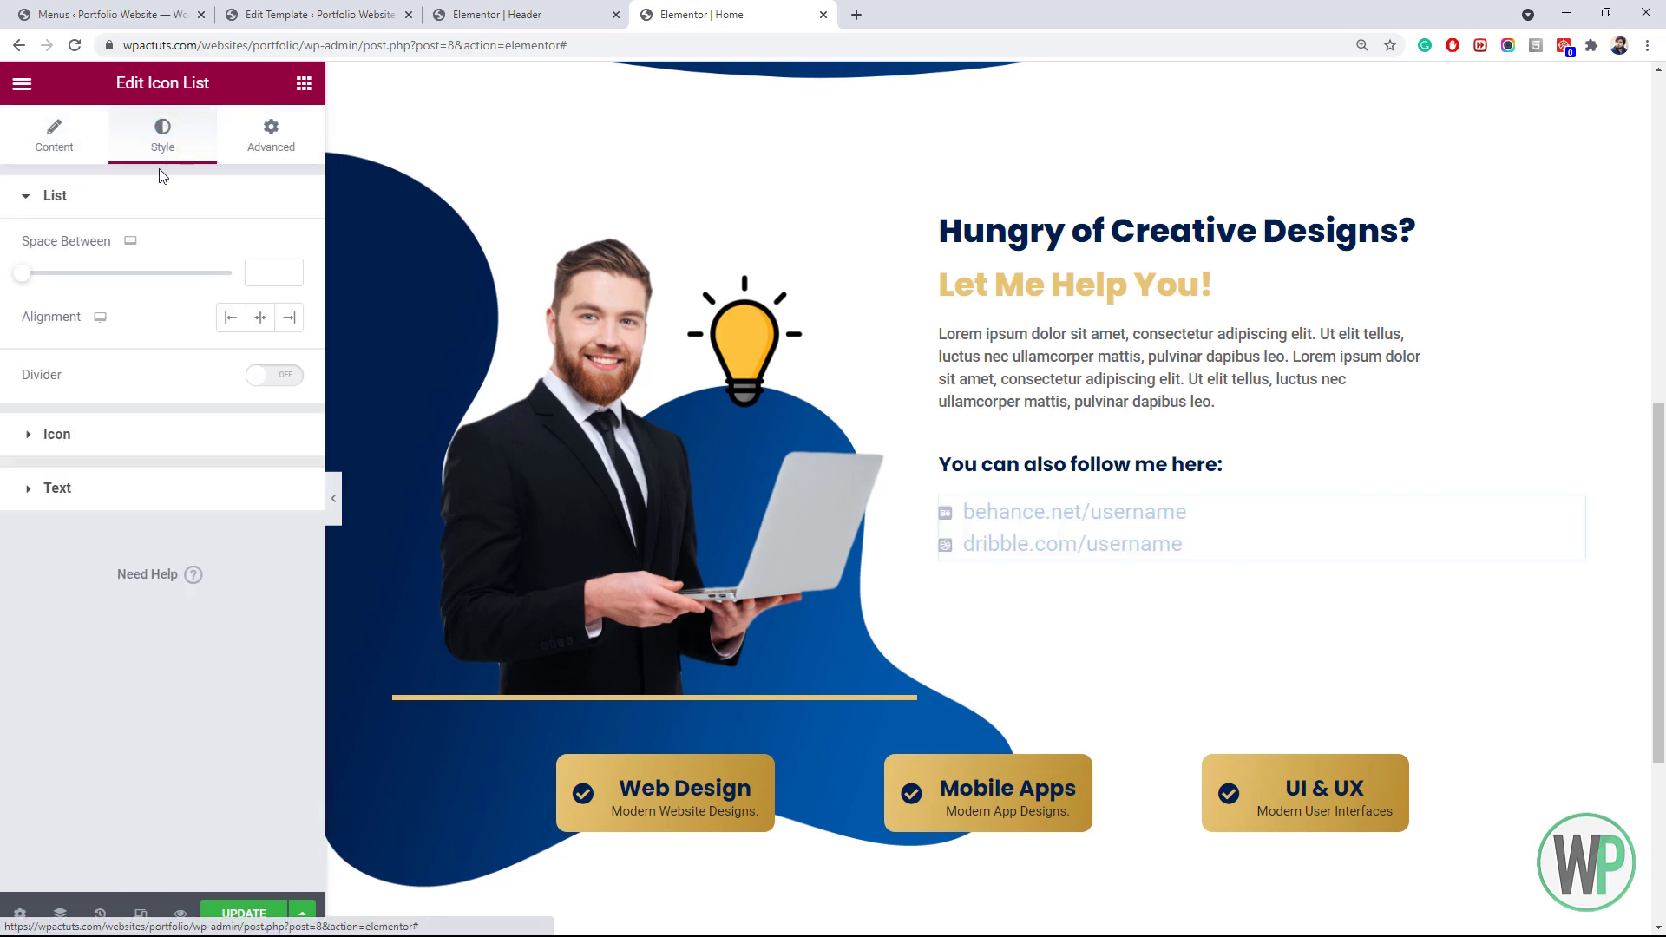
# Enlarge the list icons to size 20, centre them beside the text, and keep the list left-aligned
pyautogui.click(201, 431)
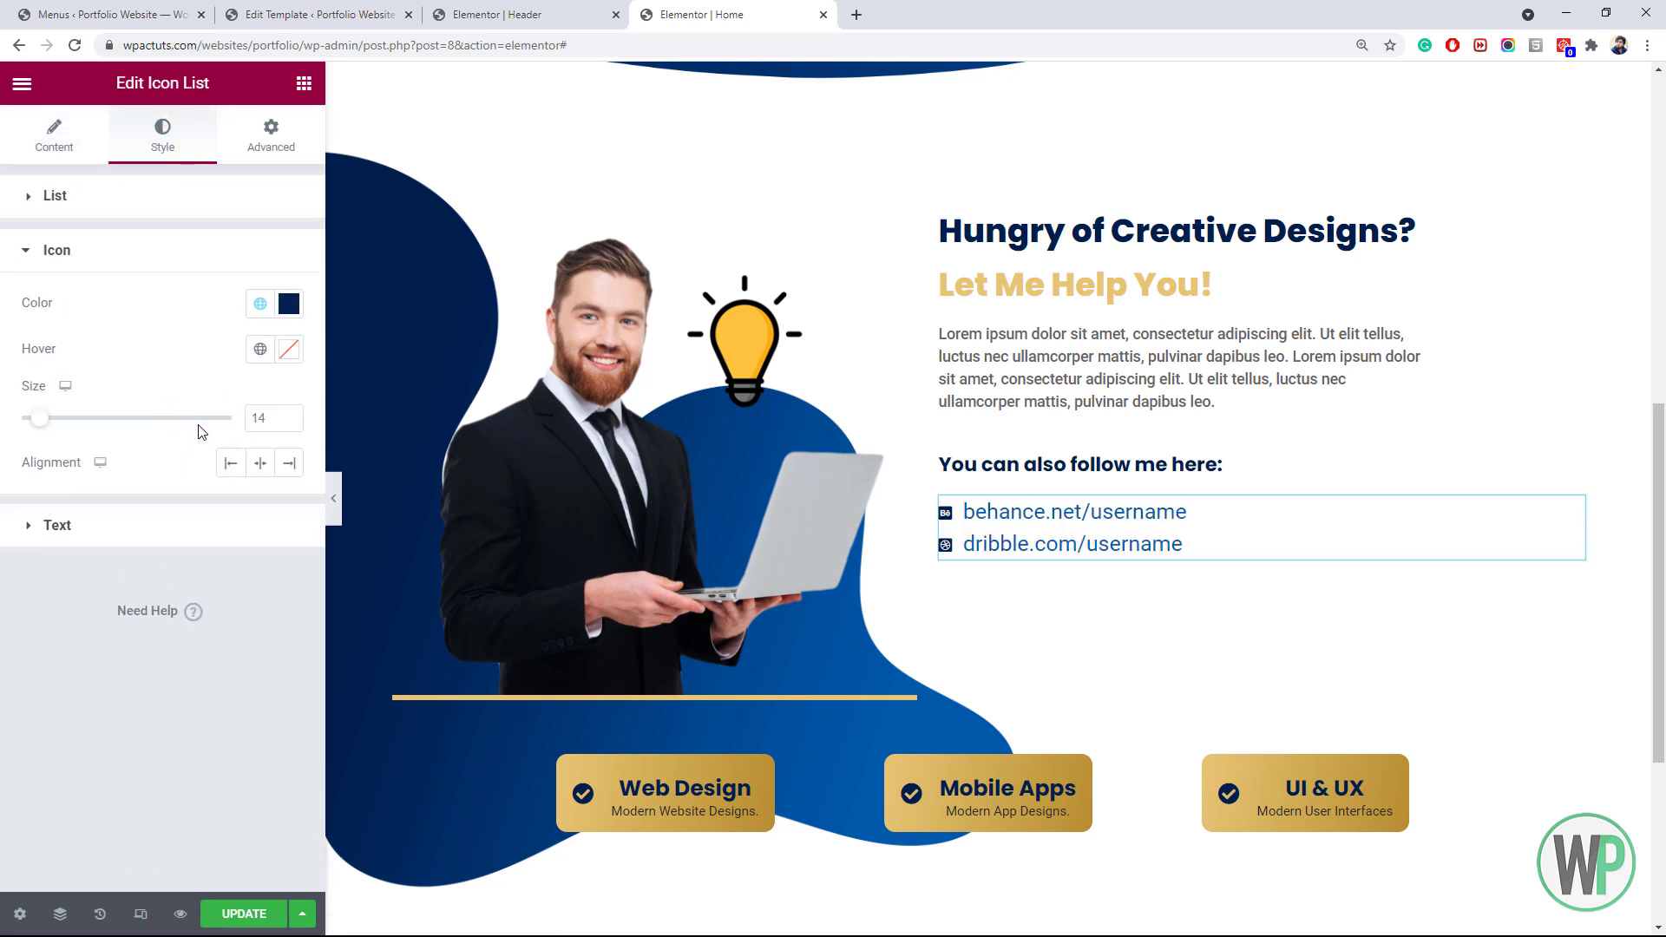
pyautogui.click(289, 414)
pyautogui.click(289, 414)
pyautogui.click(289, 414)
pyautogui.click(289, 414)
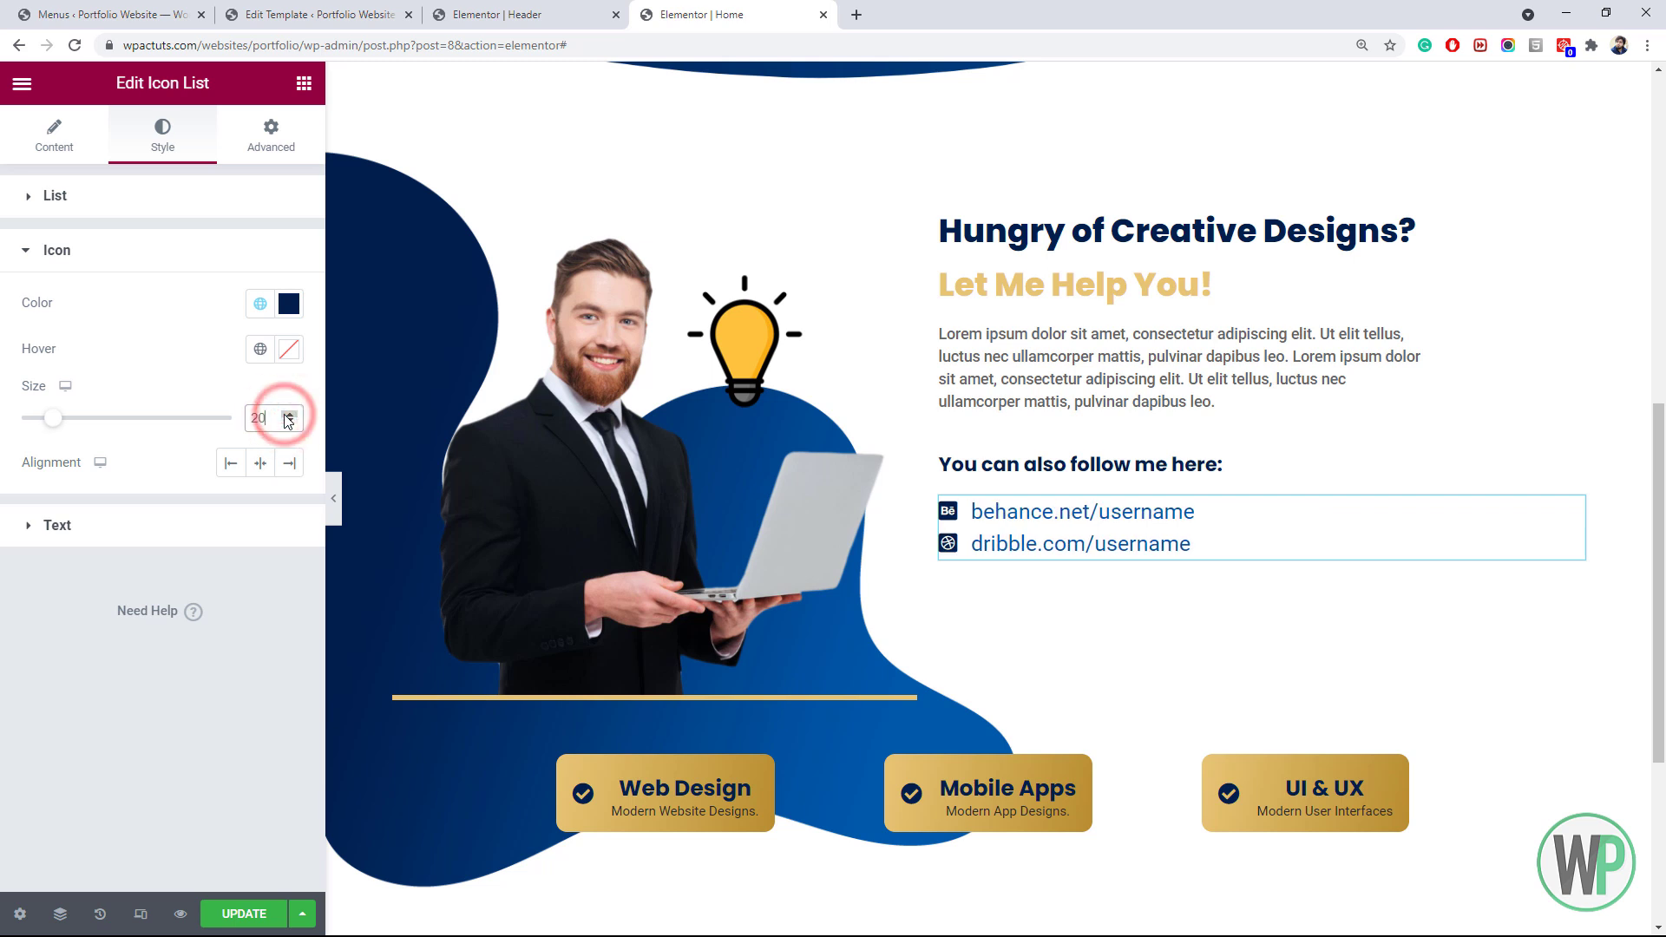
pyautogui.click(259, 463)
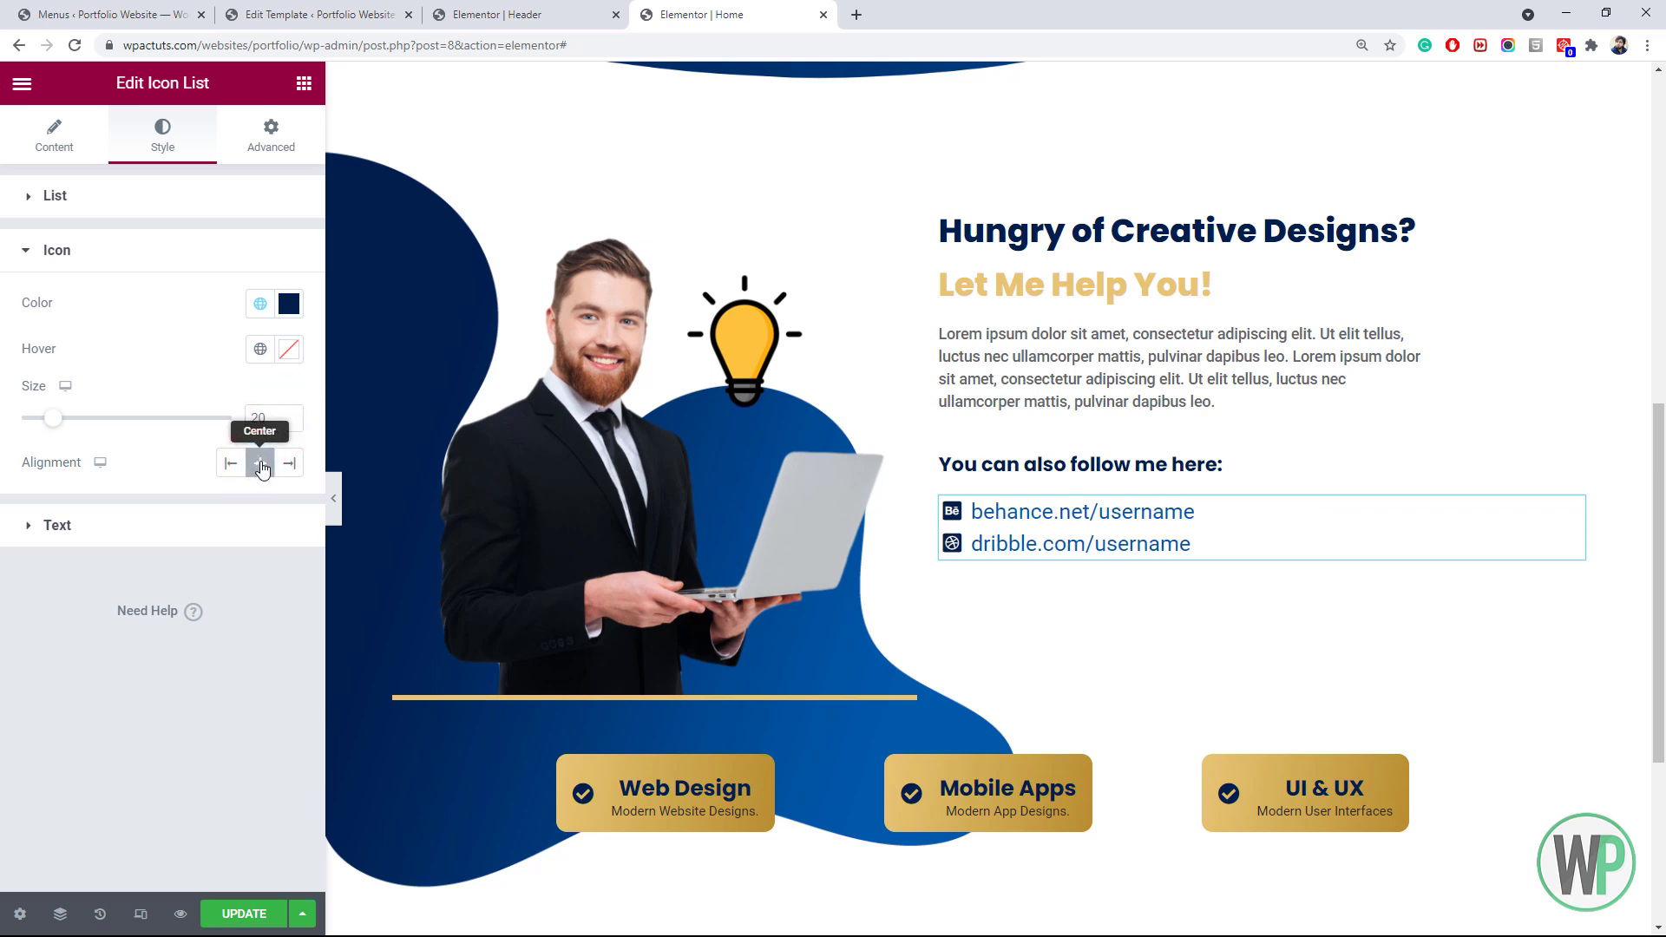
pyautogui.click(99, 213)
pyautogui.click(260, 318)
pyautogui.click(231, 318)
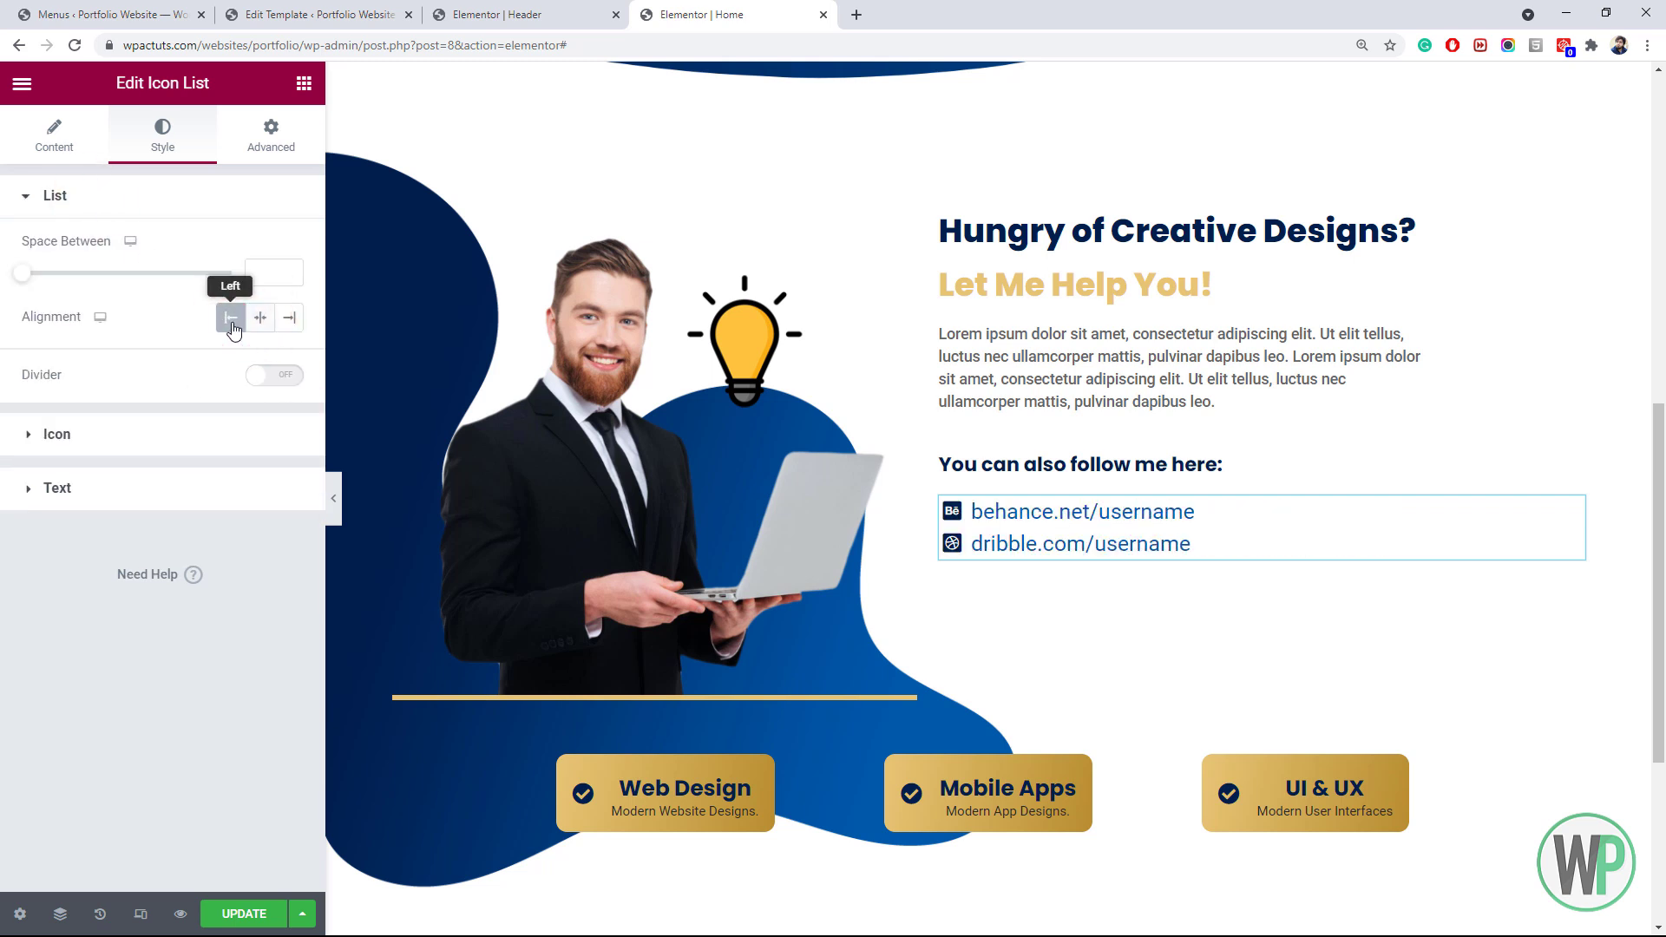
# Set the list text typography to weight 500, size 16 and line height 1
pyautogui.click(171, 488)
pyautogui.click(289, 517)
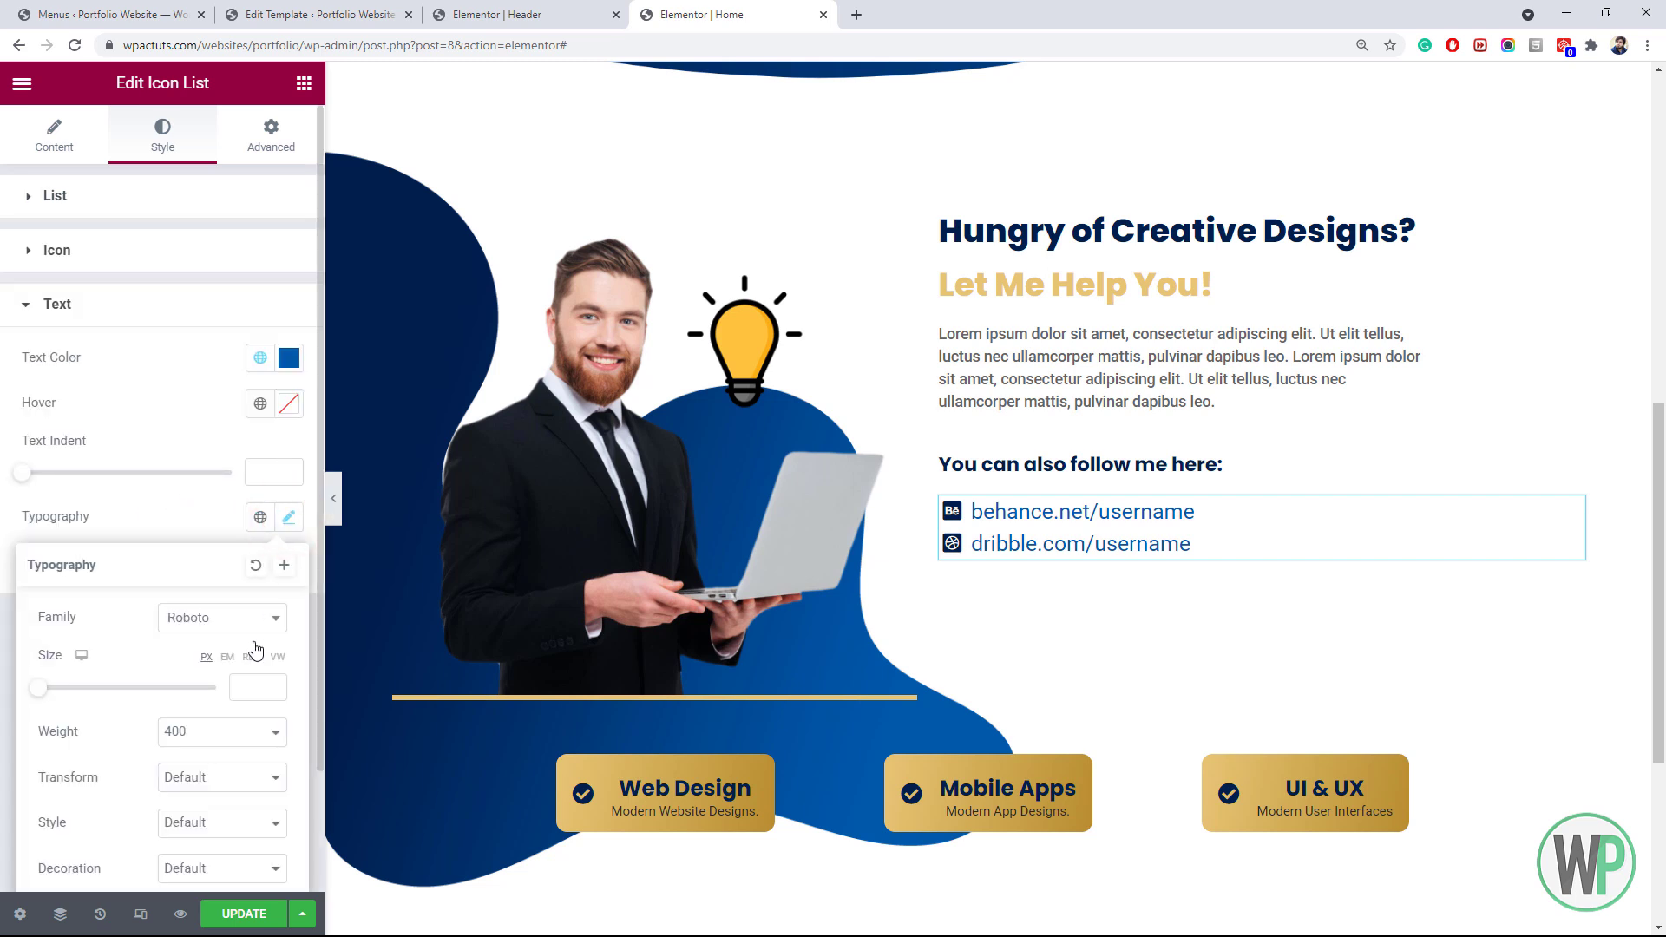
pyautogui.click(273, 683)
pyautogui.write('14')
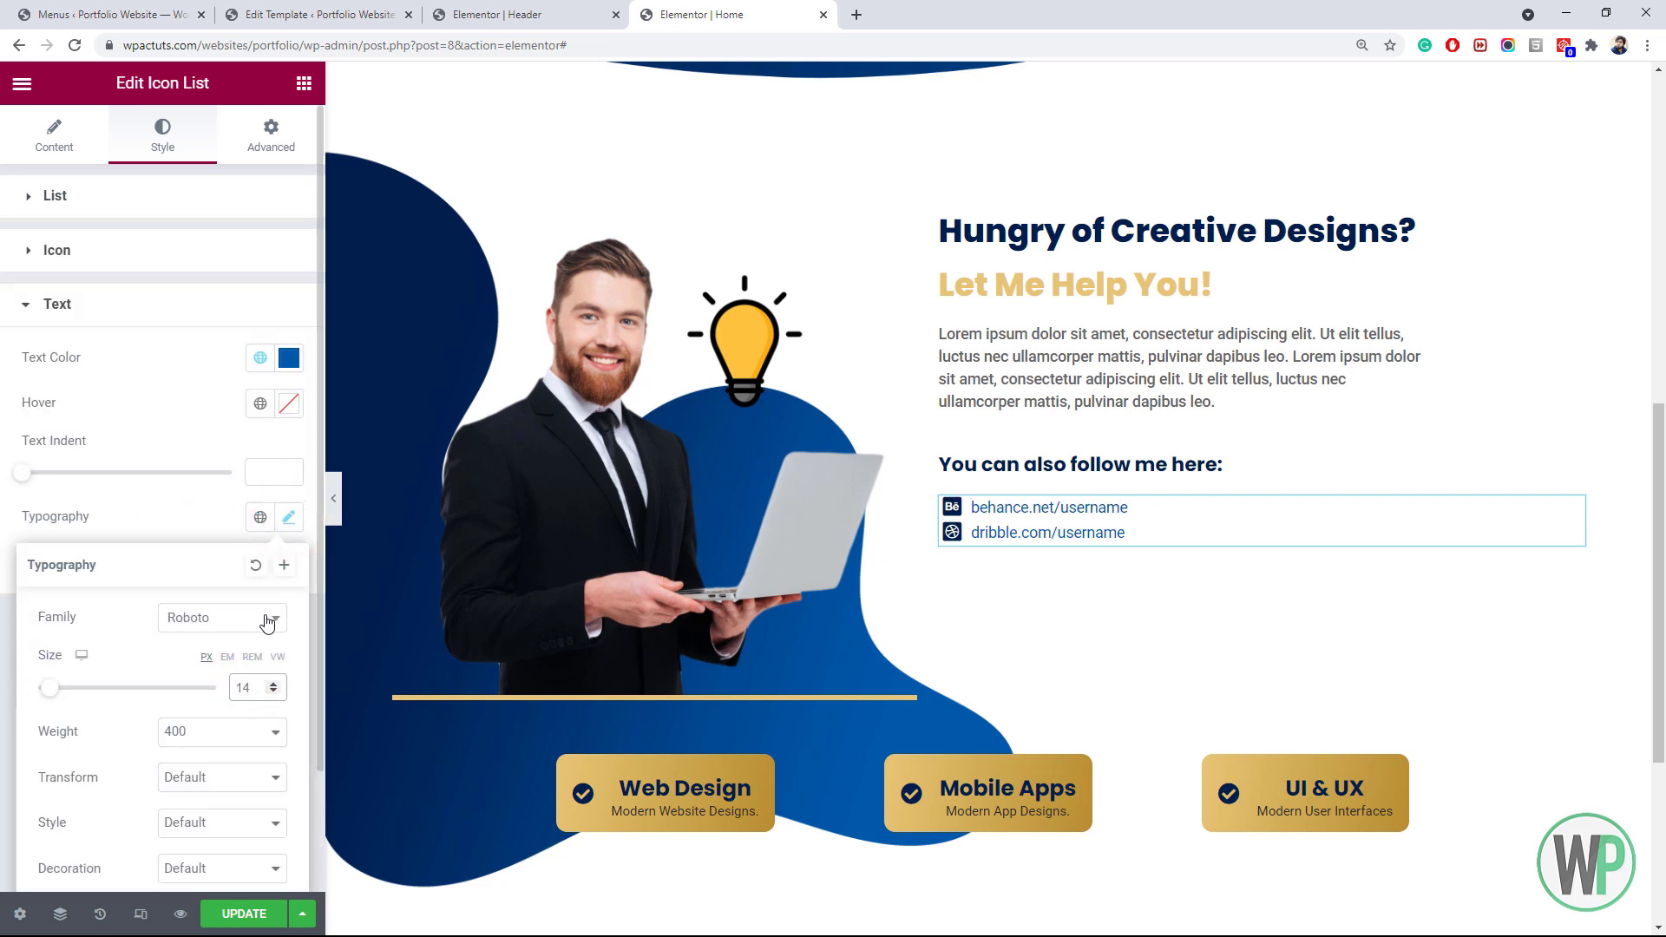
pyautogui.click(221, 731)
pyautogui.click(220, 590)
pyautogui.click(272, 684)
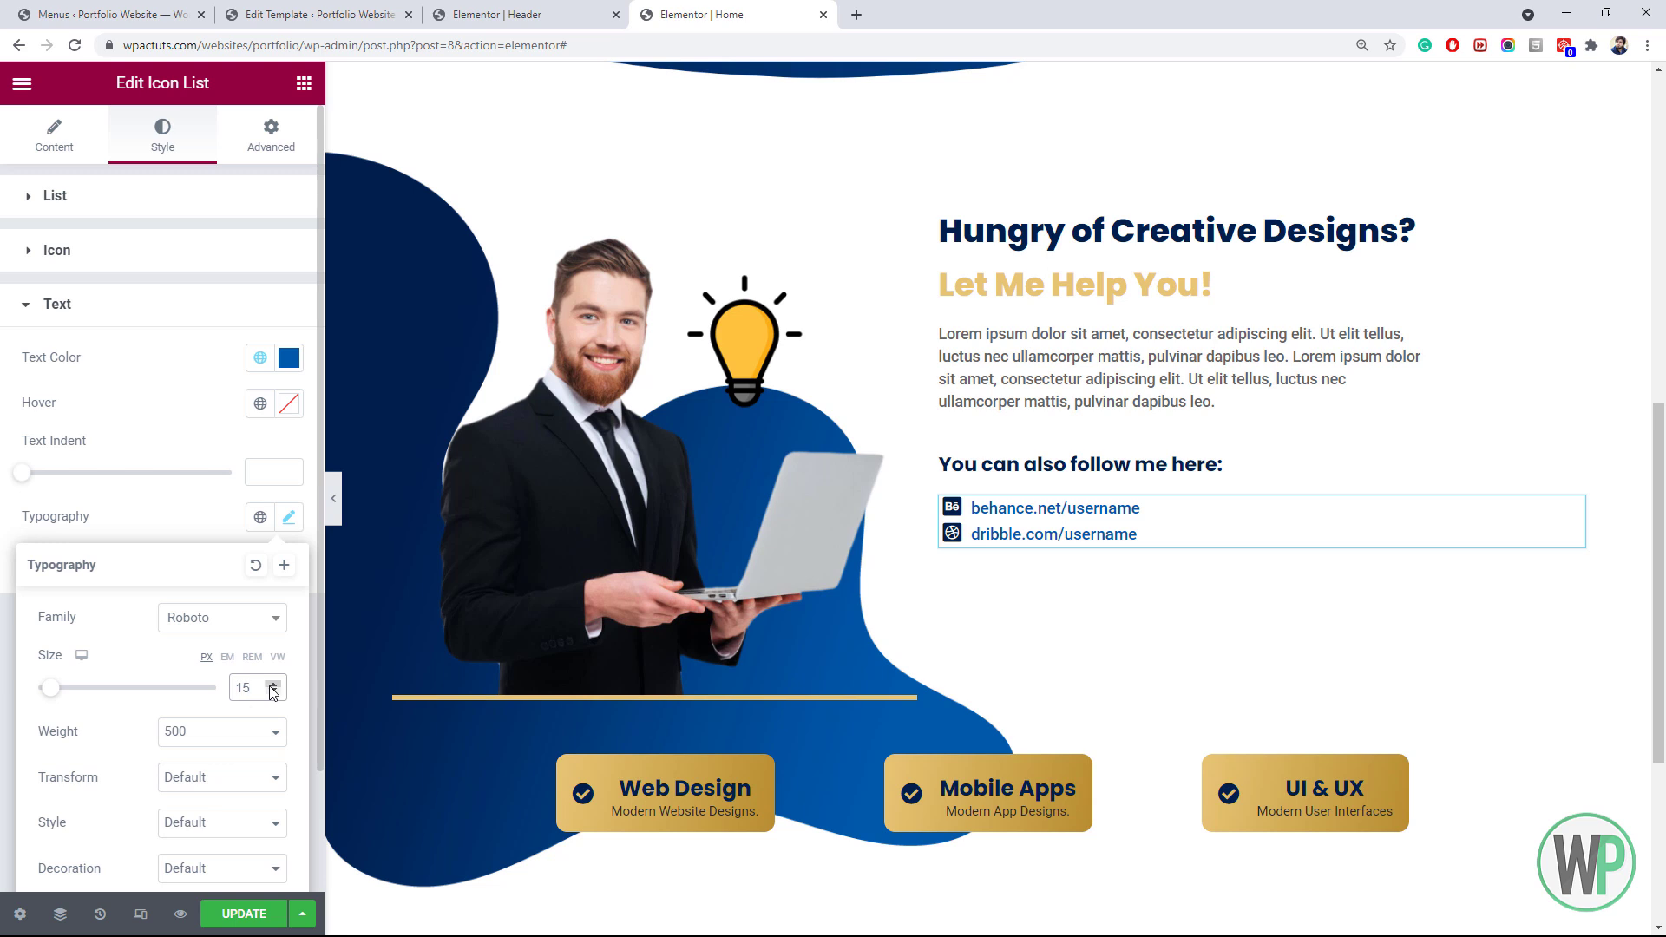
pyautogui.click(273, 685)
pyautogui.scroll(-2, 253, 681)
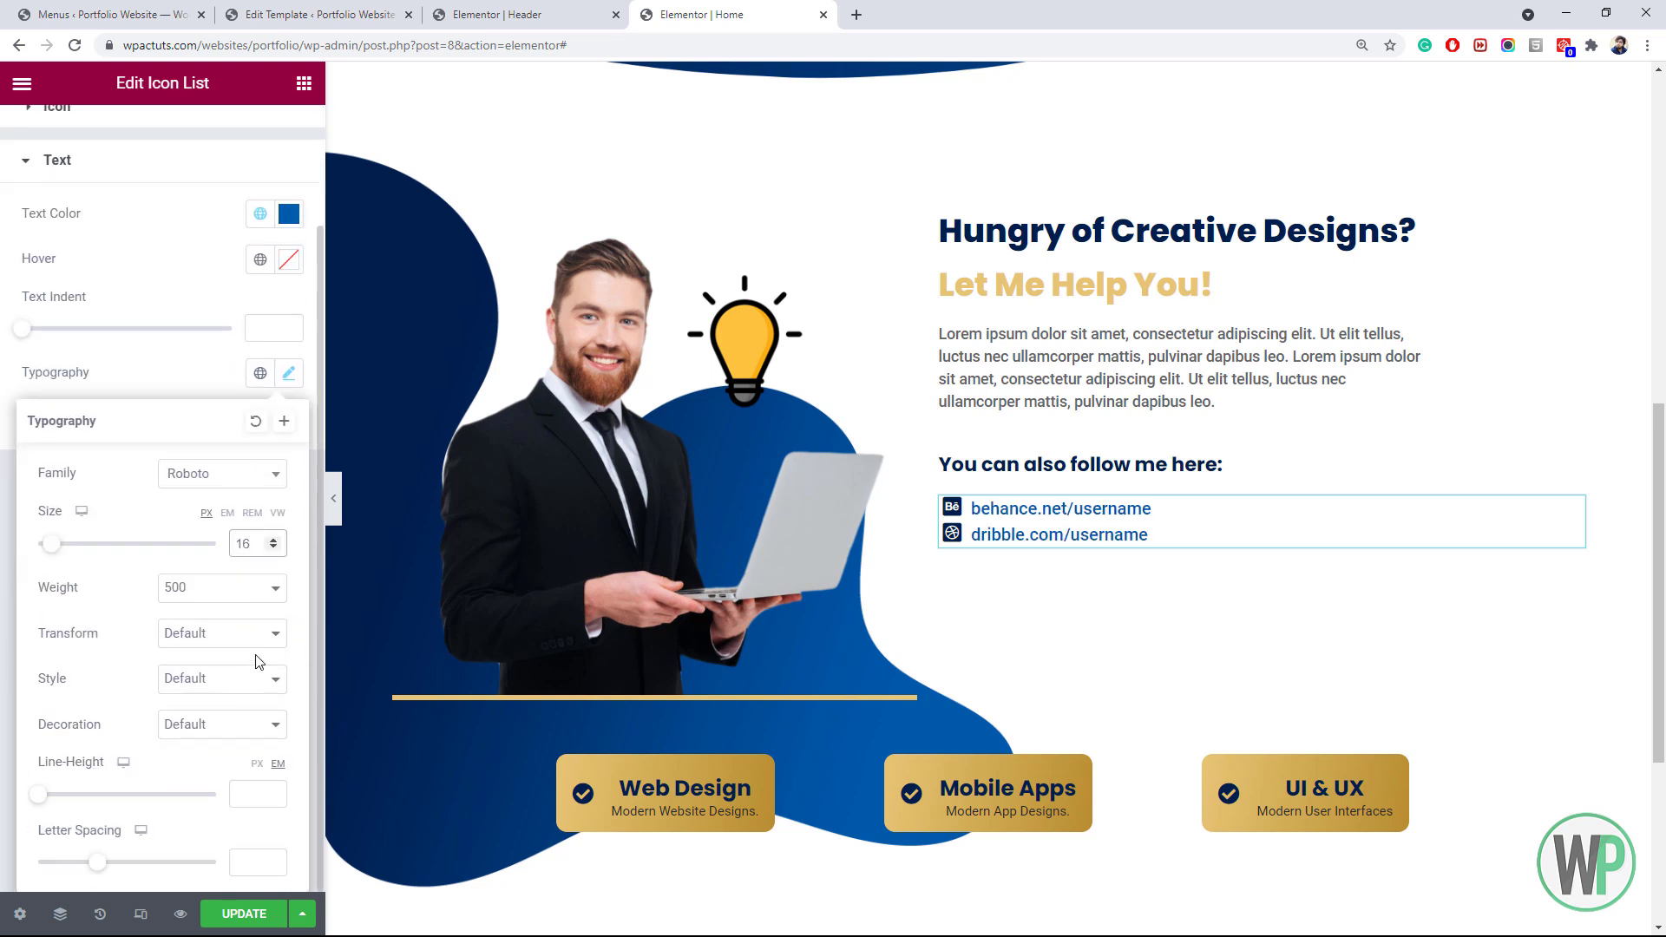
pyautogui.click(253, 798)
pyautogui.write('1')
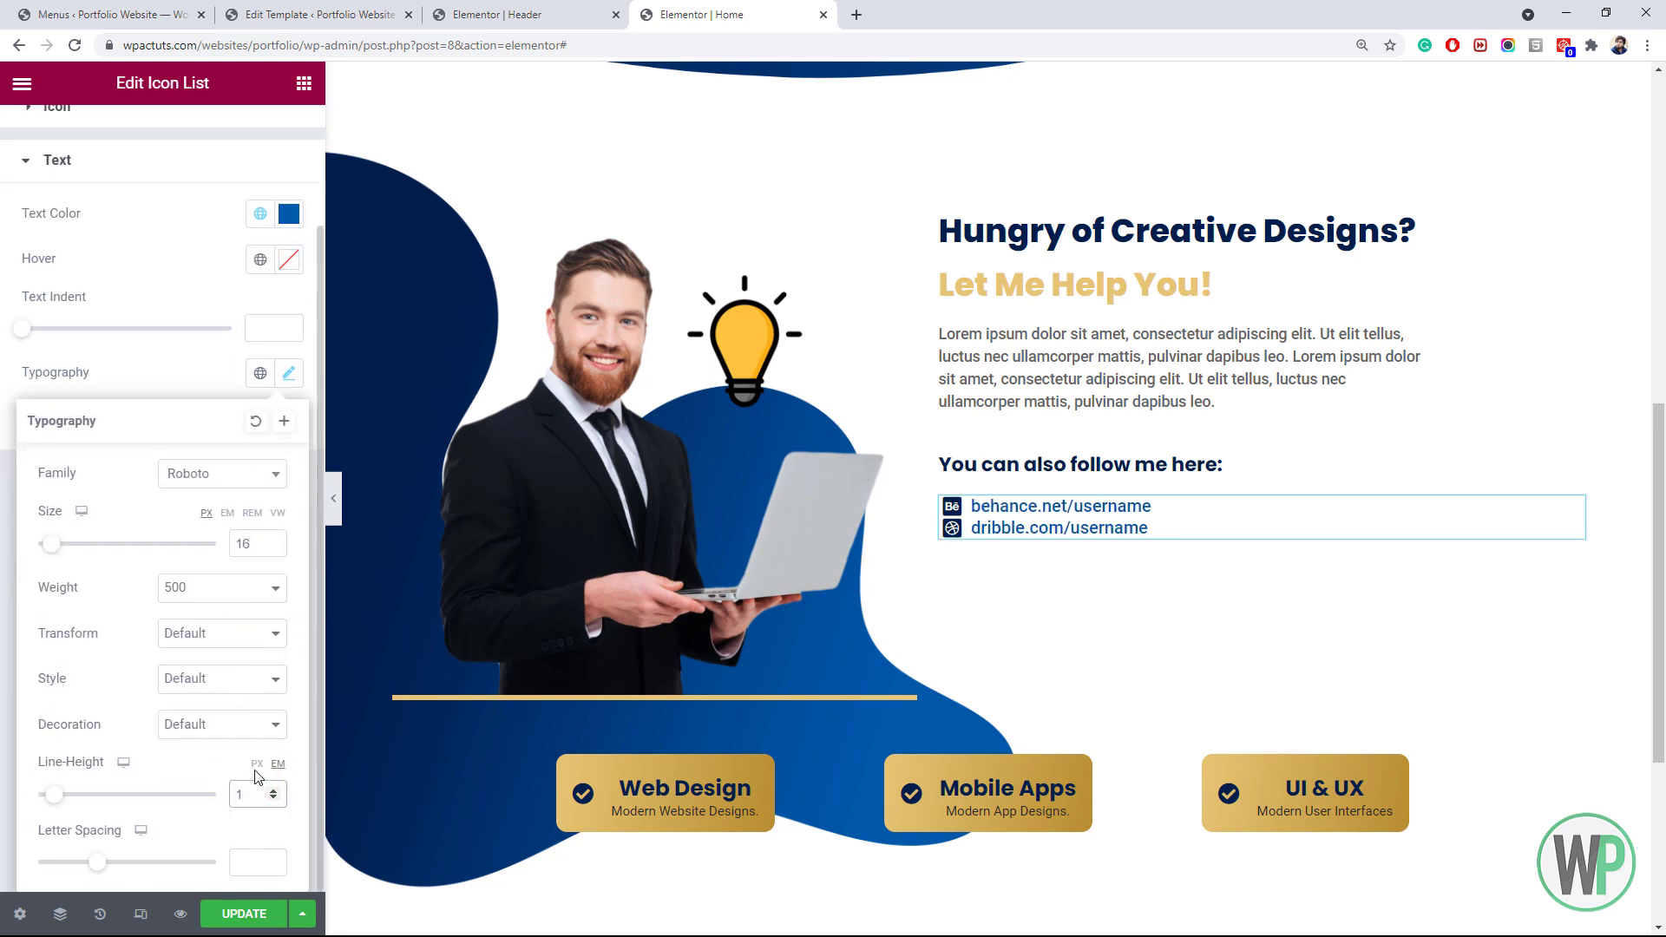
# Space the list items 6 px apart, colour the text #2E2E2E and the icons global Secondary blue
pyautogui.click(58, 159)
pyautogui.moveTo(23, 273)
pyautogui.mouseDown()
pyautogui.moveTo(63, 288)
pyautogui.moveTo(44, 276)
pyautogui.mouseUp()
pyautogui.click(167, 489)
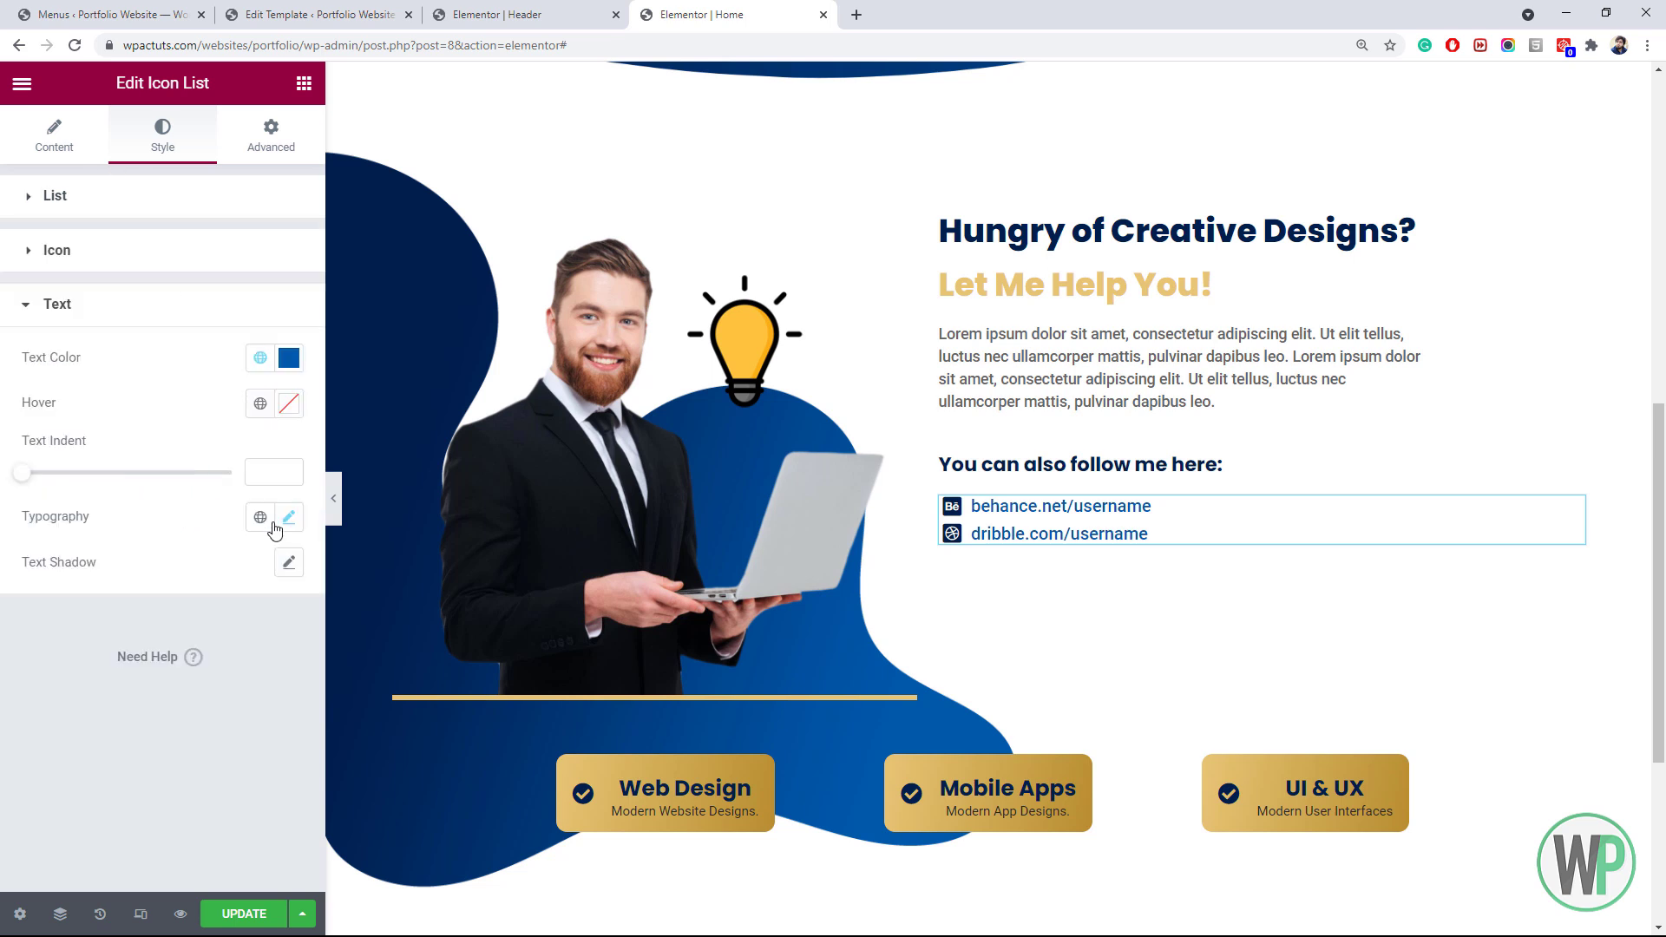
pyautogui.click(289, 357)
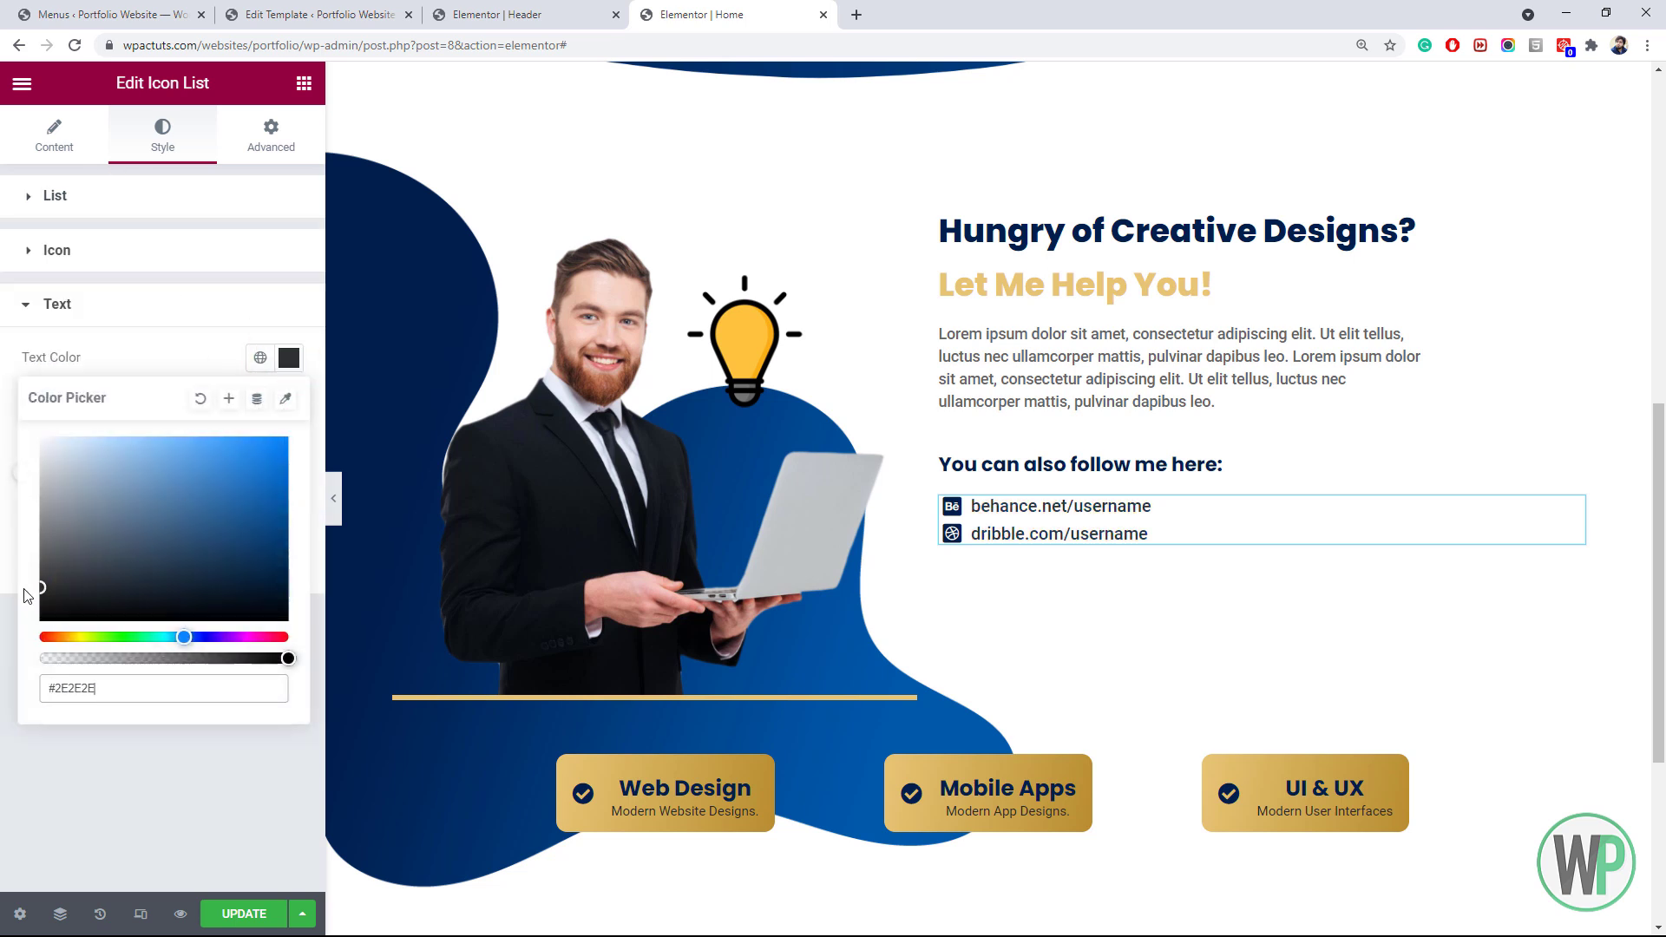
pyautogui.click(199, 245)
pyautogui.click(260, 304)
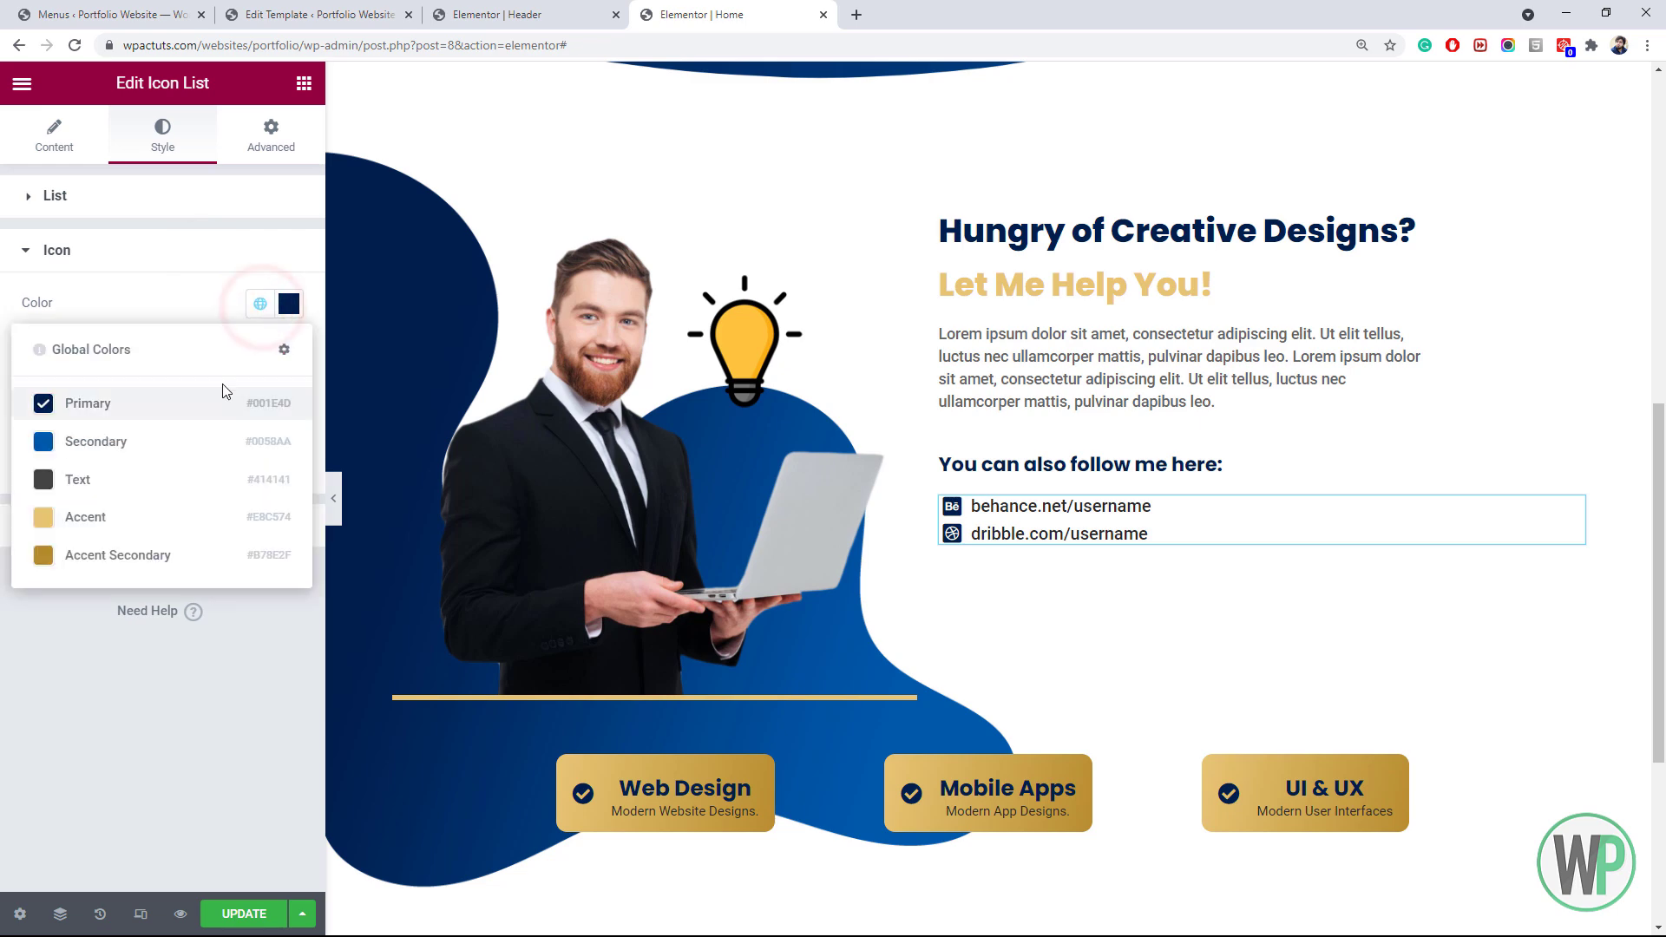
pyautogui.click(187, 460)
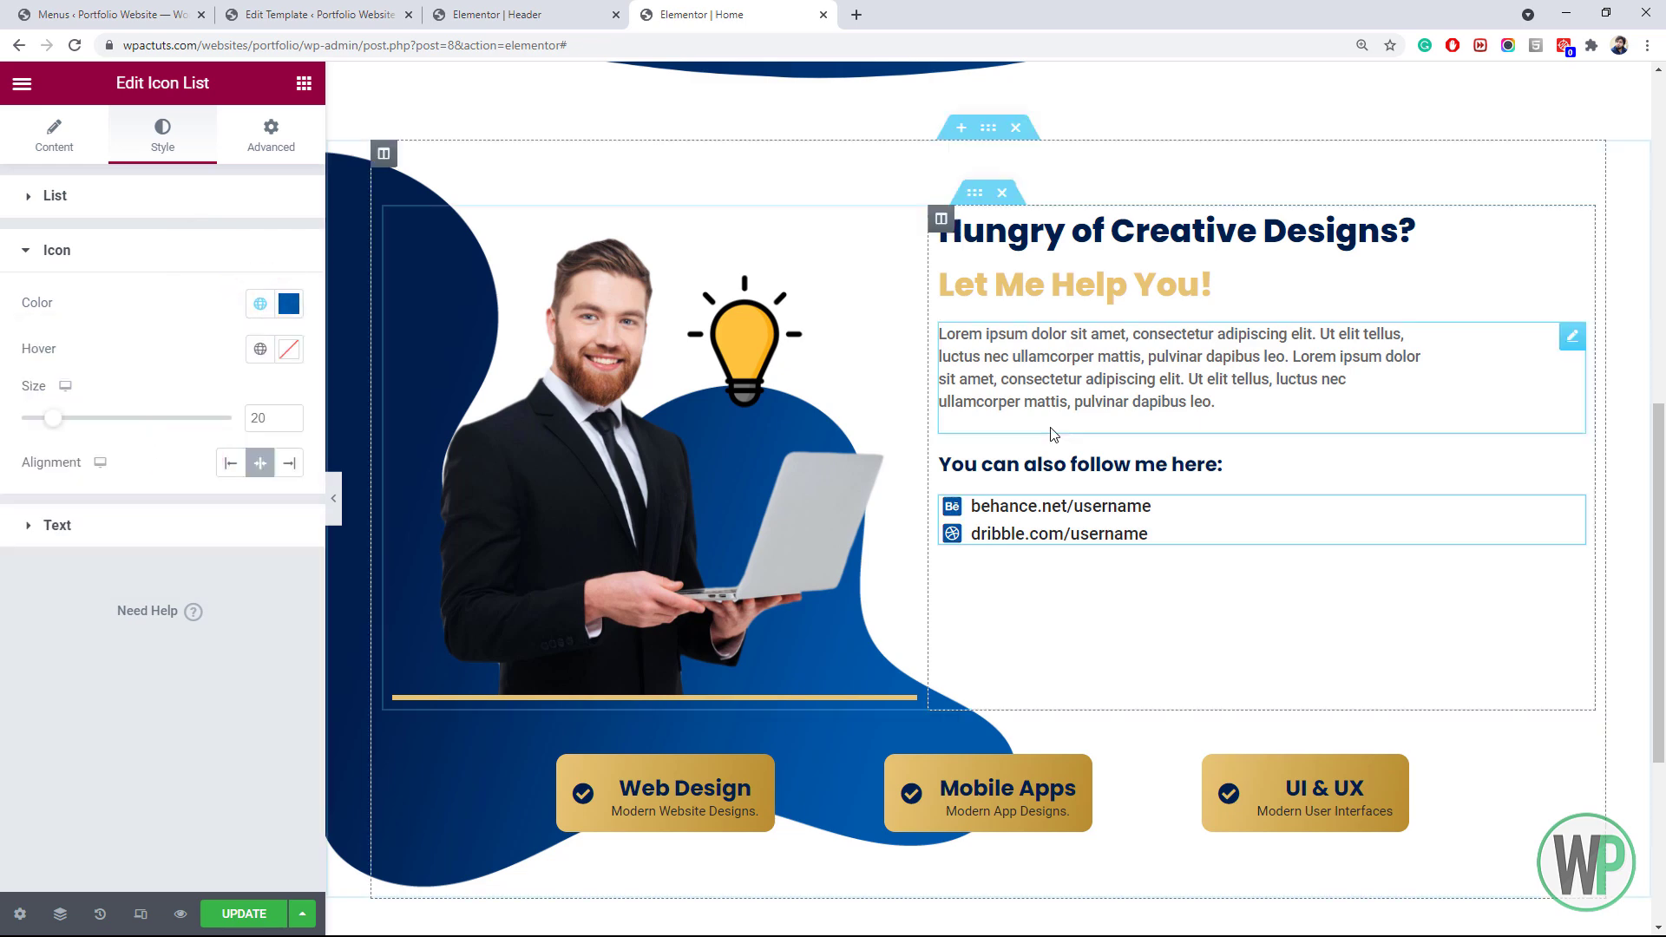
pyautogui.moveTo(1659, 484)
pyautogui.mouseDown()
pyautogui.moveTo(1657, 421)
pyautogui.moveTo(1658, 470)
pyautogui.mouseUp()
# Give the about section margins of 90 px top and bottom and 0 px left and right
pyautogui.rightClick(987, 154)
pyautogui.click(998, 172)
pyautogui.click(271, 134)
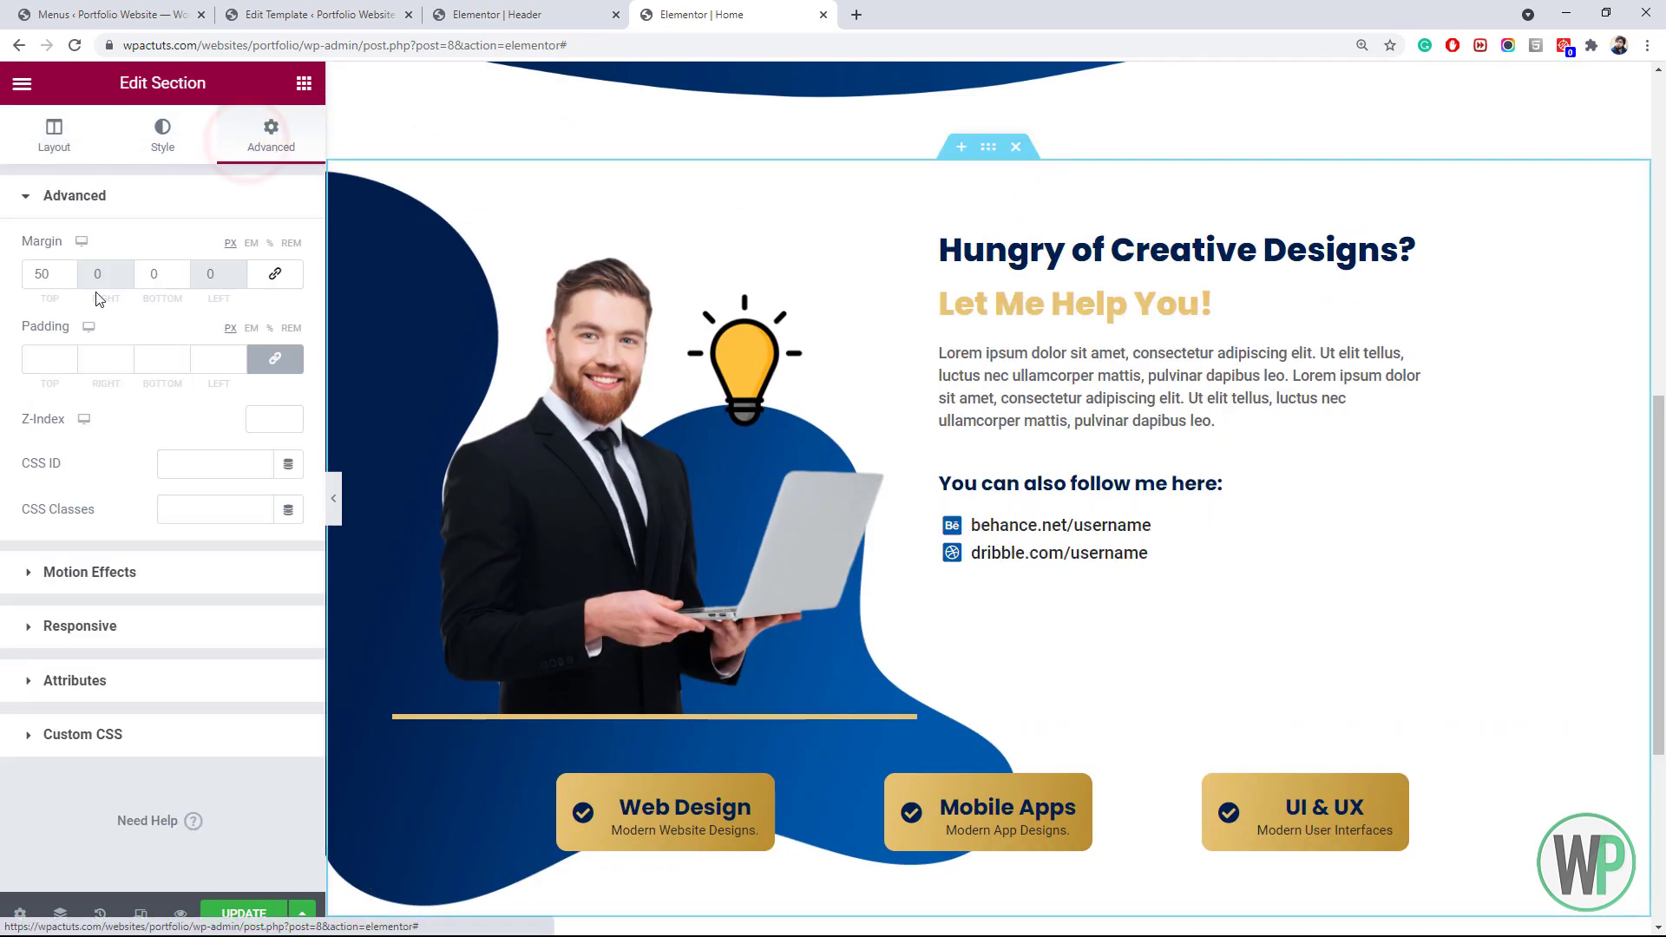
pyautogui.doubleClick(41, 274)
pyautogui.write('90')
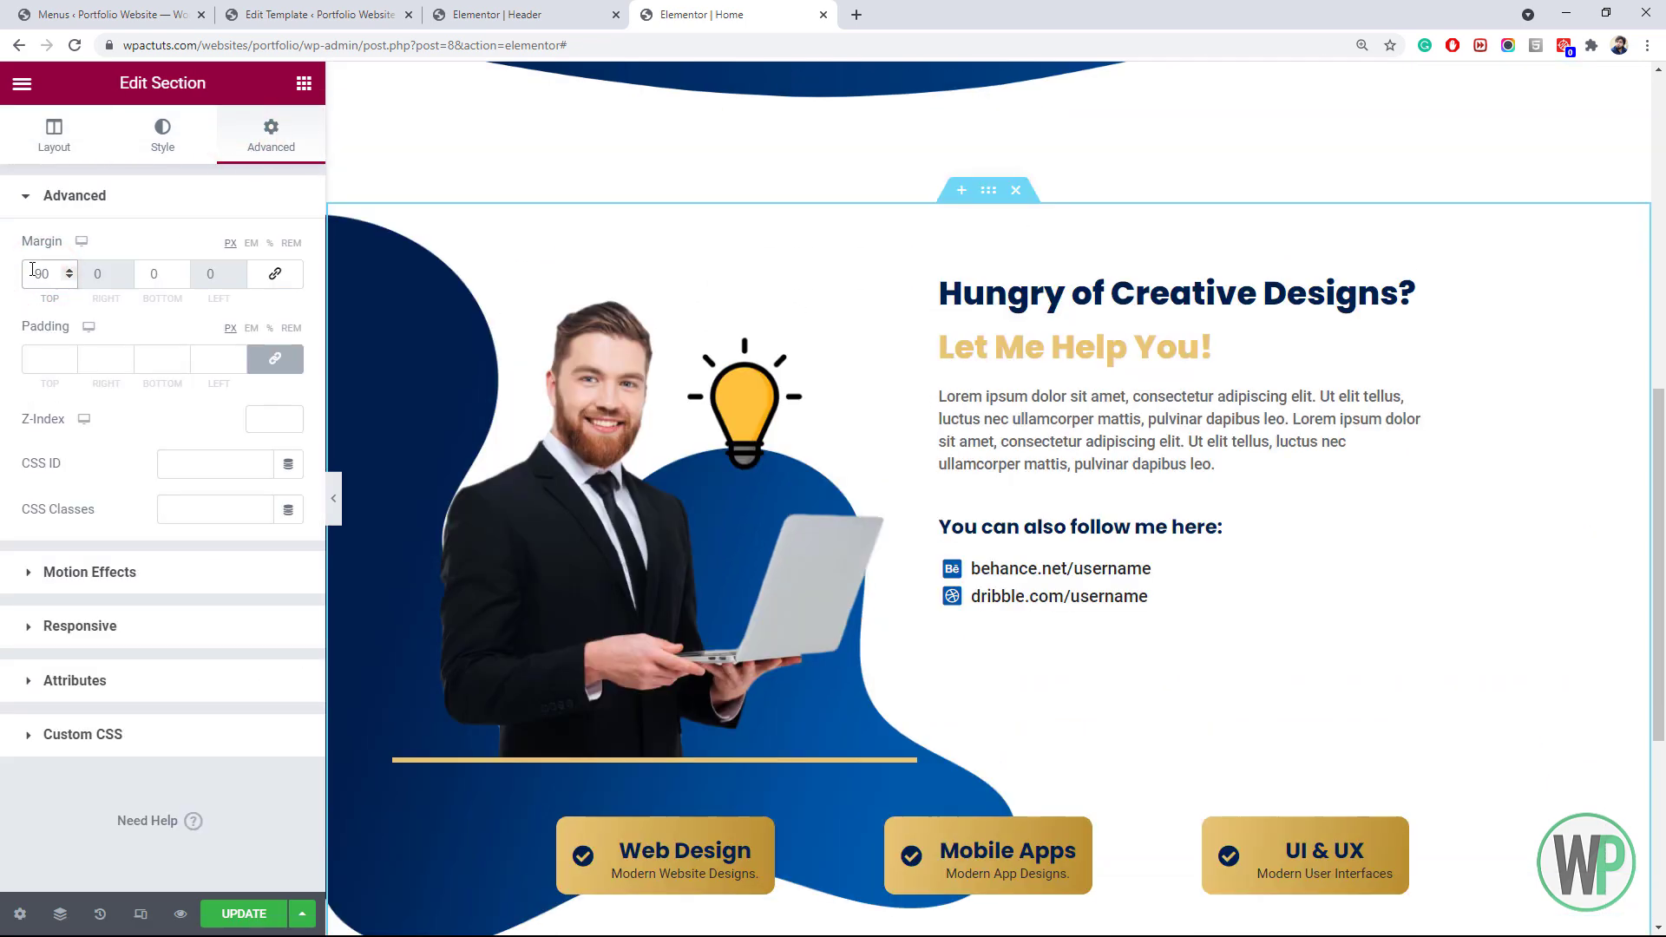
pyautogui.press('Tab')
pyautogui.press('Tab')
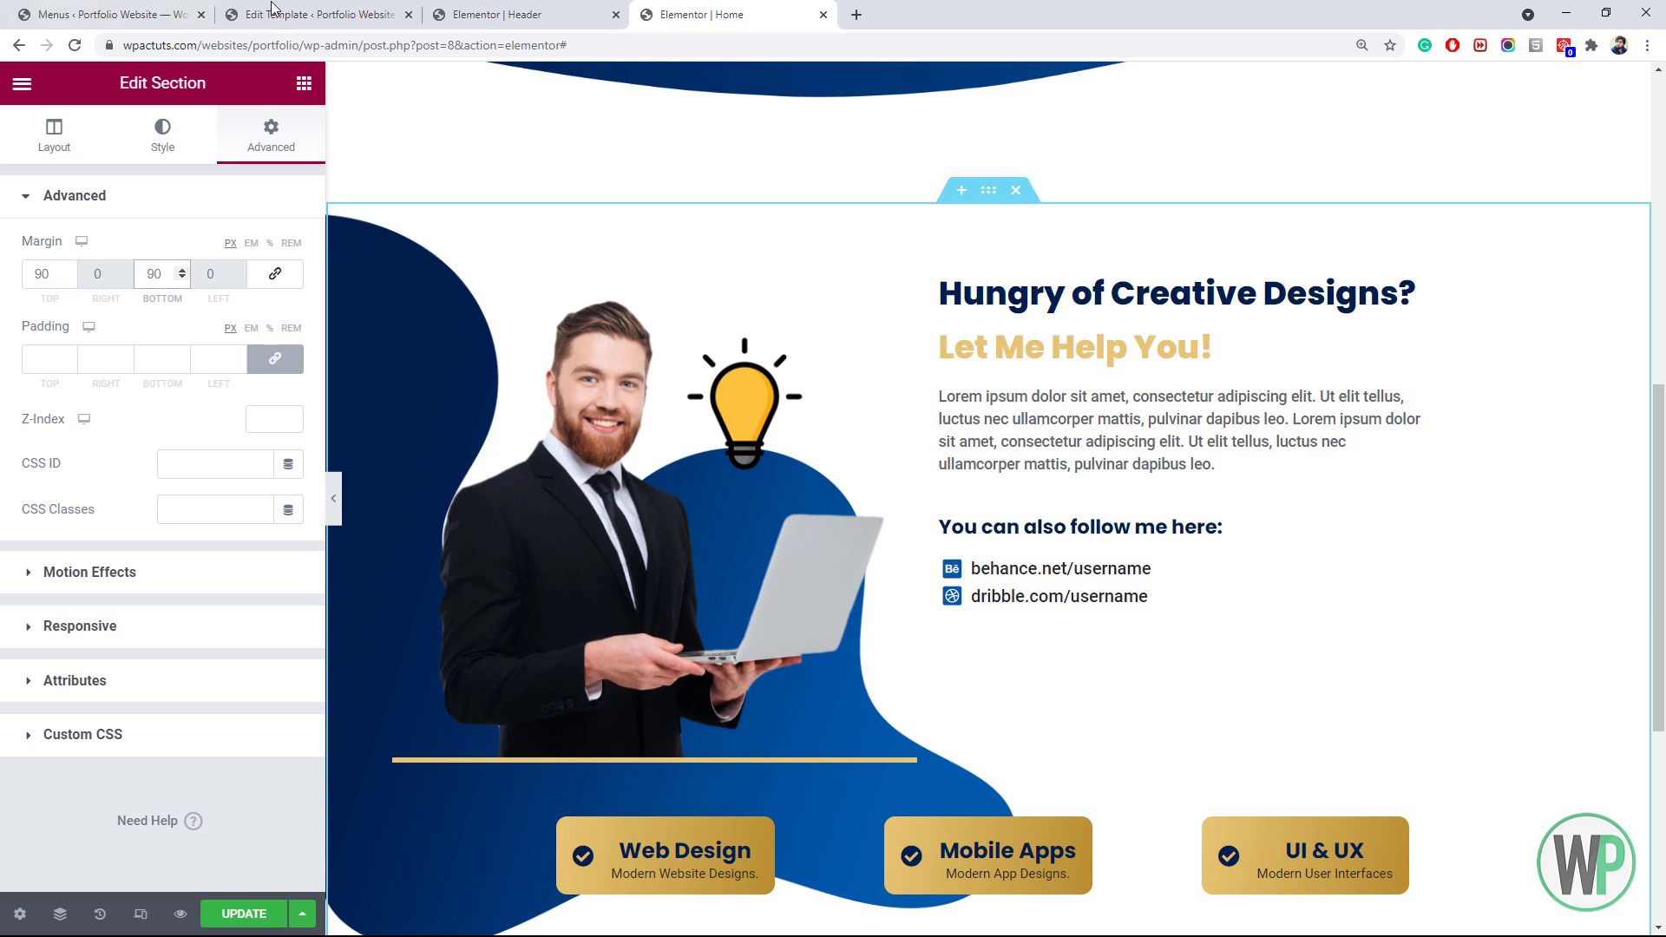
pyautogui.moveTo(1659, 430); pyautogui.dragTo(1664, 490)
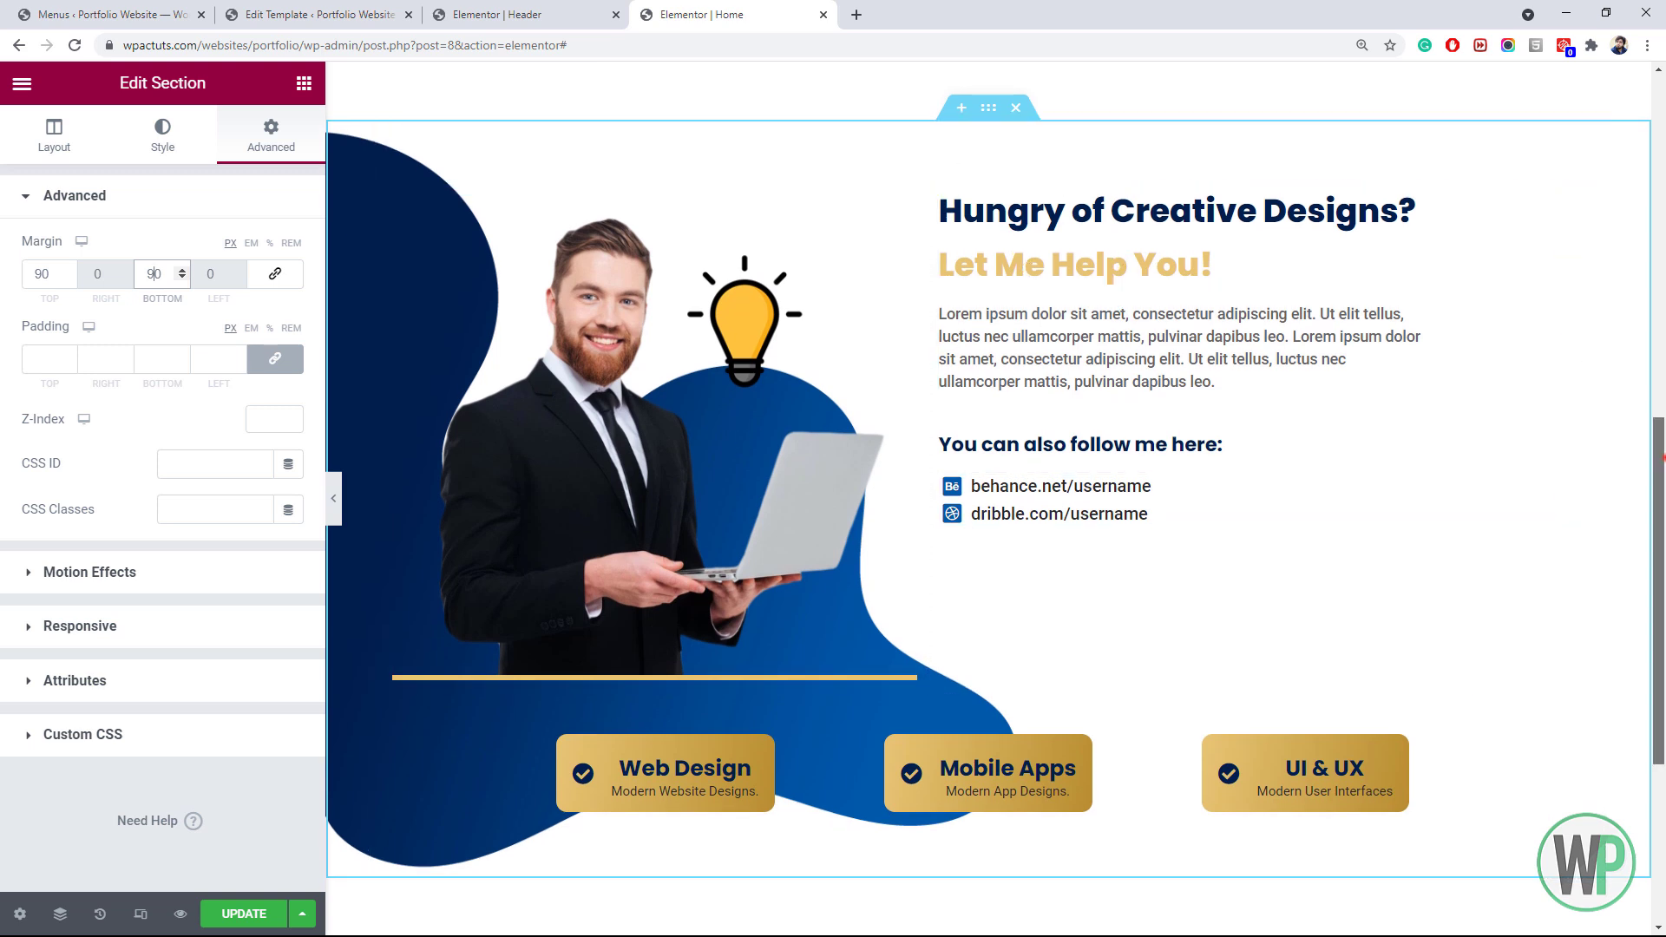
pyautogui.moveTo(1658, 465)
pyautogui.mouseDown()
pyautogui.moveTo(1657, 490)
pyautogui.moveTo(1662, 460)
pyautogui.mouseUp()
pyautogui.click(1638, 506)
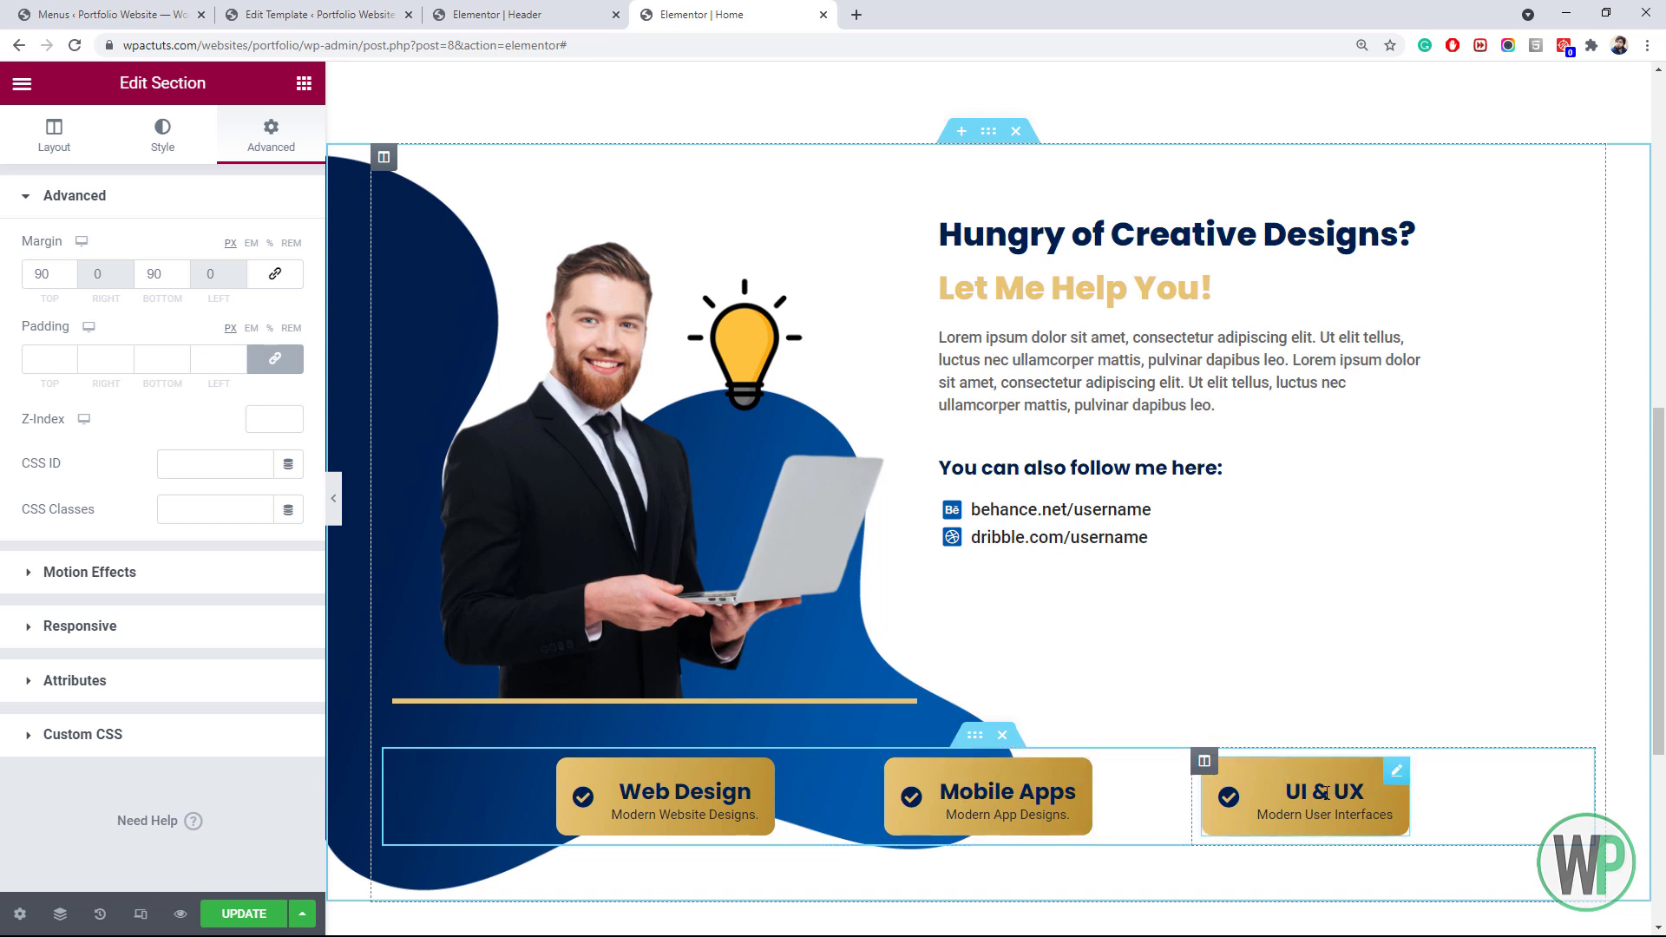
pyautogui.moveTo(1659, 601); pyautogui.dragTo(1664, 628)
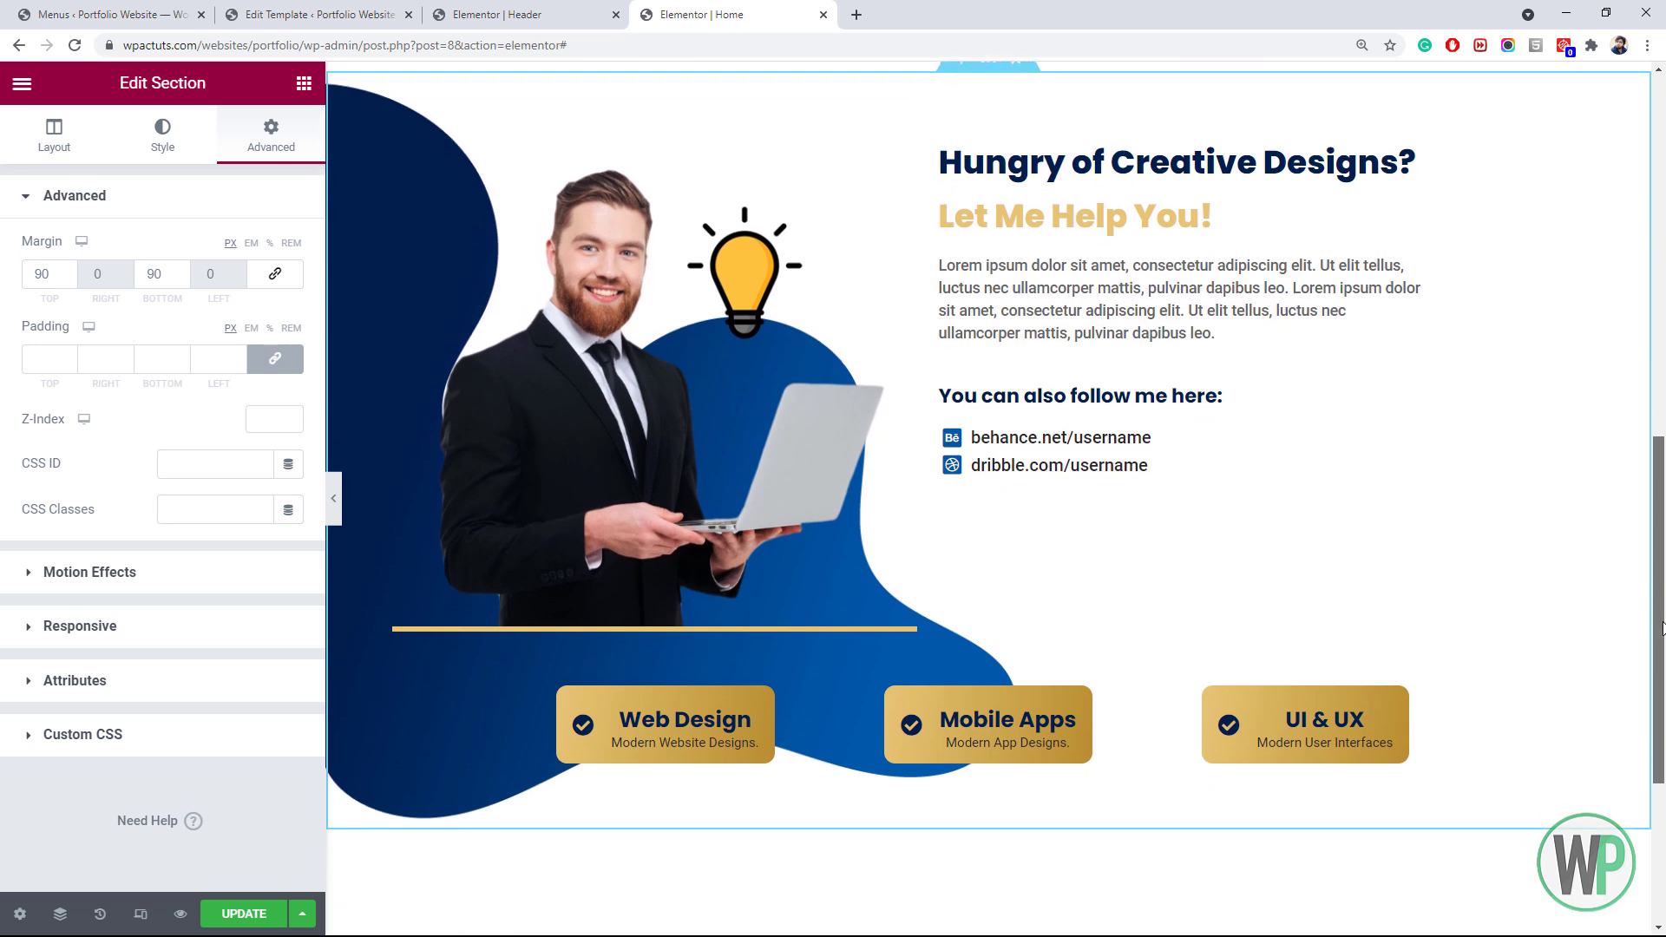
pyautogui.moveTo(1662, 627); pyautogui.dragTo(1663, 268)
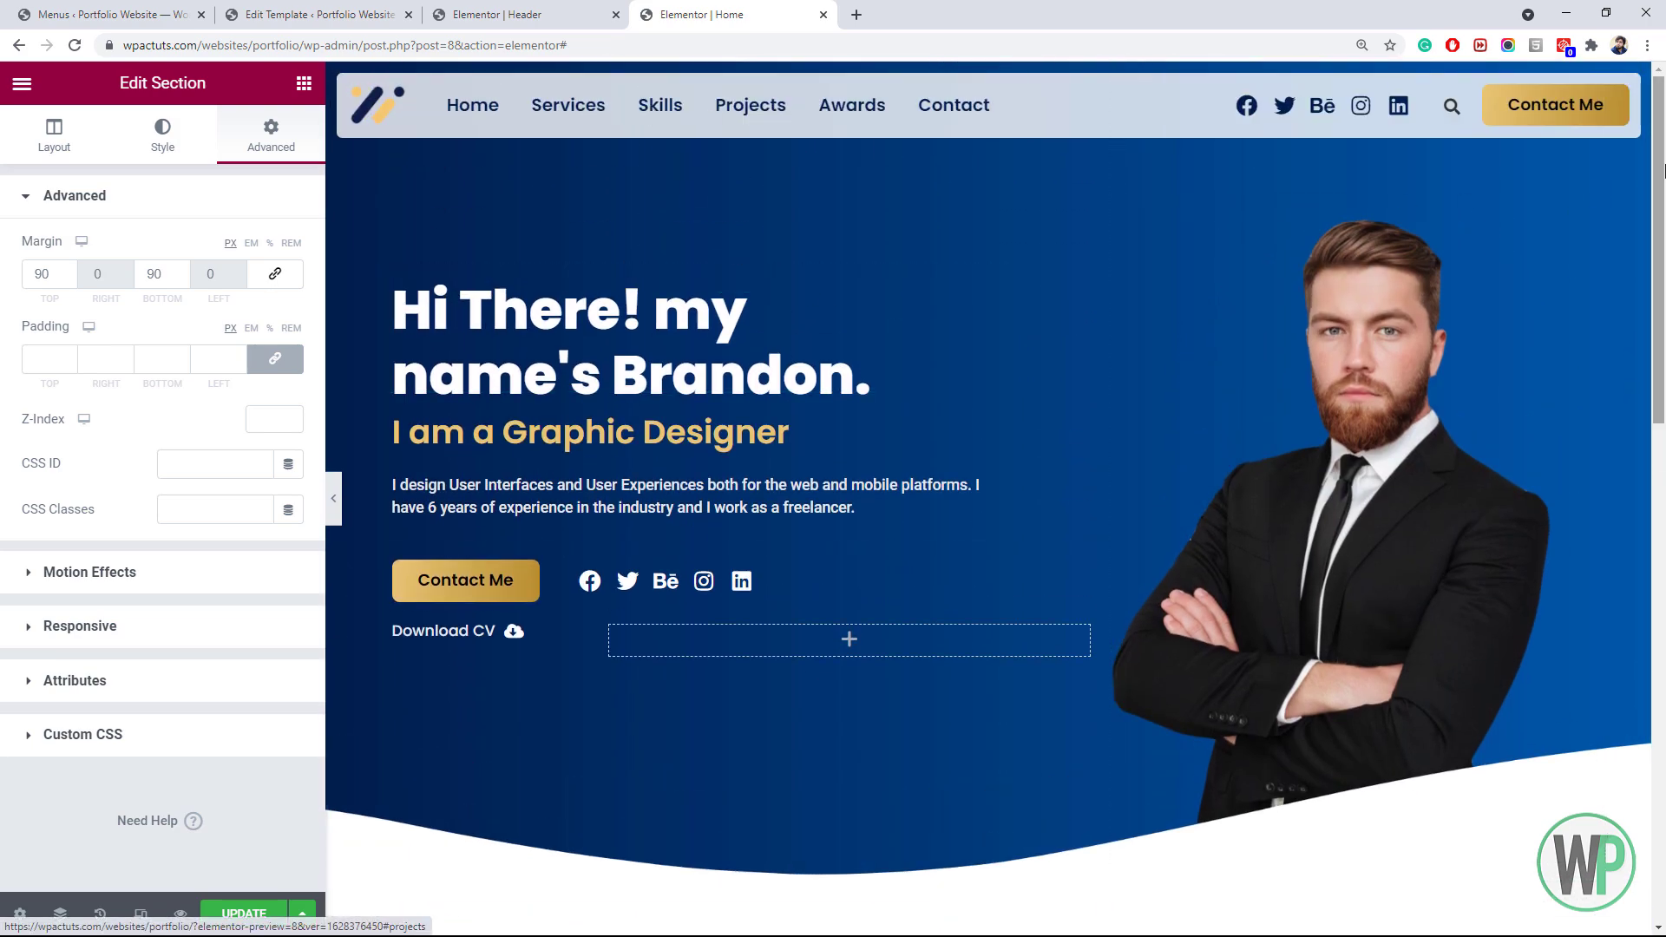
# Create a new single-column section, add a second column, and set that column's width to 40%
pyautogui.scroll(-14, 1490, 700)
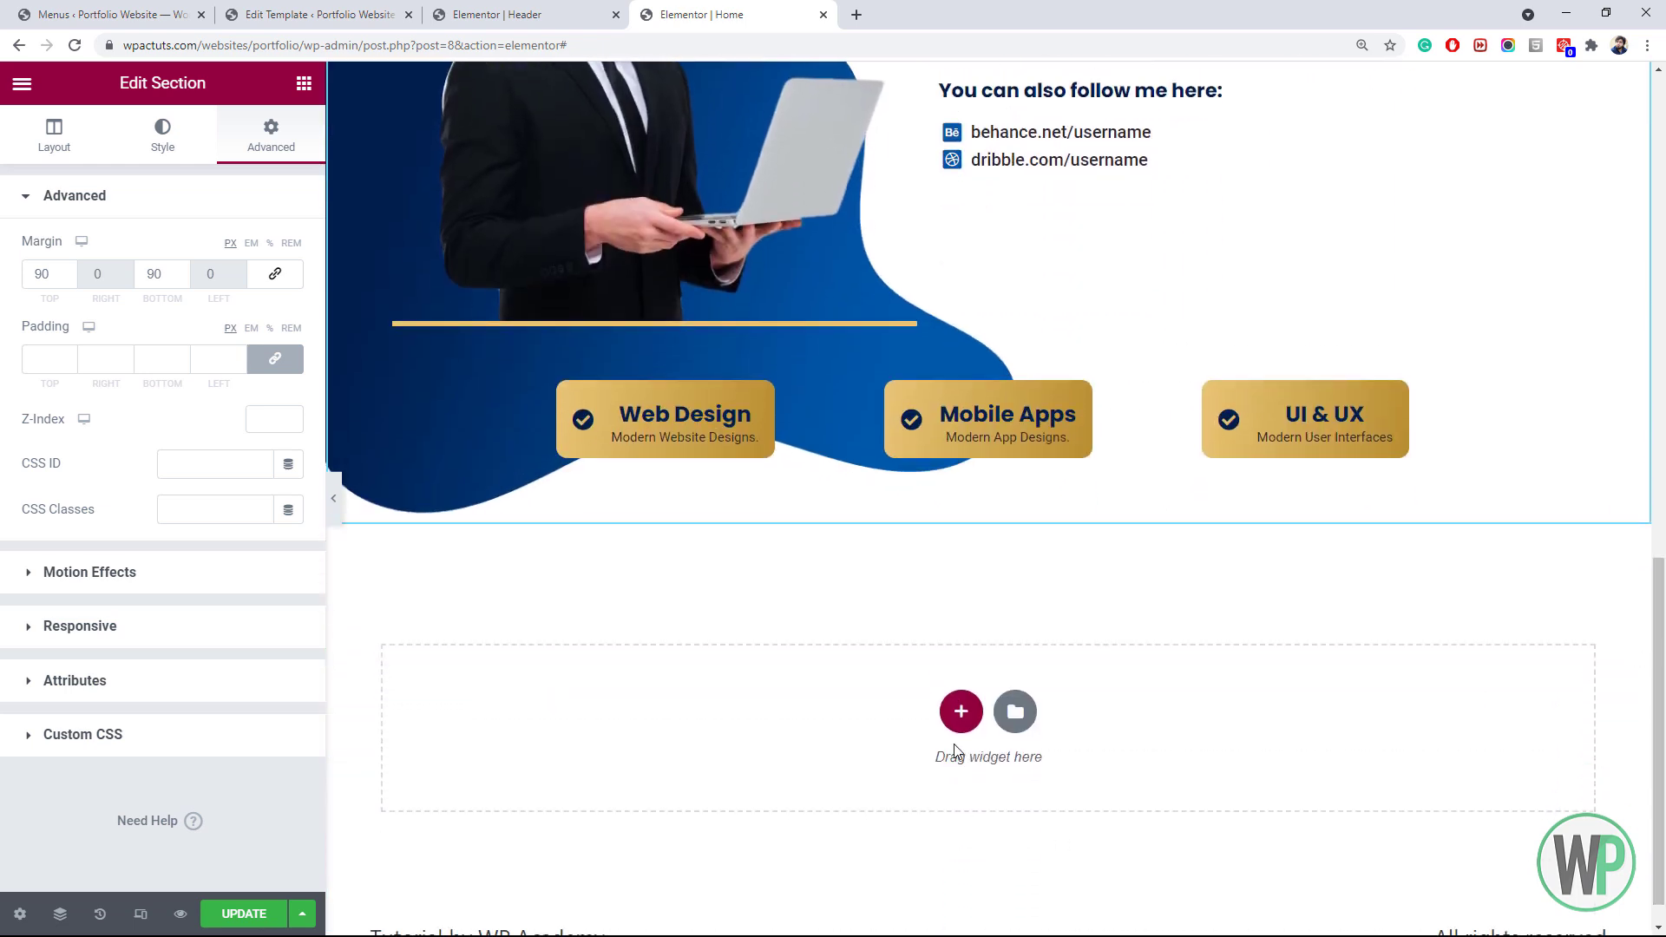
pyautogui.click(960, 710)
pyautogui.click(707, 779)
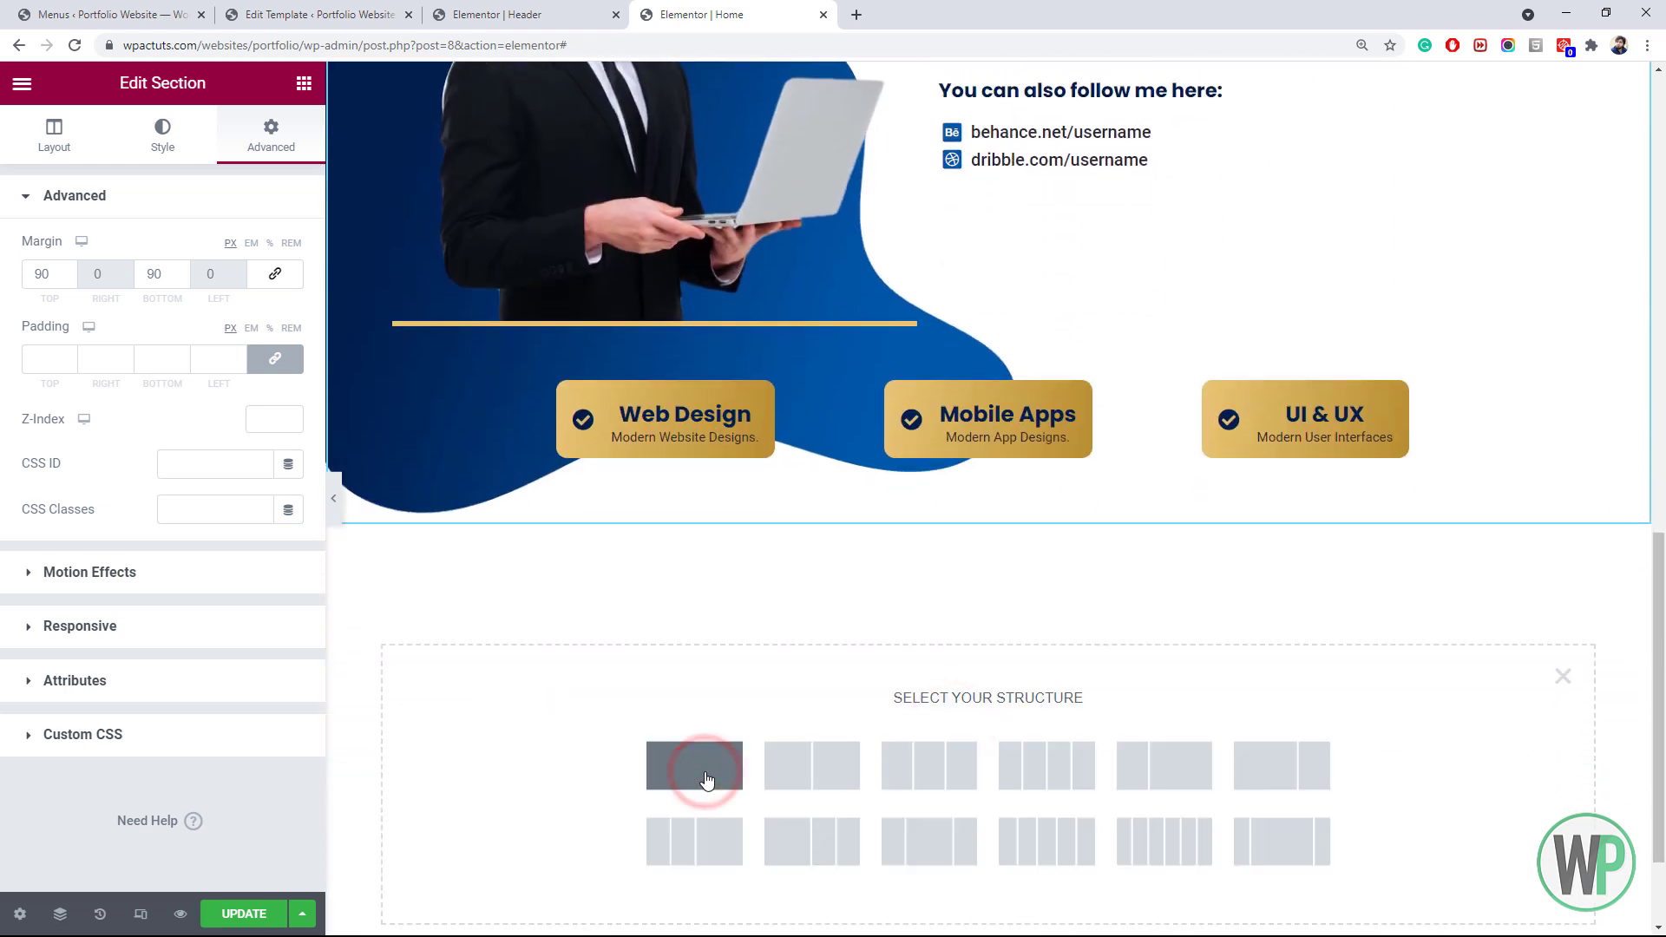
pyautogui.click(1658, 584)
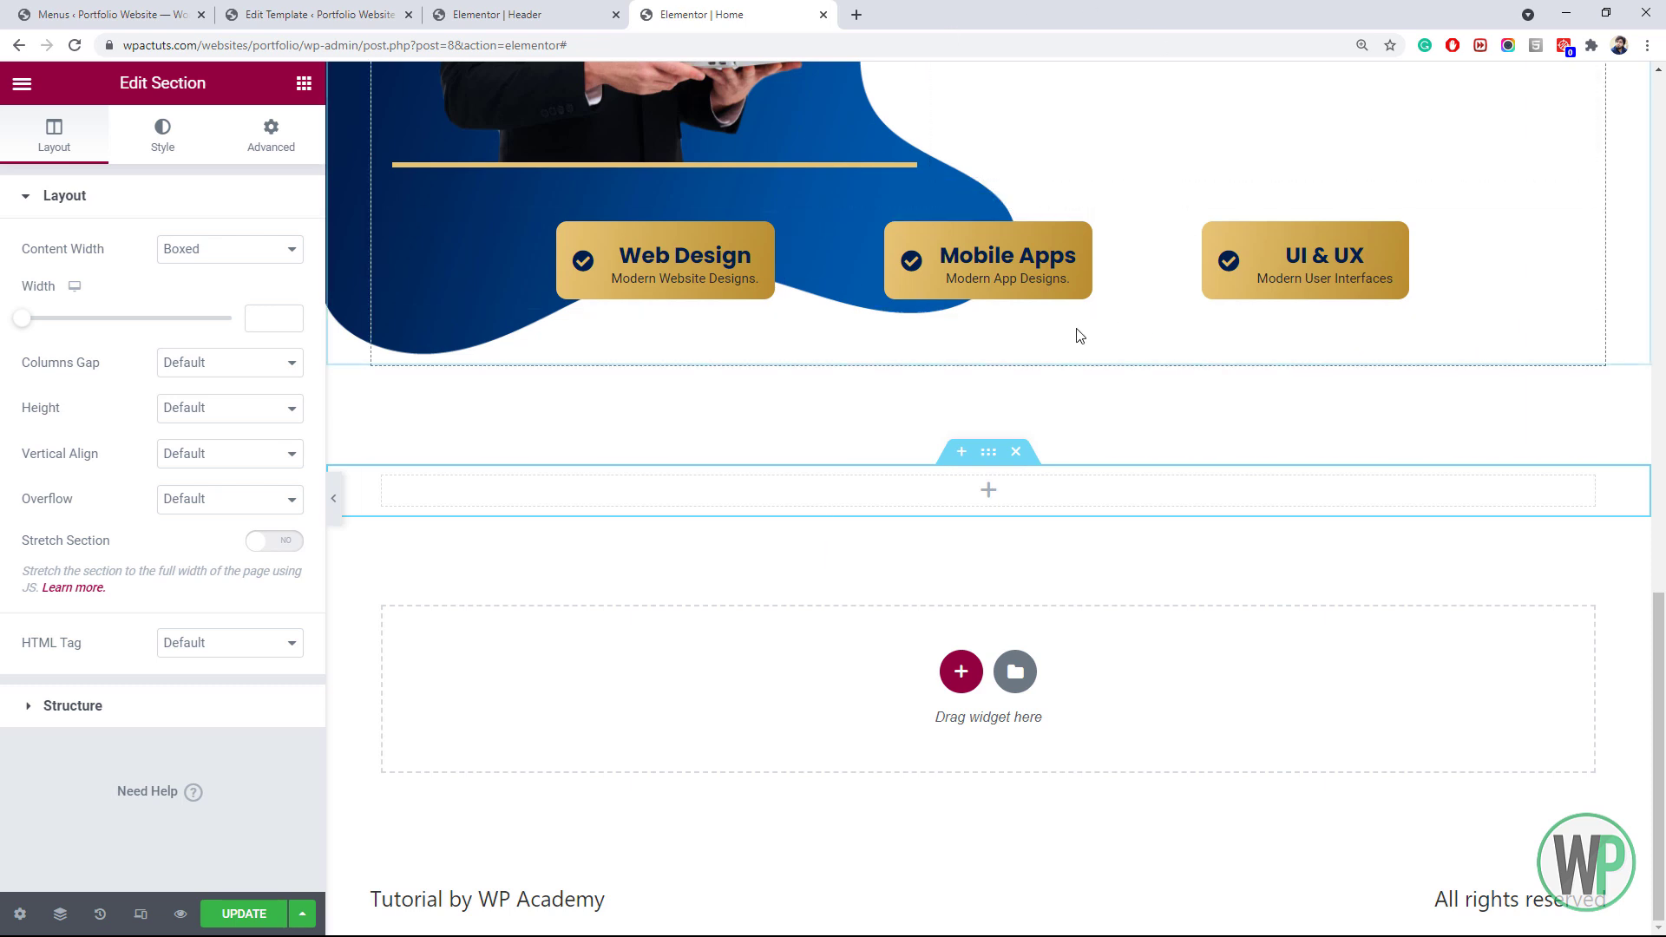
pyautogui.rightClick(385, 488)
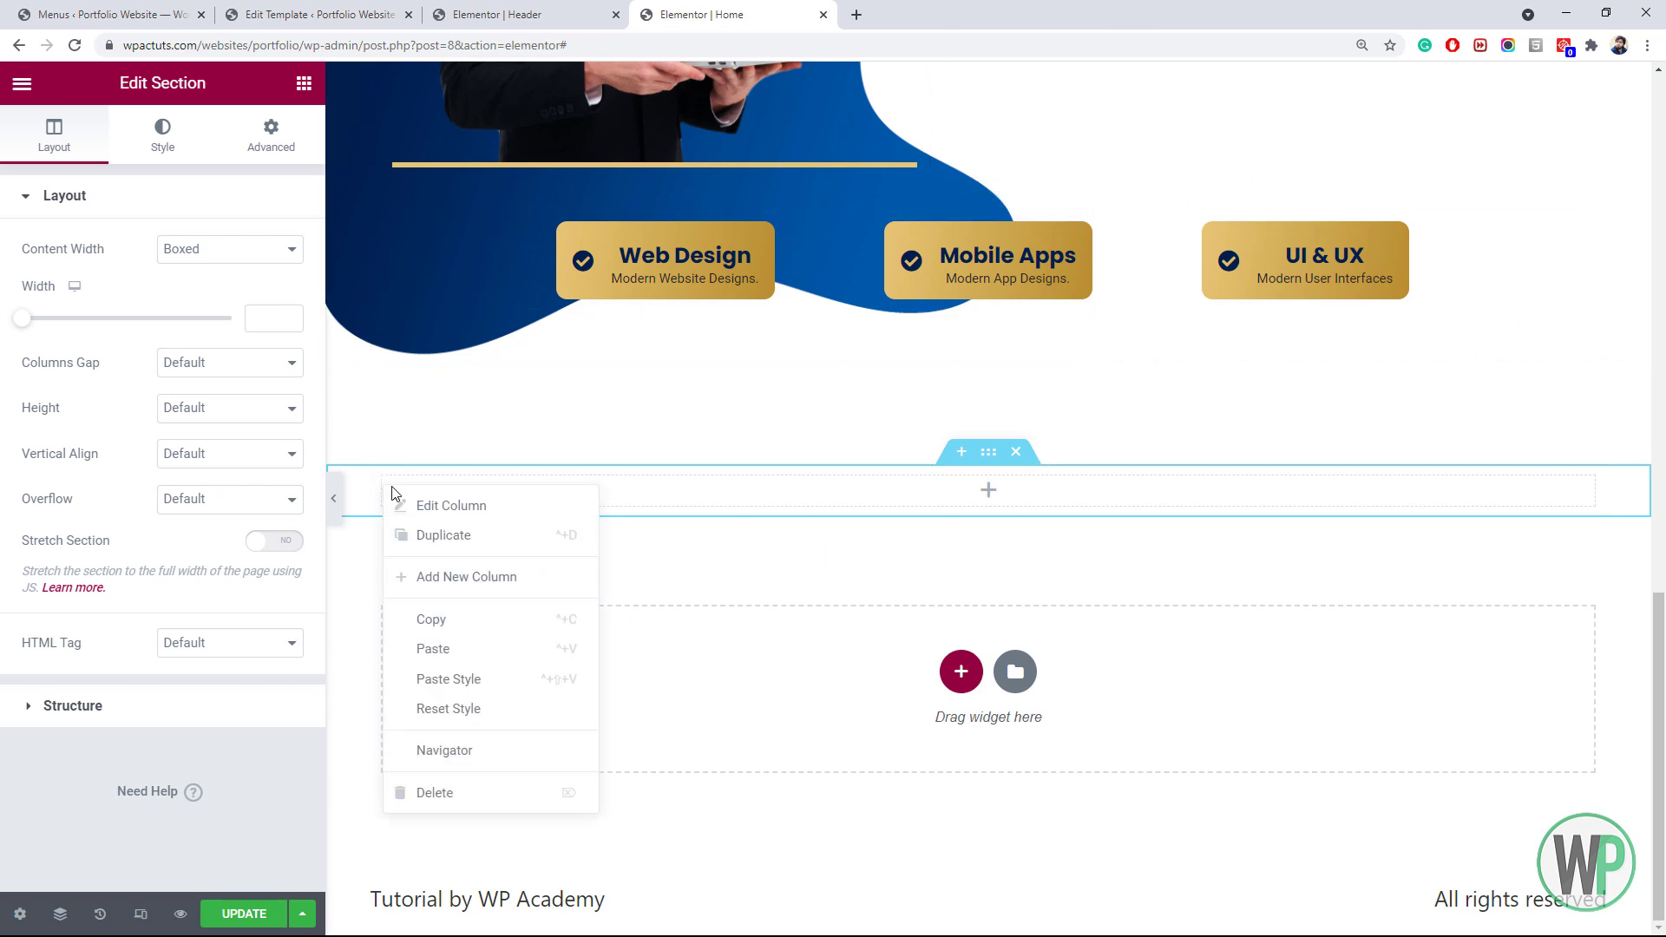
pyautogui.click(471, 578)
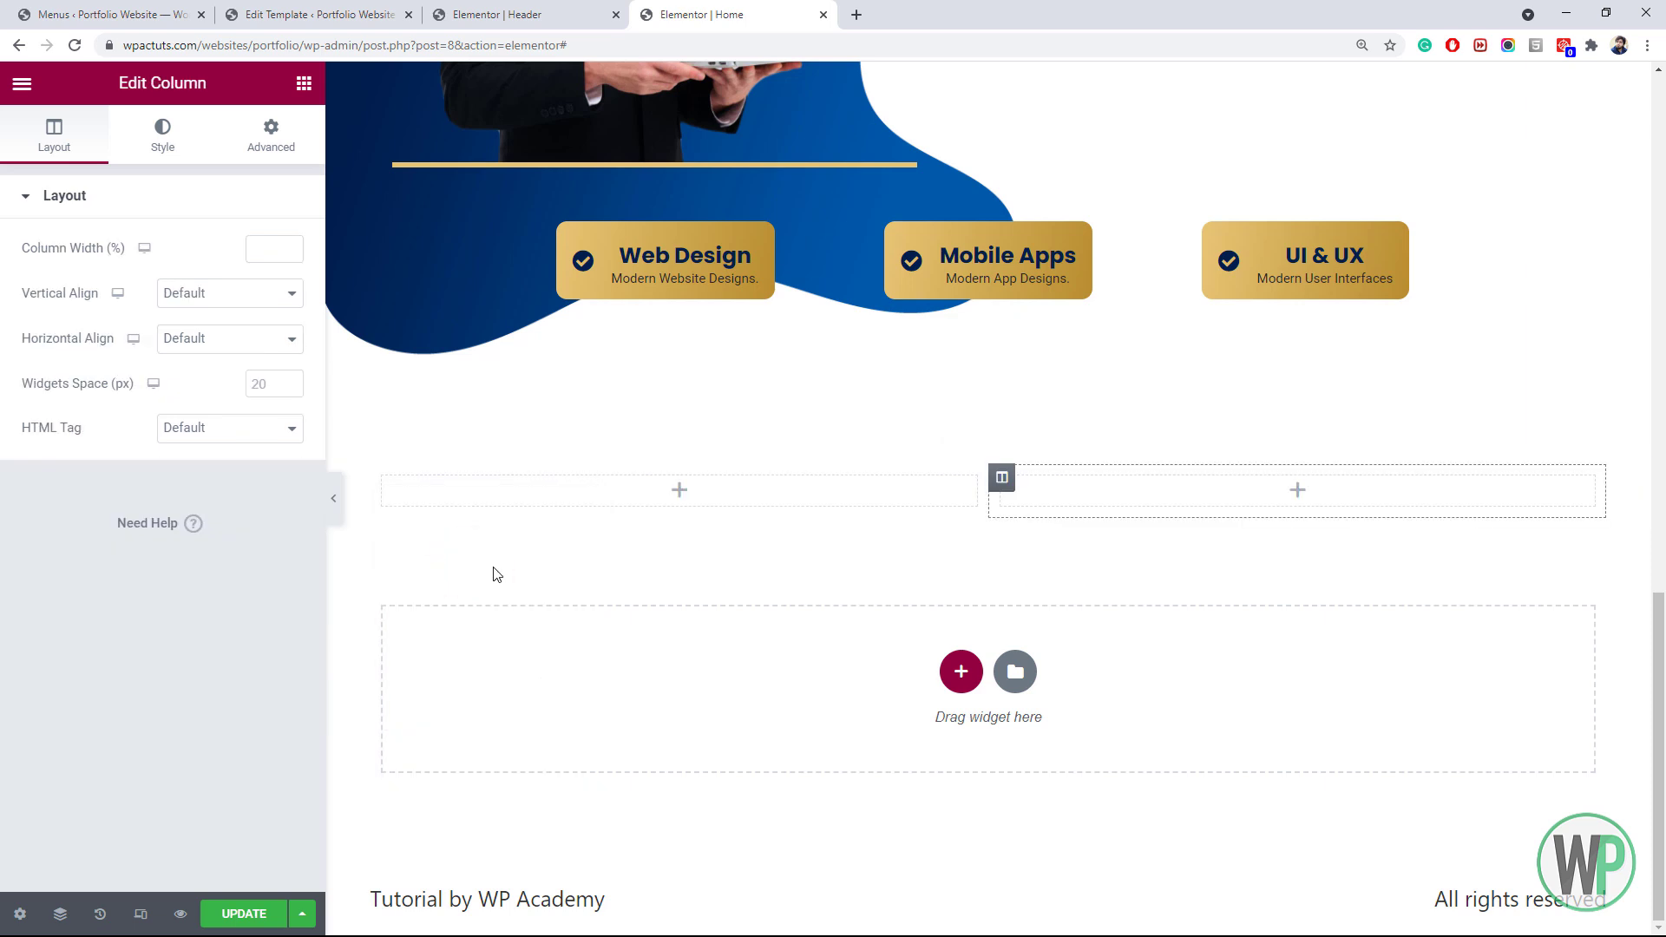
pyautogui.rightClick(1022, 490)
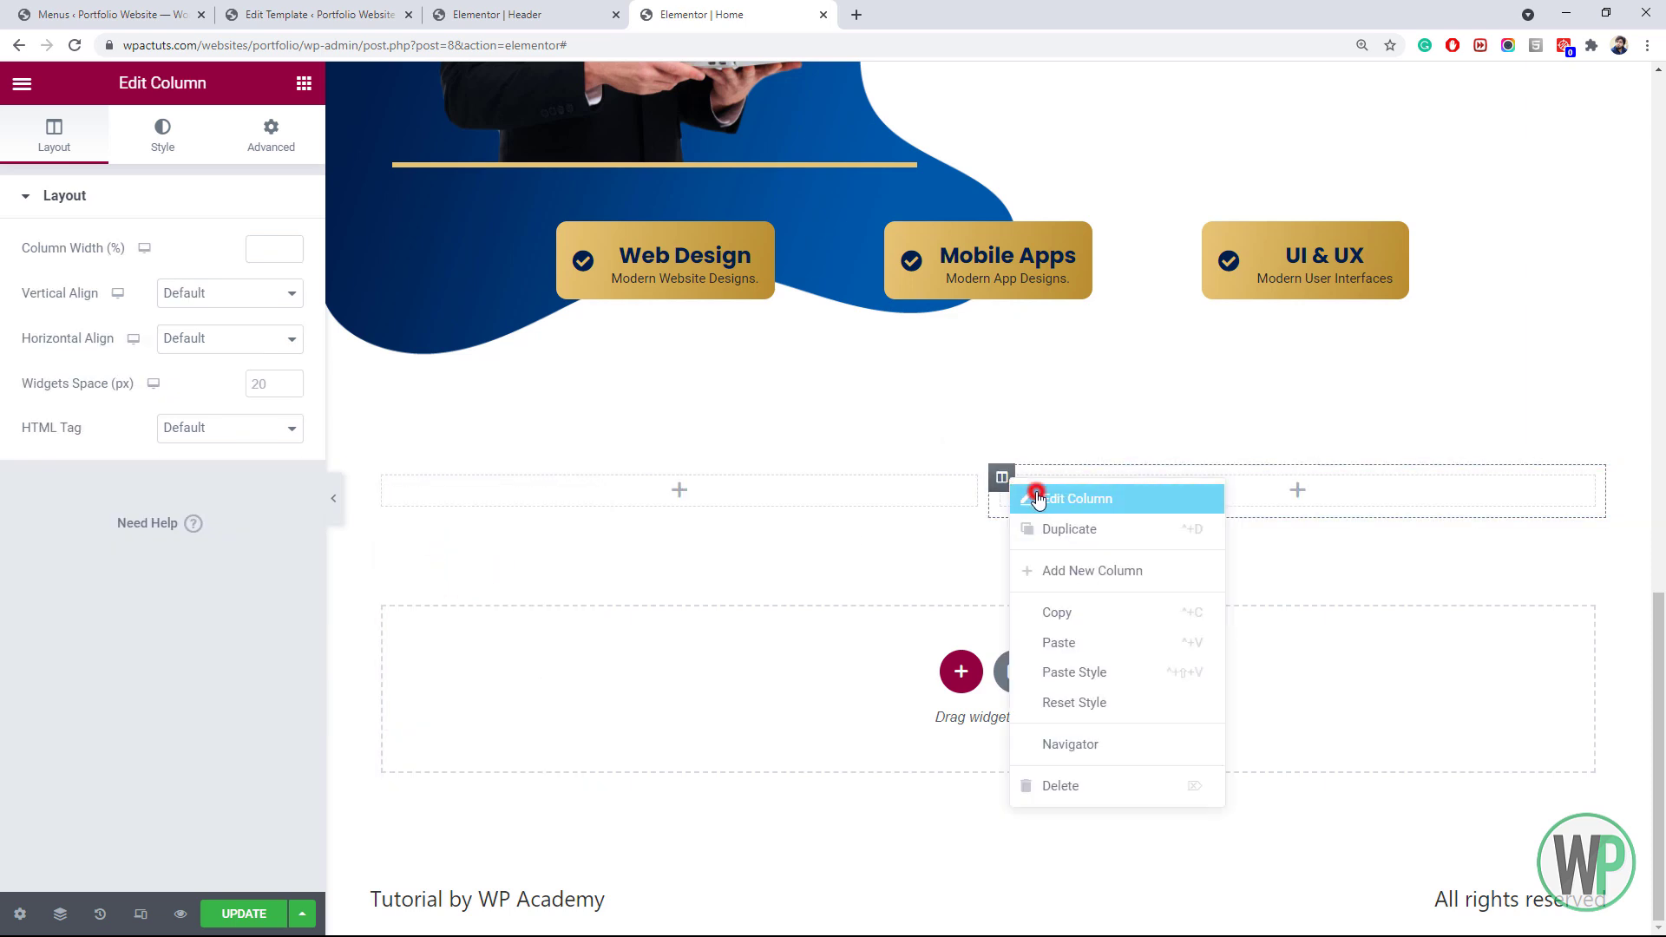
pyautogui.click(1046, 498)
pyautogui.click(280, 249)
pyautogui.write('40')
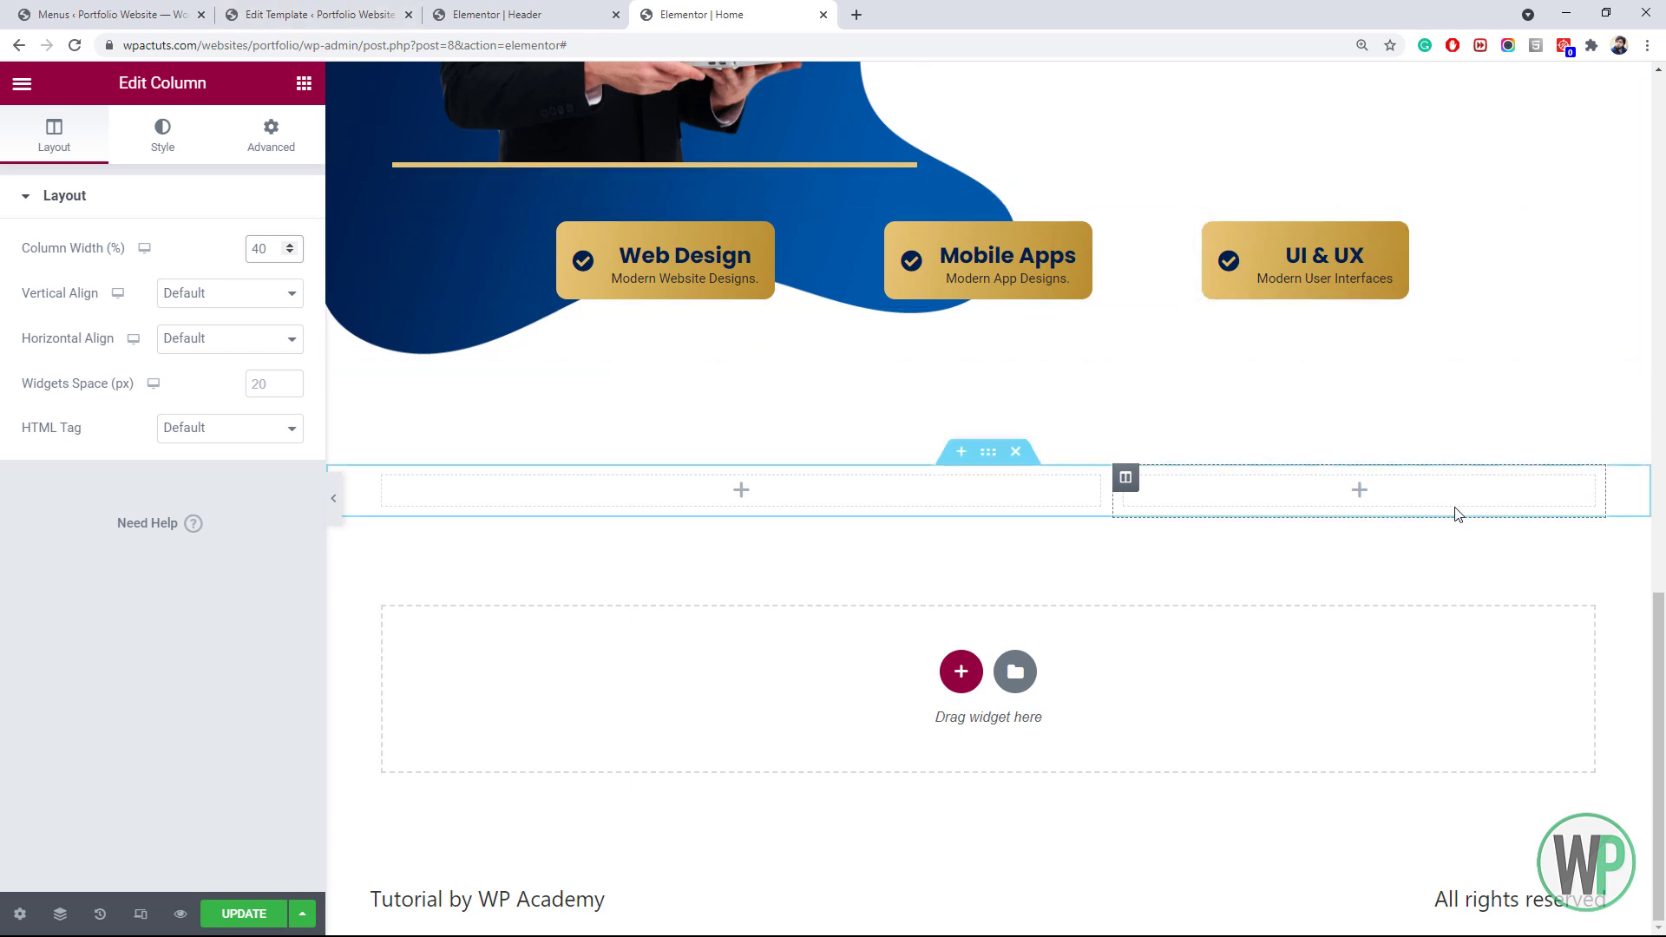
# Place an Image widget in the right column and start choosing its picture
pyautogui.click(1357, 494)
pyautogui.moveTo(78, 408); pyautogui.dragTo(1211, 495)
pyautogui.click(156, 336)
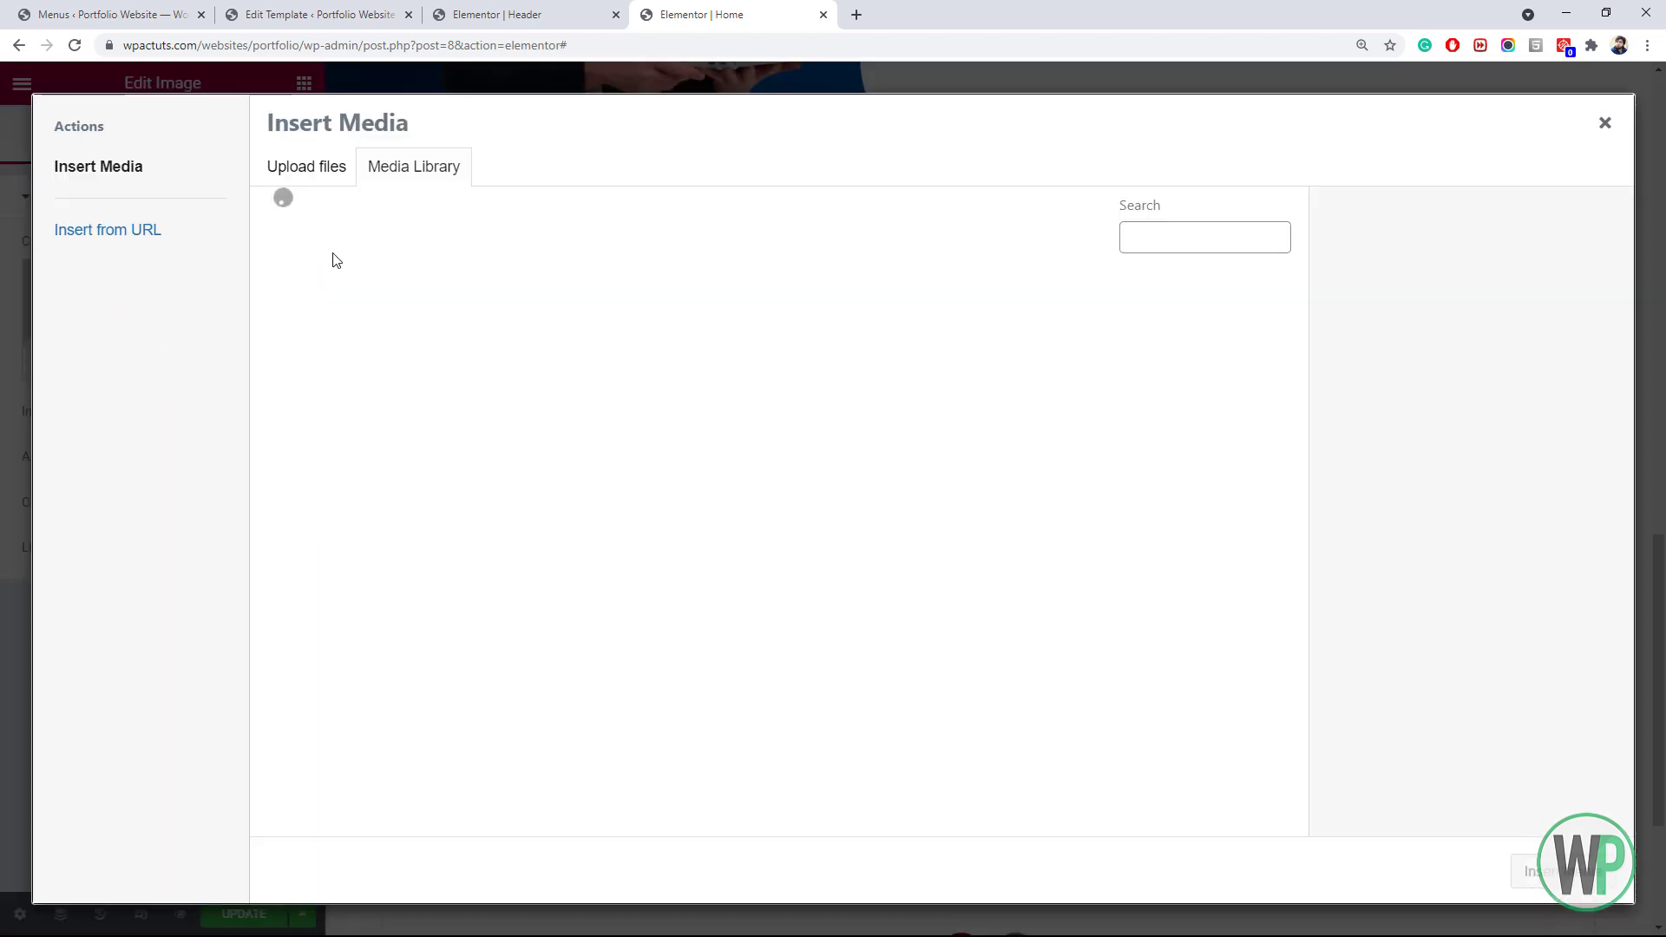
# Upload person-3.png, insert it into the image widget, and set Image Size to Full
pyautogui.click(300, 182)
pyautogui.click(894, 476)
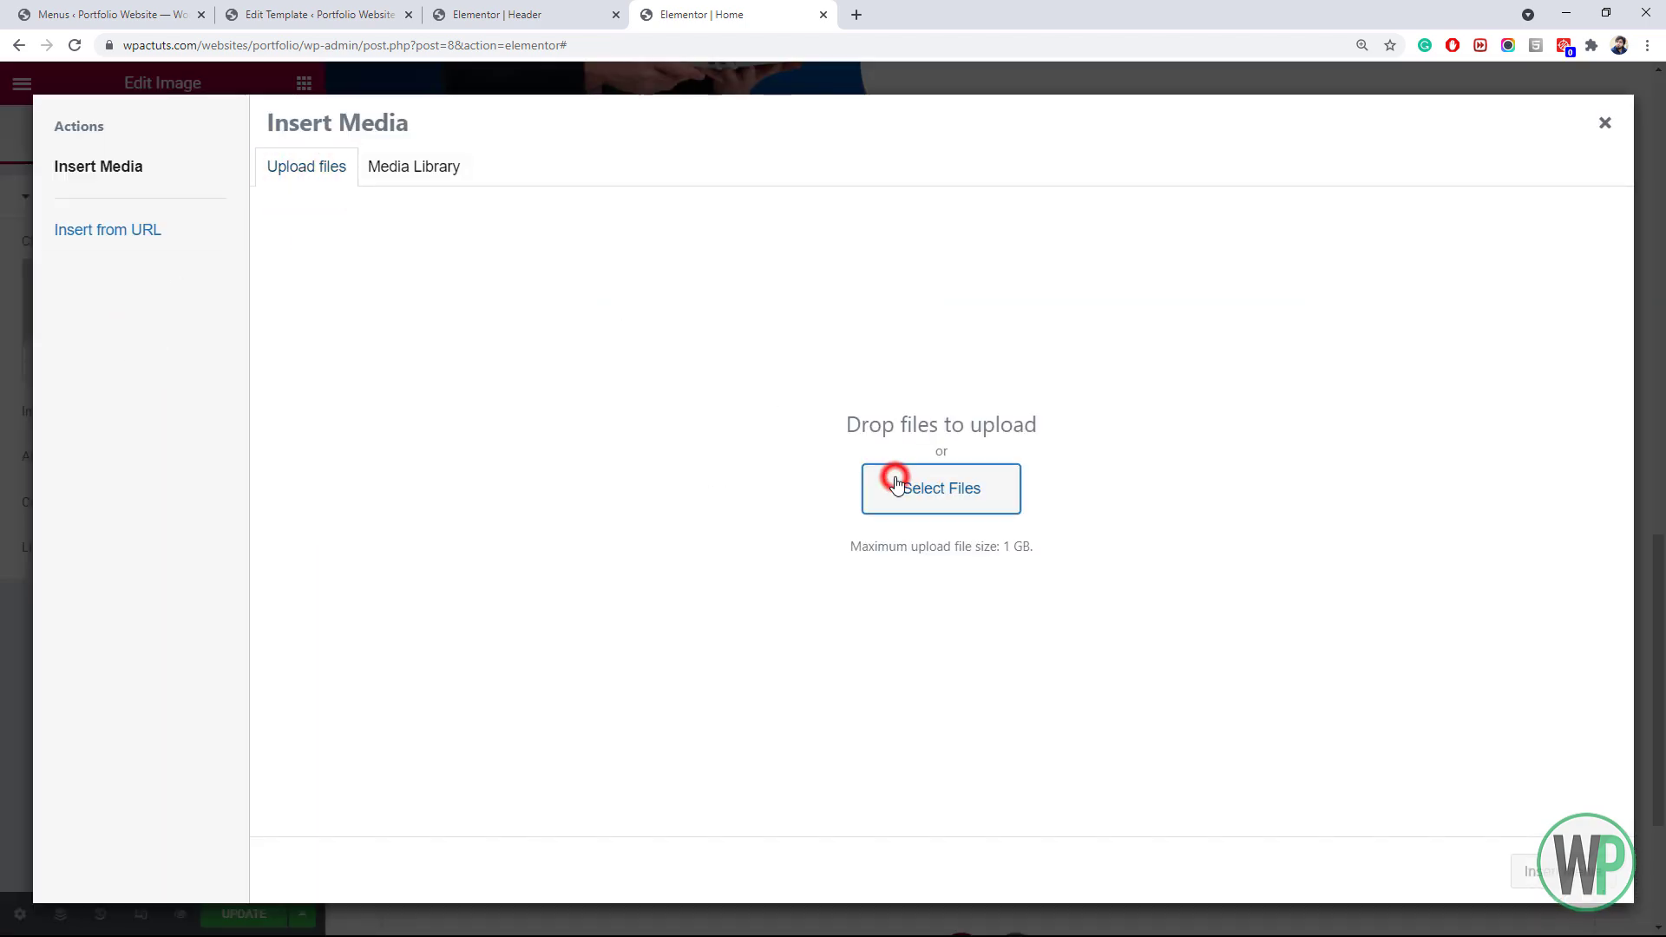
pyautogui.moveTo(819, 232); pyautogui.dragTo(830, 310)
pyautogui.doubleClick(755, 231)
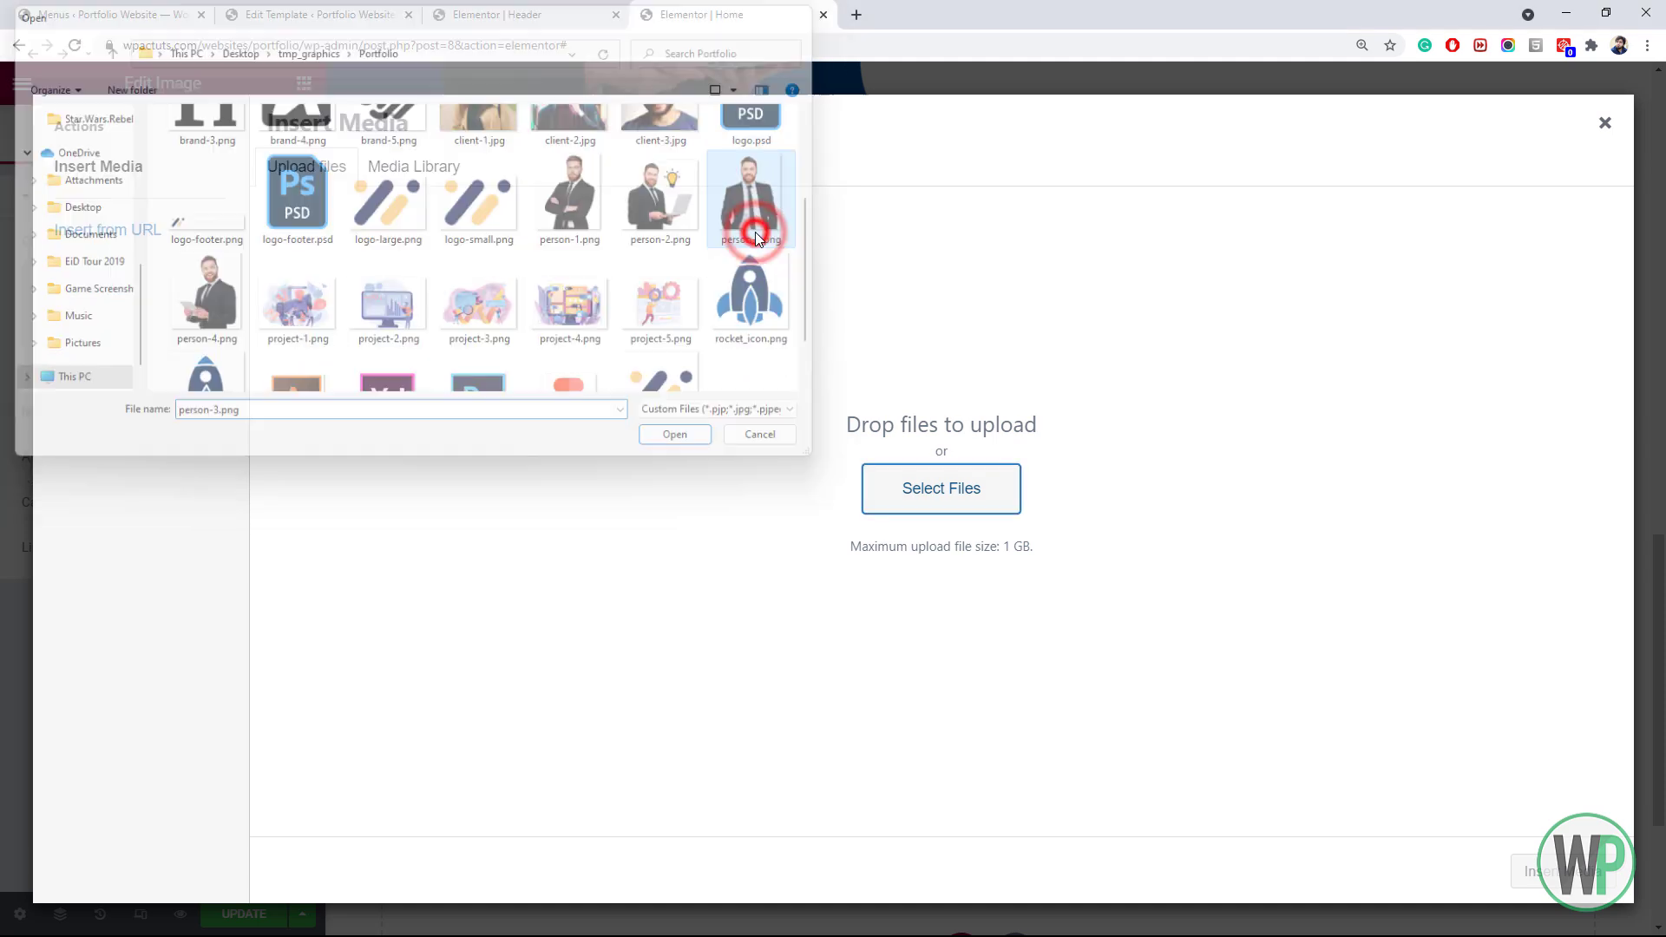
pyautogui.click(1544, 872)
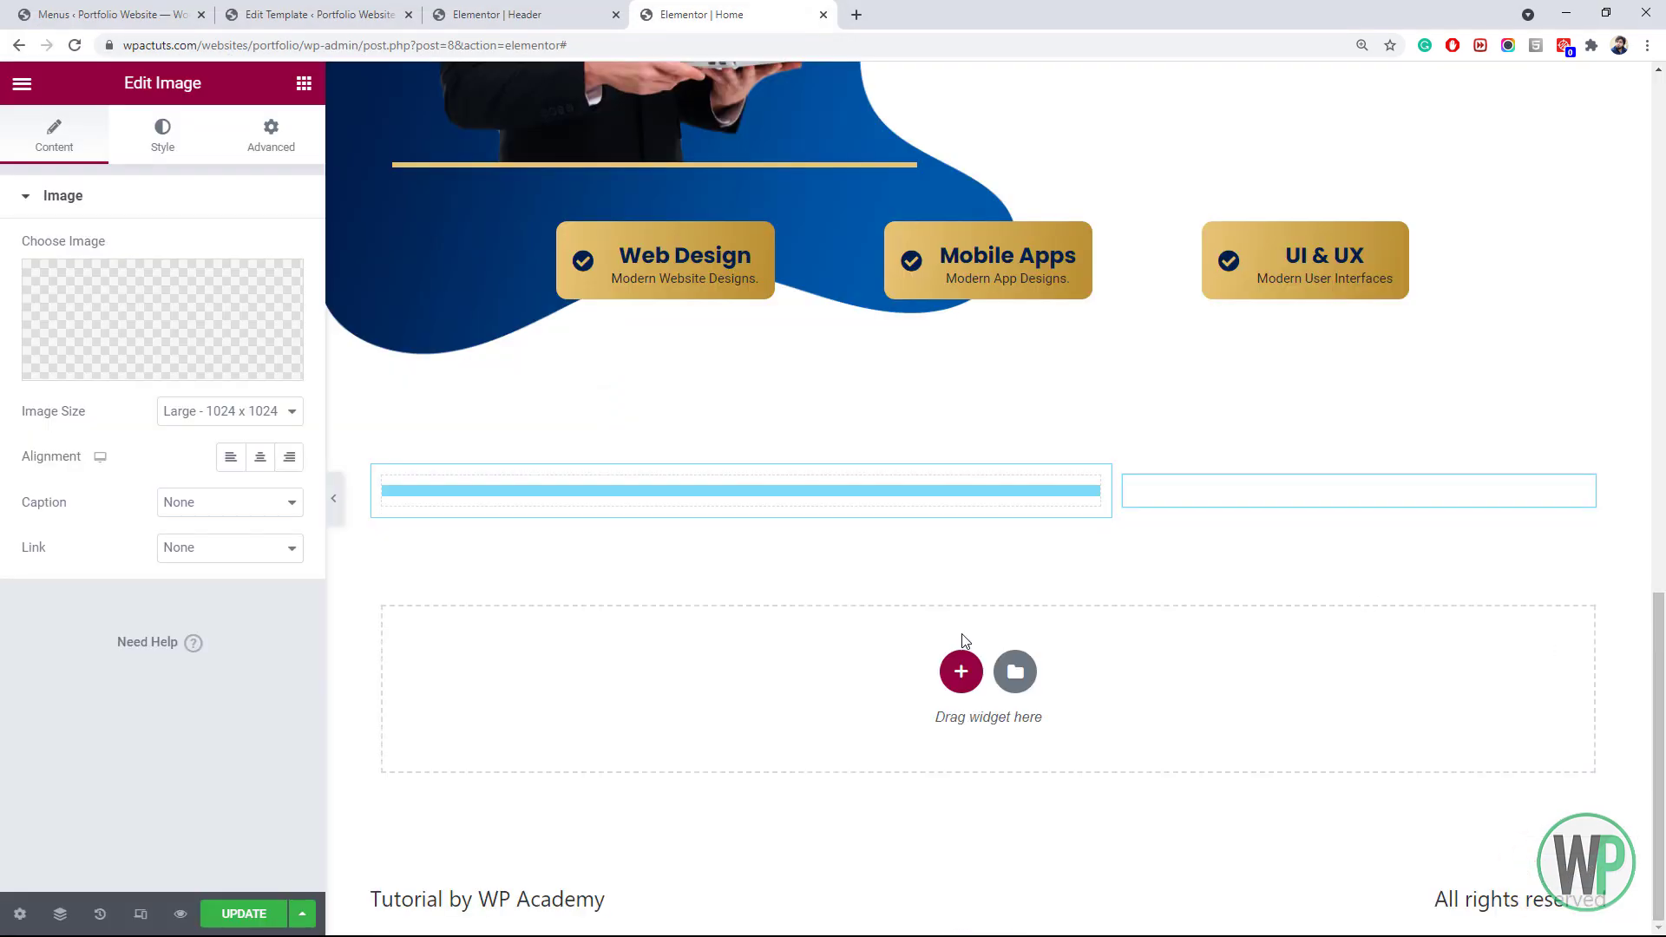
pyautogui.click(247, 415)
pyautogui.click(238, 535)
pyautogui.scroll(-3, 1664, 707)
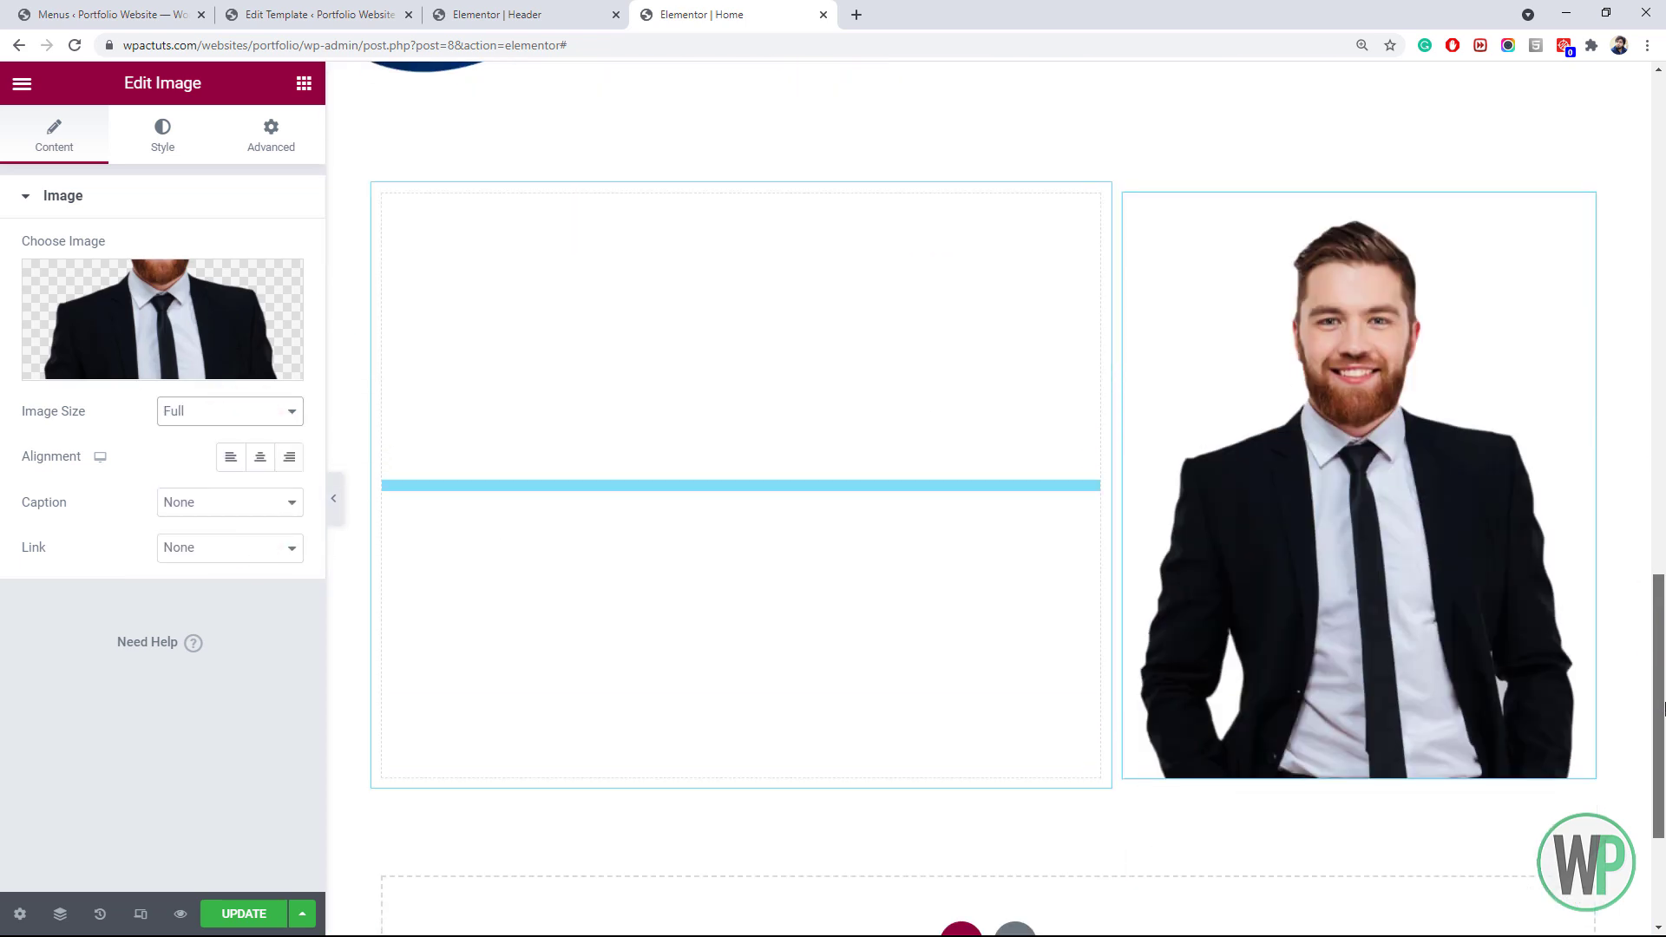
pyautogui.moveTo(1665, 709); pyautogui.dragTo(1664, 701)
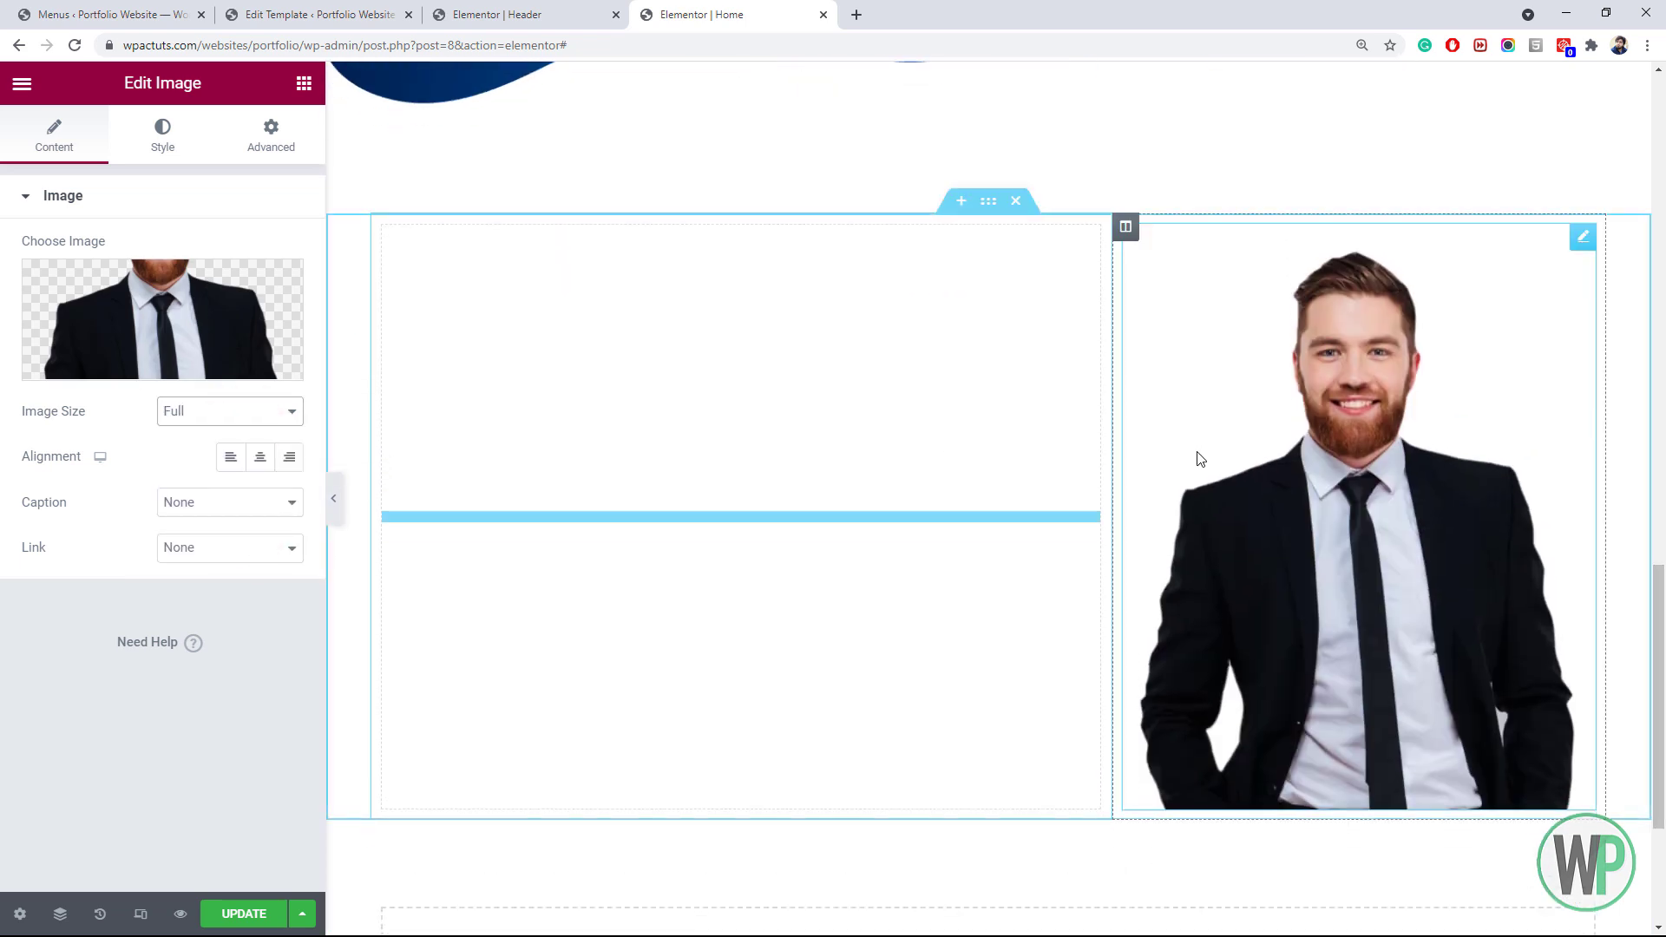
# Set the new section's vertical alignment to Middle
pyautogui.rightClick(973, 204)
pyautogui.click(1000, 217)
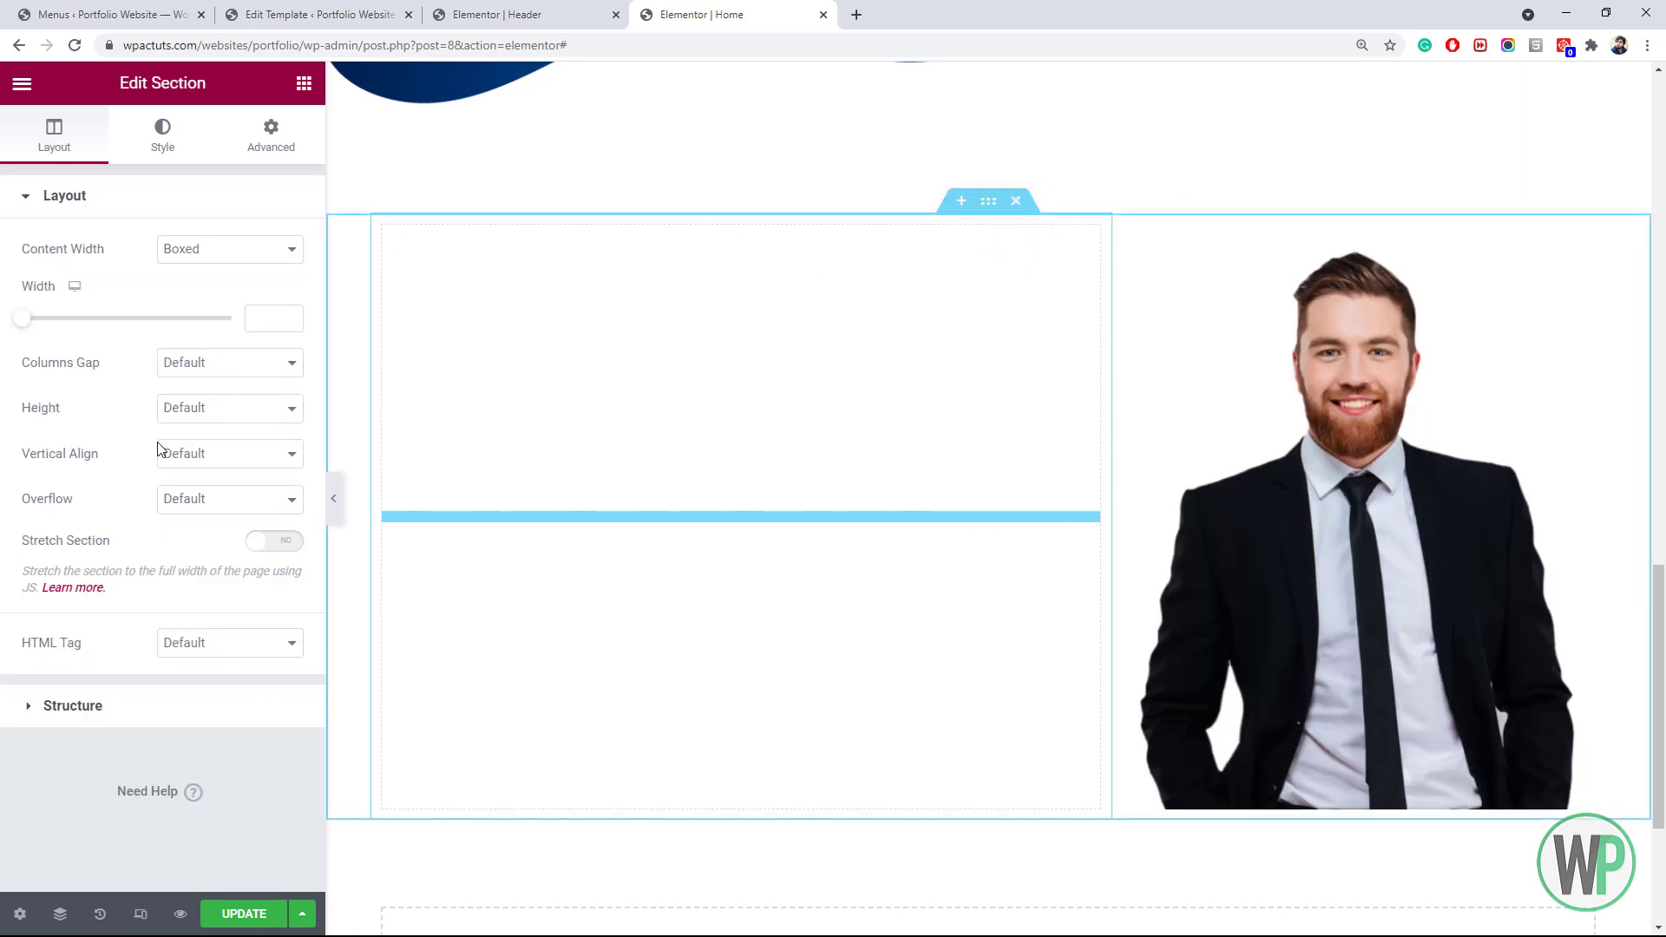
pyautogui.click(197, 457)
pyautogui.click(215, 511)
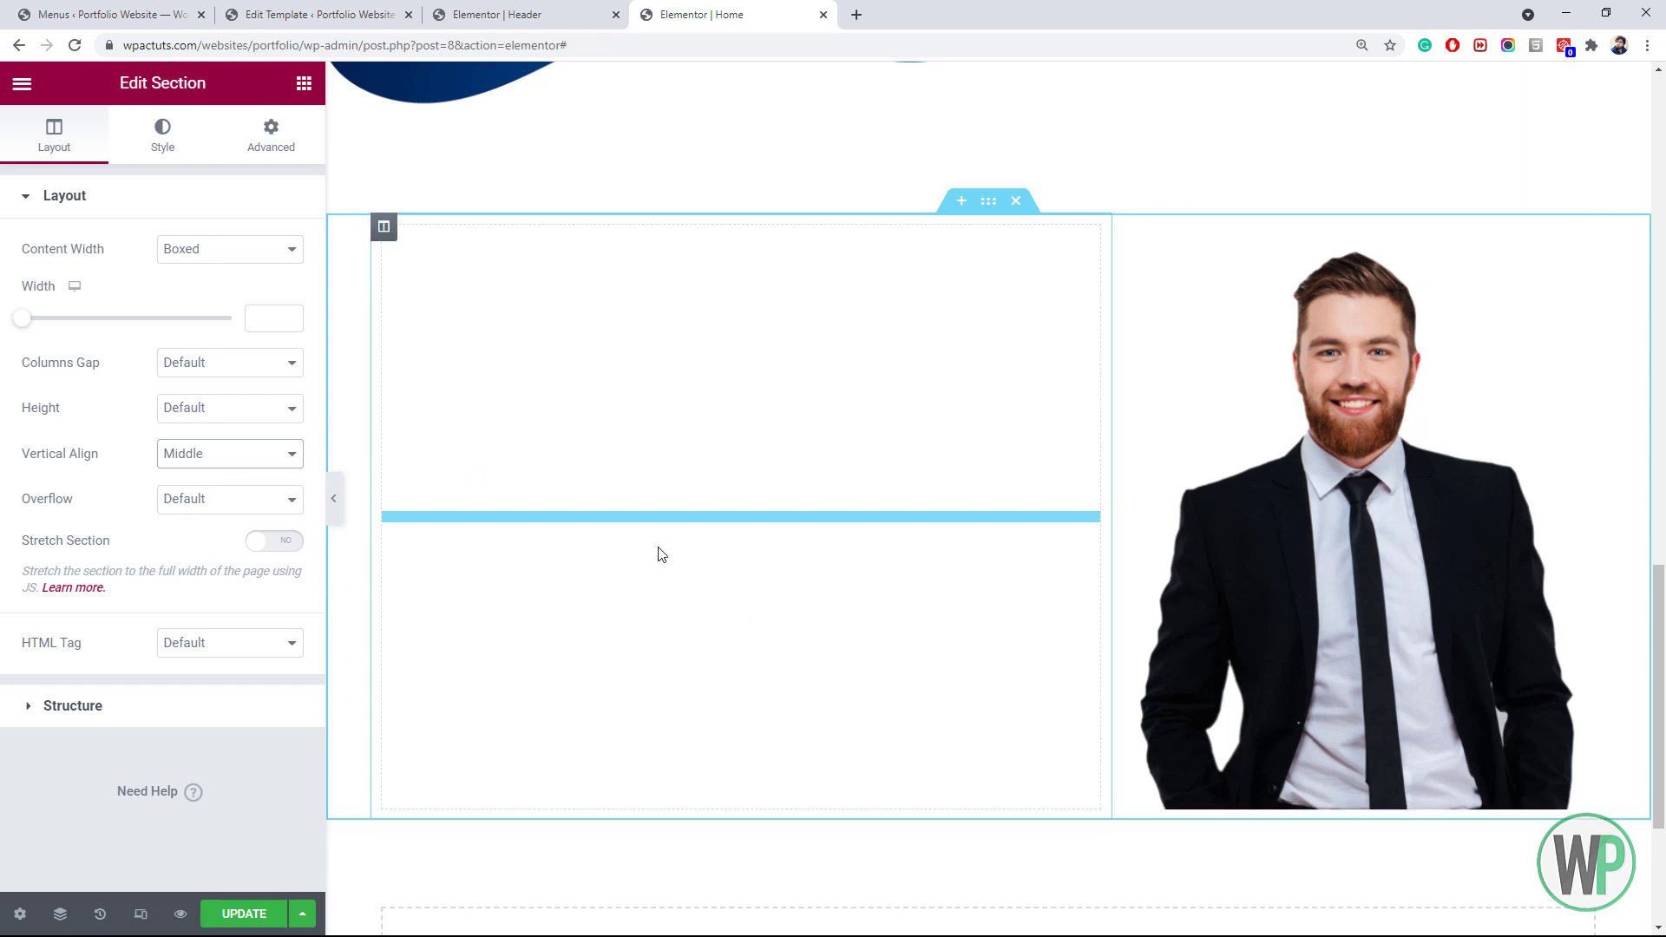
pyautogui.click(304, 83)
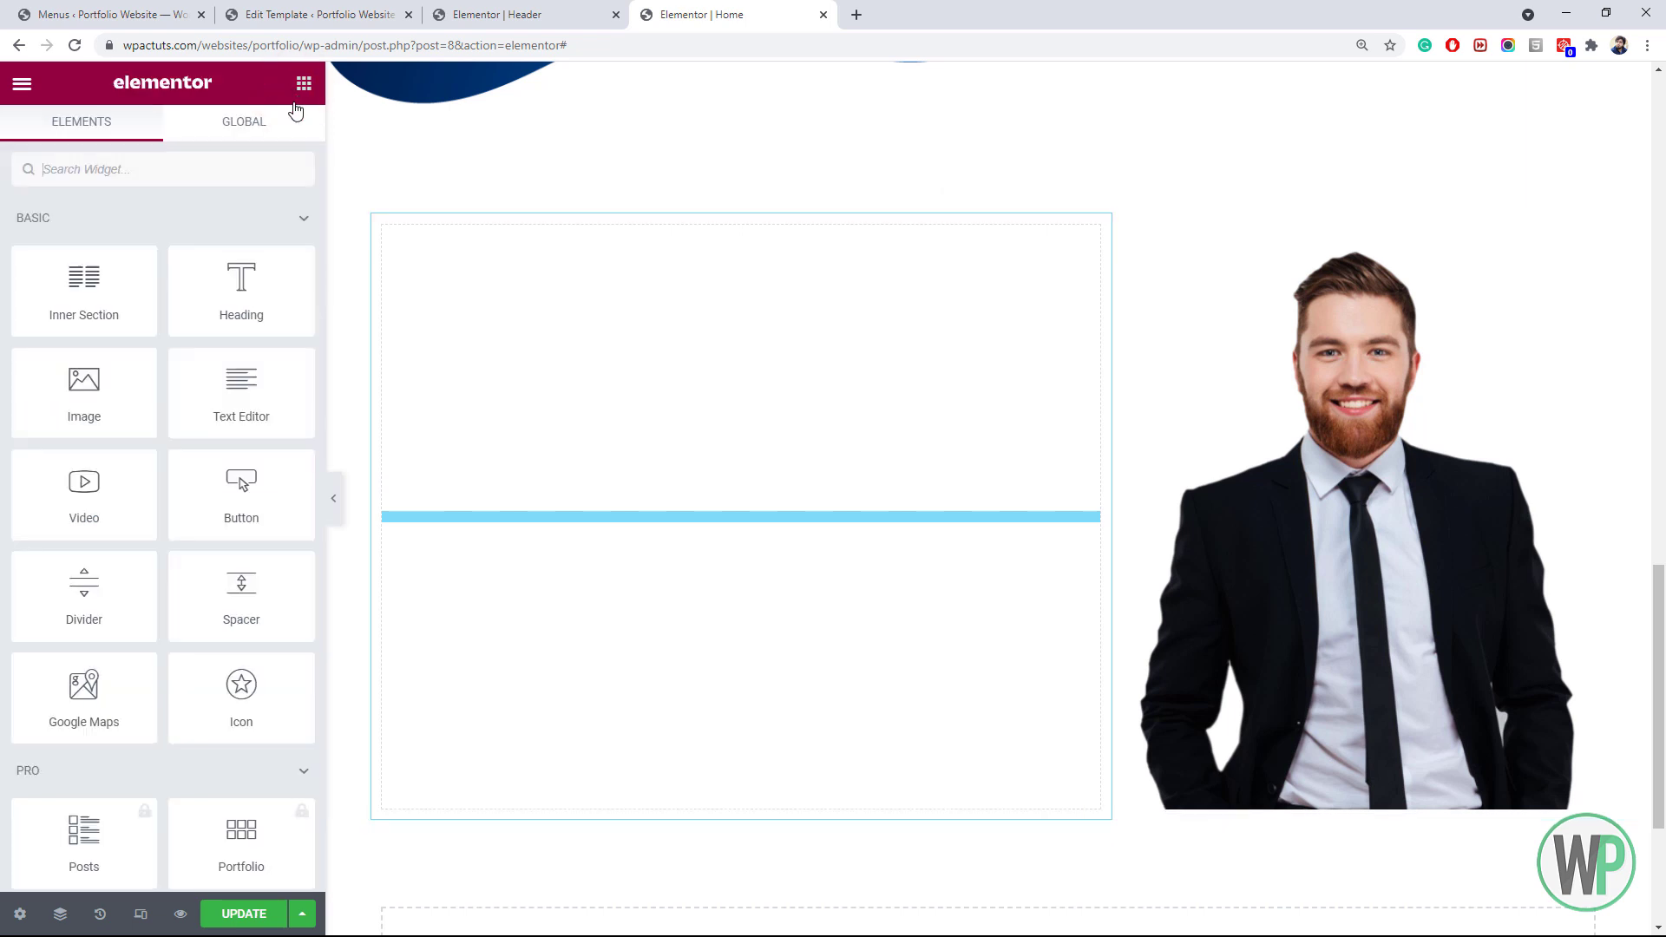
# Drop an inner section into the left column and delete its left inner column
pyautogui.moveTo(83, 314); pyautogui.dragTo(577, 465)
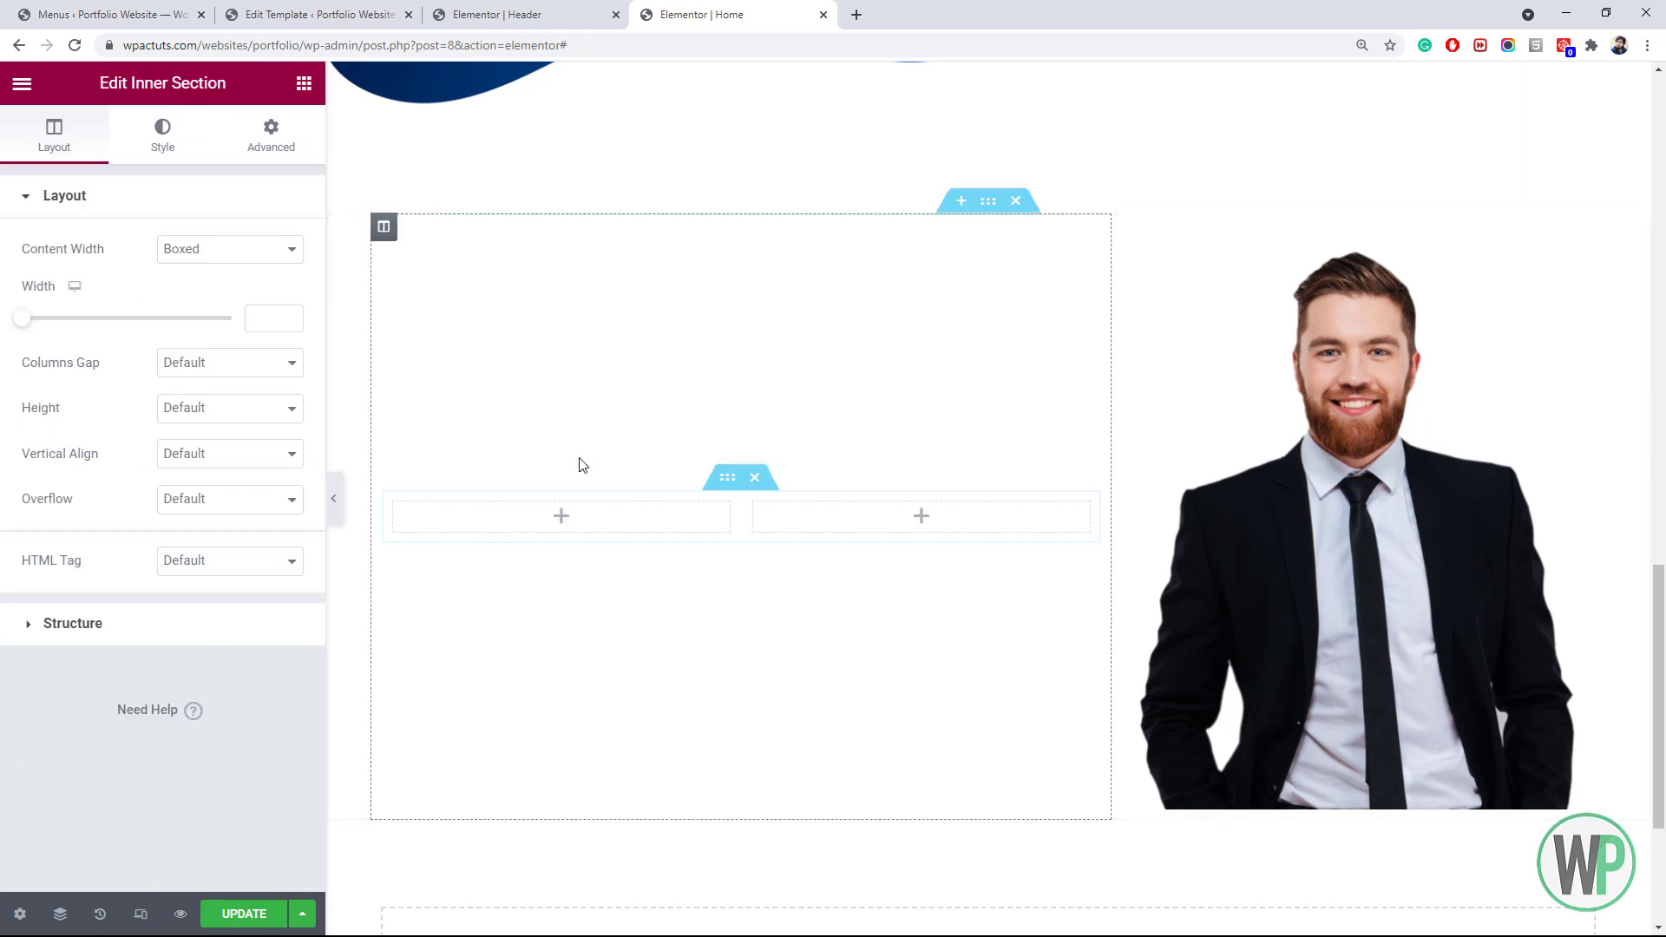
pyautogui.rightClick(405, 518)
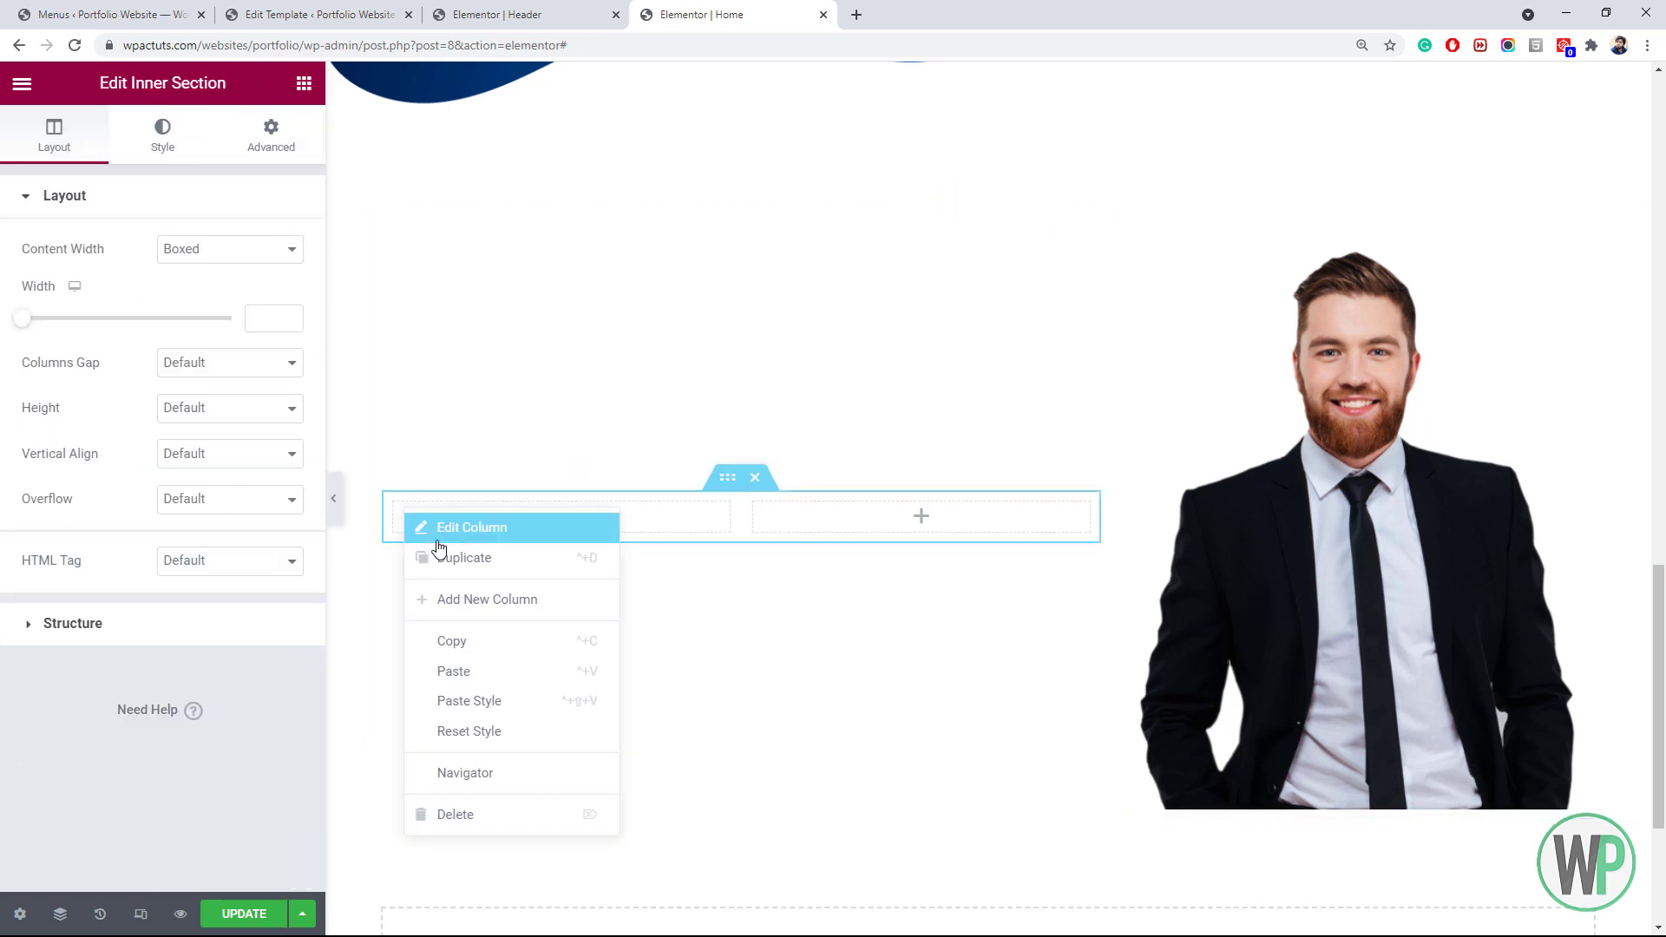
pyautogui.click(509, 811)
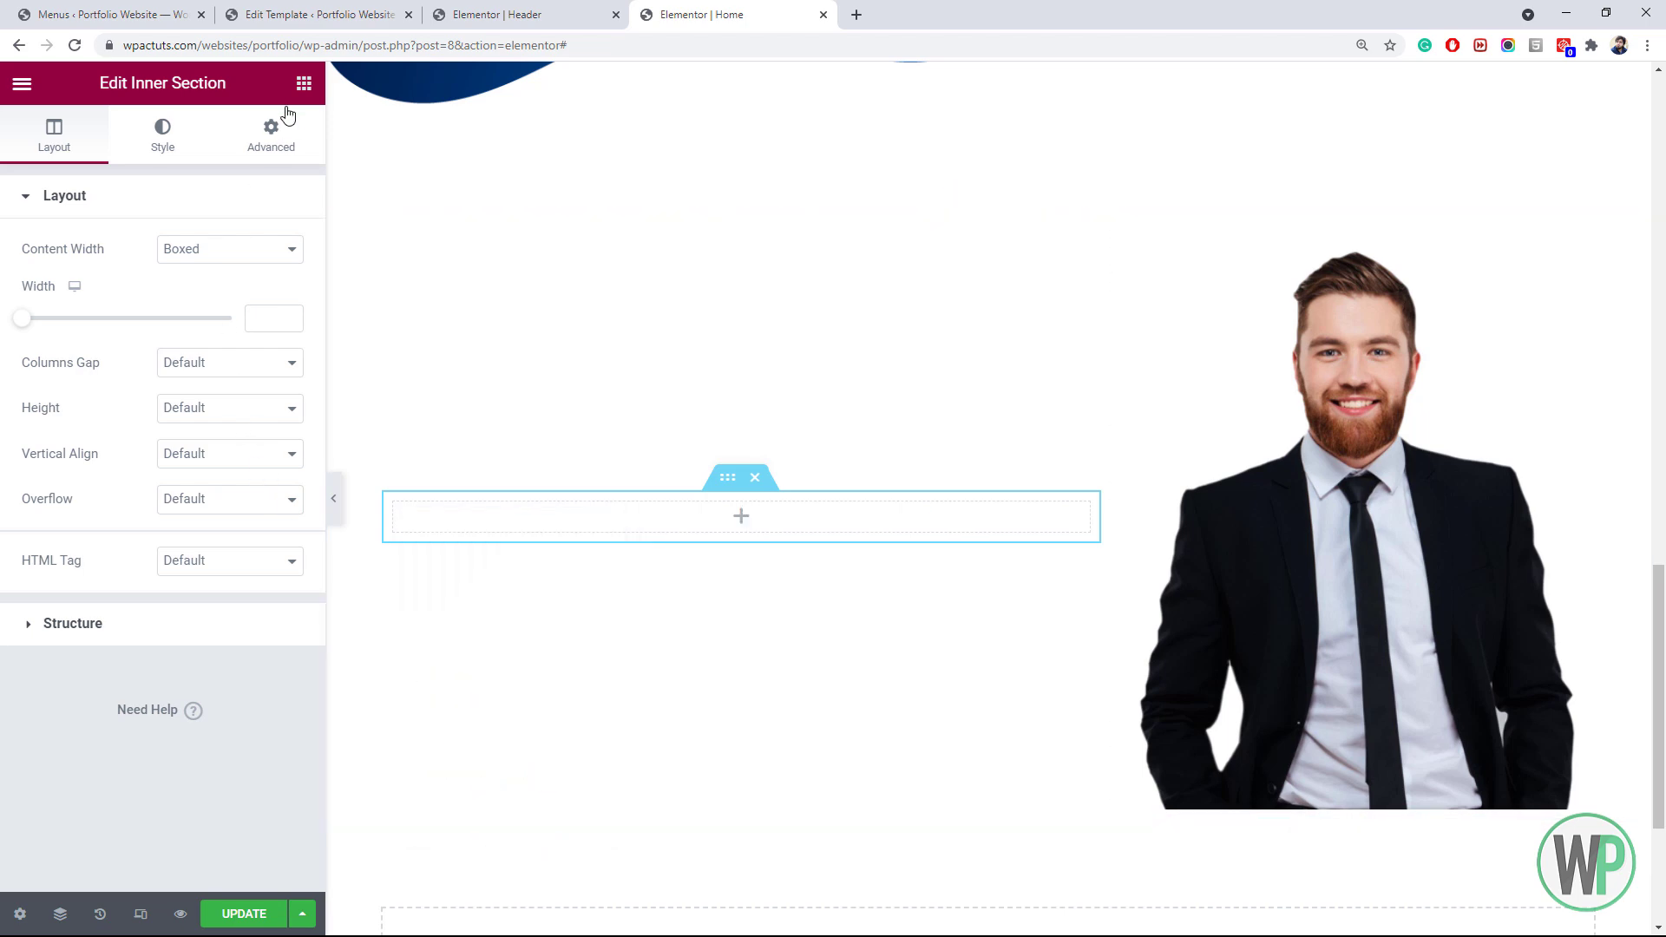
pyautogui.moveTo(1661, 612); pyautogui.dragTo(1664, 386)
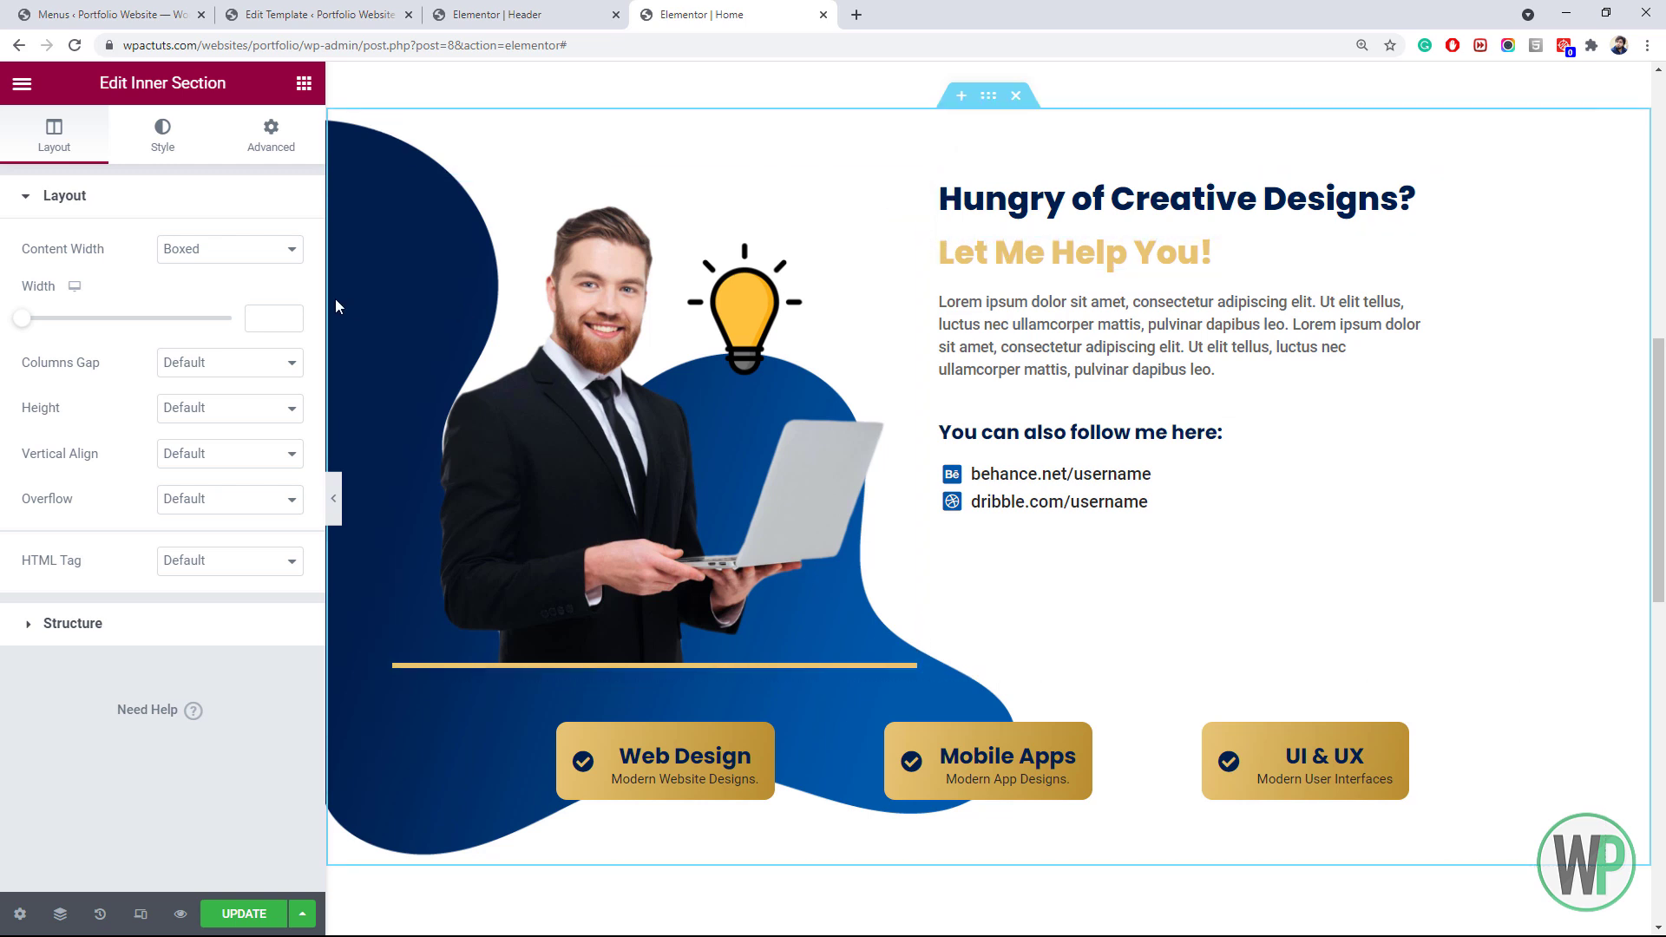
# Place a div heading reading 'about me' above 'Hungry of Creative Designs?'
pyautogui.click(304, 82)
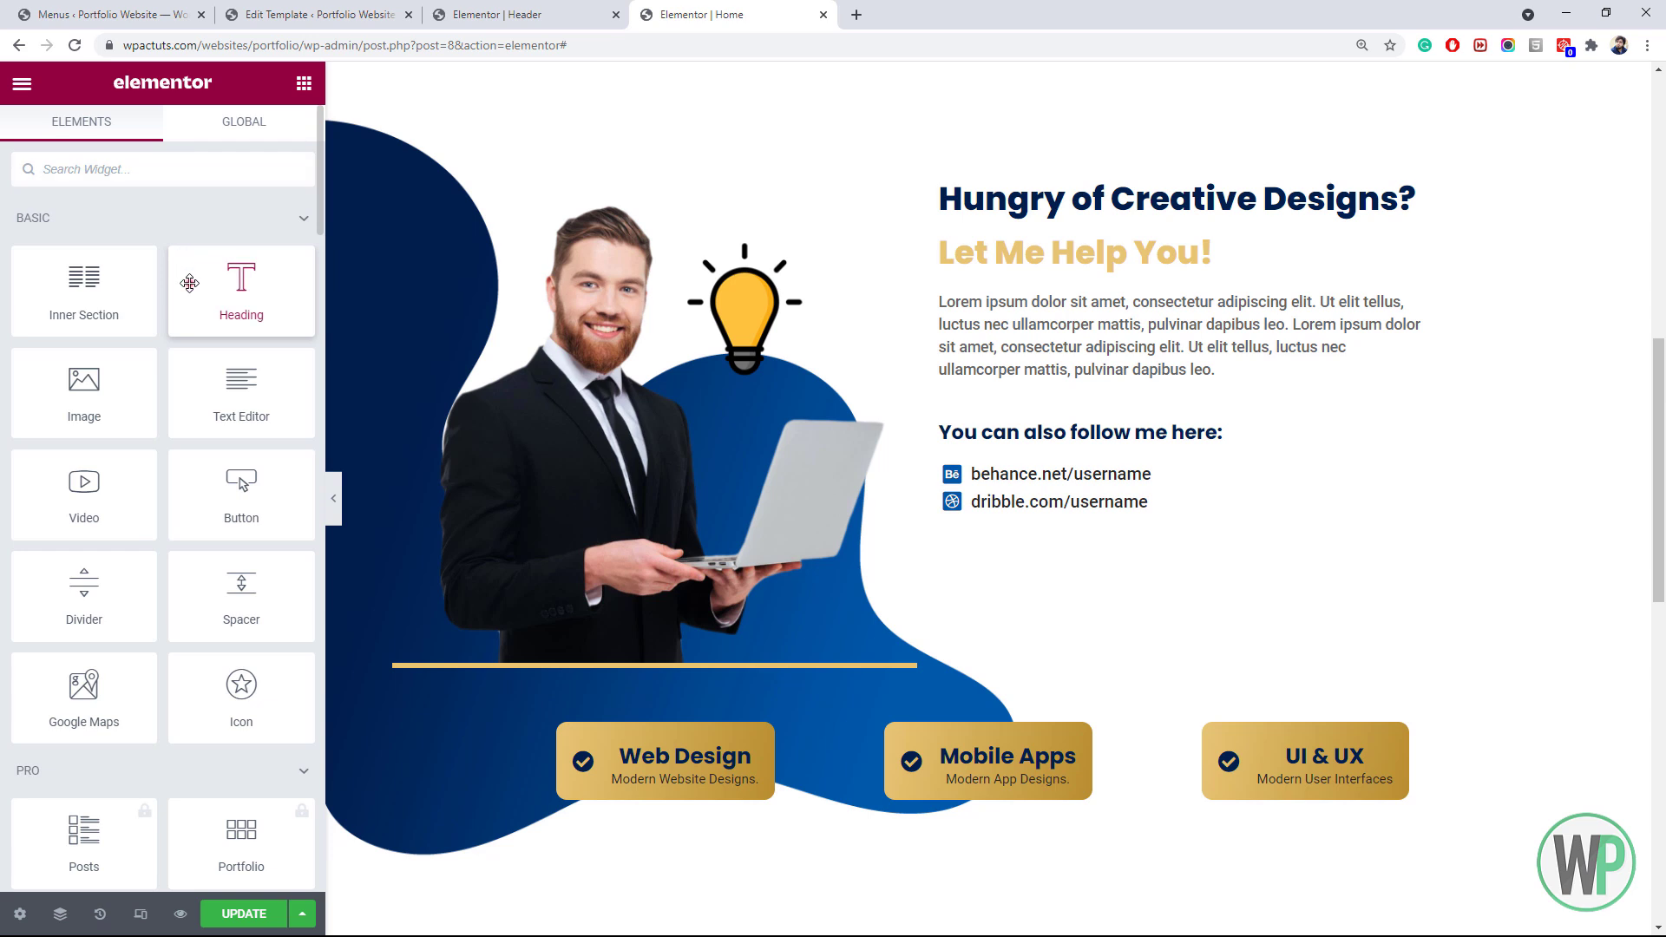
pyautogui.moveTo(190, 283); pyautogui.dragTo(975, 194)
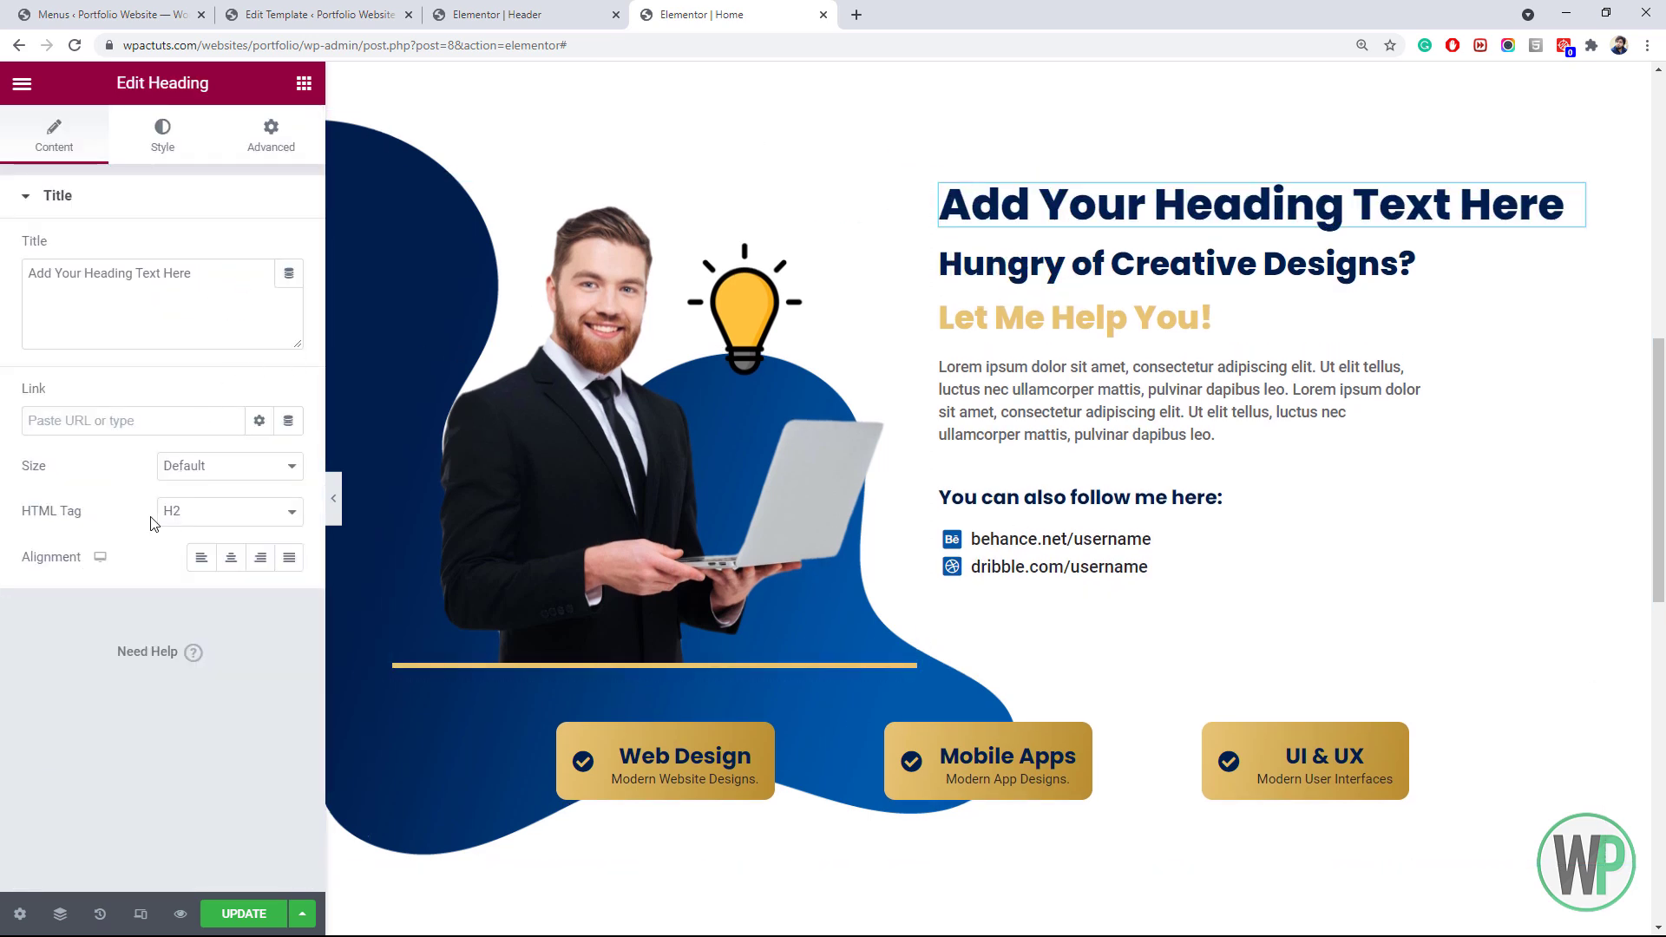
pyautogui.click(230, 519)
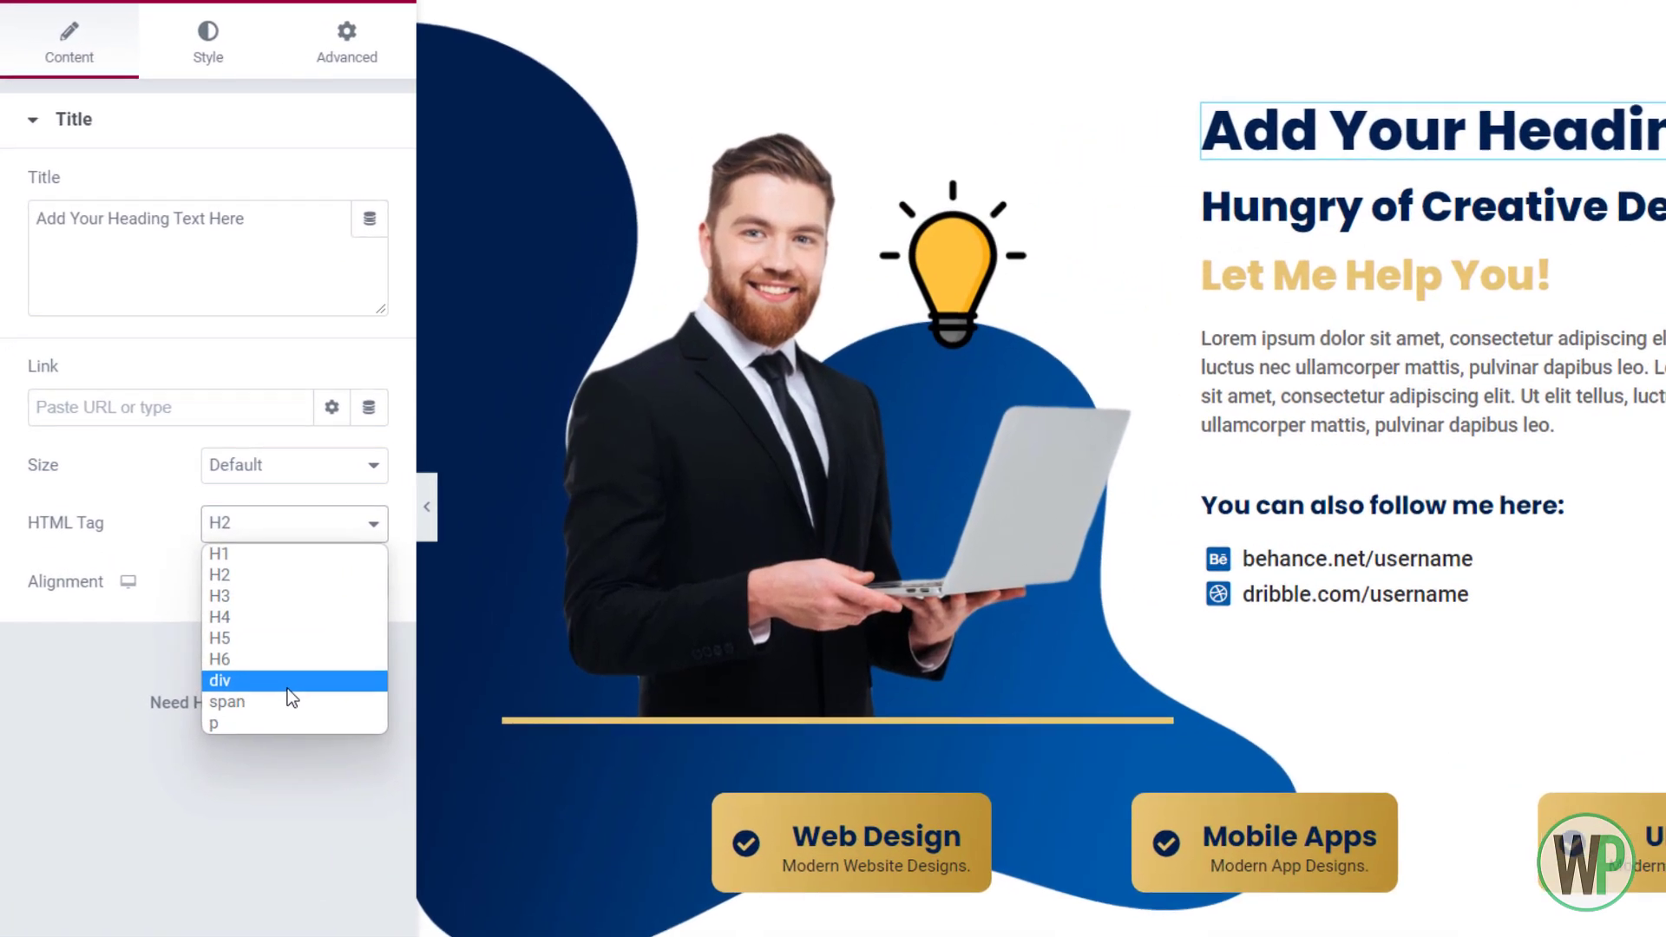
pyautogui.click(219, 635)
pyautogui.moveTo(260, 219); pyautogui.dragTo(30, 226)
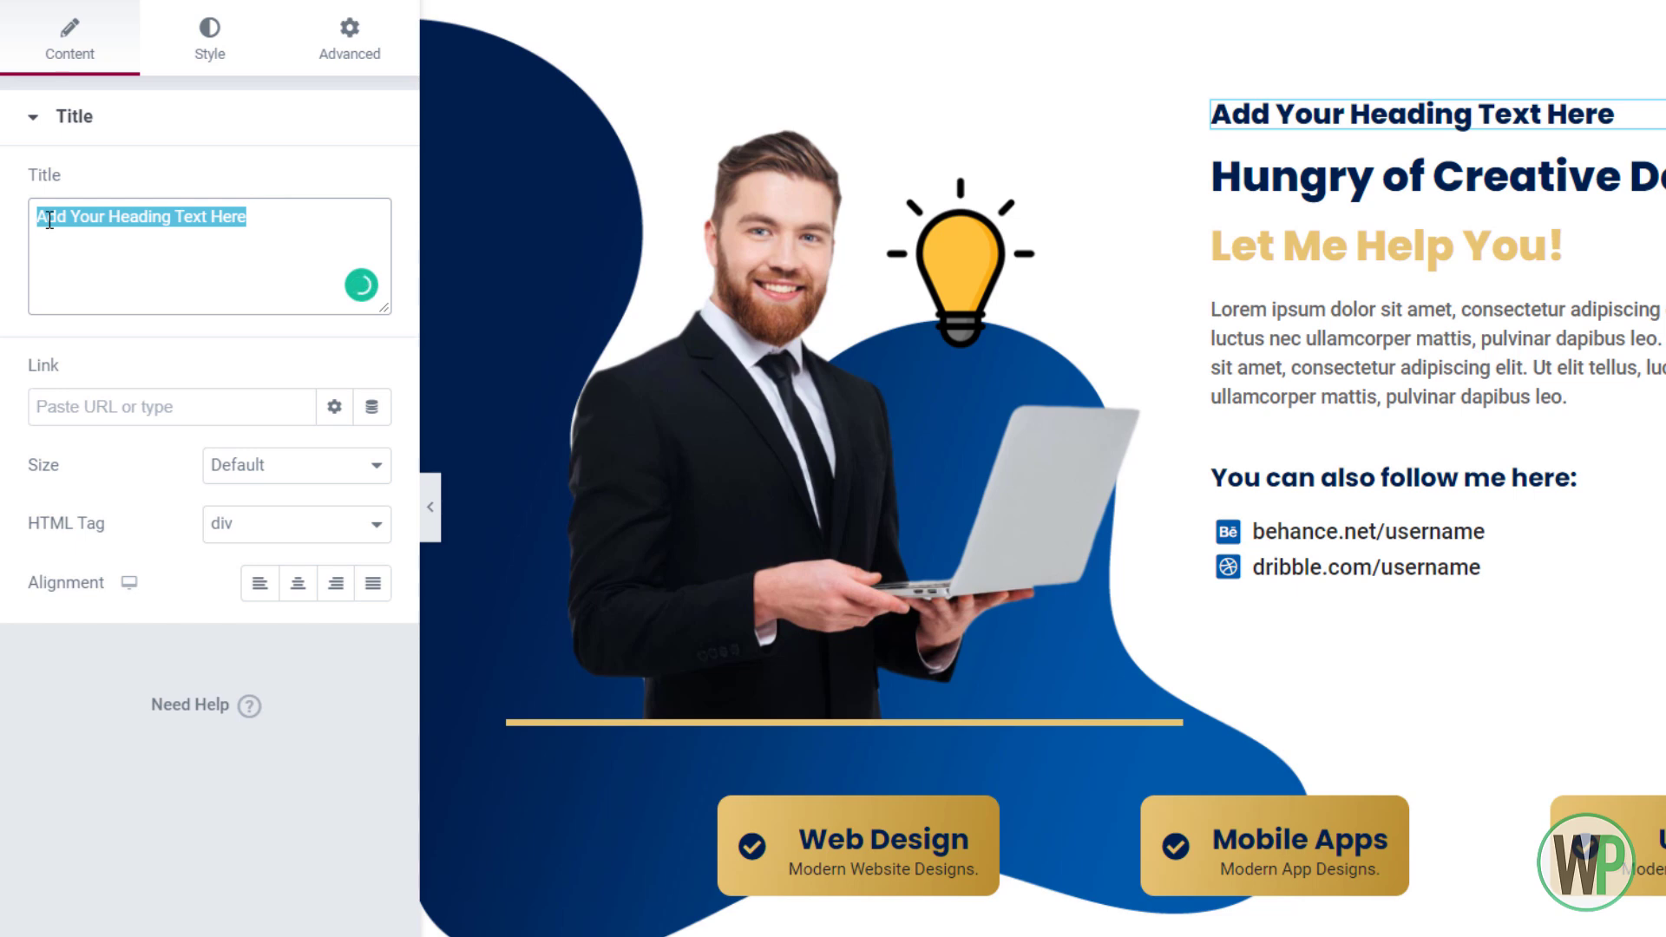
pyautogui.write('about me')
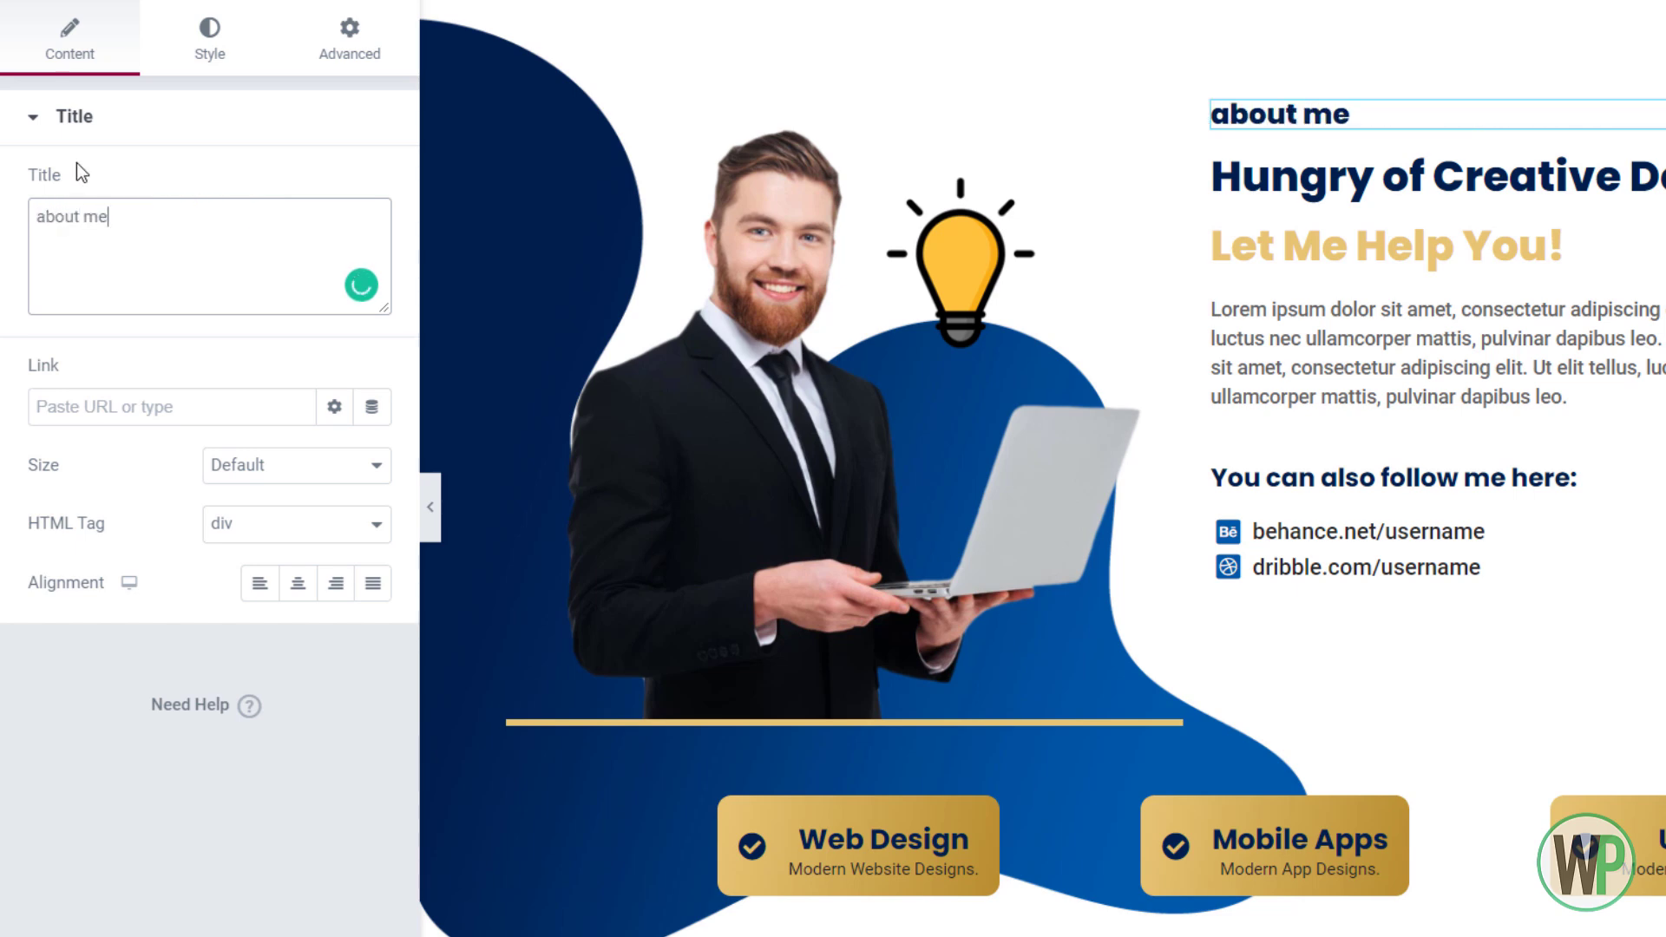
# Style the 'about me' heading grey #A4A4A4, font weight 500, size 14
pyautogui.click(209, 39)
pyautogui.click(372, 184)
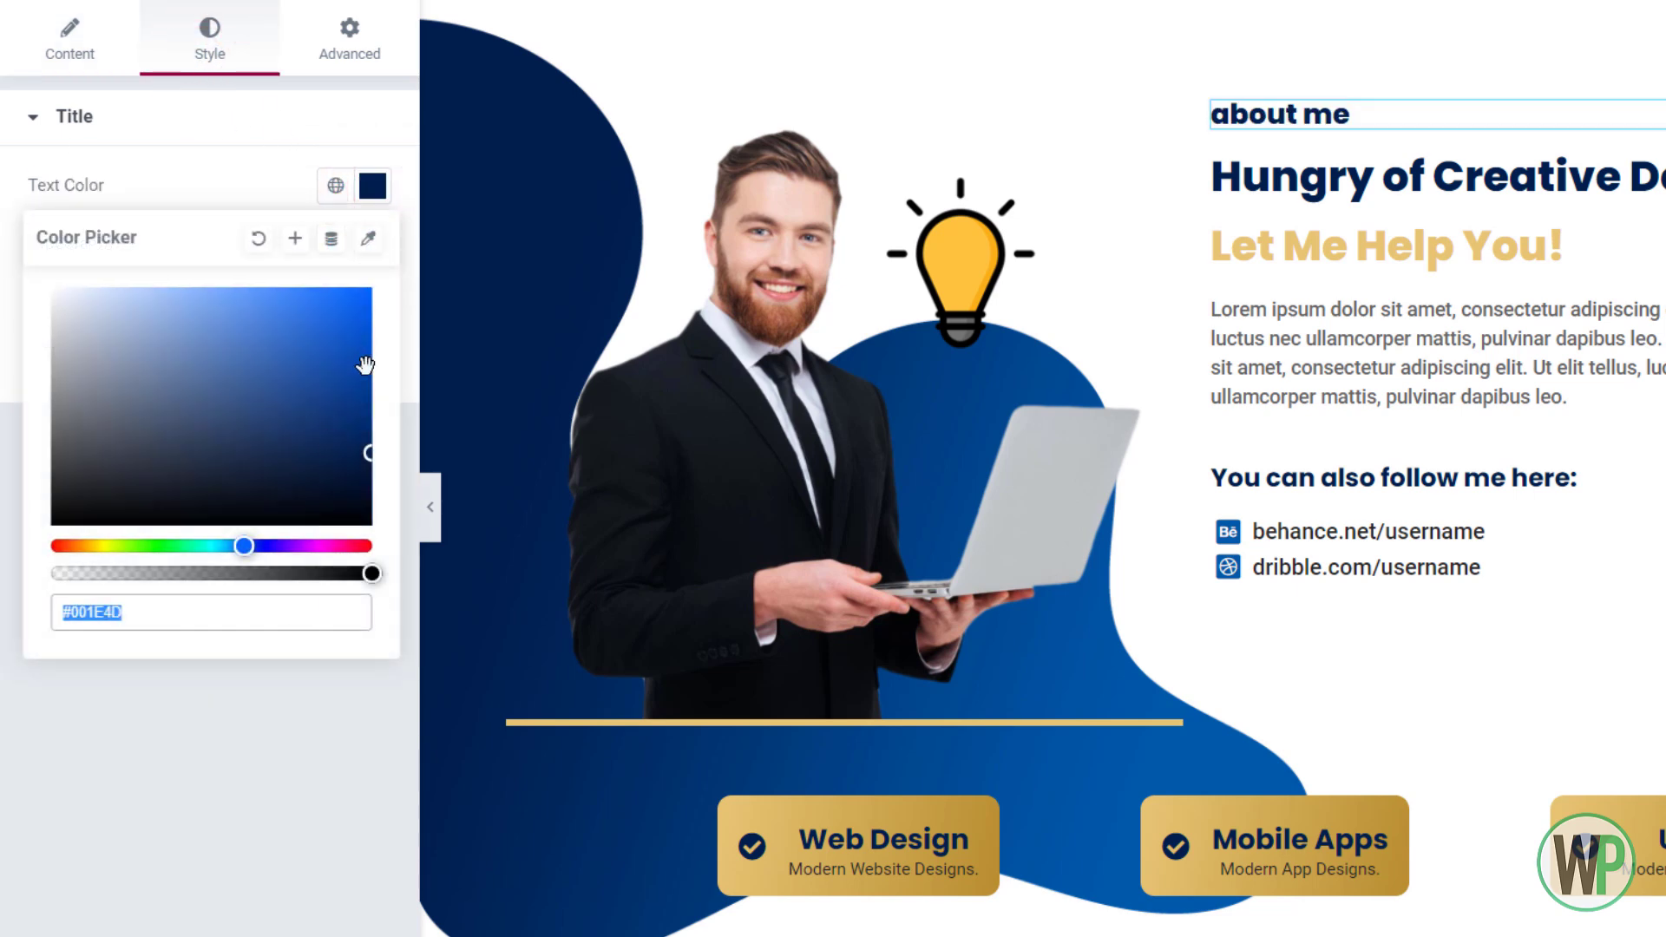
pyautogui.moveTo(162, 489); pyautogui.dragTo(5, 382)
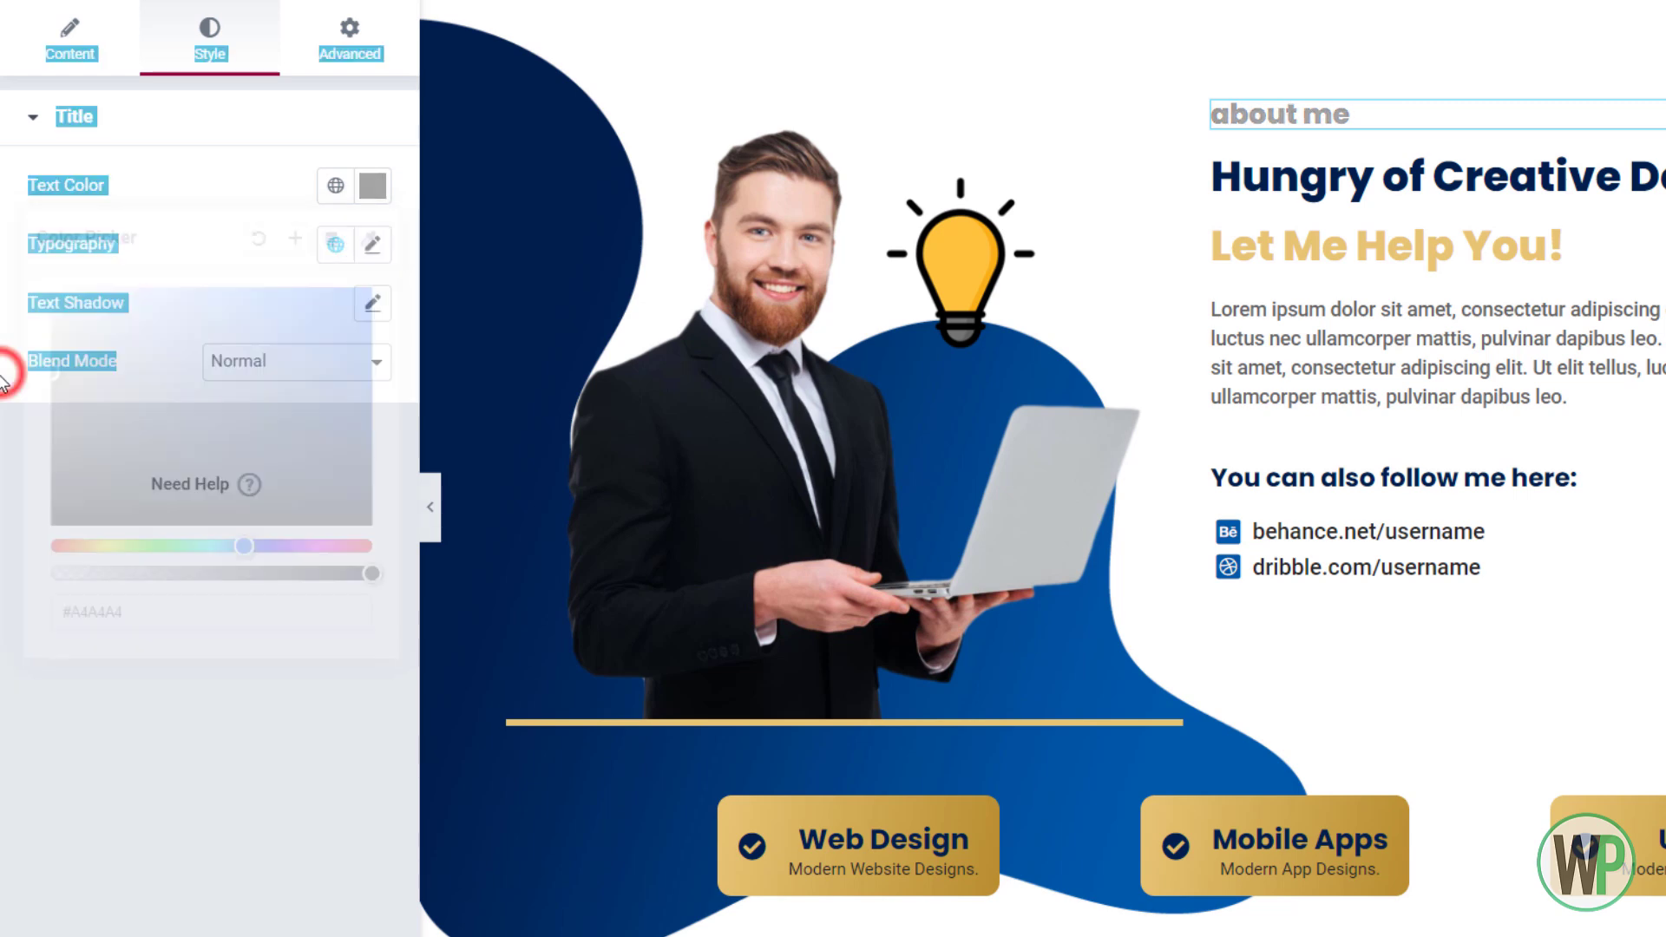
pyautogui.click(373, 243)
pyautogui.click(287, 519)
pyautogui.click(284, 632)
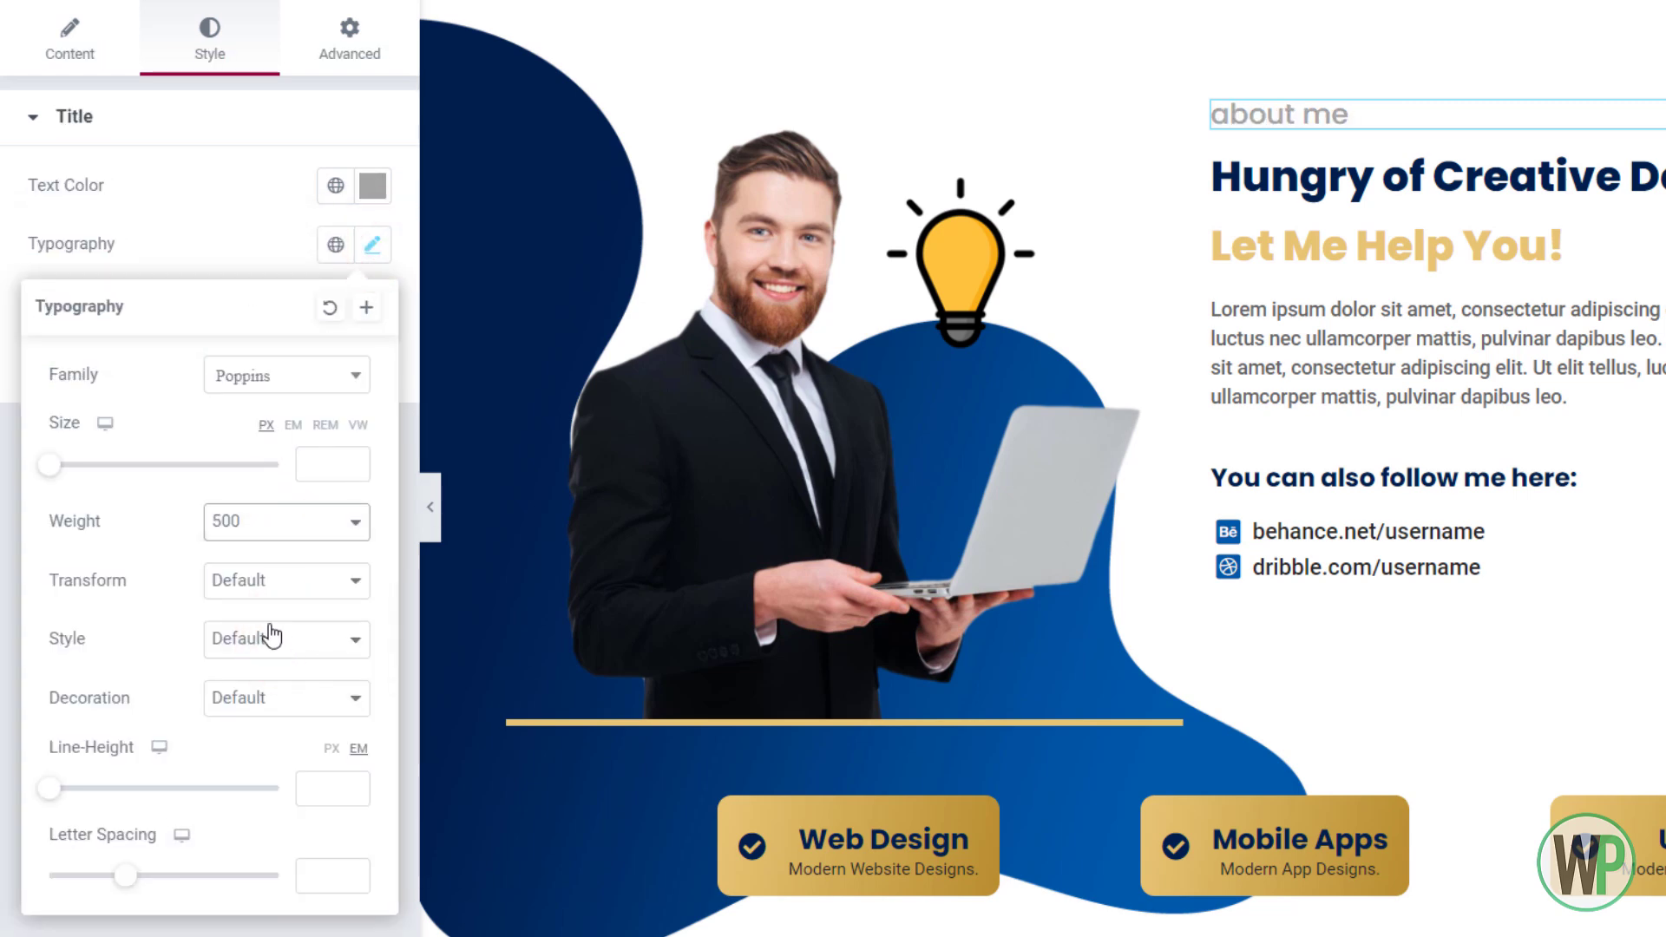
pyautogui.click(321, 455)
pyautogui.write('14')
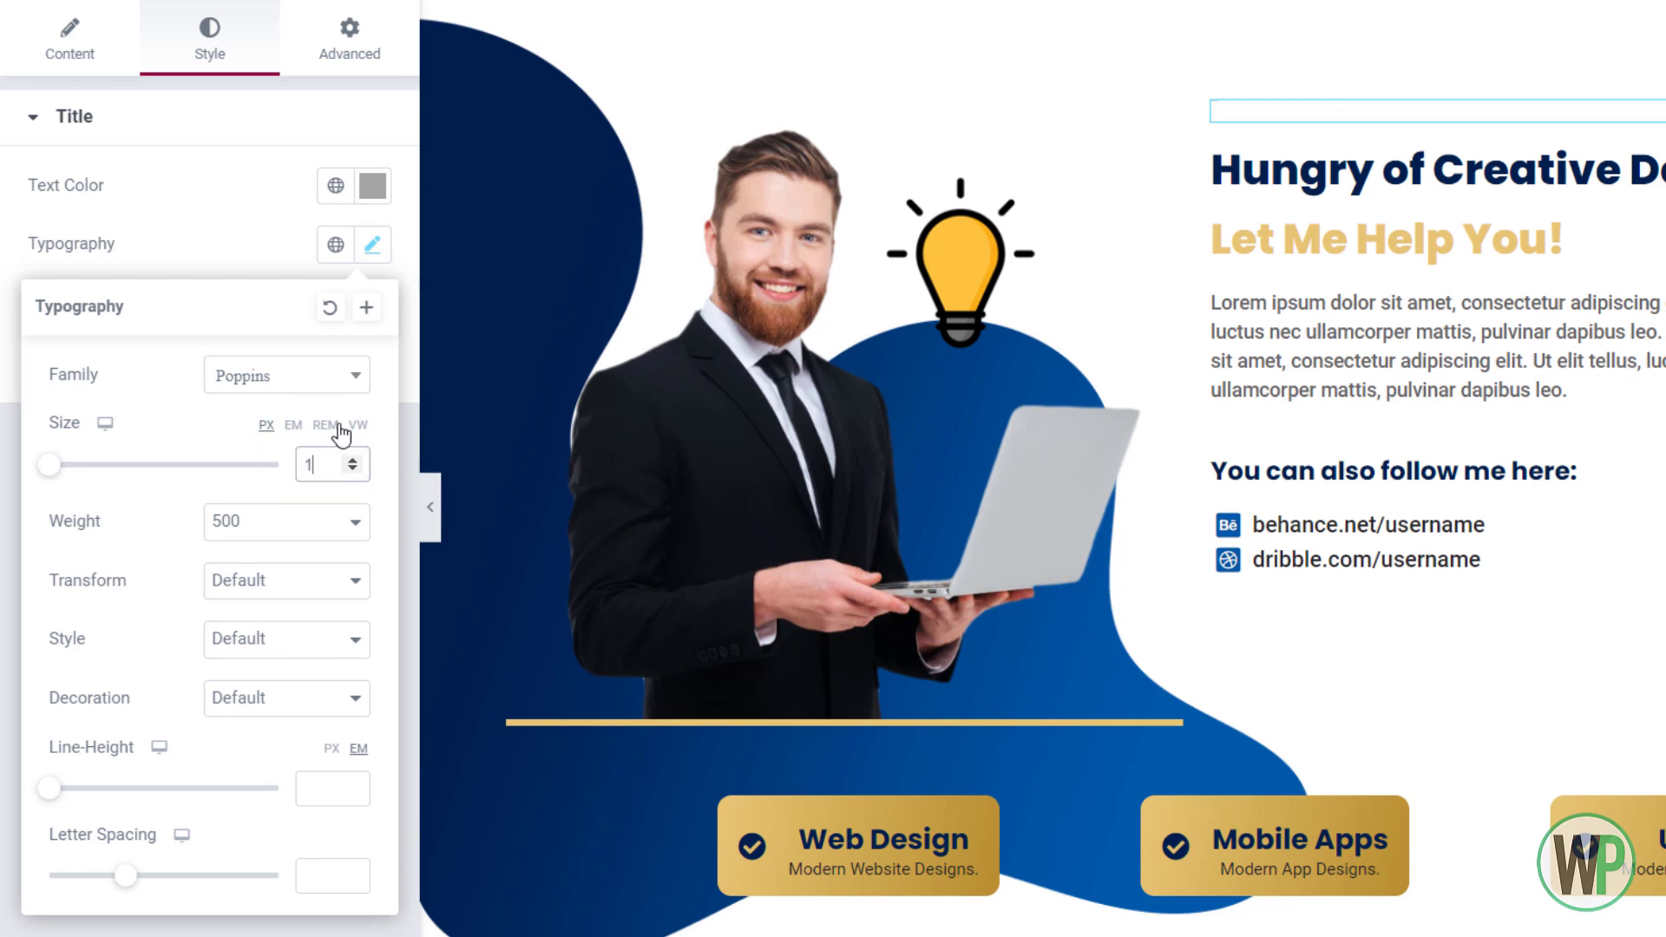
# Set the 'about me' heading's width to Inline (auto) and its position to Absolute
pyautogui.click(331, 41)
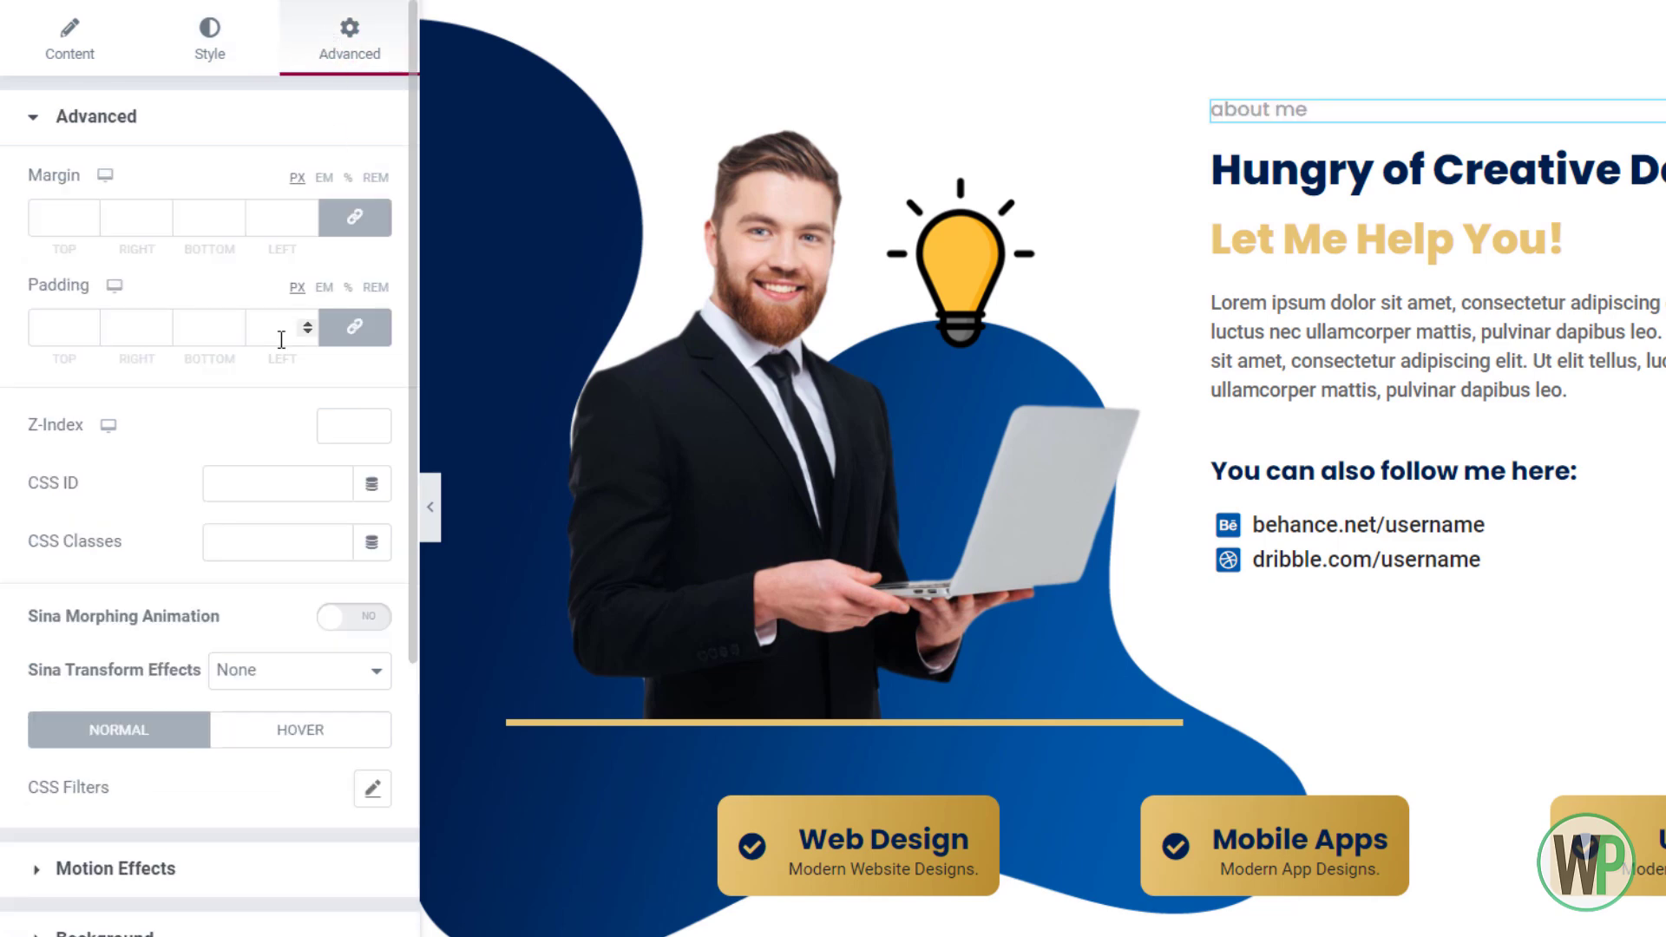
pyautogui.scroll(-2, 216, 810)
pyautogui.scroll(-4, 184, 882)
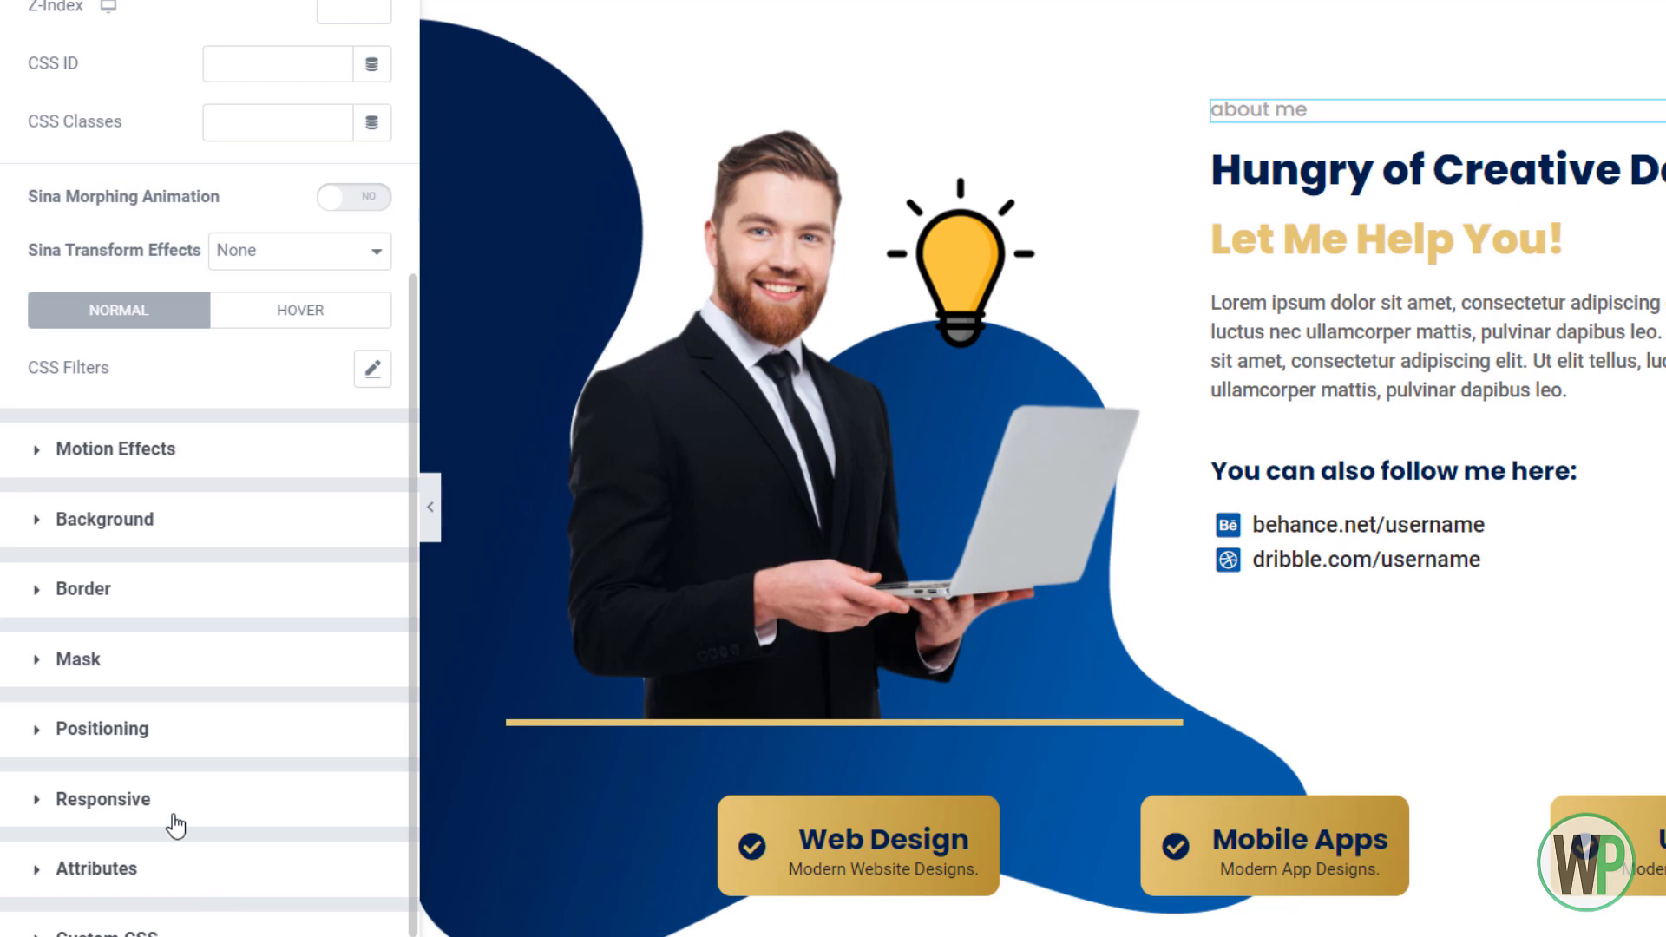
pyautogui.click(160, 731)
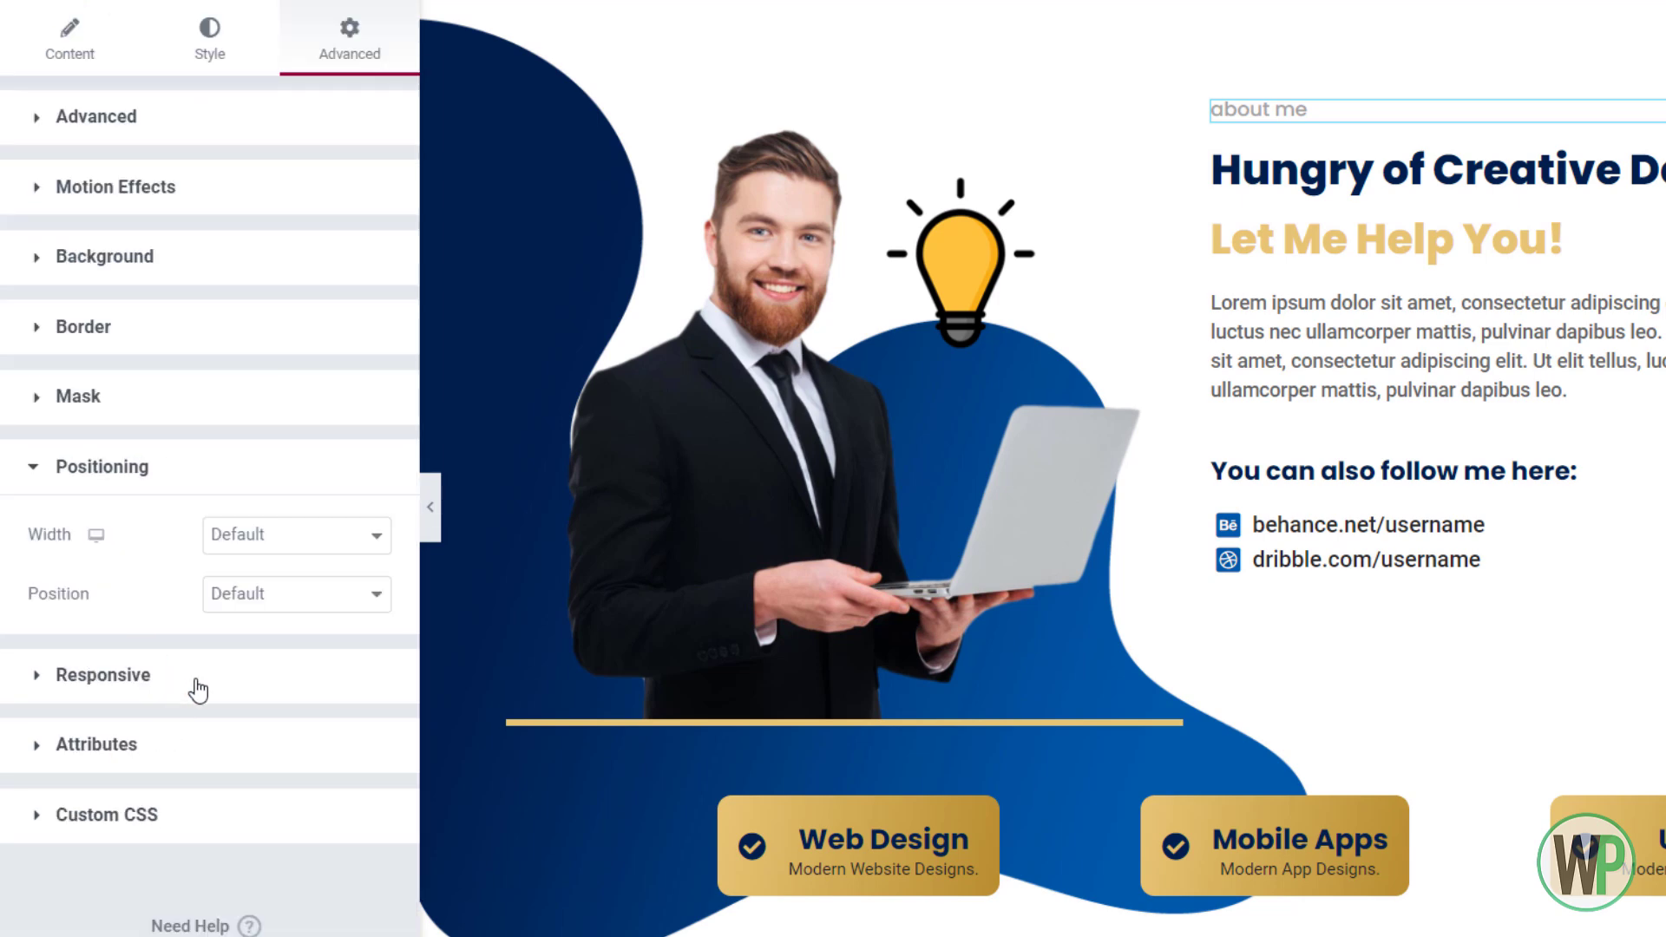
pyautogui.click(249, 541)
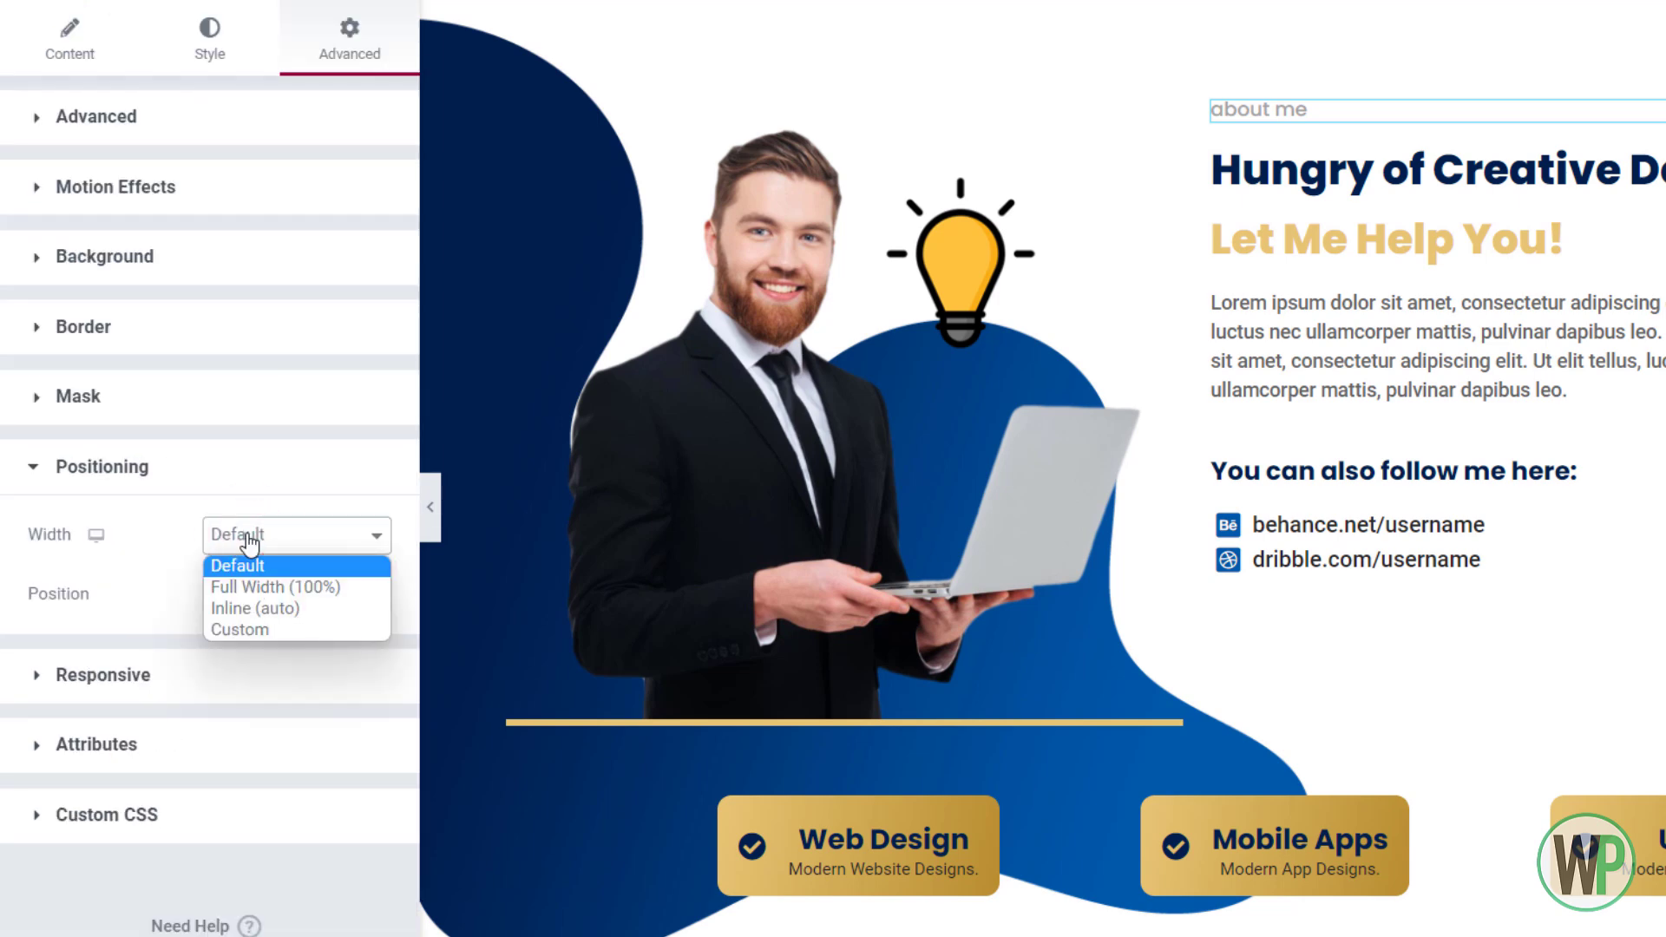
pyautogui.click(292, 606)
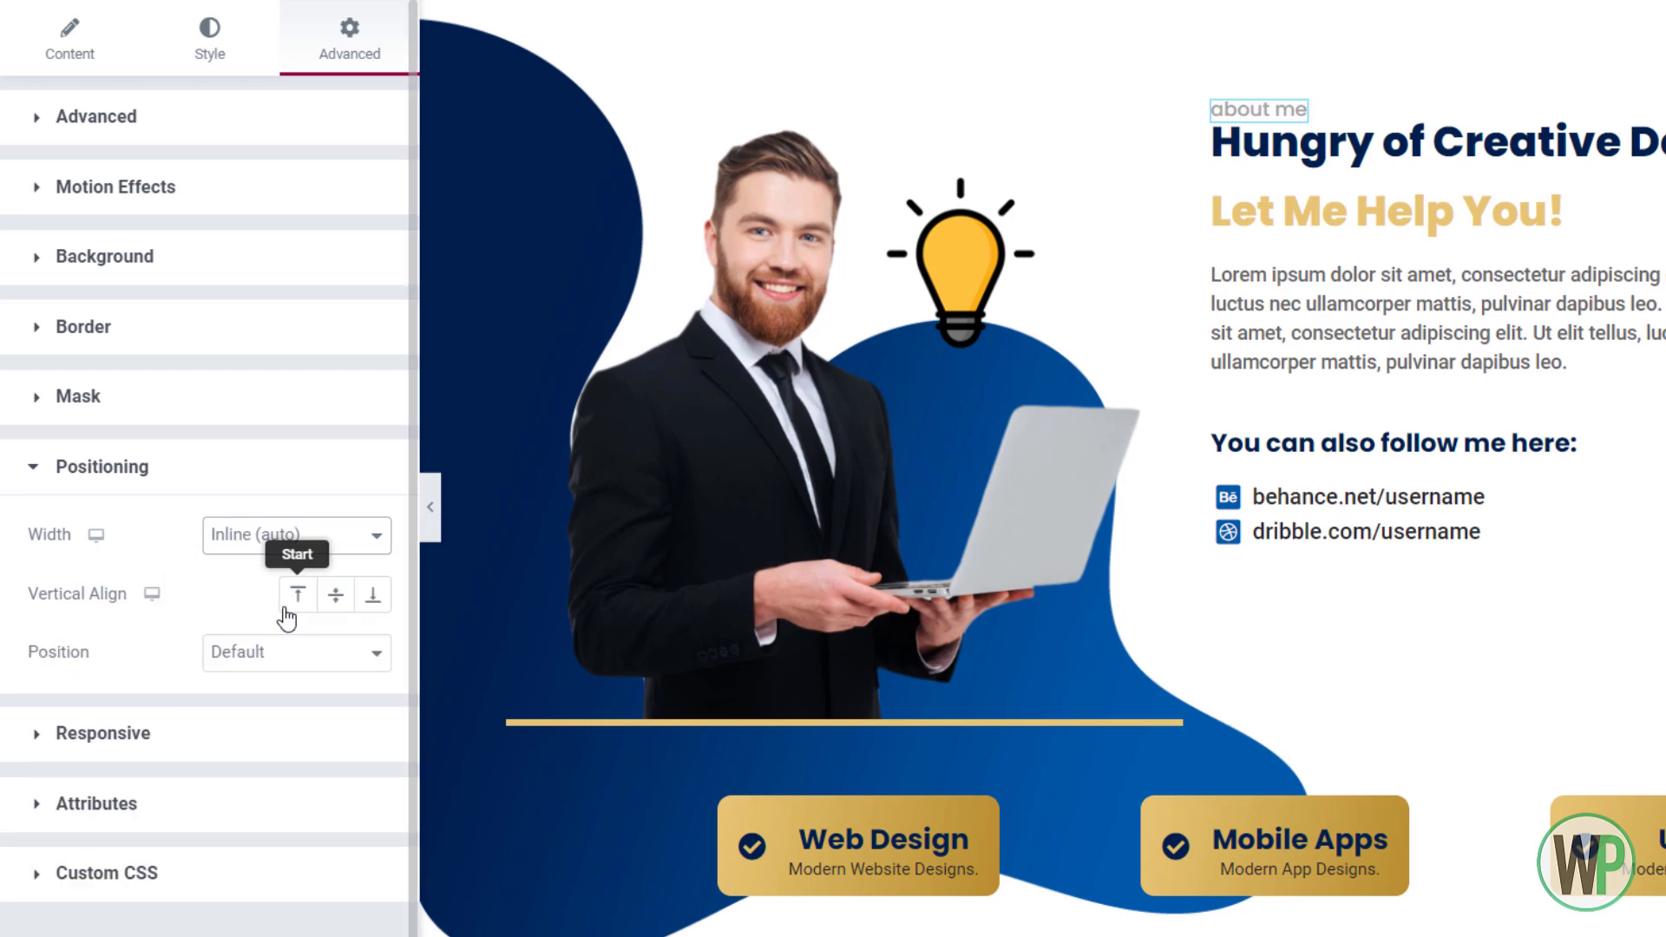
pyautogui.click(299, 652)
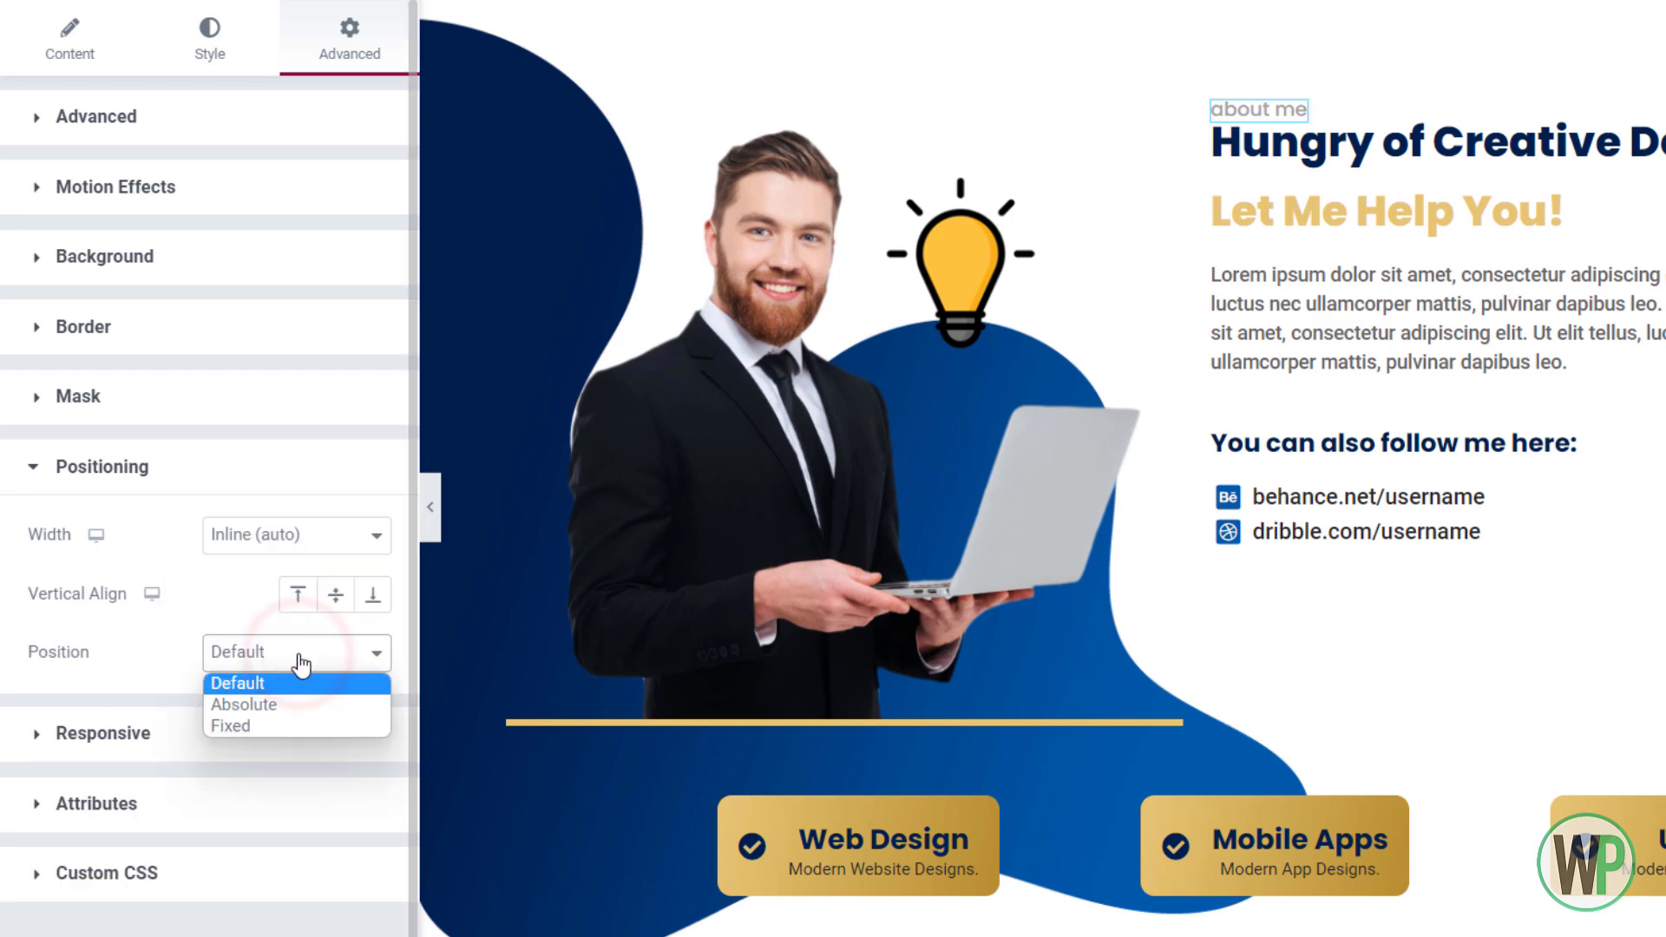
pyautogui.click(264, 708)
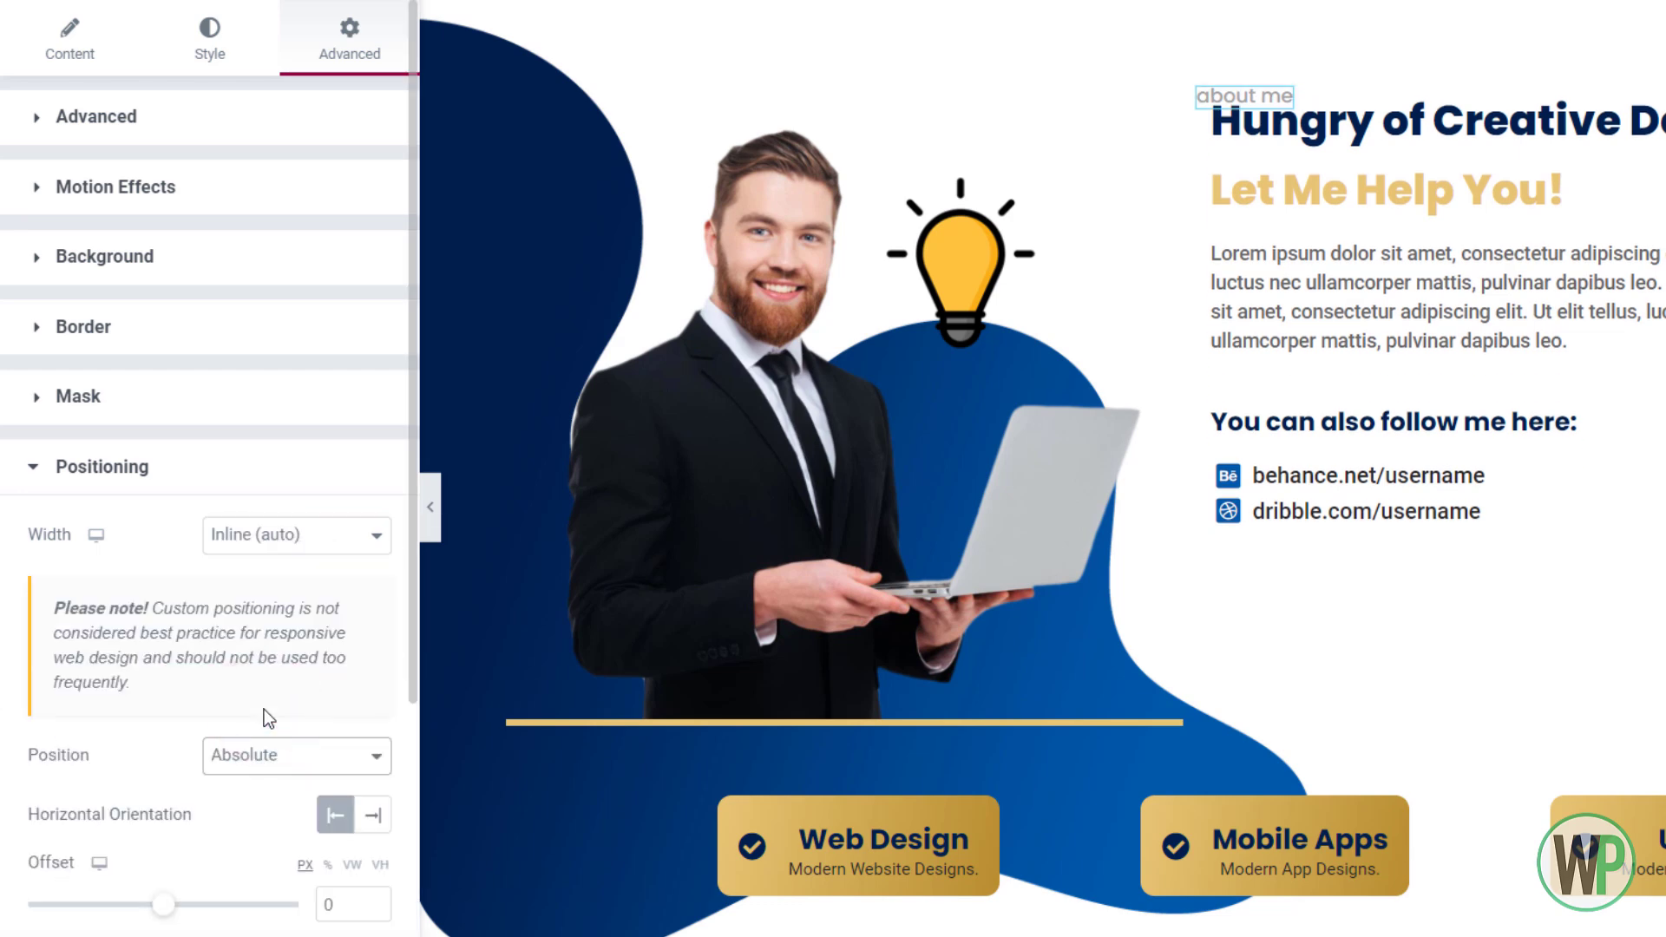
pyautogui.click(117, 116)
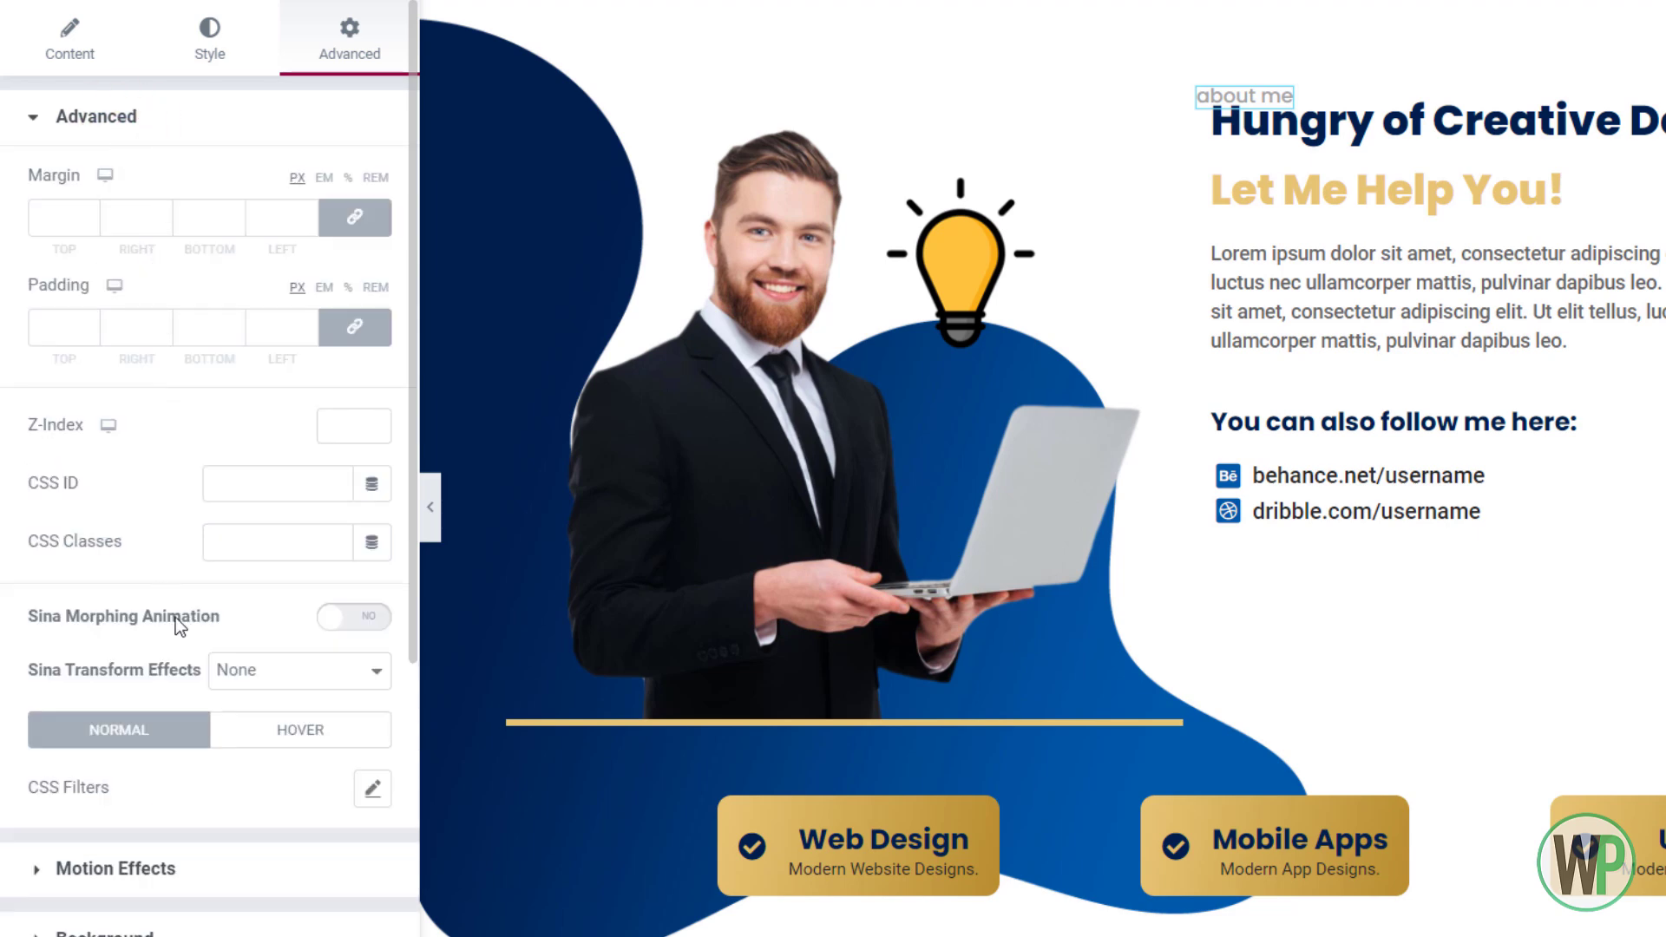
pyautogui.scroll(-3, 175, 617)
pyautogui.click(241, 392)
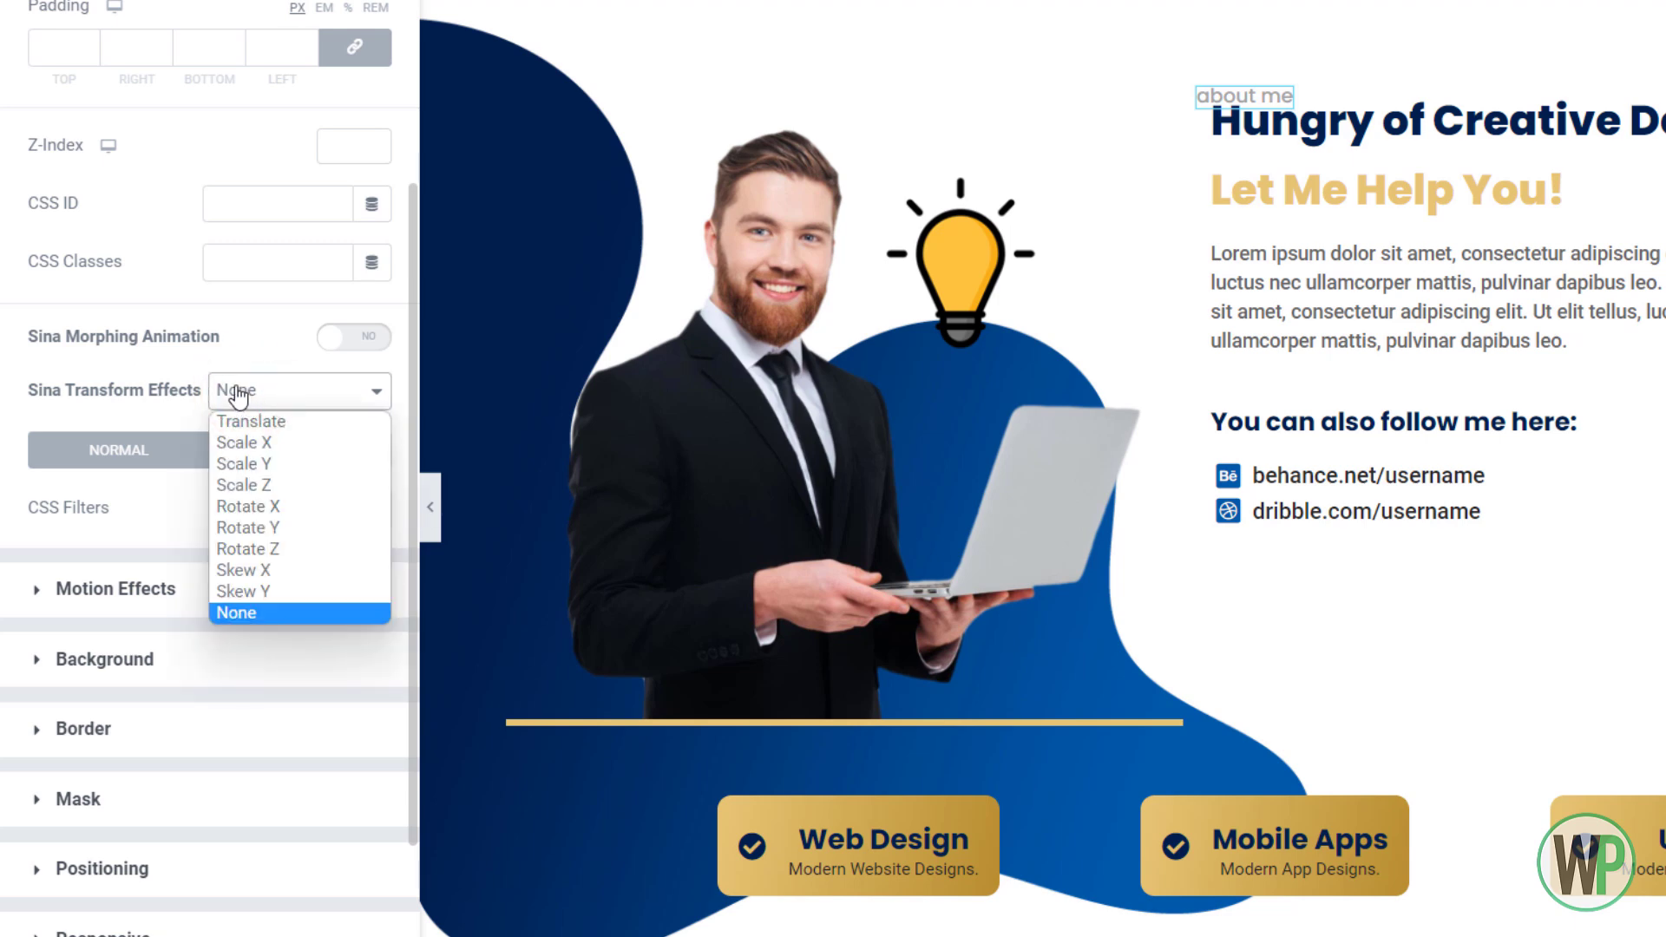
pyautogui.scroll(2, 231, 351)
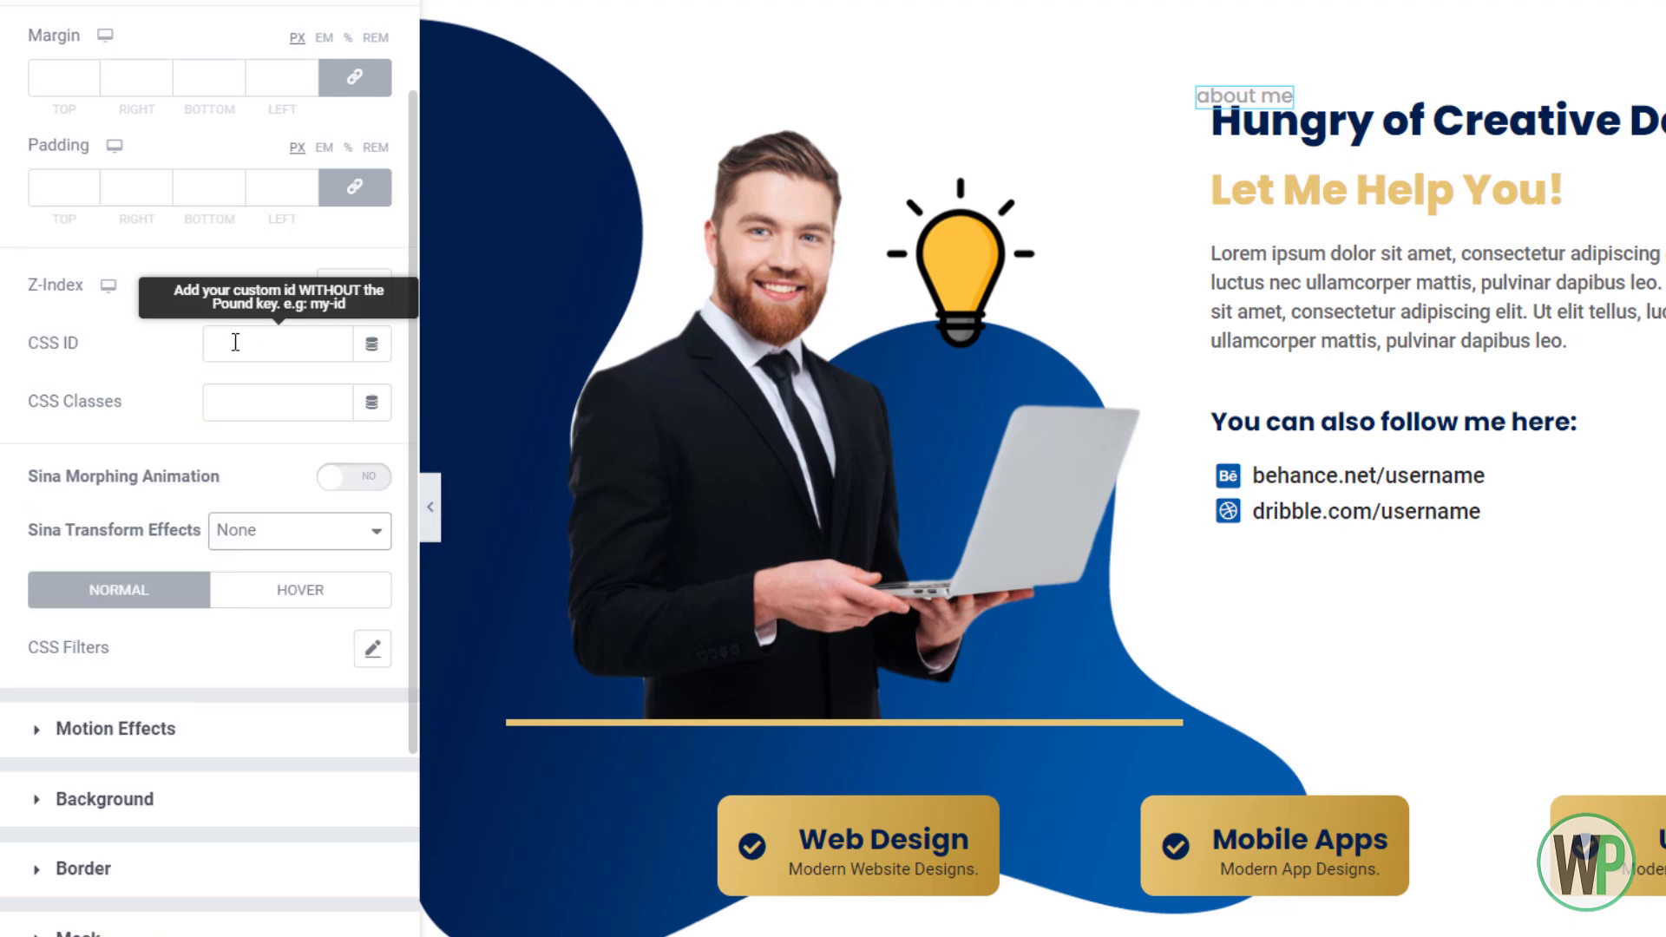
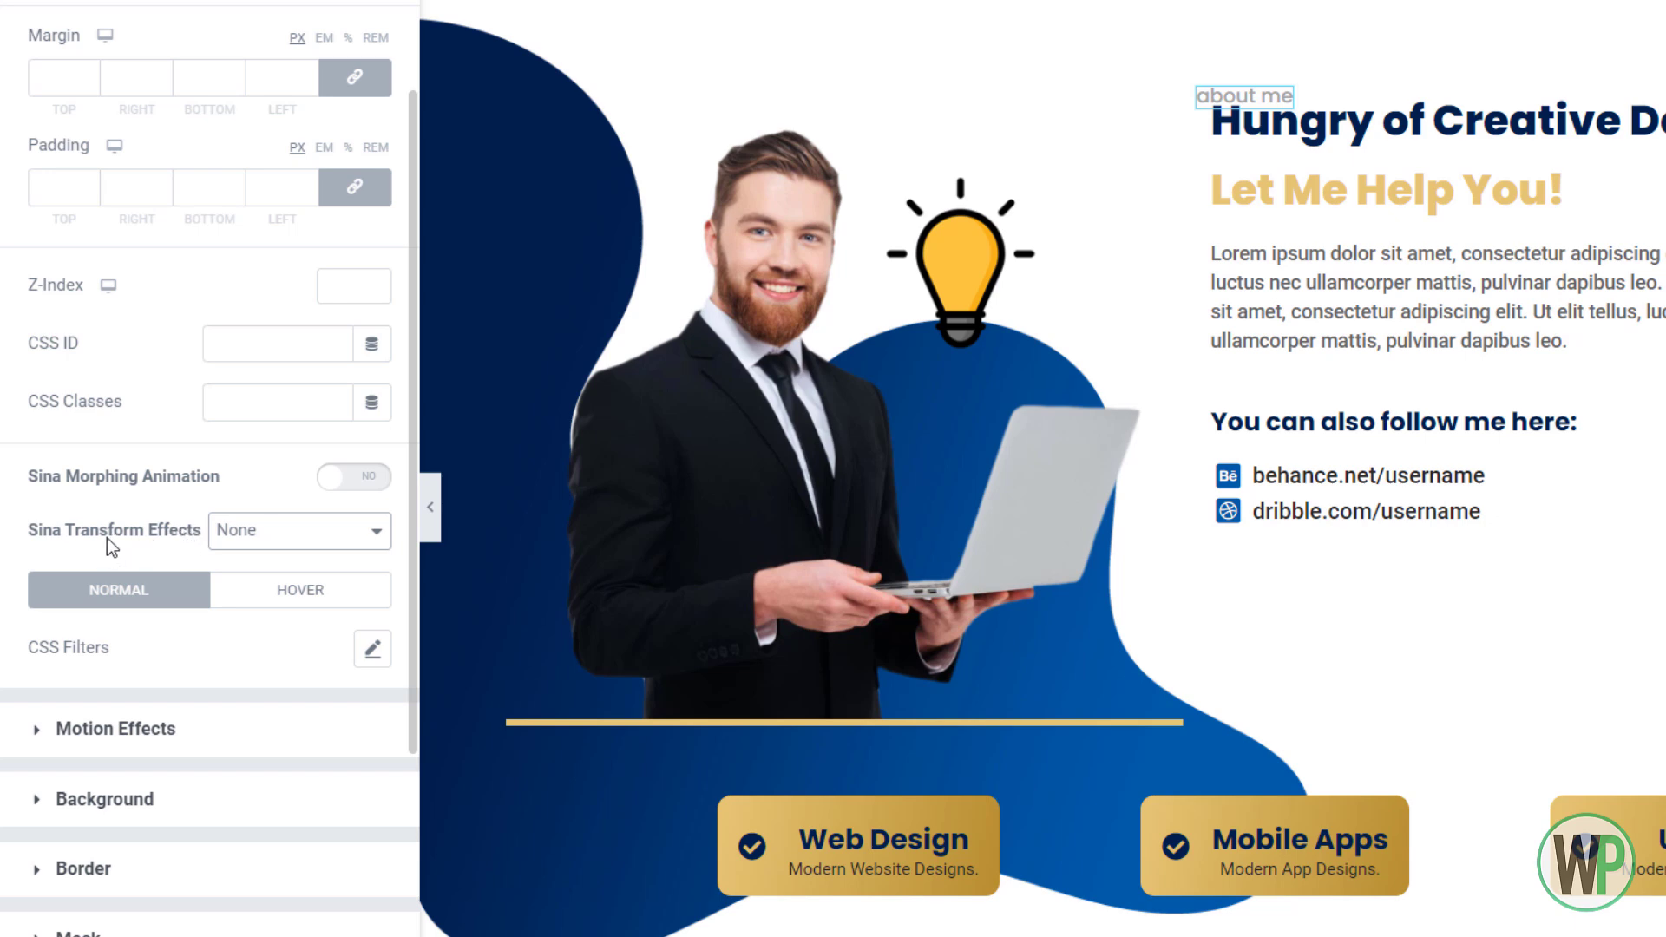
# Set the 'about me' label's Sina Transform Effect to Rotate Z at 270 degrees
pyautogui.click(279, 531)
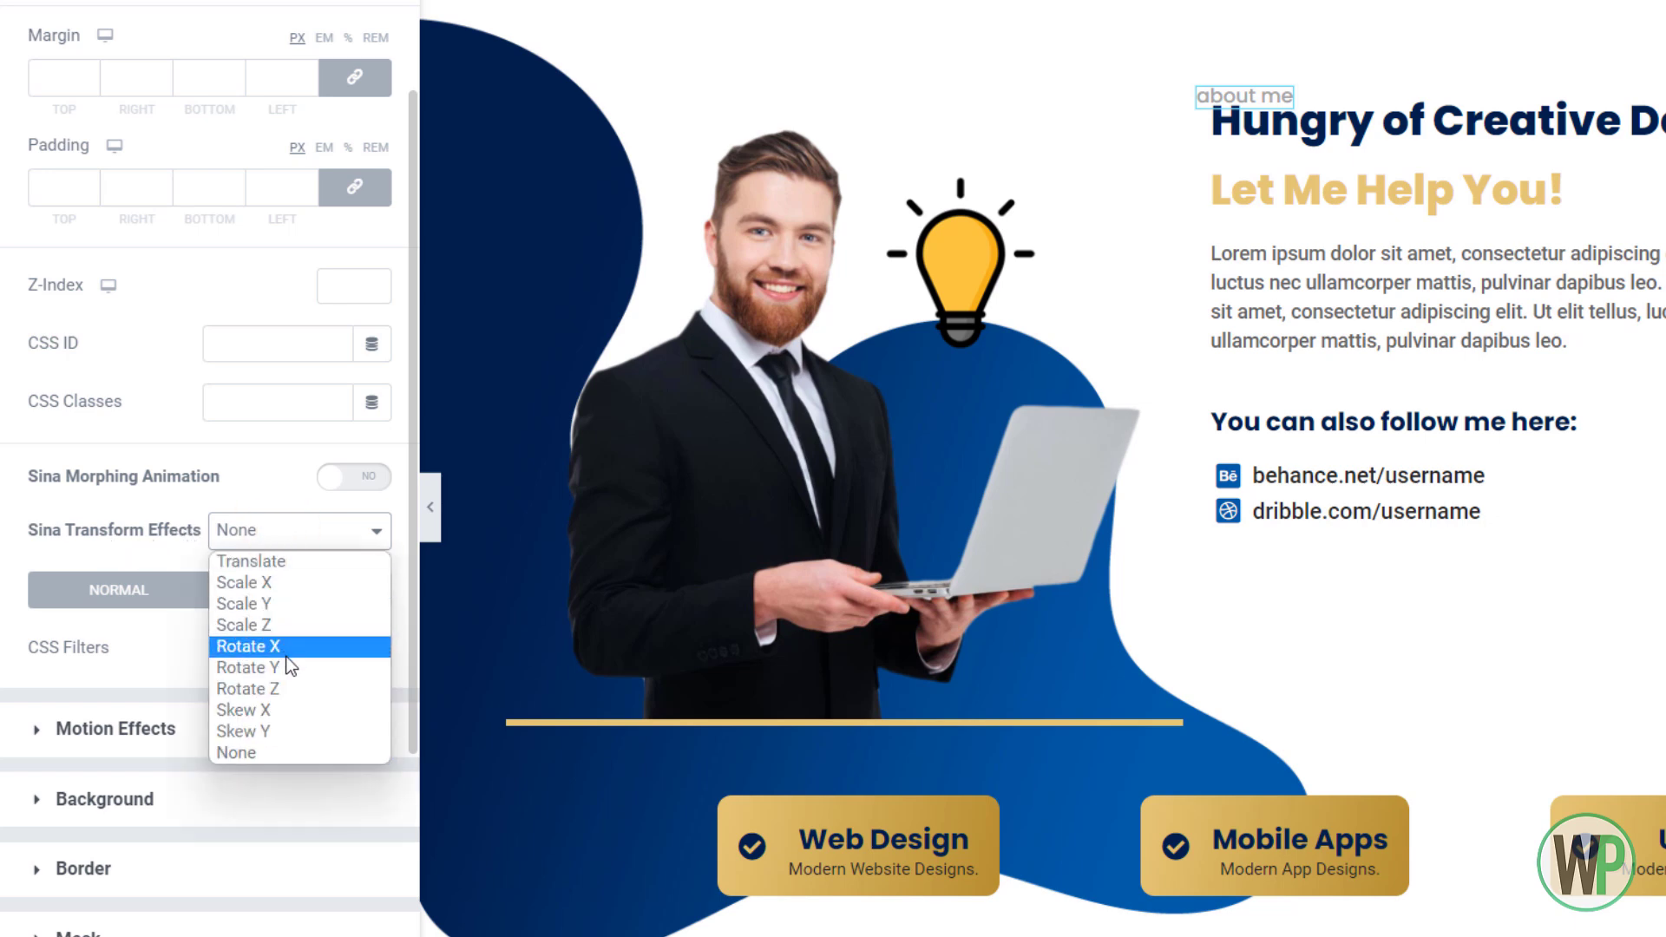
pyautogui.click(288, 656)
pyautogui.click(289, 543)
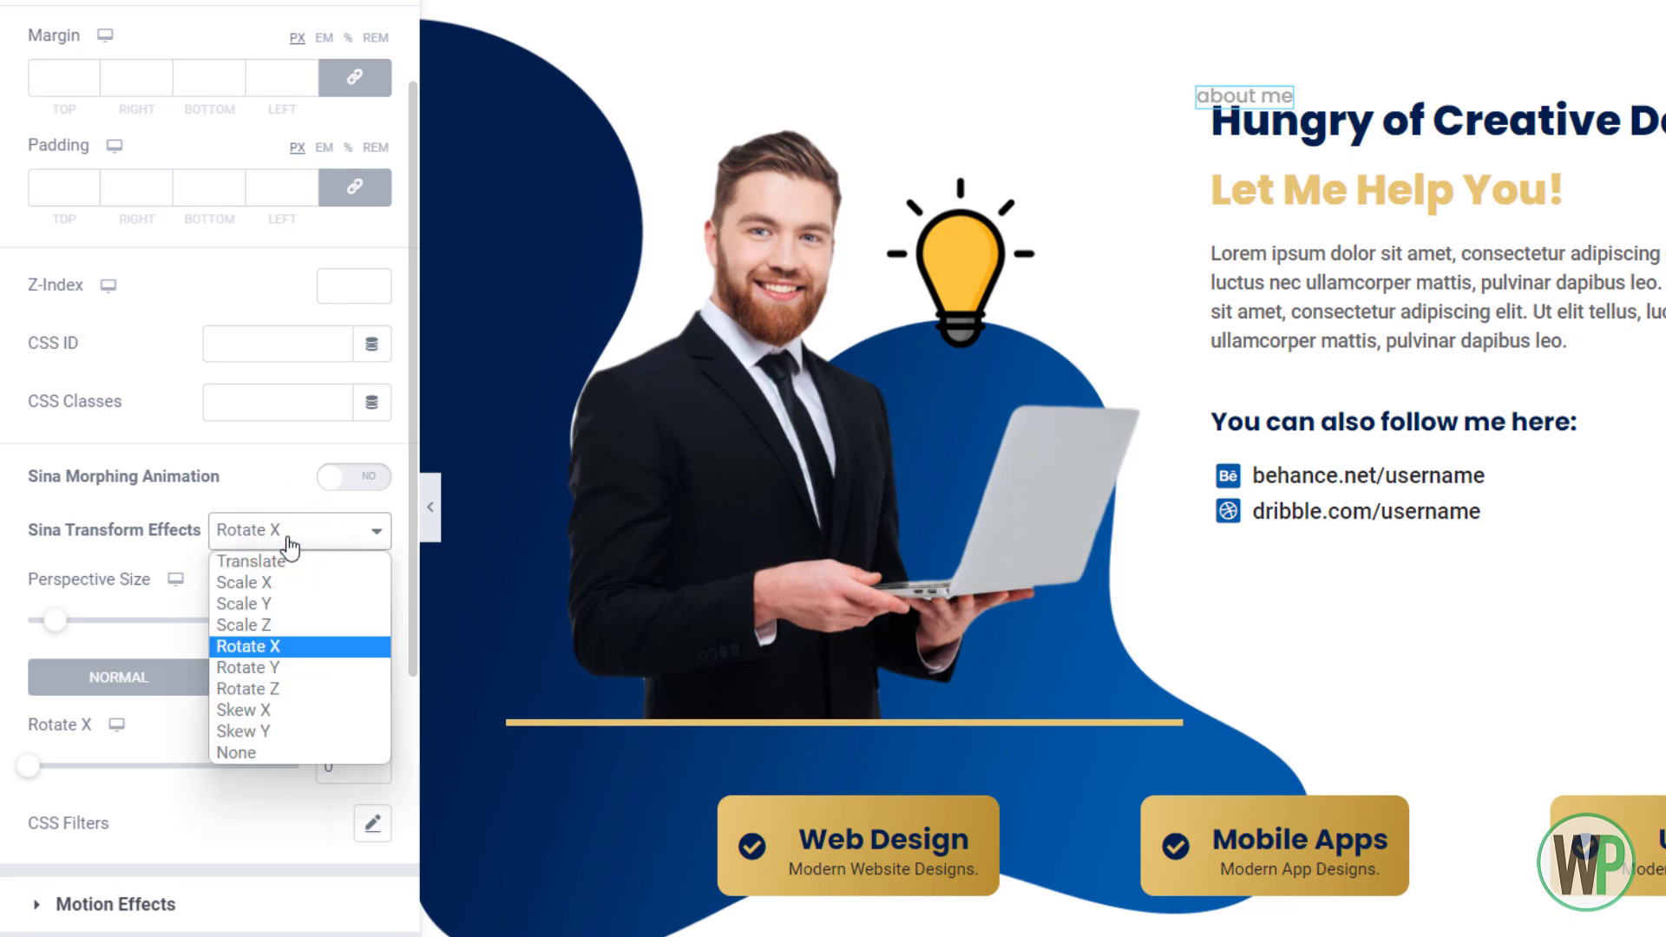
pyautogui.click(289, 543)
pyautogui.click(270, 541)
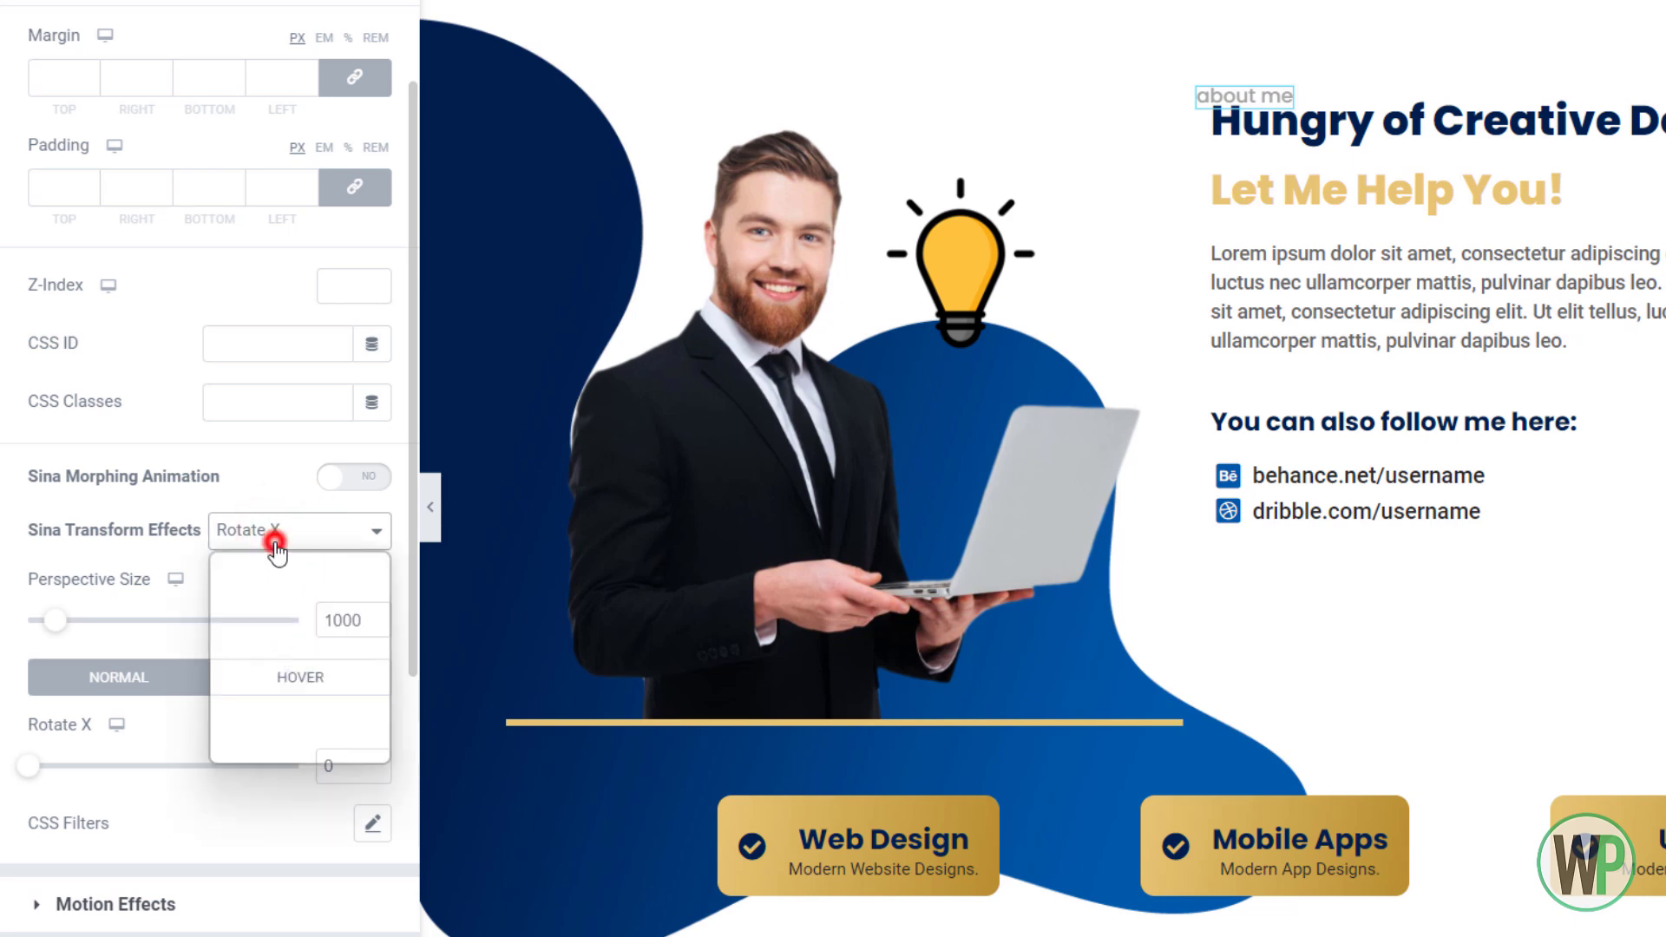
pyautogui.click(284, 688)
pyautogui.moveTo(33, 679); pyautogui.dragTo(244, 686)
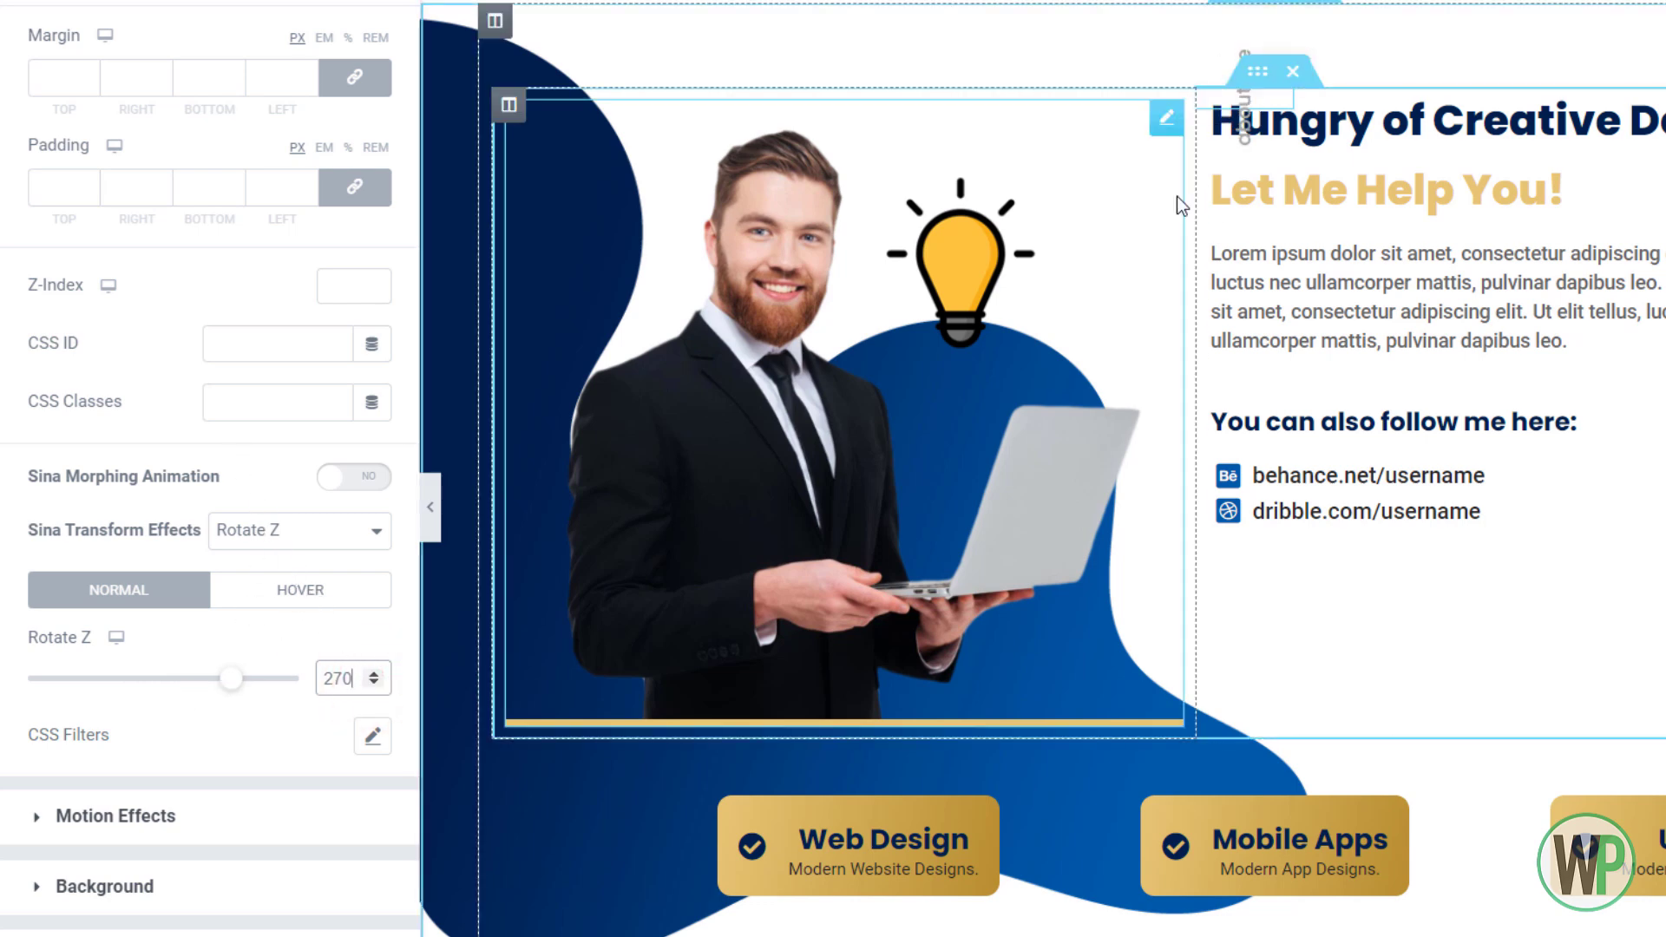
# Look through the hover-state rotation settings for the label
pyautogui.click(290, 601)
pyautogui.click(165, 595)
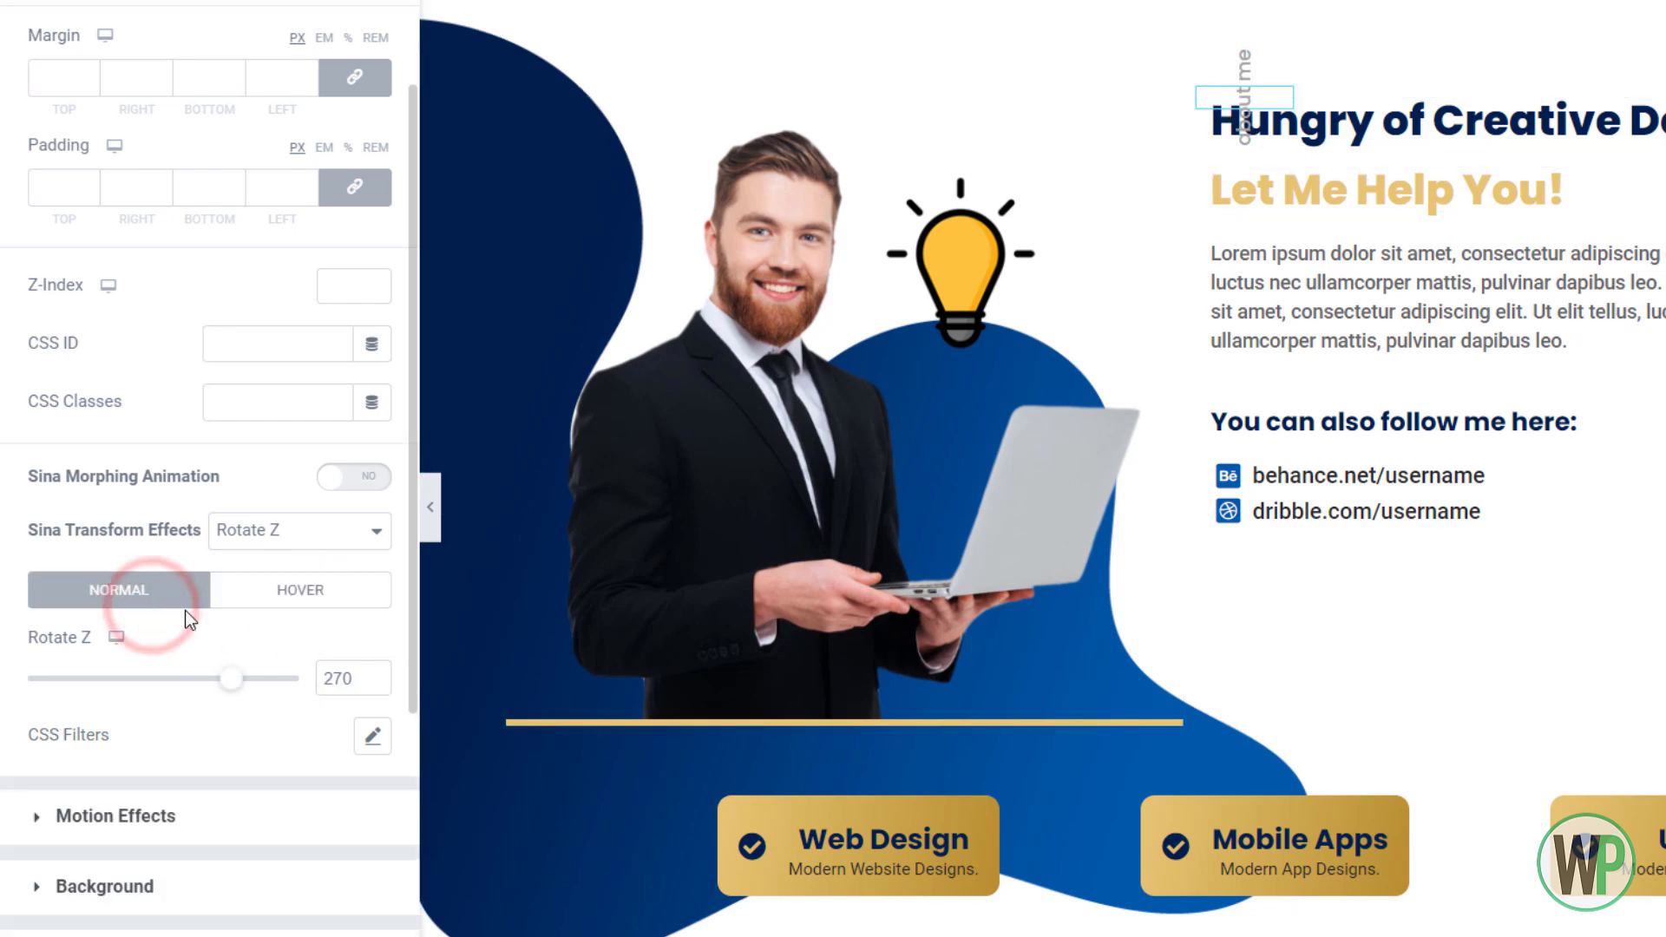
pyautogui.click(295, 592)
pyautogui.doubleClick(334, 677)
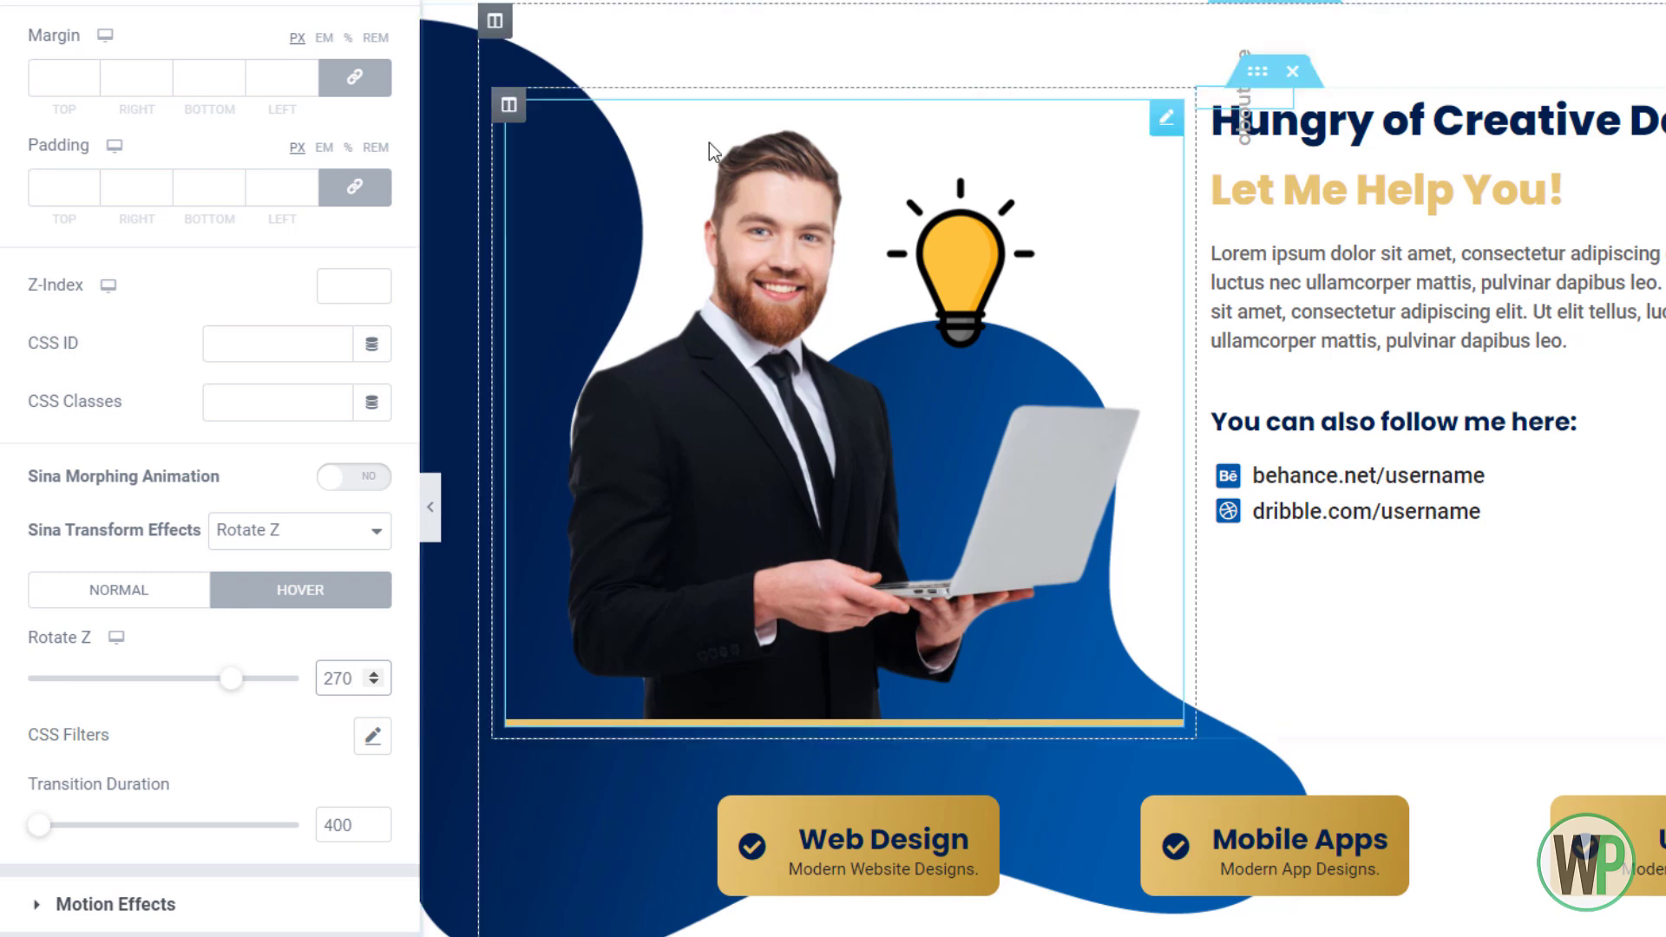
pyautogui.scroll(2, 342, 272)
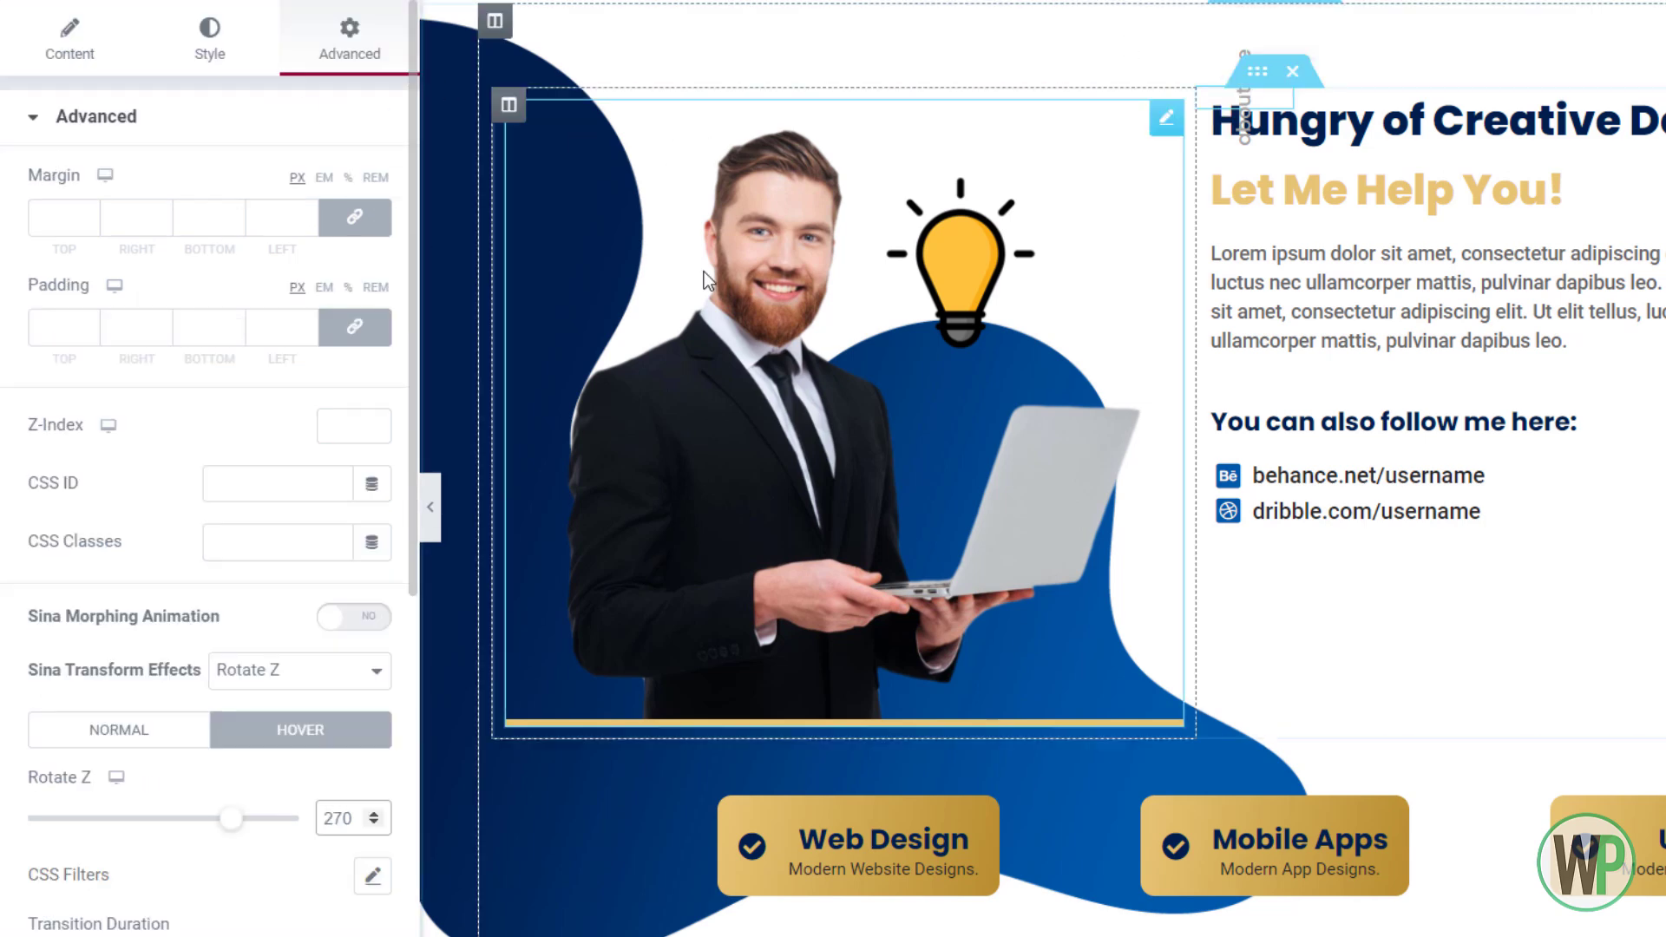
# Try Morphing Animation with Pattern 2, turn it back off, and expand Positioning
pyautogui.click(344, 617)
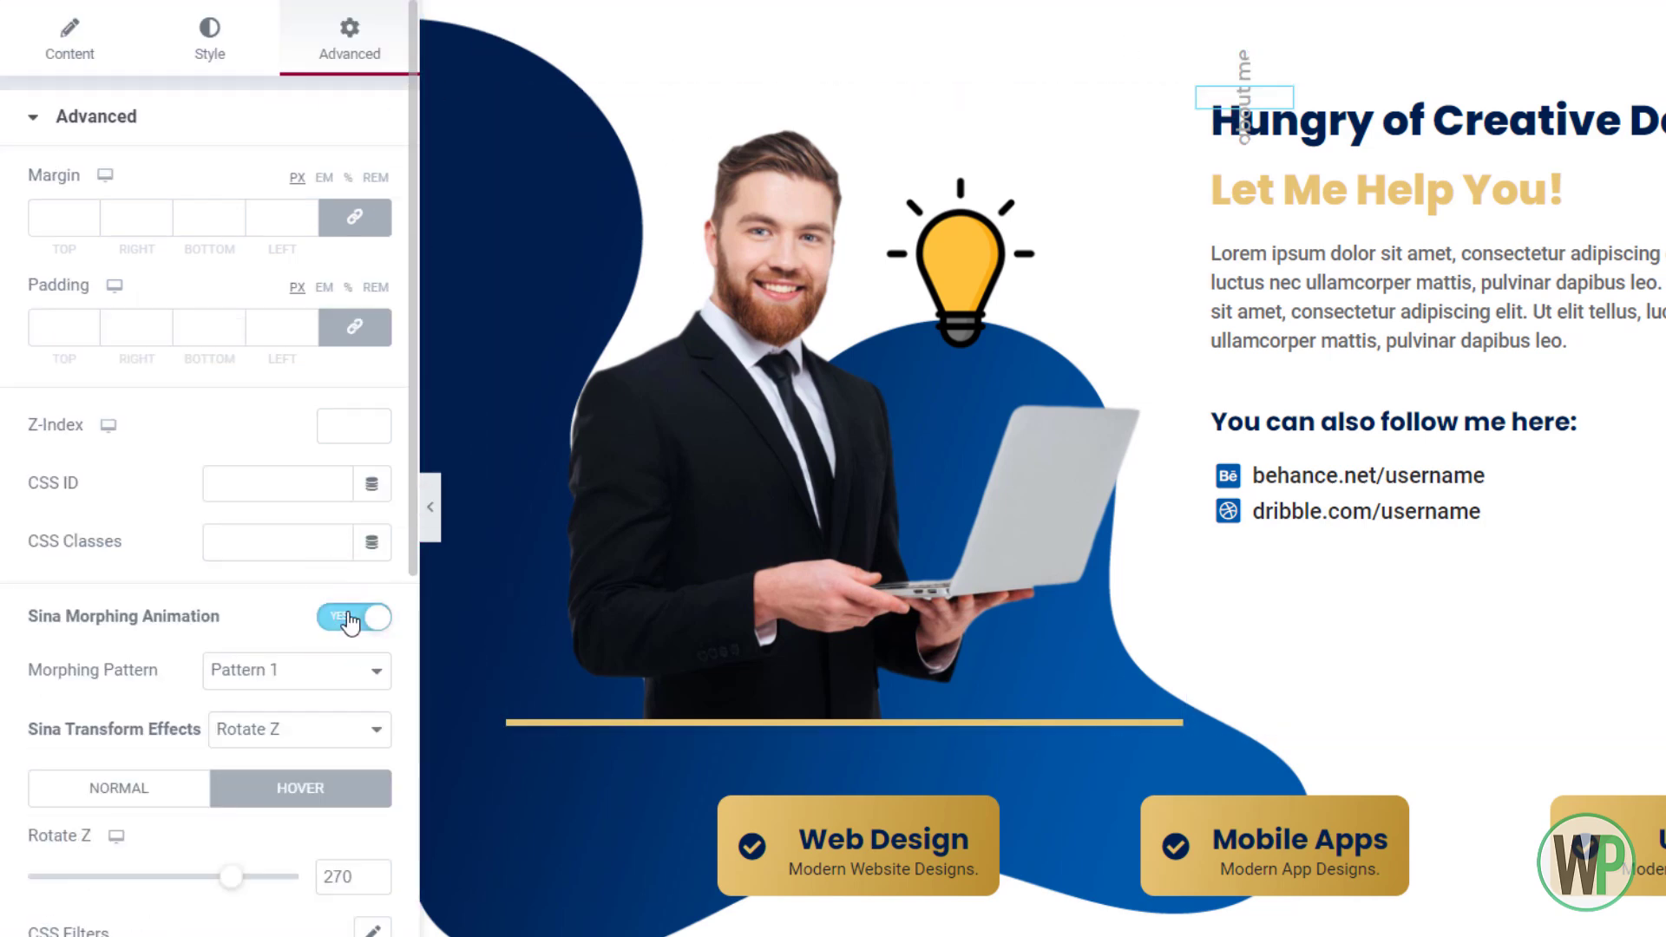
pyautogui.click(368, 674)
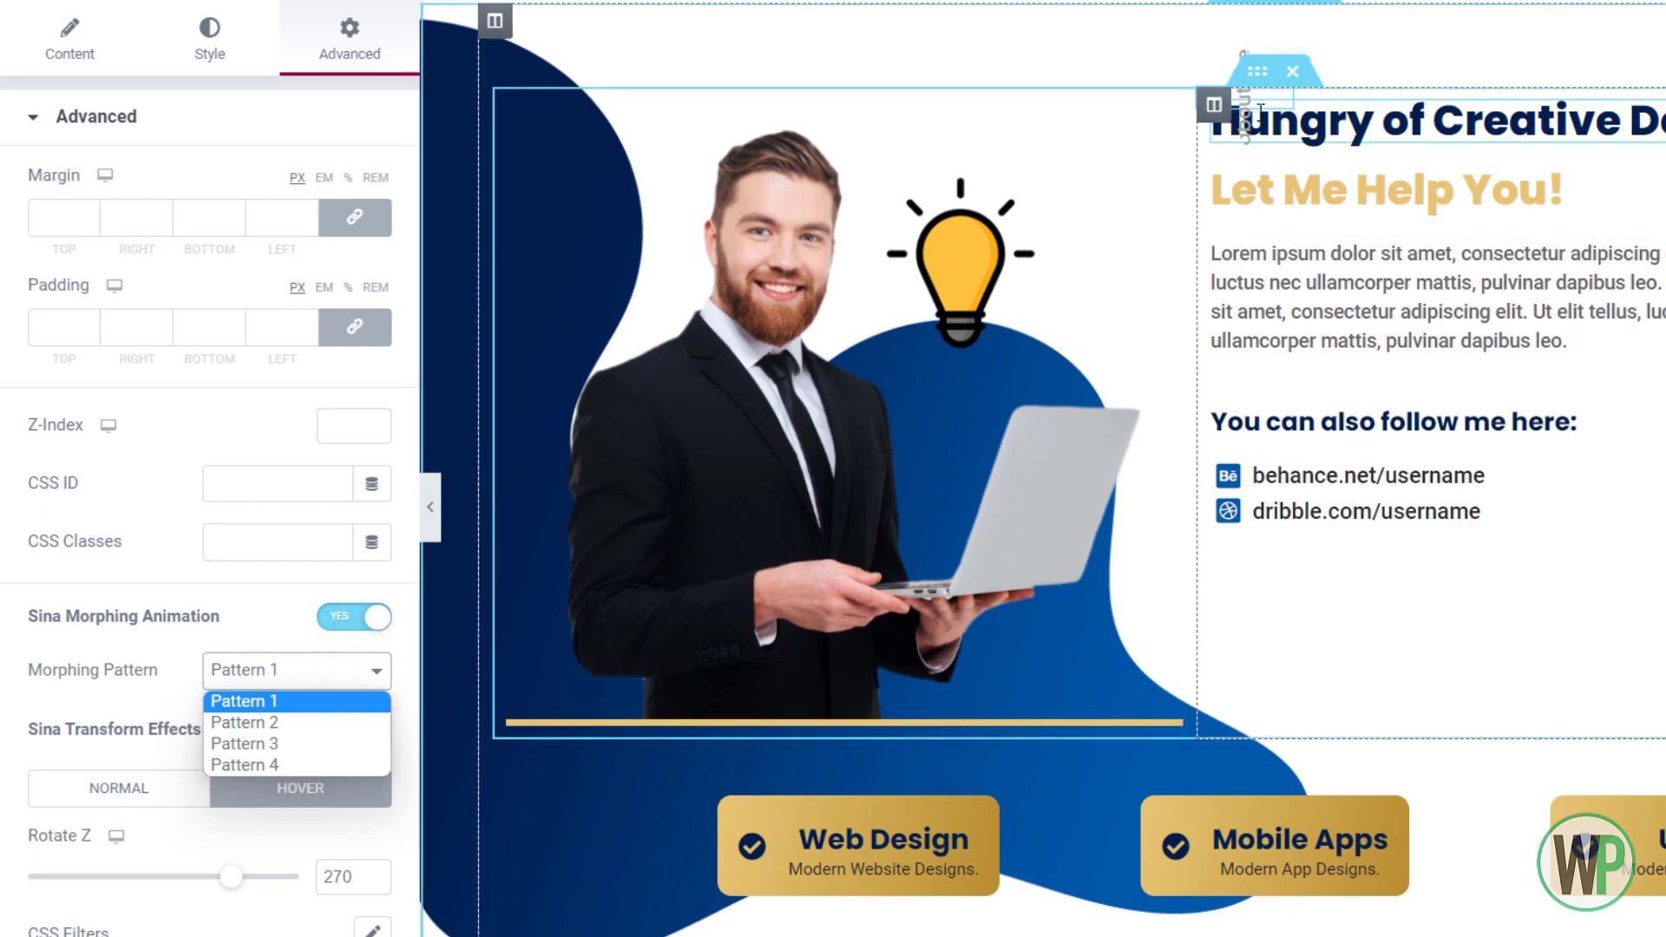
pyautogui.click(288, 722)
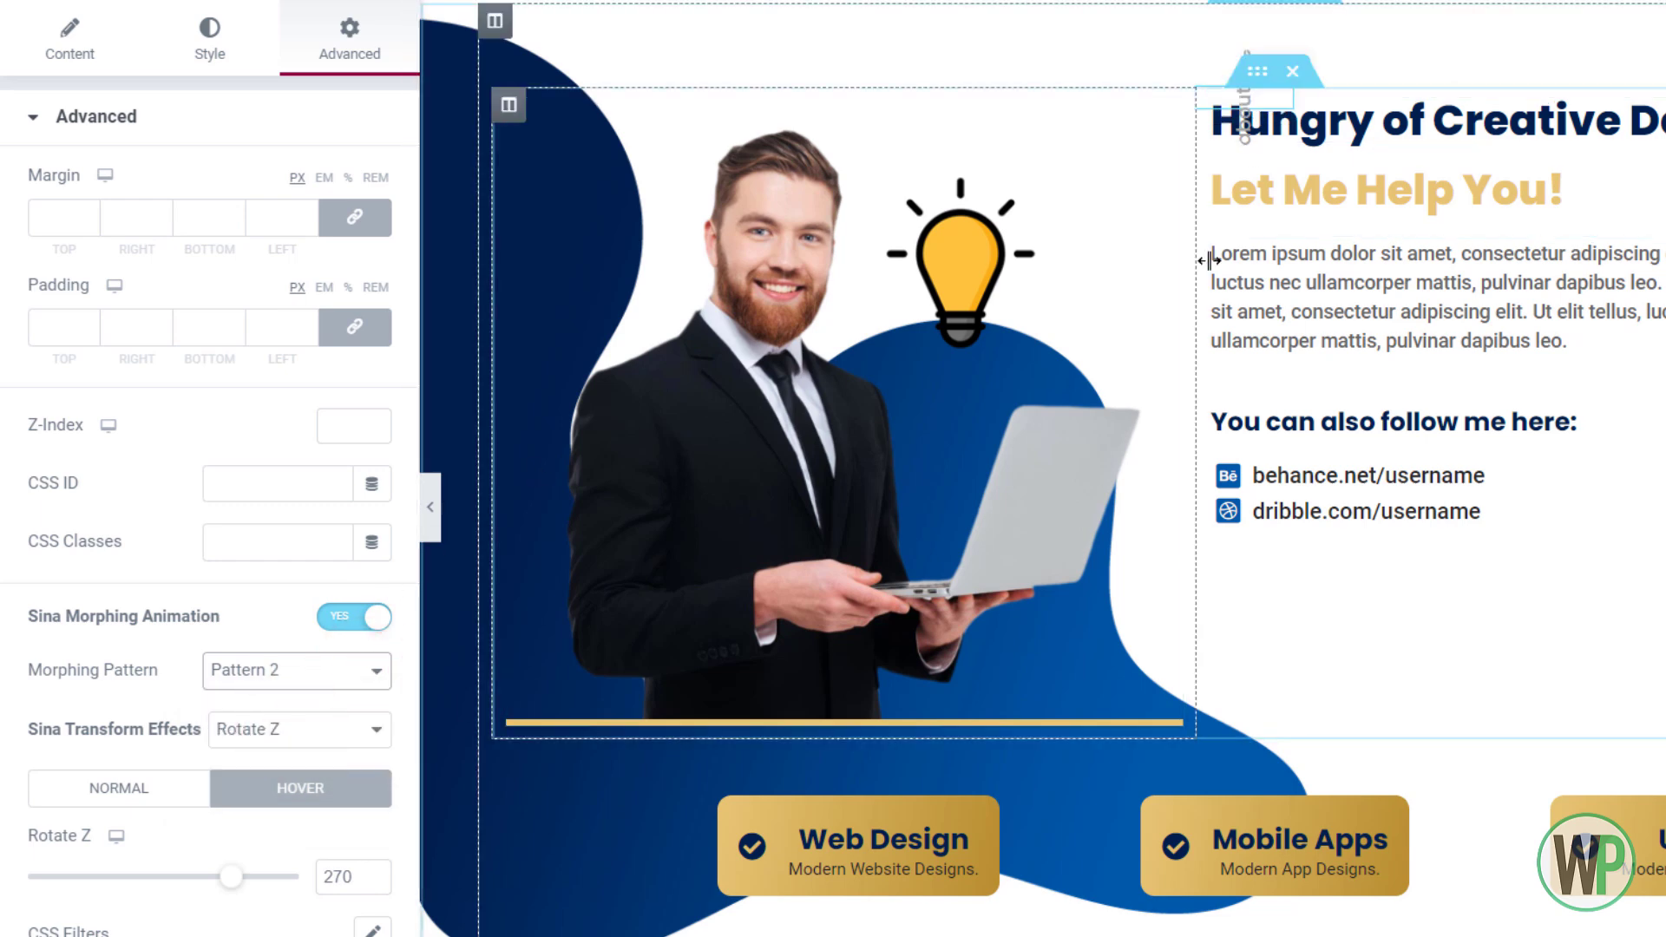
pyautogui.click(314, 613)
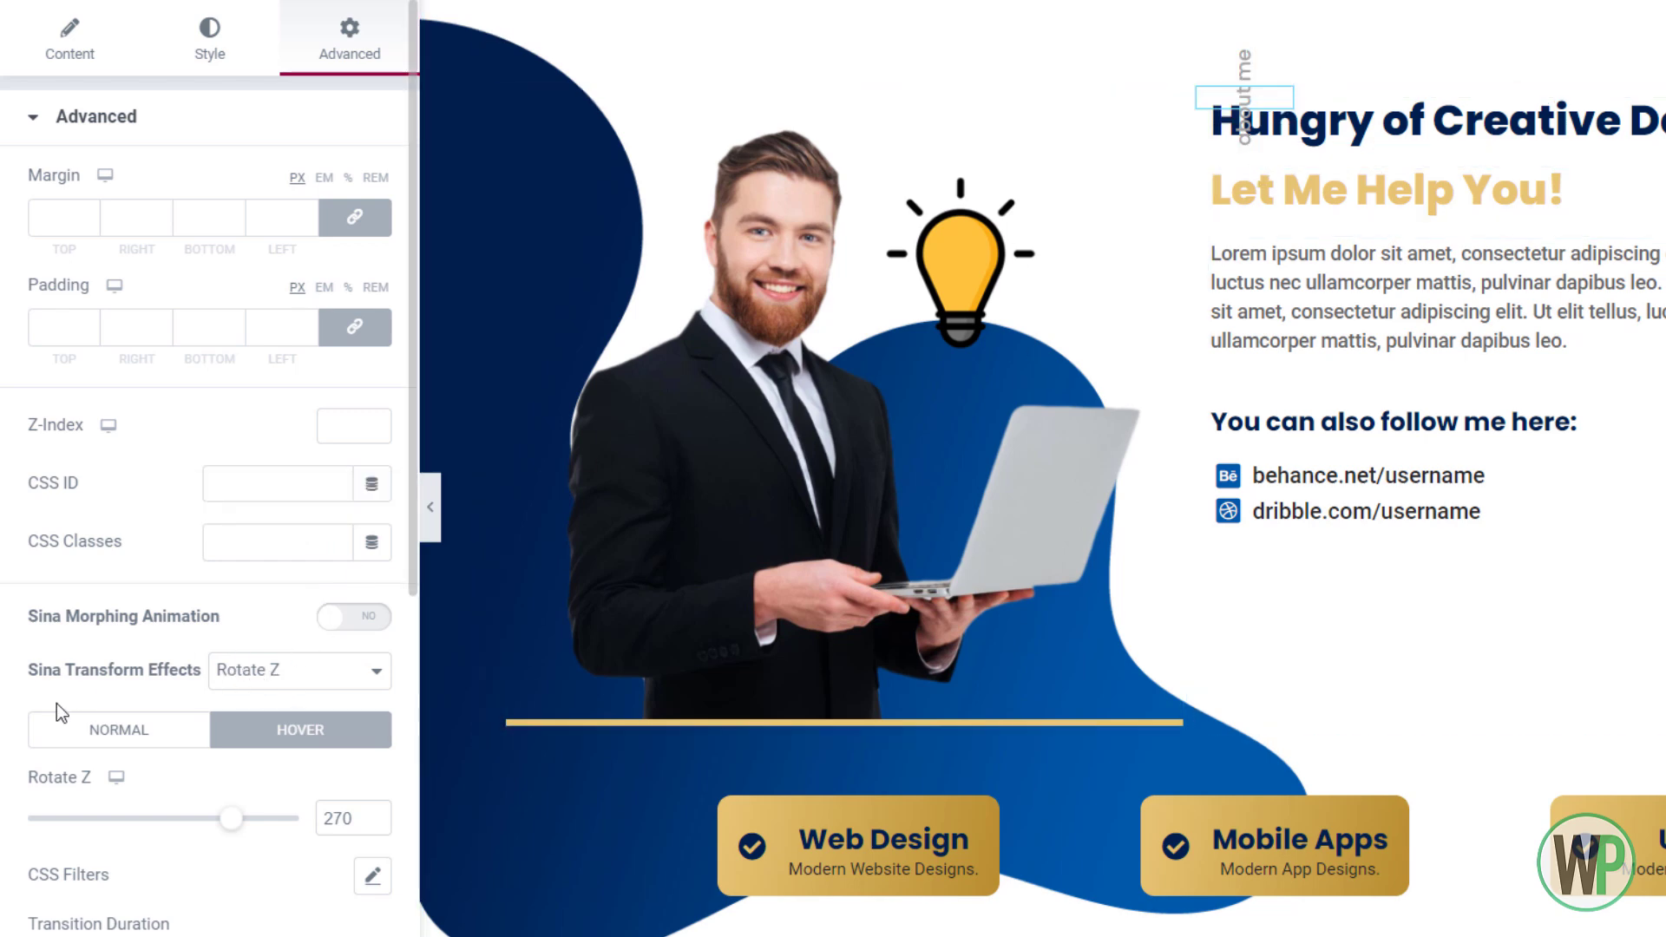
pyautogui.scroll(-6, 56, 705)
pyautogui.click(150, 767)
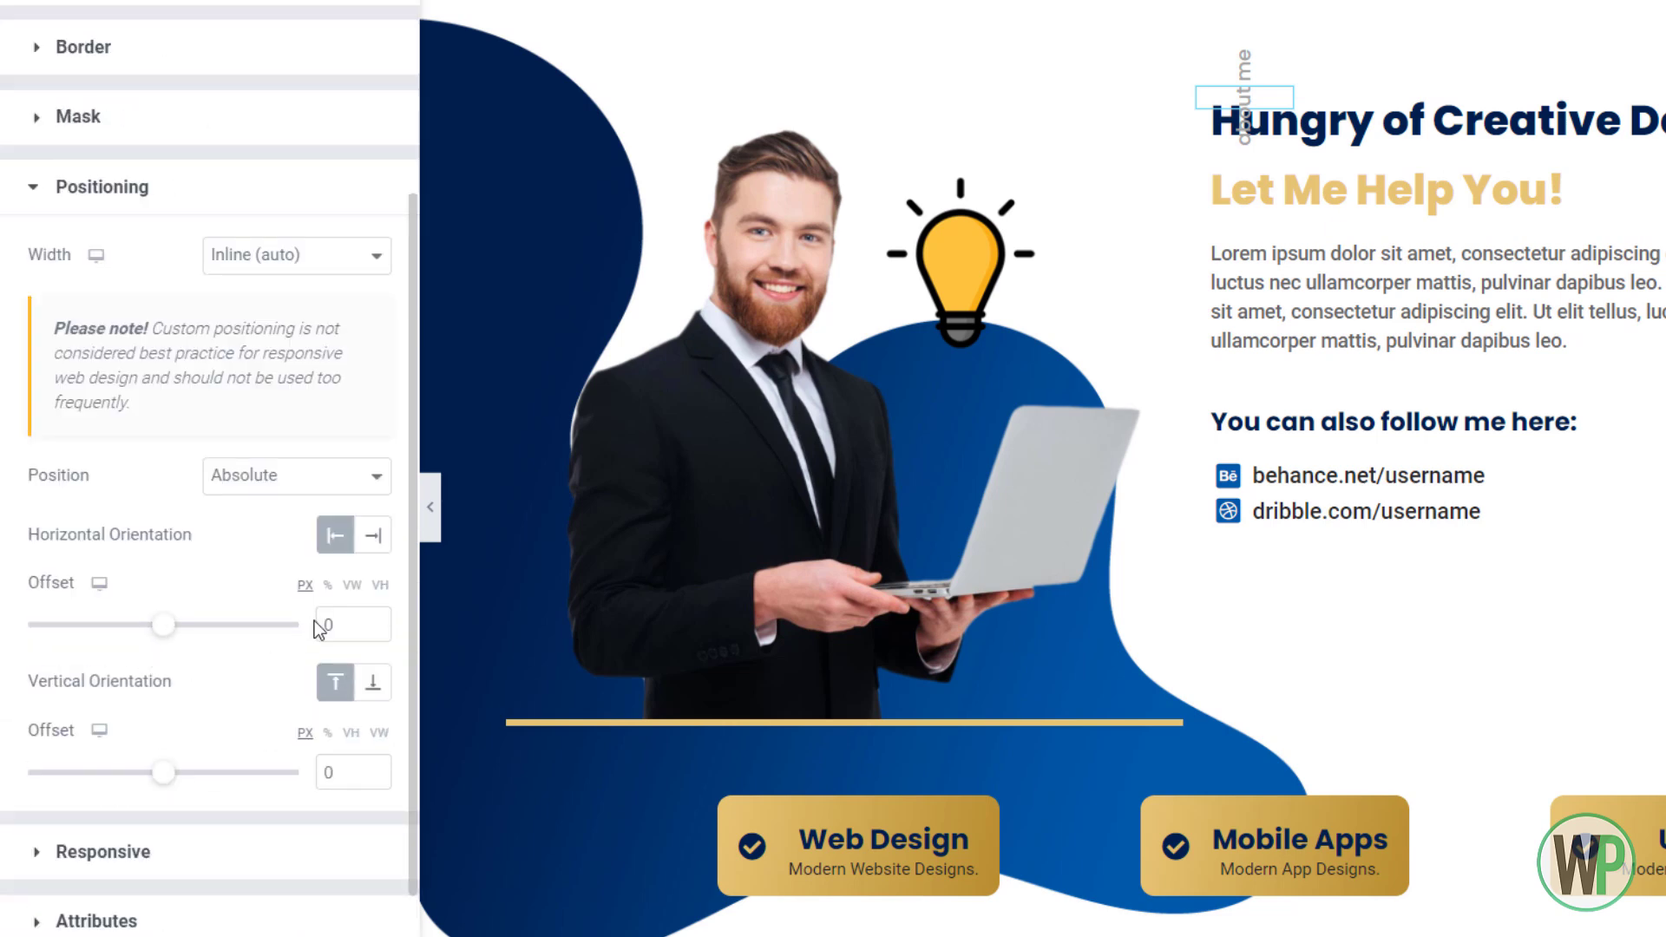
# Set the label's Horizontal Offset to -40 and Vertical Offset to 41
pyautogui.click(372, 630)
pyautogui.click(377, 630)
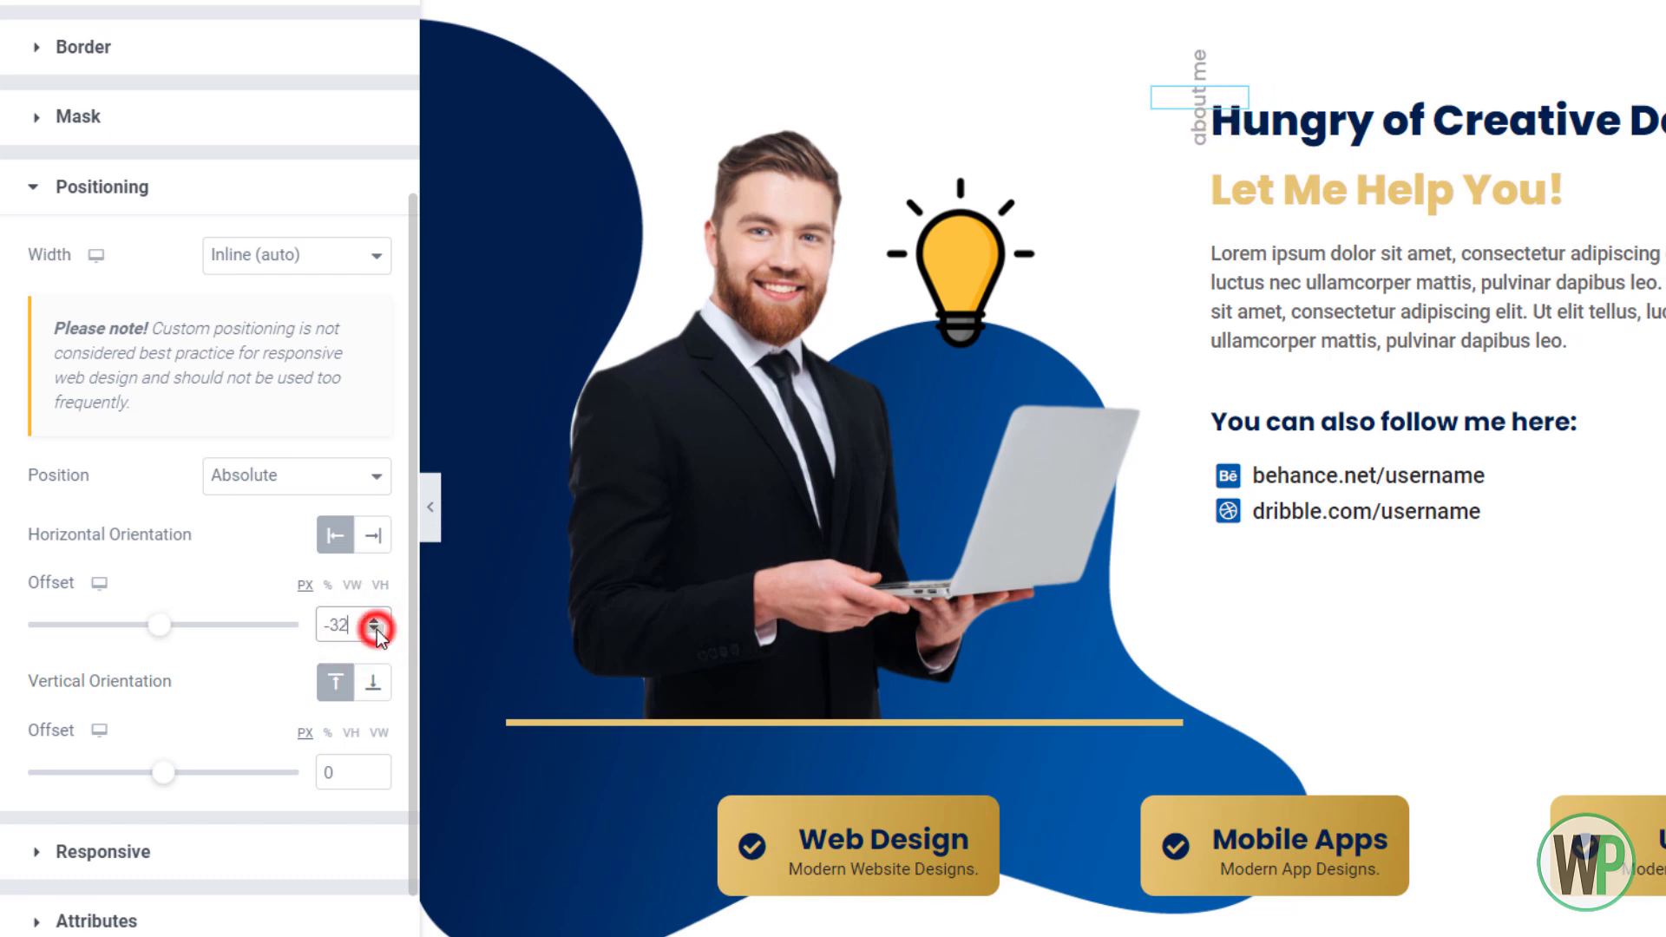
pyautogui.click(377, 630)
pyautogui.click(376, 630)
pyautogui.click(377, 630)
pyautogui.click(377, 630)
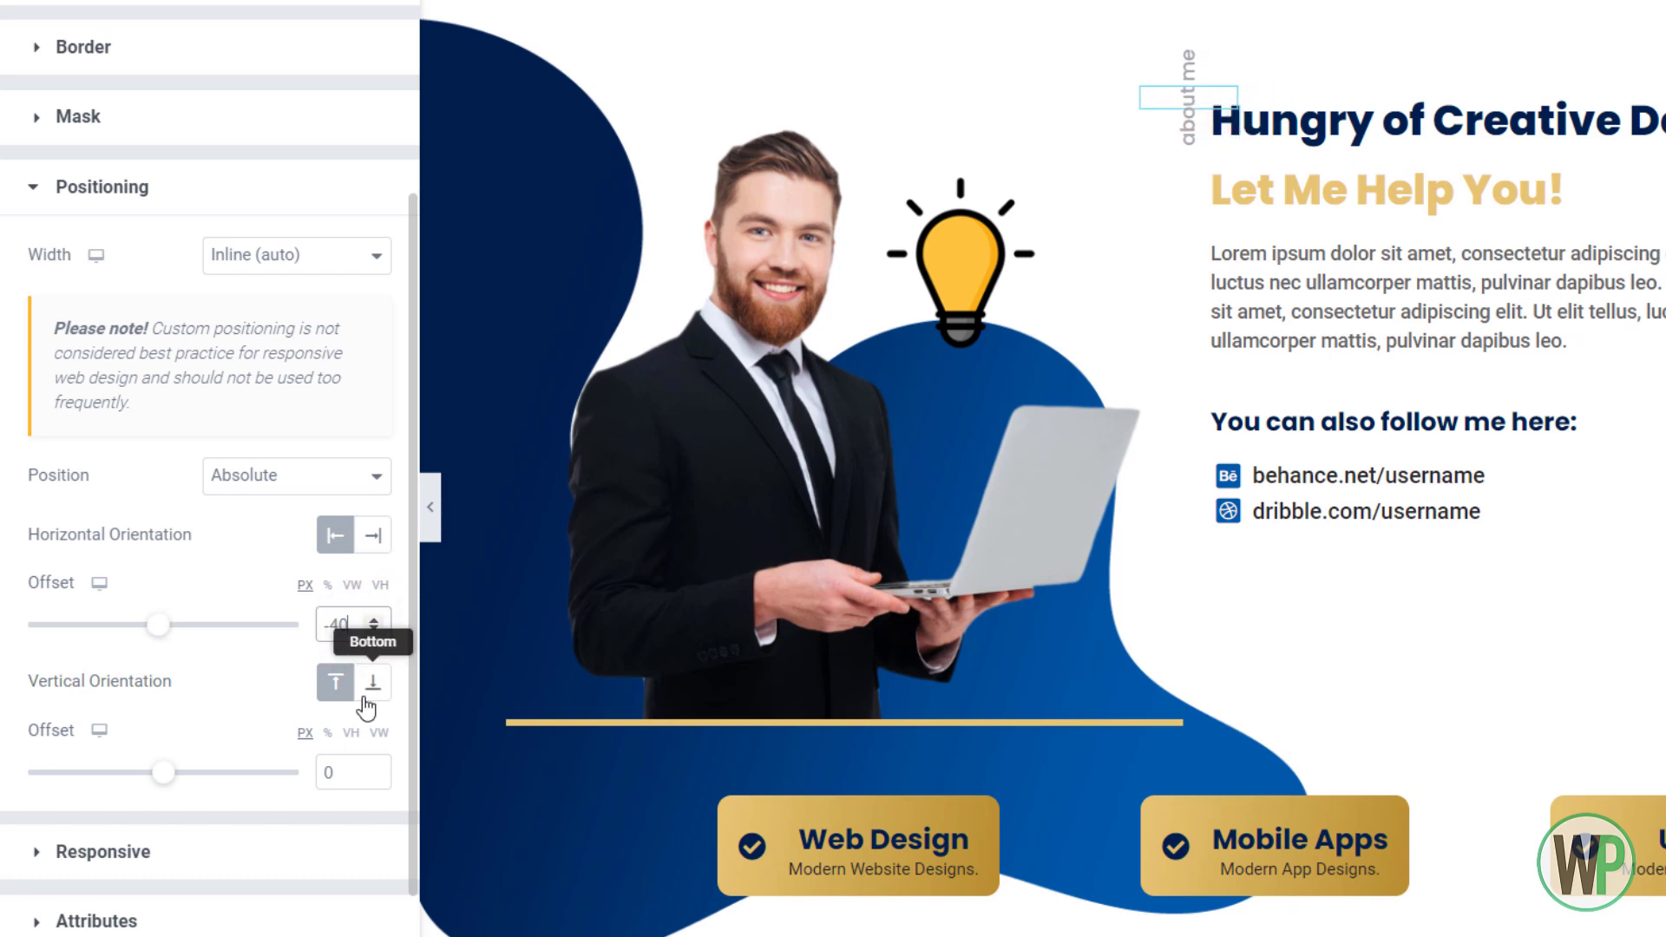
pyautogui.click(372, 768)
pyautogui.click(373, 768)
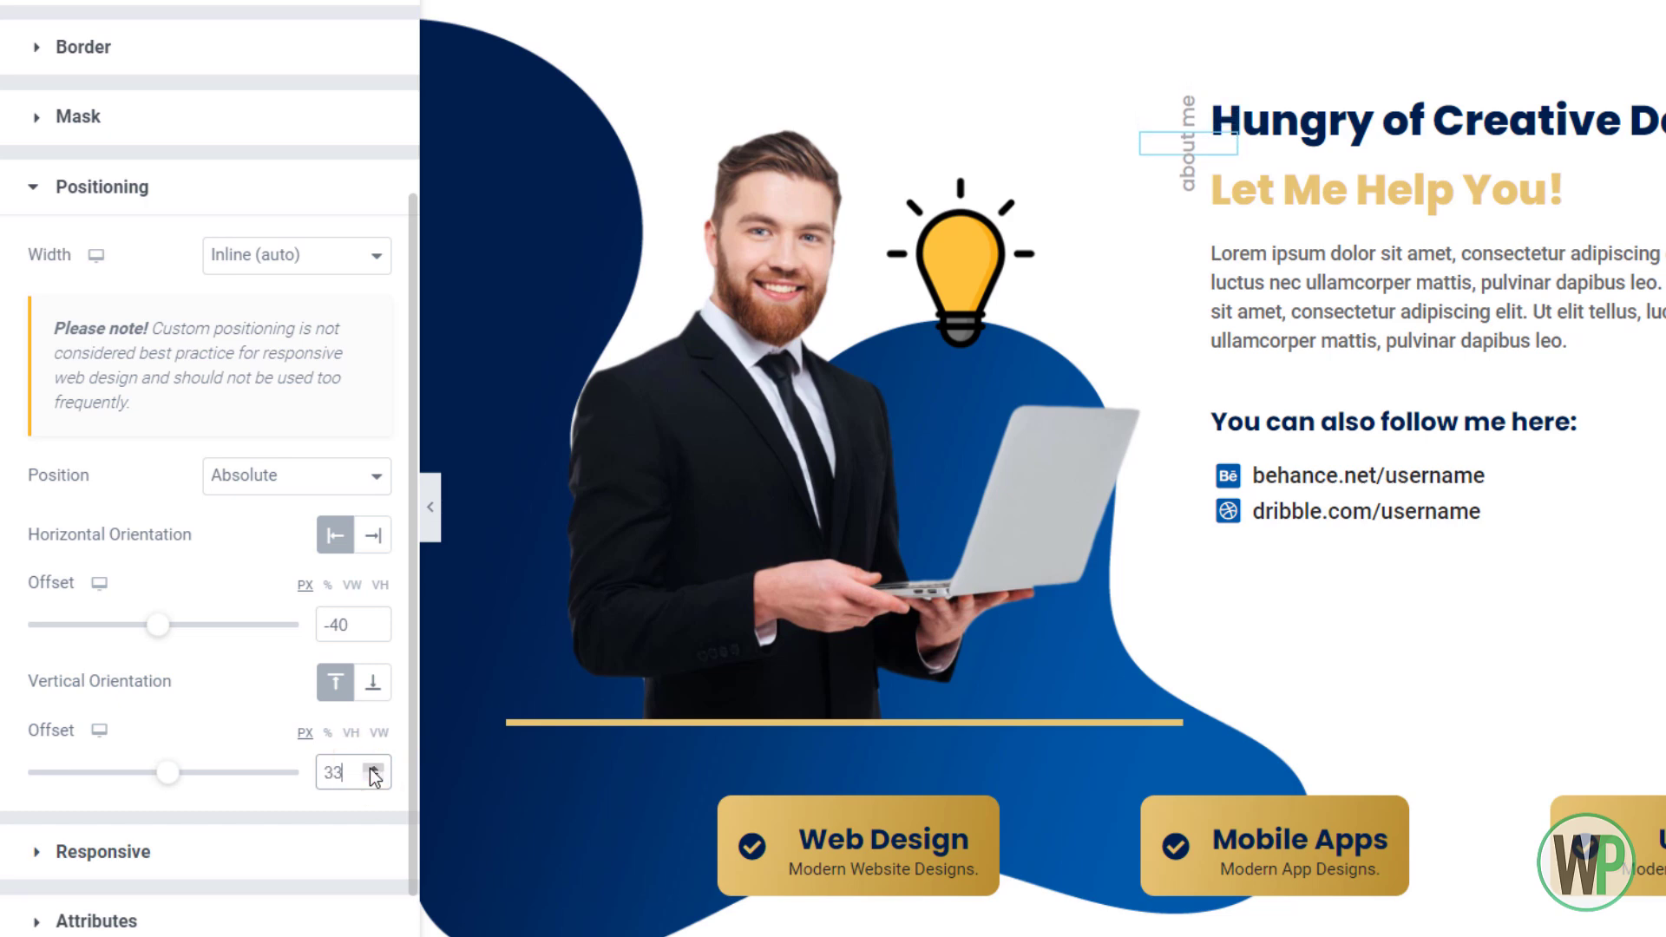
pyautogui.click(374, 769)
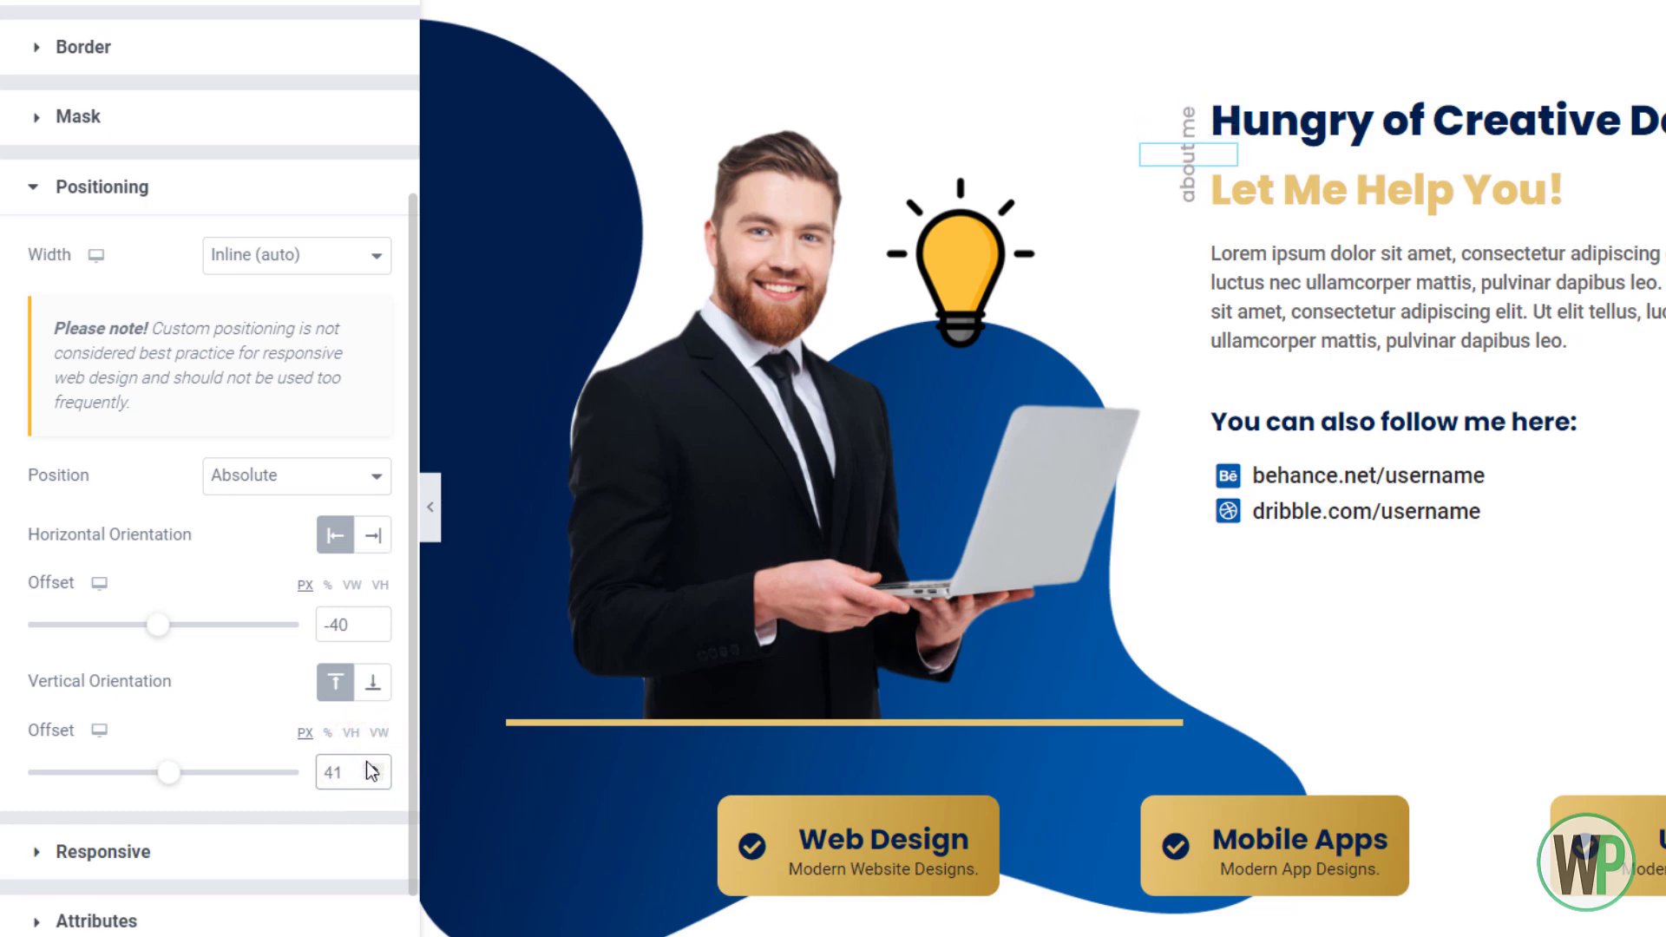
# Try a Custom width of 150, then revert the label's width to Inline (auto)
pyautogui.click(318, 259)
pyautogui.click(289, 356)
pyautogui.click(331, 345)
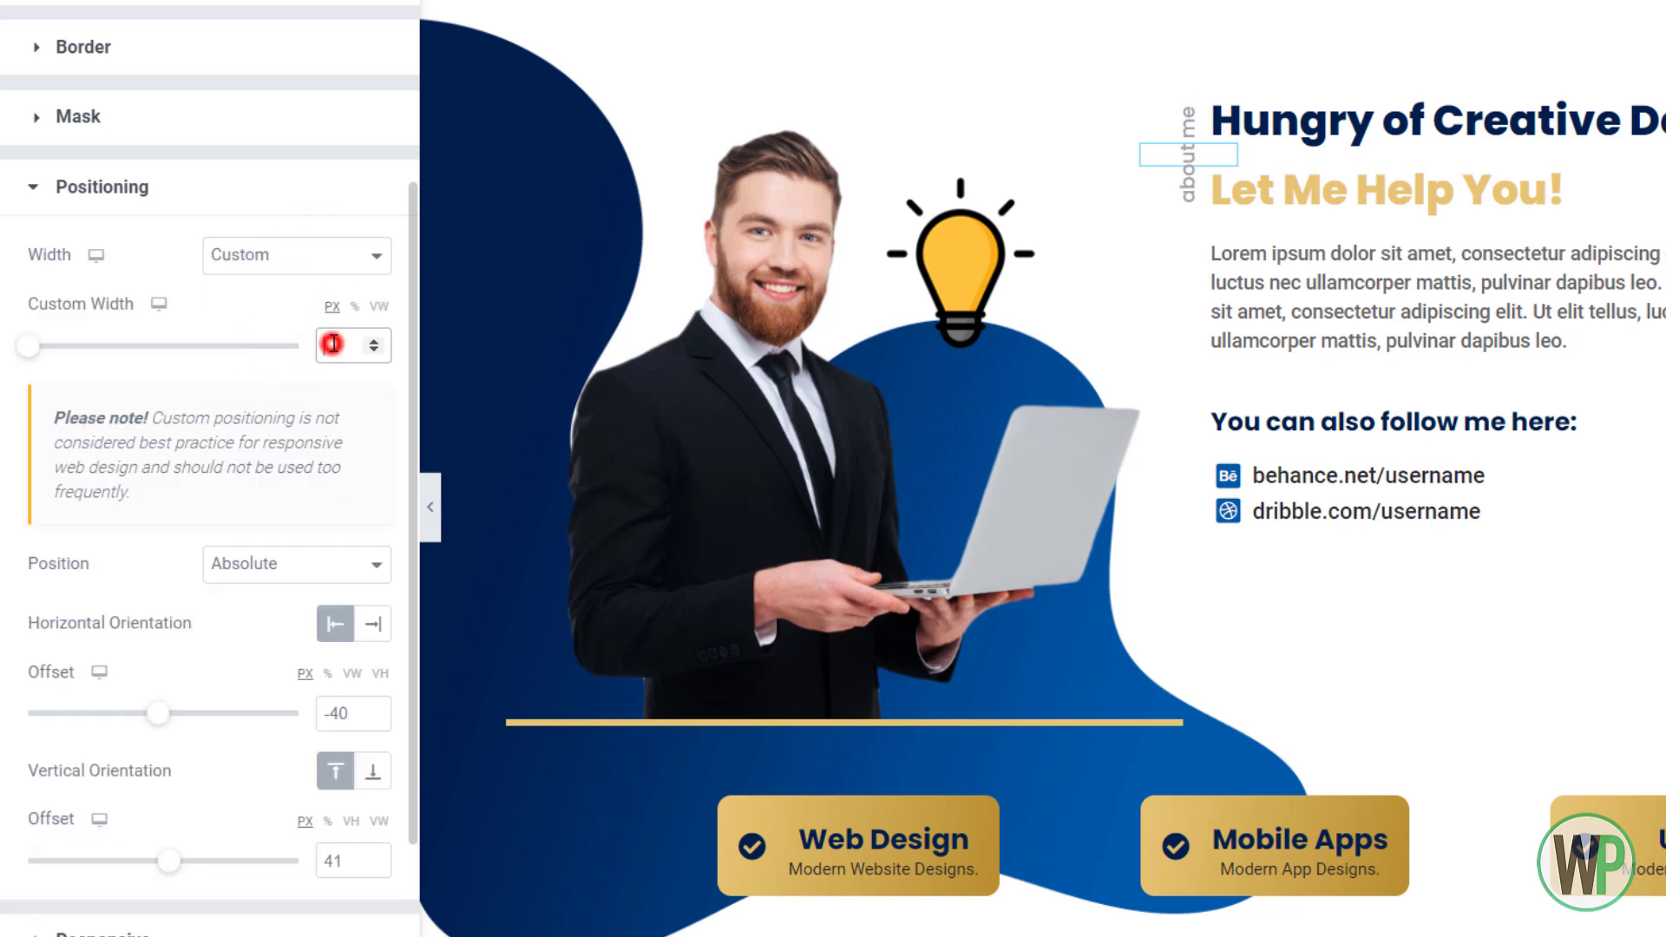
pyautogui.write('150')
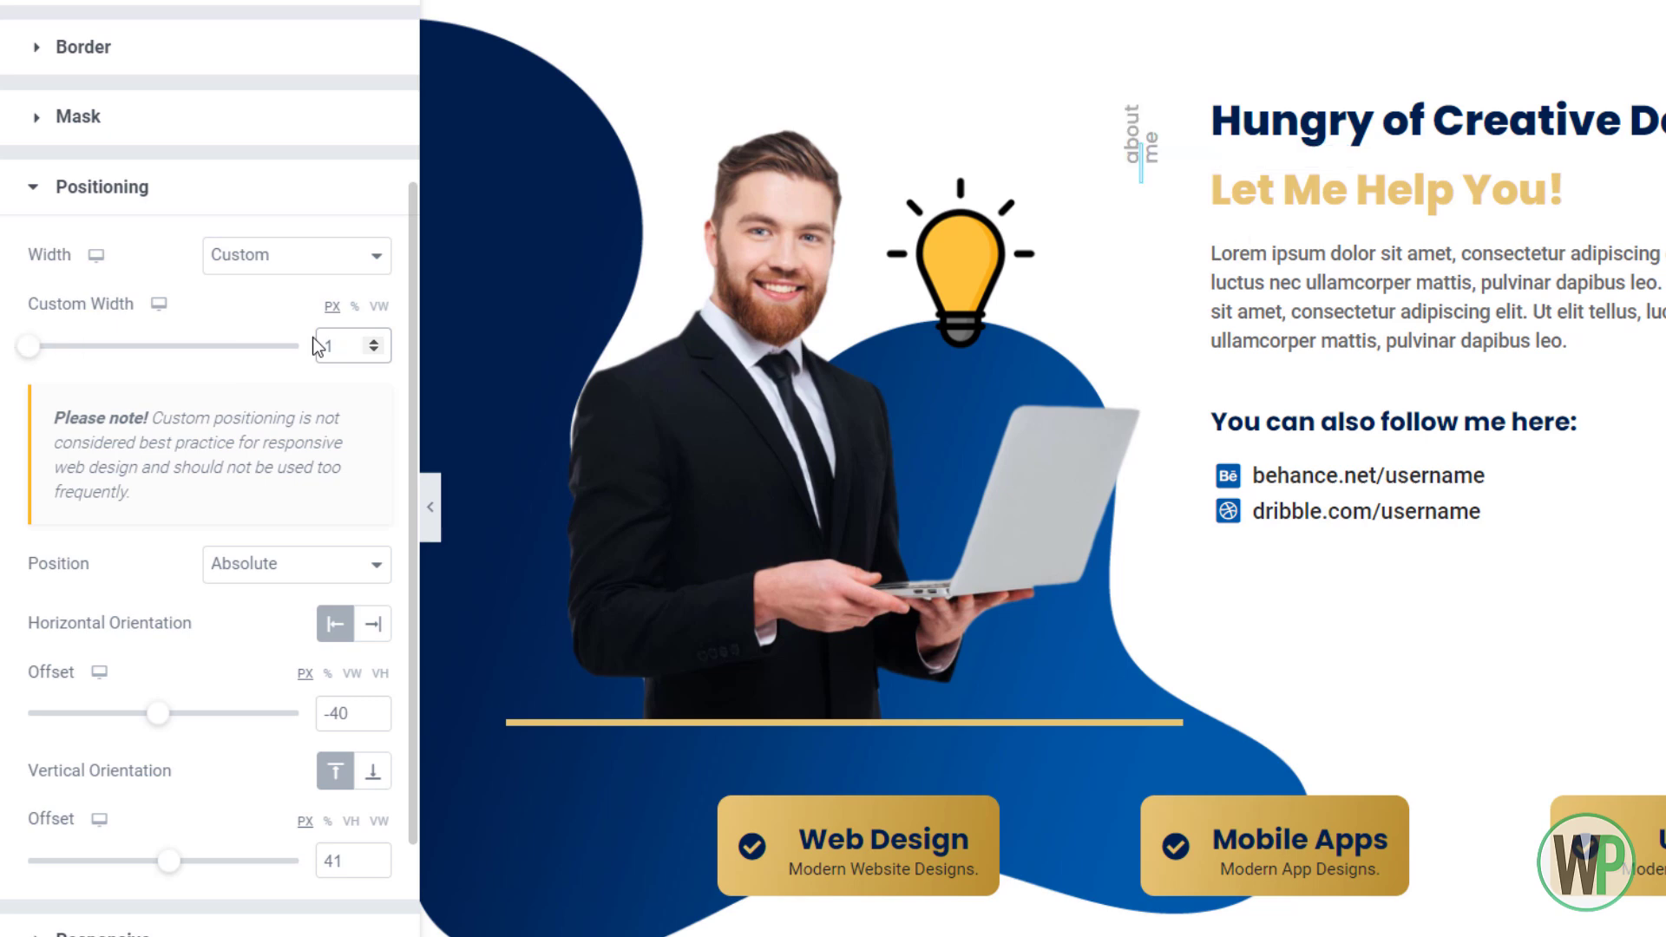
pyautogui.click(301, 257)
pyautogui.click(290, 327)
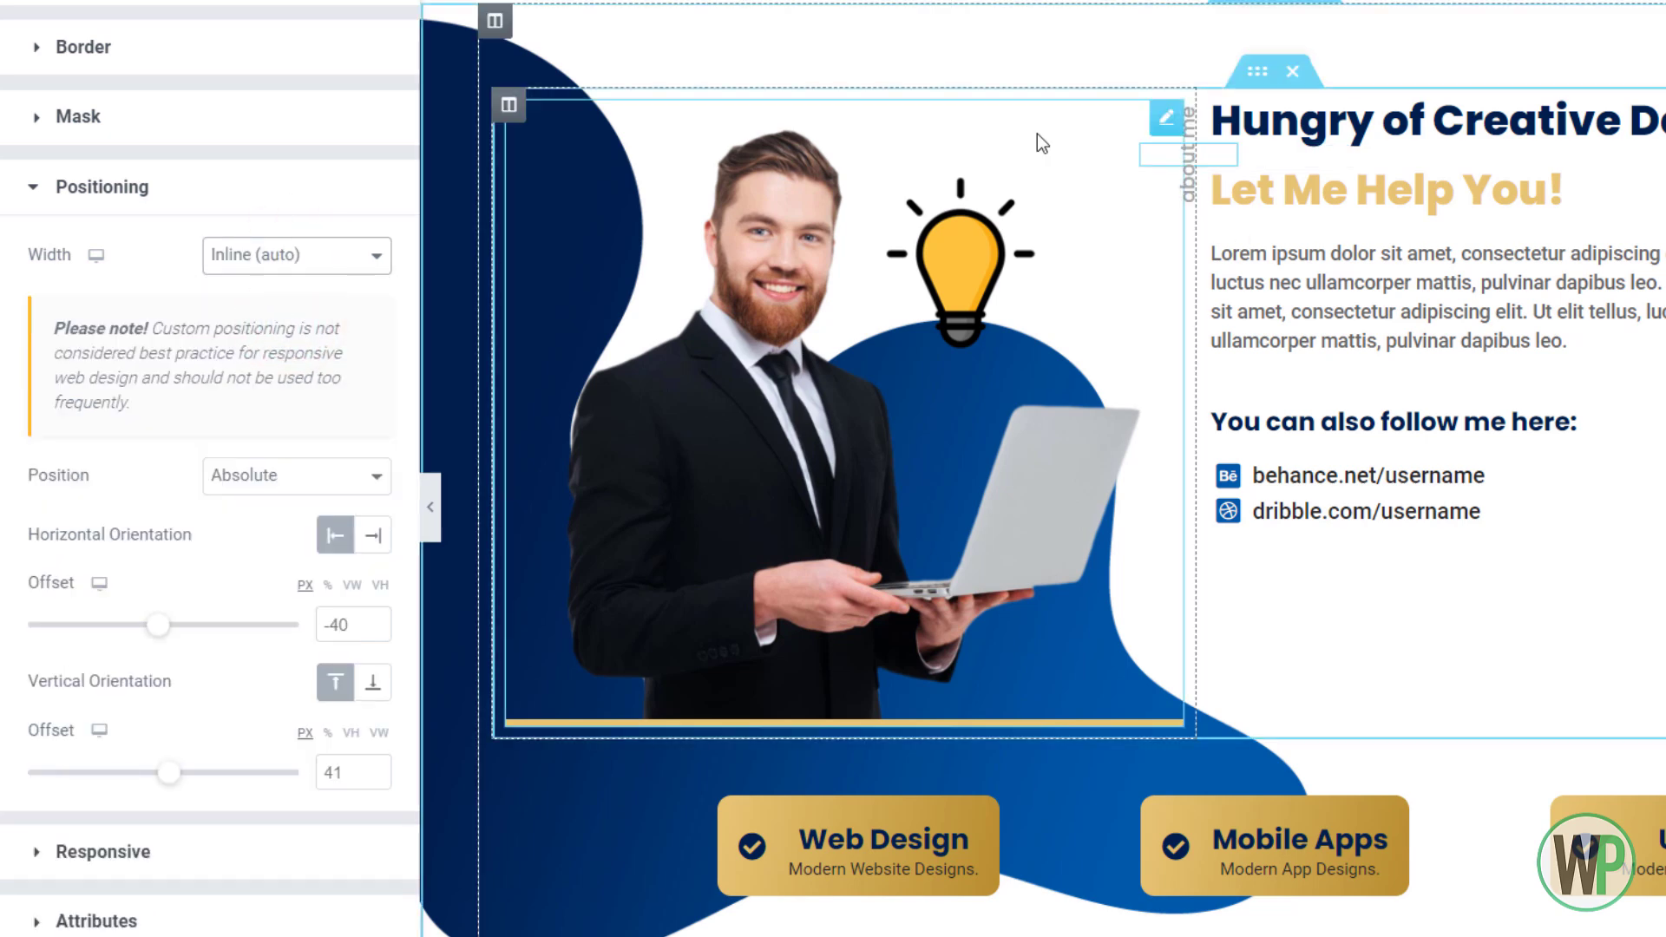
pyautogui.scroll(-2, 876, 188)
pyautogui.scroll(3, 871, 185)
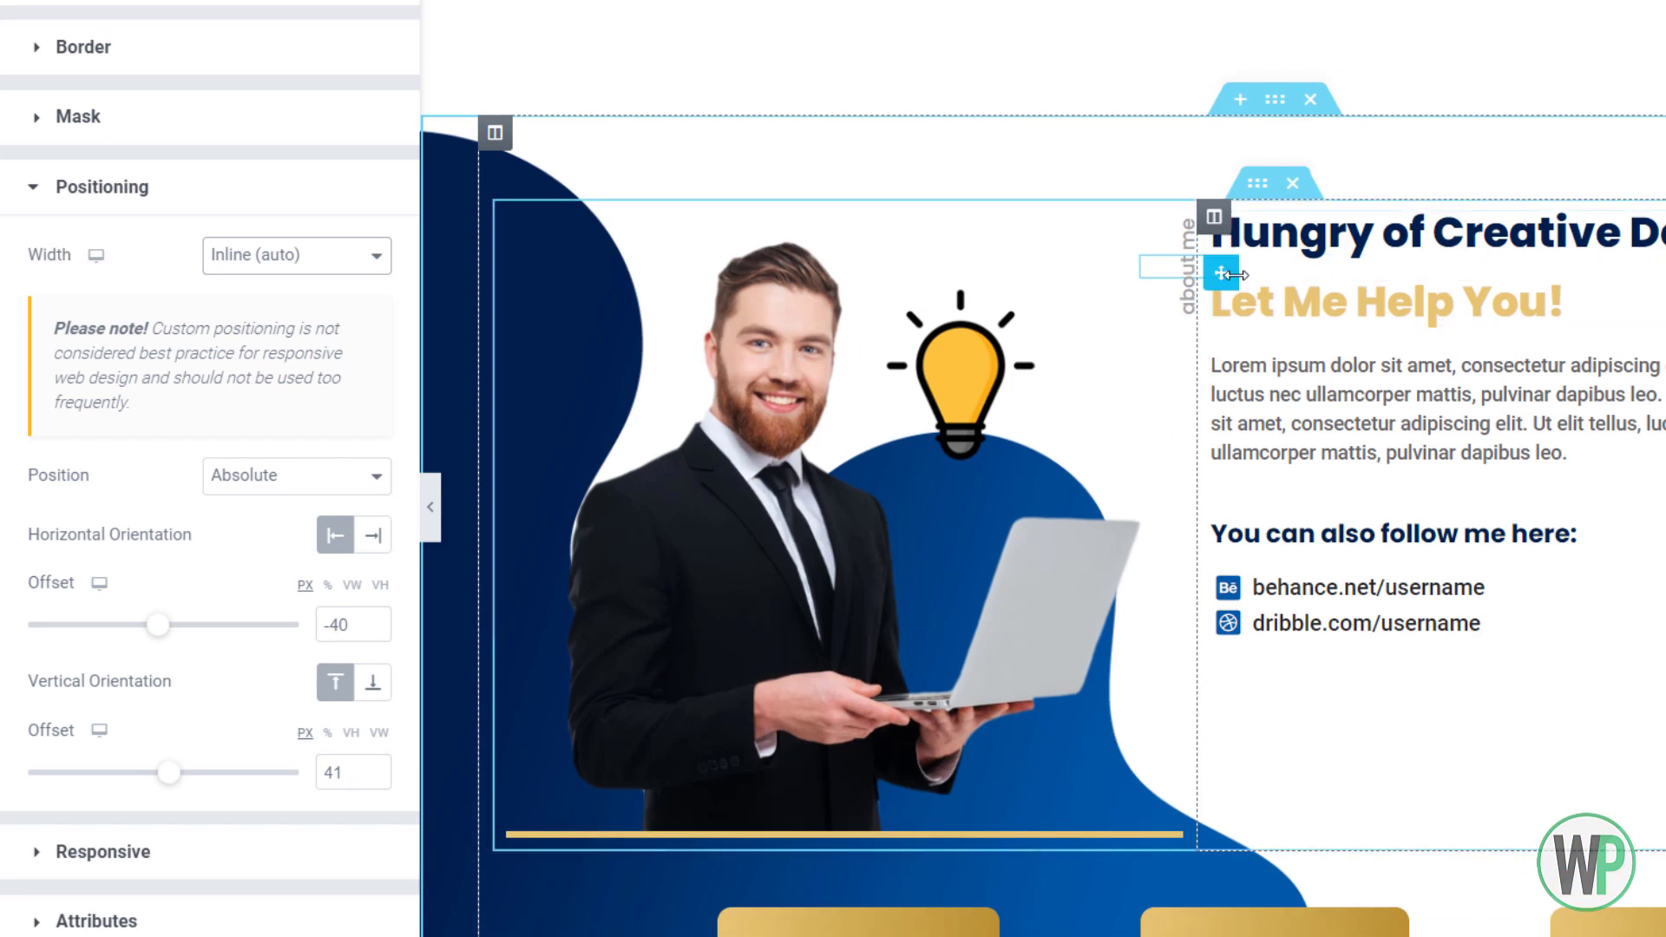
# Edit the 'about me' label text, adding and then deleting leading underscores
pyautogui.click(1166, 301)
pyautogui.click(98, 28)
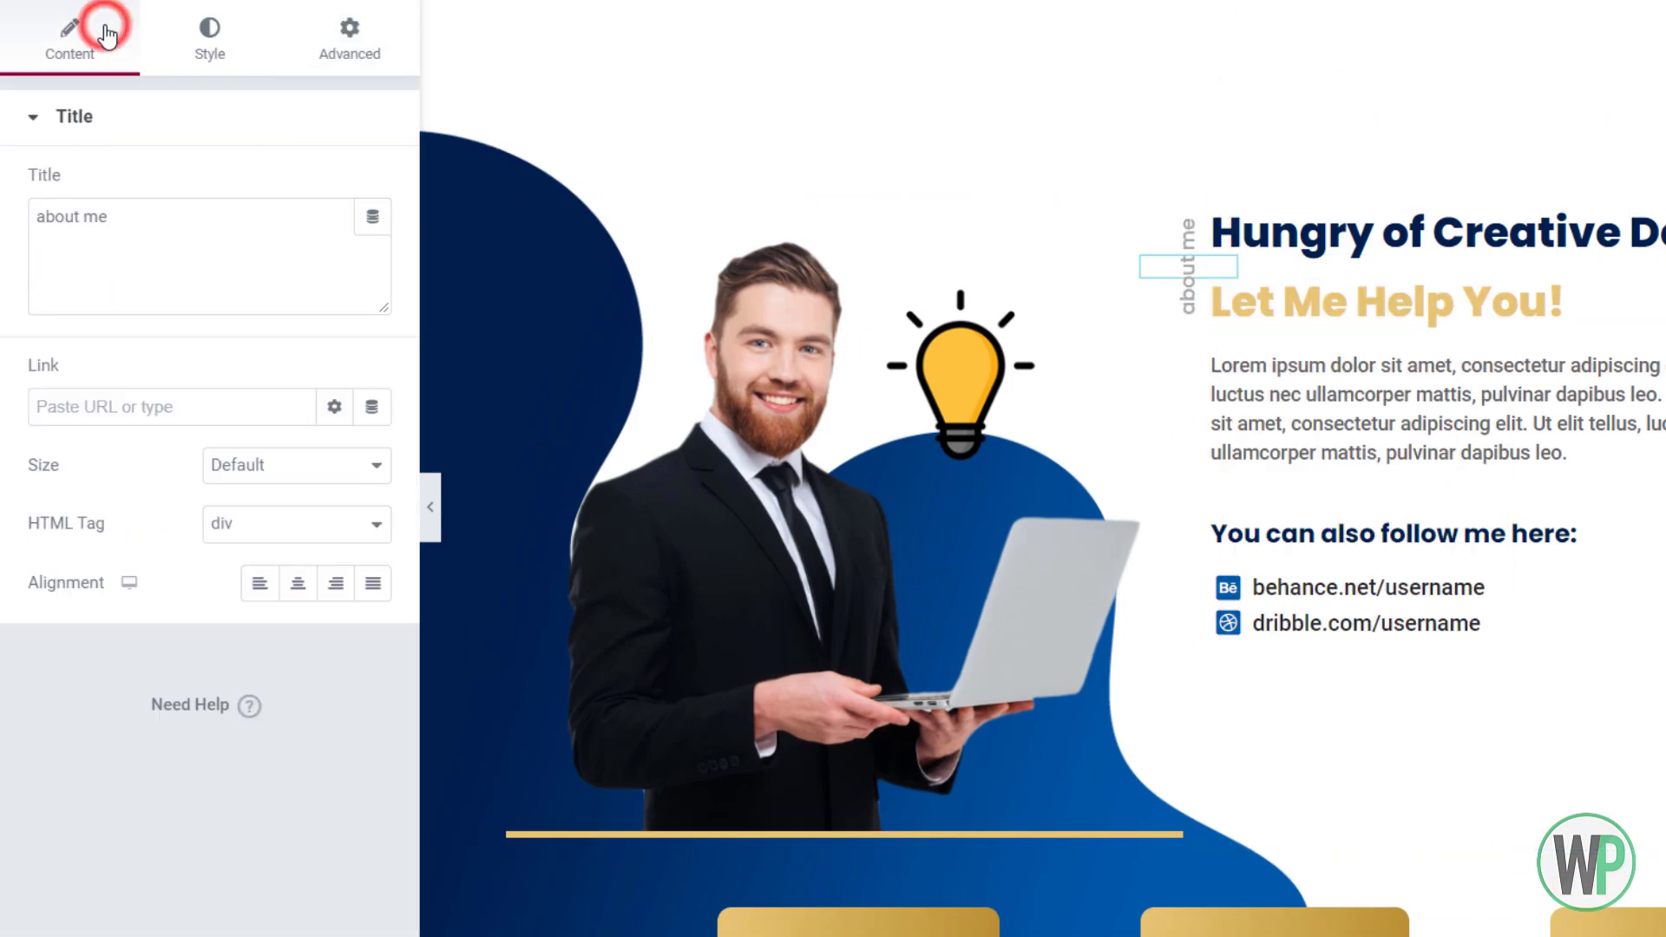
pyautogui.click(130, 248)
pyautogui.click(32, 222)
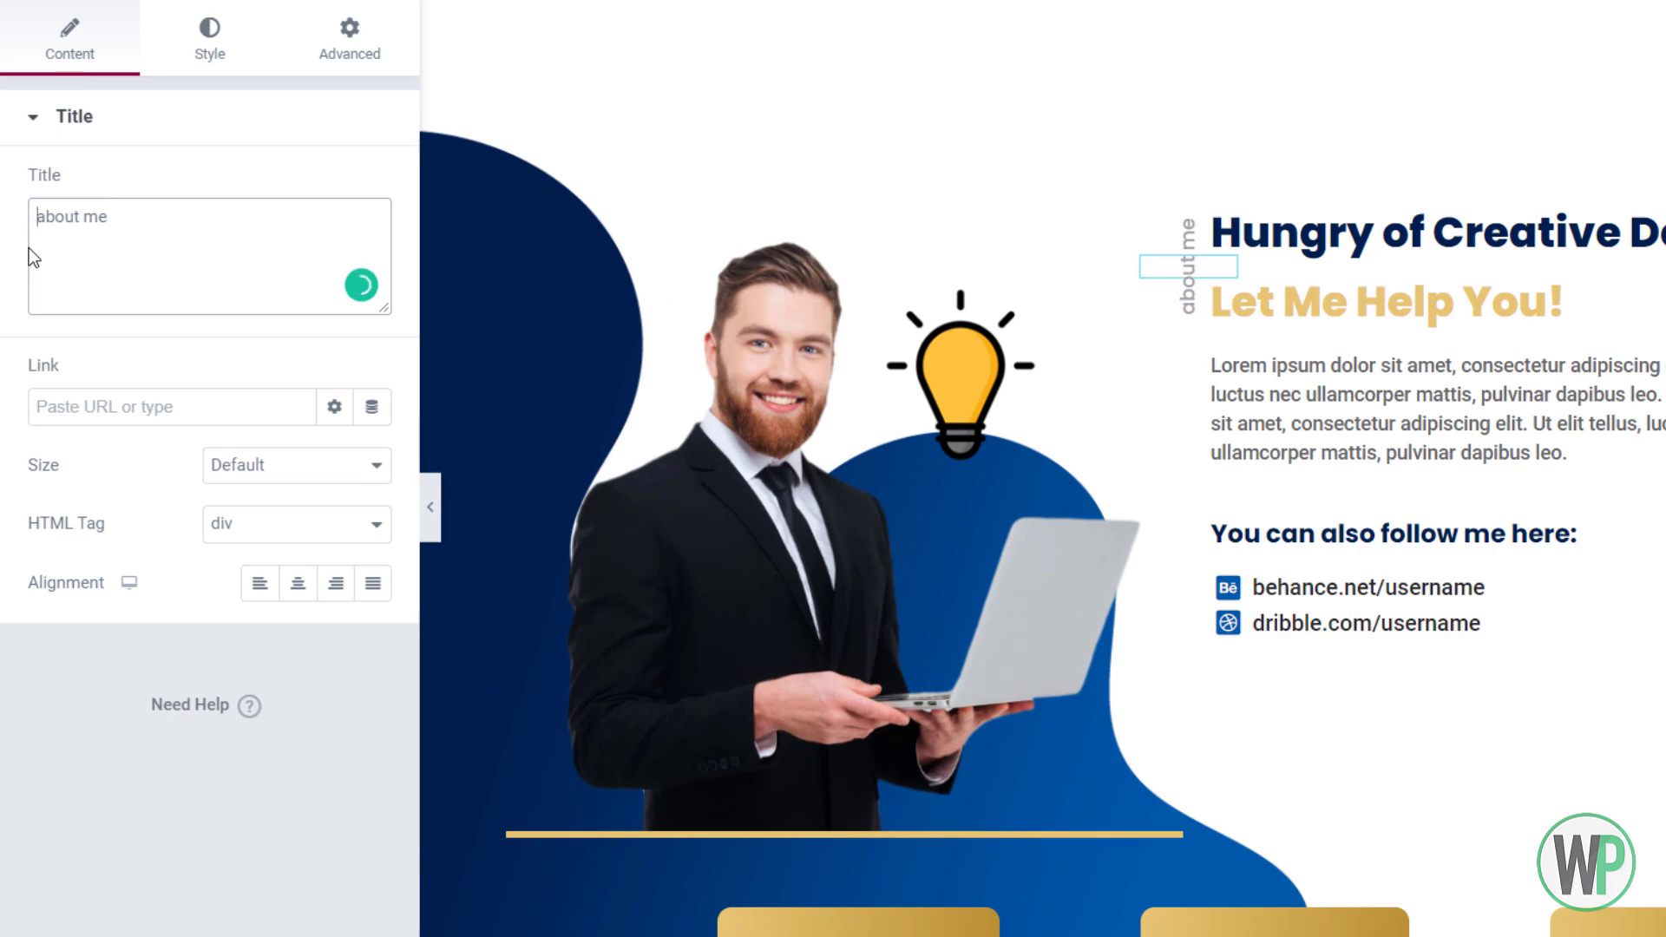
pyautogui.write('___')
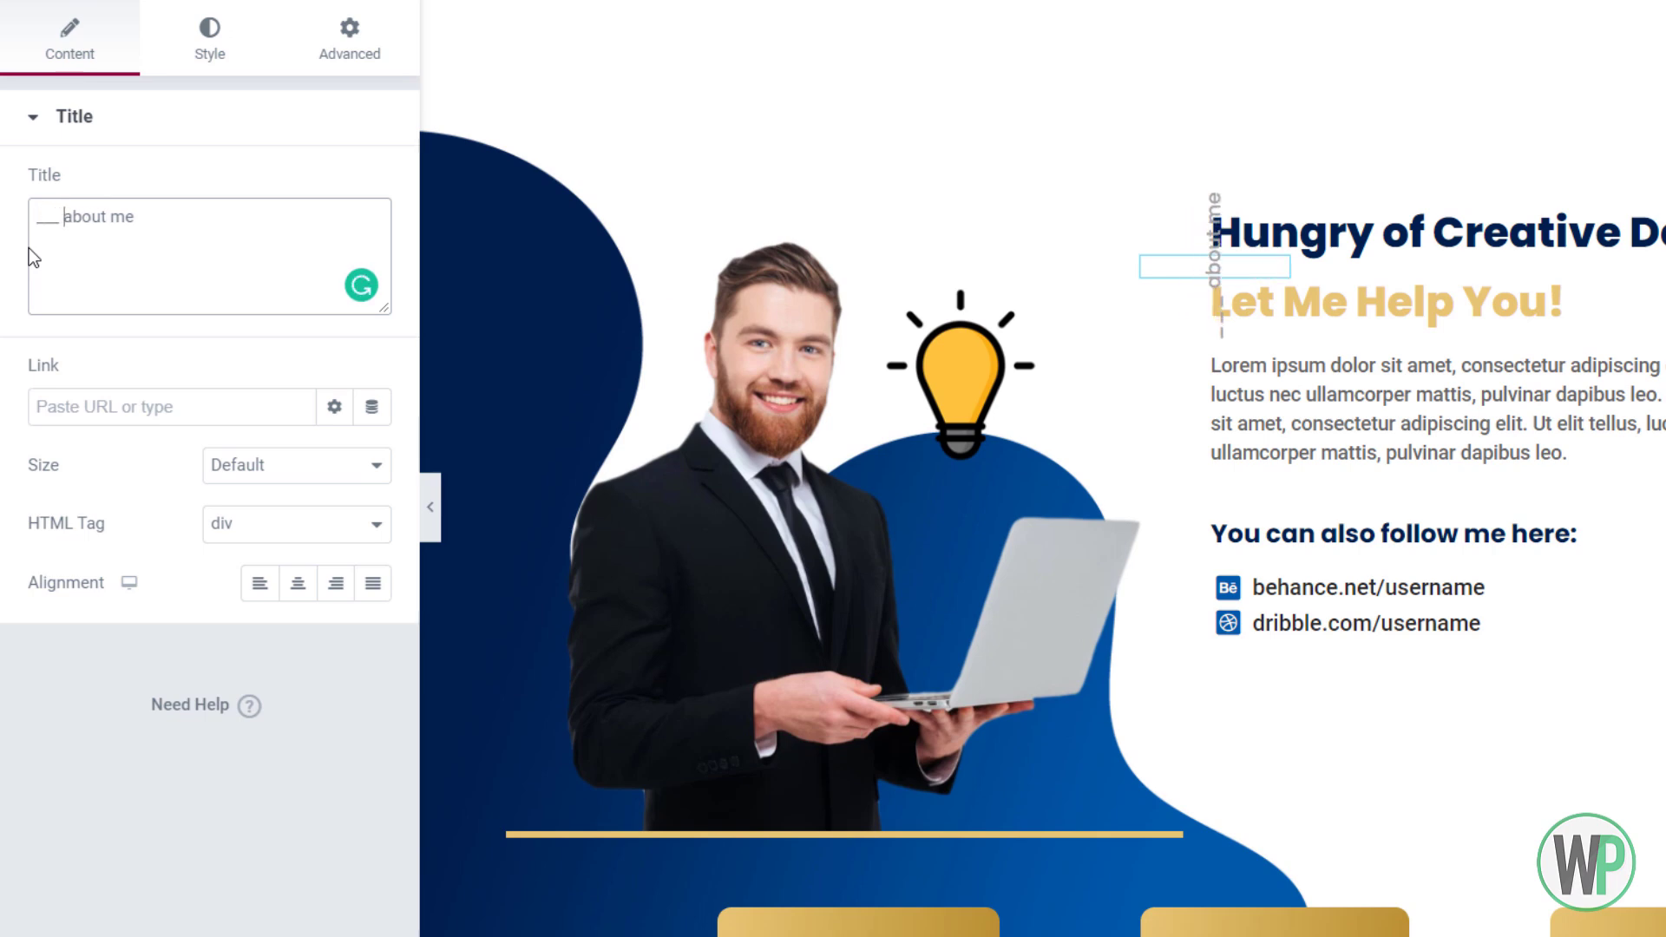
pyautogui.press('BackSpace')
pyautogui.press('BackSpace')
pyautogui.press('BackSpace')
pyautogui.press('BackSpace')
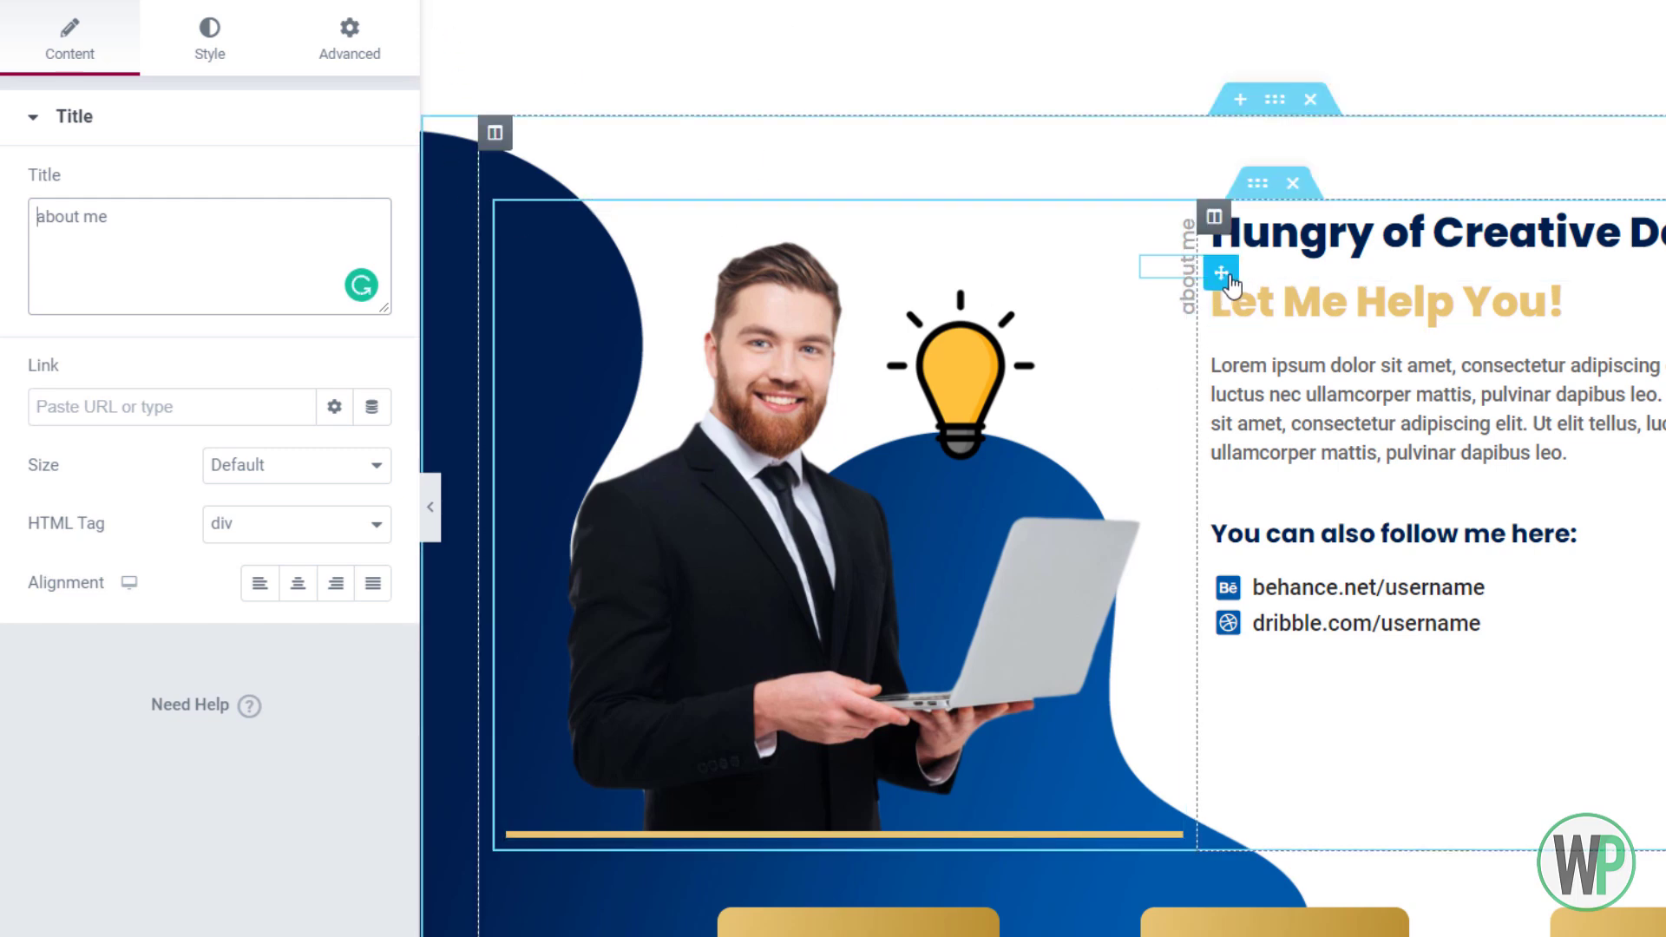
# Copy the rotated 'about me' label widget
pyautogui.rightClick(1221, 274)
pyautogui.click(1302, 390)
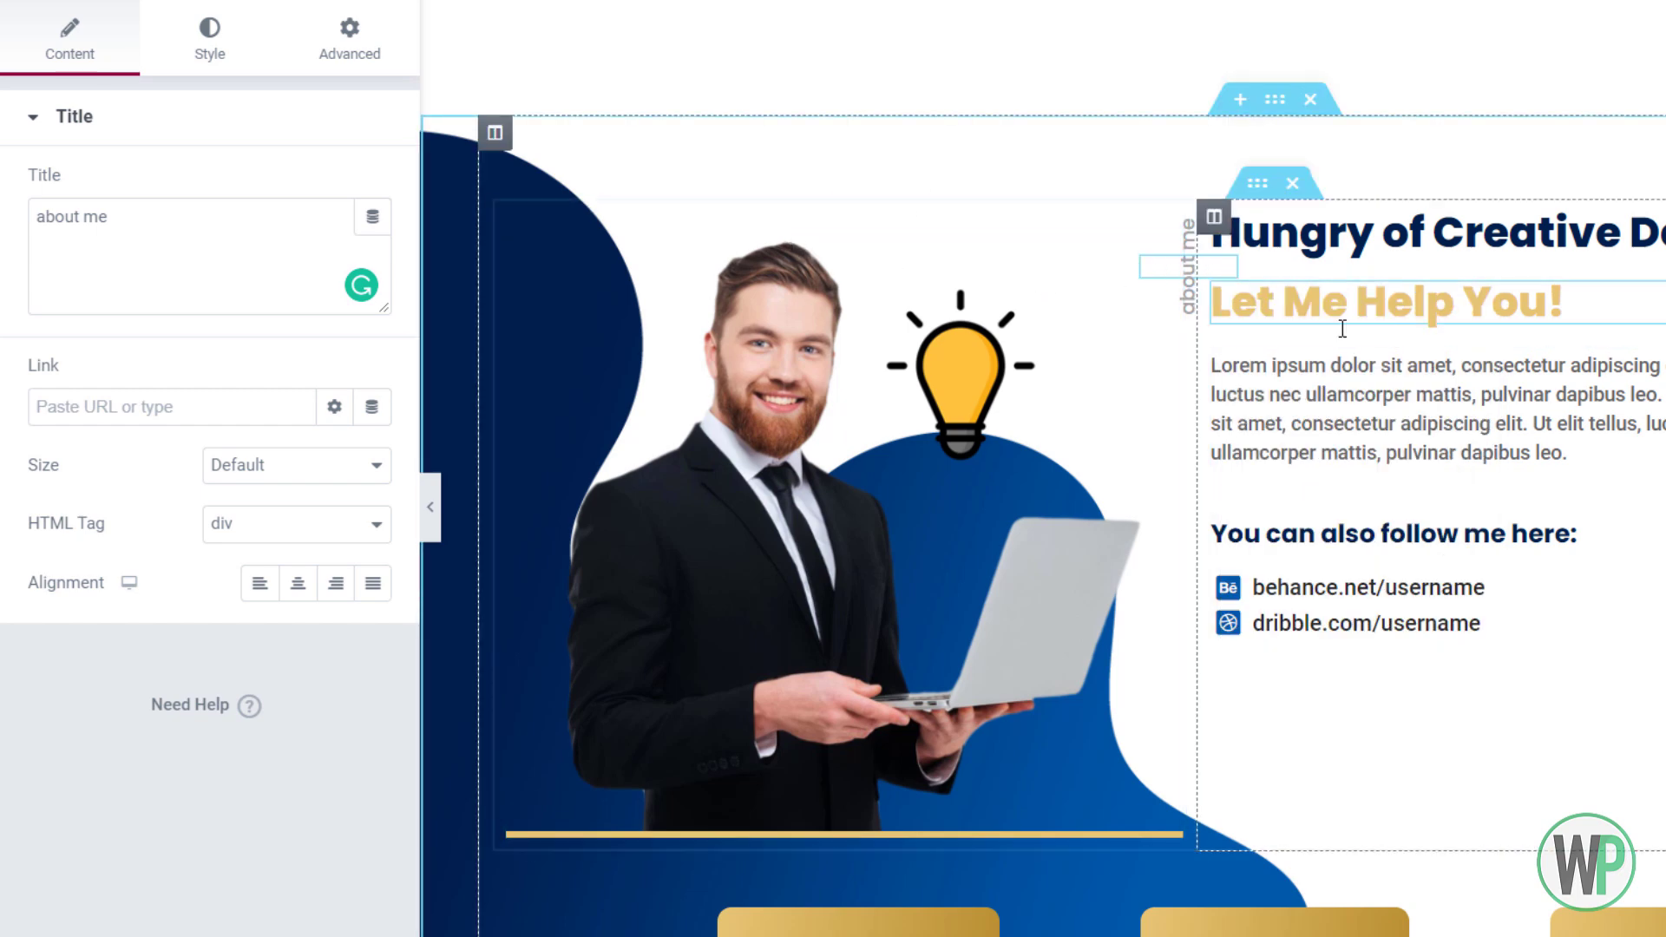
pyautogui.scroll(-2, 1343, 328)
pyautogui.scroll(1, 1042, 469)
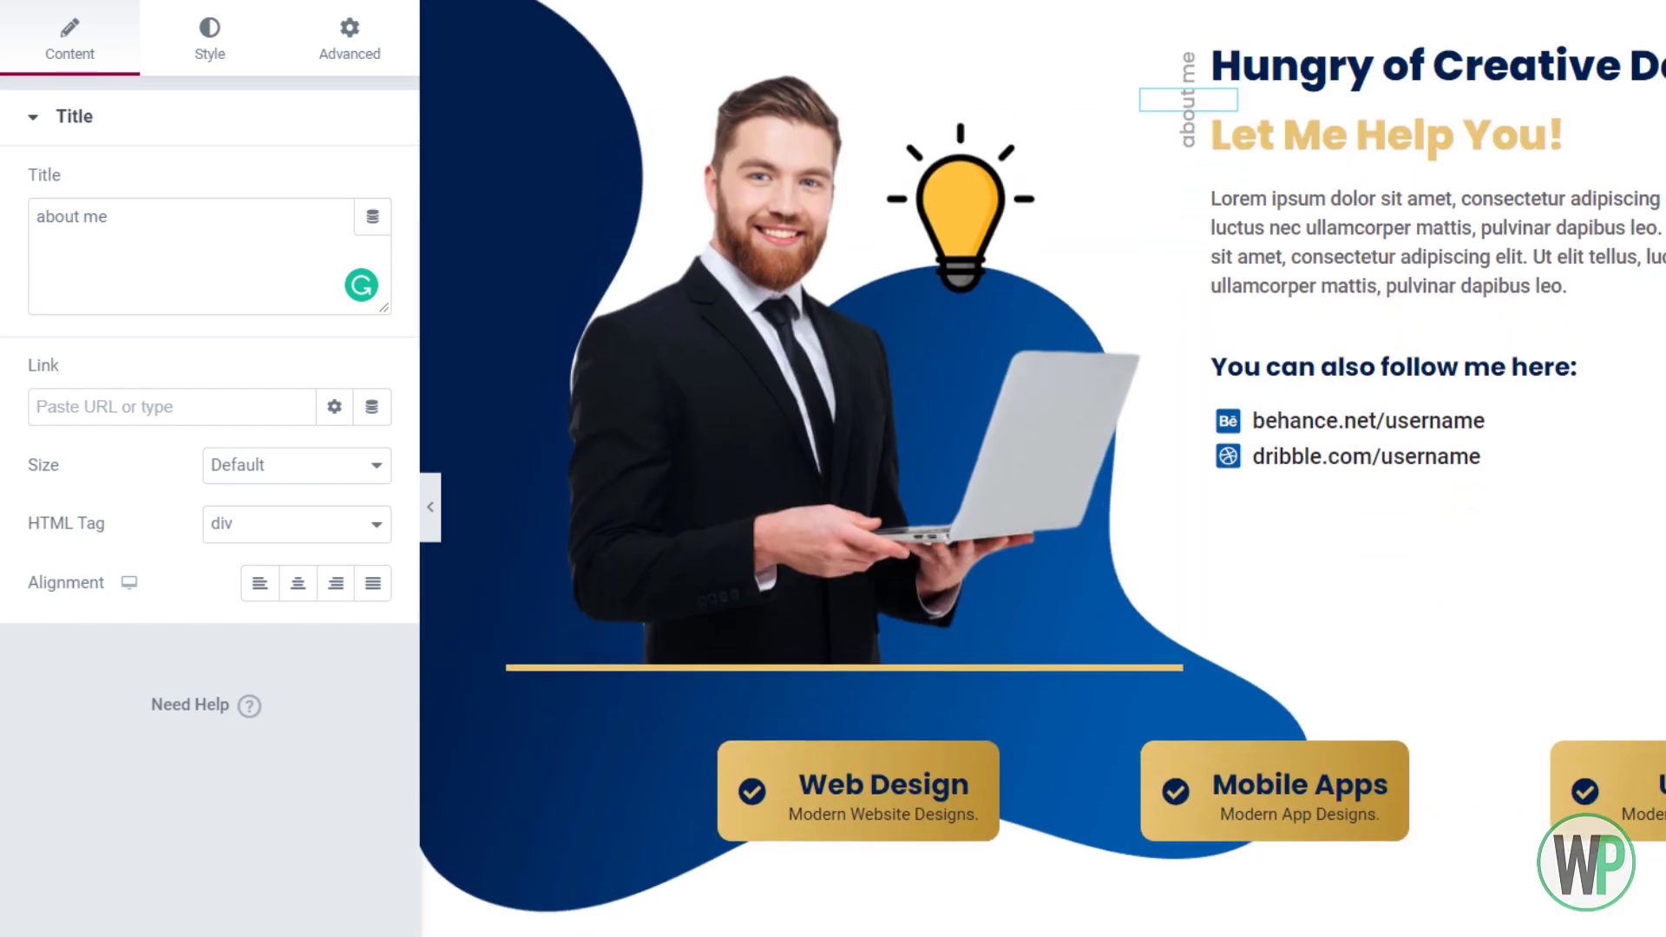
# Set the label's Rotate Z back to exactly 270 degrees
pyautogui.click(335, 76)
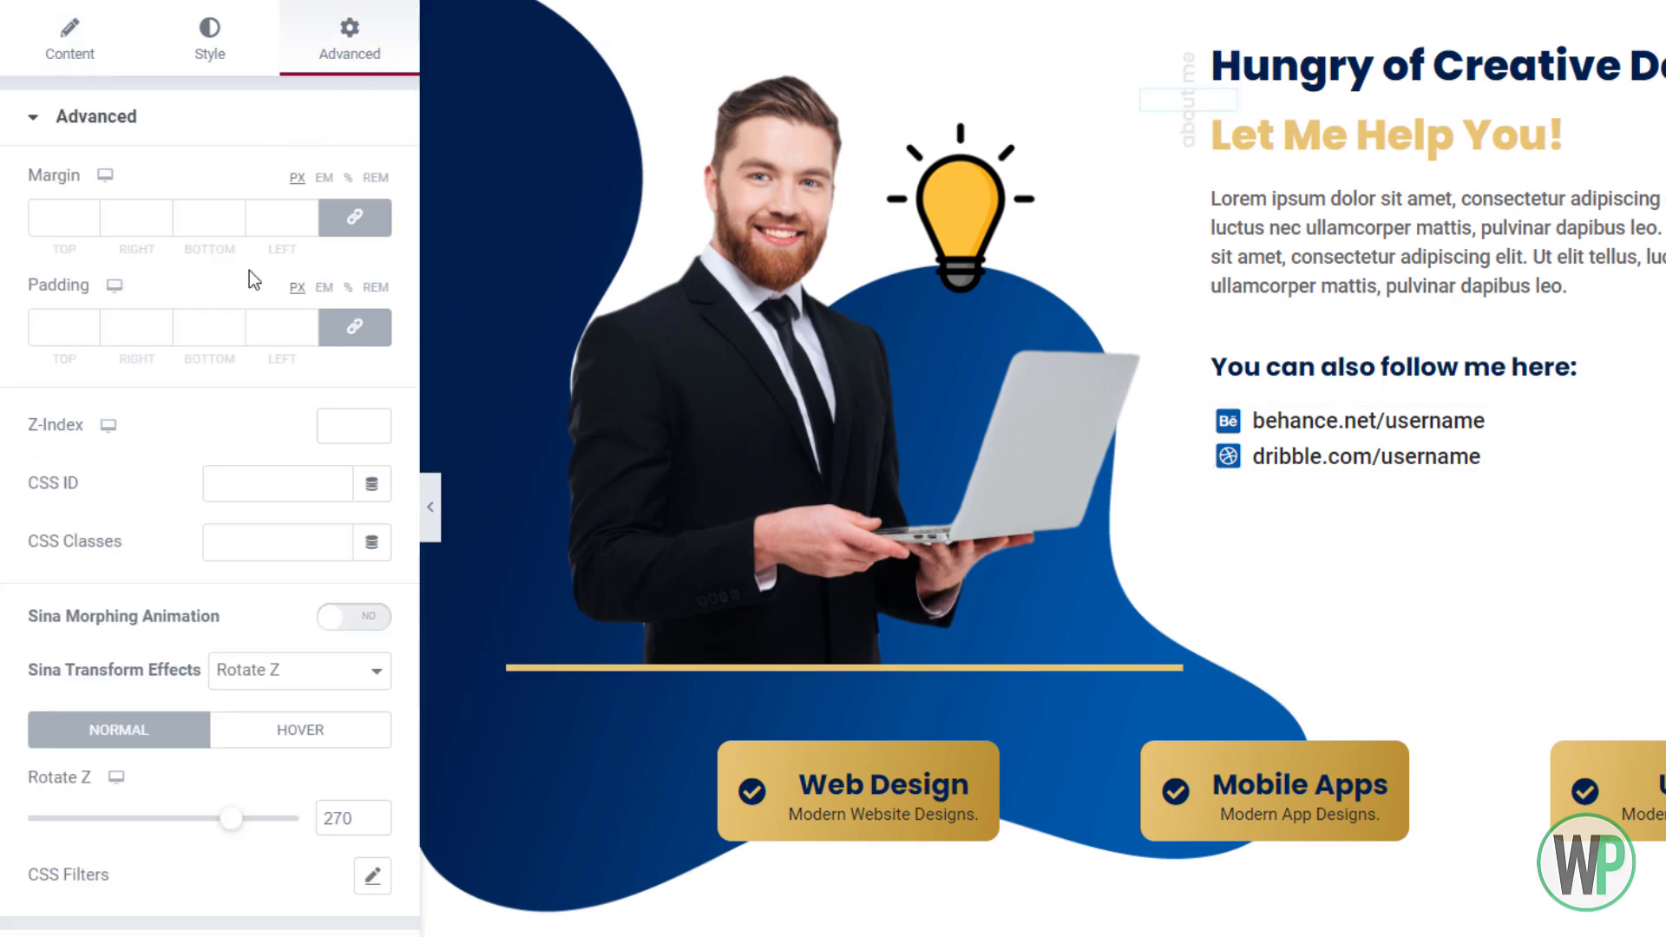
pyautogui.click(374, 814)
pyautogui.click(373, 814)
pyautogui.click(373, 814)
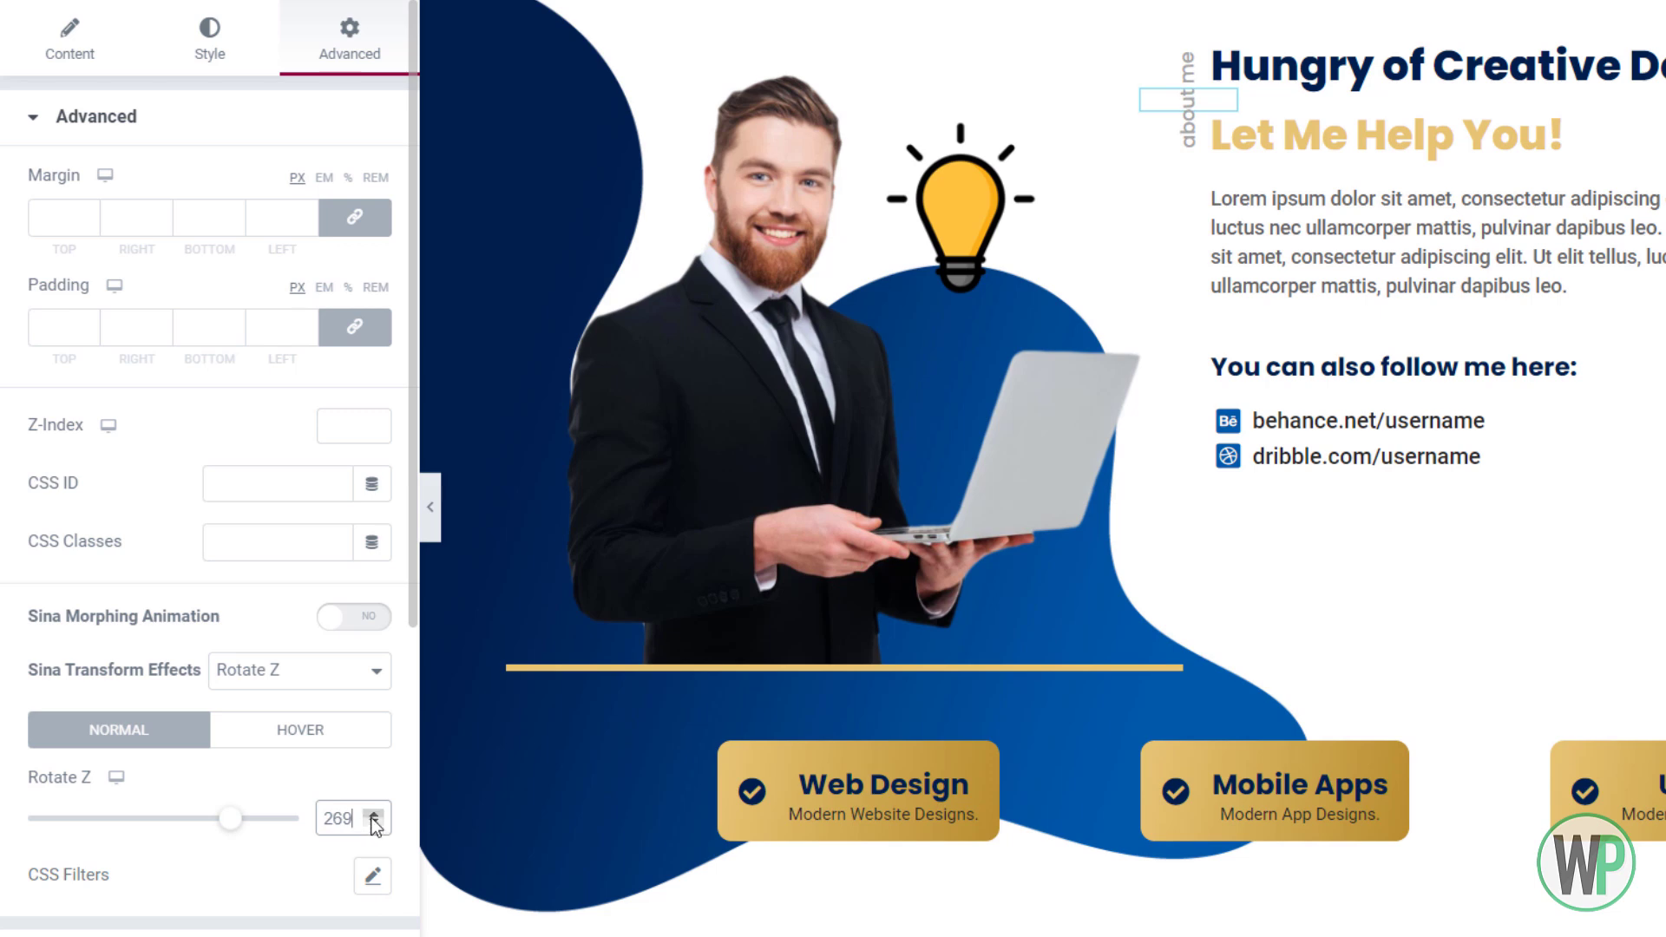
pyautogui.click(374, 816)
# Bring up the context menu for the 'Hungry of Creative Designs?' heading
pyautogui.scroll(-8, 420, 658)
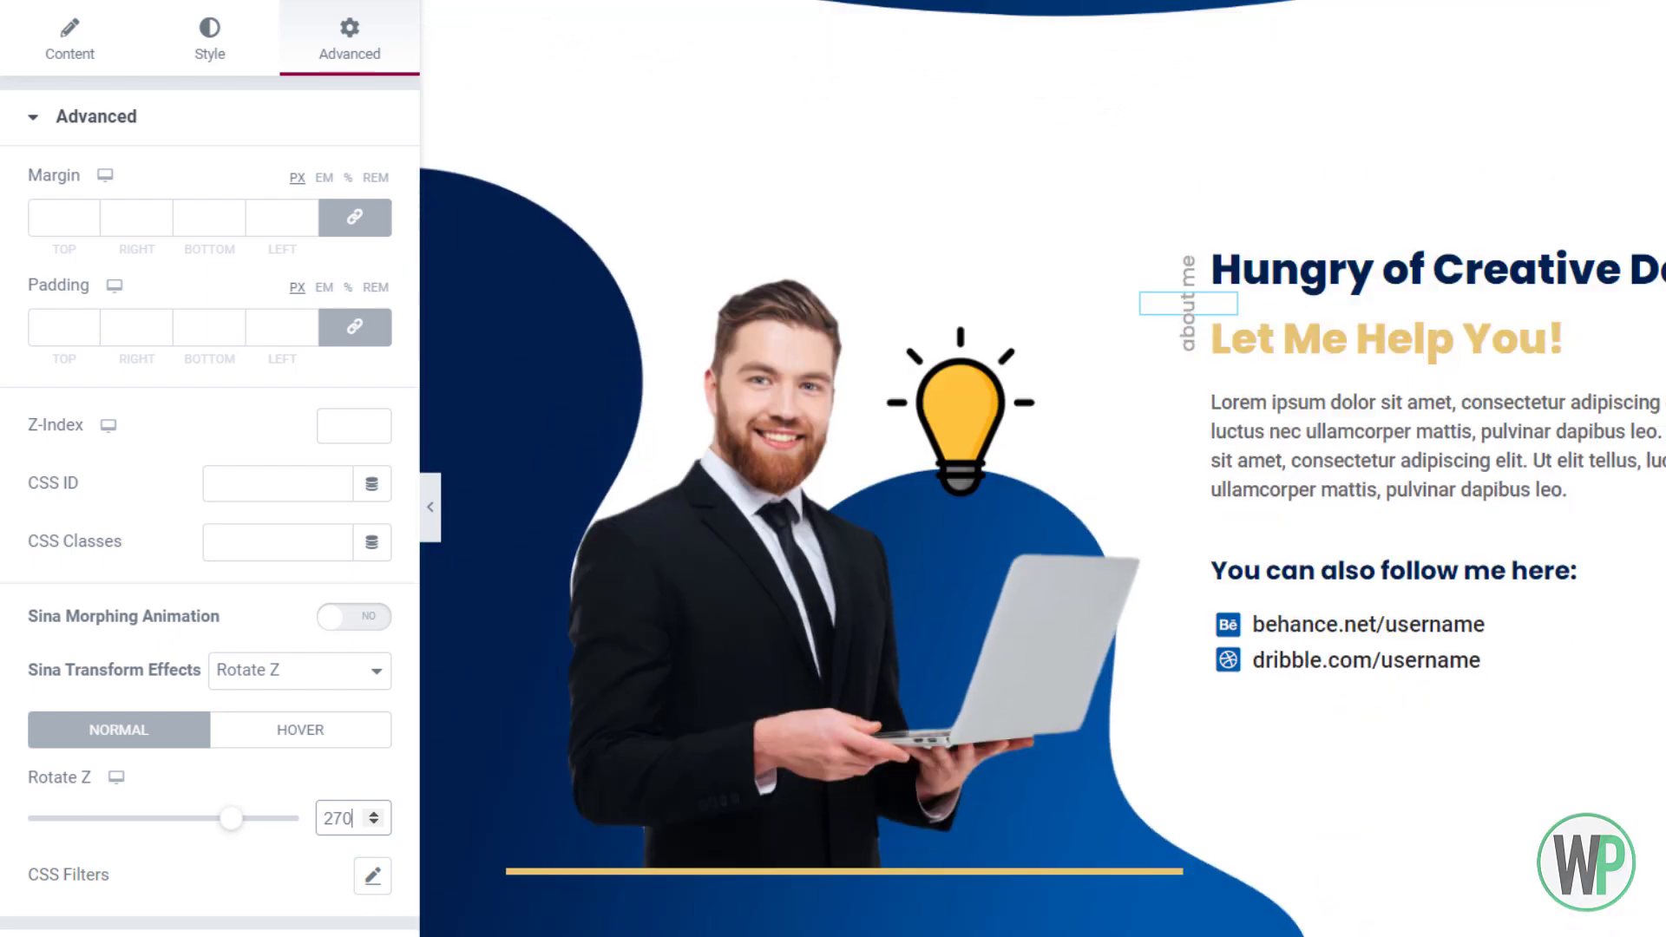
pyautogui.scroll(-2, 1519, 440)
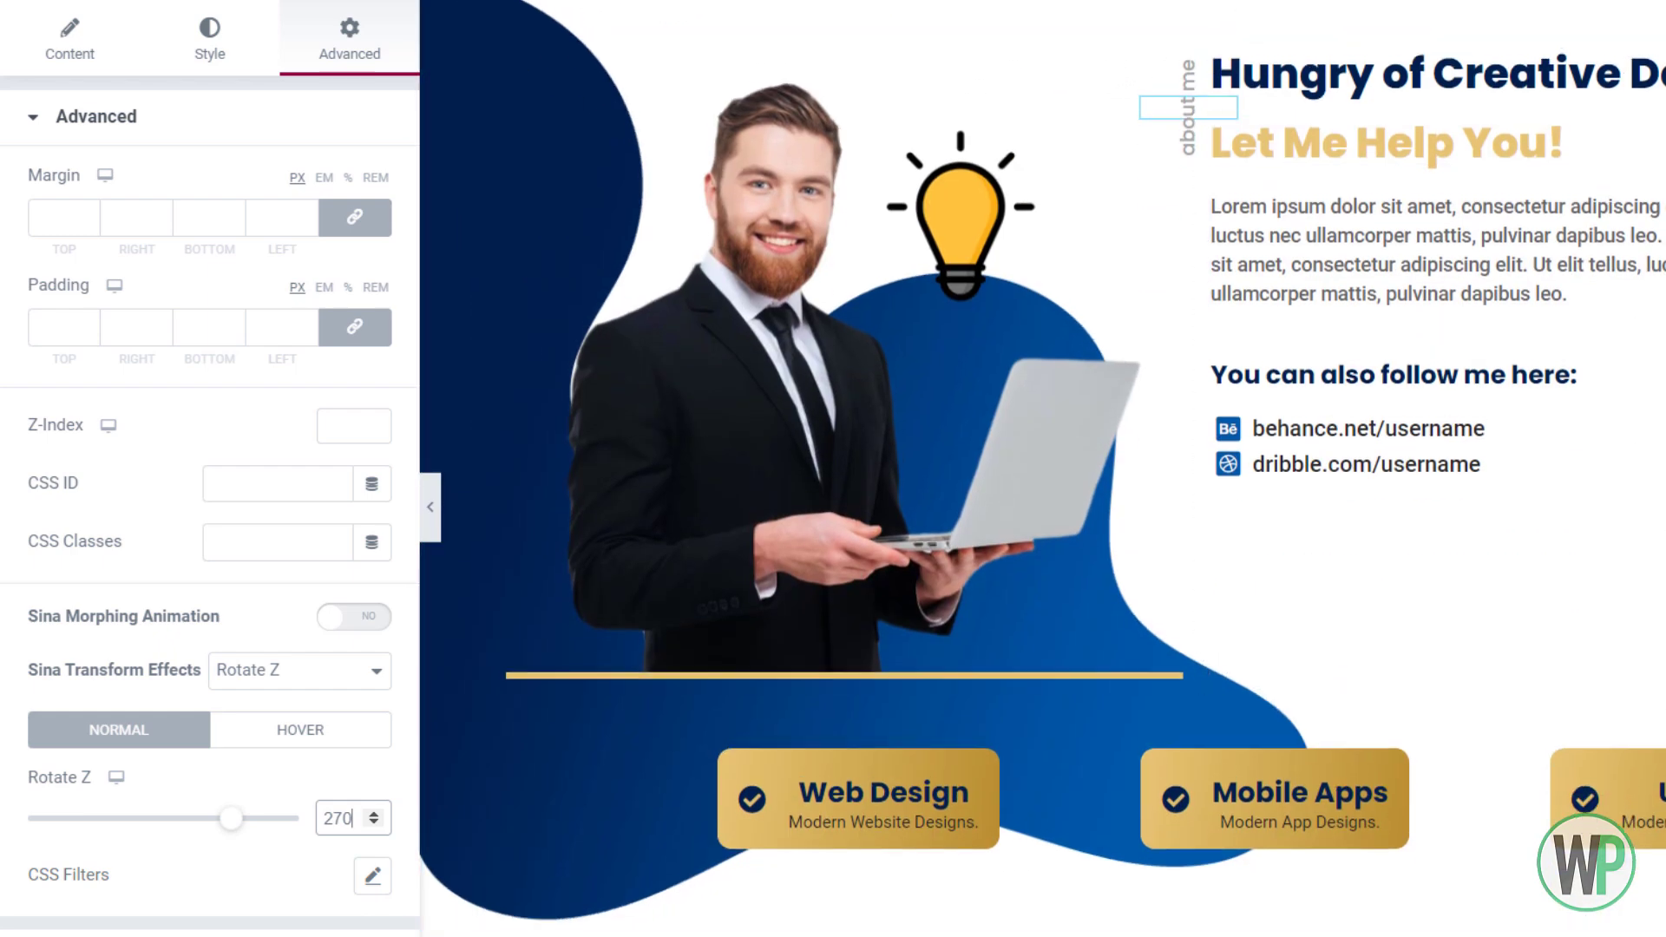
pyautogui.scroll(-6, 1042, 469)
pyautogui.scroll(9, 1042, 468)
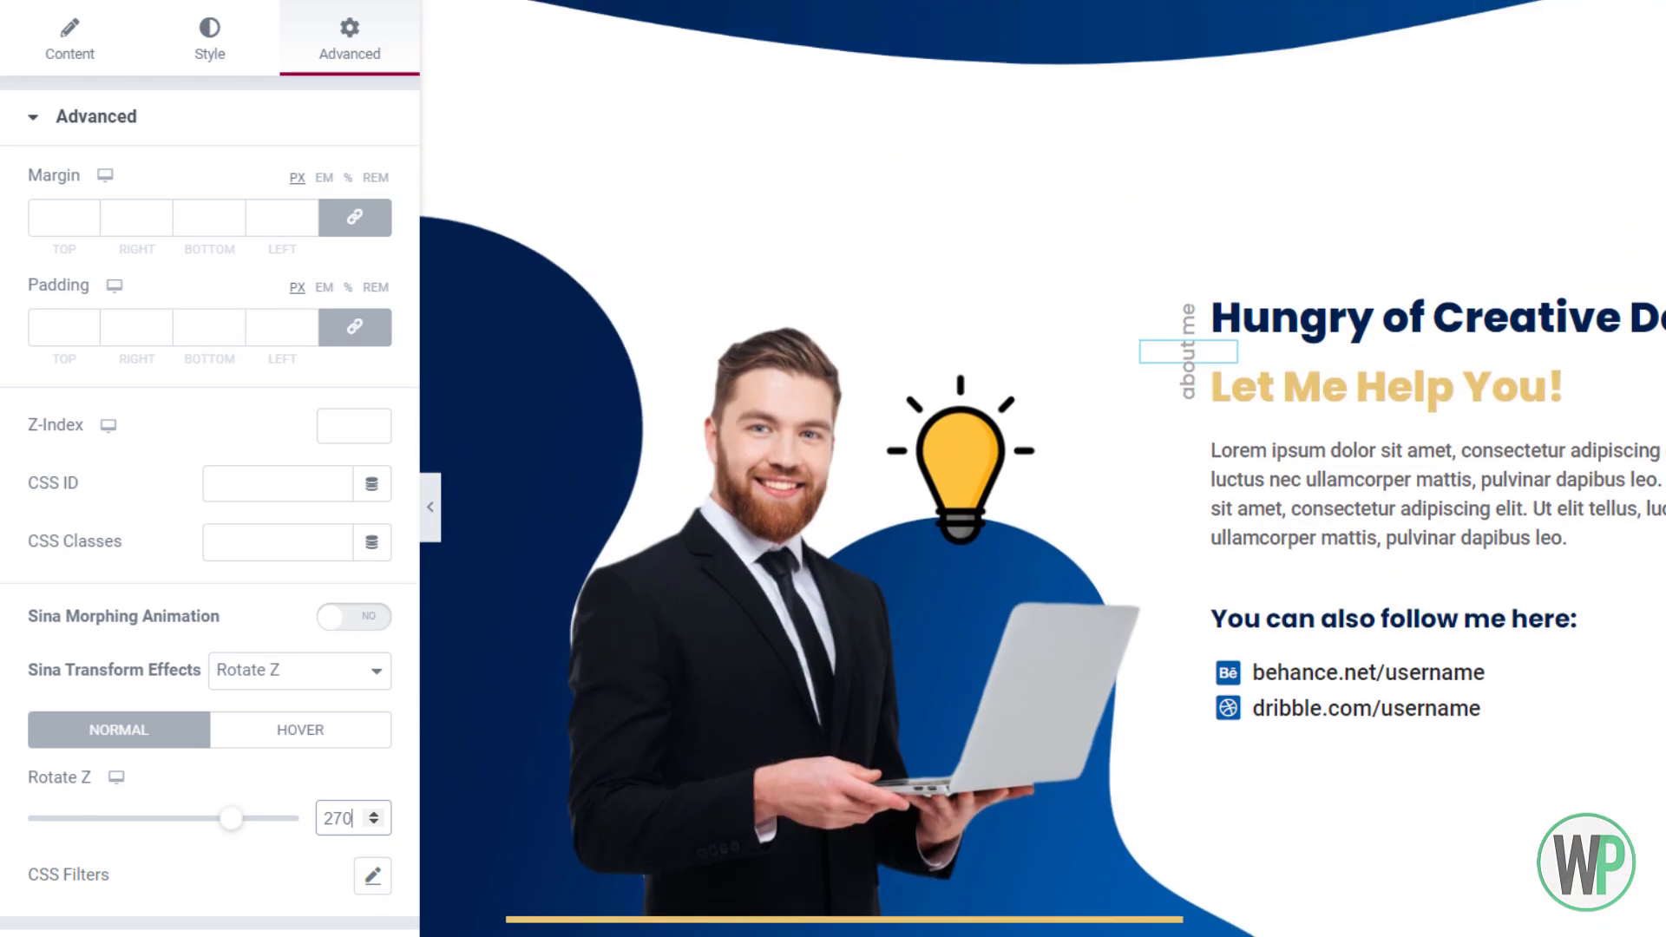
pyautogui.scroll(-7, 1042, 469)
pyautogui.scroll(2, 1041, 469)
pyautogui.scroll(-2, 1042, 468)
pyautogui.scroll(7, 1041, 468)
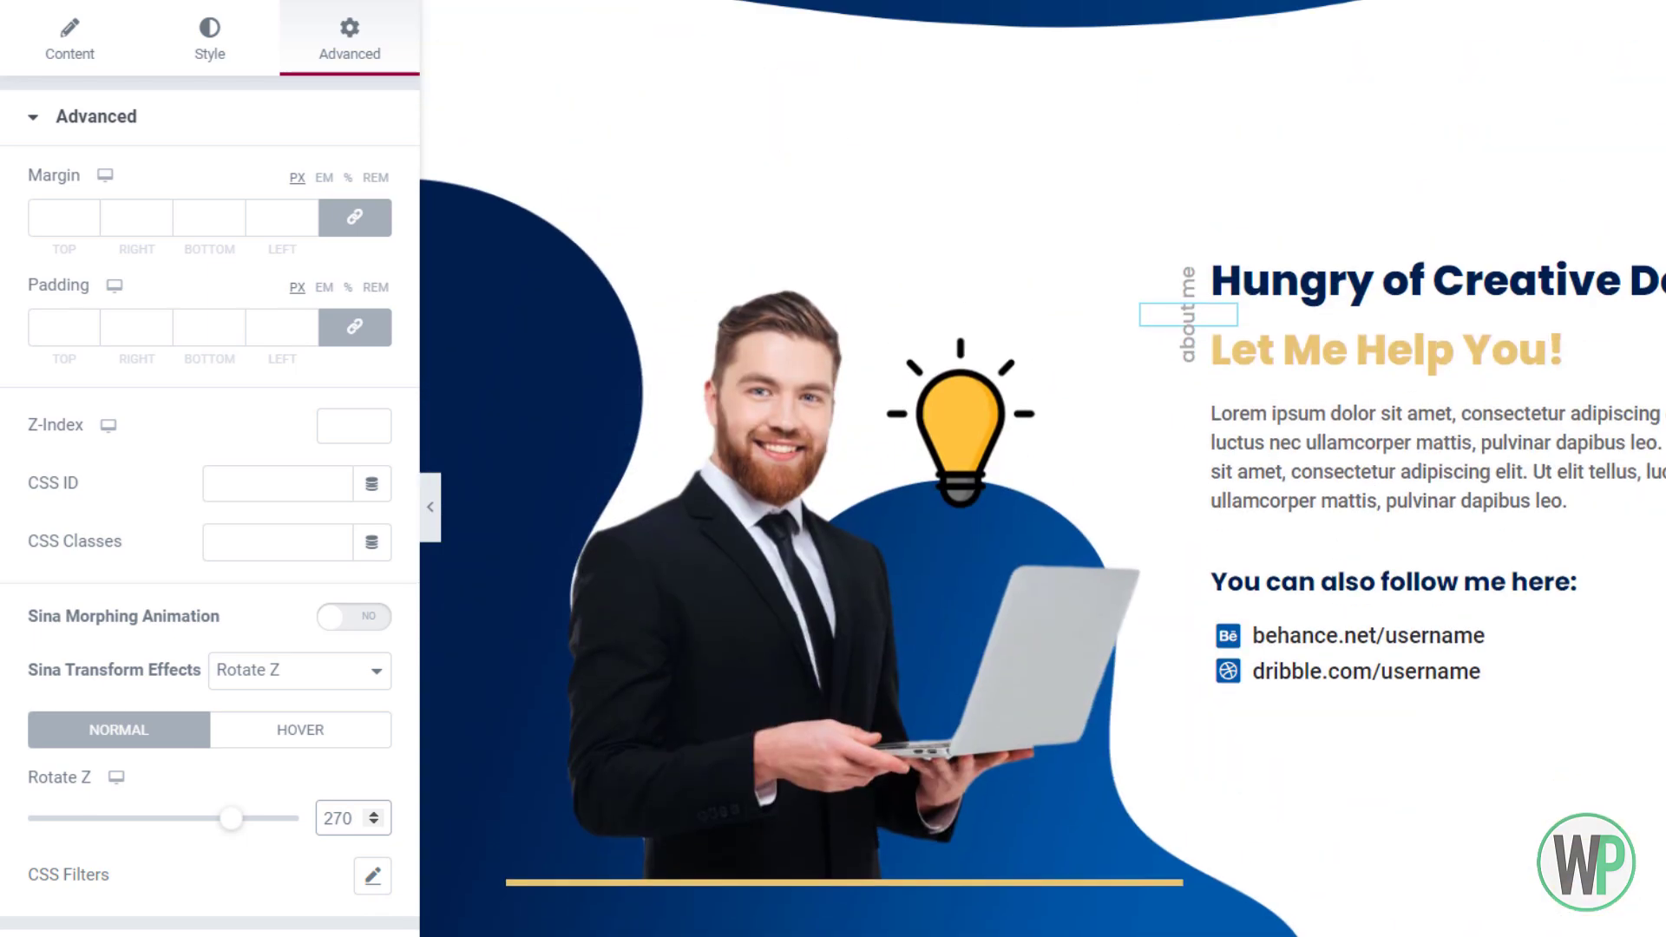
pyautogui.scroll(-2, 1041, 468)
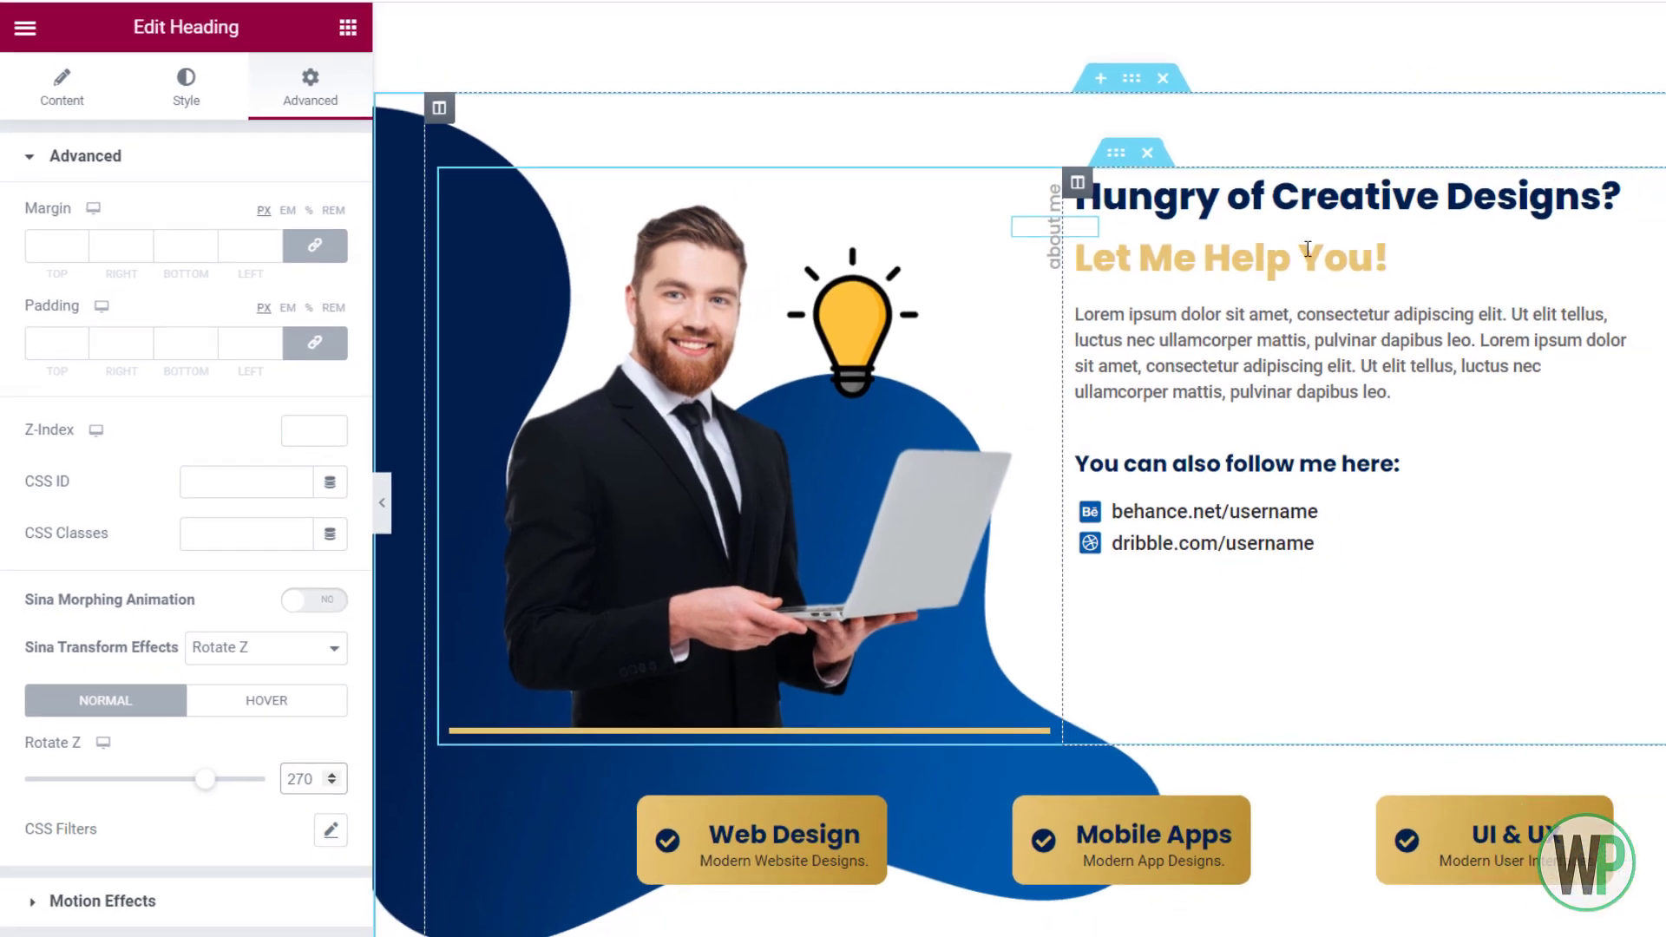
pyautogui.rightClick(1307, 250)
pyautogui.rightClick(1310, 211)
# Set the 'Hungry of Creative Designs?' heading's Margin Bottom to -10 and scroll to the portrait
pyautogui.click(1363, 244)
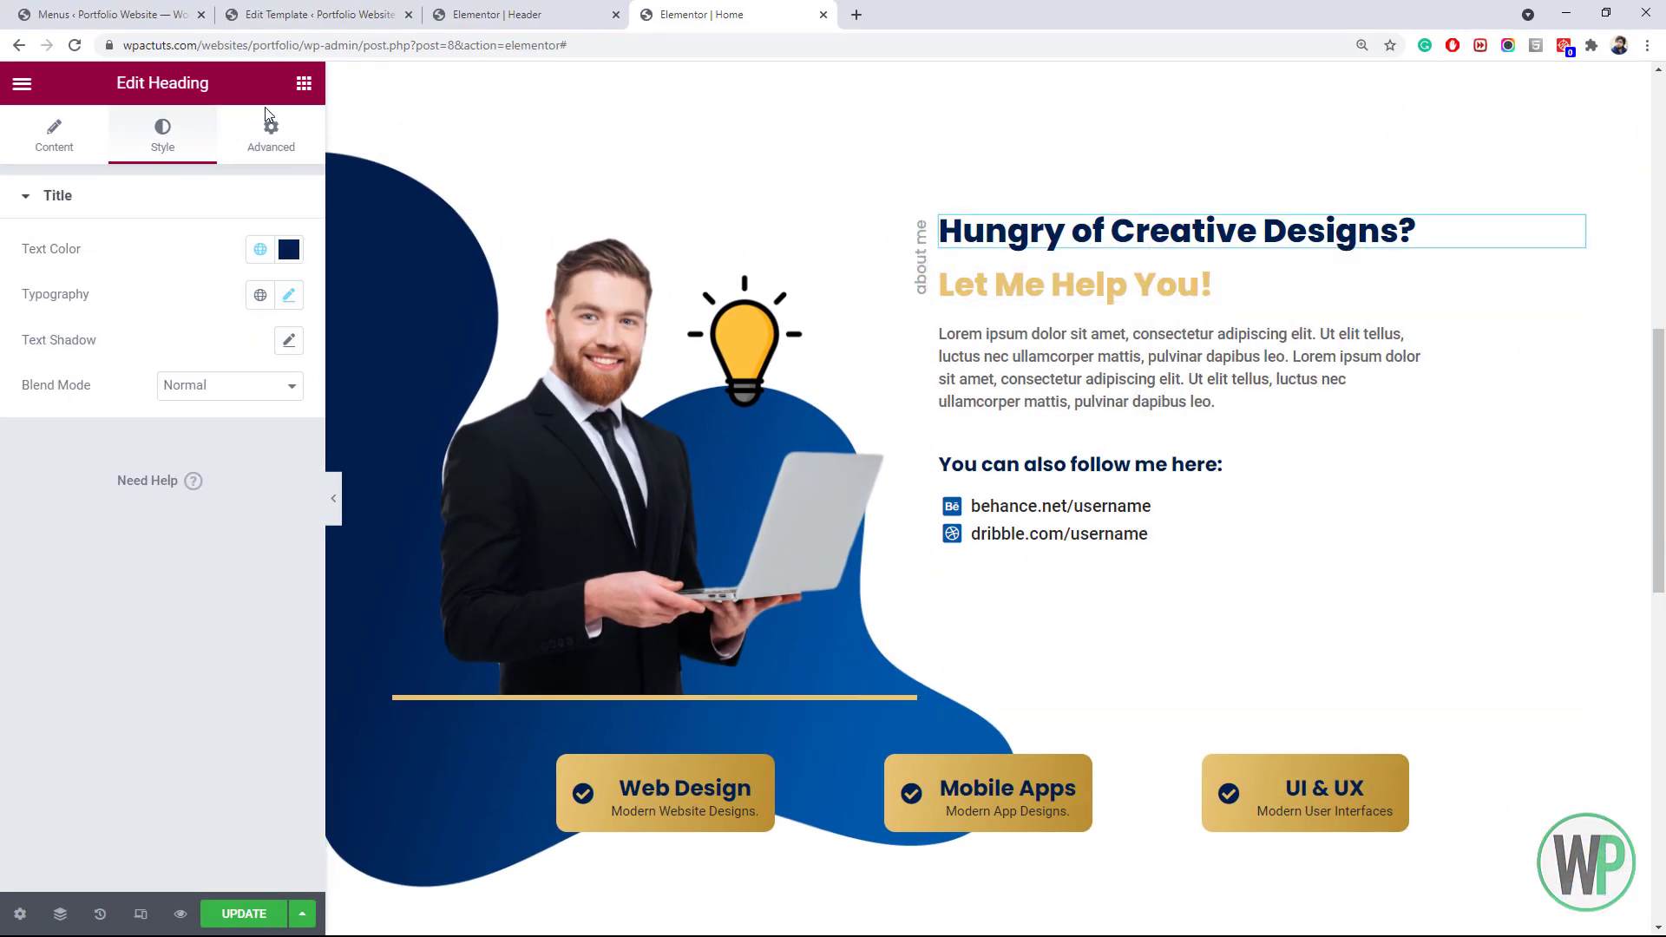
pyautogui.click(269, 129)
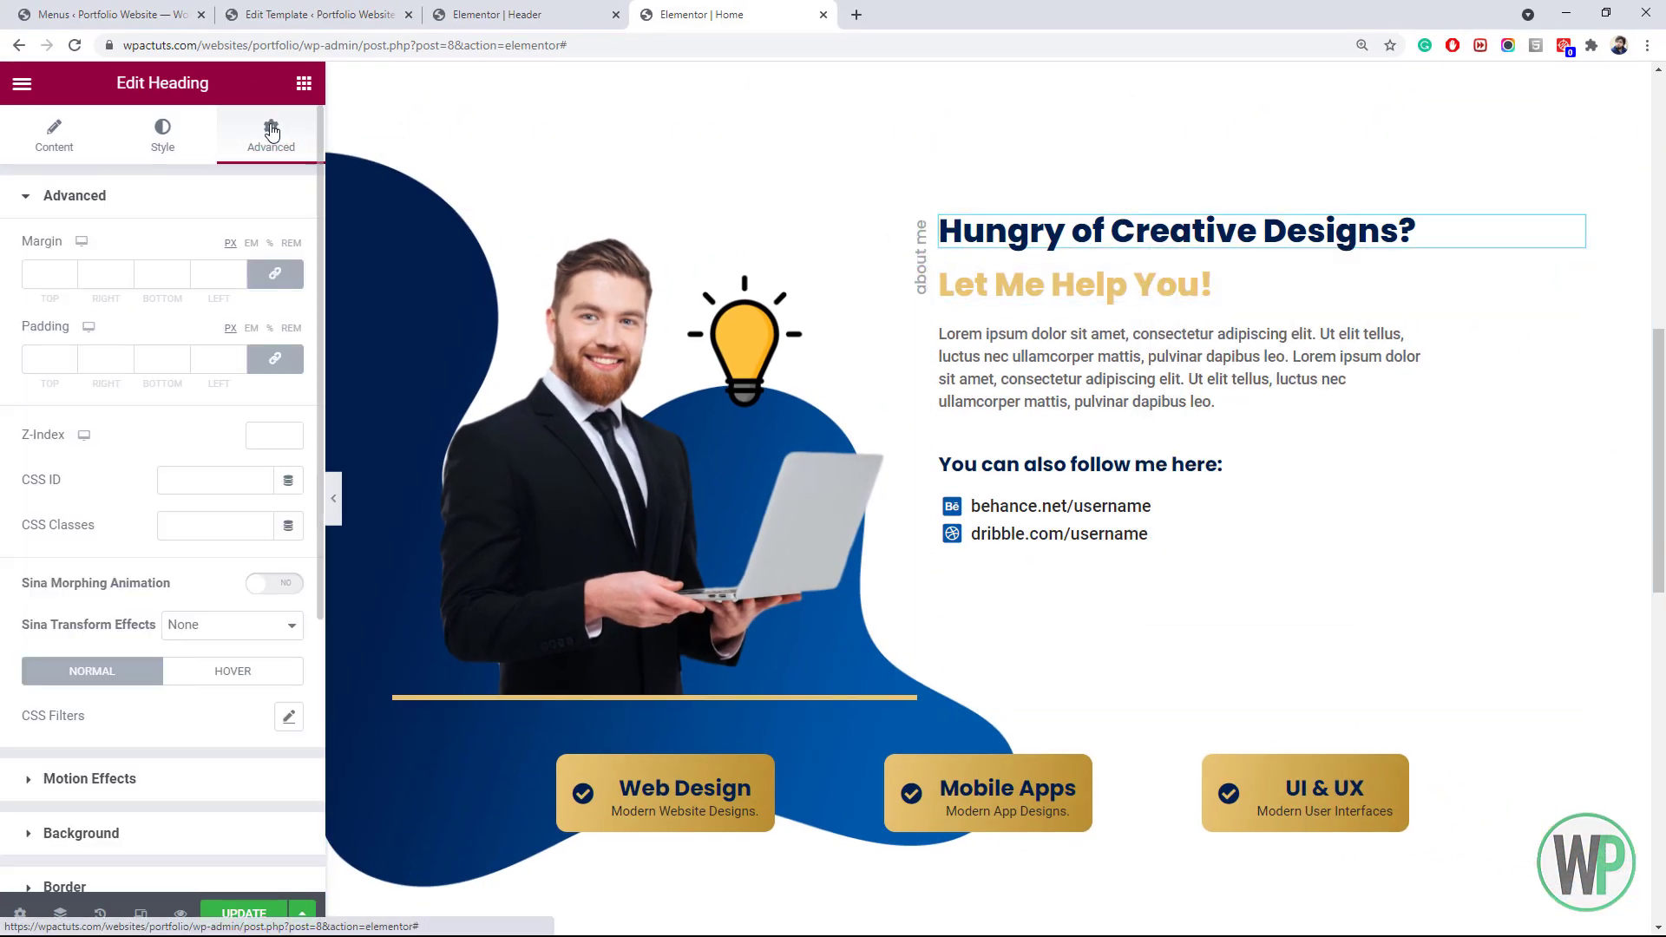
pyautogui.click(182, 277)
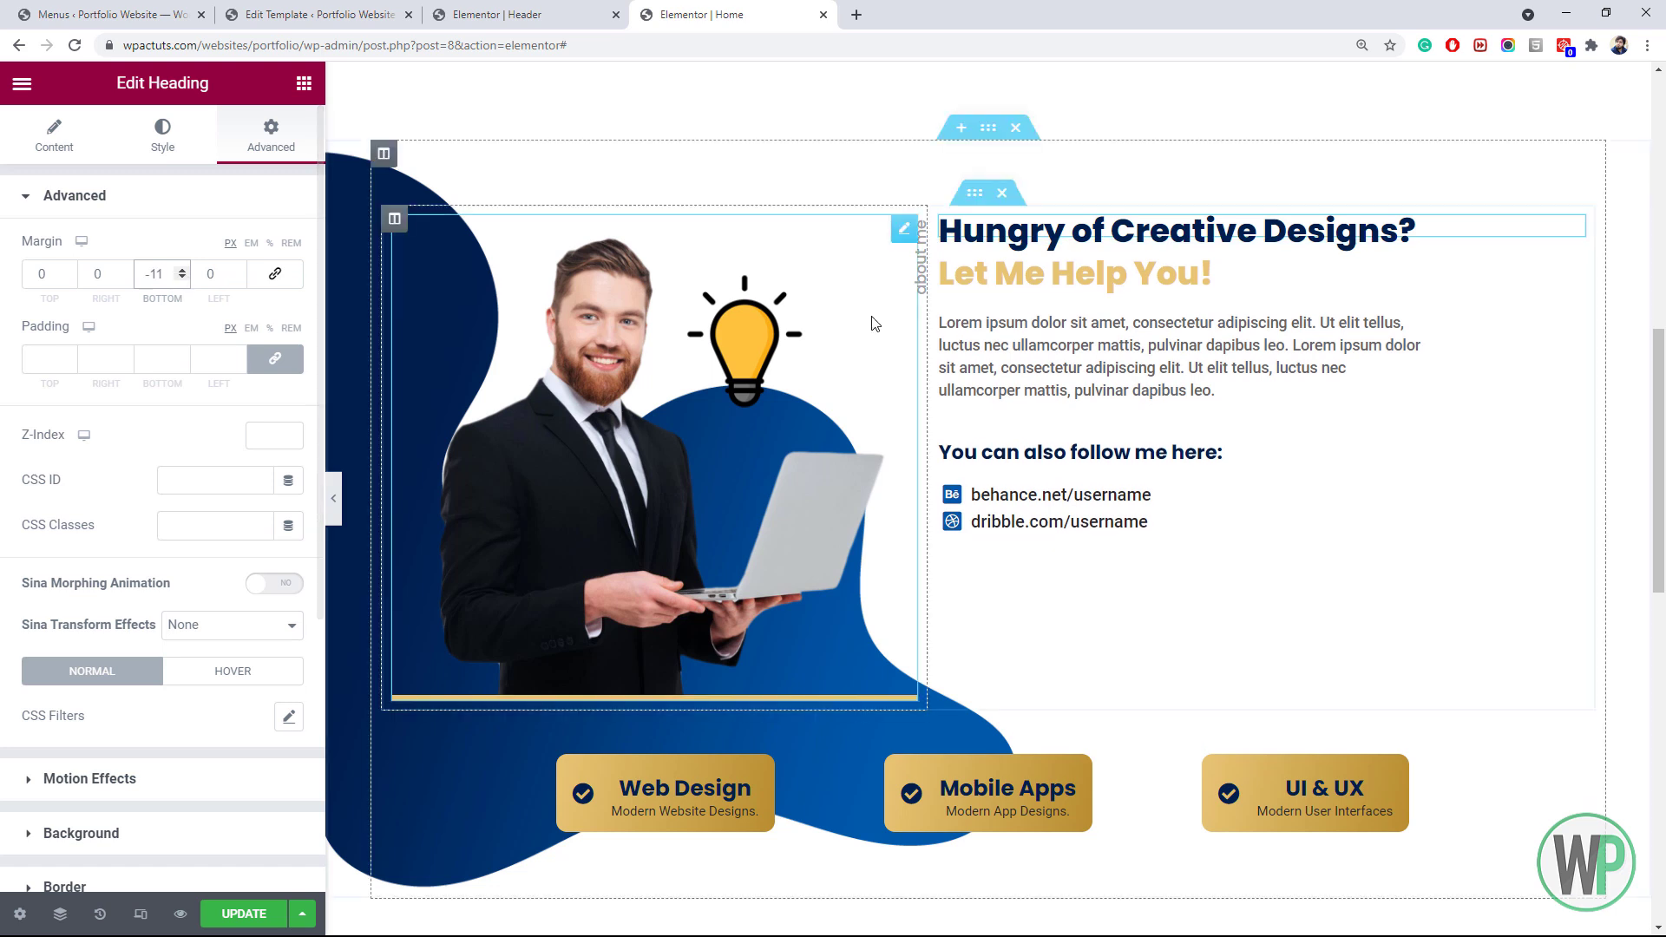
pyautogui.click(184, 271)
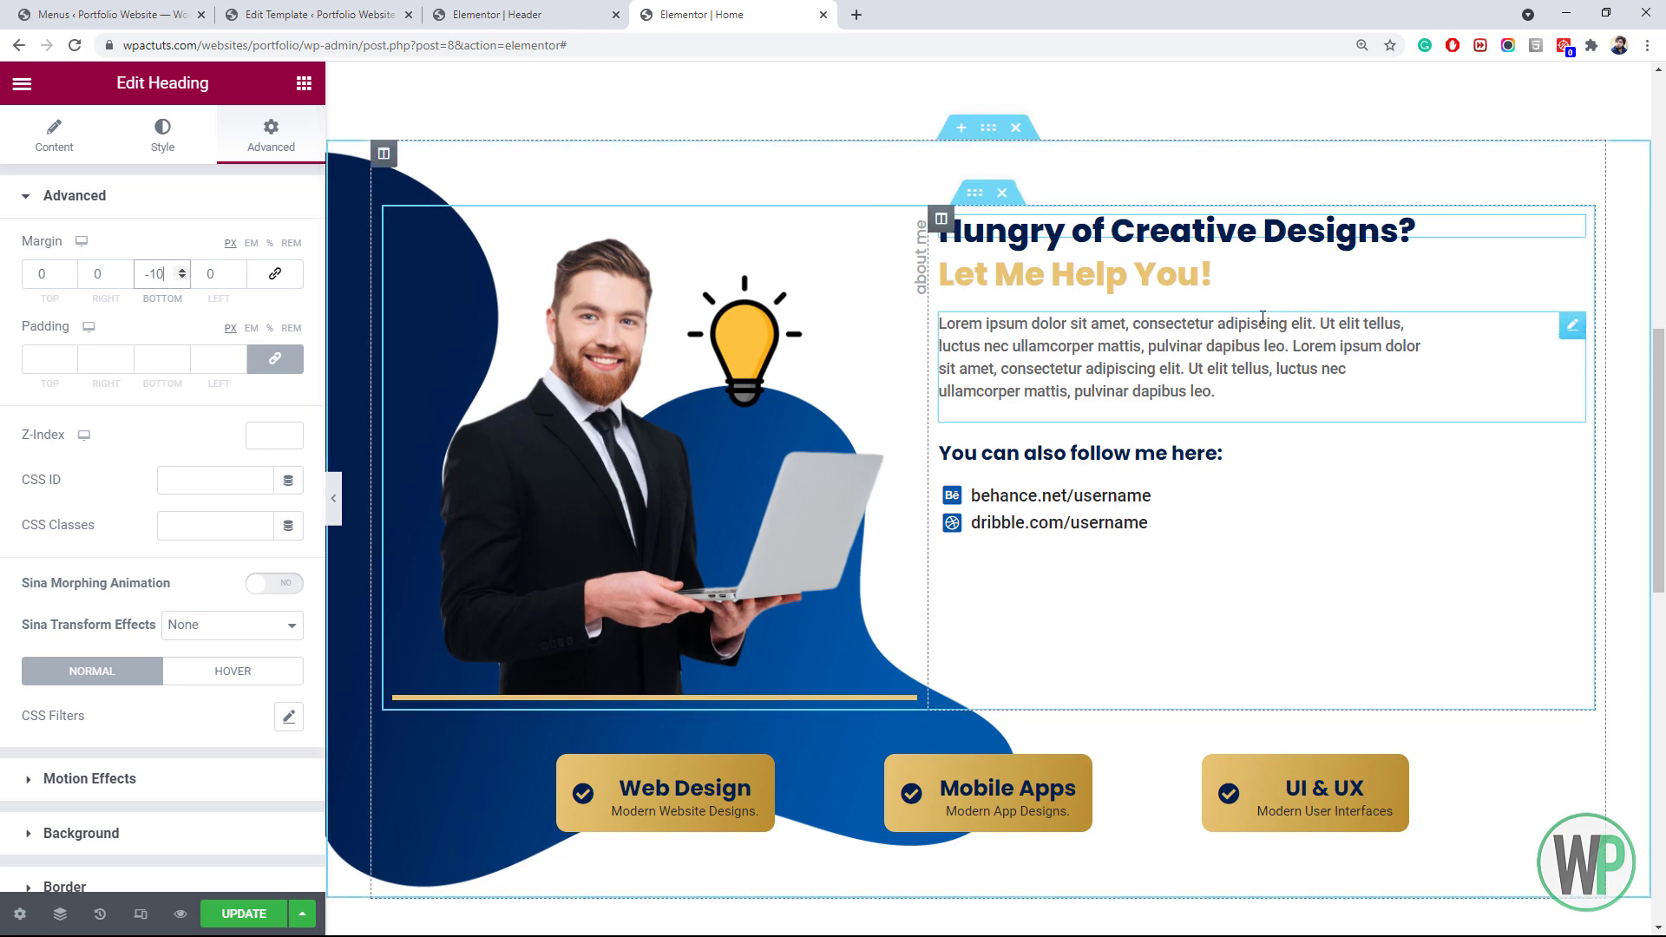
pyautogui.moveTo(1660, 466); pyautogui.dragTo(1662, 687)
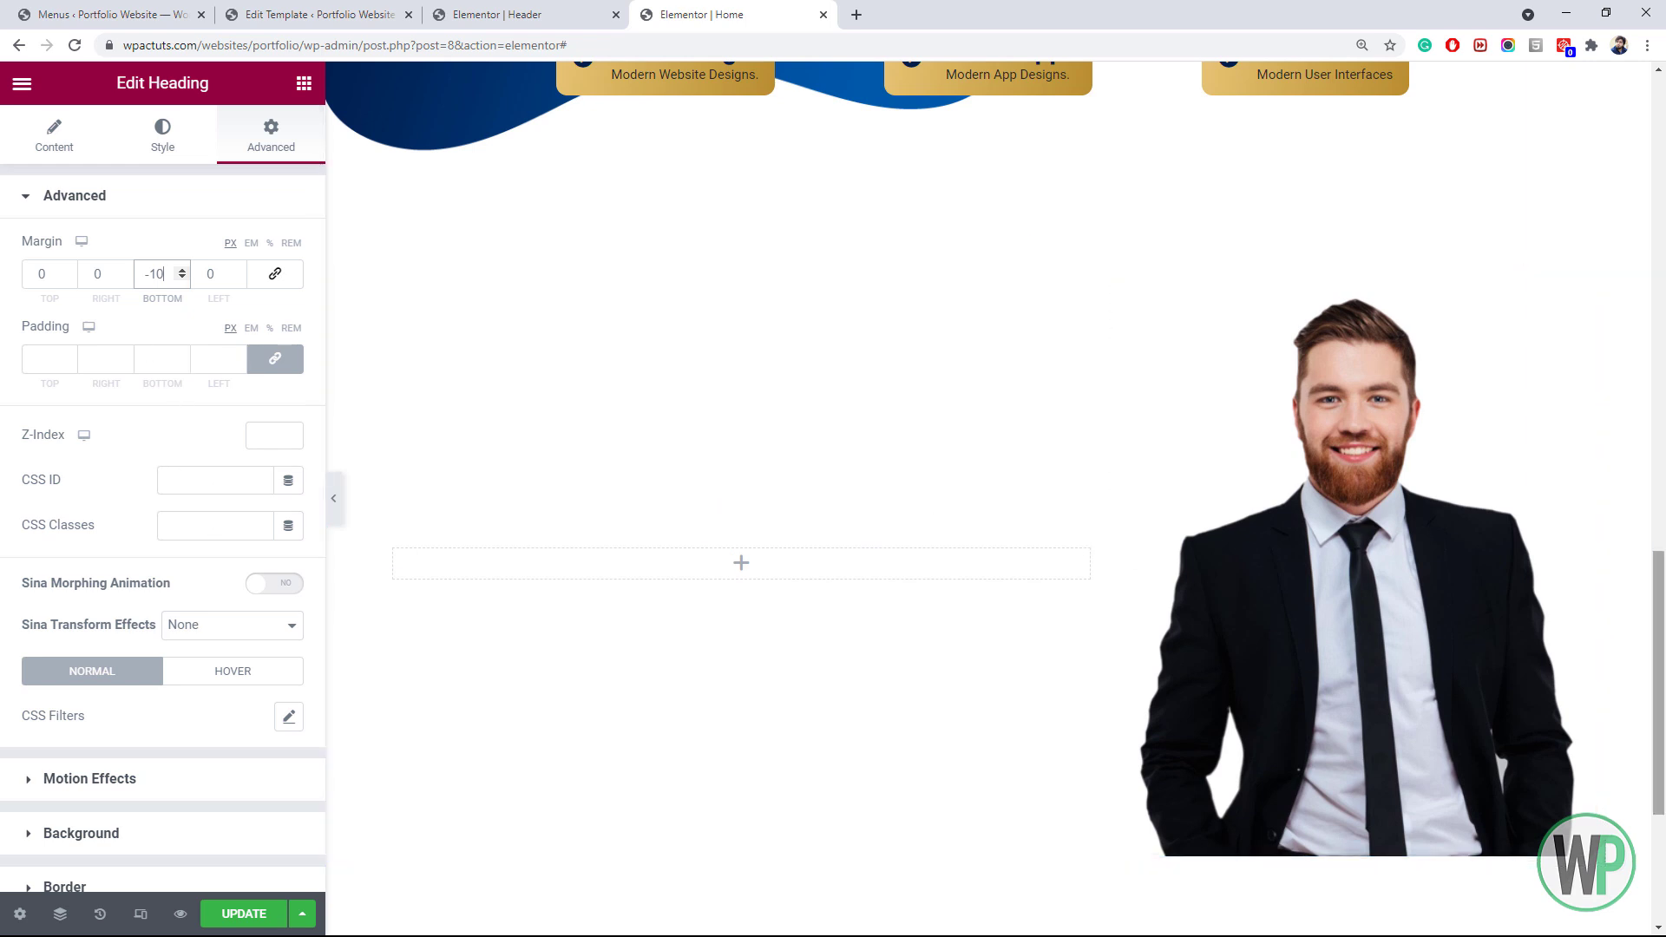
# Give the portrait a solid border with unlinked widths and Bottom set to 5
pyautogui.scroll(-2, 1067, 460)
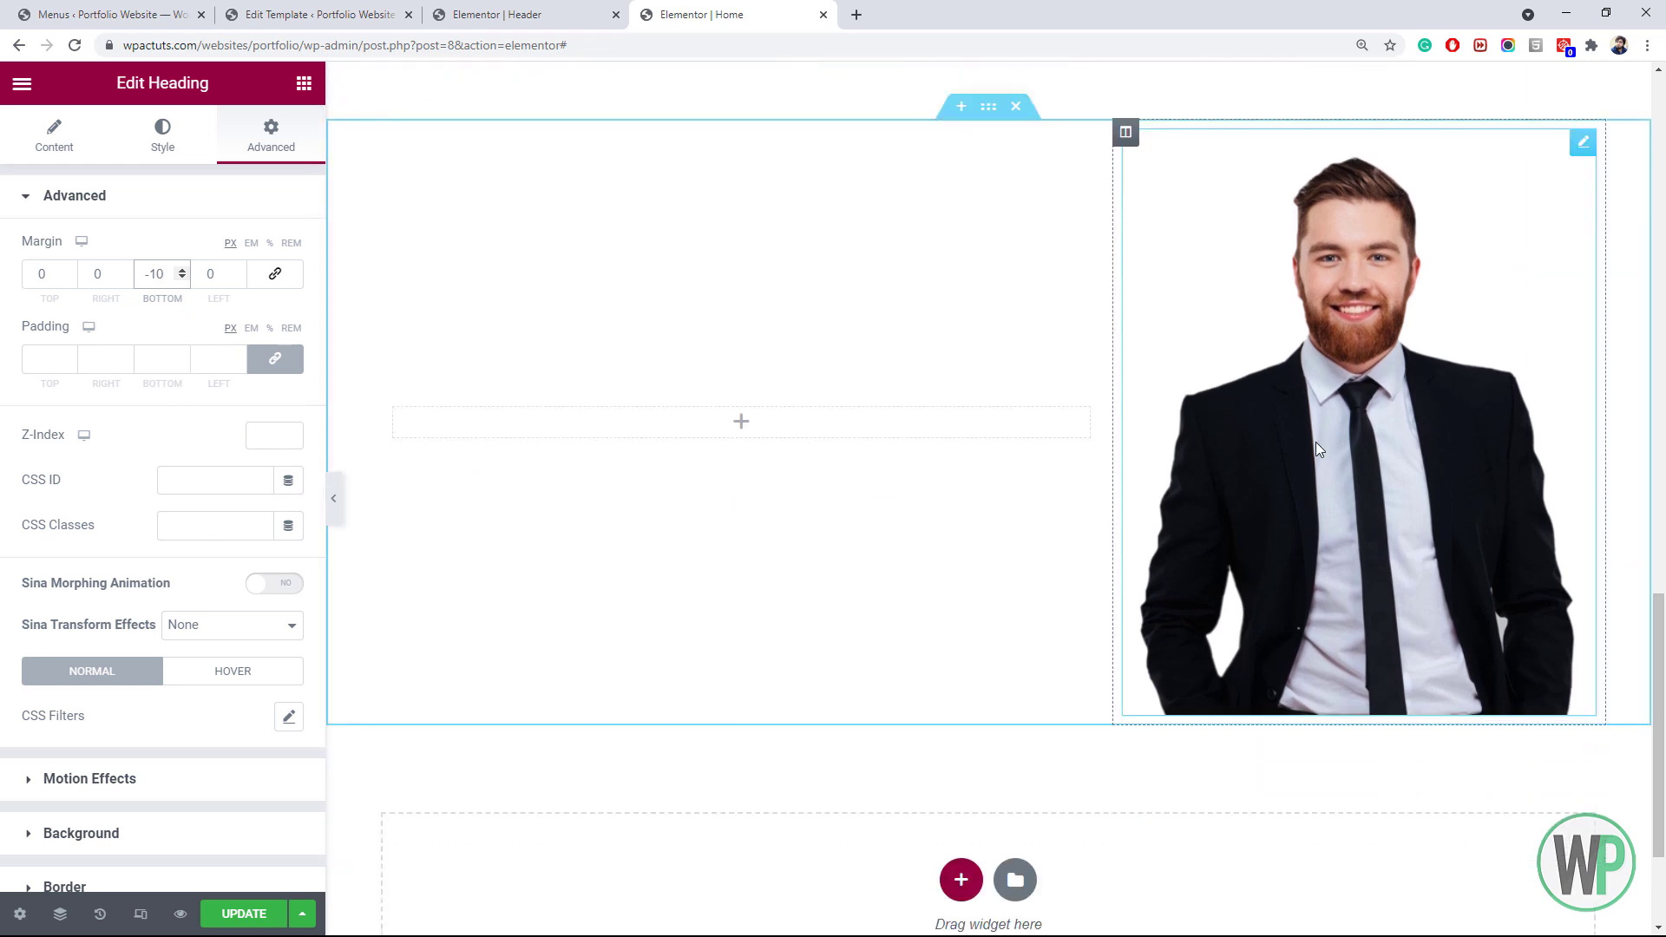
pyautogui.rightClick(1278, 463)
pyautogui.click(1306, 480)
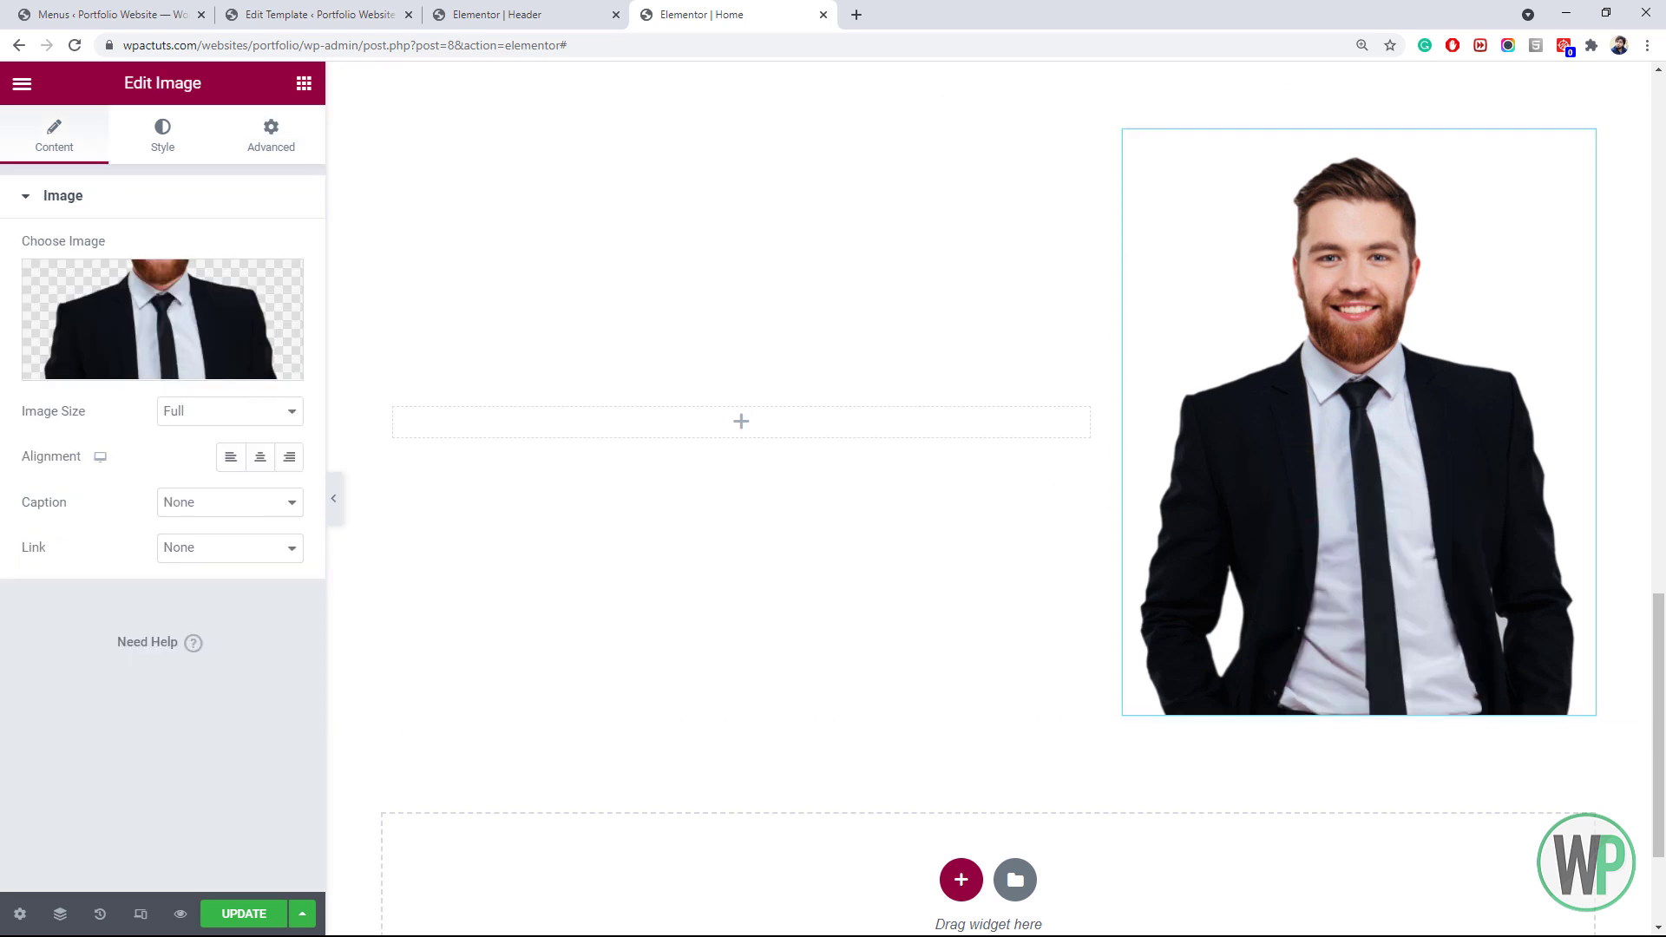
pyautogui.click(177, 129)
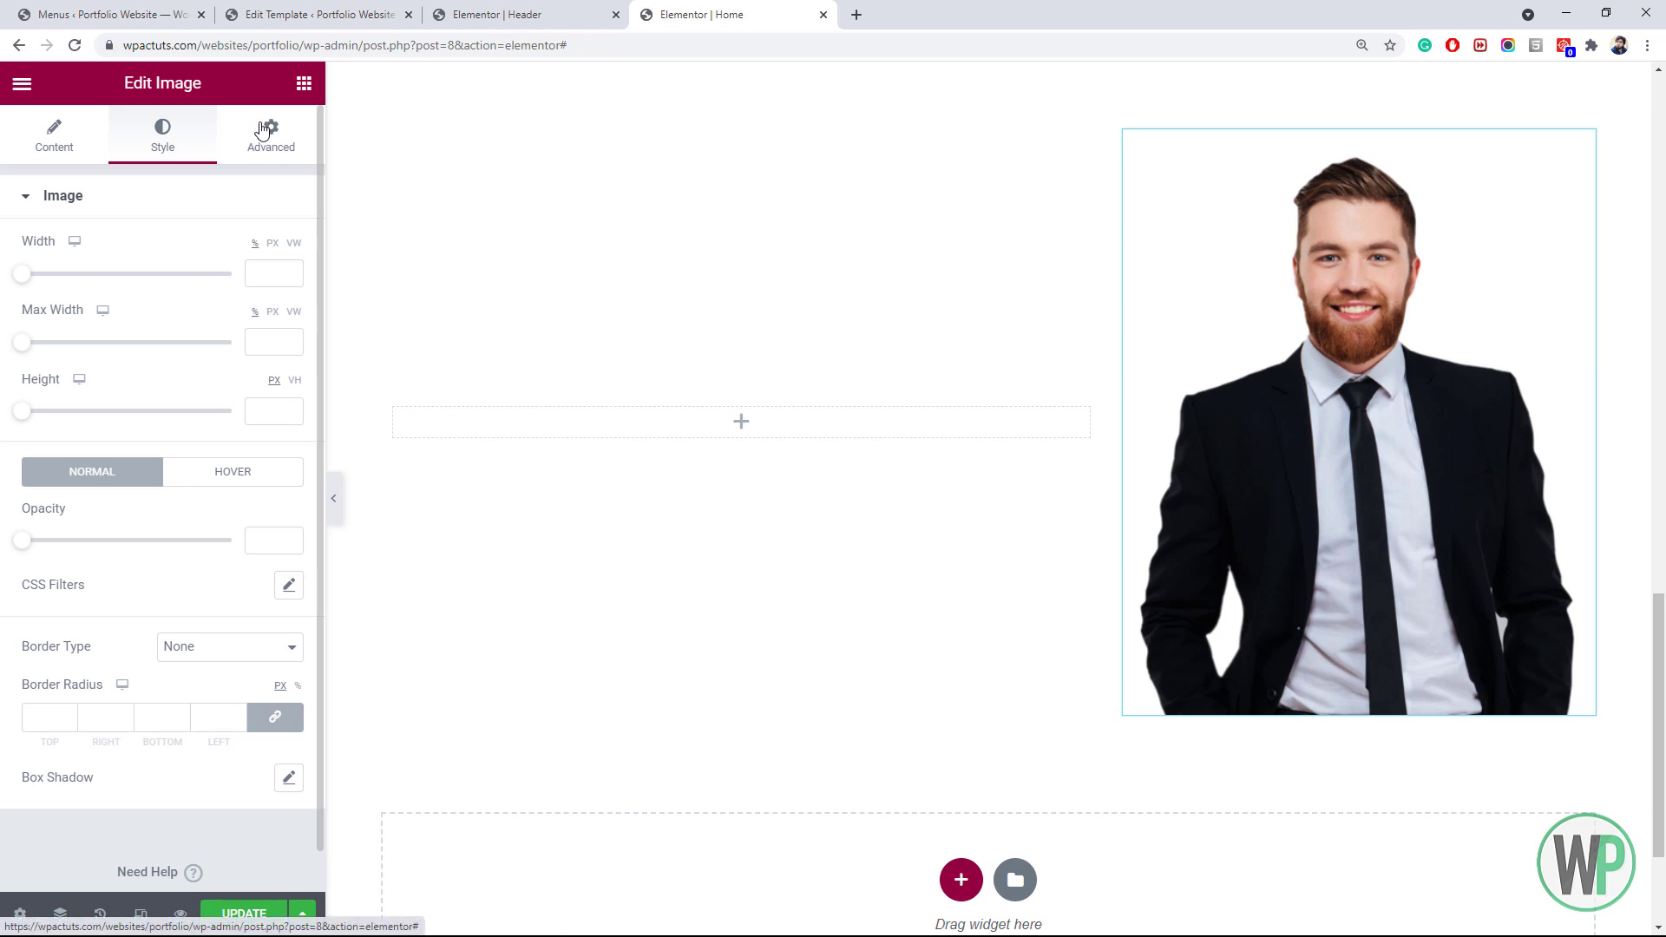
pyautogui.click(232, 647)
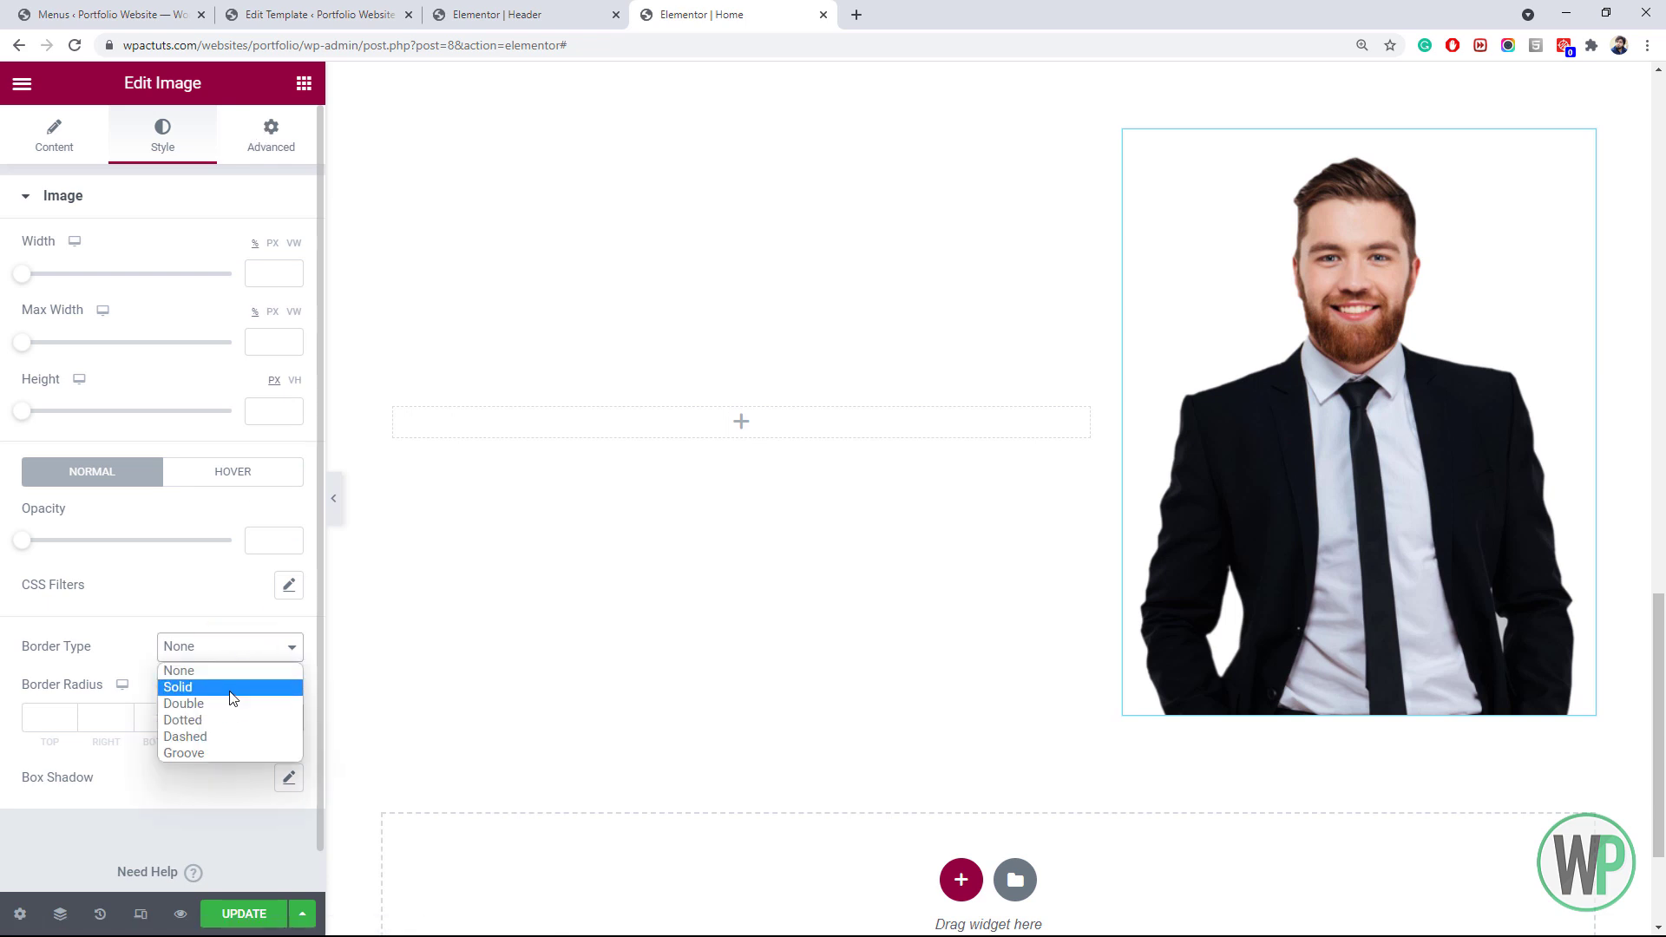
pyautogui.click(230, 690)
pyautogui.click(274, 716)
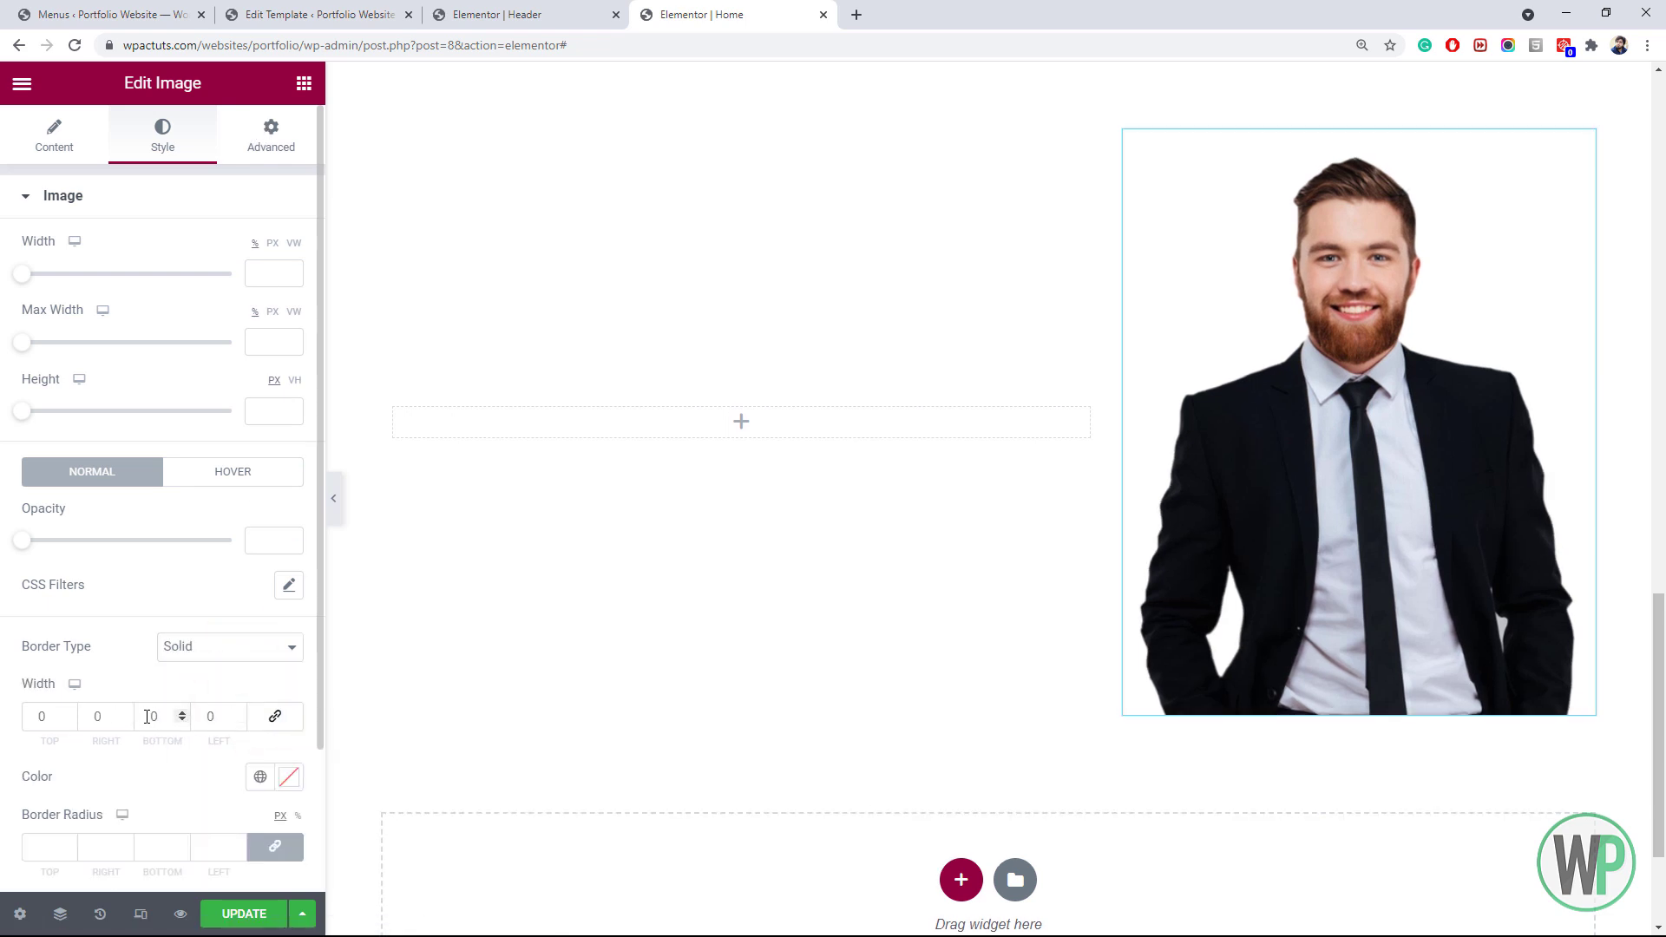
pyautogui.doubleClick(148, 714)
pyautogui.write('5')
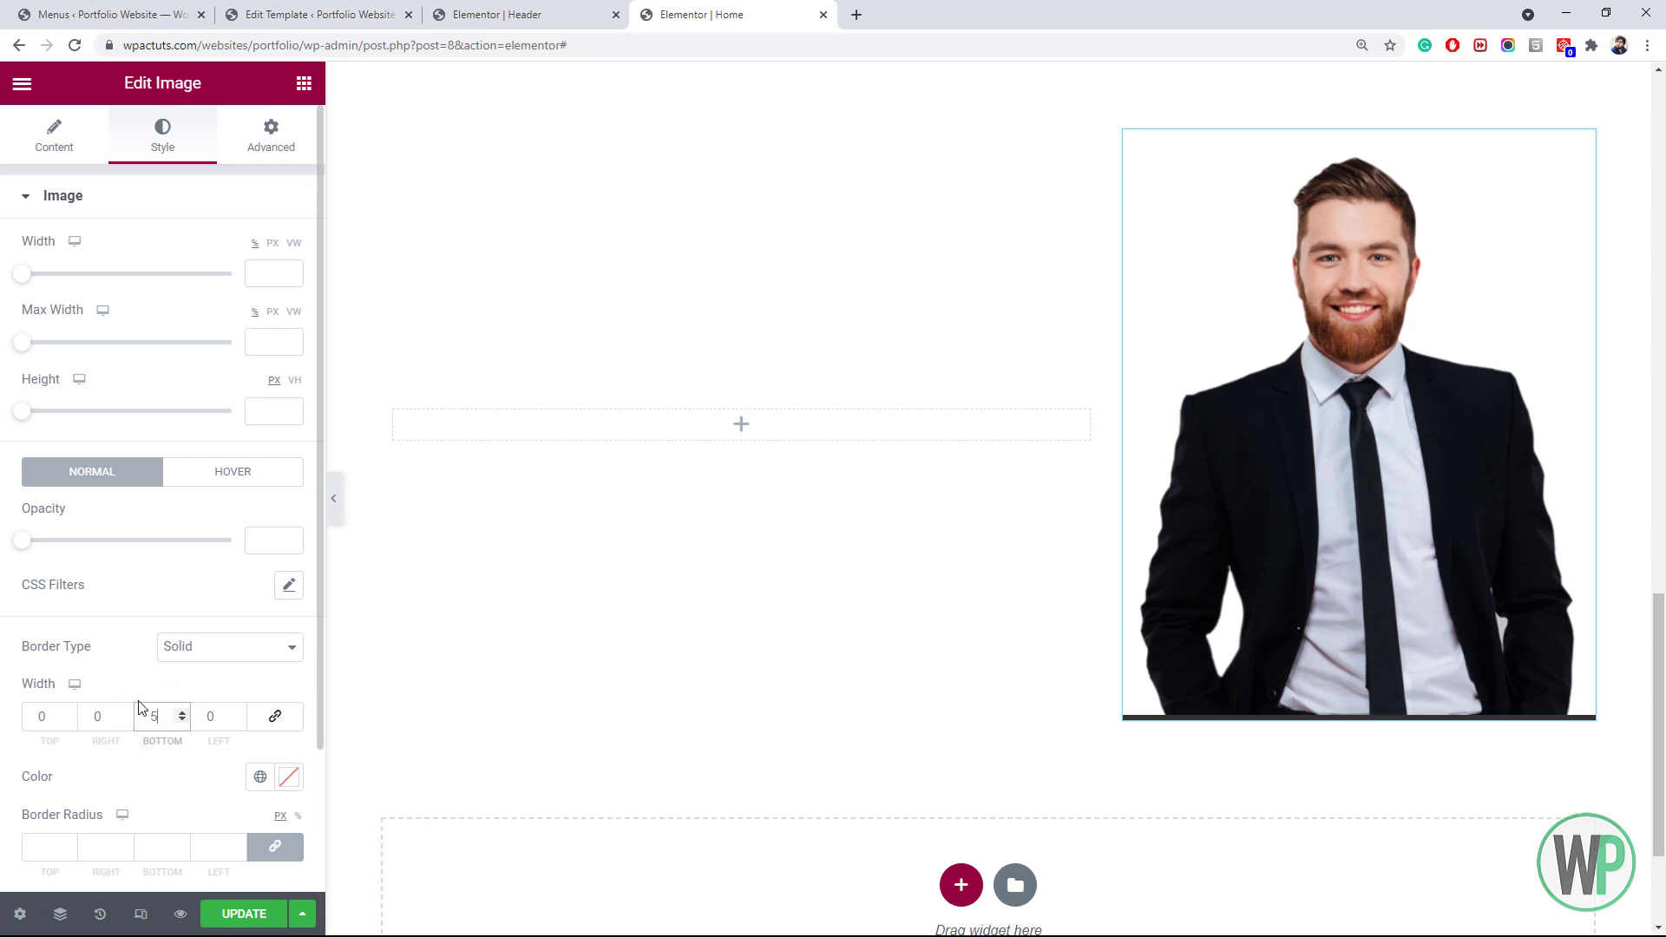
# Colour the portrait's border with the global gold Accent colour
pyautogui.scroll(-1, 238, 733)
pyautogui.click(260, 668)
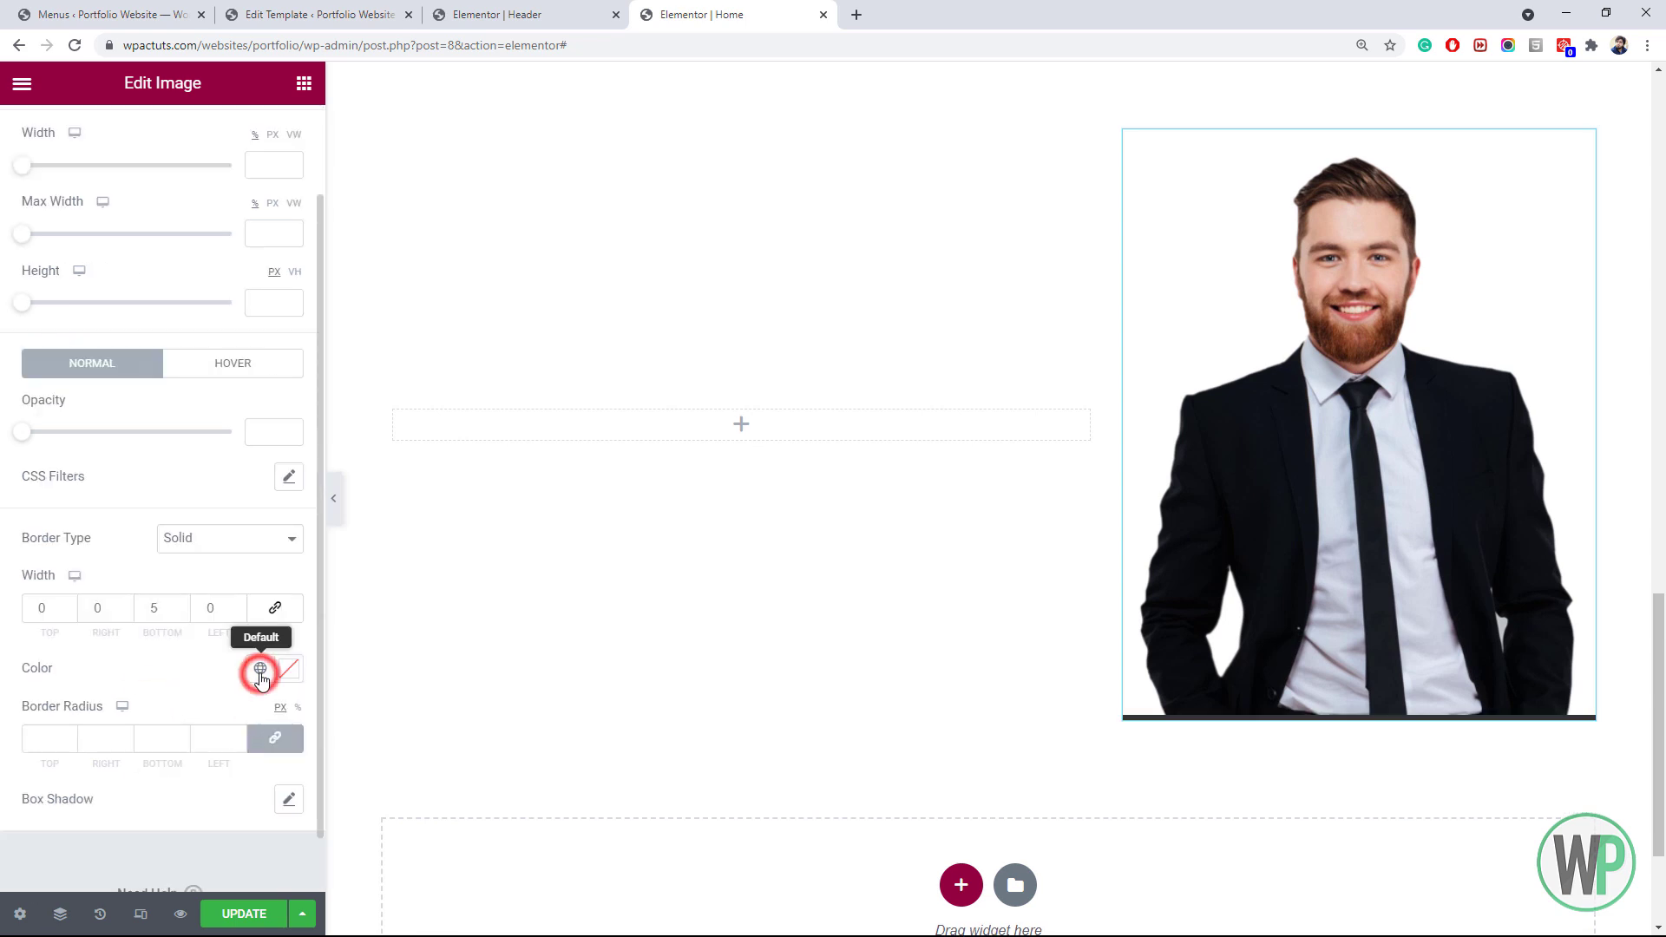
pyautogui.click(136, 591)
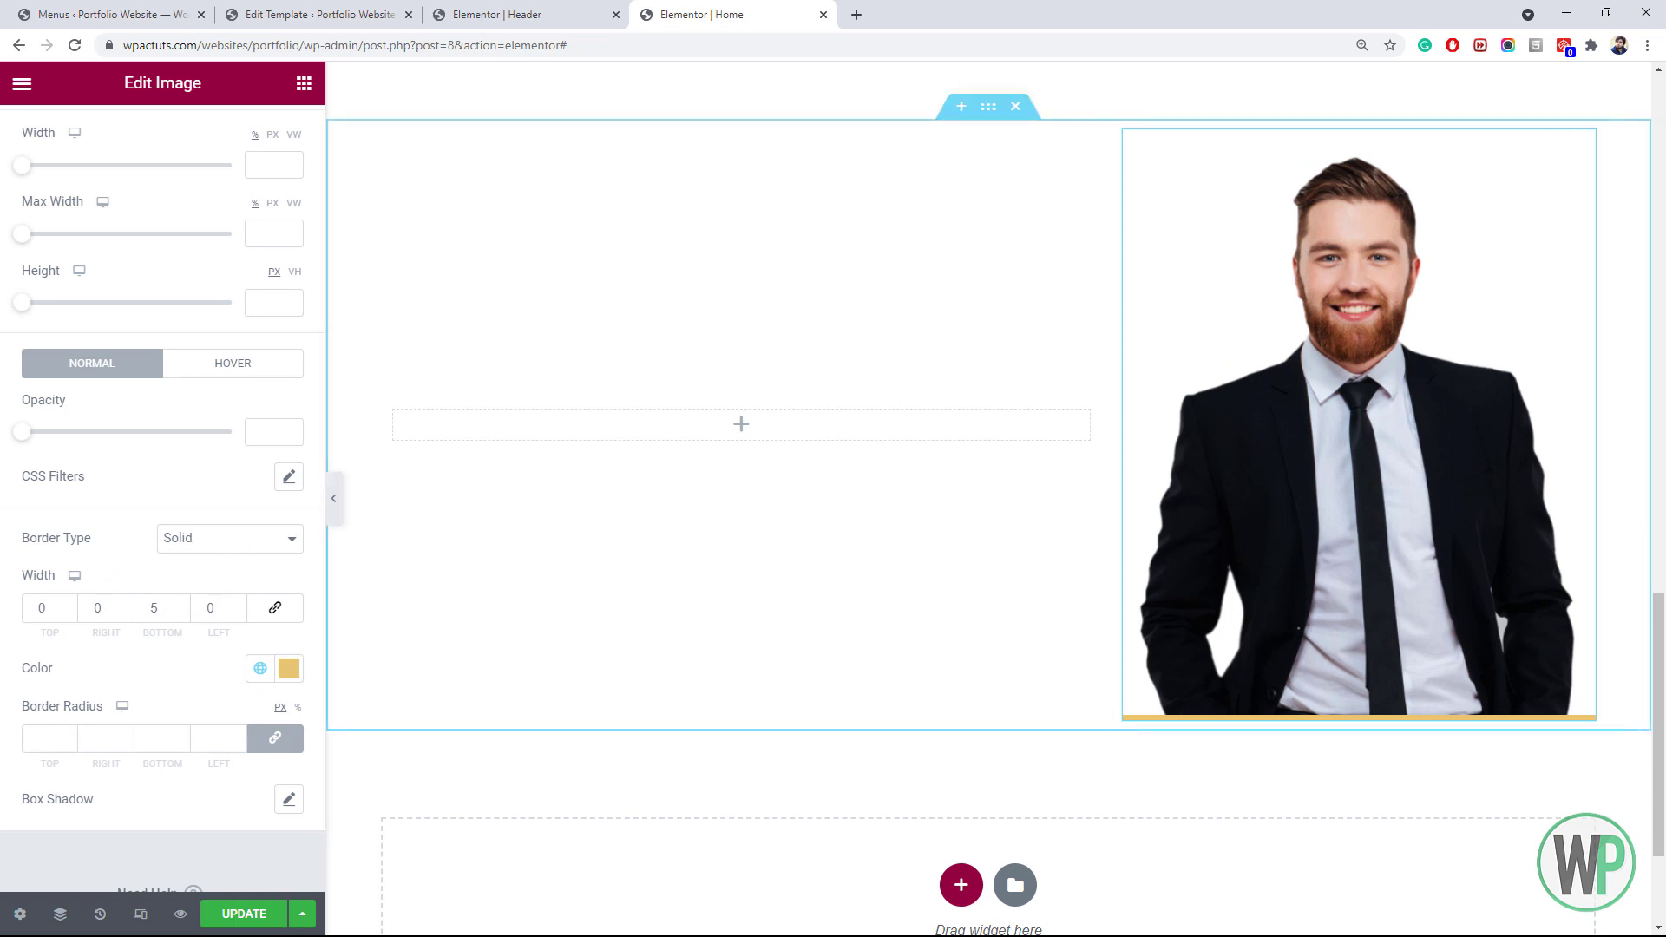
pyautogui.scroll(-1, 607, 434)
# Copy the 'Hungry of Creative Designs?' heading and paste it into the empty column beside the portrait
pyautogui.click(495, 369)
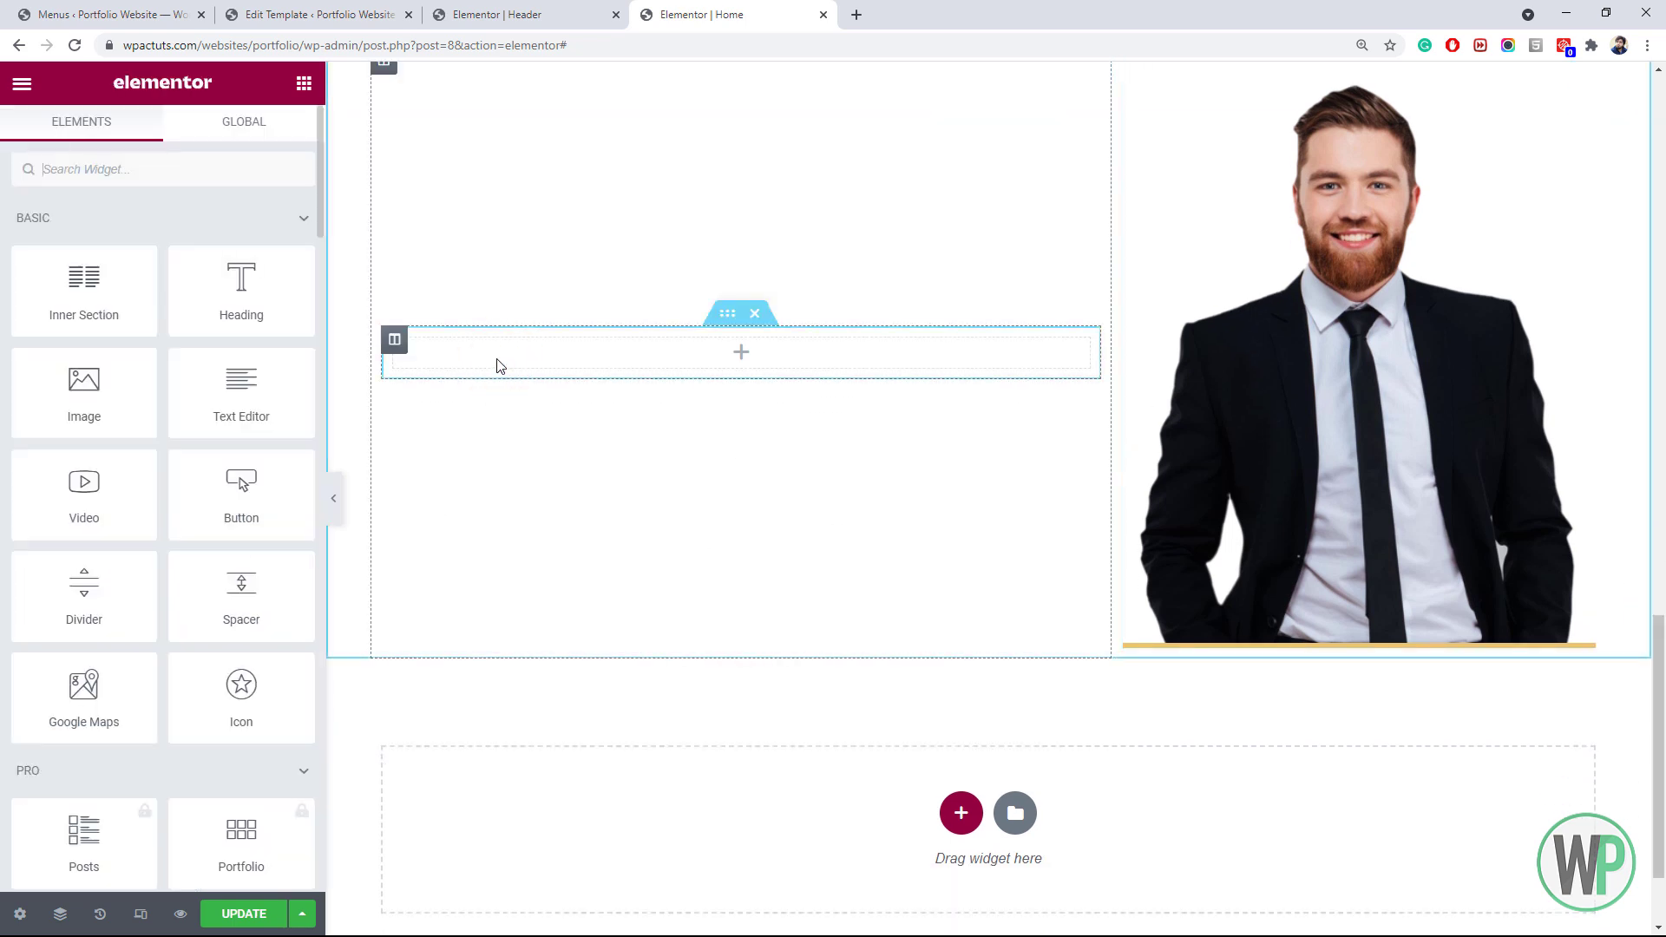
pyautogui.scroll(12, 1584, 581)
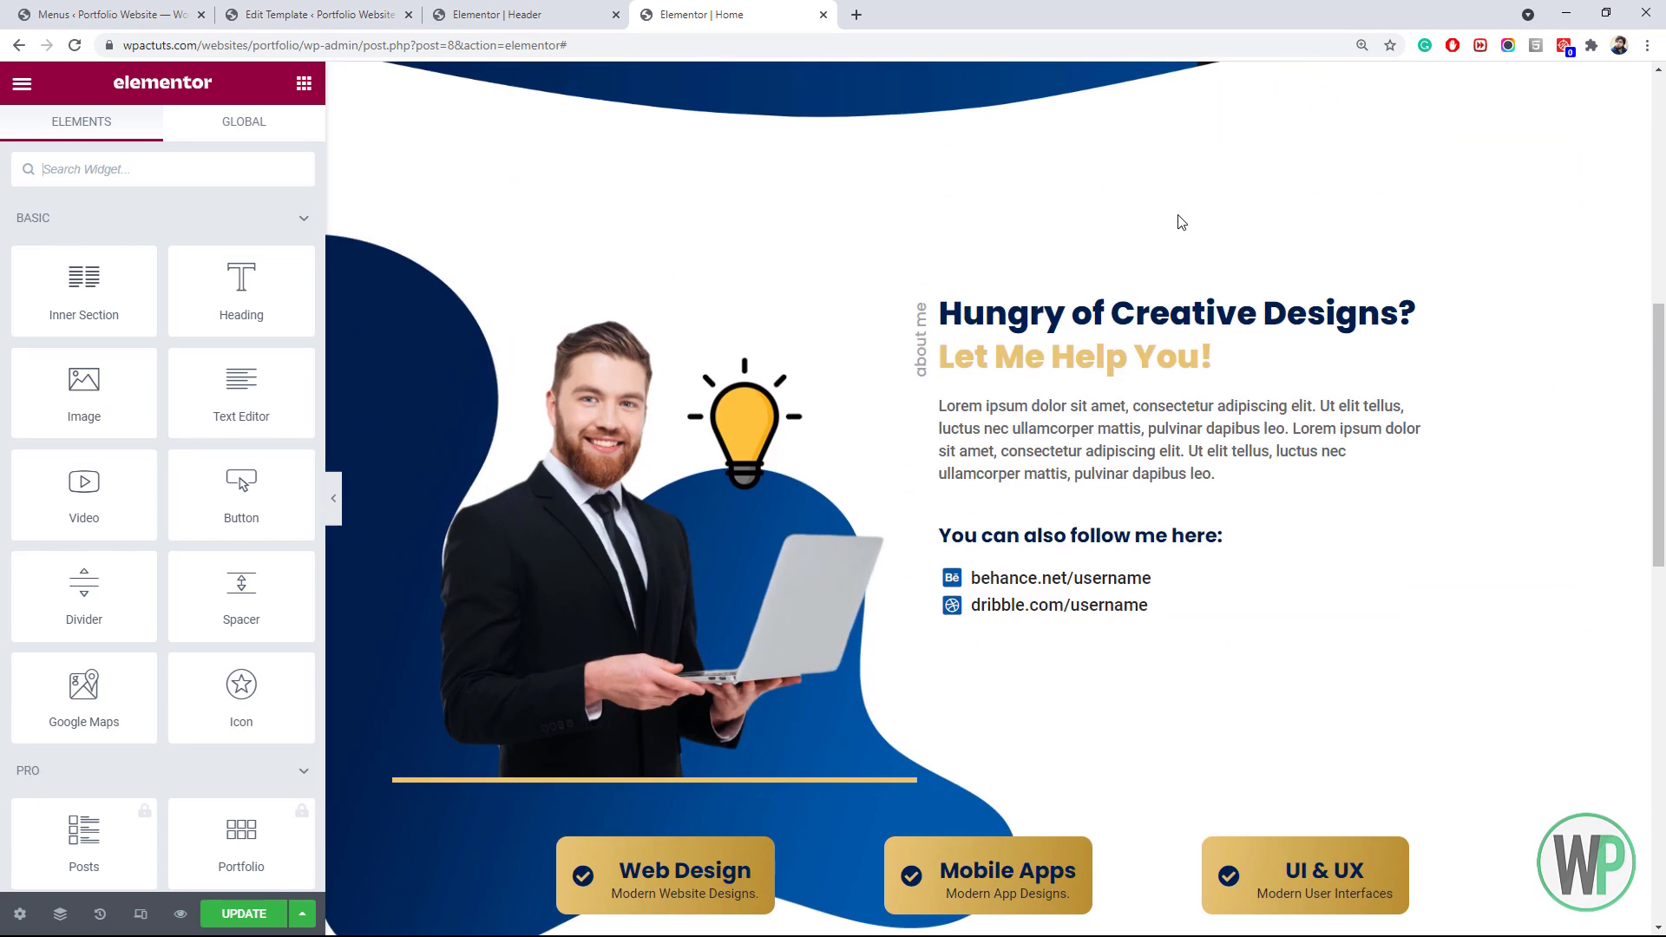
pyautogui.rightClick(1163, 314)
pyautogui.click(1209, 395)
pyautogui.scroll(-9, 688, 662)
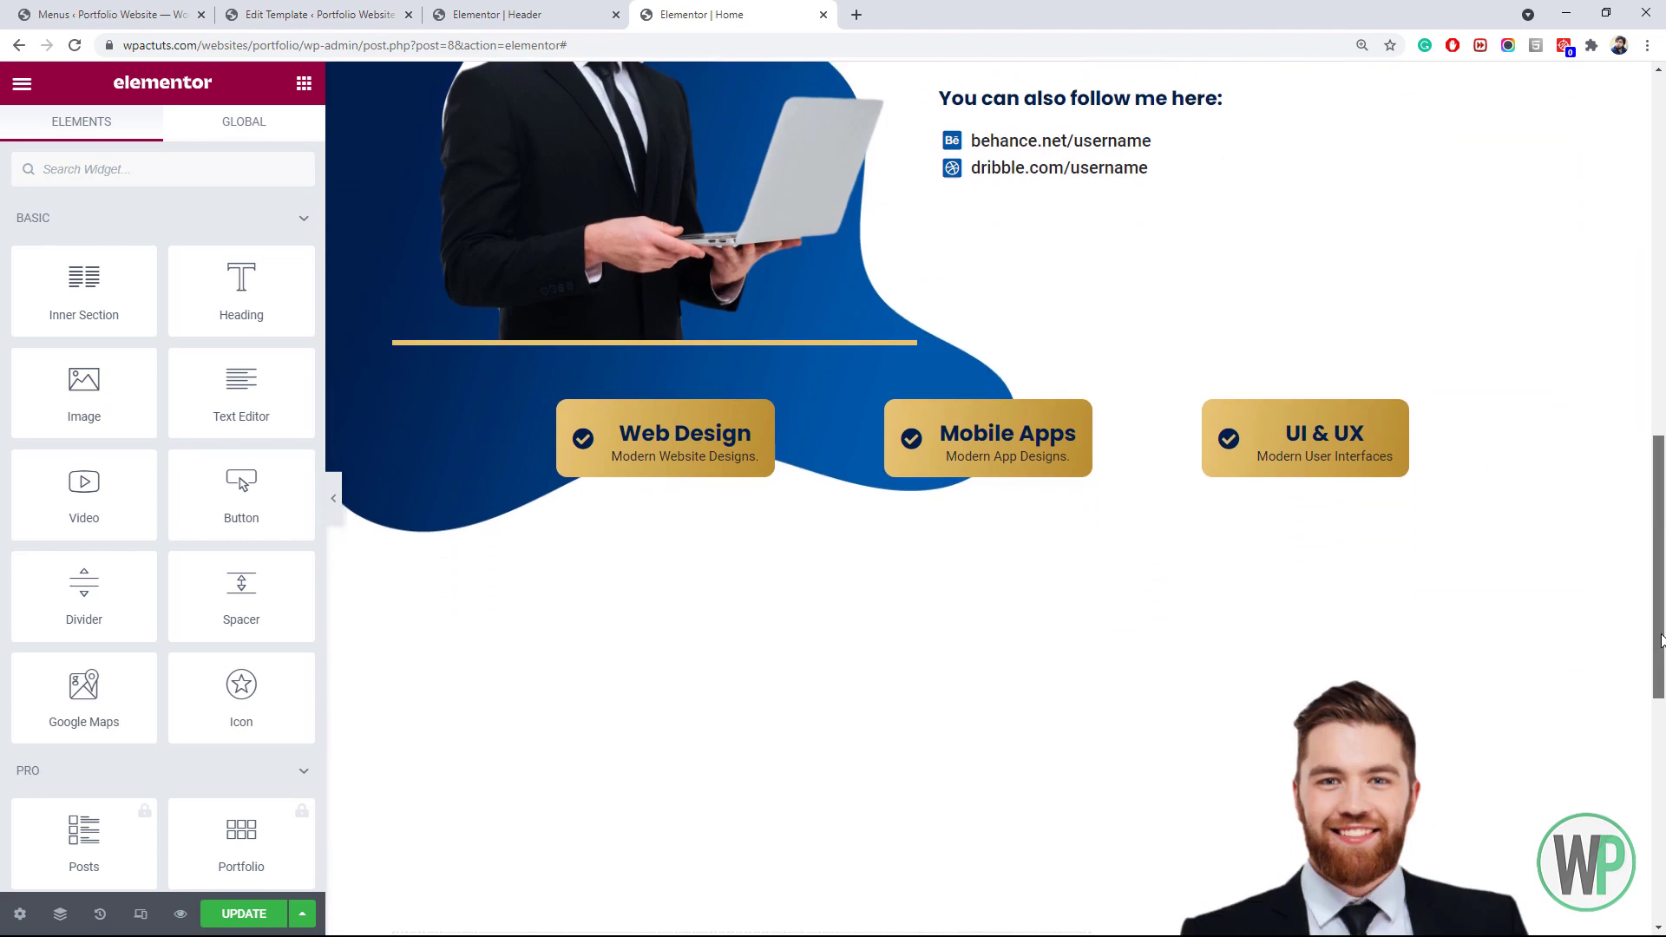
pyautogui.rightClick(596, 613)
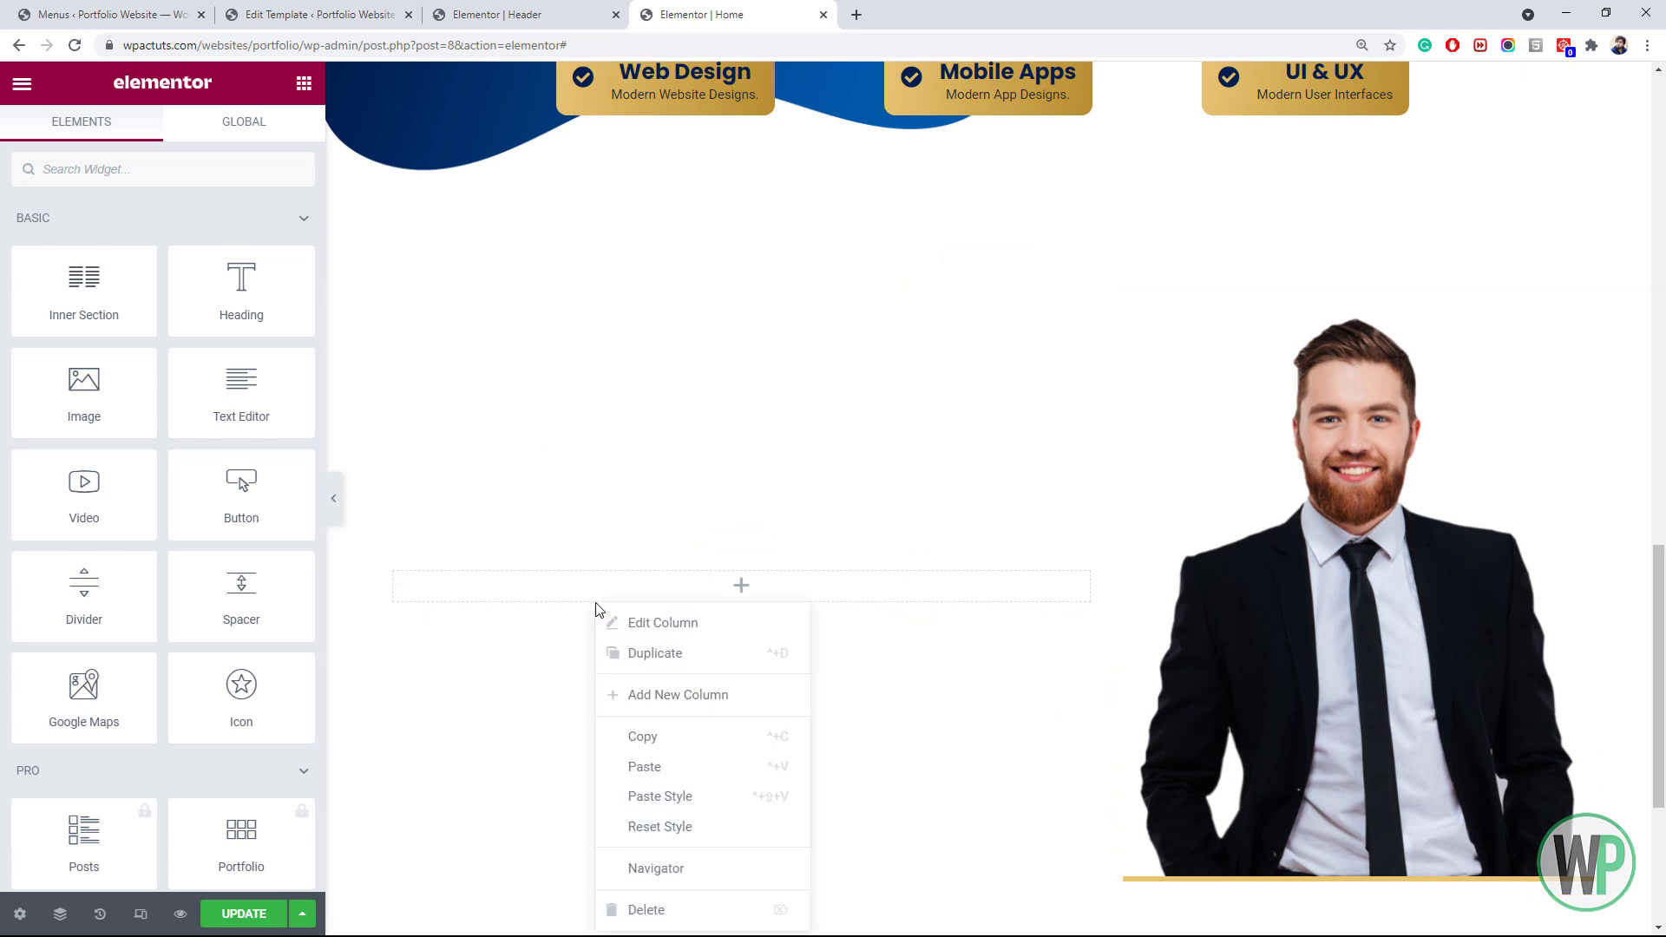
pyautogui.click(669, 764)
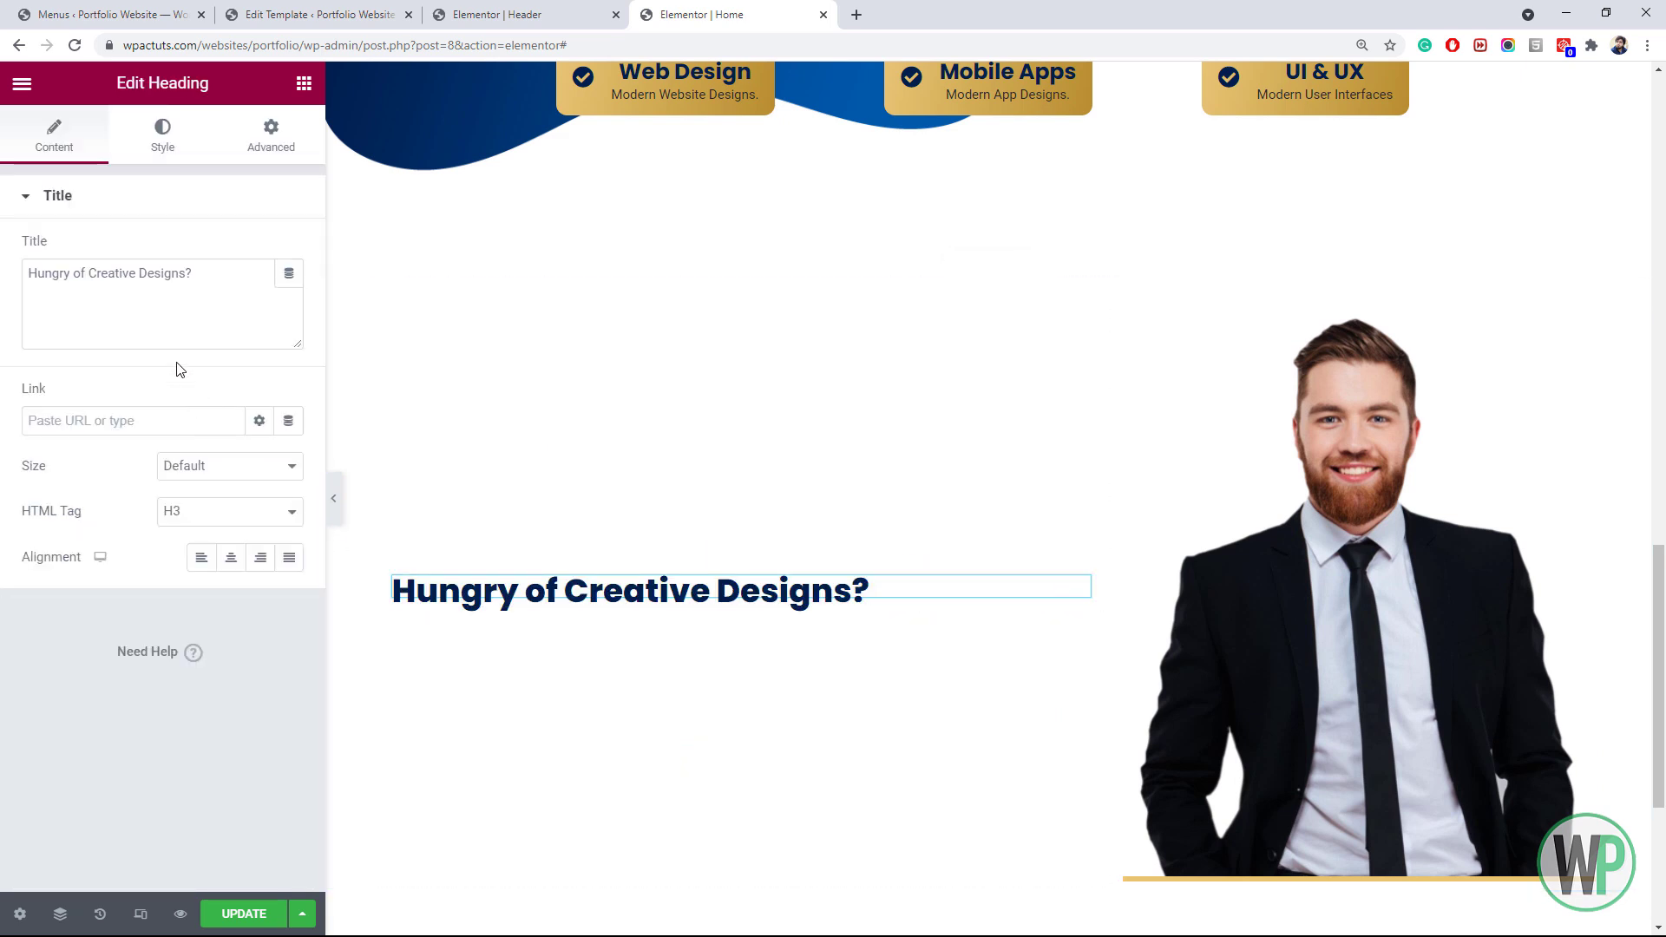
# Retitle the pasted heading 'My Design Skills and Tools.'
pyautogui.click(193, 273)
pyautogui.doubleClick(189, 273)
pyautogui.hotkey('ctrl', 'a')
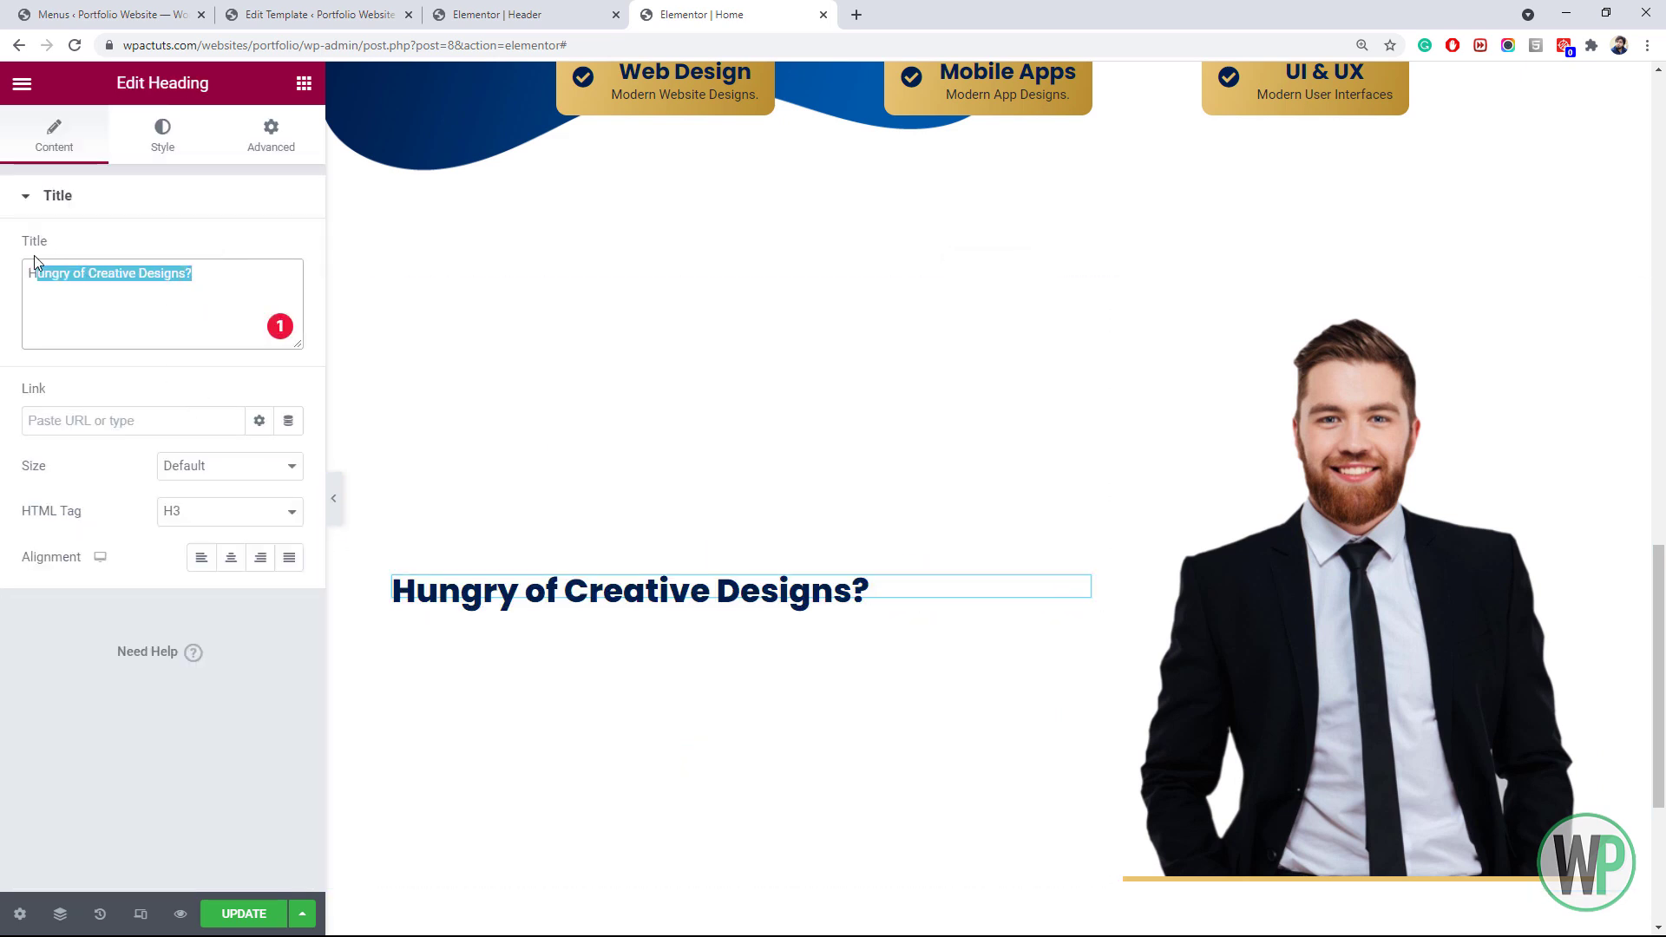
pyautogui.press('BackSpace')
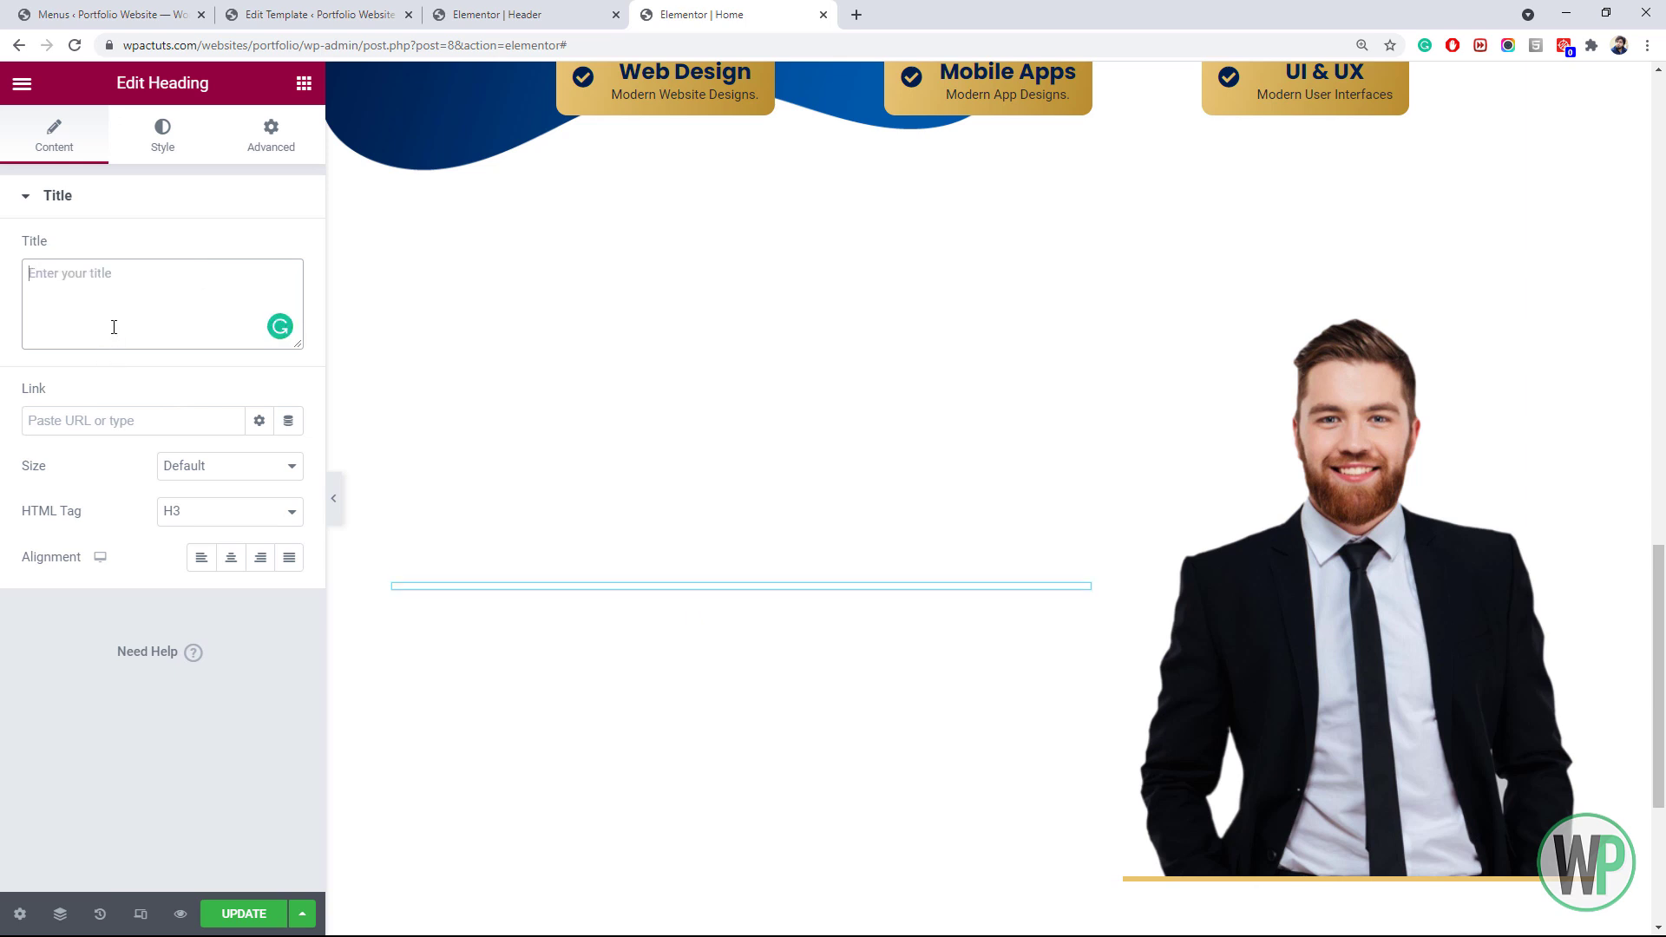
pyautogui.write('What')
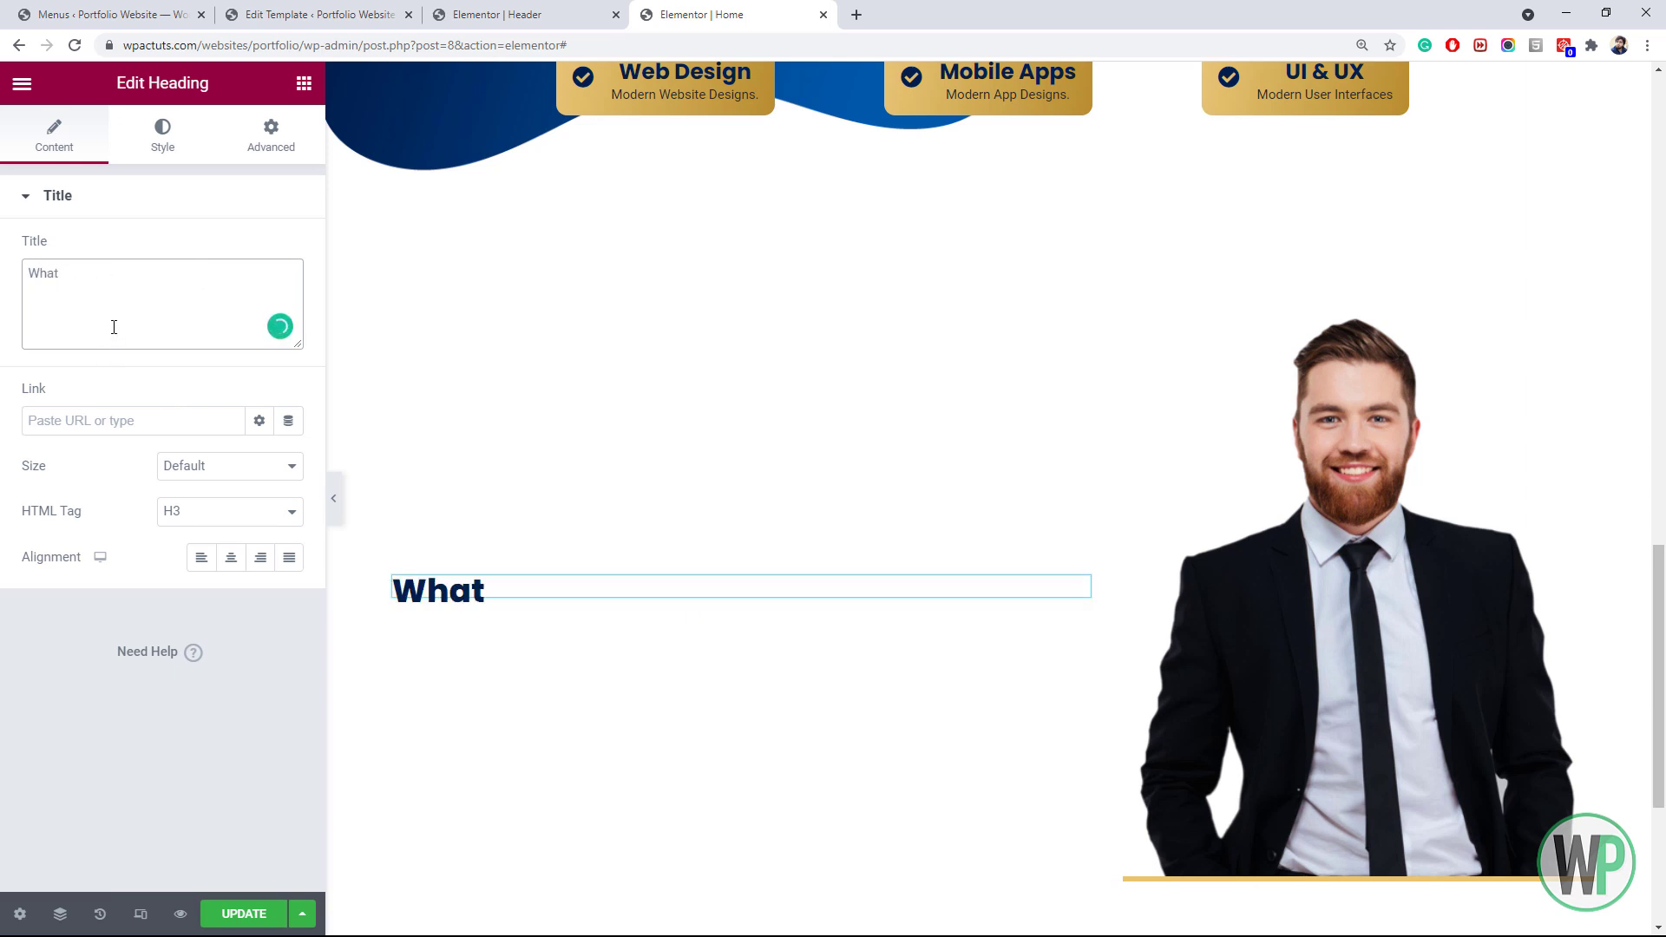
pyautogui.write(' My design Skill')
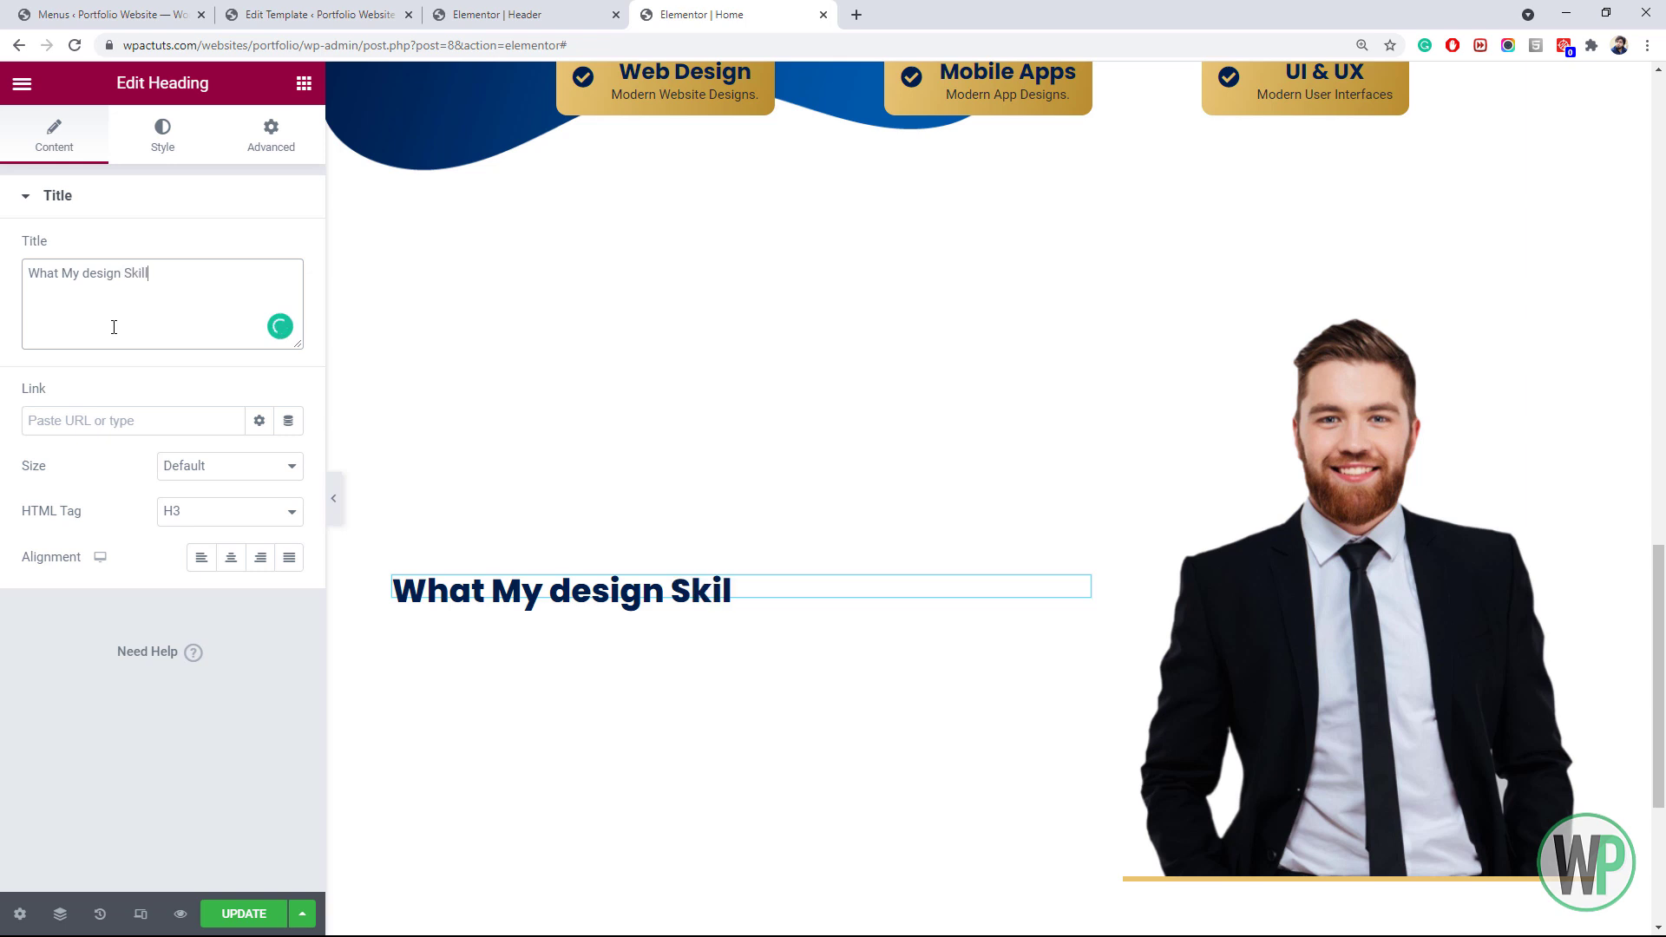
pyautogui.write('s Inclu')
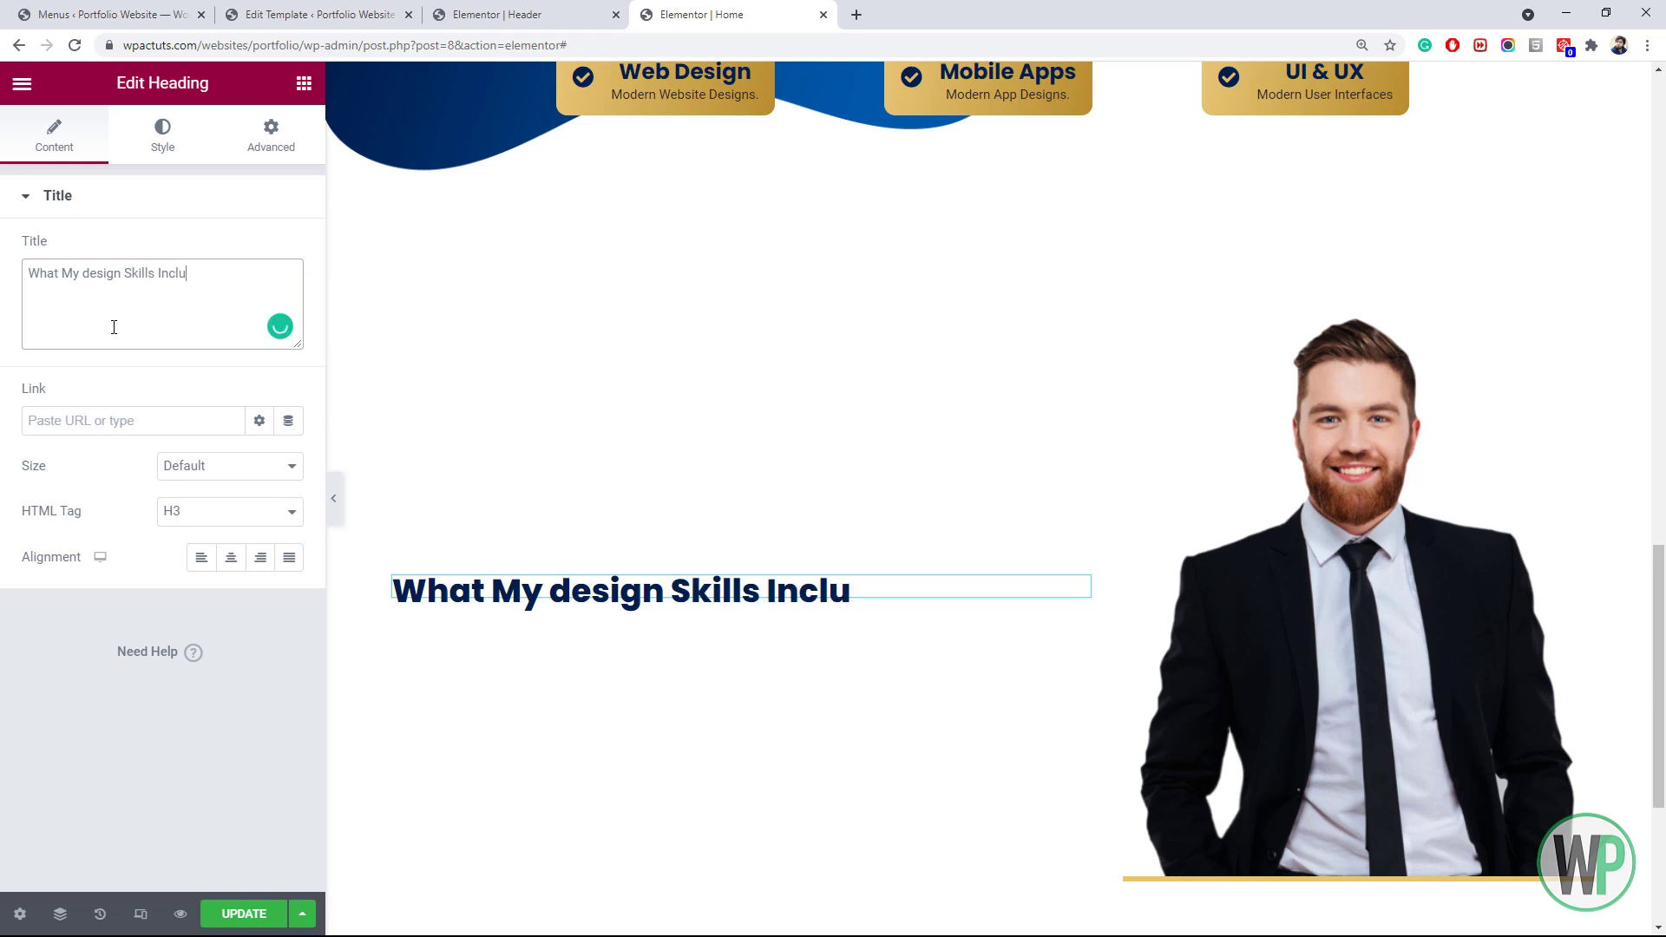
pyautogui.write('ded')
pyautogui.moveTo(229, 274); pyautogui.dragTo(33, 265)
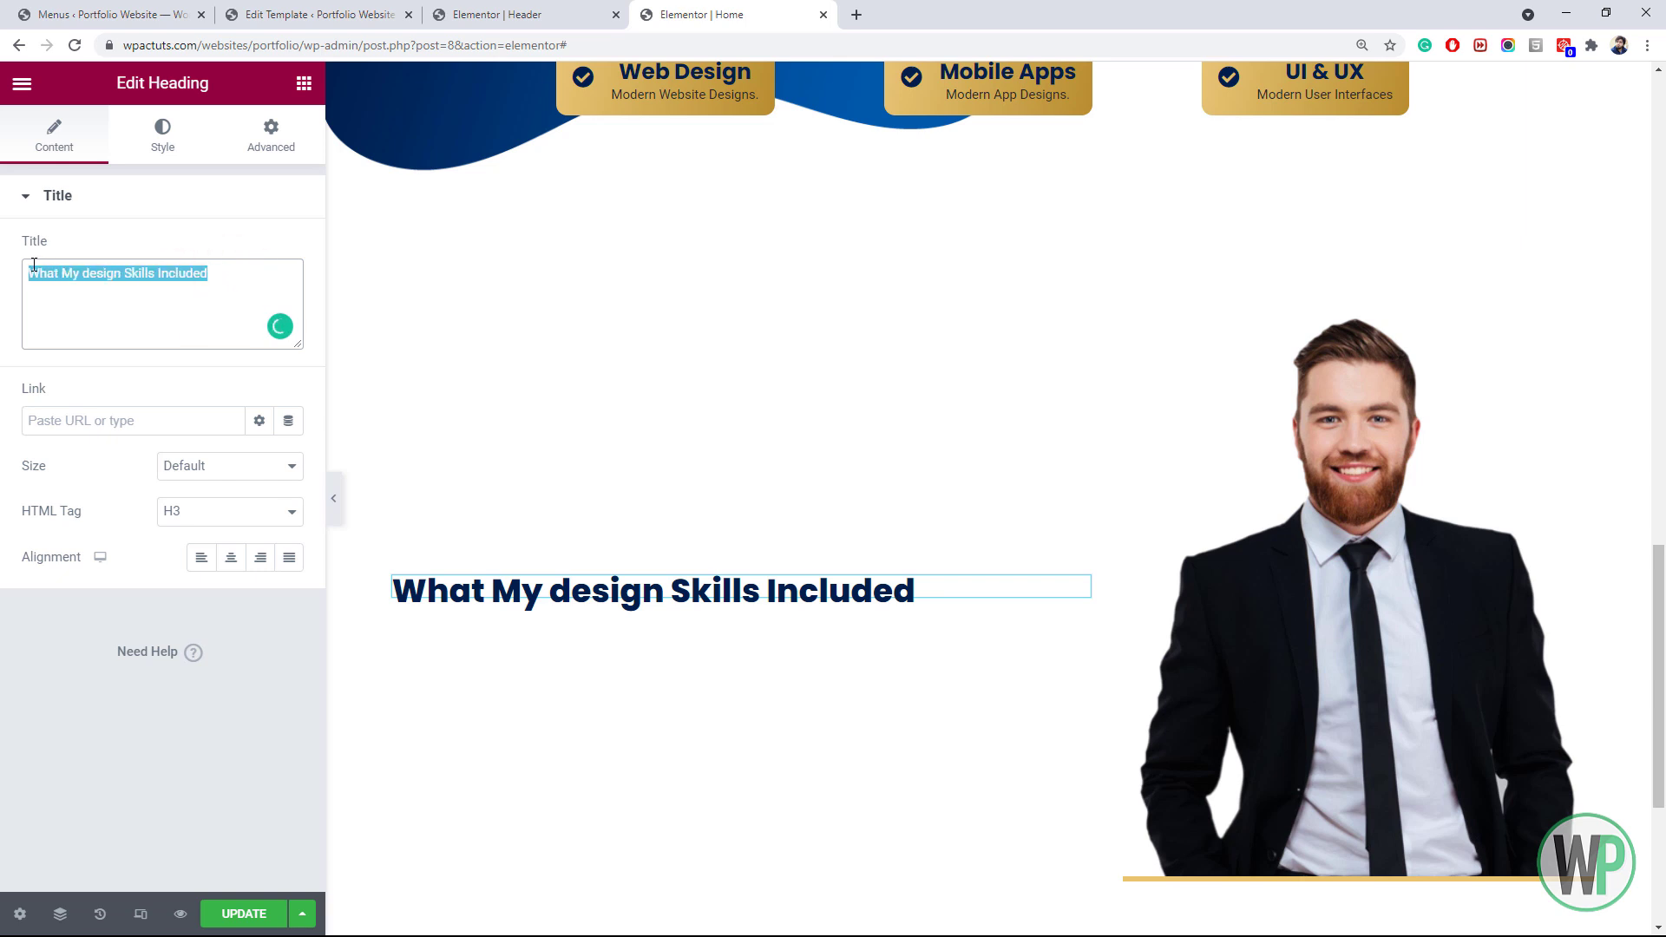
pyautogui.write('My Desig')
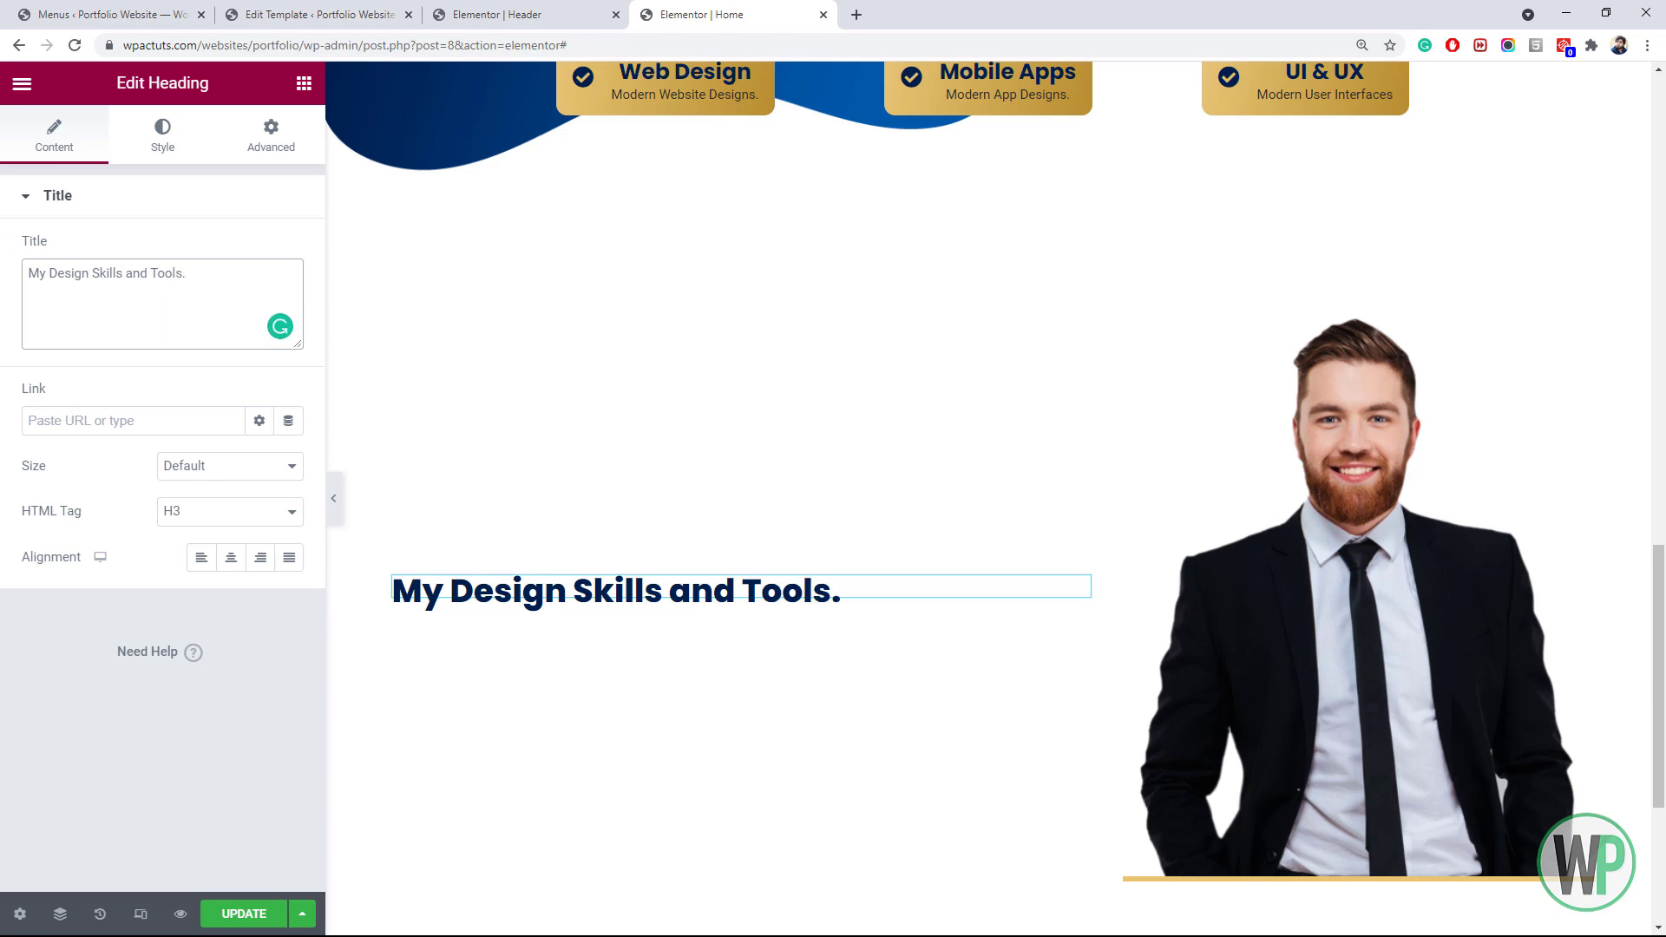
pyautogui.scroll(-2, 551, 409)
# Reset the new heading's Margin Bottom from -10 to 0
pyautogui.click(271, 137)
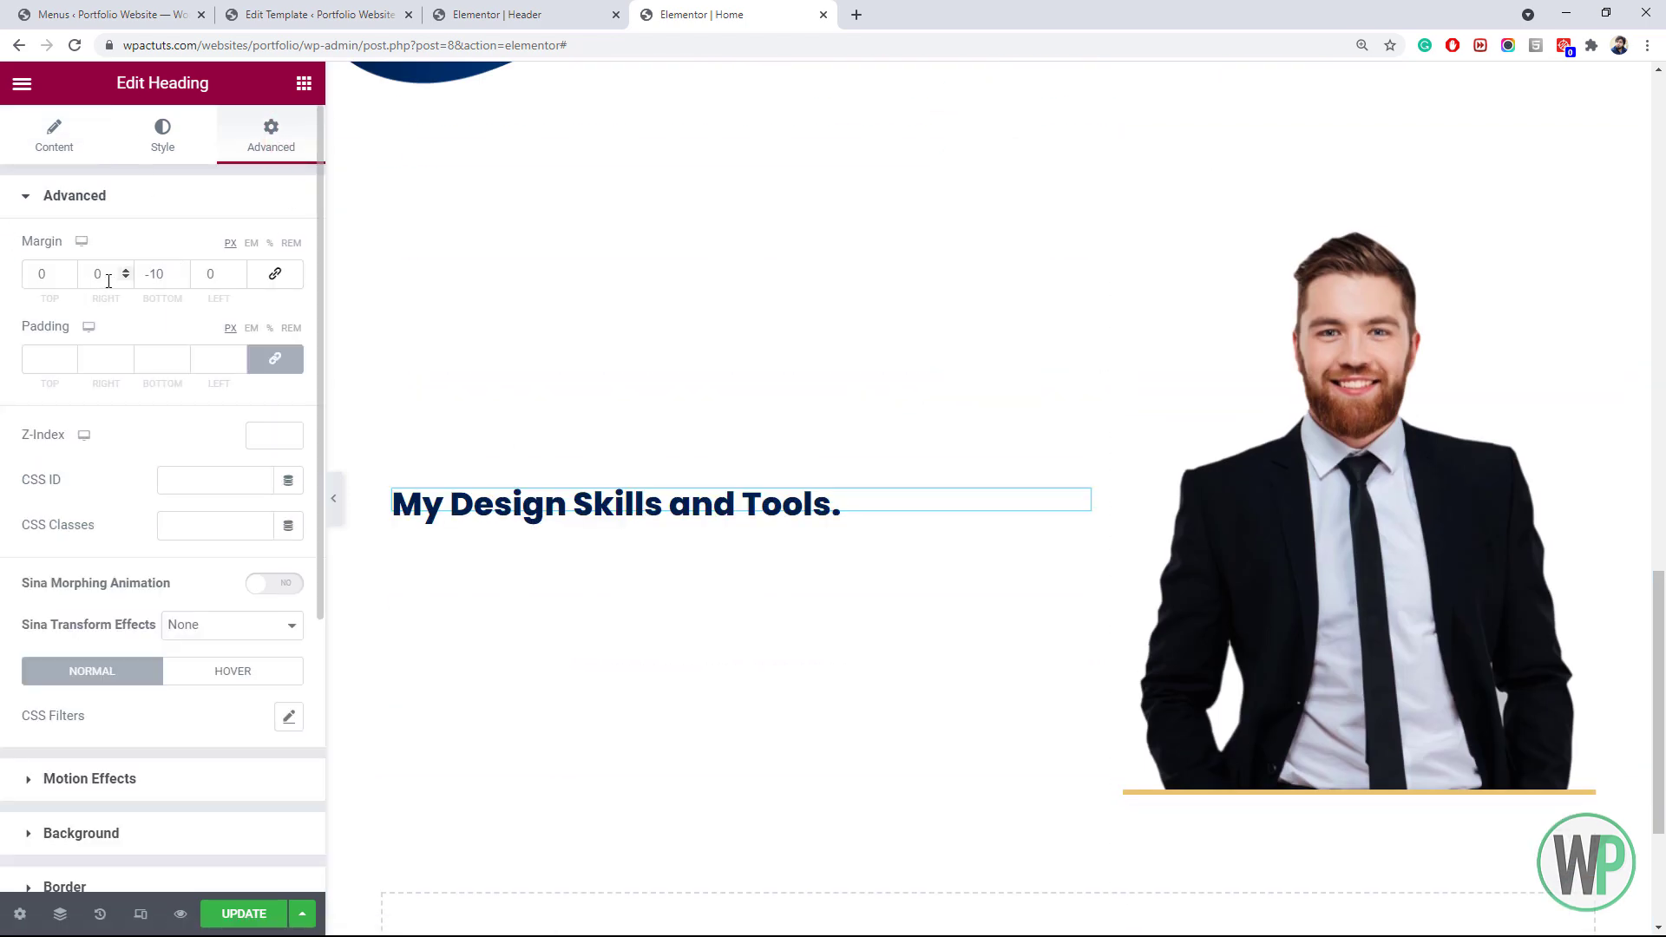
pyautogui.moveTo(174, 284); pyautogui.dragTo(121, 276)
pyautogui.write('0')
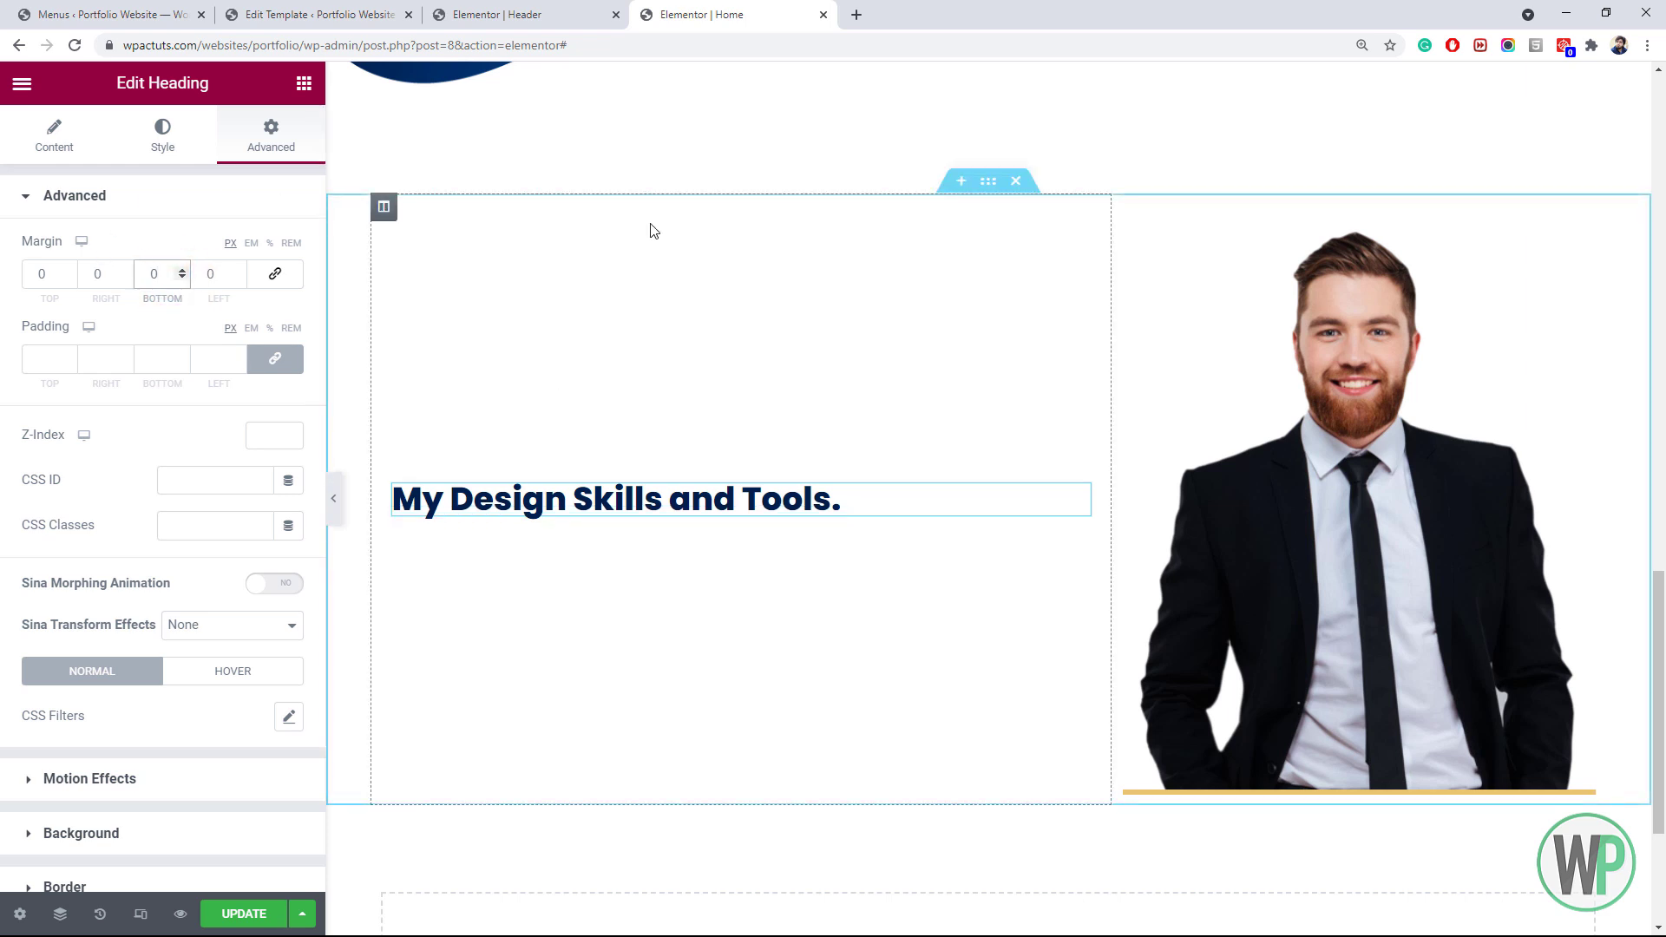
pyautogui.click(304, 84)
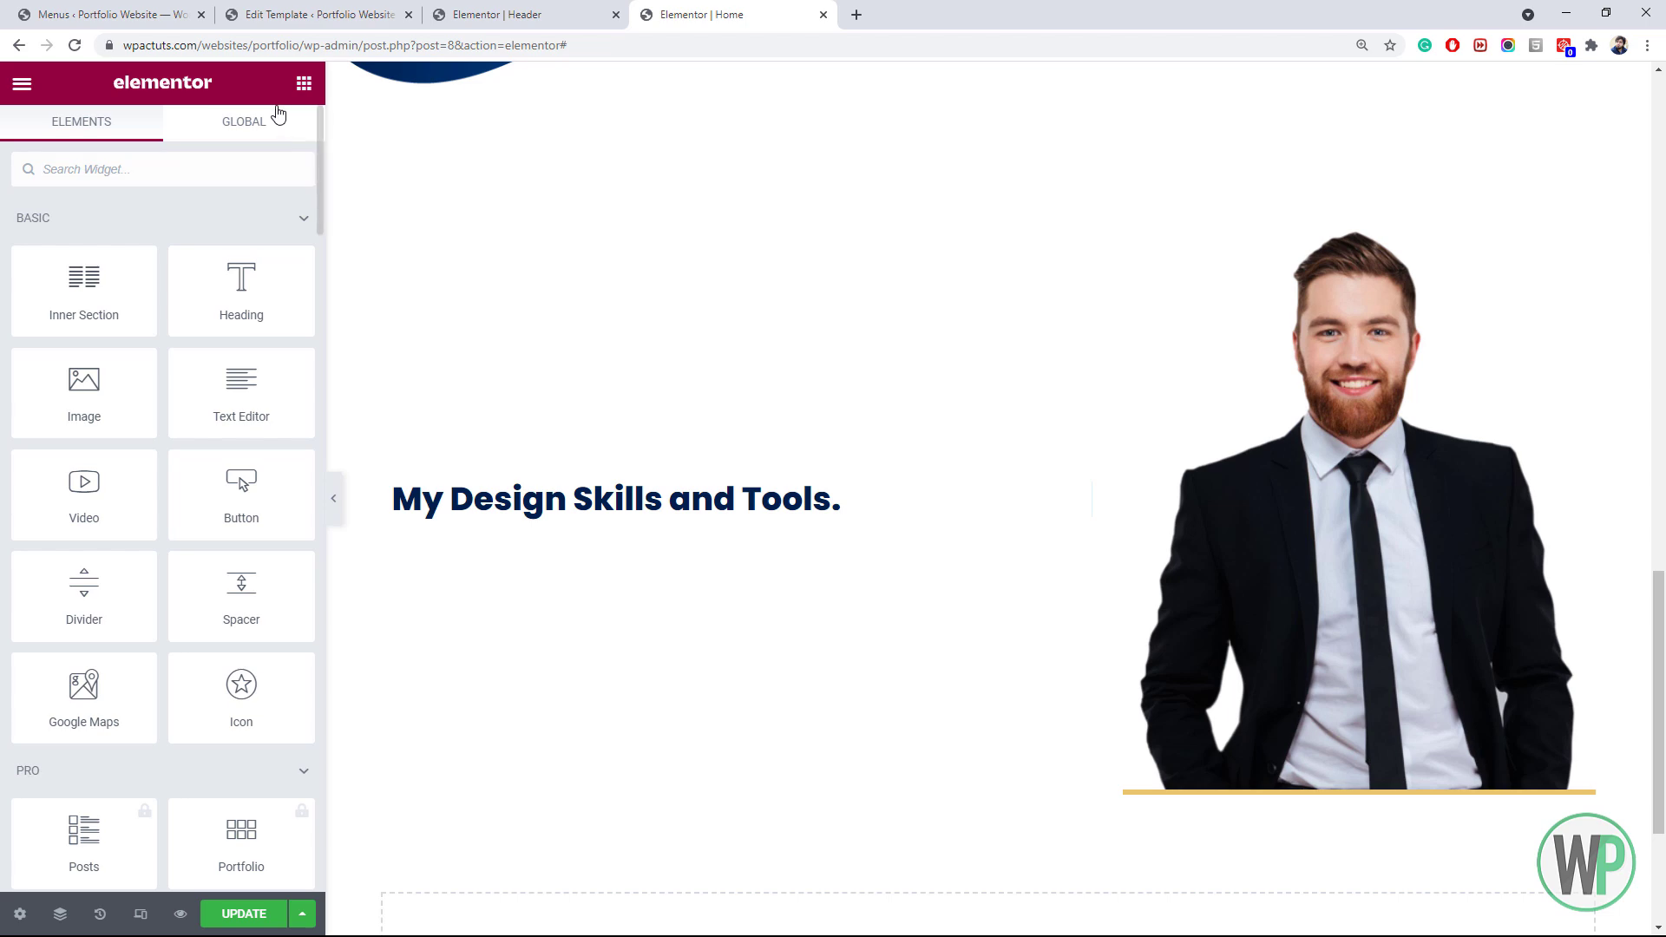
pyautogui.scroll(-2, 295, 217)
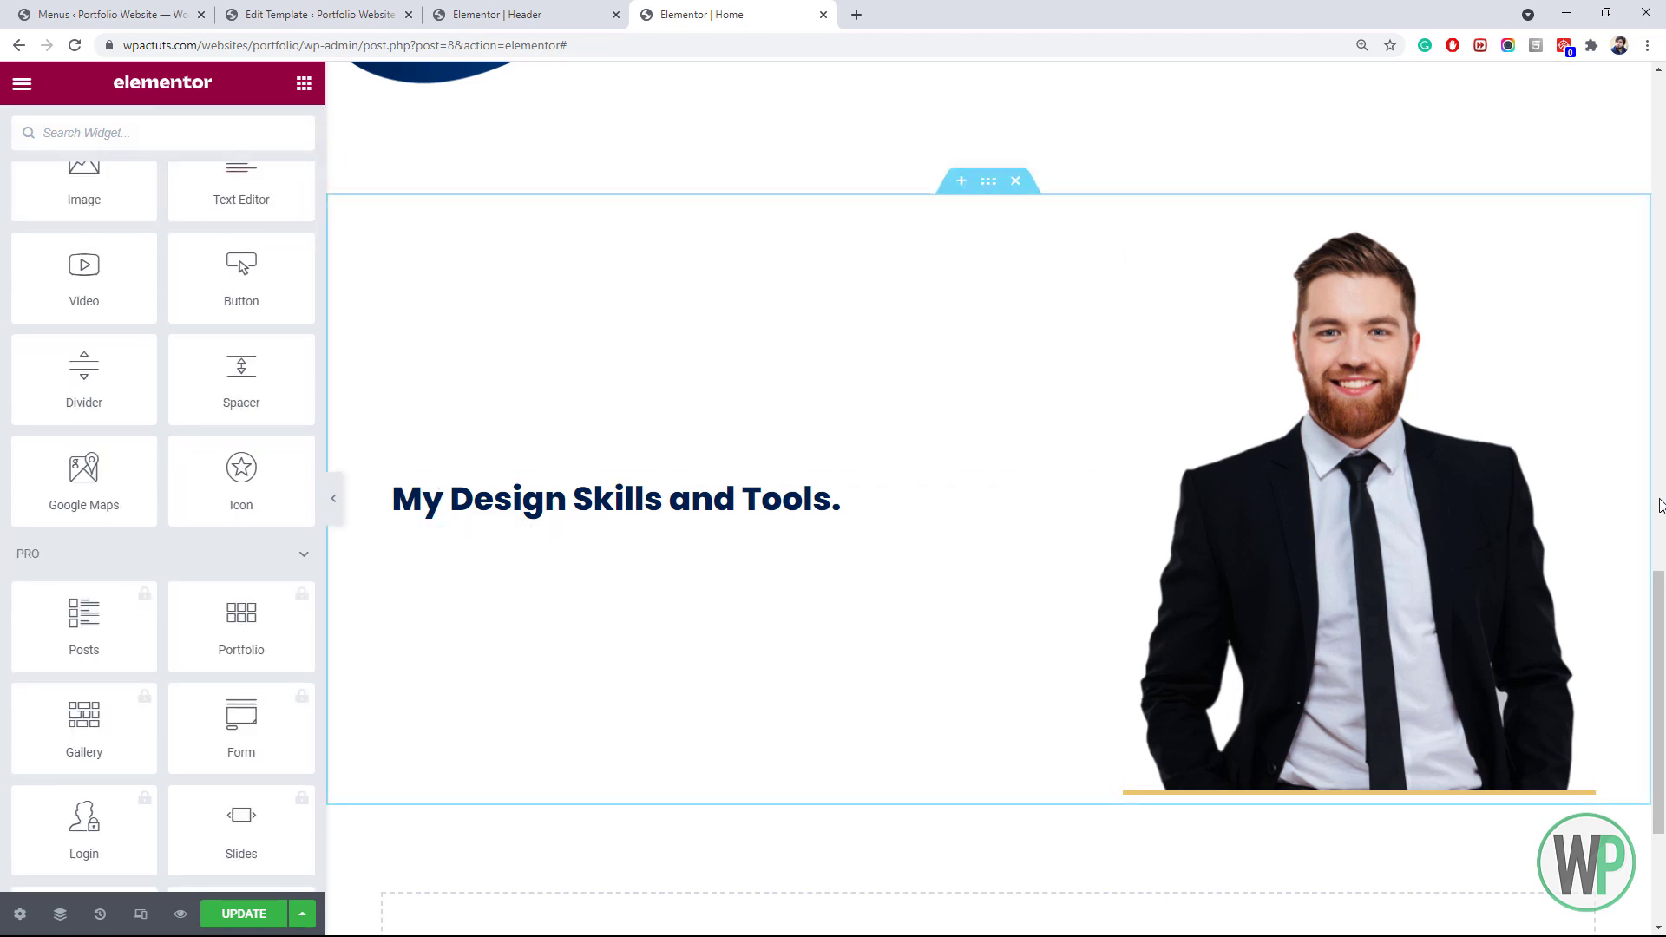
pyautogui.scroll(8, 1441, 383)
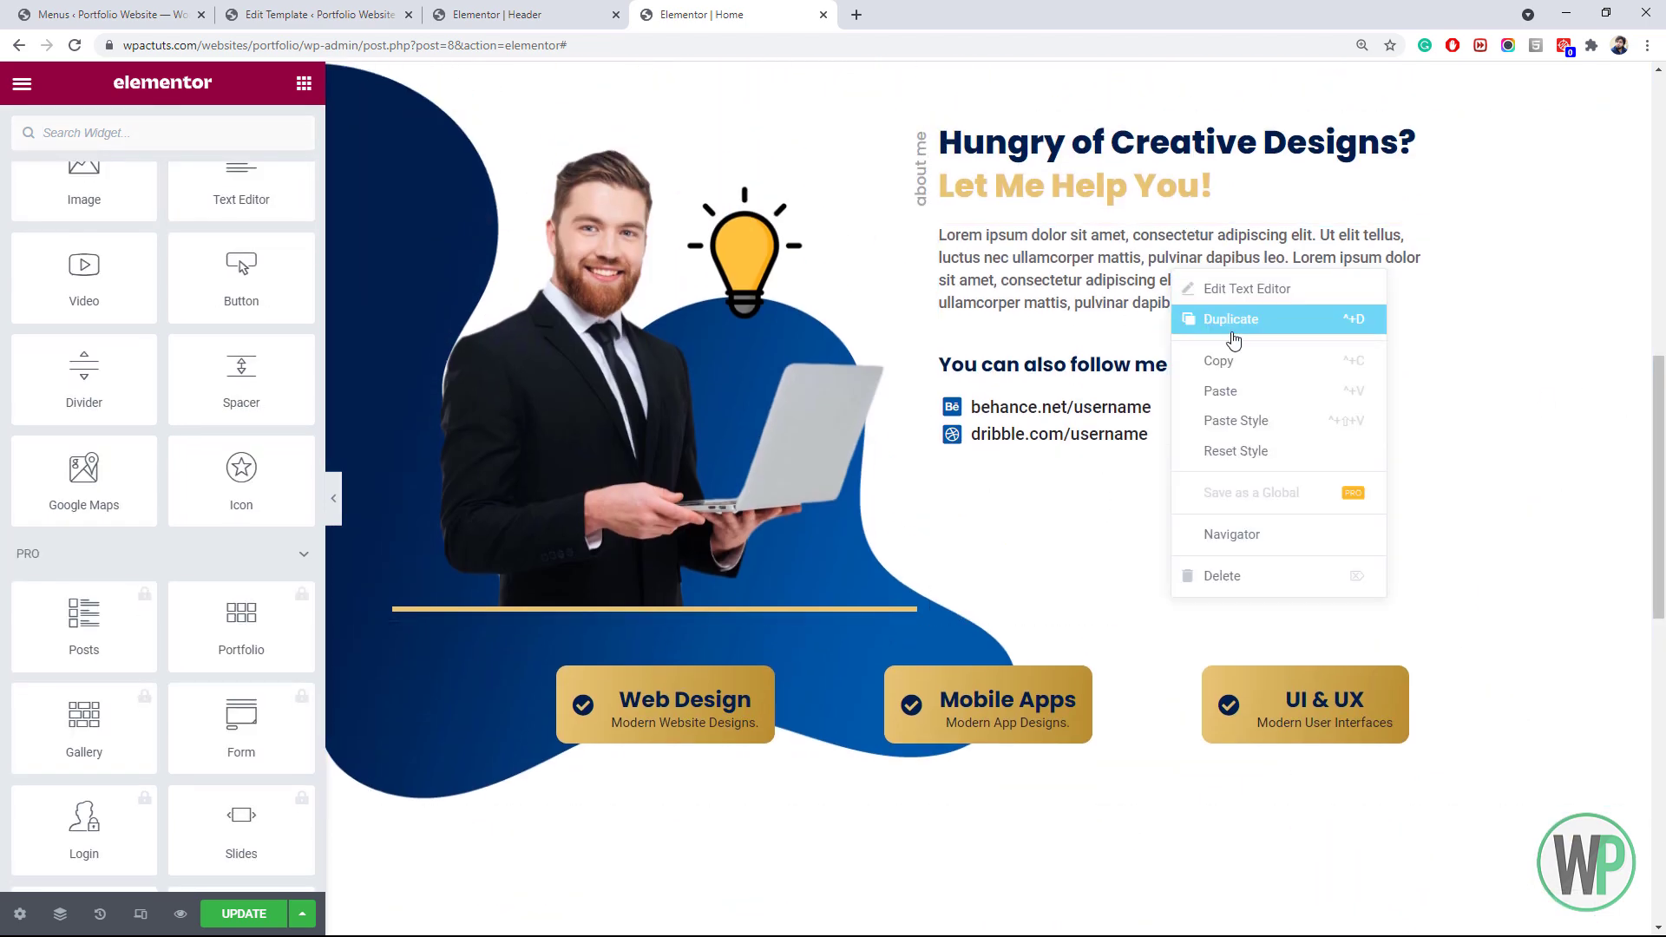
# Copy the about-me lorem ipsum paragraph and paste it below the skills heading
pyautogui.click(1252, 359)
pyautogui.moveTo(1657, 421); pyautogui.dragTo(1657, 570)
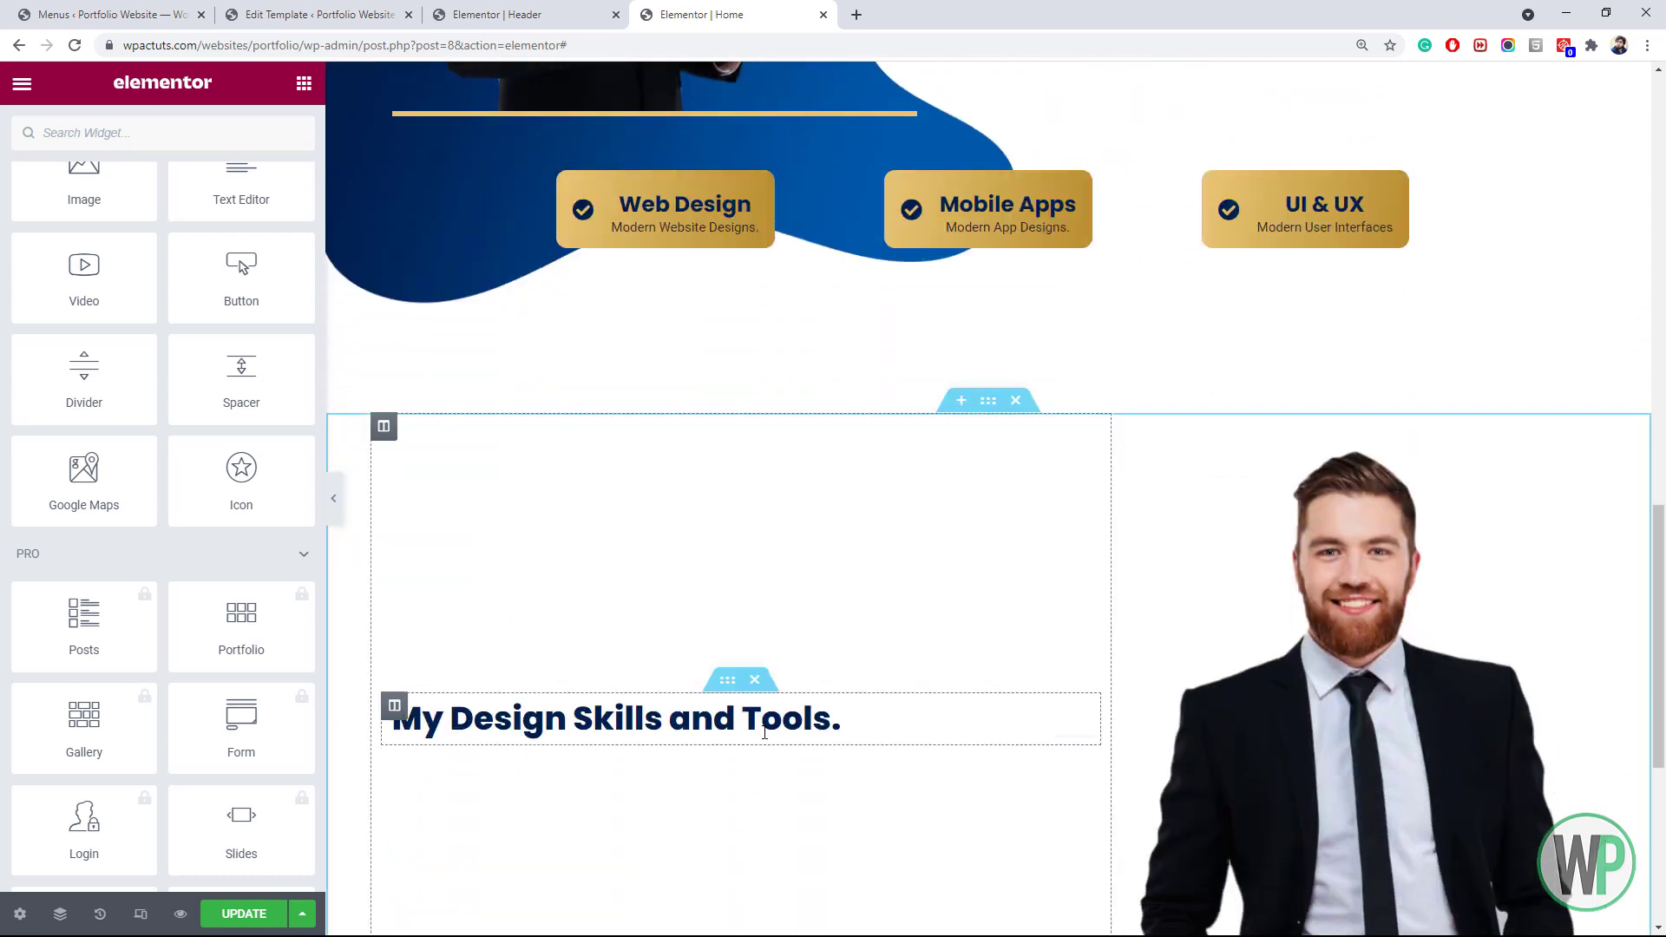
pyautogui.rightClick(767, 754)
pyautogui.click(831, 732)
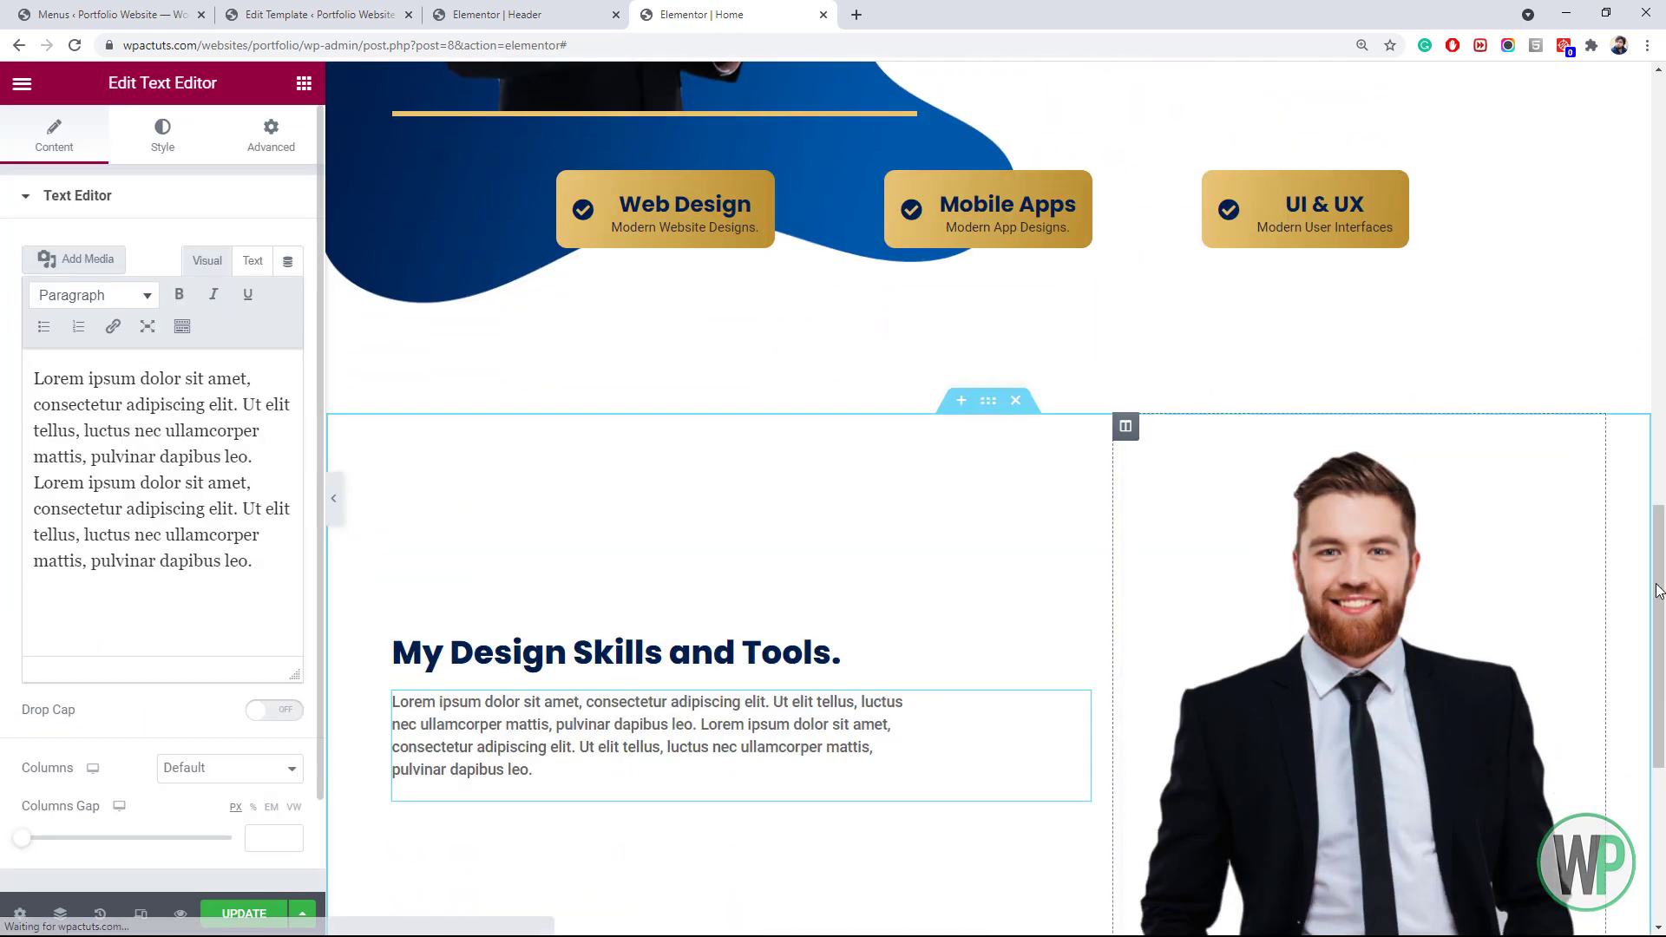
pyautogui.moveTo(1661, 567); pyautogui.dragTo(1665, 432)
# Paste a copy of the rotated 'about me' label into the skills section, retitled 'my skills'
pyautogui.rightClick(945, 152)
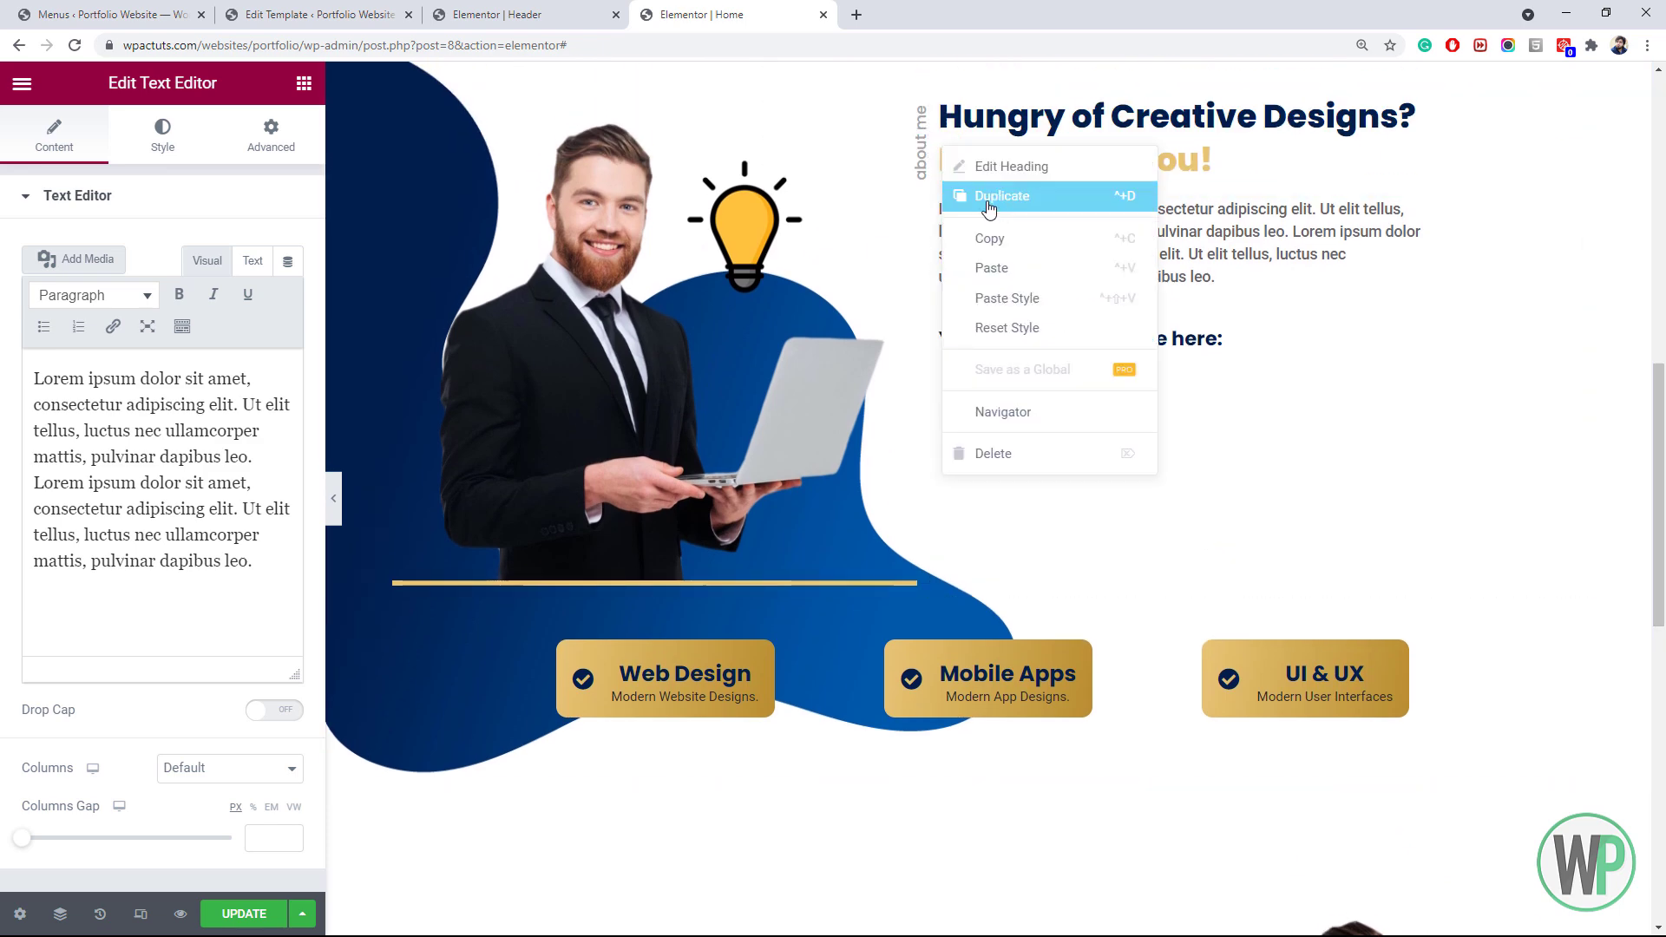
pyautogui.click(997, 228)
pyautogui.moveTo(1663, 545); pyautogui.dragTo(1663, 680)
pyautogui.scroll(-2, 815, 680)
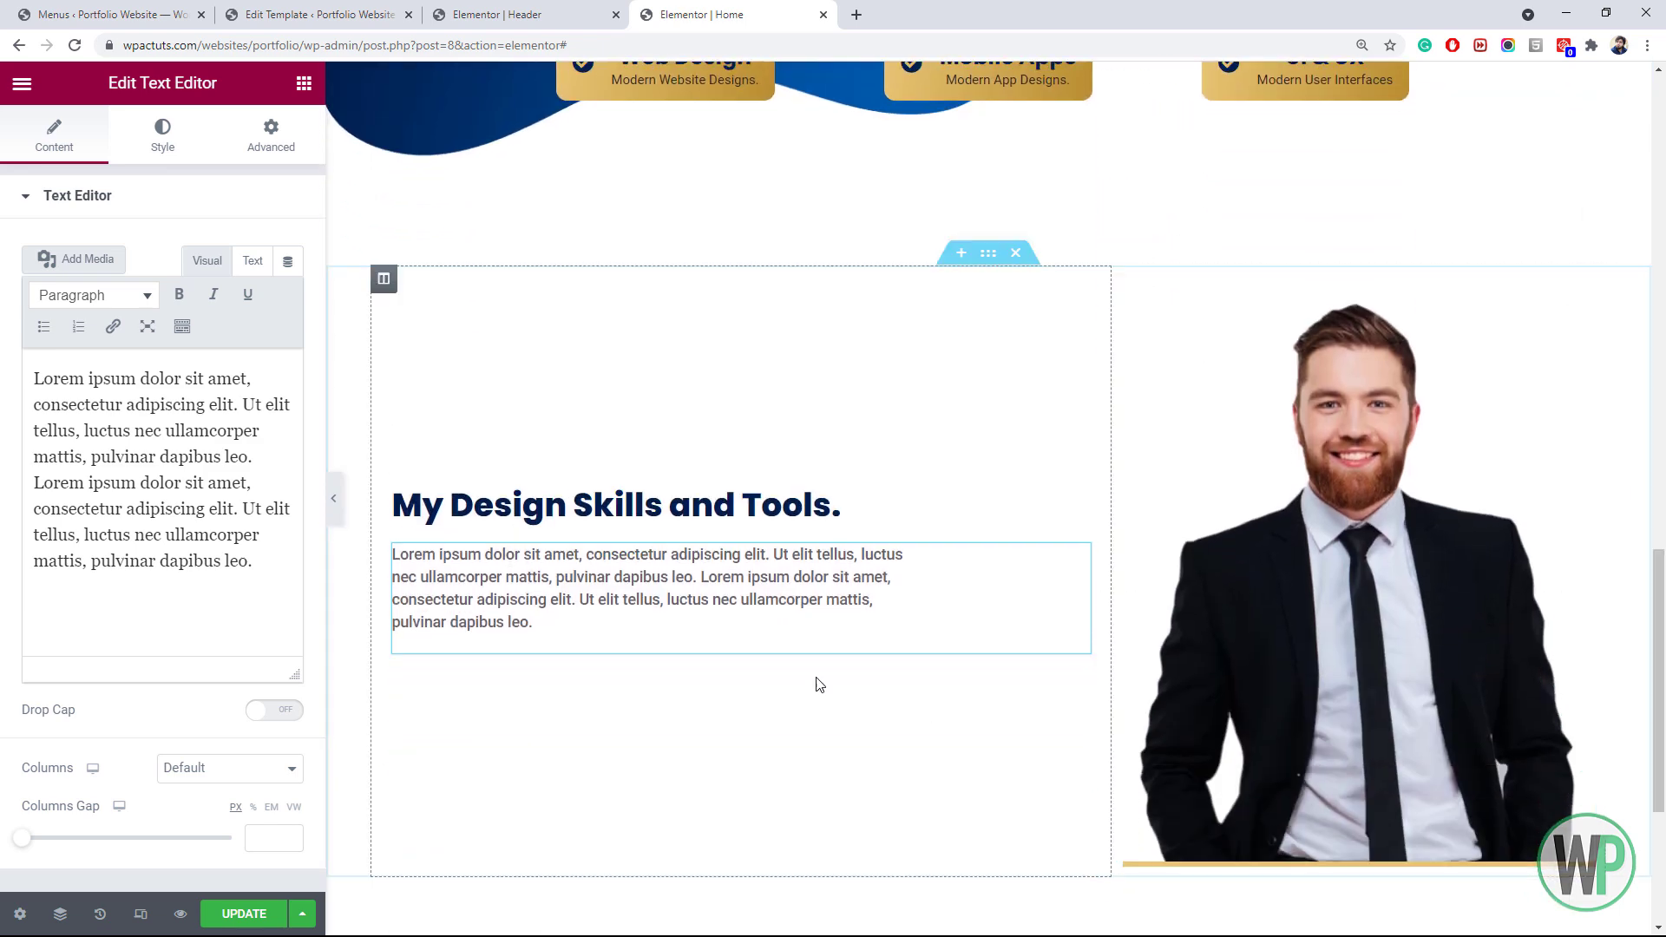
pyautogui.rightClick(554, 496)
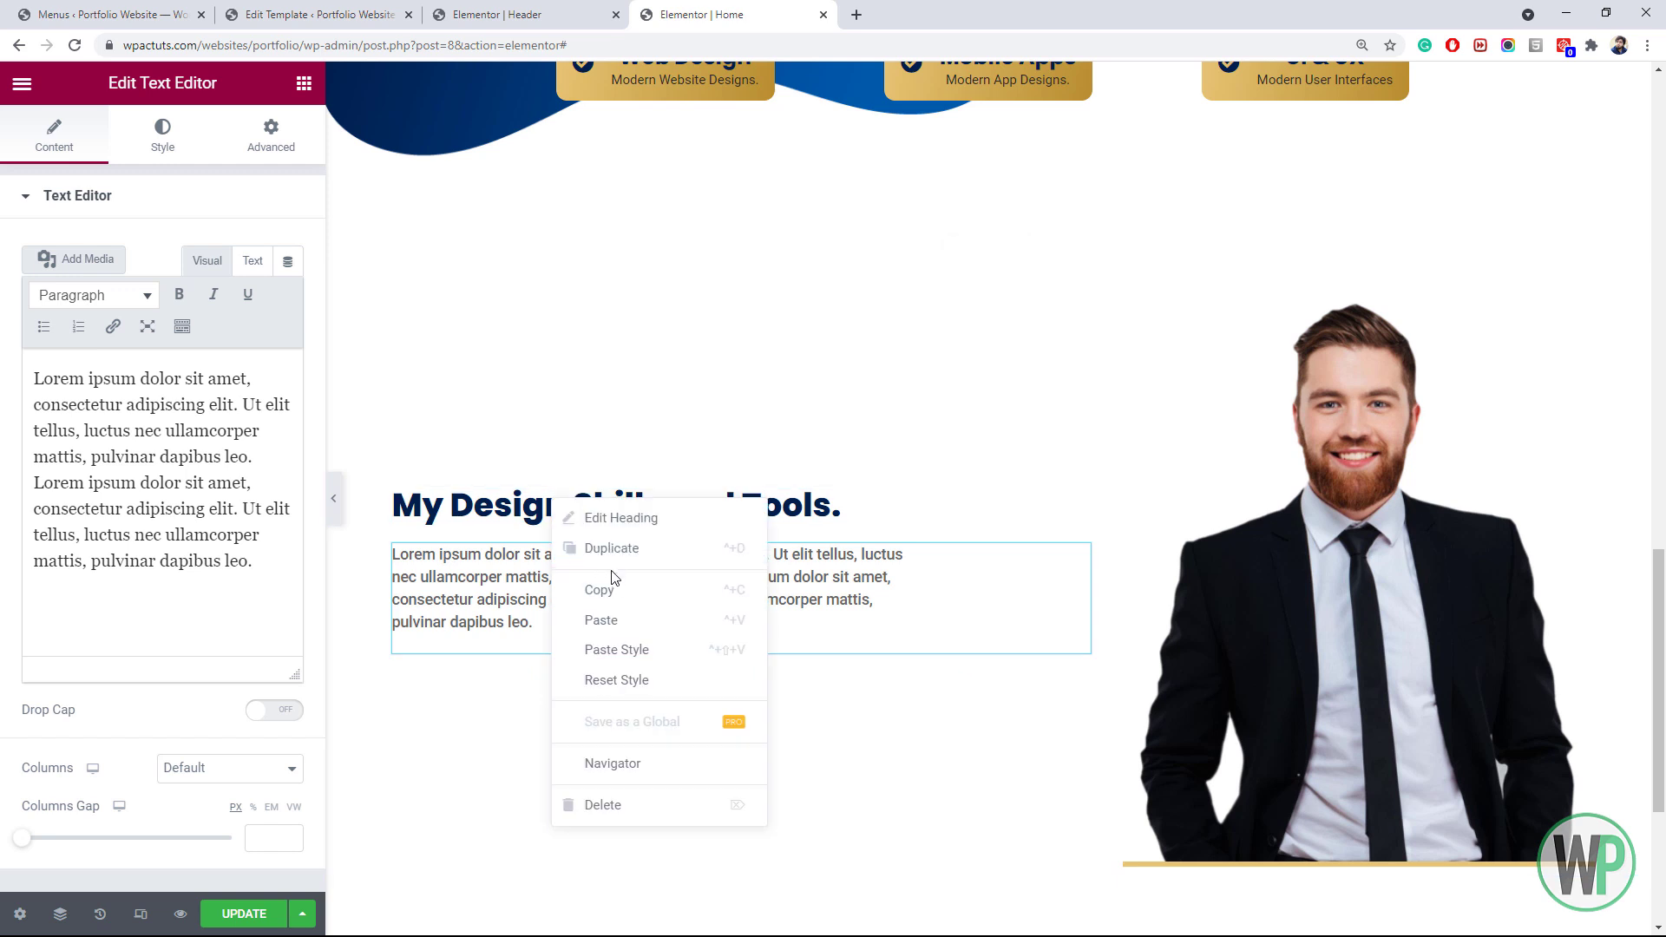
pyautogui.click(640, 621)
pyautogui.moveTo(156, 299); pyautogui.dragTo(20, 318)
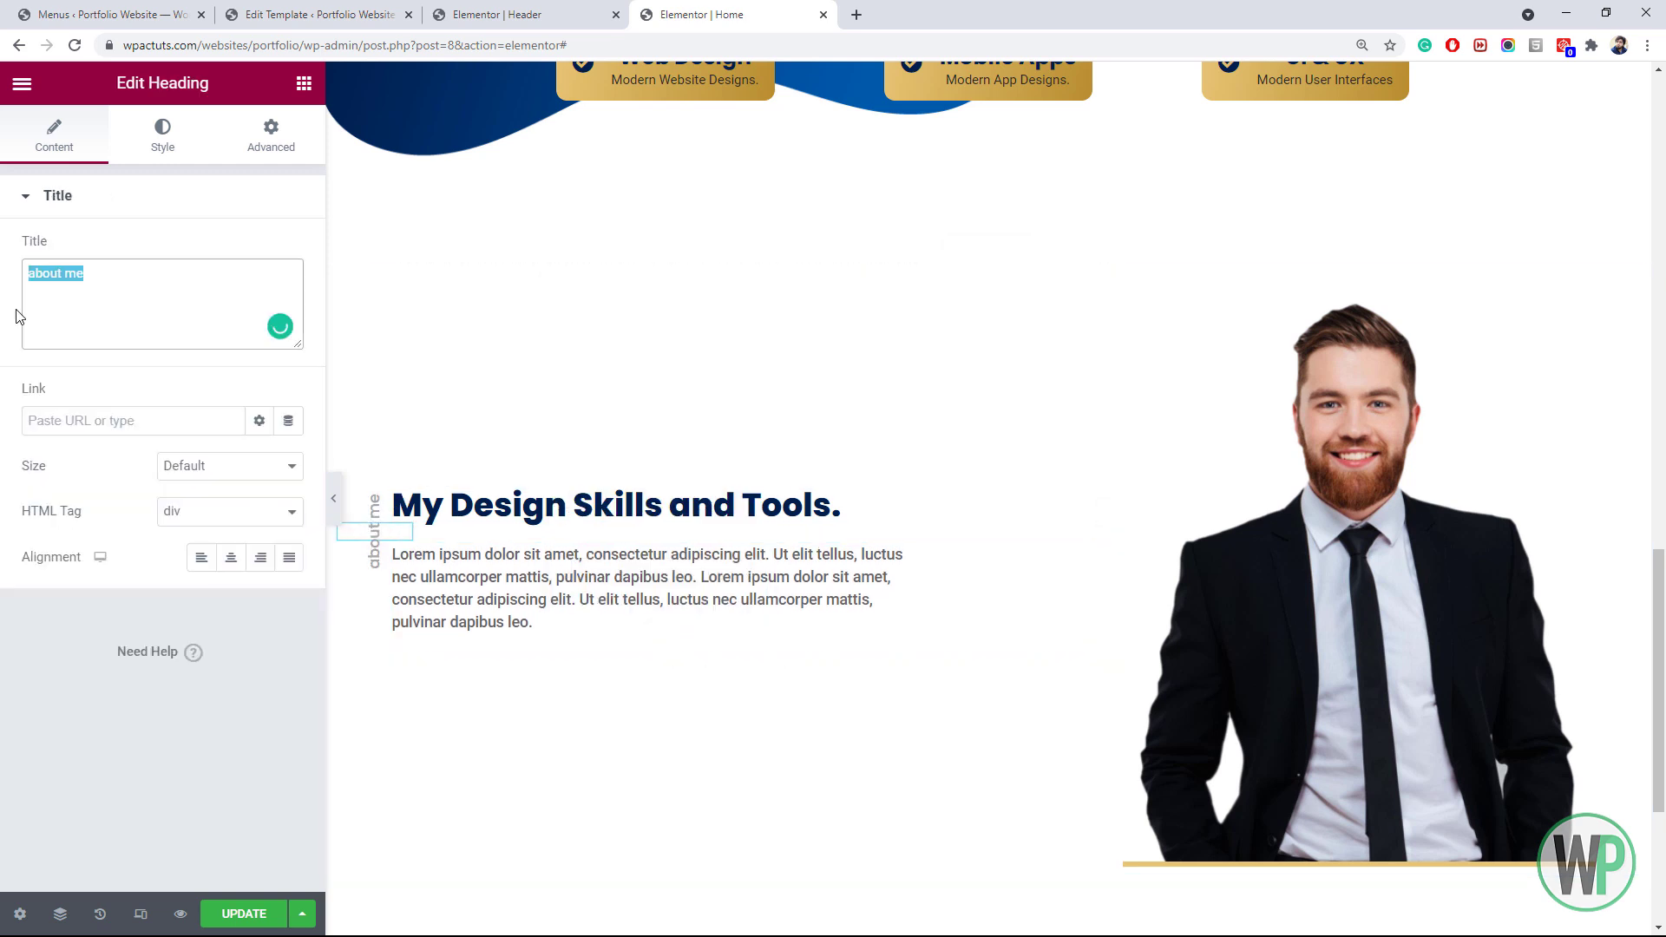
pyautogui.write('my ski')
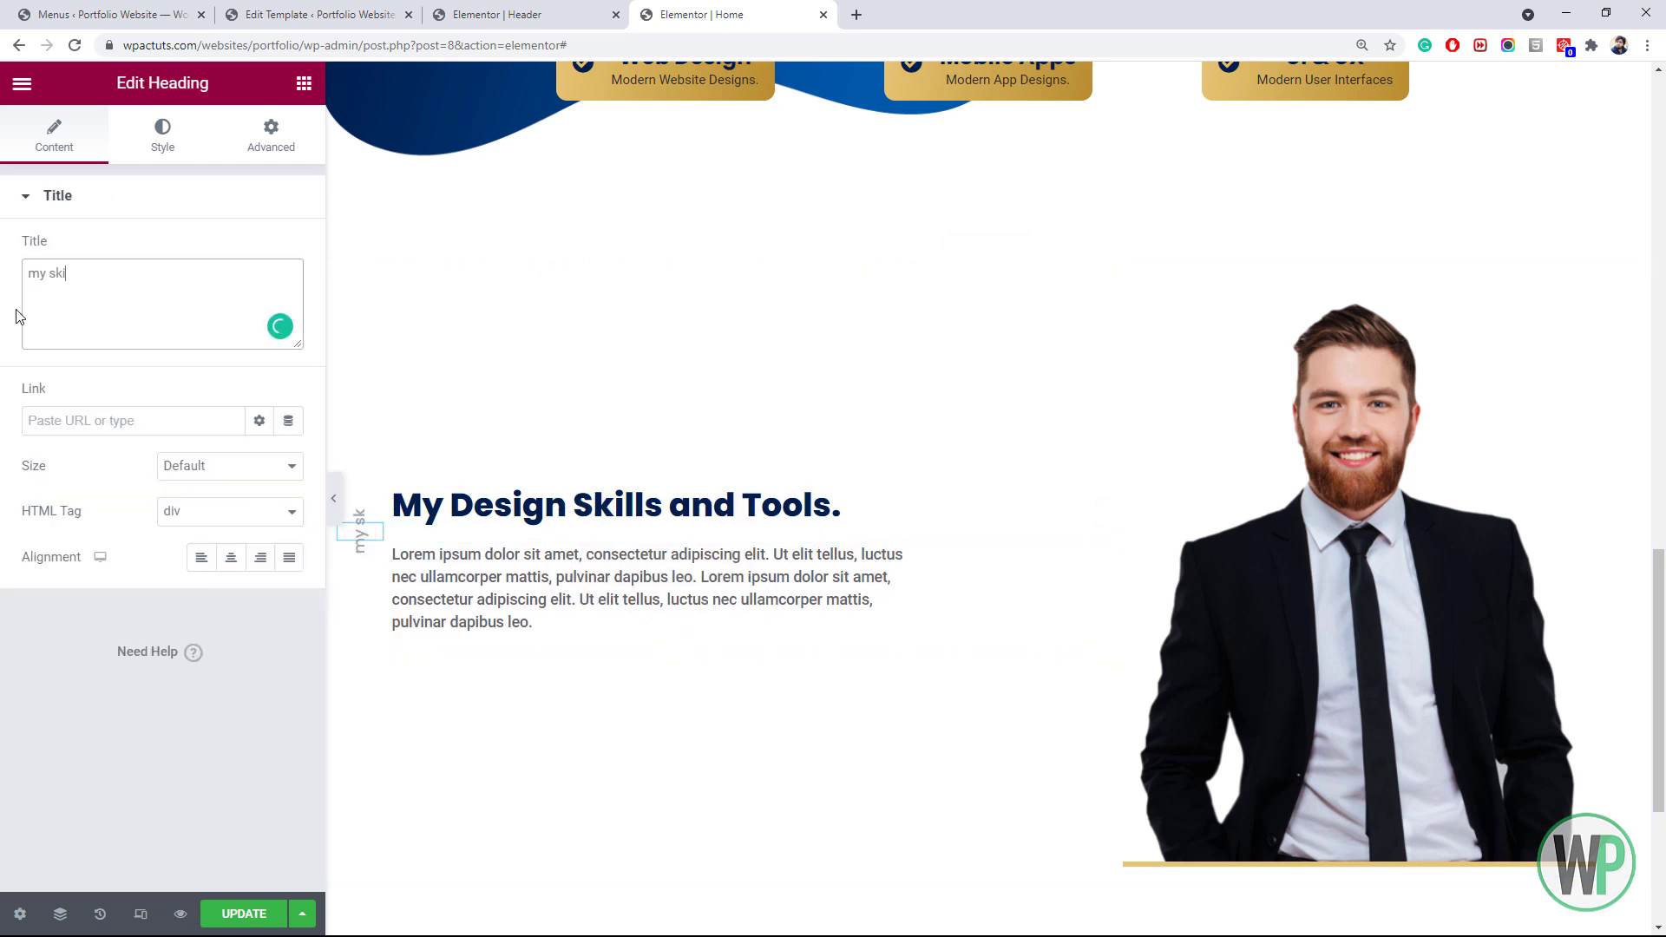
pyautogui.write('lk')
pyautogui.press('BackSpace')
pyautogui.write('ls')
# Set the 'my skills' label's Positioning offsets to -35 horizontal and 35 vertical
pyautogui.click(269, 137)
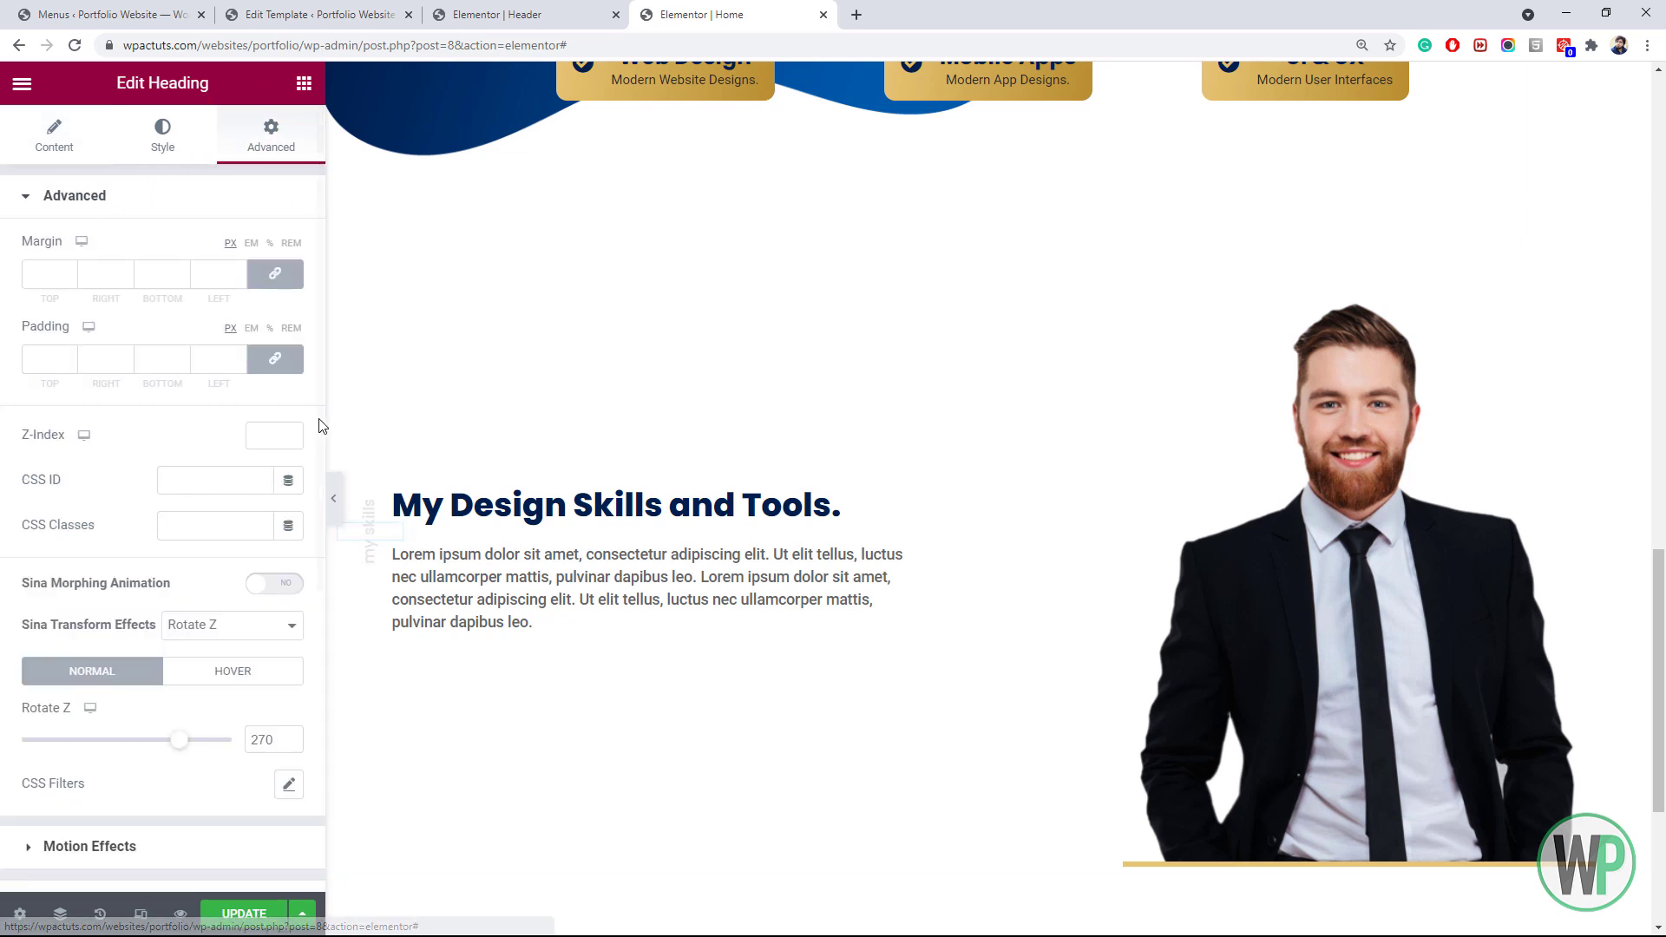
pyautogui.scroll(-3, 286, 755)
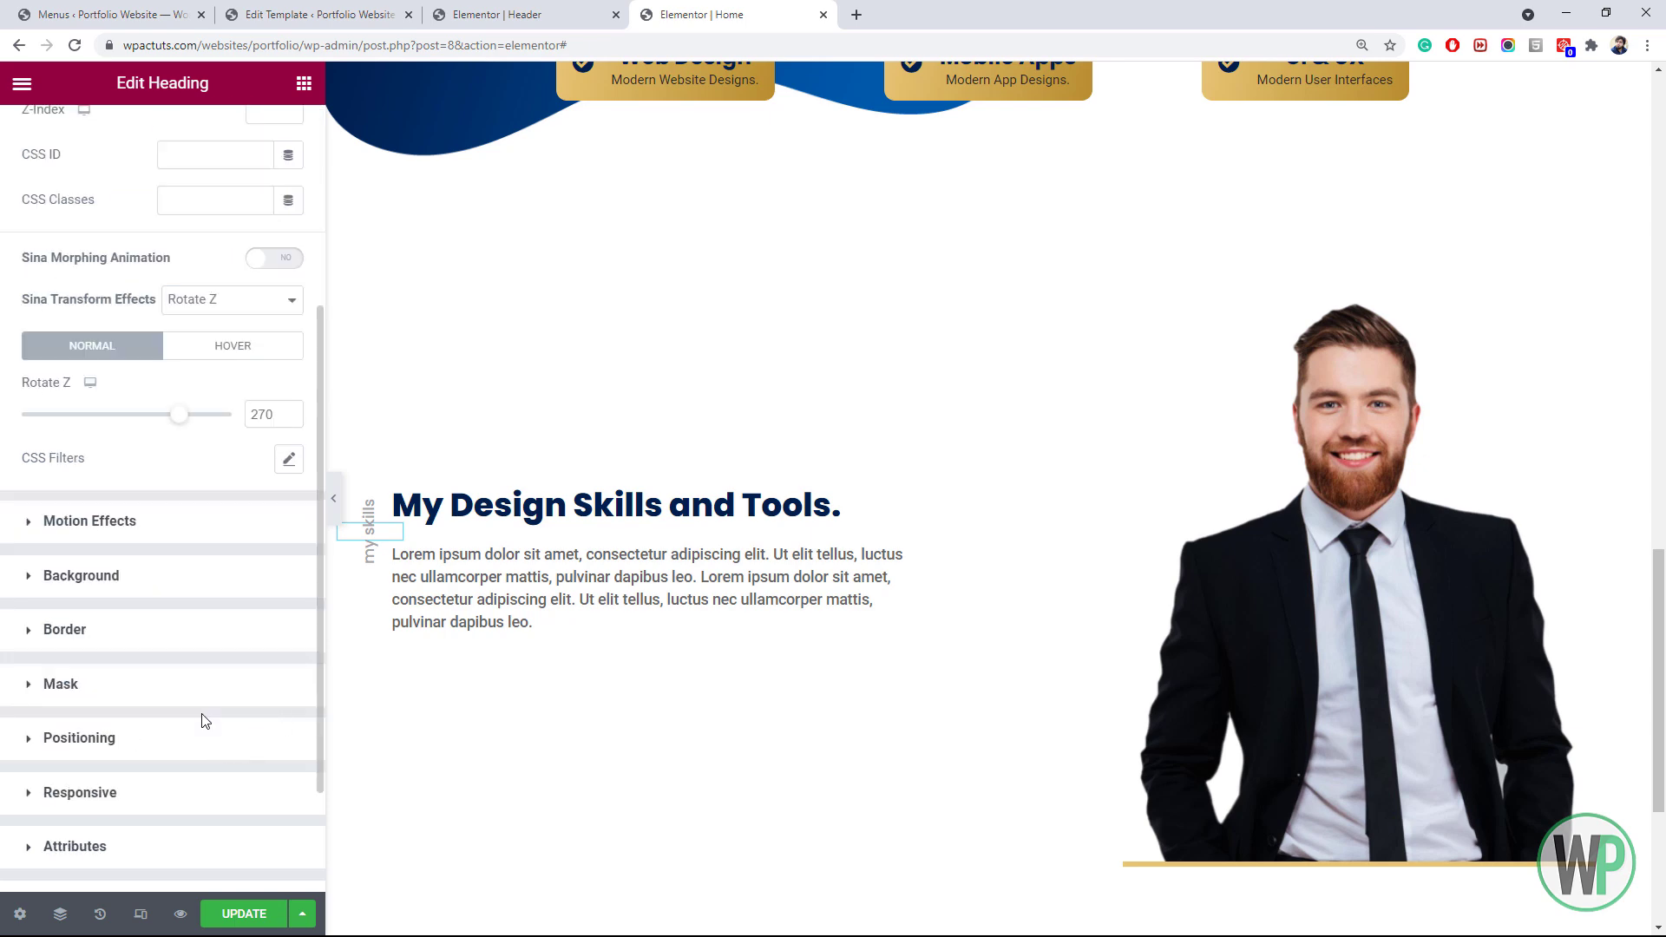
pyautogui.click(220, 738)
pyautogui.scroll(-2, 287, 618)
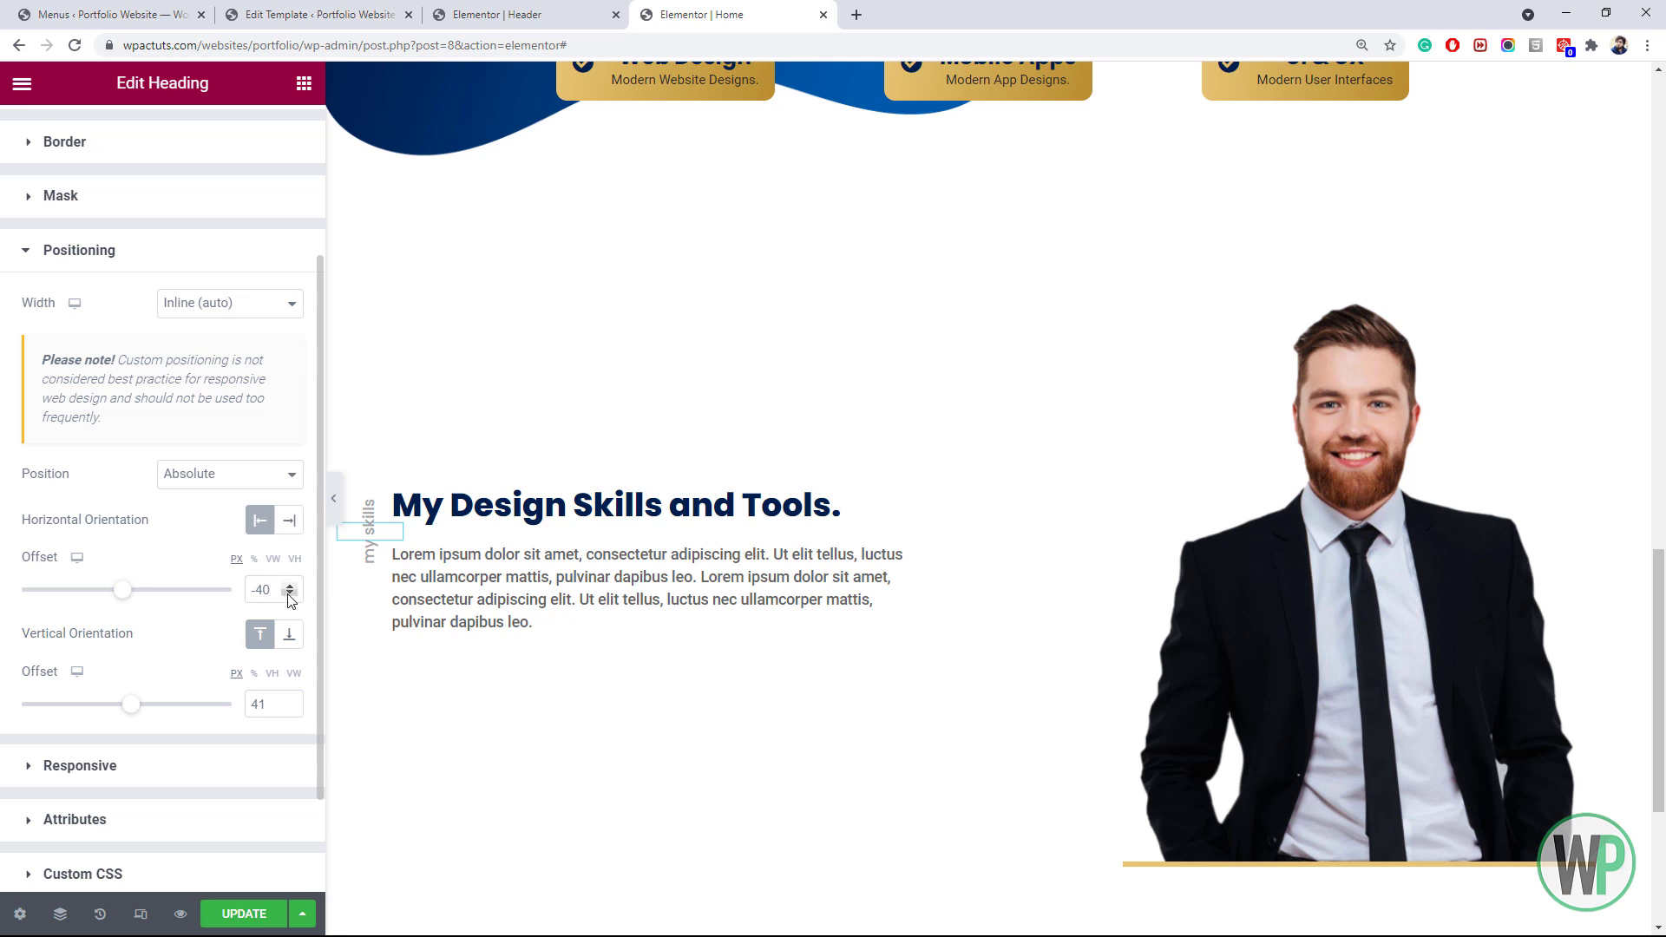
pyautogui.click(290, 594)
pyautogui.click(288, 586)
pyautogui.click(292, 709)
pyautogui.click(291, 709)
pyautogui.click(291, 709)
pyautogui.click(292, 709)
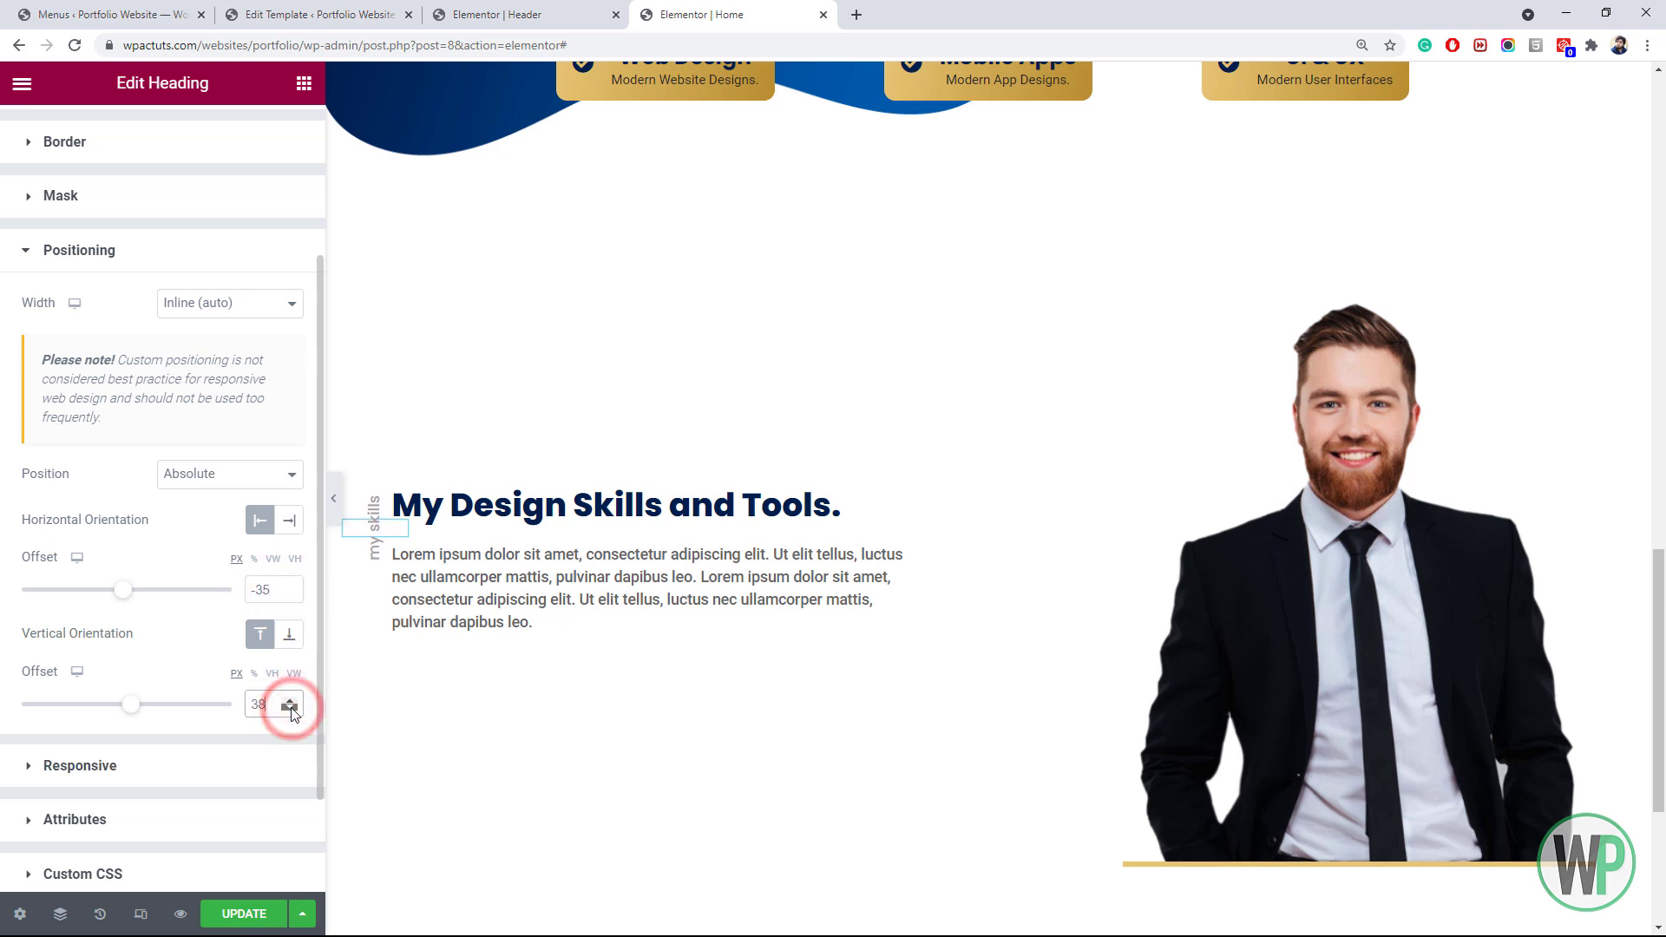
pyautogui.click(292, 709)
pyautogui.click(291, 709)
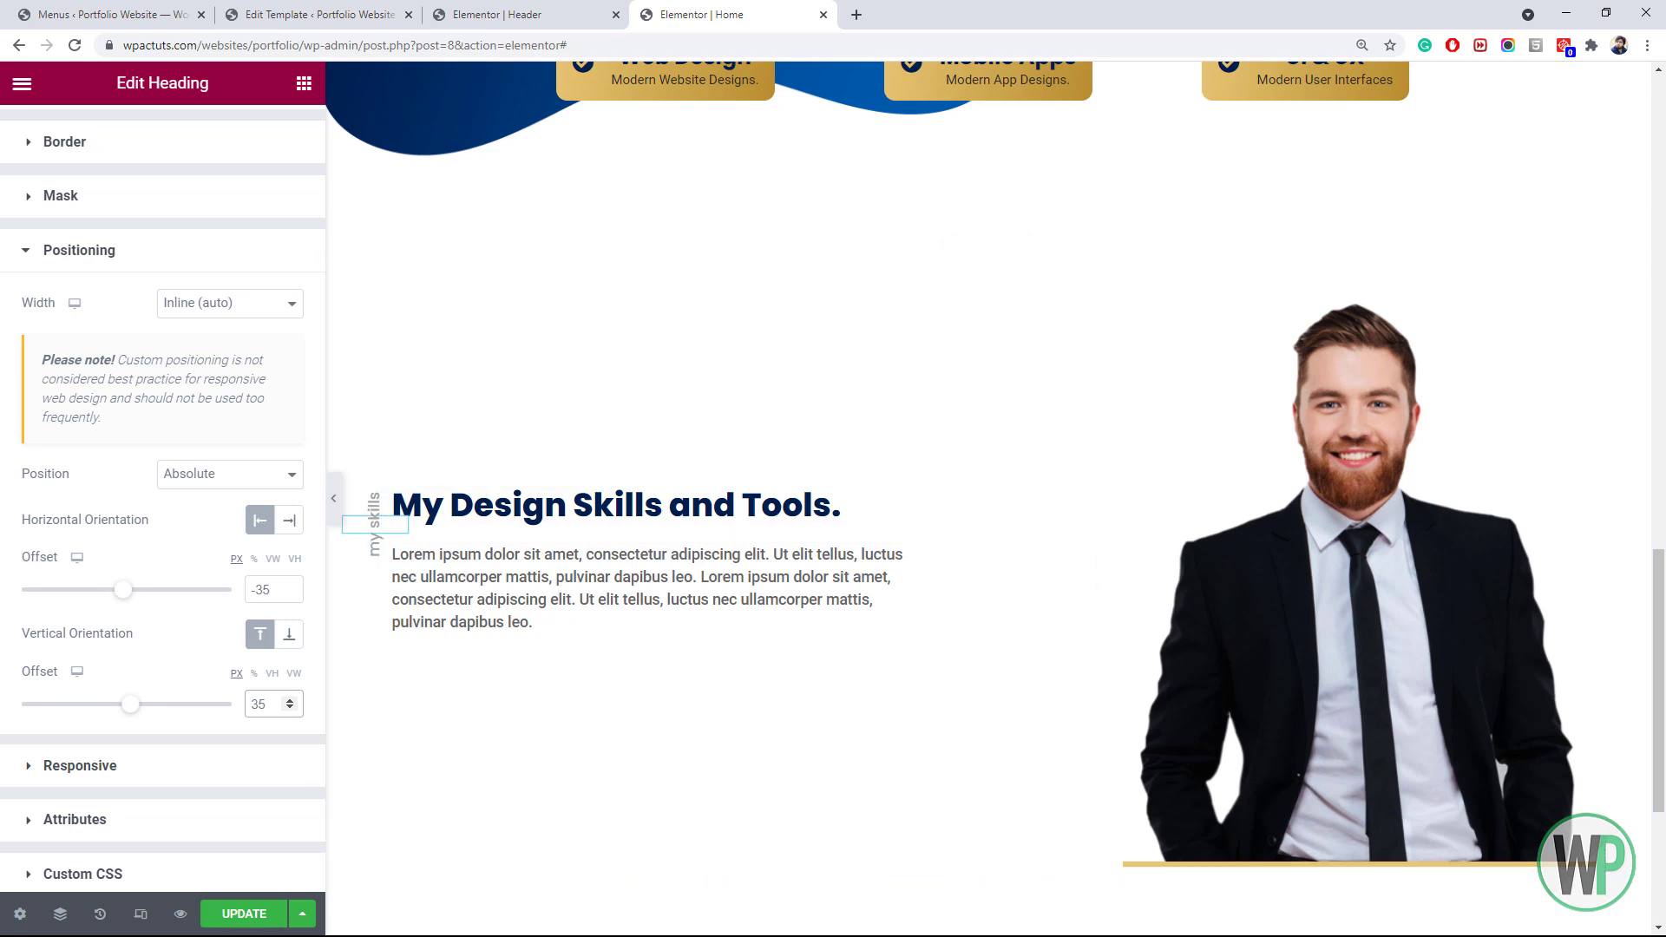
pyautogui.scroll(8, 988, 498)
pyautogui.scroll(-10, 989, 498)
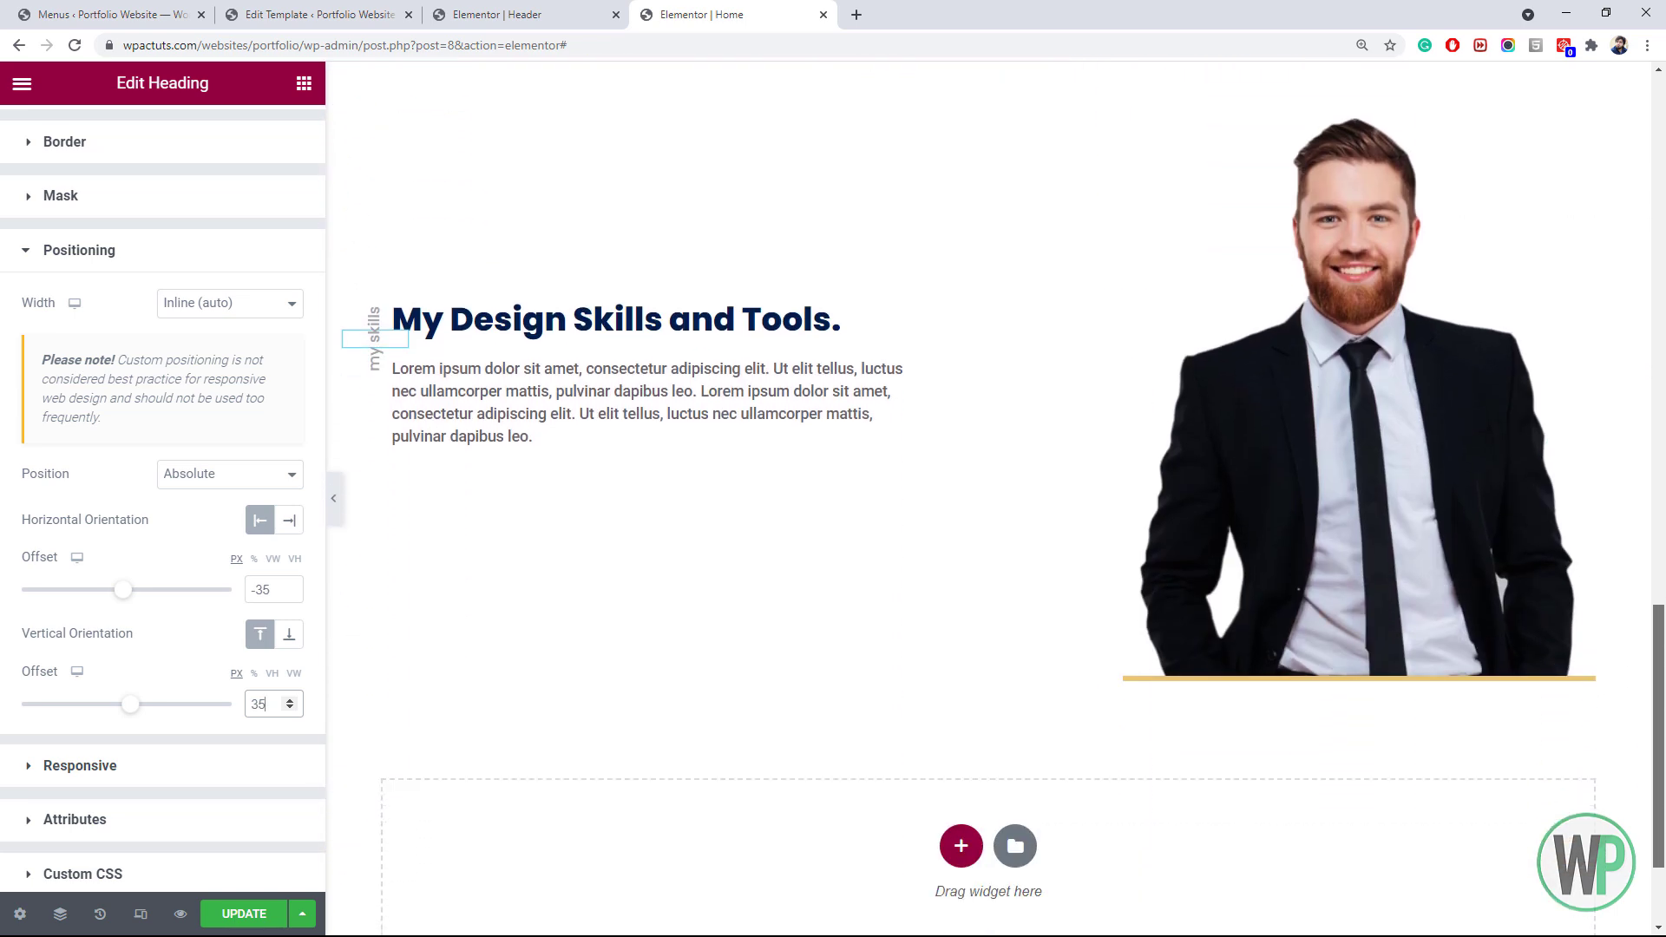
pyautogui.click(302, 82)
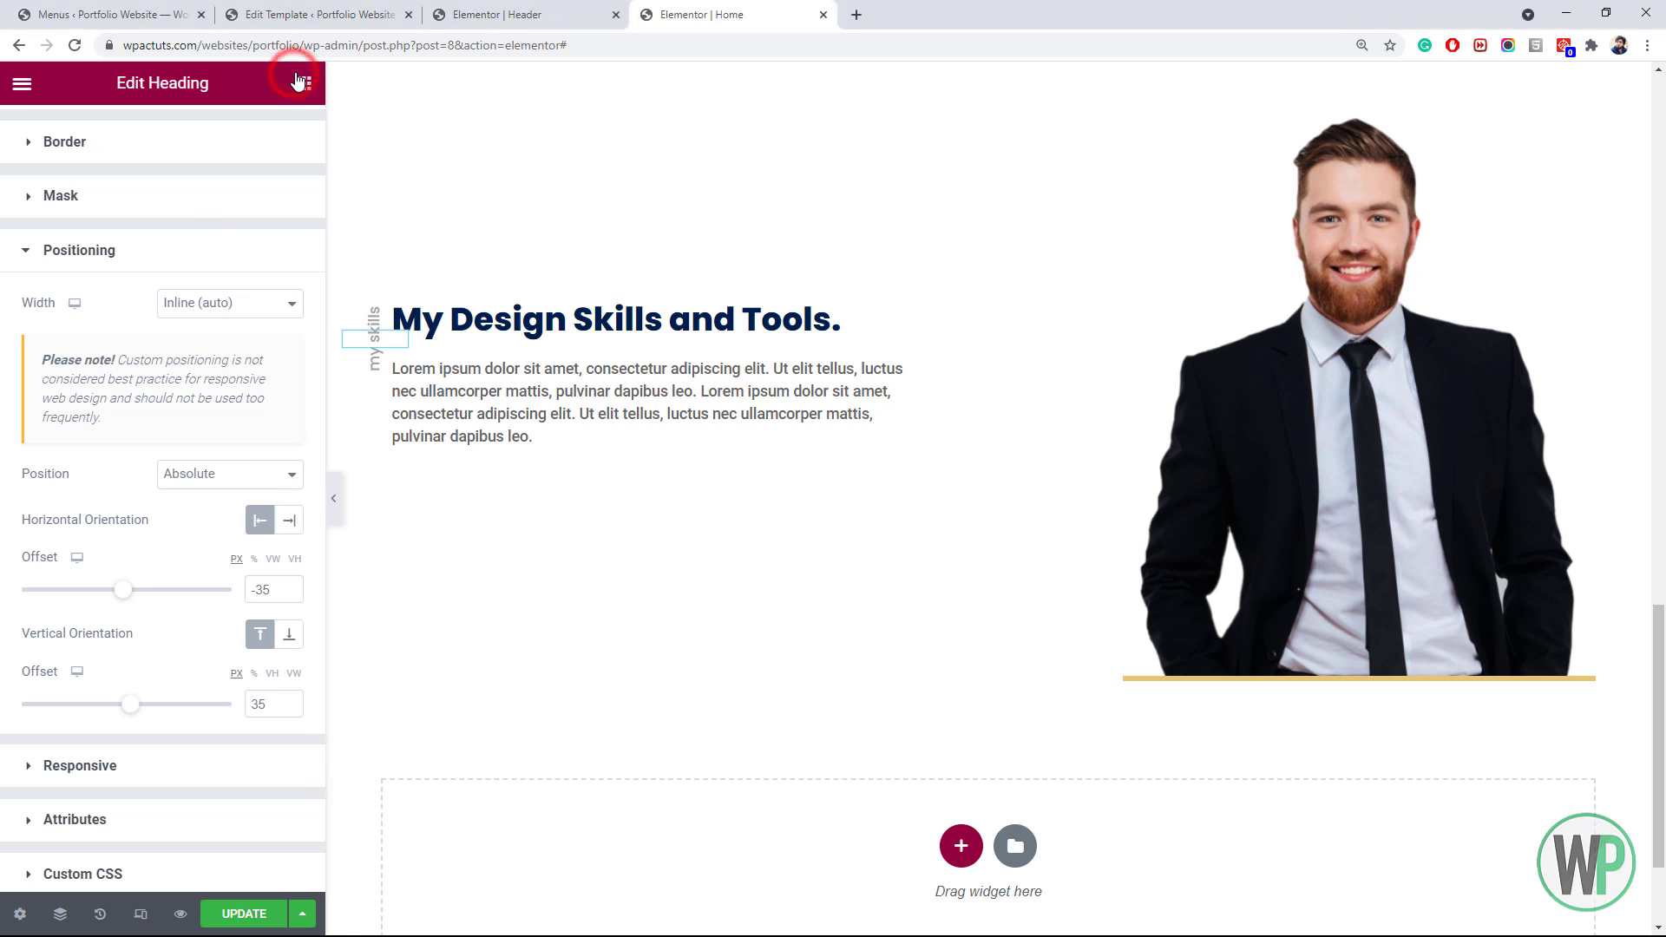
# Drop a two-column Inner Section below the skills paragraph
pyautogui.moveTo(126, 290); pyautogui.dragTo(532, 447)
pyautogui.click(115, 317)
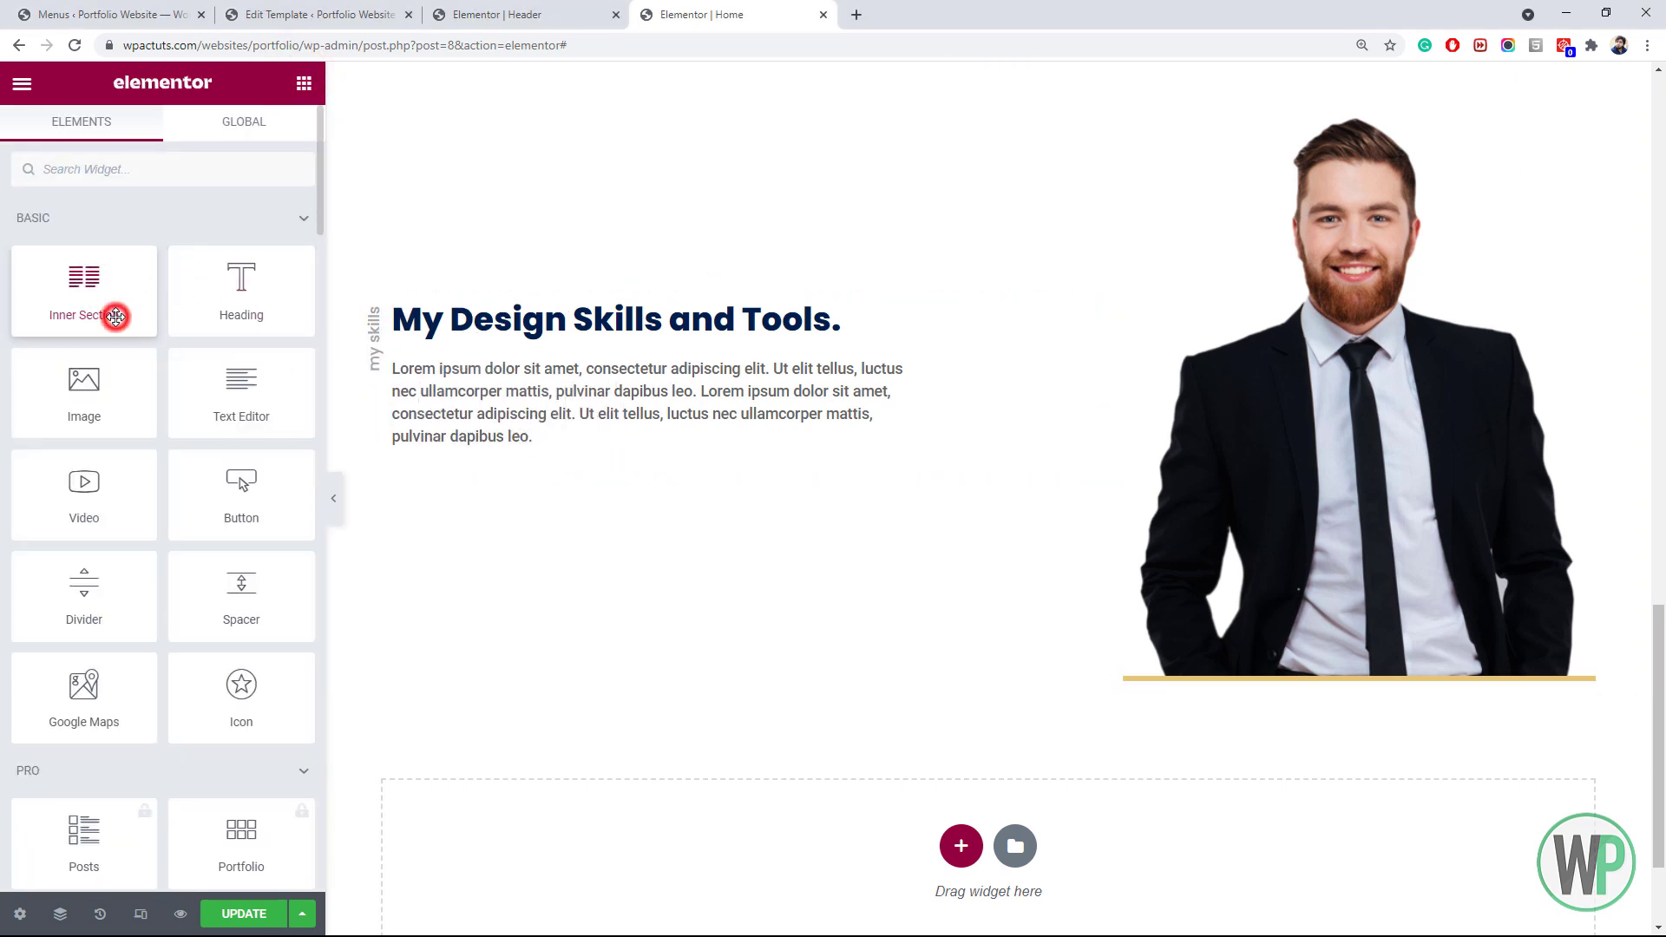
pyautogui.moveTo(115, 317); pyautogui.dragTo(519, 480)
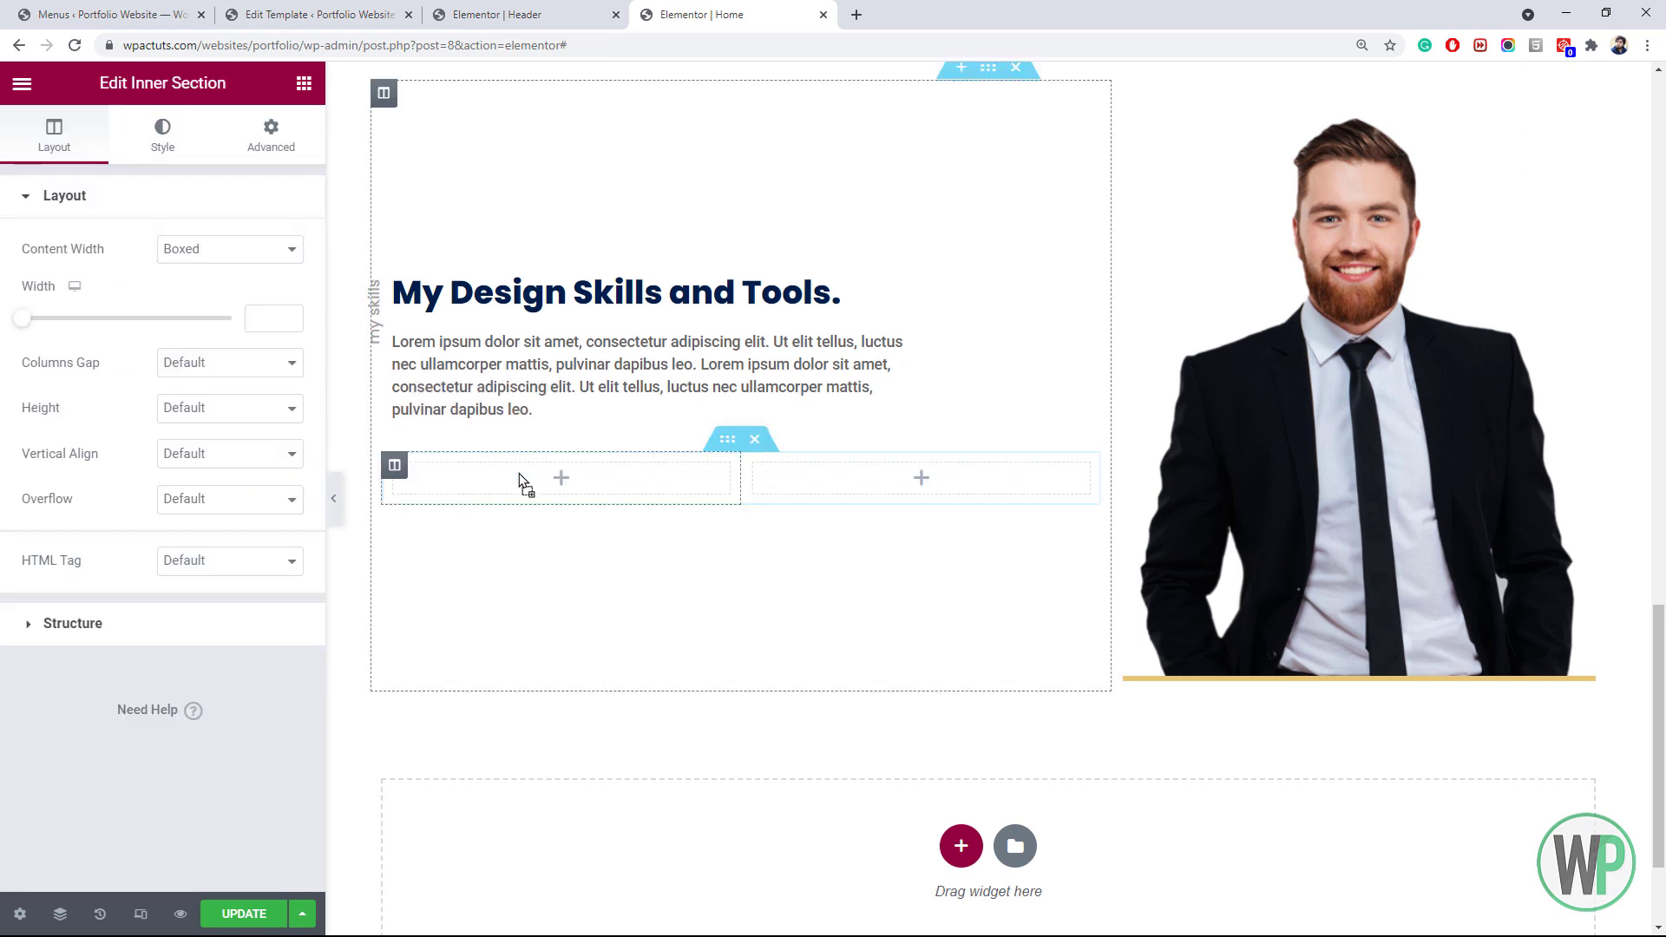
# Add two more columns to make four, then browse the widgets panel
pyautogui.rightClick(398, 477)
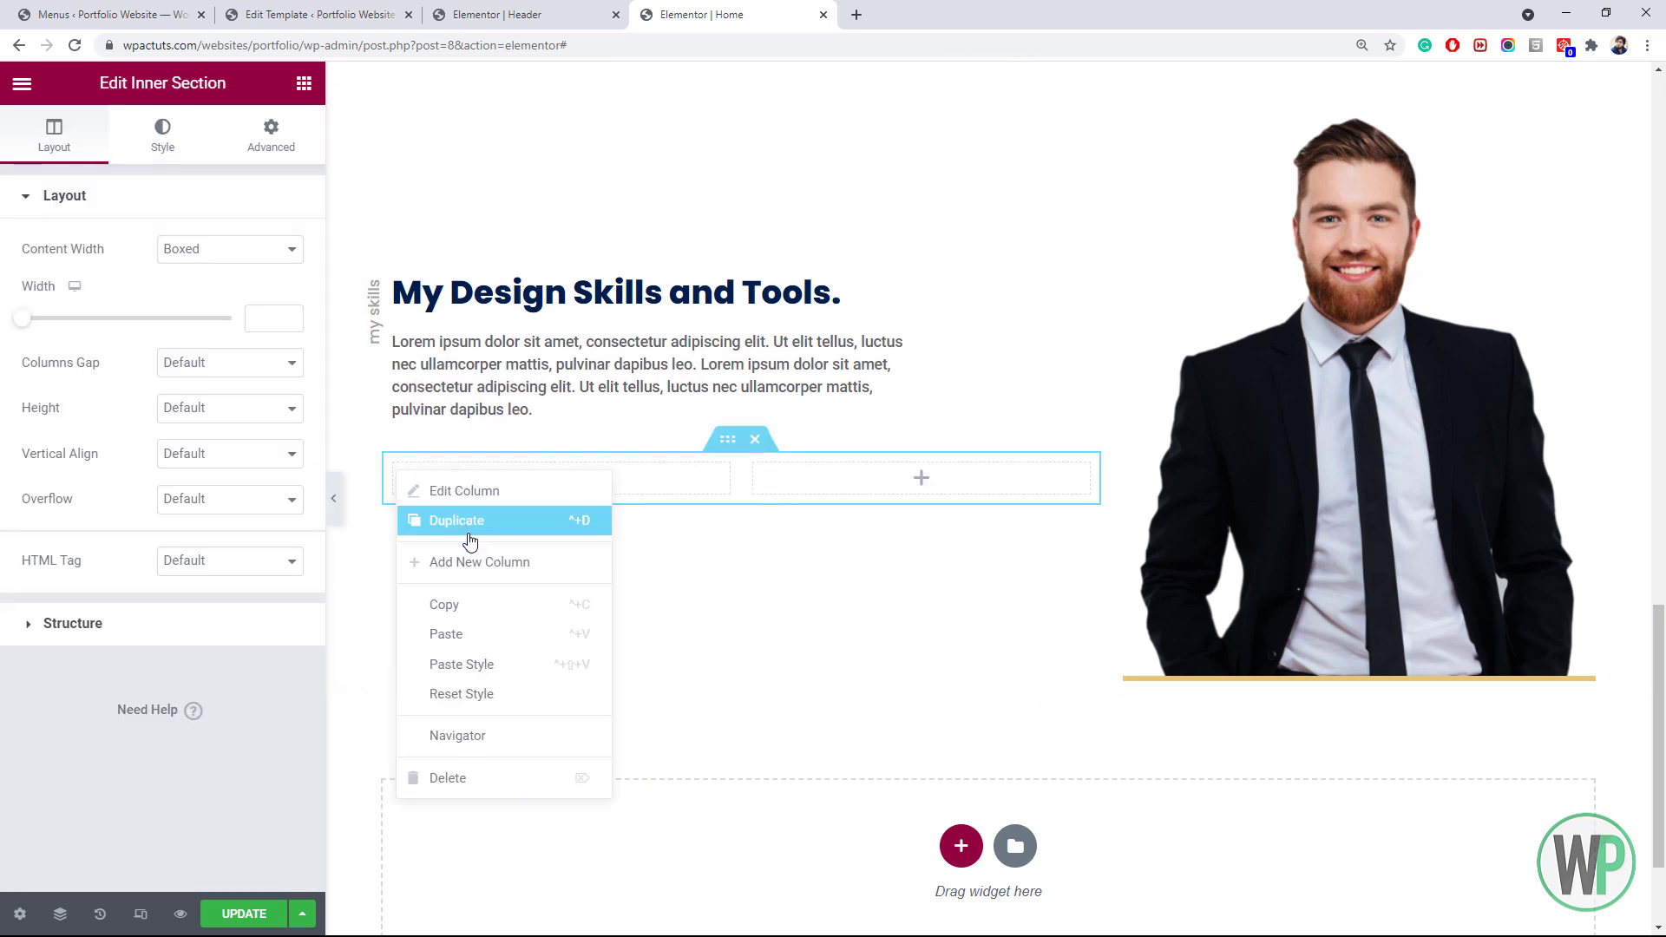
pyautogui.click(469, 564)
pyautogui.rightClick(401, 477)
pyautogui.click(468, 566)
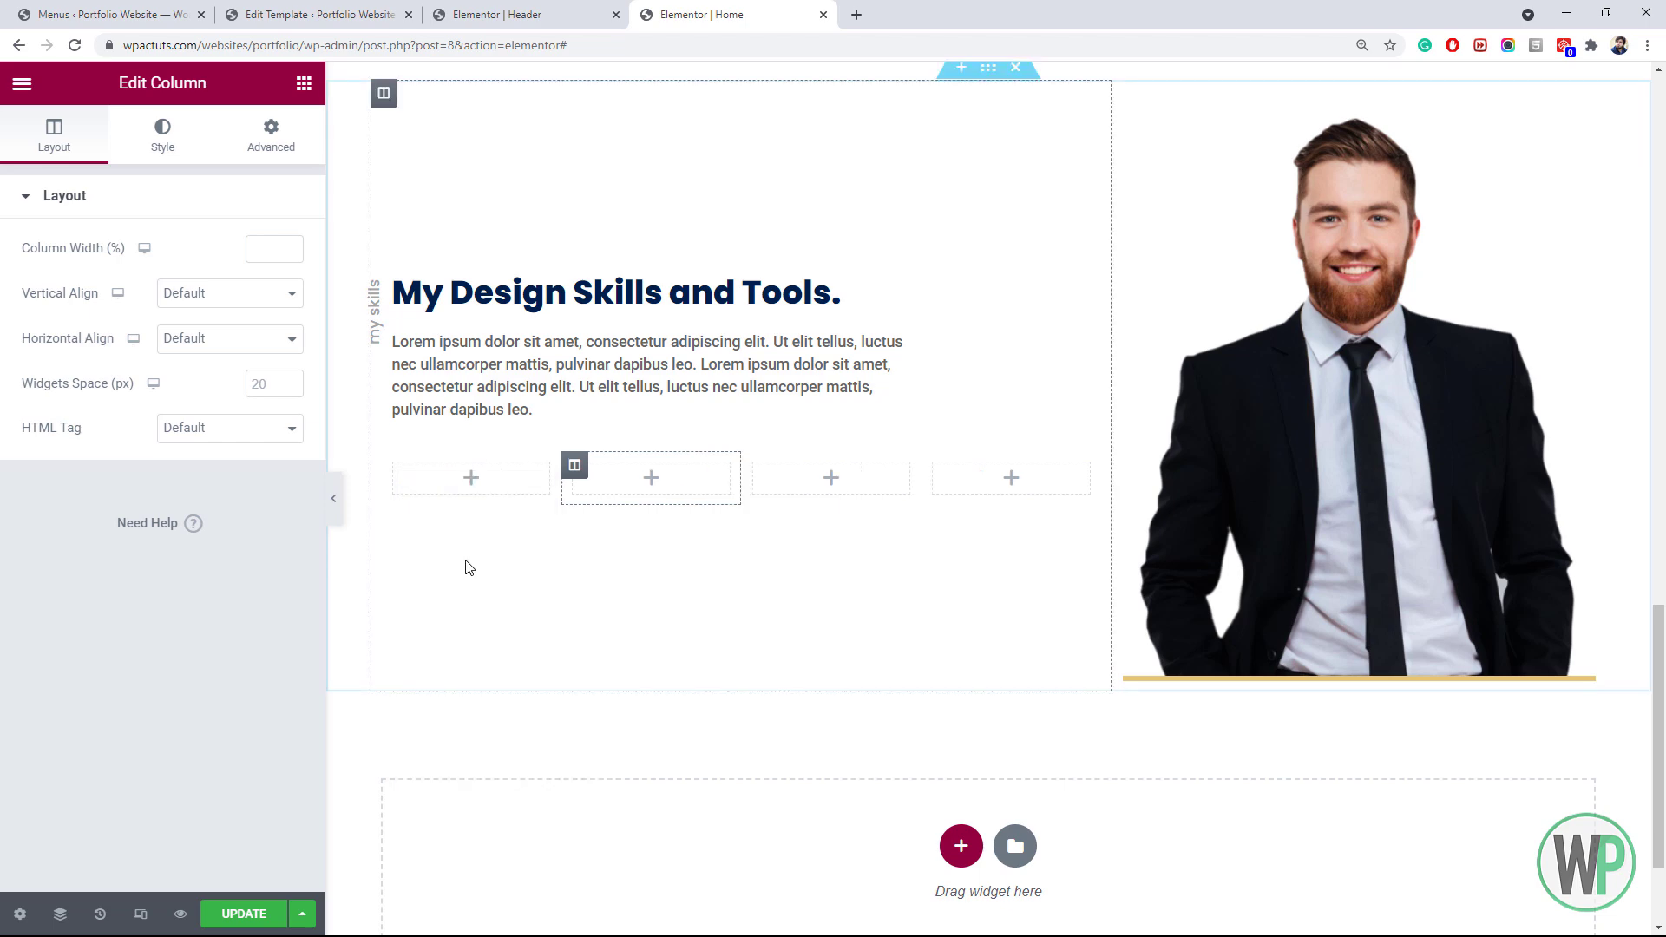
pyautogui.click(303, 84)
pyautogui.scroll(-15, 195, 482)
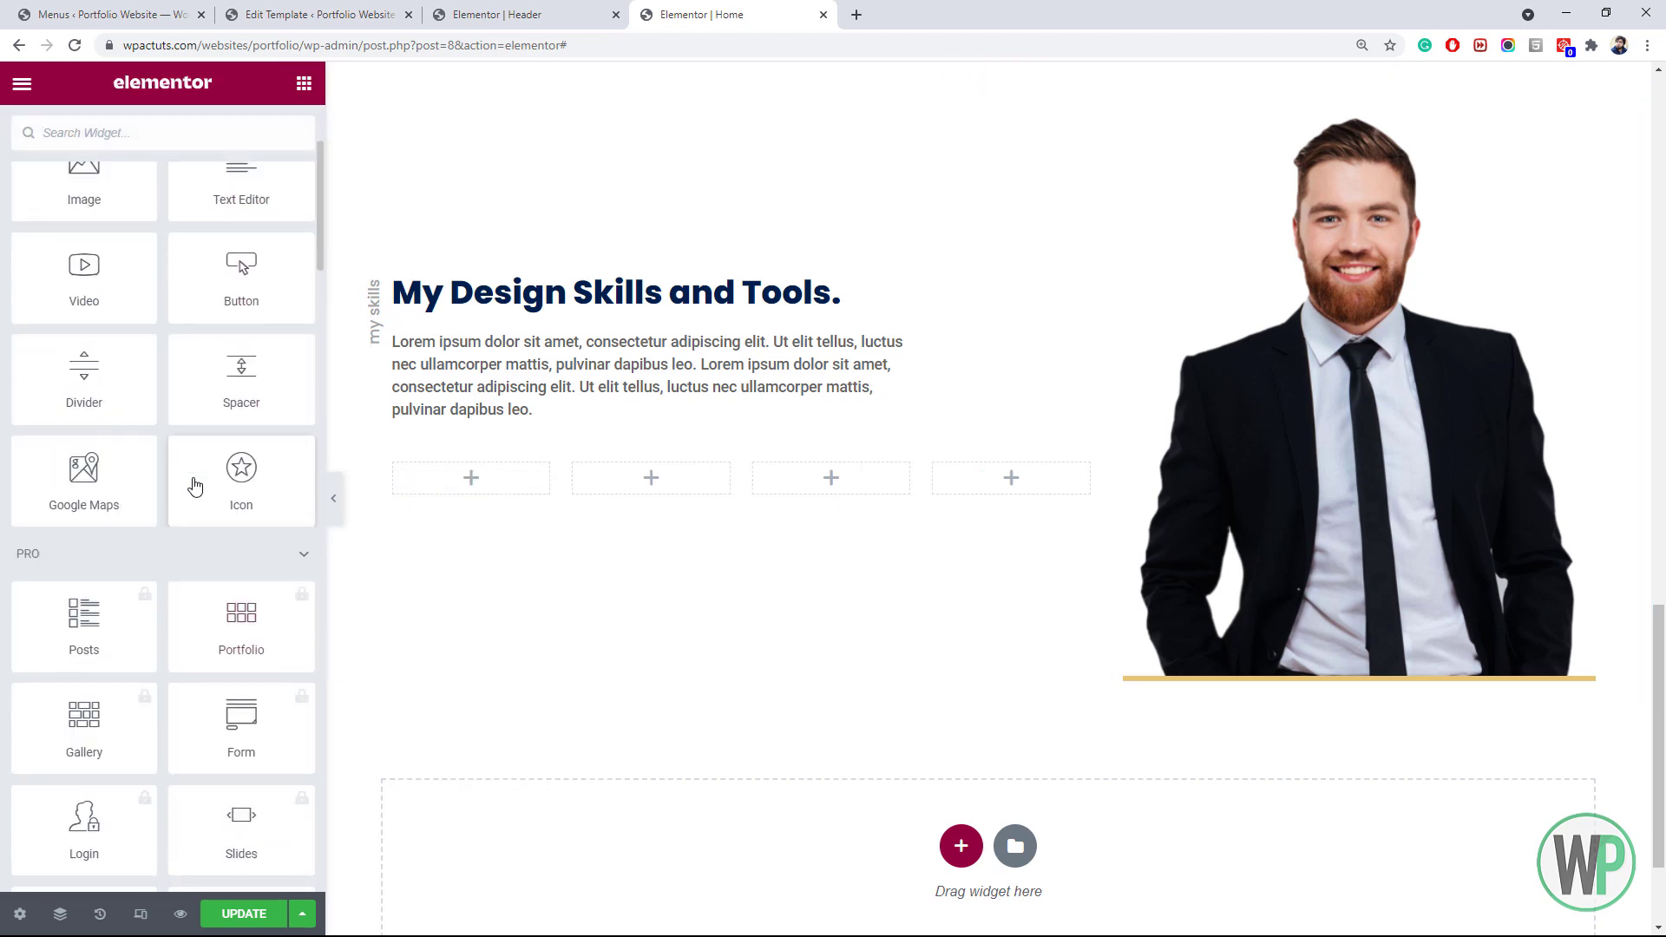
pyautogui.scroll(-20, 208, 477)
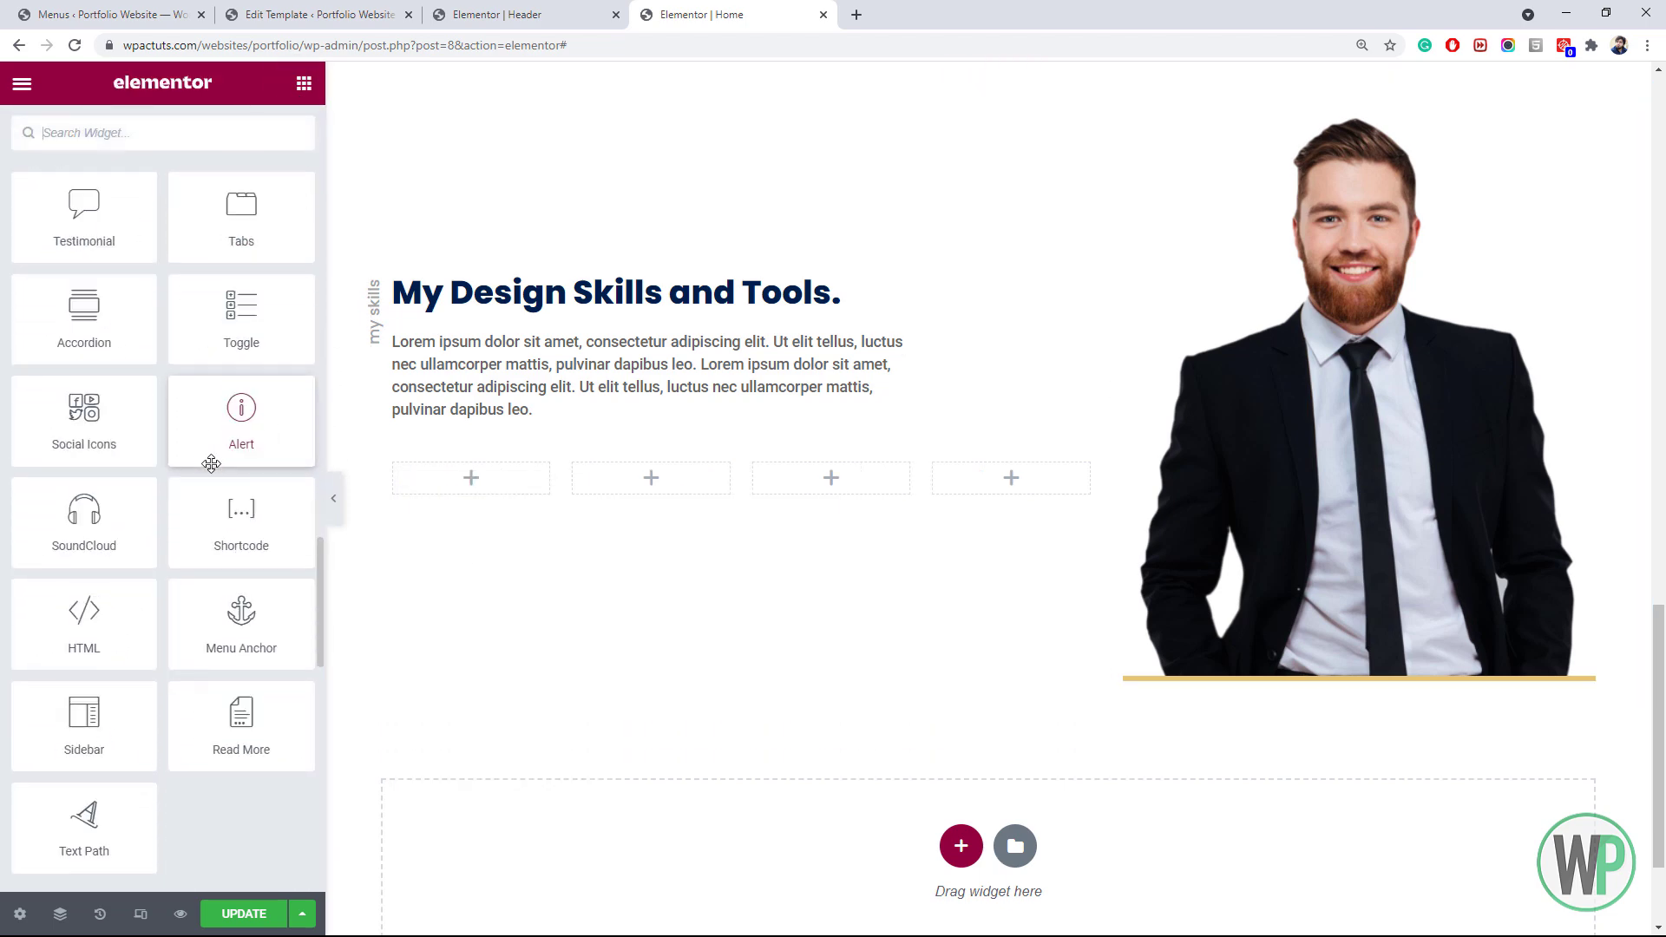
pyautogui.scroll(-1, 227, 472)
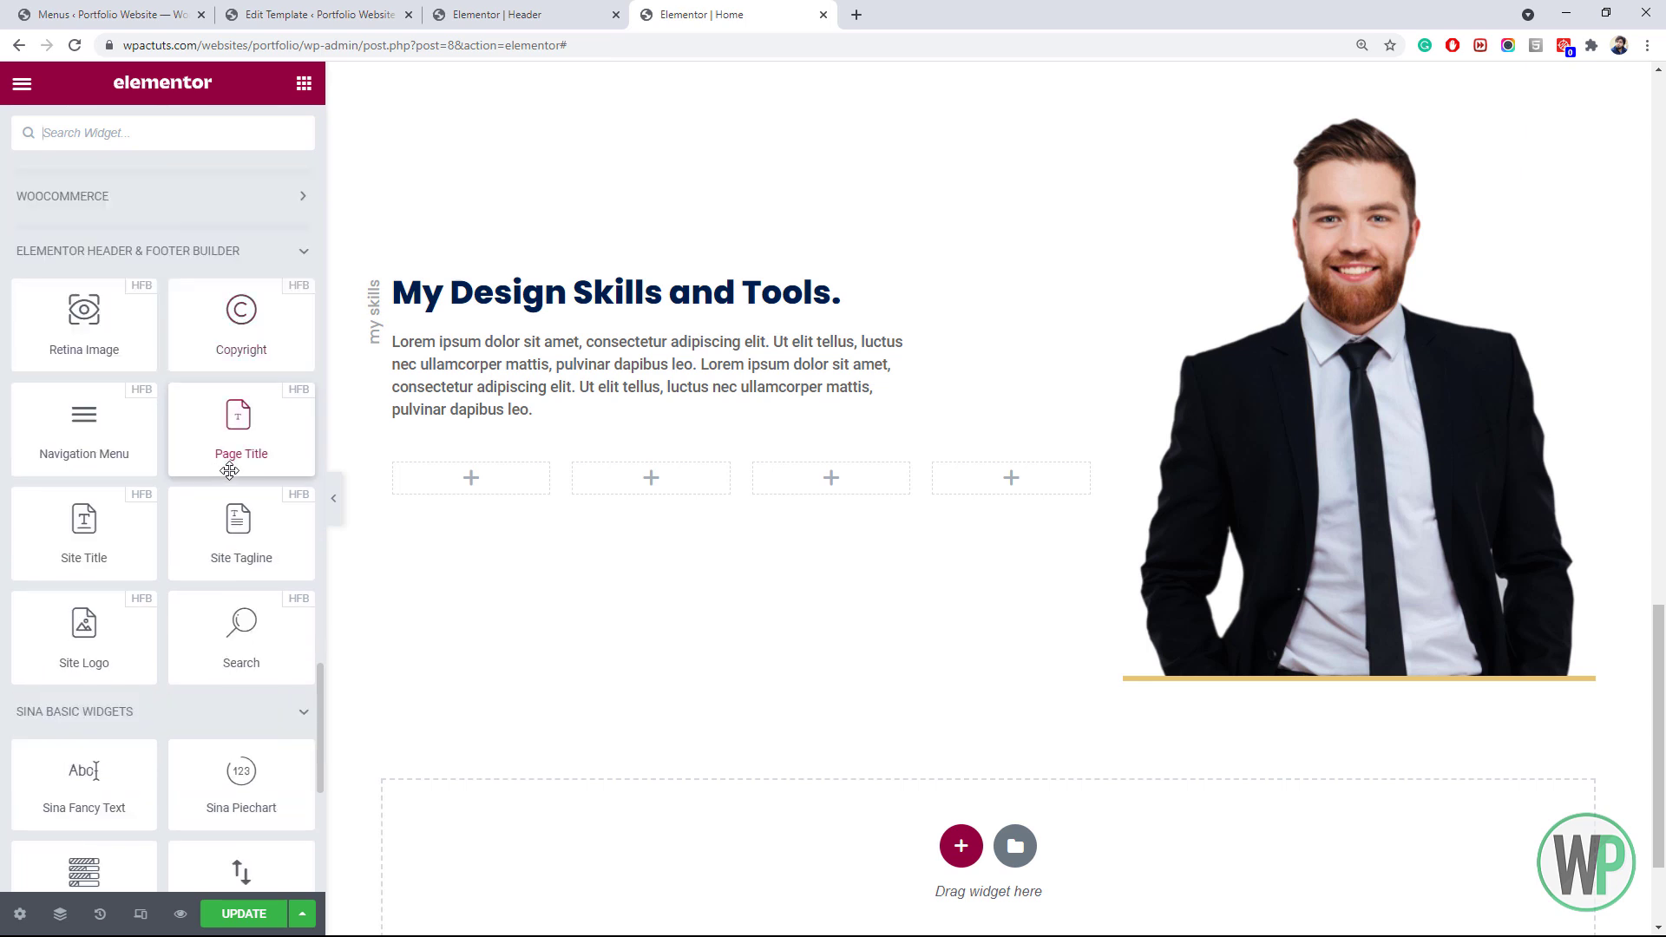
pyautogui.scroll(-3, 235, 477)
pyautogui.scroll(-1, 121, 426)
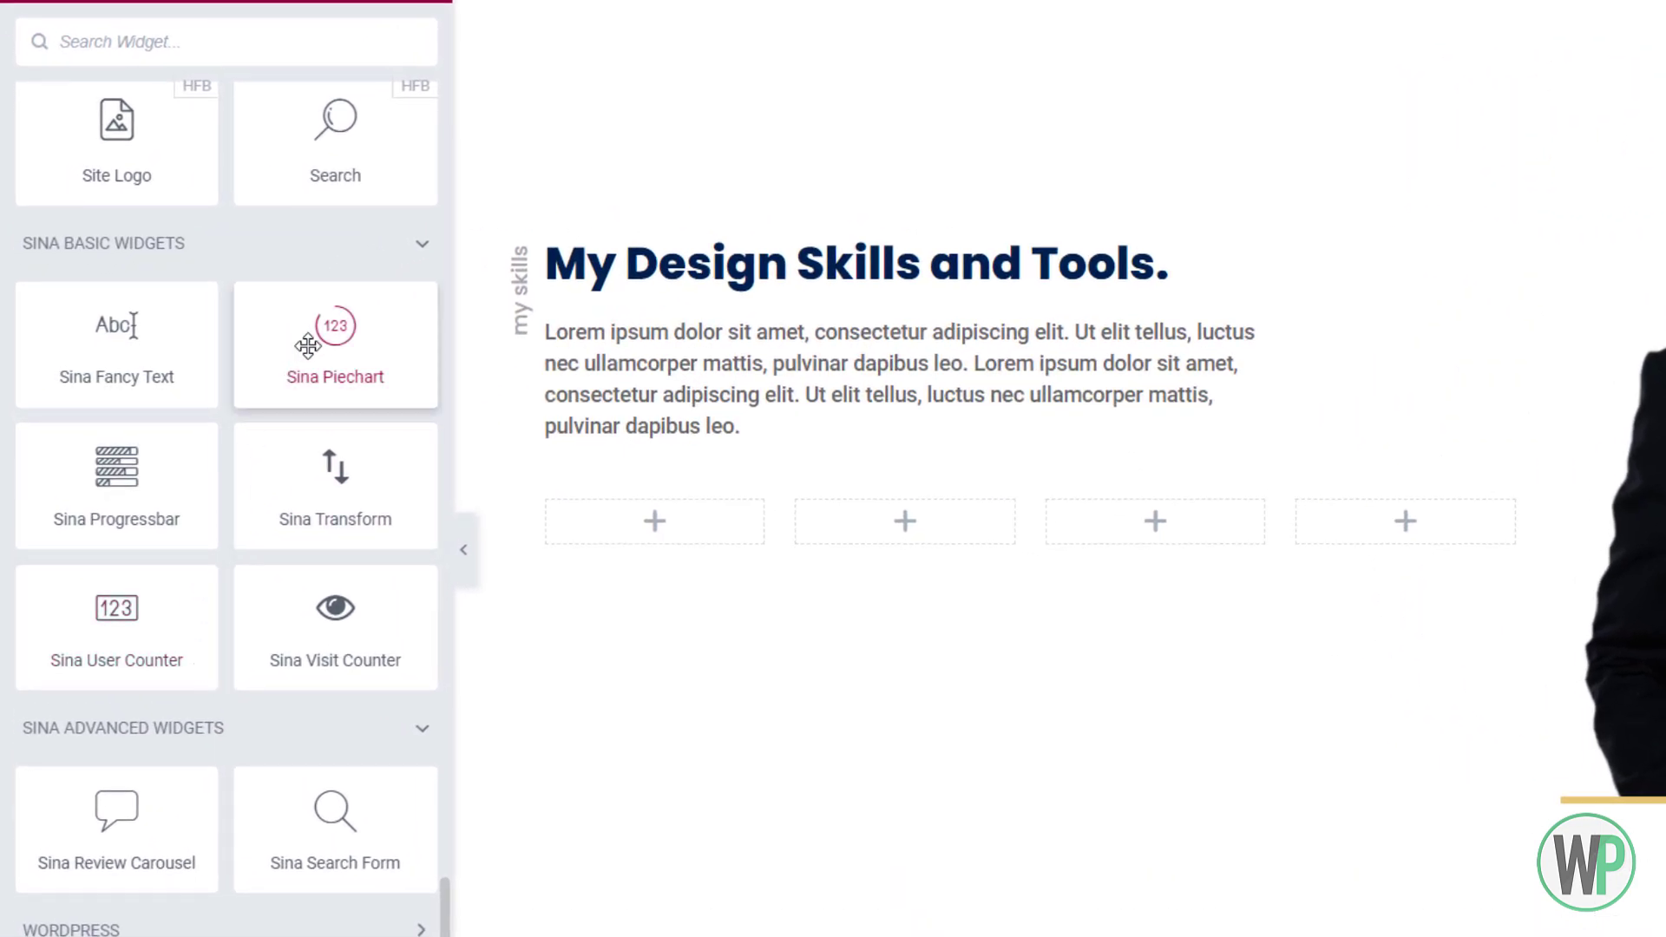
# Drop a 75% Sina Piechart into the first column, size it to 80, and clear its 'Web Development' title
pyautogui.moveTo(318, 342); pyautogui.dragTo(633, 529)
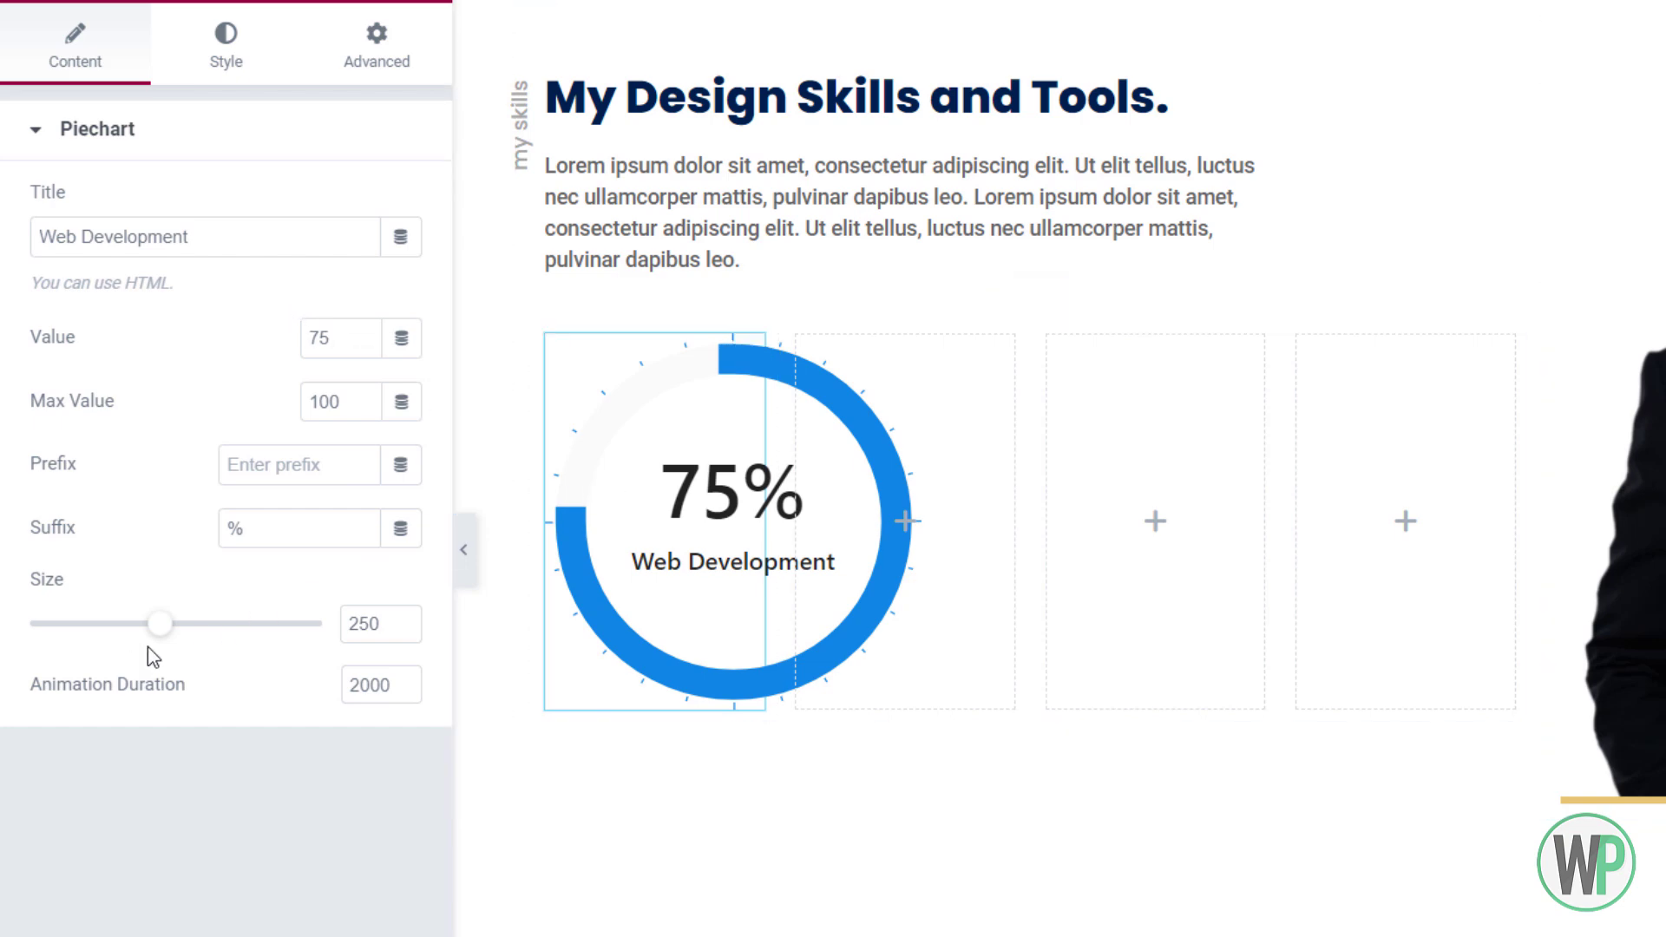
pyautogui.moveTo(160, 625); pyautogui.dragTo(46, 639)
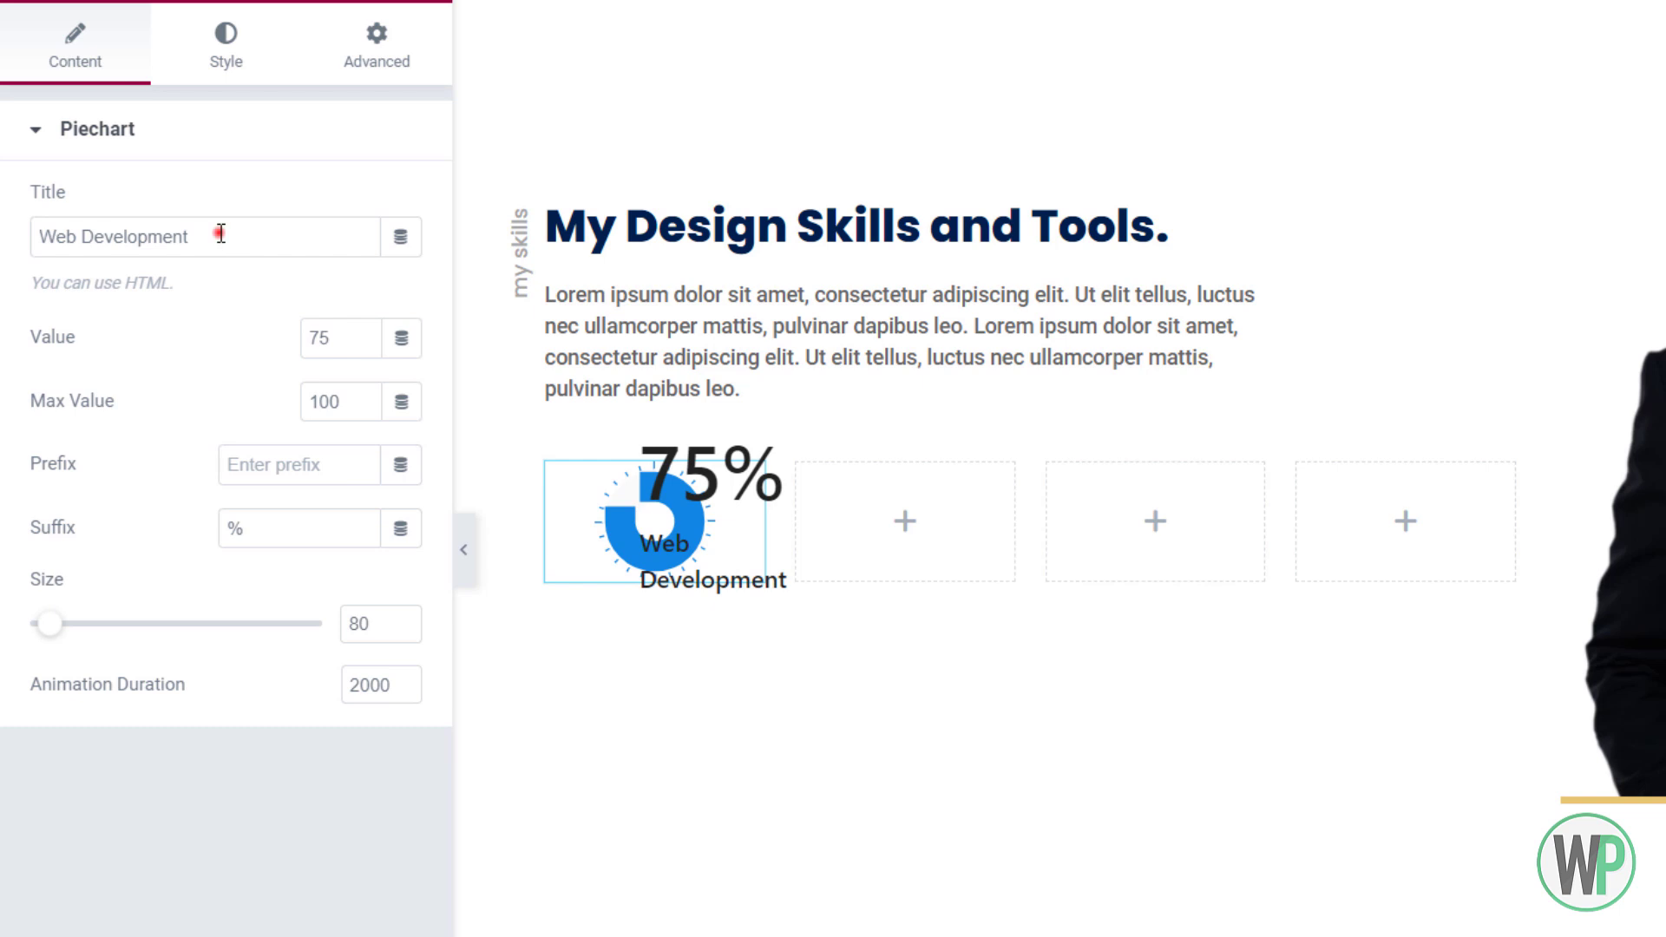
pyautogui.moveTo(221, 234); pyautogui.dragTo(12, 233)
pyautogui.press('BackSpace')
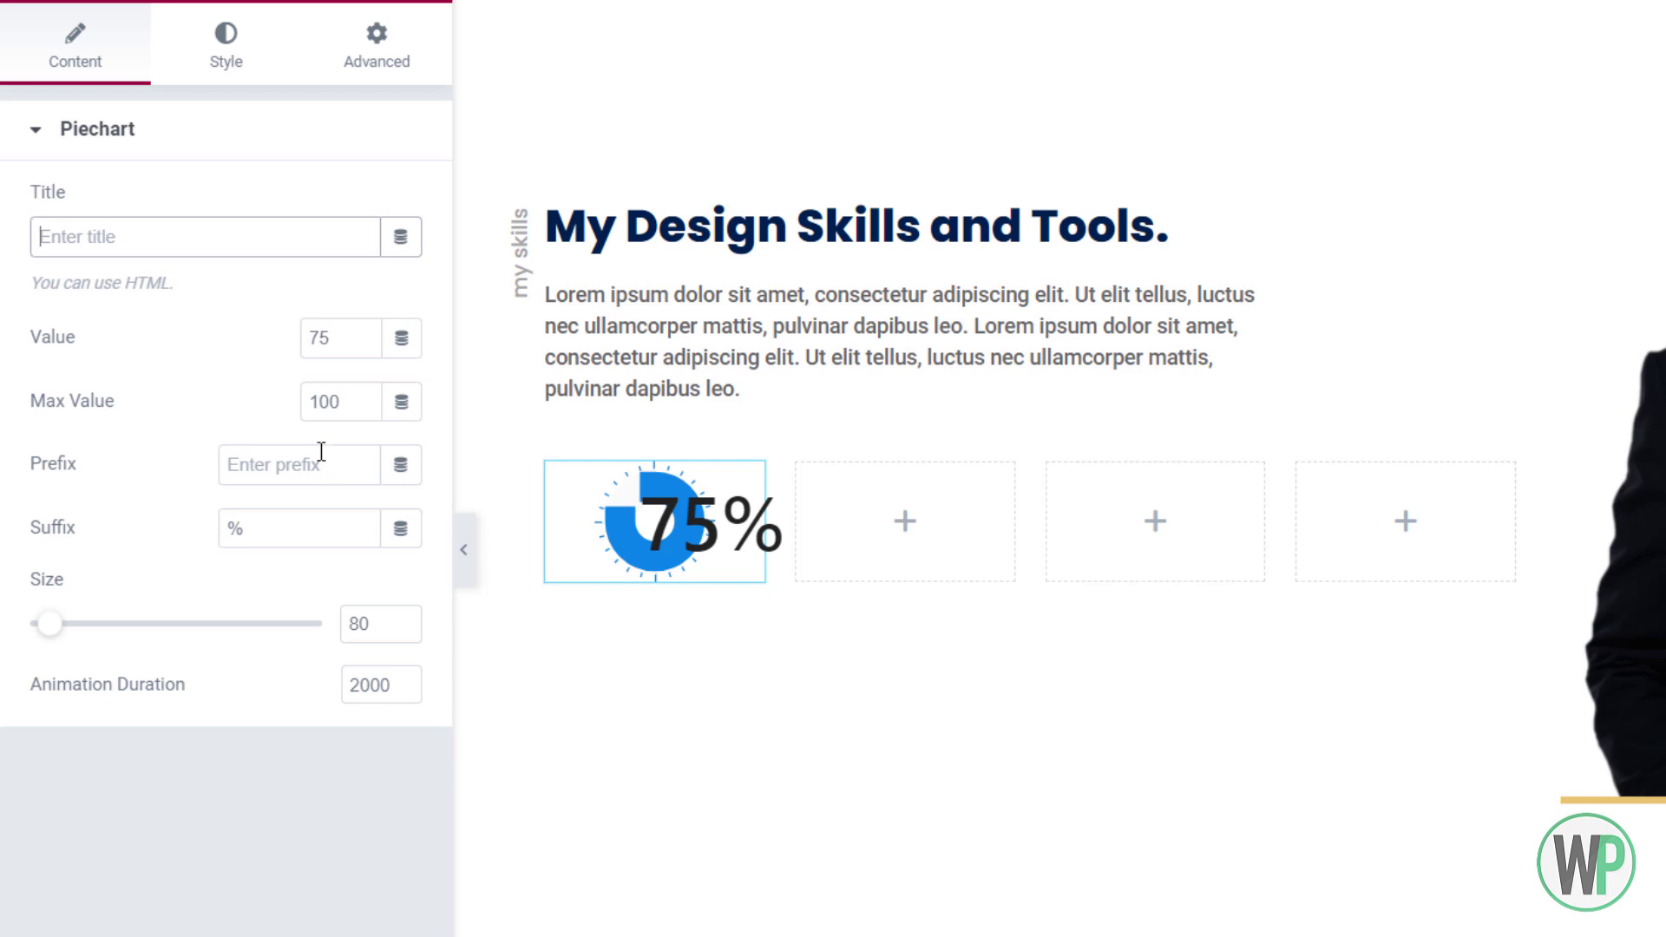
pyautogui.click(231, 63)
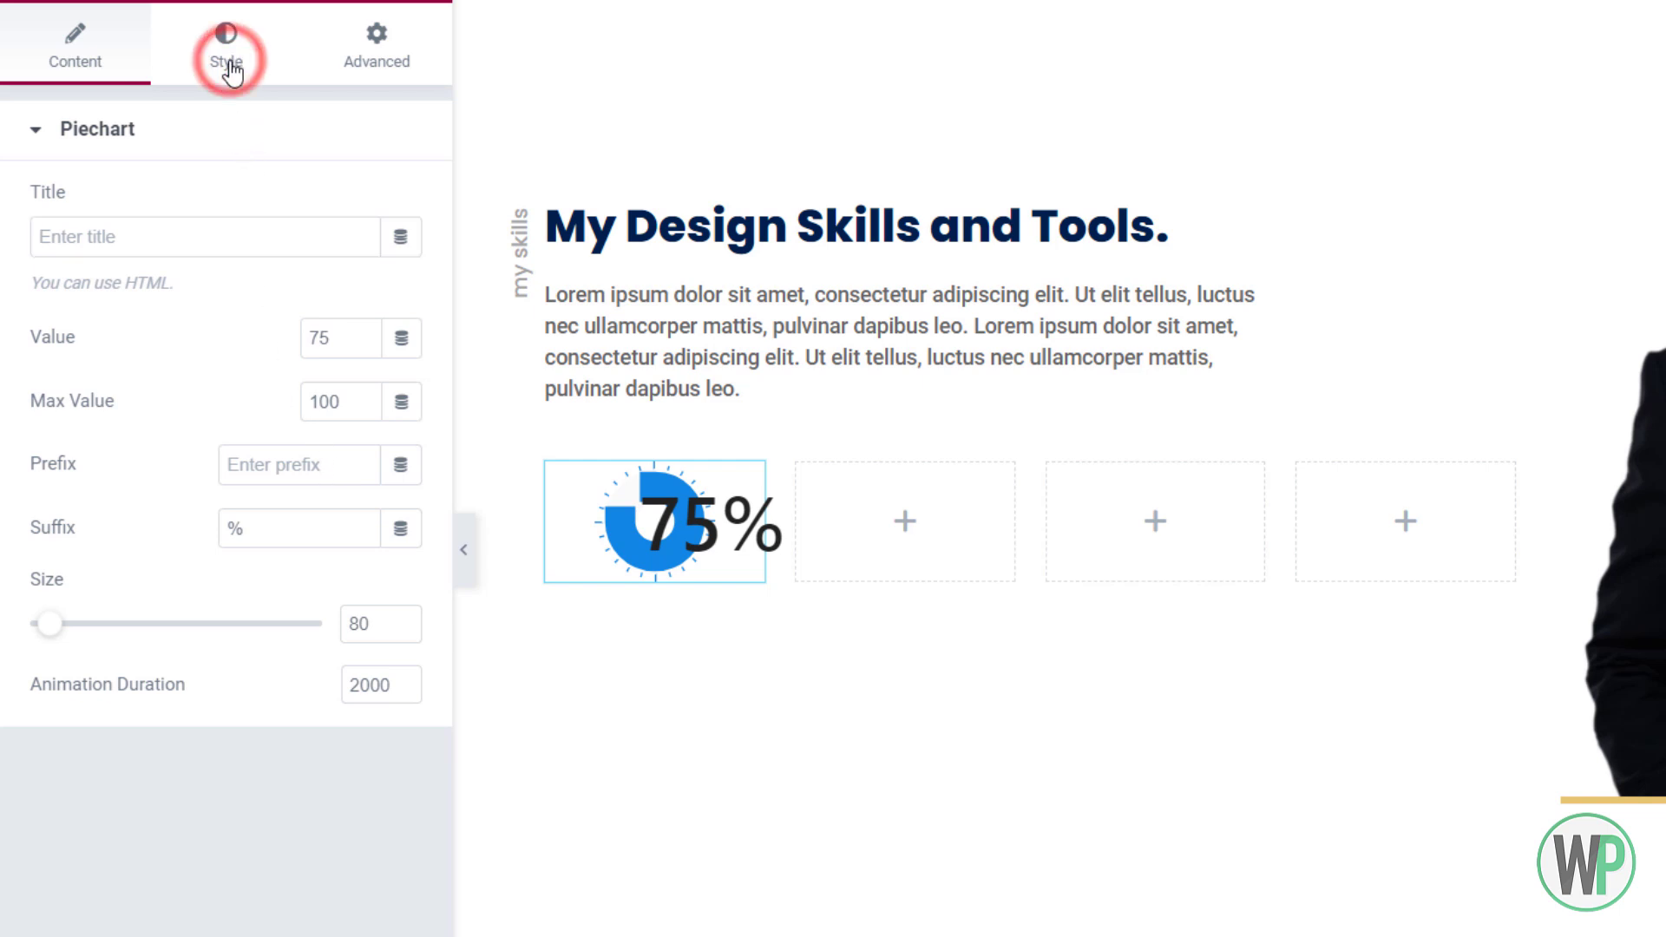
pyautogui.click(80, 71)
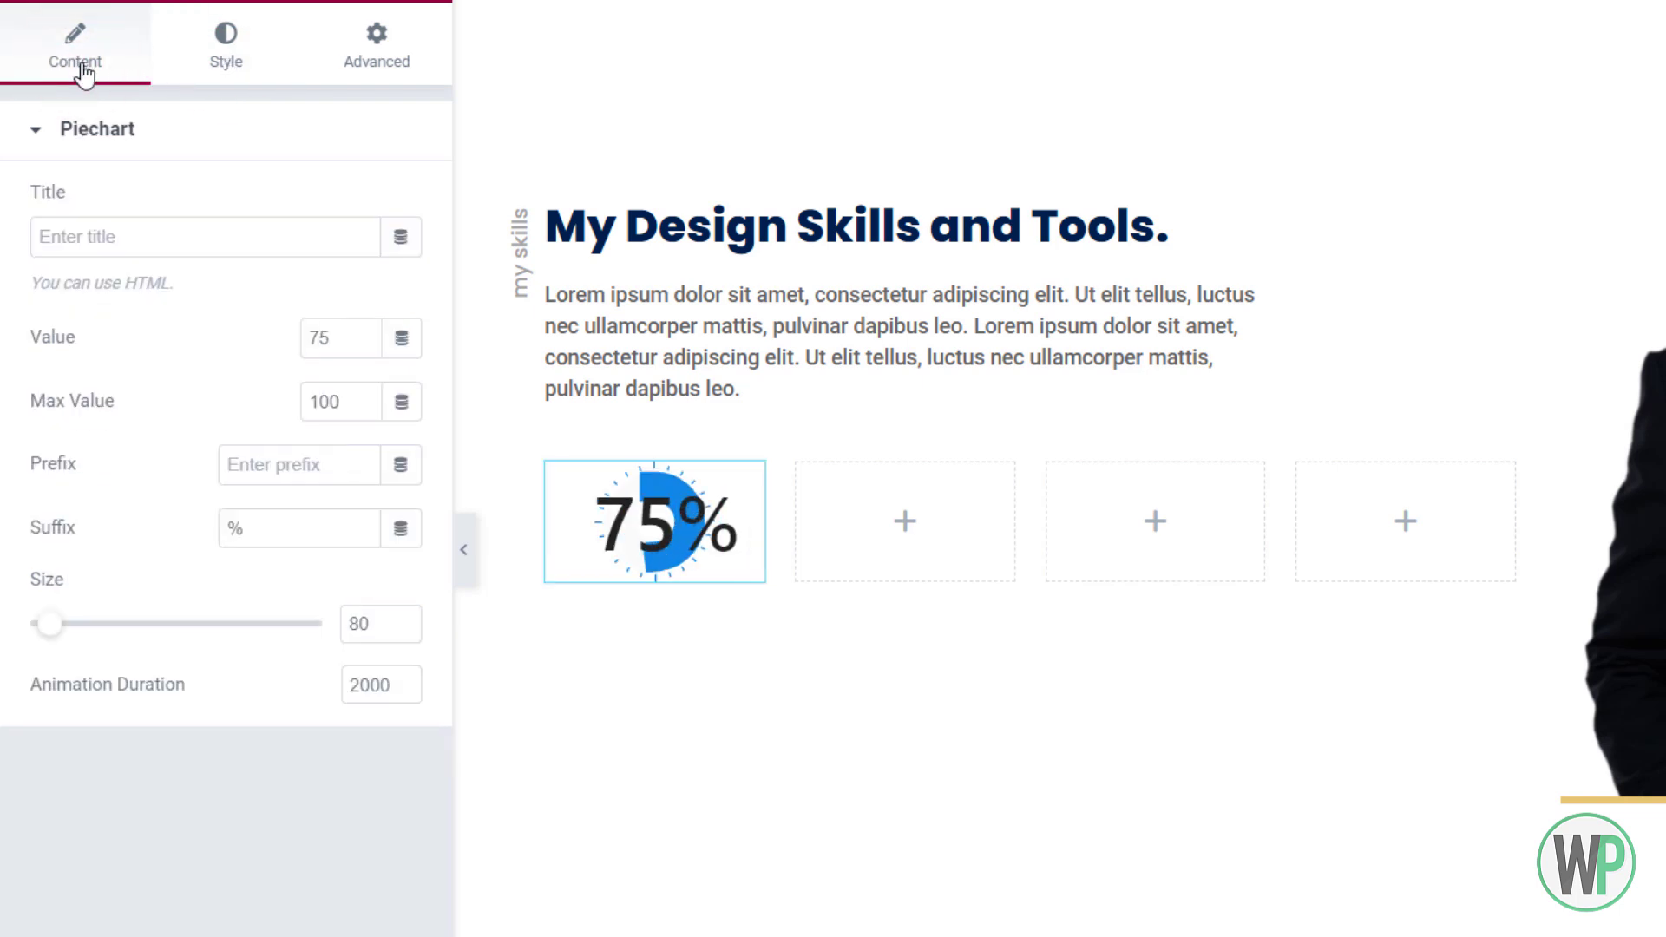
pyautogui.click(385, 622)
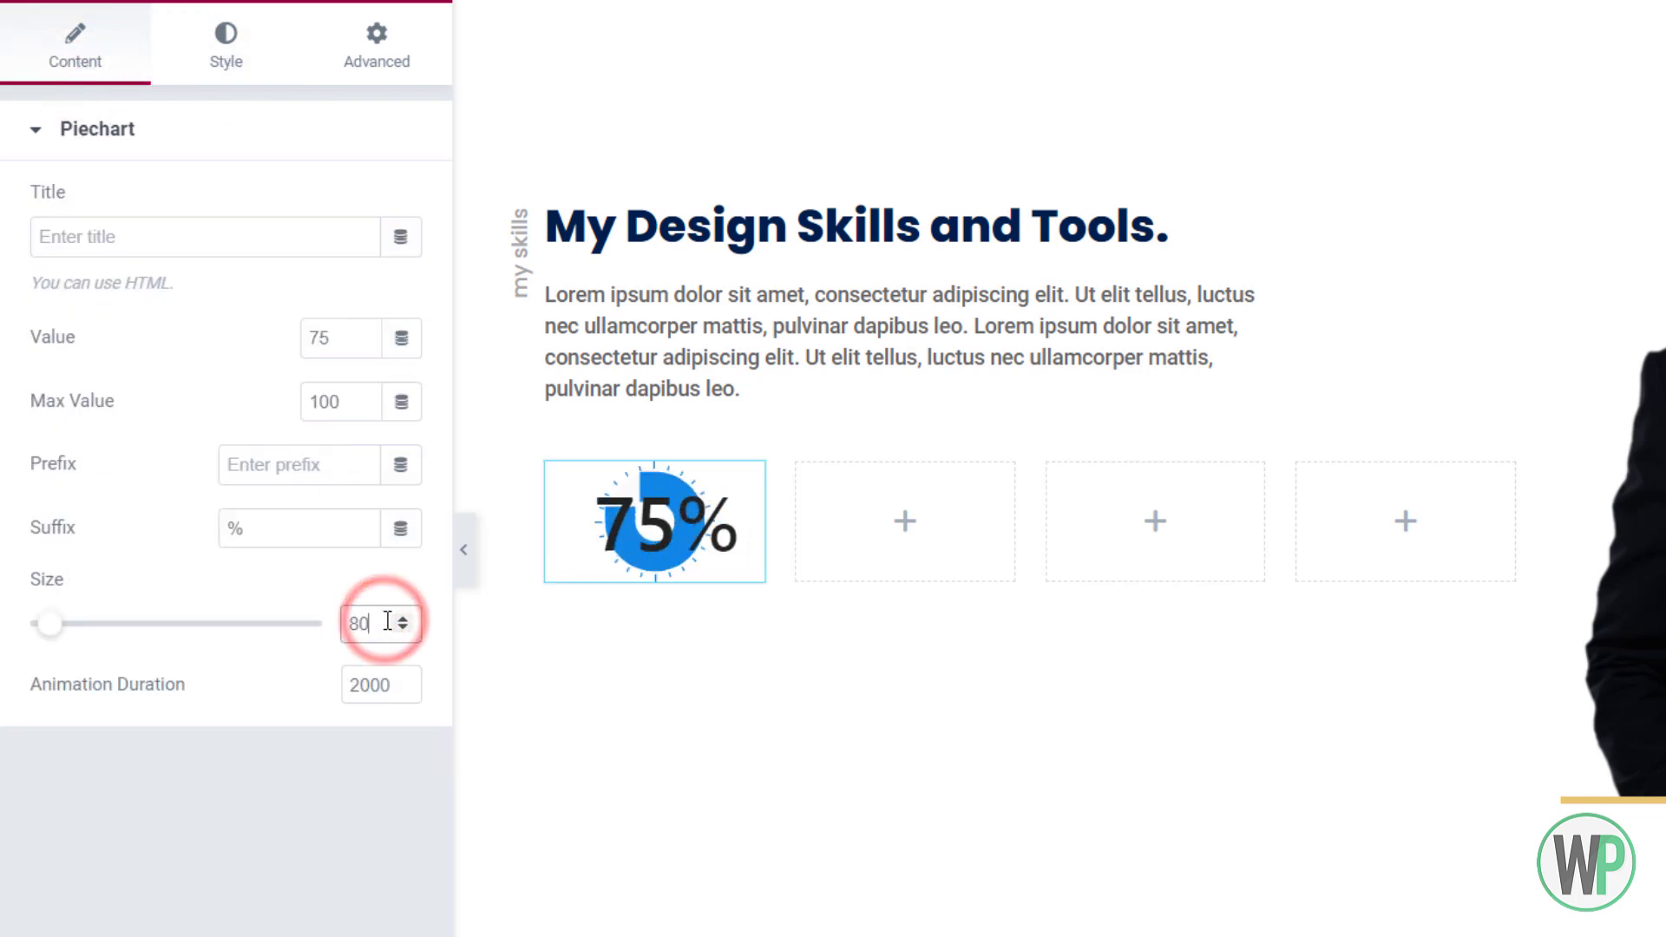
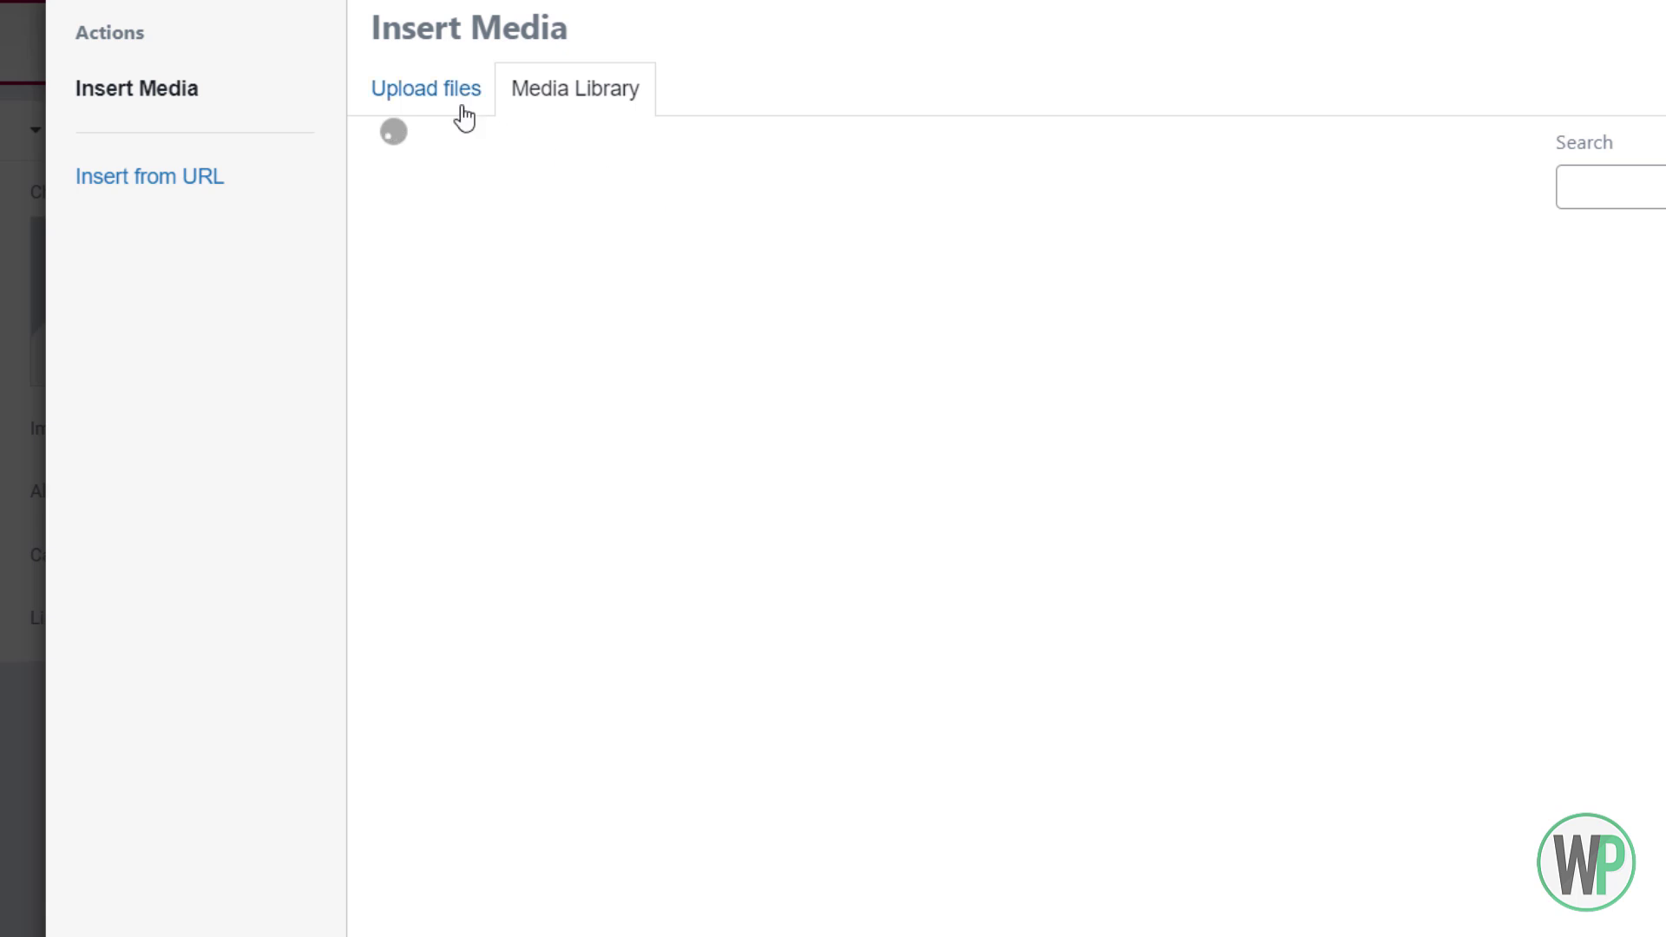
# Upload the tool-4.png Figma logo under the first chart and set its image size to Full
pyautogui.click(460, 113)
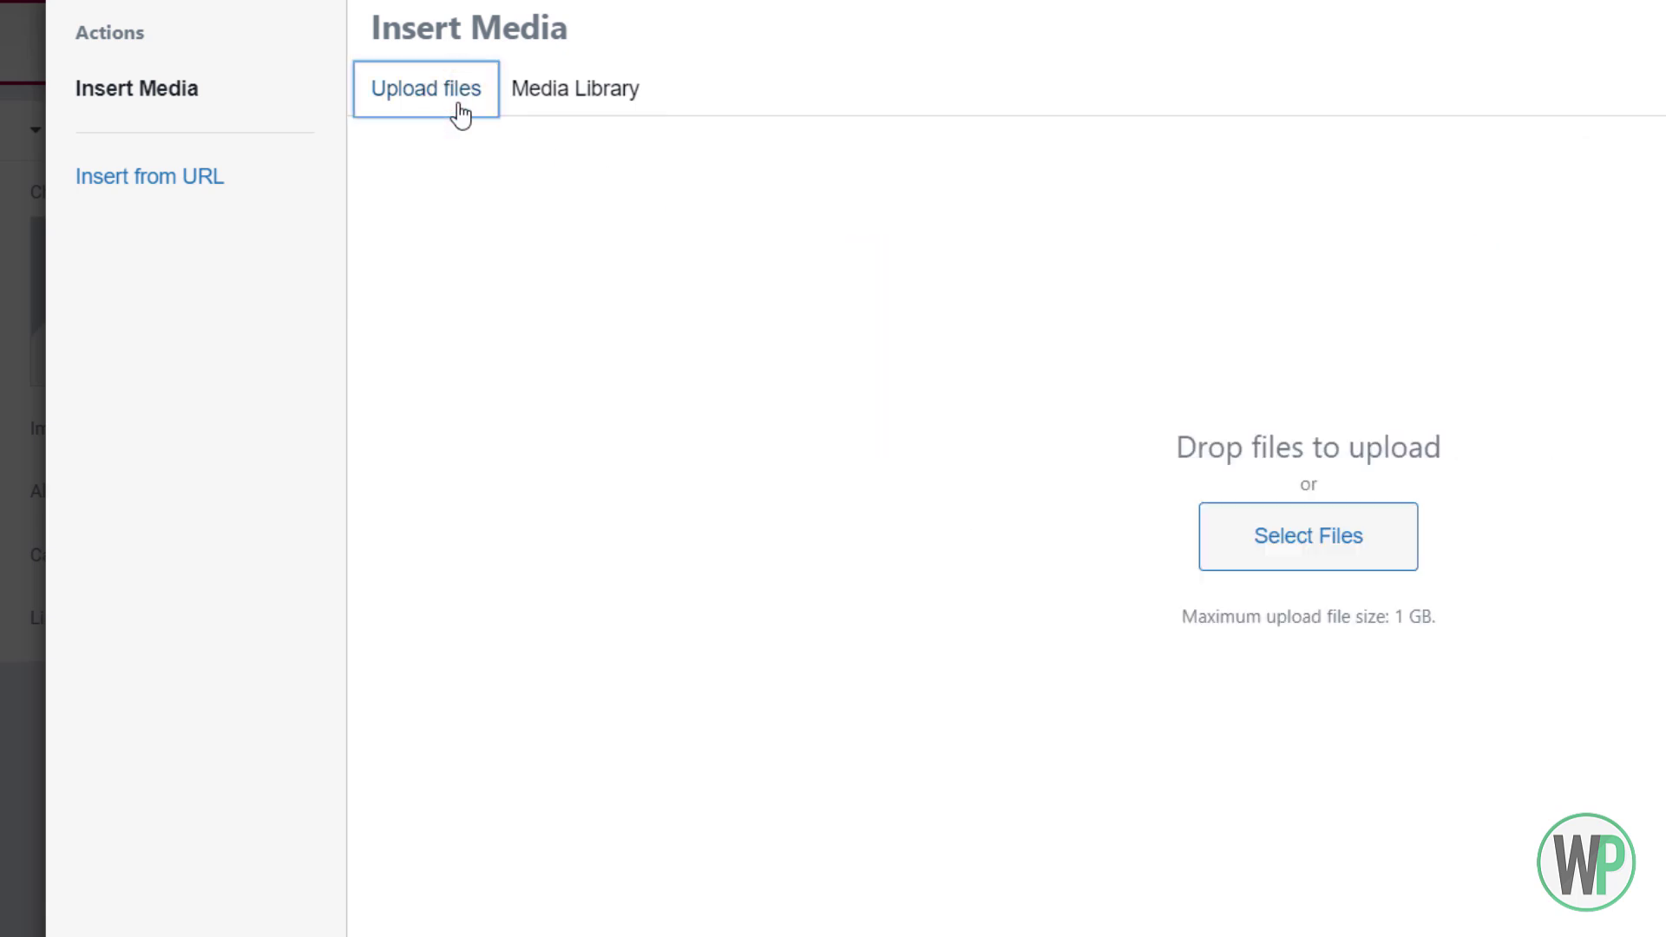
pyautogui.click(1239, 524)
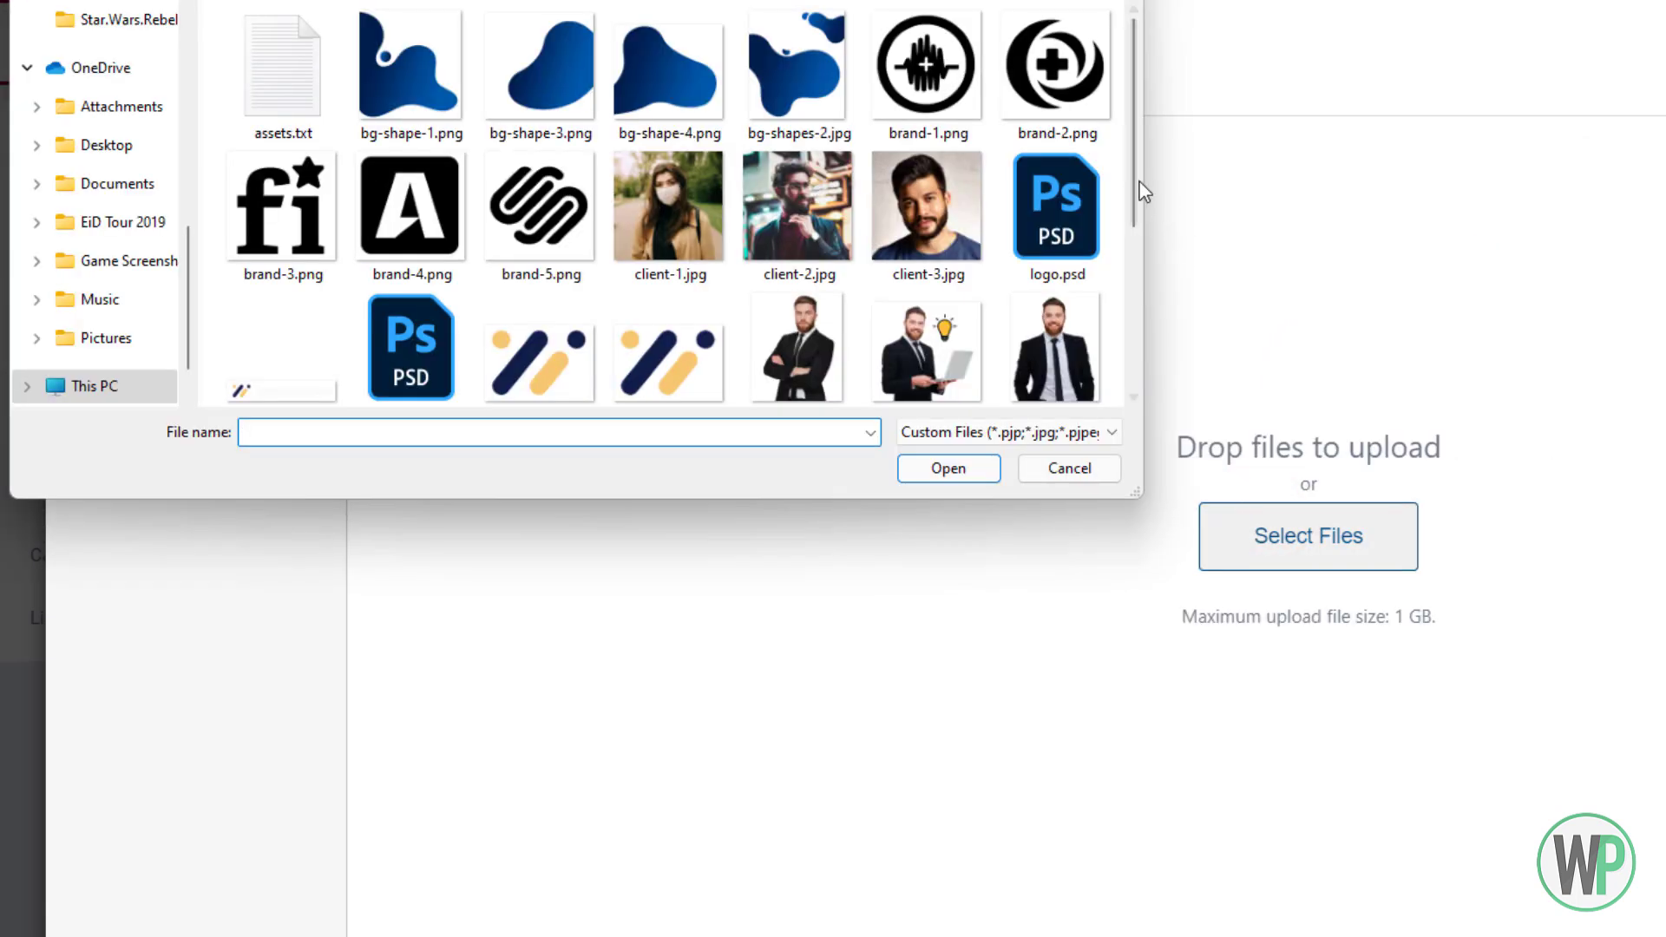
pyautogui.moveTo(1140, 184); pyautogui.dragTo(1158, 387)
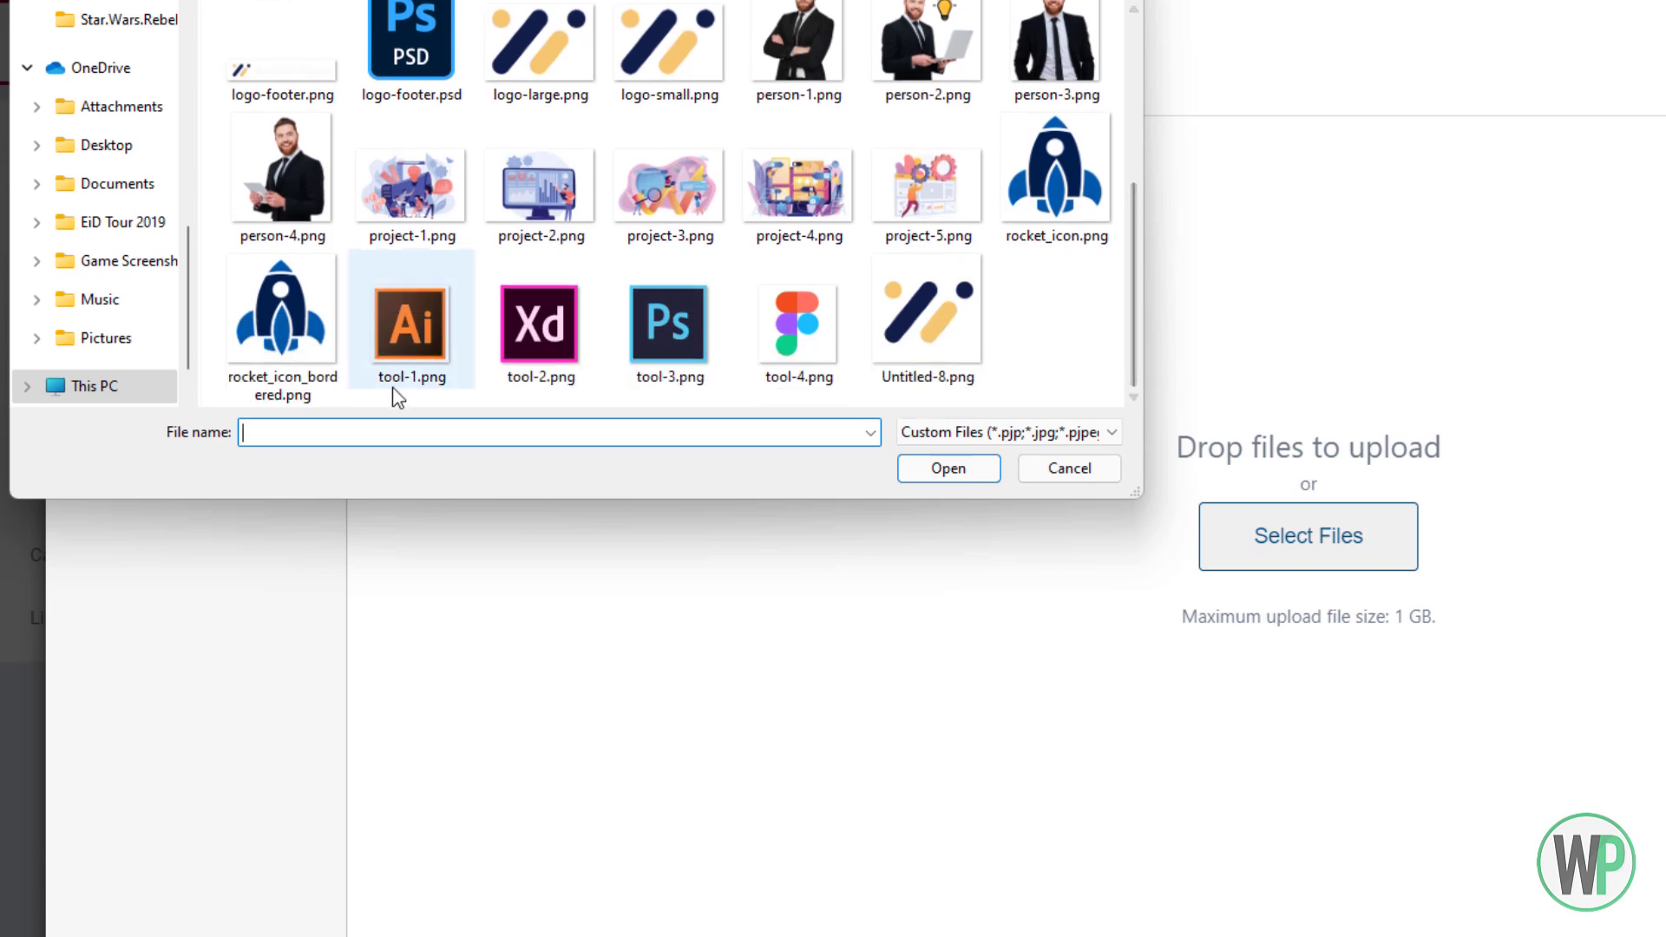
pyautogui.doubleClick(757, 336)
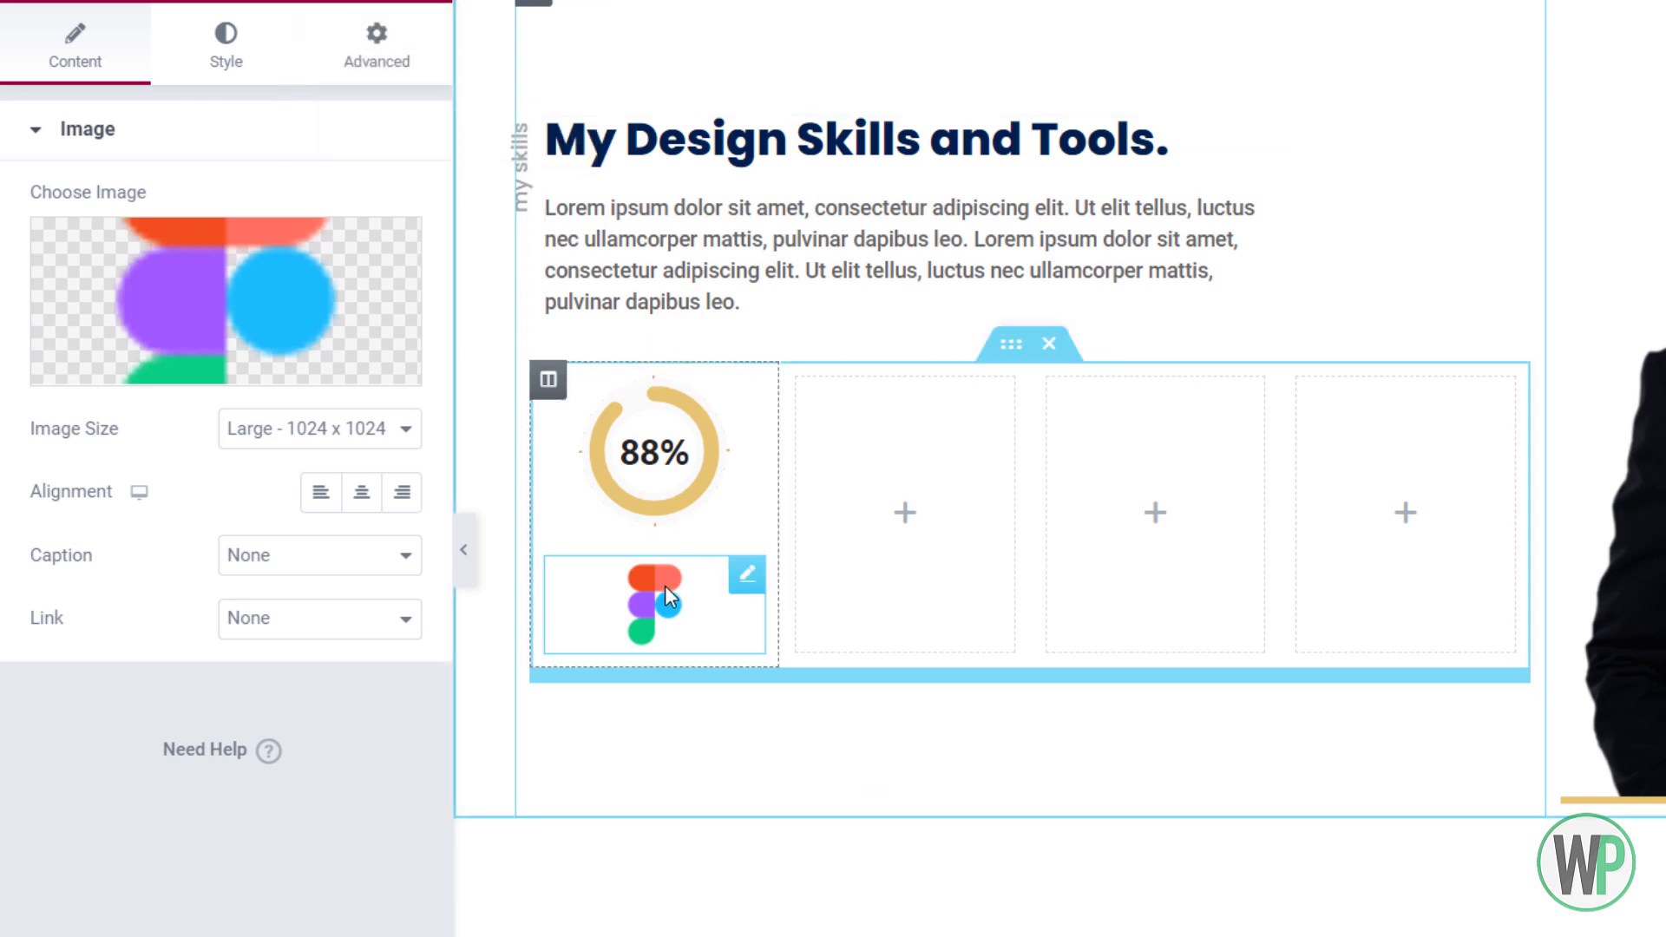
pyautogui.rightClick(299, 390)
pyautogui.click(273, 431)
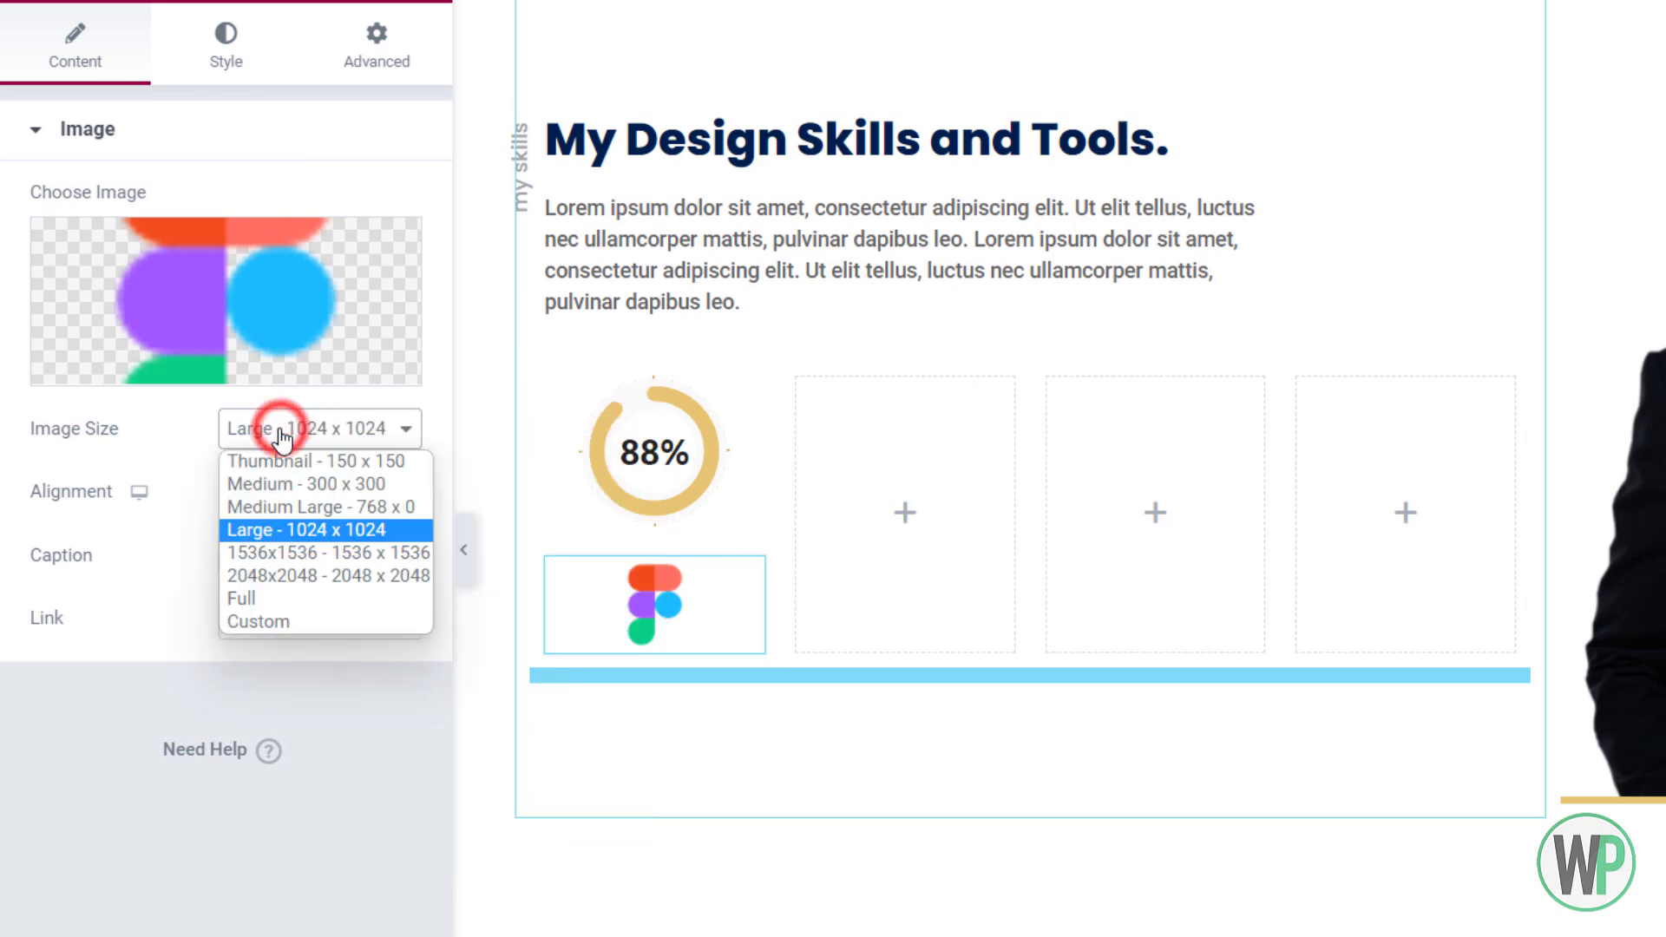
pyautogui.click(294, 598)
pyautogui.click(255, 60)
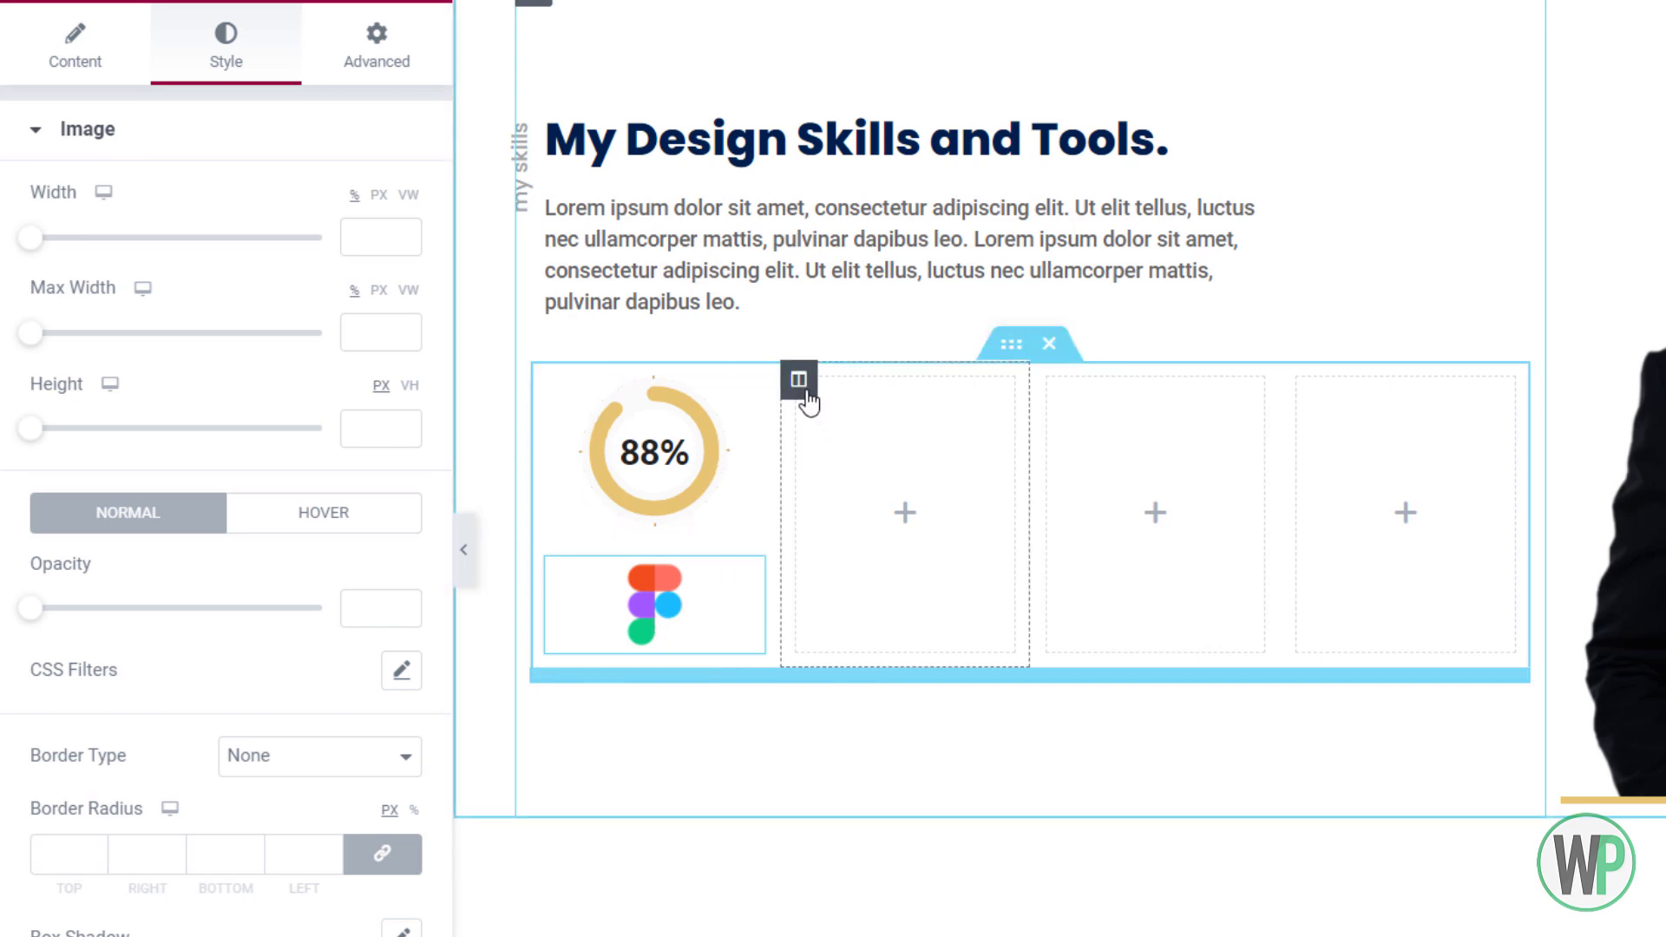
# Delete the empty second column and duplicate the first skill column
pyautogui.rightClick(799, 382)
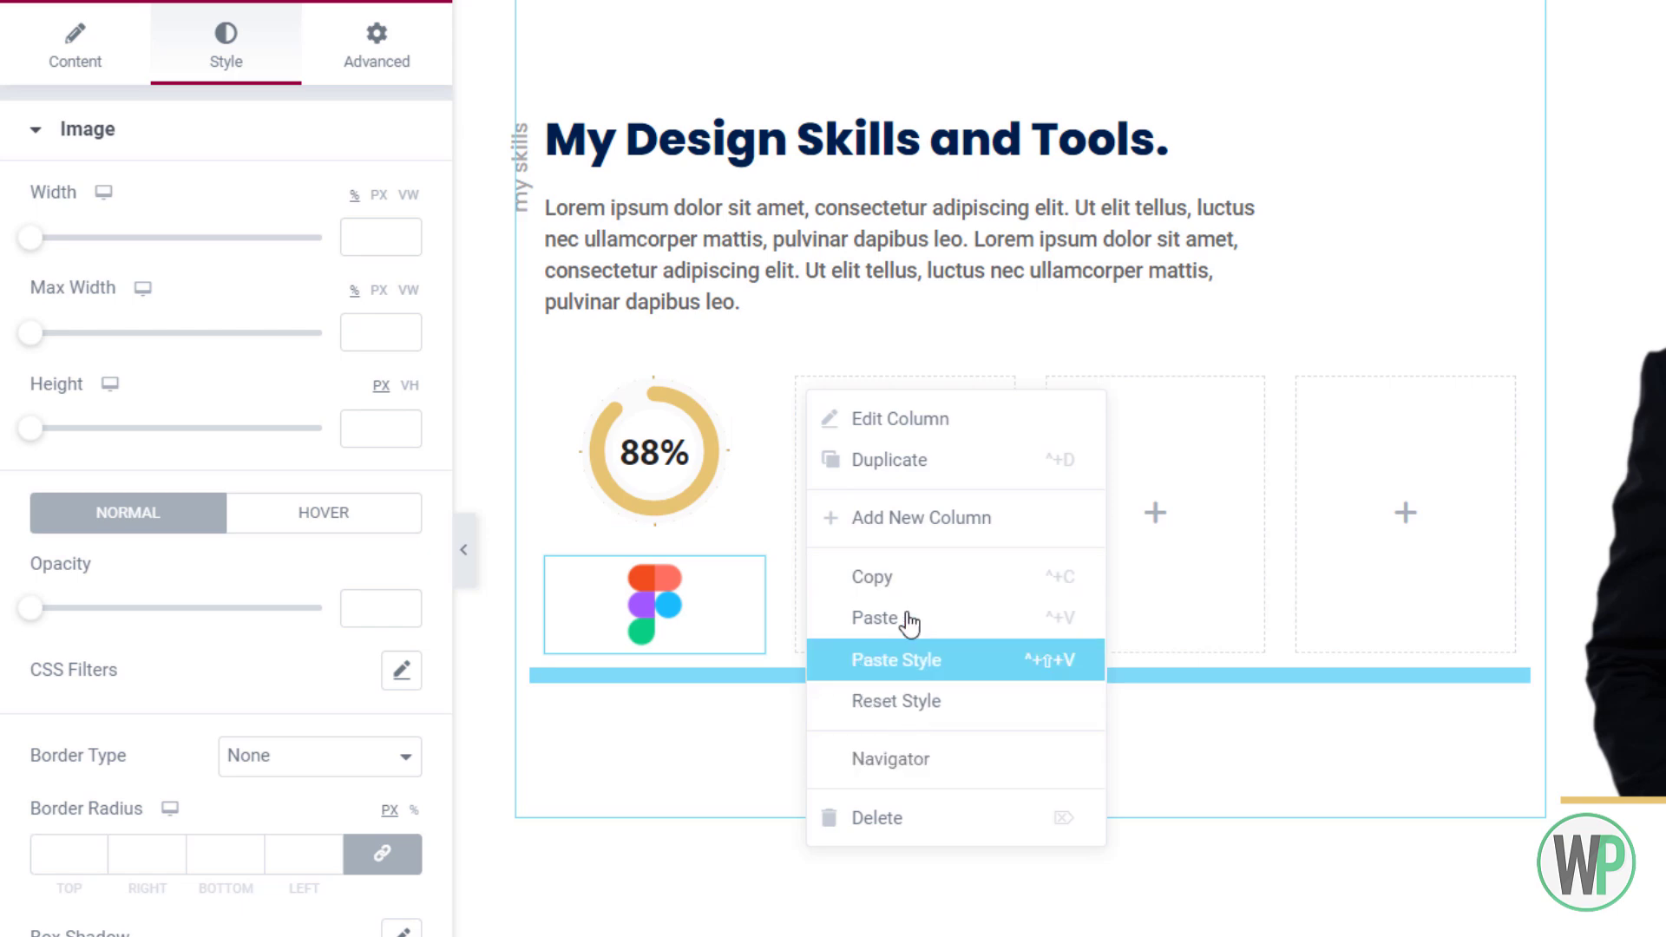
pyautogui.click(920, 814)
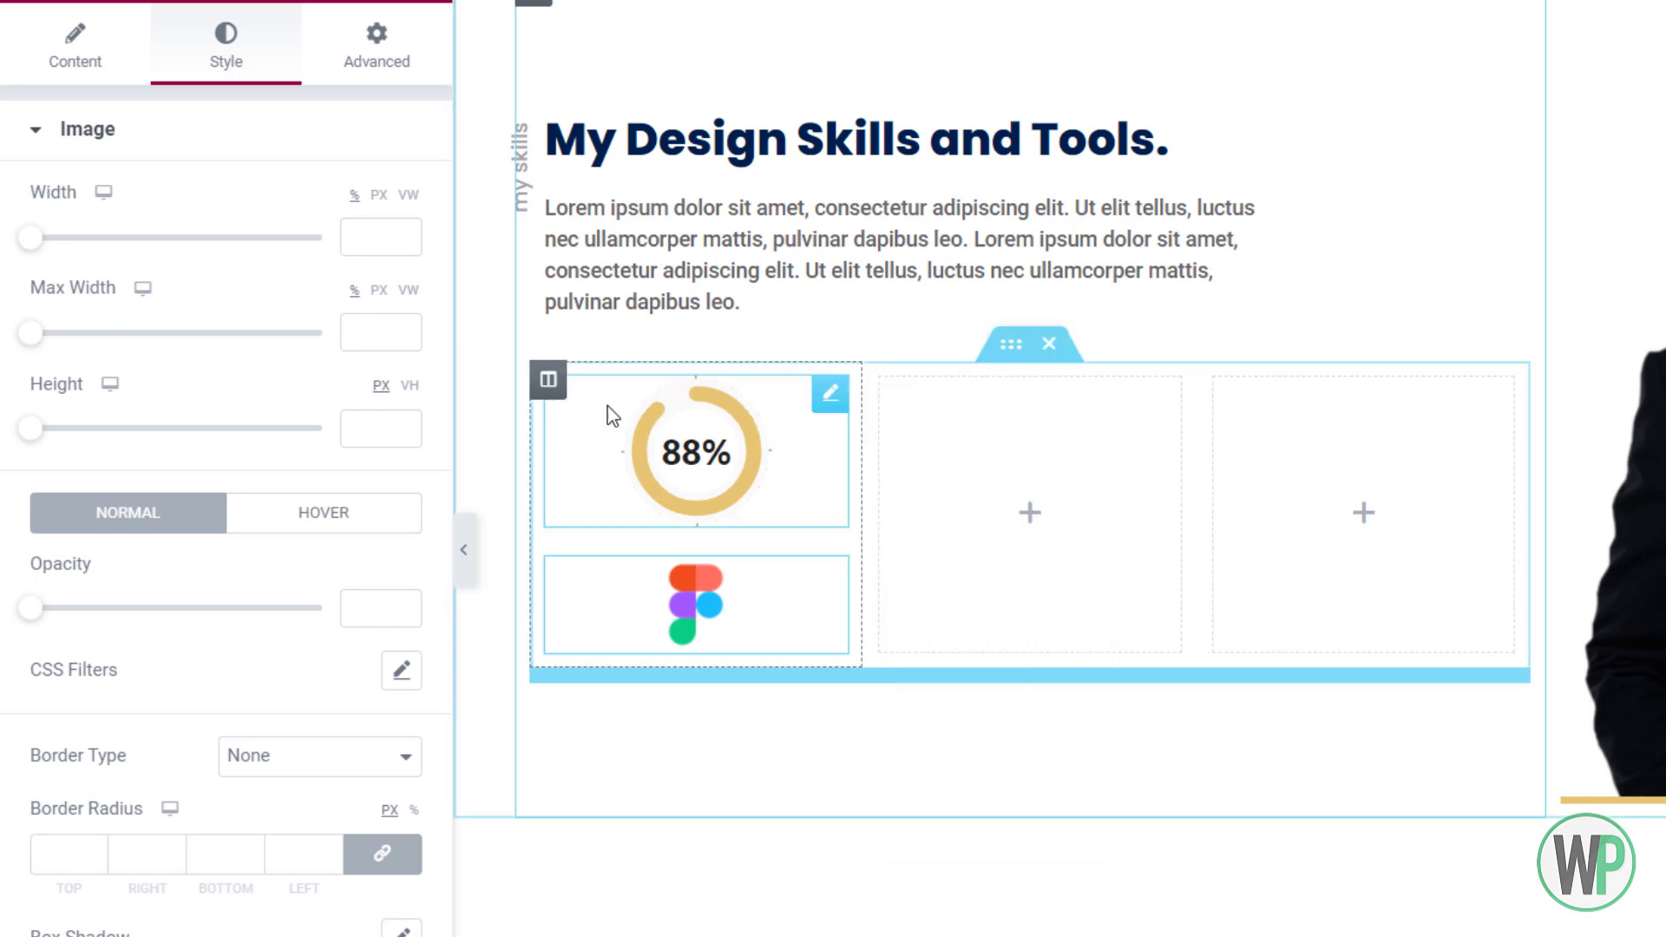
pyautogui.rightClick(548, 378)
pyautogui.click(774, 462)
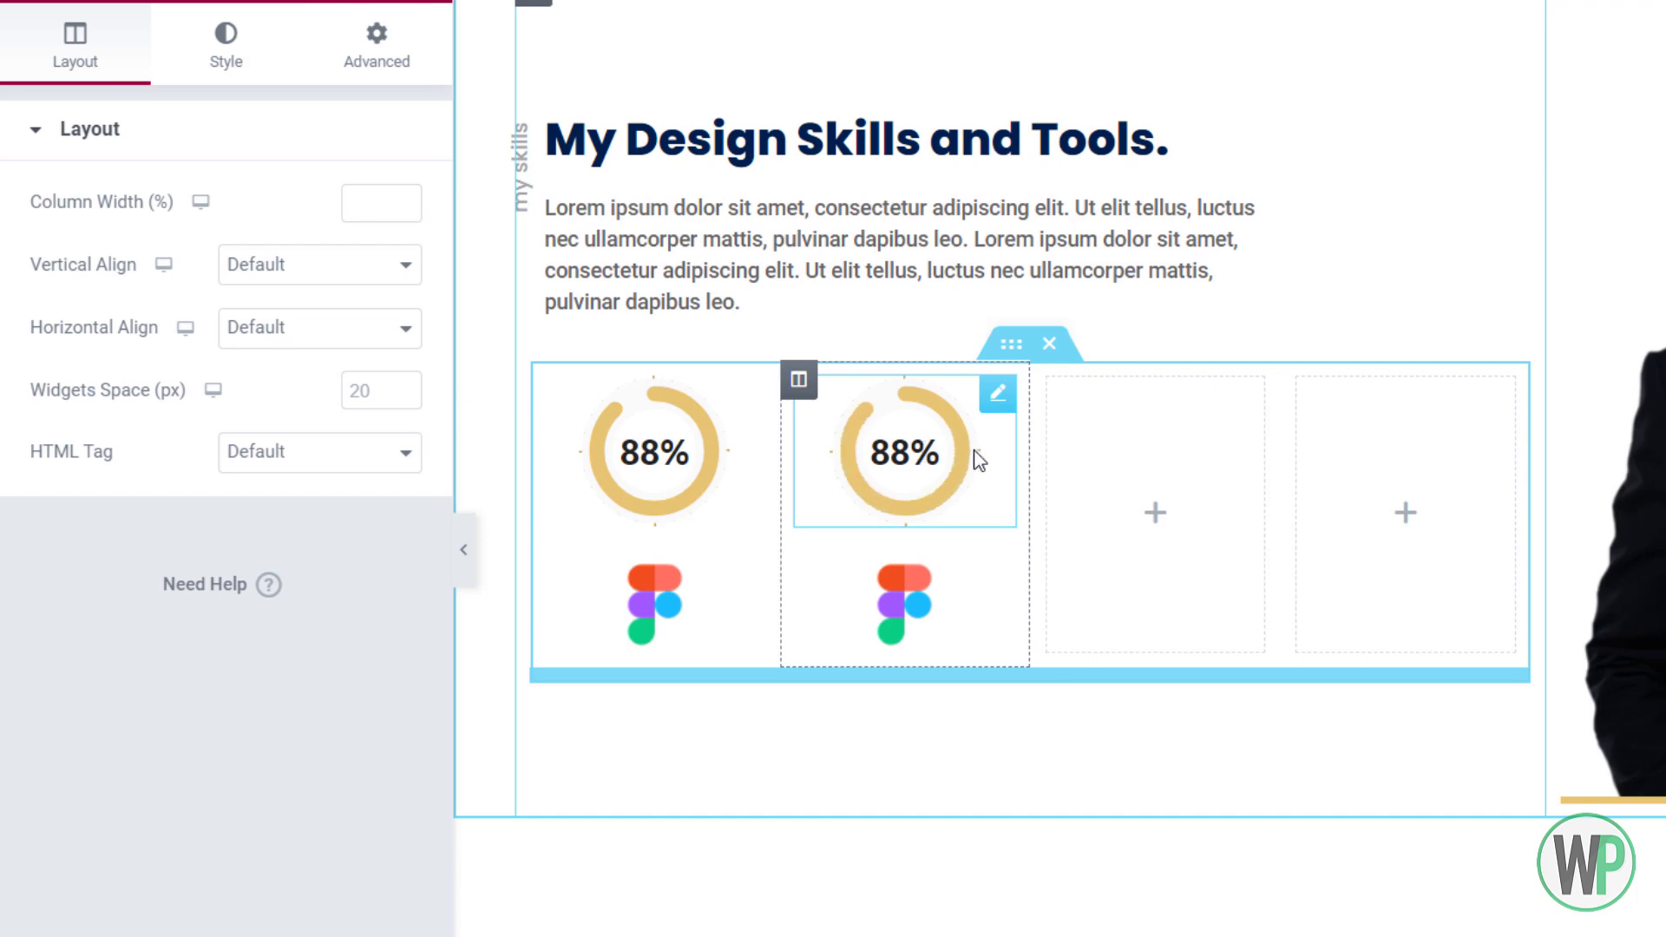
# Replace the copied Figma image in the second column with a newly uploaded file
pyautogui.rightClick(907, 608)
pyautogui.click(972, 625)
pyautogui.click(434, 86)
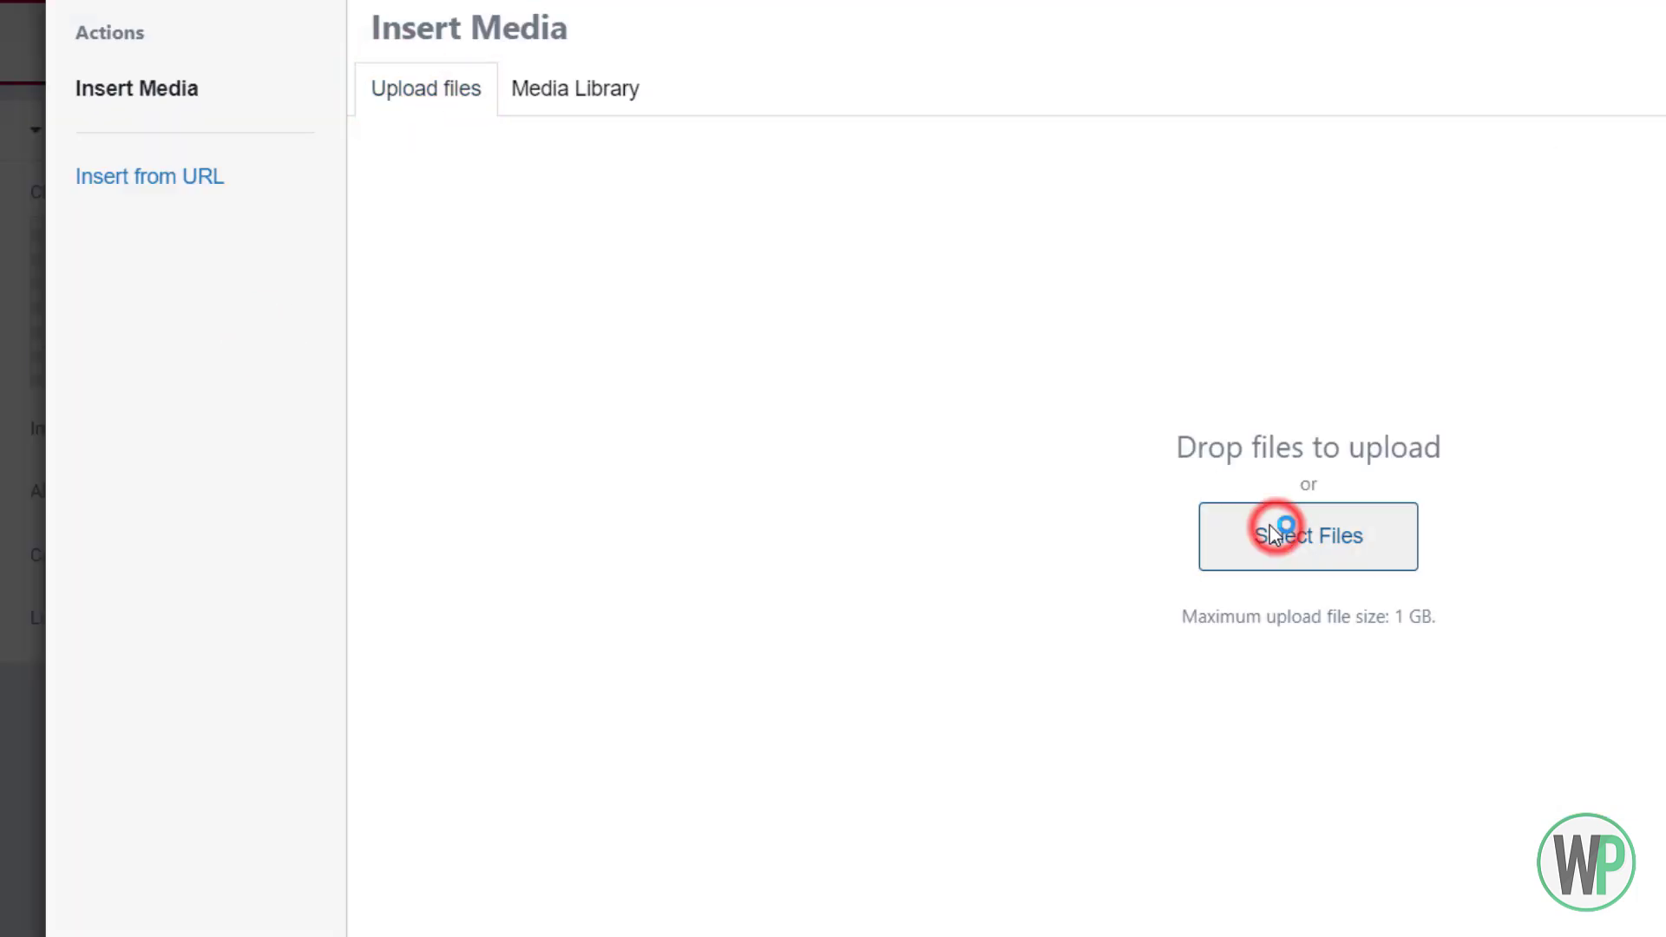
pyautogui.click(1275, 525)
pyautogui.scroll(-3, 659, 261)
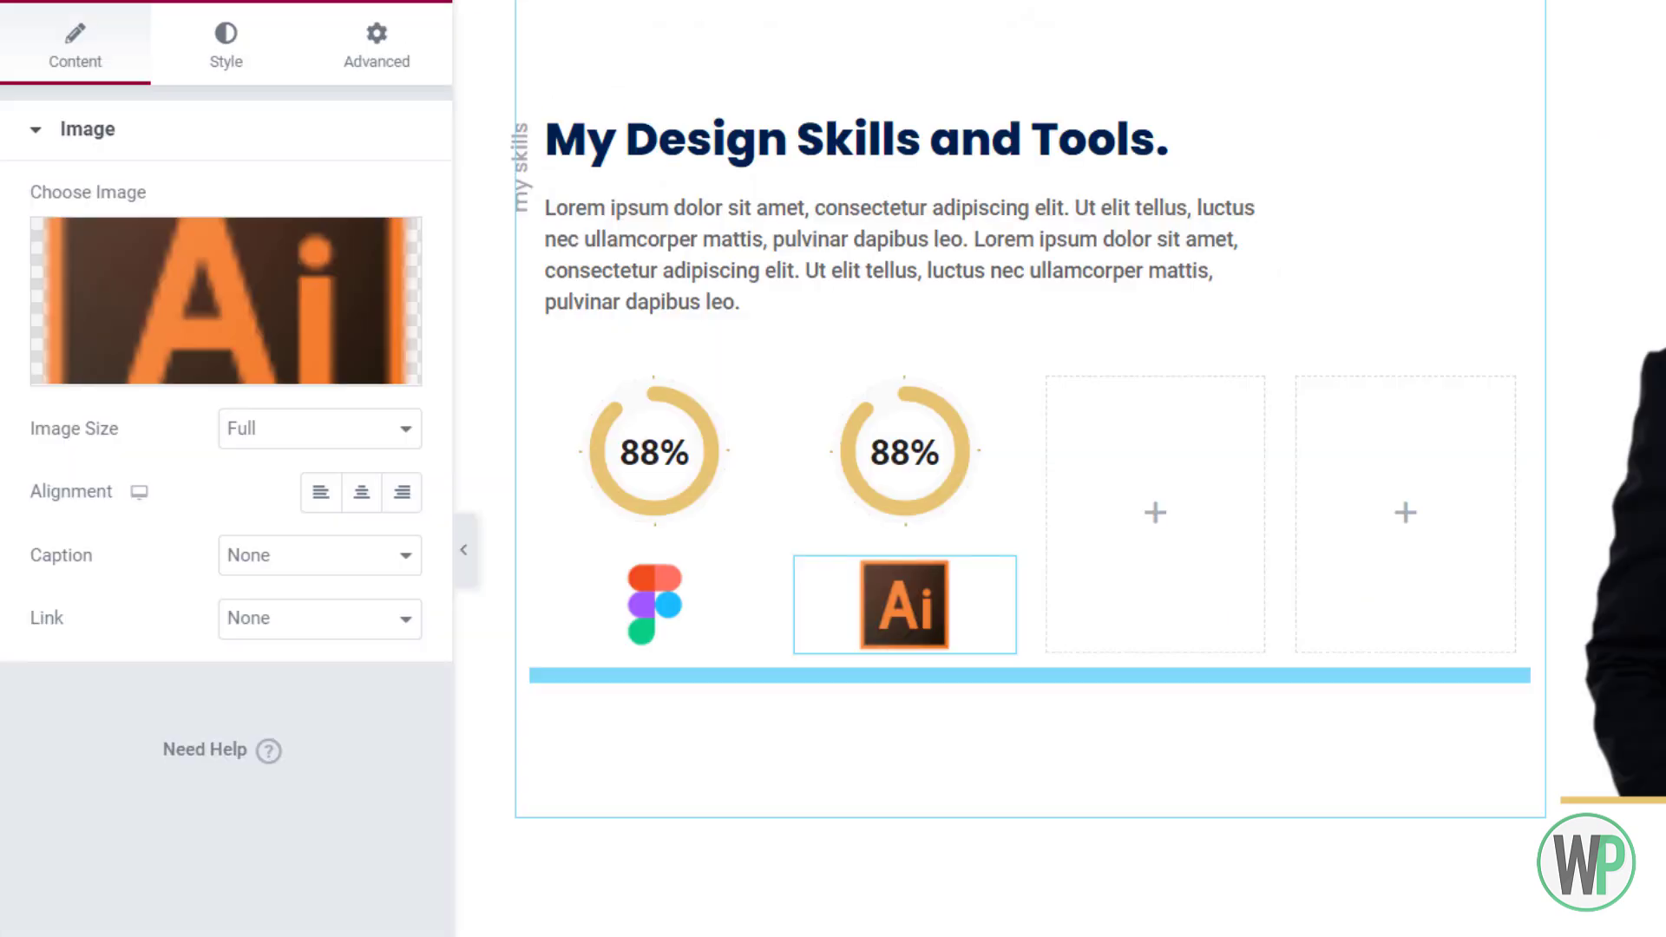
# Change the second pie chart's value from 88 to 95
pyautogui.rightClick(875, 443)
pyautogui.click(932, 466)
pyautogui.doubleClick(316, 337)
pyautogui.write('95')
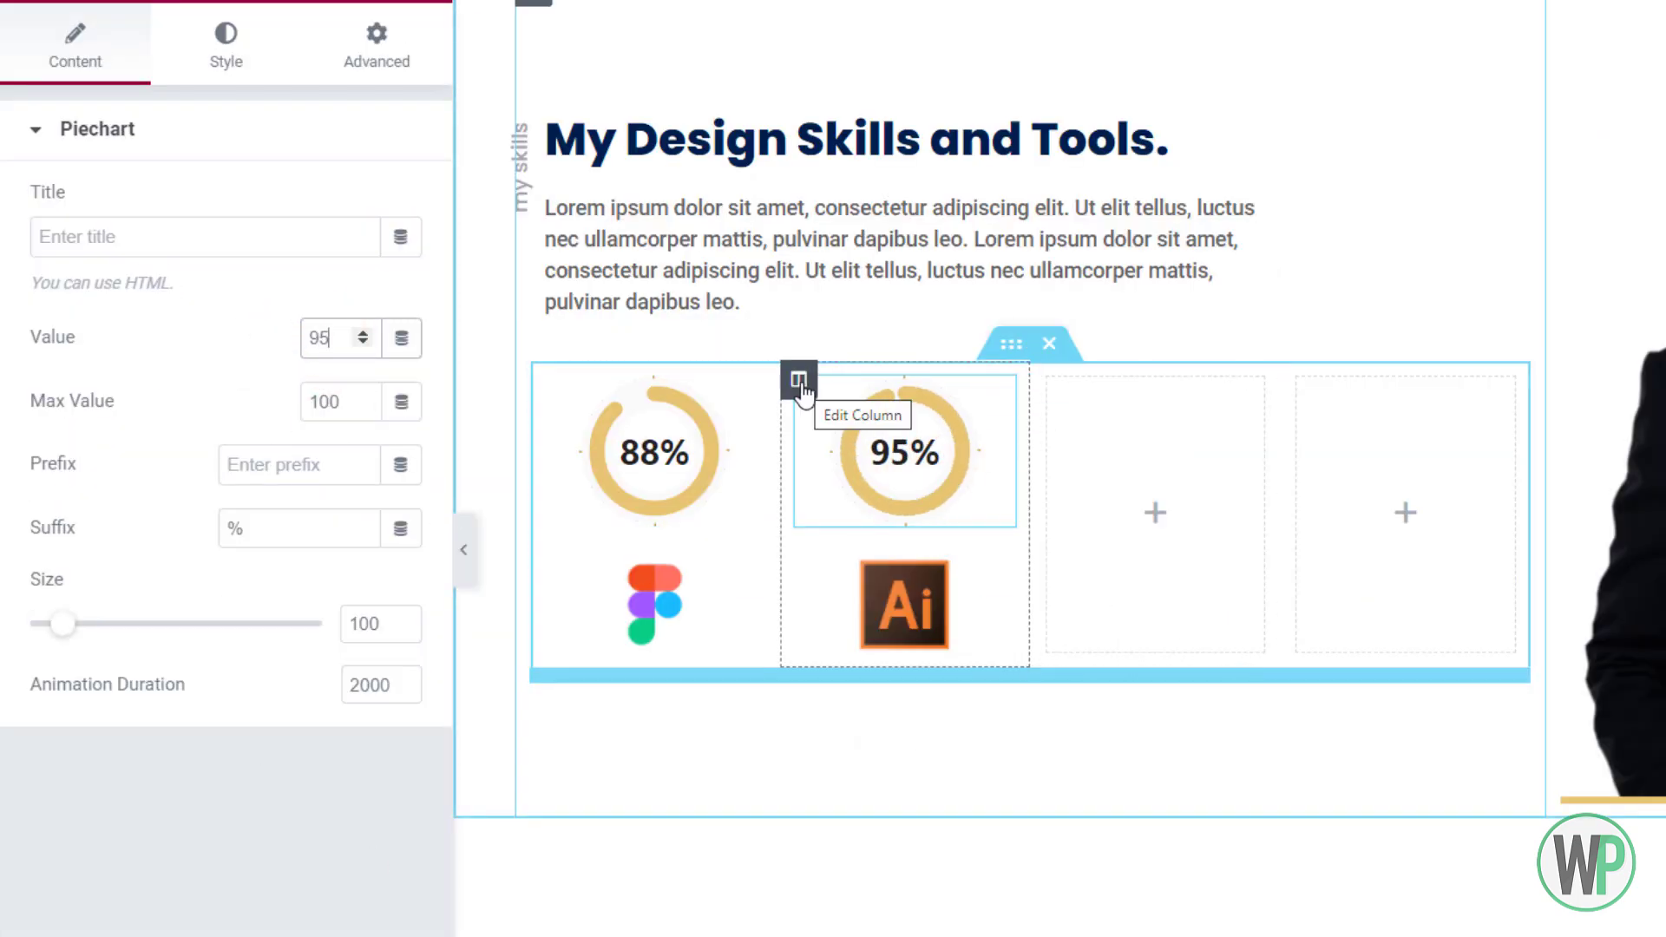
# Duplicate the 95% Ai column and set the Ai image's maximum width to 45 px
pyautogui.rightClick(803, 390)
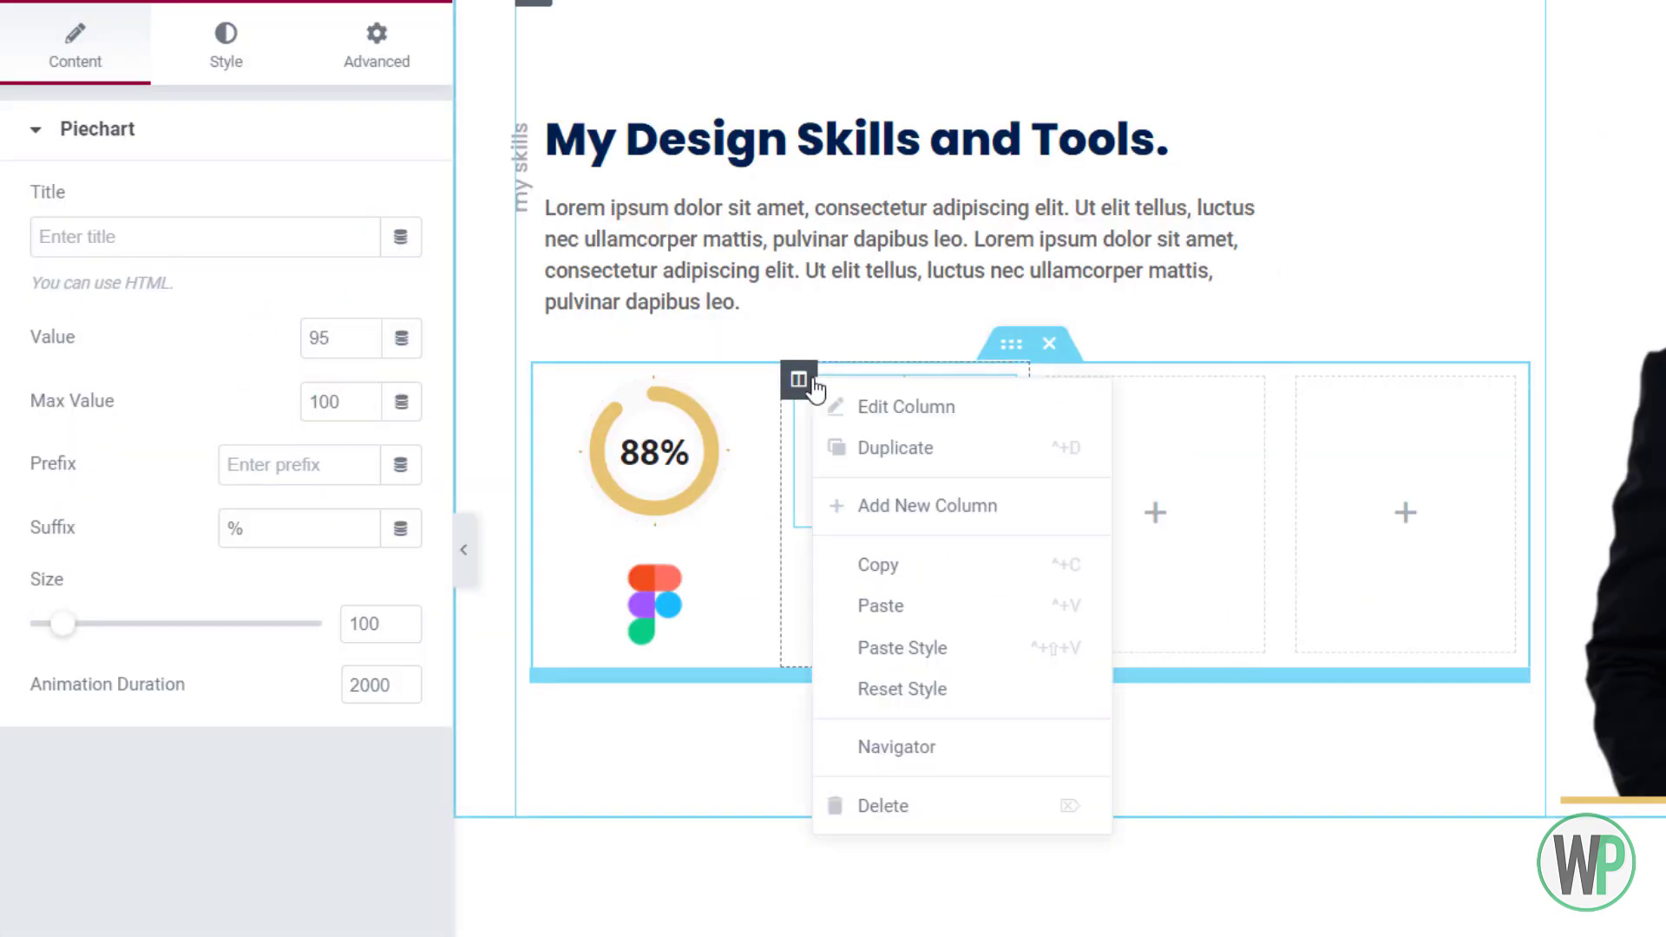
pyautogui.click(892, 442)
pyautogui.rightClick(744, 606)
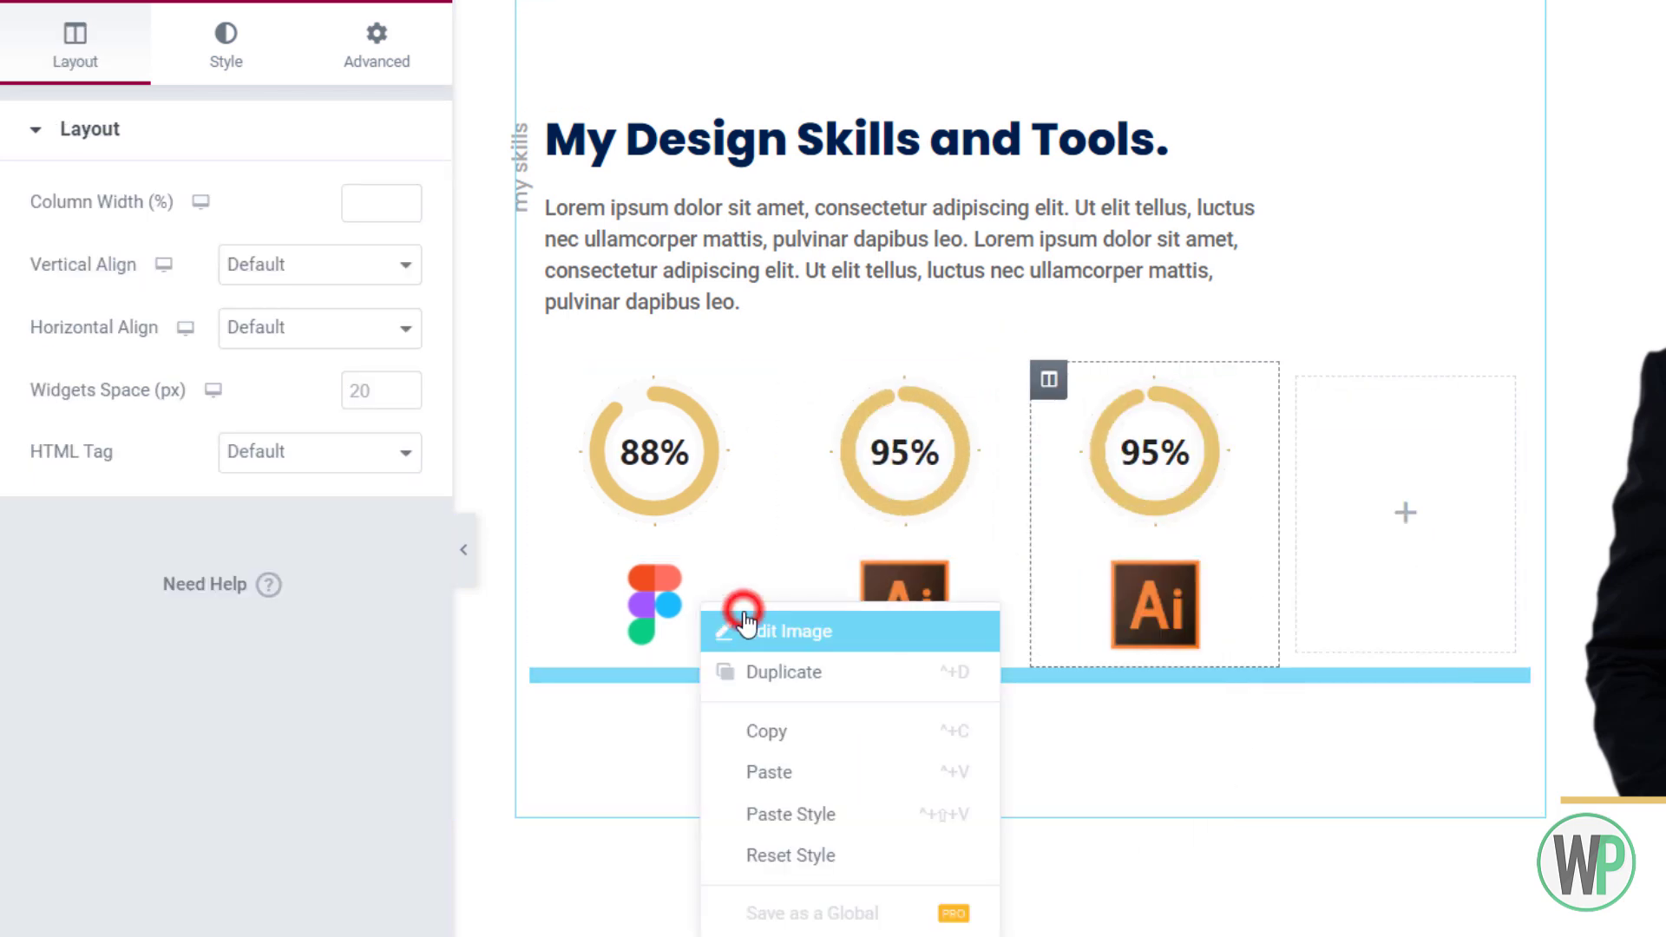
pyautogui.click(807, 631)
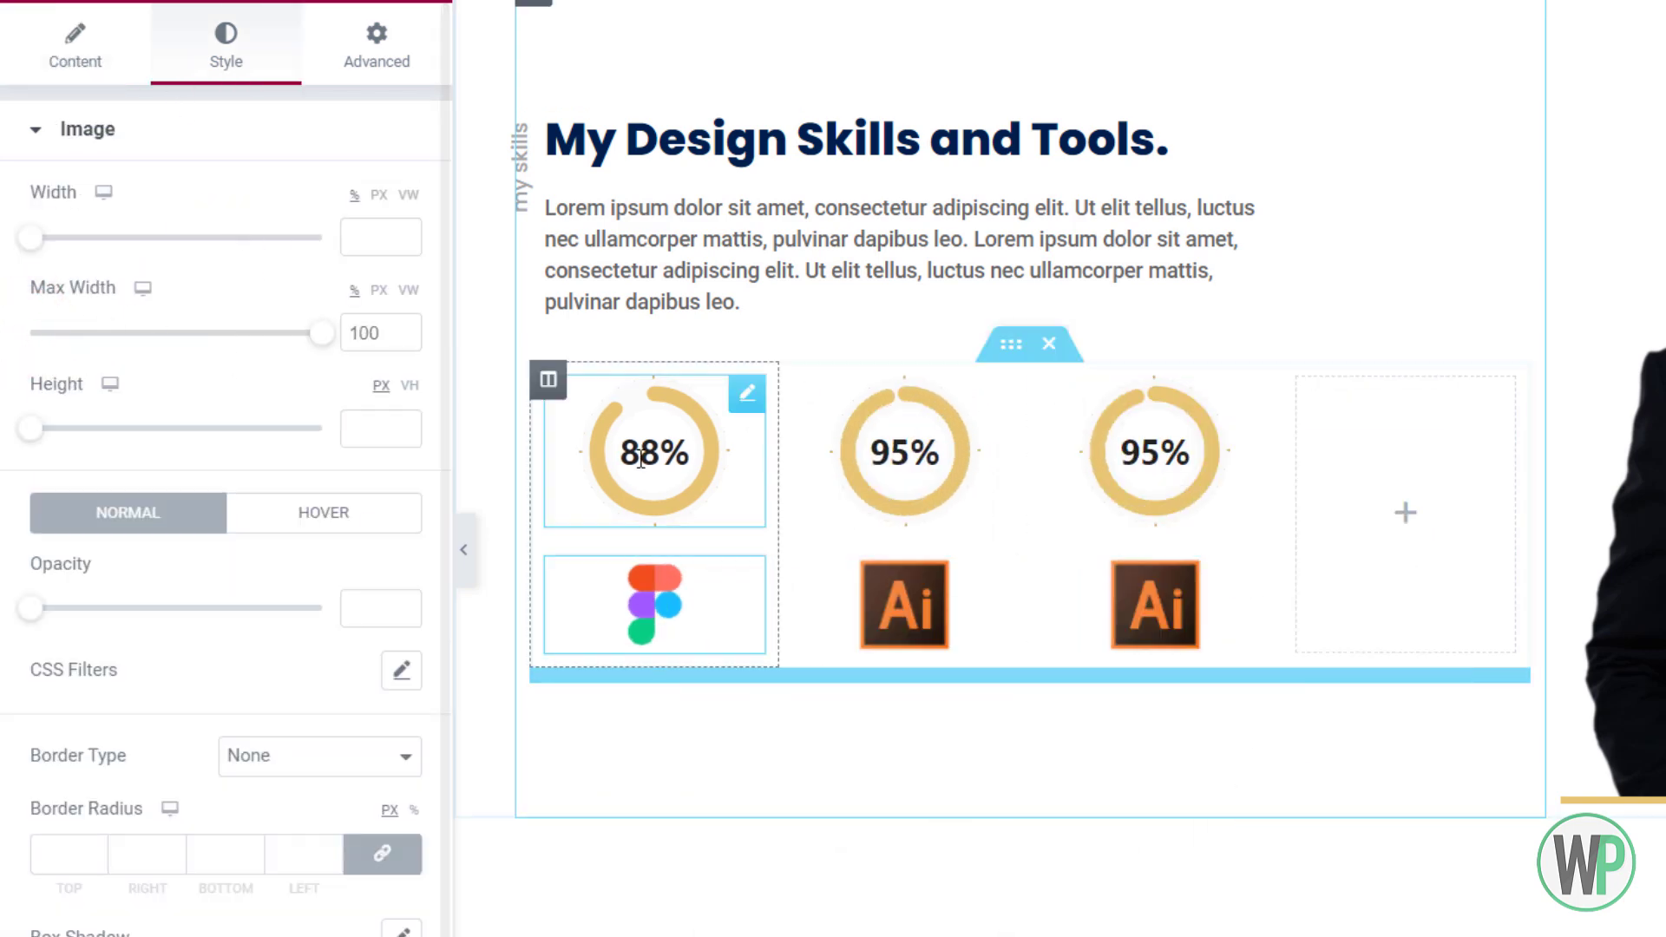
pyautogui.click(912, 606)
pyautogui.click(216, 61)
pyautogui.moveTo(31, 336); pyautogui.dragTo(341, 324)
pyautogui.click(375, 290)
pyautogui.write('65')
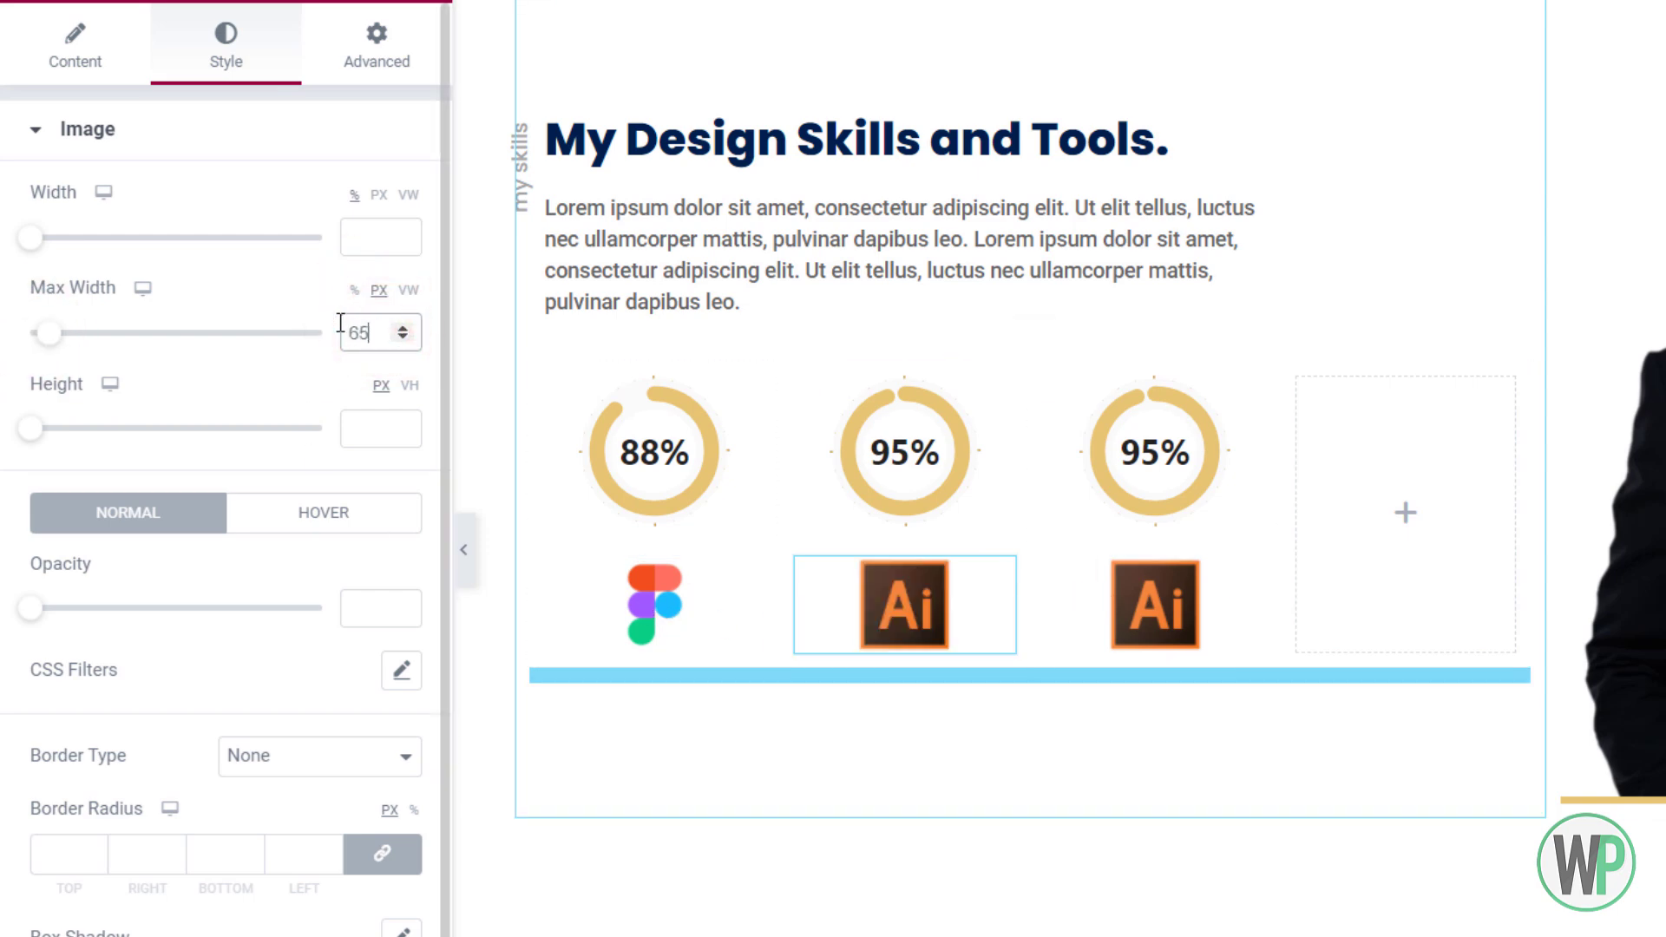
pyautogui.press('BackSpace')
pyautogui.press('BackSpace')
pyautogui.write('45')
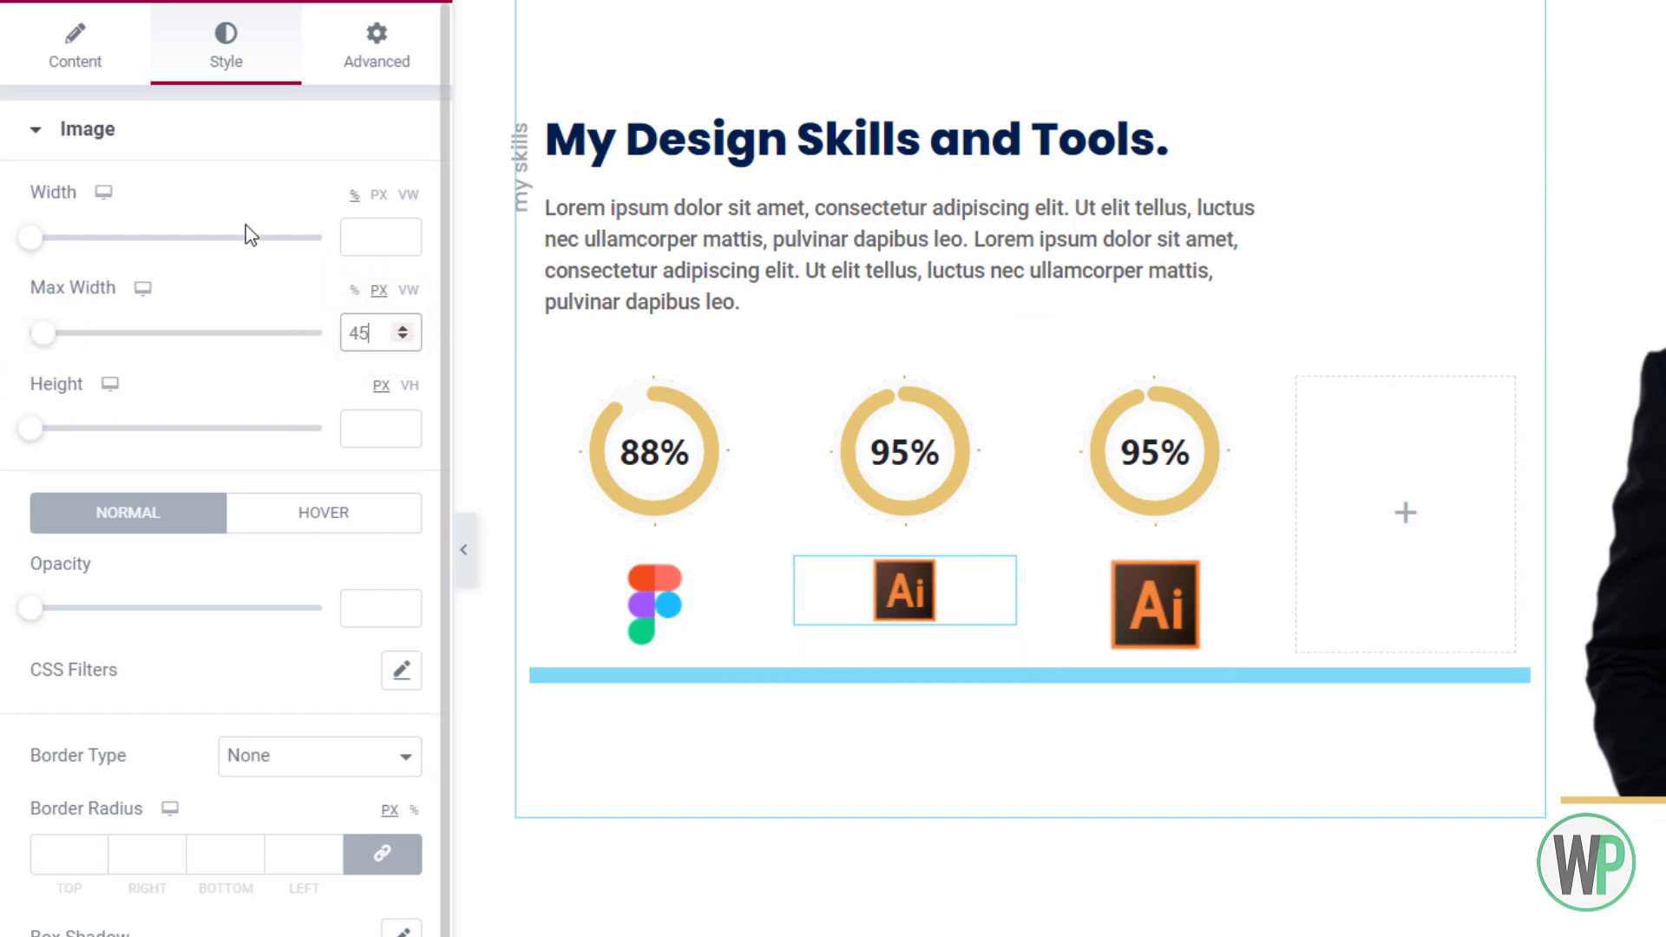
# Paste the copied style onto the third Ai image and start replacing it with a new upload
pyautogui.rightClick(1121, 605)
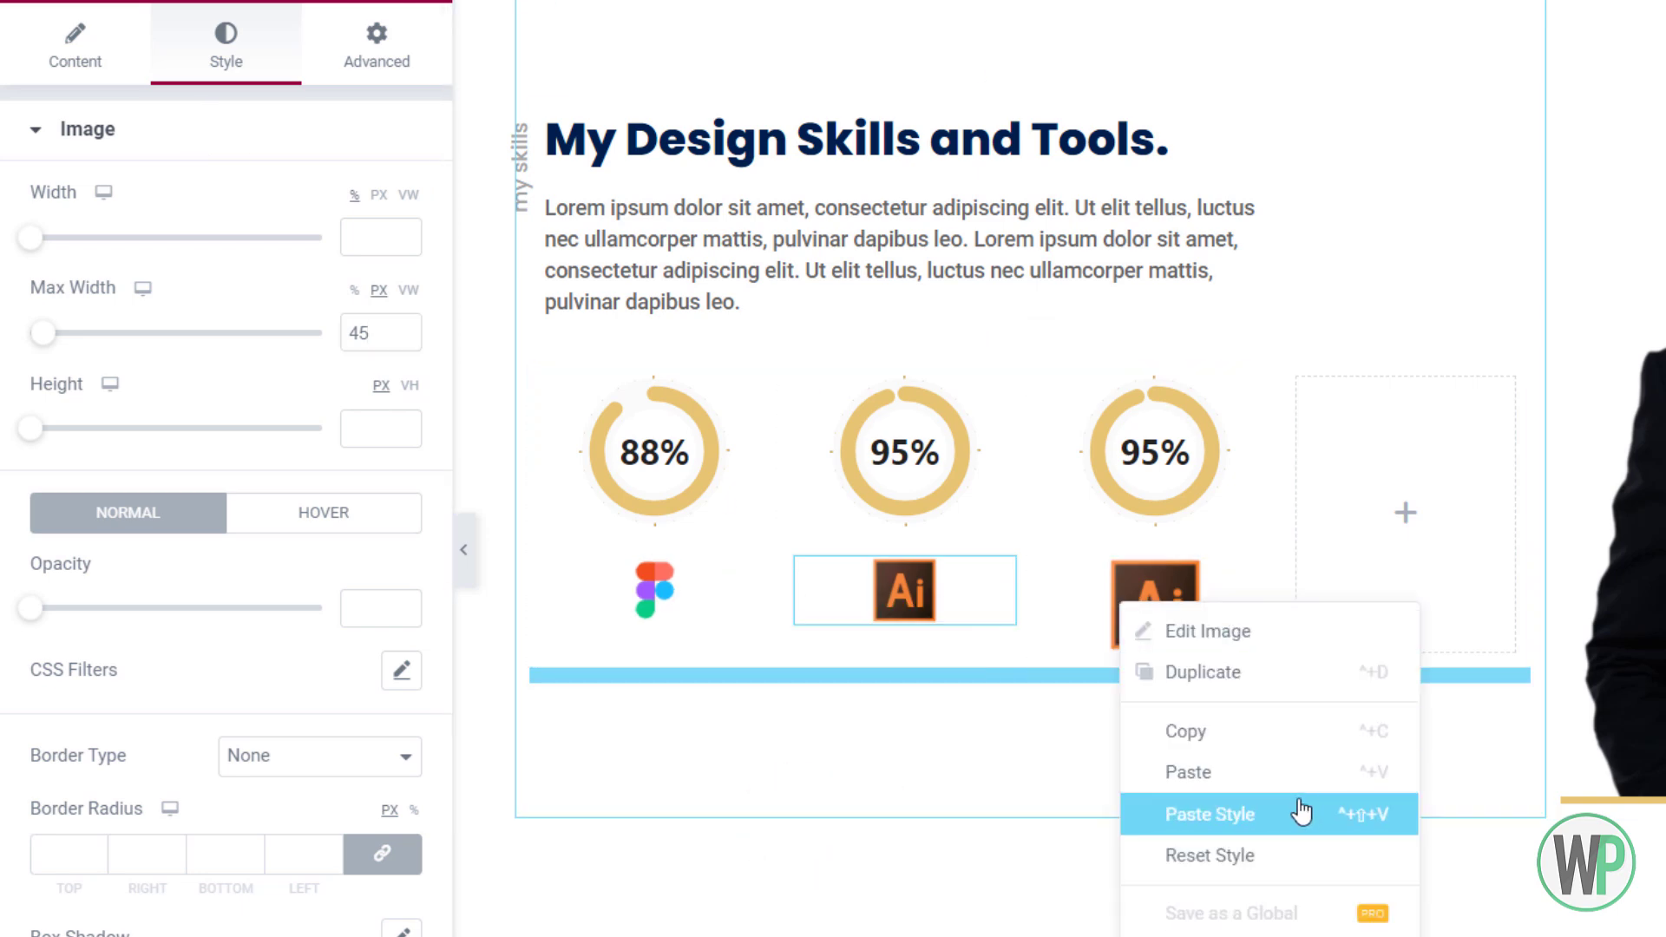
pyautogui.click(1301, 807)
pyautogui.rightClick(1143, 472)
pyautogui.click(1153, 624)
pyautogui.click(182, 296)
# Put the tool-2.png Xd logo in the third column and set its chart to 75
pyautogui.click(432, 111)
pyautogui.click(1335, 562)
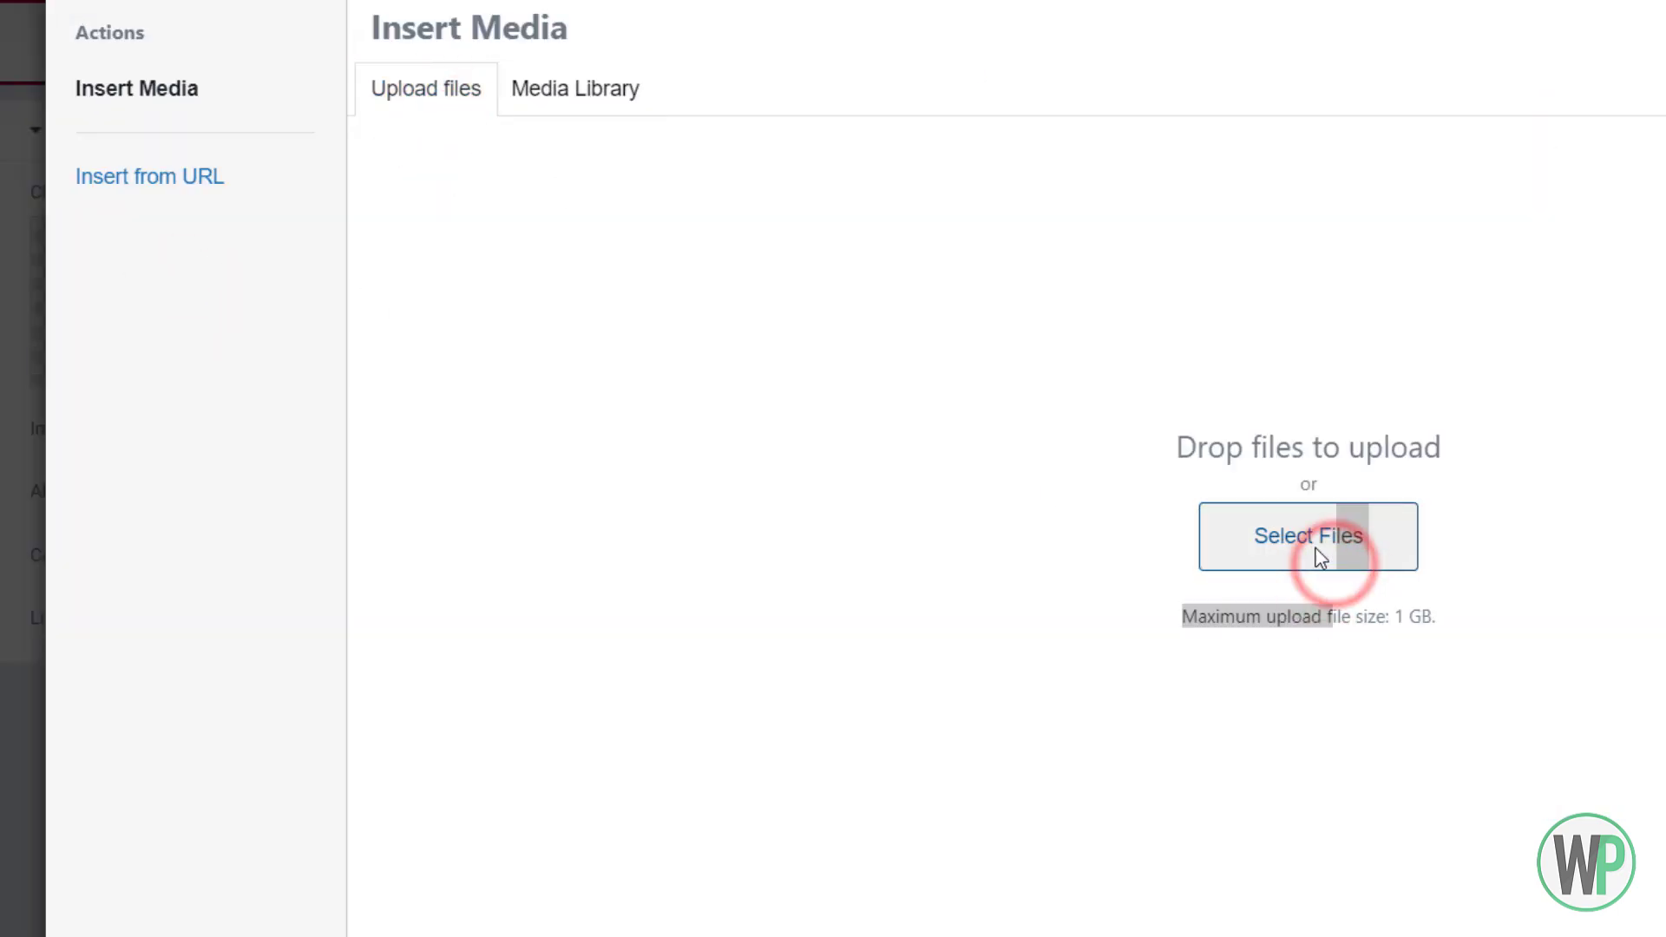
pyautogui.doubleClick(576, 342)
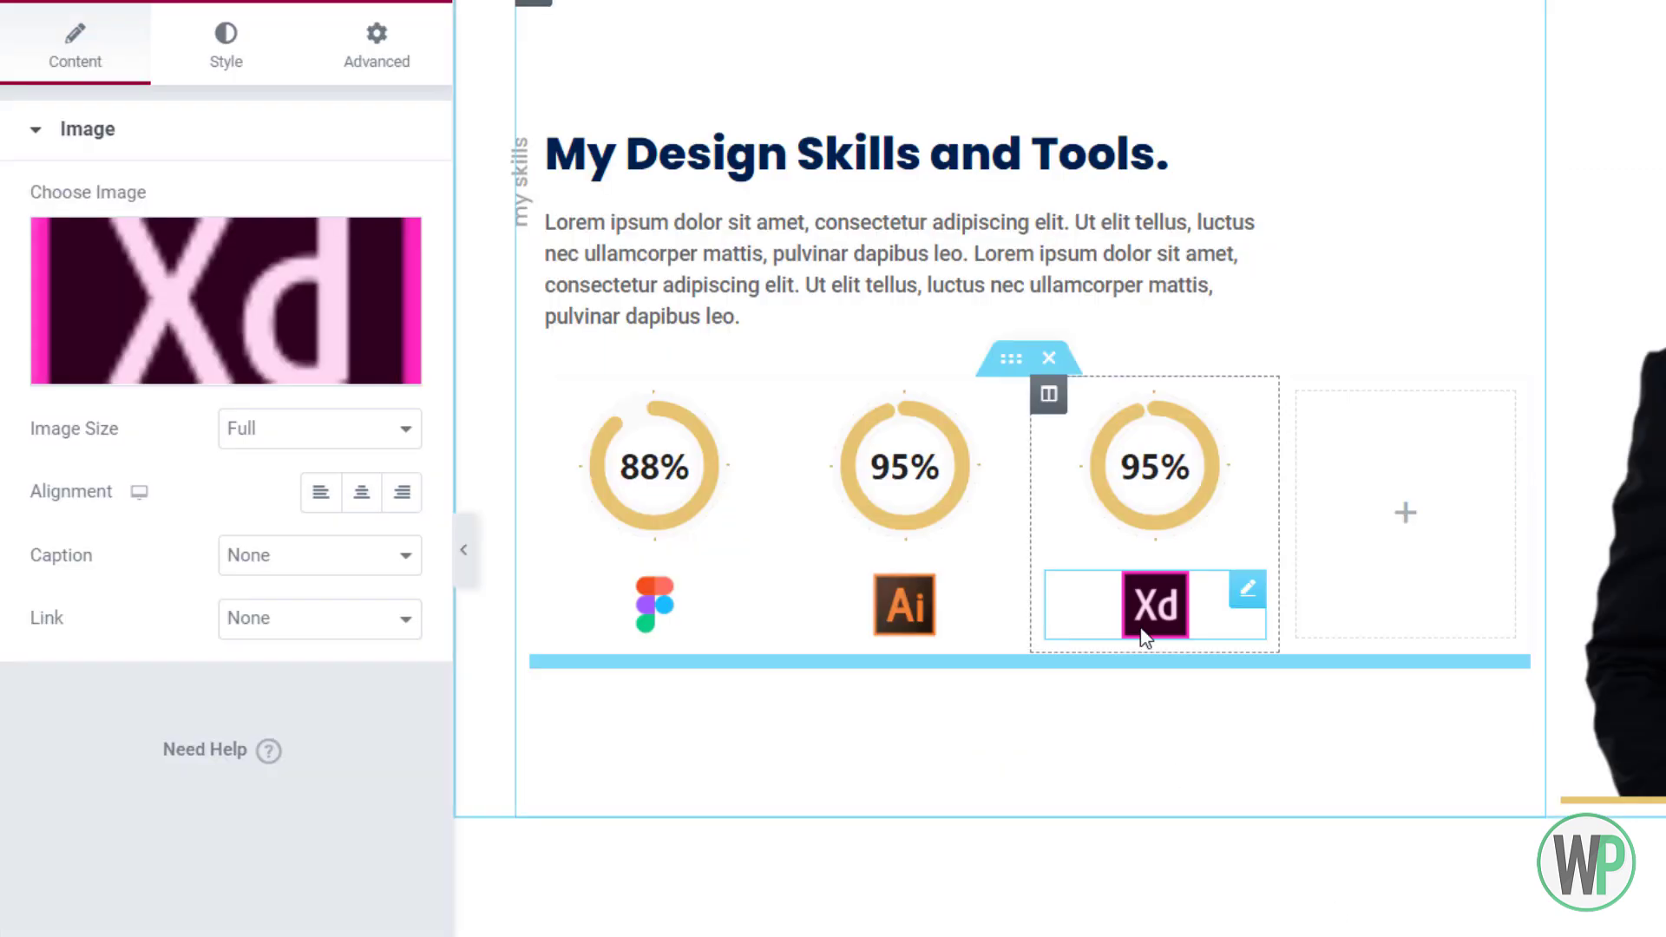
pyautogui.click(1210, 525)
pyautogui.doubleClick(316, 337)
pyautogui.write('75')
# Duplicate the Xd column, delete the empty last column, and make the copy an 80% Photoshop chart
pyautogui.rightClick(1059, 408)
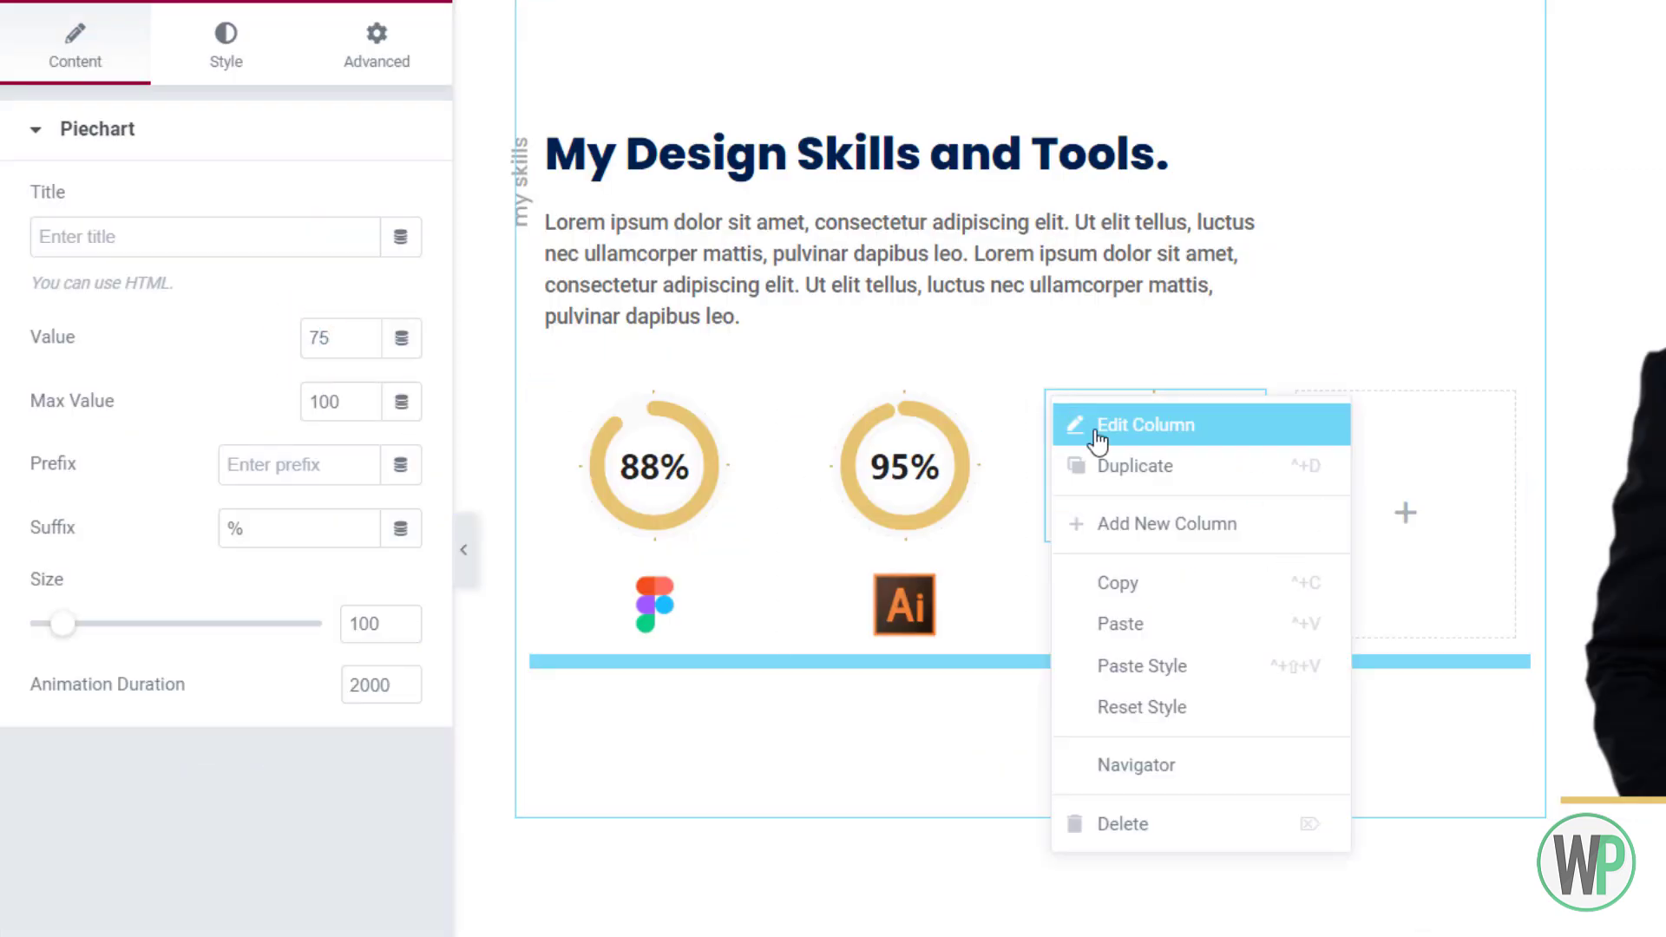
pyautogui.click(1113, 464)
pyautogui.rightClick(1350, 398)
pyautogui.click(1488, 819)
pyautogui.click(1424, 491)
pyautogui.click(1417, 612)
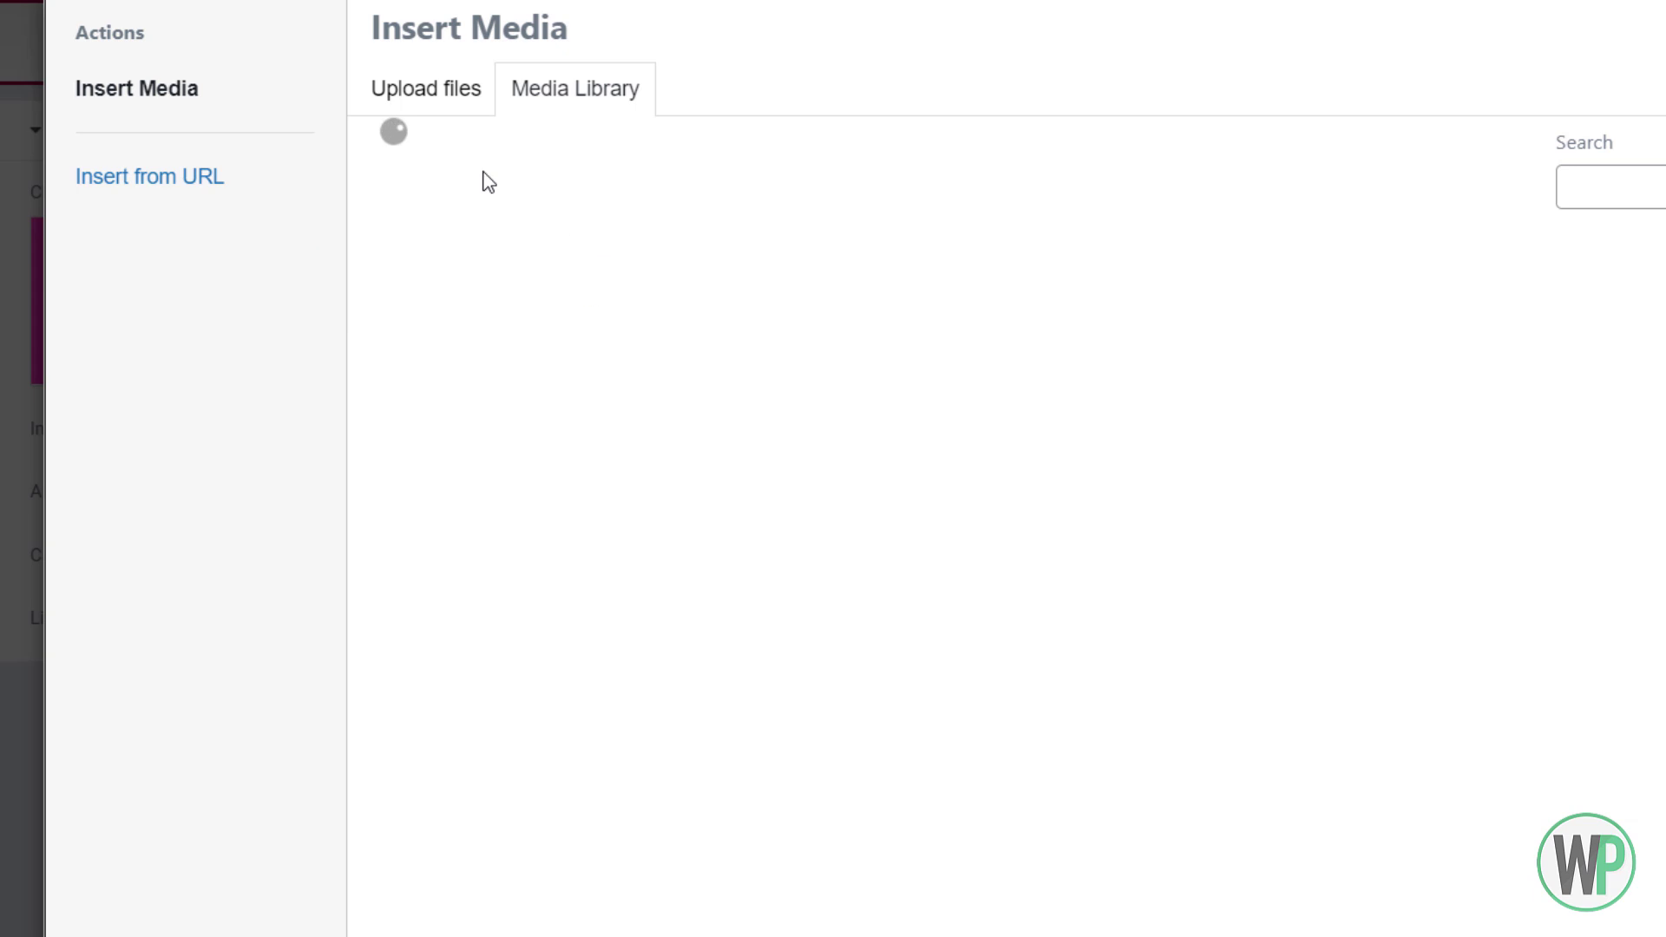
pyautogui.click(1308, 535)
pyautogui.doubleClick(706, 354)
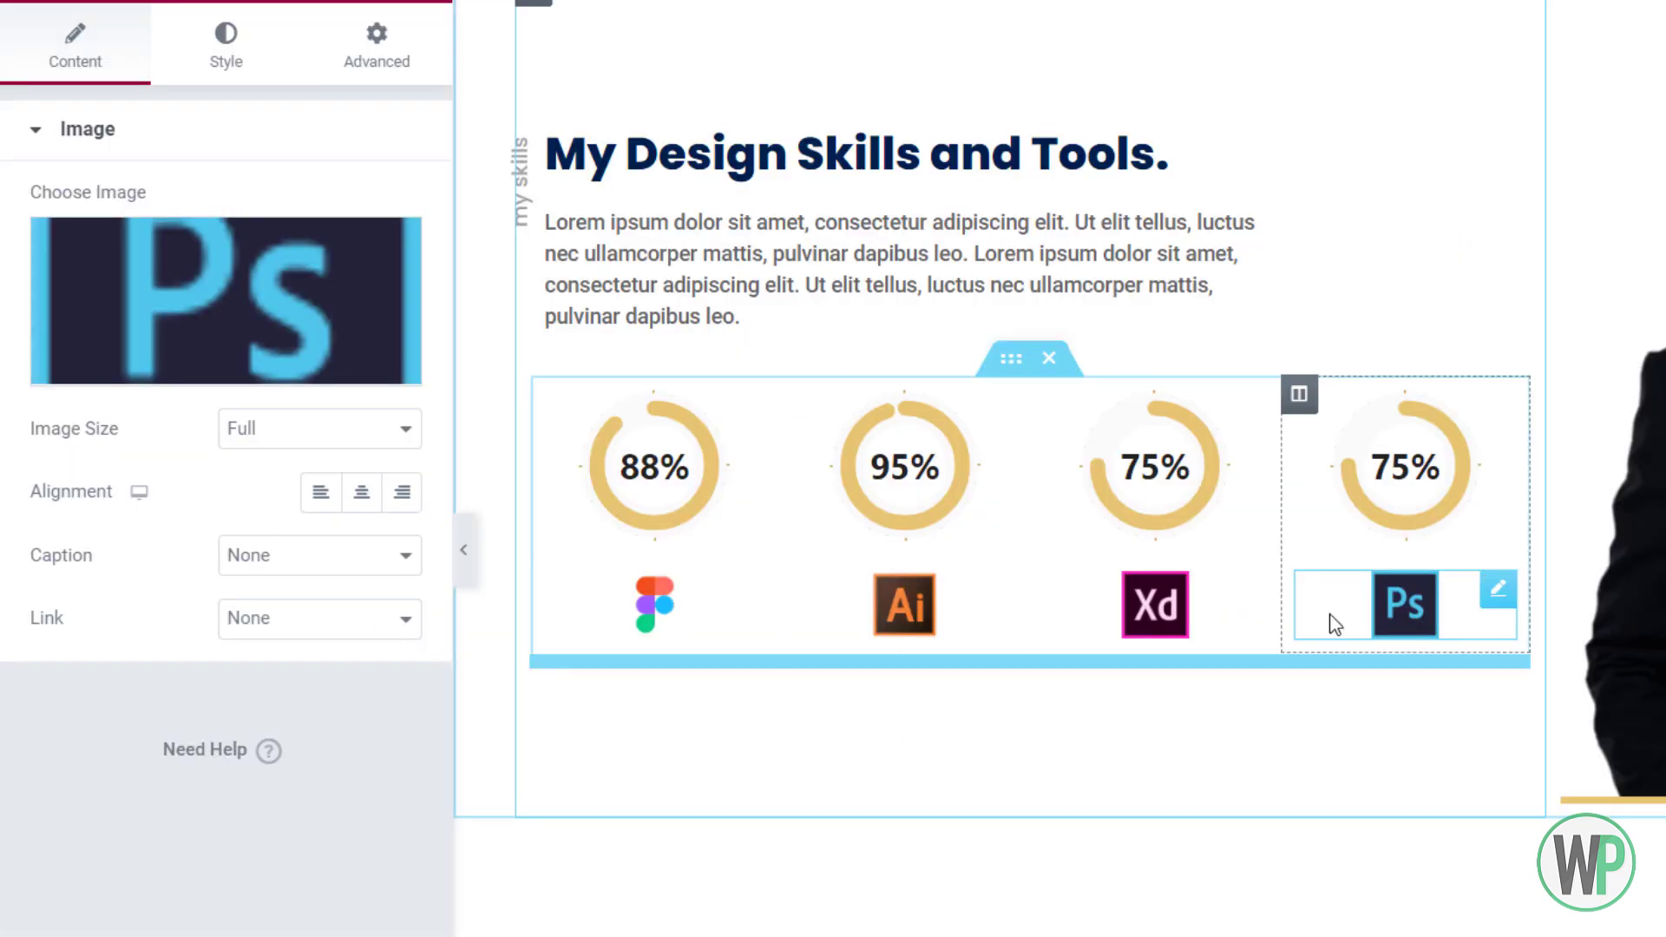
pyautogui.click(1445, 512)
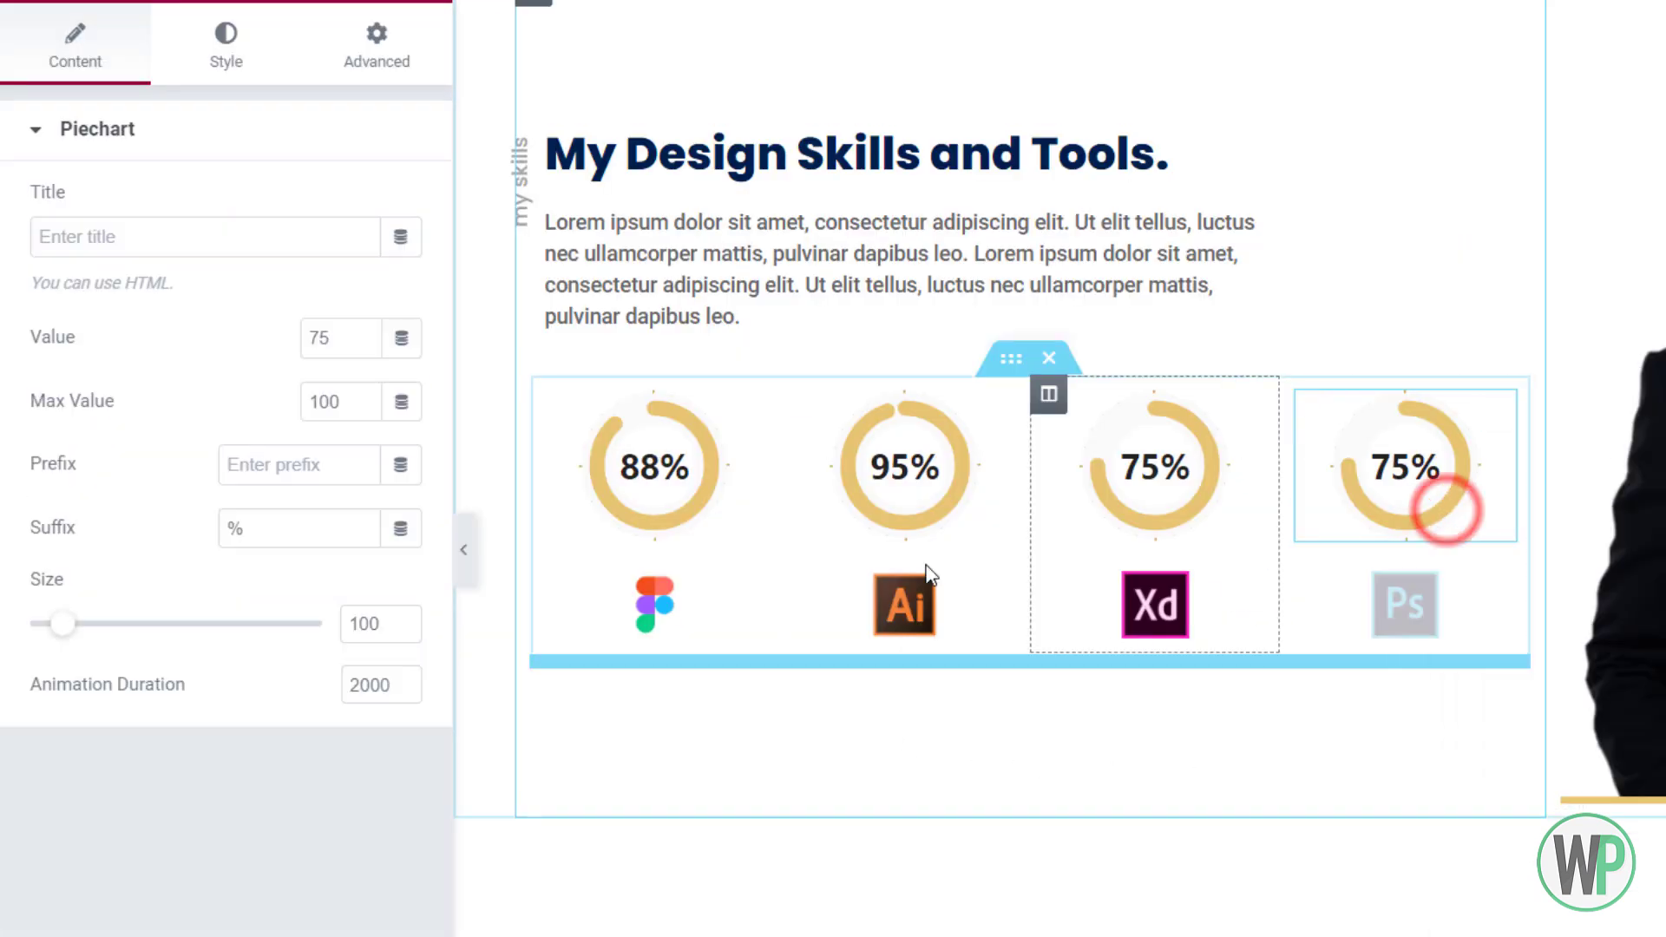
pyautogui.doubleClick(314, 338)
pyautogui.write('80')
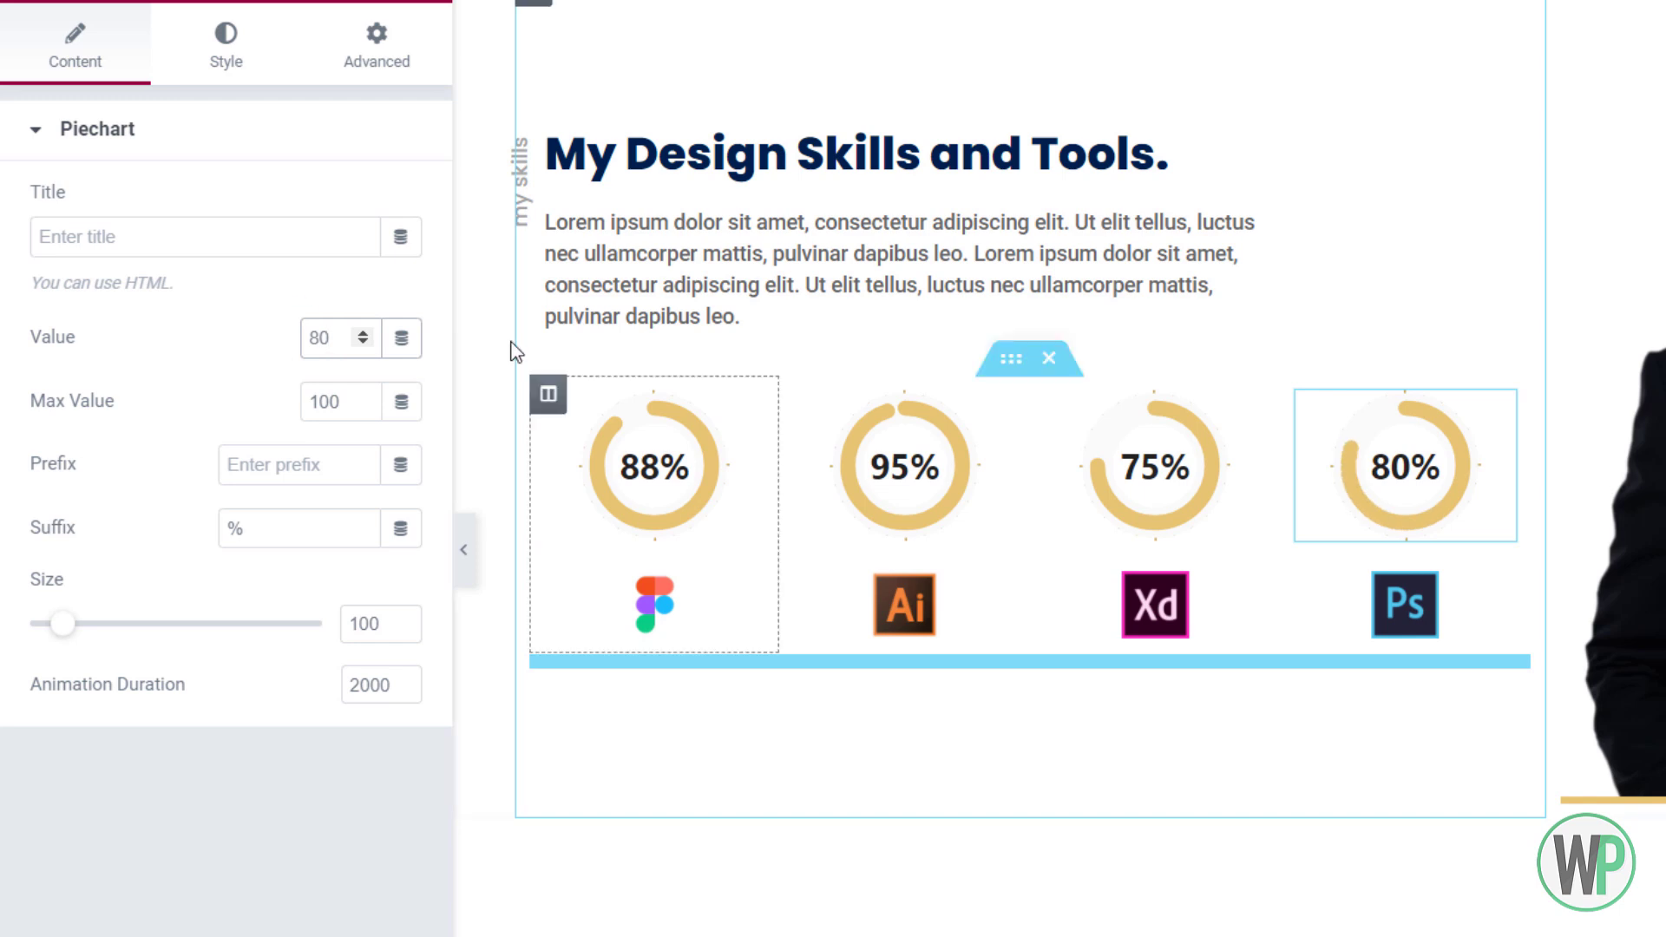
# Set the first chart to 60 and reorder the charts to read 60, 75, 80, 95
pyautogui.click(733, 483)
pyautogui.doubleClick(314, 337)
pyautogui.write('60')
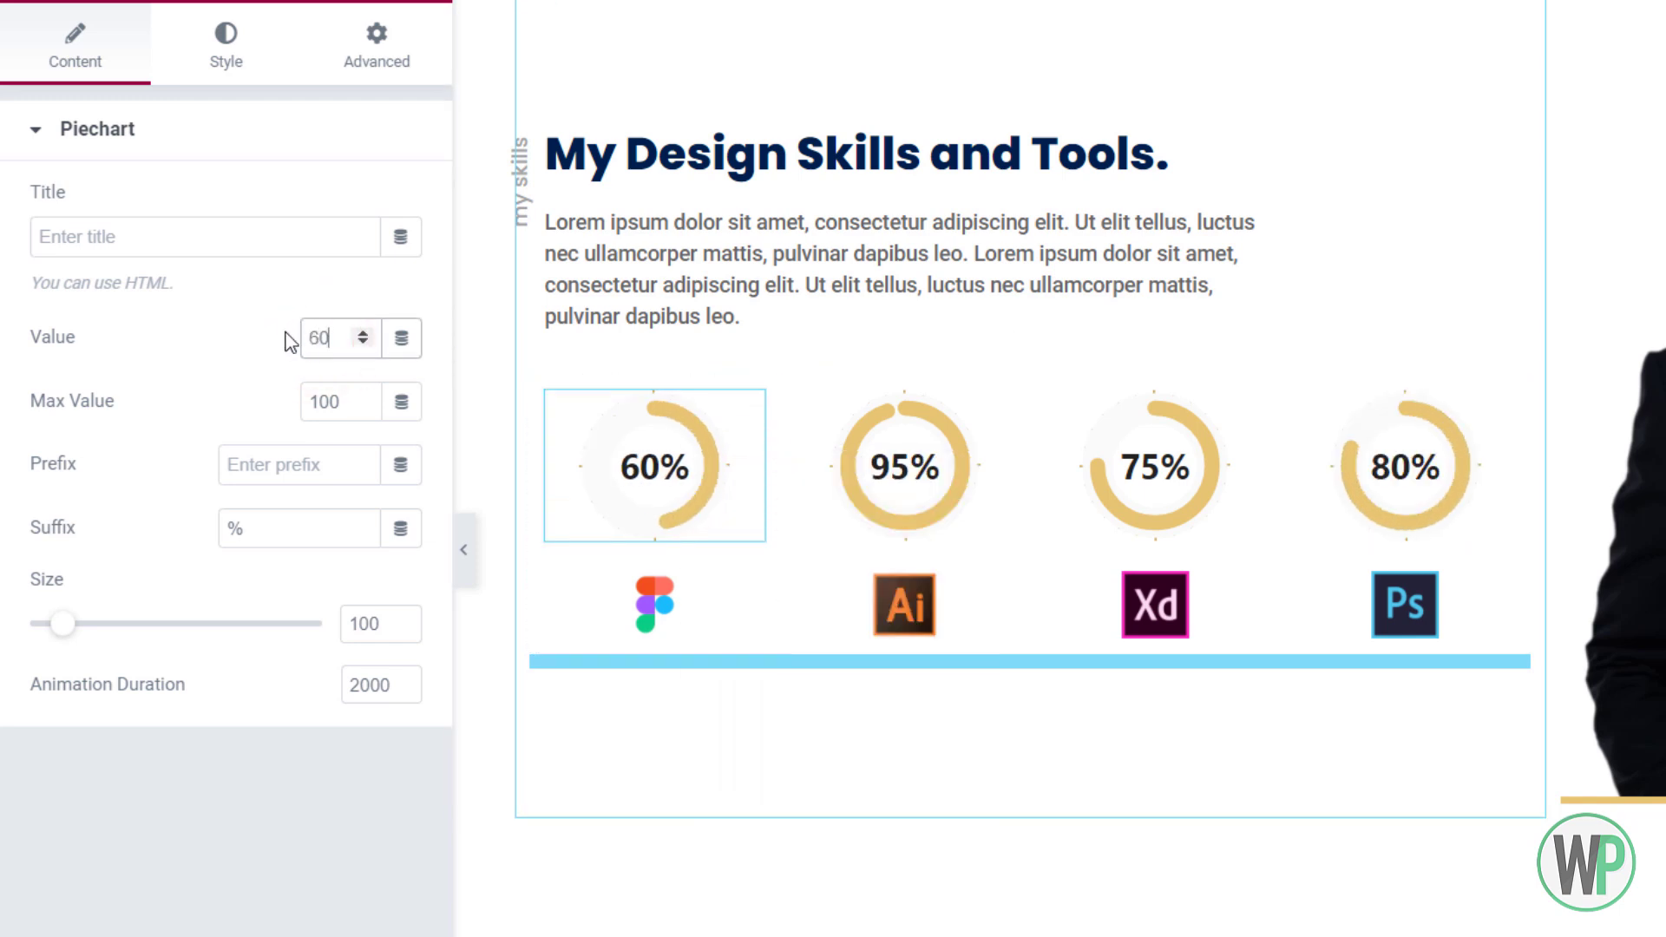
pyautogui.moveTo(1049, 393); pyautogui.dragTo(829, 408)
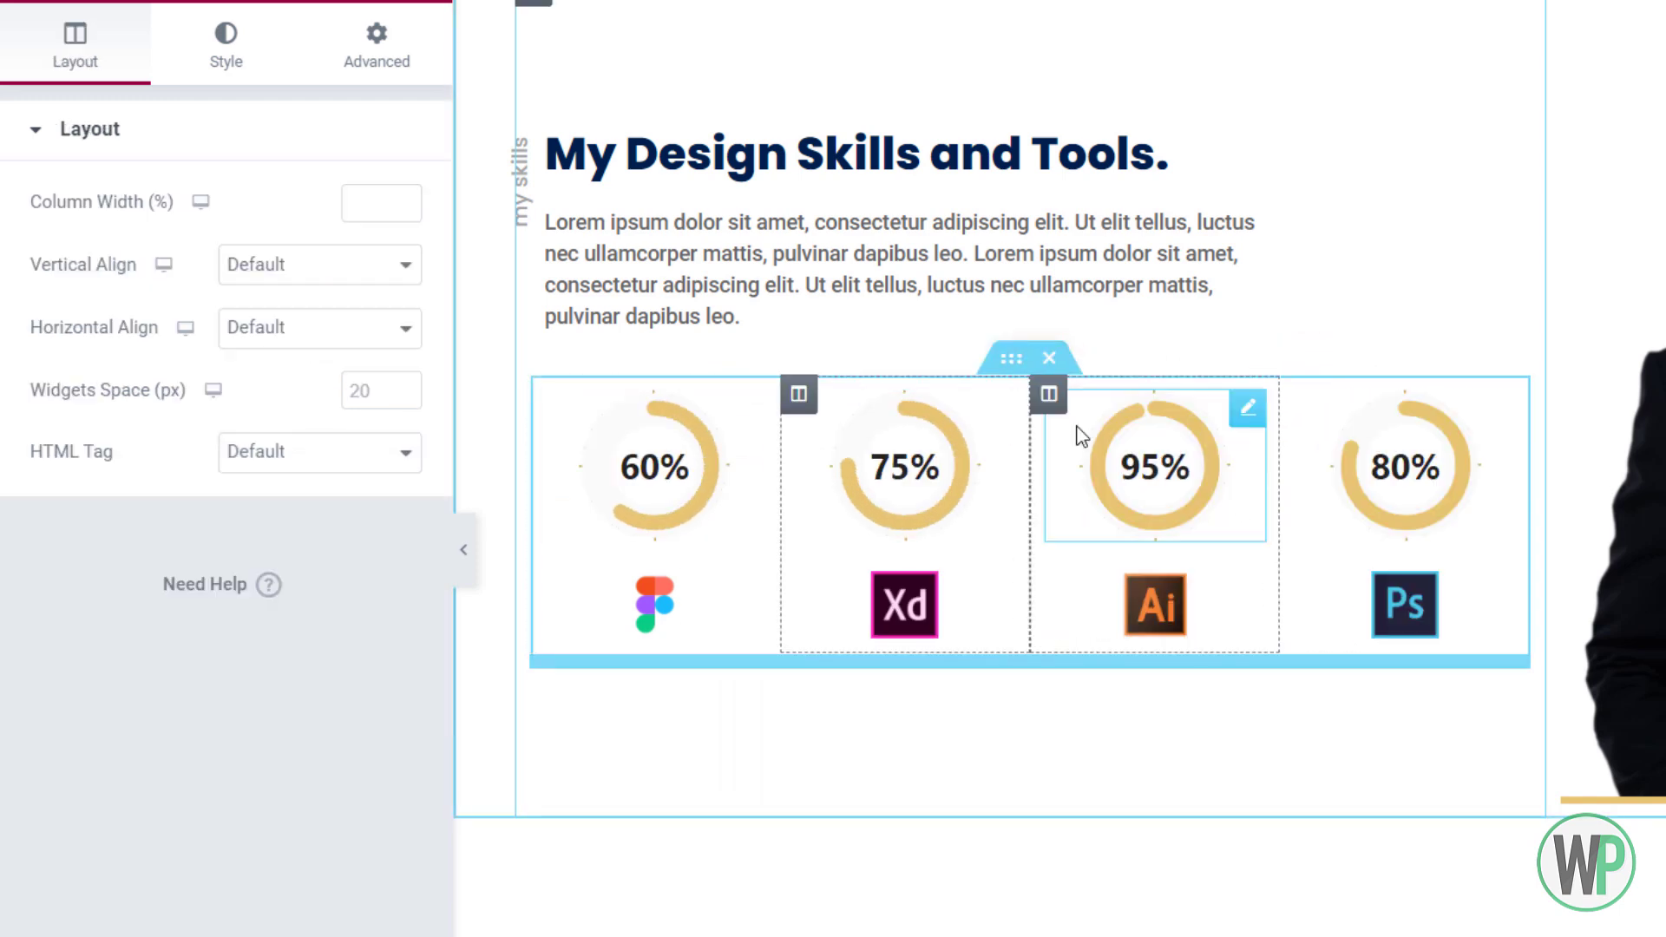
pyautogui.moveTo(1299, 395); pyautogui.dragTo(1049, 420)
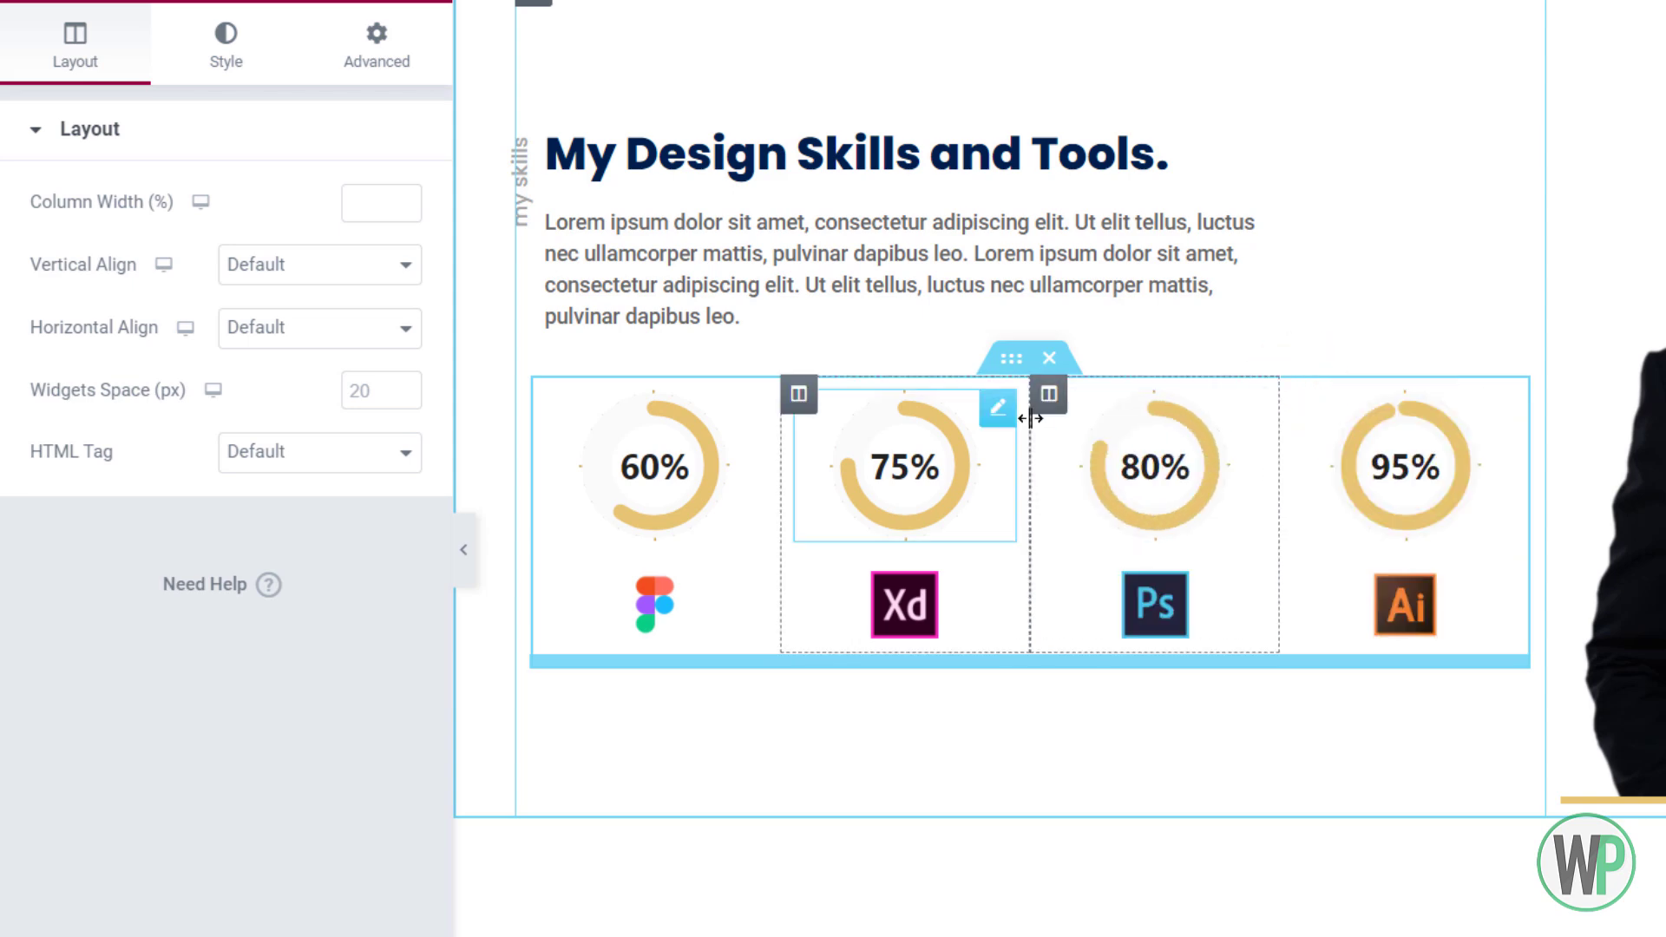
pyautogui.rightClick(729, 467)
pyautogui.click(764, 480)
pyautogui.click(219, 77)
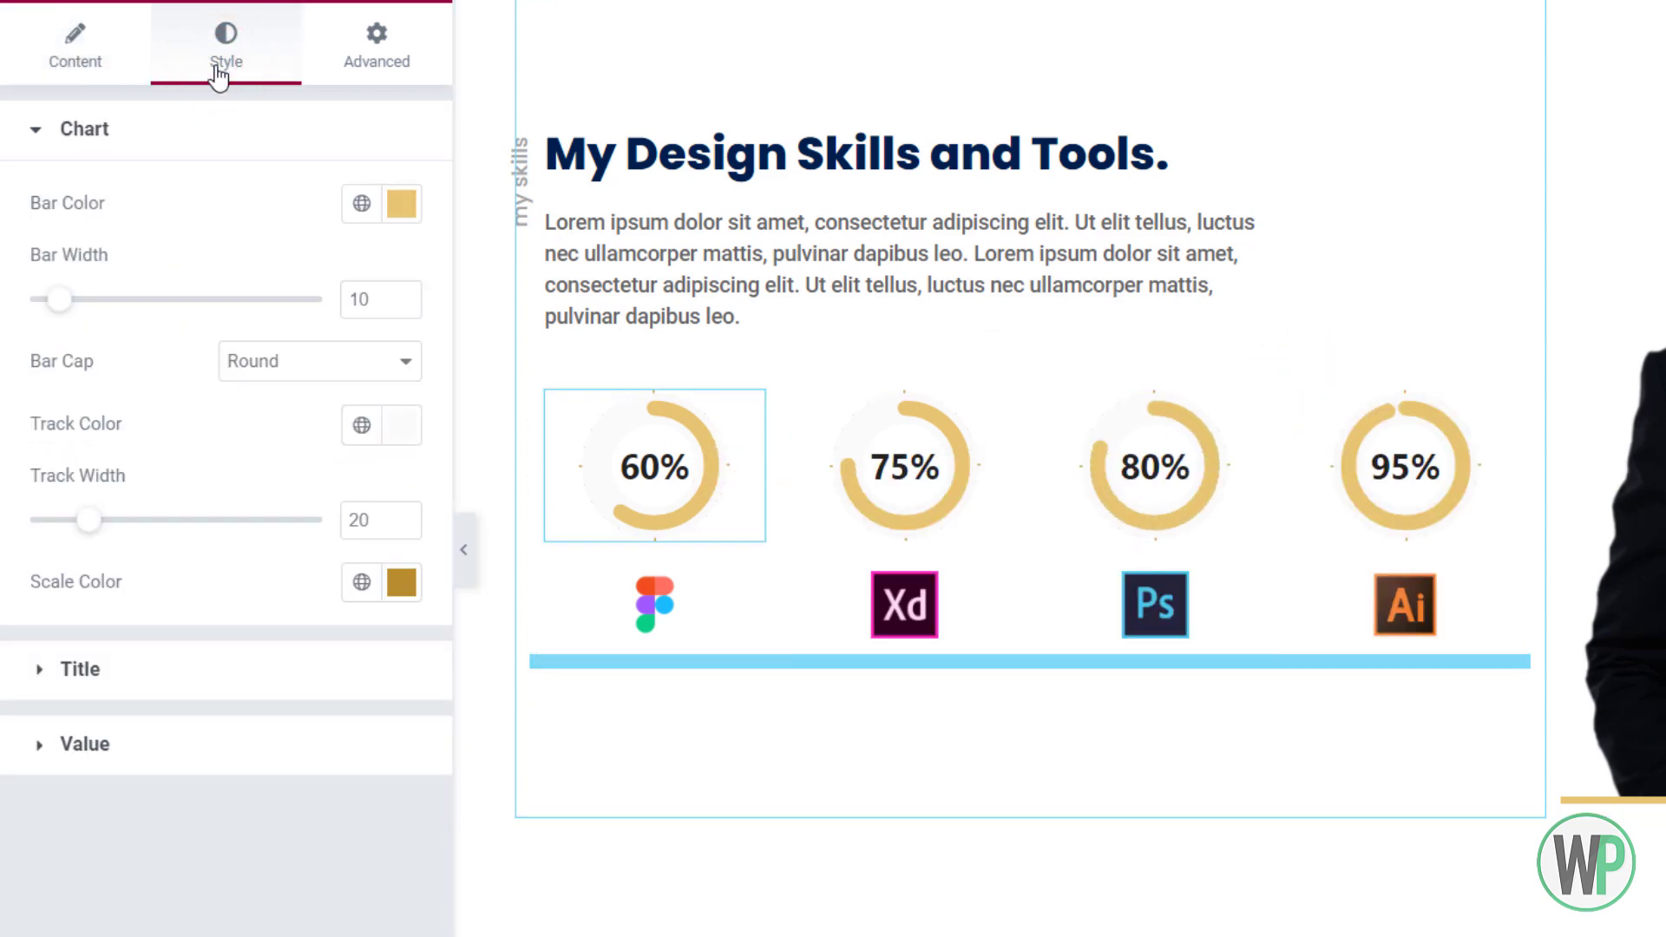
# Set the 60% chart's track width to 10 and paste that style onto the 75%, 80% and 95% charts
pyautogui.doubleClick(363, 517)
pyautogui.write('10')
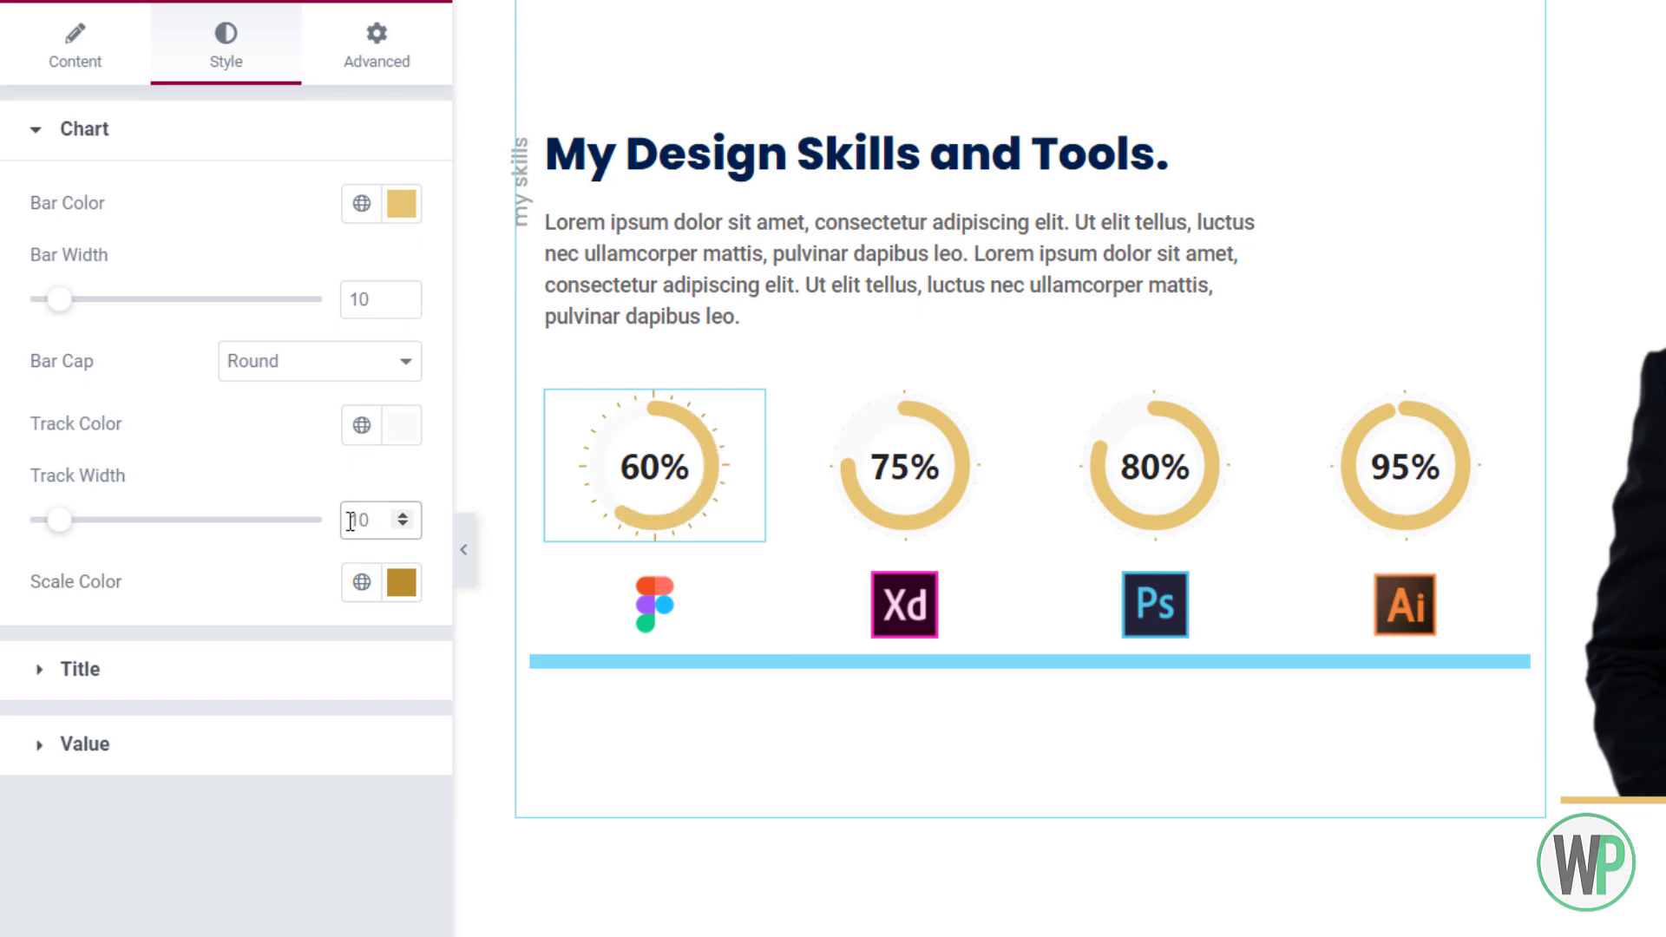
pyautogui.rightClick(650, 455)
pyautogui.click(743, 580)
pyautogui.rightClick(865, 454)
pyautogui.click(960, 666)
pyautogui.rightClick(1156, 461)
pyautogui.click(1256, 657)
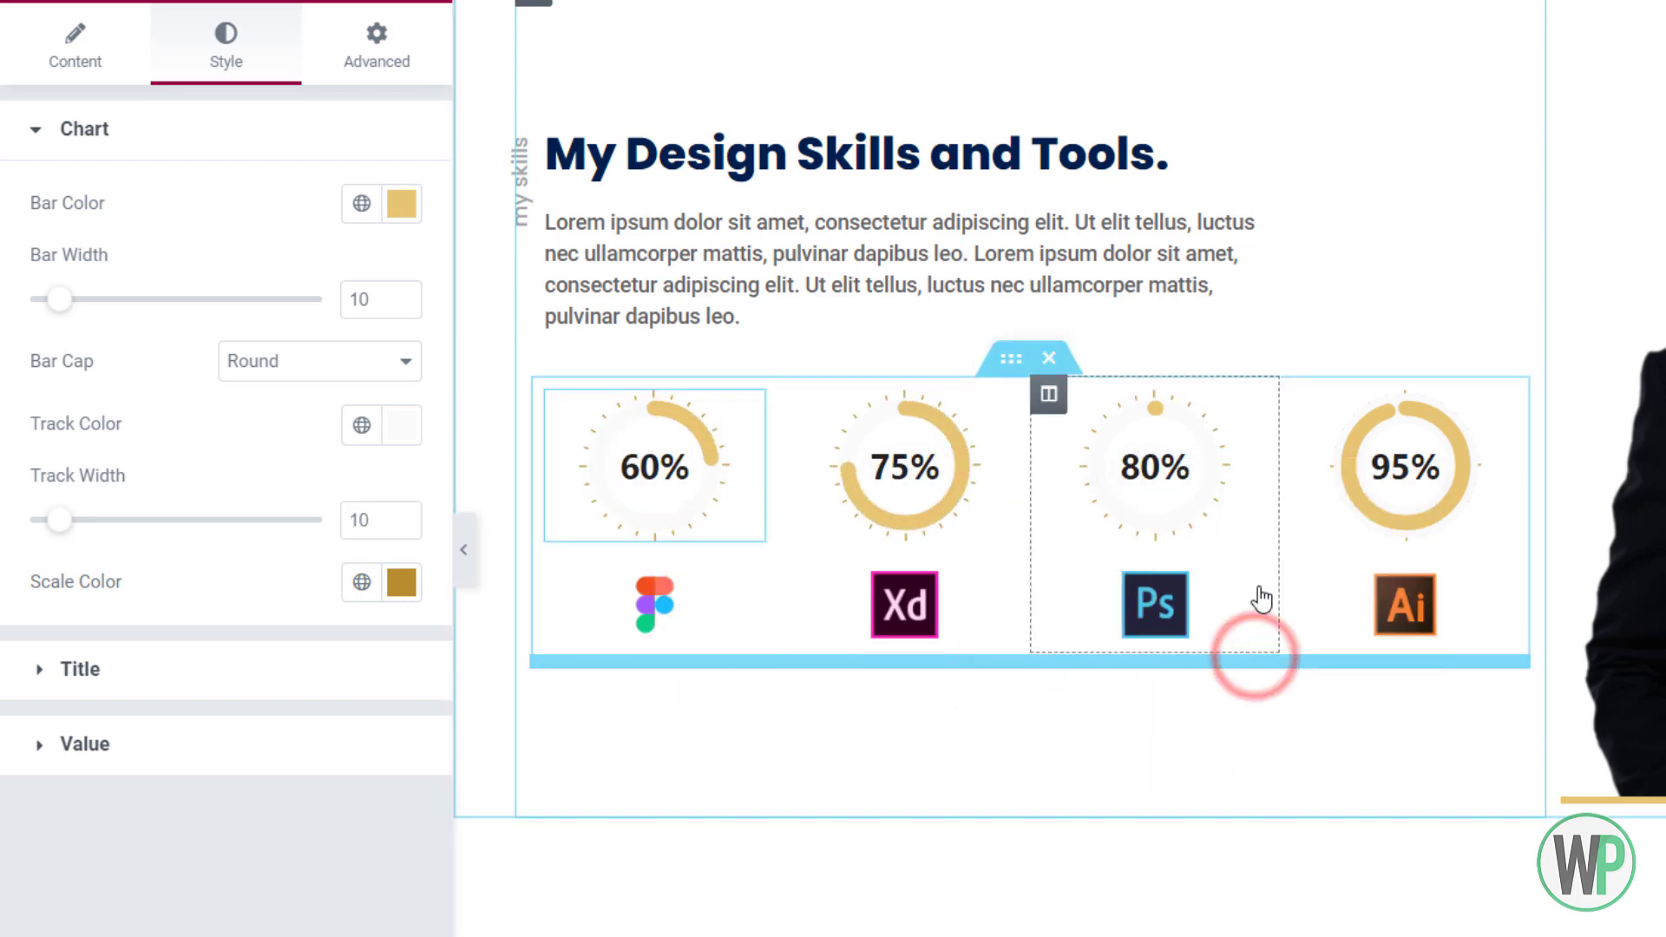
pyautogui.rightClick(1380, 477)
pyautogui.click(1432, 674)
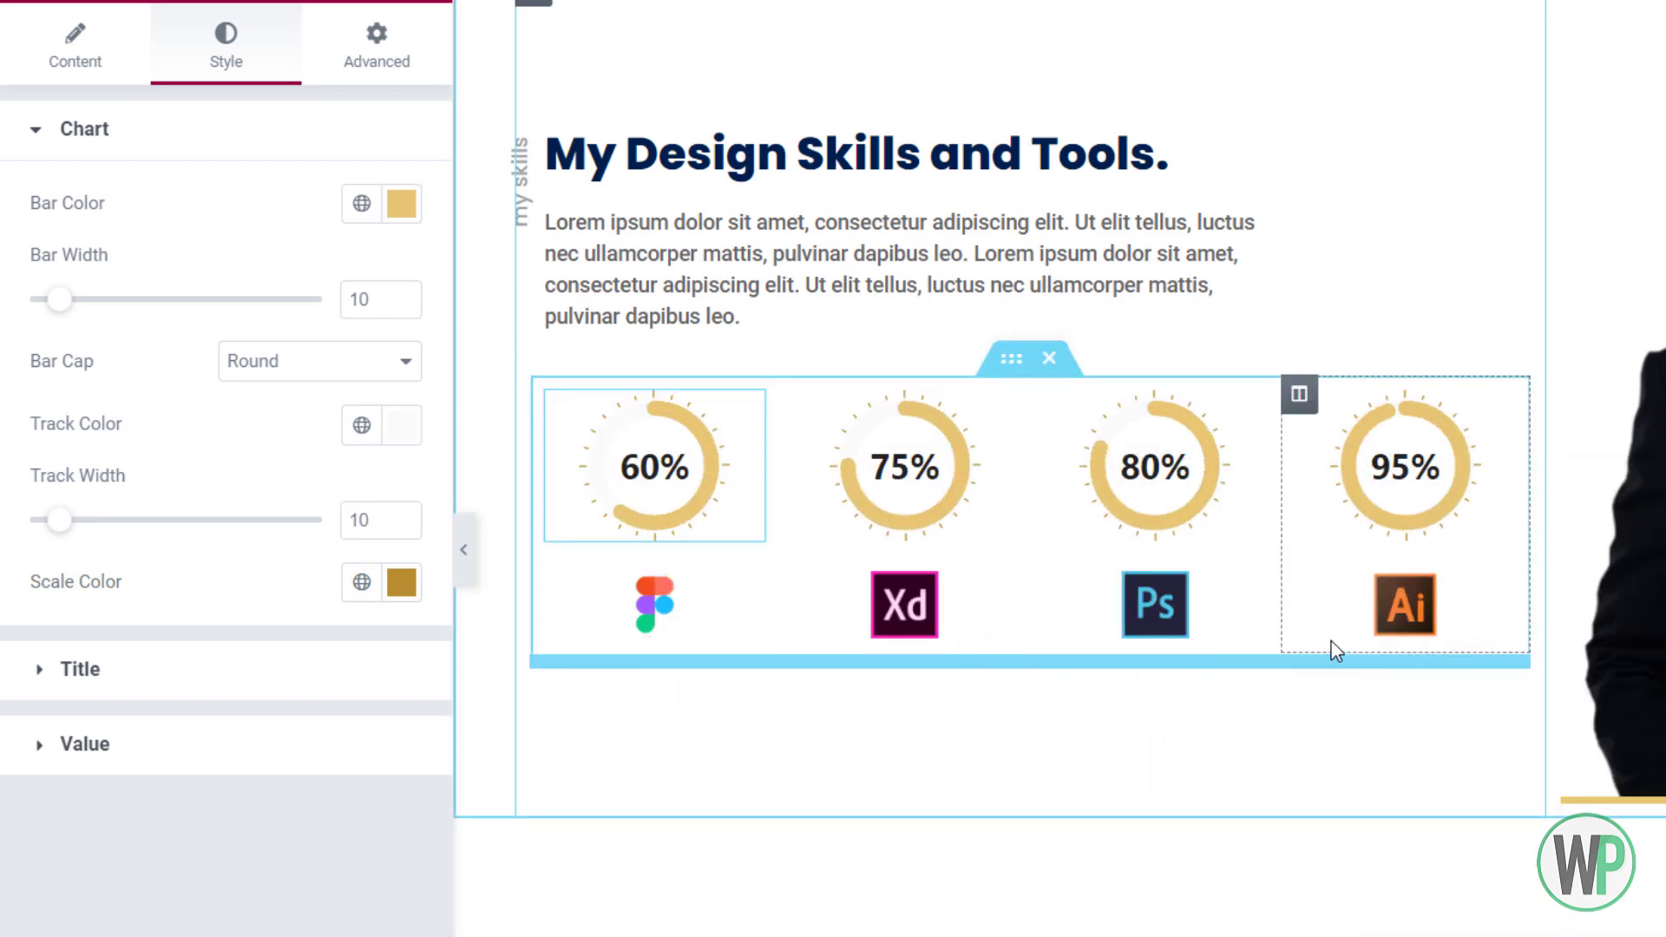
# Make the percentage value text blue on all four charts
pyautogui.click(265, 736)
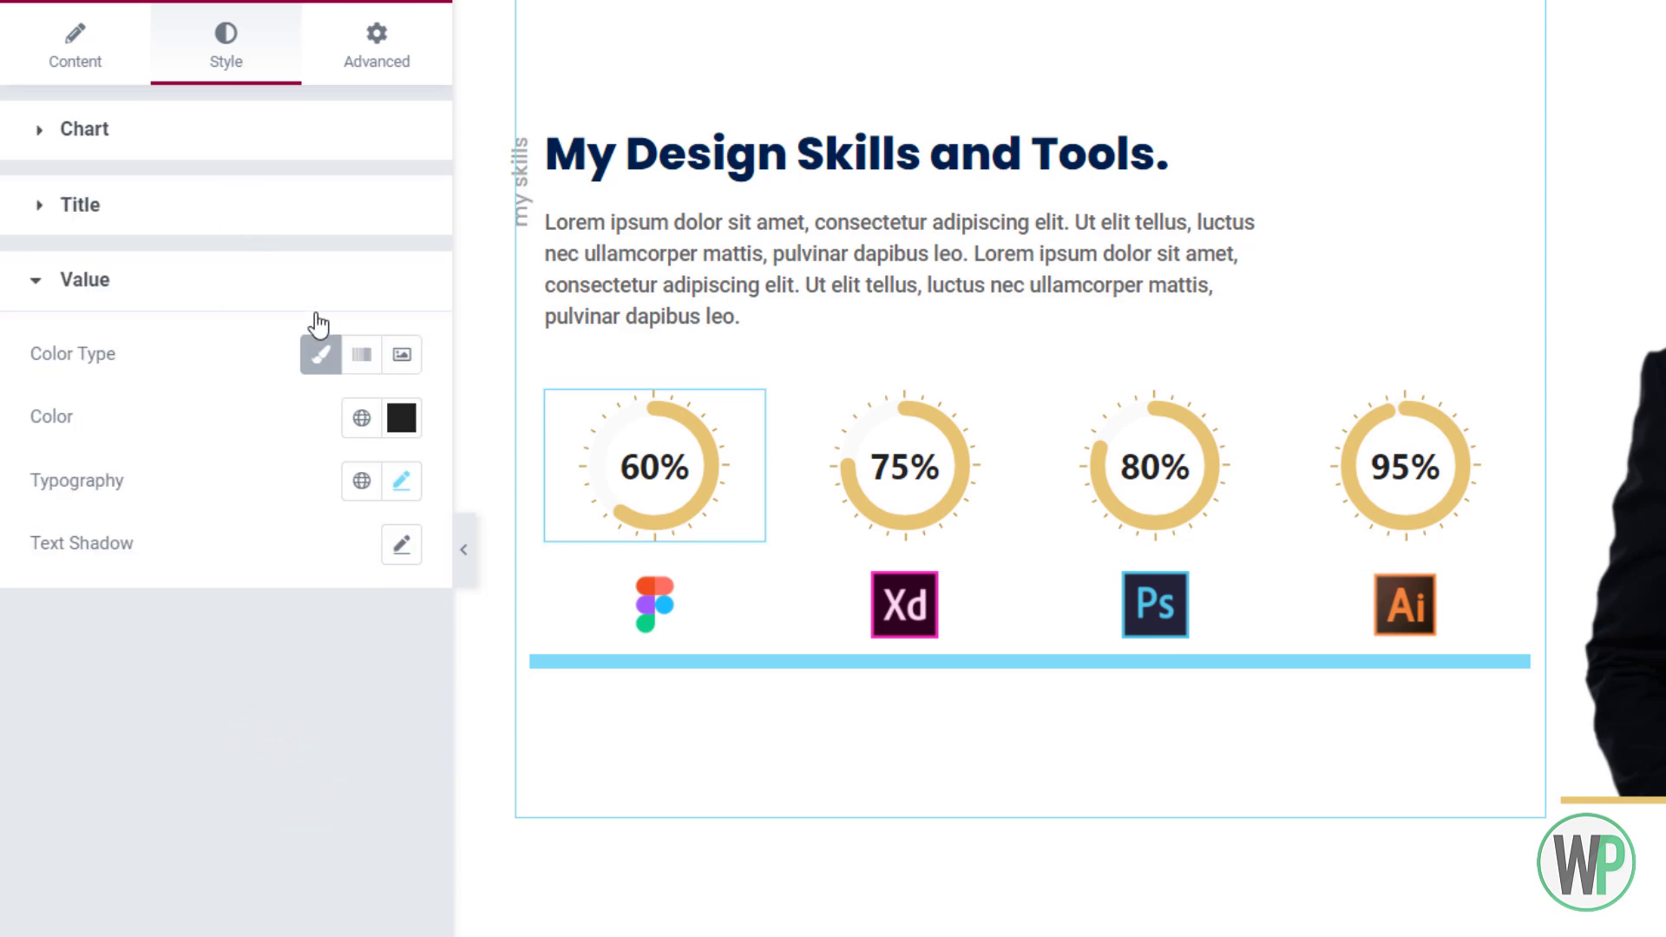
pyautogui.click(208, 602)
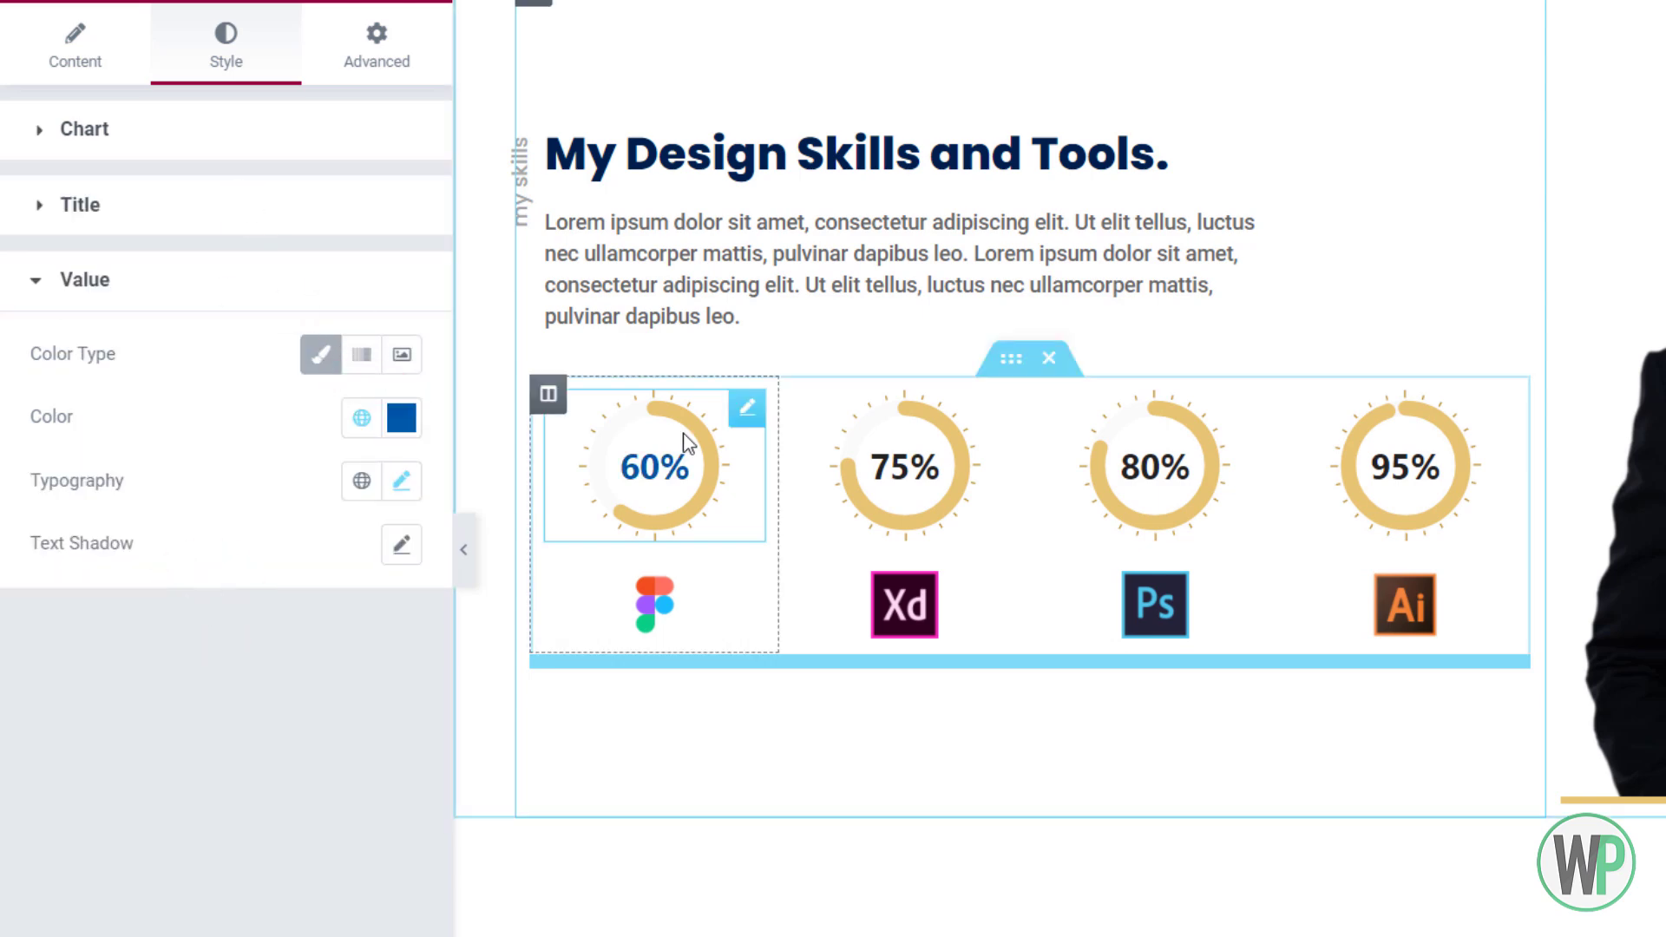
pyautogui.click(1033, 651)
pyautogui.rightClick(1183, 625)
pyautogui.click(1276, 678)
pyautogui.rightClick(1377, 608)
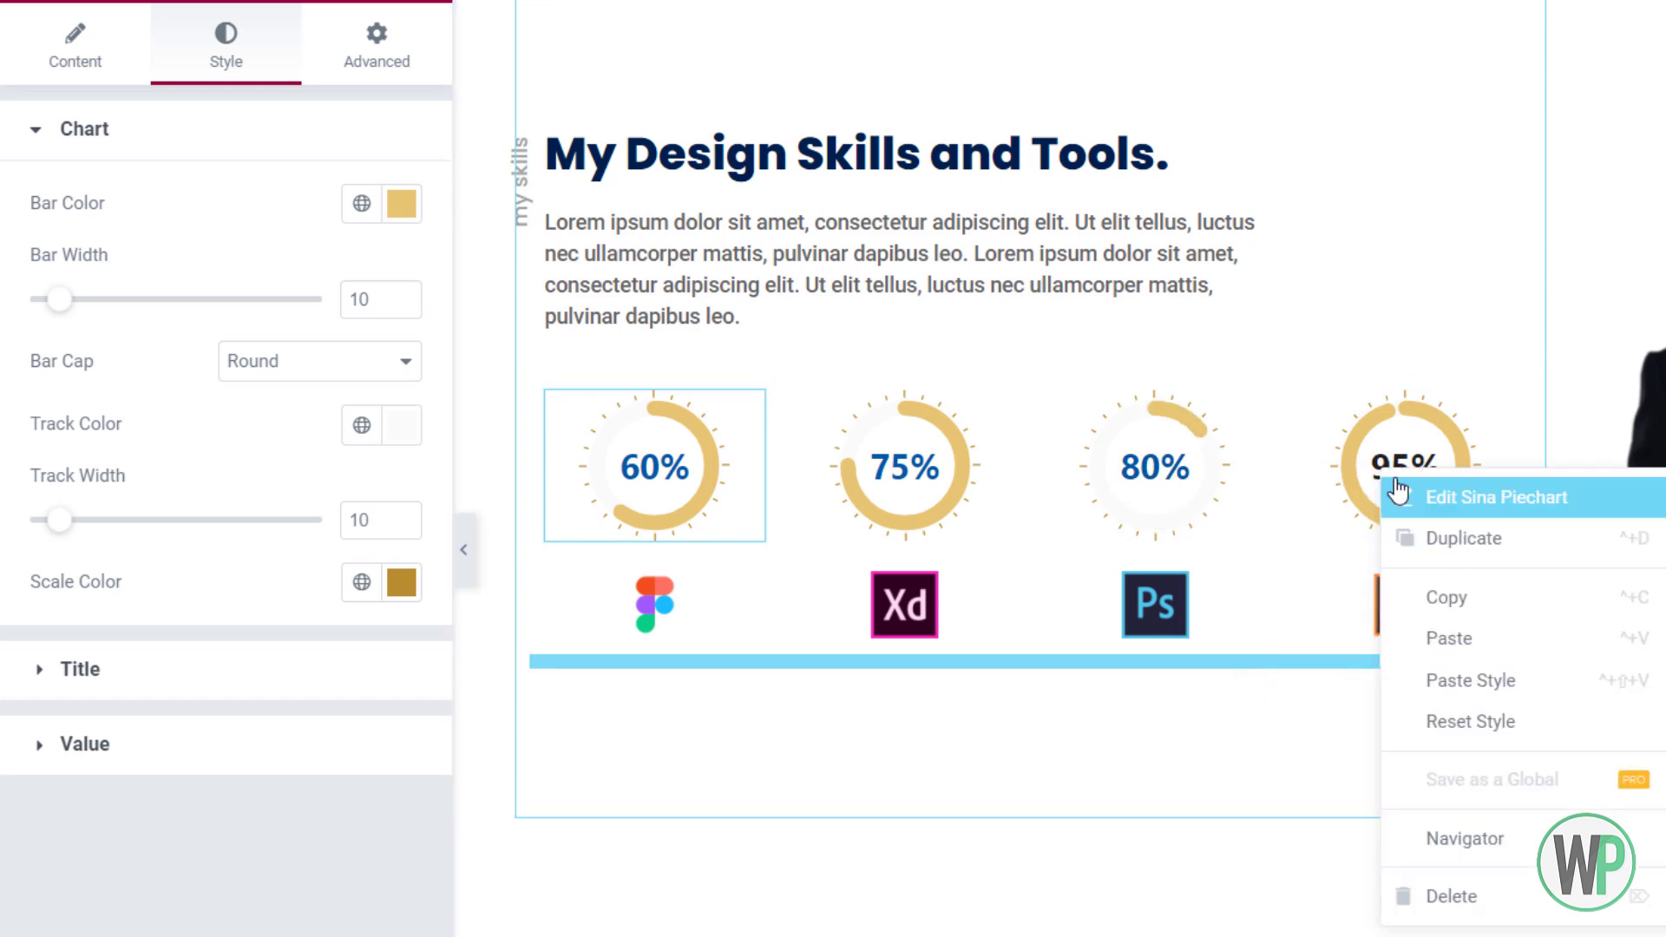
pyautogui.click(1469, 676)
pyautogui.click(117, 65)
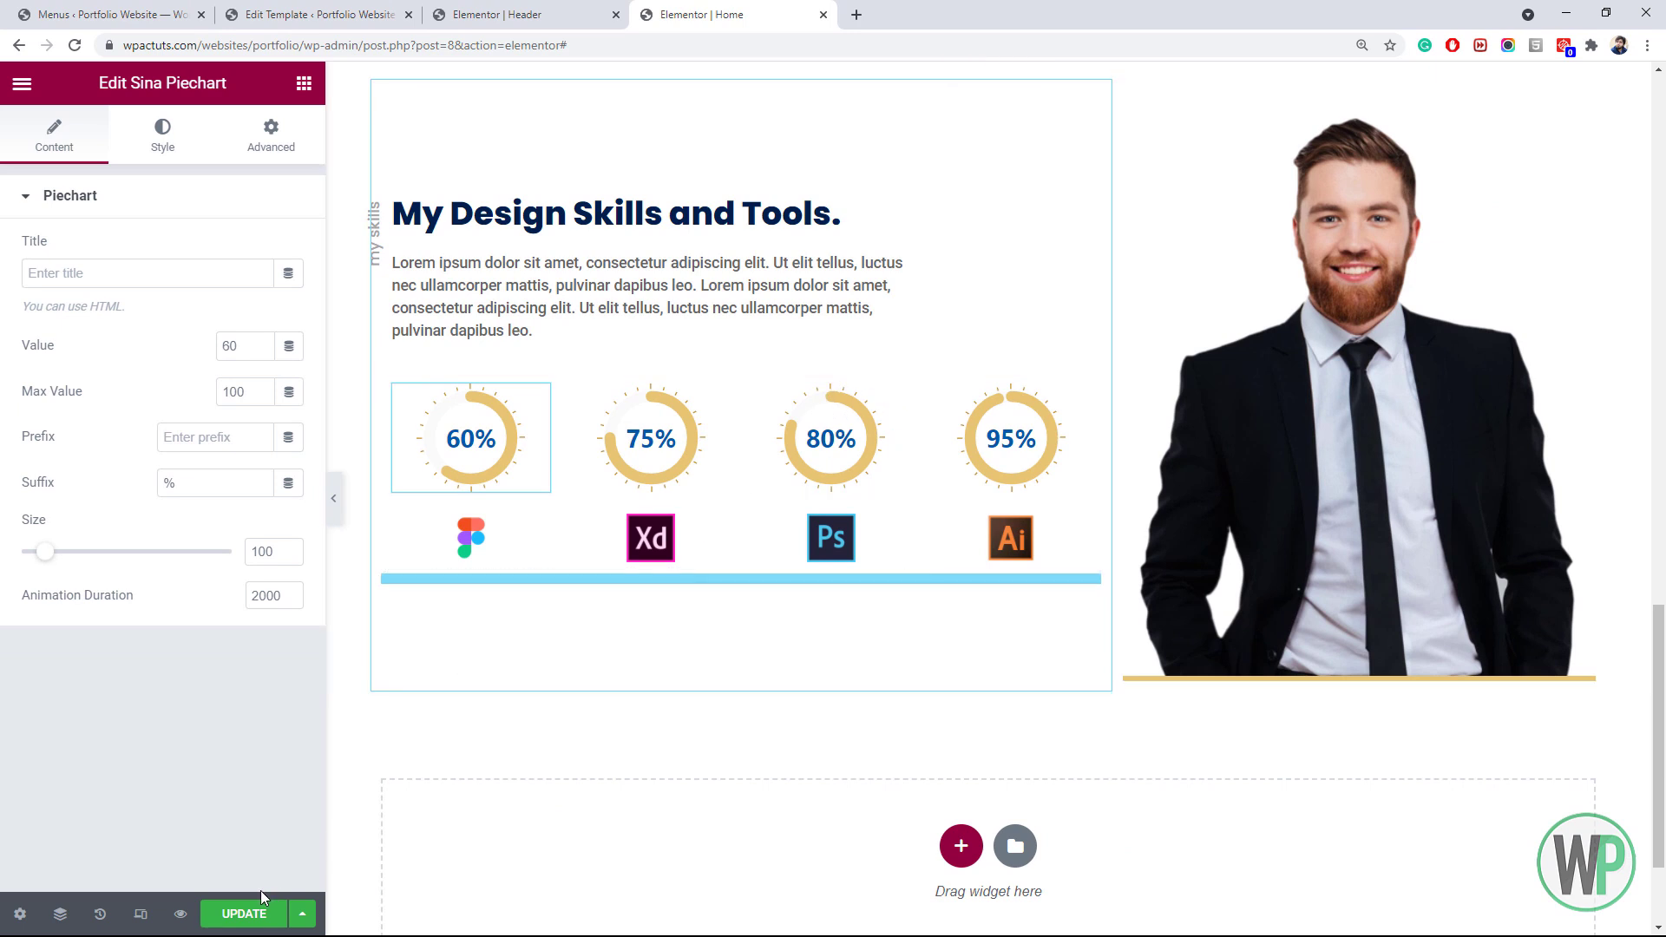
# Update the Home page, then save it again with the photo column at 35% width
pyautogui.scroll(3, 1664, 594)
pyautogui.moveTo(1664, 594); pyautogui.dragTo(1660, 718)
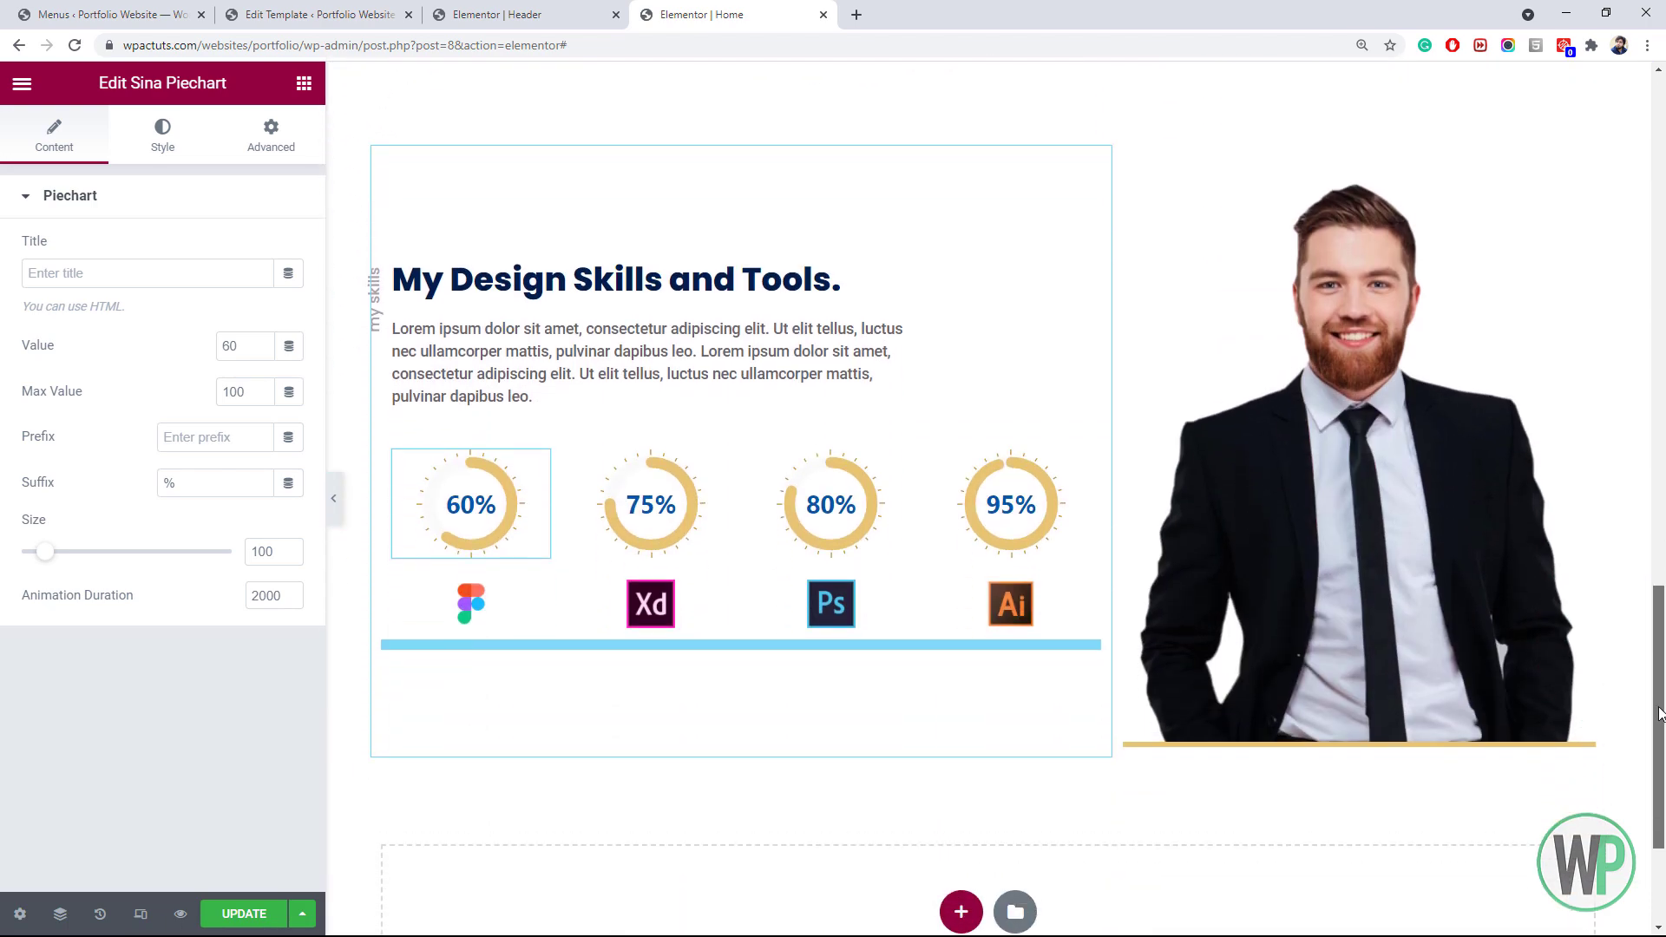
pyautogui.click(270, 916)
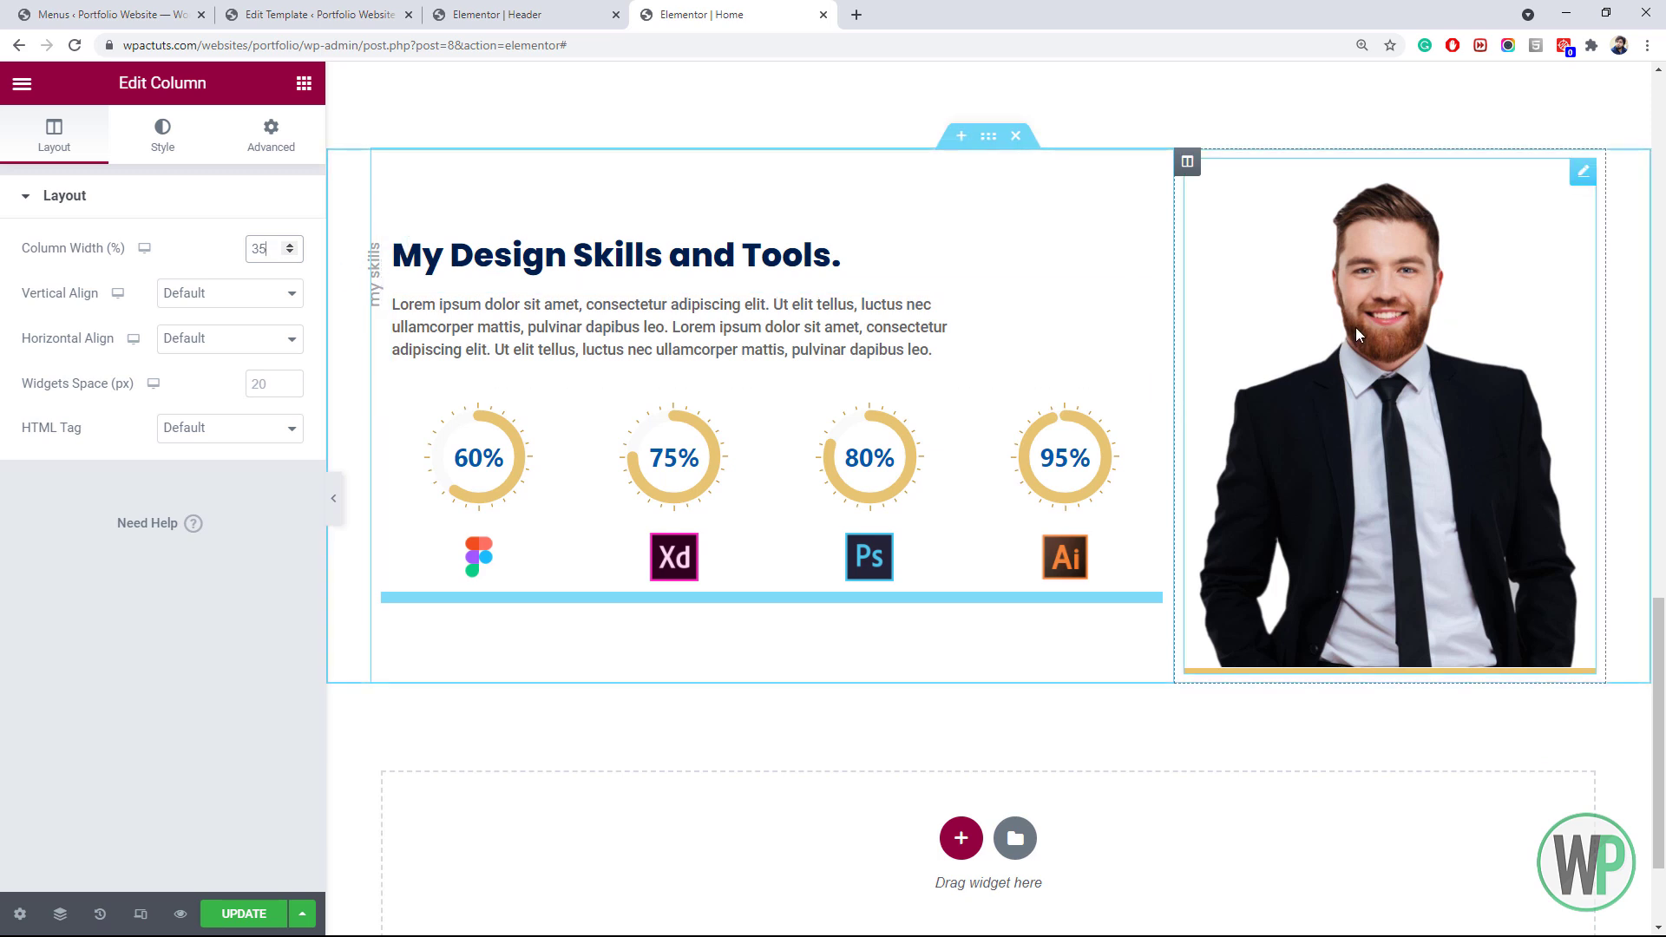
pyautogui.scroll(-1, 781, 408)
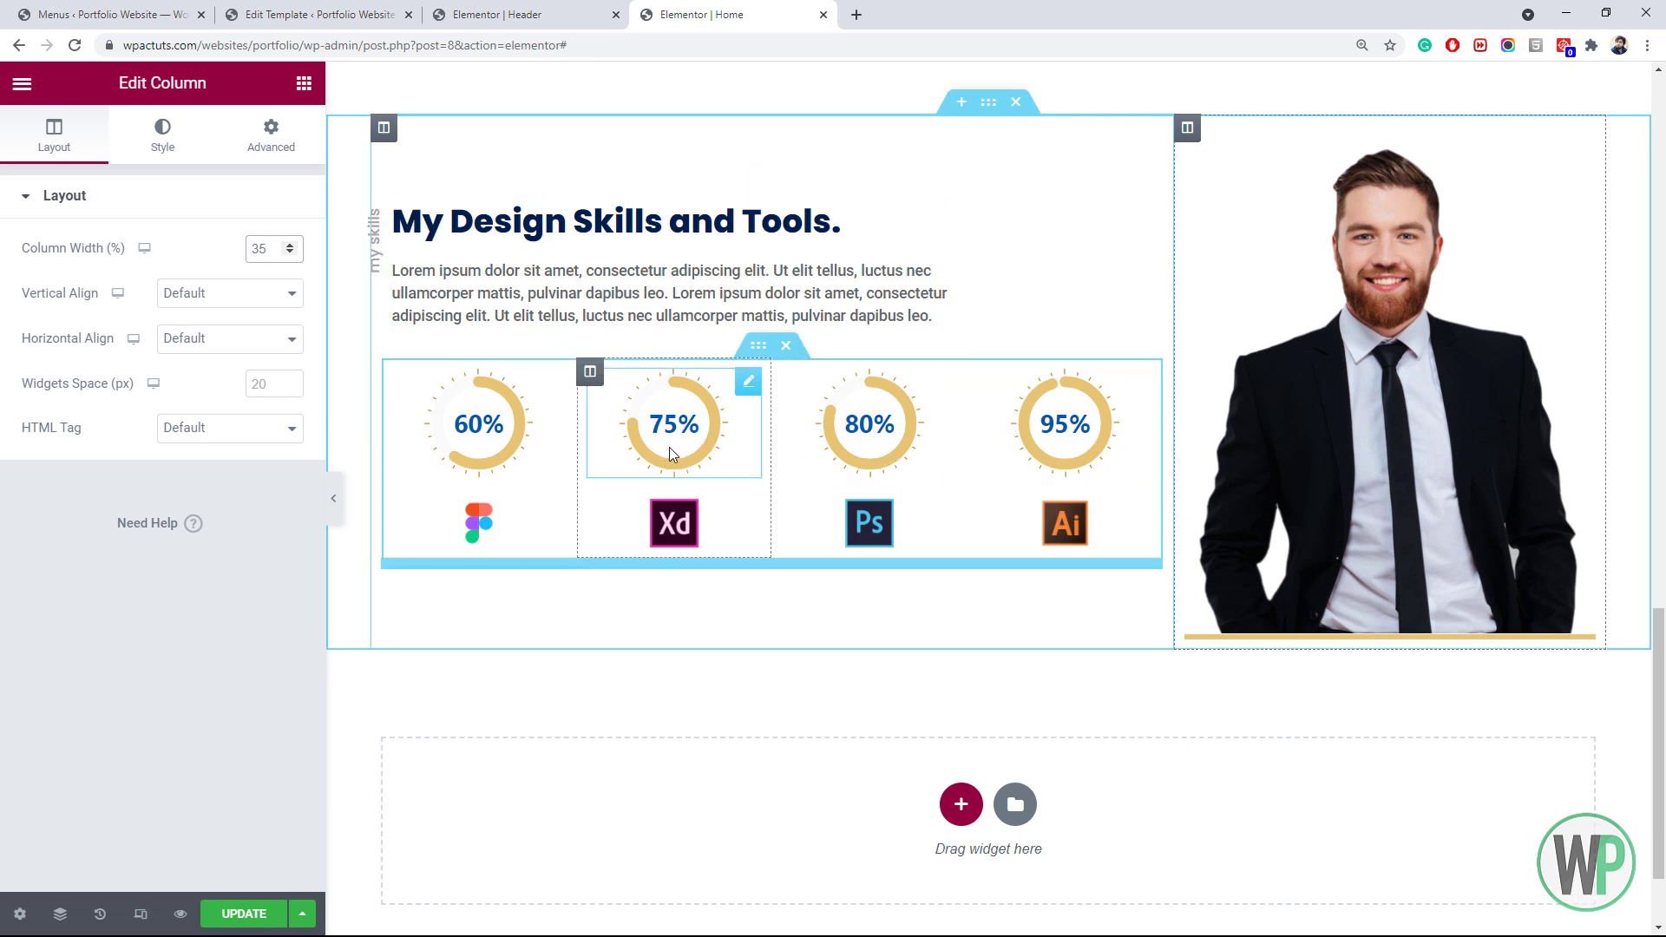
pyautogui.click(268, 916)
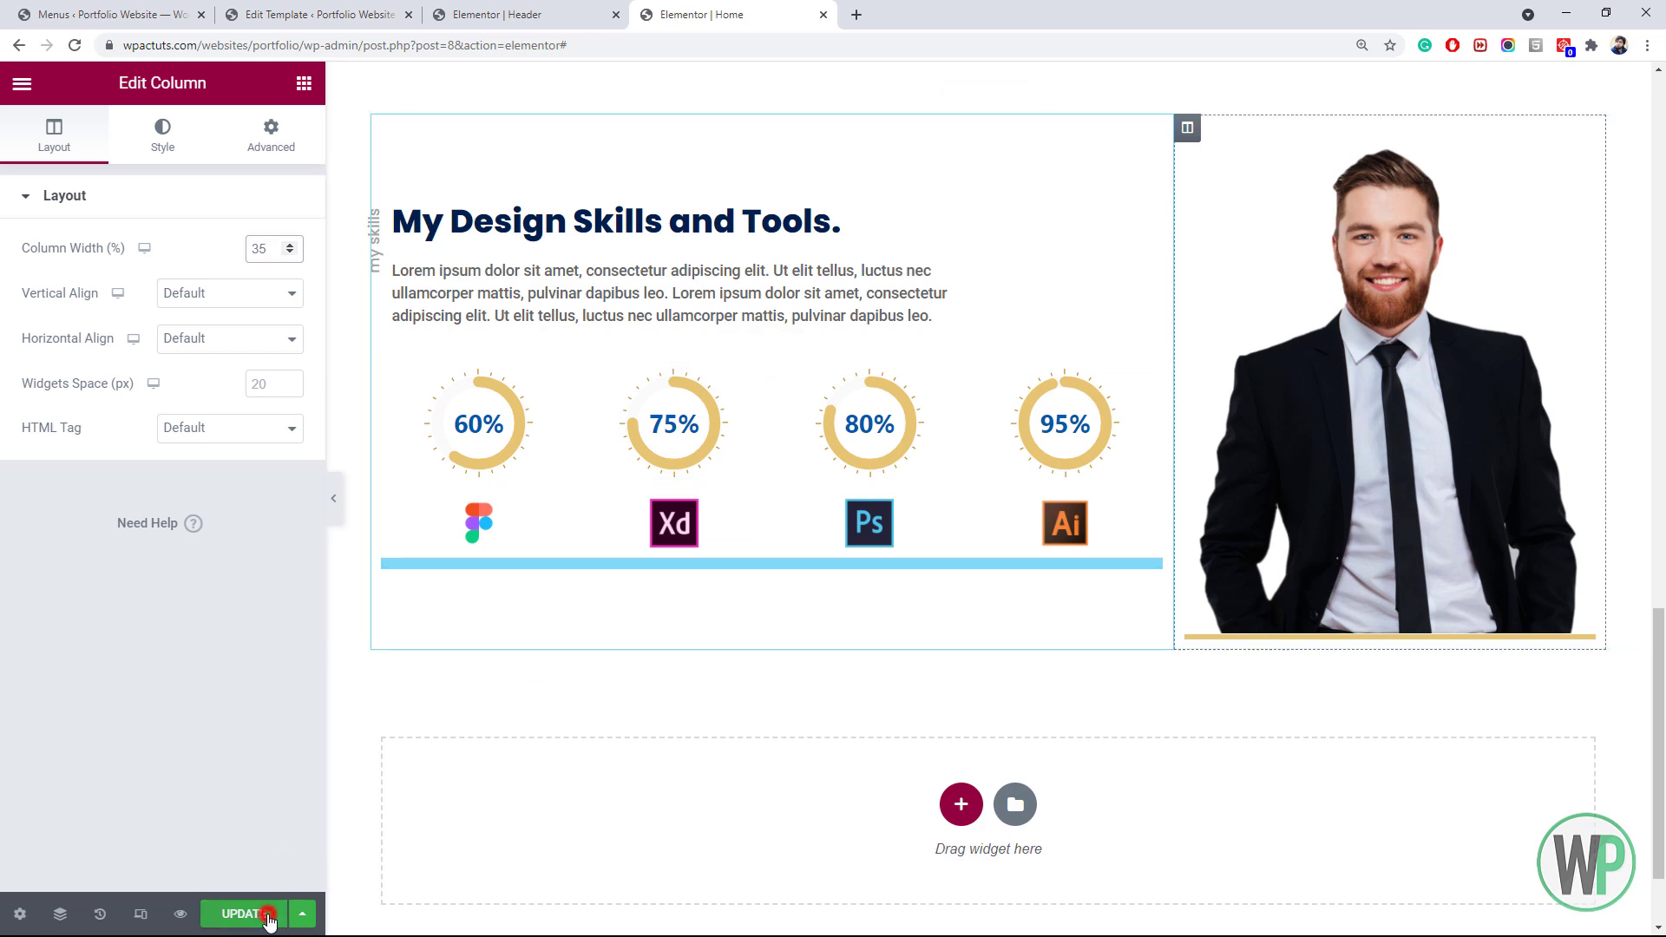
# Add a new single-column section below the skills area
pyautogui.click(1660, 599)
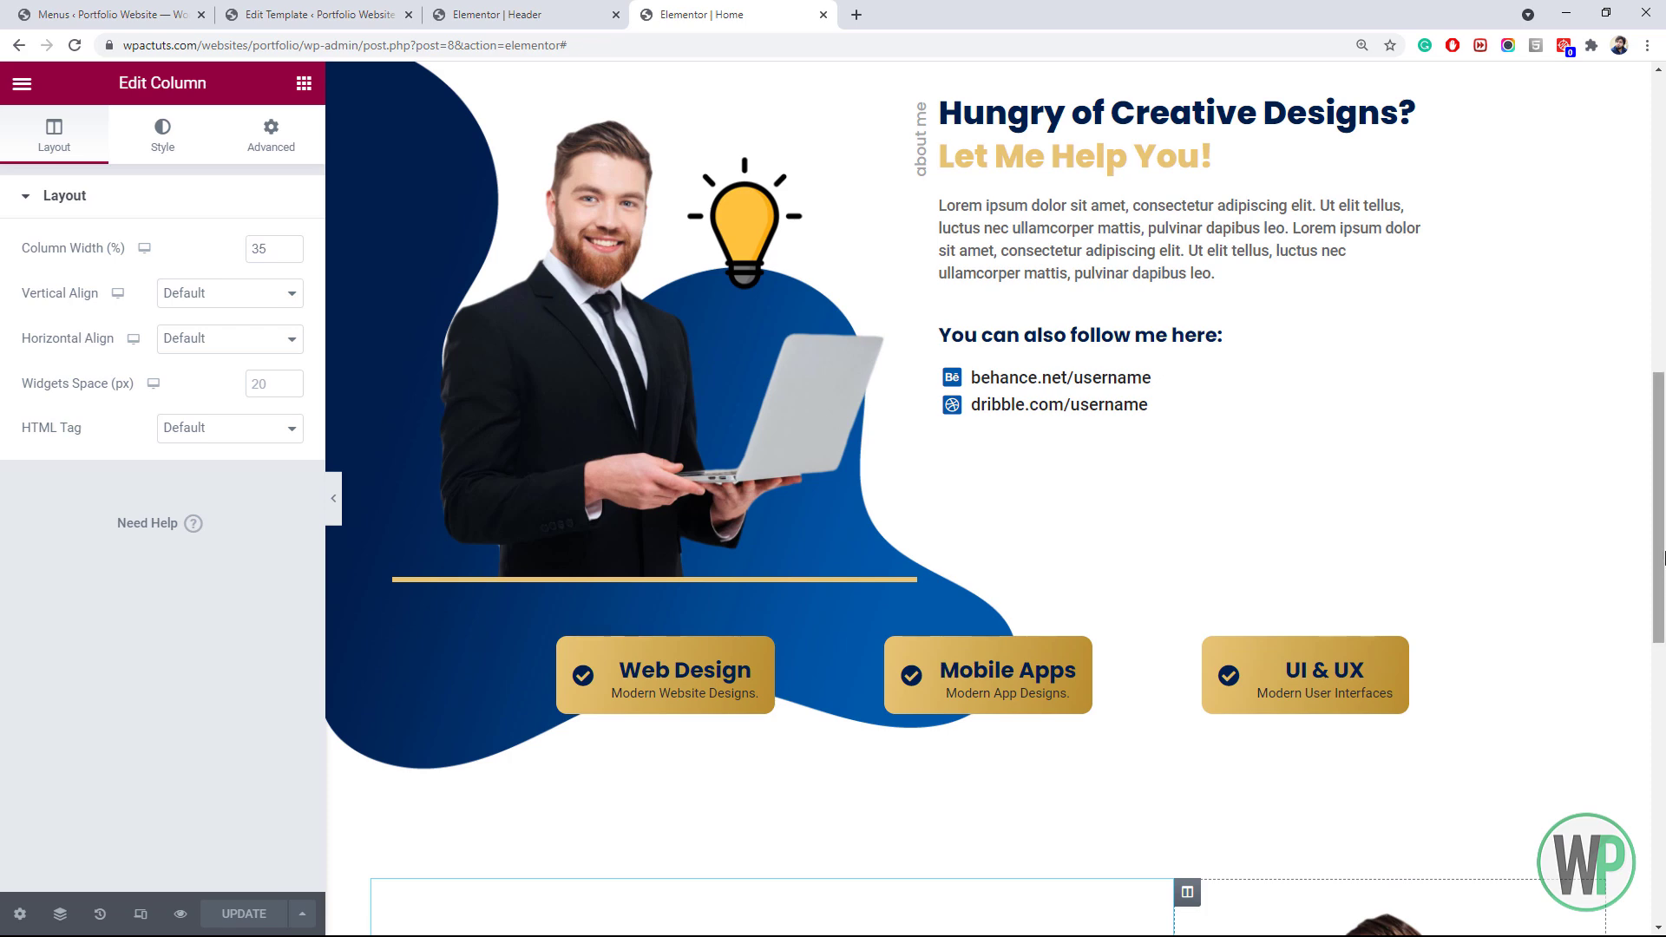
pyautogui.scroll(-5, 1662, 557)
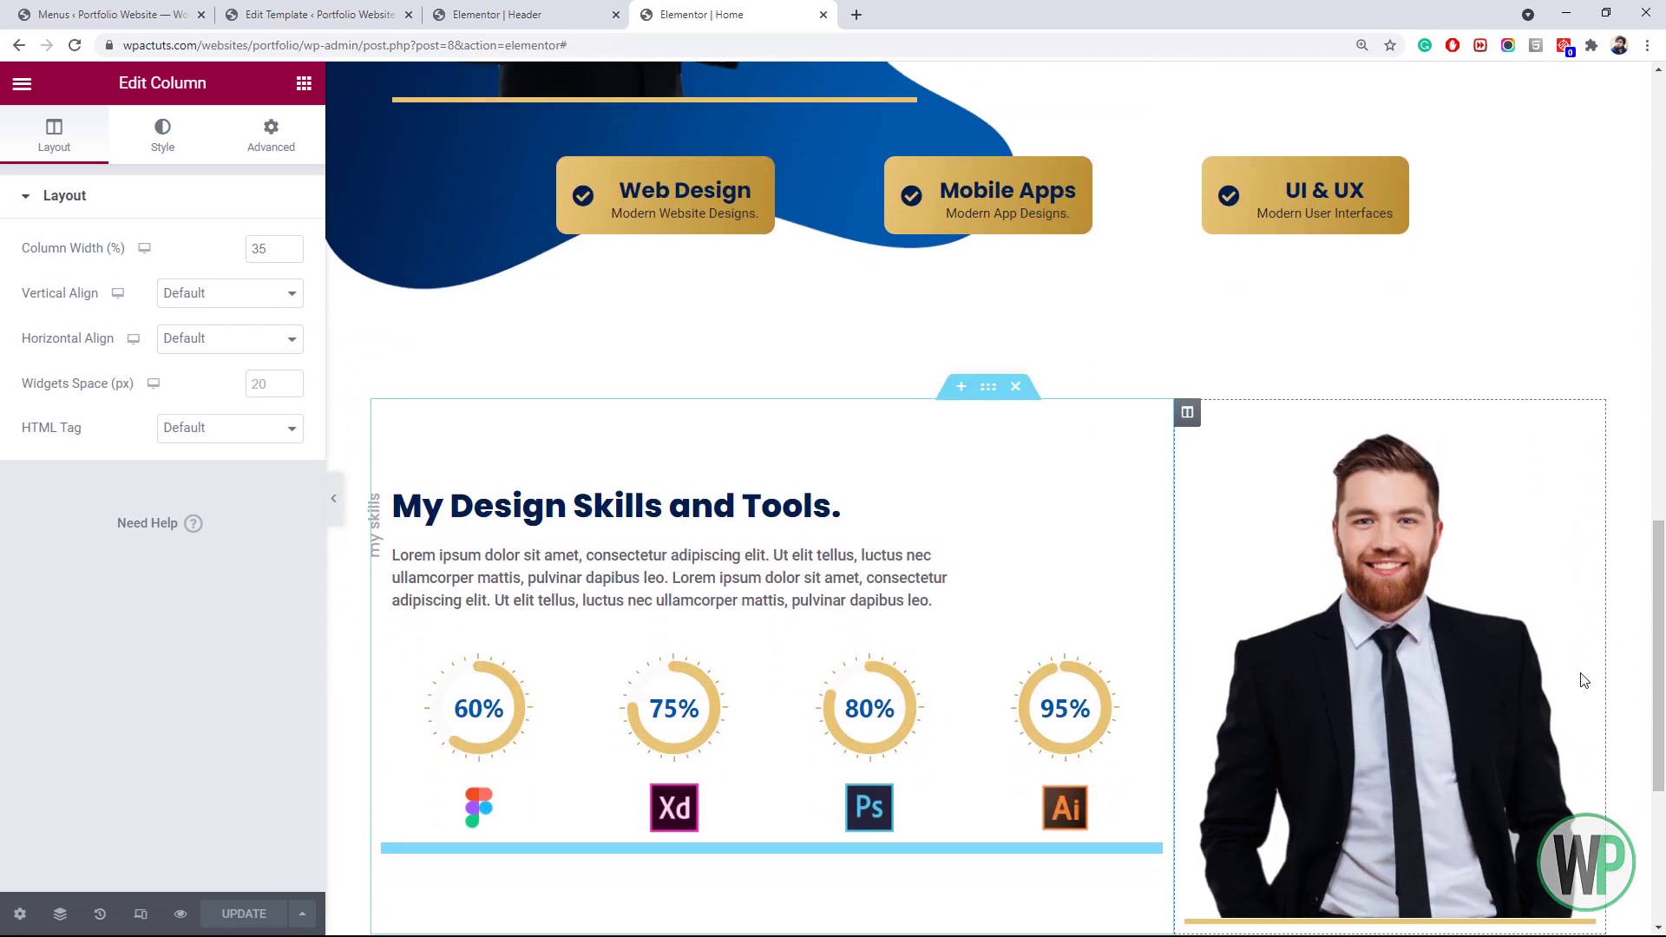
pyautogui.scroll(-5, 859, 408)
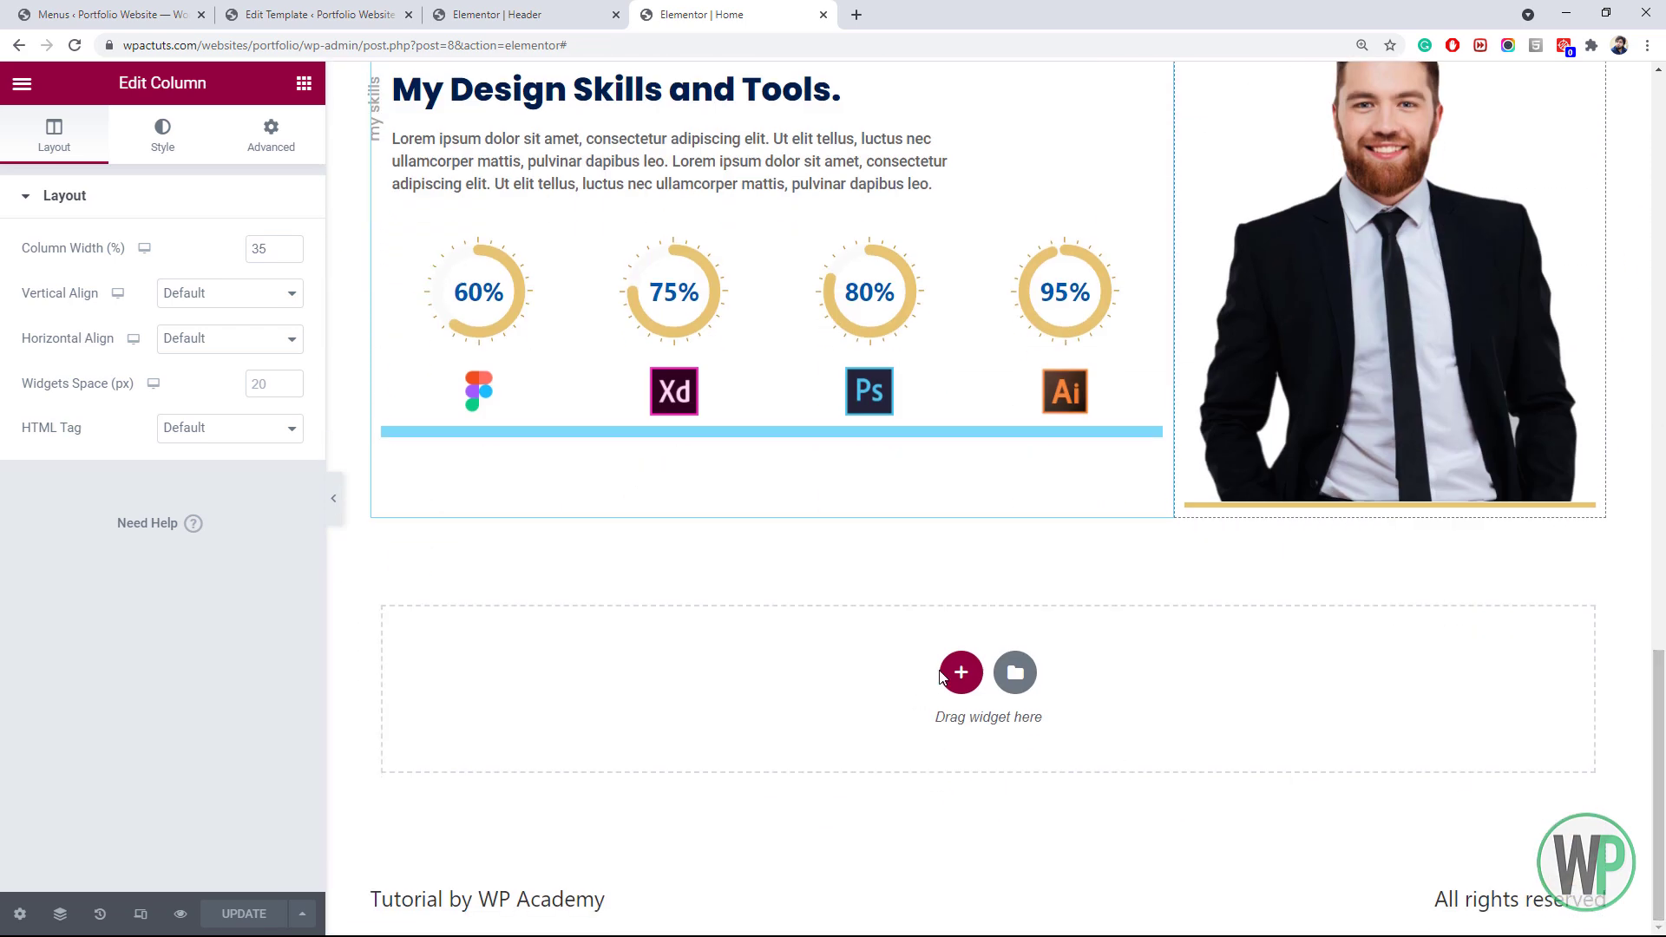
pyautogui.click(941, 676)
pyautogui.click(725, 714)
# Set the new section's top margin to 90
pyautogui.click(1659, 637)
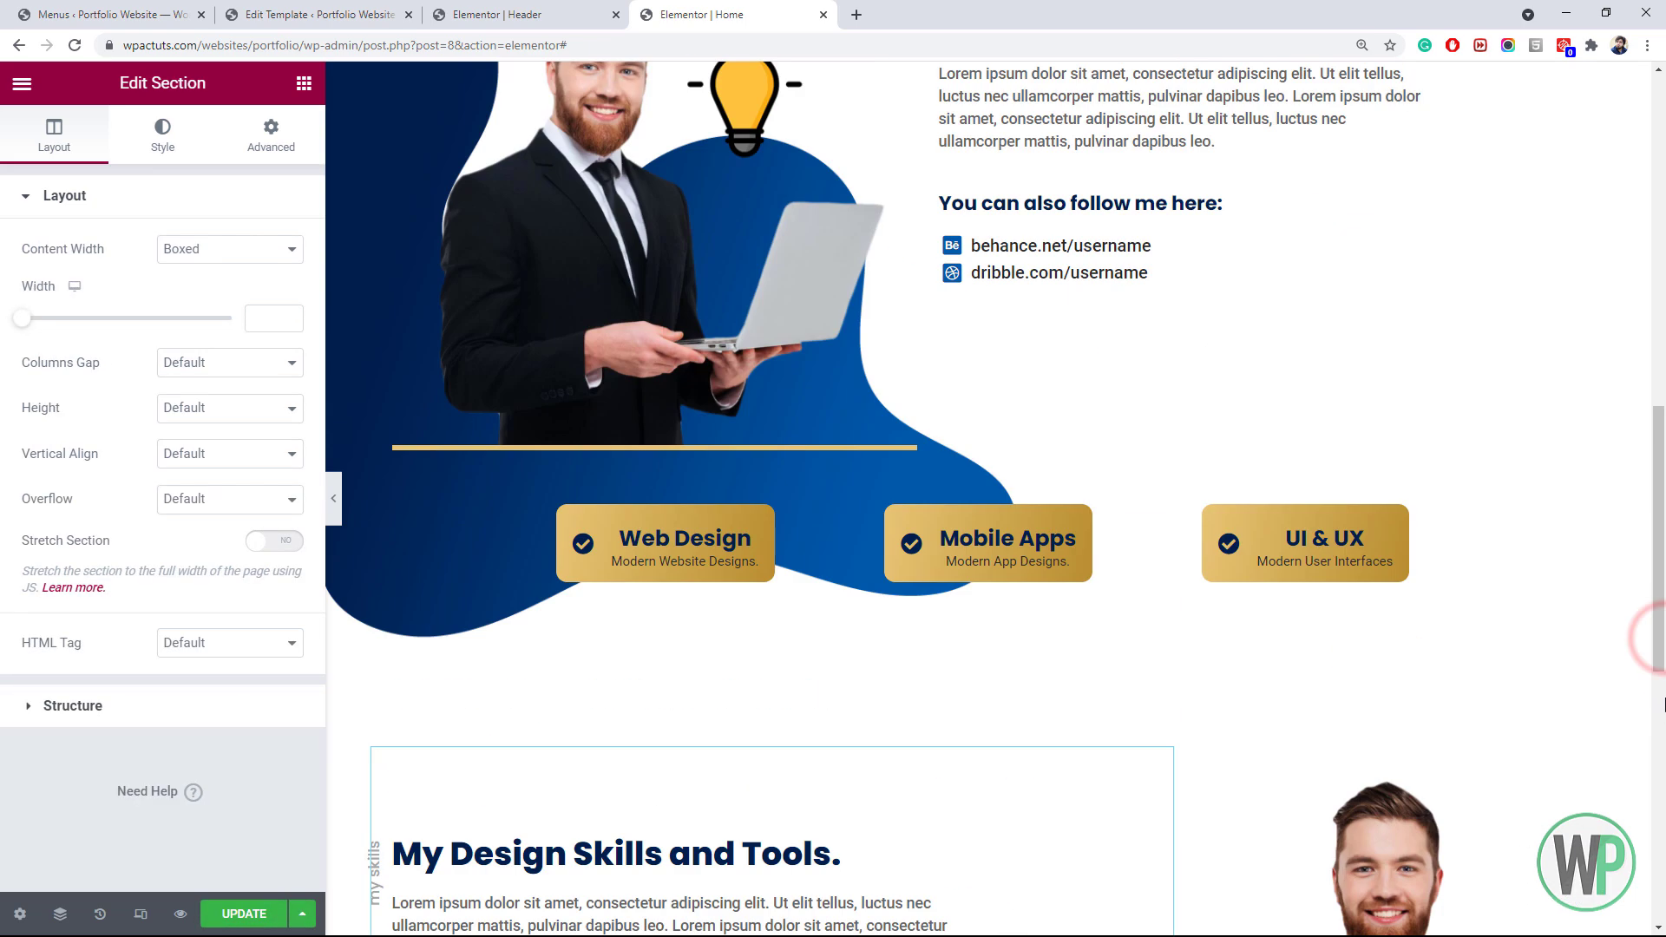
pyautogui.moveTo(1663, 655); pyautogui.dragTo(1663, 906)
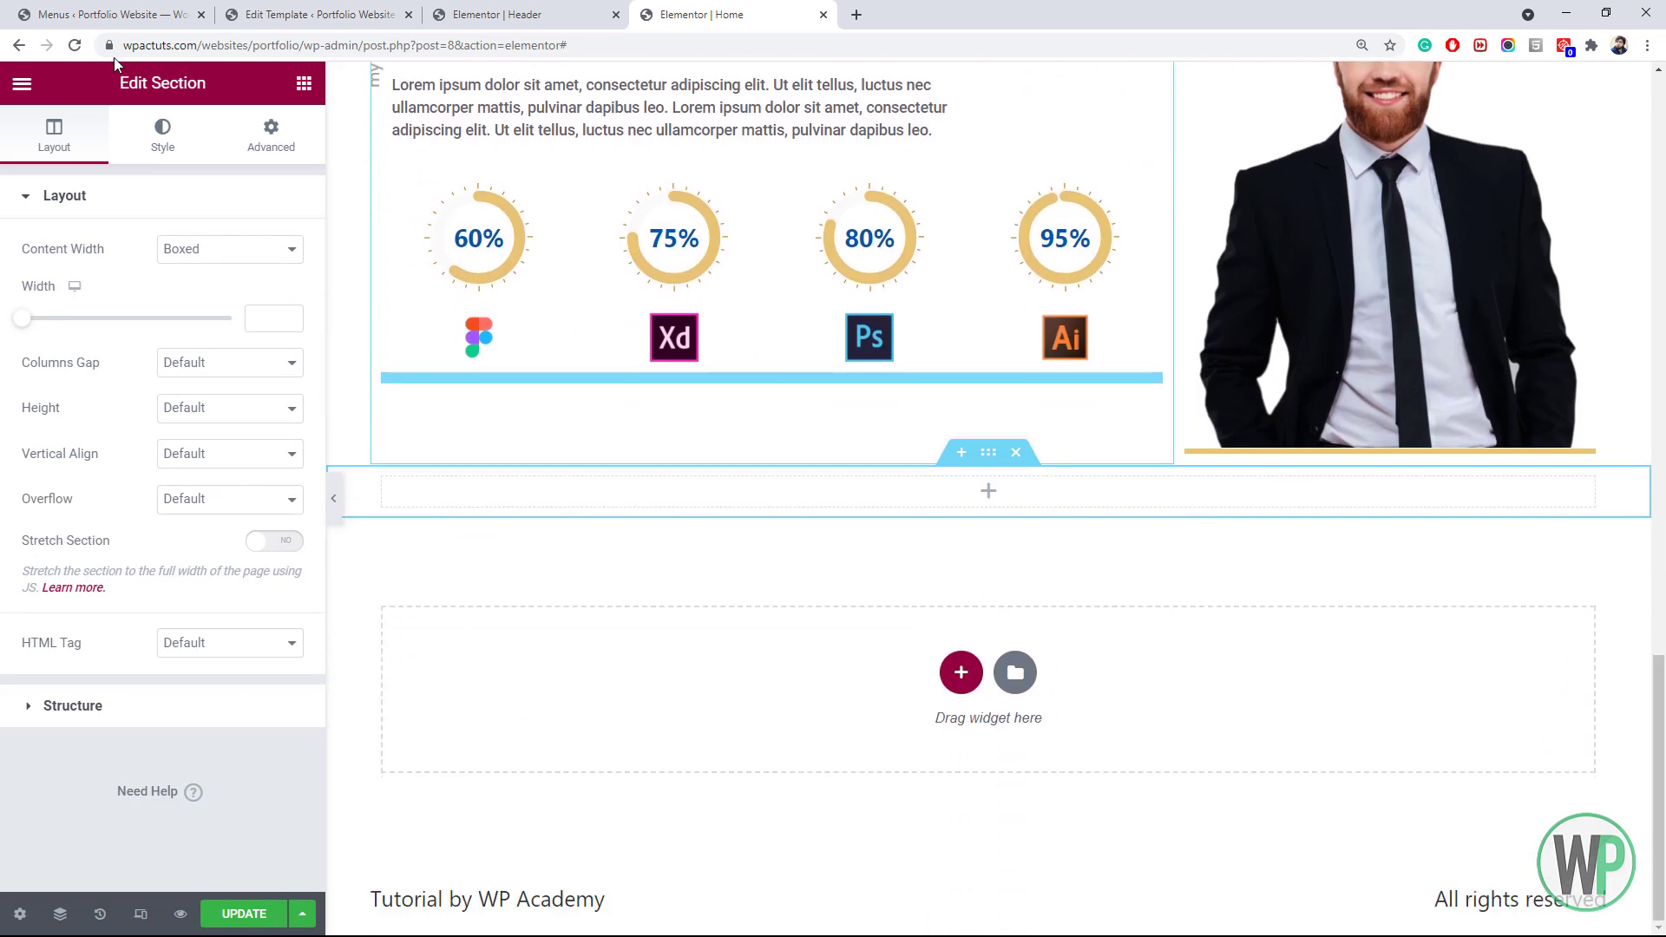
pyautogui.click(246, 119)
pyautogui.click(39, 269)
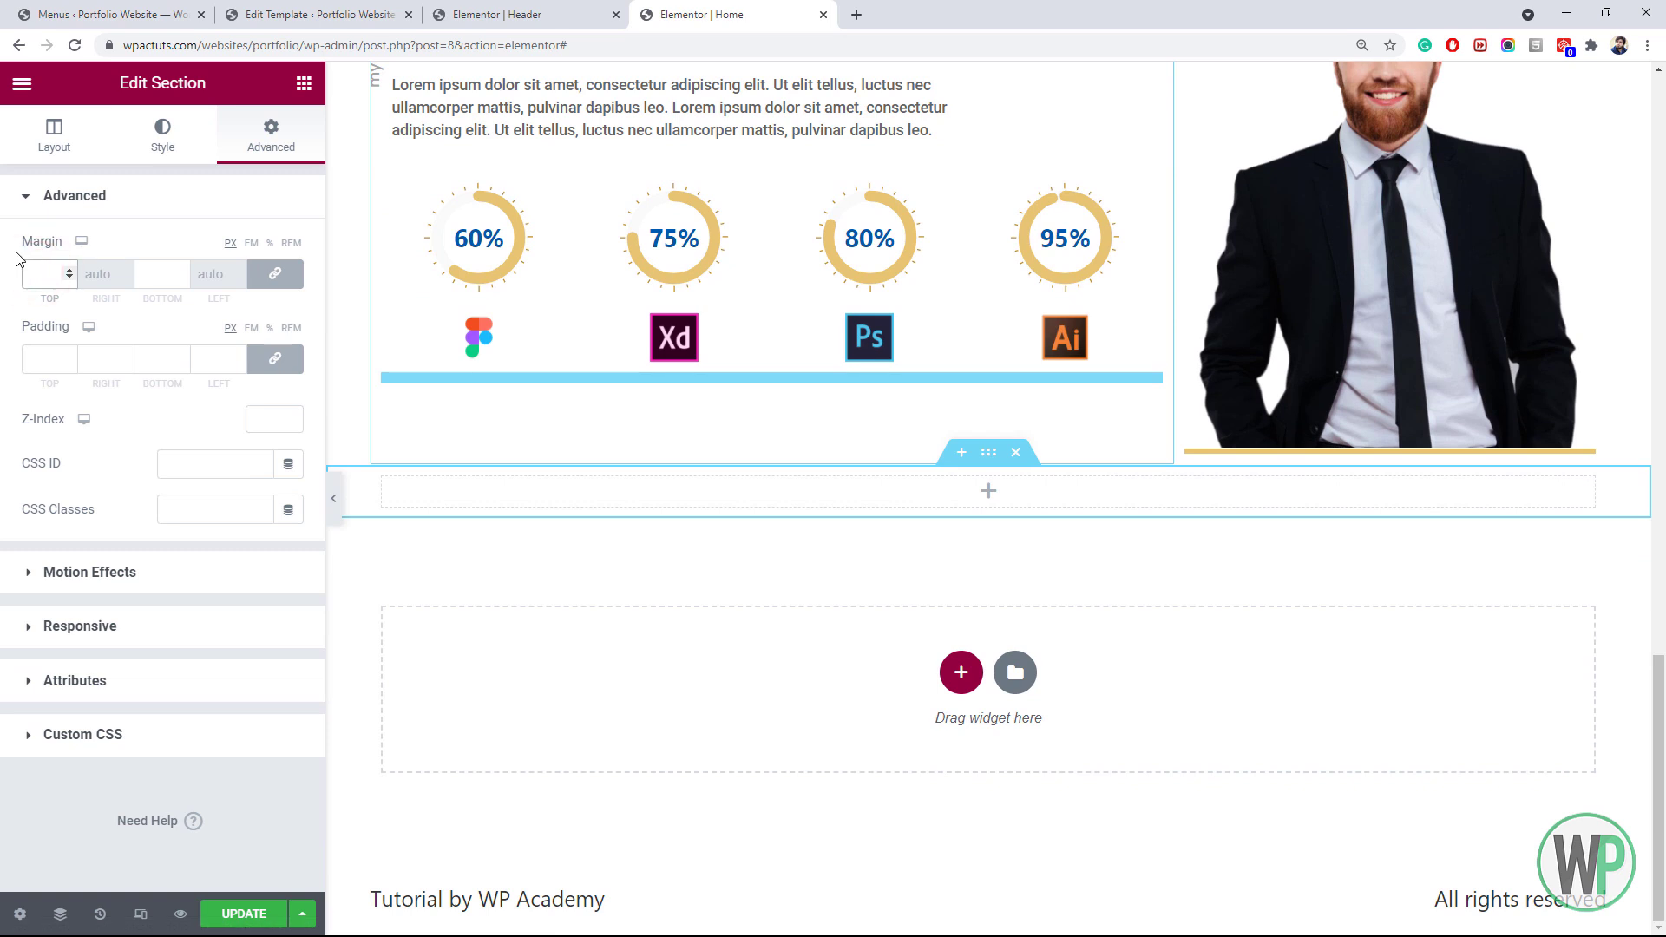
pyautogui.write('90')
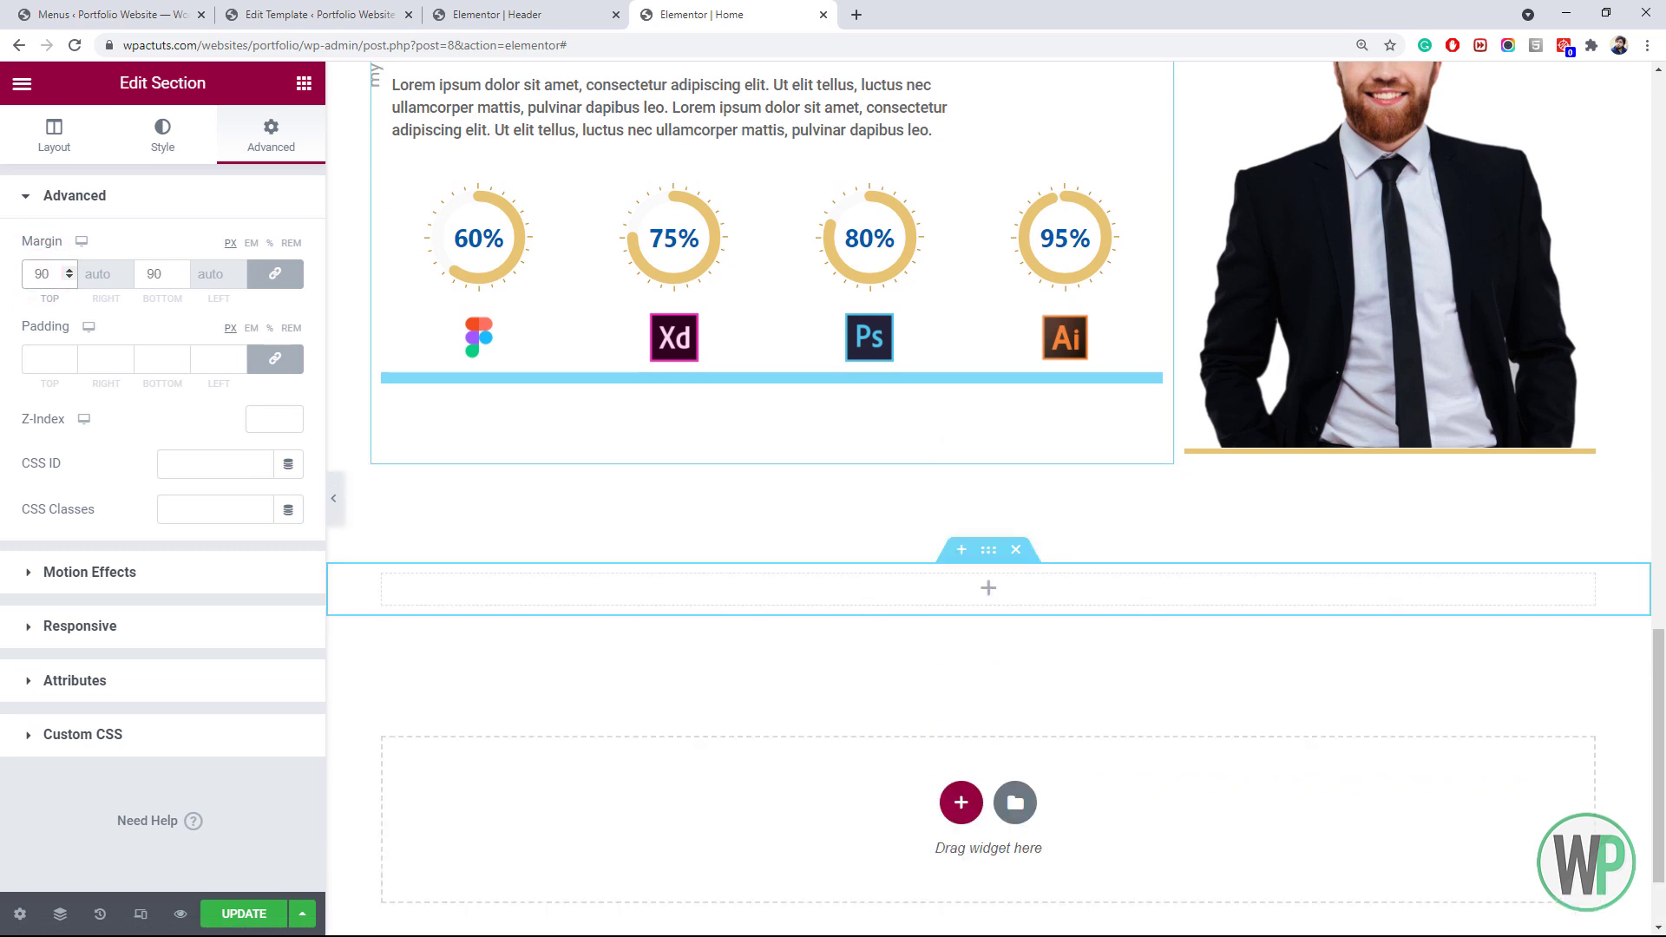
pyautogui.scroll(-2, 457, 576)
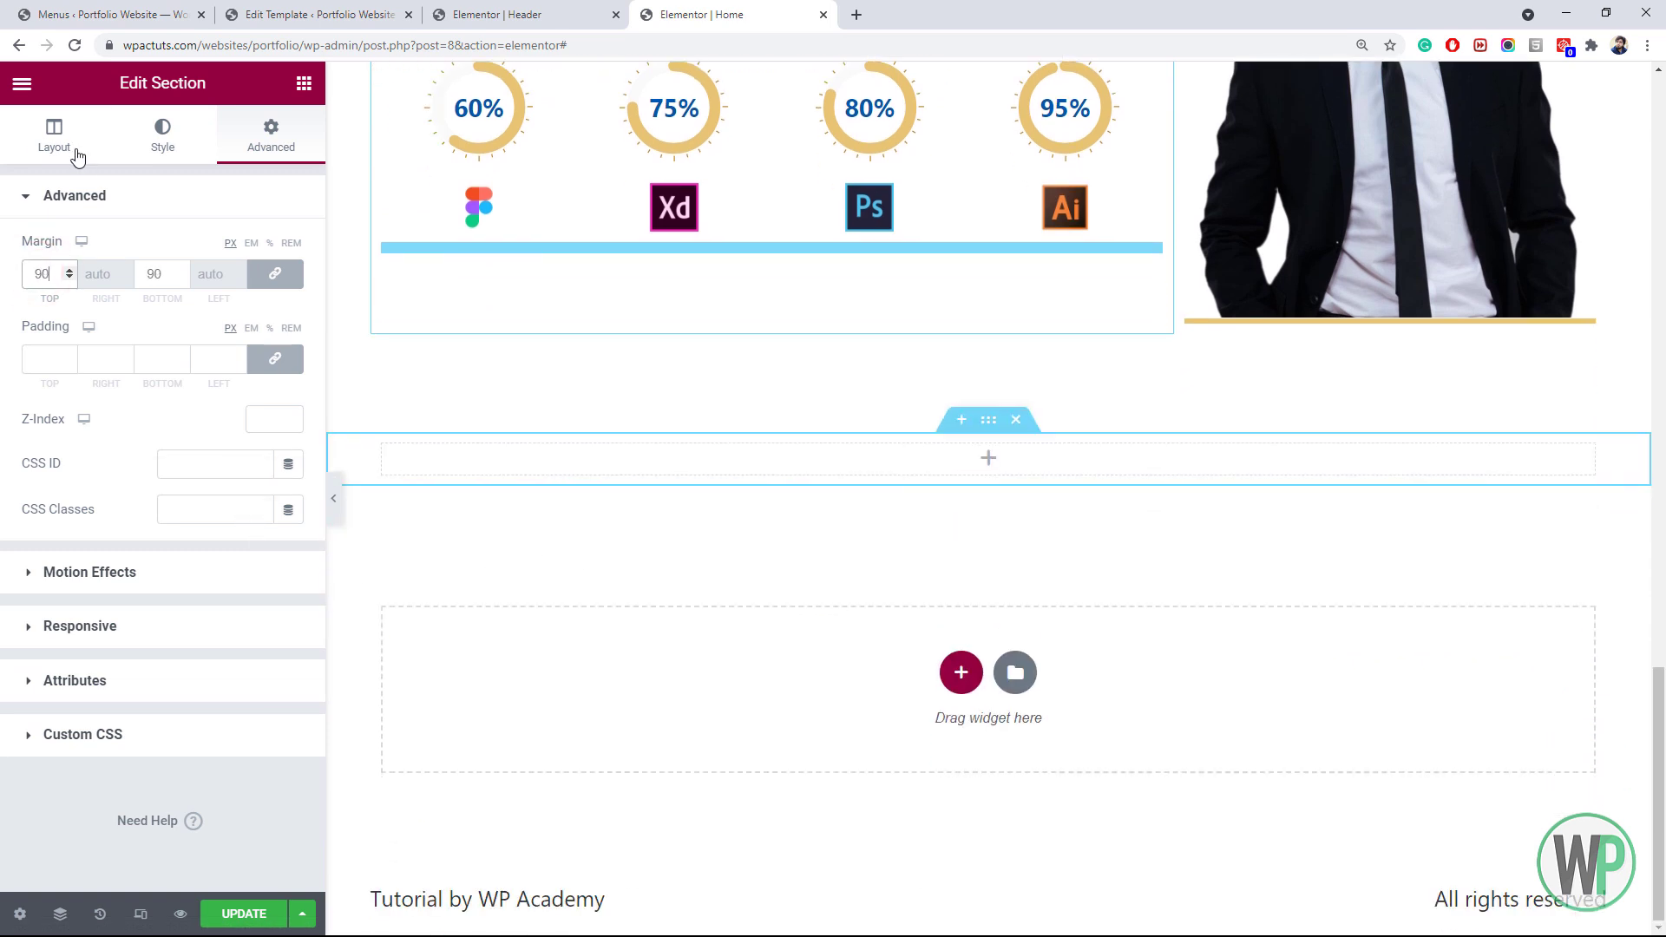
# Switch the section height to Min Height and set it to 800 px
pyautogui.click(59, 140)
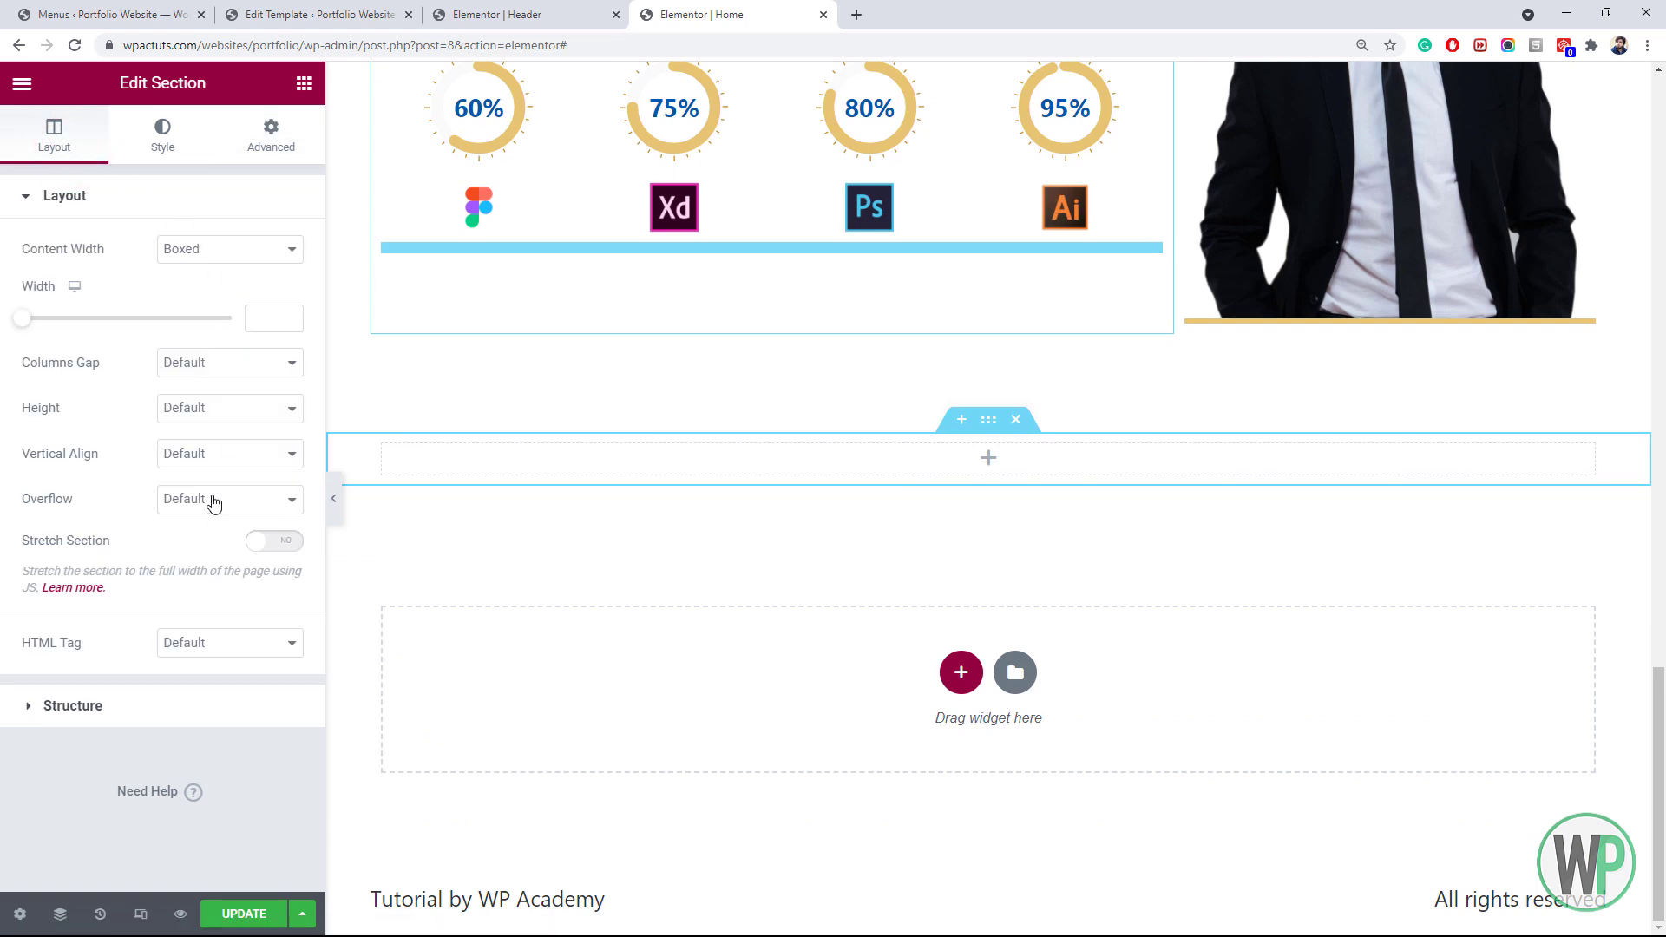
pyautogui.click(206, 421)
pyautogui.click(212, 462)
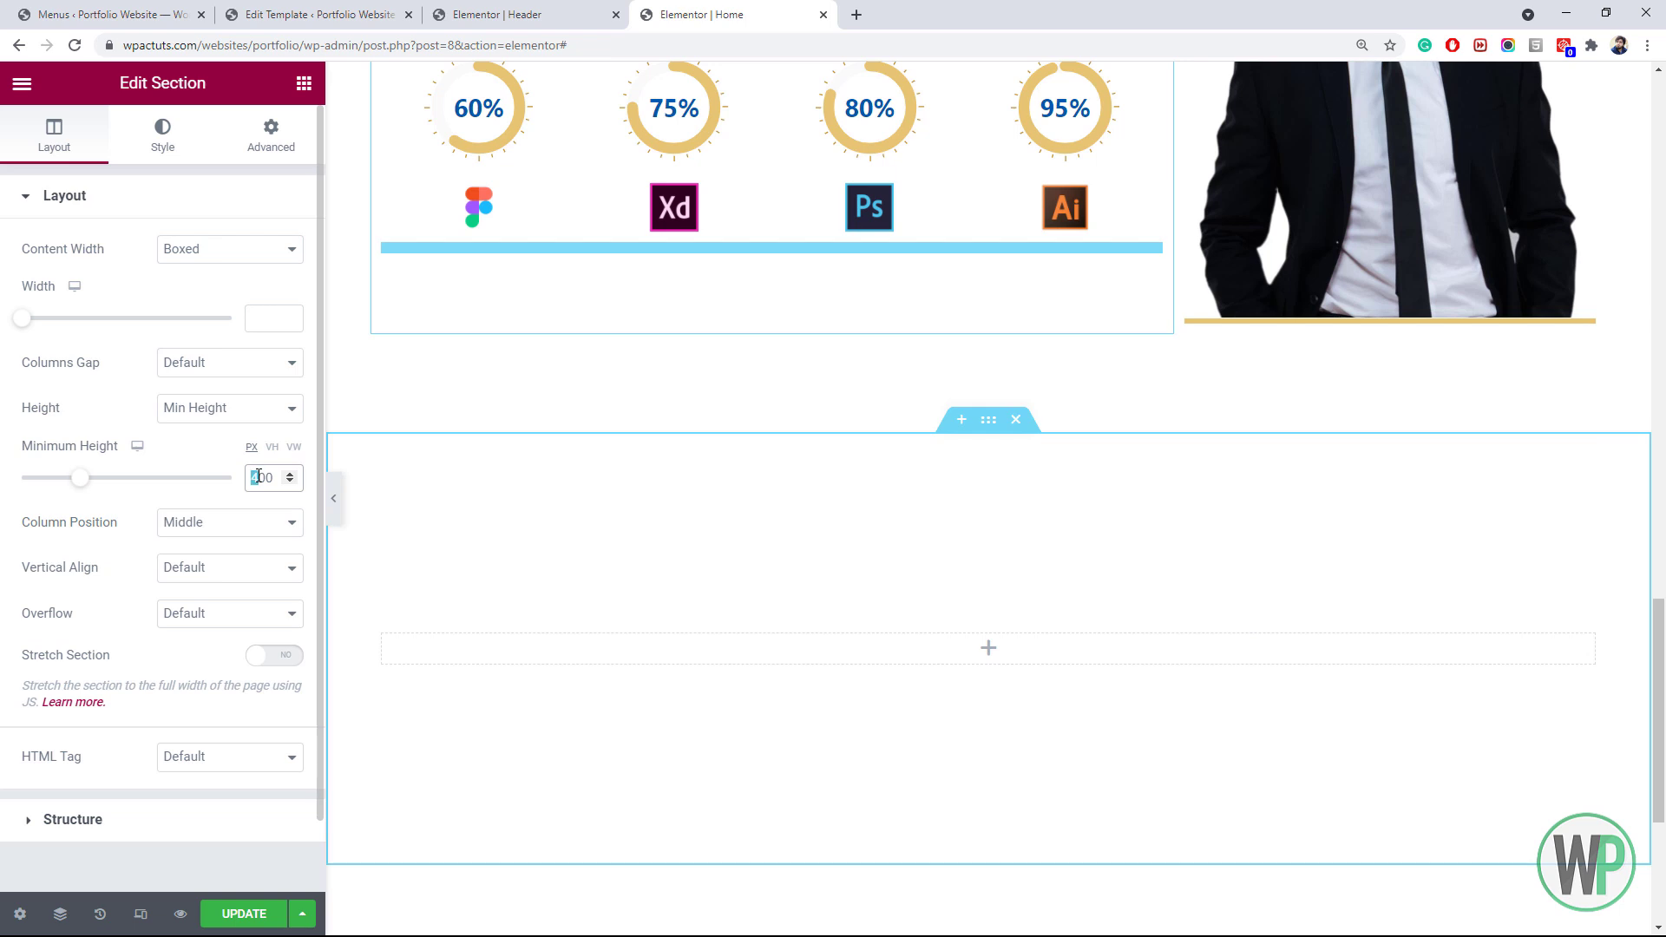
pyautogui.write('8')
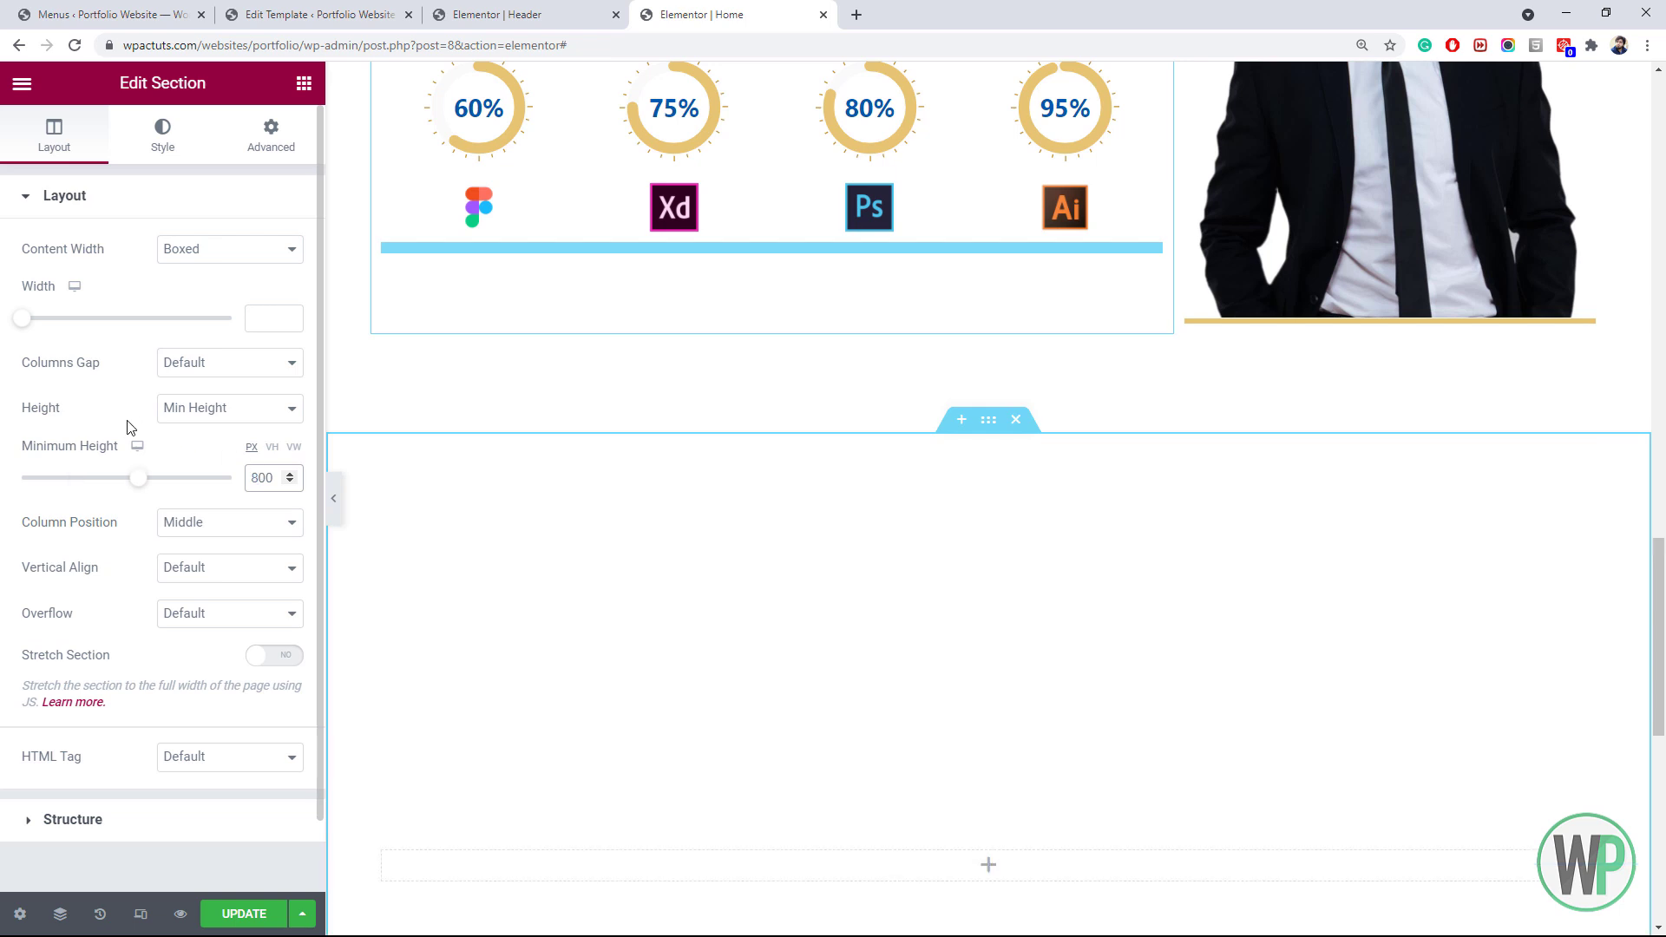
pyautogui.moveTo(1655, 677); pyautogui.dragTo(1661, 770)
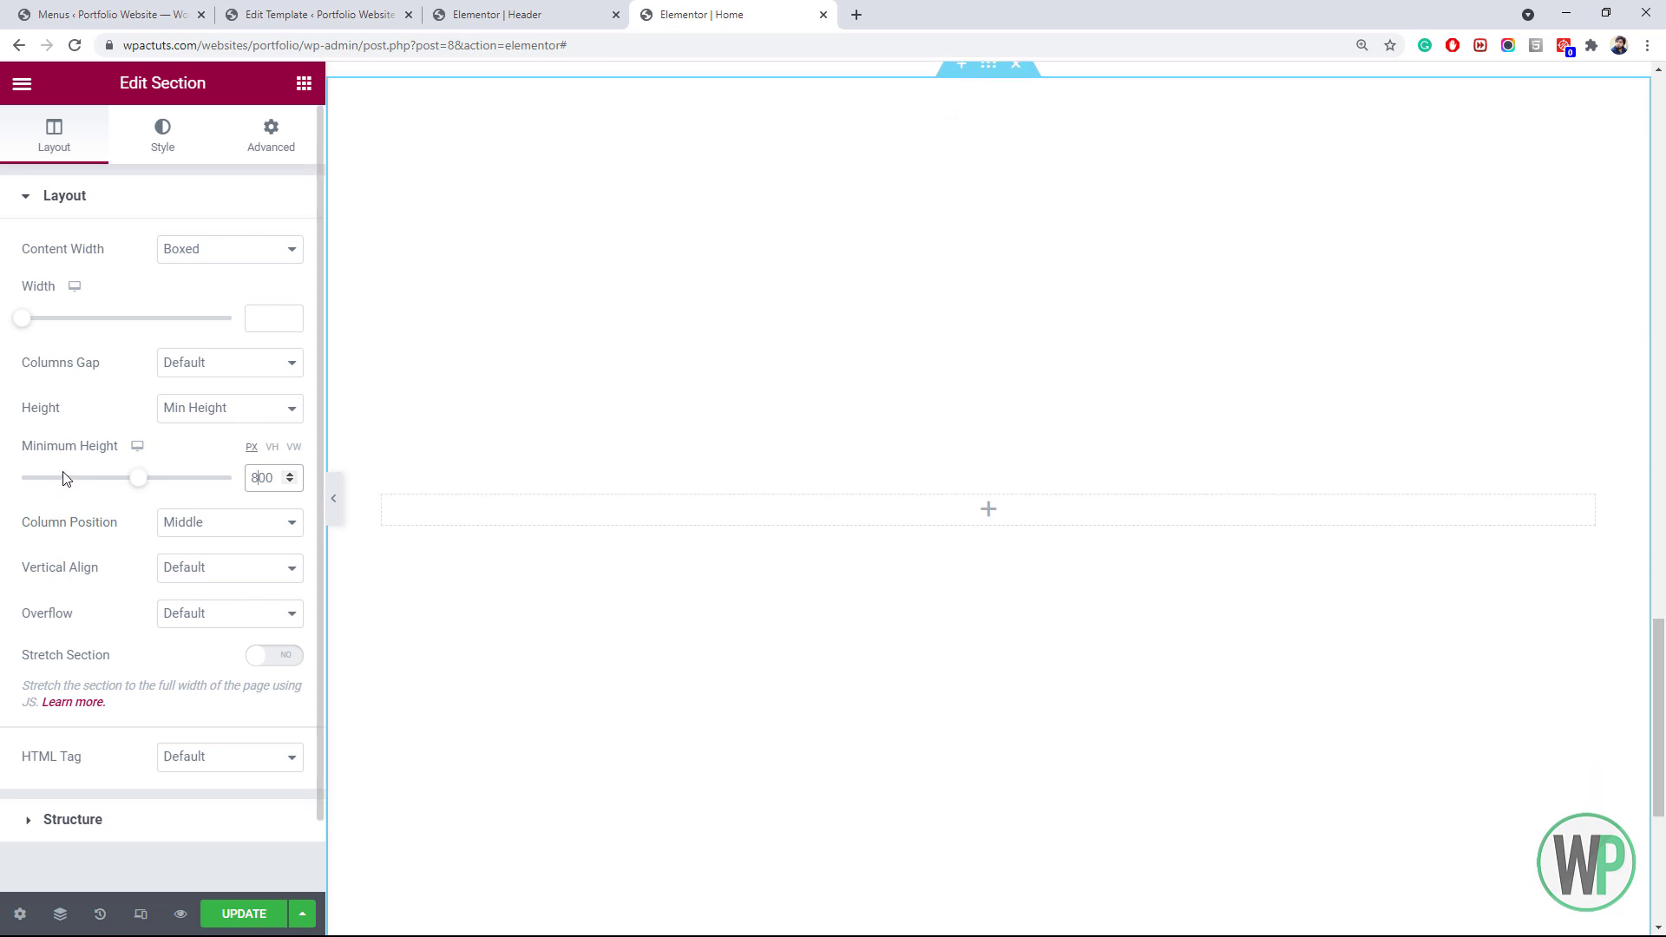
pyautogui.click(160, 149)
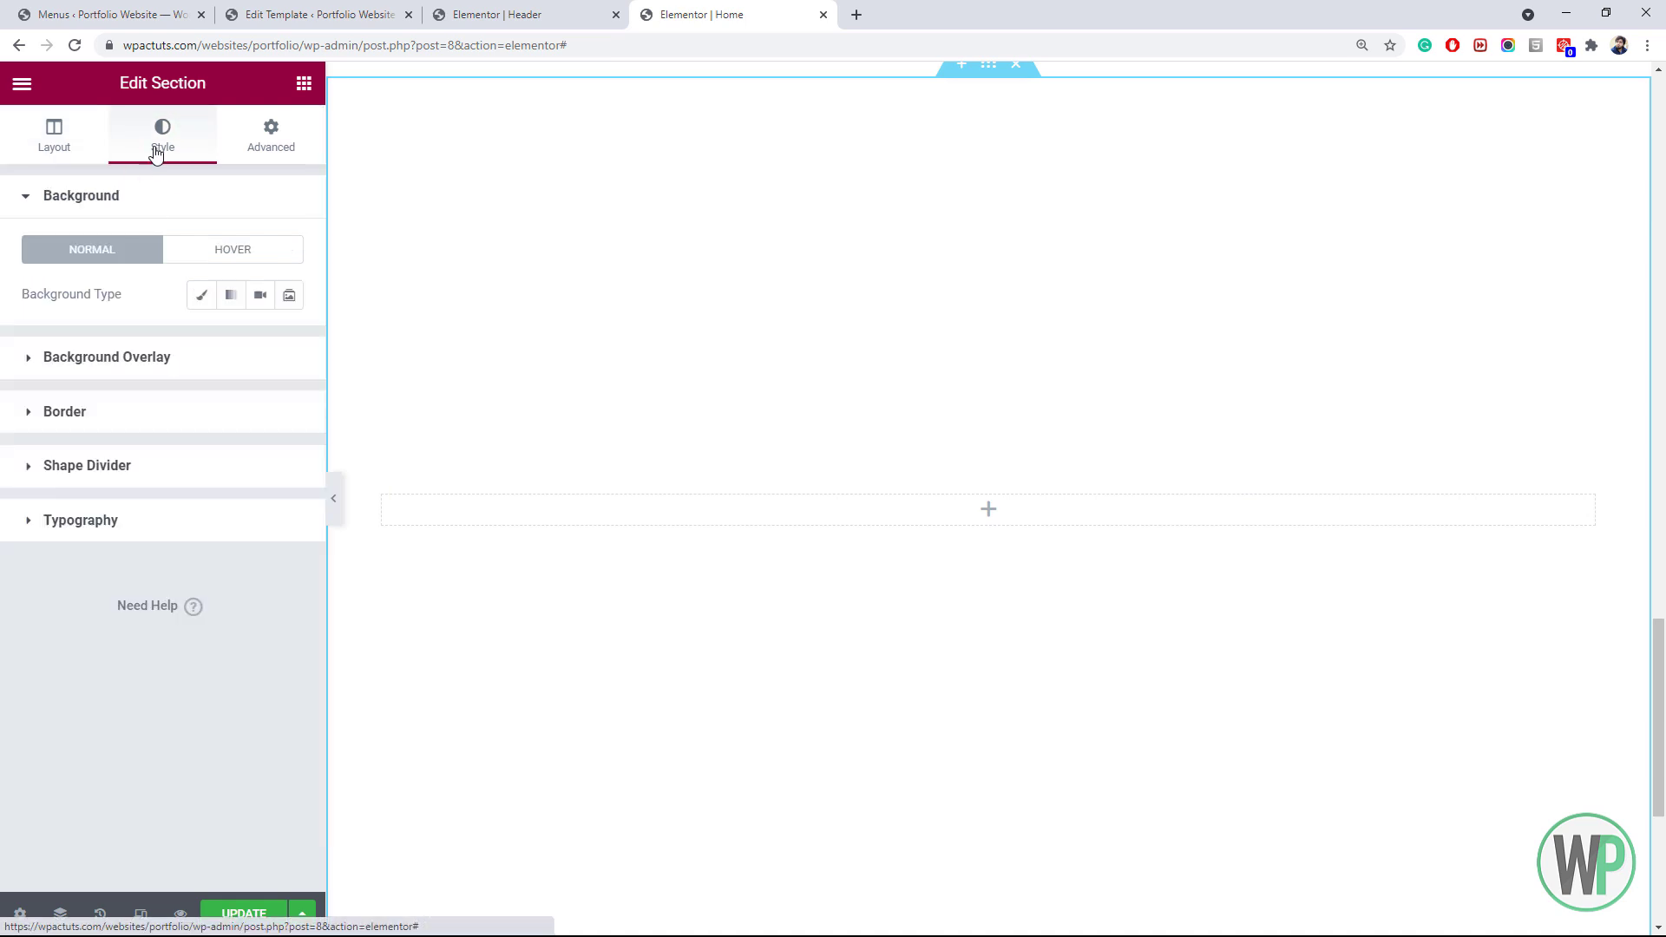
# Upload bg-shapes-2.jpg and apply it as a classic section background image
pyautogui.click(196, 298)
pyautogui.click(198, 418)
pyautogui.click(305, 168)
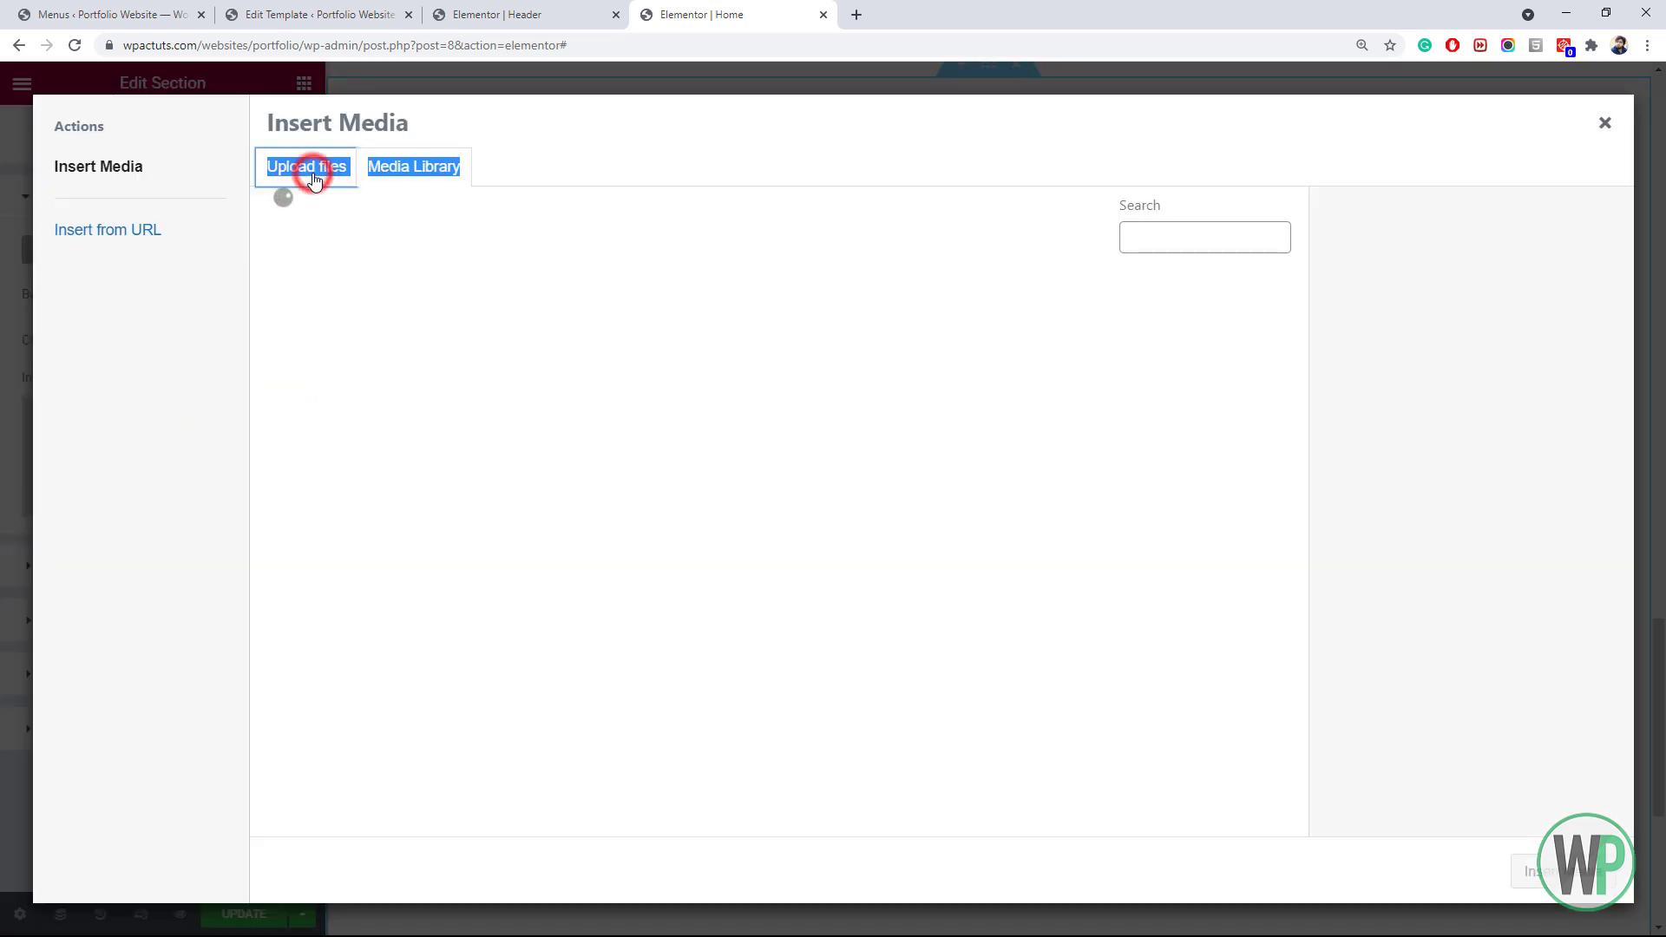
pyautogui.click(873, 472)
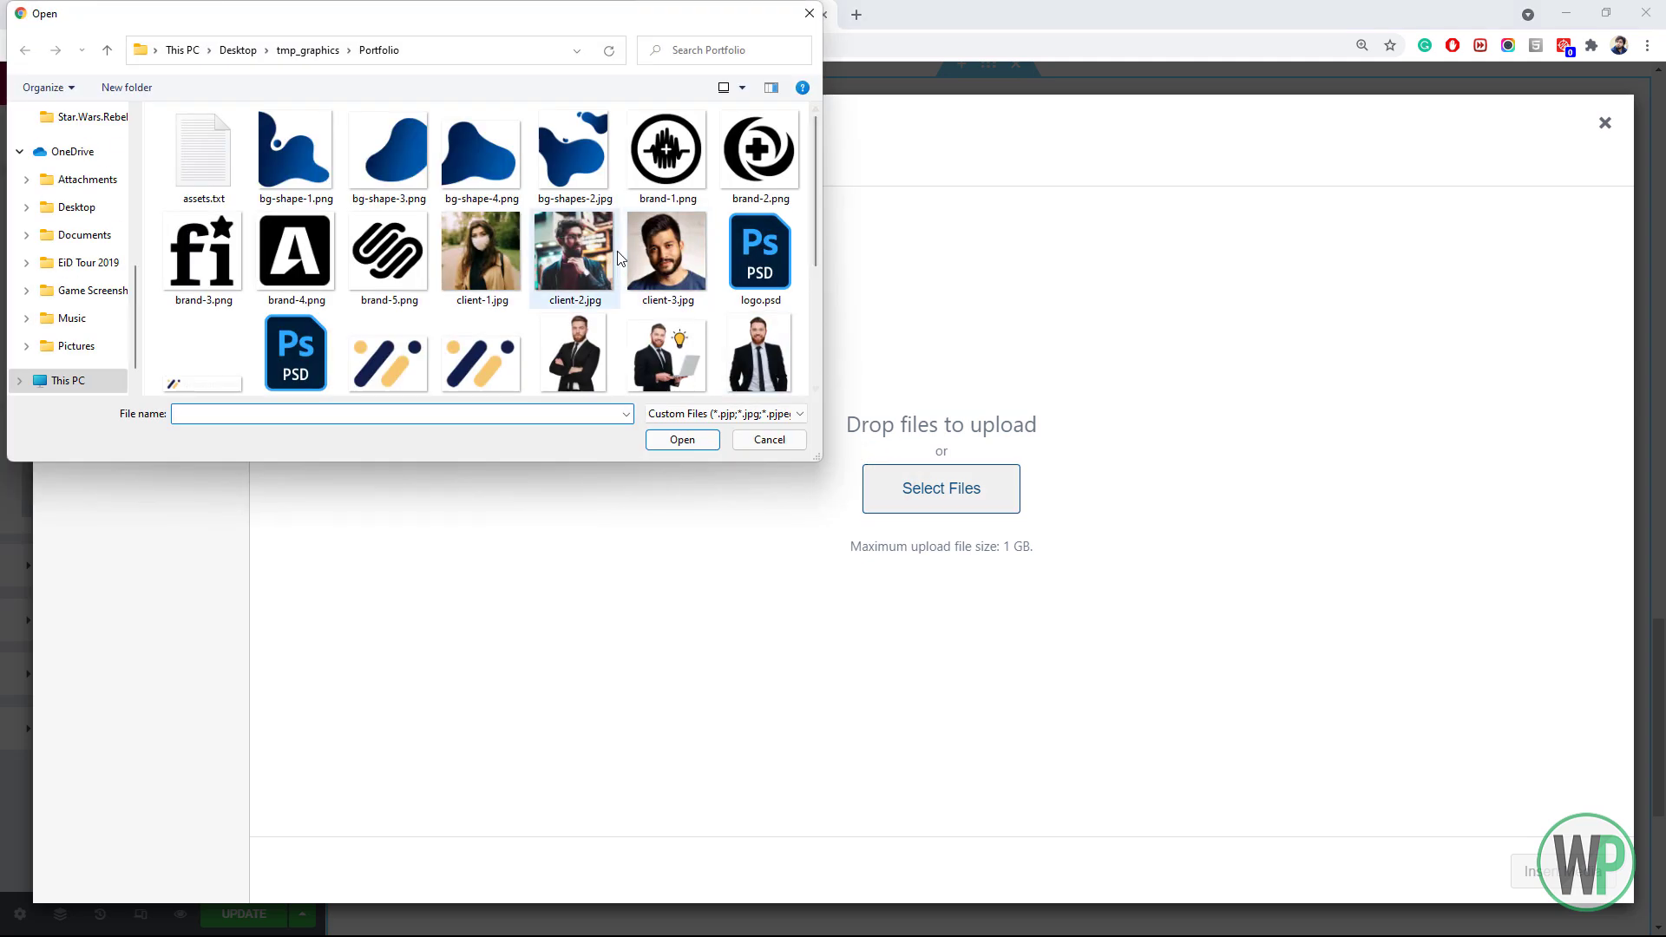
pyautogui.doubleClick(580, 186)
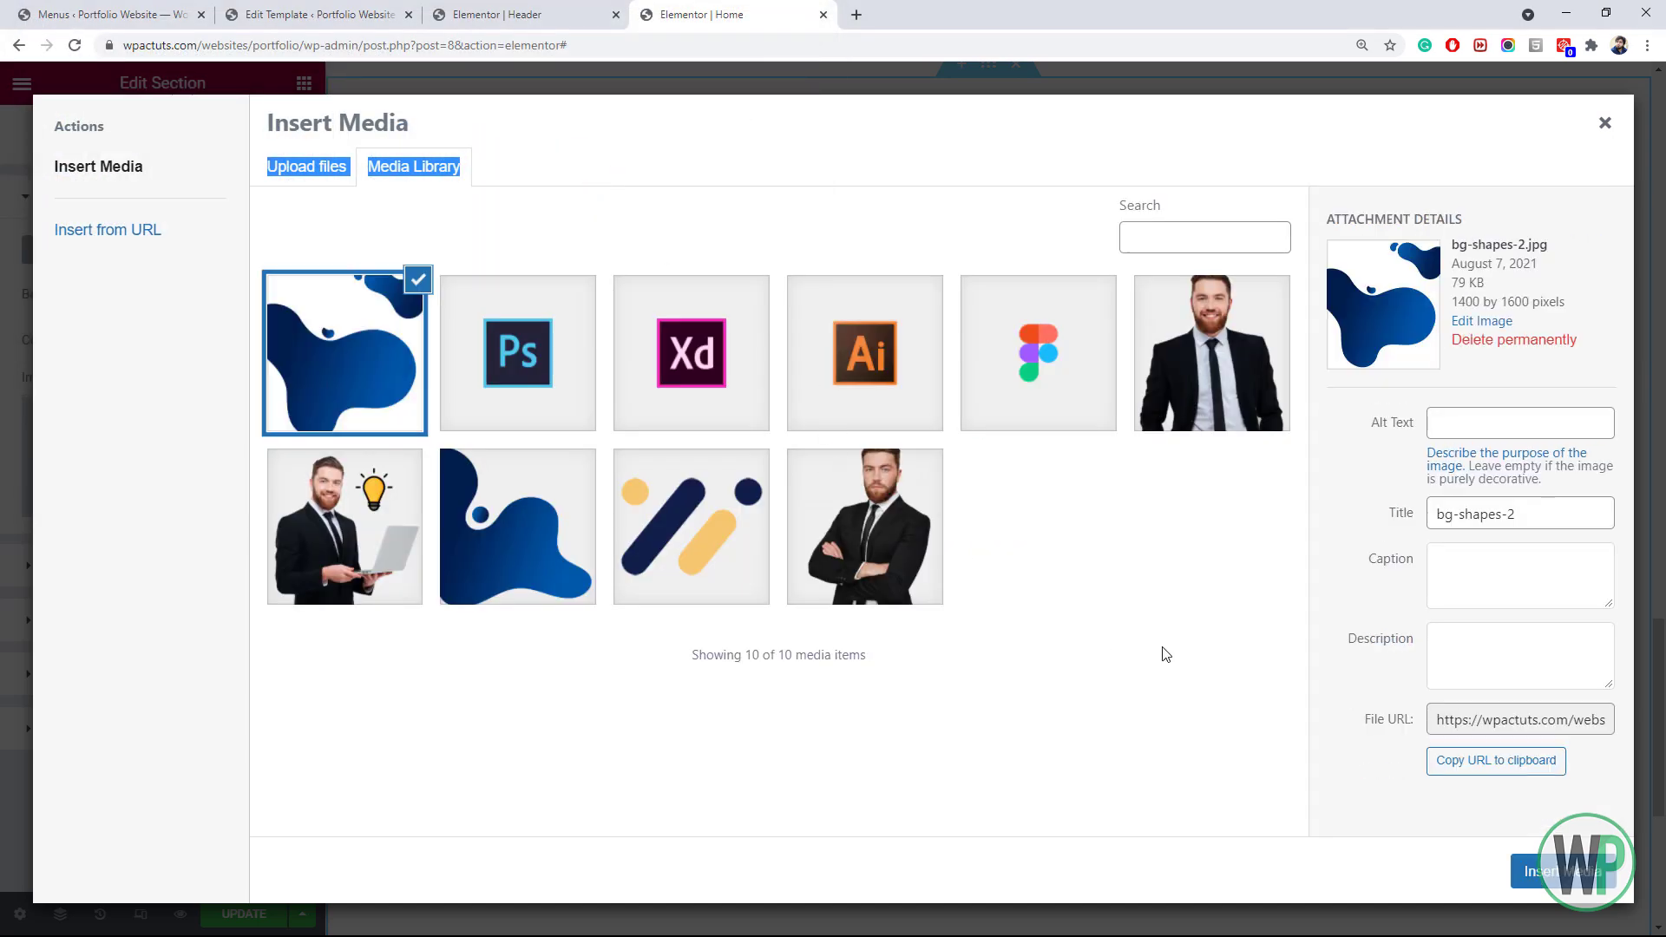
pyautogui.click(1529, 874)
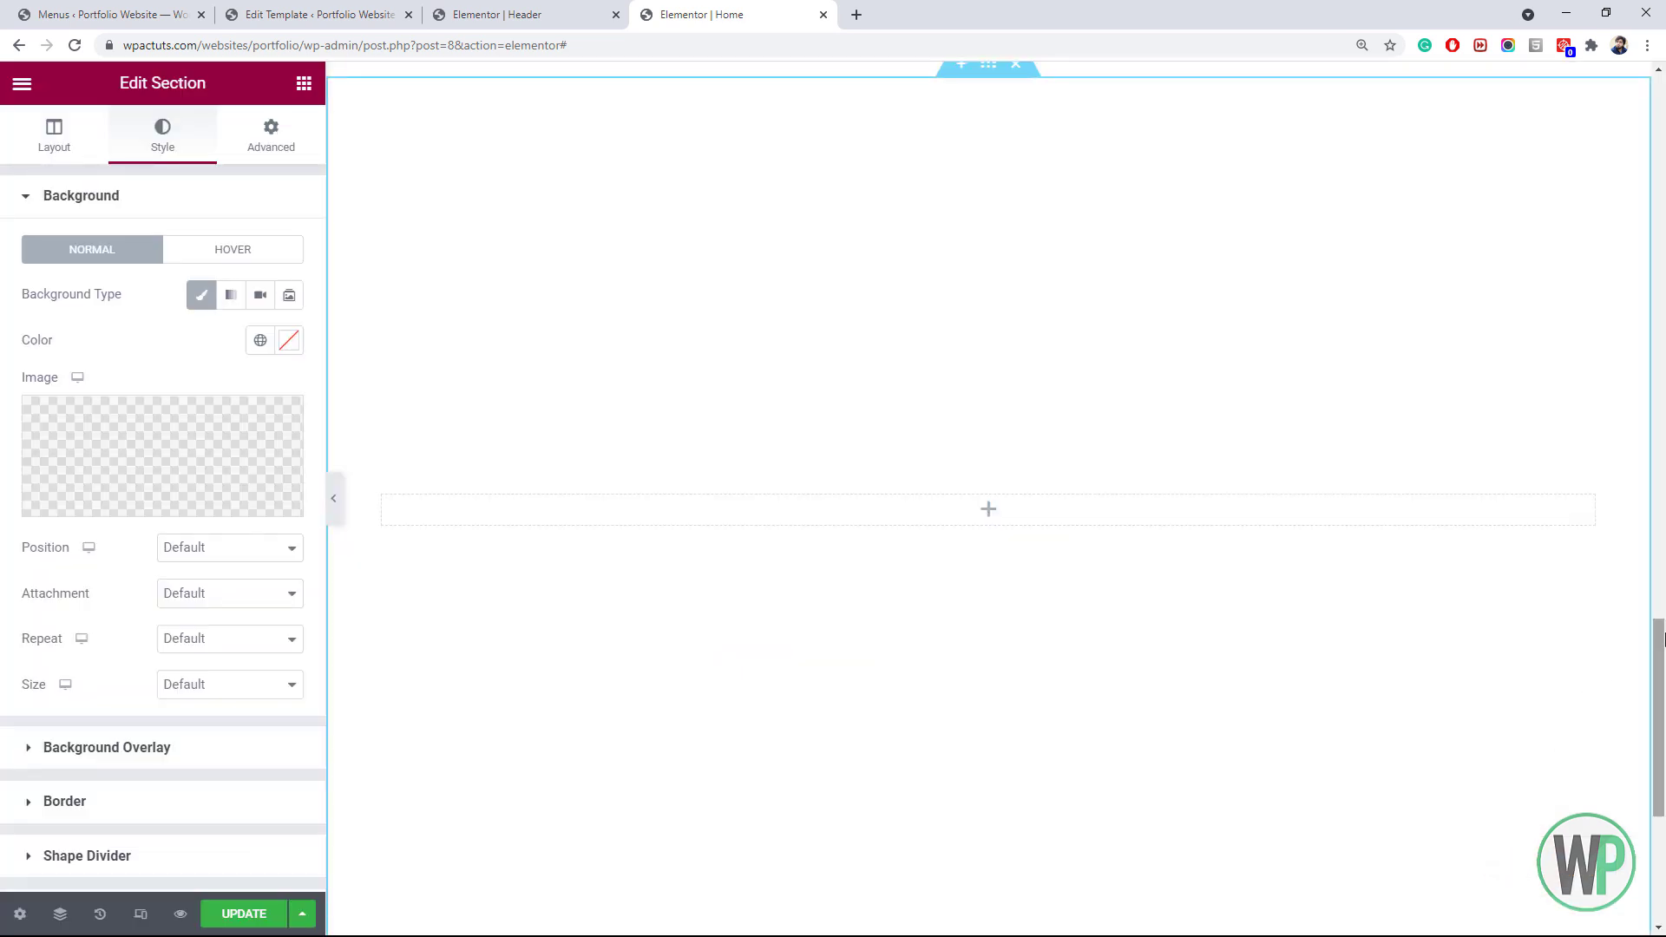
# Set the background to centre position, No-repeat and Cover size
pyautogui.scroll(-1, 1111, 434)
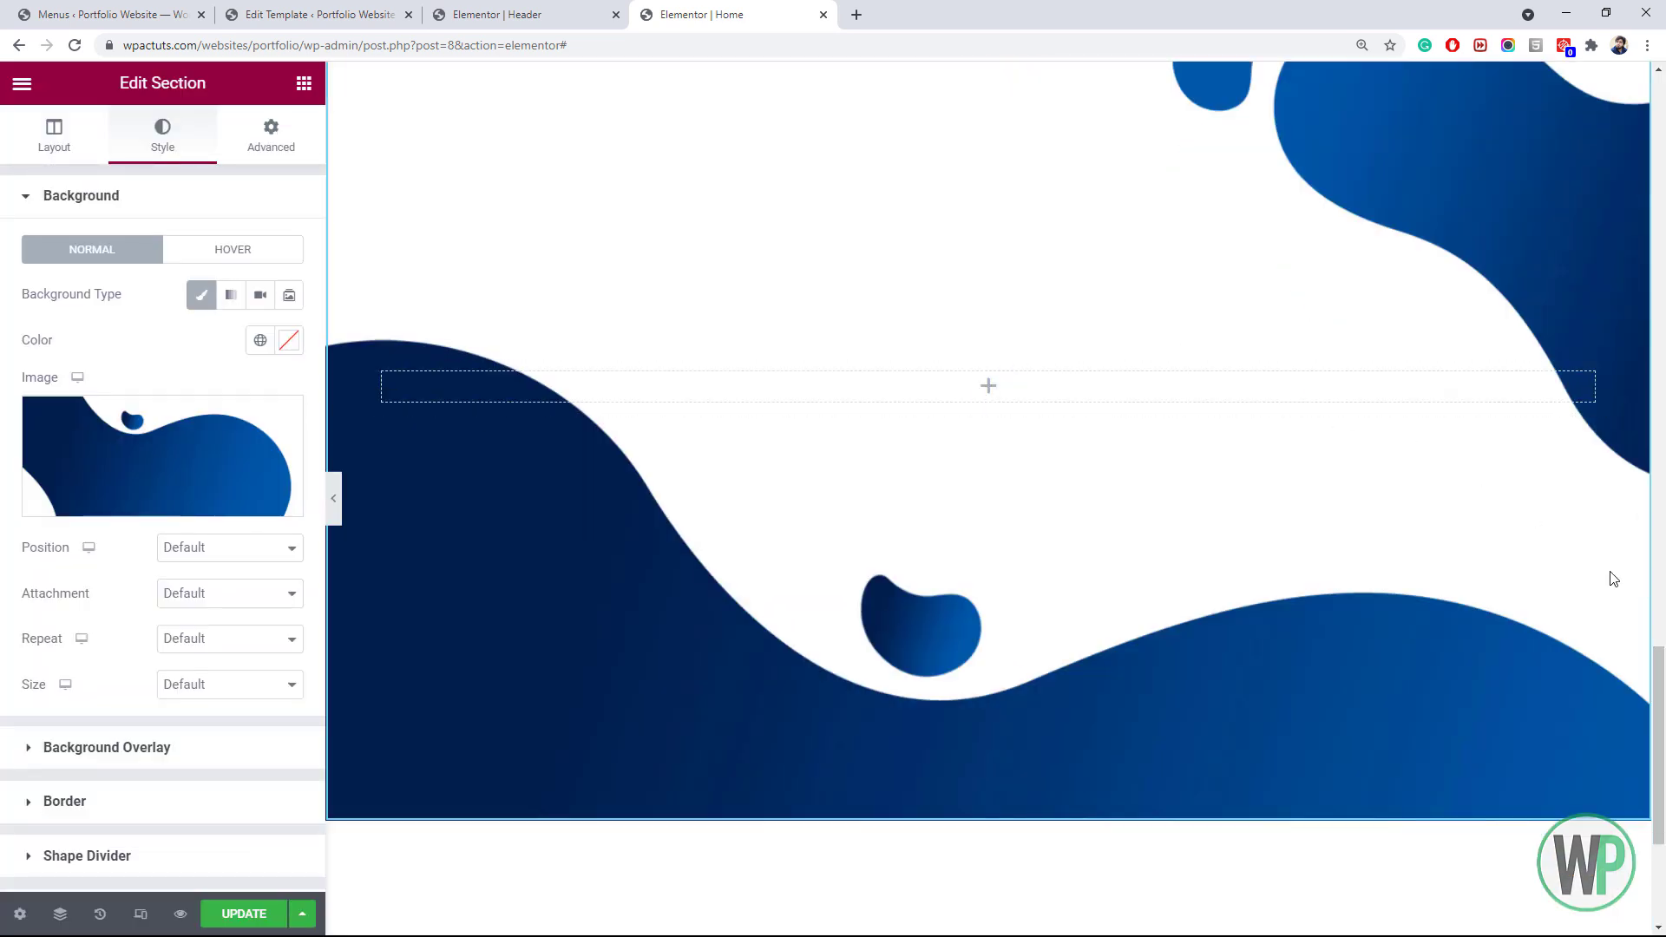
pyautogui.moveTo(1662, 679)
pyautogui.mouseDown()
pyautogui.moveTo(1663, 649)
pyautogui.moveTo(1663, 668)
pyautogui.mouseUp()
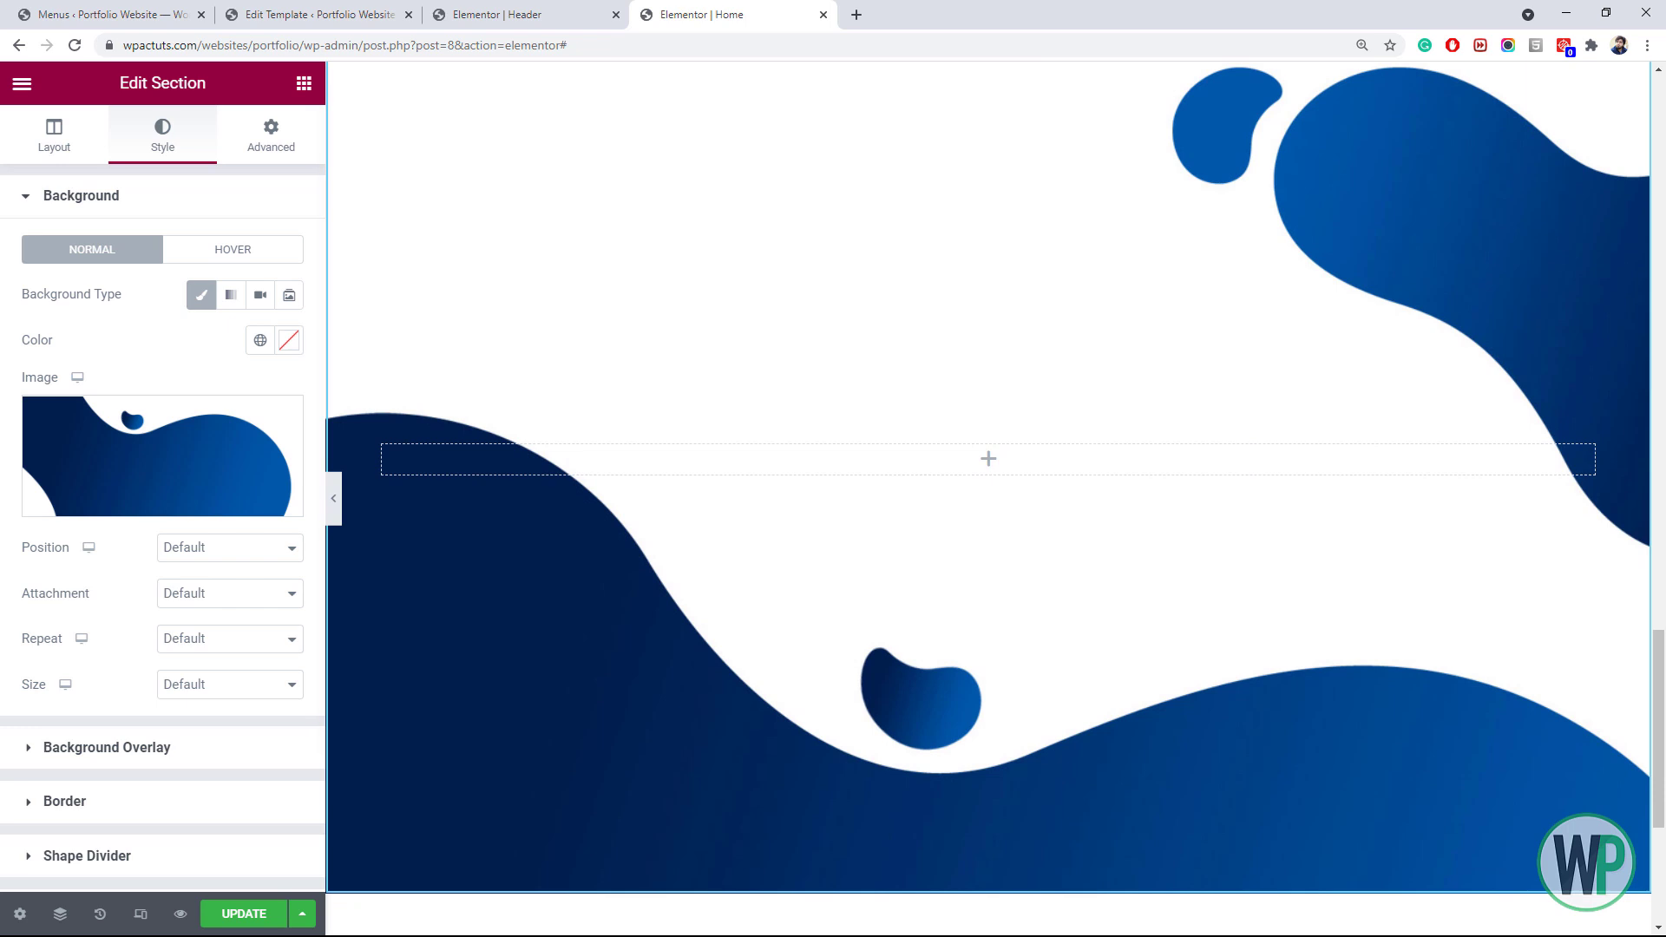
pyautogui.click(183, 548)
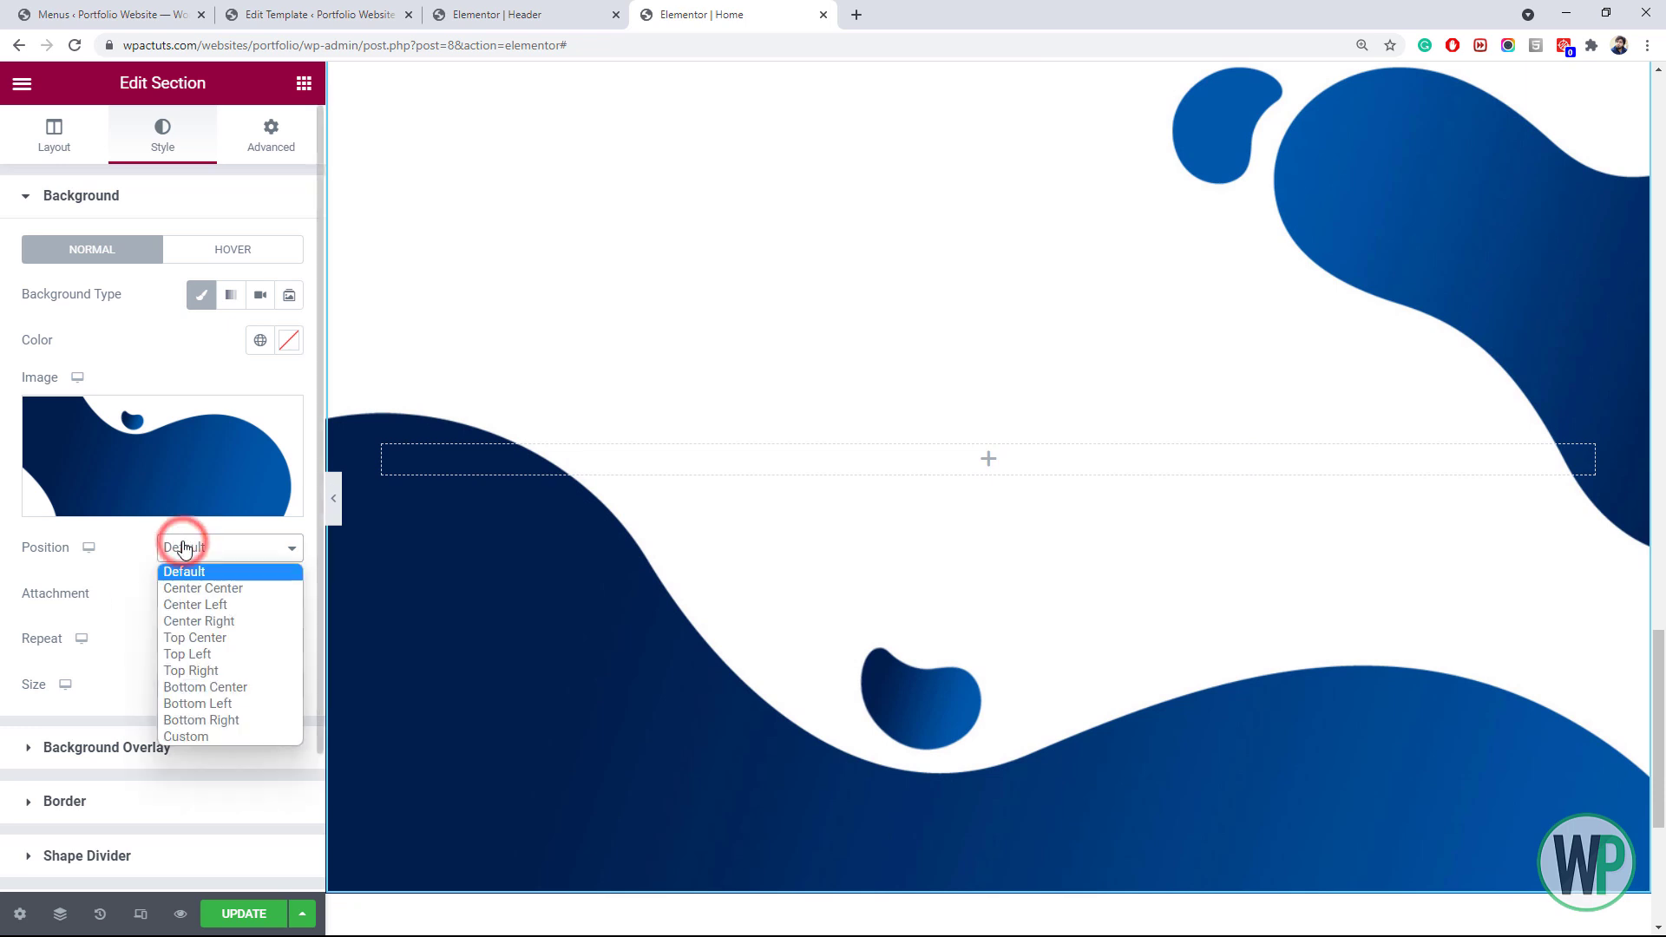
pyautogui.click(212, 590)
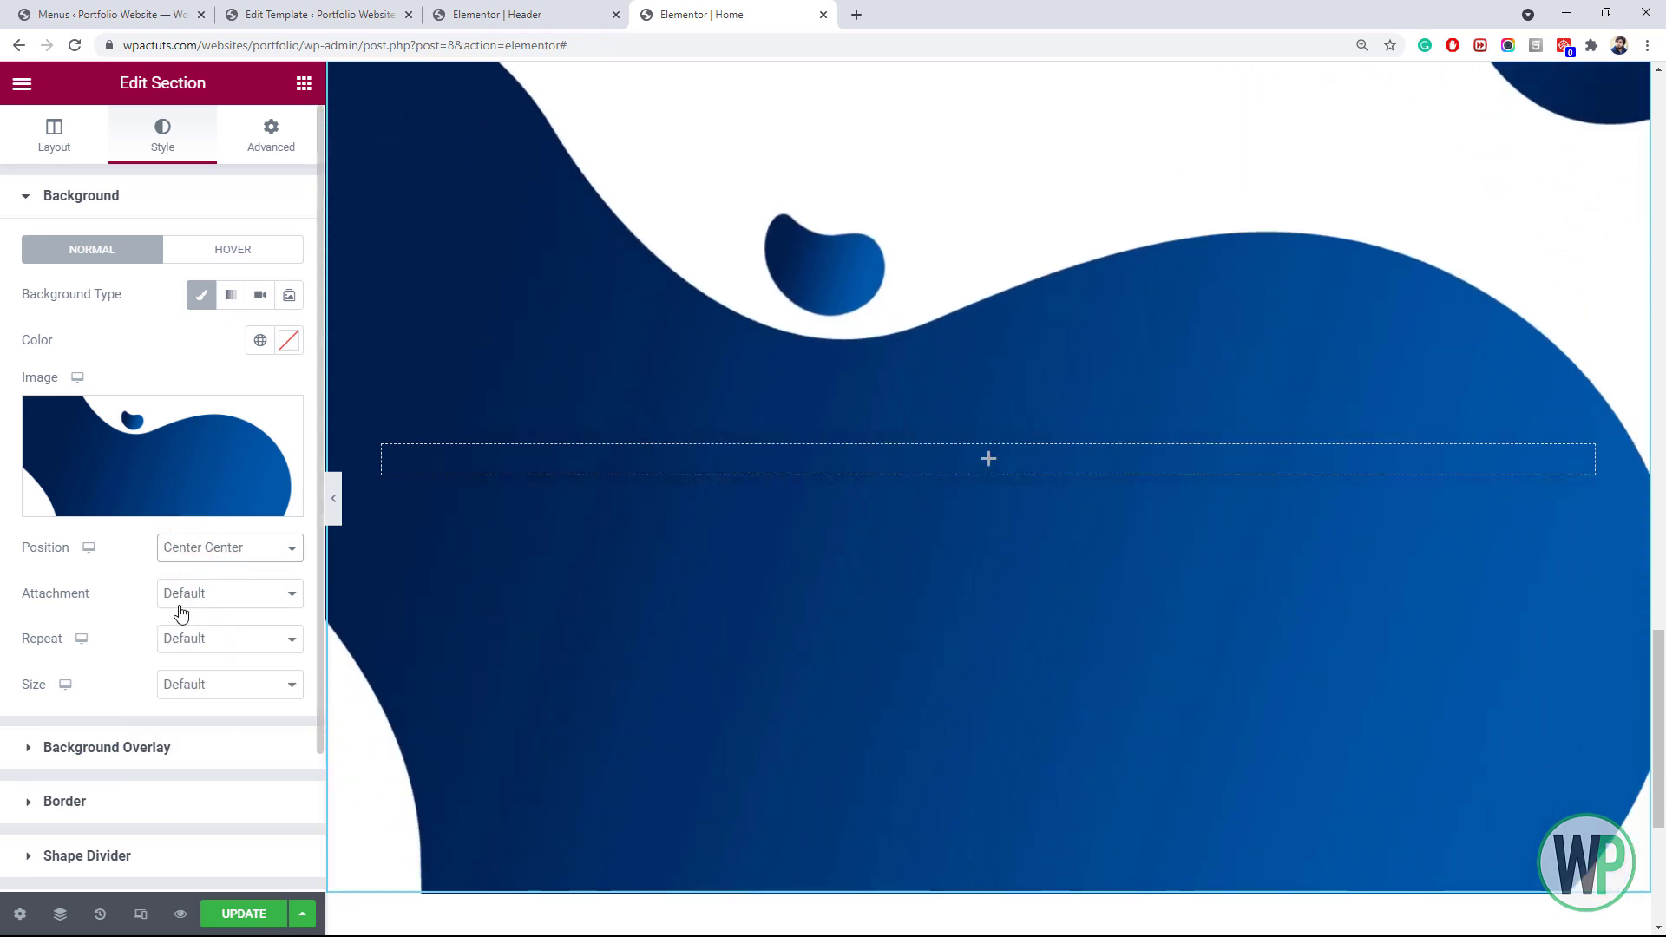
pyautogui.click(196, 601)
pyautogui.click(197, 597)
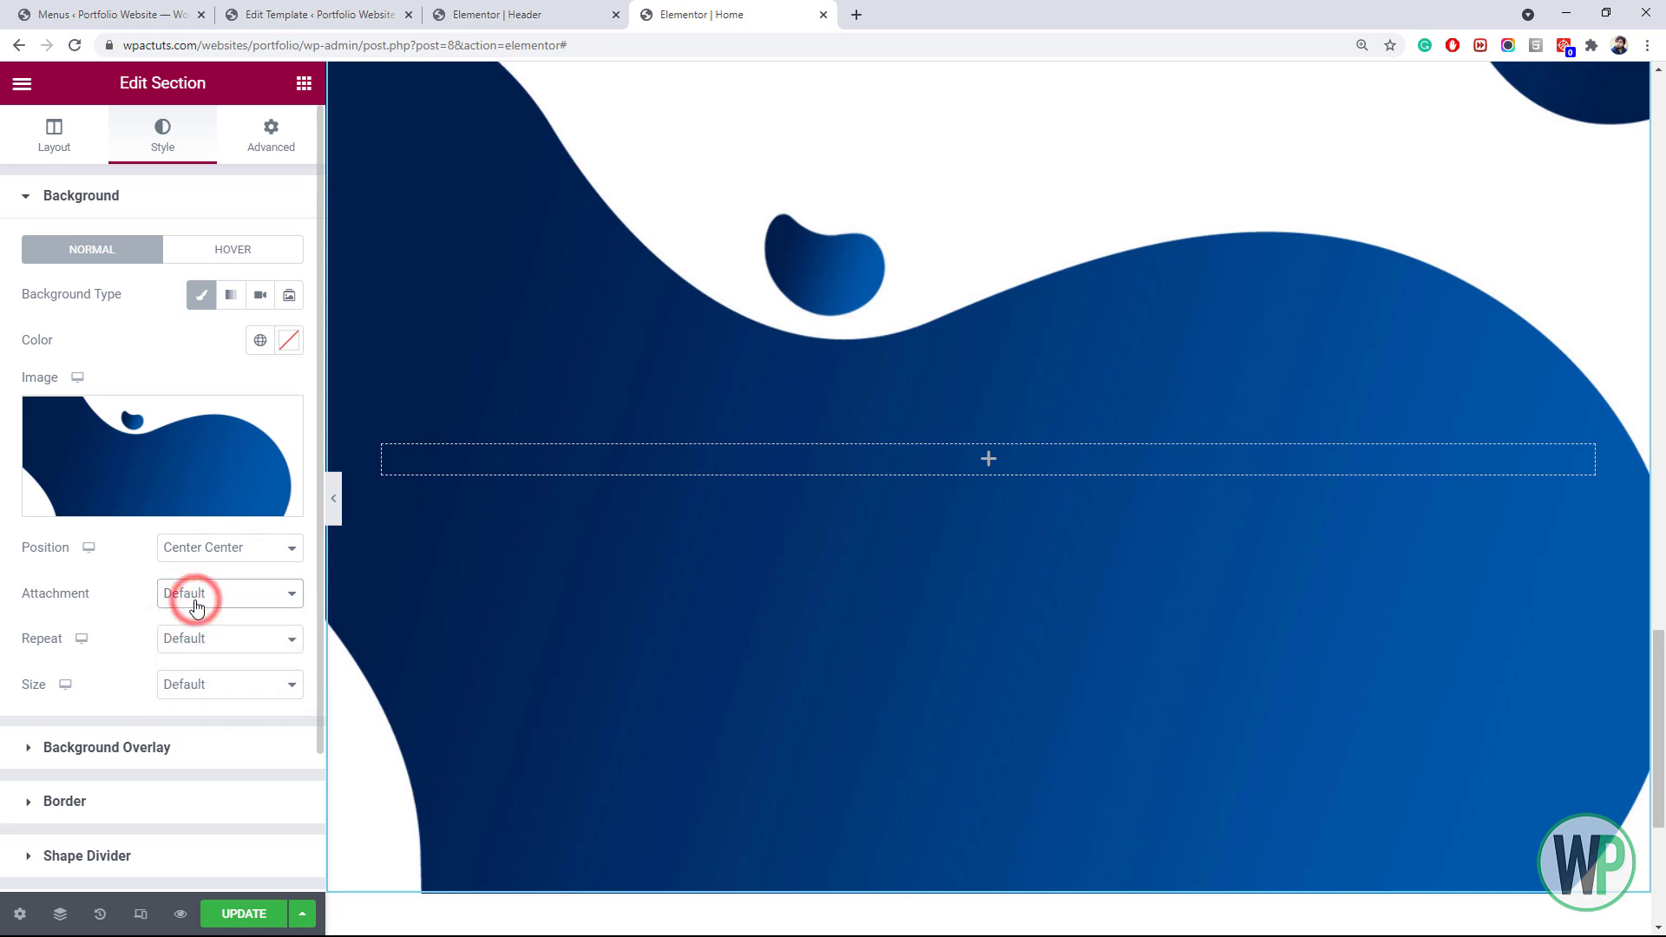
pyautogui.click(195, 641)
pyautogui.click(201, 681)
pyautogui.click(202, 685)
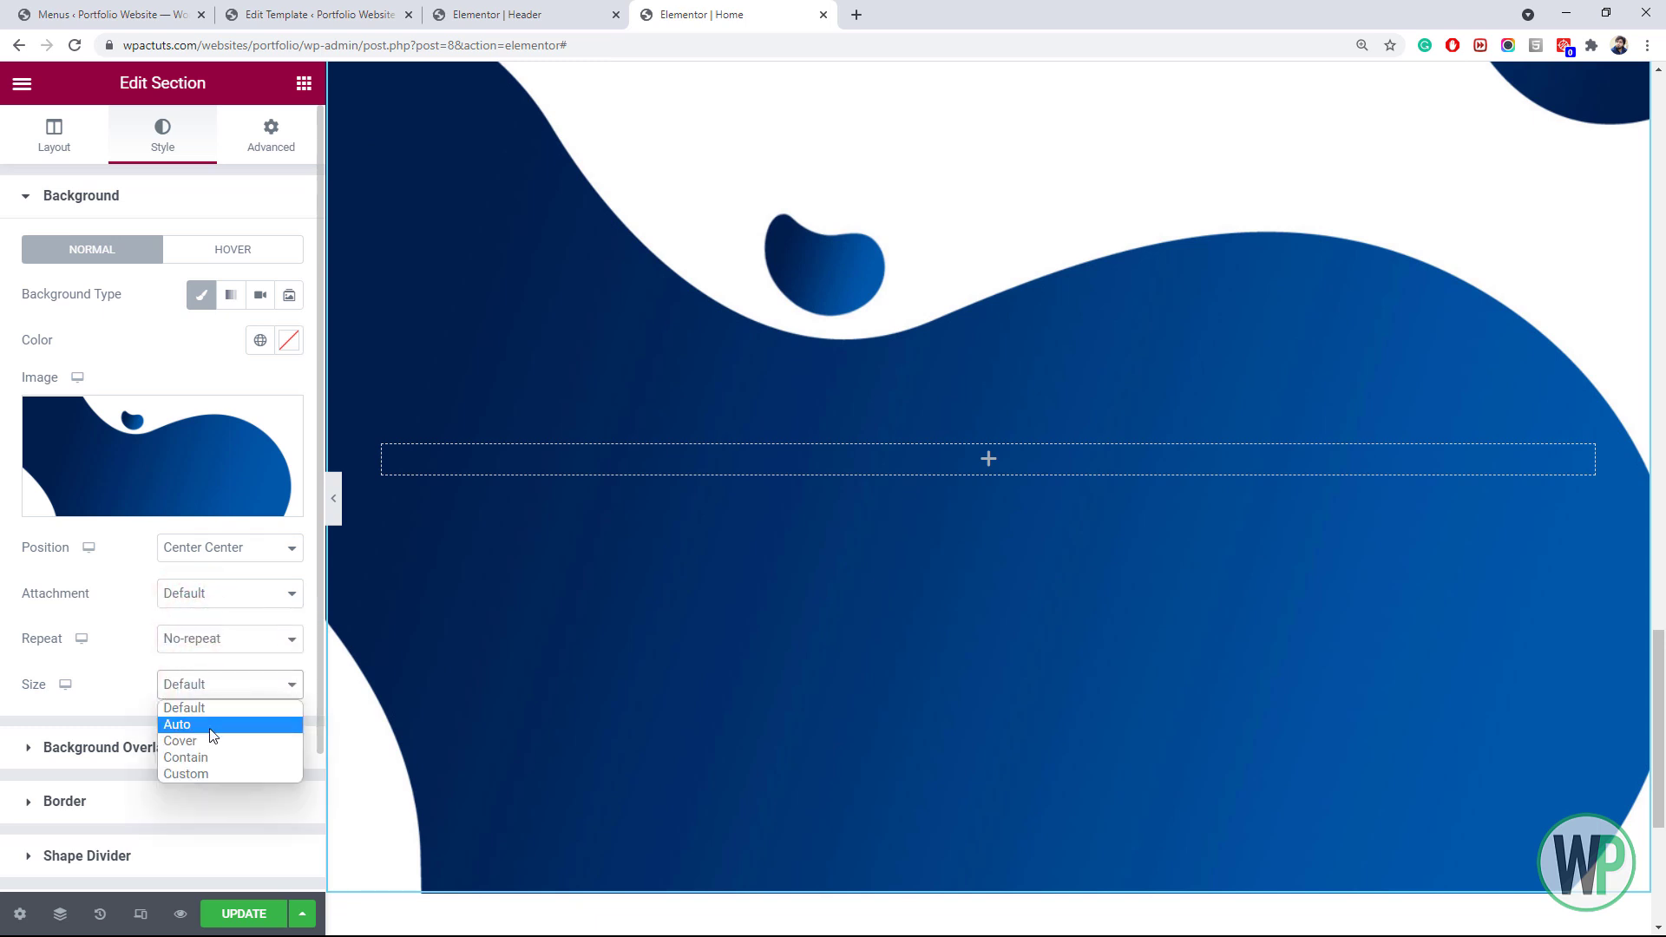
pyautogui.click(215, 761)
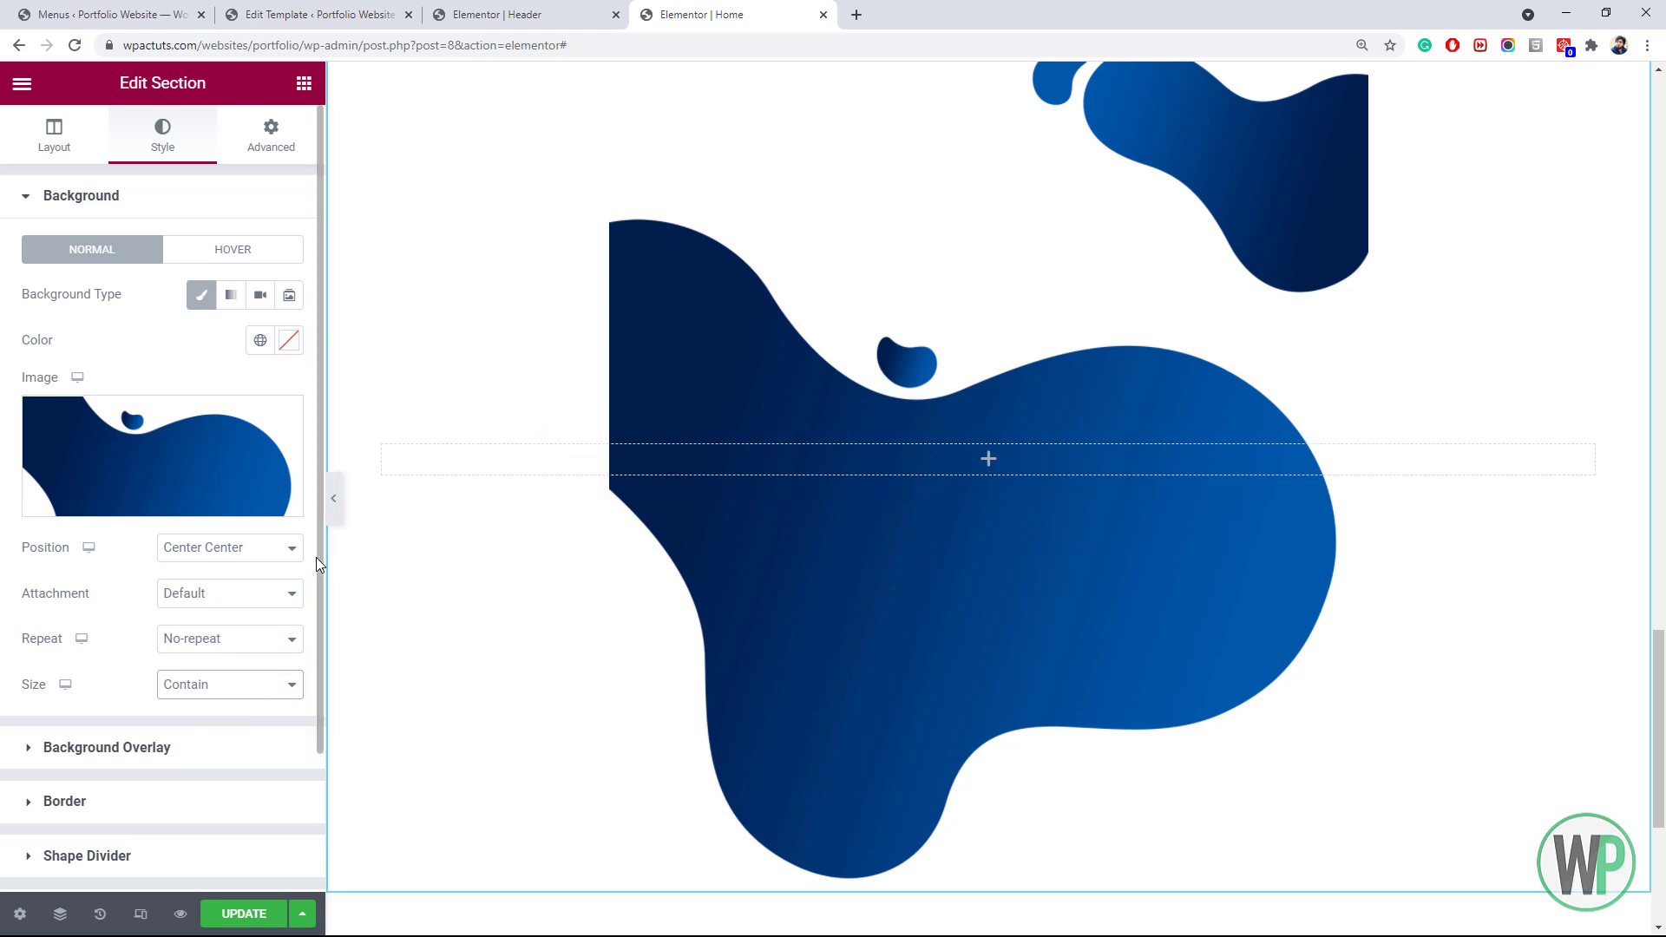
pyautogui.click(238, 683)
pyautogui.click(225, 742)
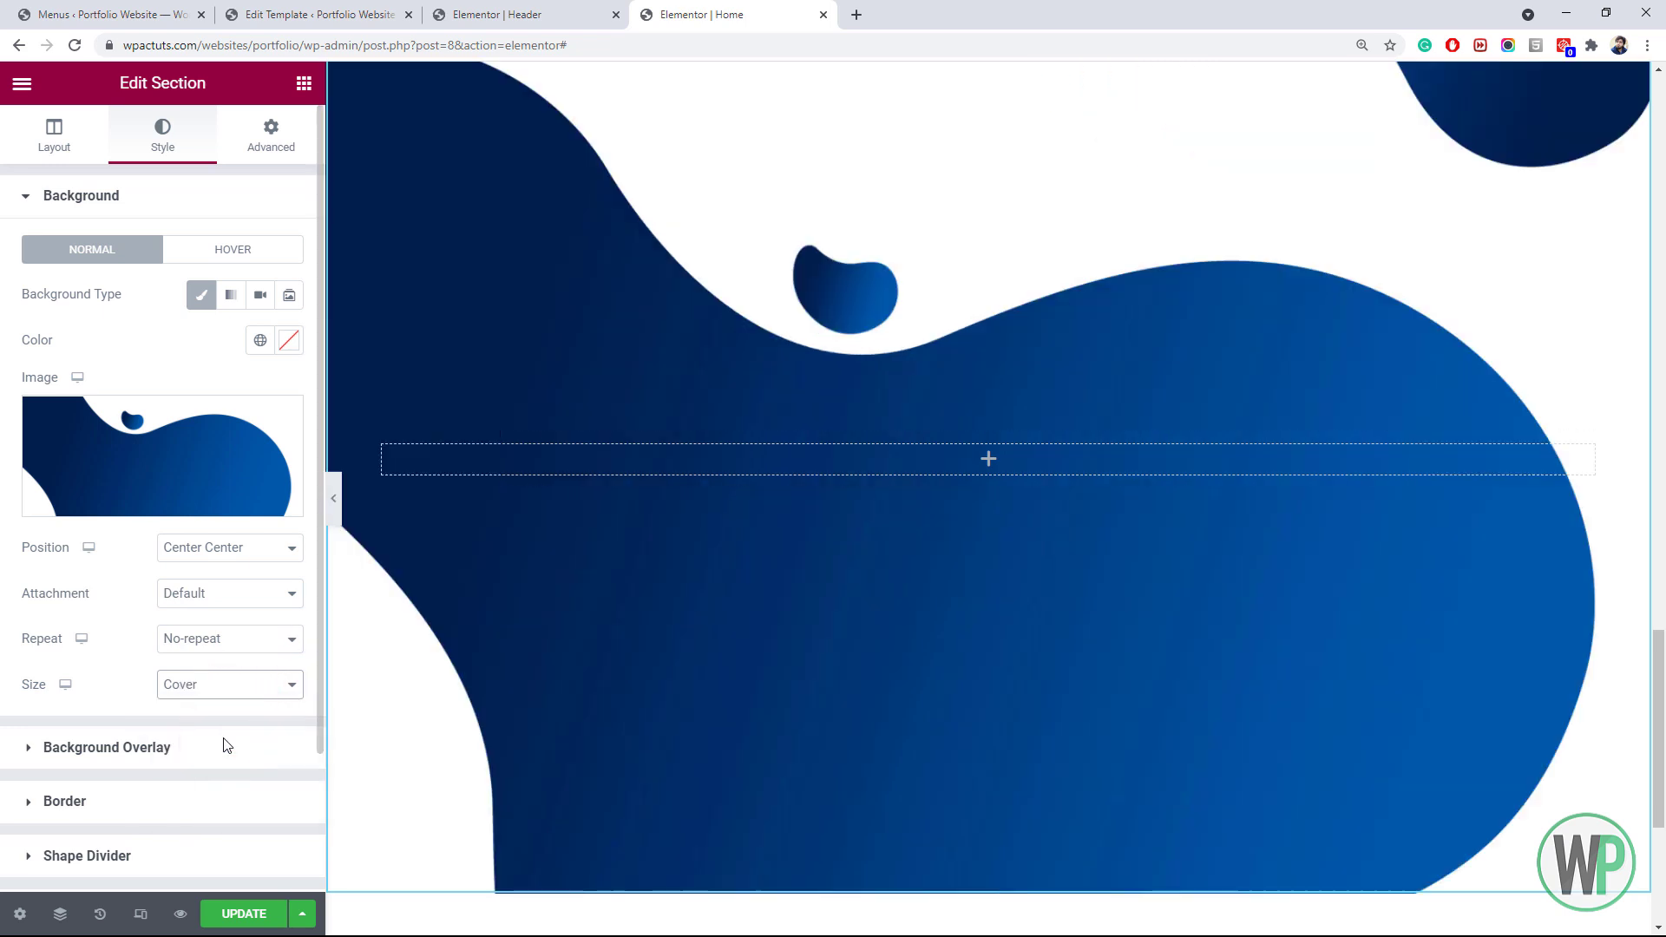
# Change the background position to Top Center
pyautogui.moveTo(1664, 676)
pyautogui.mouseDown()
pyautogui.moveTo(1663, 602)
pyautogui.moveTo(1663, 692)
pyautogui.mouseUp()
pyautogui.moveTo(1663, 694)
pyautogui.mouseDown()
pyautogui.moveTo(1663, 663)
pyautogui.moveTo(1661, 682)
pyautogui.mouseUp()
pyautogui.scroll(1, 954, 781)
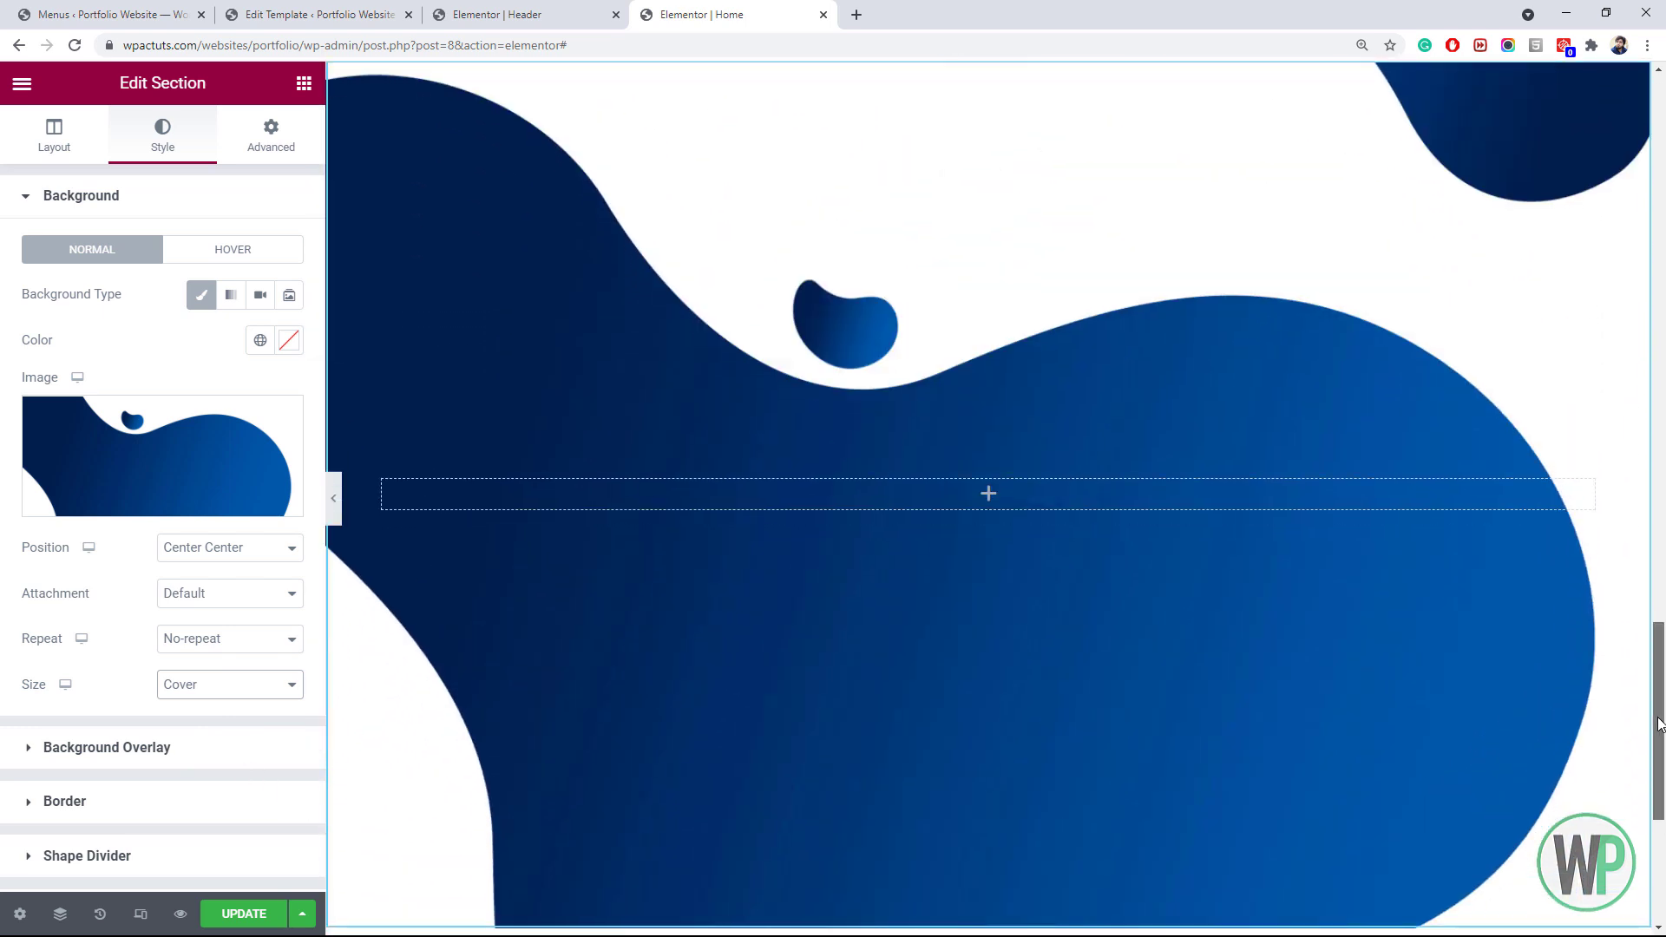
pyautogui.click(200, 555)
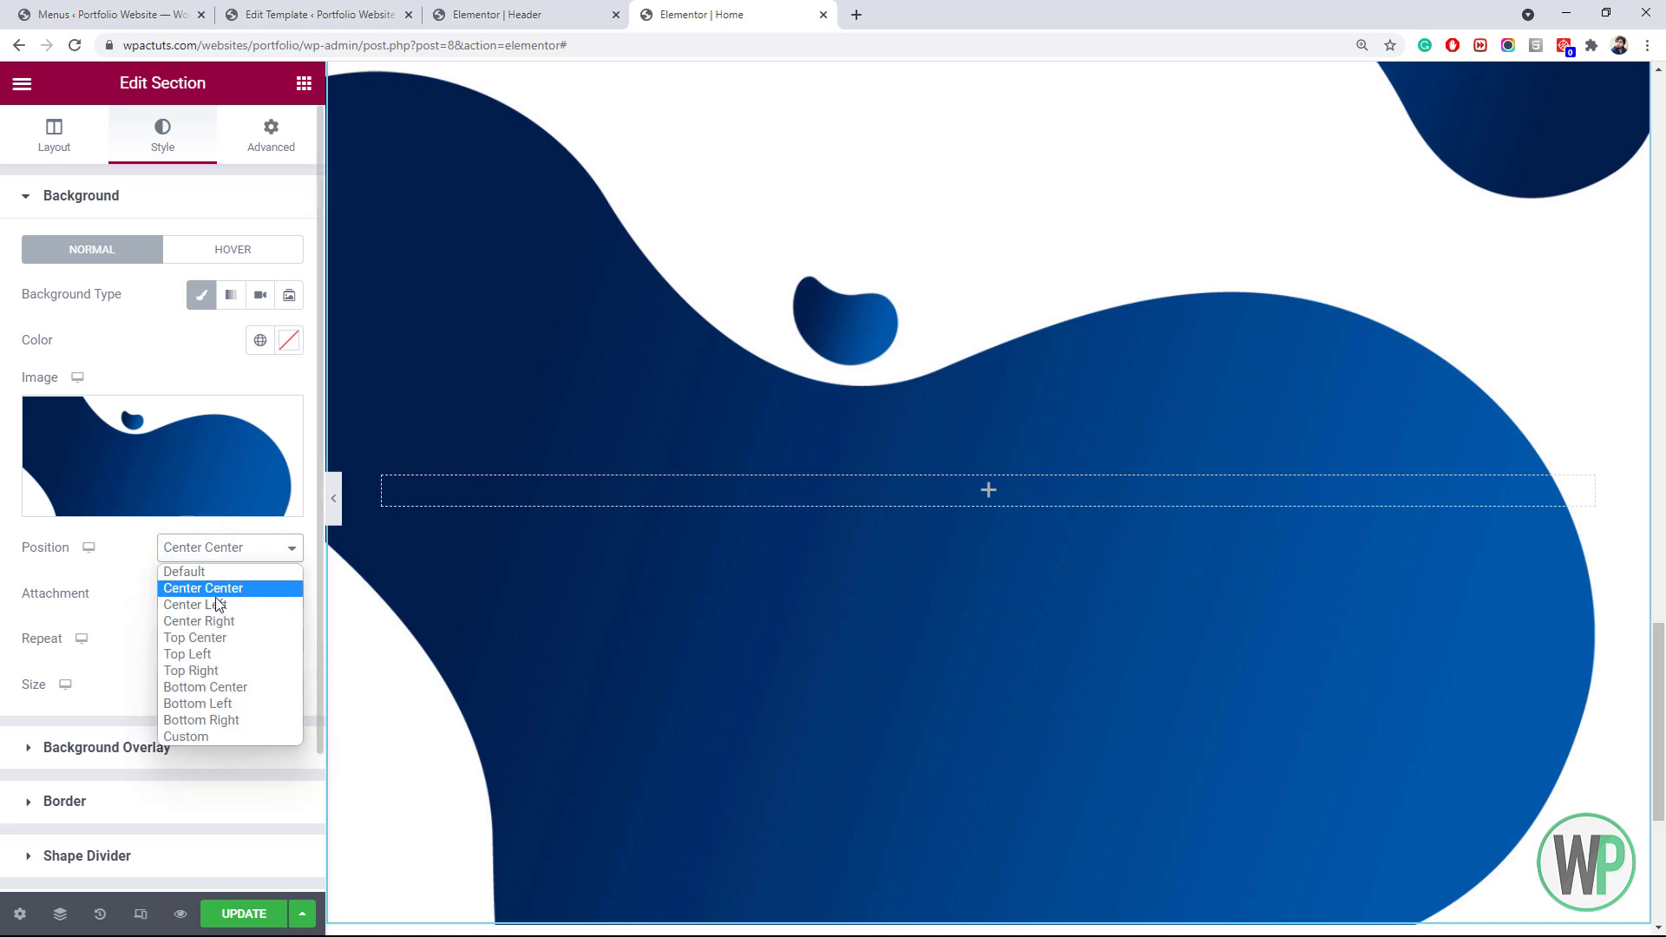
pyautogui.click(224, 638)
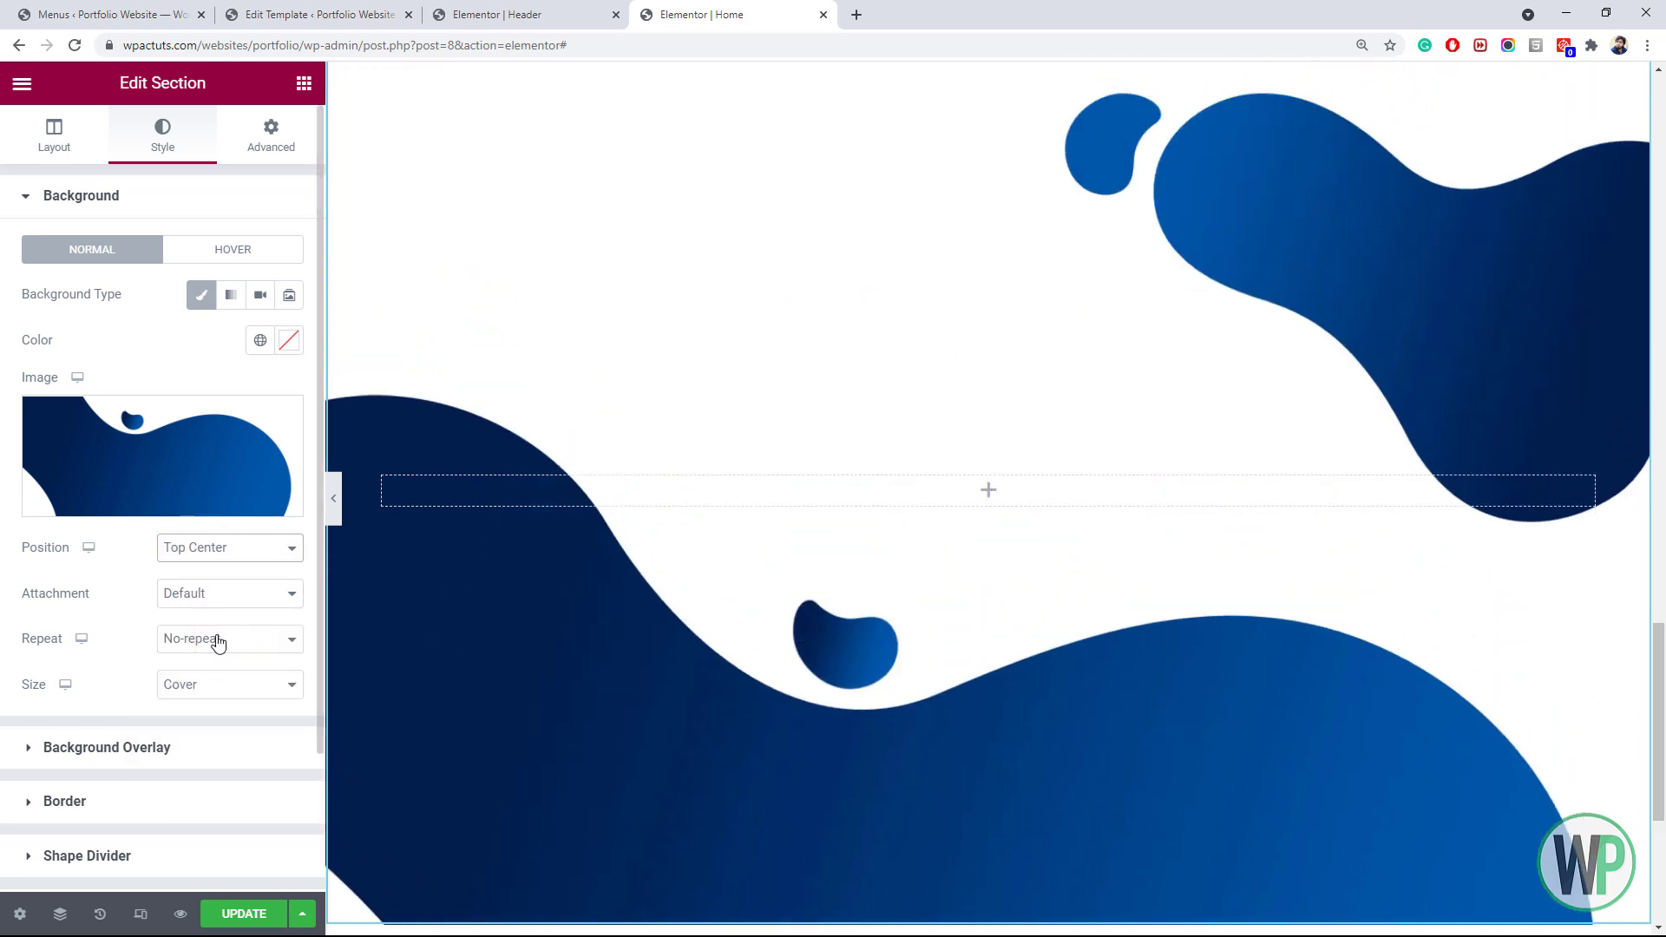
pyautogui.click(54, 135)
# Try a 1200 px minimum height, then set it back to 800 px
pyautogui.click(258, 478)
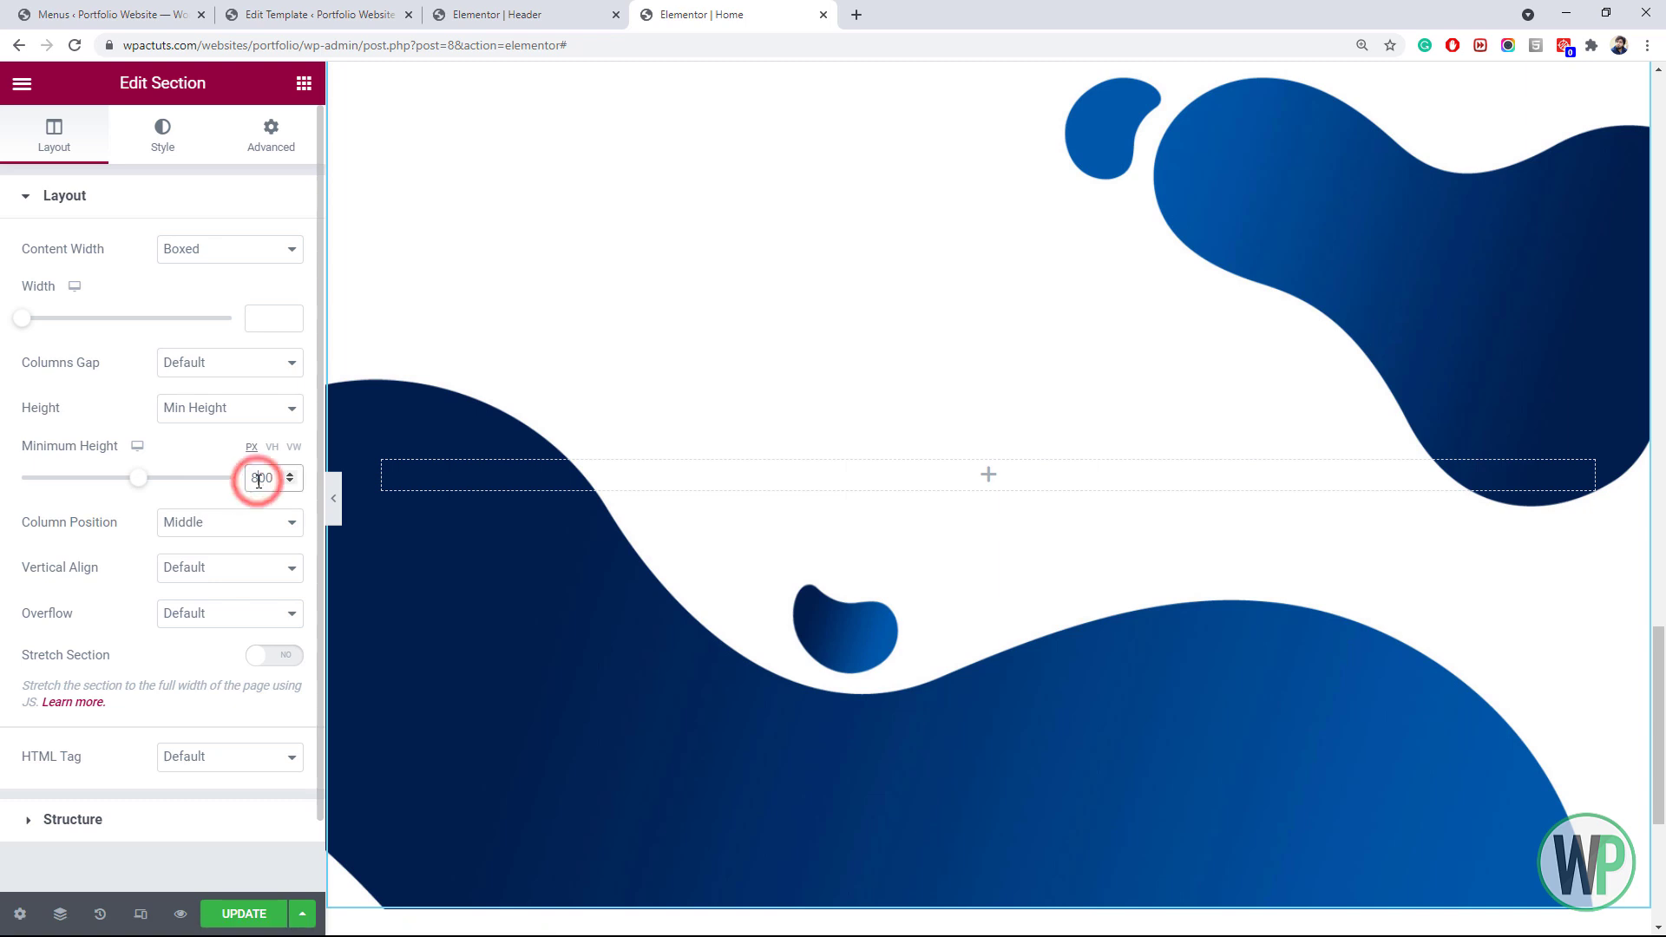
pyautogui.write('12')
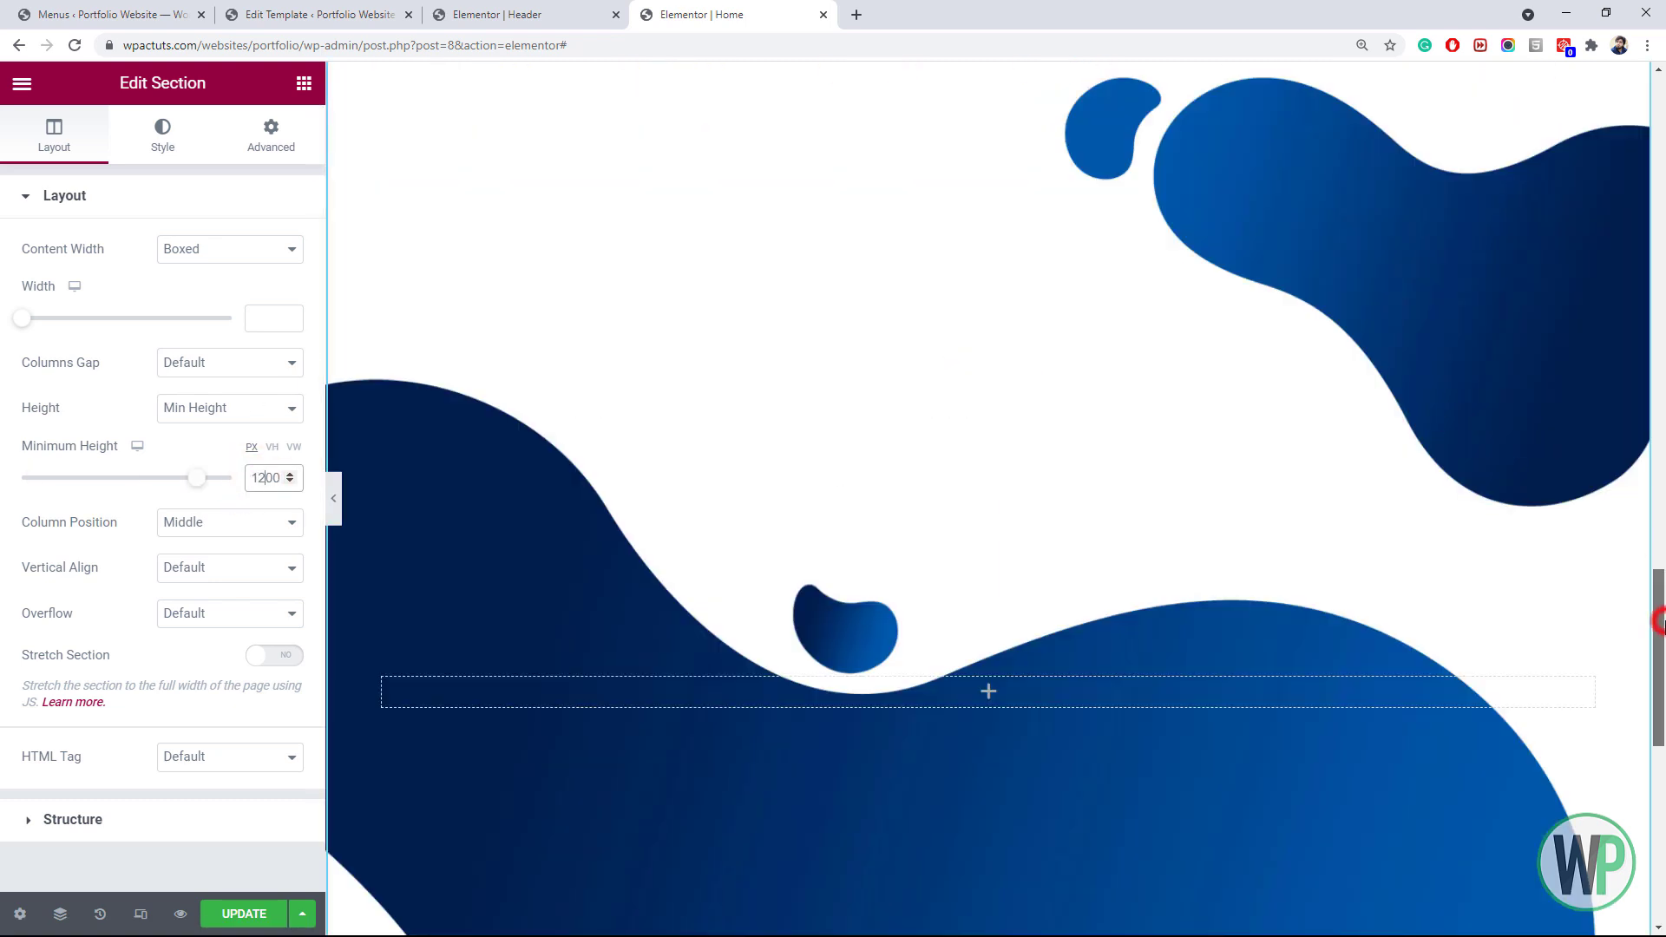
pyautogui.scroll(1, 1653, 599)
pyautogui.moveTo(1647, 617)
pyautogui.mouseDown()
pyautogui.moveTo(1648, 633)
pyautogui.moveTo(1652, 590)
pyautogui.moveTo(1652, 625)
pyautogui.mouseUp()
pyautogui.moveTo(265, 477); pyautogui.dragTo(254, 474)
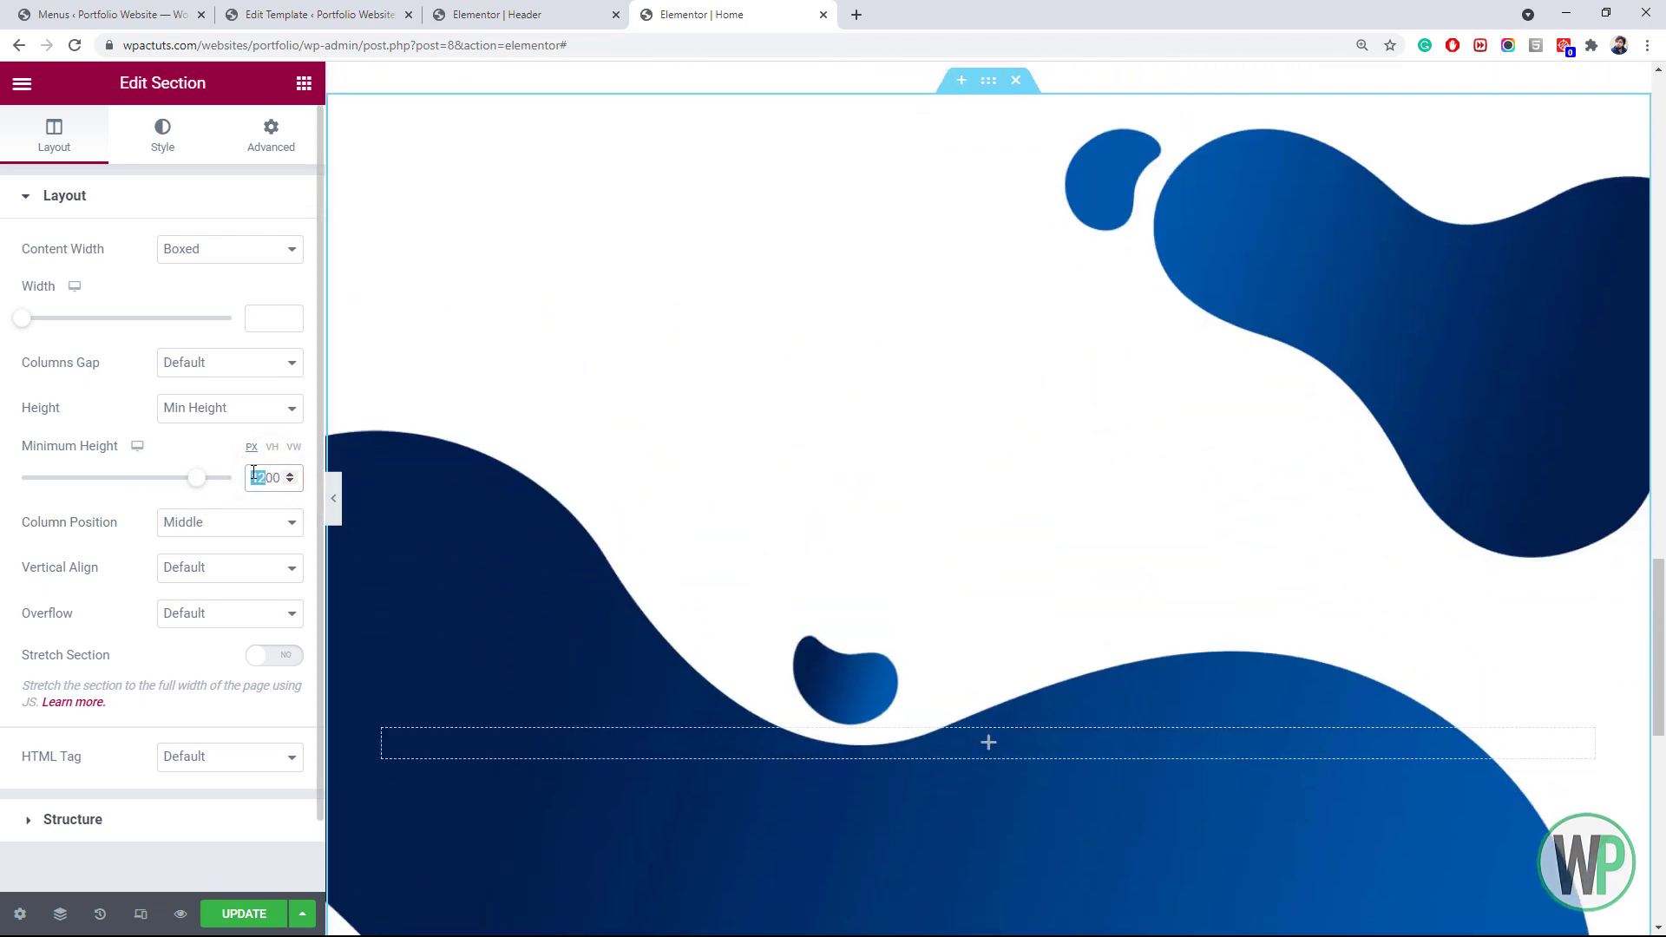
pyautogui.write('8')
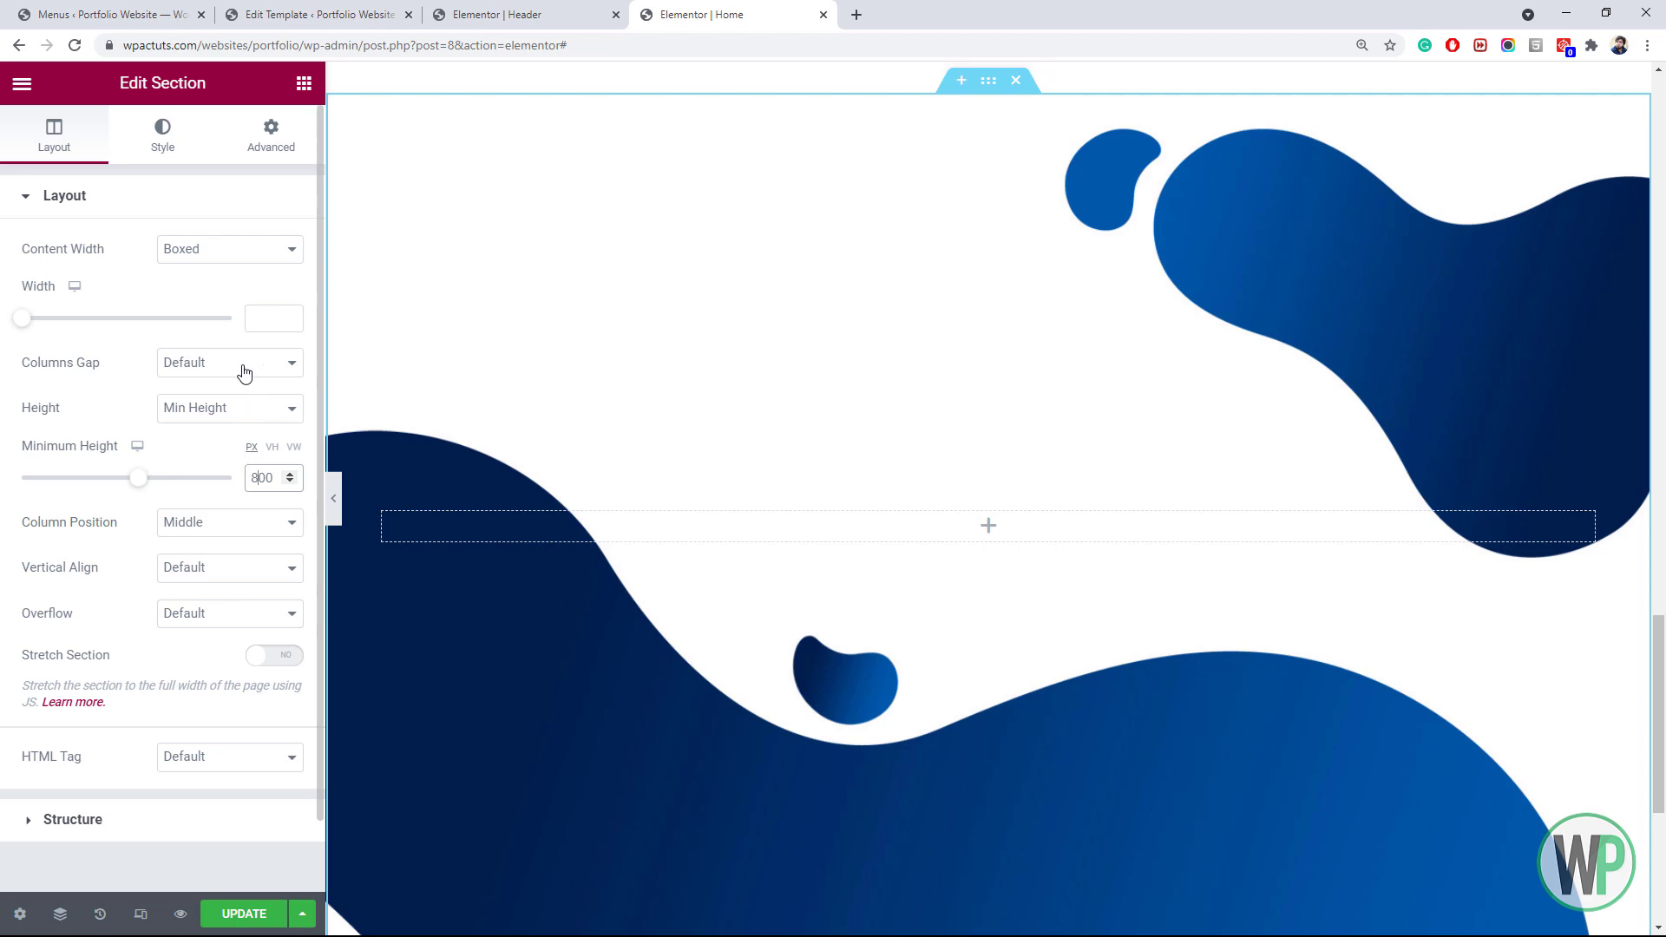
pyautogui.moveTo(1660, 685)
pyautogui.mouseDown()
pyautogui.moveTo(1662, 773)
pyautogui.moveTo(1664, 677)
pyautogui.mouseUp()
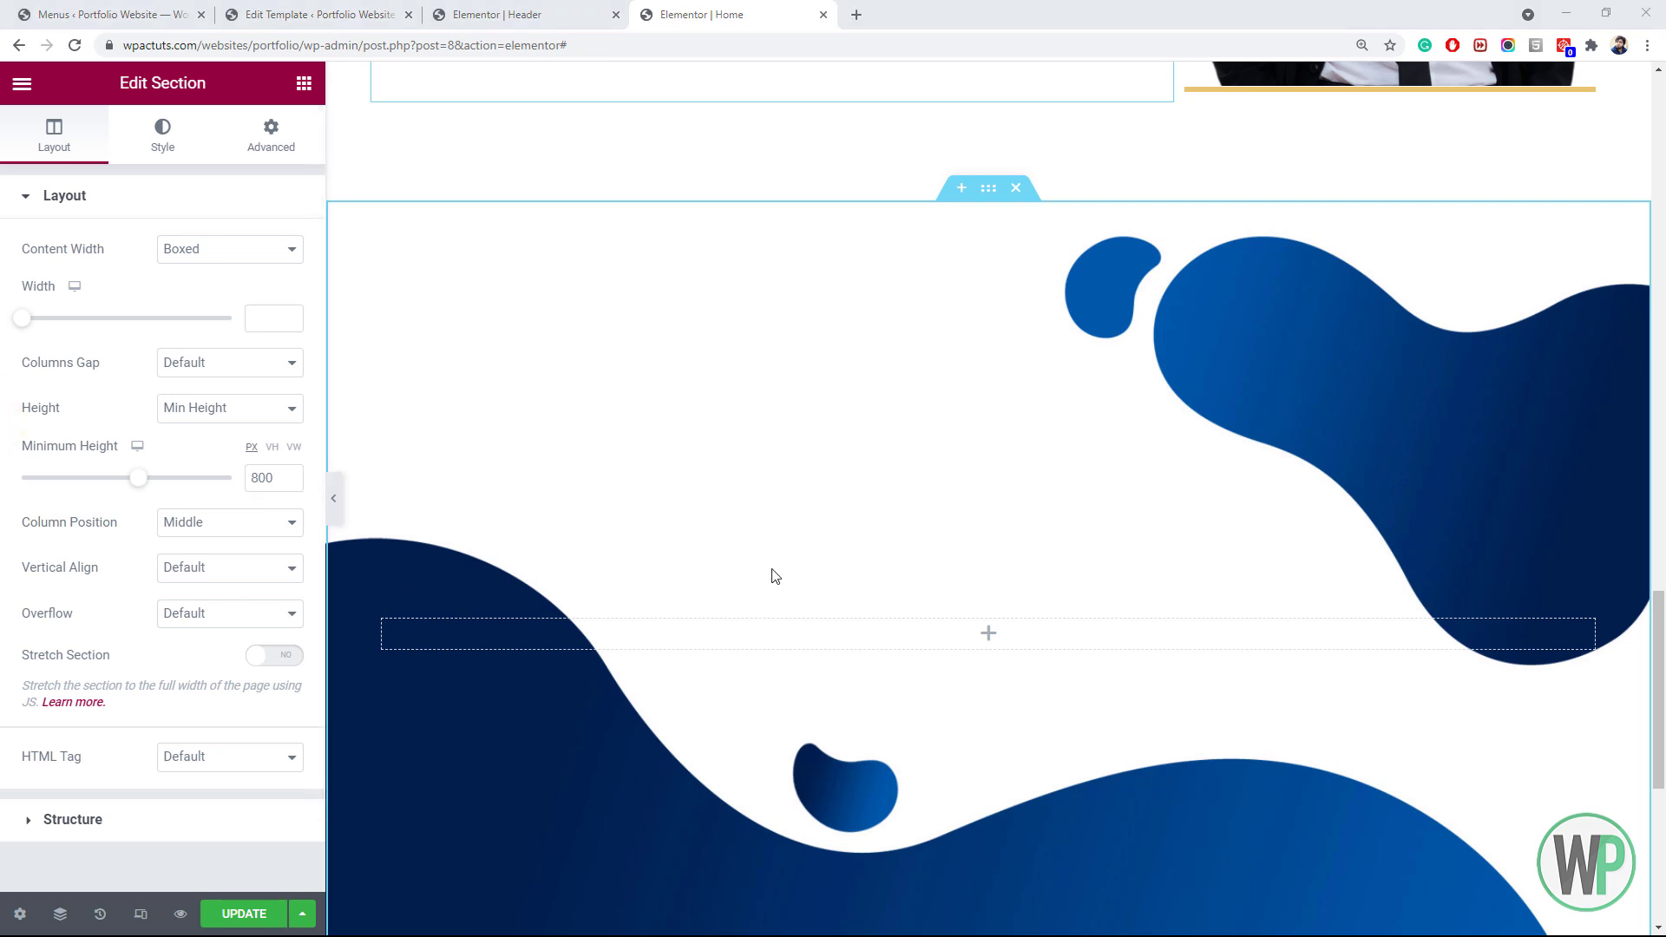
pyautogui.moveTo(1659, 695); pyautogui.dragTo(1659, 709)
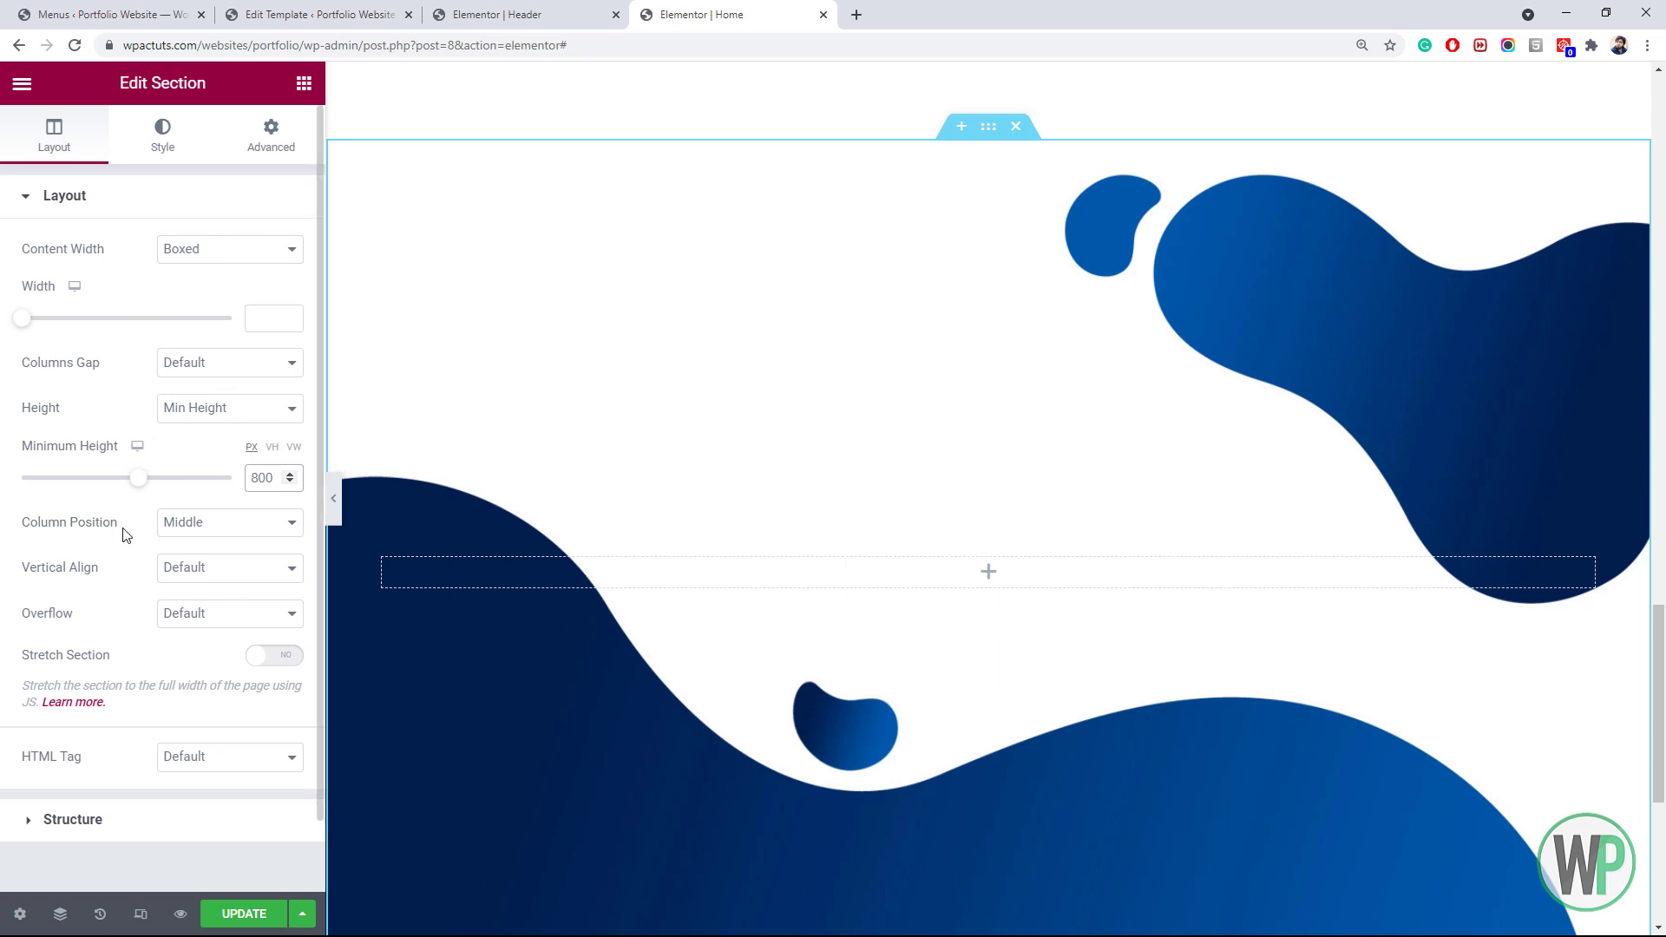
# Set the section's column position to Stretch
pyautogui.click(209, 576)
pyautogui.click(201, 522)
pyautogui.click(218, 545)
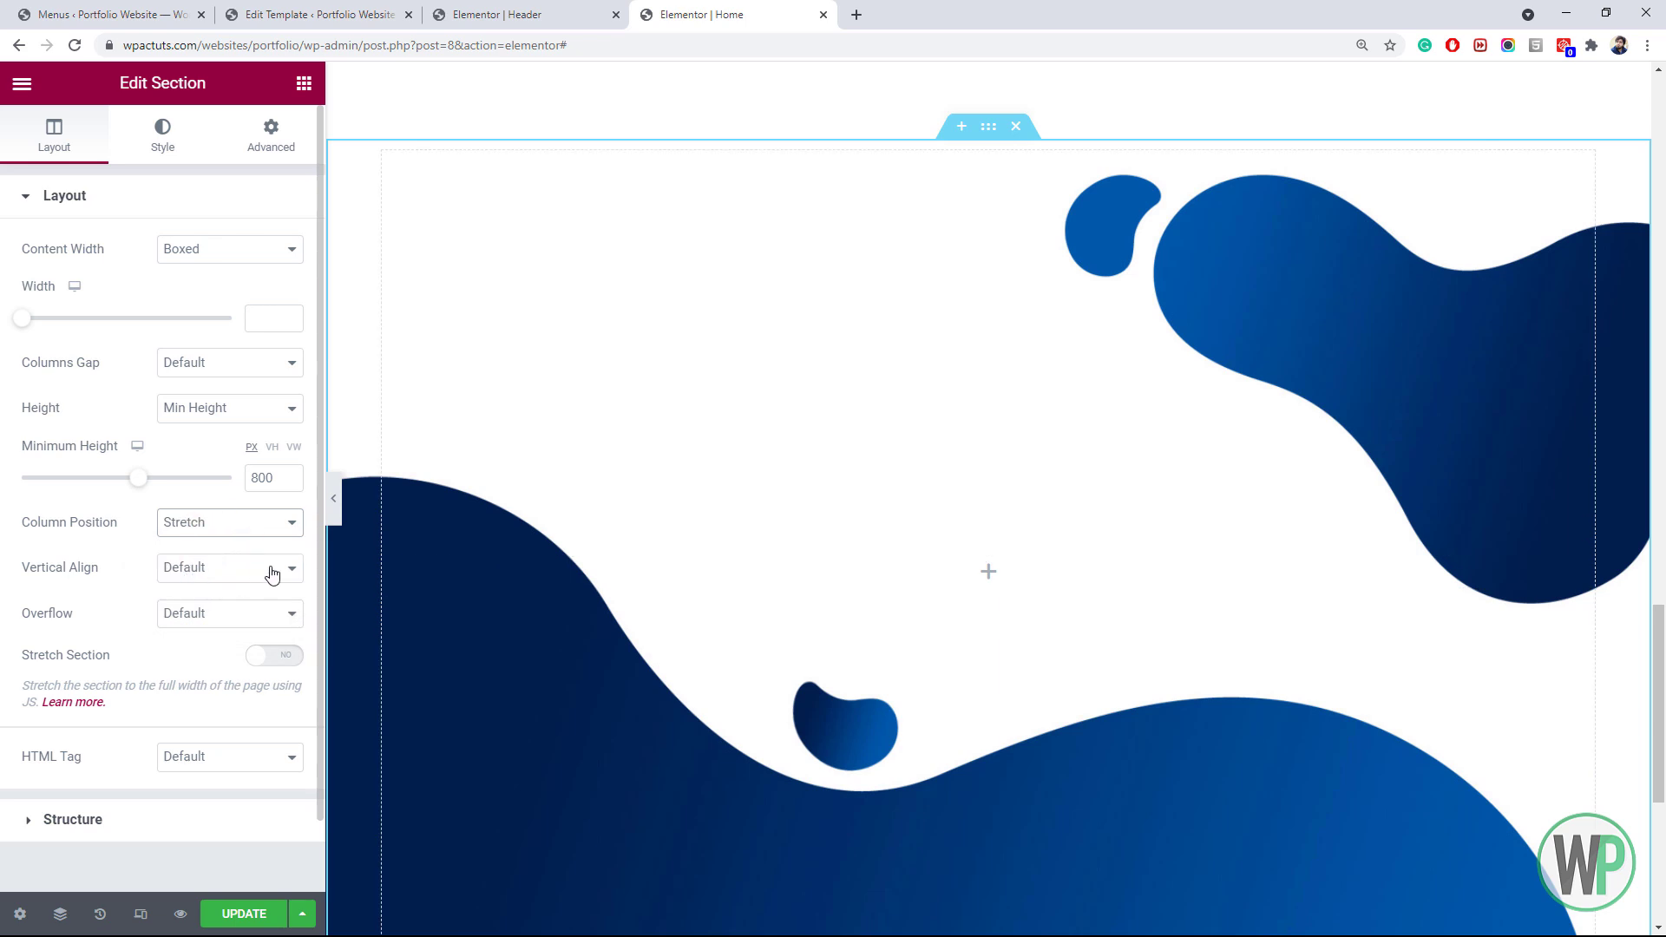
pyautogui.click(302, 85)
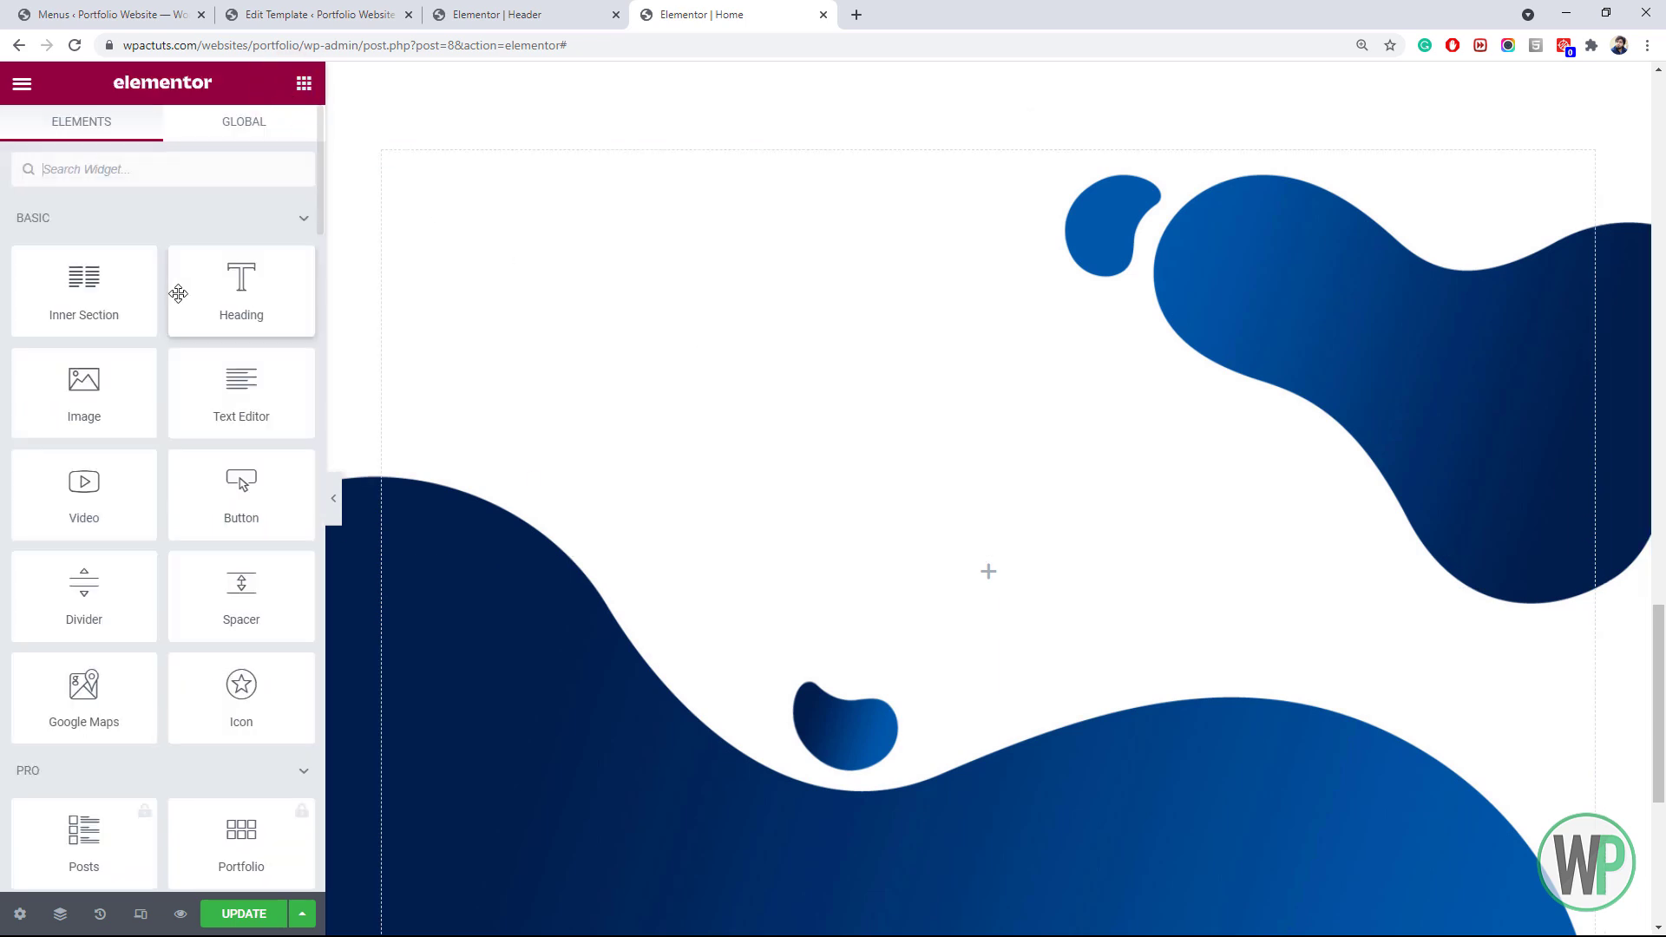
# Add a two-column inner section and give it a 90 px top margin
pyautogui.moveTo(84, 295); pyautogui.dragTo(566, 321)
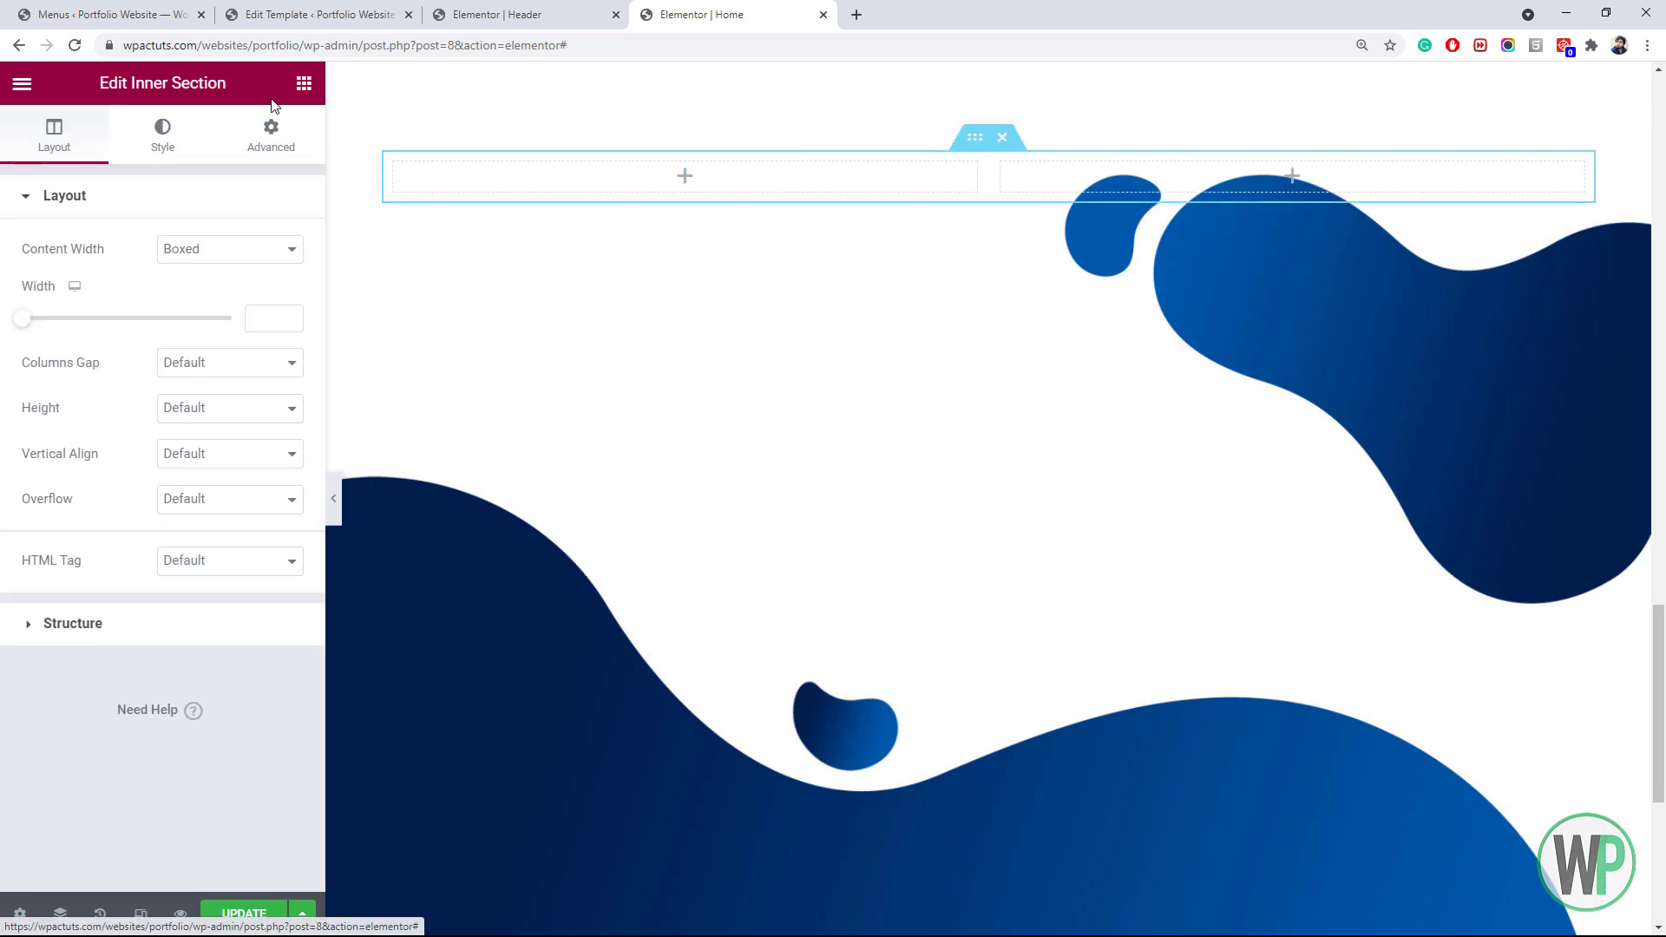
pyautogui.click(303, 83)
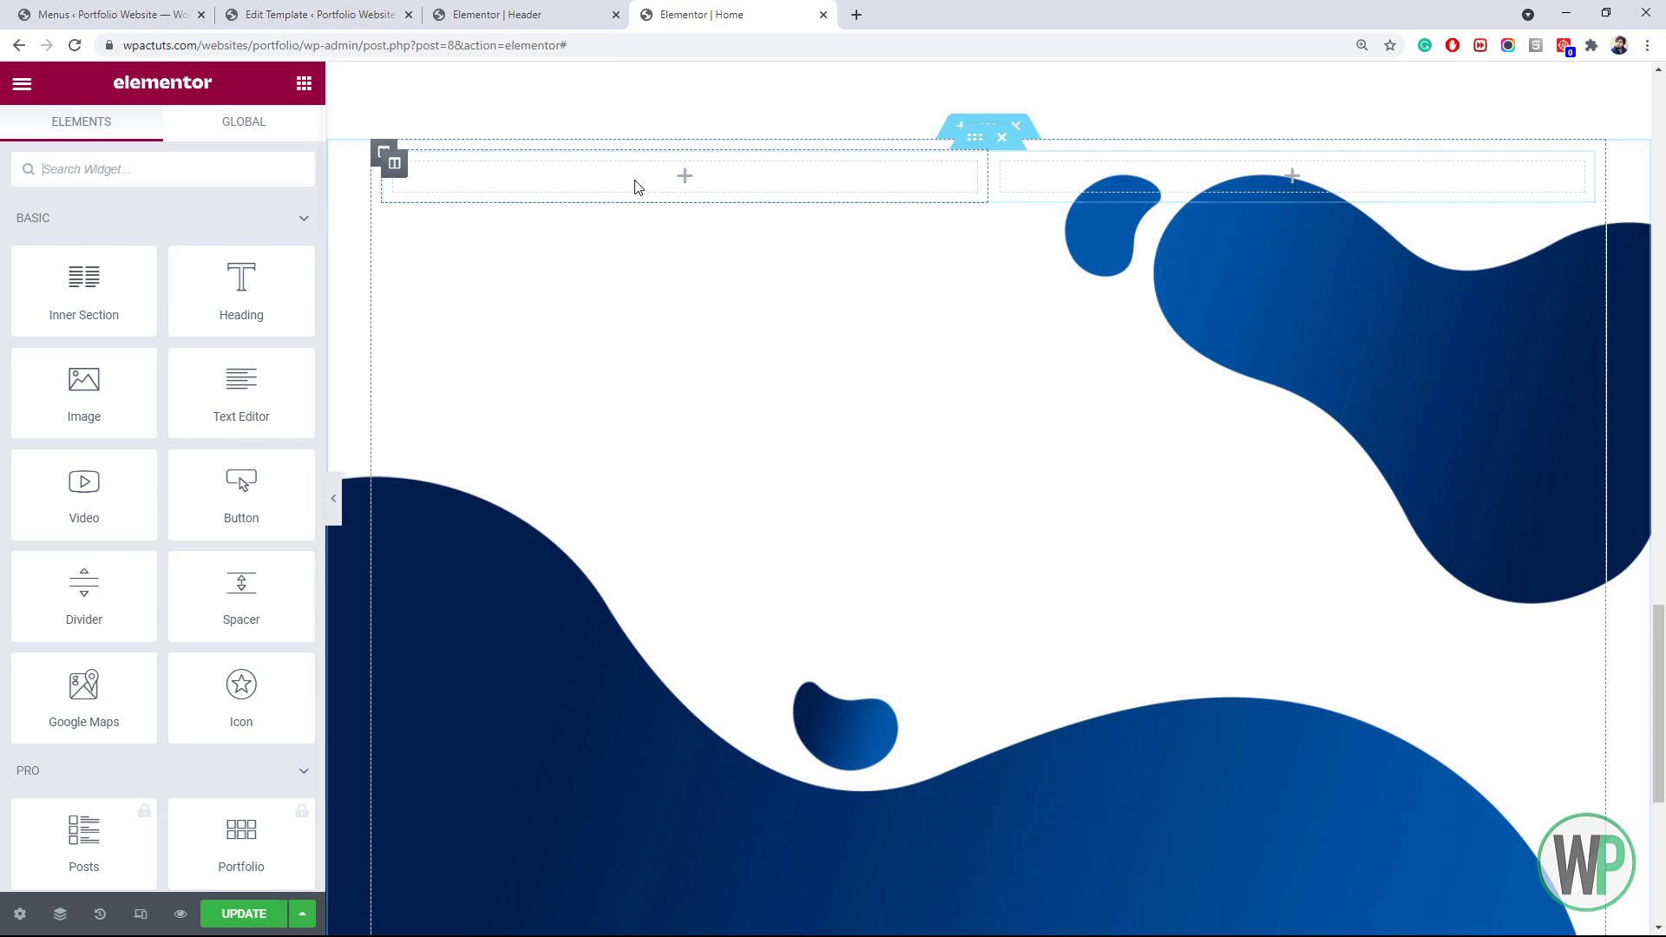
pyautogui.rightClick(965, 142)
pyautogui.click(997, 163)
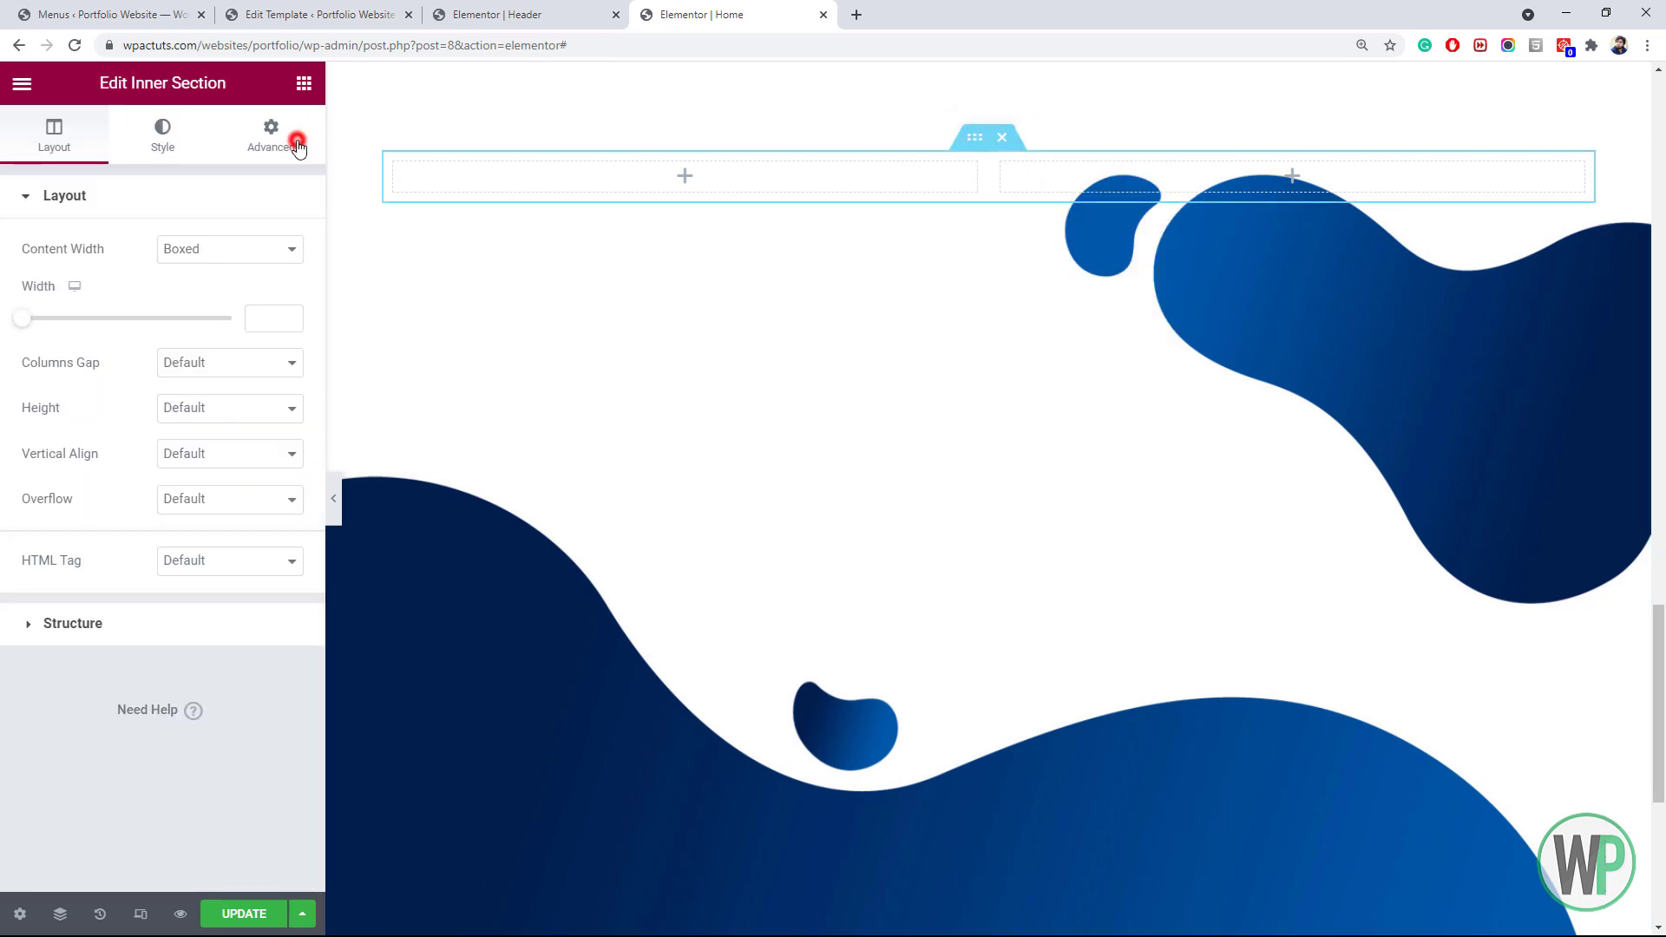
pyautogui.click(267, 136)
pyautogui.click(276, 275)
pyautogui.click(38, 275)
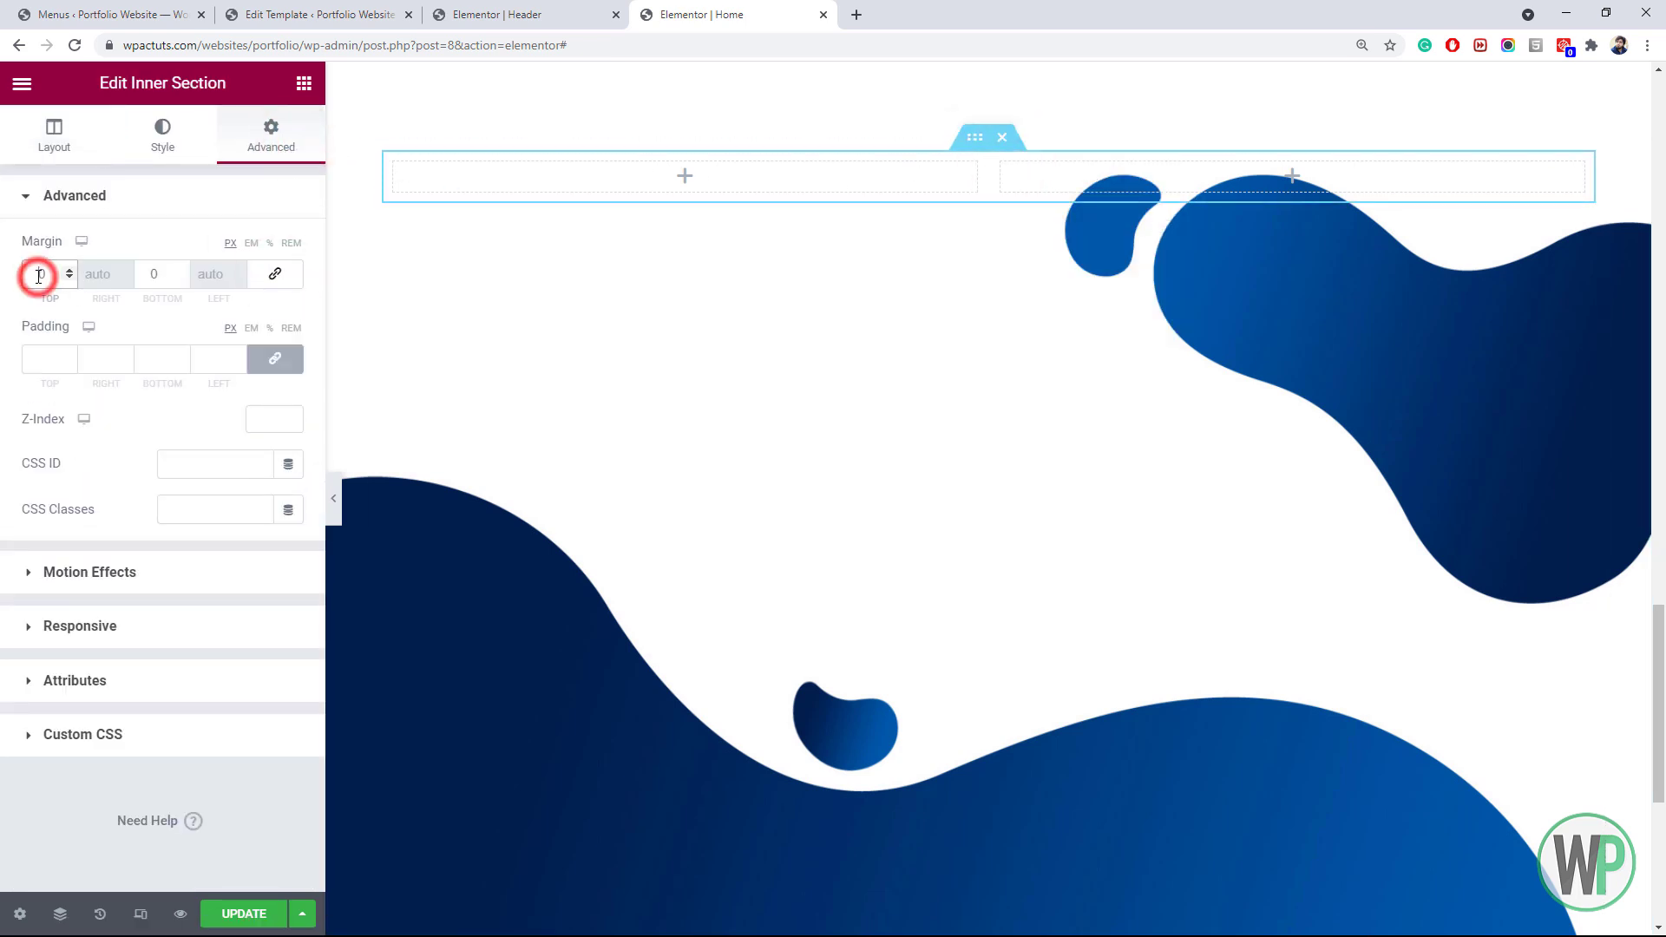
pyautogui.write('9')
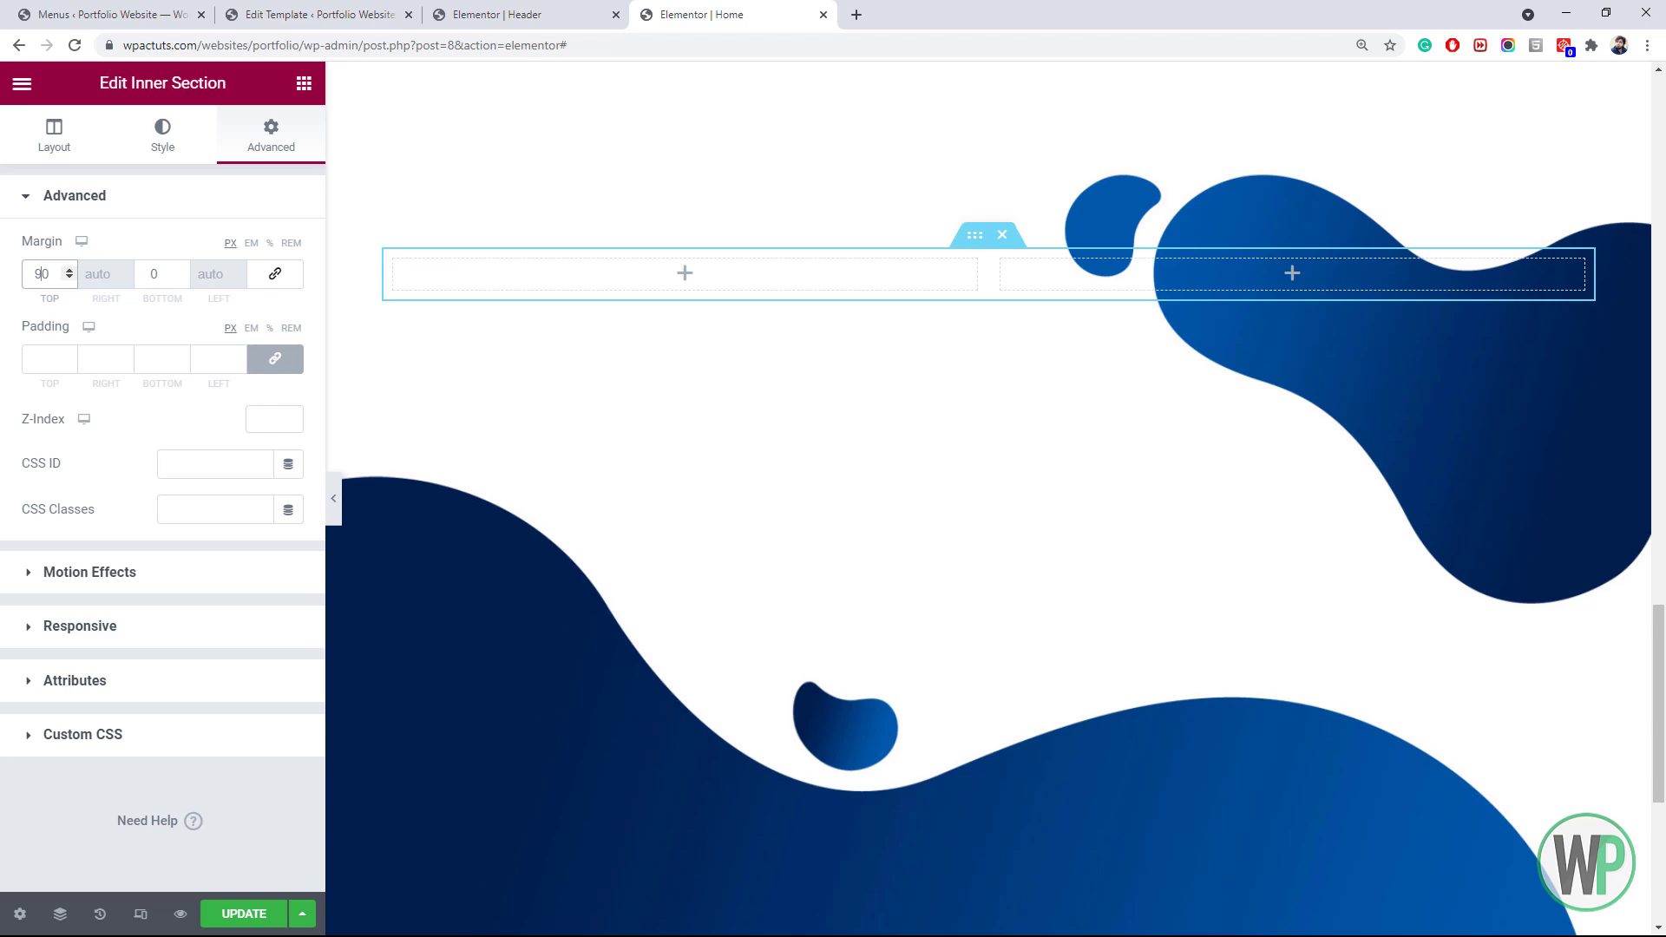
# Copy the My Design Skills heading into the new section and retitle it 'Let Me Introduce My Projects'
pyautogui.scroll(8, 780, 174)
pyautogui.rightClick(725, 352)
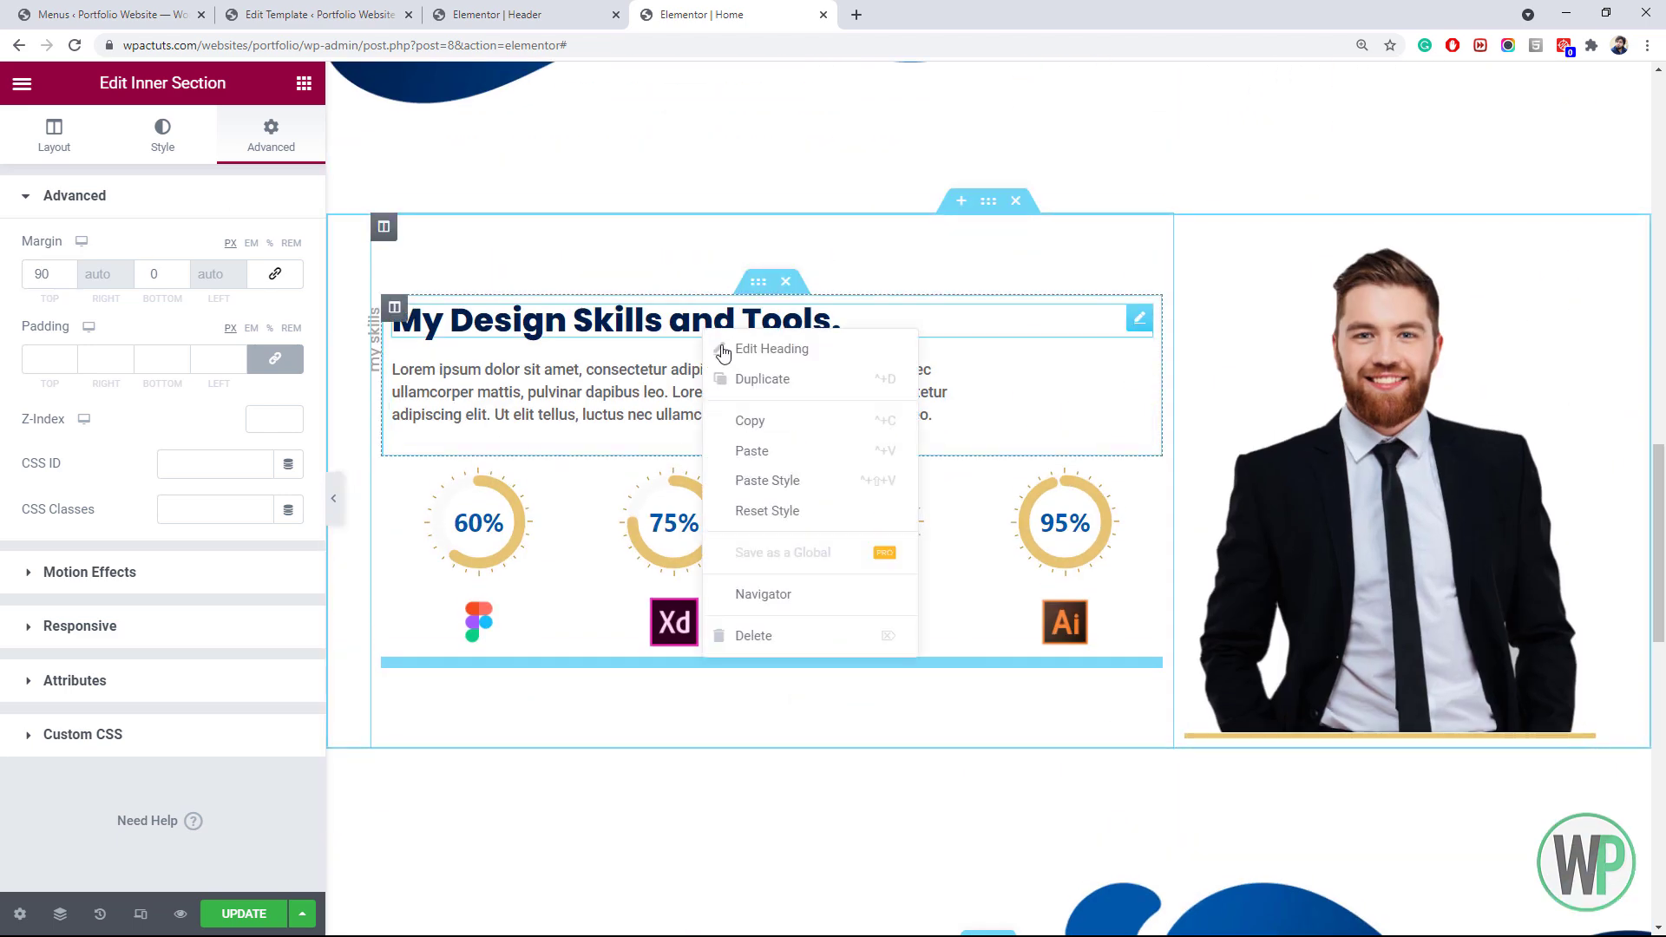
pyautogui.click(764, 420)
pyautogui.scroll(-6, 781, 486)
pyautogui.rightClick(544, 483)
pyautogui.click(601, 639)
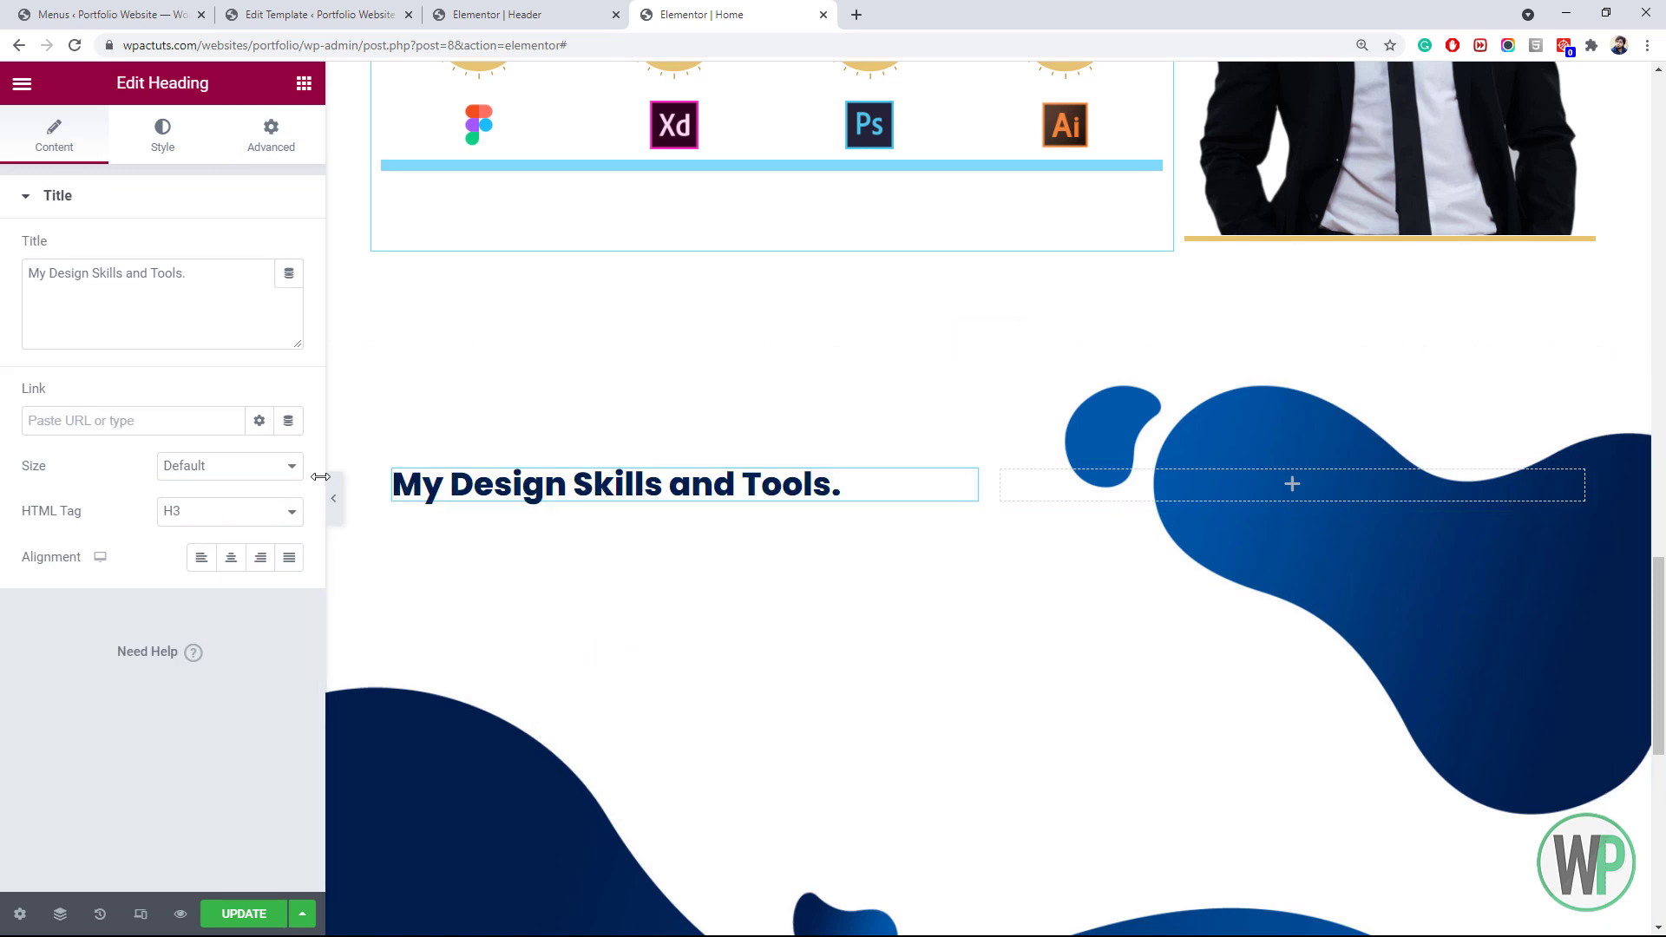
pyautogui.moveTo(197, 274); pyautogui.dragTo(16, 262)
pyautogui.write('Let')
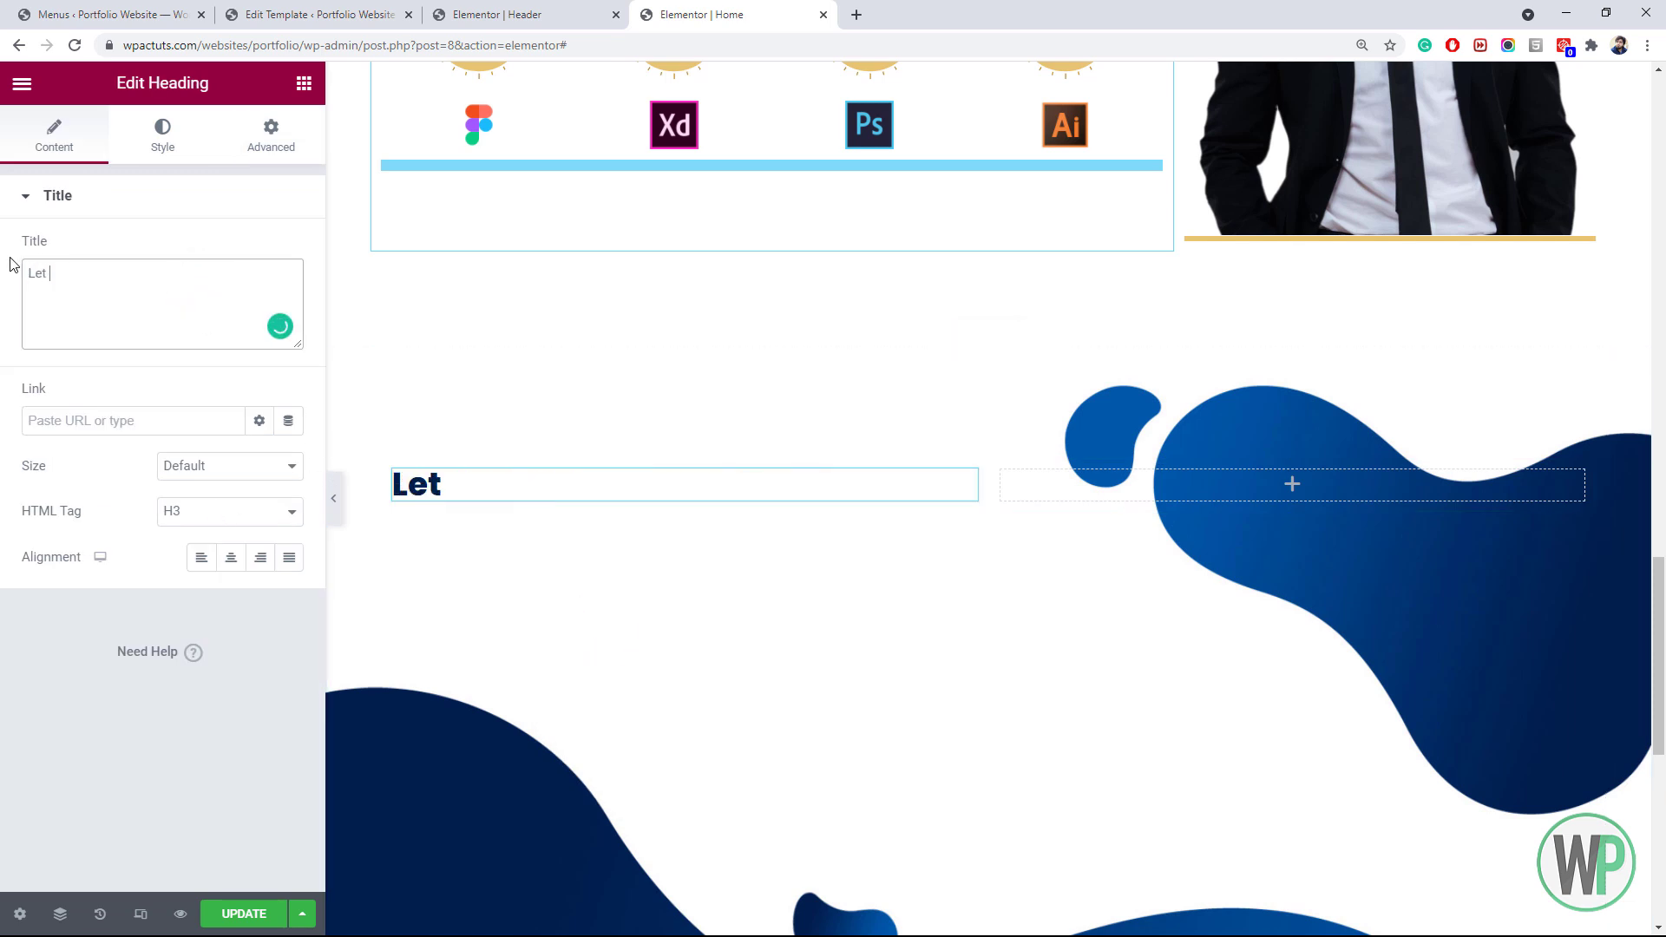
pyautogui.write(' Me Introdu')
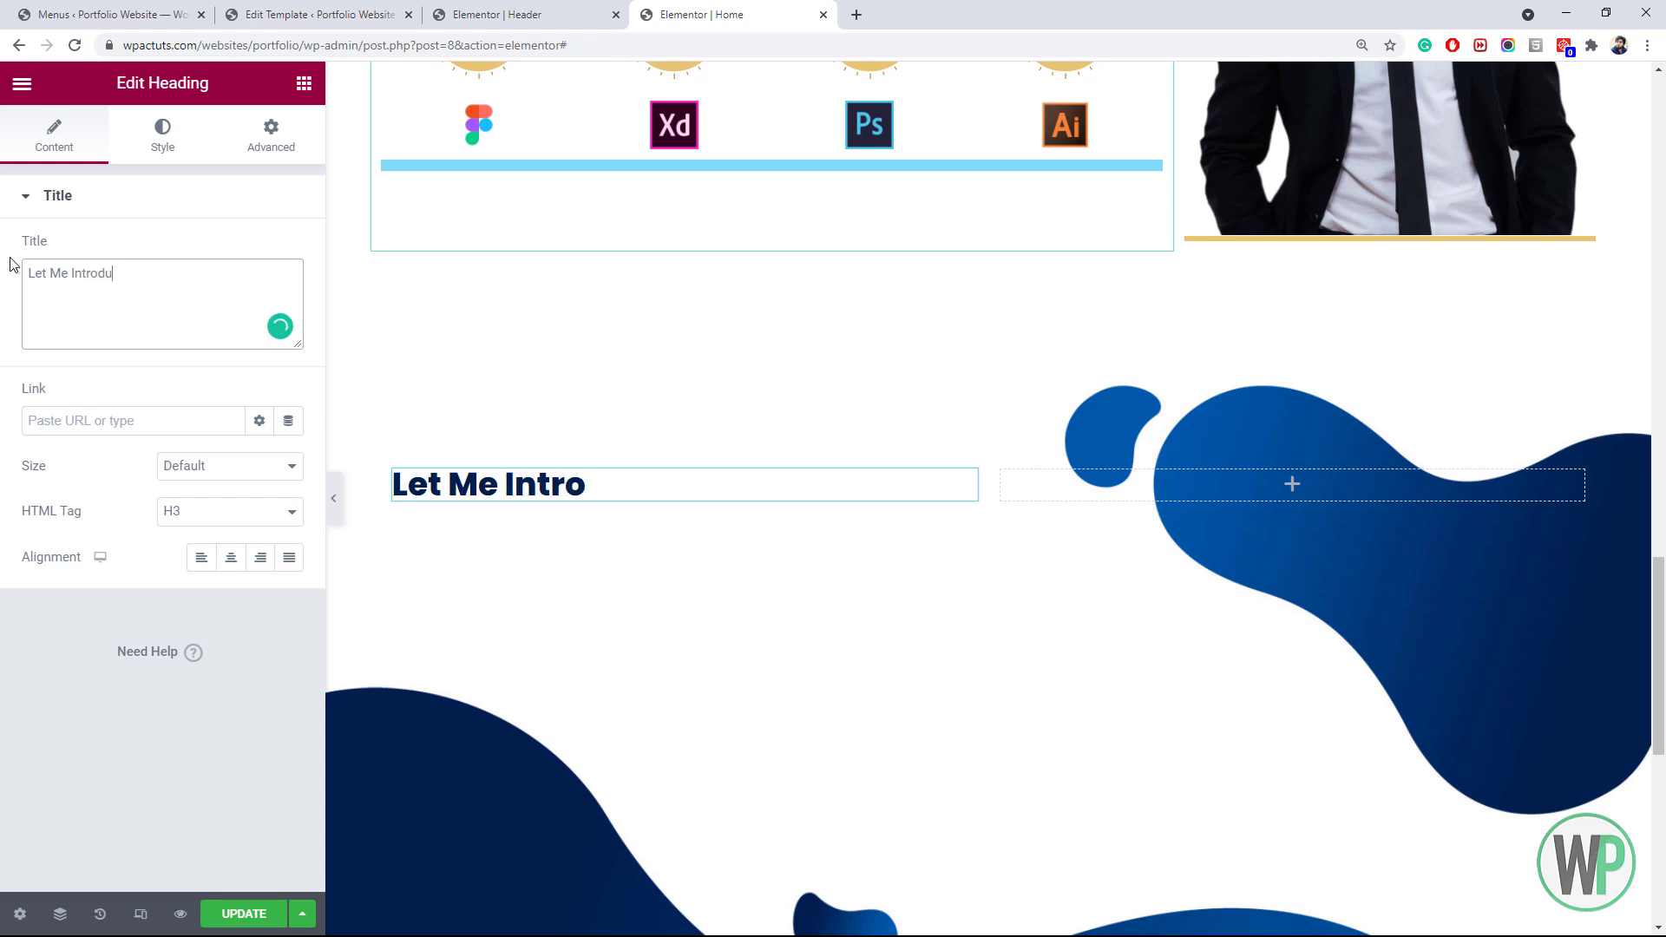
pyautogui.write('ce My Projects.')
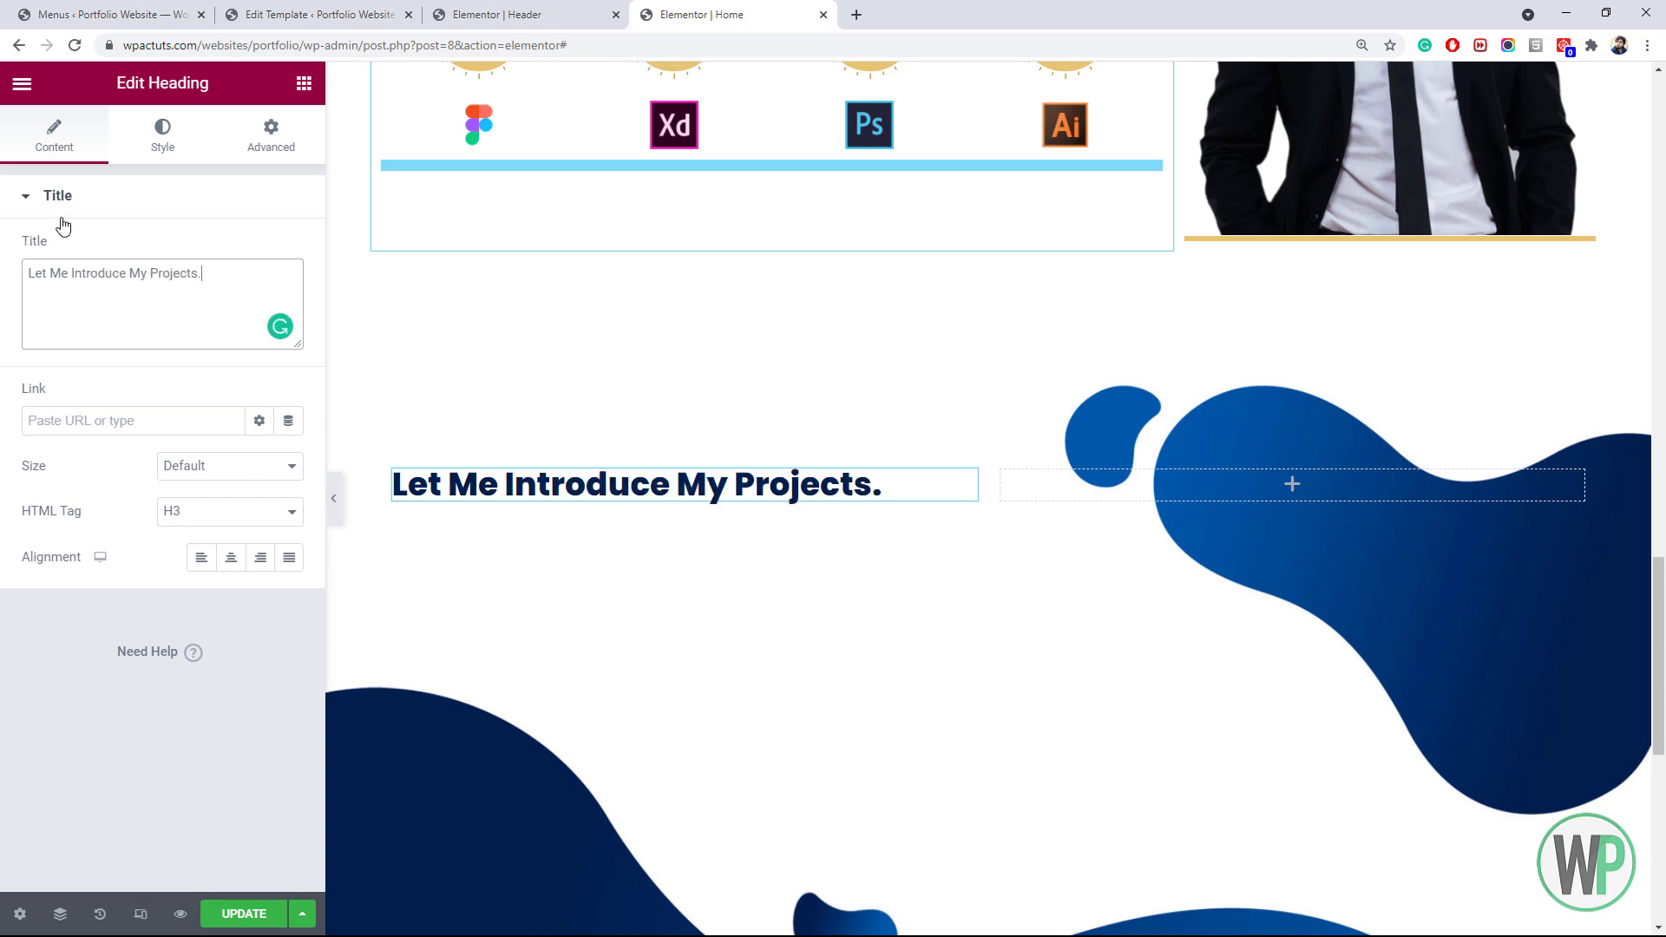
# Copy the hero intro paragraph and paste it below the projects heading
pyautogui.moveTo(1658, 638); pyautogui.dragTo(1656, 179)
pyautogui.rightClick(784, 411)
pyautogui.click(831, 504)
pyautogui.scroll(-15, 781, 503)
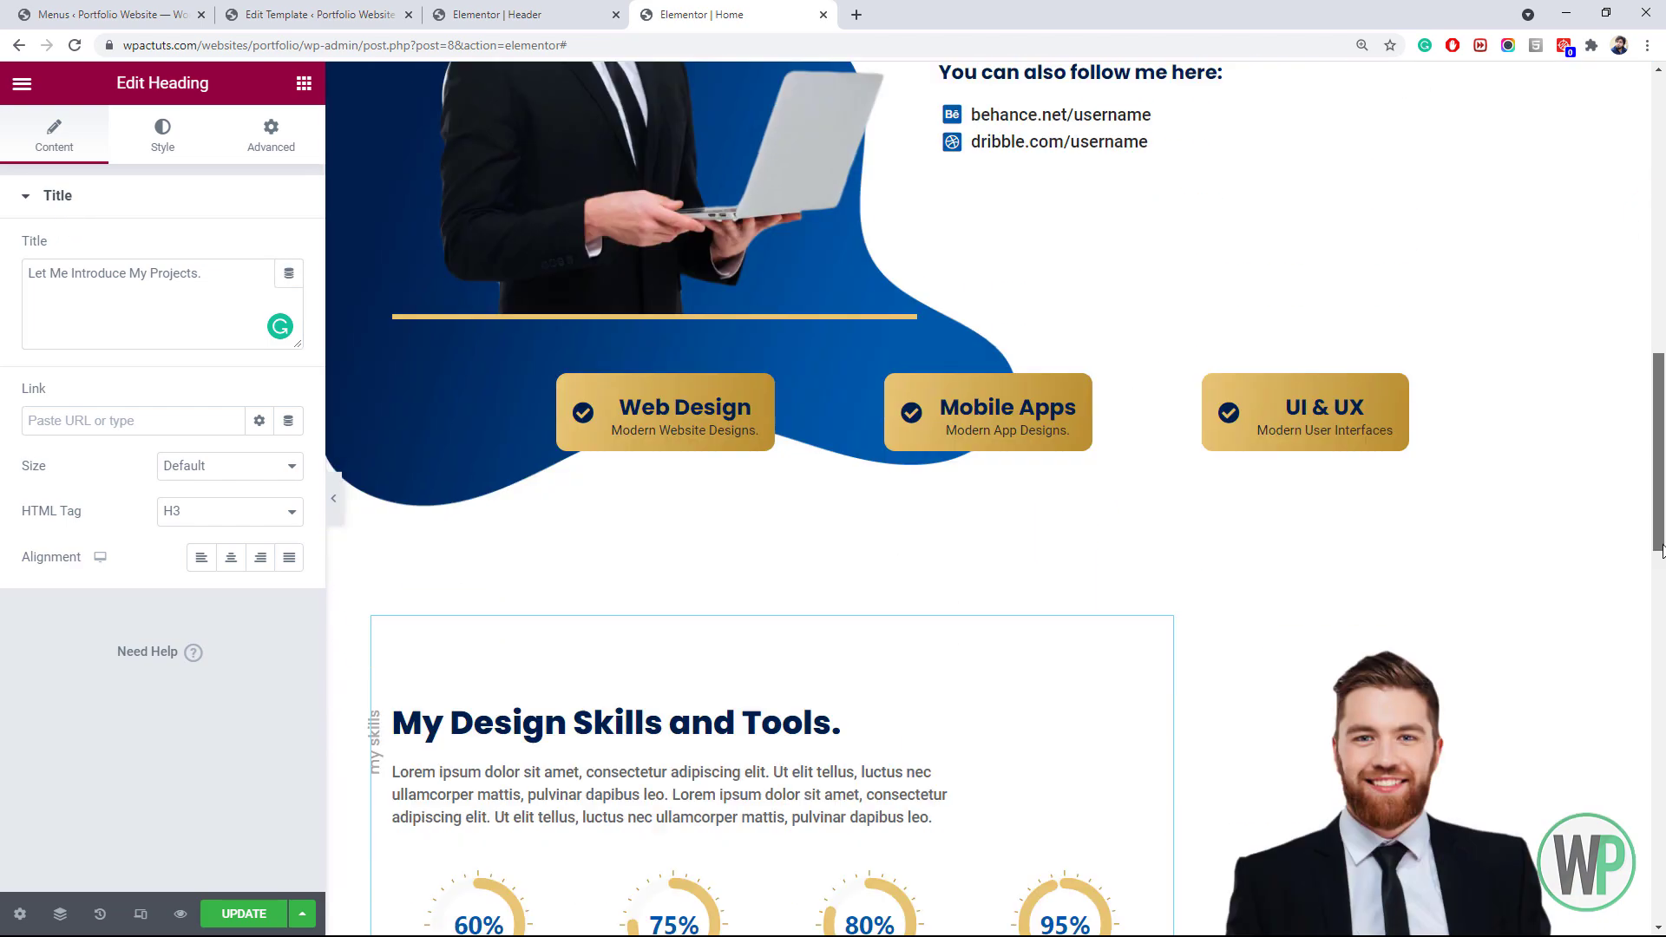
pyautogui.rightClick(516, 369)
pyautogui.click(564, 488)
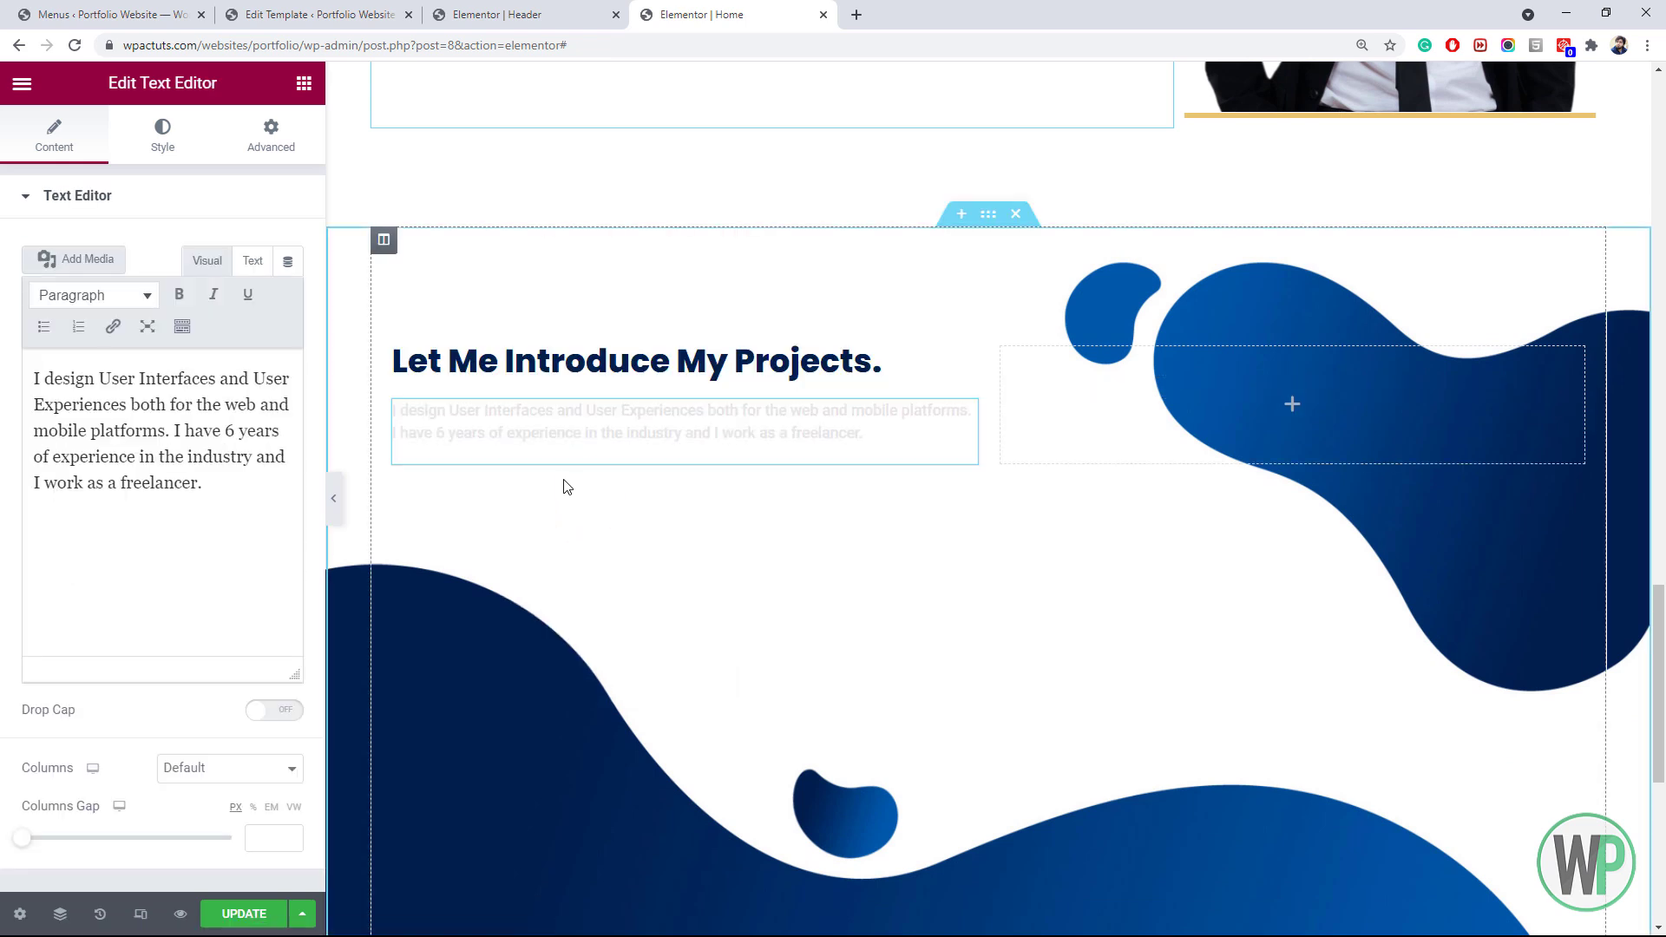
# Darken the intro paragraph's text colour to #4A4A4A
pyautogui.click(162, 135)
pyautogui.click(289, 295)
pyautogui.moveTo(60, 484); pyautogui.dragTo(33, 510)
pyautogui.click(7, 486)
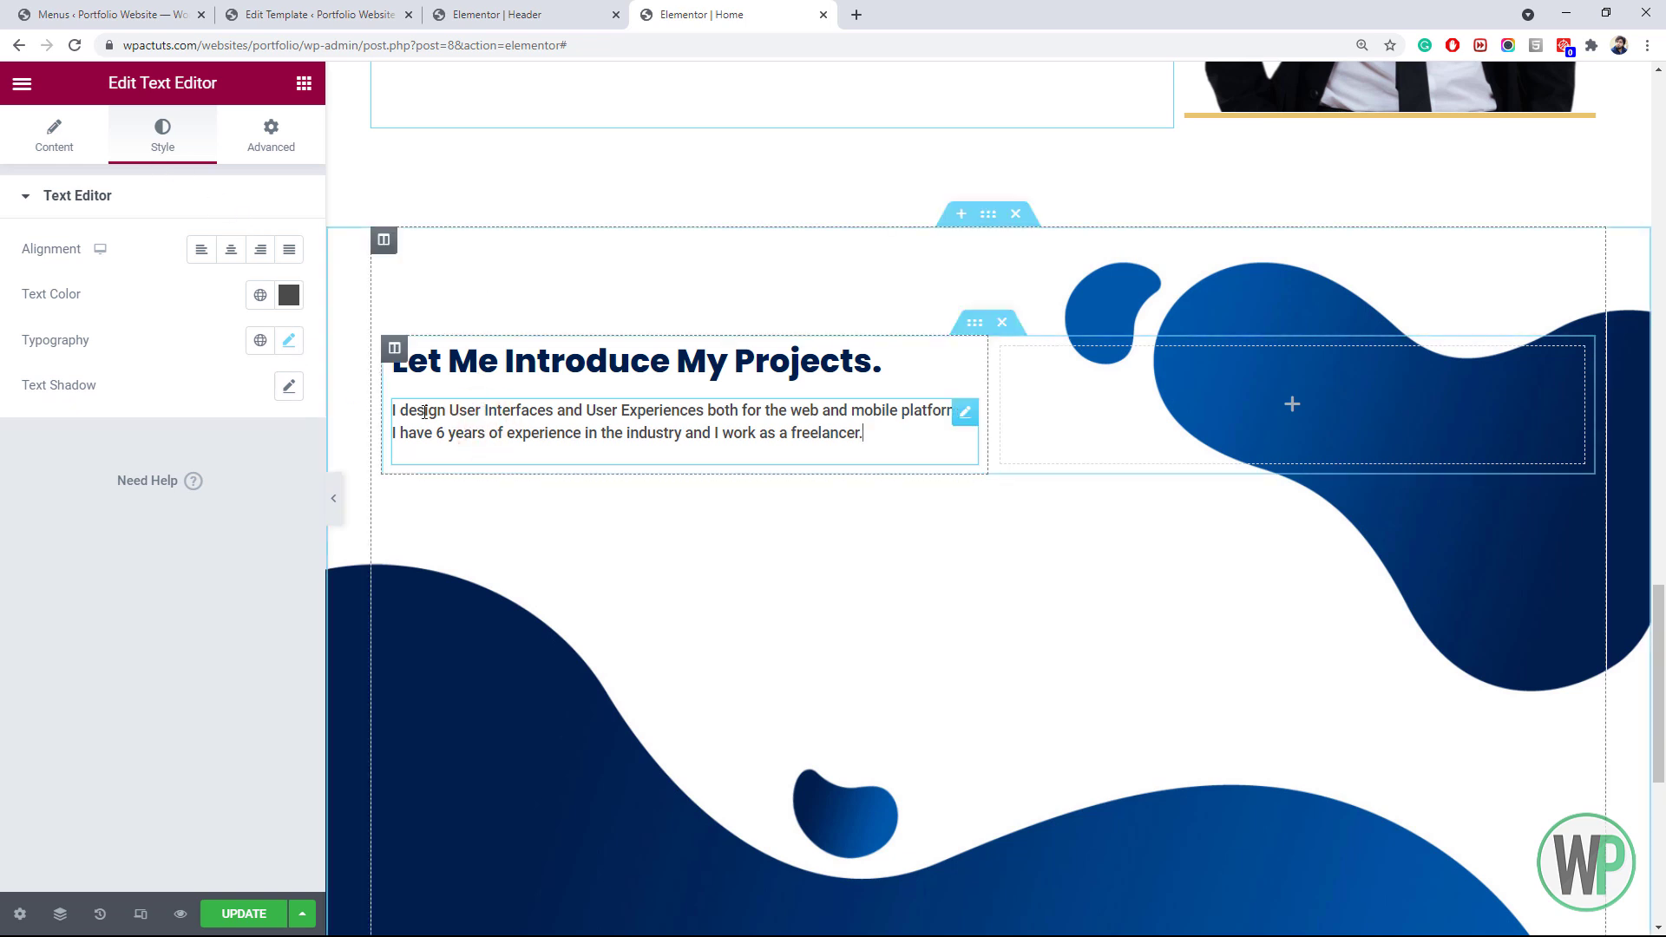
# Add a new paragraph stating all the projects listed below were done alone for well-known companies
pyautogui.click(82, 149)
pyautogui.press('Return')
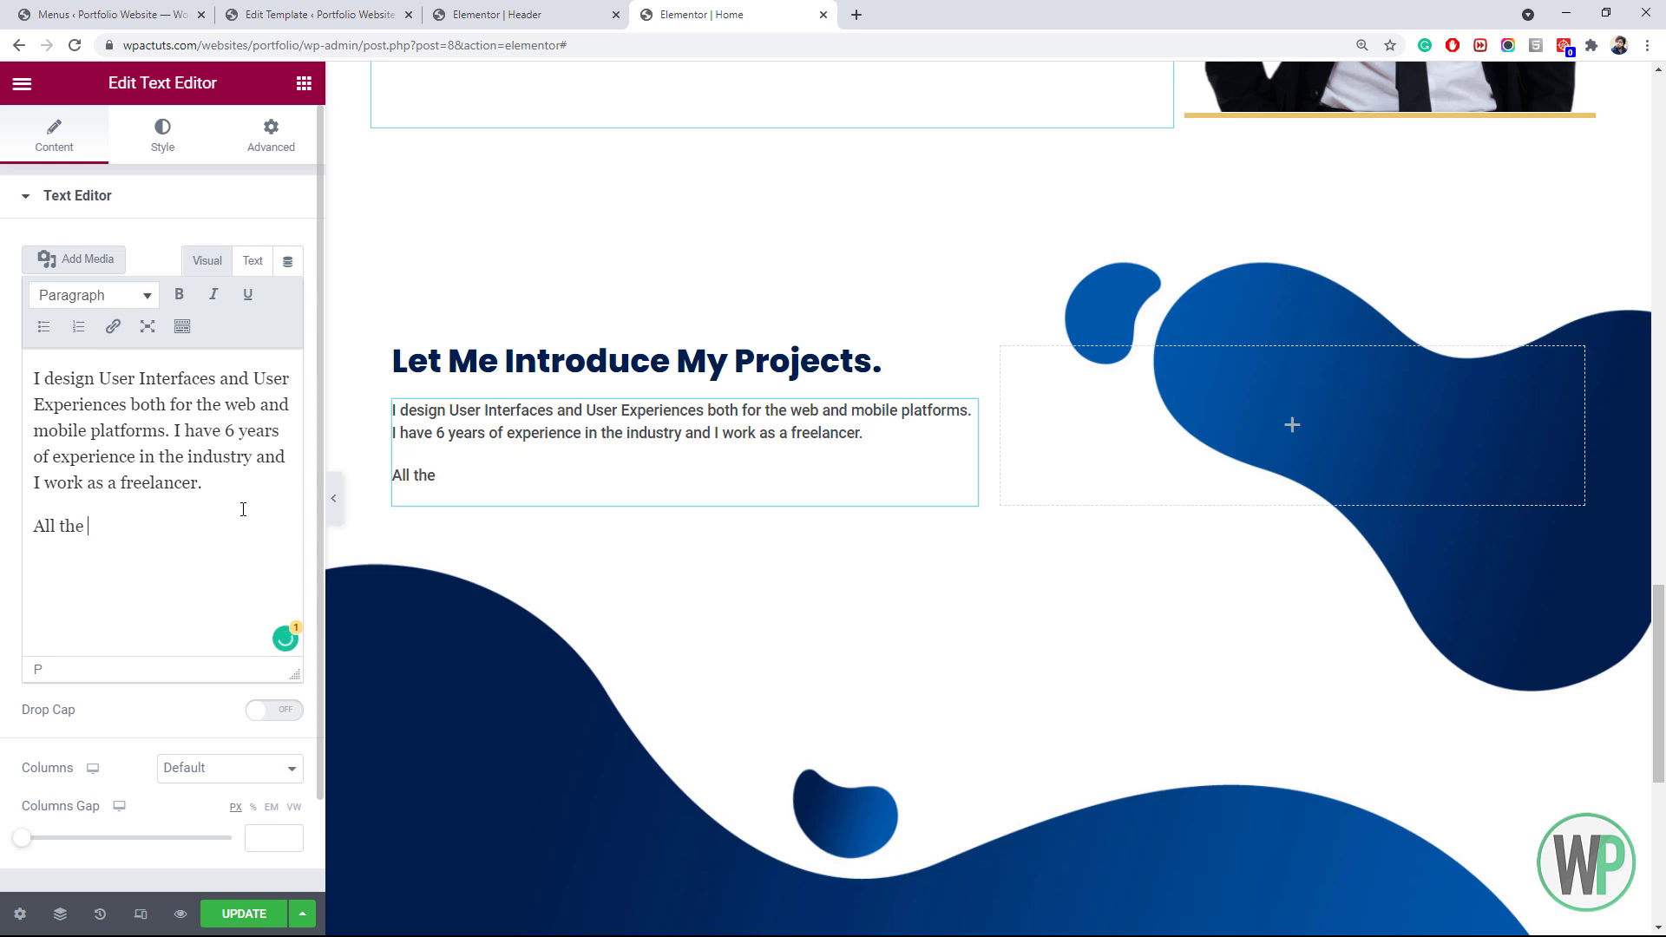
pyautogui.write('All the projects listed')
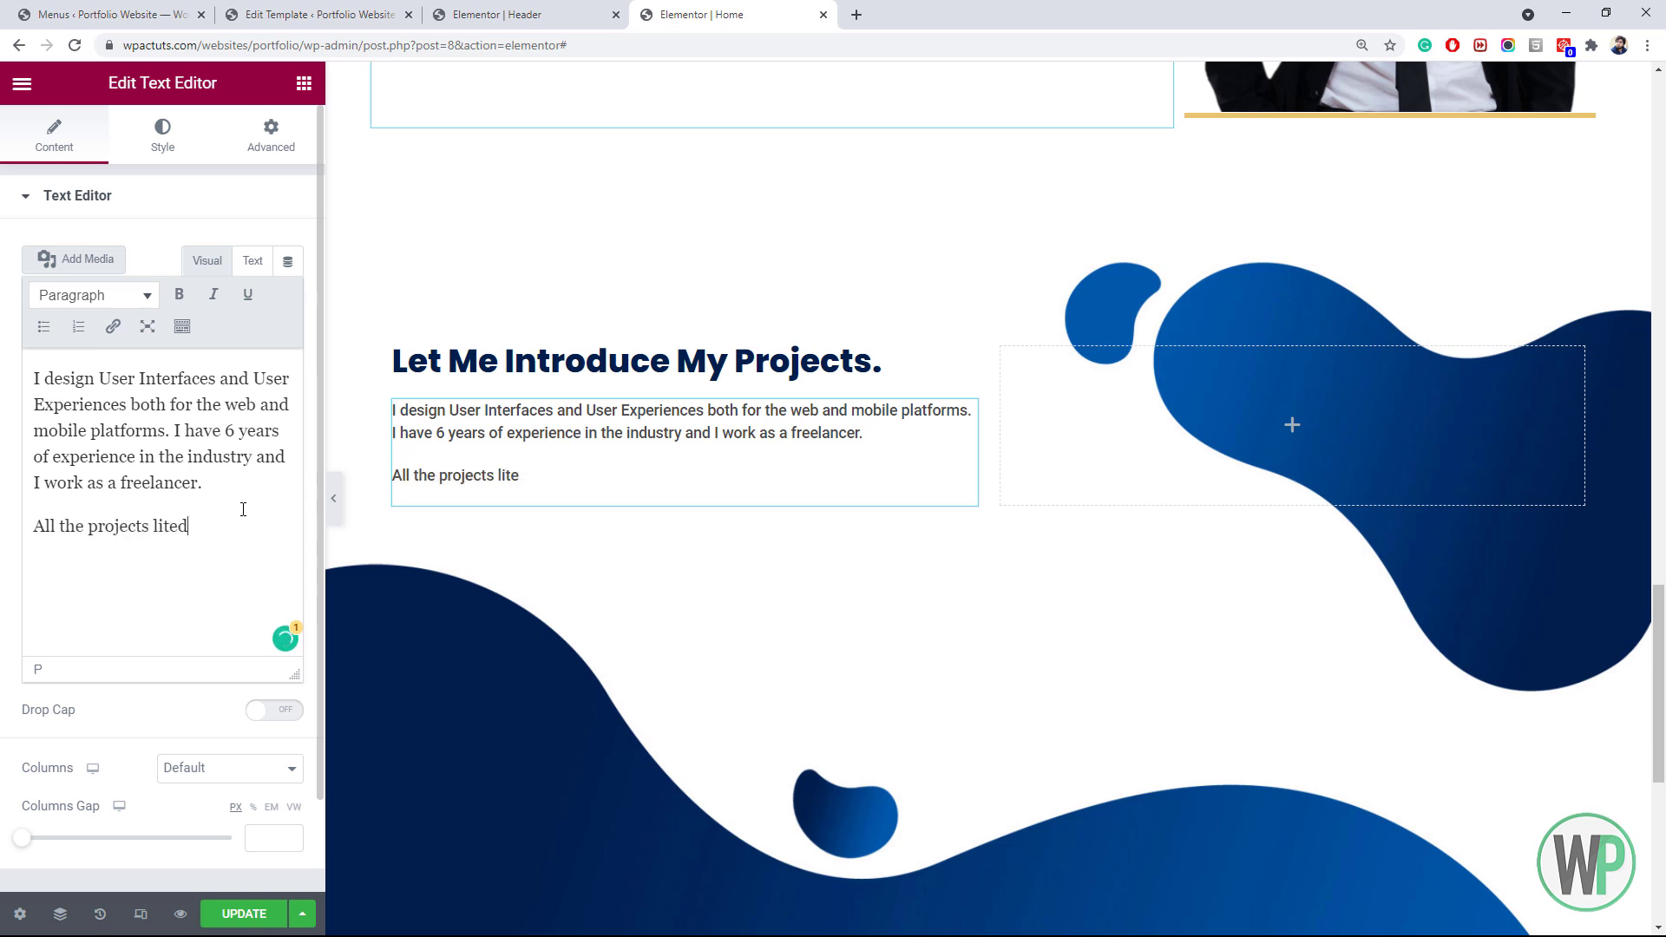
pyautogui.write(' below are solo projects and I have done the')
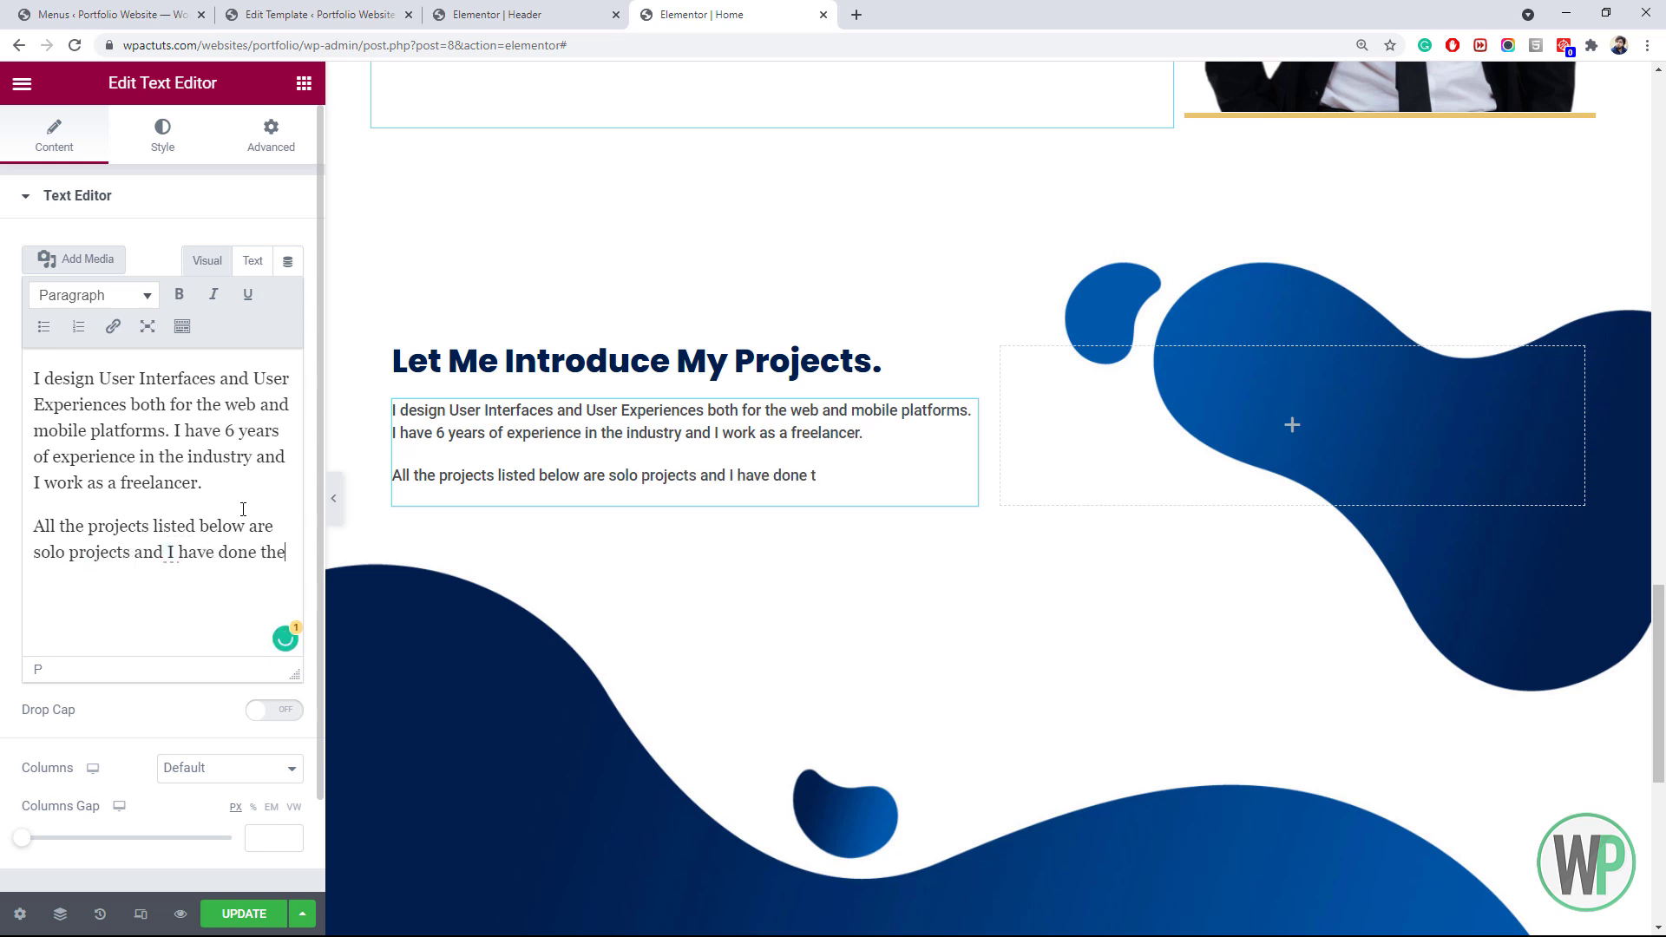
pyautogui.write('m alone for')
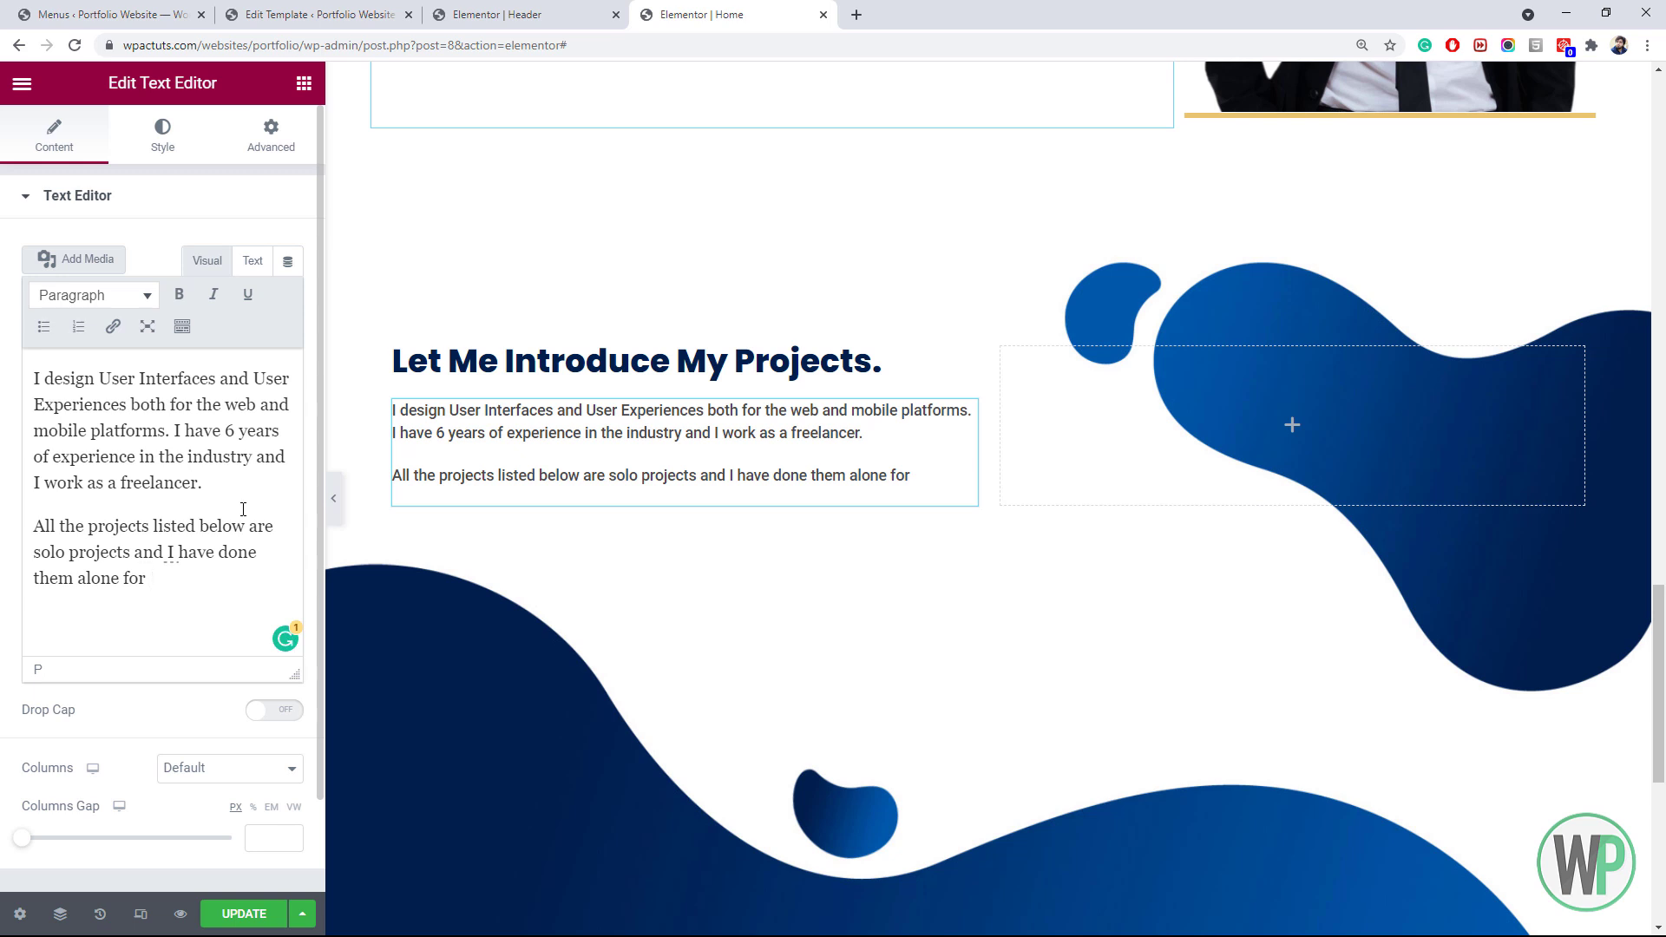
pyautogui.write(' well-known companies and people.')
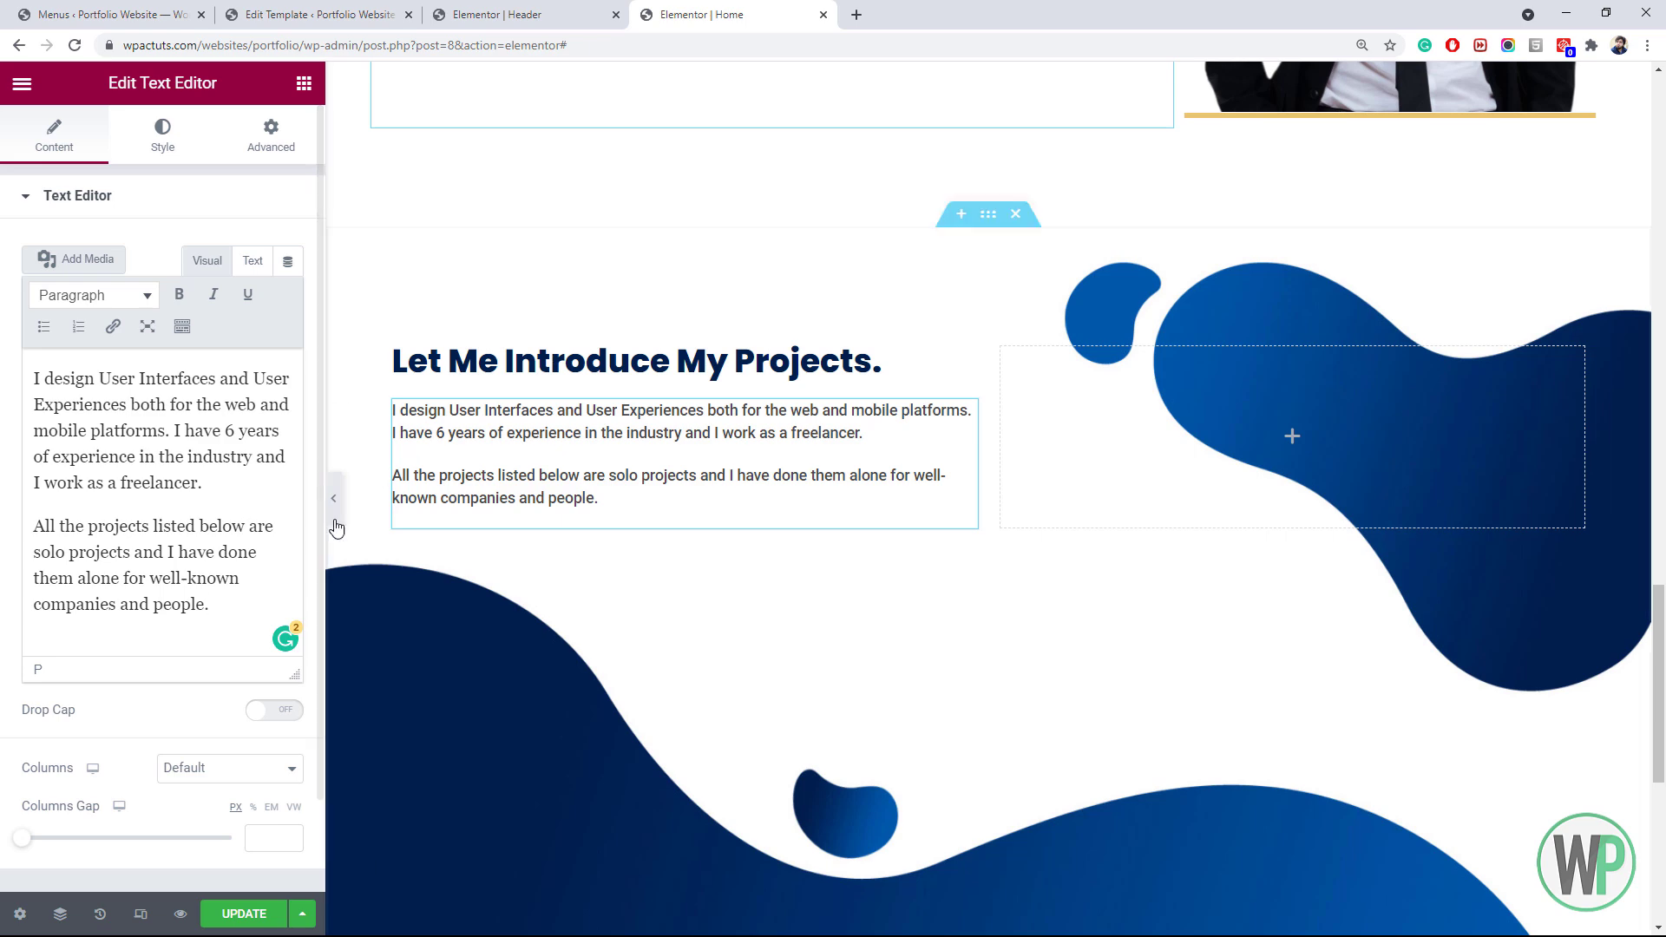
pyautogui.scroll(8, 395, 494)
# Copy the vertical 'my skills' label into the projects section and retitle it 'my projects'
pyautogui.rightClick(396, 492)
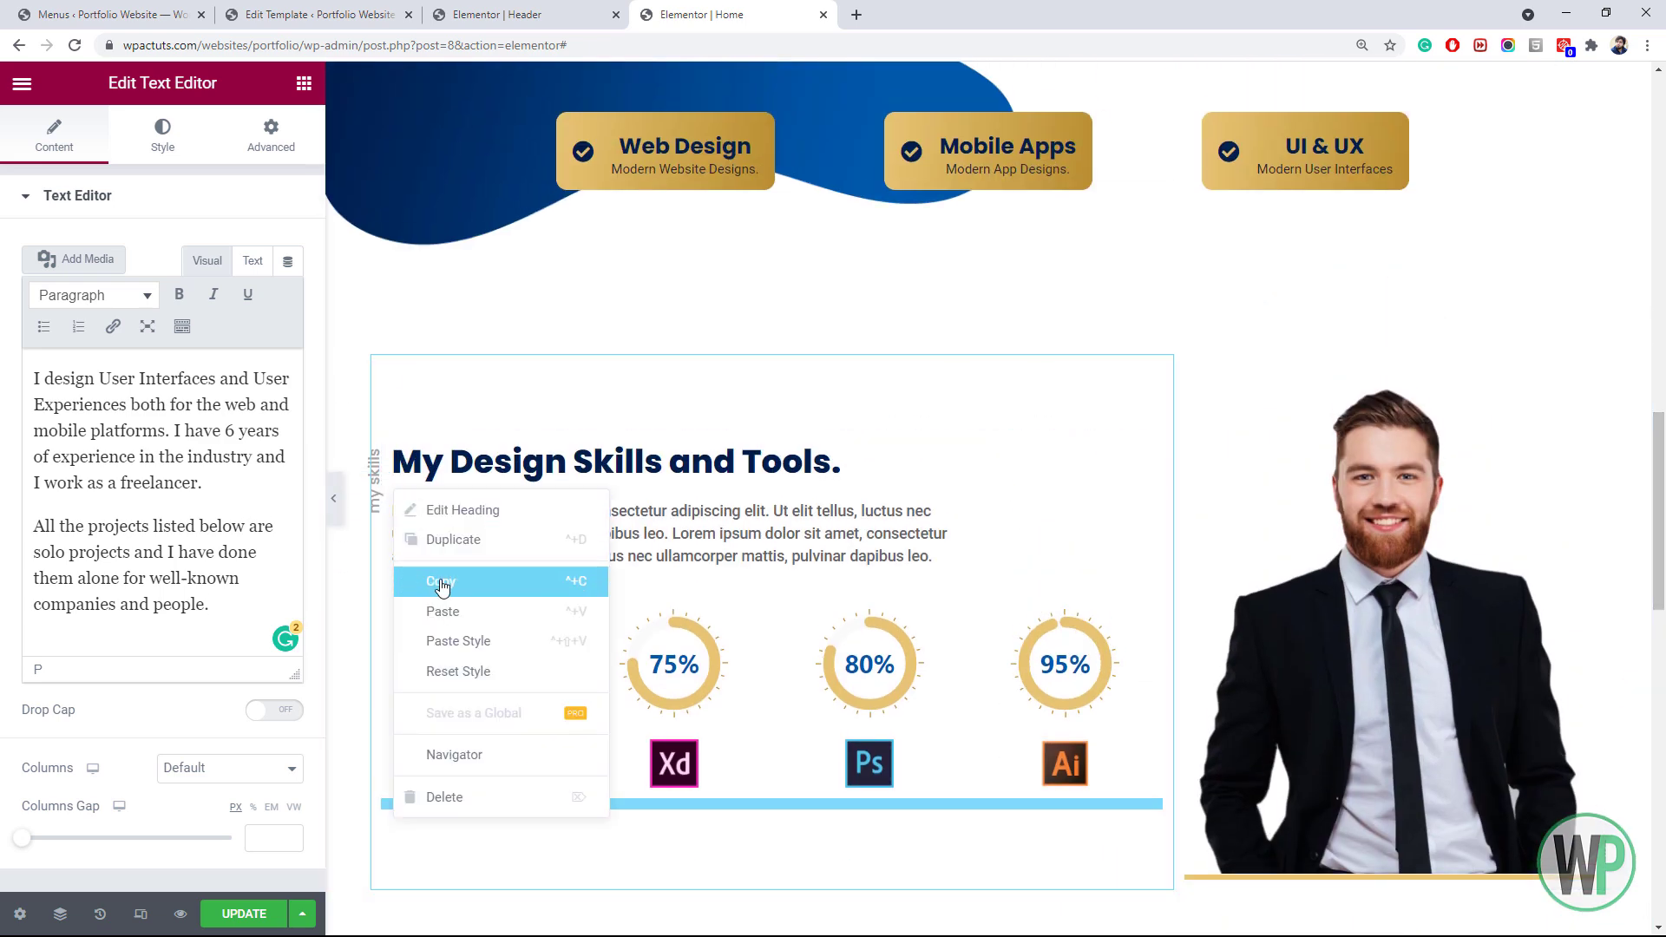
pyautogui.click(440, 581)
pyautogui.moveTo(1661, 581); pyautogui.dragTo(1665, 807)
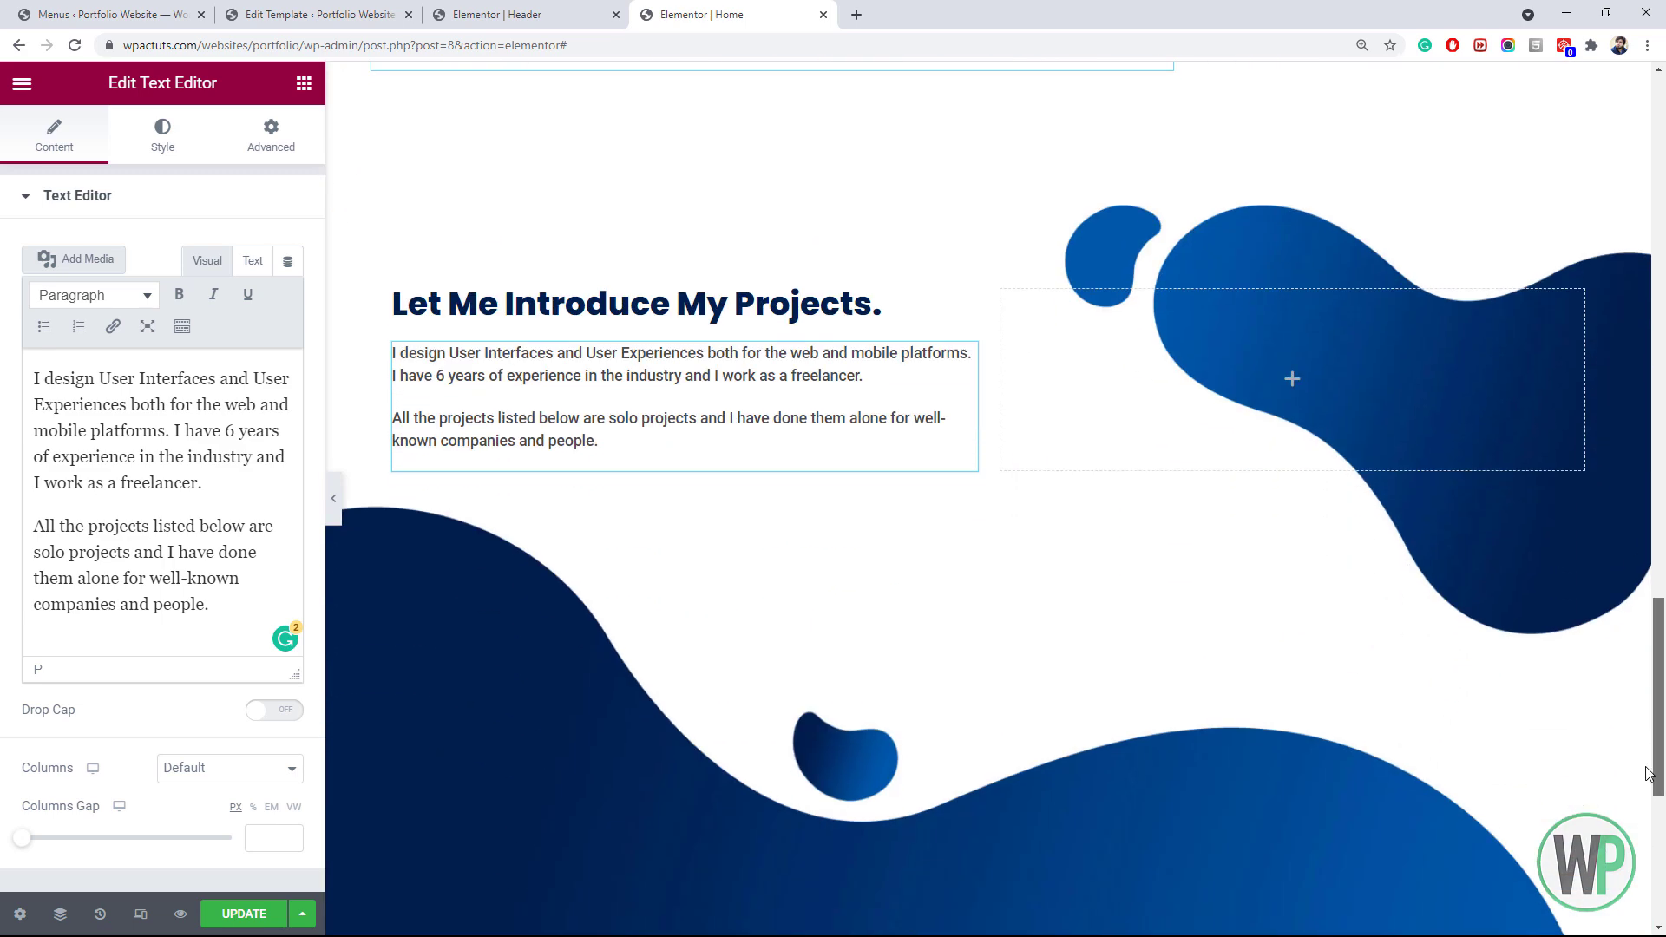
pyautogui.rightClick(421, 329)
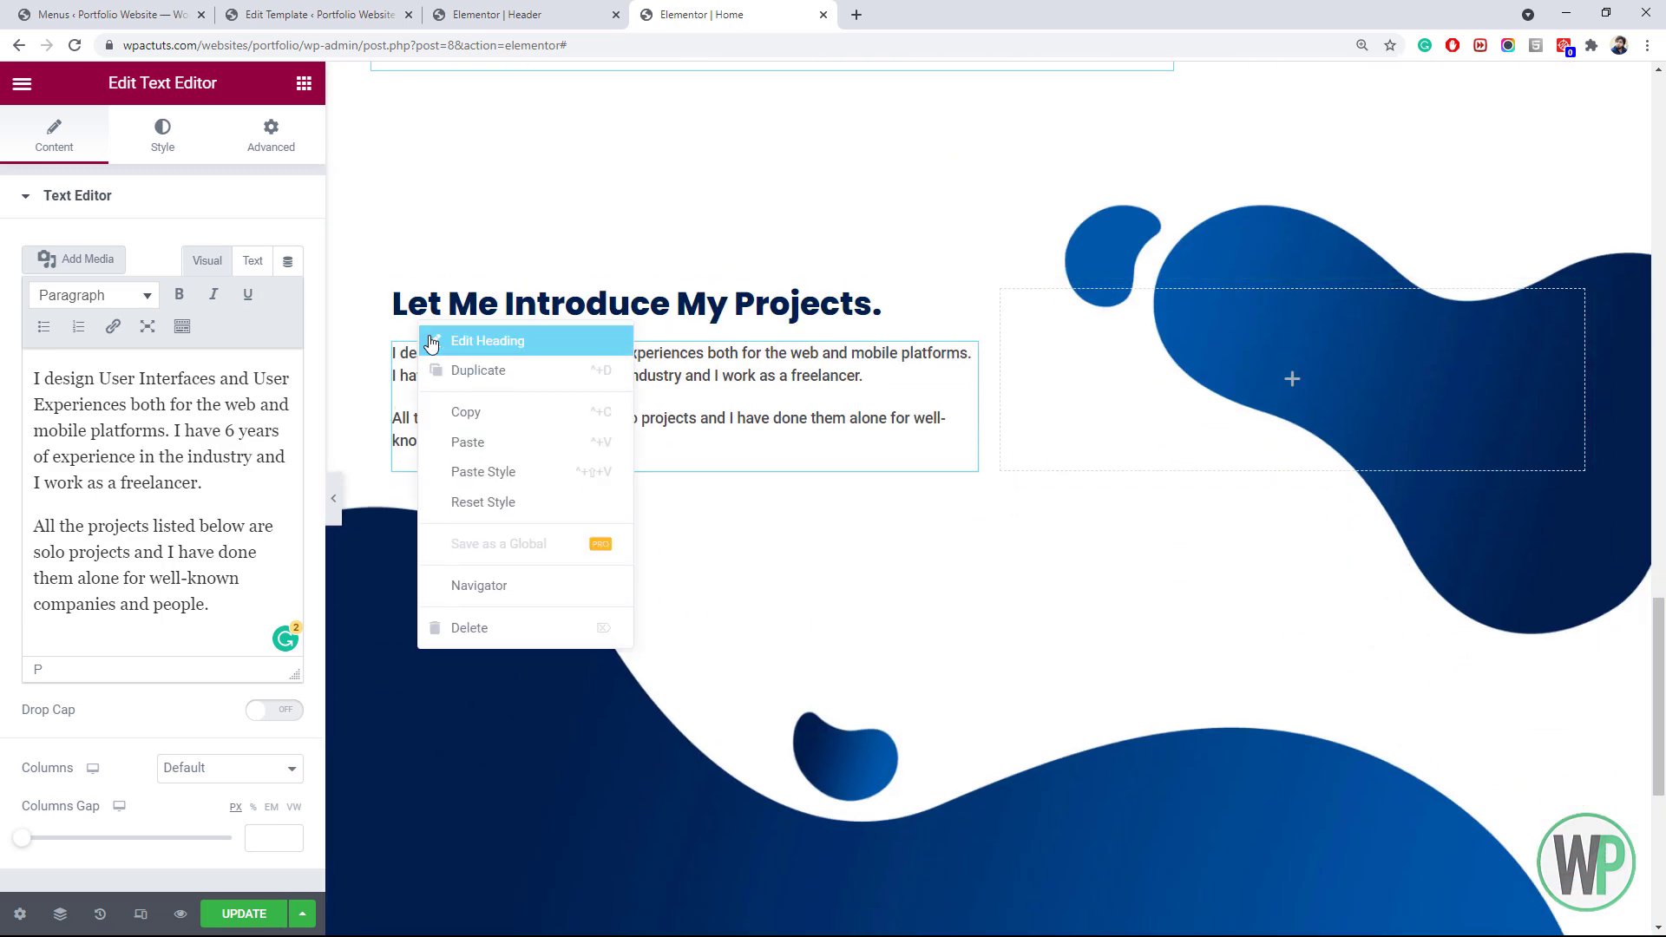
pyautogui.click(485, 444)
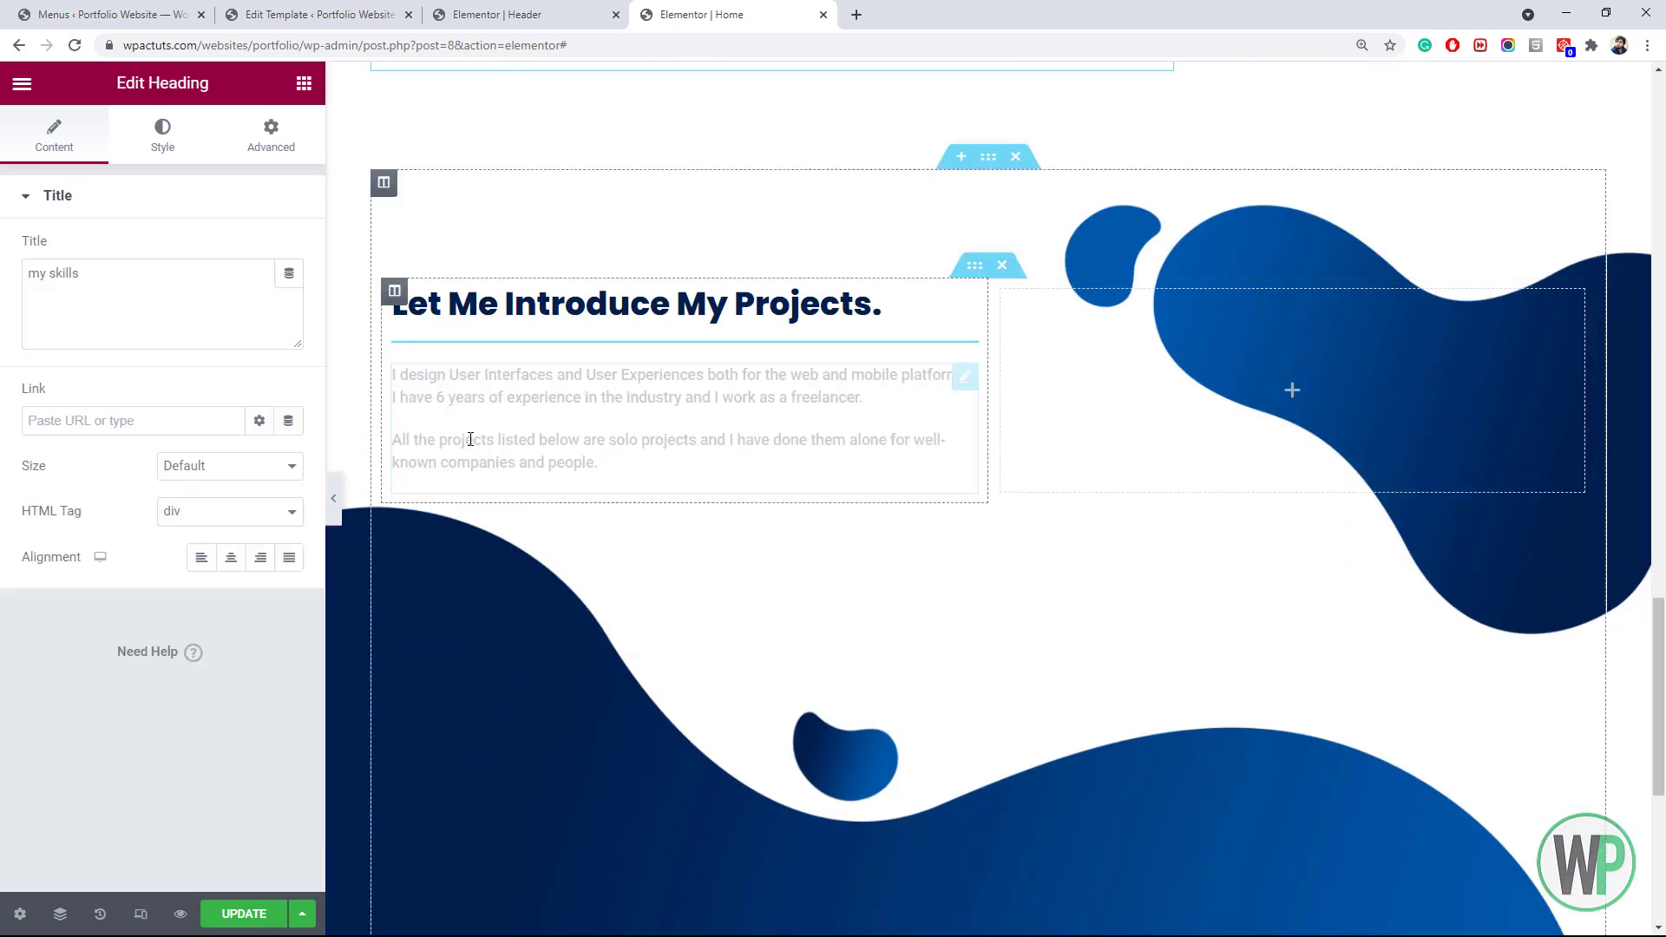
pyautogui.click(126, 294)
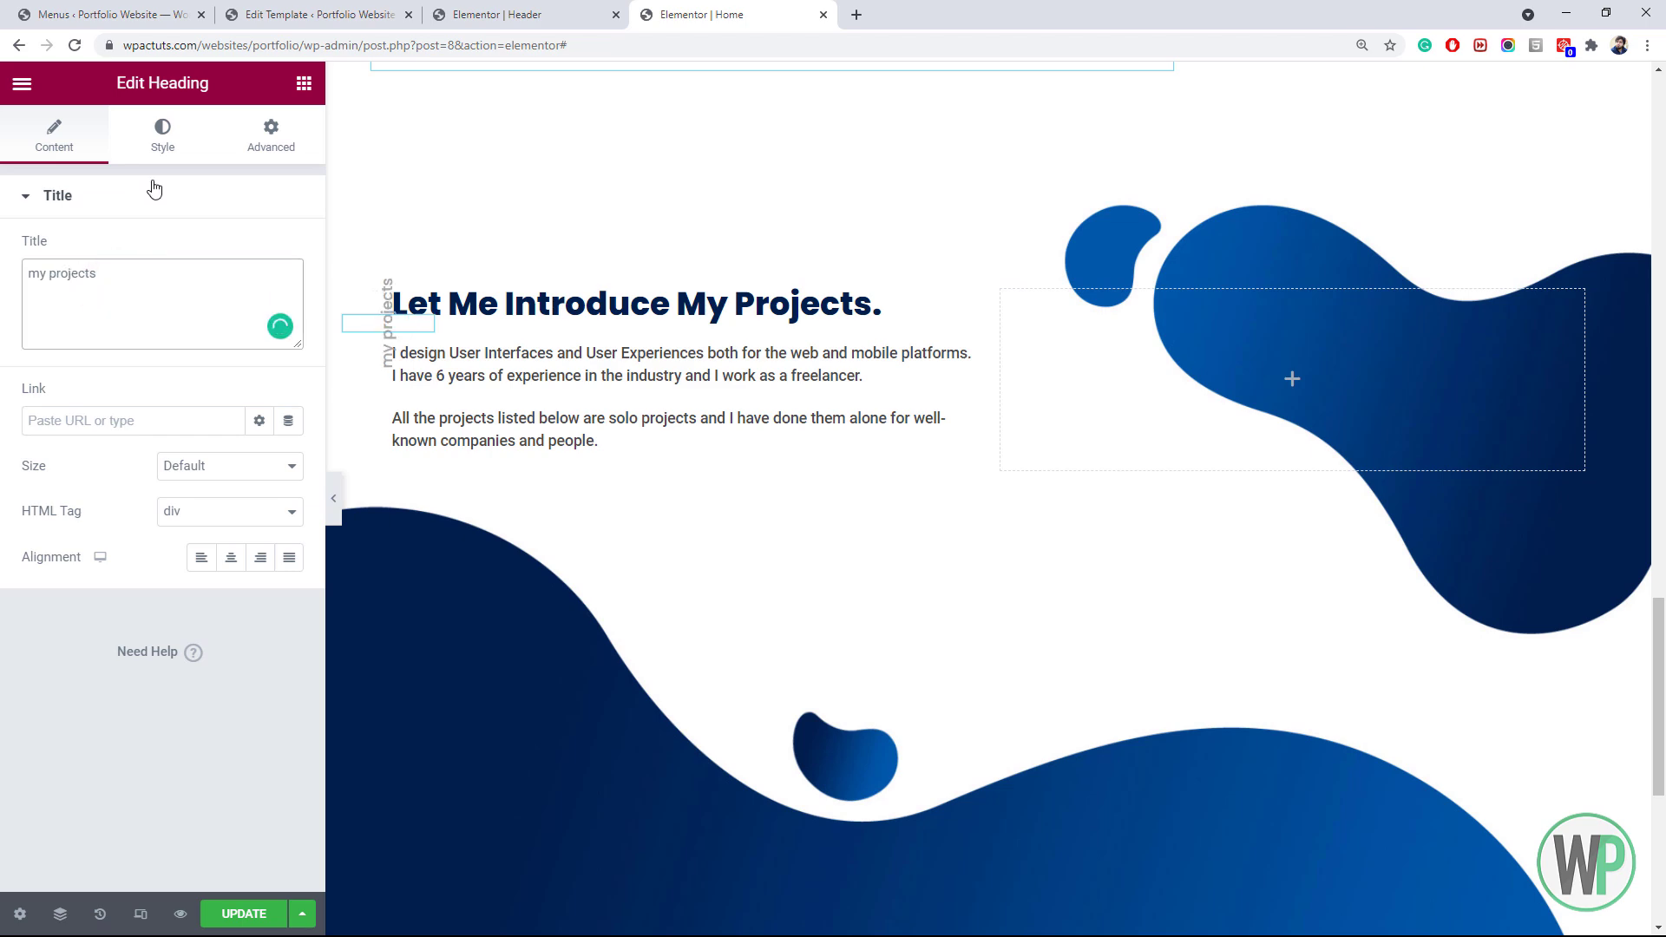
# Shift the label's horizontal offset left to -45 px under Advanced positioning
pyautogui.click(236, 137)
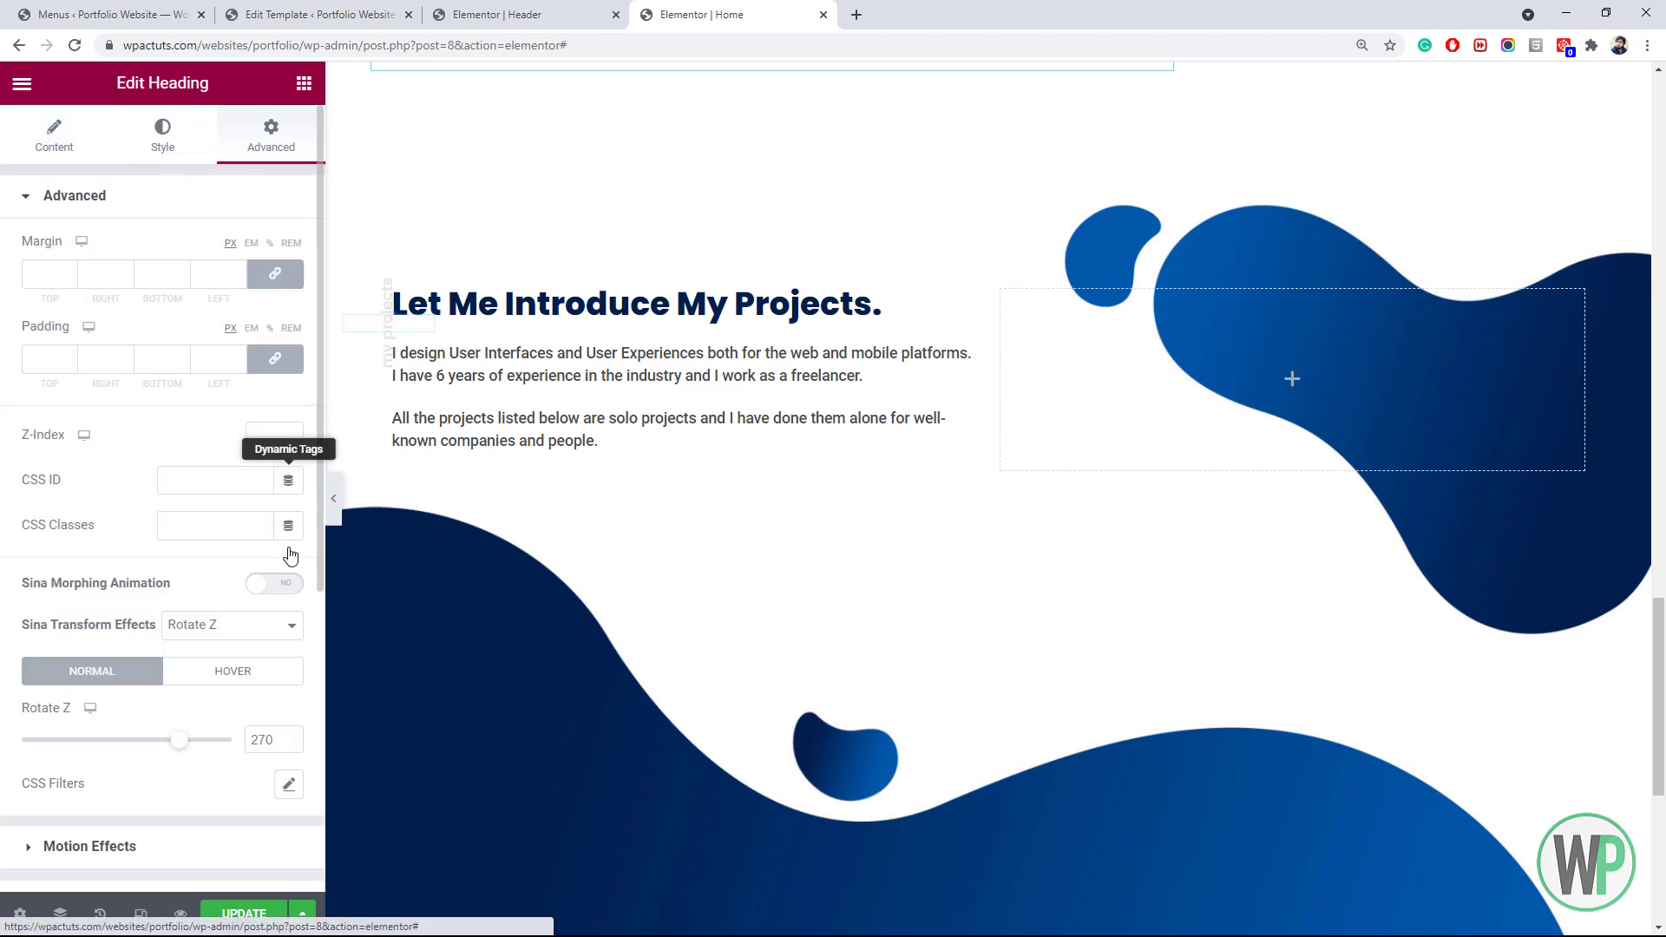
pyautogui.scroll(-4, 206, 682)
pyautogui.scroll(-1, 206, 682)
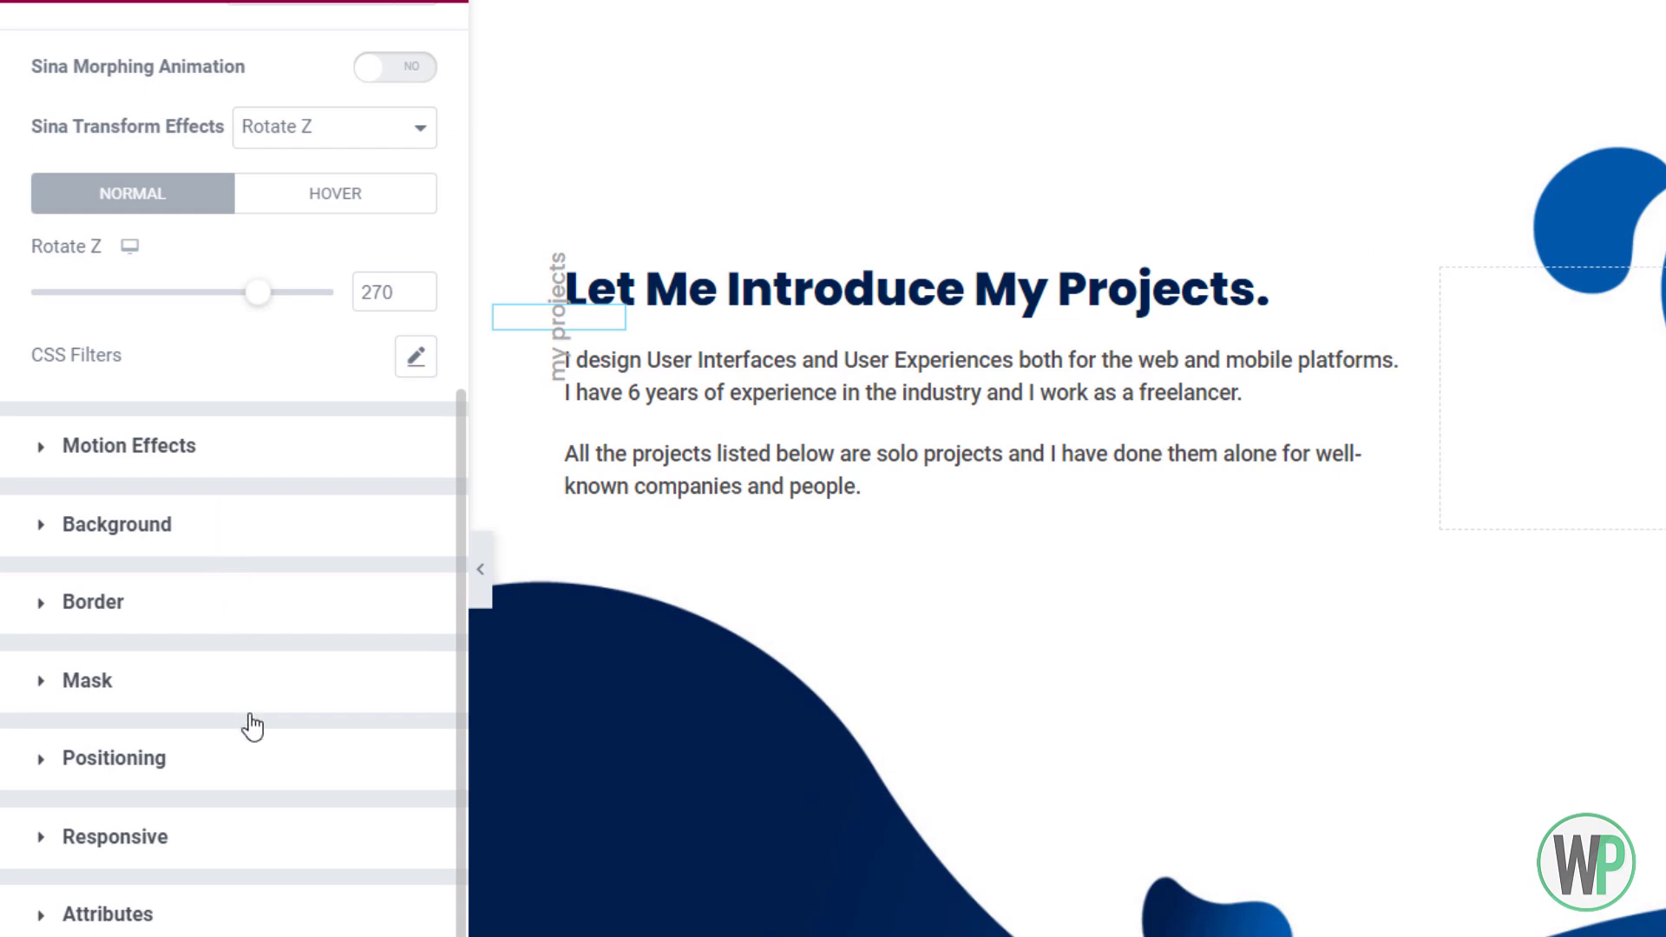
pyautogui.click(245, 771)
pyautogui.scroll(-5, 340, 661)
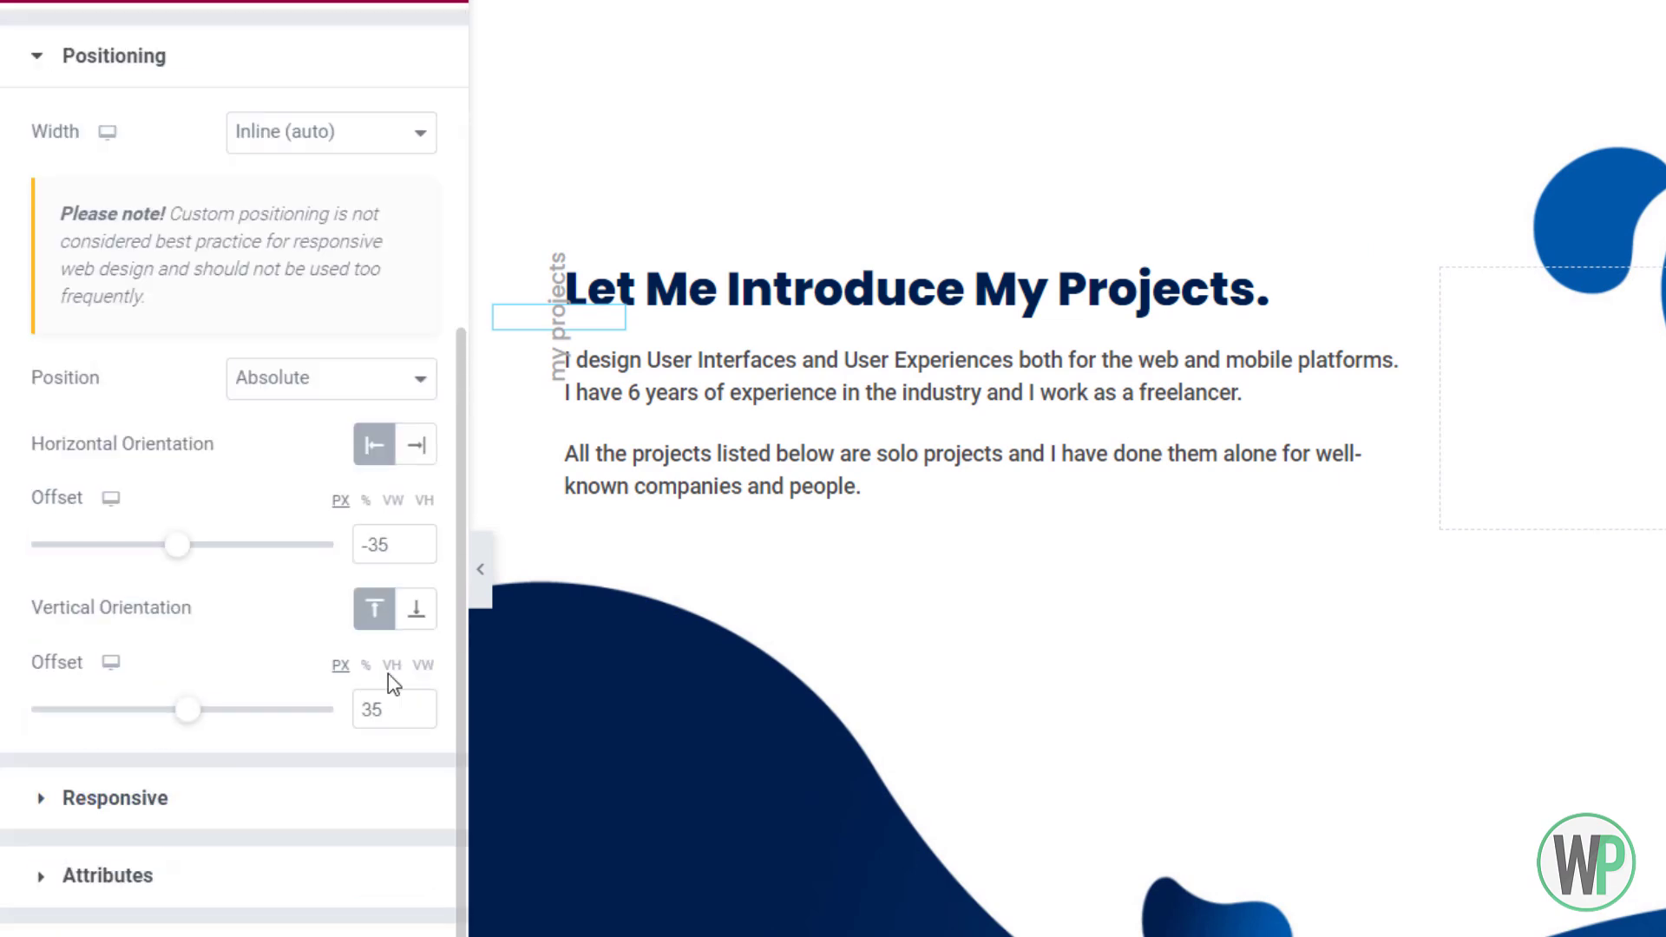
pyautogui.click(419, 551)
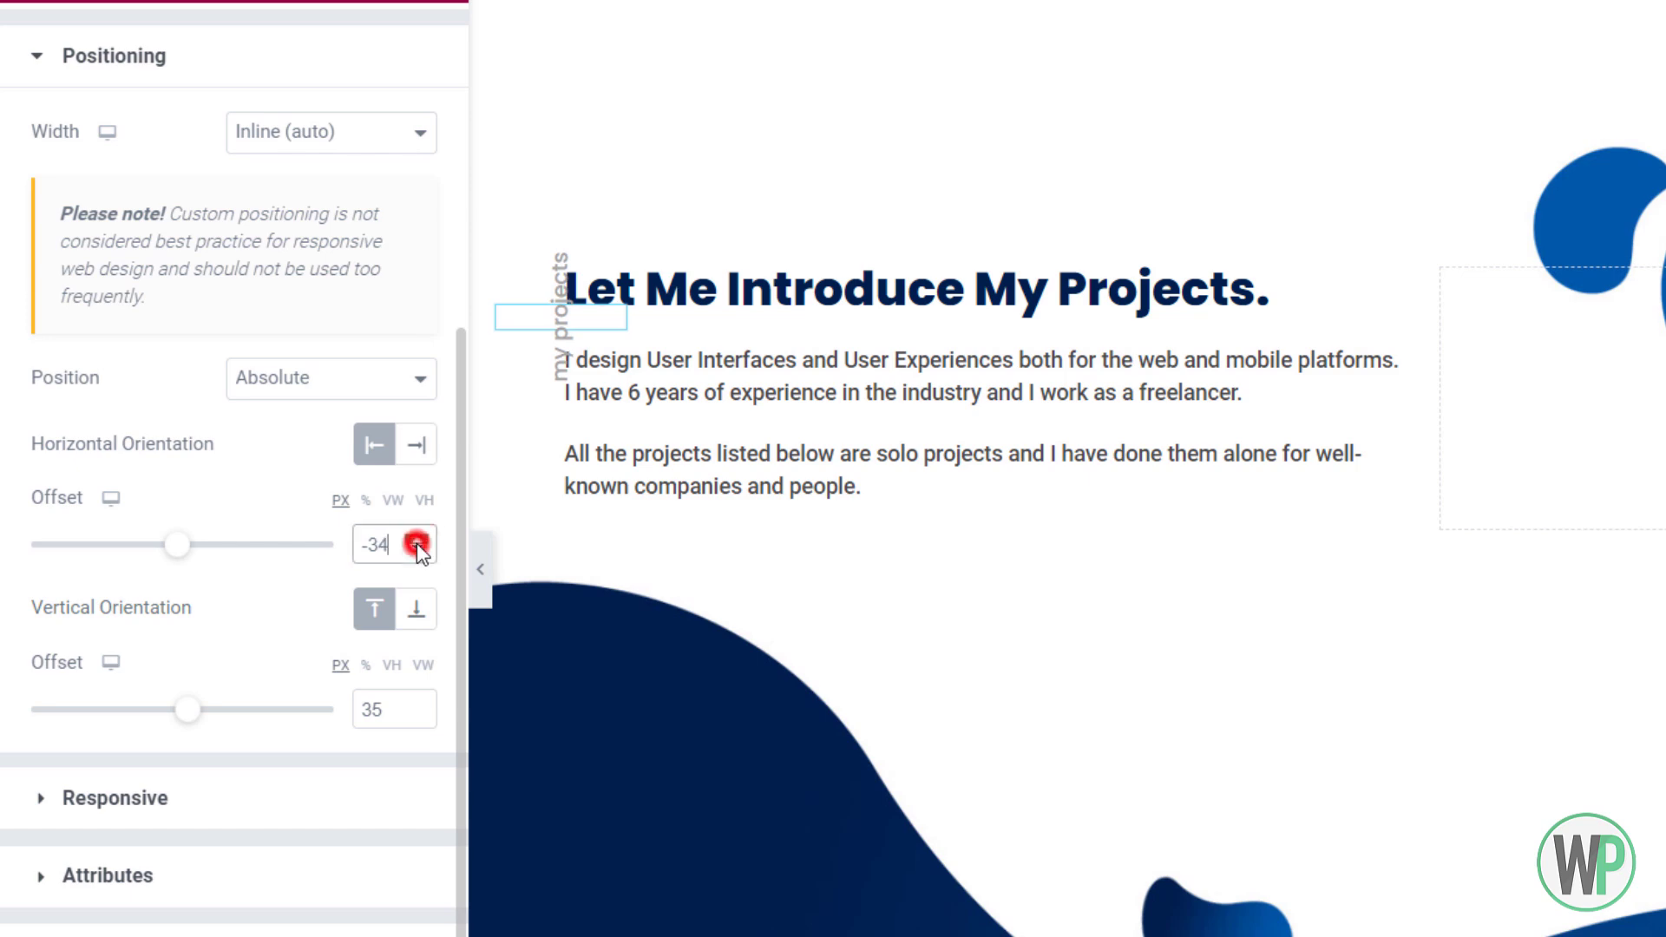
pyautogui.click(418, 550)
pyautogui.click(418, 550)
pyautogui.click(418, 550)
pyautogui.click(418, 550)
pyautogui.click(418, 550)
pyautogui.click(418, 550)
pyautogui.click(418, 550)
pyautogui.click(418, 550)
pyautogui.click(418, 550)
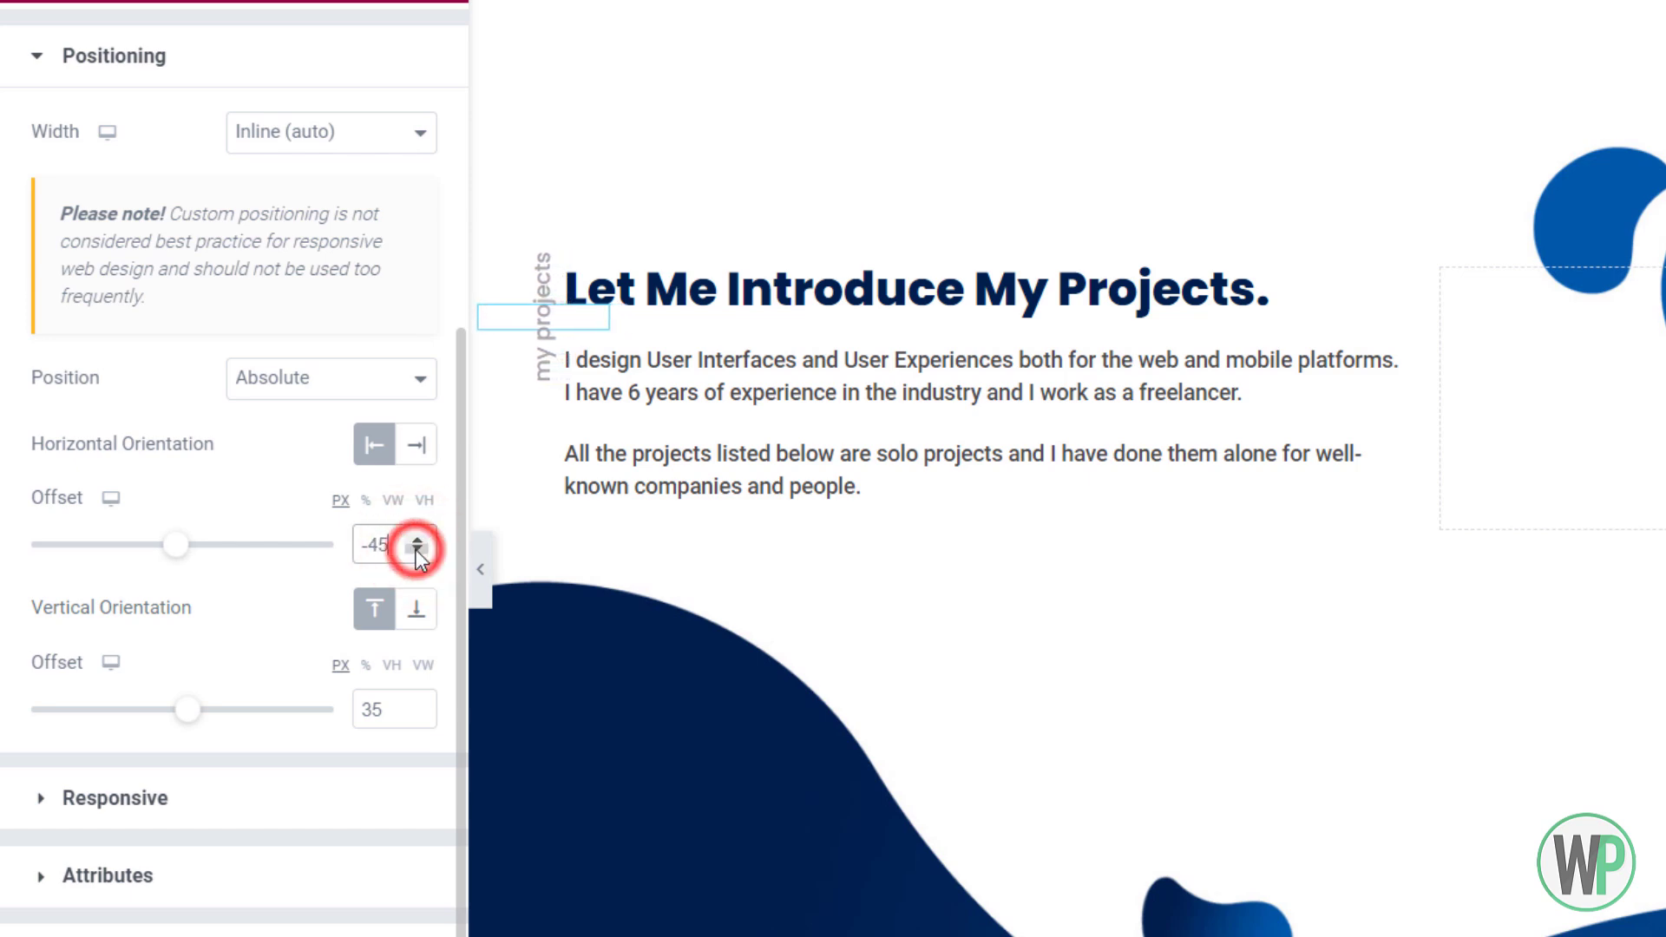
# Adjust the label's vertical offset to 47 px
pyautogui.click(416, 703)
pyautogui.click(415, 702)
pyautogui.click(415, 703)
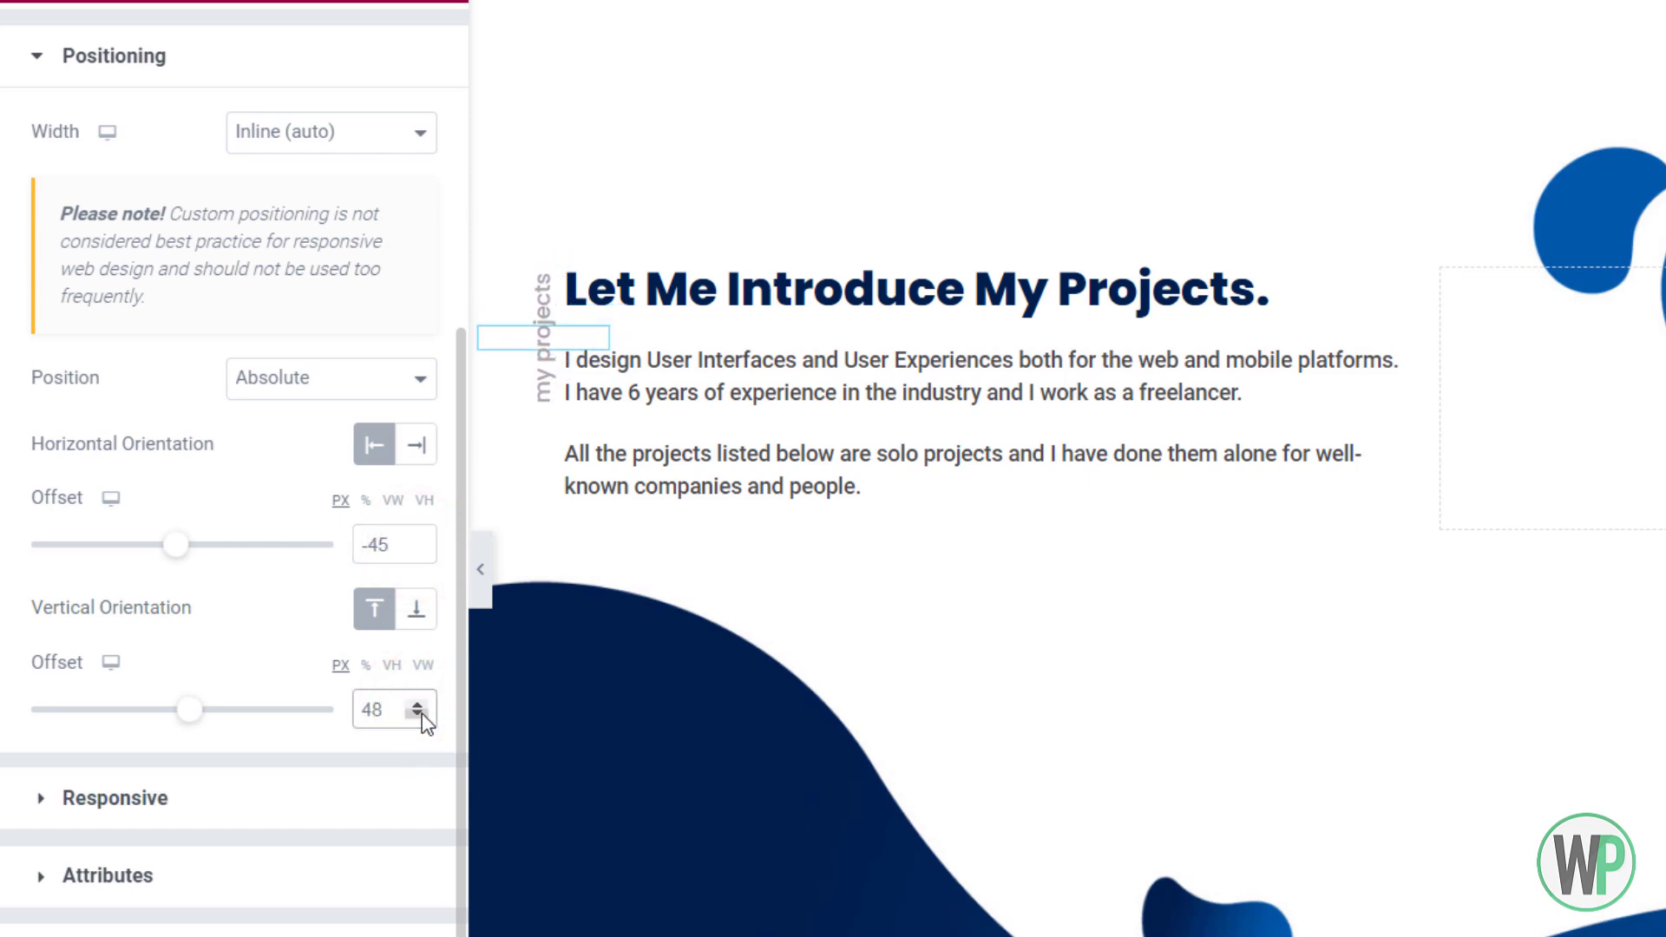
pyautogui.click(418, 714)
pyautogui.click(418, 714)
pyautogui.click(416, 704)
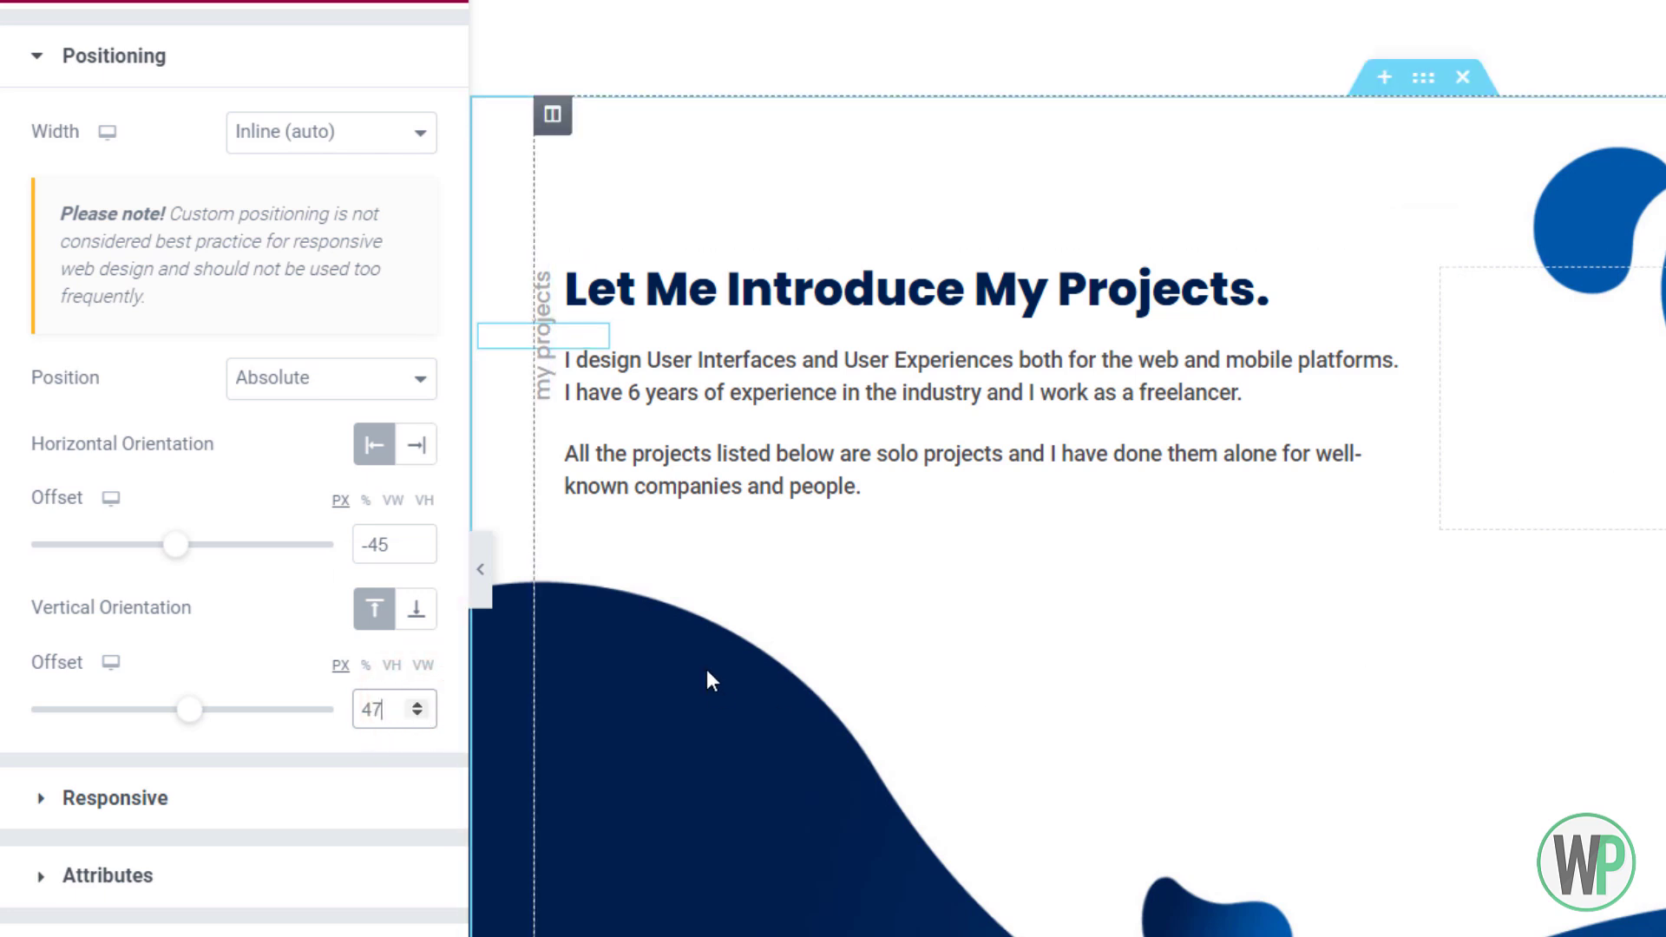
pyautogui.click(422, 1)
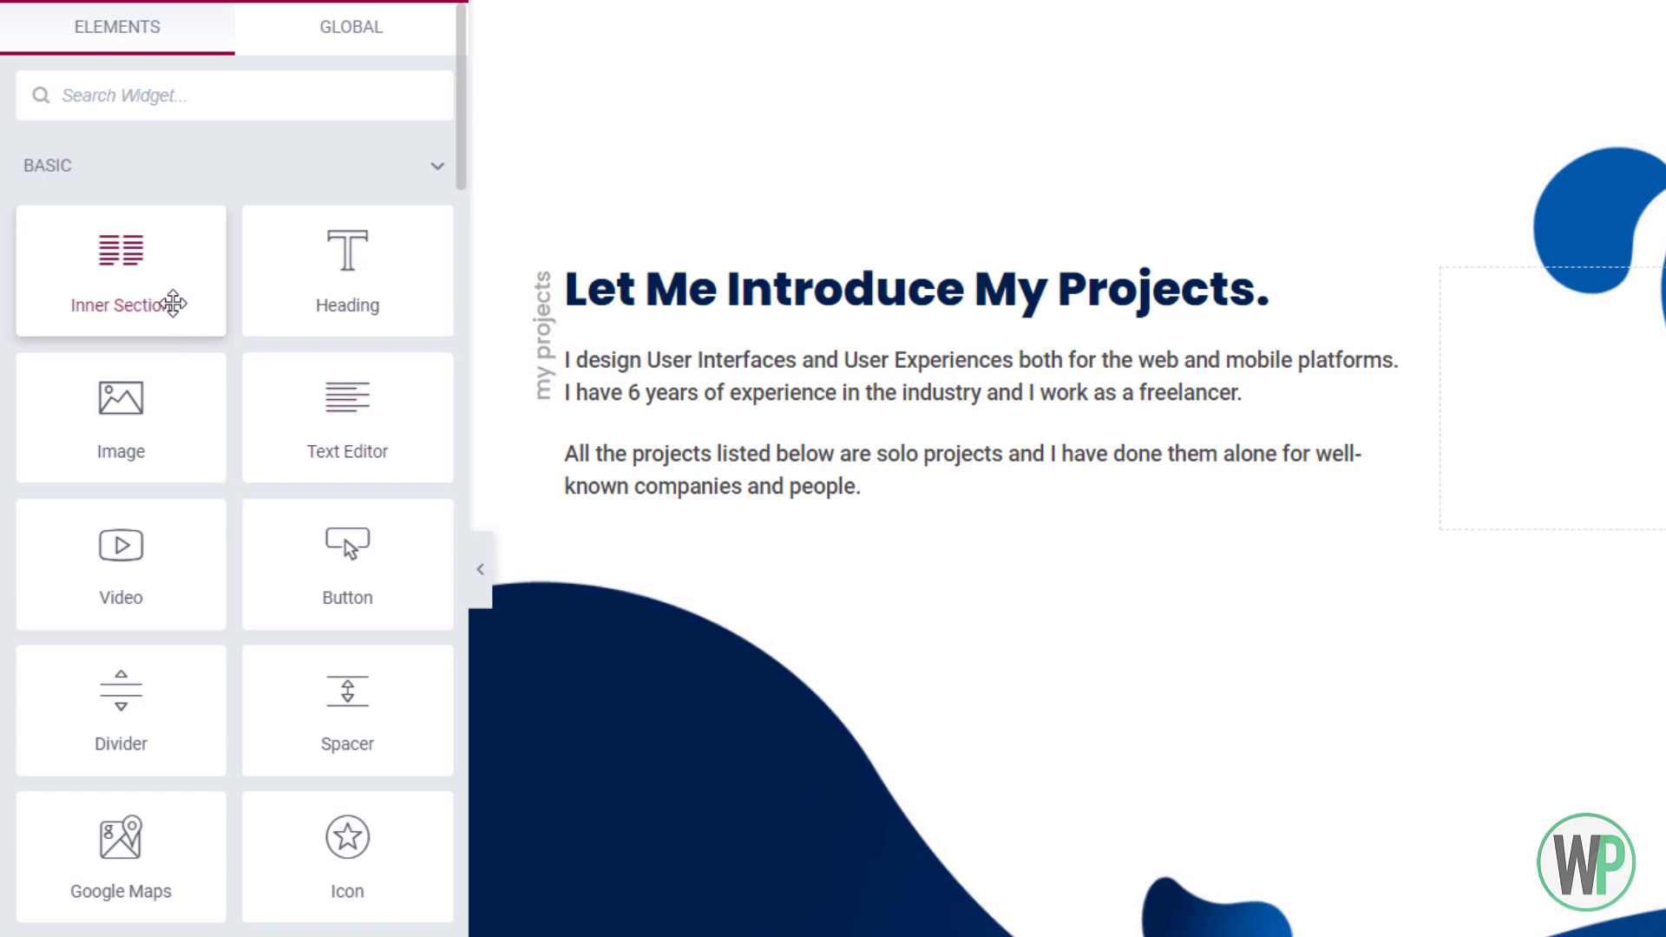
# Add a two-column inner section below the intro text with a 30 px top margin
pyautogui.moveTo(173, 303); pyautogui.dragTo(1185, 564)
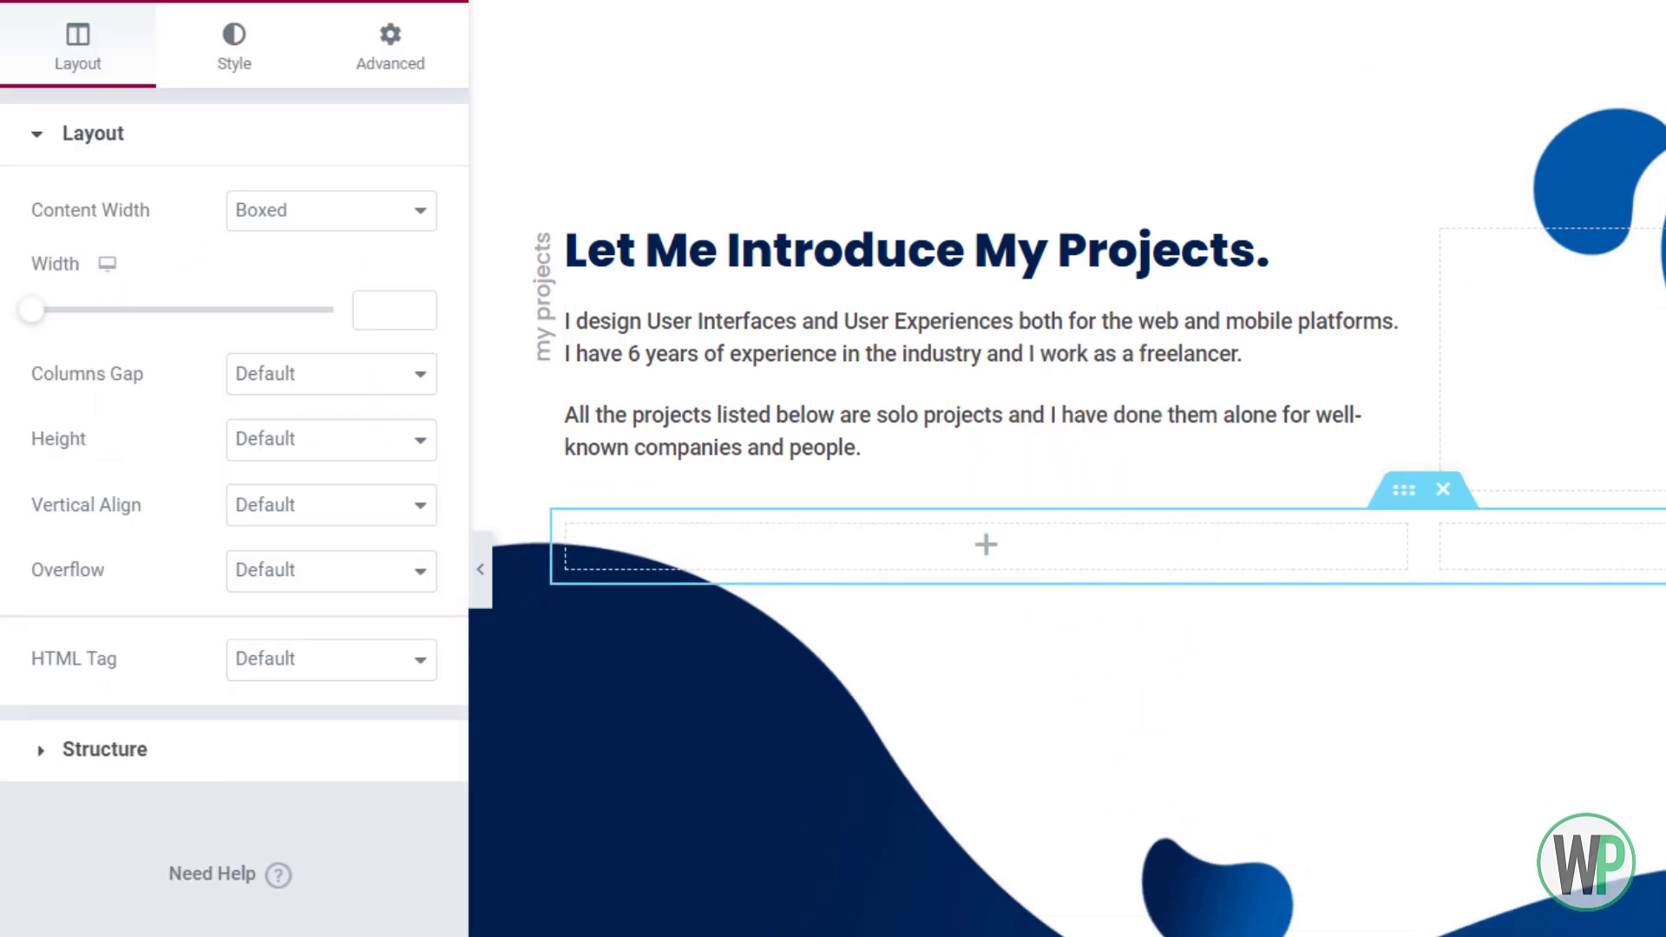
pyautogui.scroll(-3, 1555, 778)
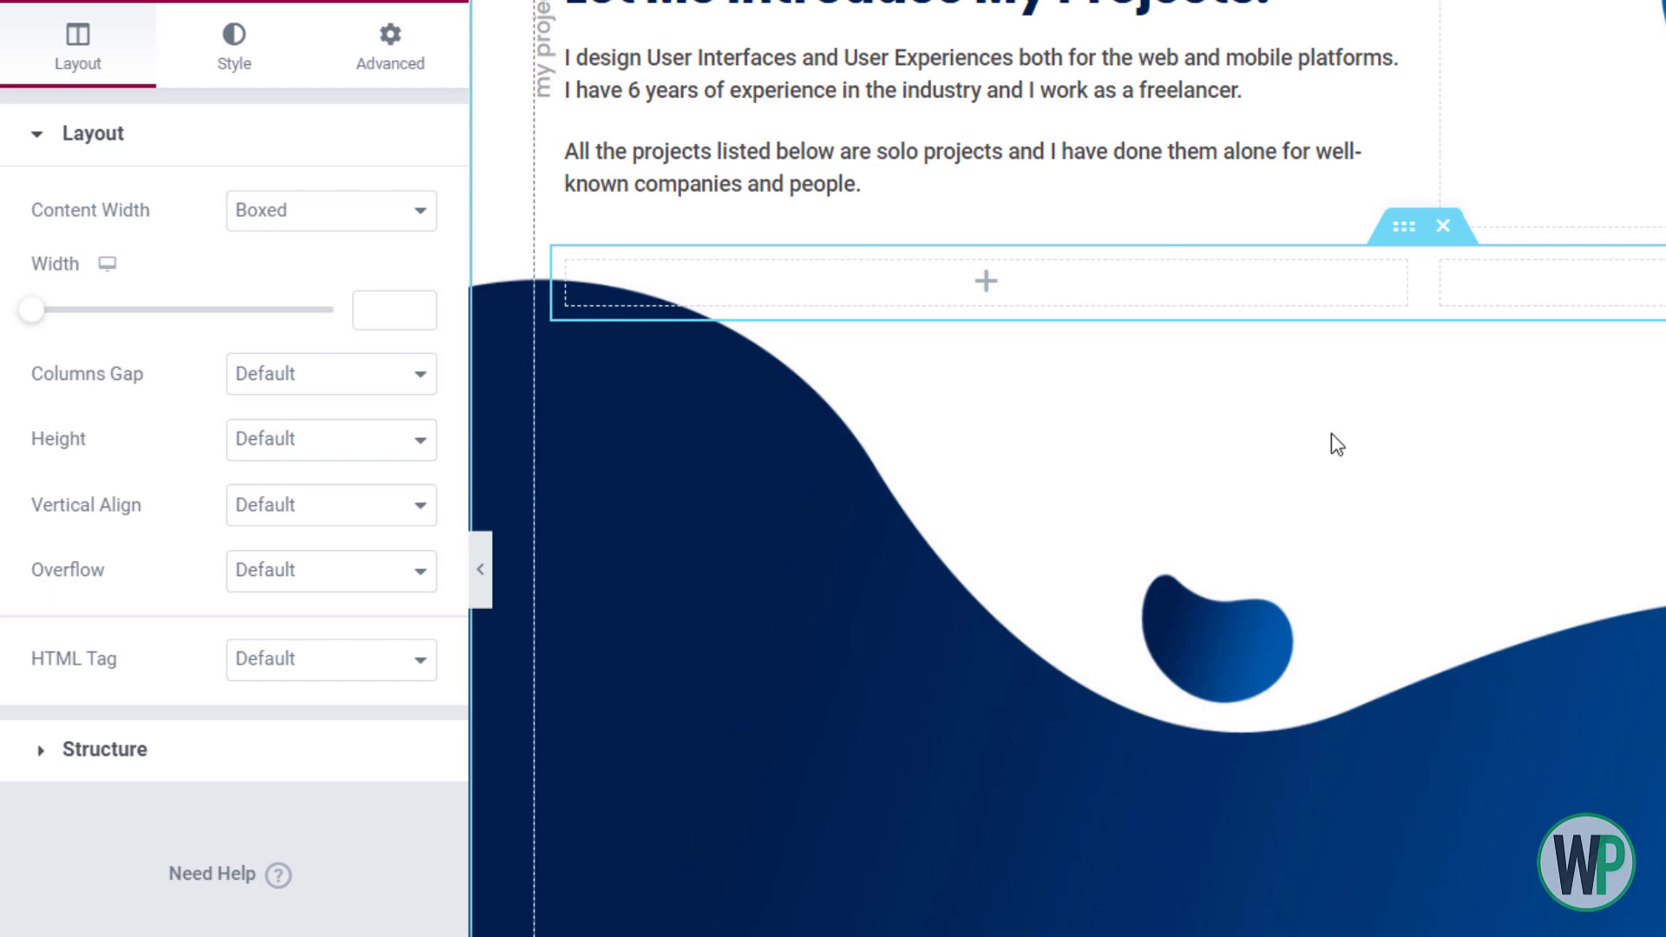
pyautogui.click(415, 43)
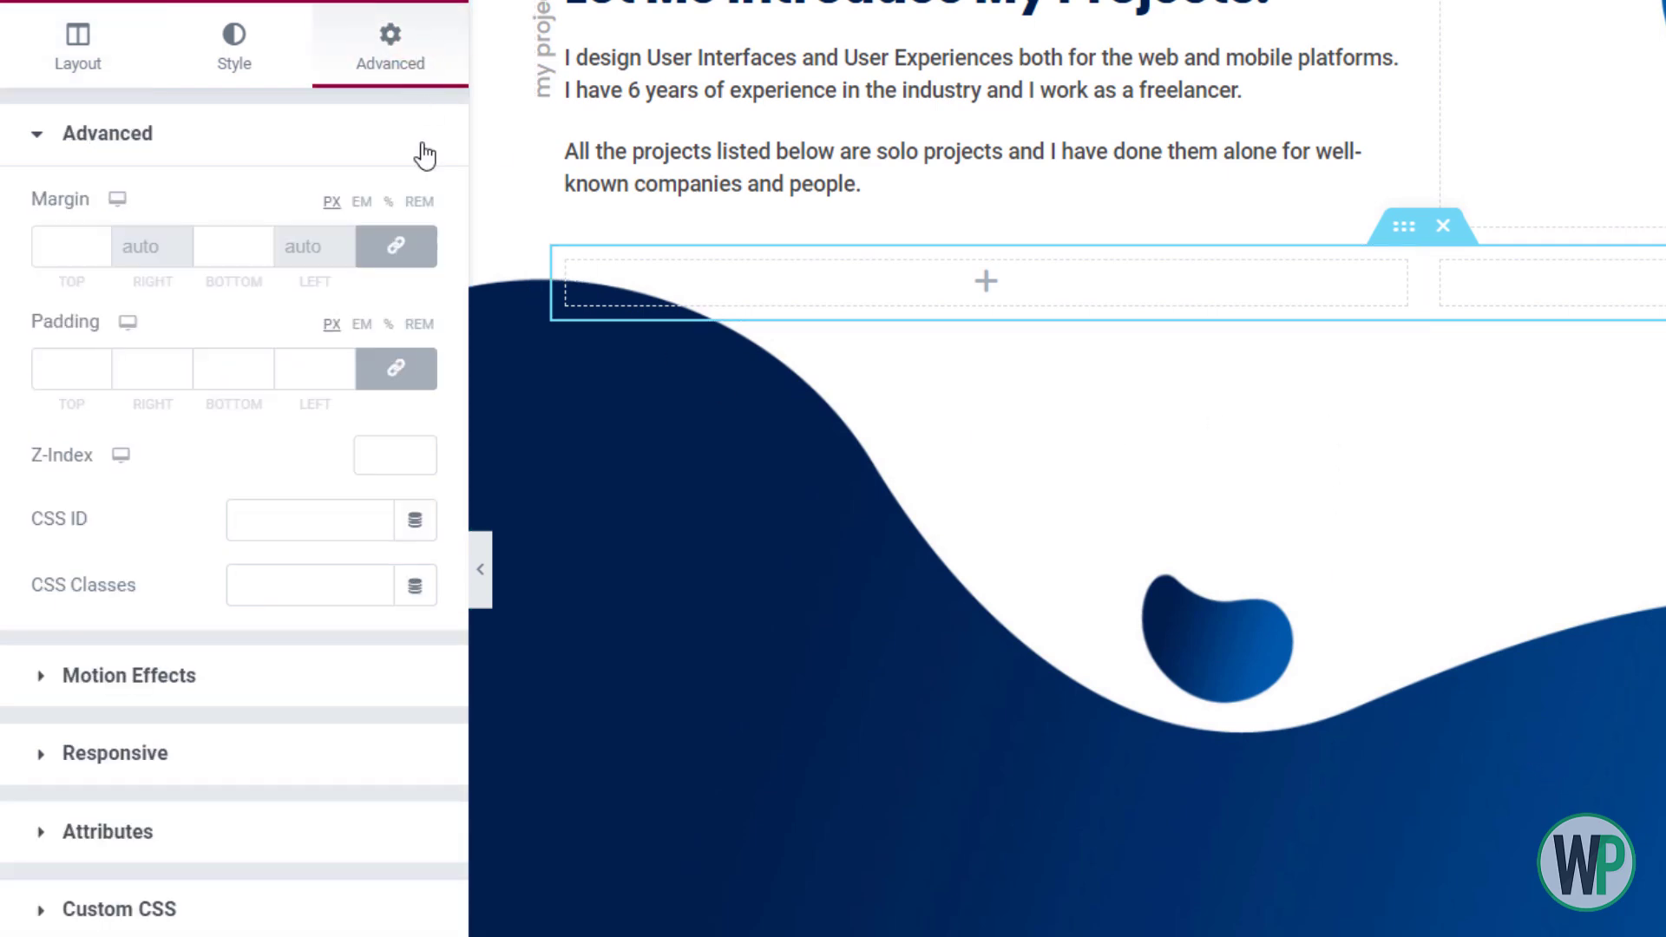
pyautogui.click(406, 265)
pyautogui.click(38, 241)
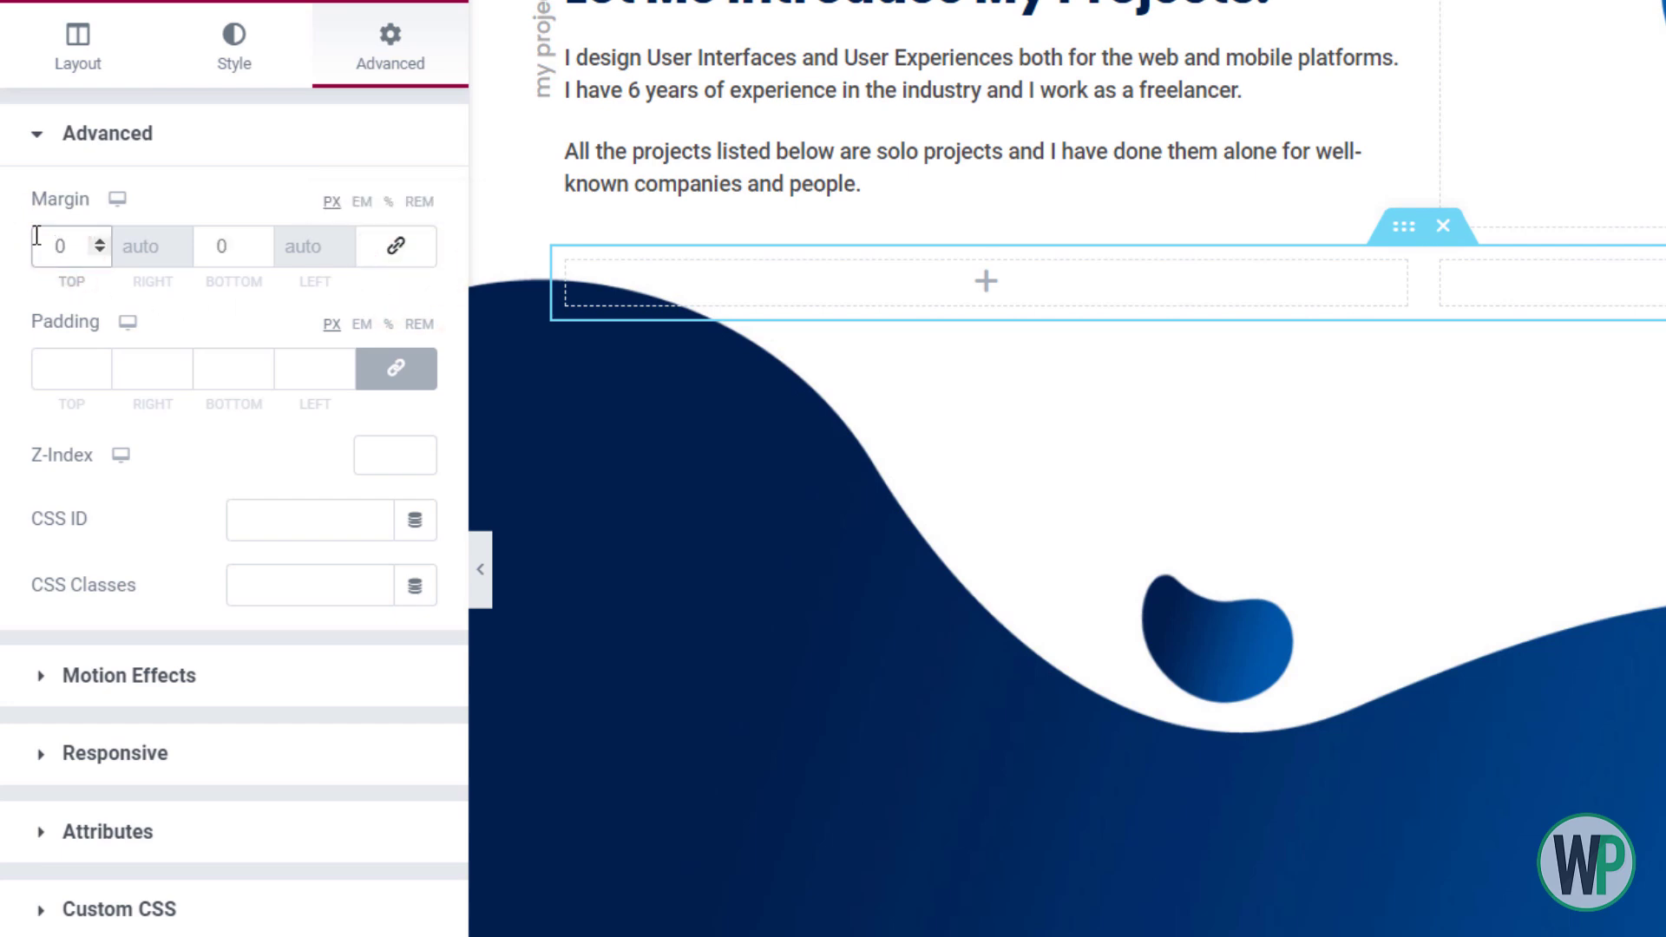
pyautogui.write('3')
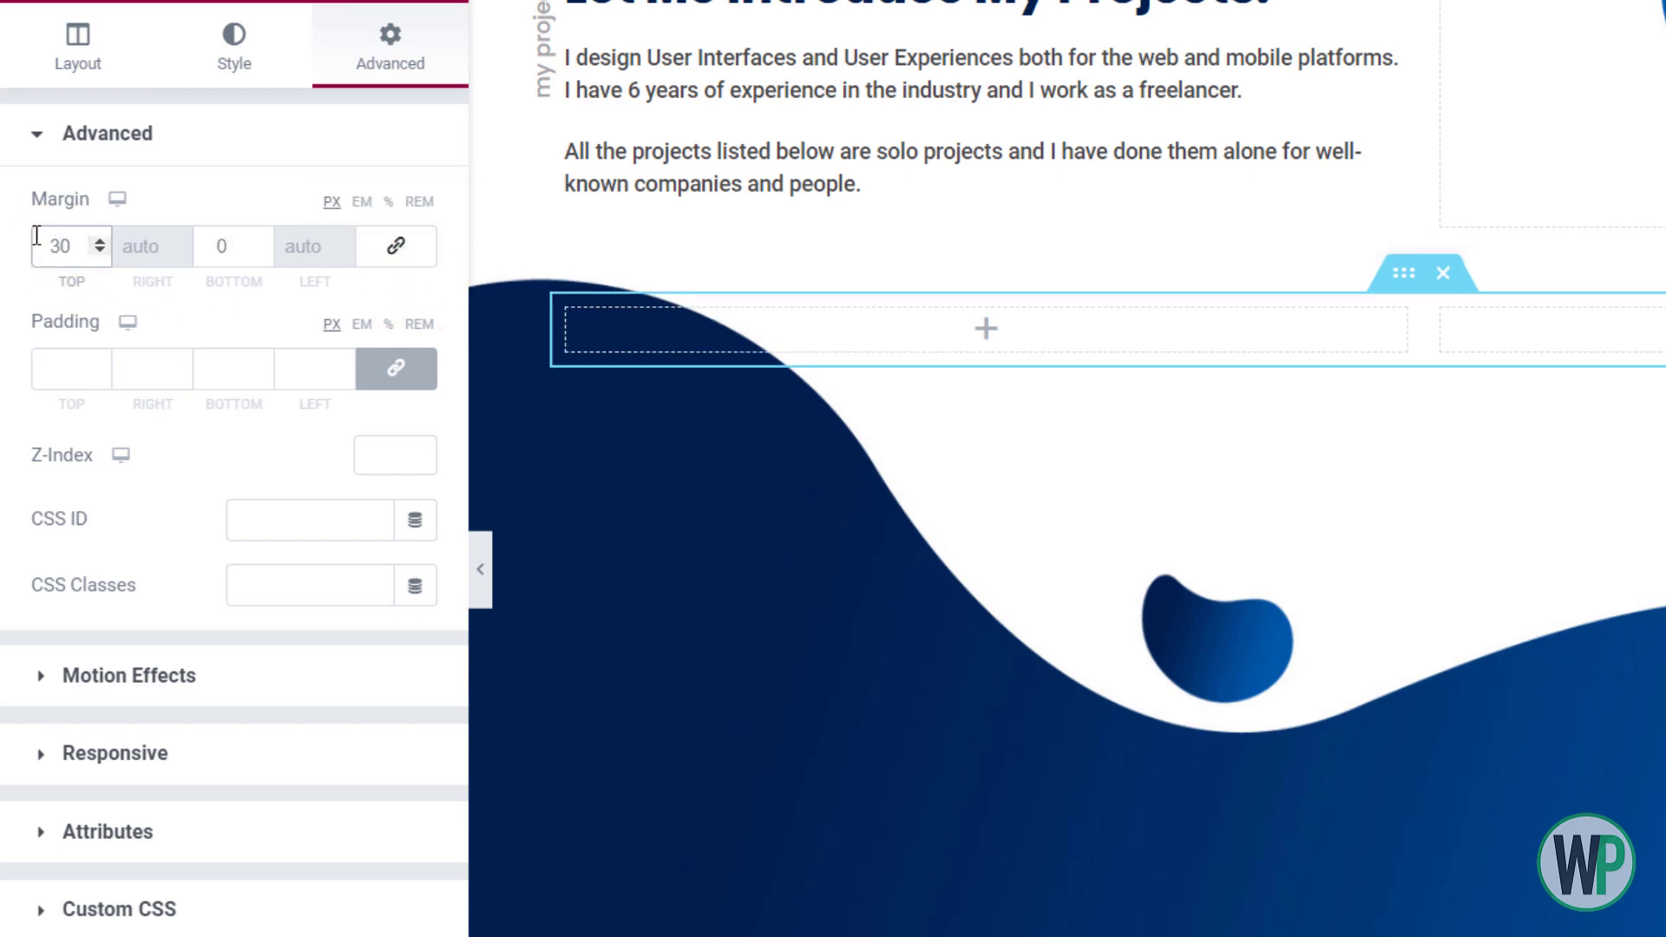
# Give the section a gradient background from Accent to Accent Secondary at 110°
pyautogui.click(249, 66)
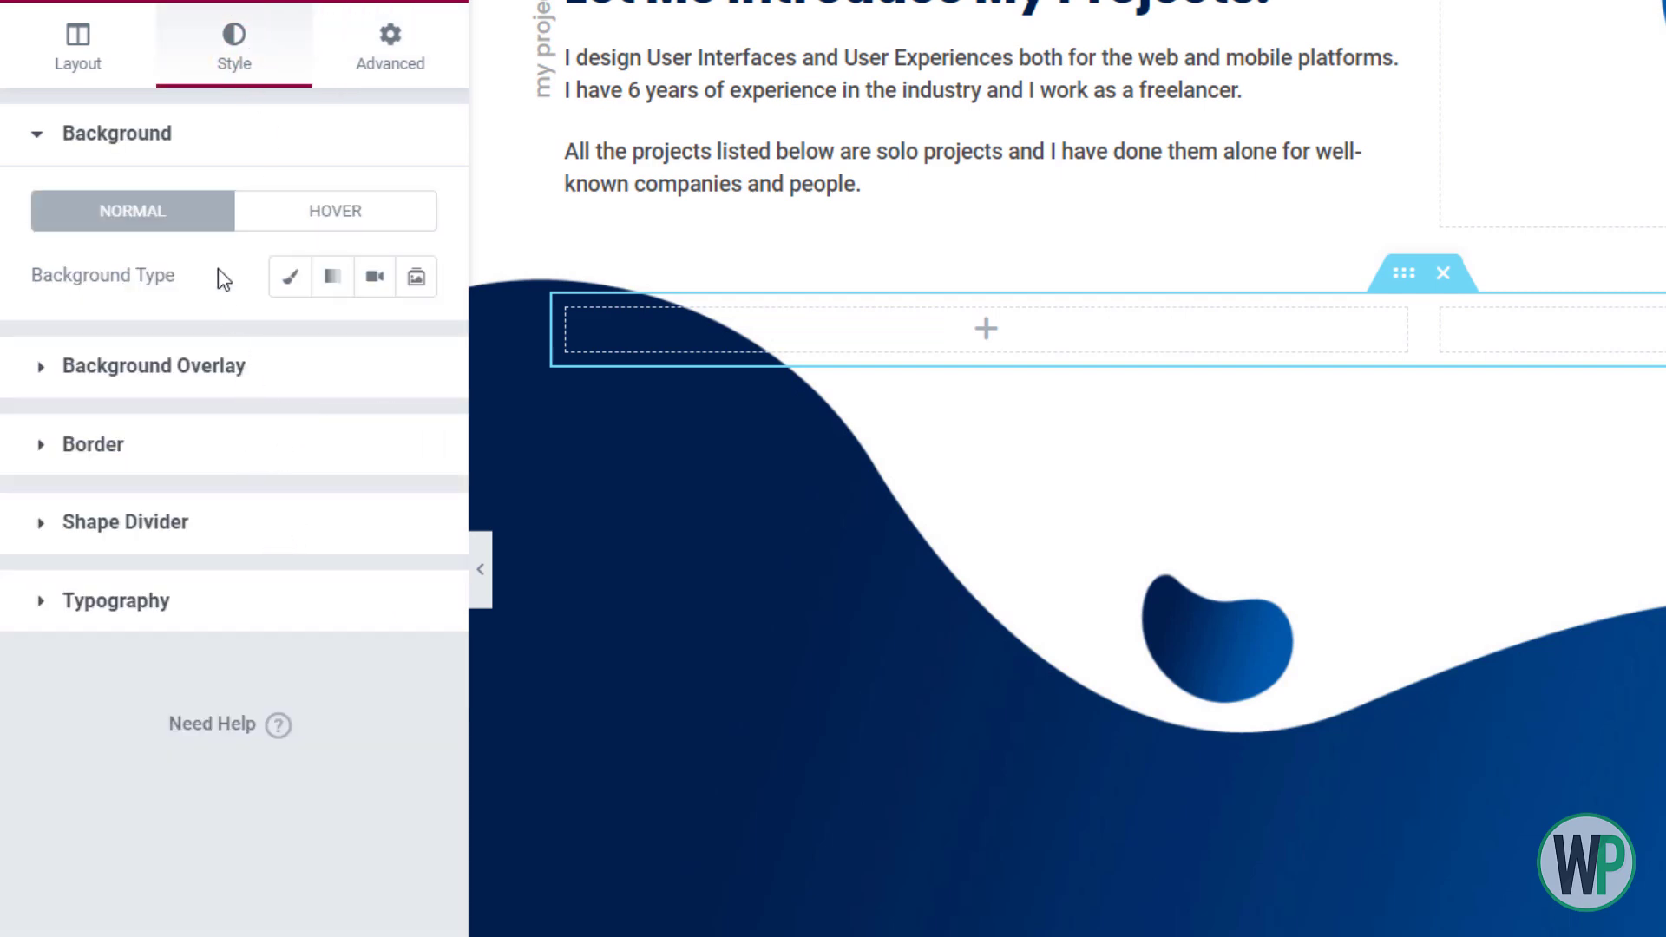
pyautogui.click(279, 276)
pyautogui.click(335, 275)
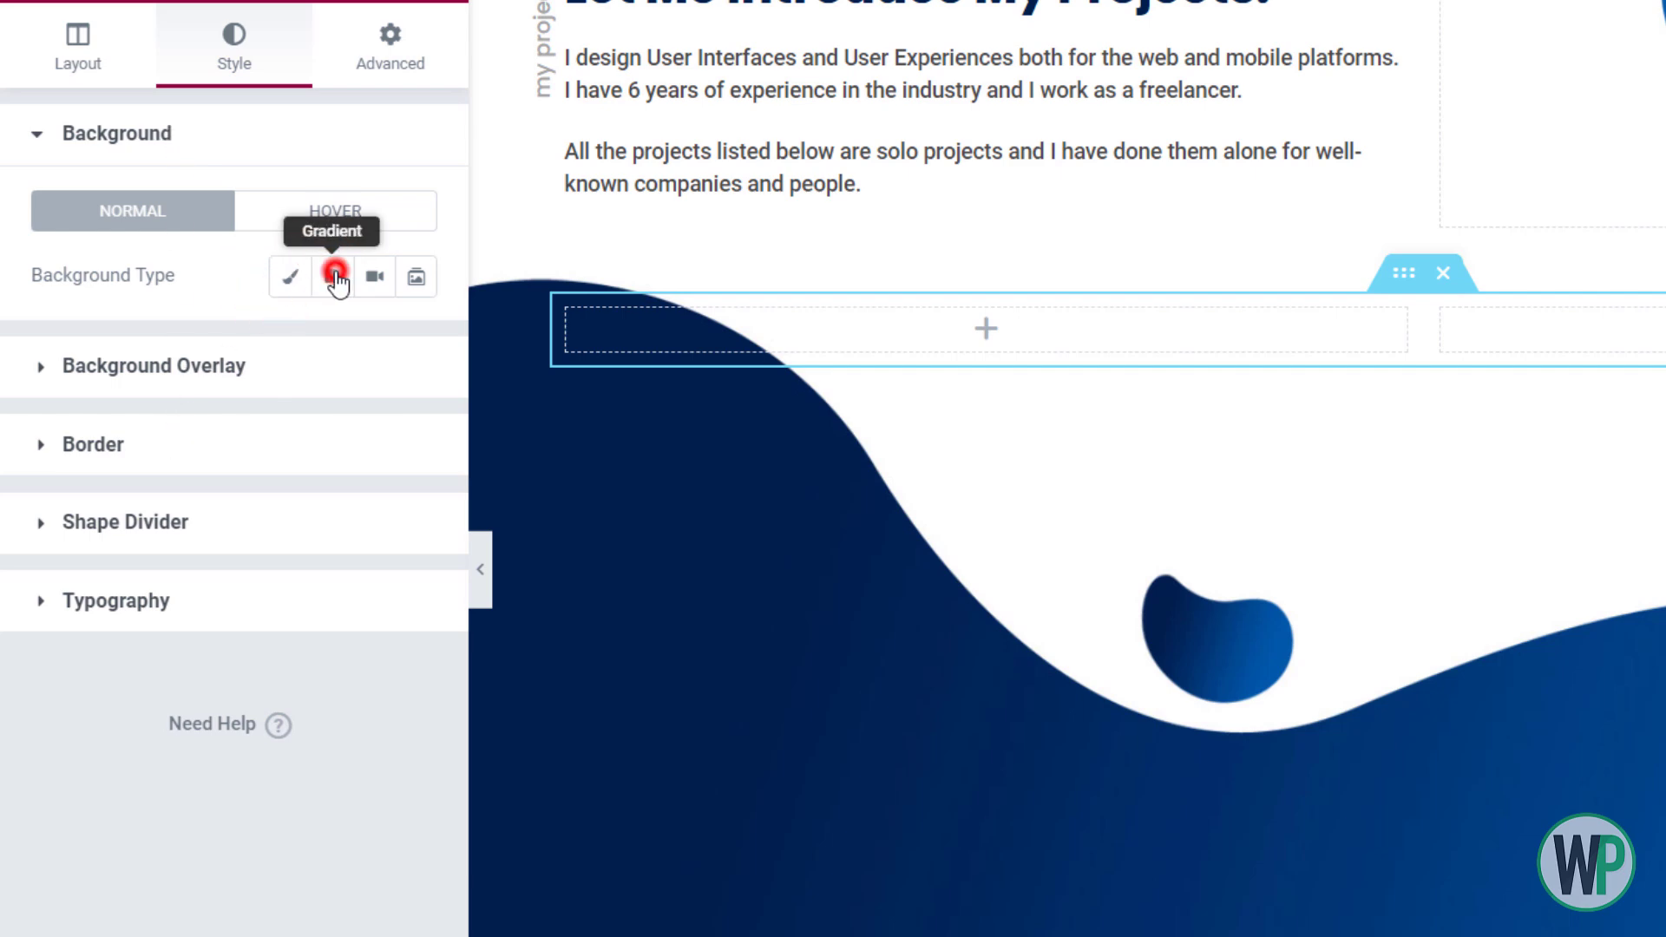
pyautogui.click(374, 342)
pyautogui.click(226, 656)
pyautogui.click(374, 505)
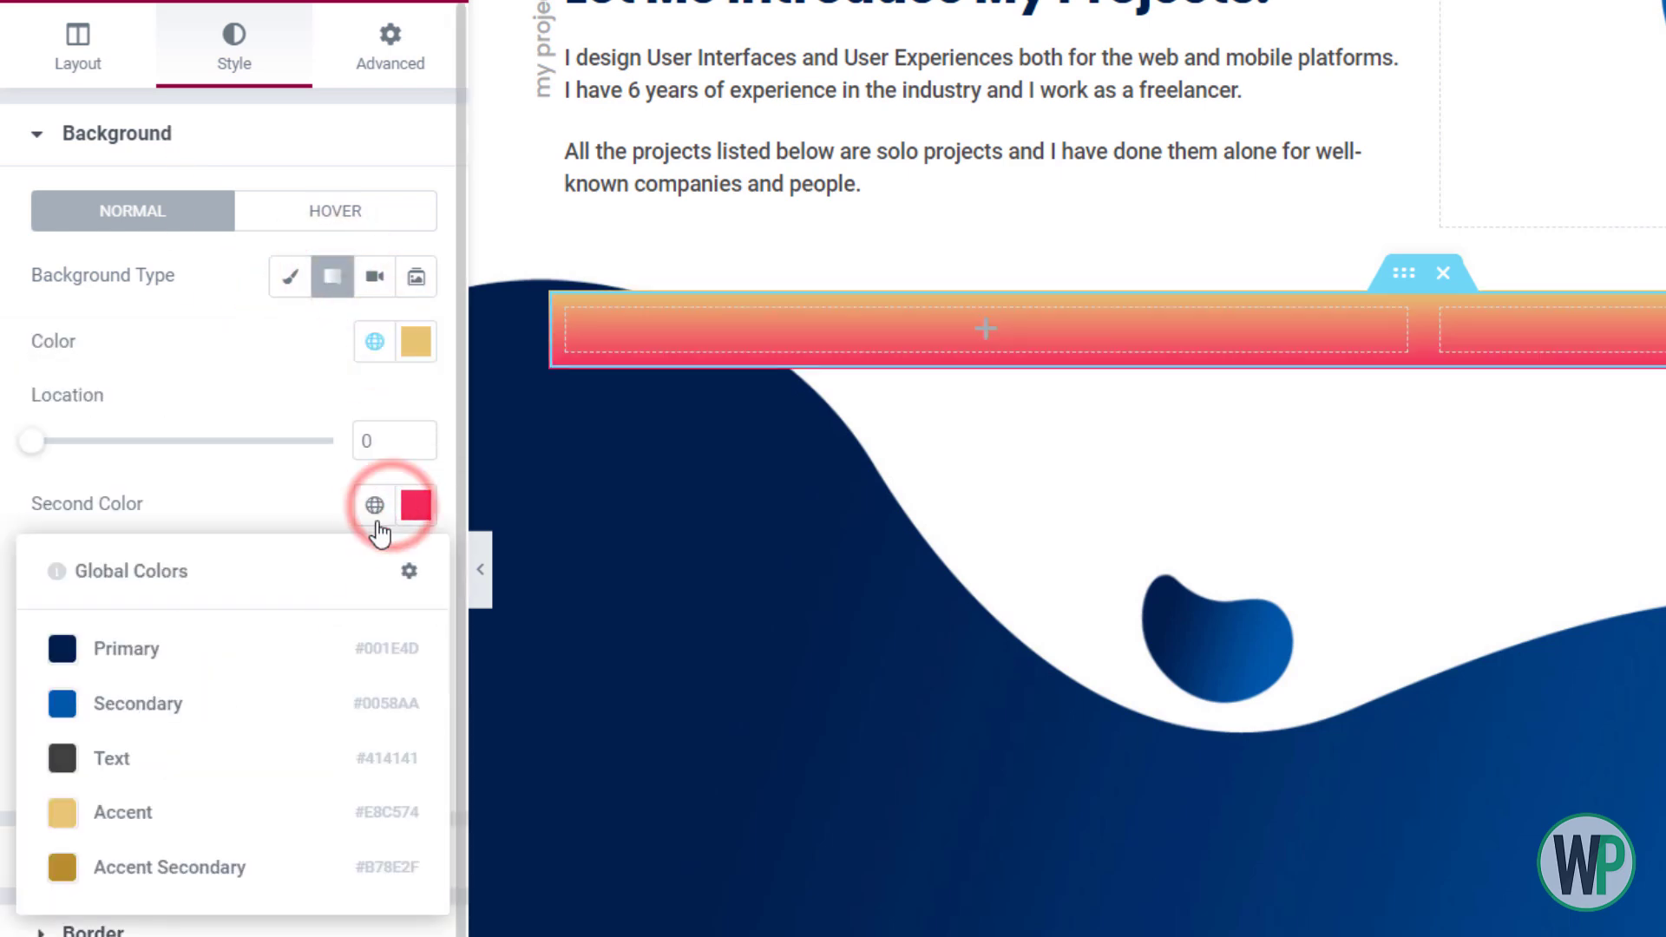
pyautogui.click(237, 868)
pyautogui.moveTo(182, 767); pyautogui.dragTo(117, 771)
# Round the bar's corners to 5 px, then search the widgets for 'coun'
pyautogui.click(122, 925)
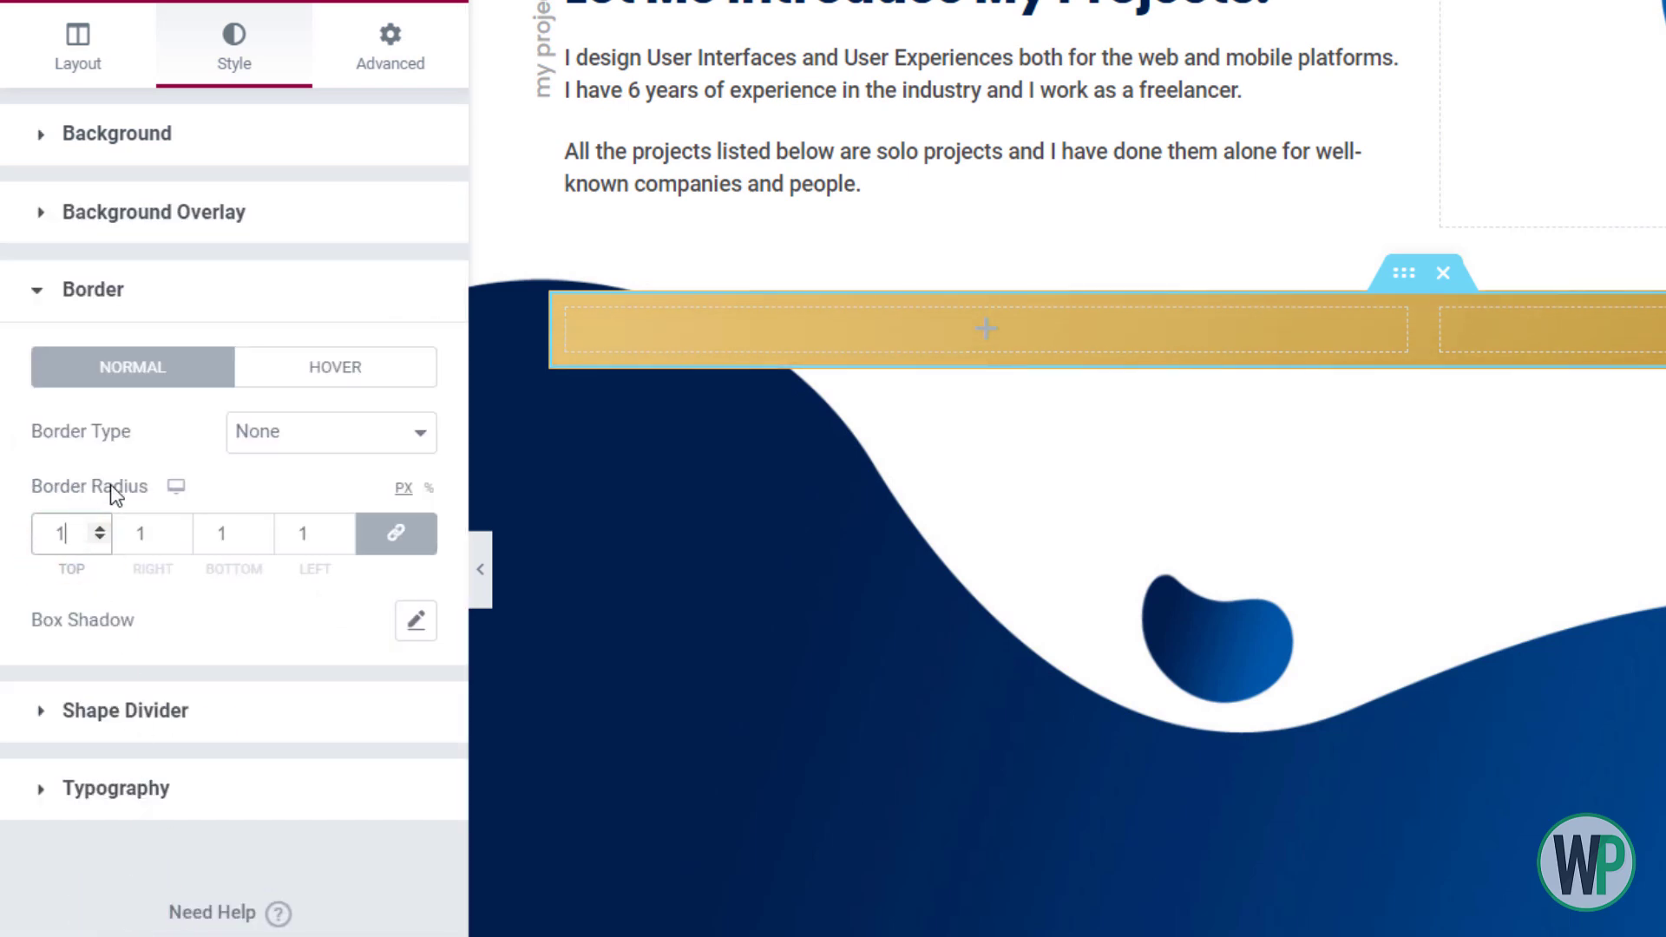
pyautogui.write('0')
pyautogui.doubleClick(52, 531)
pyautogui.write('5')
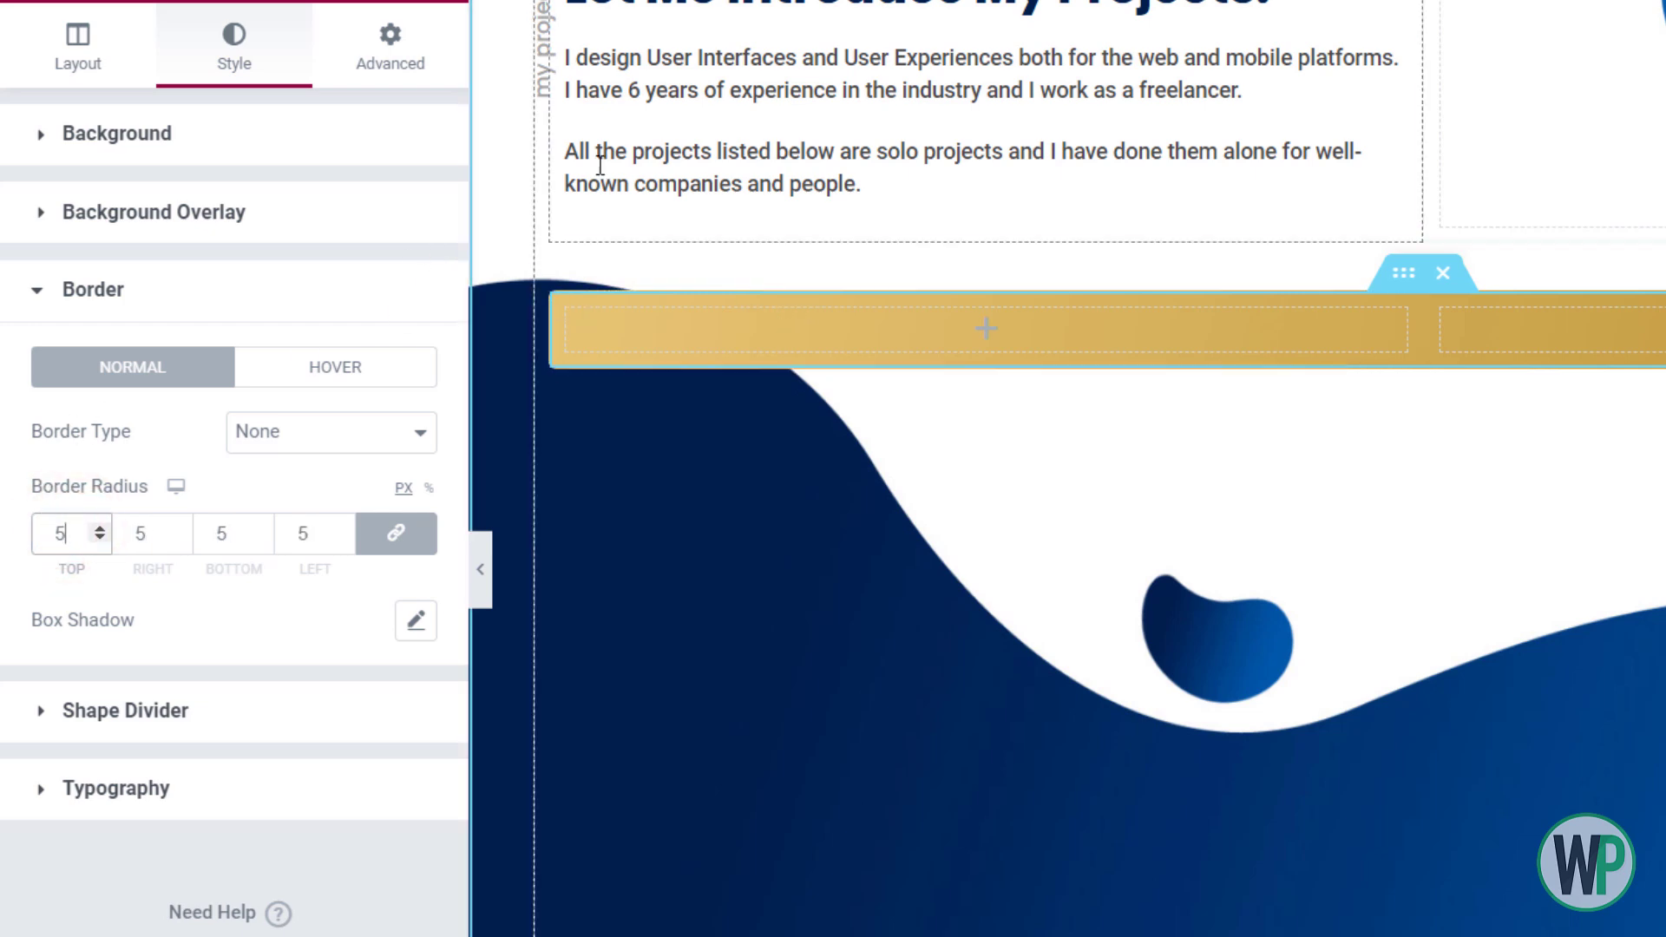
pyautogui.click(432, 1)
pyautogui.scroll(-3, 237, 398)
pyautogui.write('coun')
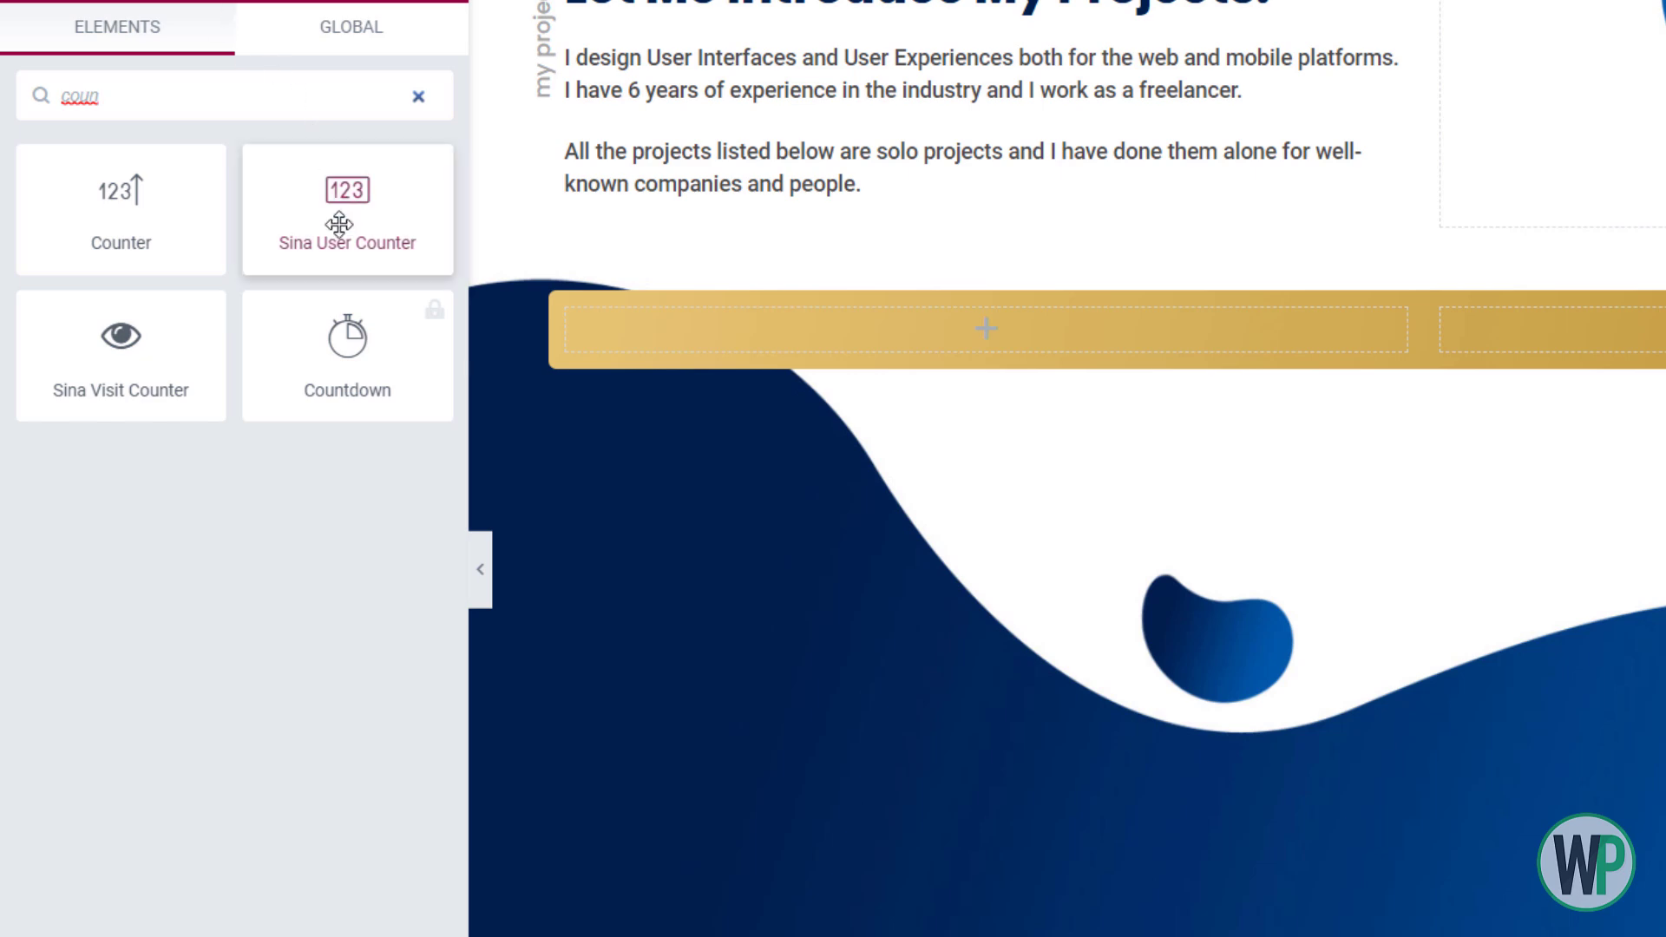
# Try a Sina User Counter in the gold bar with inline layout, then delete it
pyautogui.moveTo(352, 260); pyautogui.dragTo(703, 323)
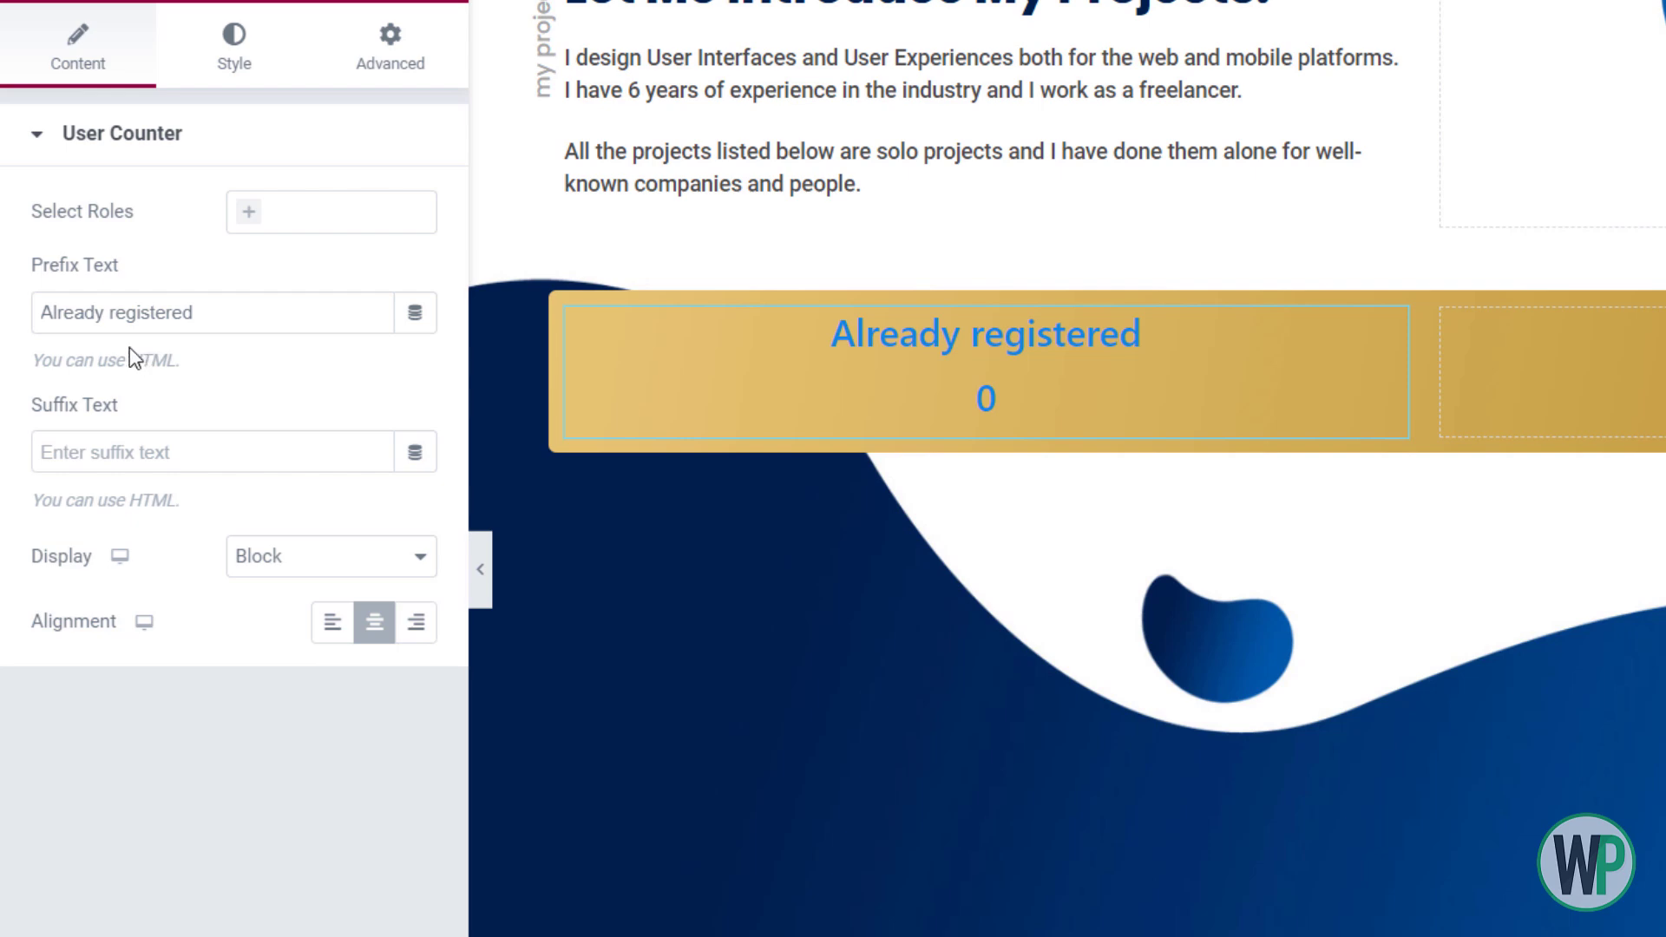
pyautogui.click(245, 556)
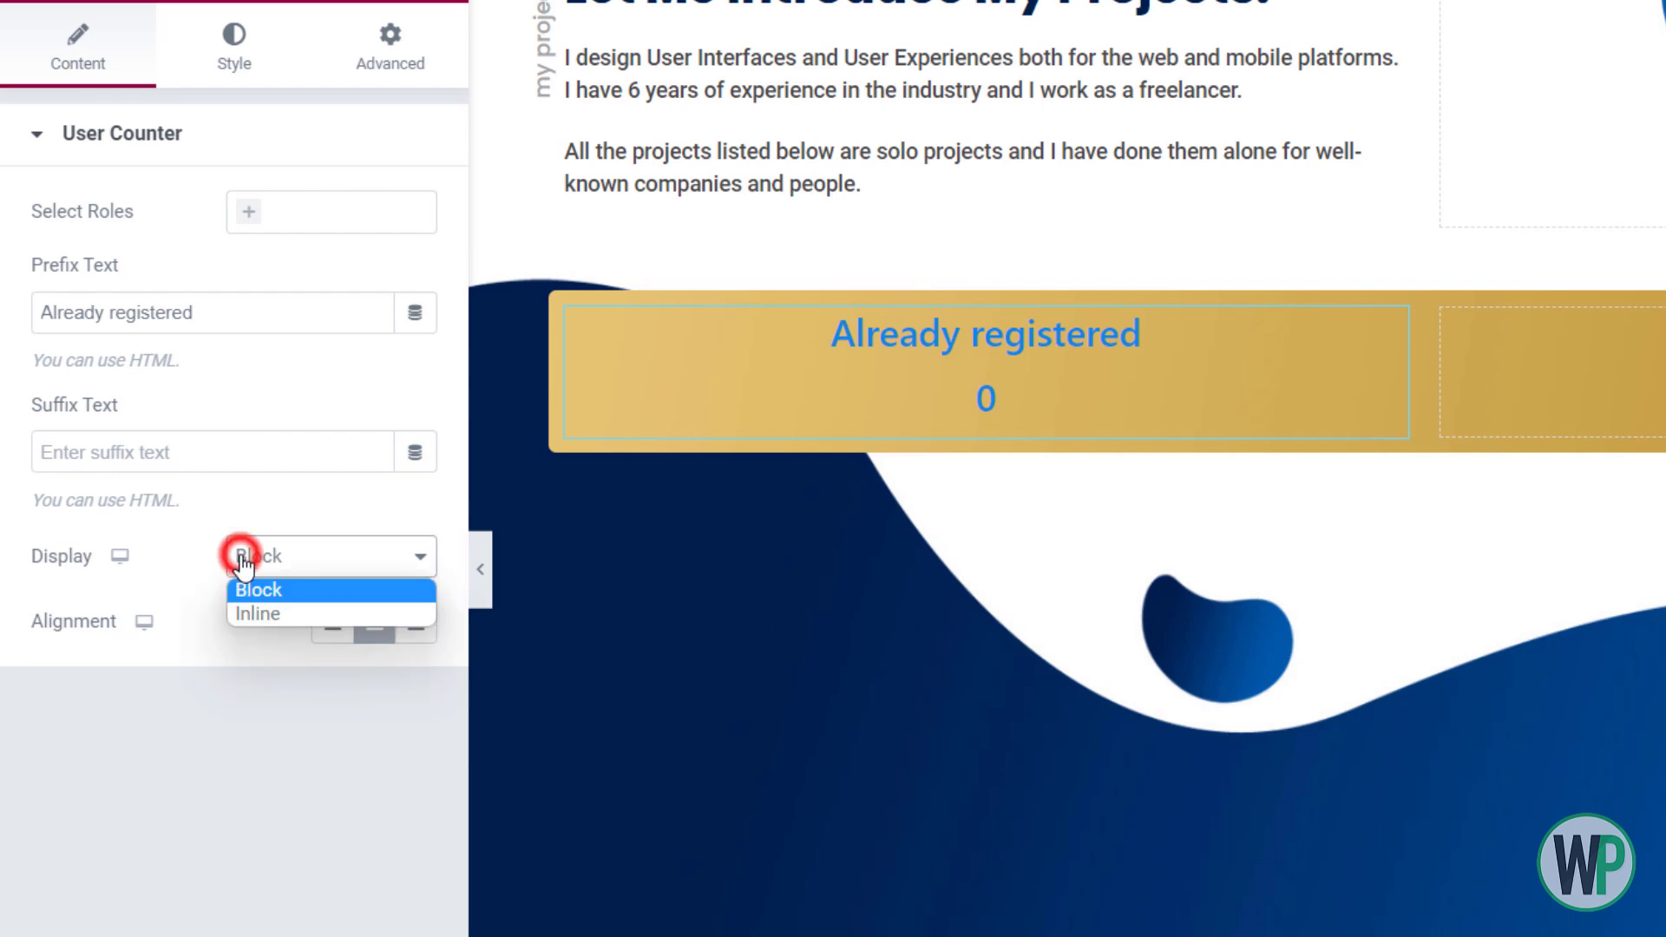
pyautogui.click(269, 613)
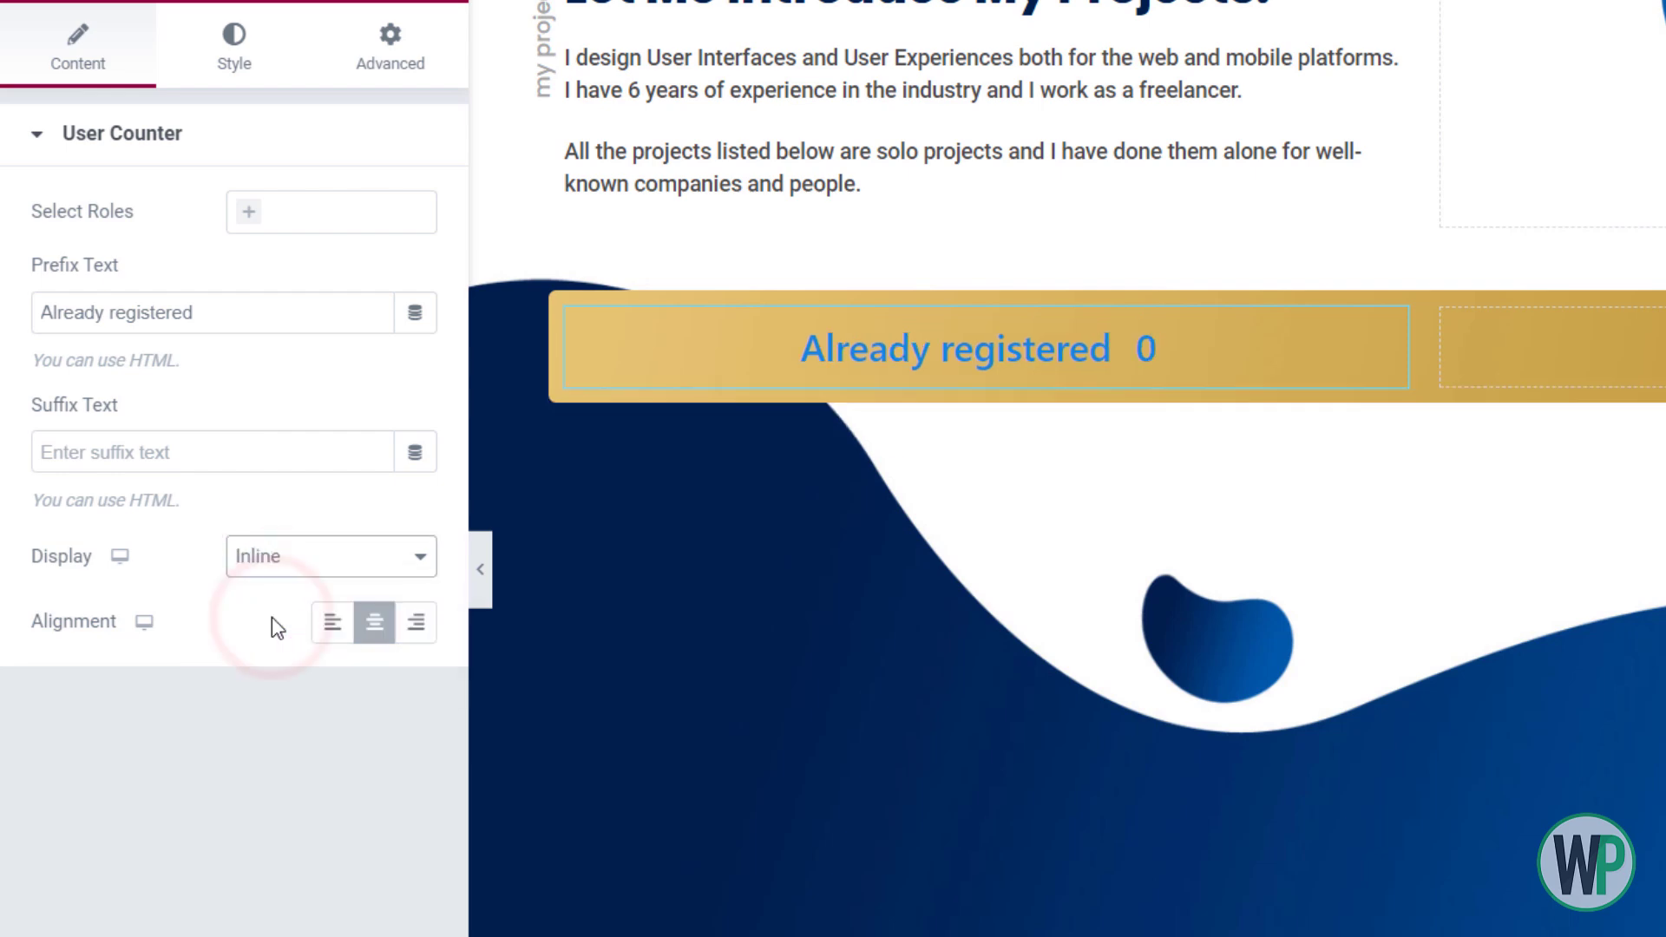
pyautogui.rightClick(724, 351)
pyautogui.click(863, 794)
# Add a Counter widget to the gold bar with suffix '+' and title 'Projects'
pyautogui.click(261, 80)
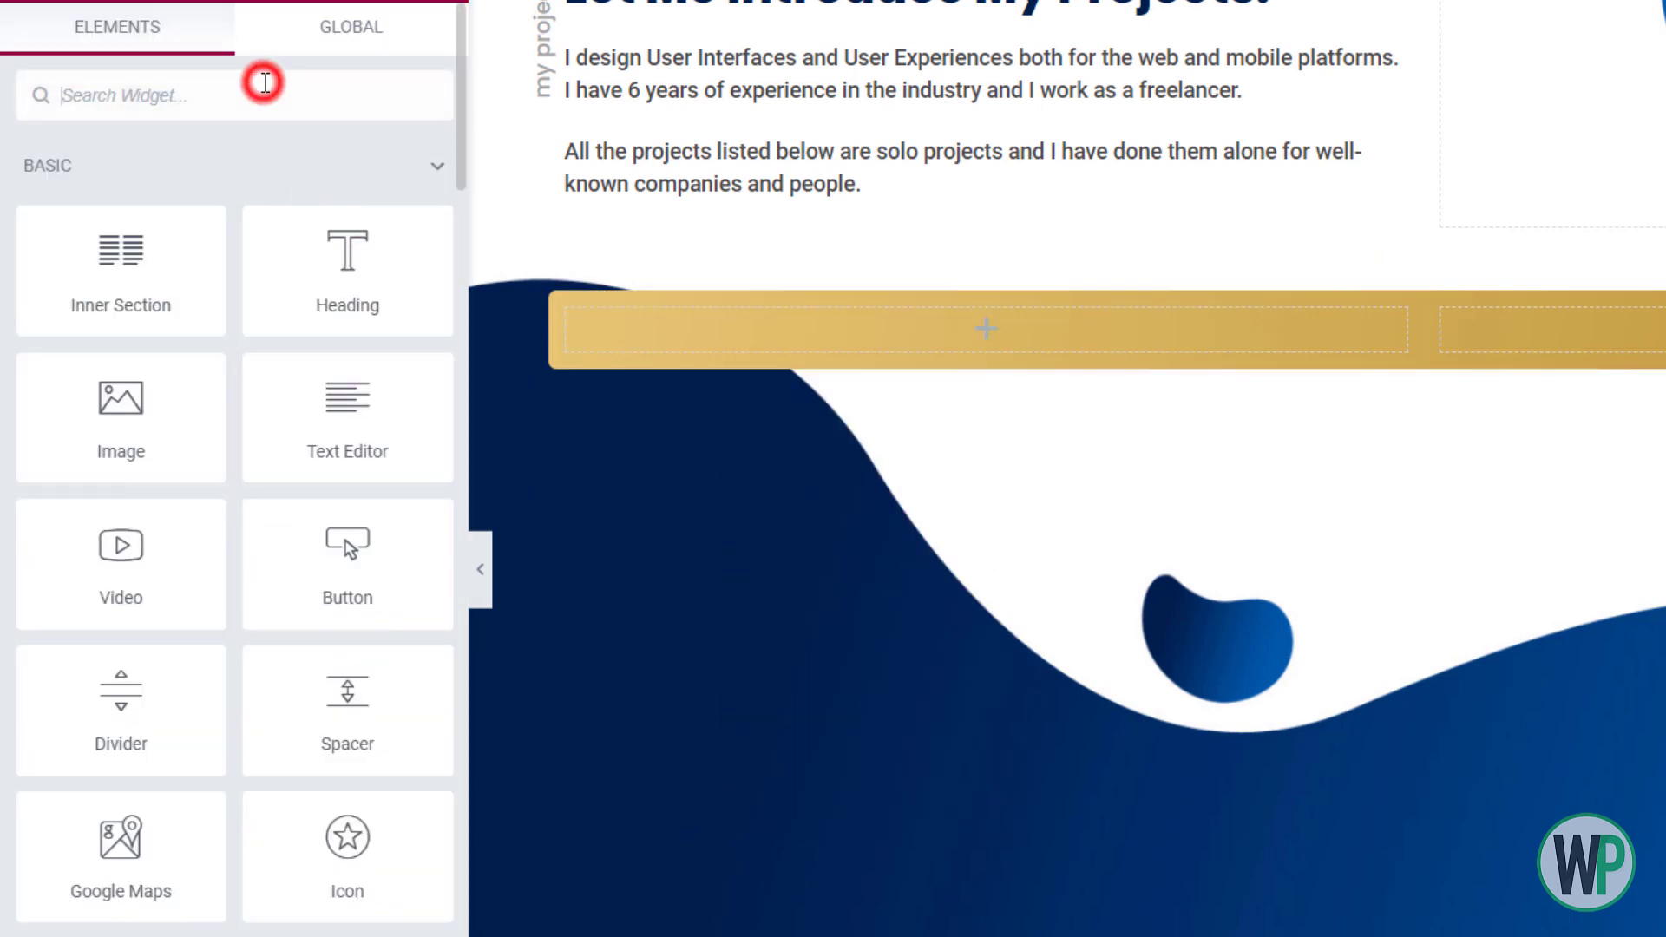
pyautogui.write('coun')
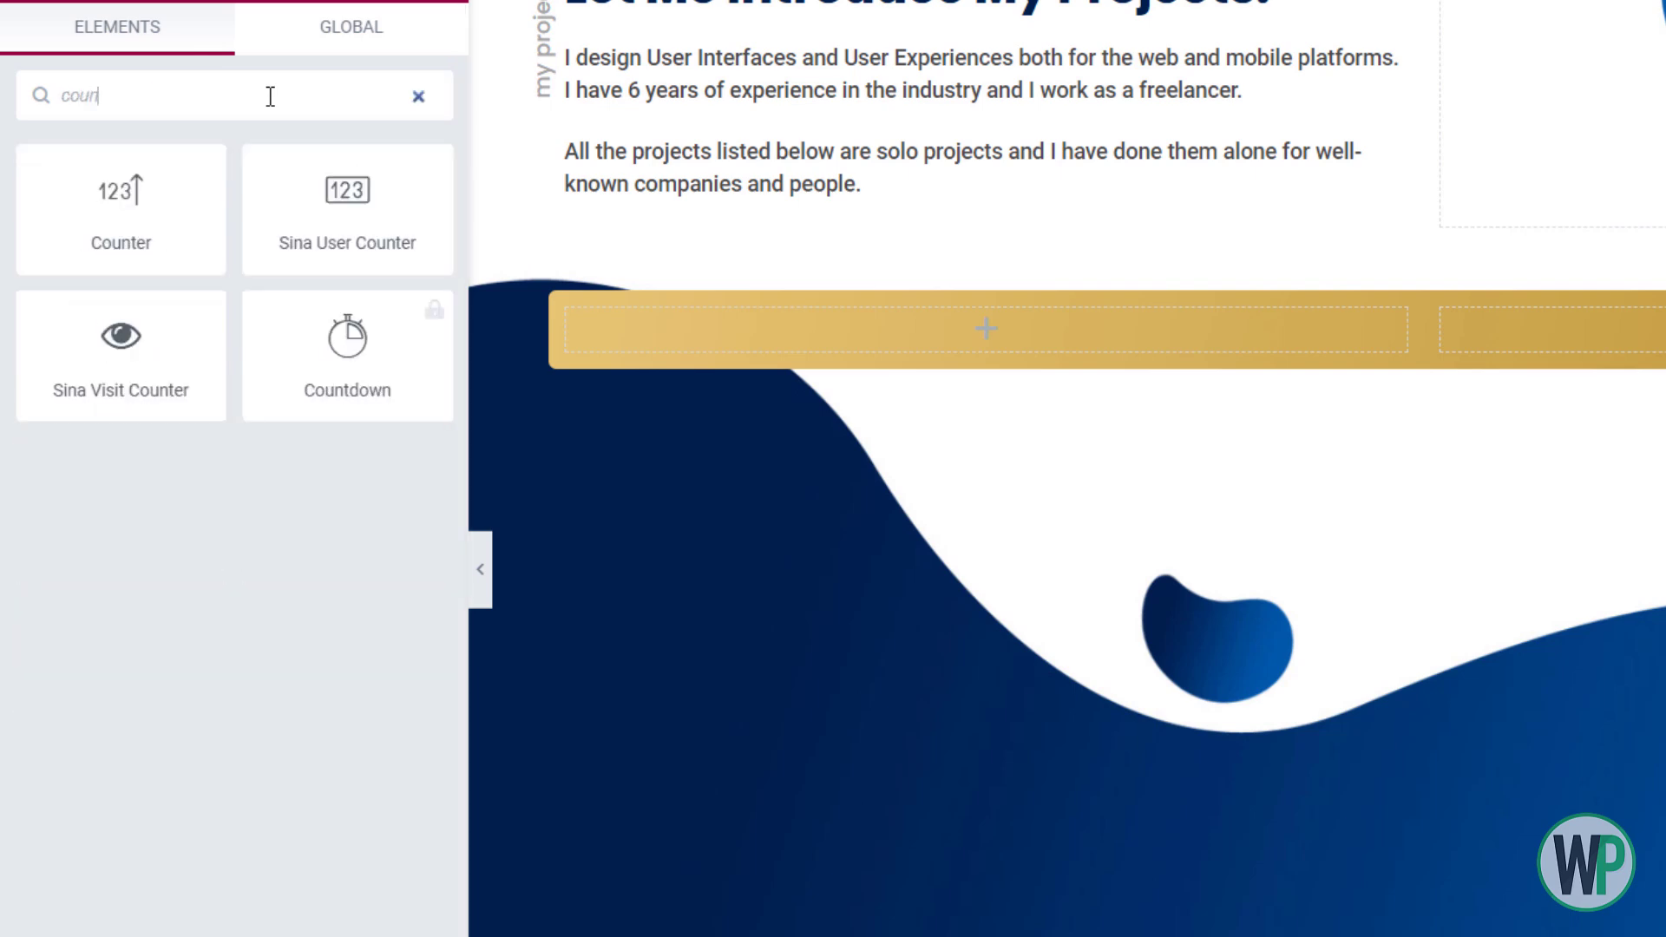
pyautogui.moveTo(171, 208); pyautogui.dragTo(911, 341)
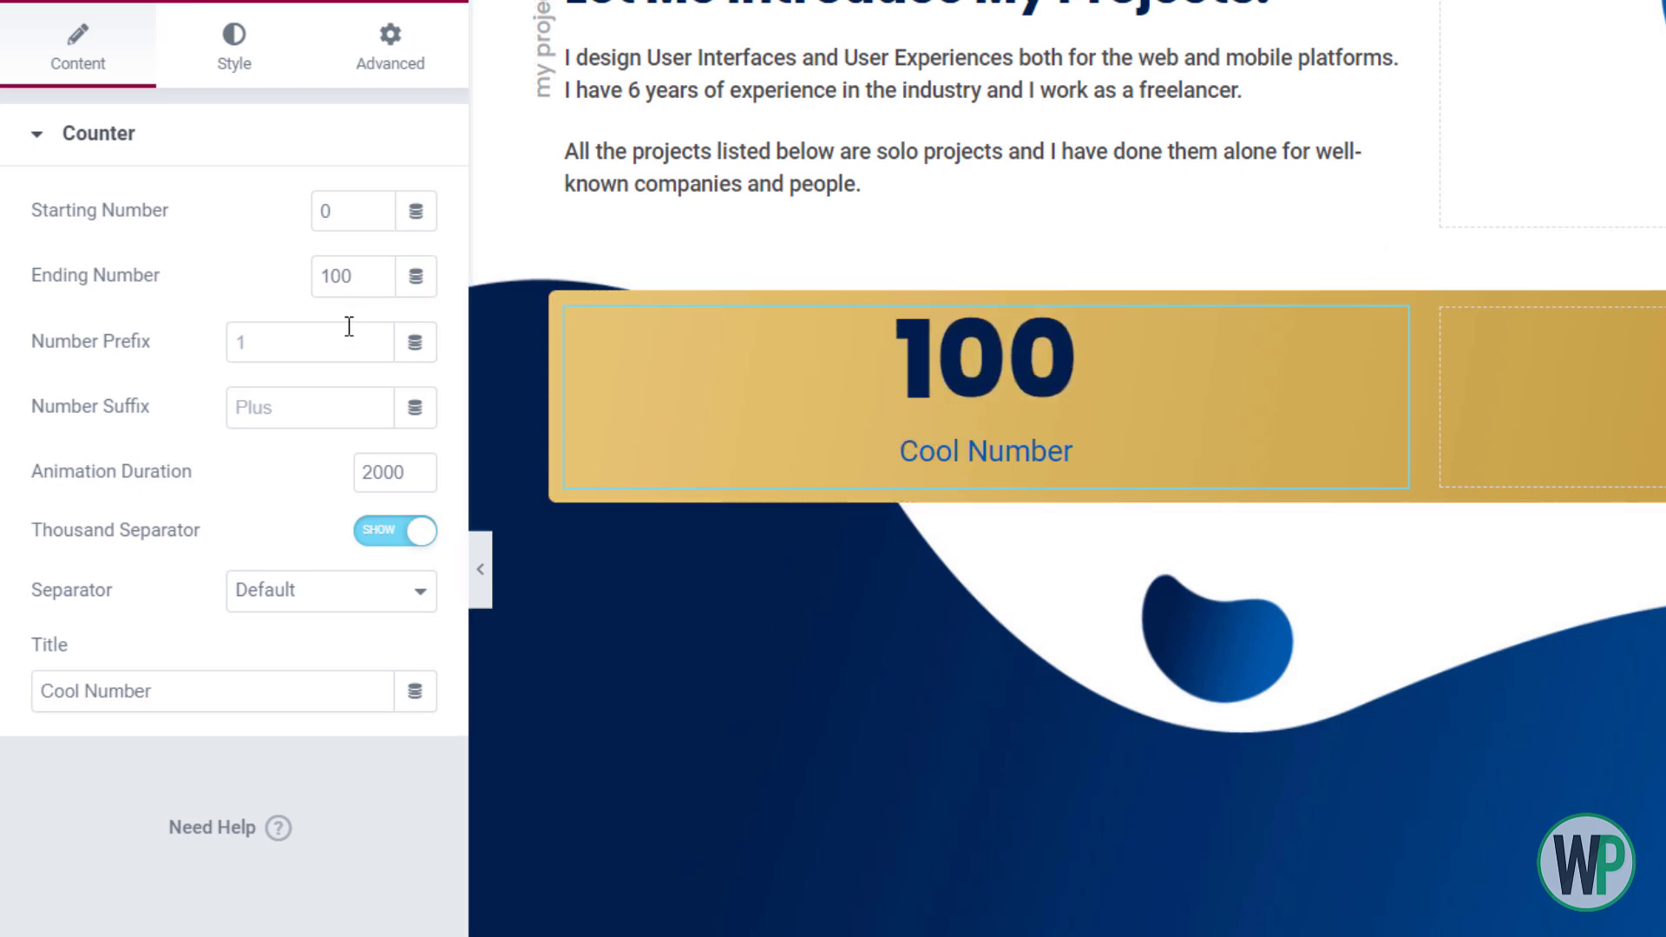
pyautogui.doubleClick(349, 269)
pyautogui.click(353, 405)
pyautogui.write('+')
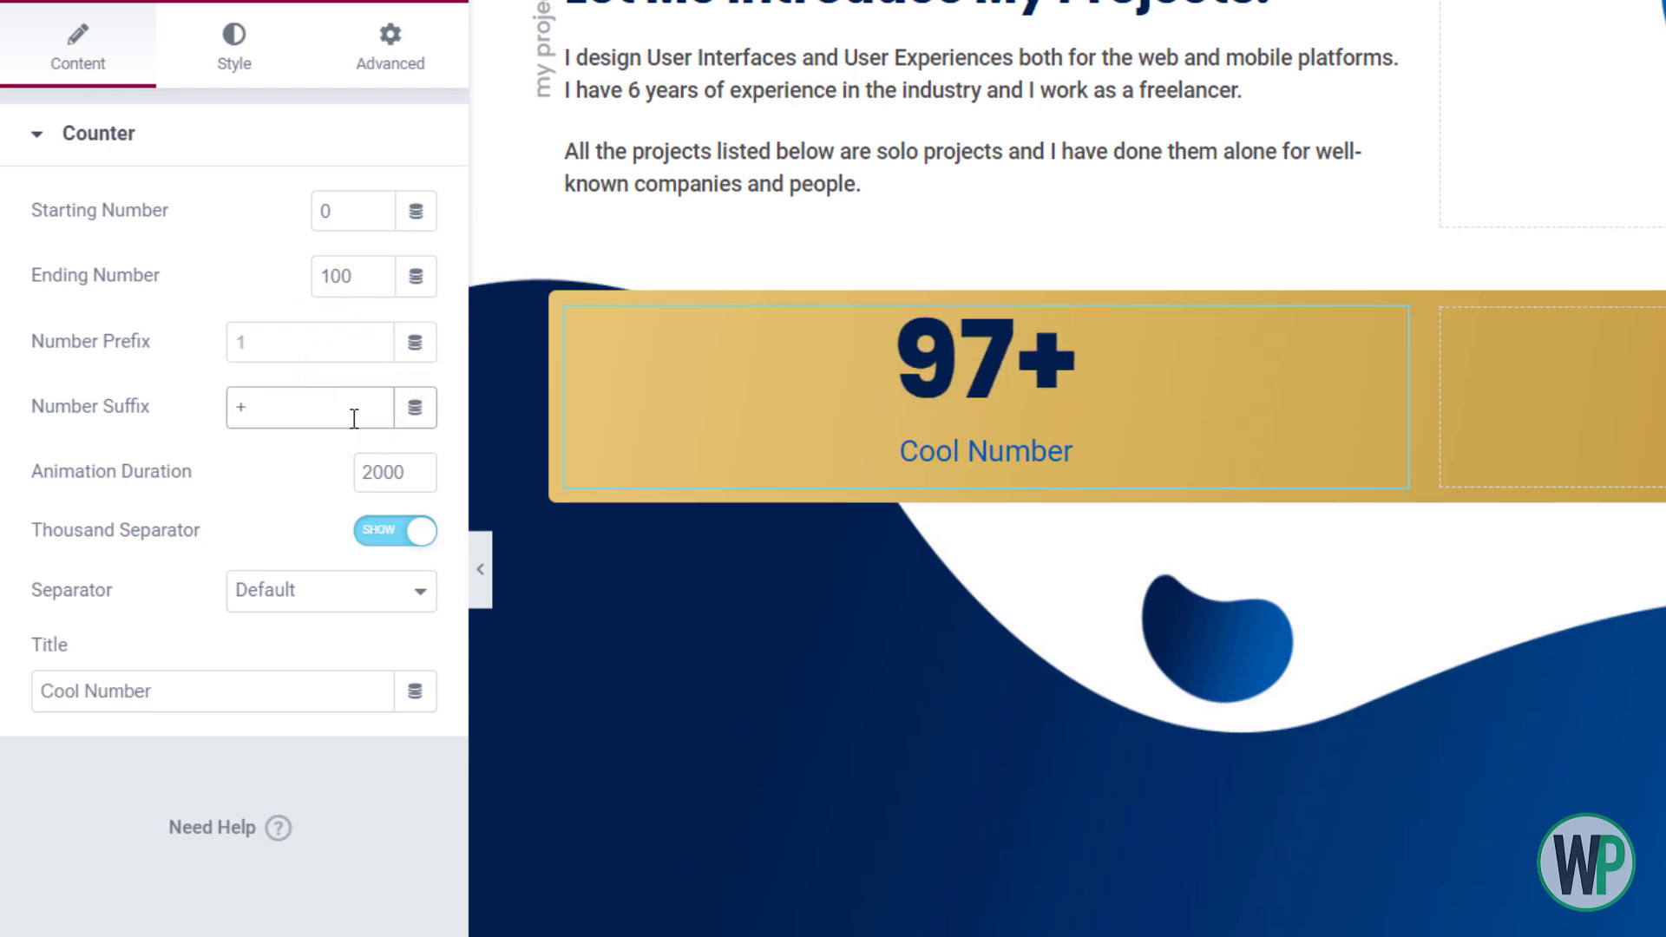
pyautogui.tripleClick(131, 690)
pyautogui.write('Projects')
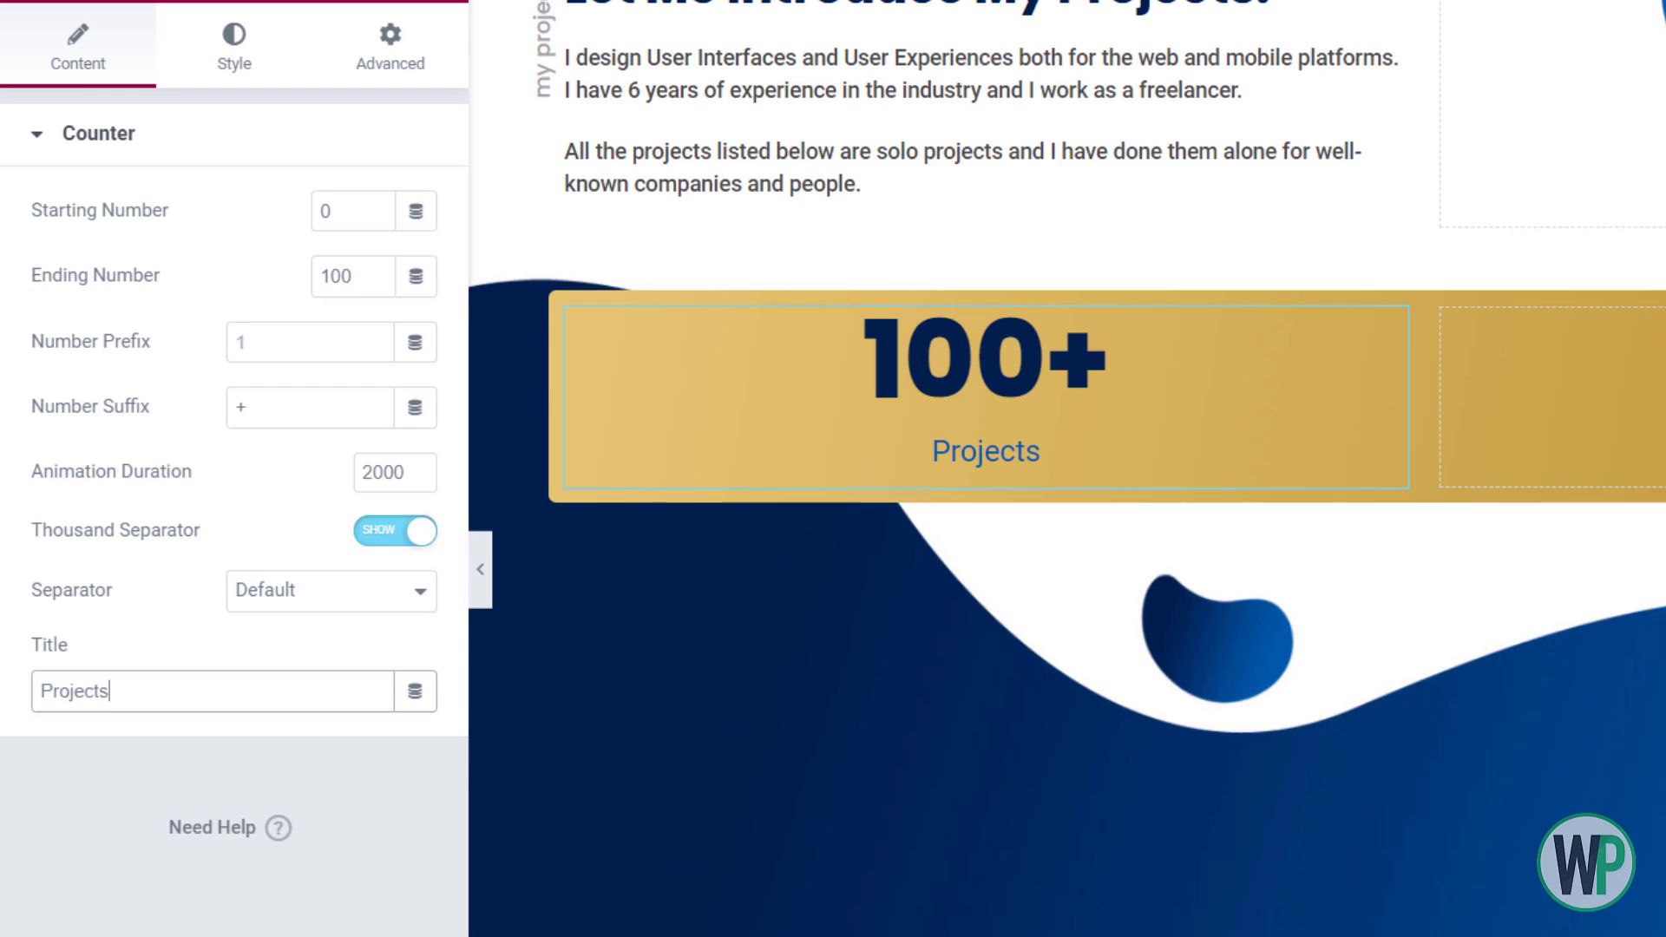
# Style the counter: number weight 700, title dark grey with weight 500
pyautogui.click(234, 43)
pyautogui.click(416, 276)
pyautogui.click(327, 588)
pyautogui.click(295, 748)
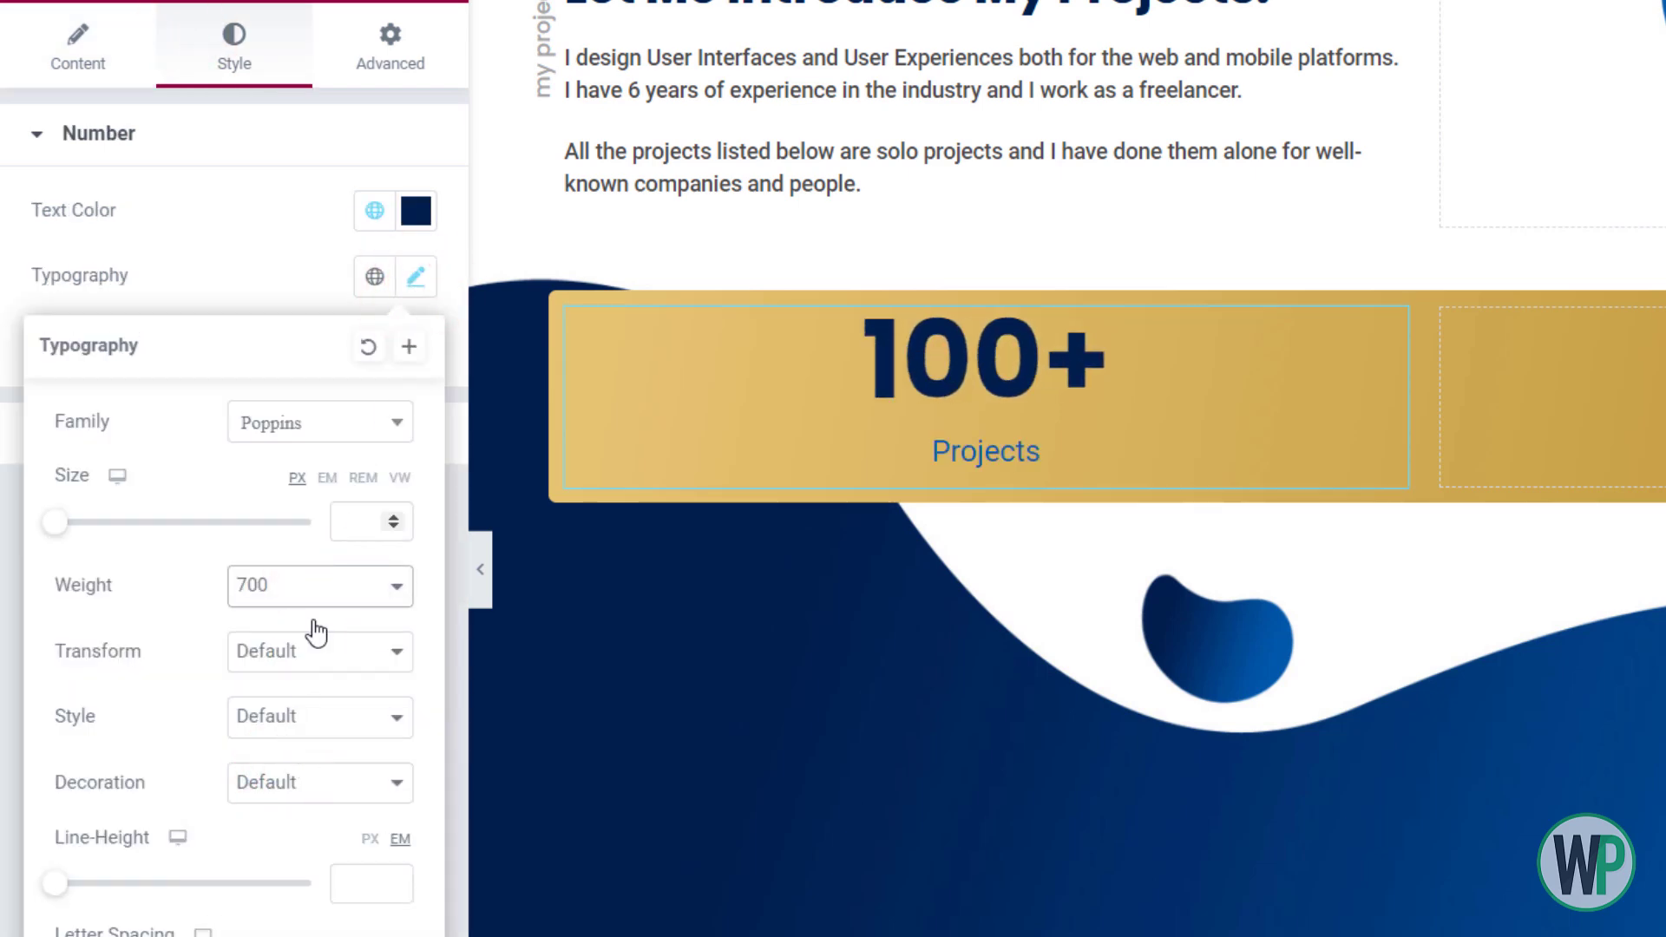
pyautogui.click(290, 297)
pyautogui.click(365, 430)
pyautogui.click(416, 287)
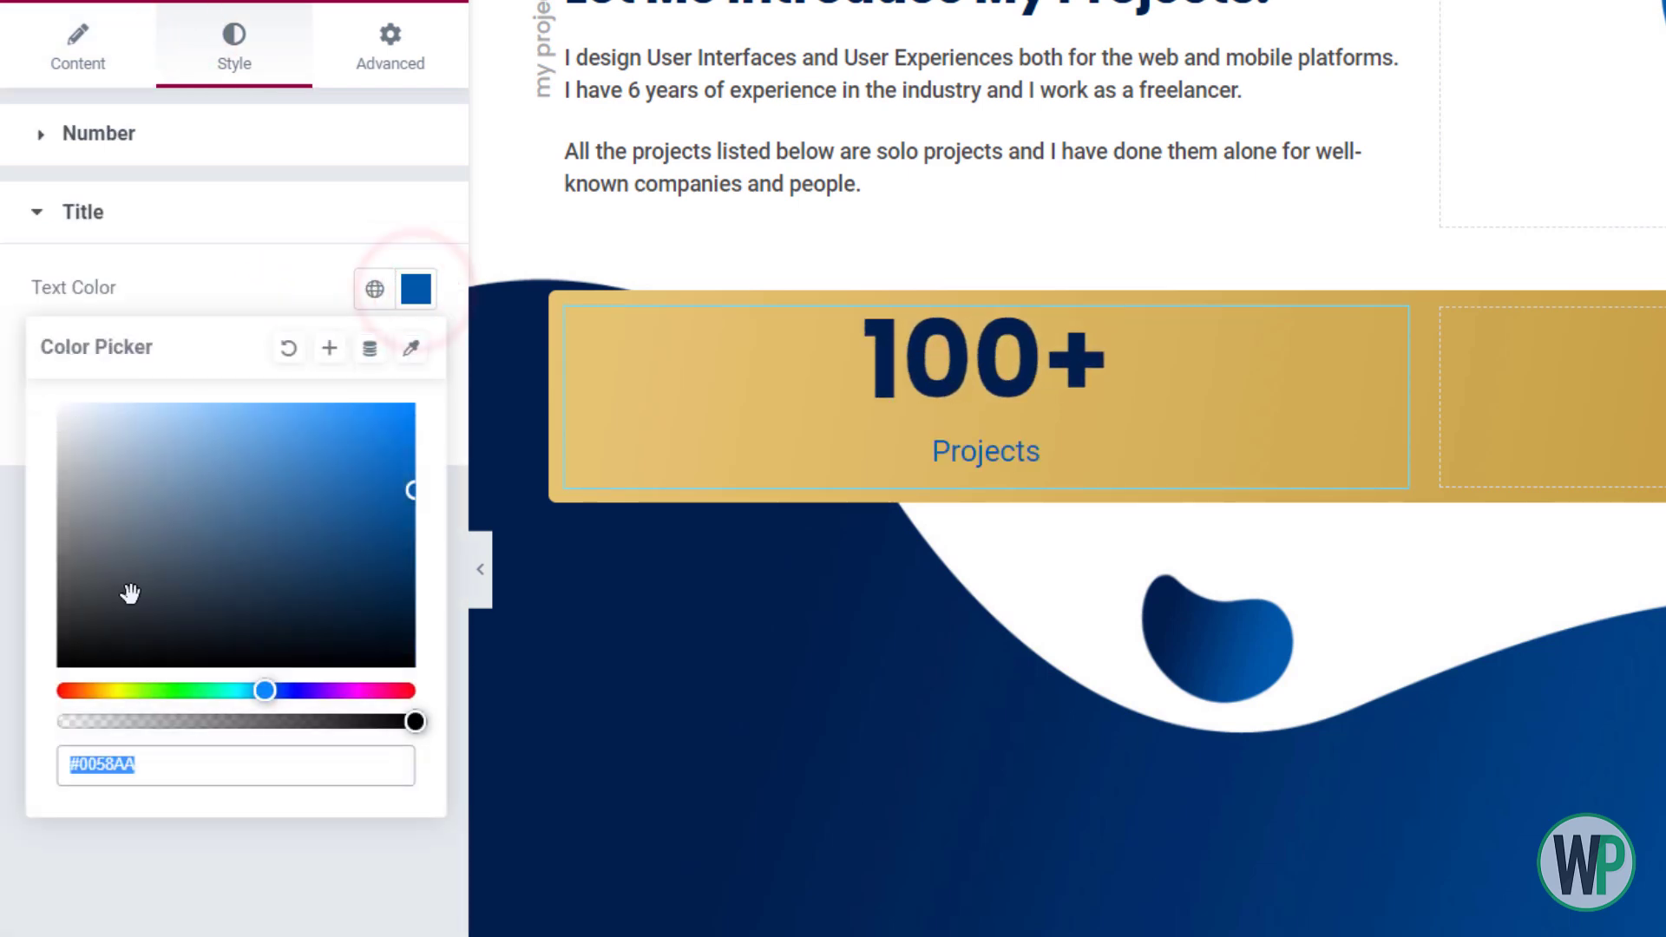
pyautogui.click(168, 543)
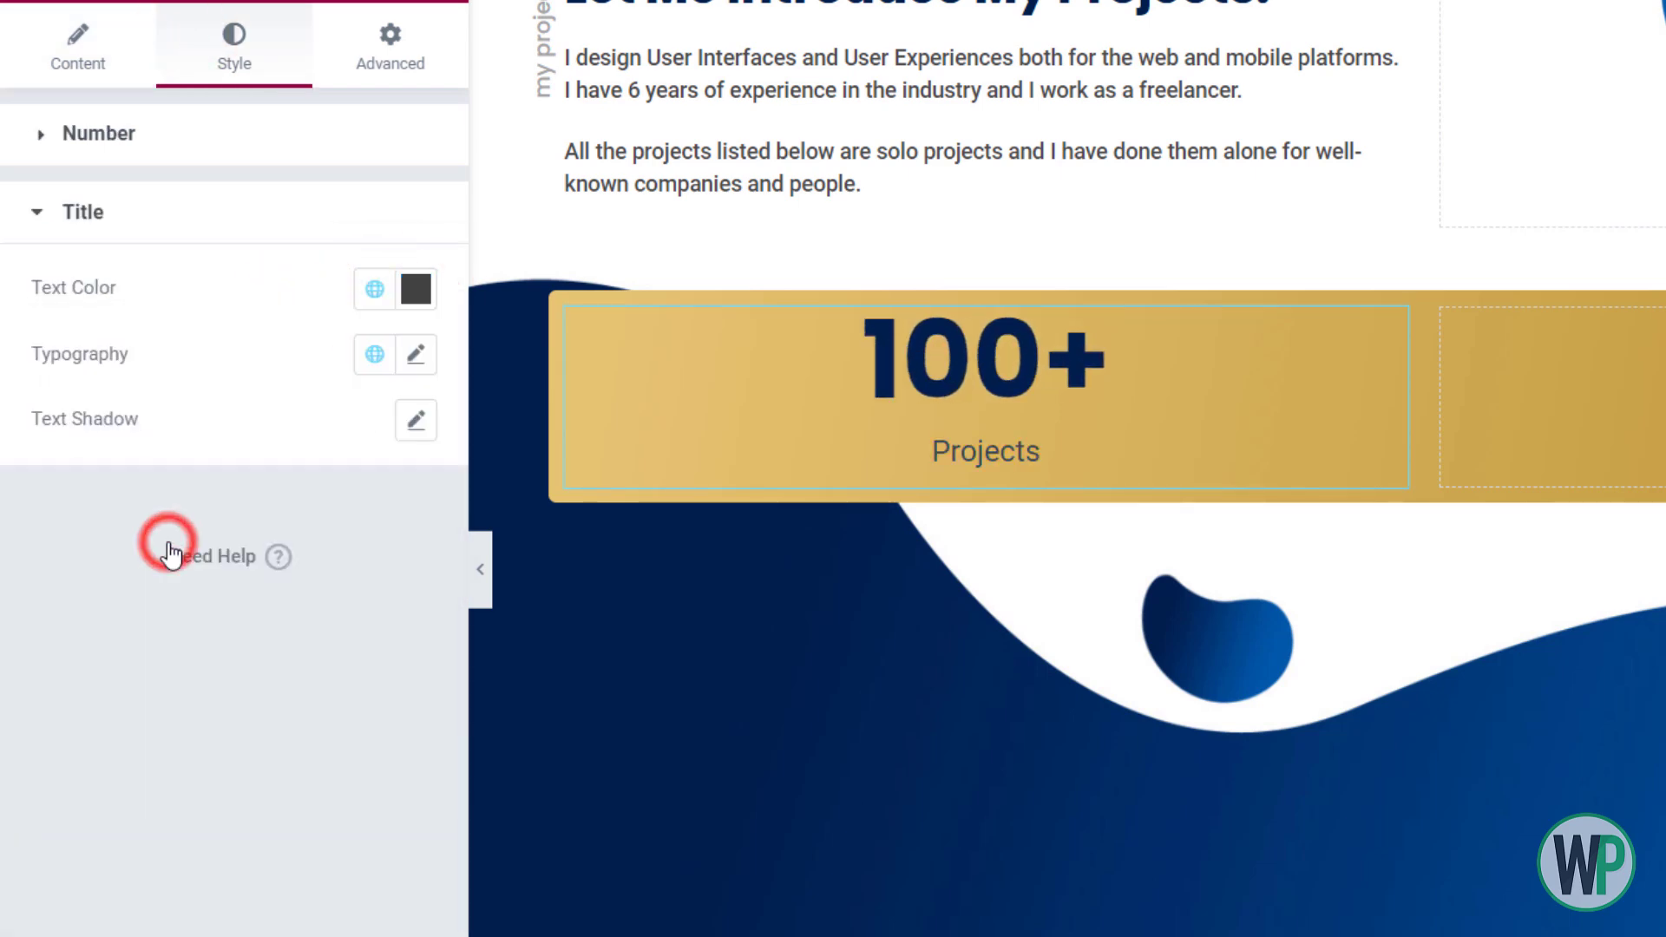
pyautogui.click(416, 354)
pyautogui.click(327, 664)
pyautogui.click(309, 792)
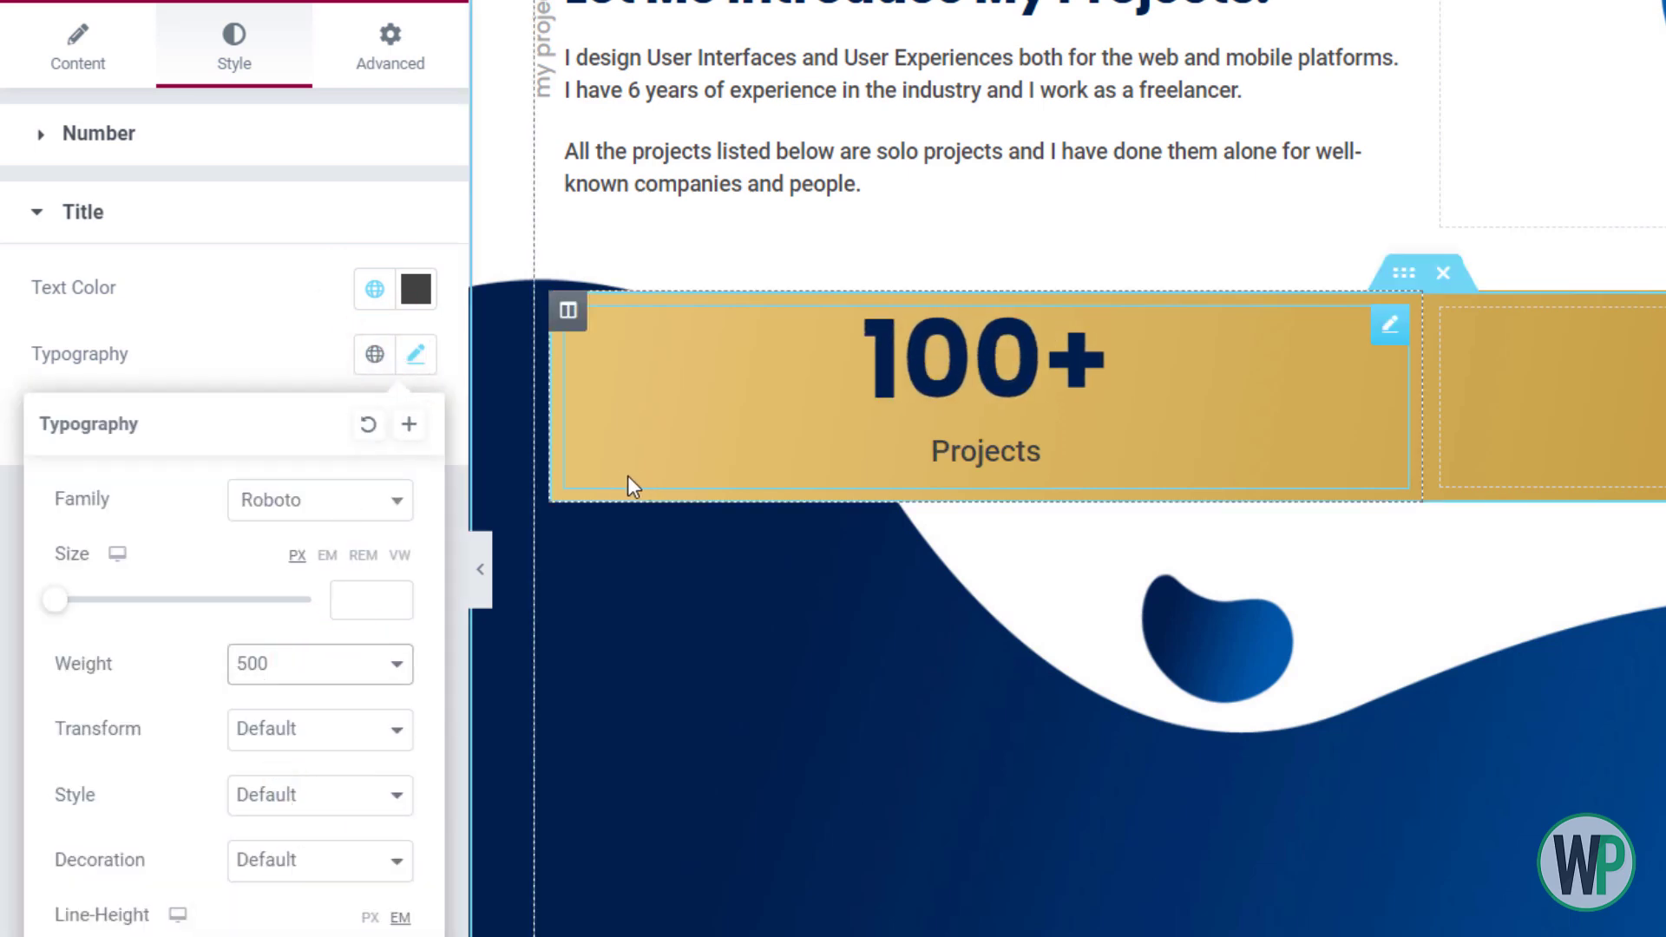
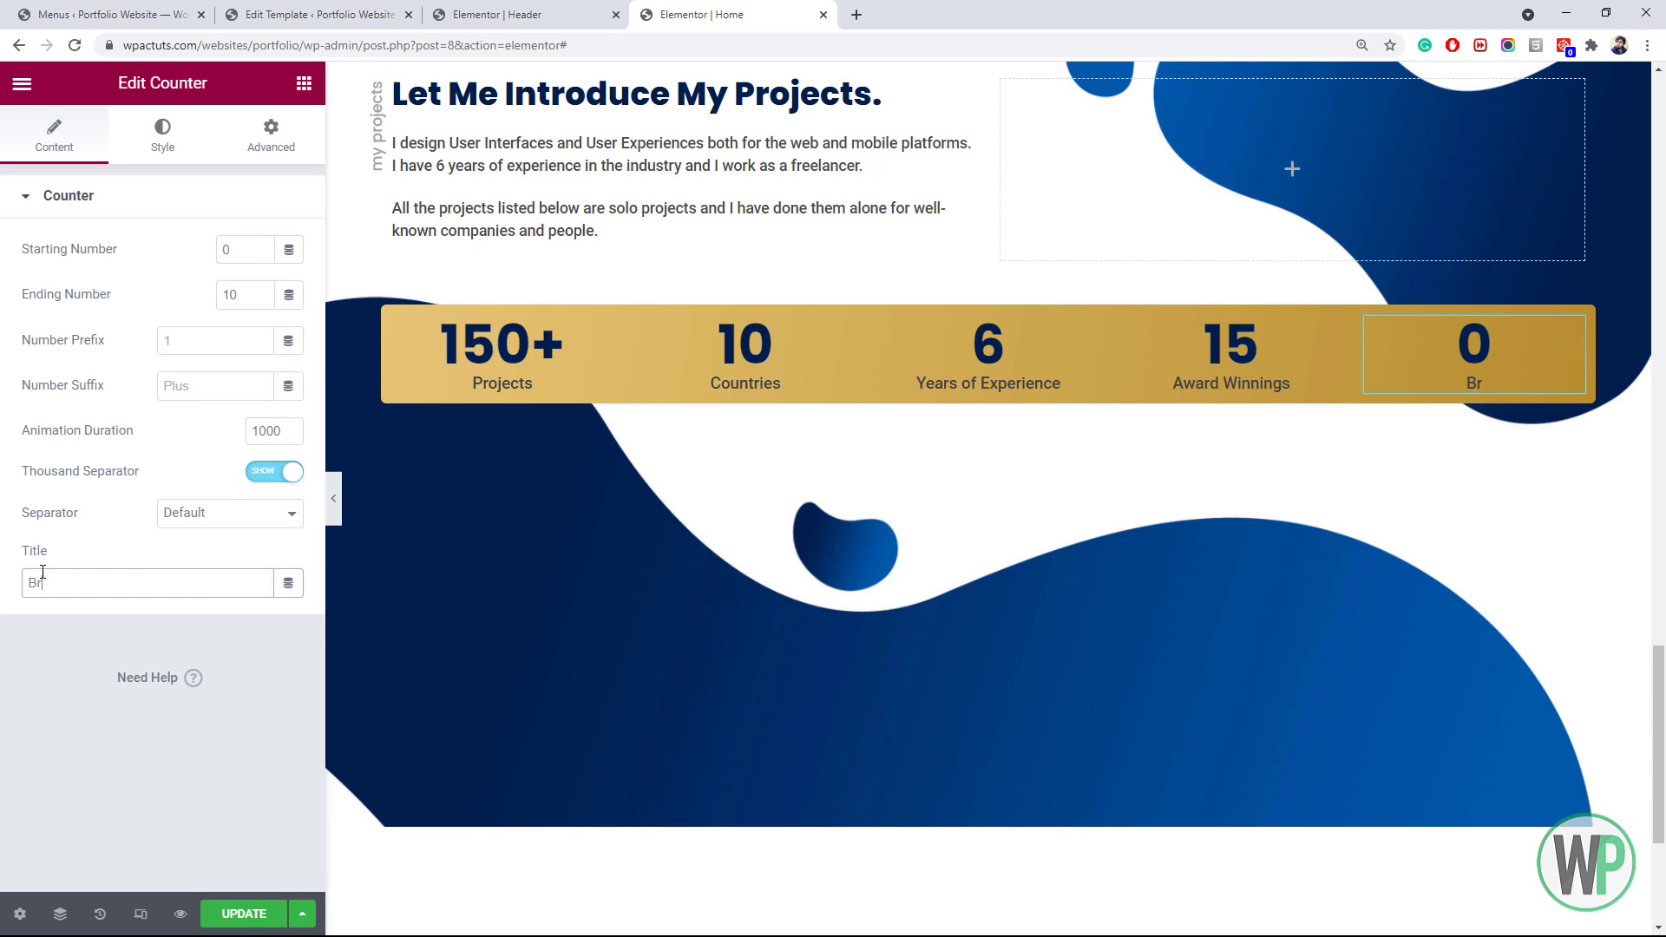
# Title the fifth counter 'Brand Collaborations' and give the gold bar section padding 10/0/10/0
pyautogui.write('and Collaborations')
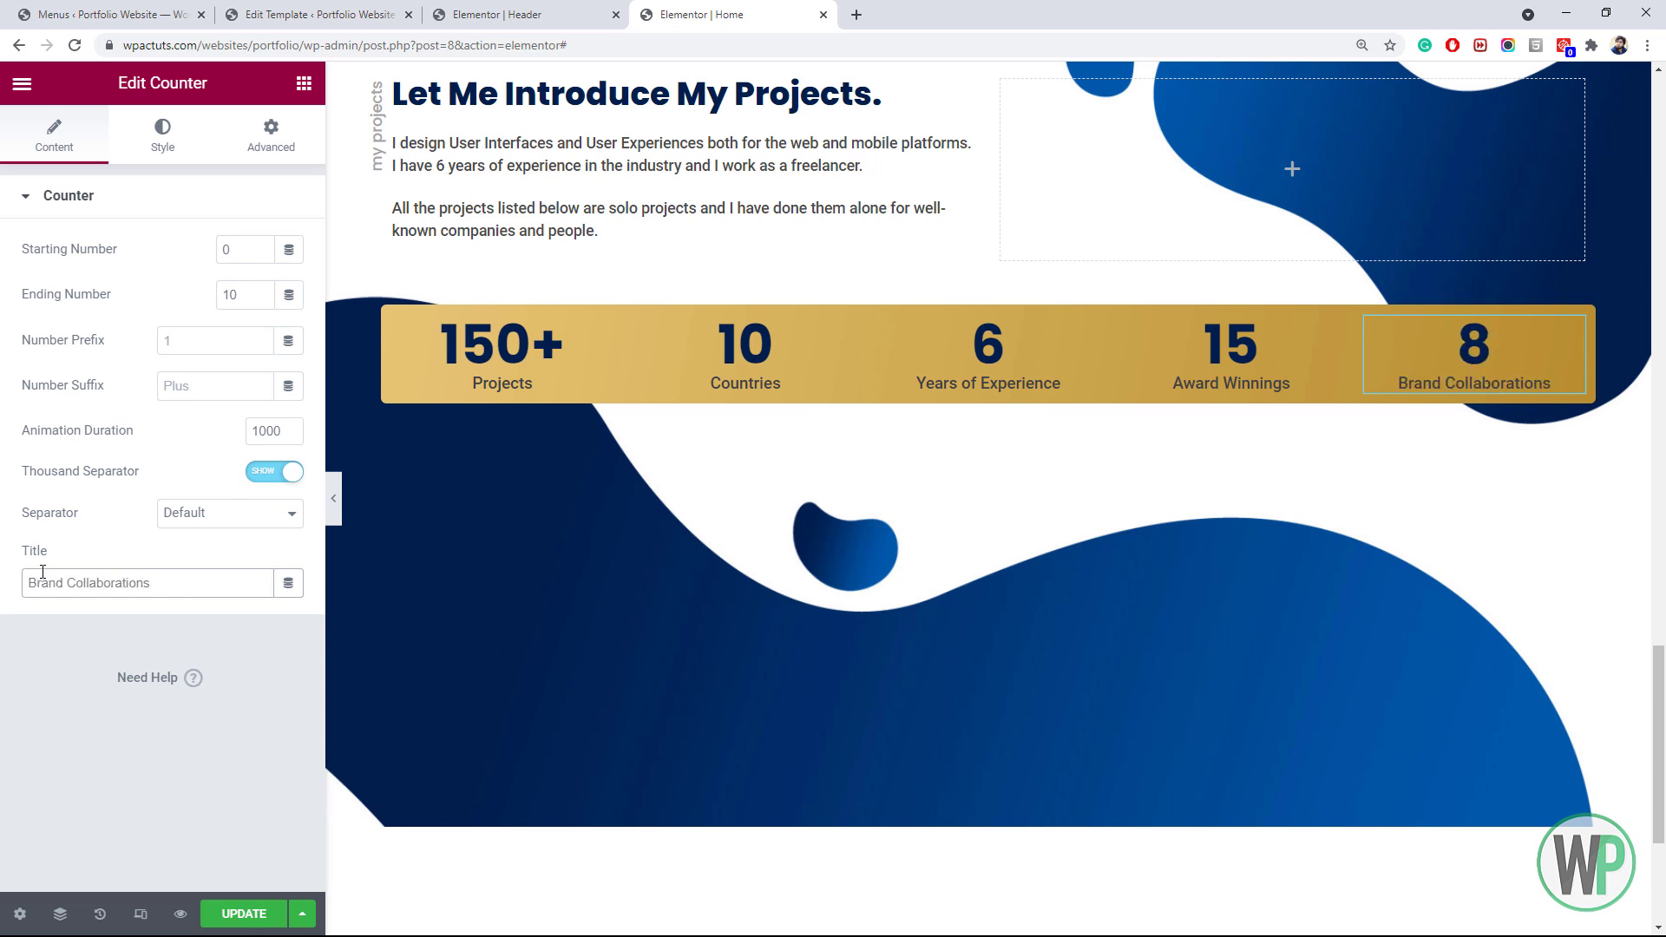
pyautogui.rightClick(986, 312)
pyautogui.click(1042, 313)
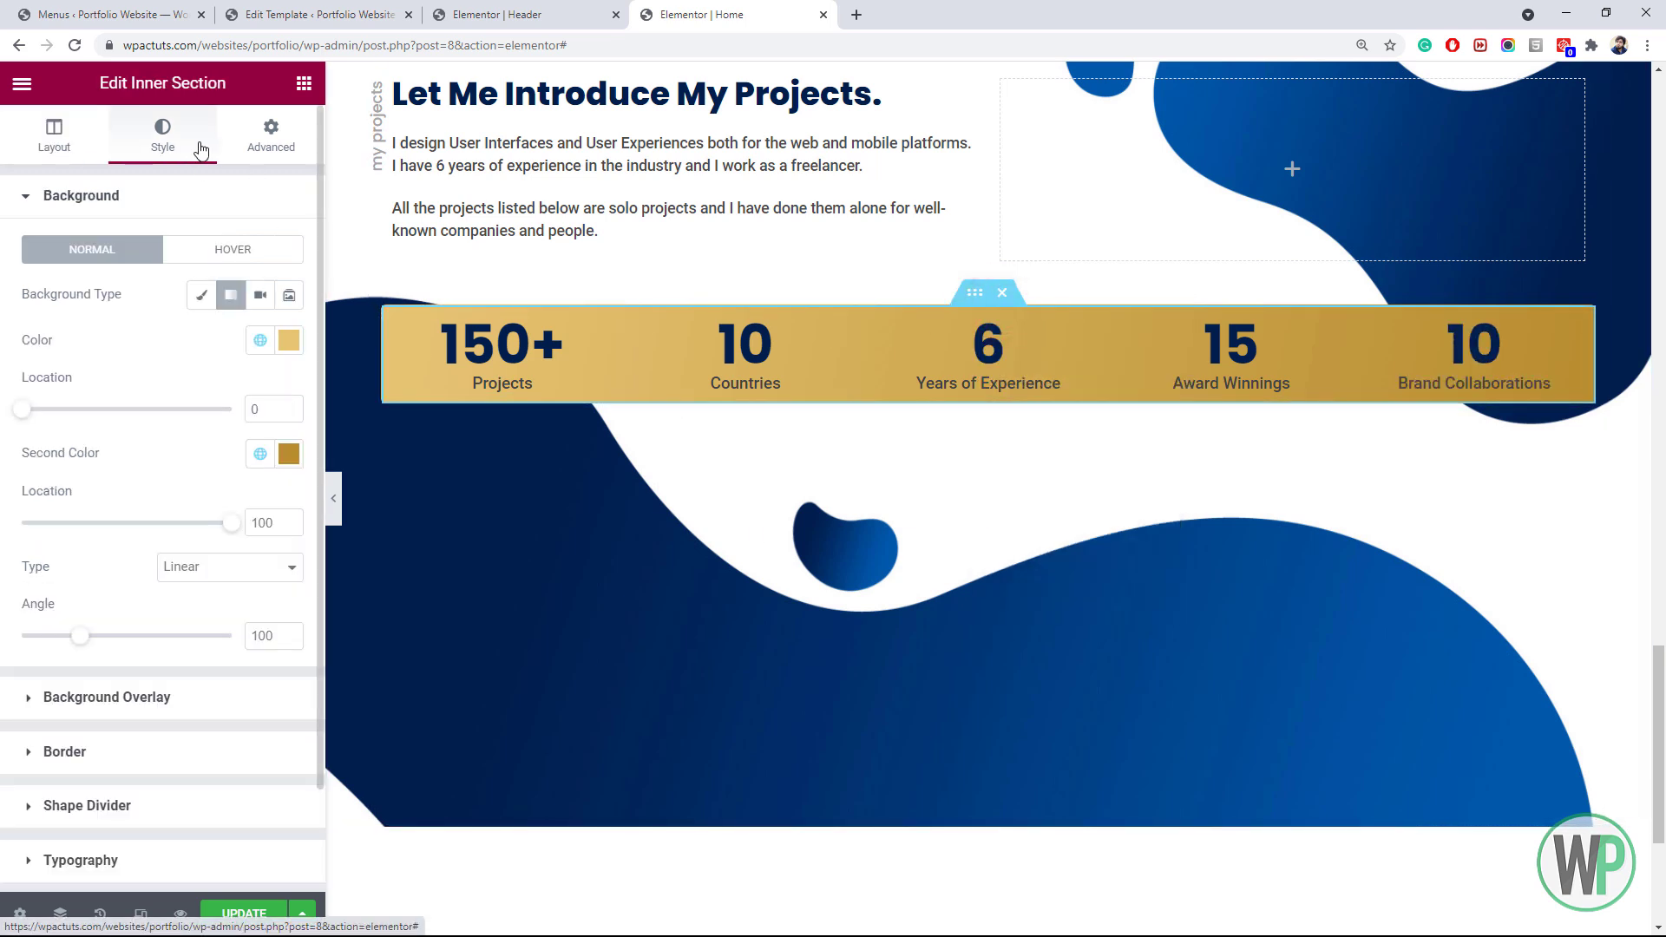
pyautogui.click(271, 136)
pyautogui.click(274, 358)
pyautogui.click(48, 359)
pyautogui.write('10')
pyautogui.click(157, 360)
pyautogui.write('10')
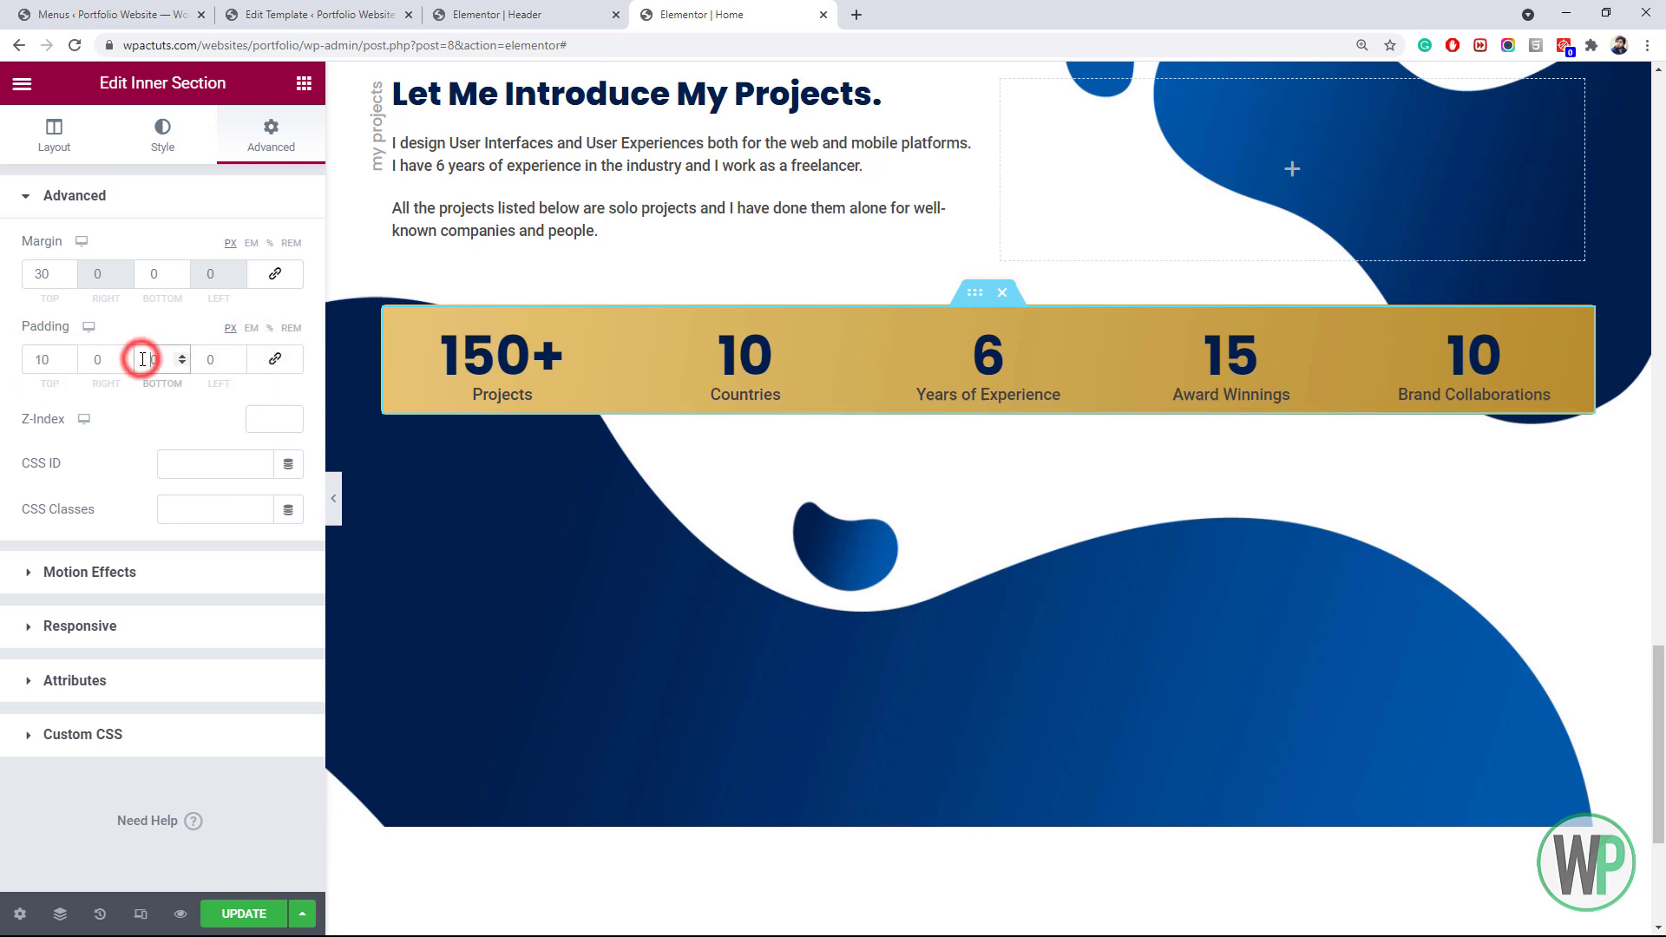
# Shrink the 150+ counter's number typography to 2em
pyautogui.rightClick(524, 361)
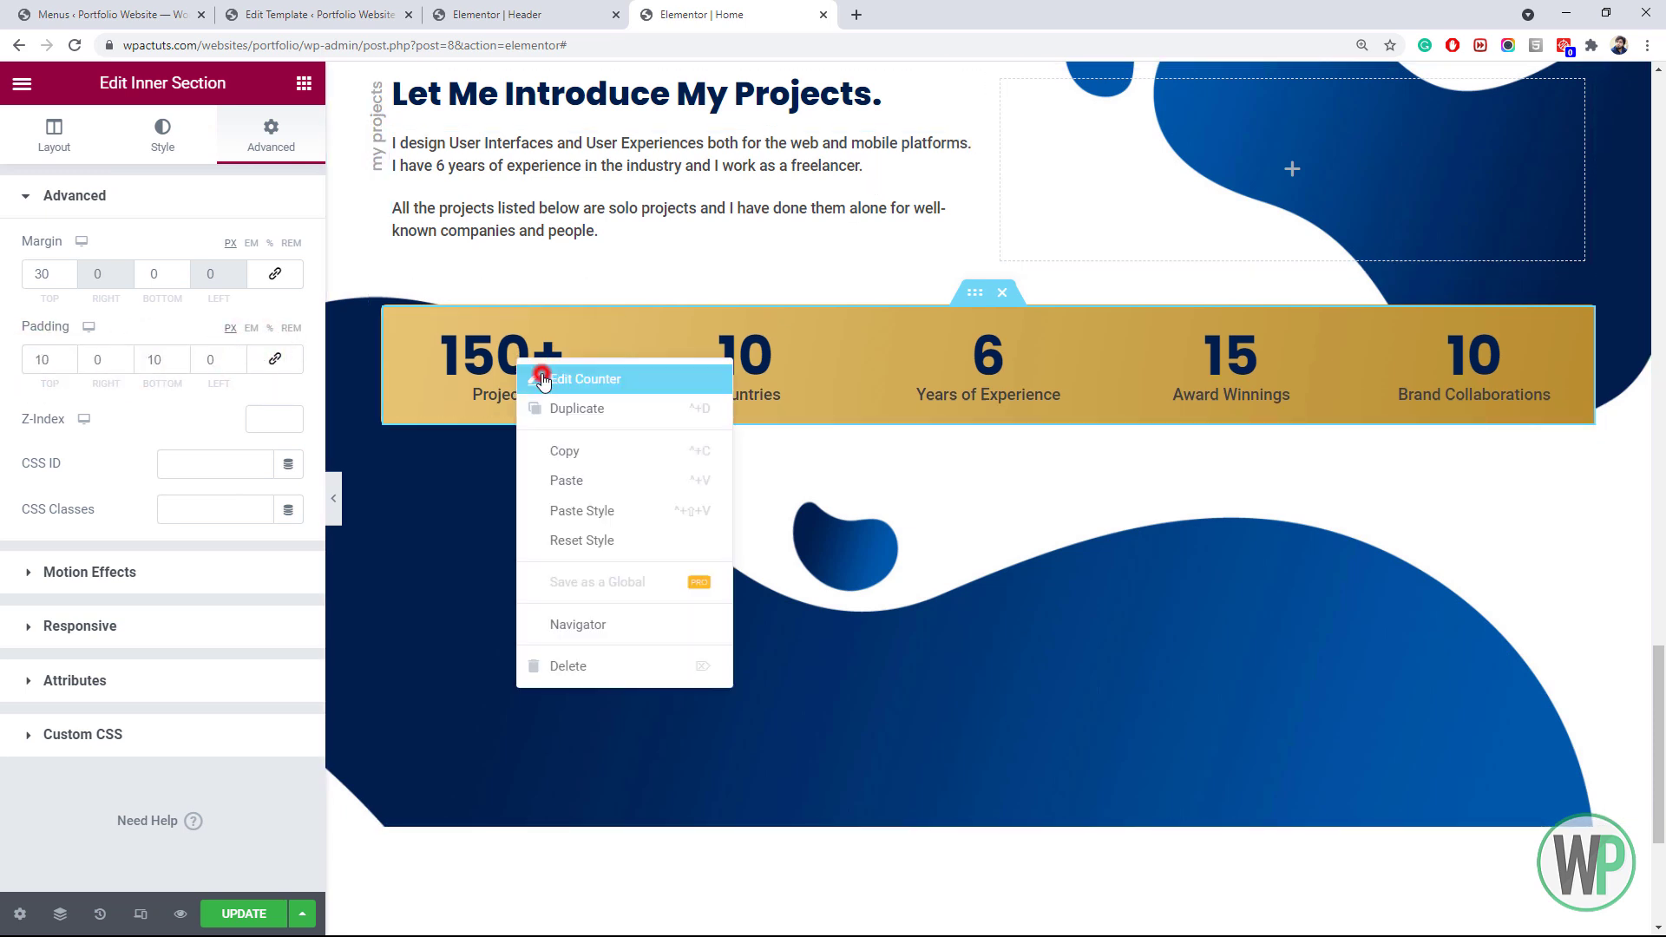
pyautogui.click(573, 375)
pyautogui.click(289, 294)
pyautogui.click(267, 468)
pyautogui.write('2')
pyautogui.rightClick(482, 354)
pyautogui.click(534, 446)
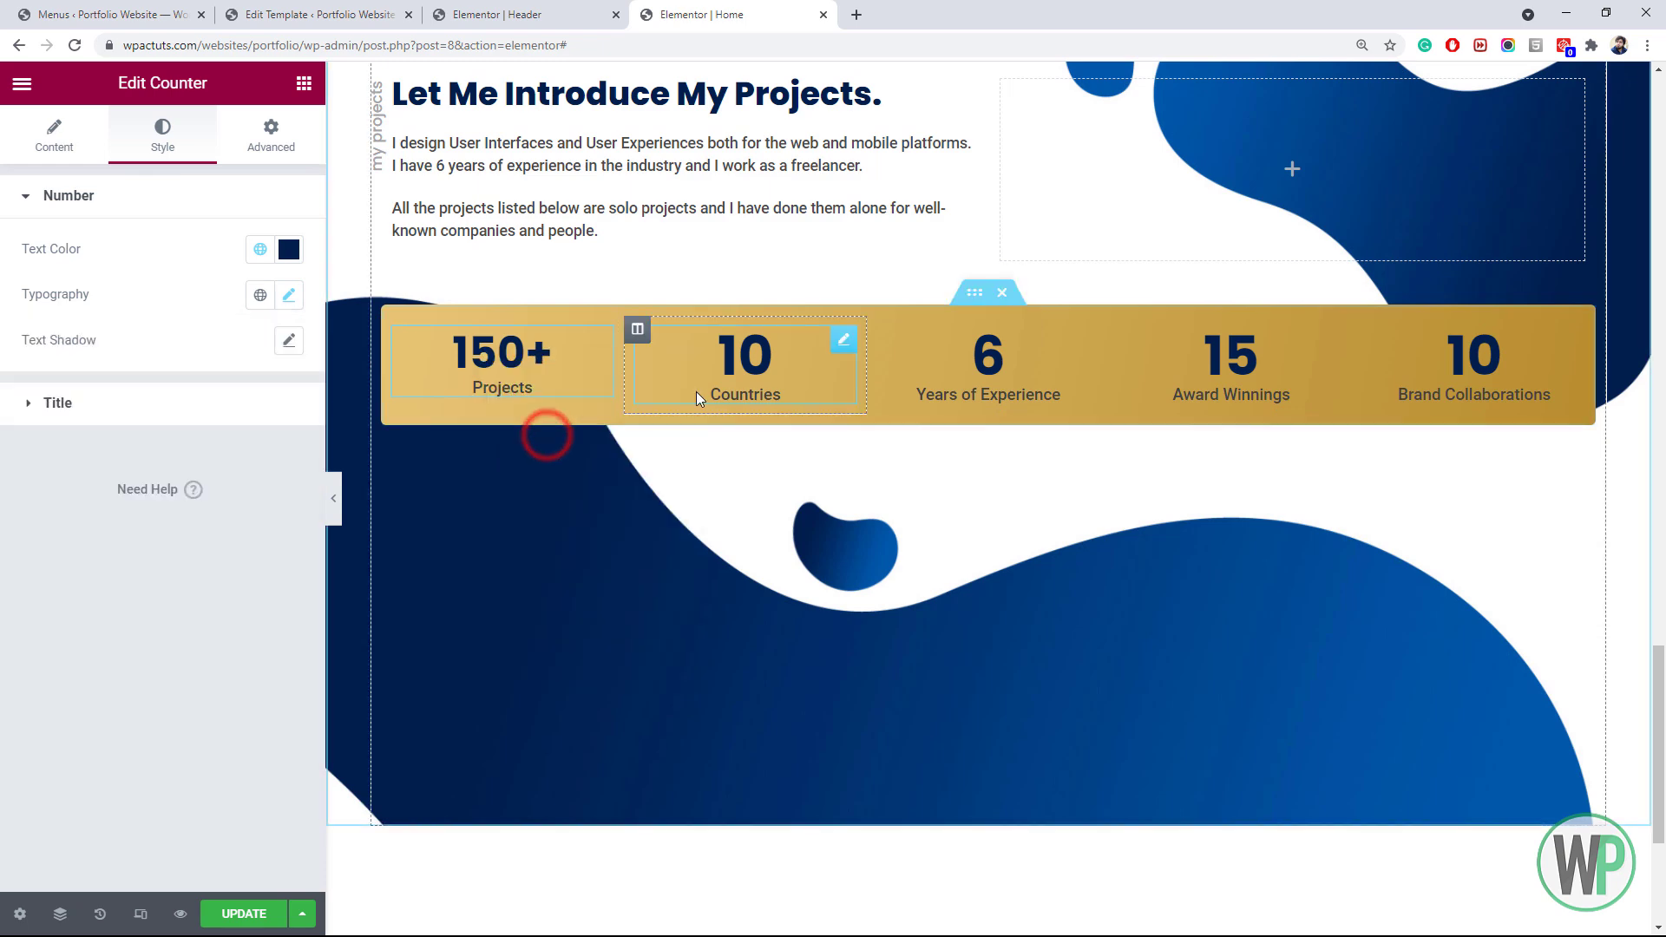
# Copy the 150+ counter's style and paste it onto the Countries, 15 and Brand Collaborations counters
pyautogui.rightClick(716, 360)
pyautogui.click(833, 515)
pyautogui.rightClick(991, 357)
pyautogui.click(1090, 512)
pyautogui.rightClick(1222, 344)
pyautogui.click(1312, 501)
pyautogui.rightClick(1463, 351)
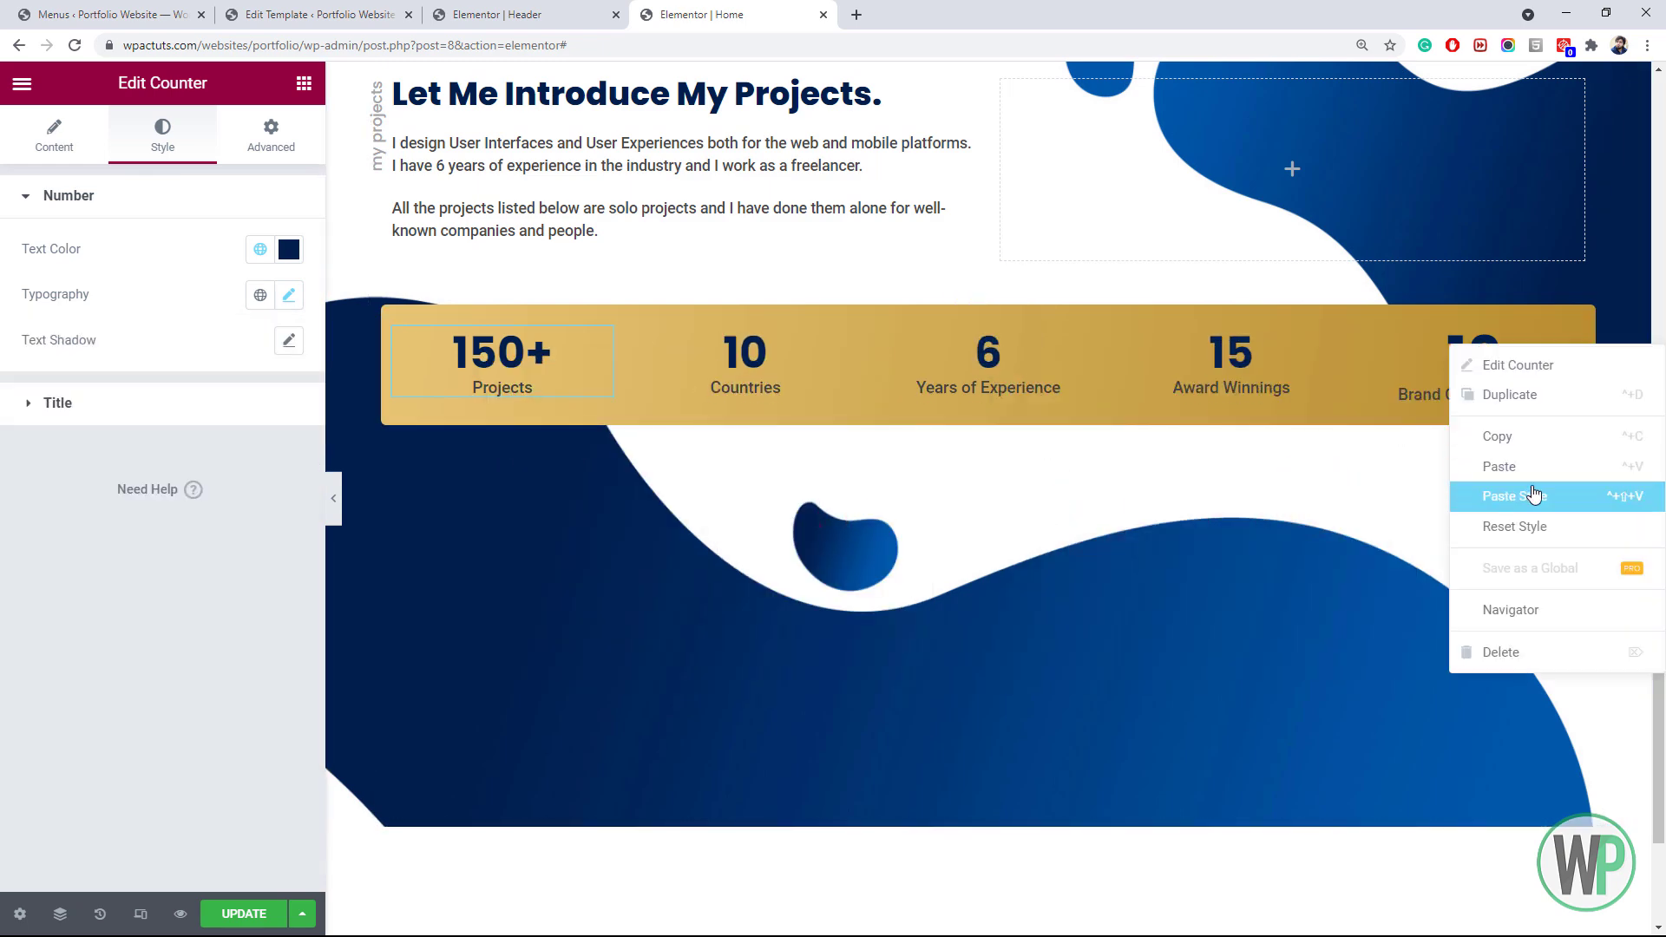
pyautogui.click(1528, 500)
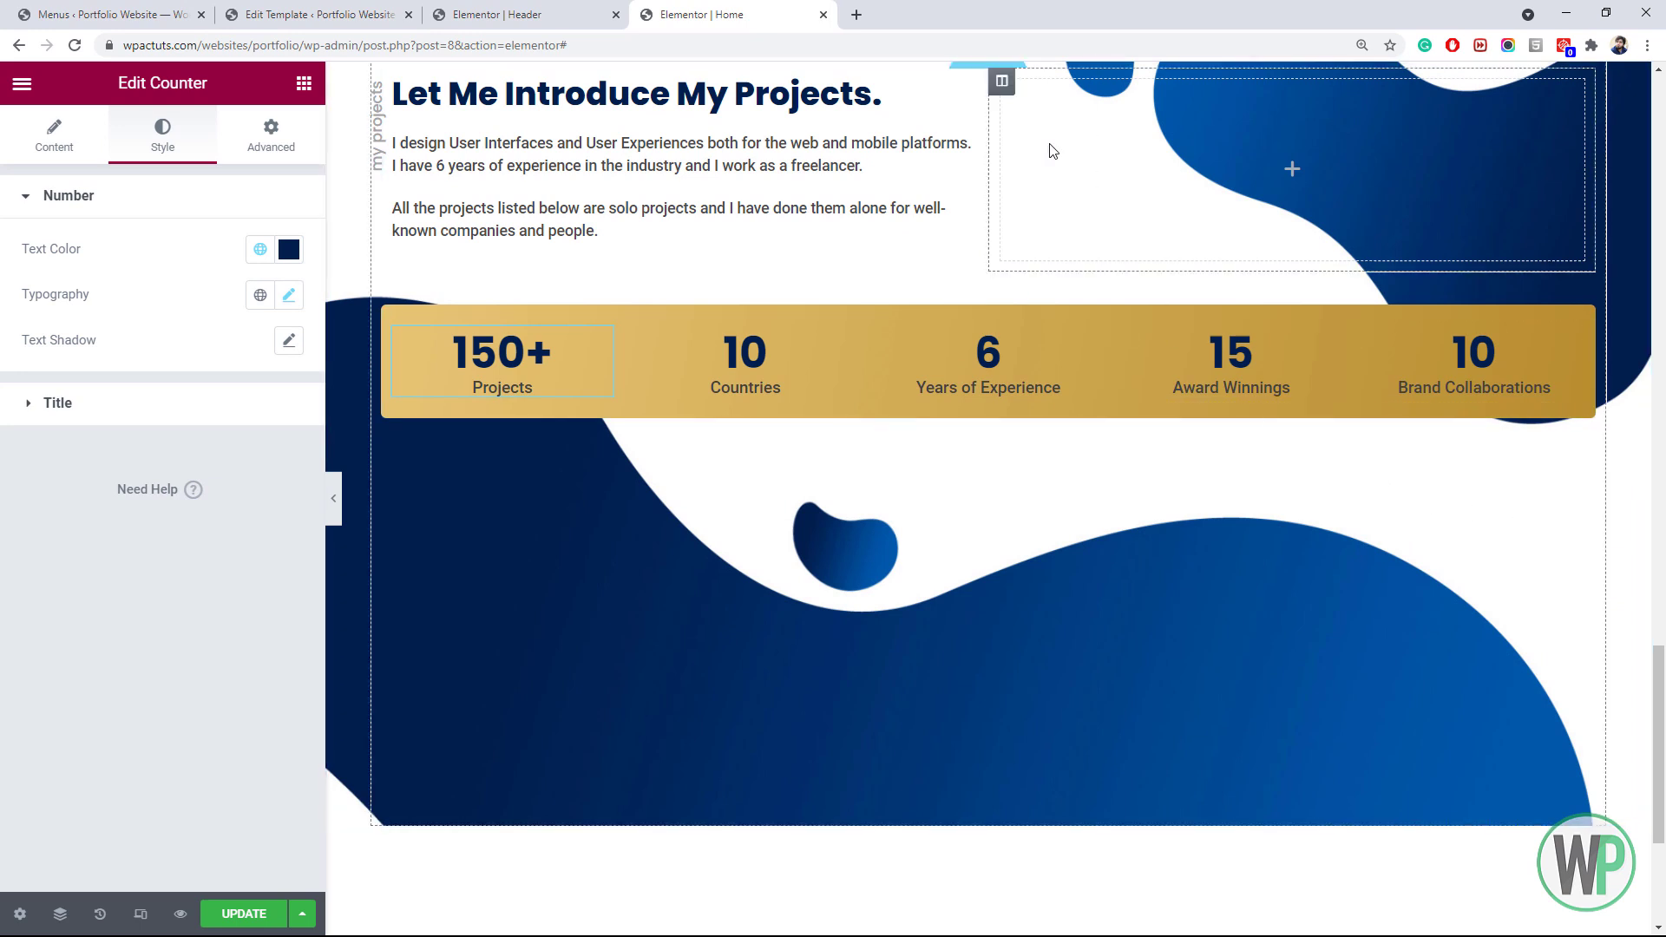
# Add a two-column inner section below the counters with a 50 px top margin
pyautogui.scroll(3, 1646, 655)
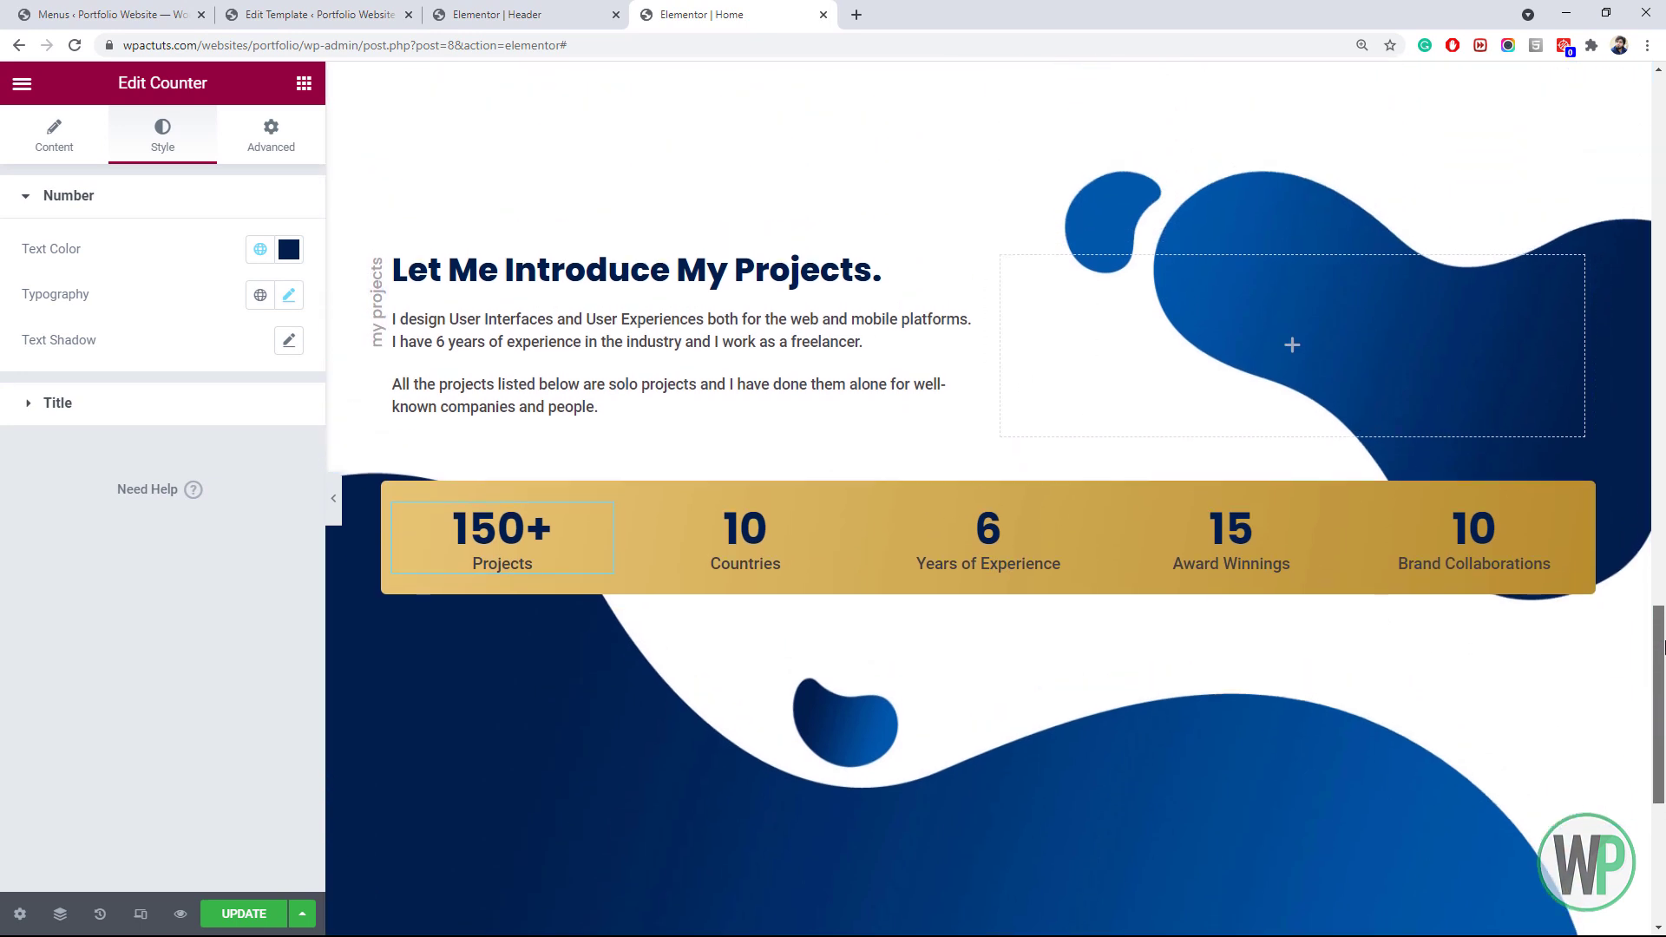
pyautogui.scroll(-1, 1663, 633)
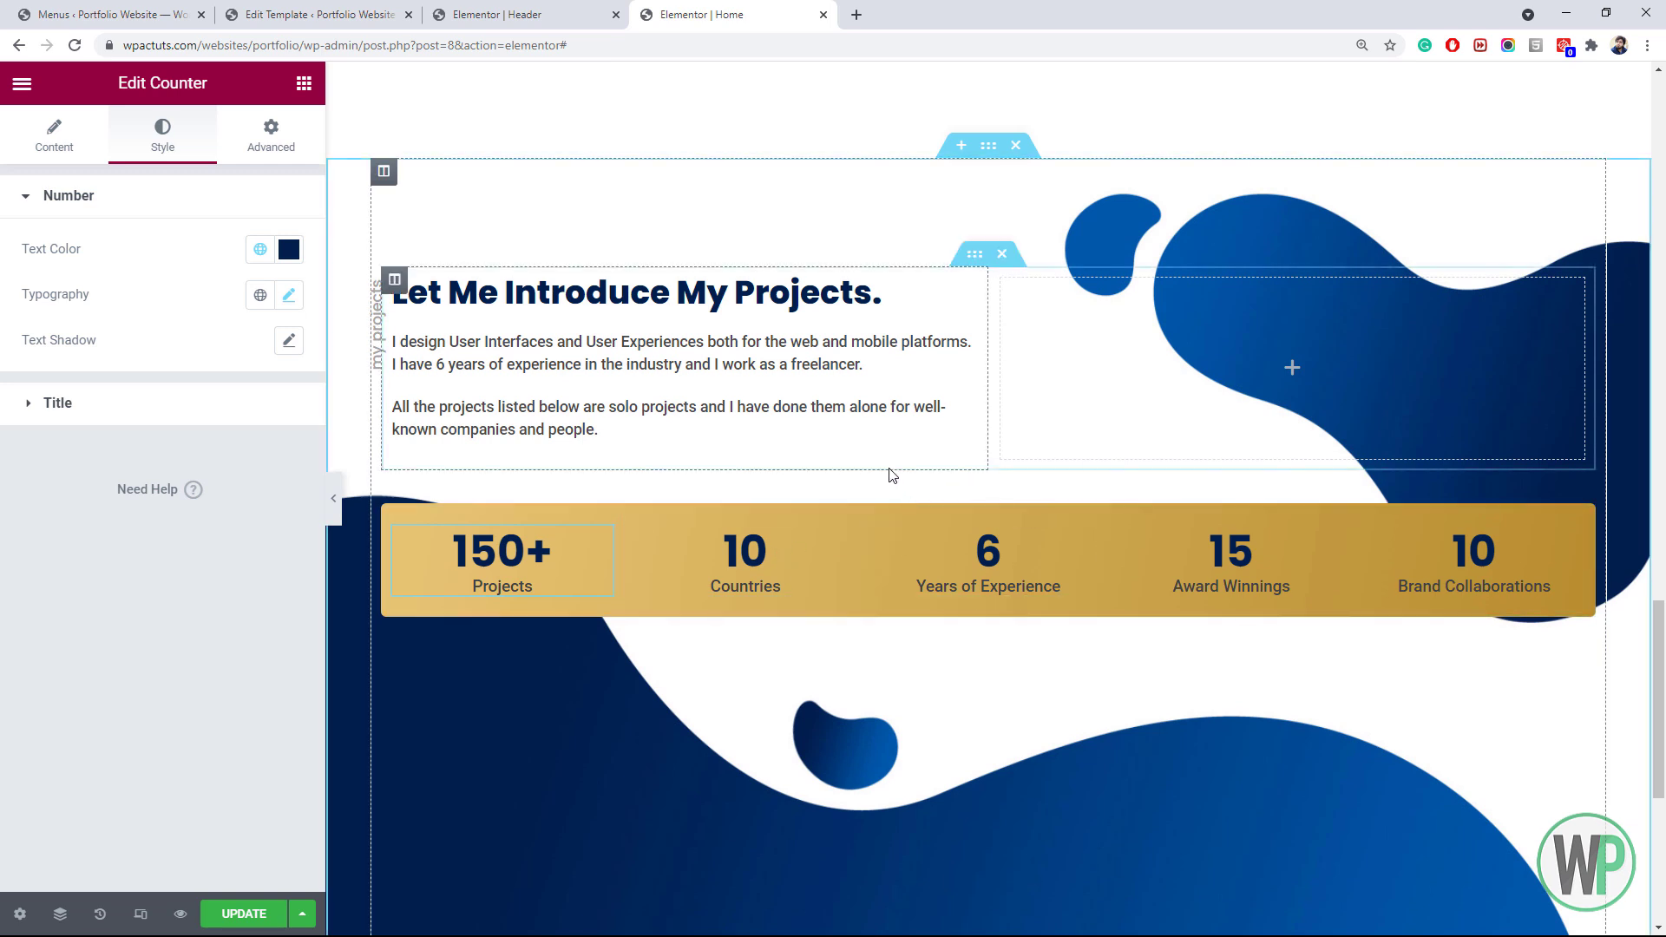
pyautogui.scroll(-3, 1664, 664)
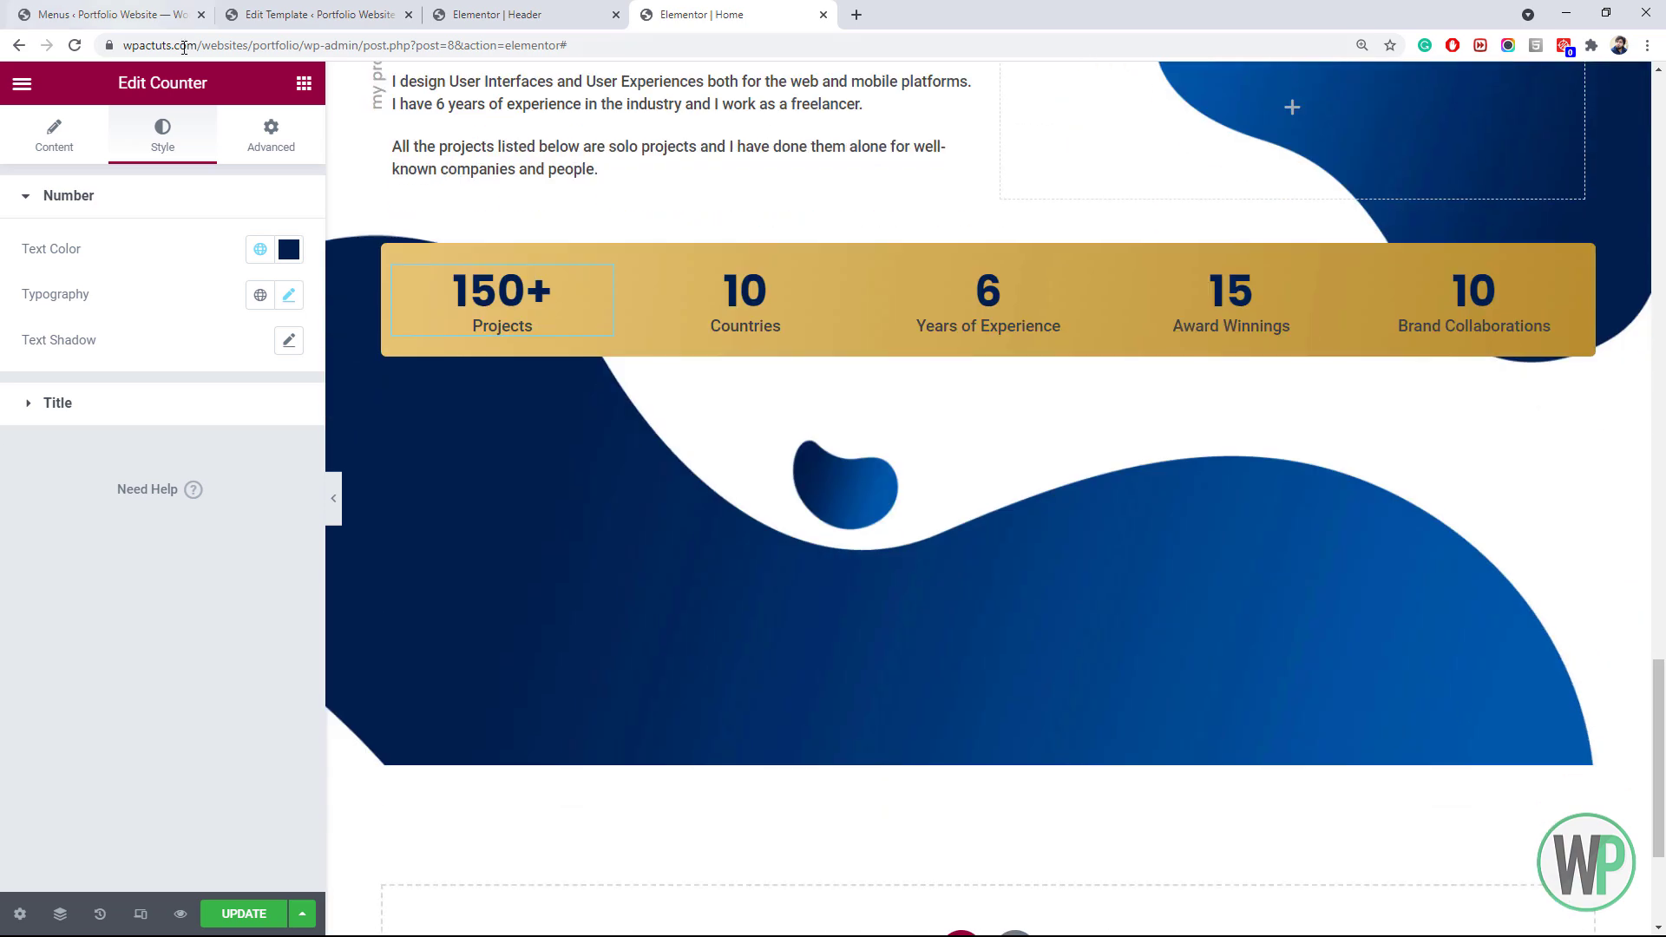
pyautogui.click(303, 84)
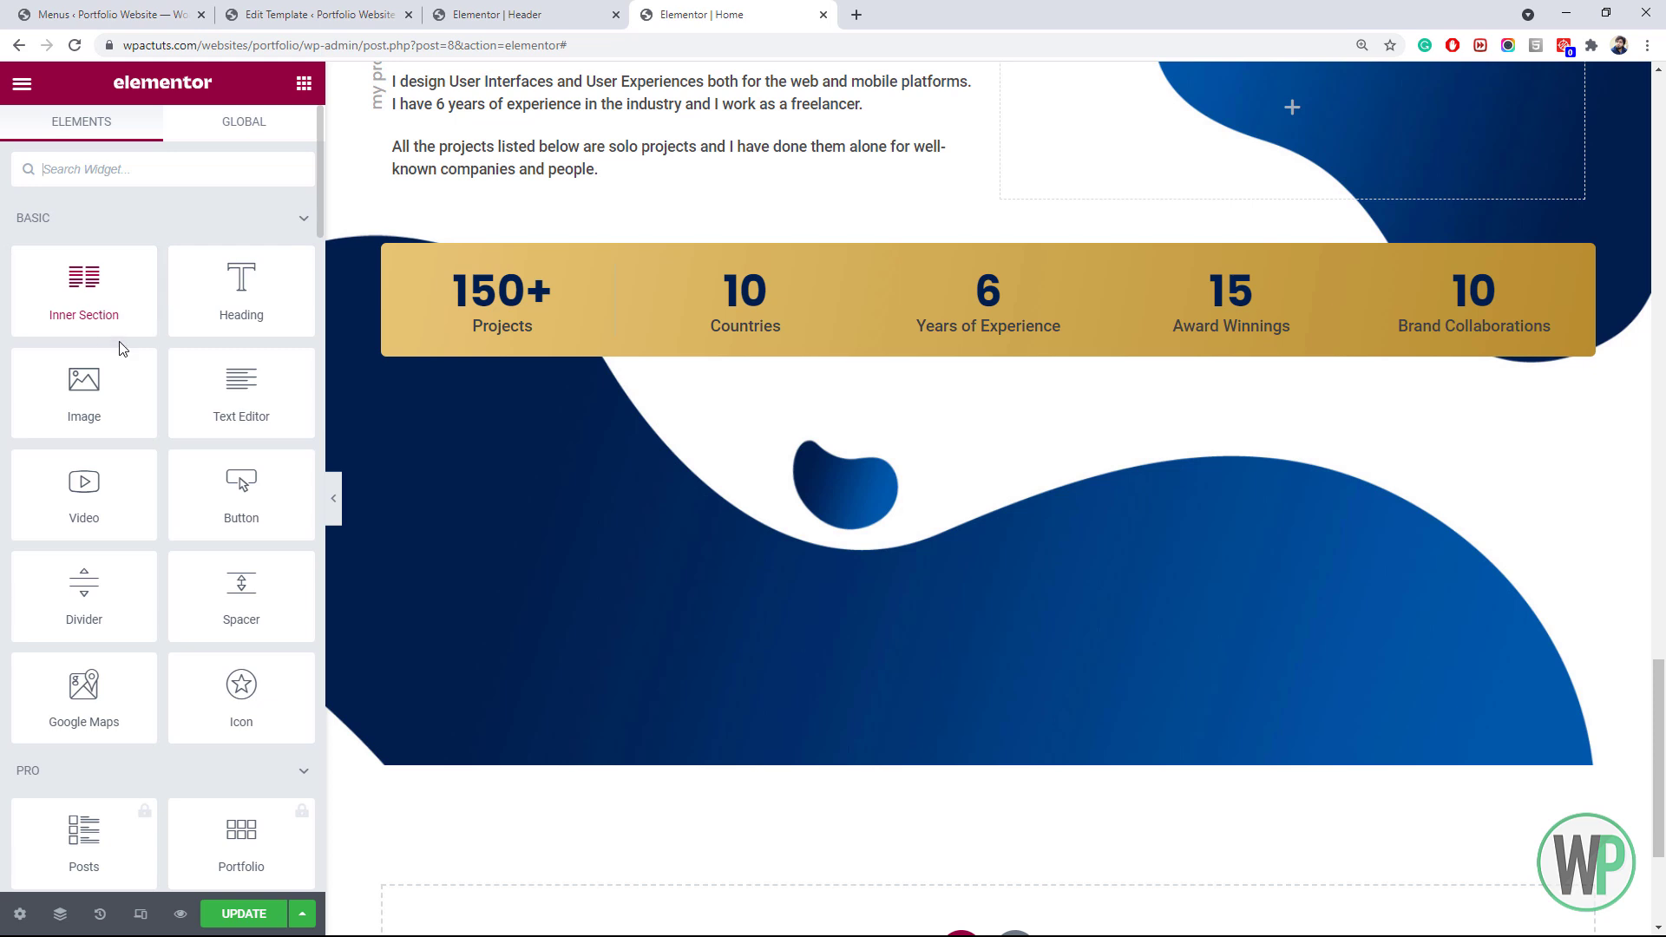
pyautogui.moveTo(97, 313); pyautogui.dragTo(744, 379)
pyautogui.click(256, 137)
pyautogui.click(275, 274)
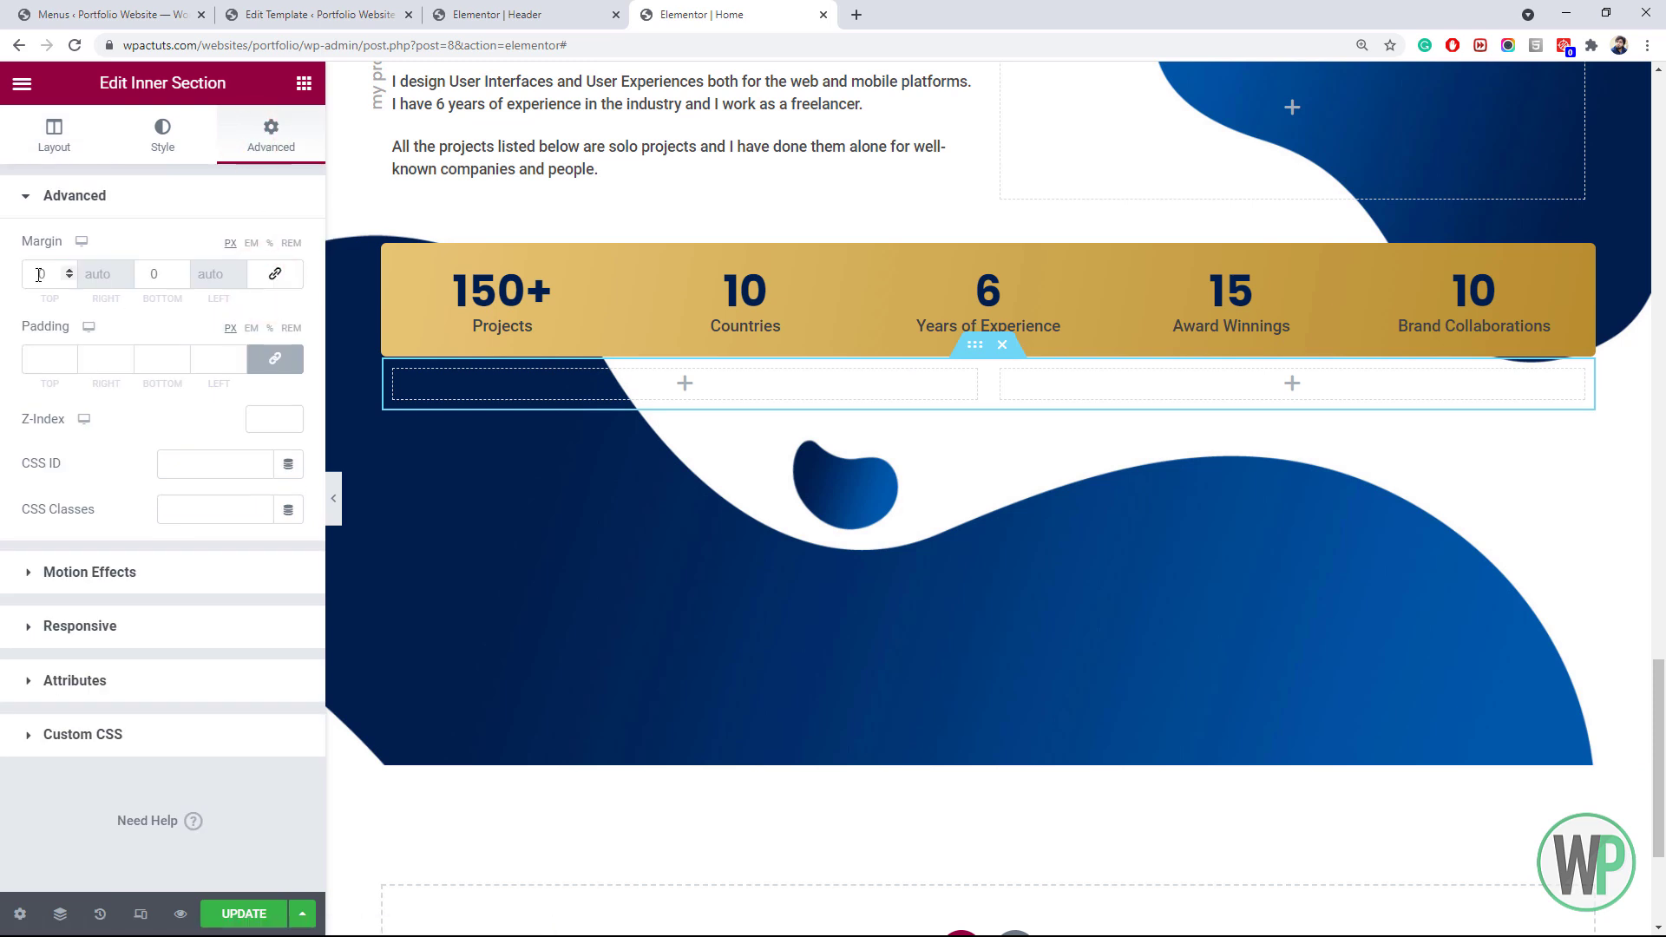
pyautogui.click(40, 275)
pyautogui.write('50')
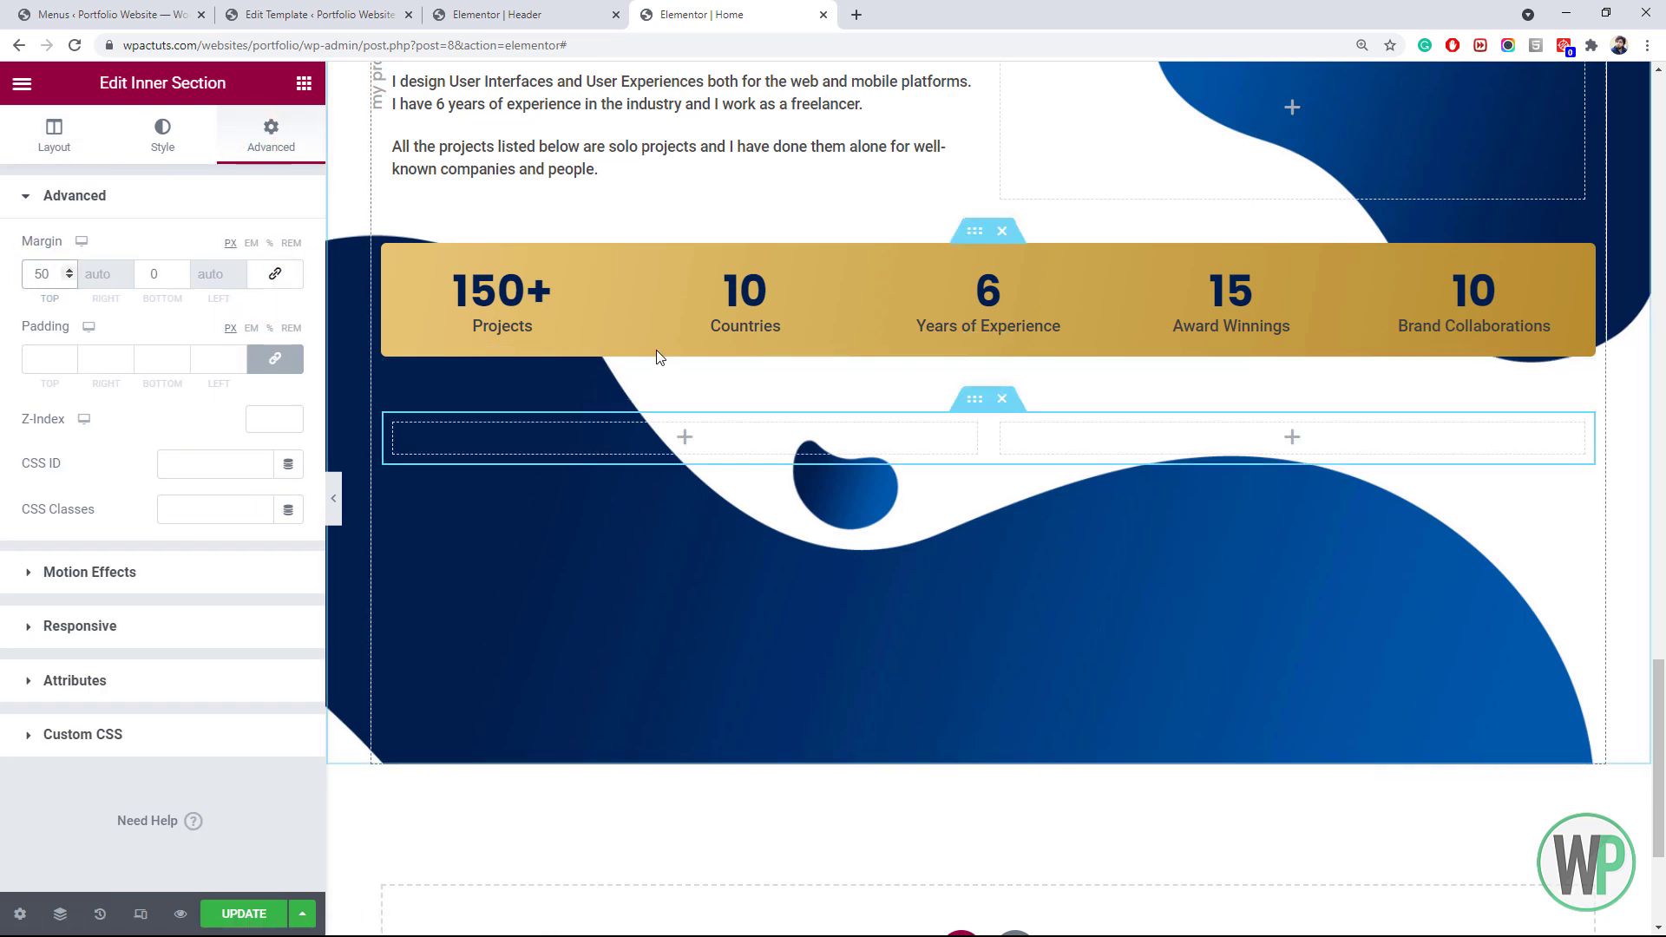
# Set the new section's right column width to 40%
pyautogui.click(633, 447)
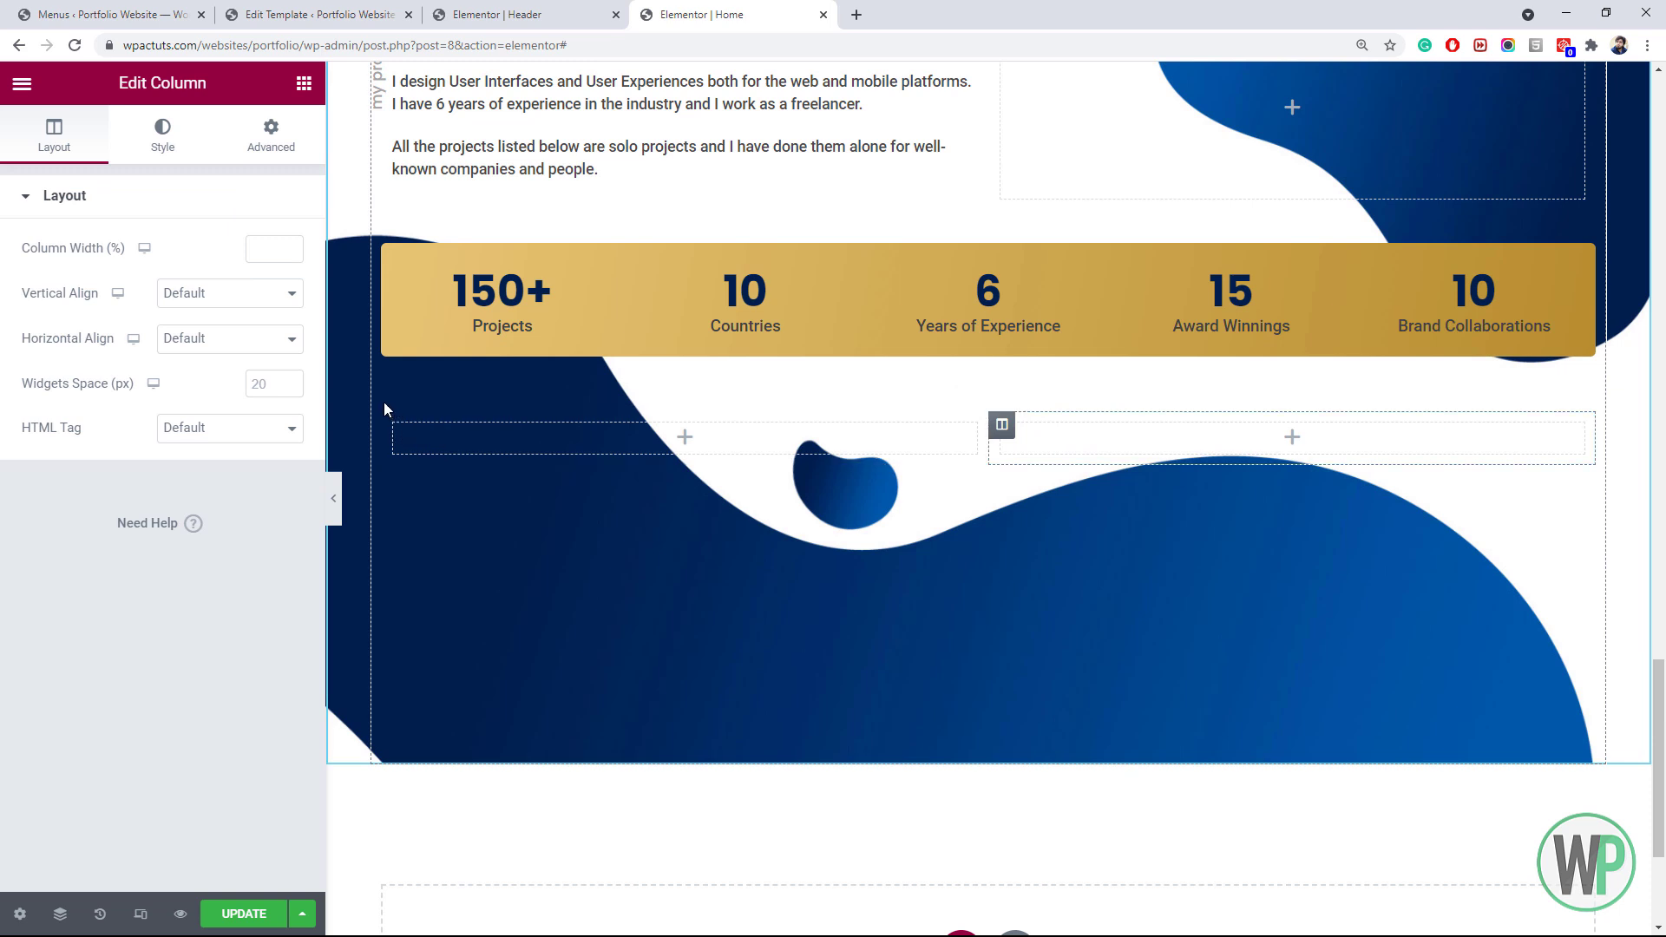
pyautogui.click(297, 93)
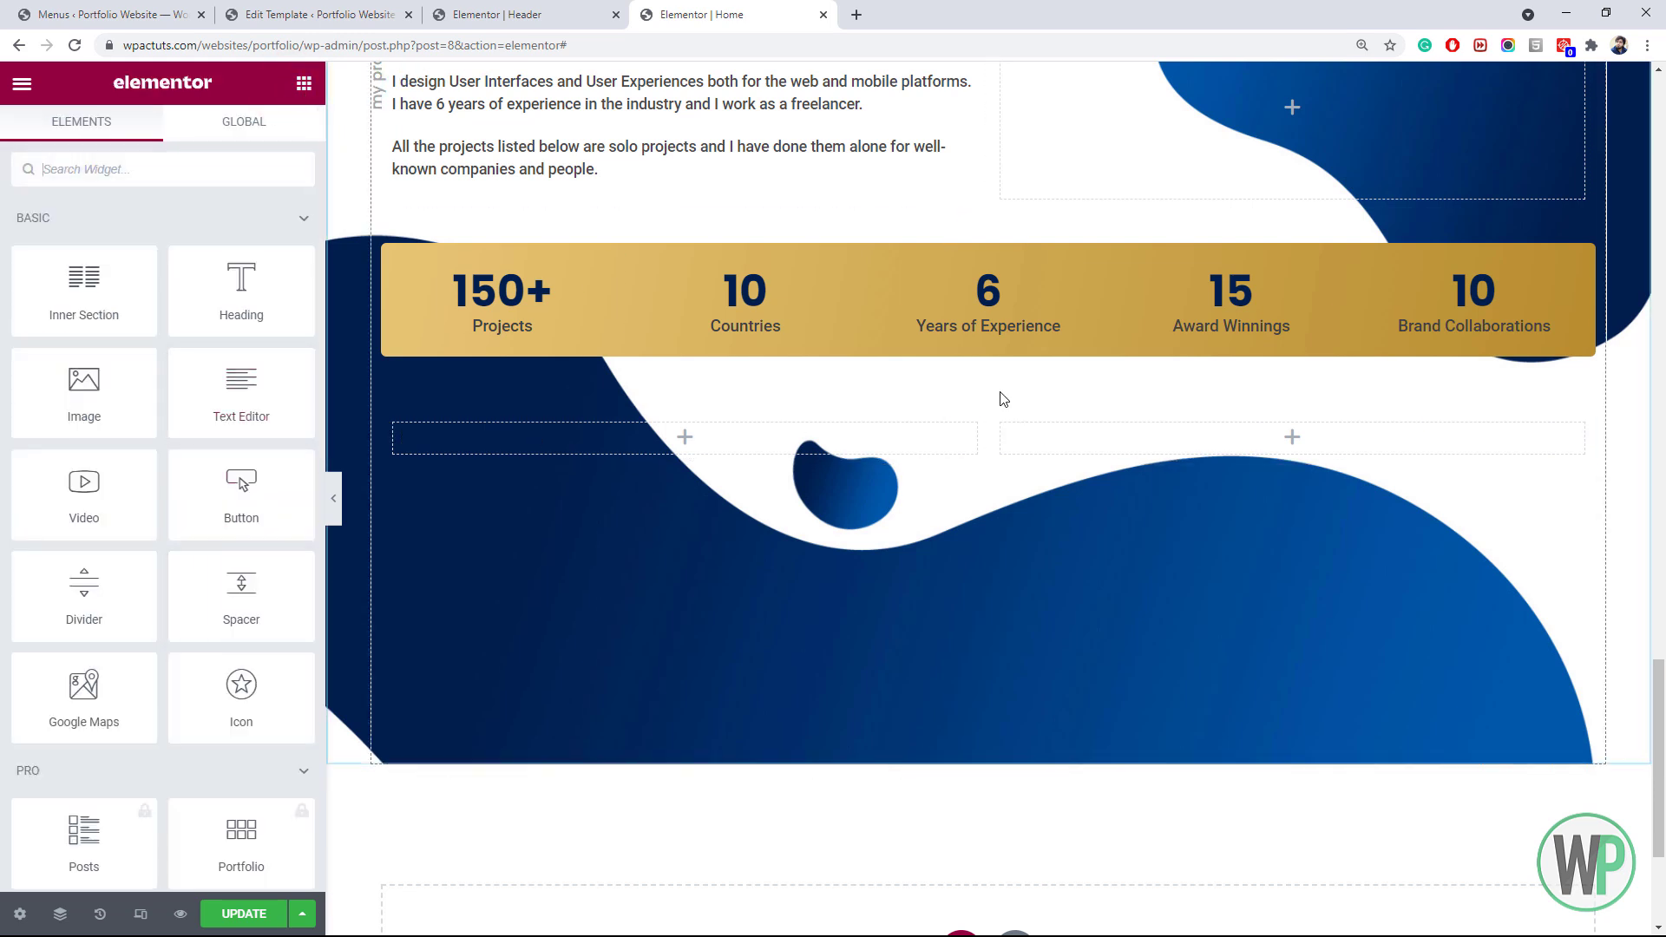
pyautogui.rightClick(1007, 429)
pyautogui.click(1028, 439)
pyautogui.click(263, 250)
pyautogui.write('40')
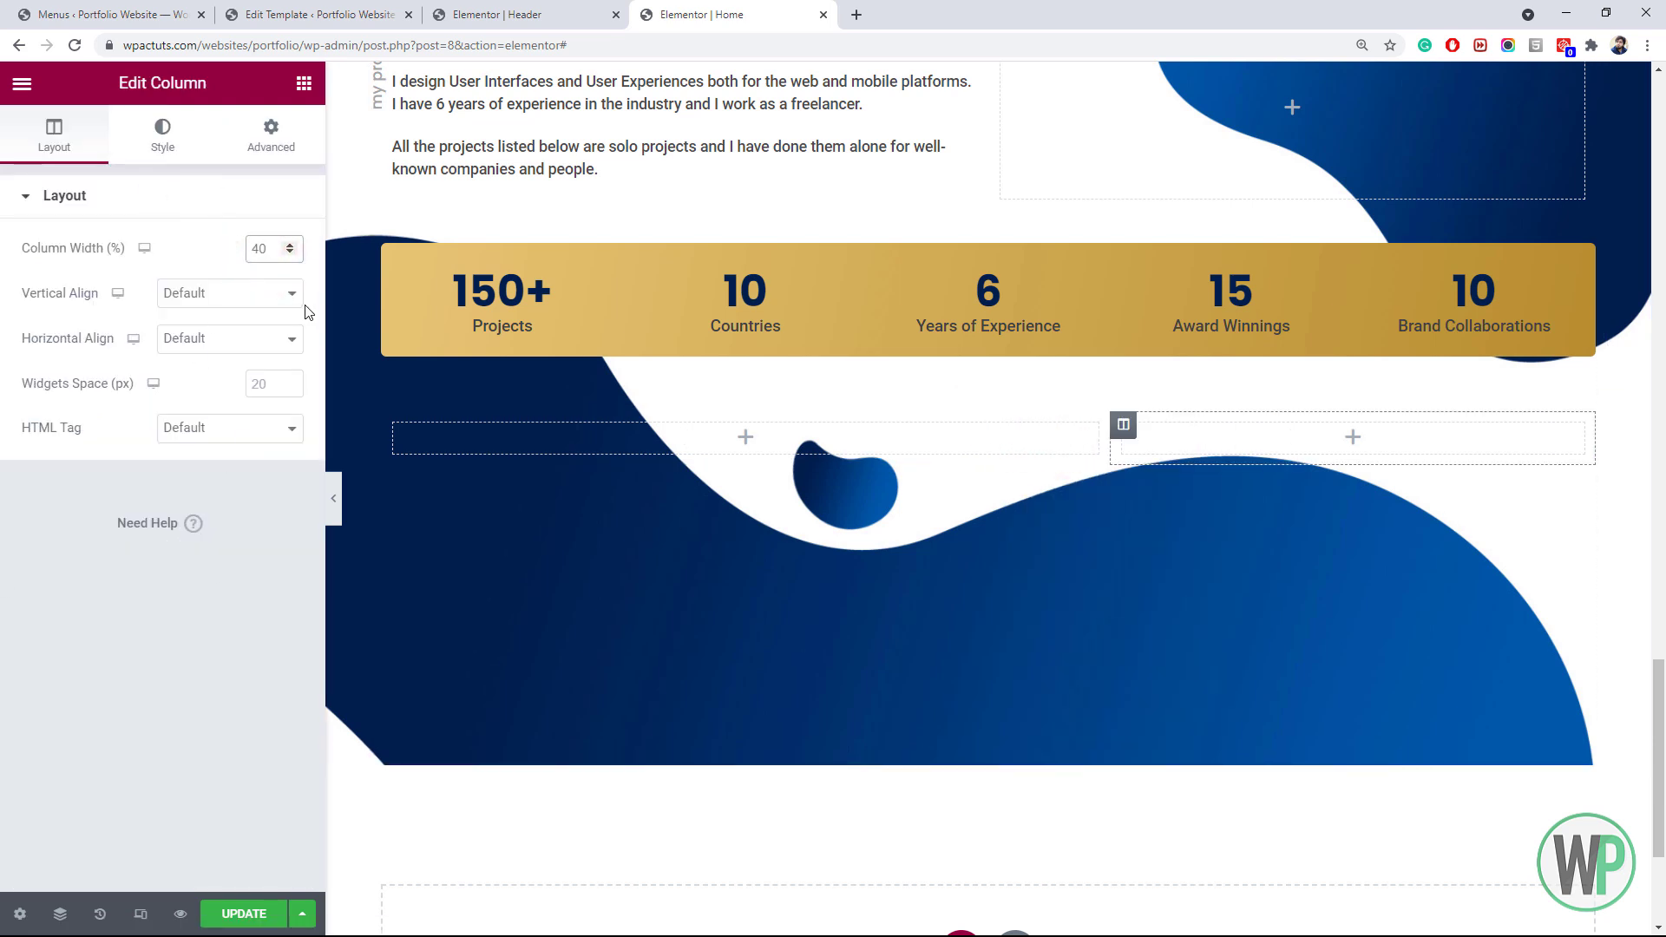
pyautogui.click(304, 83)
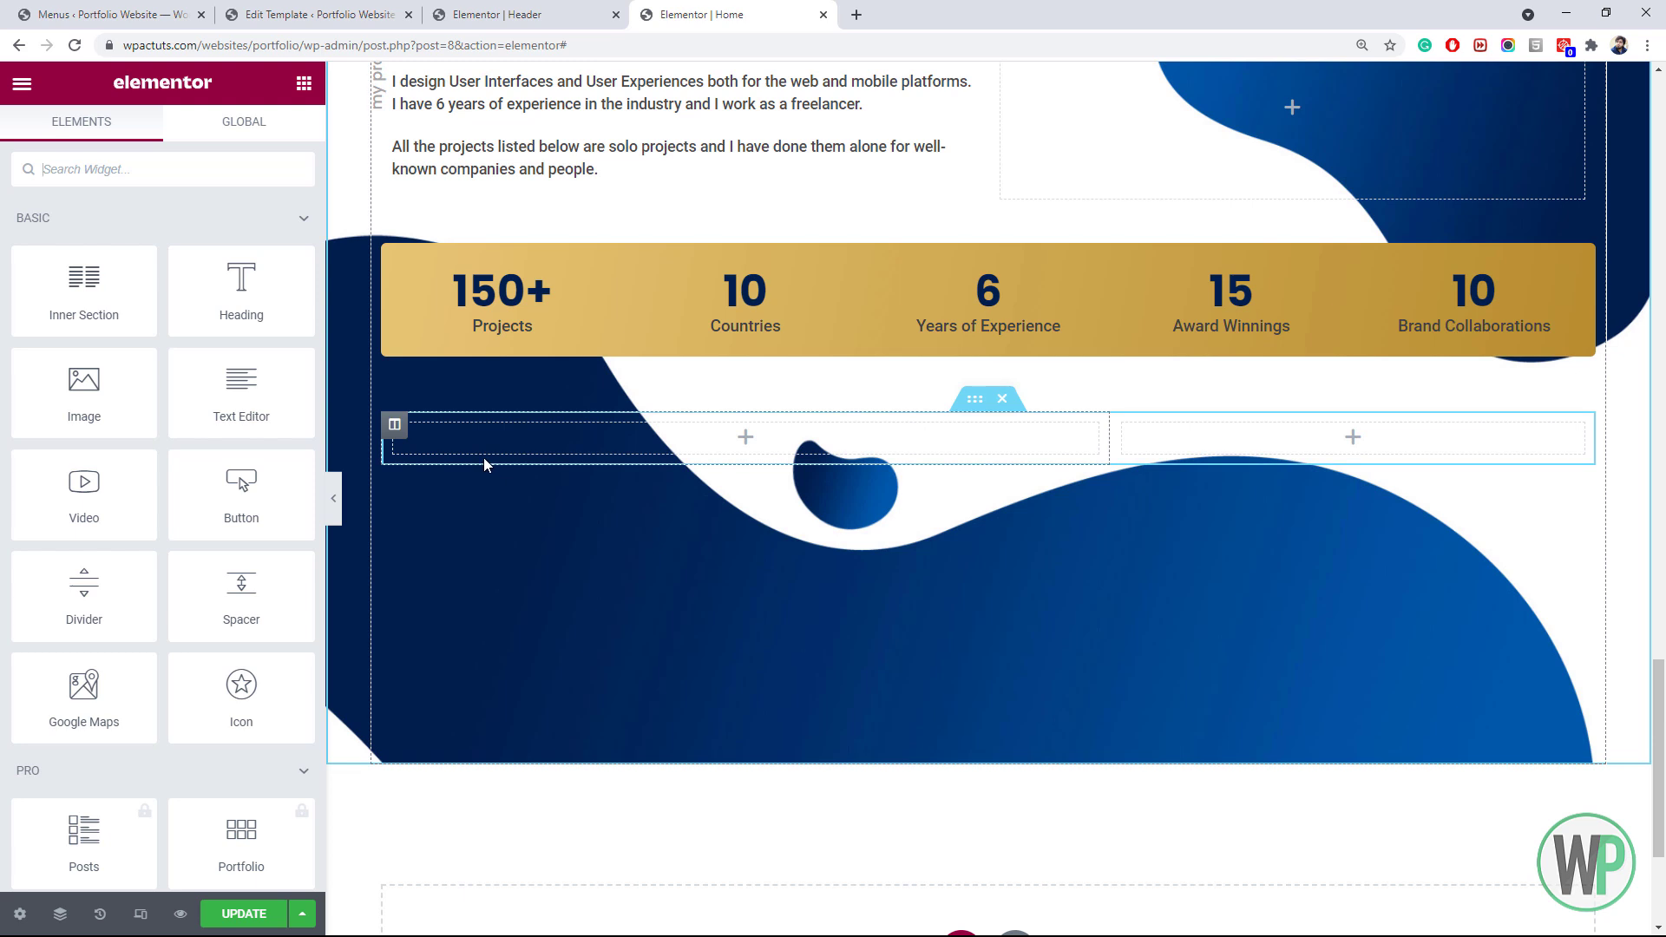
# Drop an Image widget into the left column and start uploading a new picture for it
pyautogui.rightClick(423, 434)
pyautogui.moveTo(117, 402); pyautogui.dragTo(520, 434)
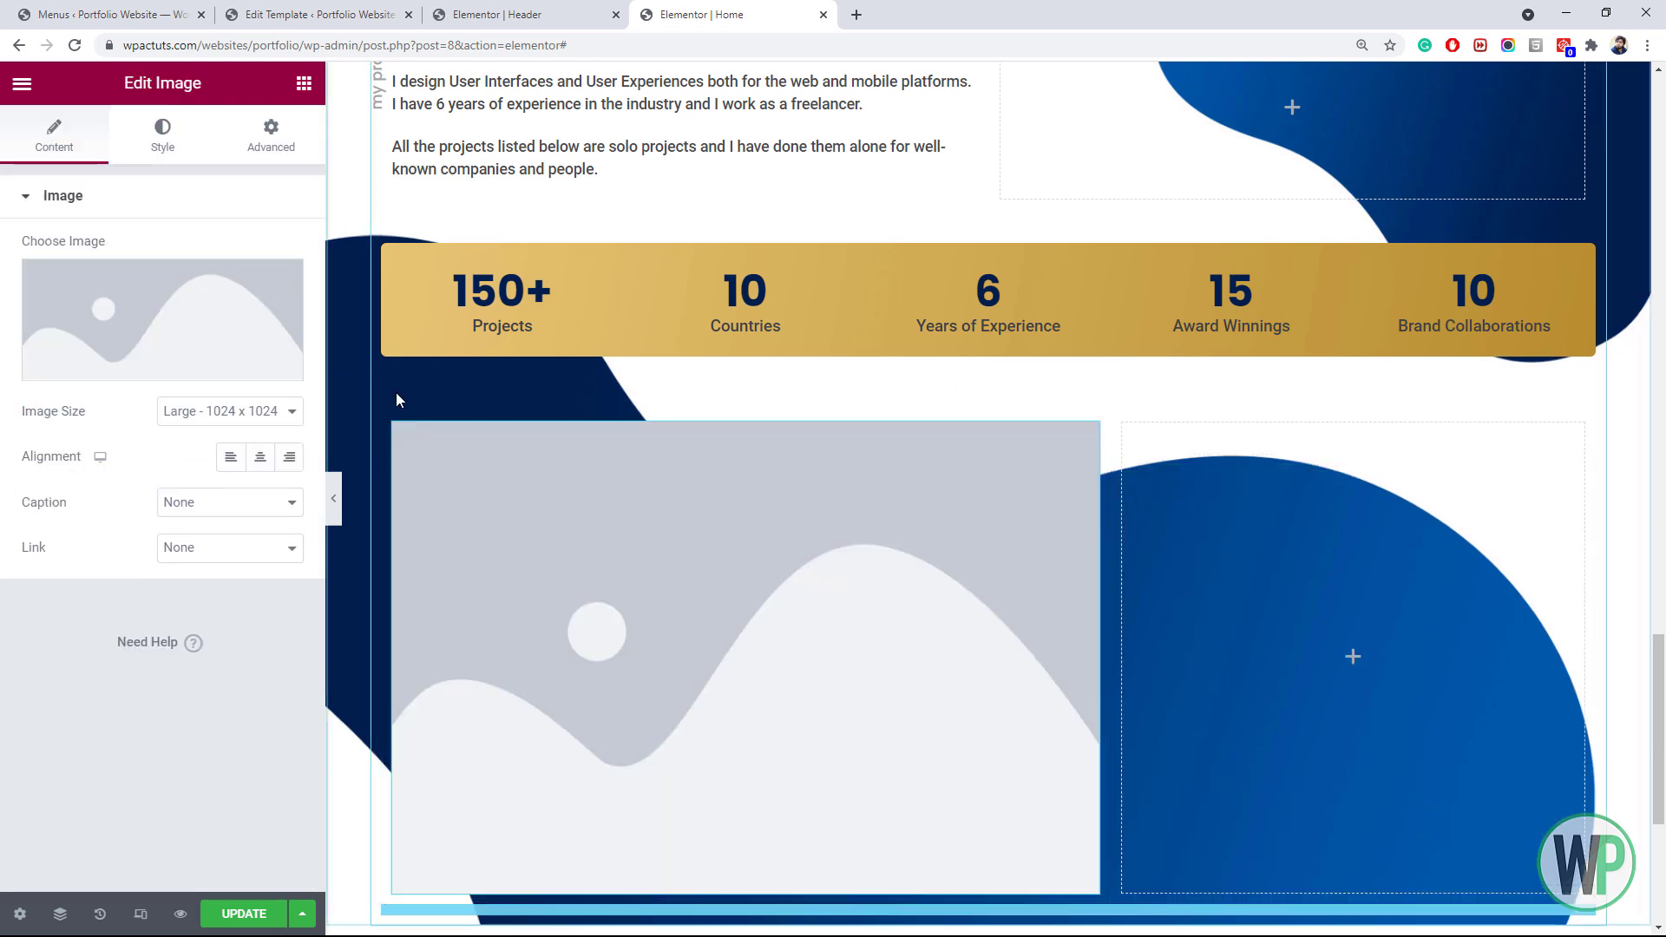
pyautogui.click(163, 344)
pyautogui.click(299, 174)
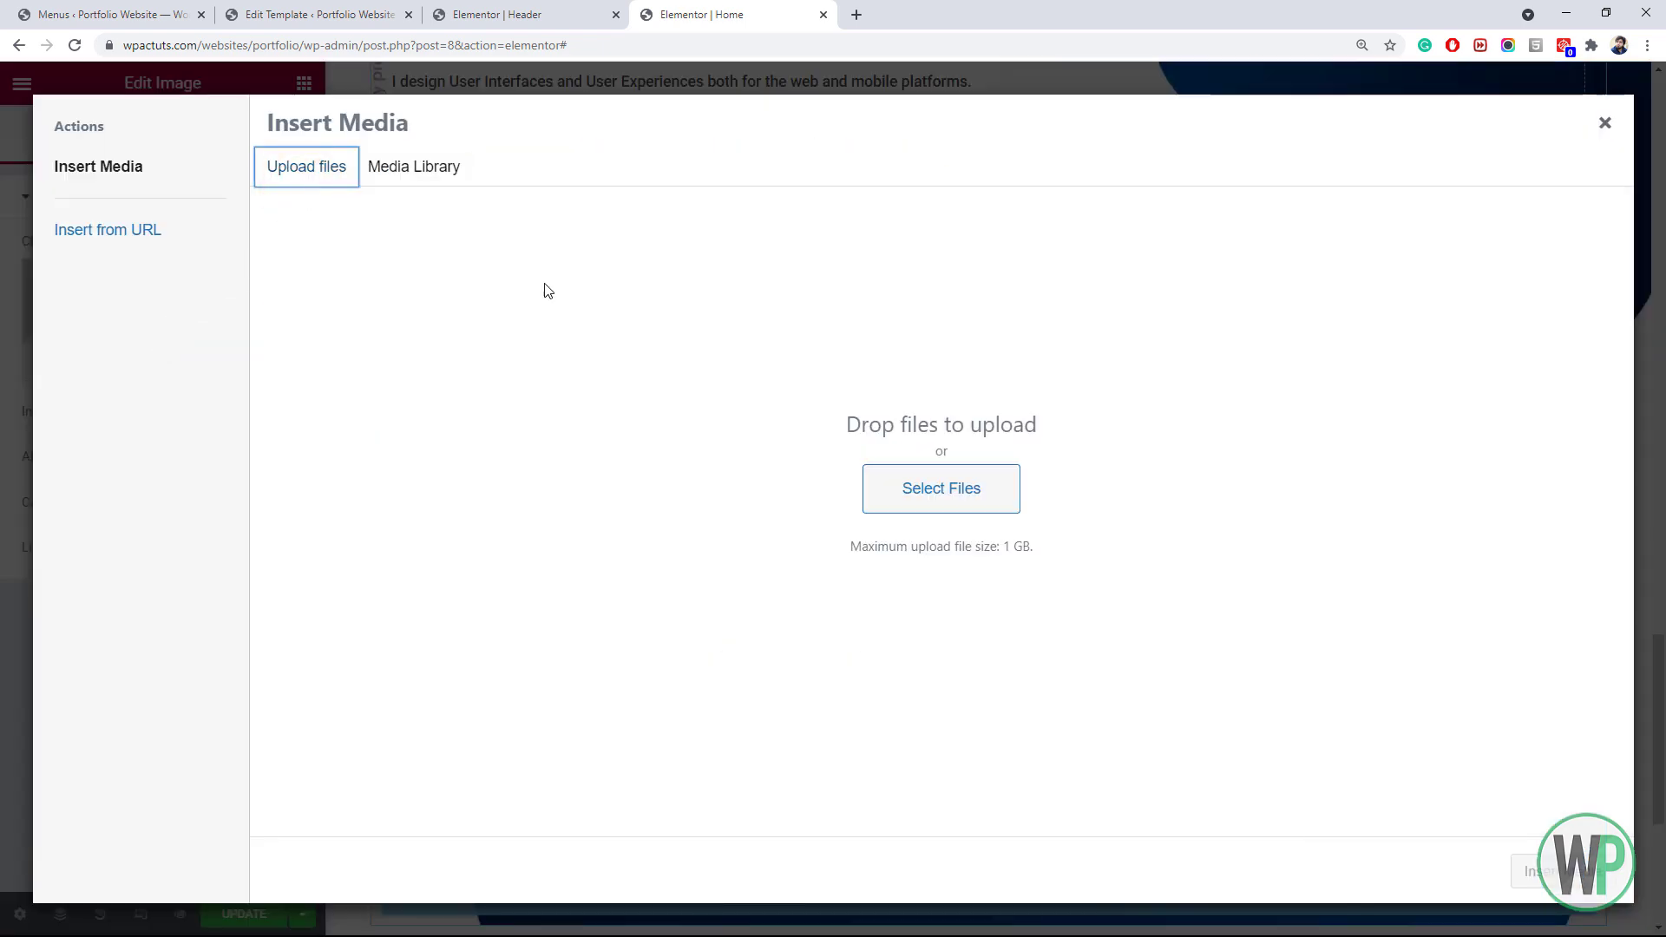
pyautogui.click(859, 487)
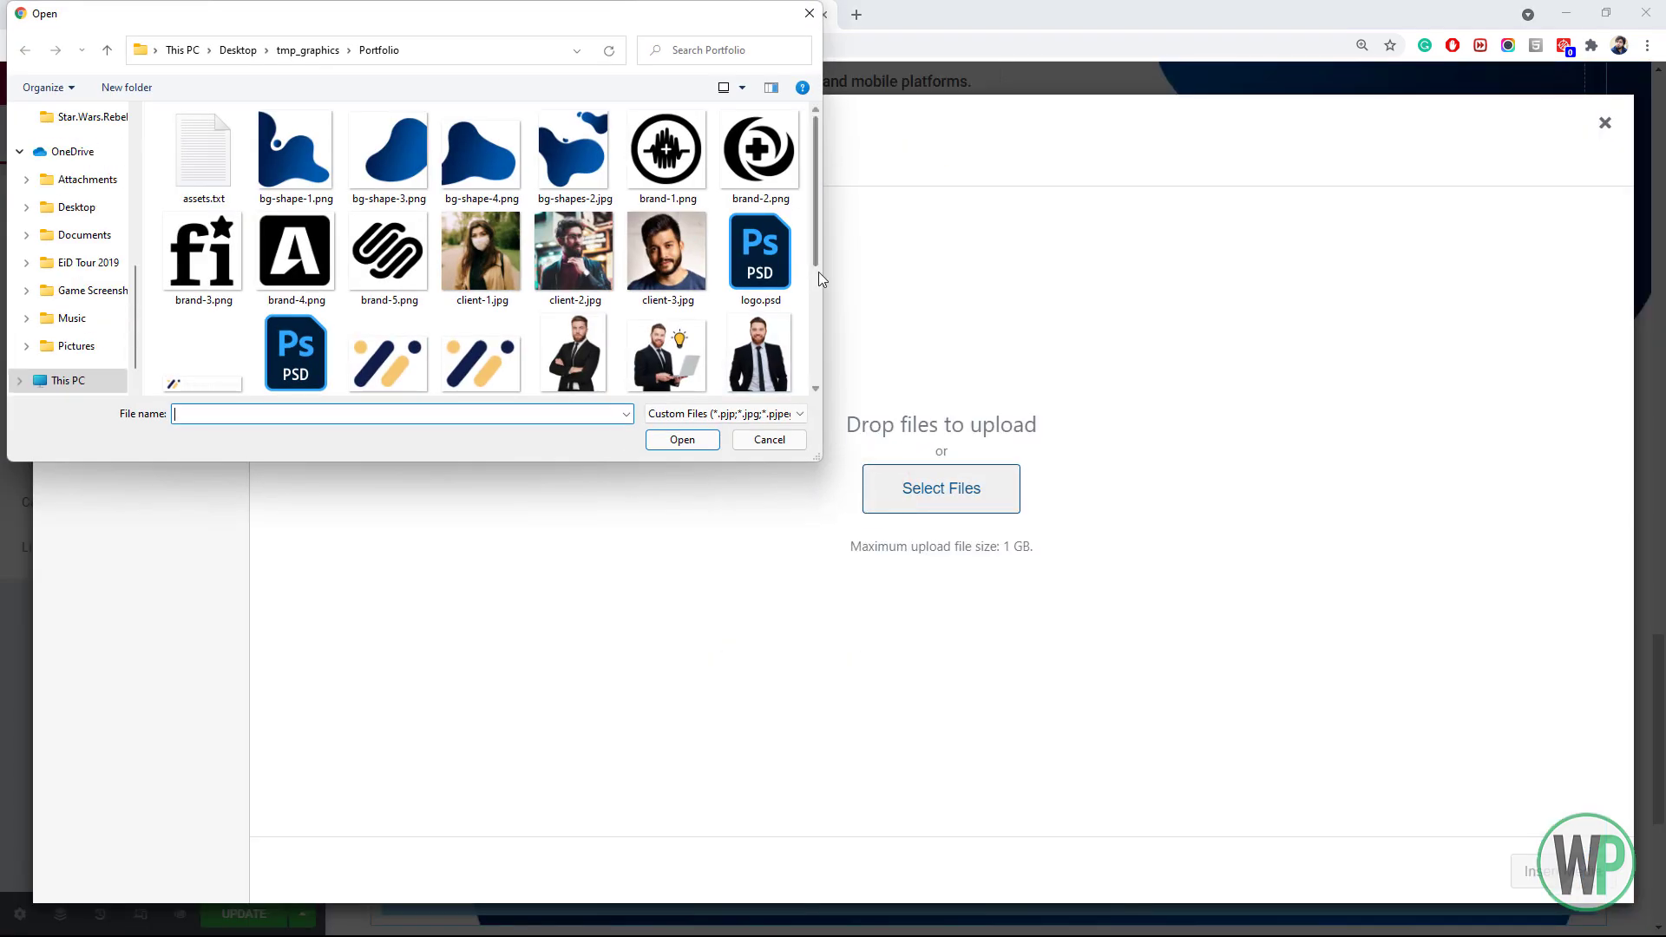
# Upload project-1.png through project-5.png to the media library
pyautogui.moveTo(820, 463); pyautogui.dragTo(929, 568)
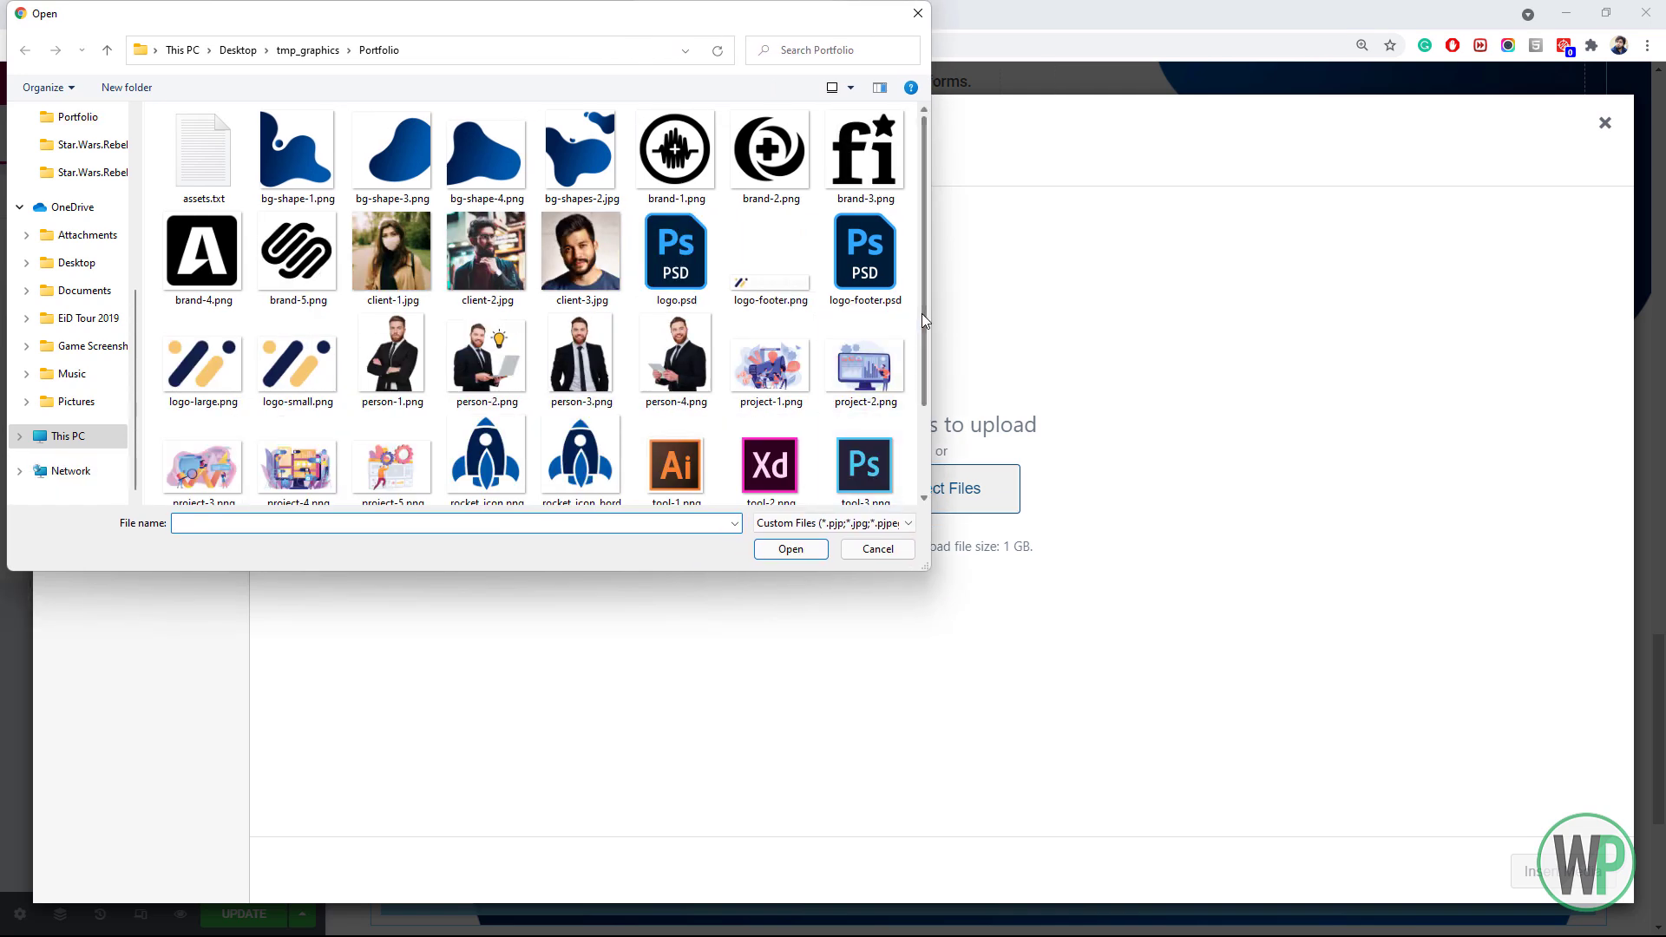
pyautogui.click(797, 263)
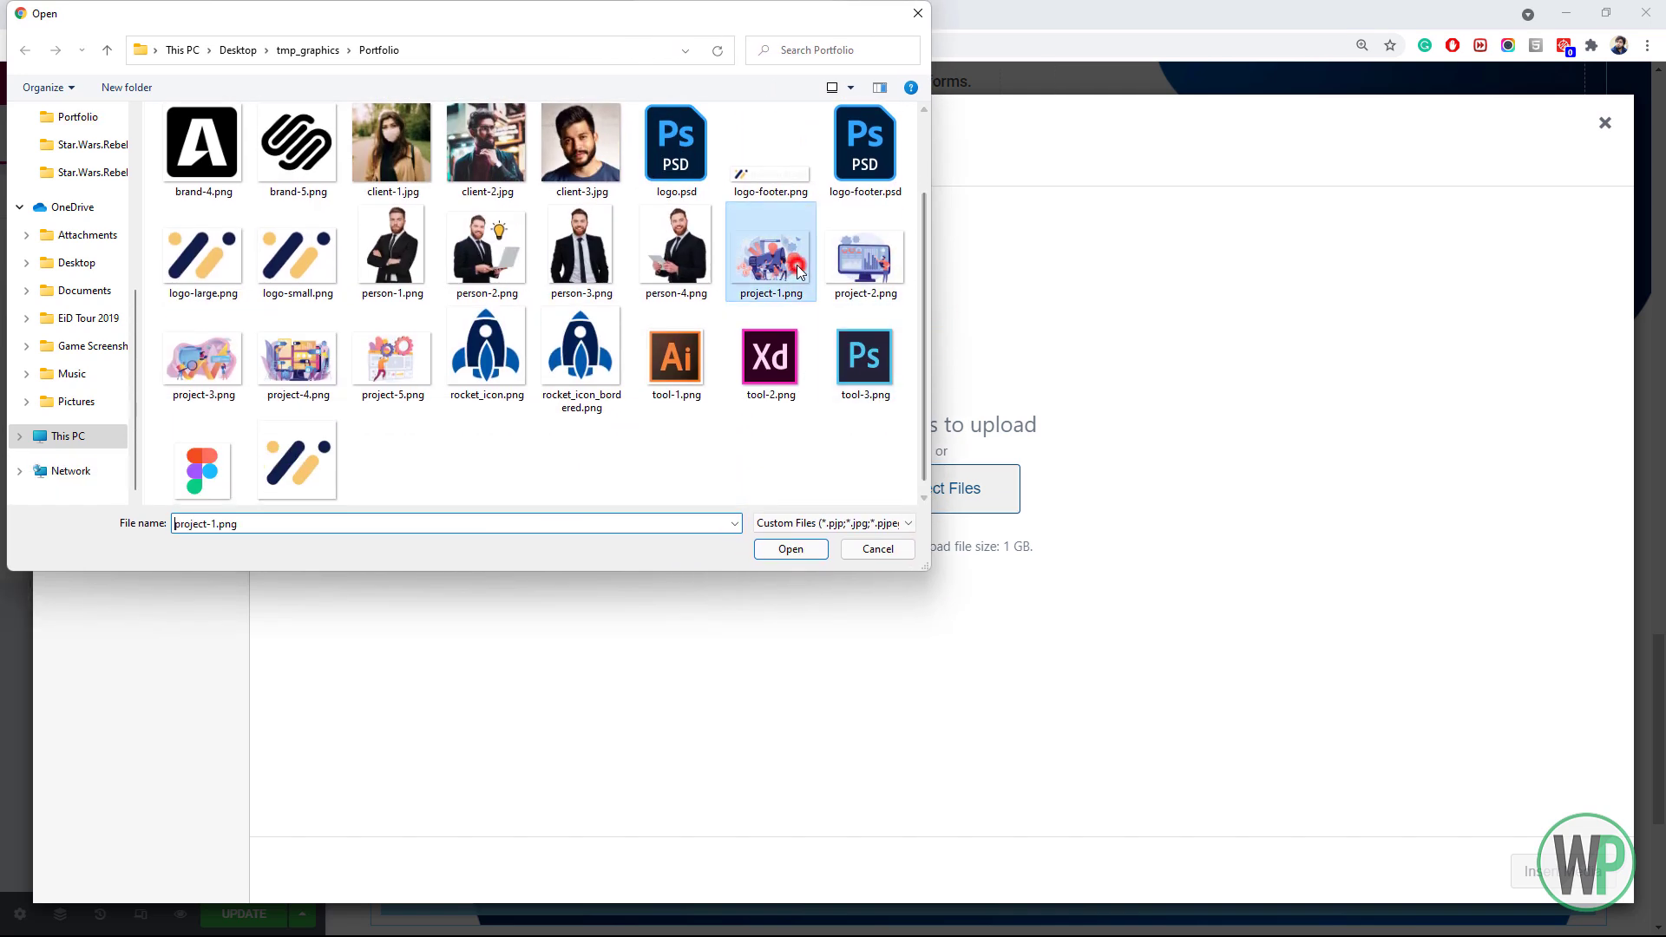
pyautogui.keyDown('ctrl'); pyautogui.click(844, 271); pyautogui.keyUp('ctrl')
pyautogui.keyDown('ctrl'); pyautogui.click(208, 360); pyautogui.keyUp('ctrl')
pyautogui.keyDown('ctrl'); pyautogui.click(277, 360); pyautogui.keyUp('ctrl')
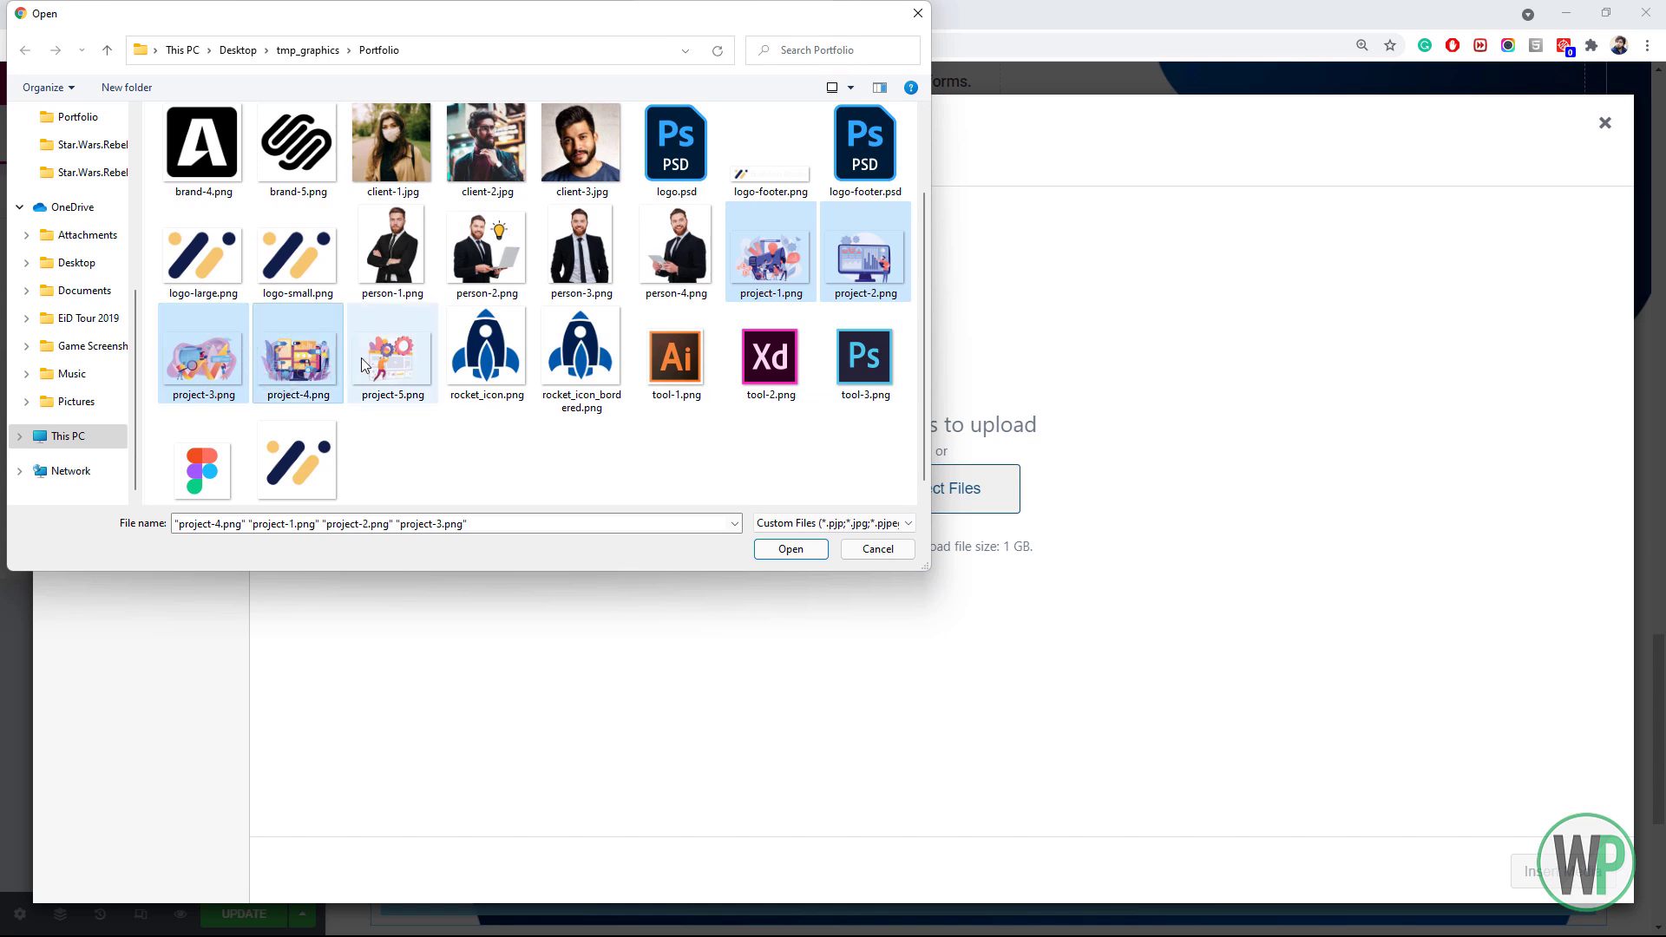
pyautogui.keyDown('ctrl'); pyautogui.click(391, 362); pyautogui.keyUp('ctrl')
pyautogui.click(785, 550)
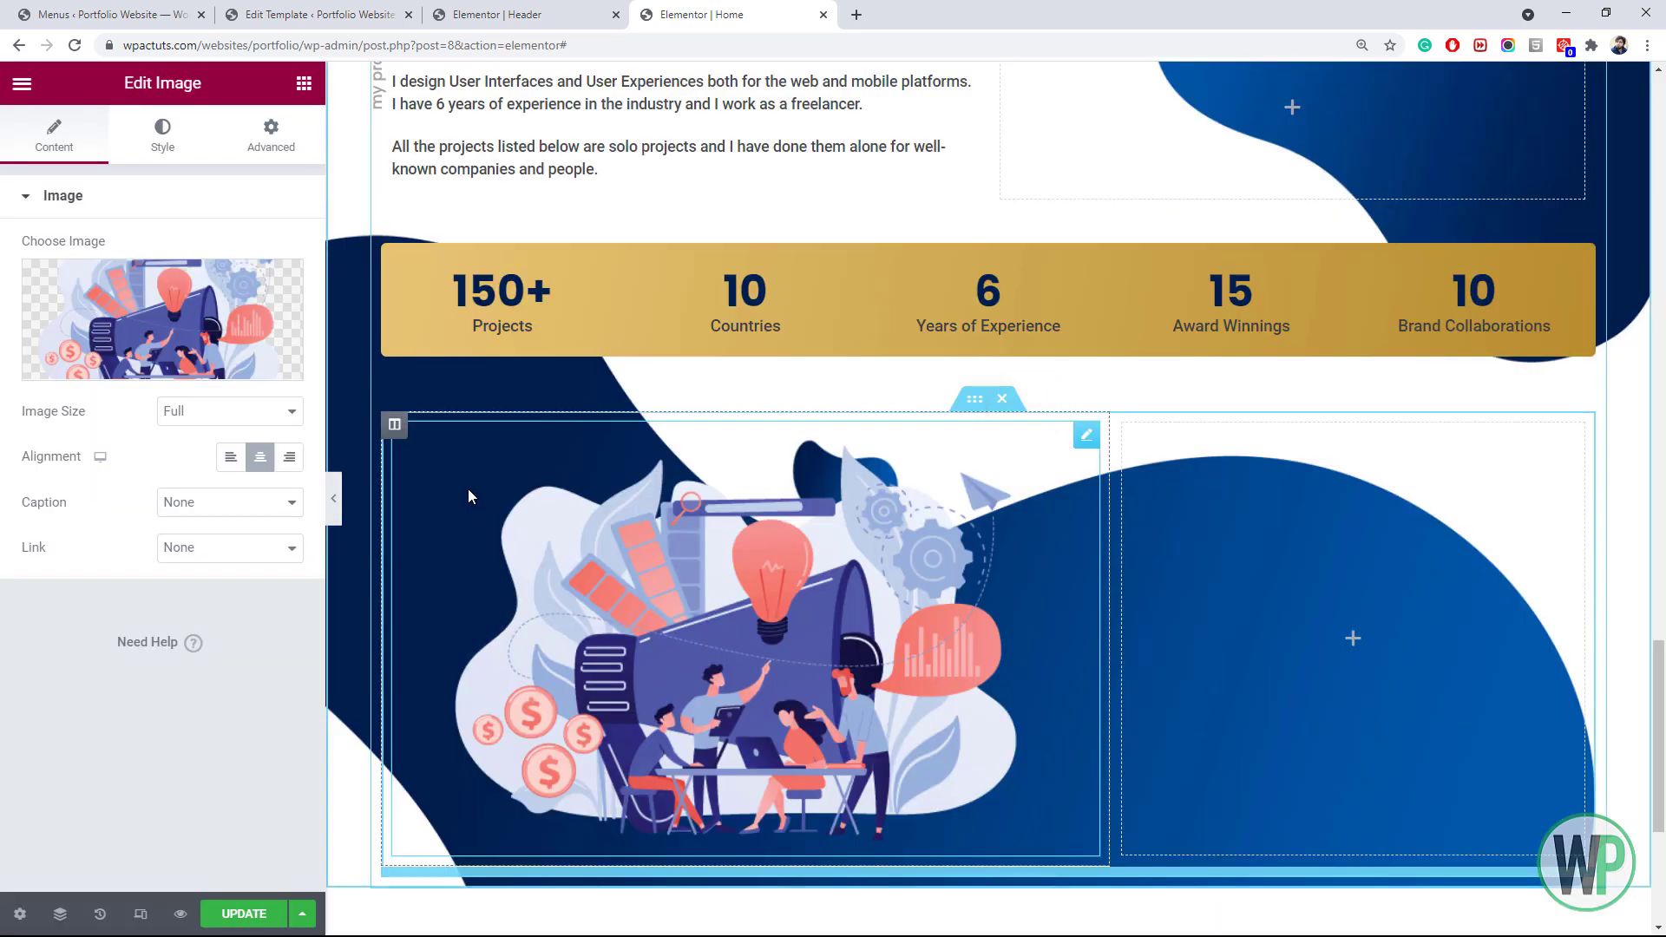
pyautogui.scroll(-1, 501, 491)
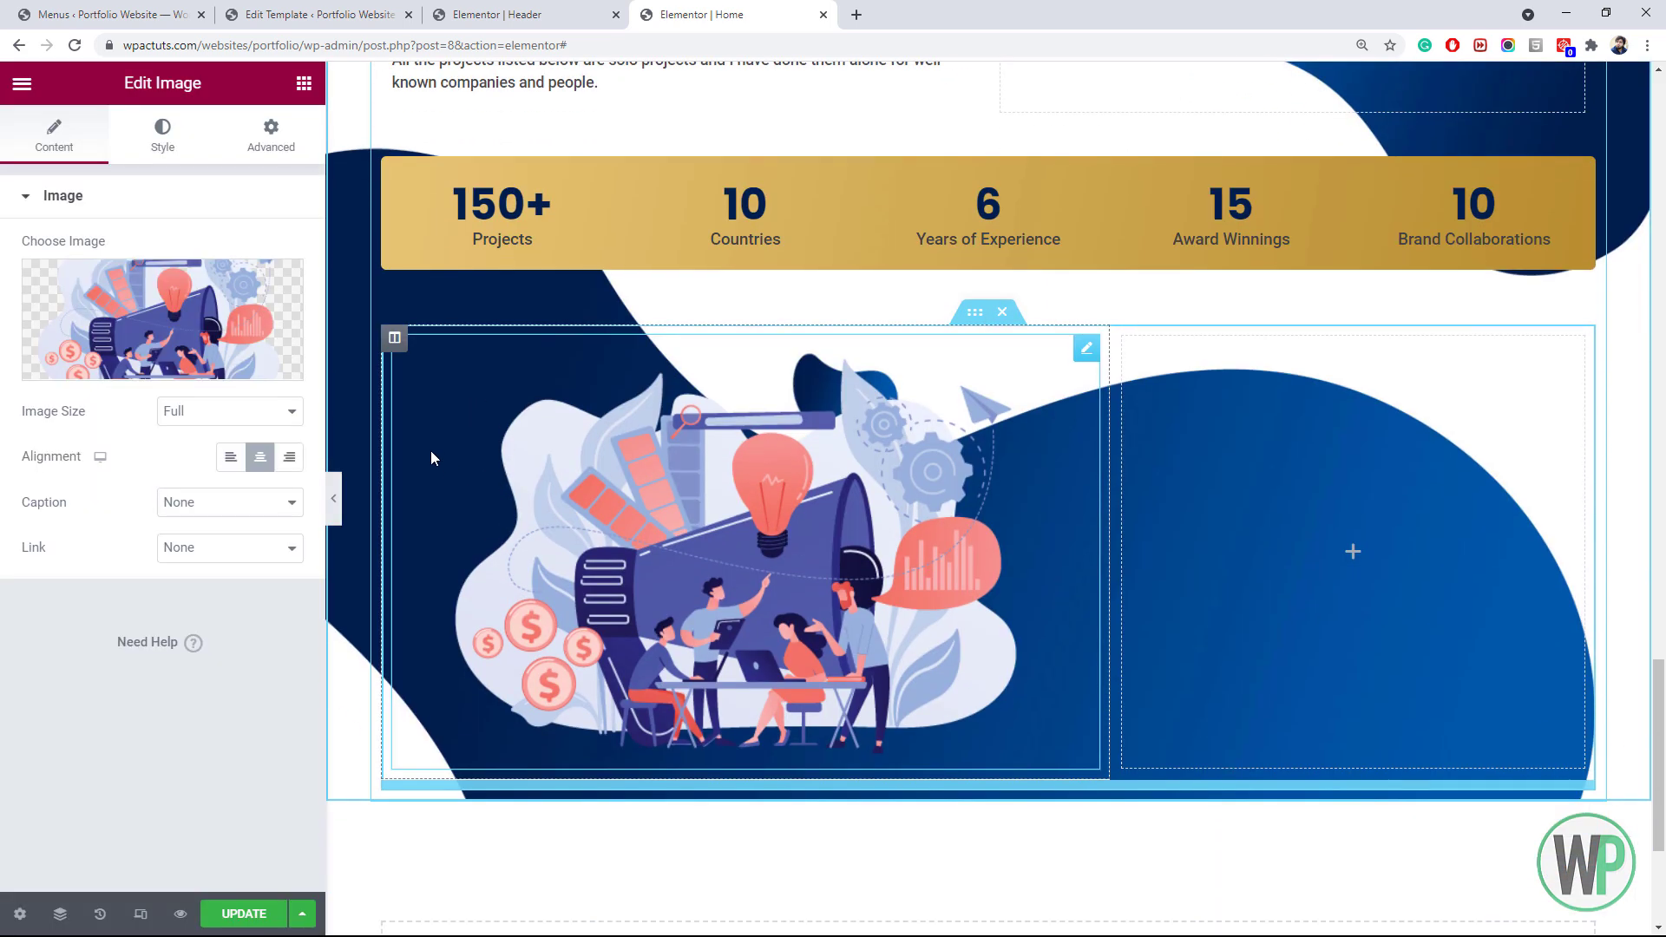
pyautogui.rightClick(396, 340)
# Give the left image column a semi-transparent white background colour
pyautogui.click(415, 360)
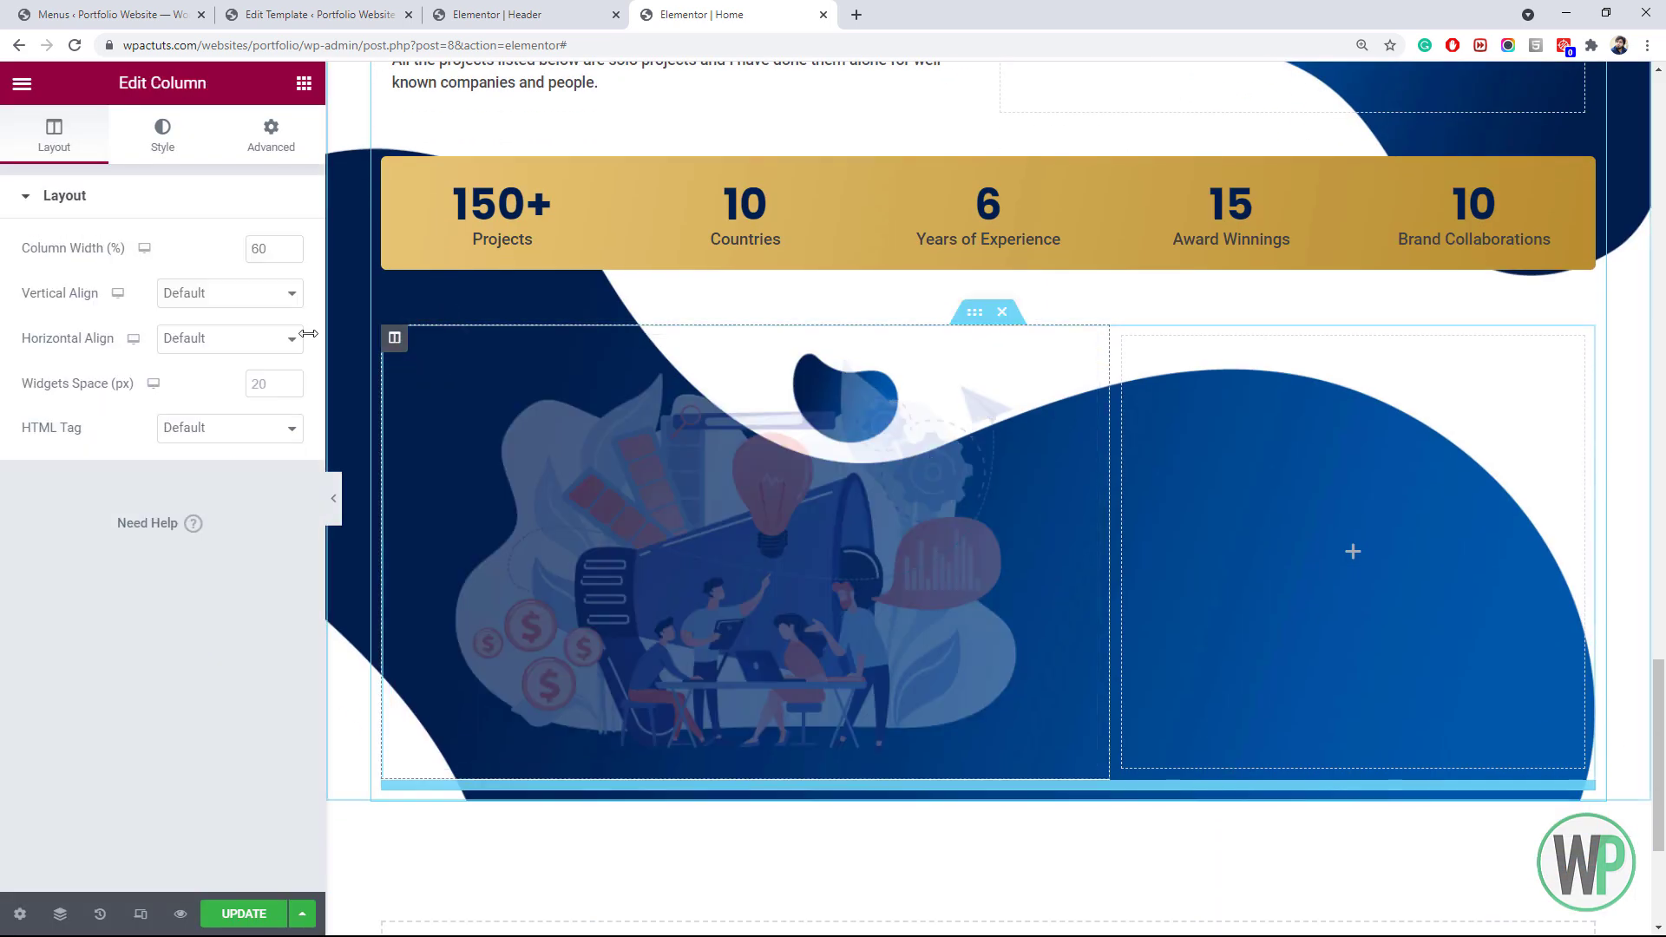
pyautogui.click(163, 146)
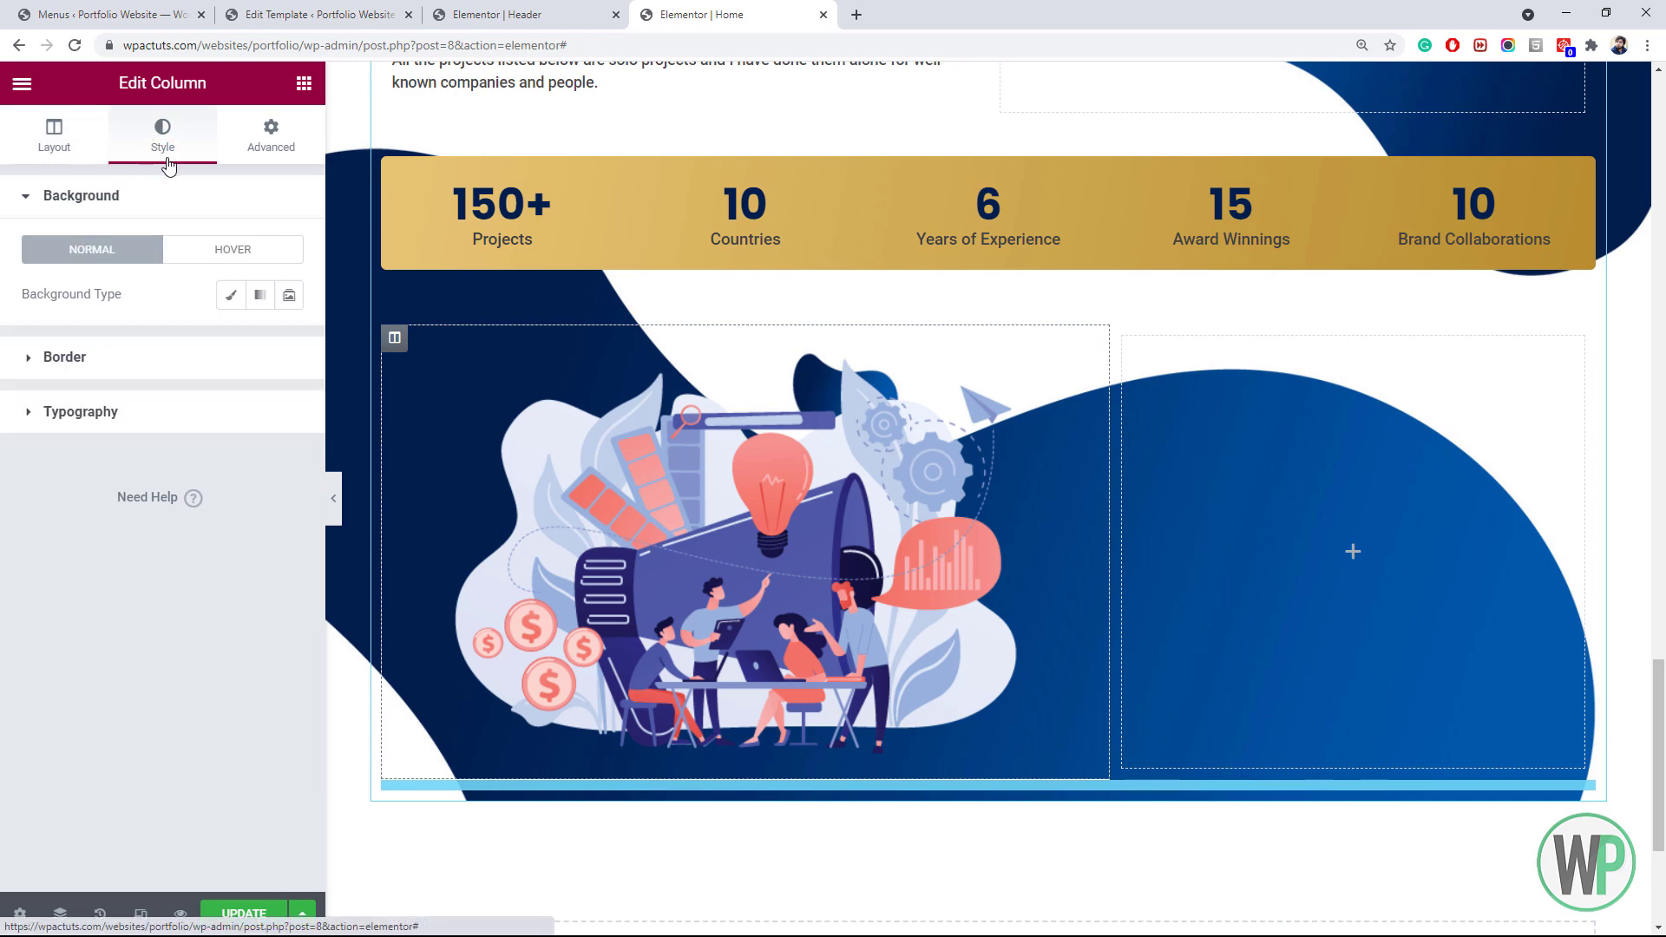
pyautogui.click(227, 297)
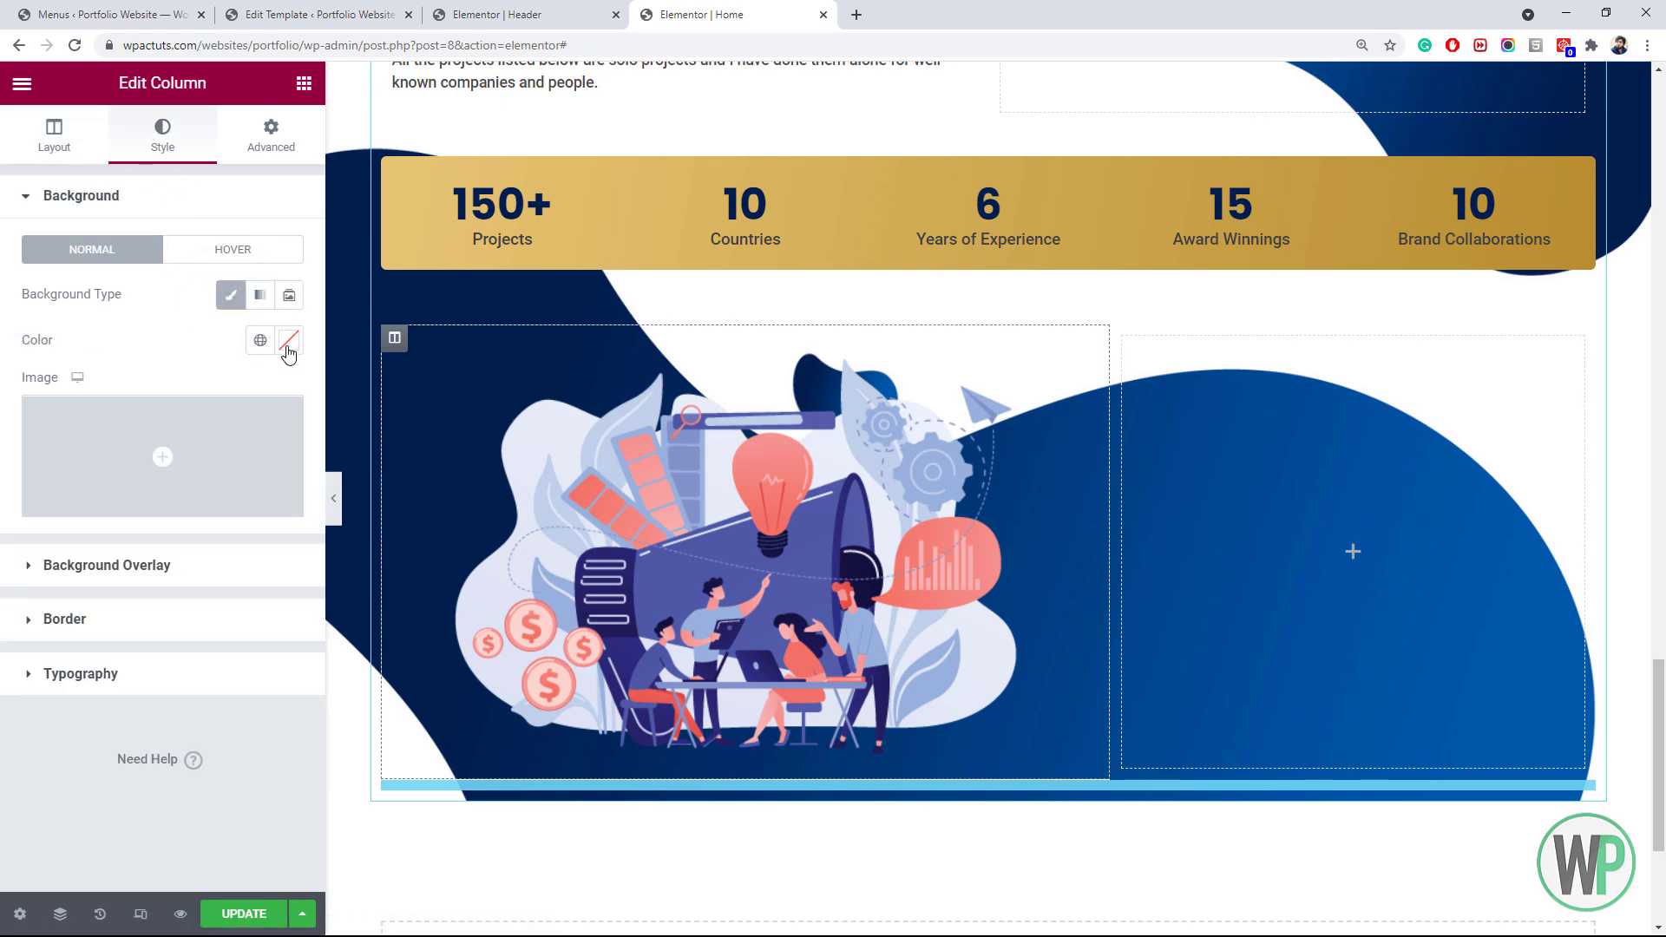
pyautogui.click(288, 340)
pyautogui.moveTo(82, 457); pyautogui.dragTo(15, 415)
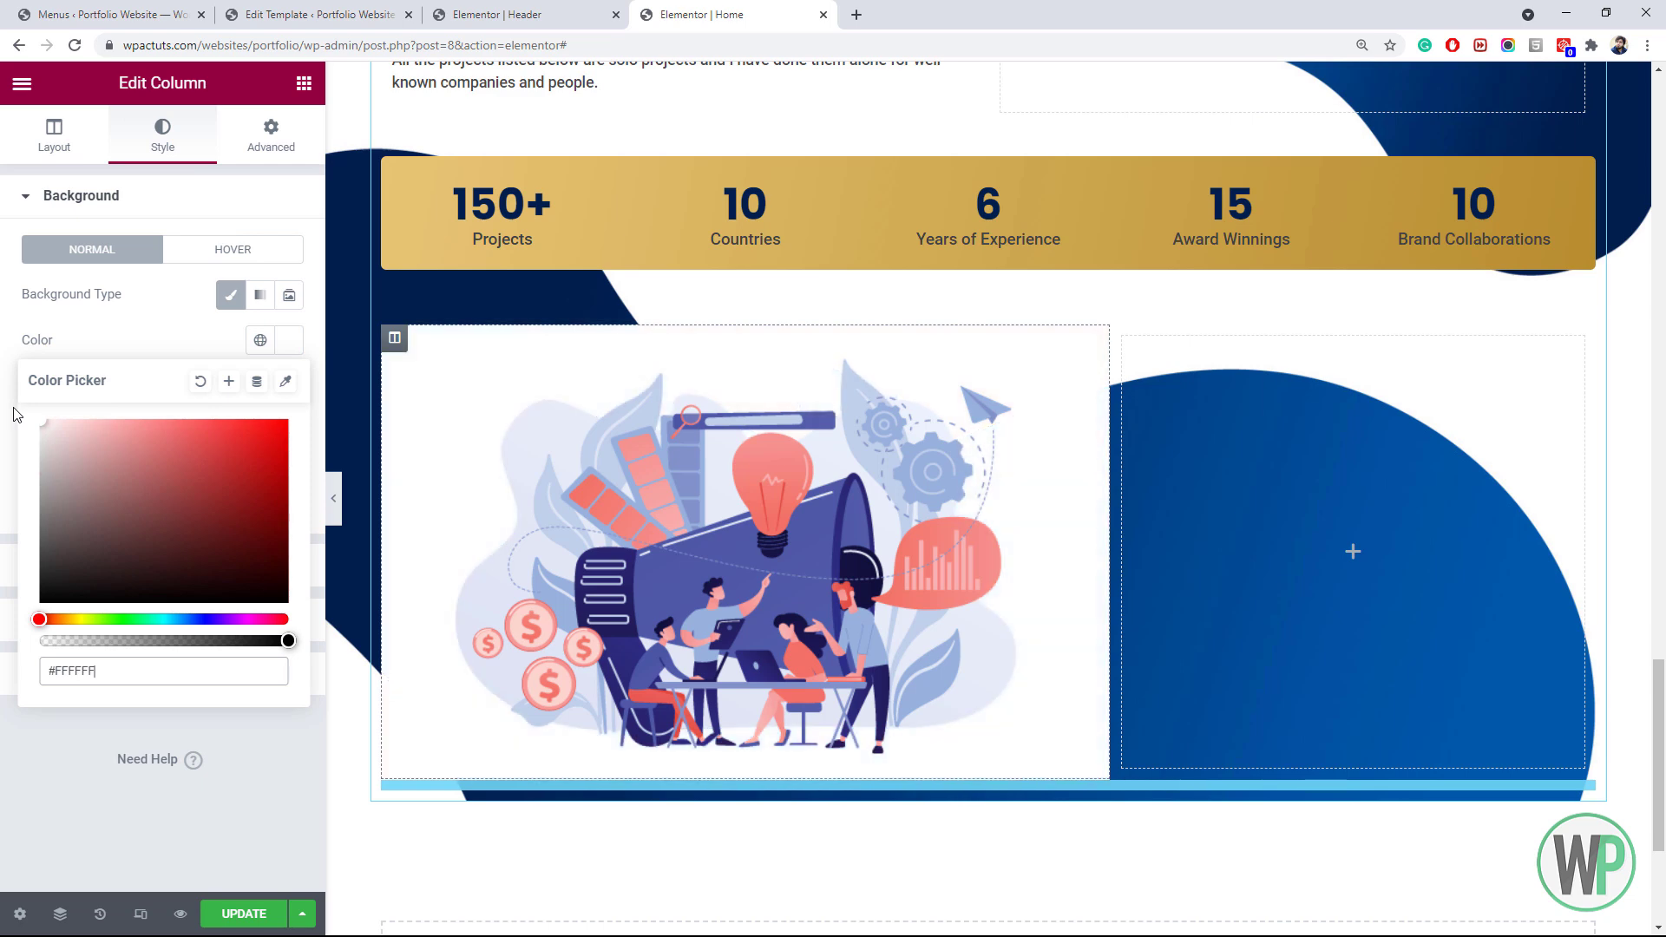
pyautogui.moveTo(276, 640); pyautogui.dragTo(197, 641)
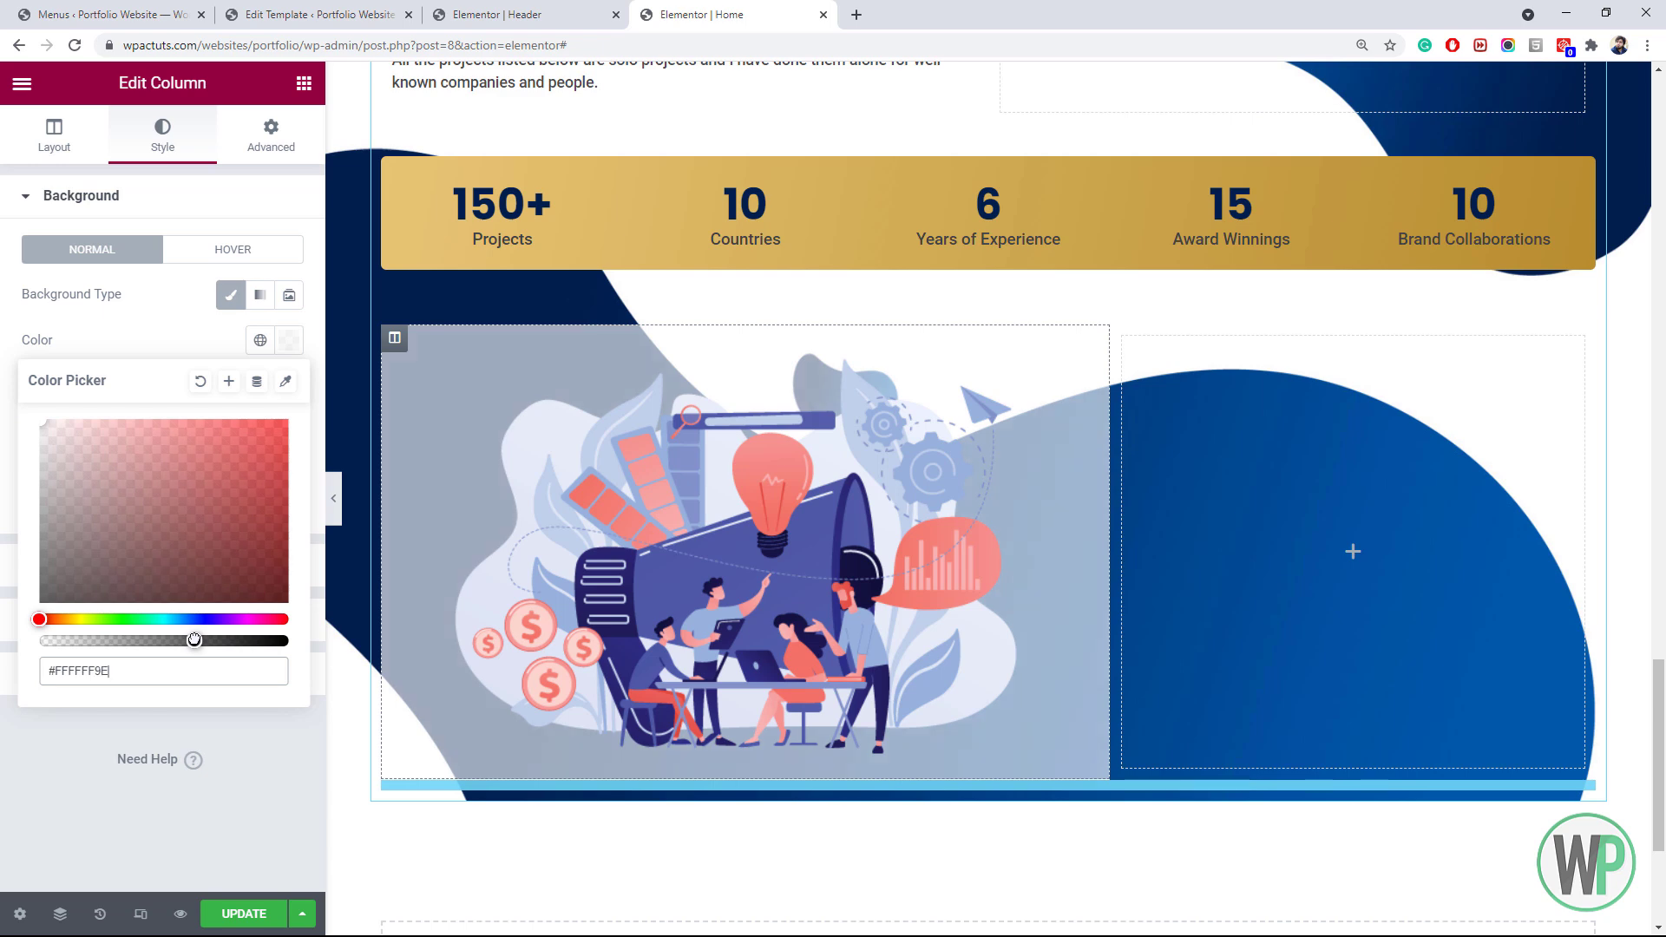
pyautogui.moveTo(194, 641); pyautogui.dragTo(184, 641)
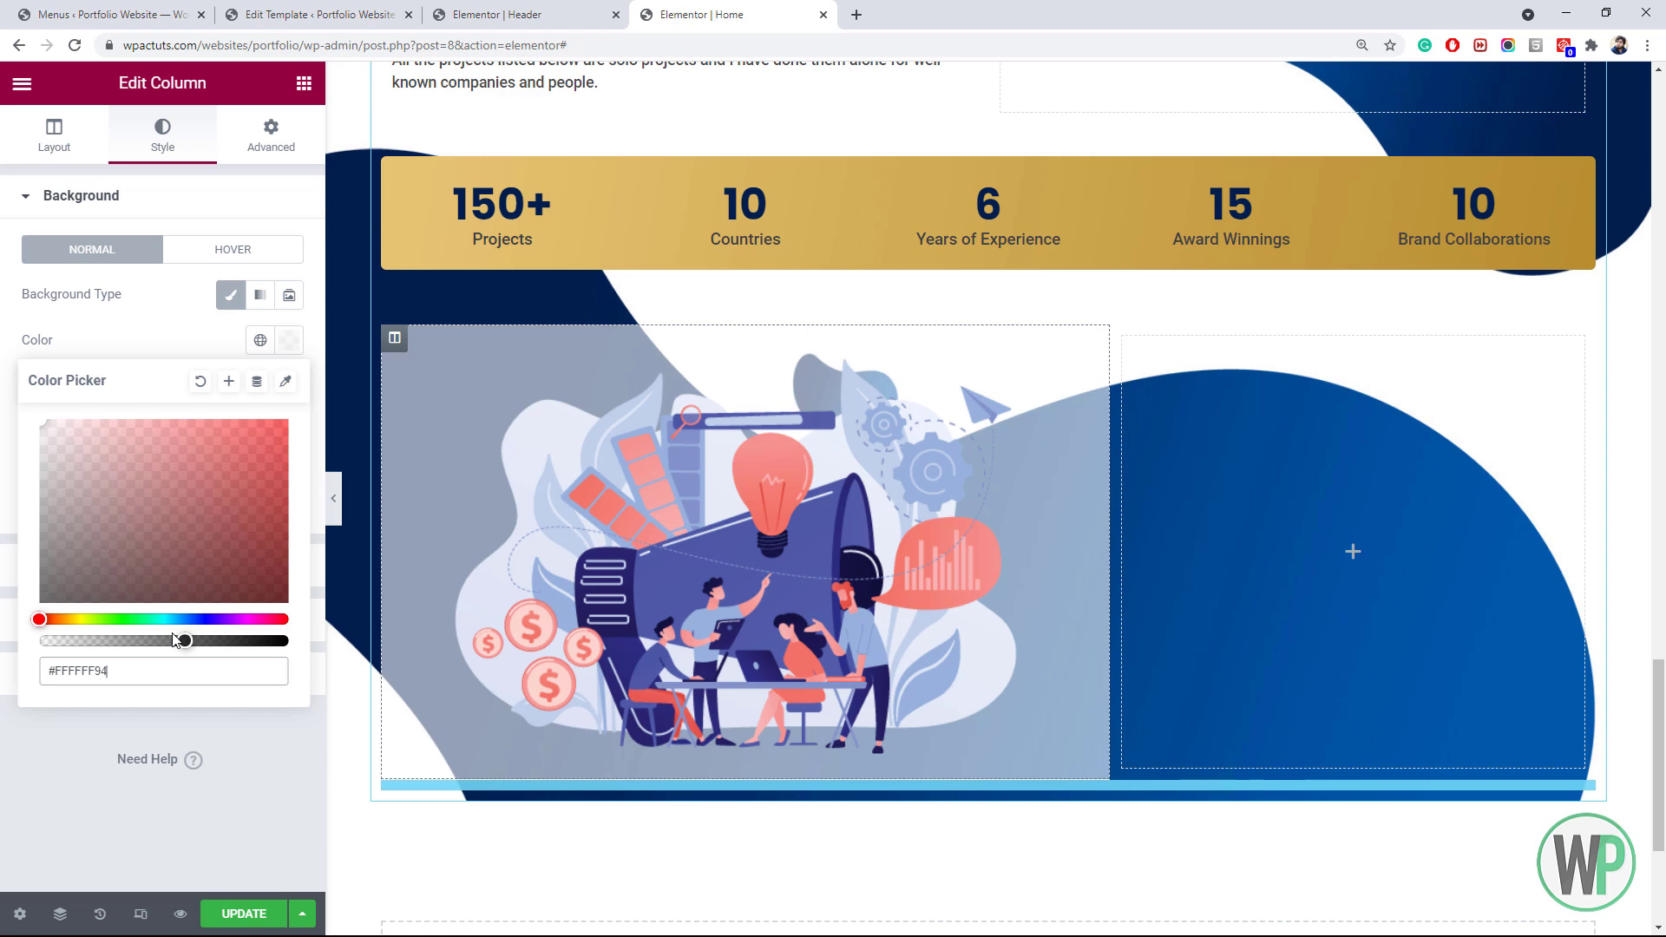
pyautogui.click(90, 734)
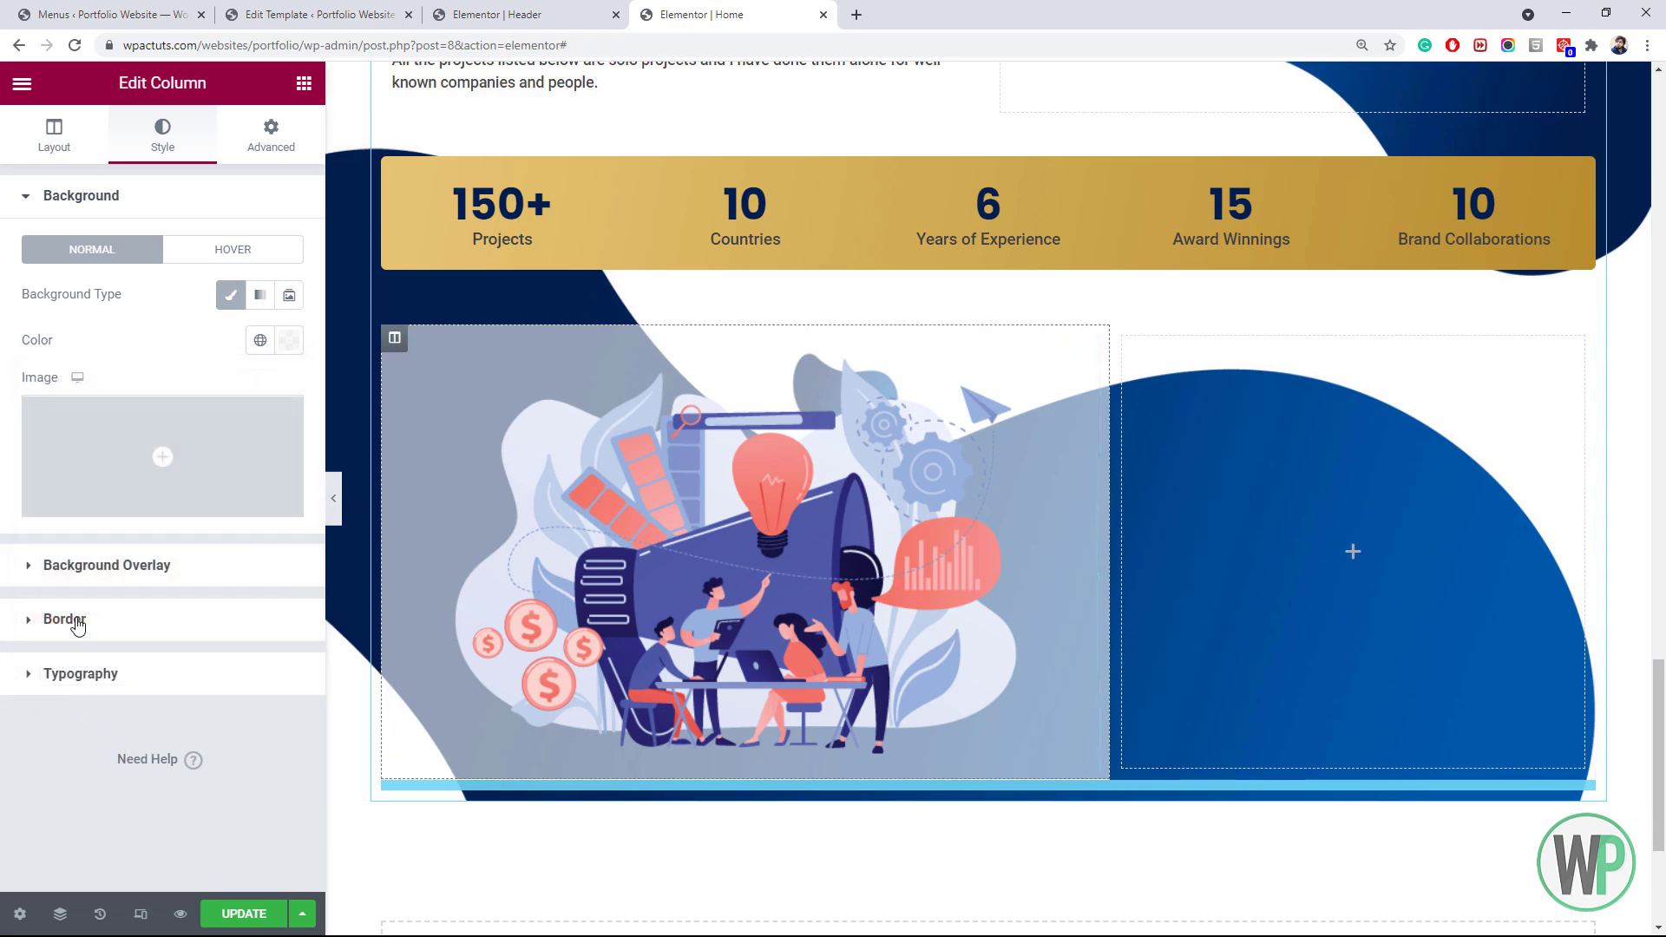
# Round the left column's corners to 10 px and add a 10 px margin on every side
pyautogui.click(79, 621)
pyautogui.click(55, 476)
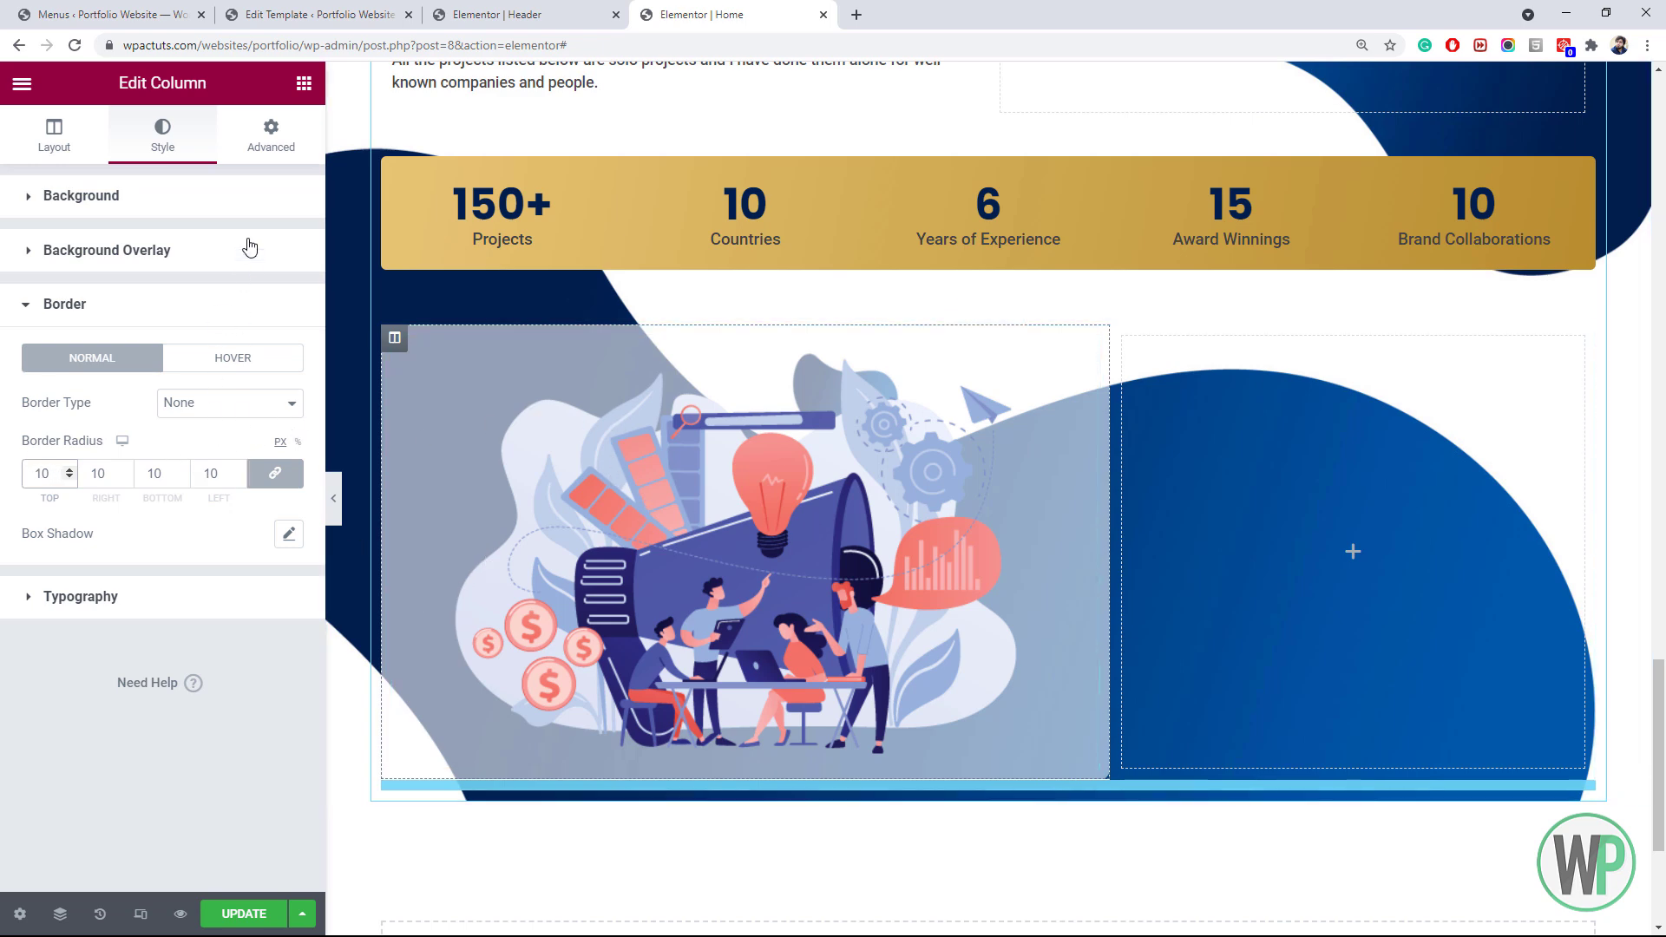
pyautogui.click(276, 143)
pyautogui.click(51, 263)
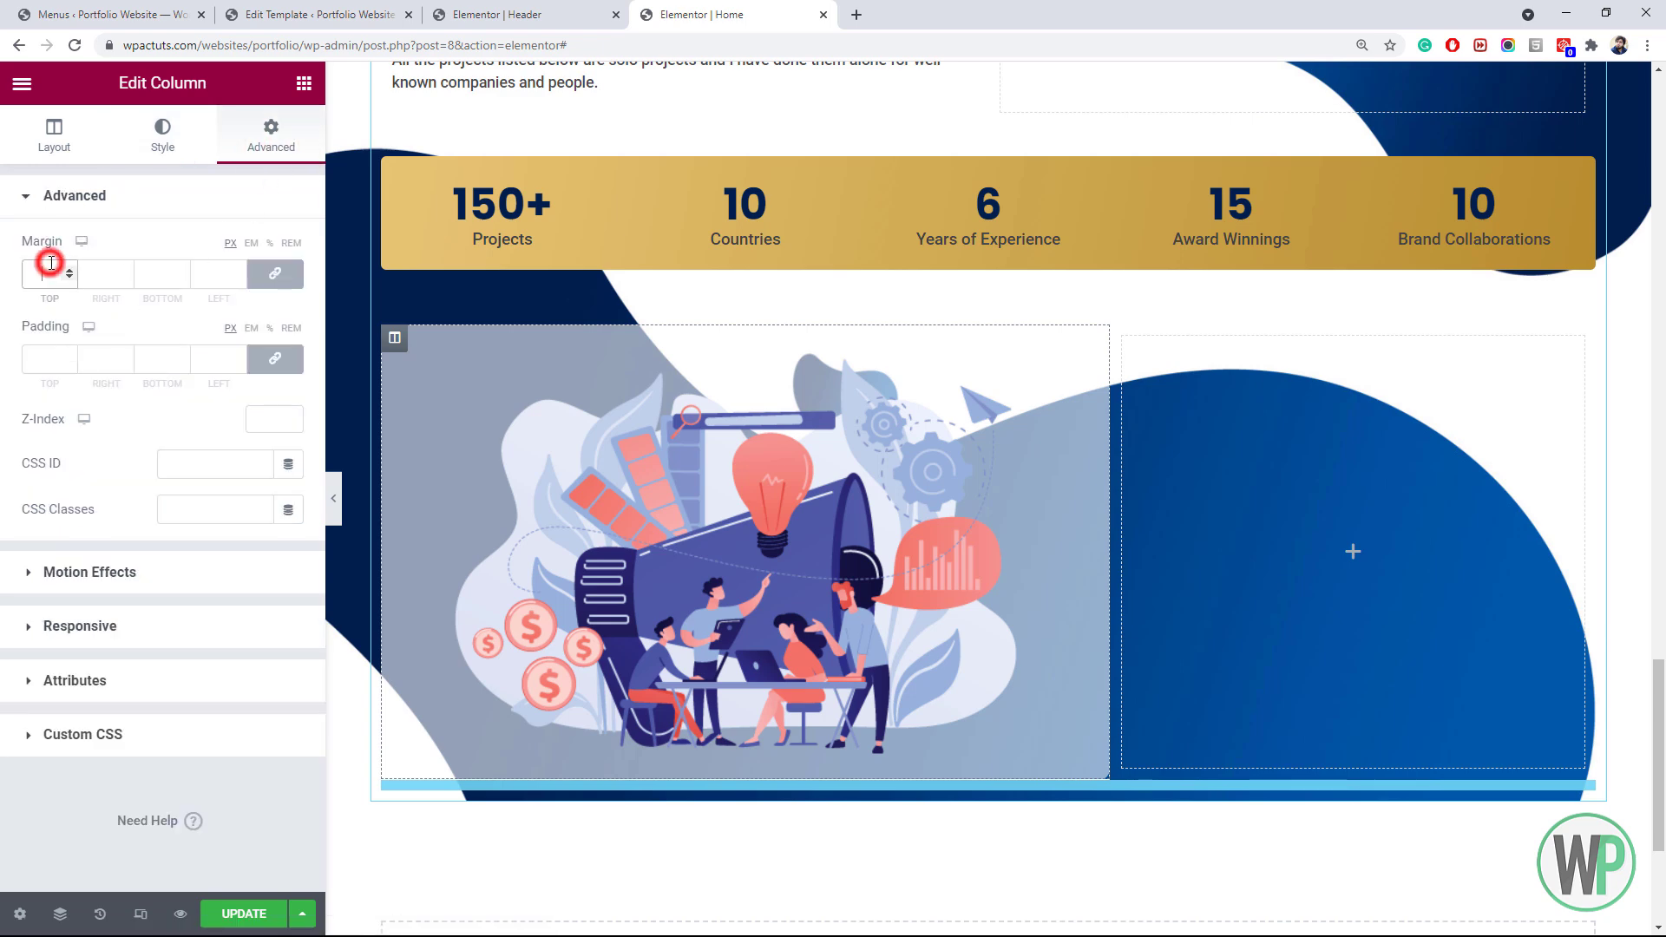
pyautogui.write('10')
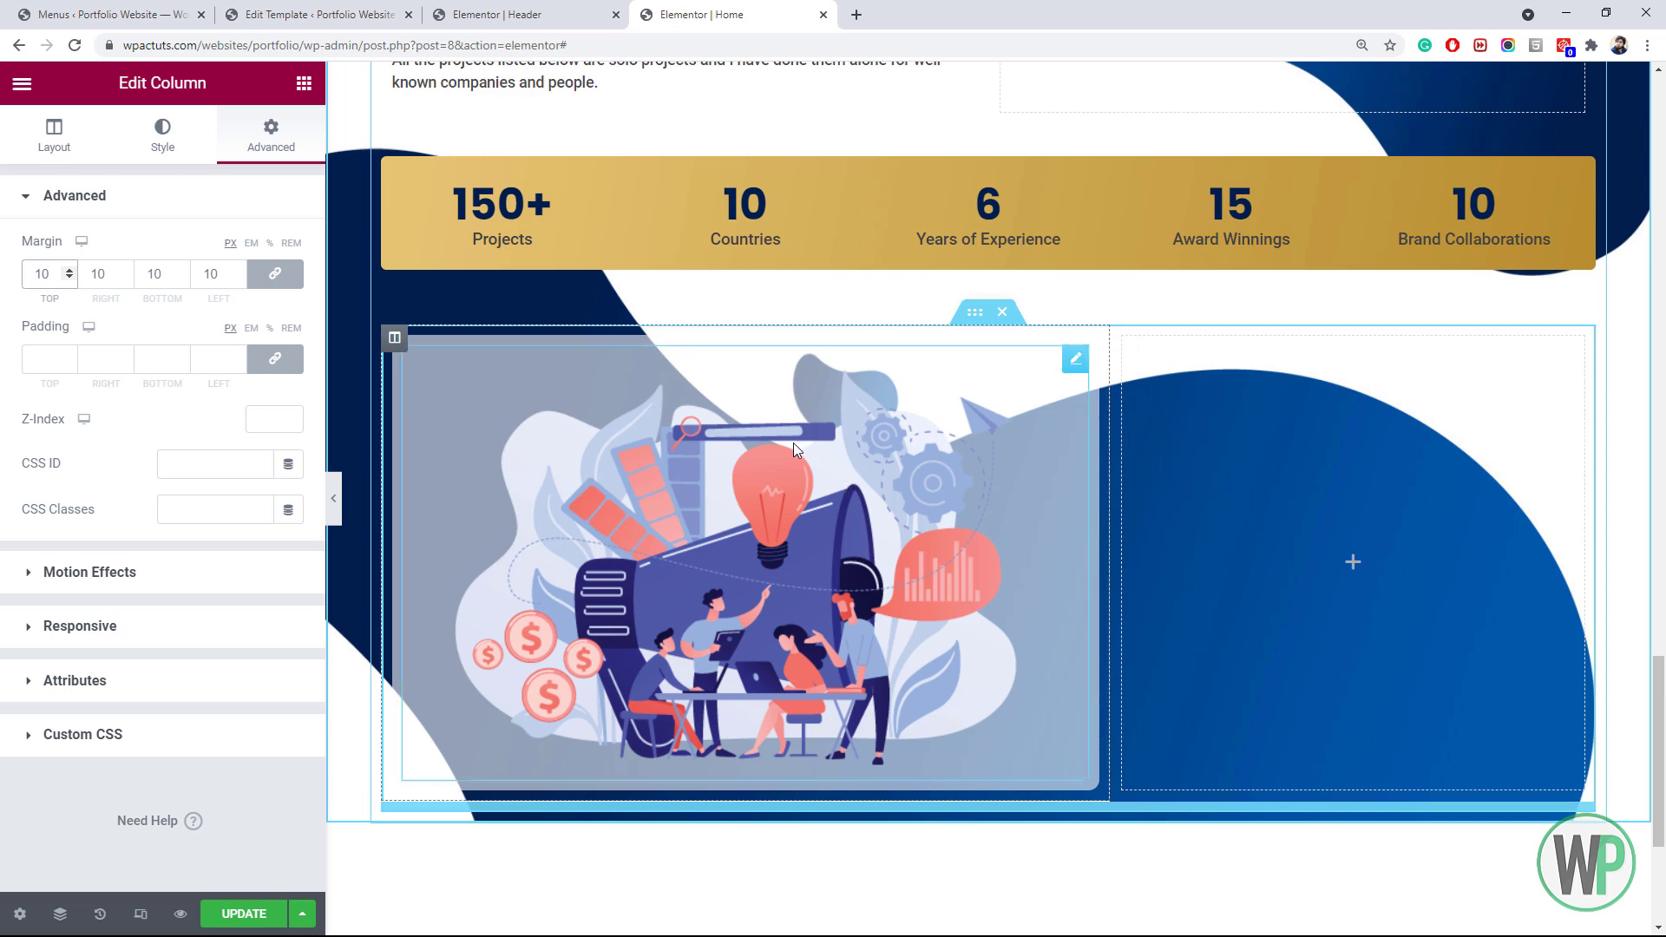
# Copy the left column and paste its style onto the right column
pyautogui.rightClick(394, 341)
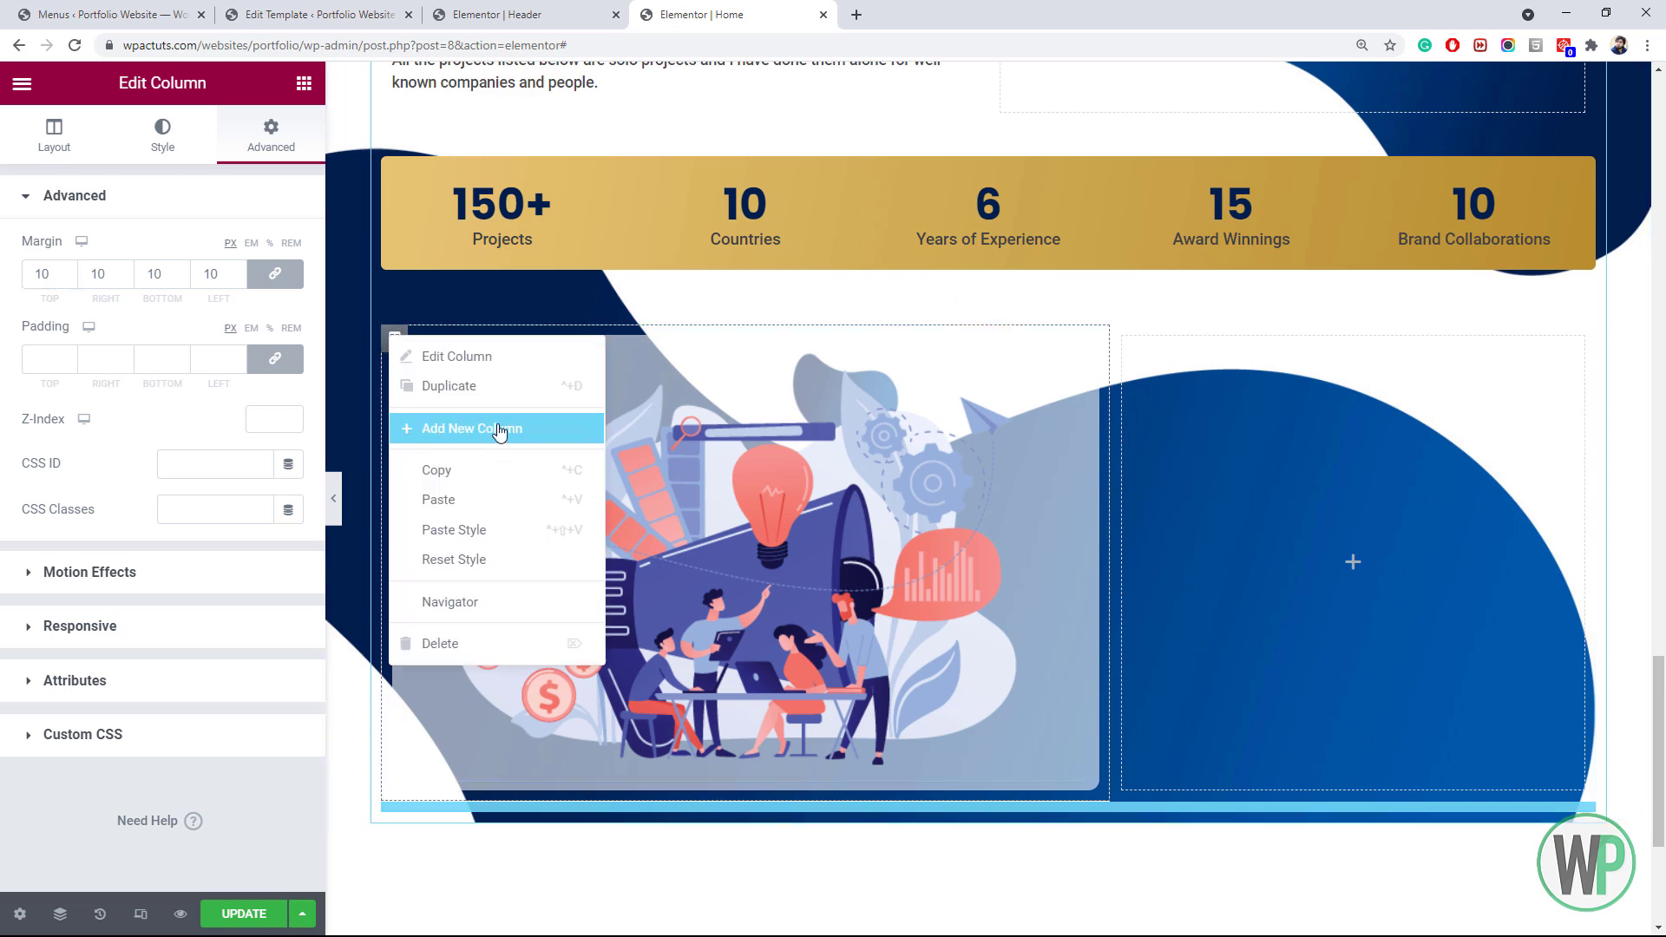
pyautogui.click(505, 473)
pyautogui.rightClick(1125, 340)
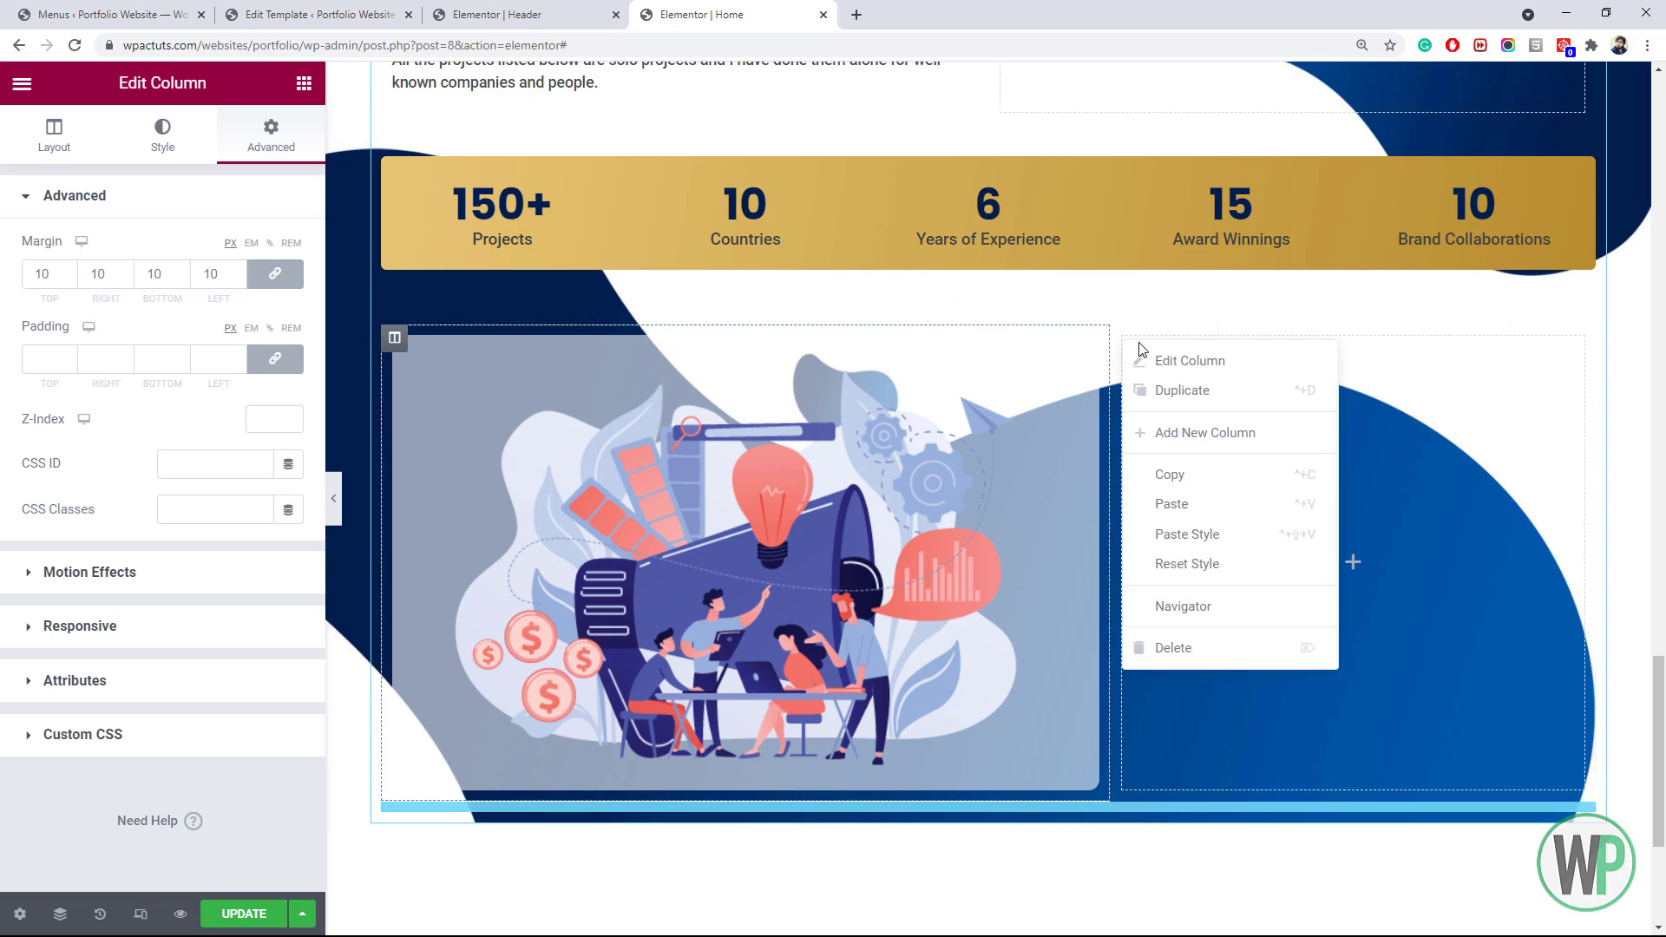
pyautogui.click(1216, 536)
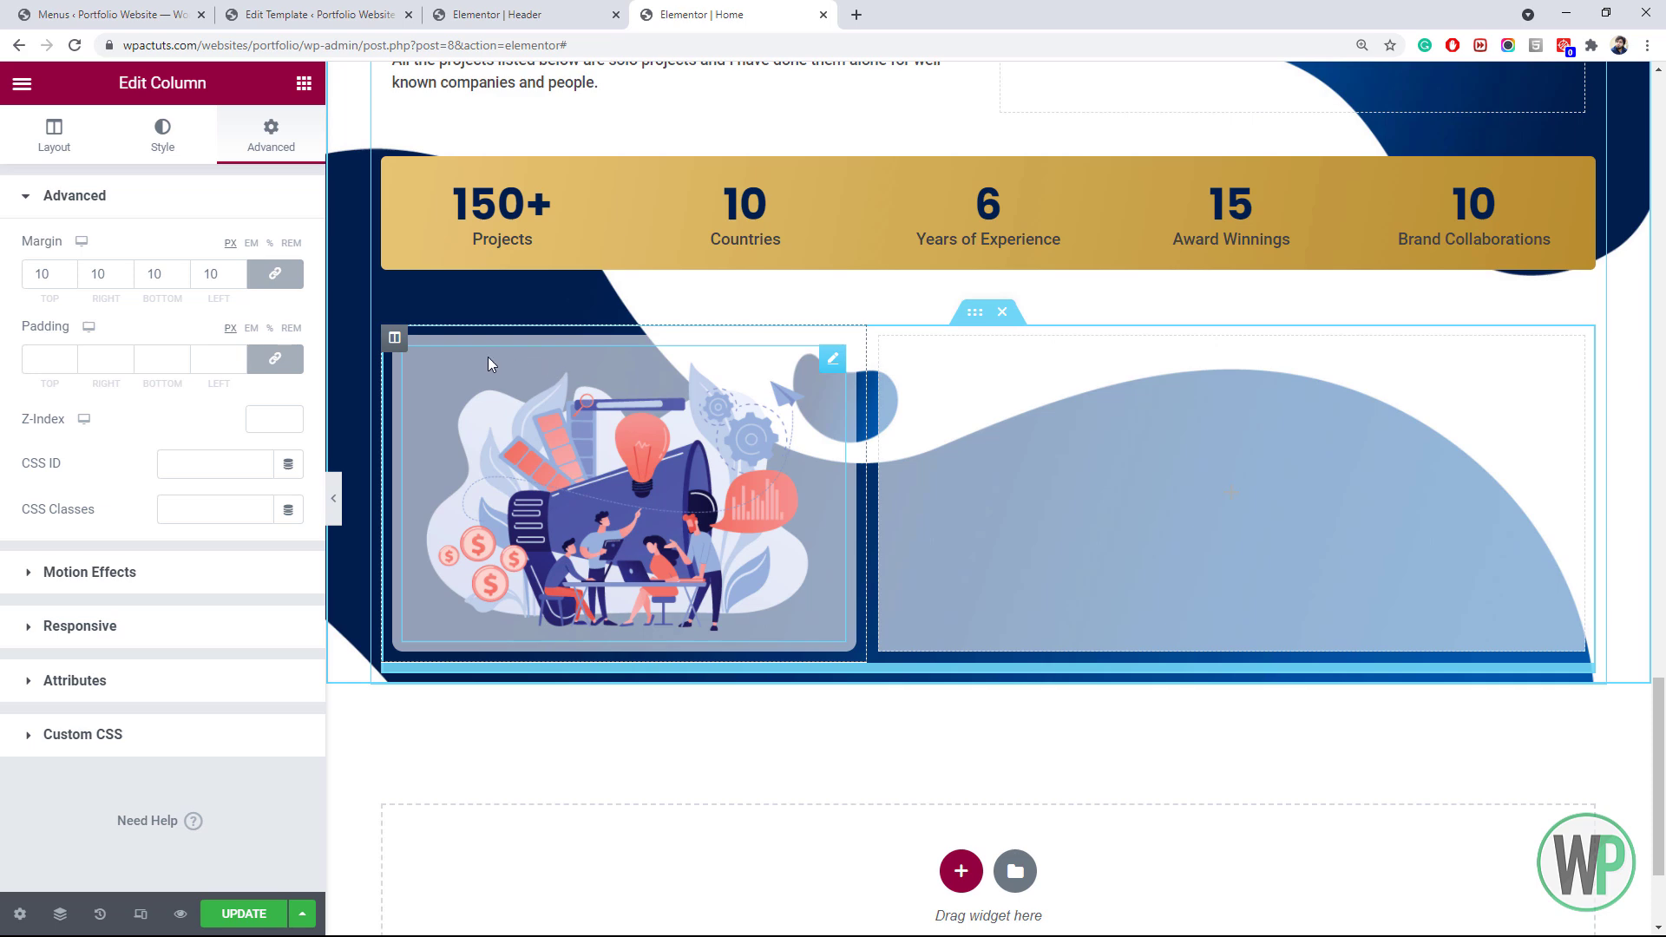
# Set the right column's width to 40%
pyautogui.rightClick(912, 373)
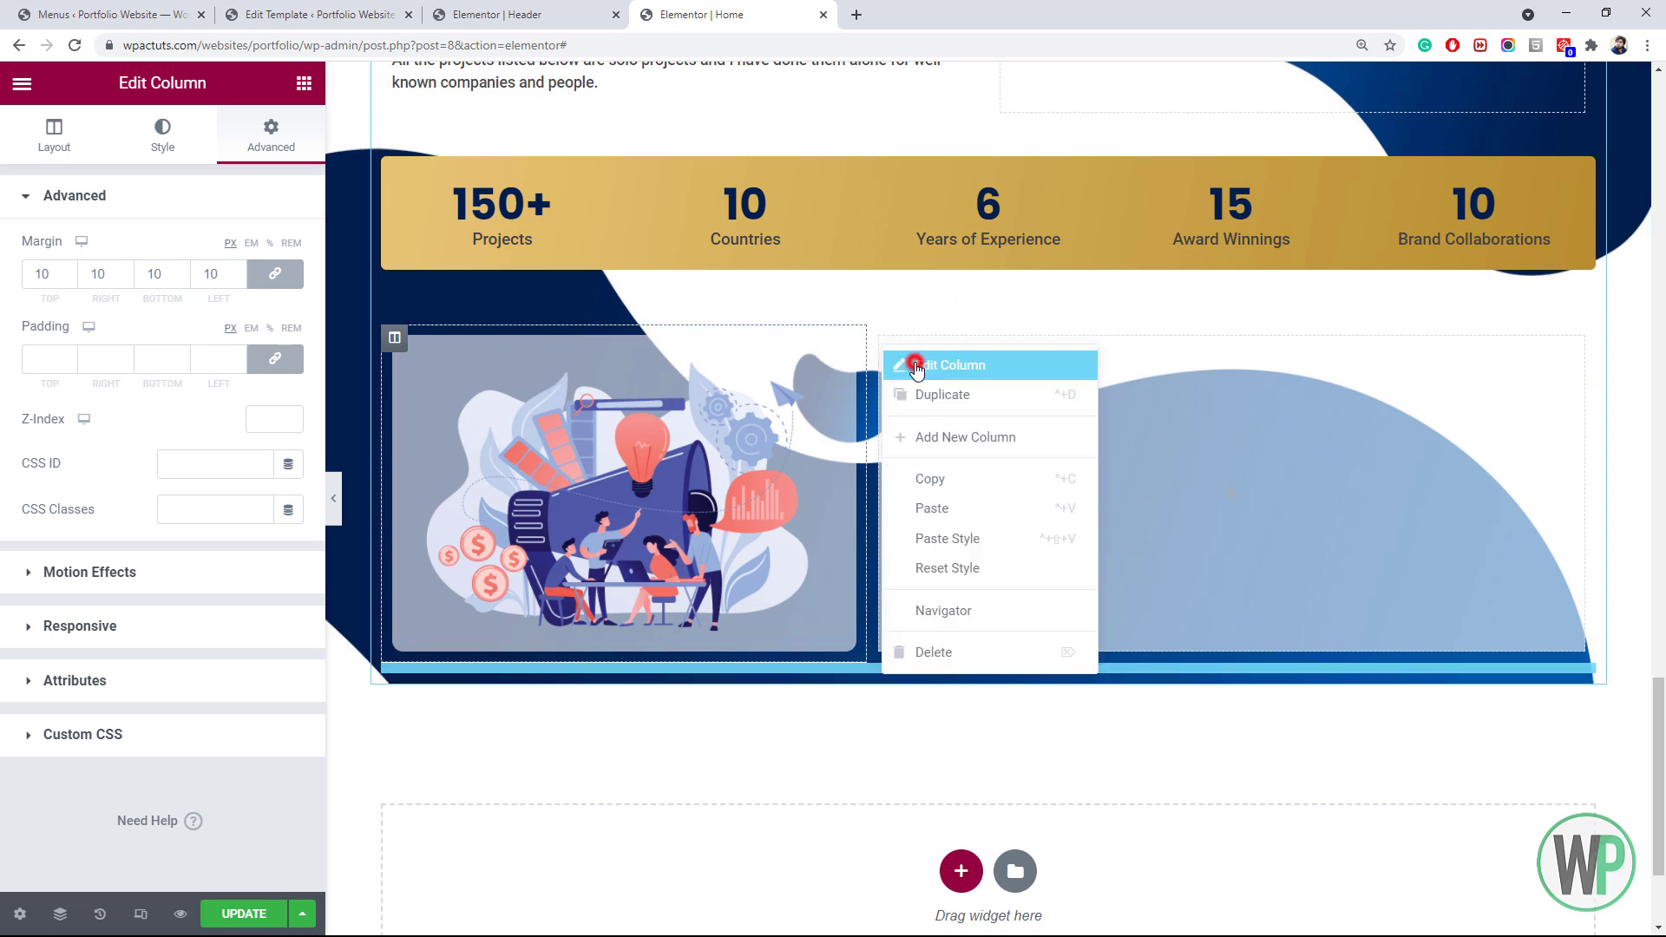
pyautogui.click(917, 368)
pyautogui.click(252, 250)
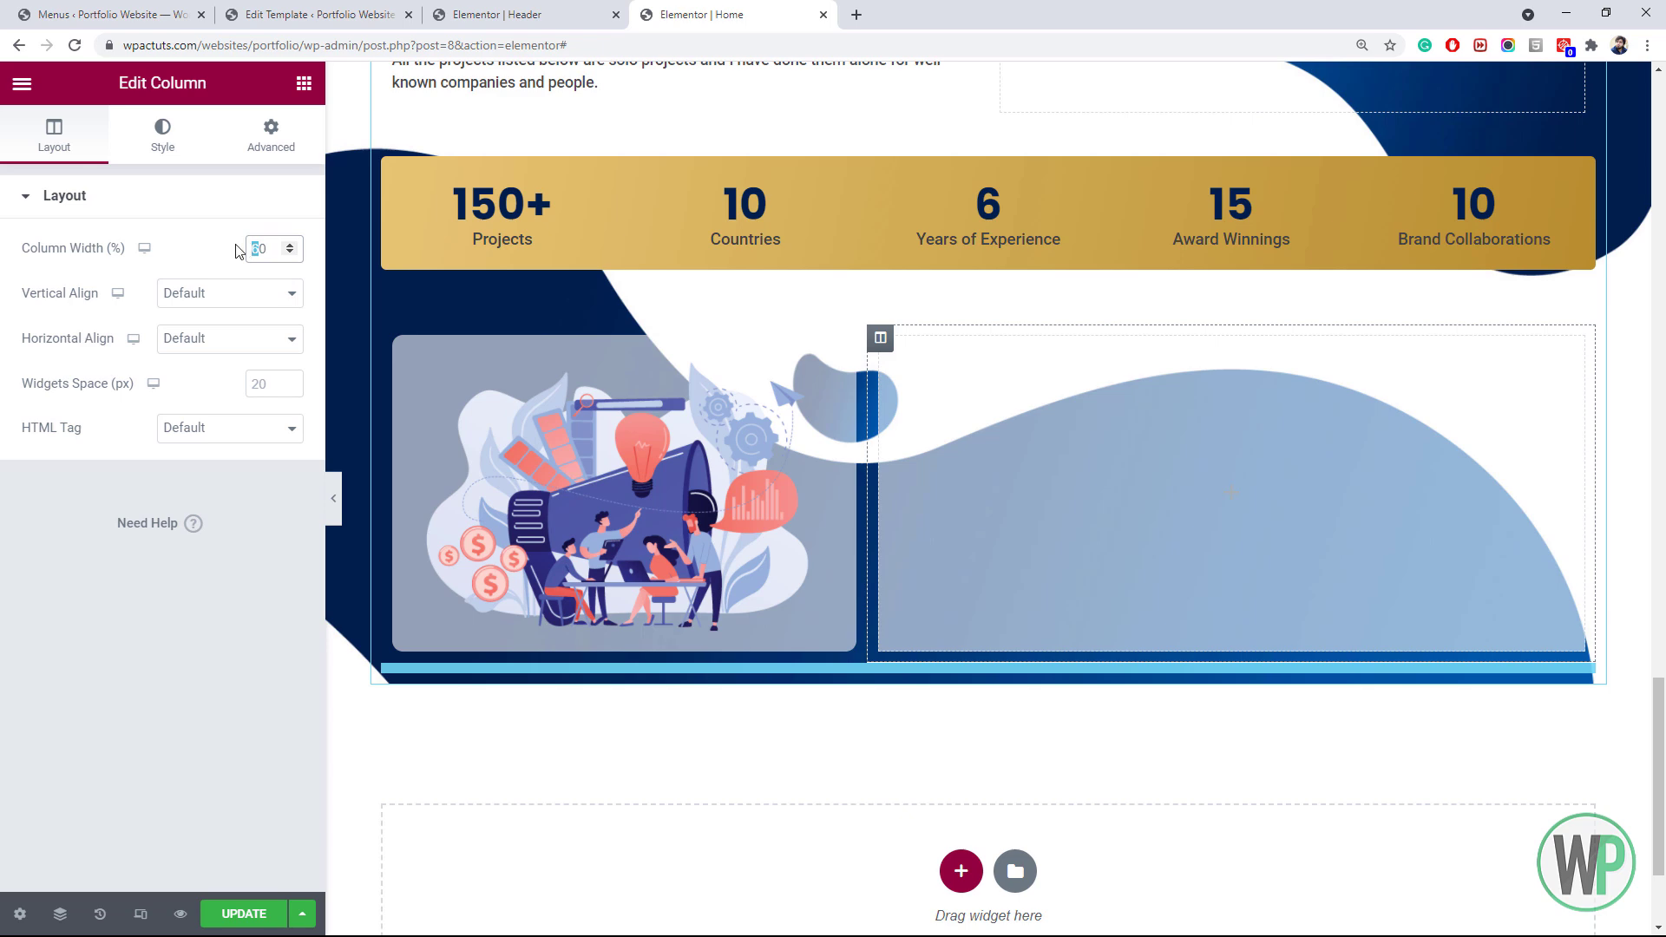
pyautogui.write('4')
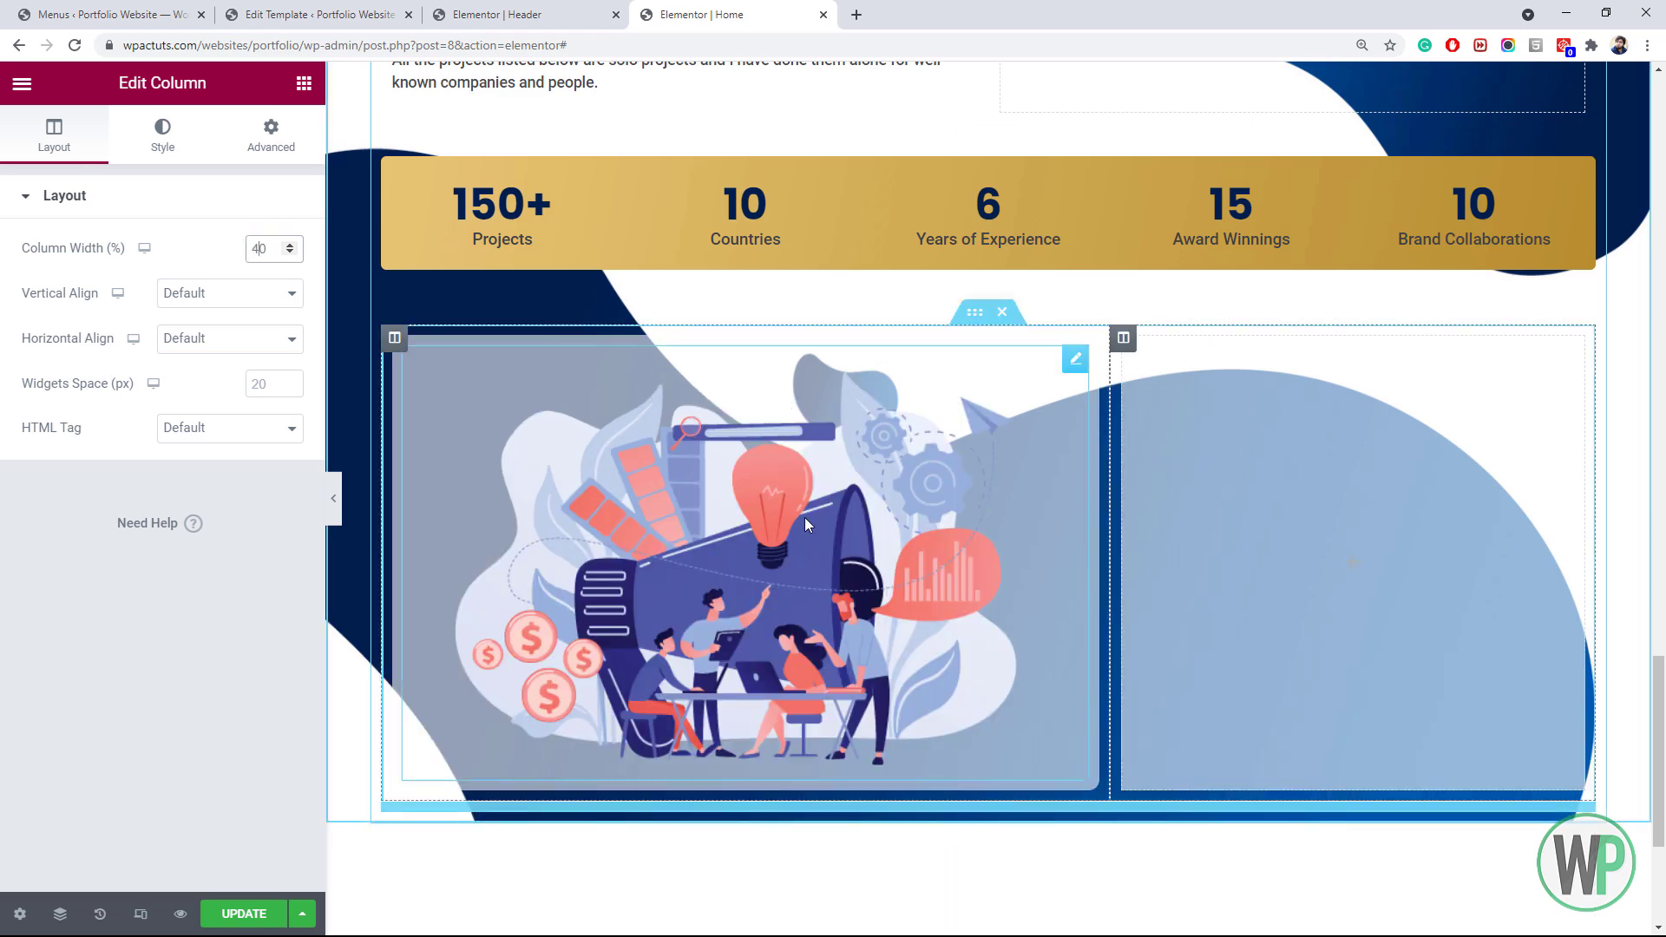
# Add an Image widget to the right column showing the project-2.png monitor illustration
pyautogui.click(302, 84)
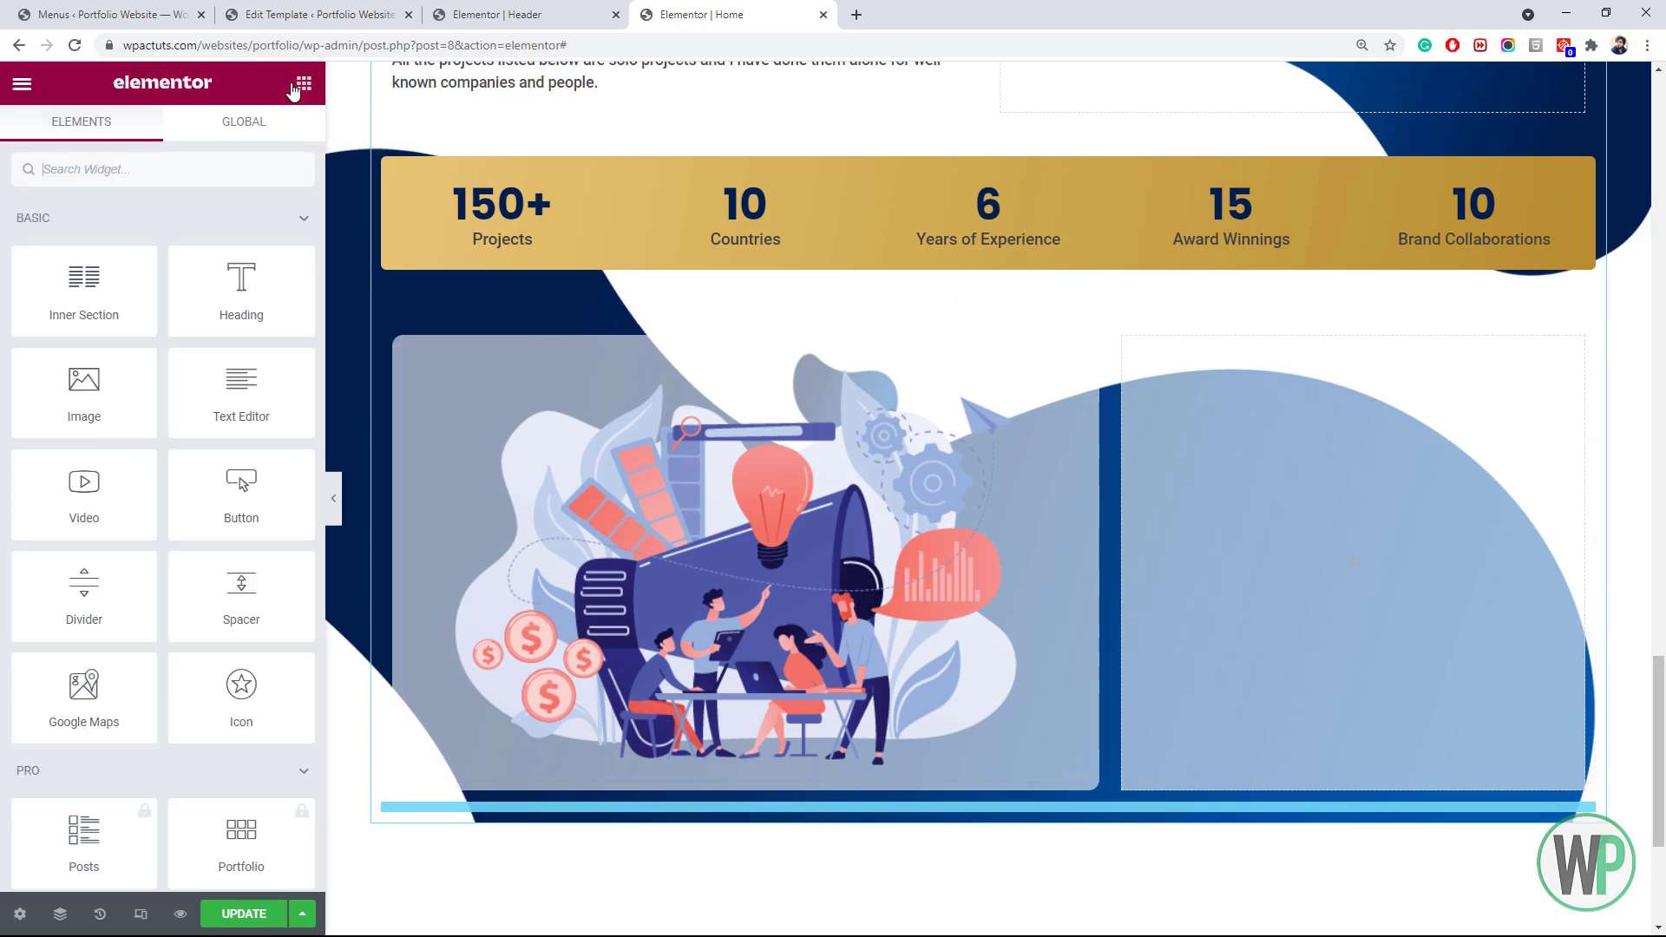
pyautogui.rightClick(795, 488)
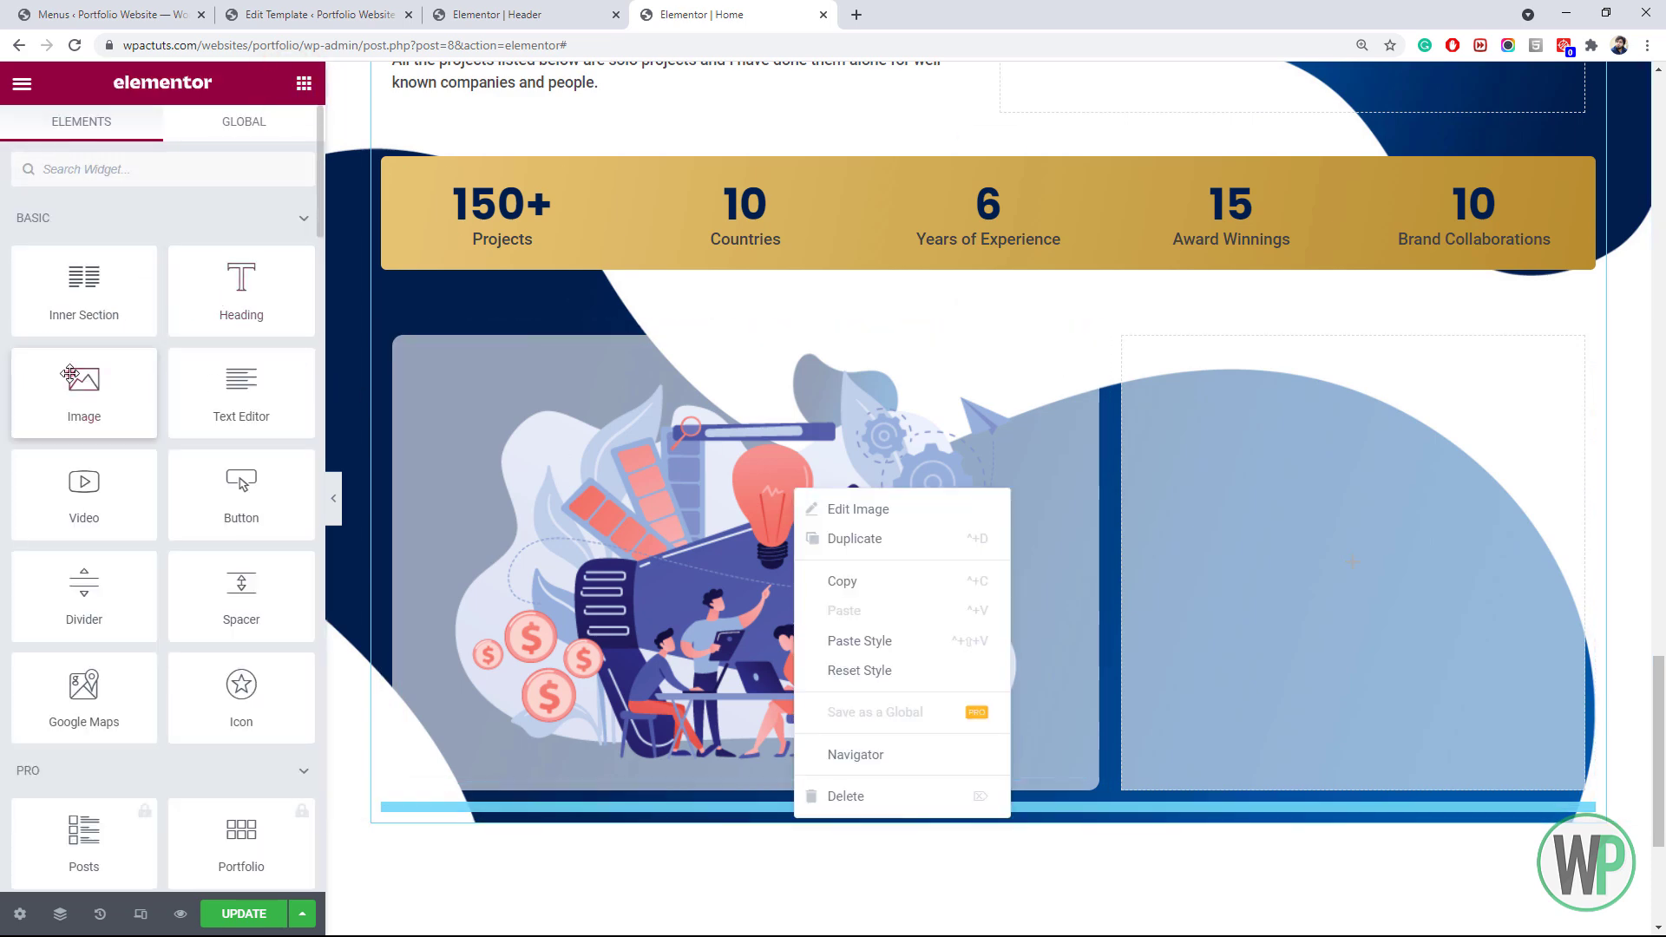
pyautogui.moveTo(81, 376); pyautogui.dragTo(1189, 447)
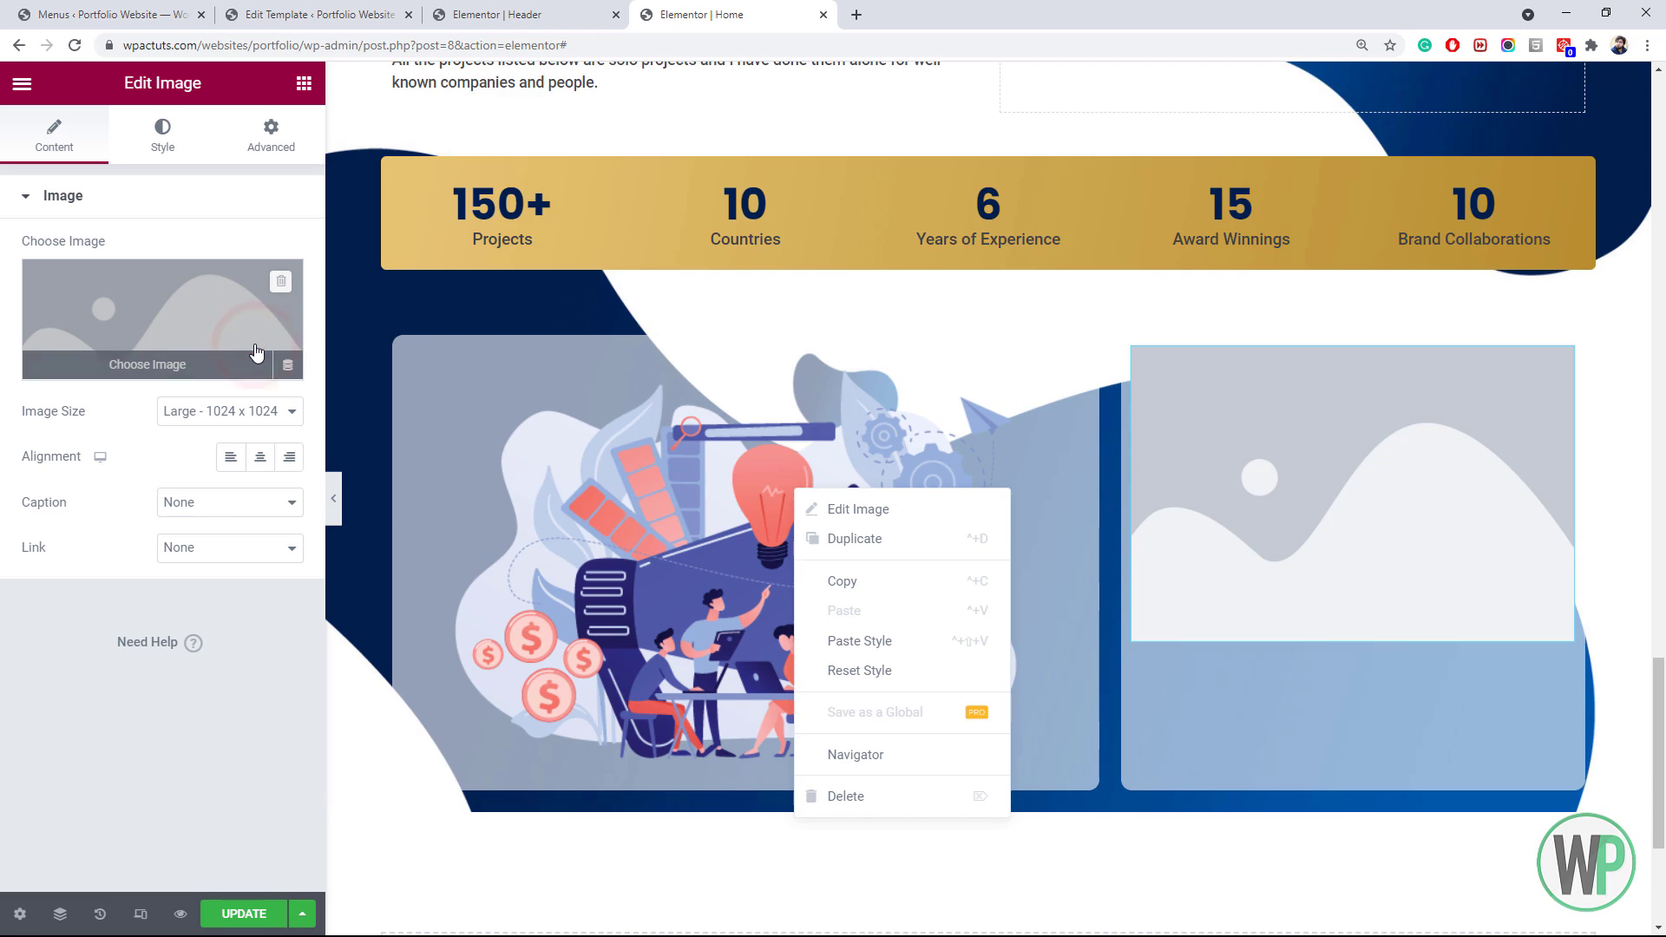
pyautogui.click(259, 351)
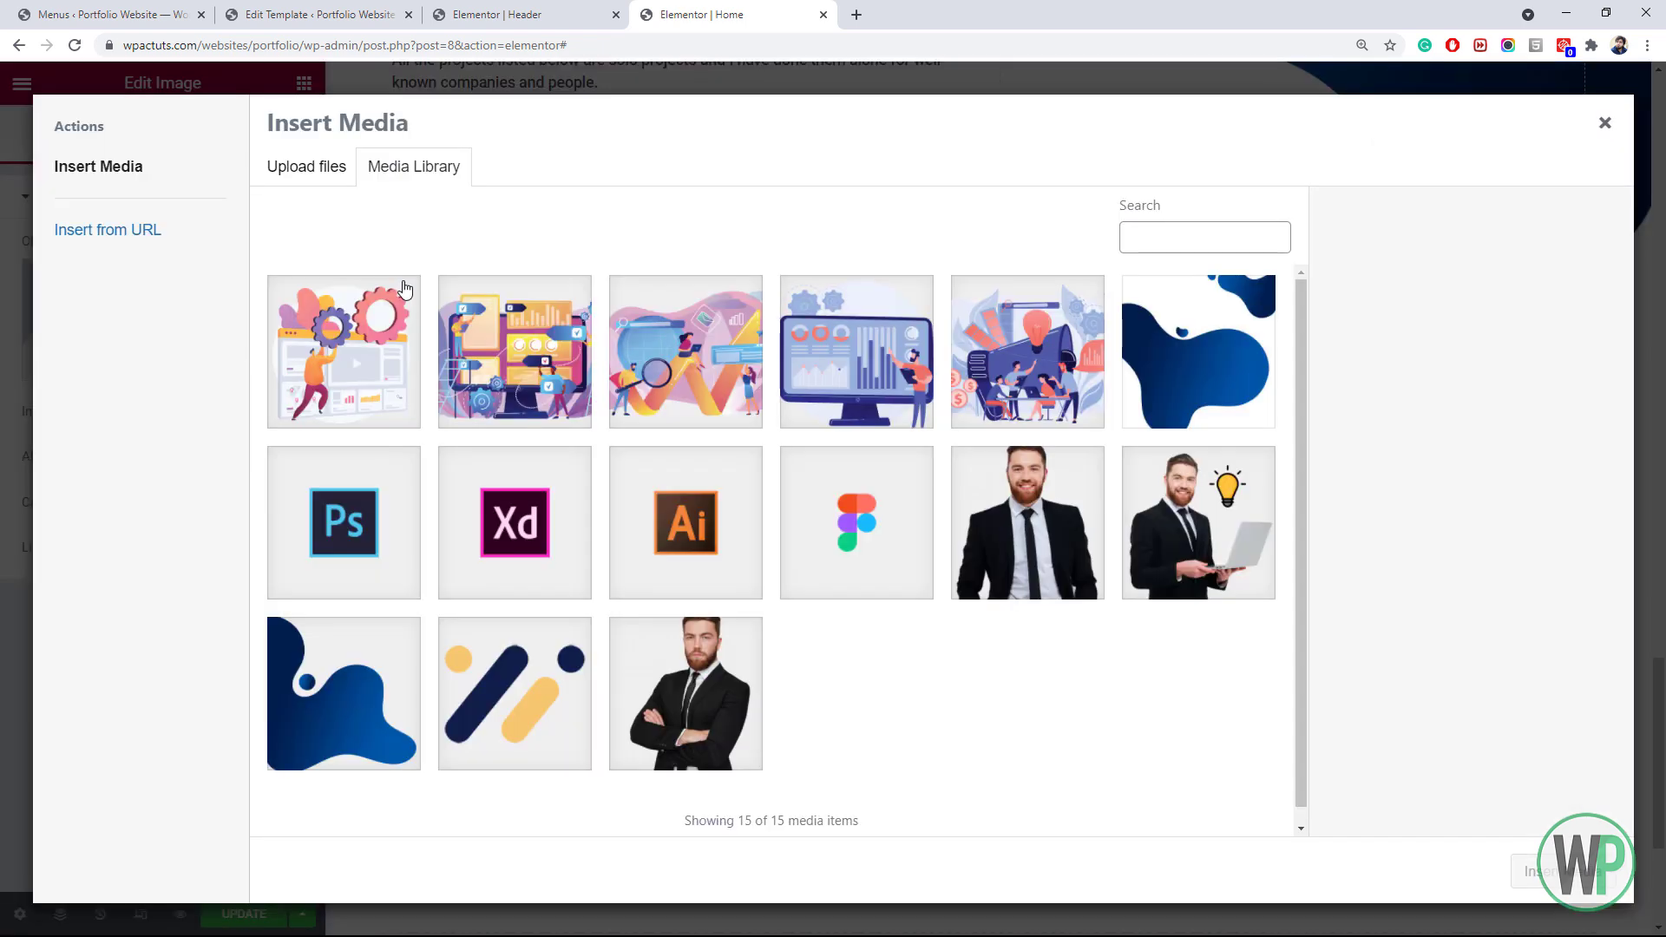
pyautogui.click(925, 386)
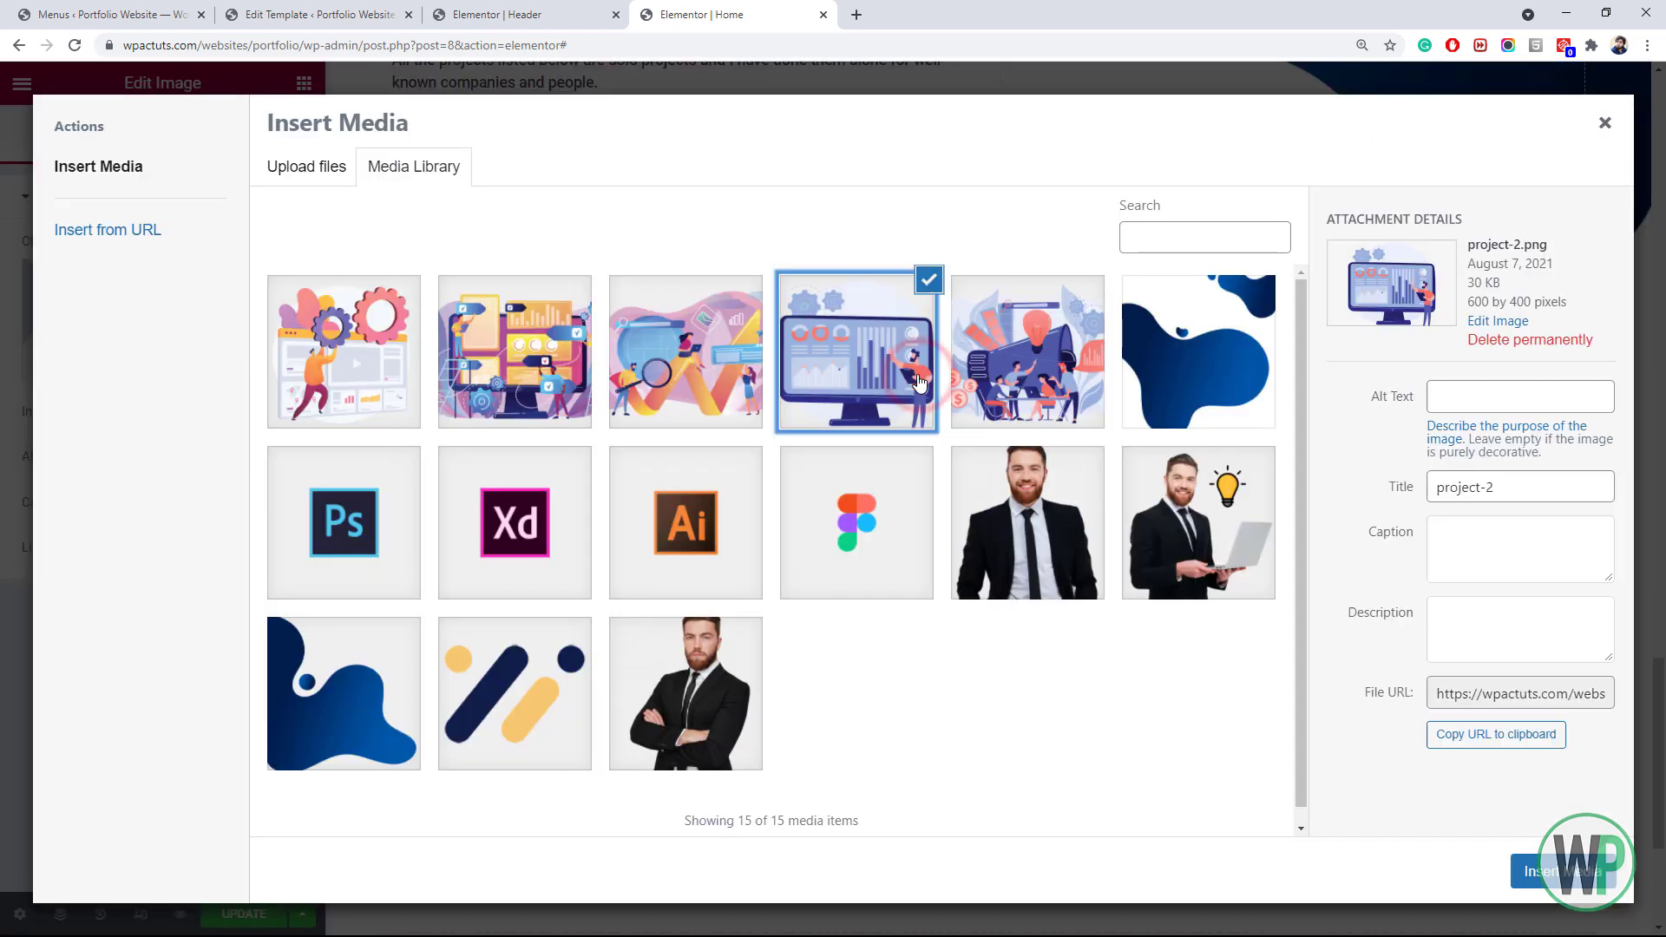
pyautogui.click(1585, 877)
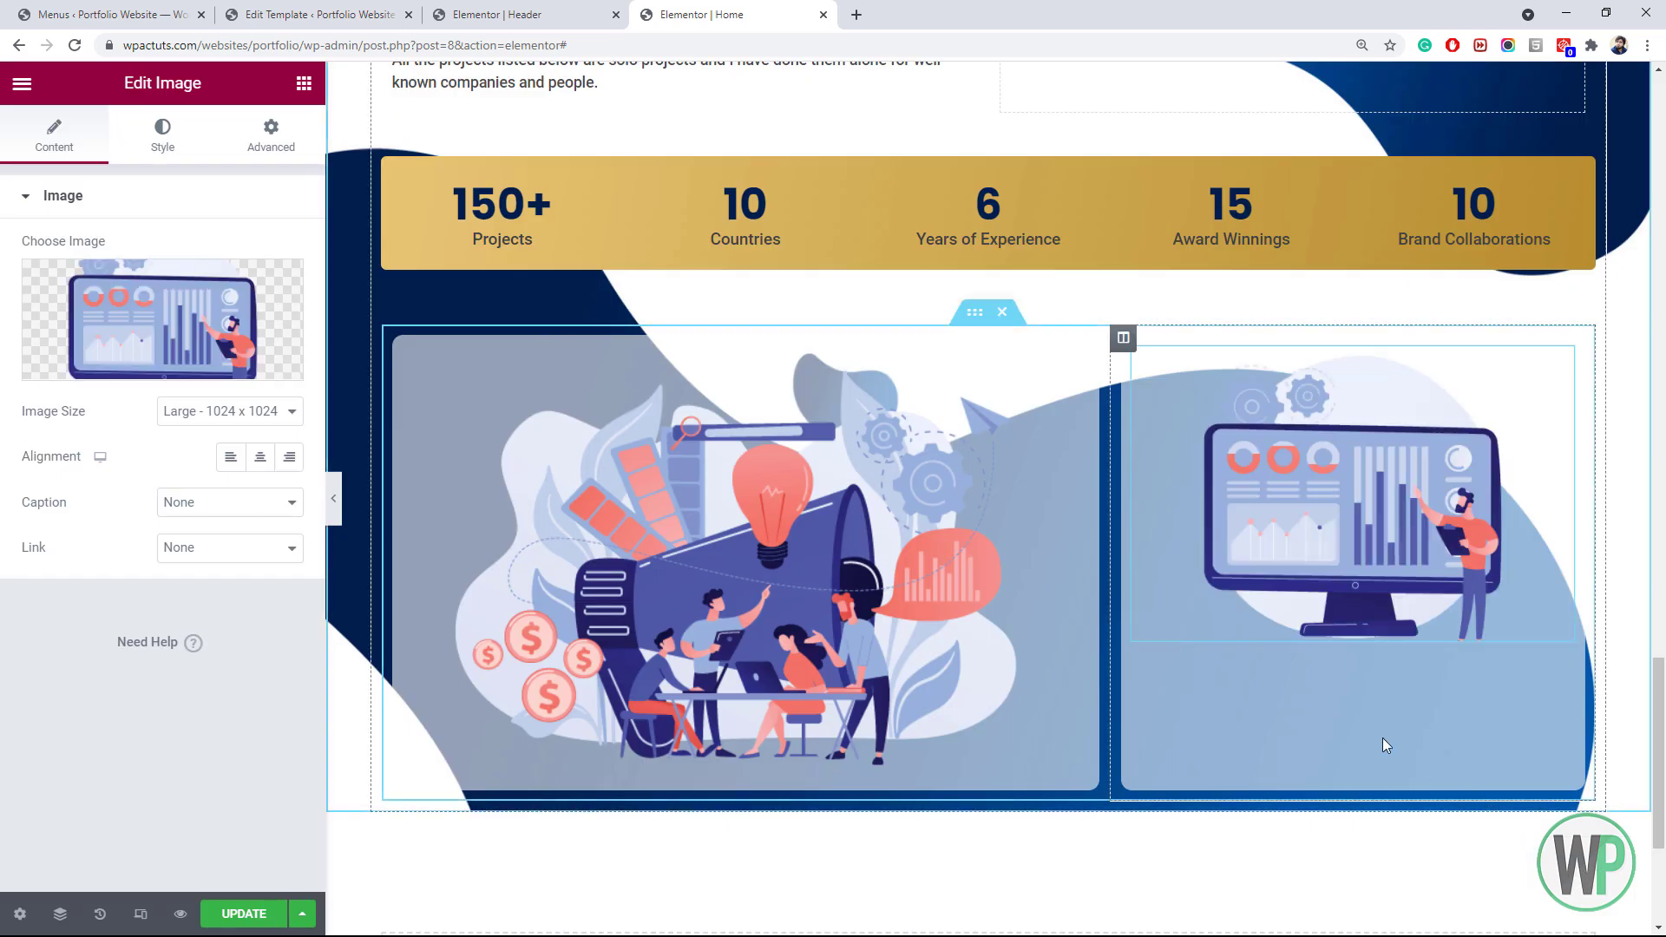
# Center the inner section's column contents vertically
pyautogui.rightClick(975, 315)
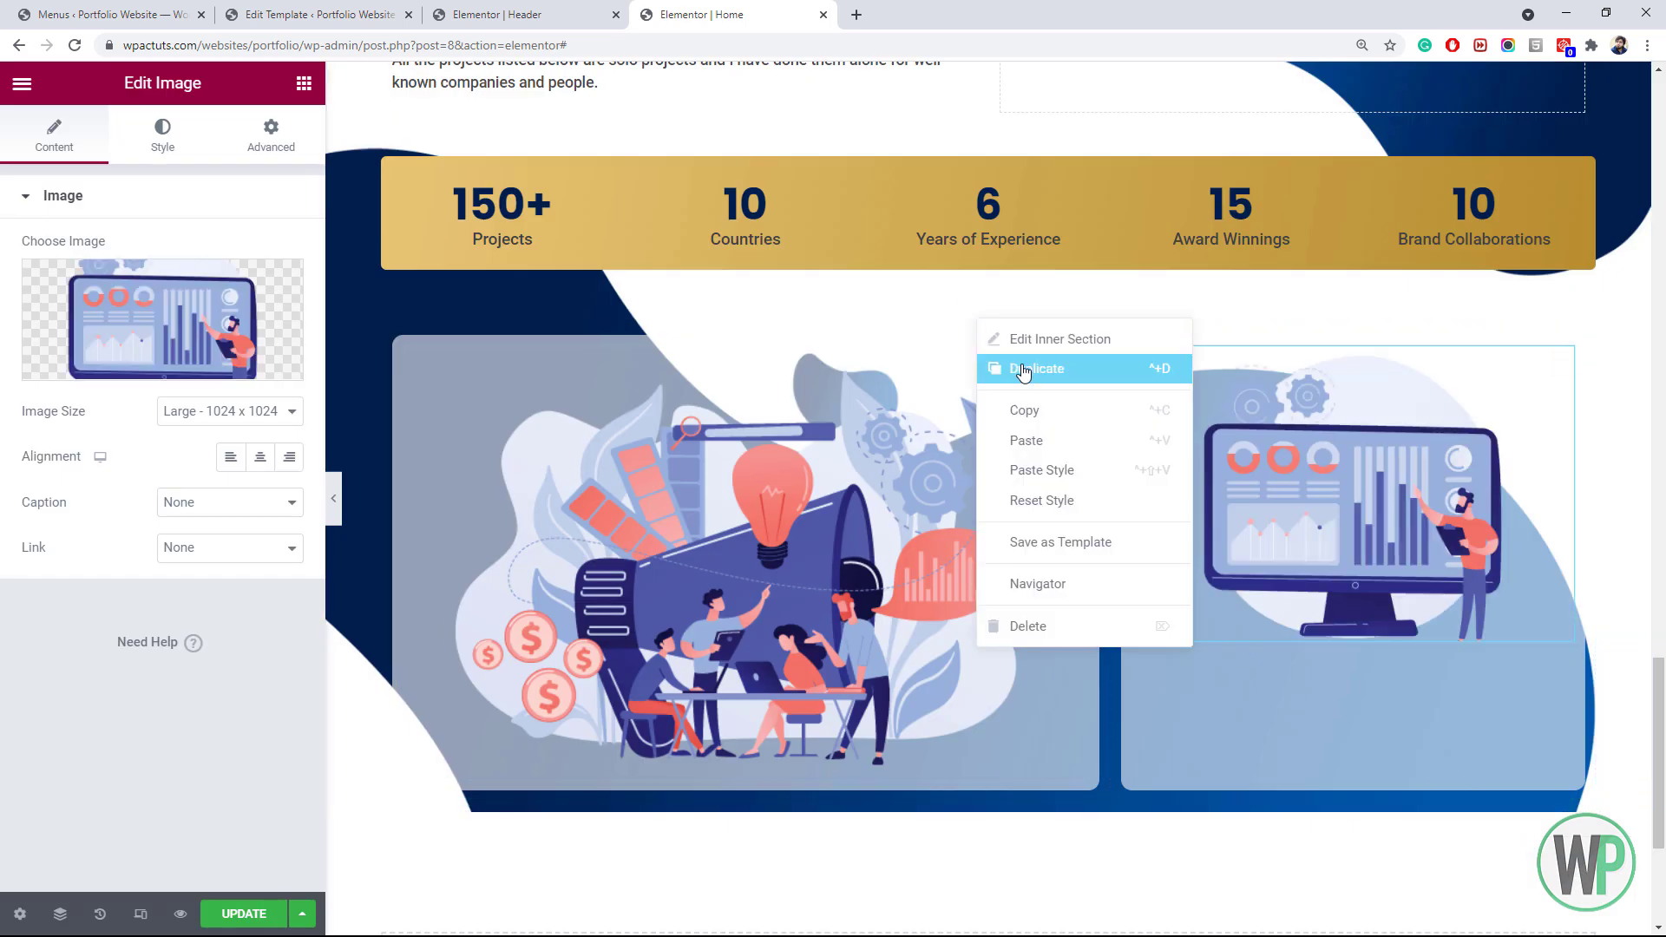
pyautogui.click(1033, 342)
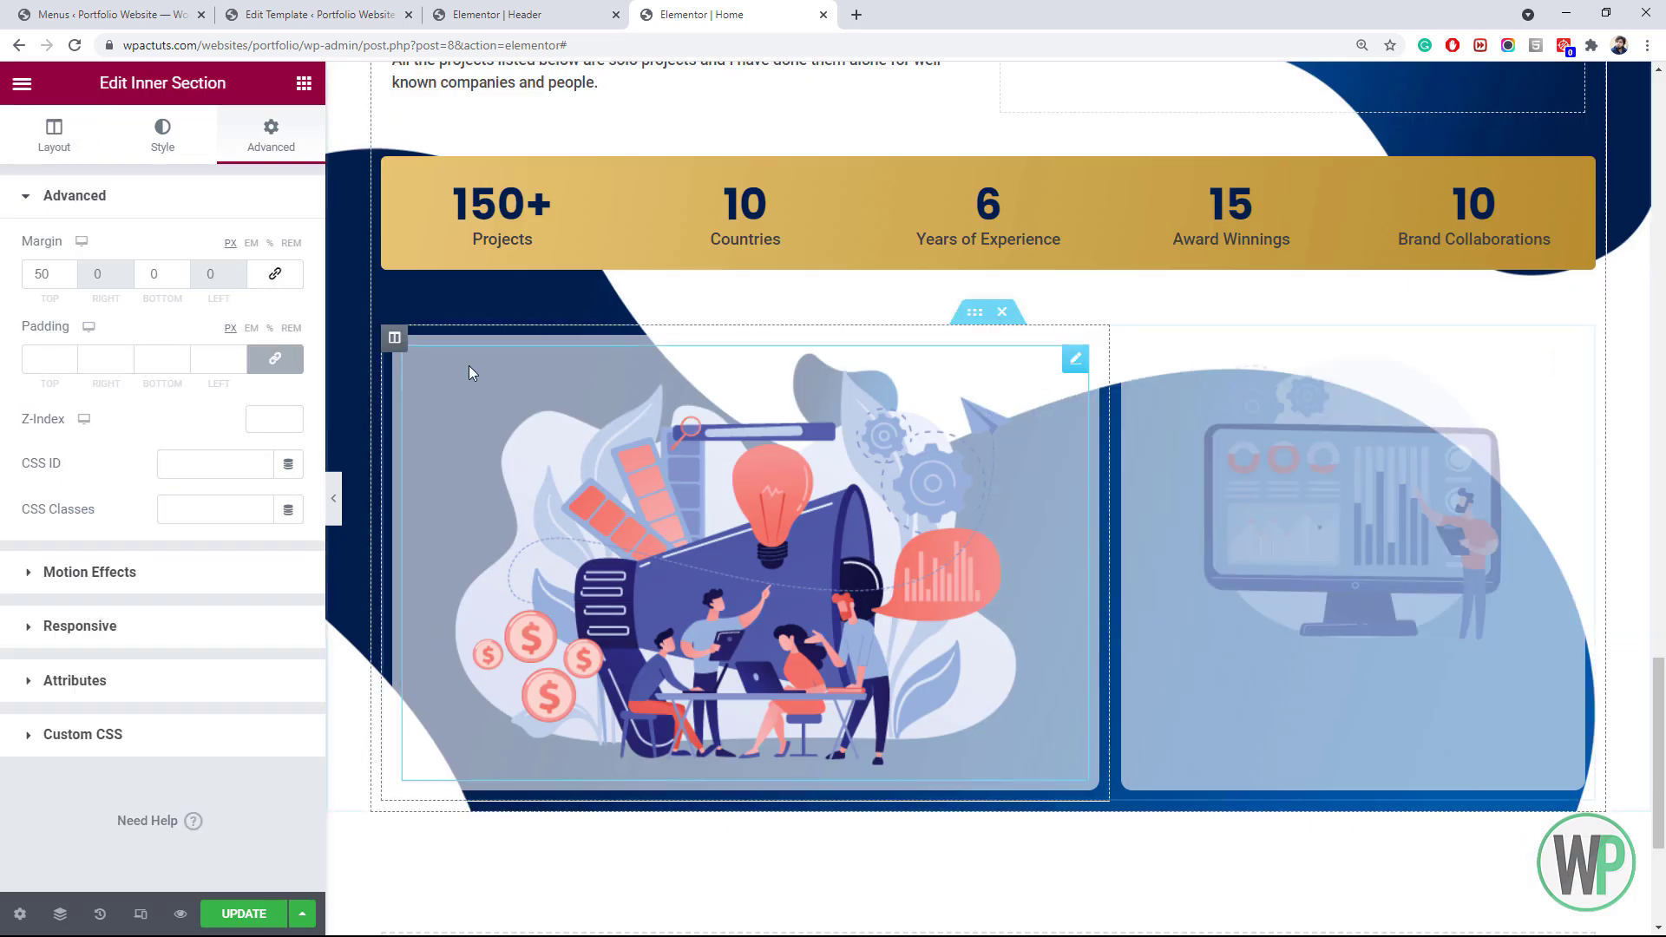
pyautogui.click(41, 157)
pyautogui.click(188, 453)
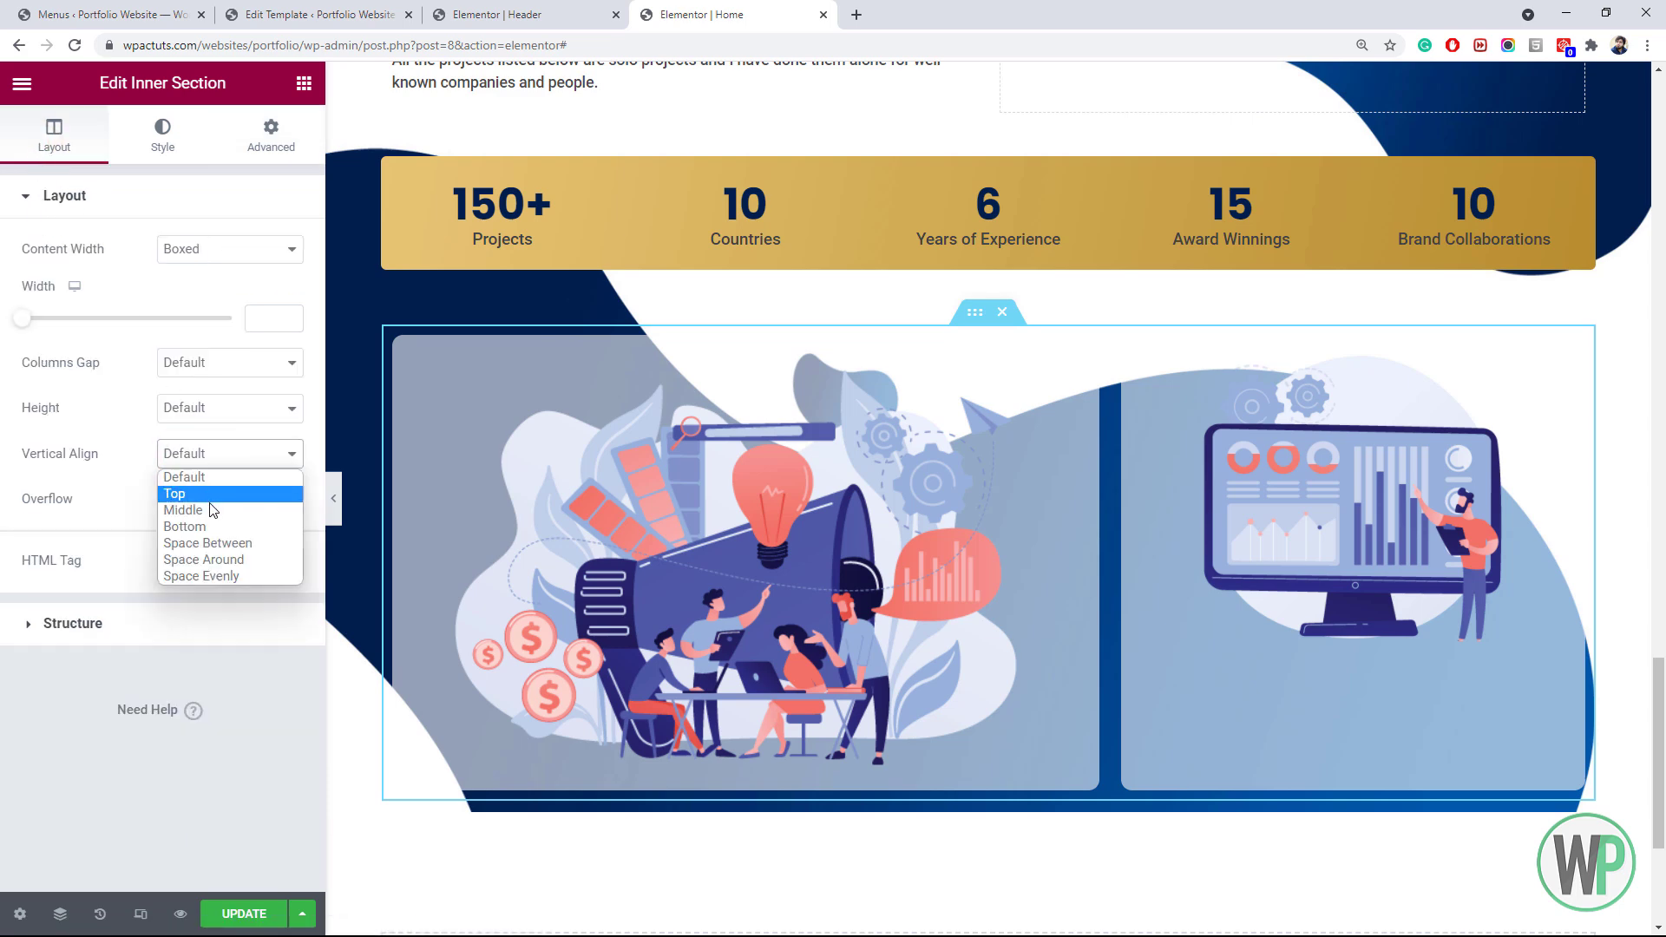
pyautogui.click(210, 511)
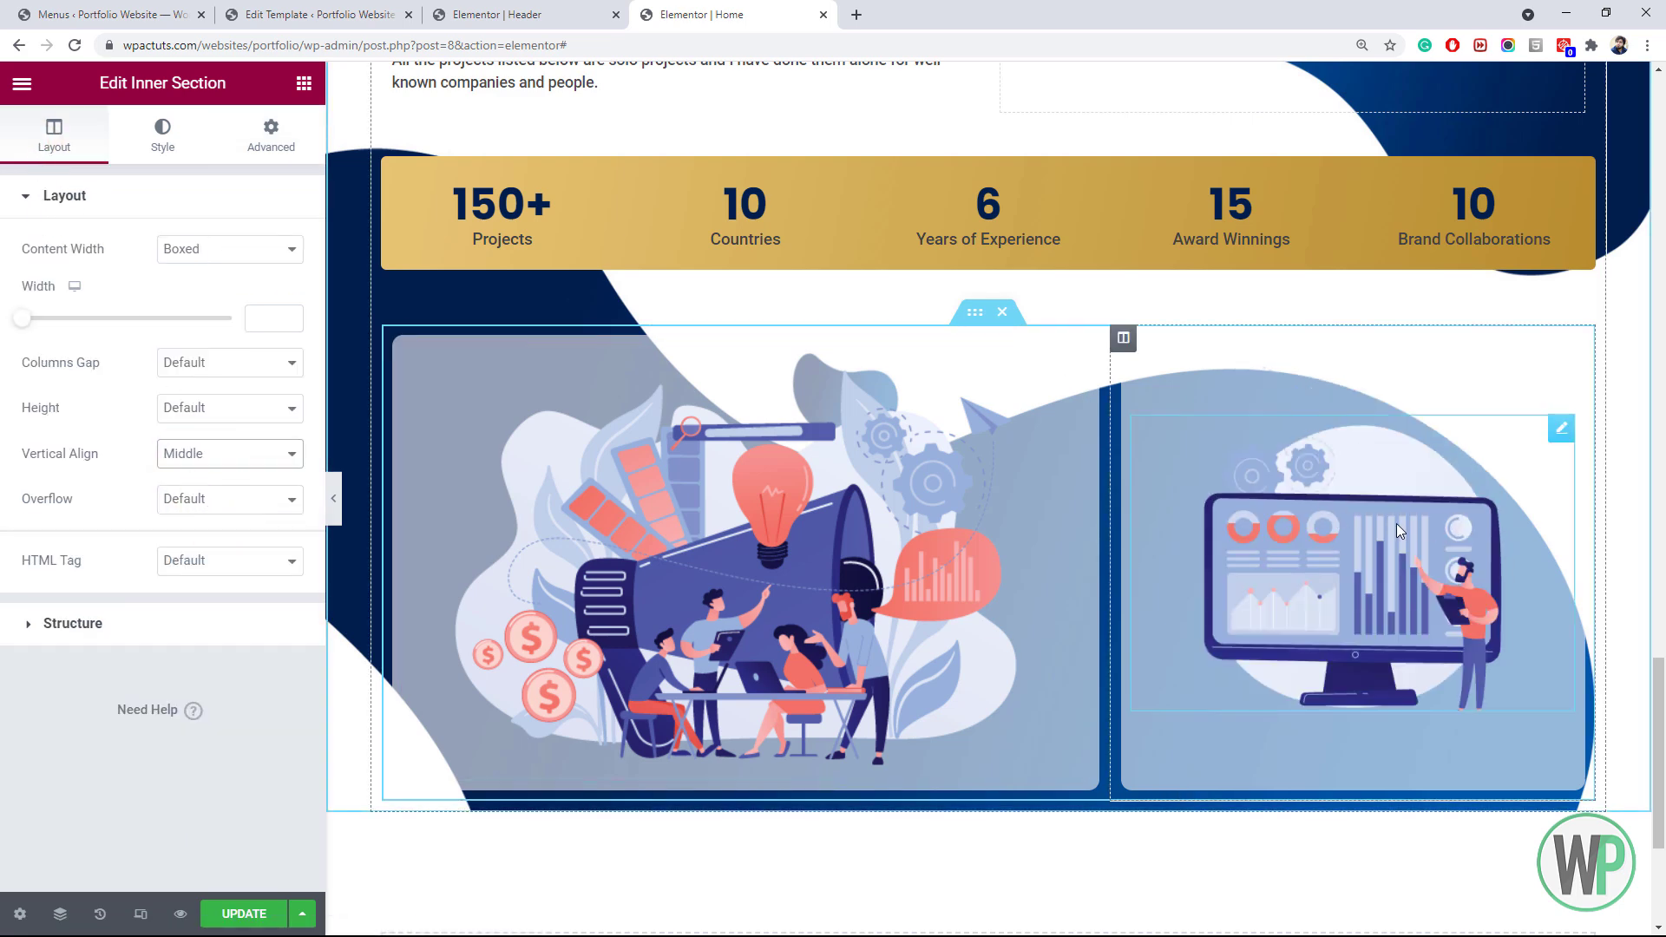
# Duplicate the two-image section and its right column to form a three-card row below
pyautogui.scroll(-1, 1521, 666)
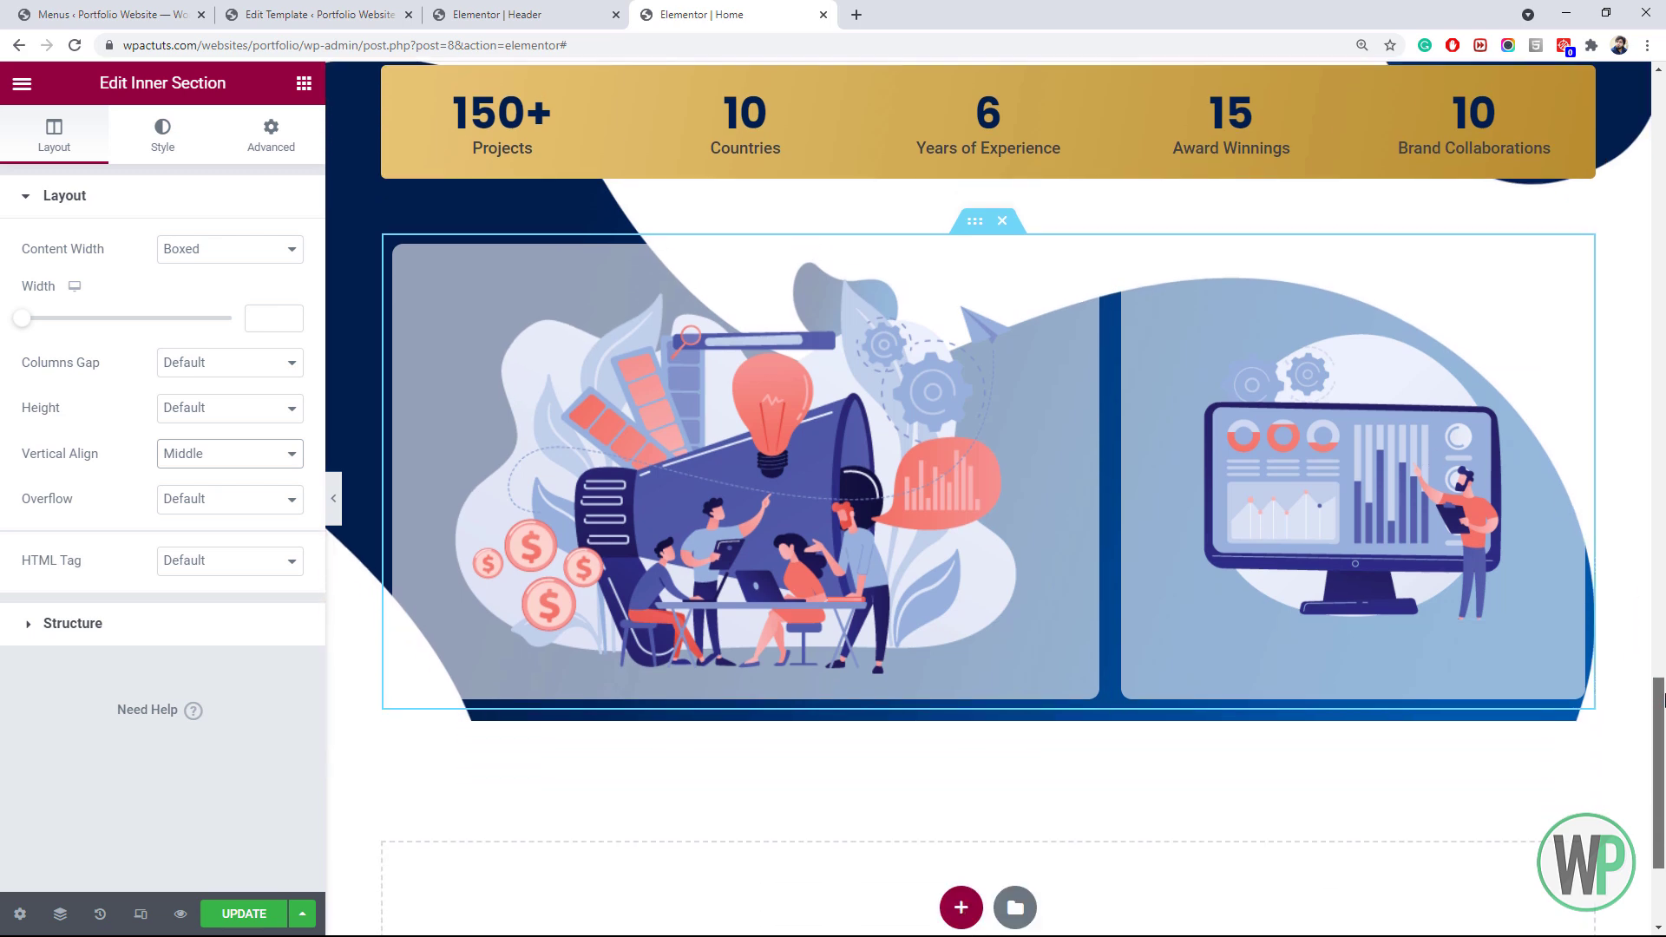
pyautogui.rightClick(974, 231)
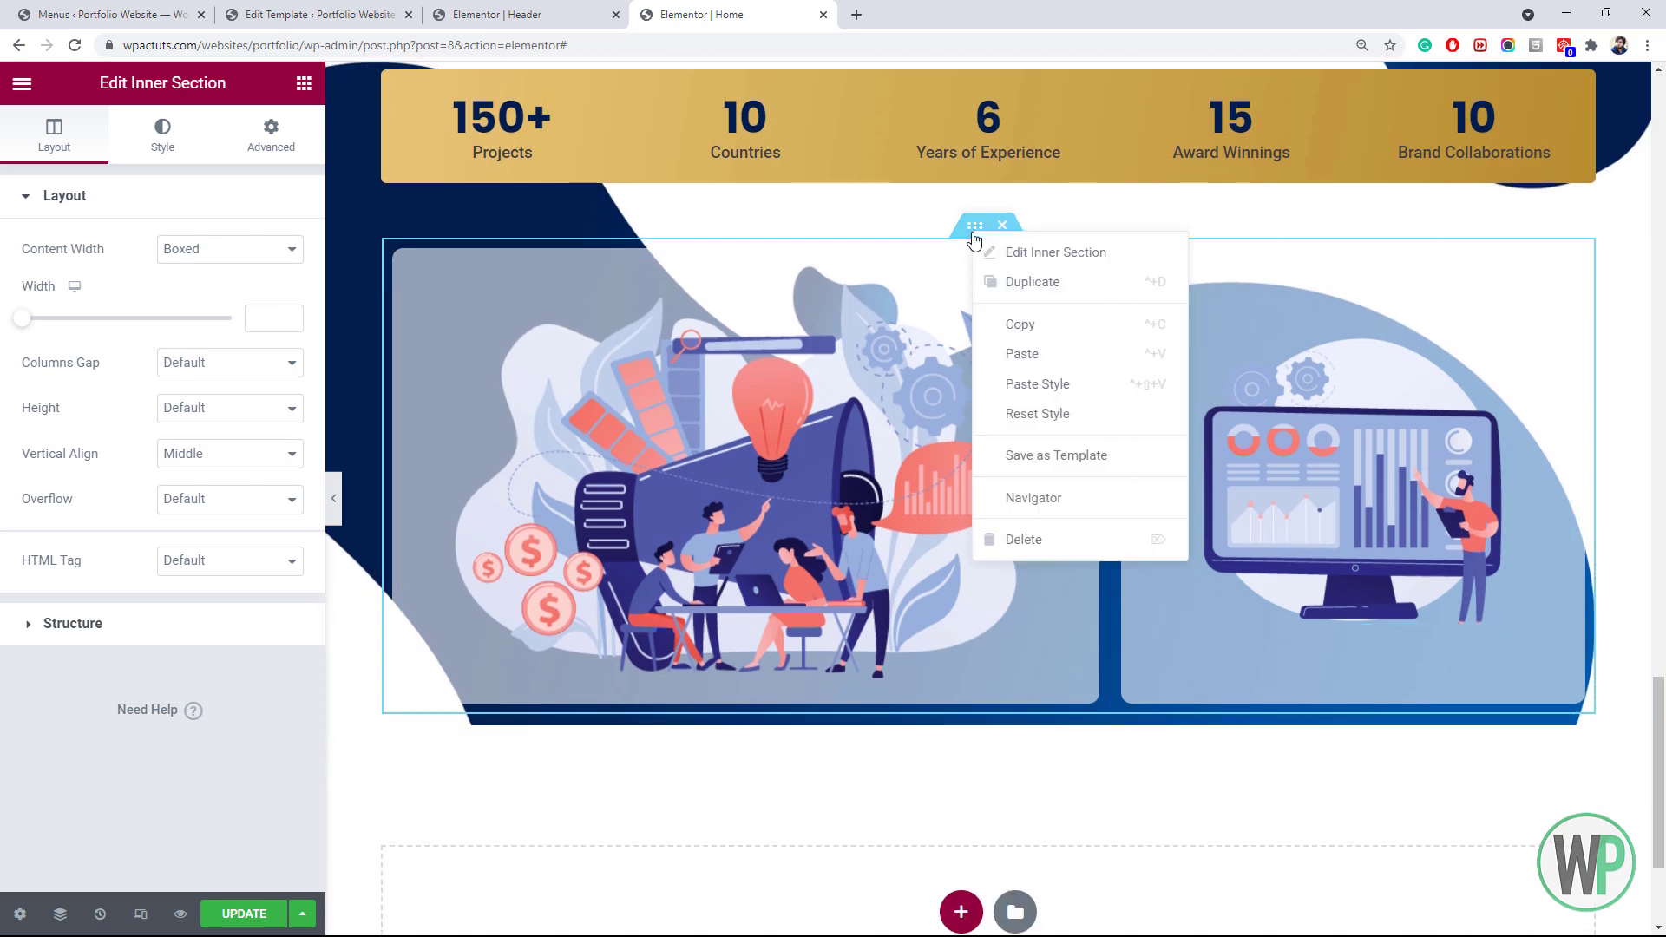
pyautogui.click(1024, 285)
pyautogui.scroll(-3, 1154, 587)
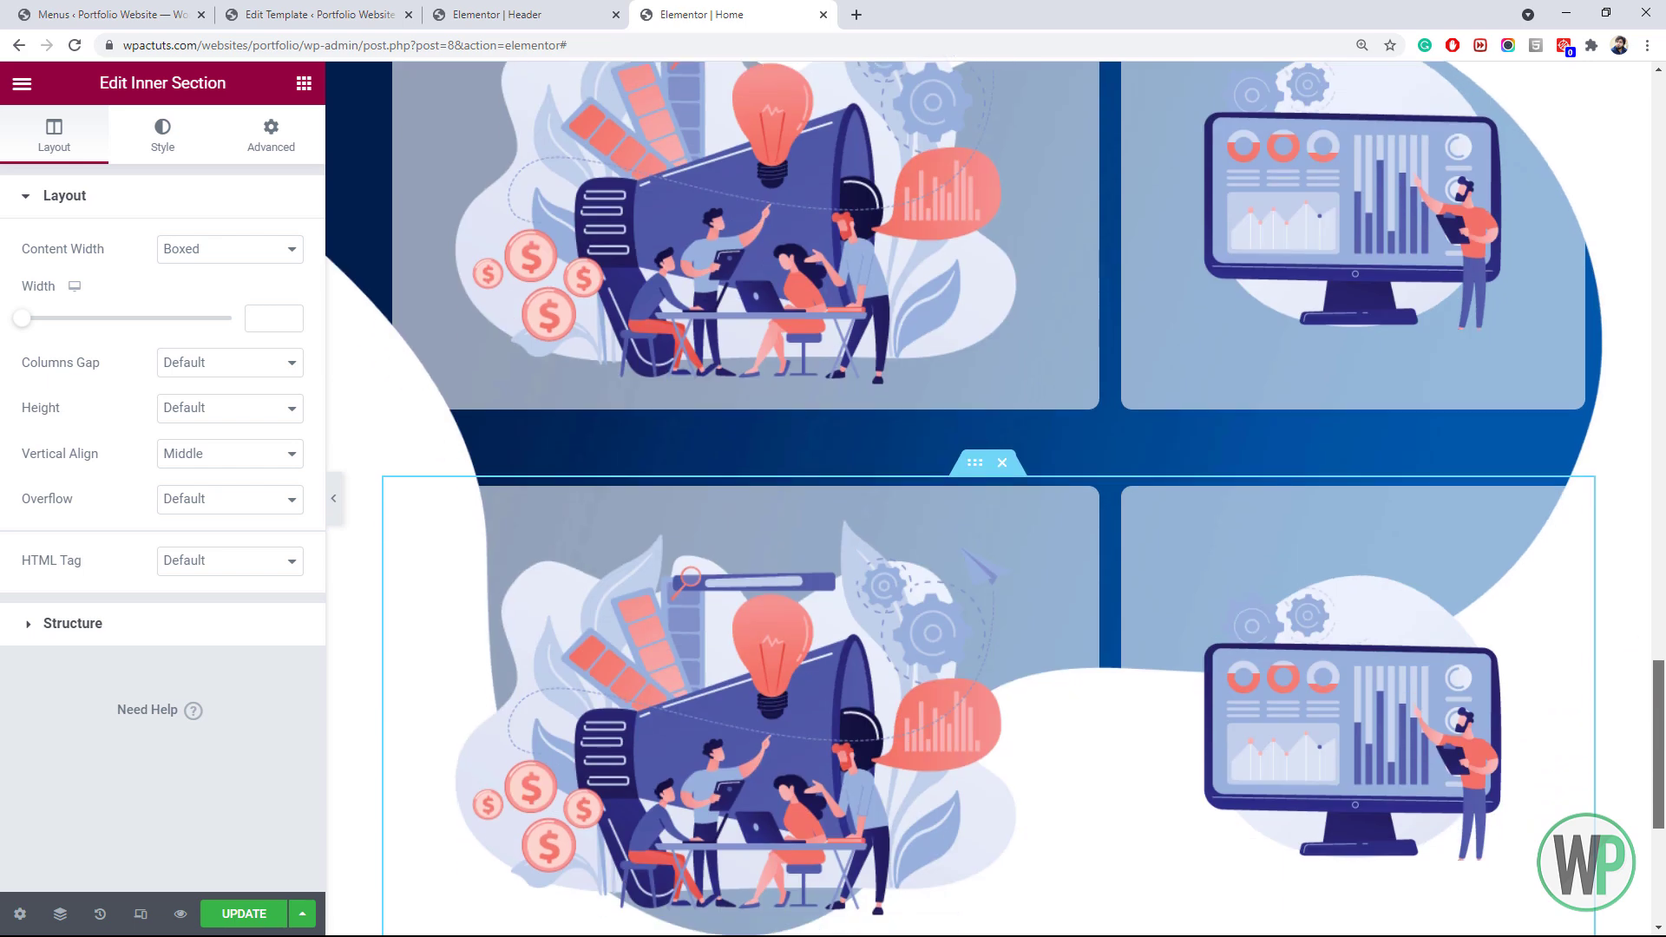
pyautogui.rightClick(1121, 490)
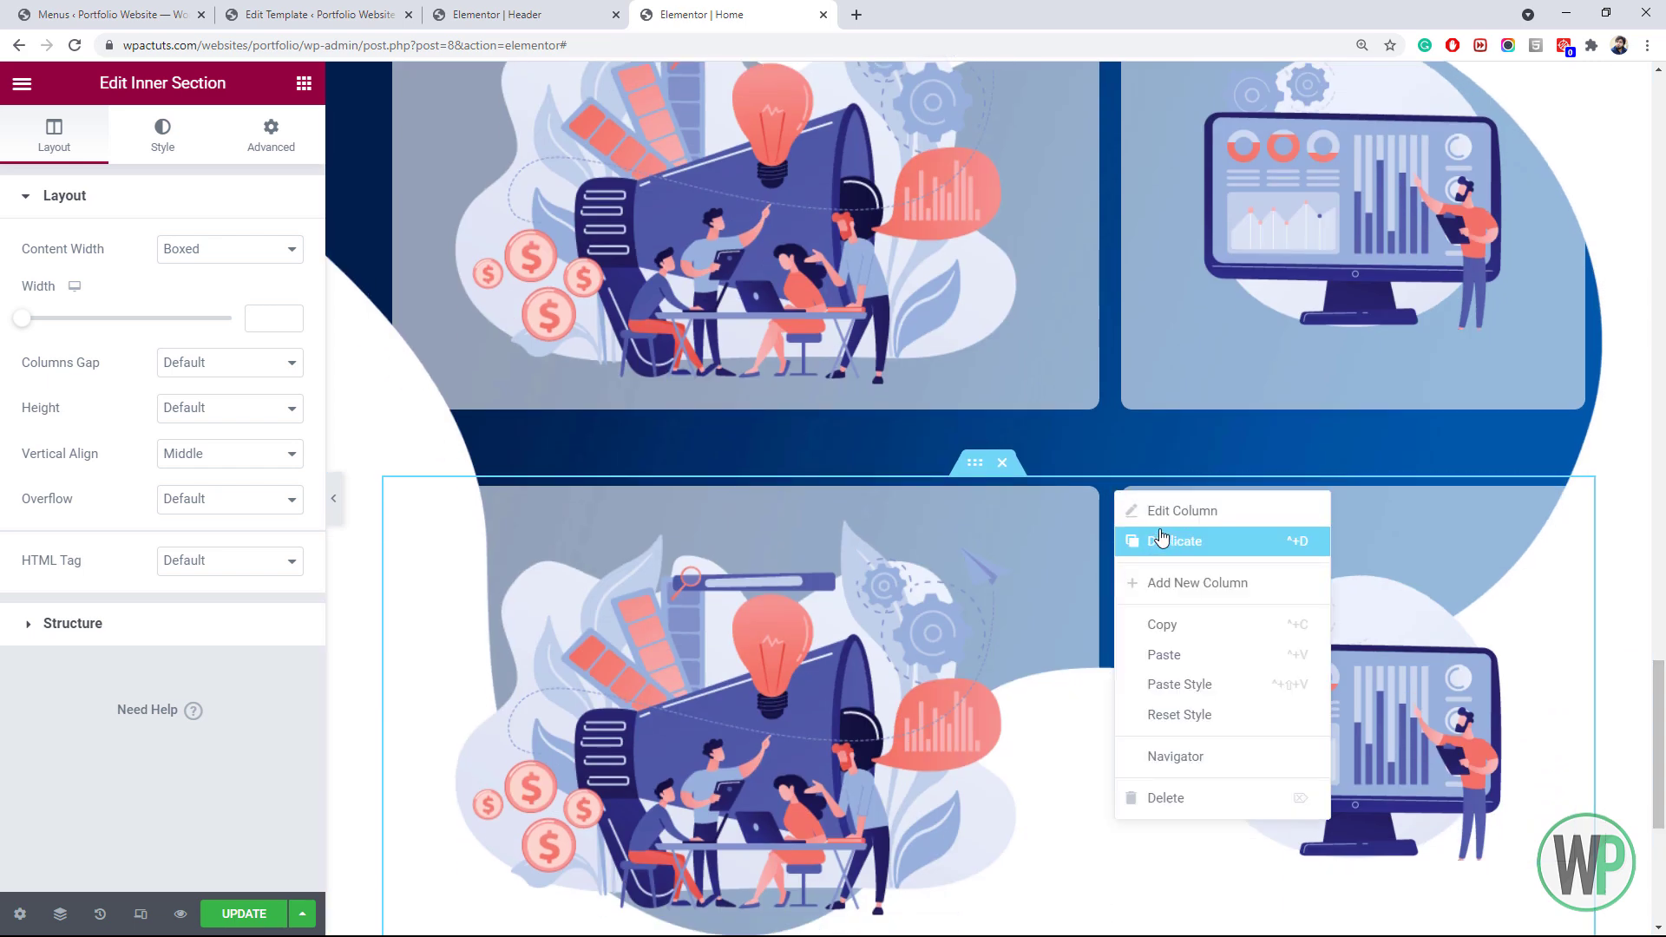
pyautogui.click(1176, 541)
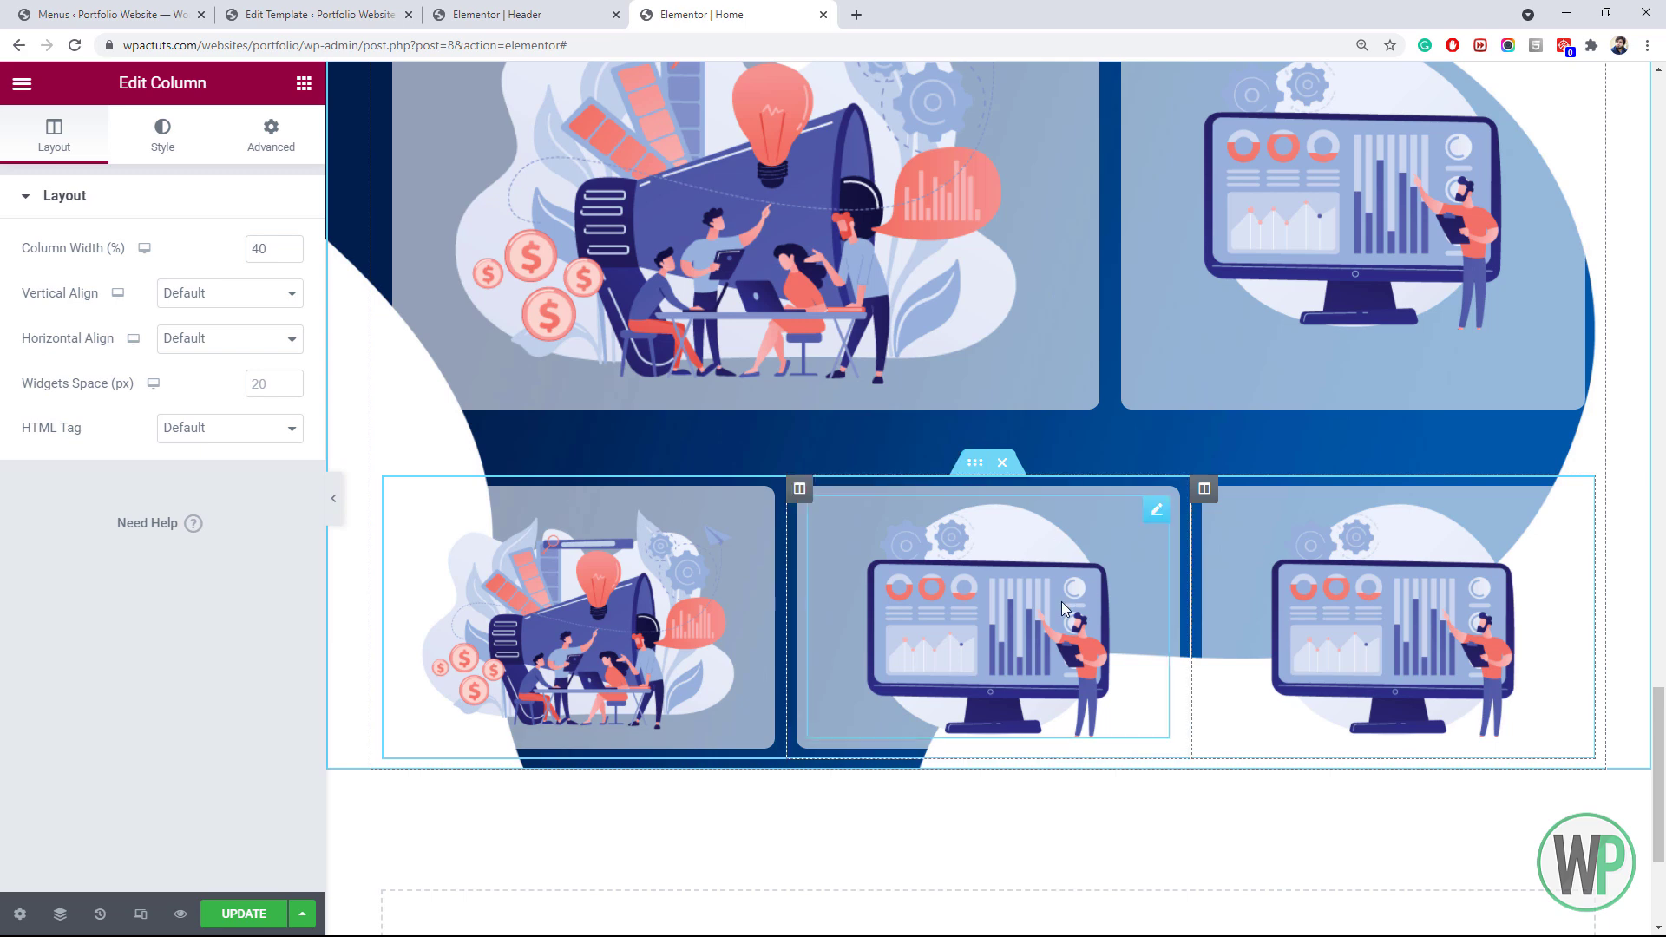
pyautogui.moveTo(1664, 742)
pyautogui.mouseDown()
pyautogui.moveTo(1665, 717)
pyautogui.moveTo(1665, 734)
pyautogui.mouseUp()
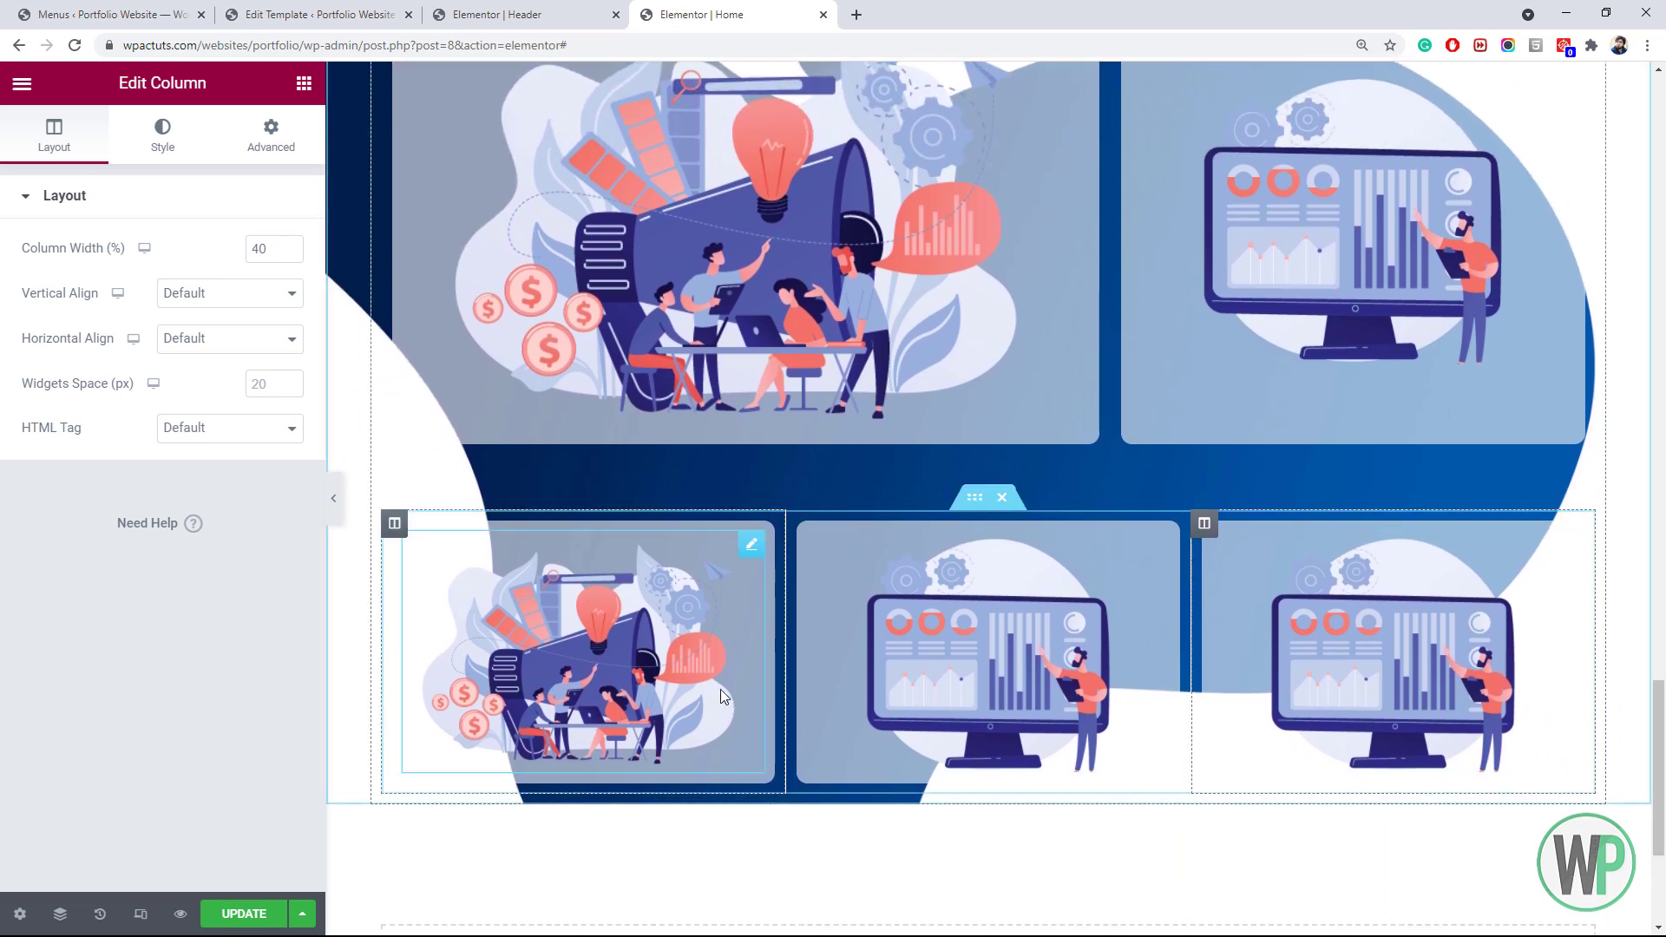
# Replace the left card's image with the magnifying-glass chart illustration
pyautogui.rightClick(682, 618)
pyautogui.click(721, 633)
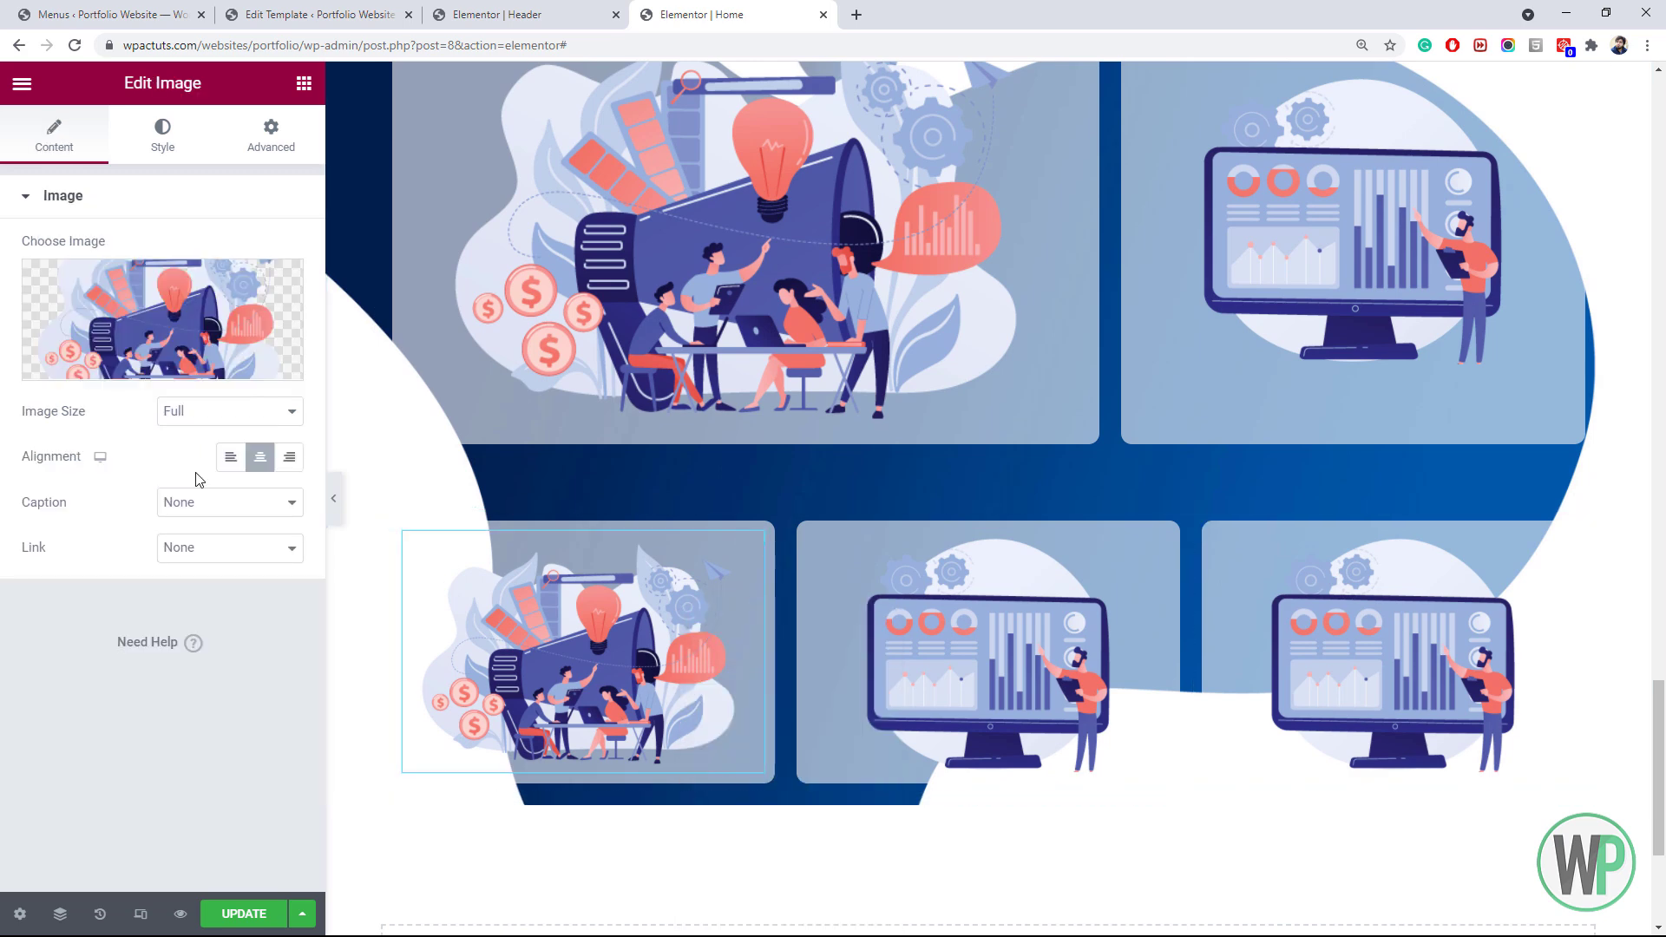
pyautogui.click(169, 316)
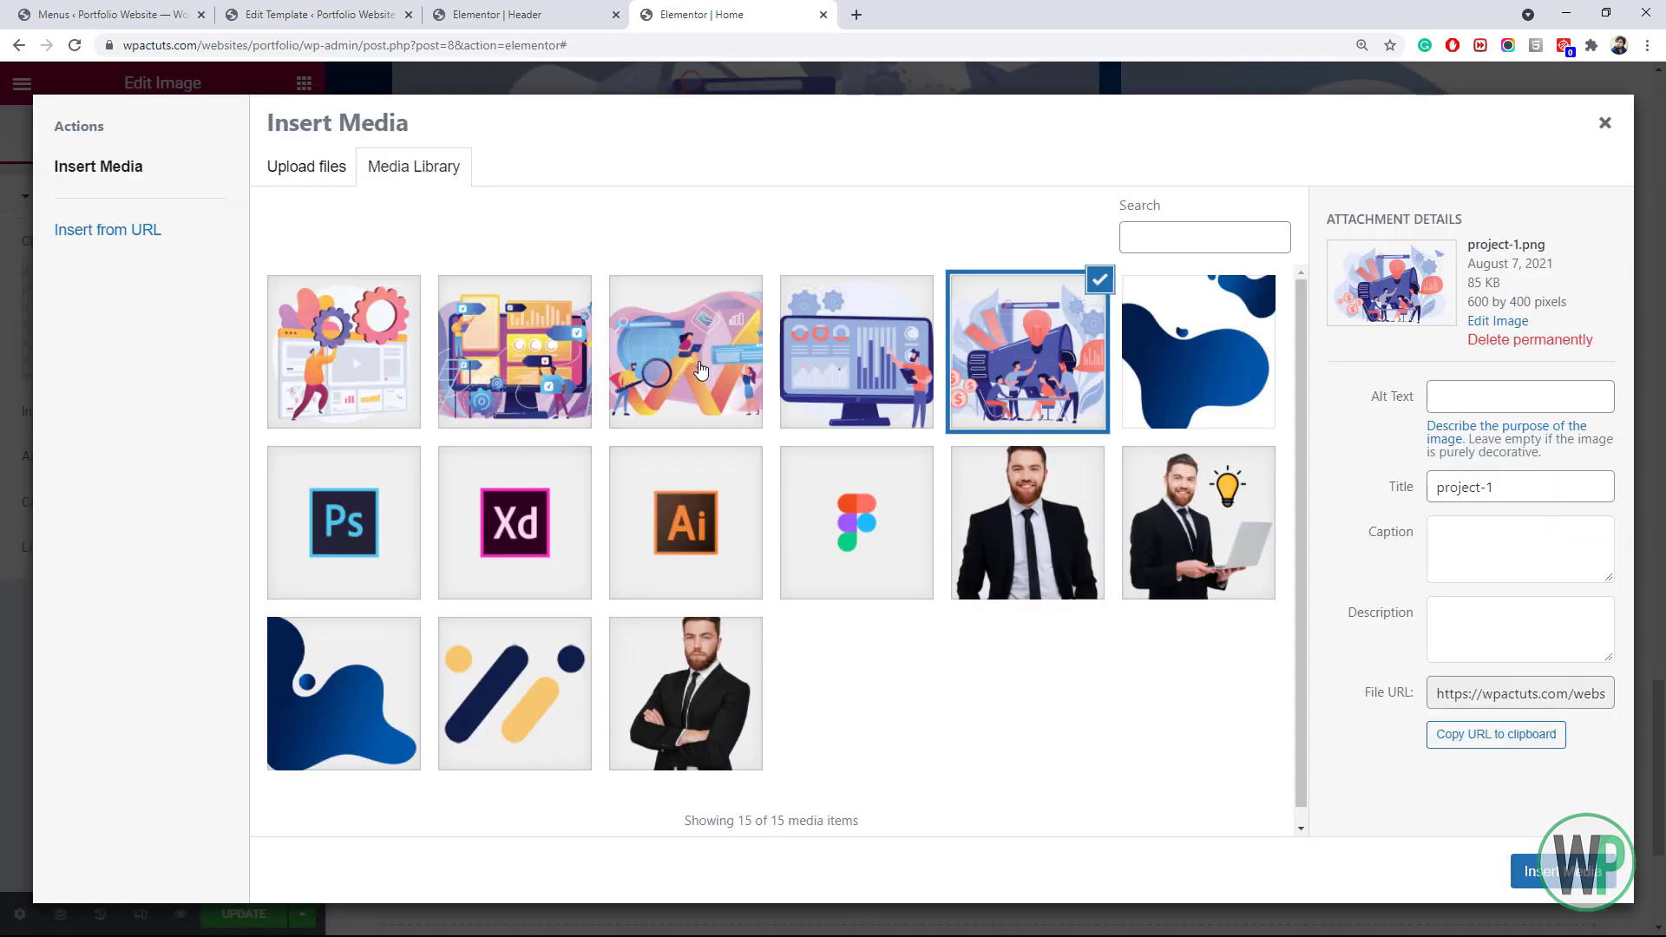
pyautogui.click(702, 371)
pyautogui.click(1554, 871)
pyautogui.click(1007, 628)
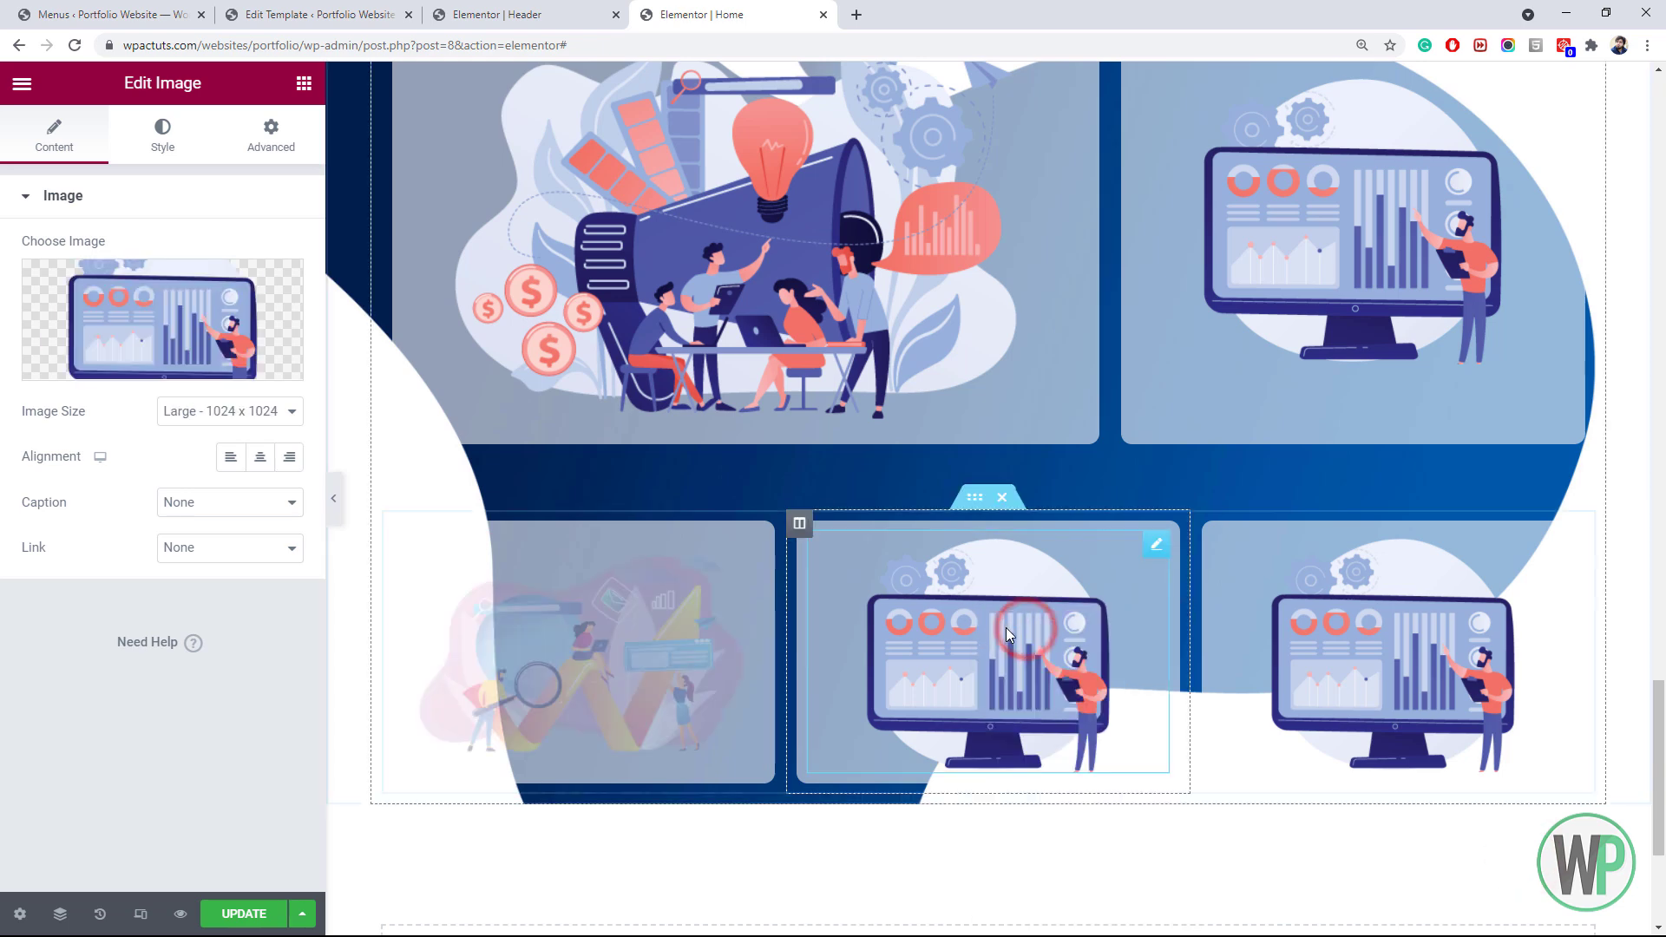
# Set the middle card to the checklist-on-devices image and the right card to the gears illustration
pyautogui.click(182, 304)
pyautogui.click(508, 362)
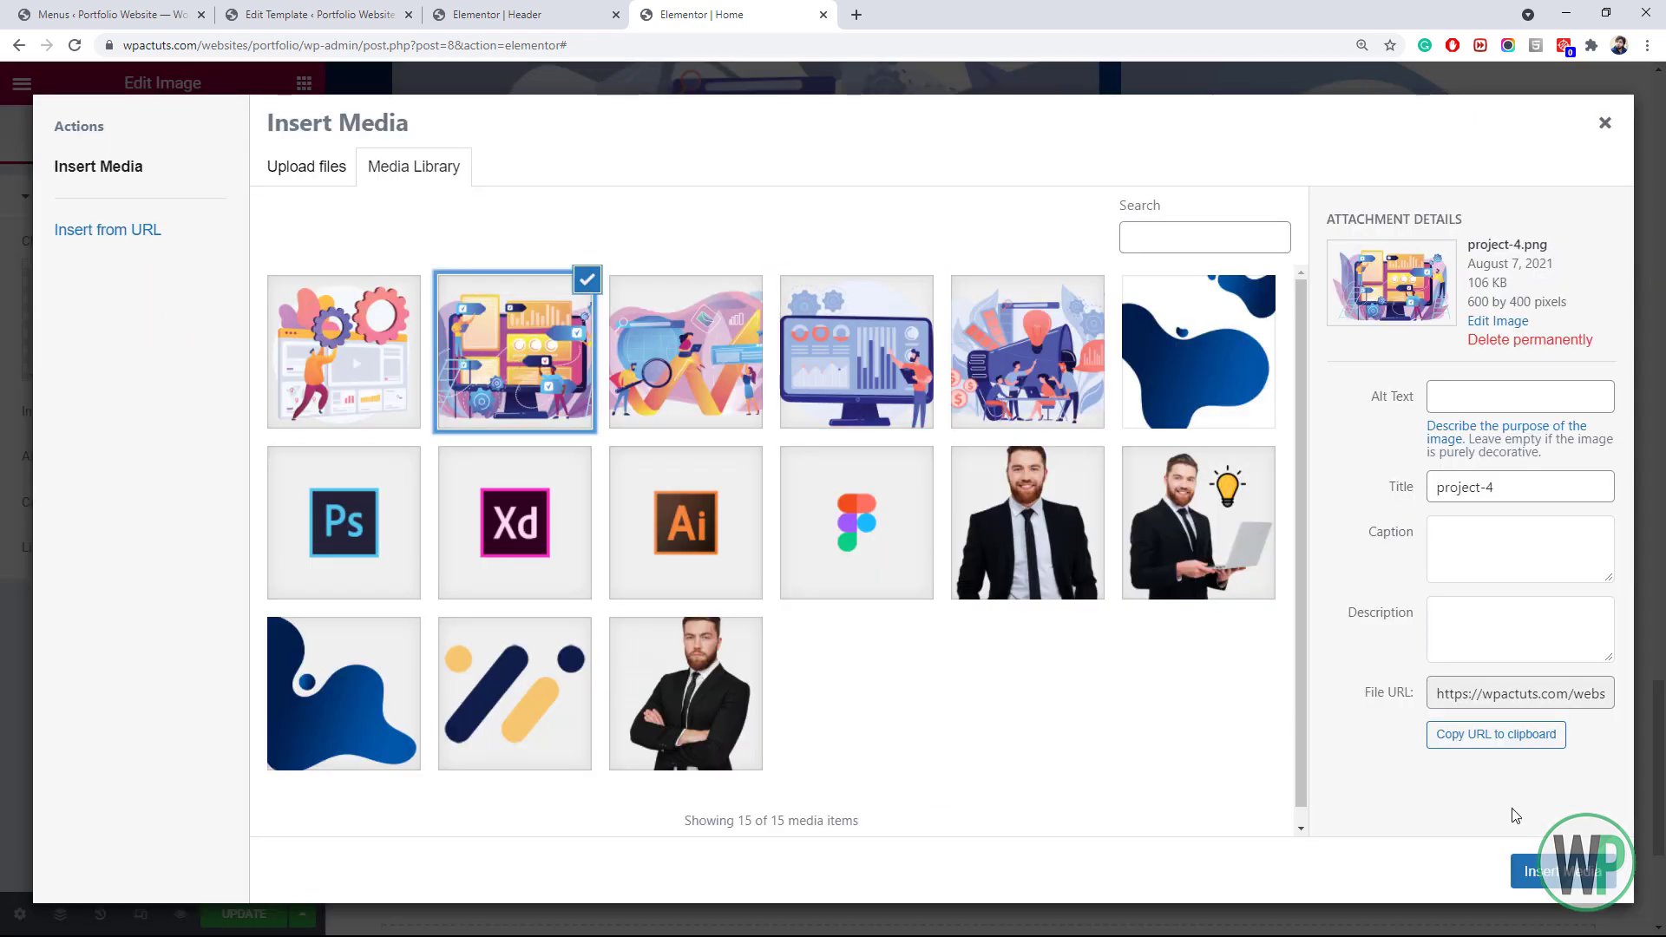
pyautogui.click(1545, 870)
pyautogui.rightClick(1299, 609)
pyautogui.click(1359, 637)
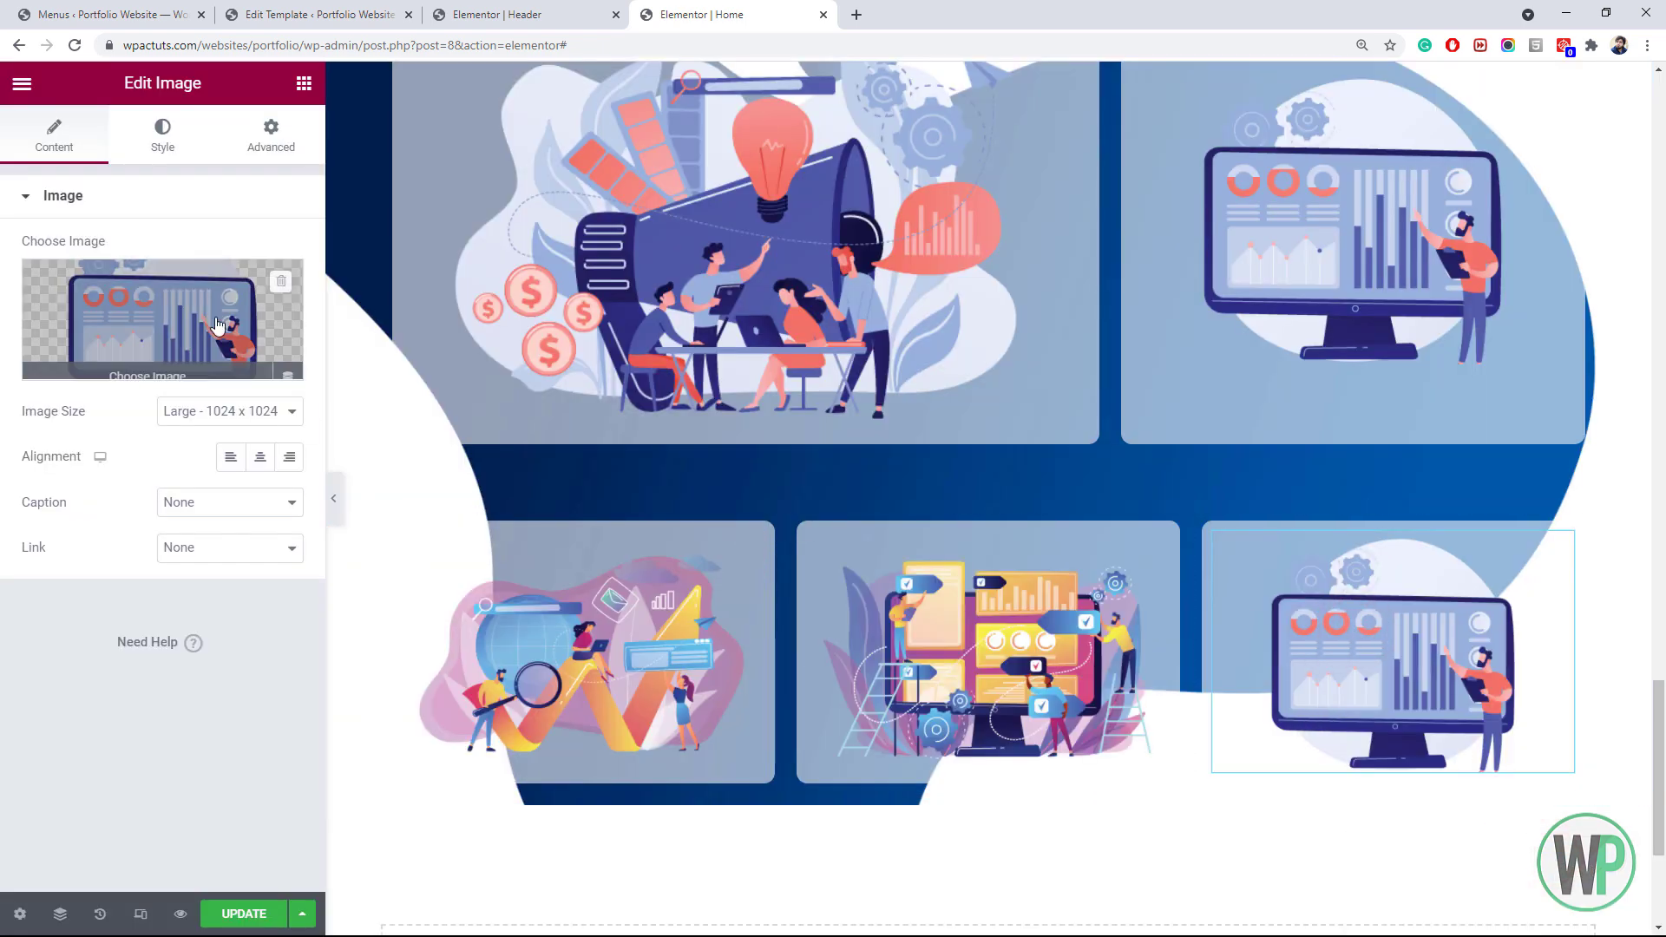
pyautogui.click(162, 320)
pyautogui.click(343, 351)
pyautogui.click(1532, 874)
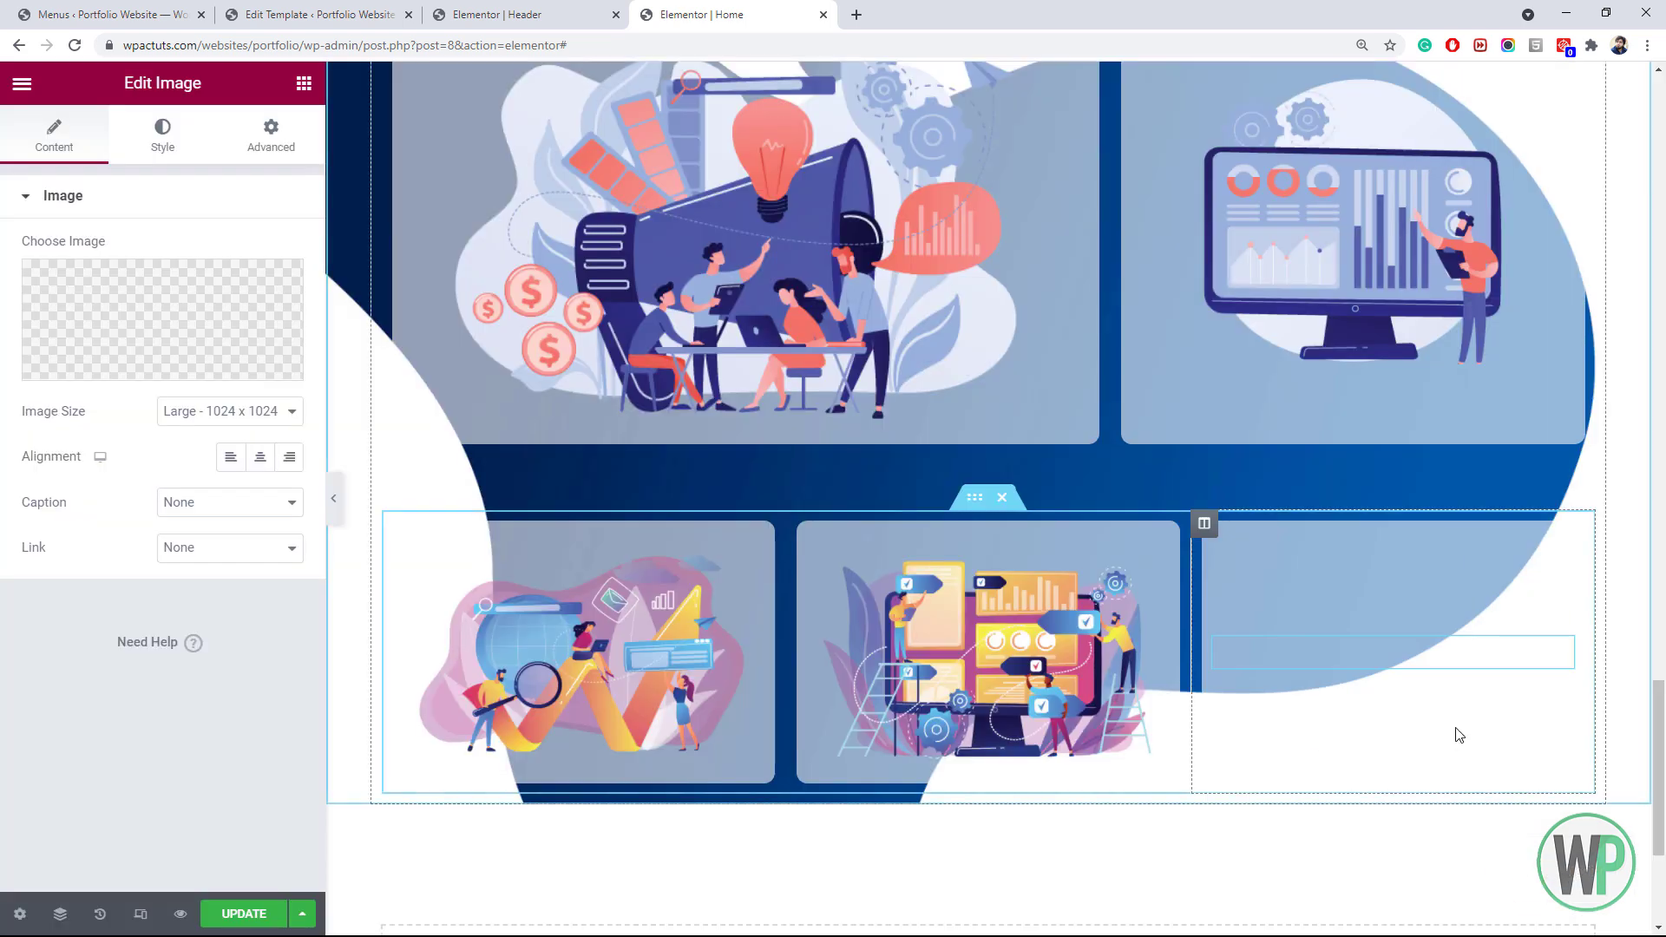
pyautogui.scroll(-3, 1458, 694)
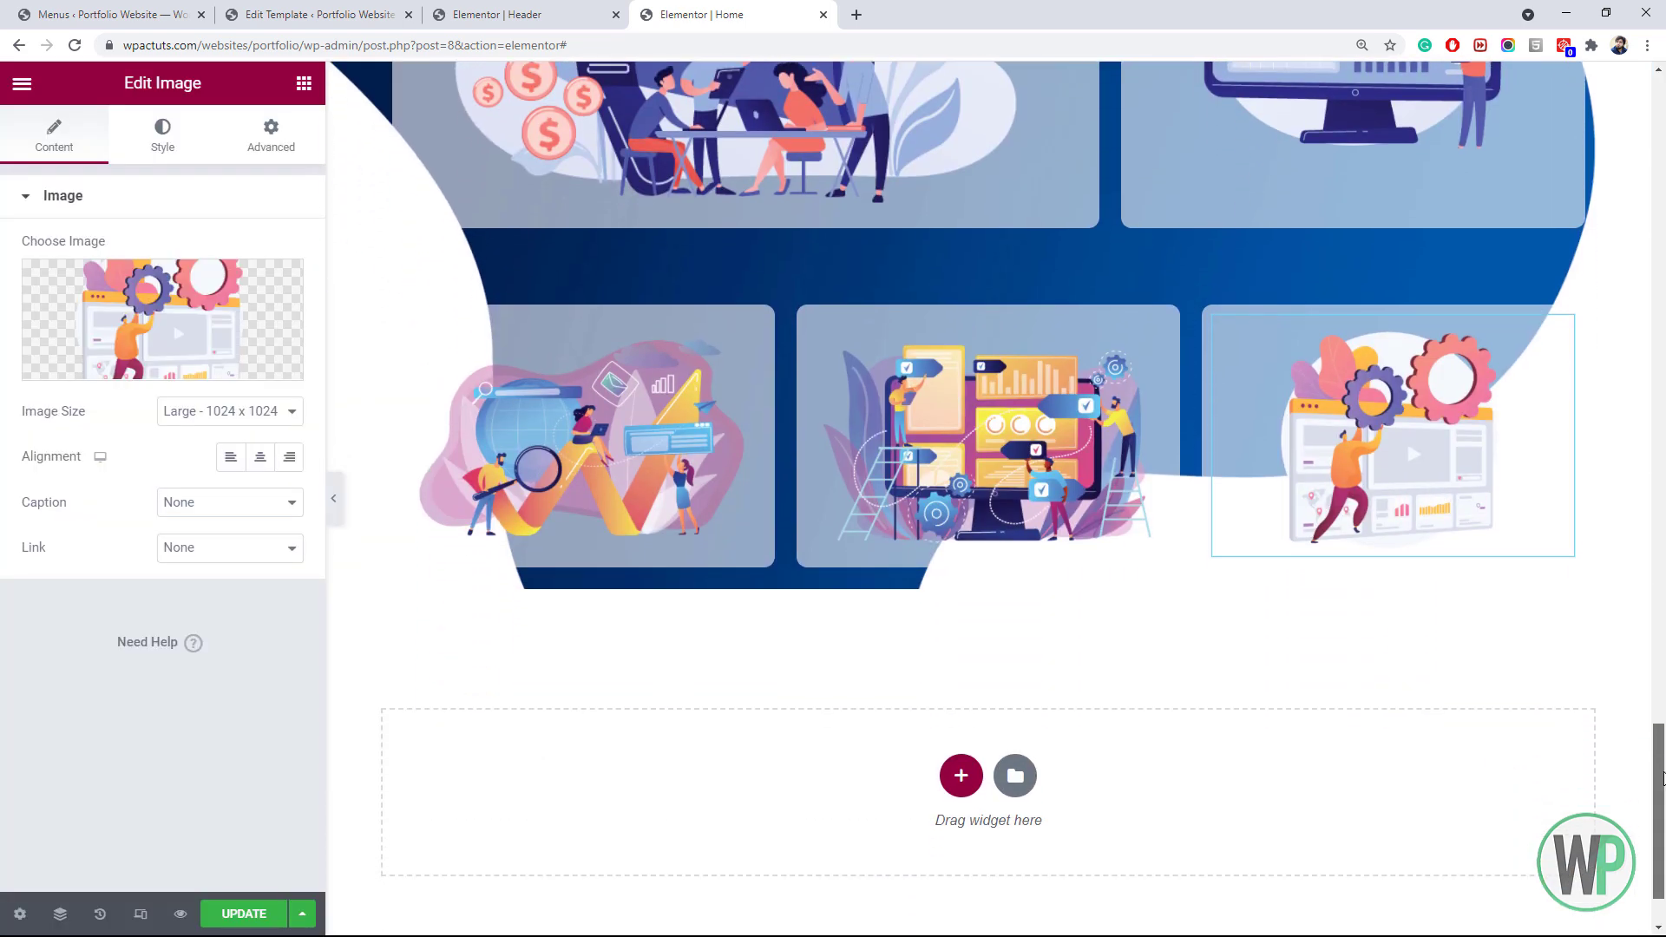
# Give the lower-left column a faint rgba(0,0,0,0.21) box shadow with blur 15
pyautogui.rightClick(393, 344)
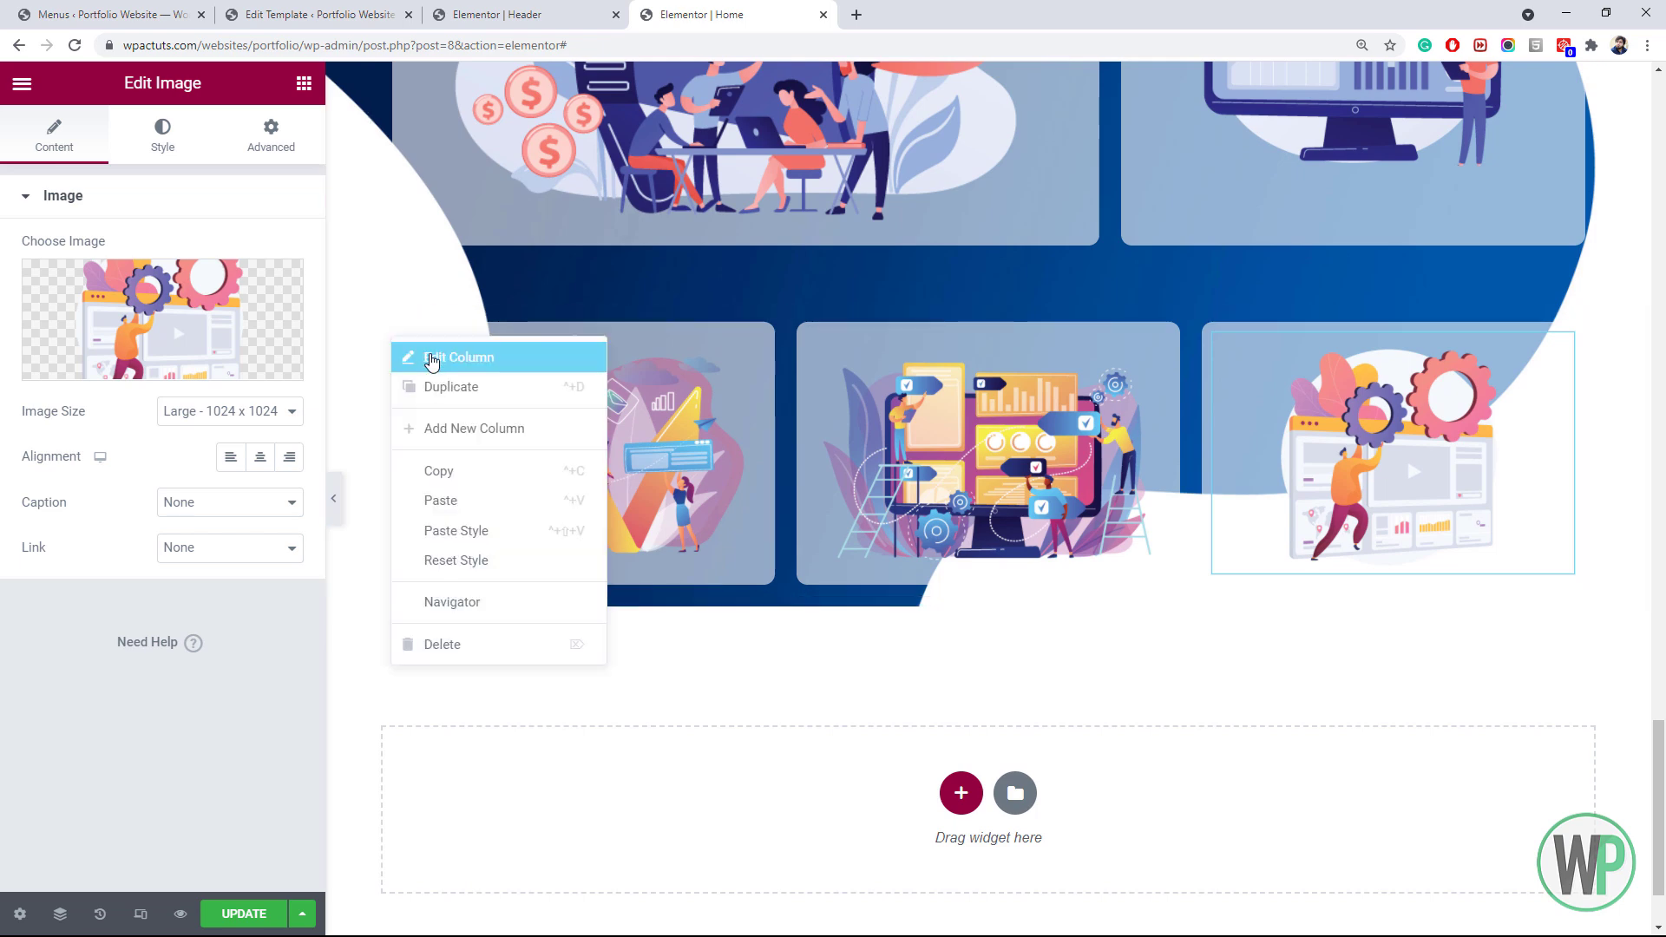
pyautogui.click(417, 356)
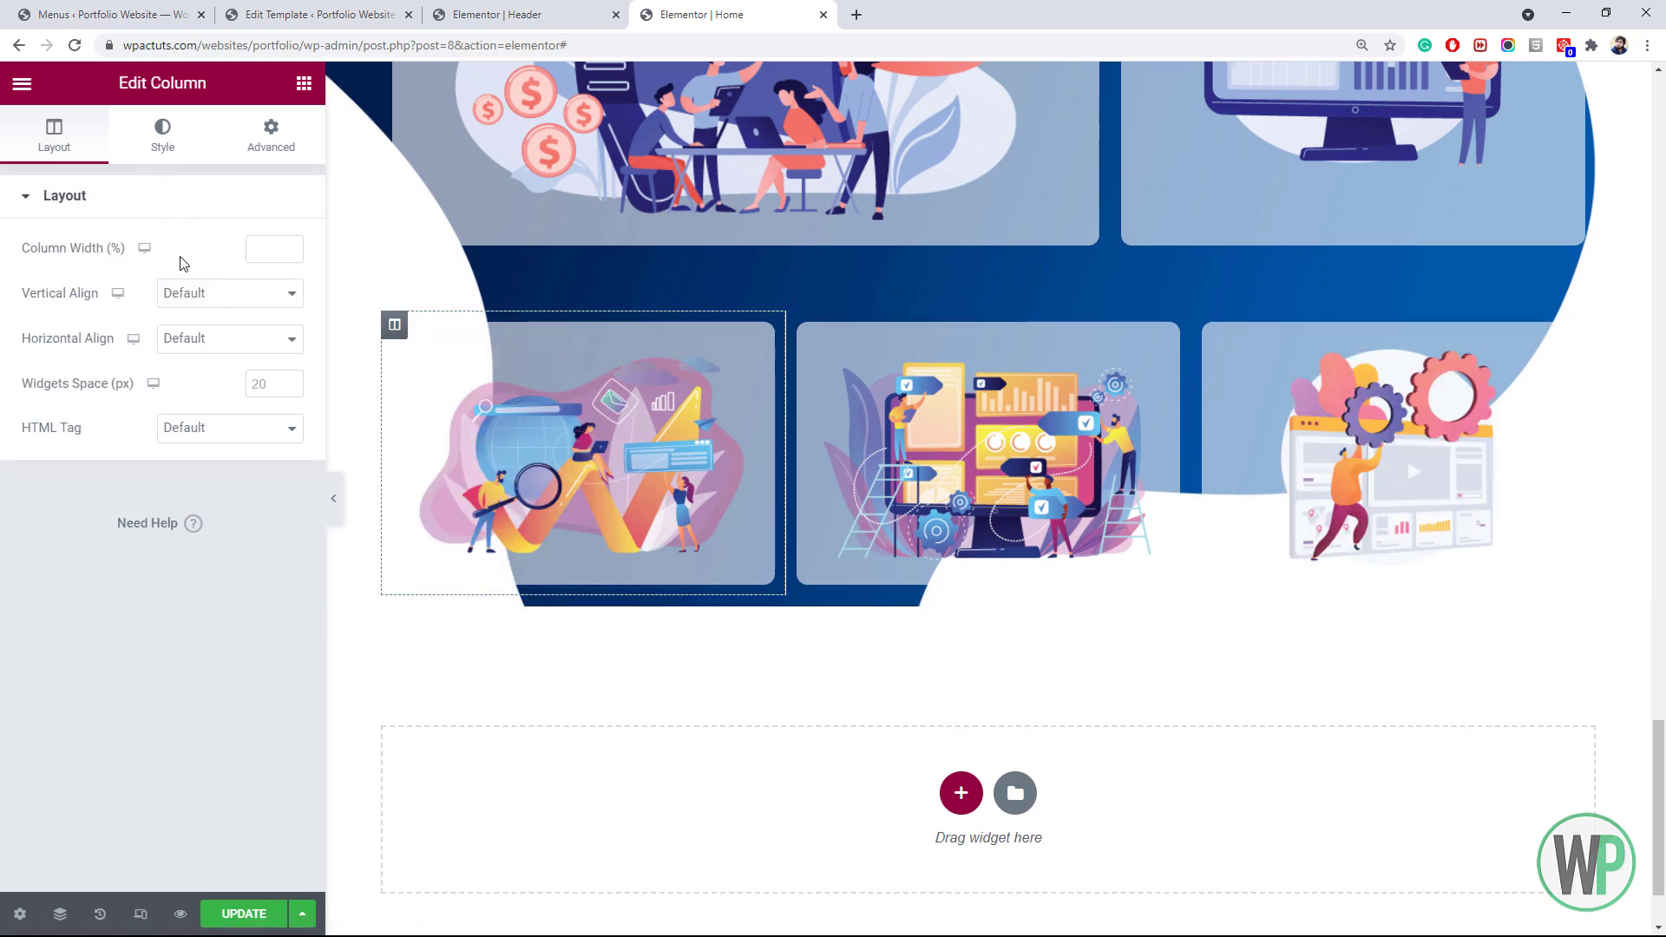
pyautogui.click(161, 147)
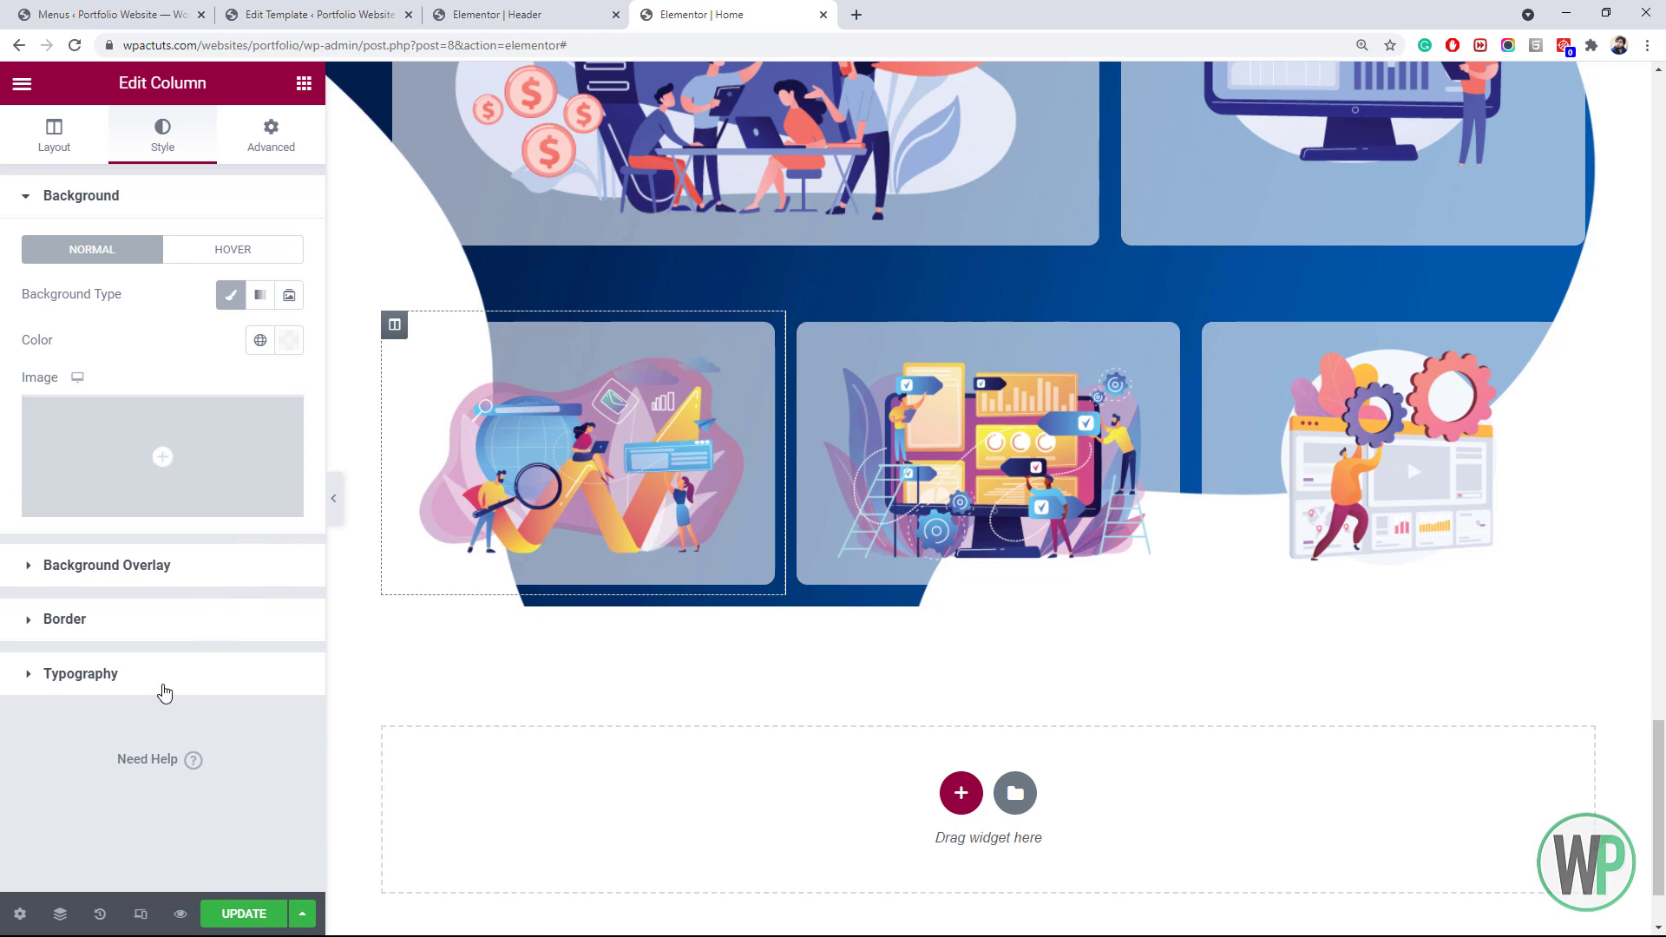
pyautogui.click(161, 618)
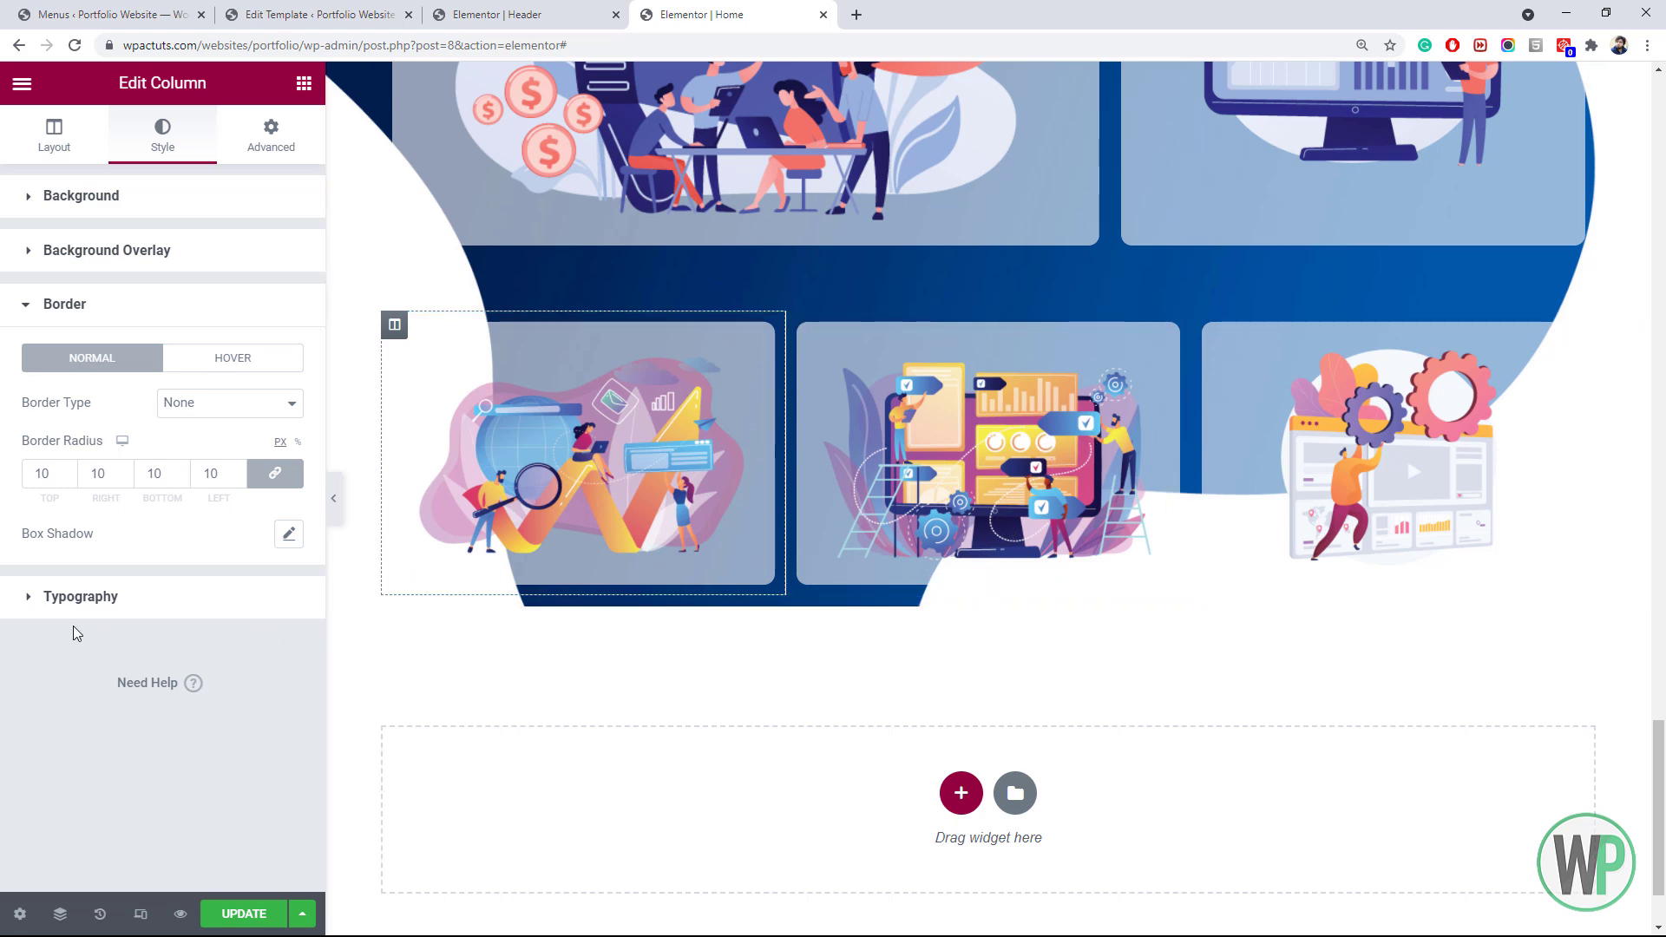
pyautogui.click(288, 536)
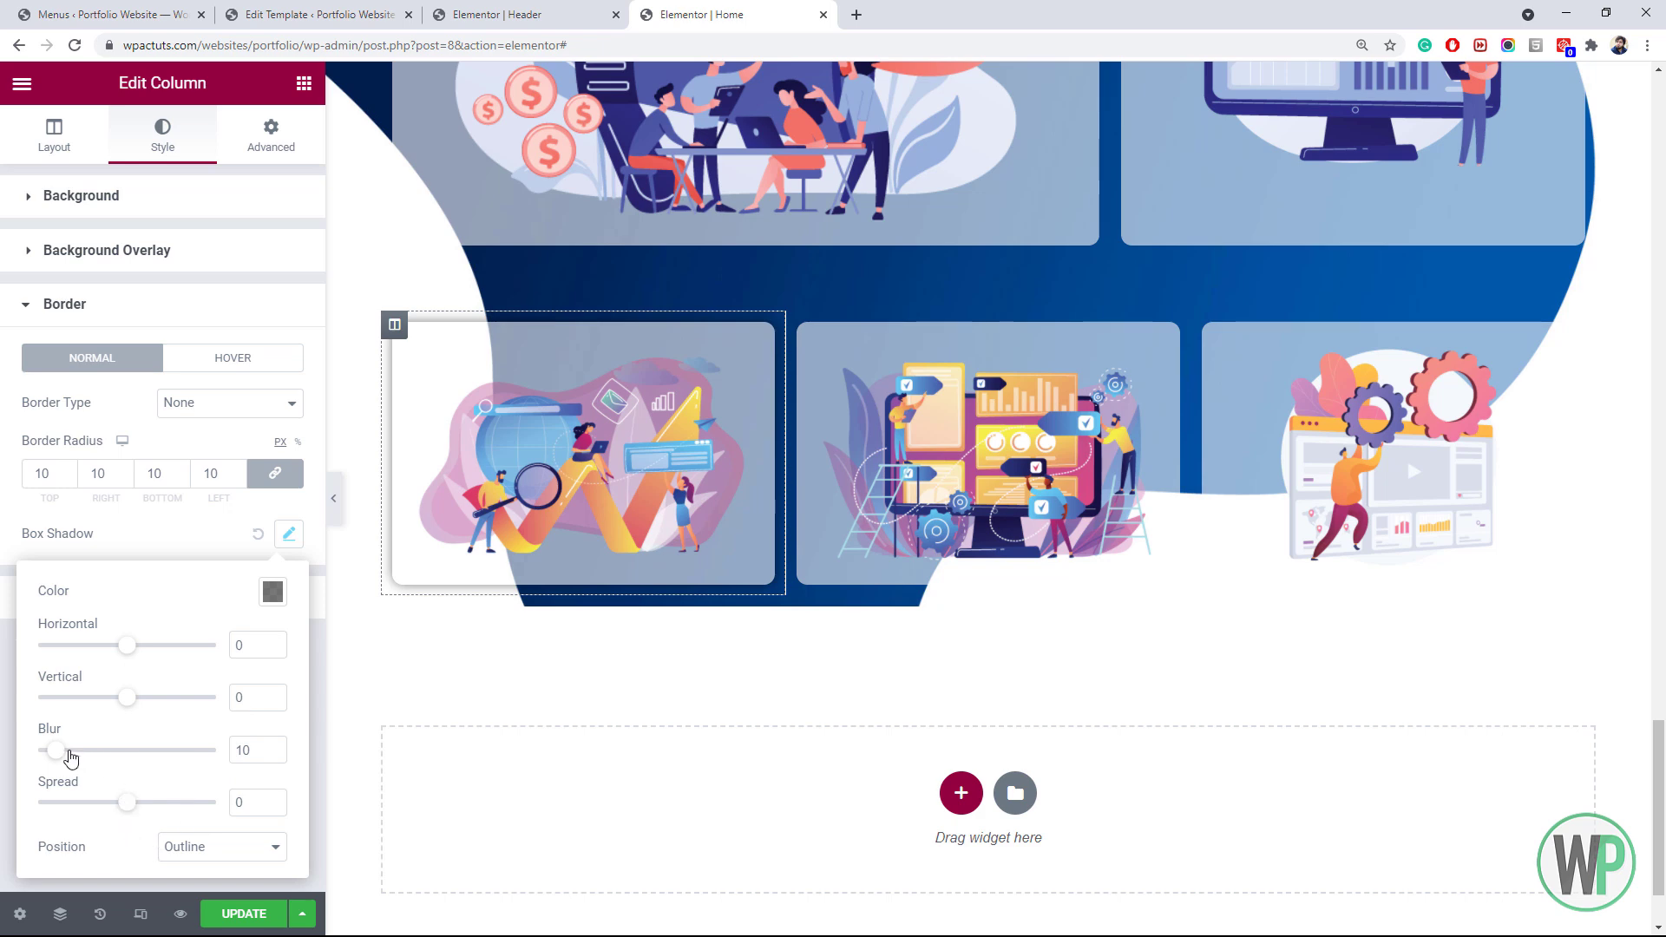
pyautogui.click(265, 597)
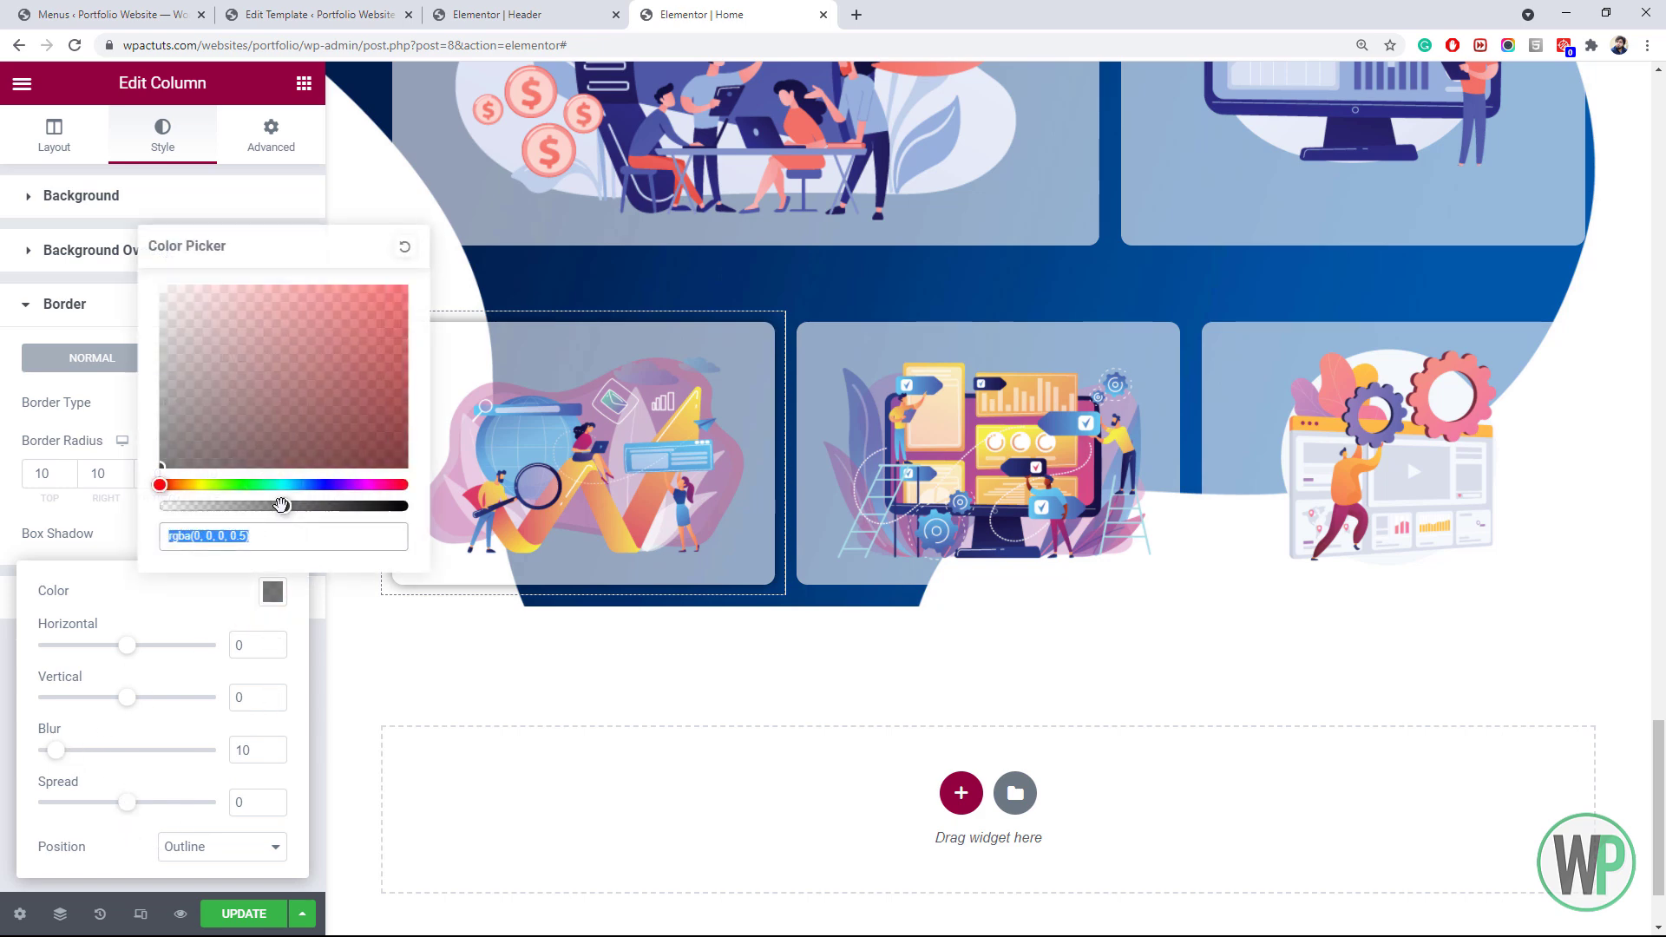
pyautogui.moveTo(281, 505); pyautogui.dragTo(251, 505)
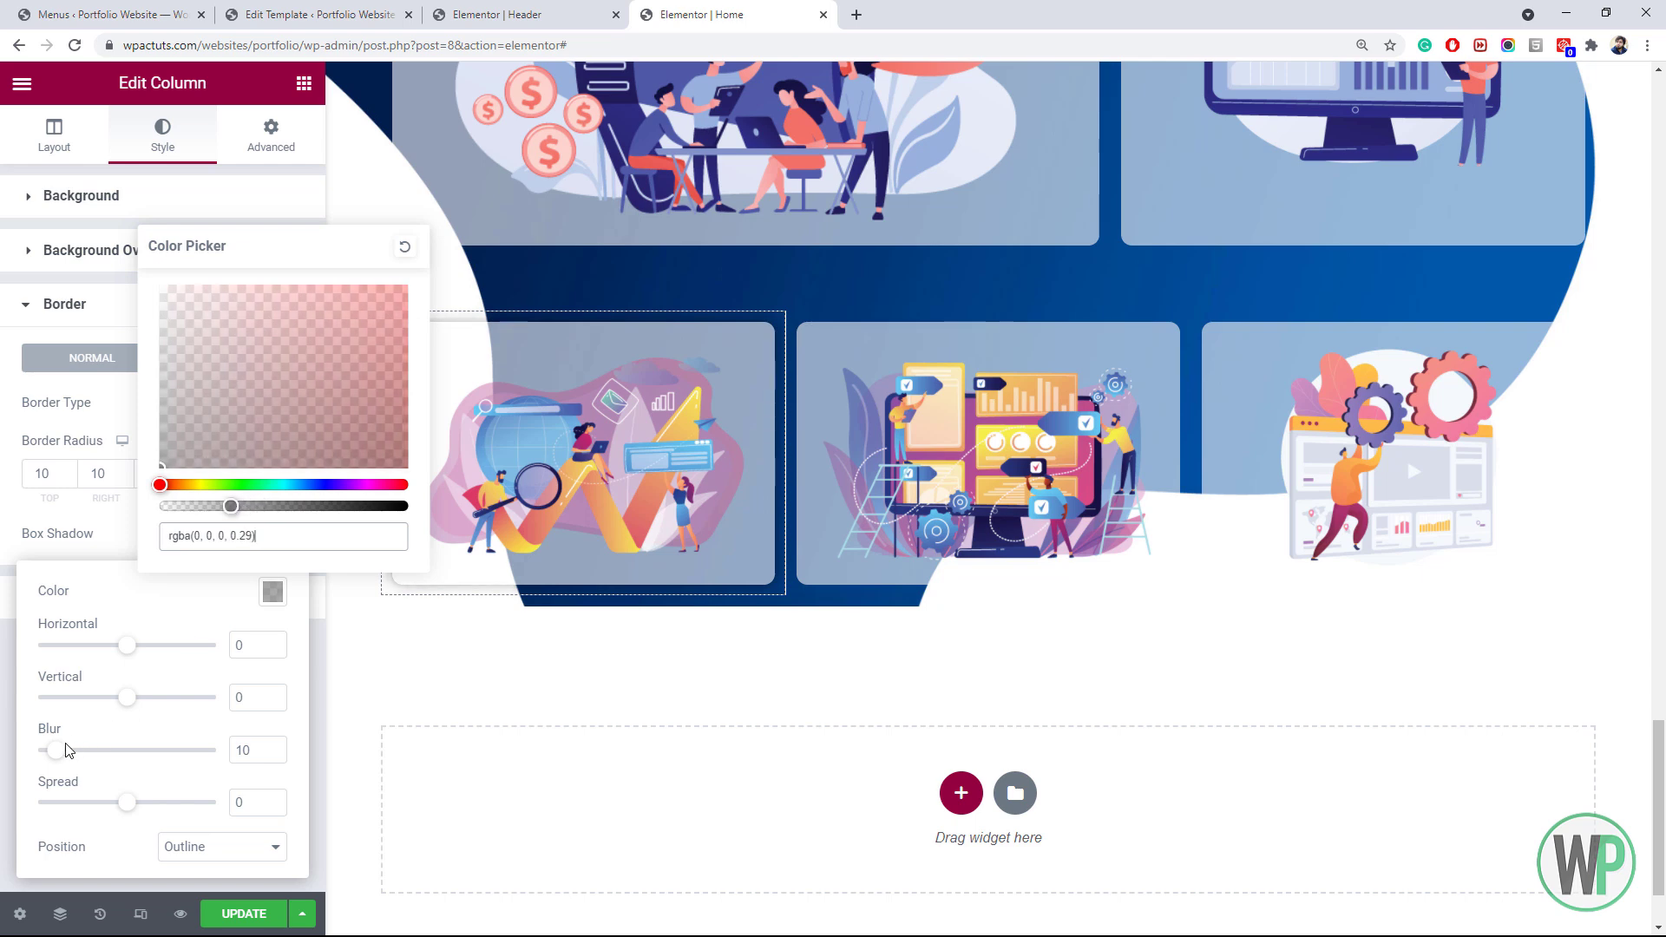
pyautogui.moveTo(69, 751); pyautogui.dragTo(74, 747)
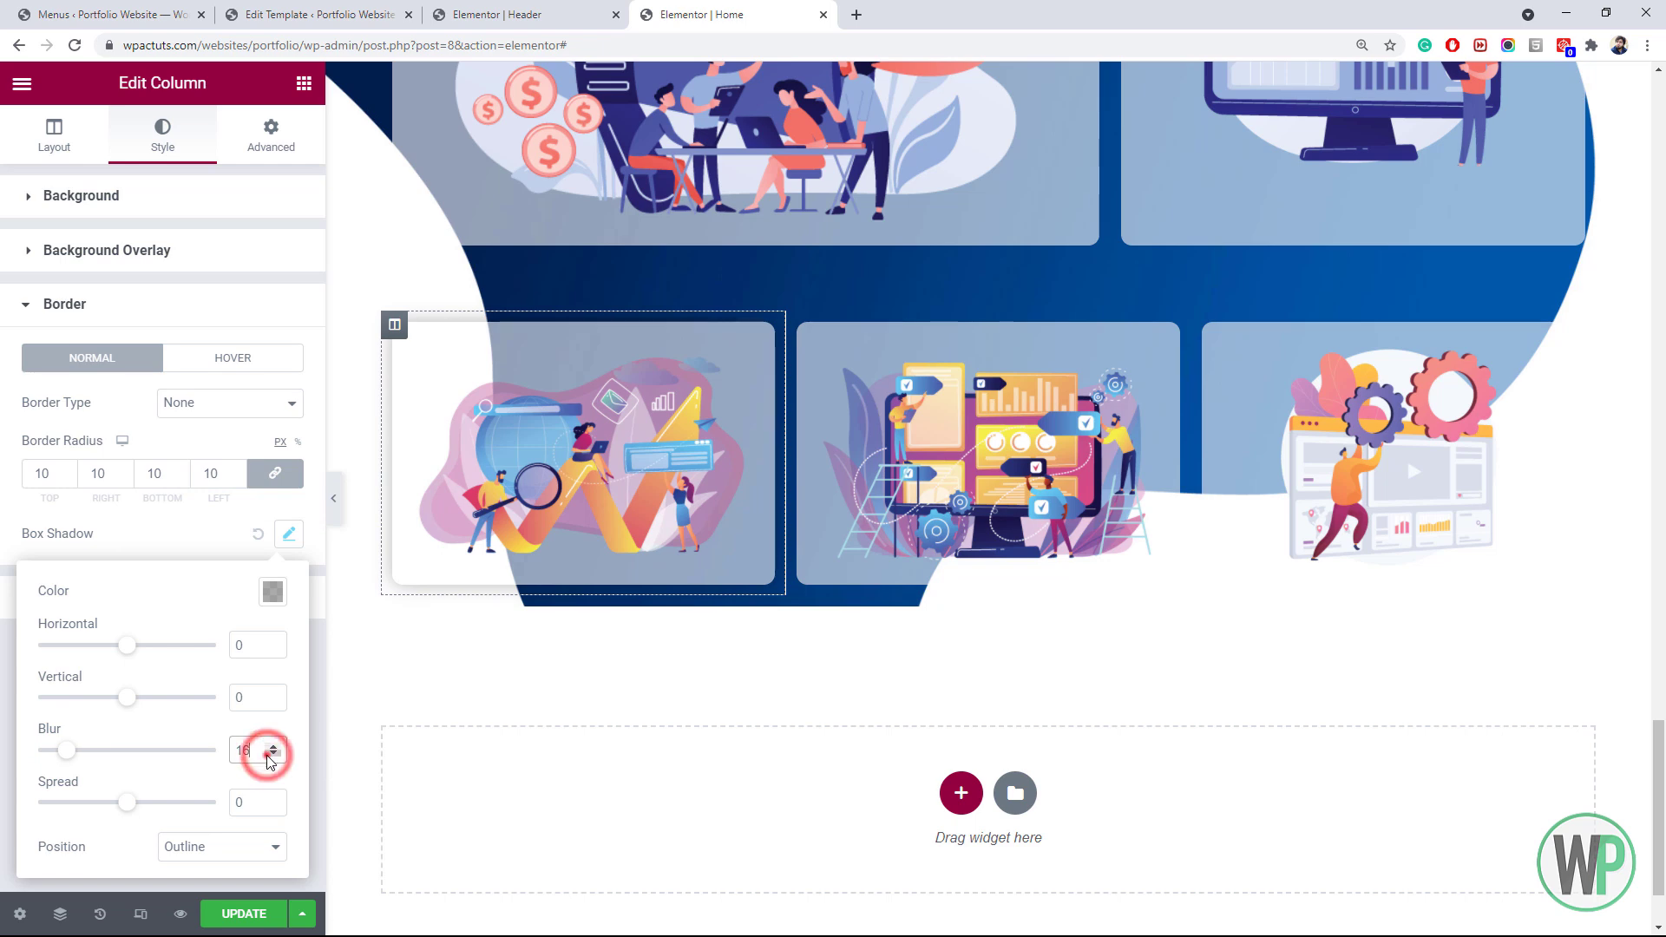
pyautogui.click(273, 592)
pyautogui.moveTo(252, 506); pyautogui.dragTo(230, 506)
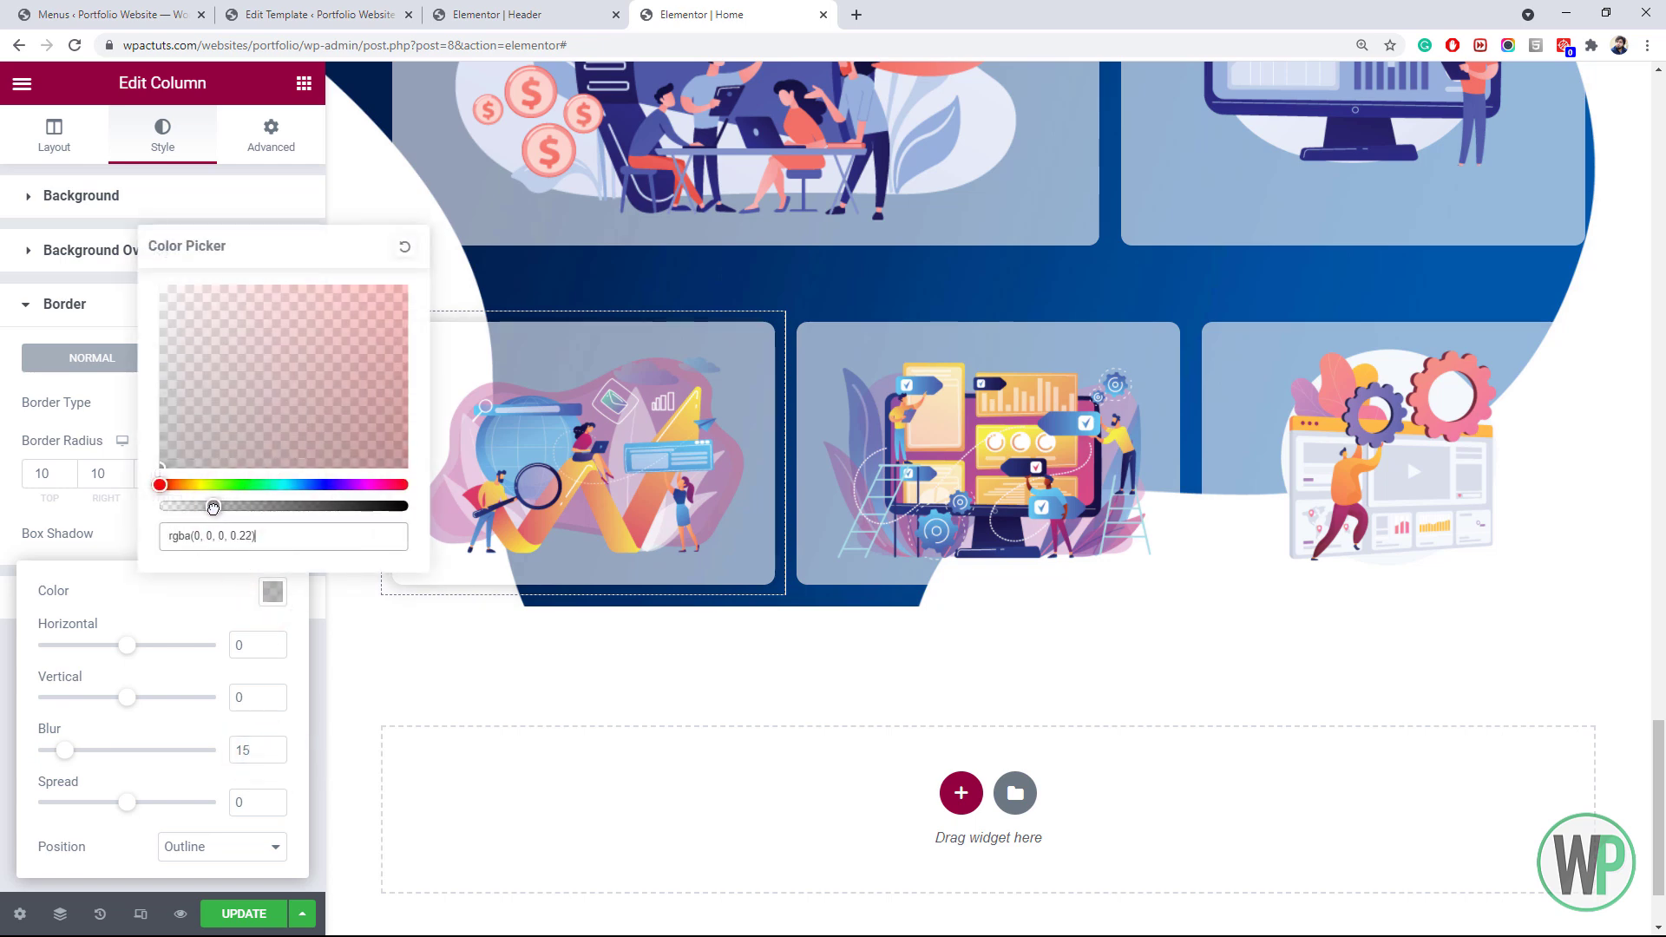
pyautogui.click(231, 631)
# Copy the lower-left column's style and paste it onto the lower-middle and lower-right columns
pyautogui.rightClick(399, 326)
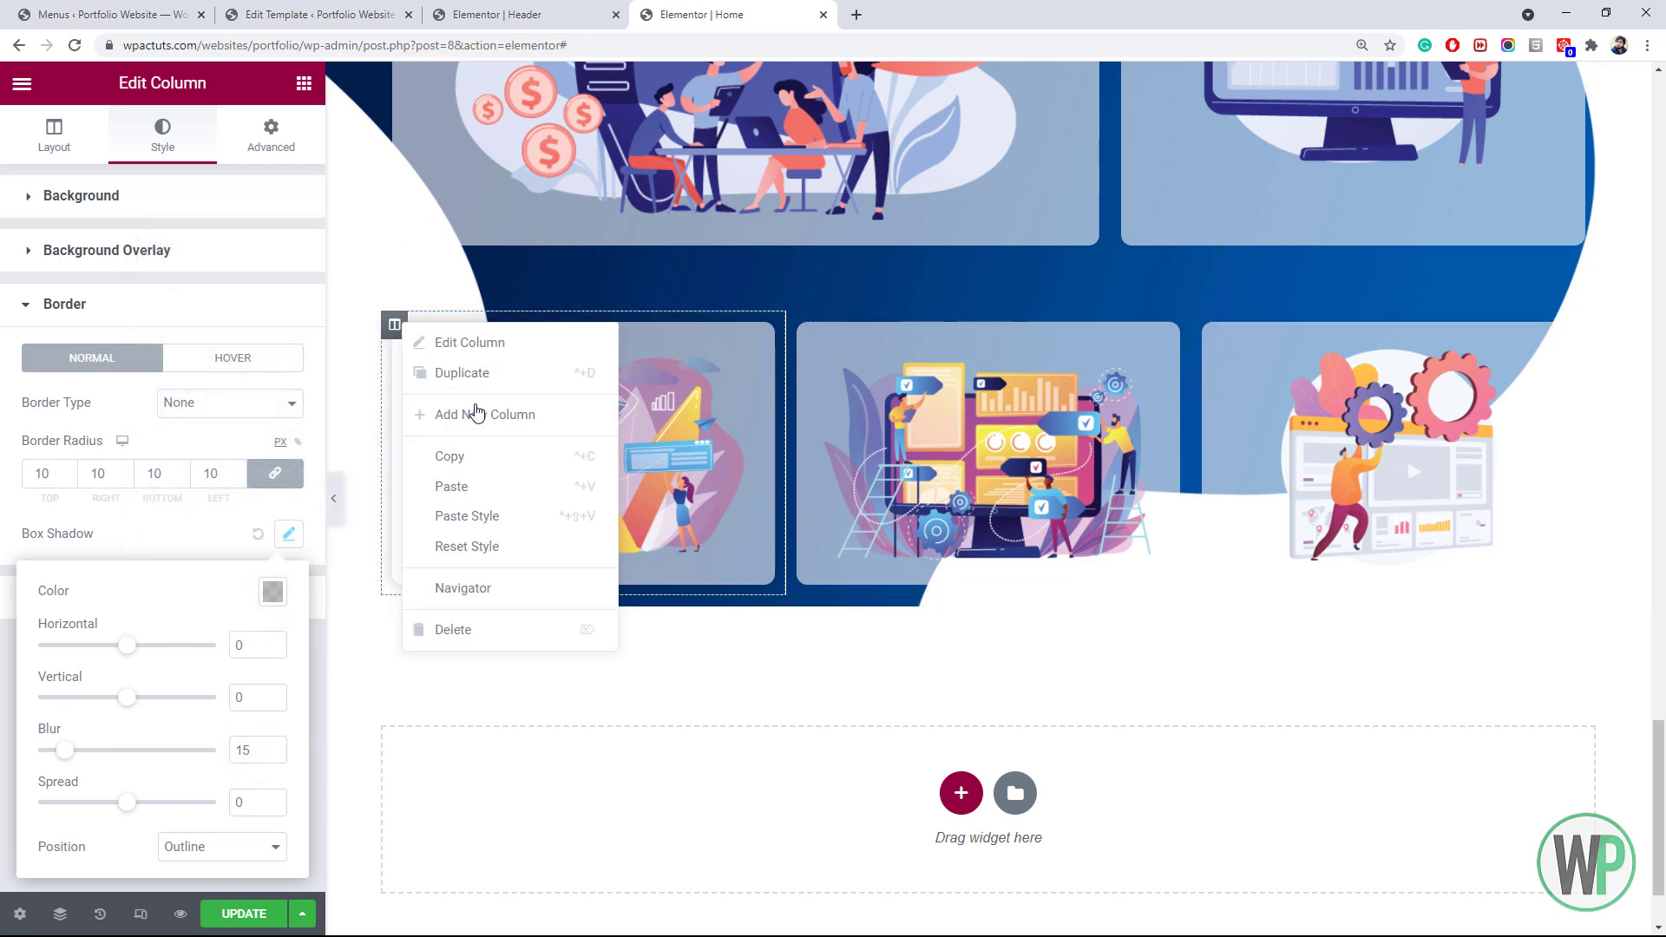
pyautogui.click(483, 457)
pyautogui.rightClick(808, 326)
pyautogui.click(919, 520)
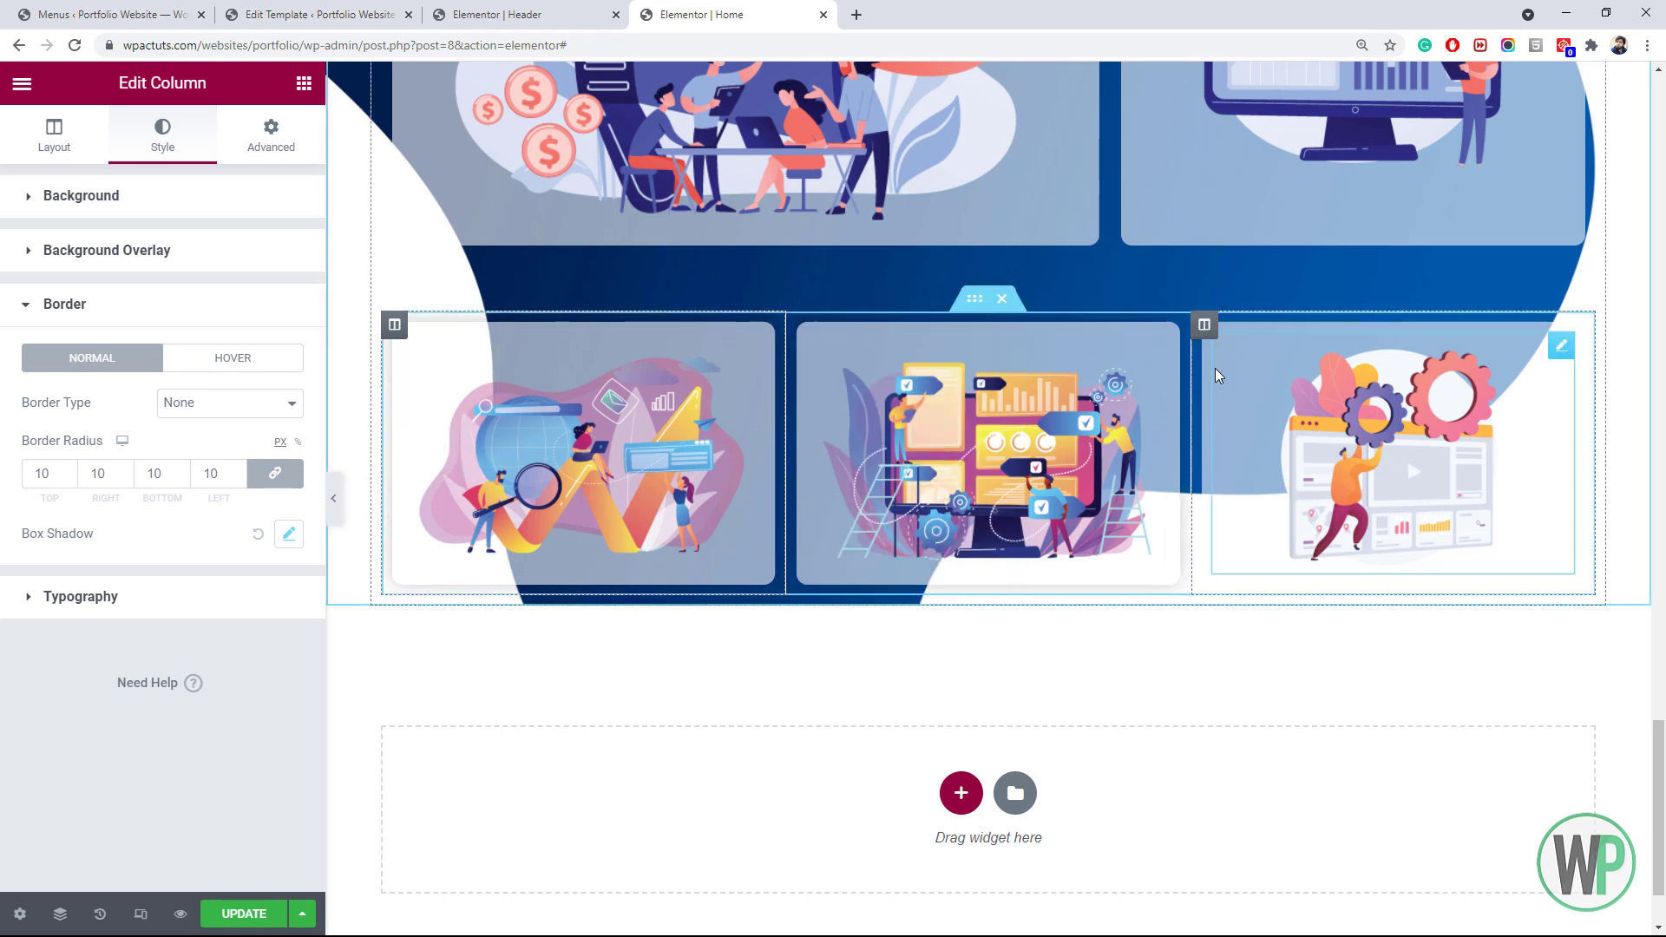
pyautogui.rightClick(1204, 326)
pyautogui.click(1271, 517)
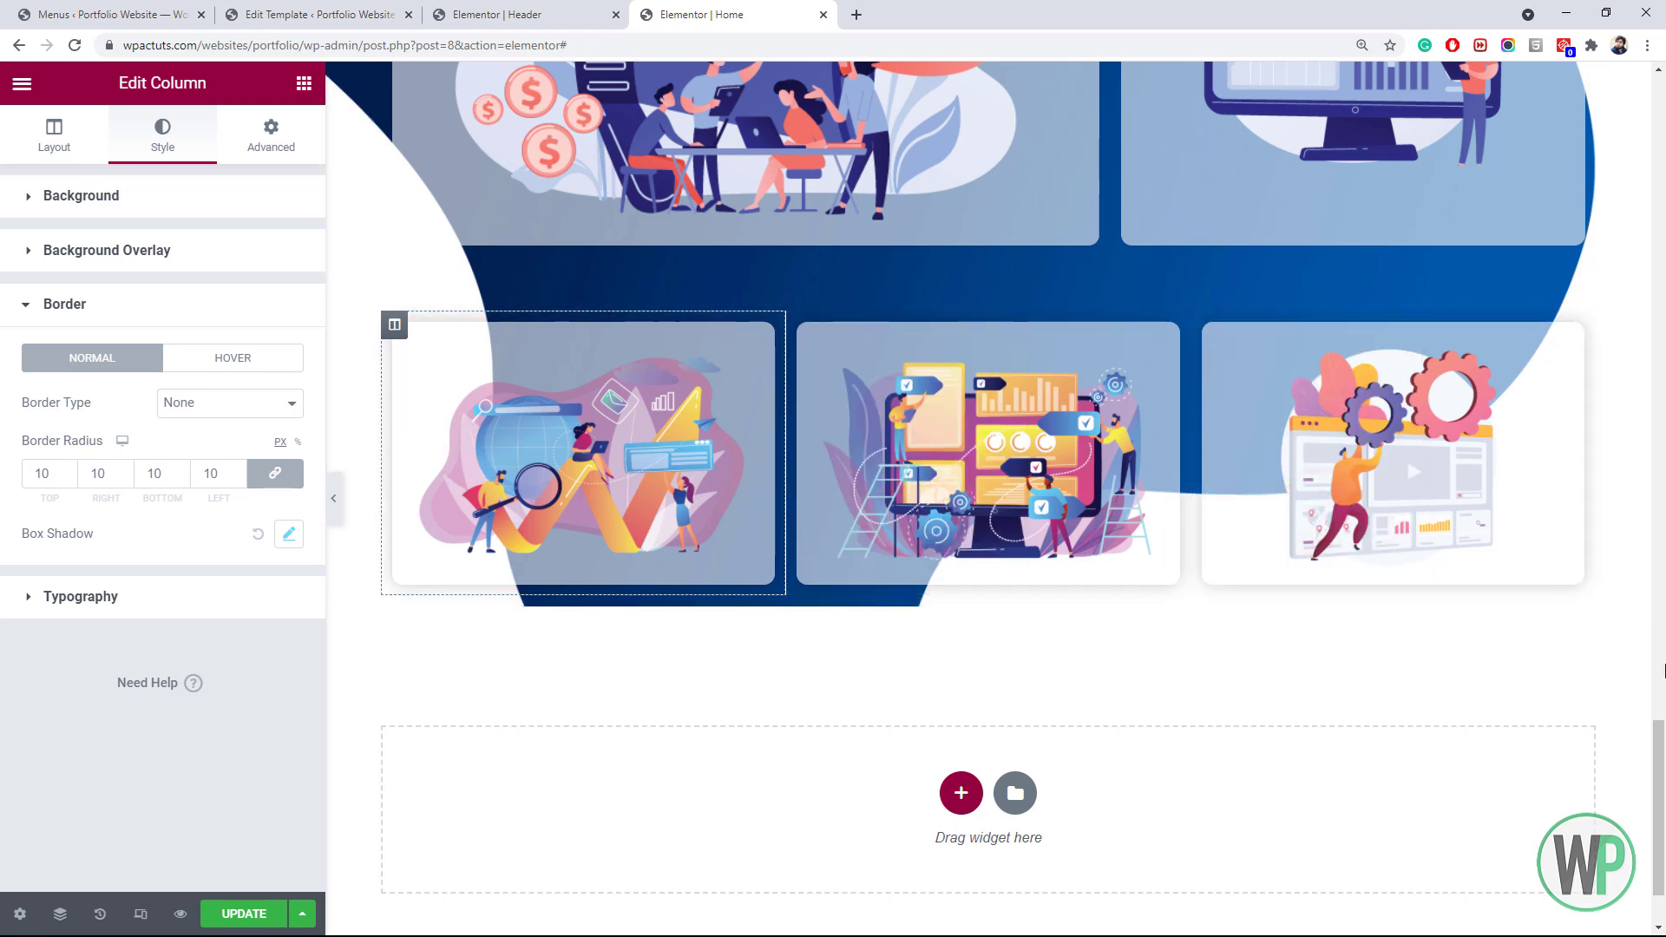
pyautogui.moveTo(1662, 767); pyautogui.dragTo(1662, 760)
# Copy the faint shadow colour and apply it with blur 15 to the top-left column's box shadow
pyautogui.click(290, 536)
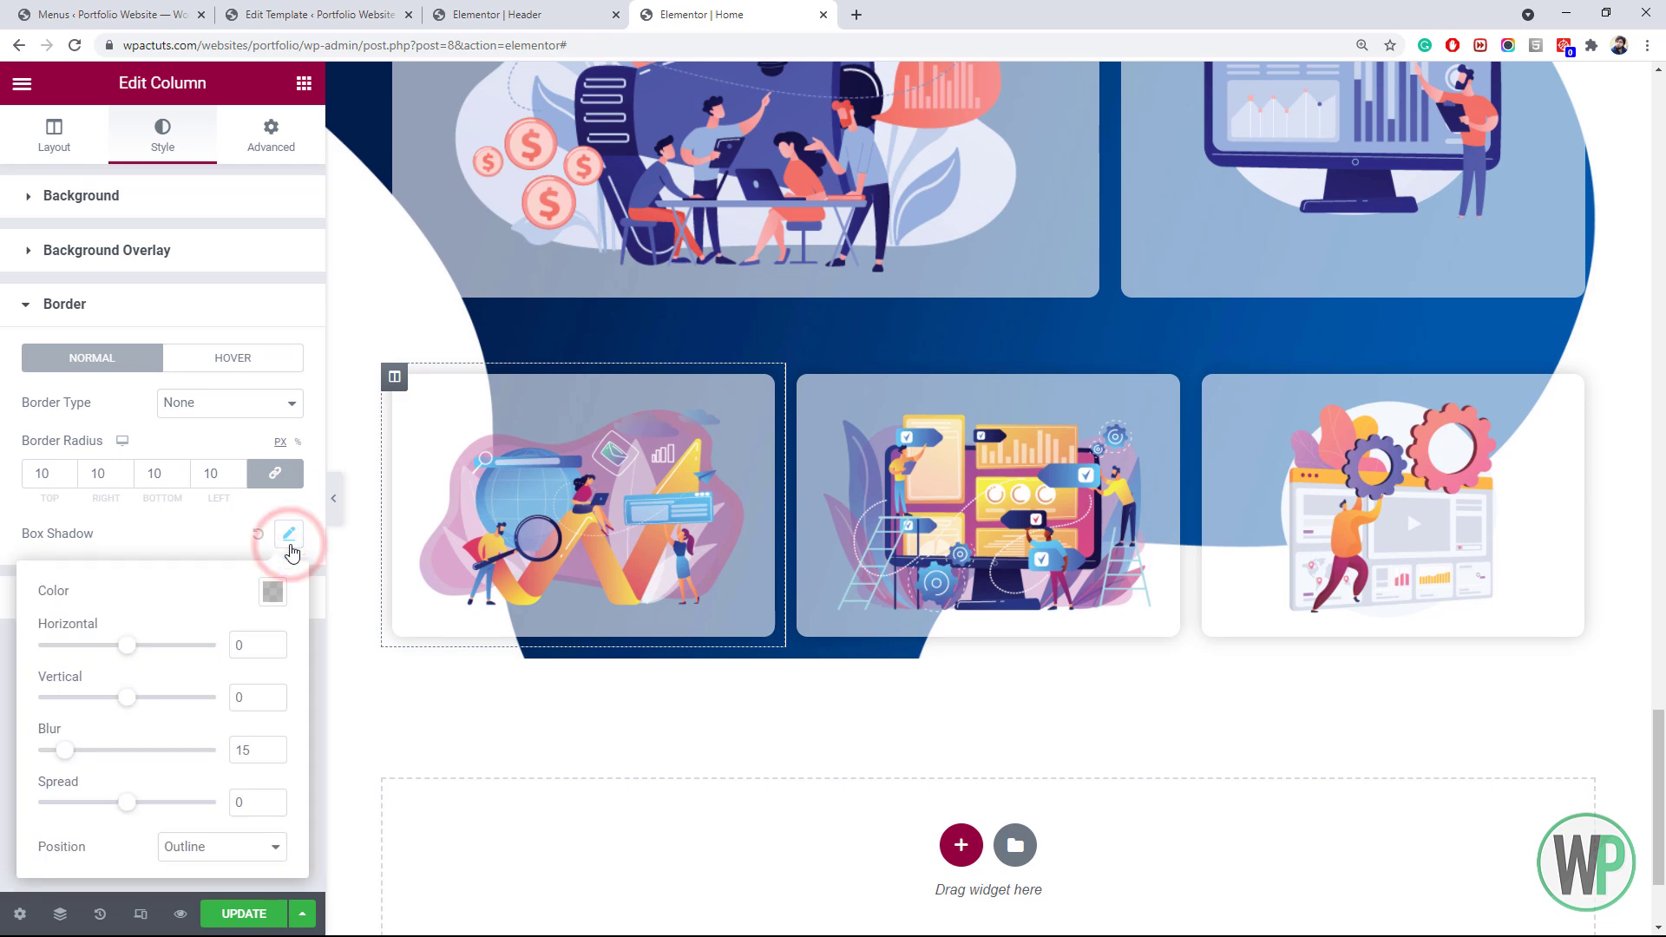
pyautogui.click(271, 593)
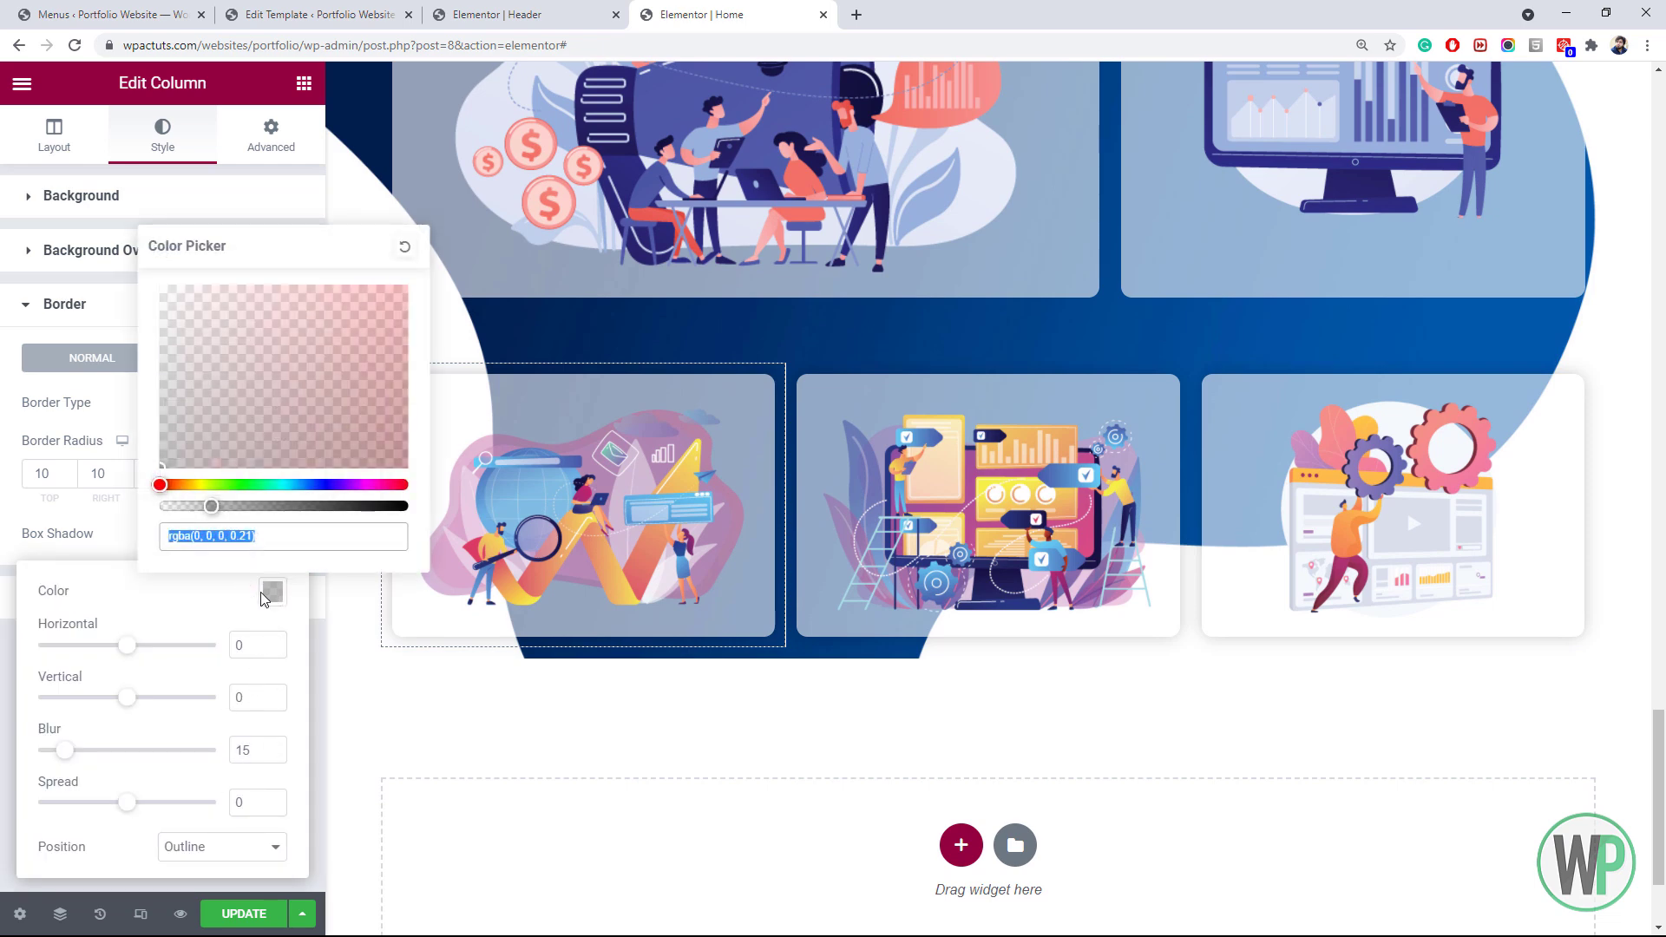
pyautogui.scroll(5, 1406, 508)
pyautogui.click(437, 273)
pyautogui.rightClick(399, 261)
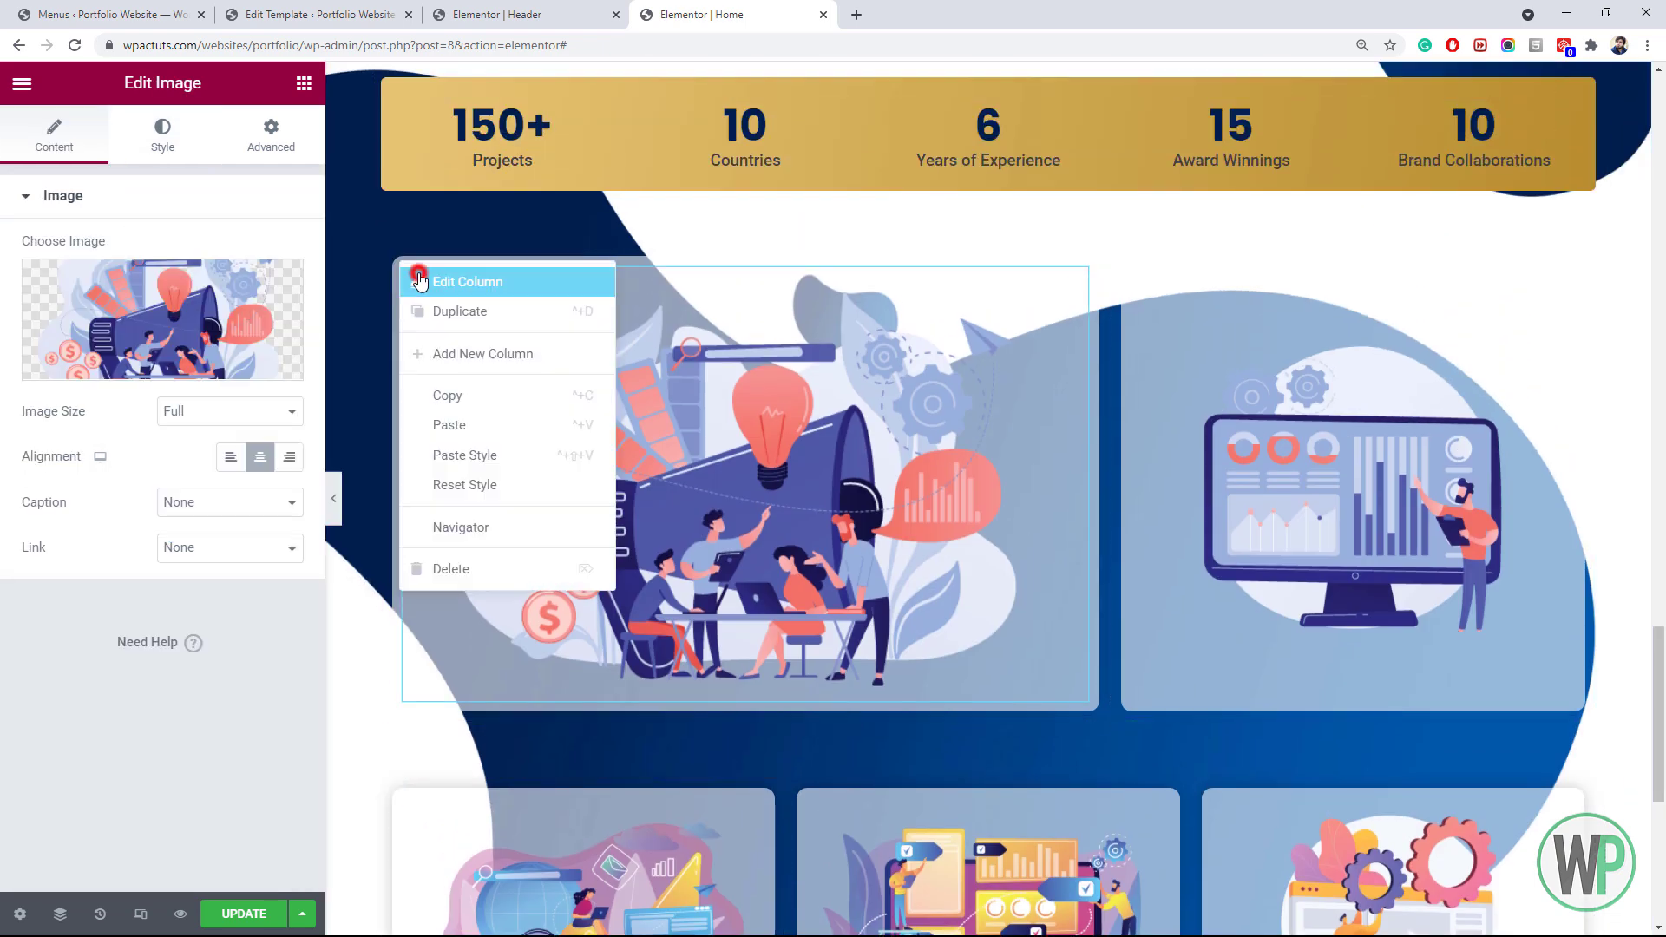
pyautogui.click(451, 275)
pyautogui.click(160, 158)
pyautogui.click(165, 620)
pyautogui.click(286, 534)
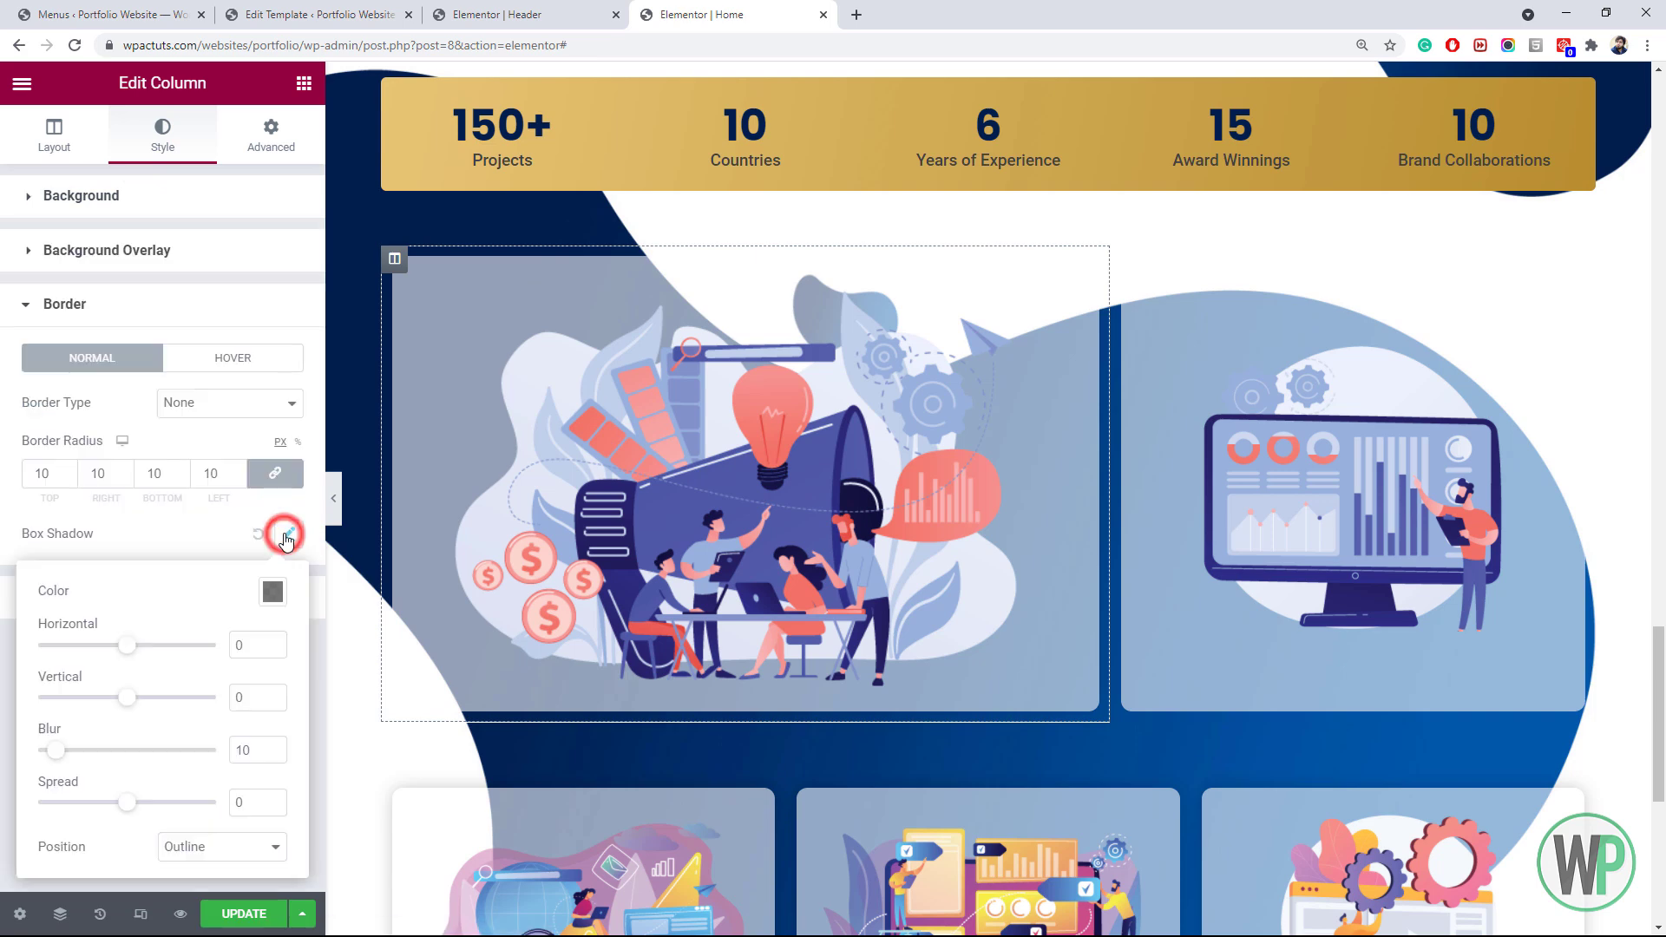
pyautogui.click(273, 592)
pyautogui.hotkey('ctrl', 'v')
pyautogui.doubleClick(244, 753)
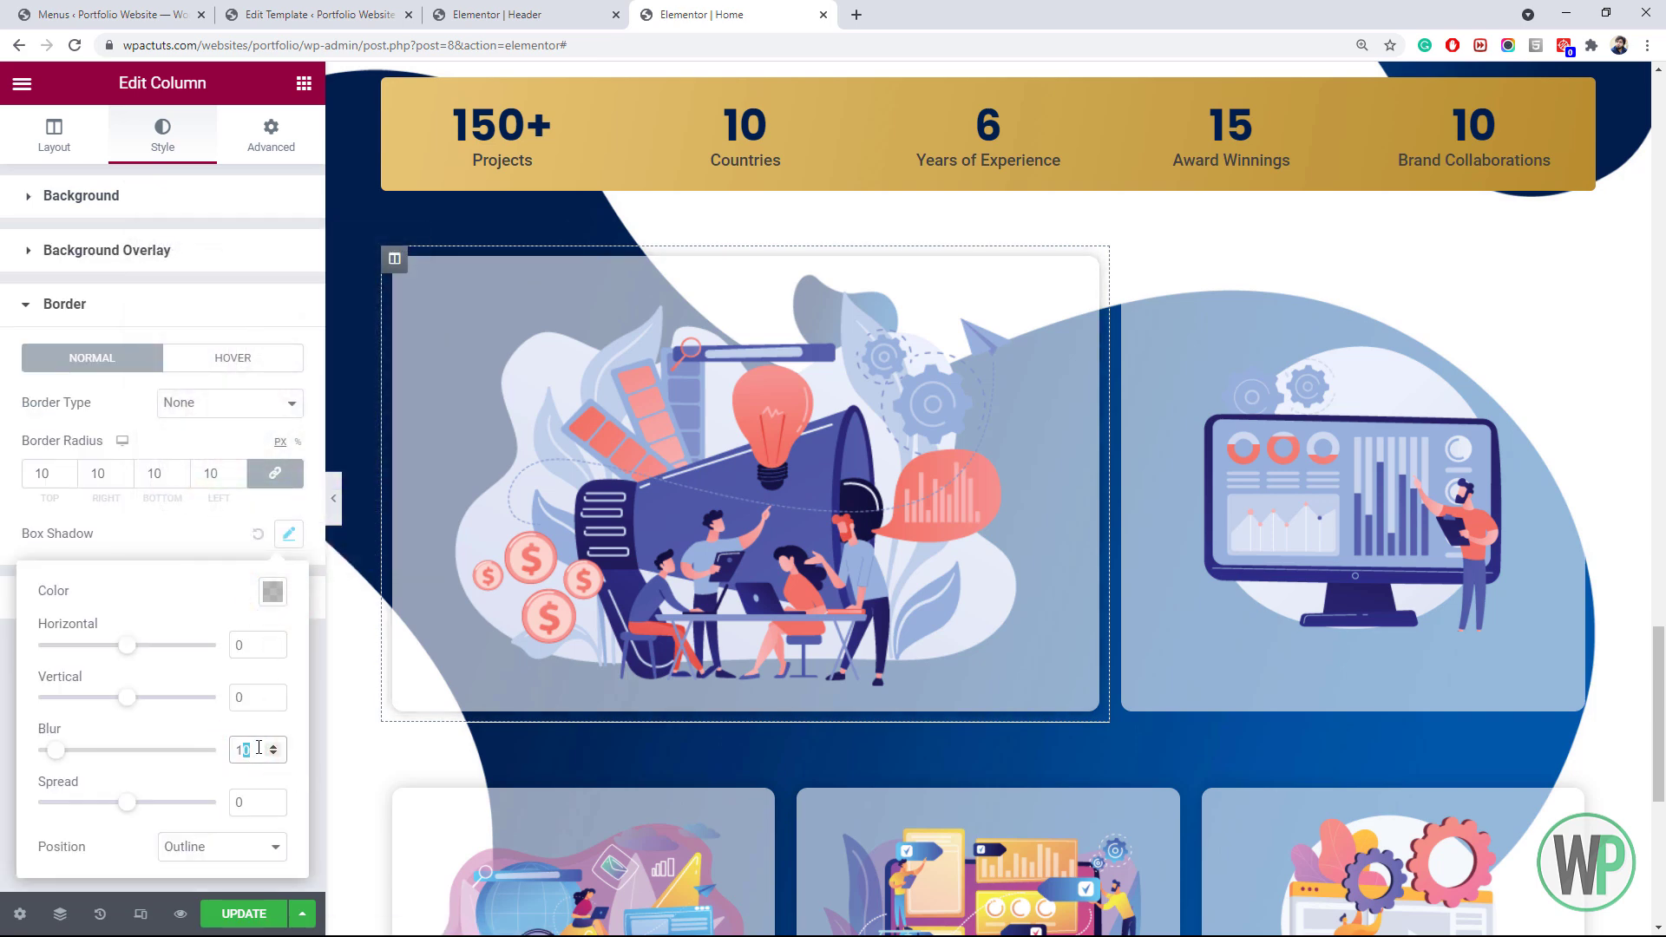
pyautogui.write('15')
# Paste the faint shadow colour into the top-right column's box shadow and select its blur
pyautogui.rightClick(1125, 276)
pyautogui.click(1190, 287)
pyautogui.click(162, 135)
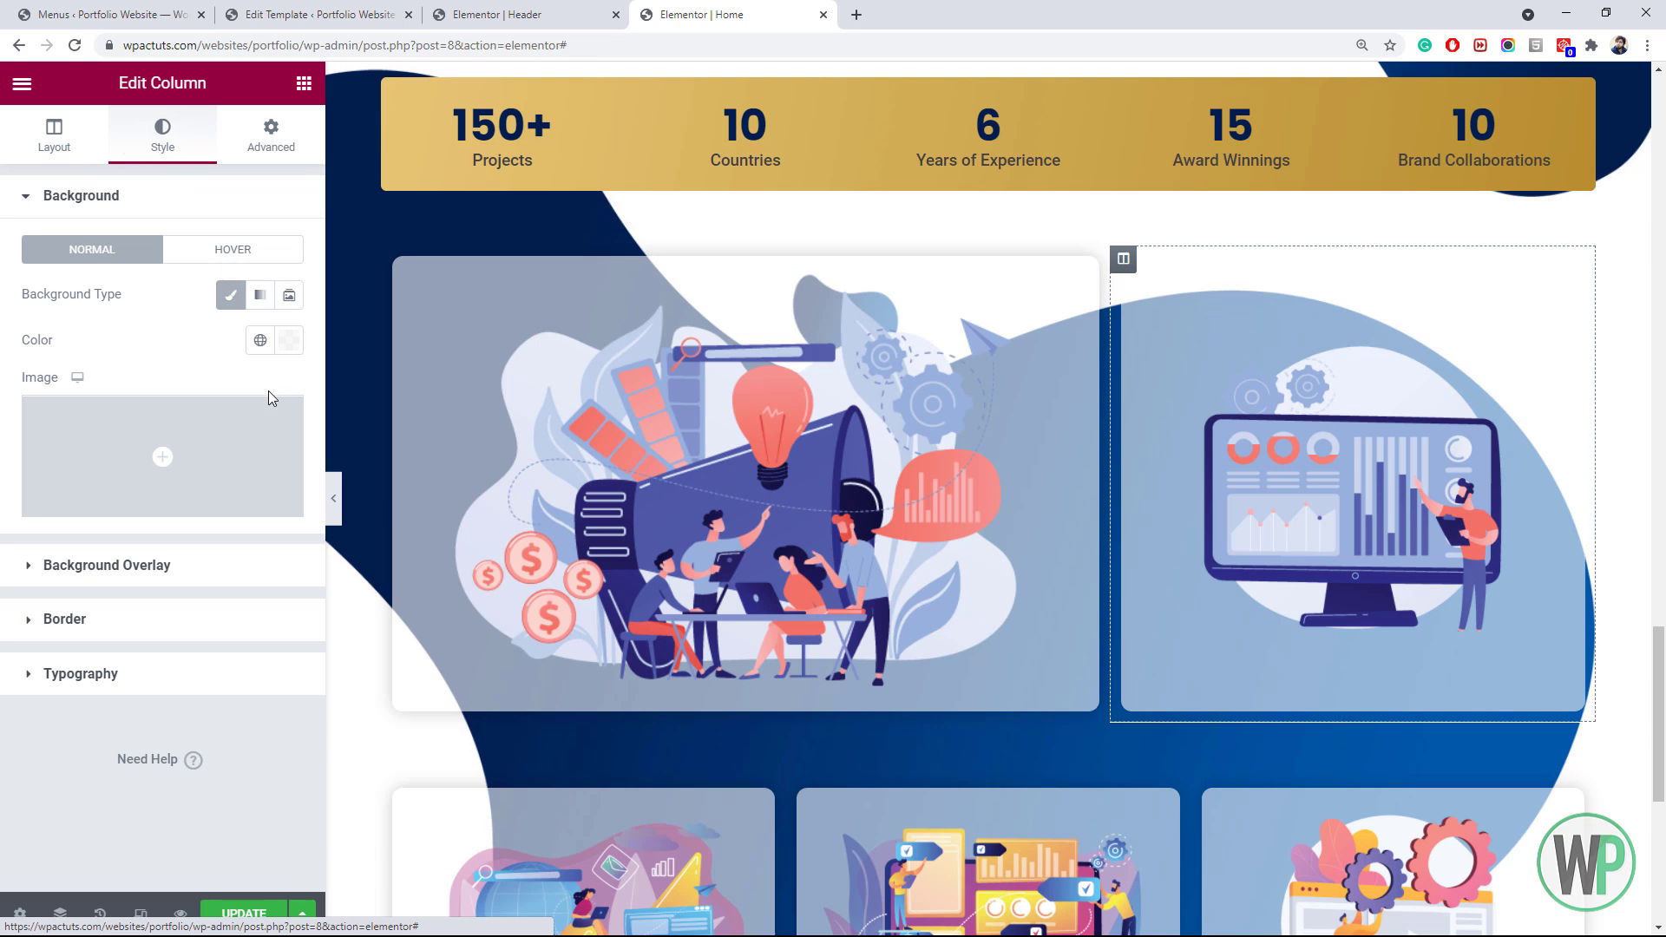
pyautogui.click(197, 614)
pyautogui.click(286, 533)
pyautogui.click(272, 592)
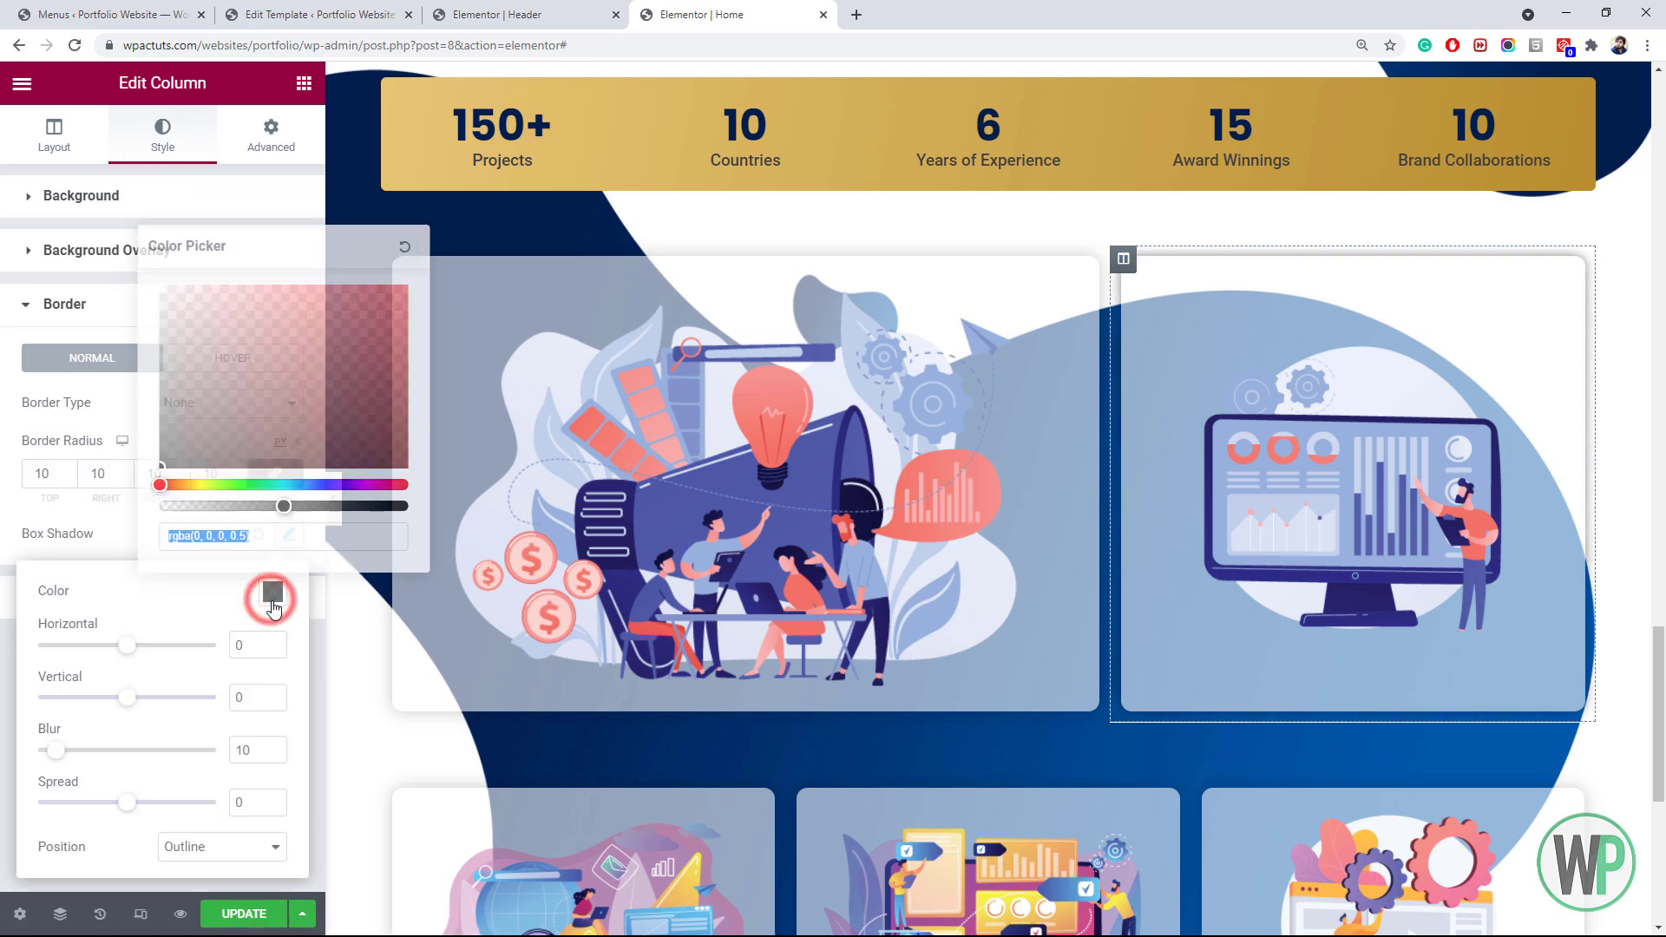
pyautogui.hotkey('ctrl', 'v')
pyautogui.click(249, 748)
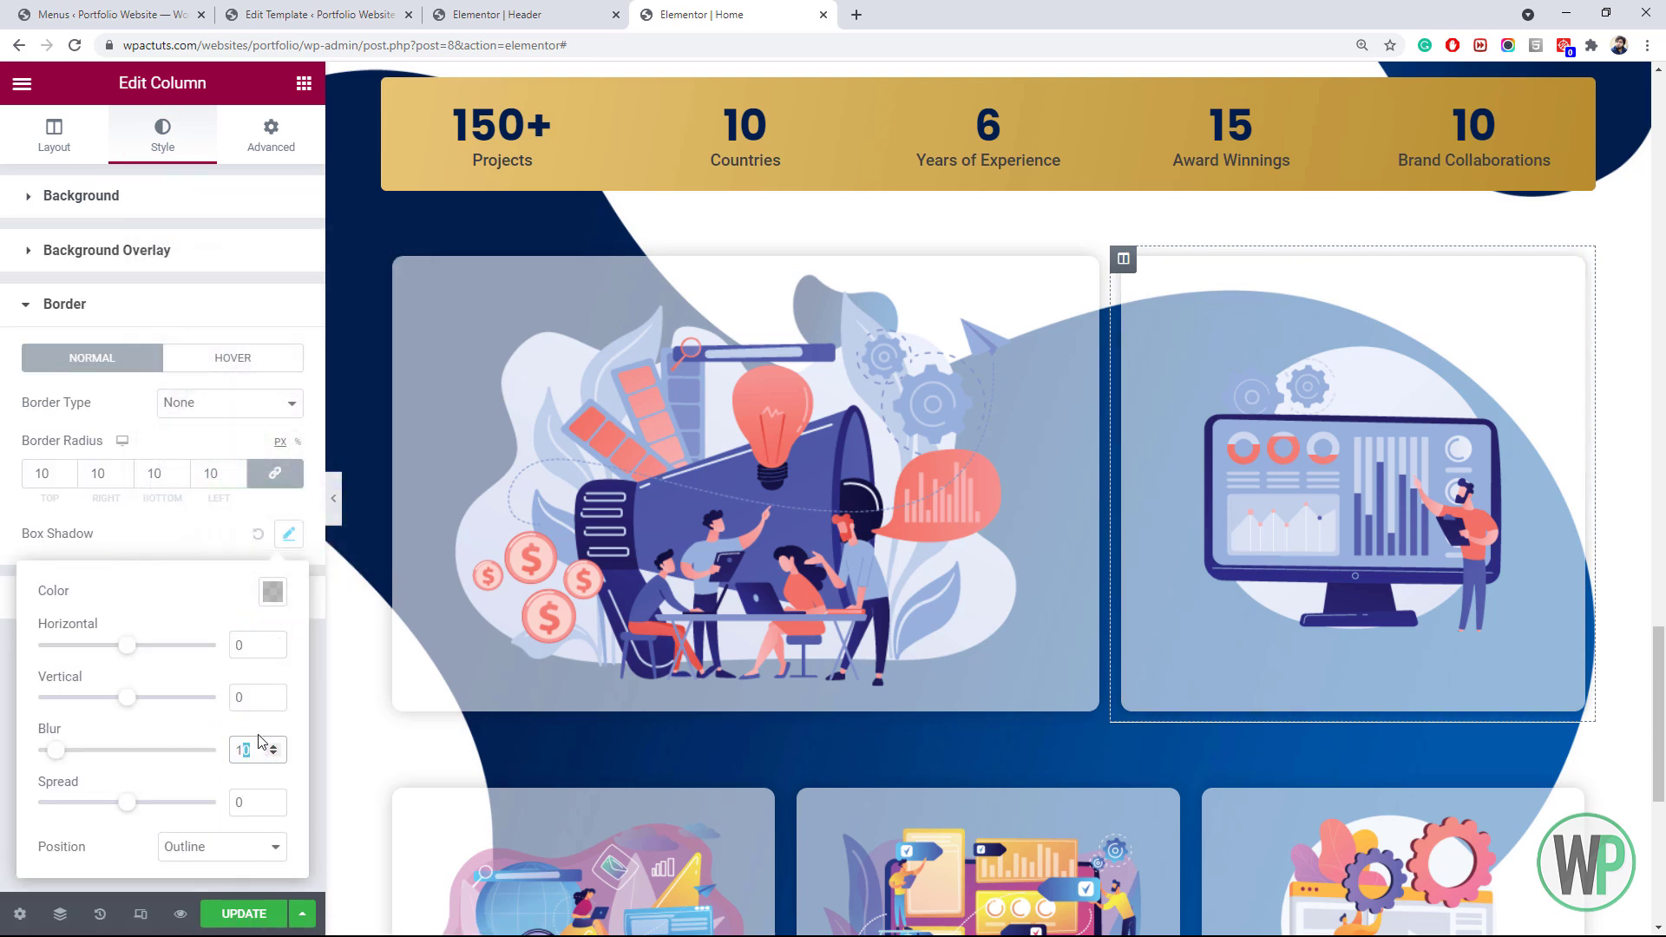
pyautogui.moveTo(1657, 719); pyautogui.dragTo(1637, 657)
# Adjust spacing values on the stats bar section and the project cards section's top margin
pyautogui.rightClick(969, 405)
pyautogui.click(1024, 426)
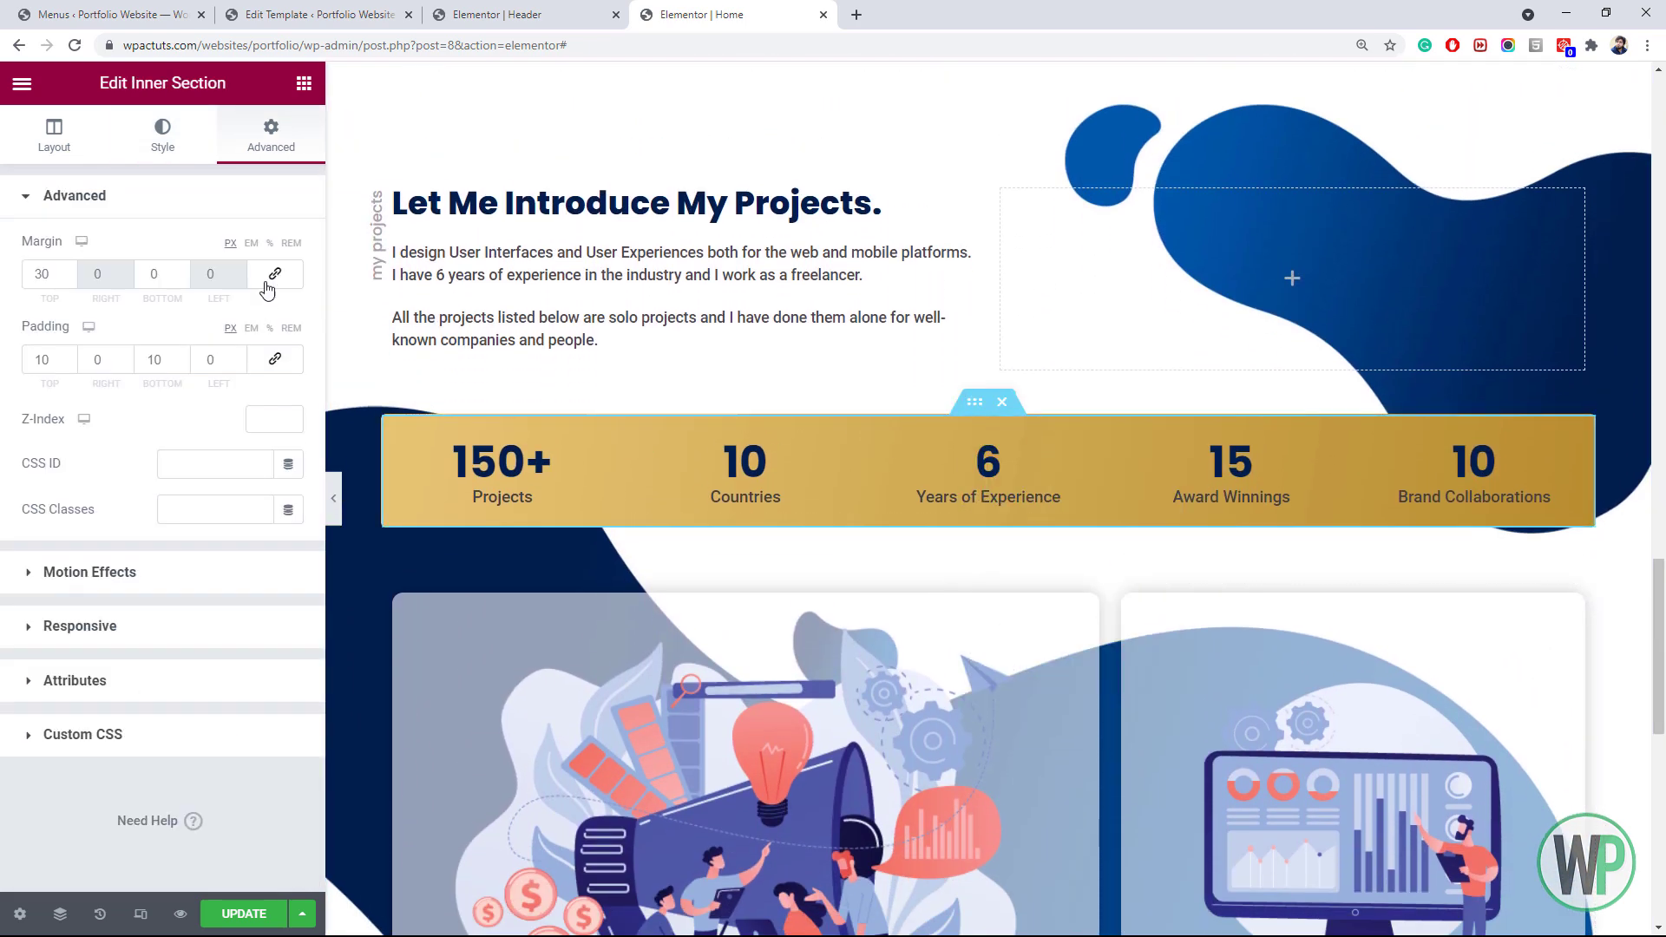
pyautogui.write('9')
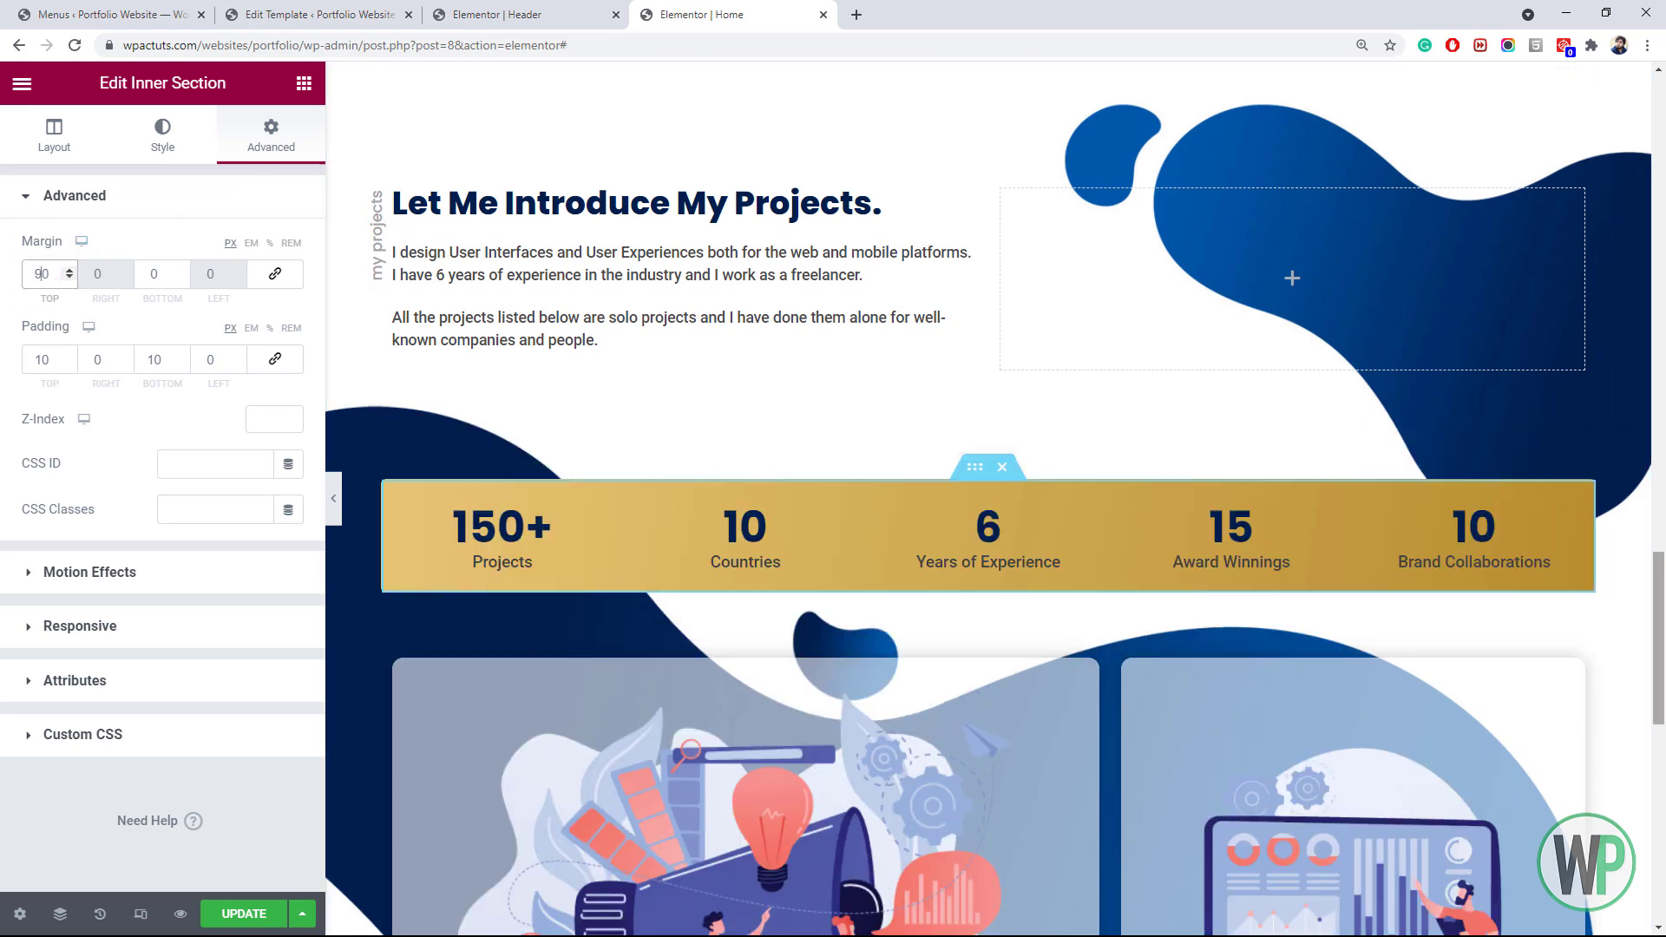
pyautogui.scroll(-5, 964, 206)
pyautogui.click(964, 206)
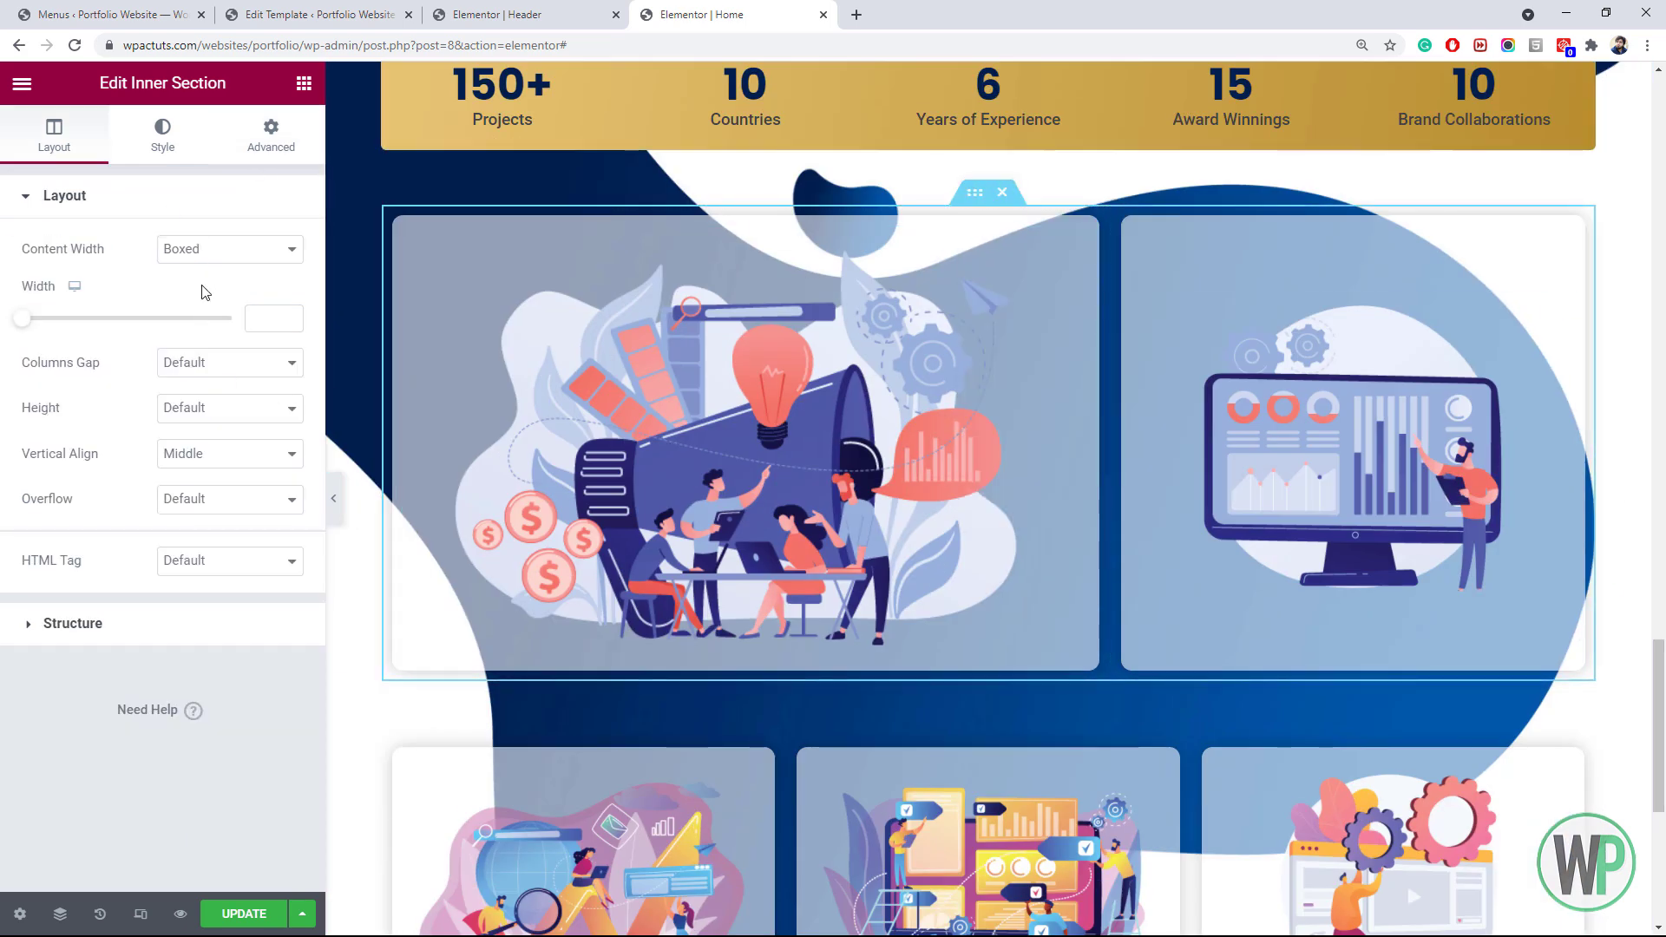
pyautogui.click(271, 134)
pyautogui.click(35, 274)
pyautogui.write('9')
pyautogui.press('Delete')
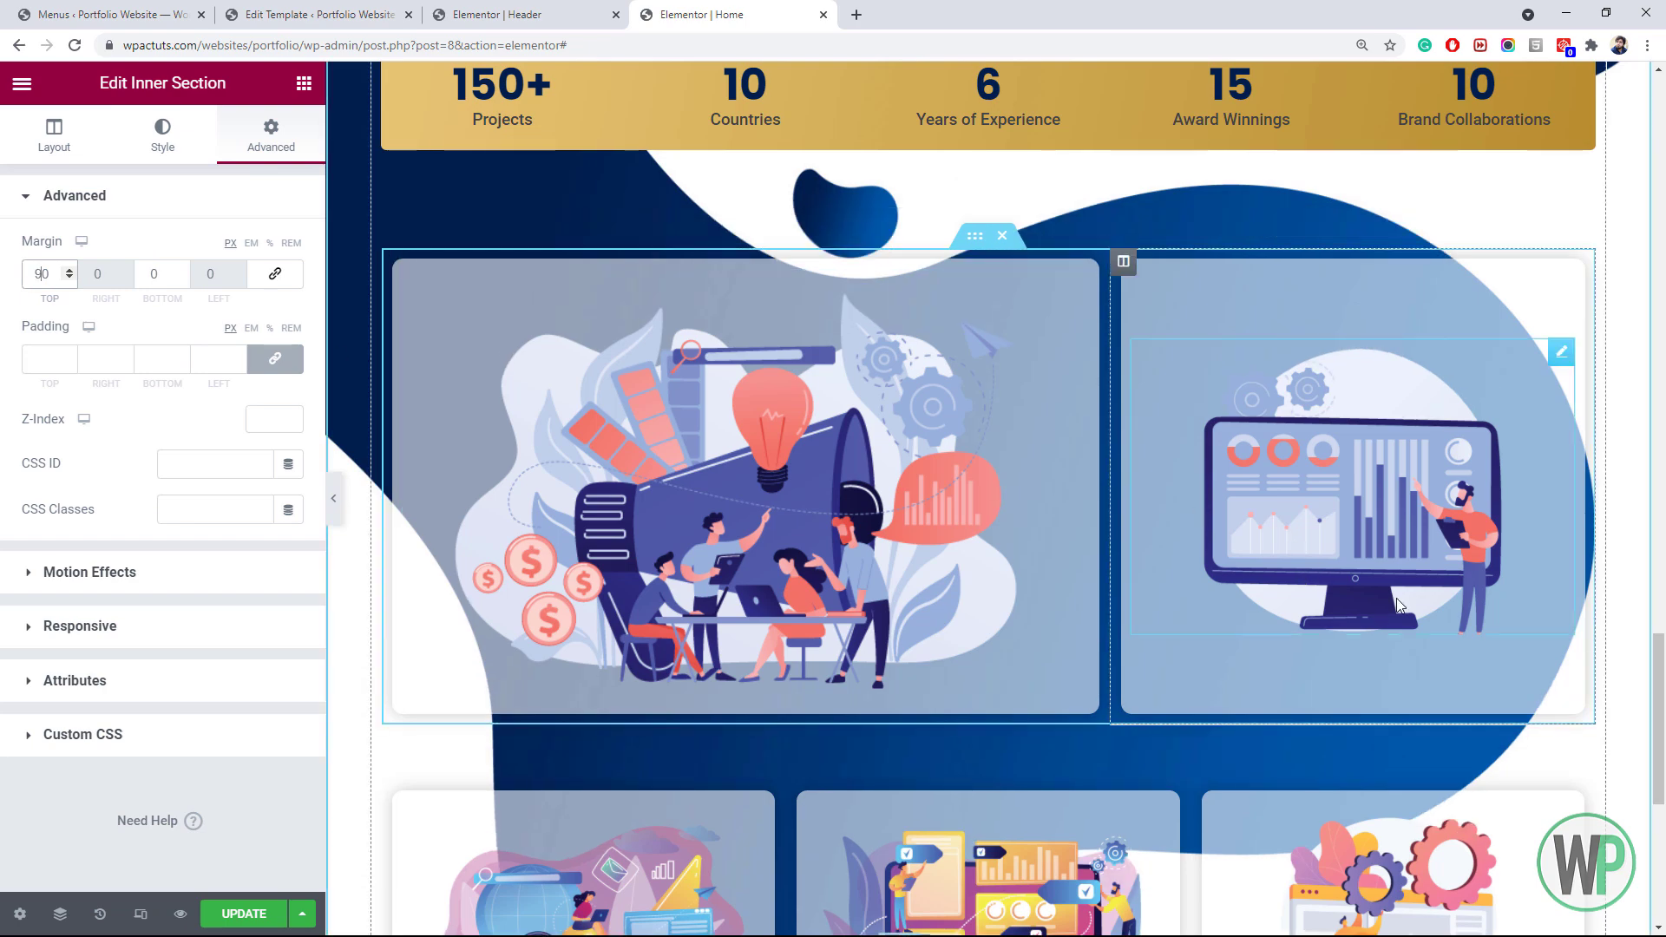
pyautogui.scroll(-5, 1401, 538)
pyautogui.scroll(1, 1423, 608)
pyautogui.scroll(6, 1439, 702)
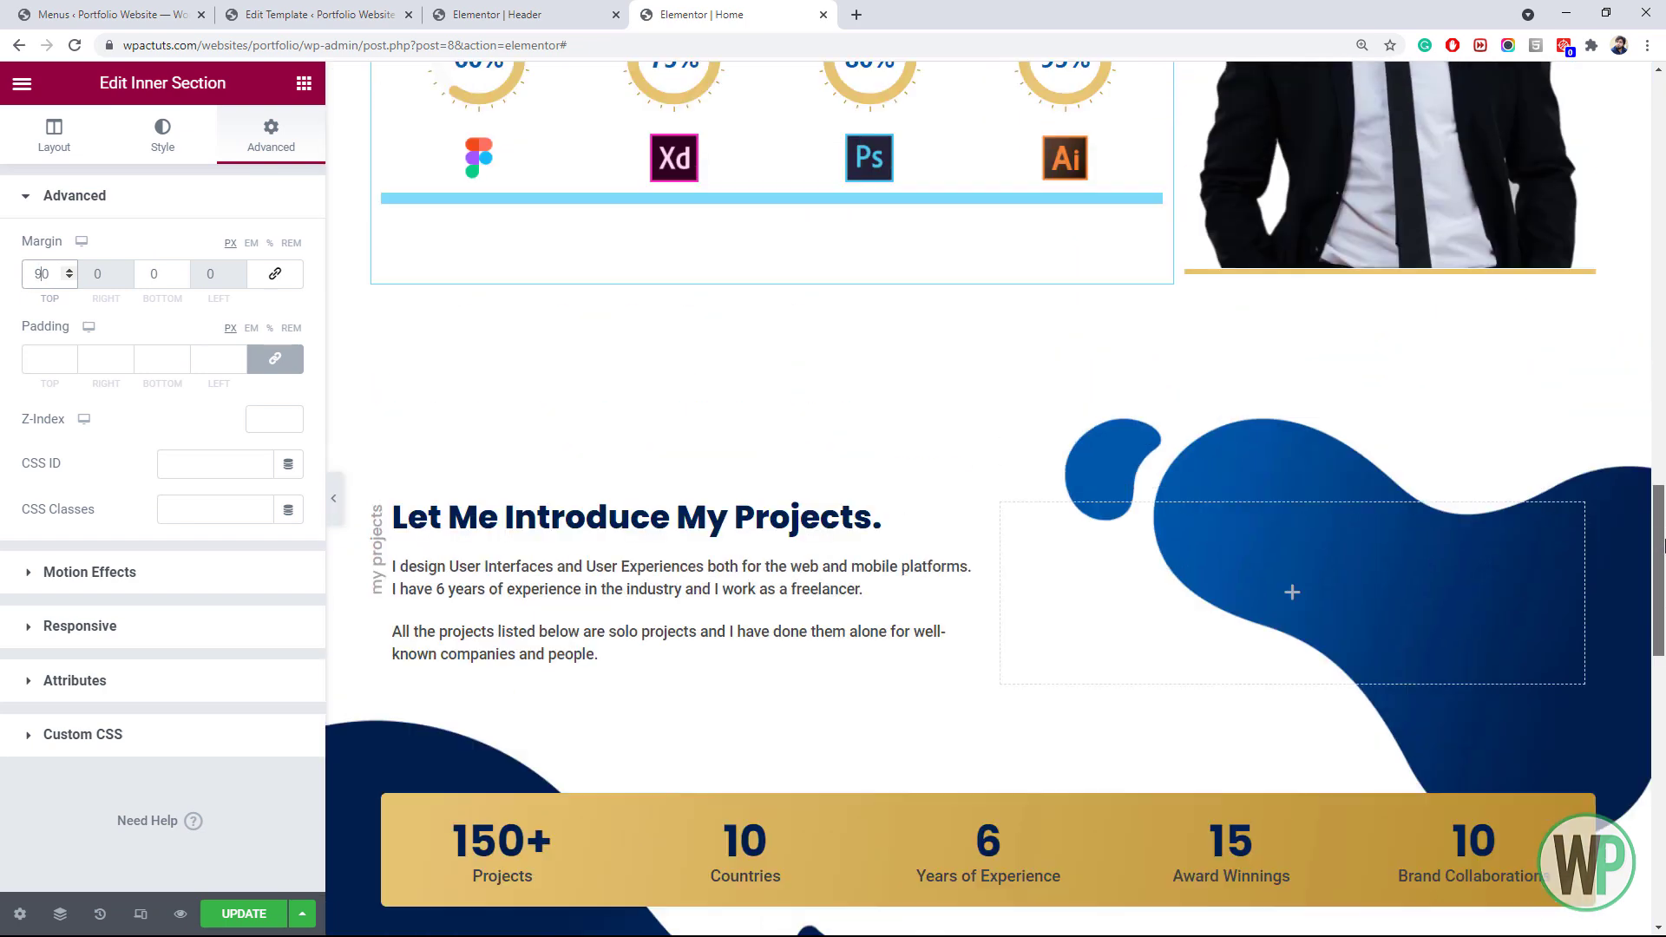
# Set the projects section's bottom padding to 90
pyautogui.click(1017, 389)
pyautogui.scroll(-15, 418, 258)
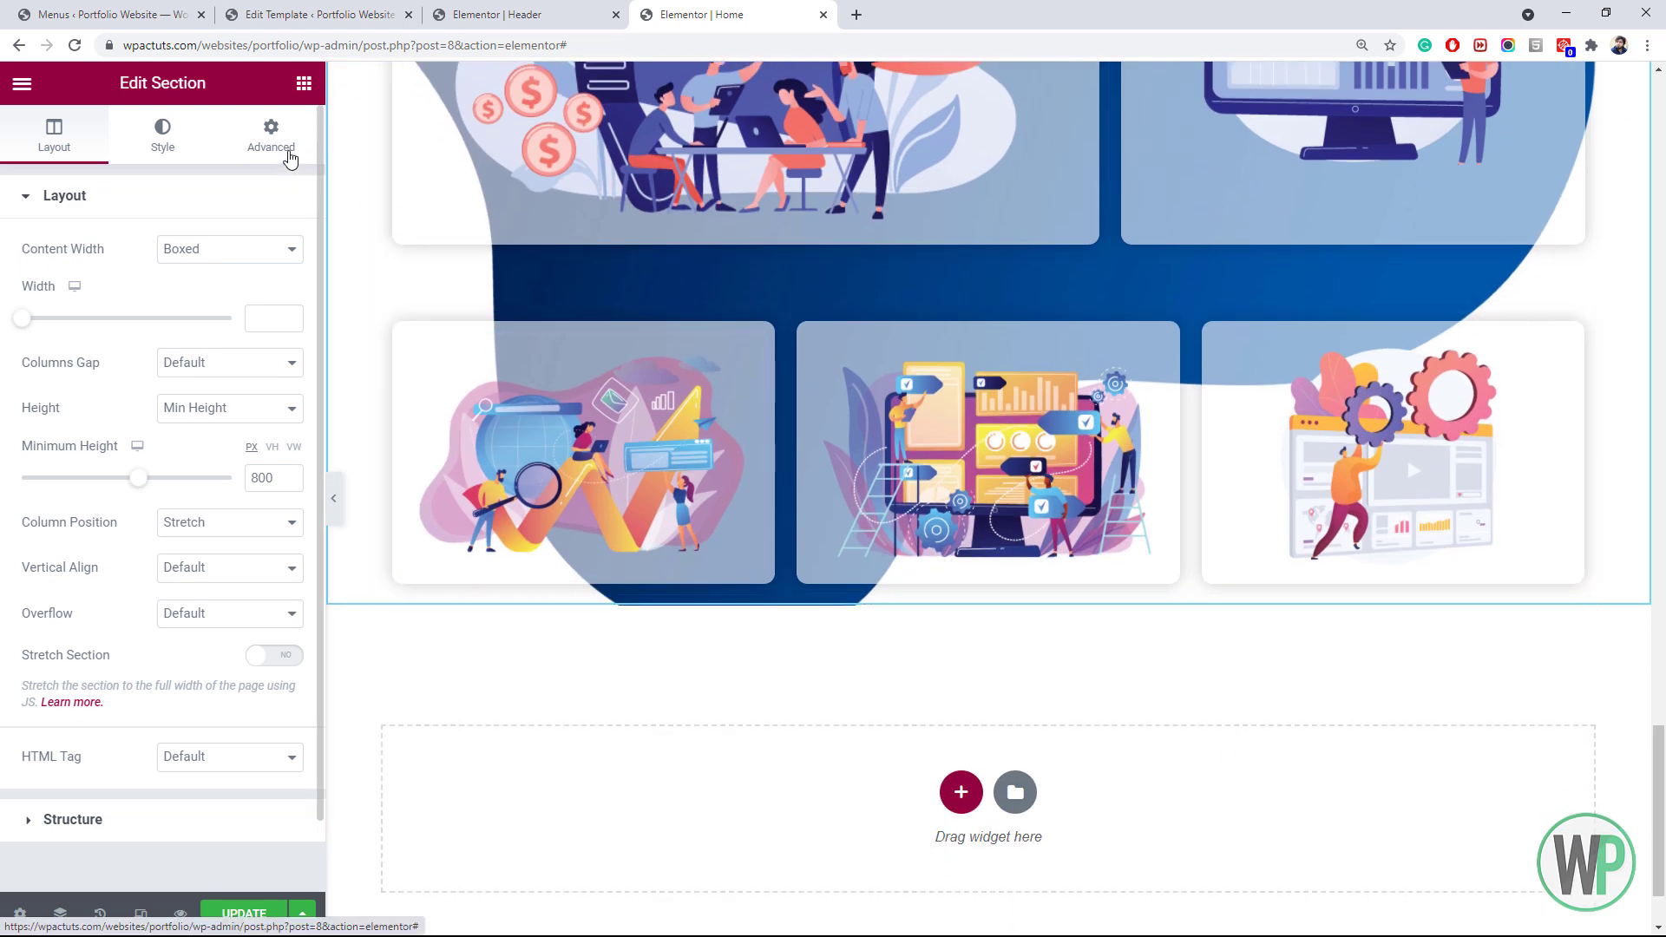
pyautogui.click(290, 155)
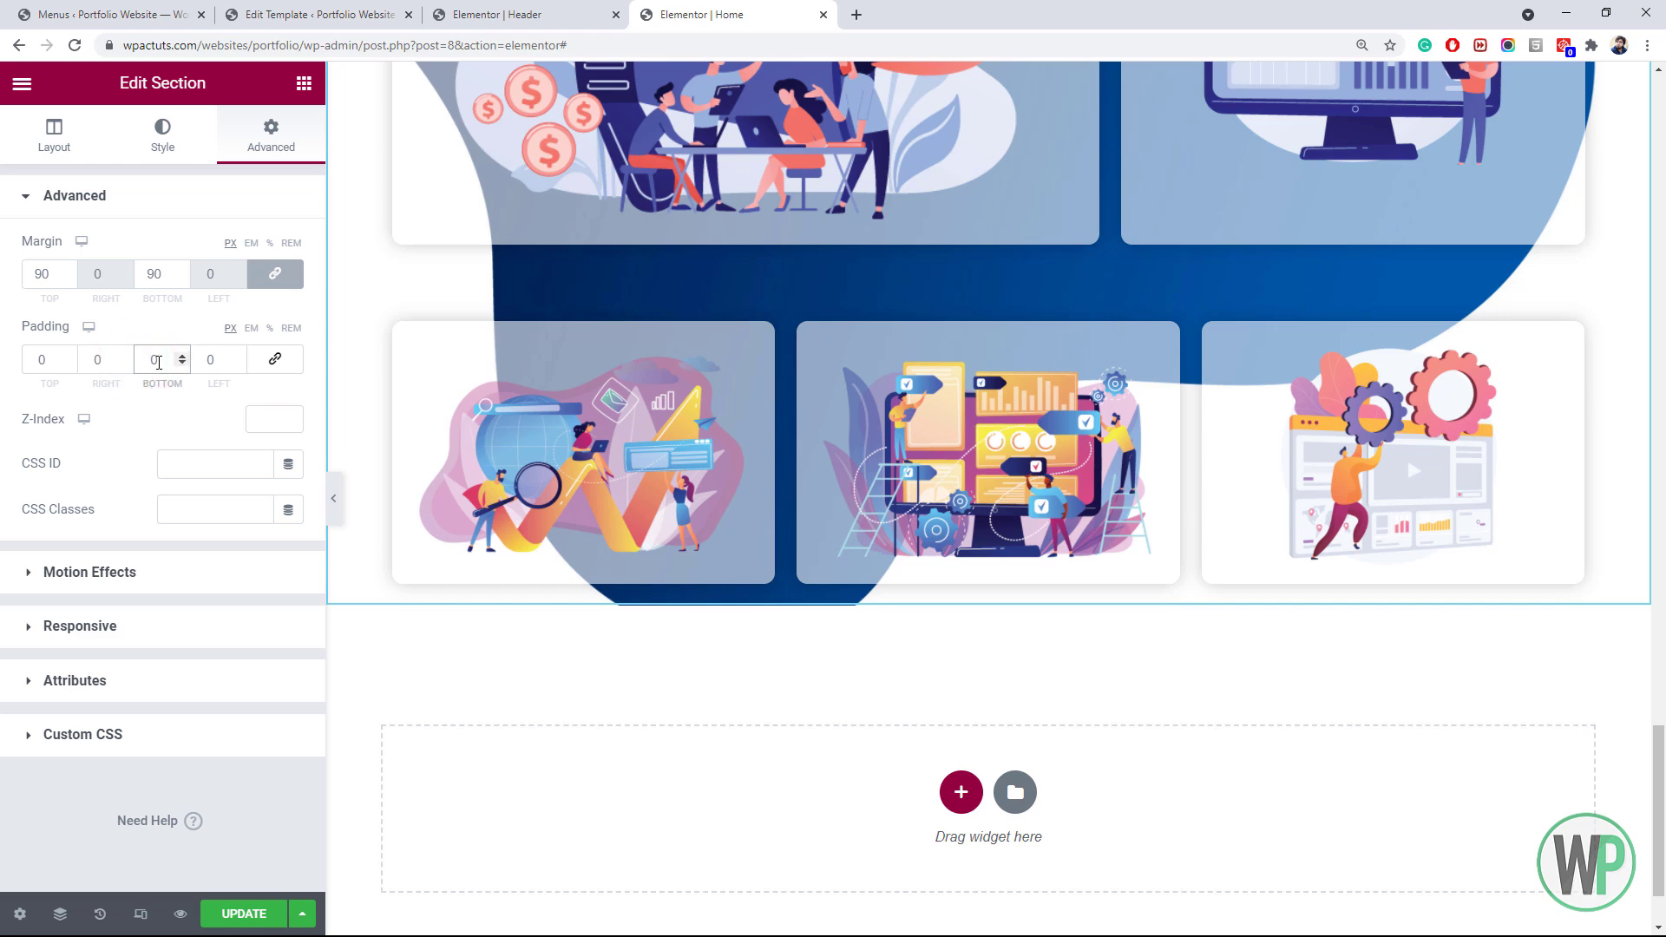
pyautogui.write('50')
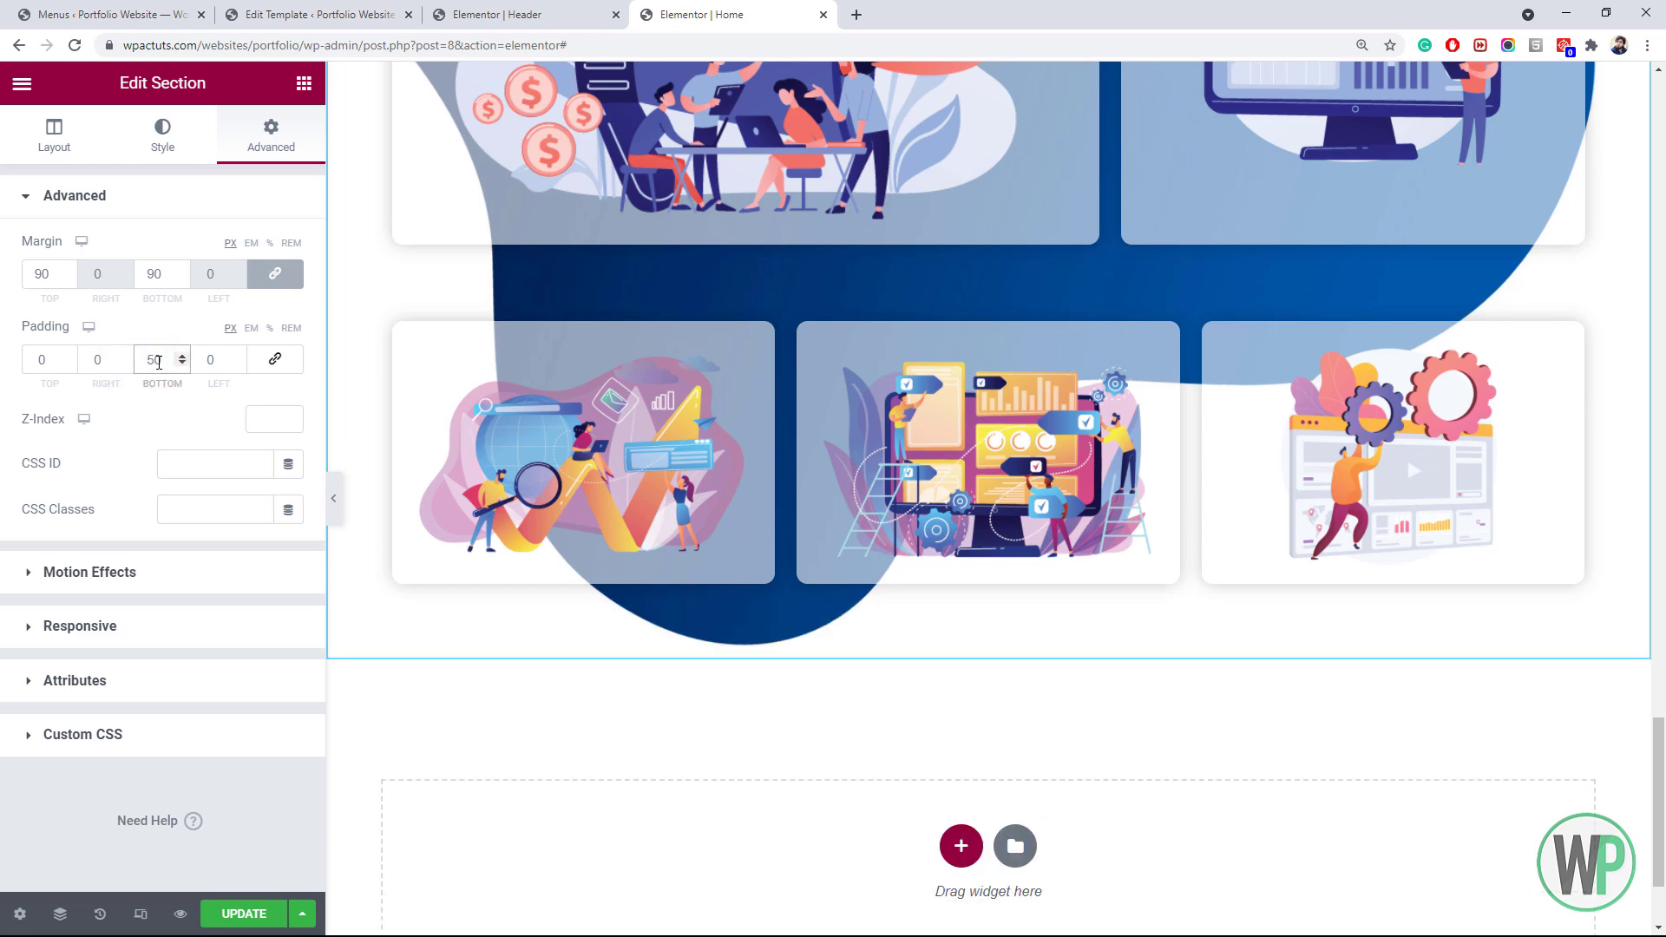
pyautogui.press('BackSpace')
pyautogui.press('BackSpace')
pyautogui.write('90')
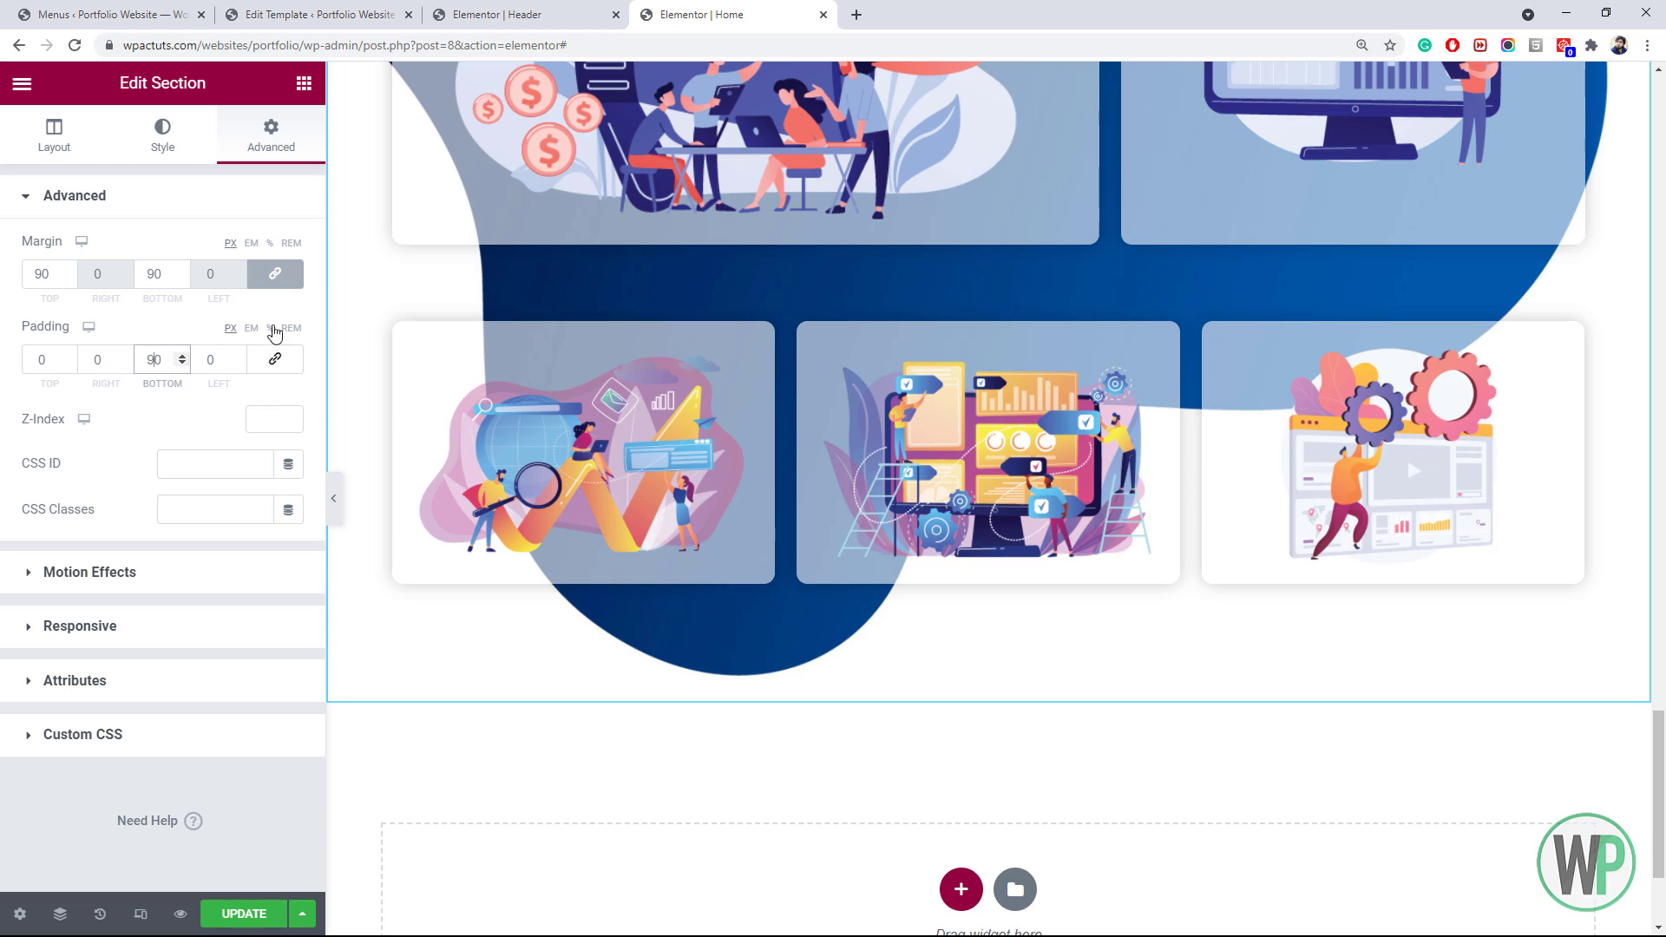
pyautogui.moveTo(1661, 749); pyautogui.dragTo(1663, 577)
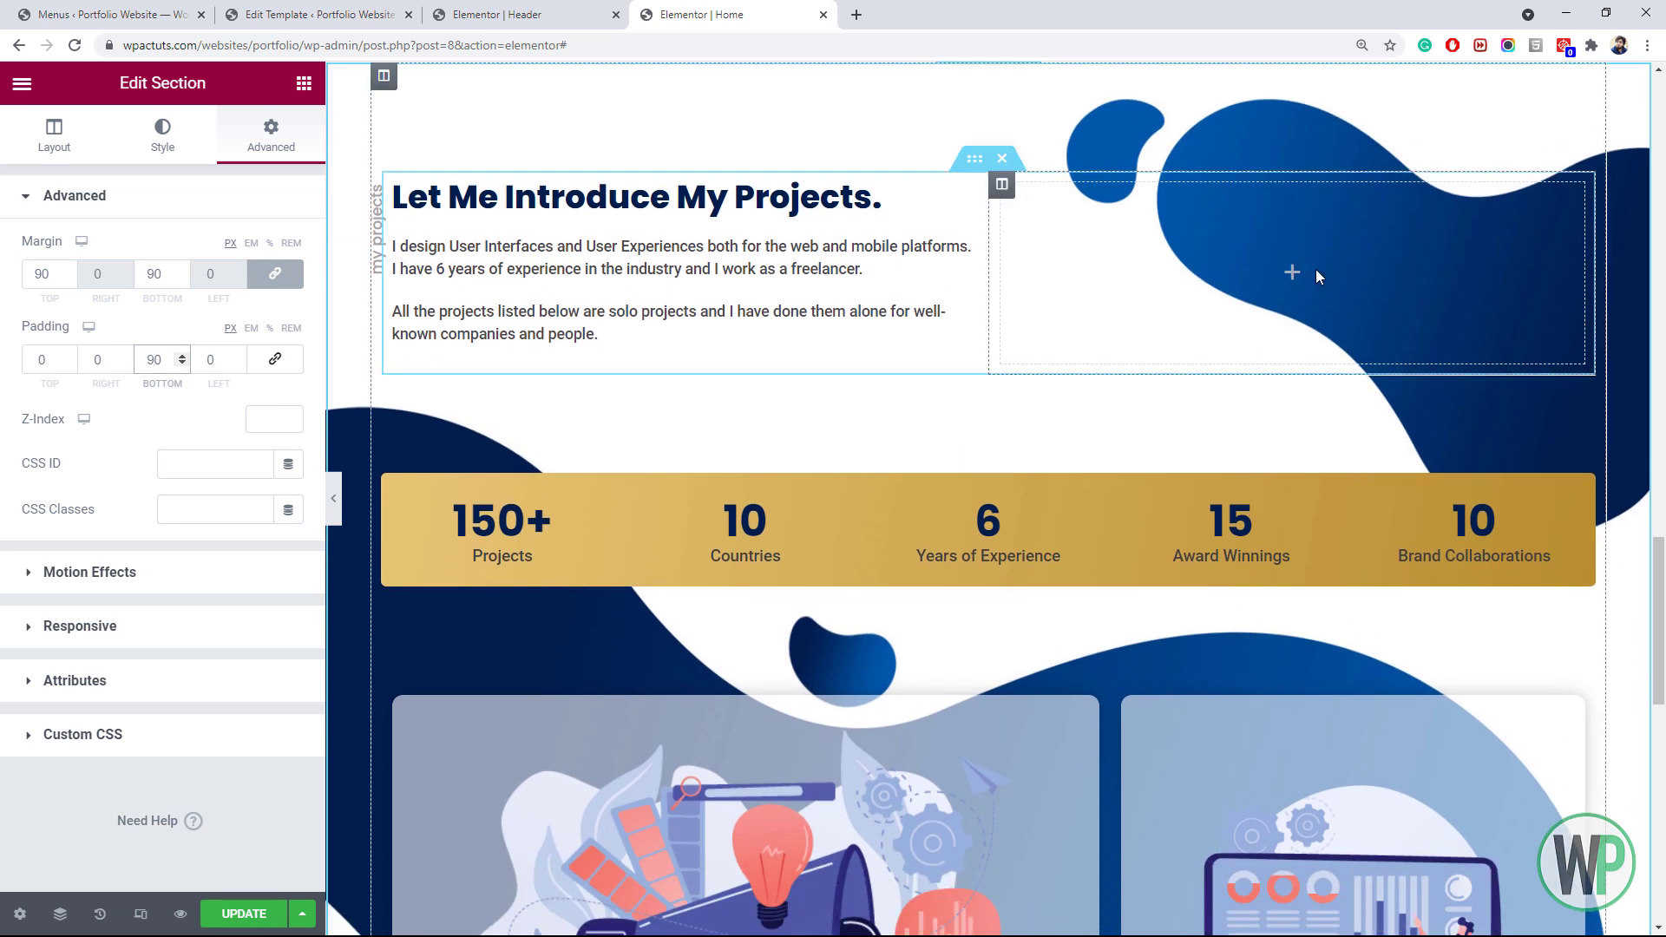
pyautogui.moveTo(1663, 577); pyautogui.dragTo(1663, 764)
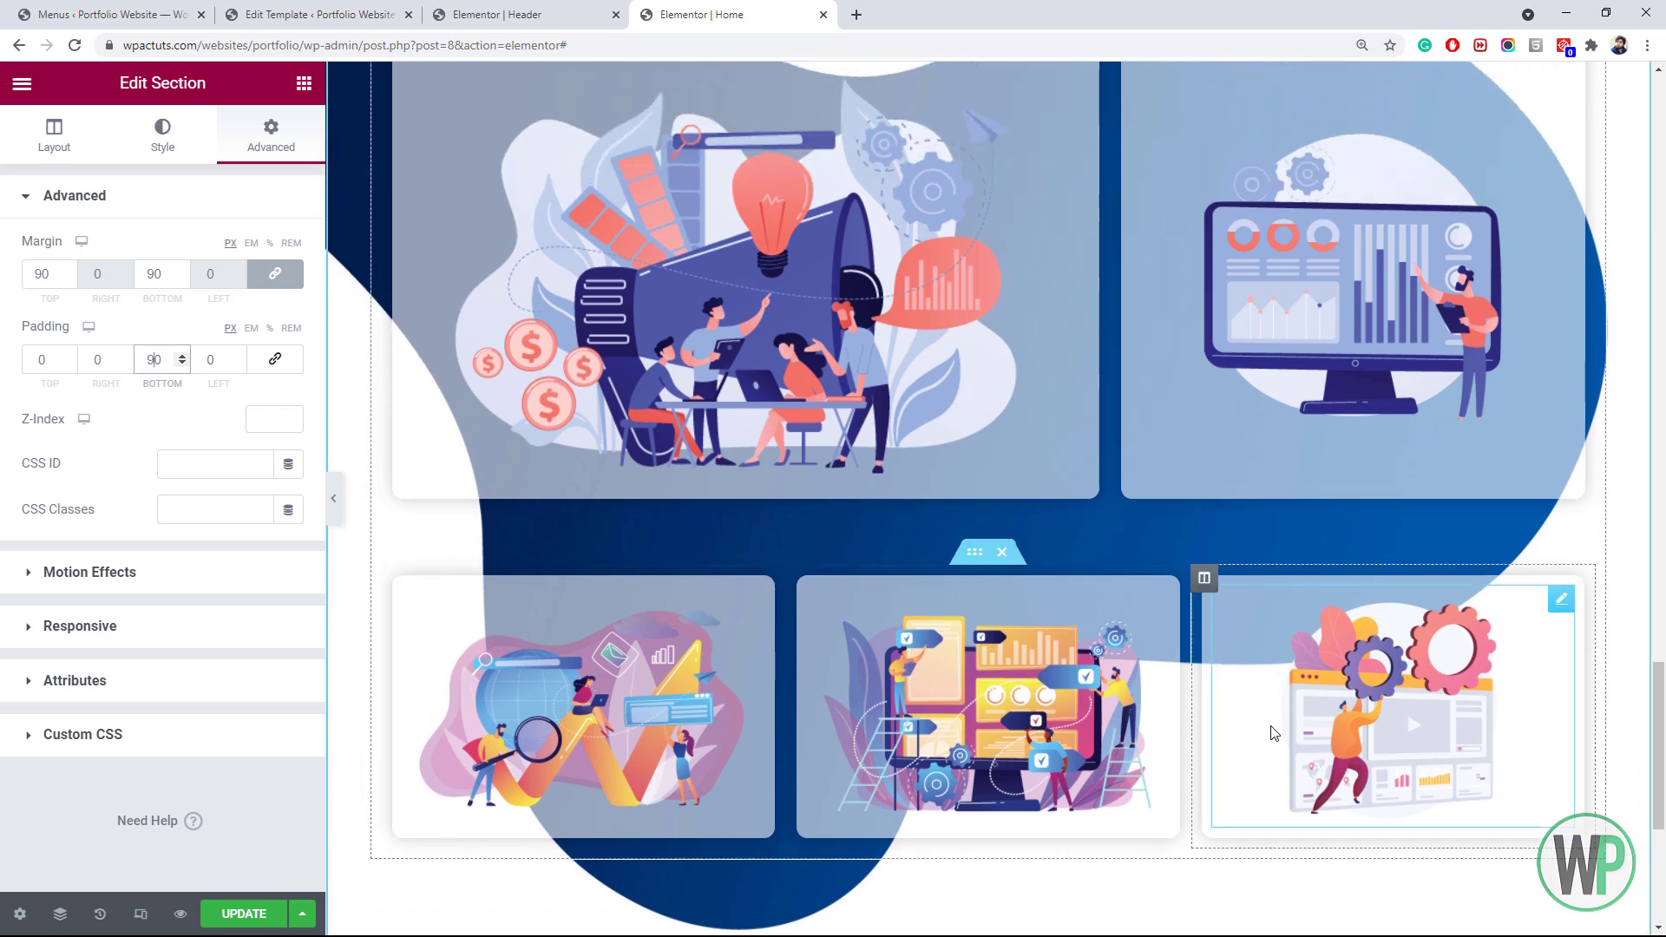
# Give the inner row of three project cards a 15 px top margin
pyautogui.rightClick(975, 552)
pyautogui.click(1006, 576)
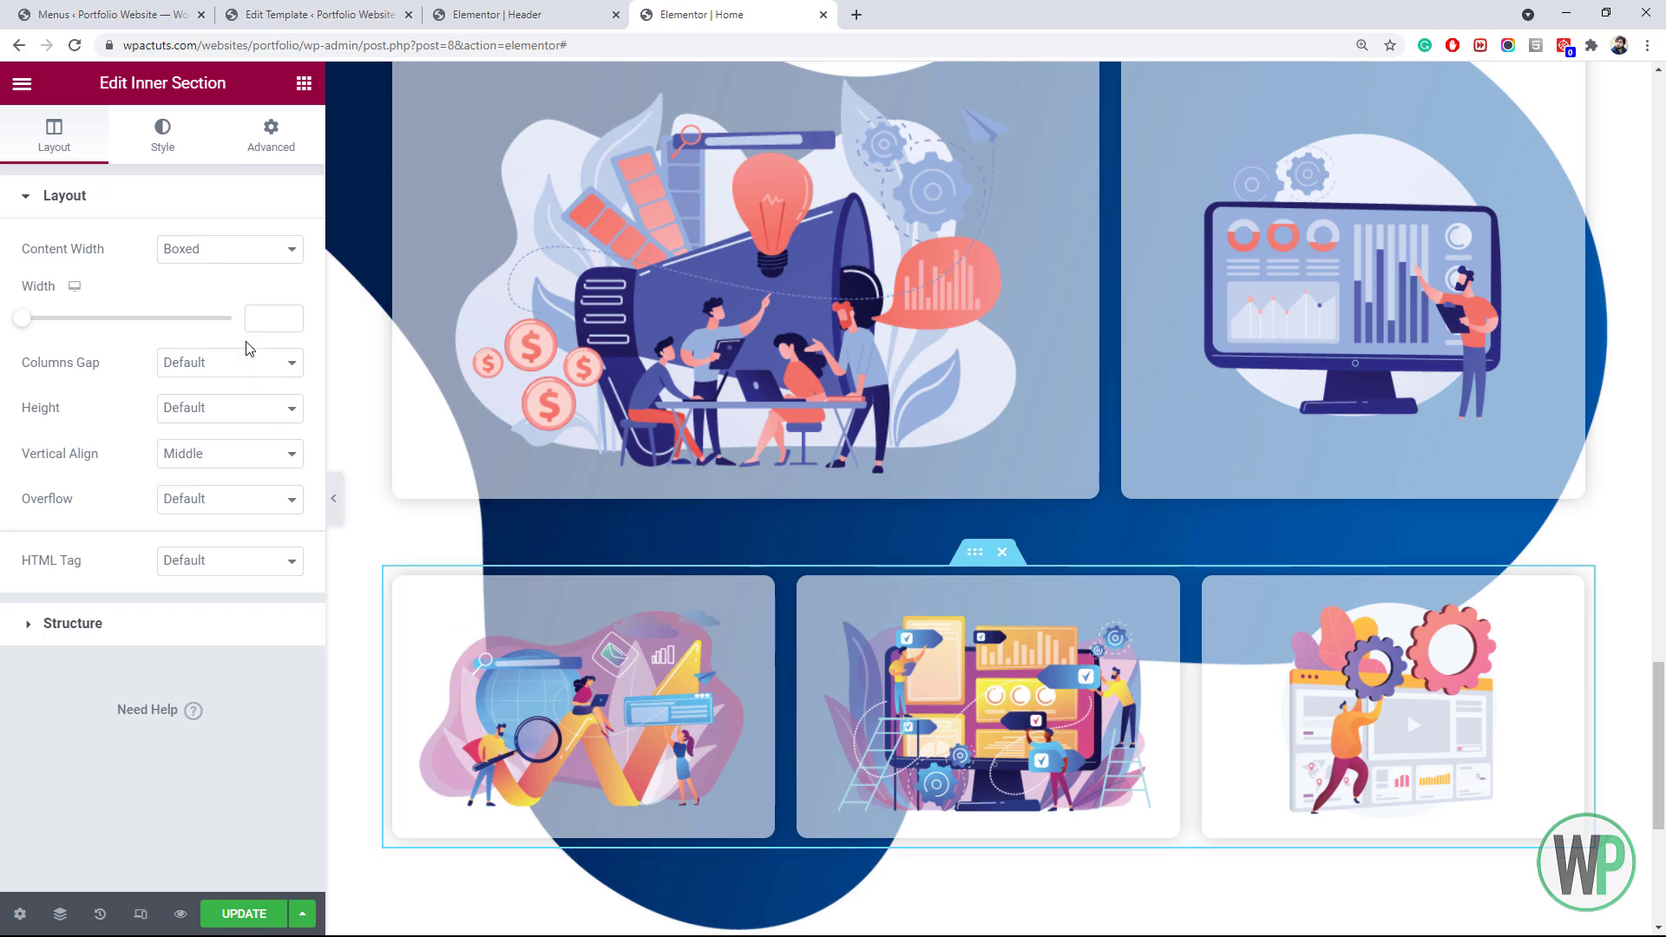
pyautogui.click(261, 147)
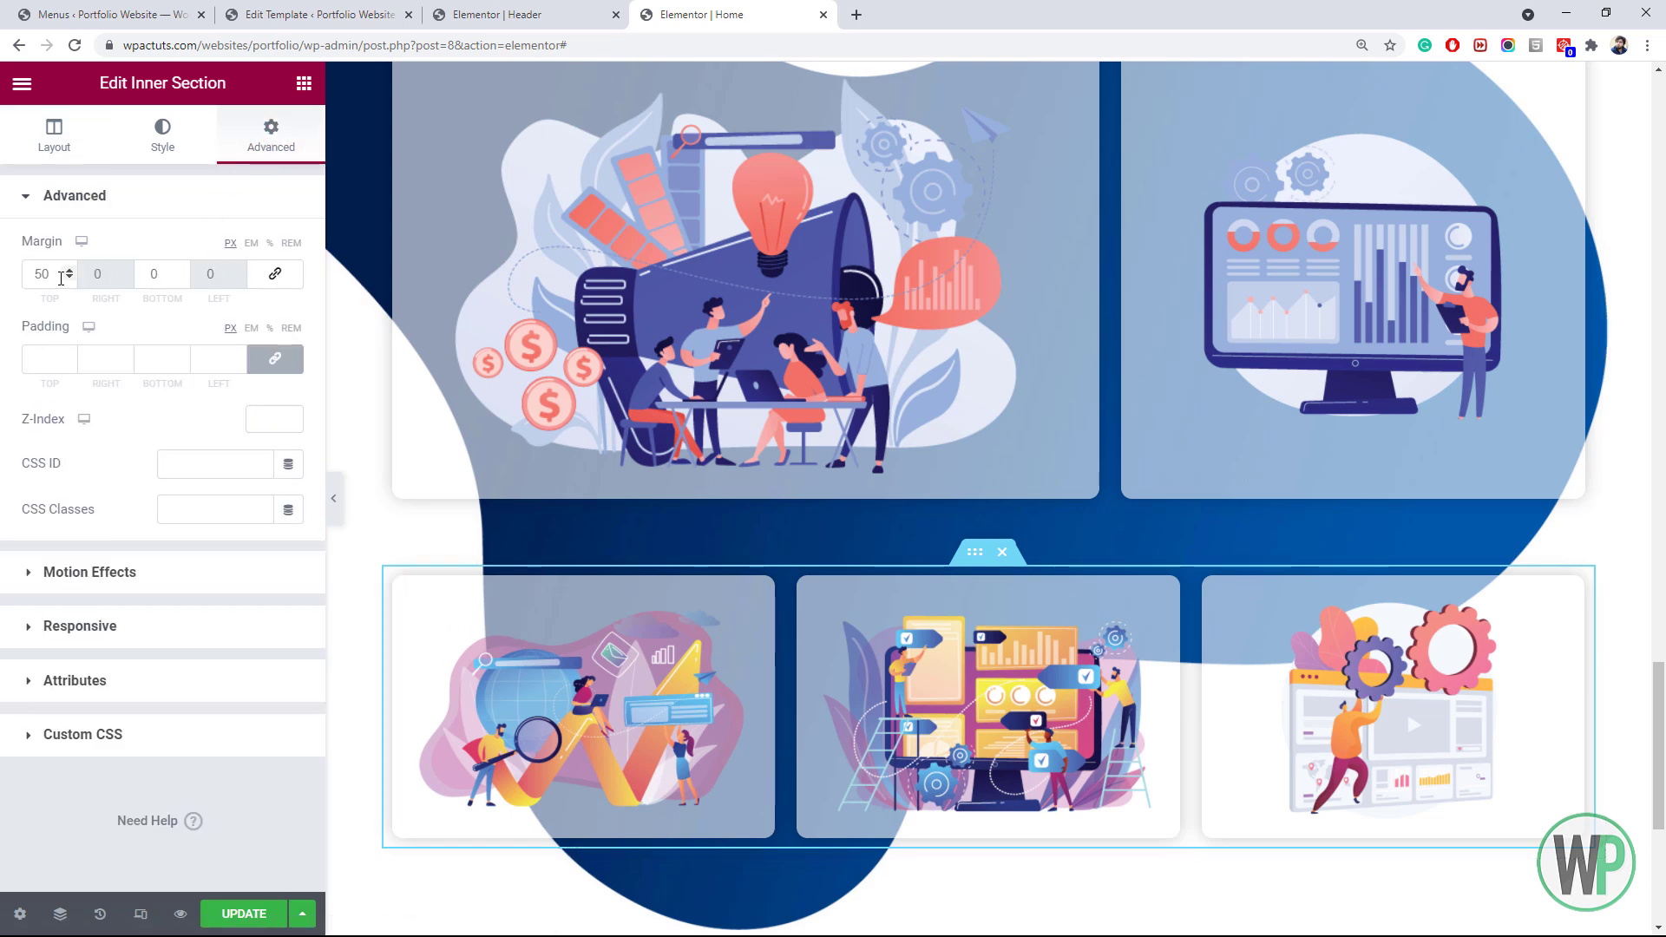
pyautogui.click(69, 278)
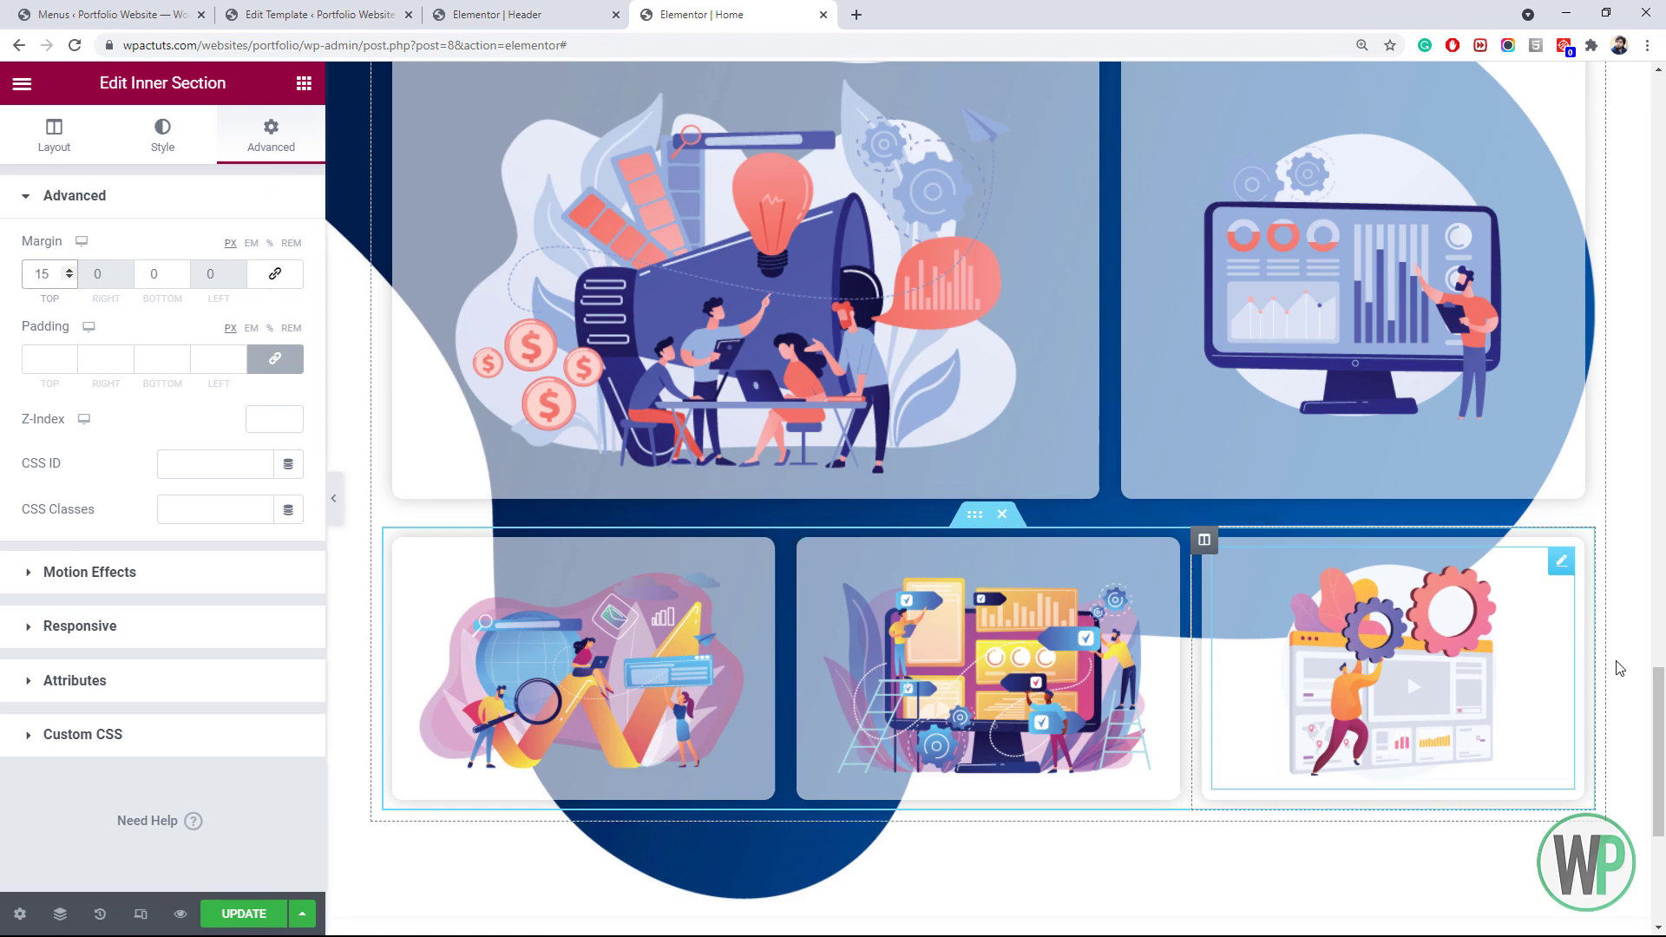
pyautogui.moveTo(1664, 739); pyautogui.dragTo(1622, 123)
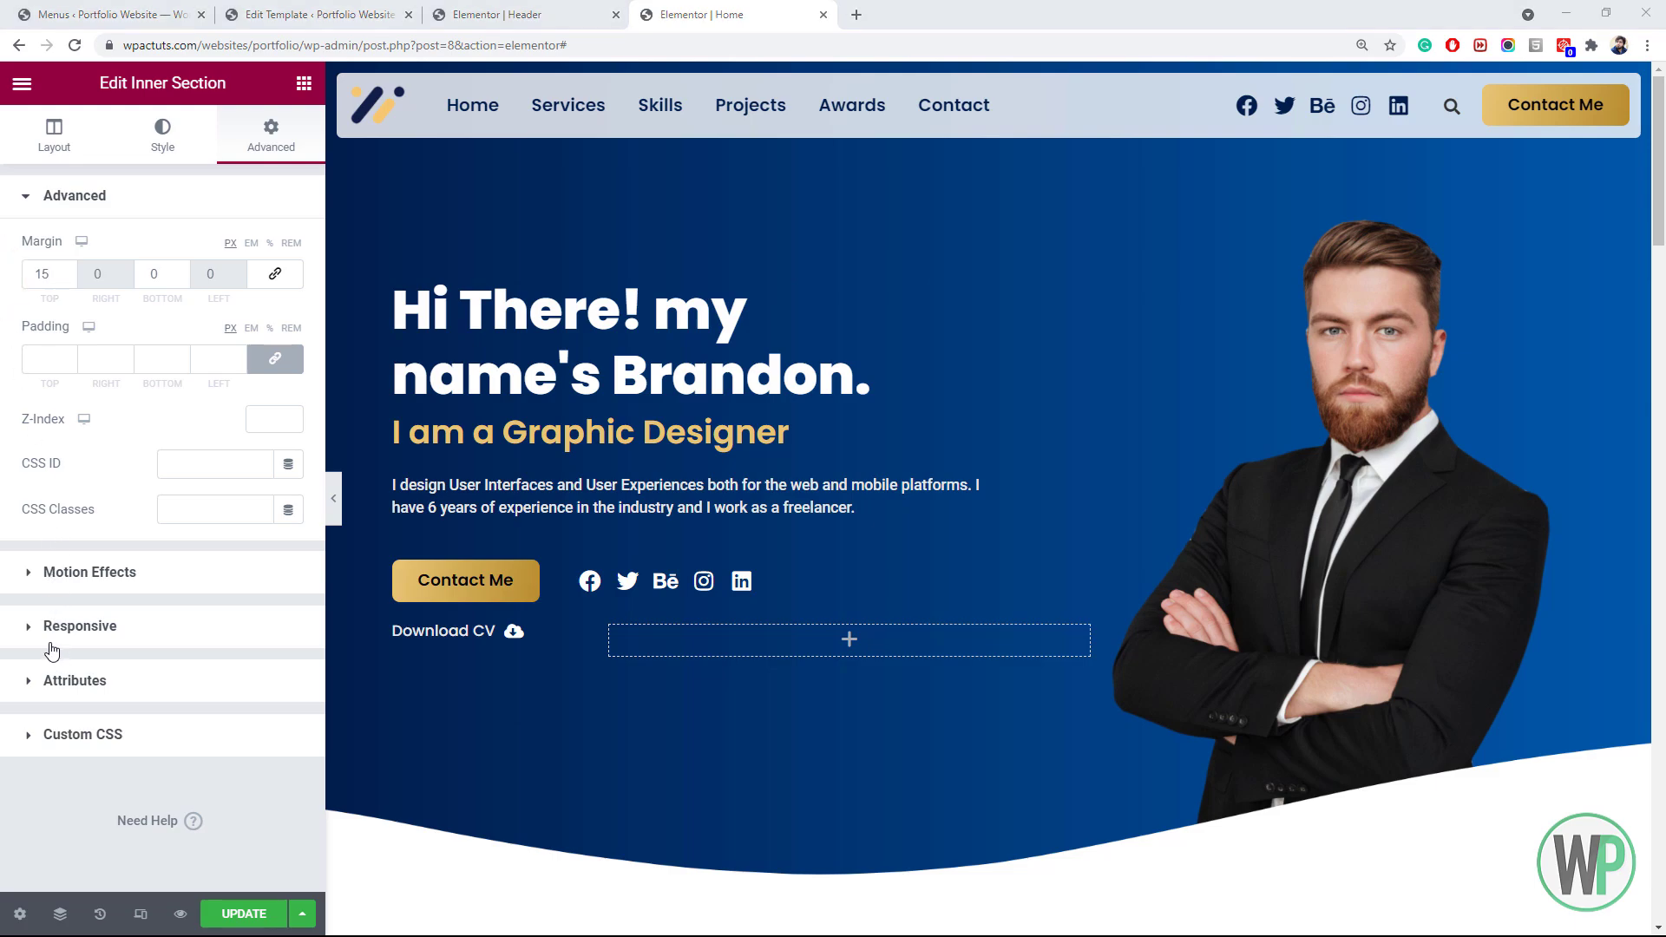
pyautogui.scroll(-20, 624, 647)
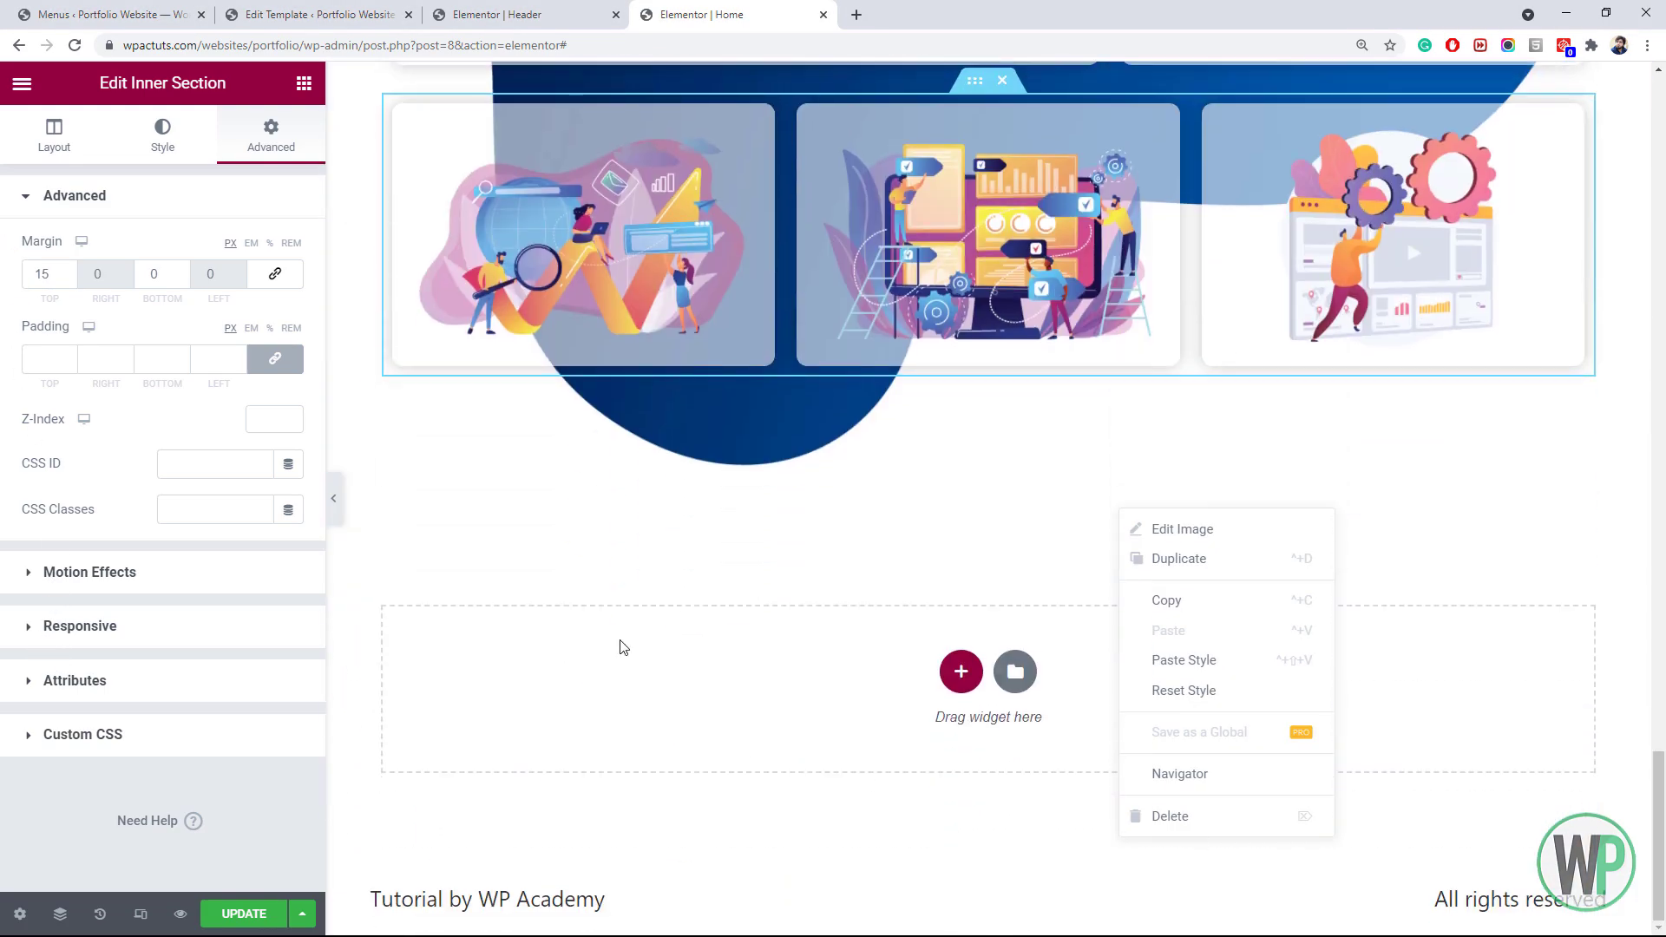
# Add a two-column section below the project cards and set the right column width to 35%
pyautogui.click(623, 647)
pyautogui.click(960, 670)
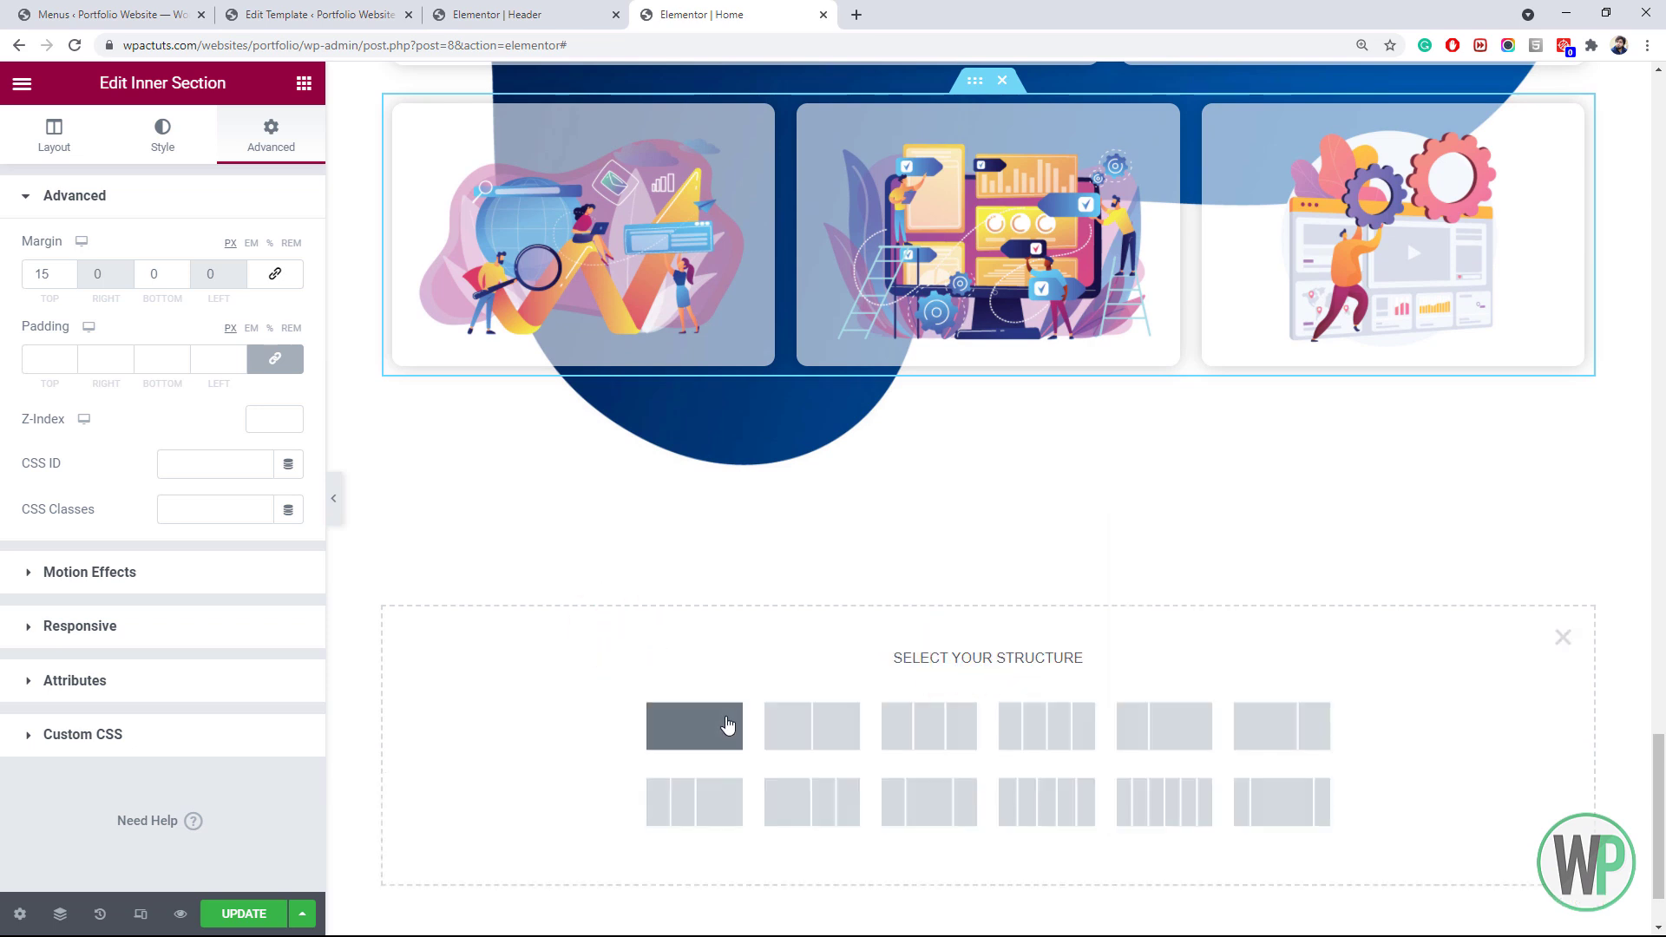
pyautogui.click(810, 727)
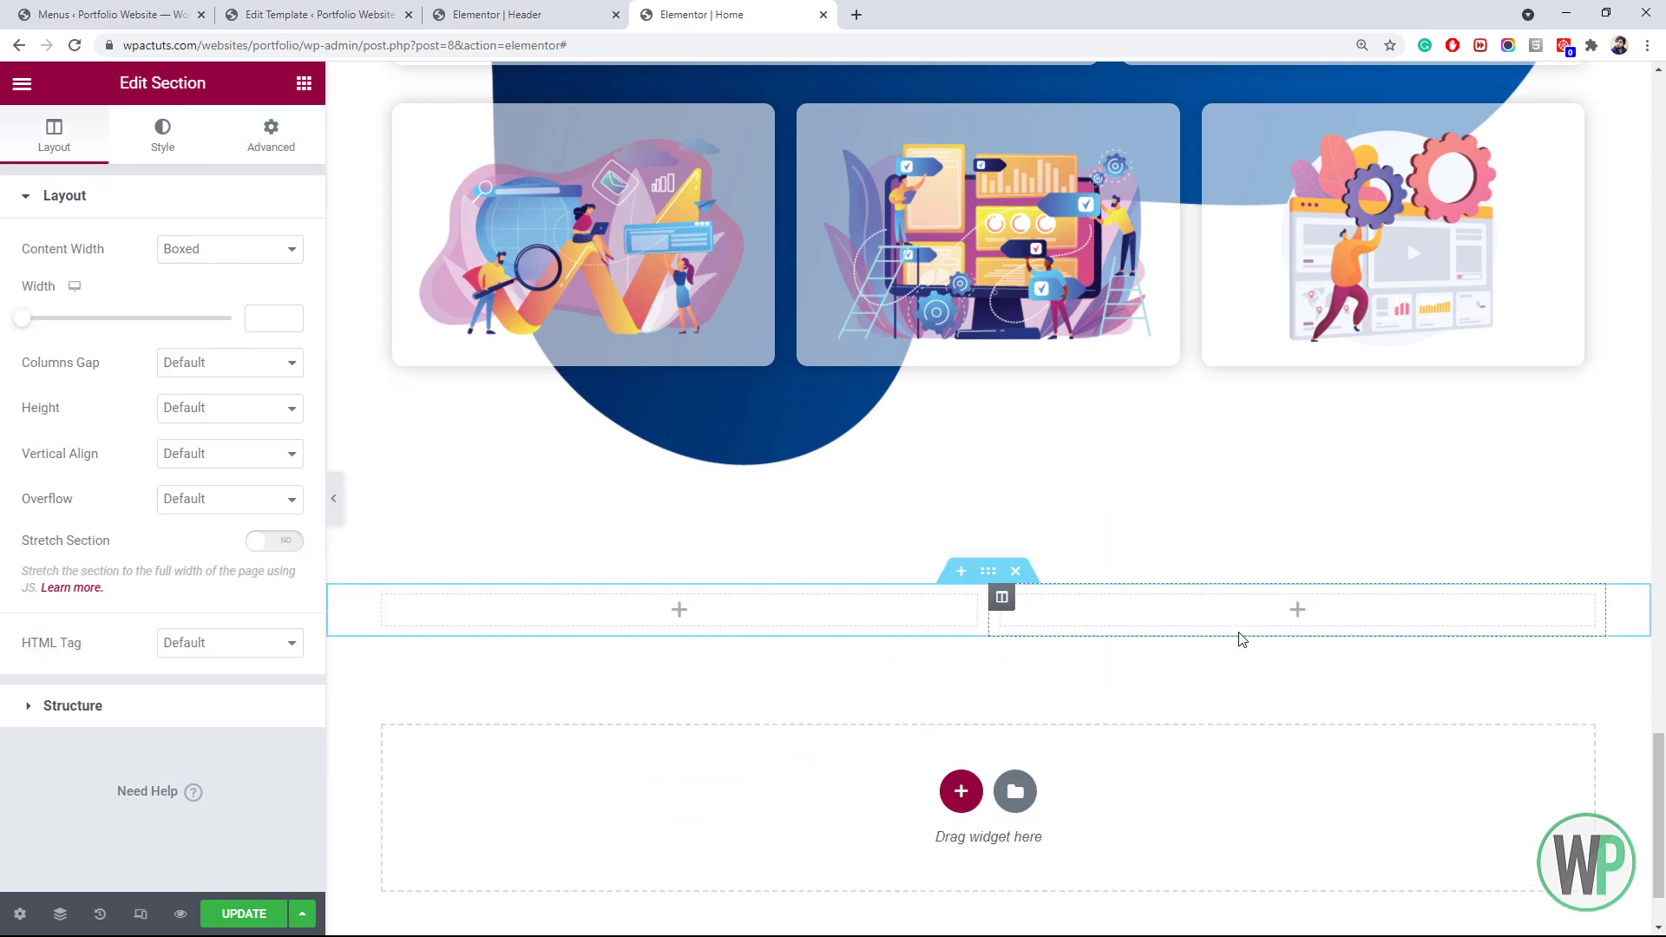
pyautogui.rightClick(1003, 600)
pyautogui.click(1033, 609)
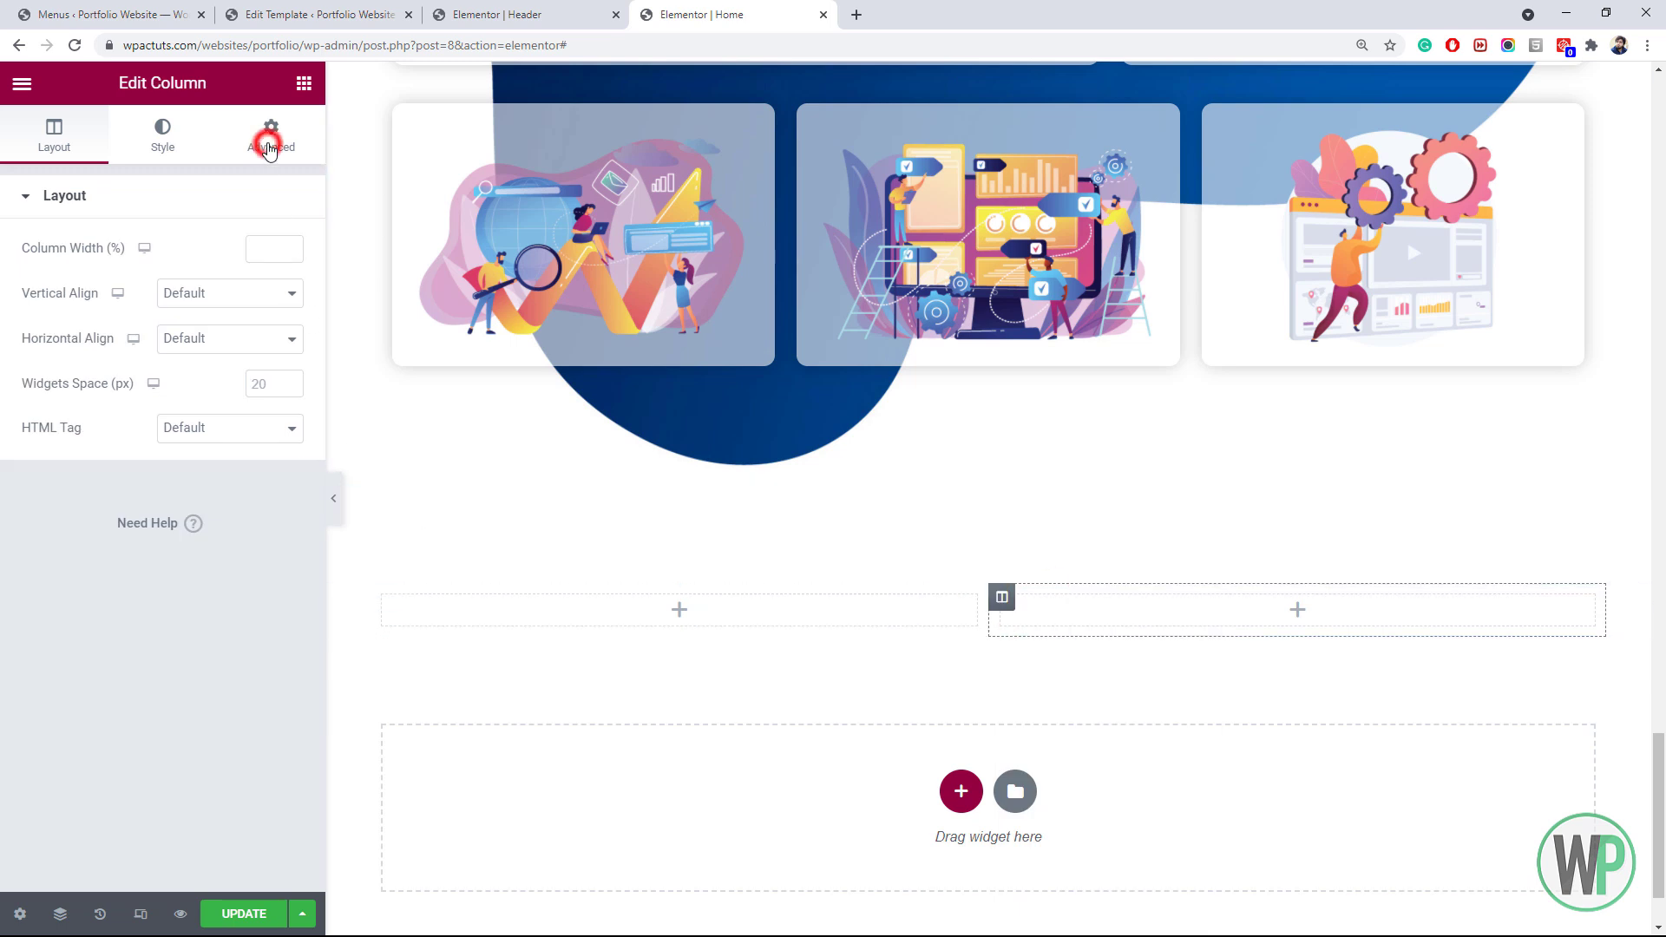
pyautogui.click(269, 144)
pyautogui.click(54, 137)
pyautogui.click(268, 254)
pyautogui.write('35')
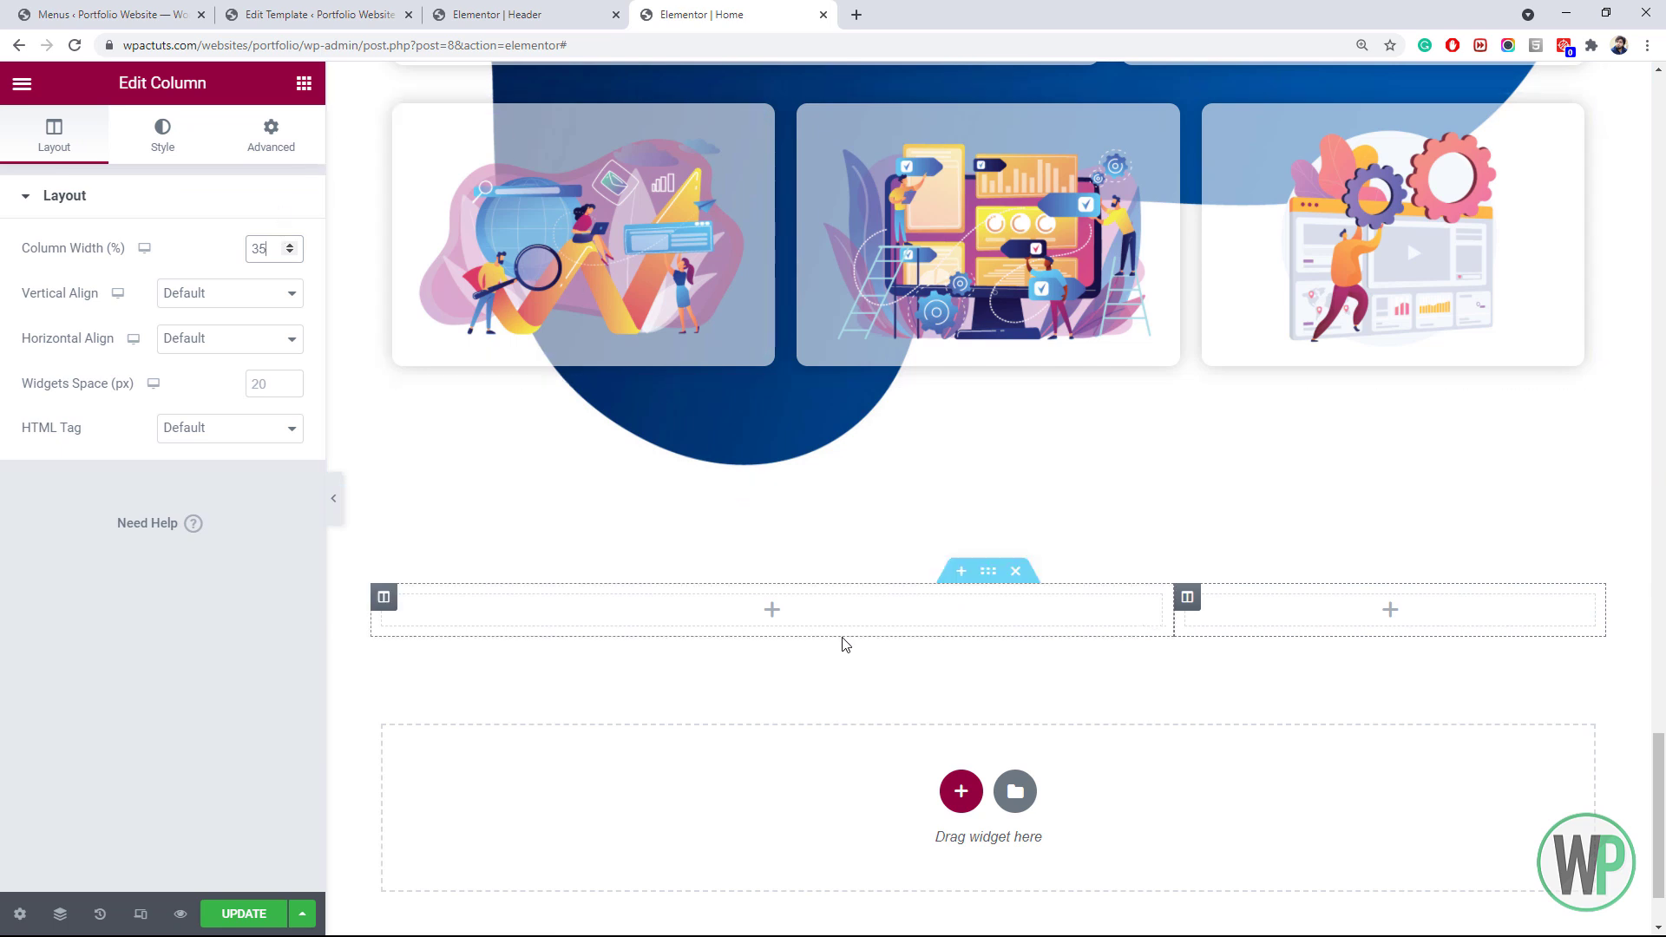
pyautogui.scroll(-1, 836, 640)
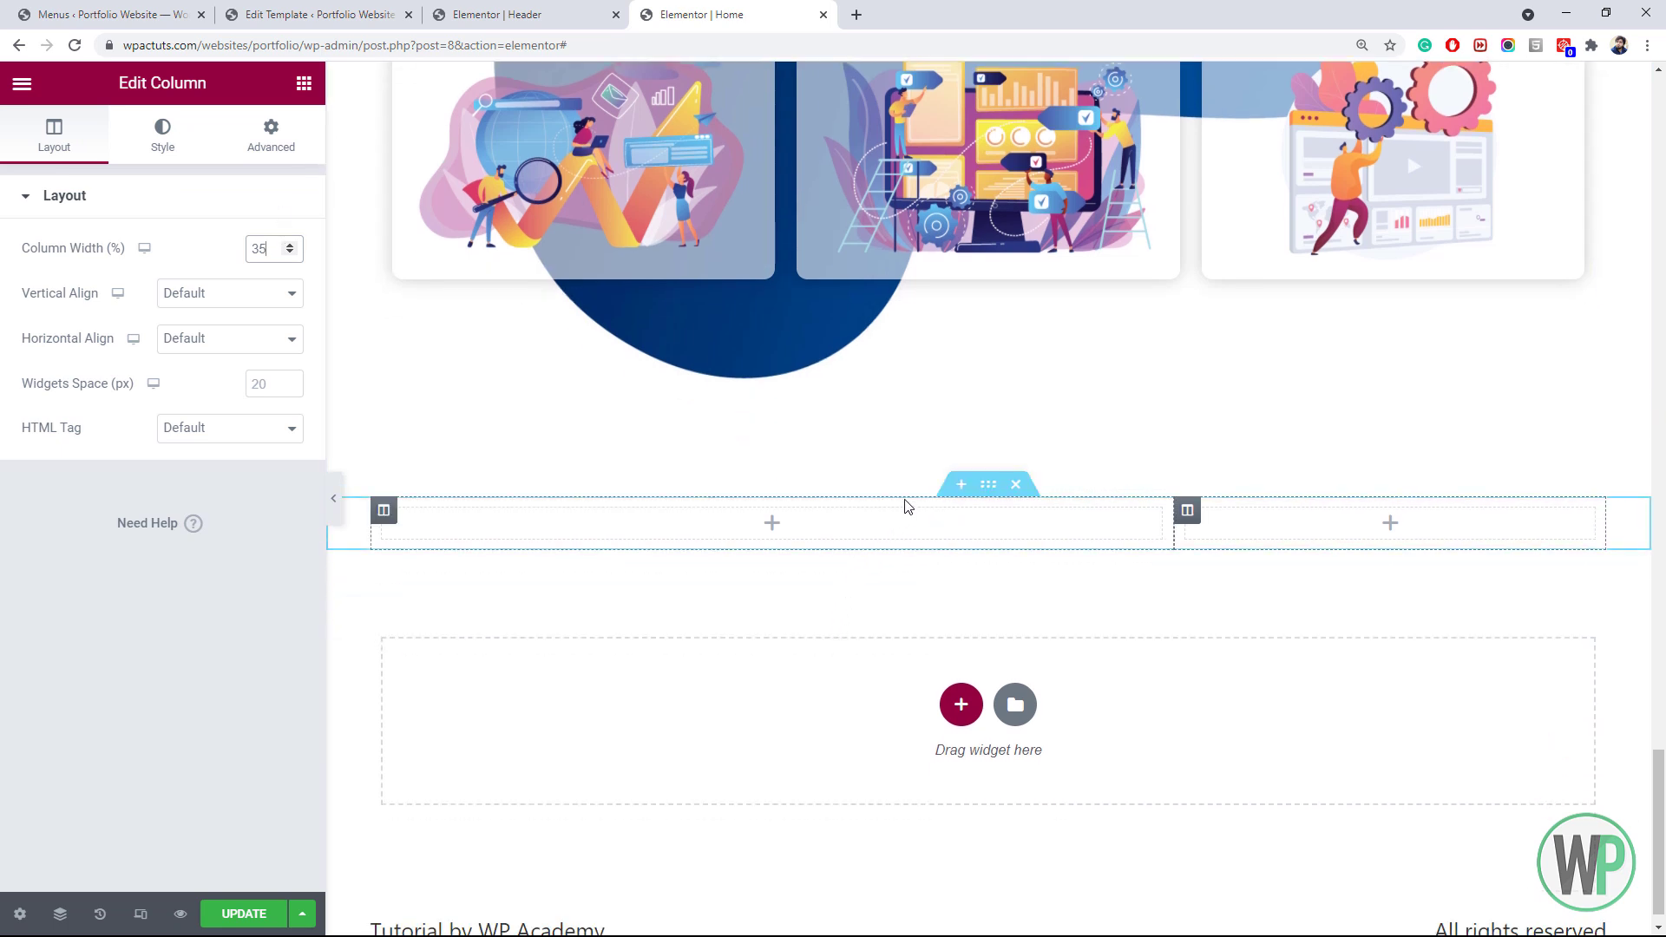
# Give the new section a 400 px minimum height and stretched column position
pyautogui.rightClick(992, 501)
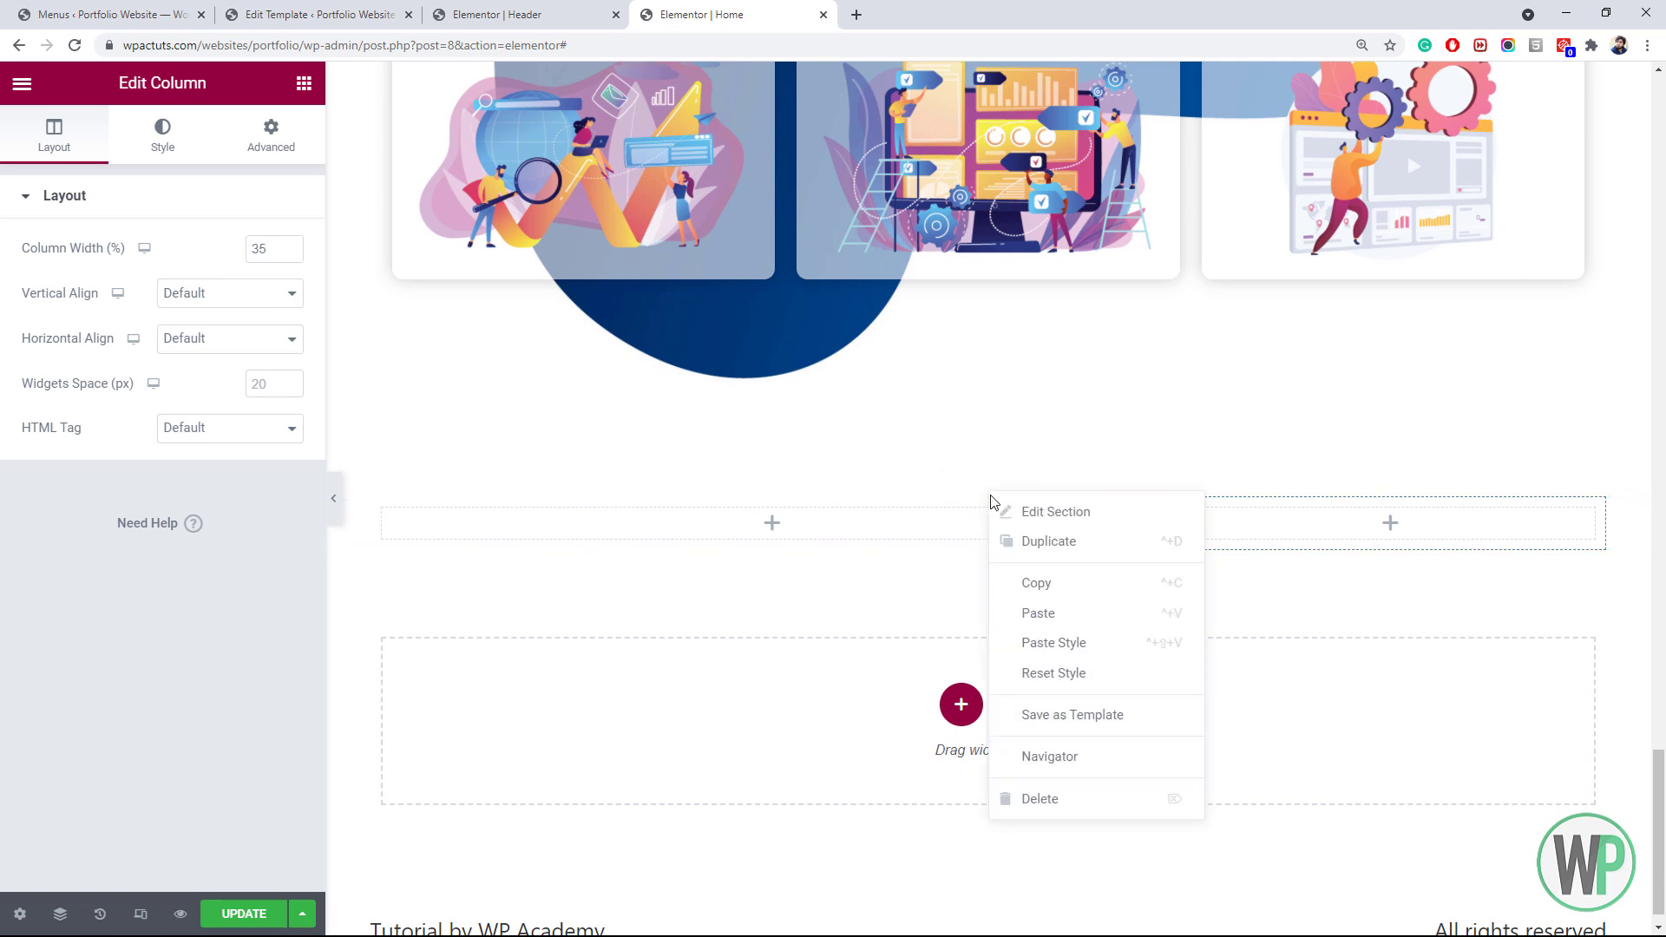
pyautogui.click(1000, 512)
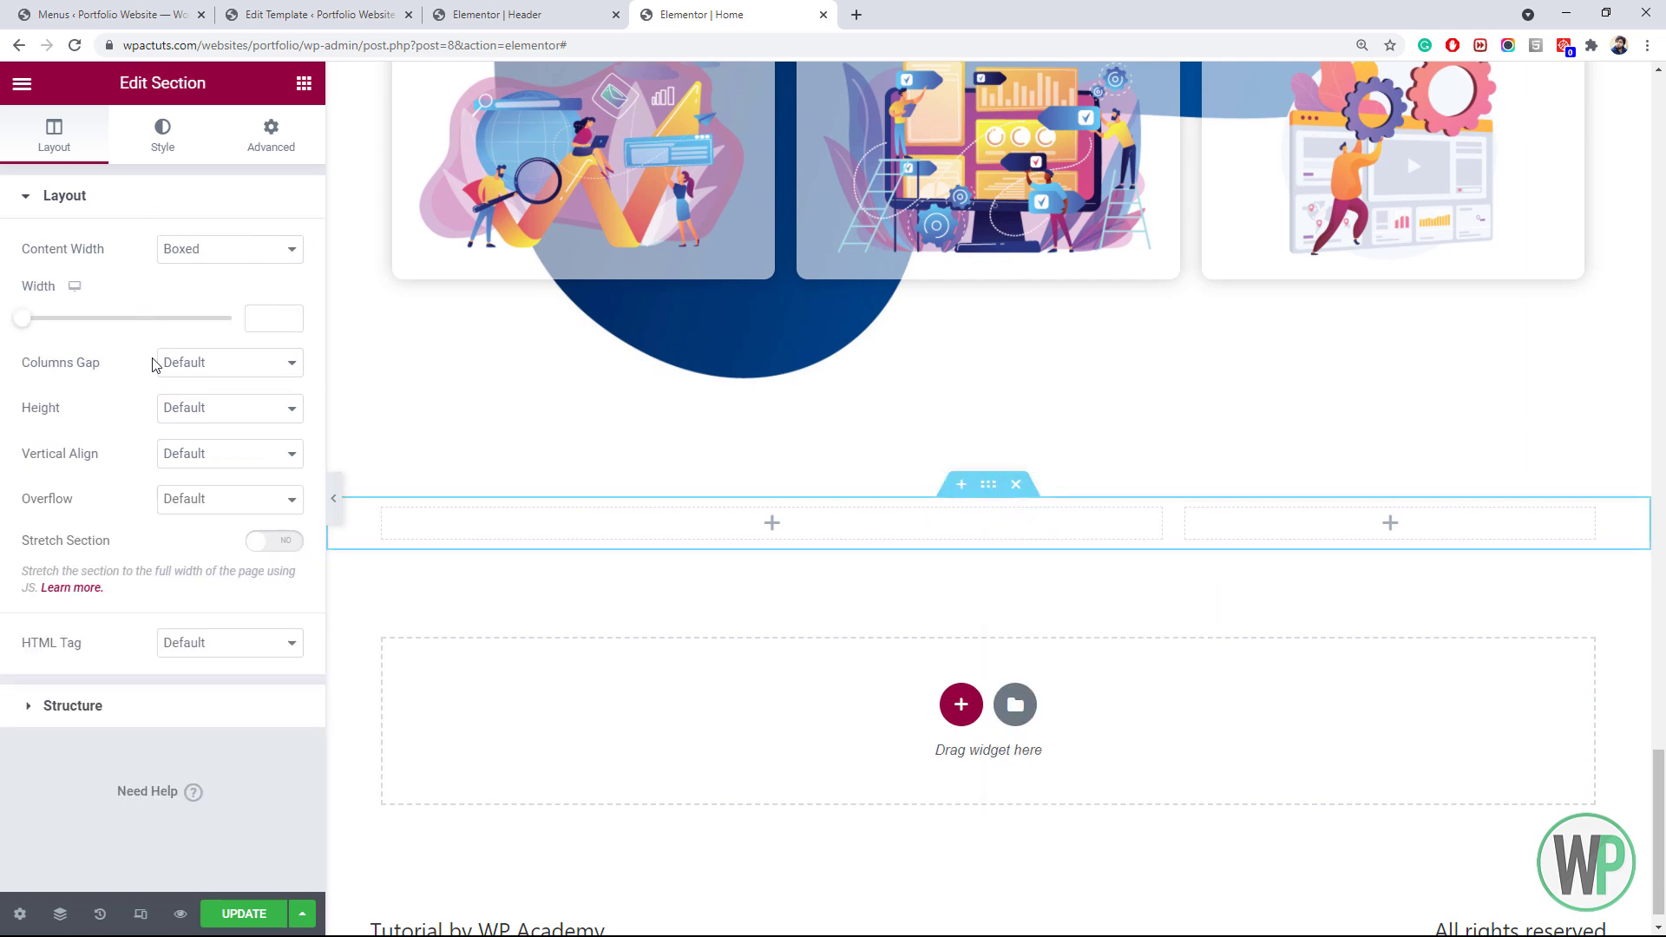
pyautogui.click(180, 410)
pyautogui.click(208, 461)
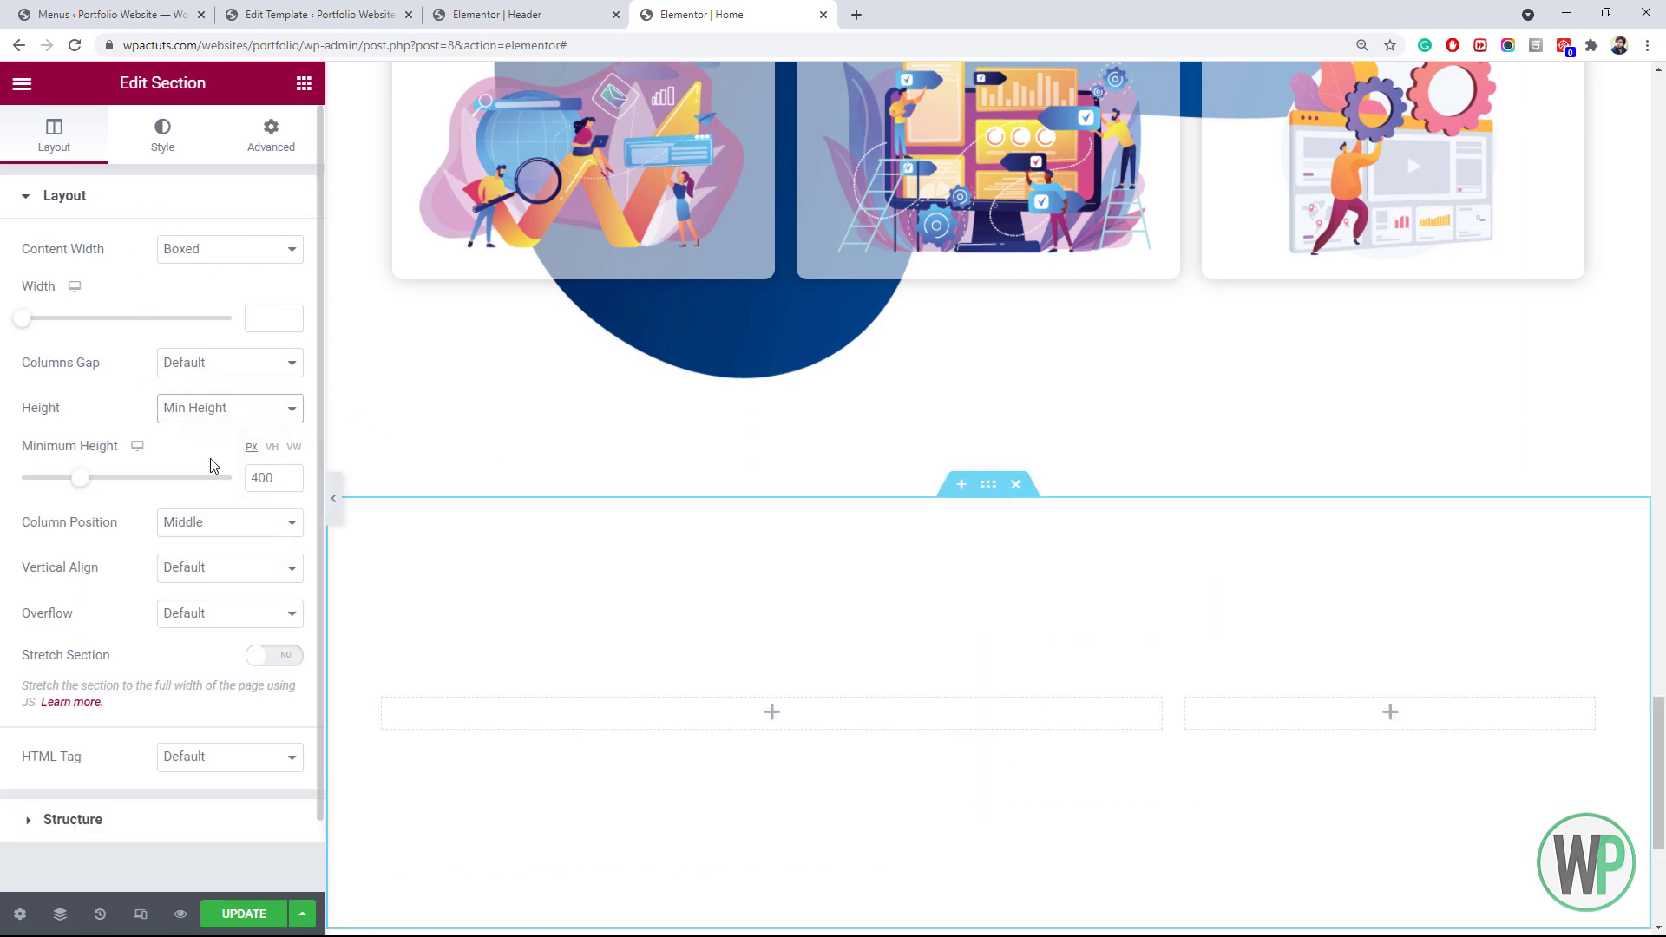
pyautogui.scroll(-1, 301, 440)
pyautogui.scroll(-3, 1506, 782)
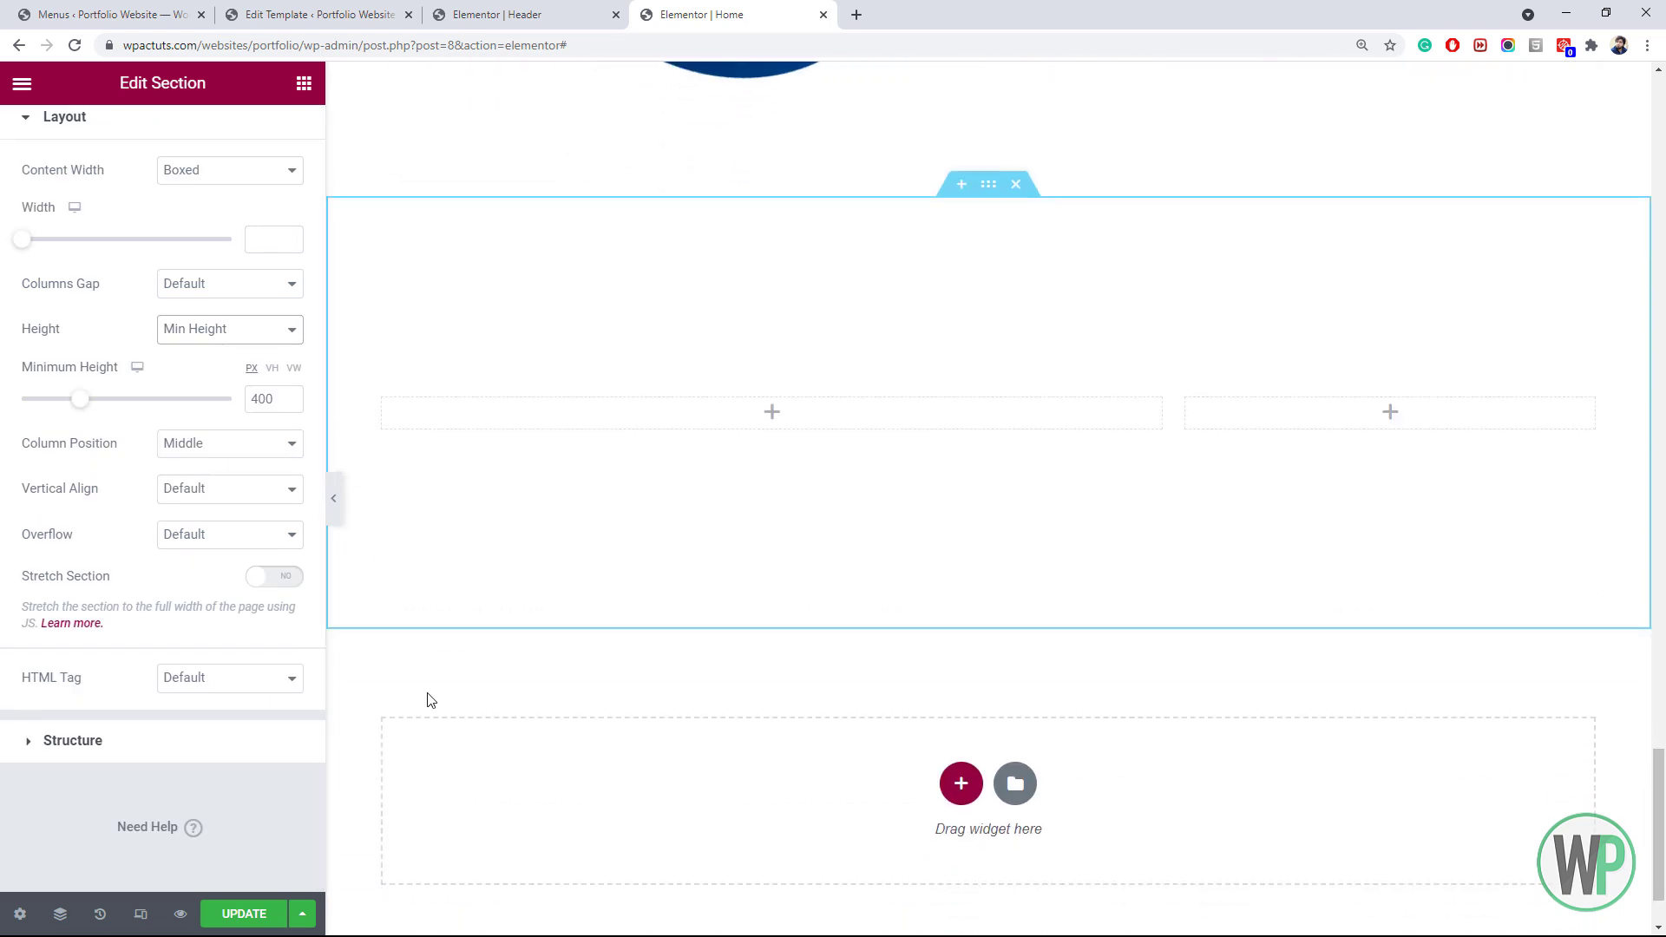
pyautogui.click(181, 445)
pyautogui.click(182, 468)
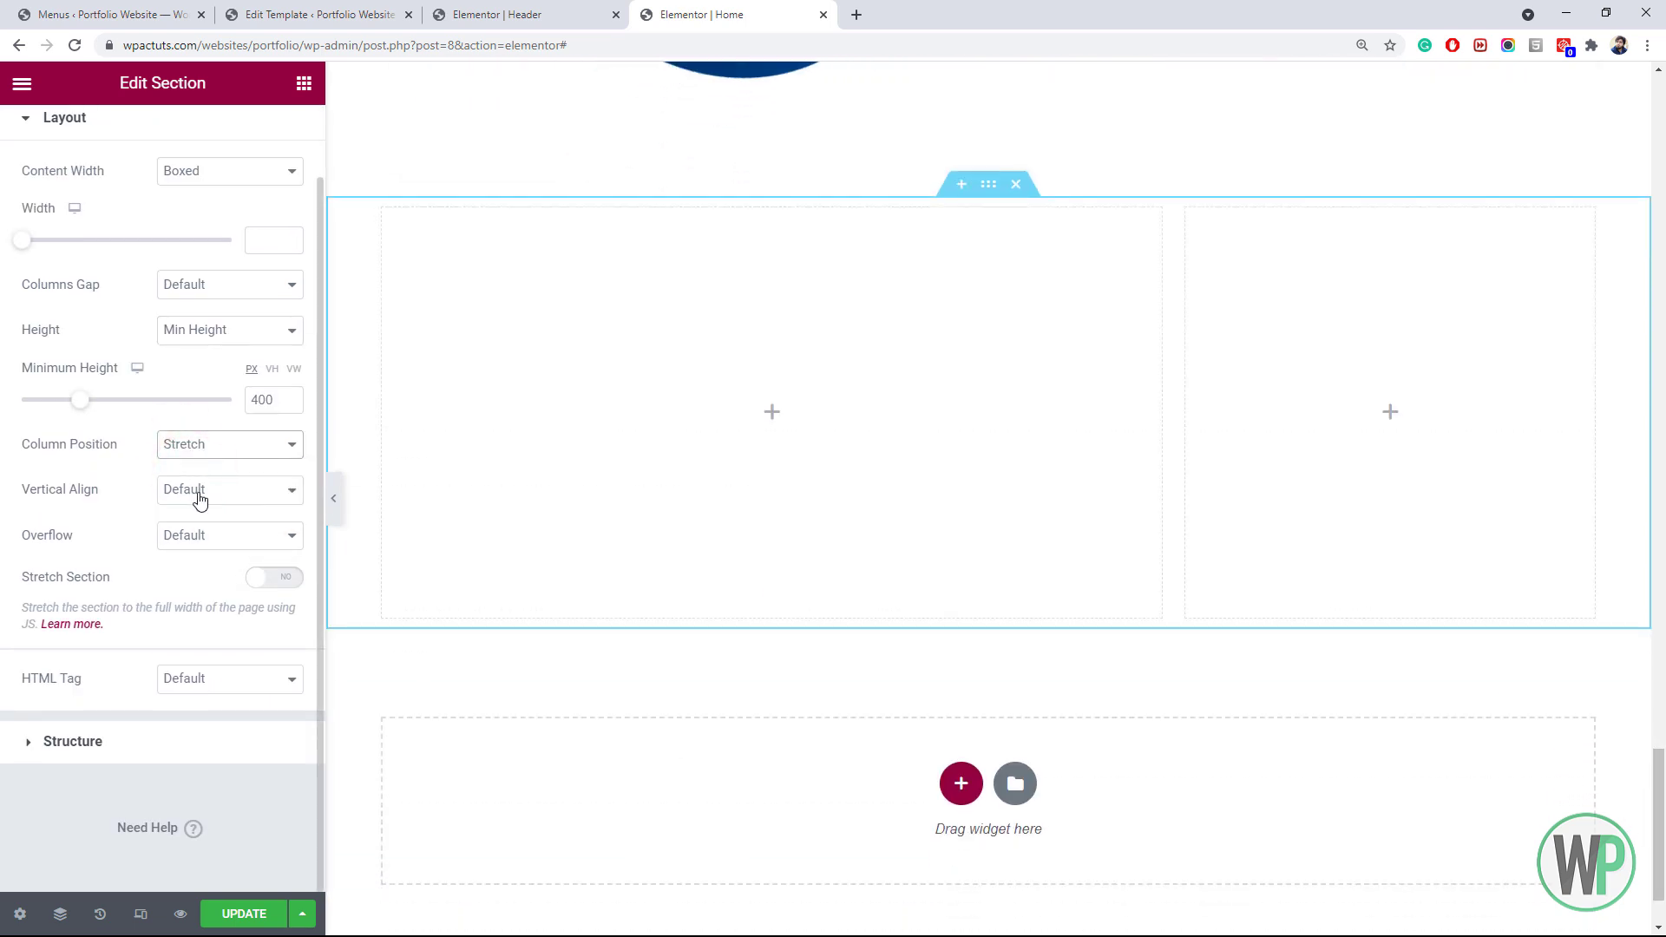
pyautogui.click(199, 493)
pyautogui.click(201, 490)
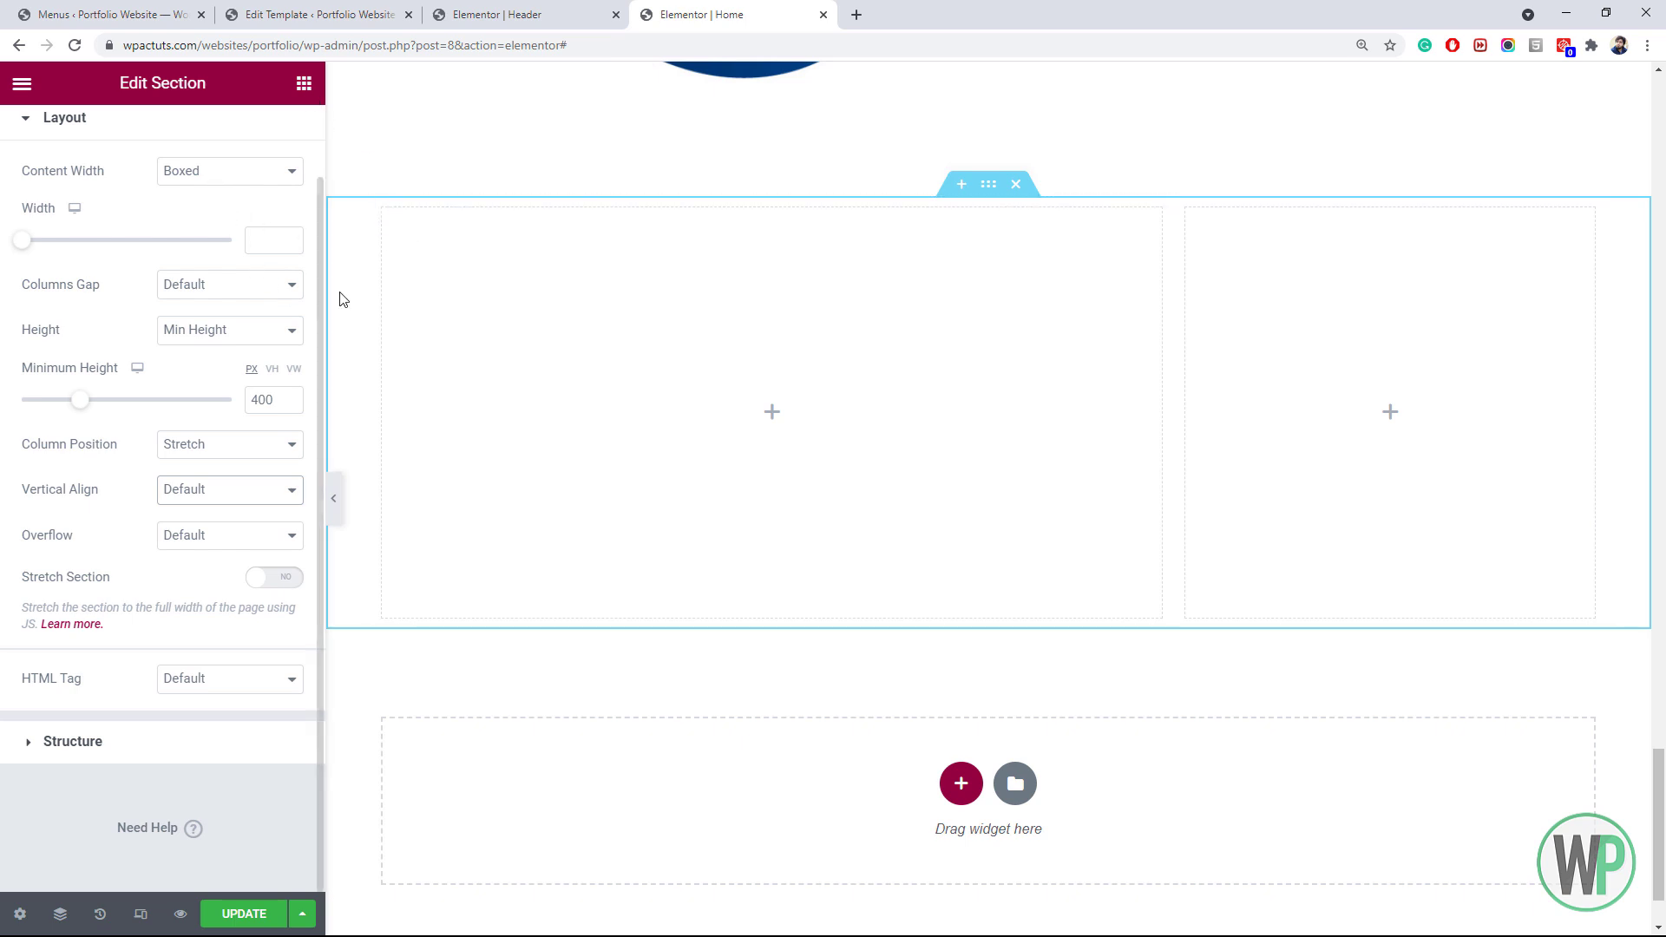
pyautogui.moveTo(323, 250); pyautogui.dragTo(320, 240)
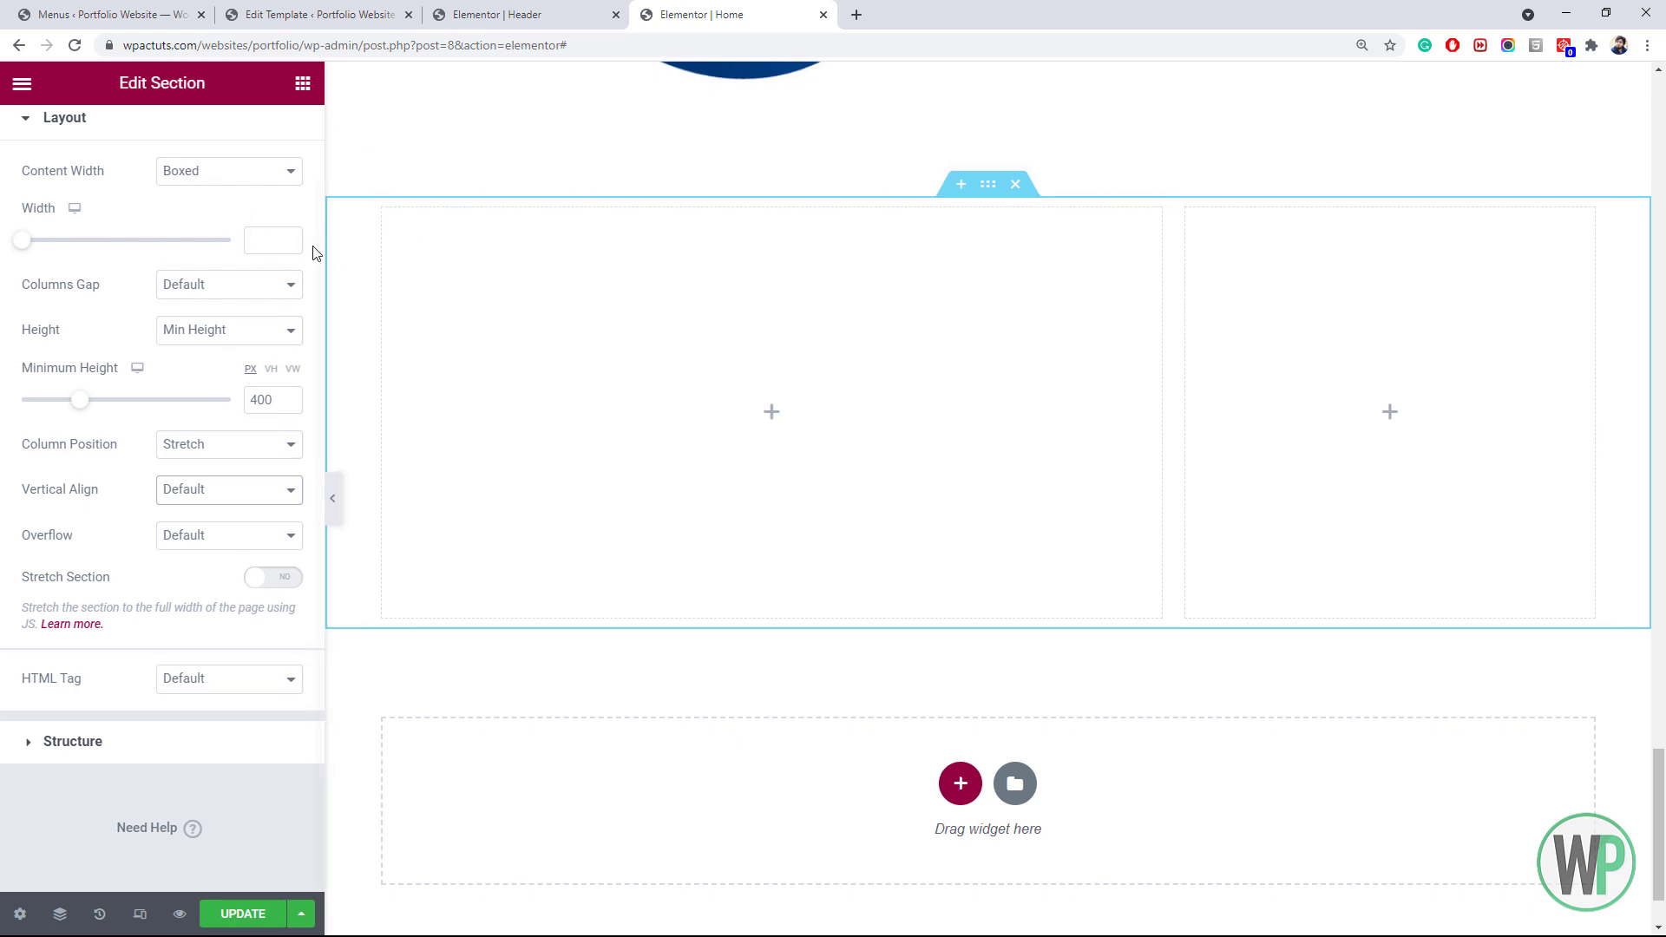
pyautogui.scroll(1, 237, 289)
# Upload bg-shape-3.png and set it as the section's classic background image
pyautogui.click(161, 149)
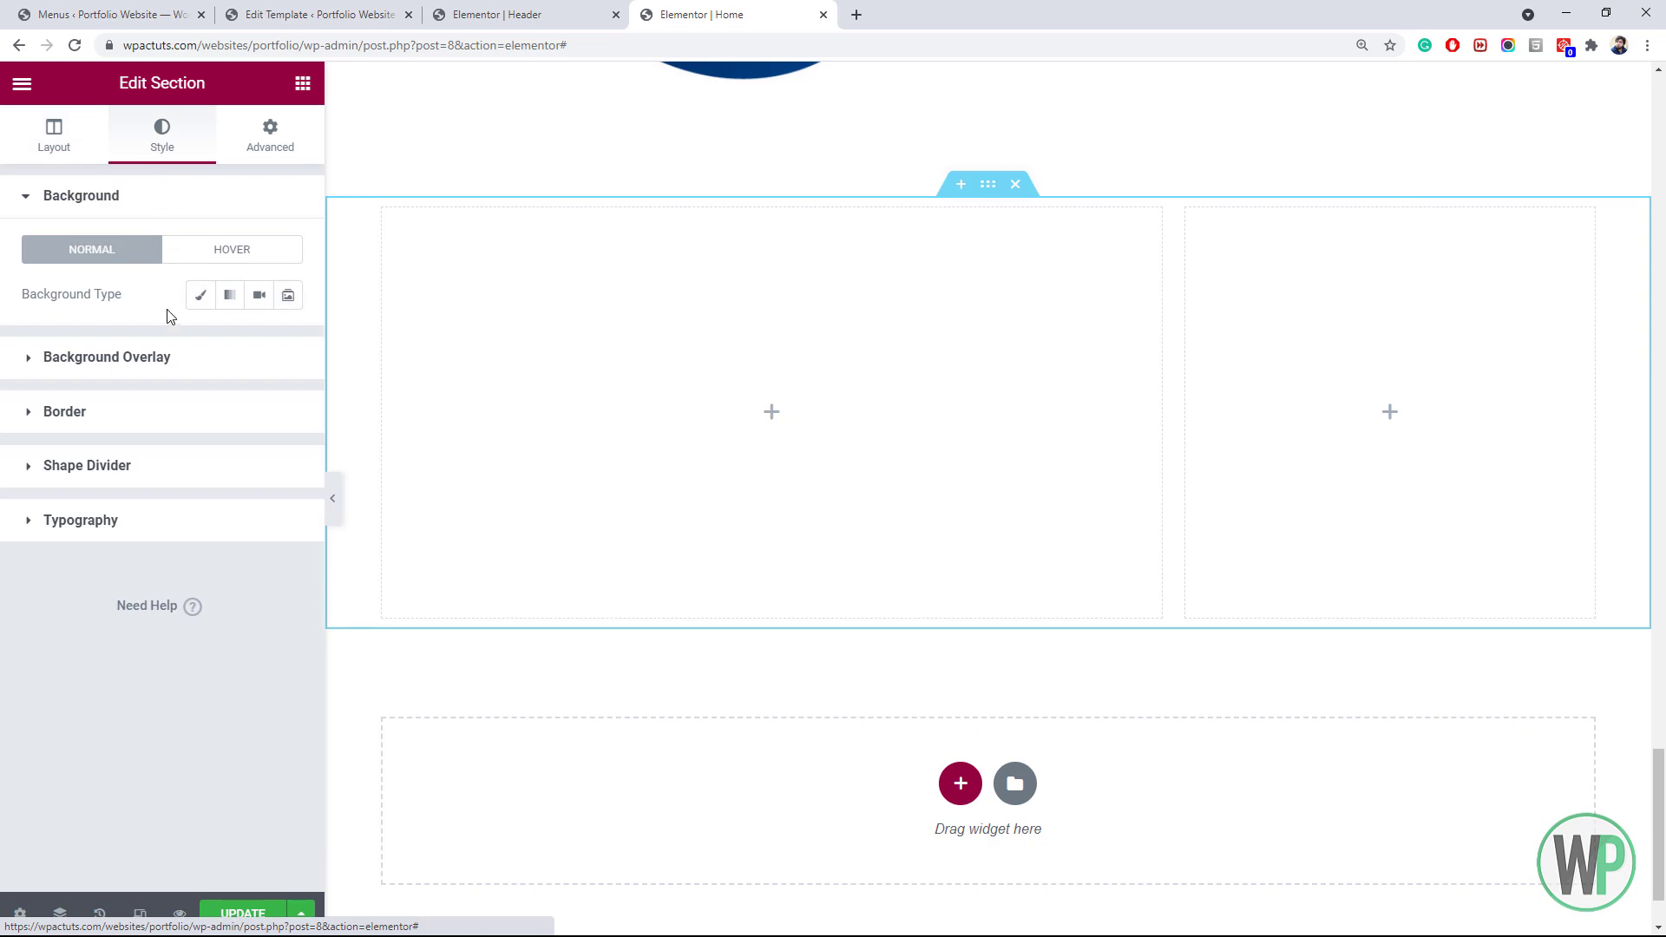
pyautogui.click(198, 296)
pyautogui.click(206, 425)
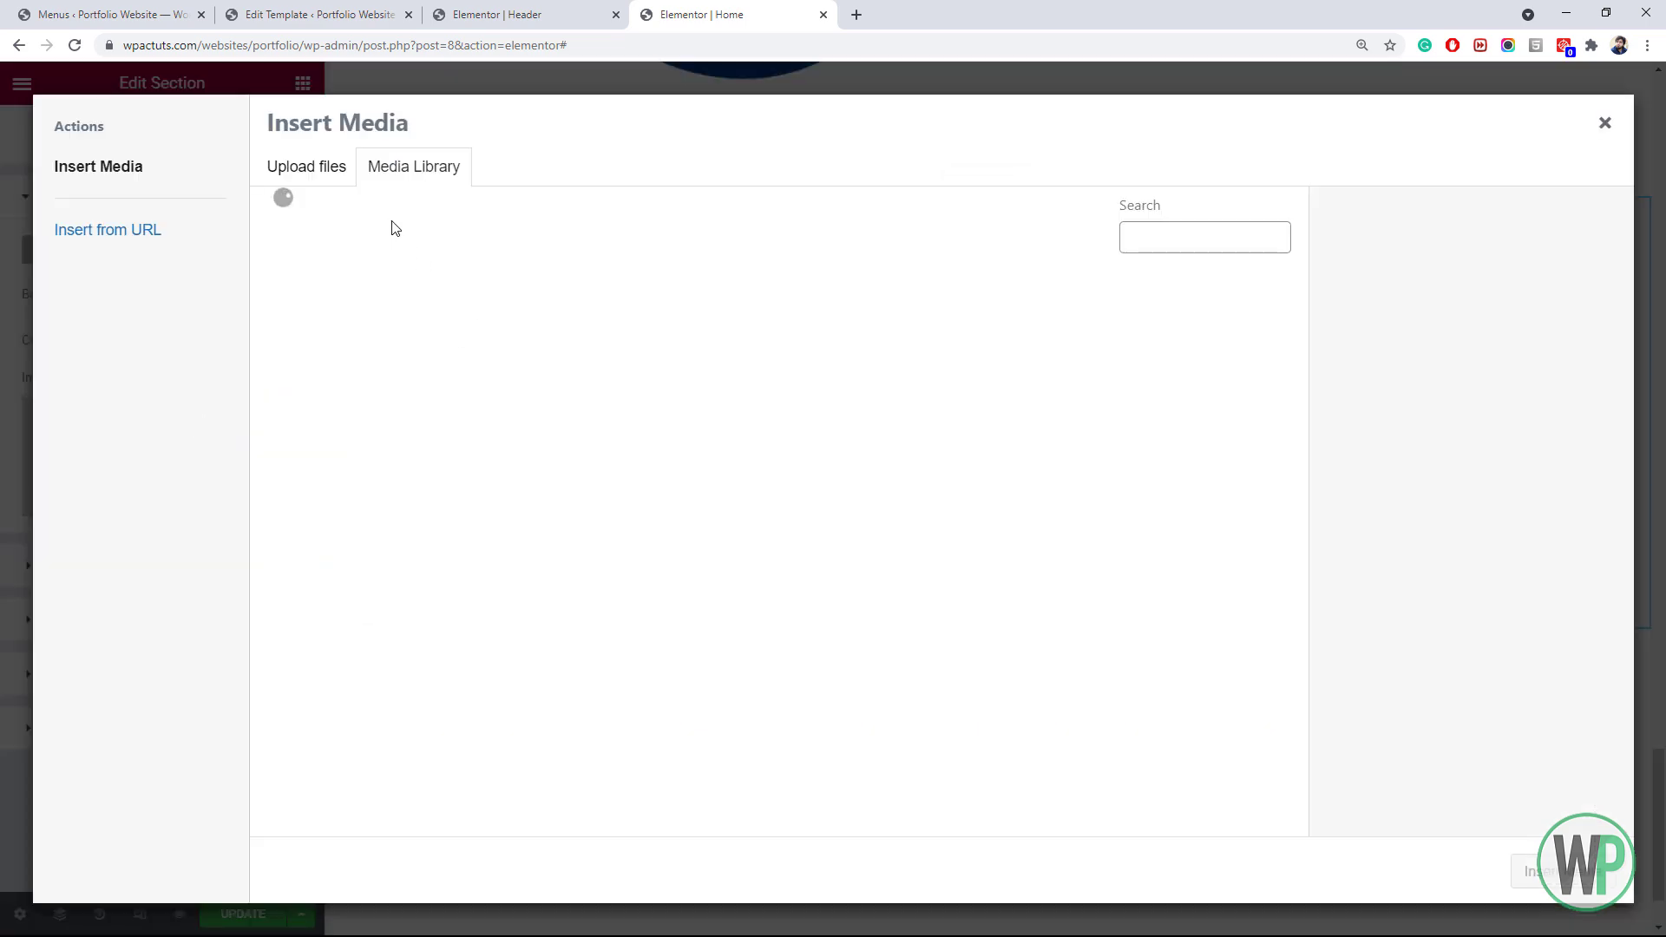
pyautogui.click(343, 173)
pyautogui.click(911, 500)
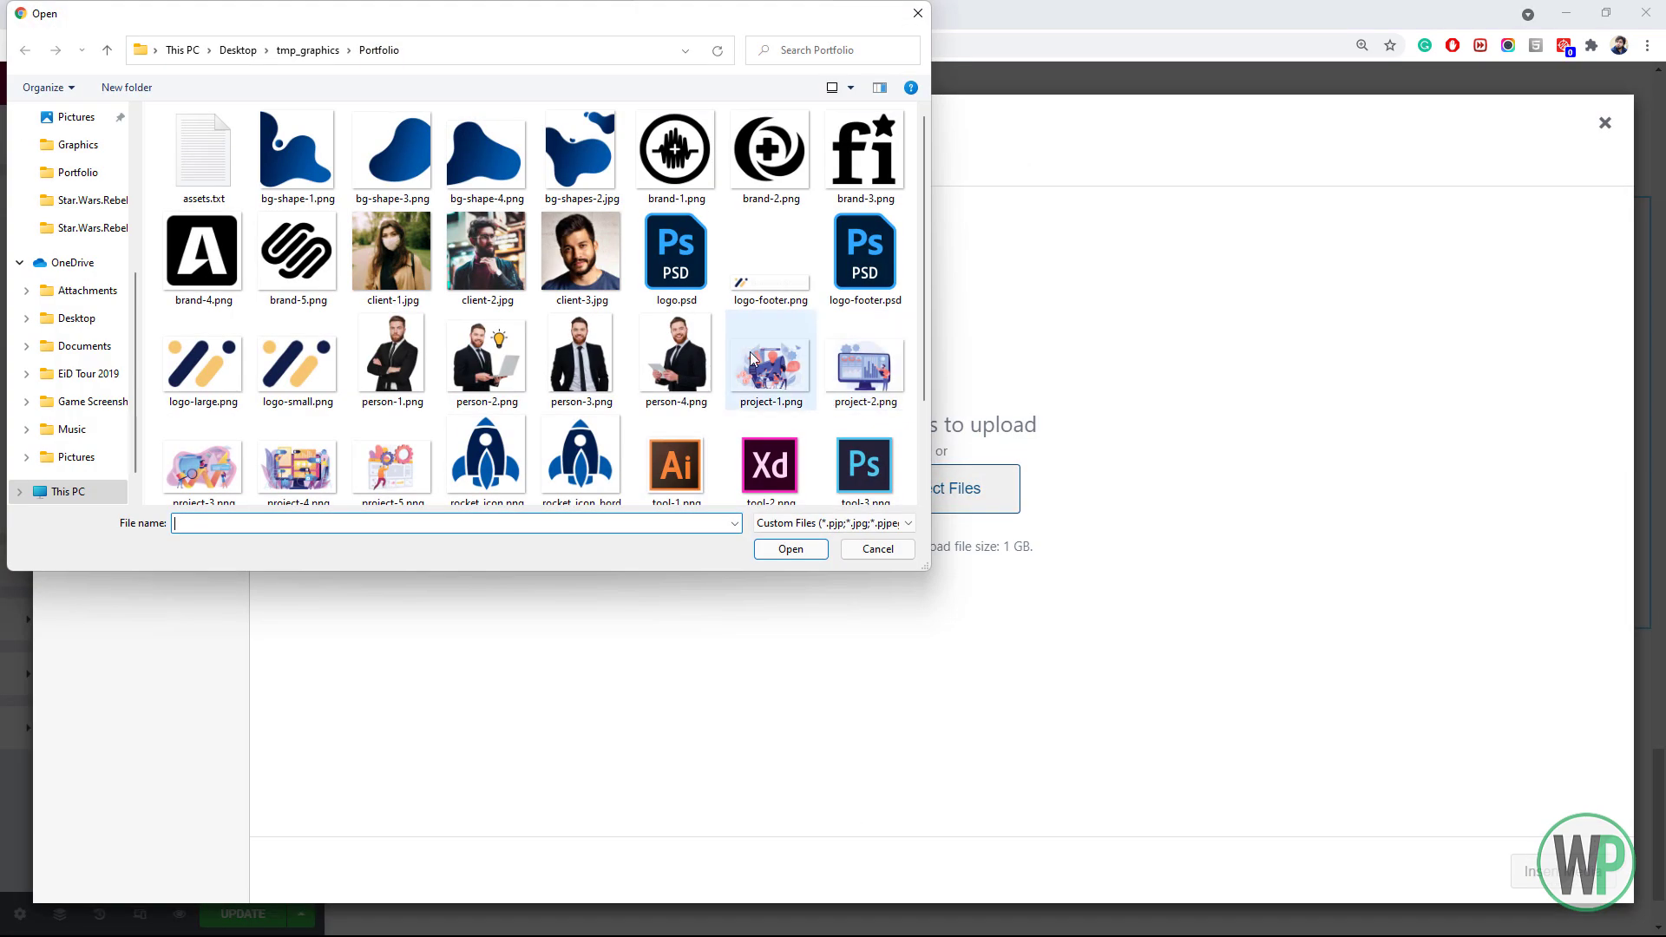
pyautogui.doubleClick(390, 193)
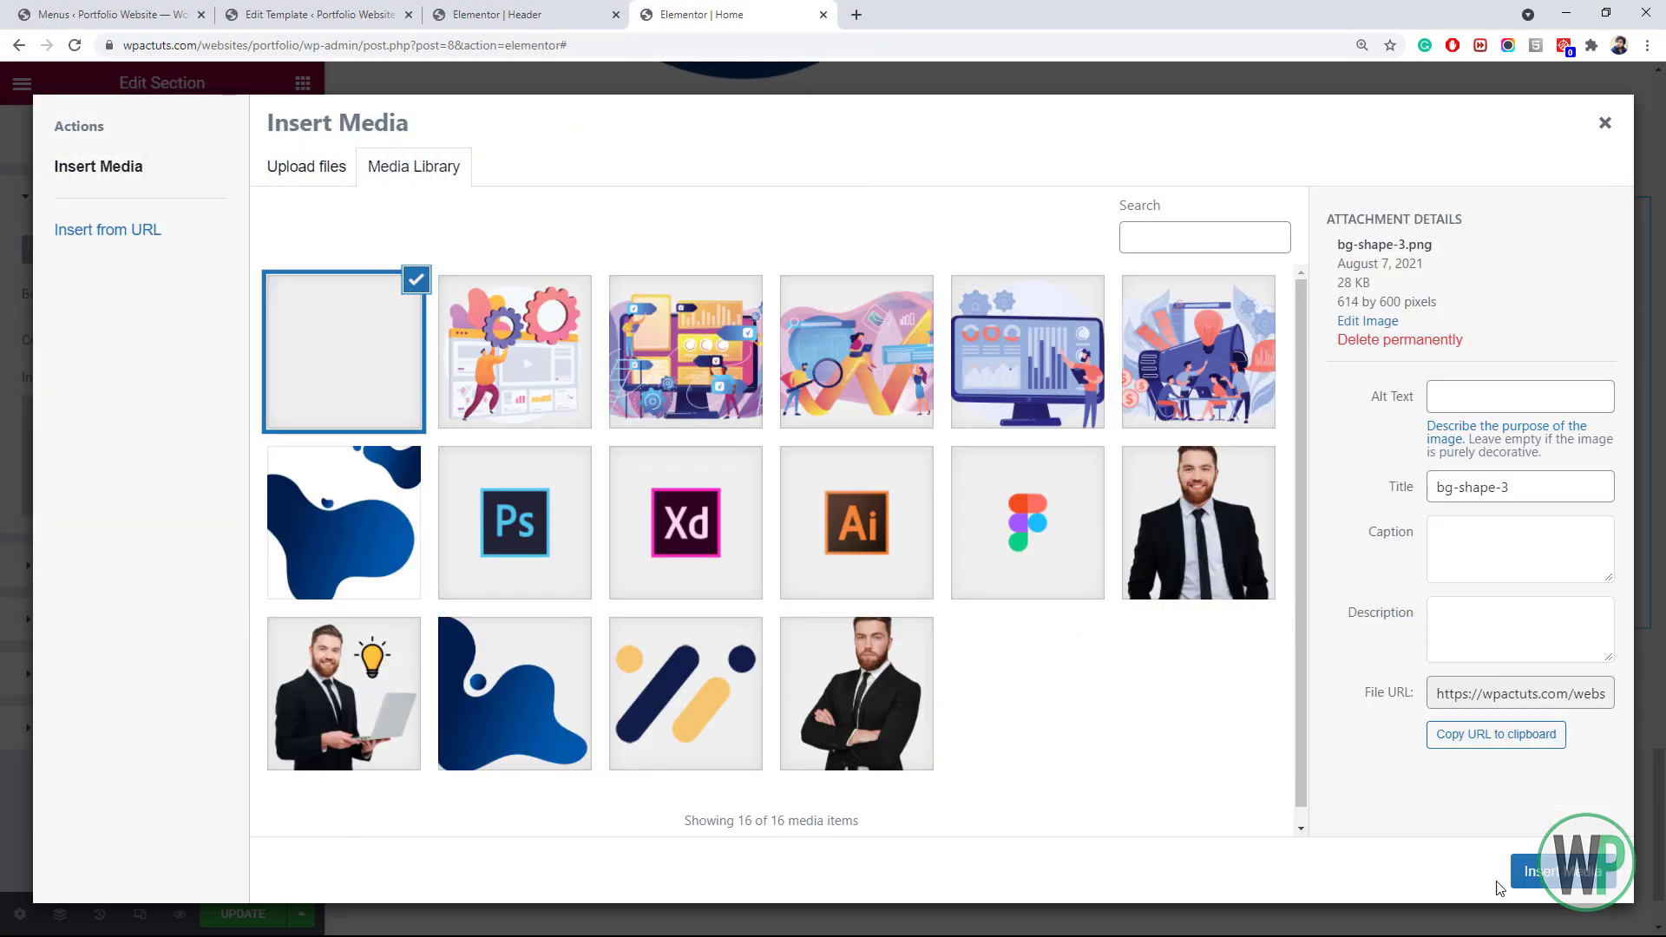
pyautogui.click(1544, 874)
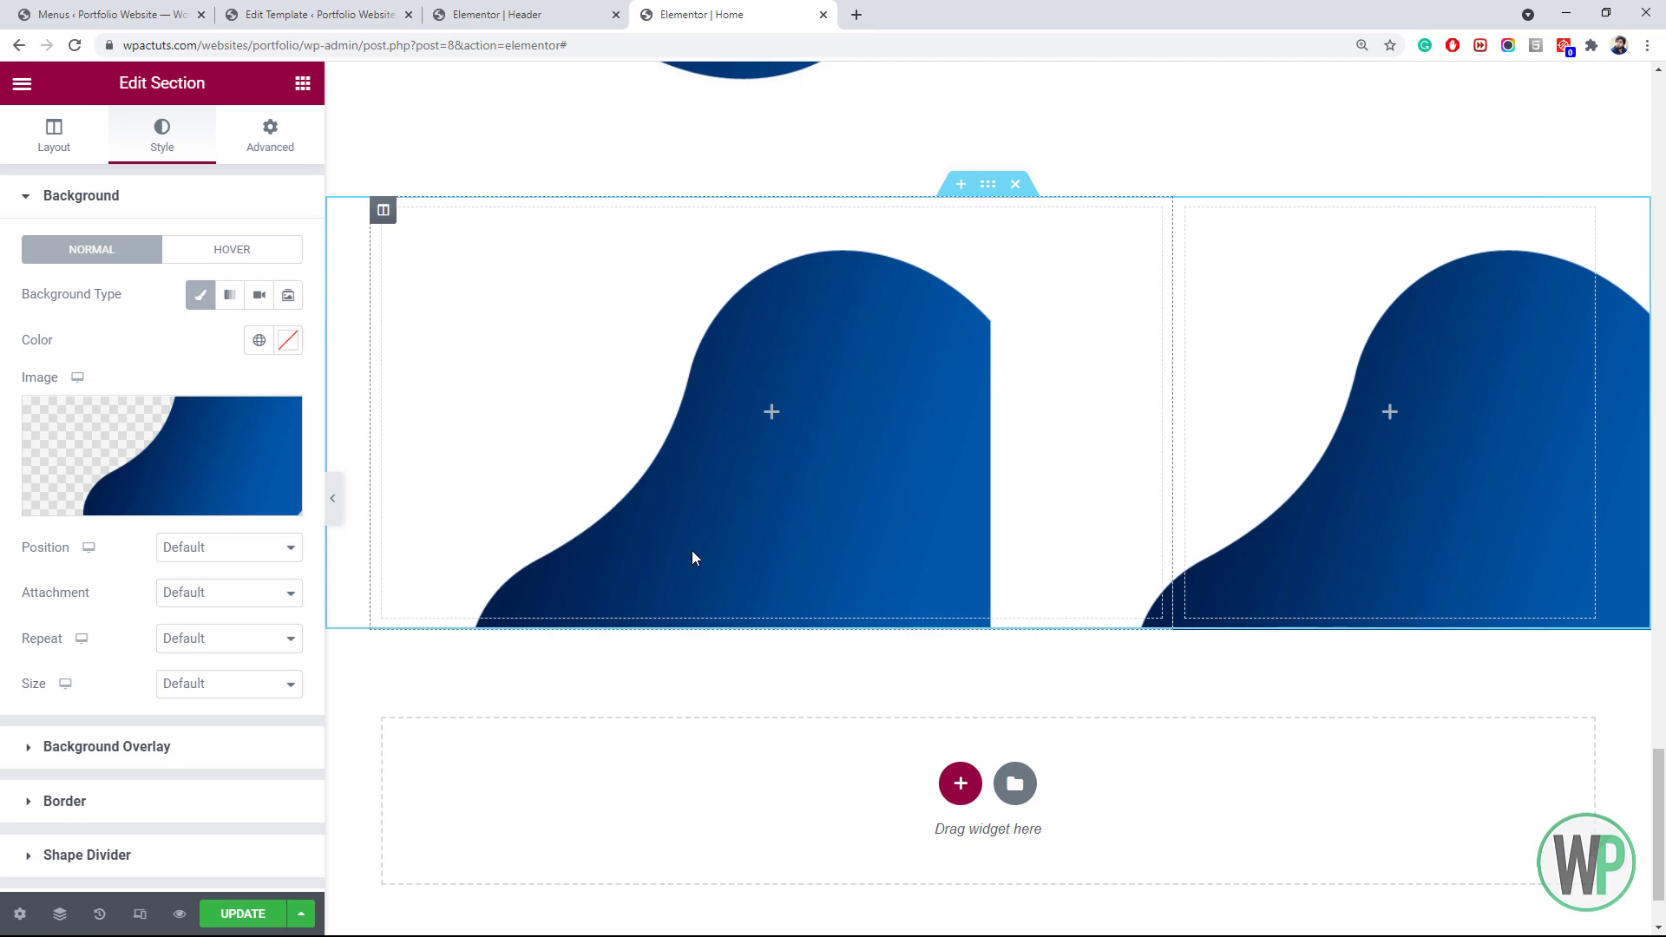
# Position the background image top right, with no-repeat and contain size
pyautogui.click(194, 556)
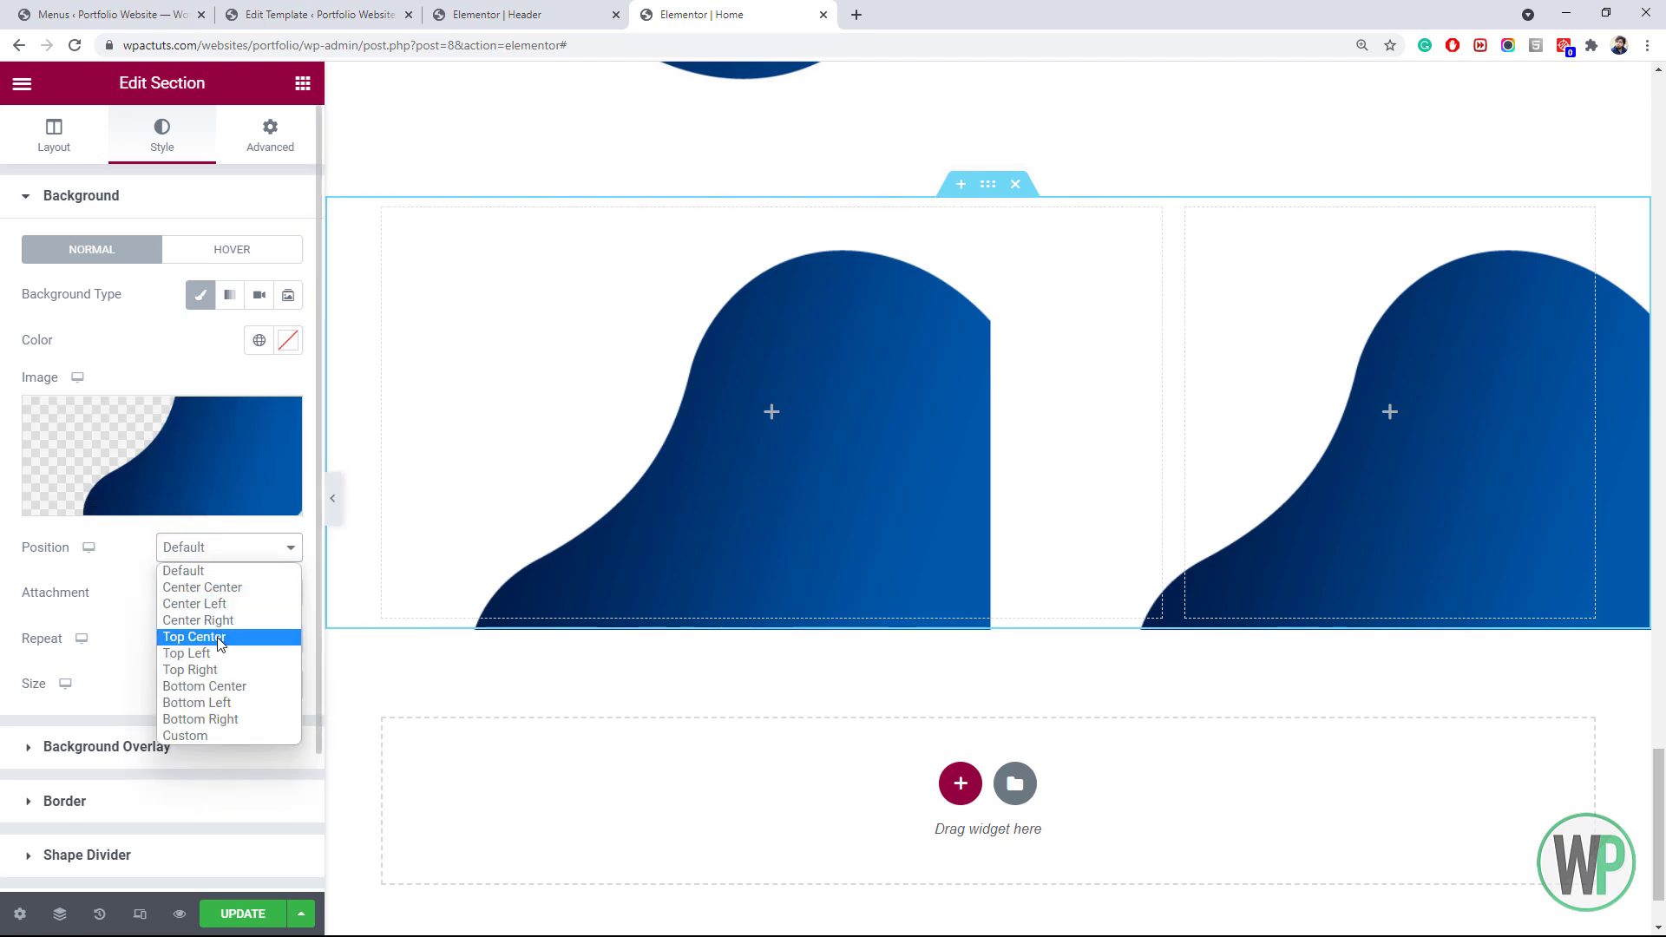
pyautogui.click(208, 669)
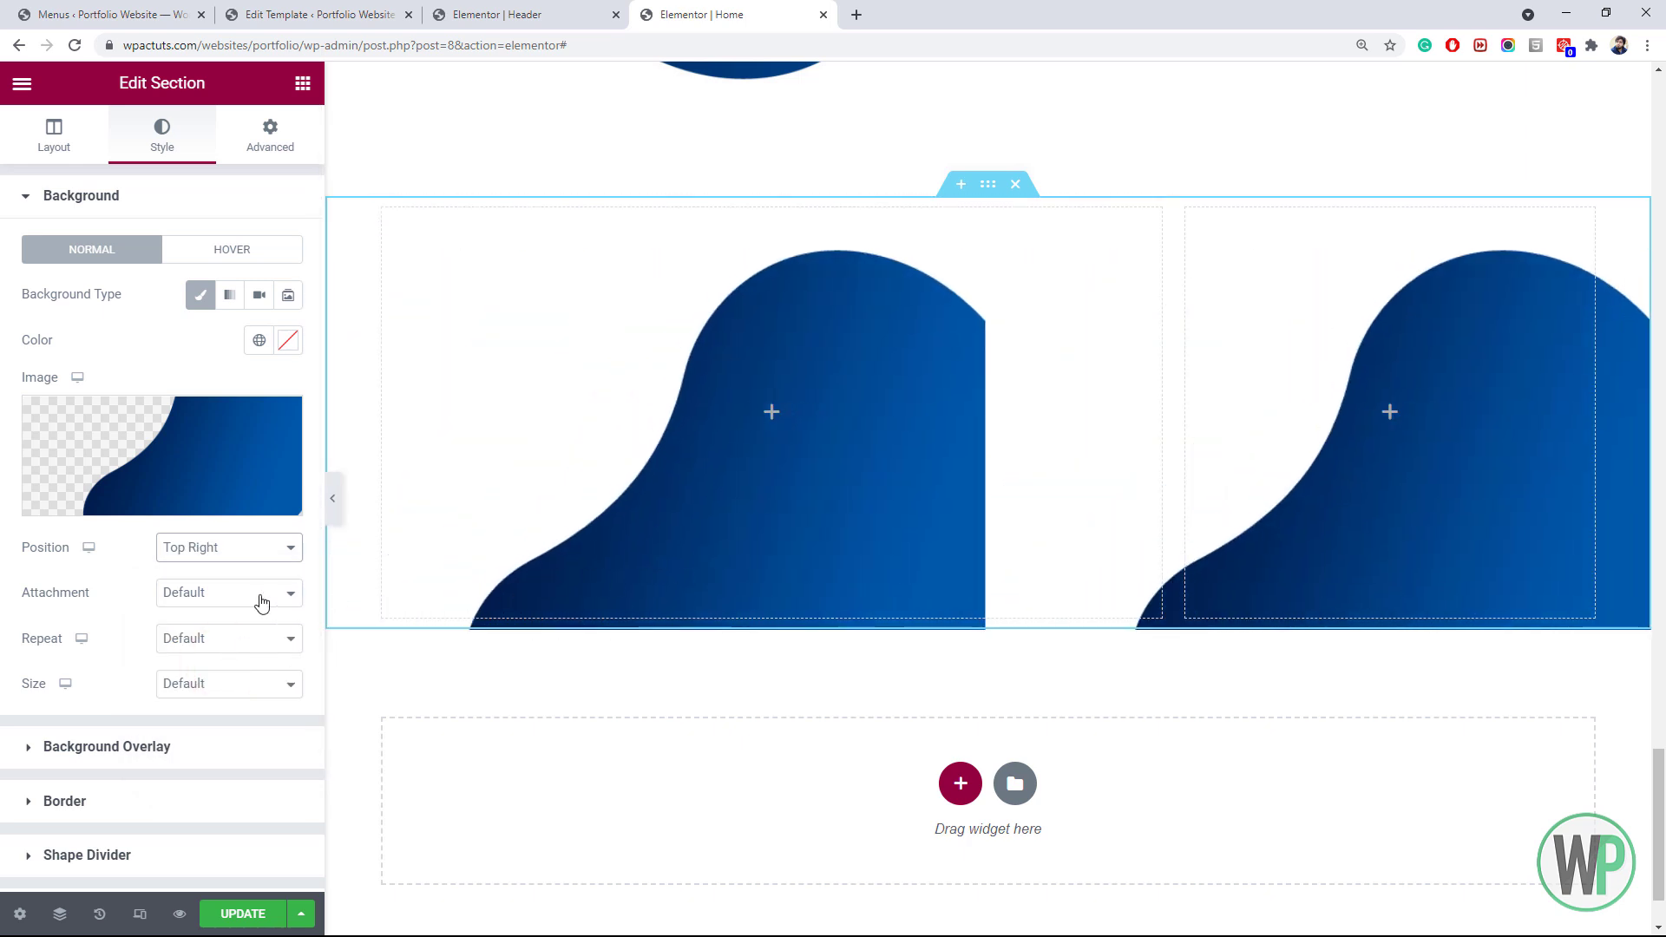
pyautogui.click(229, 653)
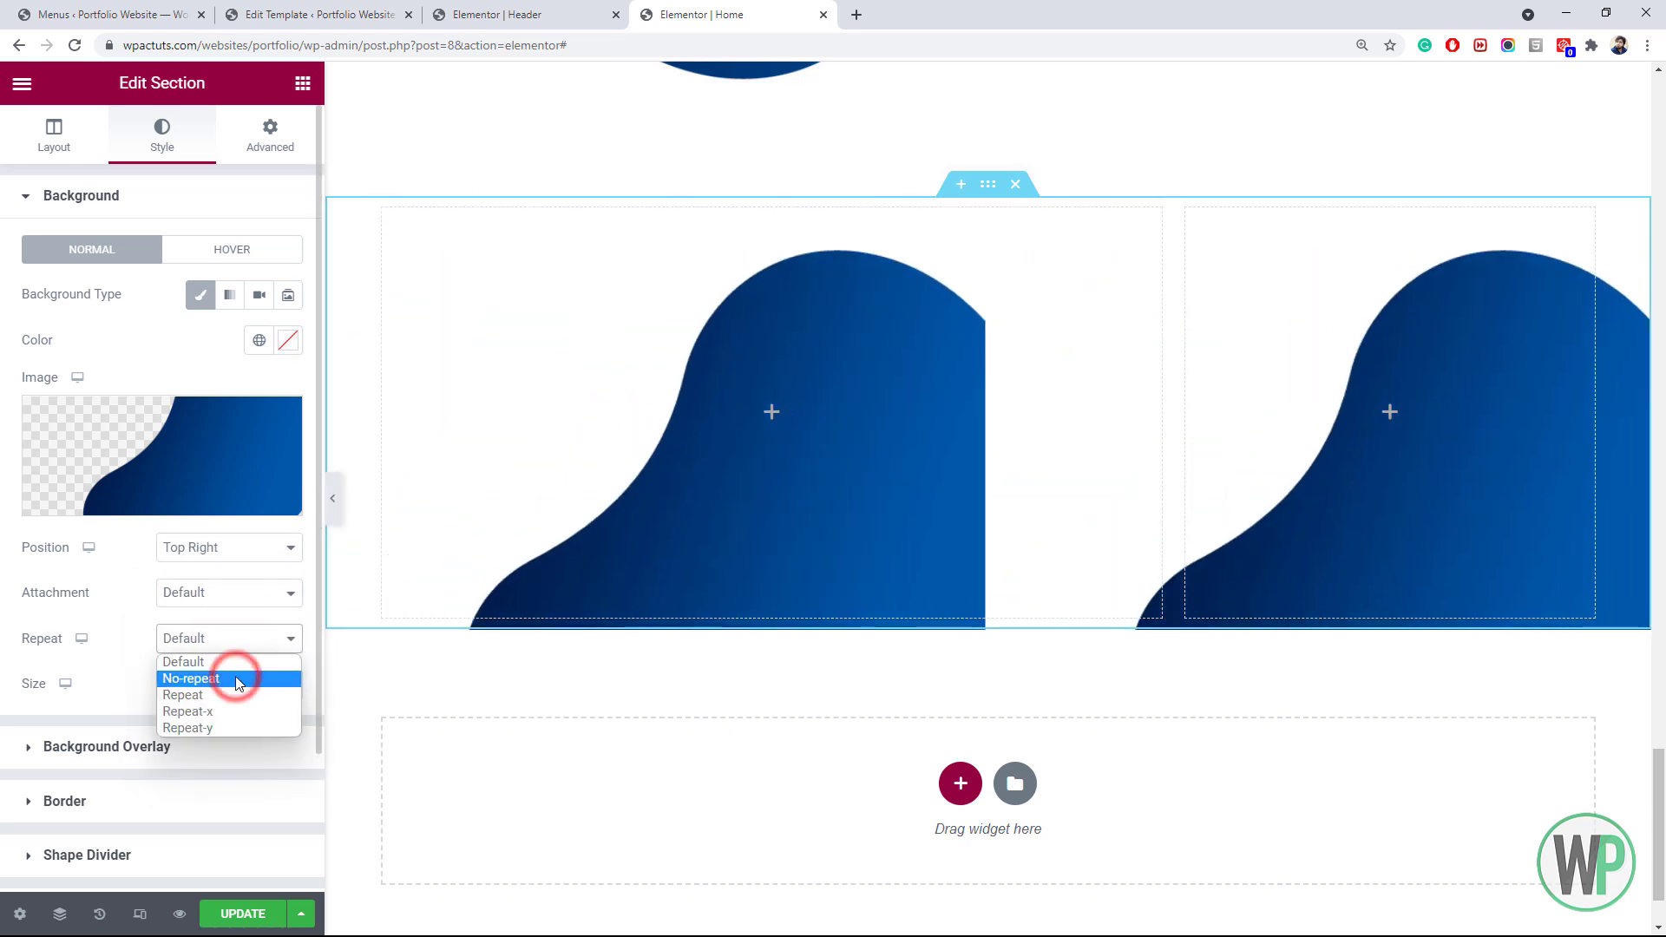
pyautogui.click(236, 675)
pyautogui.click(229, 682)
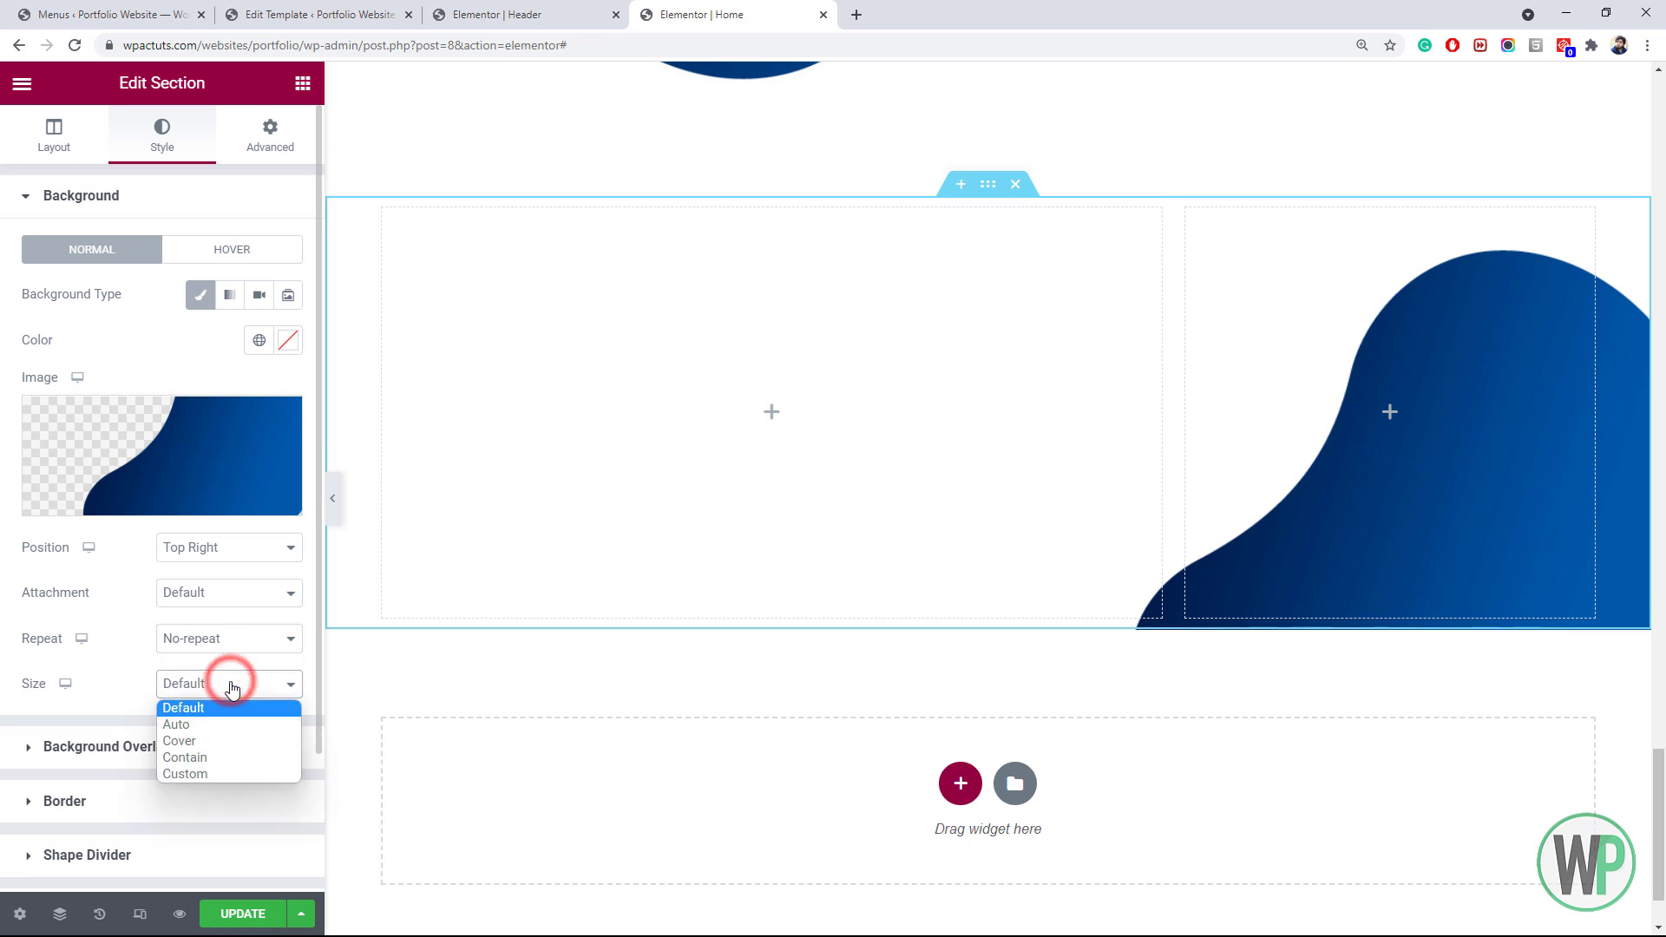
pyautogui.click(229, 759)
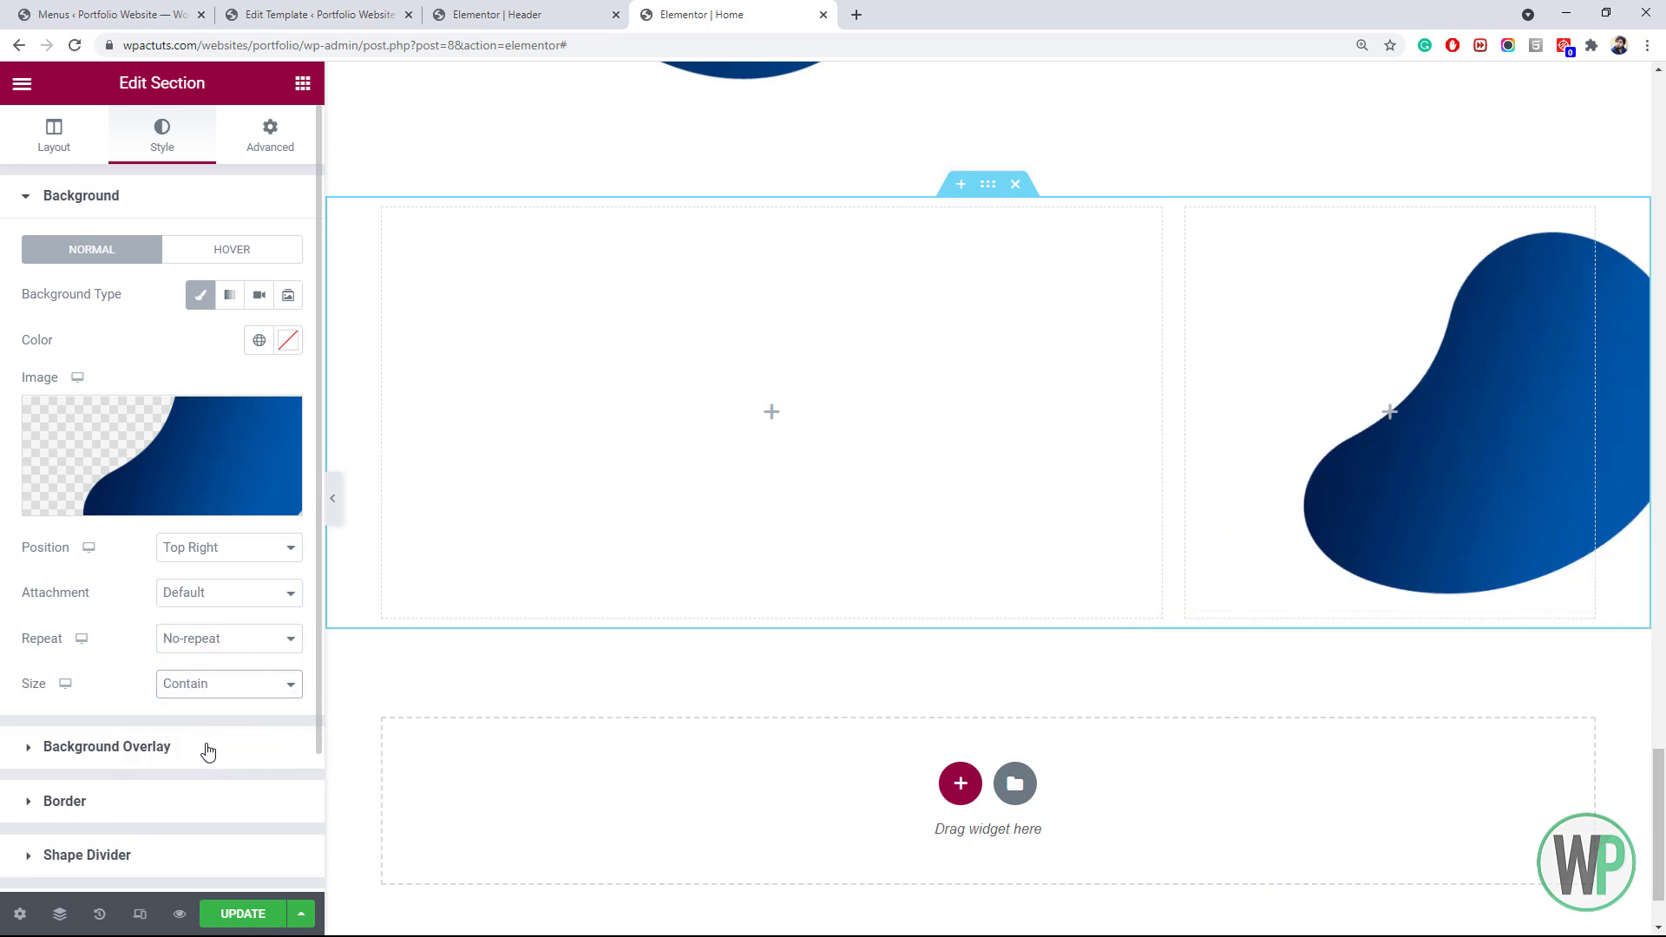
pyautogui.click(303, 83)
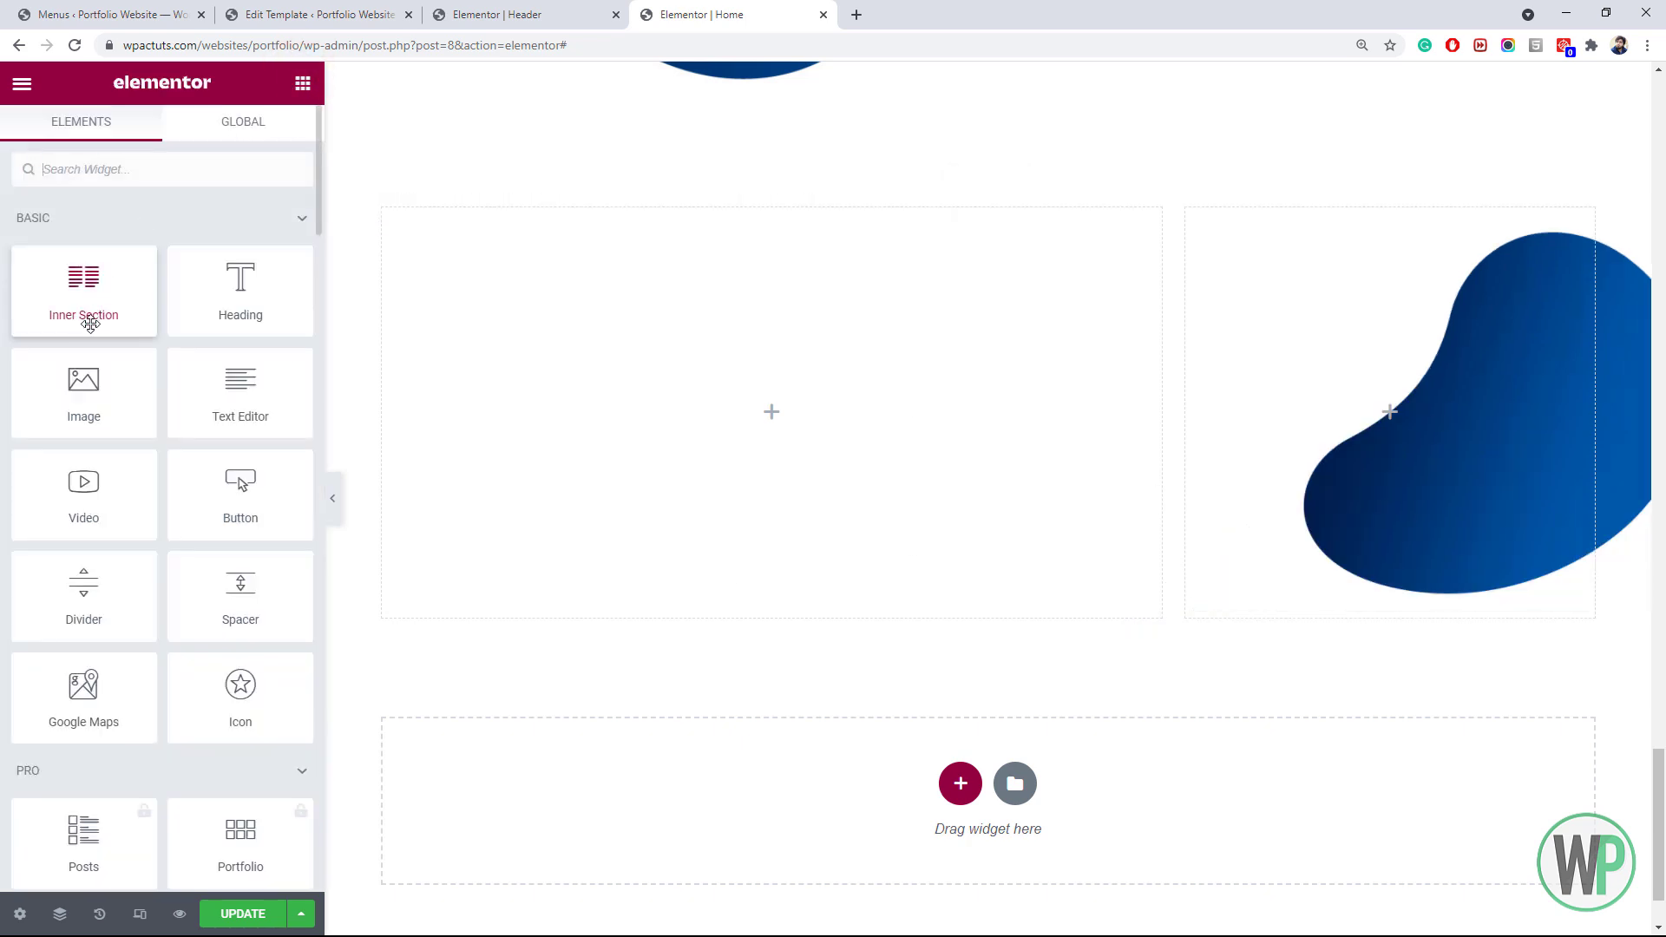
# Add an Image widget to the right column showing the uploaded person-4.png photo
pyautogui.moveTo(83, 386); pyautogui.dragTo(1435, 446)
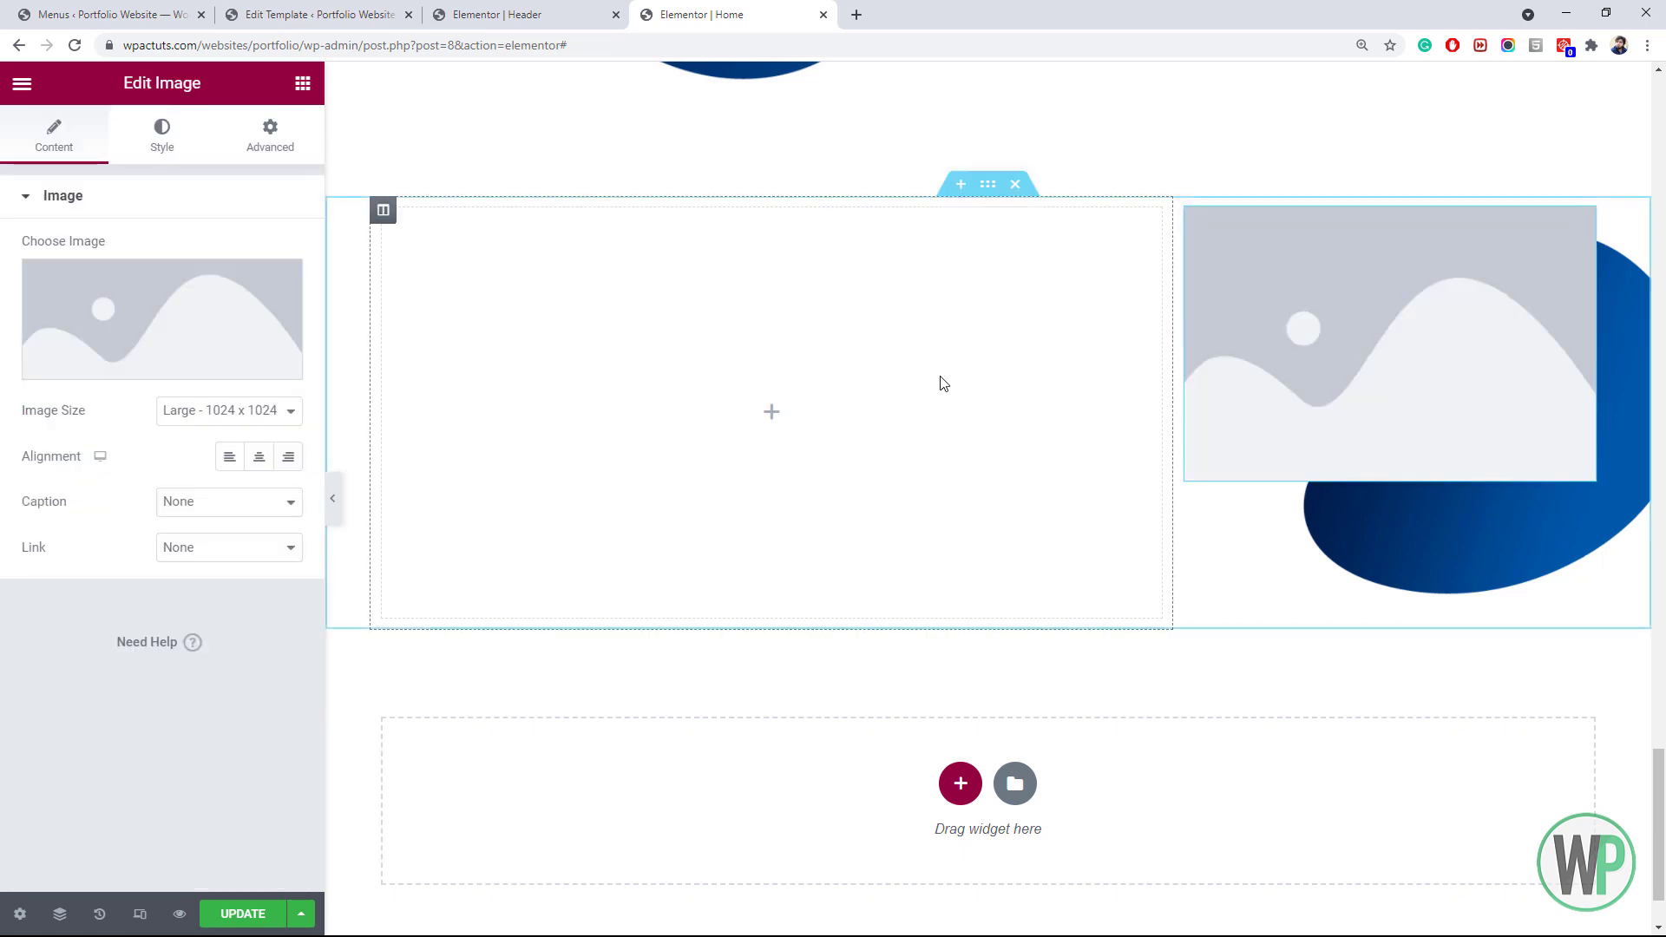
pyautogui.click(250, 273)
pyautogui.click(346, 170)
pyautogui.click(905, 492)
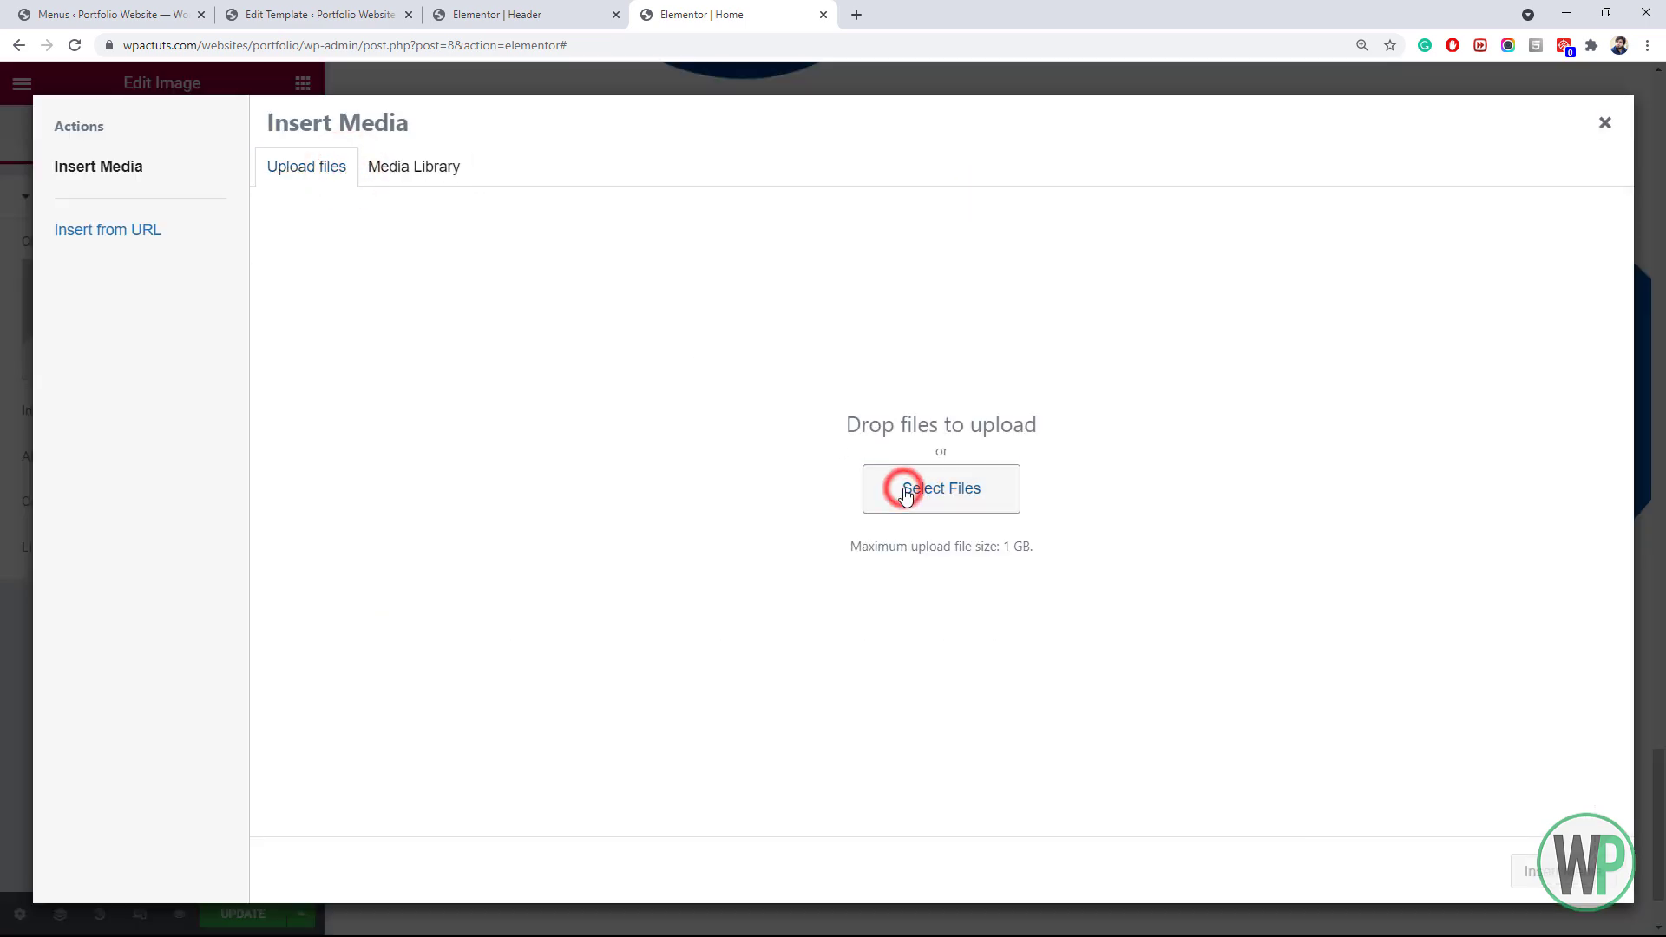
pyautogui.moveTo(927, 230); pyautogui.dragTo(926, 285)
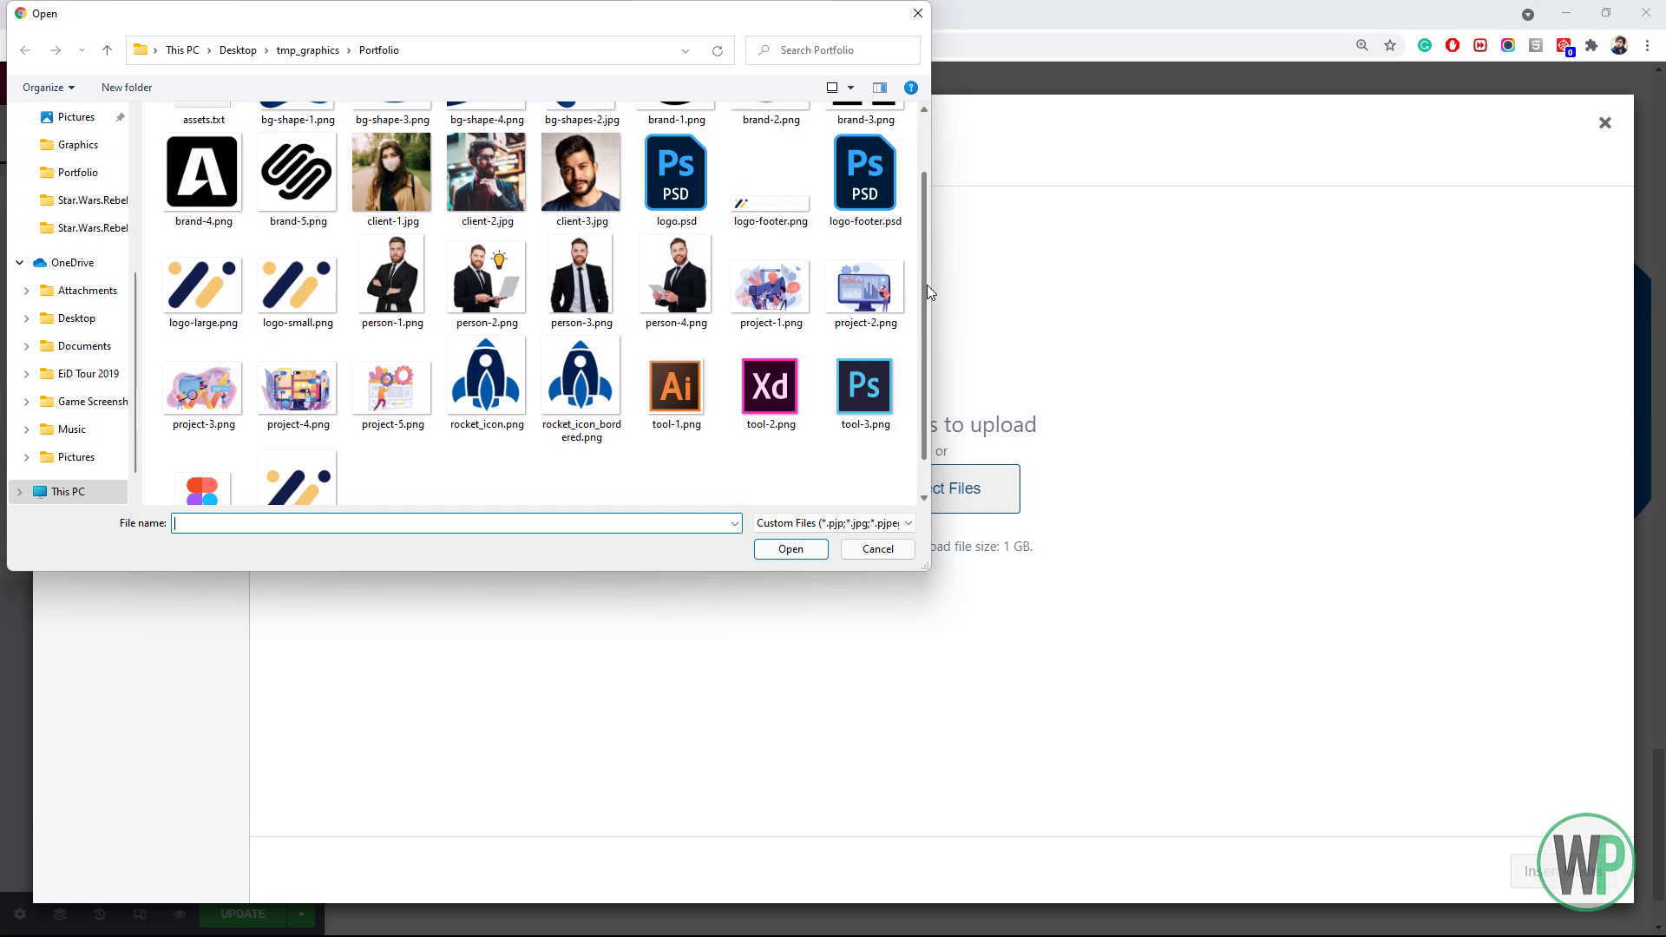
pyautogui.doubleClick(652, 318)
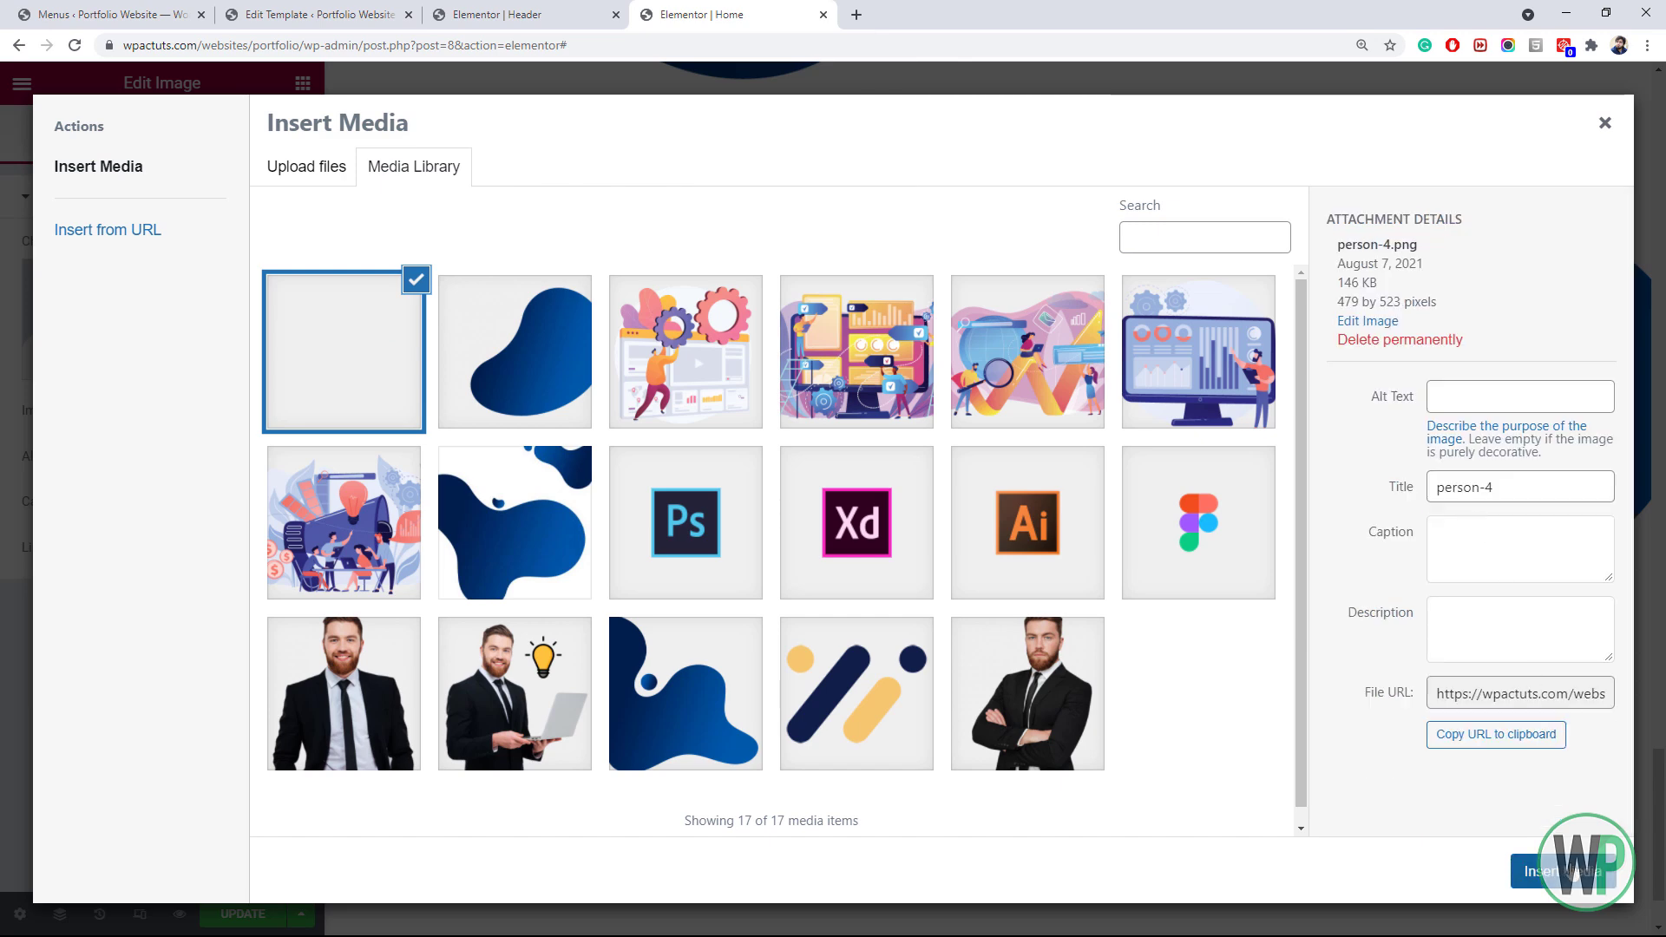
pyautogui.click(1553, 871)
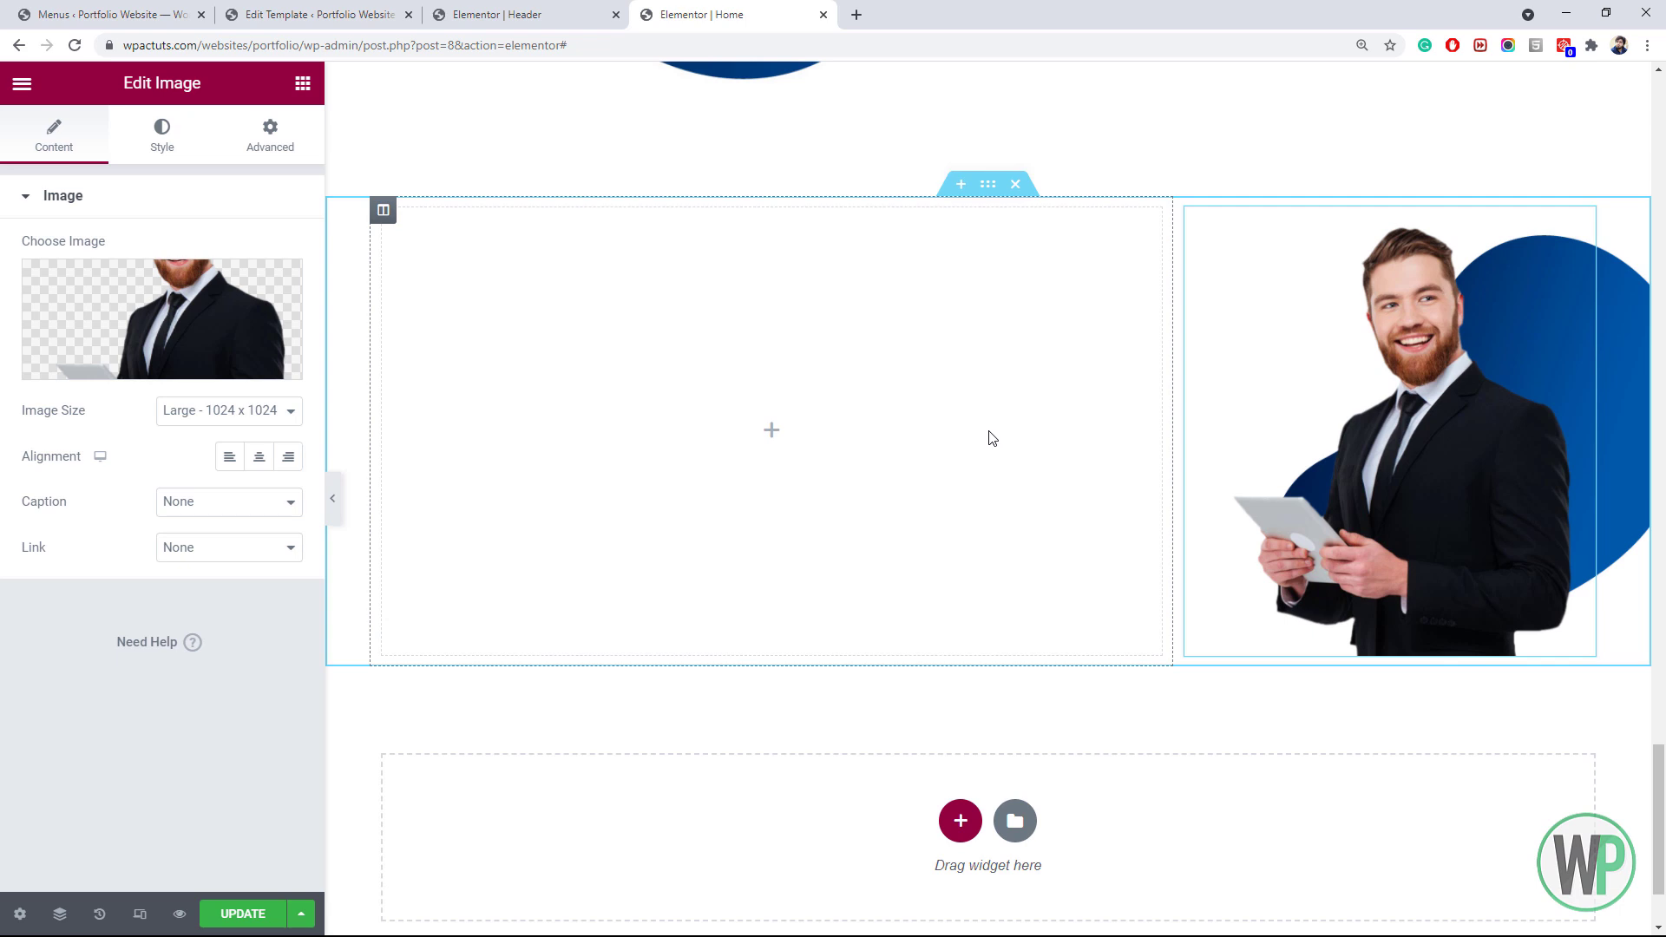
# Give the image a solid 5 px bottom border in the yellow accent colour
pyautogui.click(184, 148)
pyautogui.click(164, 643)
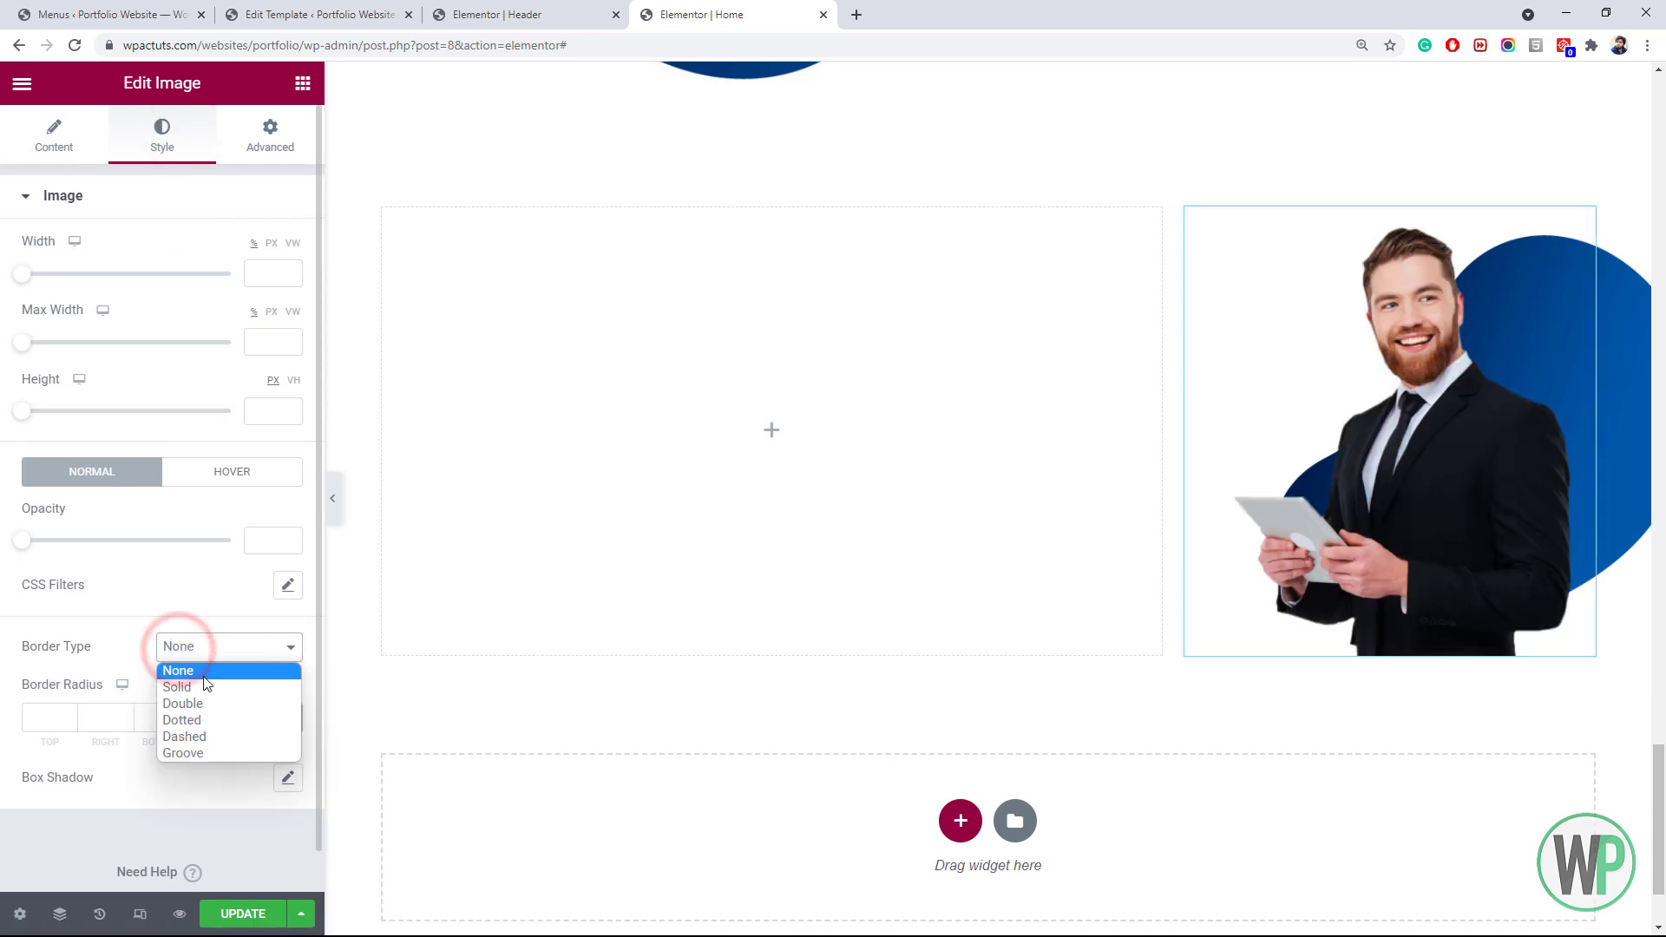
pyautogui.click(199, 685)
pyautogui.click(265, 719)
pyautogui.moveTo(159, 717); pyautogui.dragTo(148, 714)
pyautogui.write('5')
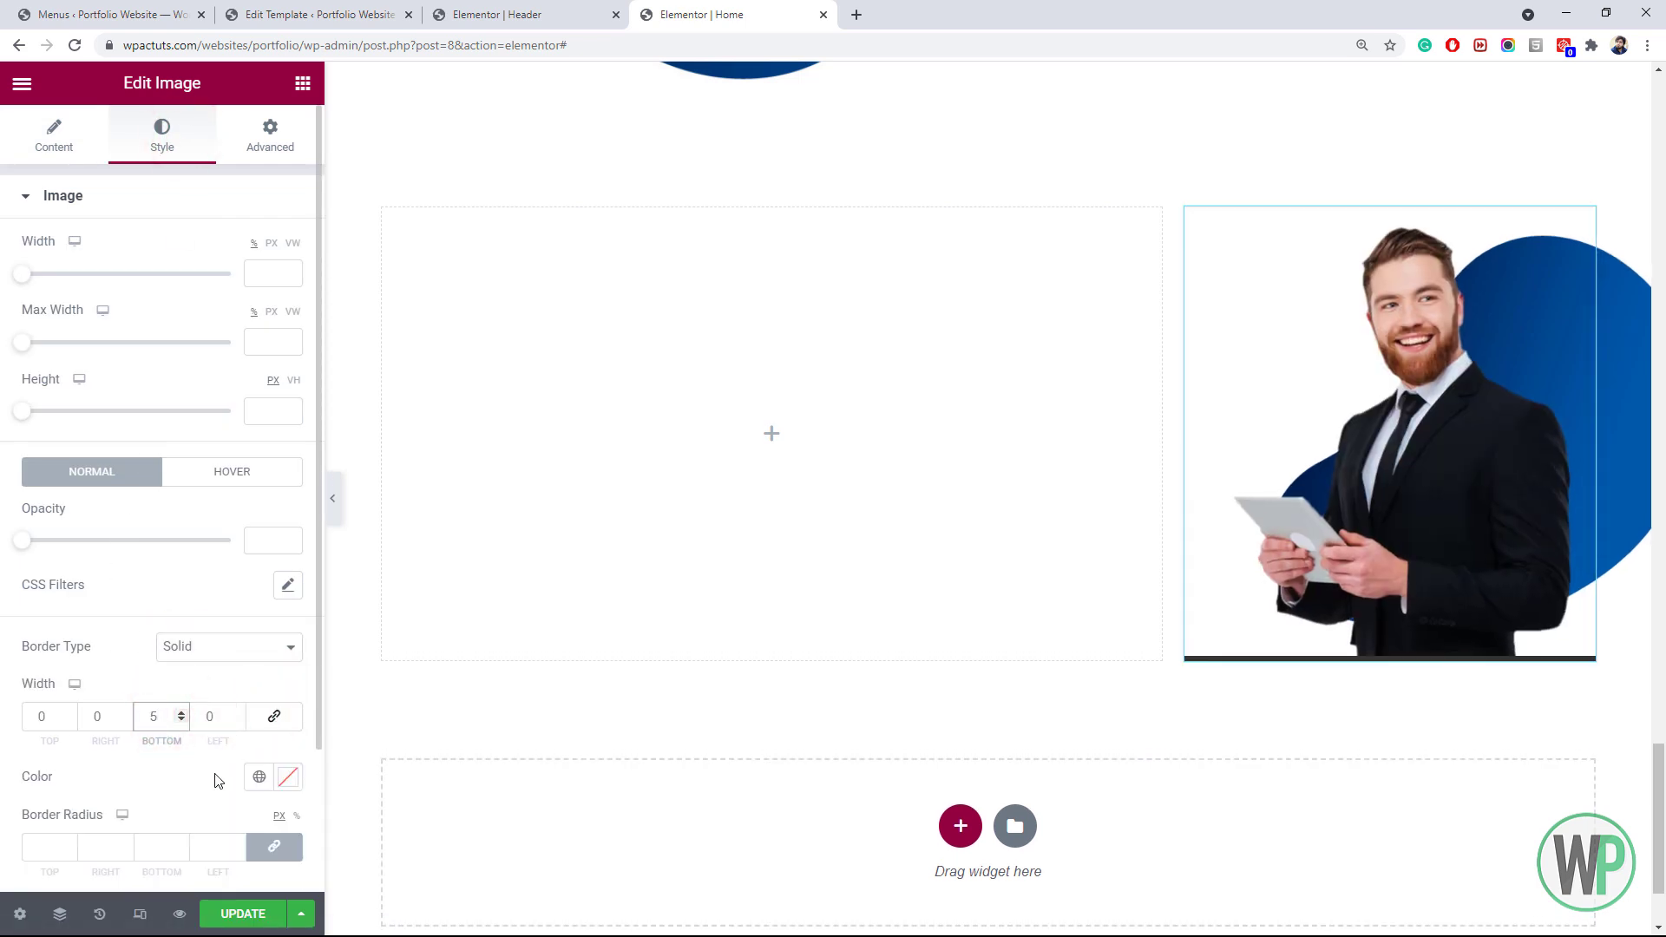
pyautogui.click(259, 778)
pyautogui.click(187, 686)
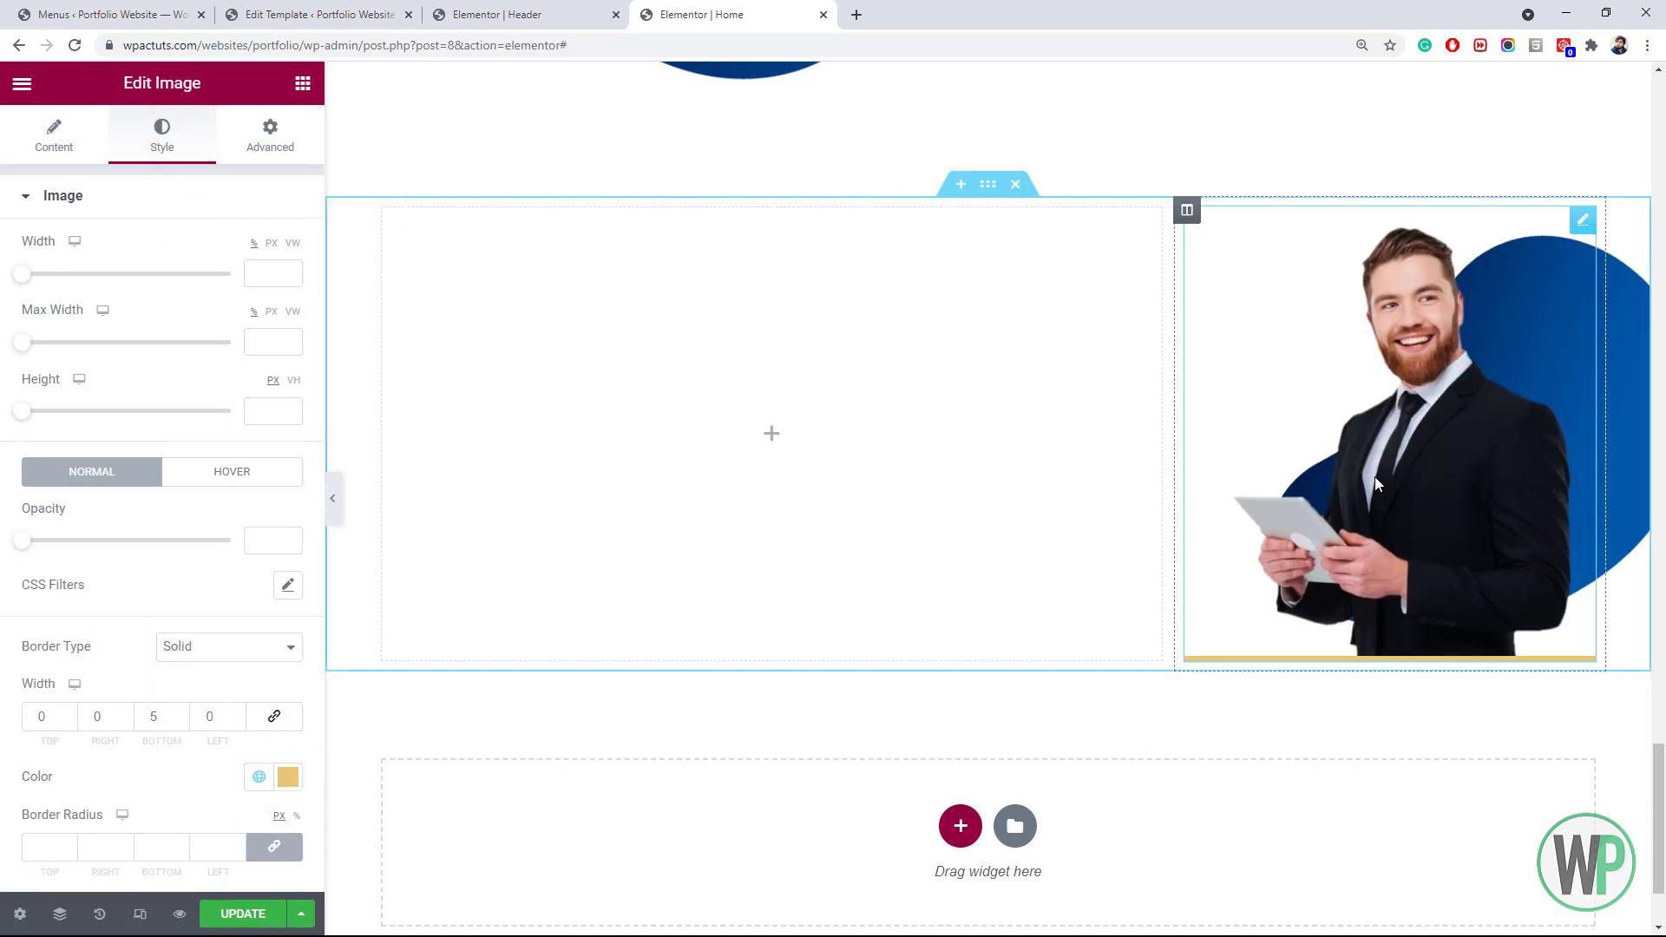
# Unlink the image's margins and set its left margin to 0
pyautogui.click(270, 137)
pyautogui.click(273, 273)
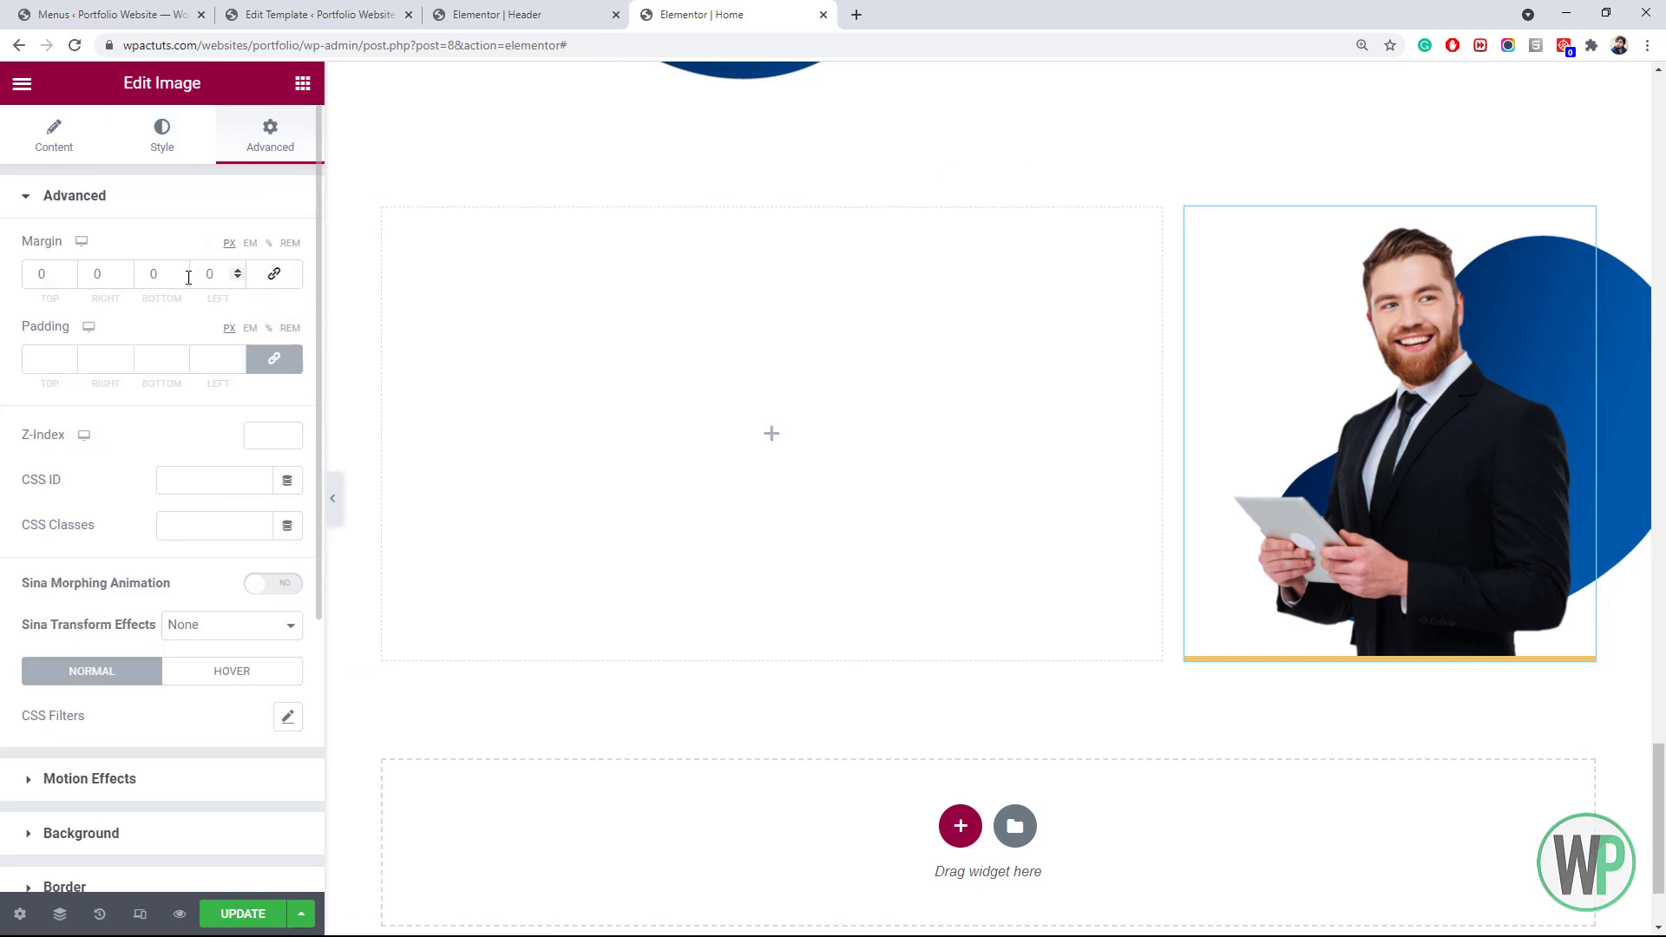
pyautogui.click(237, 270)
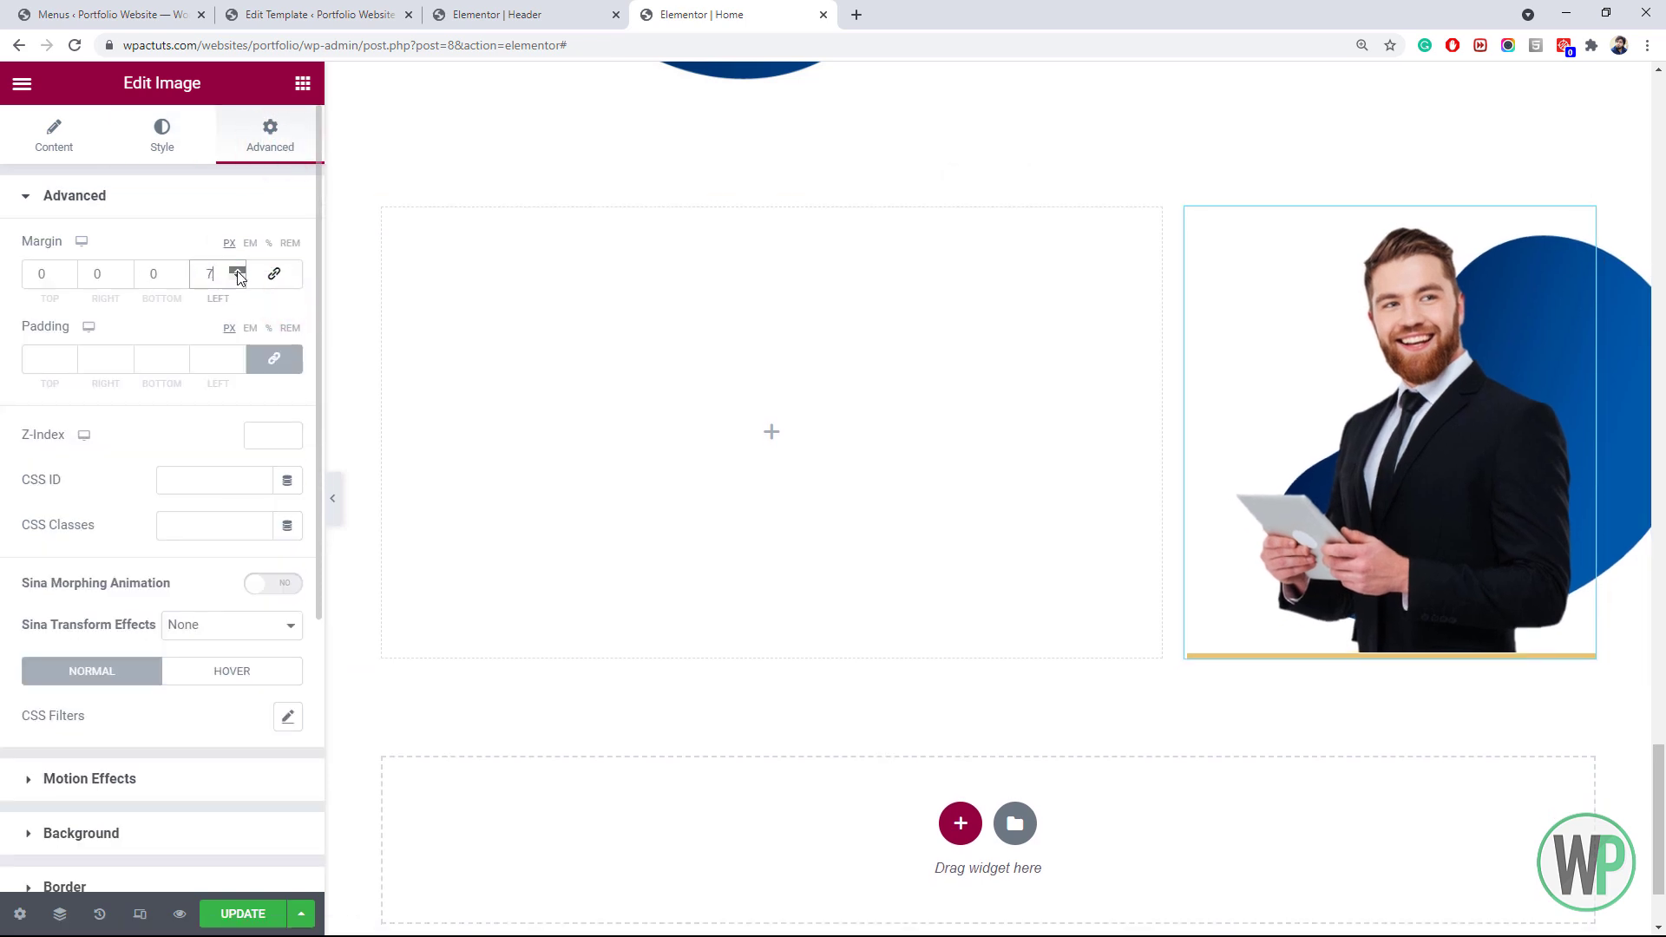
pyautogui.click(238, 271)
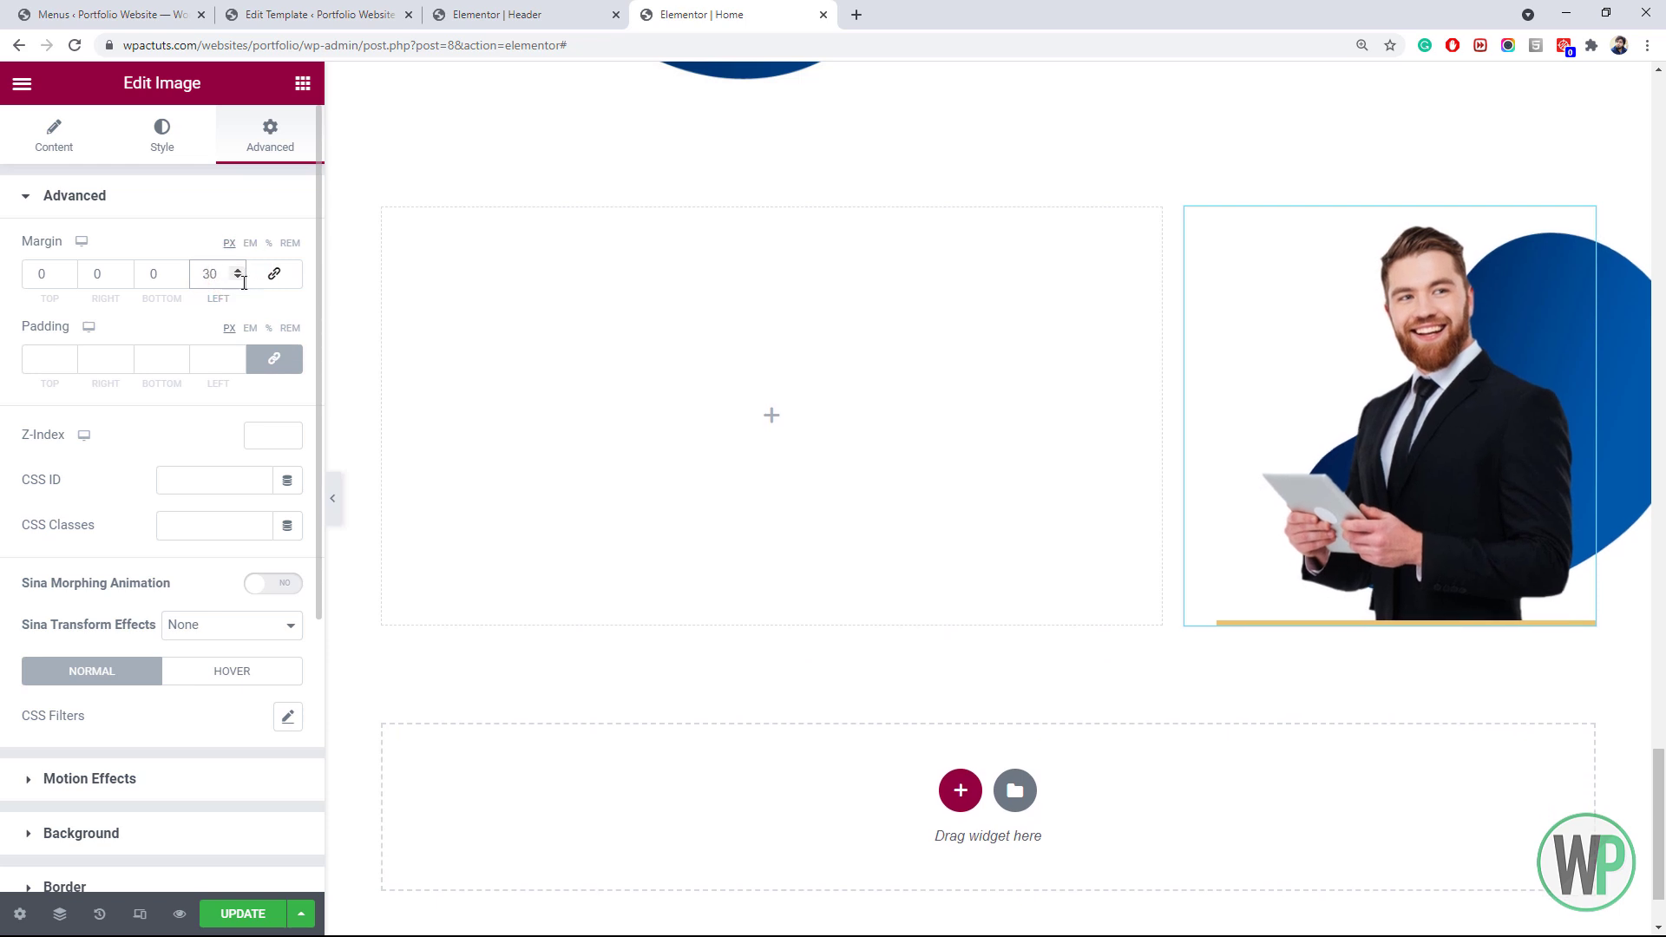
pyautogui.moveTo(218, 274); pyautogui.dragTo(192, 260)
pyautogui.write('0')
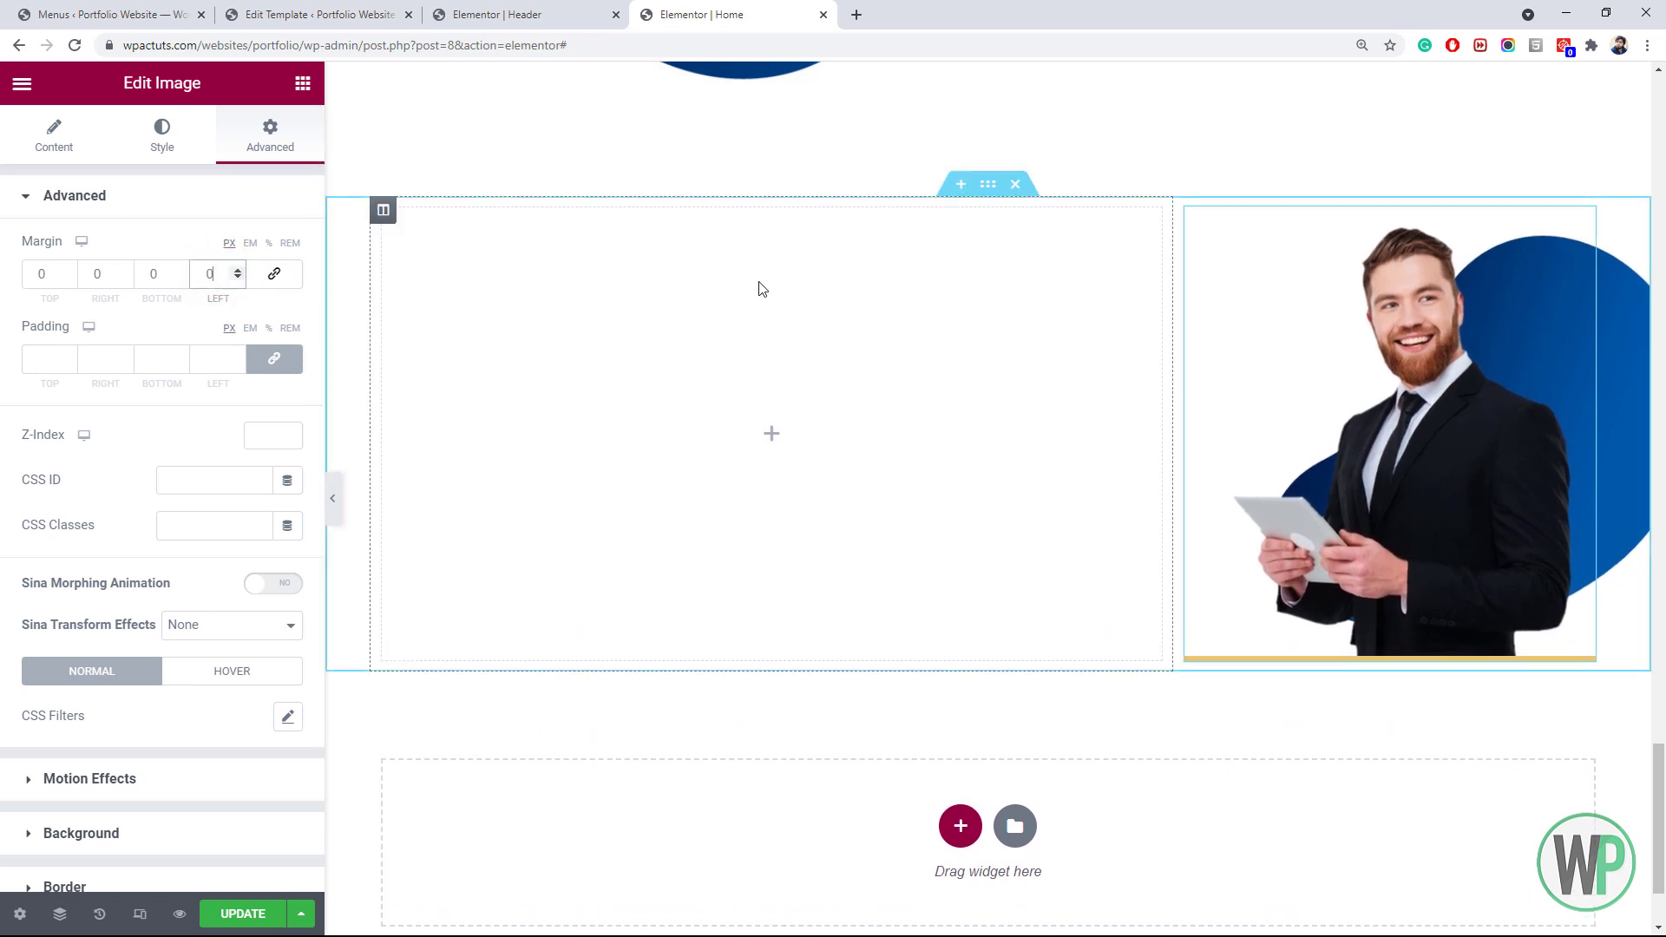
# Copy the 'Let Me Introduce My Projects.' inner section, removing an accidental duplicate
pyautogui.scroll(4, 715, 719)
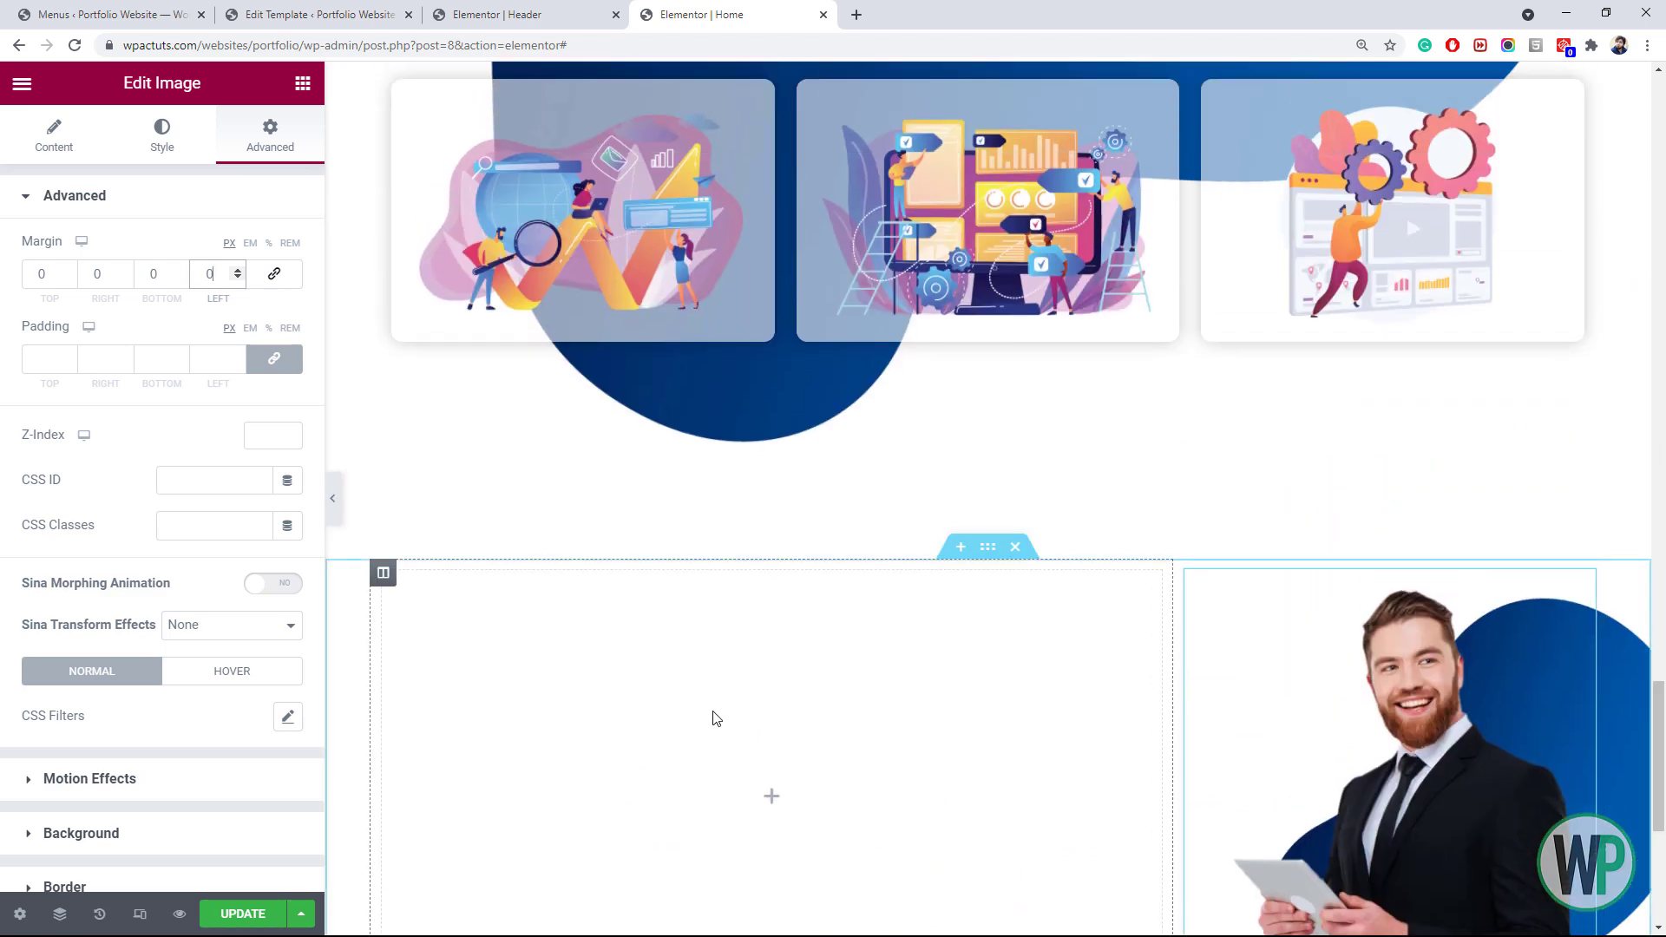
pyautogui.scroll(10, 701, 697)
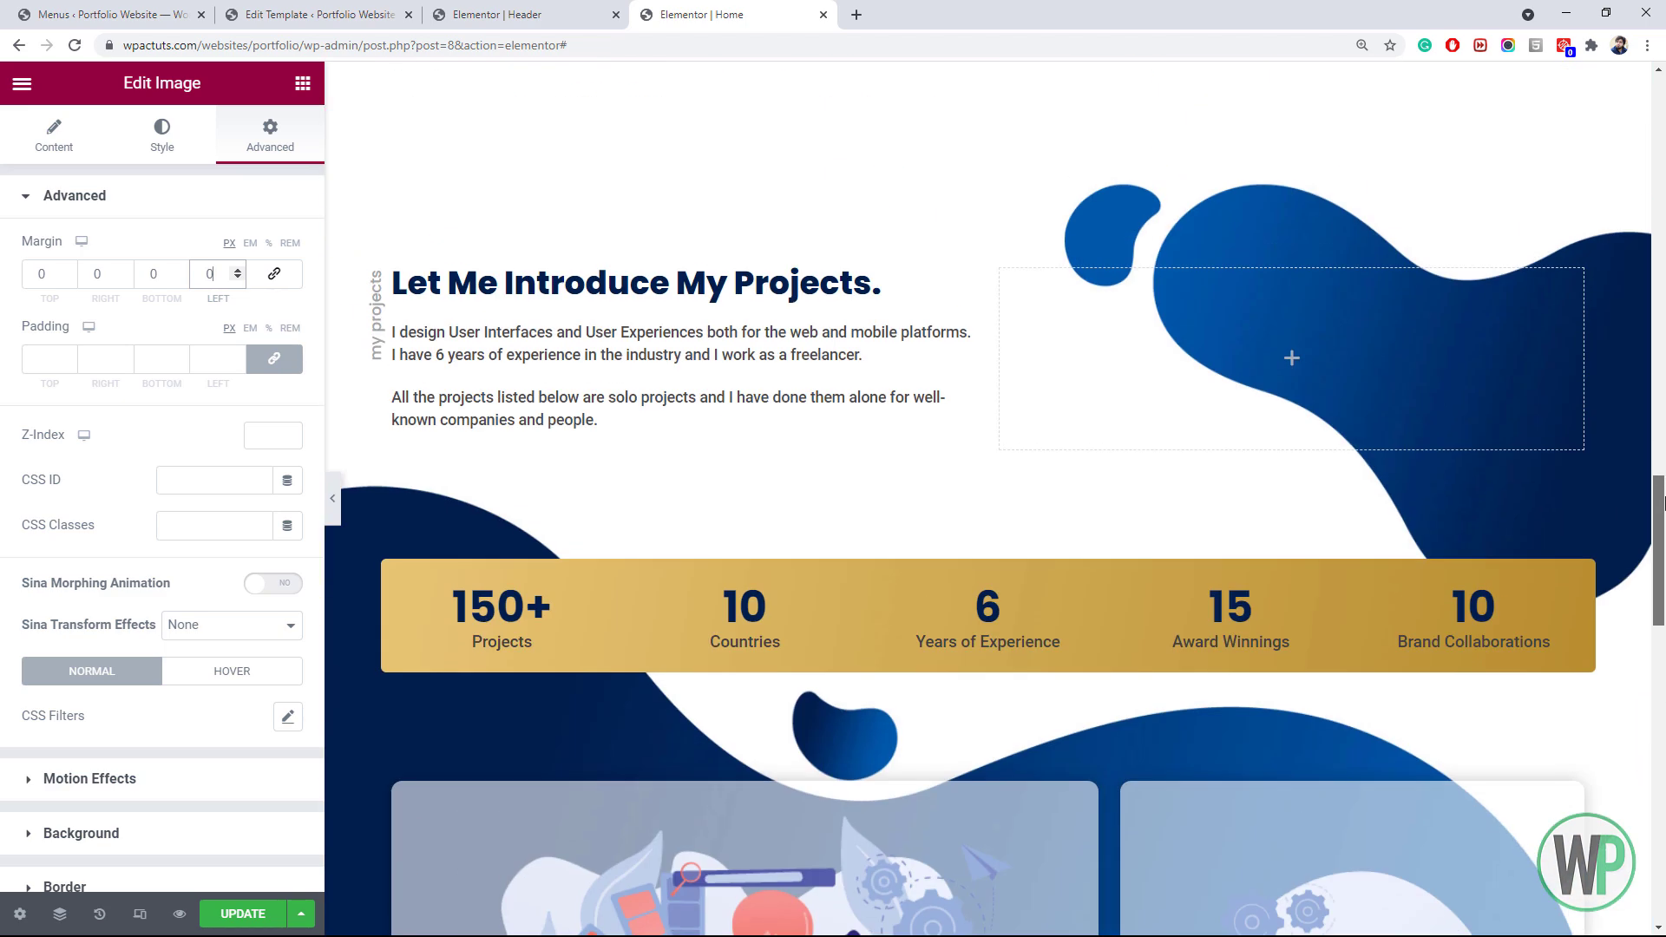
pyautogui.rightClick(750, 296)
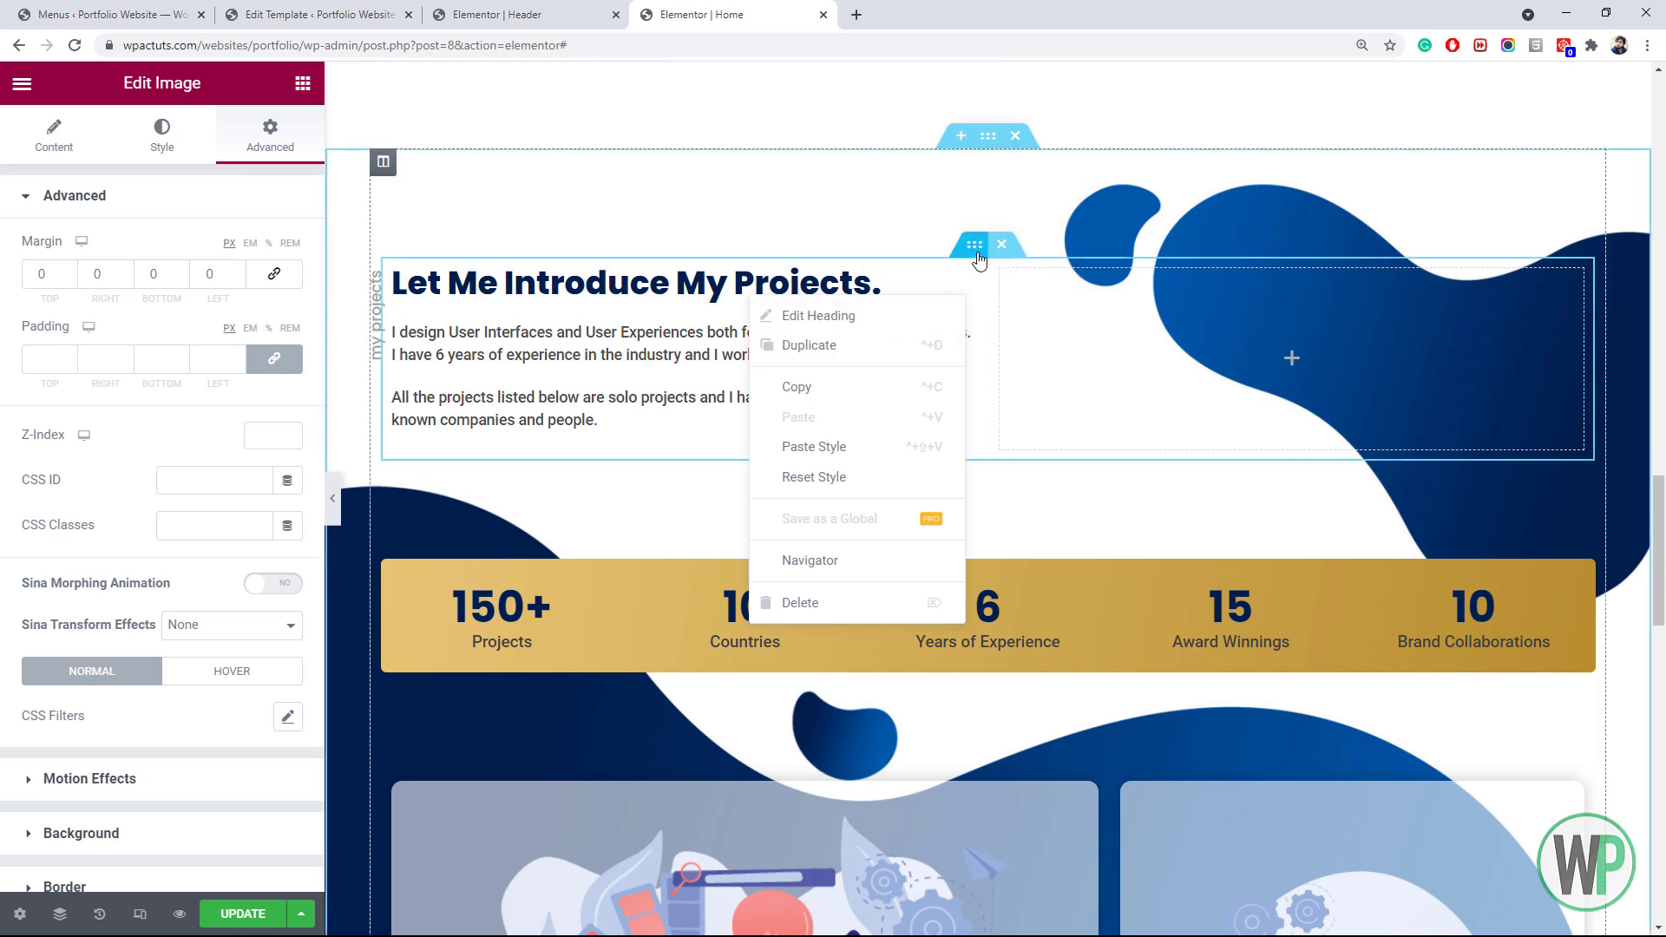
pyautogui.rightClick(977, 255)
pyautogui.click(1037, 304)
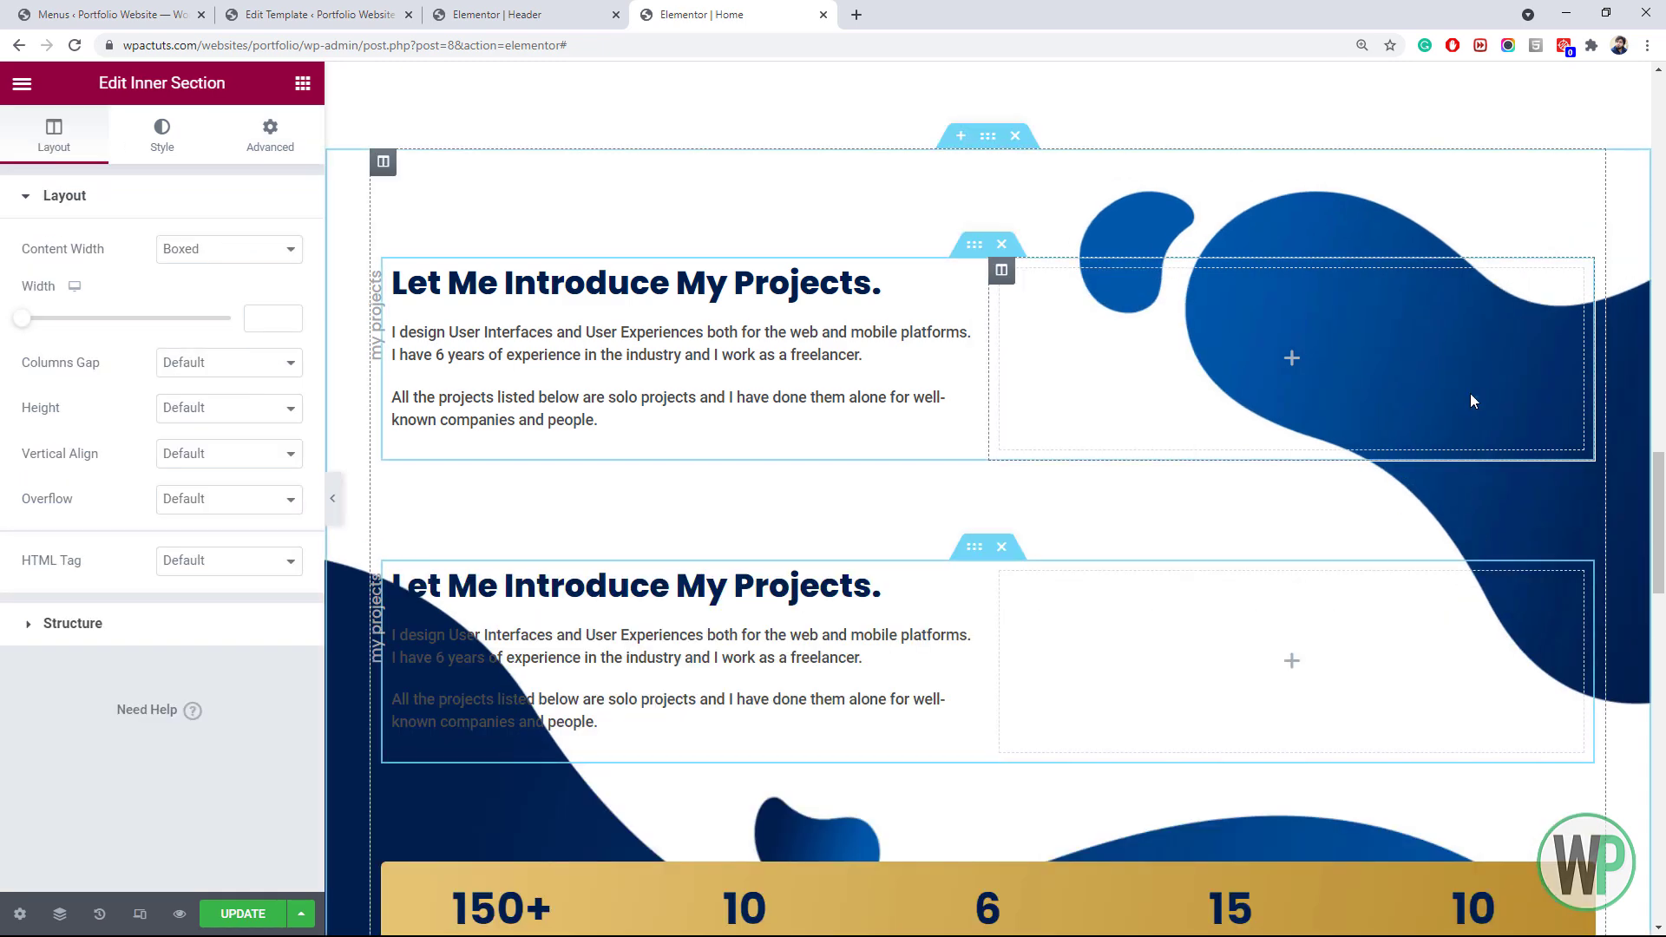
pyautogui.click(1000, 549)
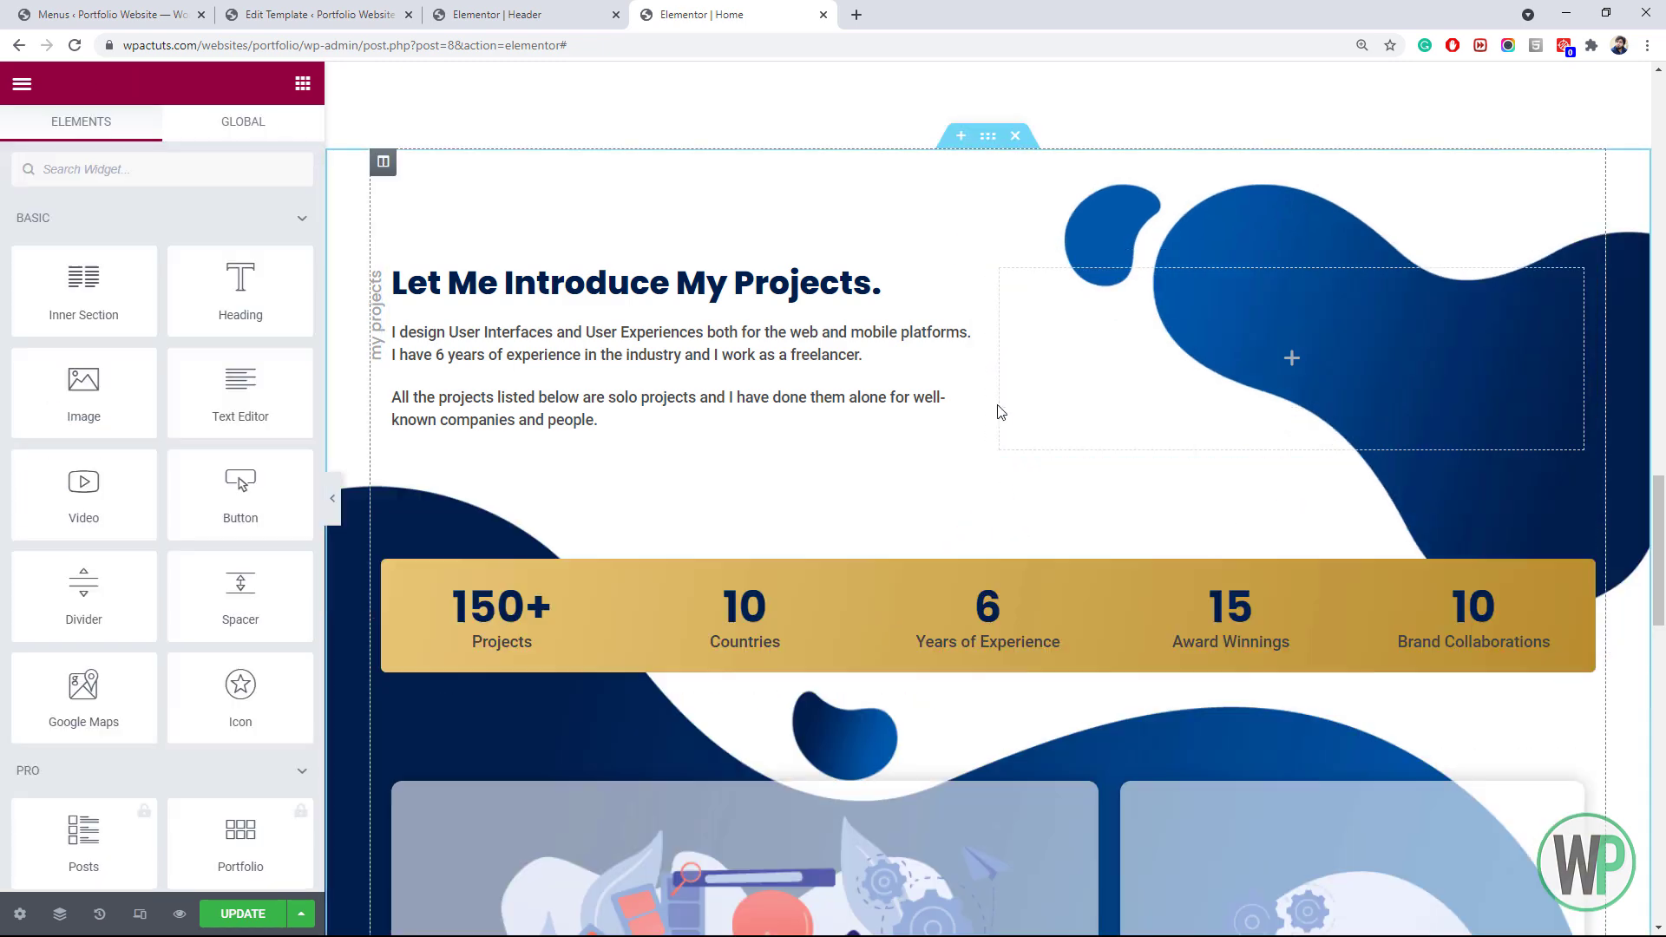
pyautogui.rightClick(977, 253)
pyautogui.click(1051, 341)
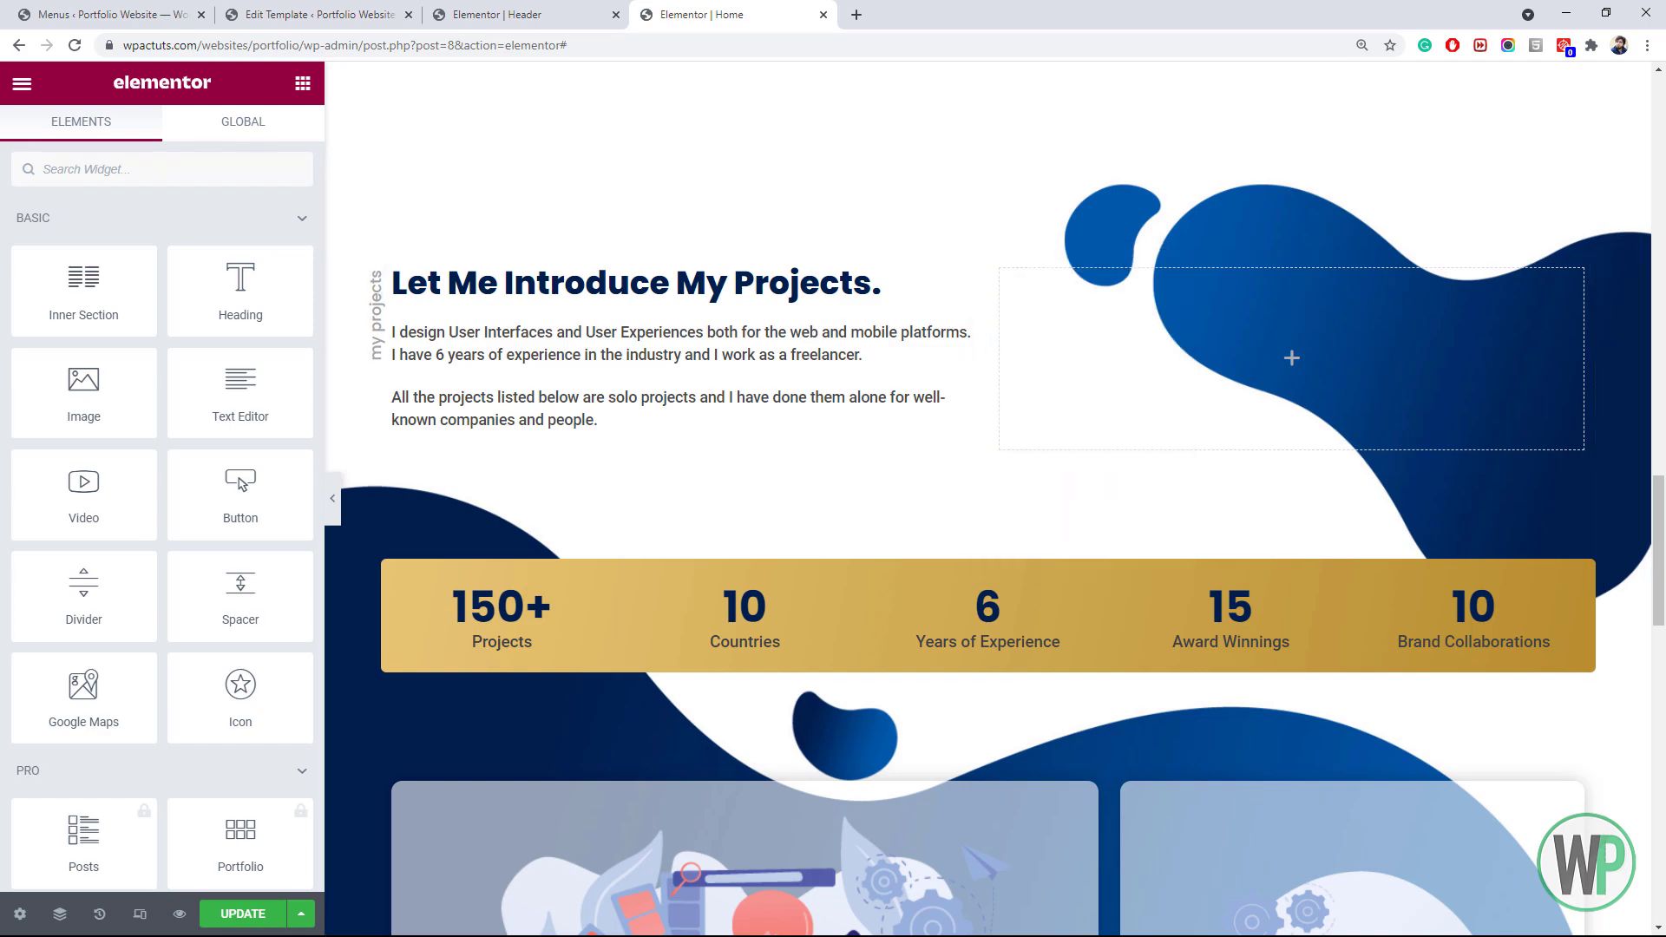
# Paste the projects section into the empty left column and delete its unused empty inner column
pyautogui.scroll(-15, 800, 579)
pyautogui.rightClick(722, 489)
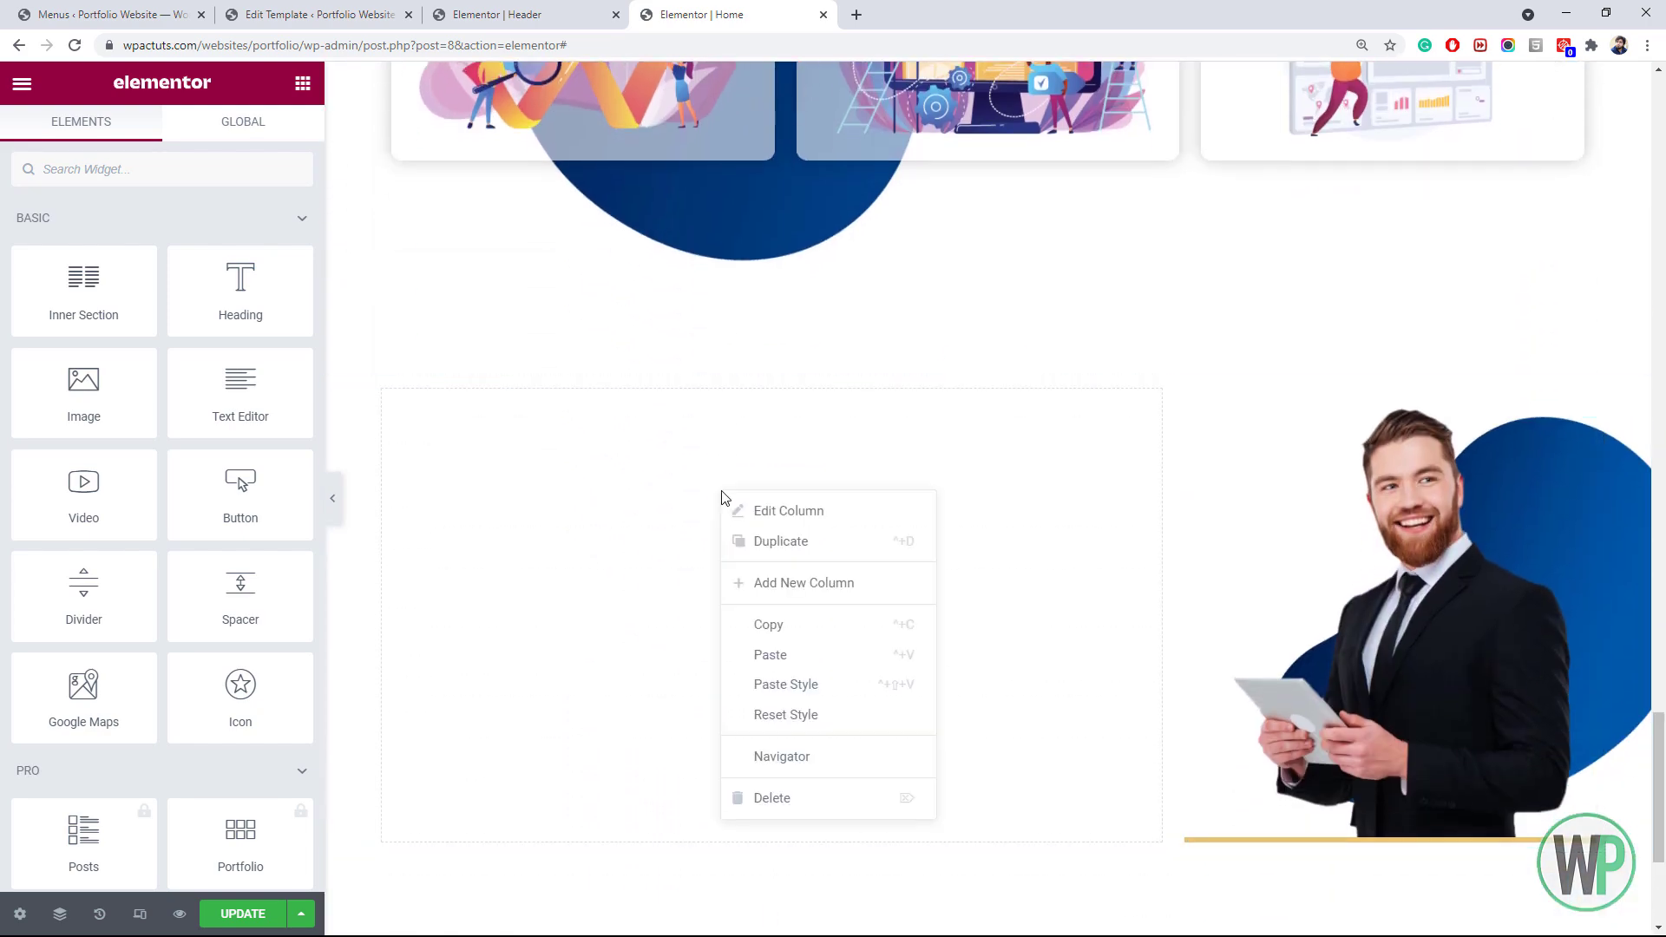
pyautogui.click(827, 656)
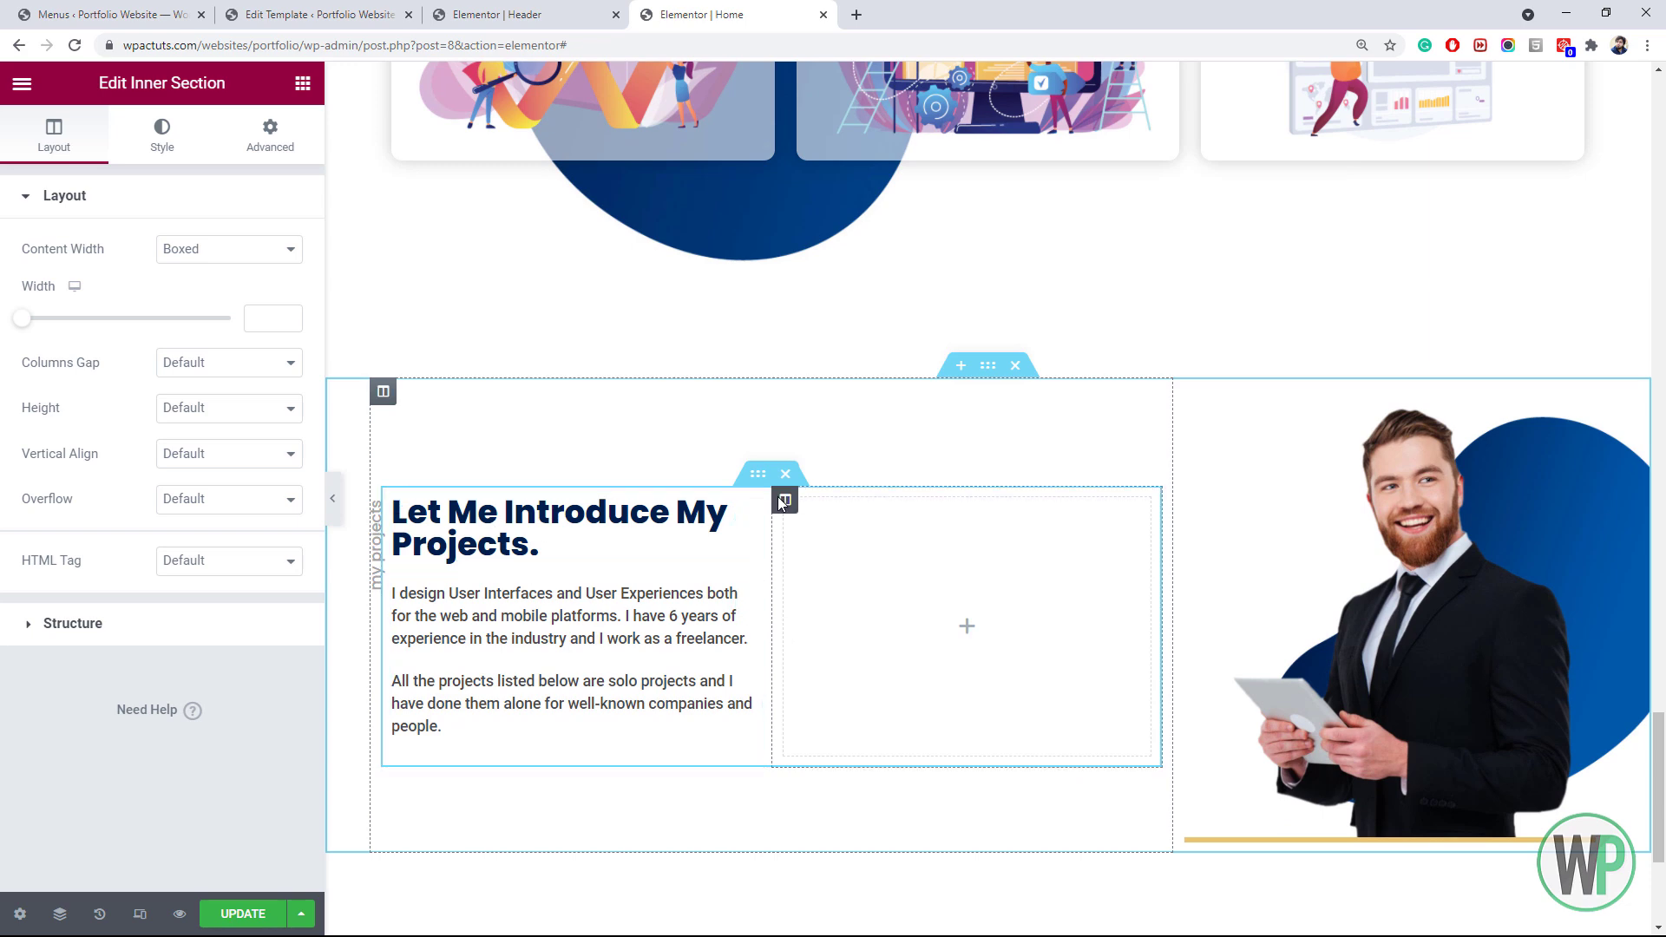
pyautogui.rightClick(781, 508)
pyautogui.click(894, 800)
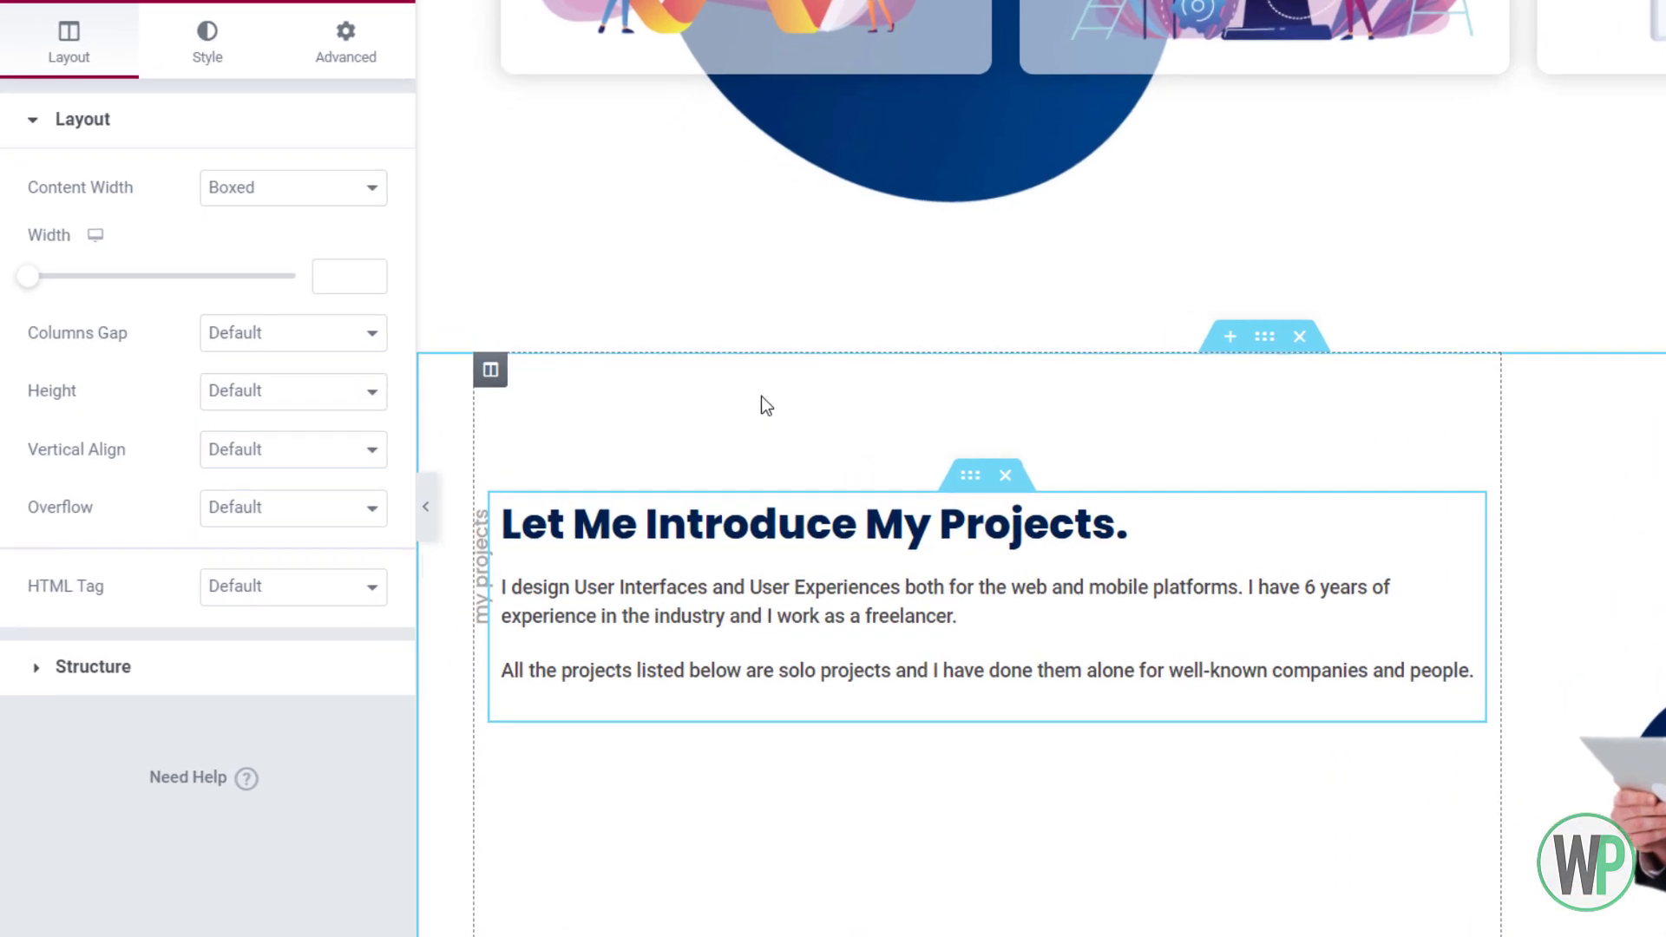
# Give the pasted inner section an unlinked right padding of 150 px
pyautogui.click(929, 521)
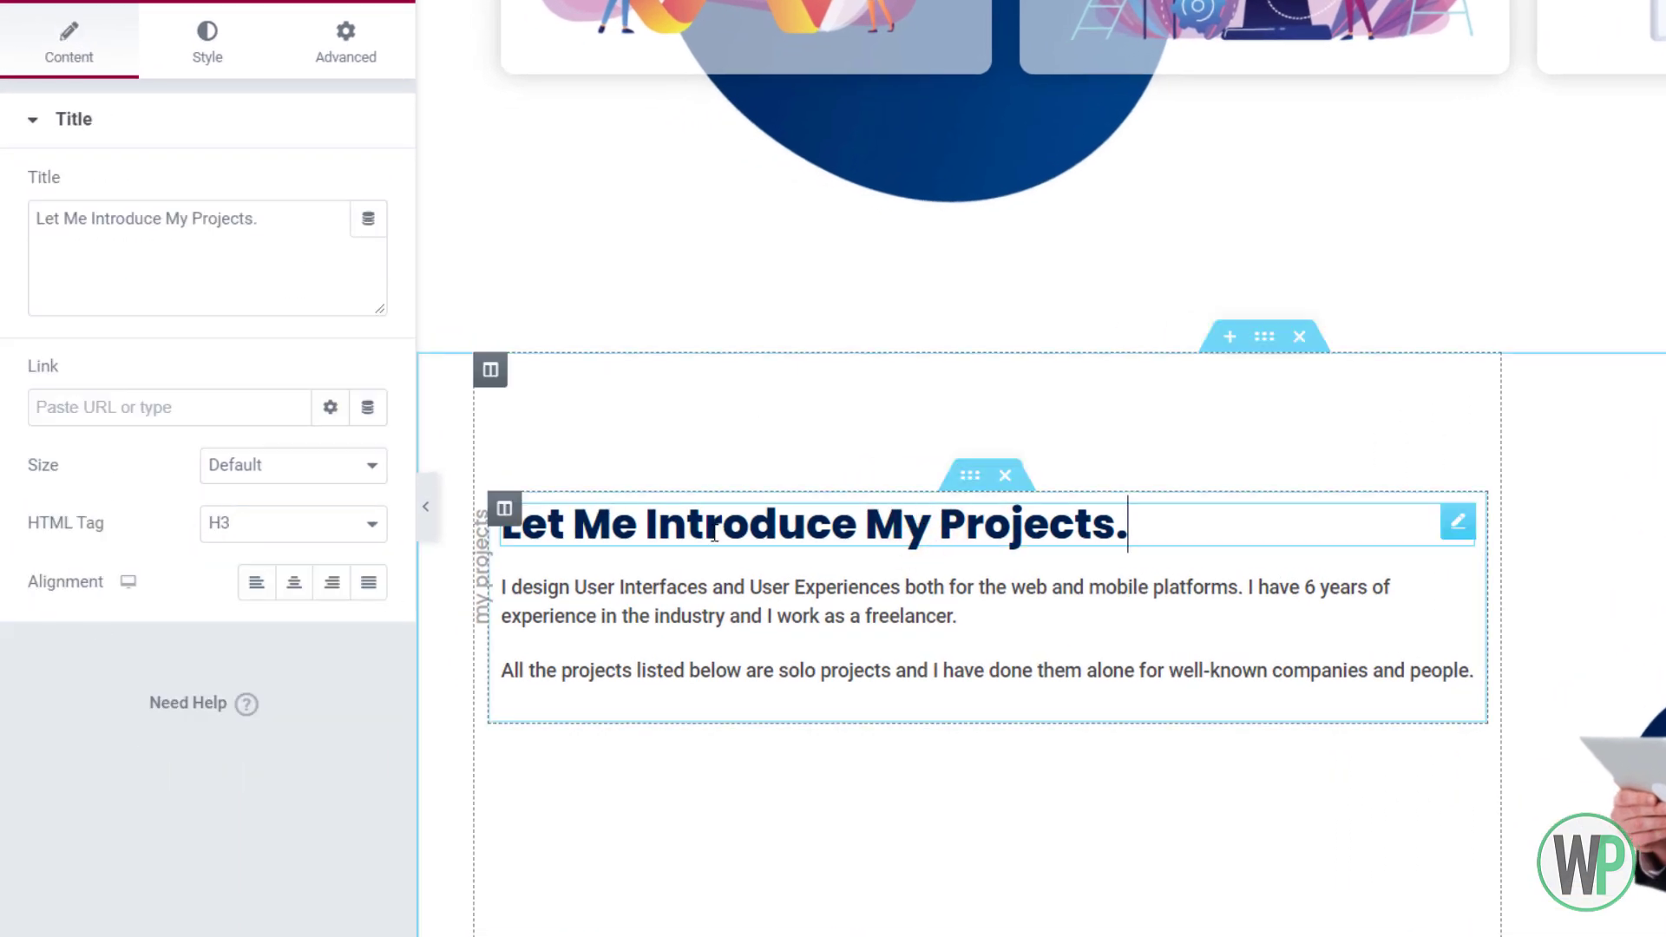
pyautogui.click(972, 475)
pyautogui.click(366, 63)
pyautogui.click(342, 328)
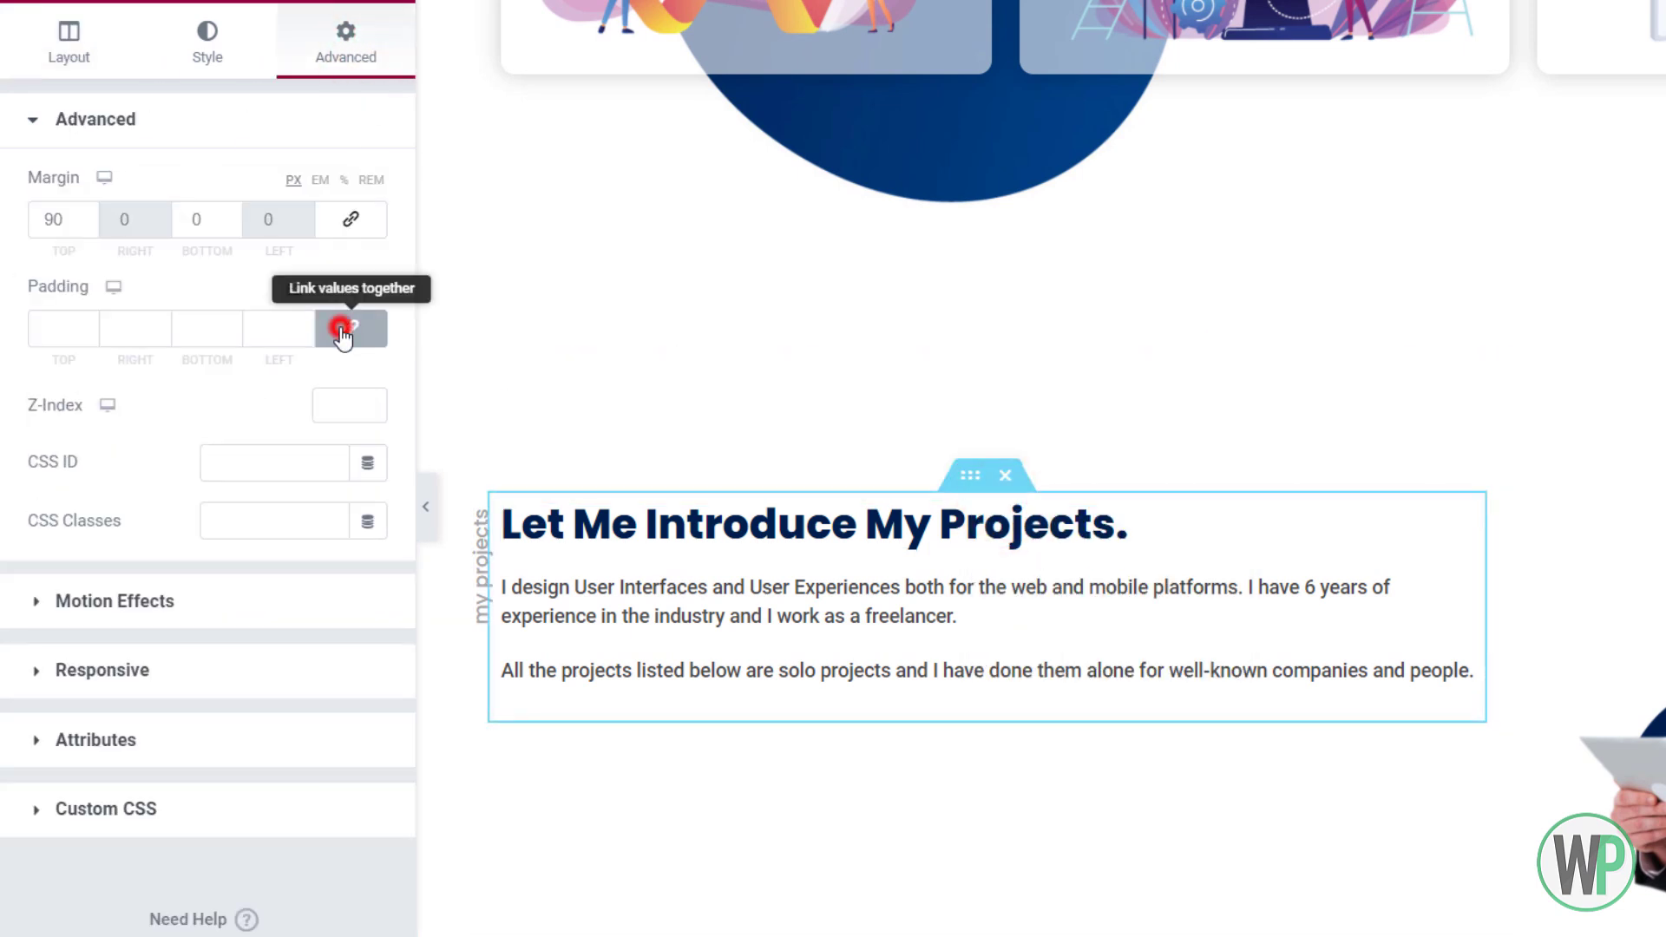
pyautogui.click(113, 332)
pyautogui.write('100')
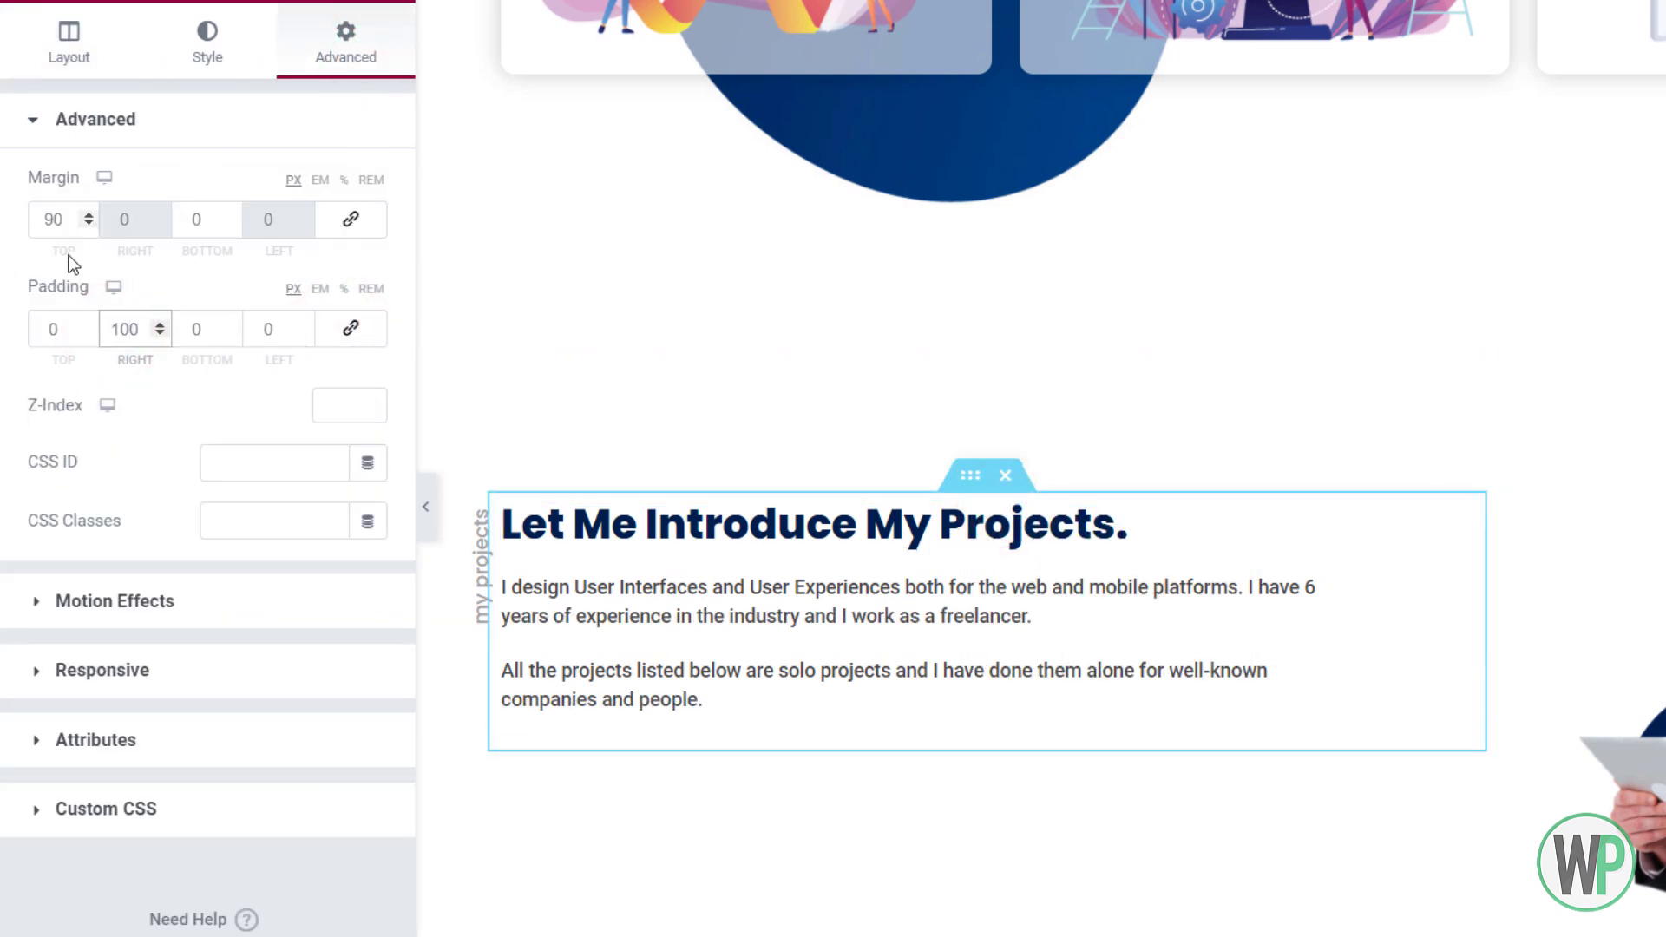
pyautogui.moveTo(131, 328); pyautogui.dragTo(124, 329)
pyautogui.write('5')
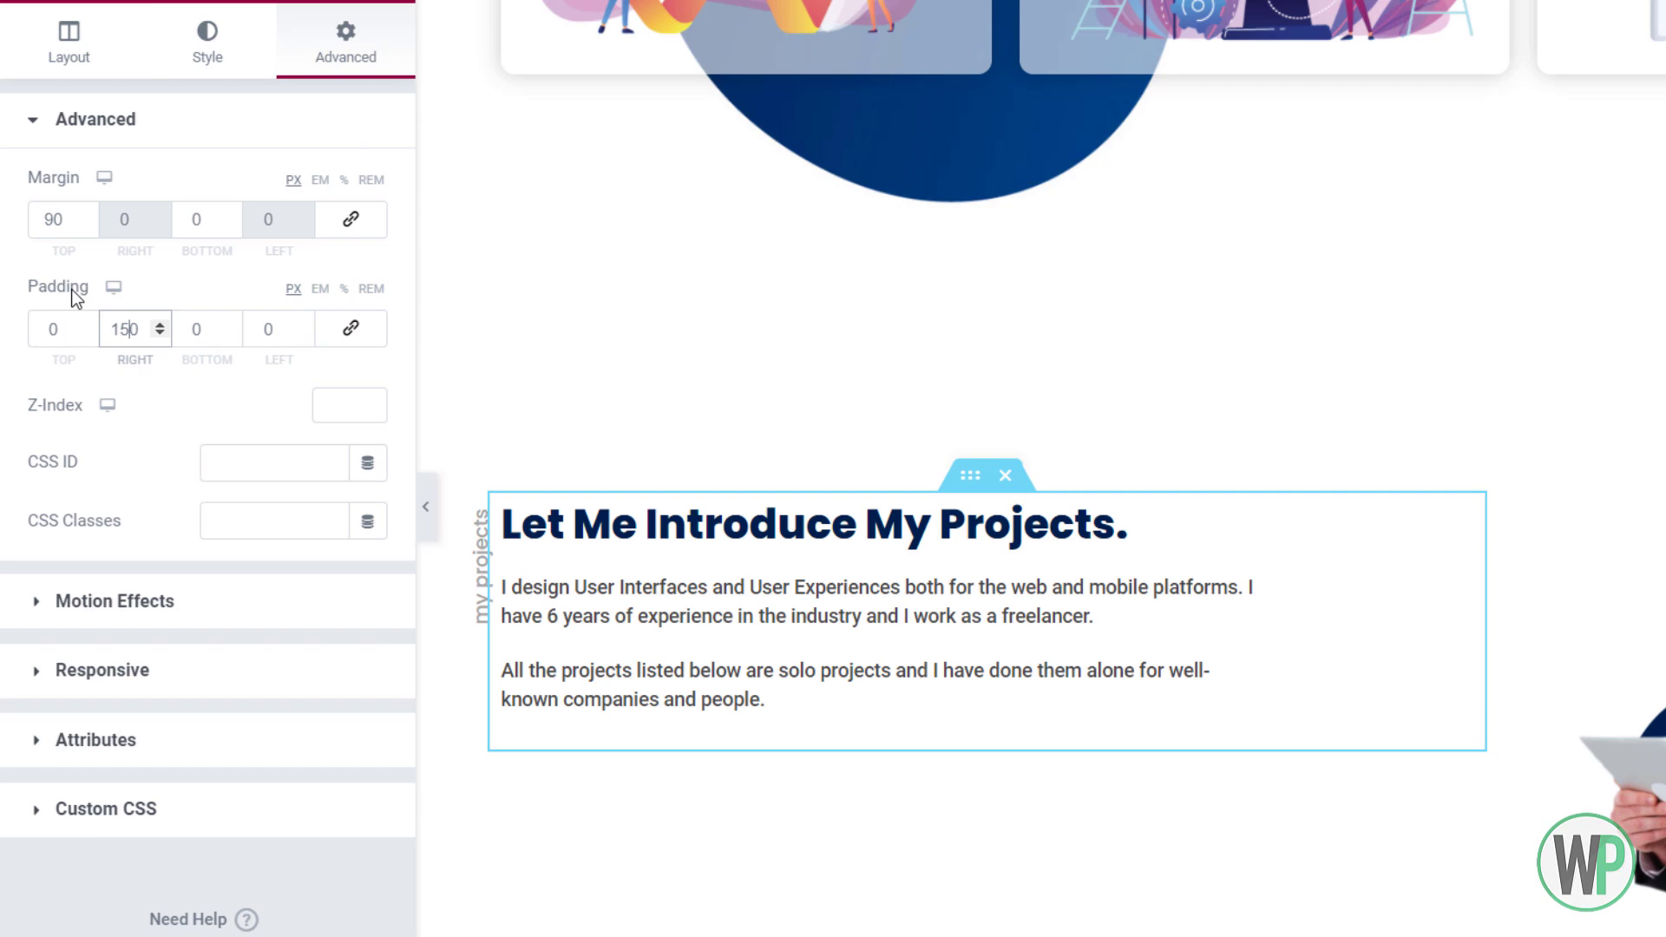
pyautogui.click(633, 530)
pyautogui.click(260, 238)
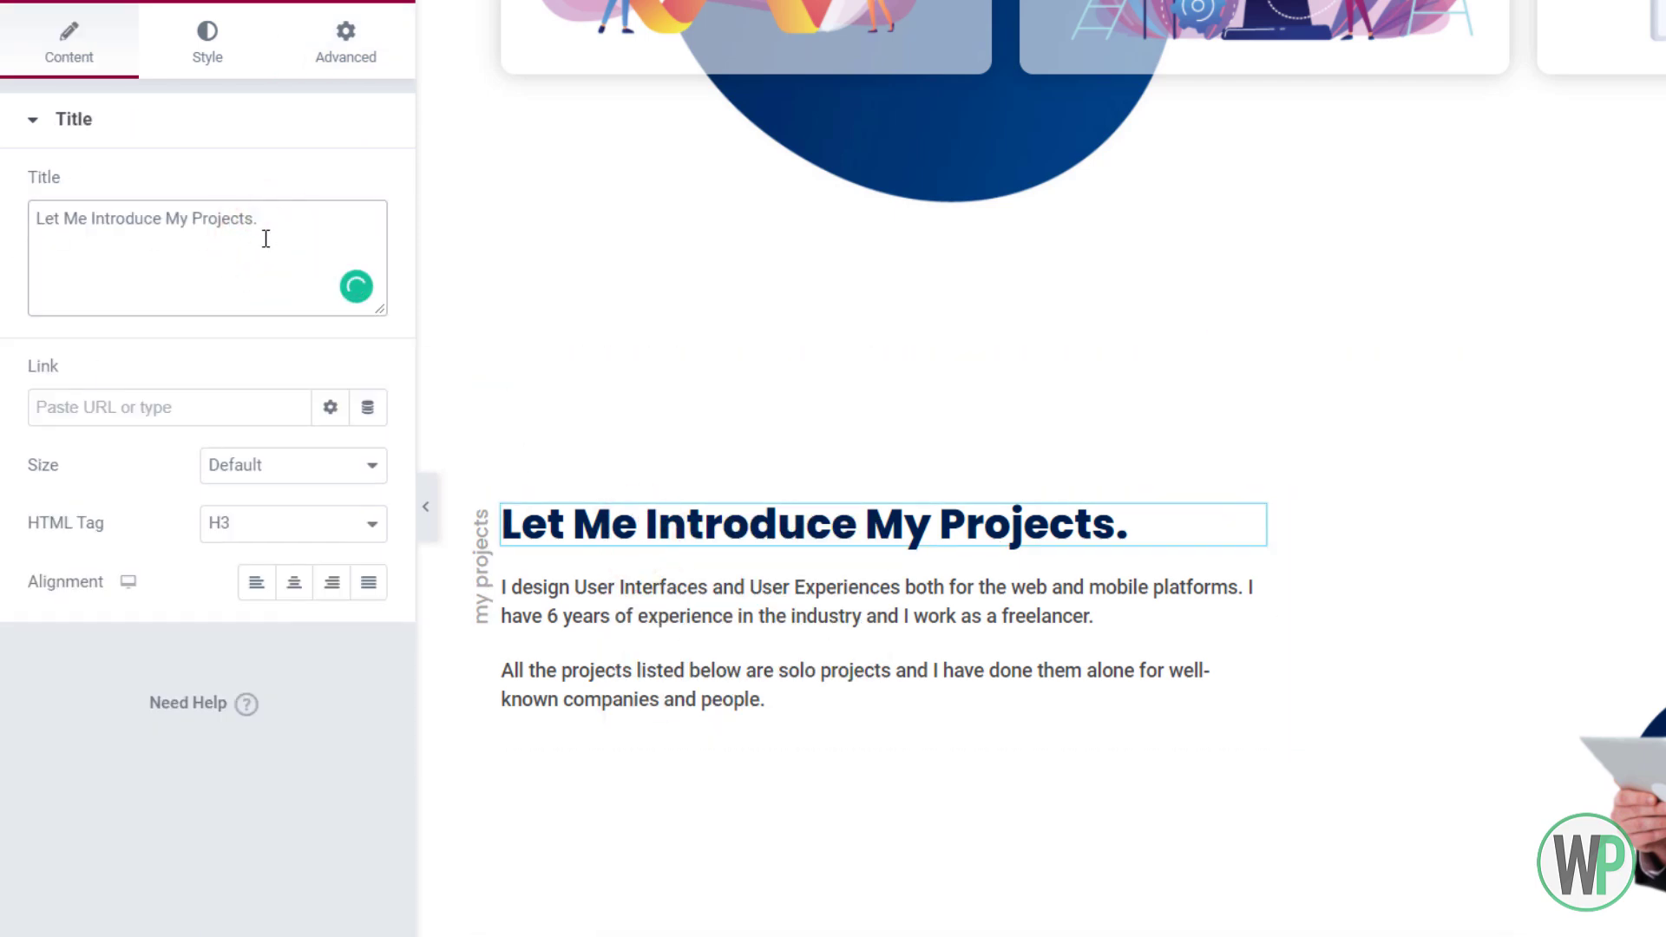
# Retitle the pasted heading 'Honours and Awards I Received.'
pyautogui.moveTo(265, 239); pyautogui.dragTo(88, 220)
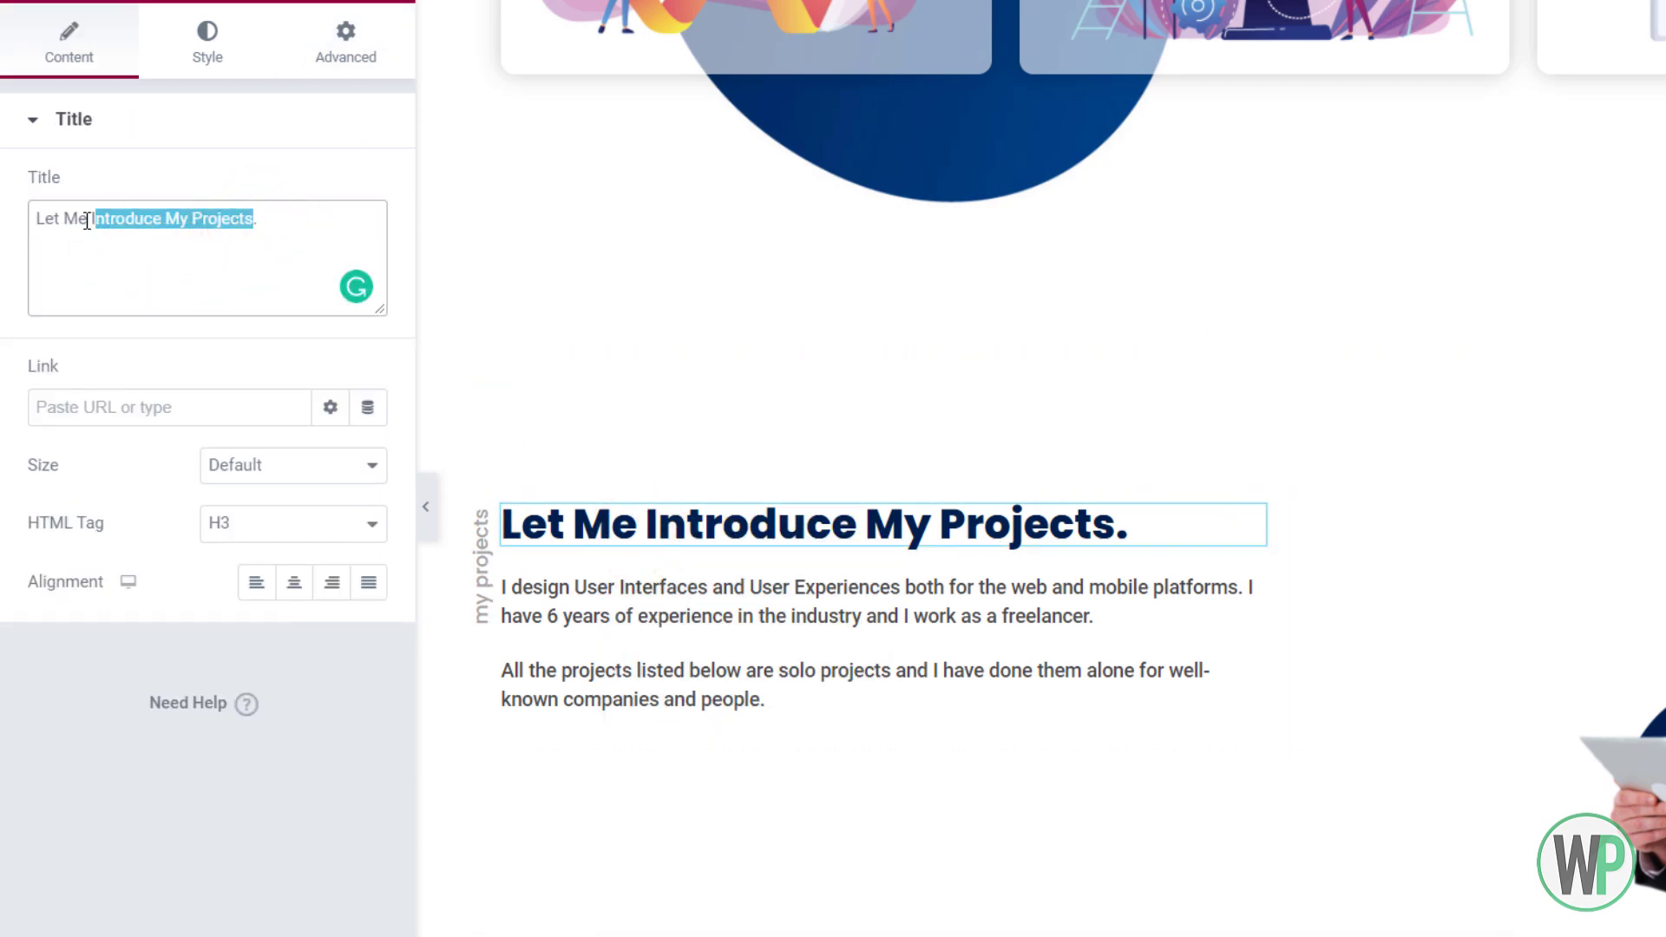
pyautogui.write('Hon')
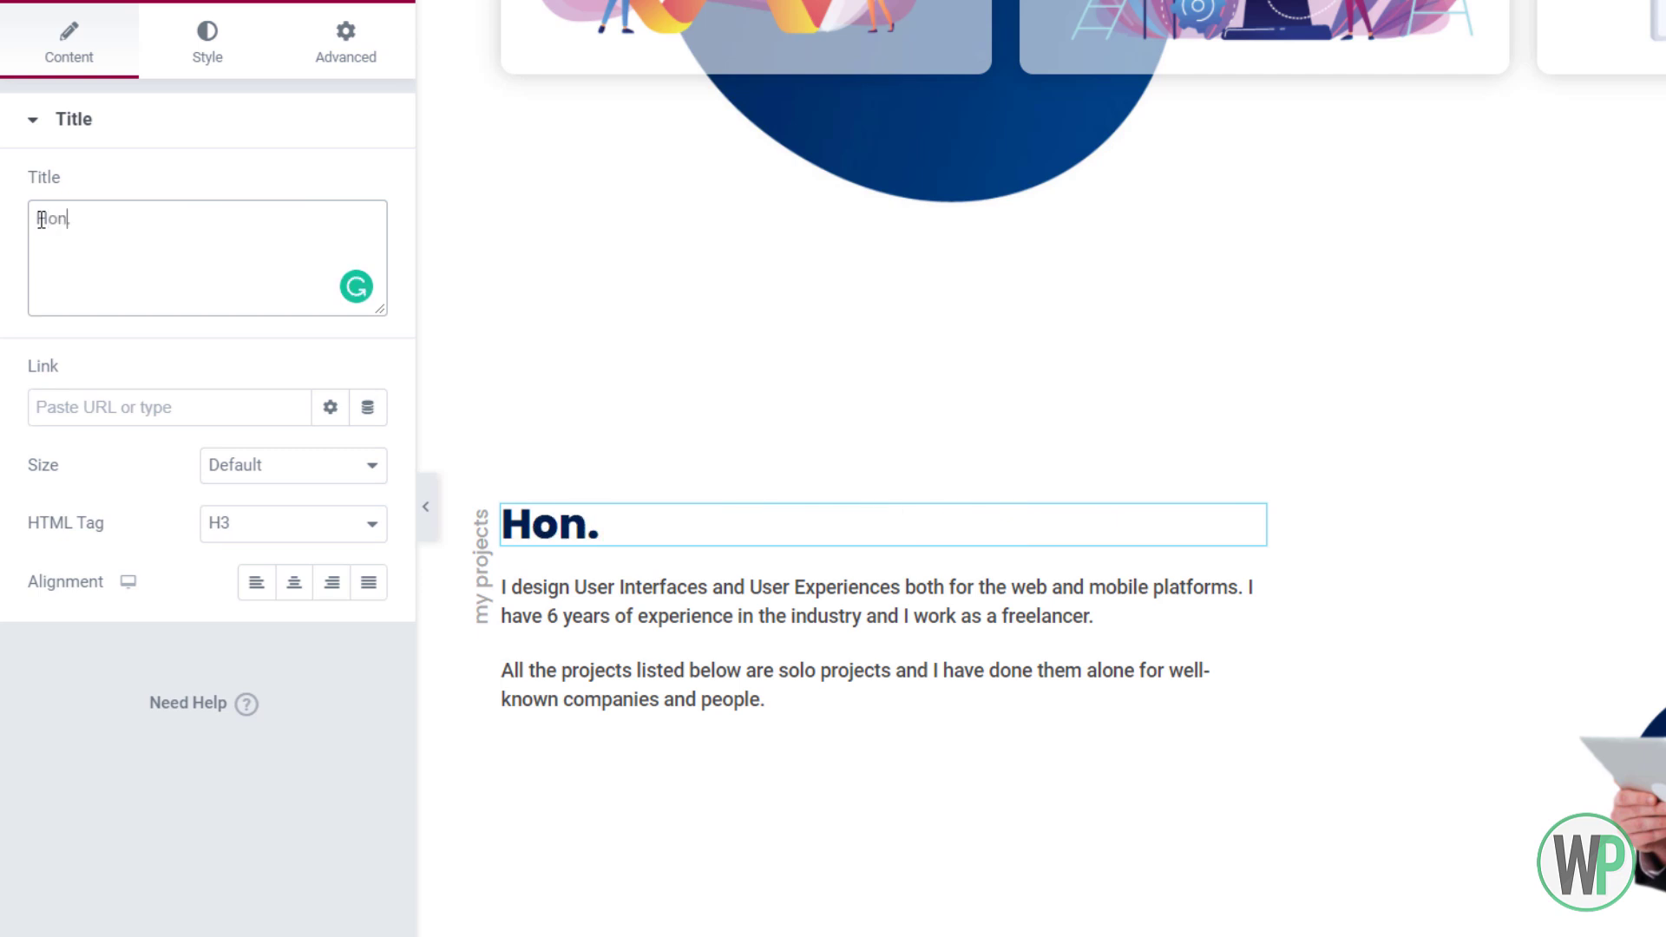
pyautogui.write('ours and Awar')
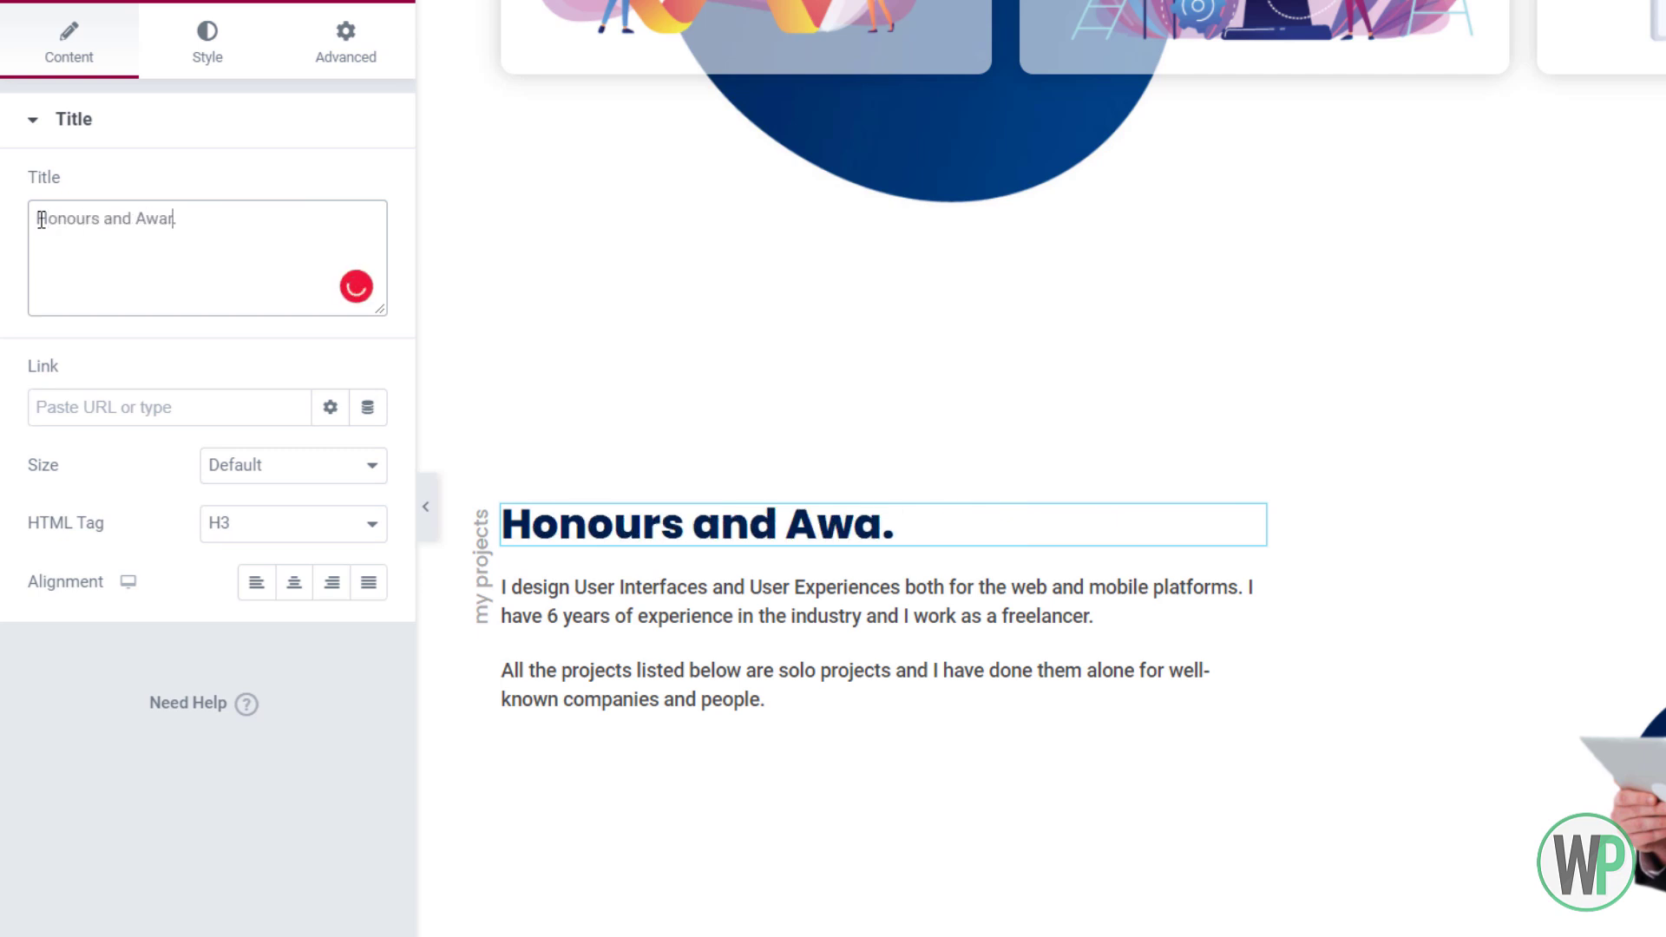
pyautogui.write('ds I Rece')
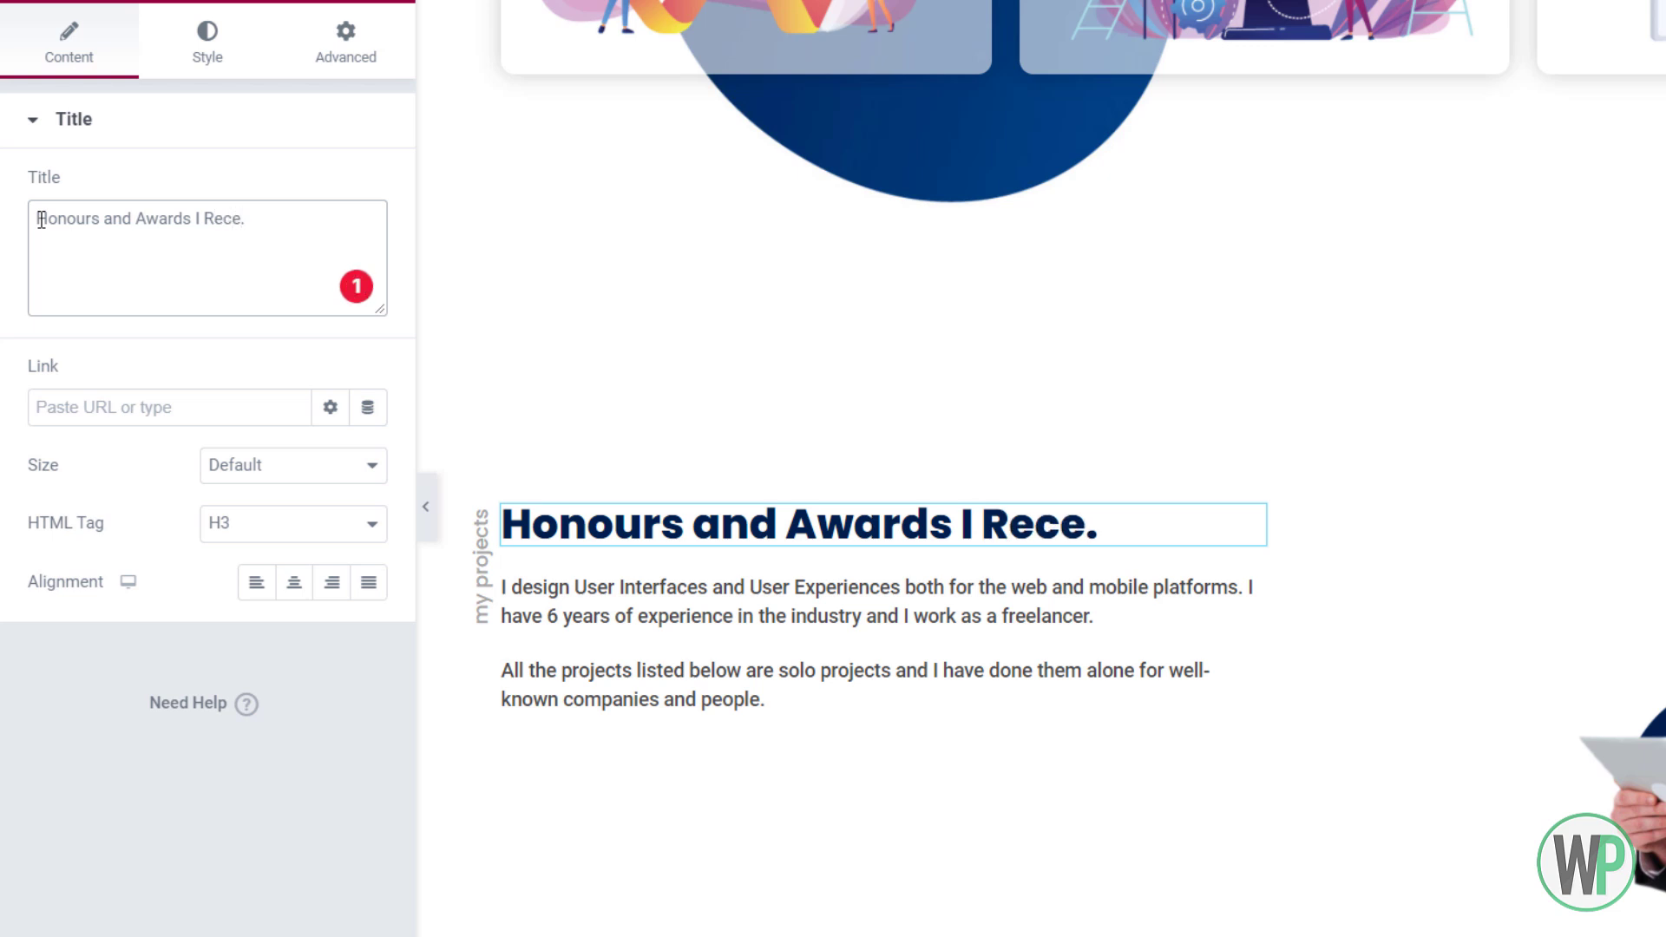
pyautogui.write('ived')
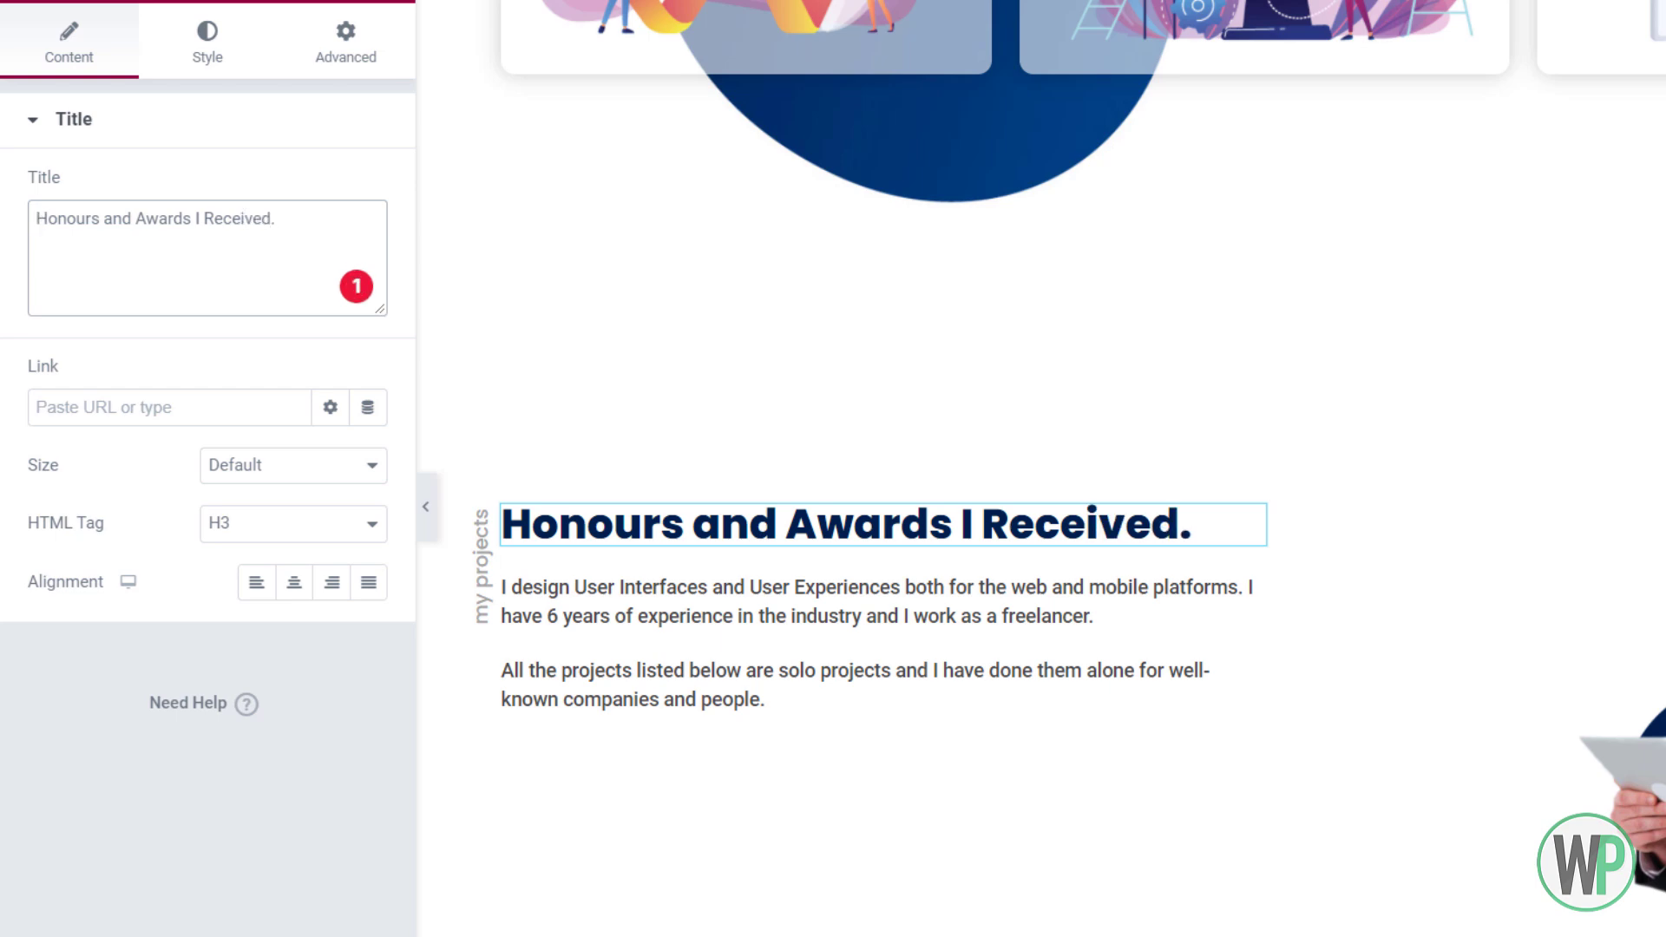
# Replace the intro paragraph with text about designing since 2015 and winning prominent awards, fixing punctuation and capitalisation
pyautogui.click(610, 595)
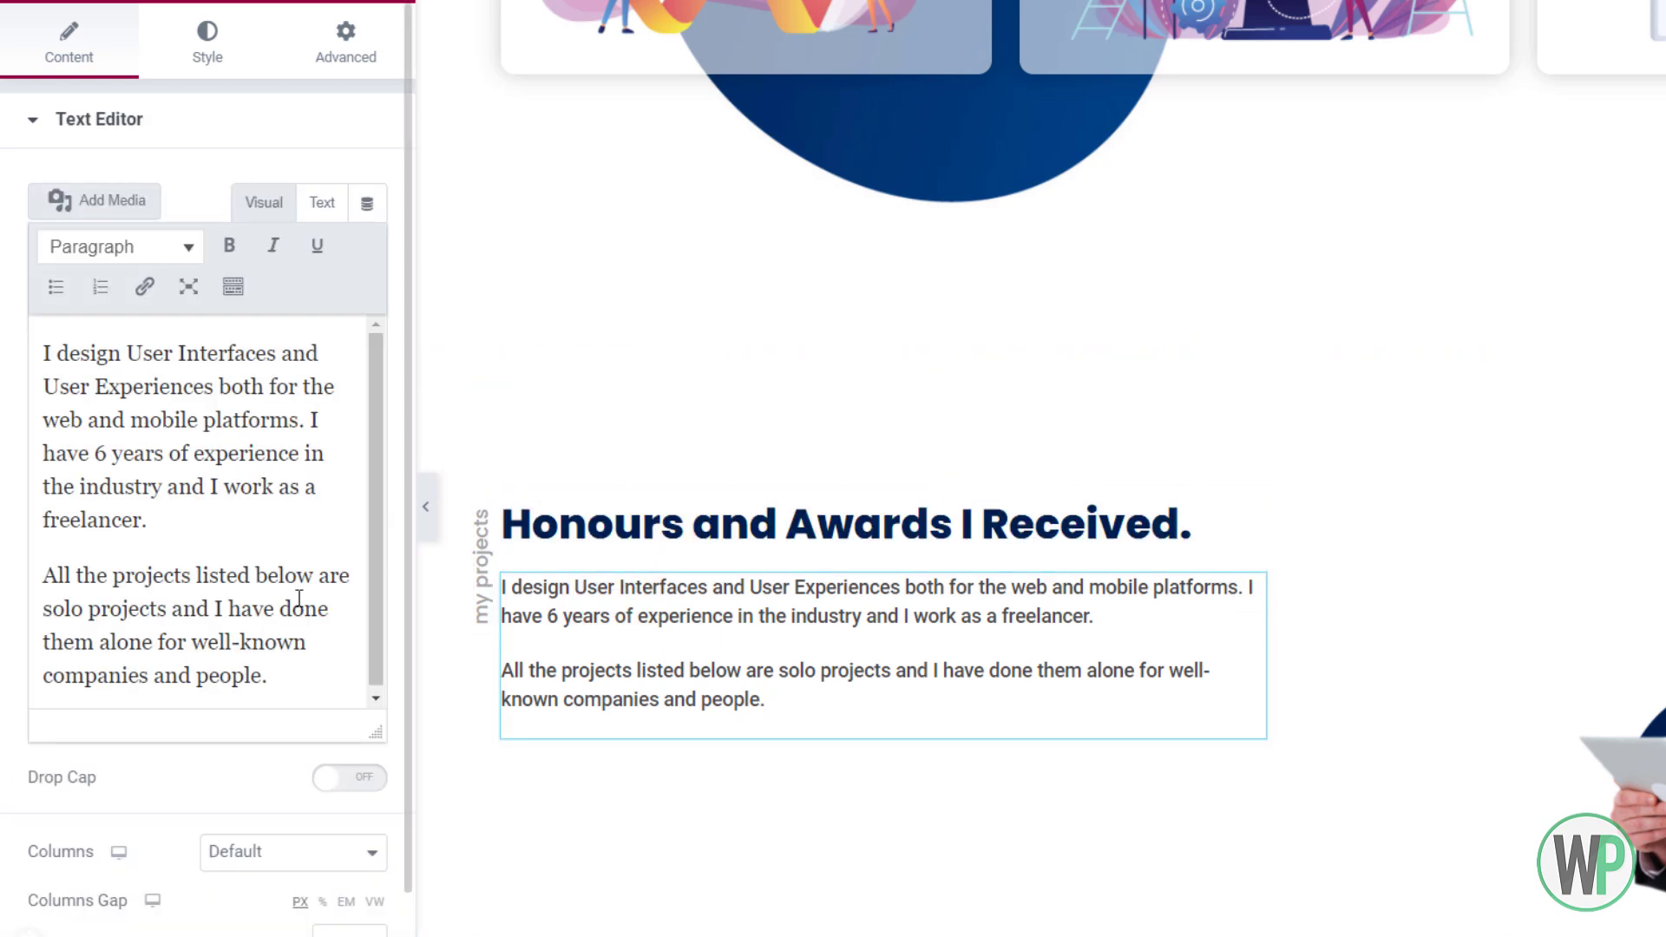
pyautogui.moveTo(299, 677); pyautogui.dragTo(39, 311)
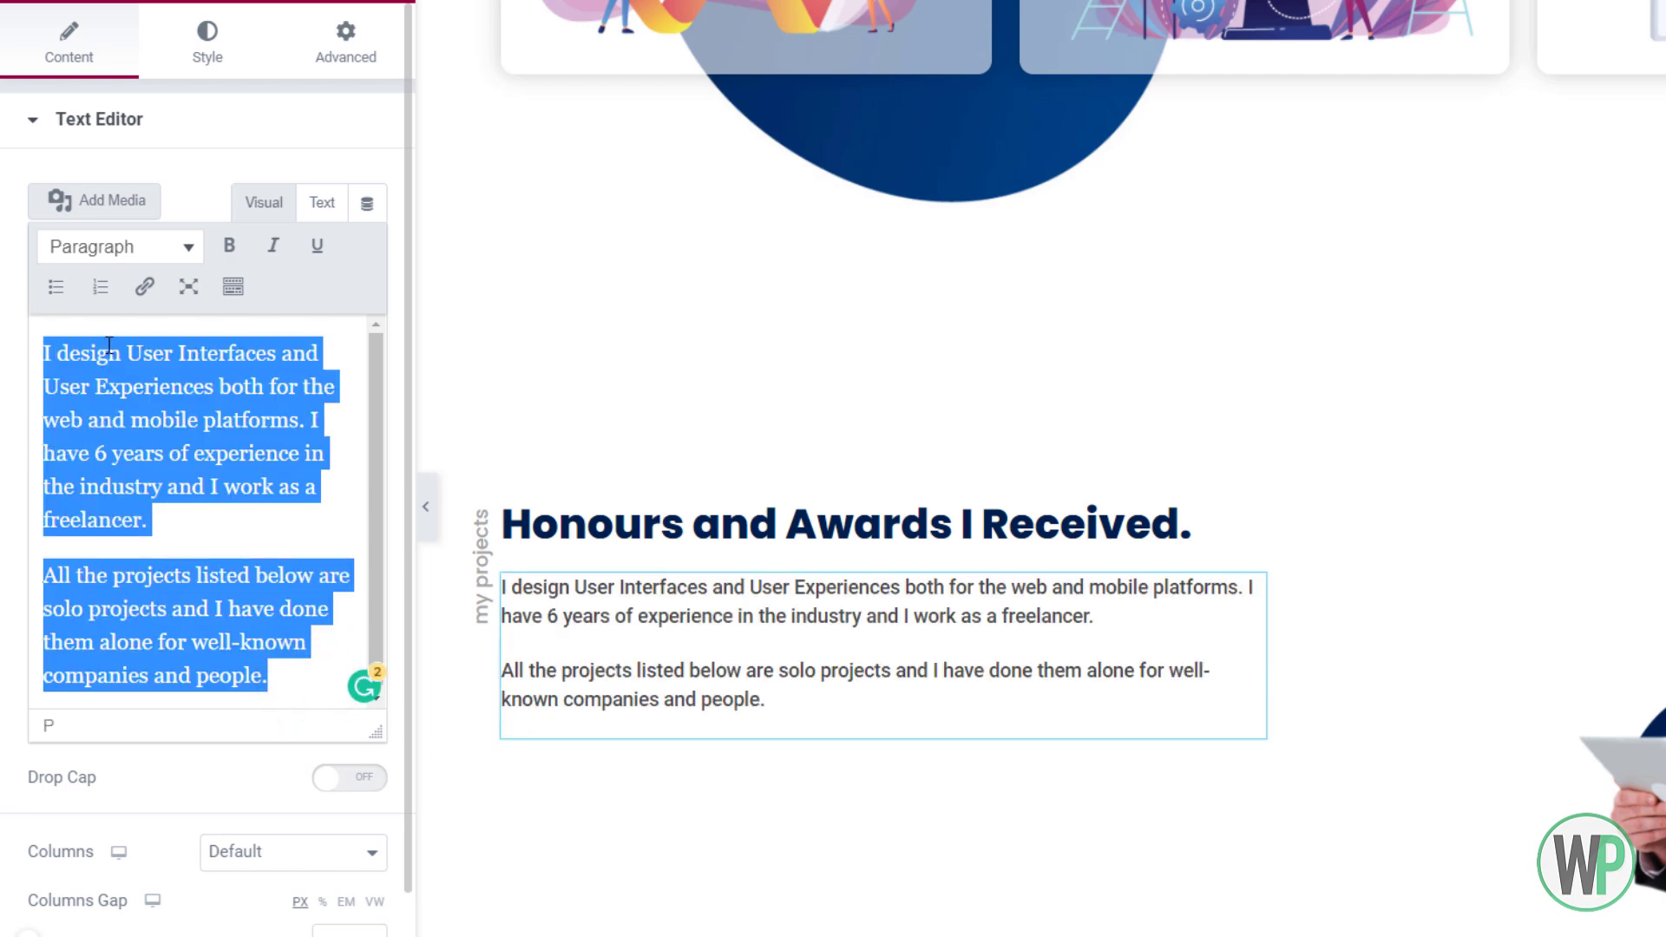
pyautogui.write('Since August 1')
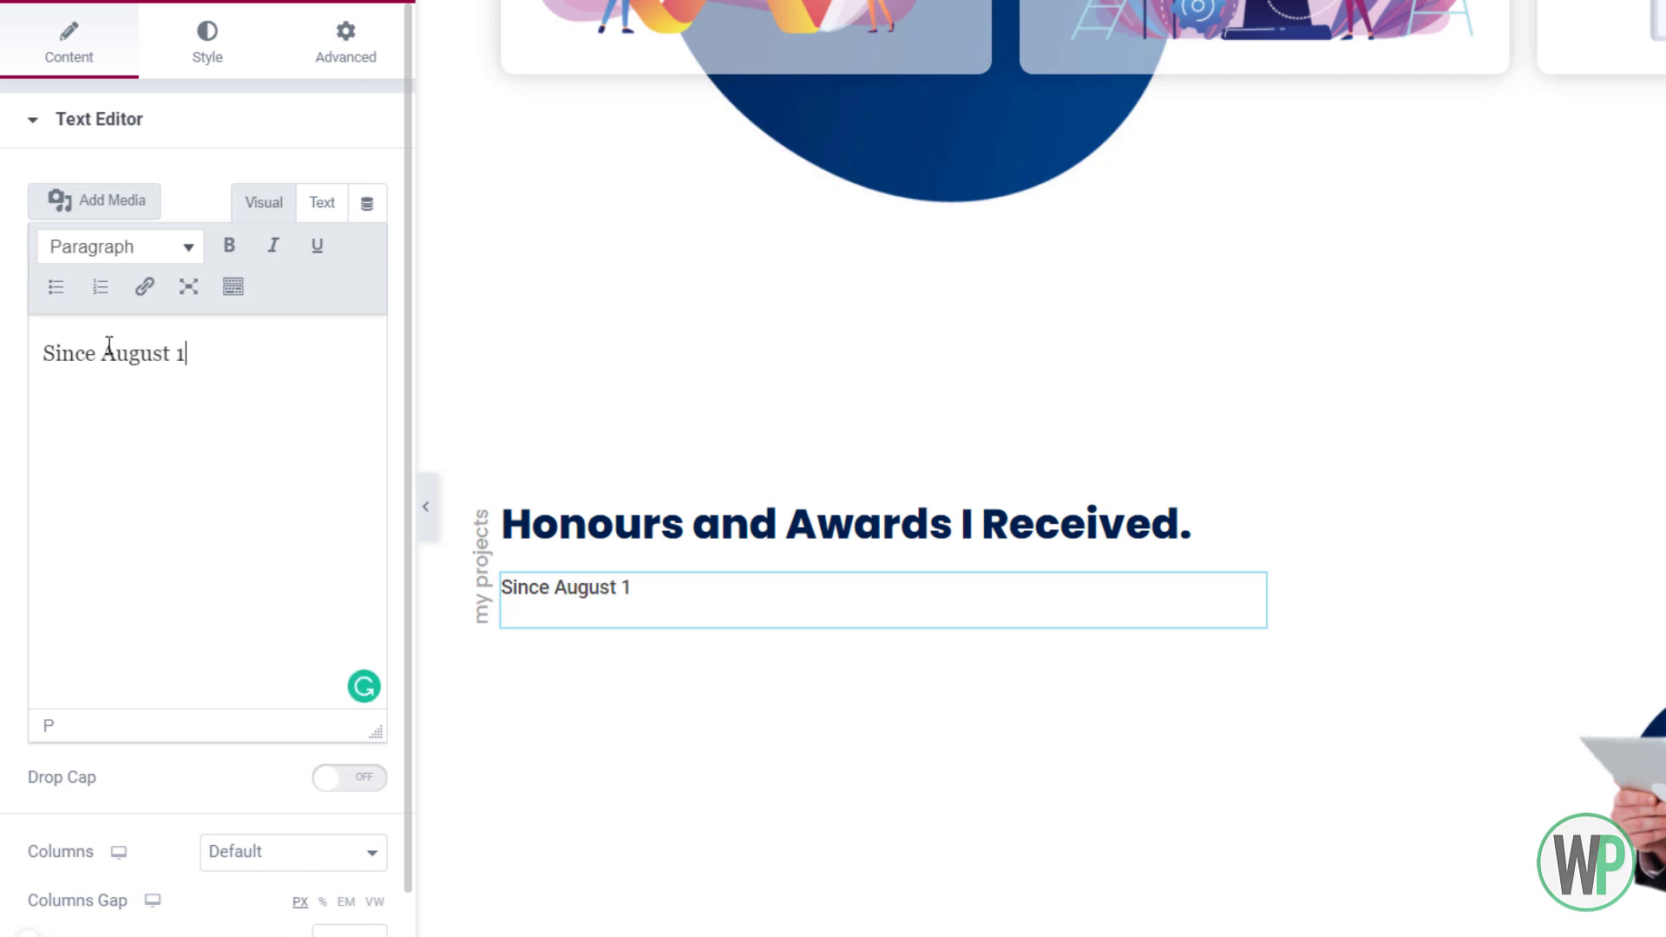
pyautogui.press('BackSpace')
pyautogui.press('BackSpace')
pyautogui.press('BackSpace')
pyautogui.press('BackSpace')
pyautogui.press('BackSpace')
pyautogui.press('BackSpace')
pyautogui.press('BackSpace')
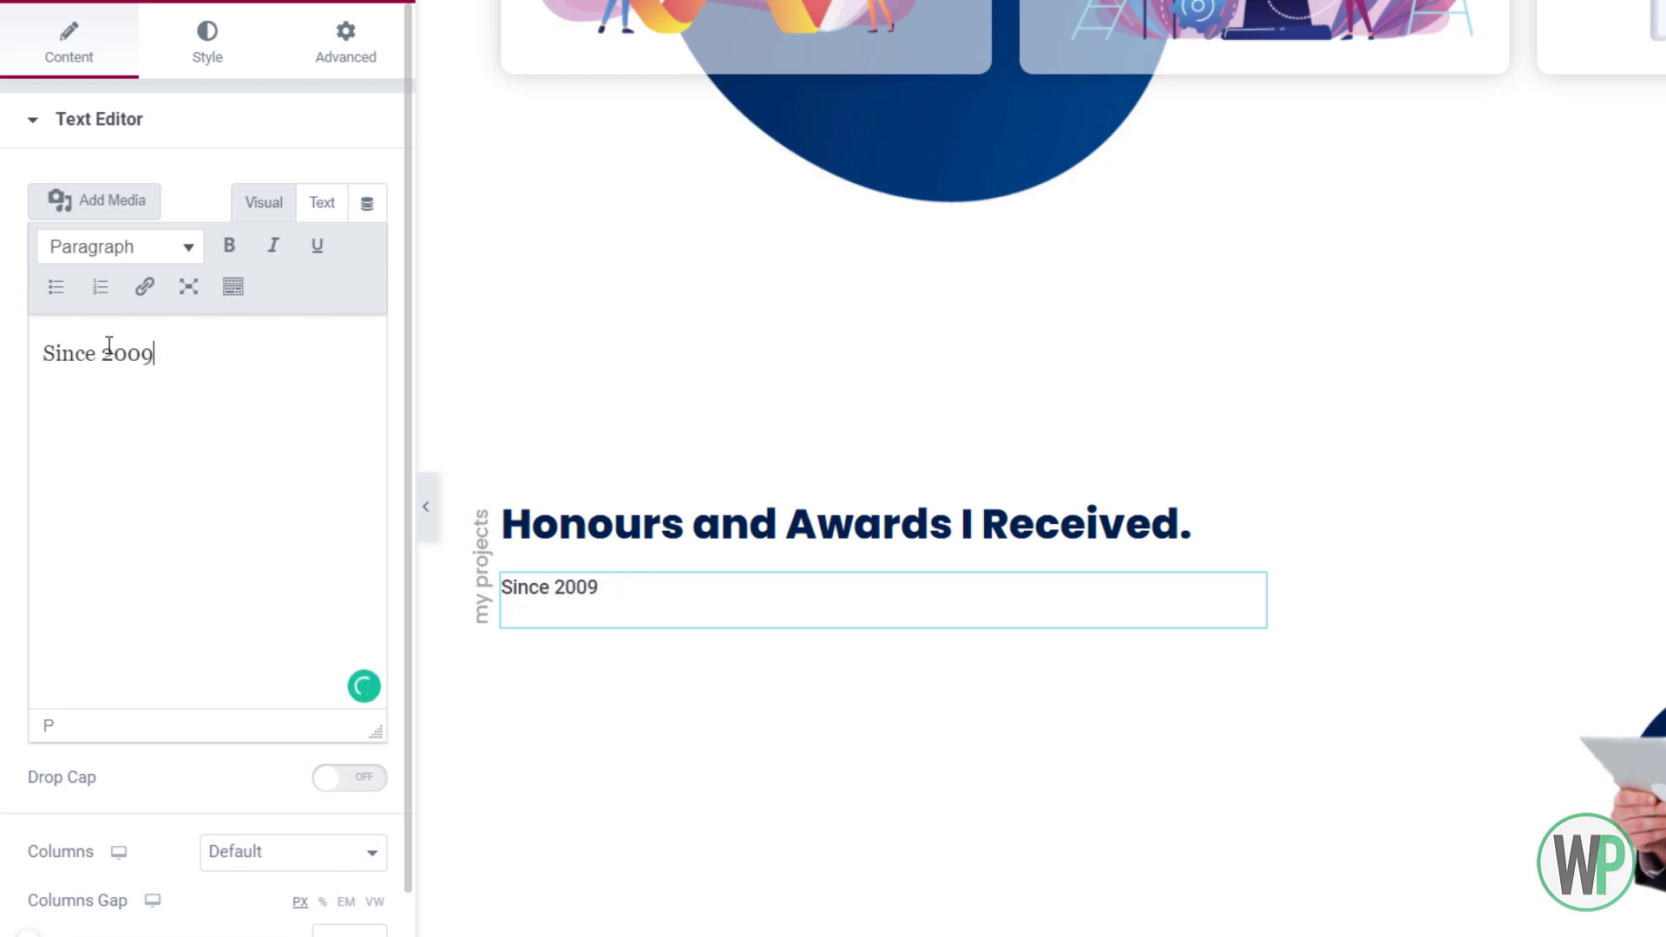
pyautogui.click(269, 492)
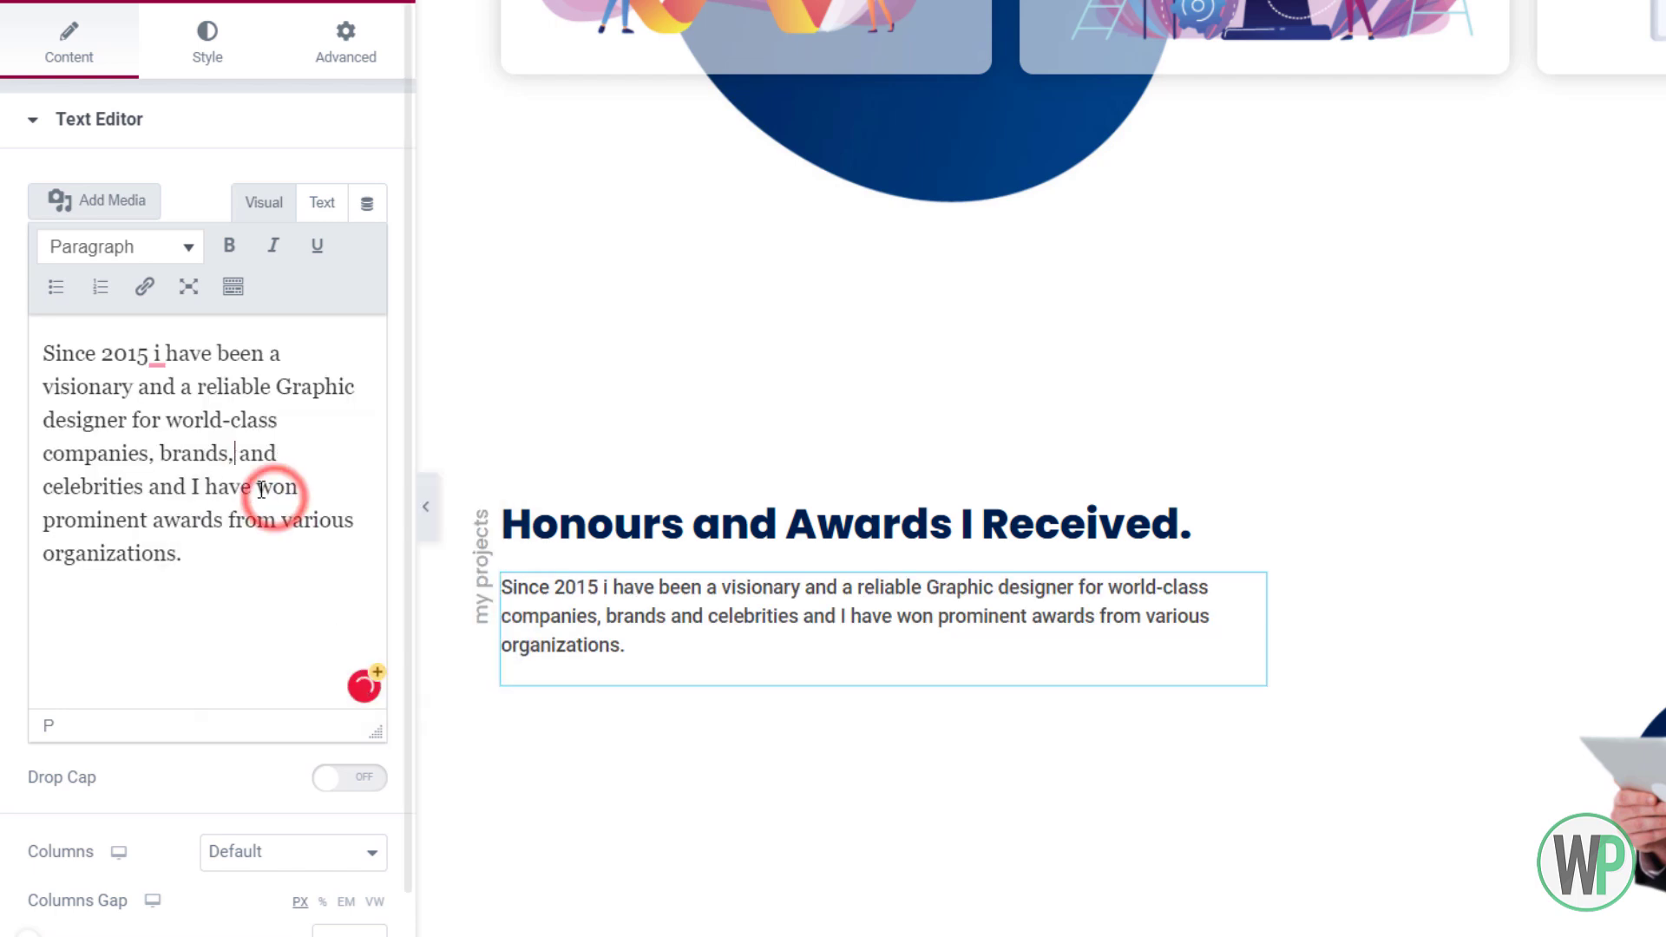
pyautogui.moveTo(158, 354)
pyautogui.click(172, 390)
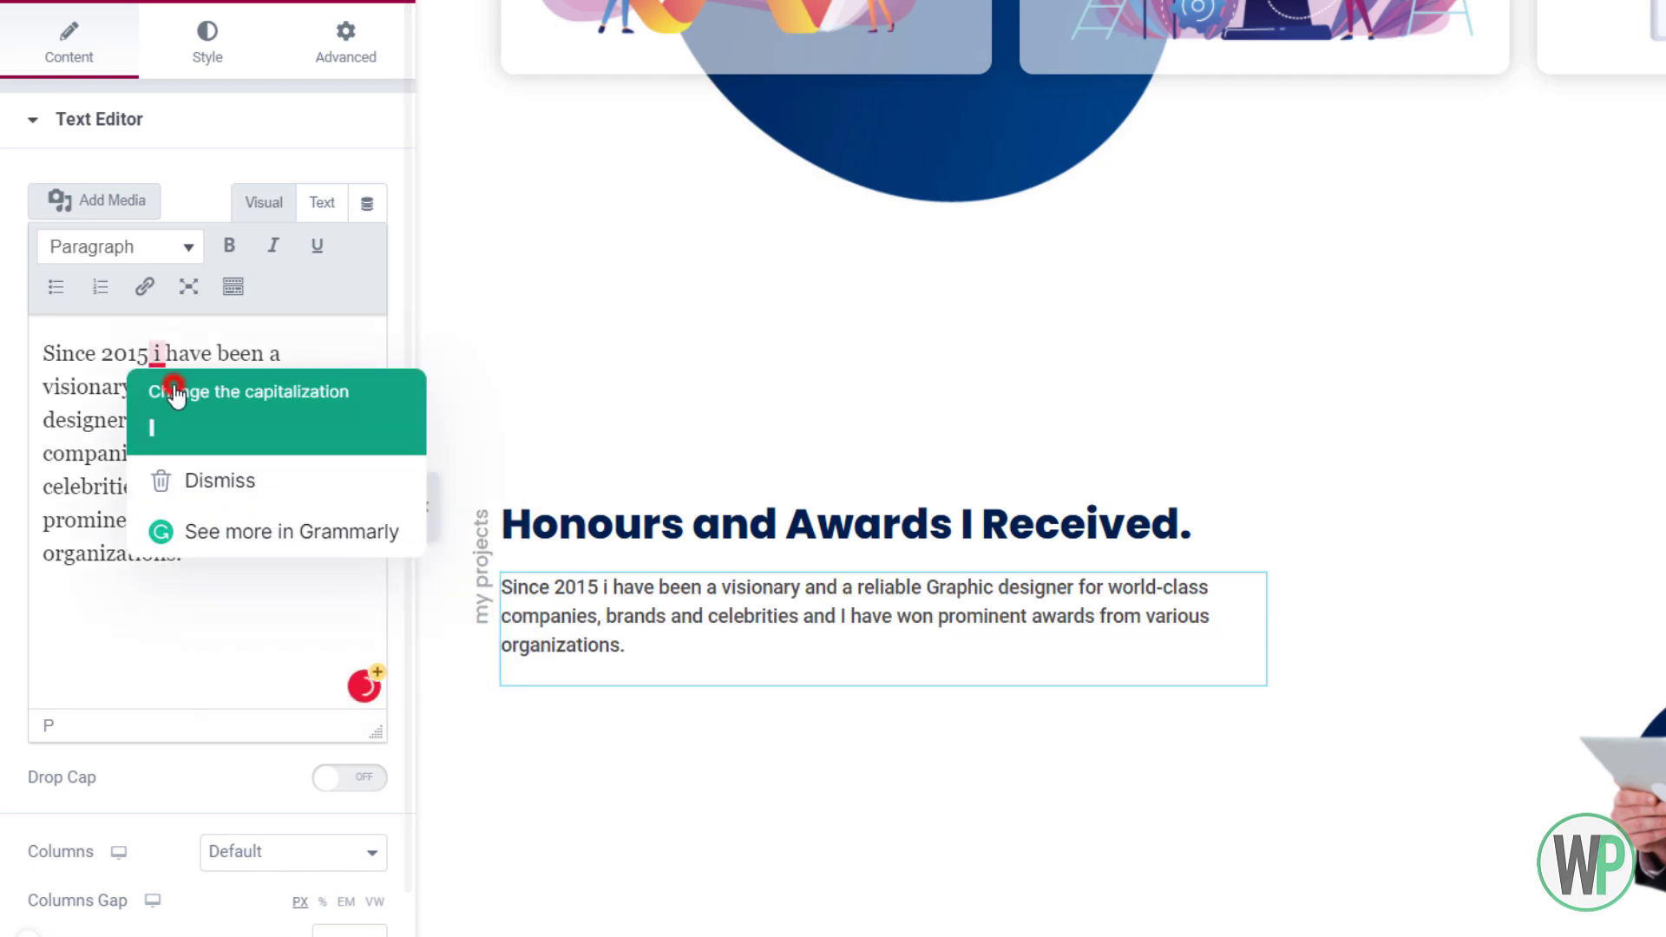
pyautogui.rightClick(482, 573)
pyautogui.click(508, 584)
# Rename the vertical label to 'my awards' and add a two-column inner section below the intro
pyautogui.doubleClick(137, 221)
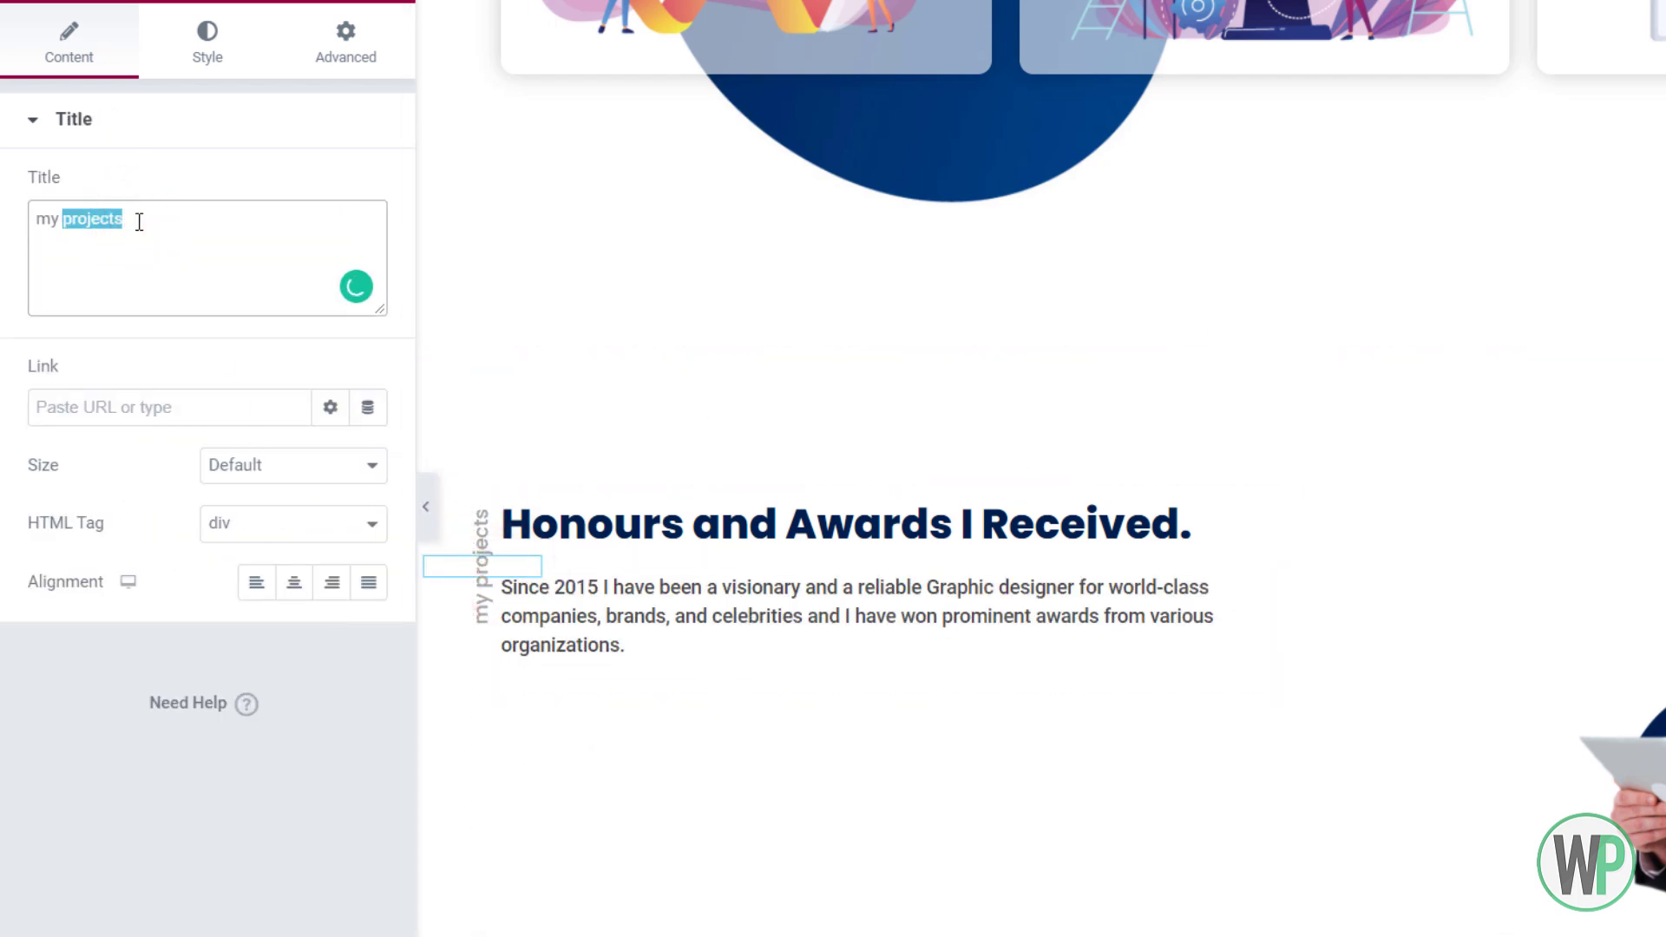
pyautogui.write('awards')
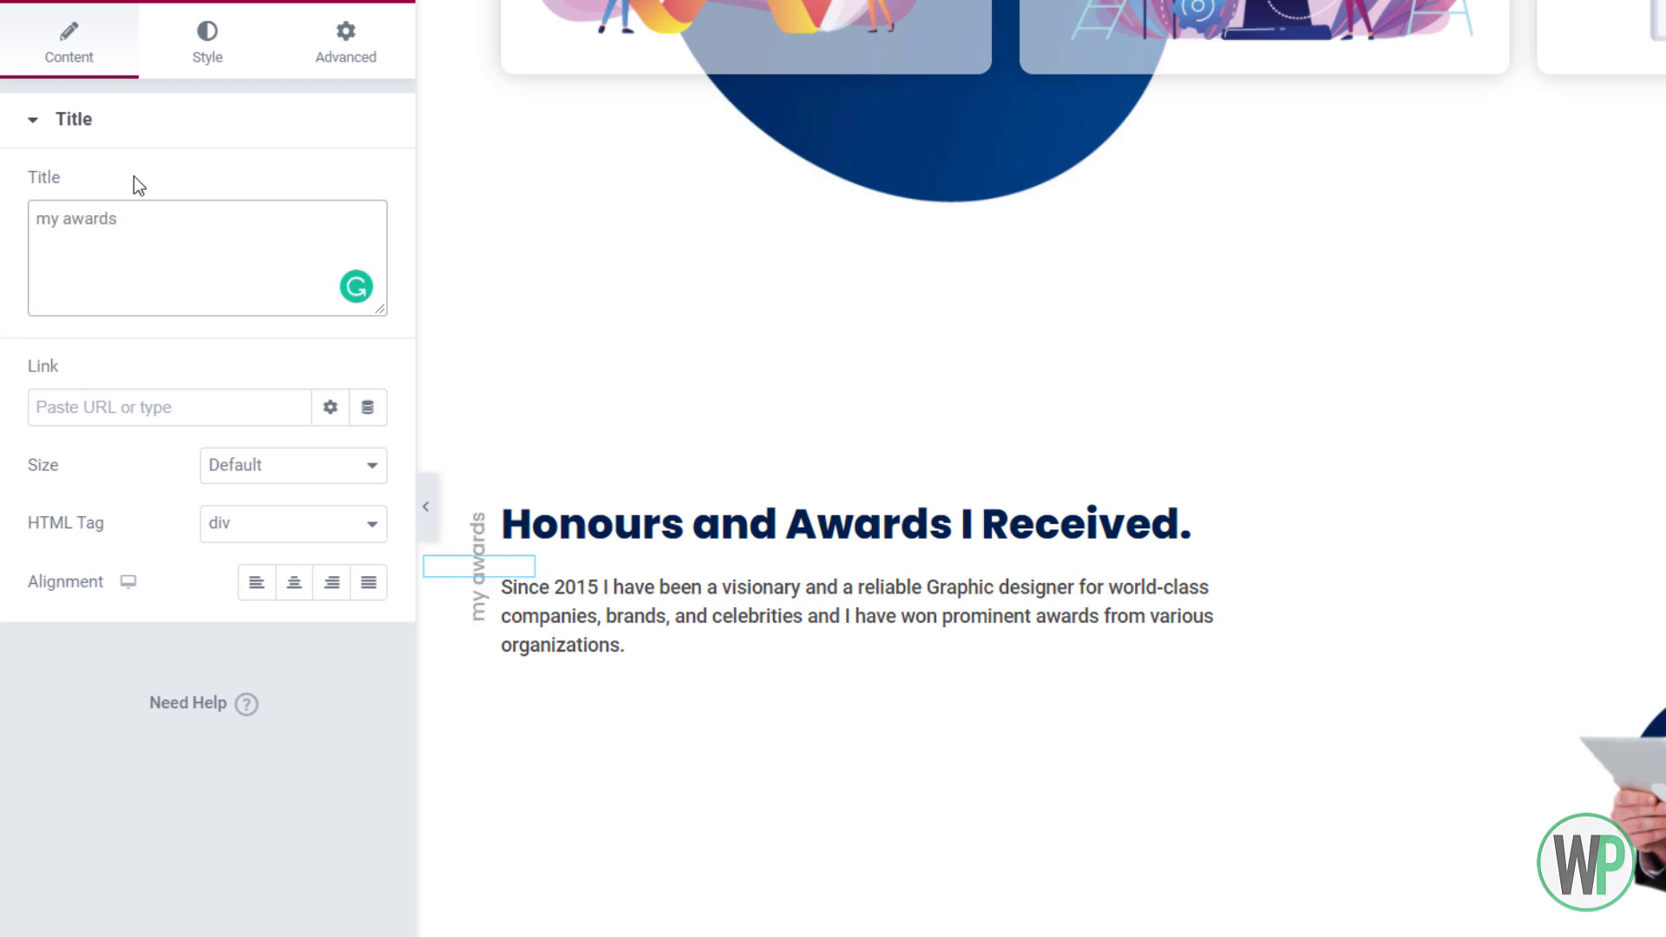
pyautogui.moveTo(107, 235); pyautogui.dragTo(607, 660)
pyautogui.moveTo(155, 214); pyautogui.dragTo(696, 715)
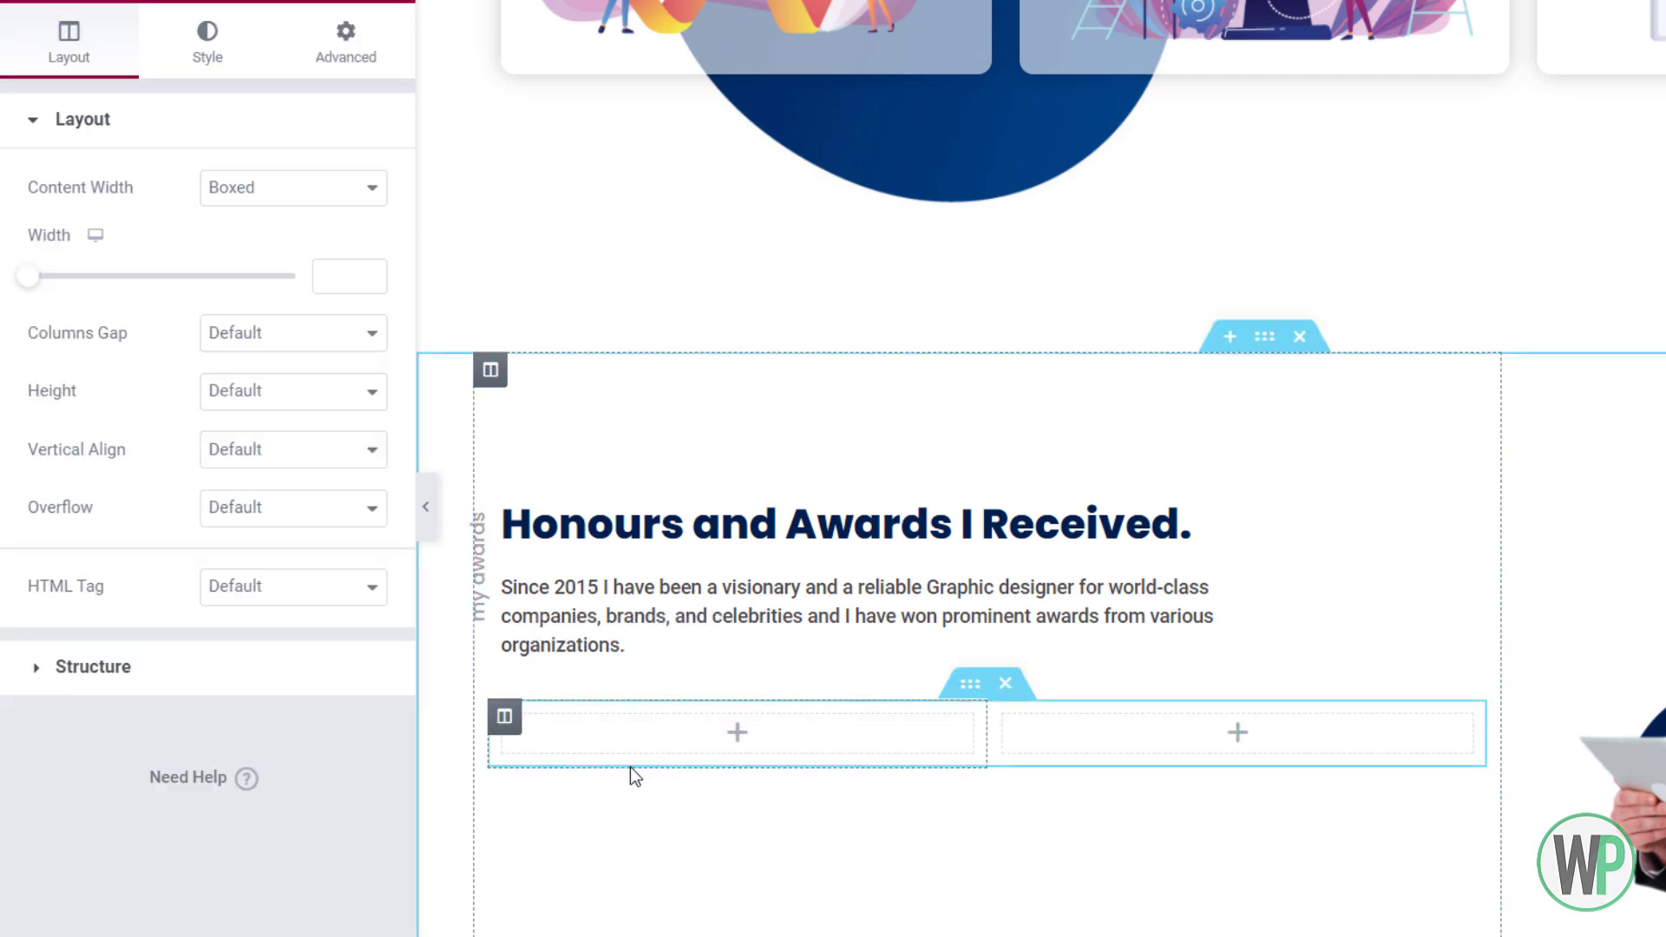
# Set the new row's first column width to 40%
pyautogui.rightClick(509, 725)
pyautogui.click(593, 671)
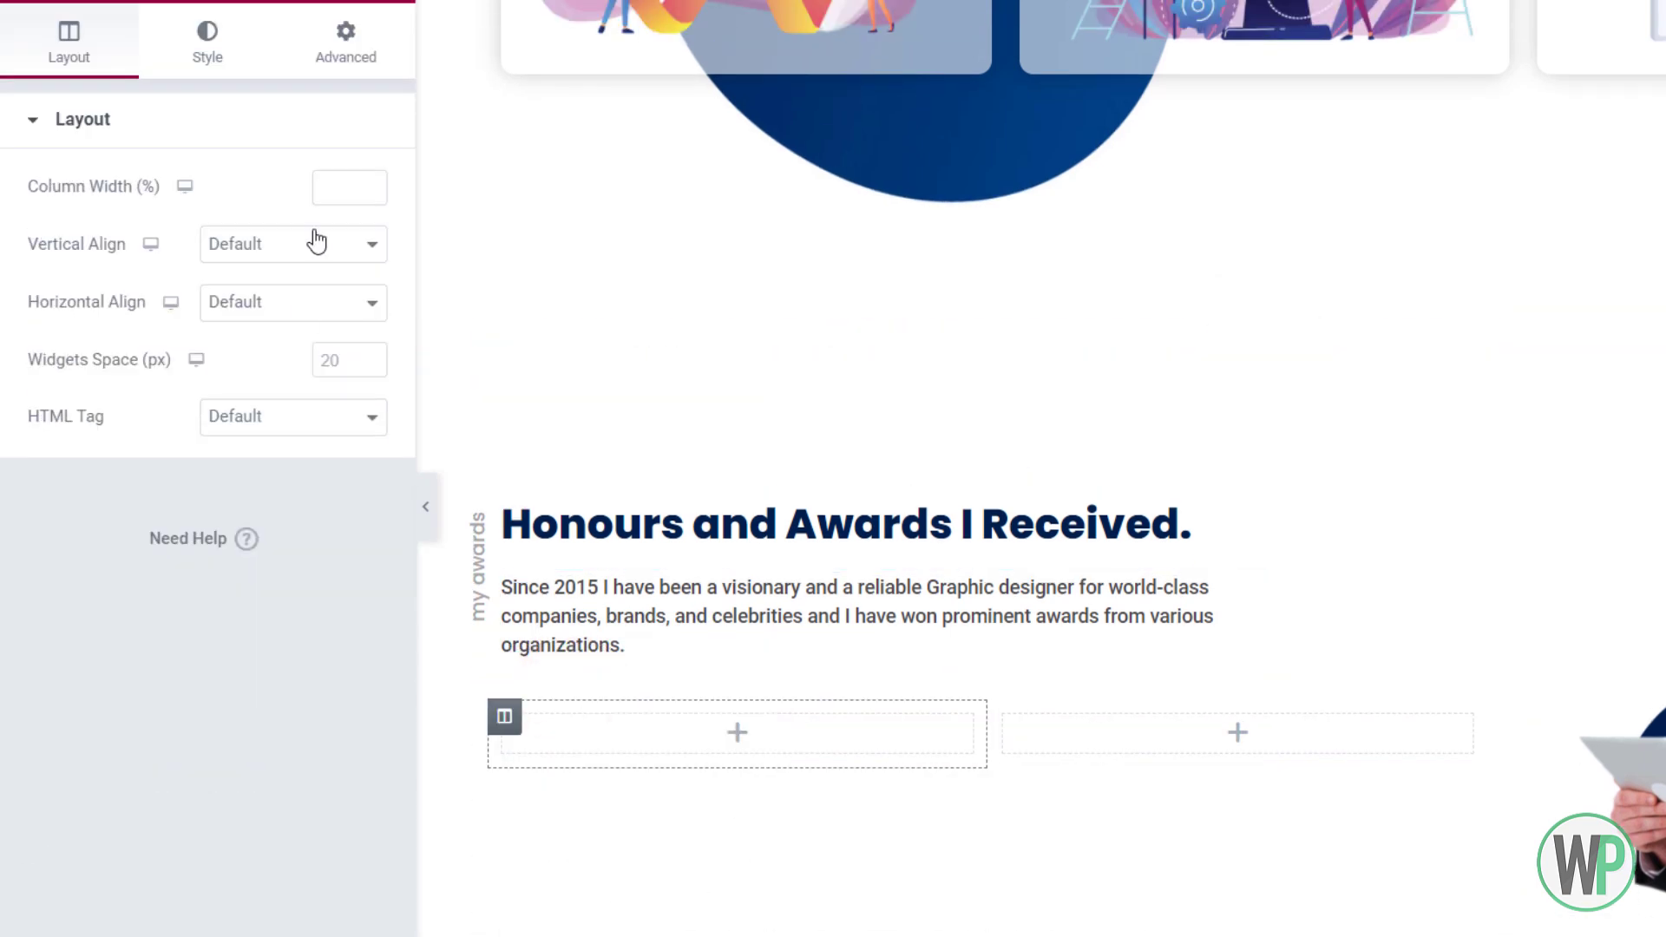
pyautogui.click(343, 188)
pyautogui.write('40')
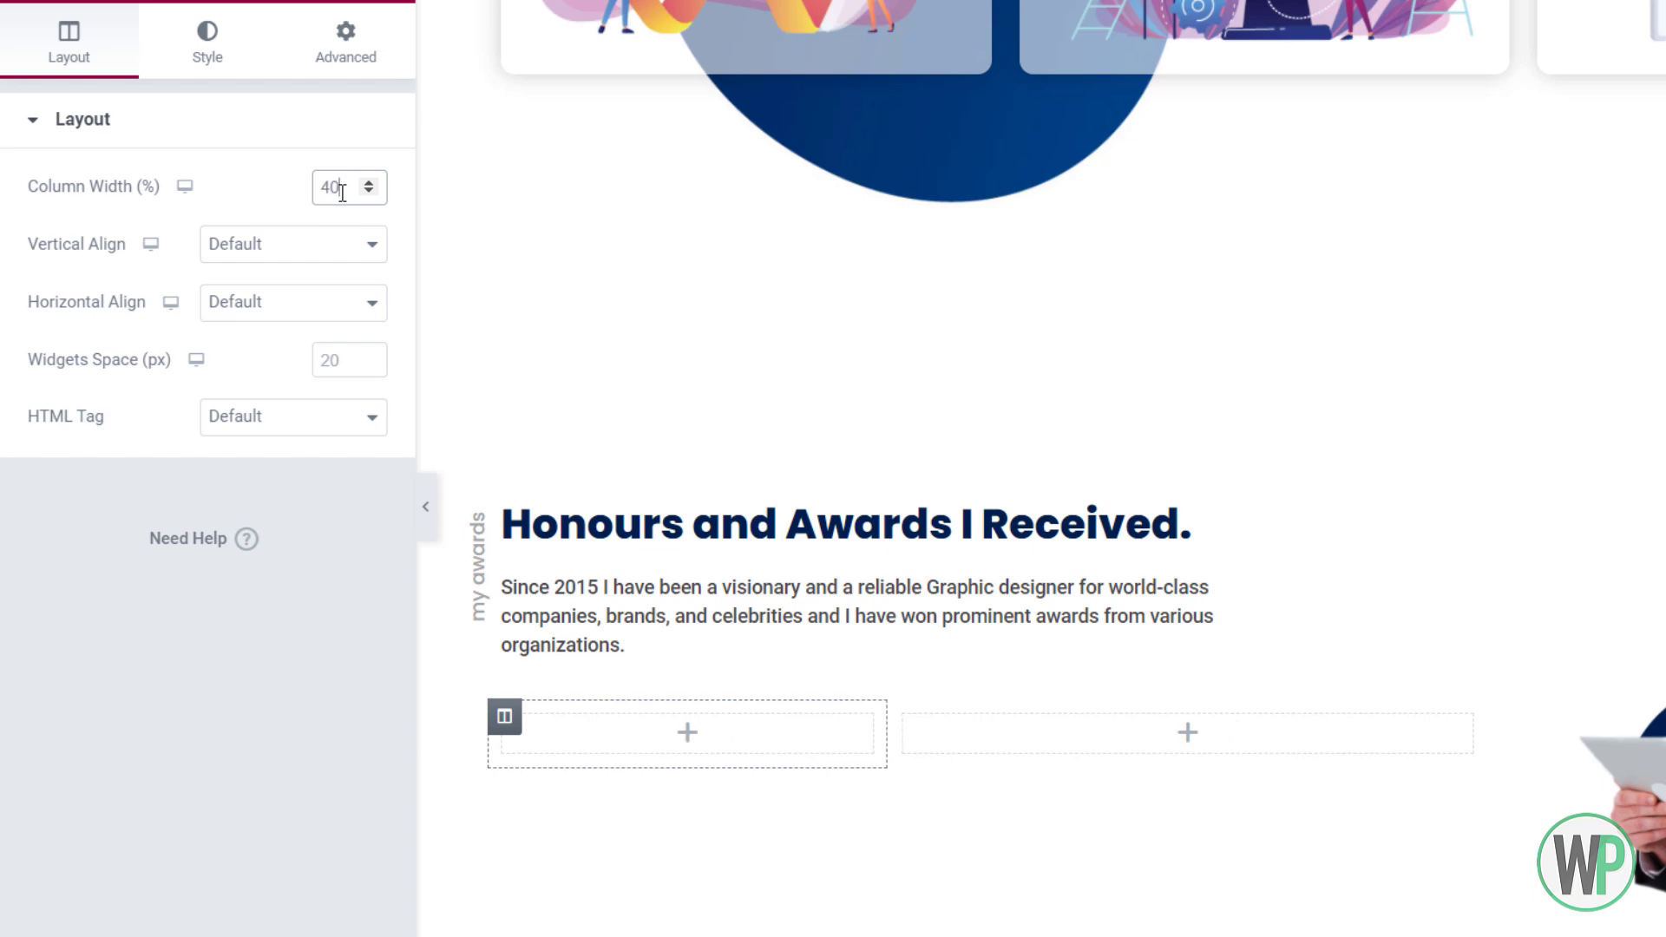
# Add an H6 'In Press' heading to the left column with font weight 600
pyautogui.click(370, 3)
pyautogui.moveTo(267, 252); pyautogui.dragTo(590, 744)
pyautogui.click(312, 524)
pyautogui.click(304, 669)
pyautogui.click(251, 268)
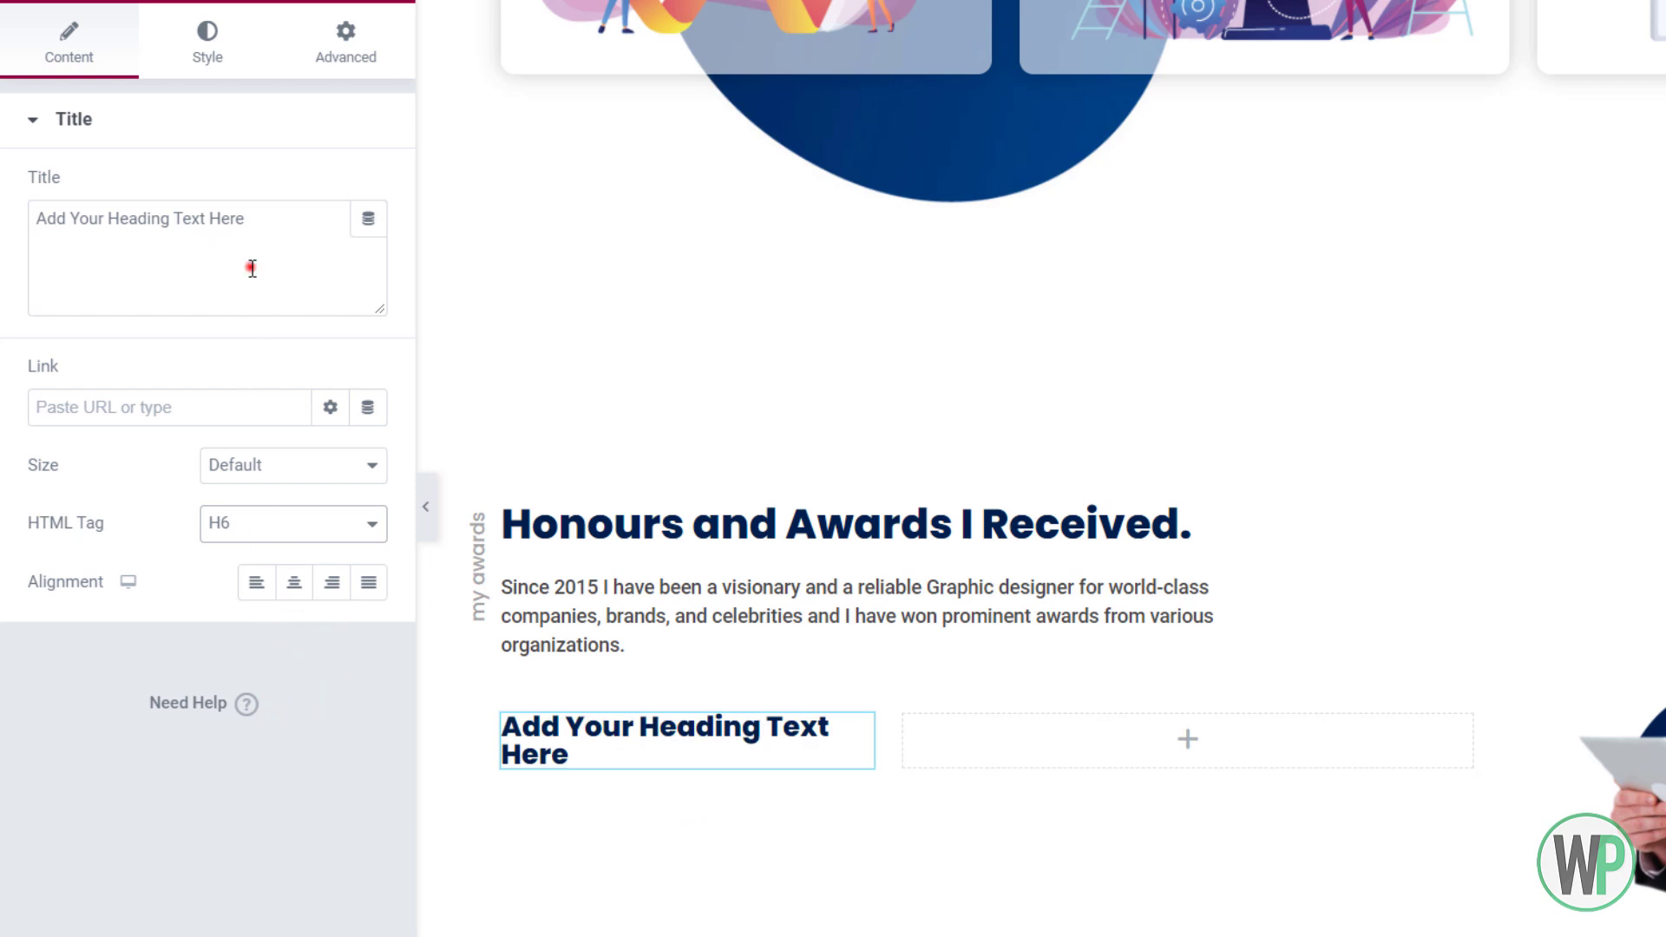
pyautogui.hotkey('ctrl', 'a')
pyautogui.write('In P')
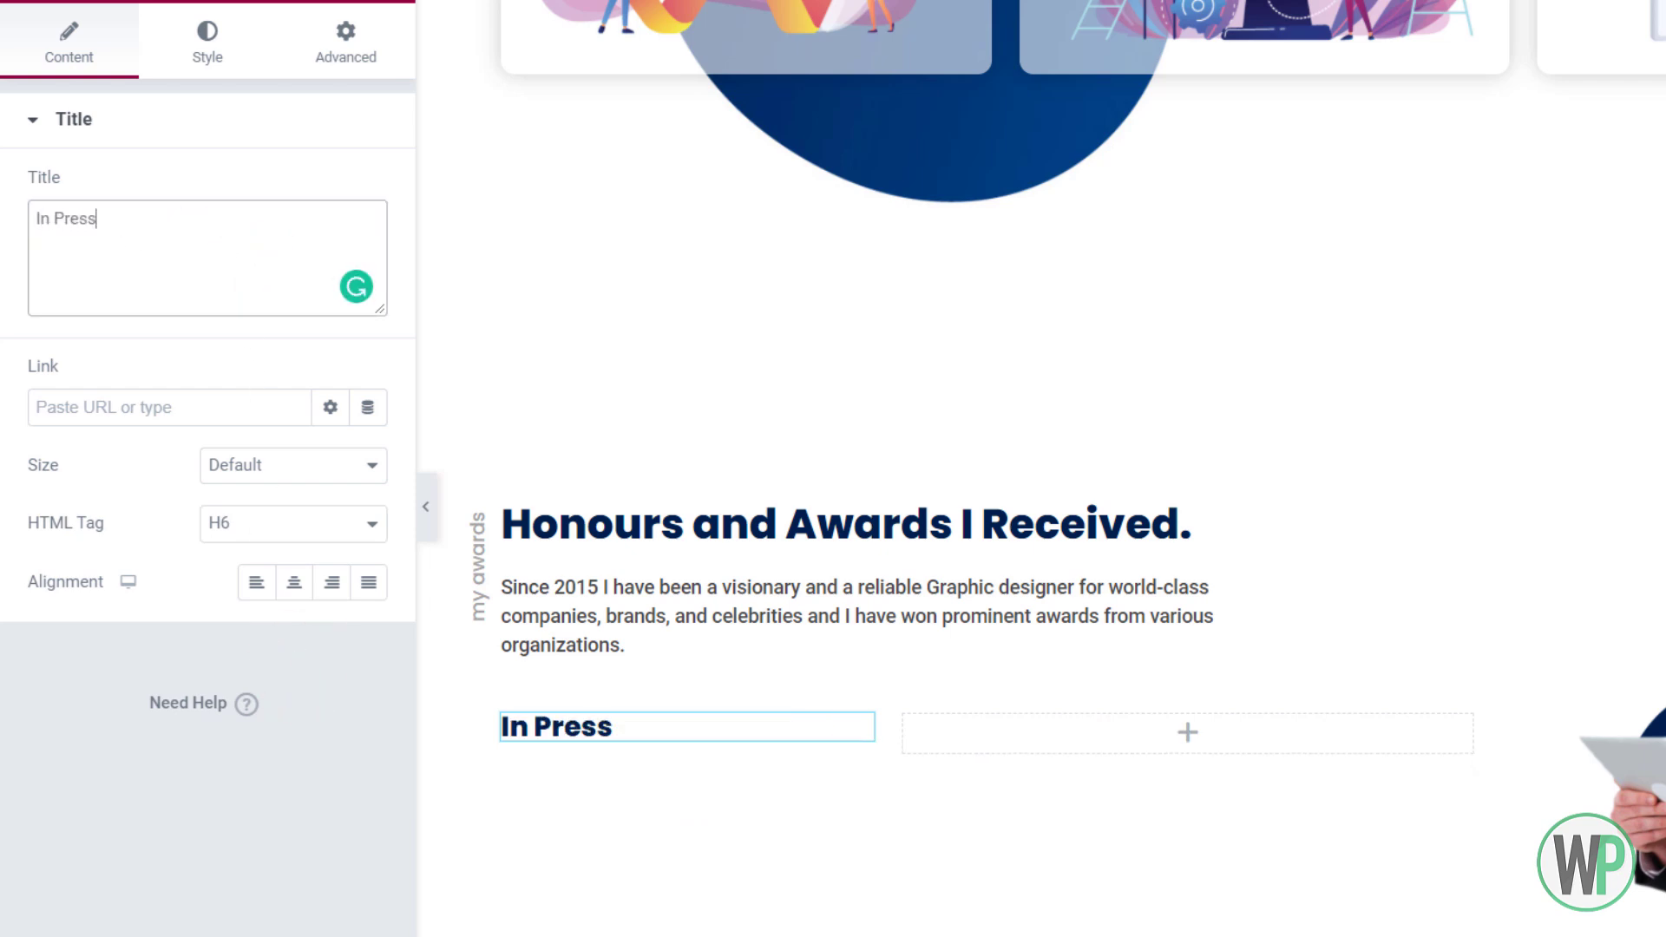
pyautogui.click(206, 39)
pyautogui.click(368, 246)
pyautogui.click(335, 526)
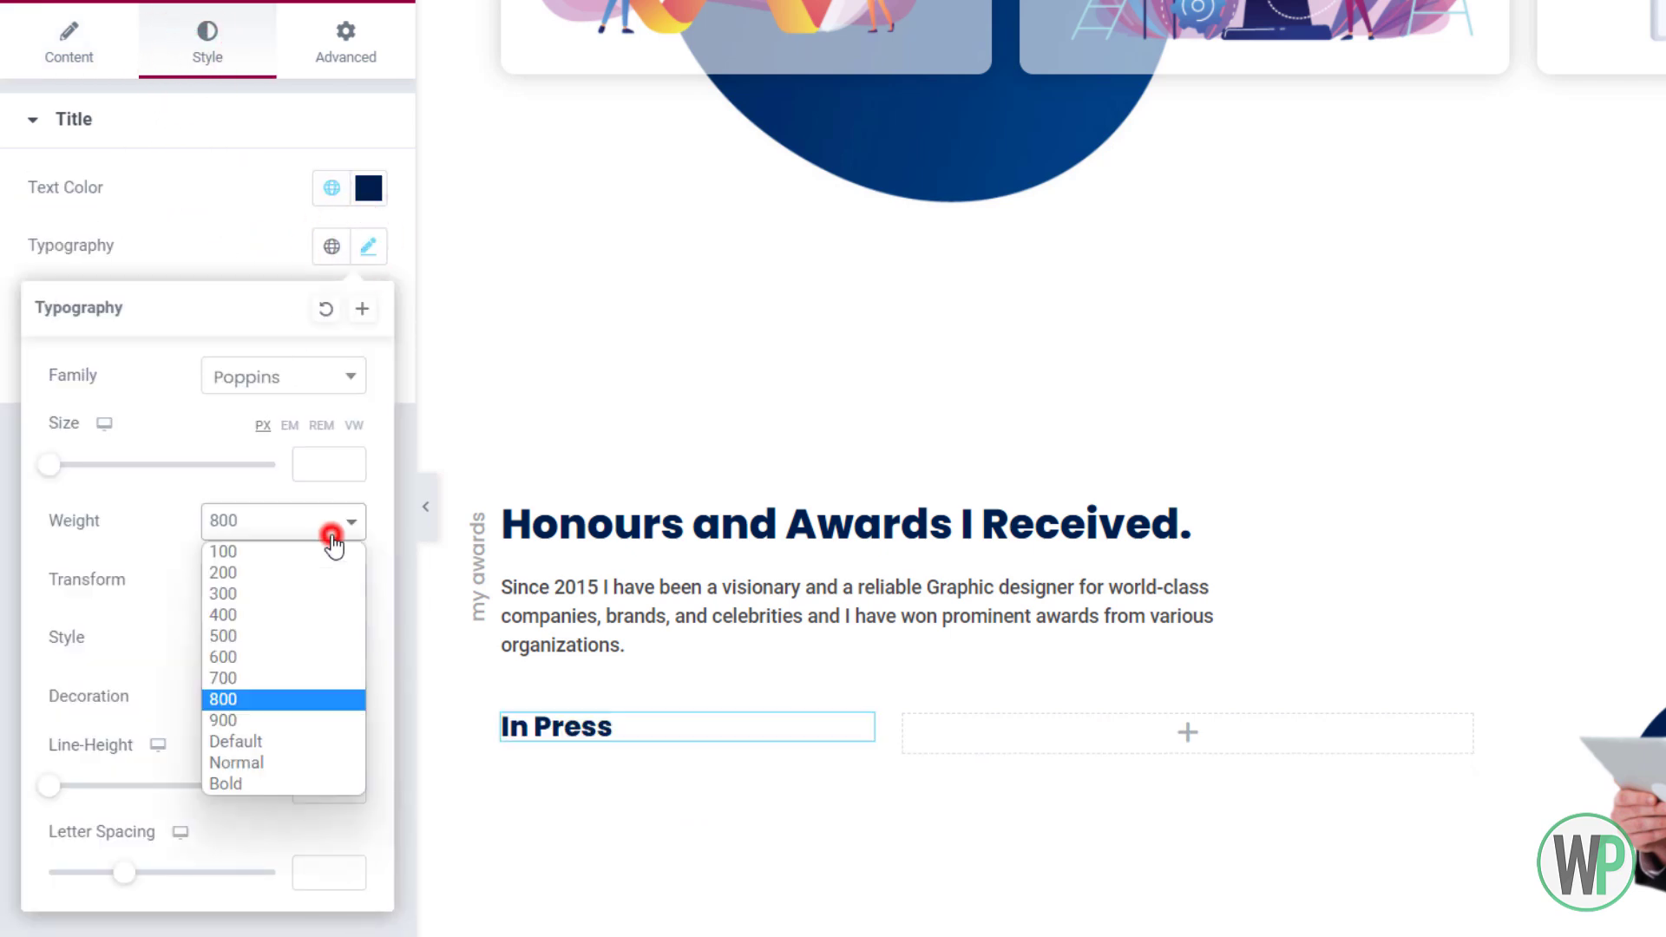
pyautogui.click(300, 665)
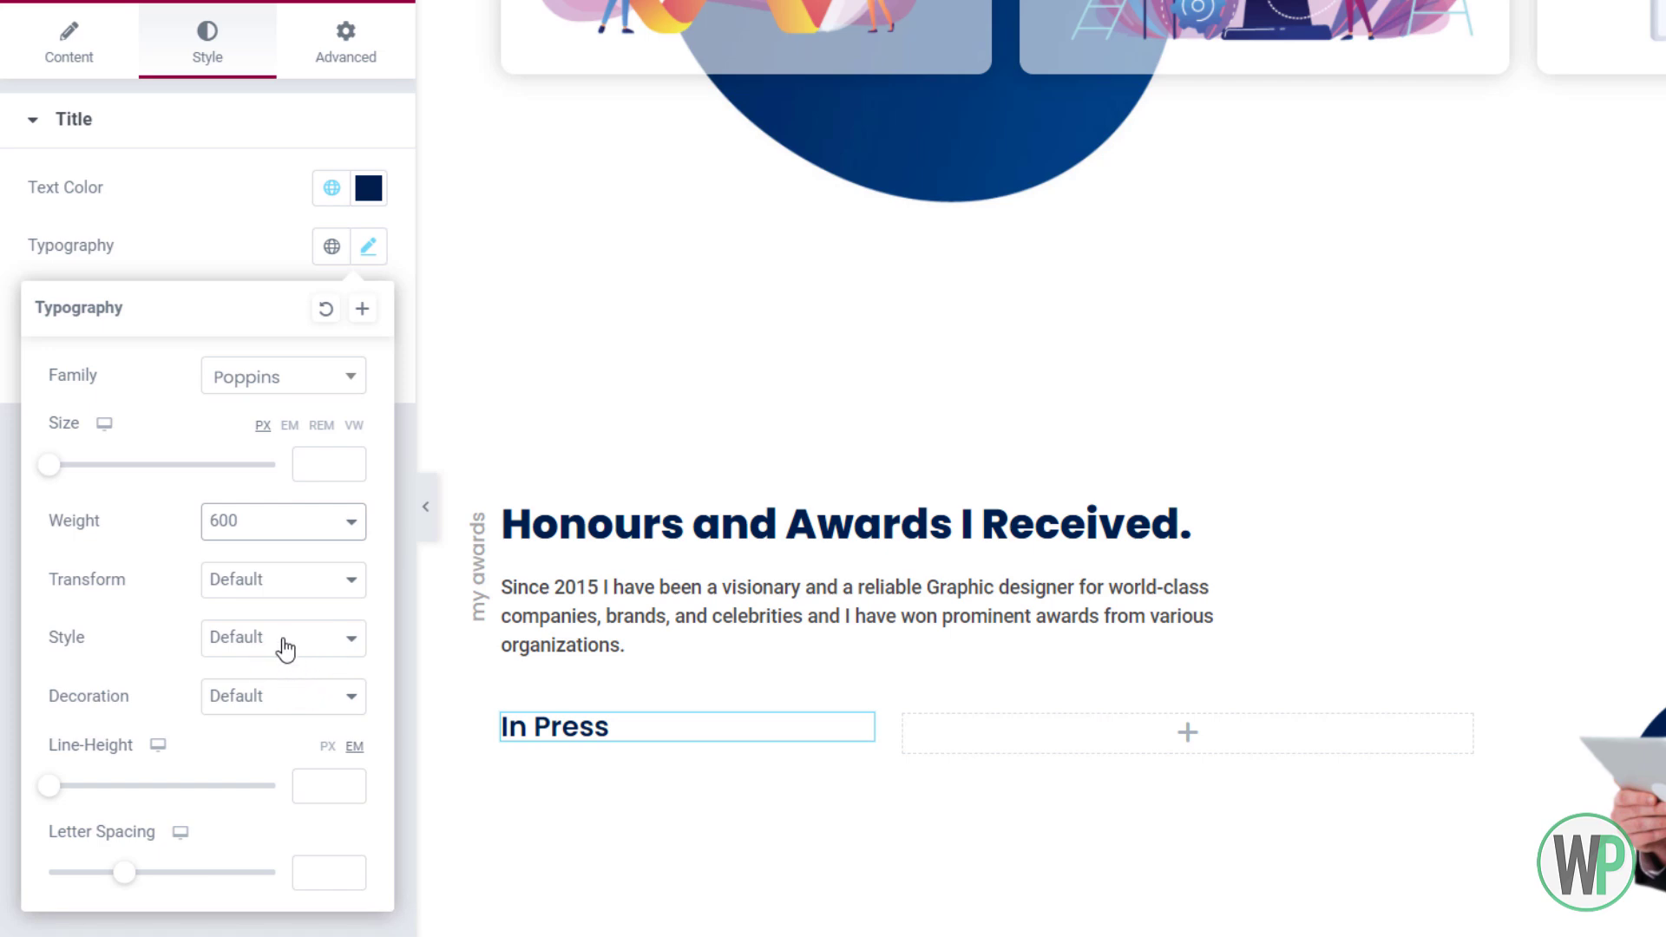
pyautogui.click(389, 13)
# Add an Icon List under 'In Press' with a single 'Forbes' item using a square icon
pyautogui.write('list')
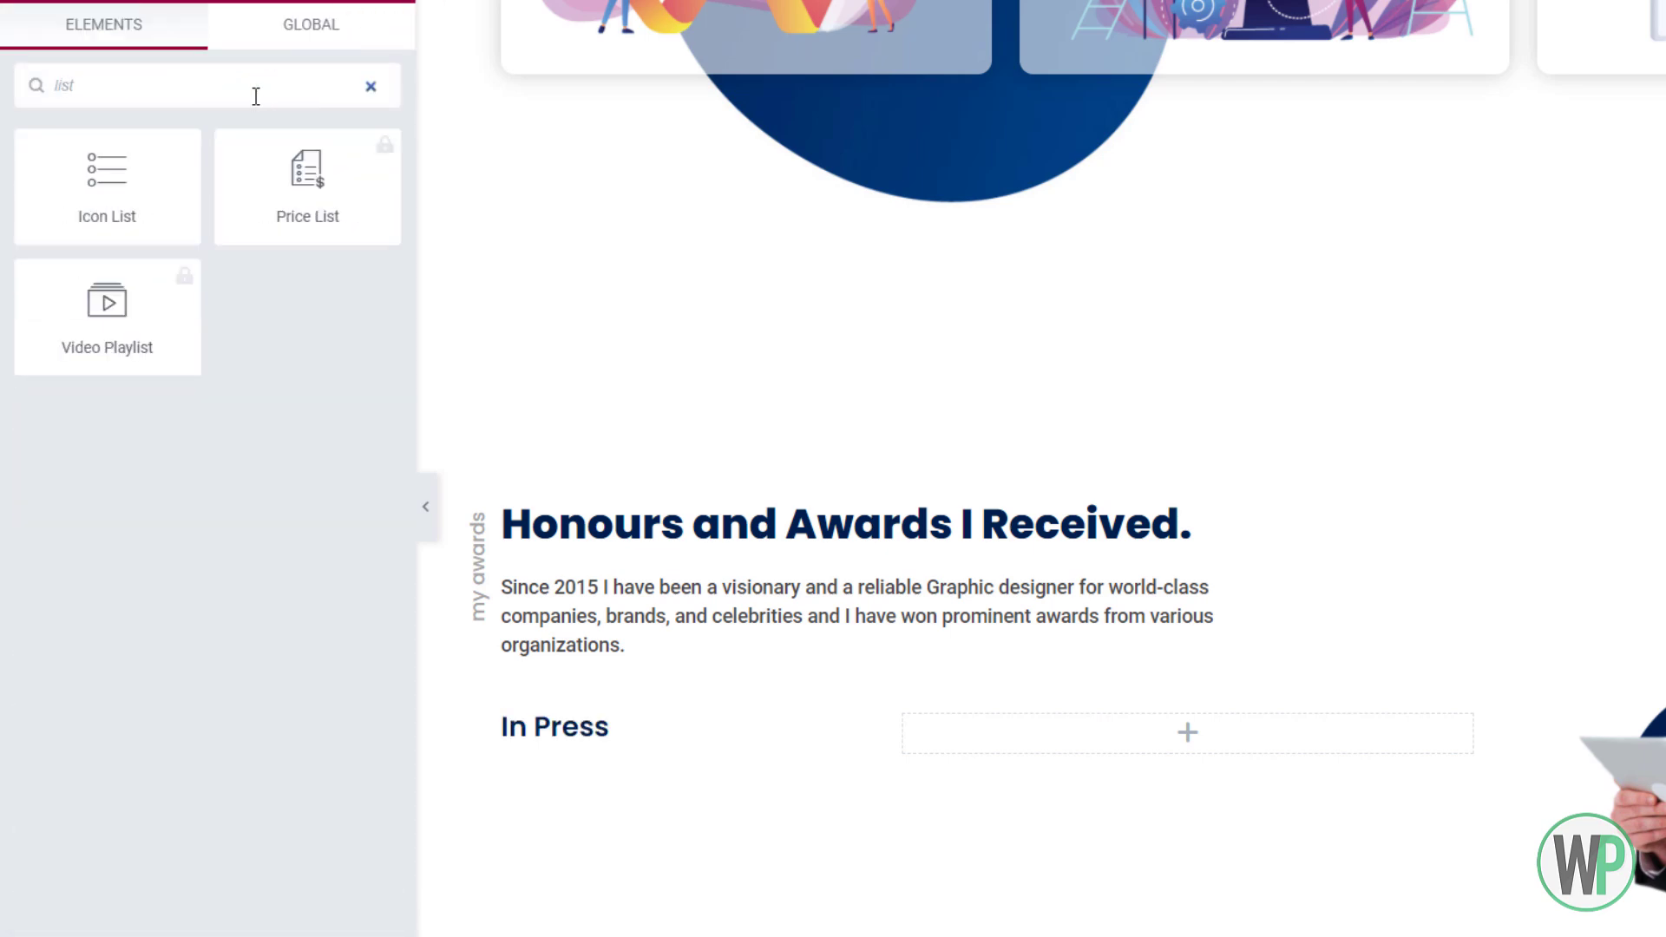
pyautogui.moveTo(167, 174); pyautogui.dragTo(608, 760)
pyautogui.click(356, 422)
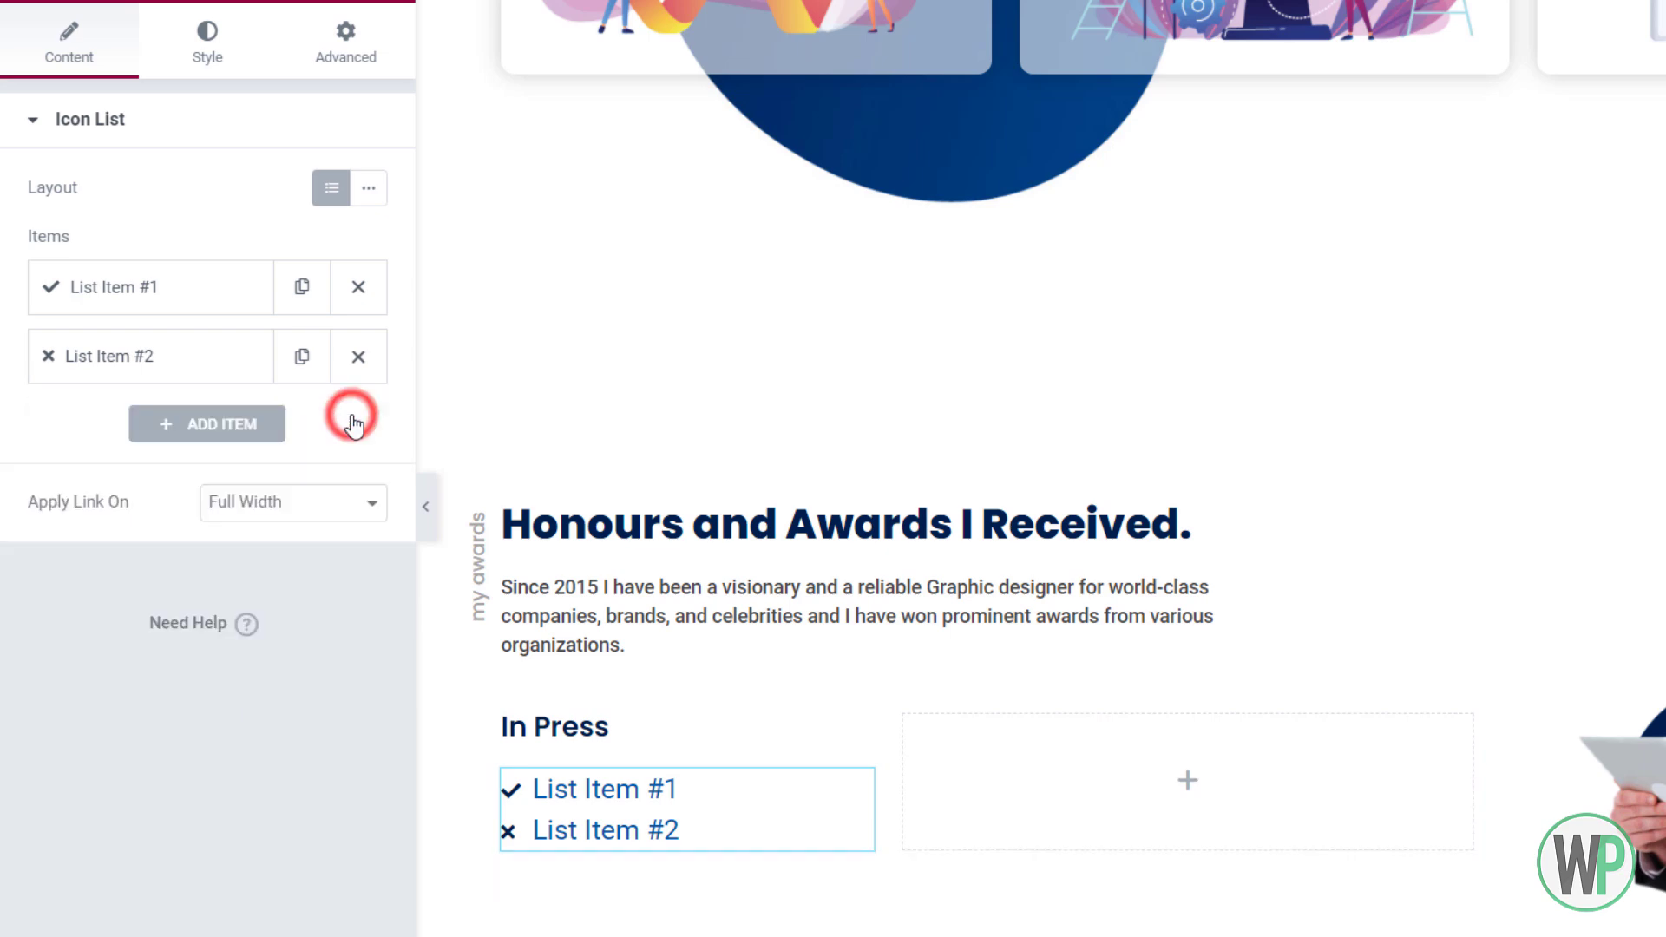
pyautogui.click(358, 357)
pyautogui.click(304, 290)
pyautogui.click(266, 482)
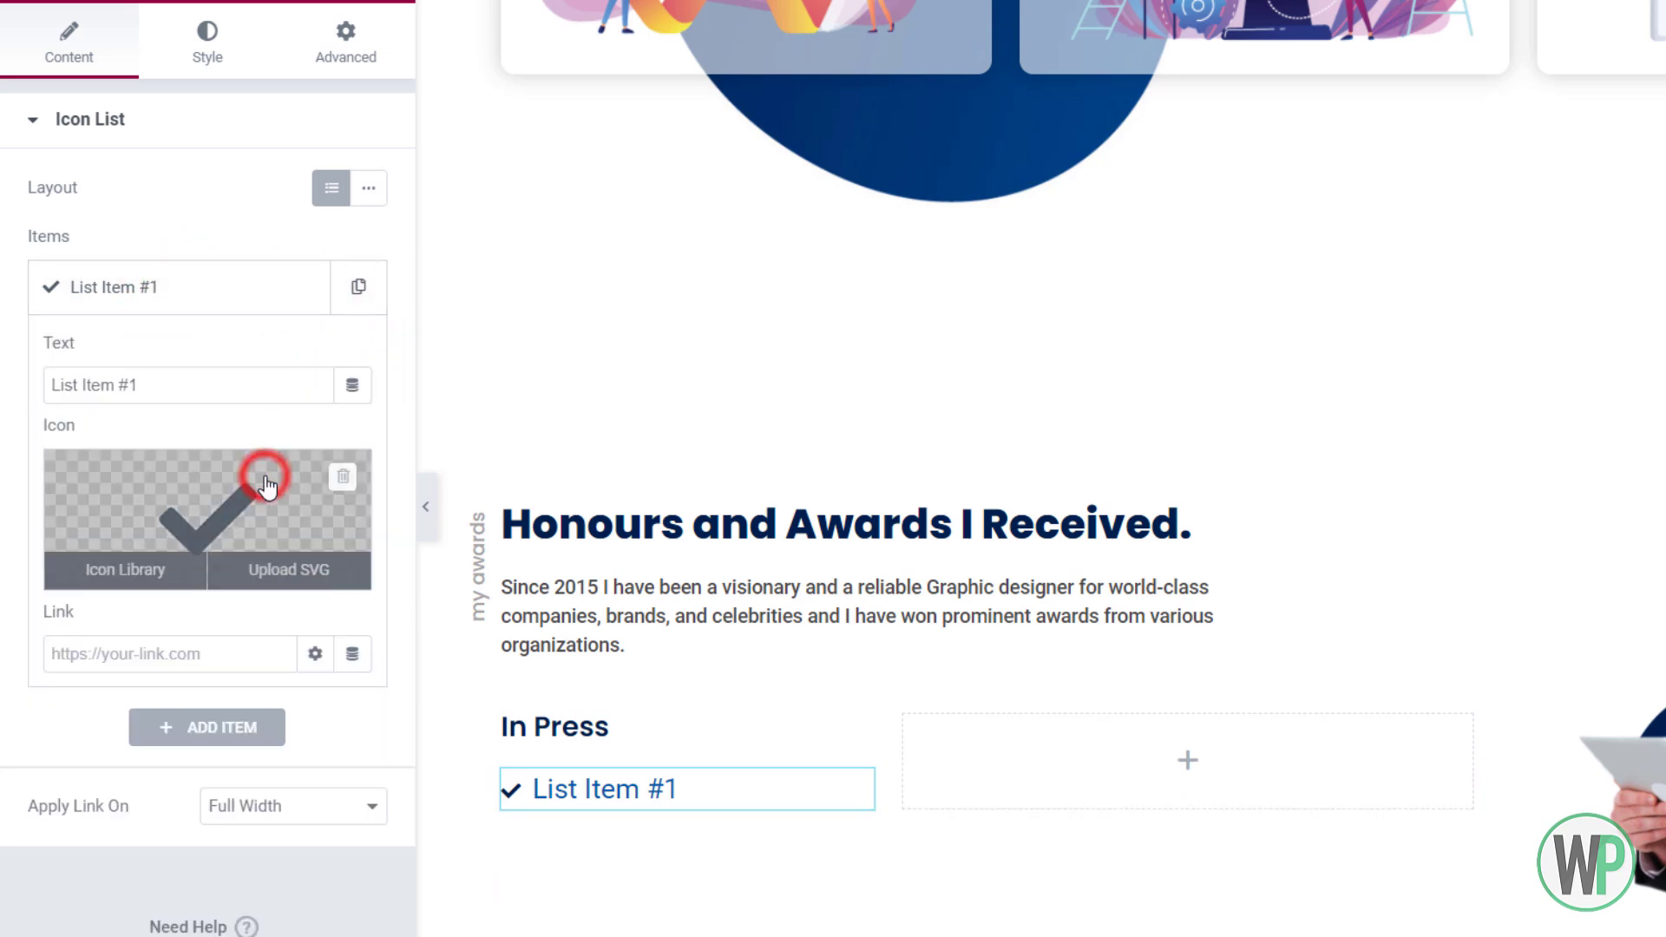
pyautogui.click(986, 89)
pyautogui.write('sq')
pyautogui.click(863, 268)
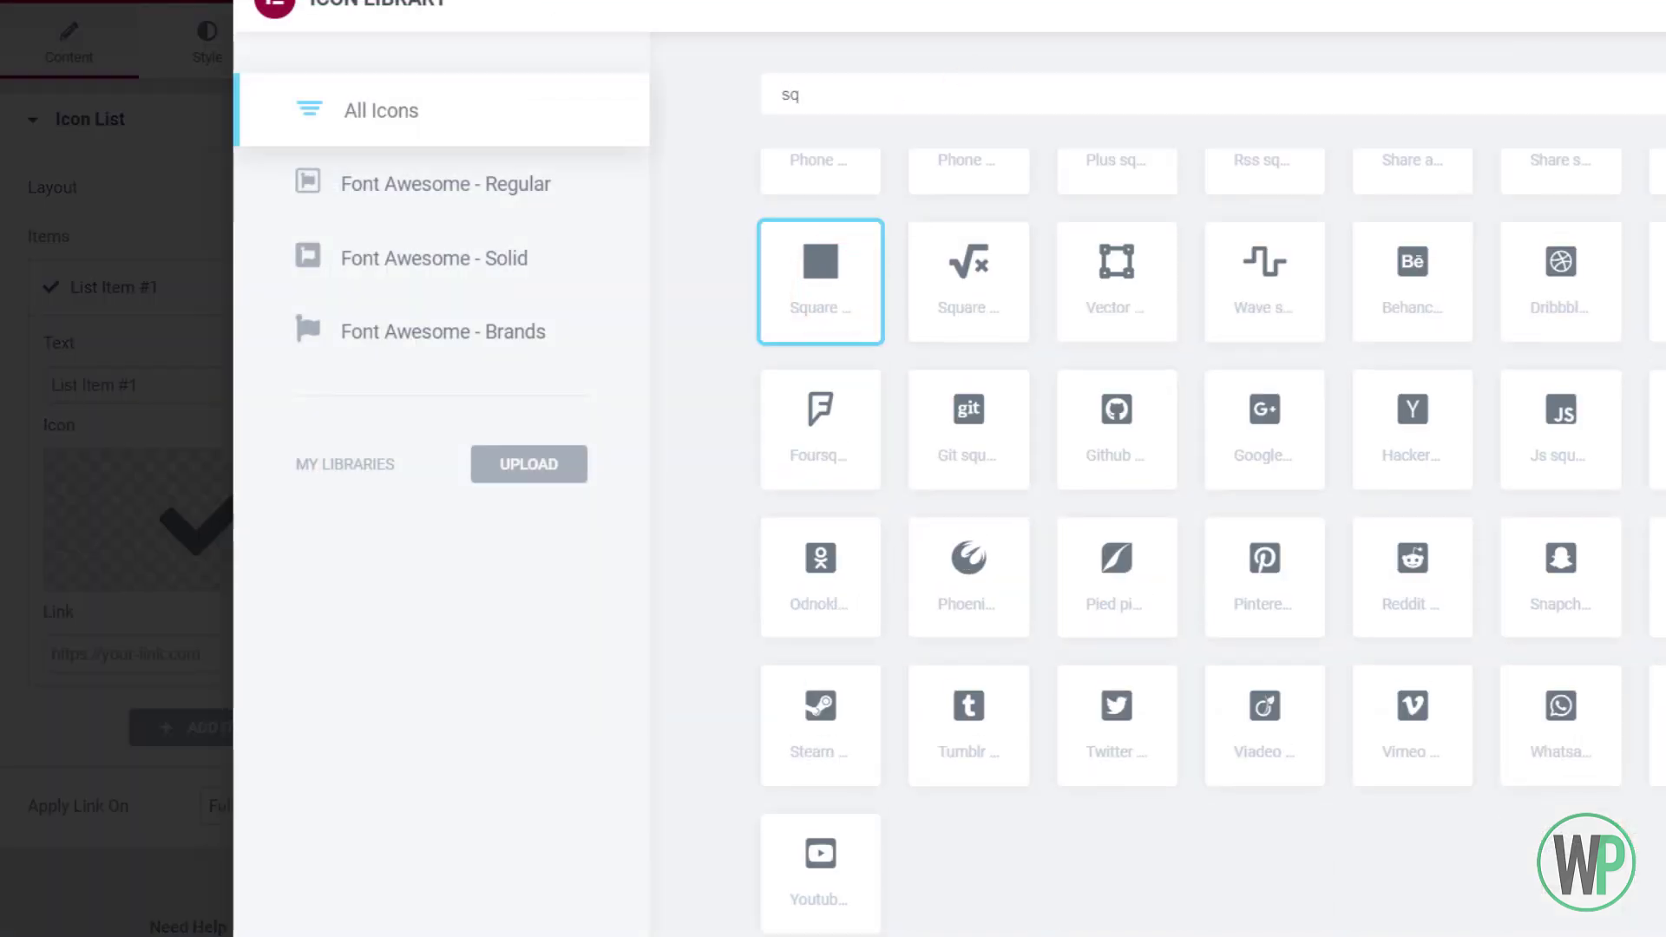
pyautogui.click(1665, 936)
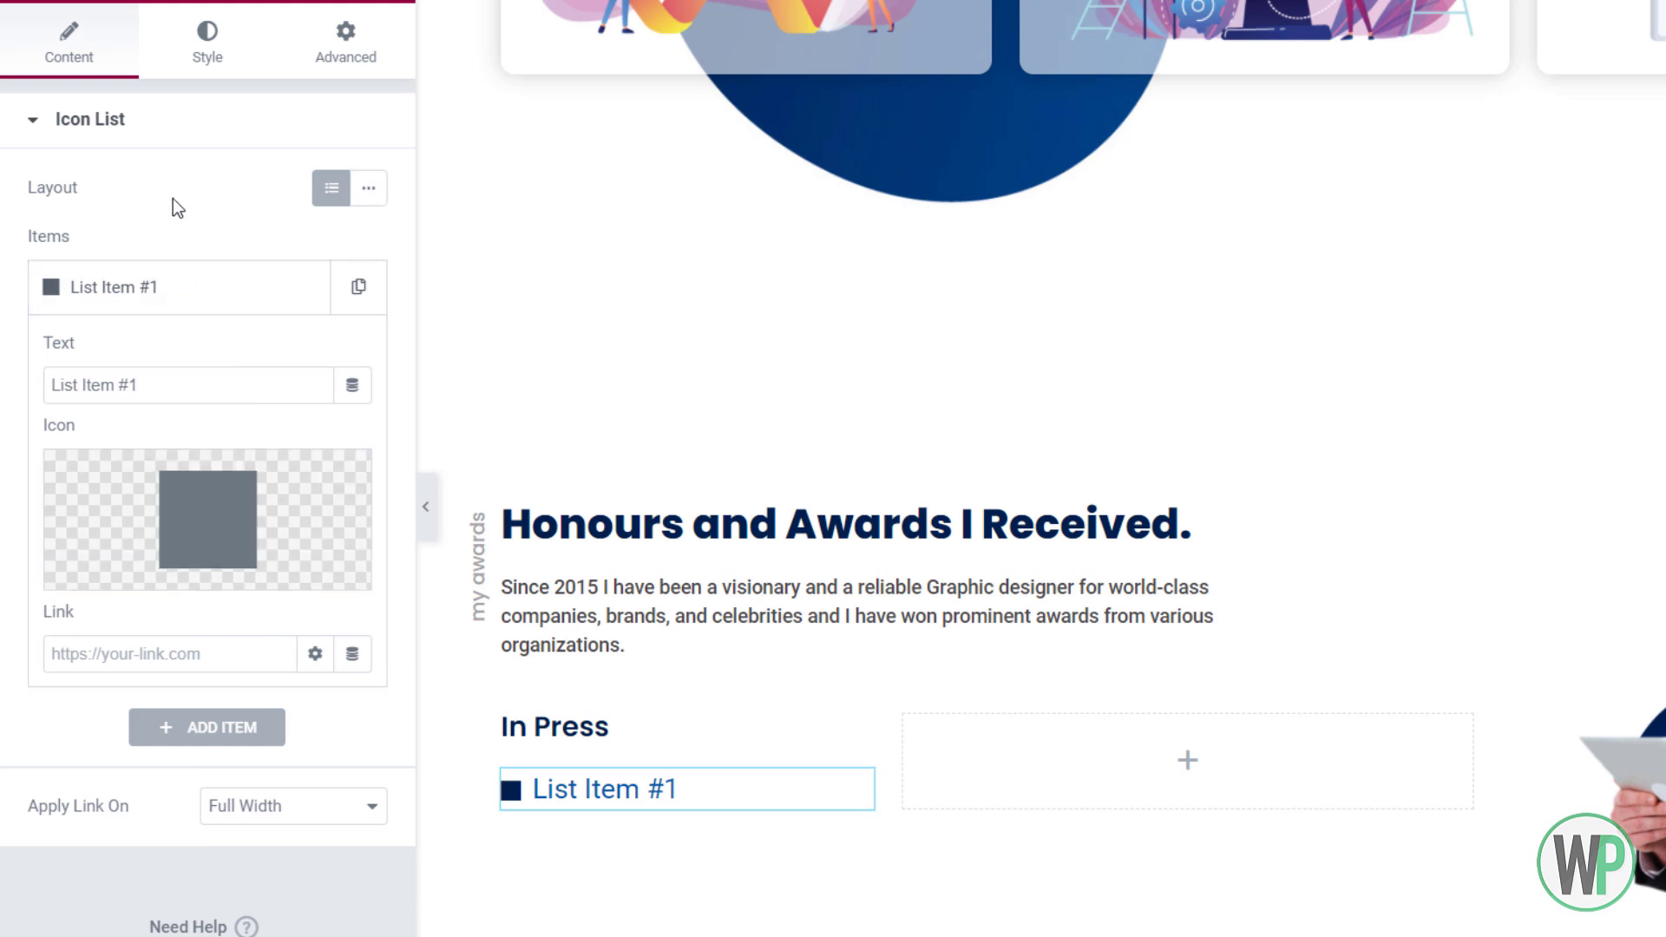
pyautogui.moveTo(205, 388); pyautogui.dragTo(23, 388)
pyautogui.write('Forbes')
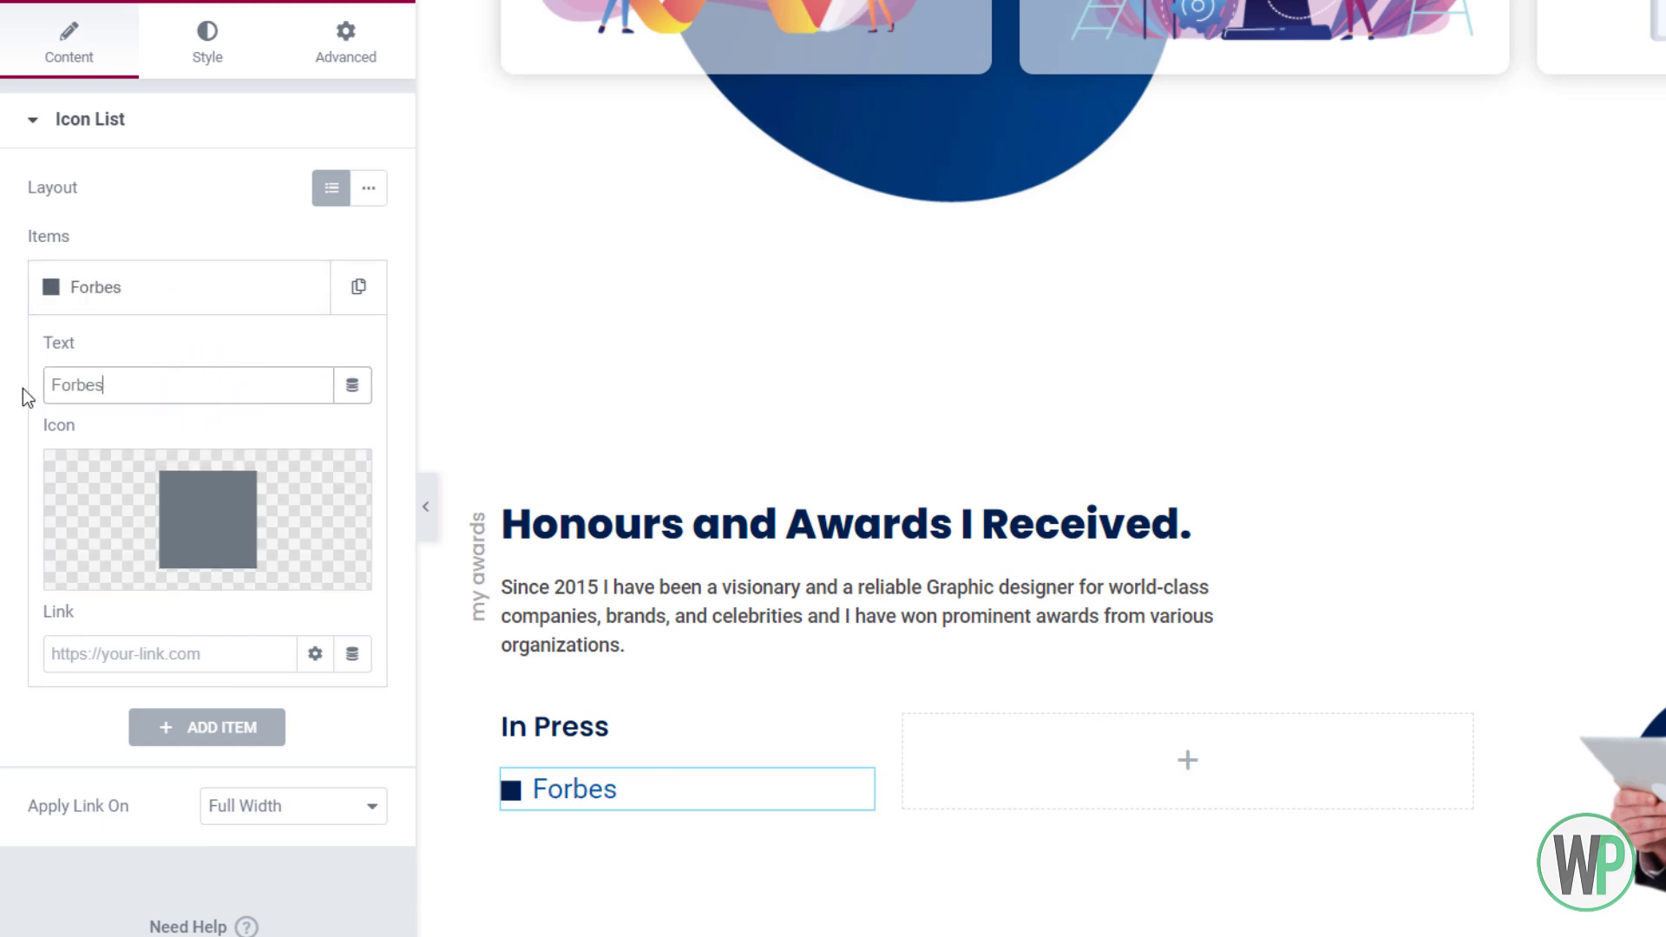
# Style the list text with font weight 500 and size 14
pyautogui.click(182, 43)
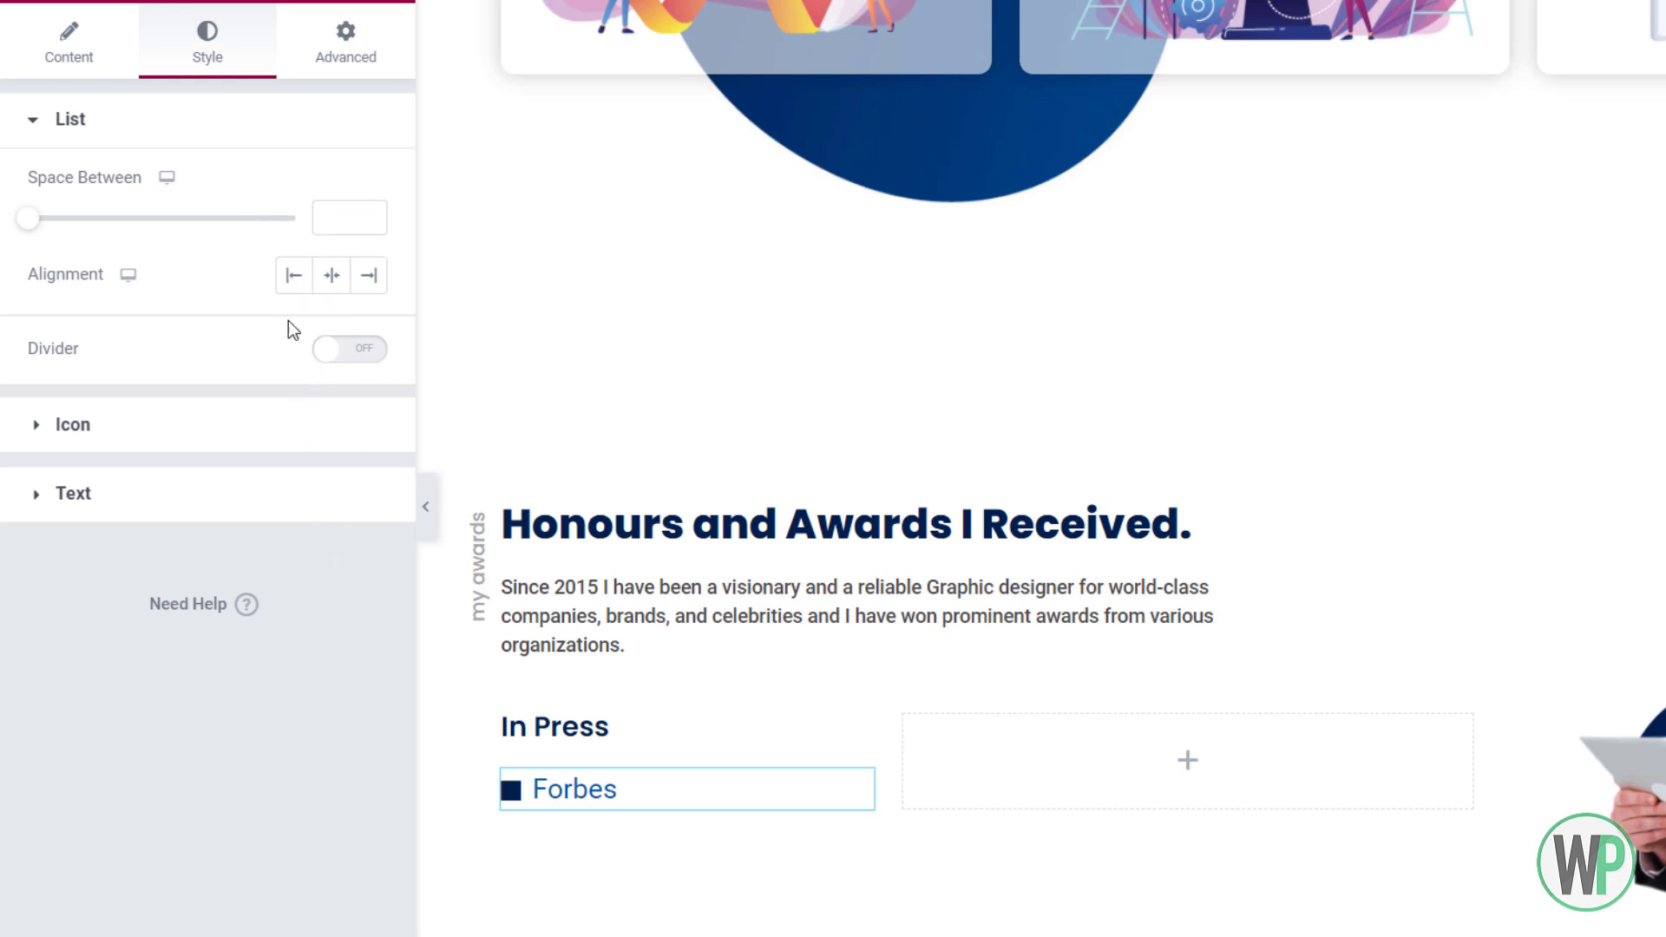
pyautogui.click(330, 424)
pyautogui.click(314, 522)
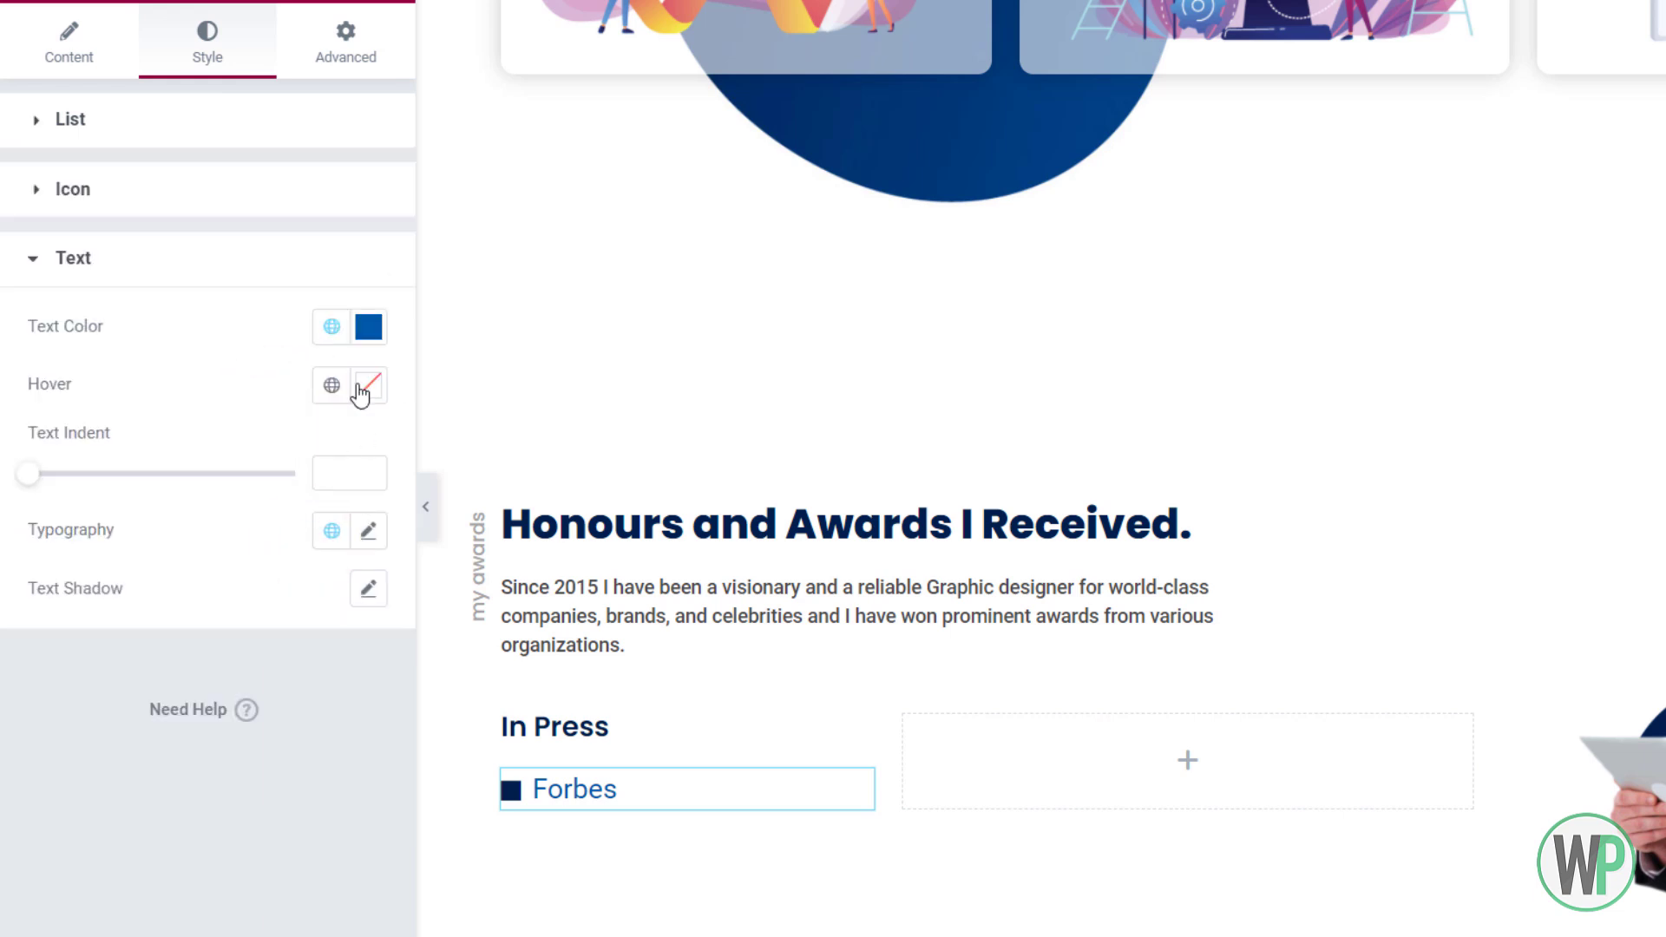
pyautogui.click(331, 326)
pyautogui.click(243, 458)
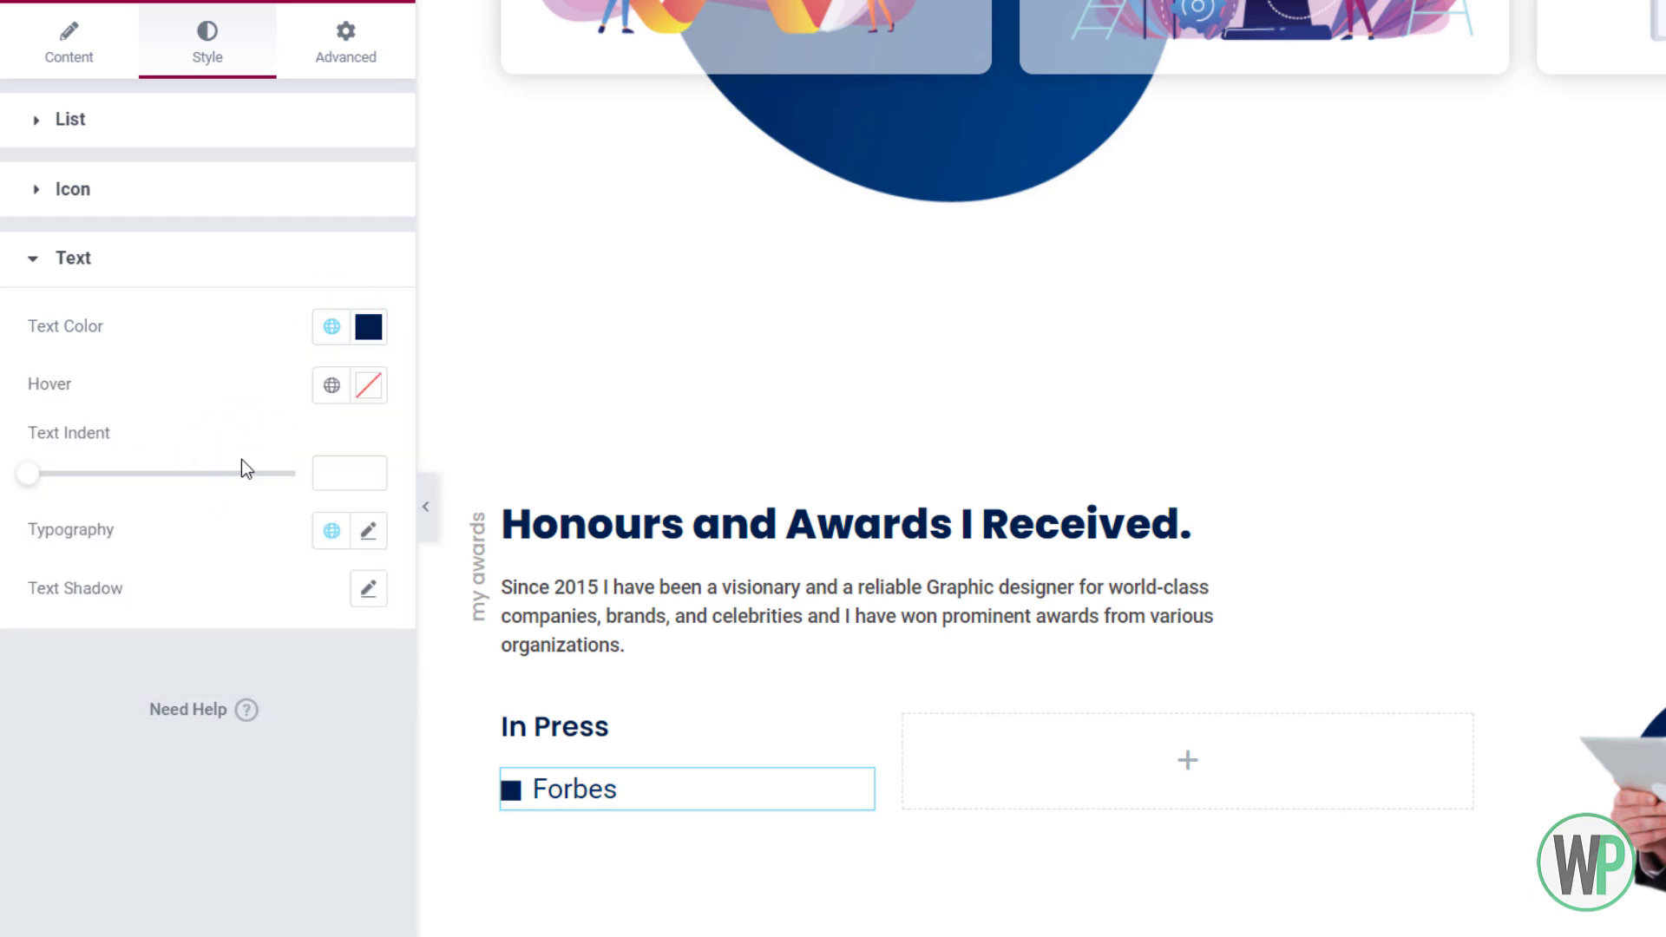
pyautogui.click(369, 531)
pyautogui.click(283, 805)
pyautogui.click(268, 693)
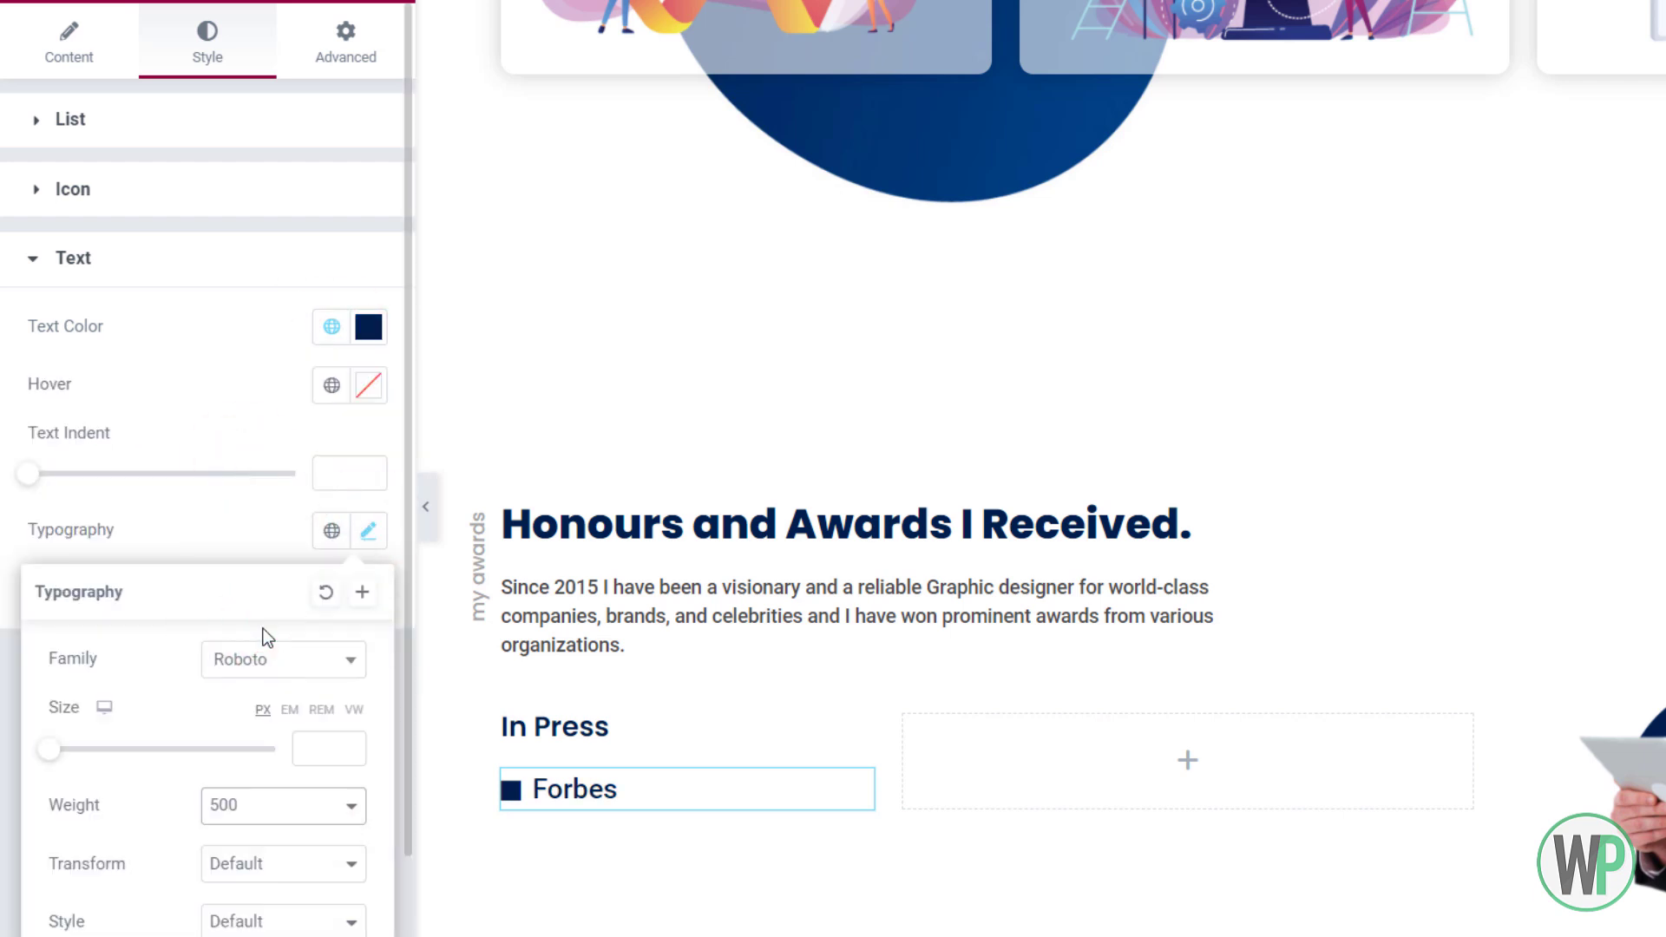
pyautogui.click(316, 748)
pyautogui.write('14')
pyautogui.doubleClick(351, 744)
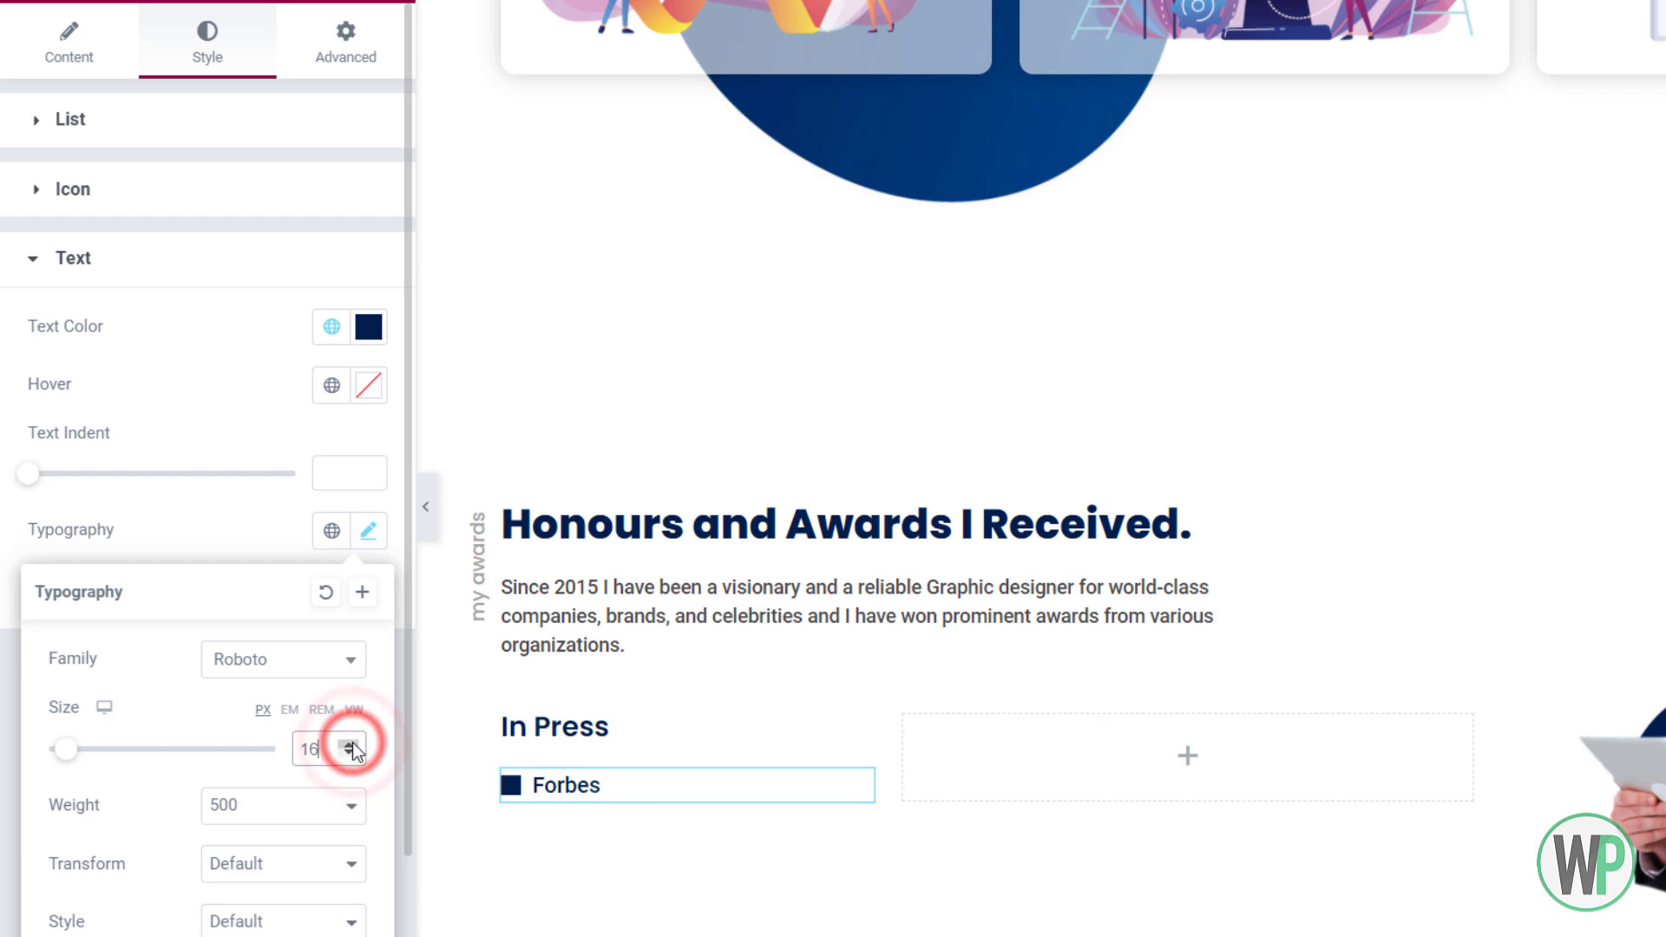
pyautogui.click(263, 404)
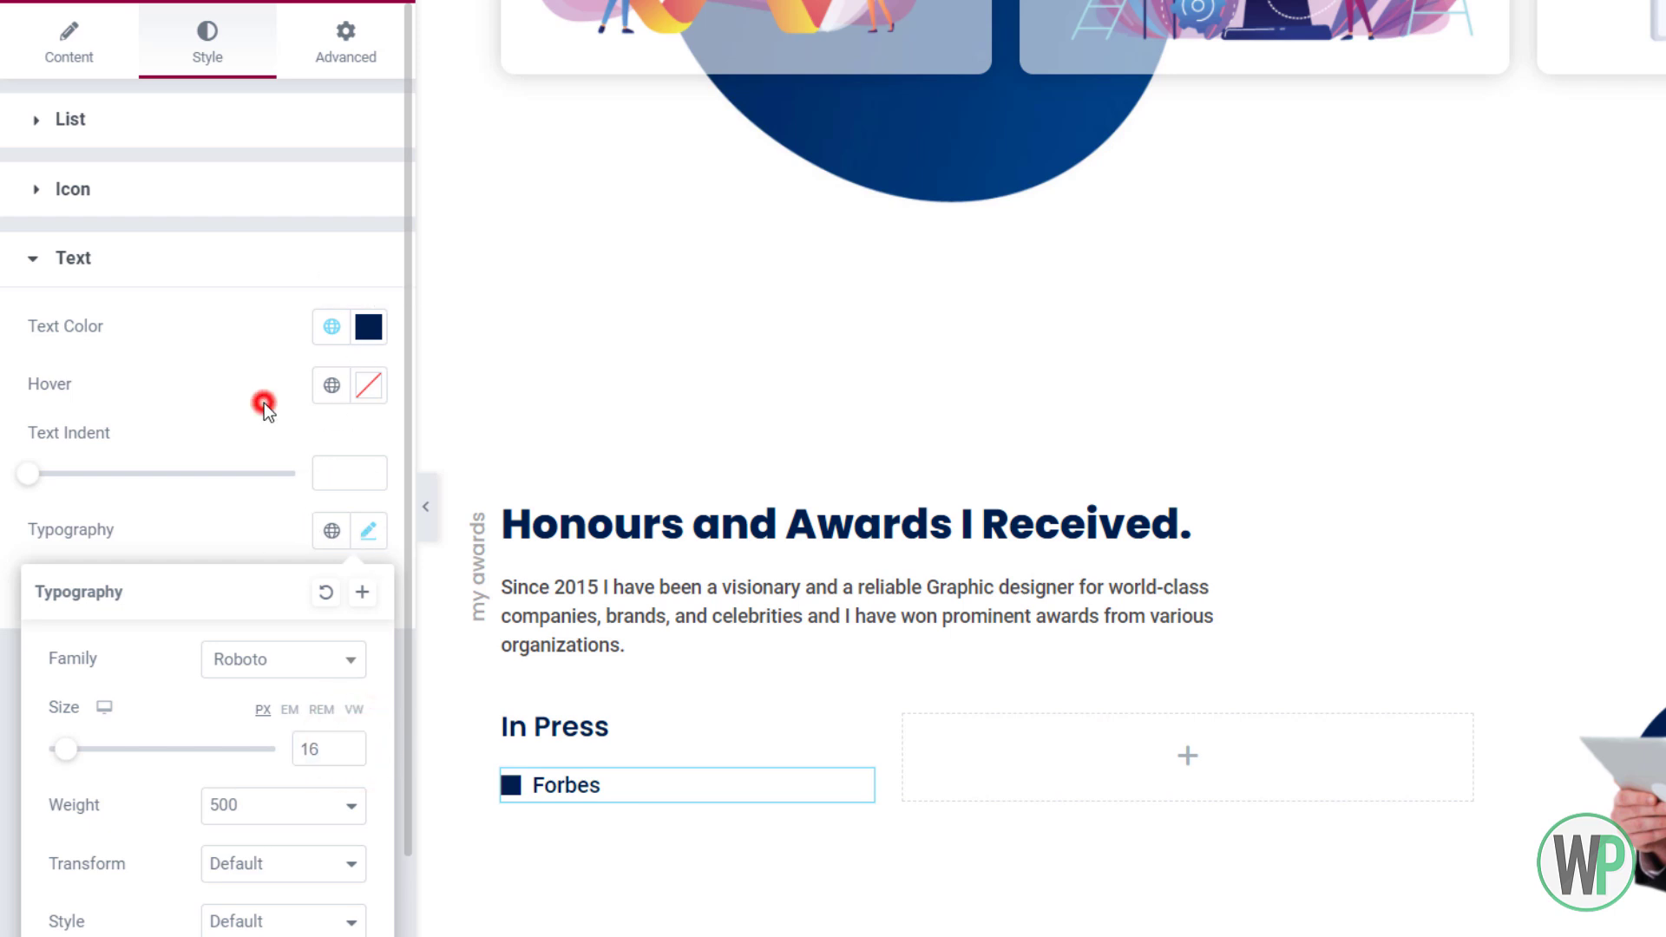
# Colour the list text with the dark-grey Text colour and the bullet icons with Secondary blue
pyautogui.click(332, 326)
pyautogui.click(209, 501)
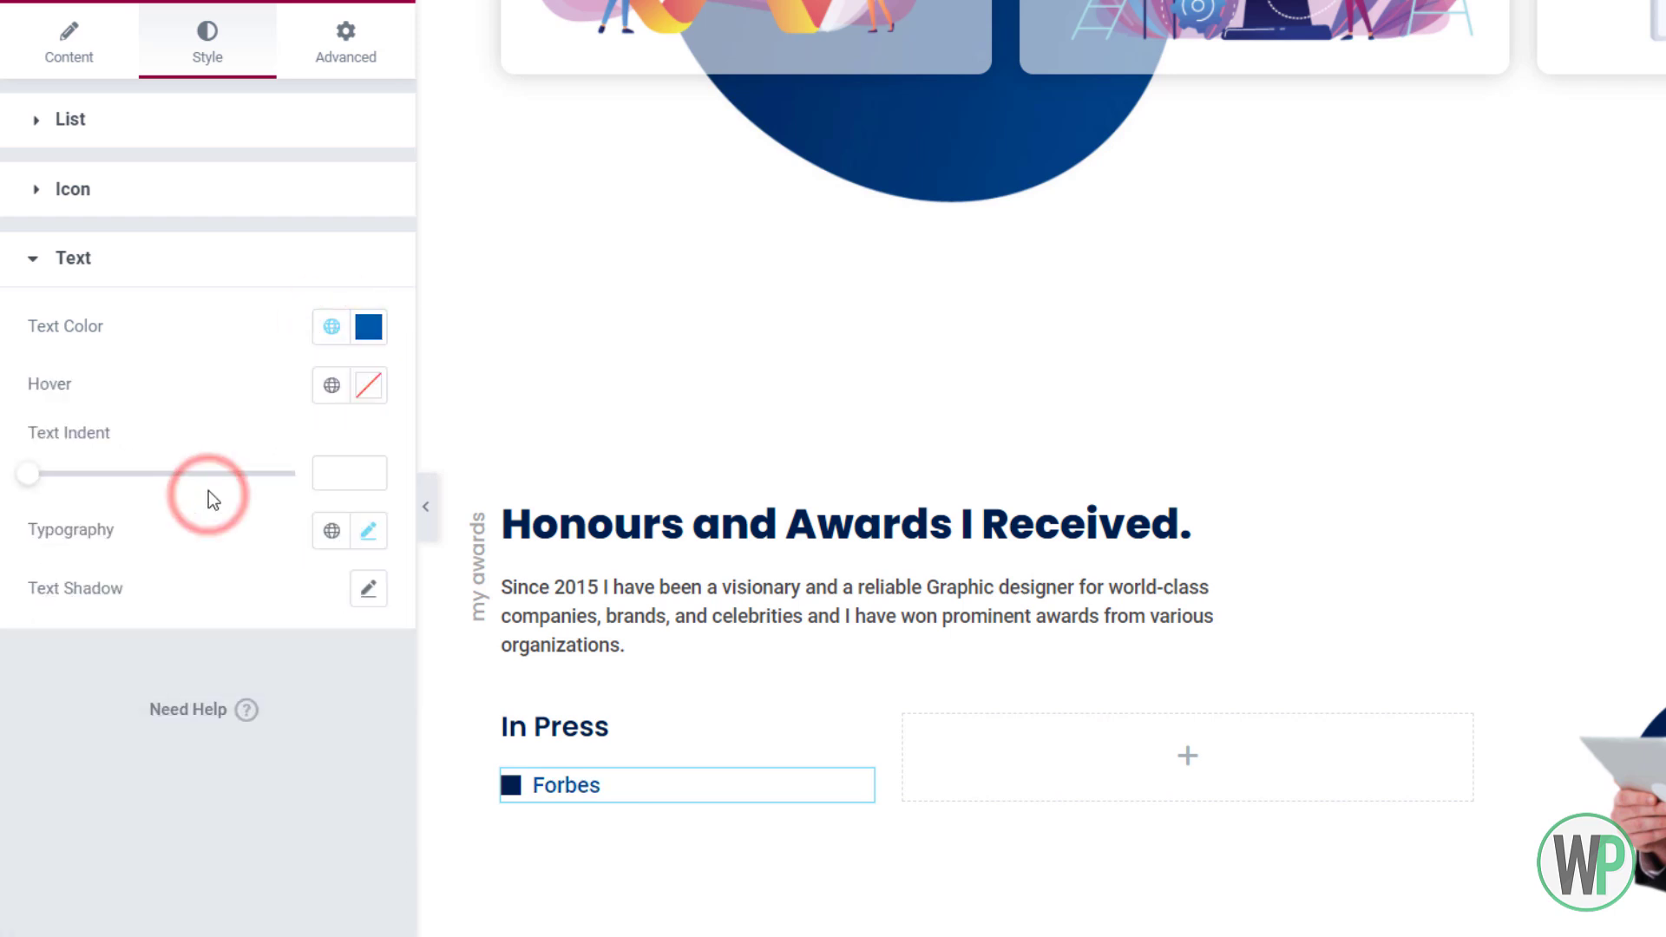
pyautogui.click(331, 326)
pyautogui.click(186, 550)
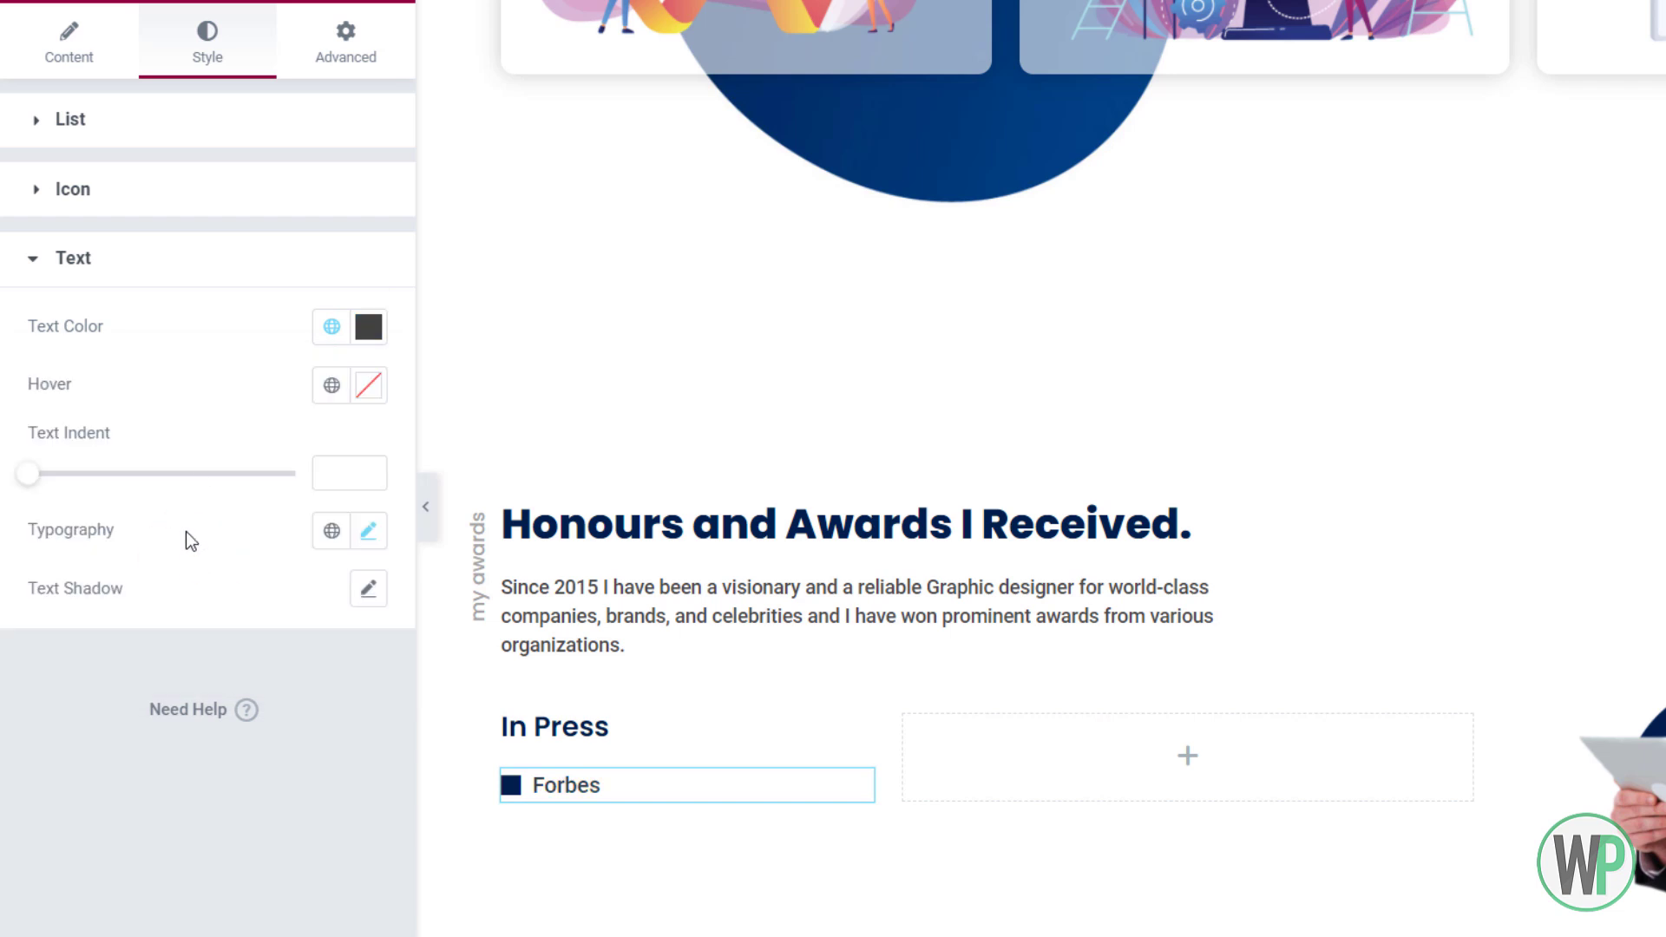
pyautogui.click(171, 200)
pyautogui.click(331, 257)
pyautogui.click(216, 432)
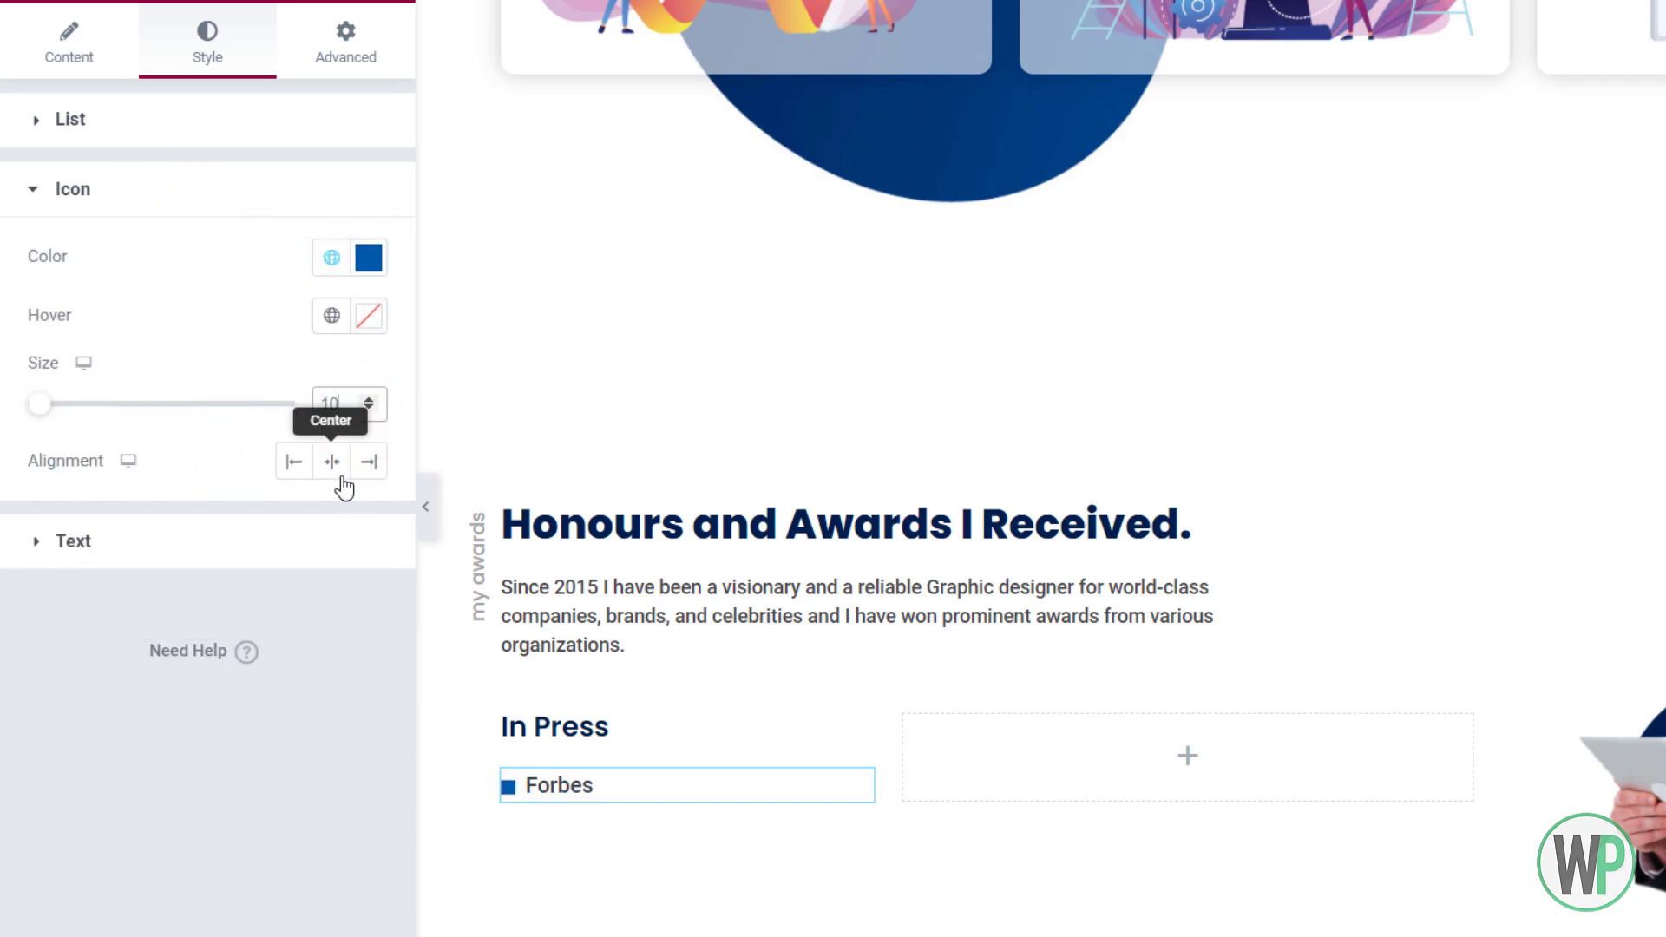
pyautogui.click(278, 541)
# Left-align the list items and icons, set line height 1 and icon size 12
pyautogui.click(52, 52)
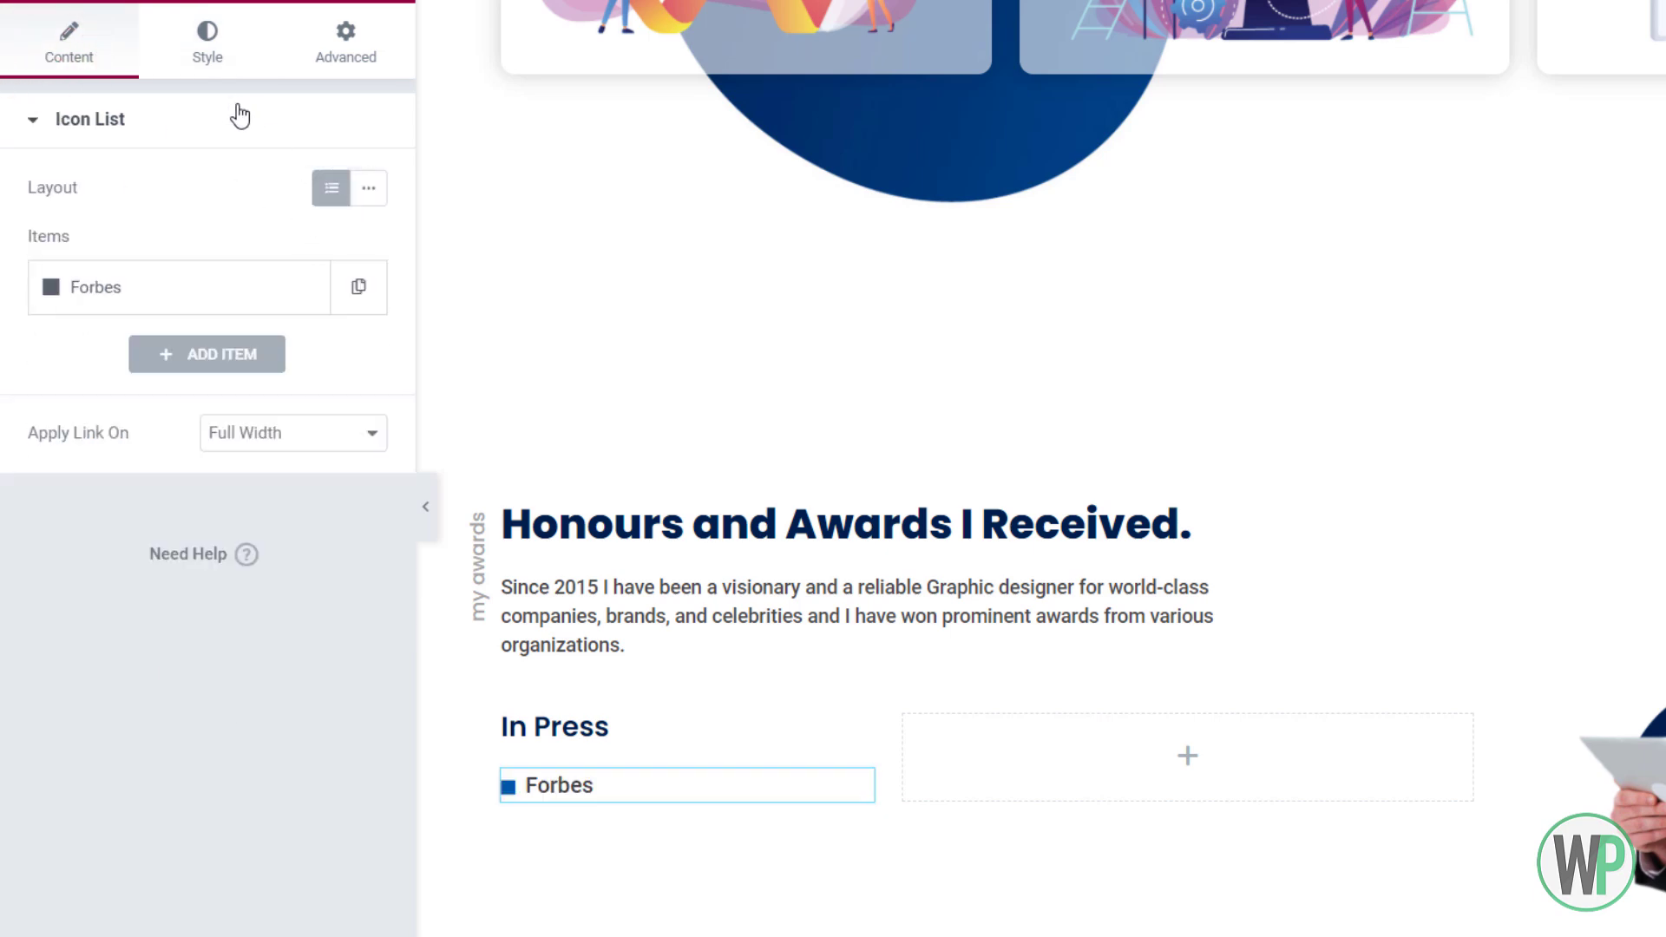
pyautogui.click(207, 52)
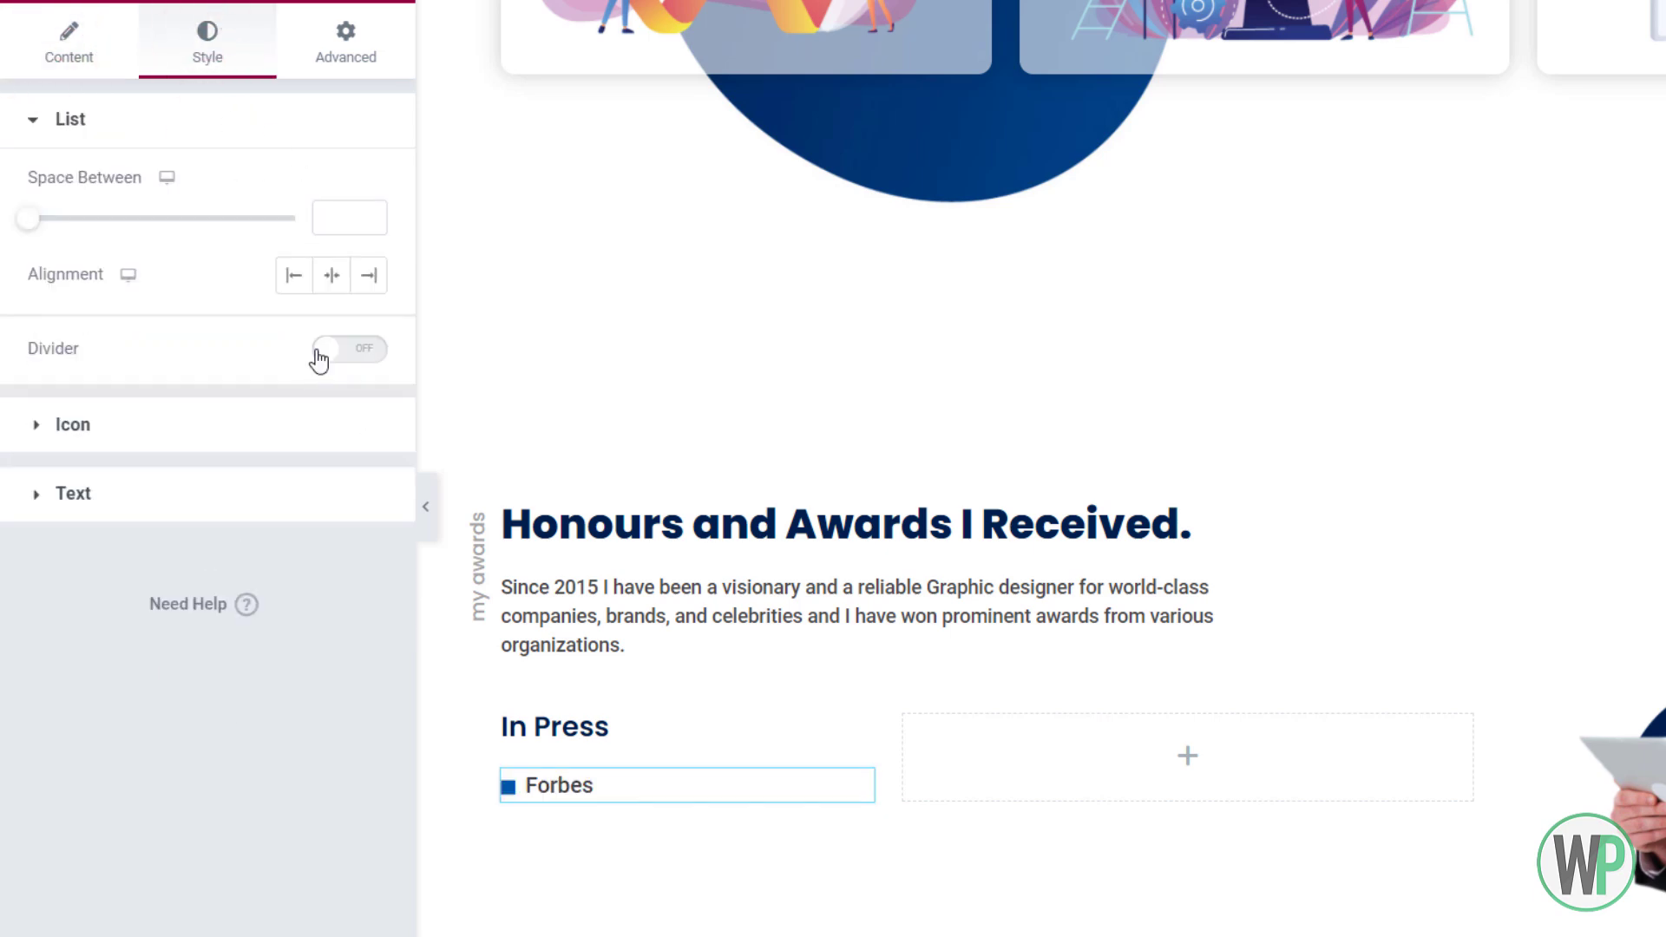
pyautogui.click(295, 276)
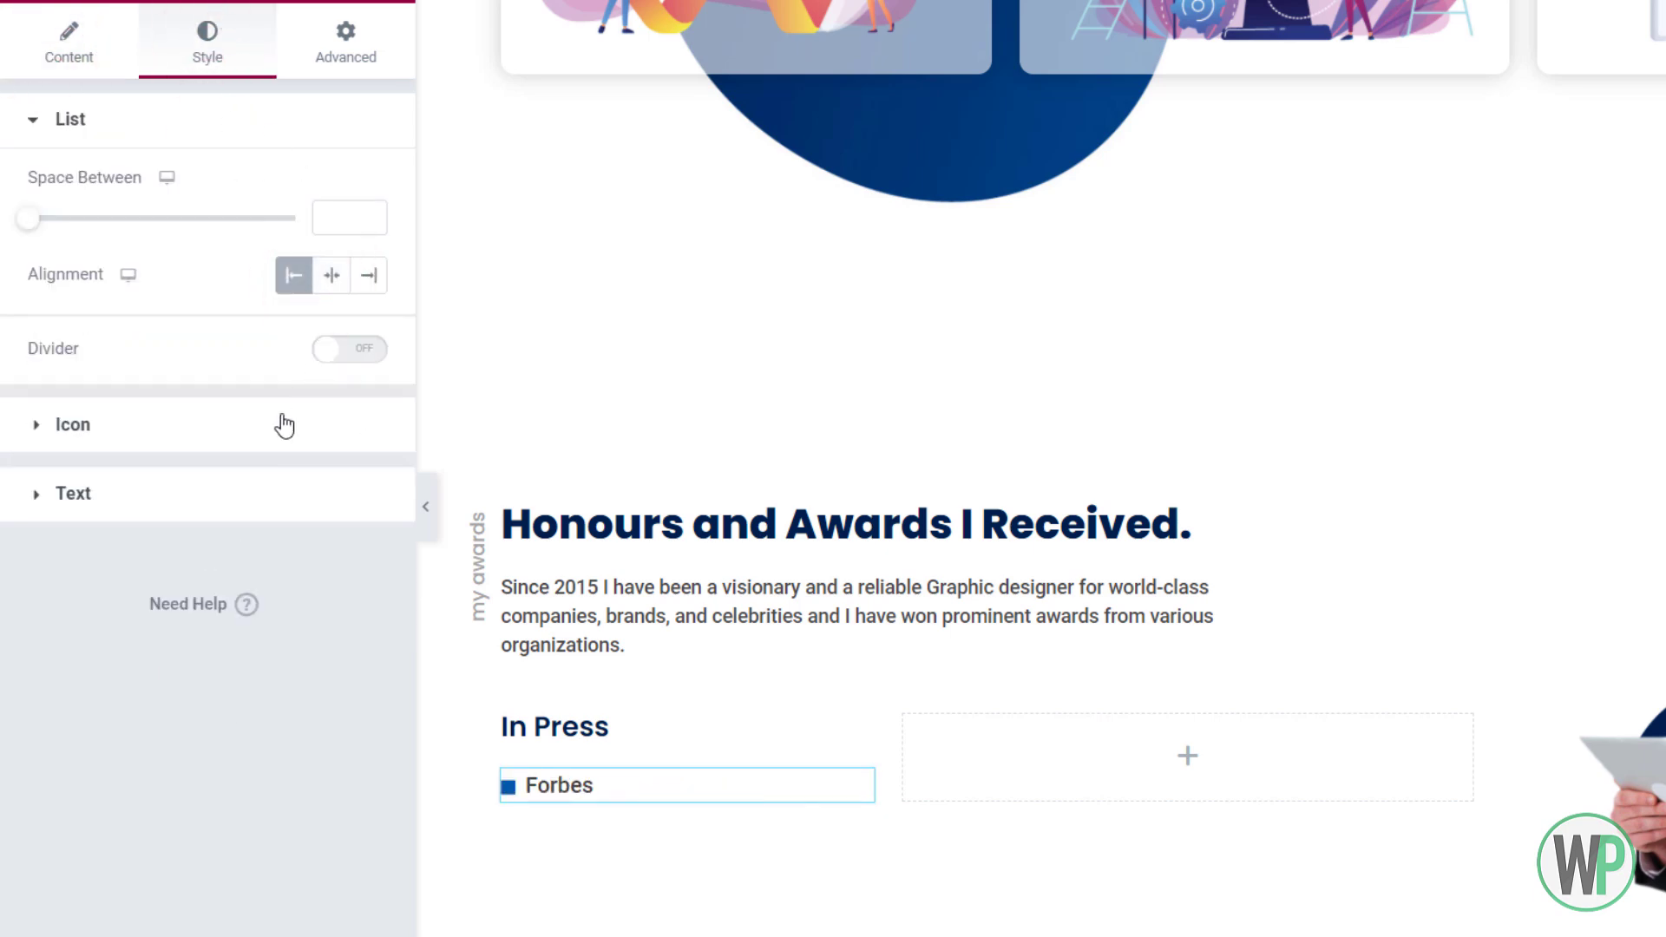
pyautogui.click(258, 490)
pyautogui.click(369, 531)
pyautogui.scroll(-2, 356, 846)
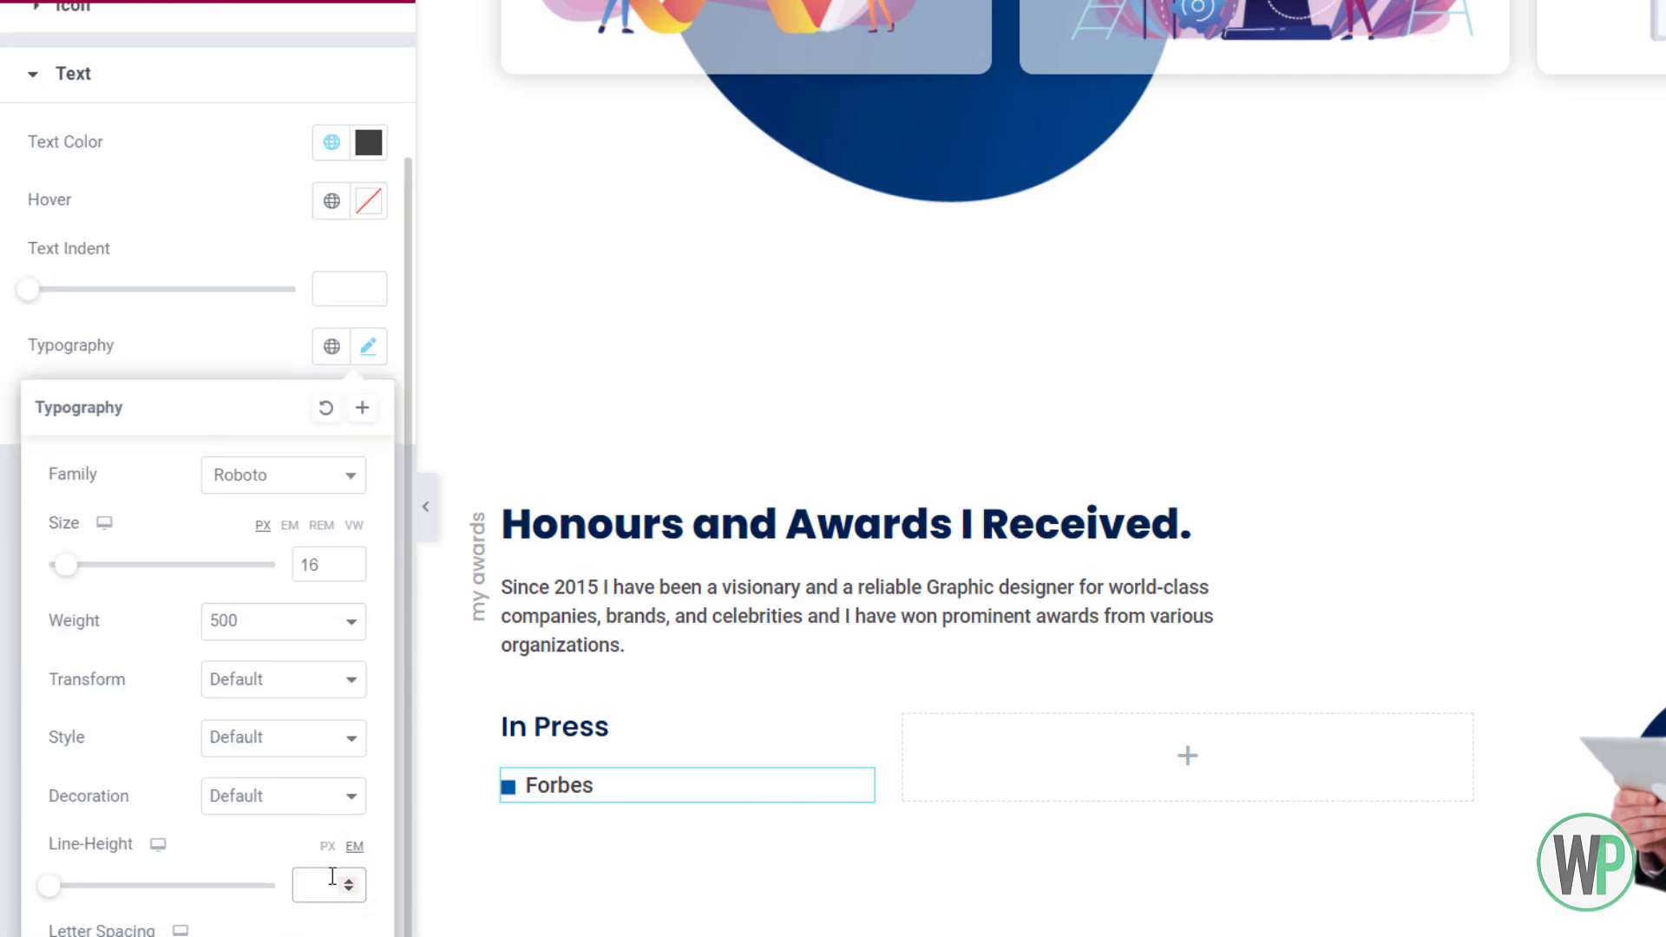
pyautogui.click(333, 877)
pyautogui.write('1')
pyautogui.click(209, 340)
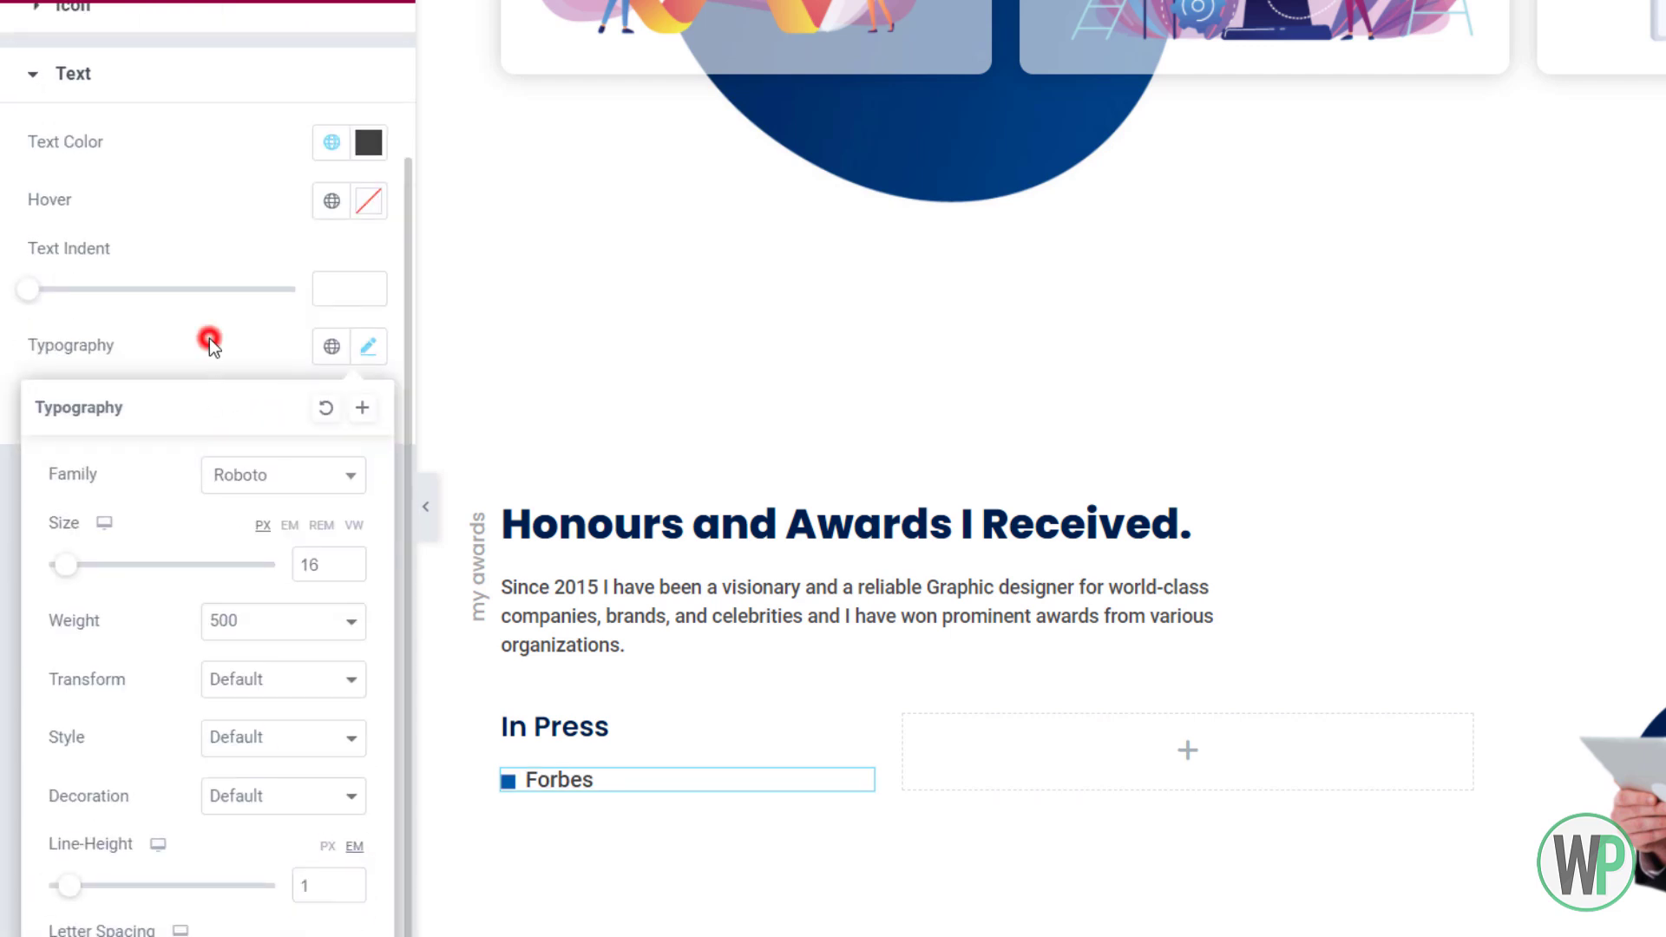
pyautogui.click(164, 31)
pyautogui.click(368, 400)
pyautogui.click(368, 400)
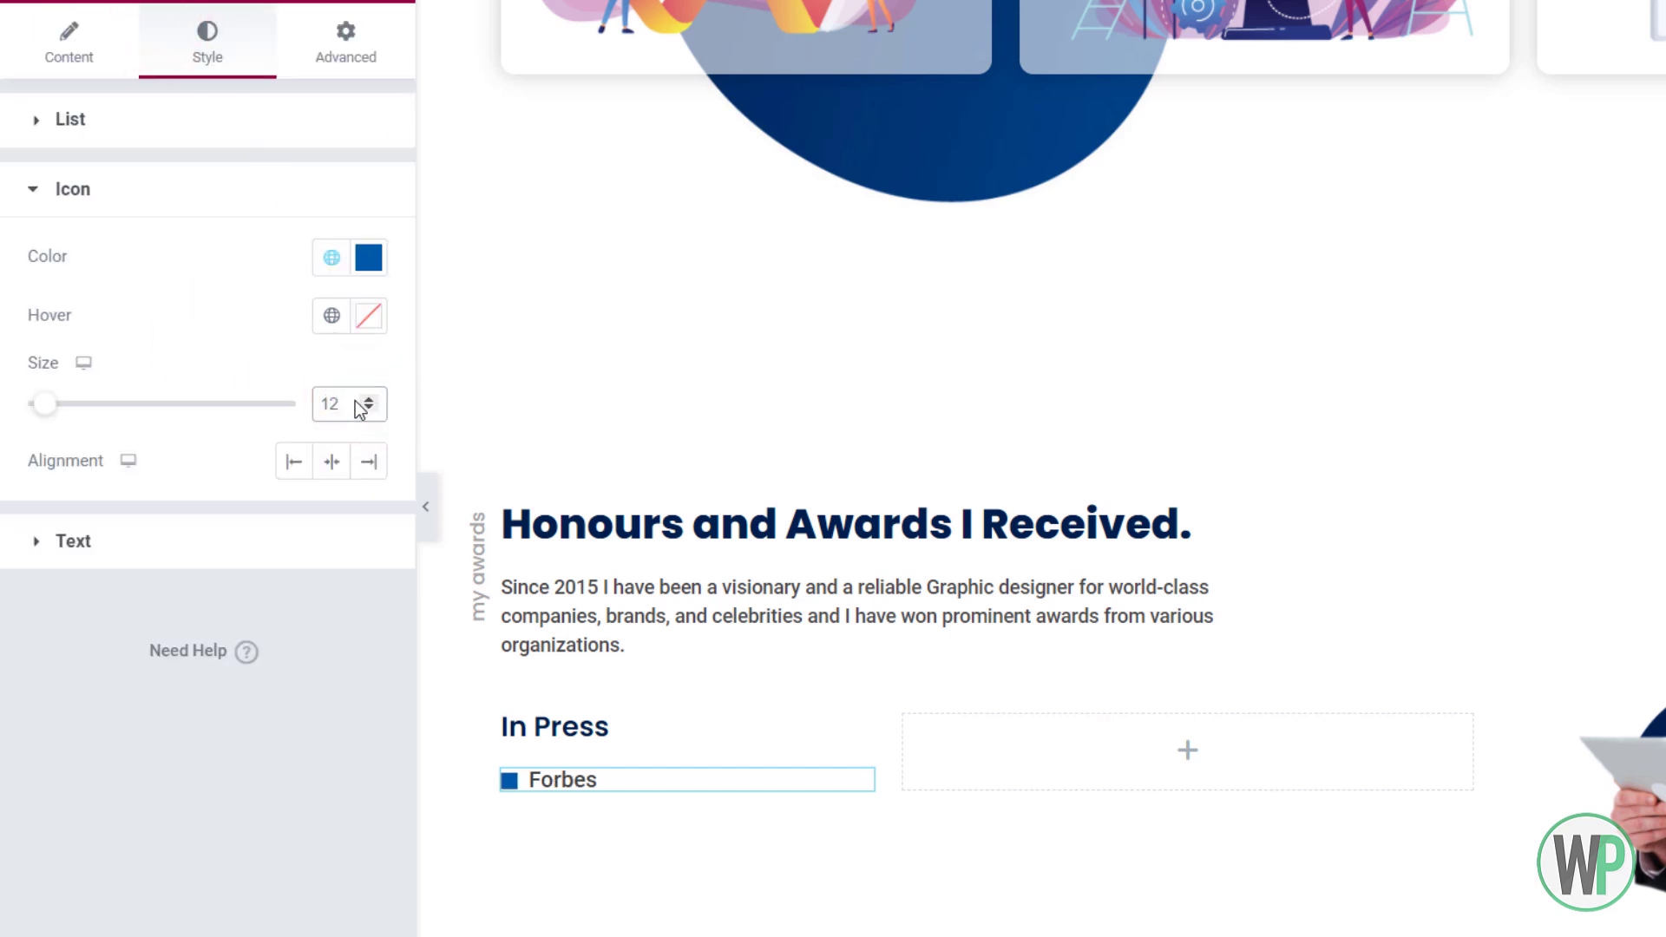
pyautogui.click(302, 462)
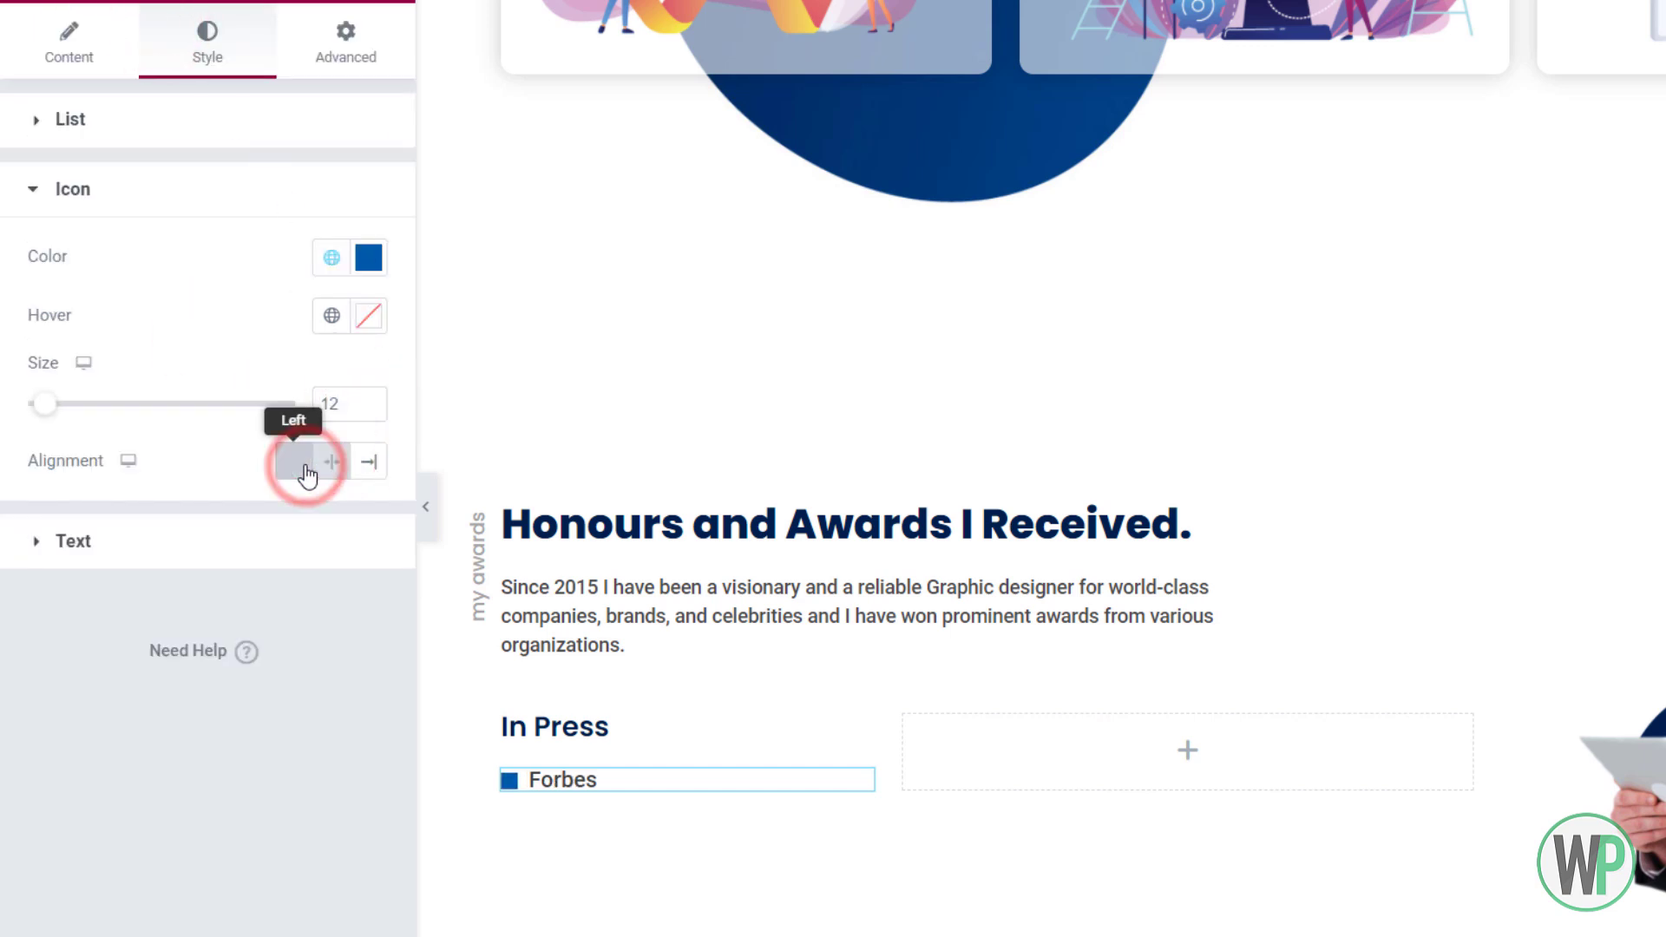
# Duplicate Forbes into a 'NY Times' item and set space between items to 7
pyautogui.click(68, 39)
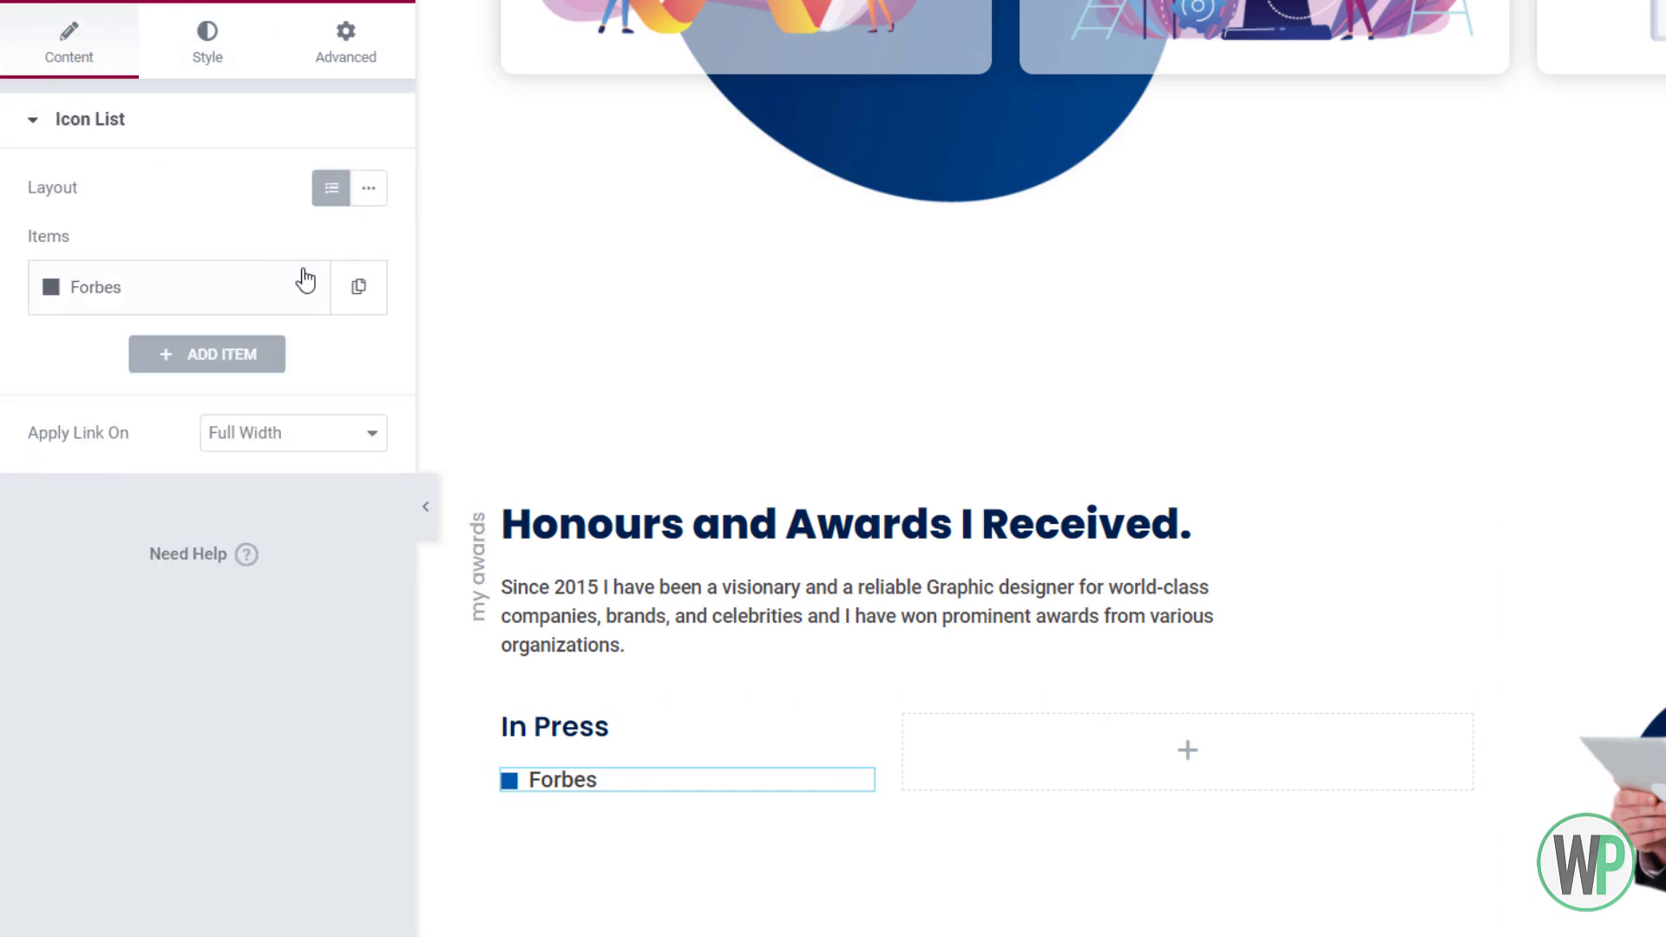
pyautogui.click(301, 286)
pyautogui.click(223, 378)
pyautogui.doubleClick(95, 451)
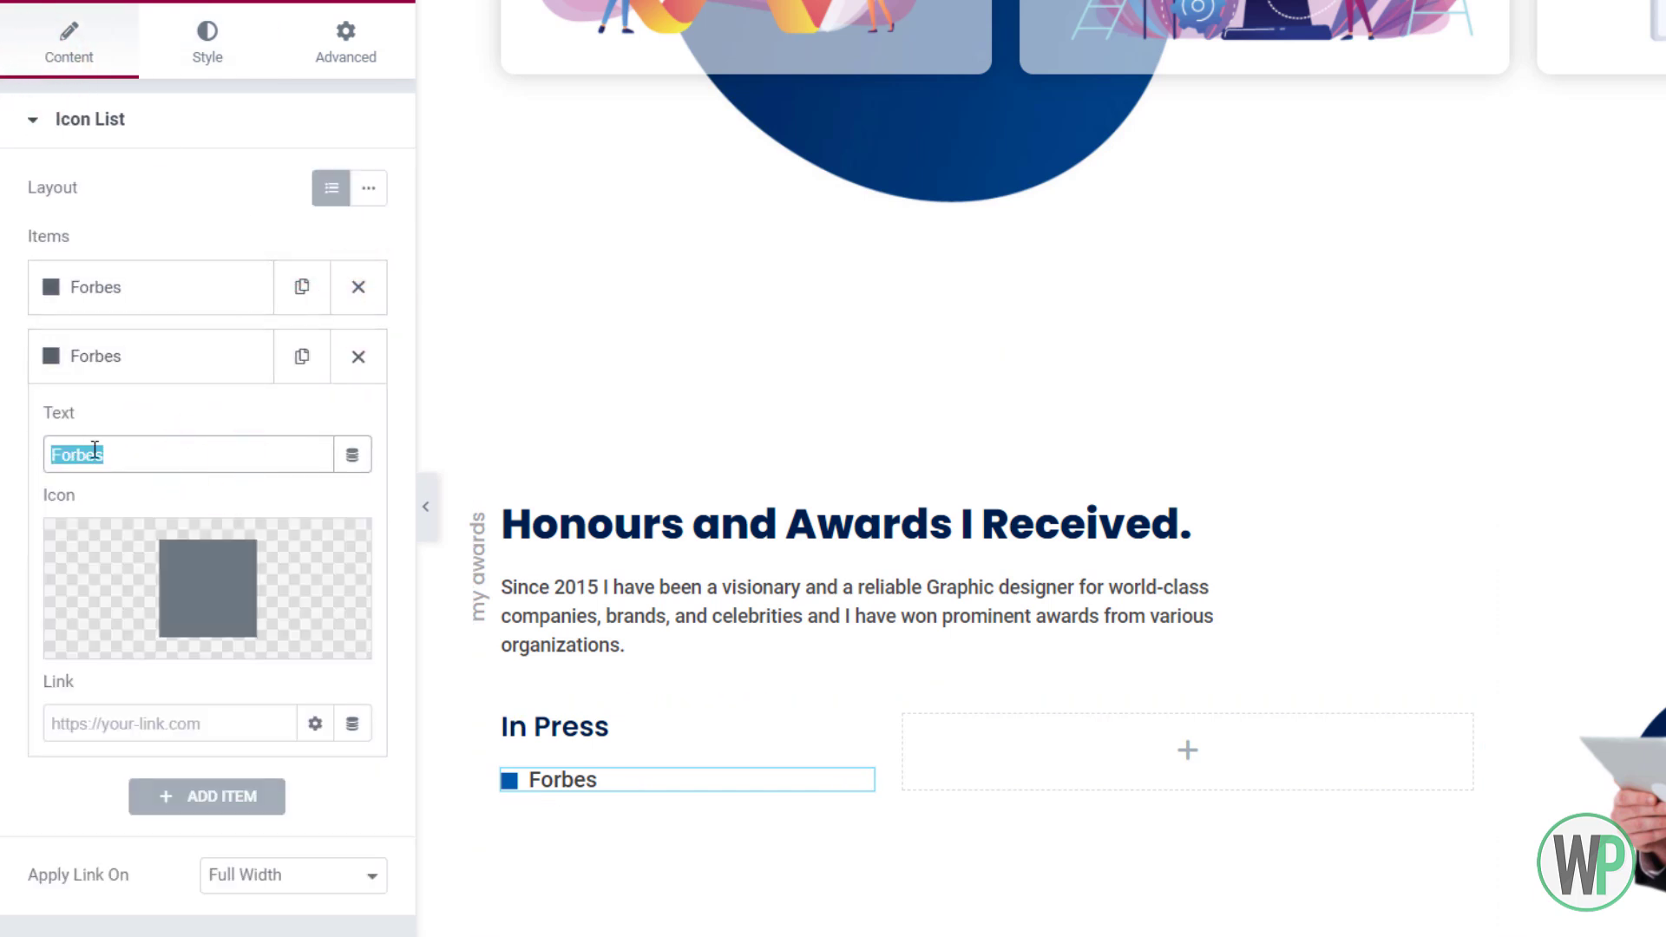
pyautogui.write('NY Times')
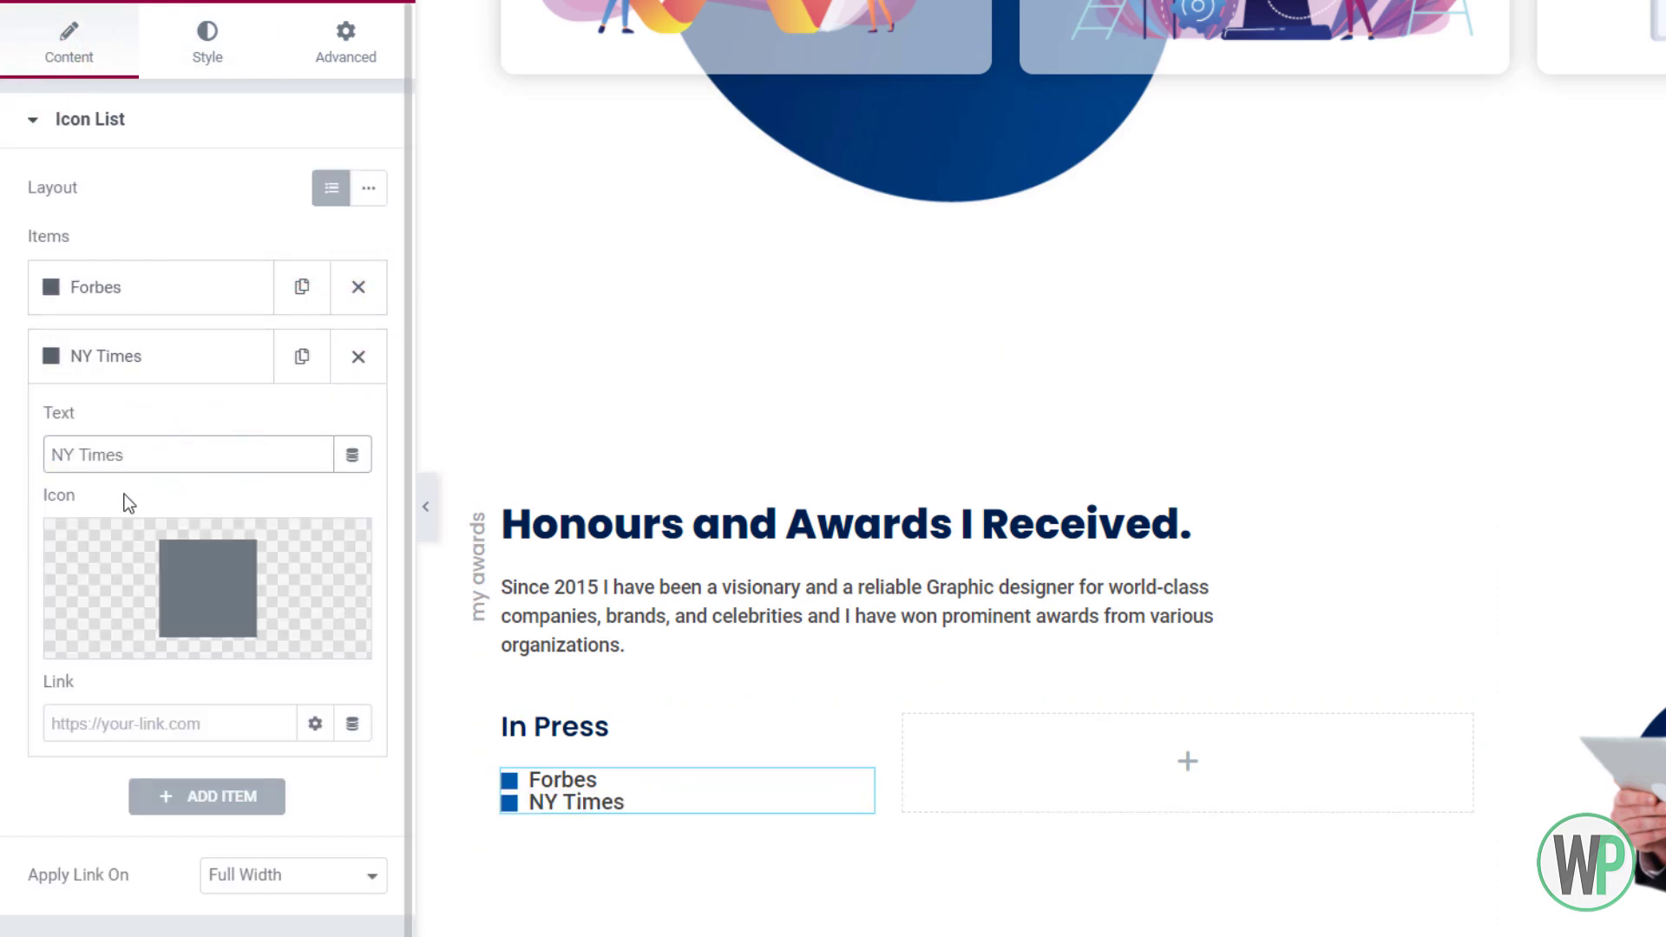
pyautogui.click(138, 354)
pyautogui.click(208, 39)
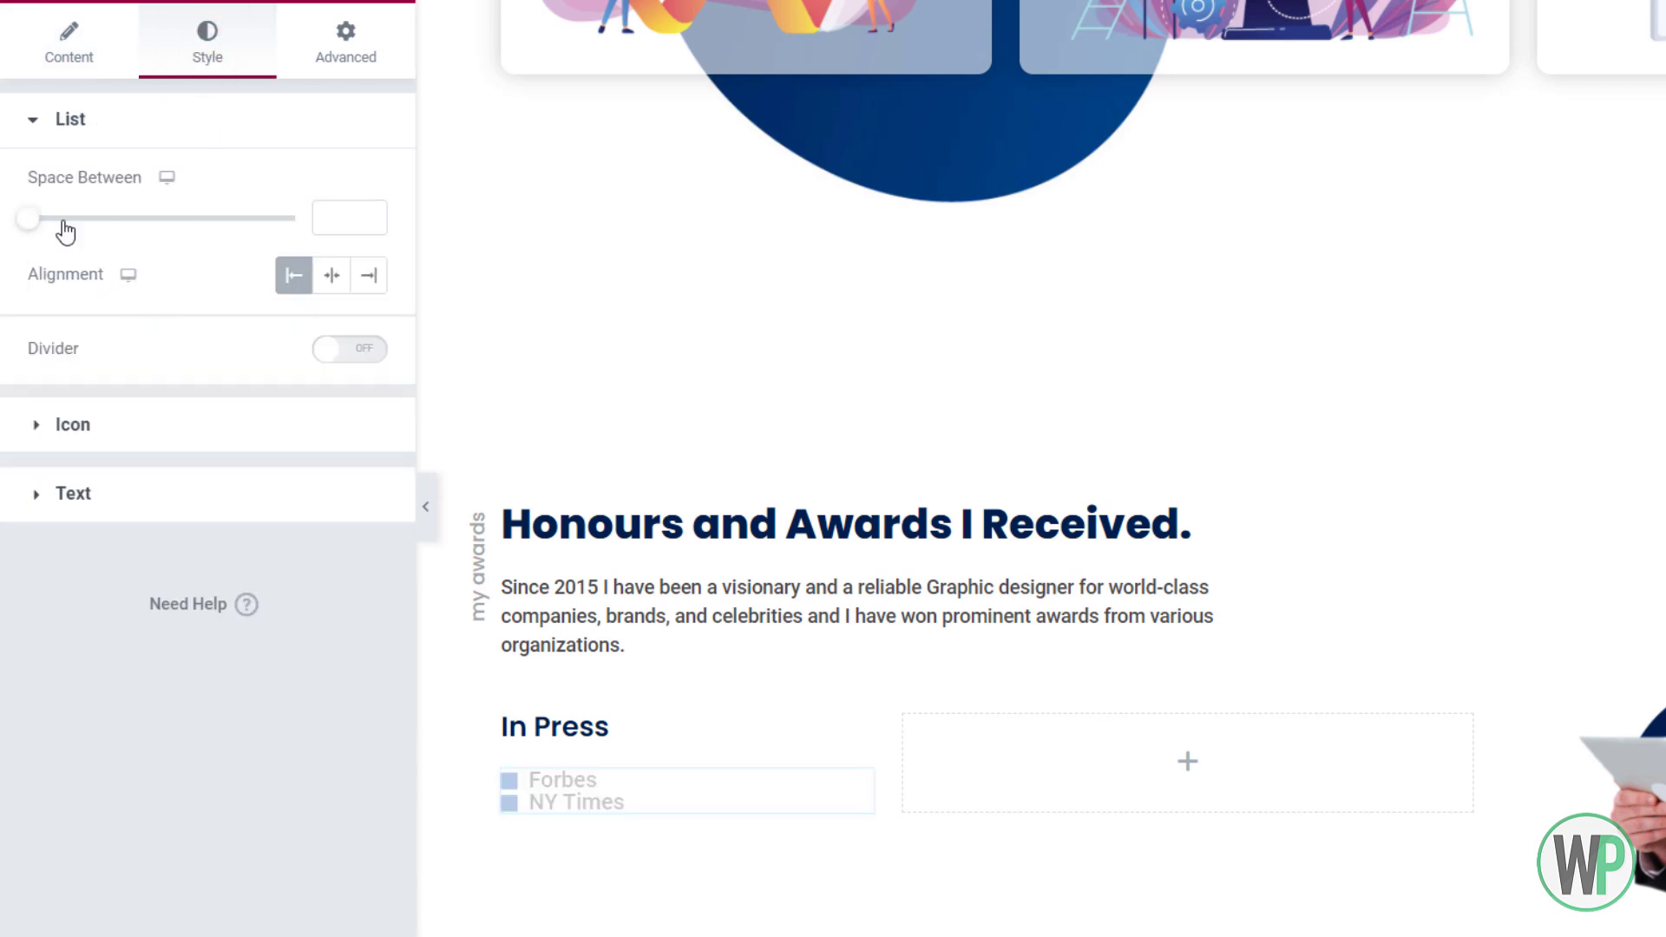
pyautogui.moveTo(63, 222); pyautogui.dragTo(50, 218)
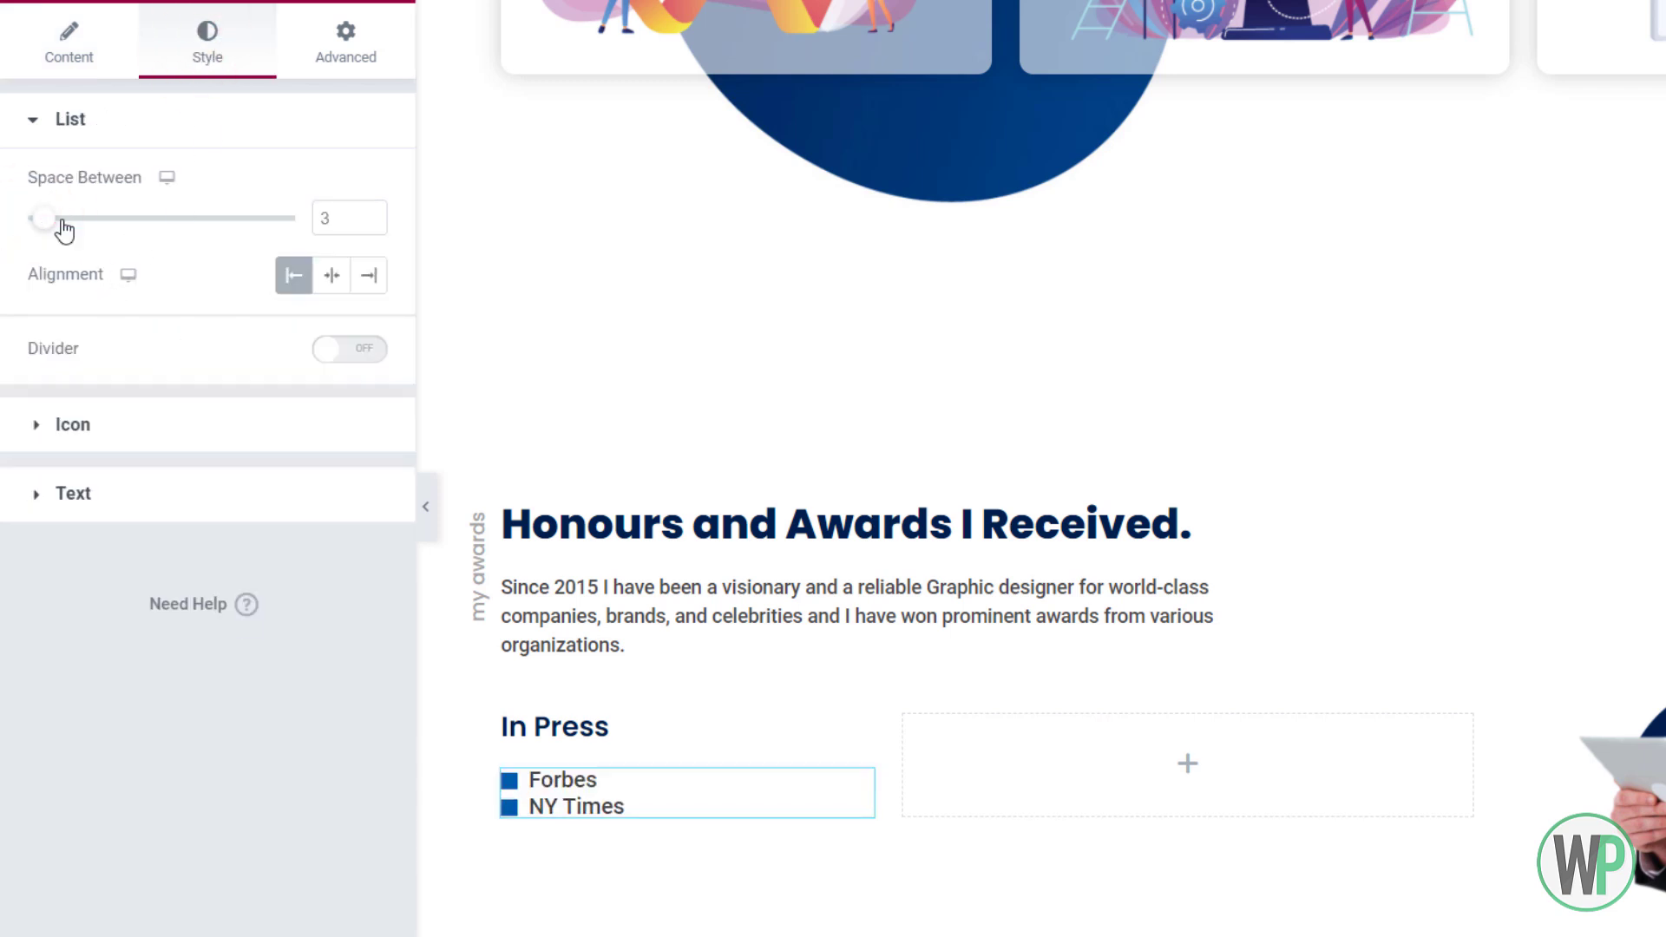
pyautogui.moveTo(364, 216); pyautogui.dragTo(364, 217)
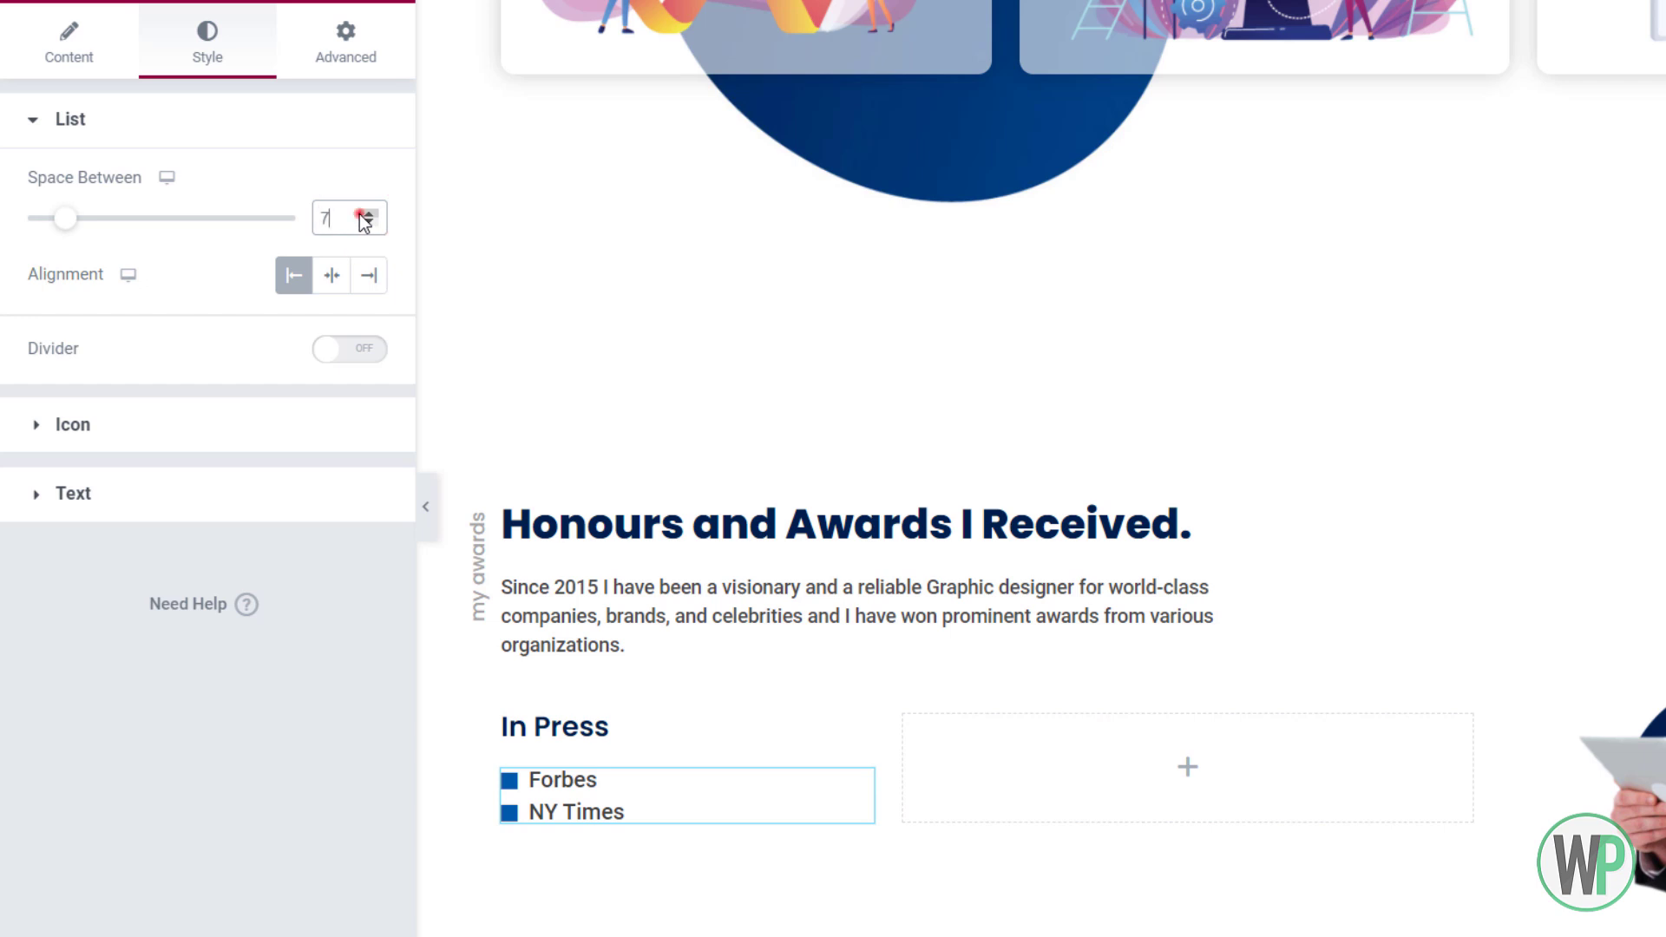
pyautogui.click(97, 47)
# Name the next item 'Wall Street Journal' and expand 'NY Times' to 'New York Times'
pyautogui.moveTo(226, 523); pyautogui.dragTo(51, 508)
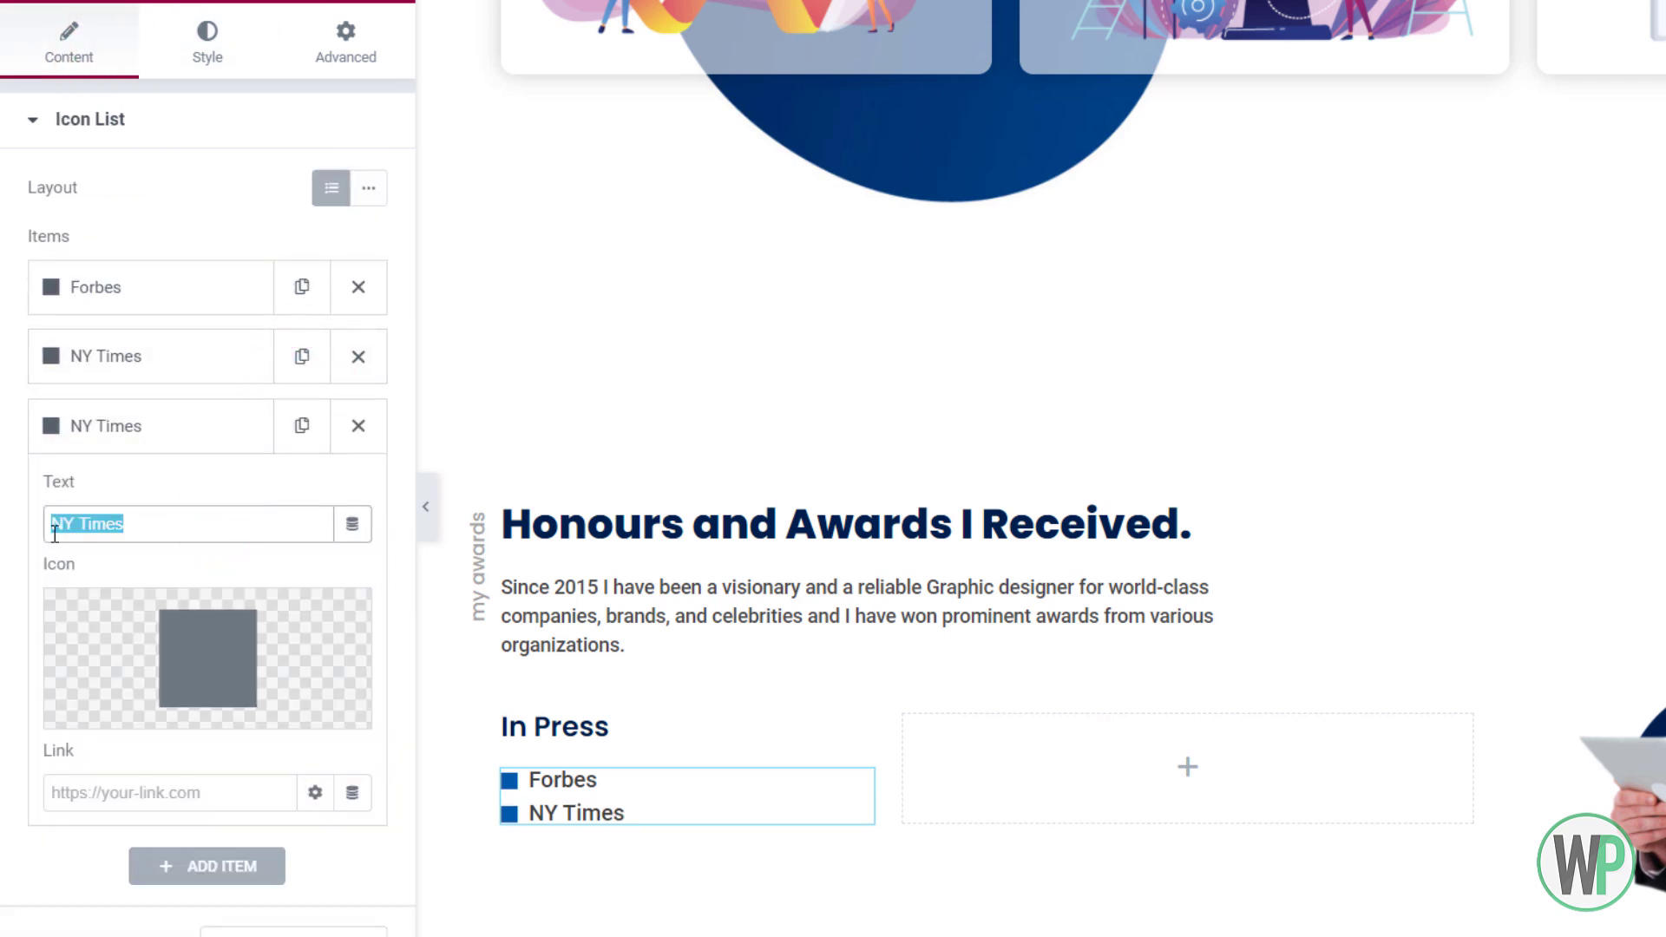
pyautogui.write('Wall Stree')
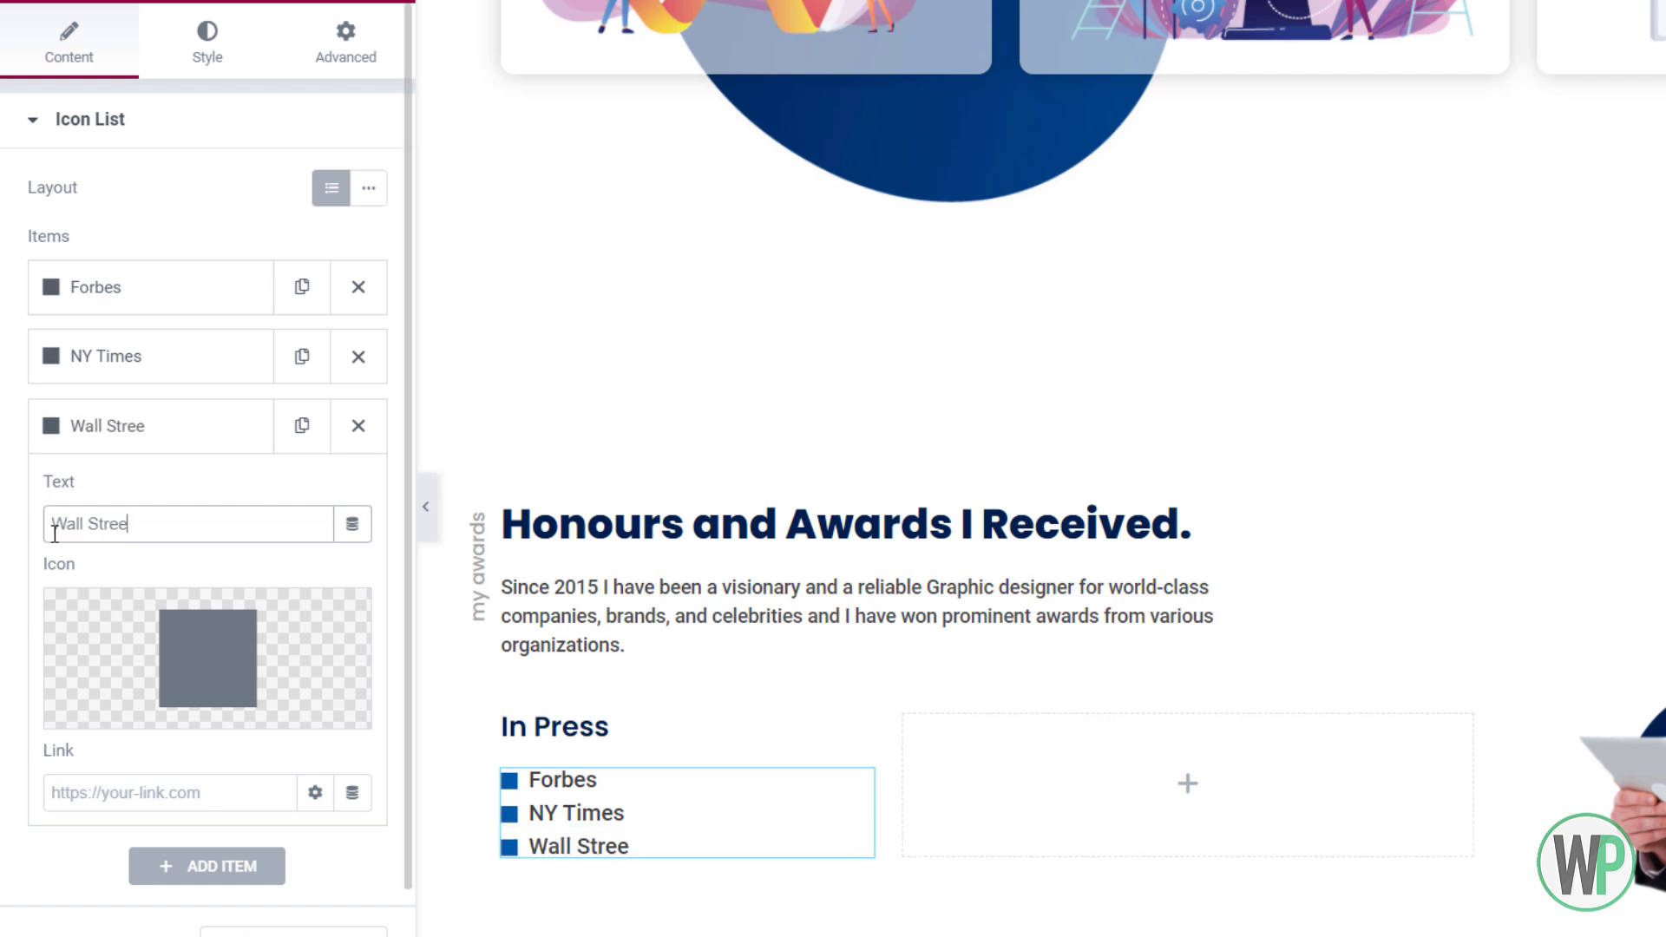
pyautogui.write('t Journal')
pyautogui.press('BackSpace')
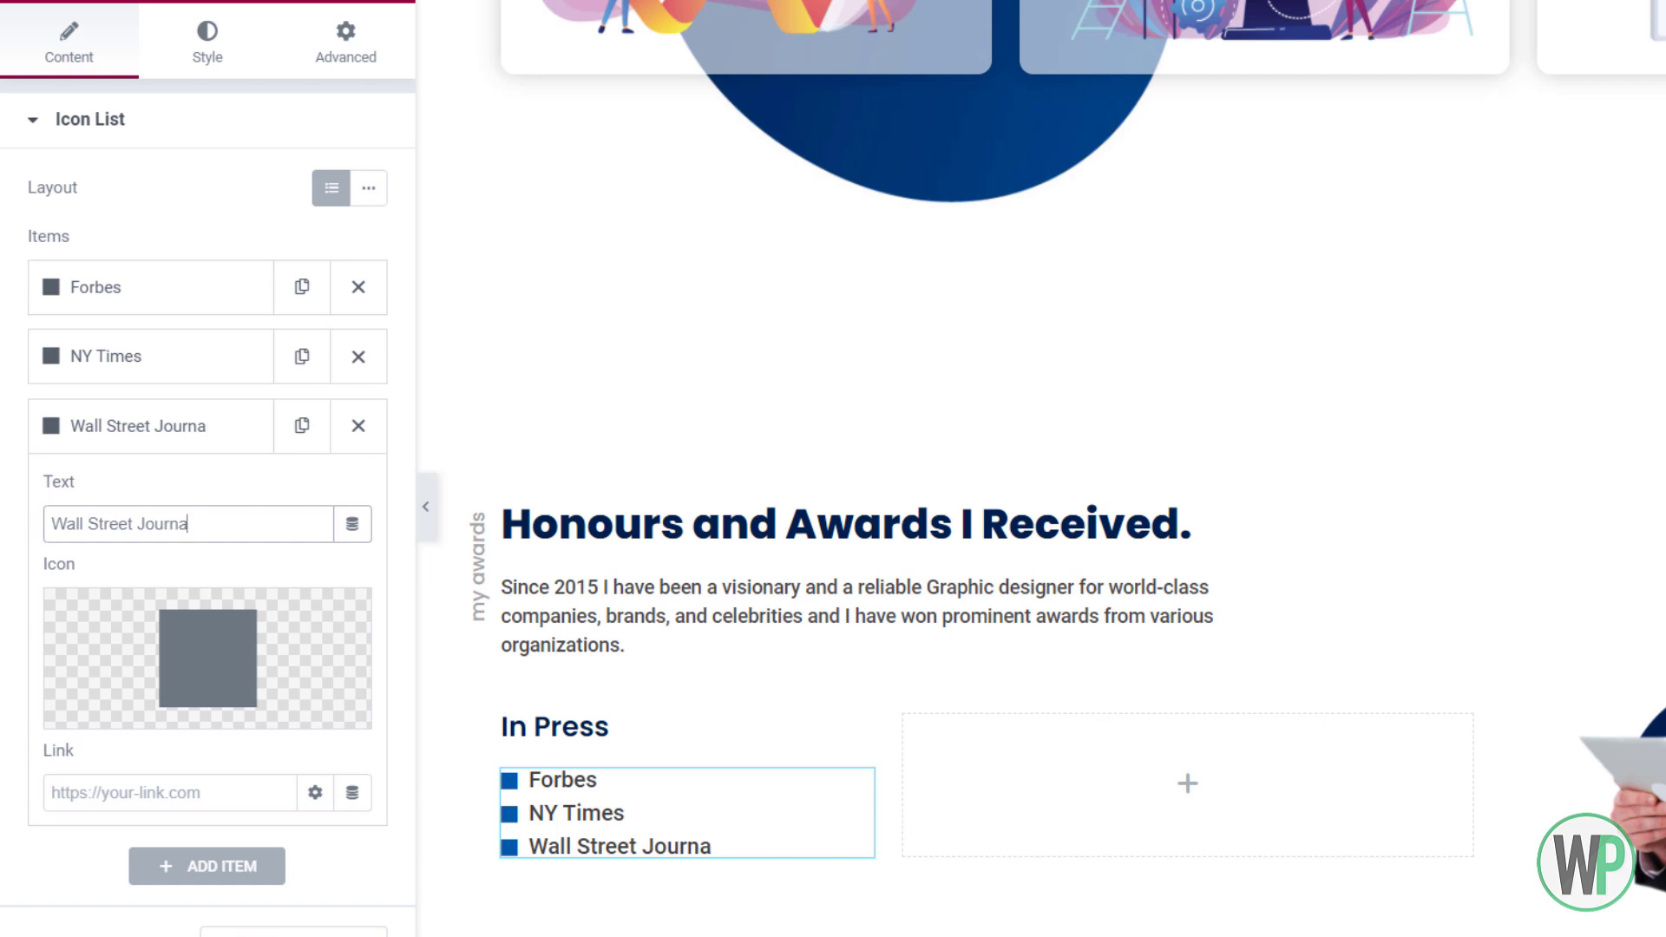
pyautogui.write('l')
pyautogui.click(149, 356)
pyautogui.click(61, 454)
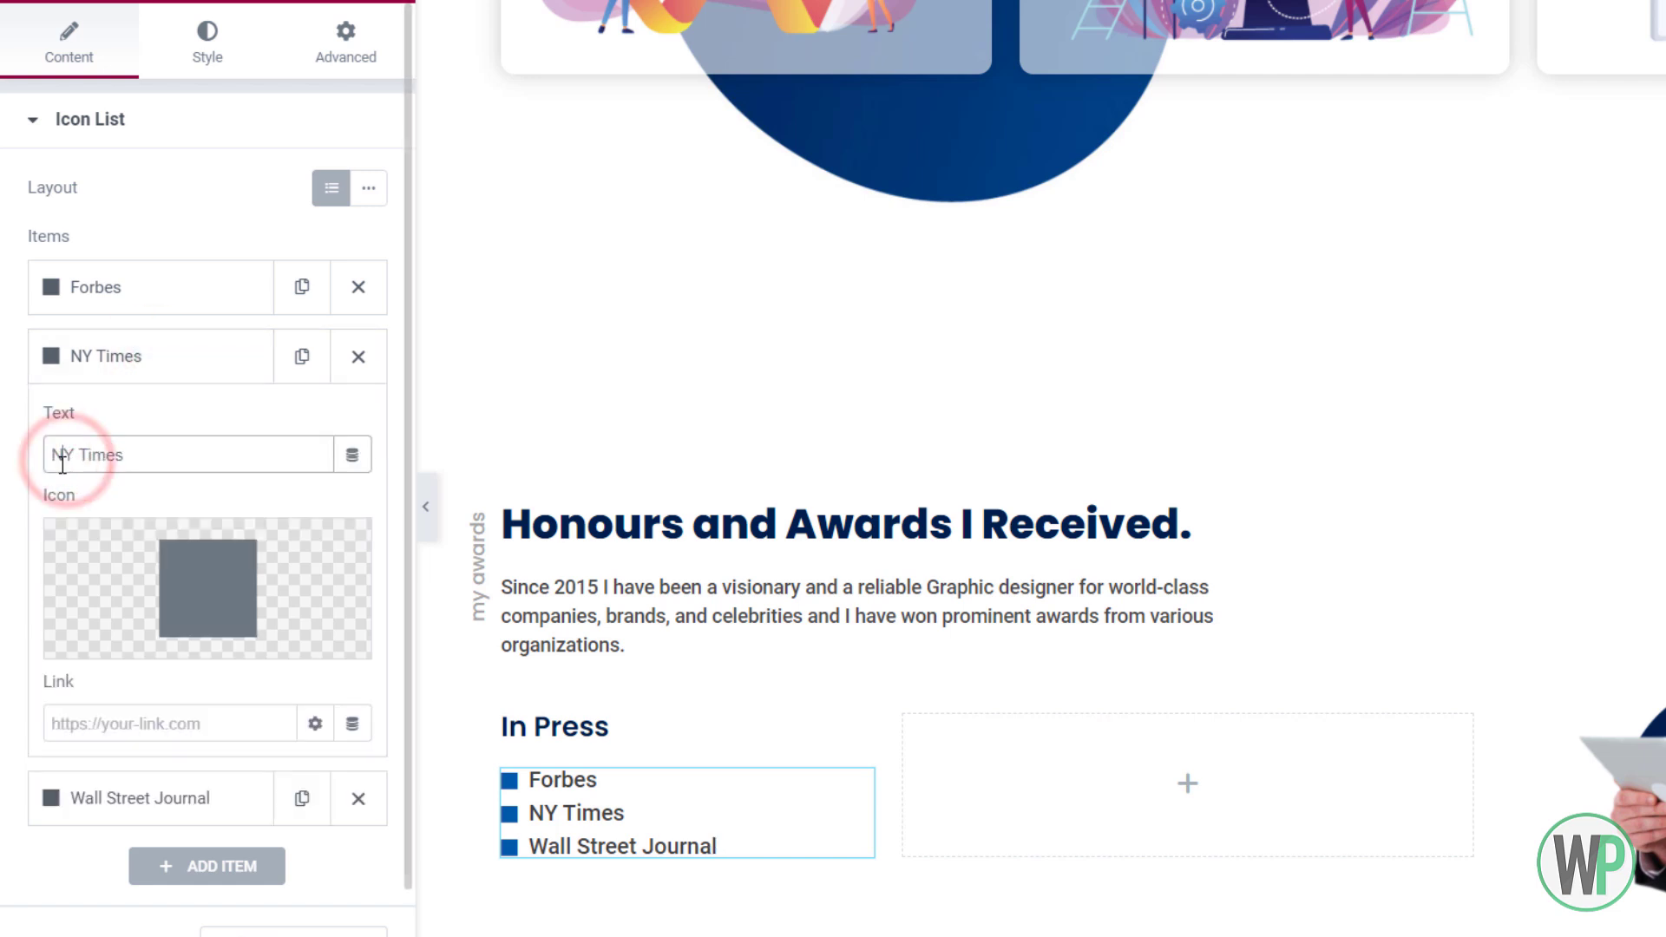
pyautogui.write('ew')
pyautogui.press('Right')
pyautogui.write('ork')
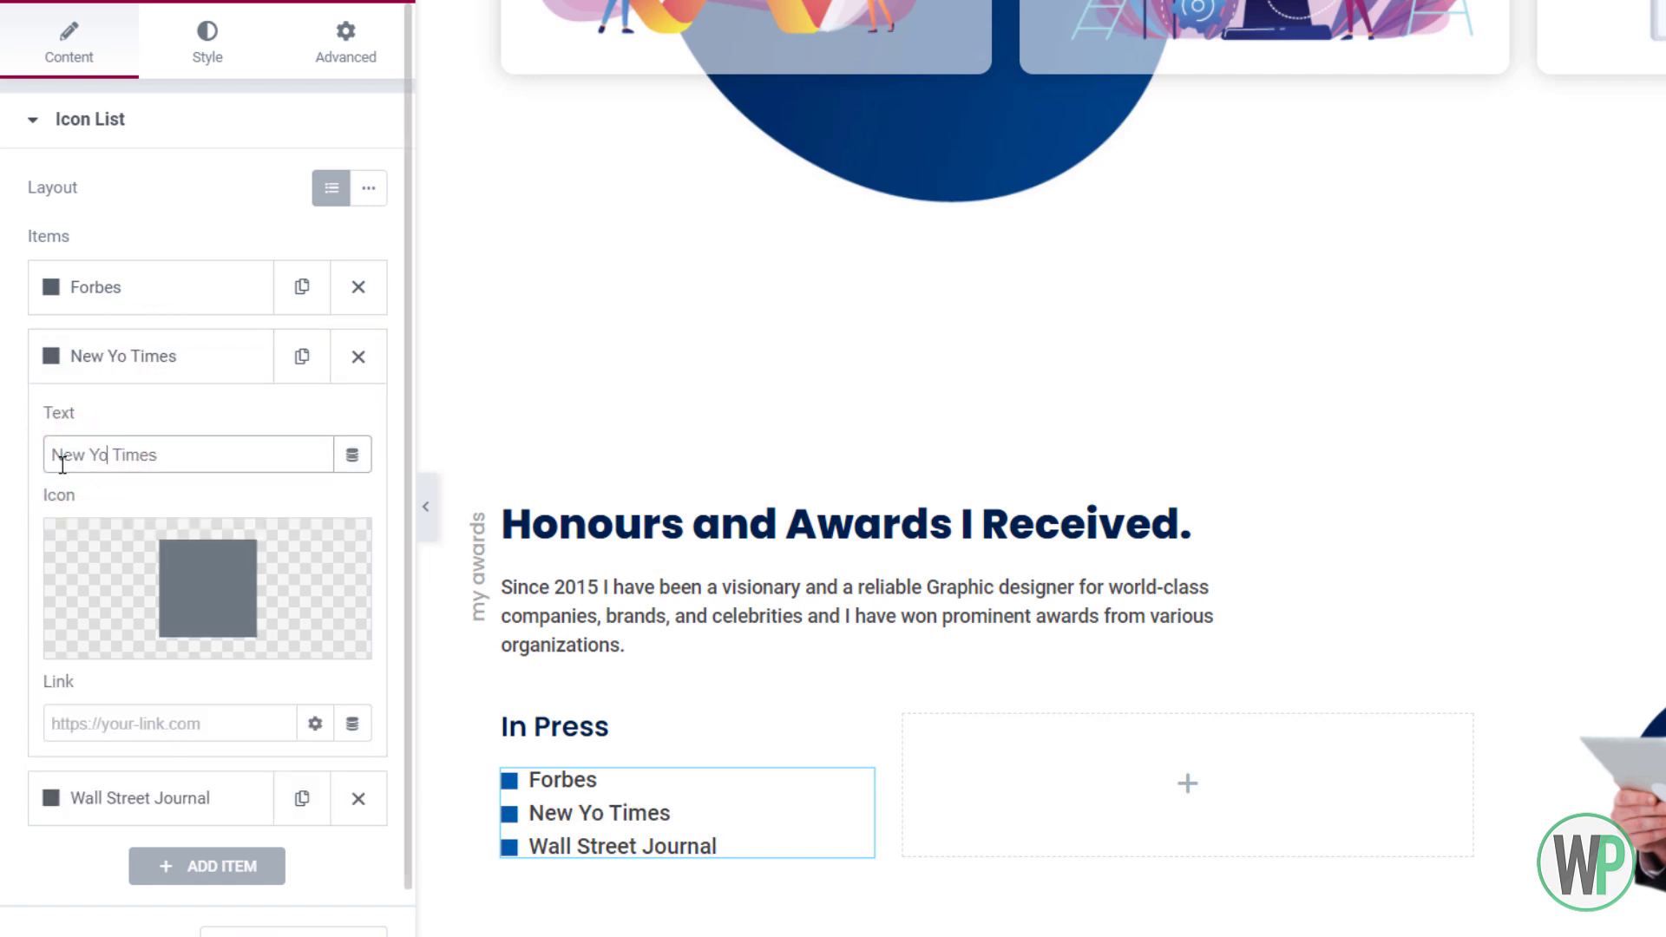
# Duplicate items to add 'TED' and 'WIRED' to the list
pyautogui.click(231, 810)
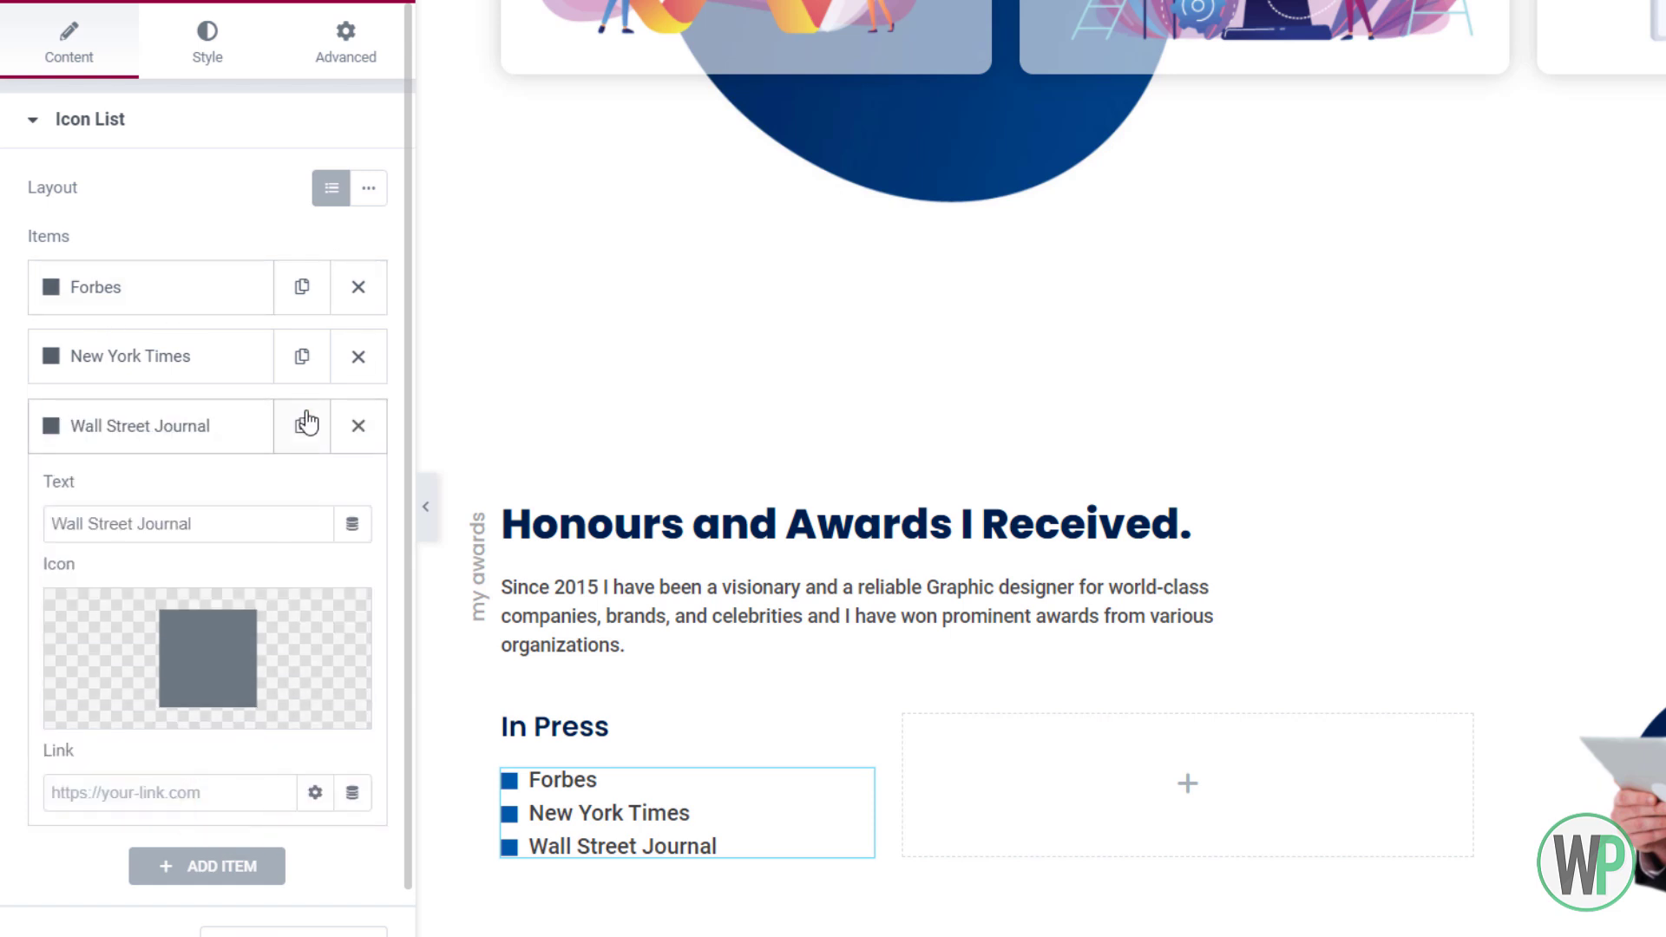
pyautogui.click(302, 425)
pyautogui.click(224, 846)
pyautogui.moveTo(204, 593); pyautogui.dragTo(71, 598)
pyautogui.press('BackSpace')
pyautogui.press('BackSpace')
pyautogui.write('TED')
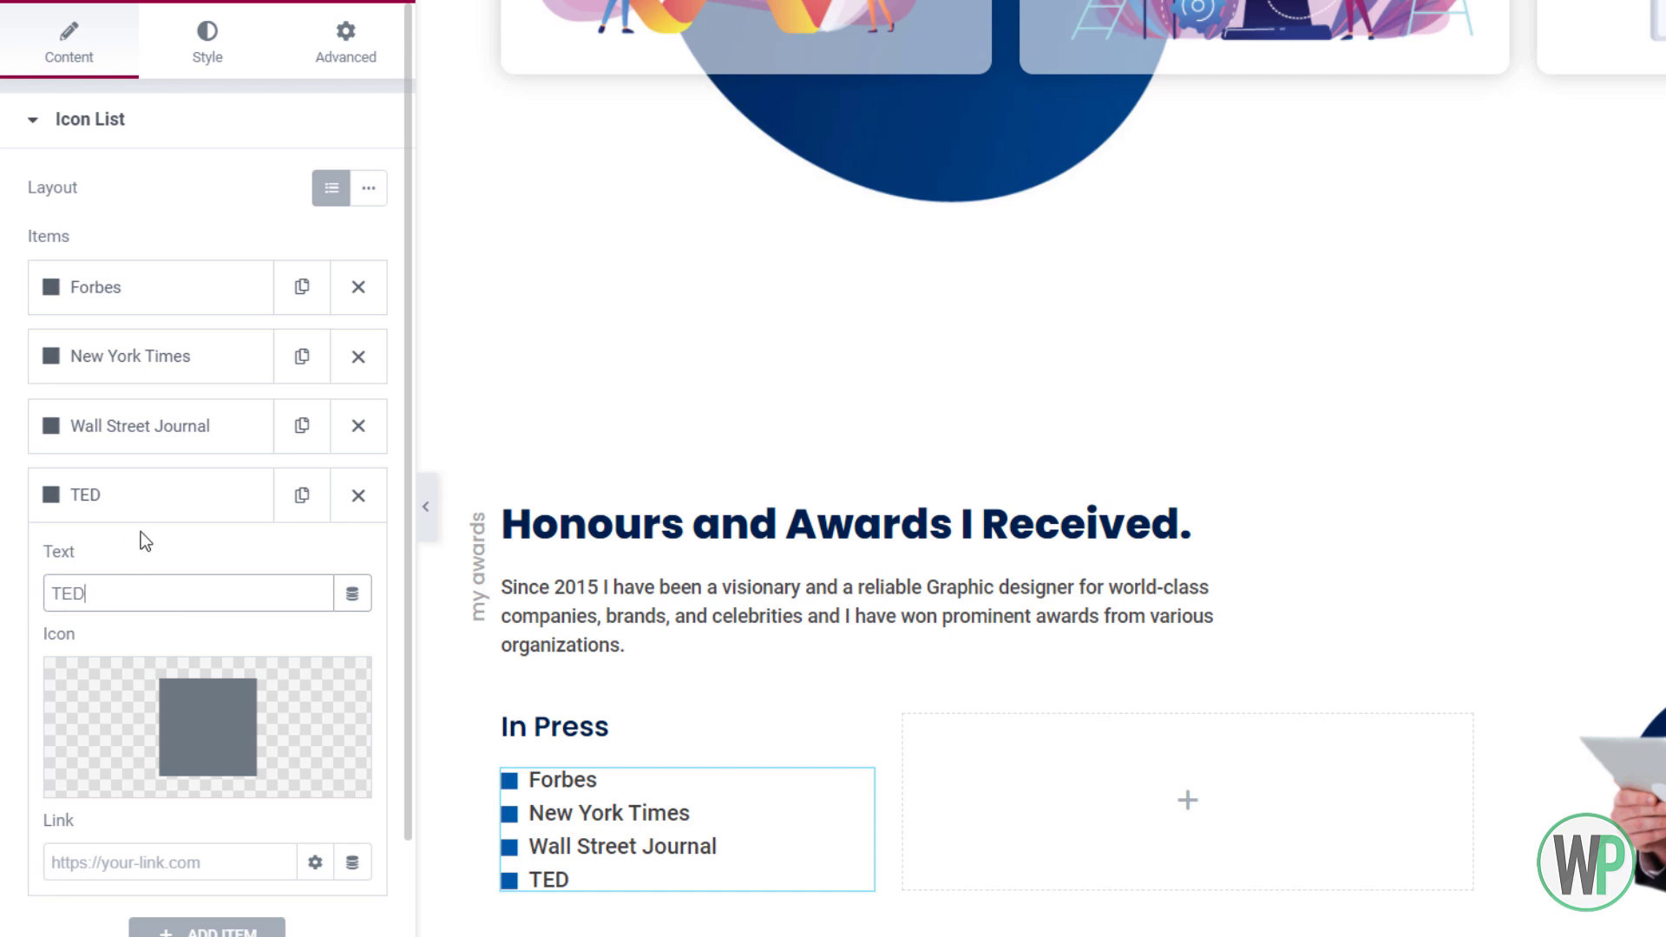
pyautogui.click(148, 499)
pyautogui.click(299, 493)
pyautogui.click(235, 572)
pyautogui.doubleClick(220, 661)
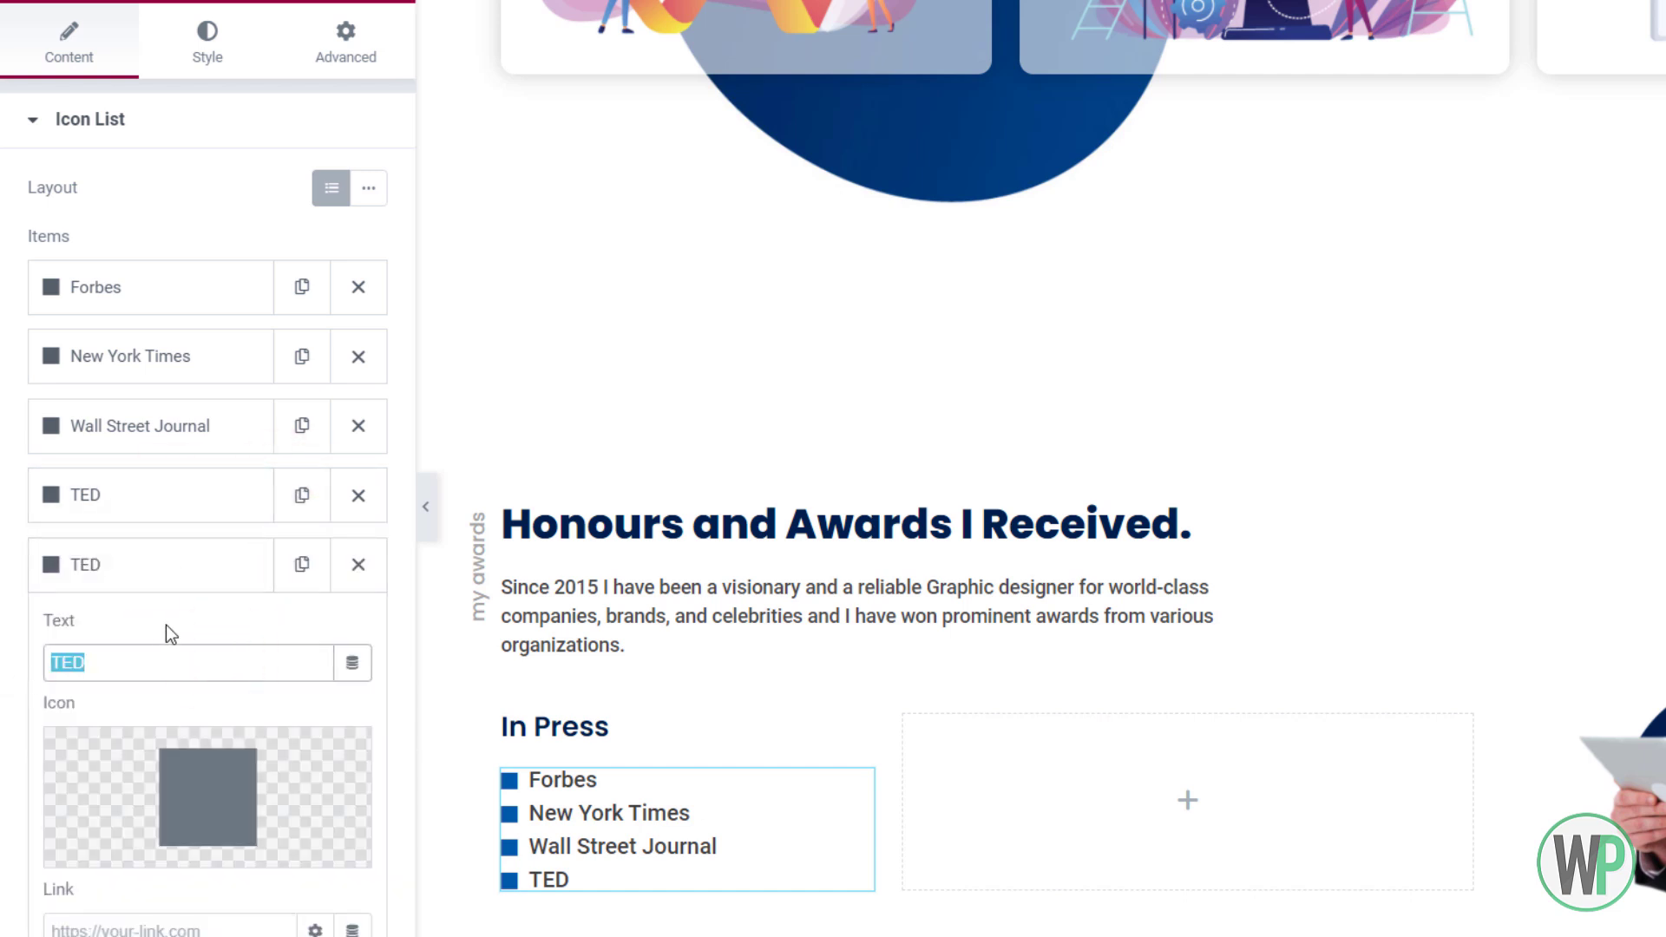
pyautogui.write('WIRED')
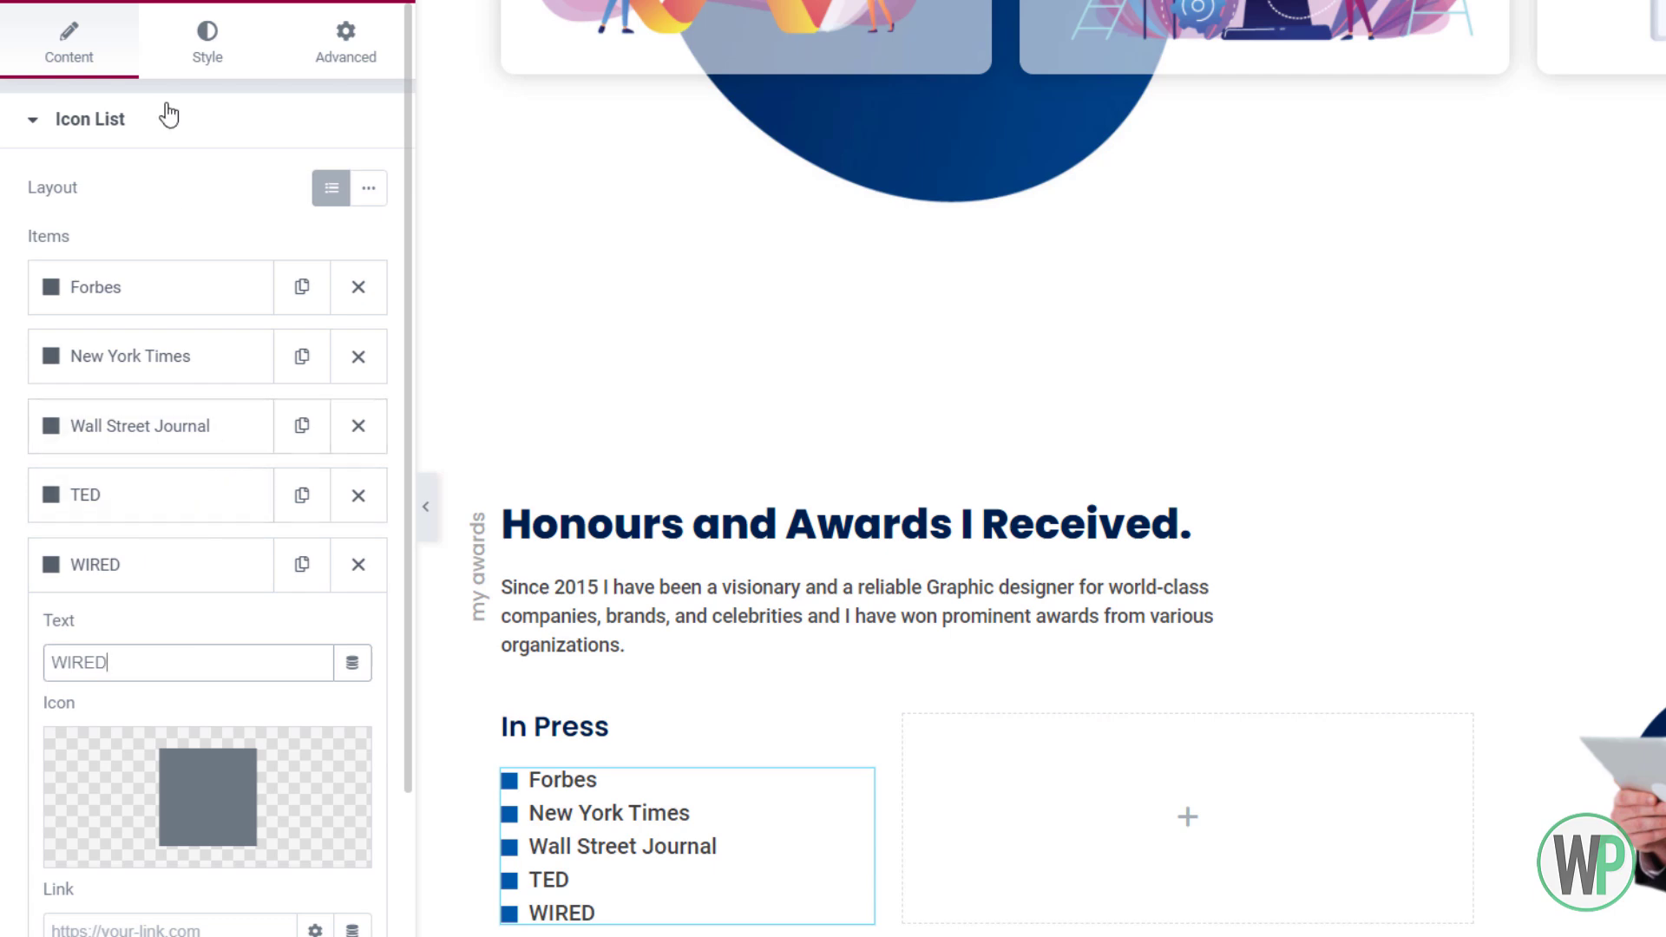
# Reduce the list text size to 14 and the bullet icon size to 10
pyautogui.click(207, 44)
pyautogui.click(356, 491)
pyautogui.click(369, 538)
pyautogui.click(350, 753)
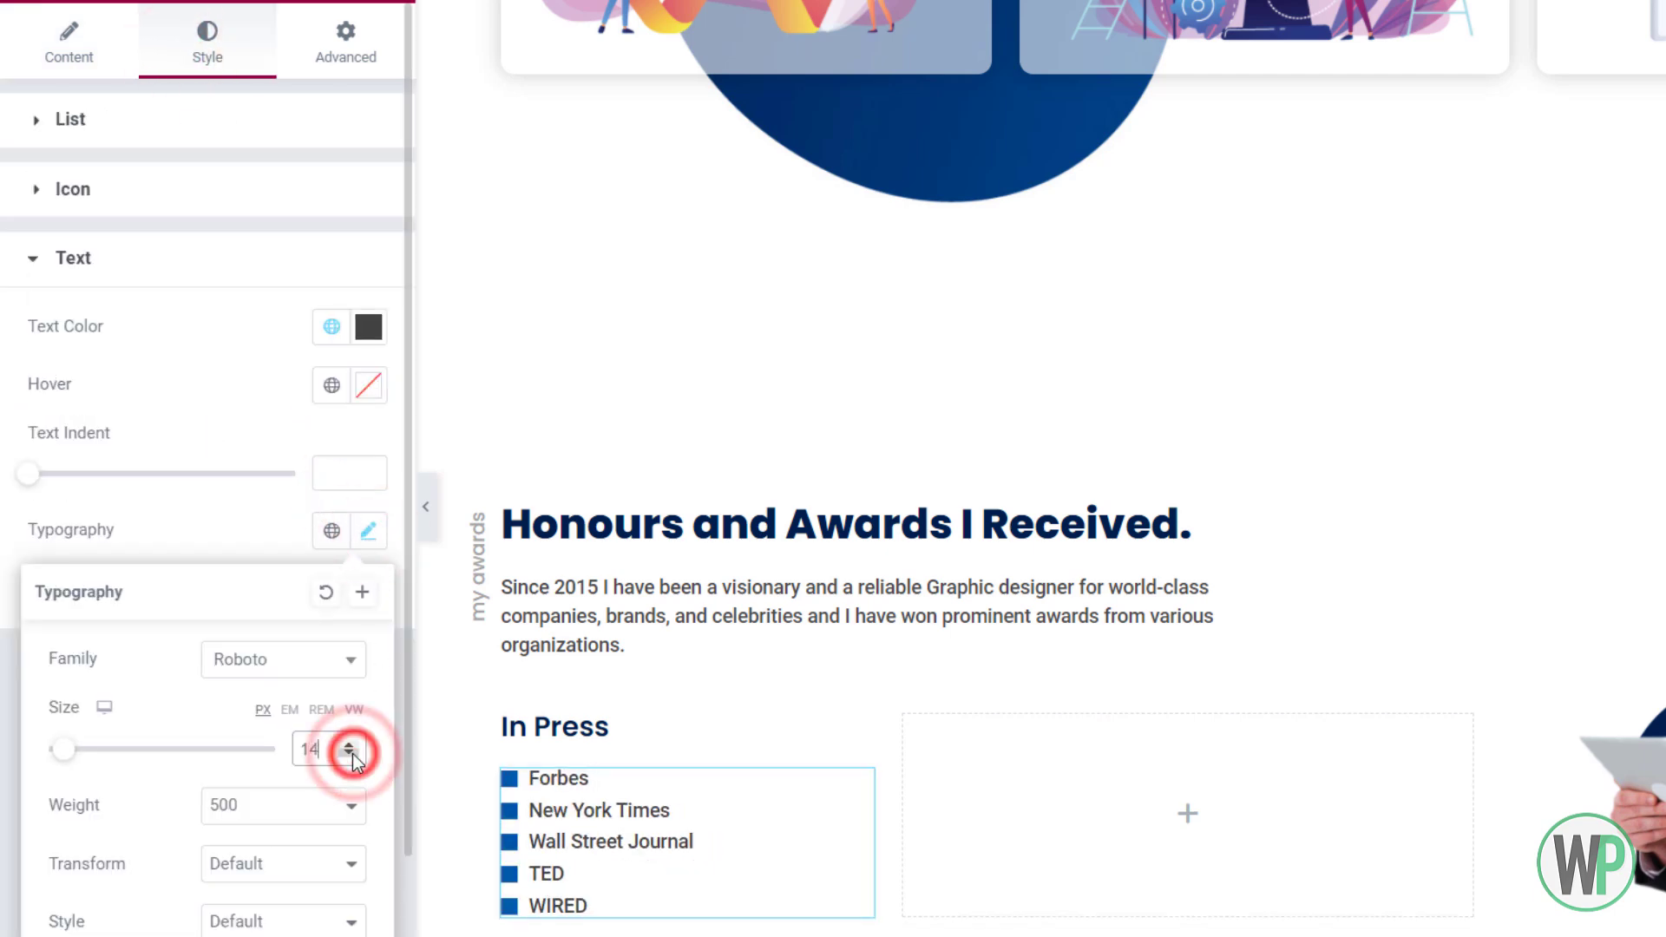
pyautogui.click(305, 188)
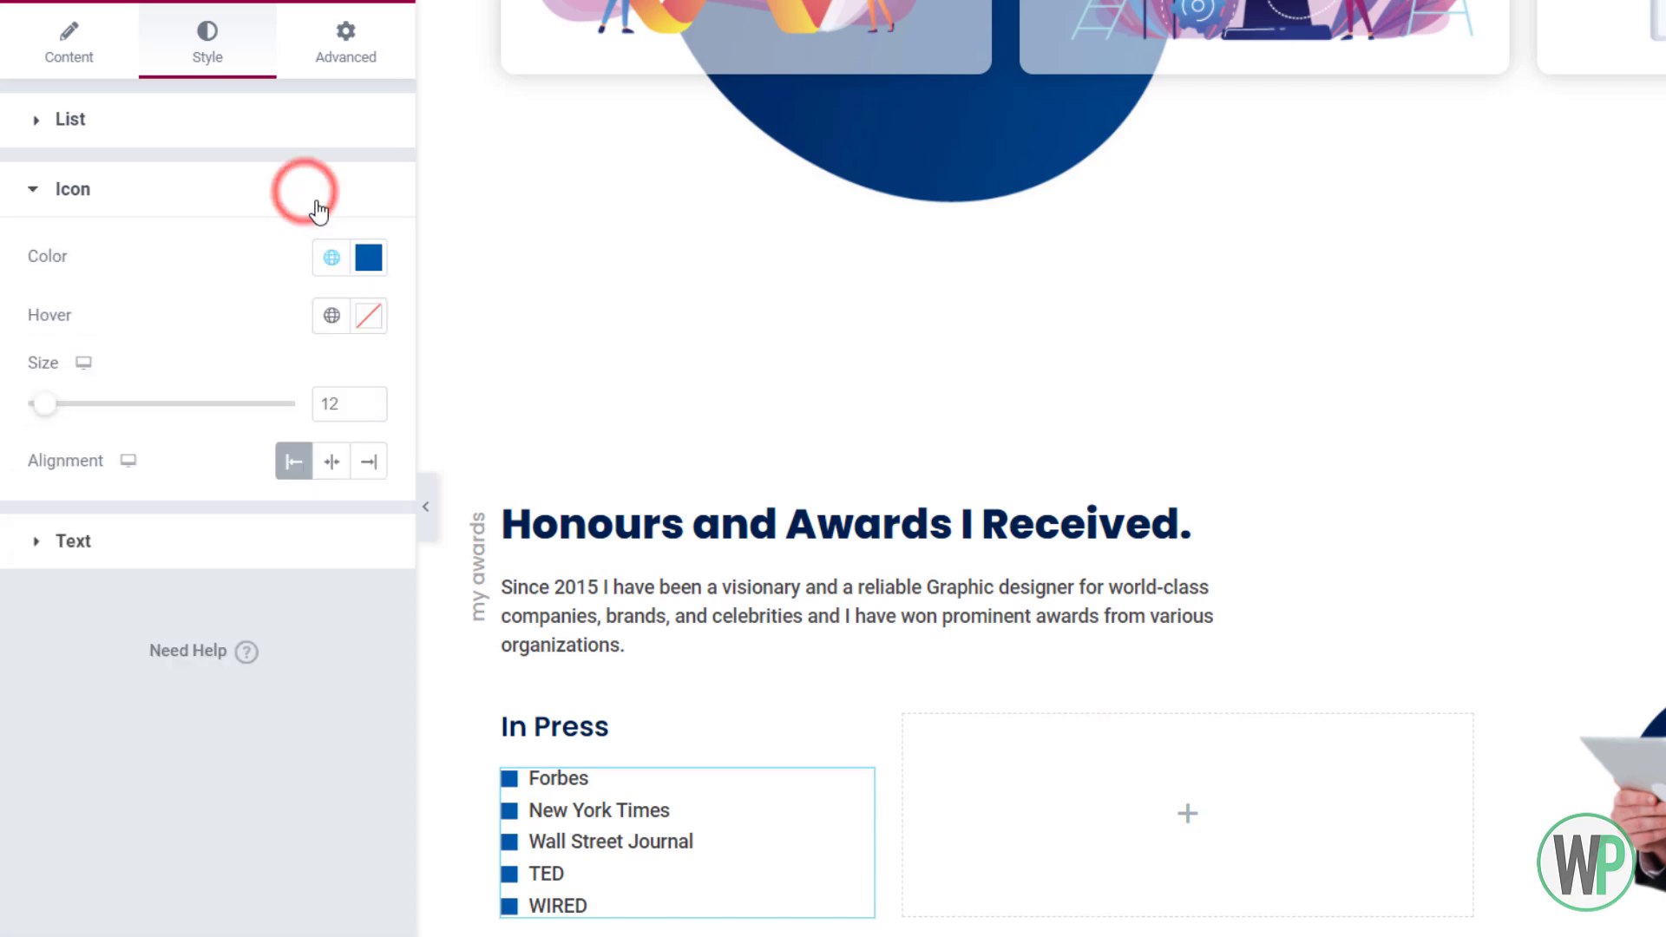
pyautogui.click(367, 410)
pyautogui.click(368, 409)
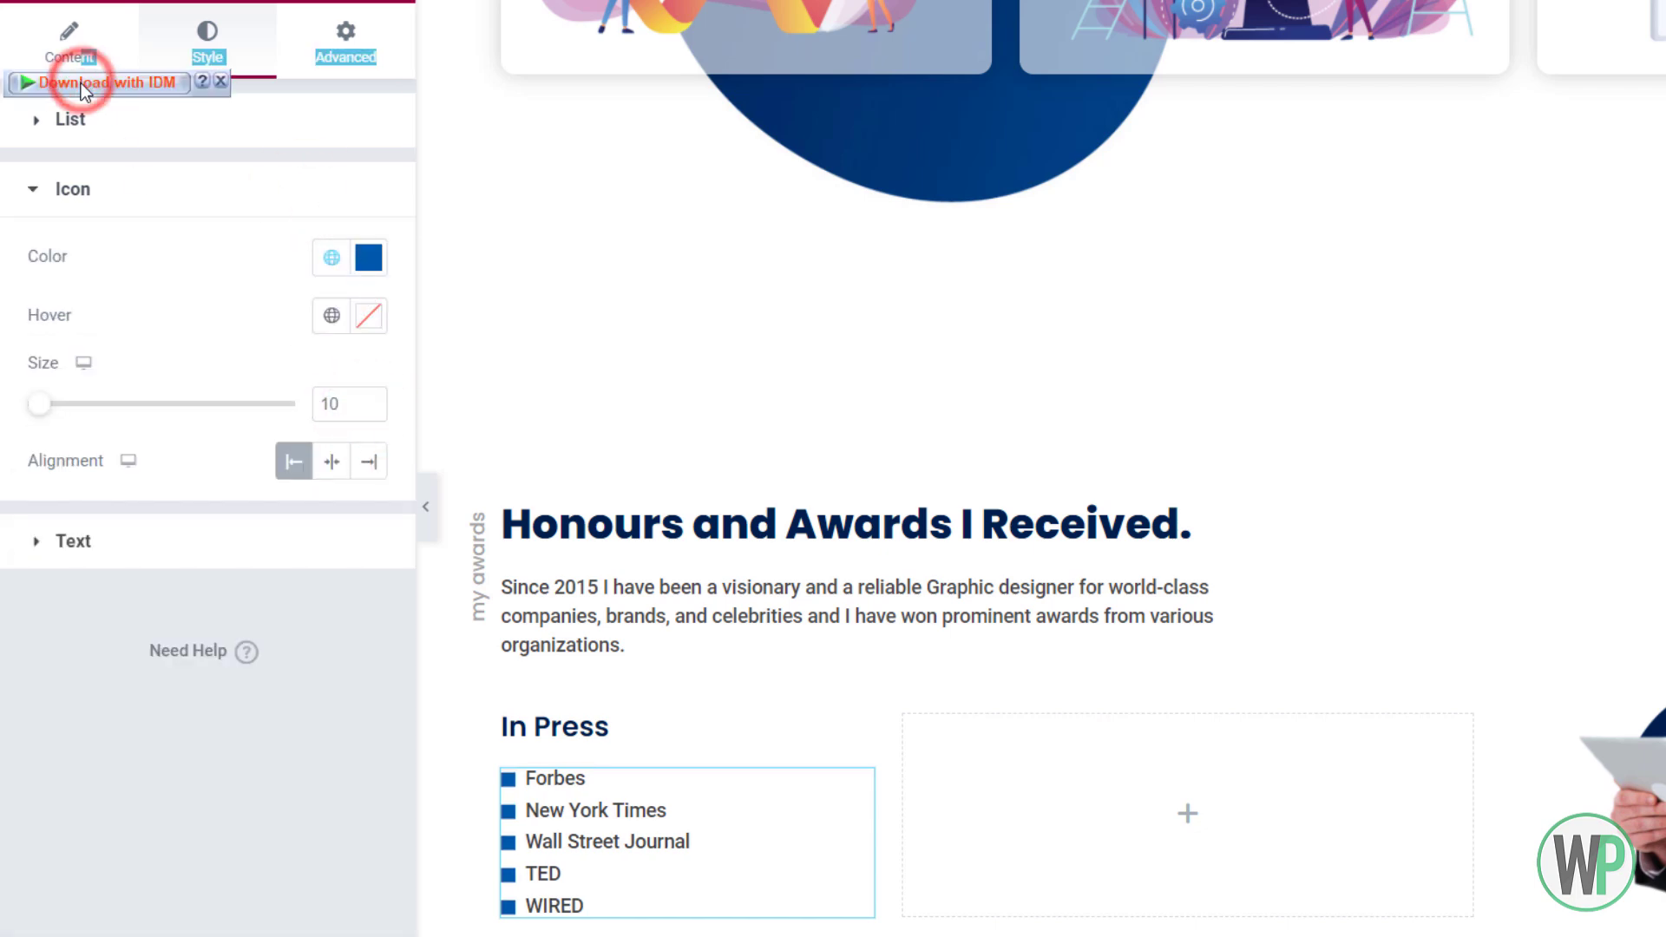
pyautogui.click(73, 62)
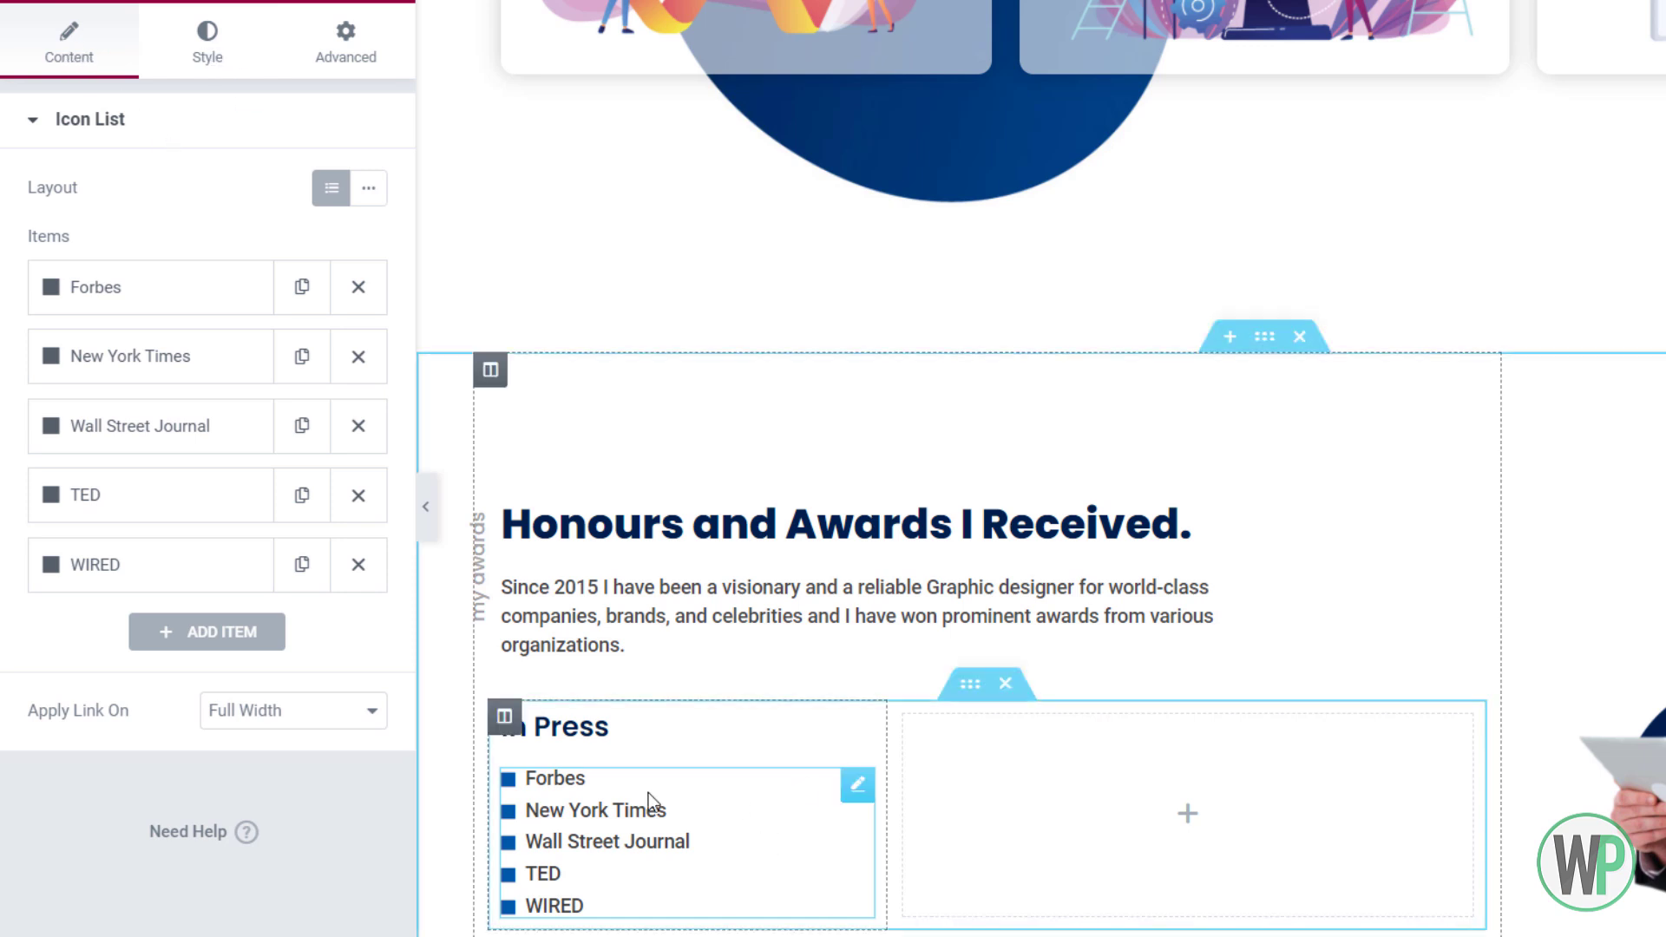
# Paste the copied In Press column into the empty right column, then delete the unwanted duplicate
pyautogui.rightClick(505, 716)
pyautogui.click(951, 769)
pyautogui.rightClick(951, 769)
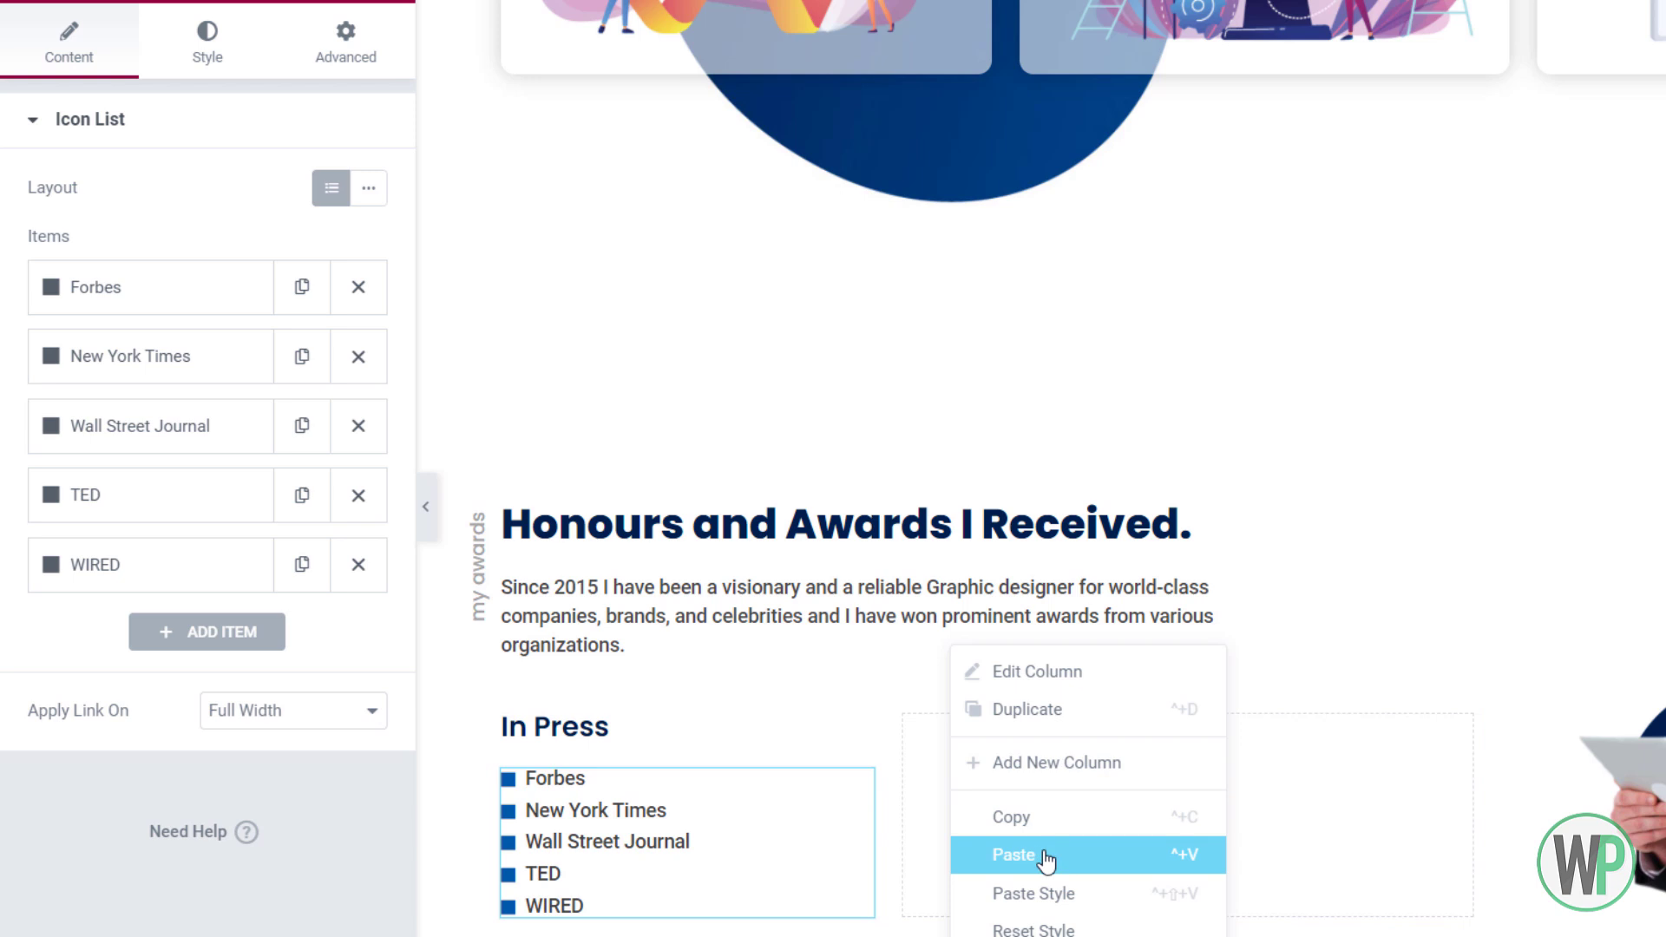
pyautogui.click(1045, 857)
pyautogui.rightClick(1171, 718)
pyautogui.click(1215, 936)
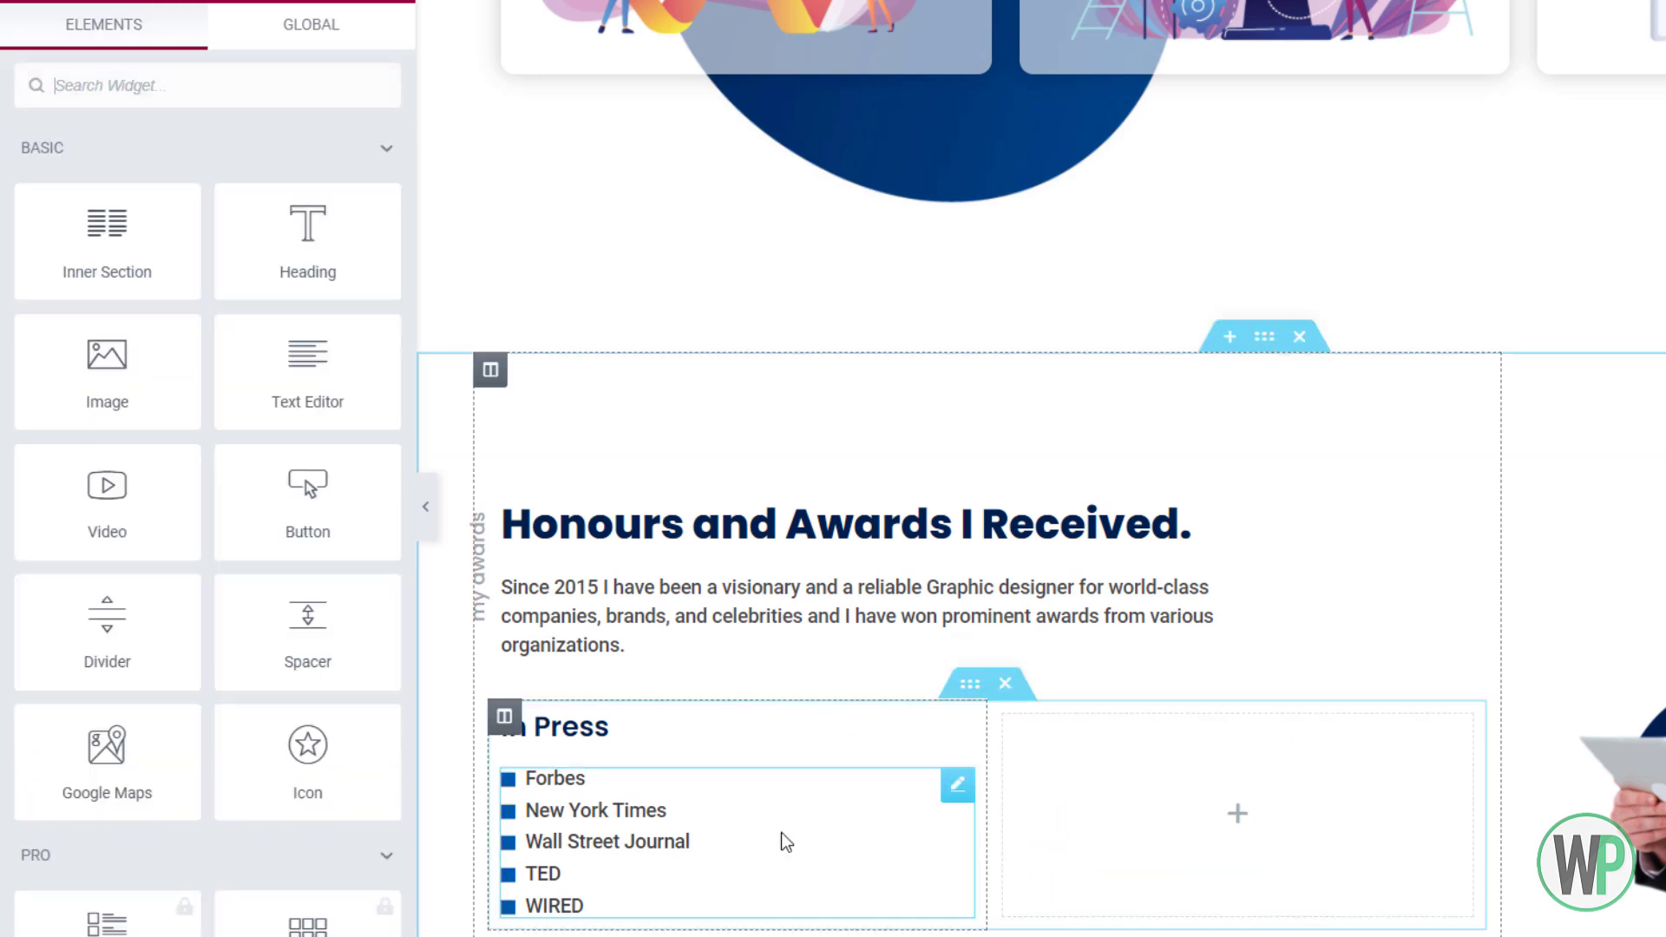
# Set the right column's width to 60
pyautogui.rightClick(1004, 716)
pyautogui.click(1038, 673)
pyautogui.click(339, 185)
pyautogui.write('6')
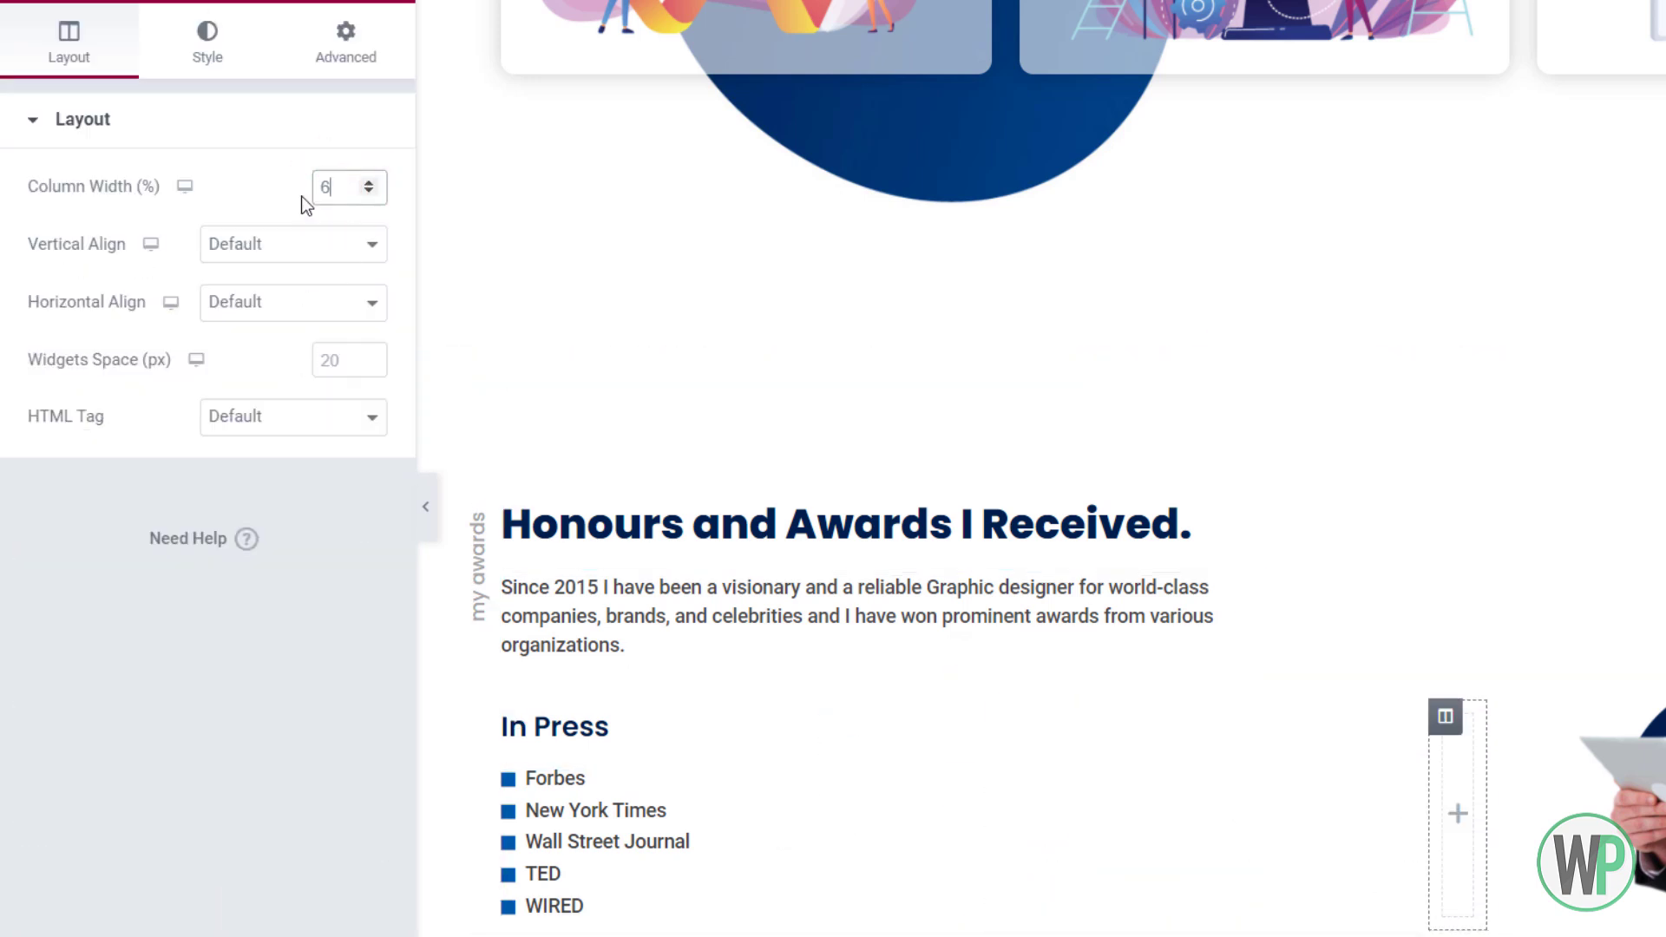
pyautogui.write('0')
pyautogui.click(681, 758)
# Paste the In Press heading and a copy of its icon list into the right column
pyautogui.rightClick(969, 772)
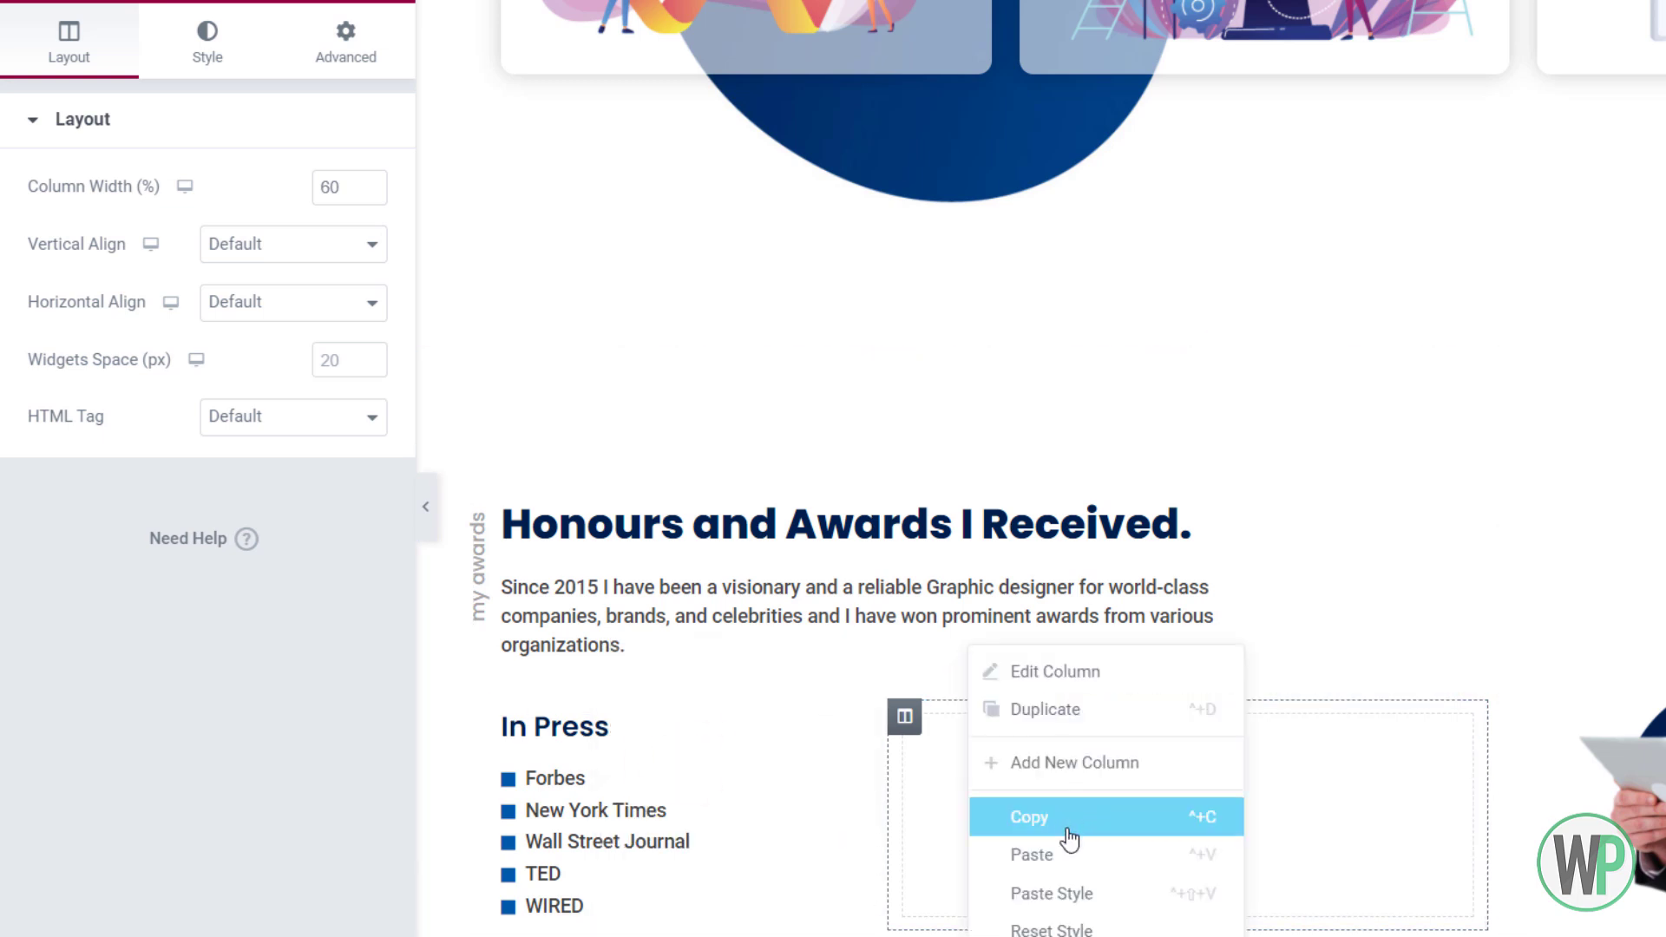
pyautogui.click(1074, 854)
pyautogui.rightClick(727, 809)
pyautogui.click(818, 772)
pyautogui.rightClick(1028, 778)
pyautogui.click(1104, 866)
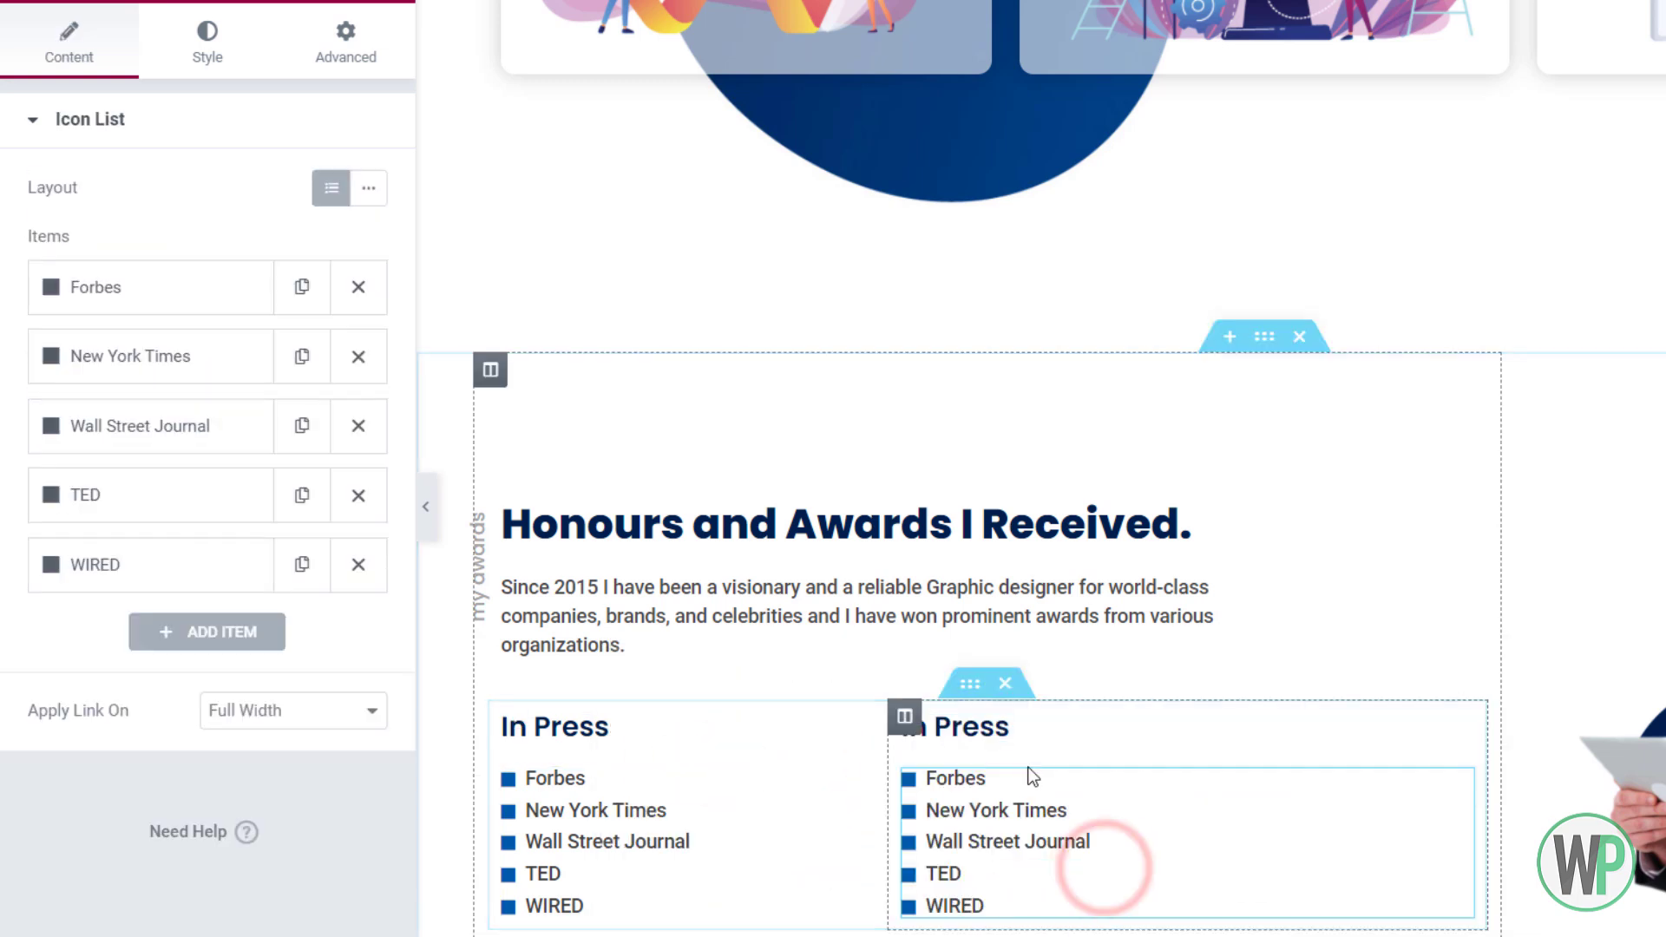
# Retitle the right column's heading from 'In Press' to 'Awards'
pyautogui.rightClick(1024, 727)
pyautogui.click(1079, 675)
pyautogui.tripleClick(193, 248)
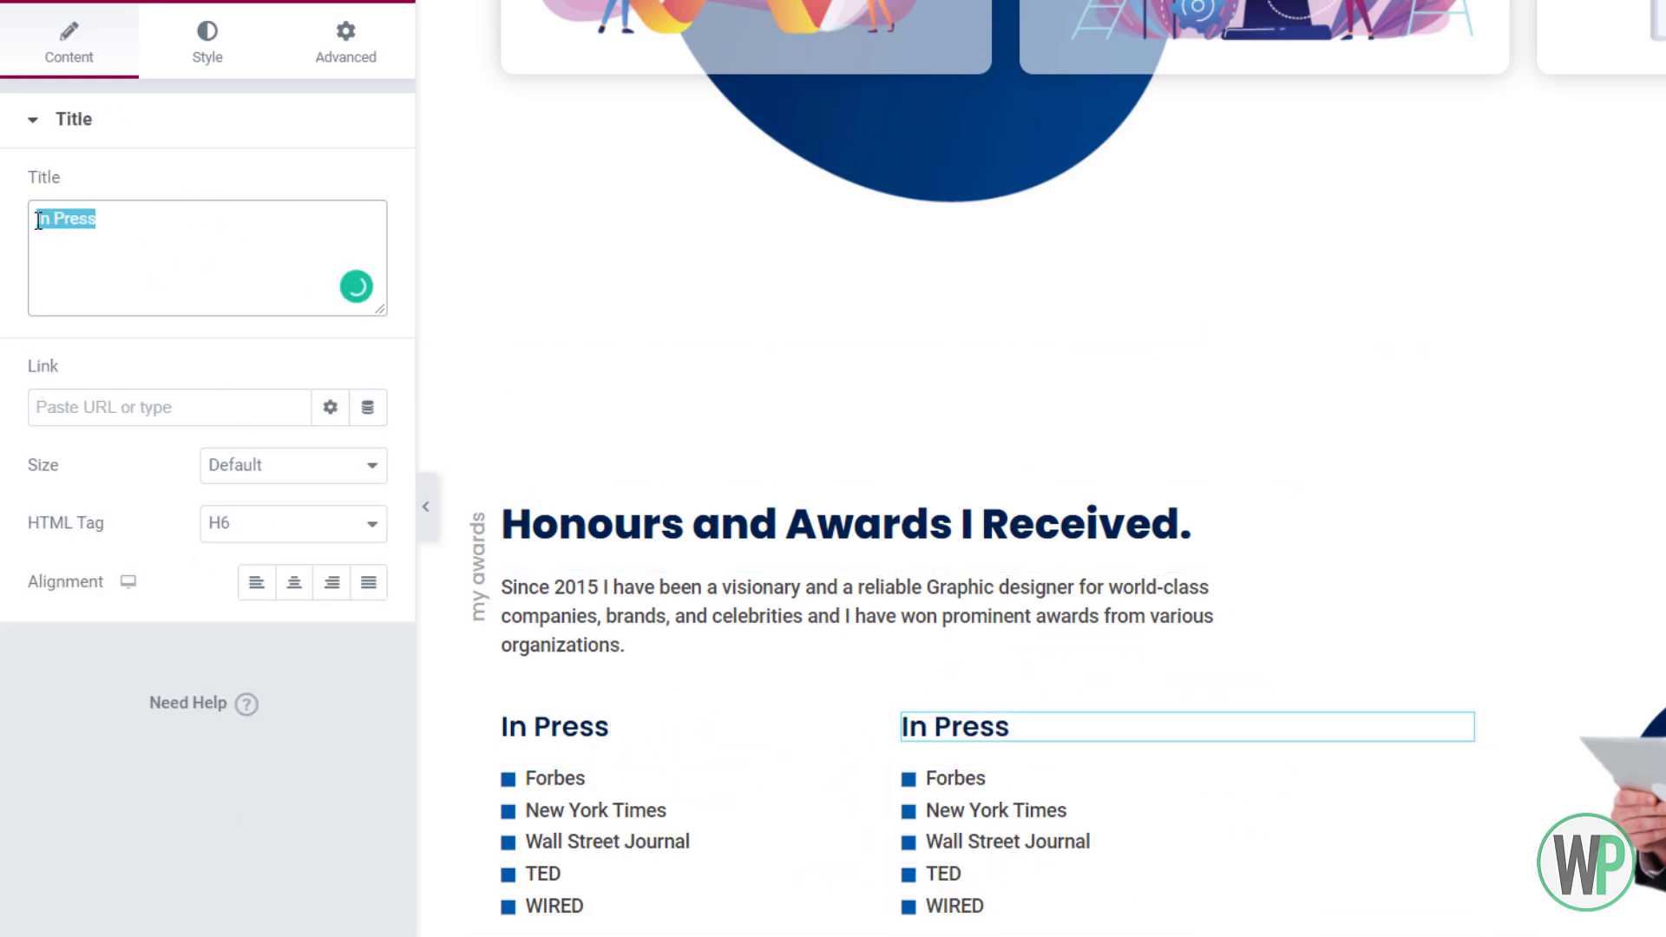
pyautogui.write('Awards')
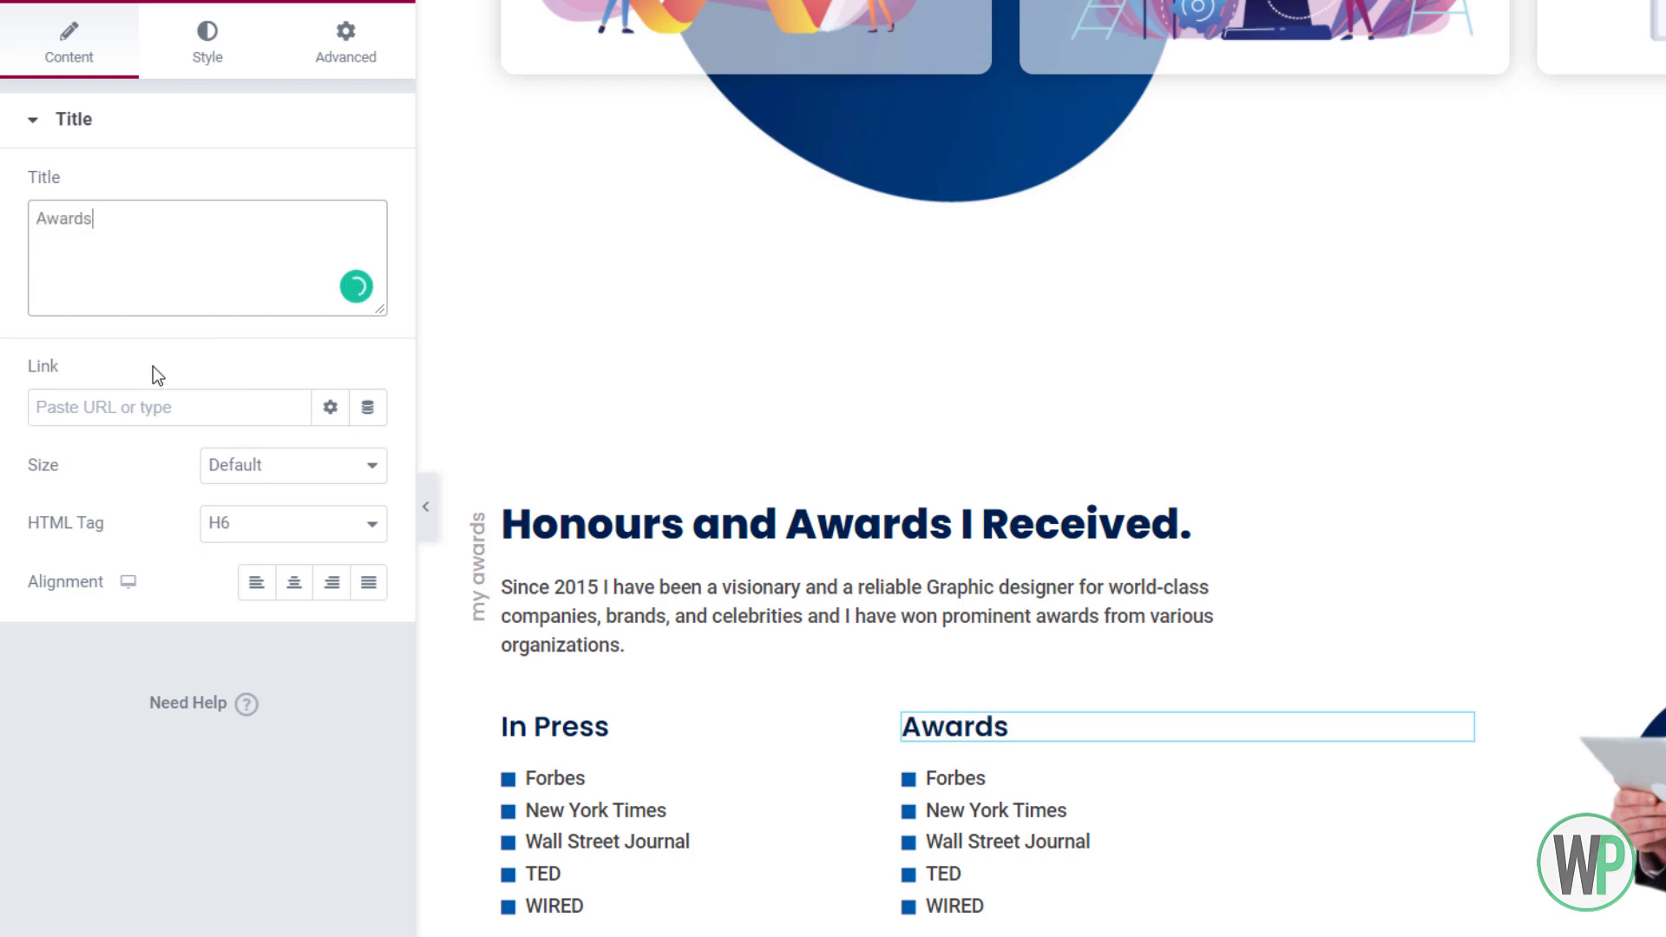
pyautogui.rightClick(995, 795)
pyautogui.click(1053, 679)
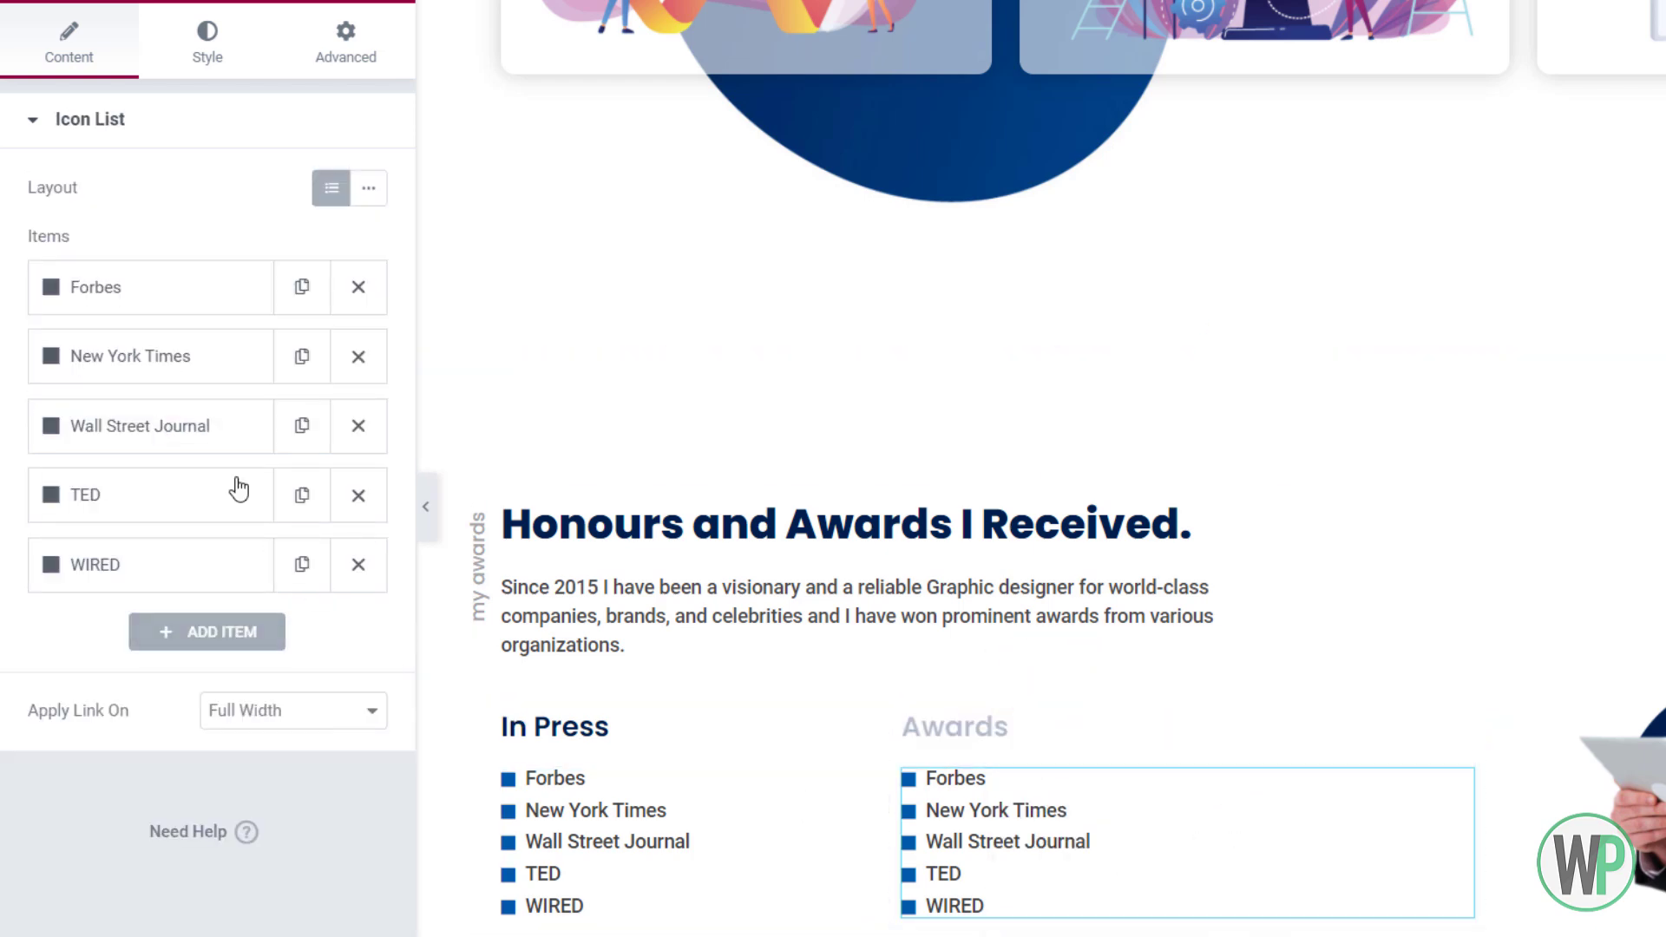
# Replace Forbes and New York Times with '2020 International Awards' and '2020 Visual Communication Awards'
pyautogui.click(212, 286)
pyautogui.moveTo(117, 385); pyautogui.dragTo(39, 388)
pyautogui.write('2020 Inte')
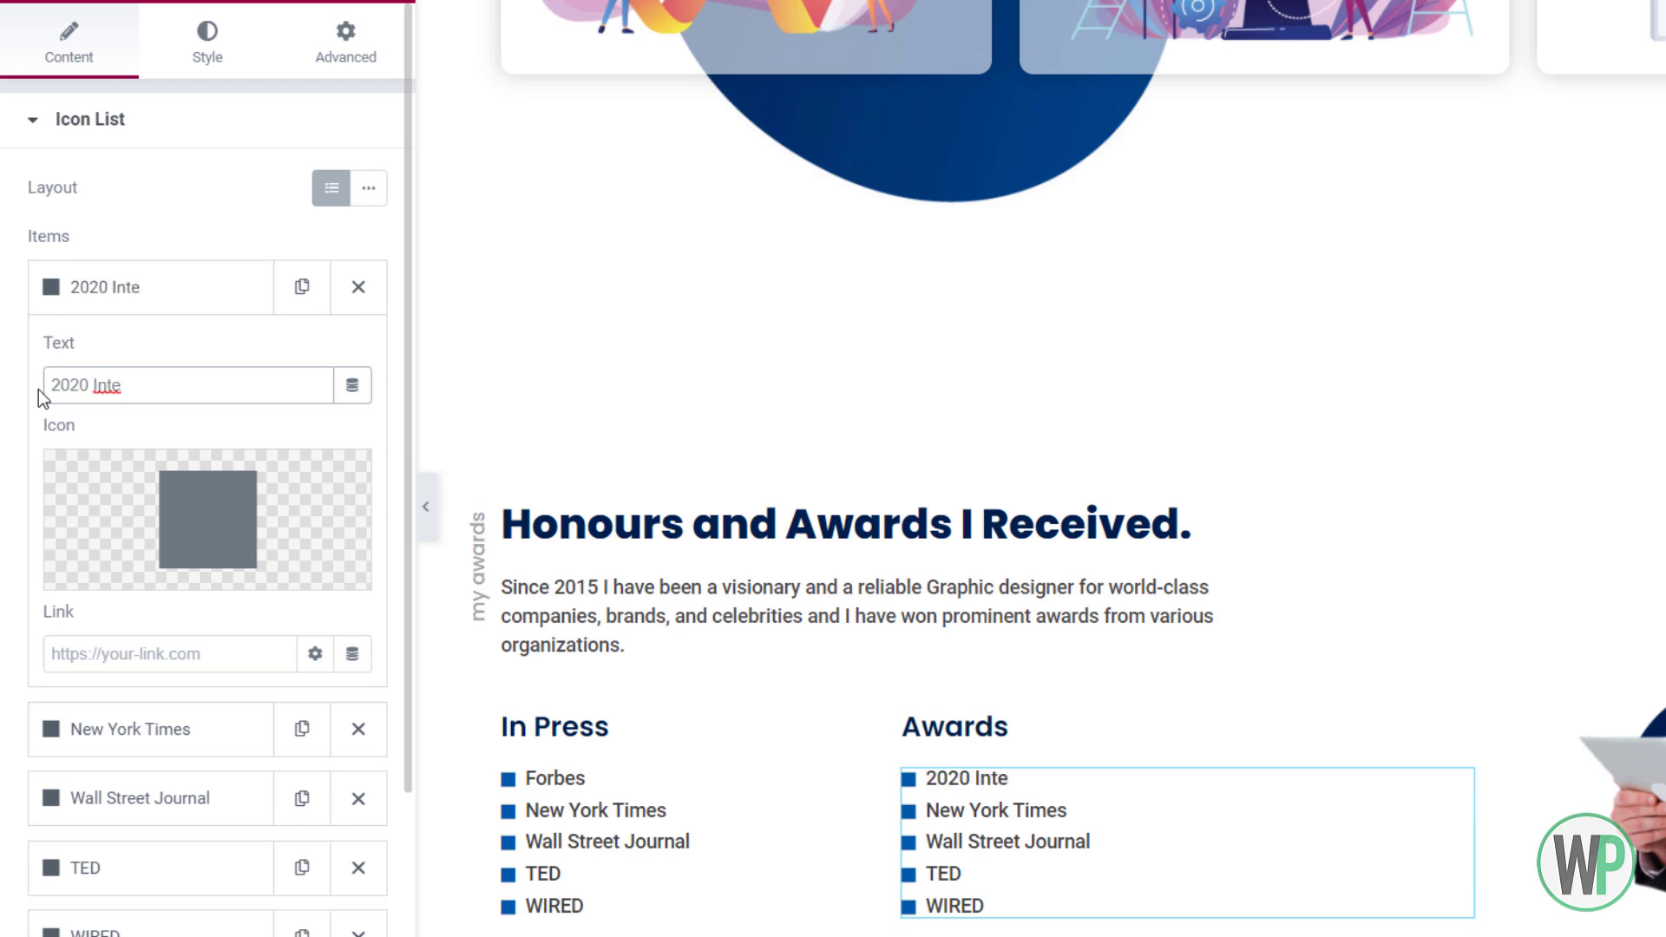
pyautogui.write('rnational Awards')
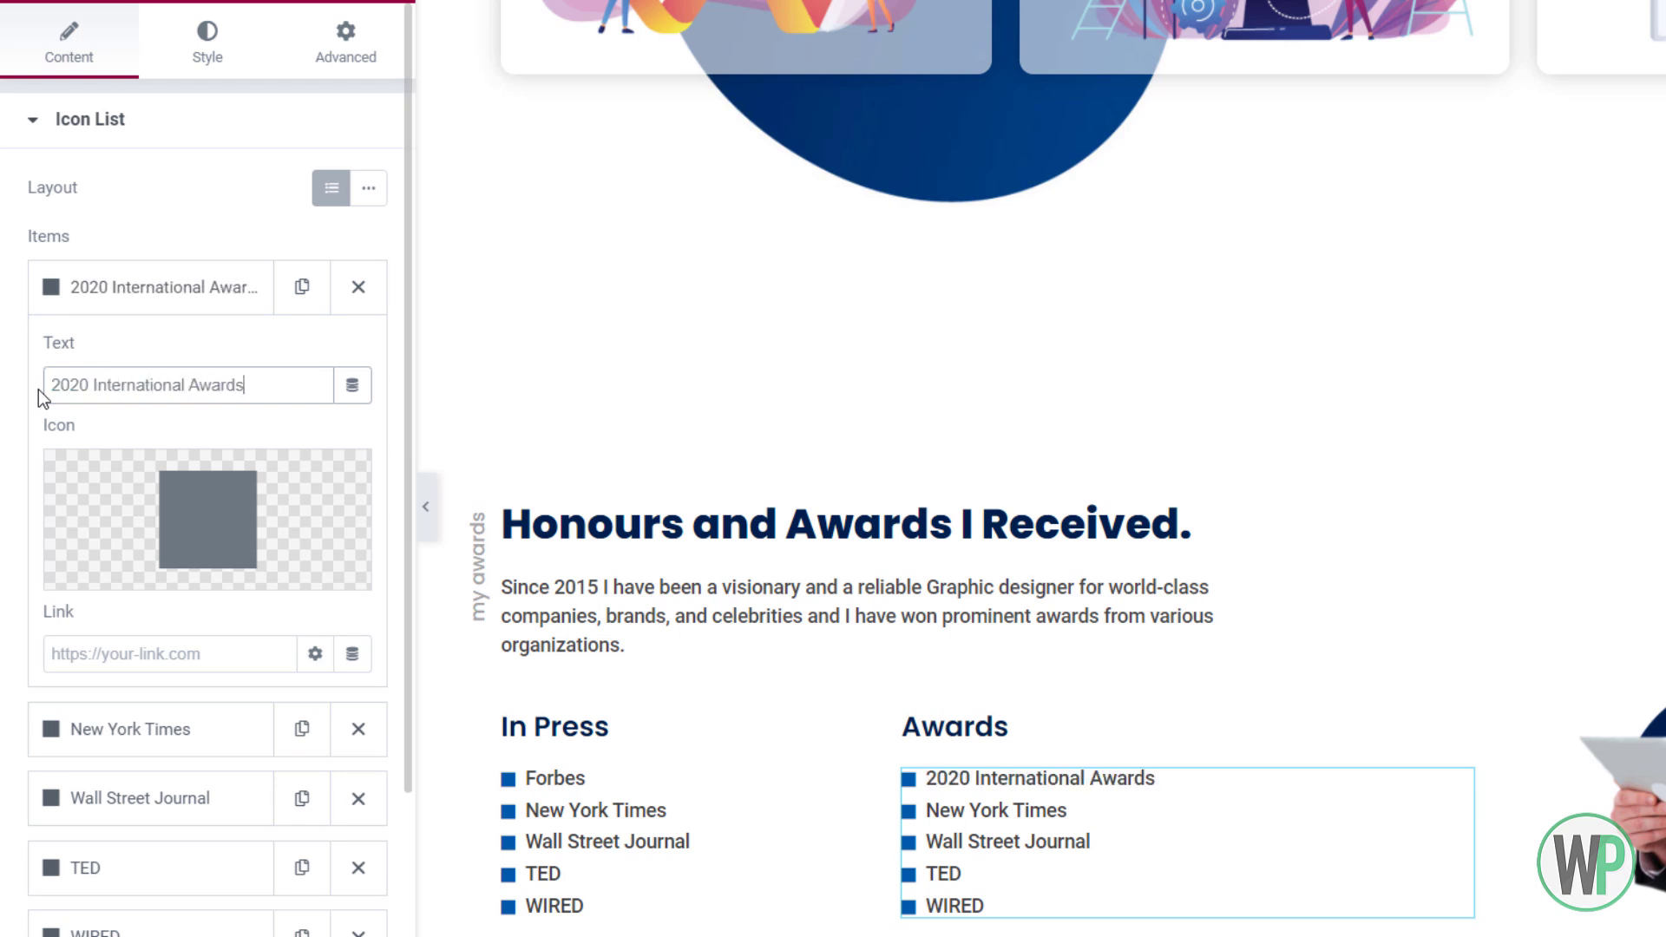
pyautogui.click(227, 729)
pyautogui.moveTo(201, 457); pyautogui.dragTo(14, 466)
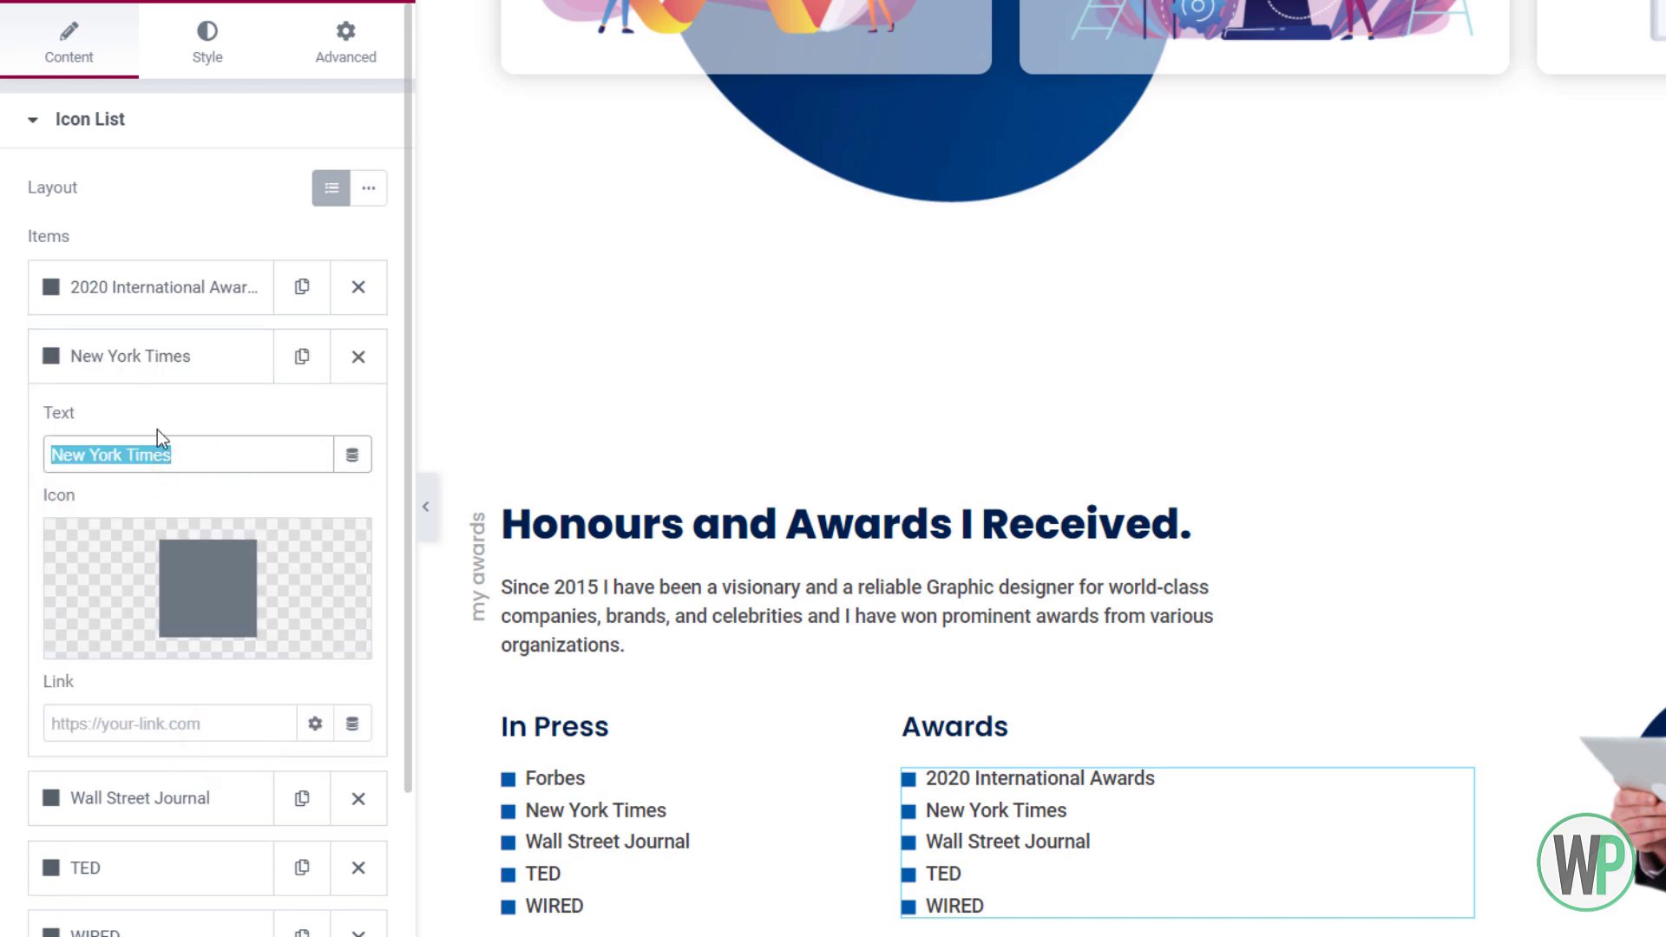
pyautogui.write('2020 ')
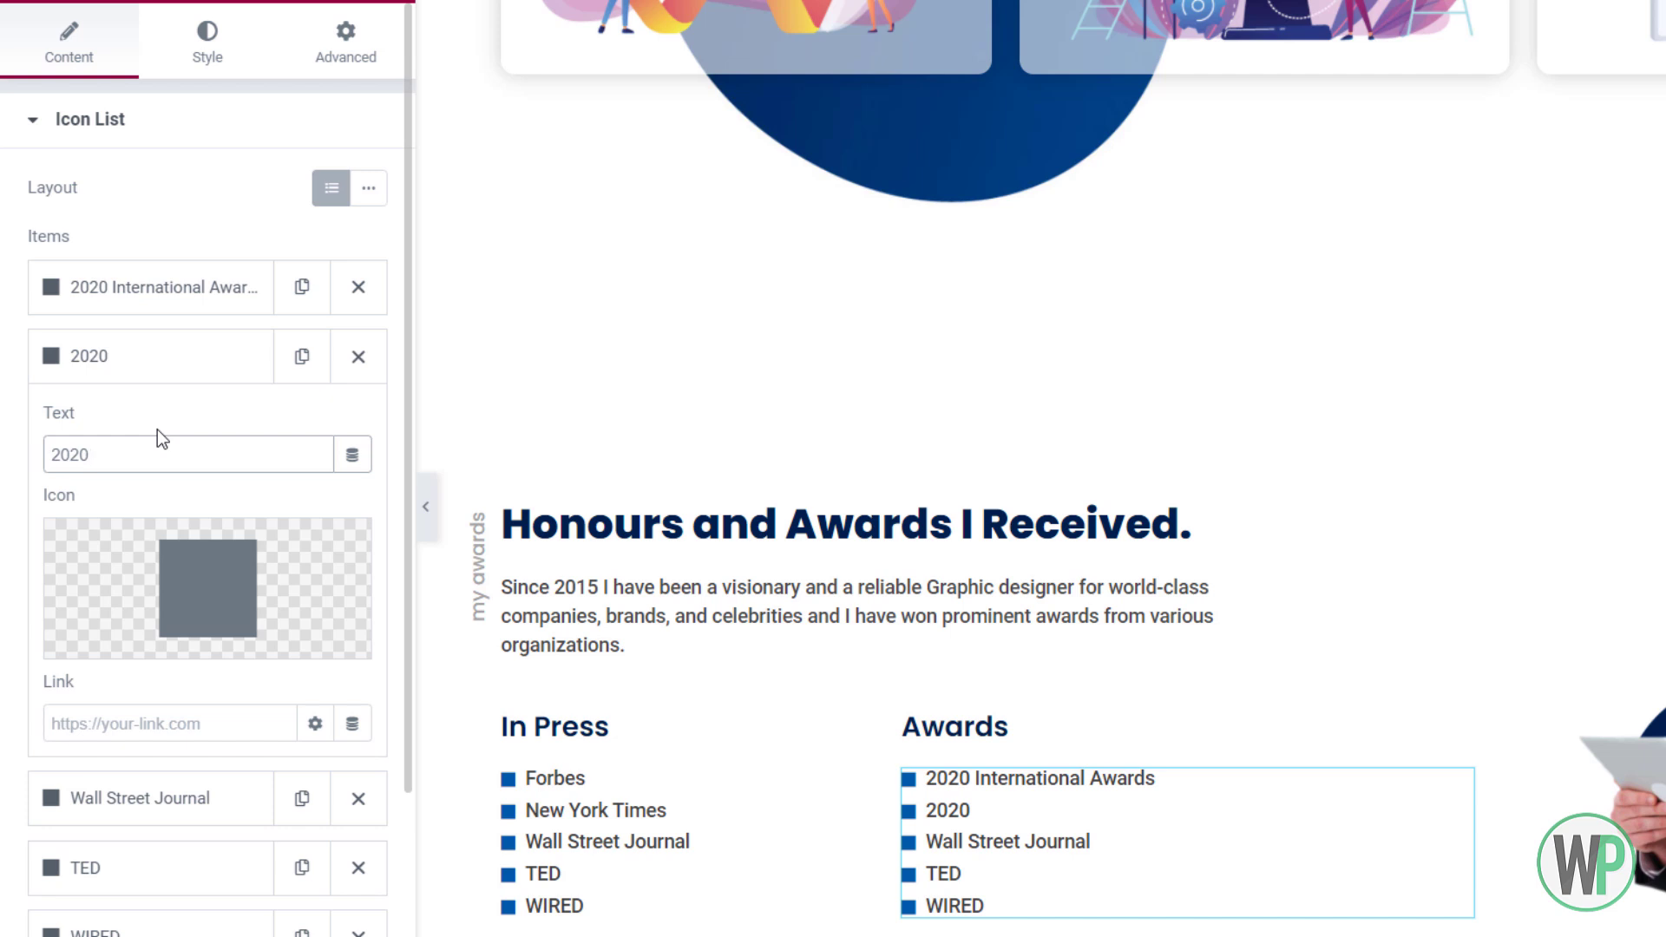
pyautogui.write('Visual Communication Award')
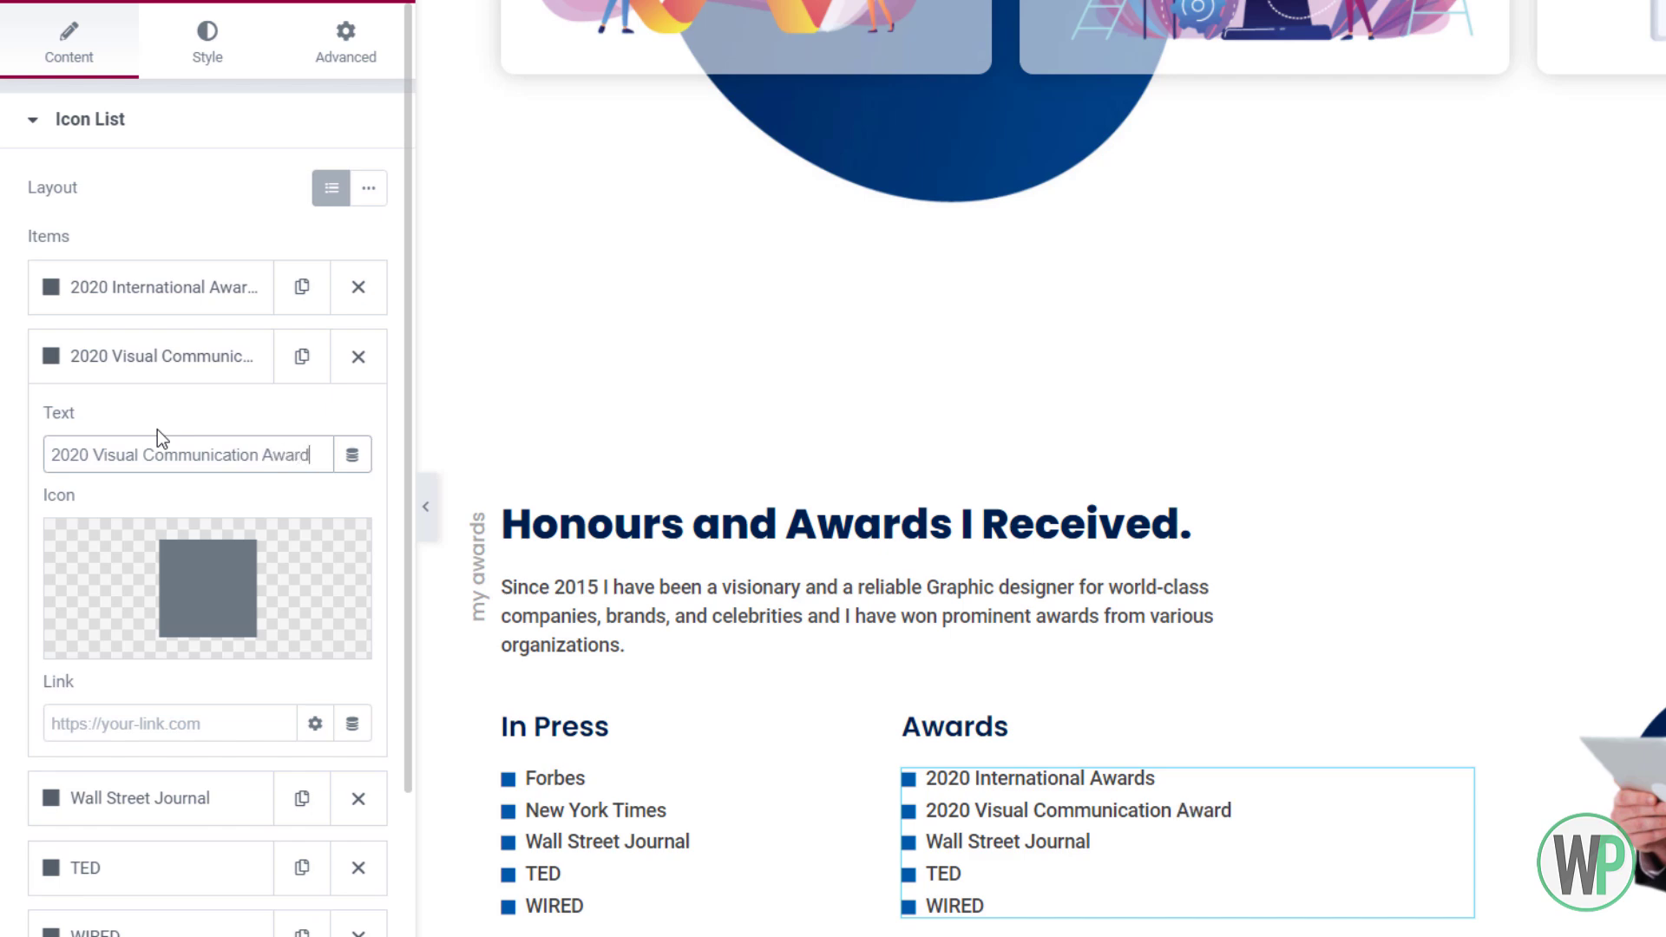
pyautogui.write('s')
# Replace Wall Street Journal with '2019 Apple Innovation Awards', fixing the 'Applke' typo
pyautogui.click(196, 359)
pyautogui.click(217, 425)
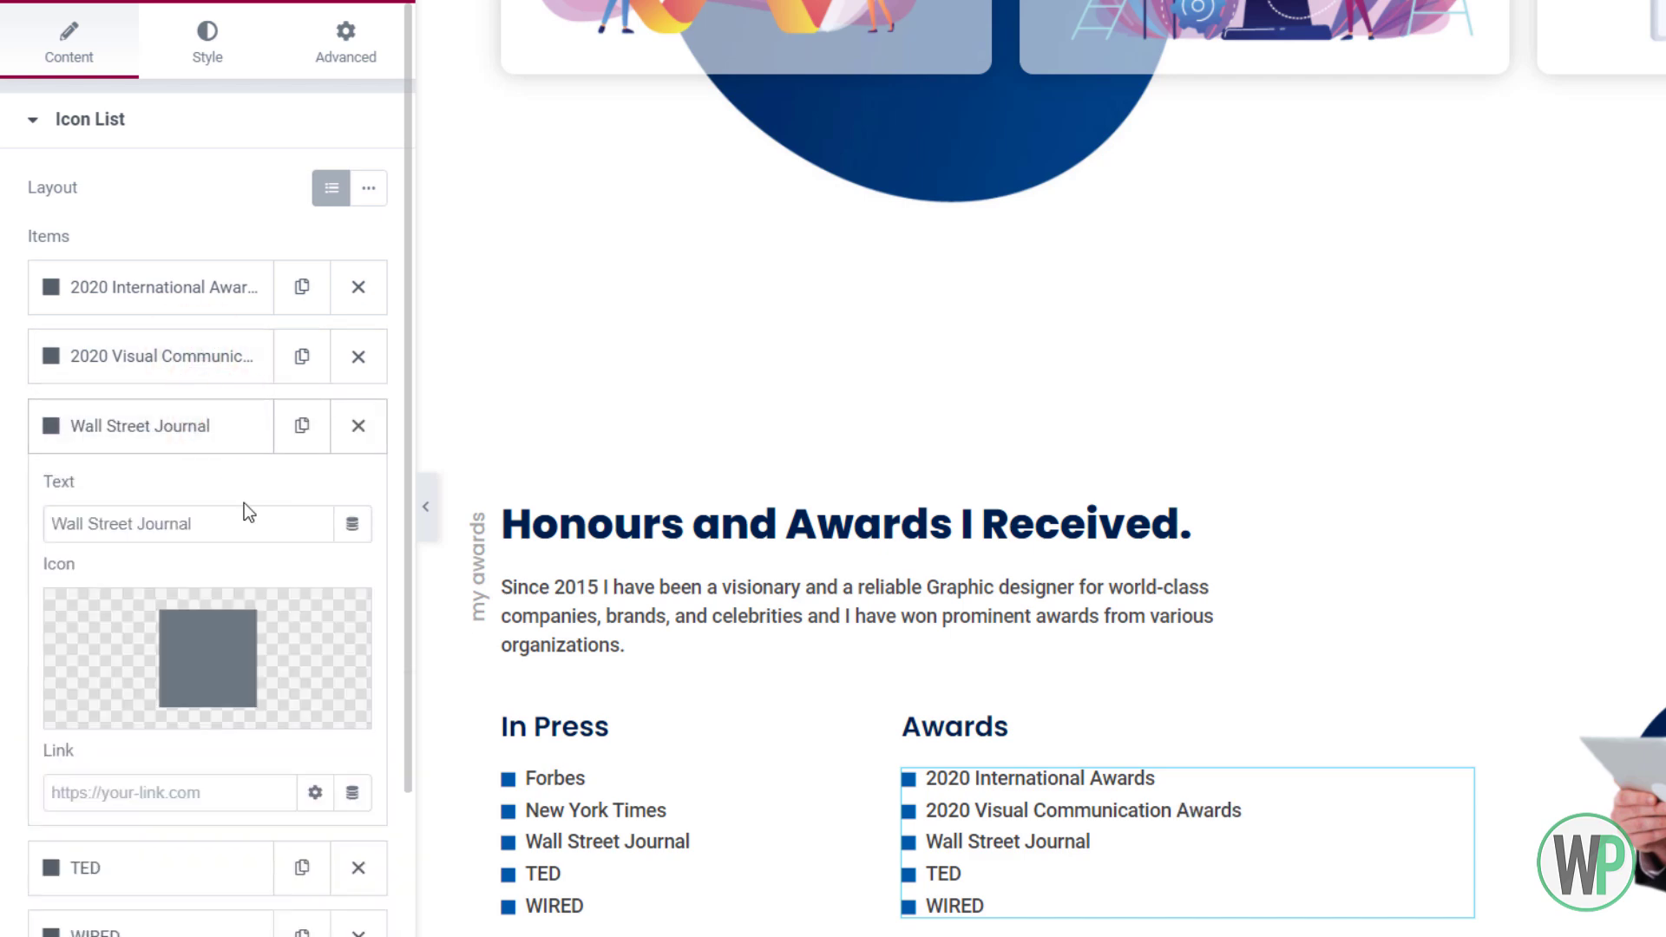
pyautogui.moveTo(192, 525); pyautogui.dragTo(54, 531)
pyautogui.write('2019')
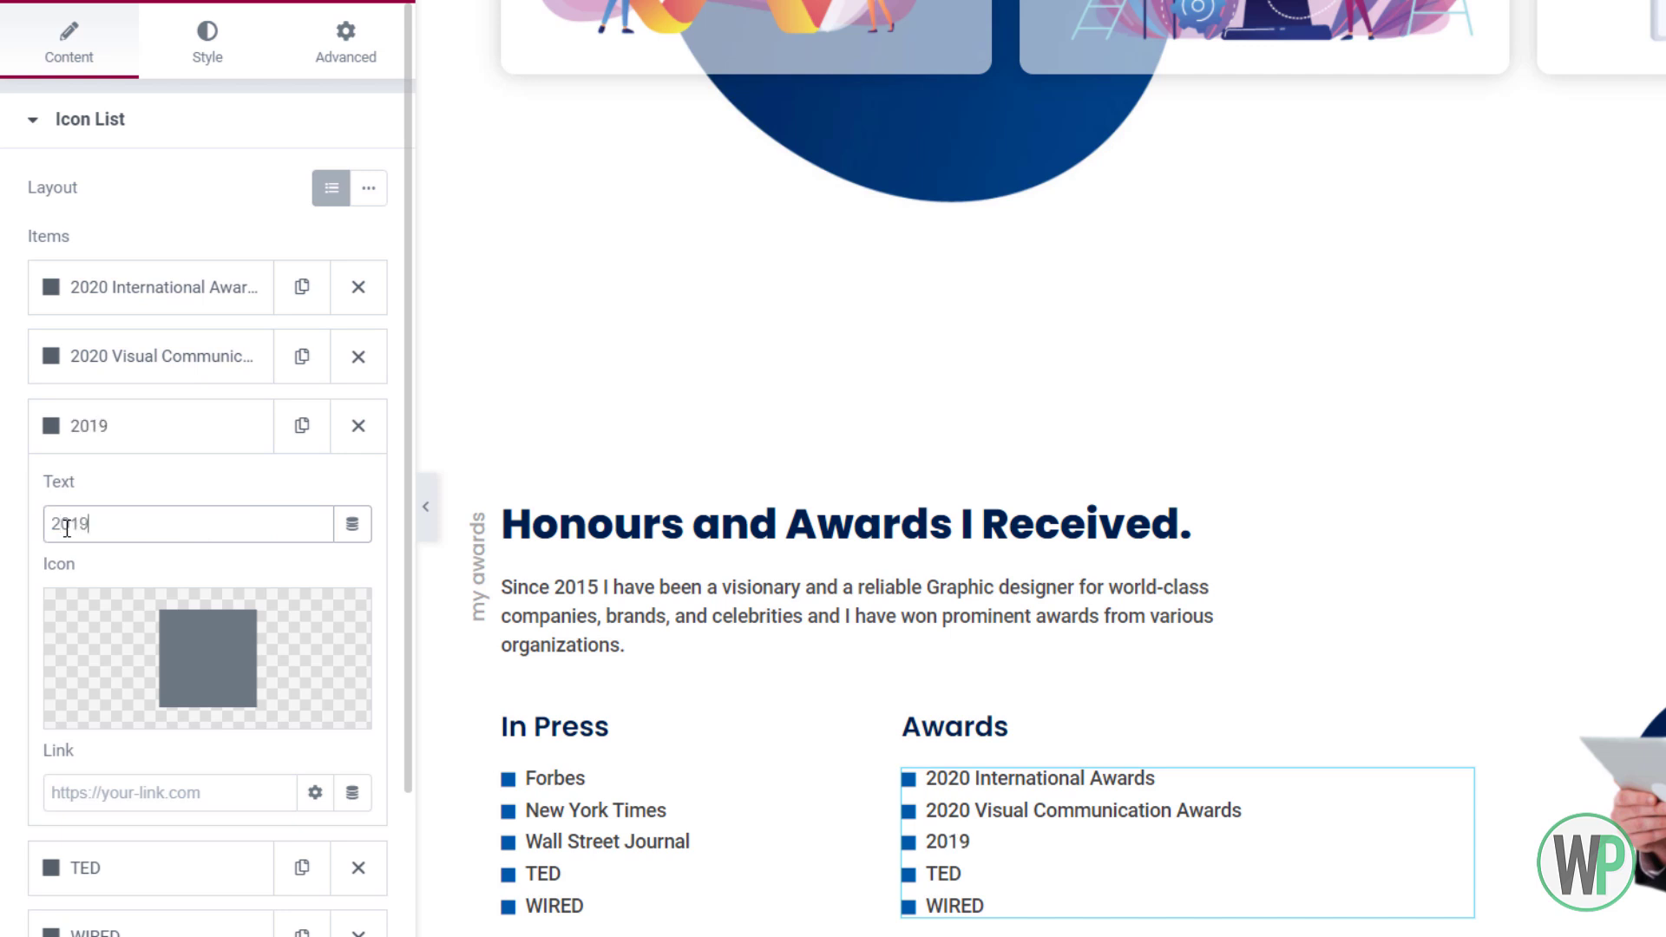
pyautogui.write(' Applke ')
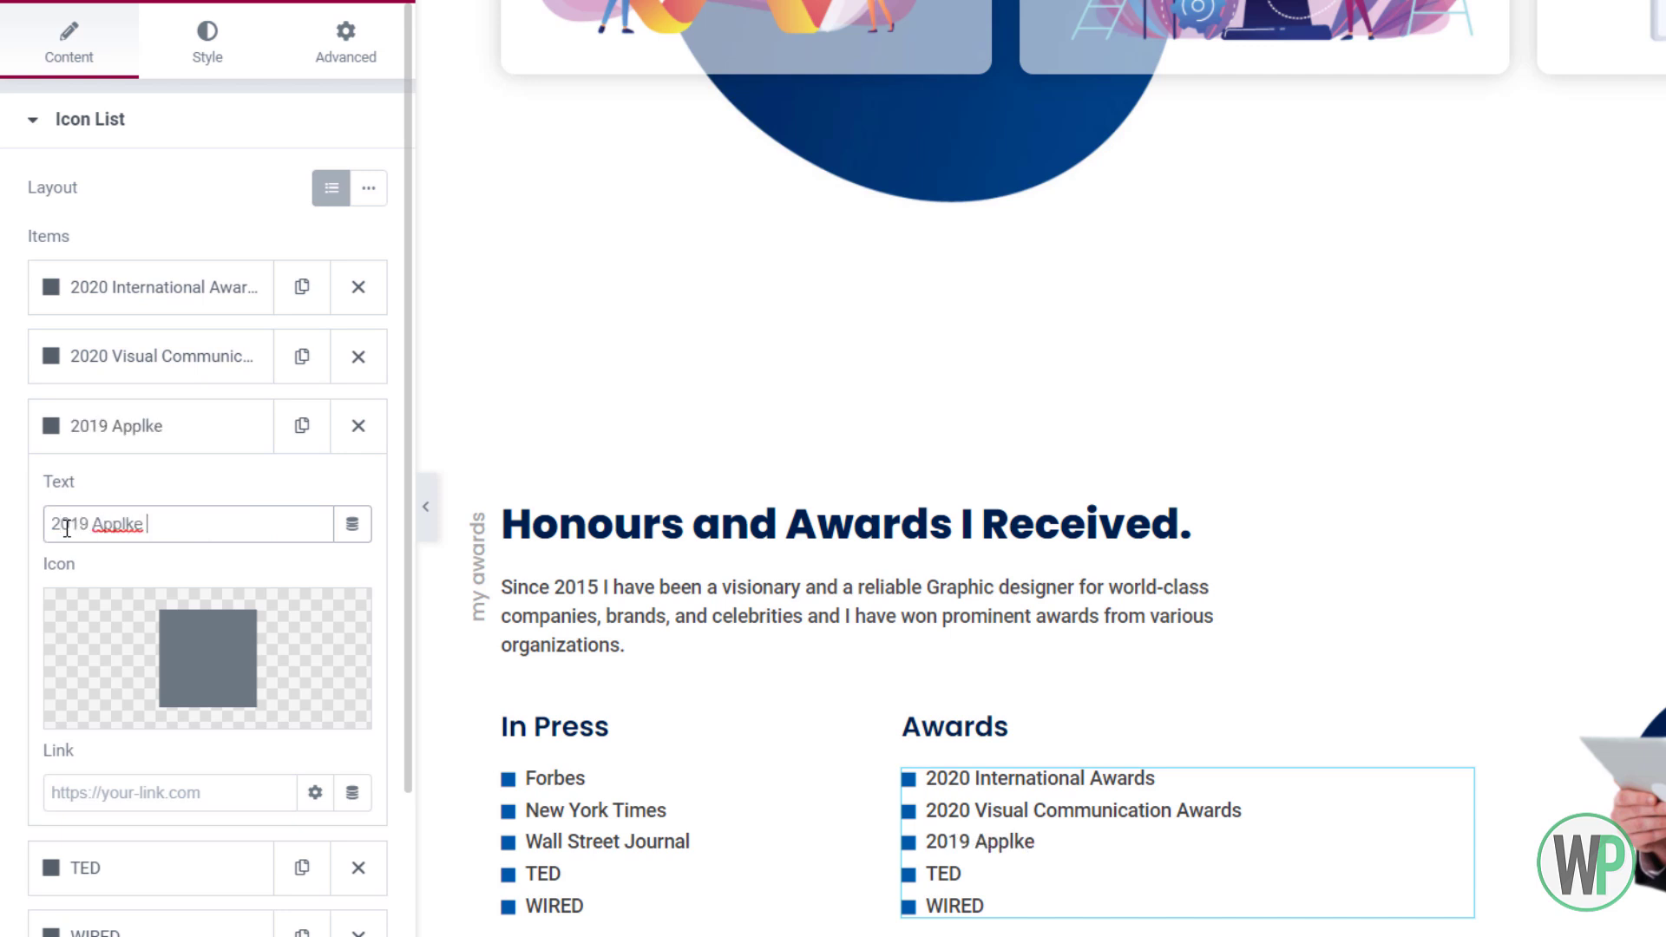
pyautogui.write('Innovation Awards')
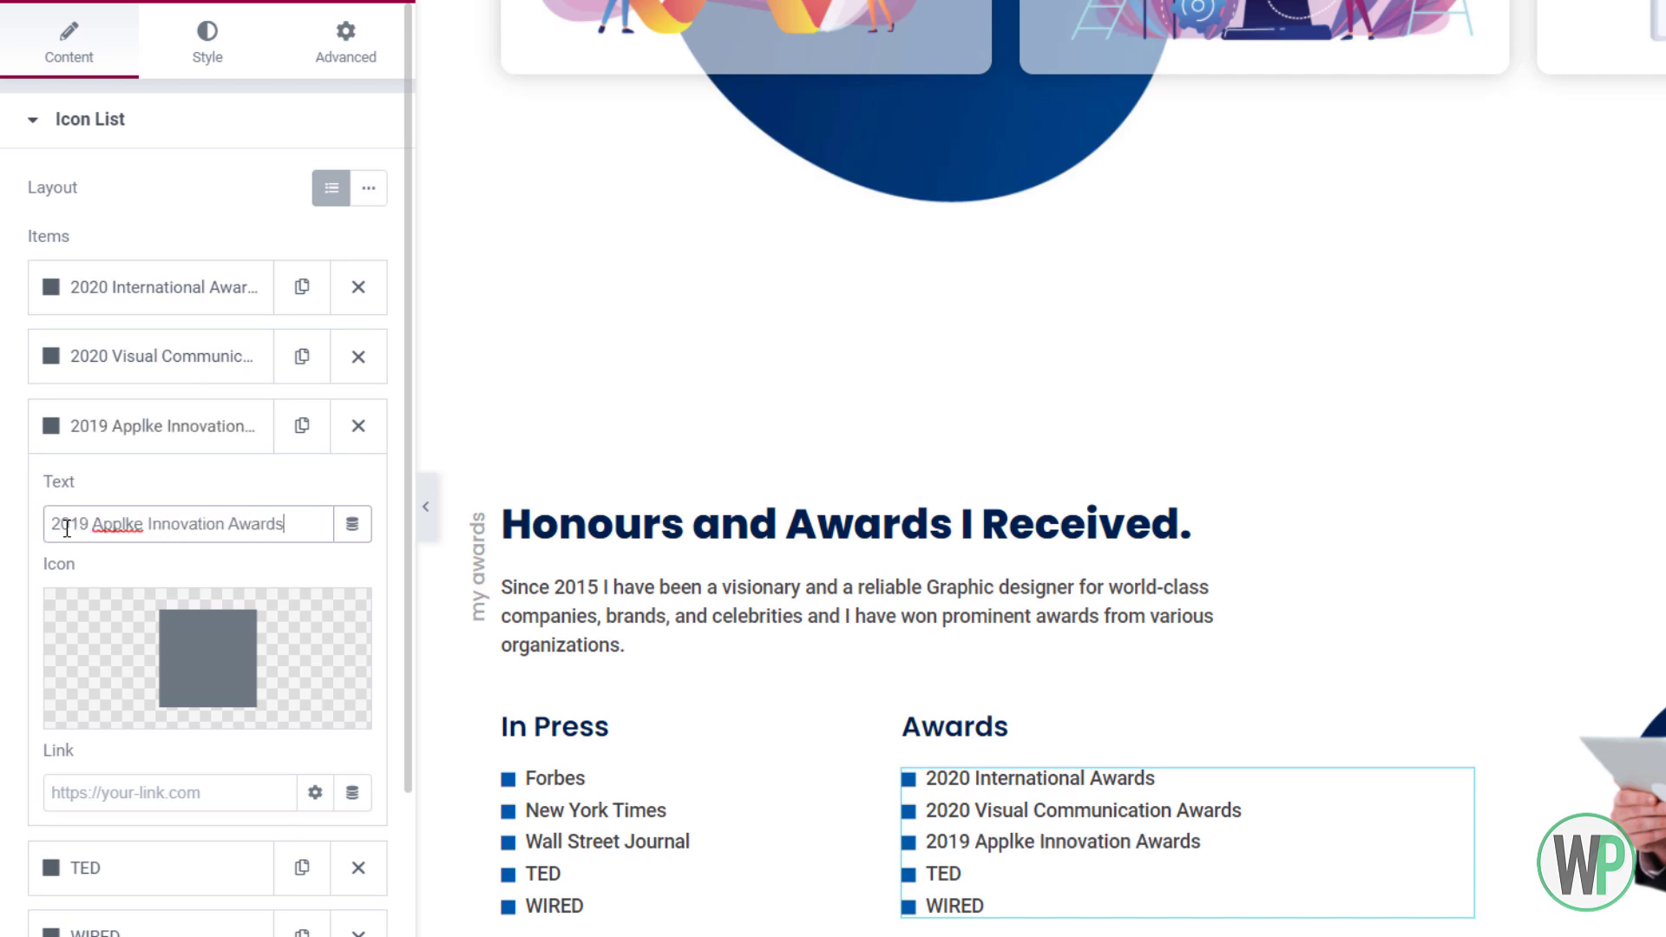
pyautogui.click(137, 524)
pyautogui.press('BackSpace')
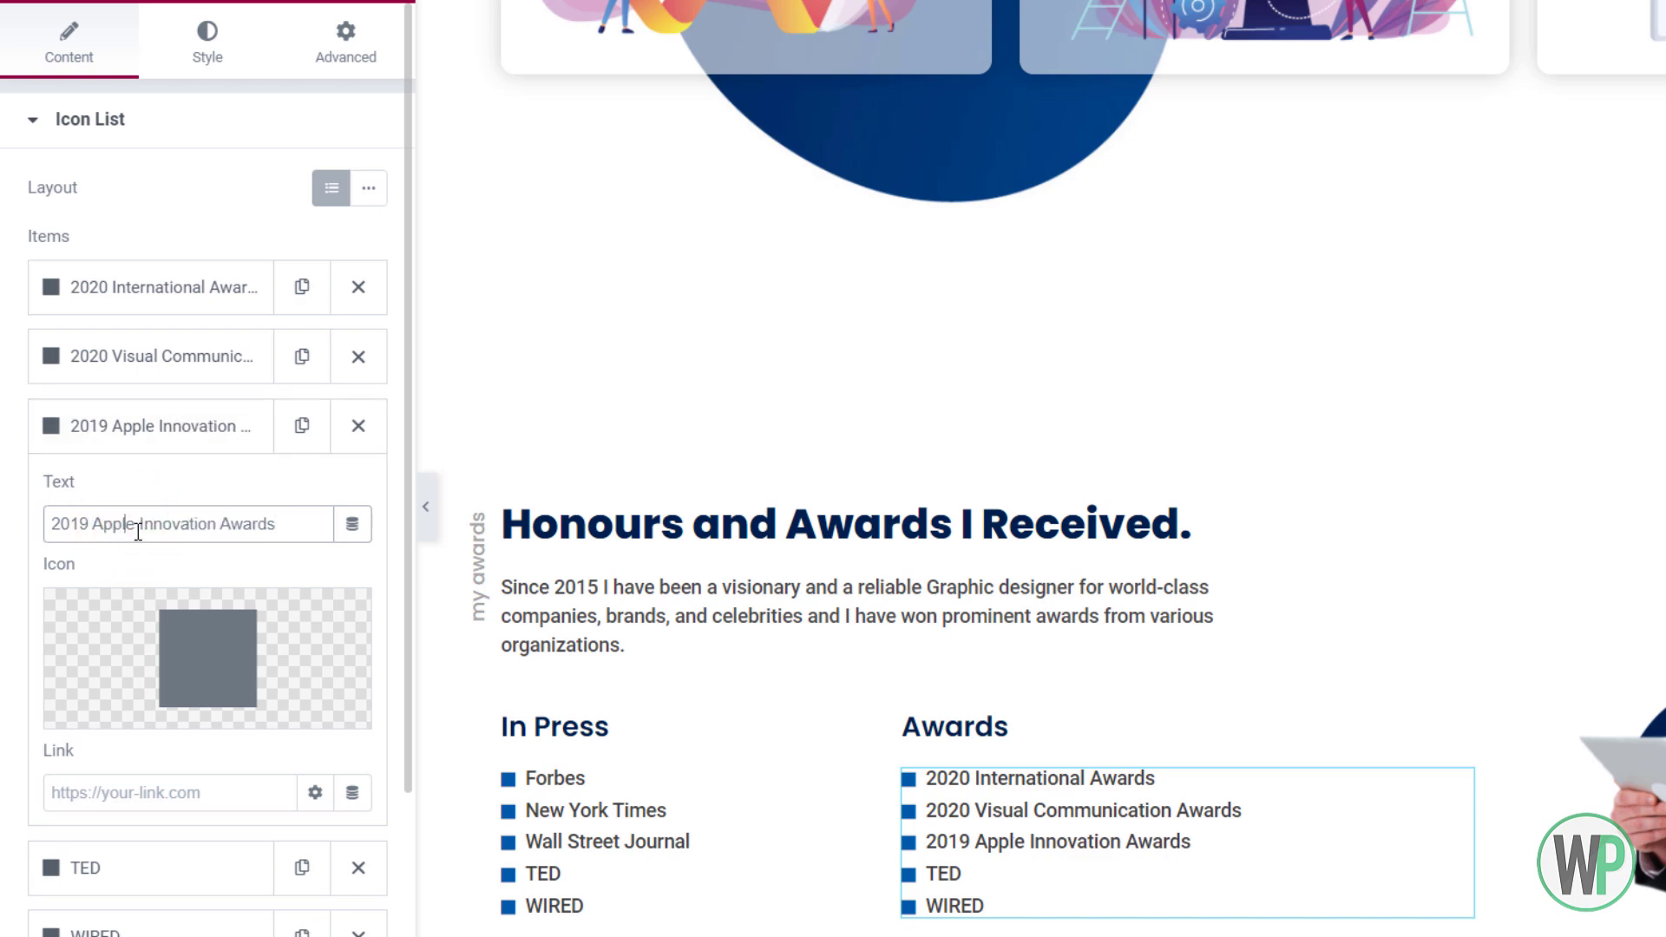
# Replace the TED item with '2018 Samsung Design Awards'
pyautogui.click(185, 425)
pyautogui.click(182, 494)
pyautogui.doubleClick(163, 594)
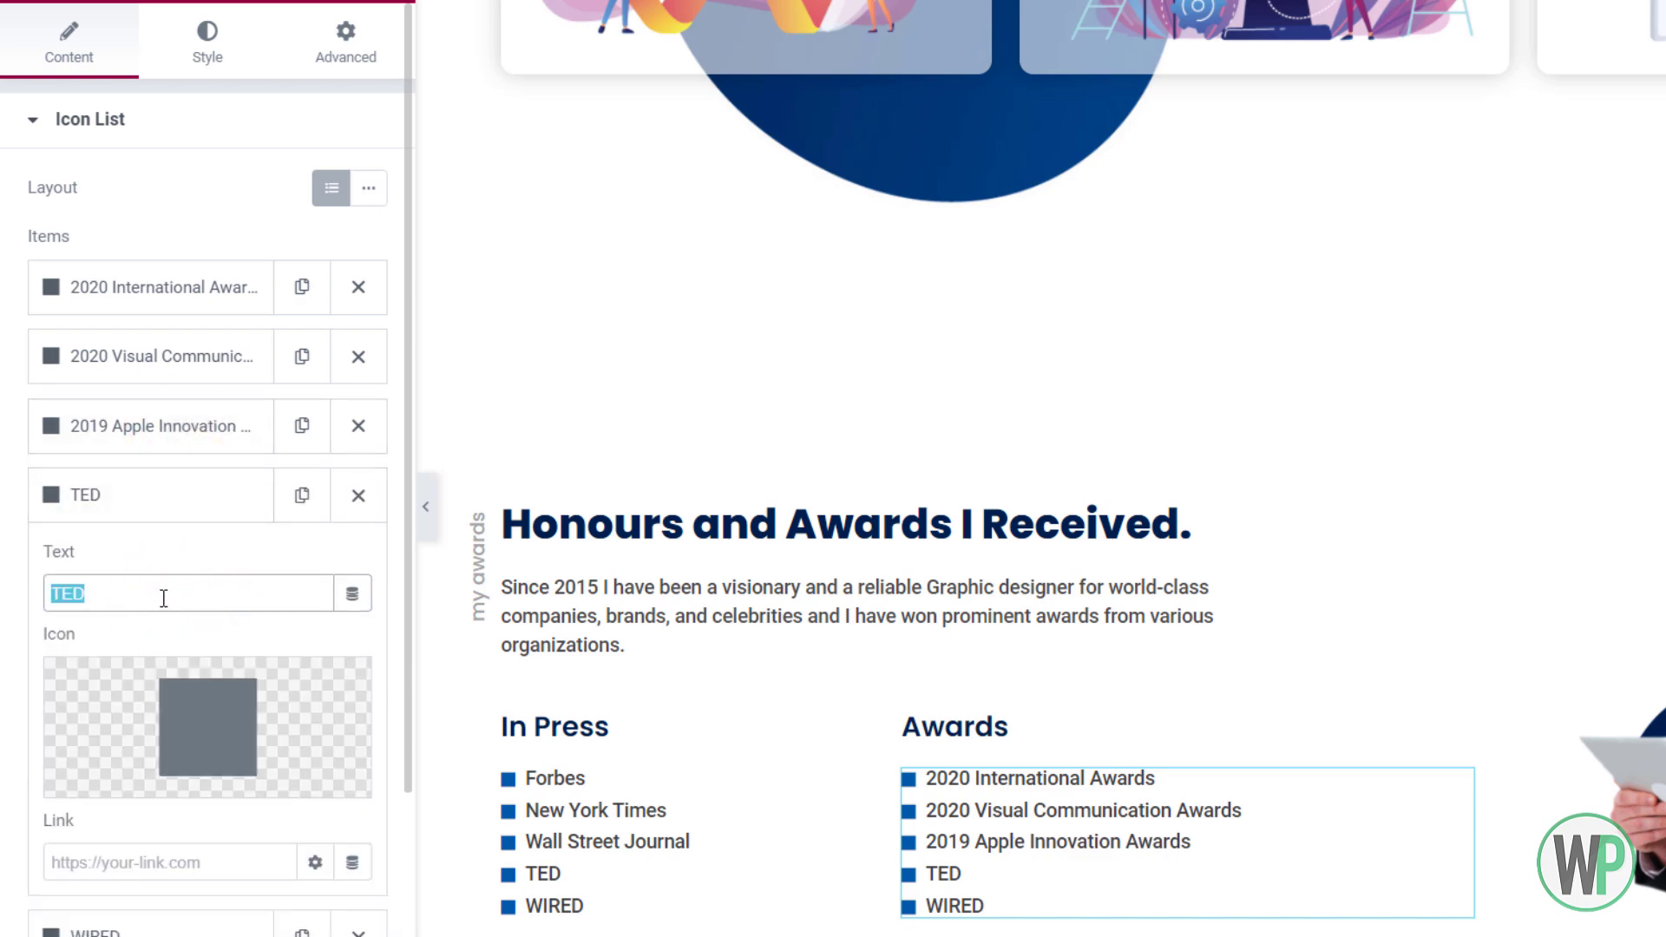
pyautogui.write('2018 ')
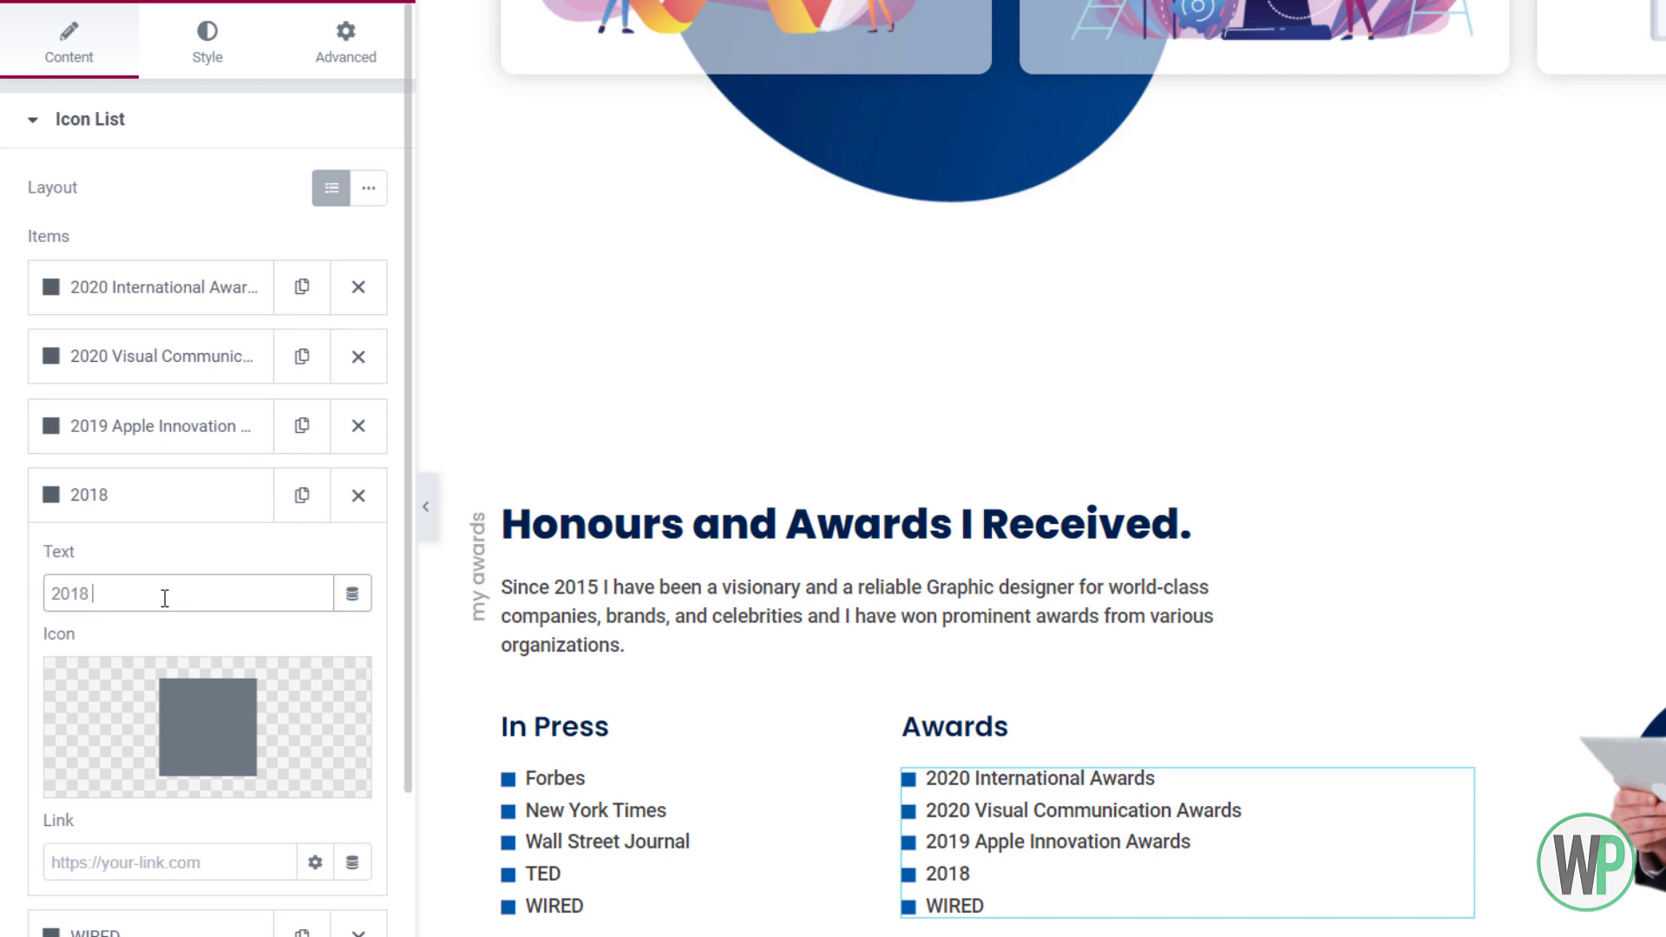
pyautogui.write('S')
pyautogui.press('BackSpace')
pyautogui.write('Samsung')
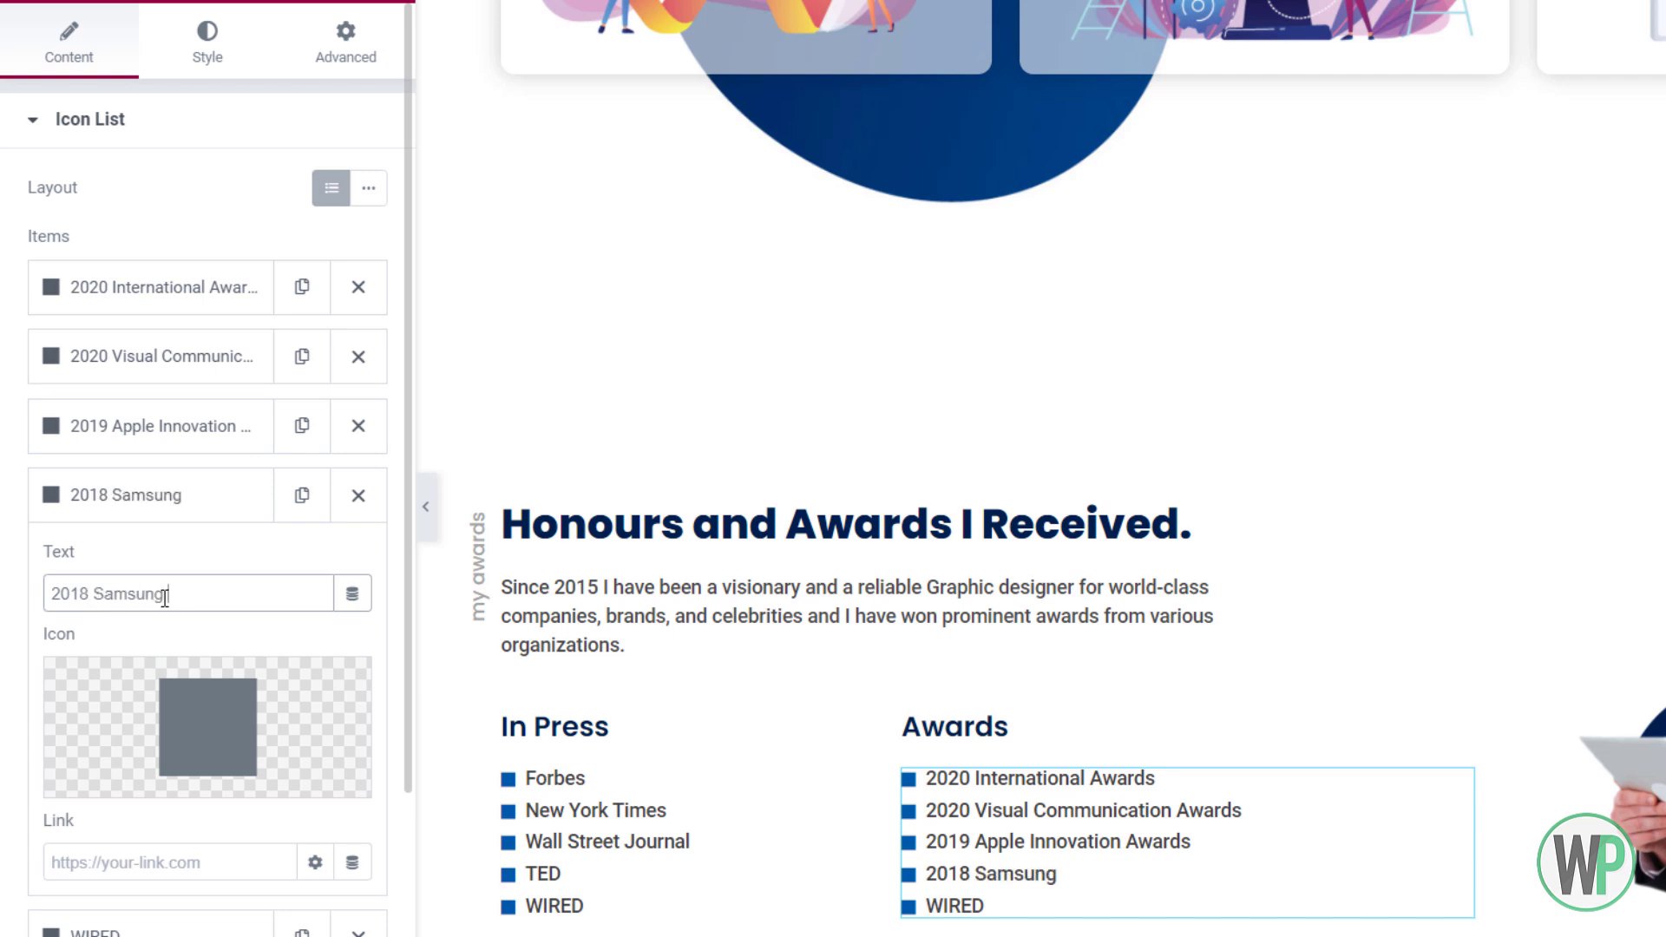
pyautogui.write(' Design Awa')
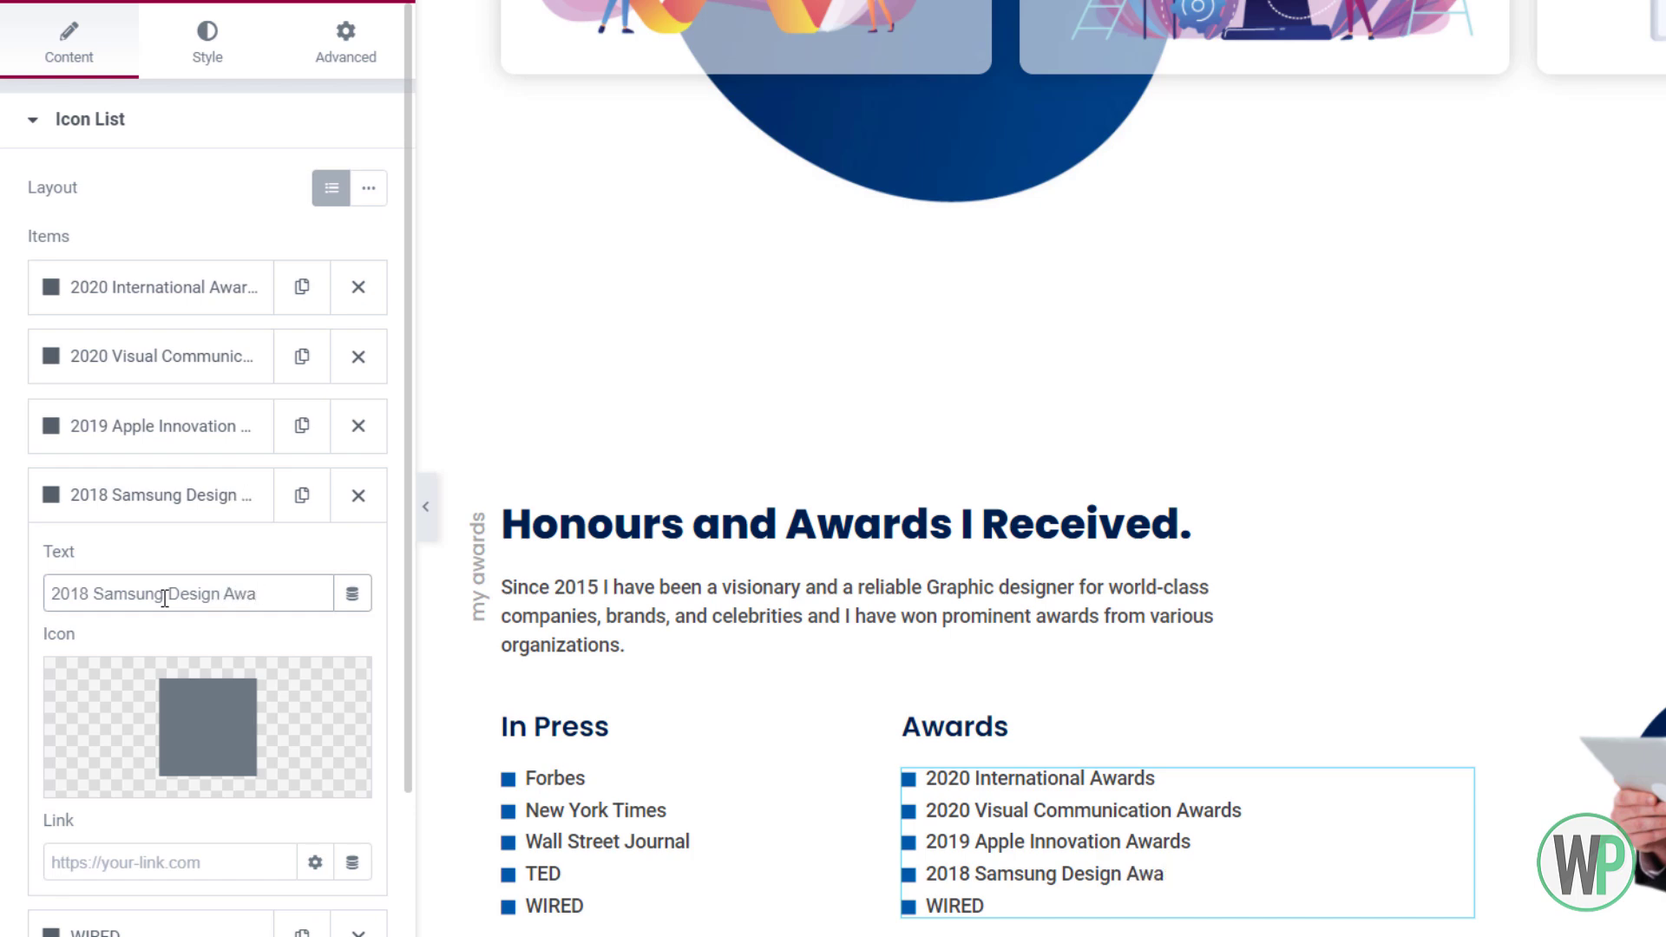
pyautogui.write('rds')
# Replace WIRED with '2018 U.A.E Best Designers Award' and change the first item to '2020 International Design Awards'
pyautogui.click(175, 506)
pyautogui.click(214, 564)
pyautogui.click(214, 657)
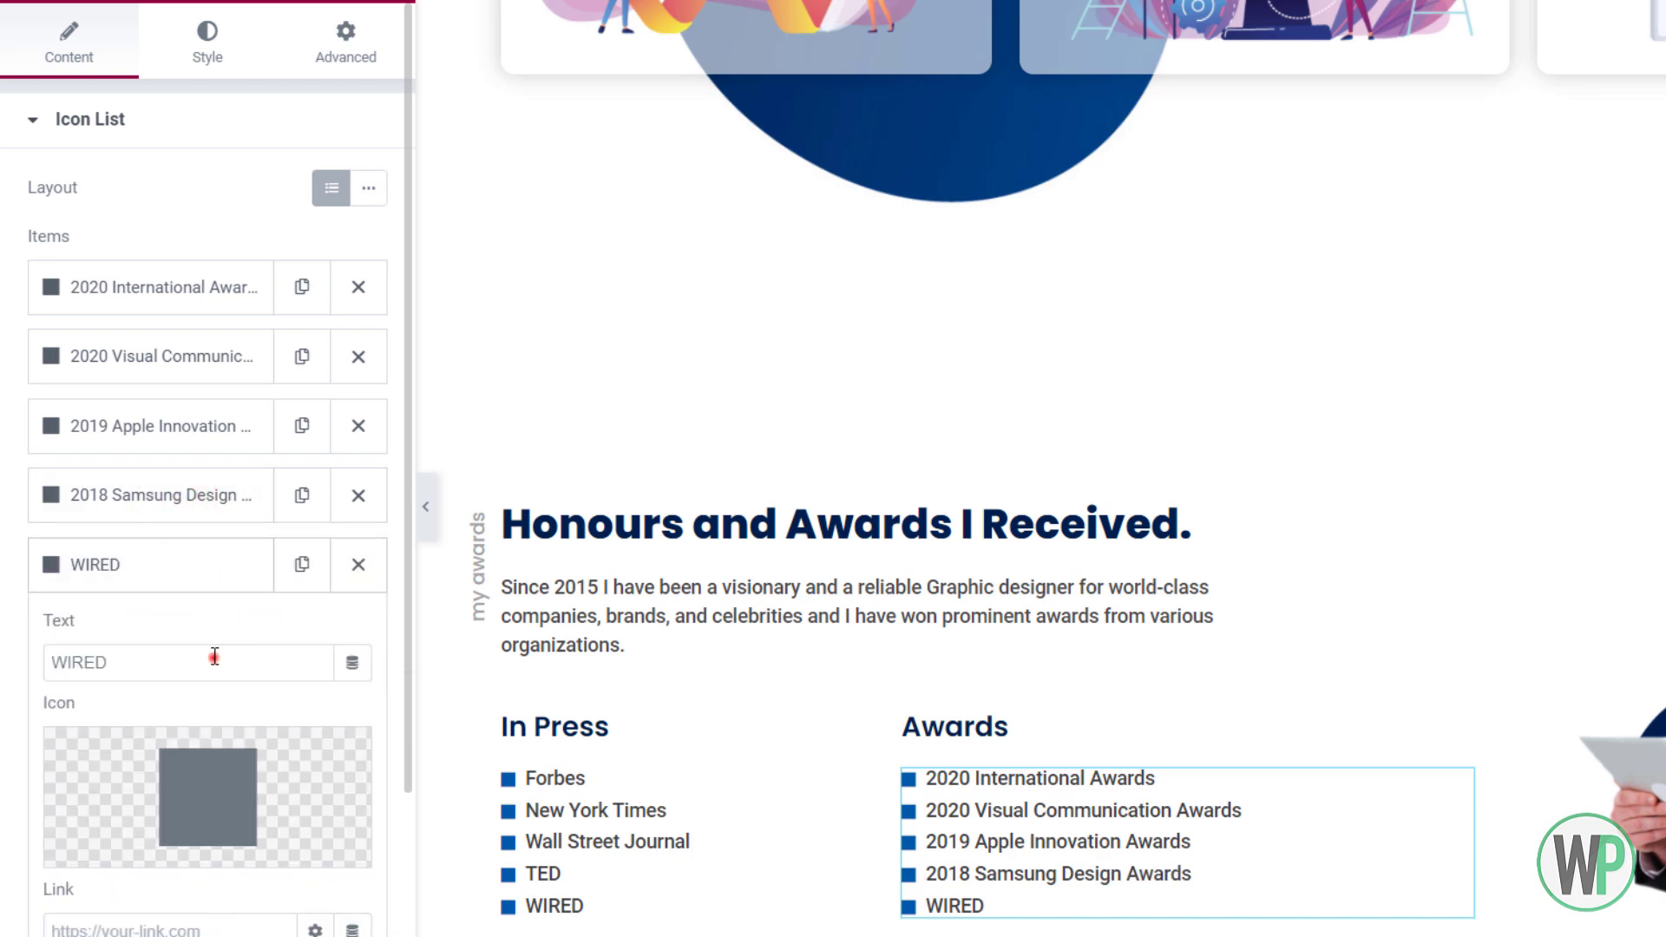
pyautogui.doubleClick(217, 658)
pyautogui.write('2018')
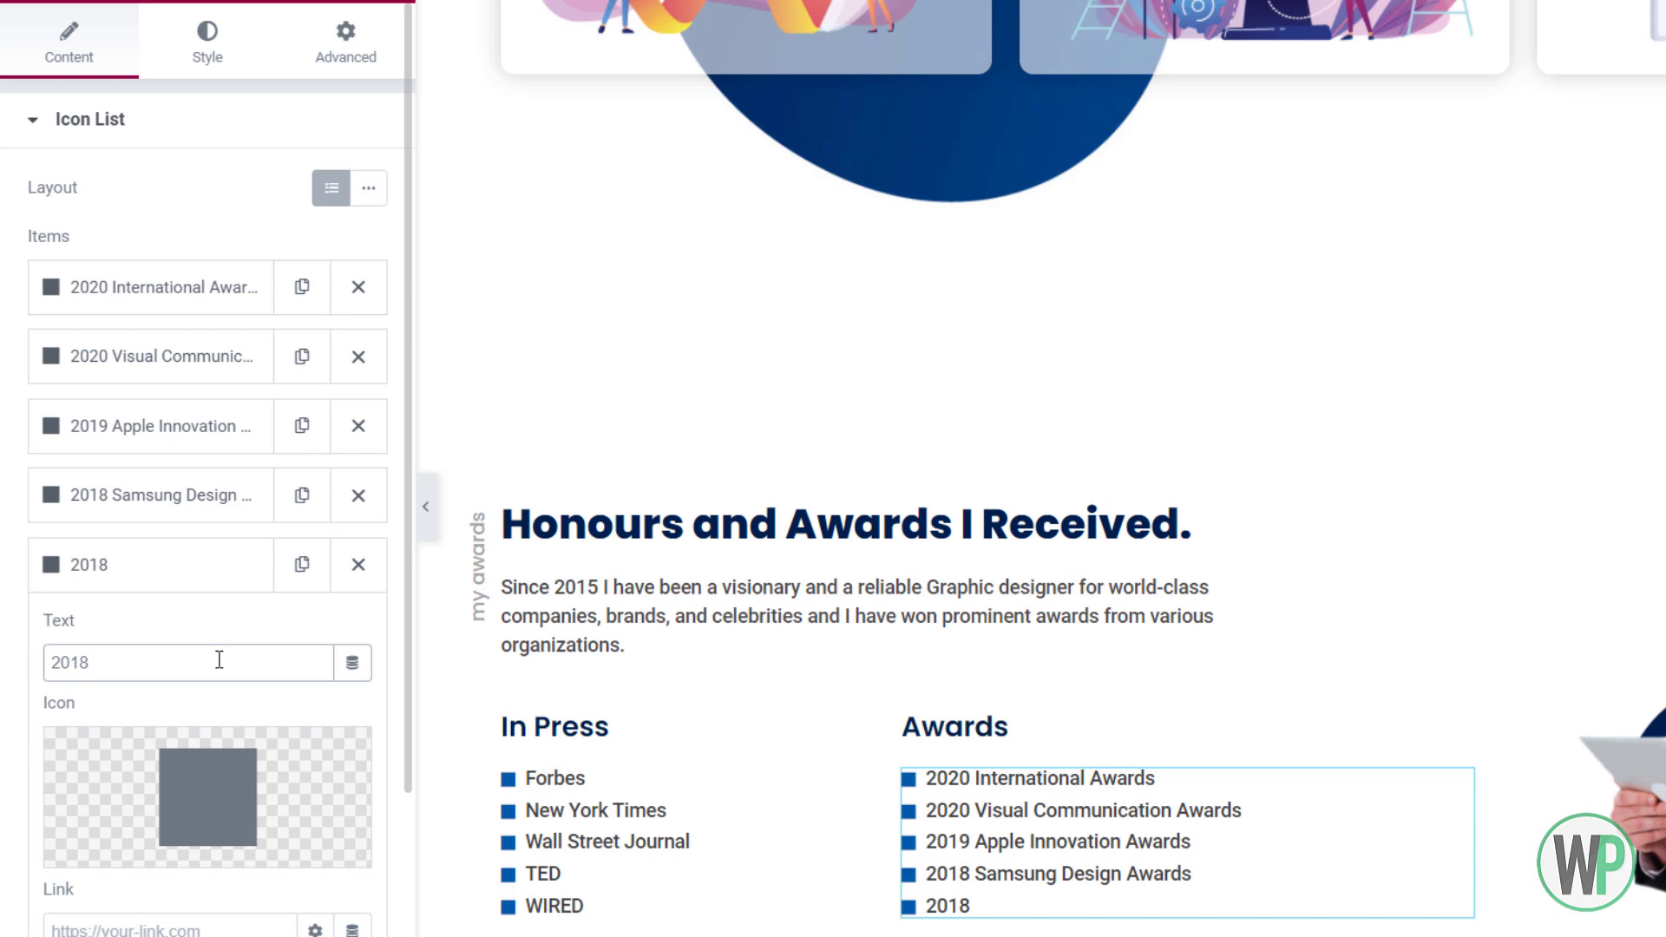
pyautogui.click(165, 286)
pyautogui.click(183, 382)
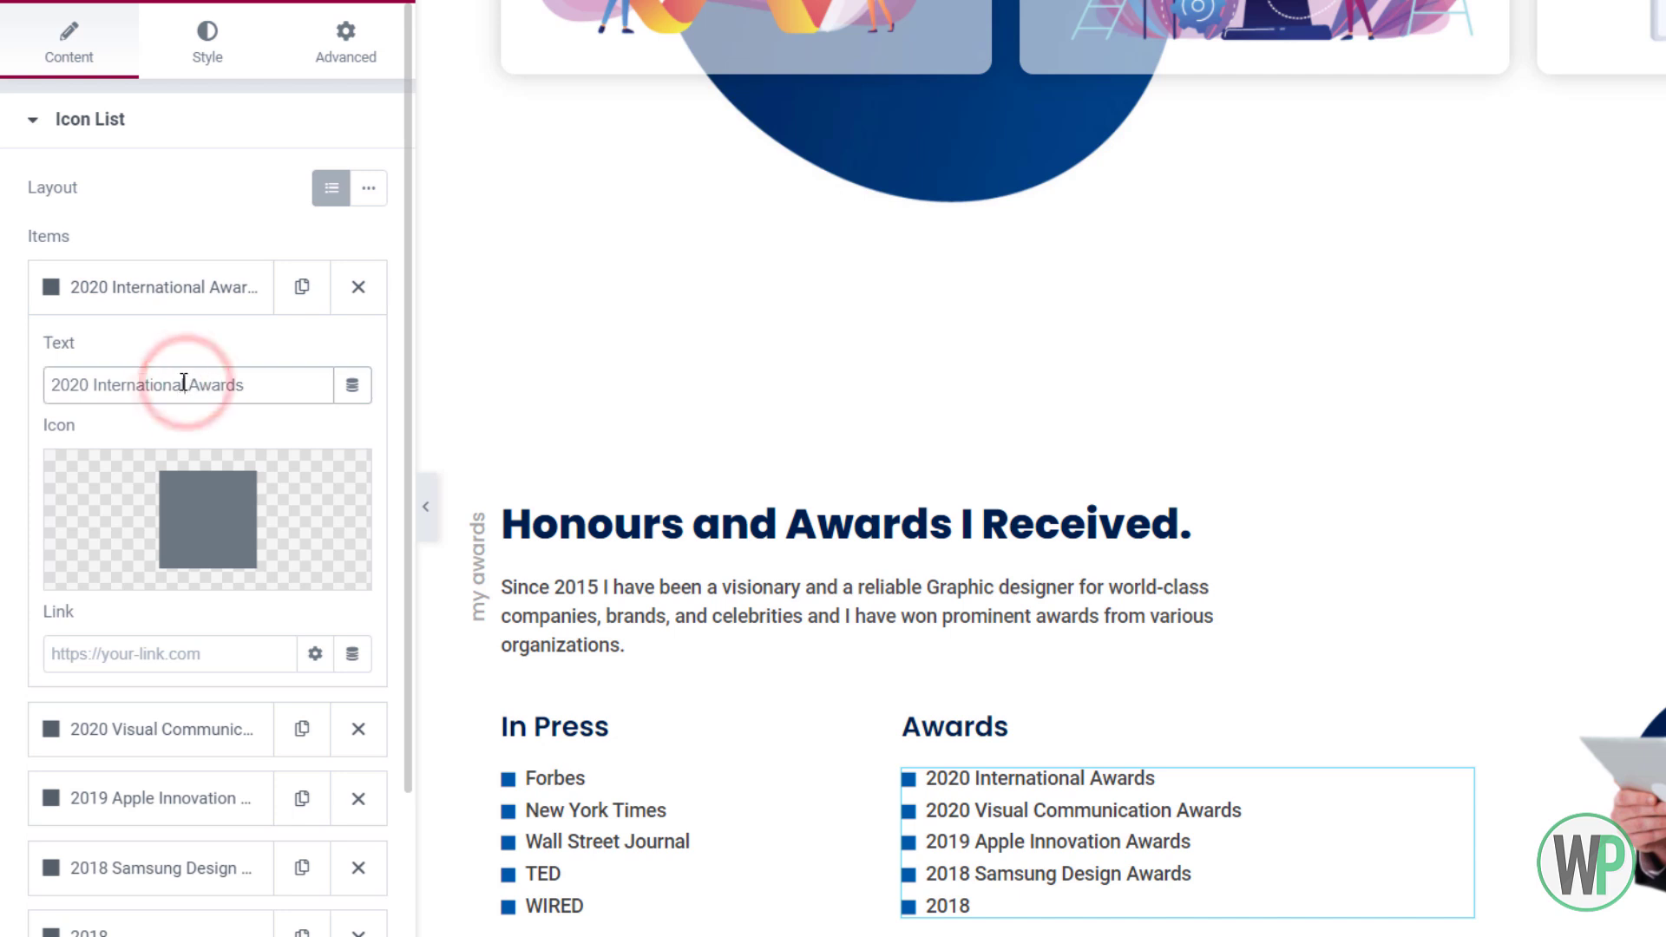
pyautogui.write('Design')
pyautogui.click(165, 929)
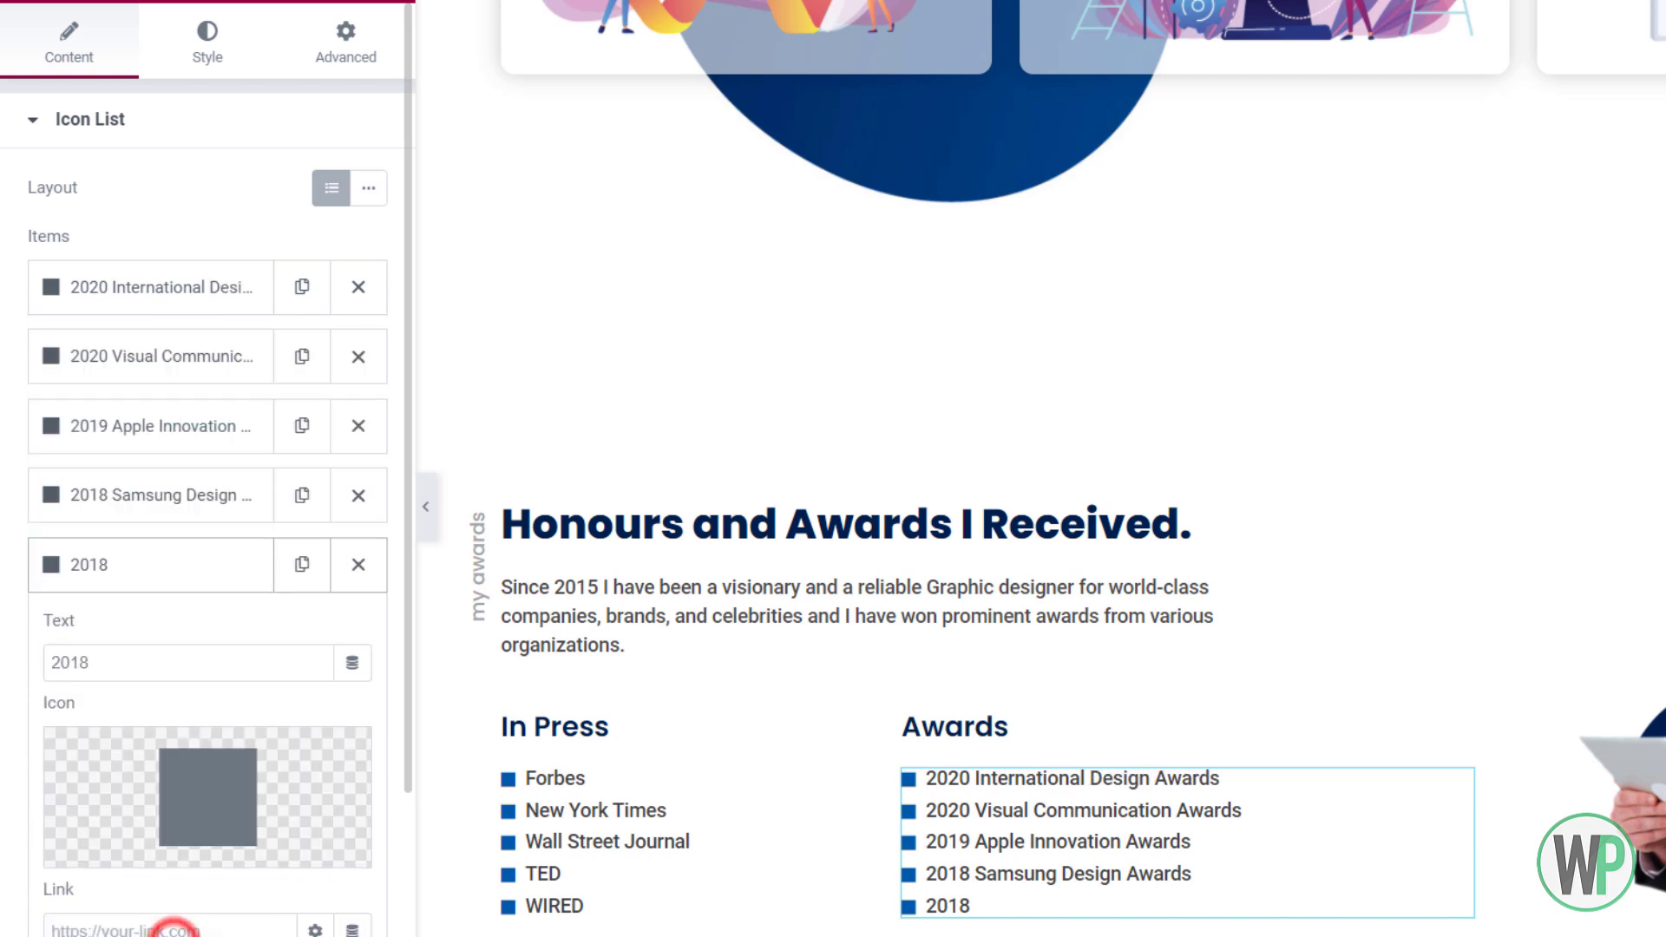
pyautogui.click(189, 674)
pyautogui.write('U')
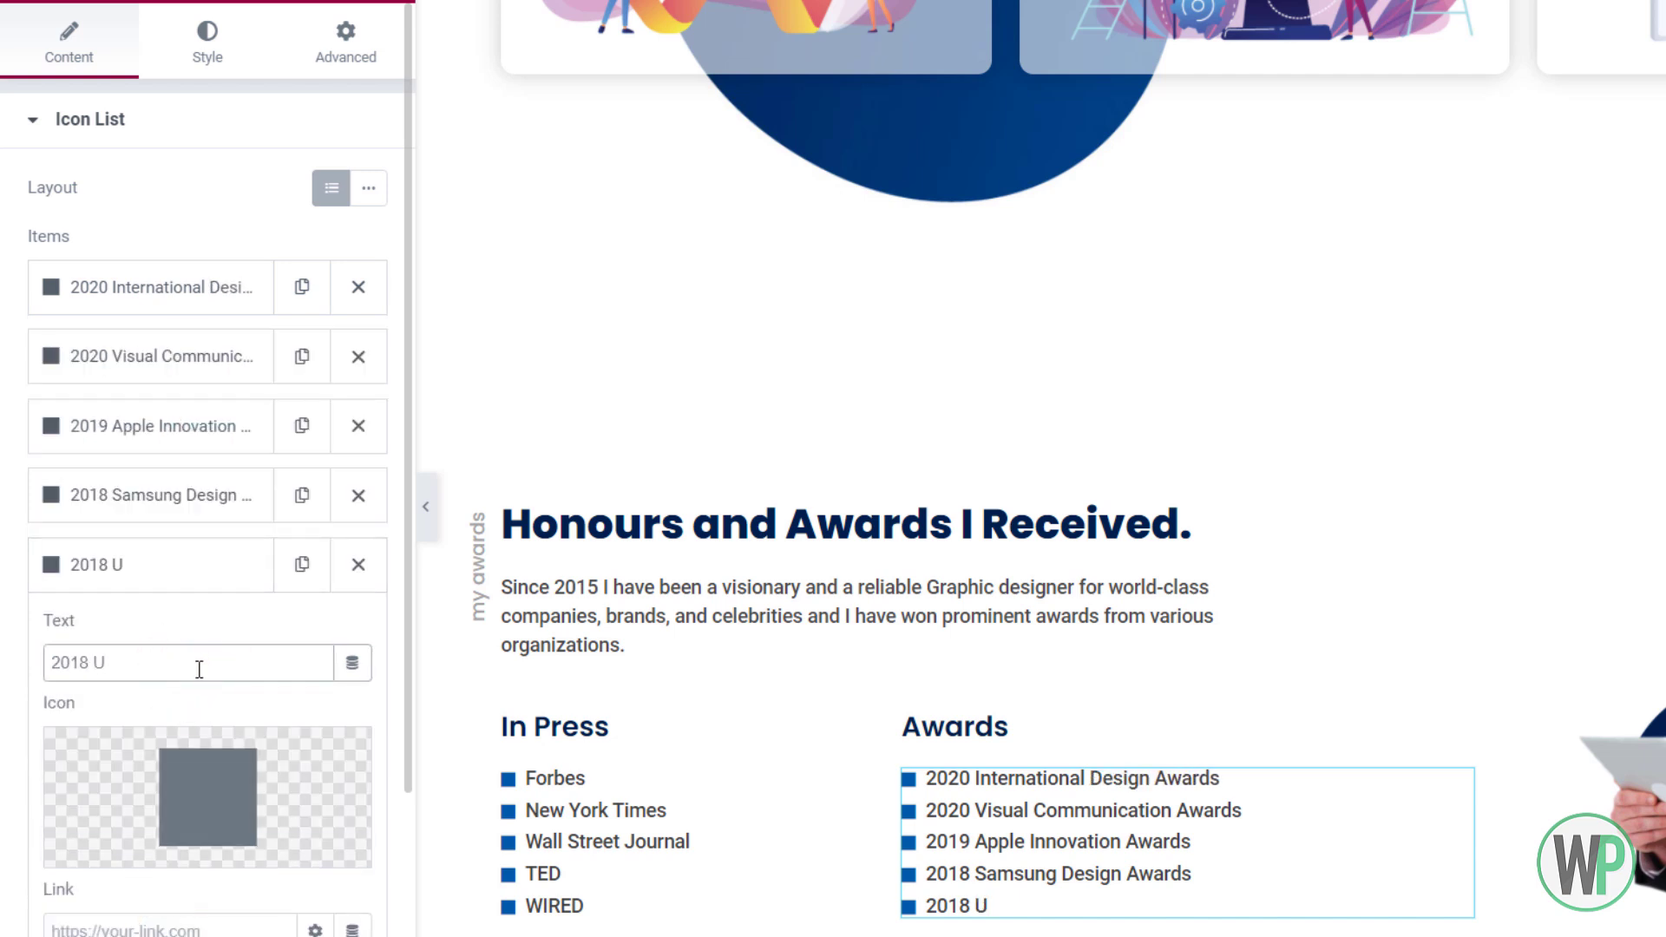
pyautogui.write('.A.E Best Designers A')
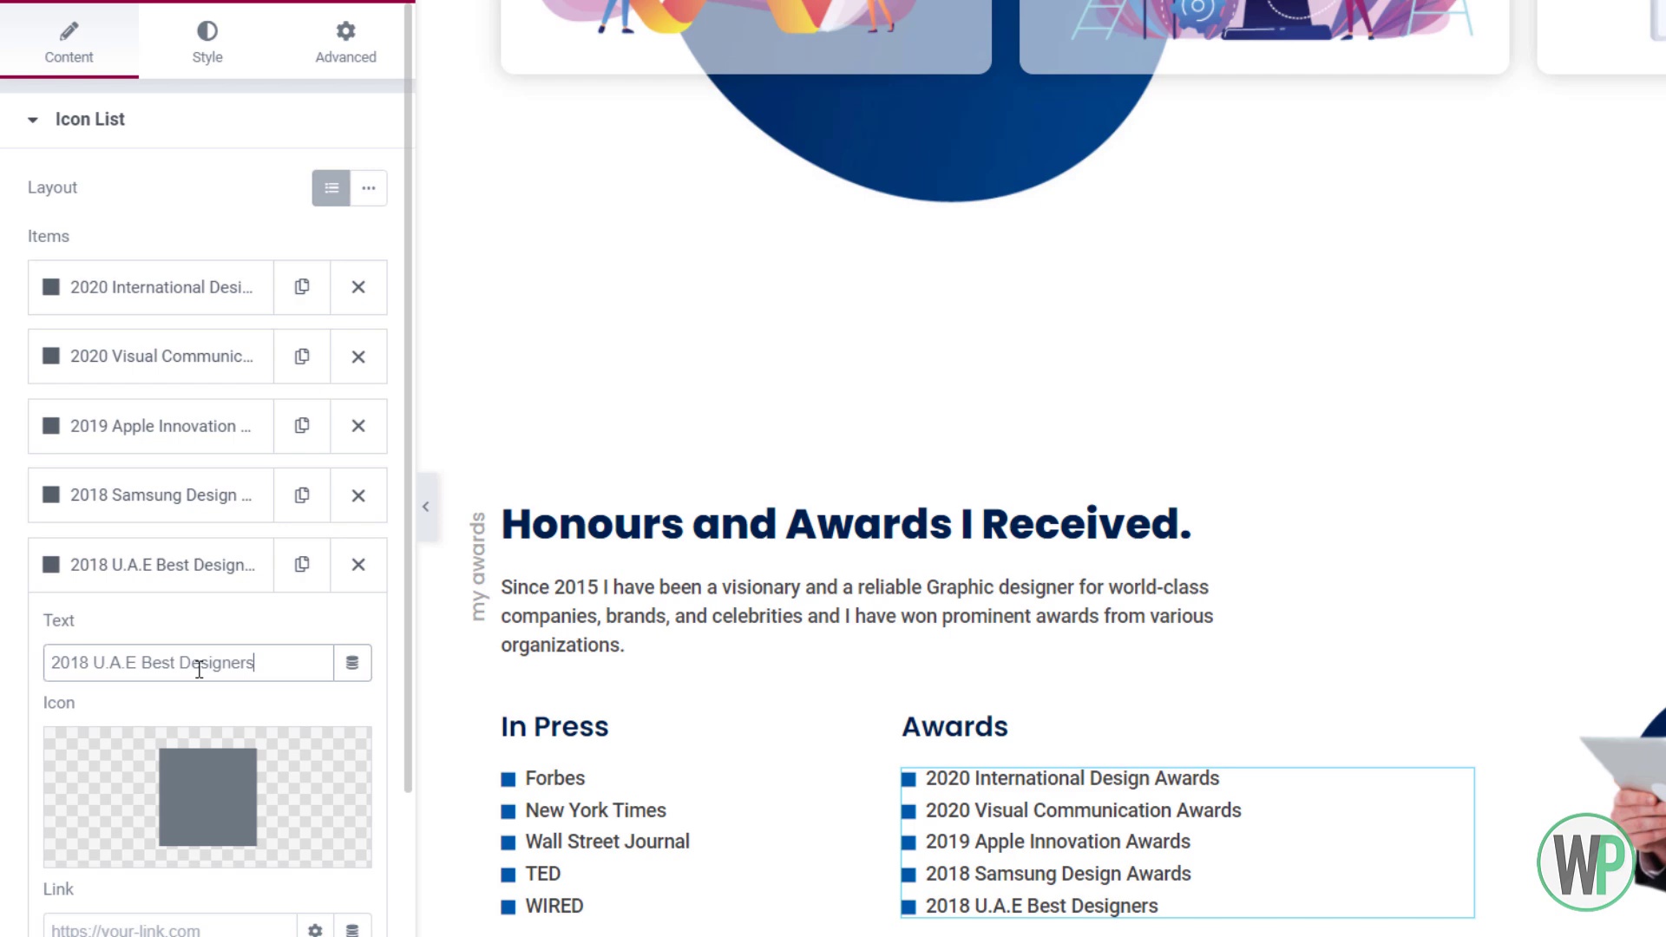
pyautogui.write('ward.')
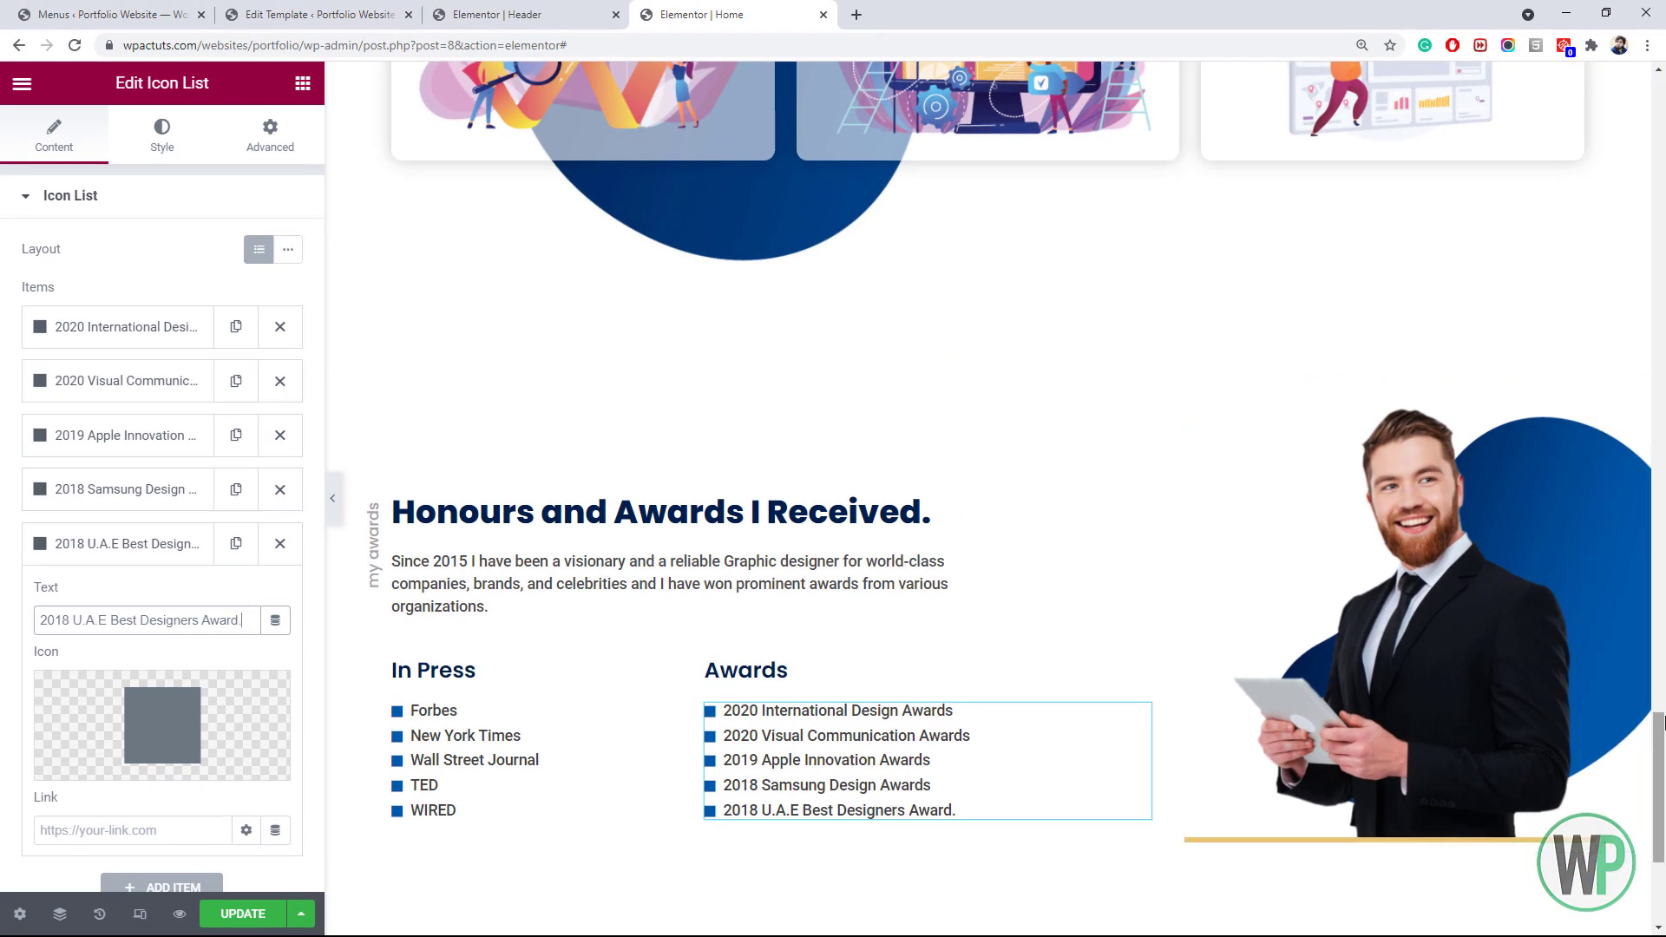
pyautogui.moveTo(1659, 722); pyautogui.dragTo(1661, 816)
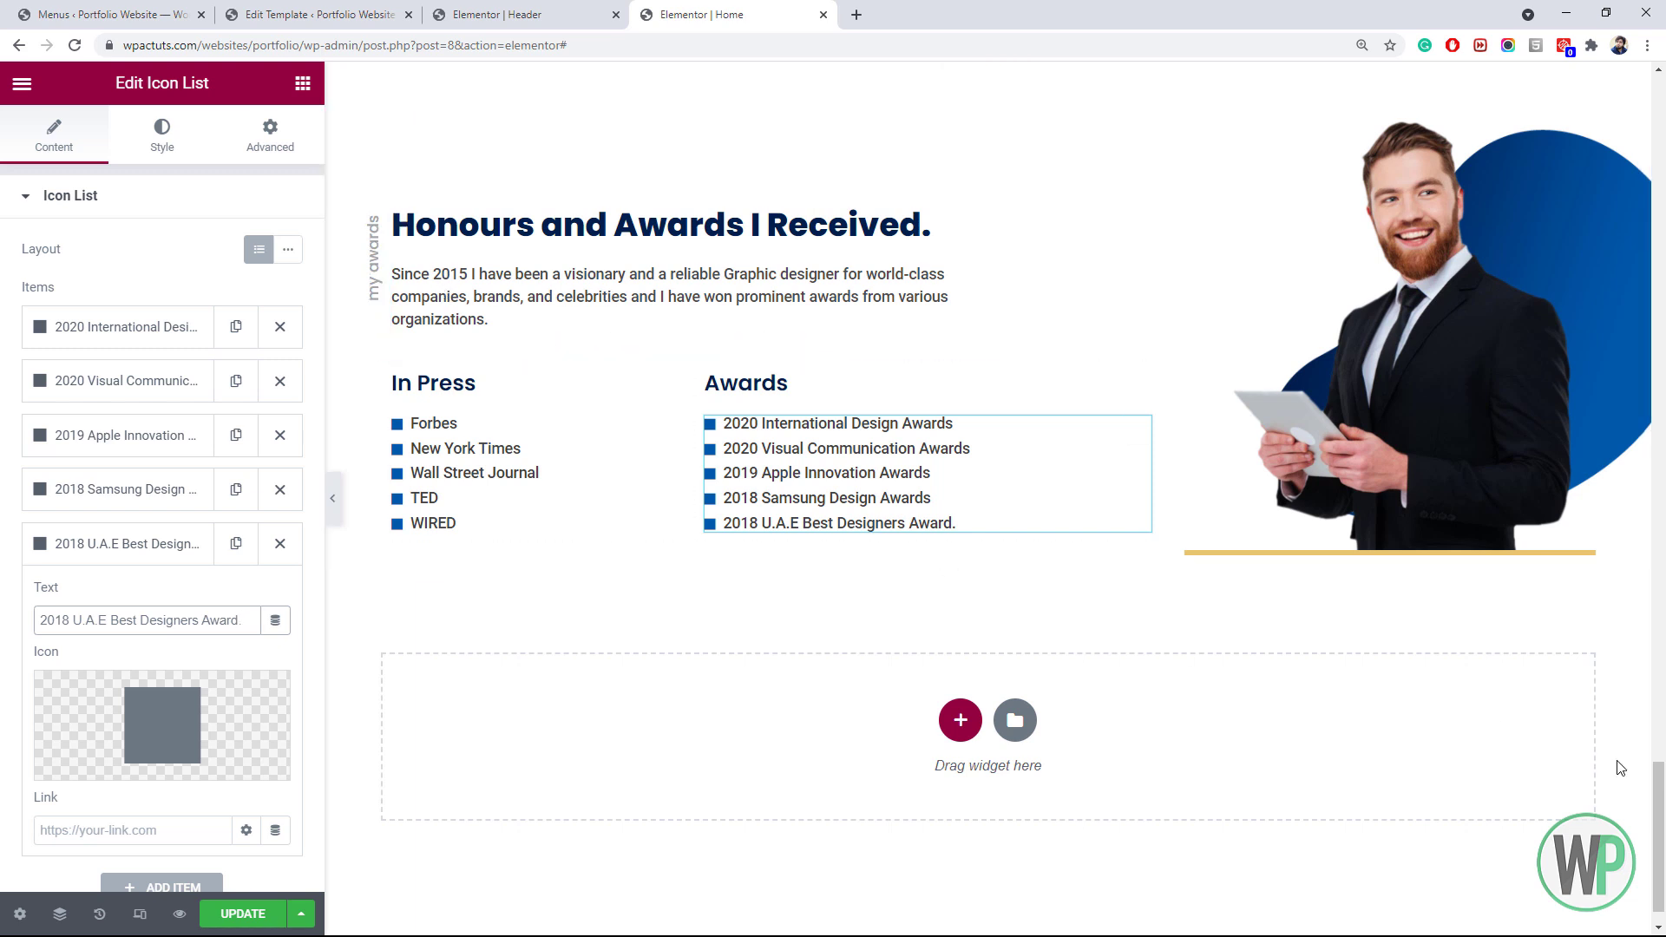
# Add a one-column section below the awards with a 30px top and bottom margin
pyautogui.scroll(-1, 1662, 829)
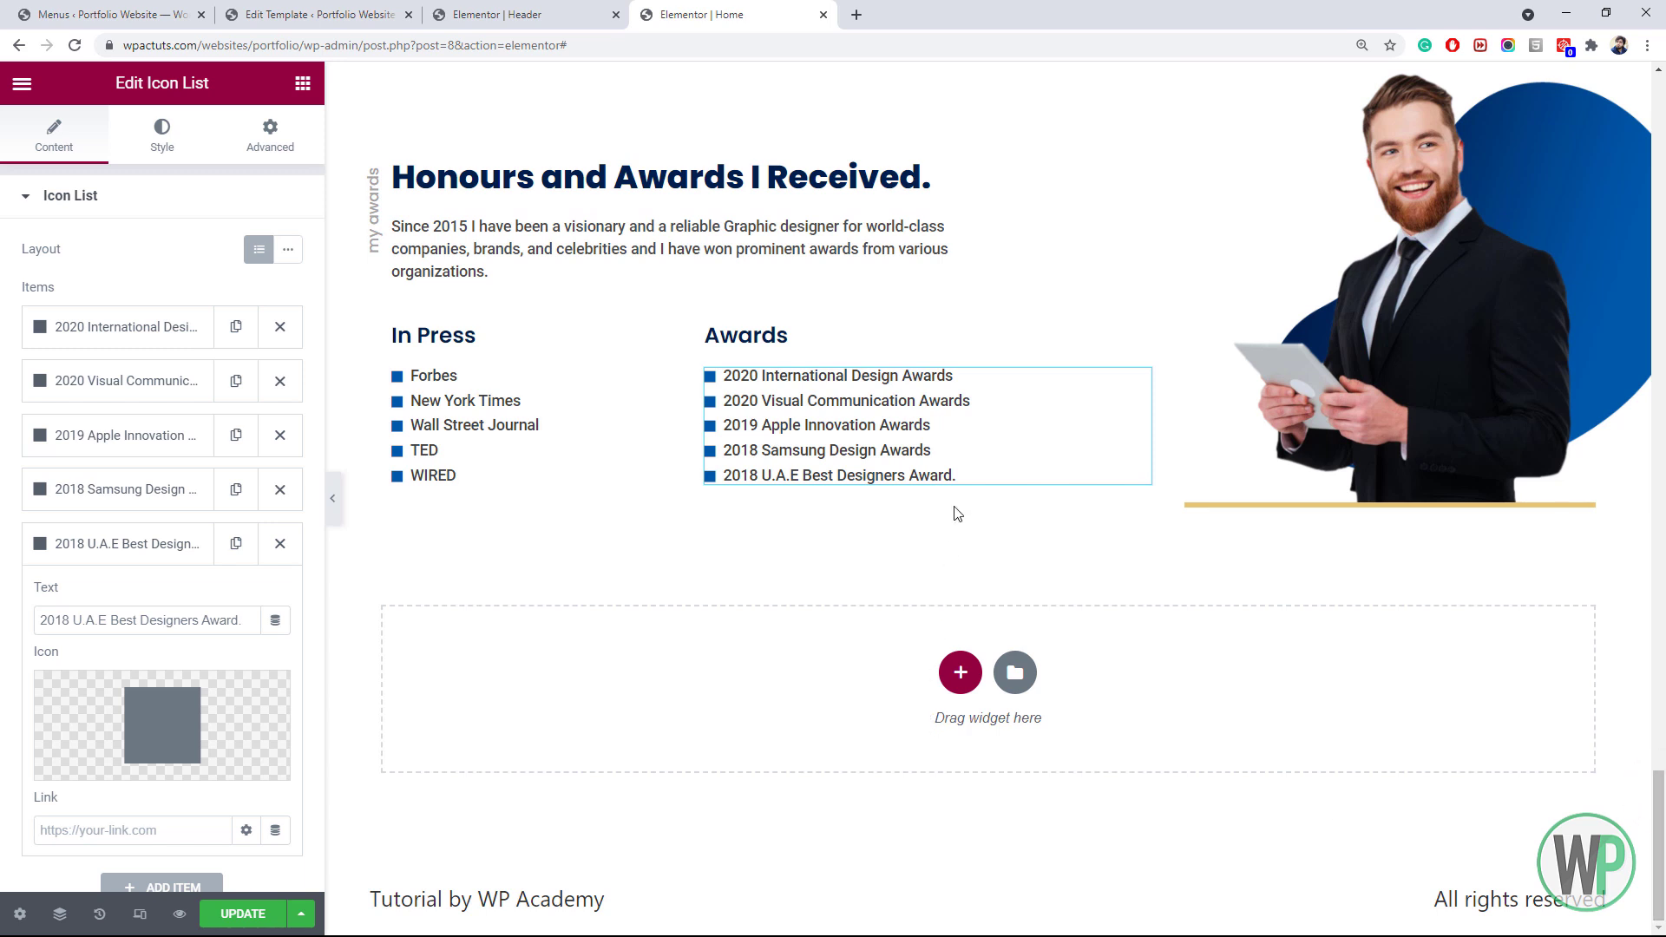
pyautogui.click(958, 673)
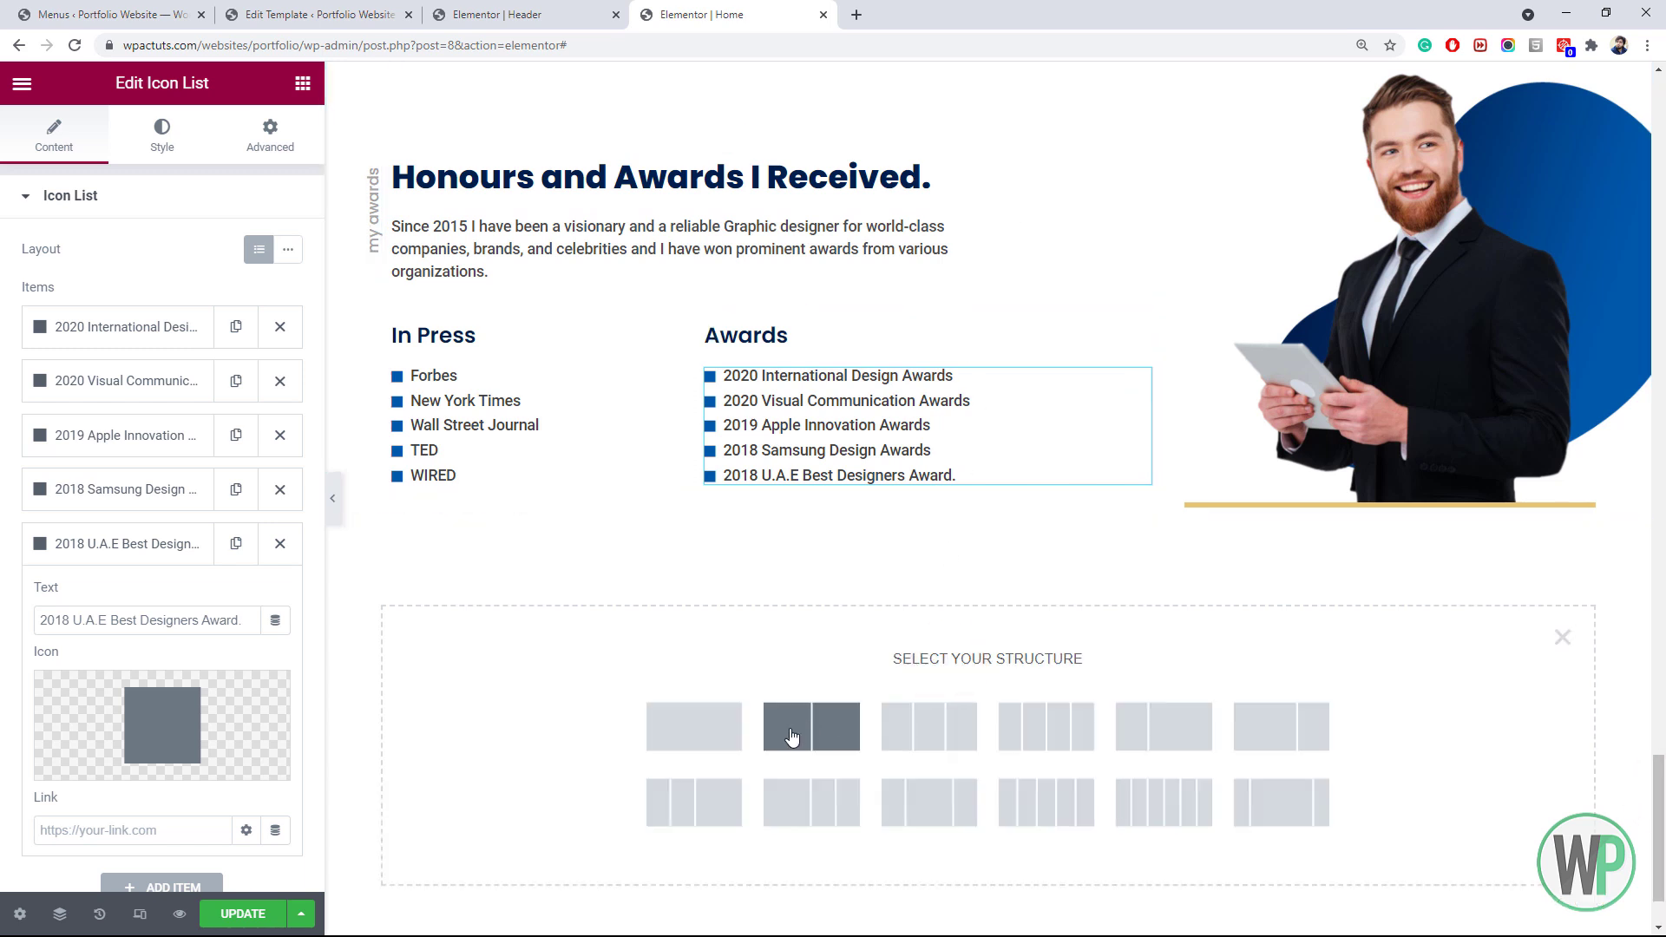
pyautogui.click(709, 736)
pyautogui.click(277, 143)
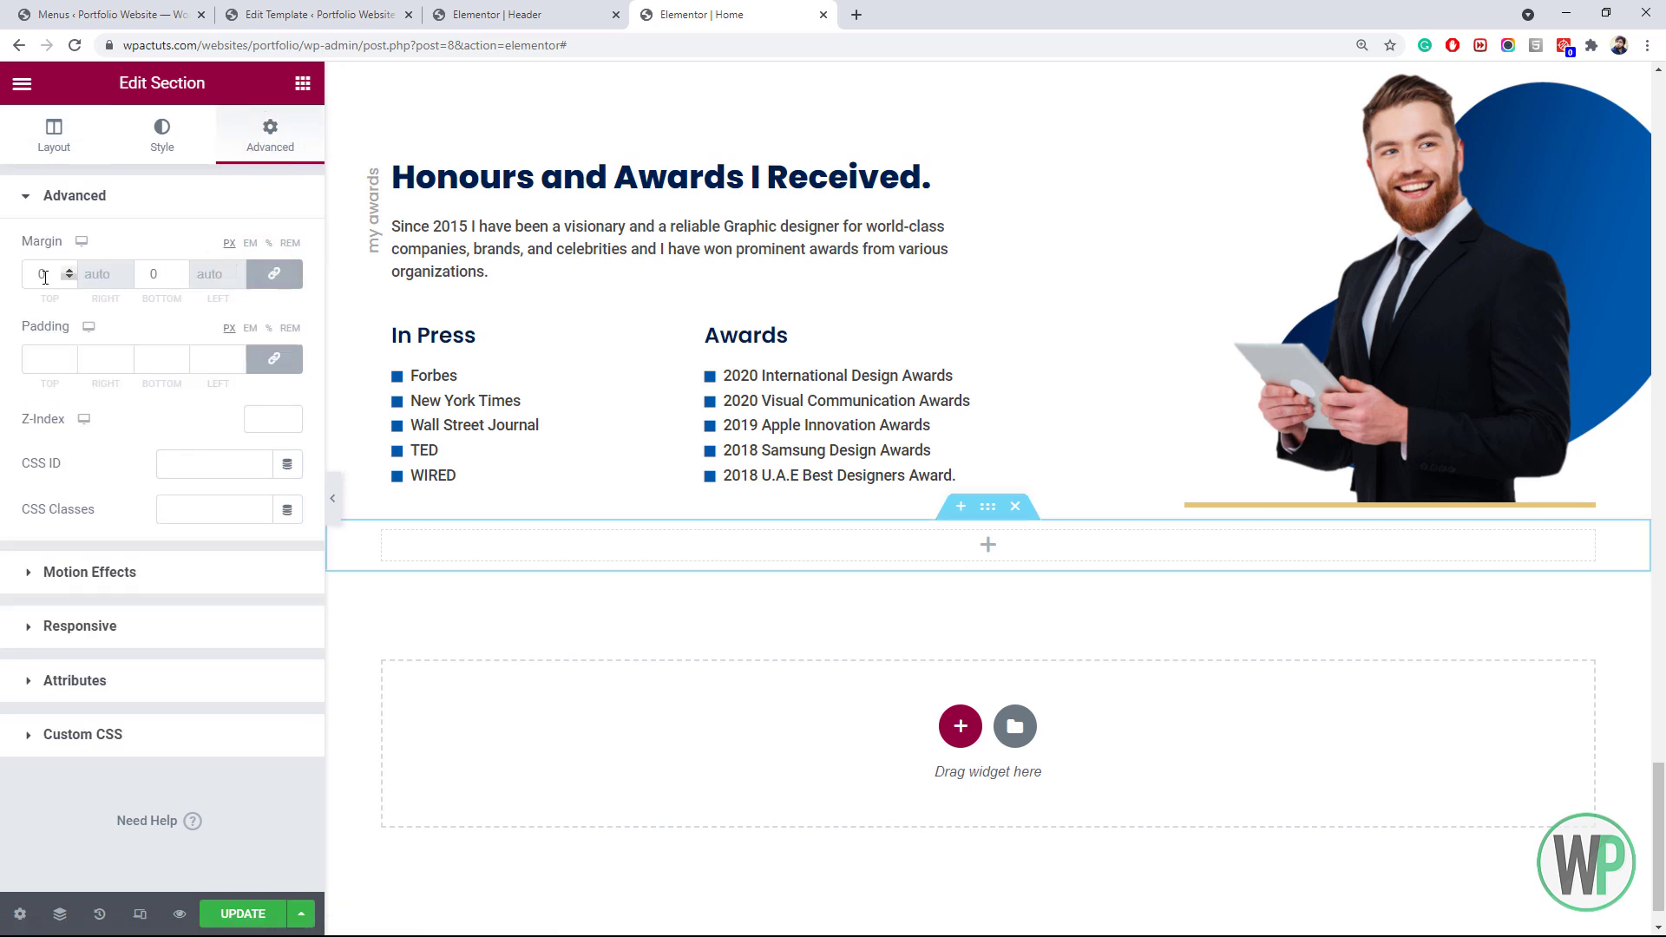
pyautogui.click(32, 278)
pyautogui.write('30')
pyautogui.press('BackSpace')
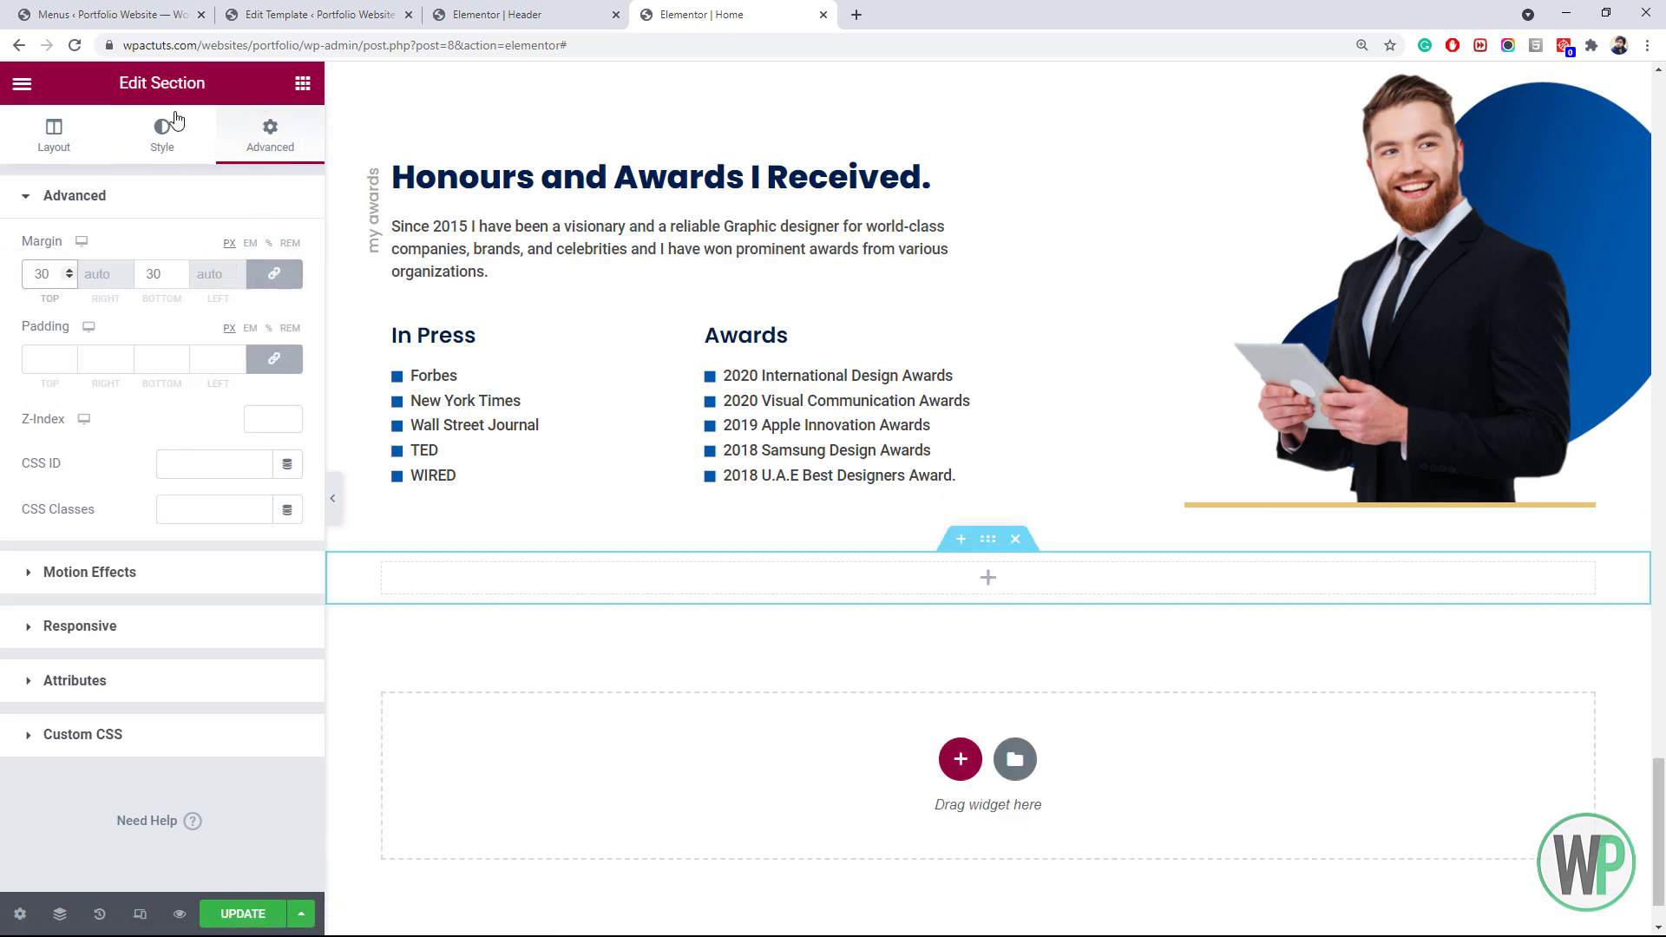
# Paste a copy of the Honours and Awards heading into the new section, centred, as H4
pyautogui.rightClick(476, 193)
pyautogui.click(540, 274)
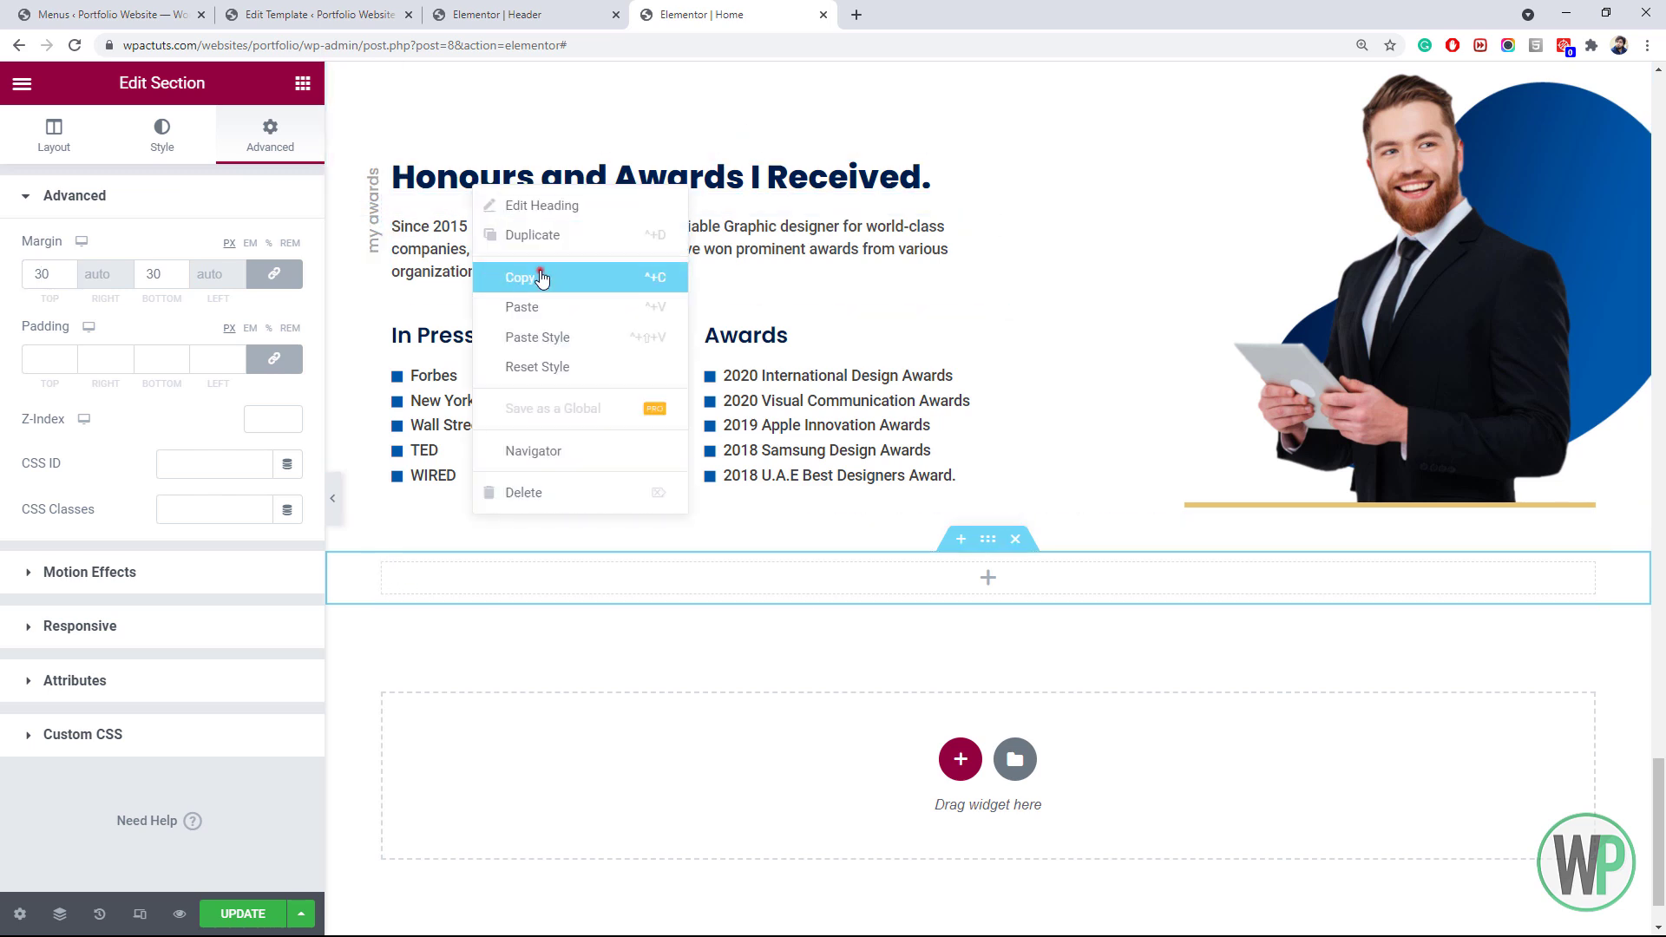
pyautogui.rightClick(659, 579)
pyautogui.click(742, 740)
pyautogui.click(230, 556)
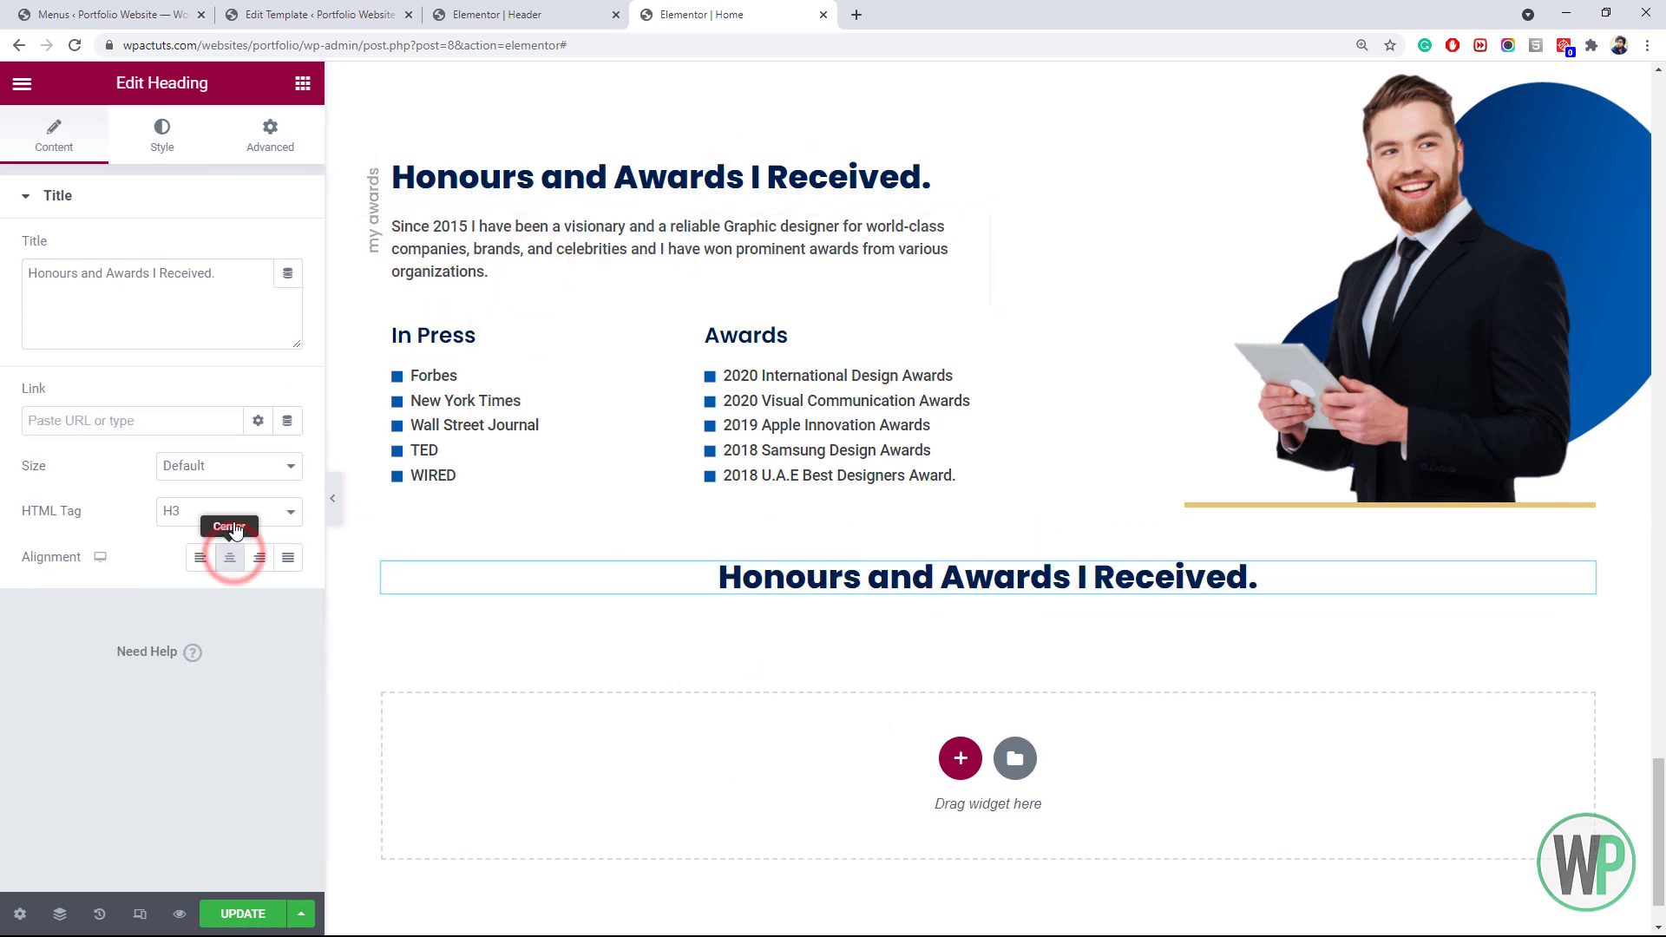
pyautogui.click(229, 511)
pyautogui.click(191, 583)
# Retype the heading as 'Brands What I Have Collaborted With.'
pyautogui.moveTo(212, 274); pyautogui.dragTo(3, 273)
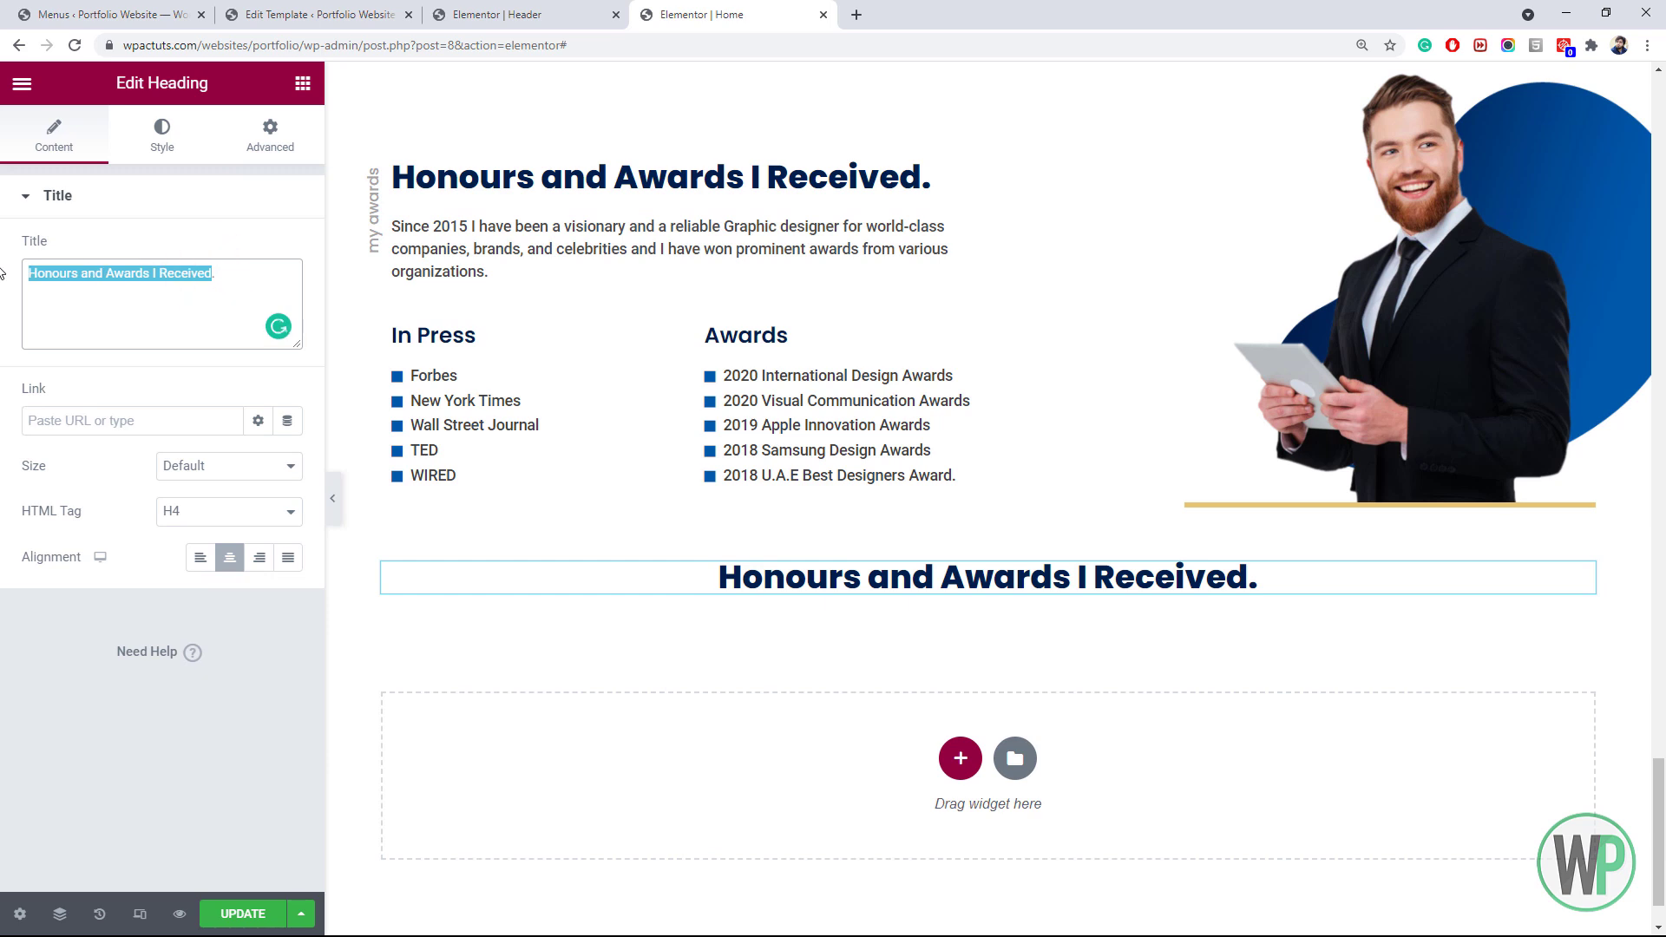
pyautogui.write('Brands ')
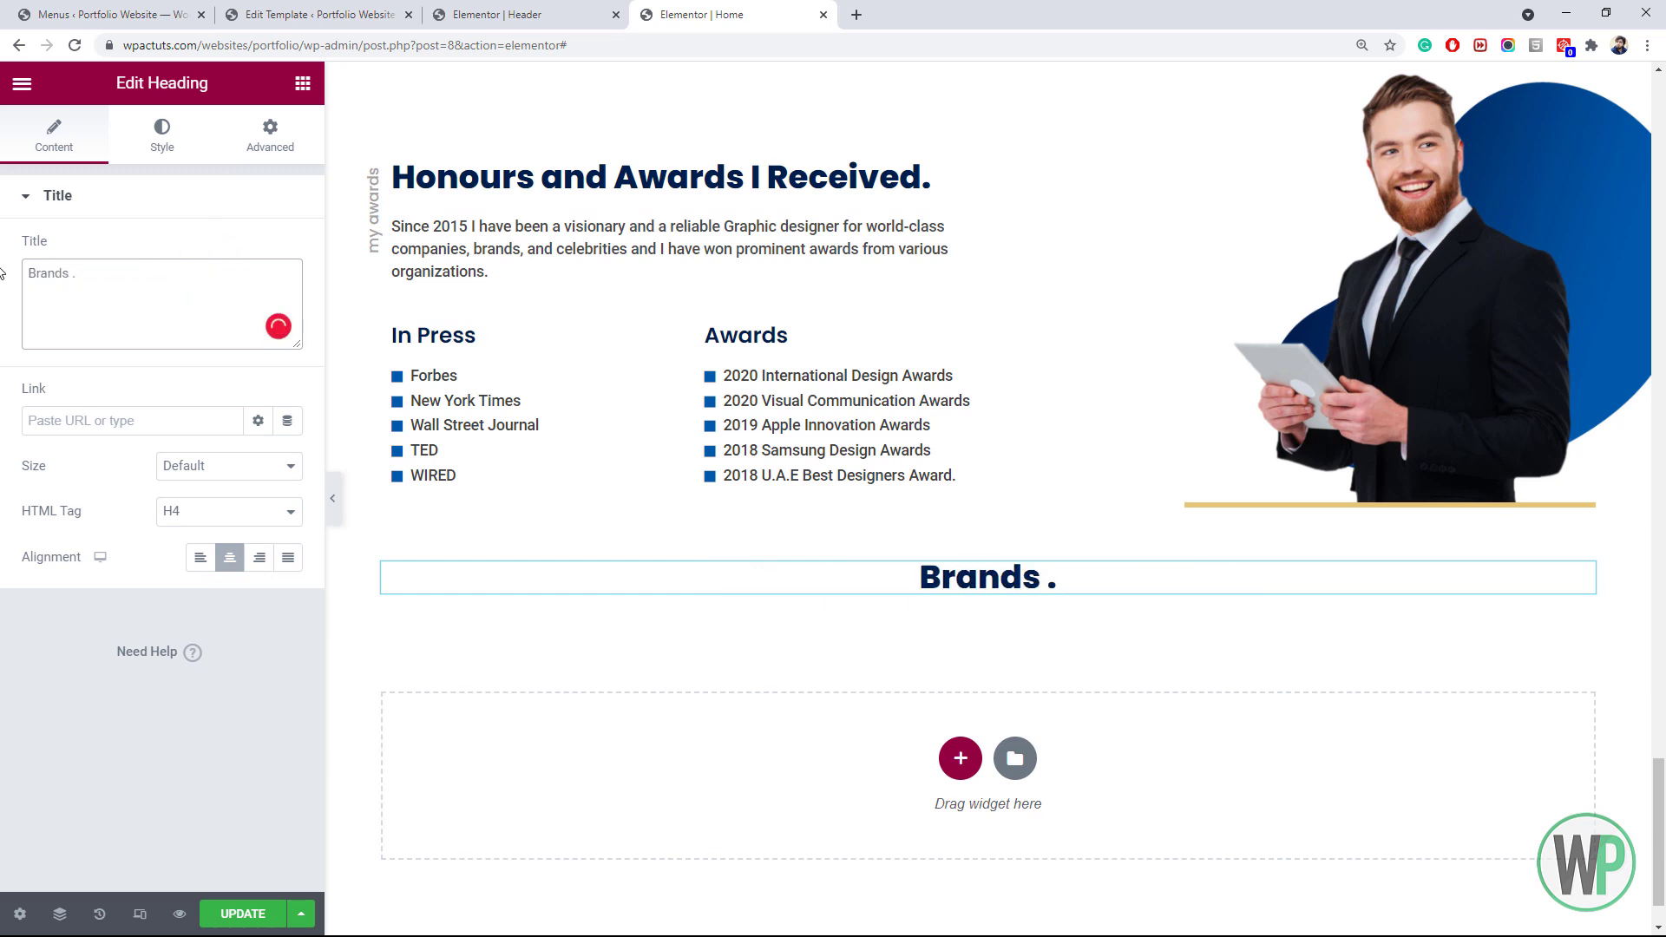
pyautogui.write('What I Have C')
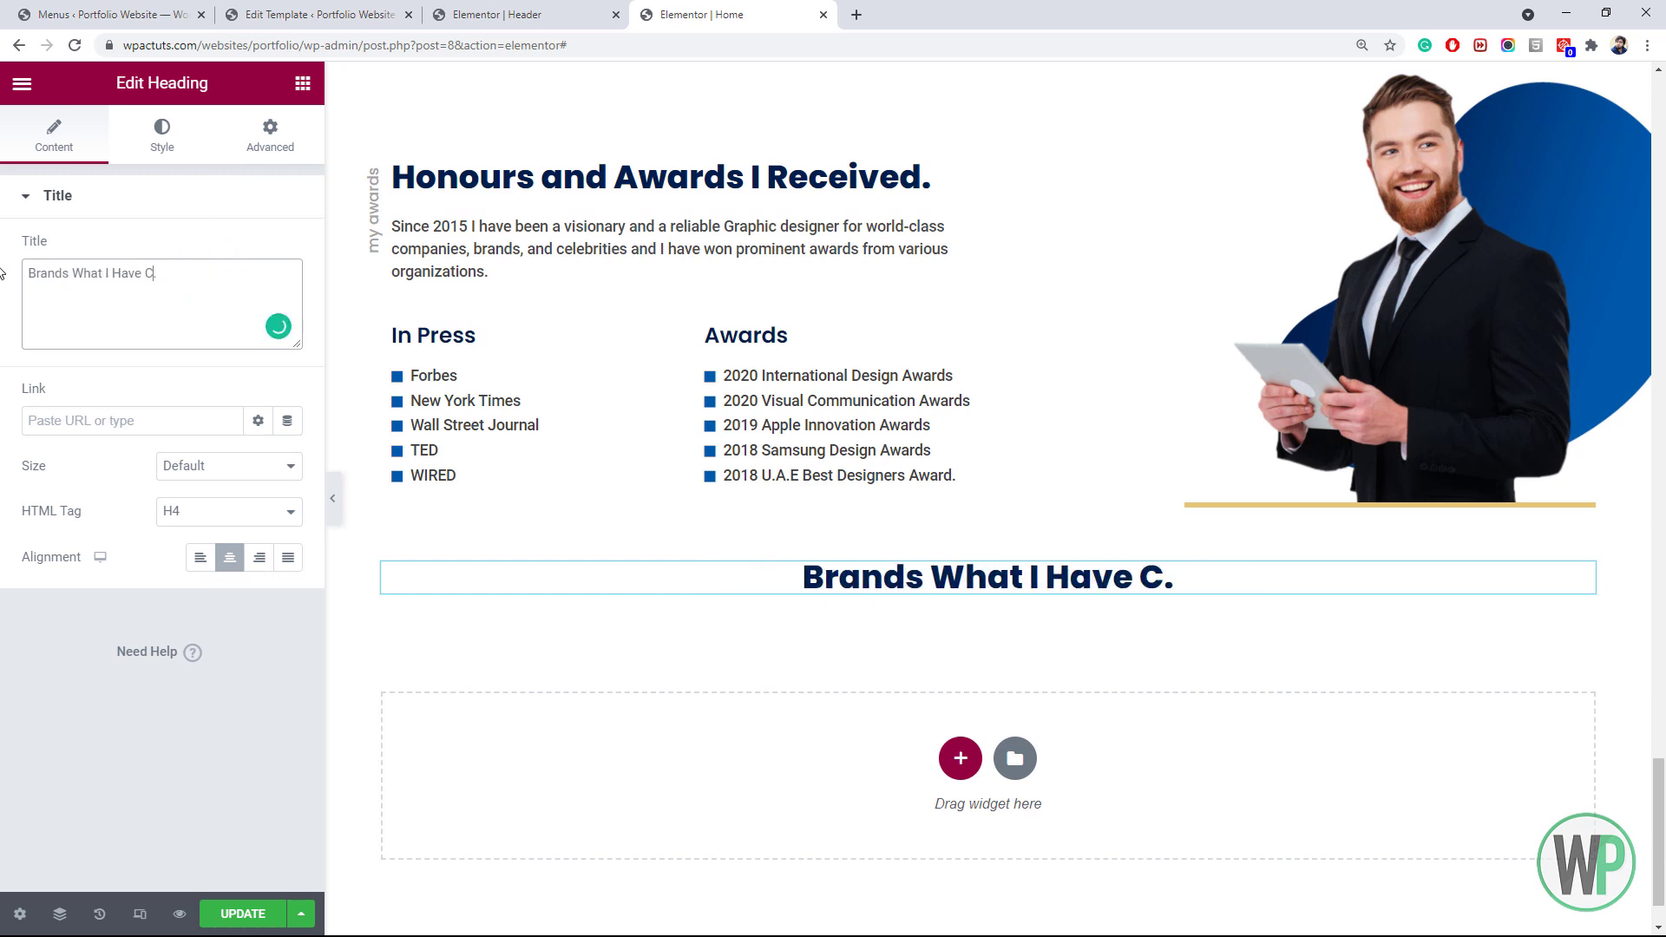
pyautogui.write('ollabo')
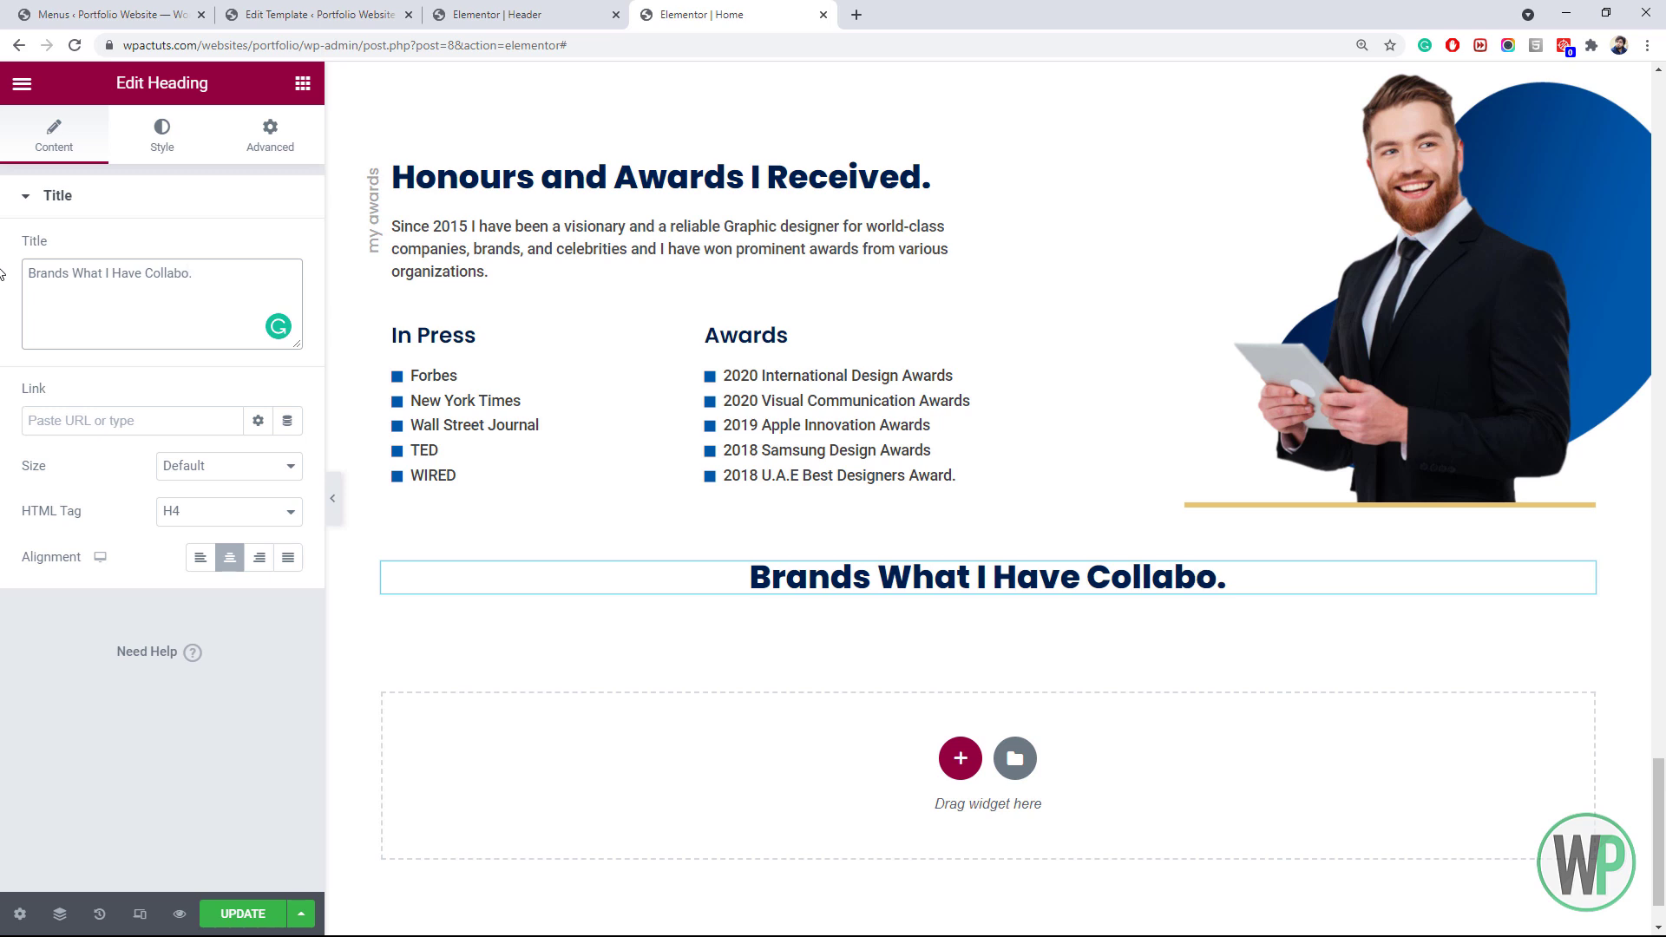
pyautogui.write('rted Wu')
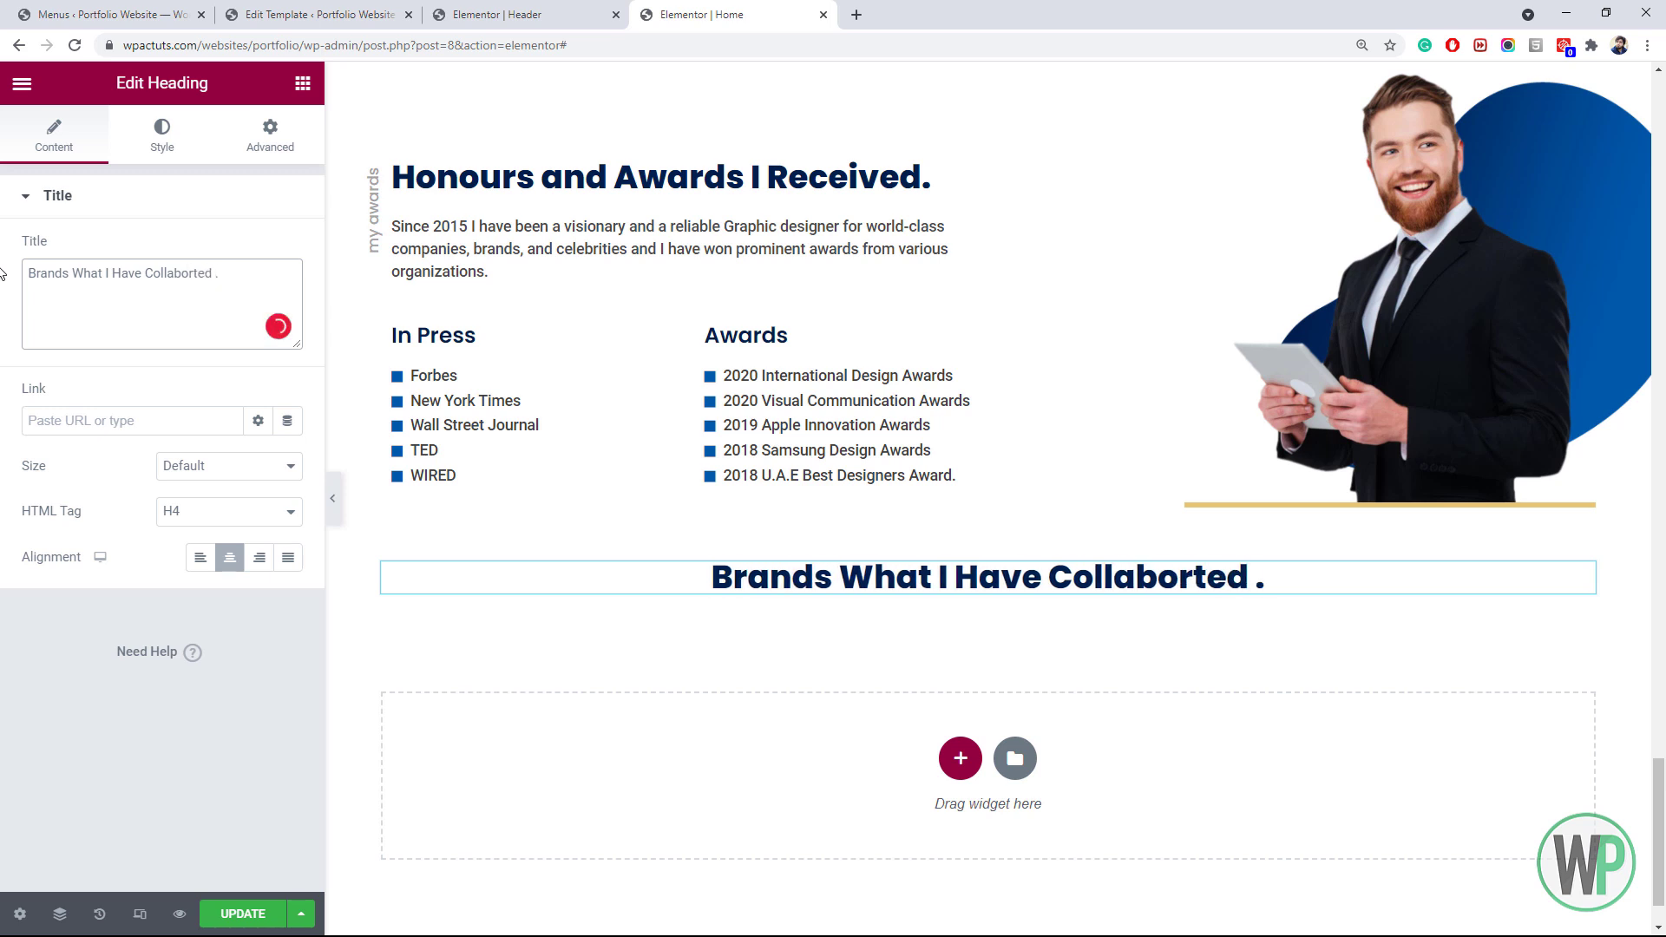
pyautogui.press('BackSpace')
pyautogui.write('ith')
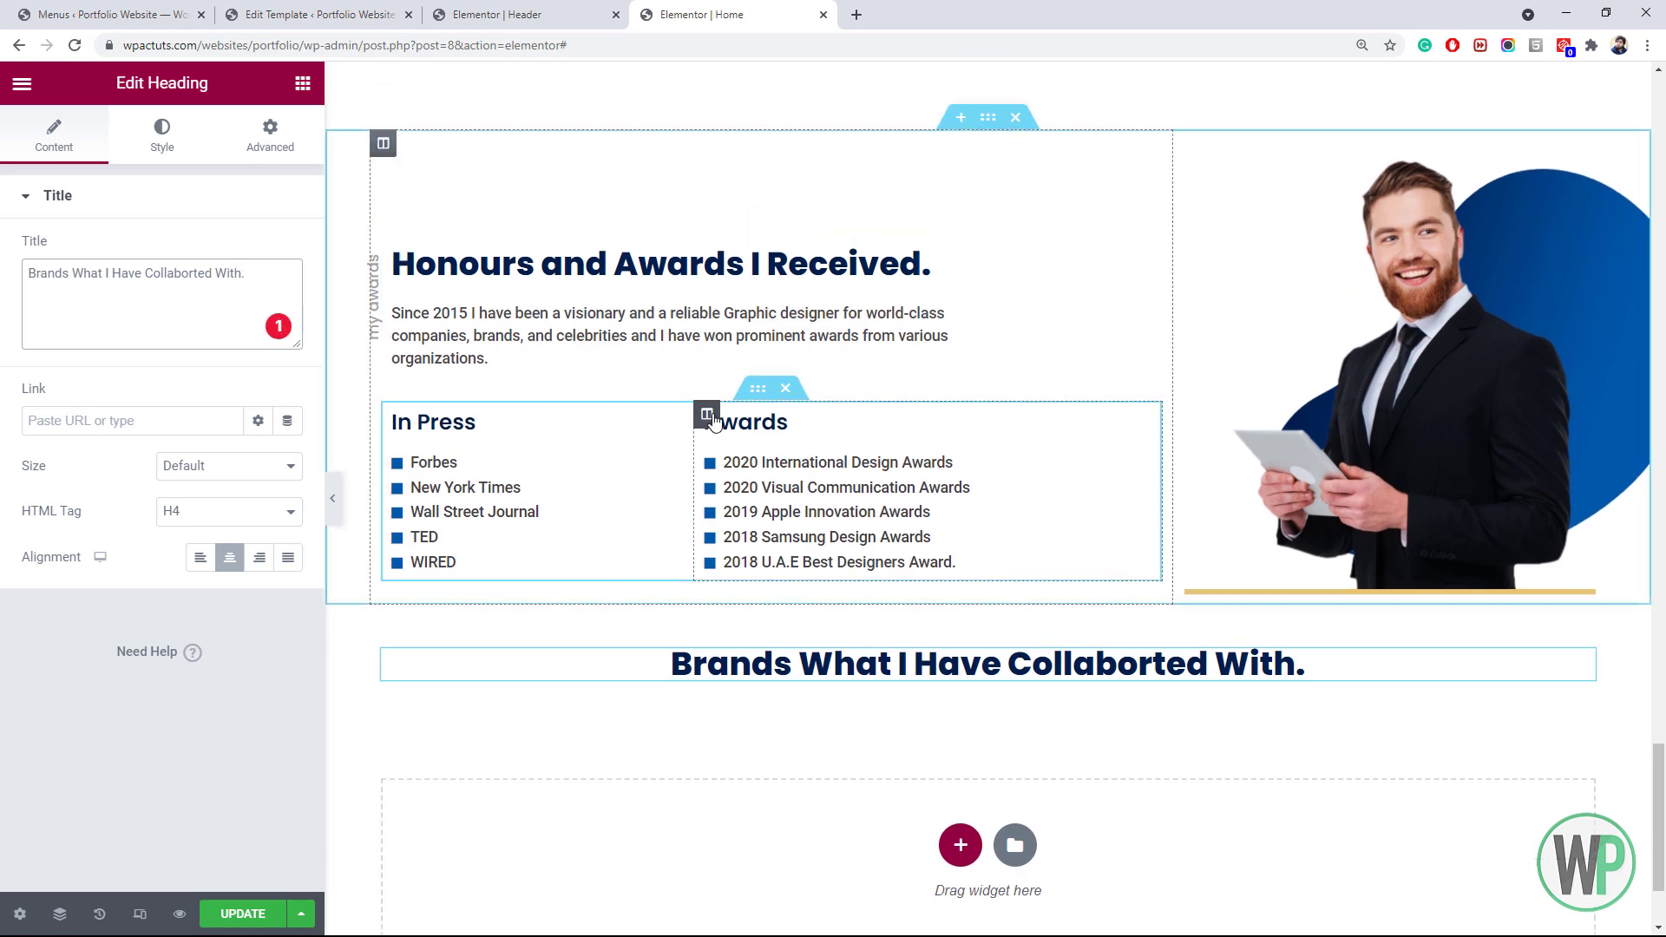
pyautogui.scroll(-1, 702, 425)
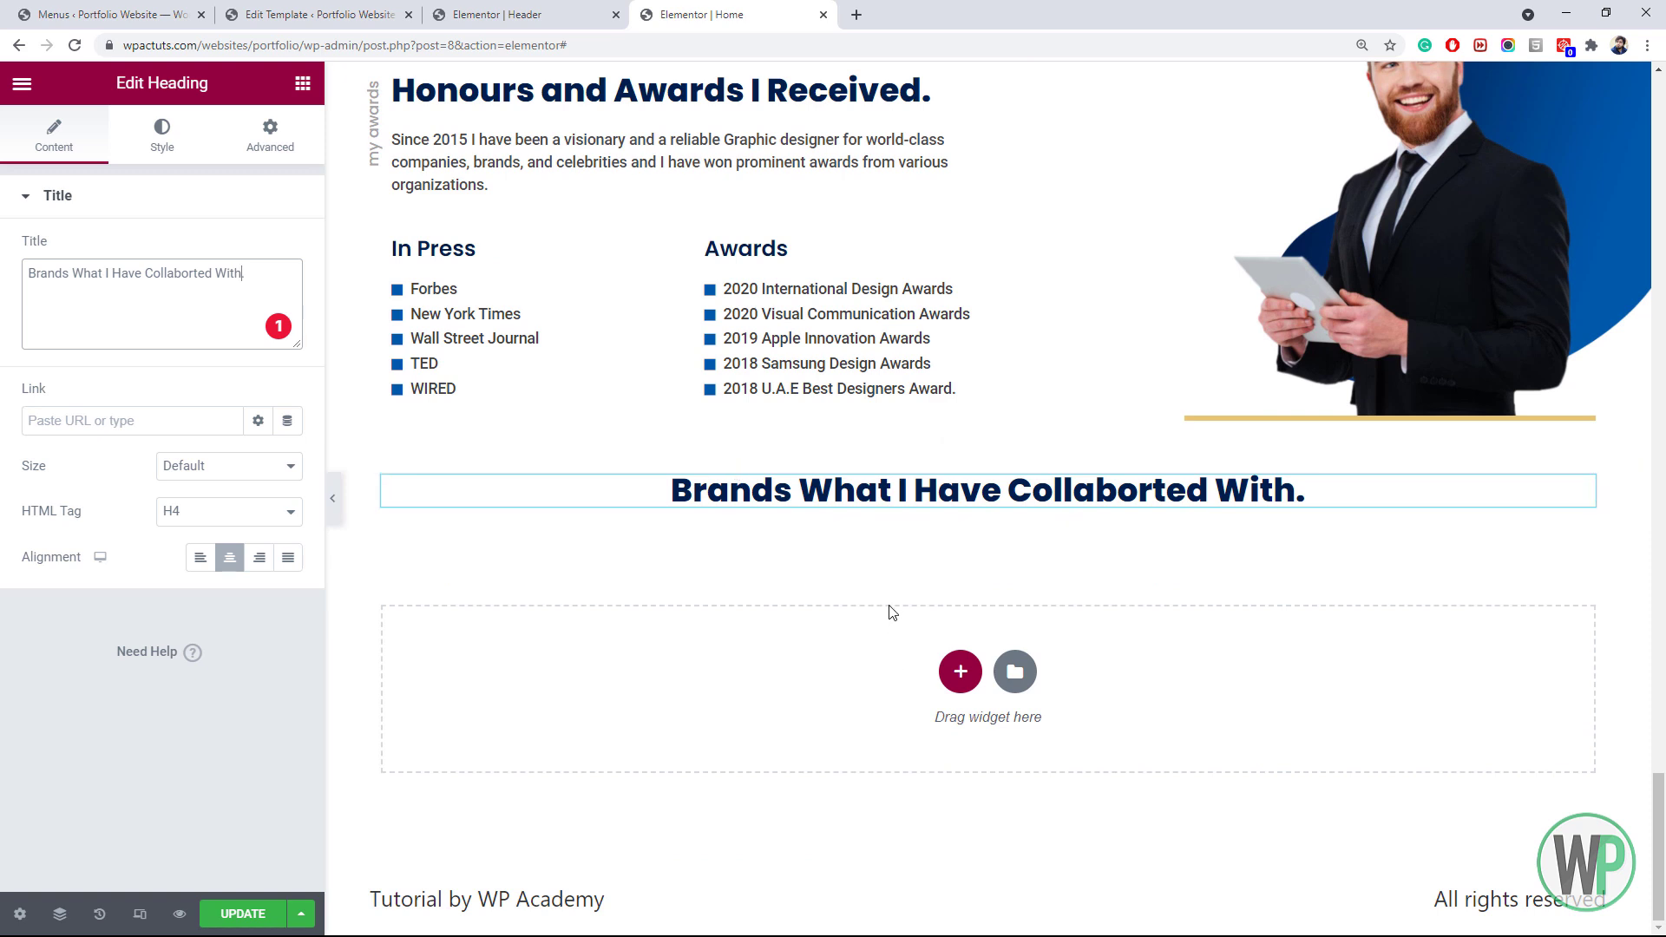
pyautogui.click(302, 82)
# Place an inner section under the Brands heading and add a third column
pyautogui.moveTo(83, 291); pyautogui.dragTo(763, 531)
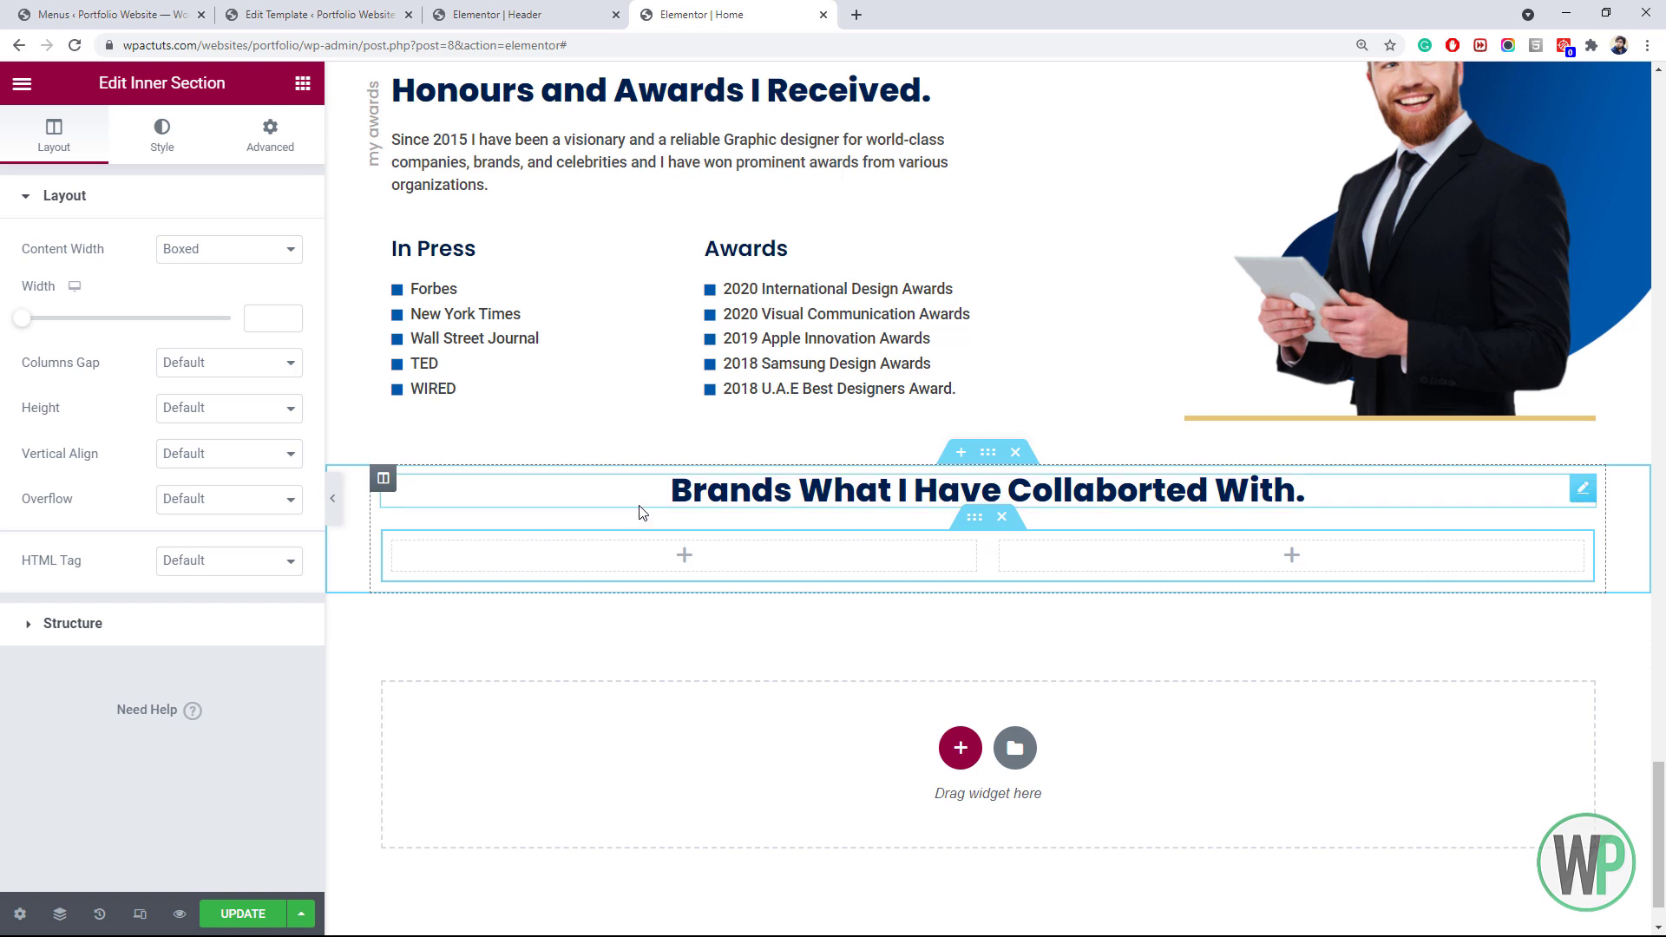
pyautogui.rightClick(396, 545)
pyautogui.click(470, 630)
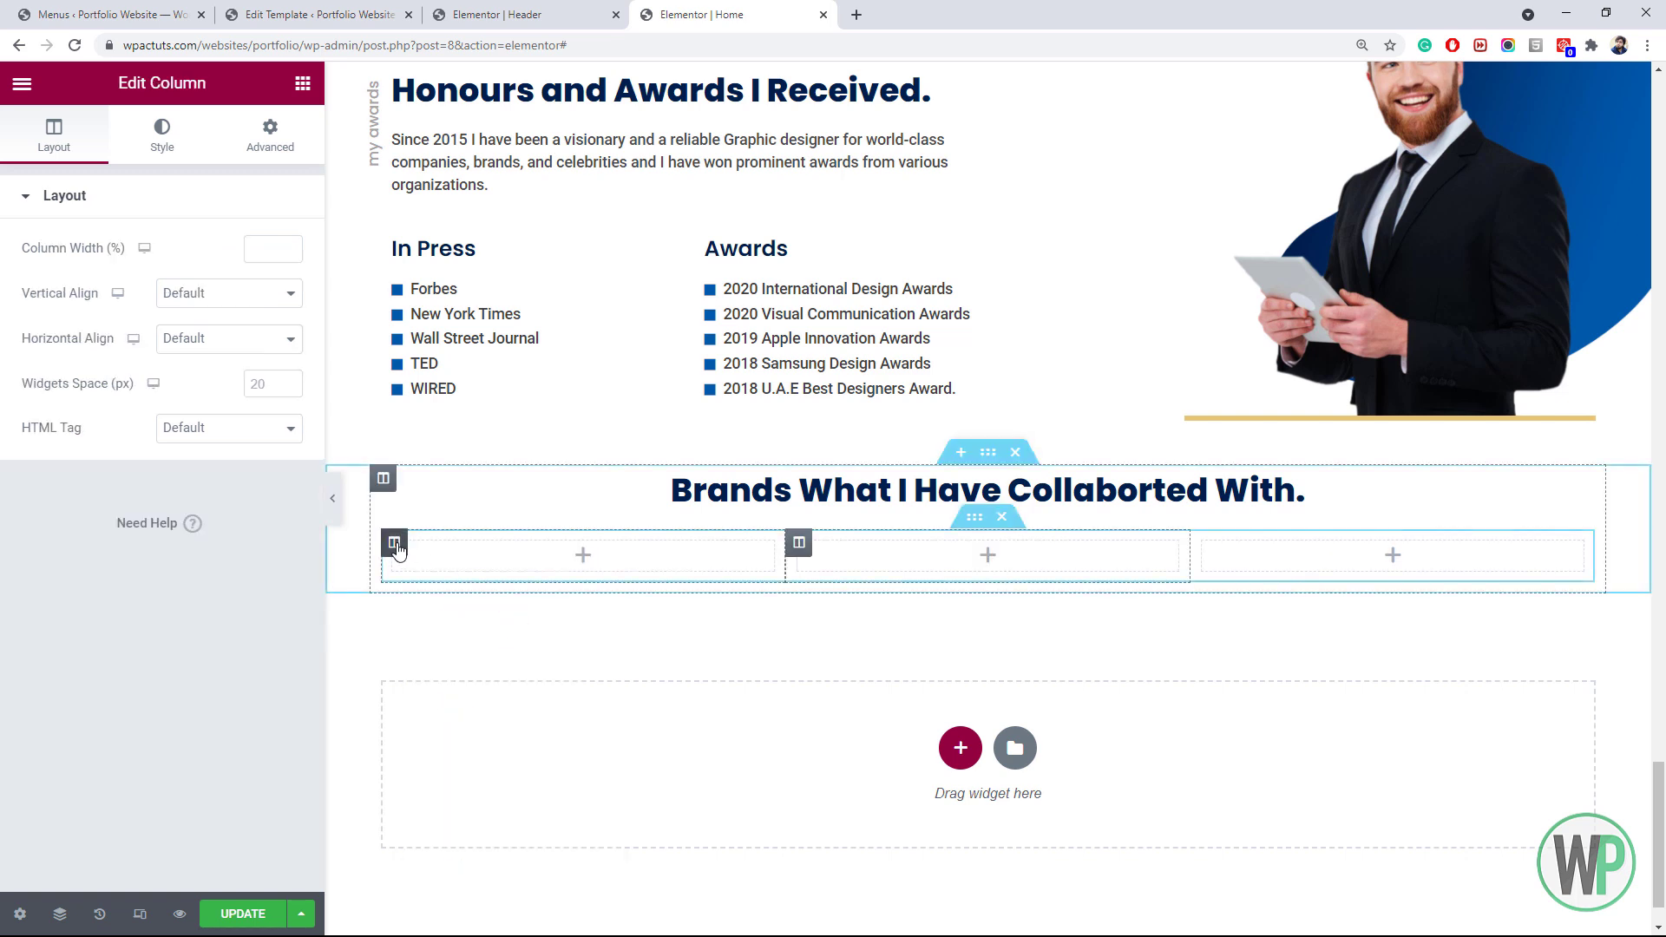
pyautogui.rightClick(395, 545)
pyautogui.press('Escape')
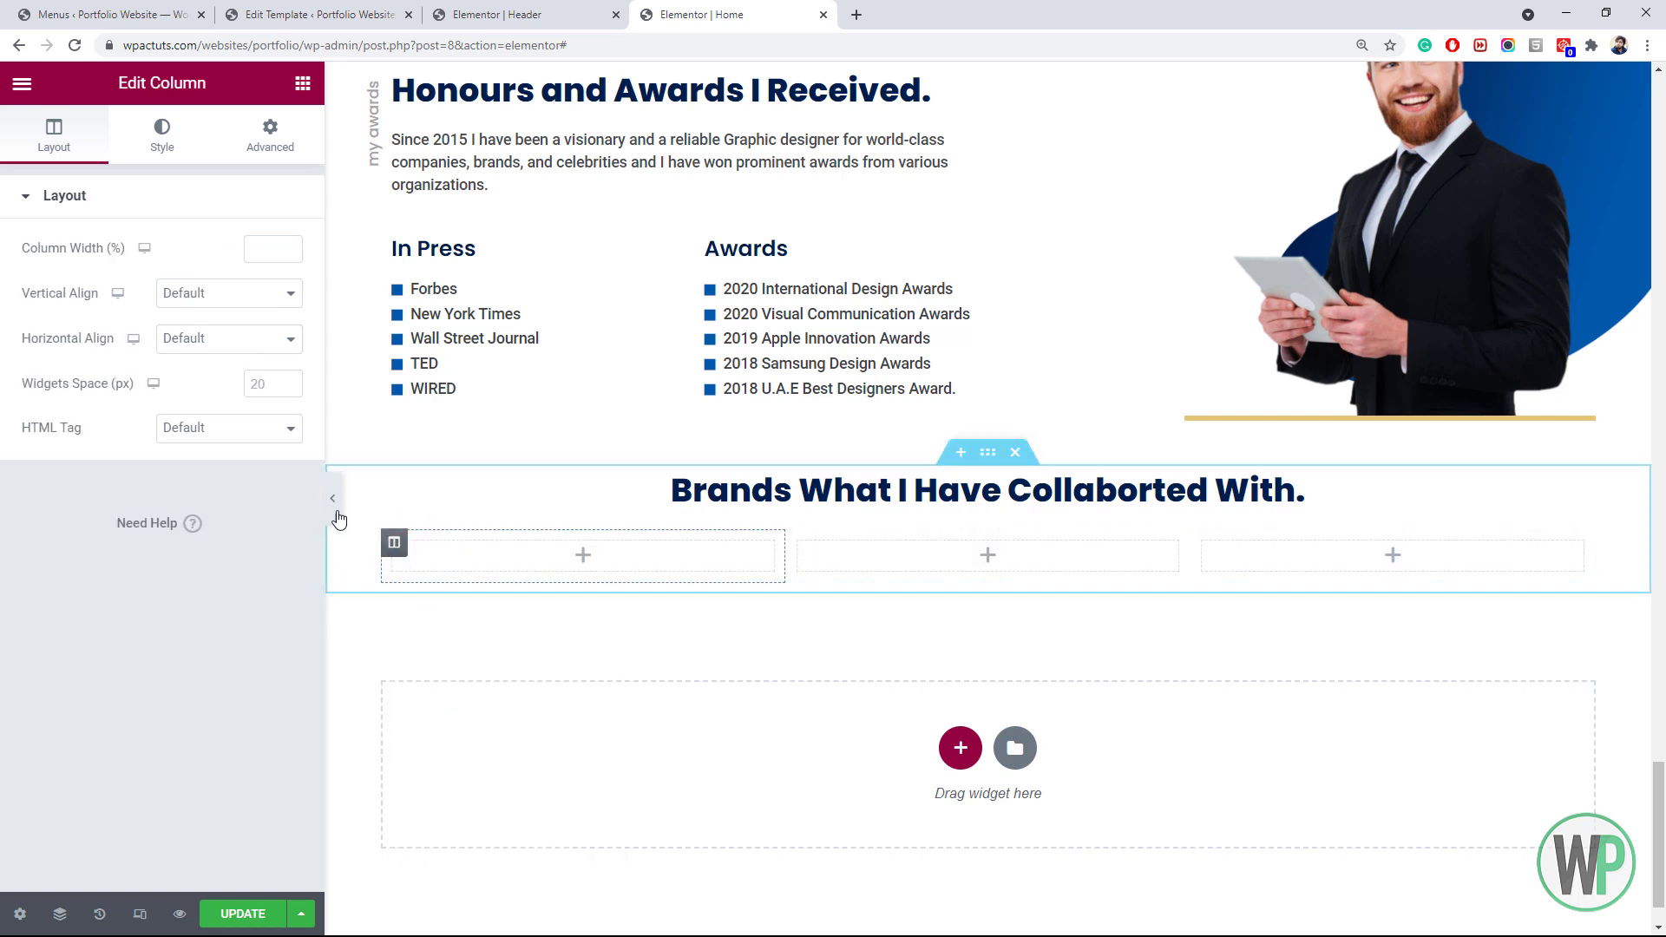
pyautogui.click(270, 138)
pyautogui.click(40, 271)
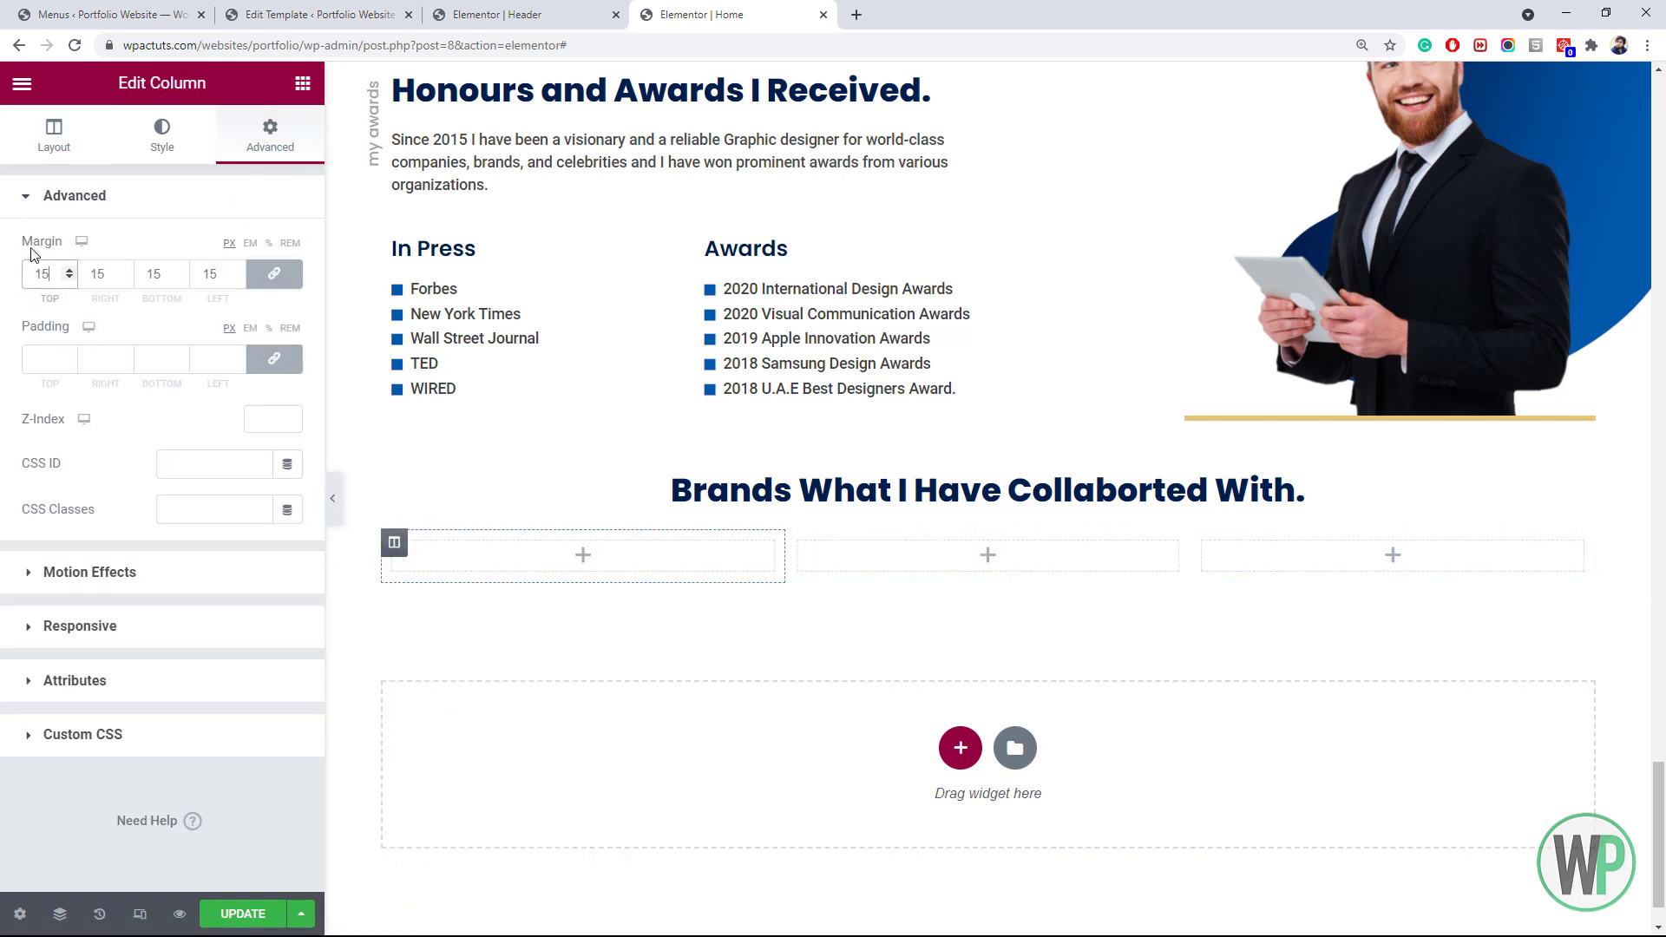
# Upload the five brand logos and insert brand-1 as an image in the first column
pyautogui.click(301, 85)
pyautogui.moveTo(109, 390); pyautogui.dragTo(578, 556)
pyautogui.click(576, 642)
pyautogui.click(293, 167)
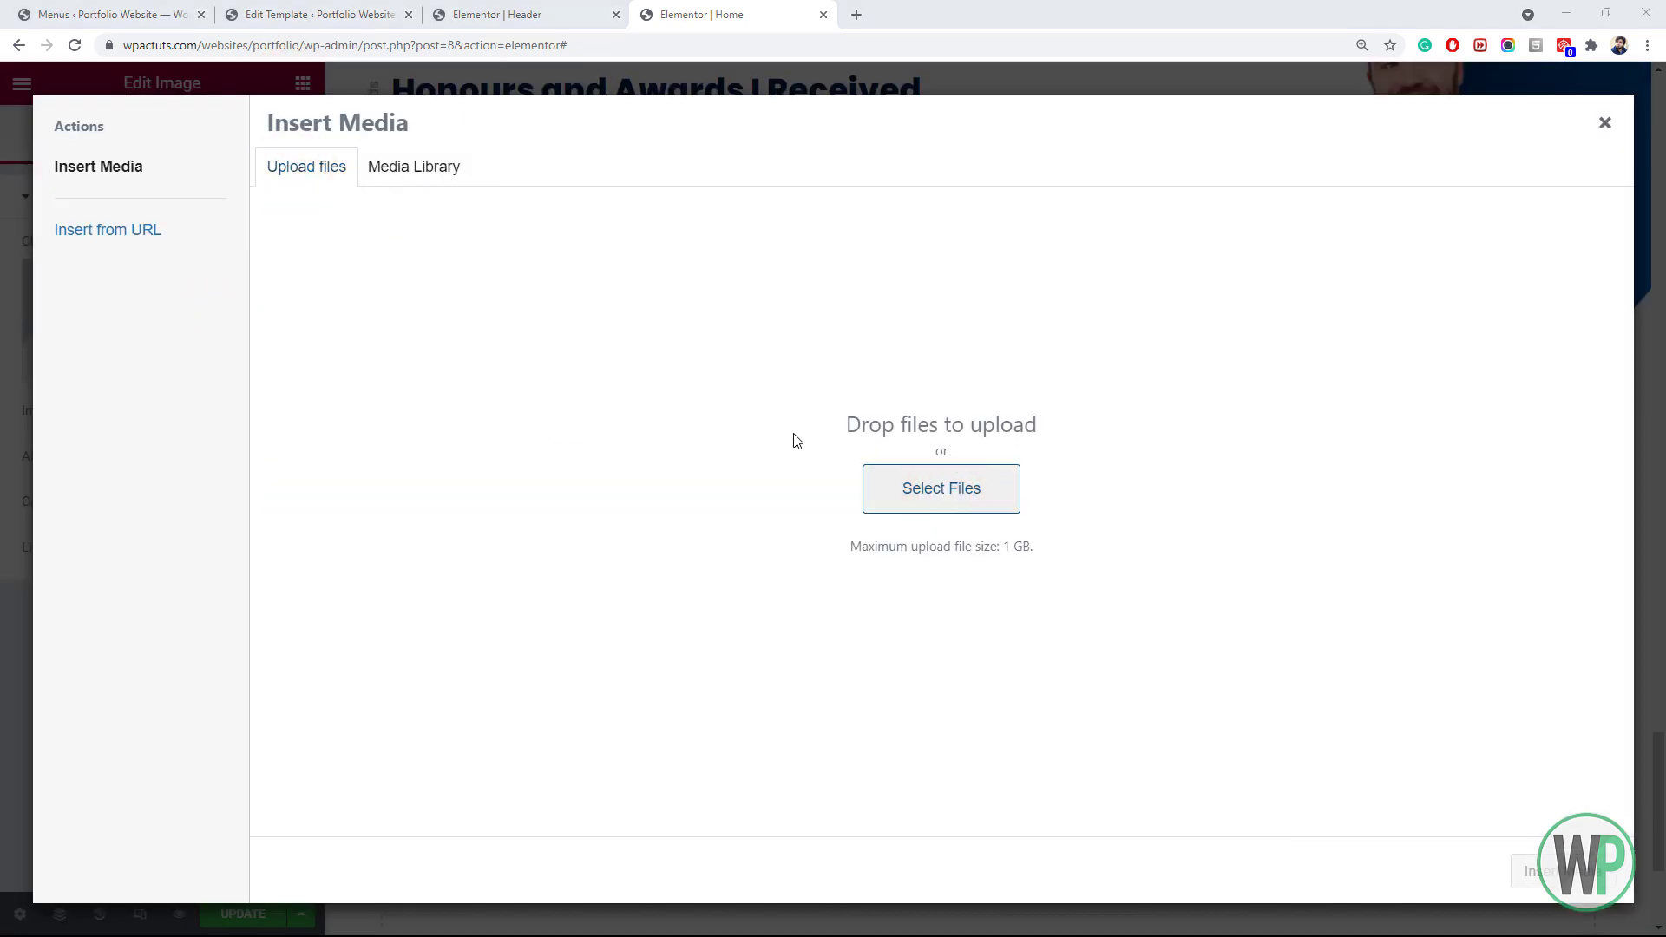
pyautogui.click(942, 488)
pyautogui.click(674, 169)
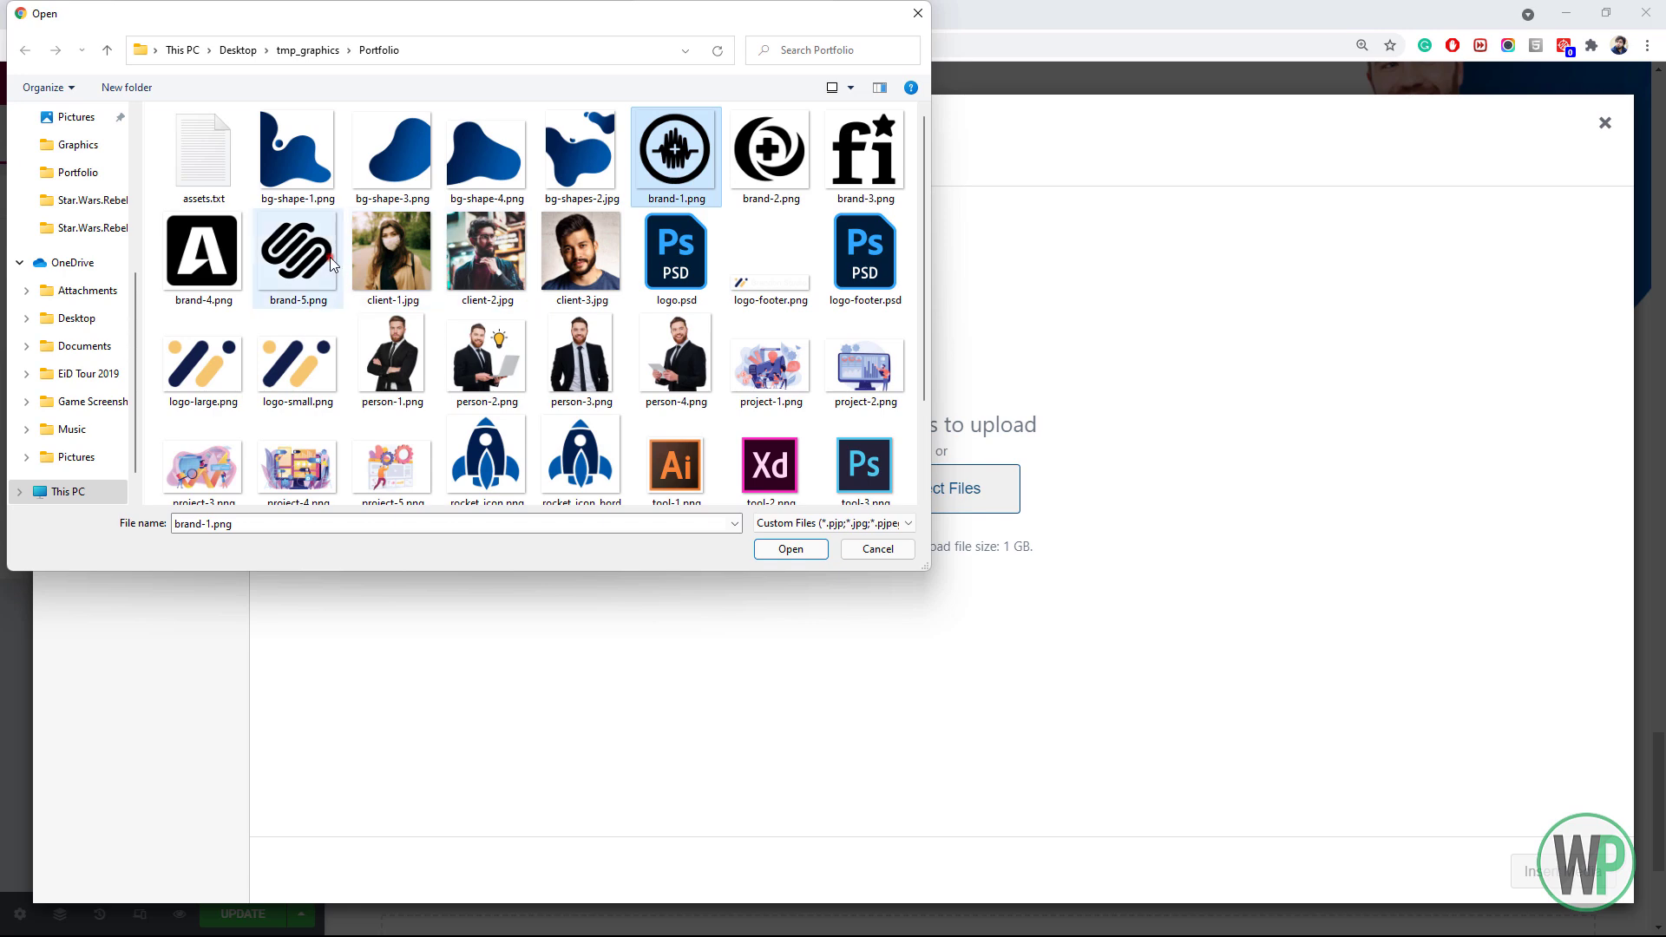
pyautogui.keyDown('shift'); pyautogui.click(298, 252); pyautogui.keyUp('shift')
pyautogui.click(786, 549)
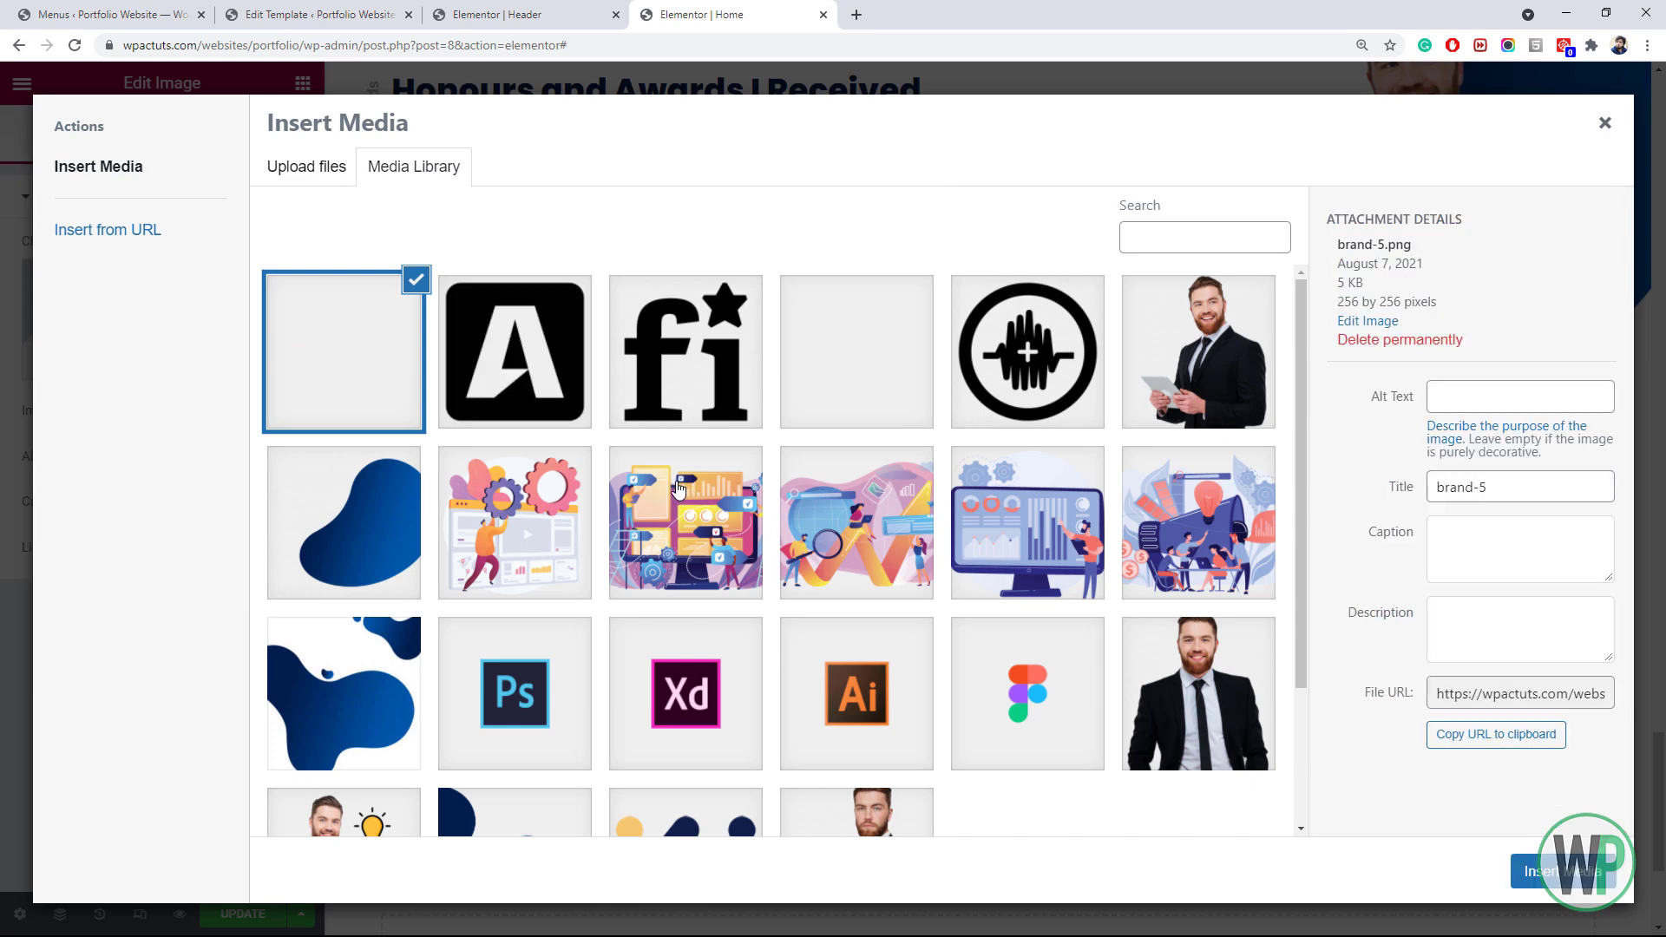
pyautogui.click(1068, 396)
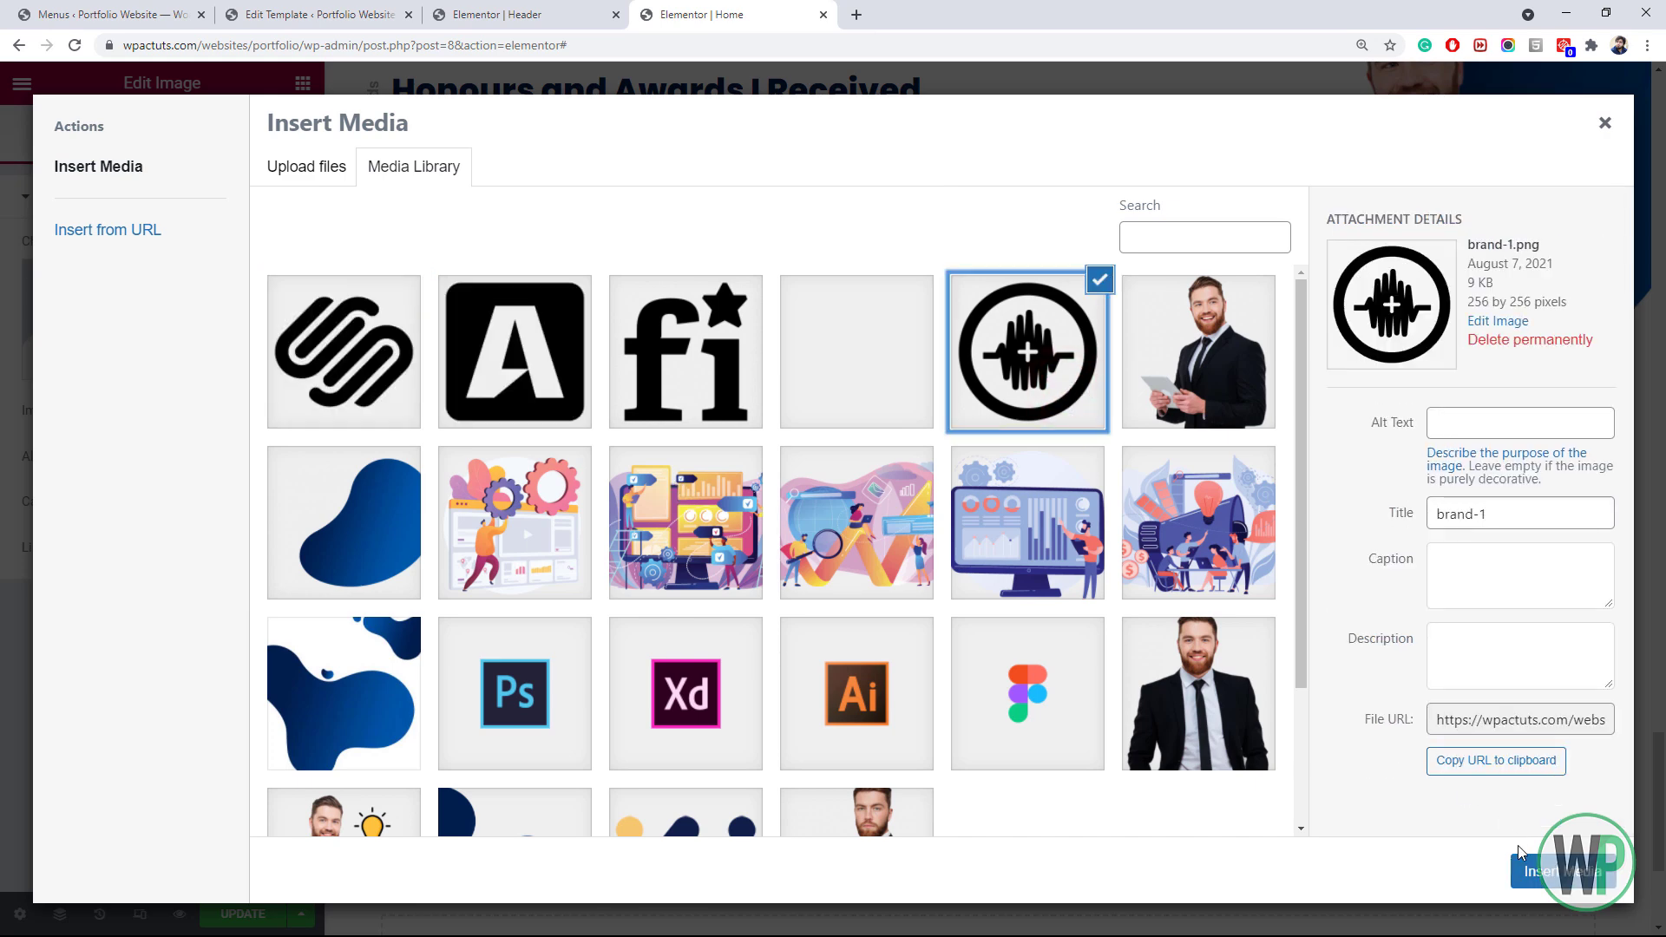
pyautogui.click(1536, 870)
# Give the logo column a gradient background from Accent to Accent Secondary at 100°
pyautogui.rightClick(394, 542)
pyautogui.click(434, 565)
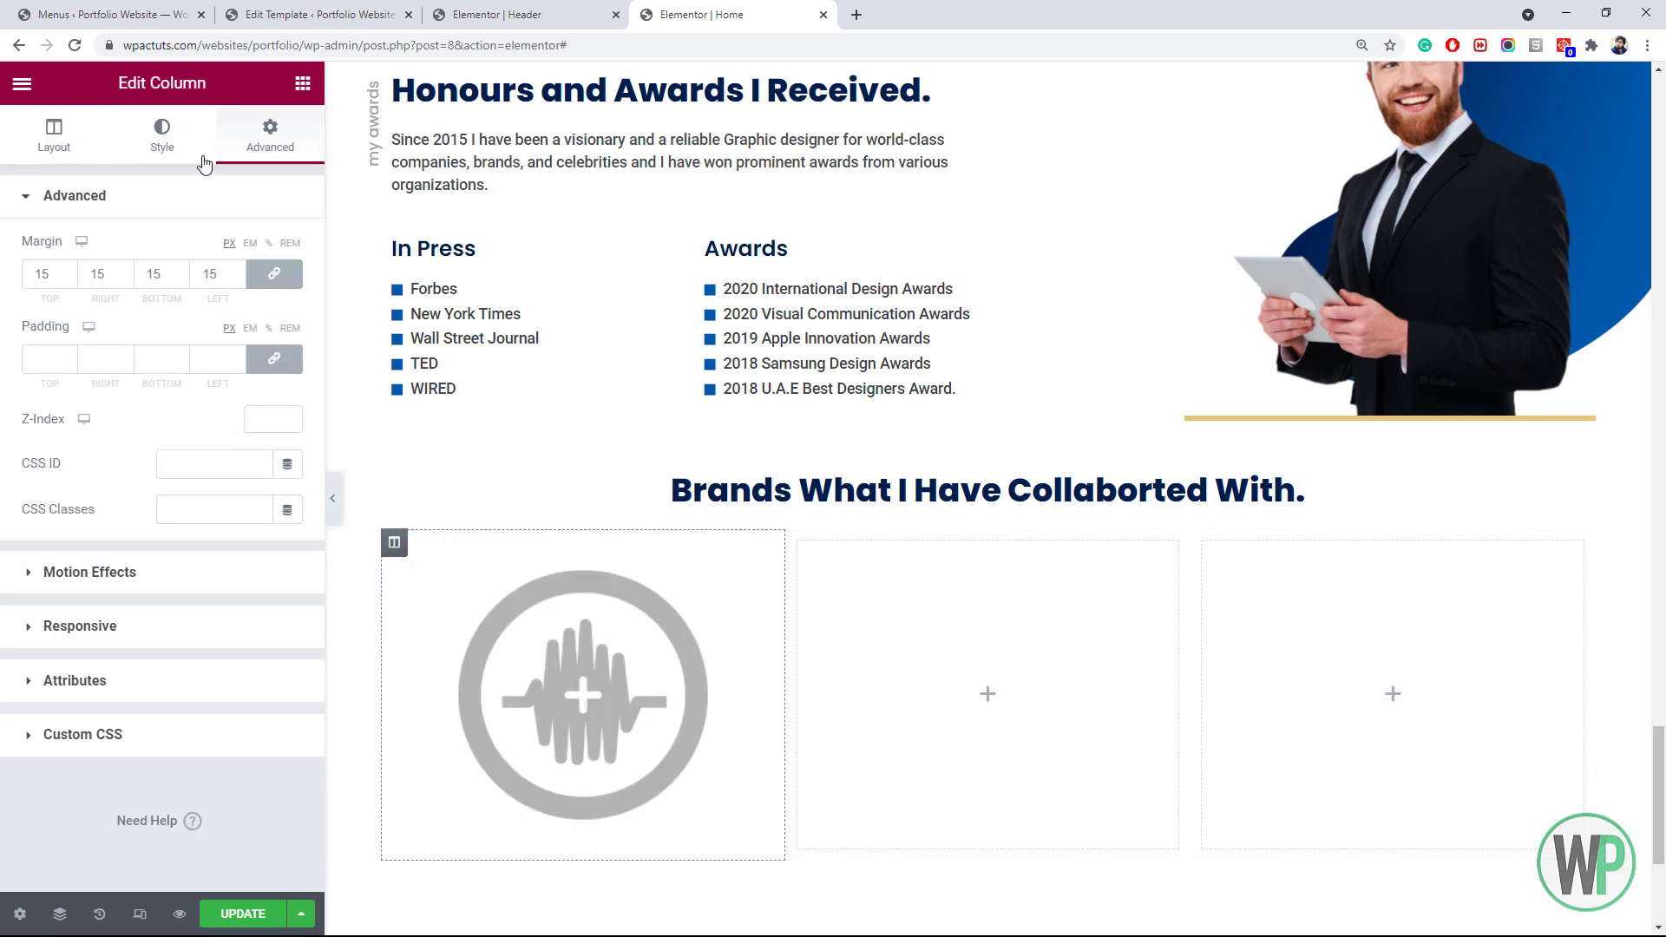
pyautogui.click(155, 152)
pyautogui.click(259, 295)
pyautogui.click(258, 340)
pyautogui.click(158, 558)
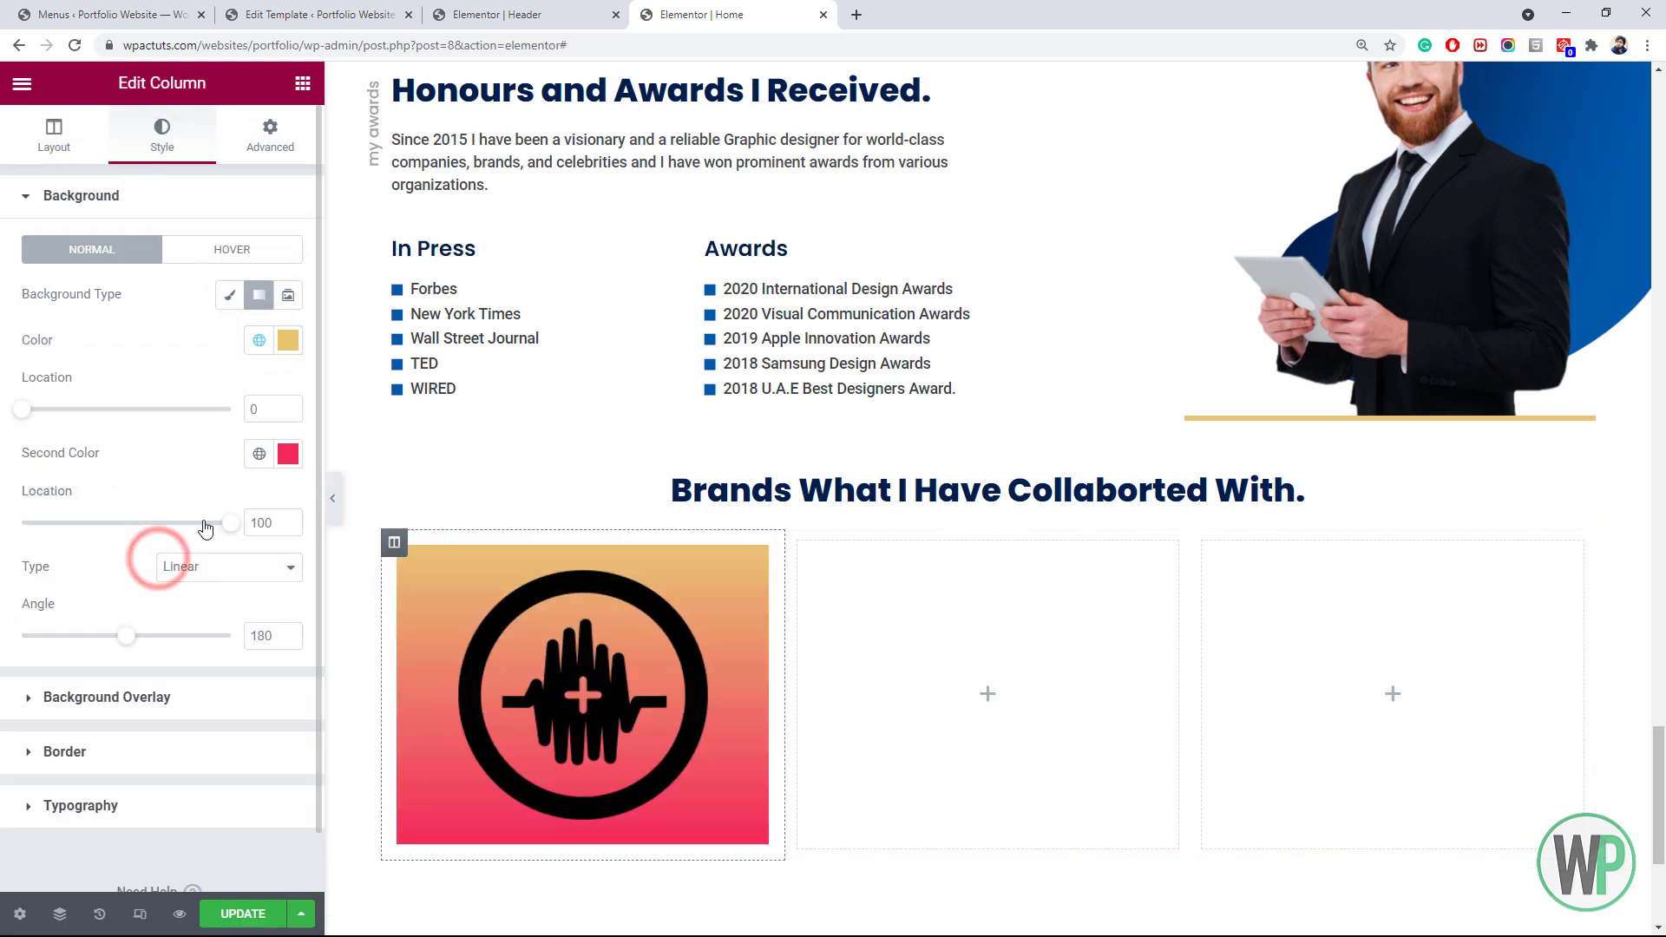
pyautogui.click(258, 454)
pyautogui.click(178, 701)
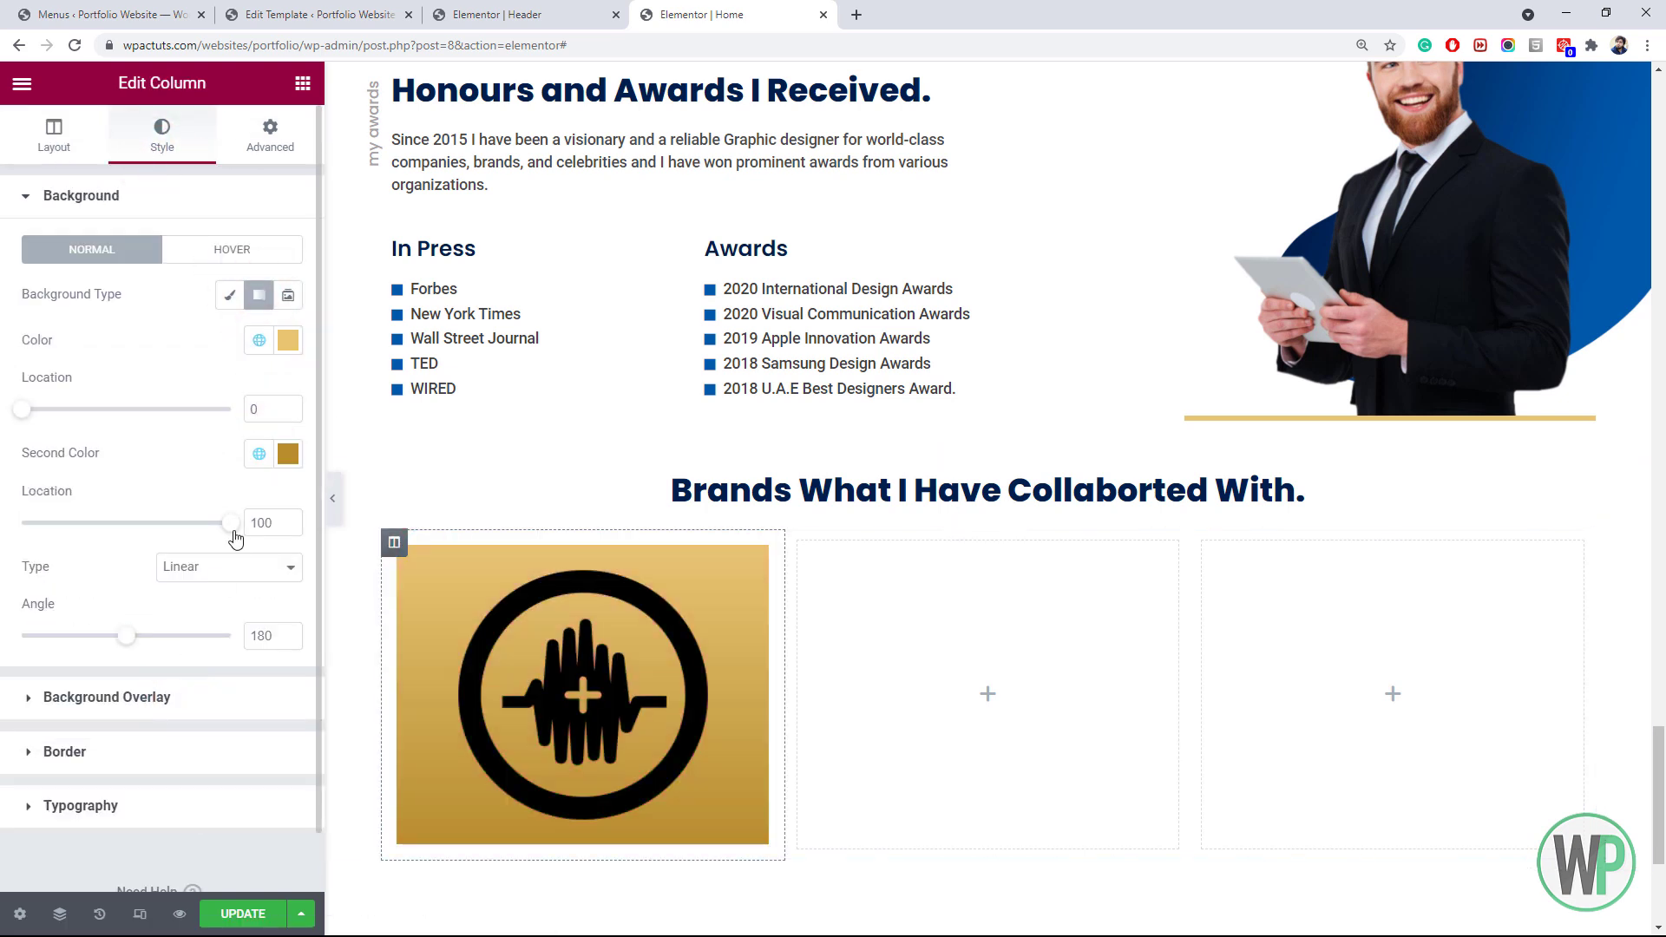
pyautogui.moveTo(126, 640); pyautogui.dragTo(82, 642)
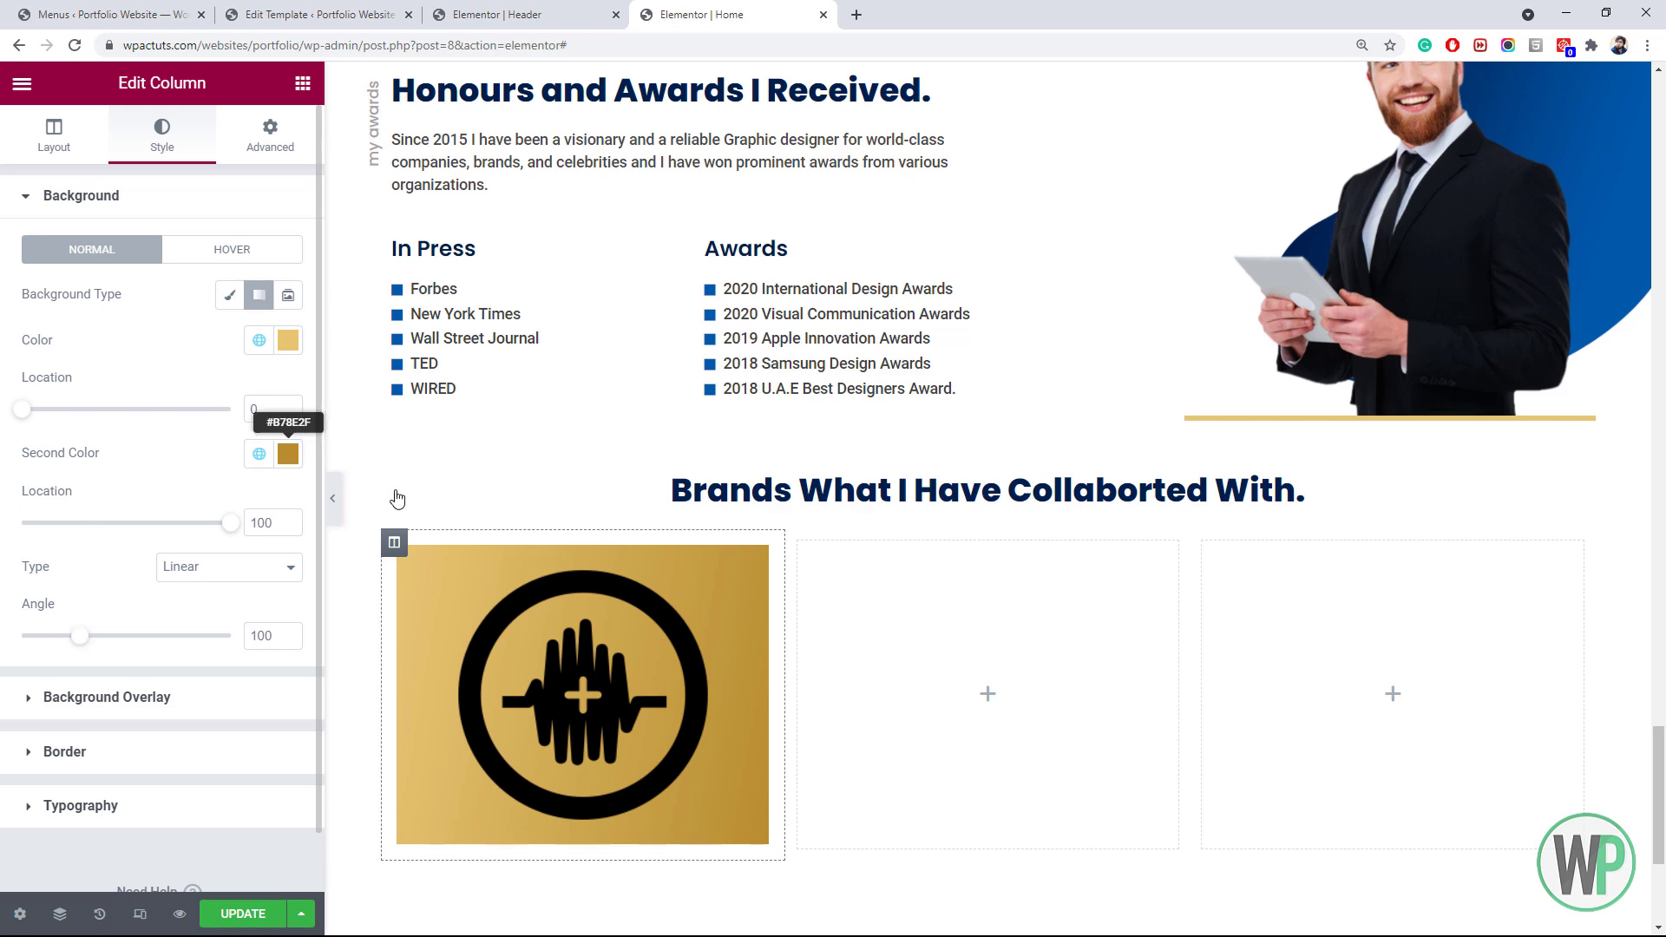
# Round the gold column's corners to 10px and duplicate the column
pyautogui.rightClick(397, 545)
pyautogui.click(428, 588)
pyautogui.rightClick(738, 601)
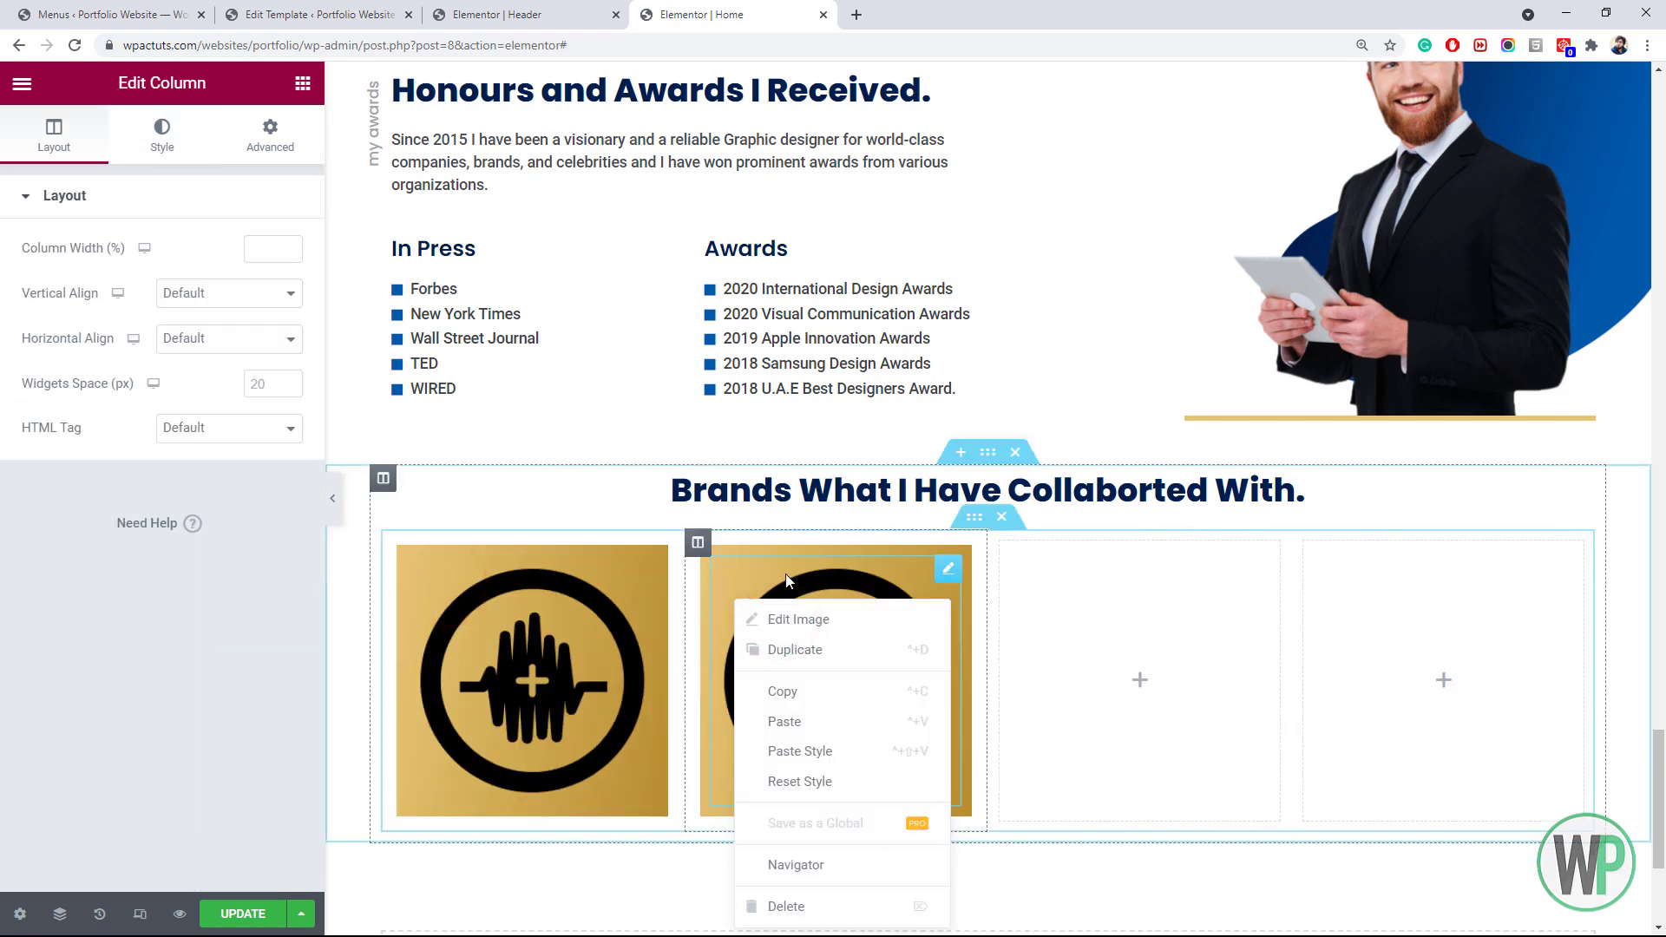
pyautogui.rightClick(698, 542)
pyautogui.click(764, 844)
pyautogui.rightClick(391, 543)
pyautogui.click(442, 563)
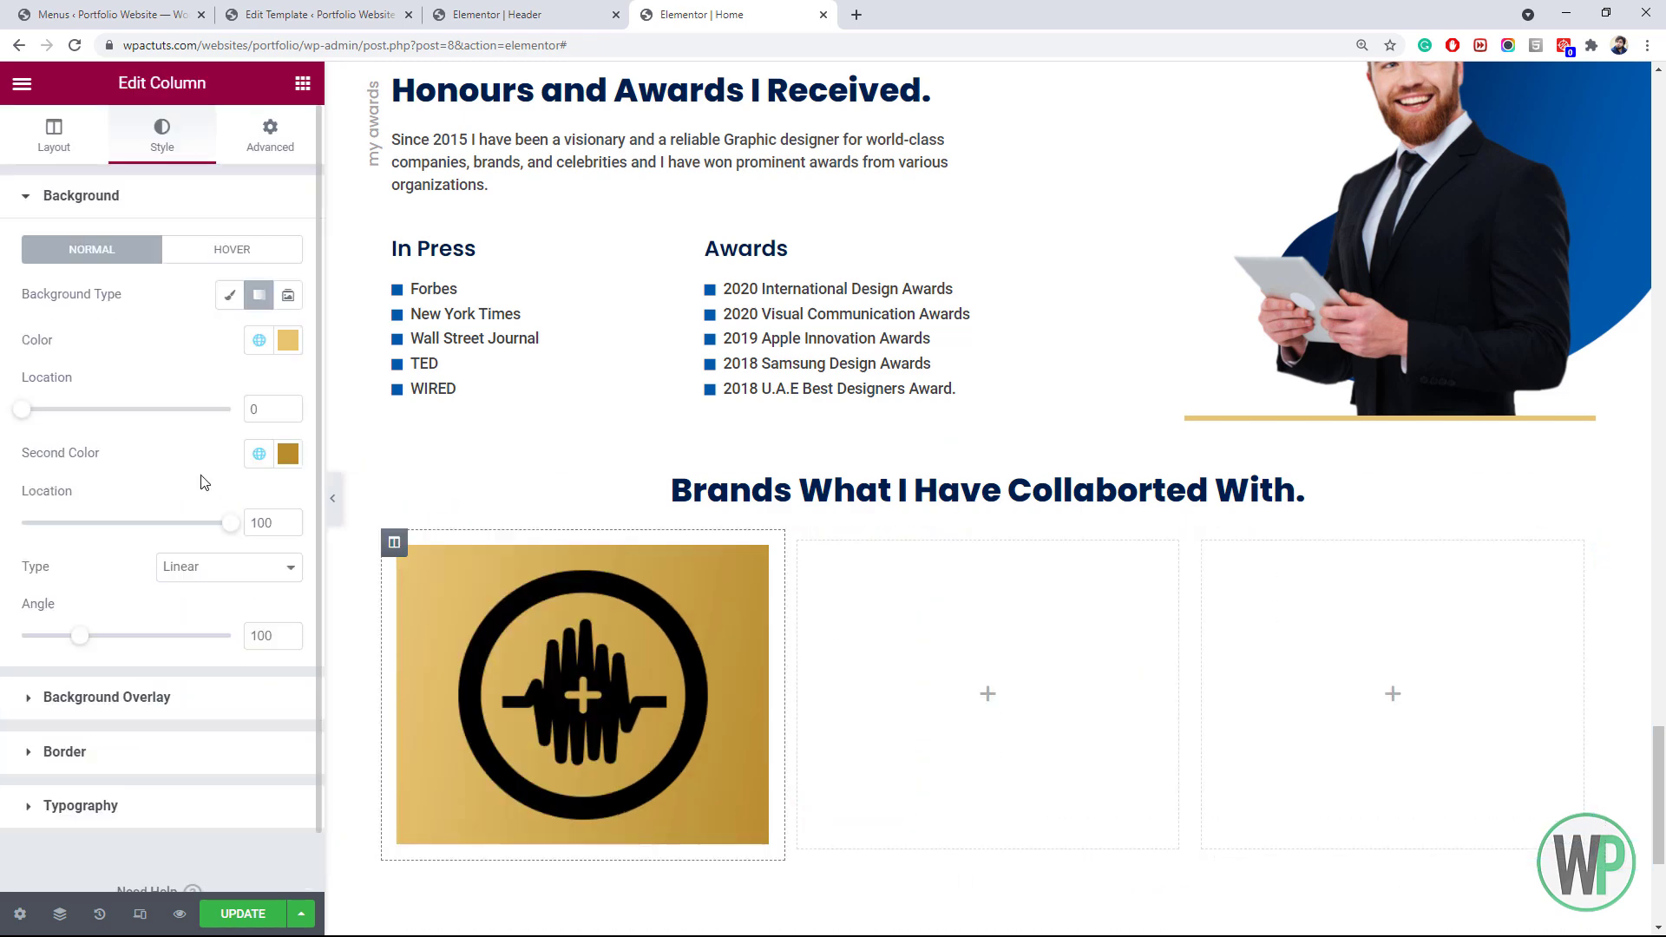
pyautogui.click(63, 138)
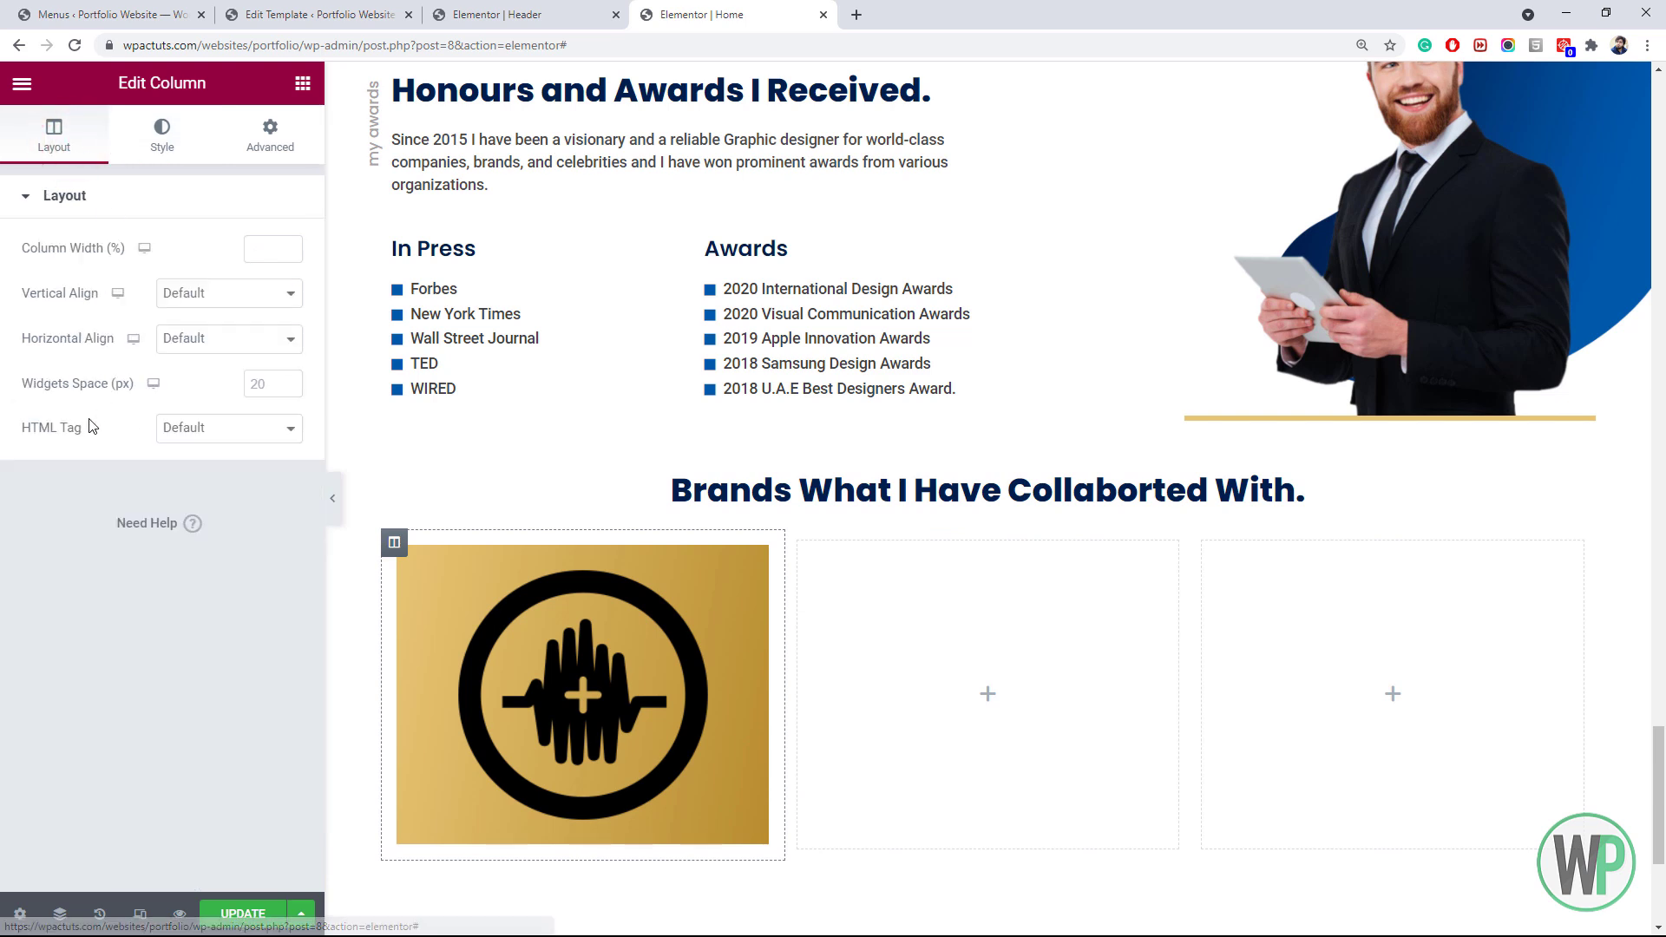
pyautogui.click(158, 139)
pyautogui.click(108, 744)
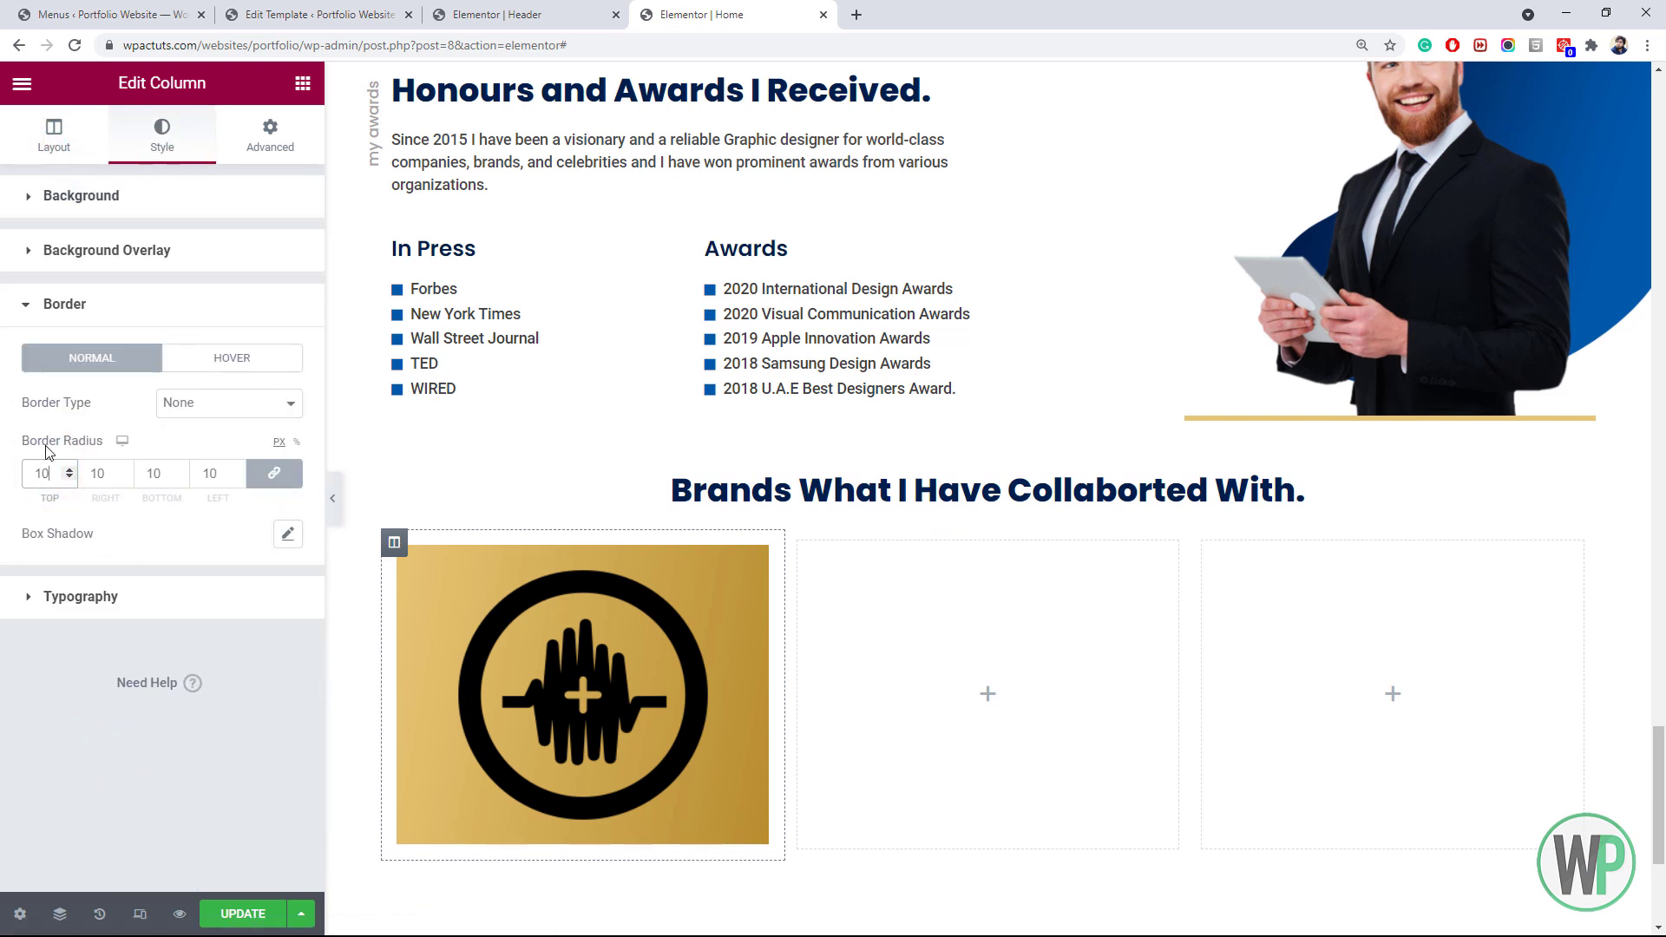
pyautogui.rightClick(393, 545)
pyautogui.click(430, 590)
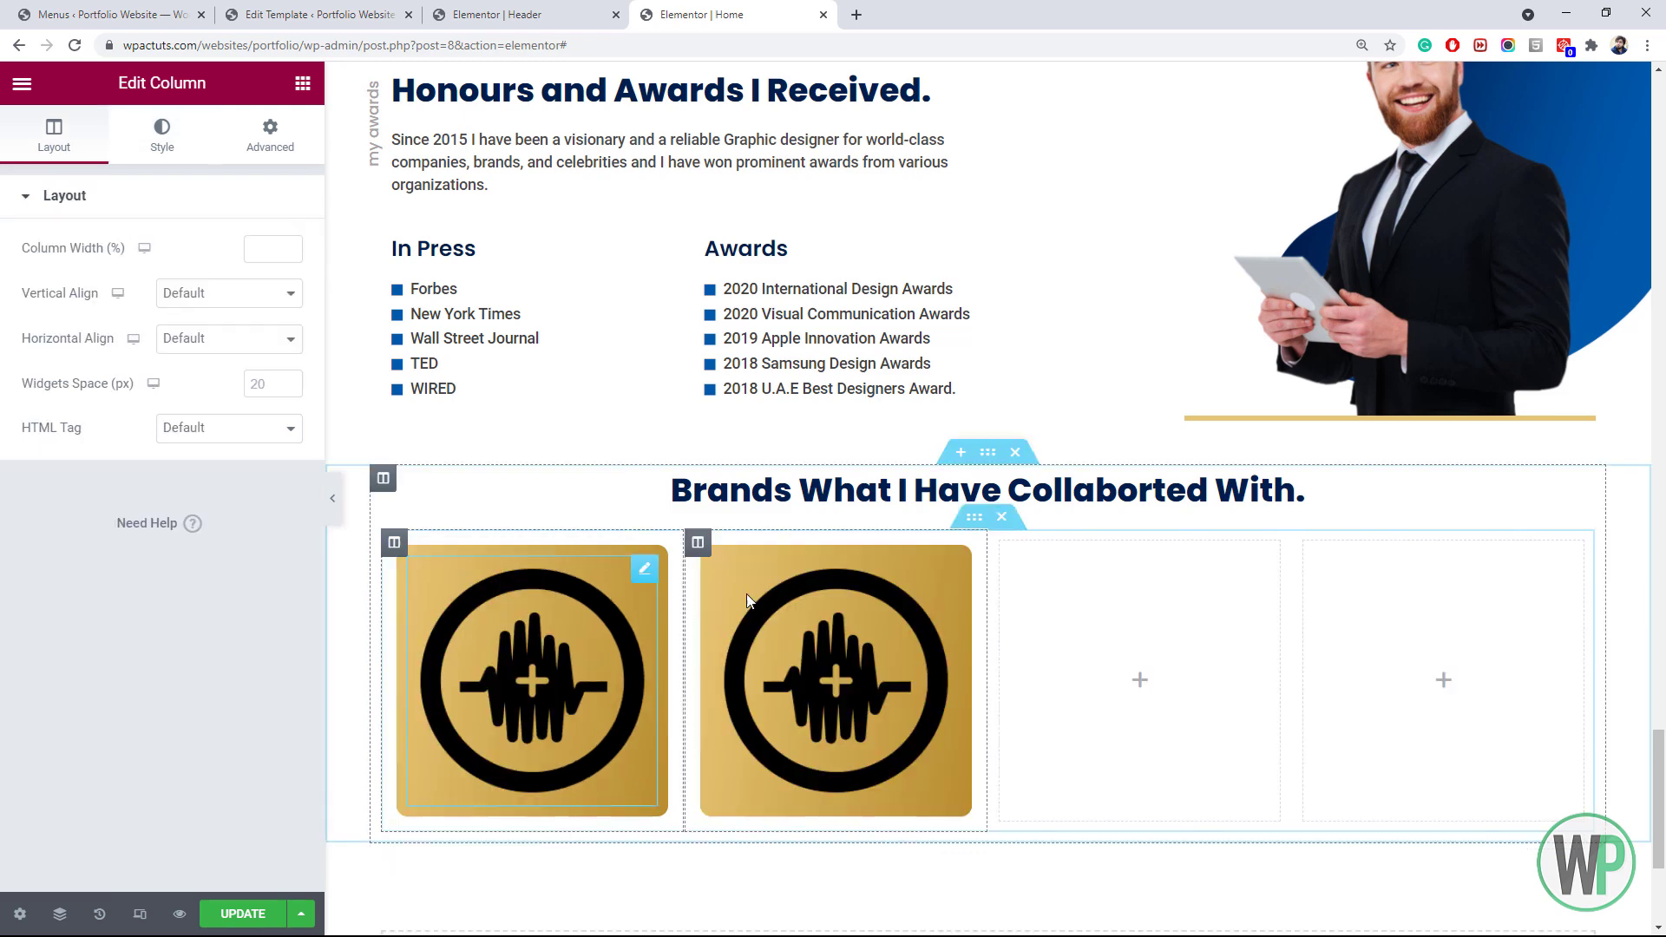
# Swap the second column's logo for the crescent-plus logo and add a third column with the fi logo
pyautogui.click(825, 612)
pyautogui.click(219, 365)
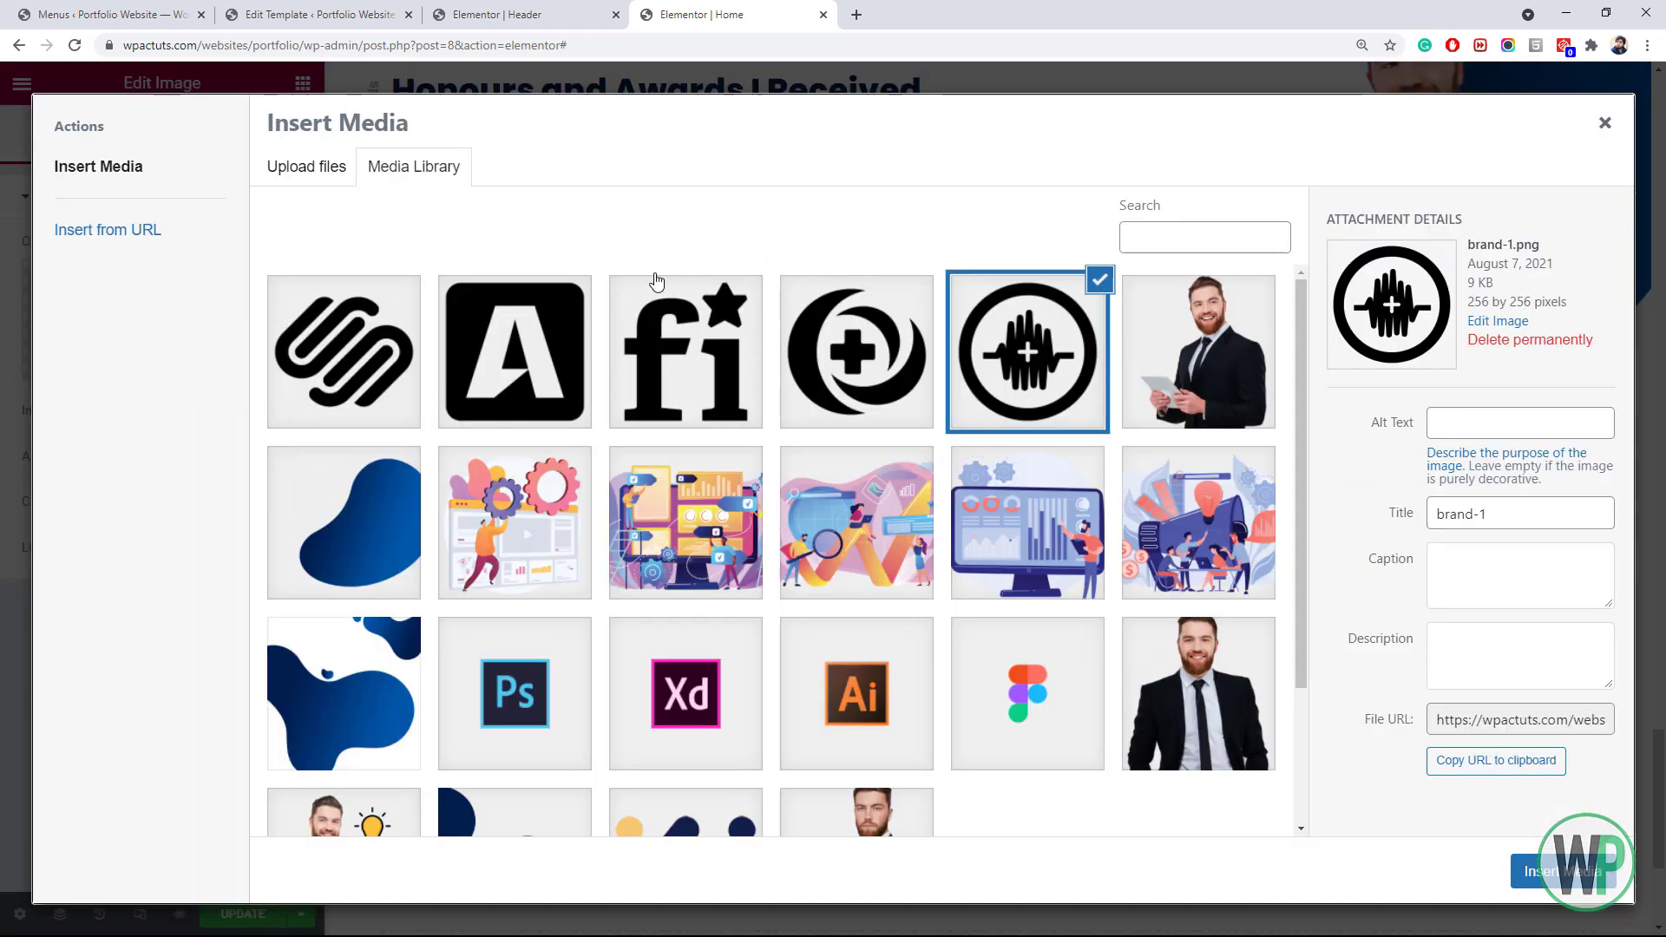
pyautogui.click(856, 353)
pyautogui.click(1553, 871)
pyautogui.rightClick(697, 543)
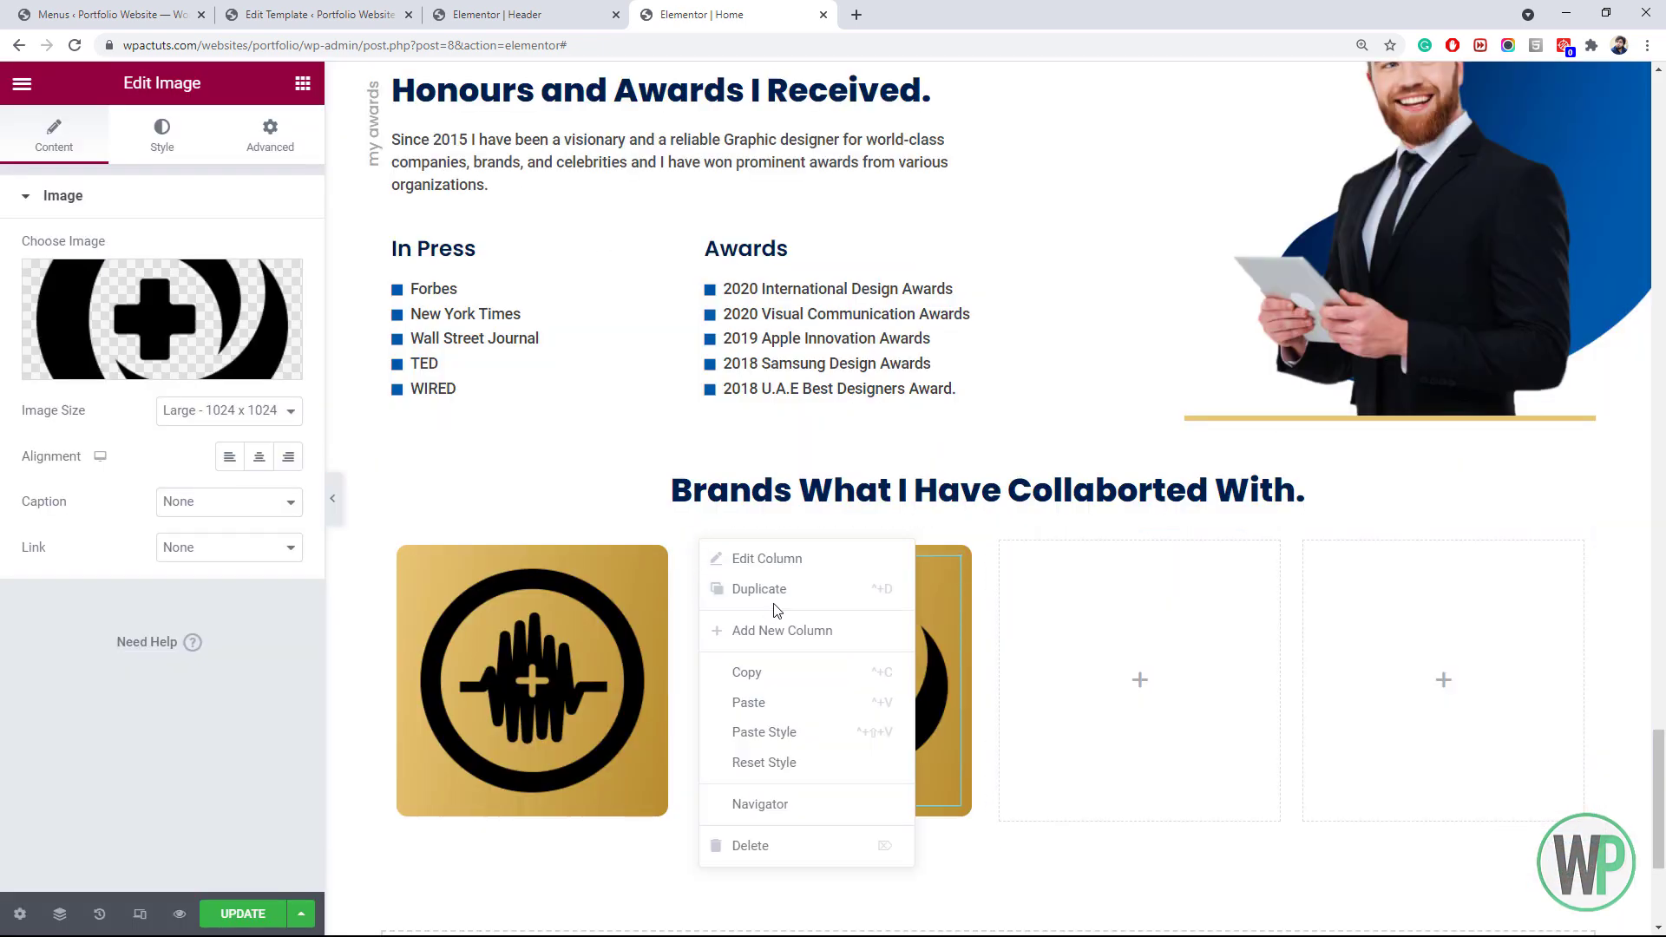
pyautogui.click(773, 594)
pyautogui.rightClick(1000, 586)
pyautogui.click(1061, 615)
pyautogui.click(261, 323)
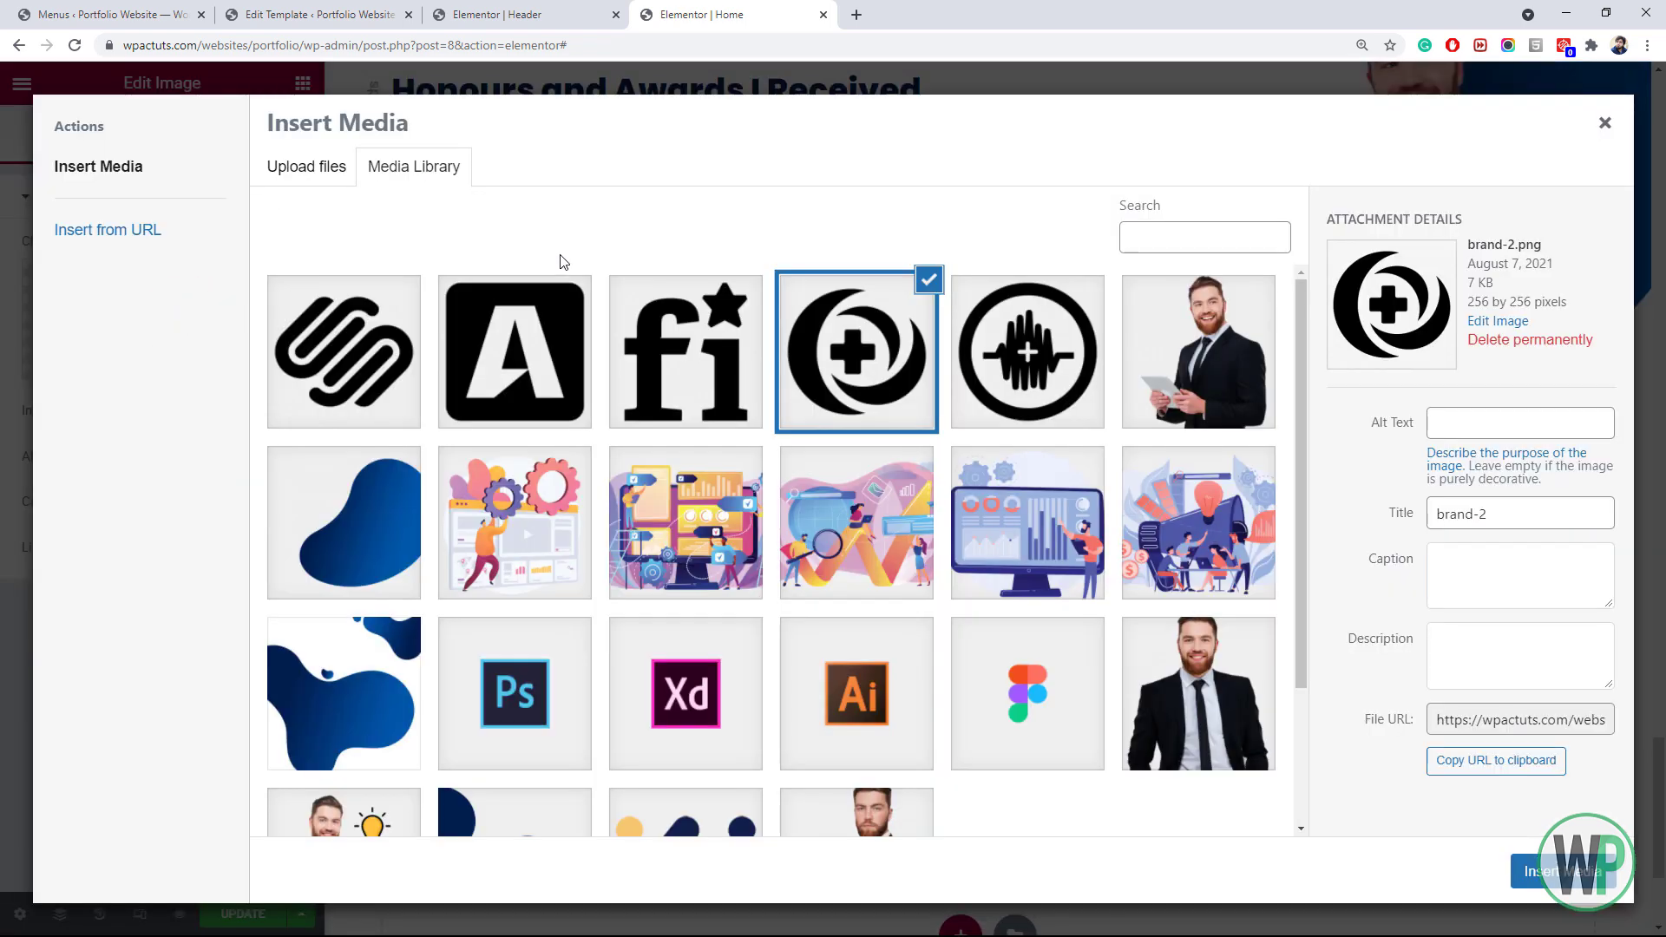
pyautogui.click(688, 351)
pyautogui.click(1554, 872)
# Delete the two empty columns and add a fourth gold column with the A logo
pyautogui.rightClick(1201, 674)
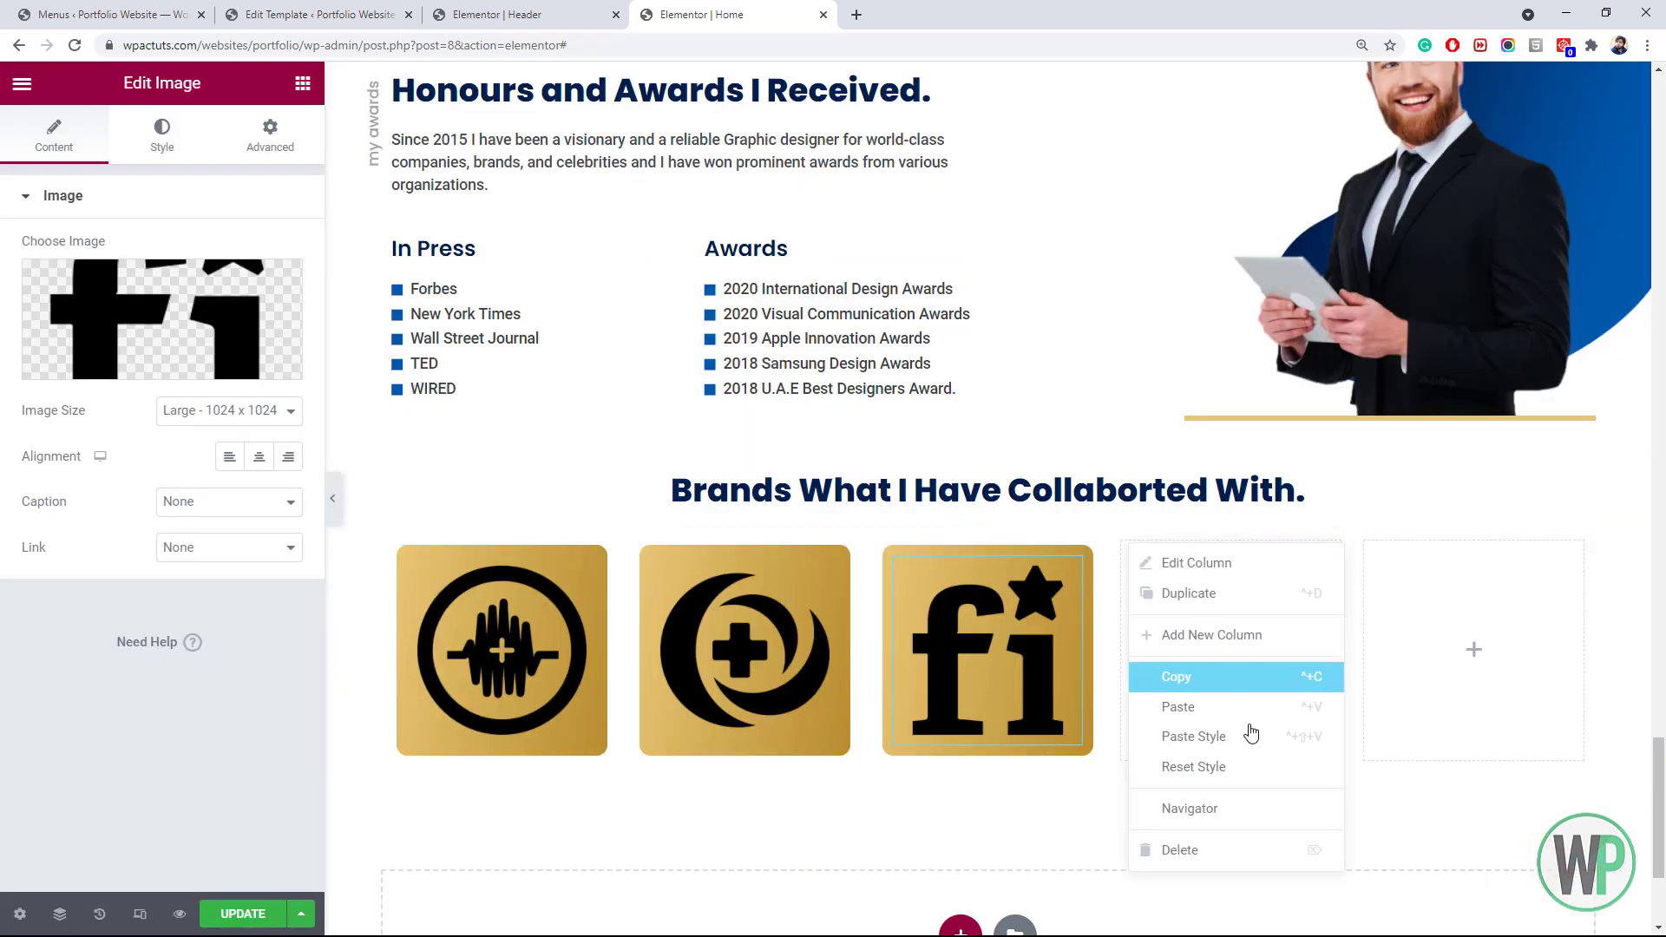
pyautogui.click(1264, 851)
pyautogui.rightClick(1380, 682)
pyautogui.click(1359, 842)
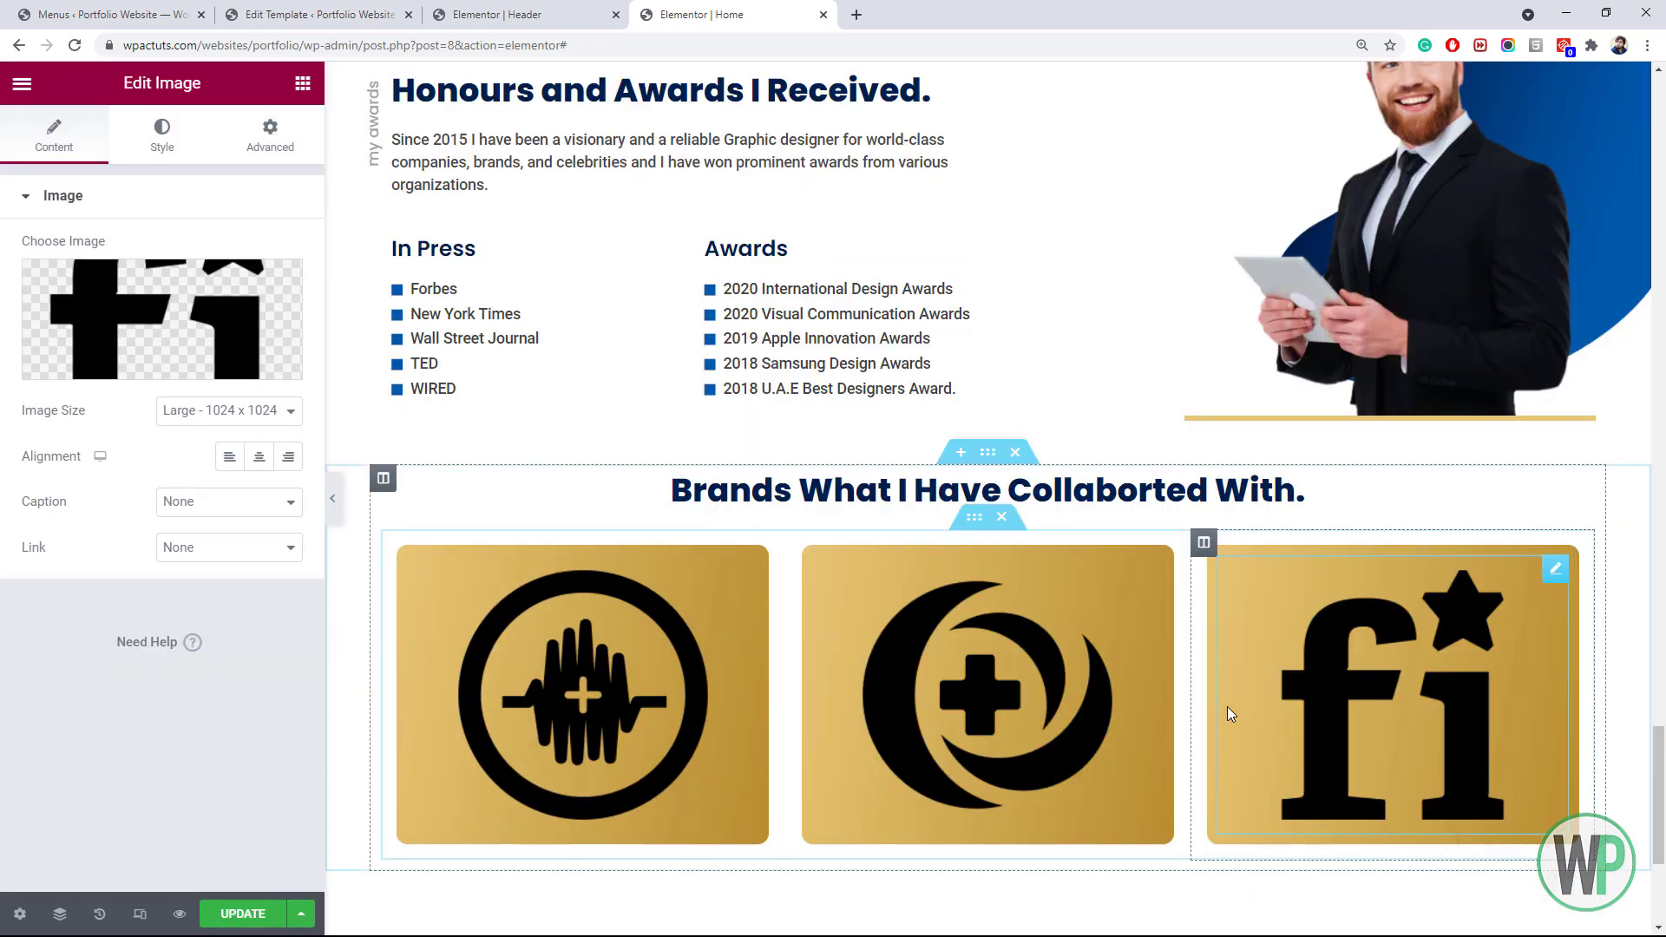
pyautogui.rightClick(1203, 555)
pyautogui.click(1249, 596)
pyautogui.click(1347, 586)
pyautogui.click(260, 326)
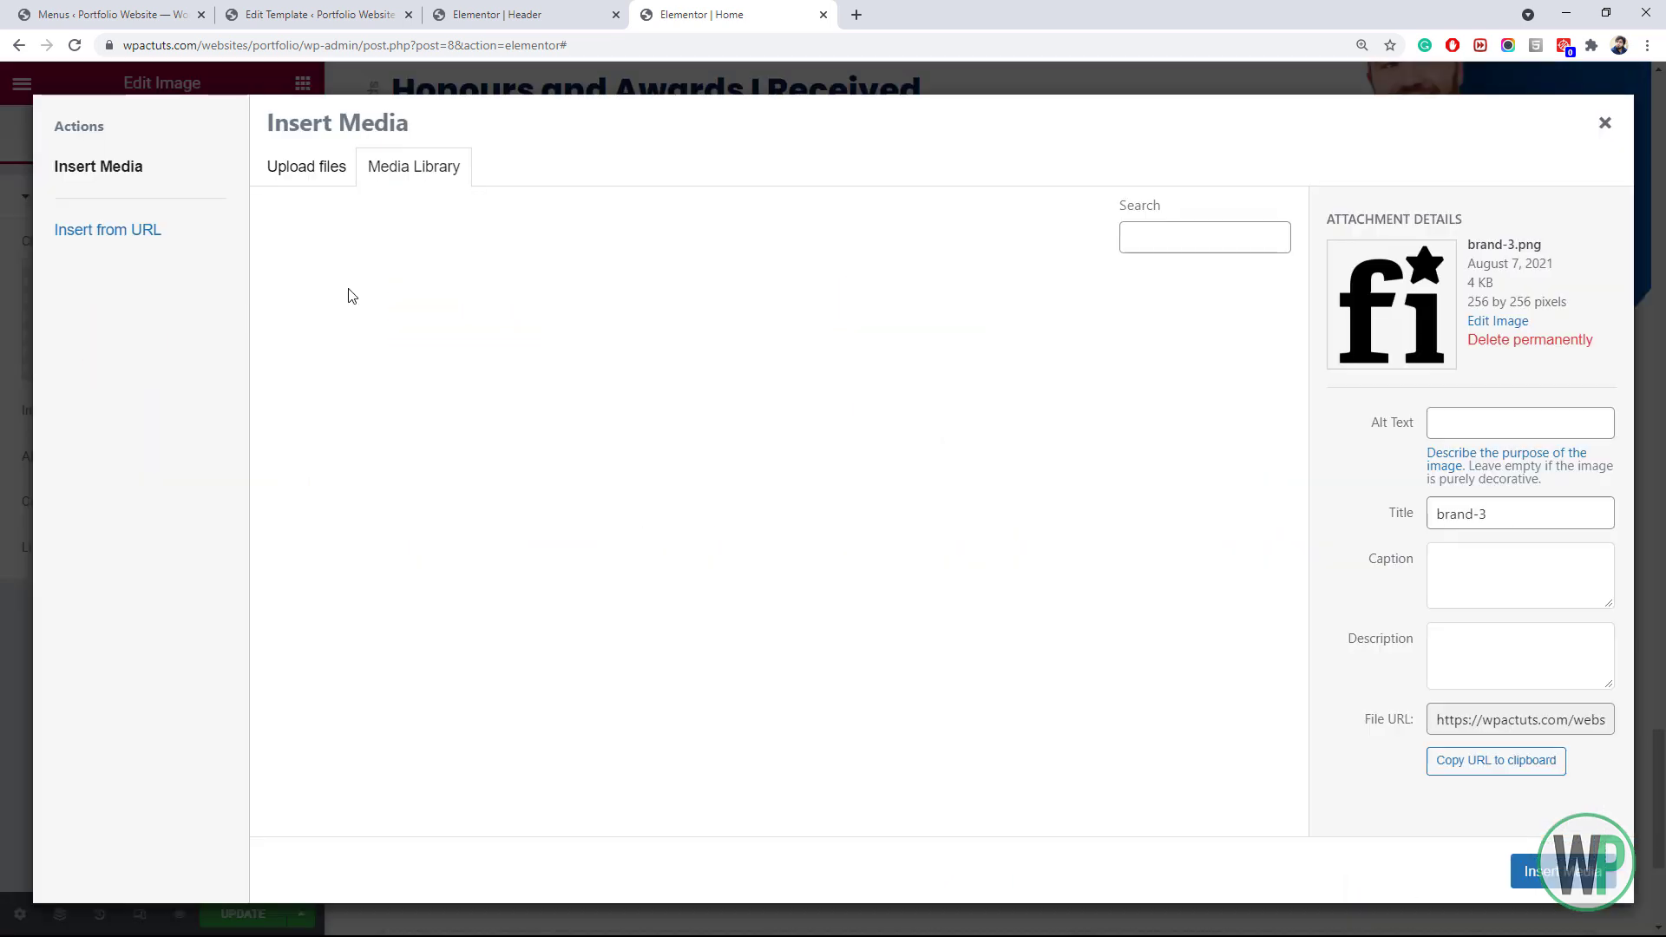
pyautogui.click(525, 370)
pyautogui.click(1553, 870)
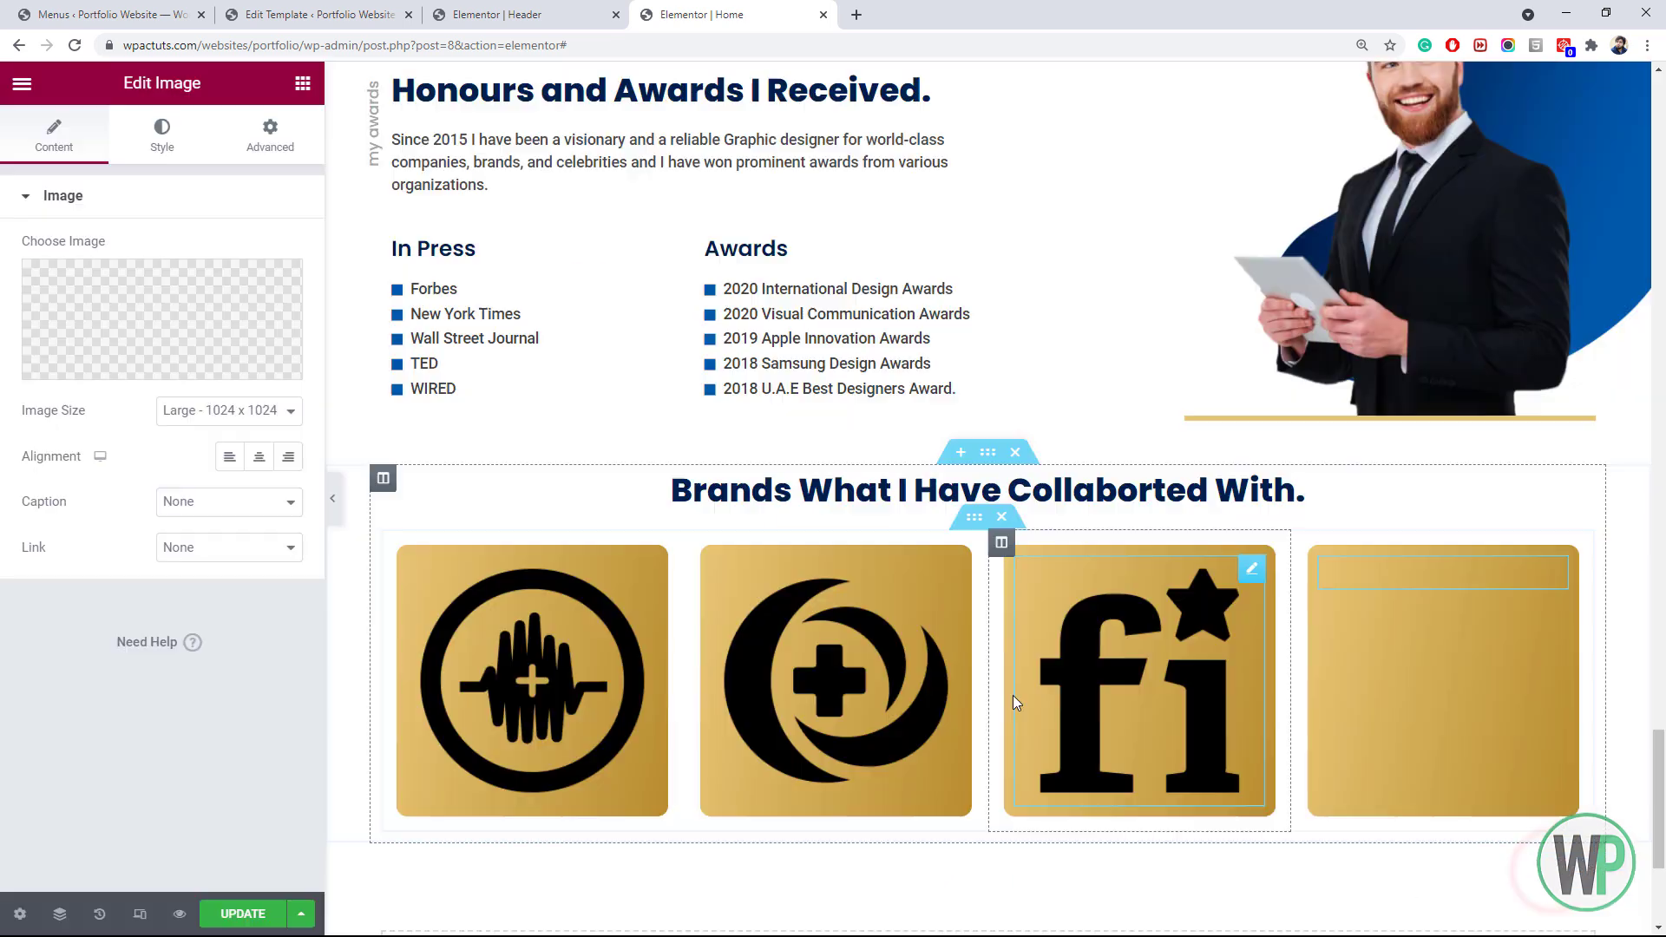
# Add a fifth gold column holding the S-shaped brand-5 logo
pyautogui.rightClick(1358, 608)
pyautogui.rightClick(1308, 555)
pyautogui.click(1351, 594)
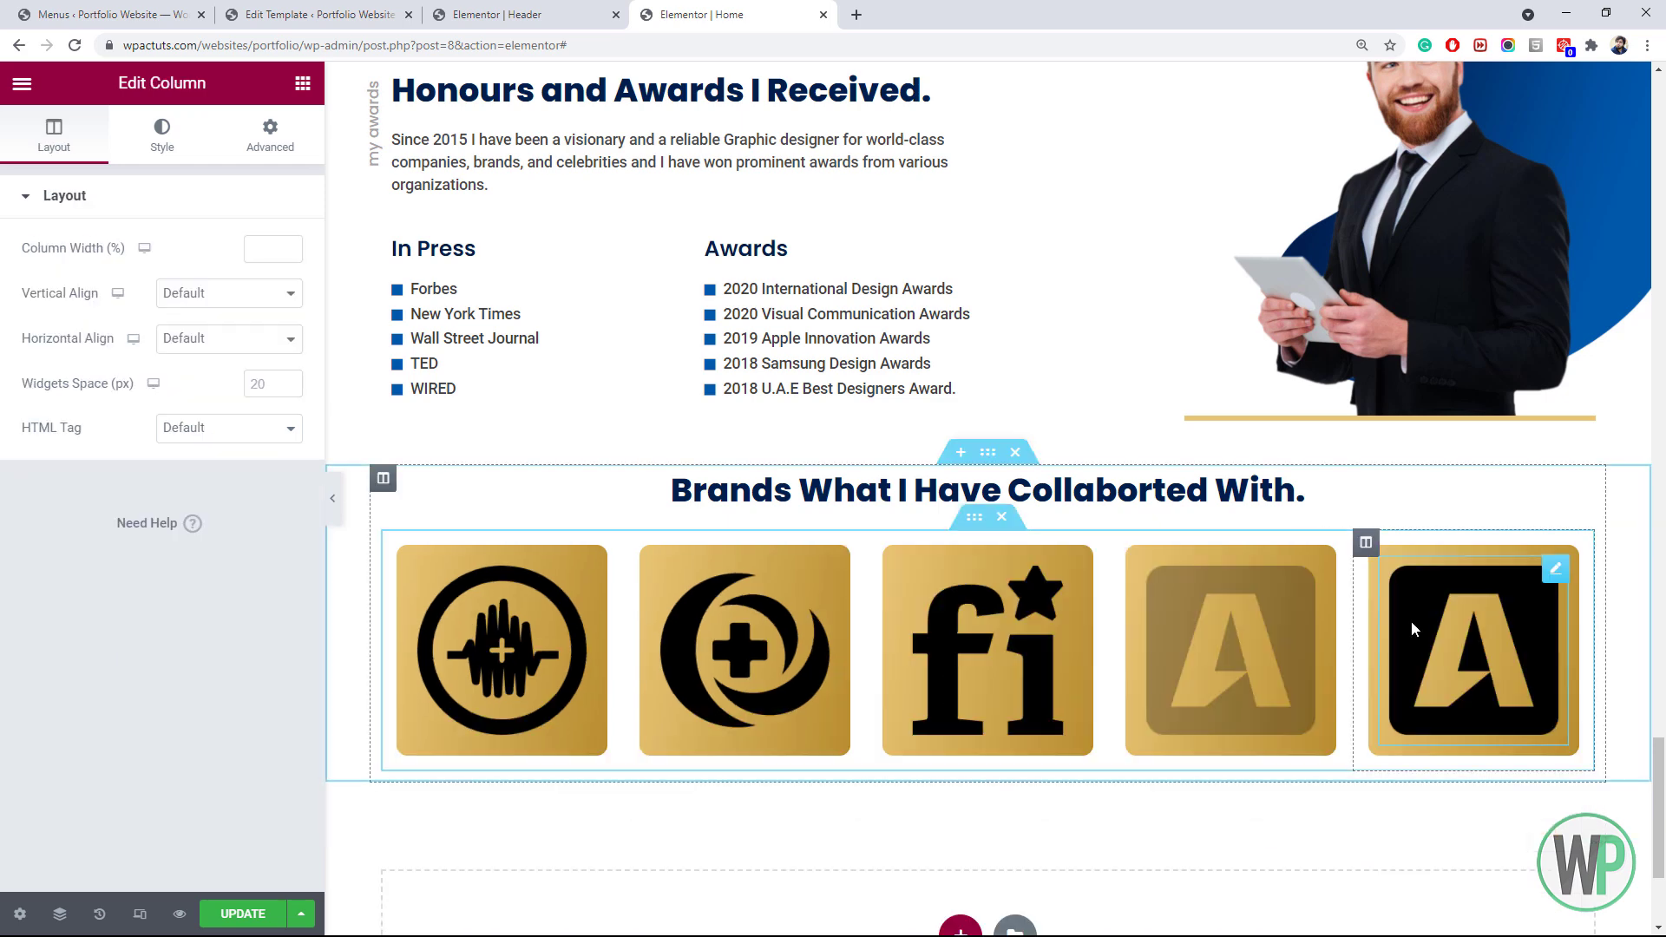
pyautogui.click(1407, 623)
pyautogui.click(264, 334)
pyautogui.click(414, 305)
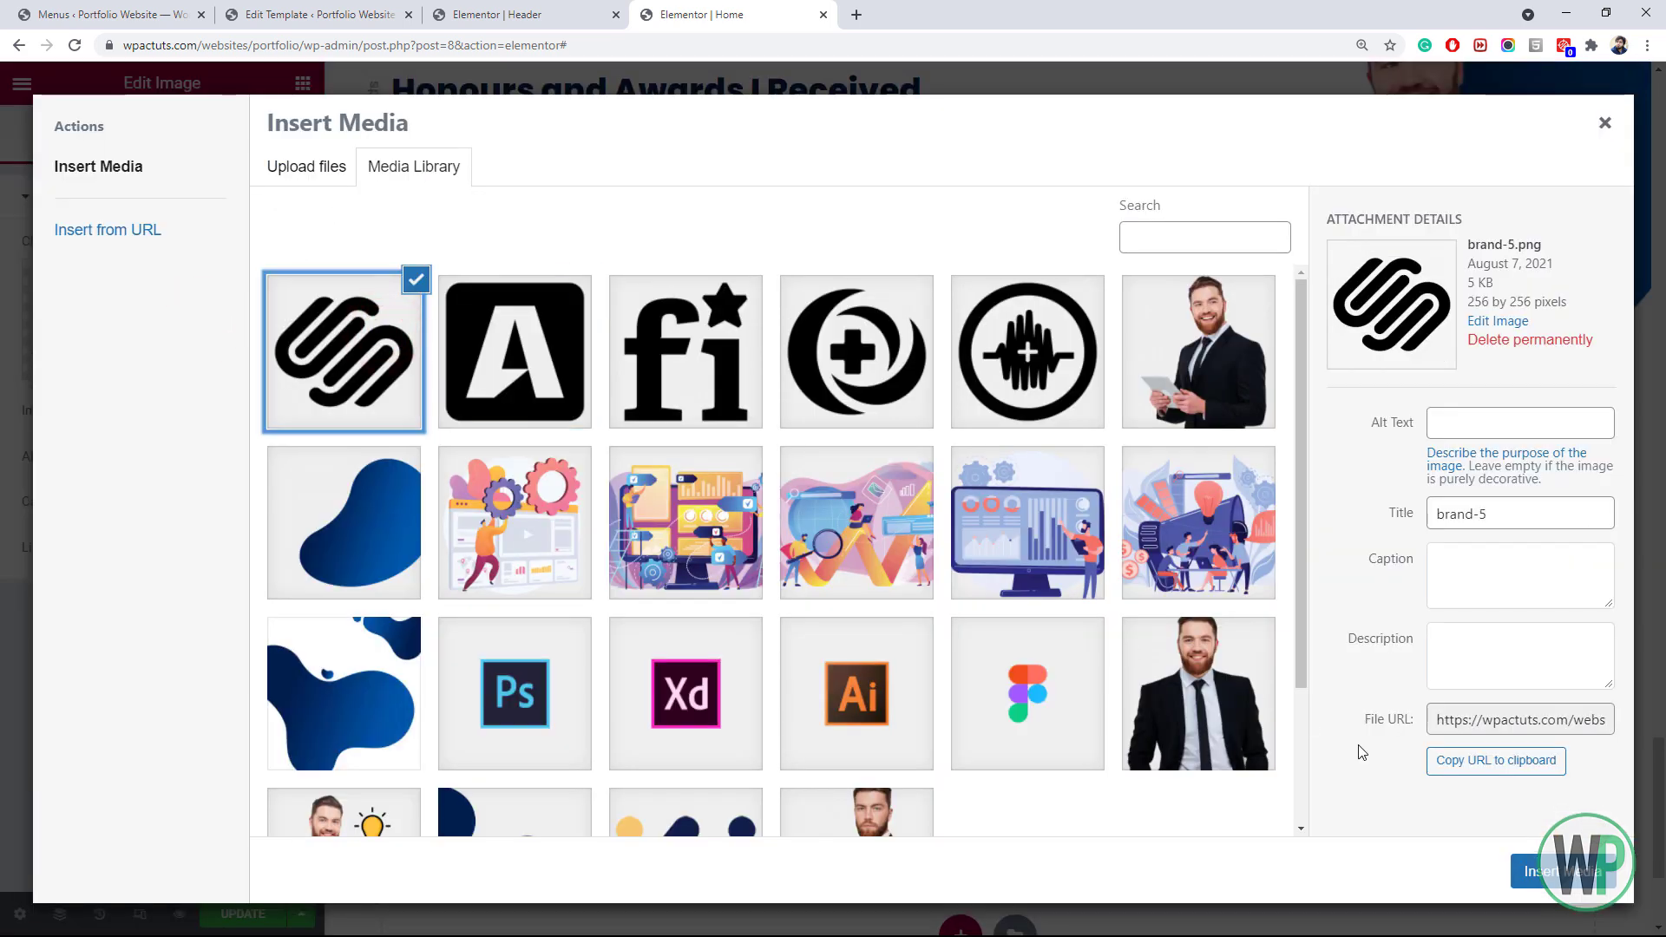
pyautogui.click(1553, 870)
# Set the first logo column's left and right margins to 25
pyautogui.rightClick(405, 556)
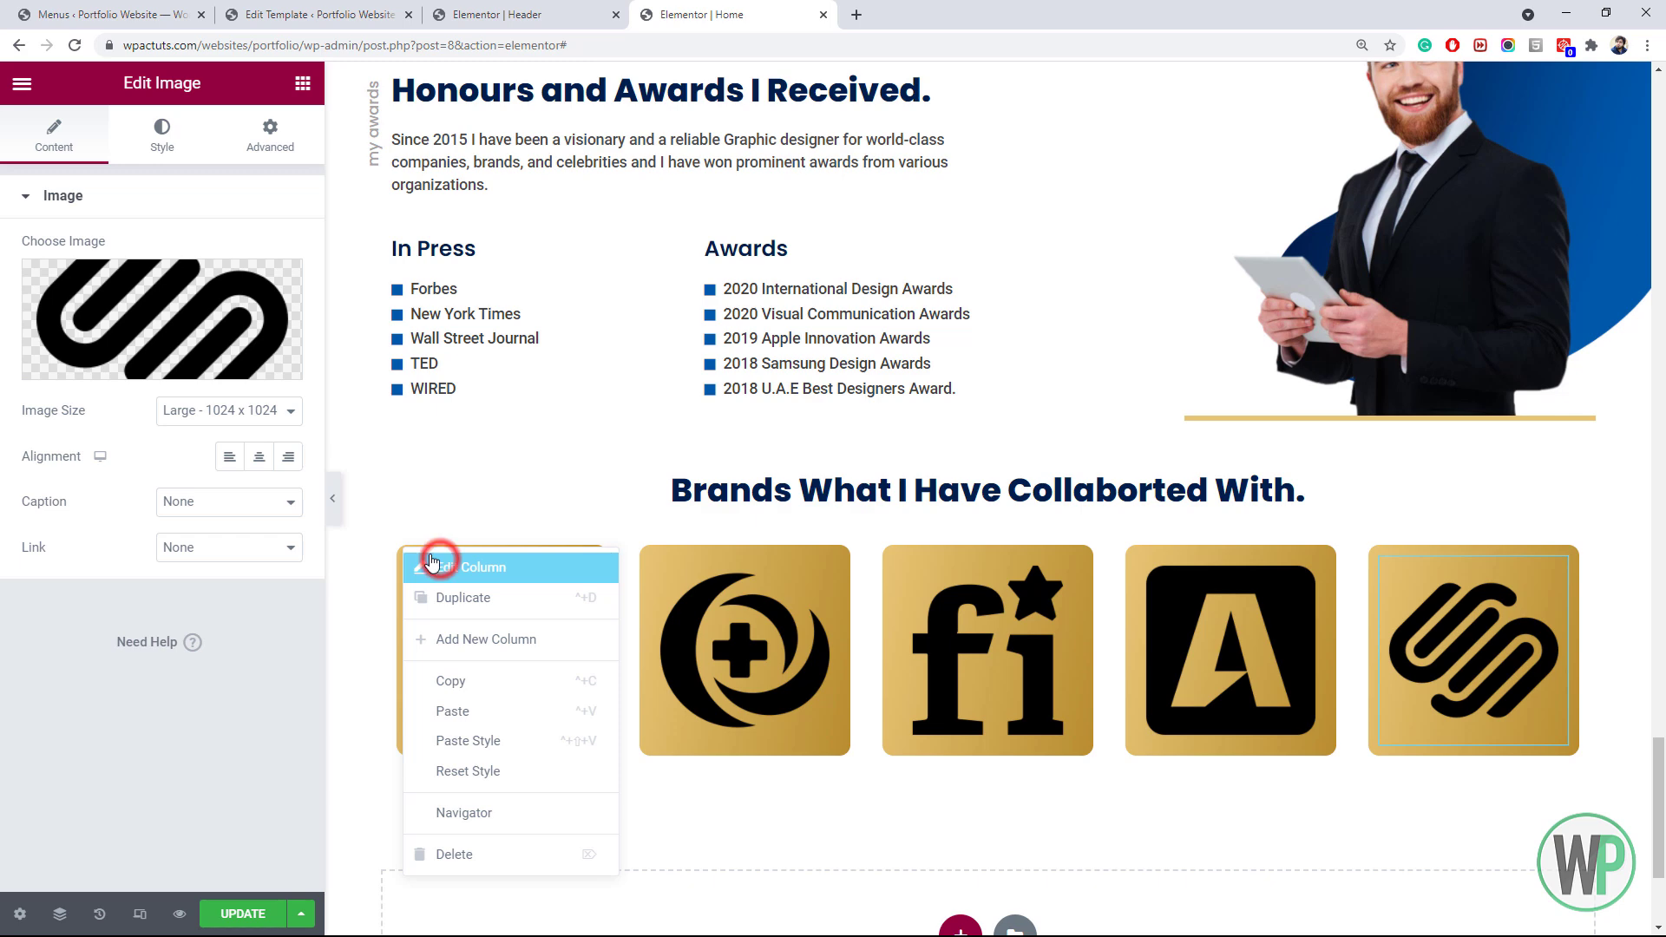
pyautogui.click(439, 566)
pyautogui.click(270, 135)
pyautogui.click(274, 274)
pyautogui.doubleClick(203, 274)
pyautogui.write('25')
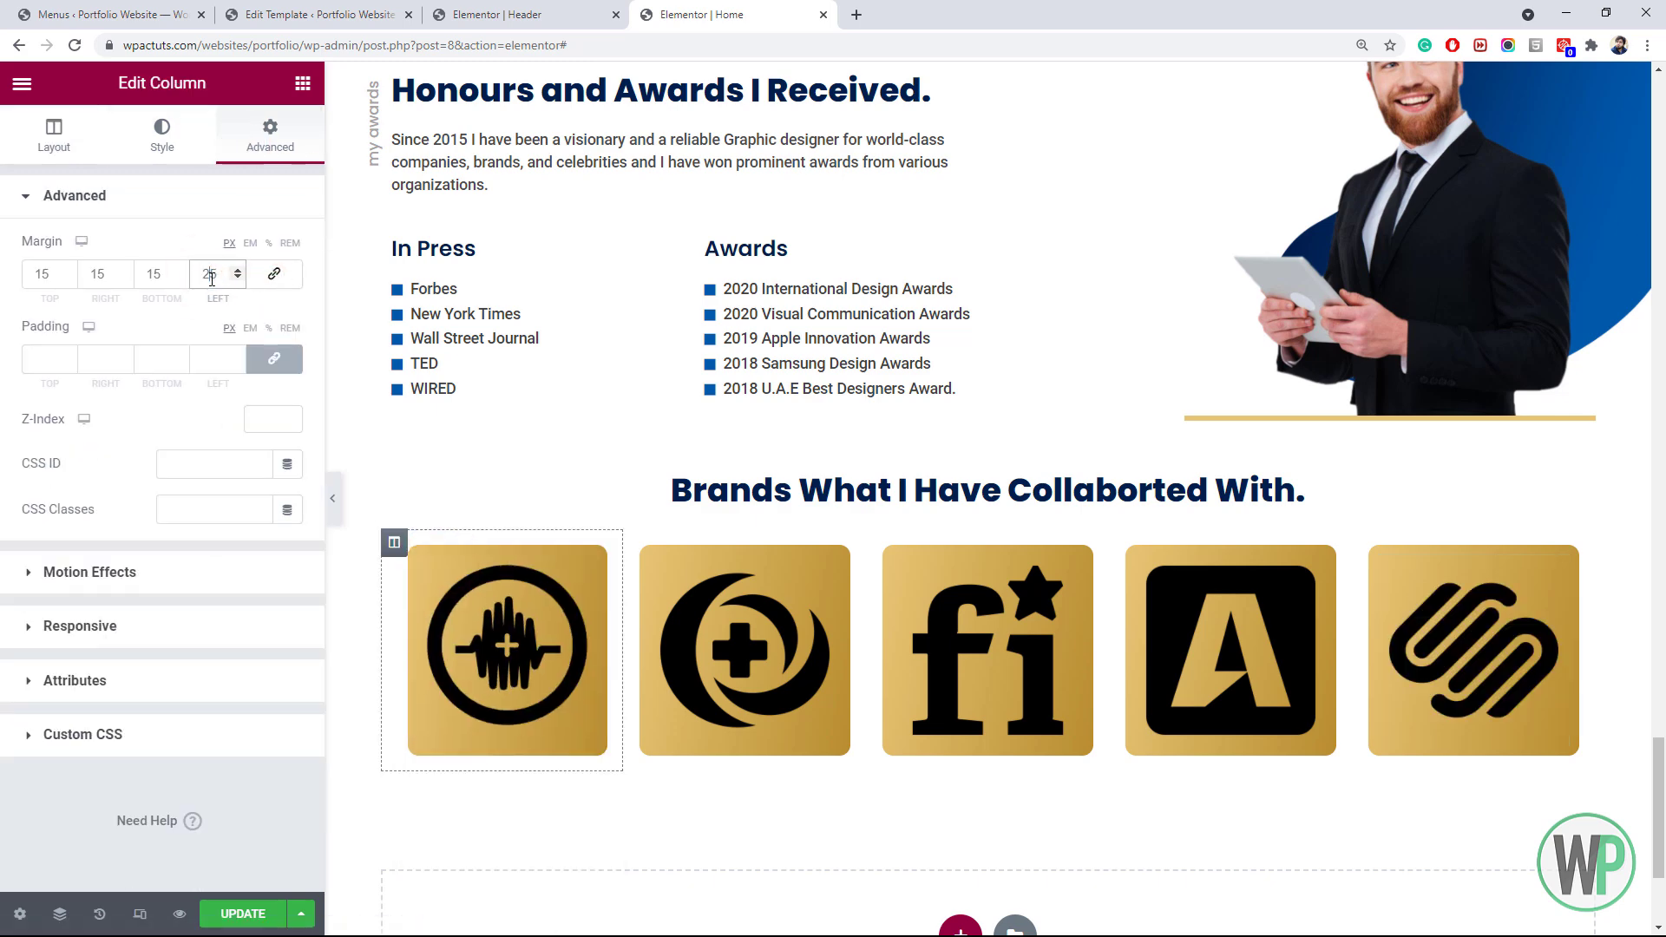
pyautogui.doubleClick(93, 275)
pyautogui.write('25')
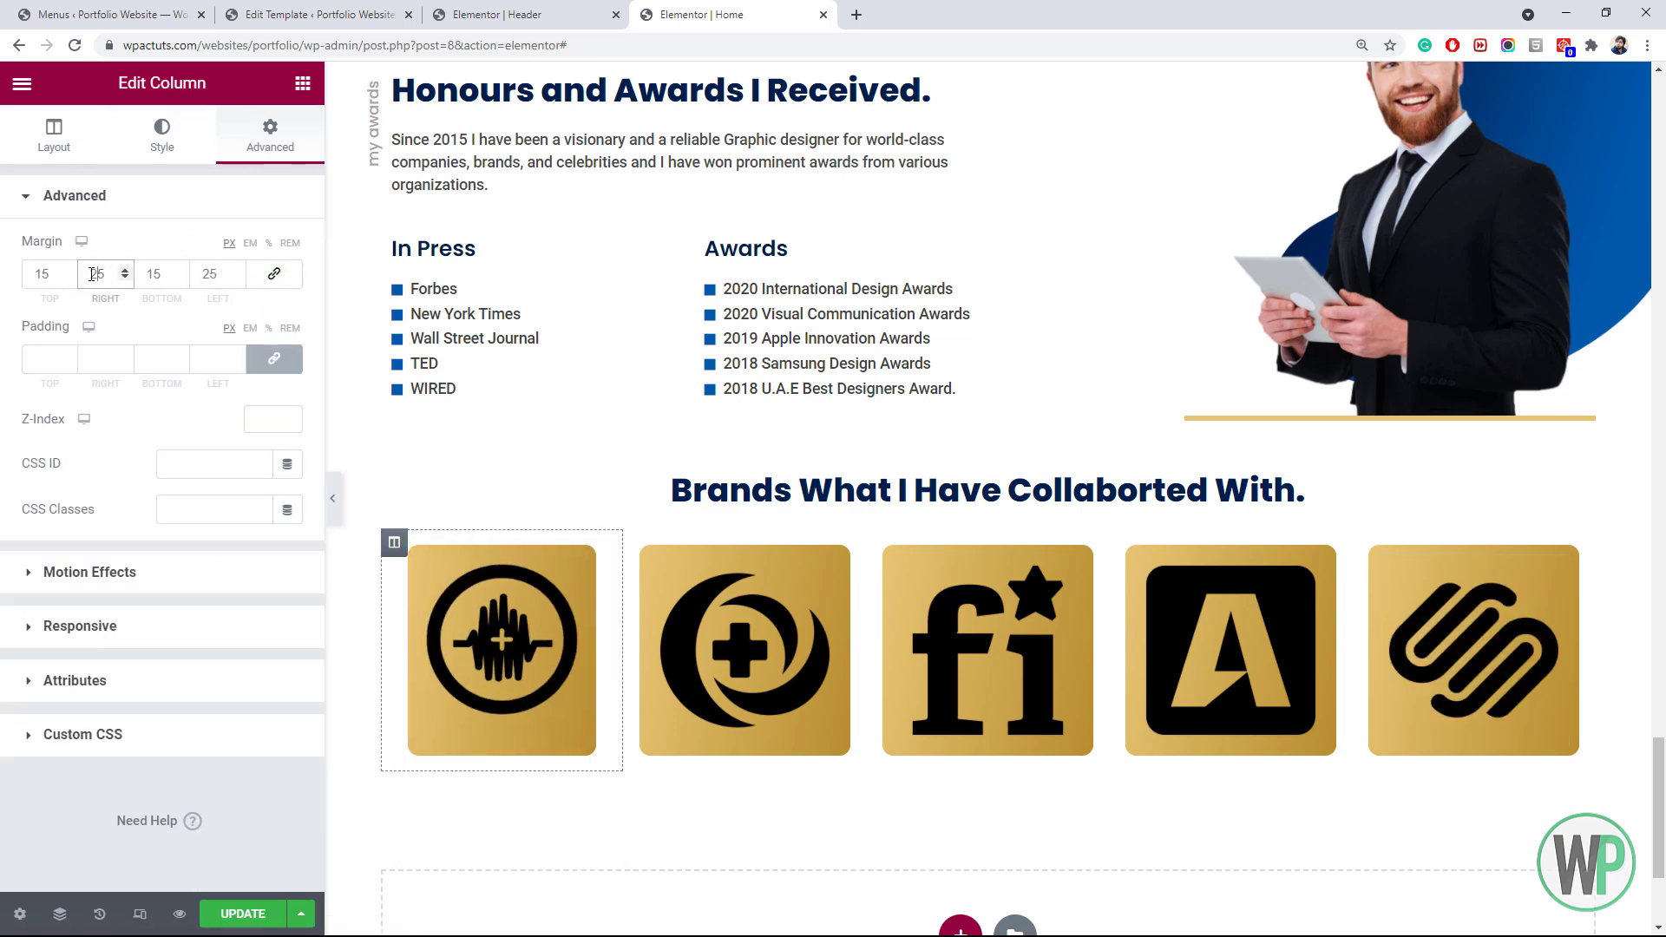
# Vertically centre the logo columns in the row and start resizing the first logo
pyautogui.click(974, 518)
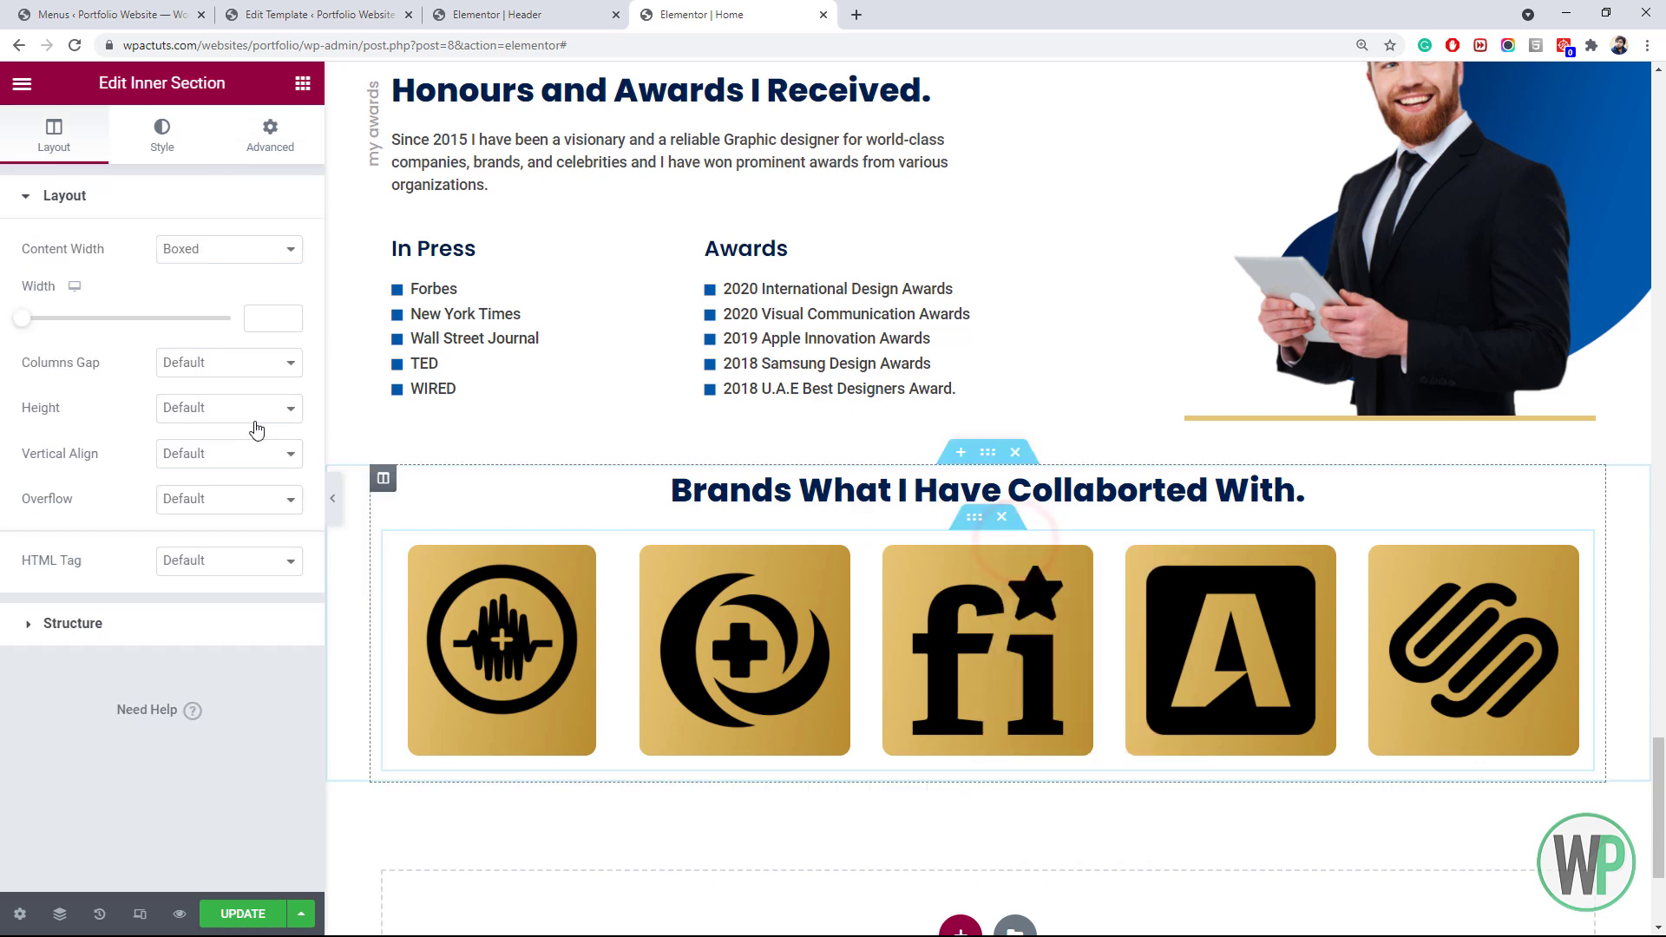
pyautogui.click(199, 453)
pyautogui.click(222, 512)
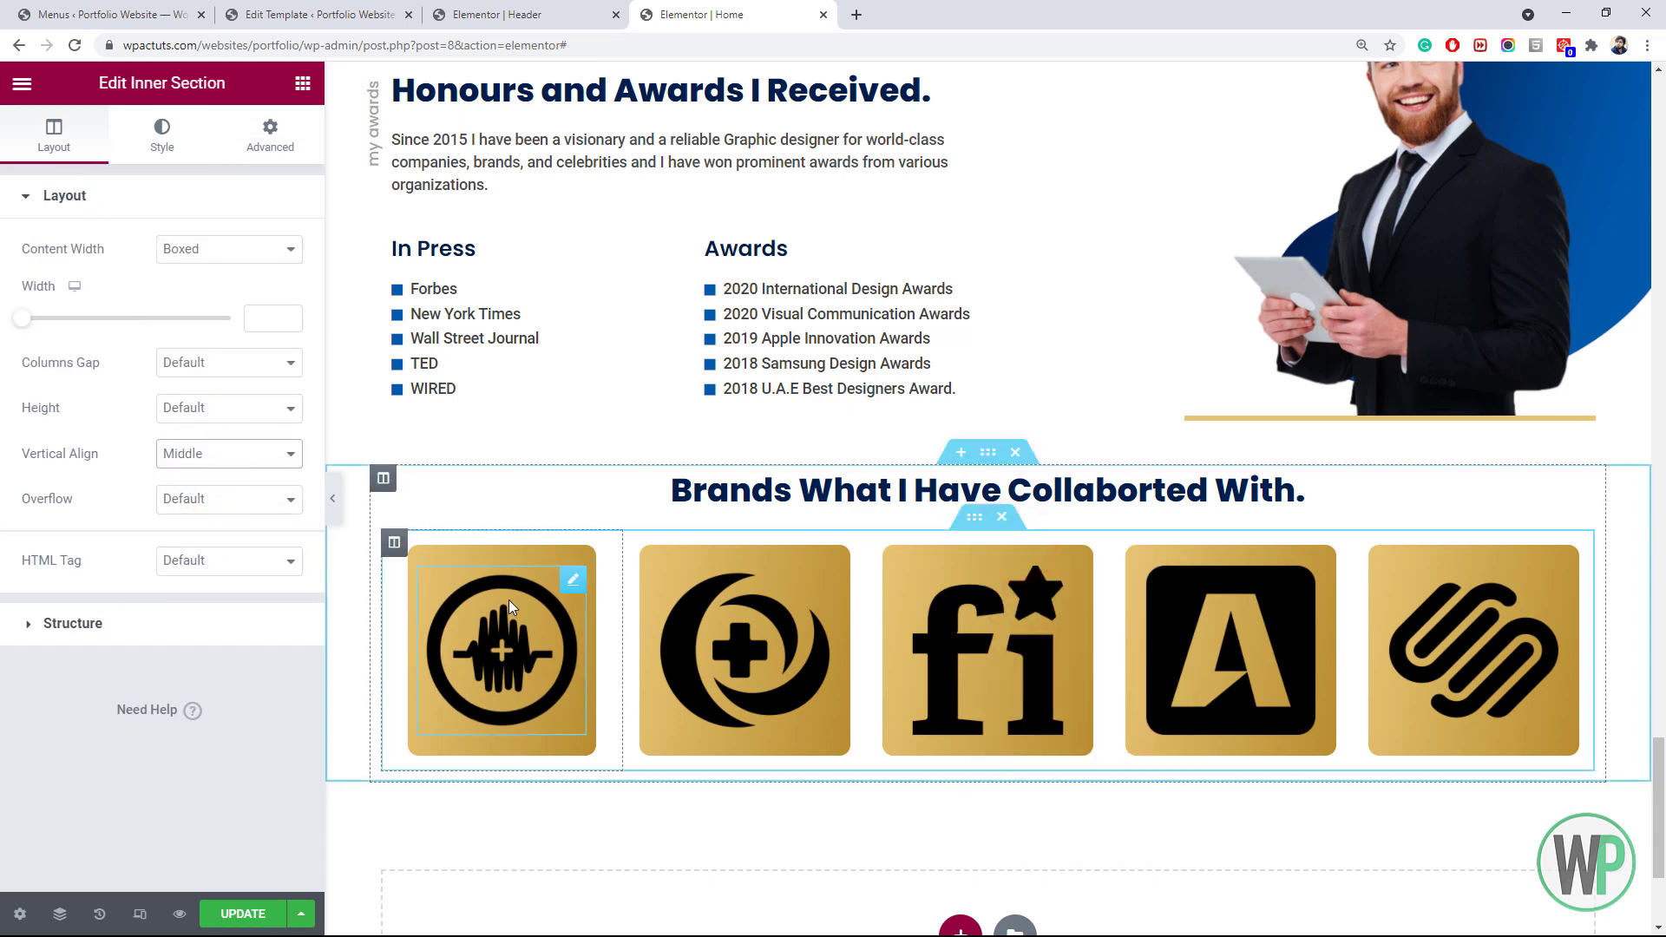
pyautogui.click(510, 607)
pyautogui.click(162, 134)
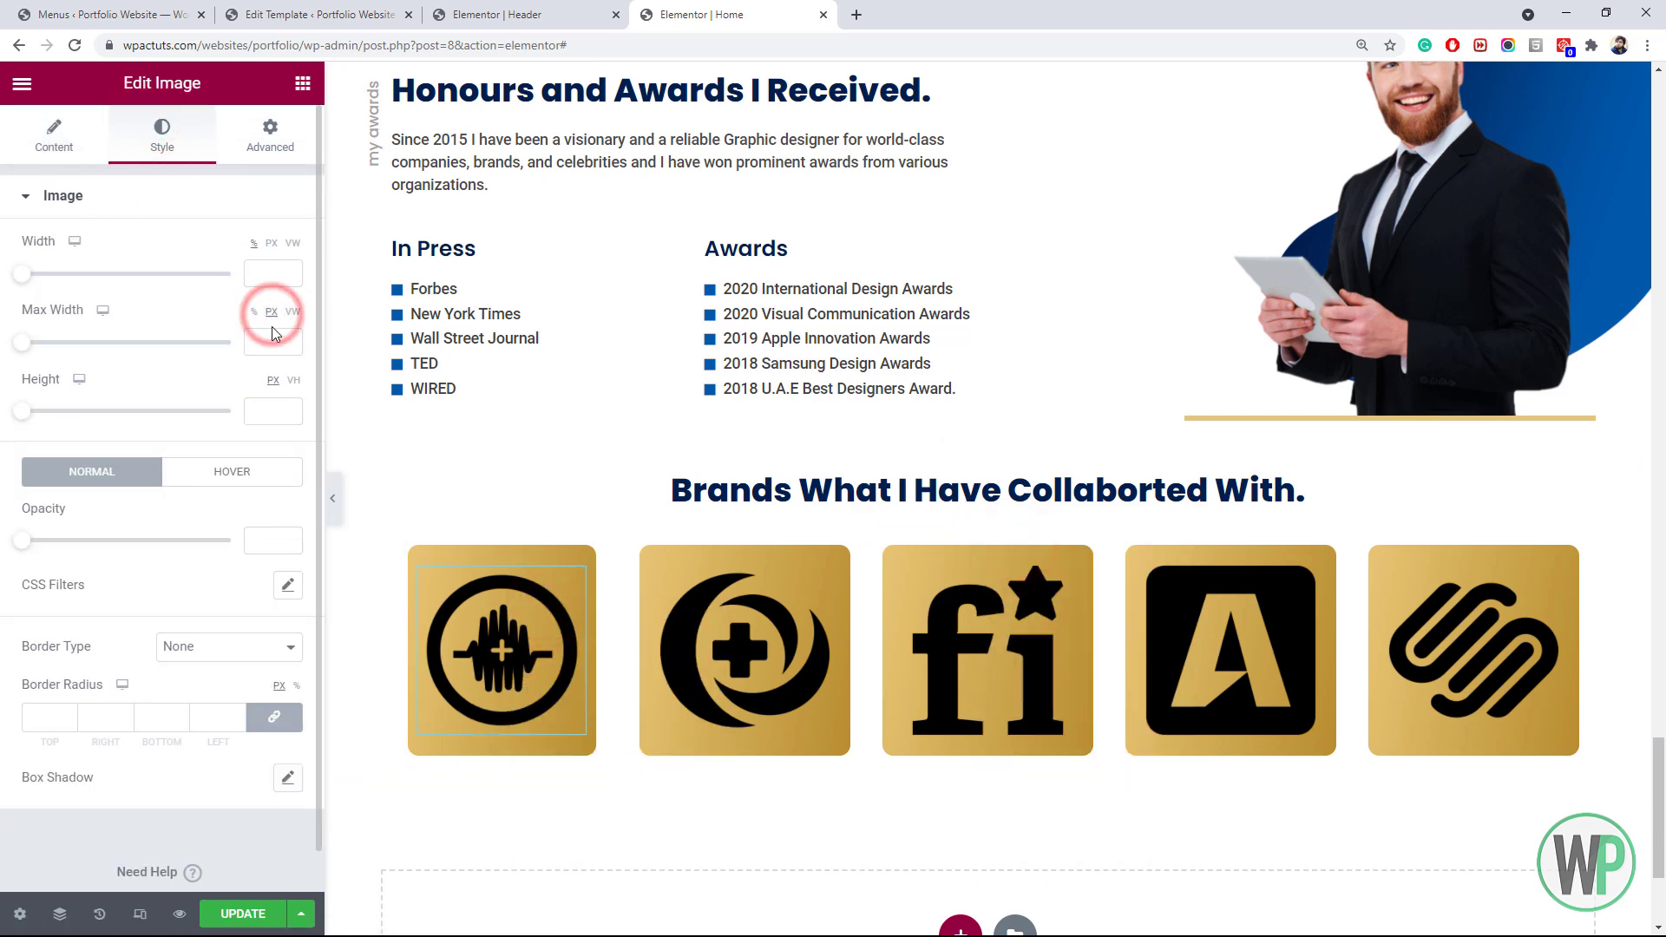
pyautogui.write('50')
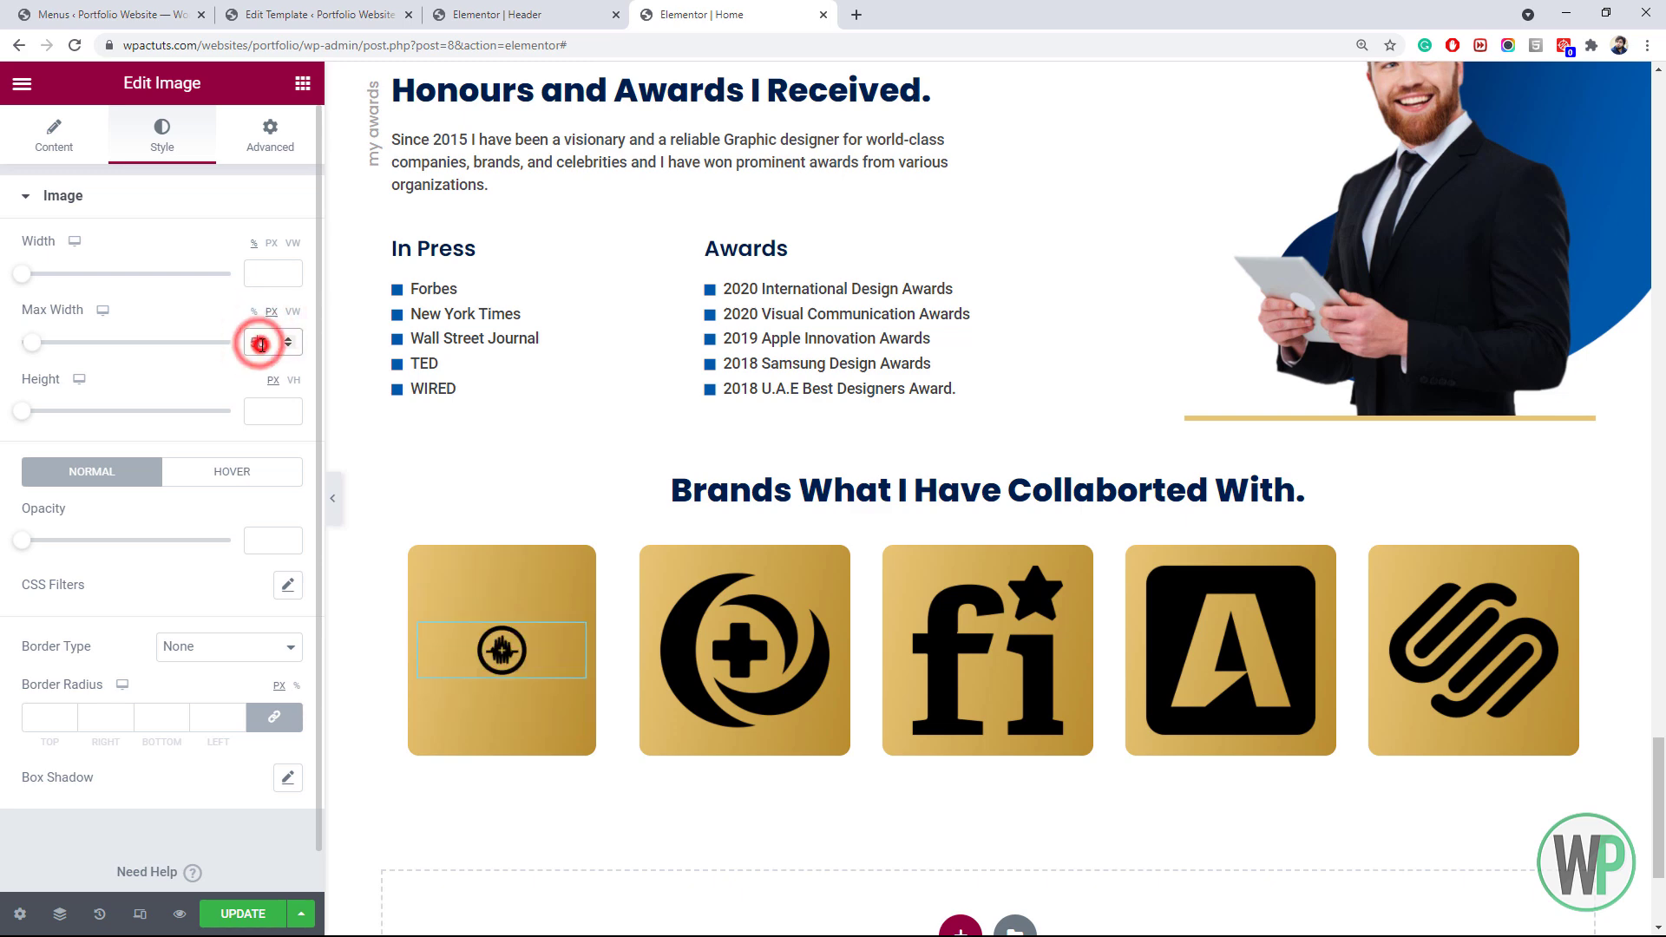
pyautogui.write('100')
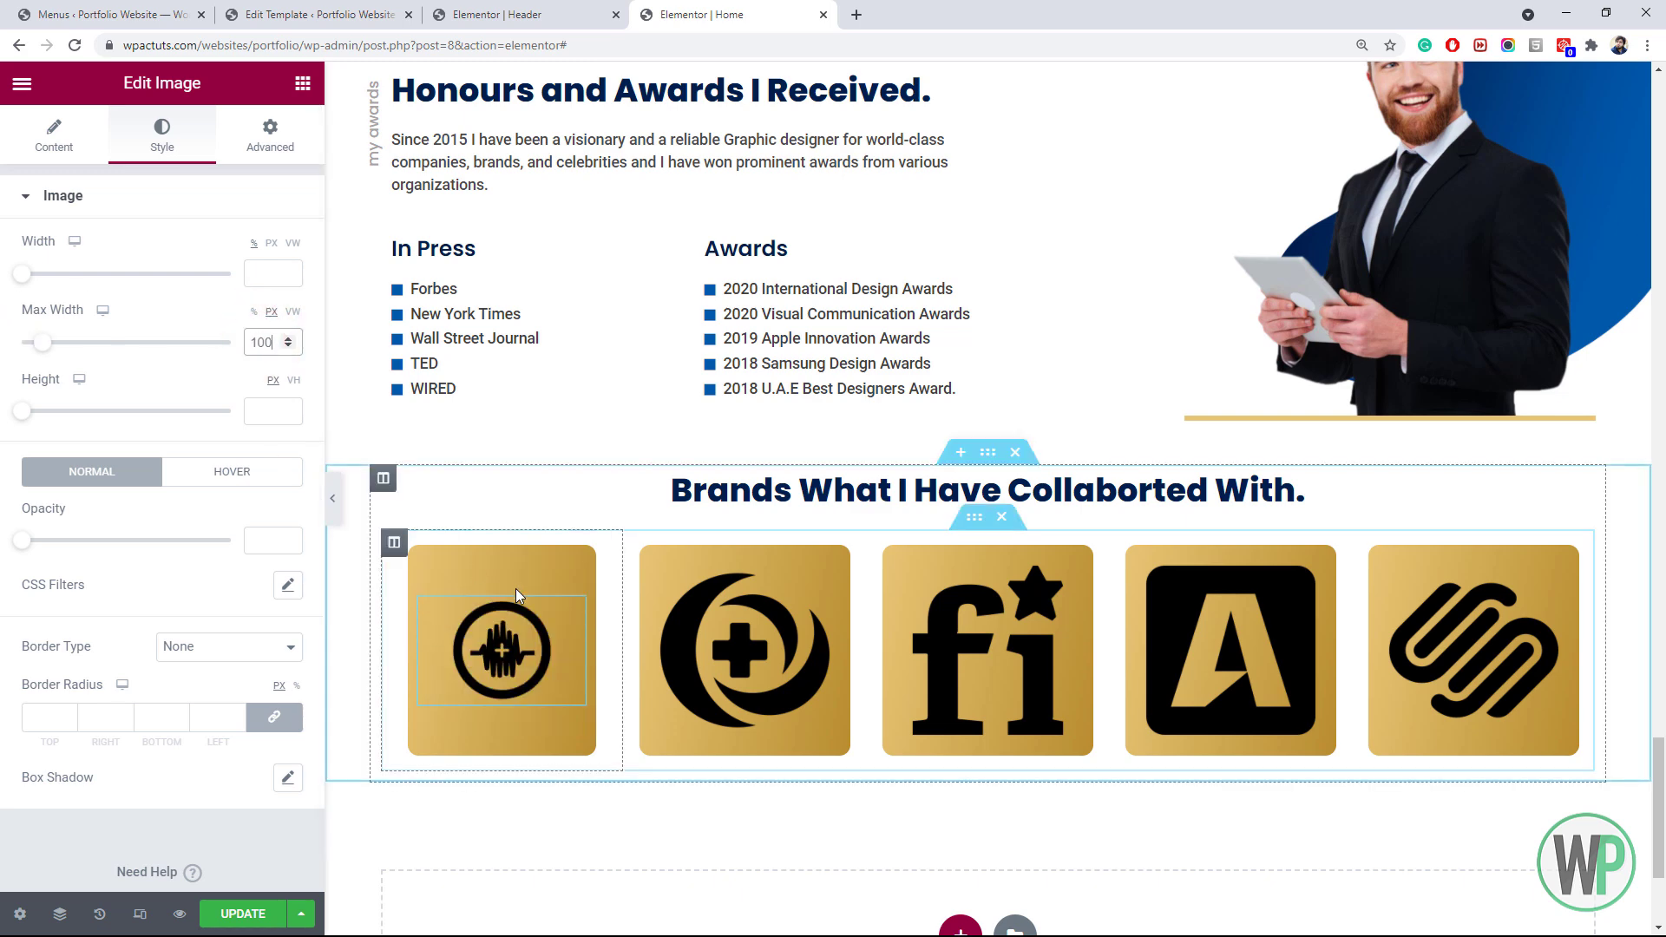
# Paste the first logo's style onto the other four logos
pyautogui.rightClick(542, 638)
pyautogui.click(590, 698)
pyautogui.rightClick(725, 598)
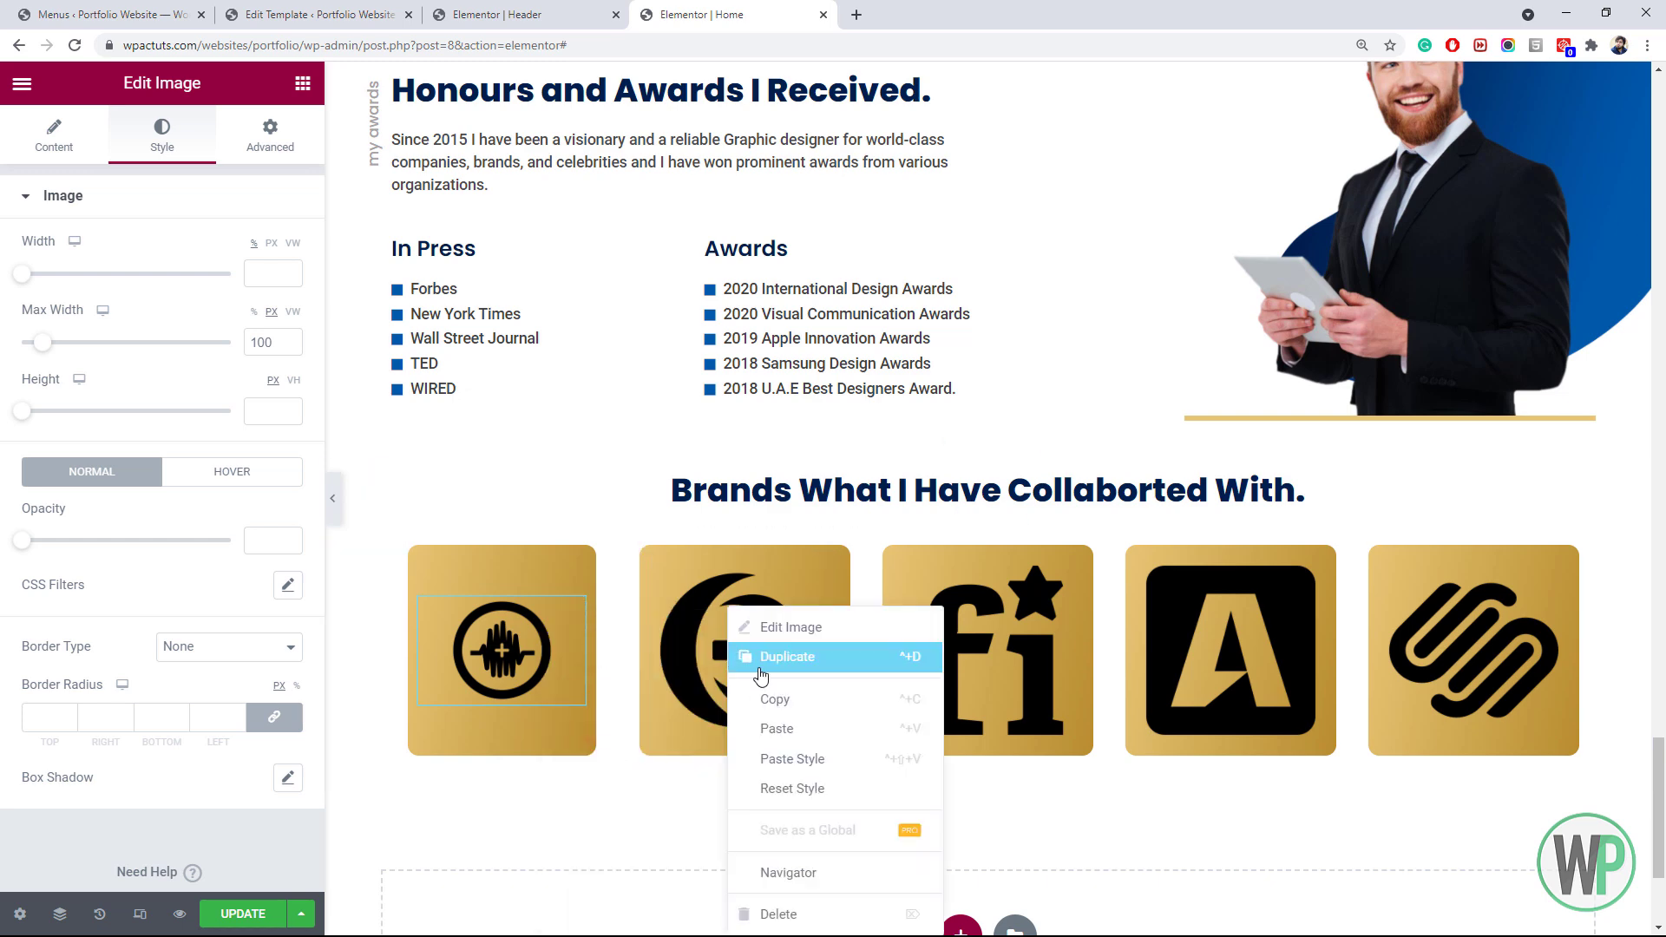
pyautogui.click(856, 759)
pyautogui.rightClick(962, 608)
pyautogui.click(1083, 770)
pyautogui.rightClick(1169, 655)
pyautogui.click(1276, 758)
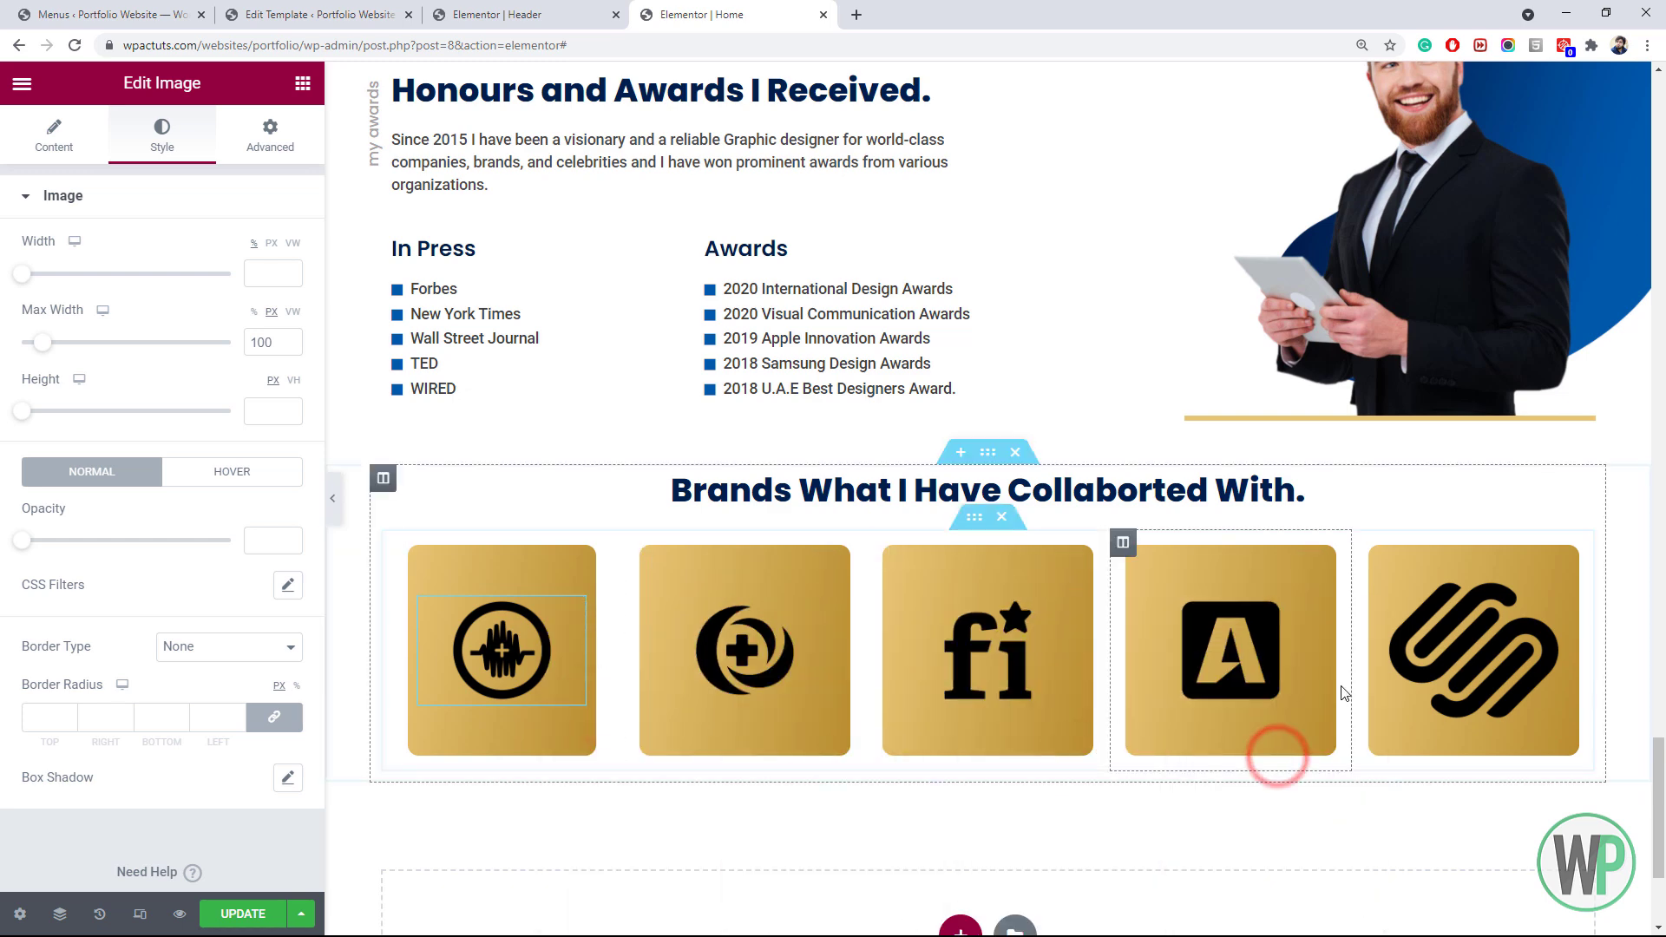
pyautogui.rightClick(1425, 668)
pyautogui.click(1500, 759)
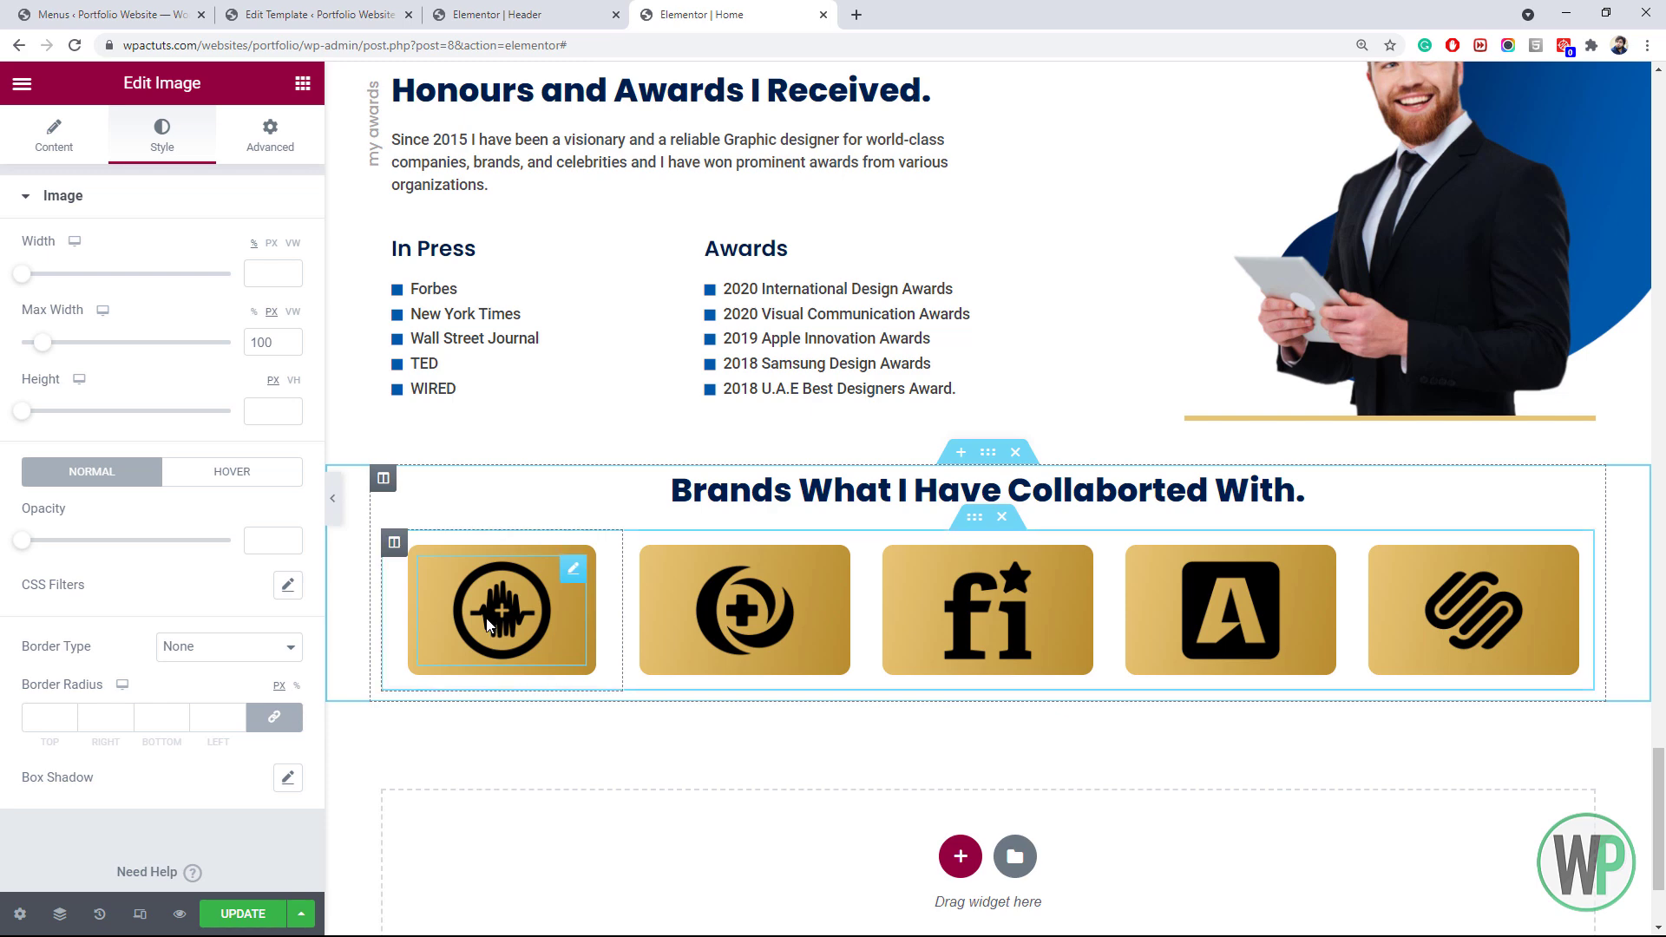
# Paste the first logo column's style onto the second column
pyautogui.rightClick(404, 548)
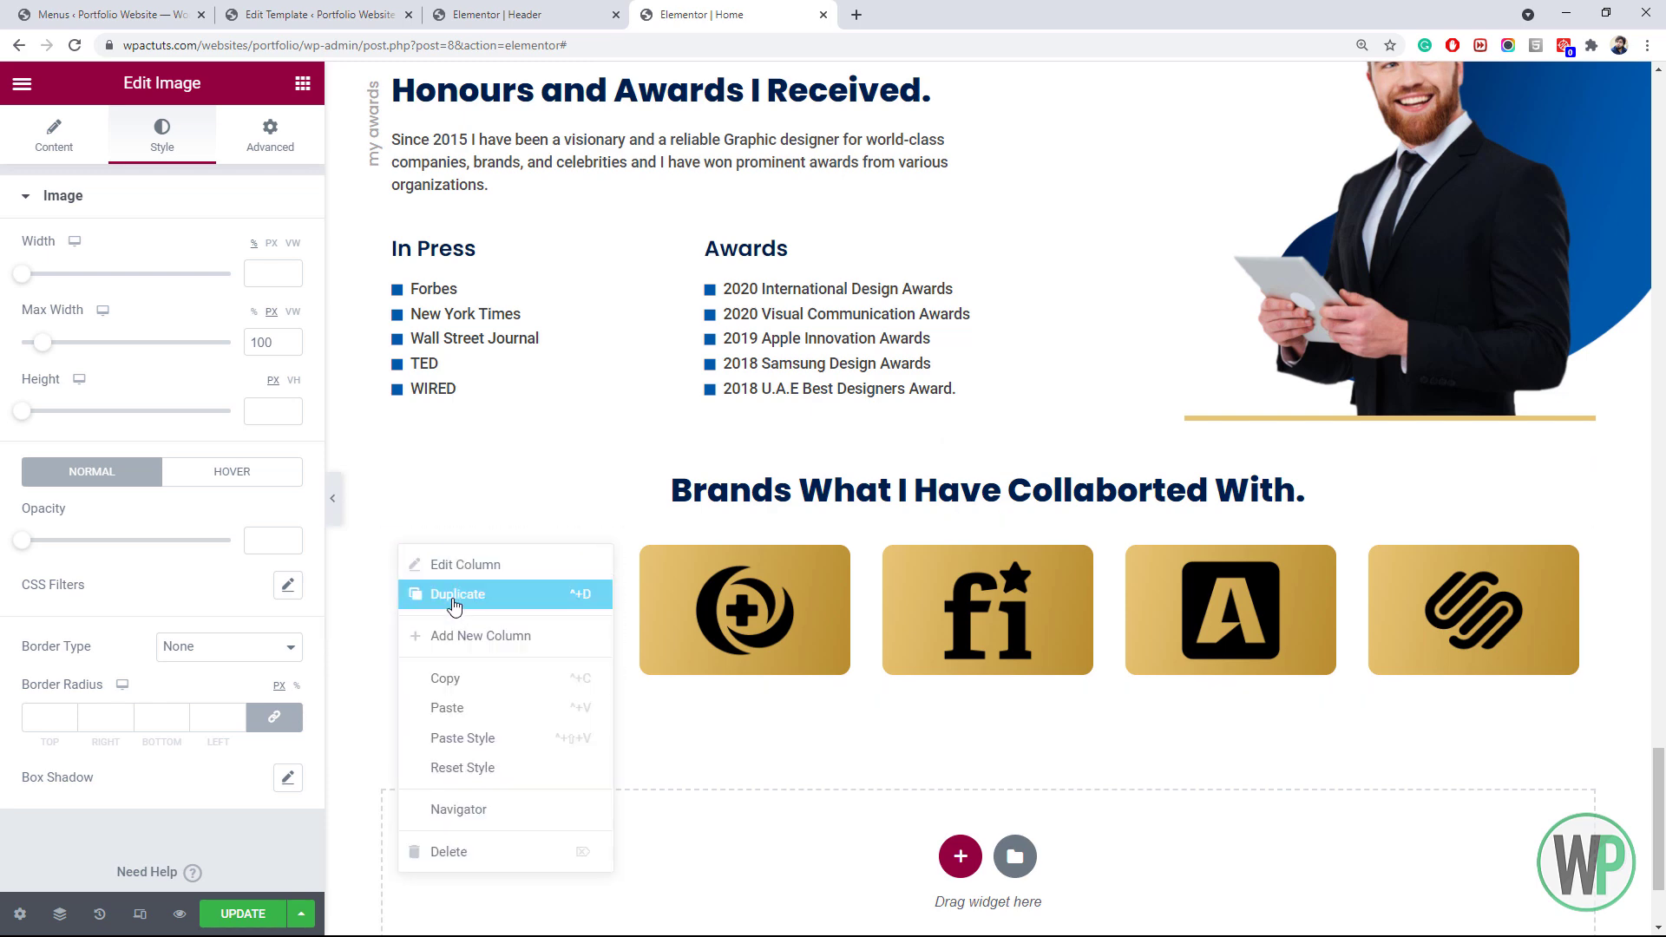
pyautogui.click(477, 676)
pyautogui.rightClick(645, 547)
pyautogui.click(760, 739)
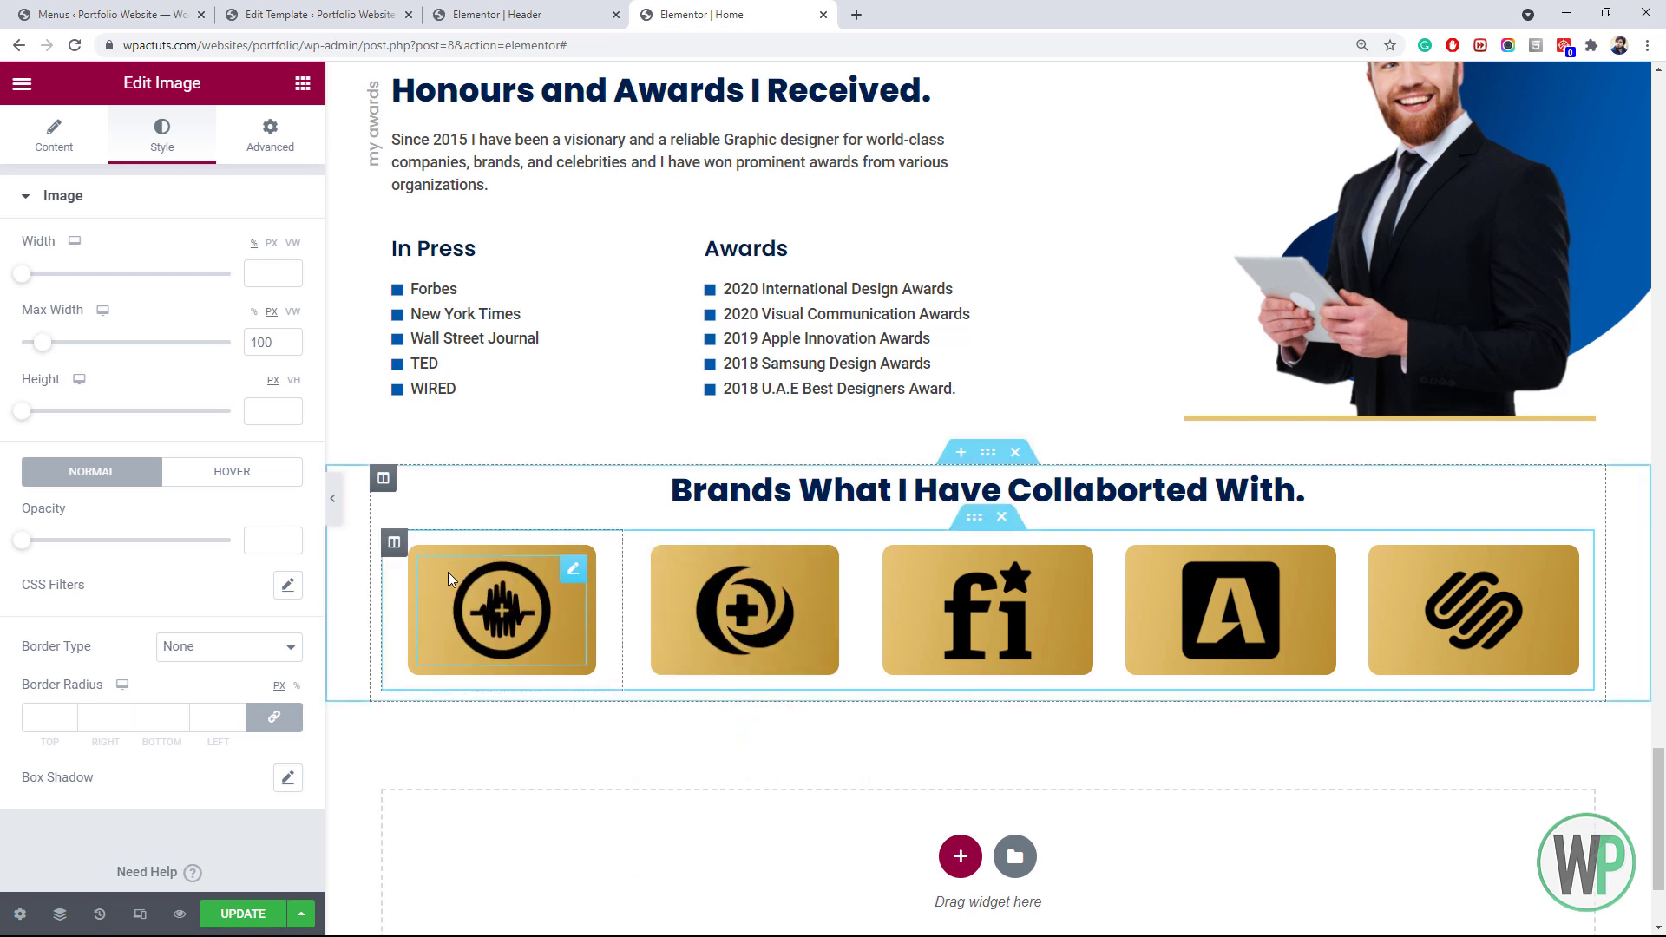
# Set the first logo's top and bottom margin to 10
pyautogui.rightClick(546, 594)
pyautogui.click(577, 606)
pyautogui.click(266, 149)
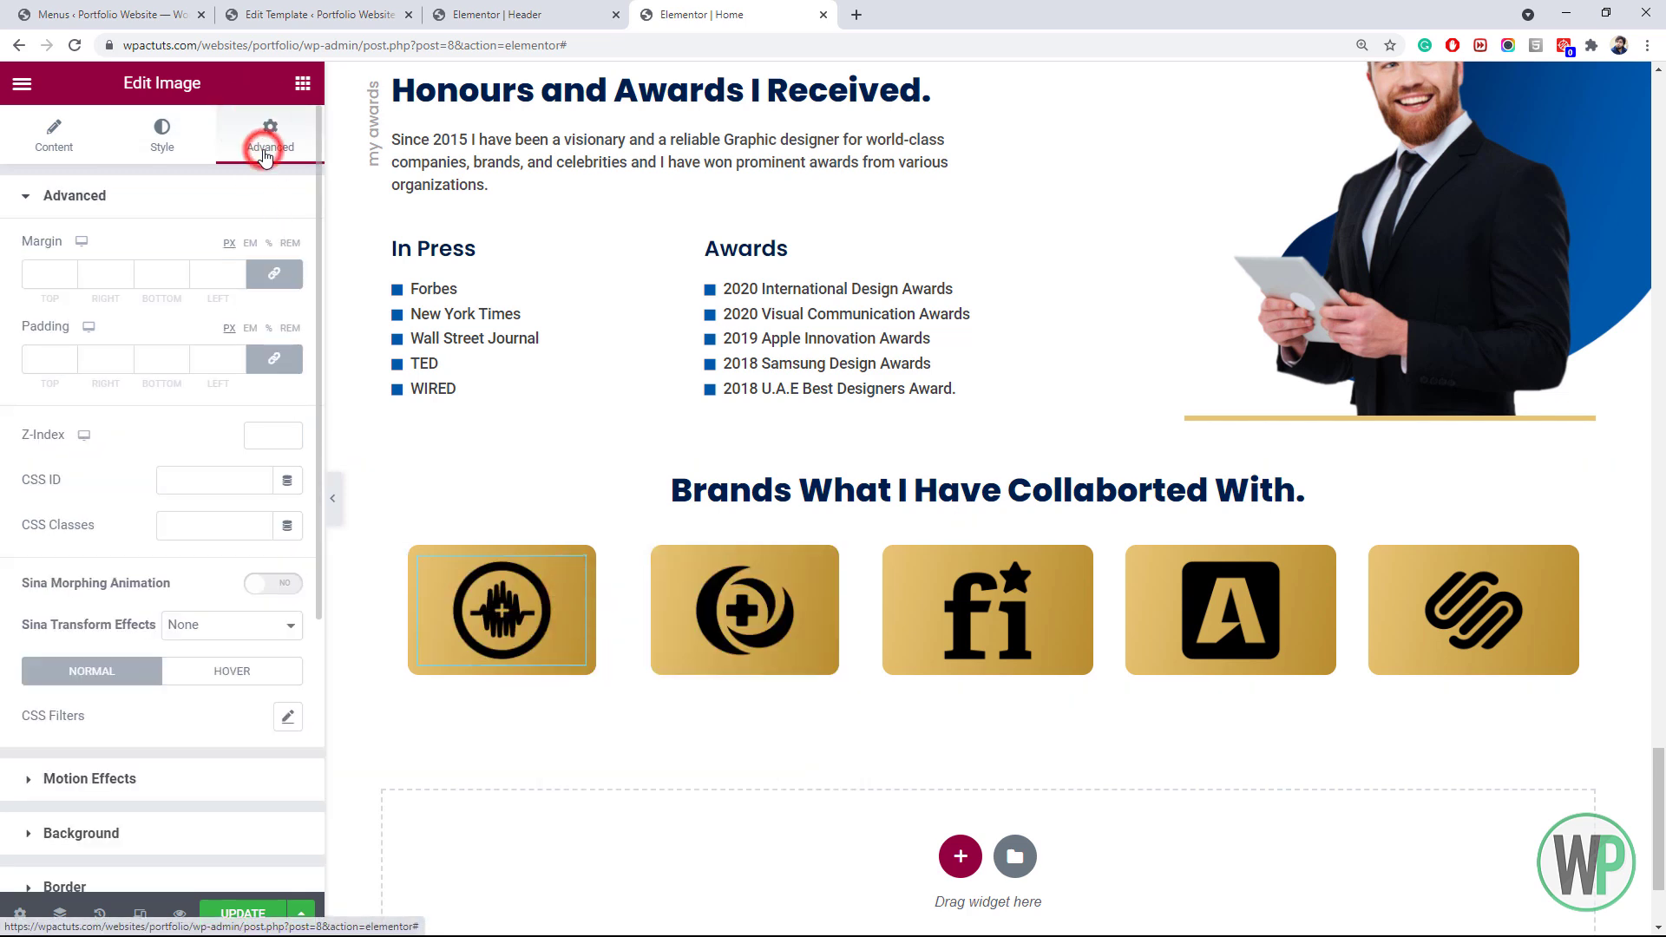
pyautogui.click(274, 270)
pyautogui.write('10')
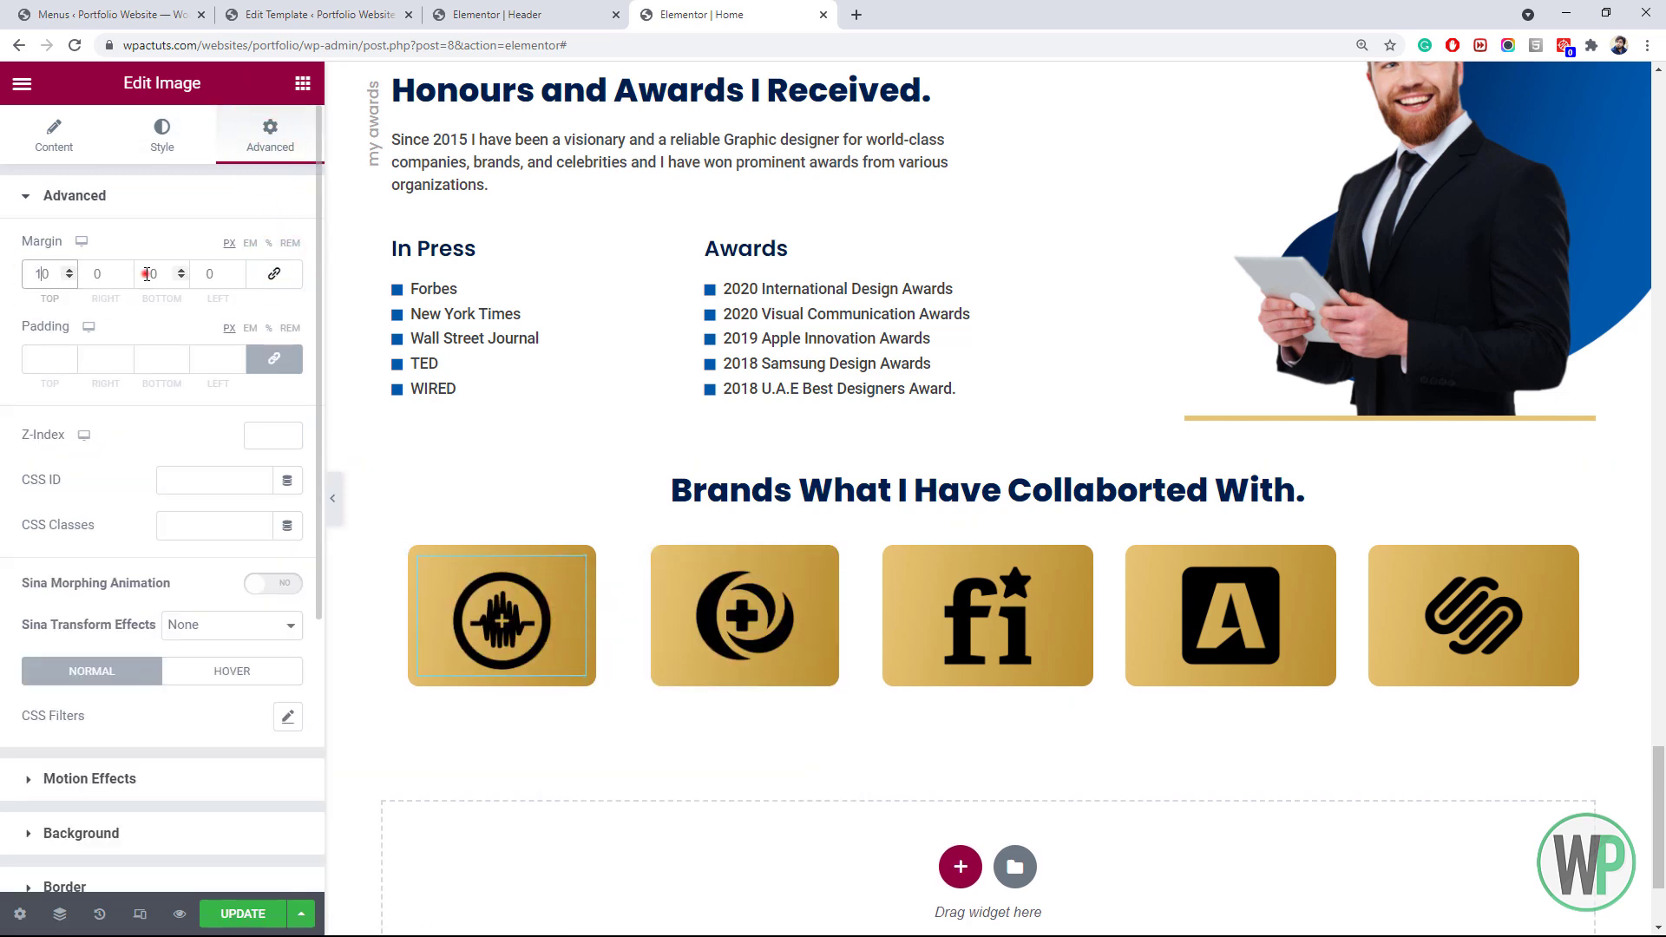
# Apply the 10px logo margins to the second, third, fourth and fifth logos
pyautogui.rightClick(540, 616)
pyautogui.click(614, 700)
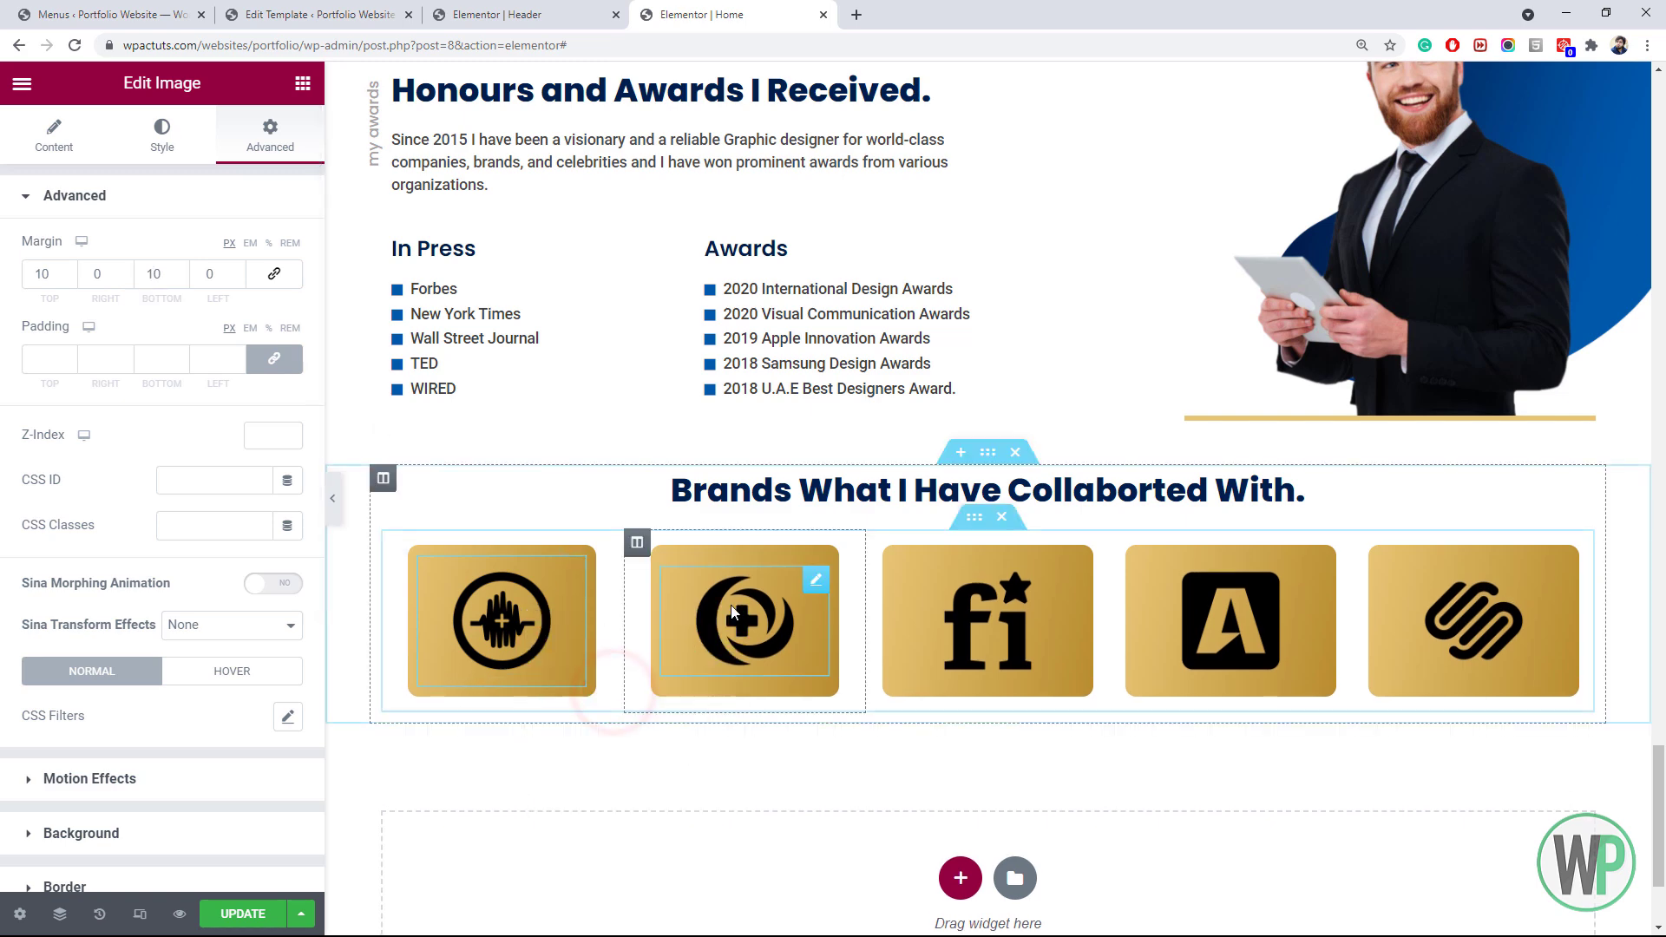
pyautogui.rightClick(733, 607)
pyautogui.click(829, 757)
pyautogui.rightClick(1232, 611)
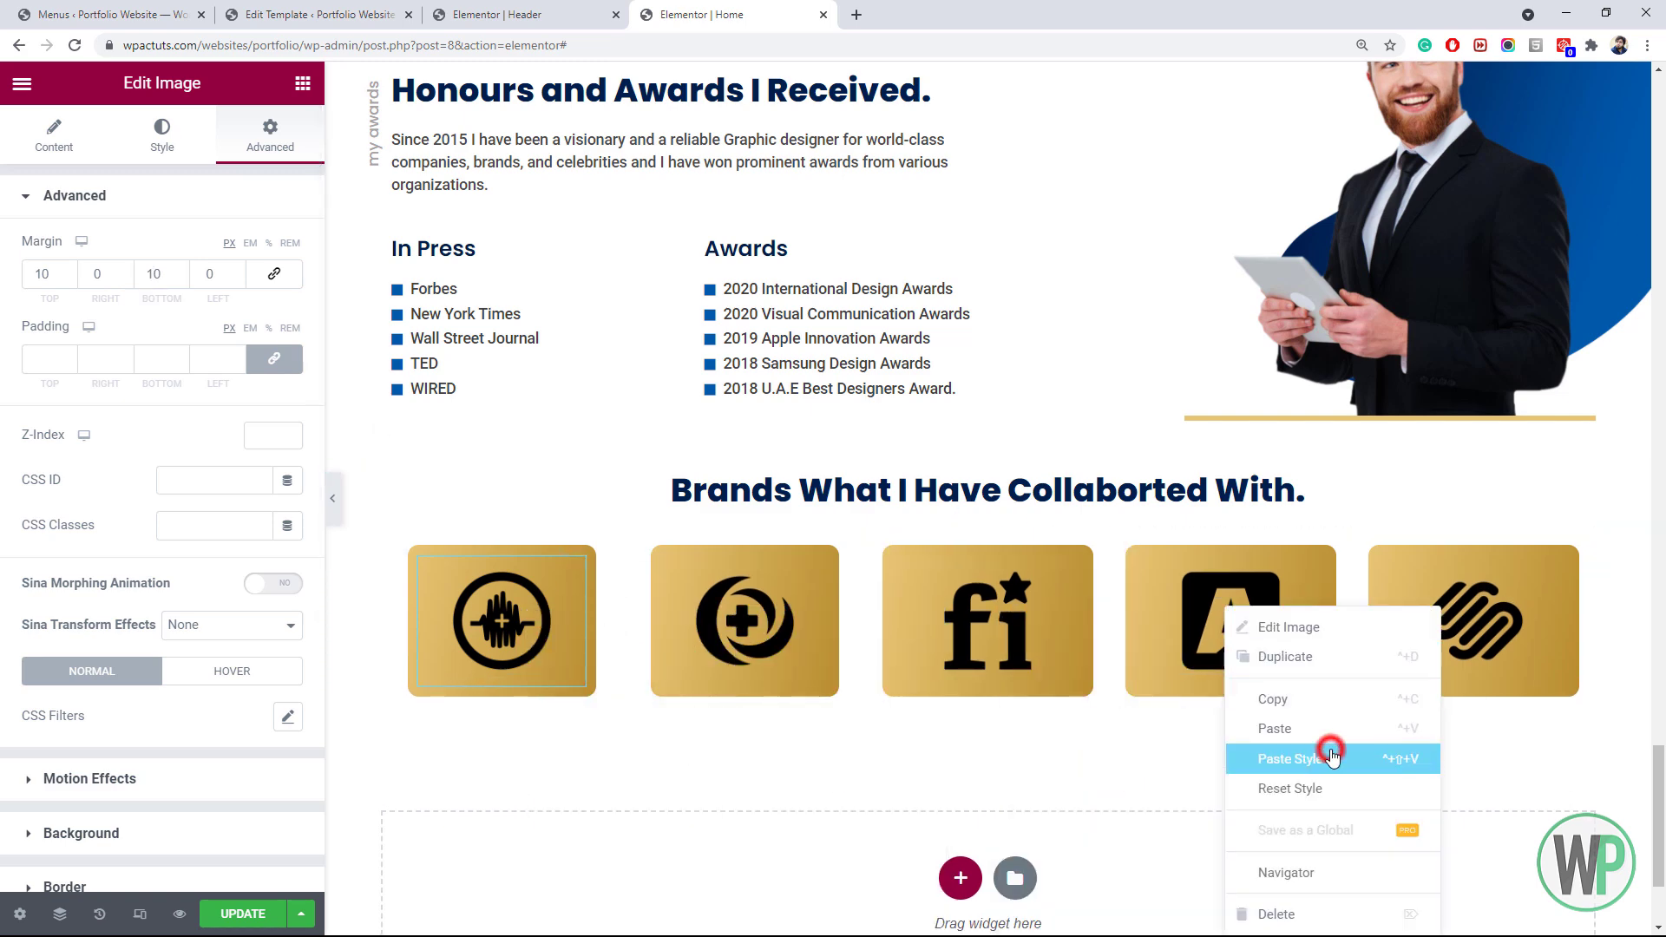
pyautogui.click(1327, 755)
pyautogui.rightClick(1454, 610)
pyautogui.click(1515, 758)
pyautogui.rightClick(645, 543)
pyautogui.click(704, 679)
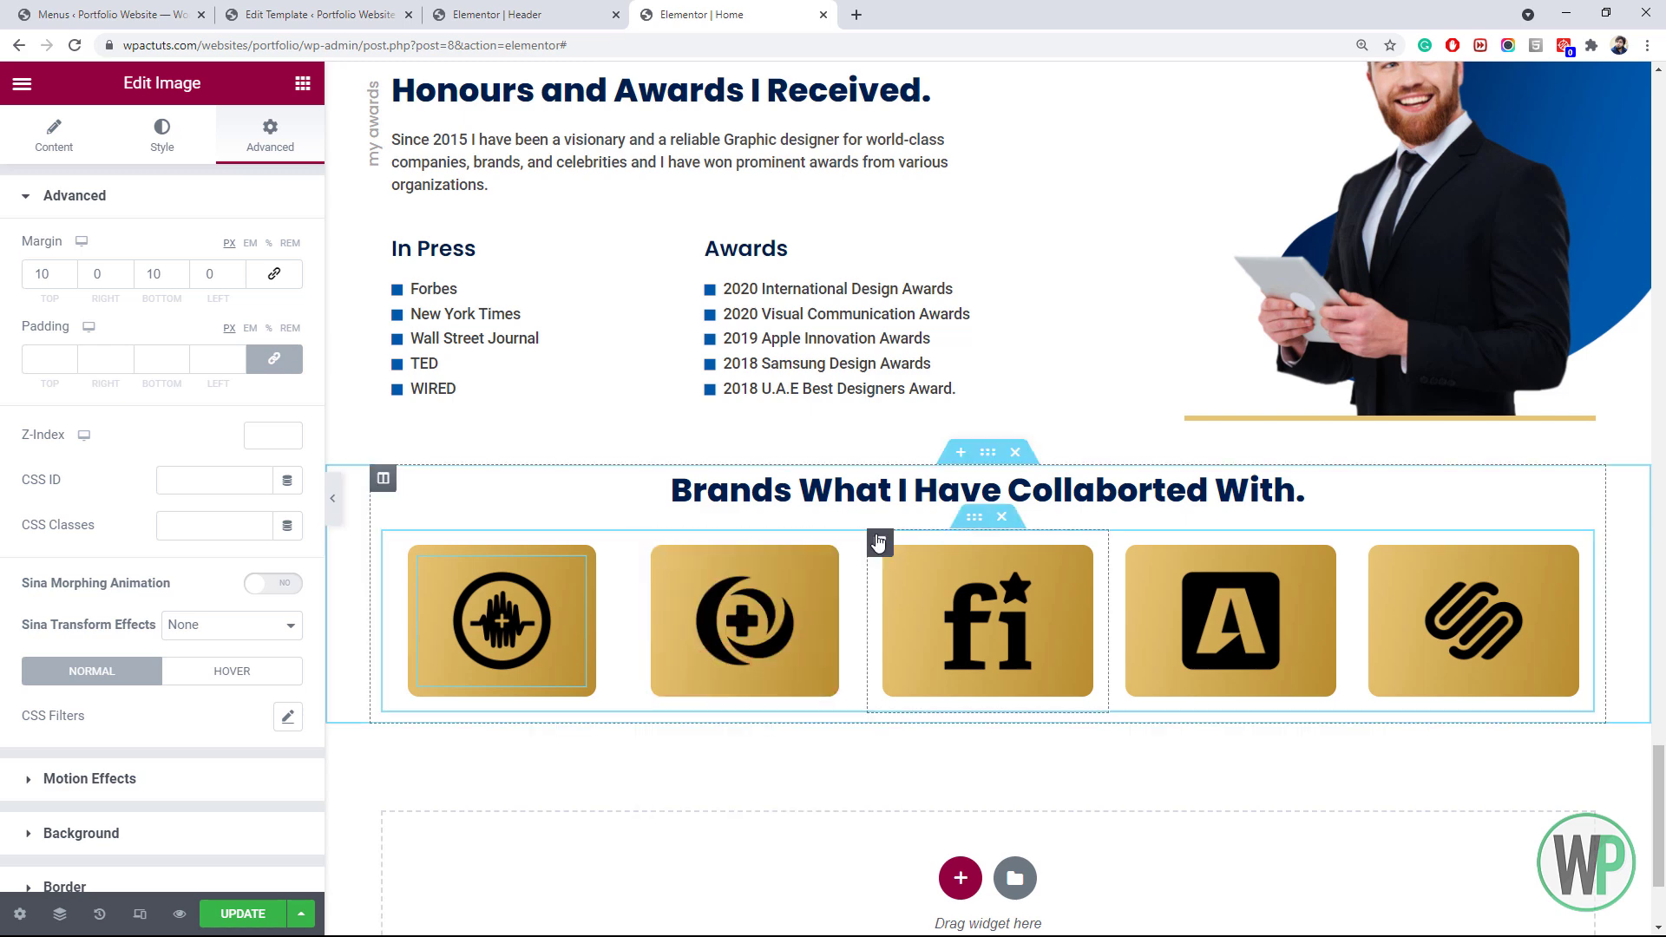
pyautogui.rightClick(878, 540)
pyautogui.click(979, 699)
pyautogui.rightClick(402, 549)
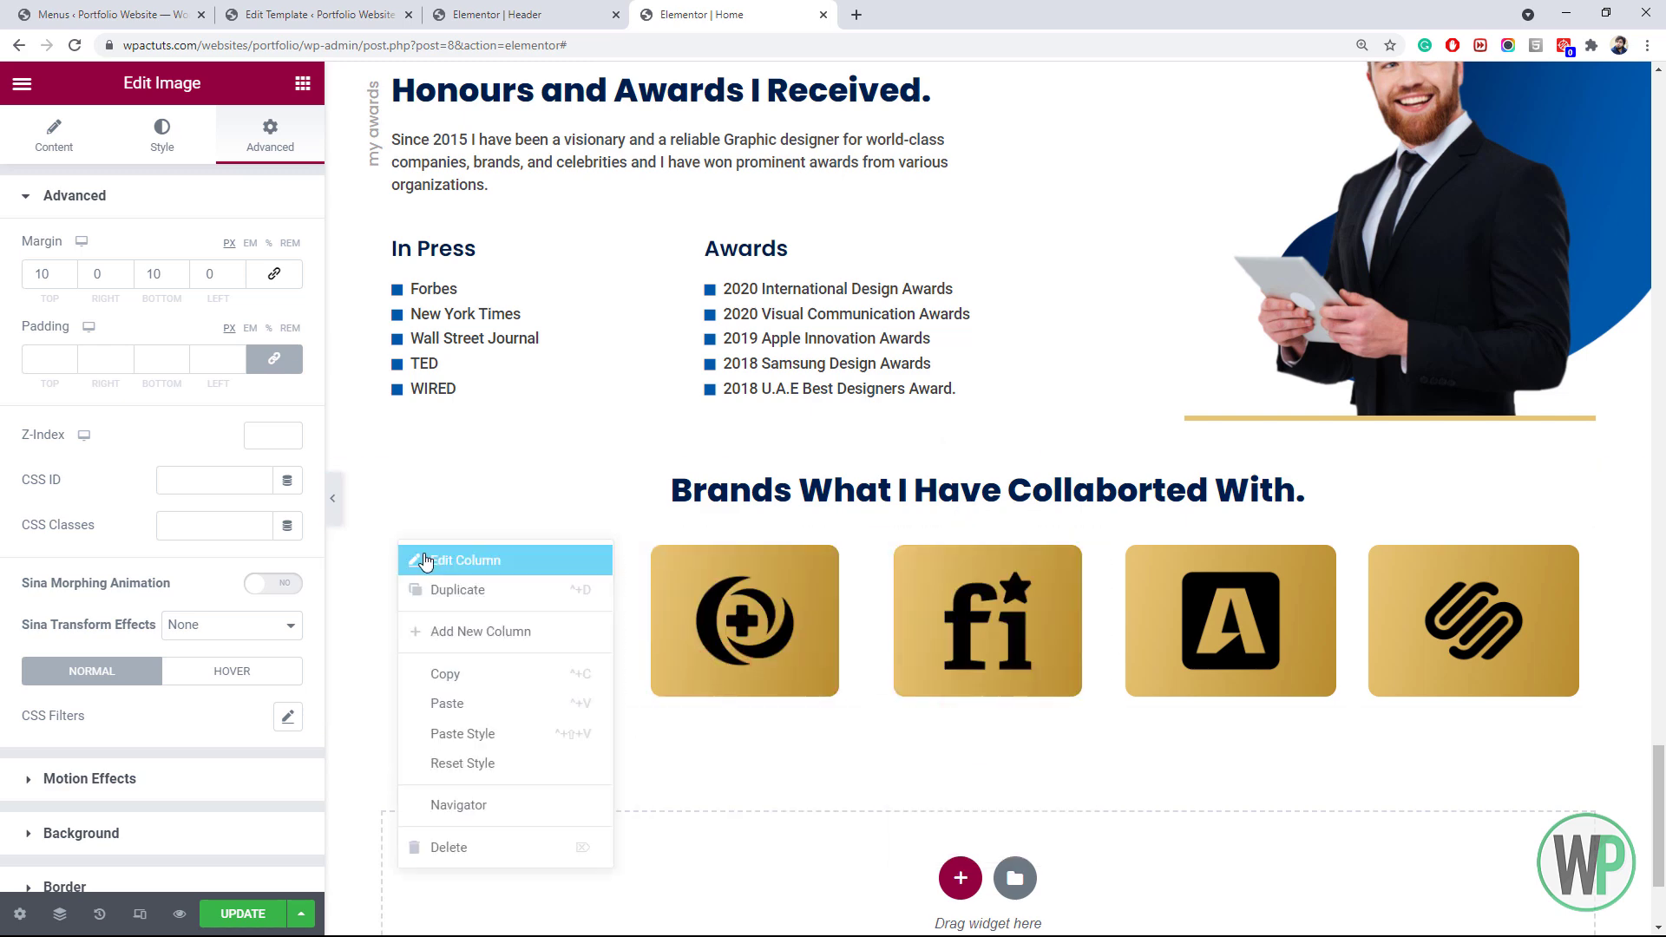
# Give the first brand column a mostly transparent box shadow with blur 23
pyautogui.click(429, 561)
pyautogui.click(163, 135)
pyautogui.click(65, 304)
pyautogui.click(288, 533)
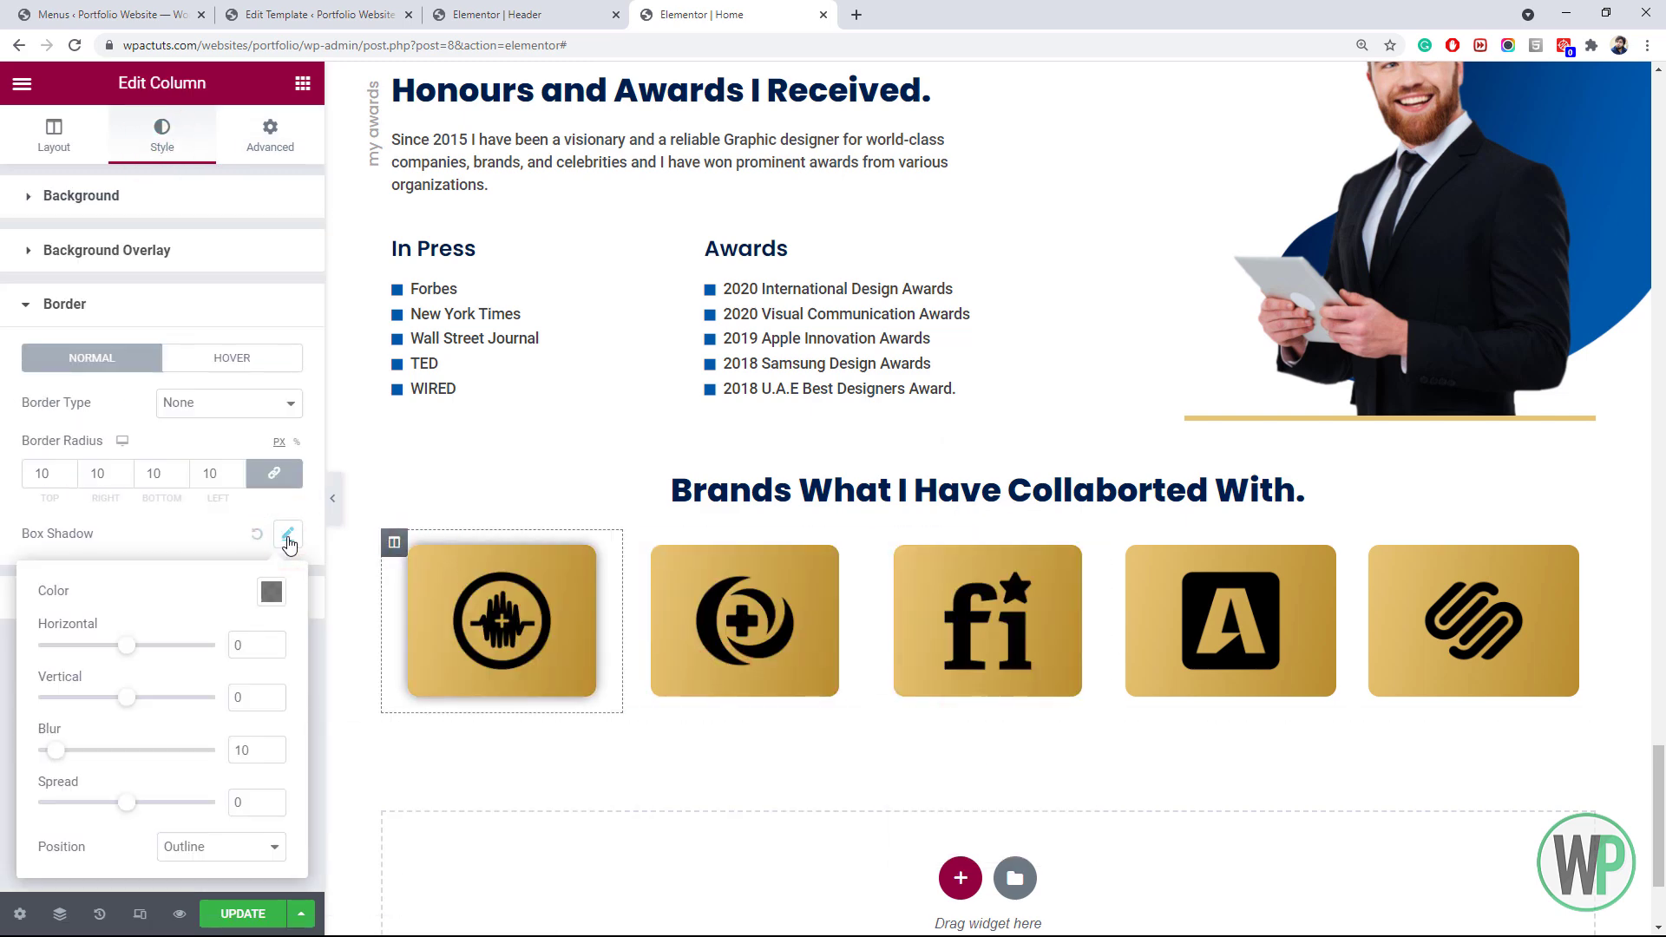
pyautogui.click(272, 591)
pyautogui.moveTo(283, 506); pyautogui.dragTo(217, 506)
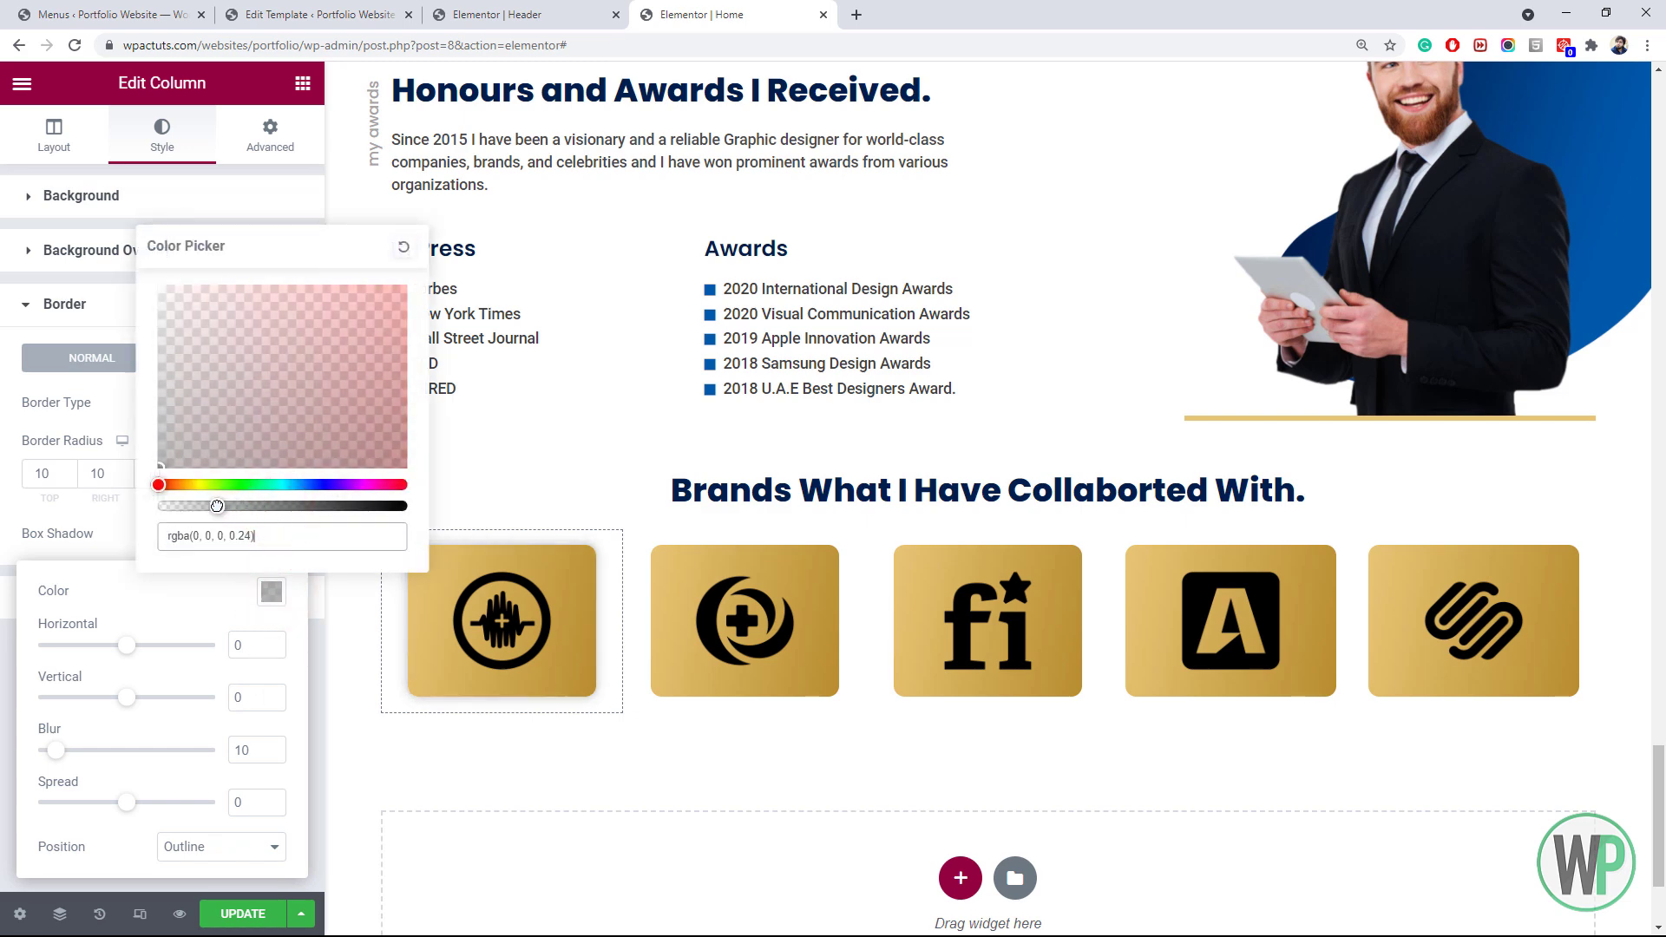
pyautogui.moveTo(55, 750); pyautogui.dragTo(84, 753)
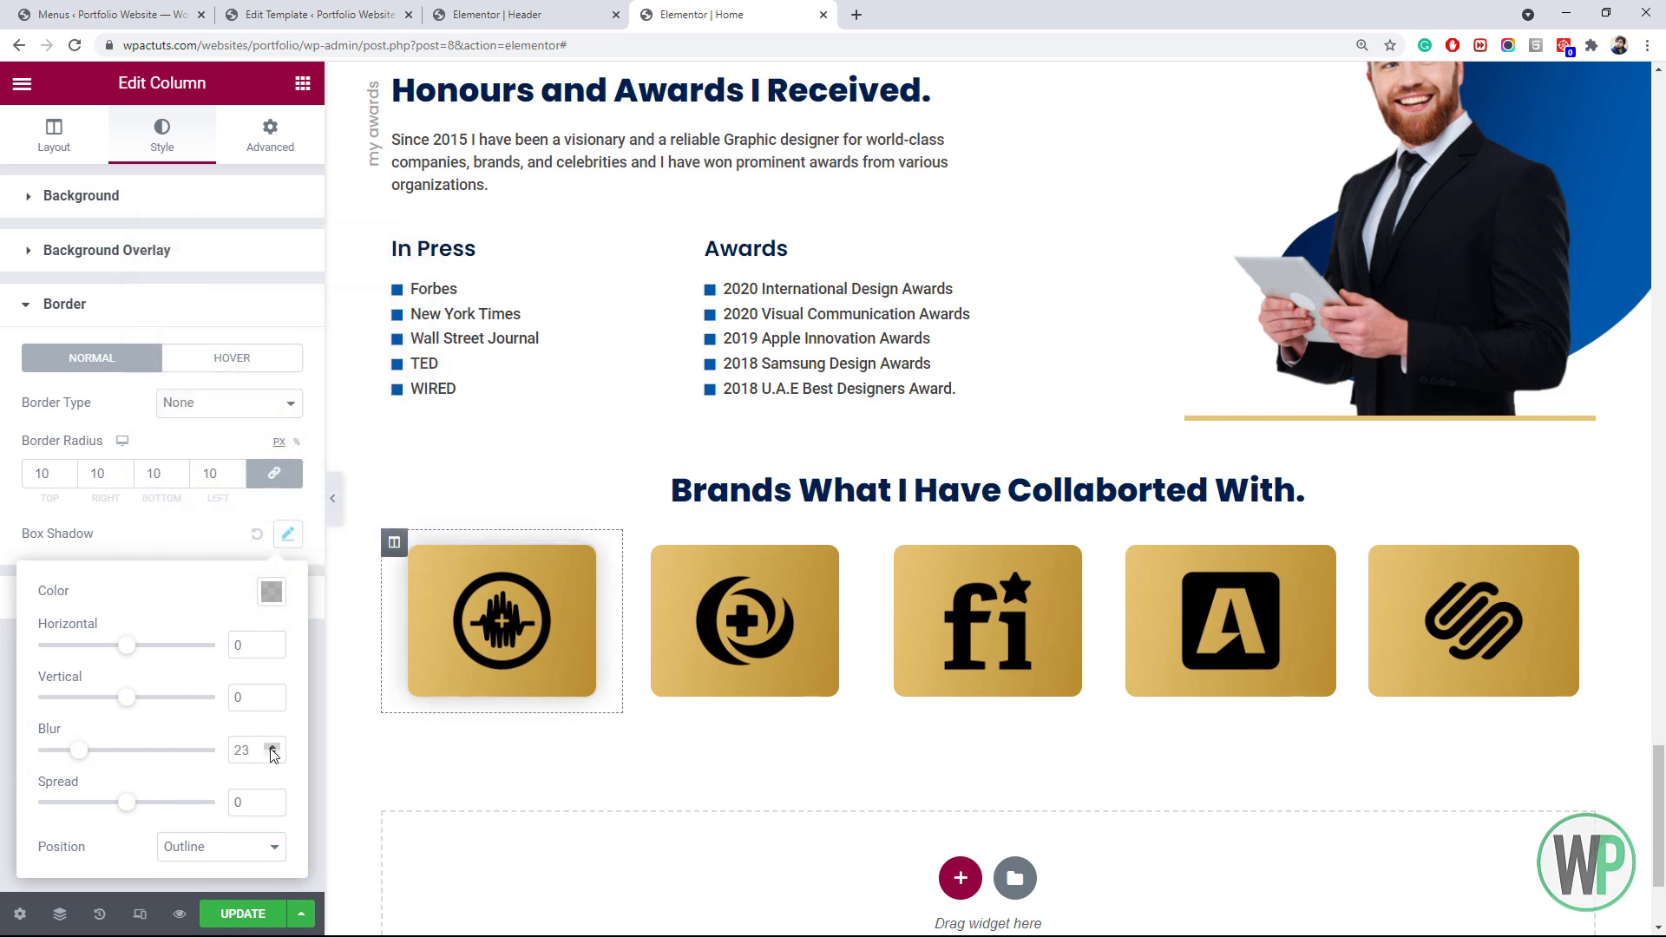
# Copy the first column's gold card style and paste it onto columns two to five
pyautogui.rightClick(392, 545)
pyautogui.click(451, 679)
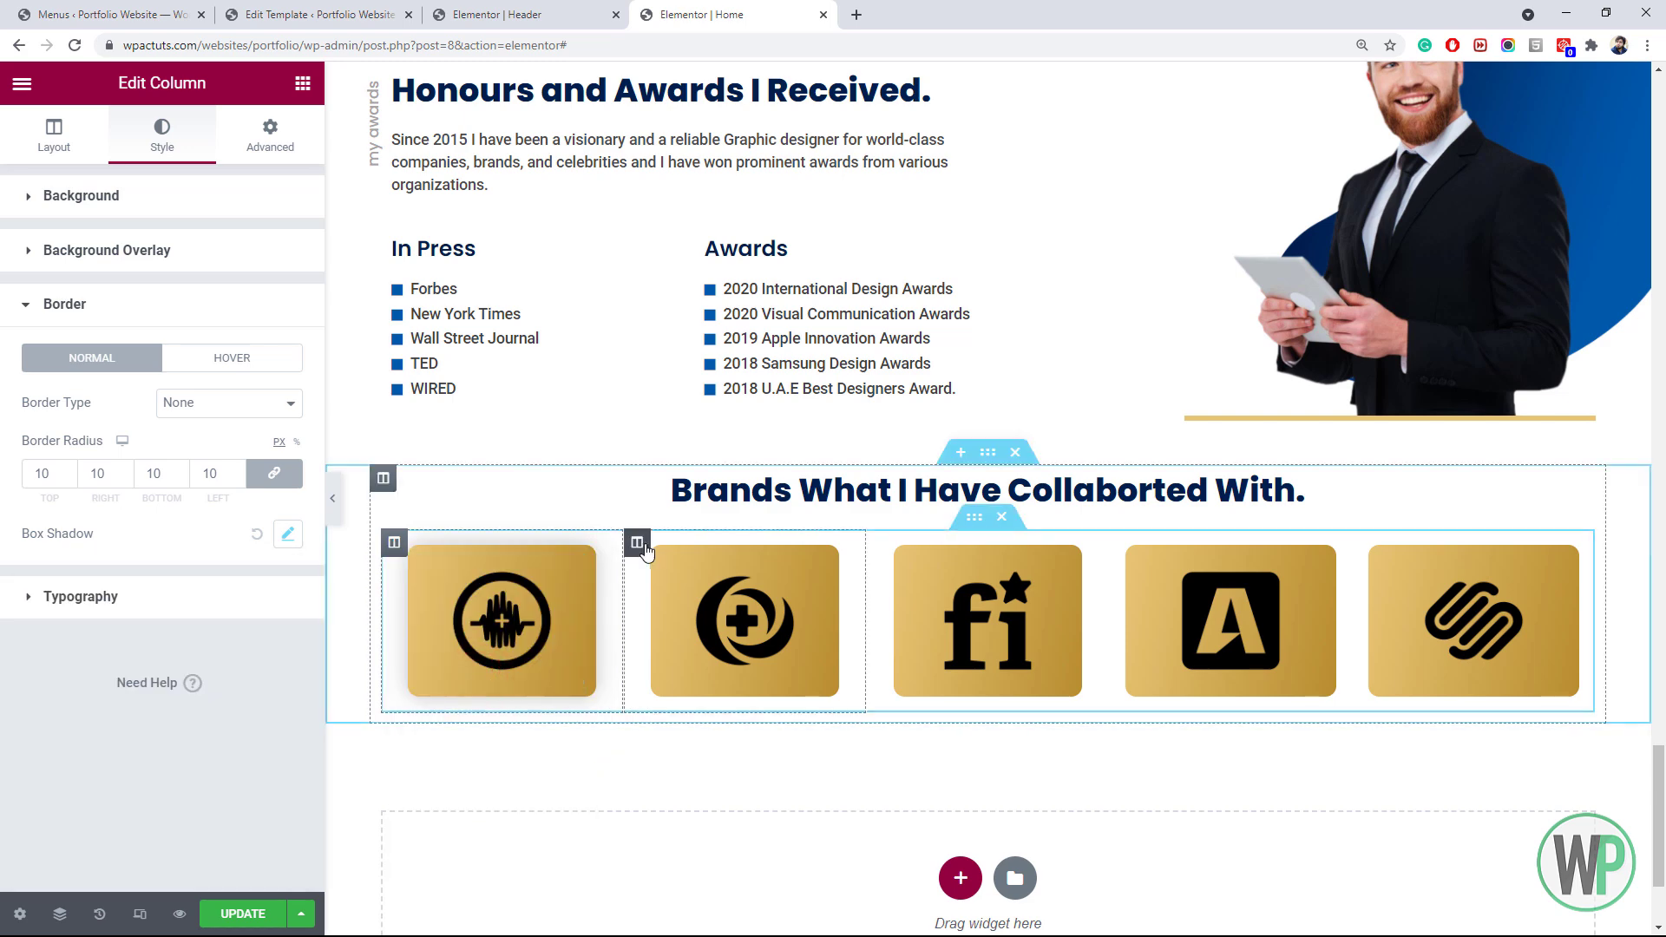
pyautogui.rightClick(648, 546)
pyautogui.click(775, 733)
pyautogui.rightClick(895, 549)
pyautogui.click(981, 738)
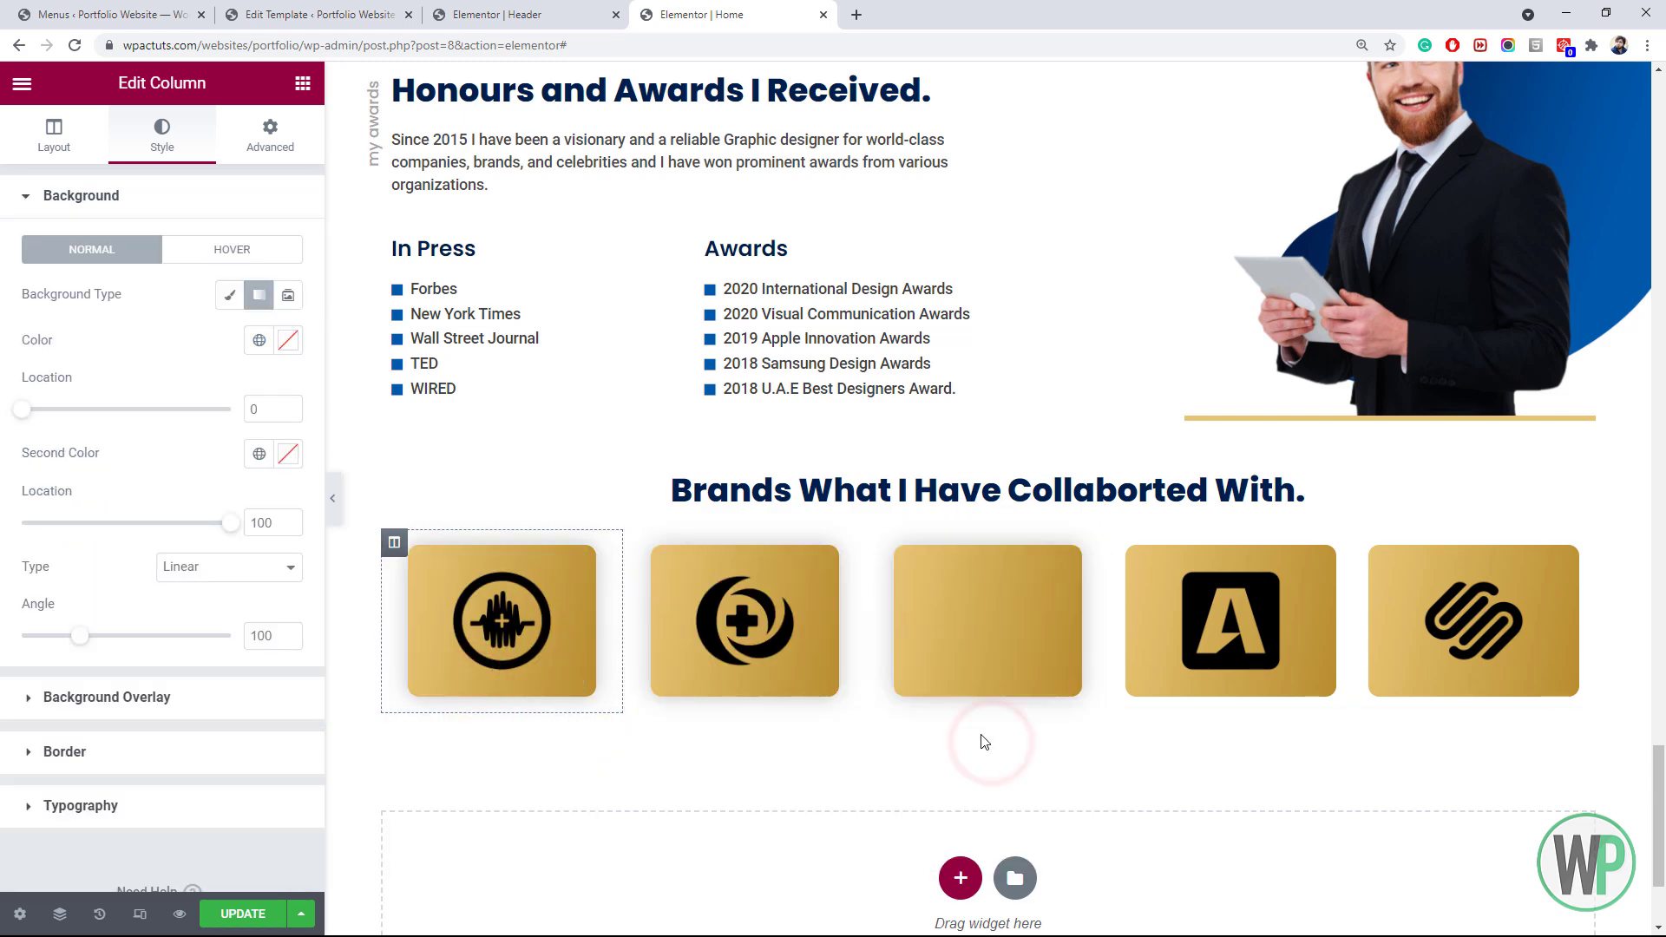
pyautogui.rightClick(1125, 547)
pyautogui.click(1206, 739)
pyautogui.rightClick(1373, 549)
pyautogui.click(1423, 734)
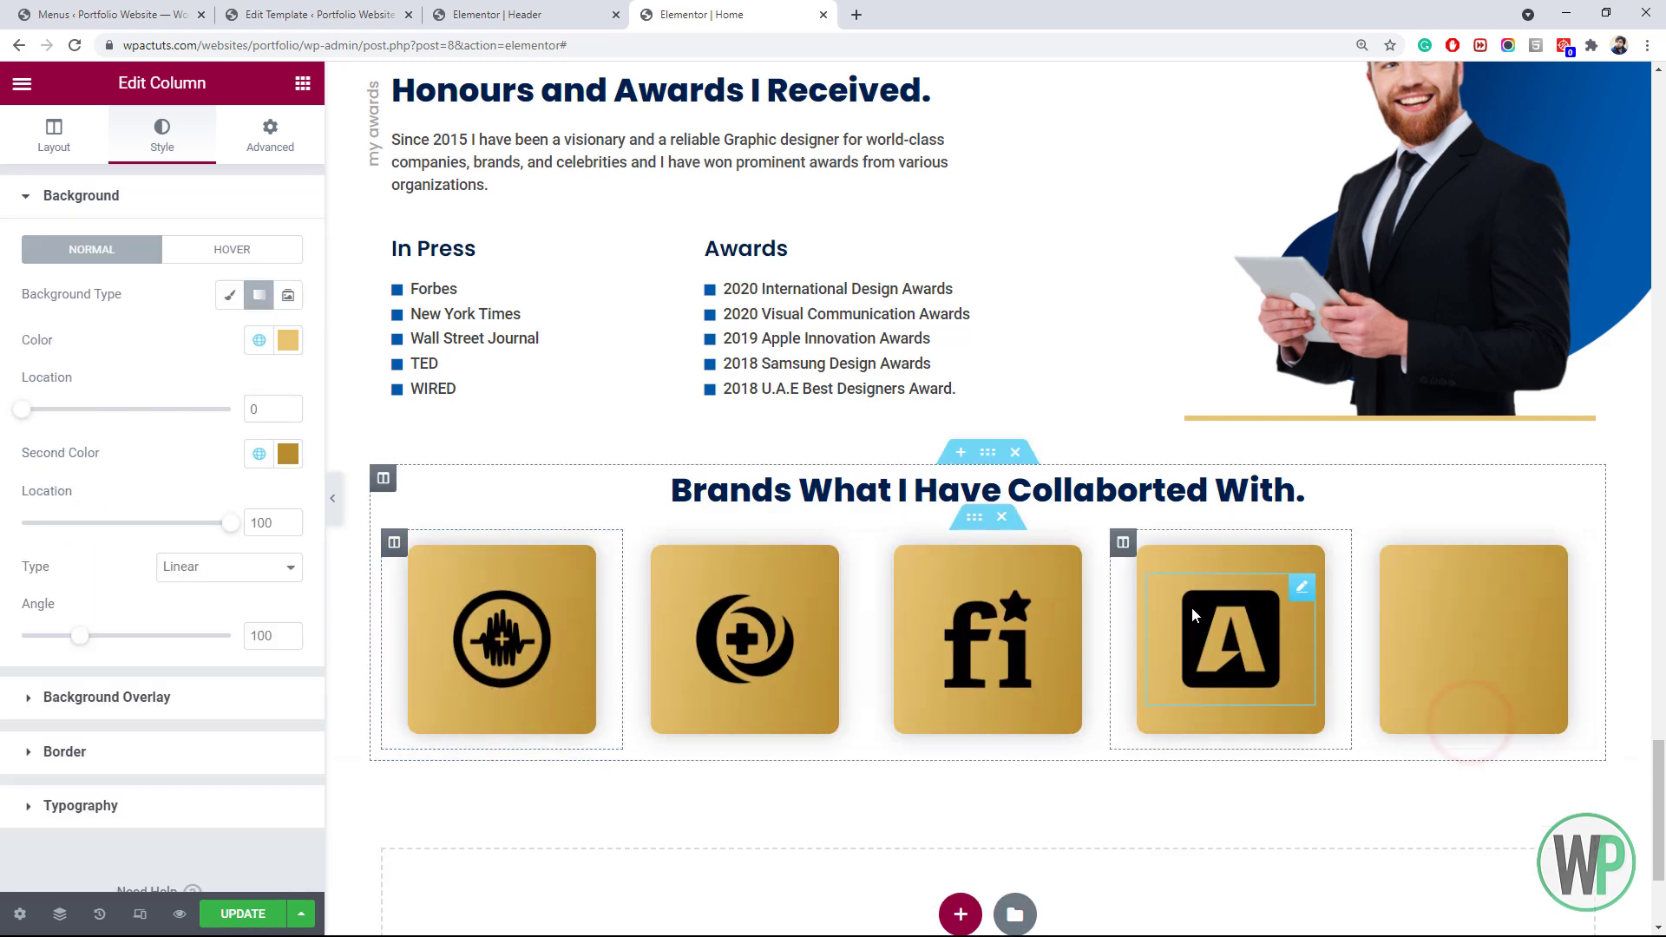
# Rotate the third card's gold gradient to 170 degrees
pyautogui.rightClick(652, 549)
pyautogui.click(710, 563)
pyautogui.click(162, 136)
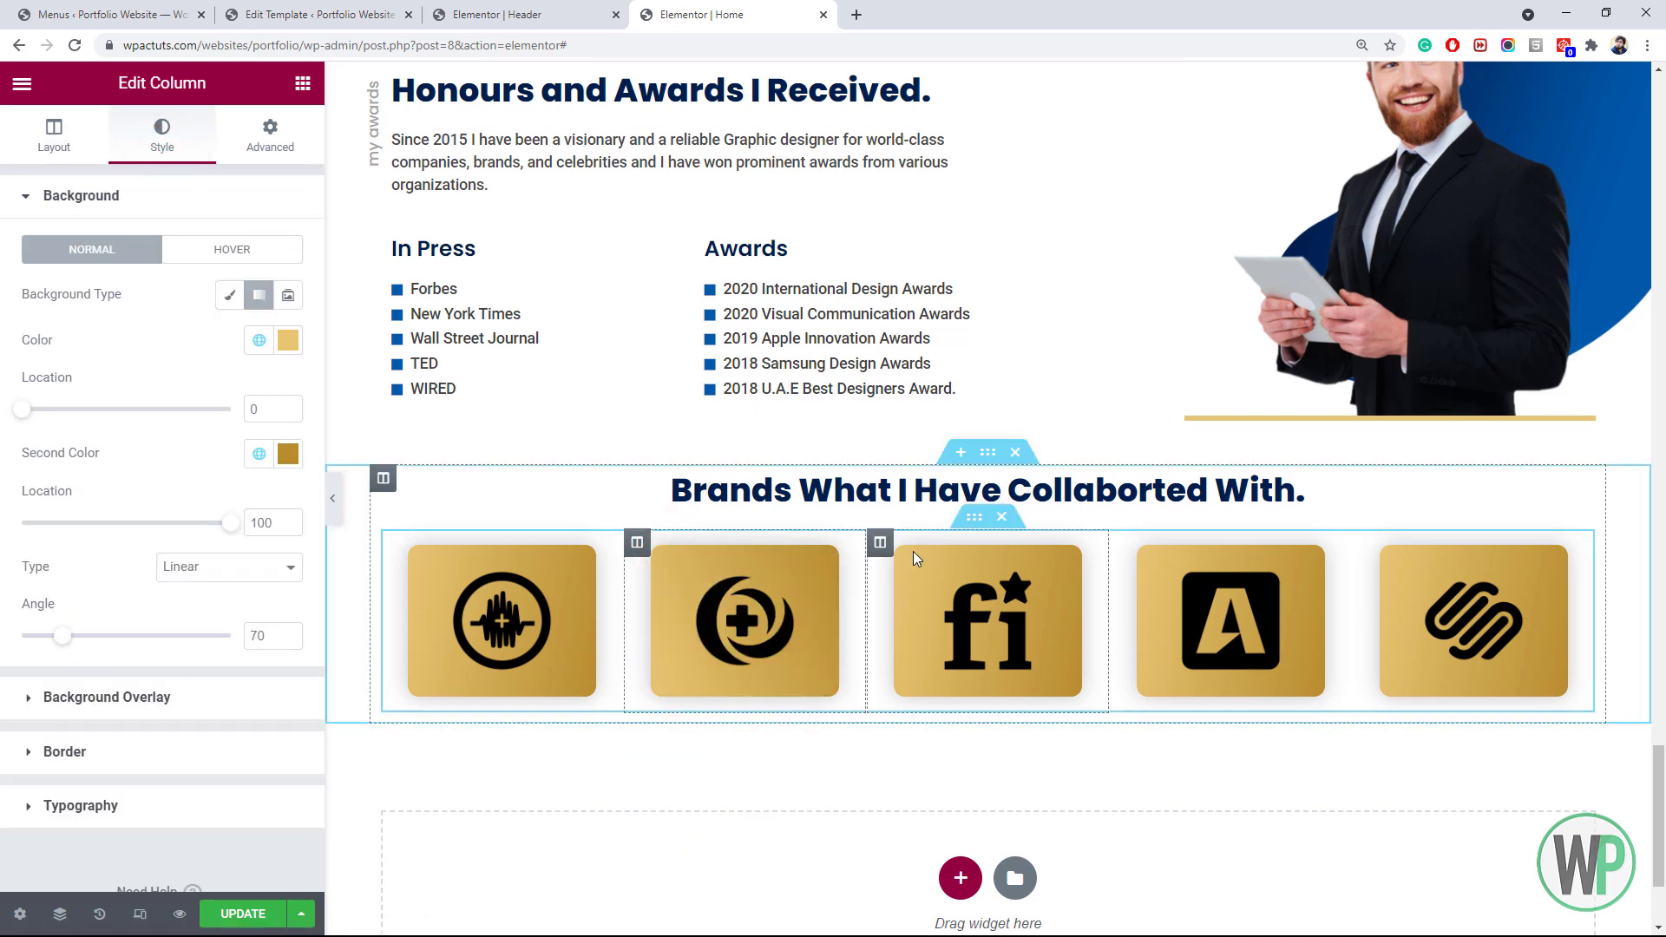
pyautogui.rightClick(887, 550)
pyautogui.click(937, 565)
pyautogui.click(162, 136)
pyautogui.click(194, 750)
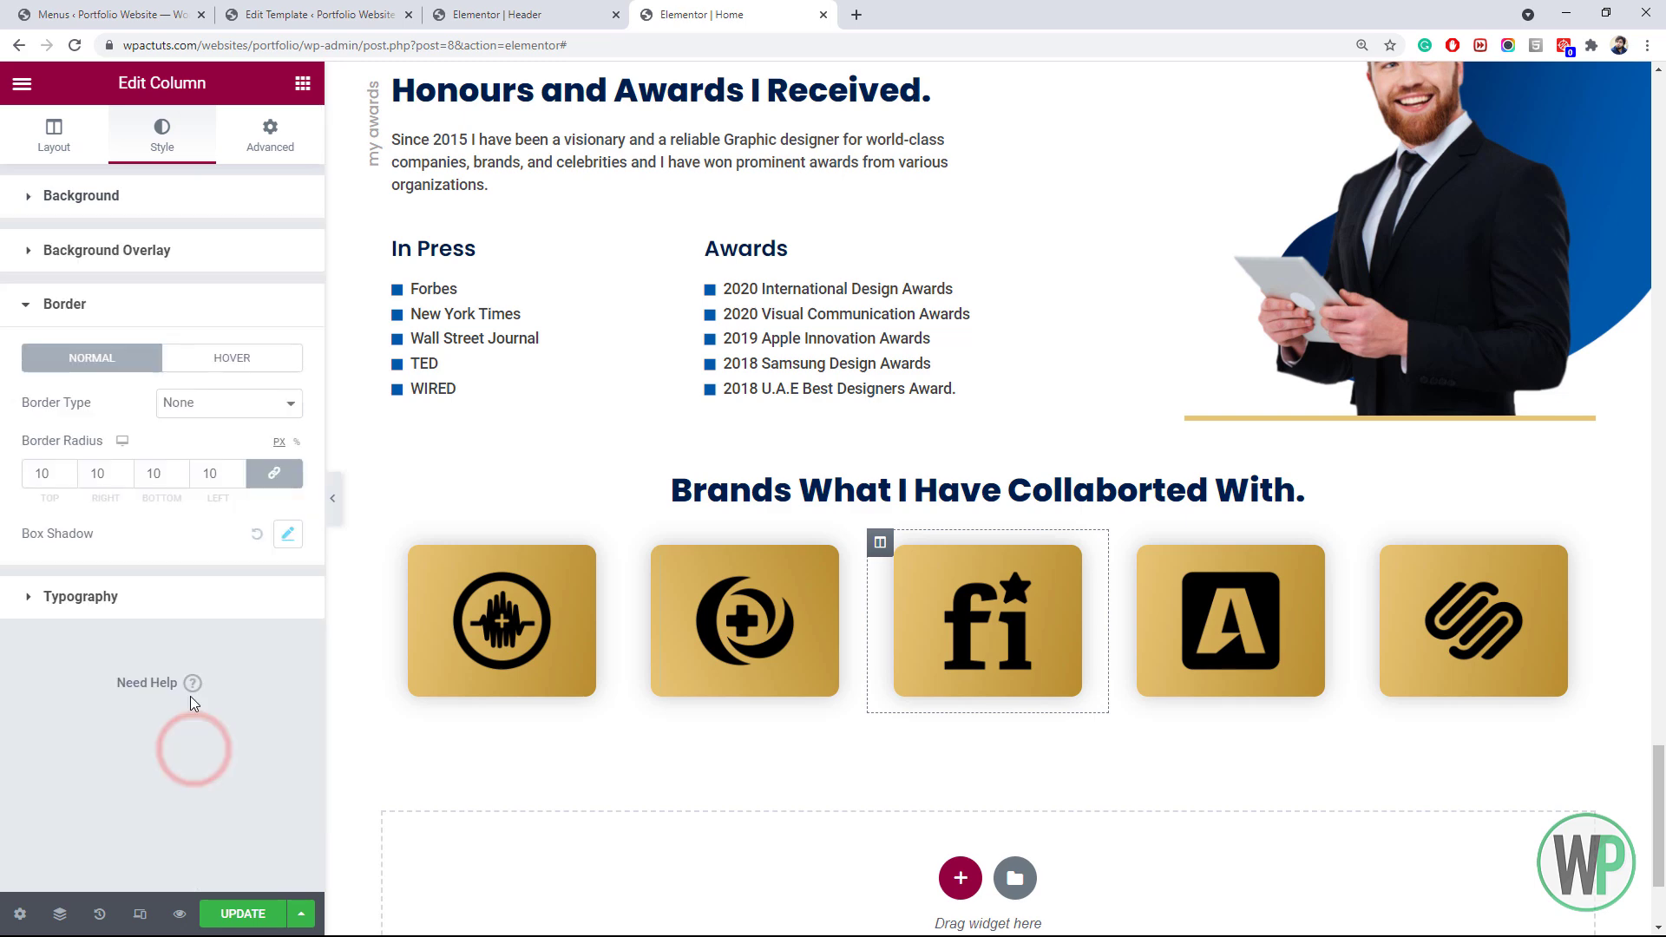
pyautogui.click(203, 260)
pyautogui.click(196, 198)
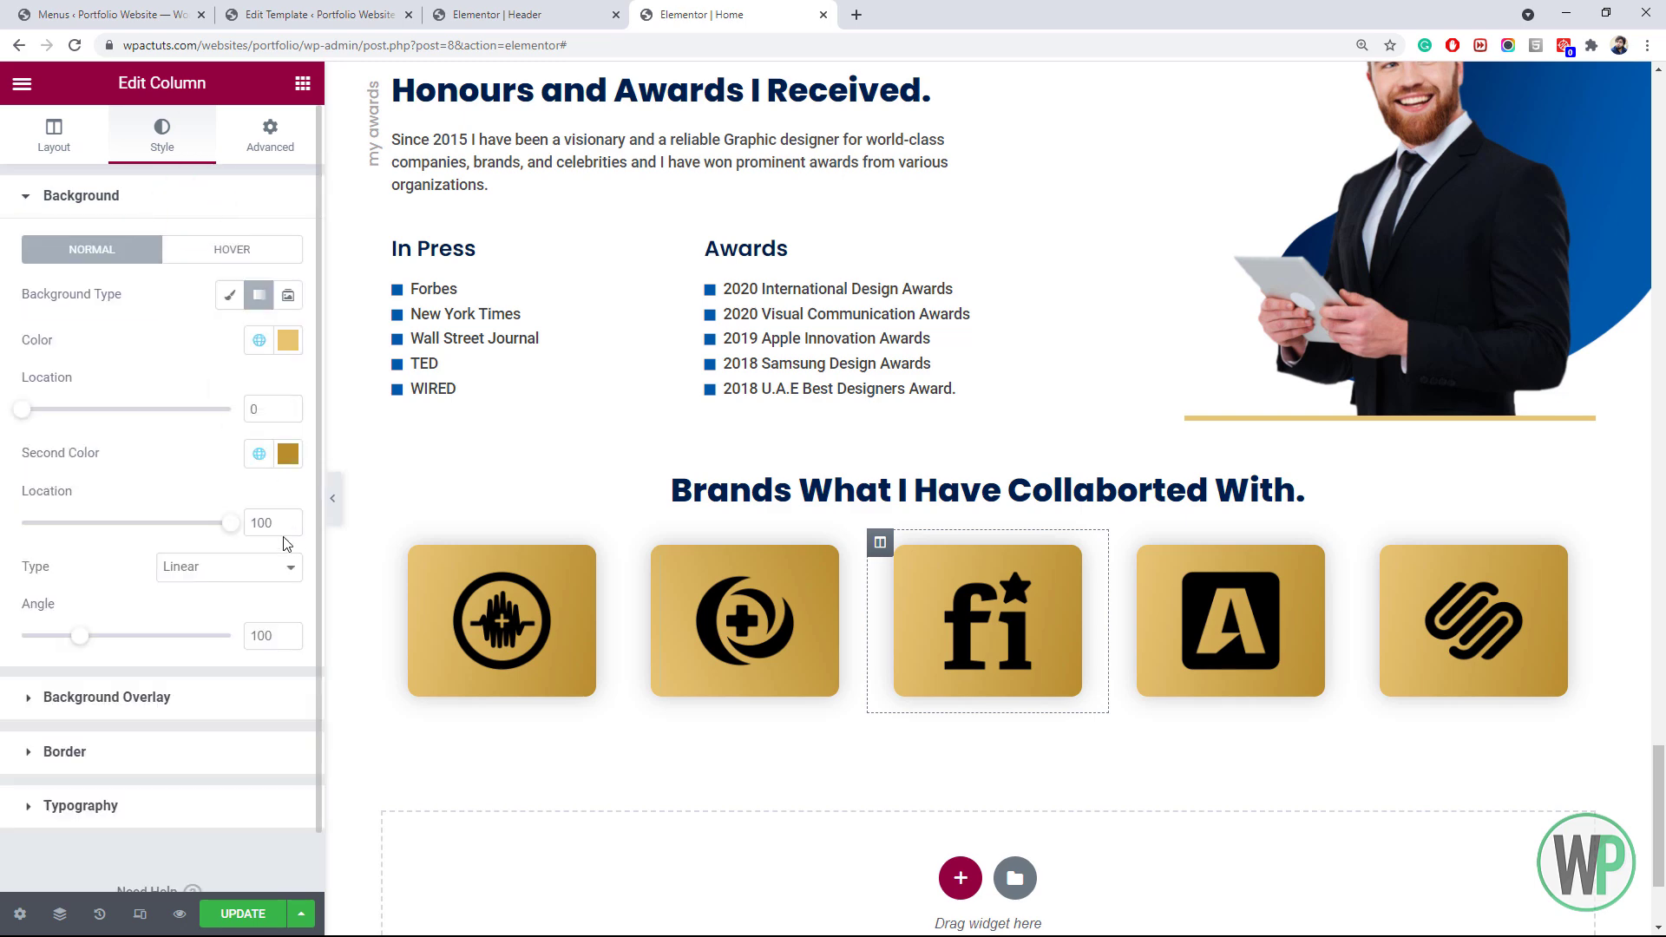
pyautogui.moveTo(80, 636); pyautogui.dragTo(188, 636)
# Vary the gradient angles of the fourth, fifth and first brand cards
pyautogui.click(1124, 546)
pyautogui.click(160, 154)
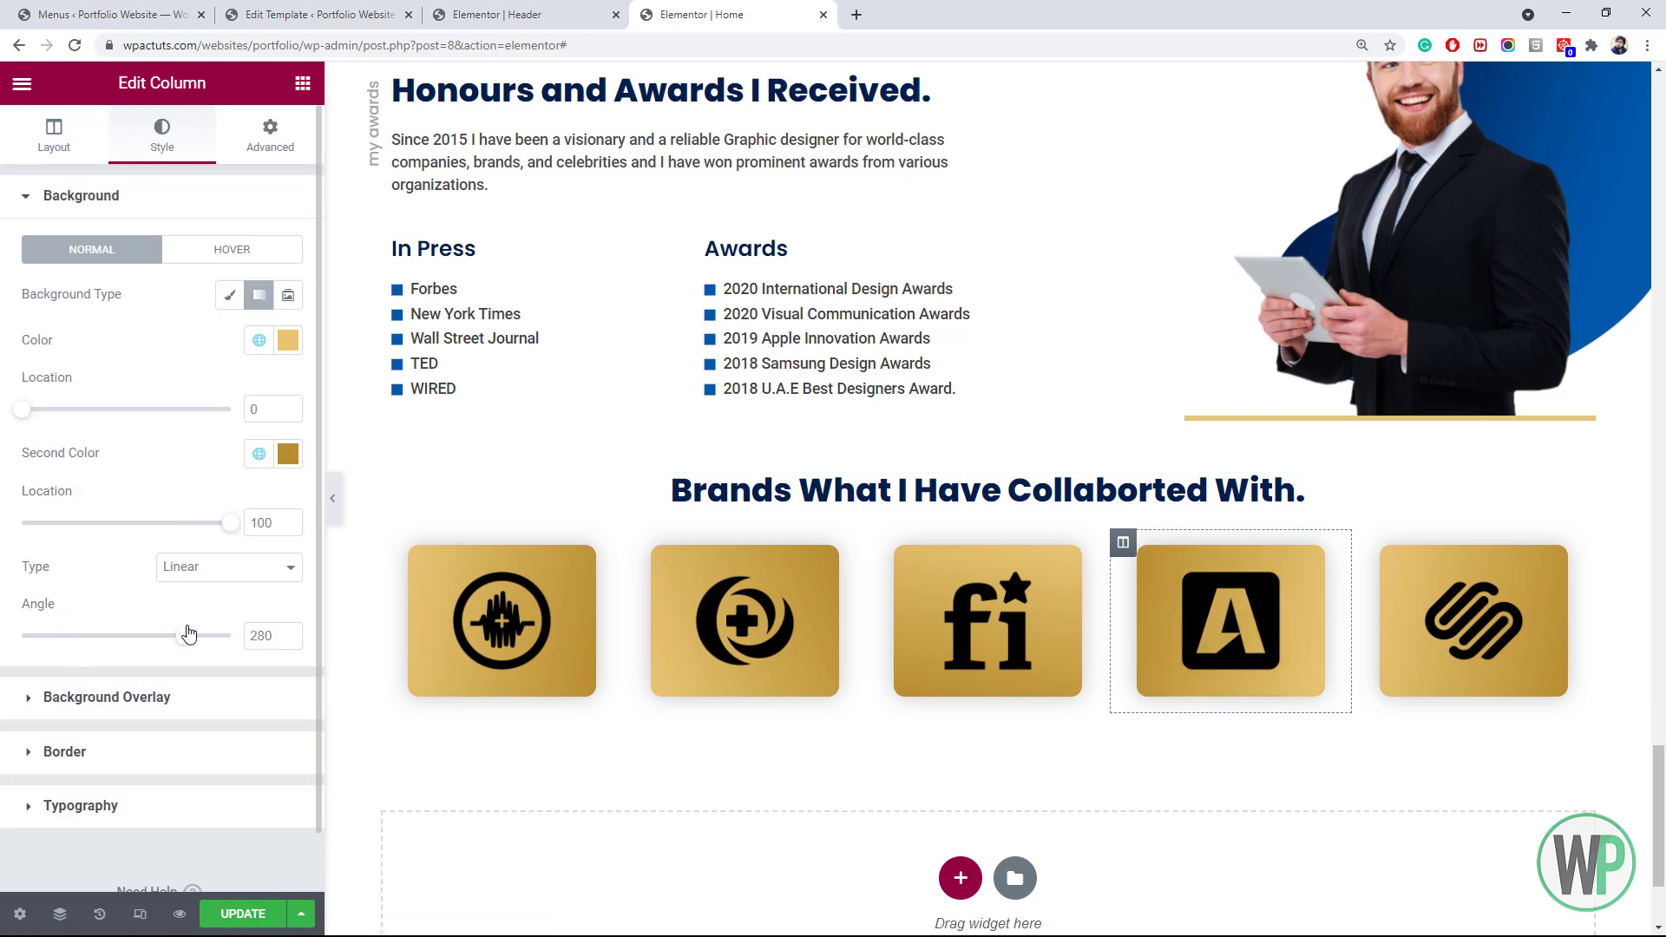
pyautogui.rightClick(1366, 542)
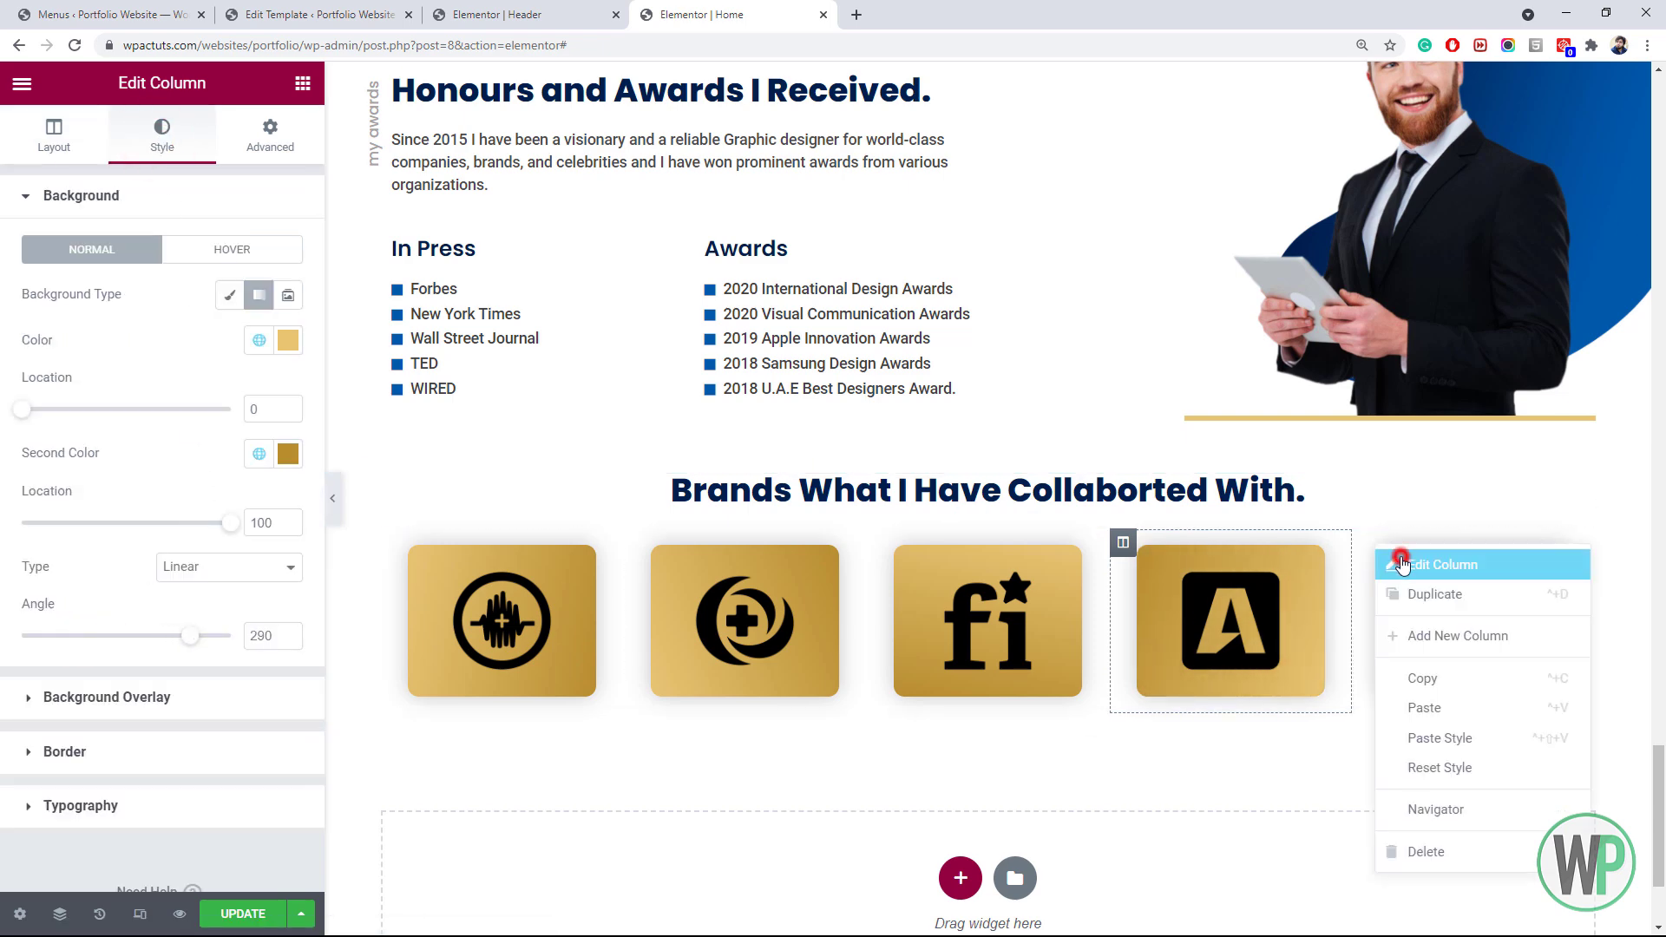
pyautogui.click(1397, 562)
pyautogui.rightClick(394, 544)
pyautogui.click(431, 558)
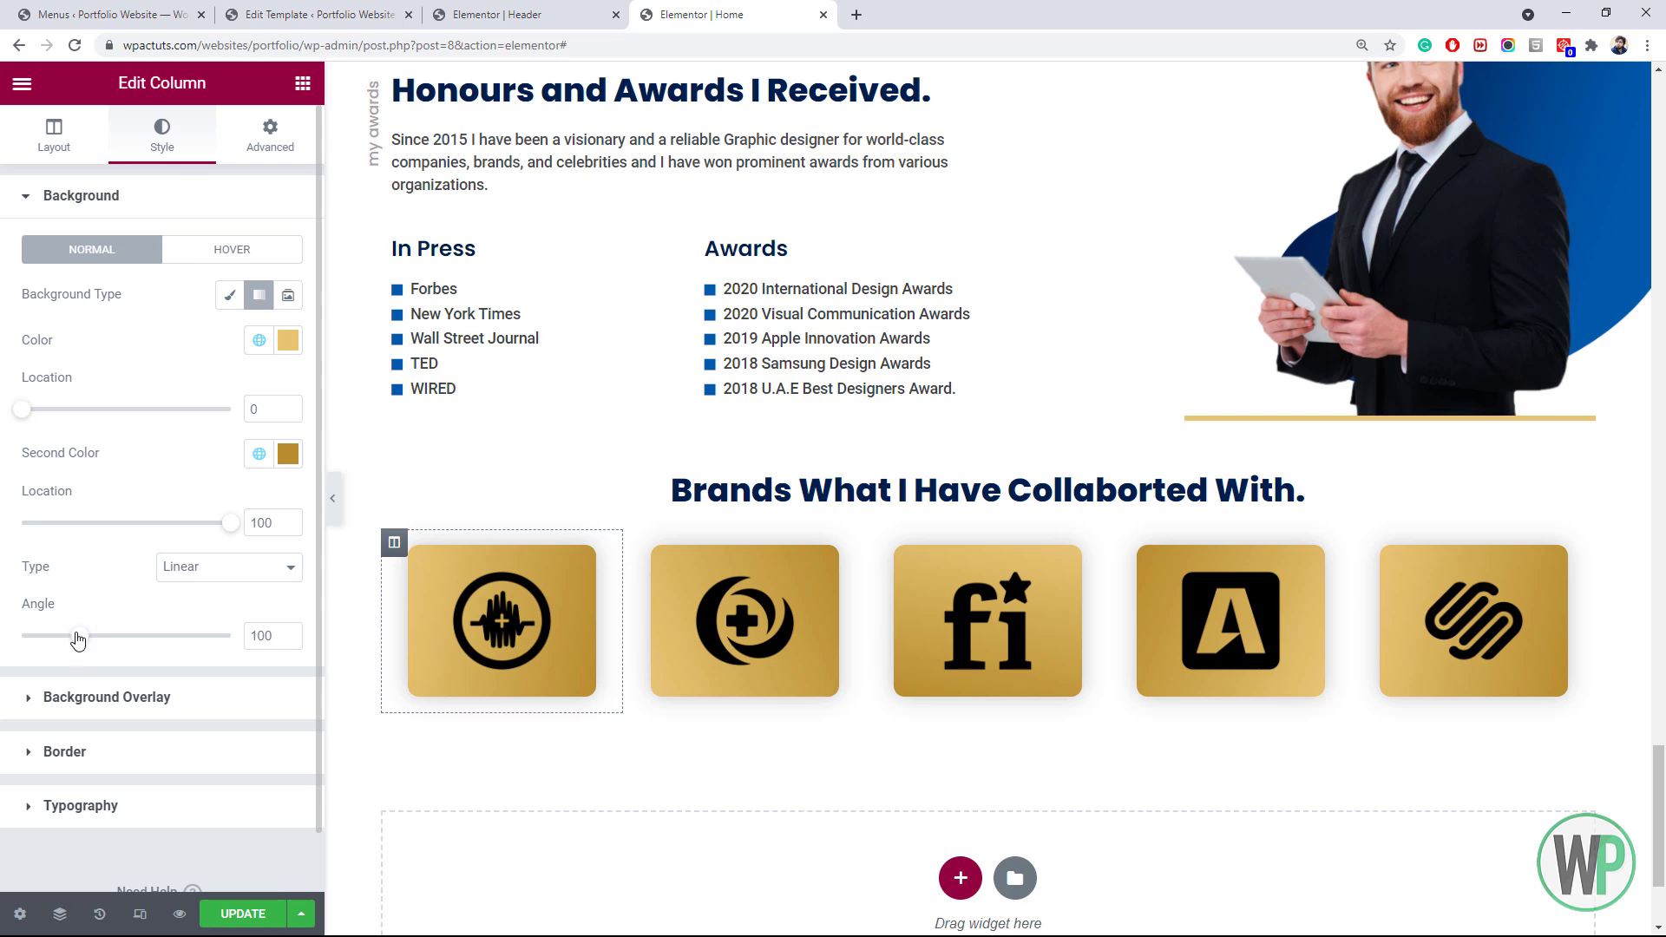
pyautogui.moveTo(78, 638); pyautogui.dragTo(139, 638)
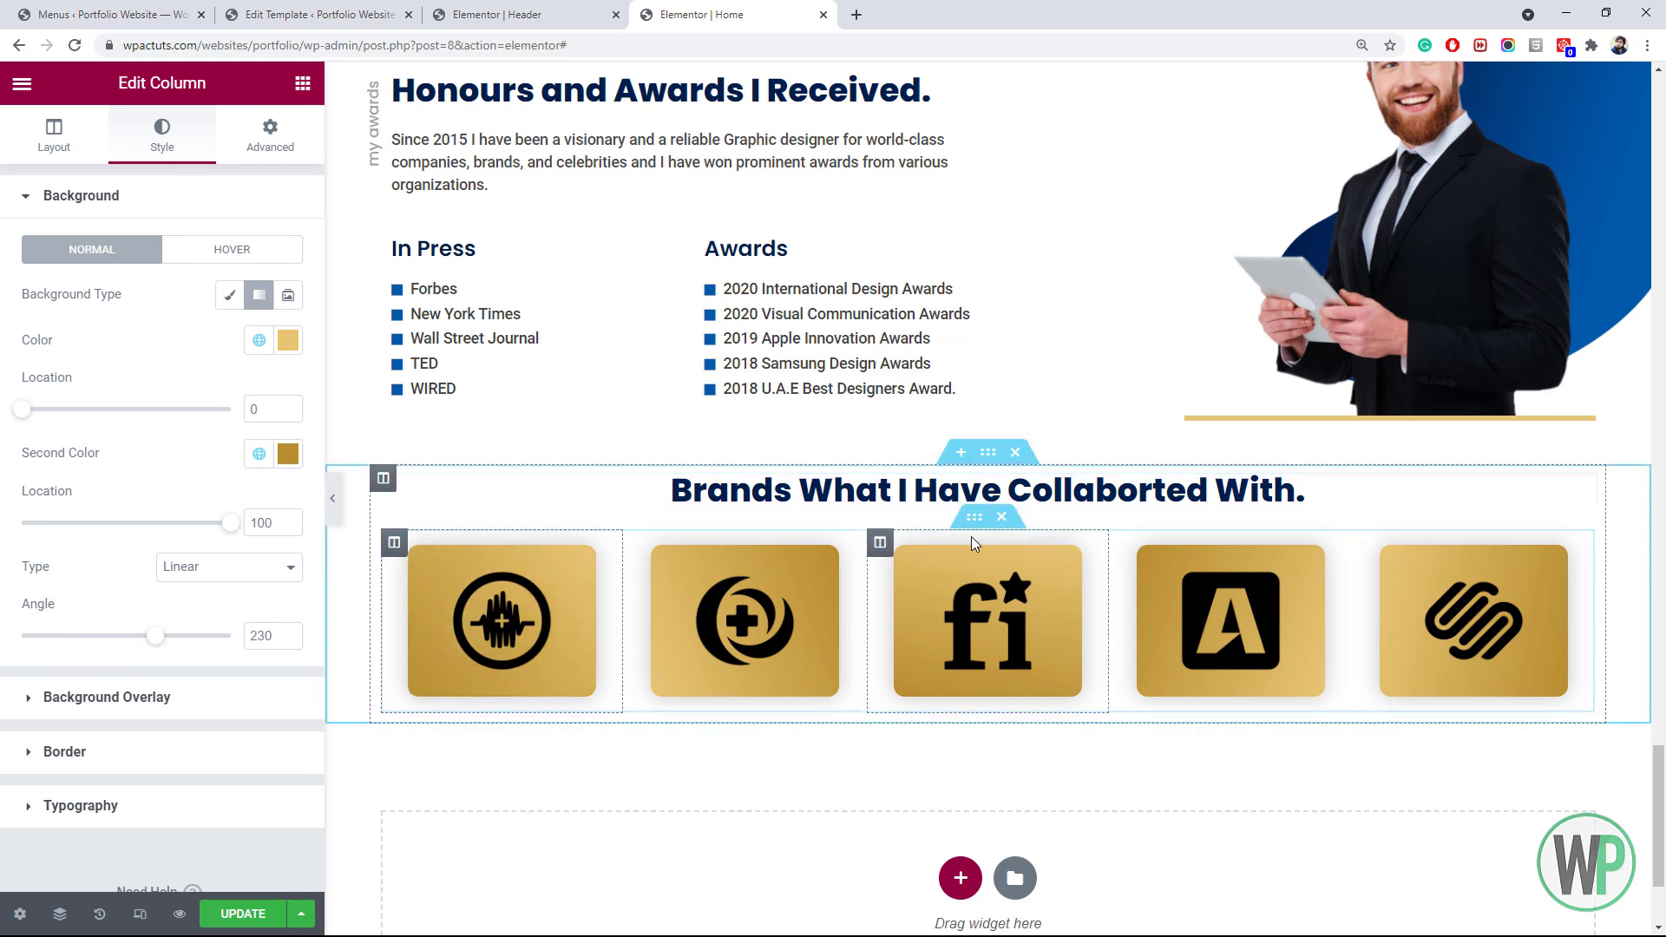
pyautogui.rightClick(975, 519)
pyautogui.click(1011, 543)
pyautogui.click(257, 320)
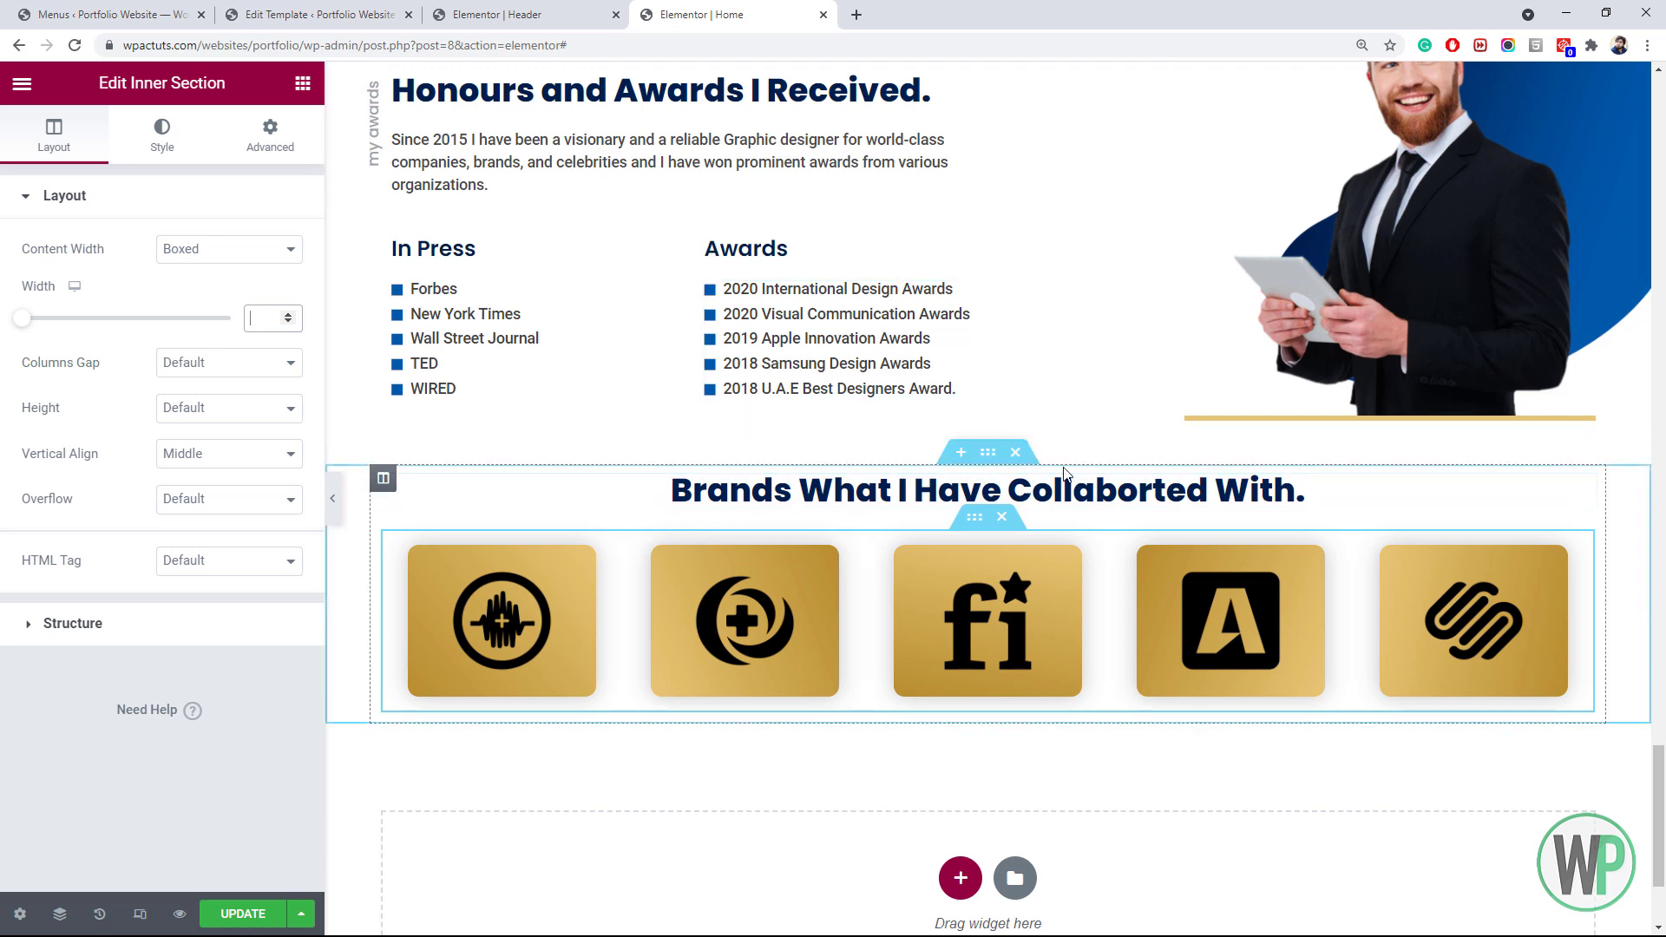
# Upload bg-shape-4.png as the Brands section's classic background image
pyautogui.rightClick(983, 455)
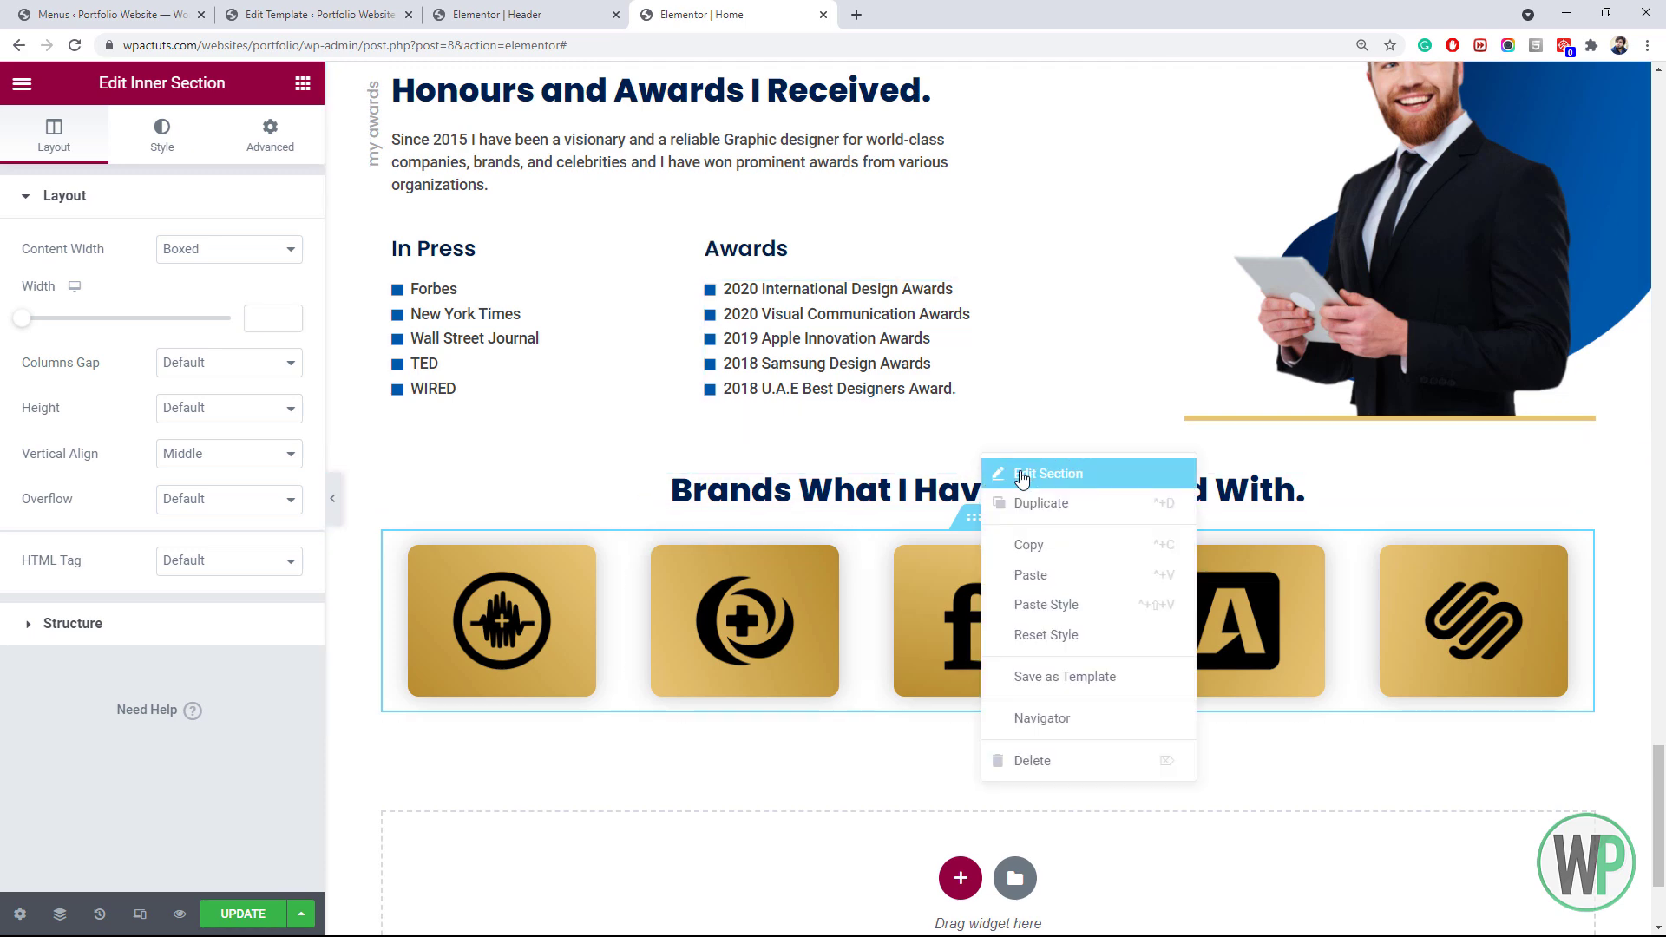
pyautogui.click(1022, 474)
pyautogui.click(153, 160)
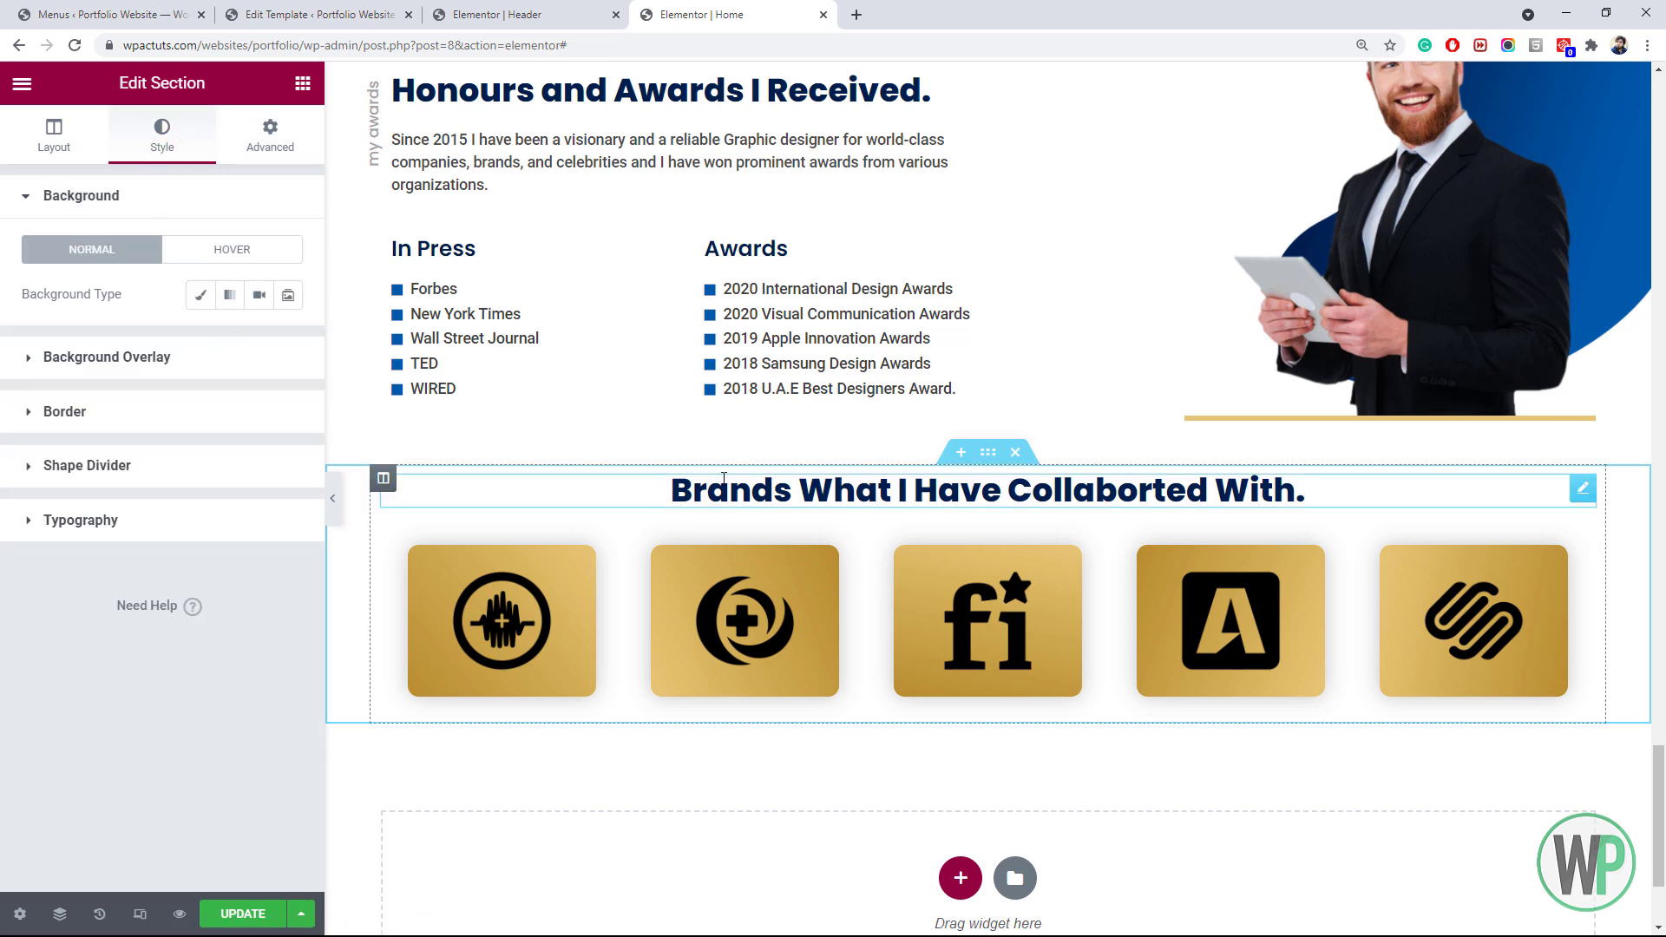
pyautogui.click(201, 296)
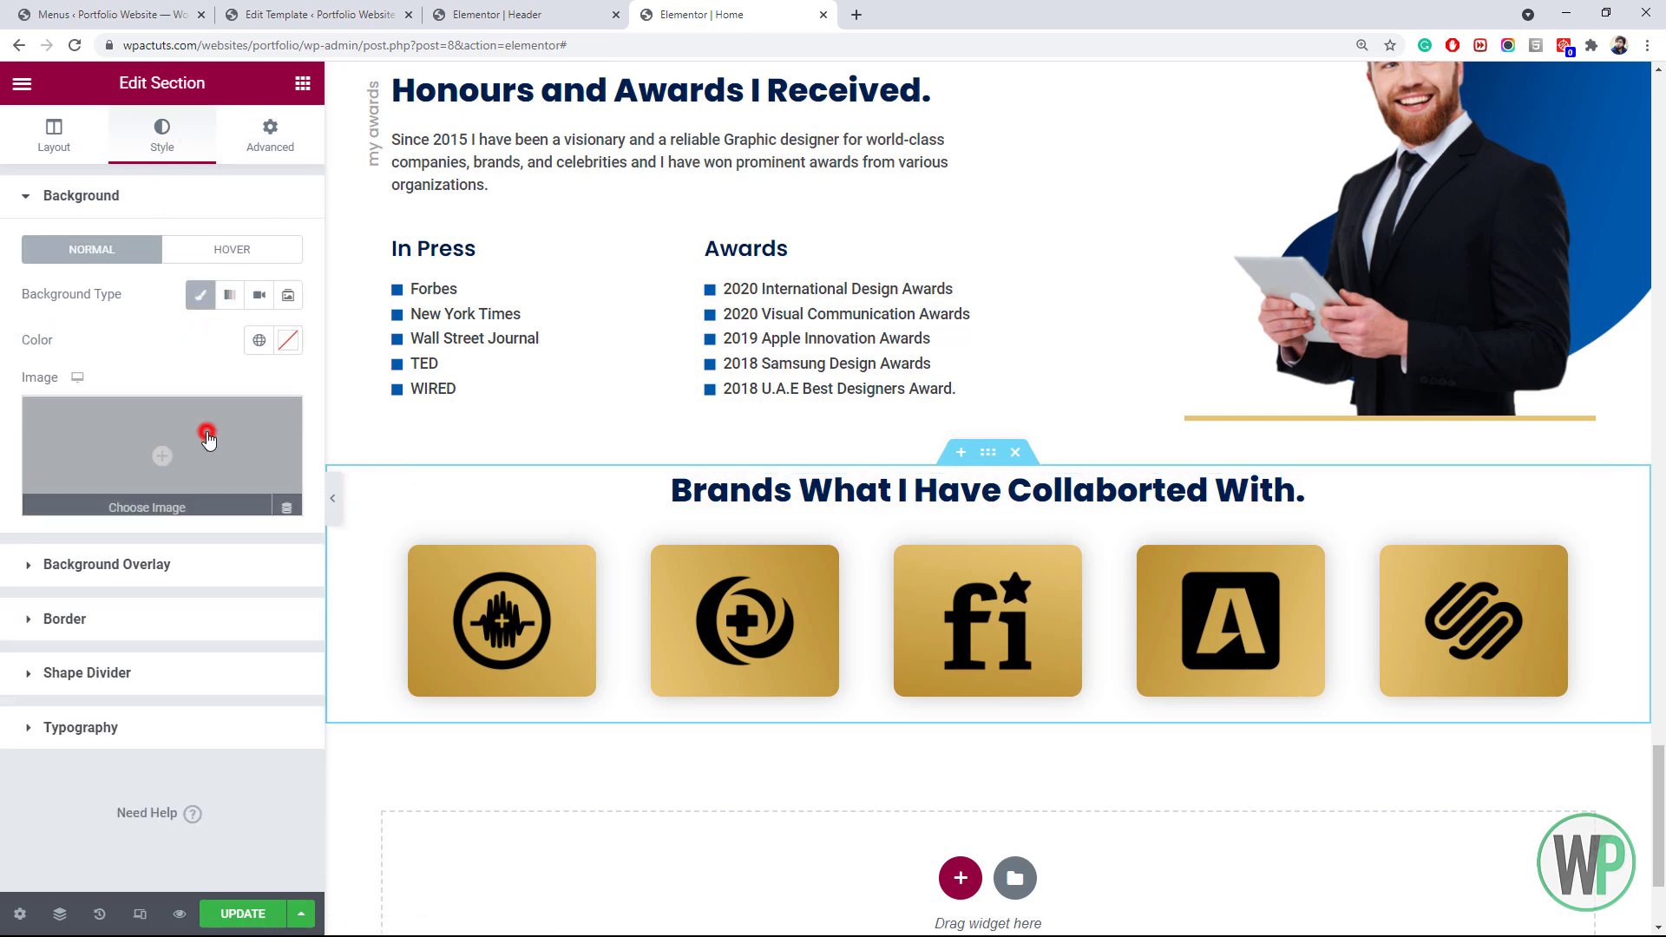
pyautogui.click(217, 418)
pyautogui.click(310, 172)
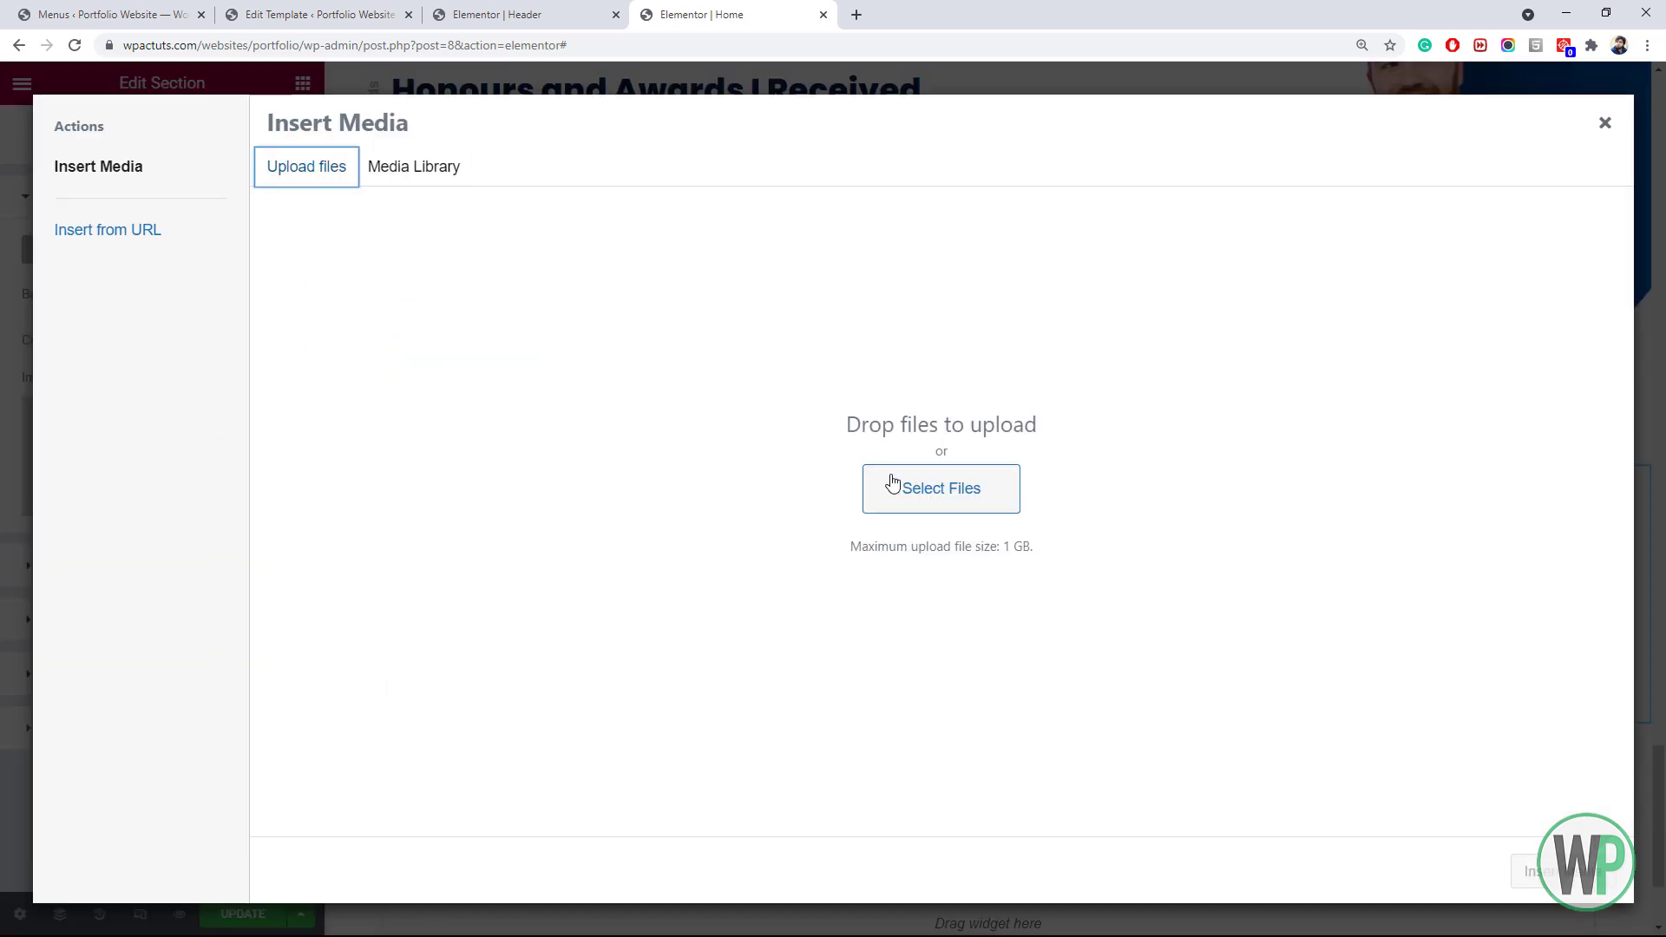
pyautogui.click(941, 491)
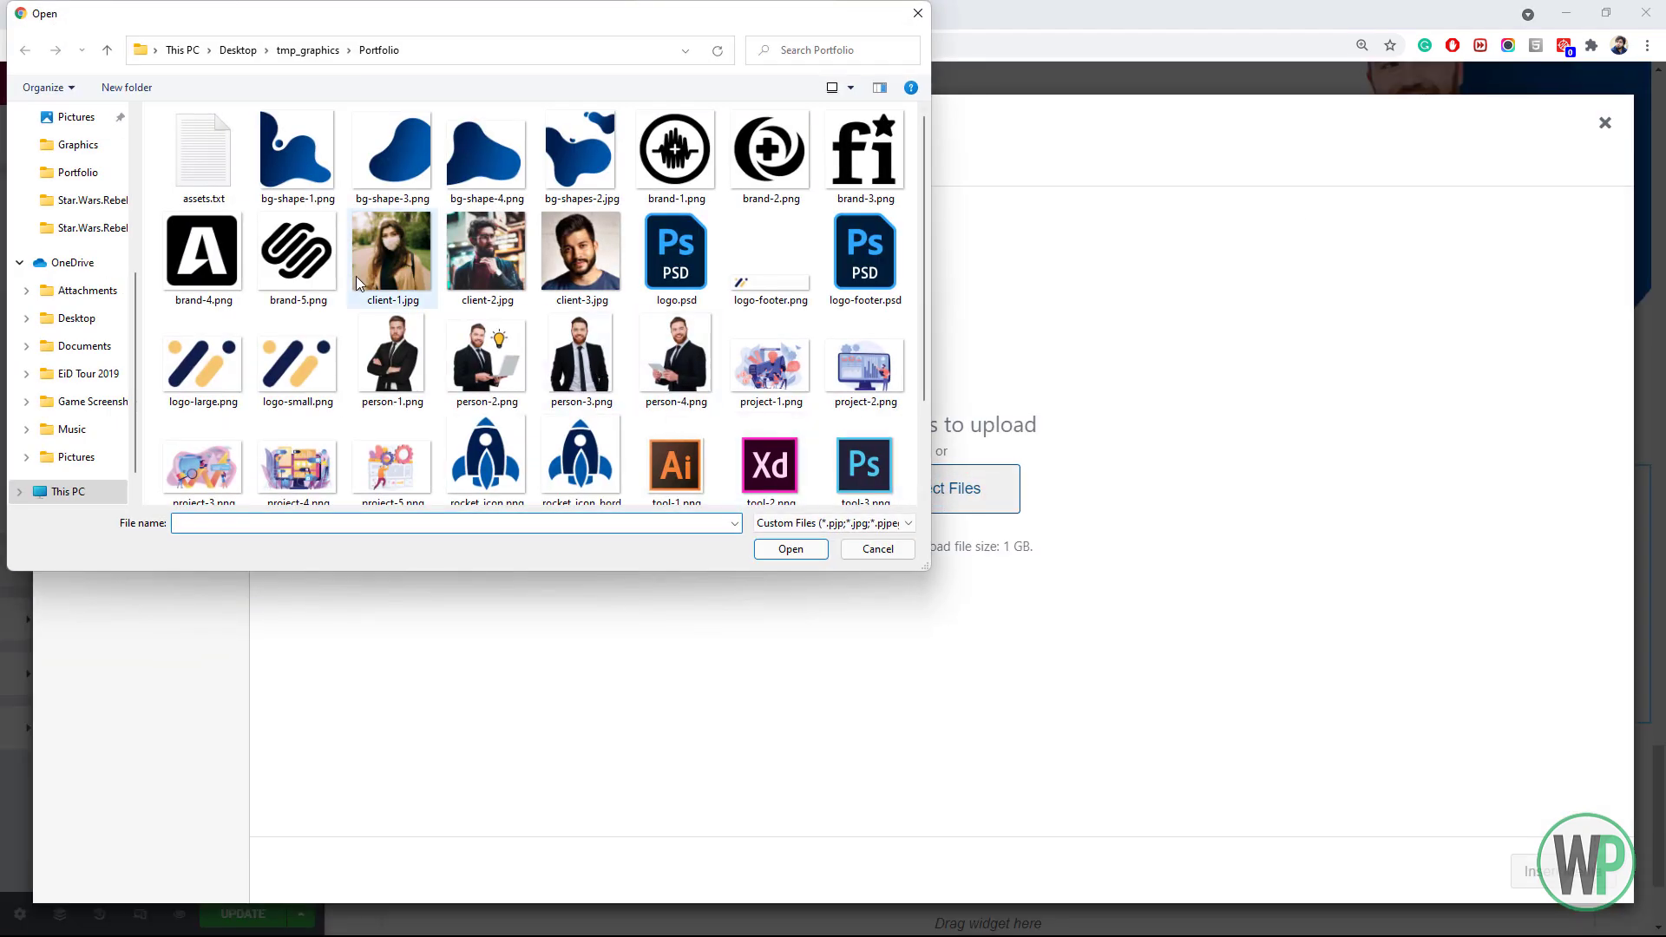
pyautogui.doubleClick(469, 191)
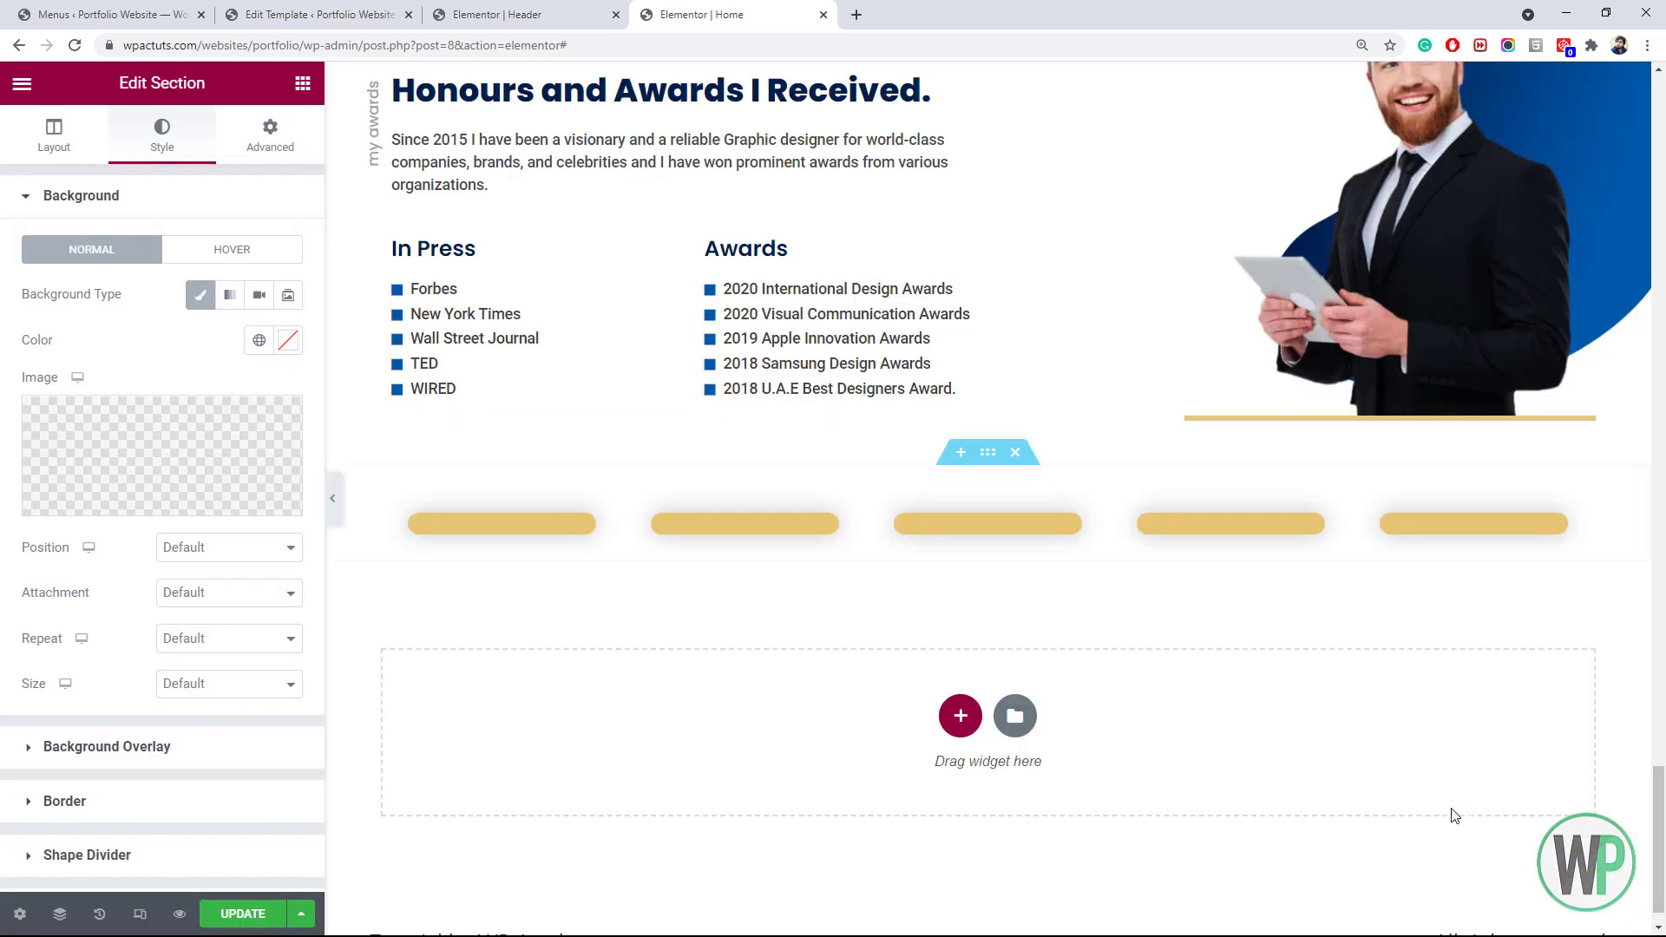
pyautogui.click(1532, 872)
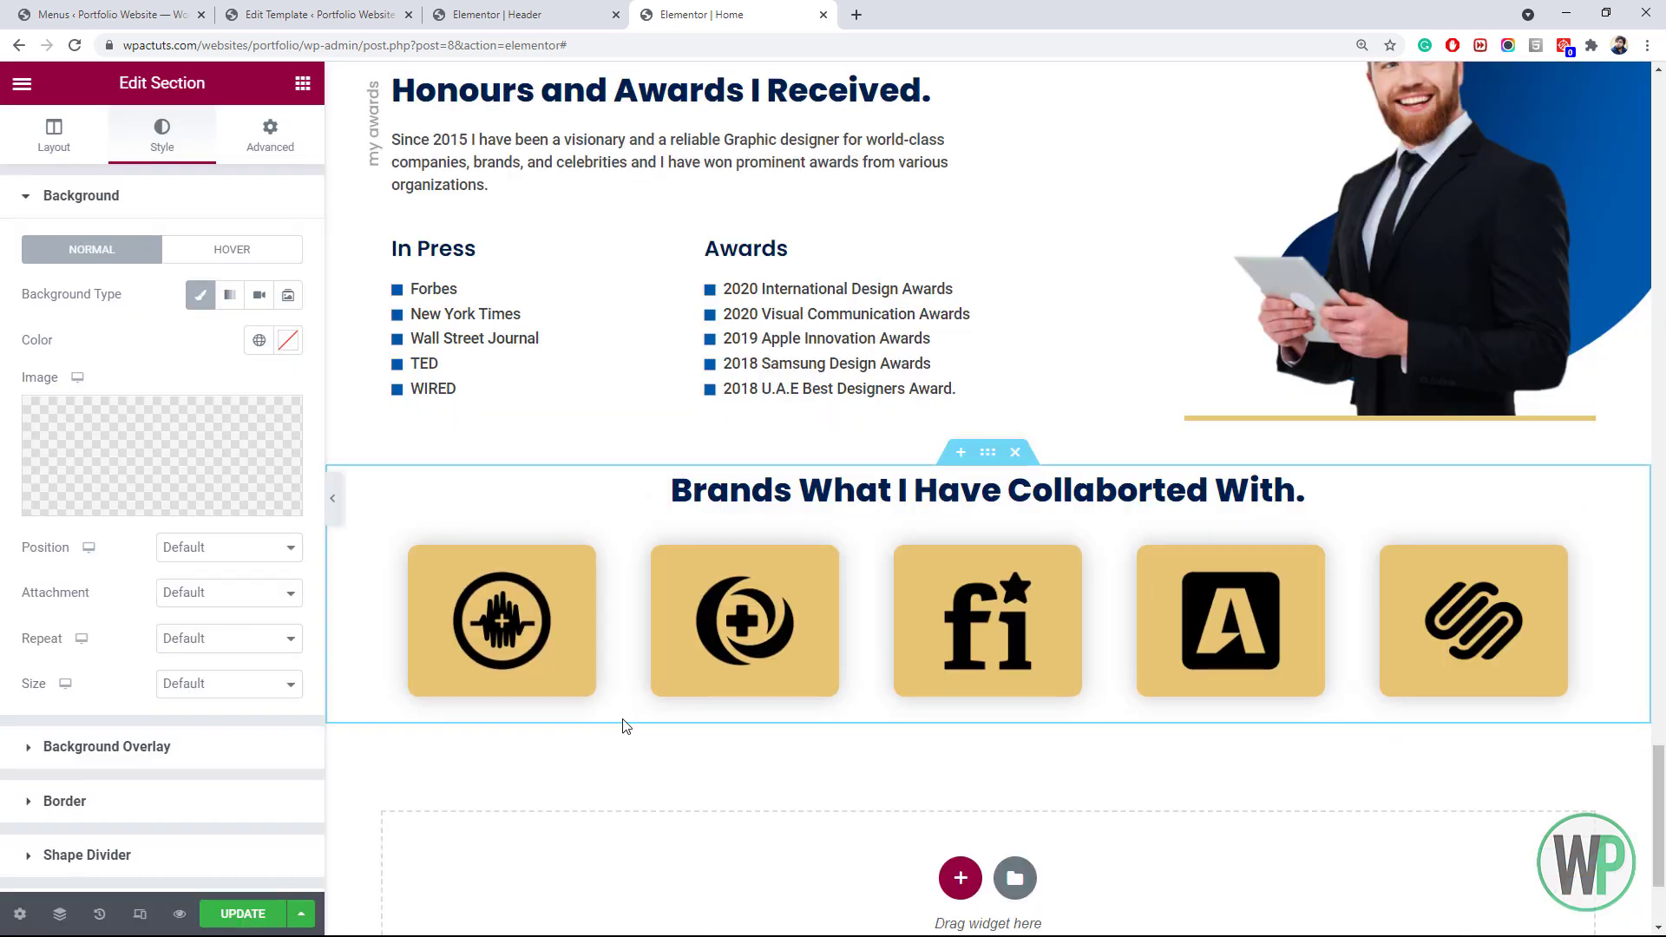
# Set the background image to Top Left position, No-repeat and Contain size
pyautogui.click(203, 556)
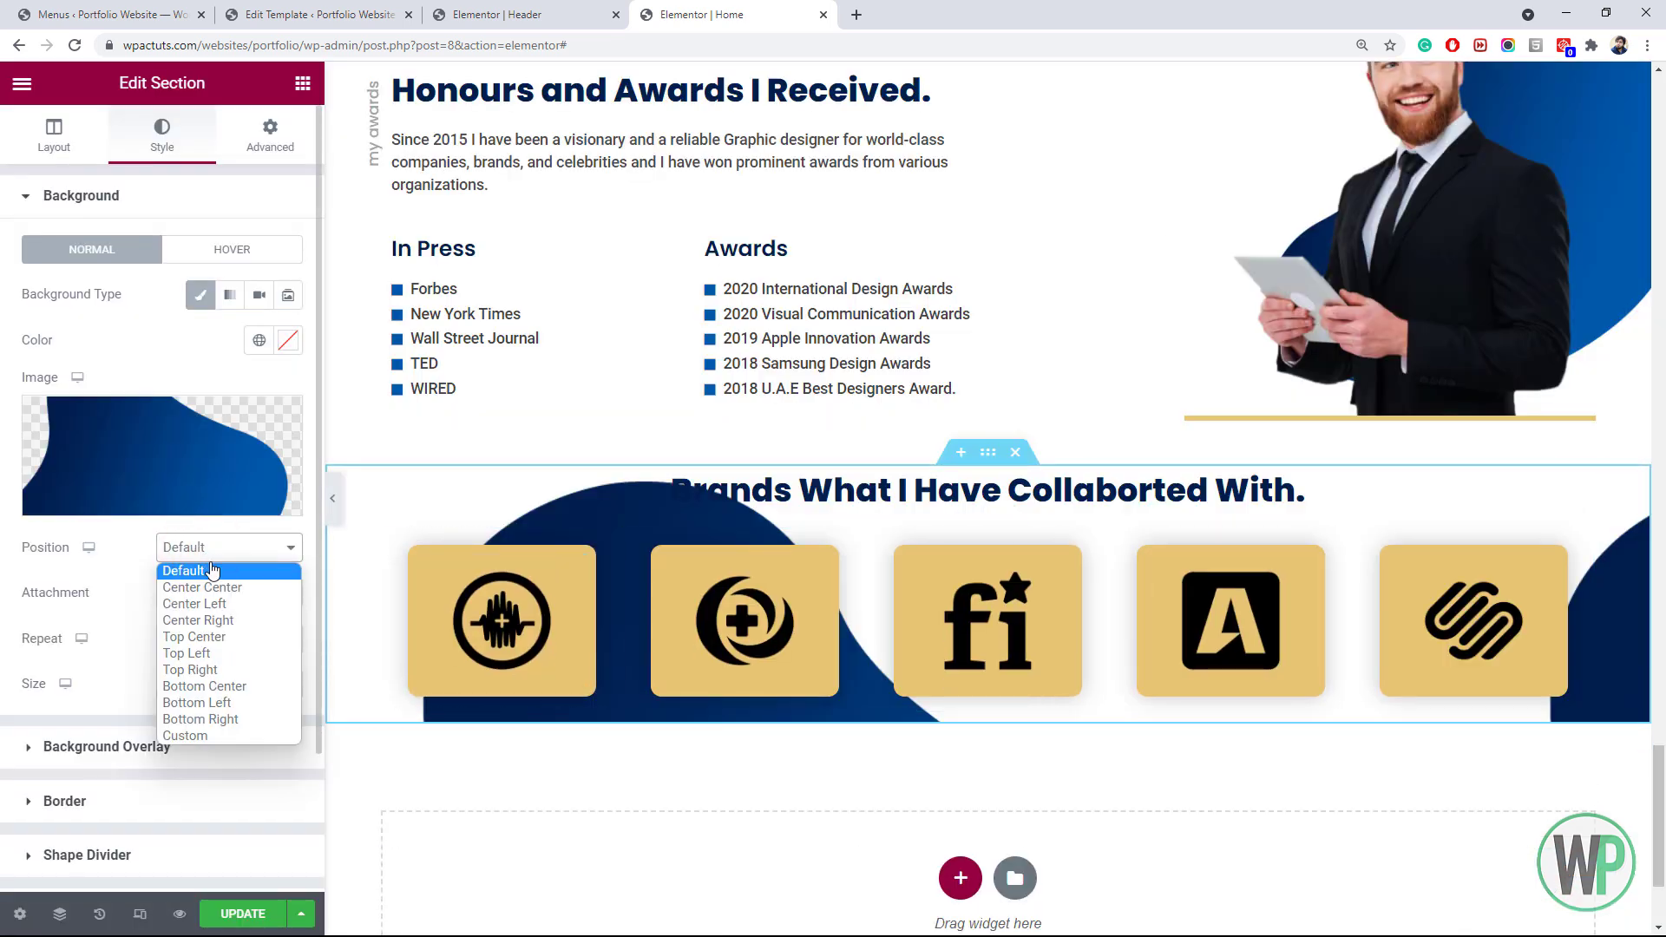
pyautogui.click(234, 654)
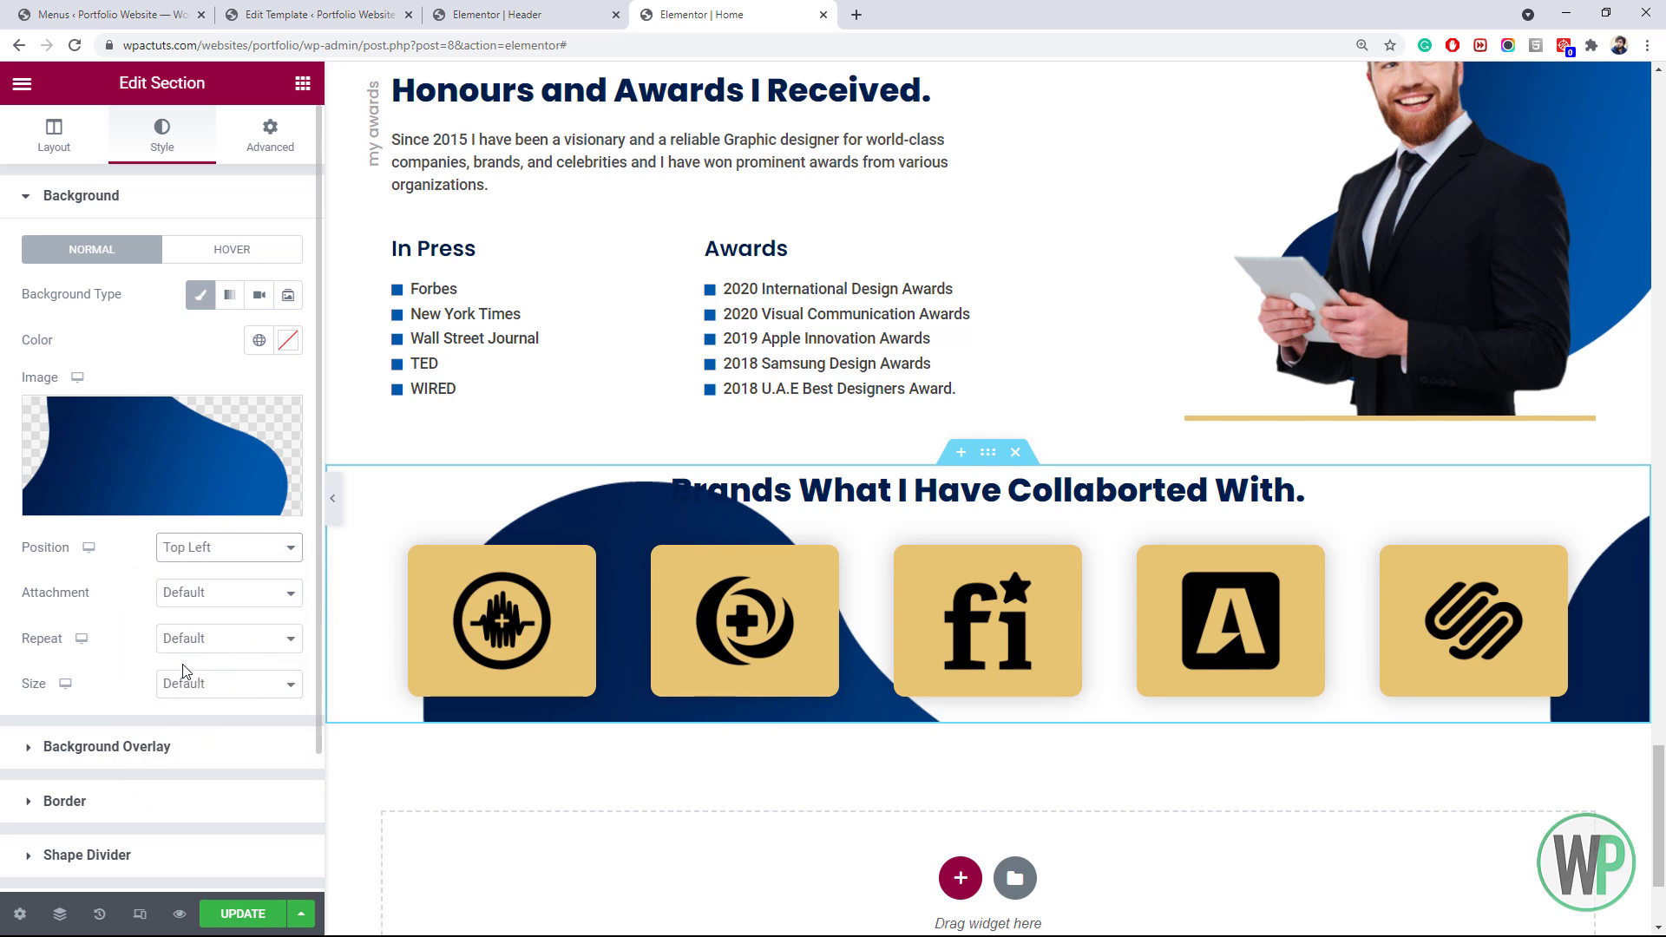
pyautogui.click(190, 645)
pyautogui.click(211, 680)
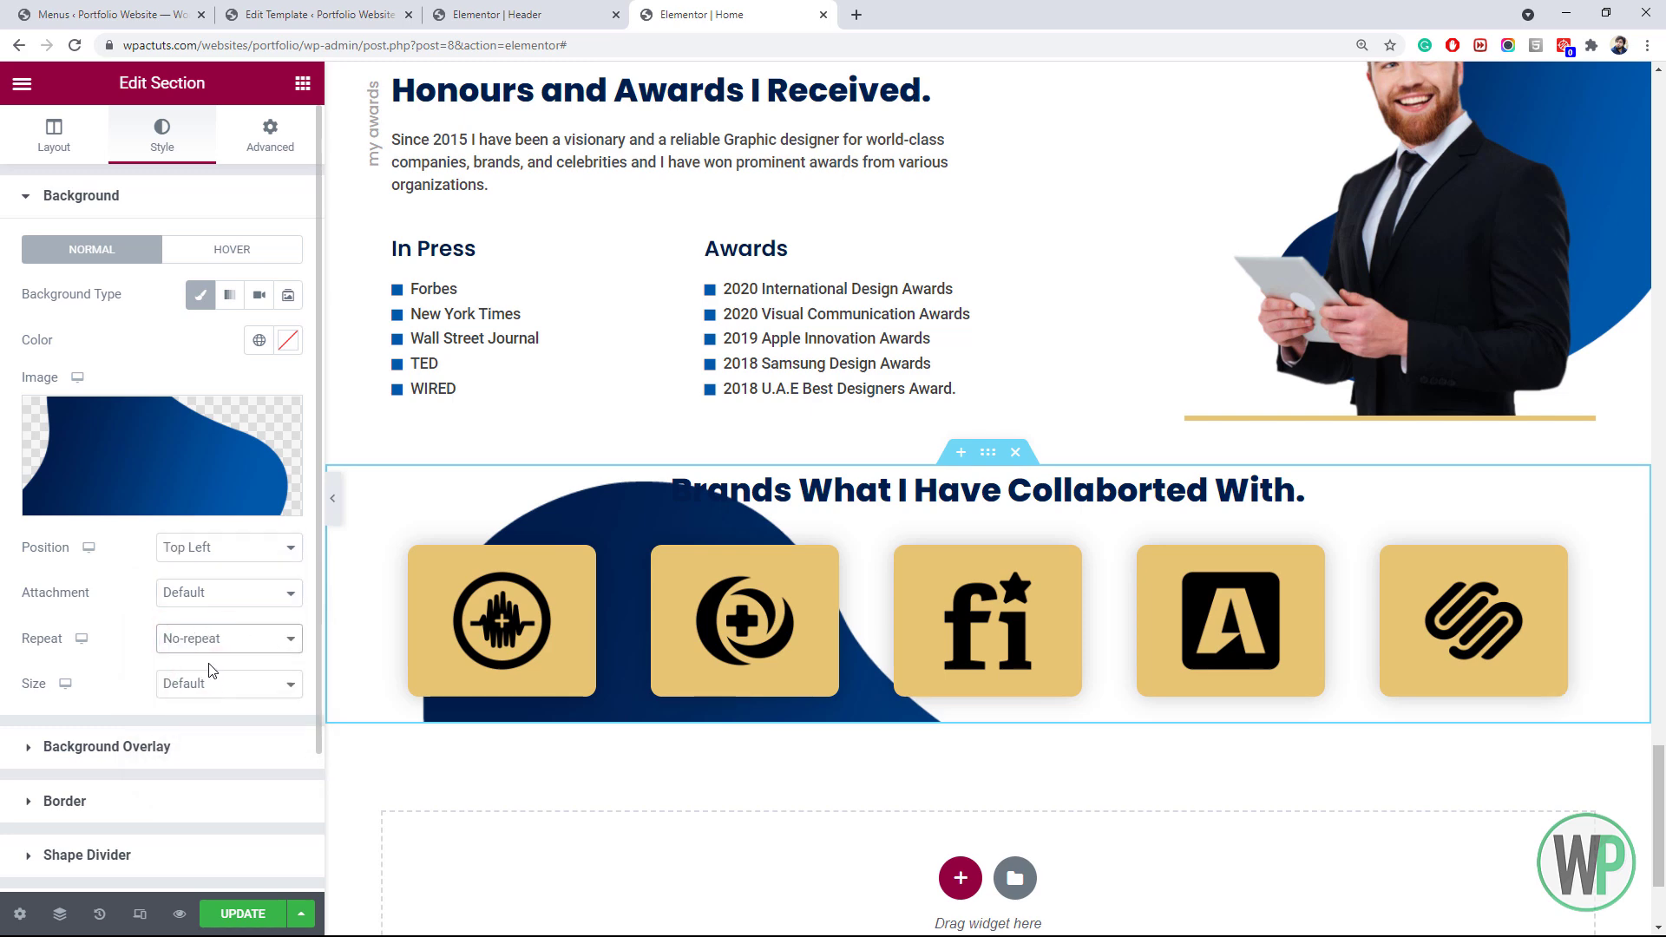
pyautogui.click(217, 684)
pyautogui.click(232, 758)
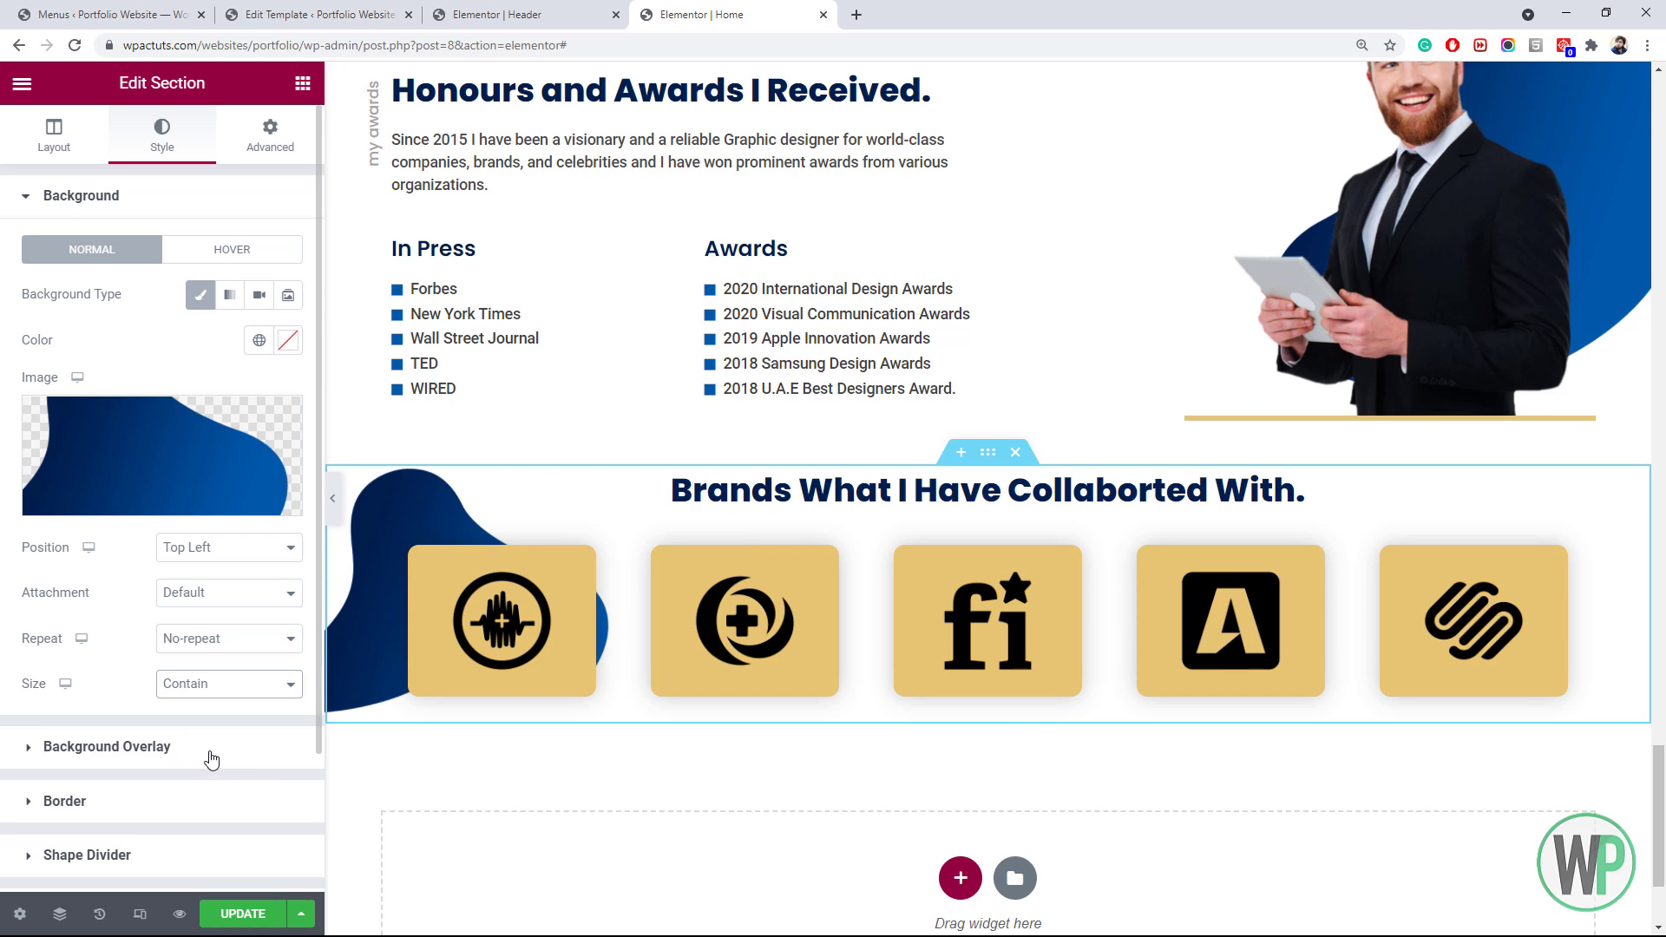
pyautogui.rightClick(973, 766)
pyautogui.click(948, 755)
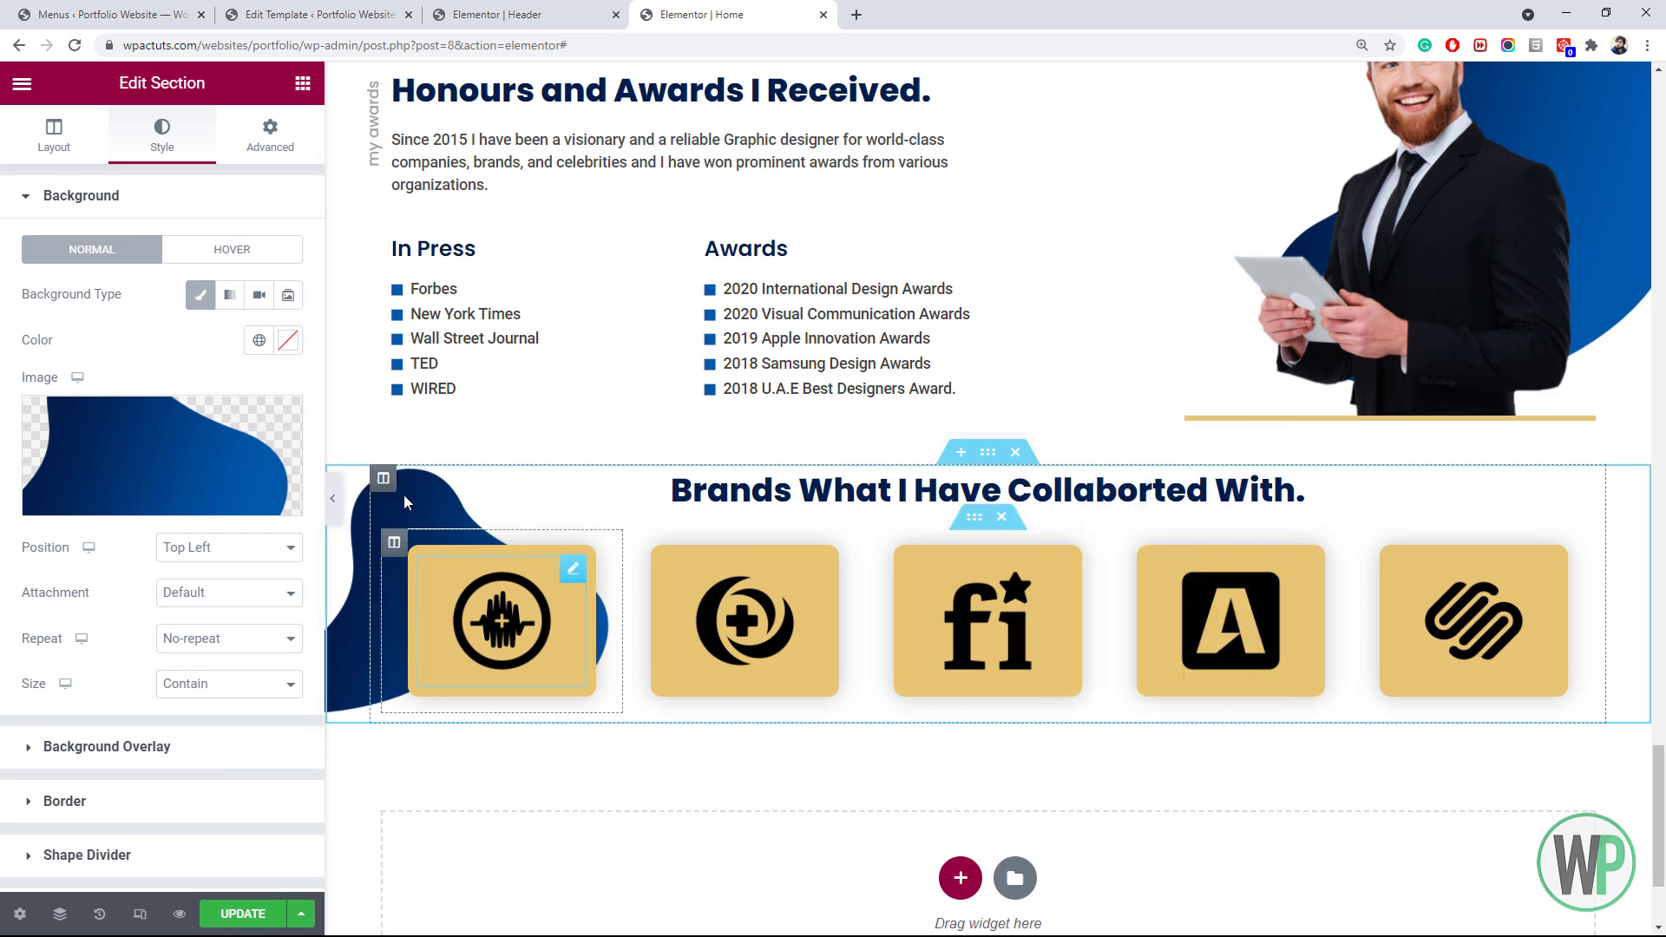
# Add a new inner section below the brand cards
pyautogui.click(299, 120)
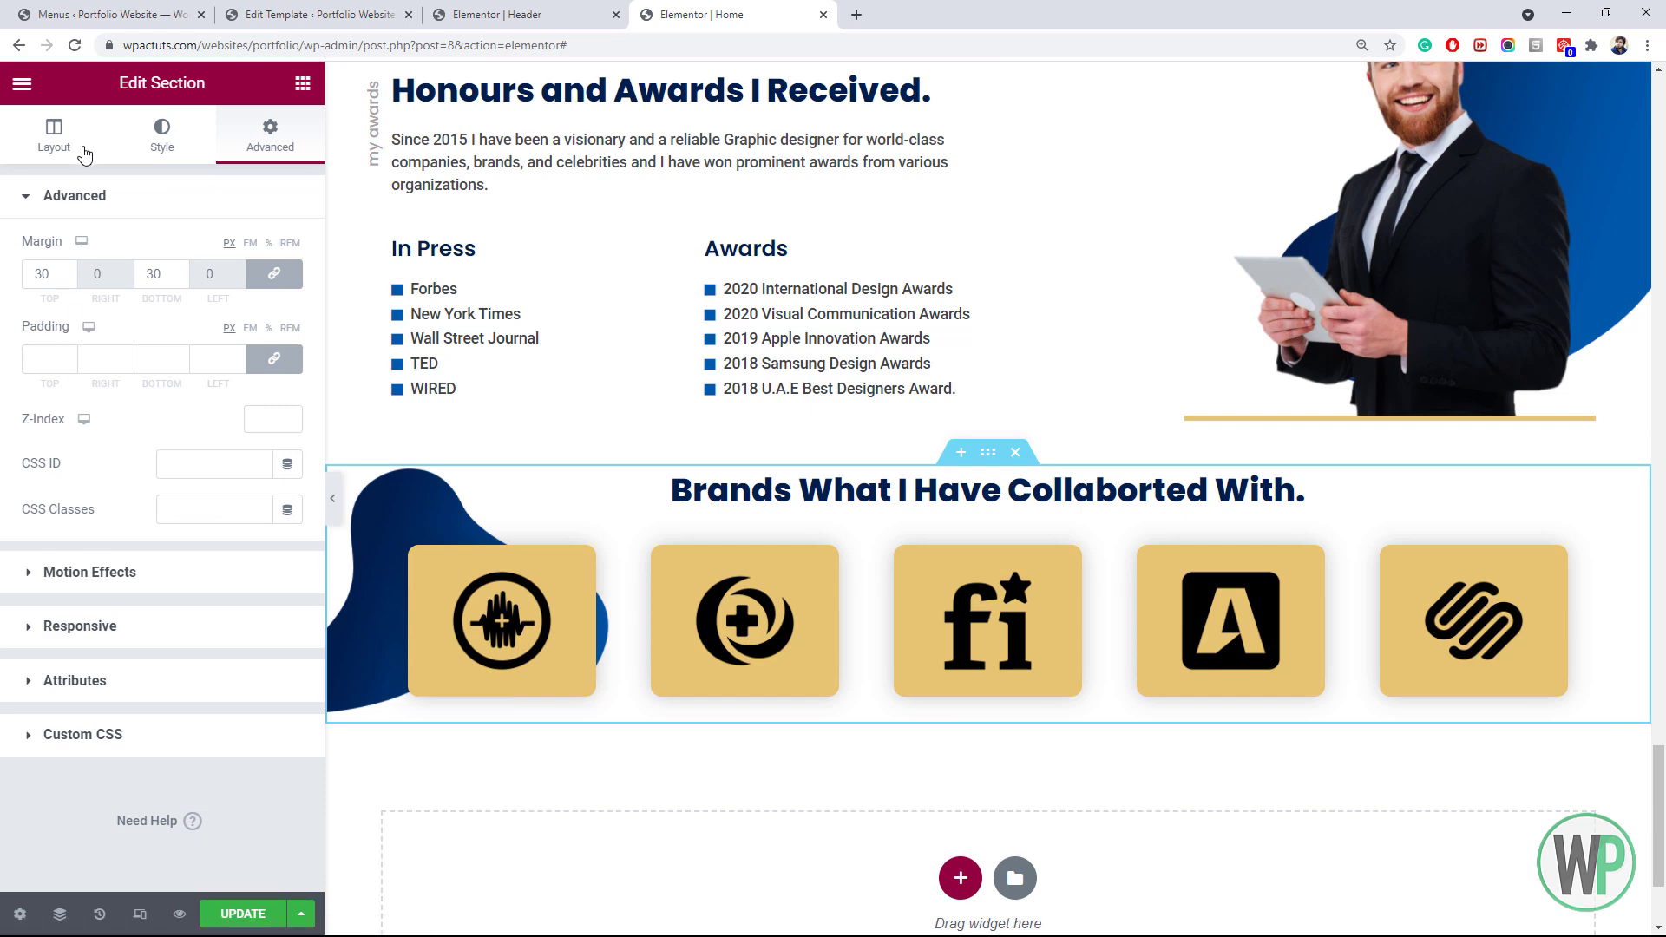
pyautogui.click(303, 82)
pyautogui.moveTo(83, 282); pyautogui.dragTo(809, 703)
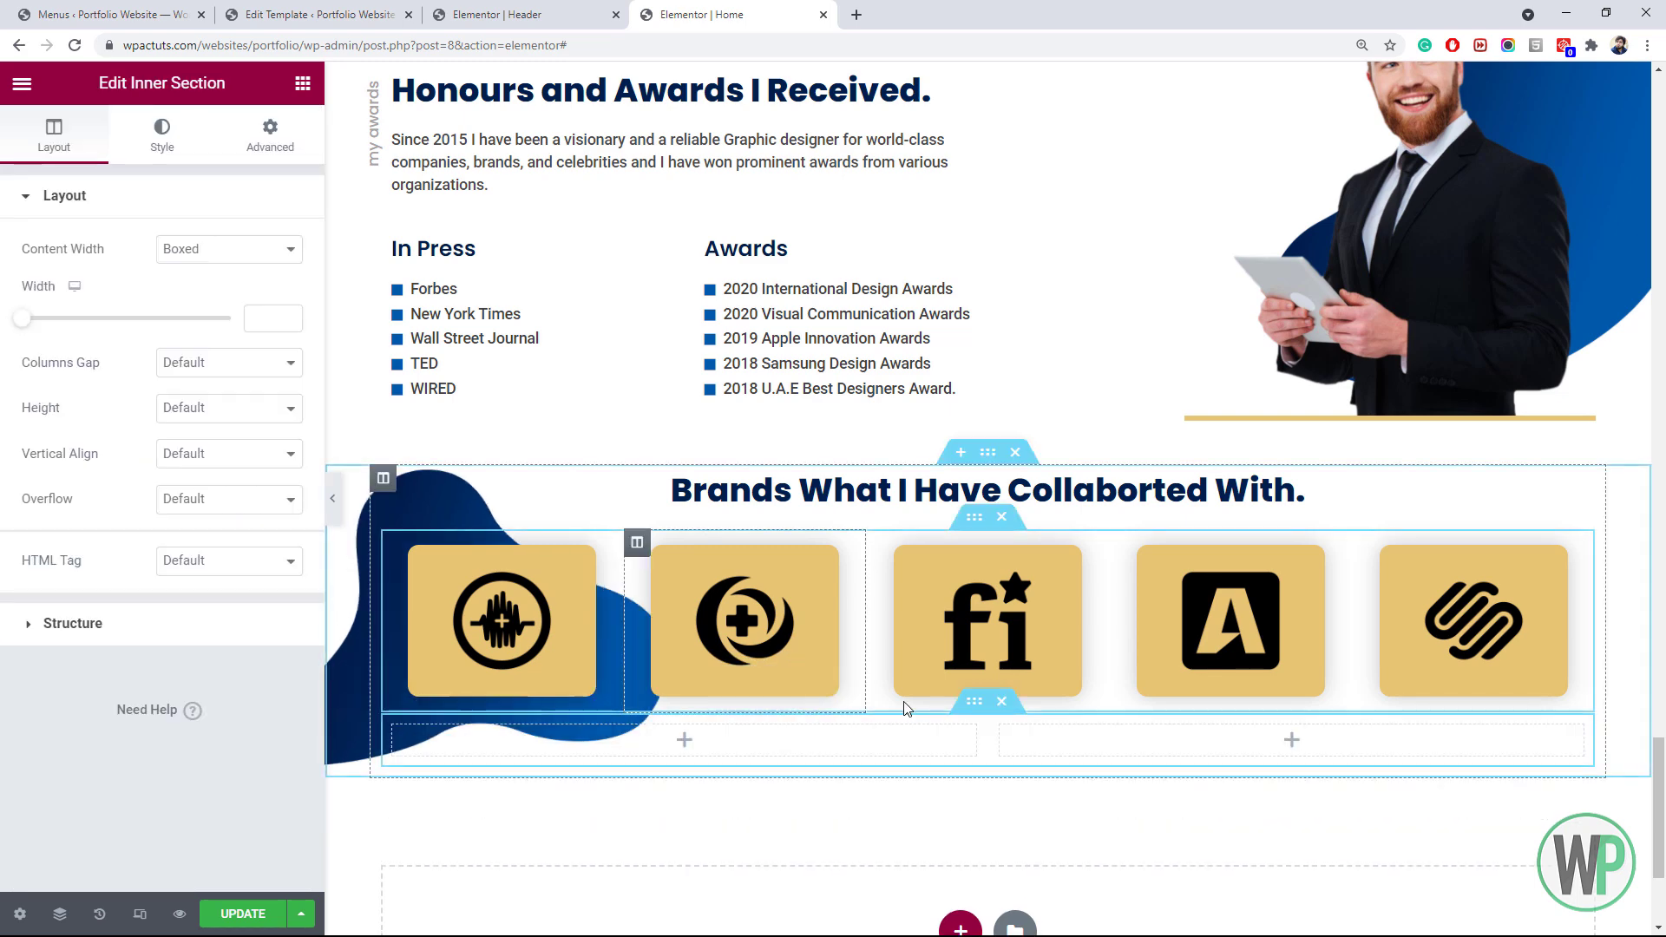
pyautogui.scroll(-3, 1661, 805)
pyautogui.moveTo(1662, 805); pyautogui.dragTo(1629, 800)
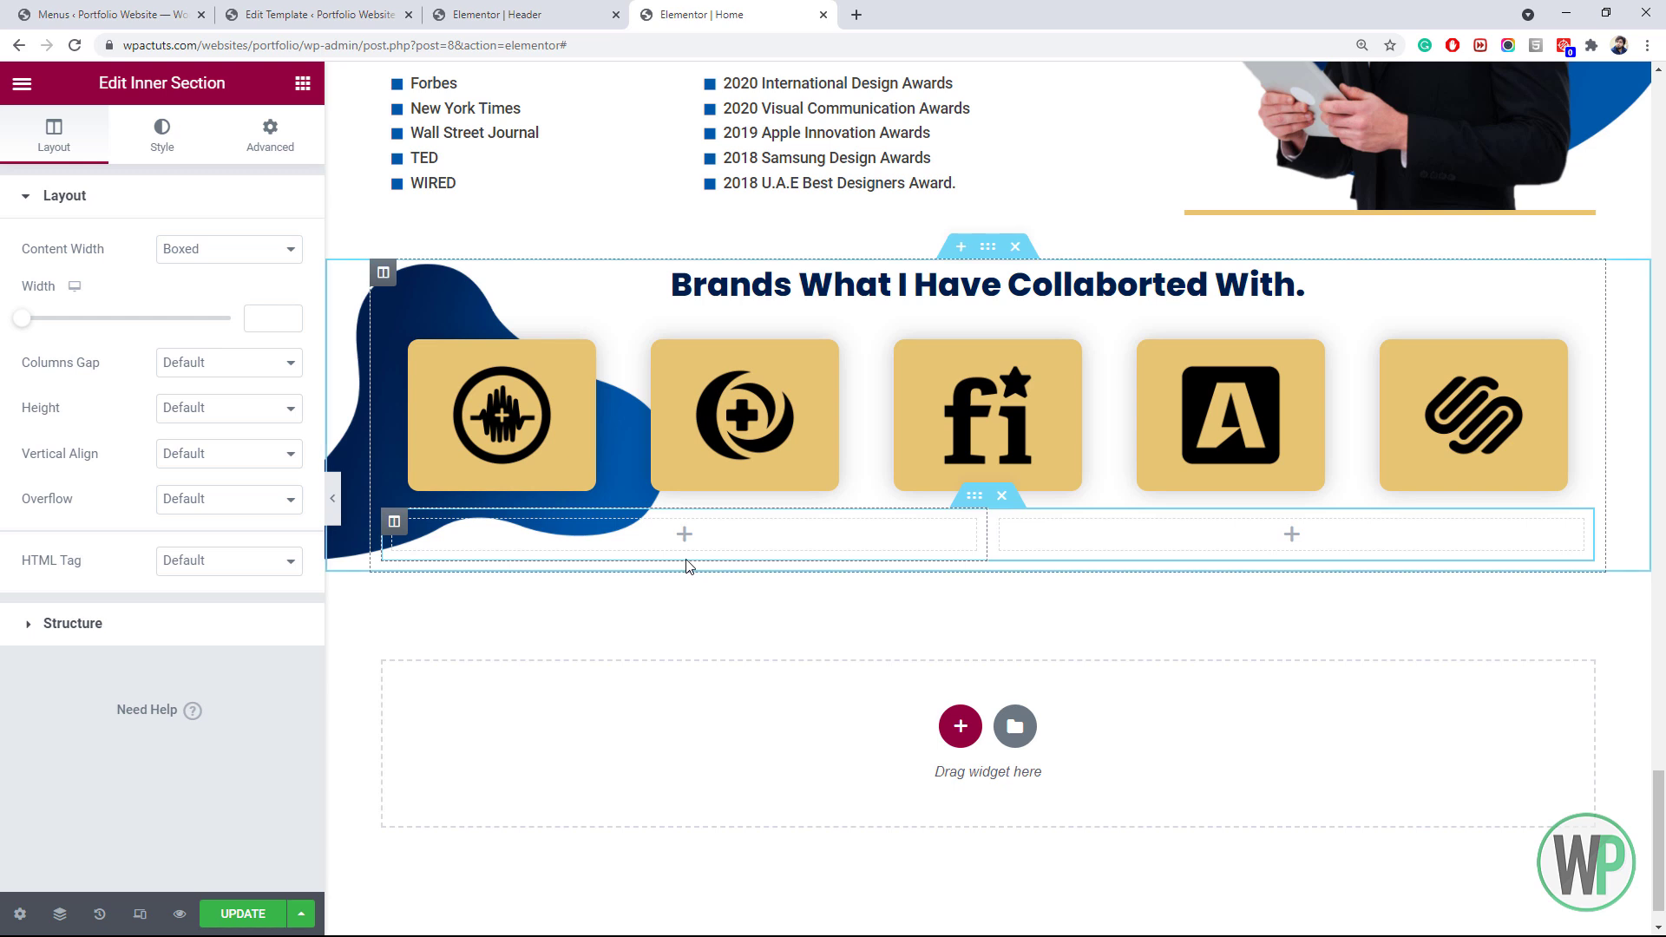
# Set the first brand logo's max width to 80
pyautogui.rightClick(457, 400)
pyautogui.click(490, 406)
pyautogui.click(162, 134)
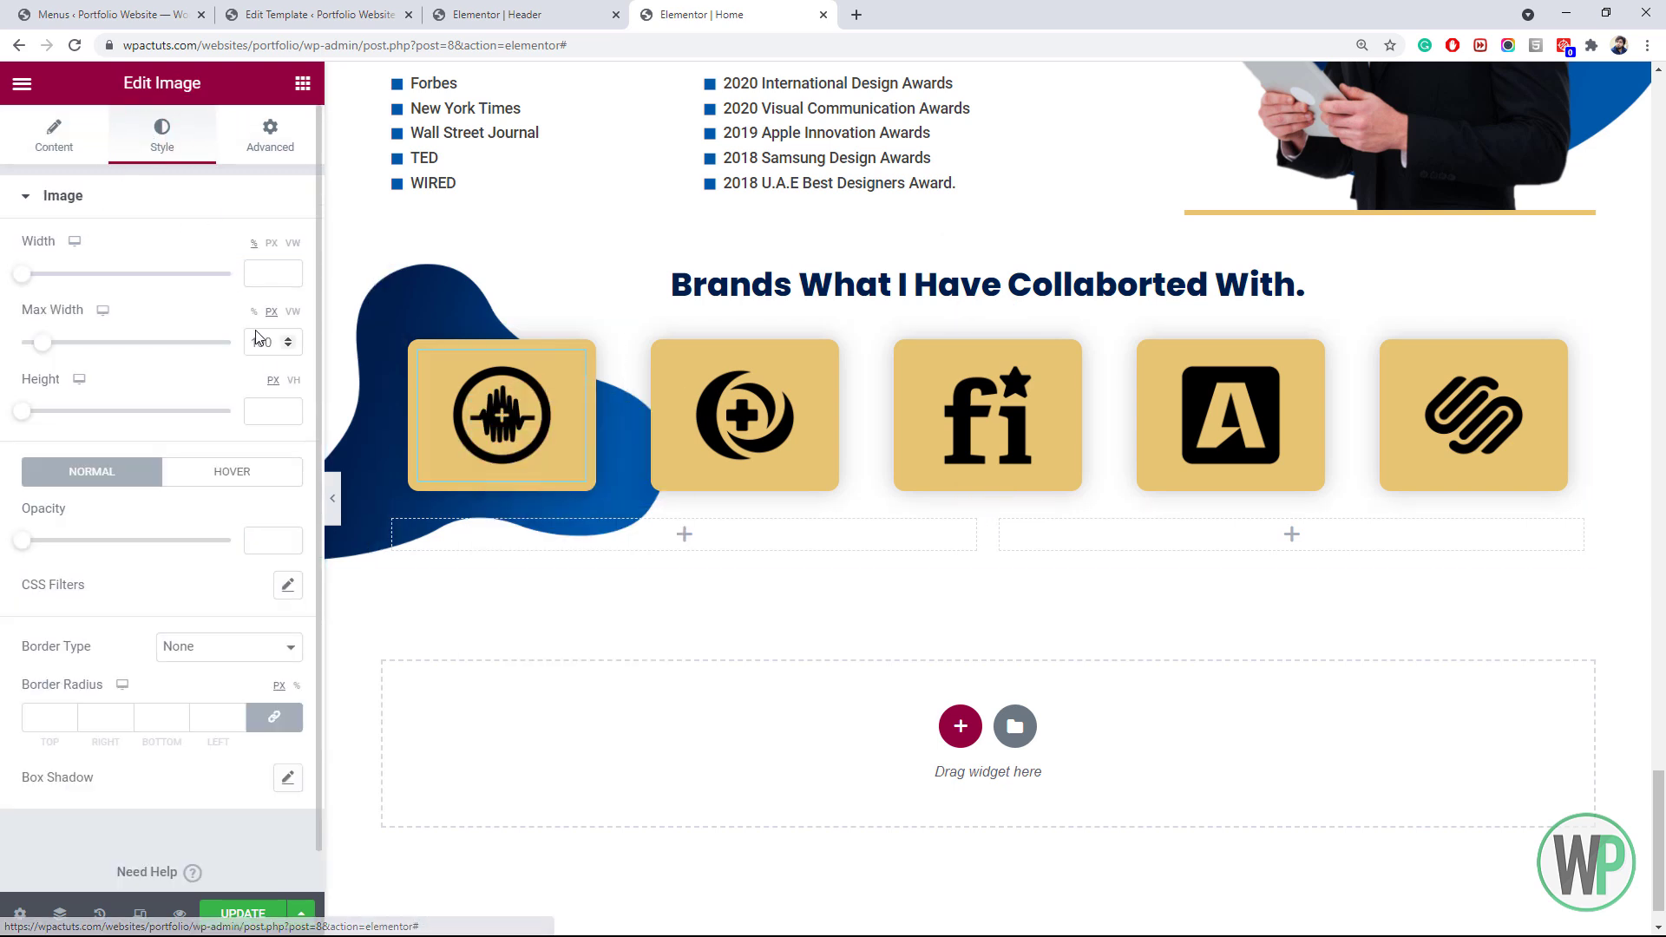
pyautogui.doubleClick(256, 342)
pyautogui.write('80')
# Paste the first logo's sizing style onto the other four brand logos
pyautogui.rightClick(503, 412)
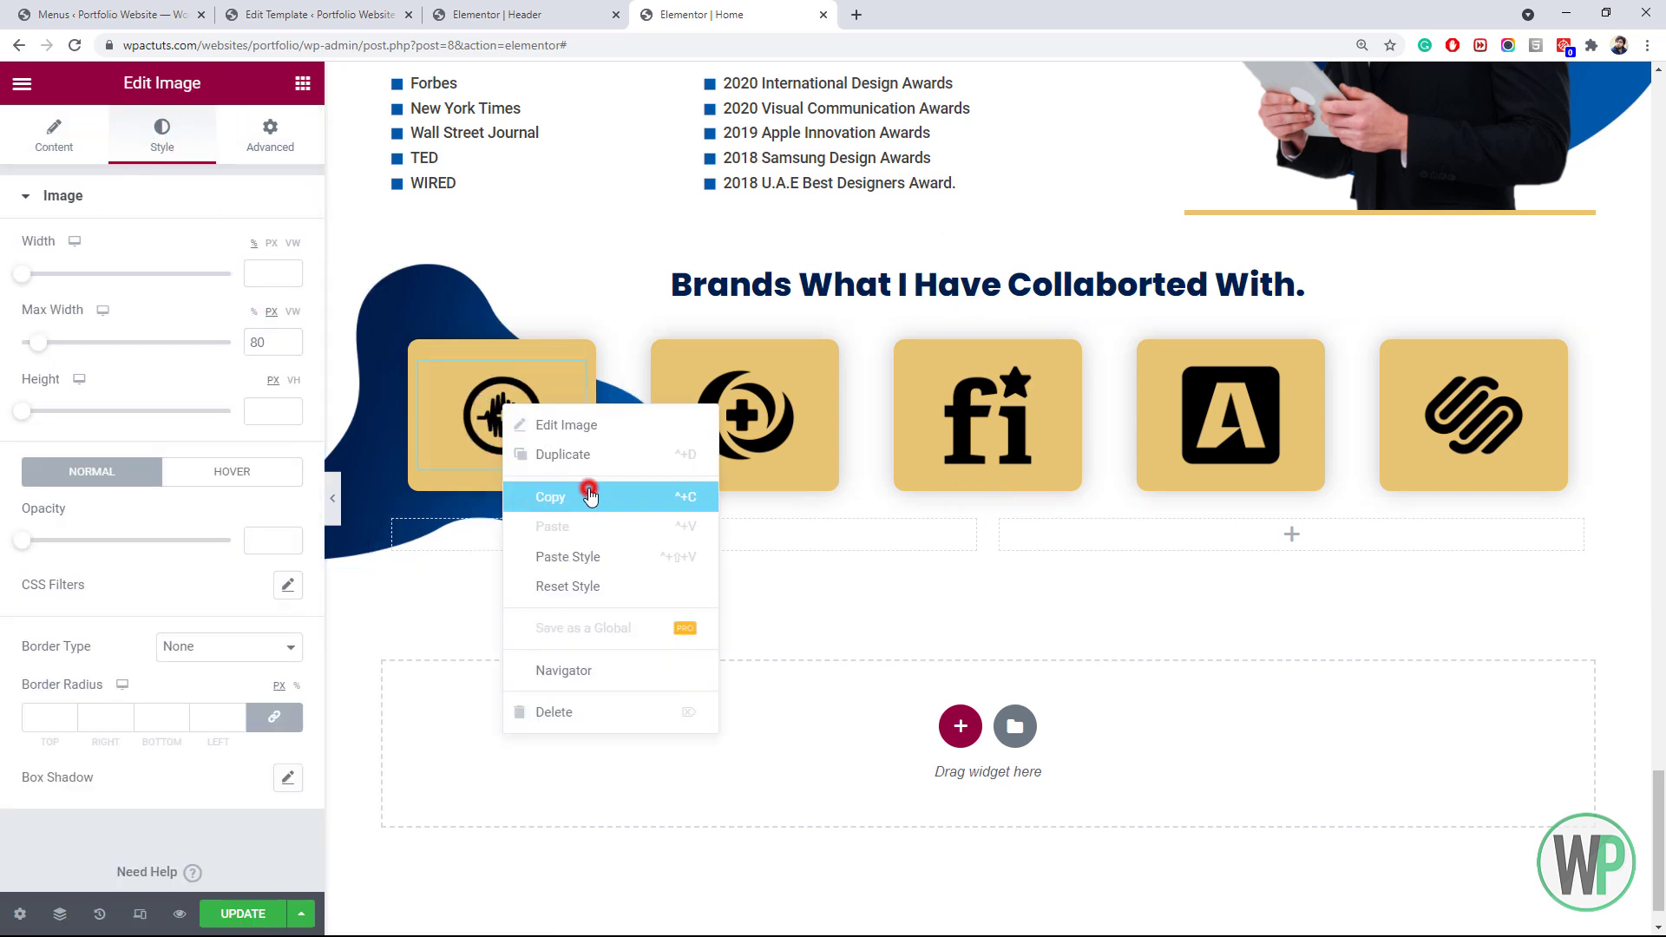
pyautogui.click(588, 495)
pyautogui.rightClick(729, 426)
pyautogui.click(860, 573)
pyautogui.rightClick(974, 457)
pyautogui.click(1079, 576)
pyautogui.rightClick(1220, 420)
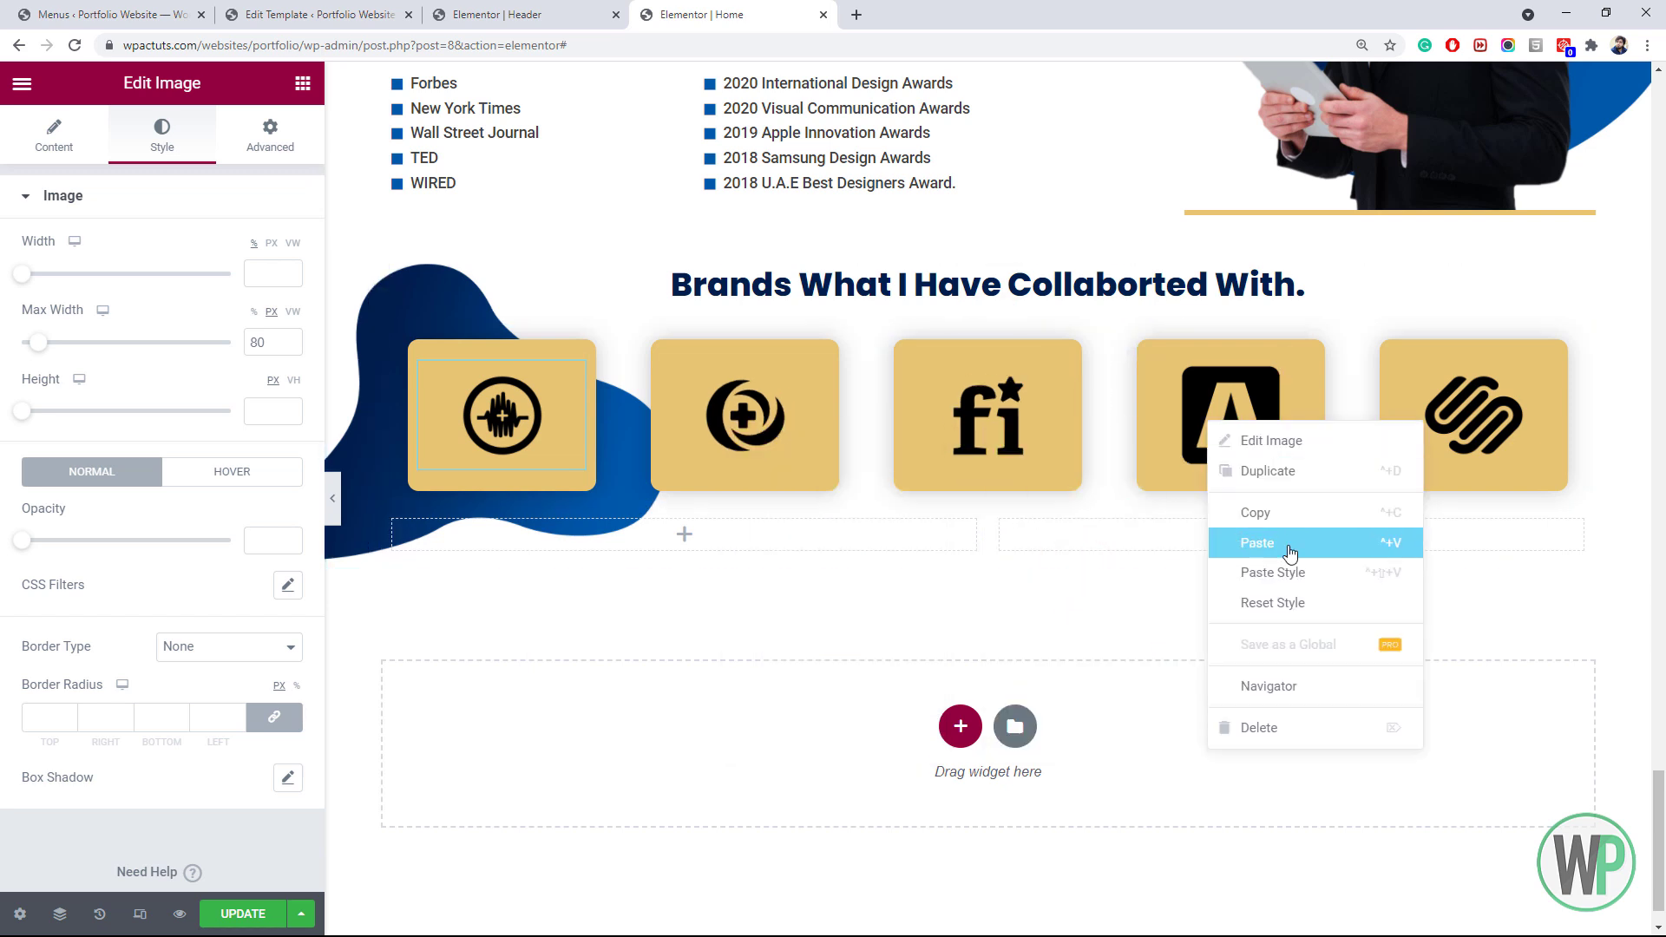
pyautogui.click(1290, 570)
pyautogui.rightClick(1441, 451)
pyautogui.click(1508, 579)
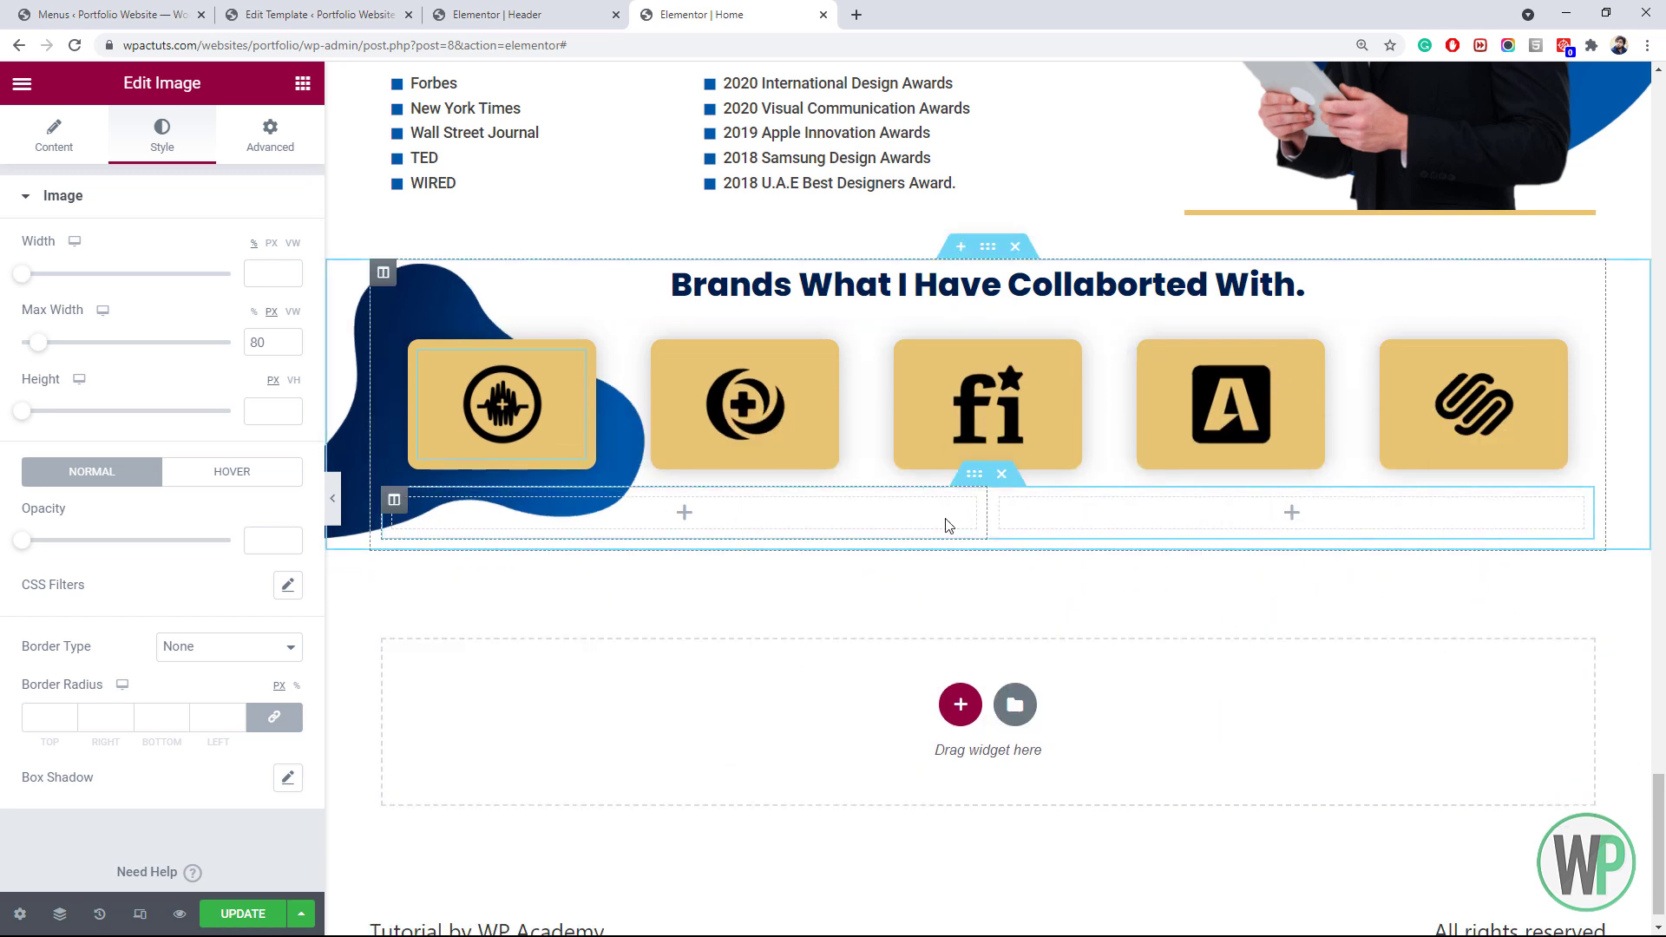
# Remove one empty column and give the new inner section a 50 px top margin
pyautogui.rightClick(397, 513)
pyautogui.click(484, 805)
pyautogui.rightClick(974, 486)
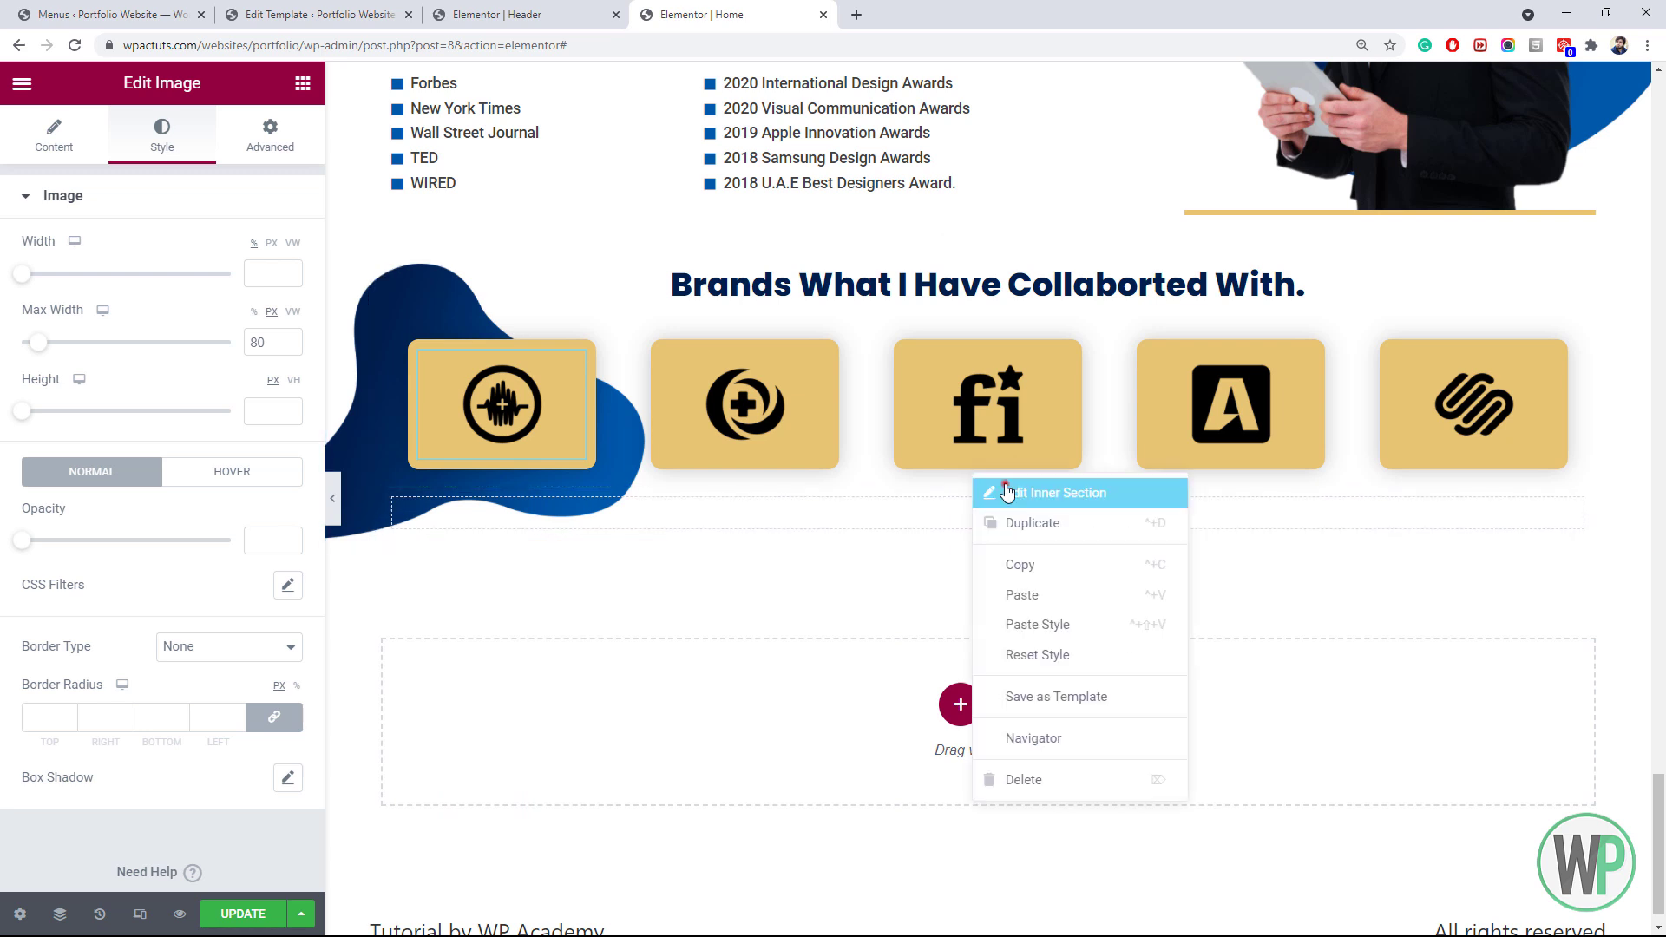
pyautogui.click(1067, 488)
pyautogui.click(264, 138)
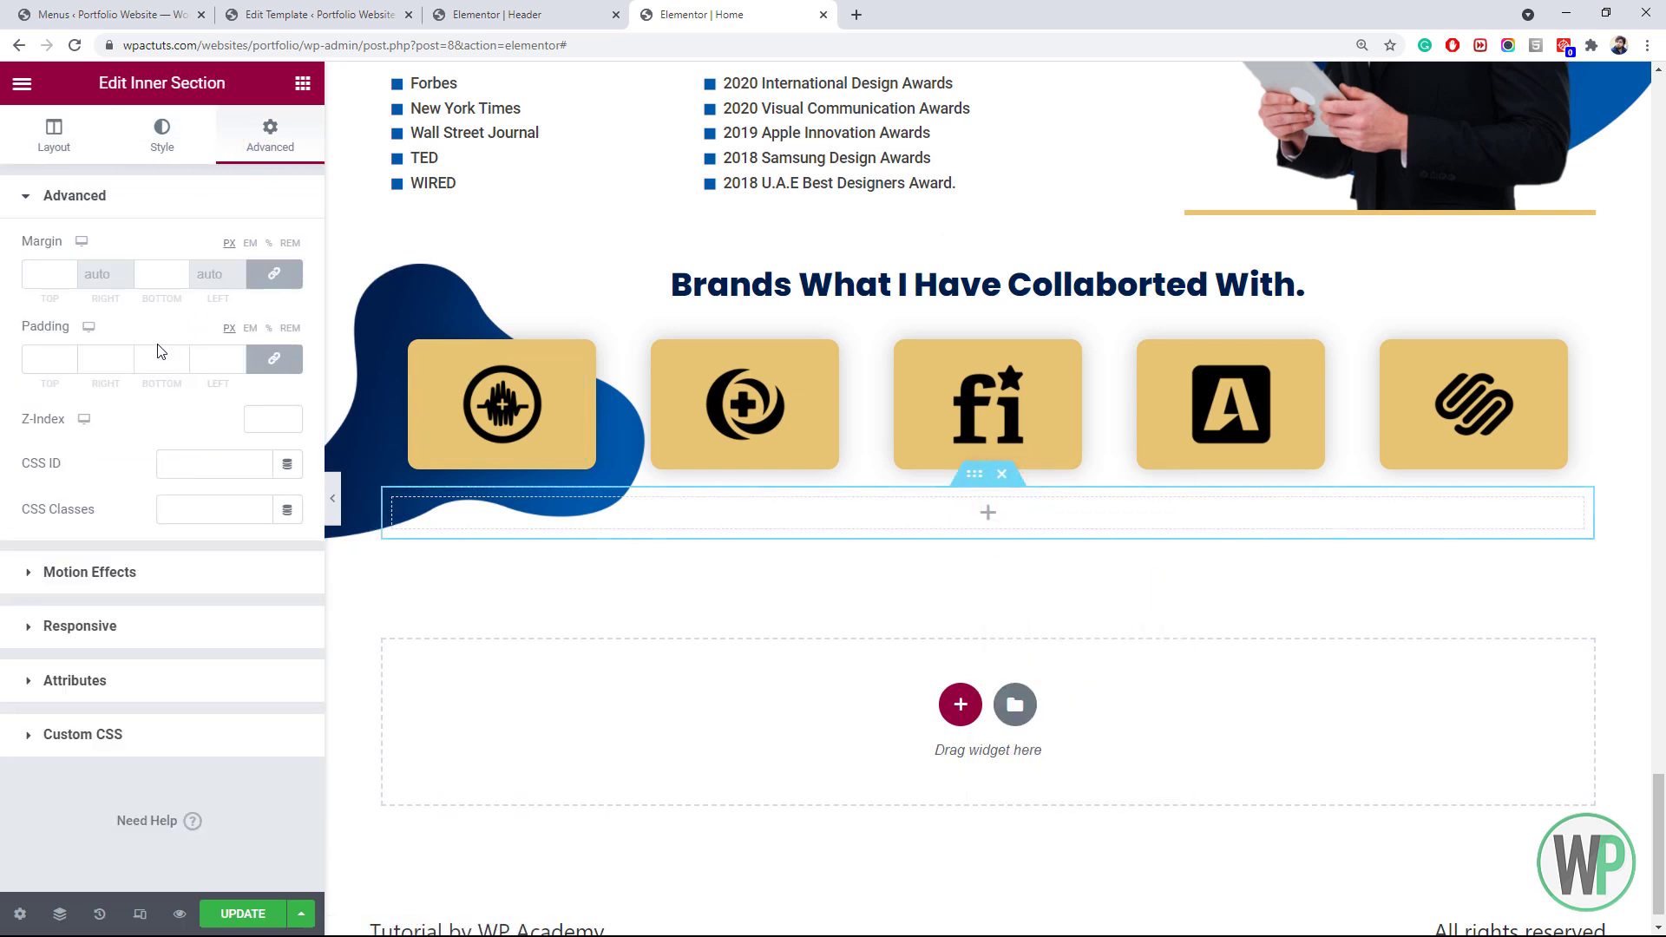
pyautogui.click(273, 273)
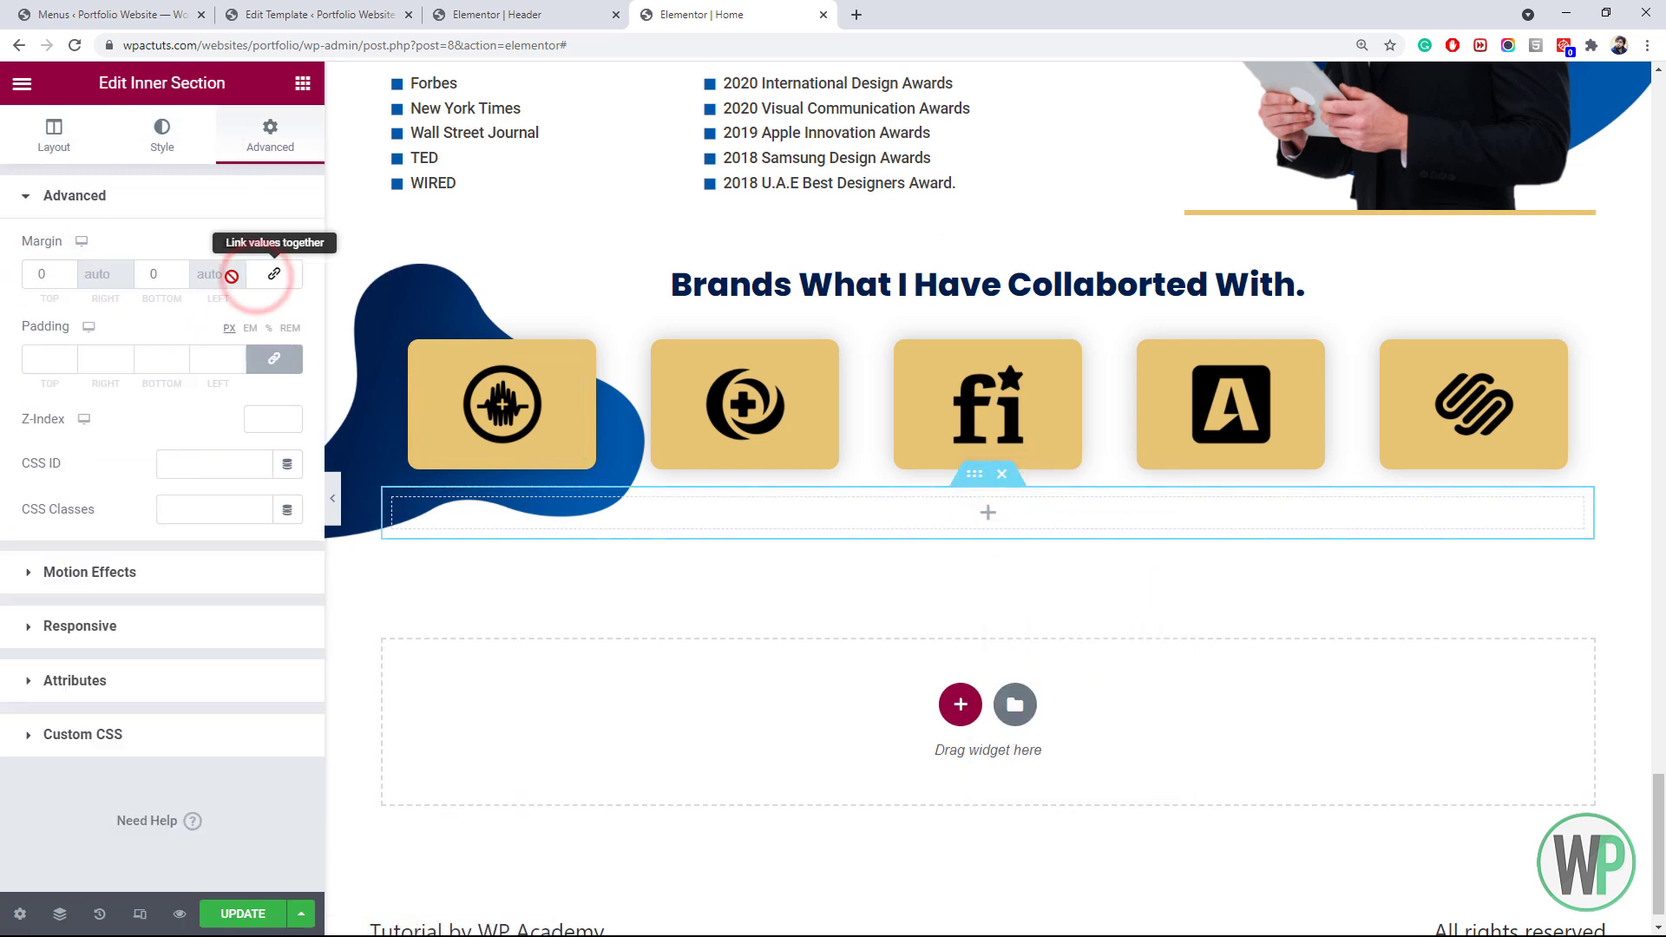
pyautogui.click(40, 274)
pyautogui.write('5')
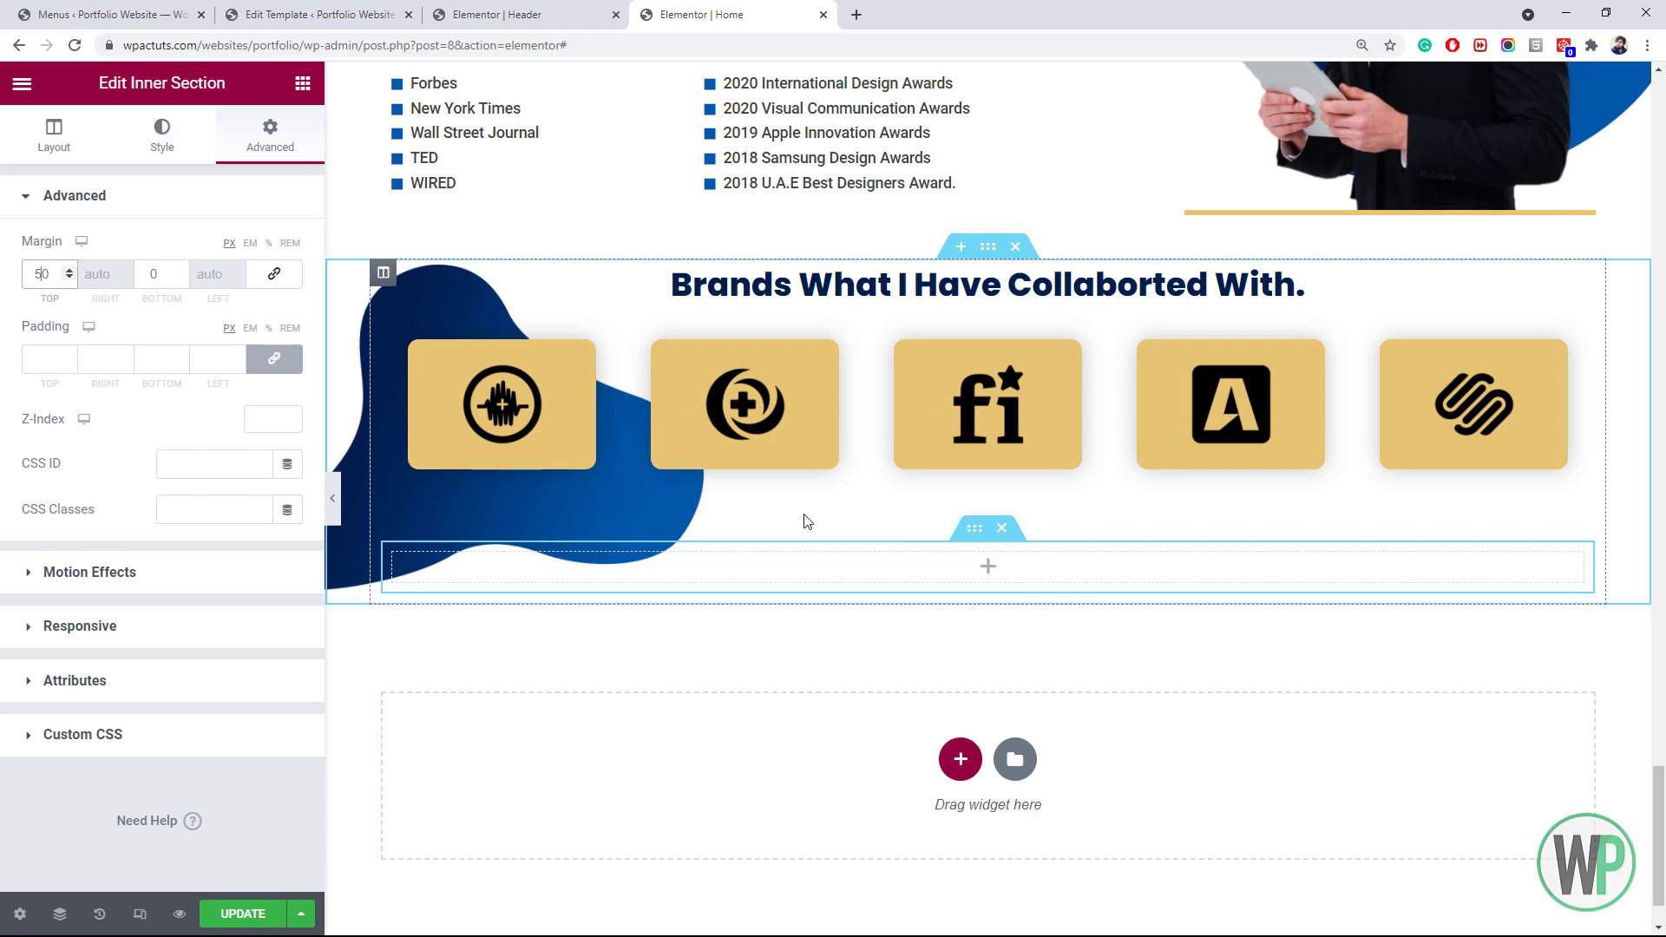
pyautogui.click(303, 85)
pyautogui.scroll(-20, 91, 421)
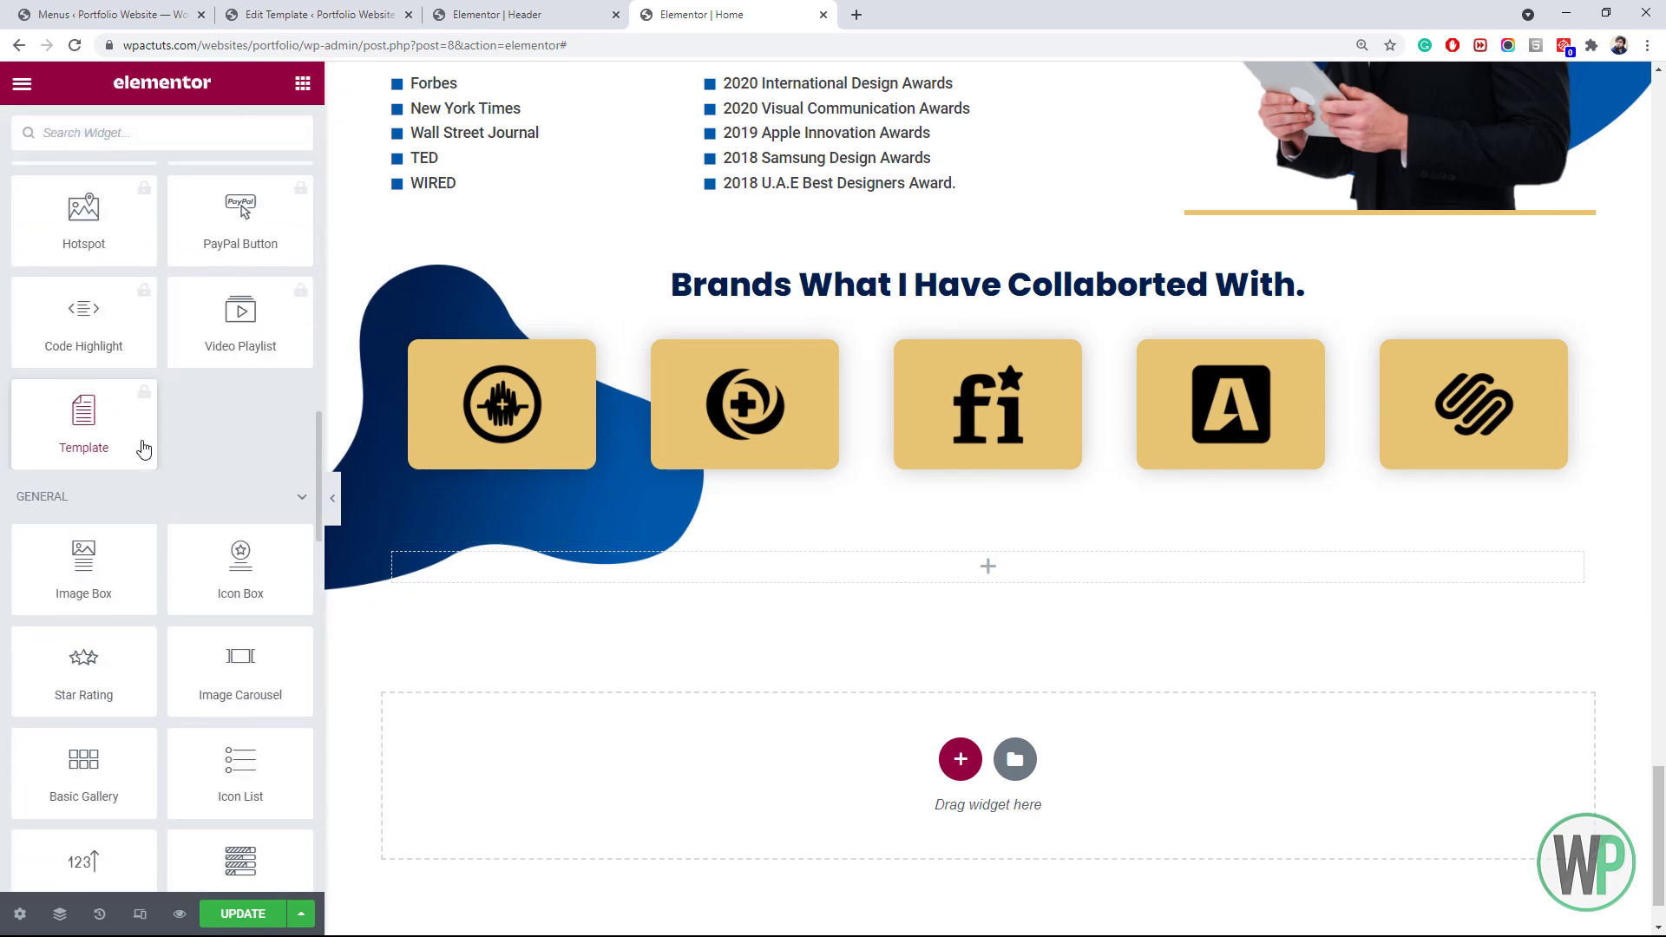
pyautogui.scroll(-12, 159, 432)
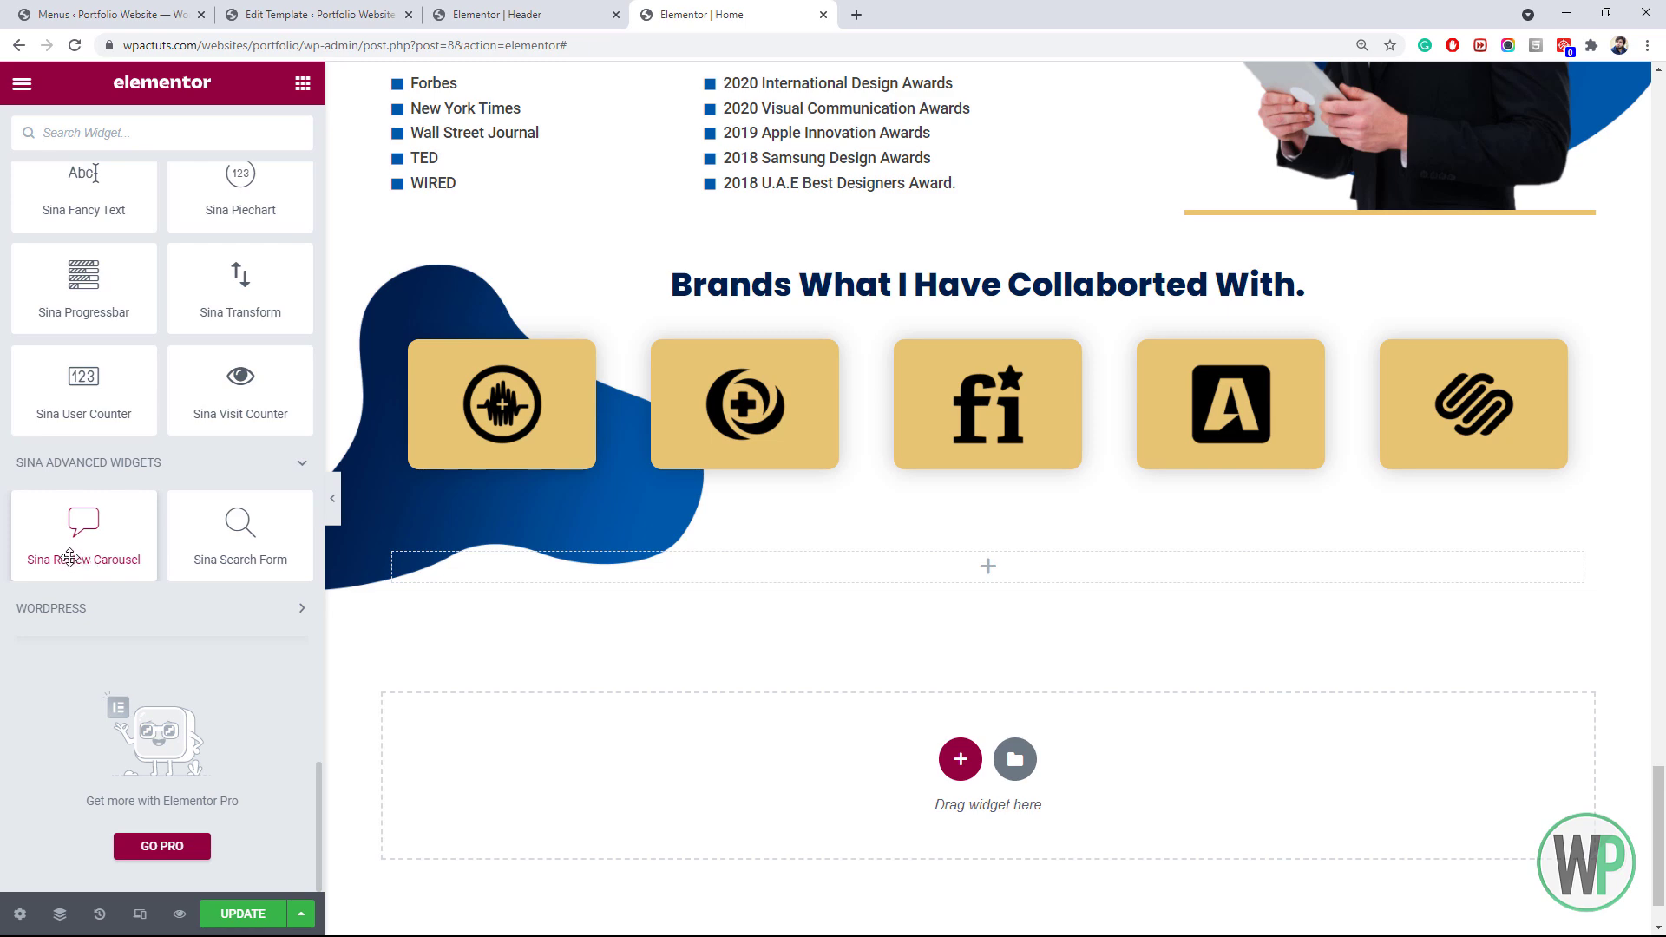
# Drop the Sina Review Carousel into the empty section and preview its three reviews
pyautogui.moveTo(70, 558); pyautogui.dragTo(801, 586)
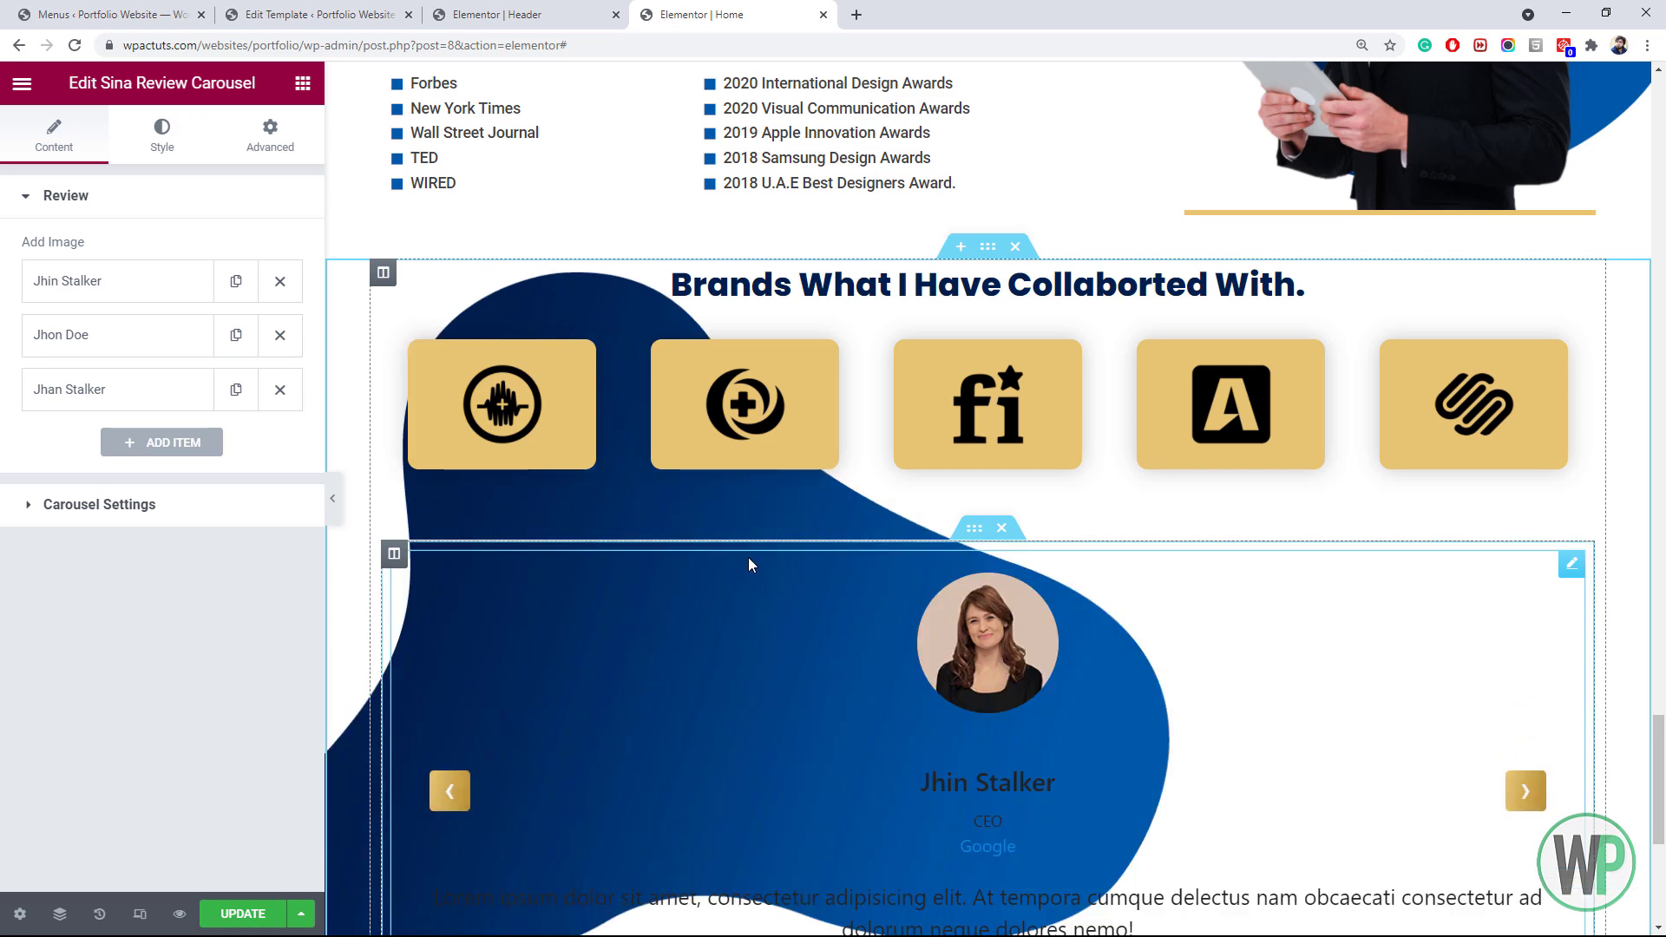
pyautogui.moveTo(1659, 765); pyautogui.dragTo(1662, 804)
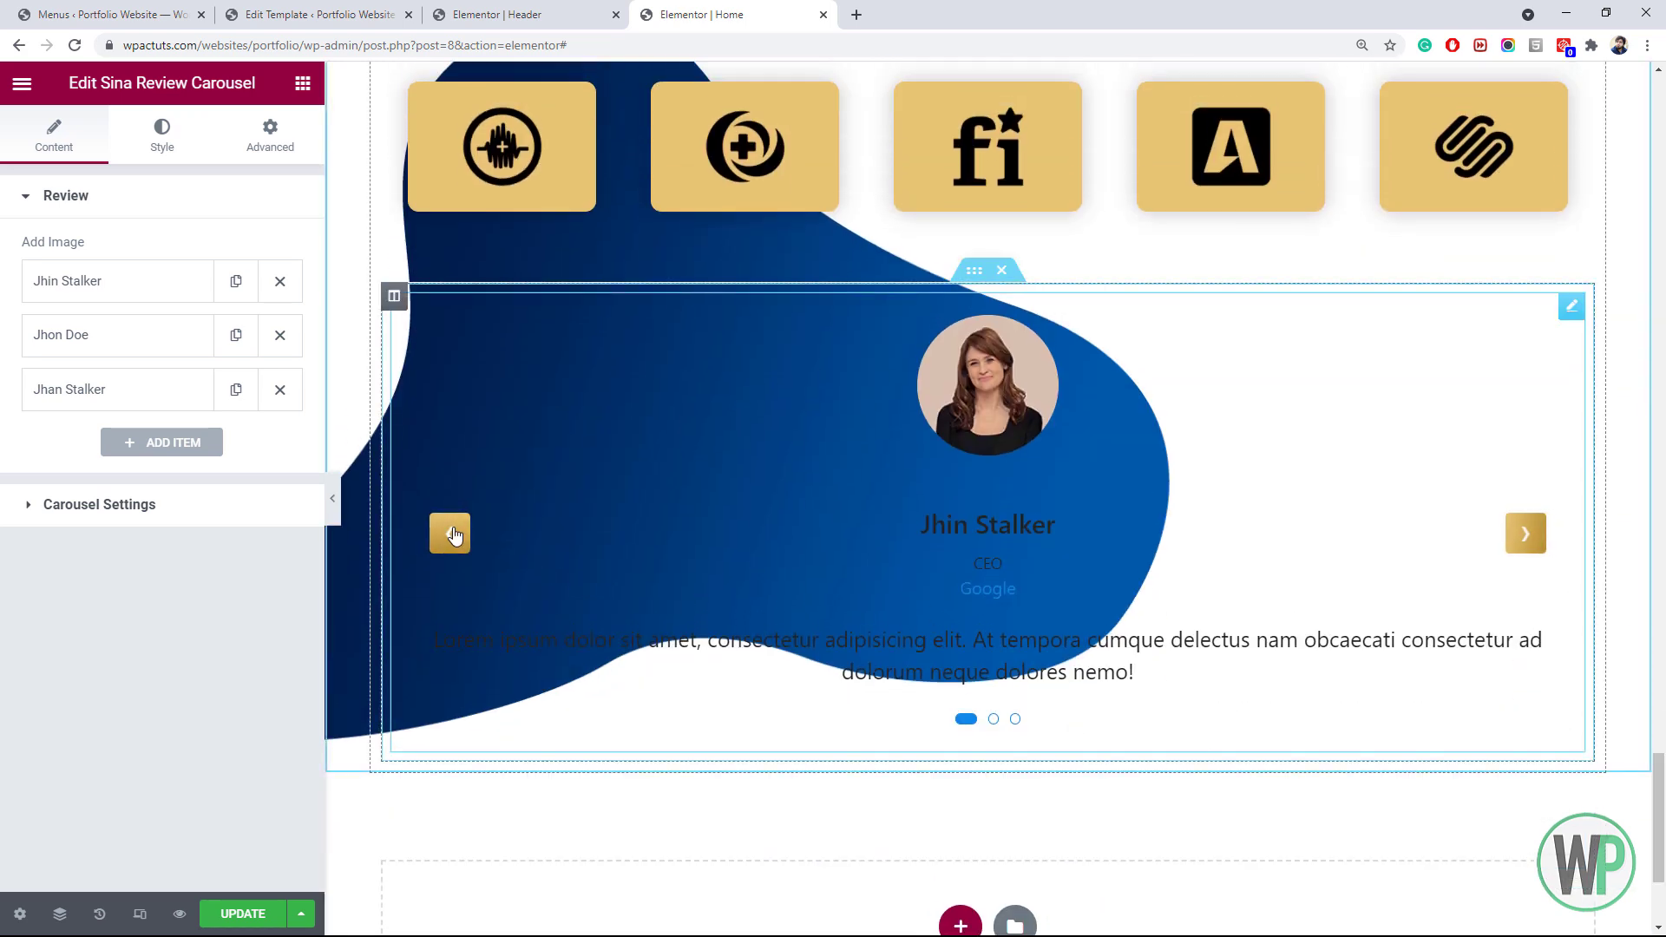
pyautogui.click(1525, 533)
pyautogui.click(1525, 532)
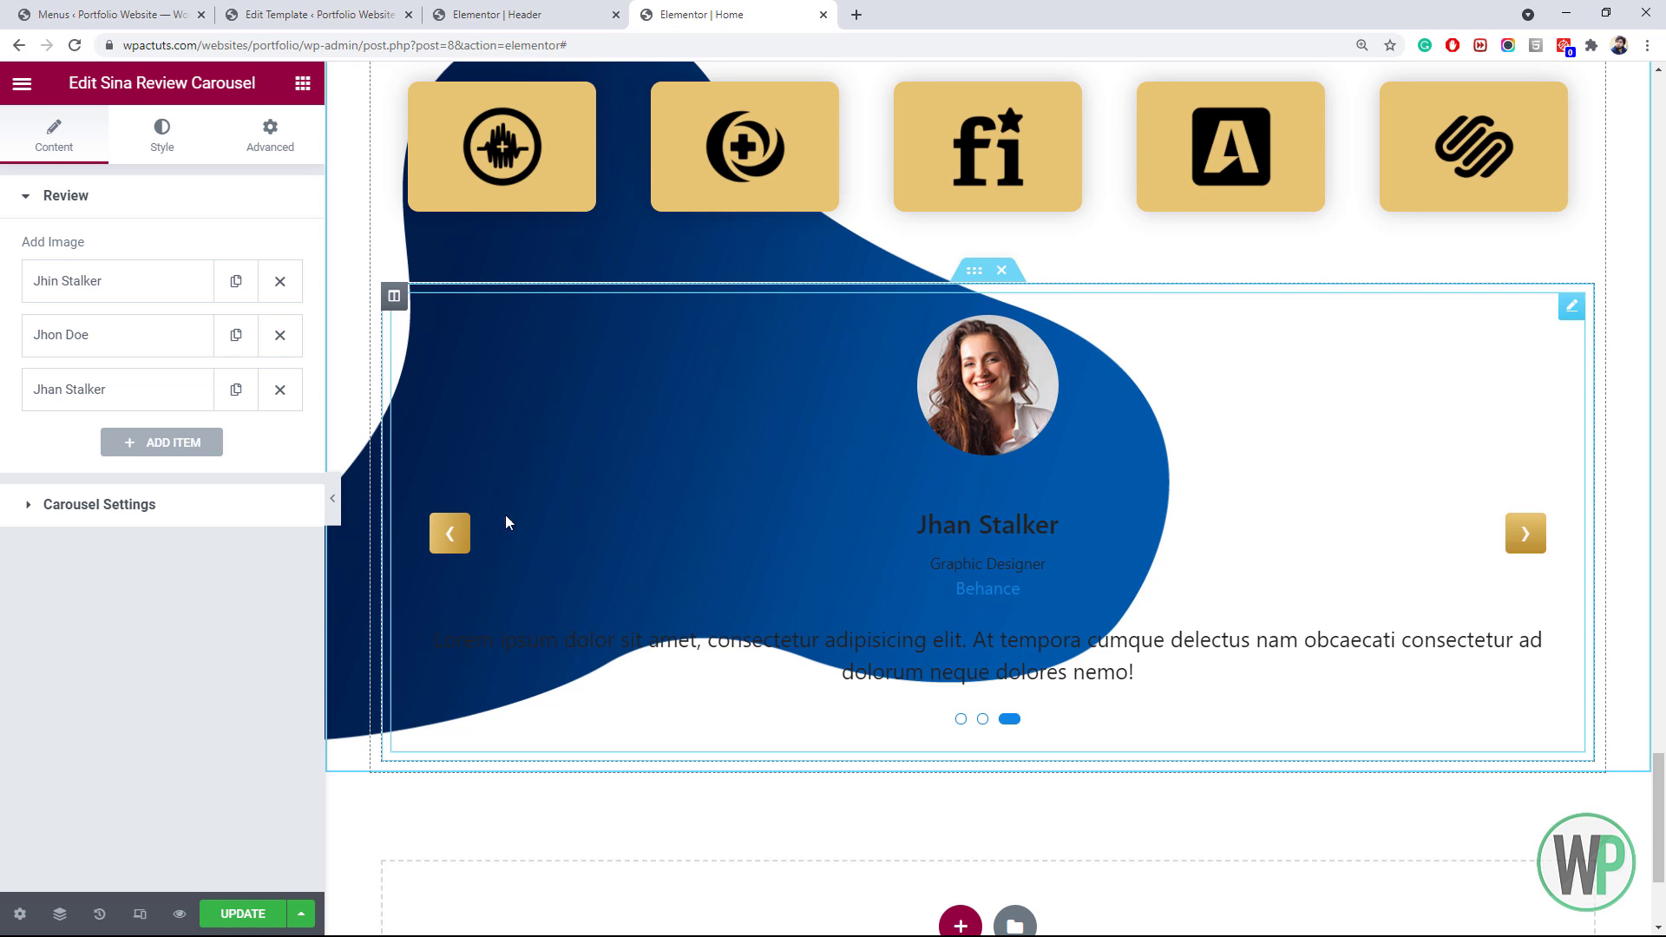
pyautogui.click(148, 506)
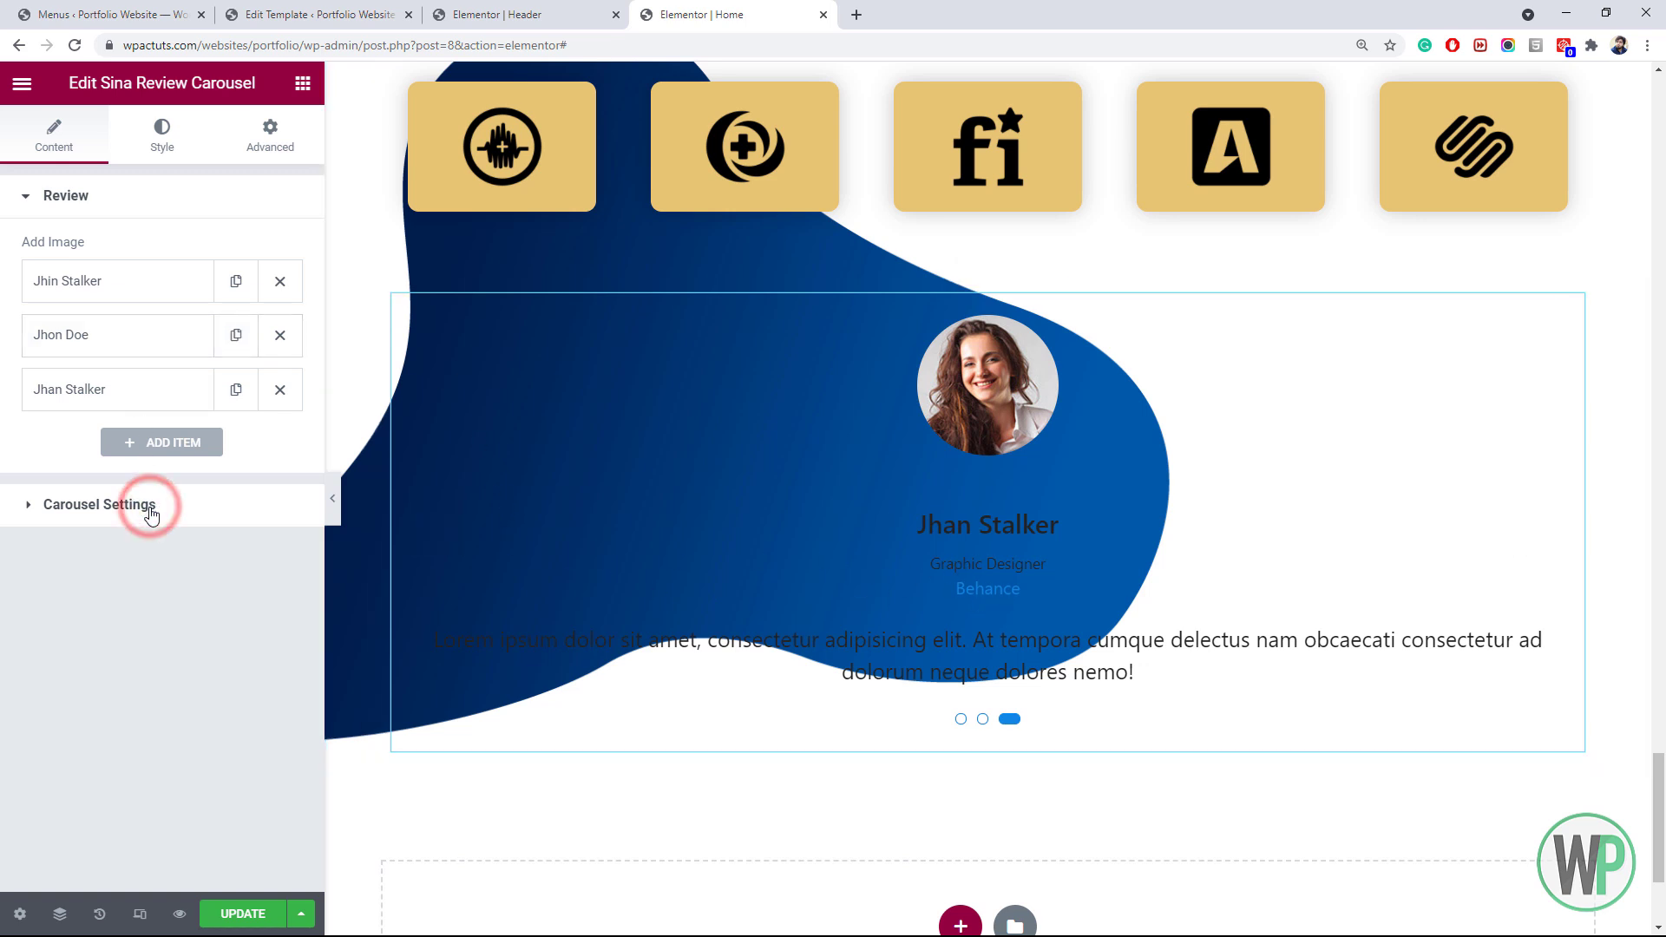
# Turn on avatar morphing animation with Pattern 2 and set the image position to Bottom
pyautogui.click(153, 193)
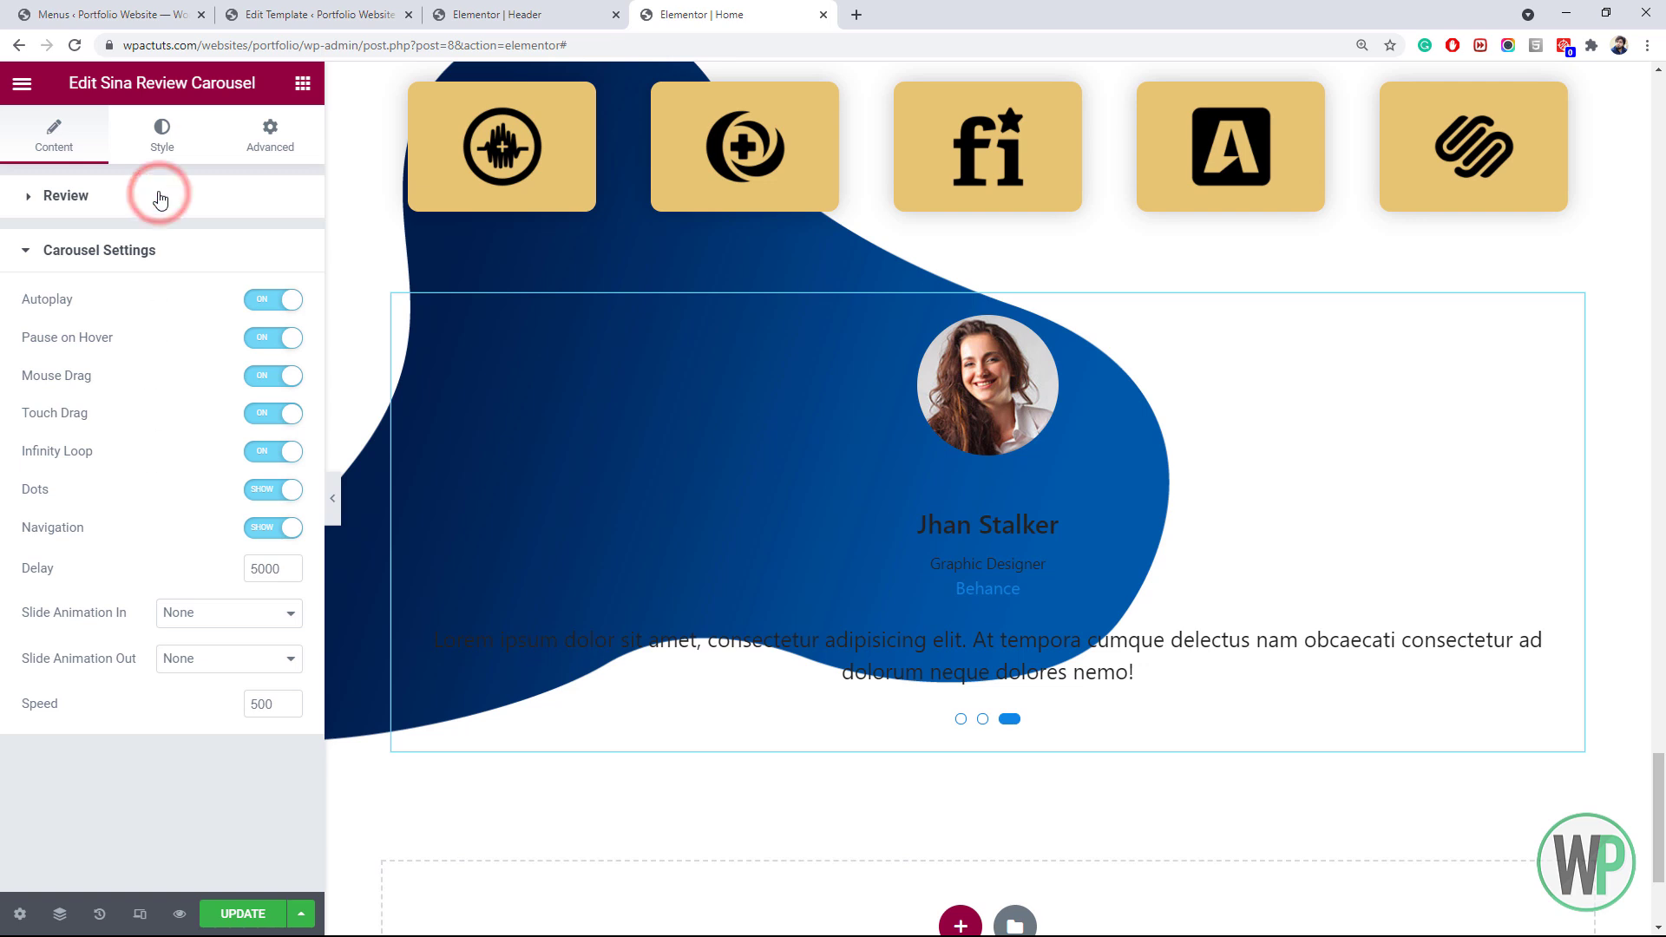
pyautogui.click(146, 296)
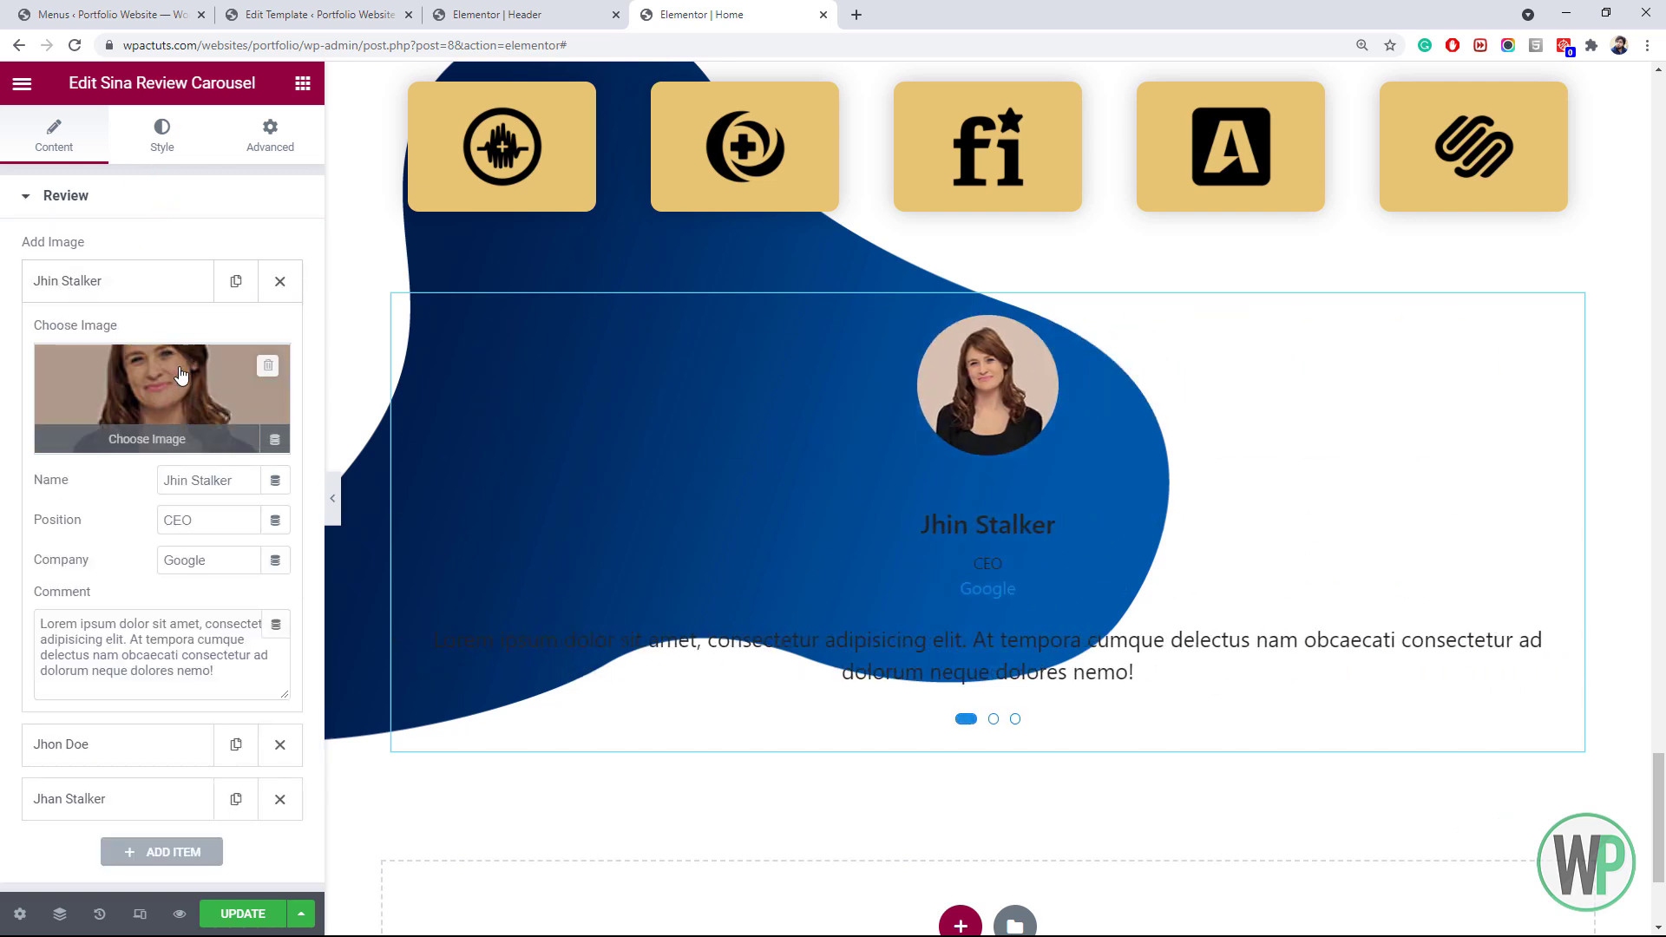
pyautogui.click(150, 290)
pyautogui.click(163, 137)
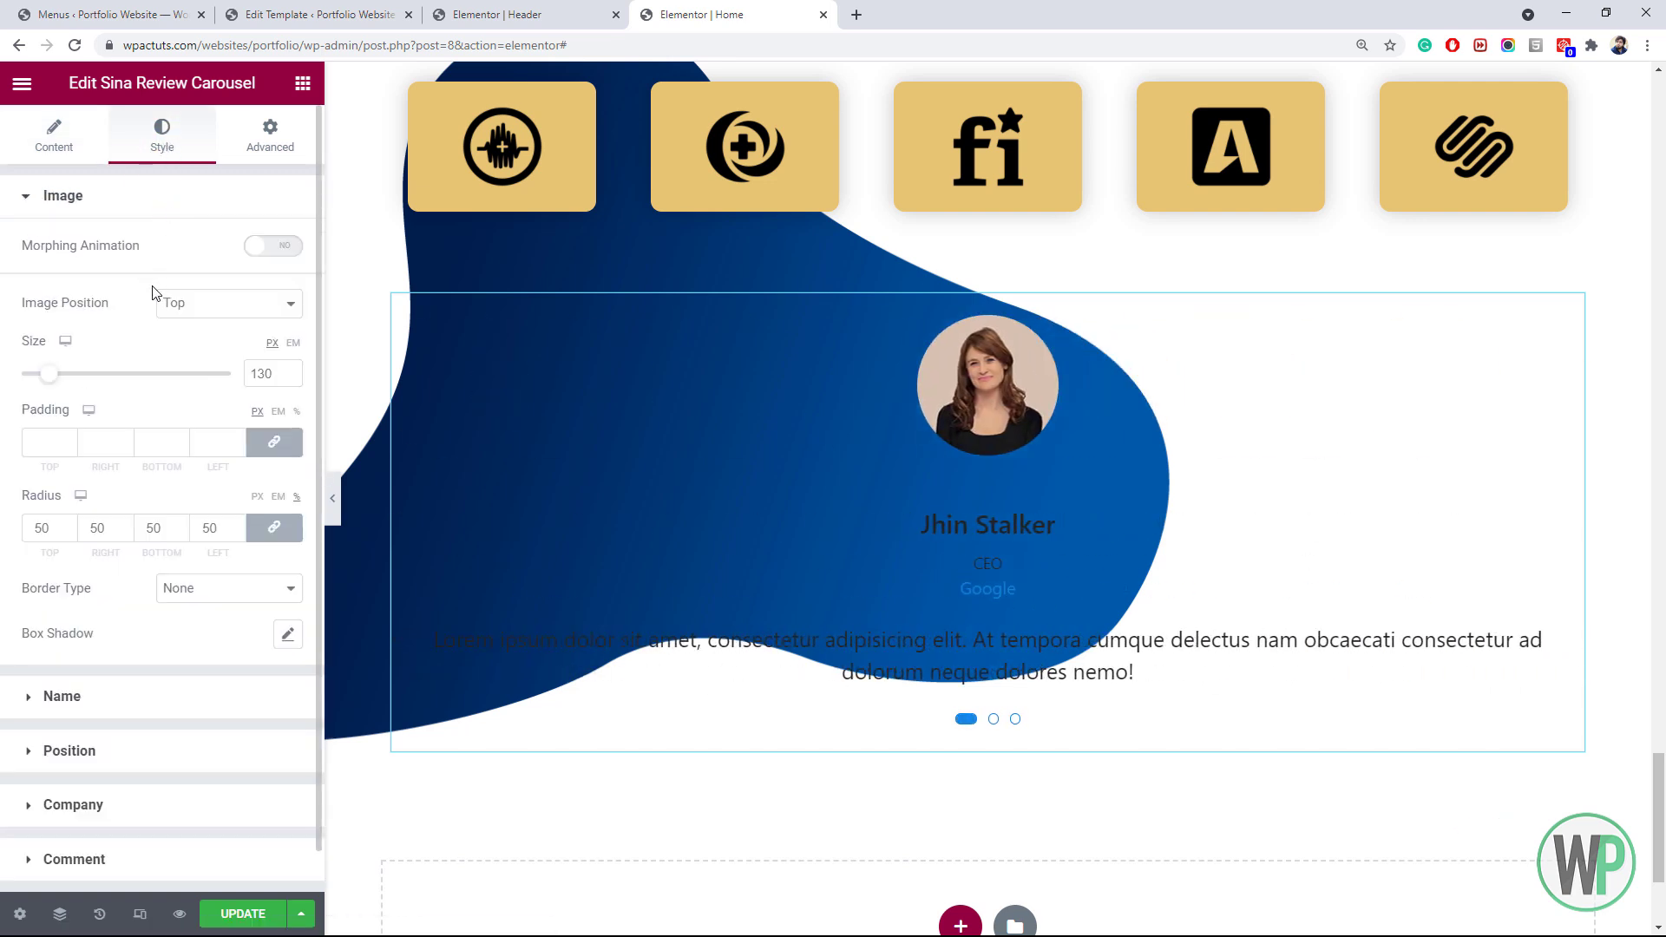
pyautogui.click(265, 249)
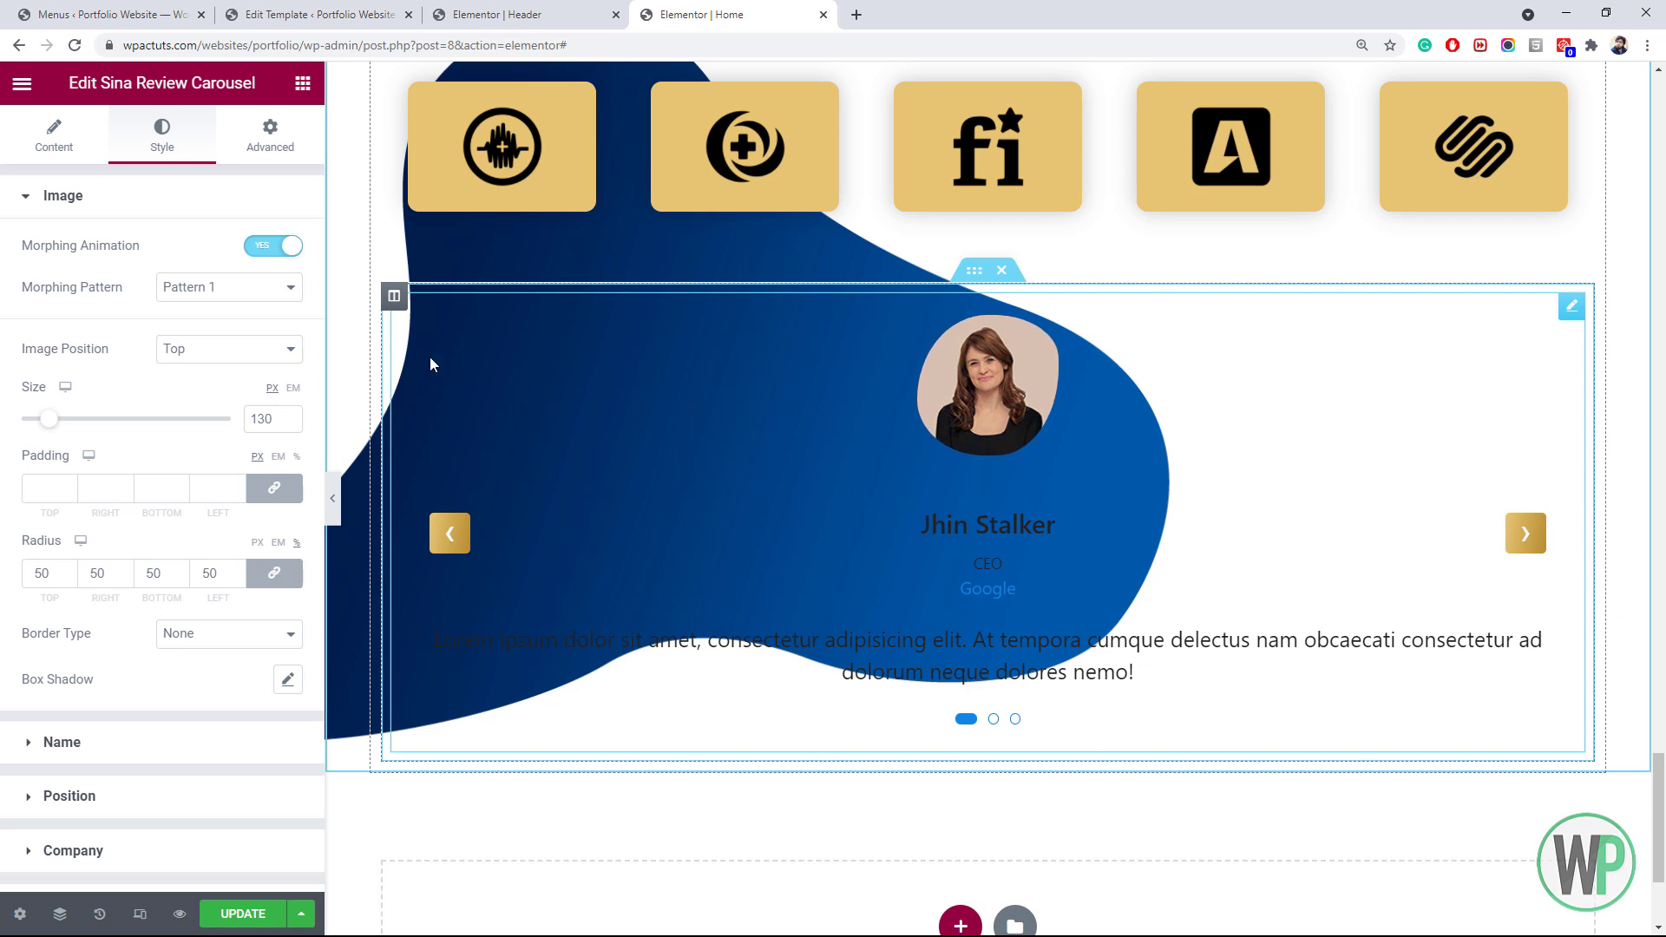
pyautogui.click(221, 286)
pyautogui.click(217, 323)
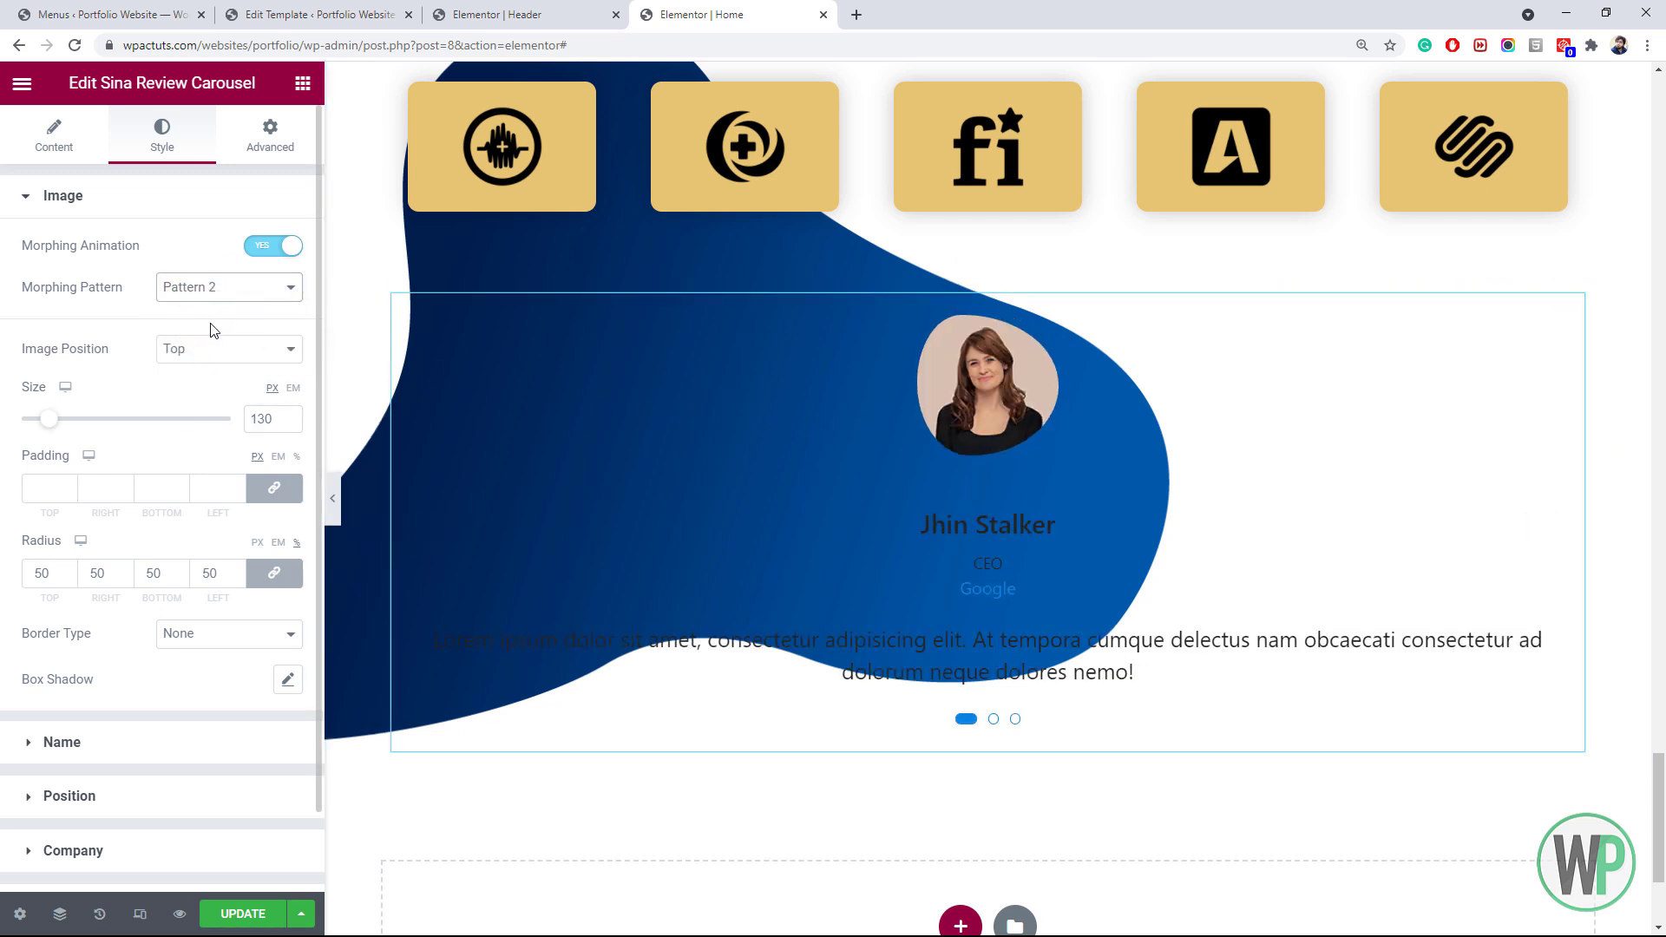
pyautogui.click(186, 351)
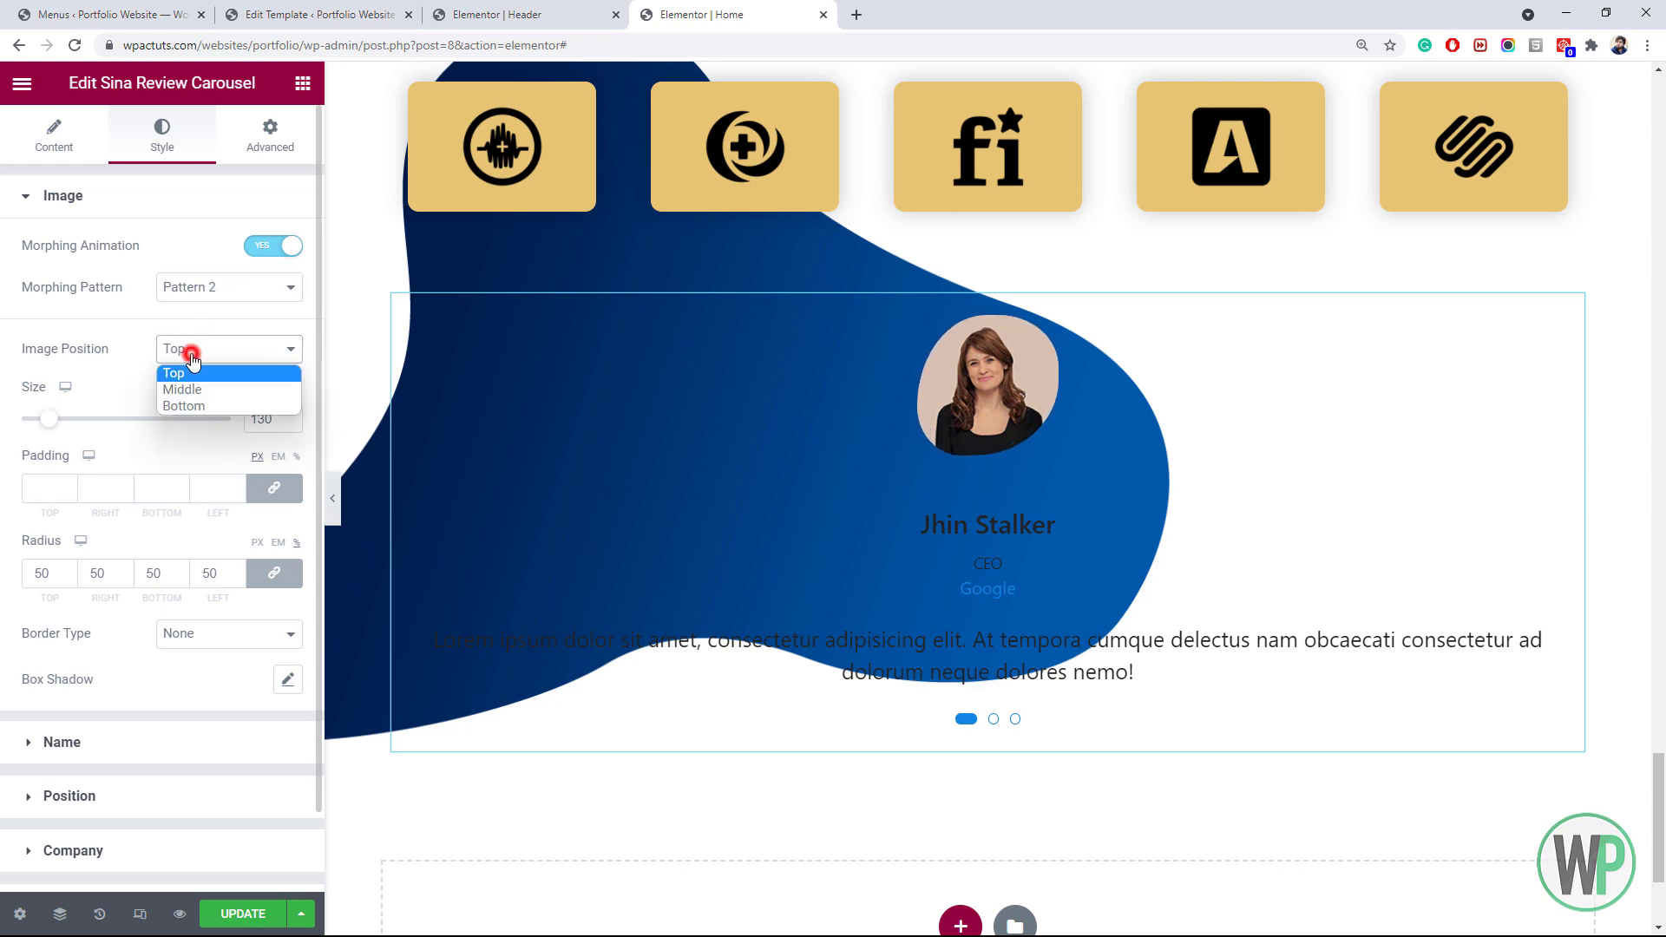
pyautogui.click(198, 387)
pyautogui.click(210, 350)
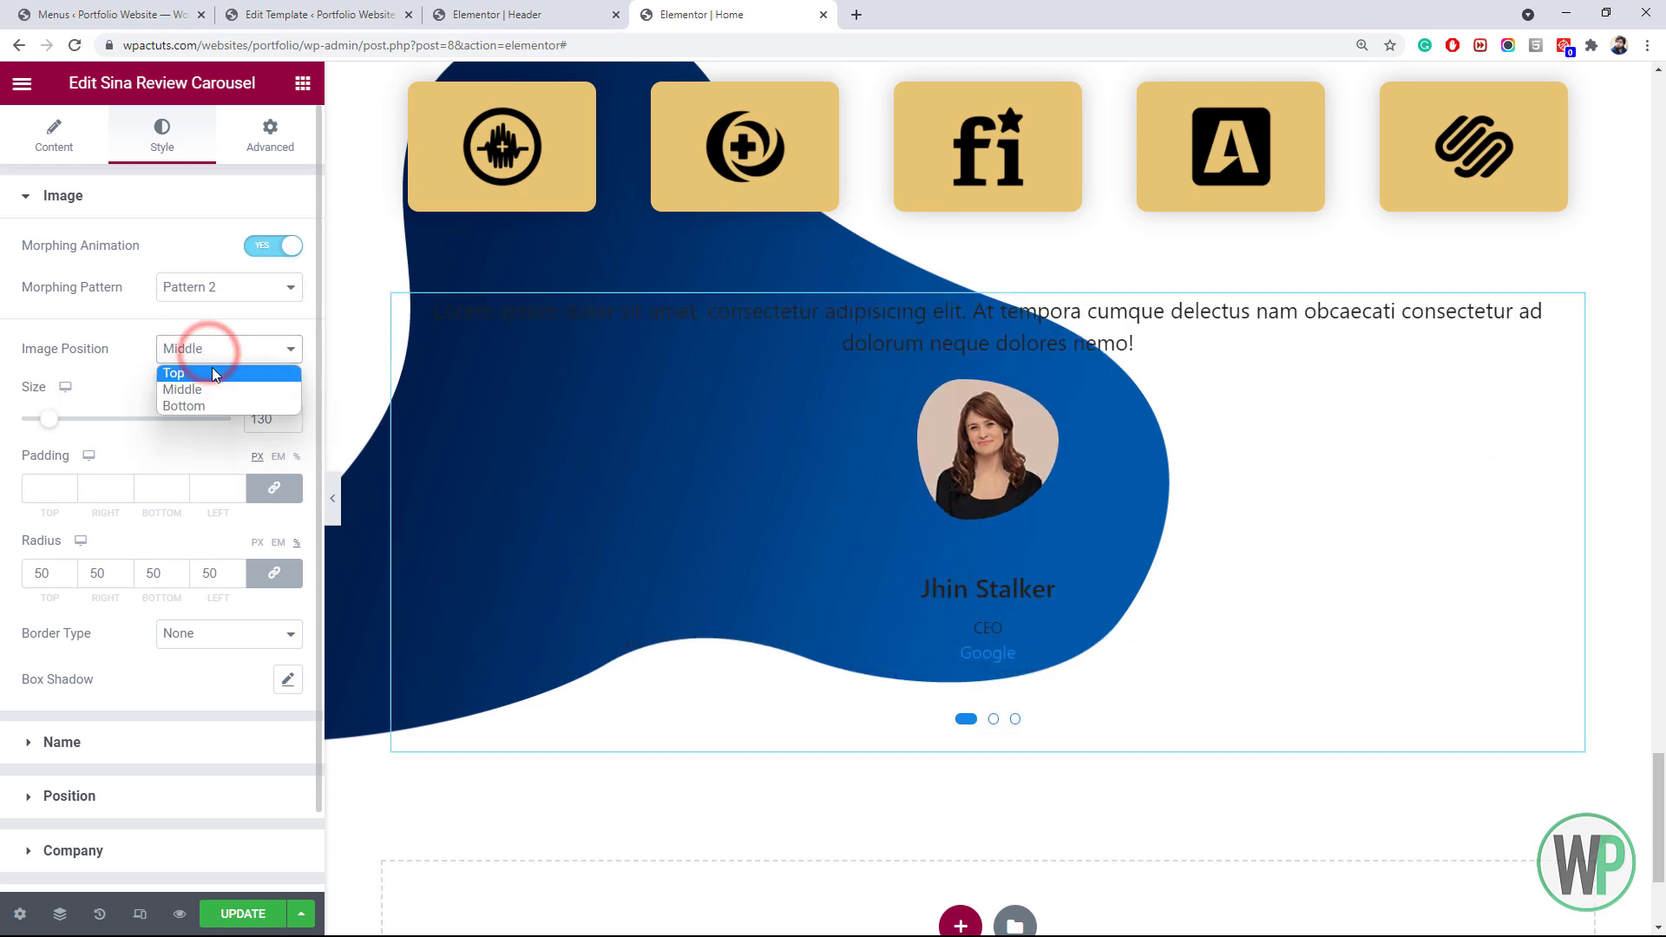
pyautogui.click(212, 402)
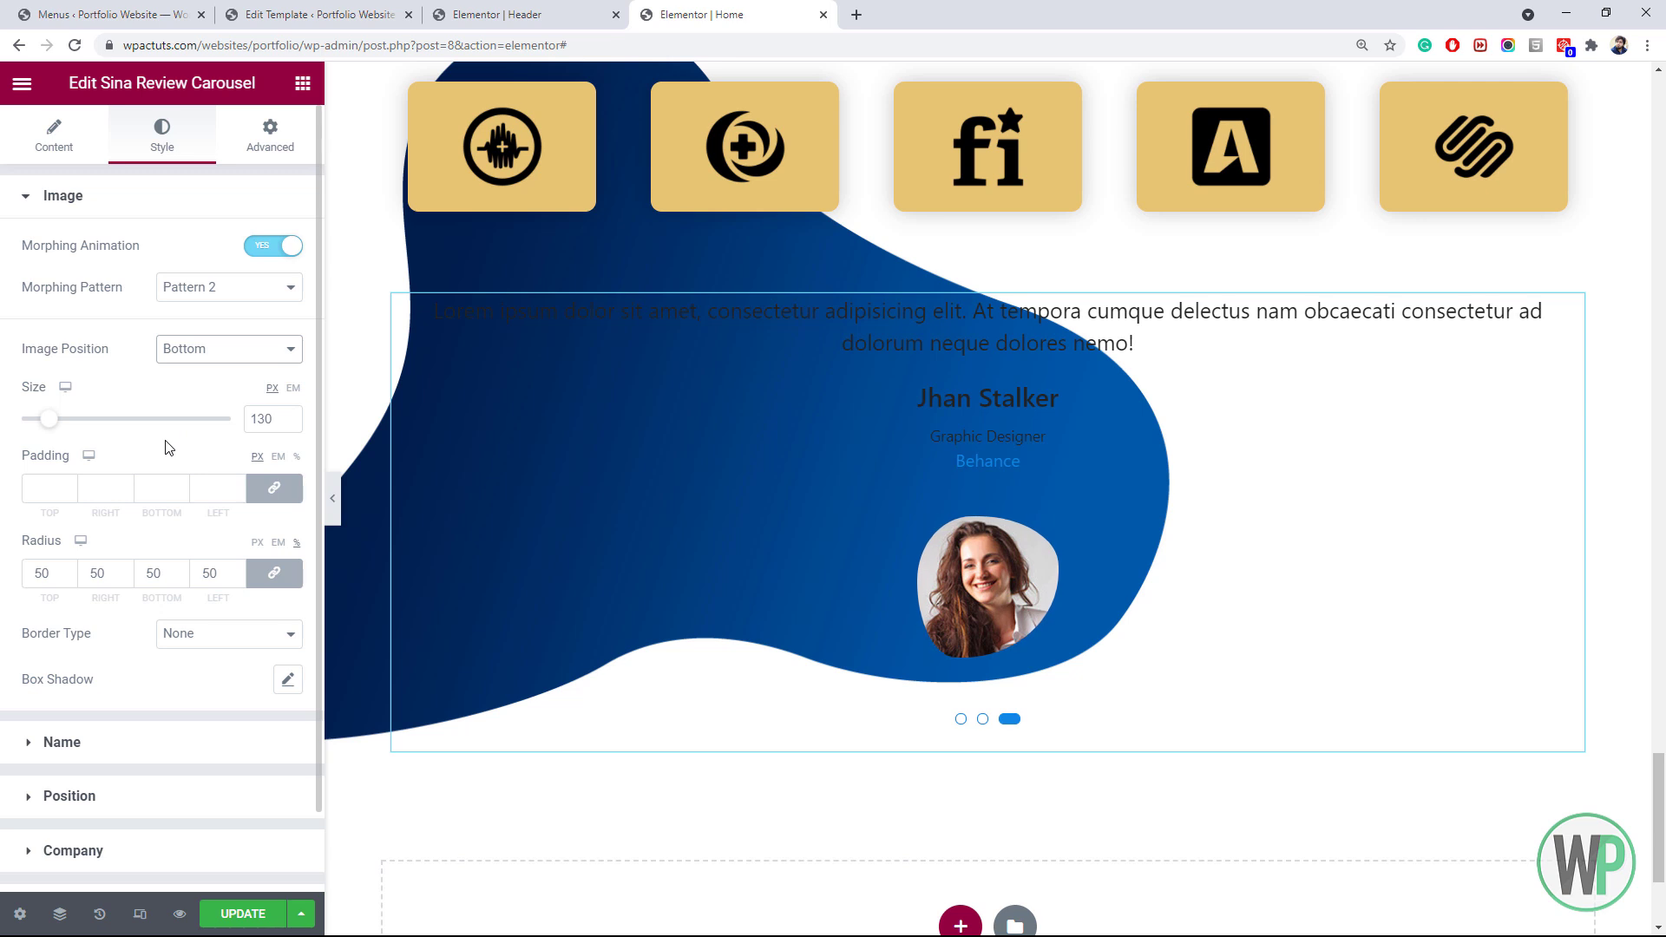
pyautogui.moveTo(442, 534)
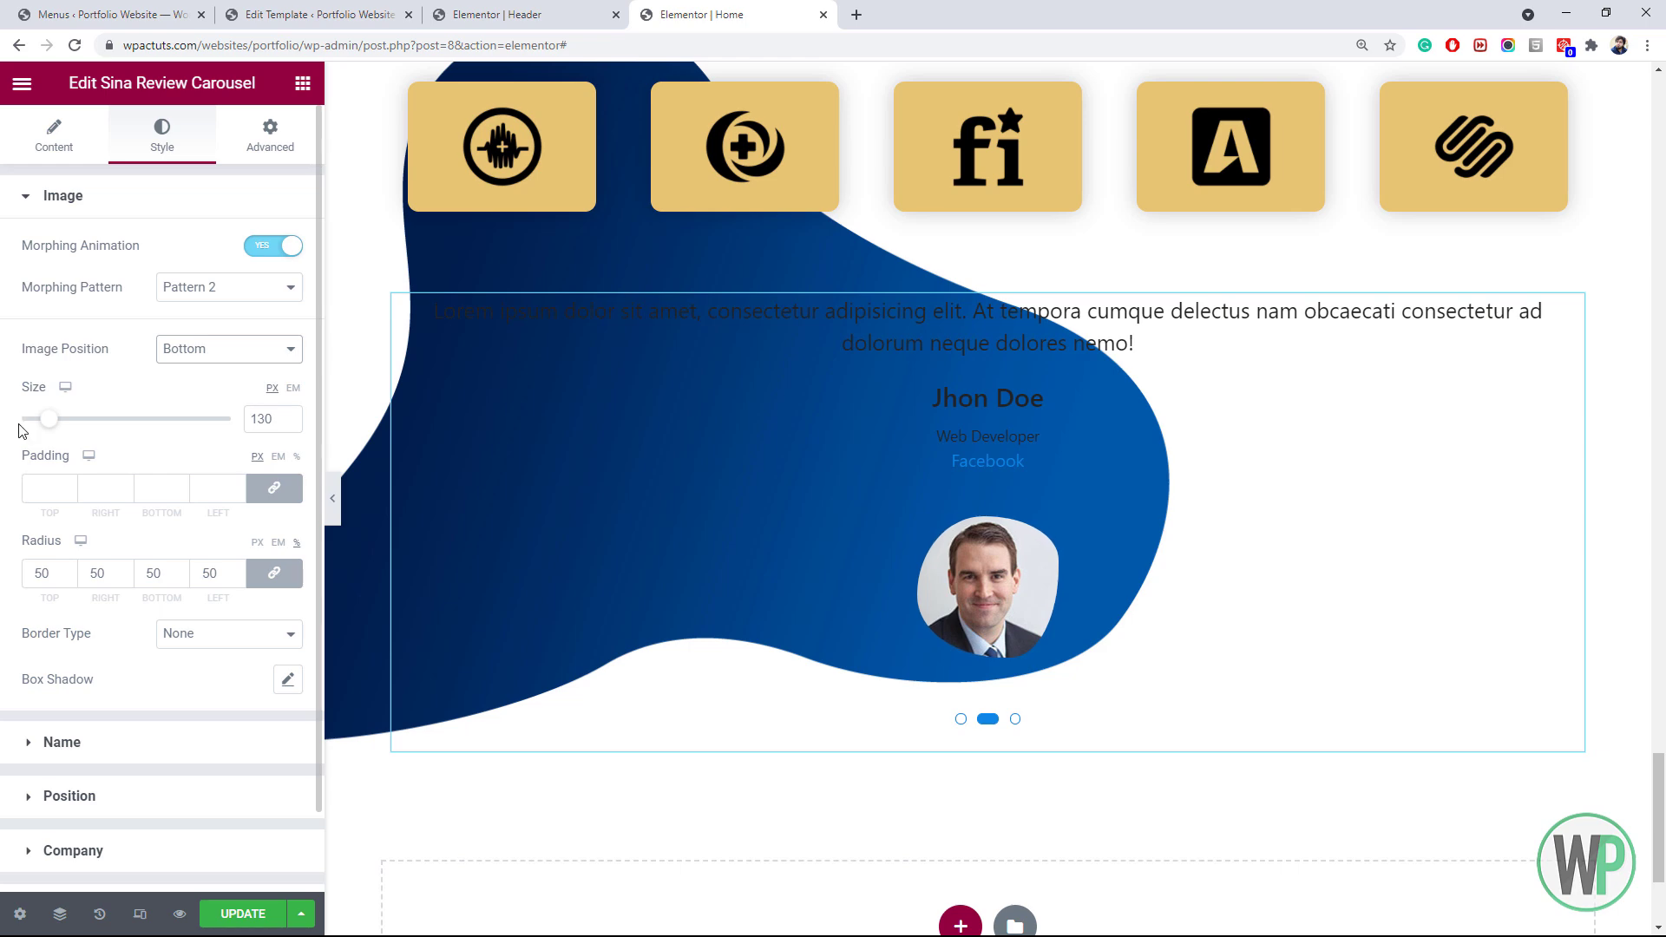
# Review the carousel settings and slide-in animations without changing them
pyautogui.click(54, 139)
pyautogui.click(120, 291)
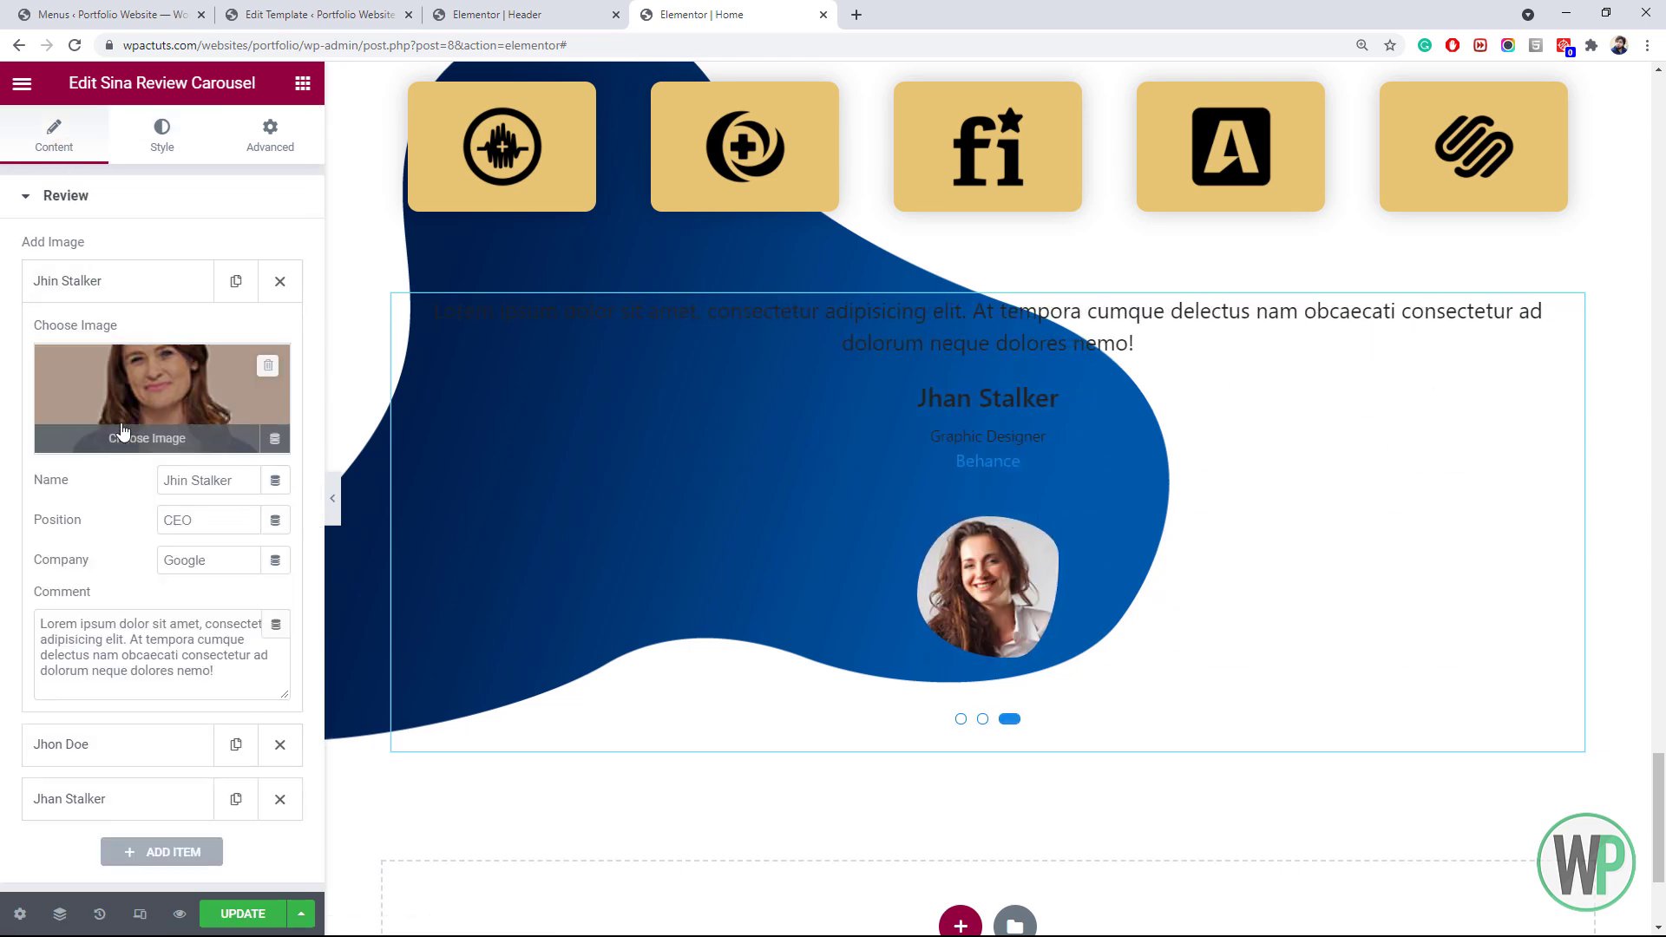
pyautogui.click(130, 512)
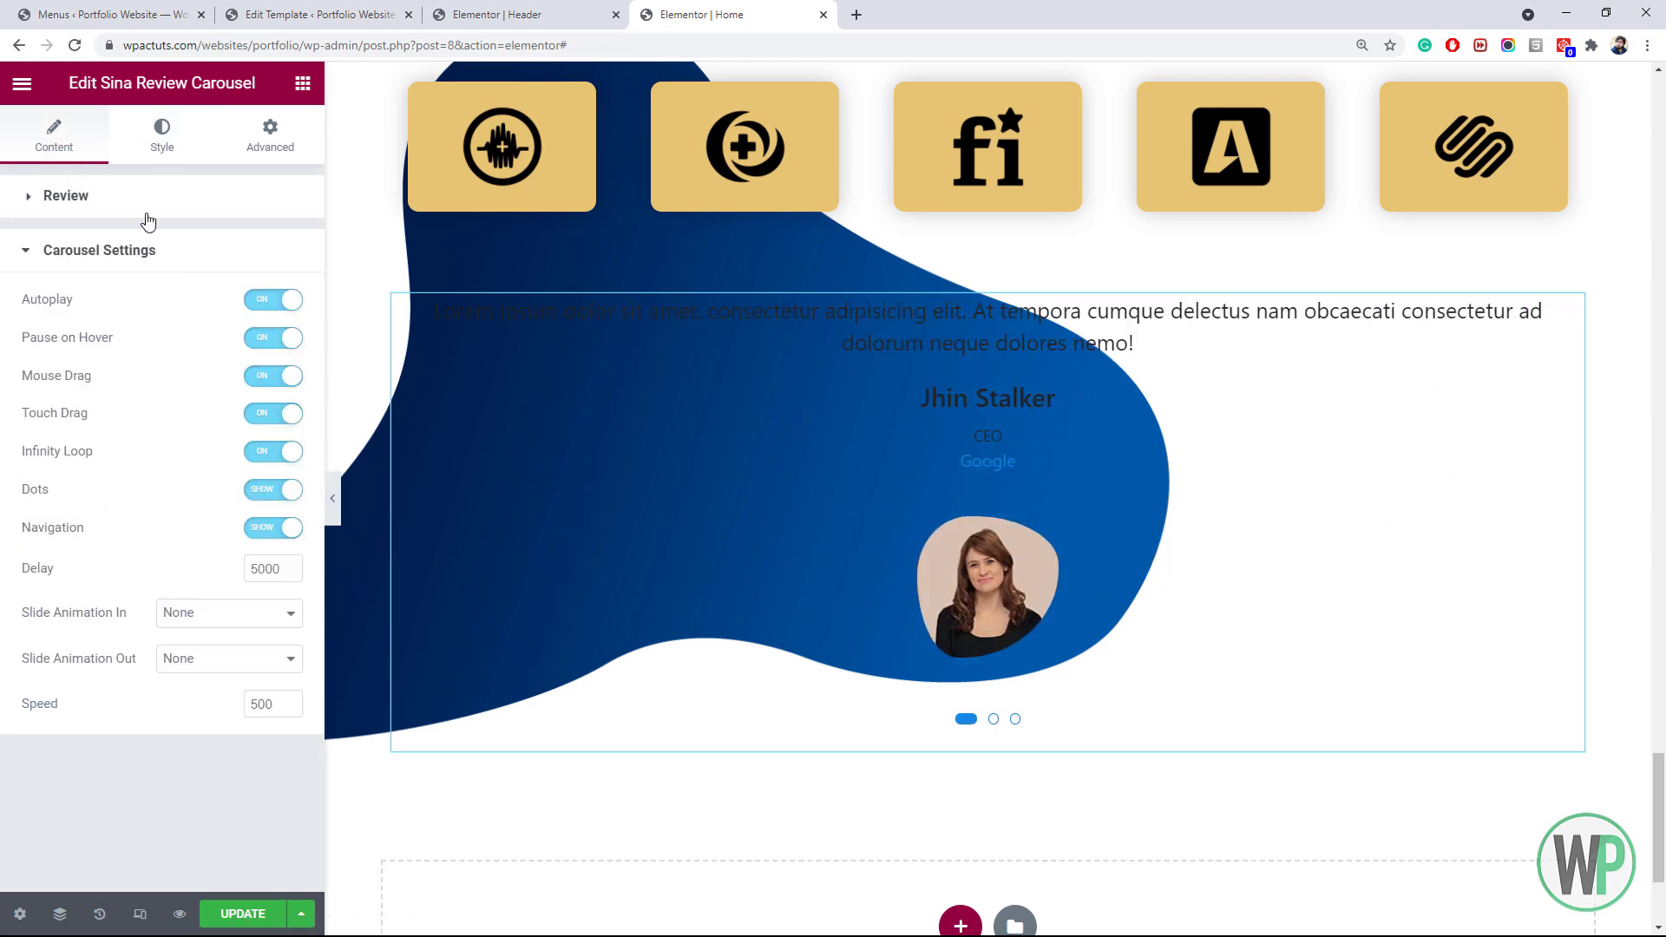
pyautogui.click(158, 139)
pyautogui.click(61, 139)
pyautogui.click(180, 504)
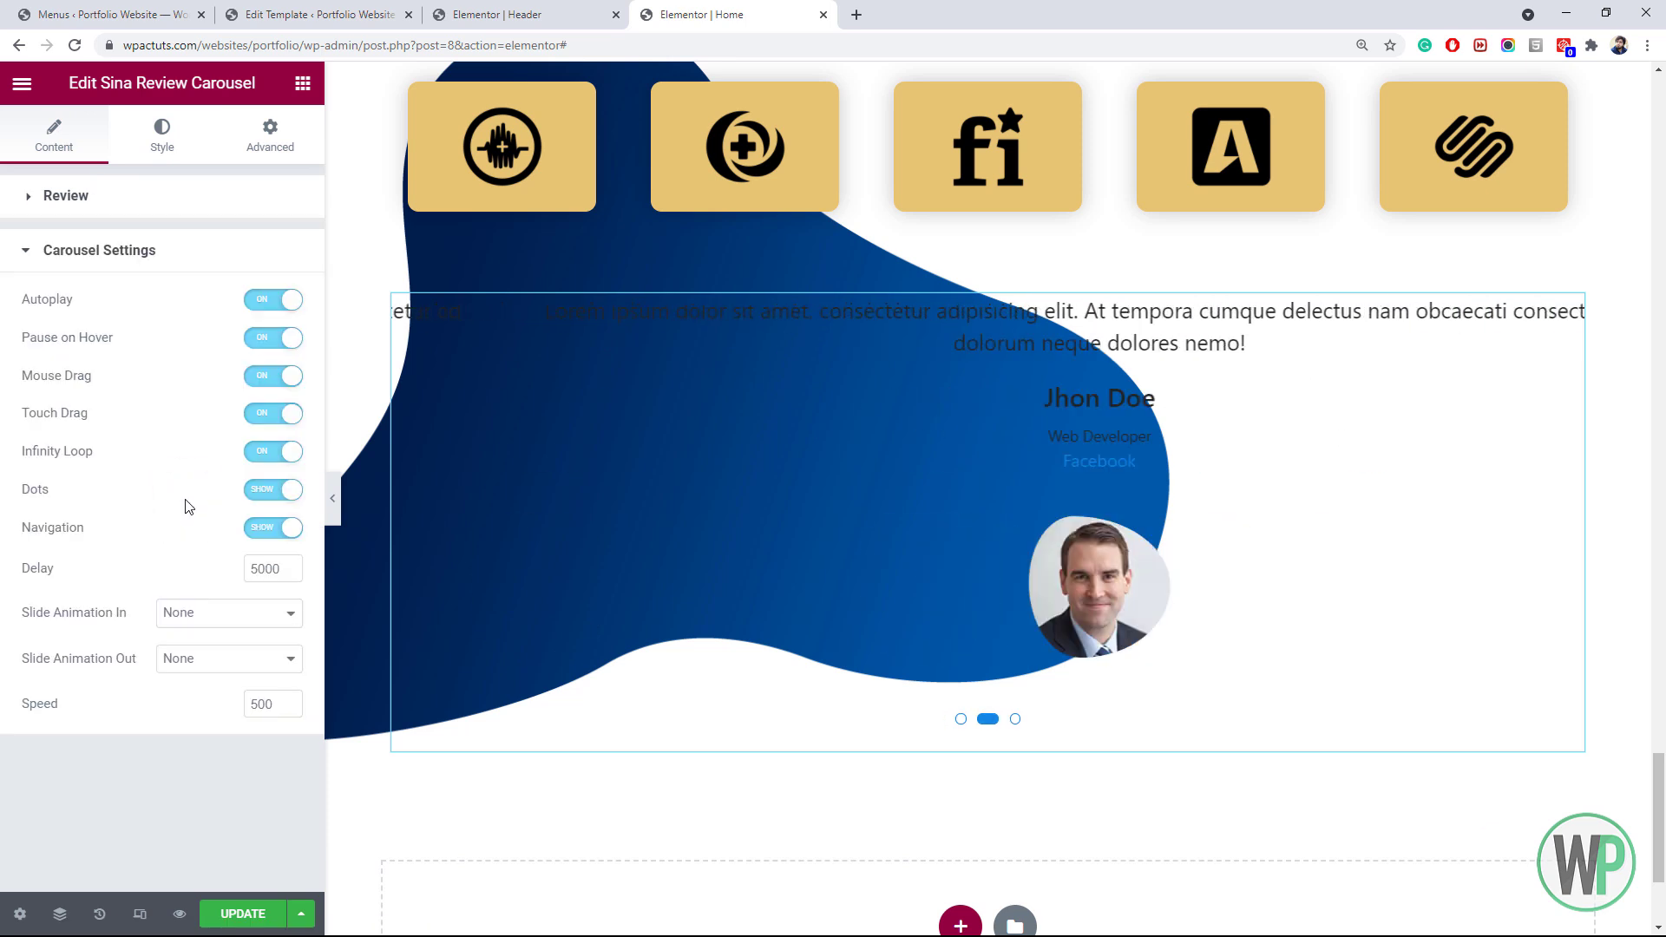
pyautogui.click(232, 616)
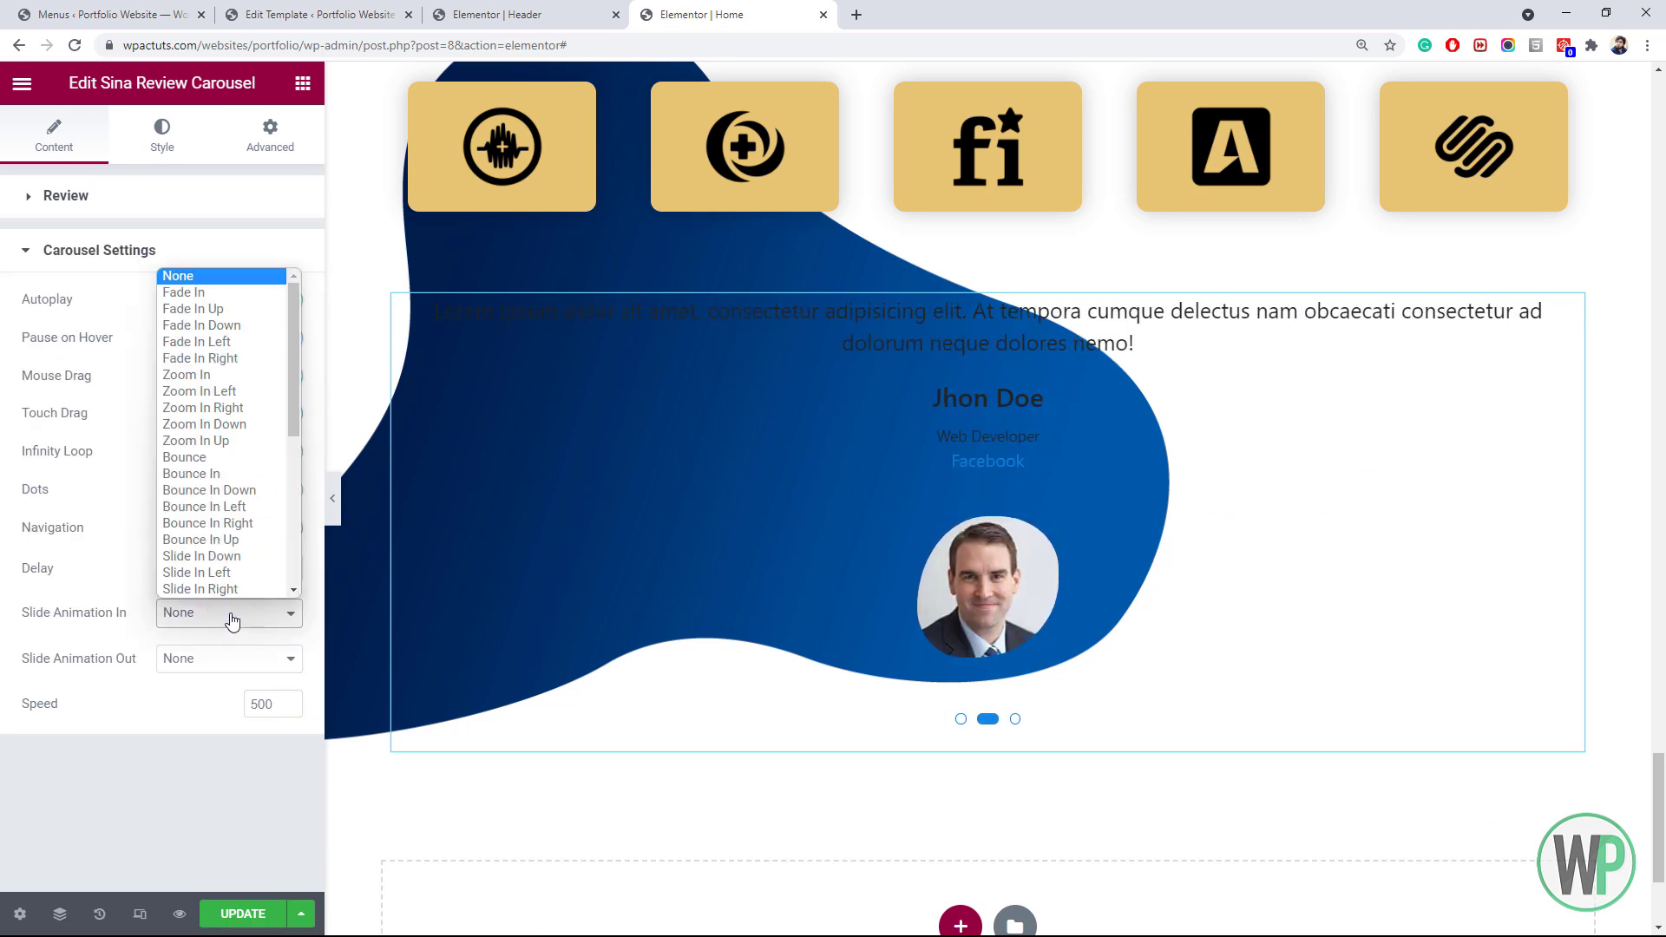
pyautogui.click(102, 607)
pyautogui.click(153, 138)
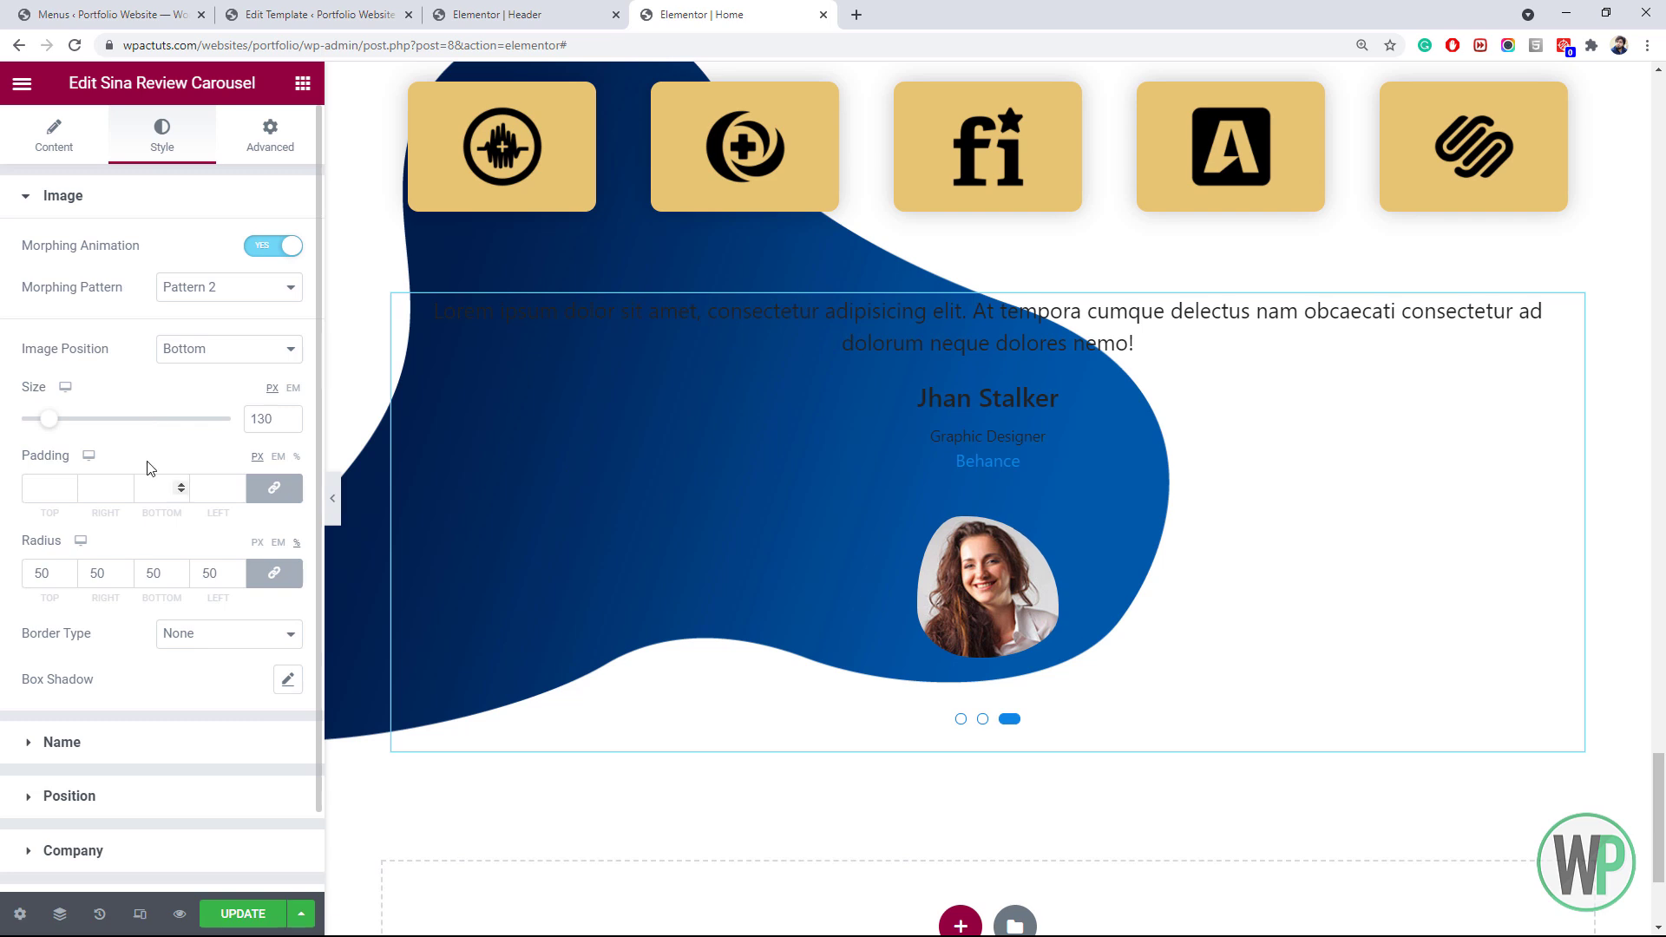
pyautogui.scroll(-1, 151, 469)
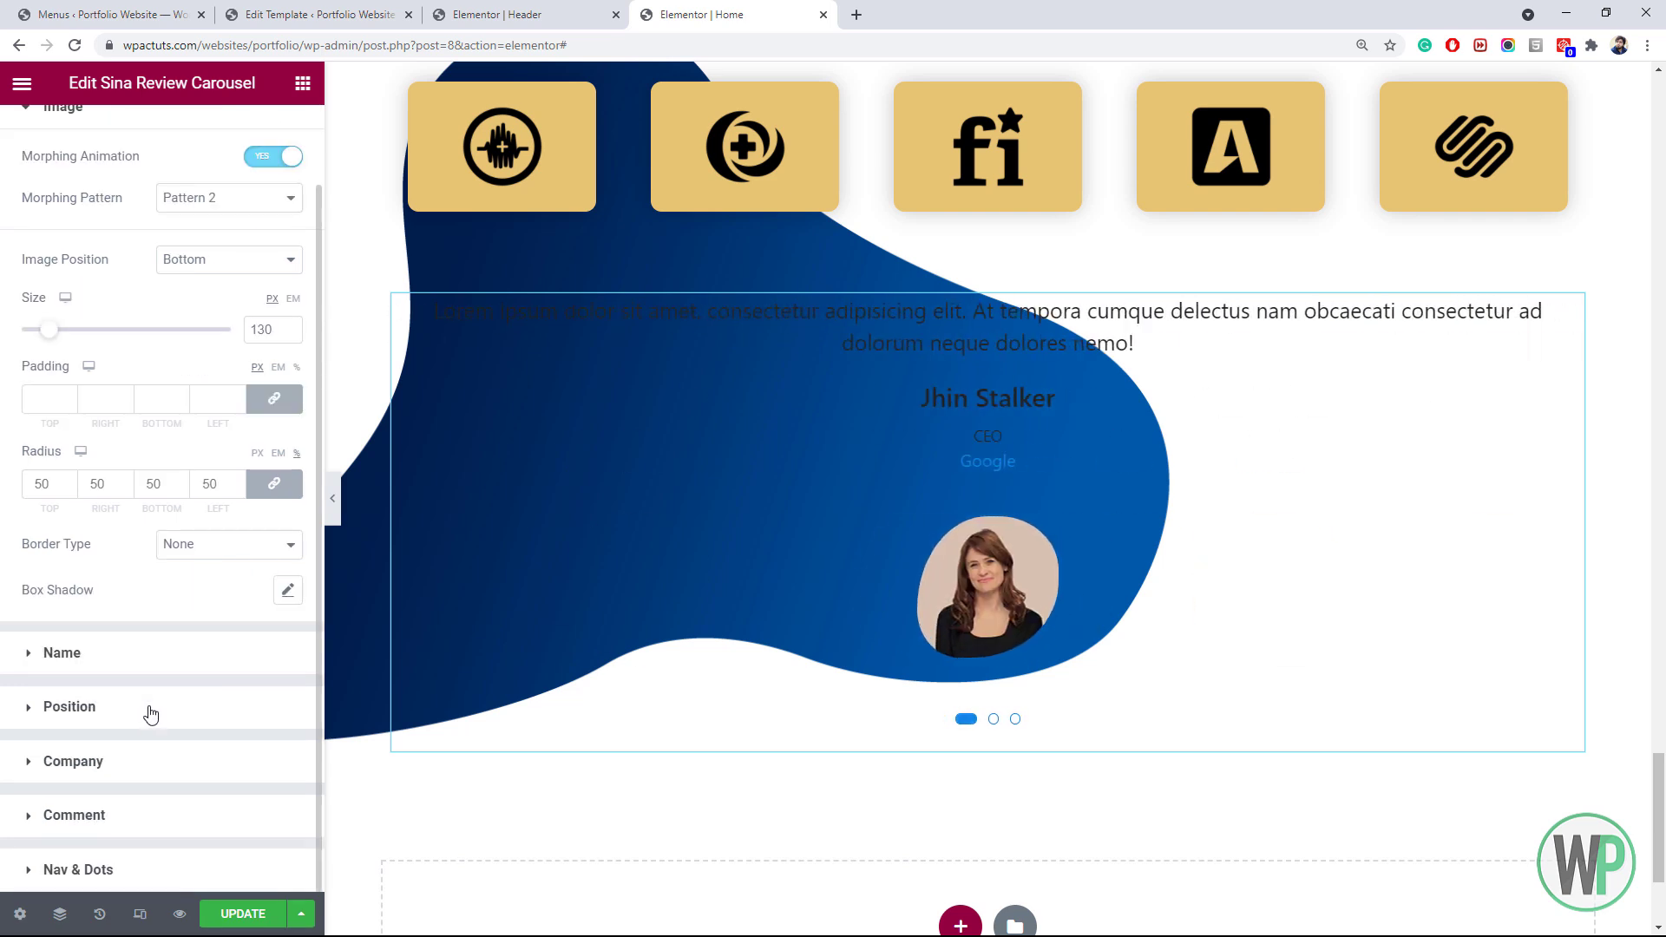
pyautogui.scroll(1, 157, 681)
pyautogui.scroll(-1, 164, 651)
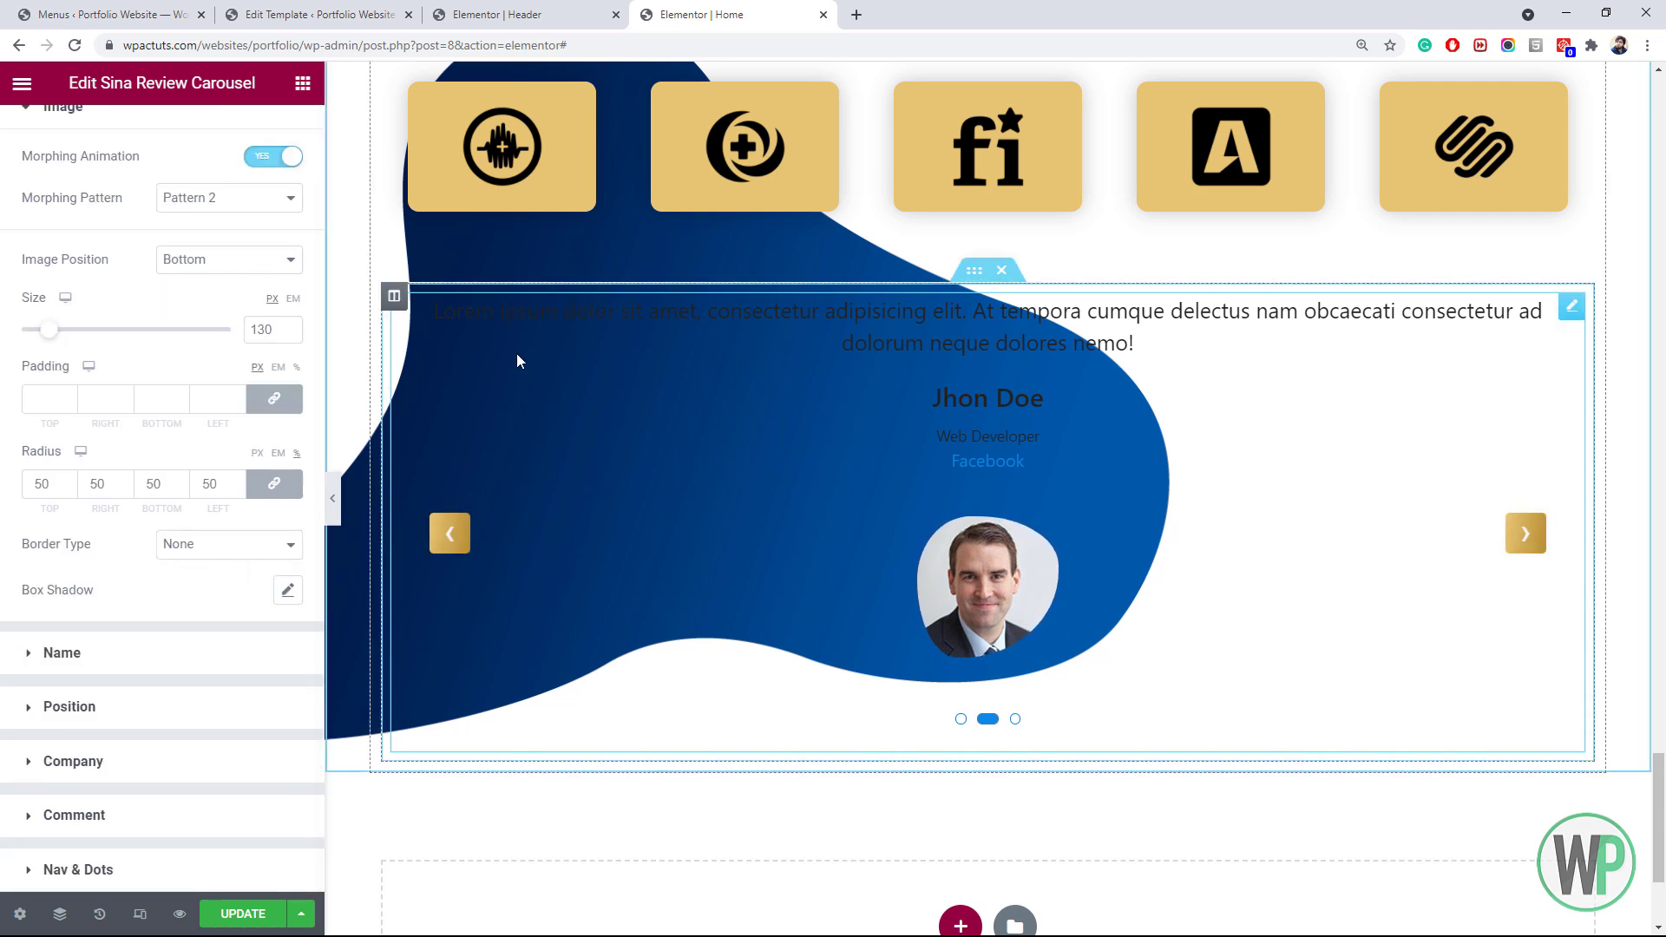
# Add two empty columns and move the review carousel into the middle one
pyautogui.rightClick(401, 302)
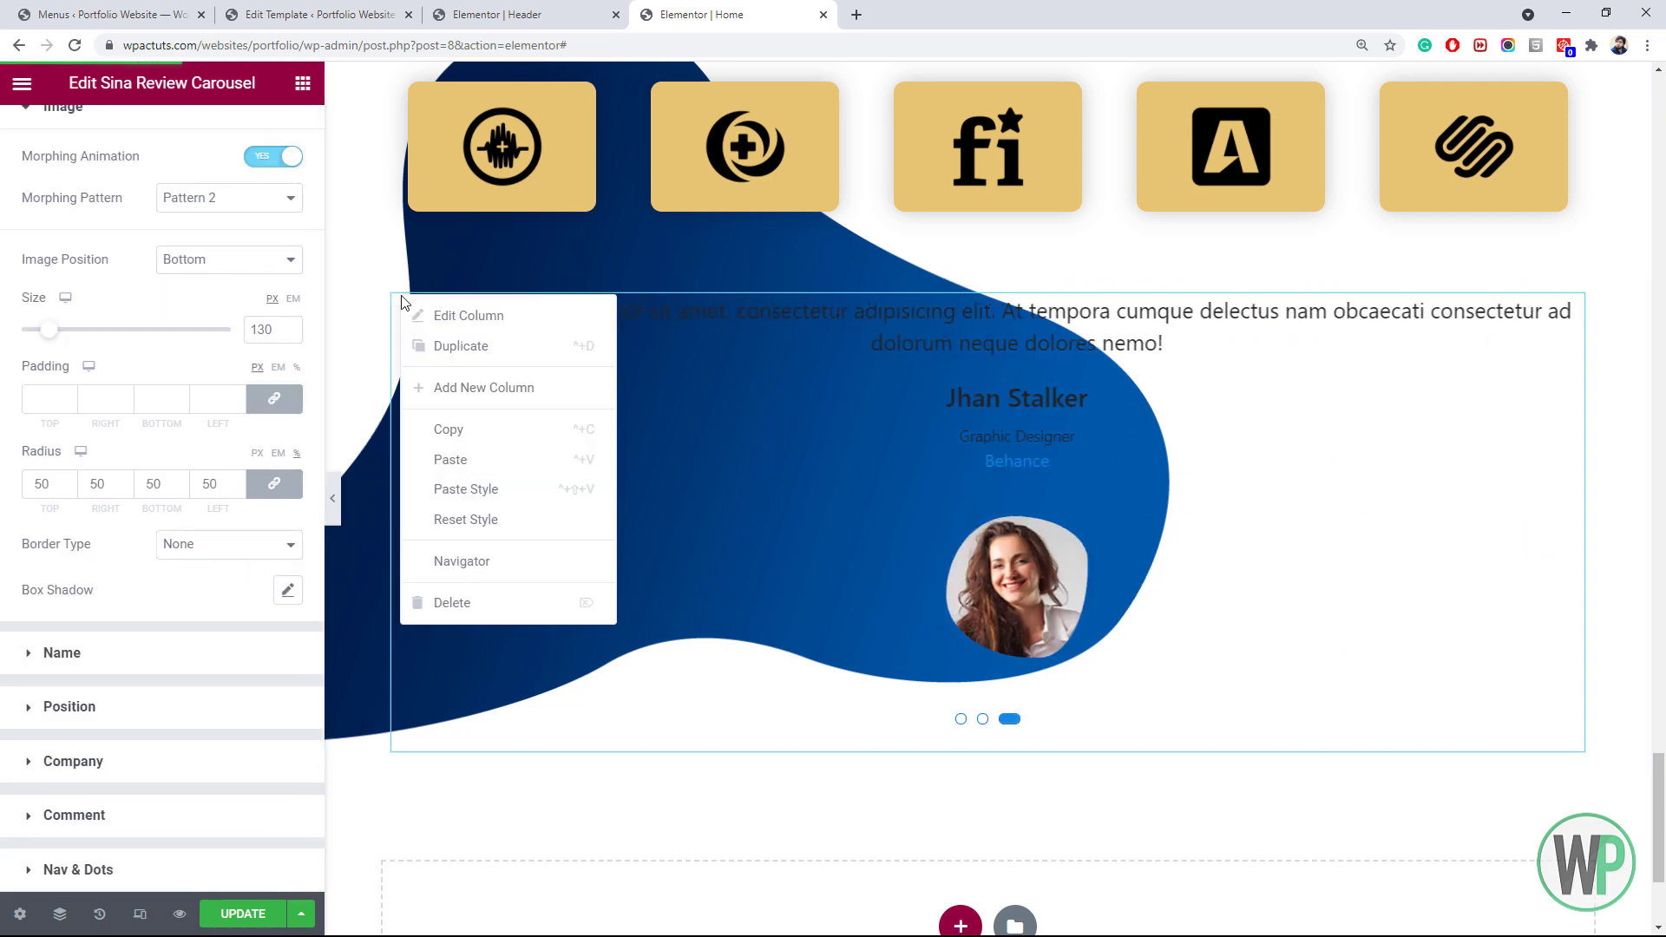
pyautogui.click(455, 388)
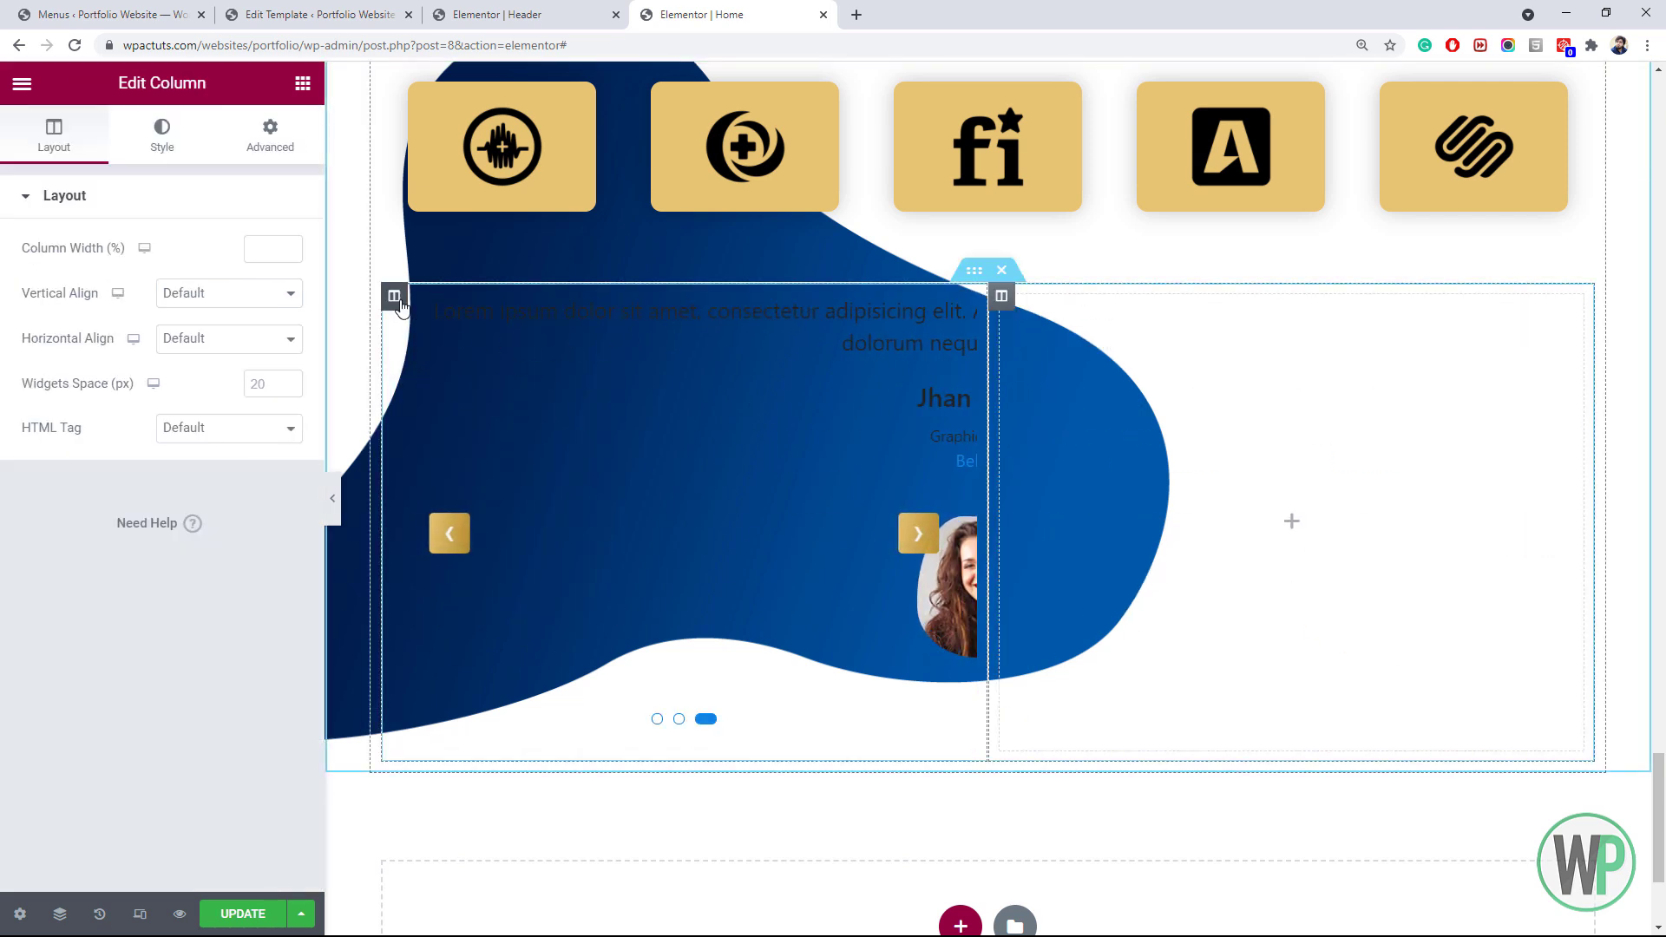
pyautogui.rightClick(402, 303)
pyautogui.click(466, 382)
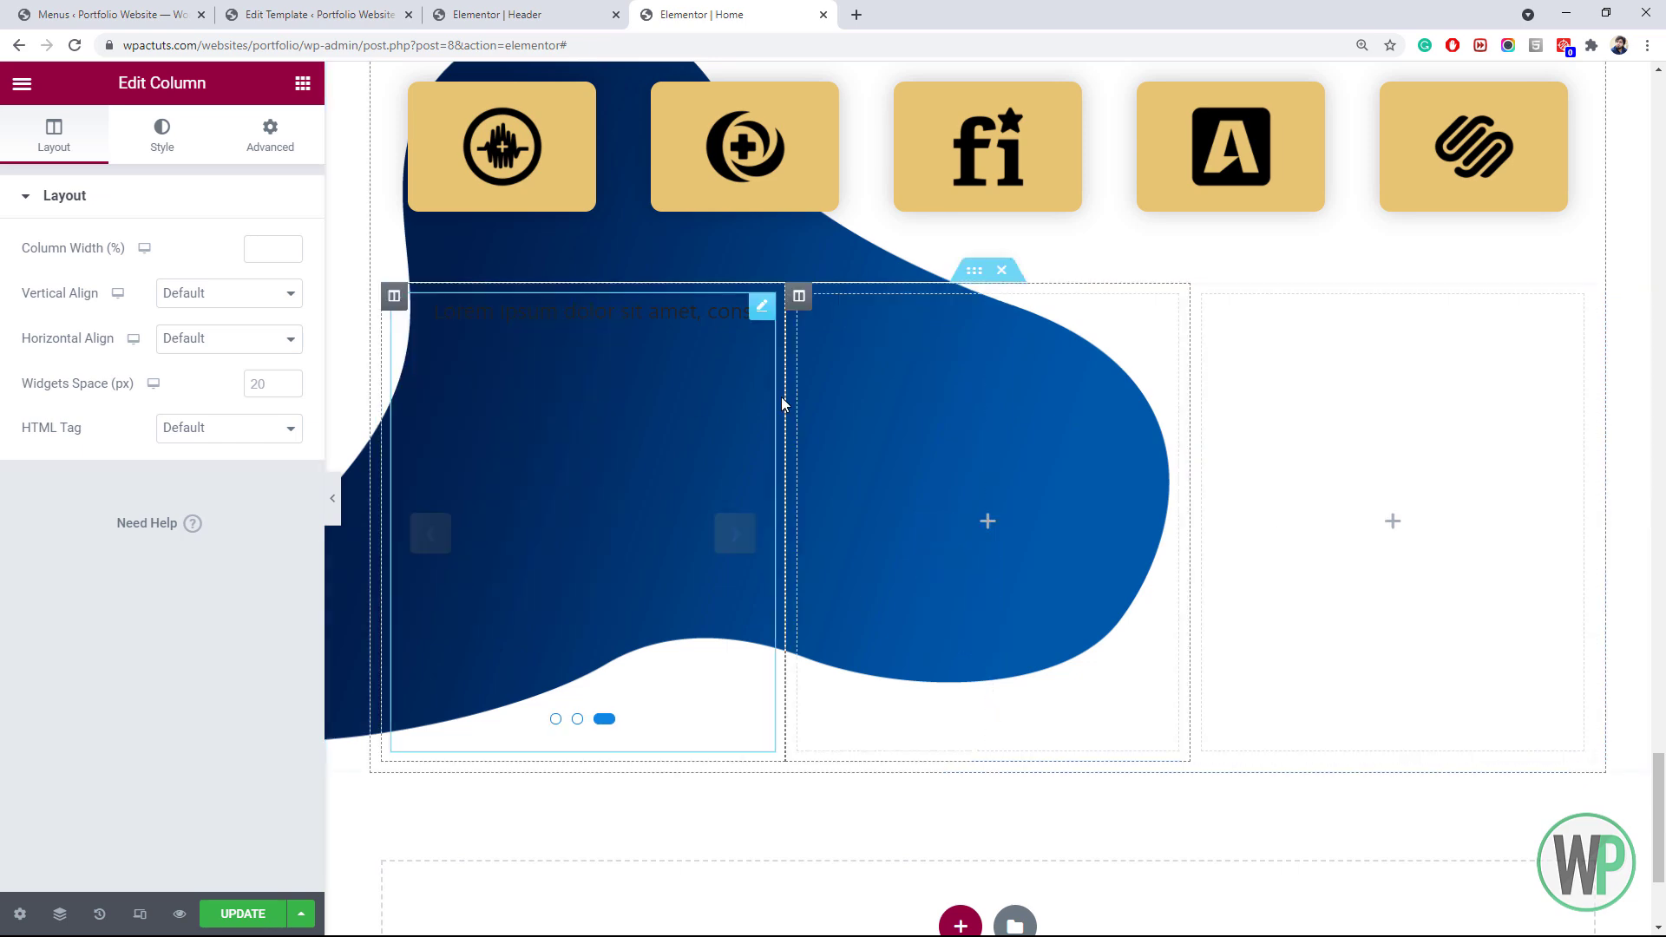
pyautogui.moveTo(763, 319); pyautogui.dragTo(929, 487)
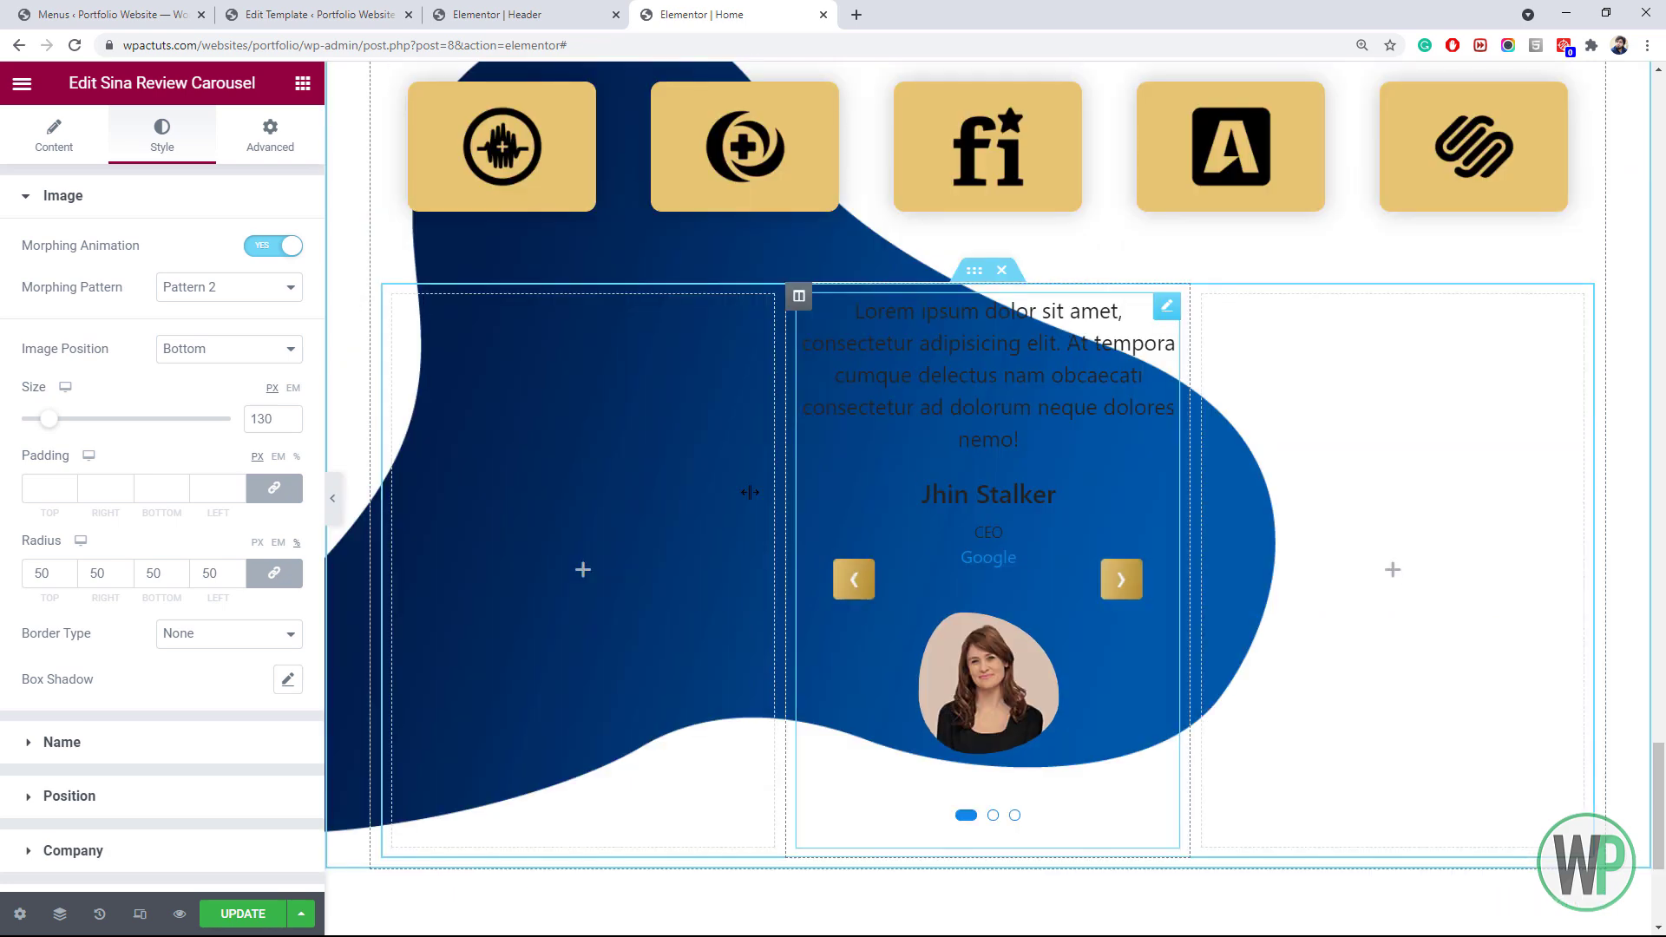
# Set the left and right columns to 20% width and update the page
pyautogui.rightClick(401, 305)
pyautogui.click(443, 319)
pyautogui.click(261, 248)
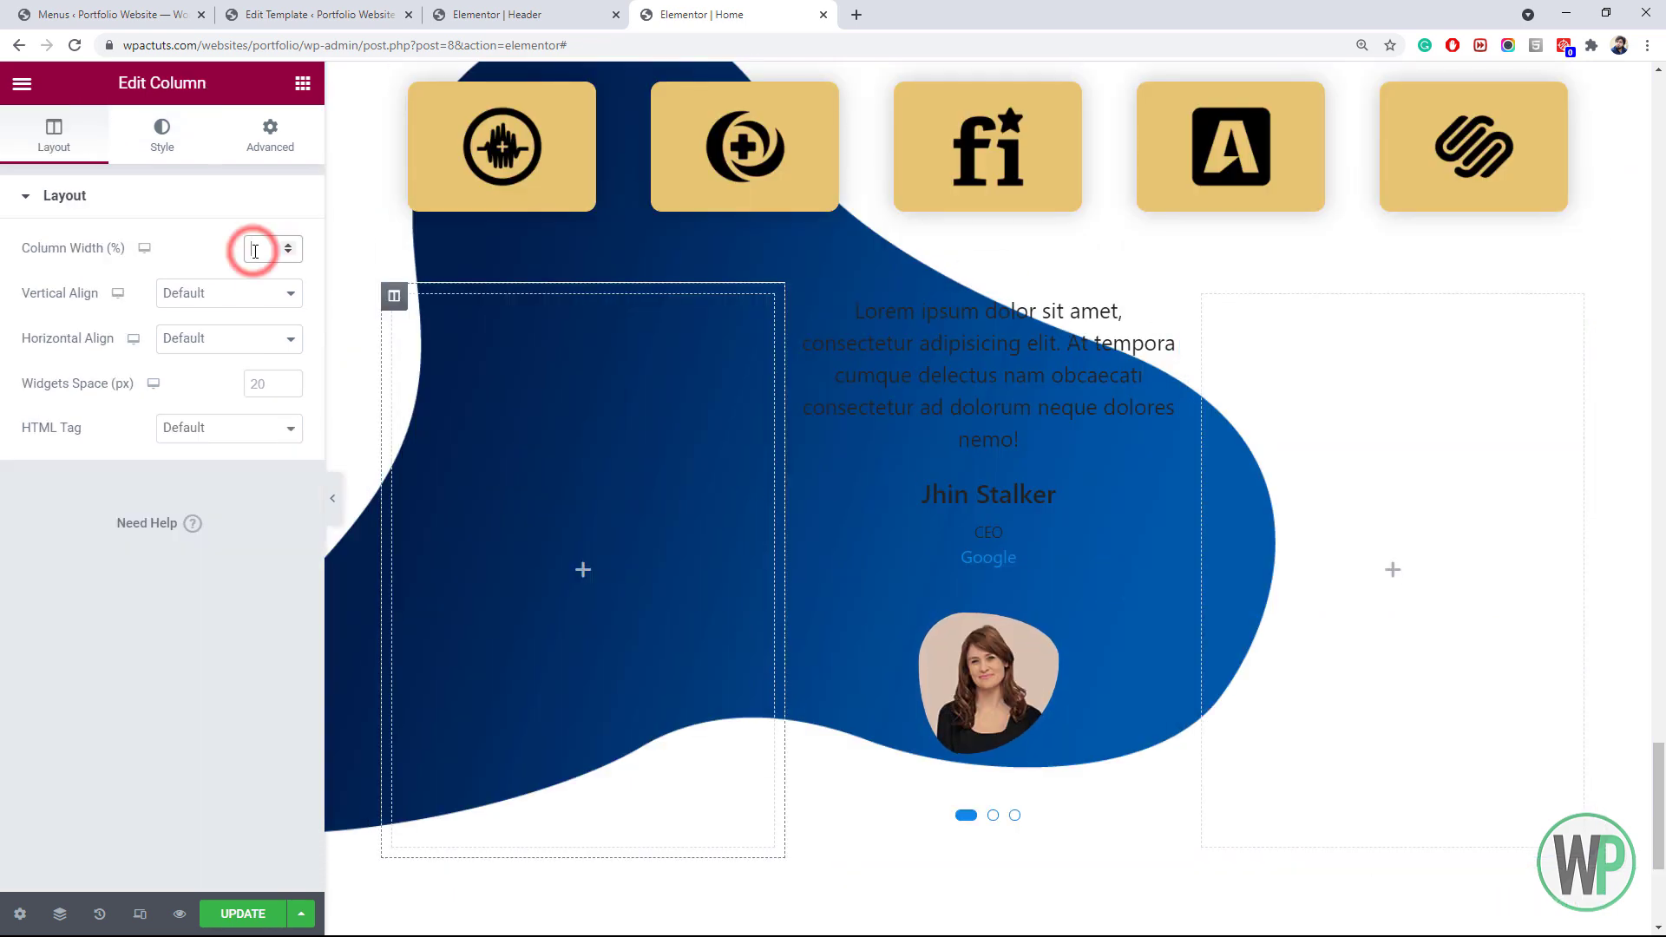
pyautogui.write('20')
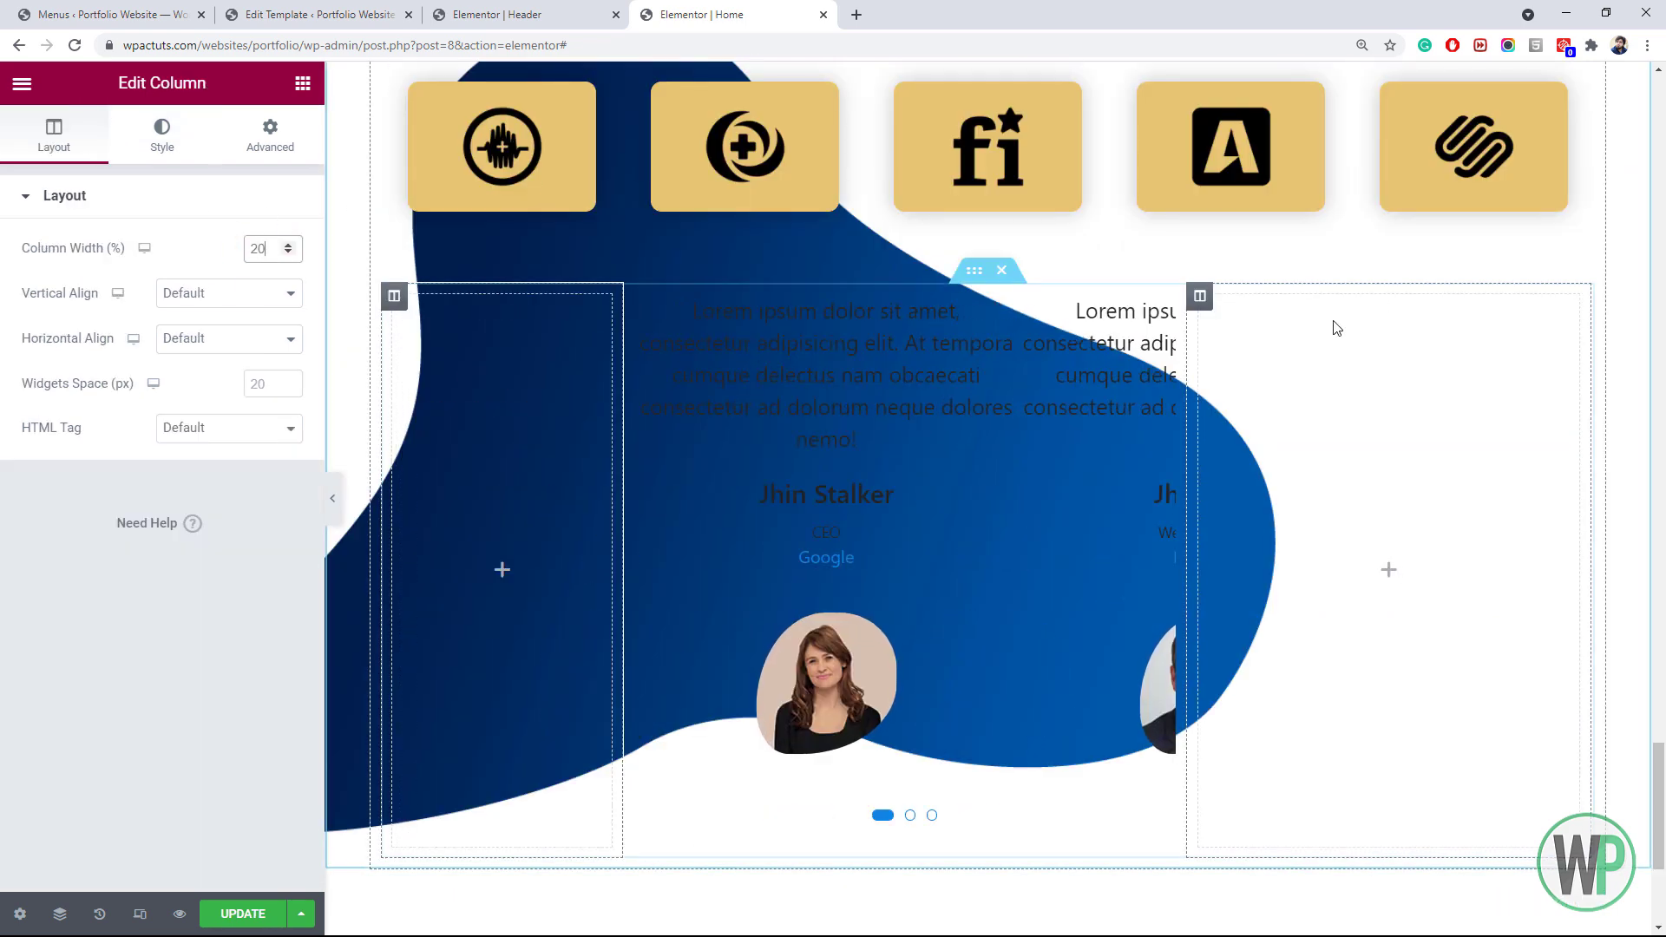
pyautogui.rightClick(1206, 304)
pyautogui.click(1232, 316)
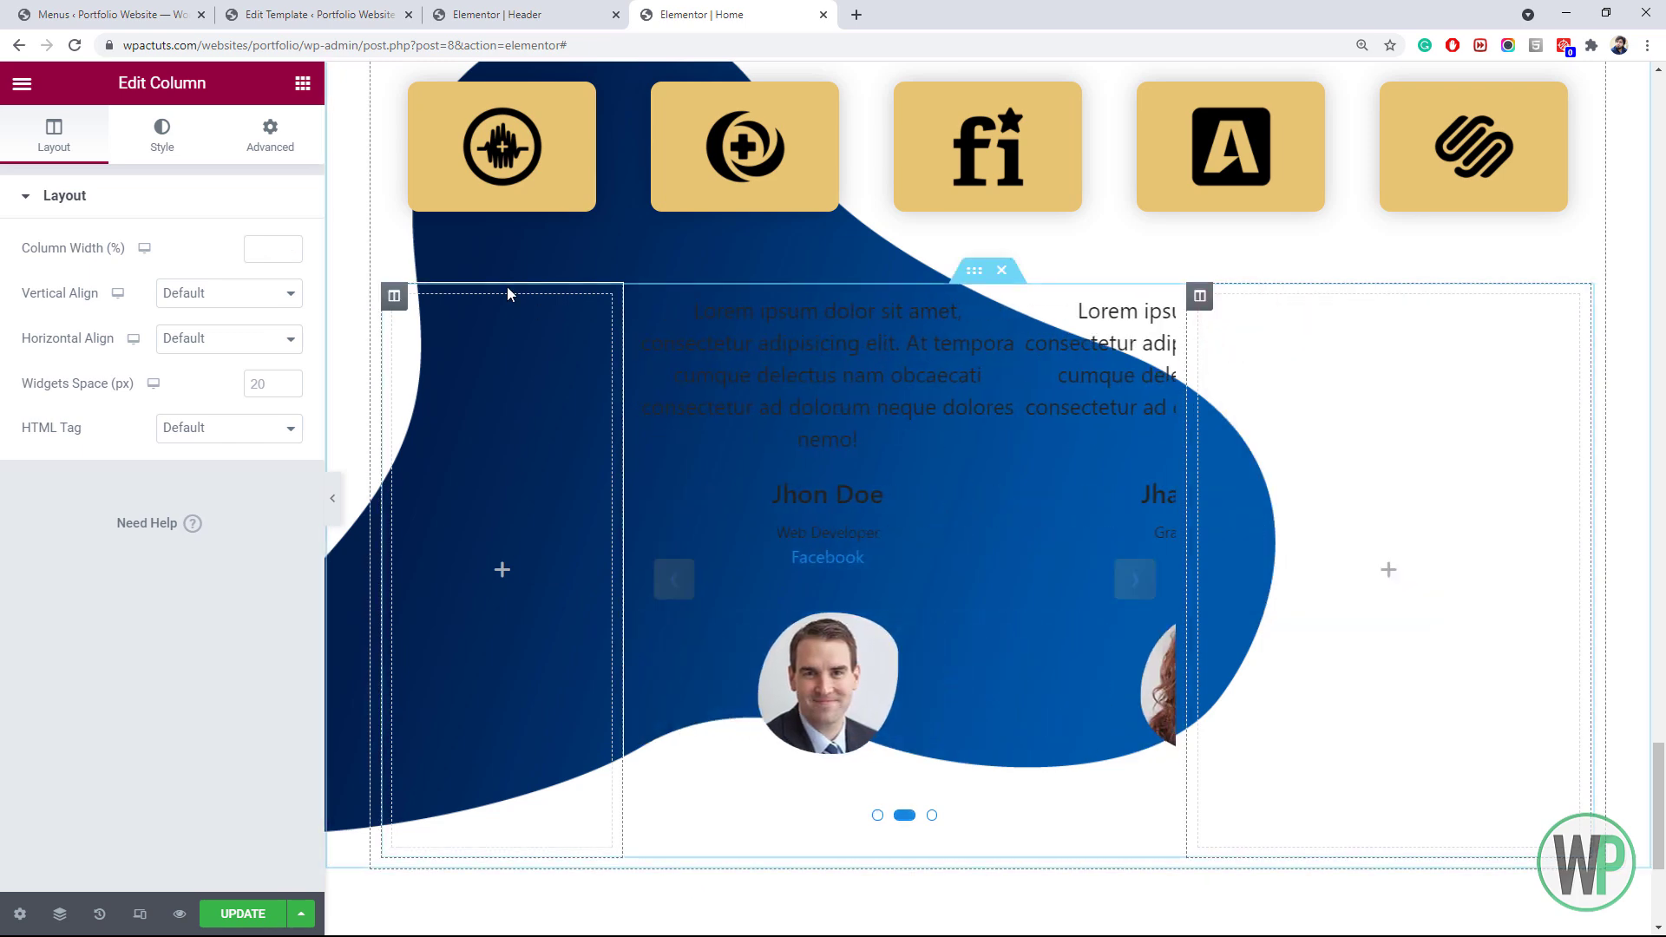
pyautogui.click(260, 249)
pyautogui.write('20')
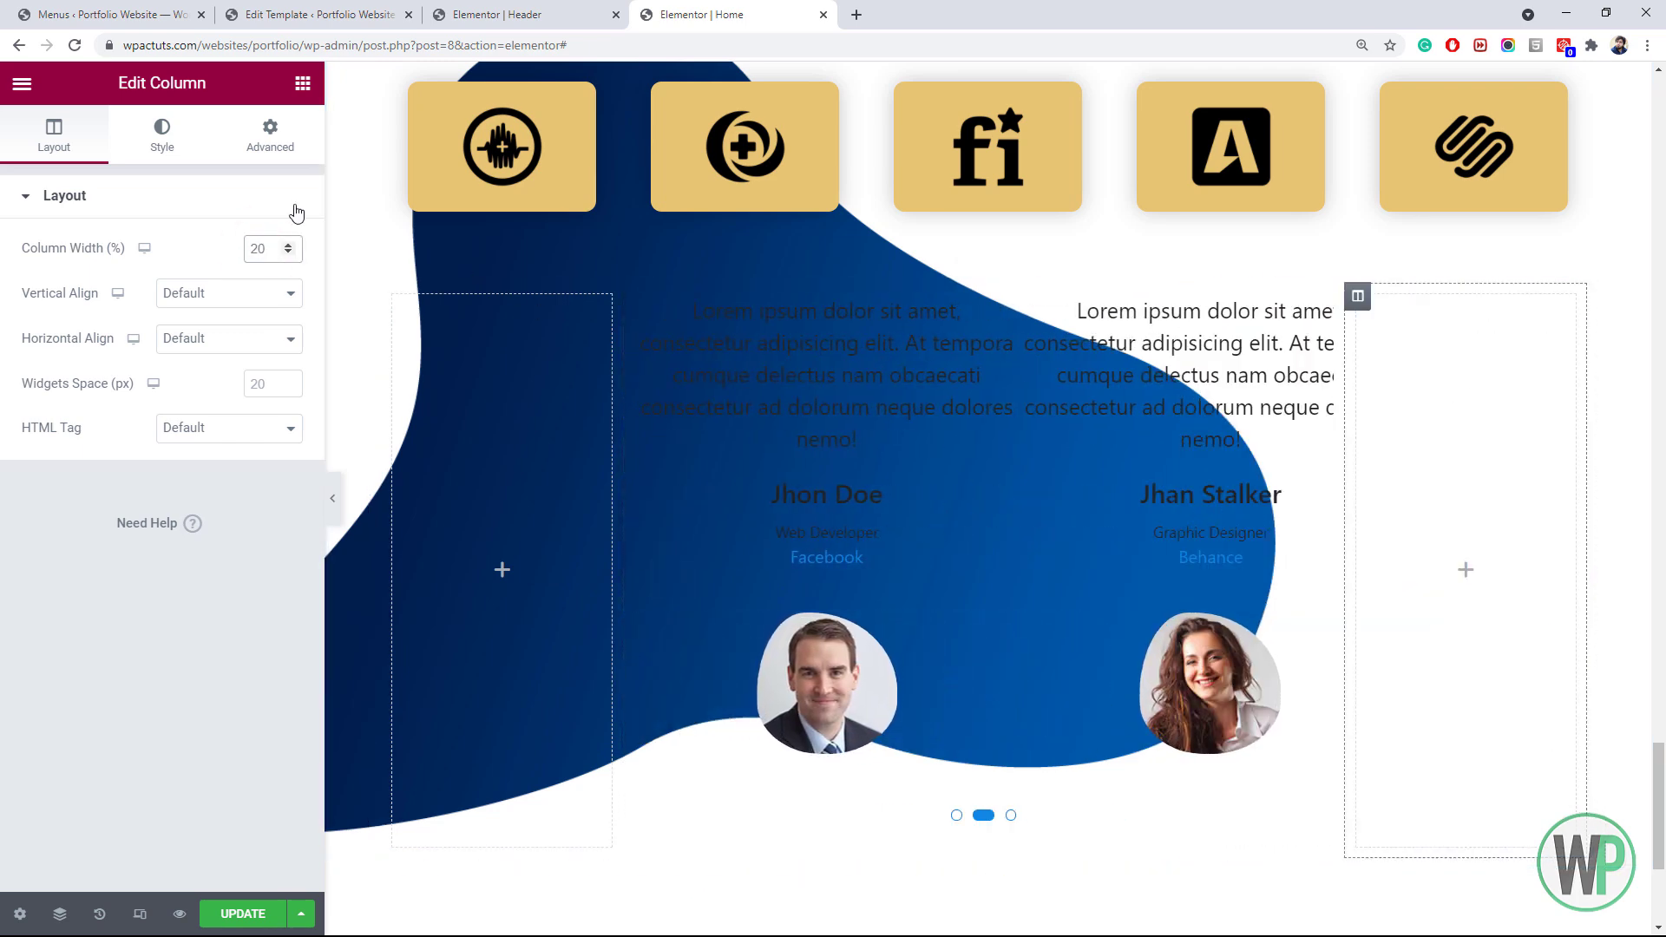
pyautogui.rightClick(978, 398)
pyautogui.click(1036, 416)
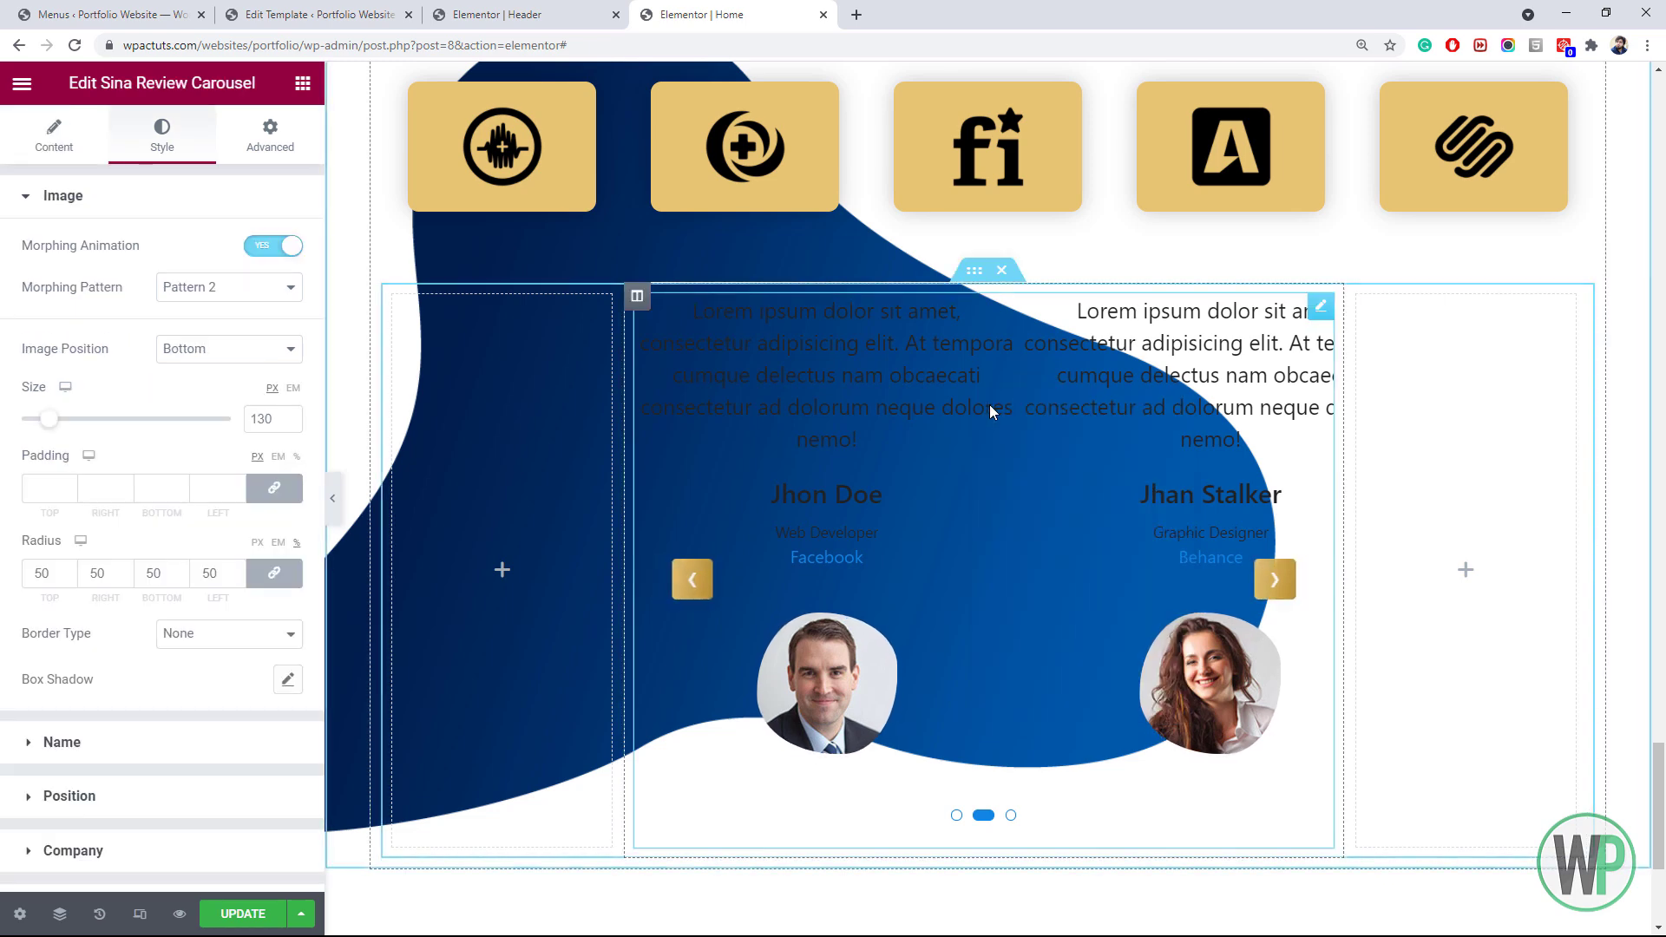
pyautogui.click(245, 913)
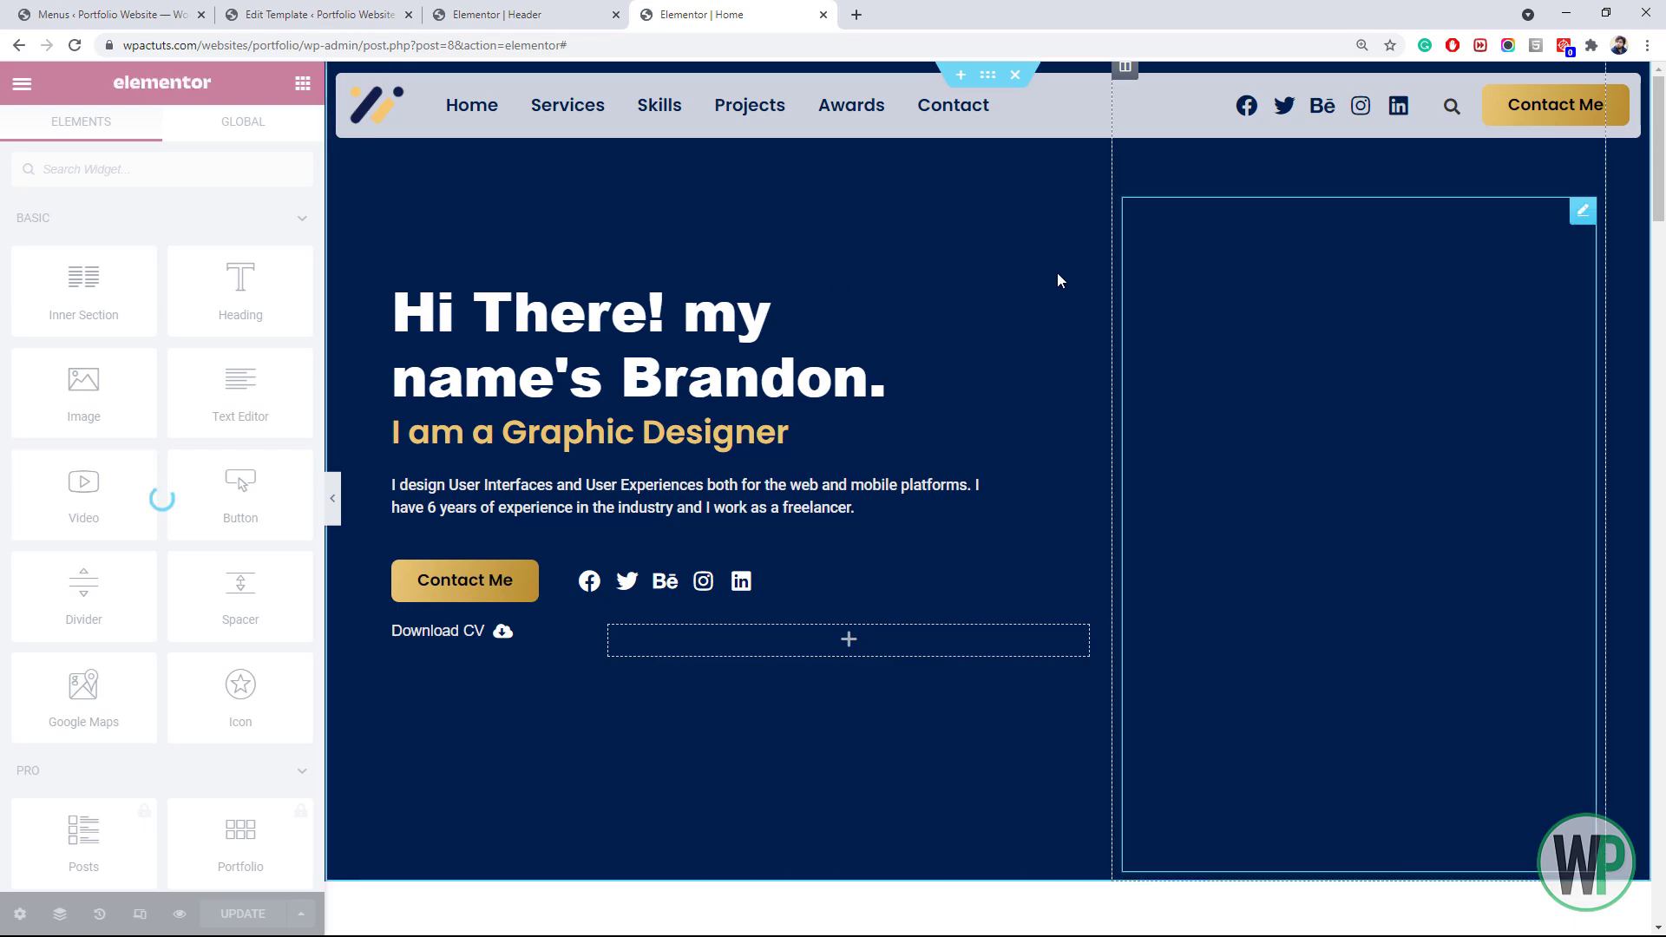
# Scroll to the testimonial carousel and open its review items for editing
pyautogui.scroll(-1, 1661, 139)
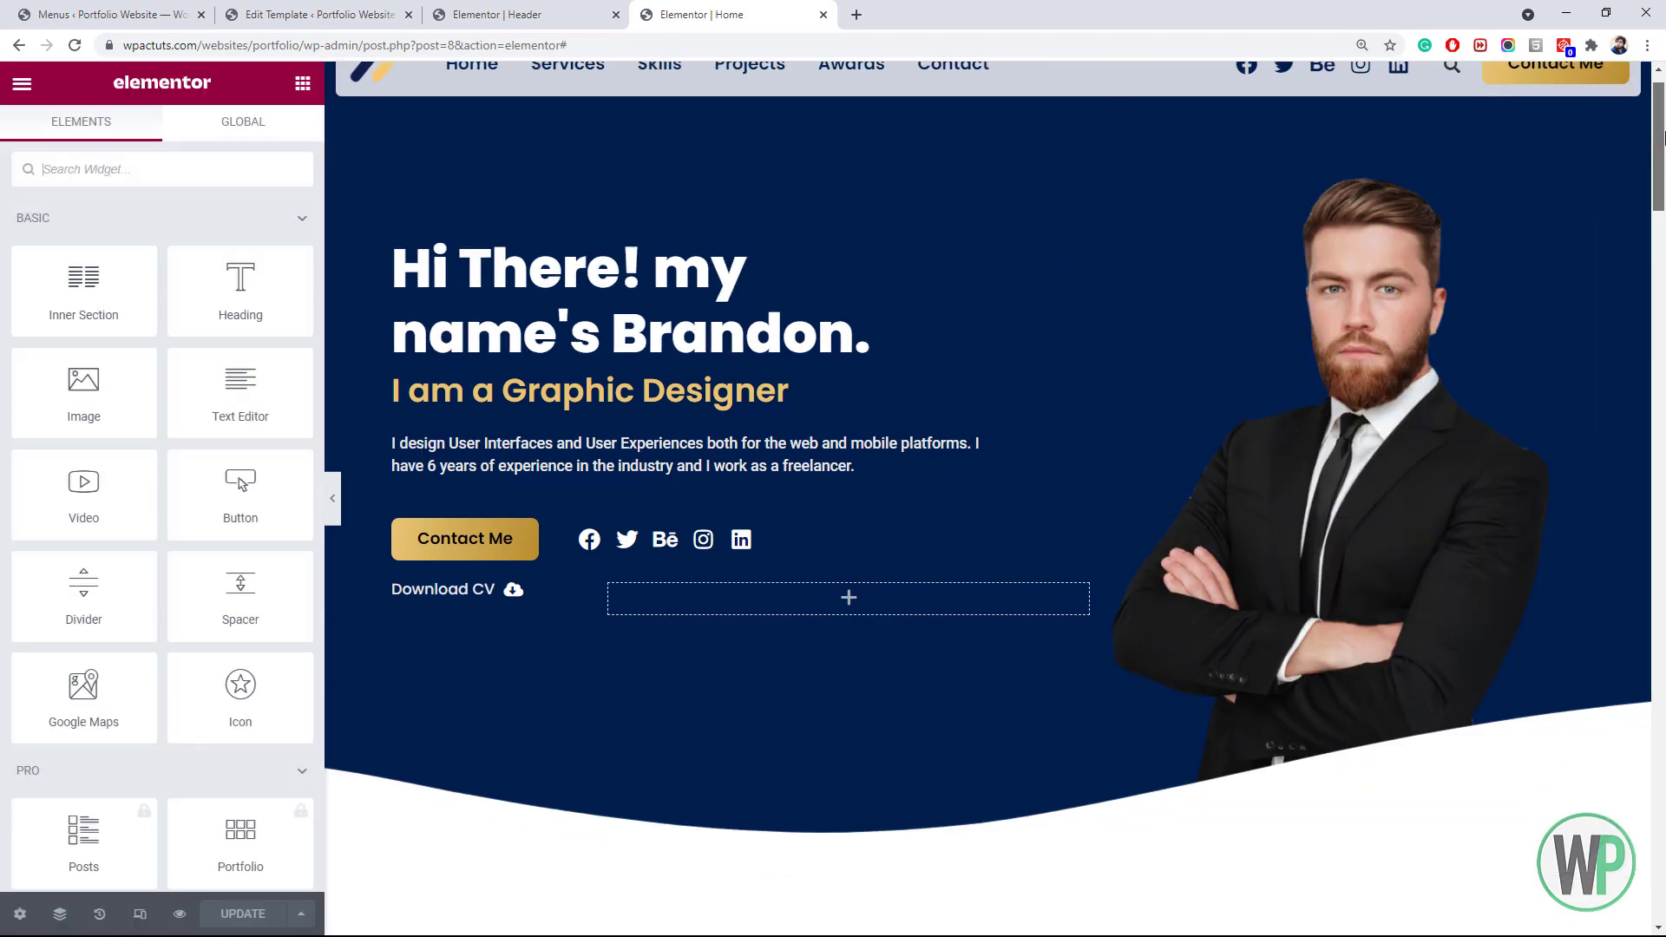
pyautogui.moveTo(1661, 139); pyautogui.dragTo(1661, 801)
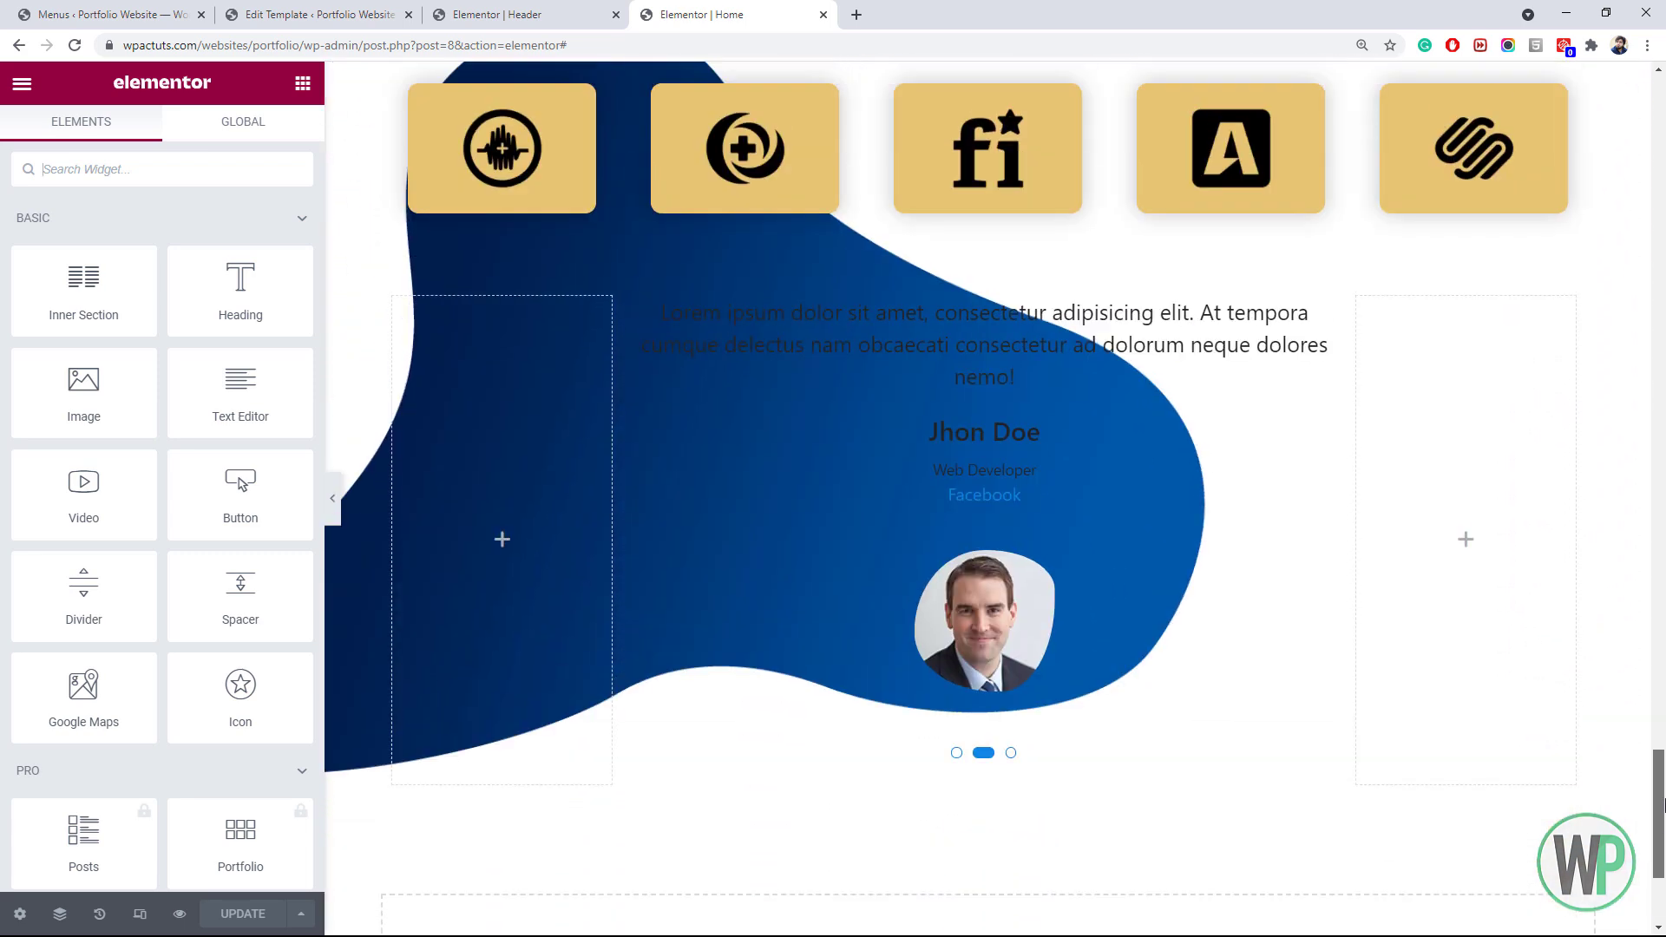
pyautogui.rightClick(899, 444)
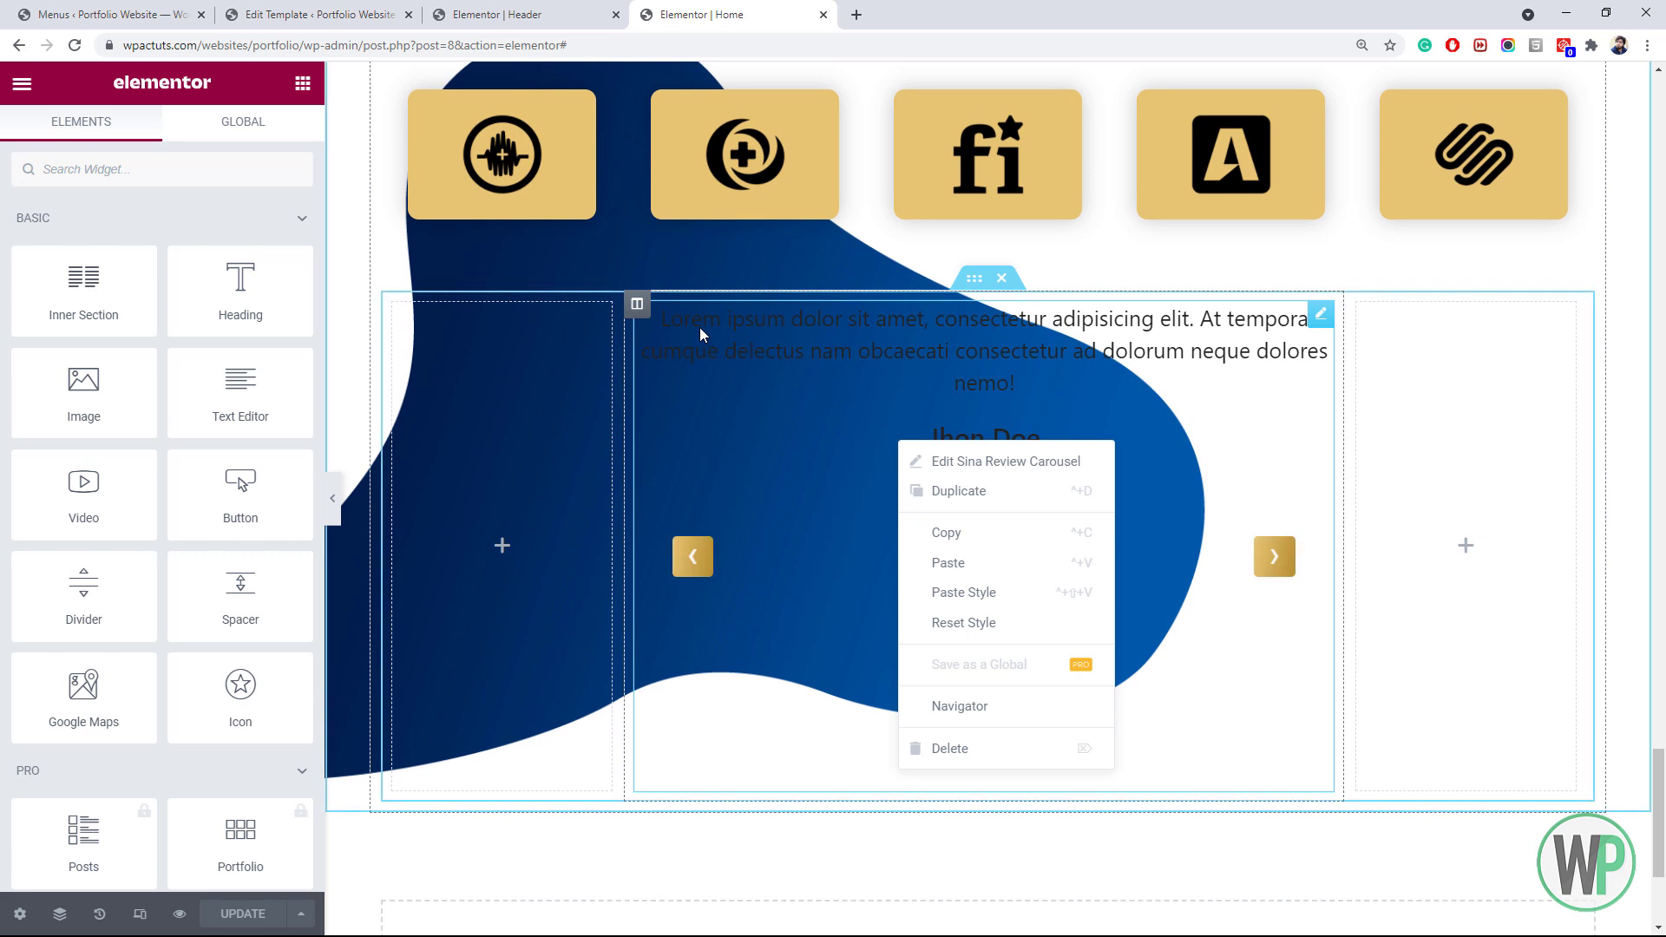
pyautogui.click(801, 464)
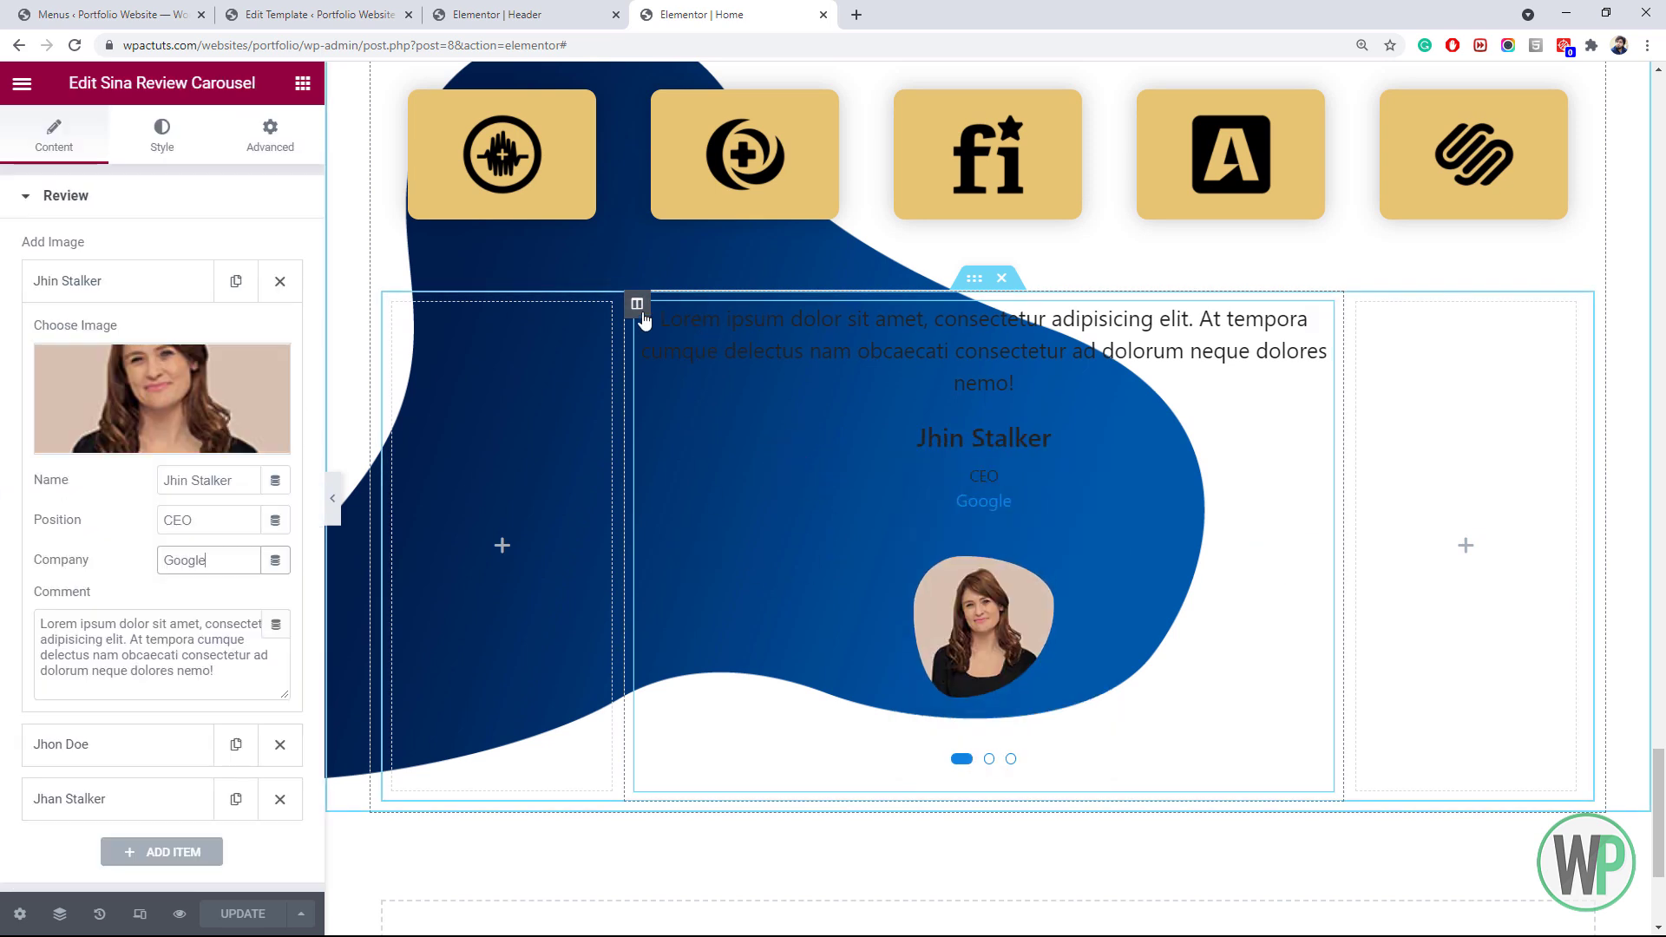
# Give the carousel column a classic semi-transparent white background, #FFFFFFC9
pyautogui.rightClick(638, 305)
pyautogui.click(667, 326)
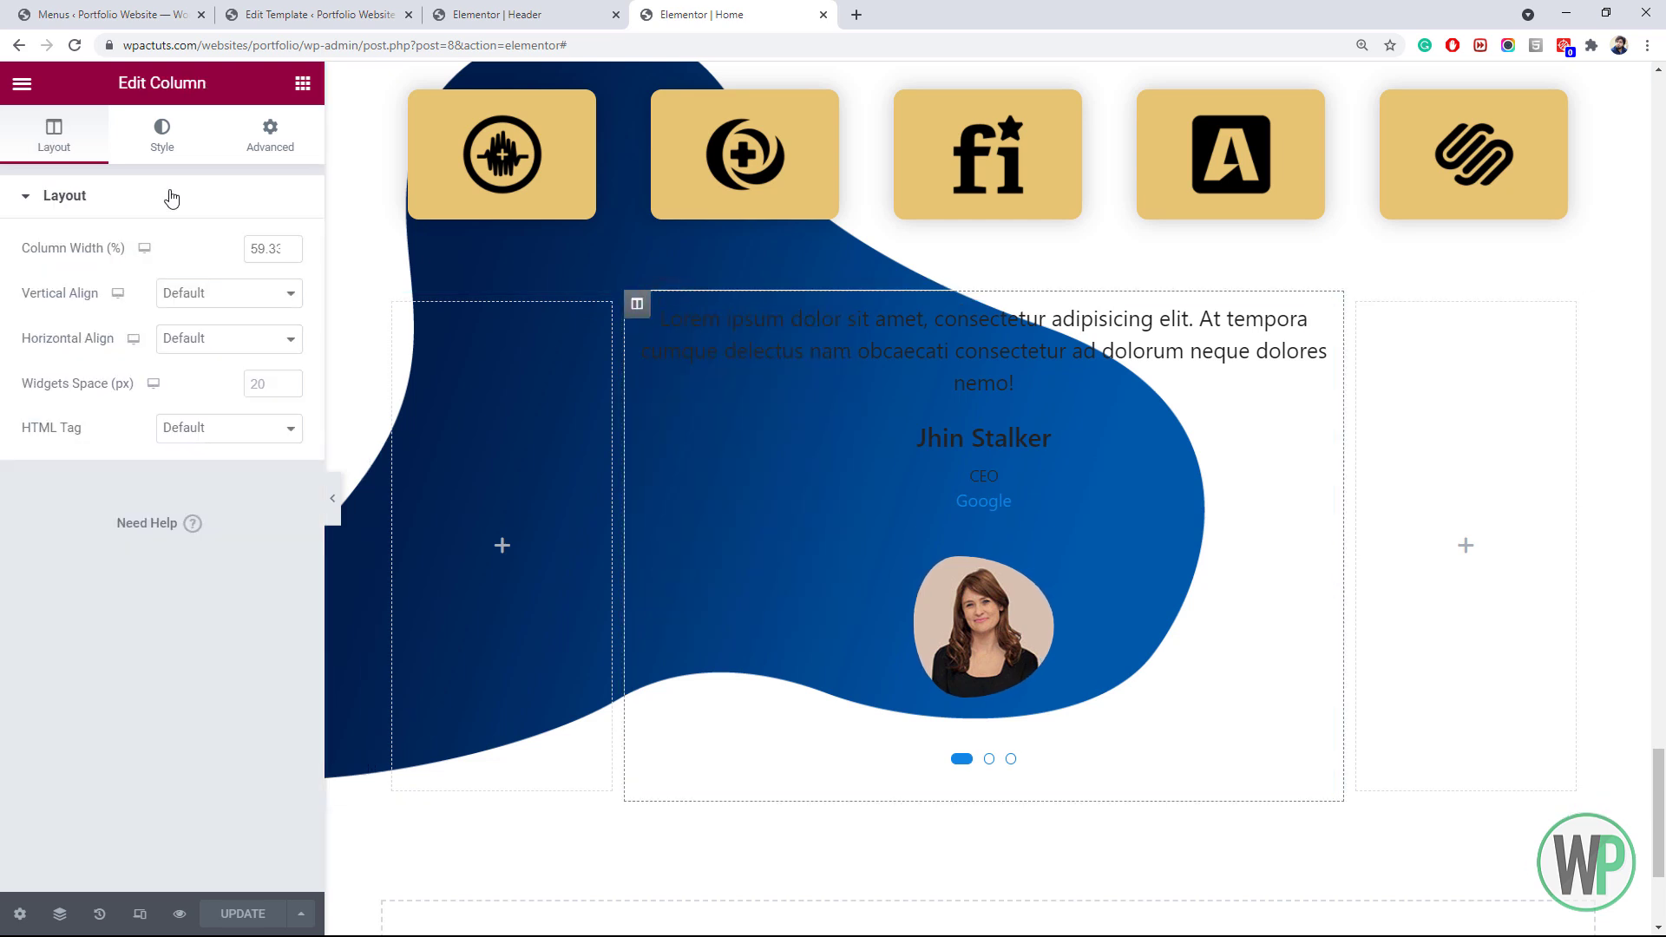
pyautogui.click(164, 143)
pyautogui.click(230, 296)
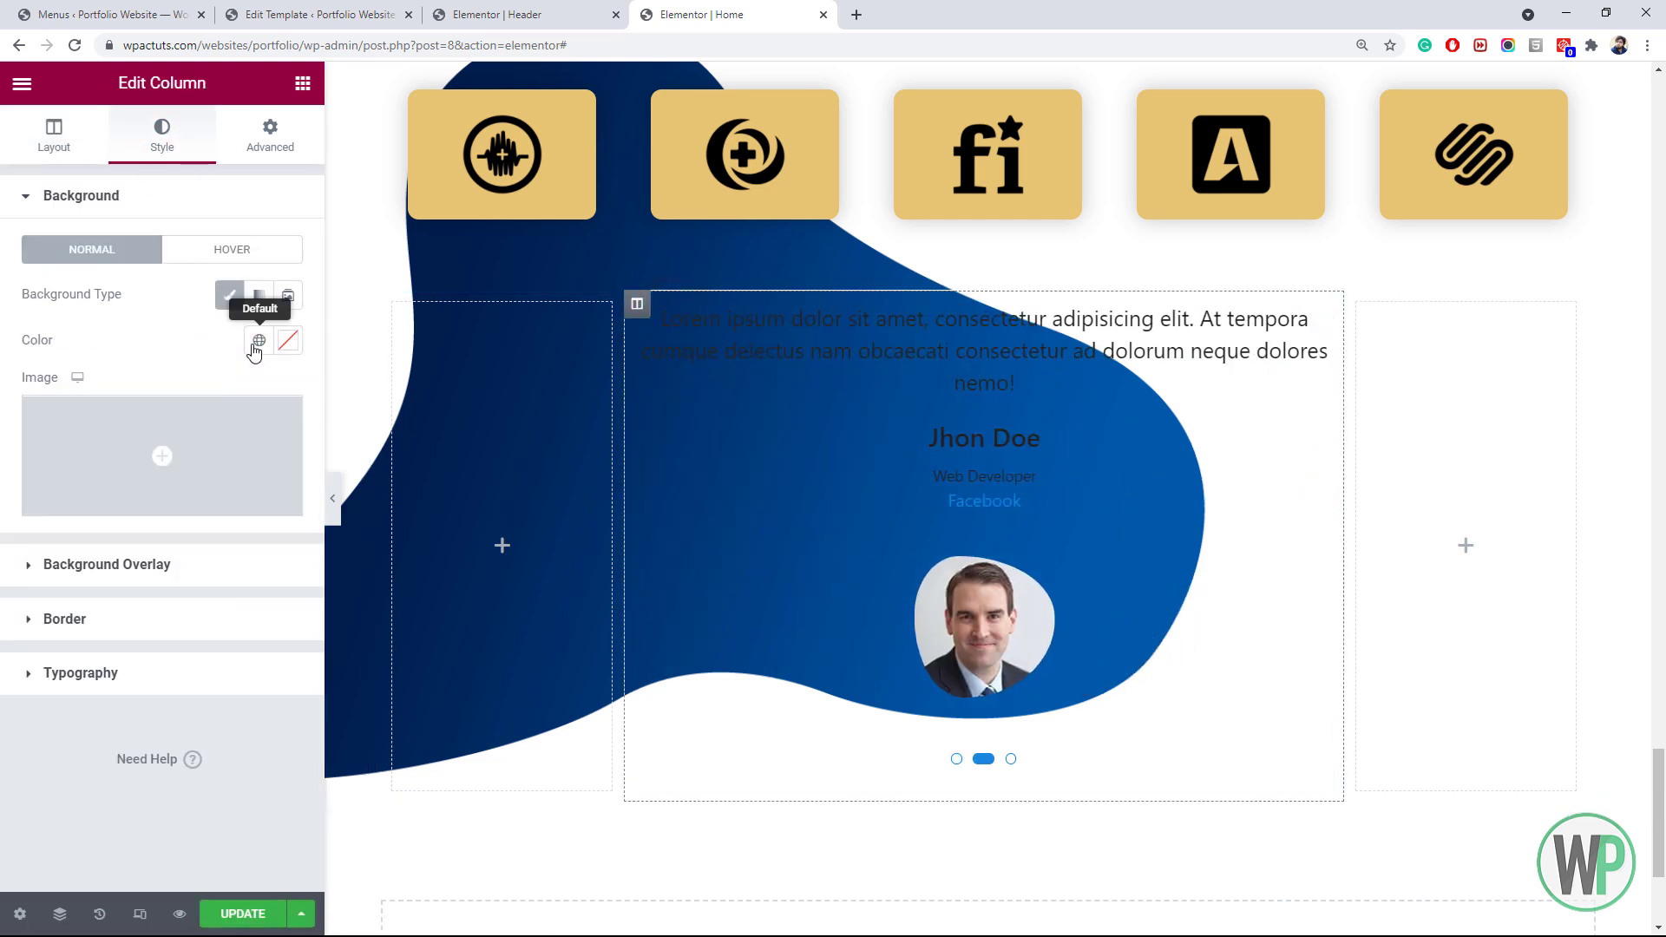
pyautogui.click(286, 339)
pyautogui.click(95, 453)
pyautogui.moveTo(31, 429); pyautogui.dragTo(38, 422)
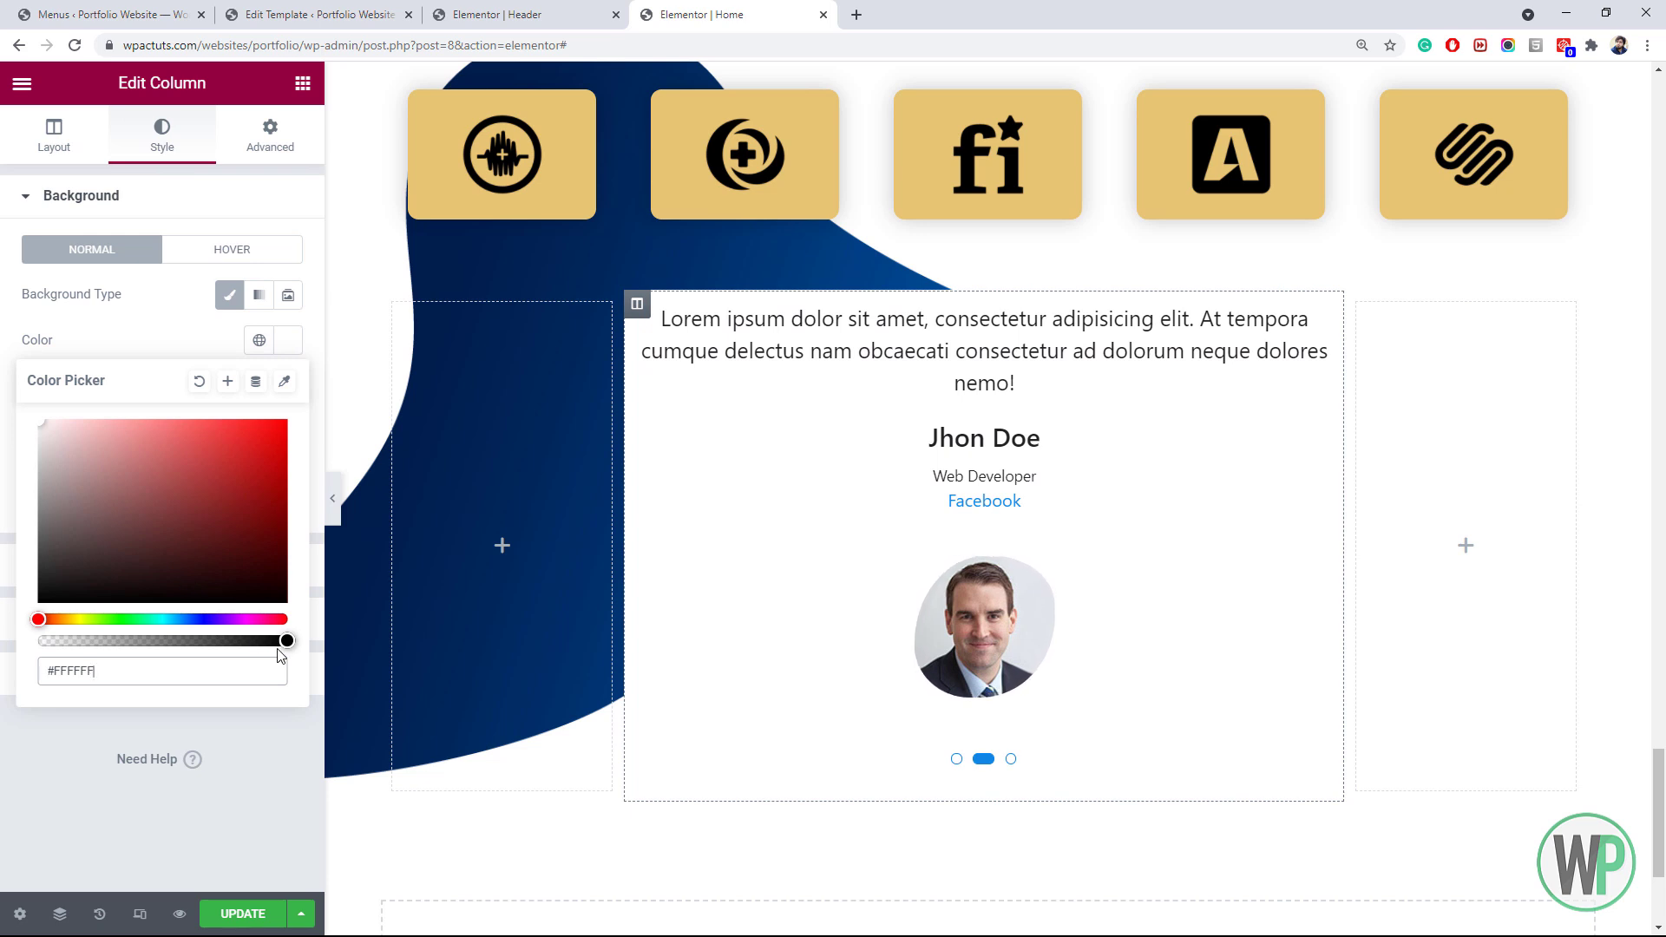
pyautogui.moveTo(286, 642); pyautogui.dragTo(233, 642)
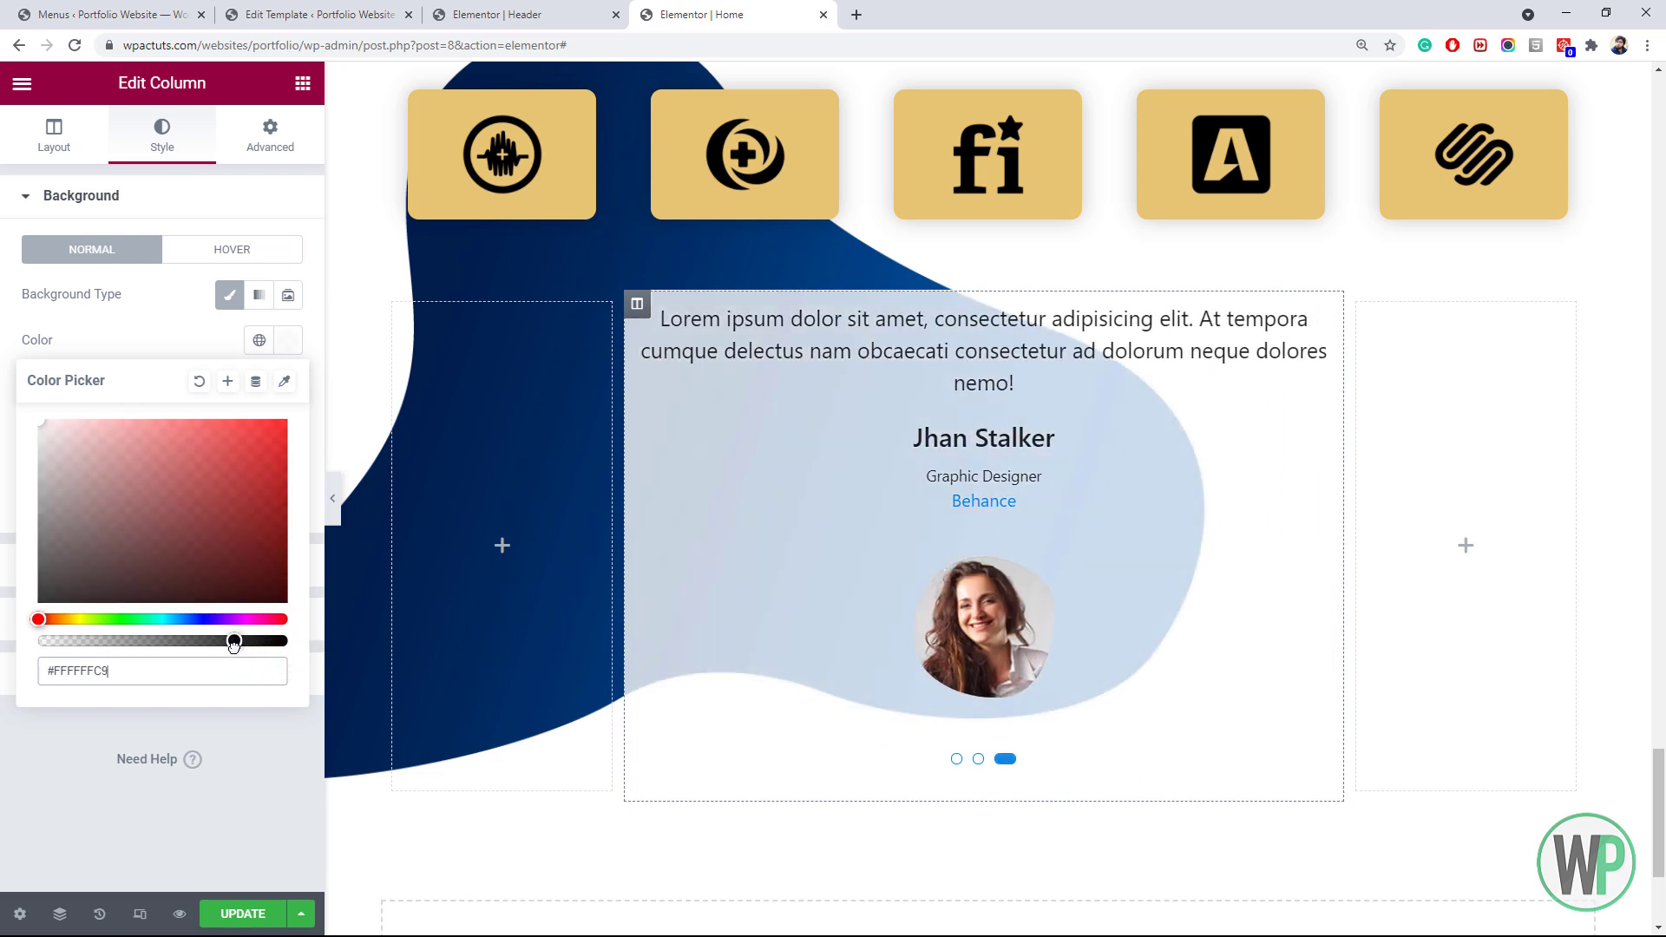
pyautogui.click(55, 742)
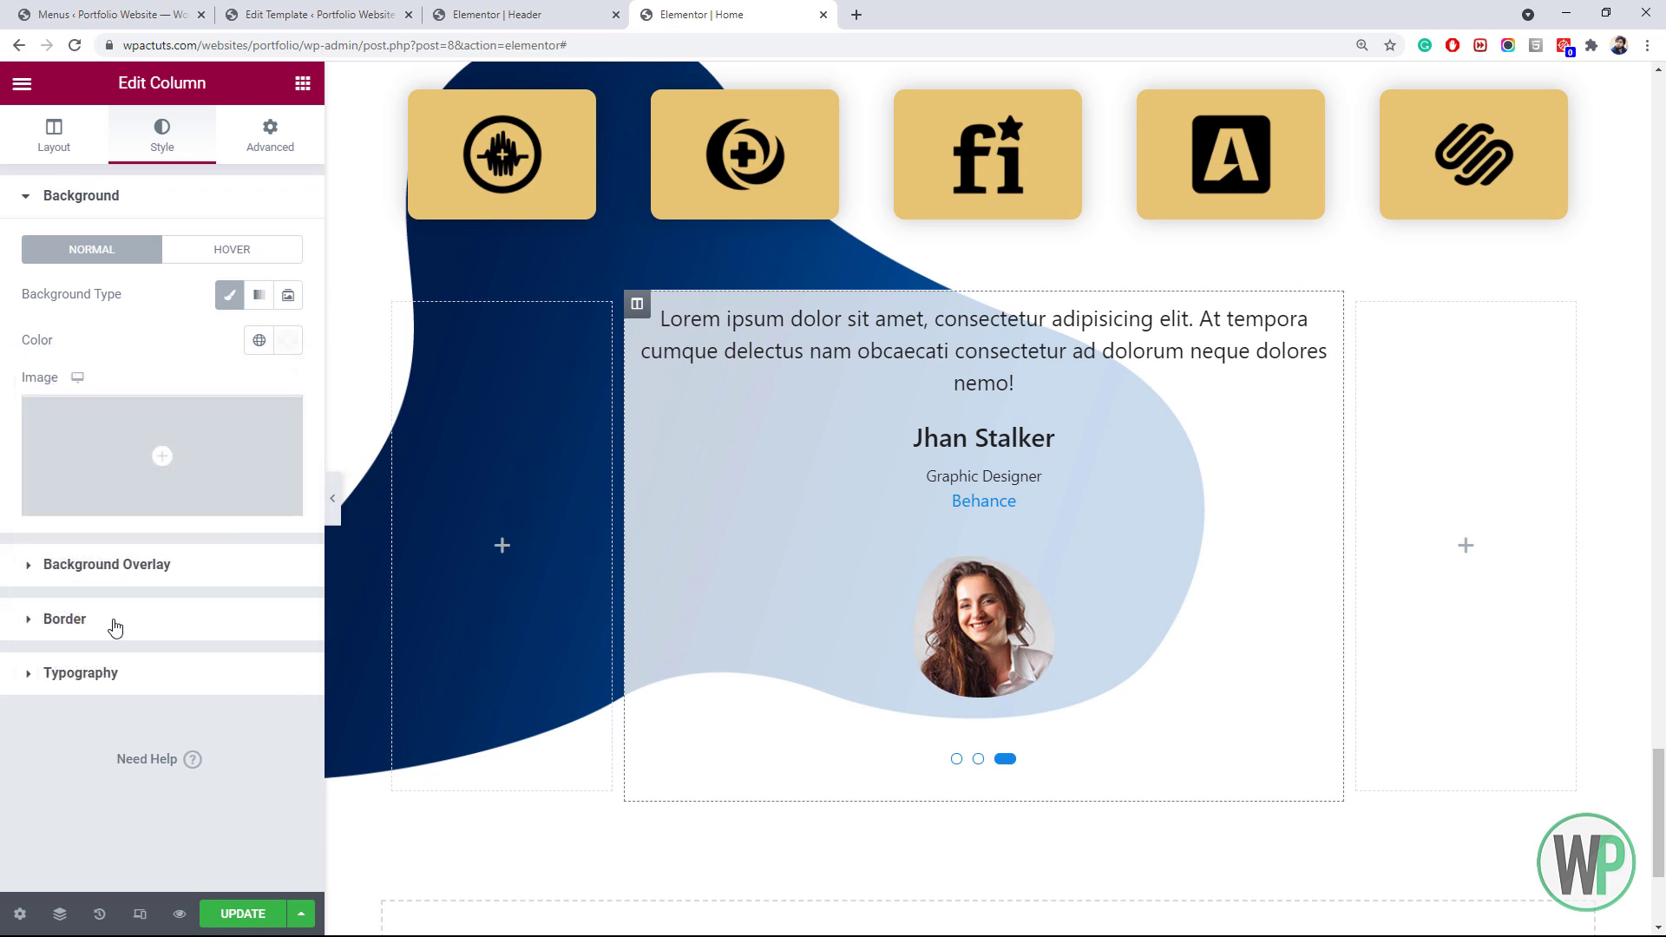
# Round the column's corners with a 20 px border radius
pyautogui.click(122, 618)
pyautogui.click(57, 479)
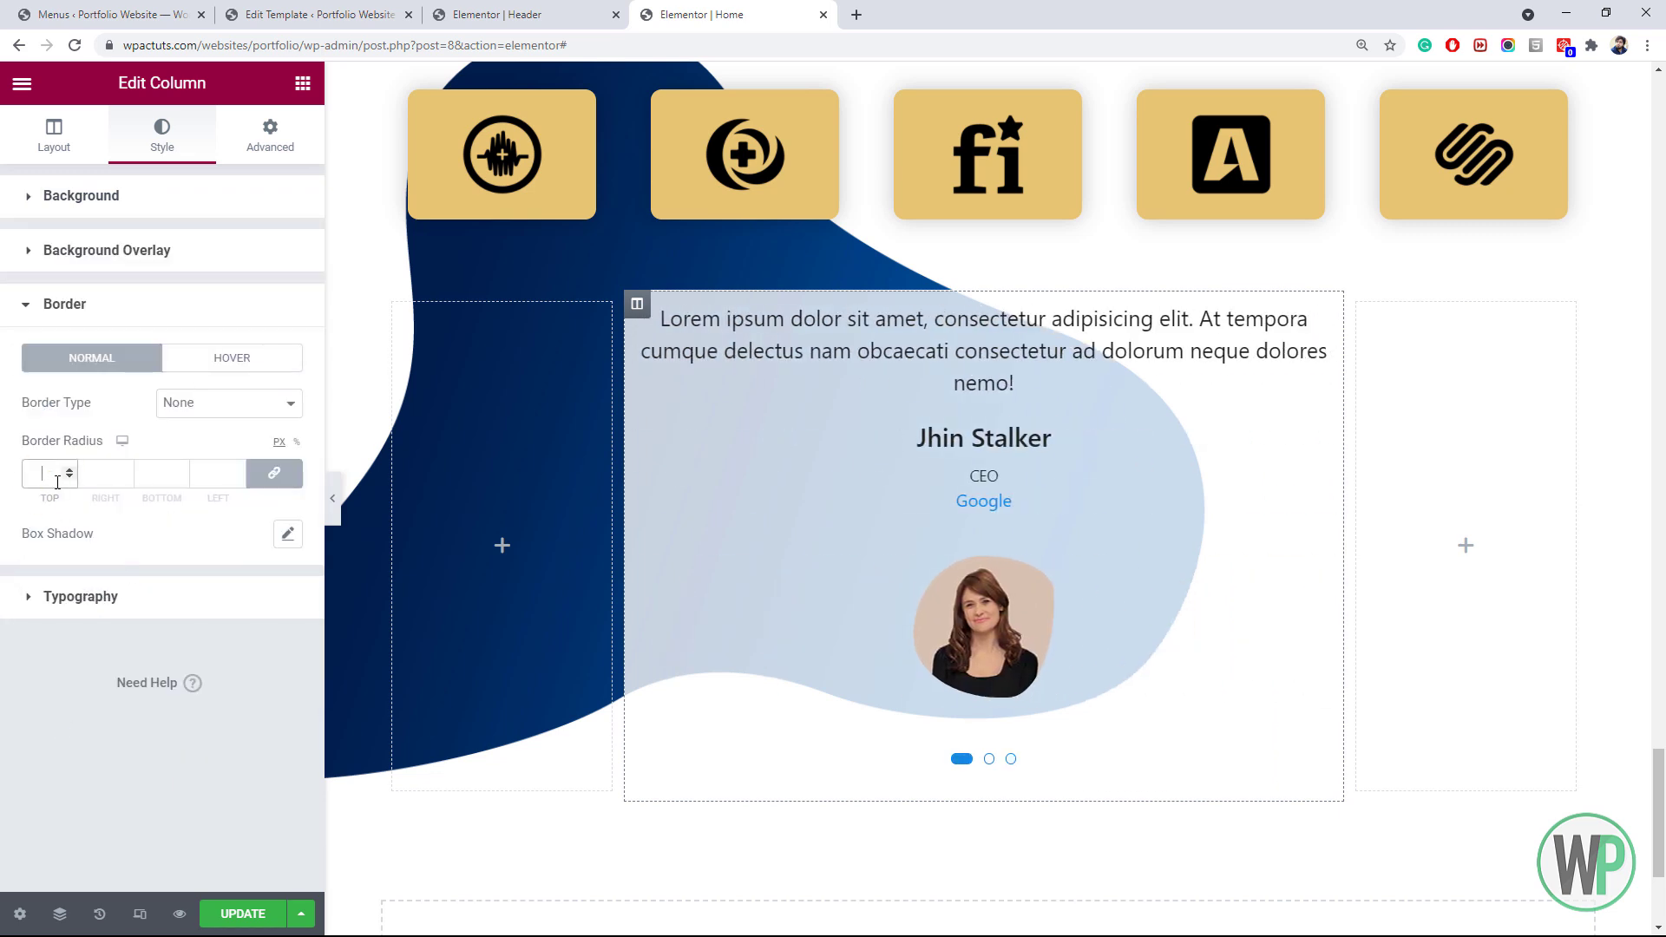
pyautogui.write('20')
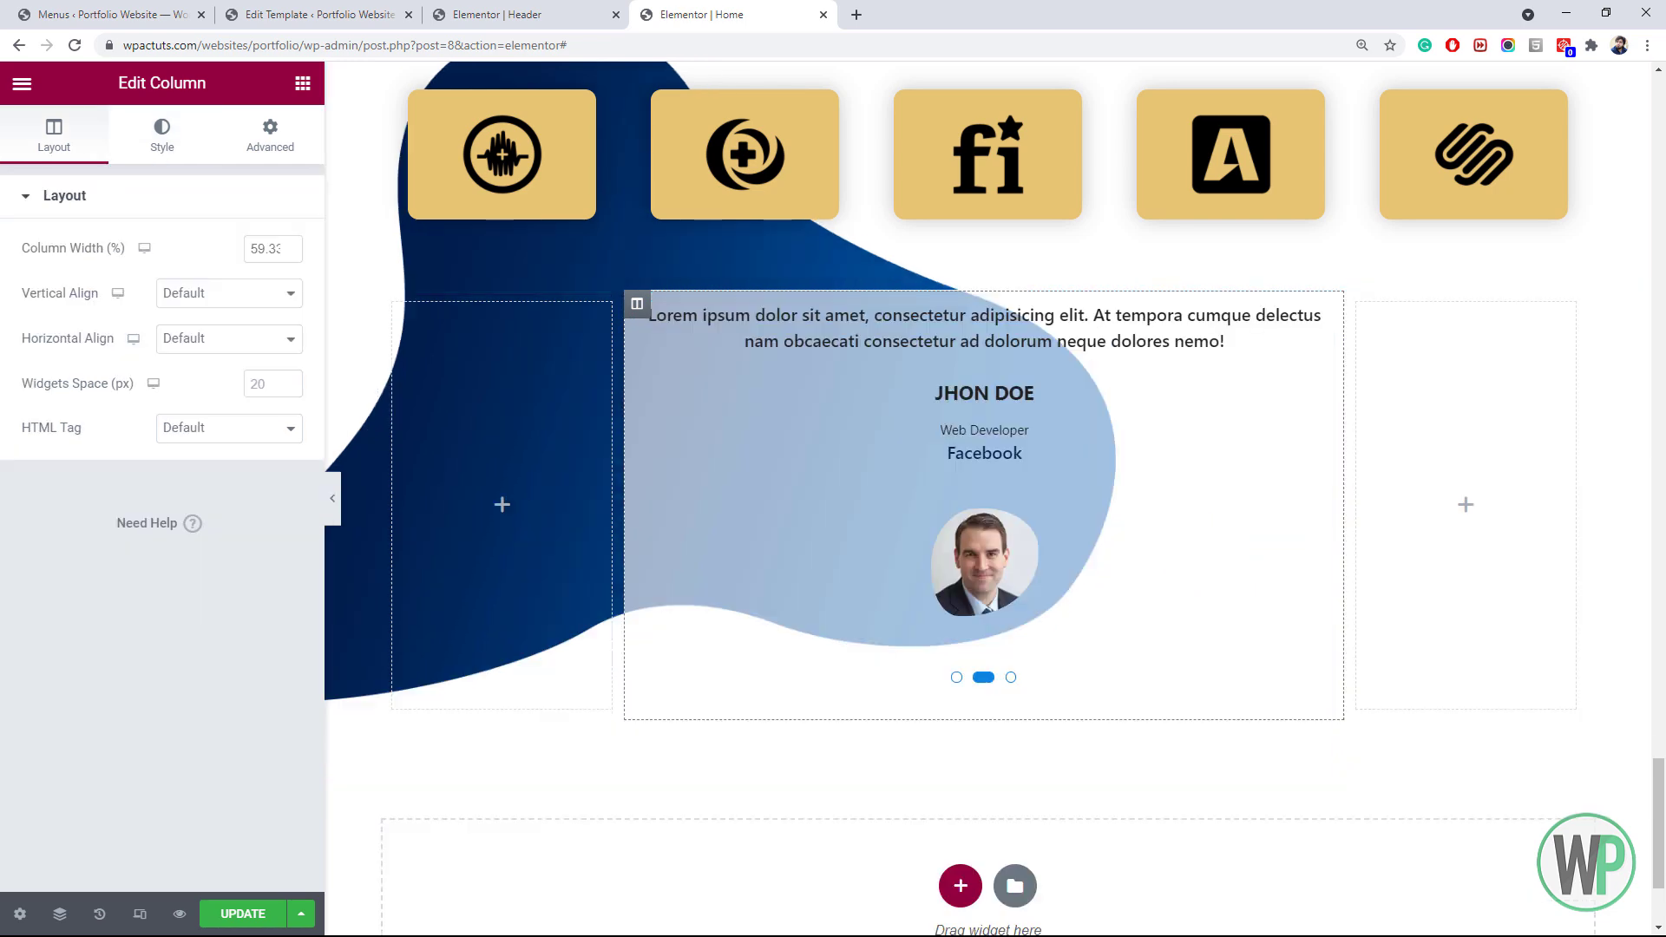
# Review the restyled testimonials, then switch to the Elementor Header & Footer Builder template list
pyautogui.scroll(1, 954, 514)
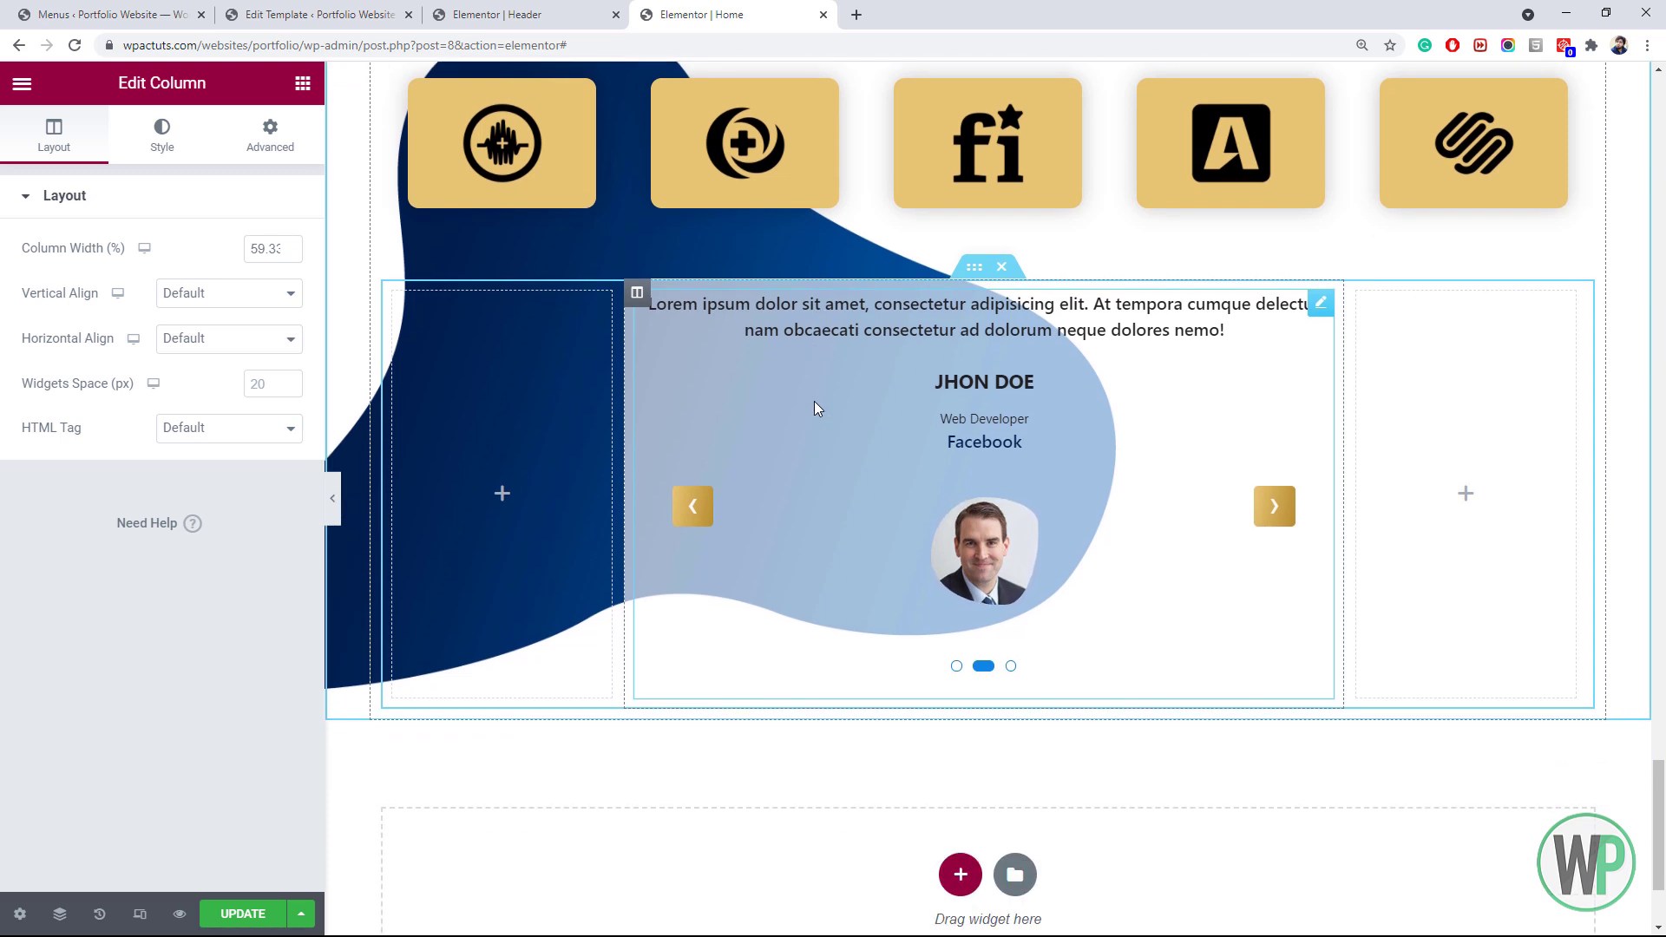
pyautogui.scroll(1, 820, 401)
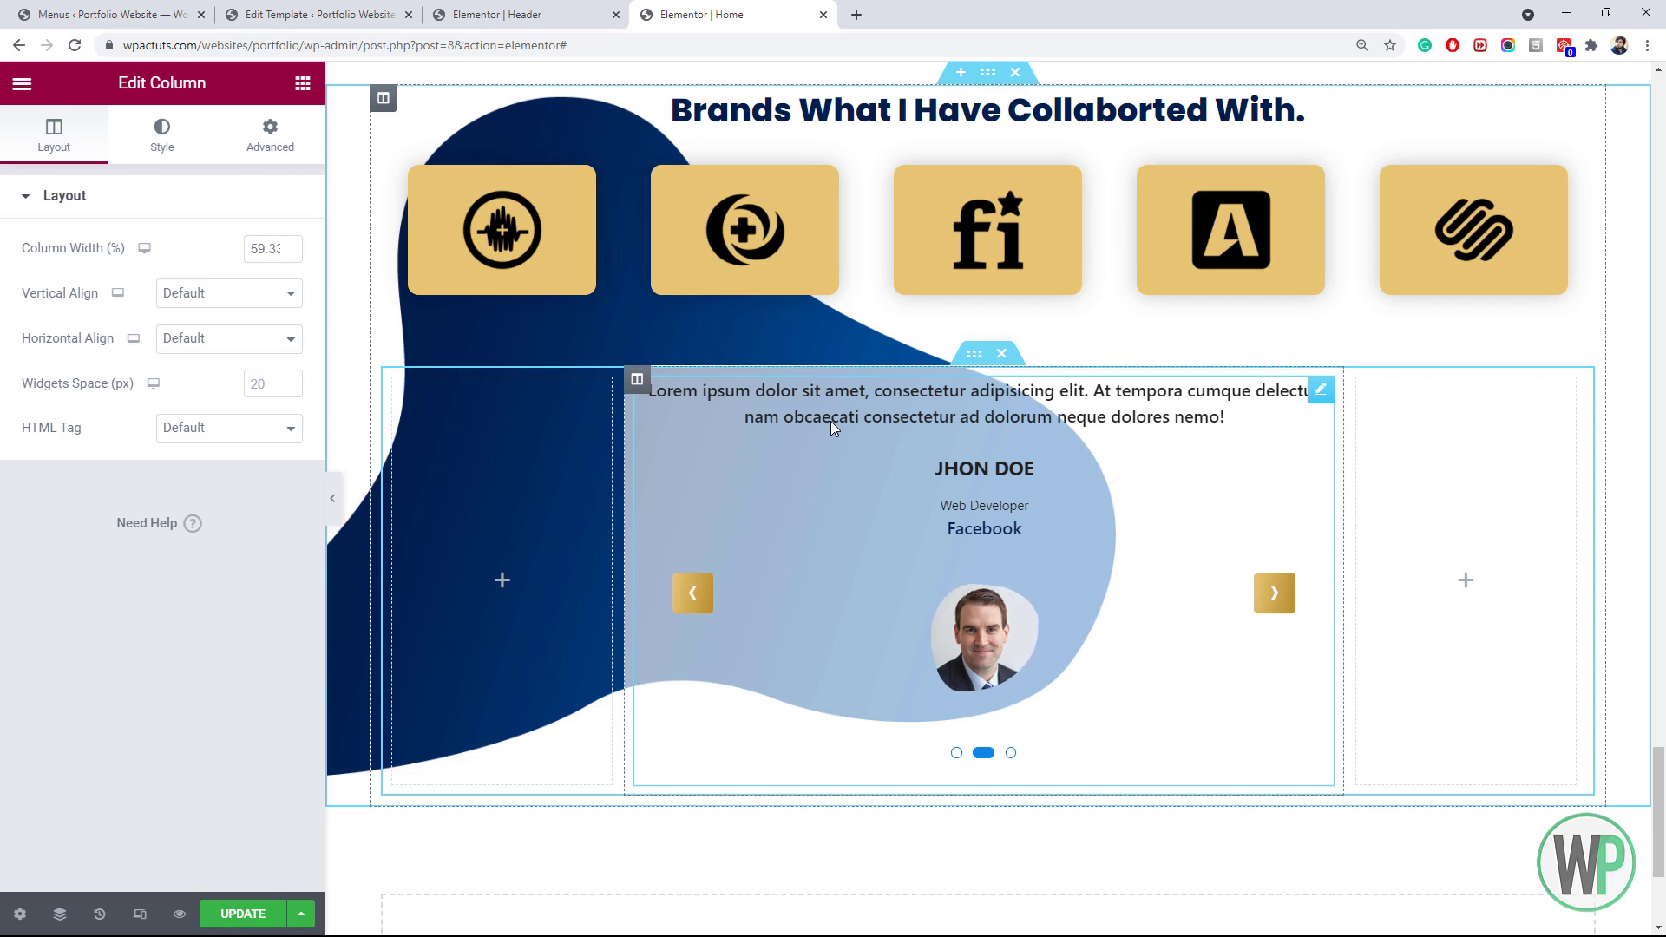
pyautogui.moveTo(1663, 814); pyautogui.dragTo(1663, 835)
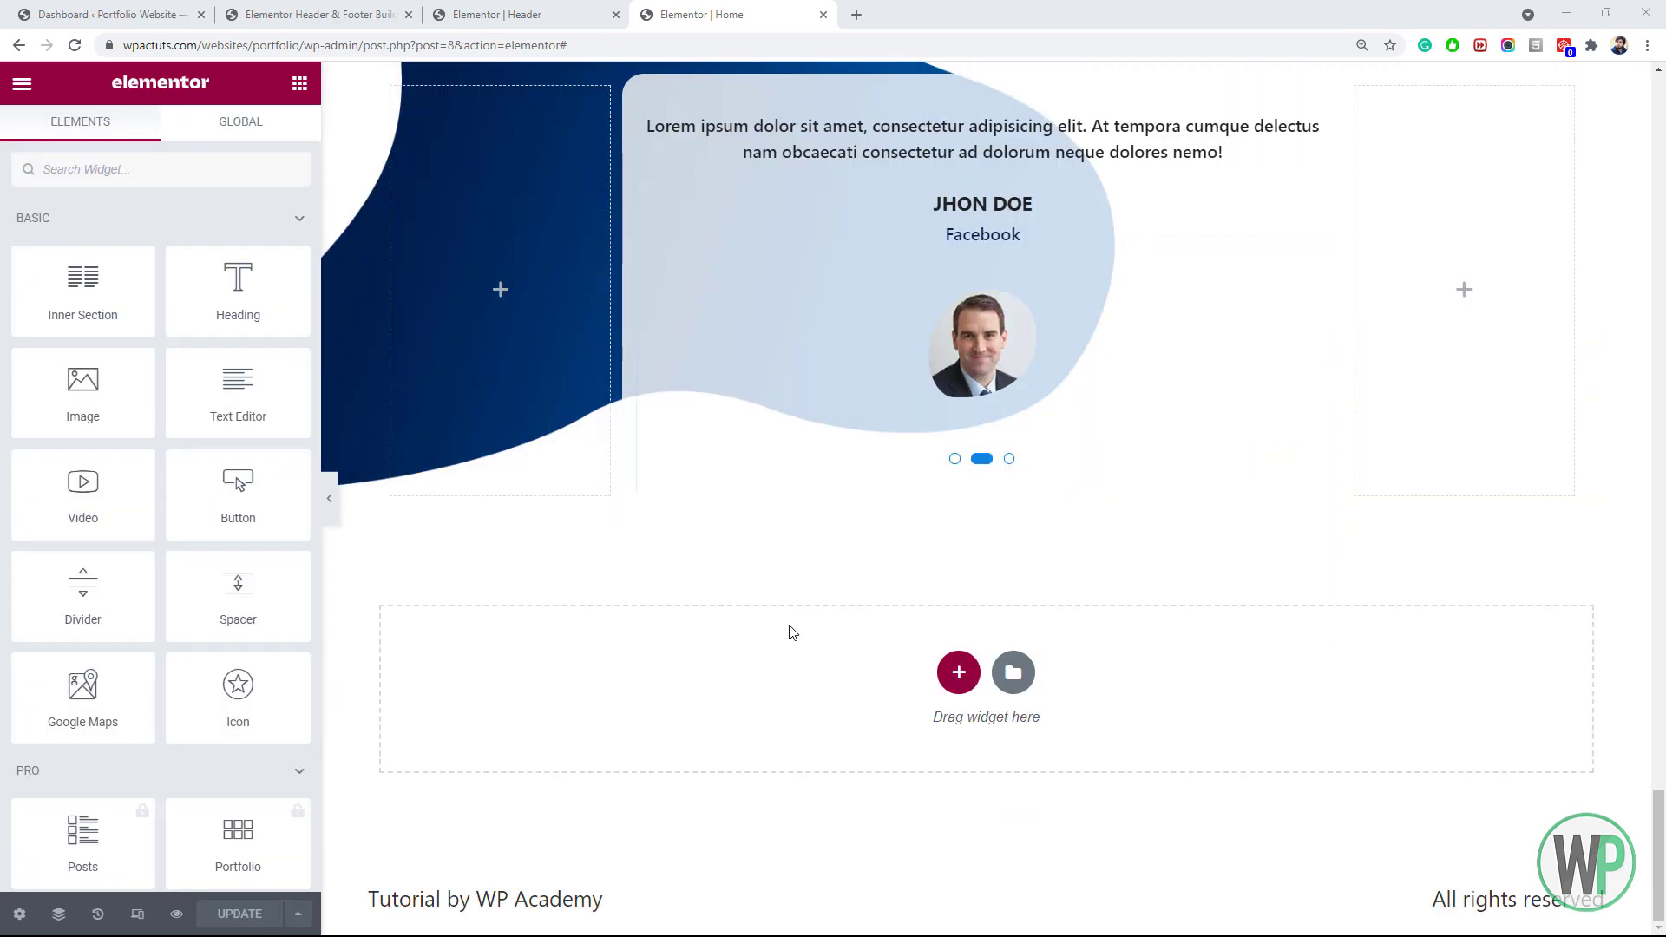
pyautogui.click(1659, 829)
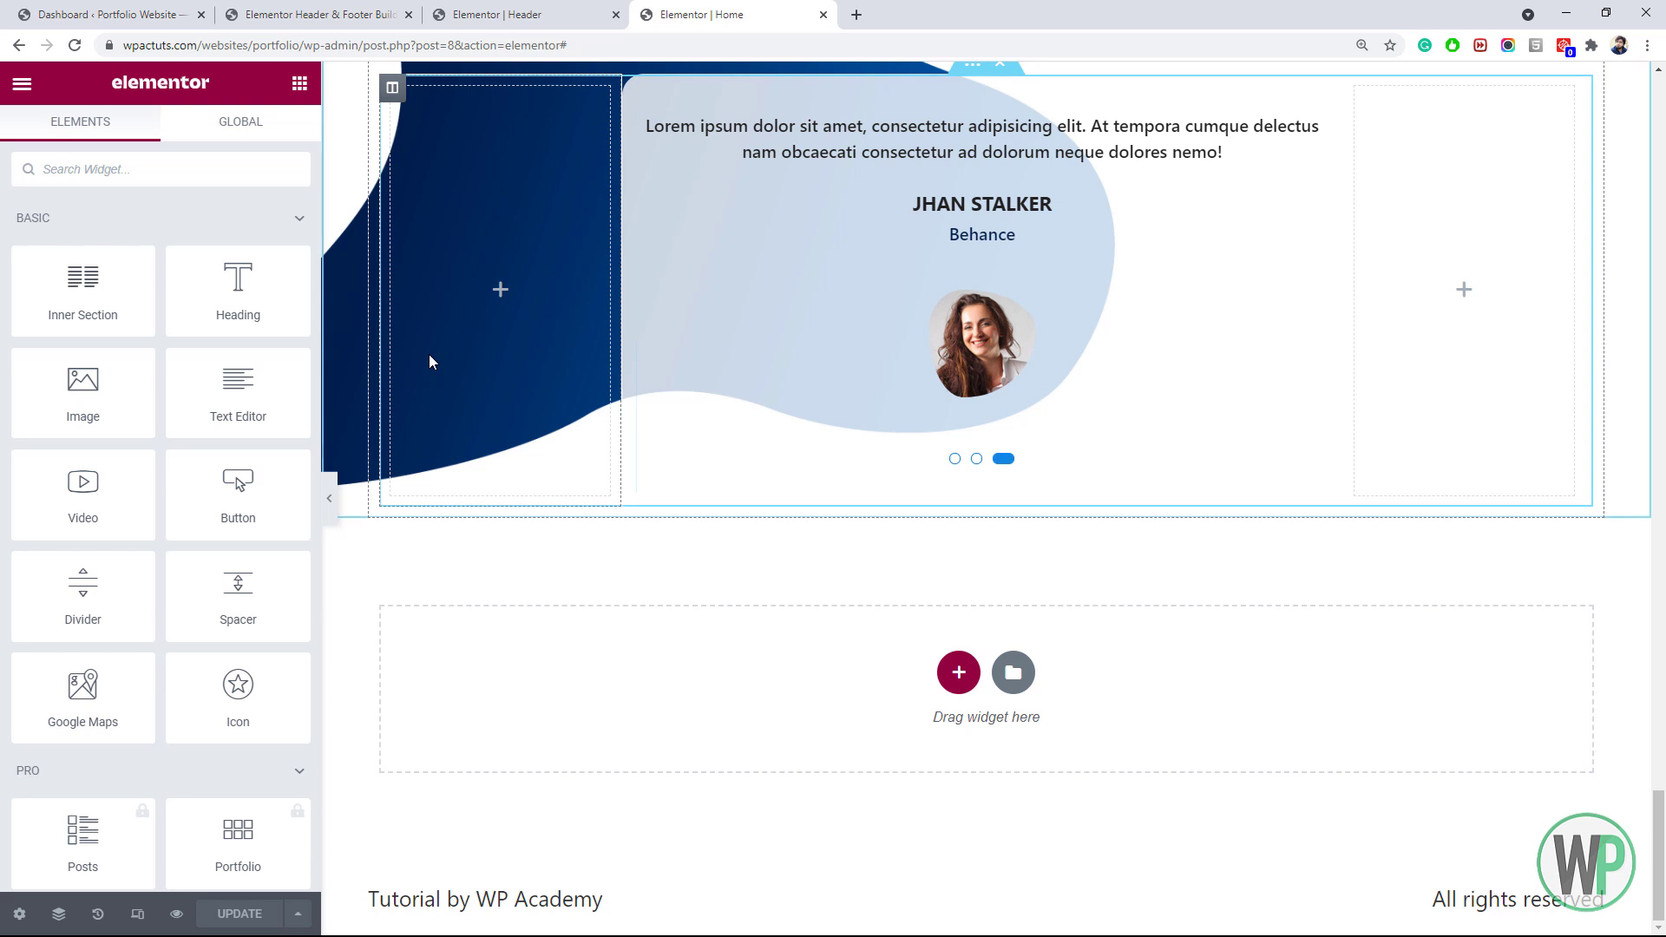
pyautogui.hotkey('ctrl', '2')
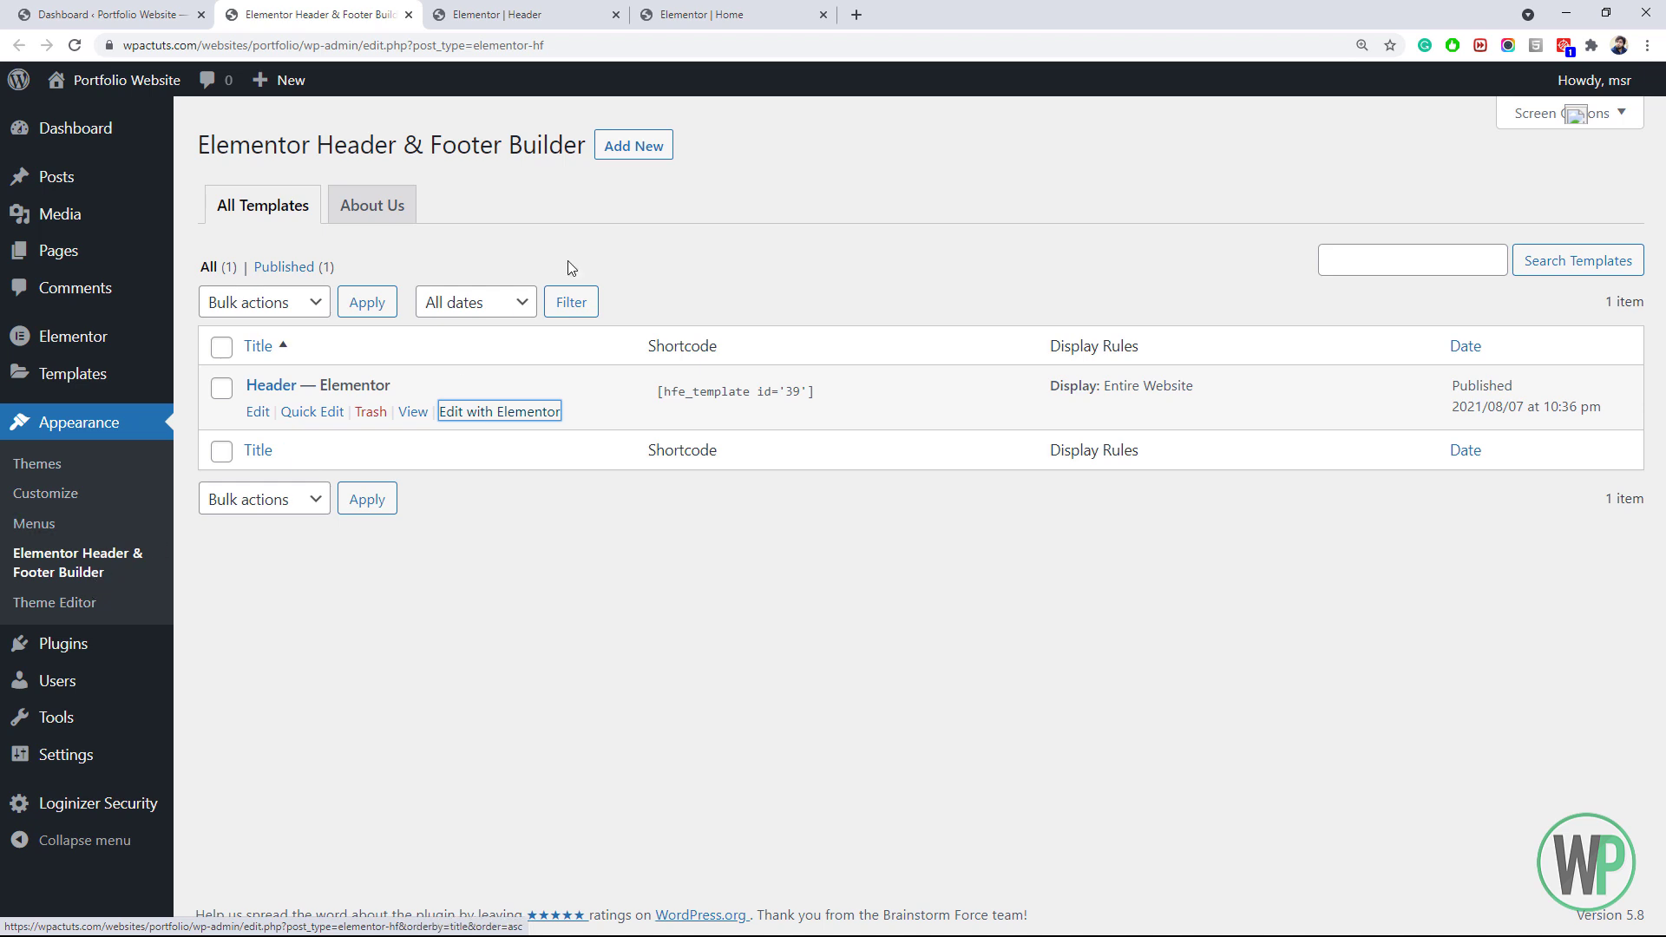
# Publish a new template titled 'Footer' of type Footer, displayed on the Entire Website
pyautogui.click(643, 156)
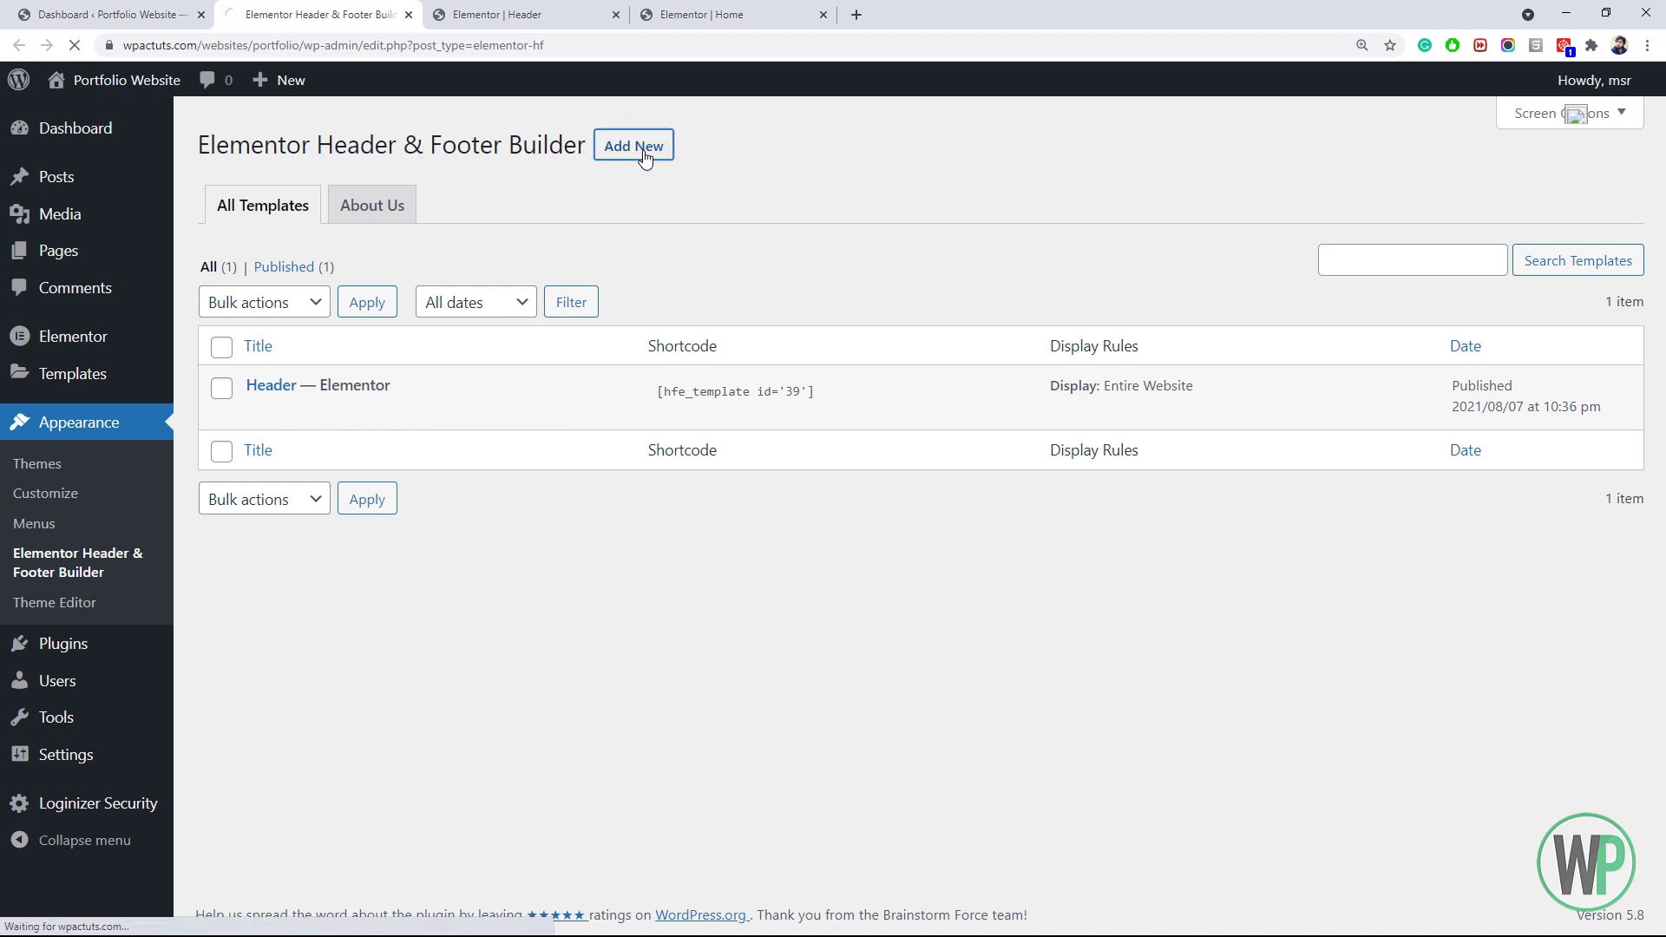
pyautogui.moveTo(567, 10); pyautogui.dragTo(473, 8)
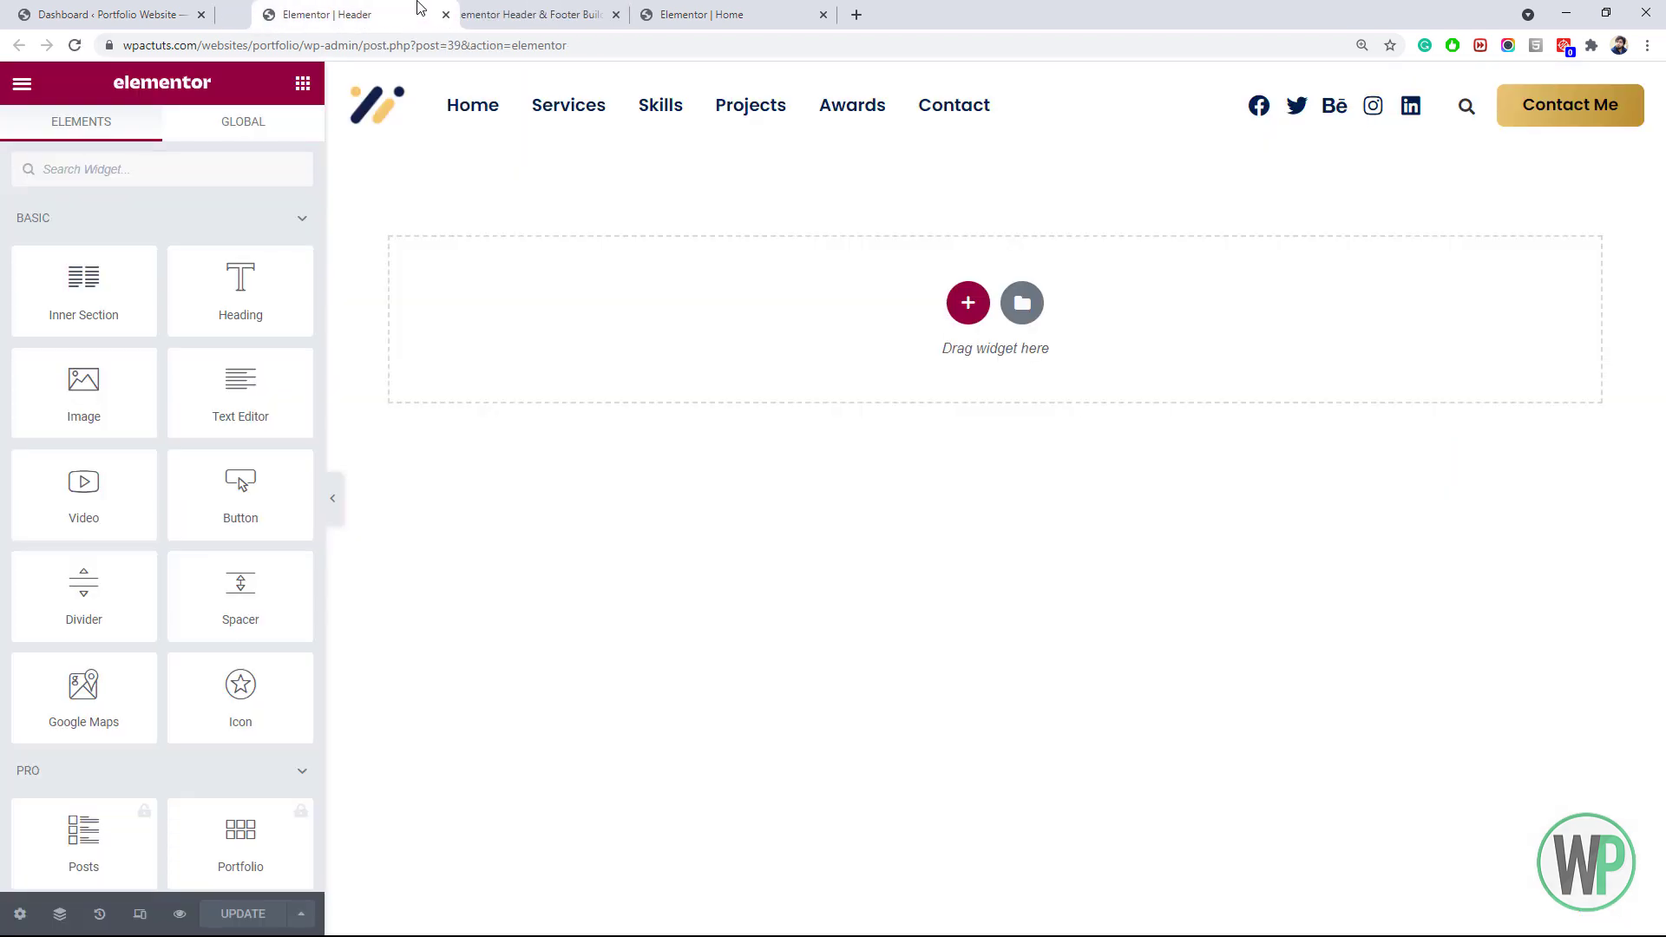
pyautogui.click(520, 14)
pyautogui.click(471, 183)
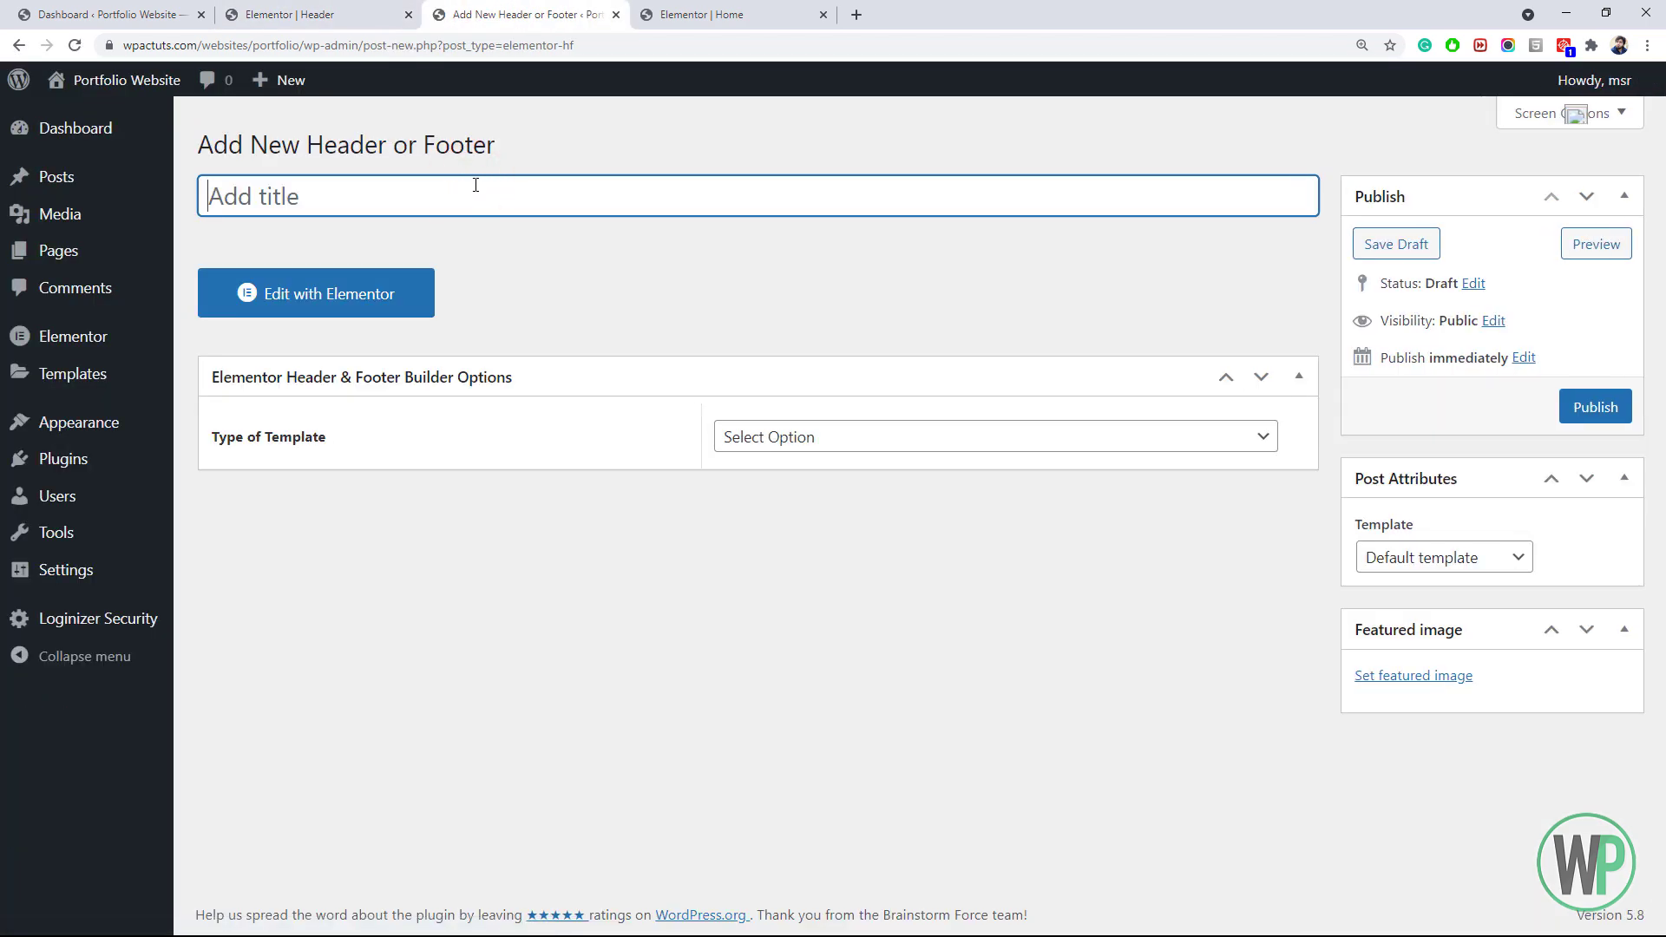
pyautogui.write('Footer')
pyautogui.click(818, 434)
pyautogui.press('Down')
pyautogui.press('Down')
pyautogui.press('Down')
pyautogui.press('Return')
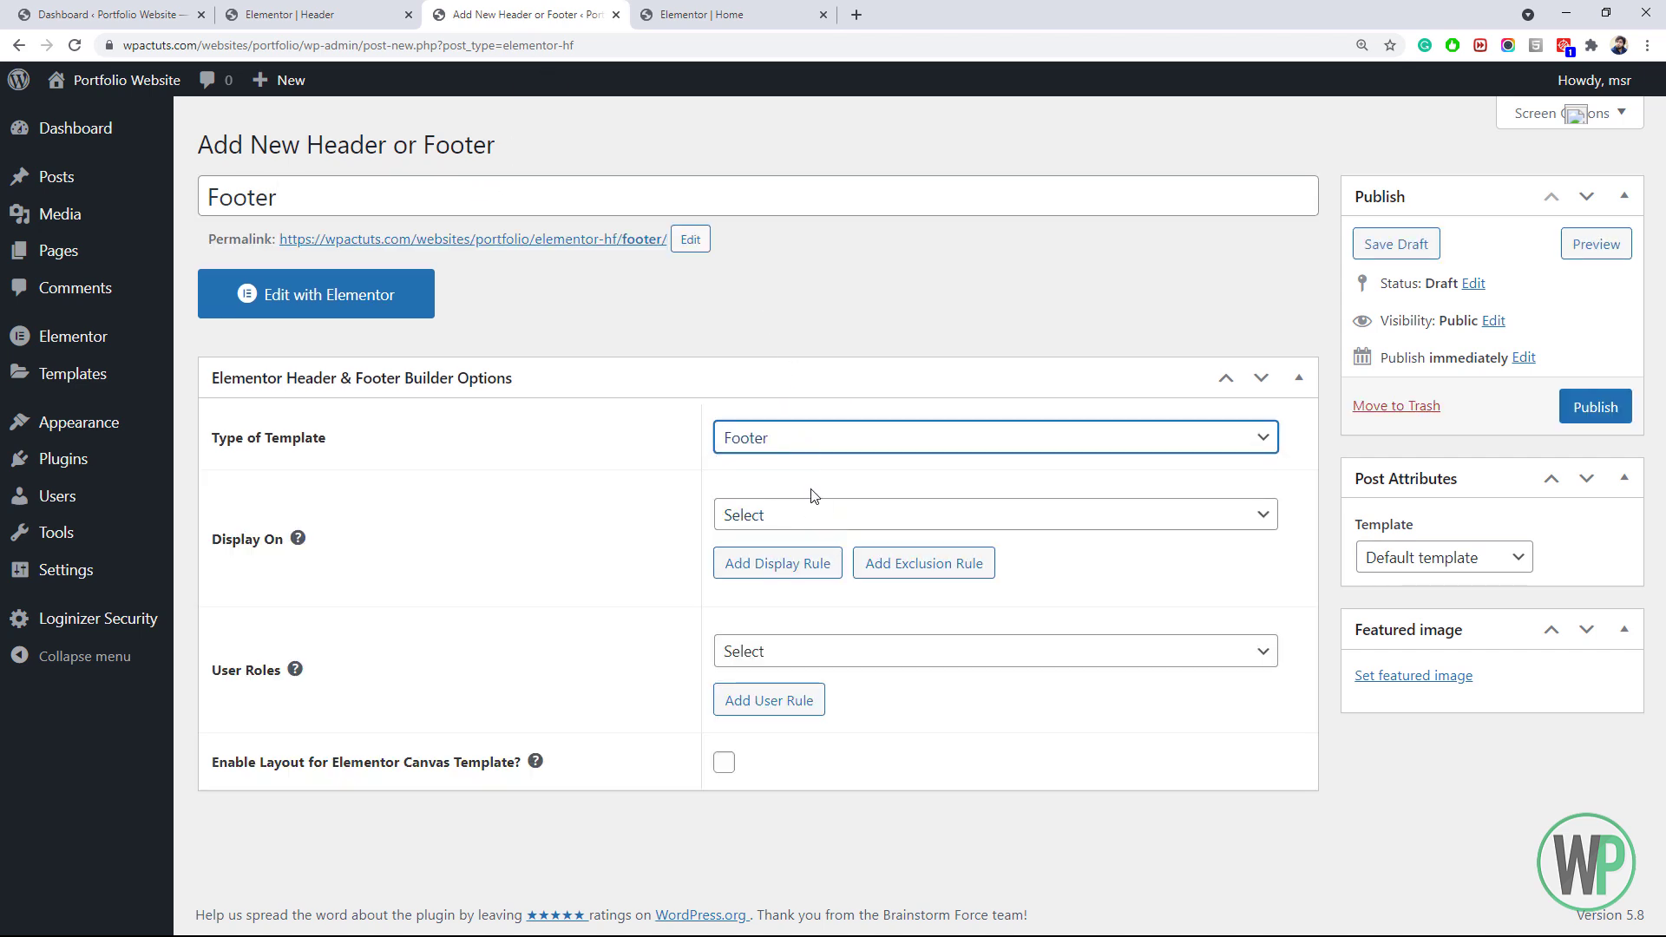
pyautogui.click(823, 514)
pyautogui.click(853, 116)
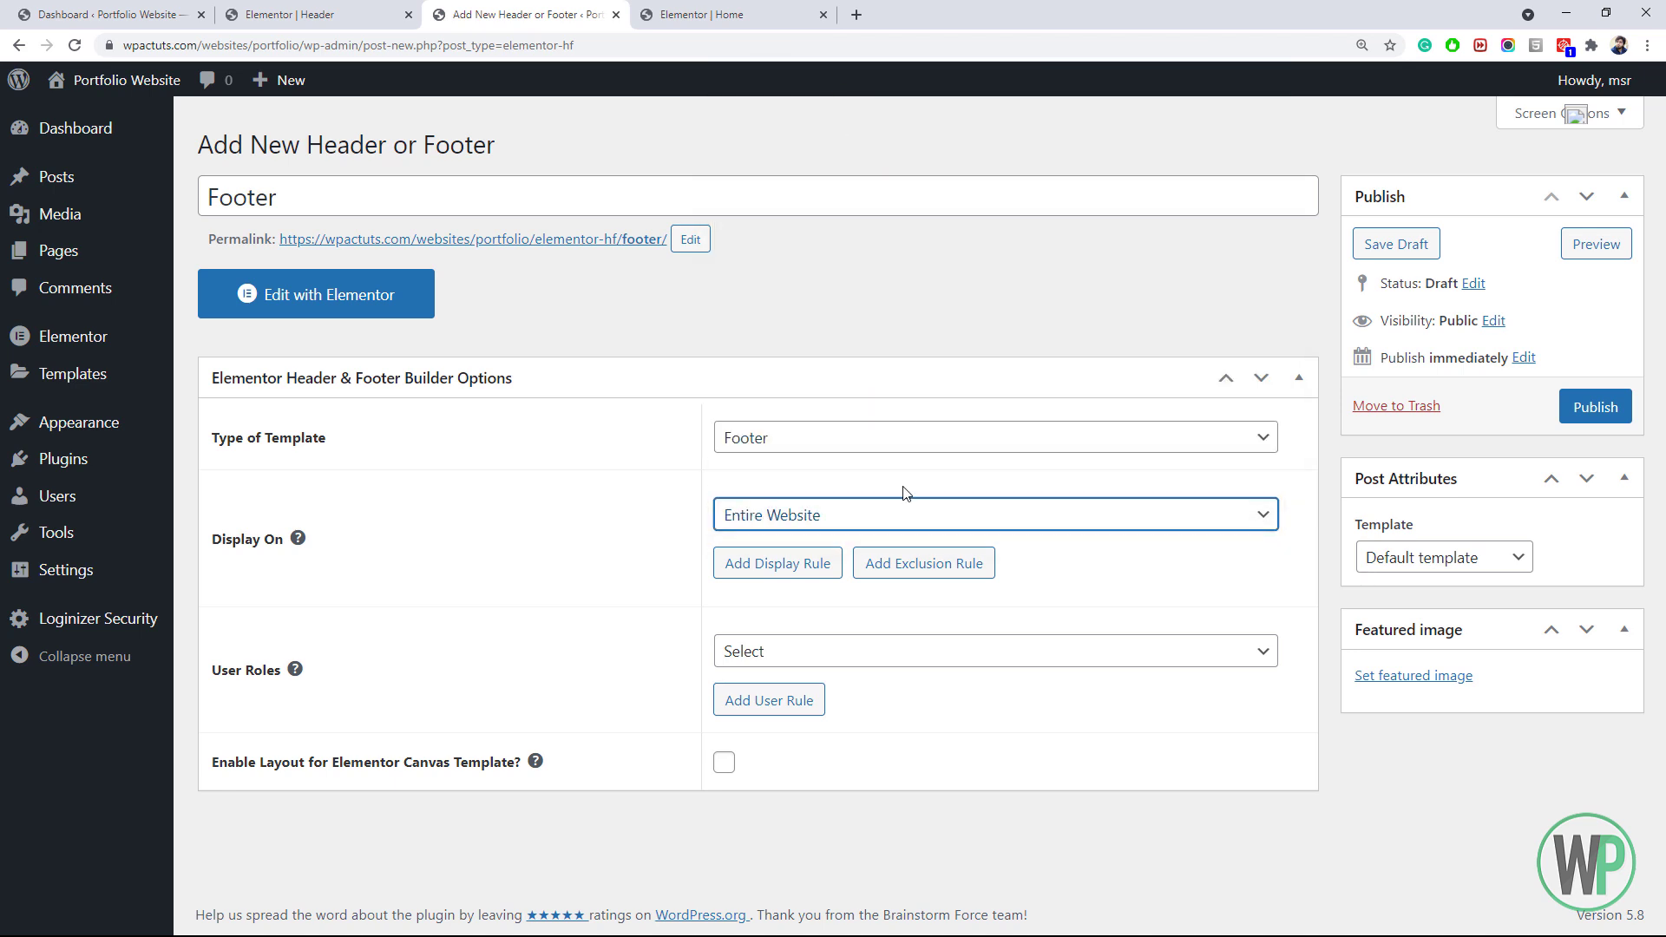
pyautogui.click(1580, 415)
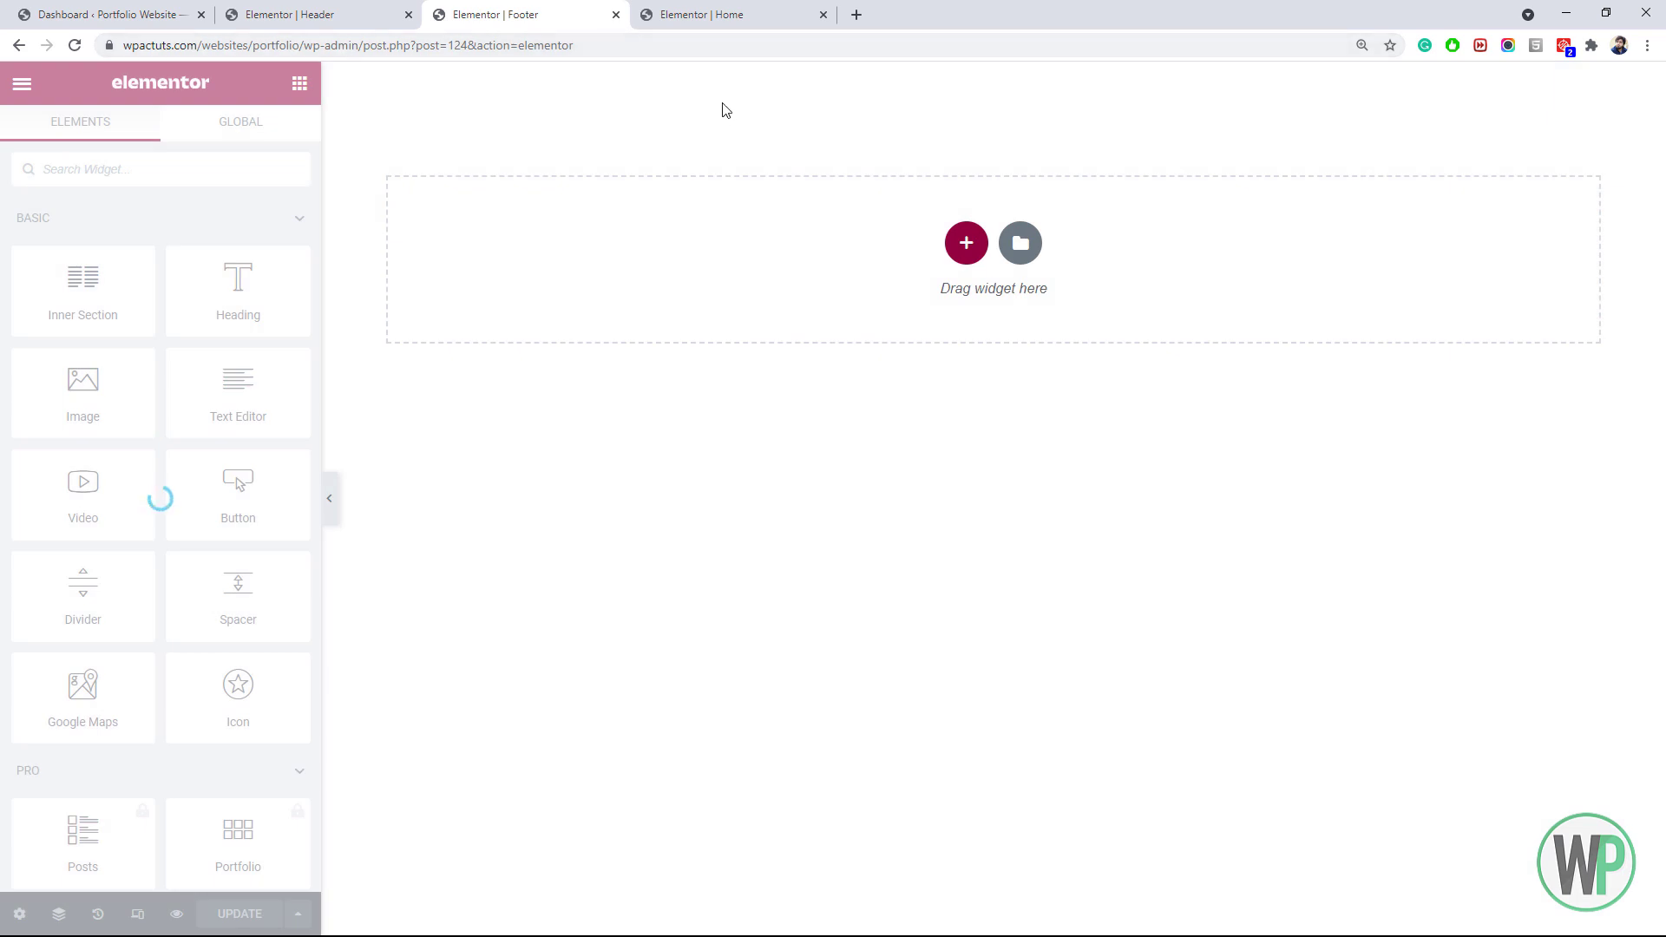
# Add a single-column section to the footer and give it a minimum height
pyautogui.click(962, 247)
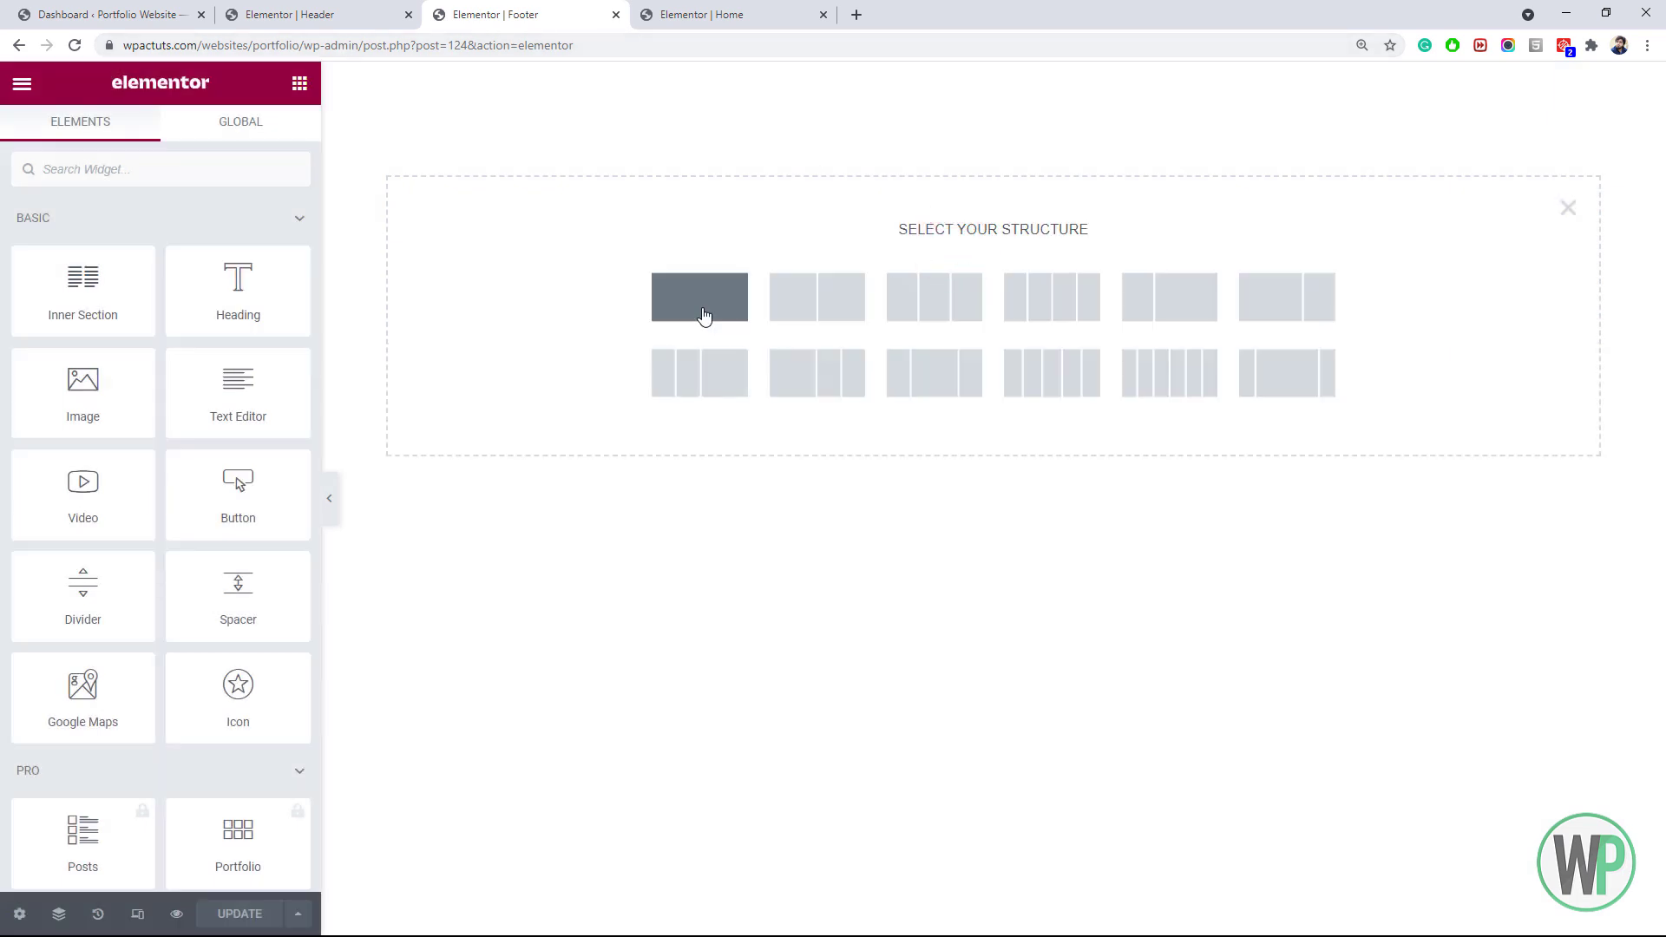
pyautogui.click(705, 309)
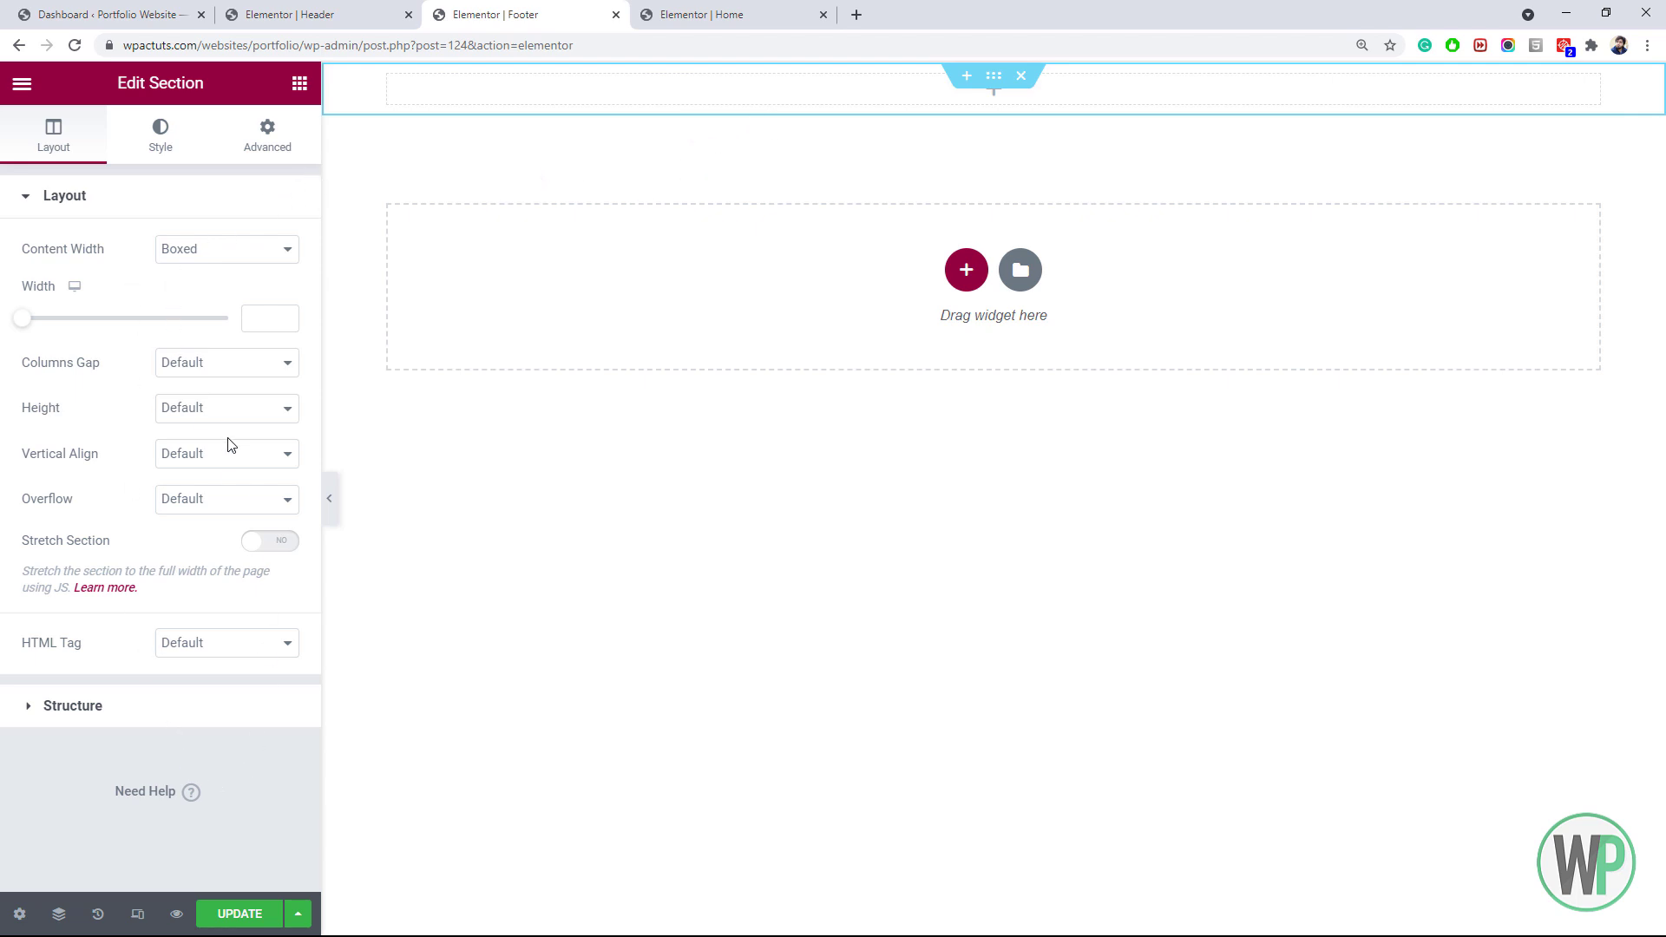
pyautogui.click(209, 408)
pyautogui.click(223, 465)
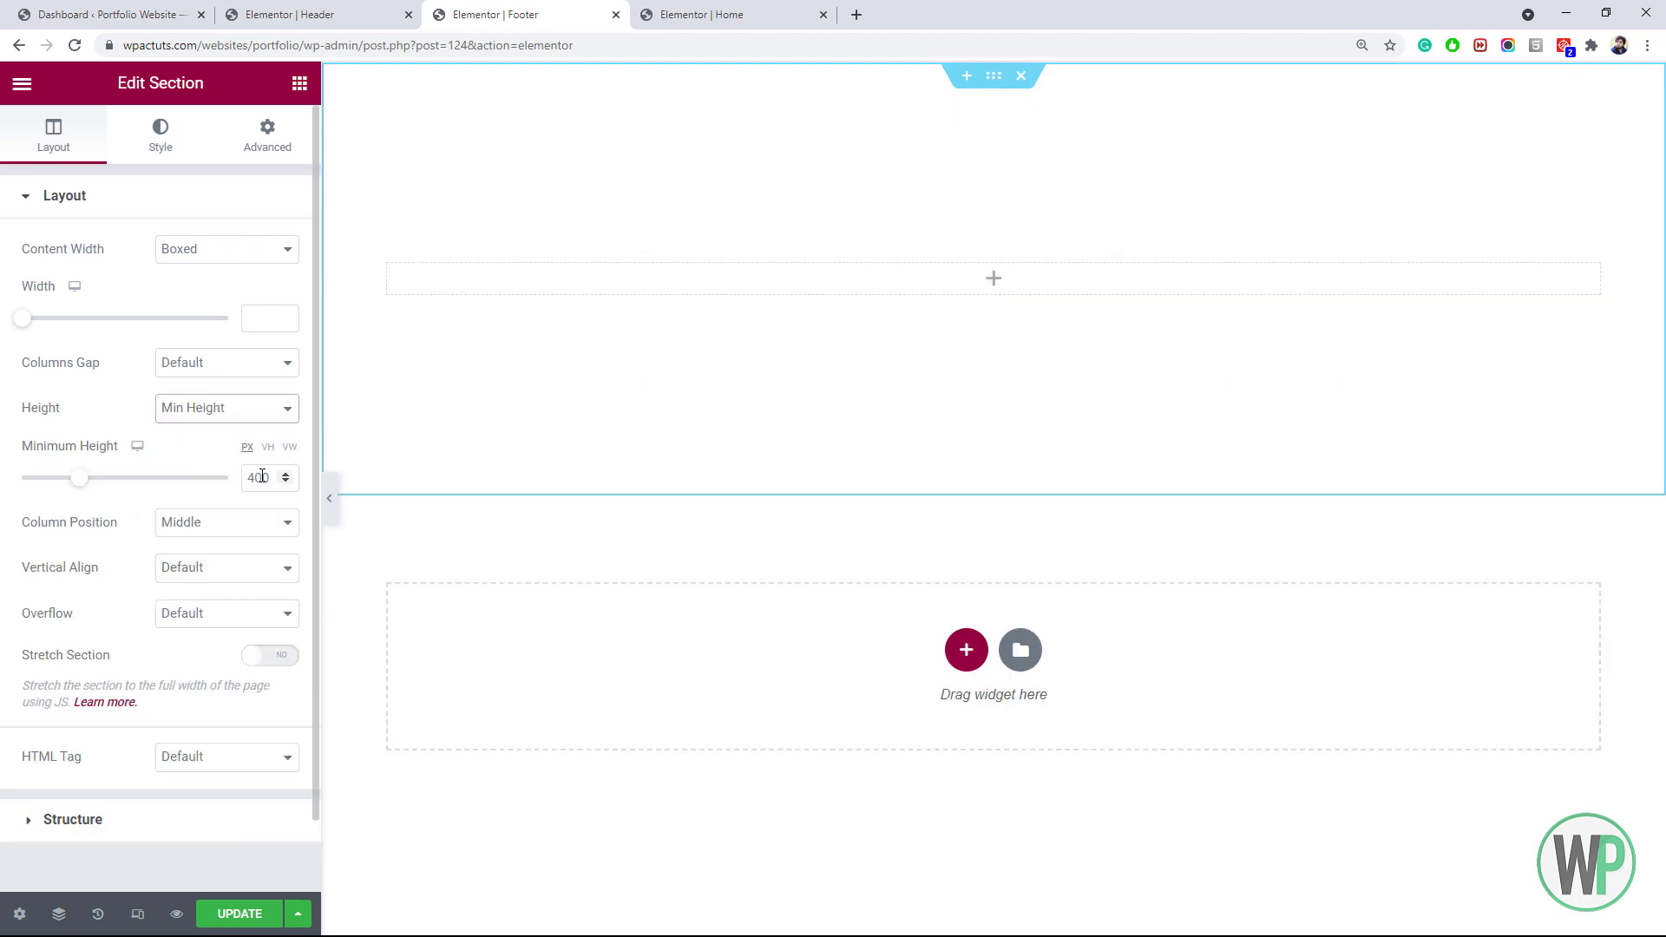
pyautogui.click(253, 478)
pyautogui.write('3')
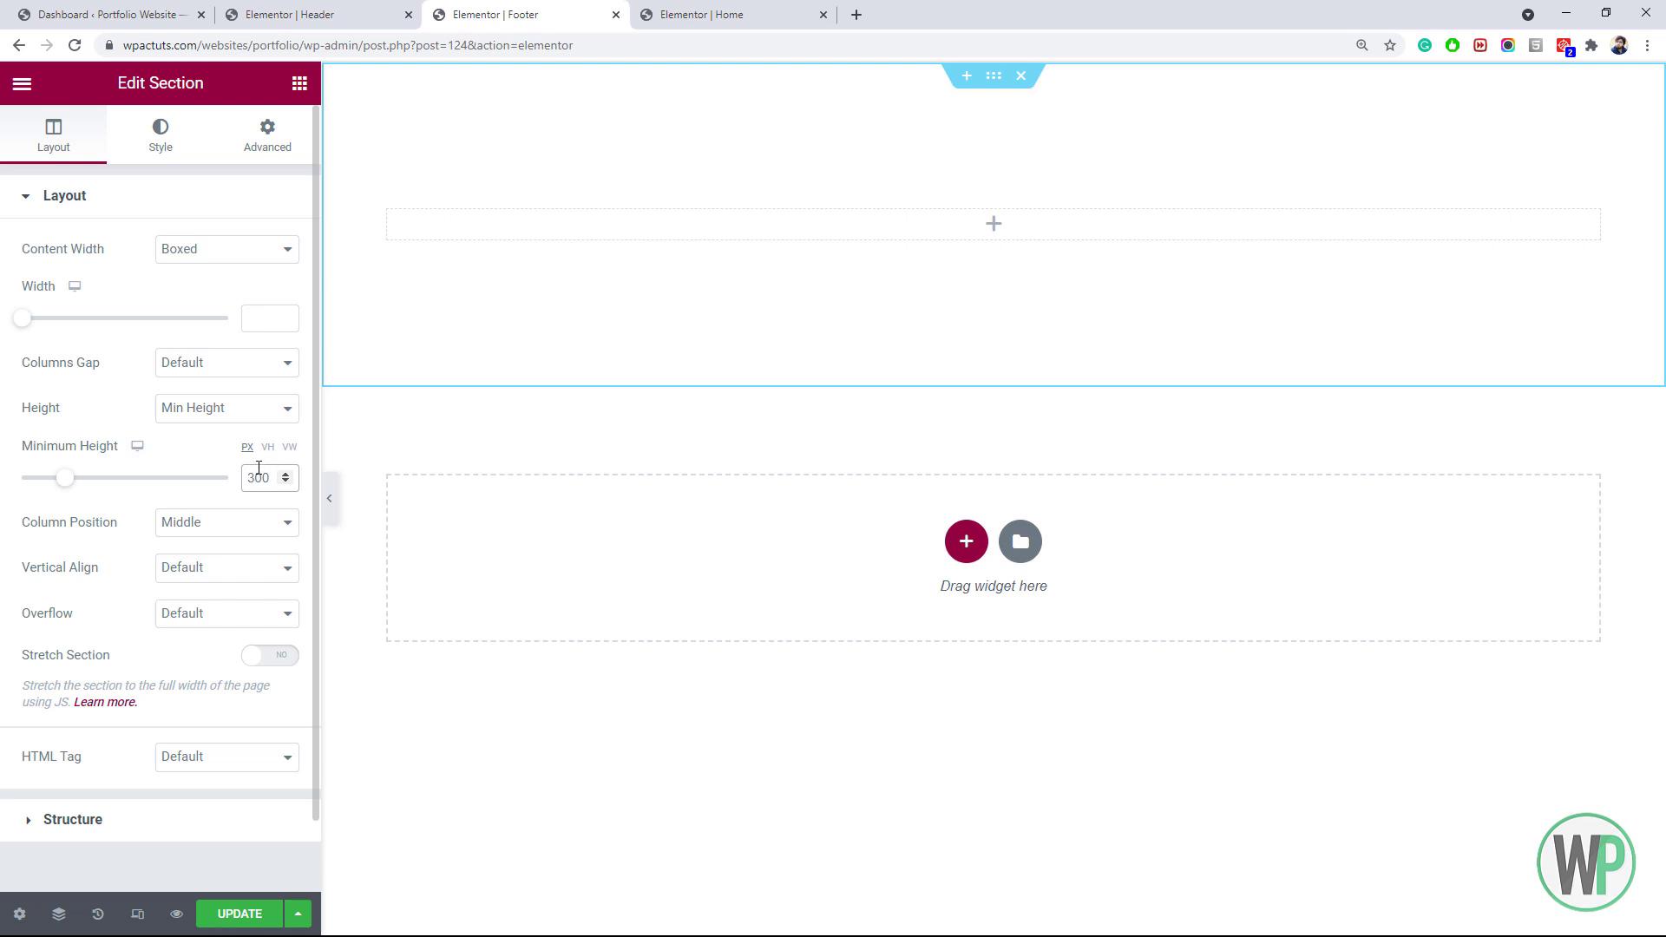
pyautogui.click(257, 471)
pyautogui.press('BackSpace')
pyautogui.write('2')
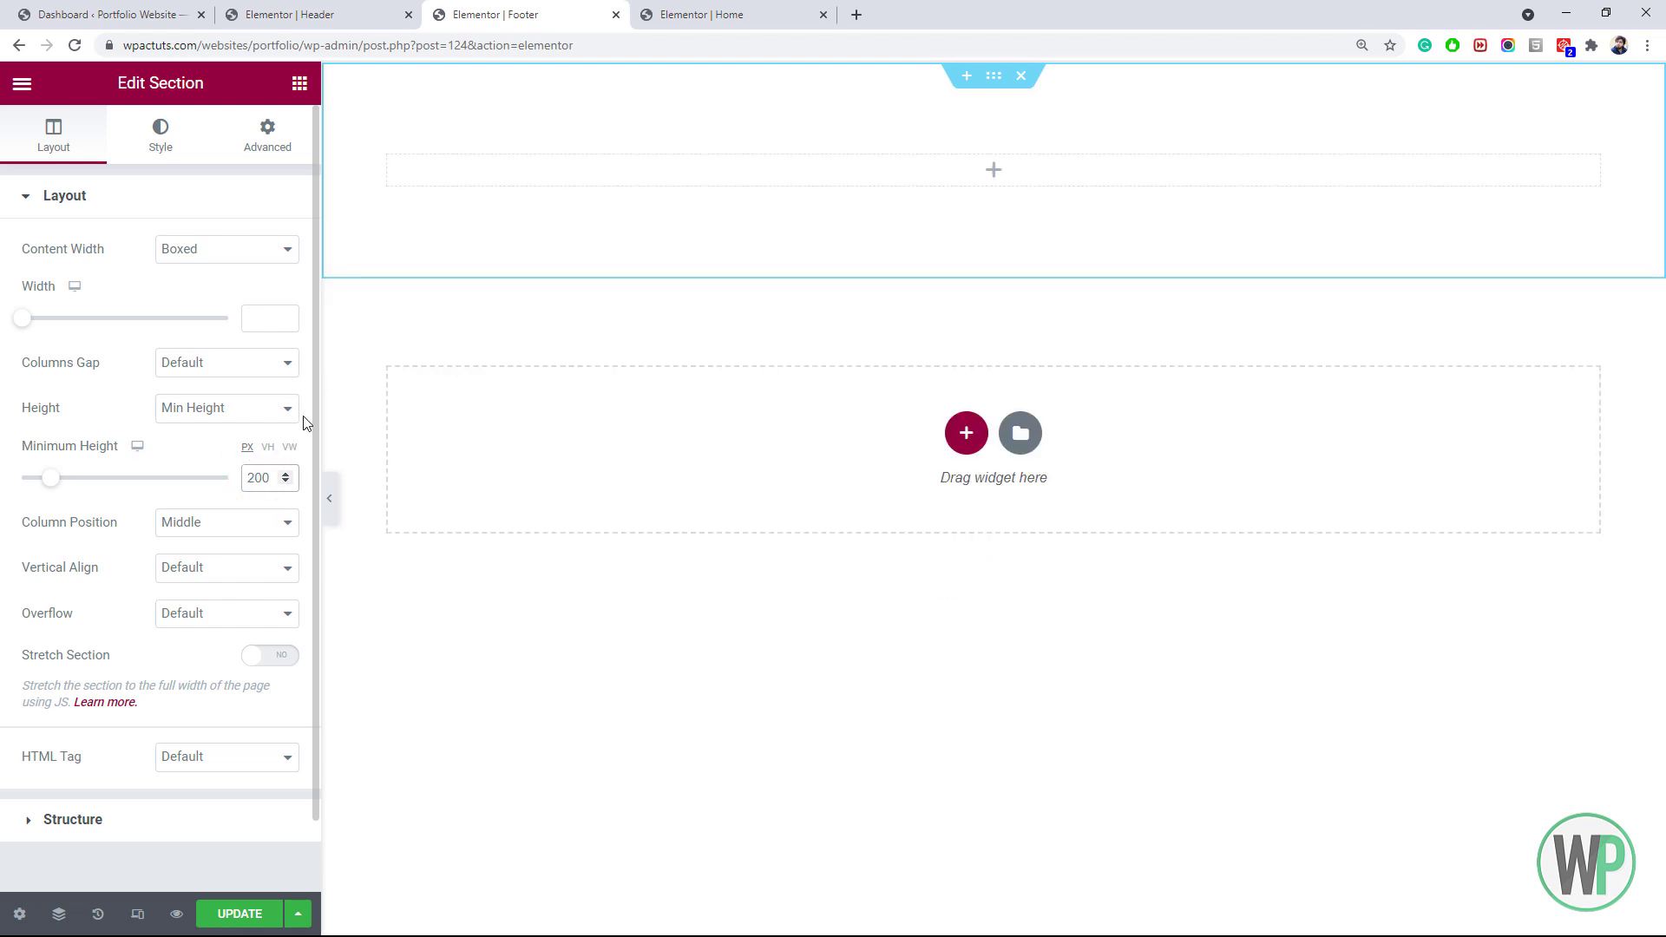
# Give the section a gradient background from global Primary to Secondary at 220 degrees
pyautogui.click(177, 156)
pyautogui.click(226, 295)
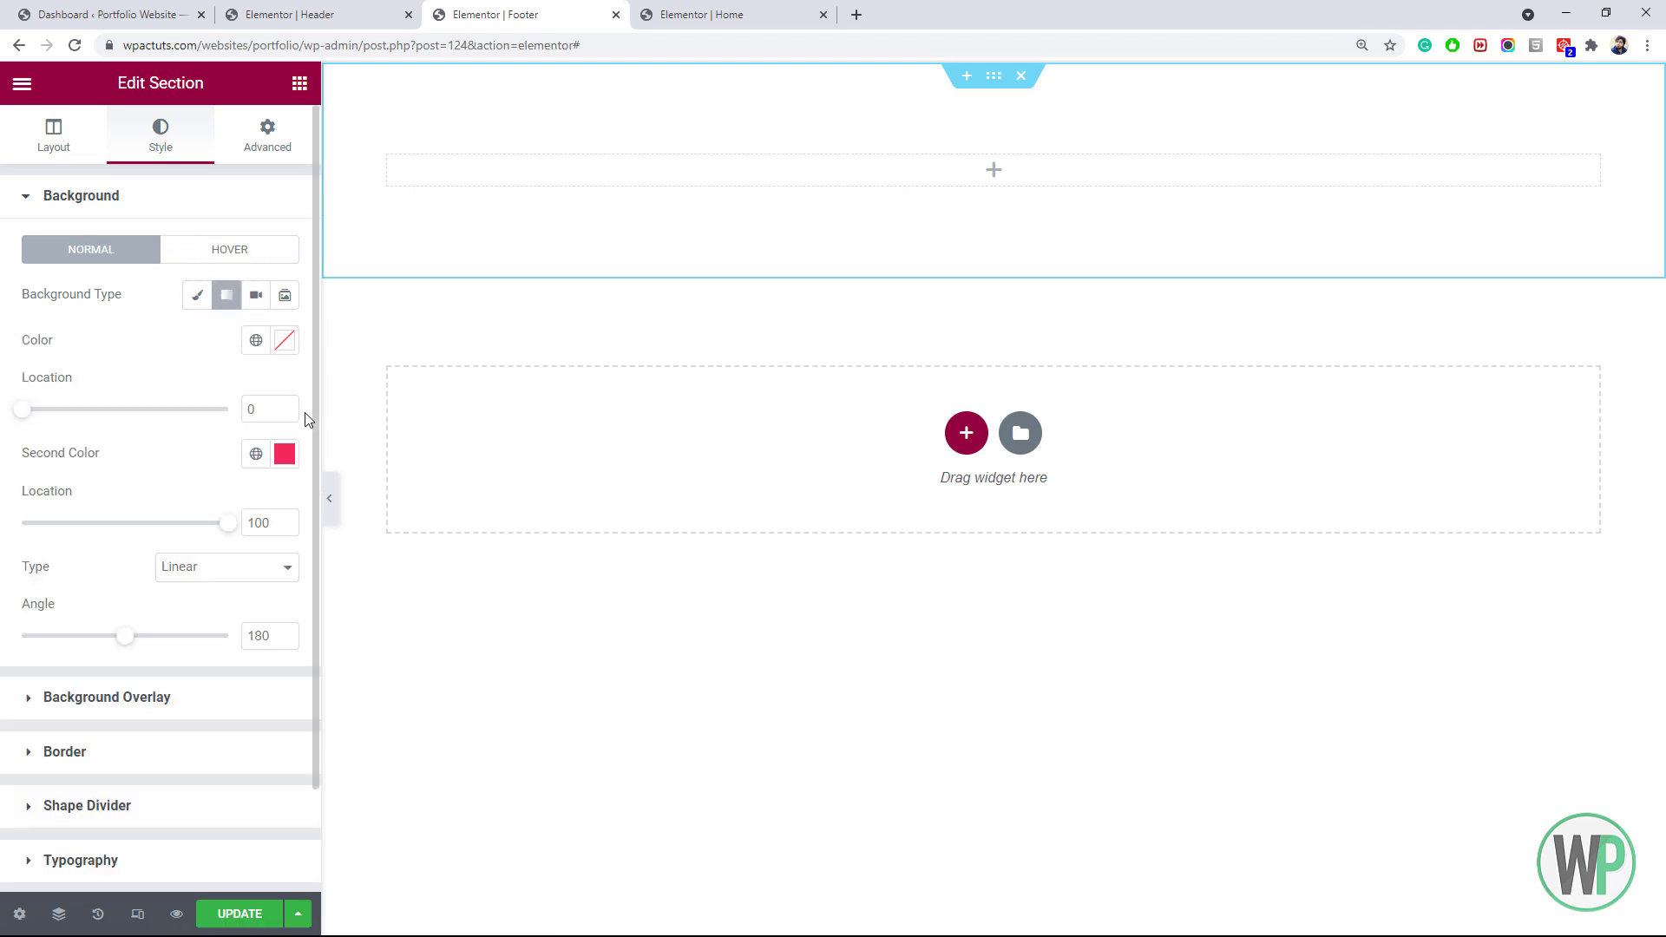
pyautogui.click(256, 340)
pyautogui.click(108, 448)
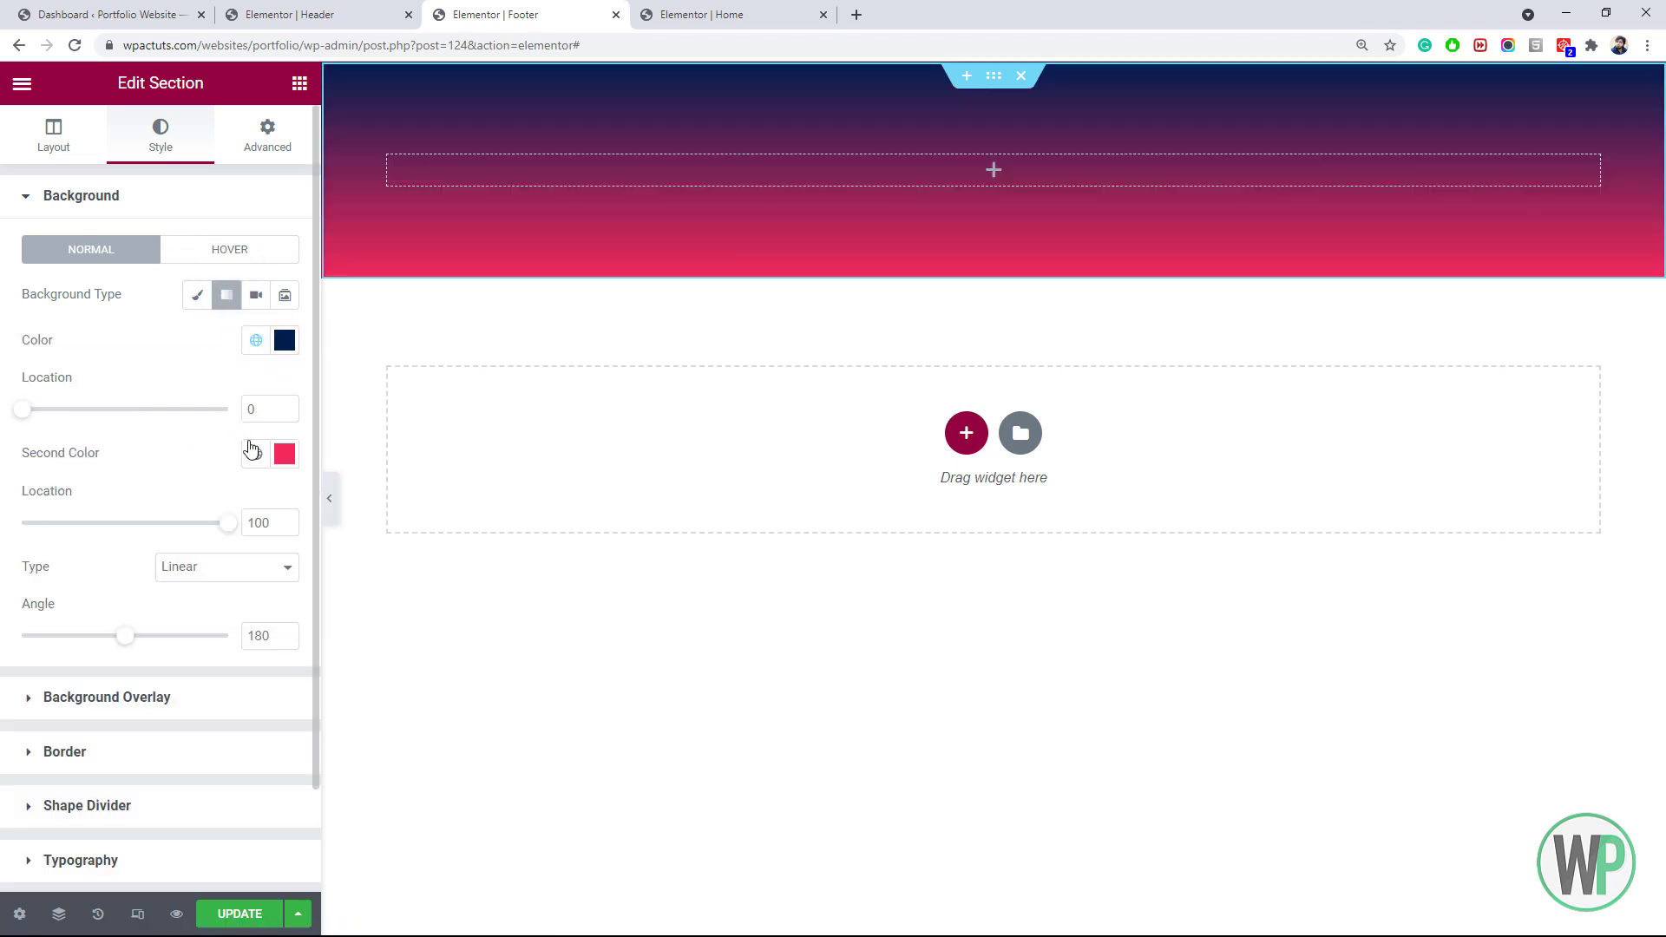
pyautogui.click(255, 454)
pyautogui.click(189, 590)
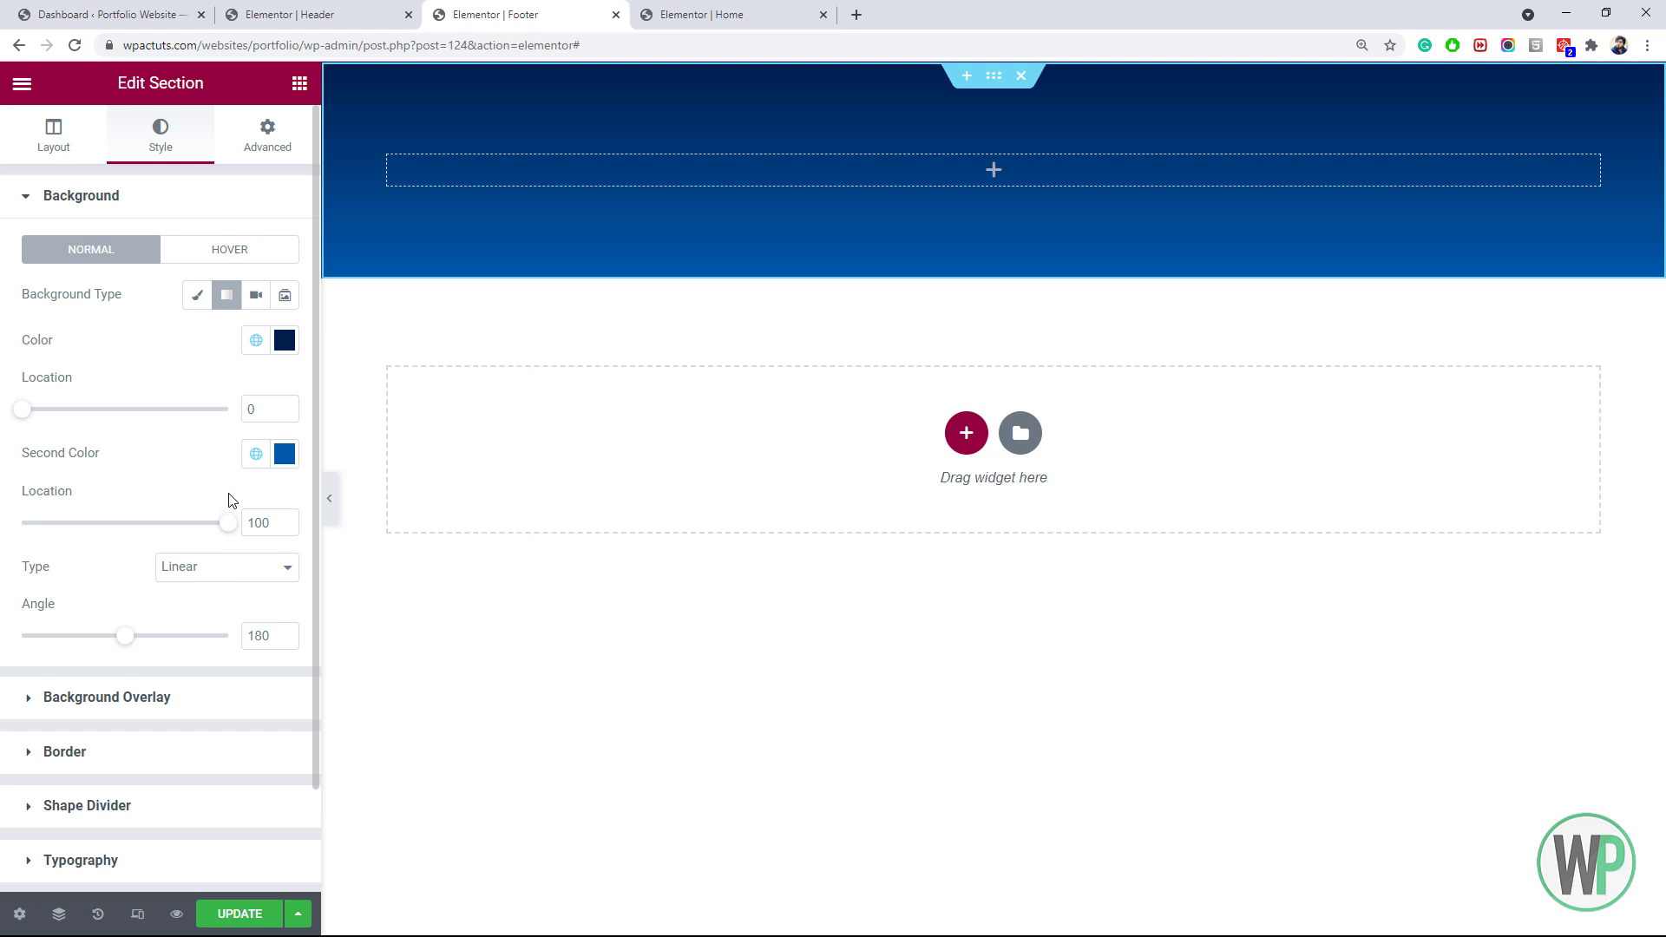
pyautogui.moveTo(122, 636); pyautogui.dragTo(156, 643)
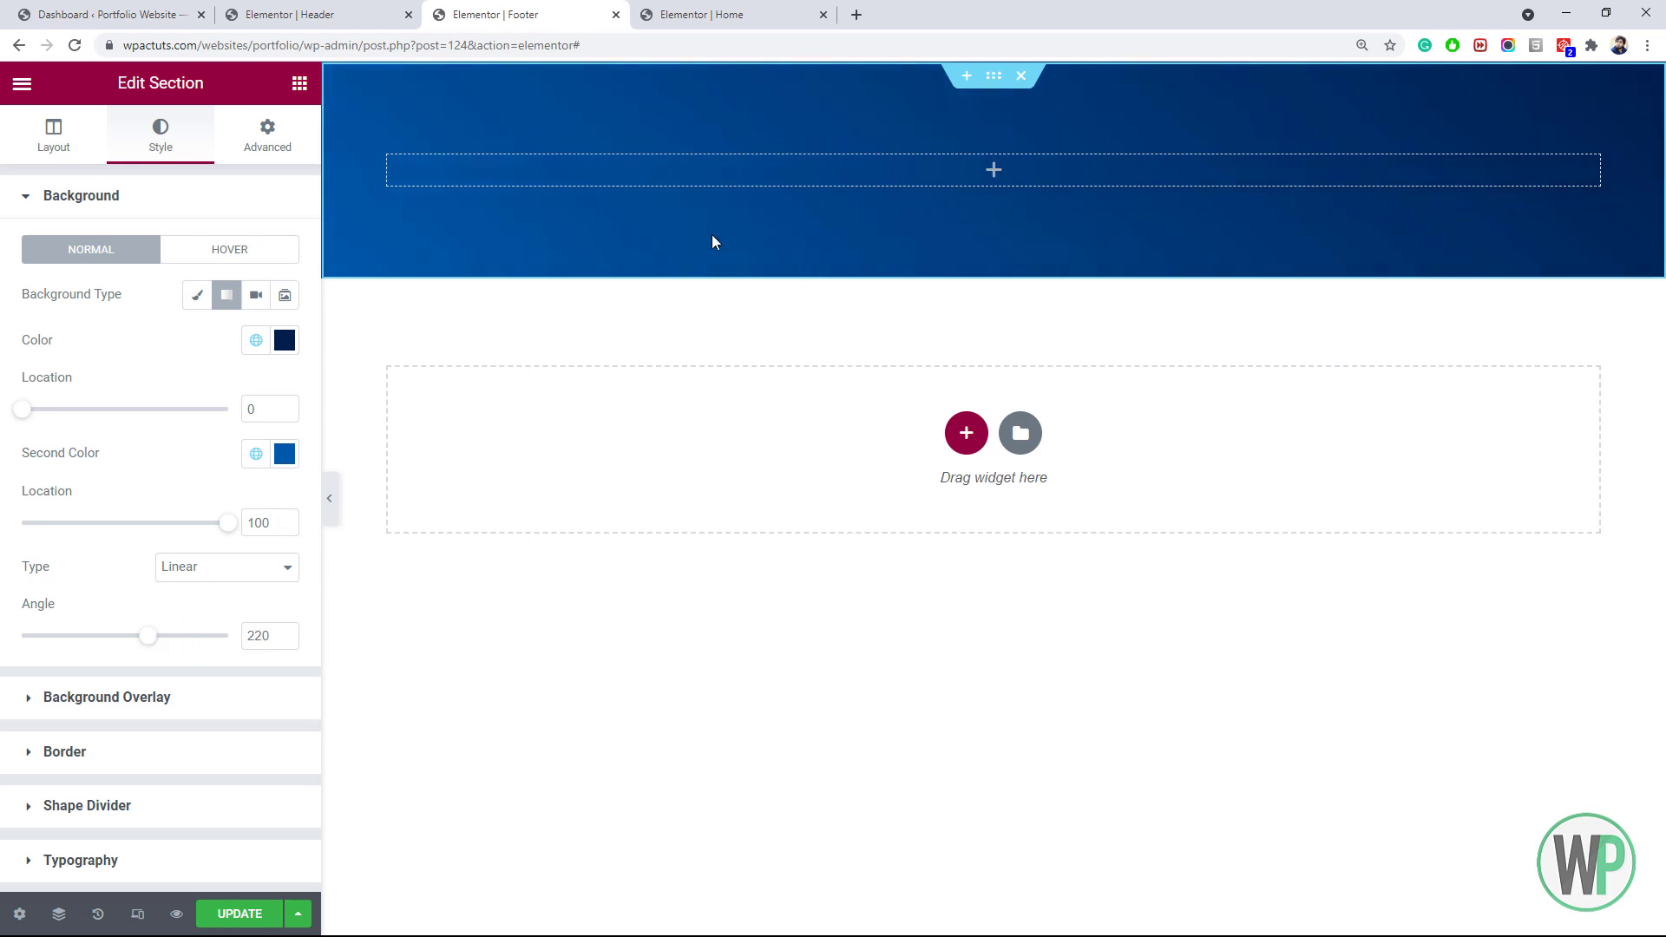
pyautogui.click(300, 83)
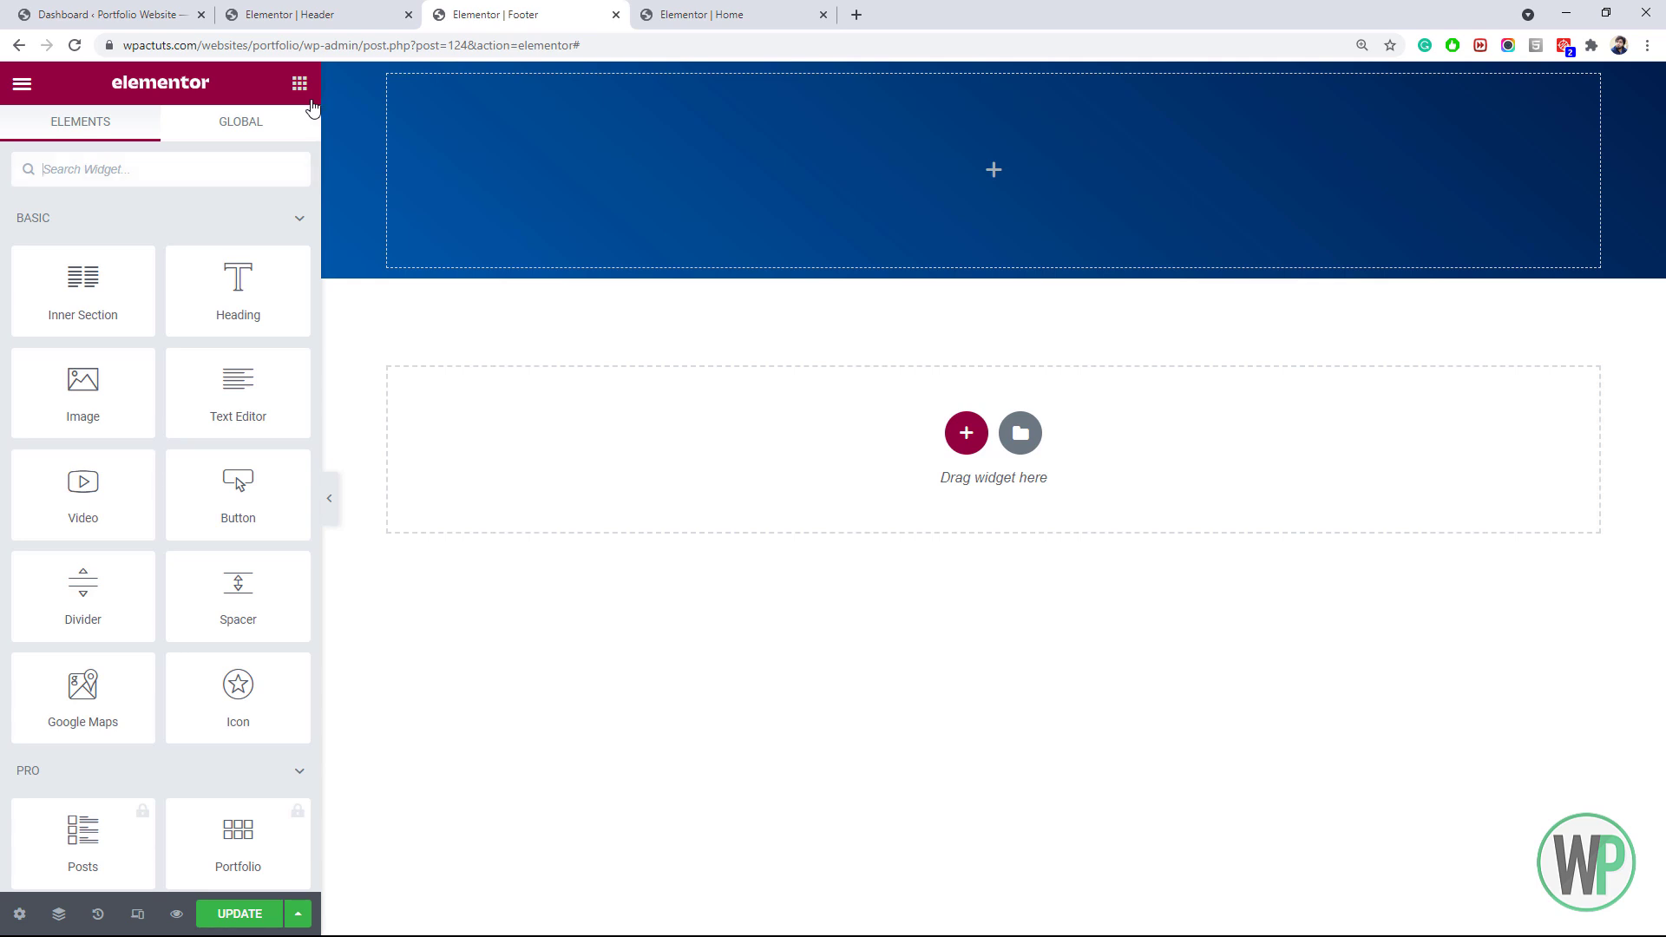
# Add an inner section to the blue footer and delete its left column
pyautogui.moveTo(83, 287); pyautogui.dragTo(894, 179)
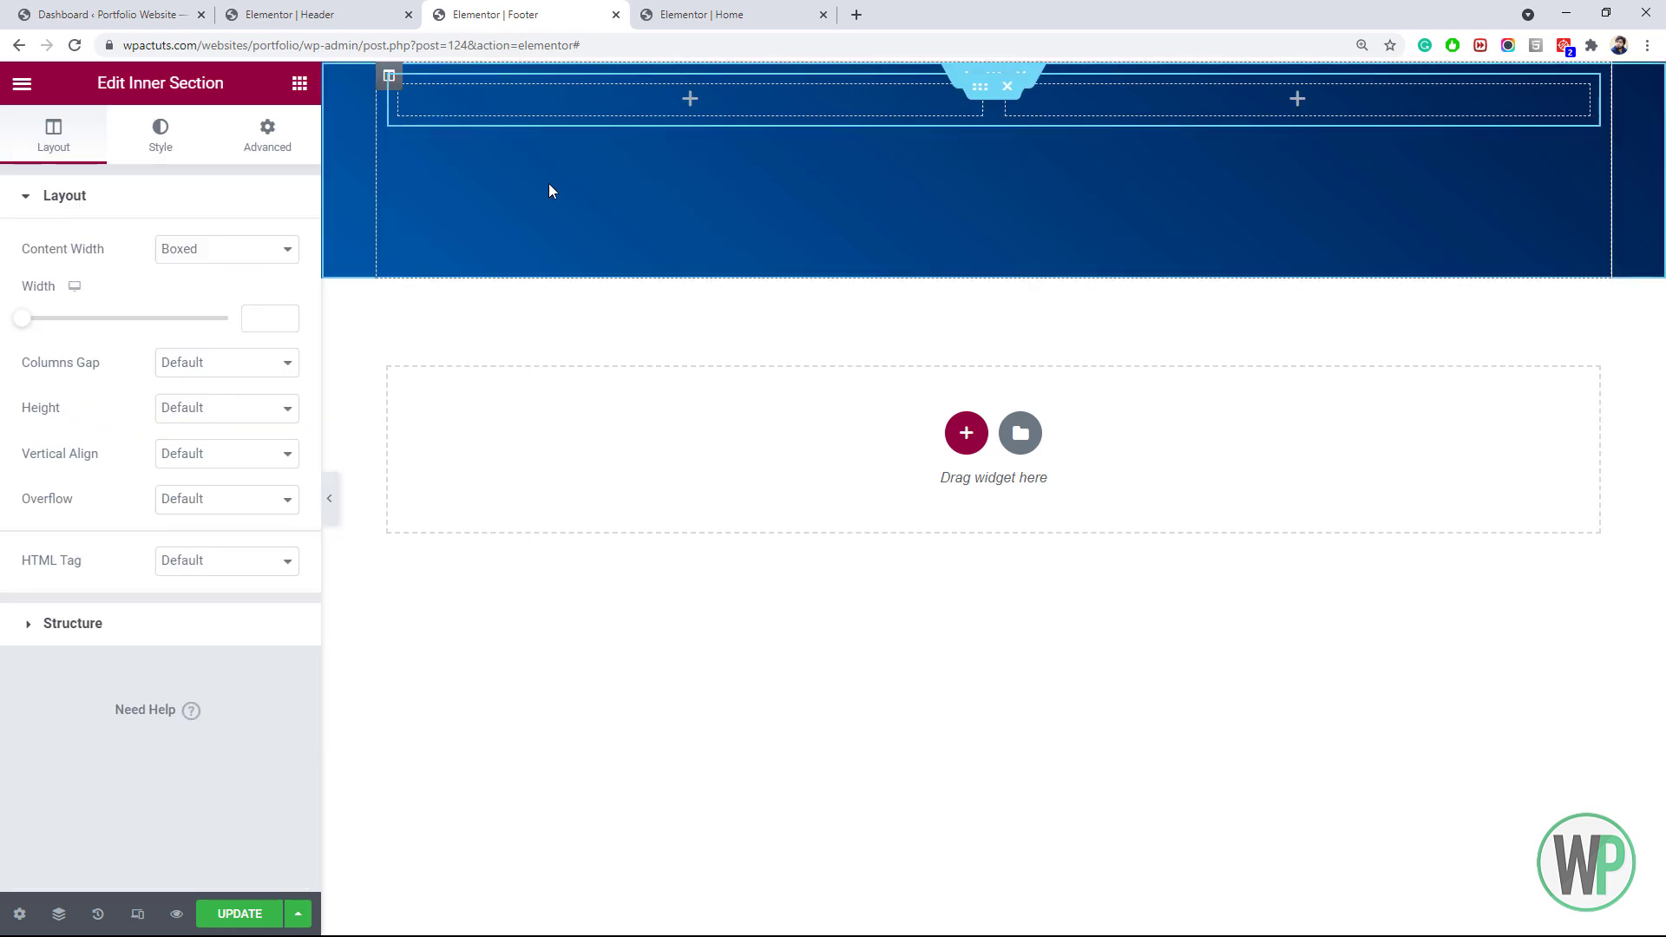
pyautogui.rightClick(406, 90)
pyautogui.click(532, 391)
# Set the outer footer section's top margin to 100 px with margins unlinked
pyautogui.rightClick(993, 78)
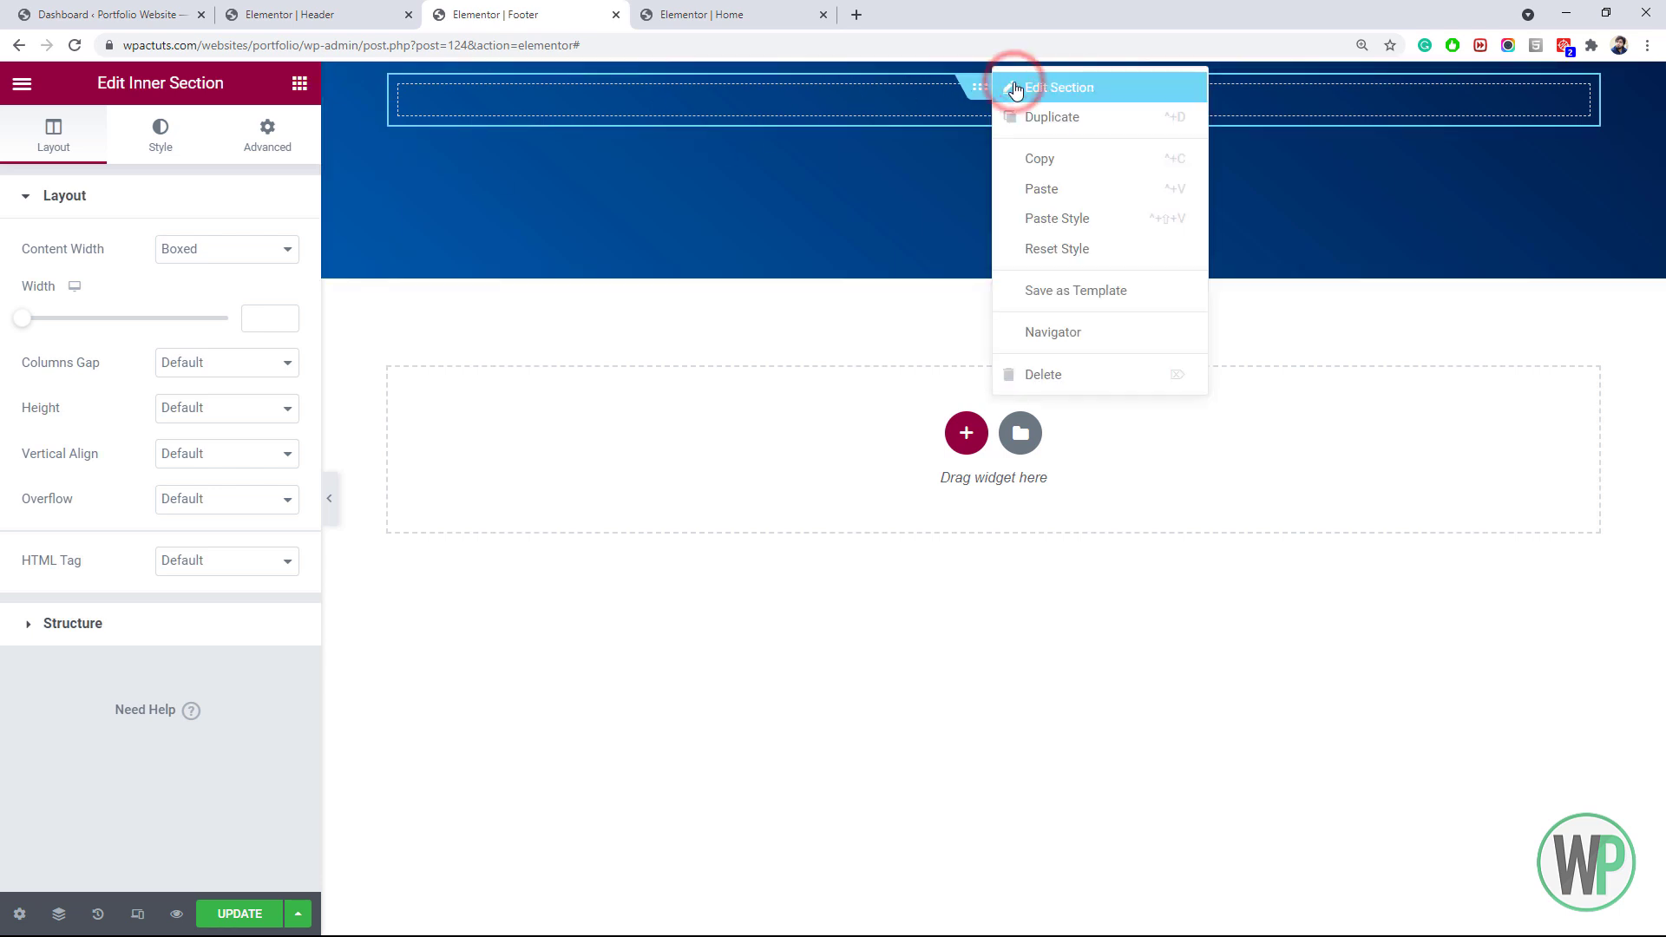
pyautogui.click(1013, 88)
pyautogui.click(272, 149)
pyautogui.click(270, 274)
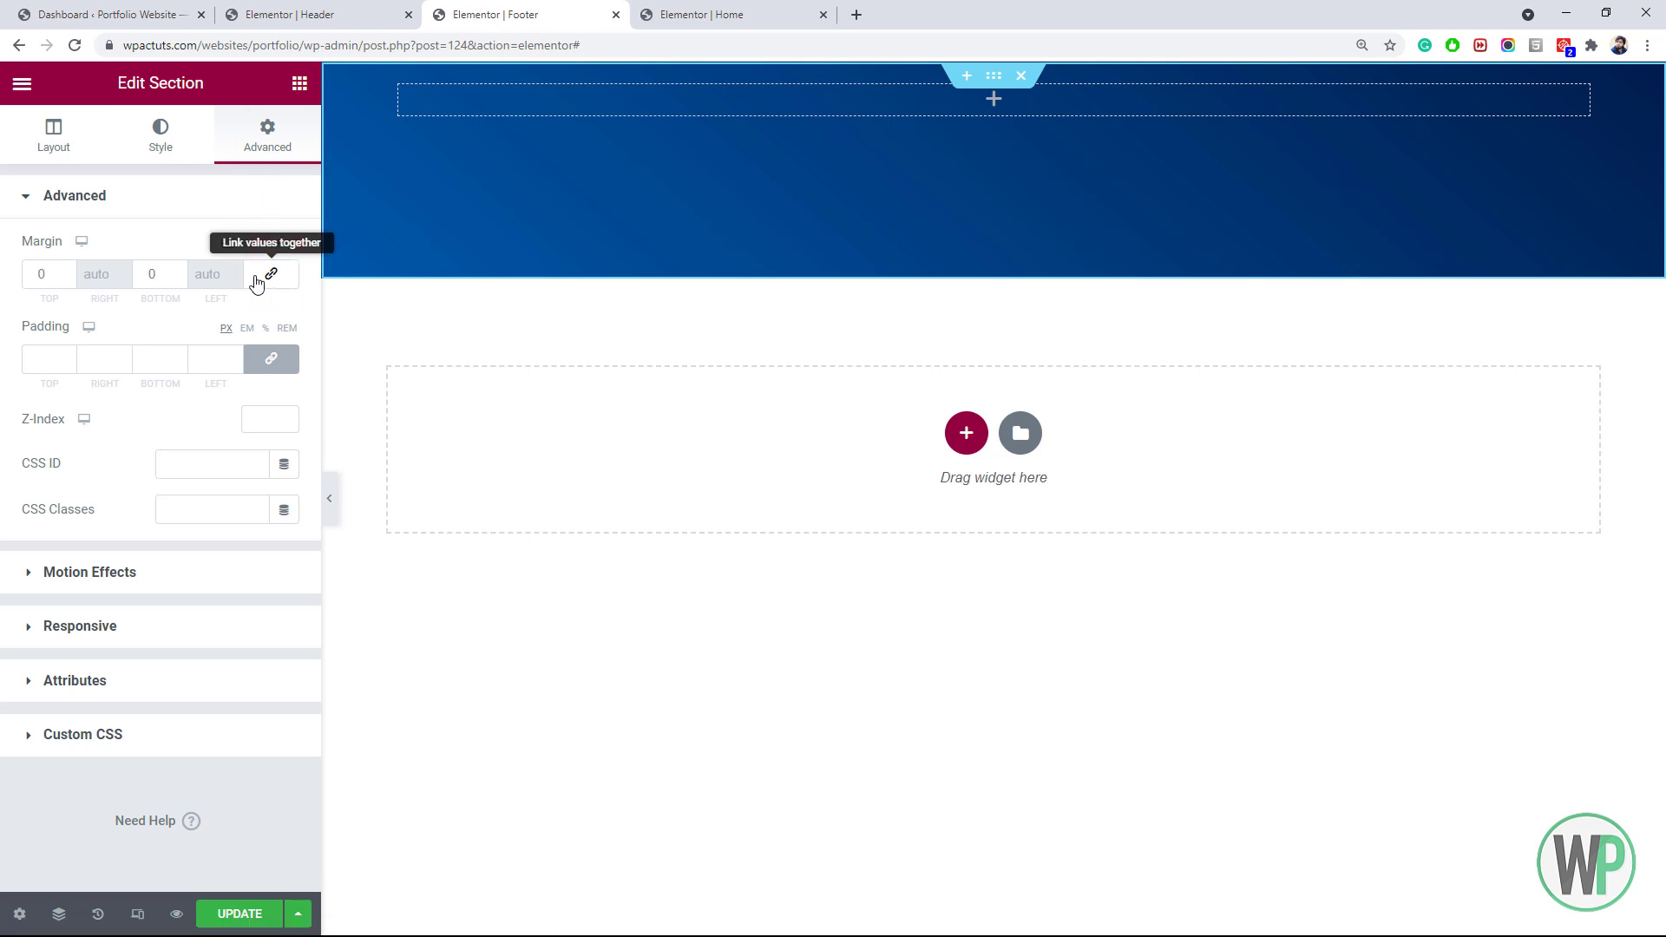
pyautogui.click(35, 273)
pyautogui.write('1')
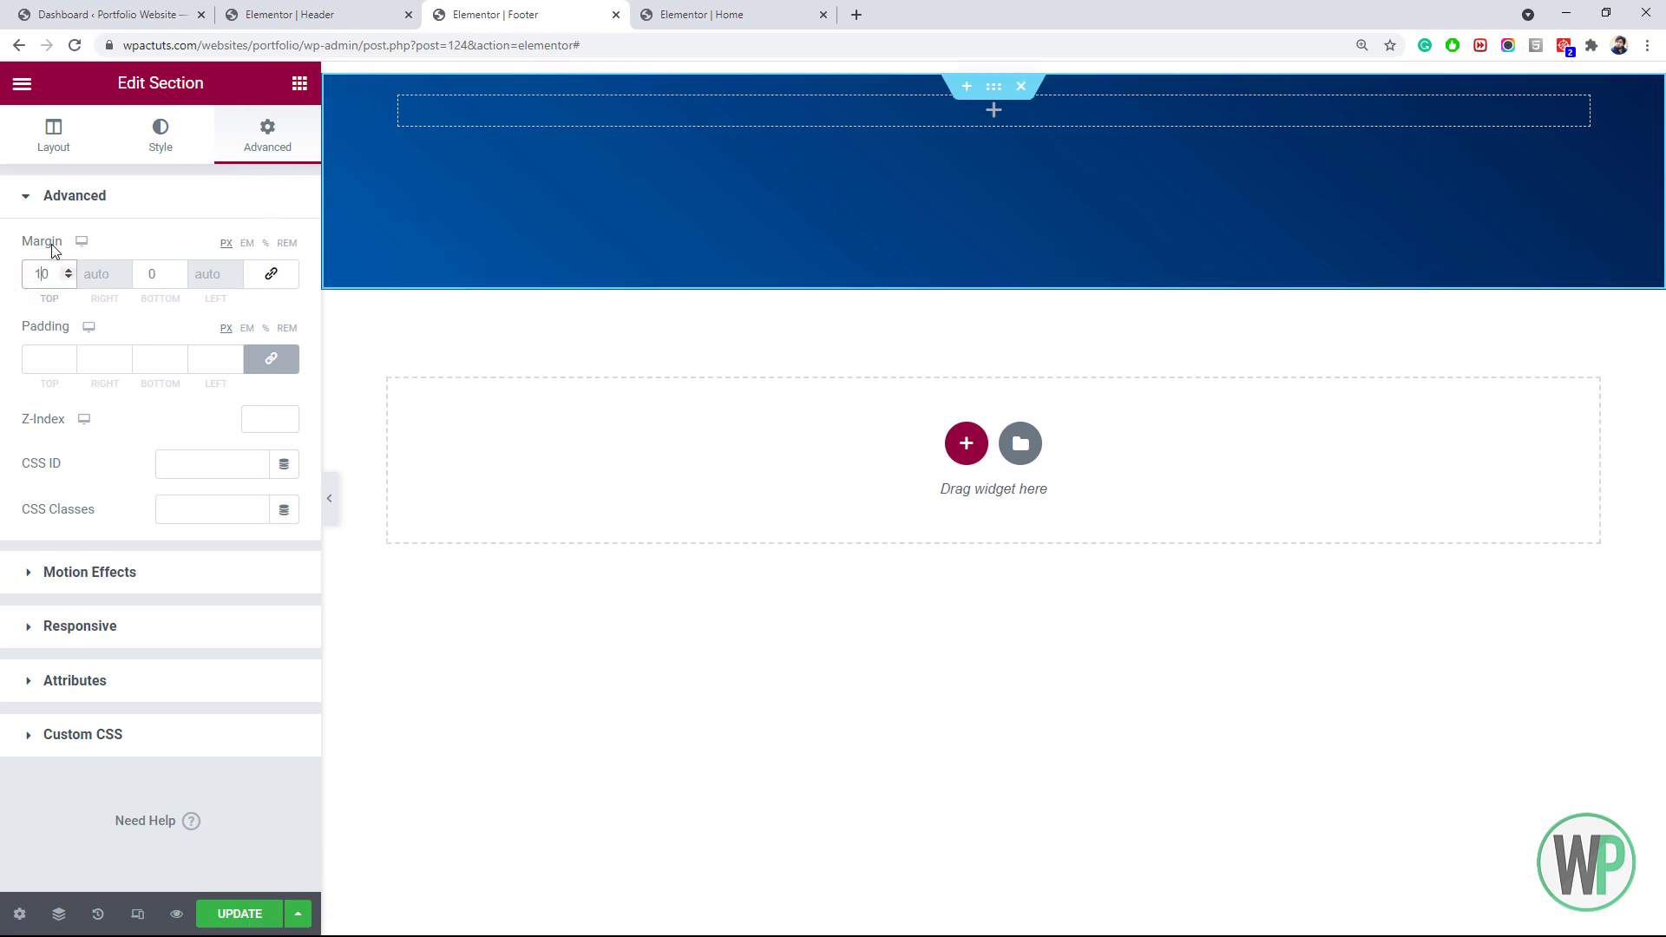
pyautogui.write('0')
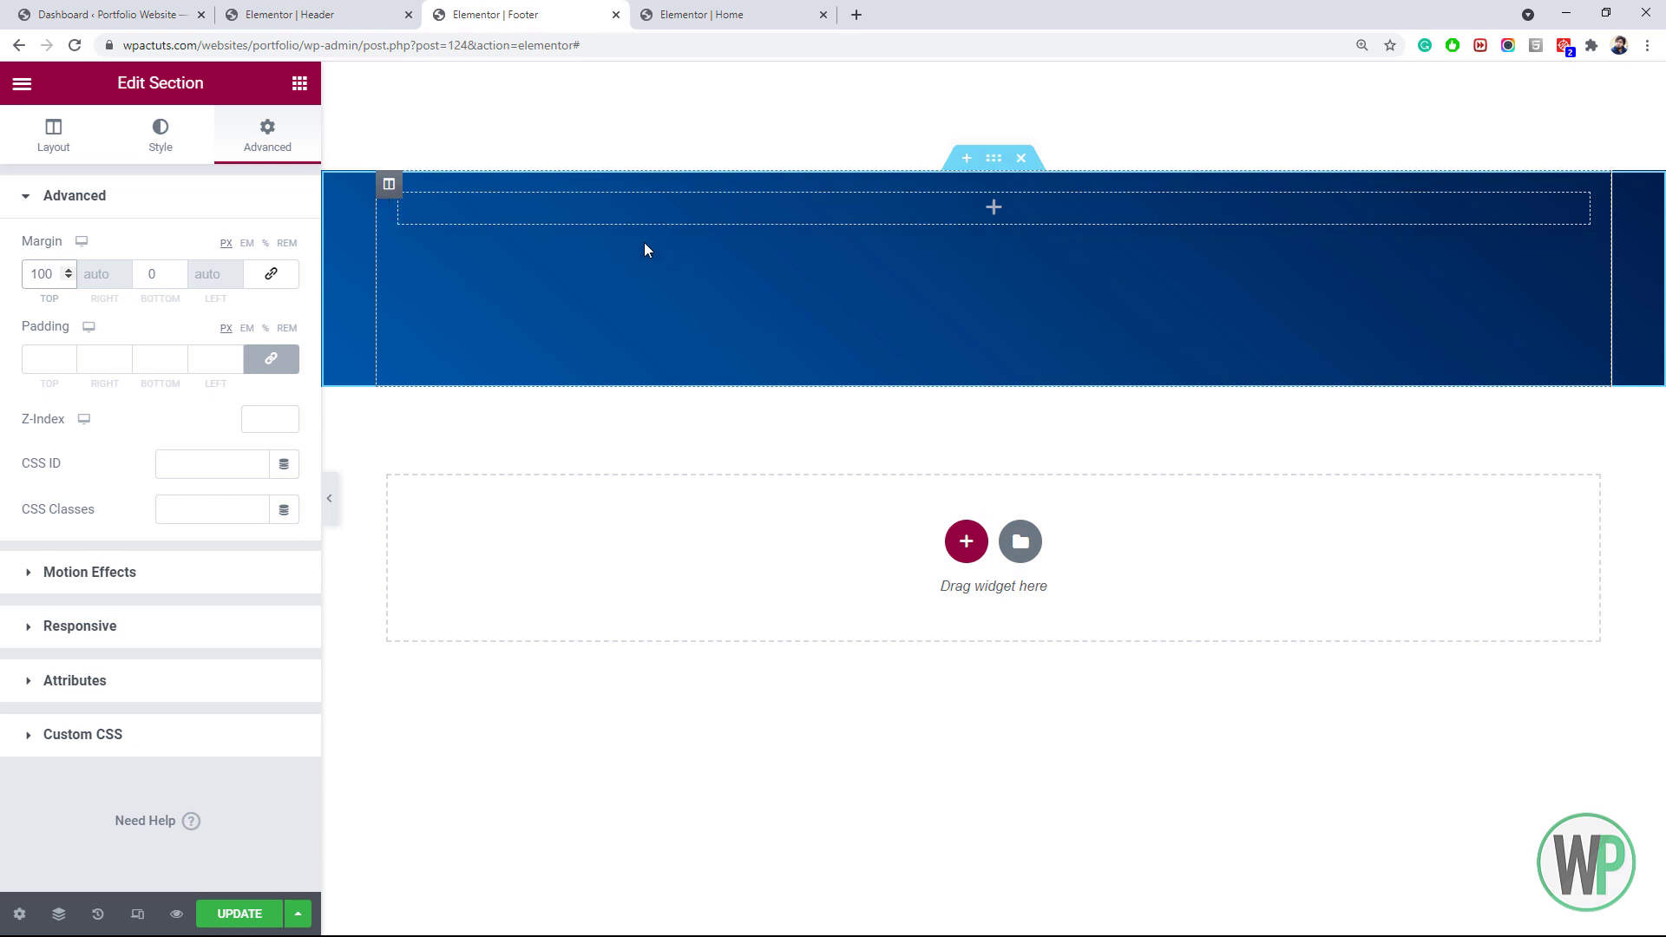
pyautogui.click(299, 83)
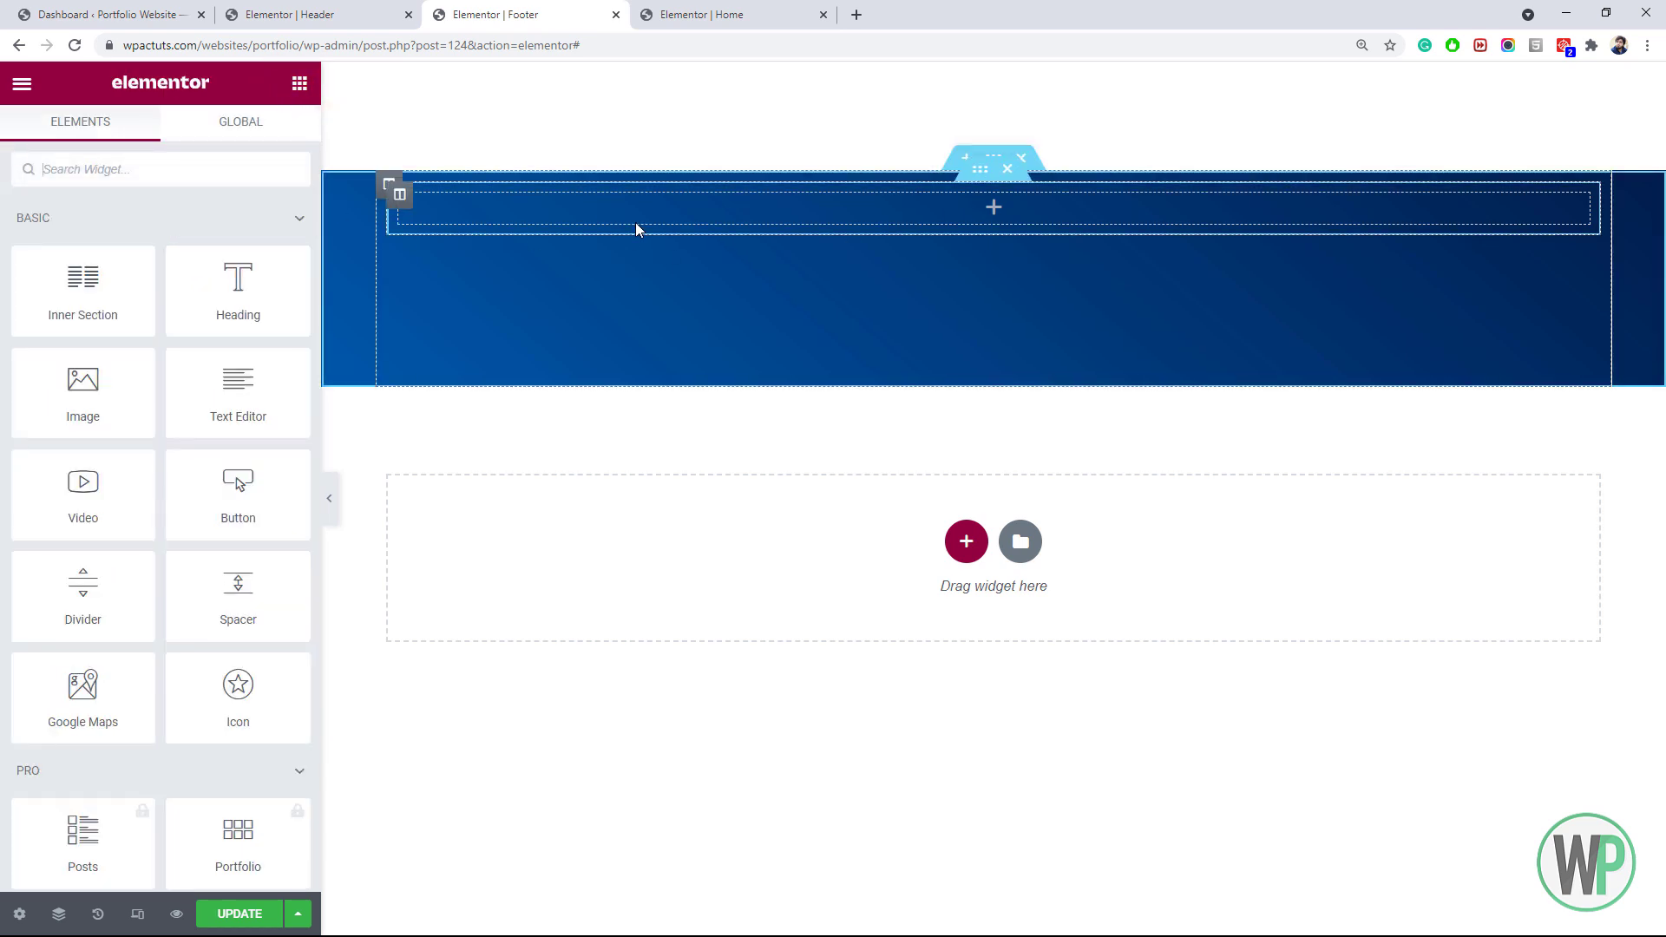
# Add an Image widget showing the uploaded rocket_icon_bordered.png in the inner section
pyautogui.moveTo(87, 382); pyautogui.dragTo(804, 218)
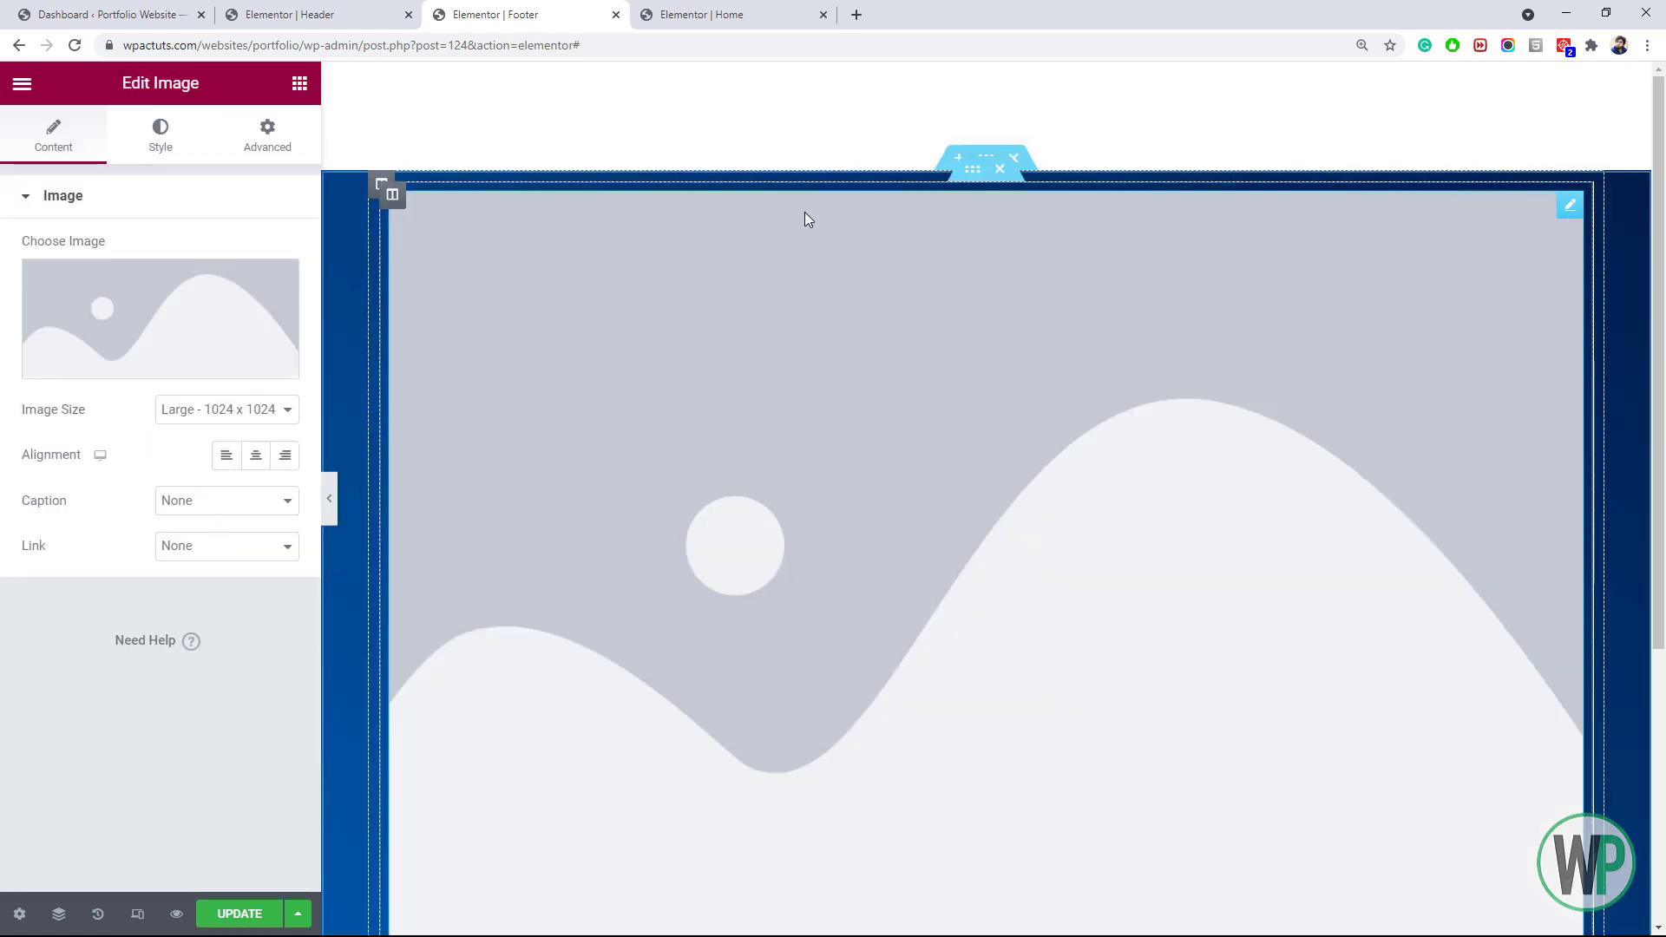
pyautogui.click(156, 283)
pyautogui.click(297, 178)
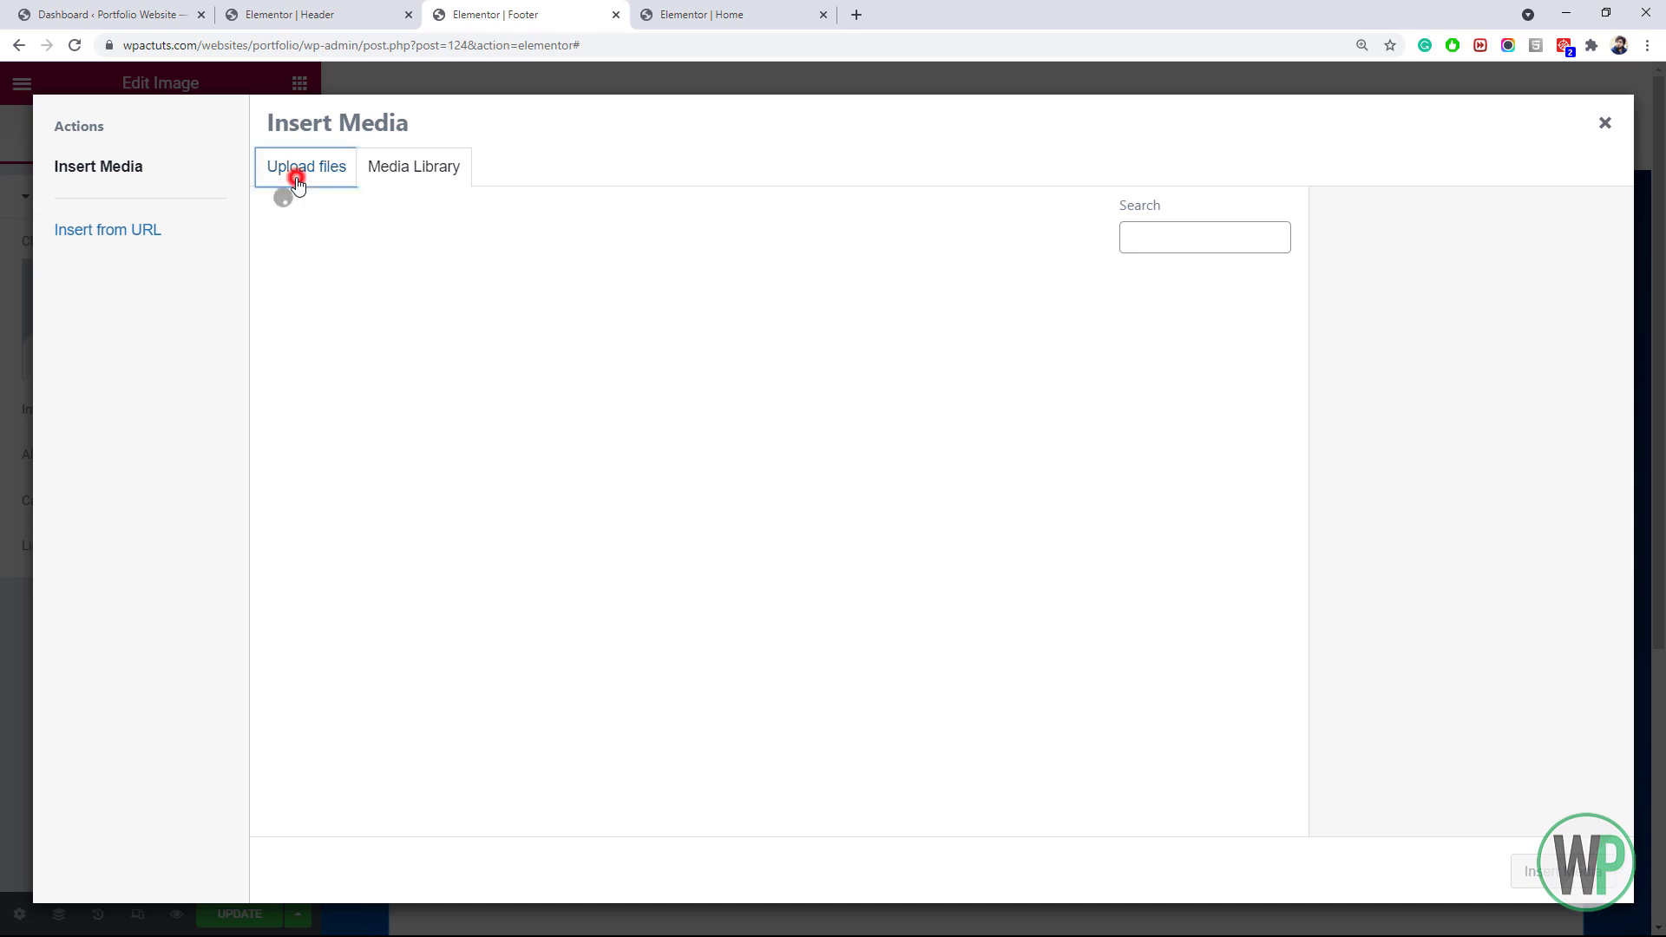
pyautogui.click(941, 505)
pyautogui.moveTo(923, 254); pyautogui.dragTo(919, 316)
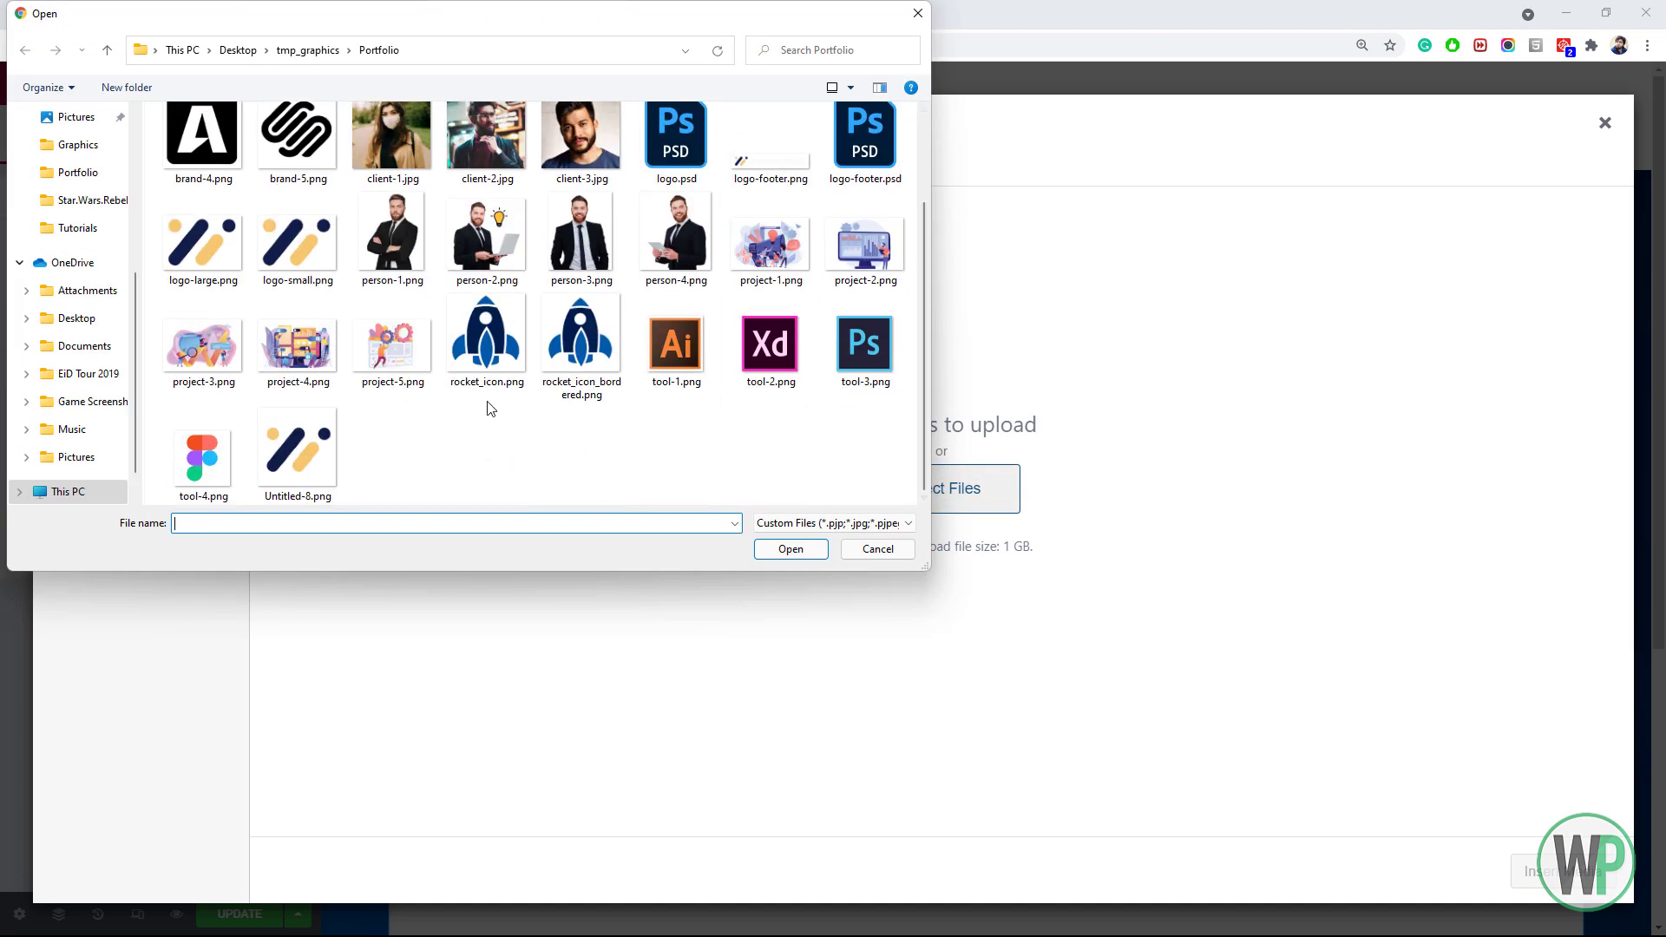
pyautogui.doubleClick(555, 356)
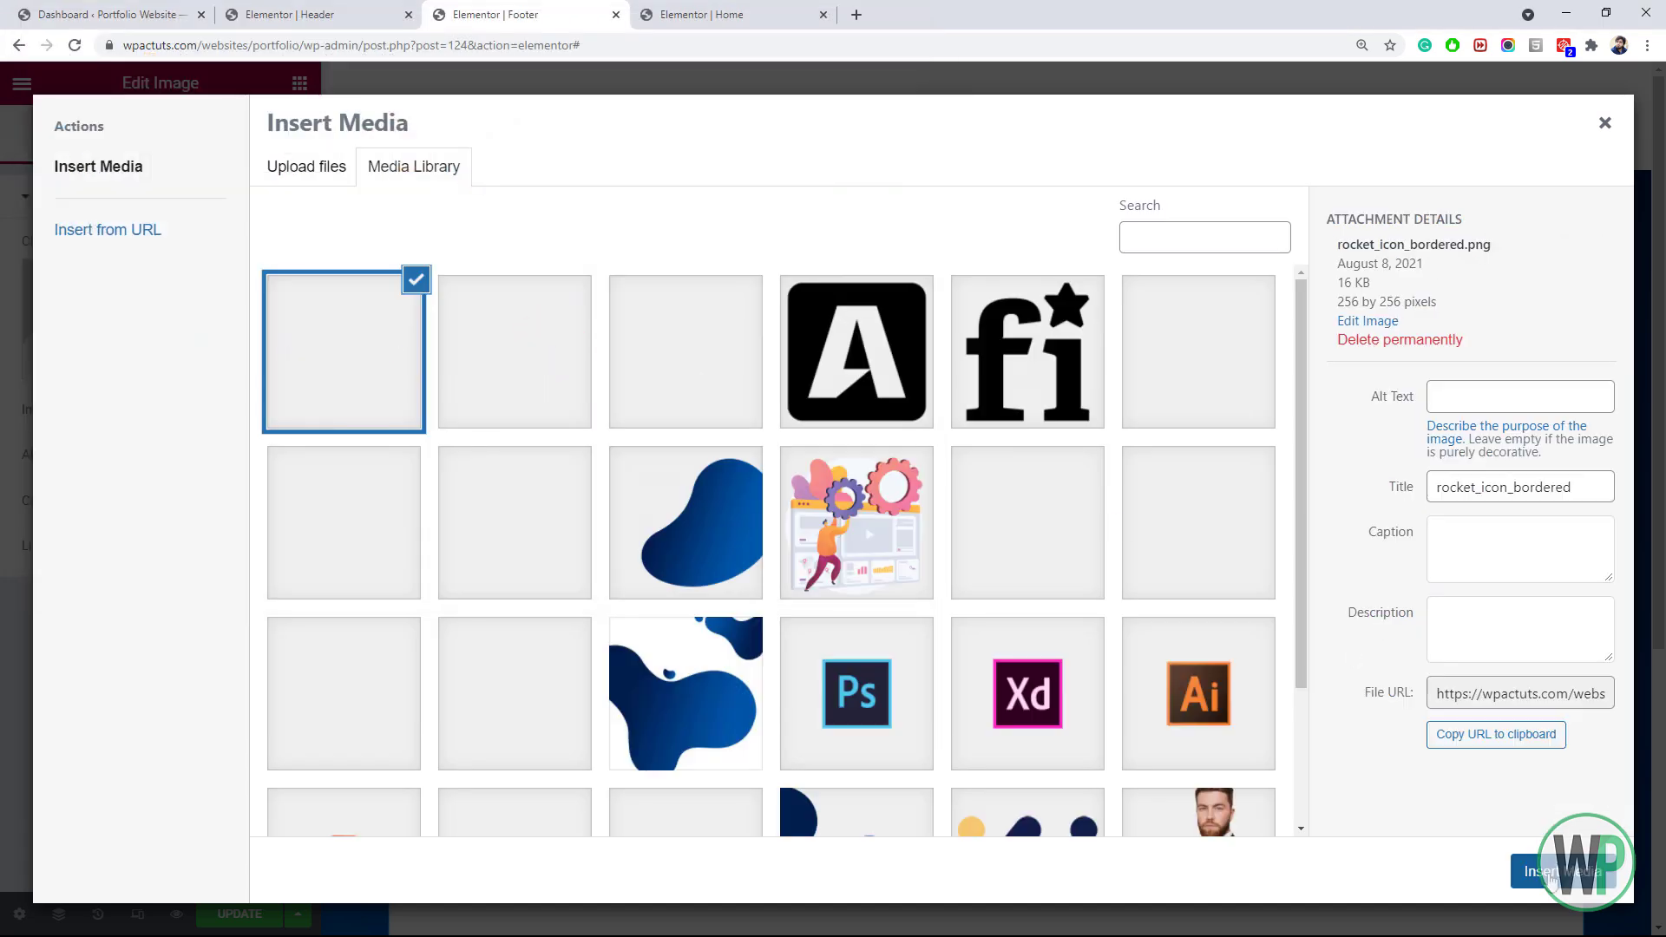
pyautogui.click(1548, 878)
# Set the rocket image to Full size with a 150 px maximum width
pyautogui.click(228, 409)
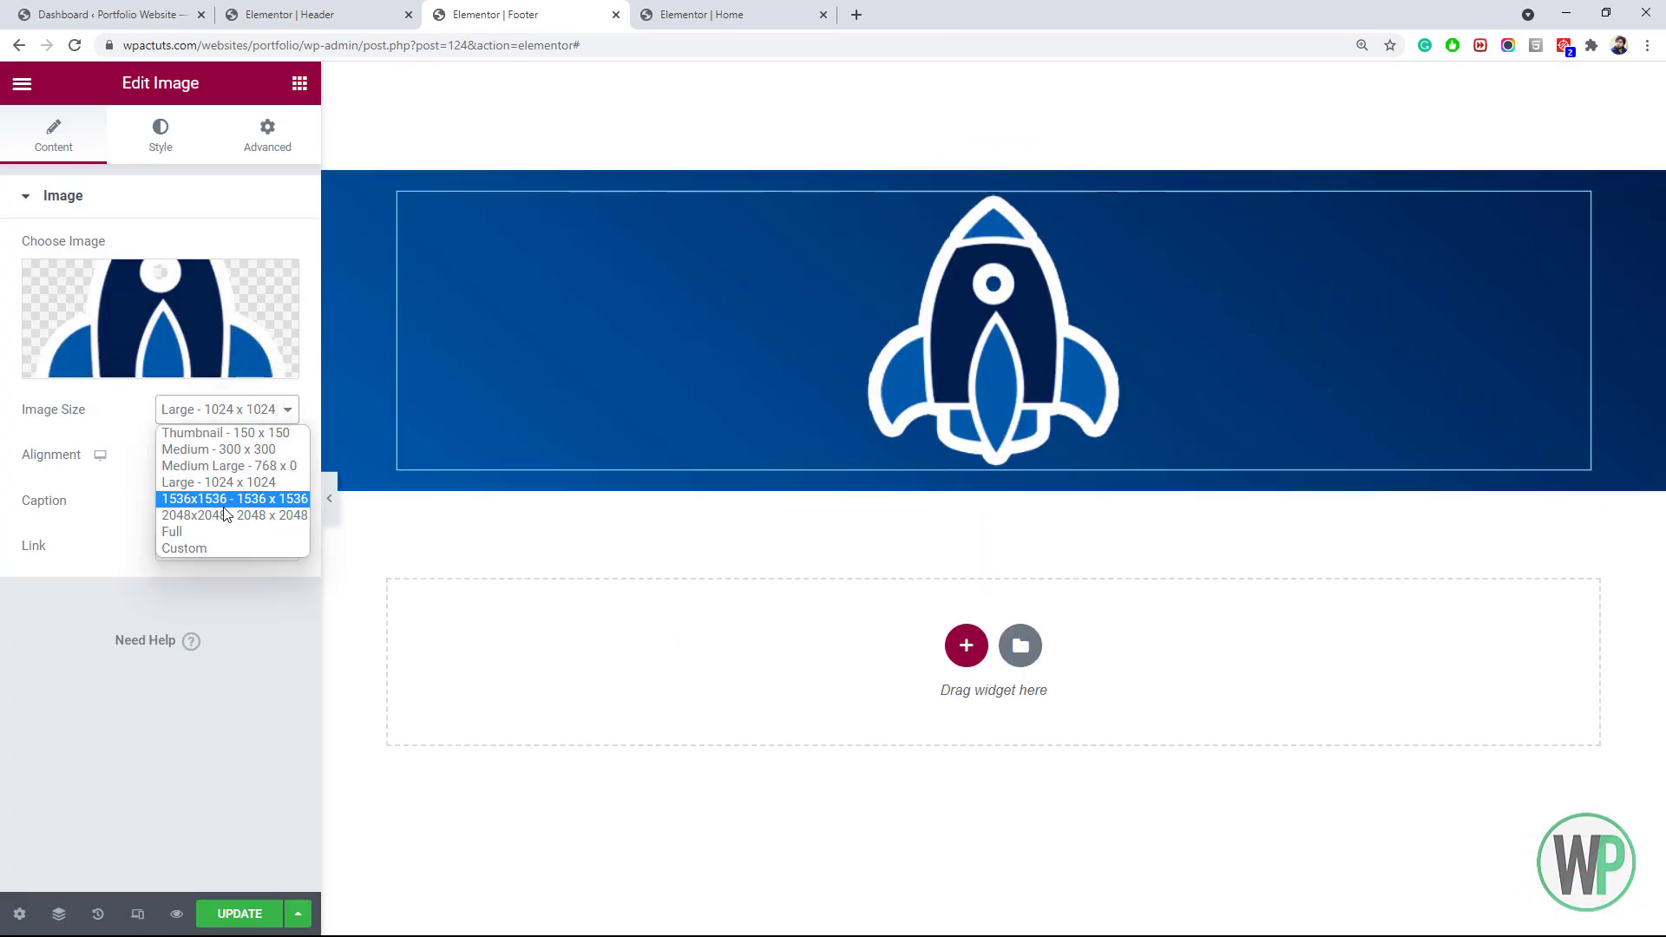
pyautogui.click(222, 531)
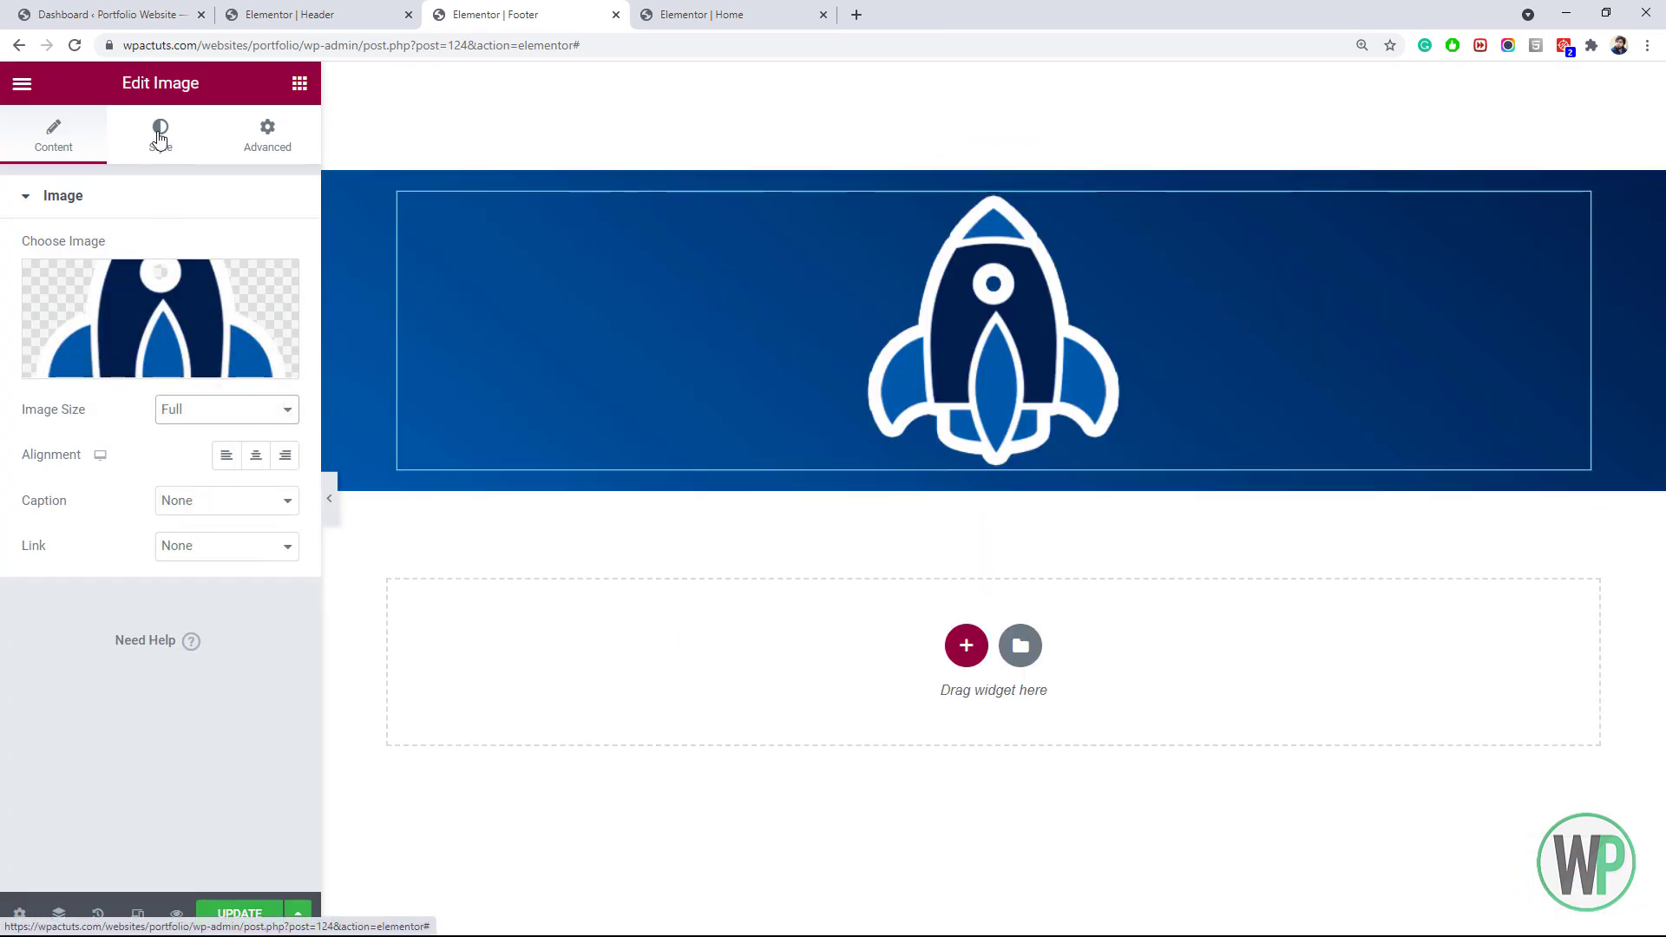
pyautogui.click(159, 139)
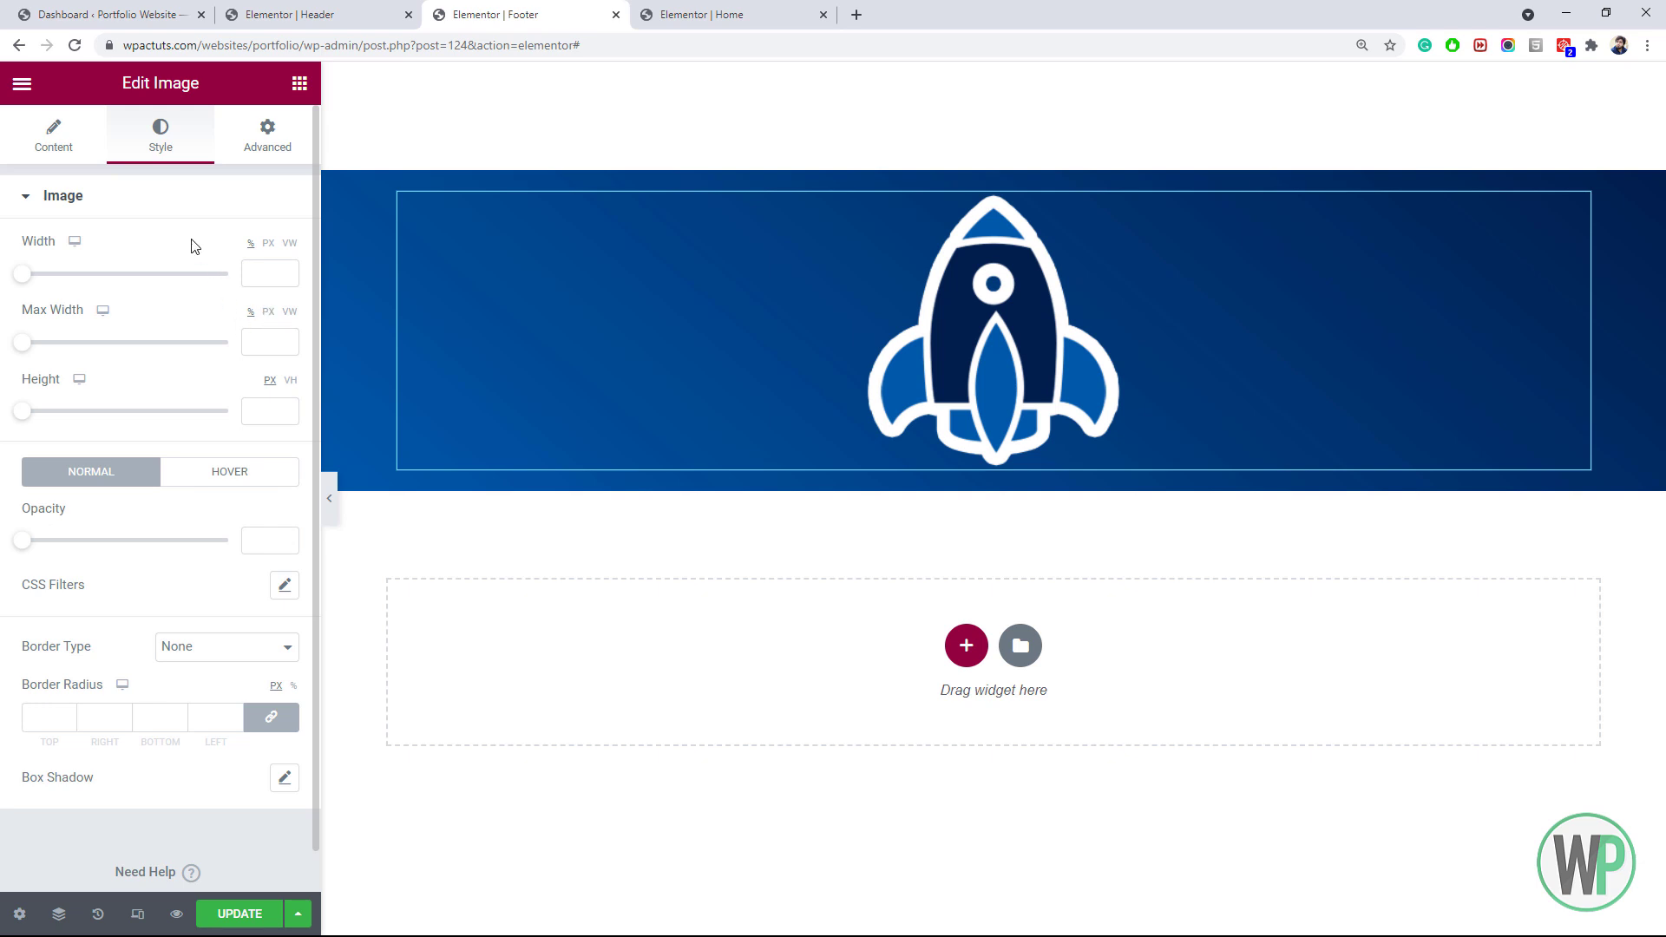
pyautogui.click(268, 335)
pyautogui.click(268, 312)
pyautogui.click(266, 339)
pyautogui.write('100')
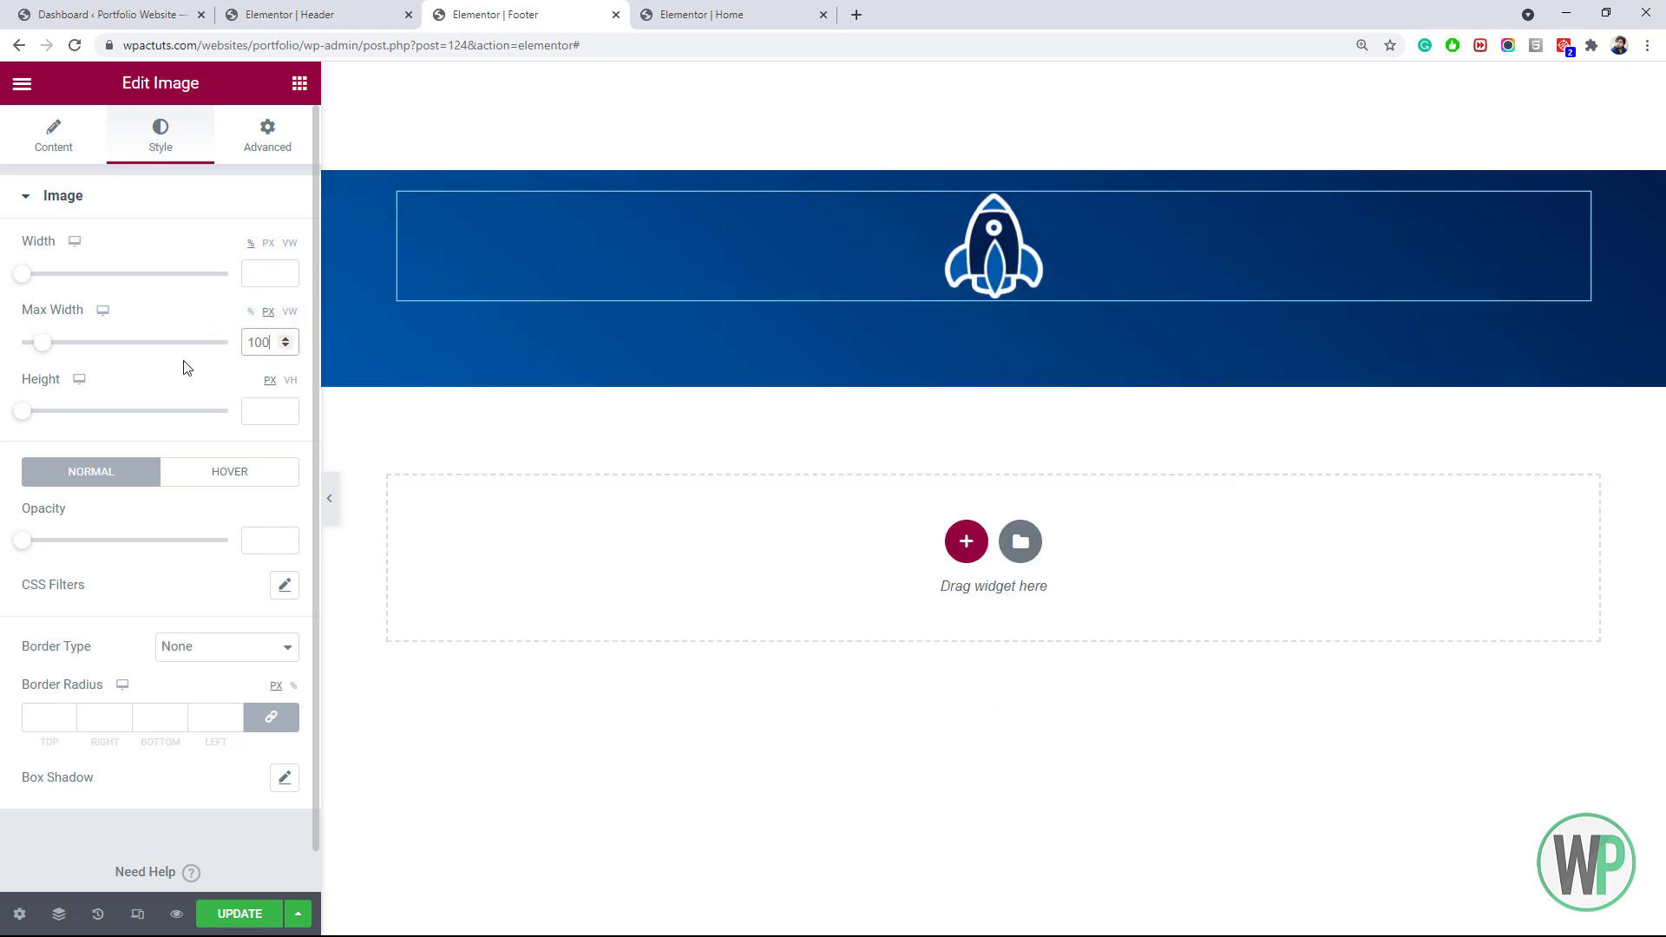
pyautogui.doubleClick(258, 339)
pyautogui.write('150')
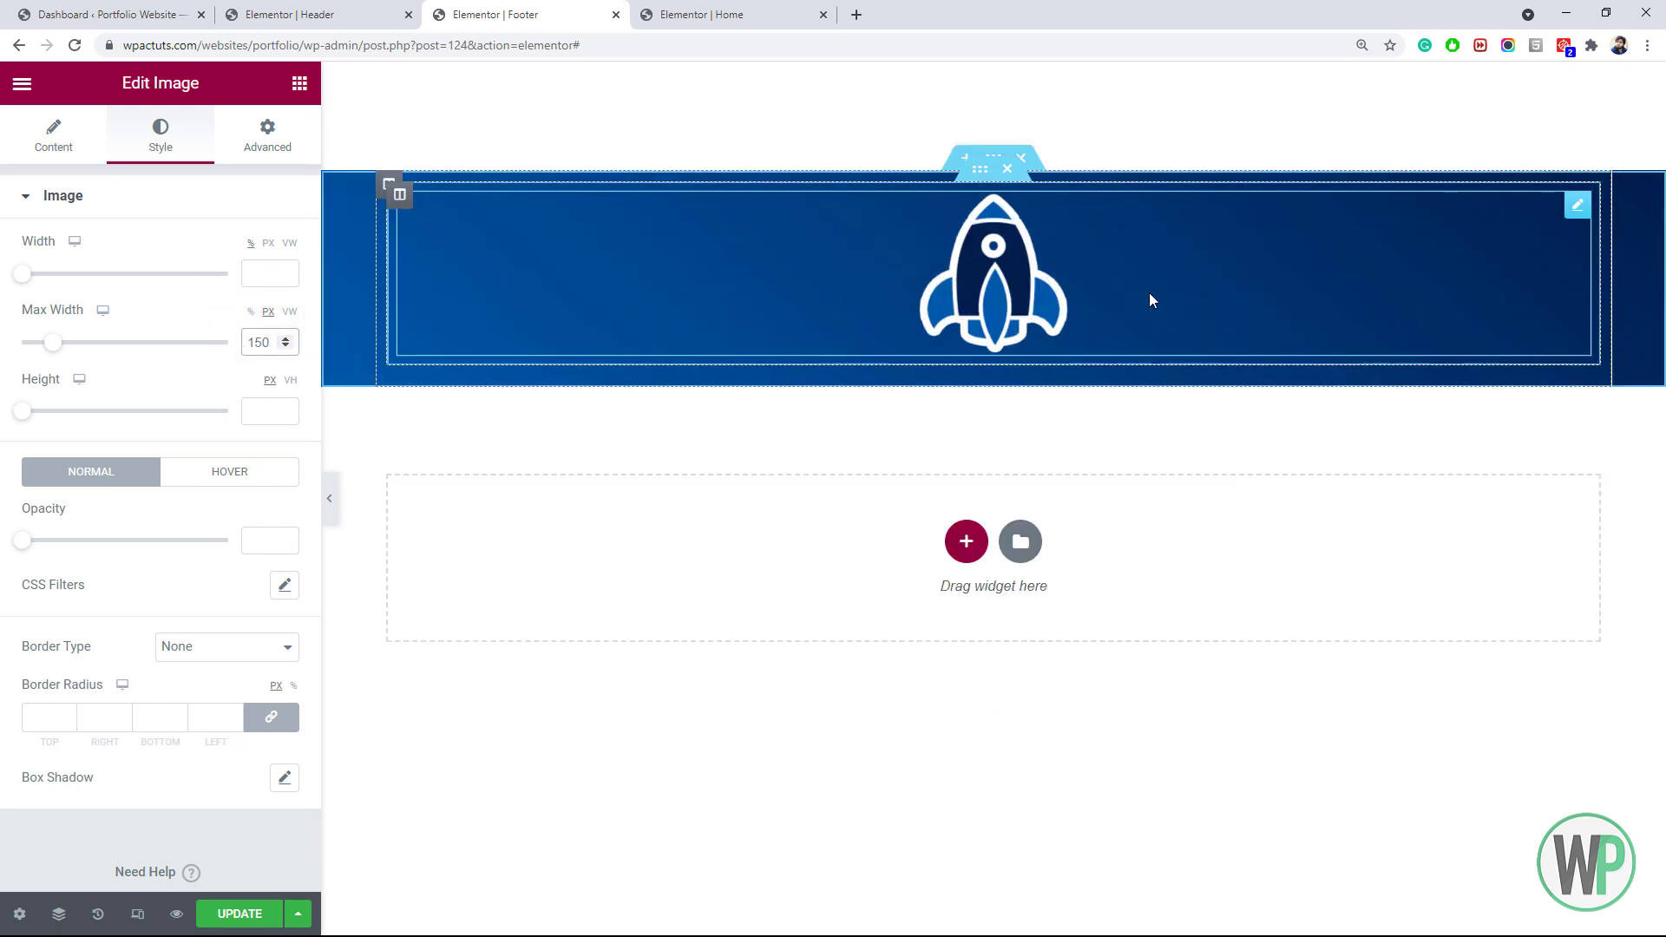
pyautogui.click(292, 84)
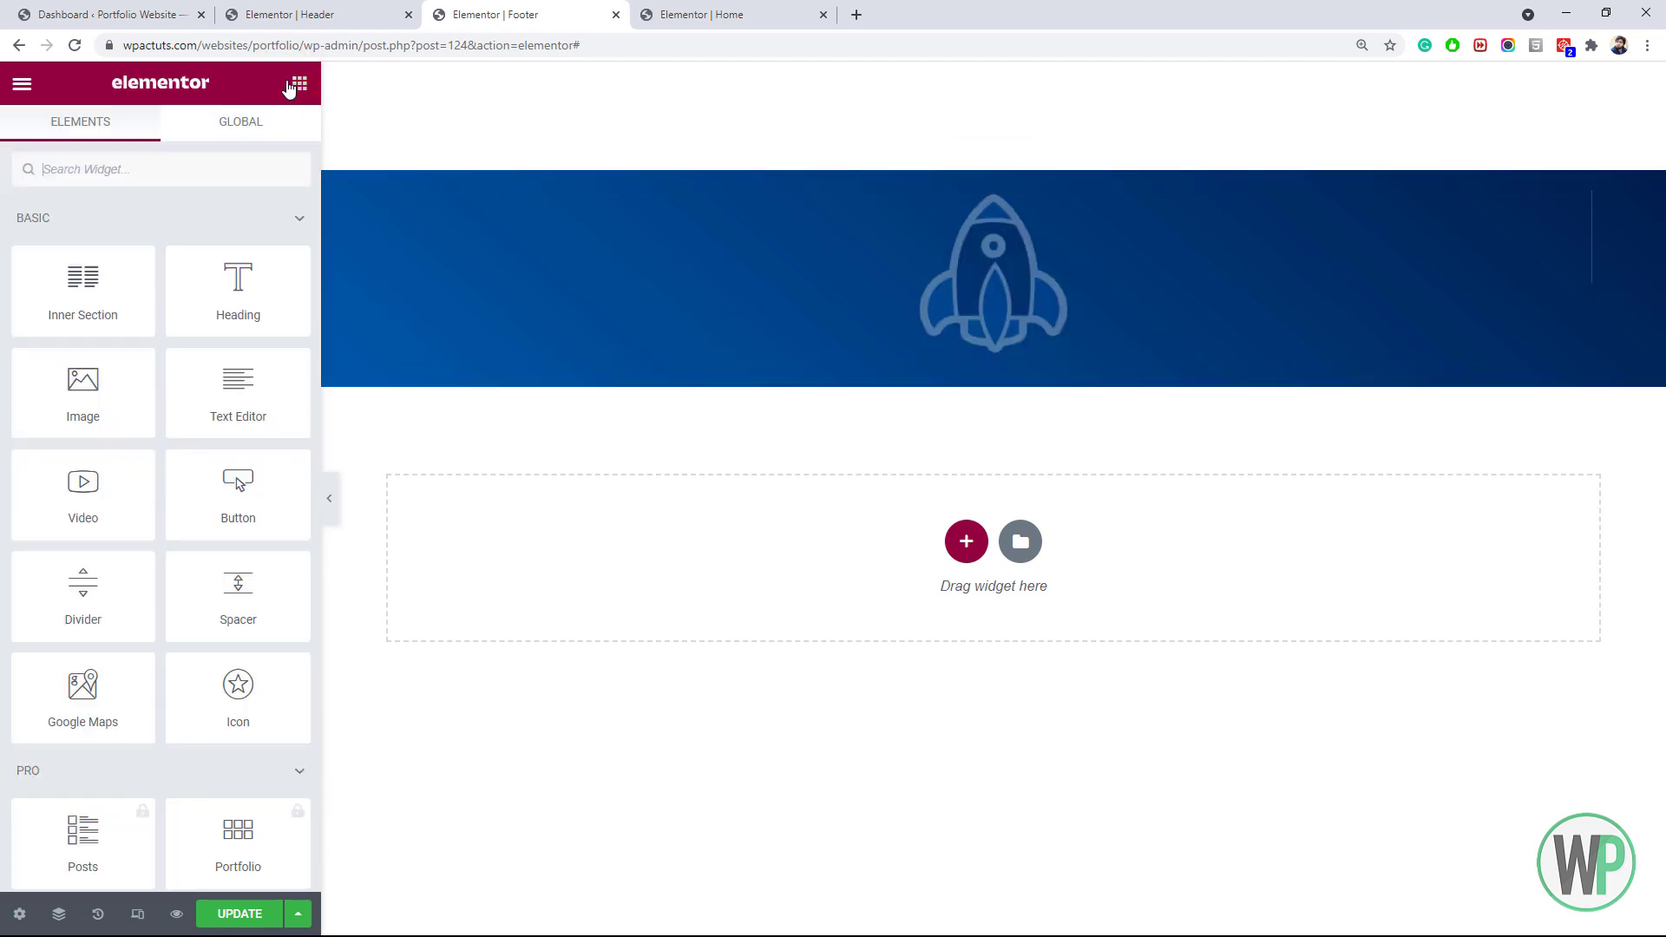
# Add a centred H5 heading reading 'Contact Me' below the rocket
pyautogui.moveTo(190, 308); pyautogui.dragTo(752, 360)
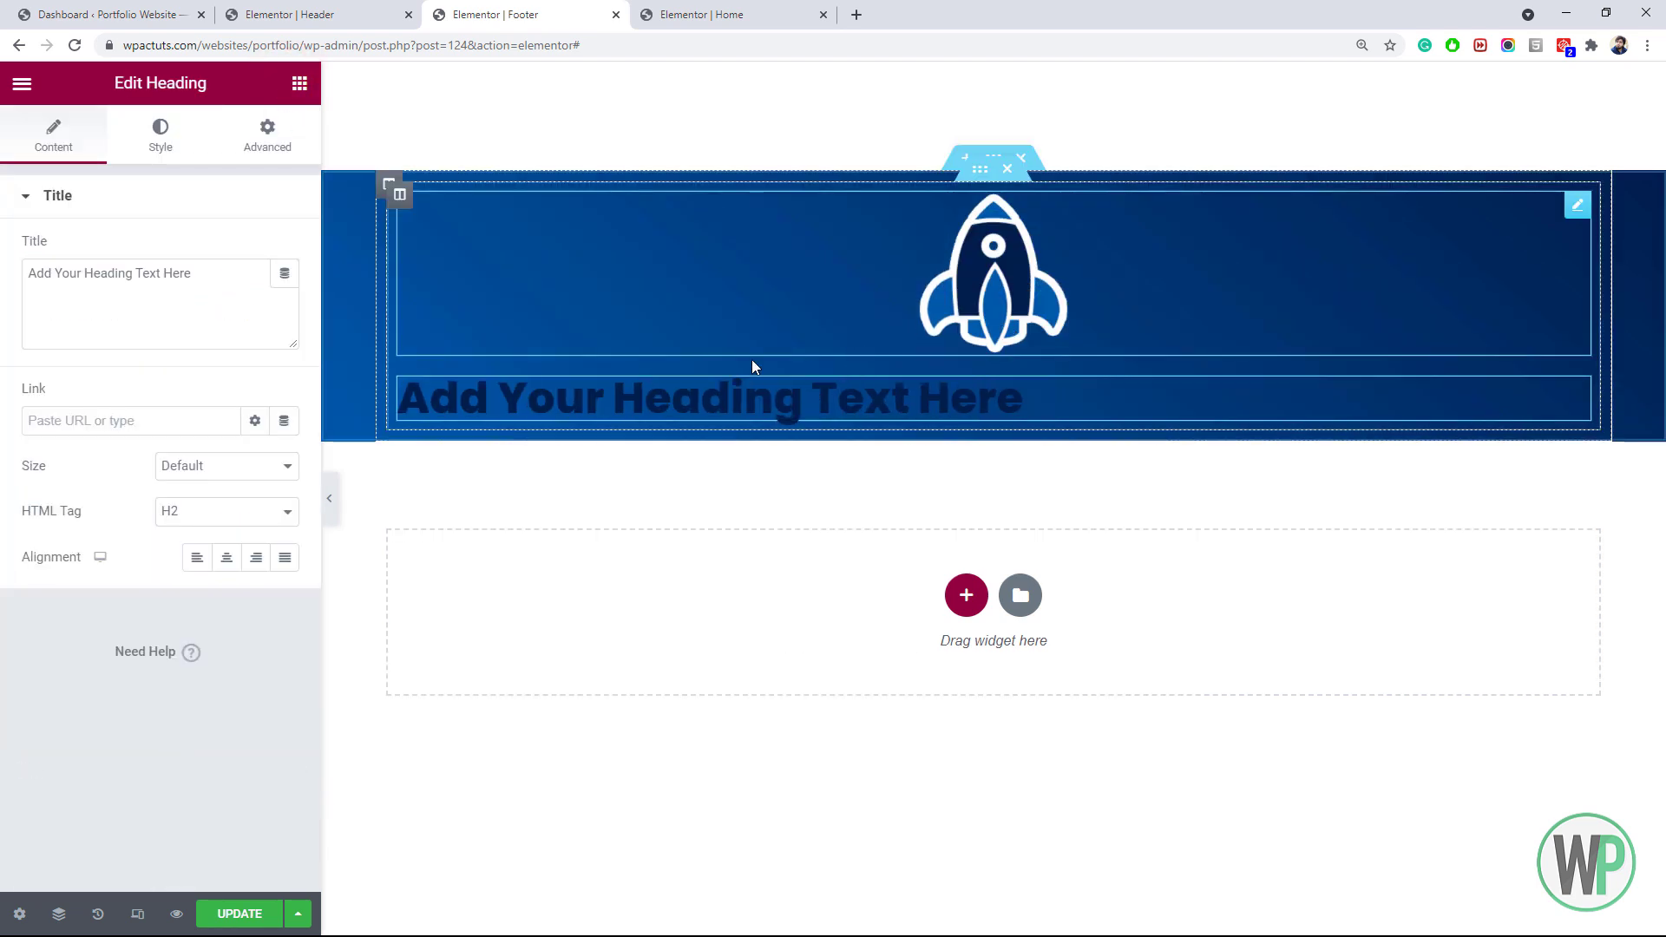
pyautogui.click(227, 557)
pyautogui.click(219, 519)
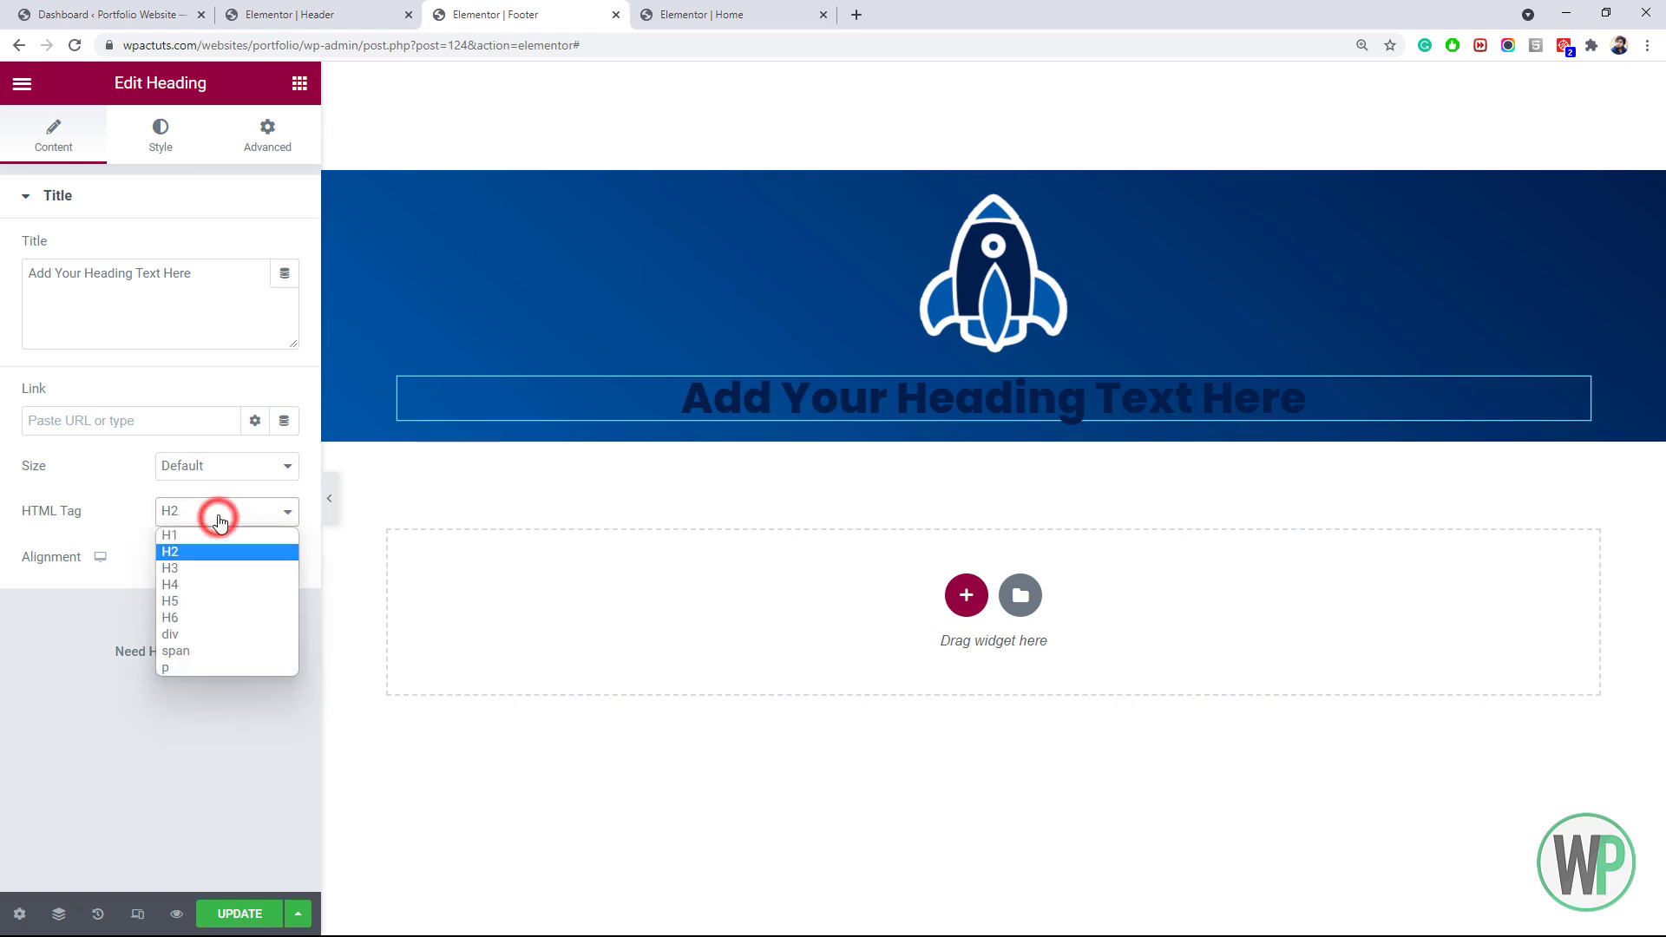
pyautogui.click(227, 603)
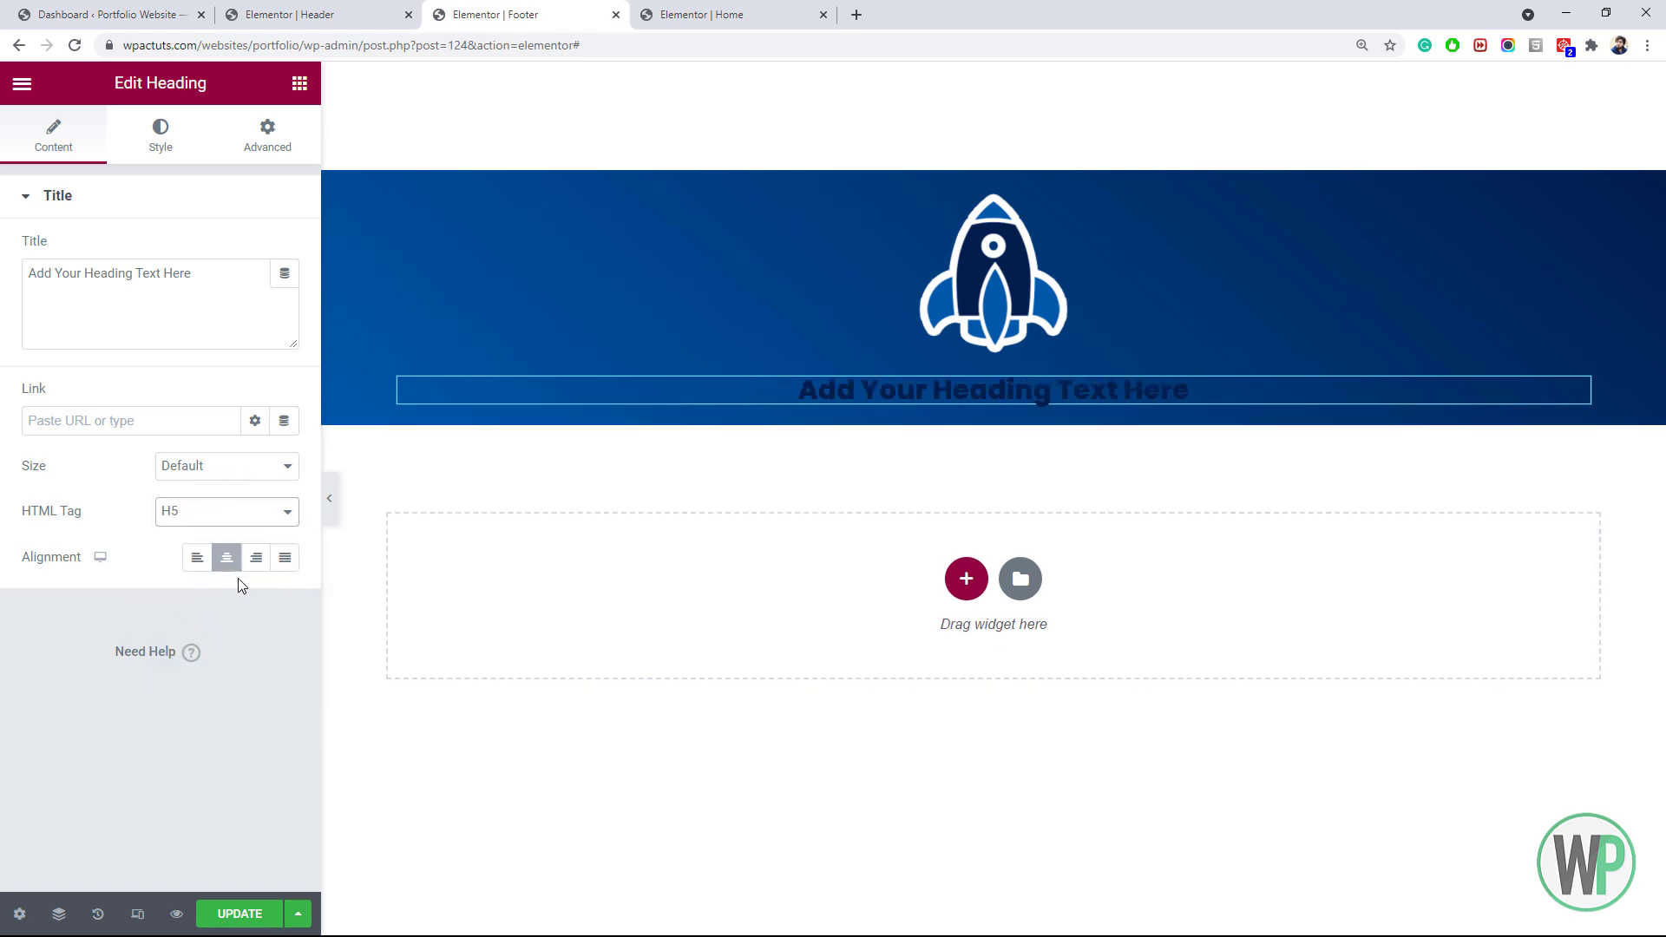
pyautogui.tripleClick(216, 286)
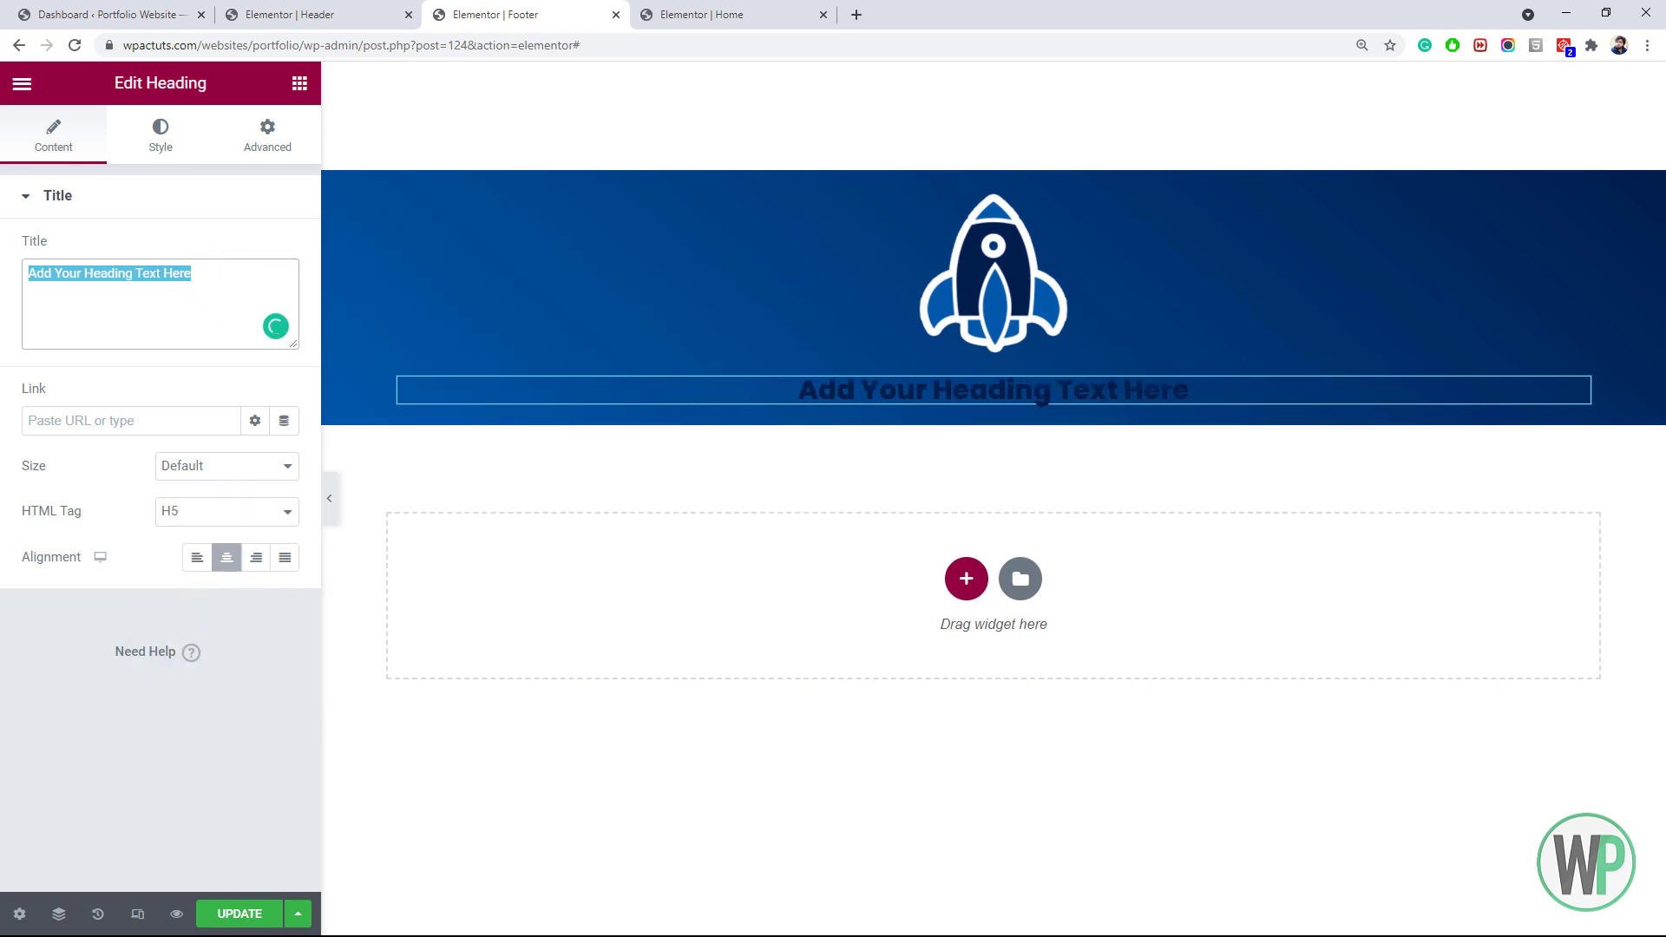
pyautogui.write('Contact ')
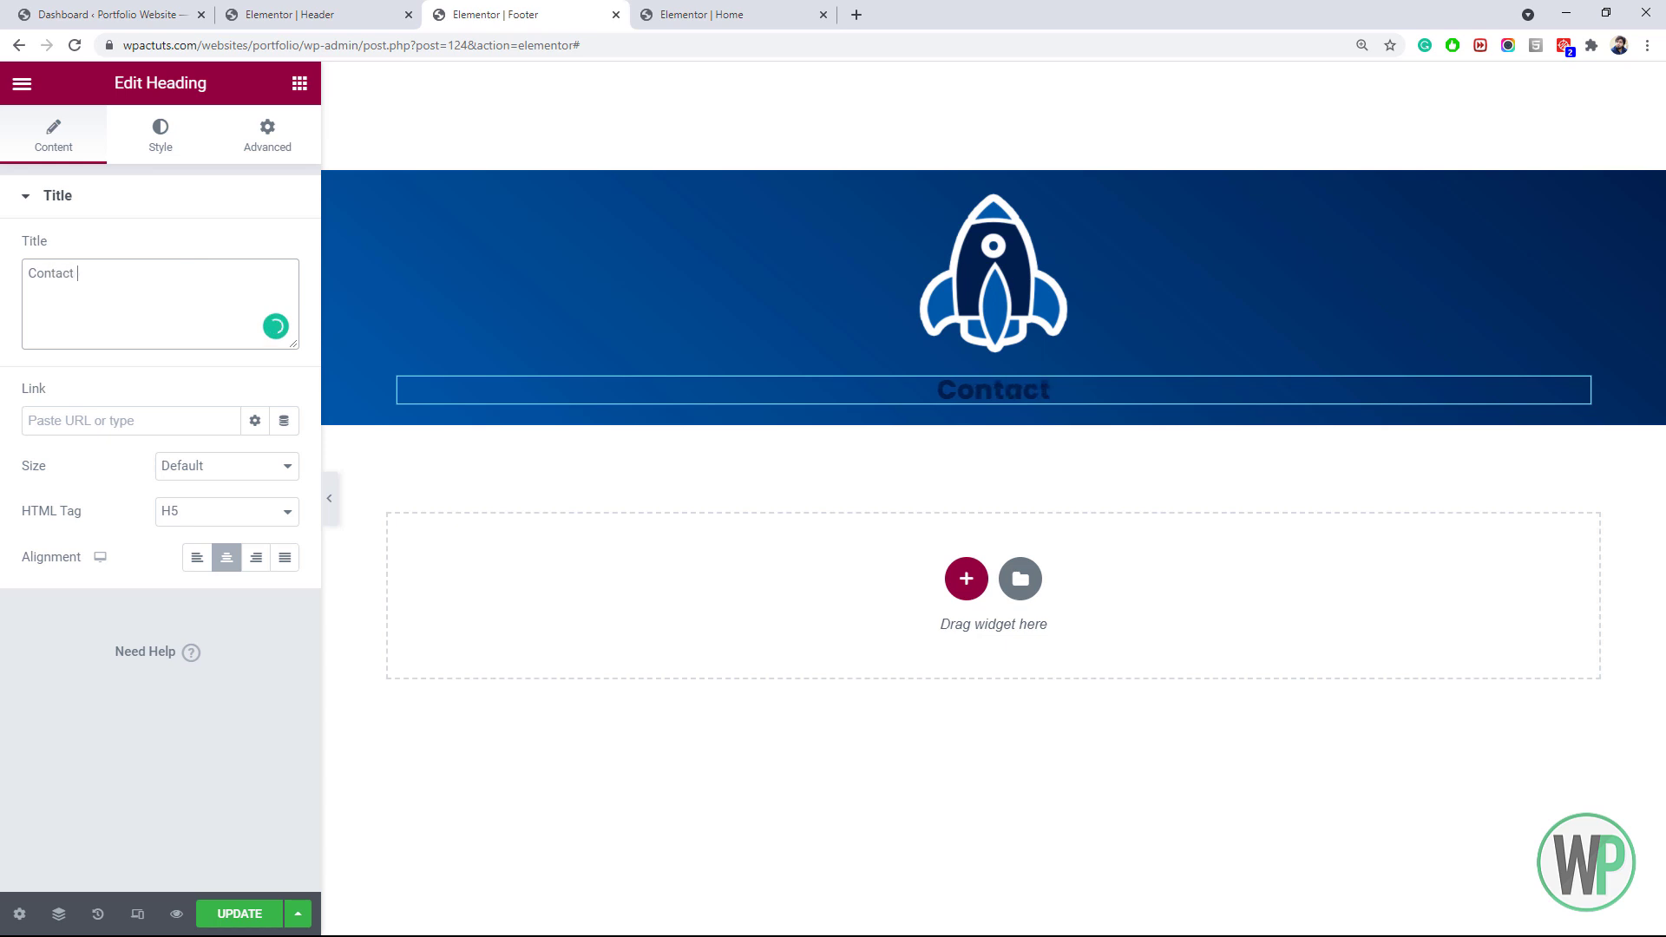
pyautogui.write('Me')
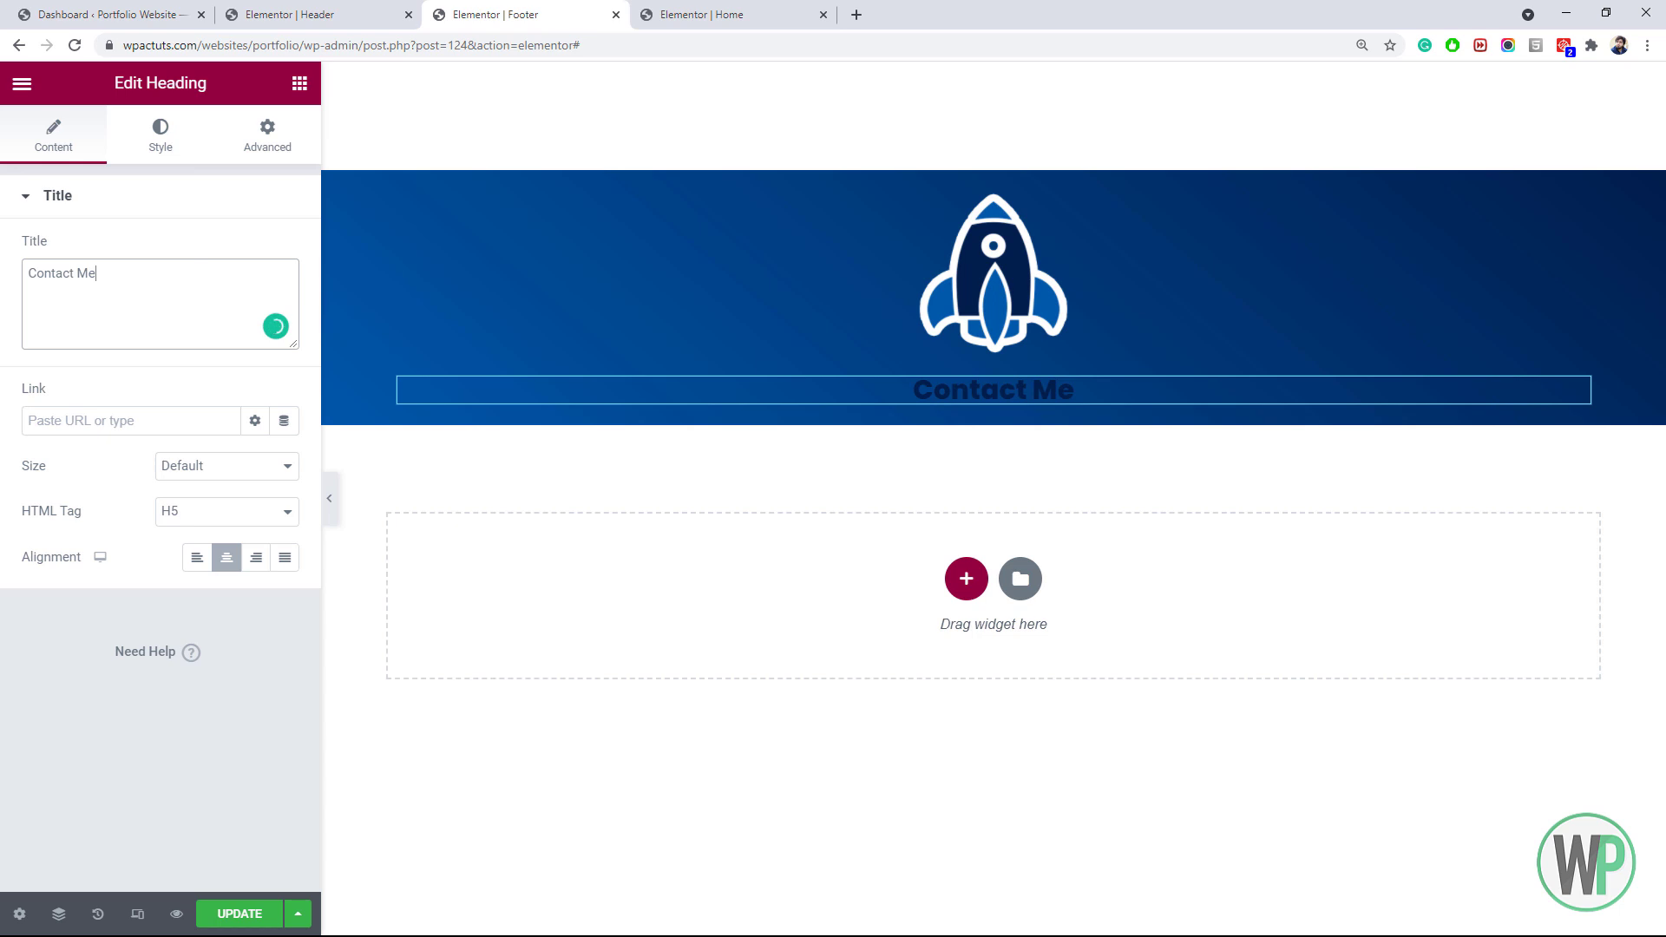
# Style the heading in the global gold colour, weight 600, size 22 px
pyautogui.click(182, 152)
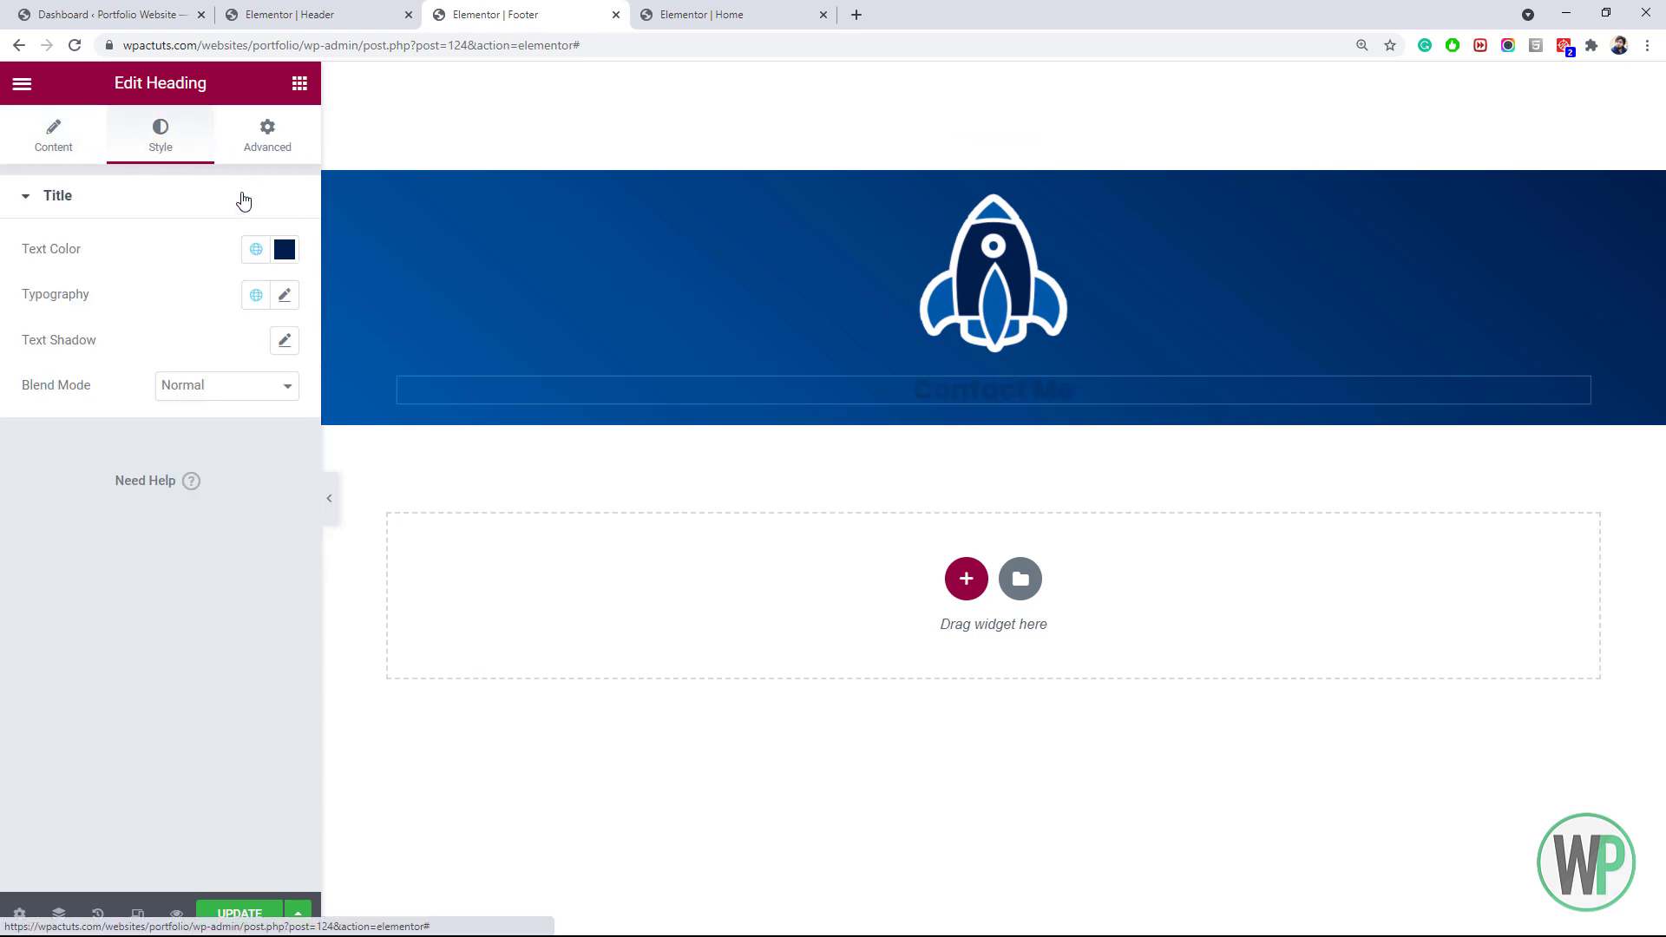
pyautogui.click(260, 248)
pyautogui.click(123, 460)
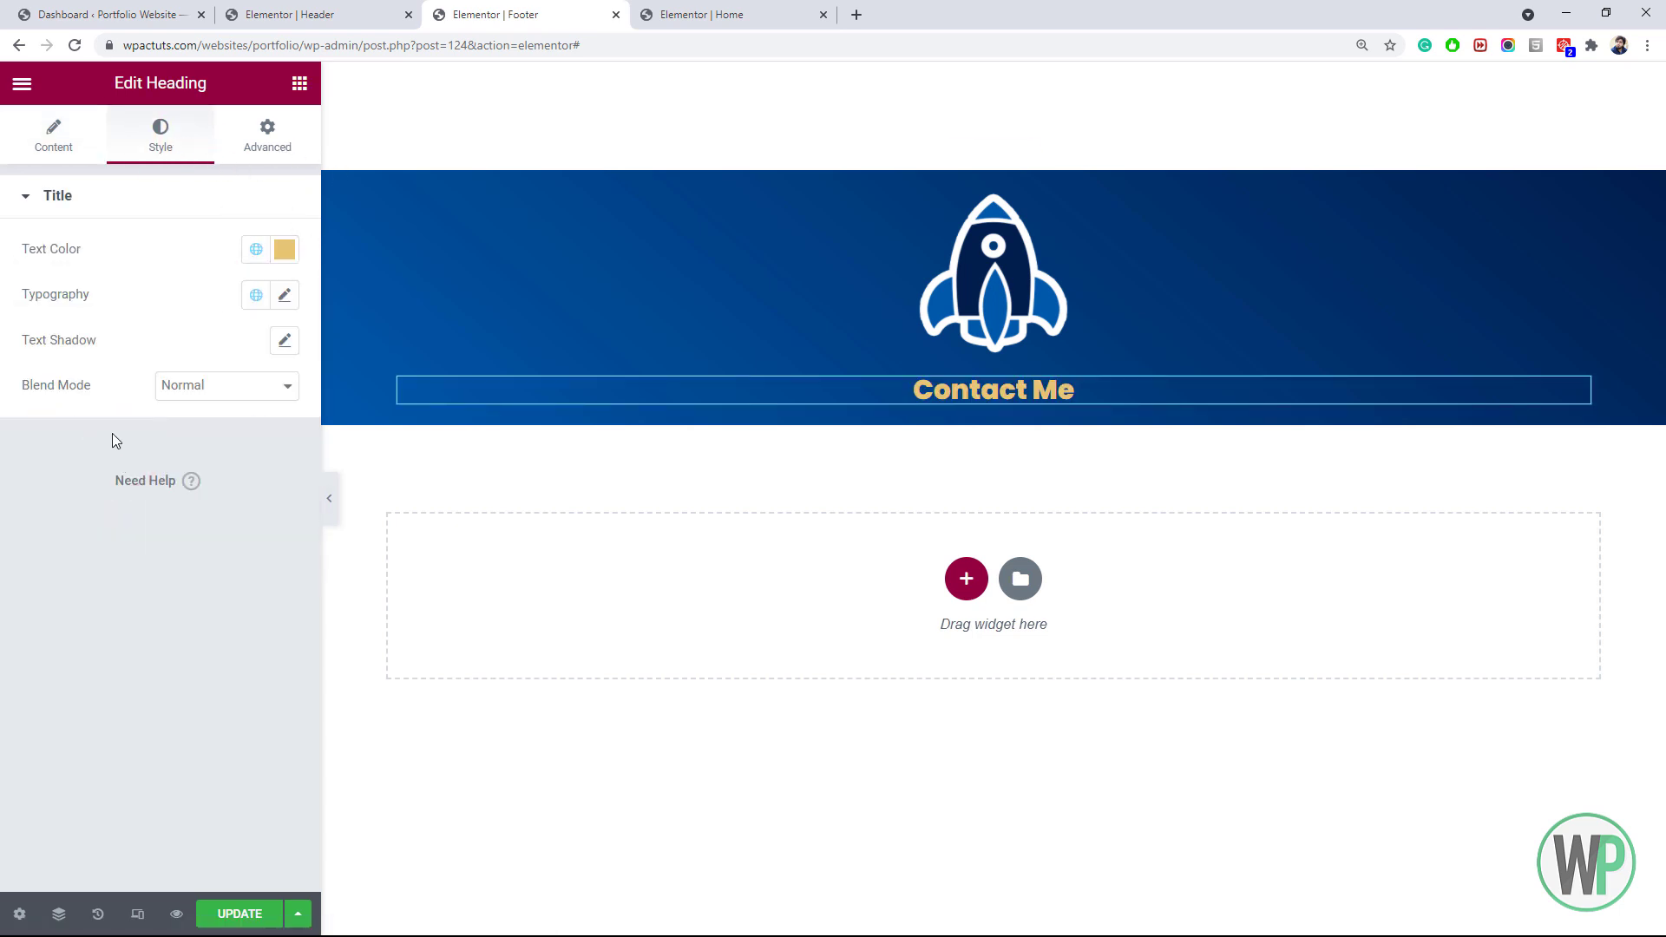
pyautogui.click(284, 296)
pyautogui.click(181, 509)
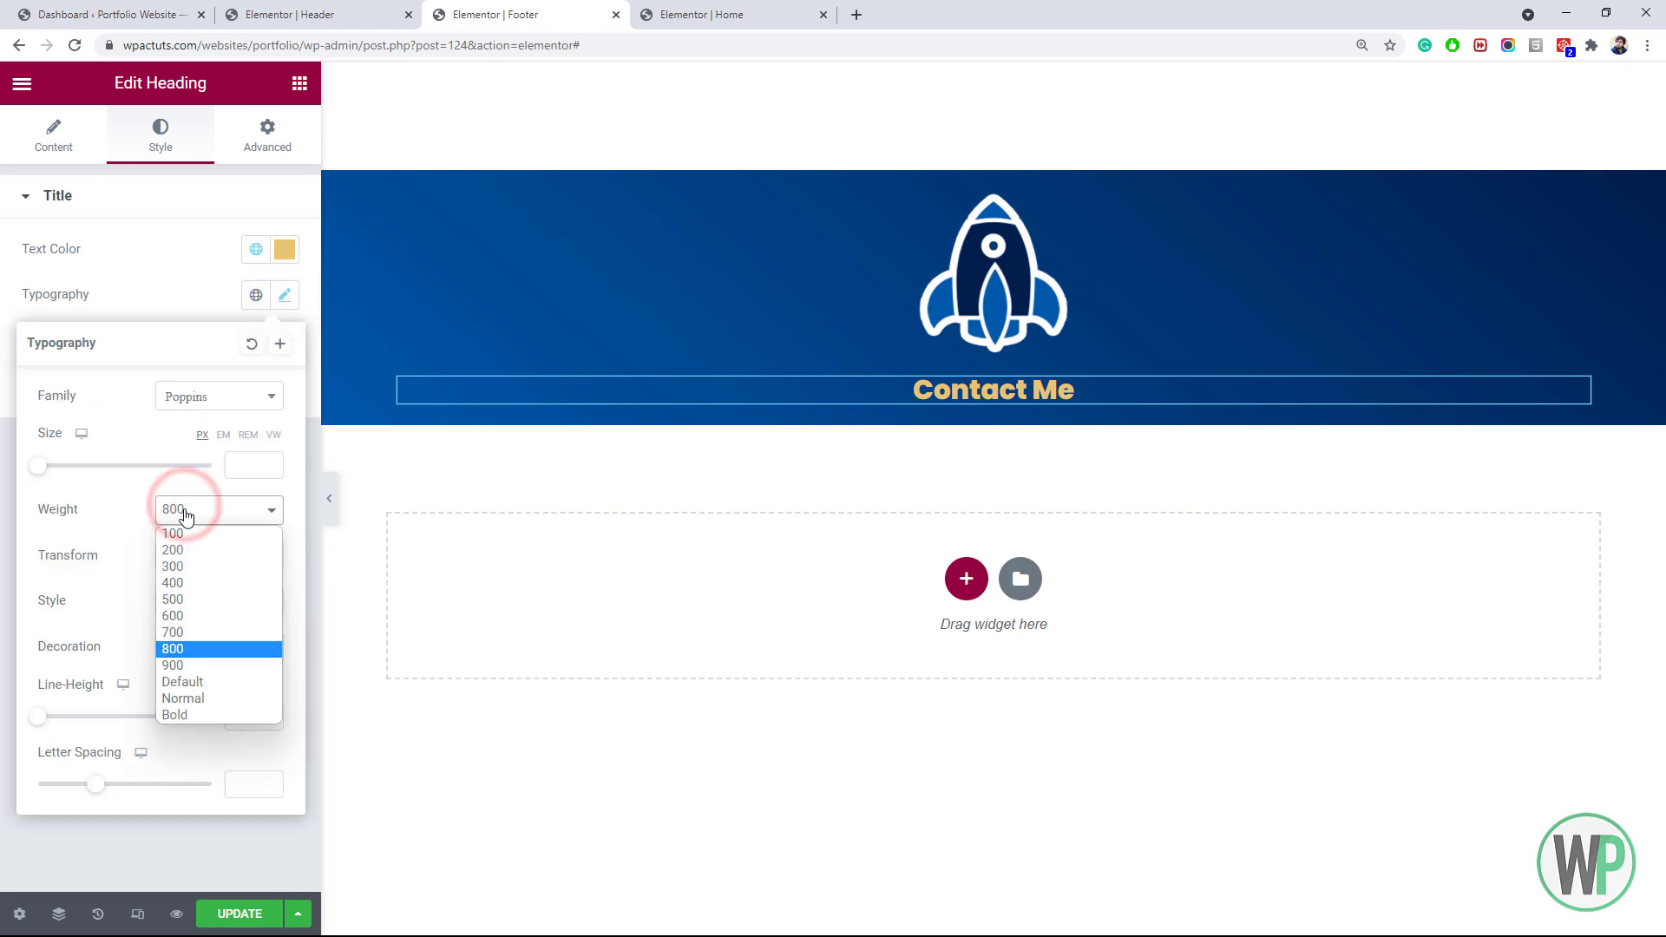
pyautogui.click(193, 617)
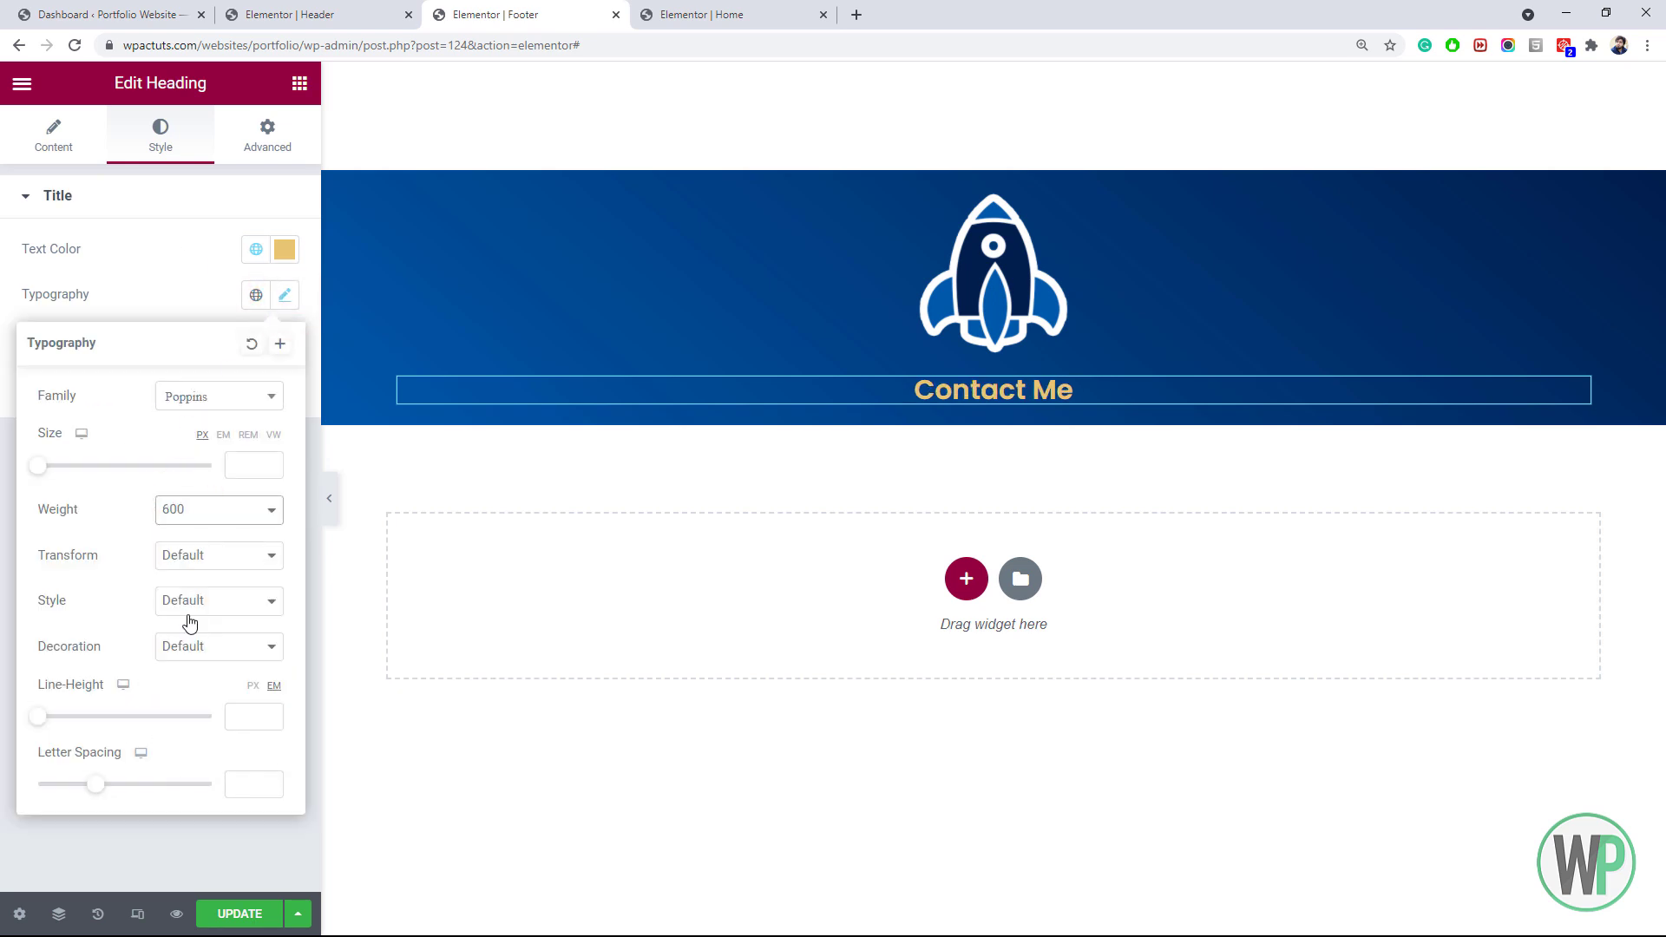
pyautogui.click(227, 433)
pyautogui.click(234, 456)
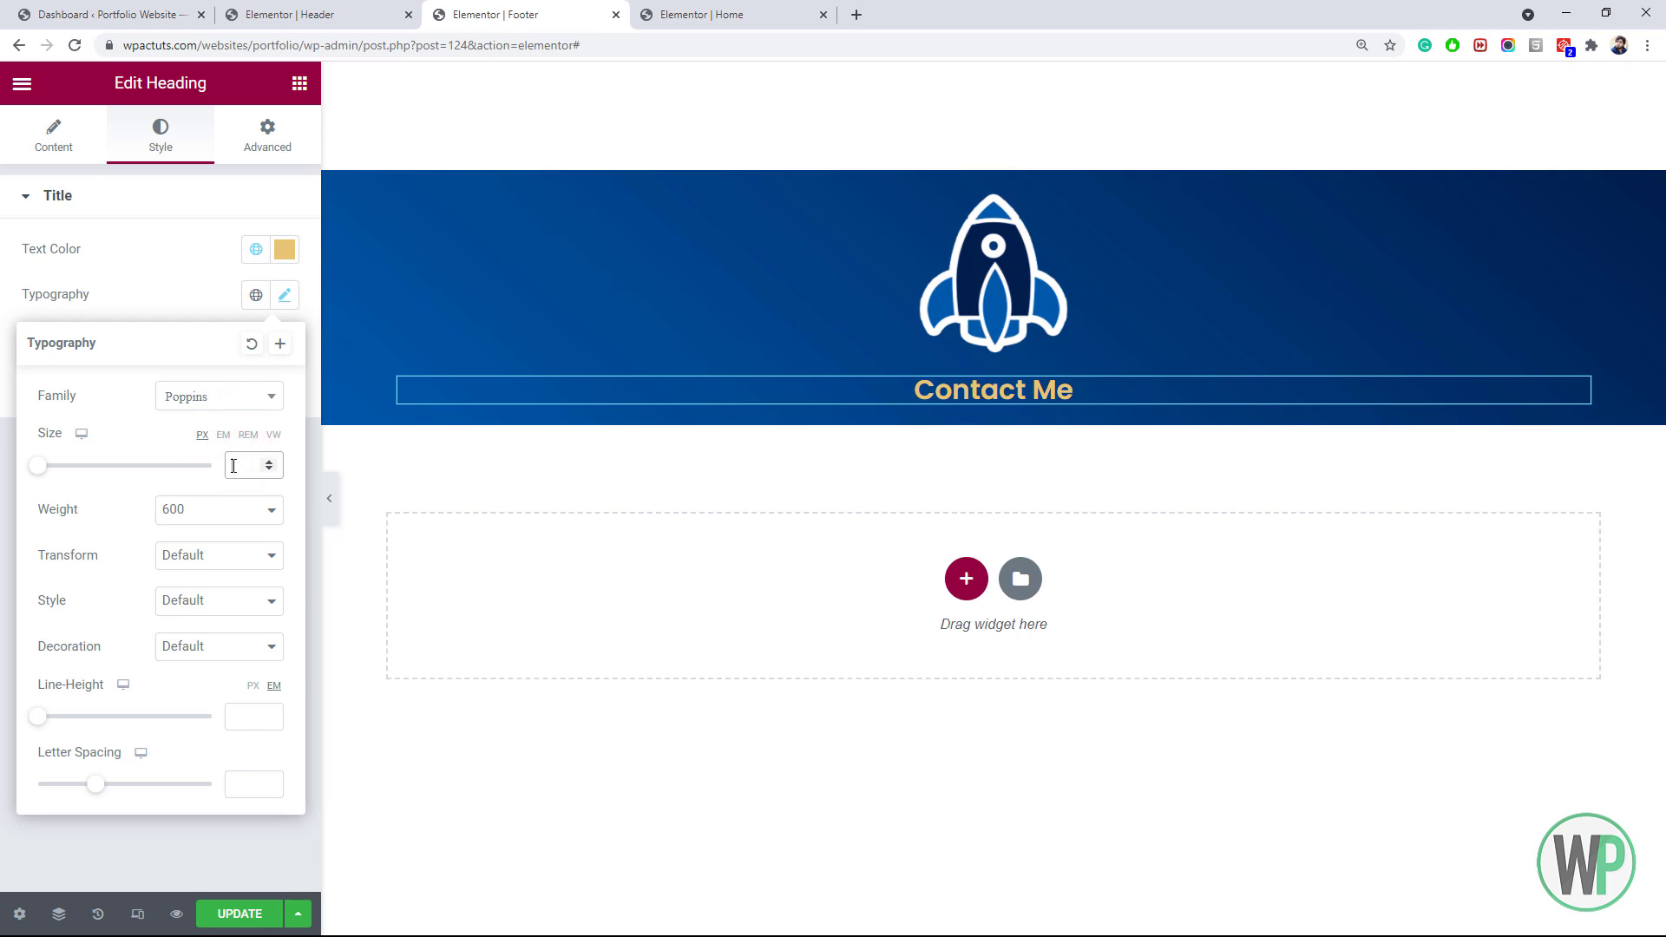
pyautogui.write('22')
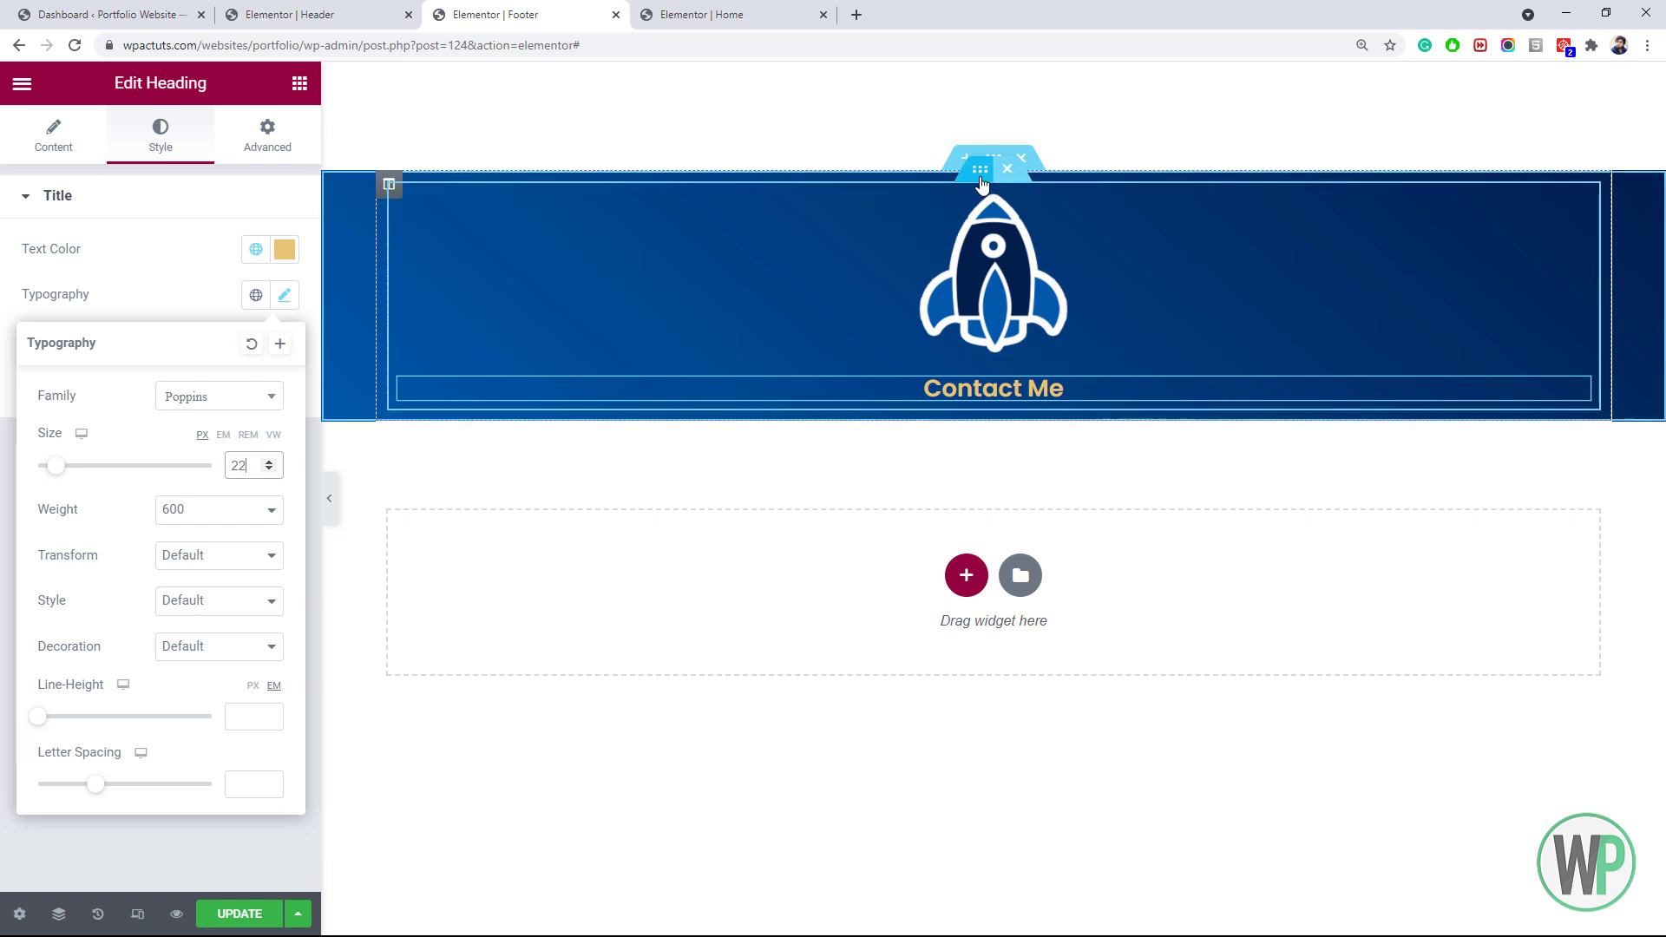
pyautogui.rightClick(980, 174)
# Give the rocket and heading section a negative top margin of about -120 px
pyautogui.click(998, 193)
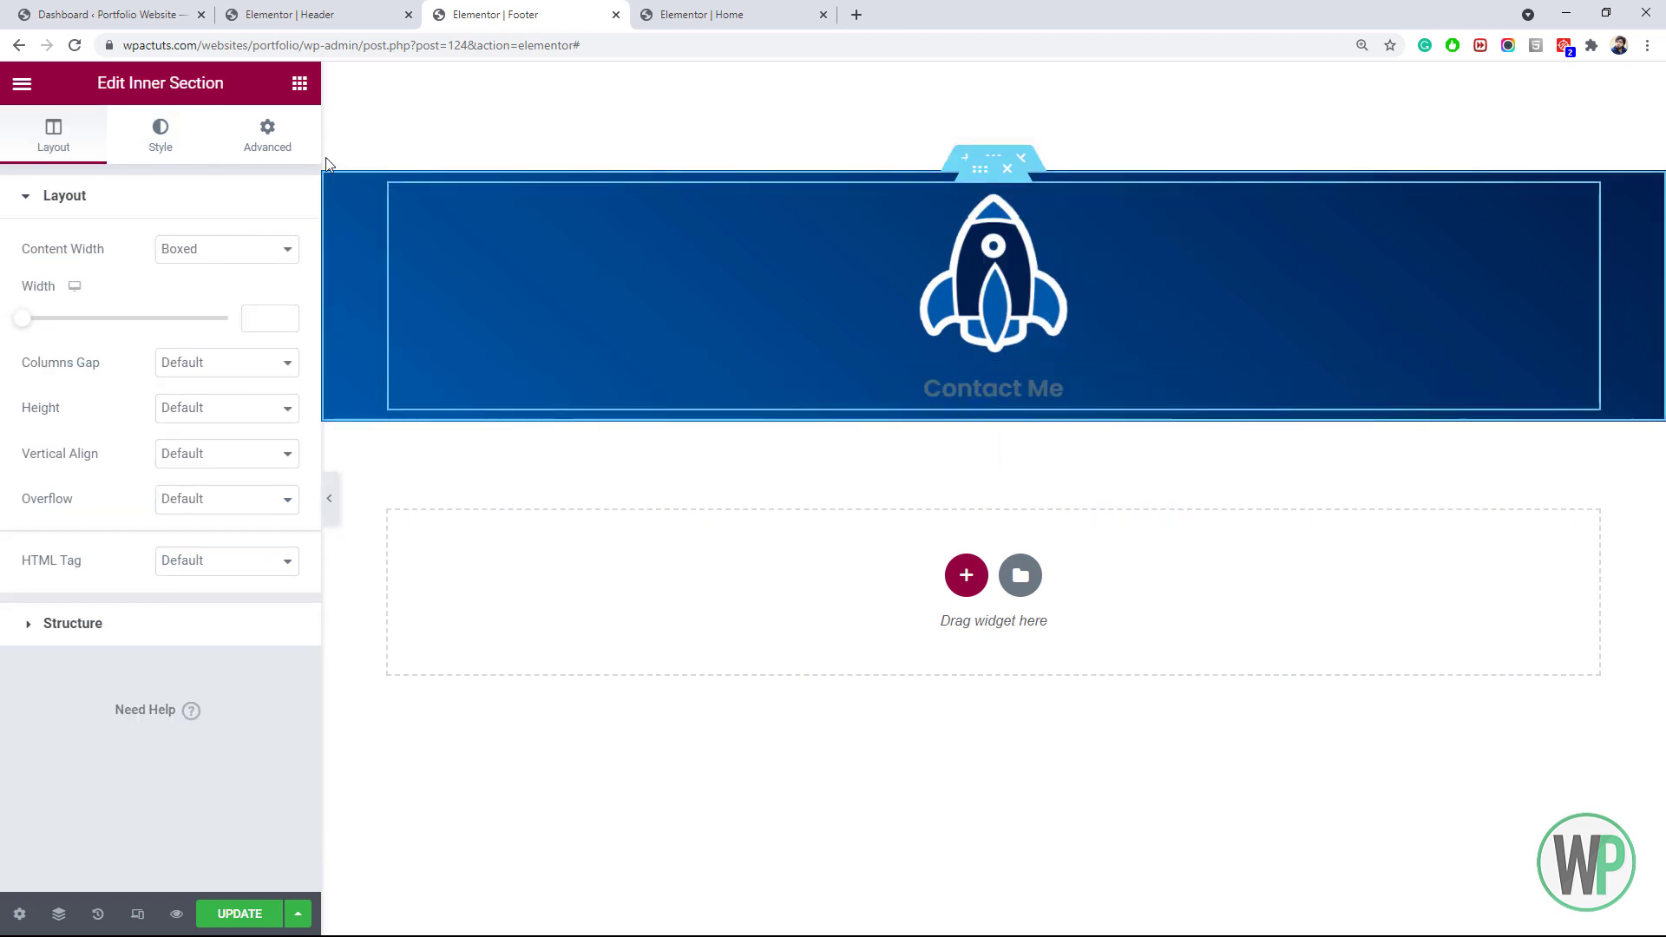
pyautogui.click(299, 82)
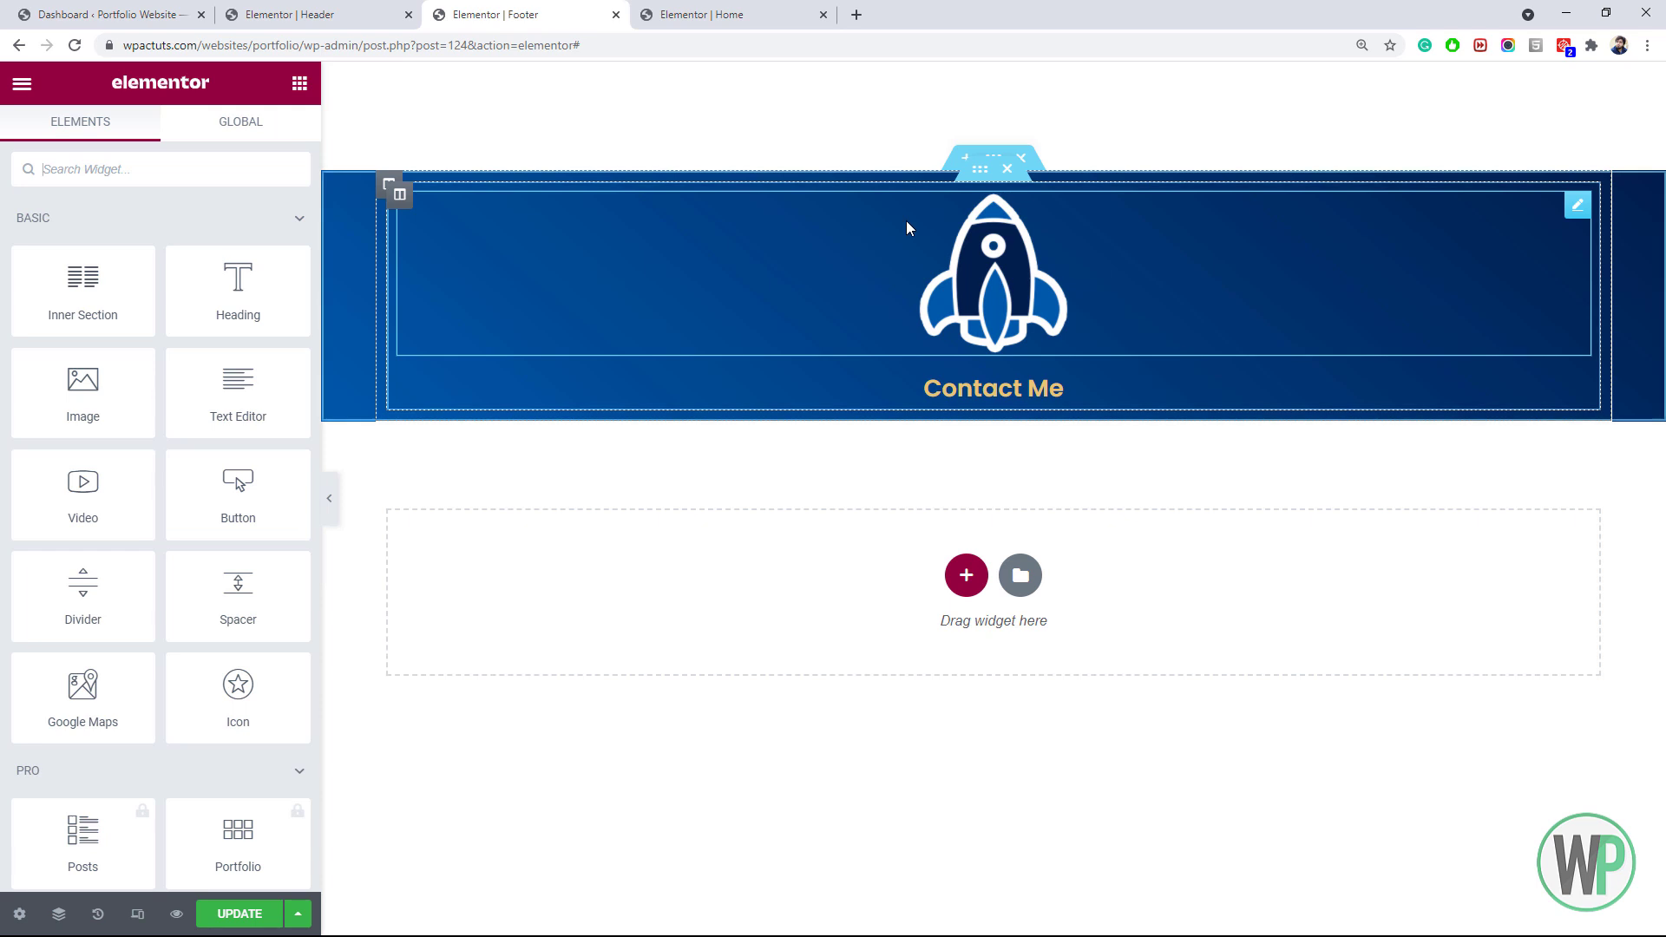
pyautogui.rightClick(971, 185)
pyautogui.click(1007, 200)
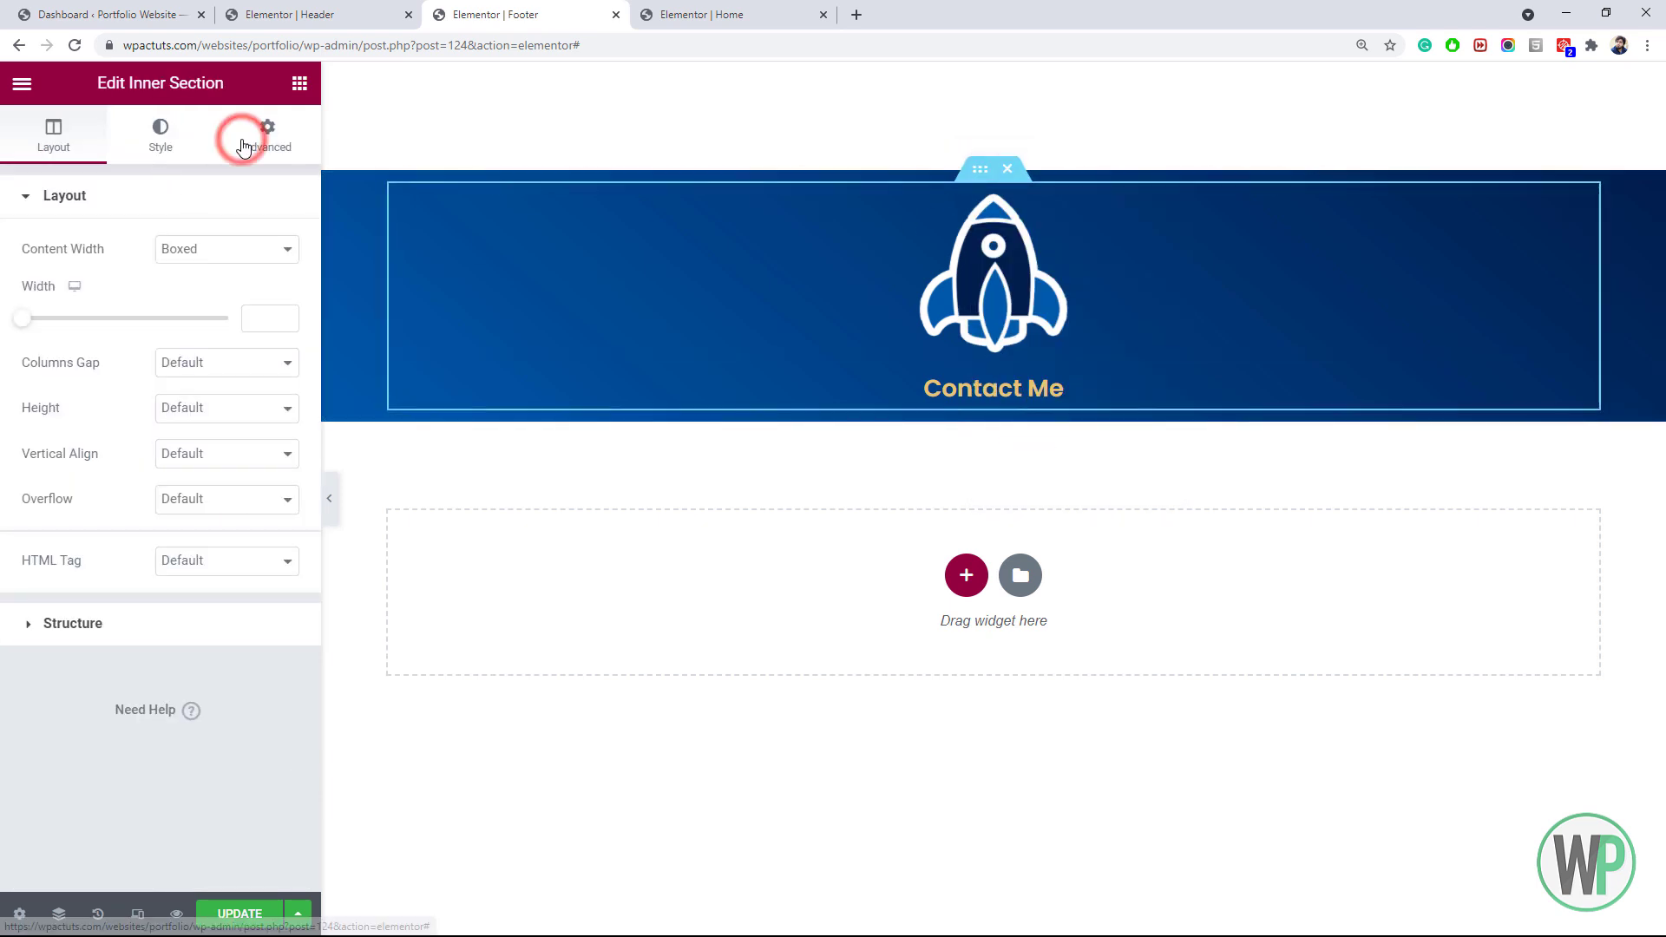
pyautogui.click(247, 139)
pyautogui.click(67, 279)
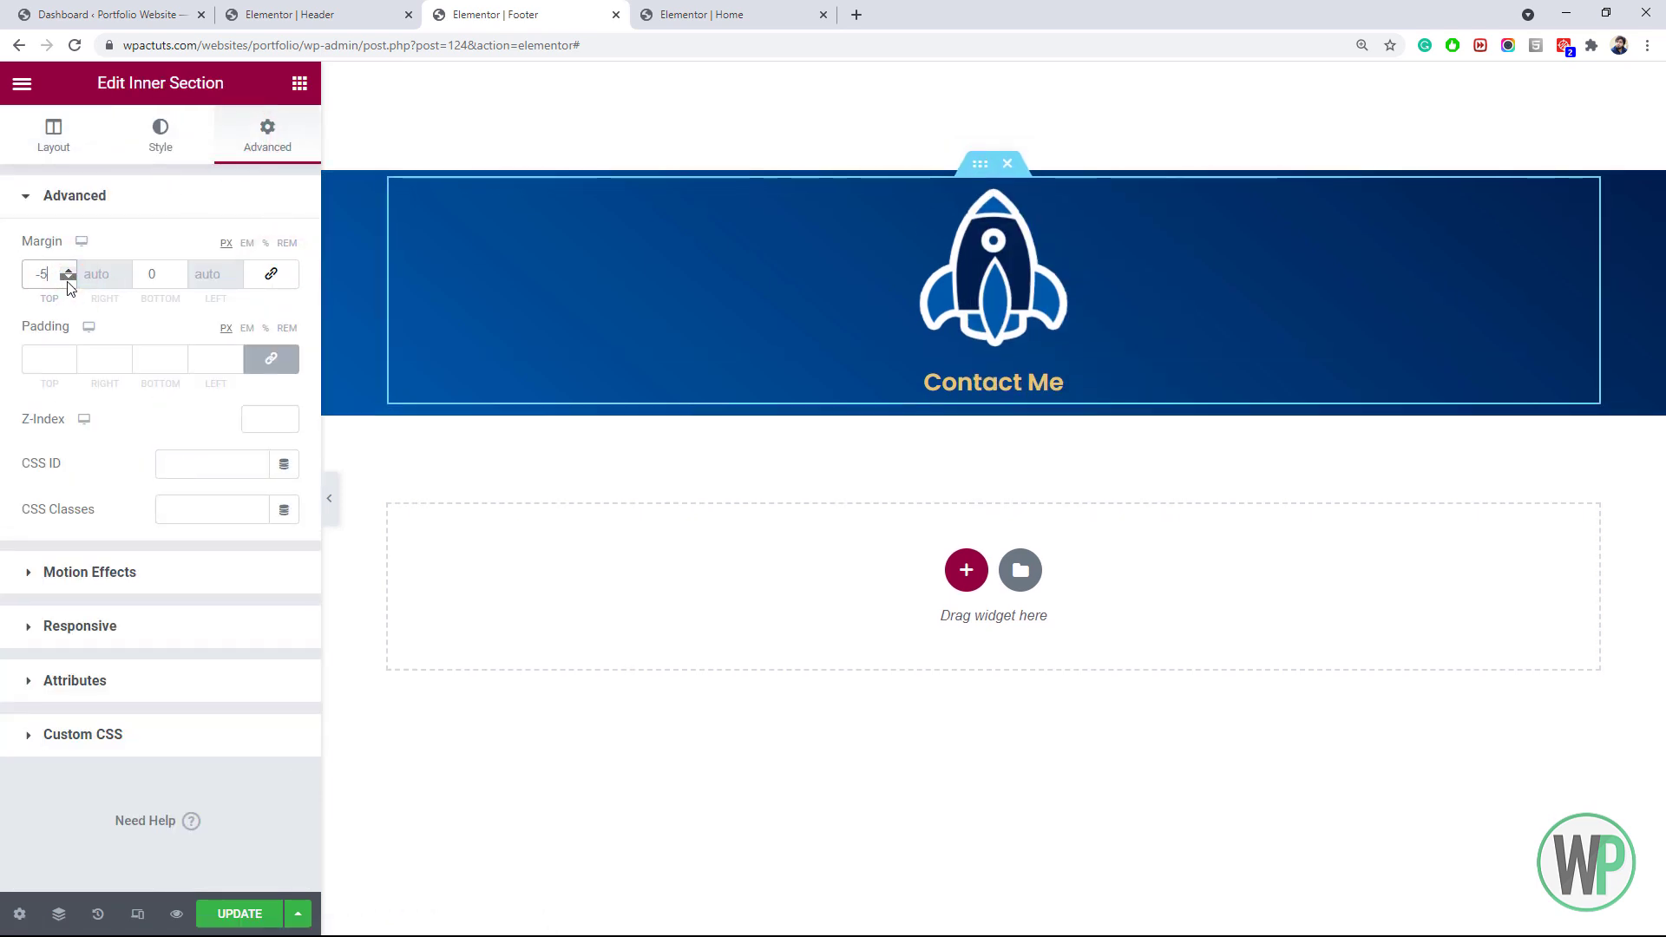
pyautogui.moveTo(67, 278)
pyautogui.mouseDown()
pyautogui.moveTo(62, 298)
pyautogui.moveTo(66, 272)
pyautogui.mouseUp()
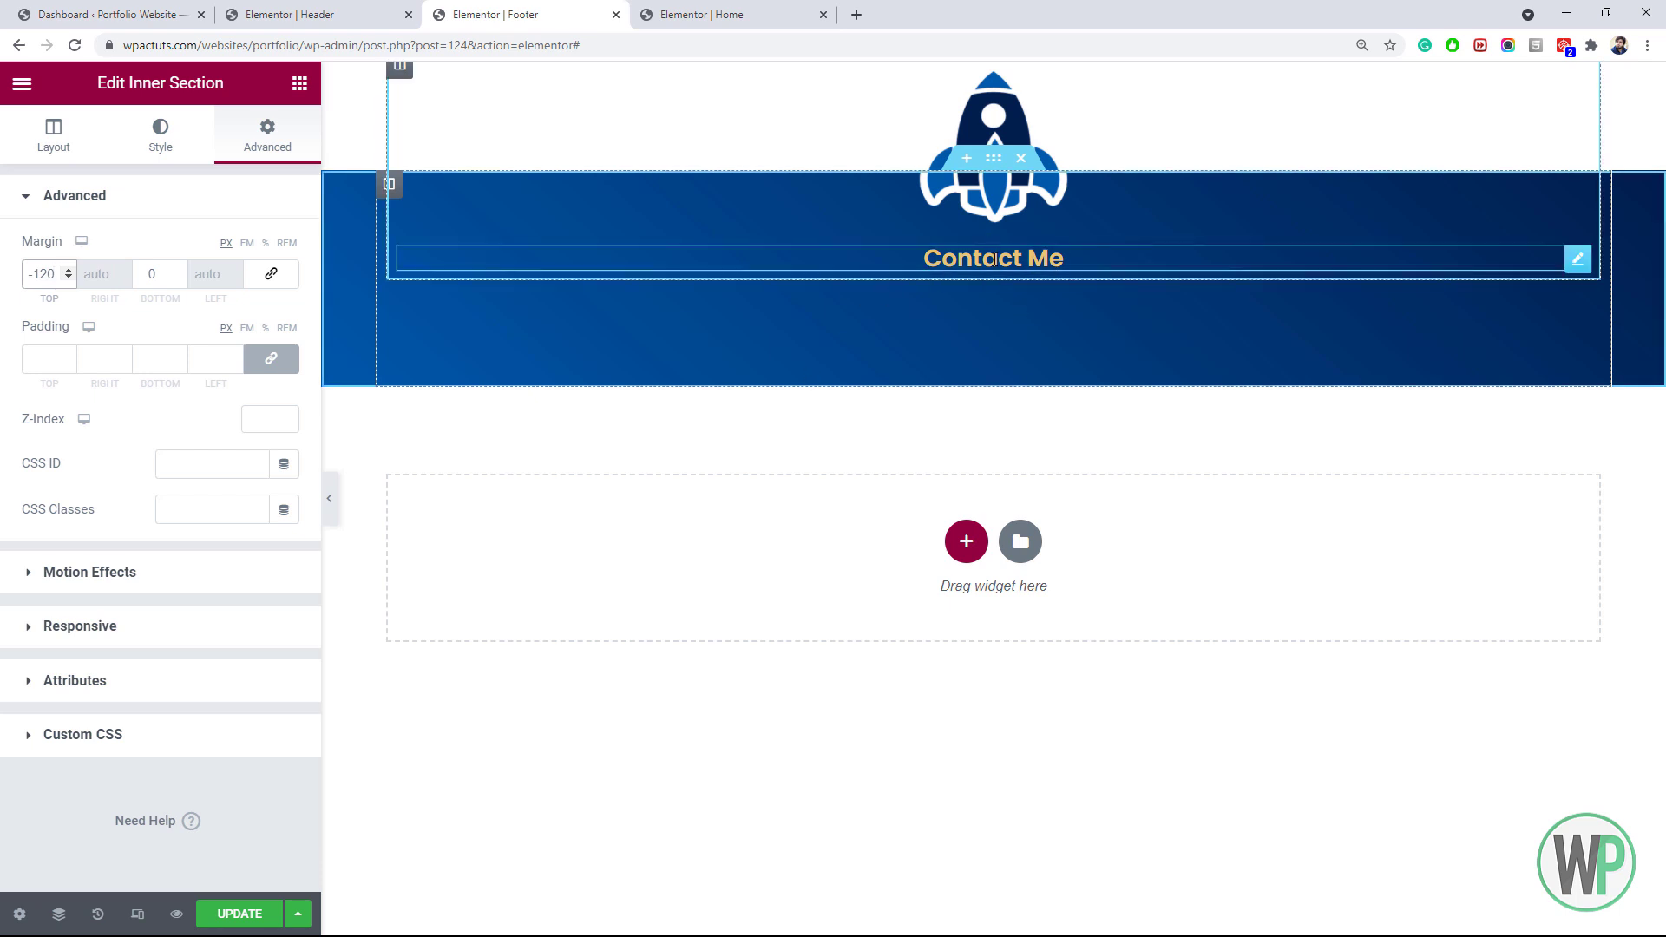
# Add a two-column inner section below the Contact Me heading
pyautogui.rightClick(993, 258)
pyautogui.click(1016, 278)
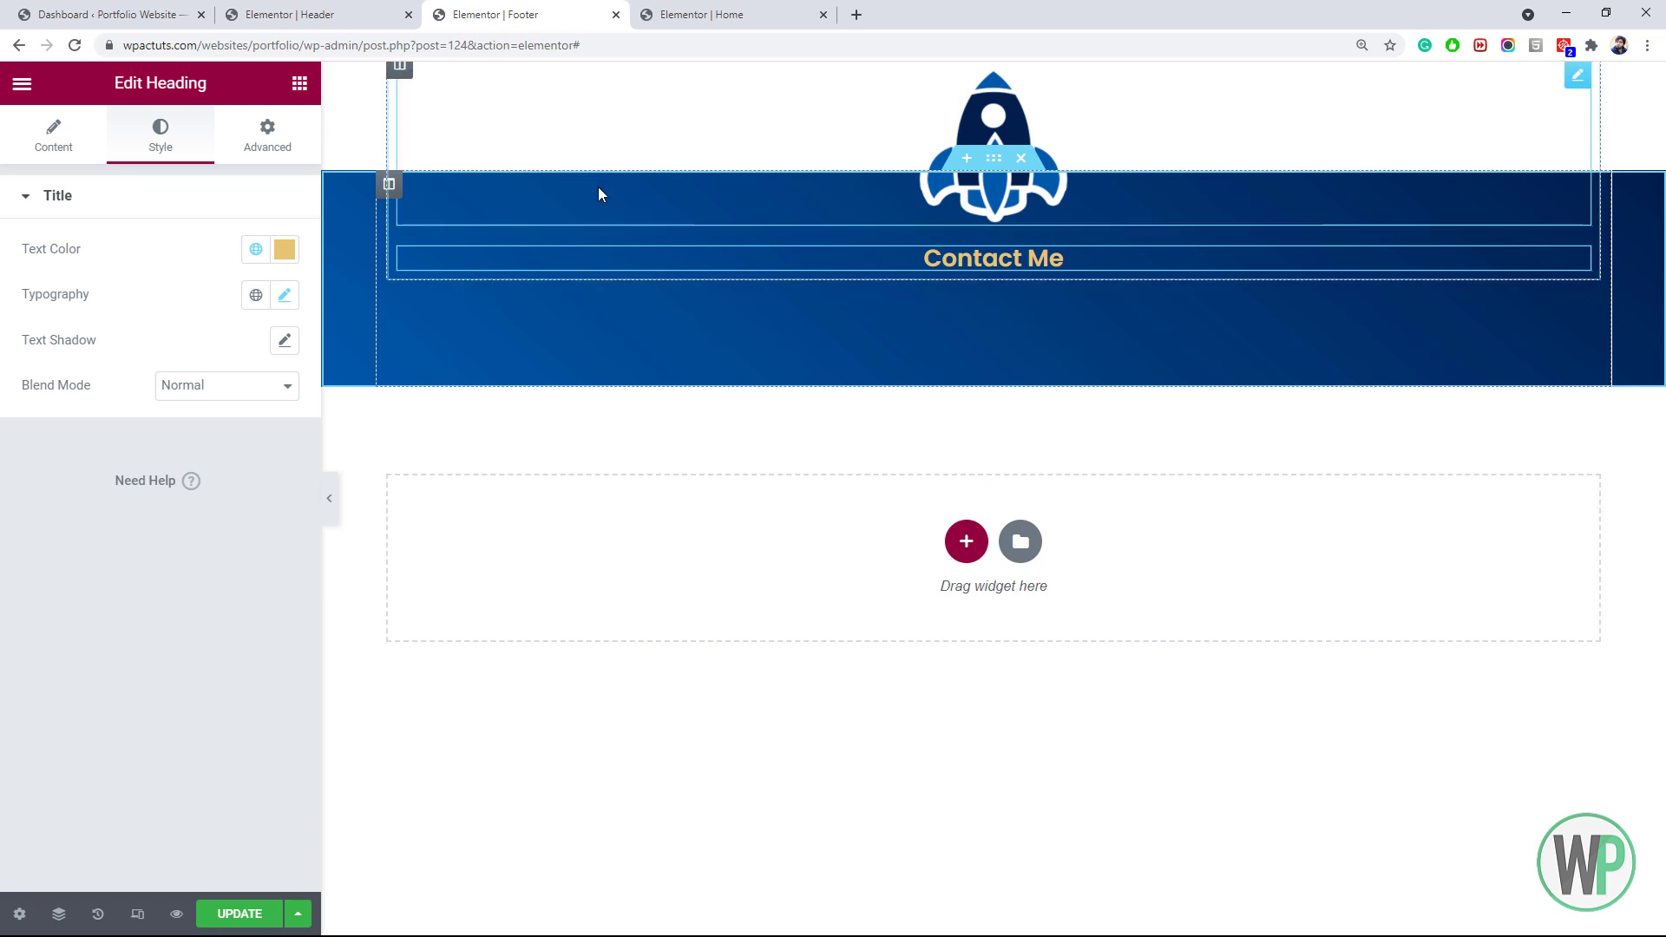
pyautogui.click(301, 85)
pyautogui.moveTo(114, 286); pyautogui.dragTo(1012, 290)
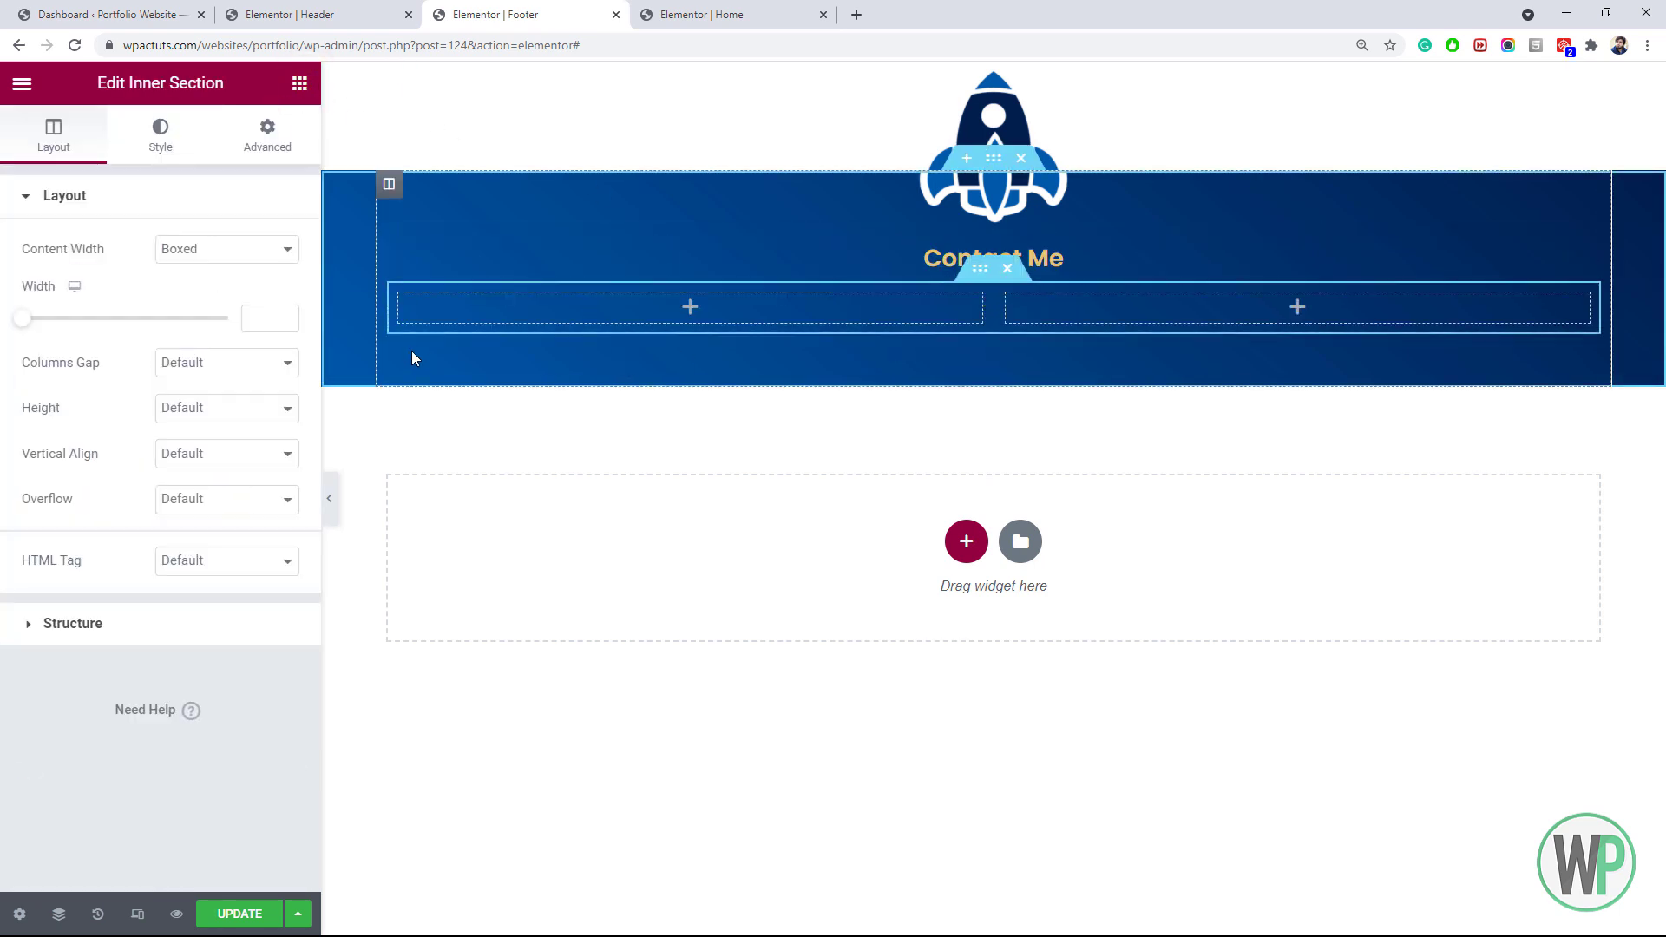
# Add a third column and place the uploaded logo-footer.png image in the middle column
pyautogui.rightClick(403, 308)
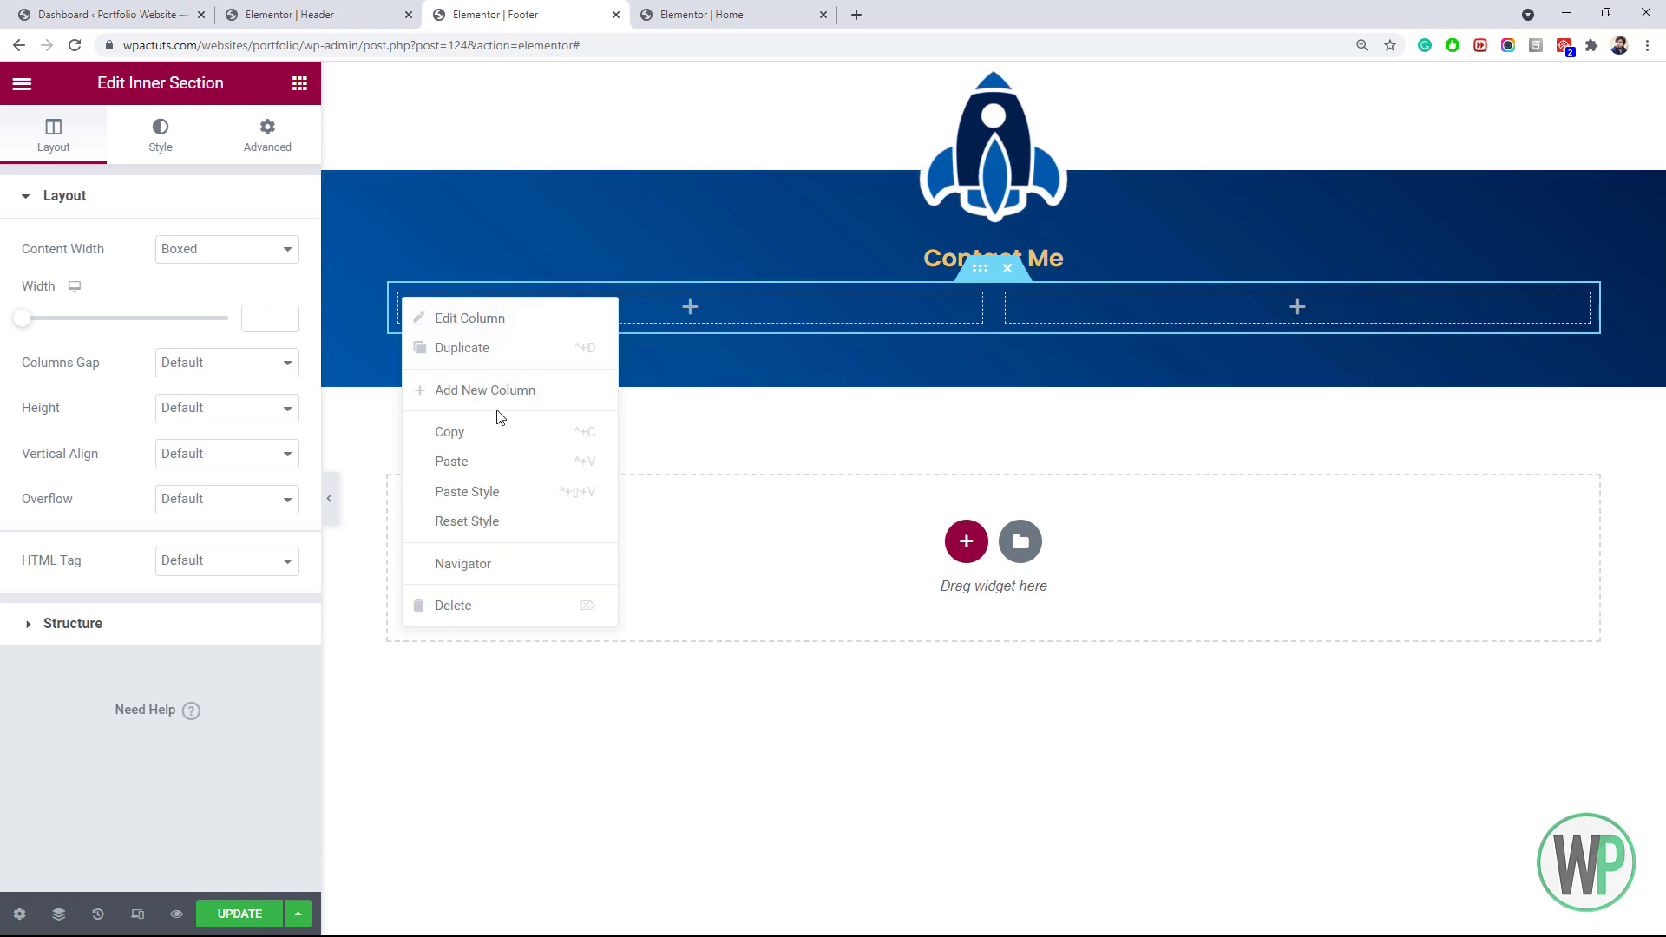
pyautogui.click(495, 390)
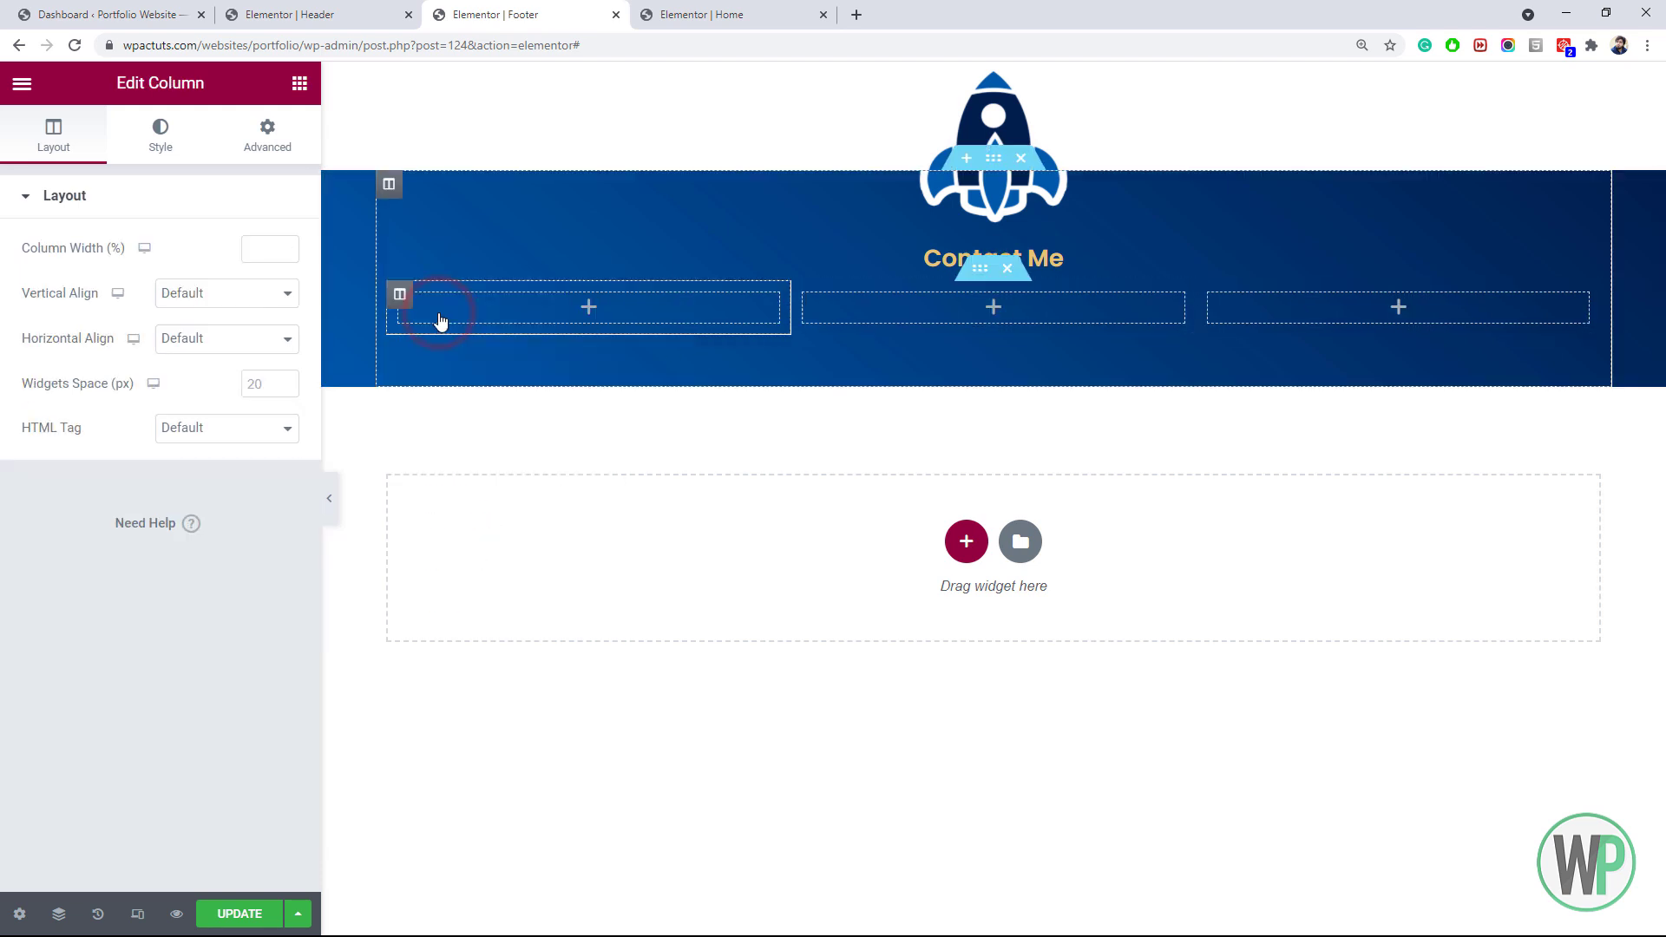
pyautogui.click(882, 312)
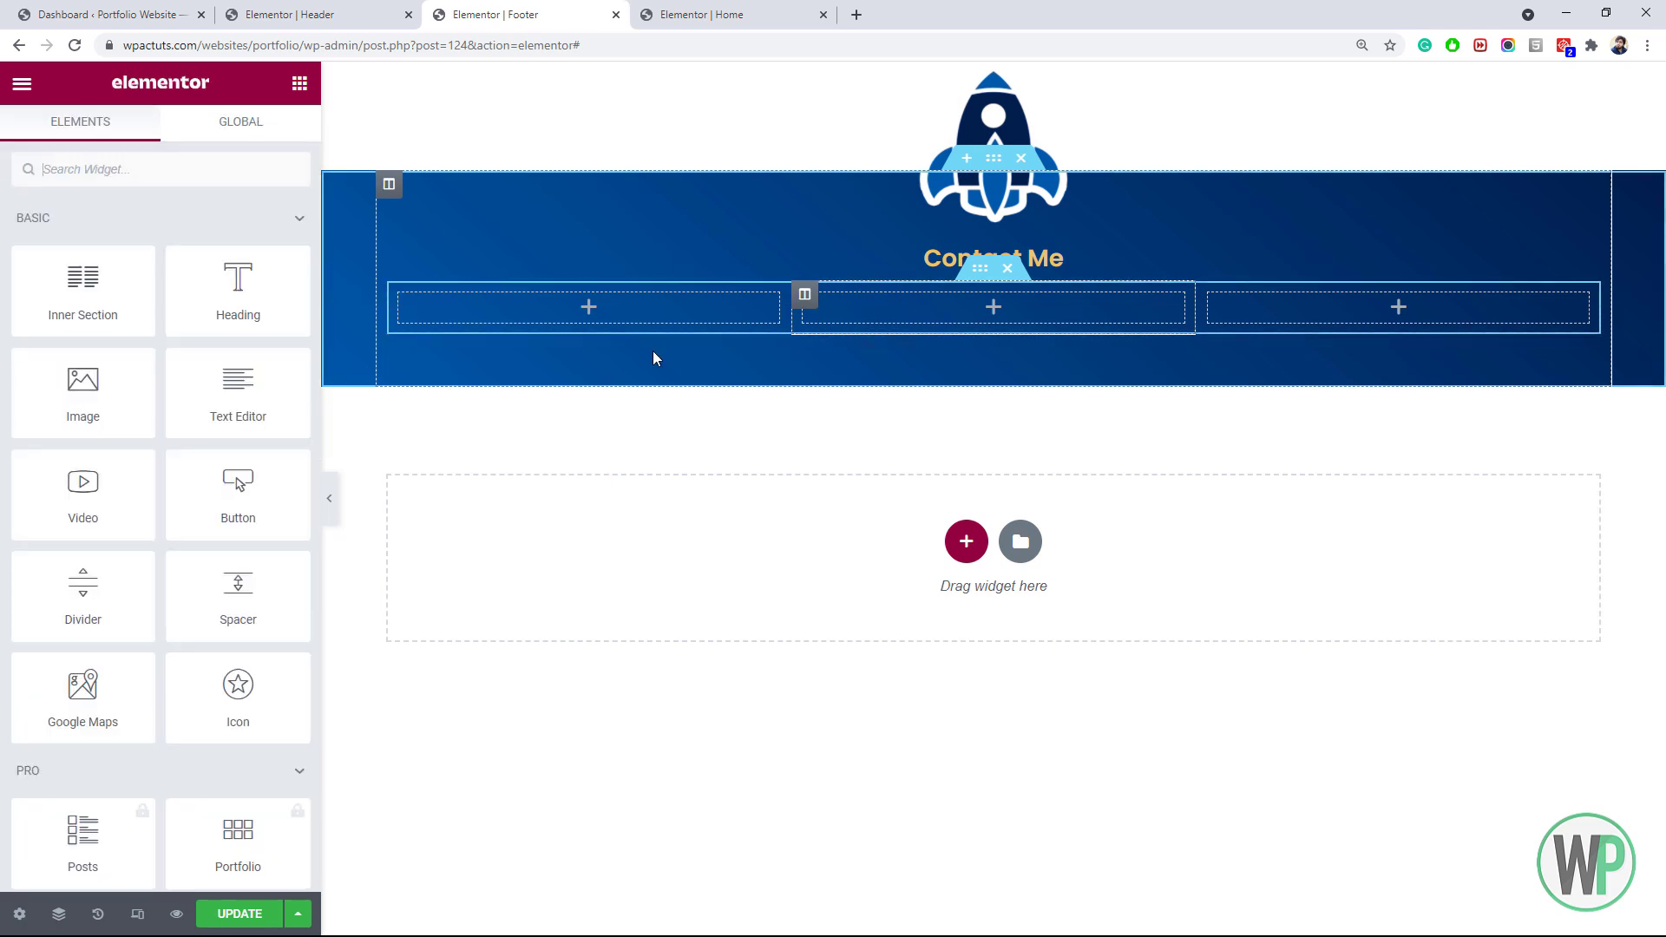
pyautogui.moveTo(87, 386); pyautogui.dragTo(964, 312)
pyautogui.click(147, 321)
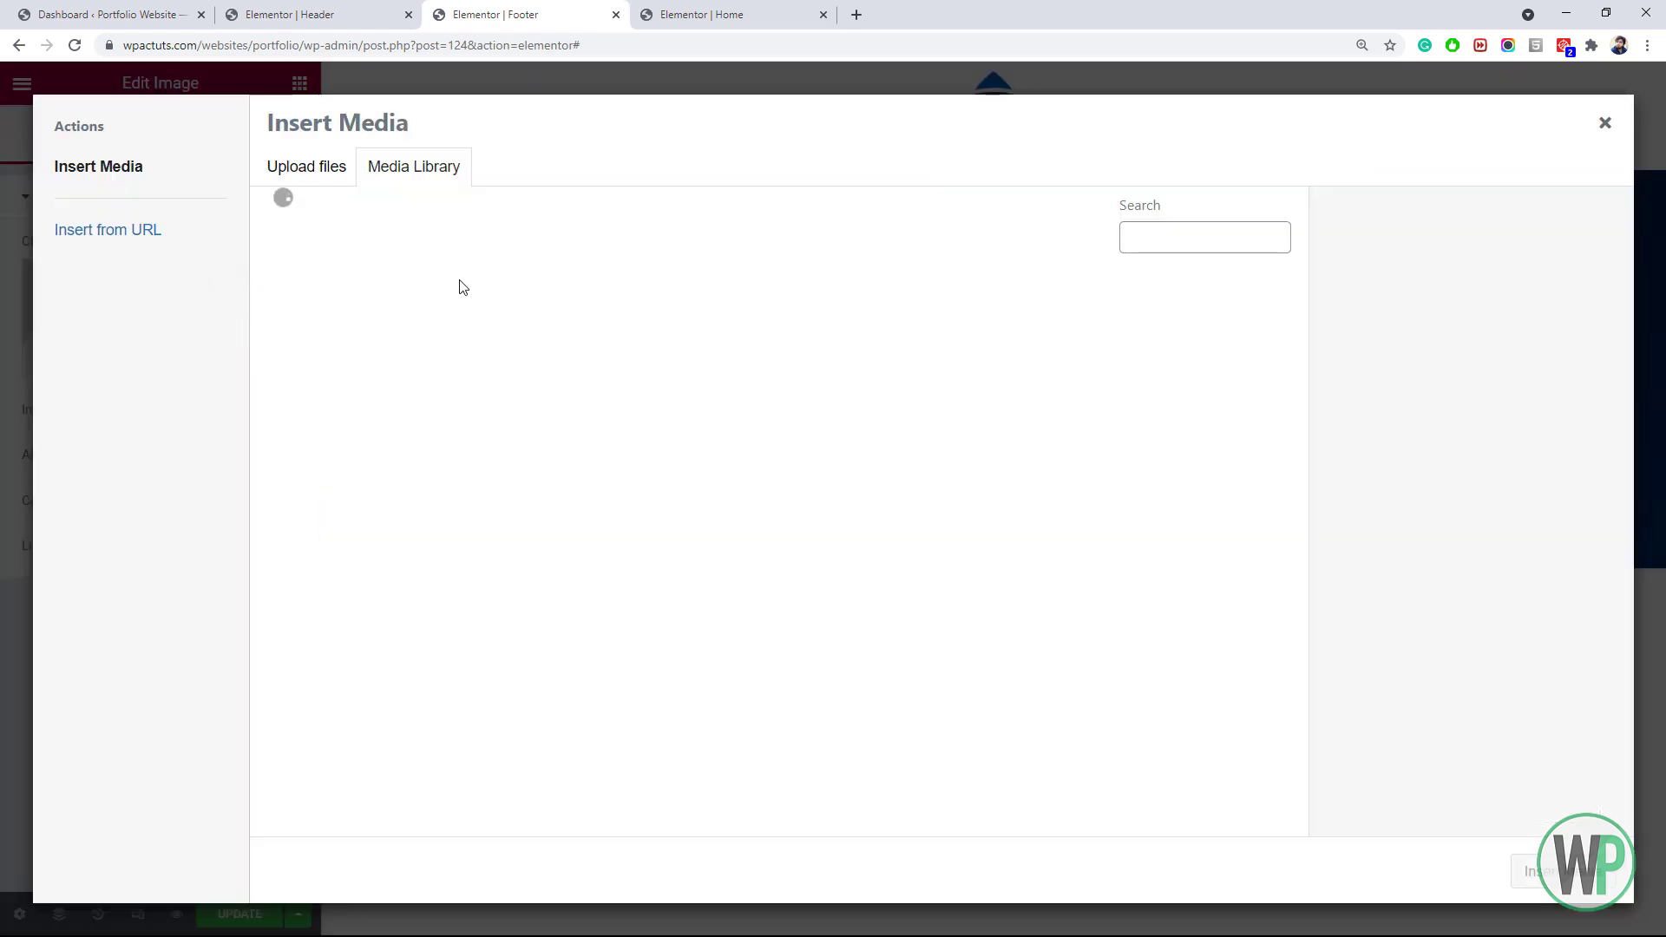
pyautogui.click(330, 188)
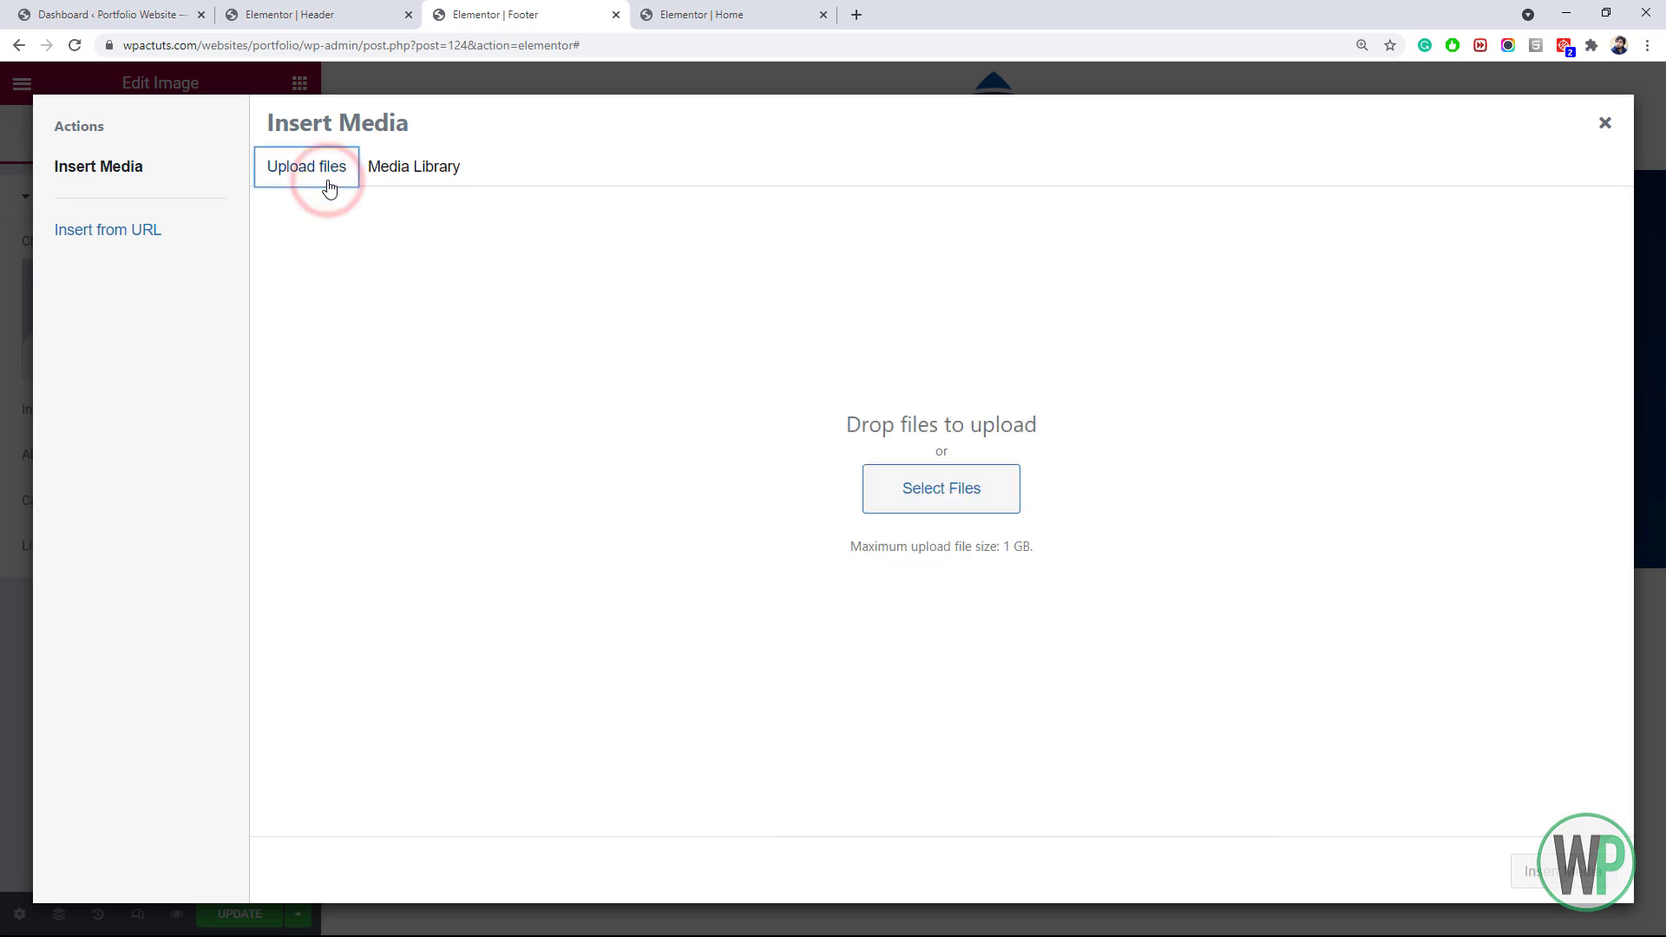
pyautogui.click(999, 497)
pyautogui.moveTo(928, 269); pyautogui.dragTo(932, 320)
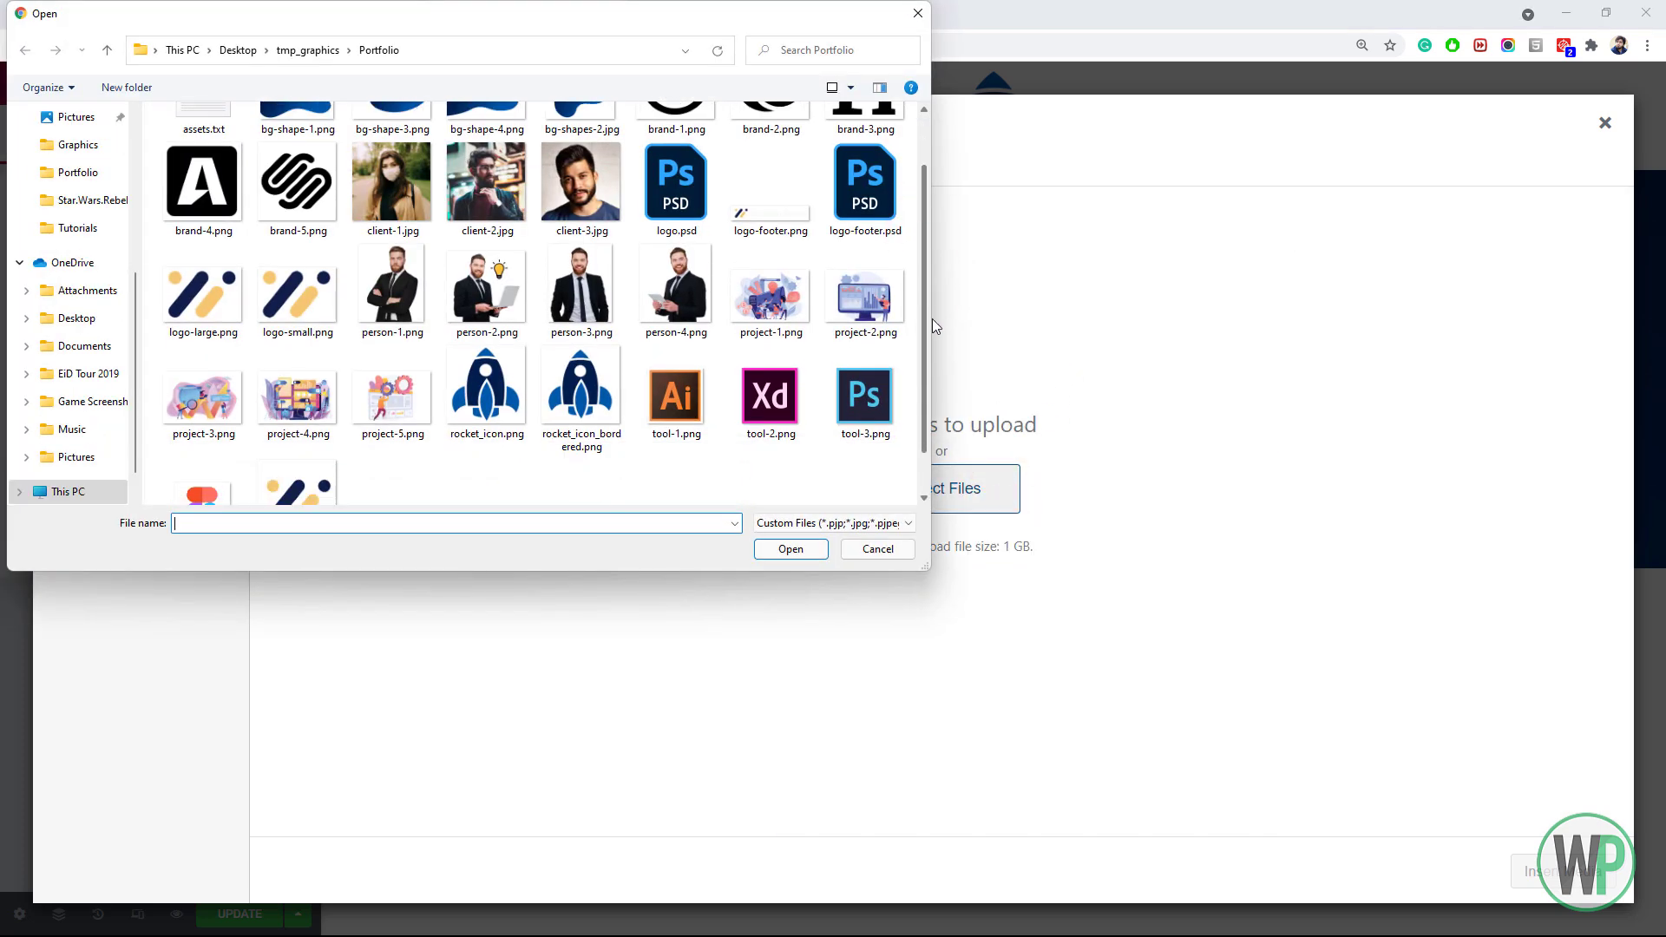
pyautogui.doubleClick(771, 232)
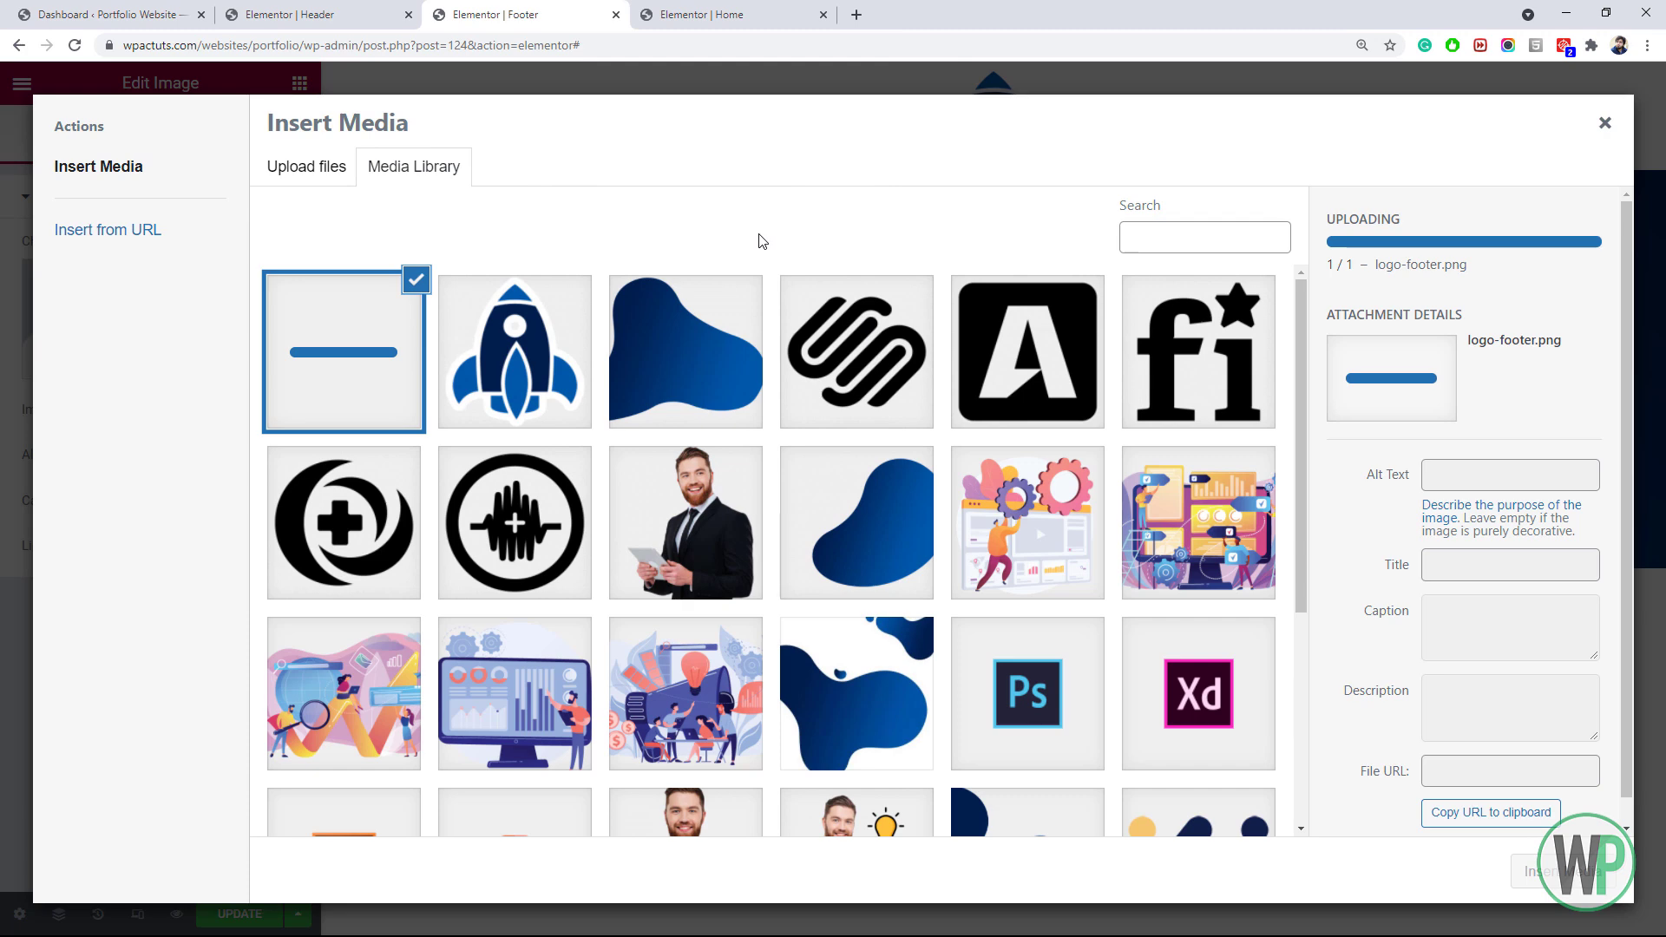
pyautogui.click(1558, 871)
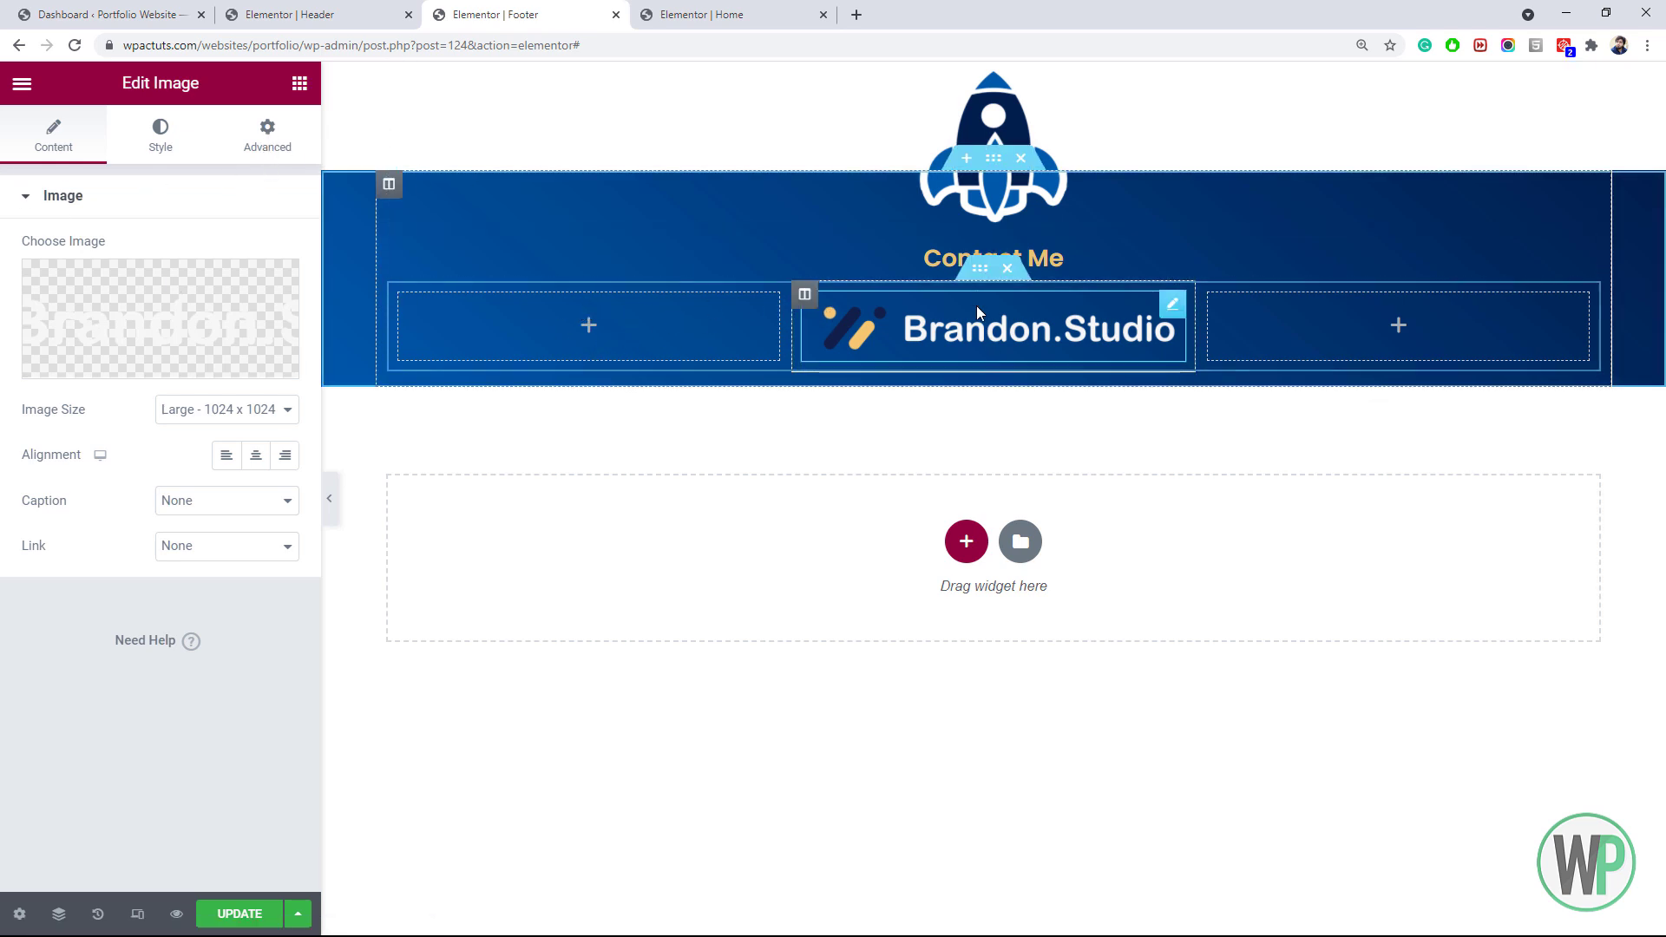
# Give the logo row 20 px top and bottom padding
pyautogui.click(980, 271)
pyautogui.click(254, 126)
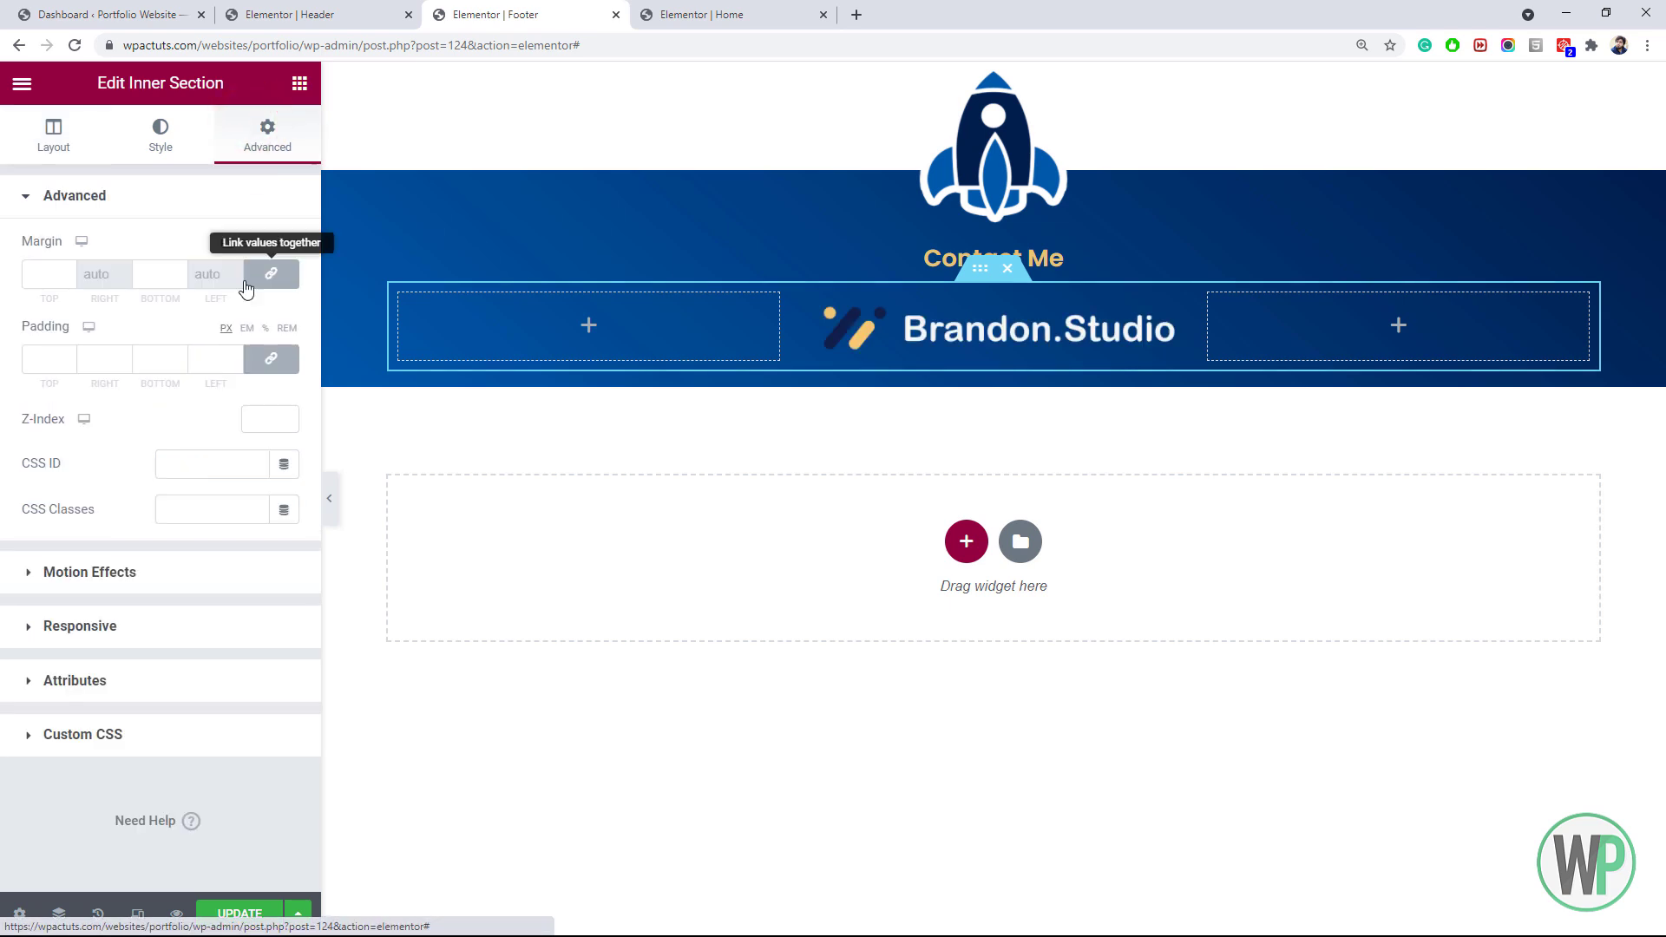
pyautogui.click(253, 359)
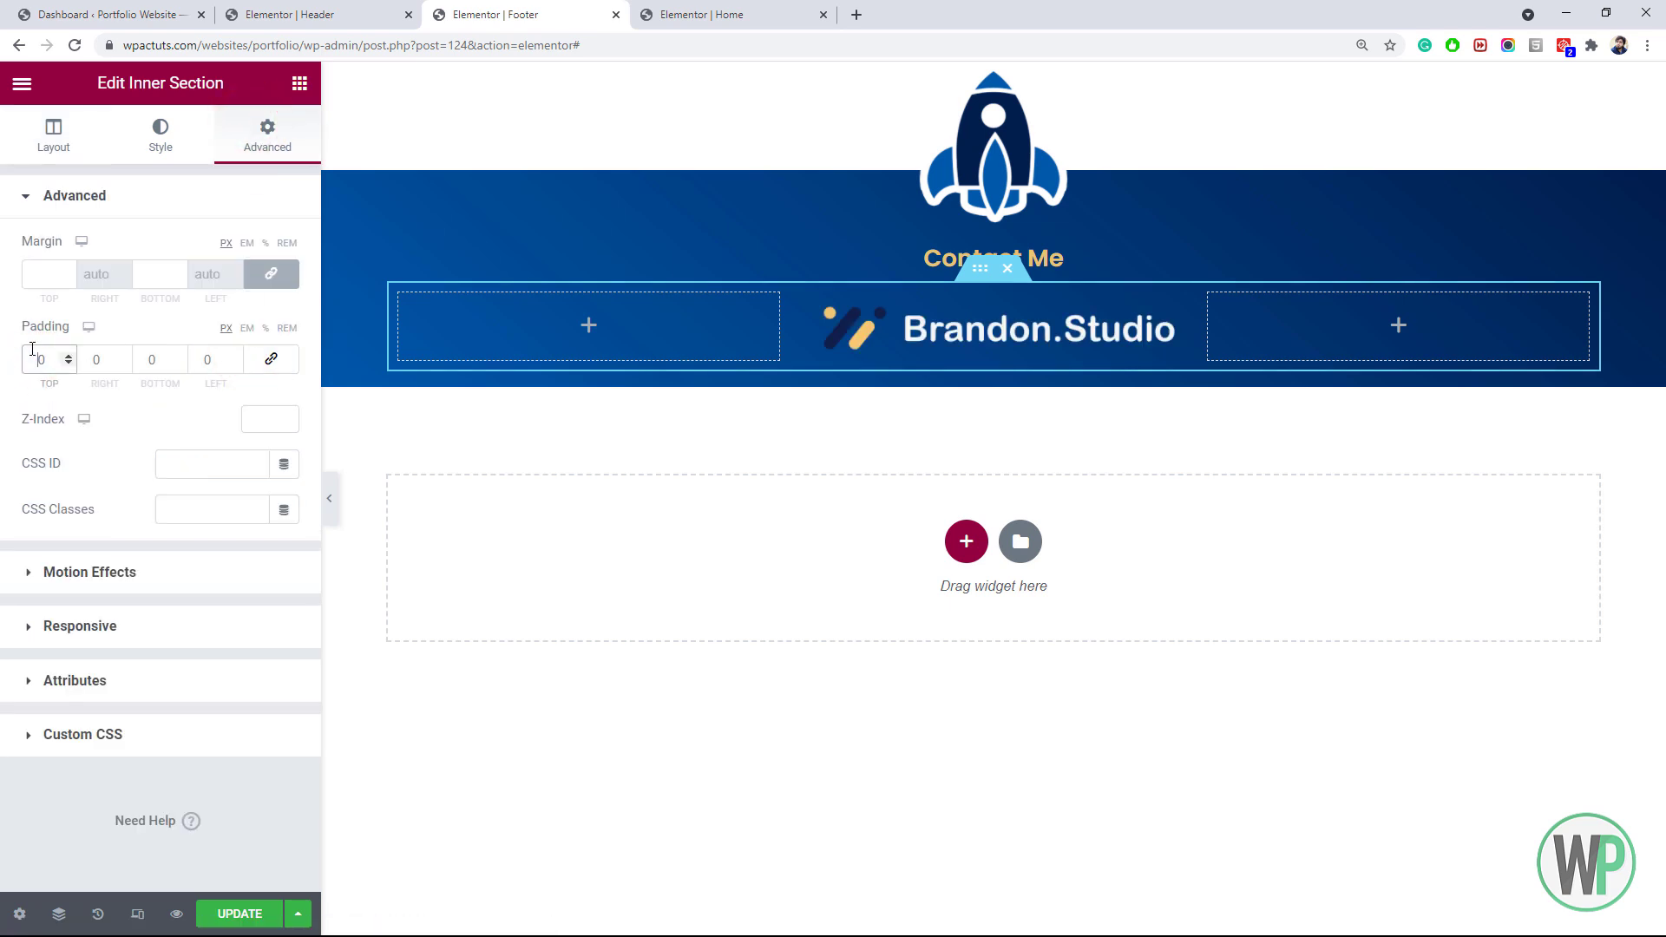
pyautogui.write('2')
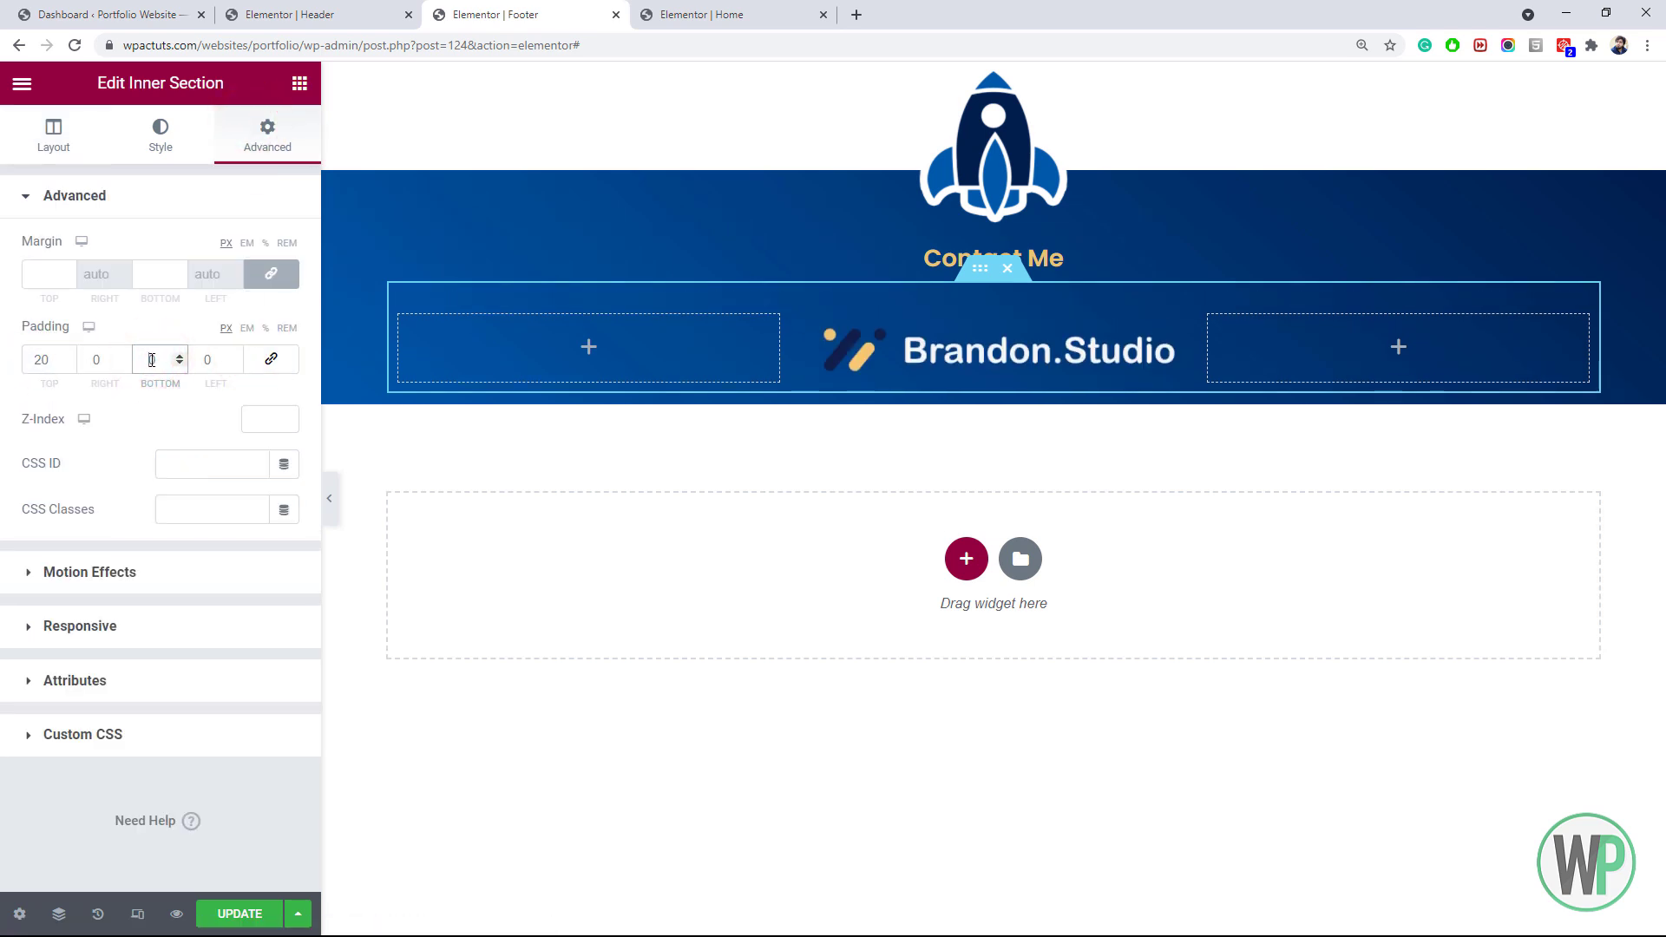
pyautogui.click(152, 359)
pyautogui.write('20')
# Add solid 1 px near-white (#F0F0F0) top and bottom borders to the row
pyautogui.click(174, 158)
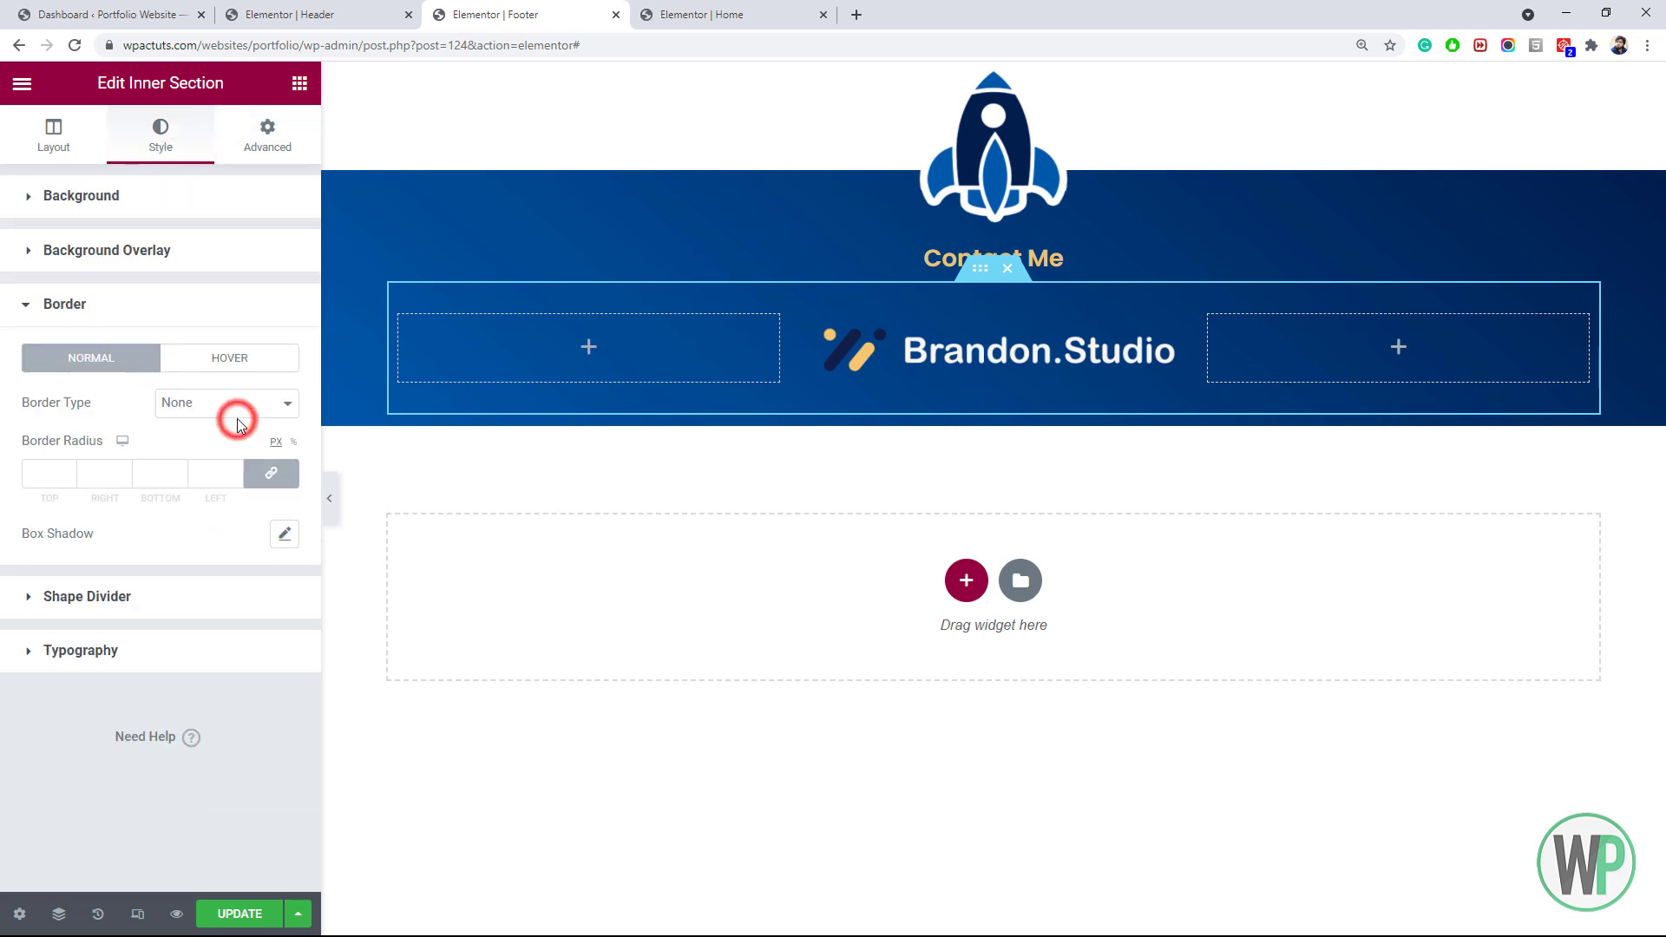
pyautogui.click(237, 422)
pyautogui.click(224, 446)
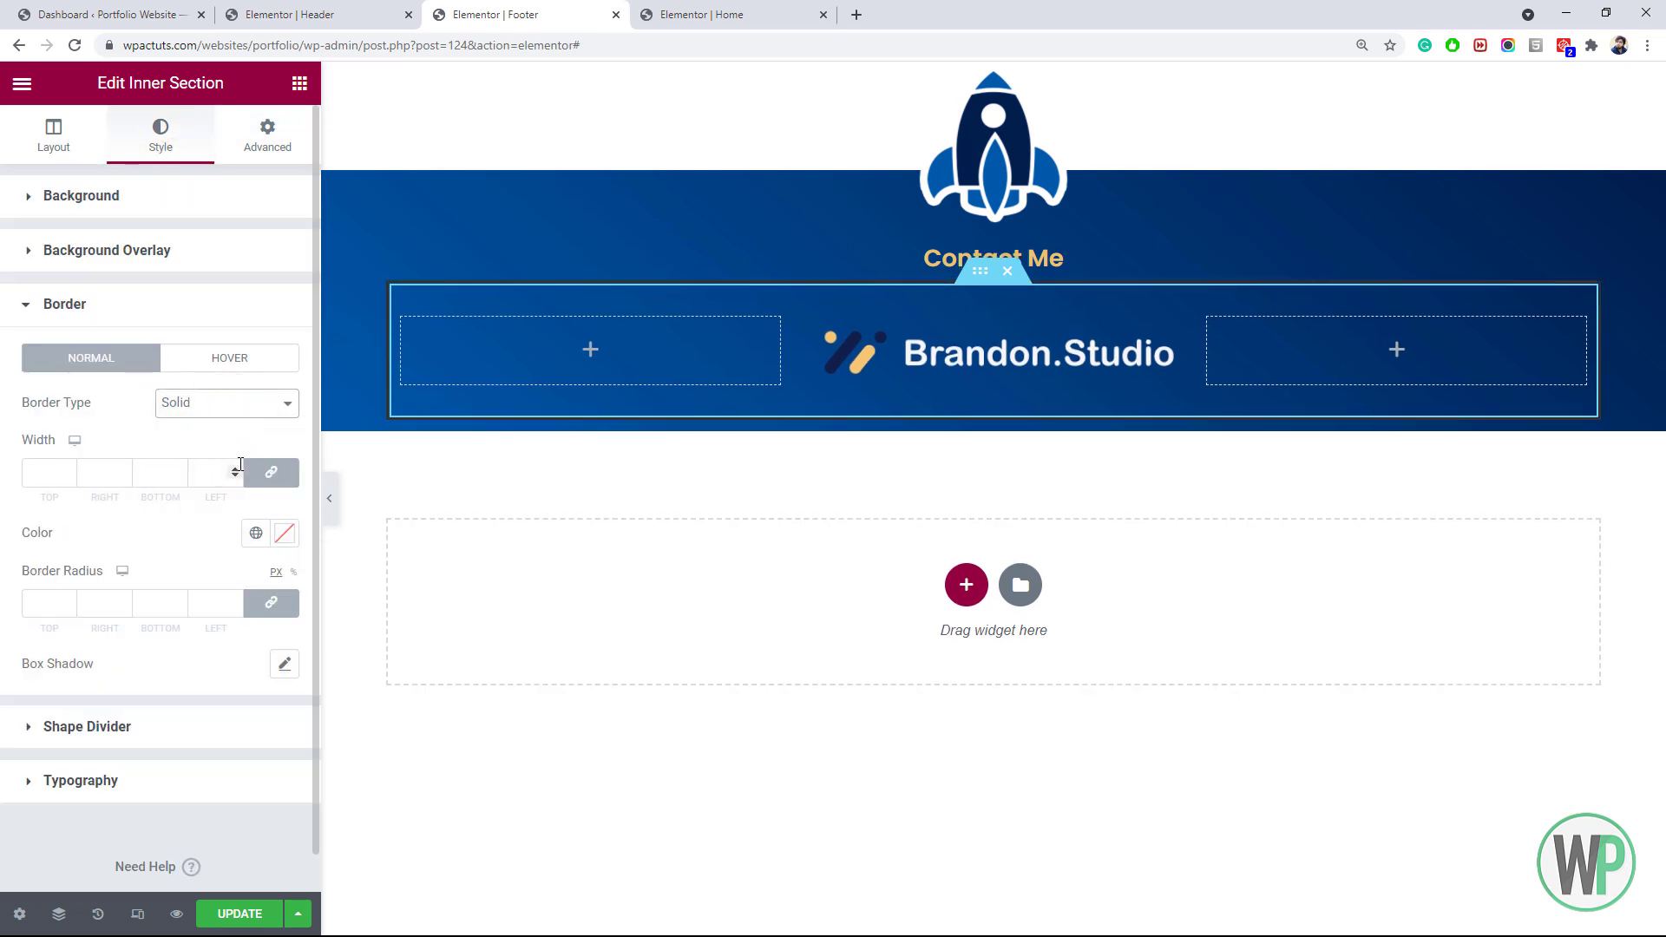
pyautogui.write('2')
pyautogui.click(161, 473)
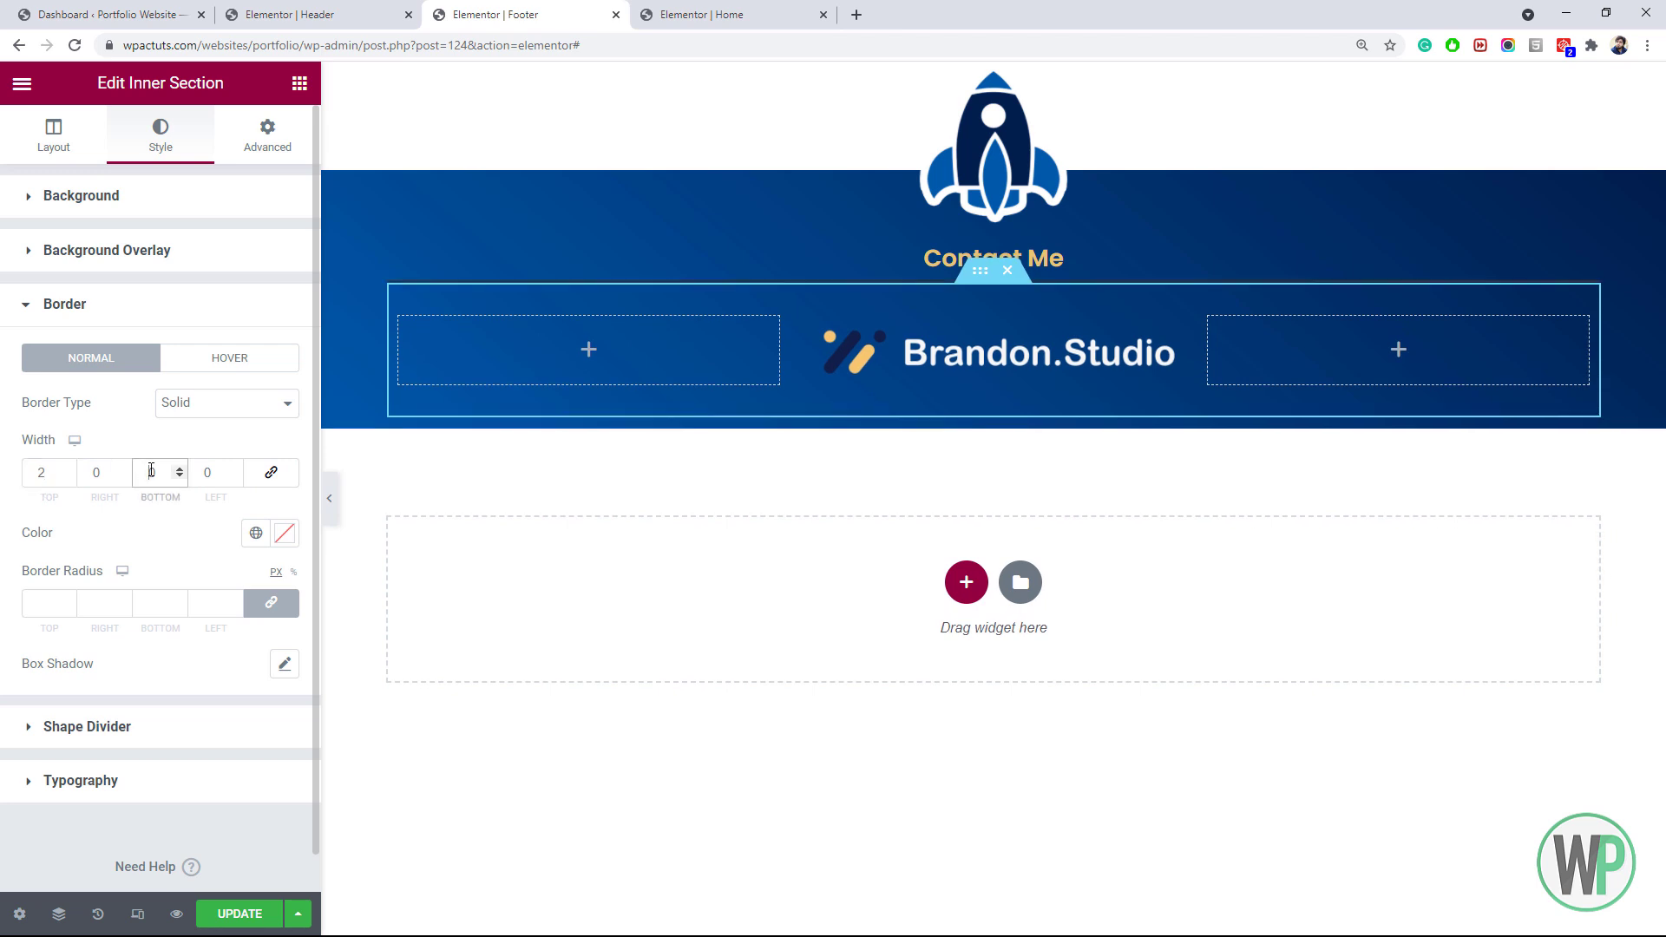
pyautogui.write('2')
pyautogui.click(256, 533)
pyautogui.click(120, 744)
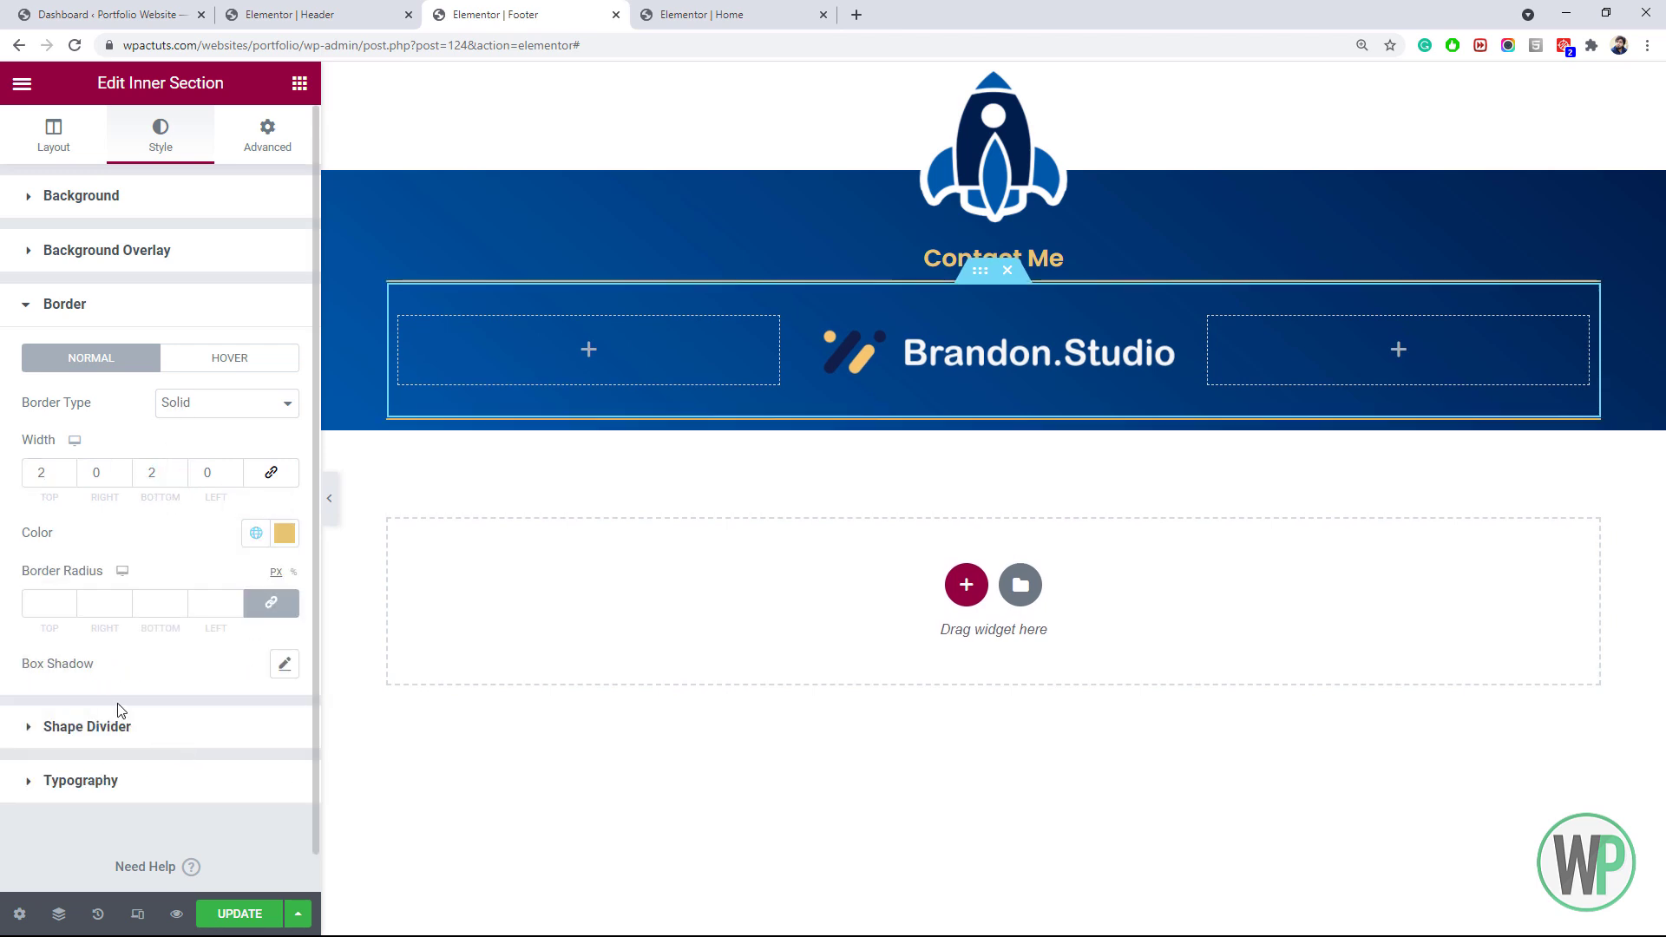
pyautogui.click(278, 542)
pyautogui.click(38, 622)
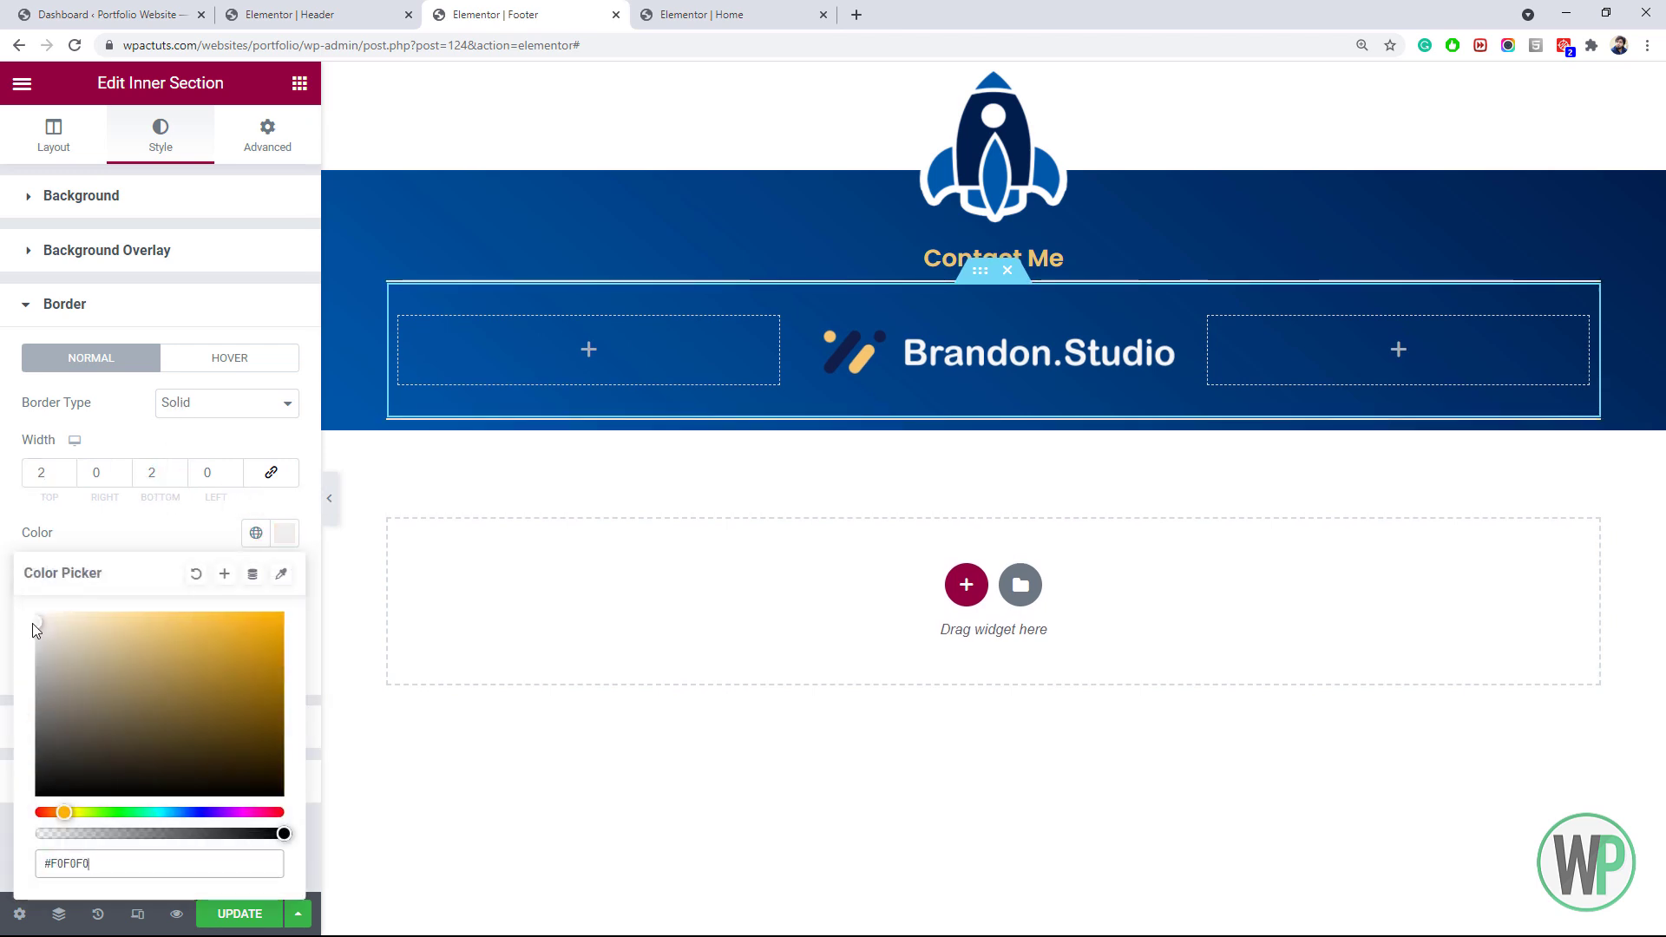
pyautogui.click(68, 477)
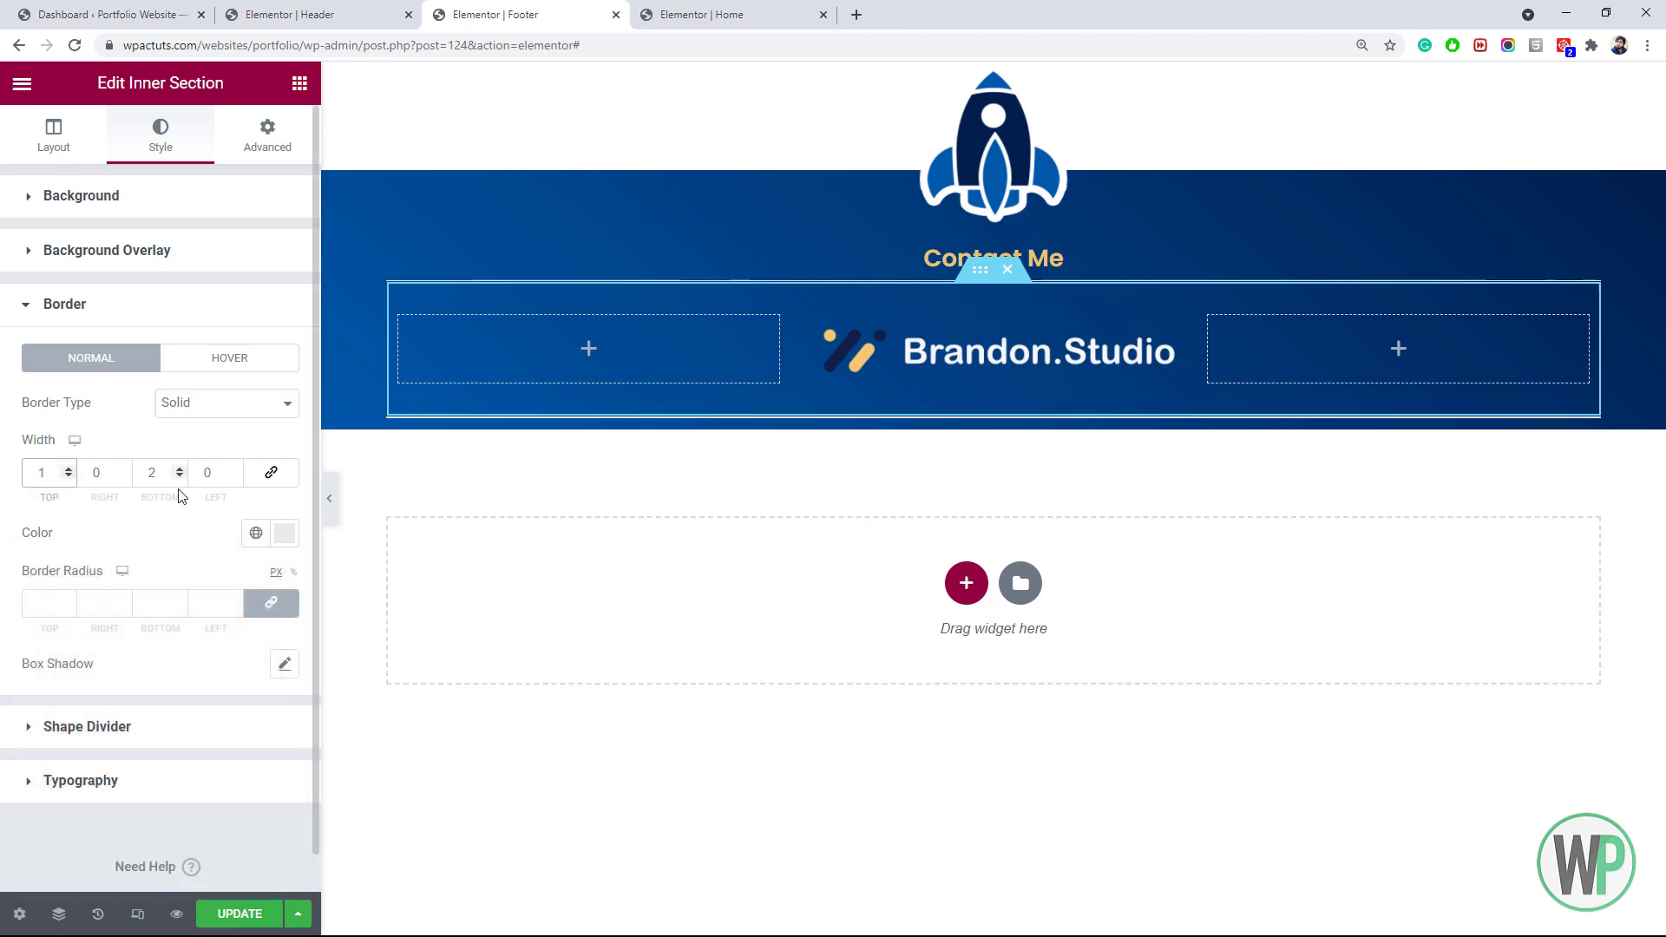
pyautogui.click(179, 477)
pyautogui.click(643, 365)
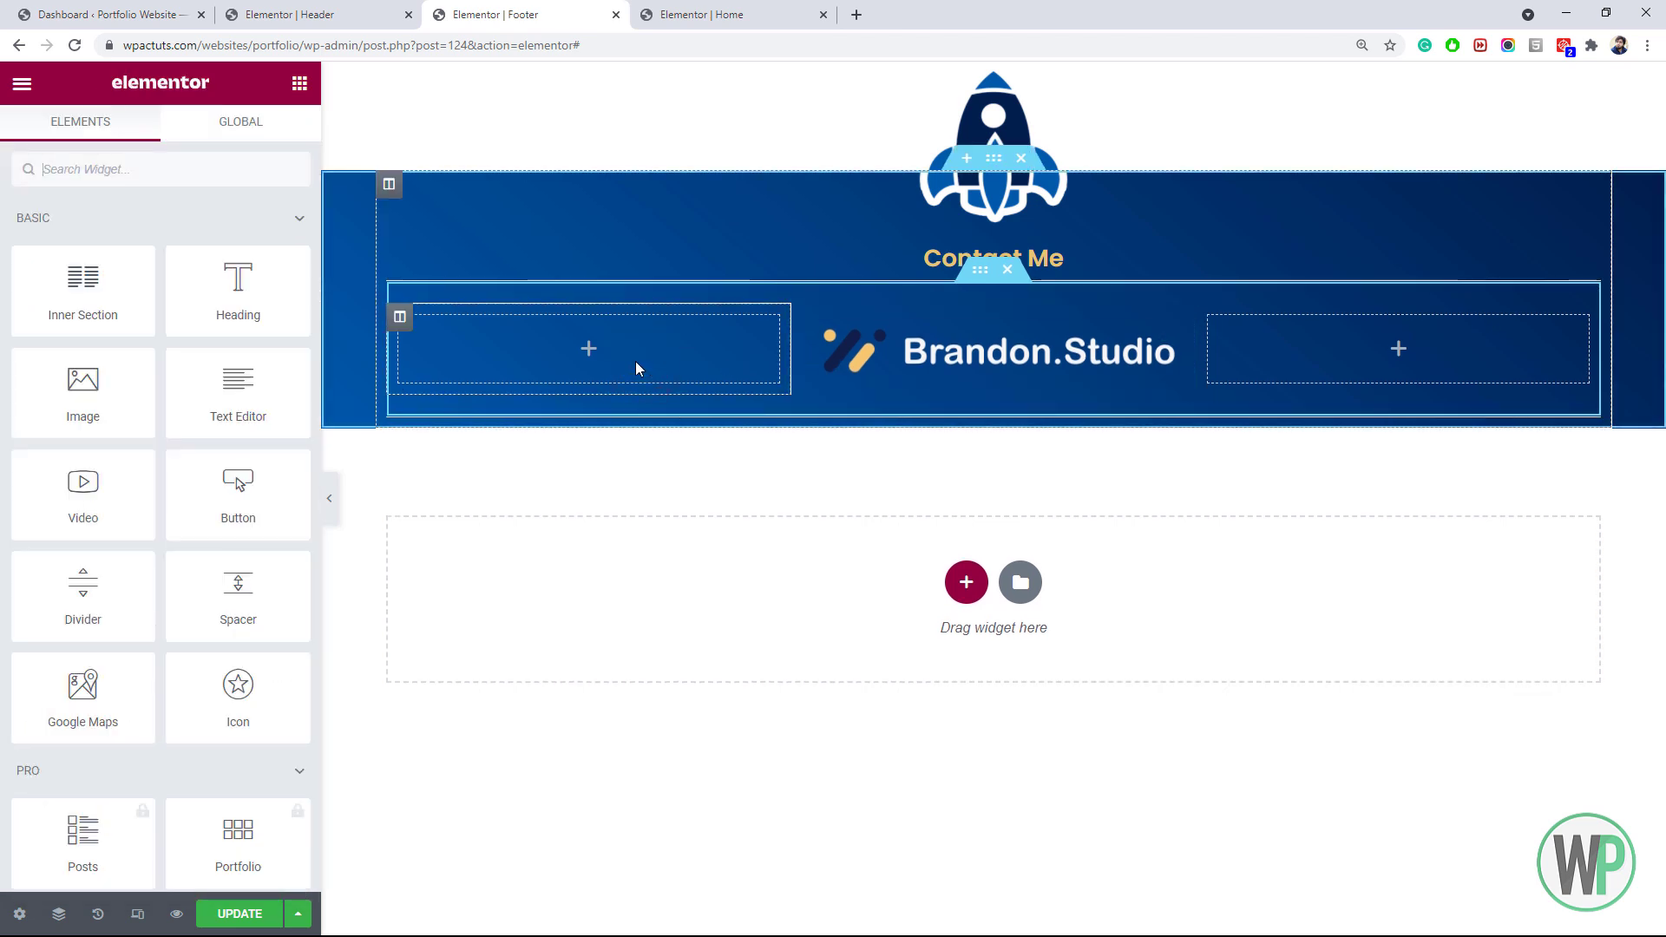
# Copy the Social Icons widget from the Home page and paste it into the footer's left column
pyautogui.click(729, 12)
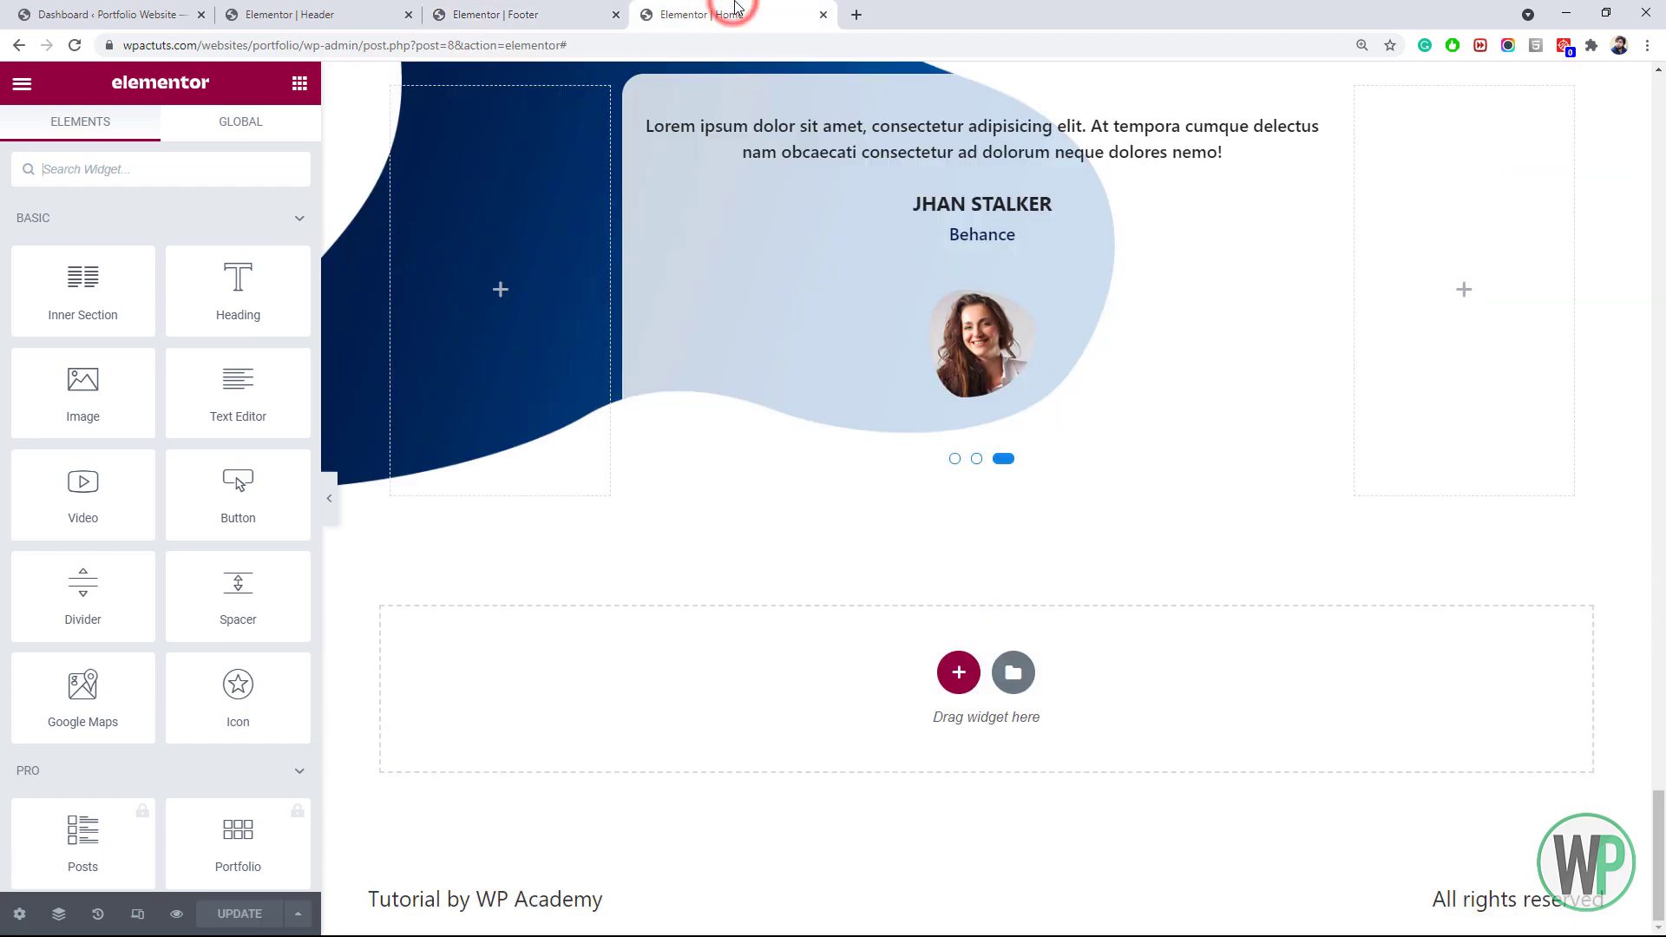
pyautogui.moveTo(1661, 821); pyautogui.dragTo(1664, 104)
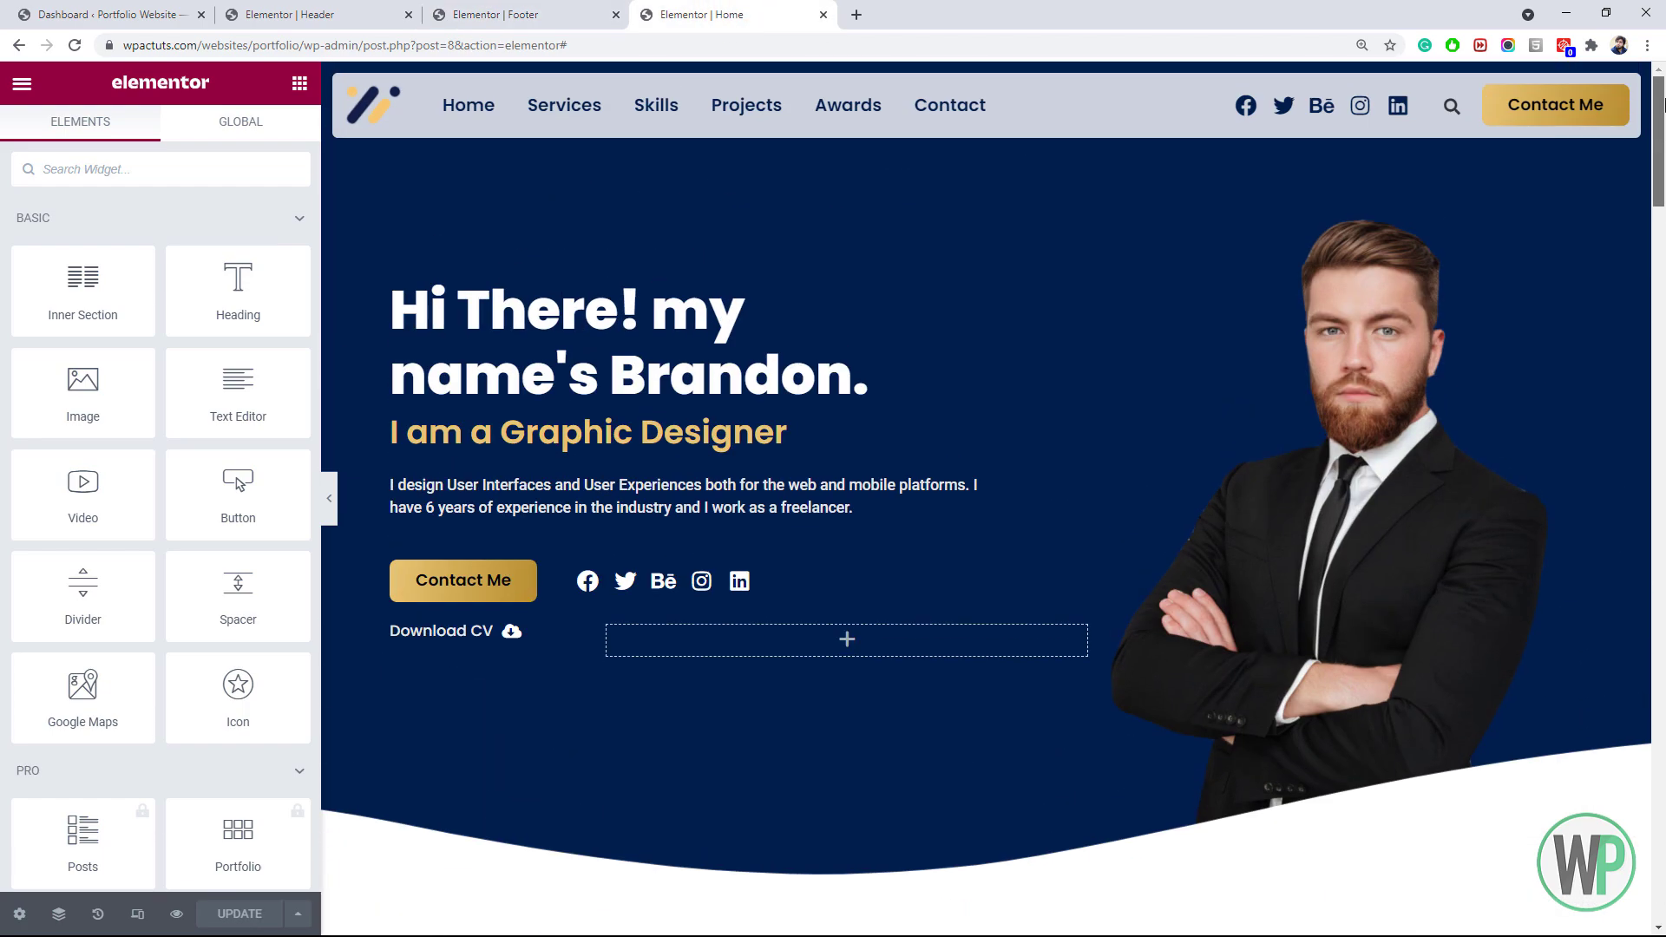
pyautogui.scroll(-9, 743, 262)
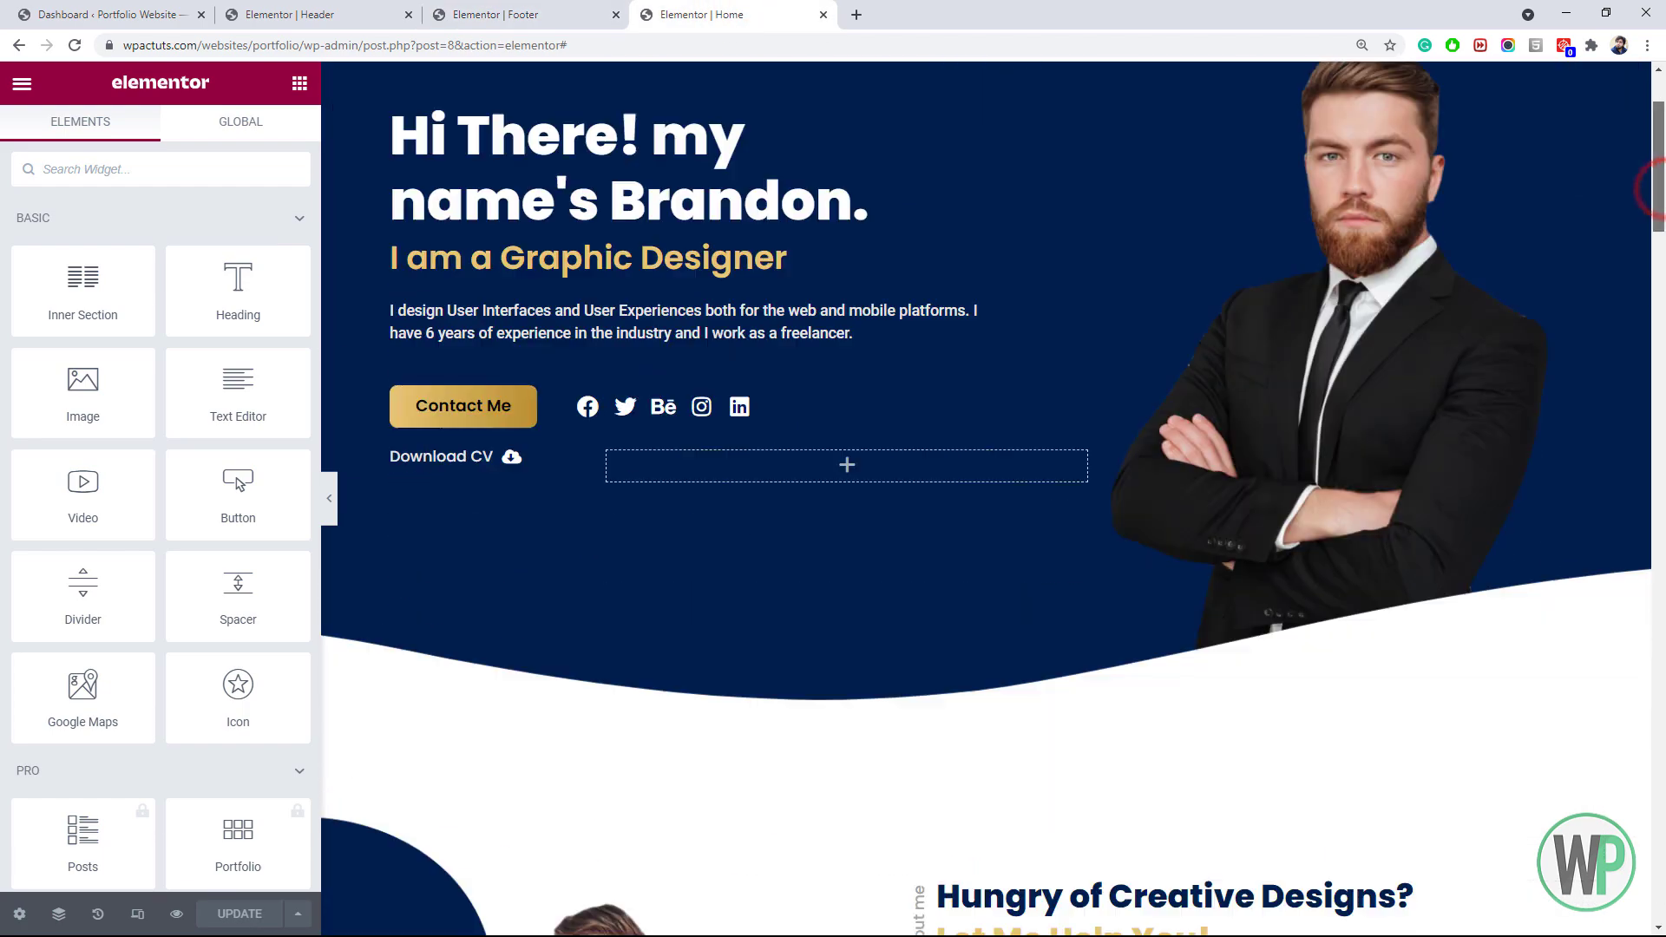
pyautogui.scroll(6, 743, 262)
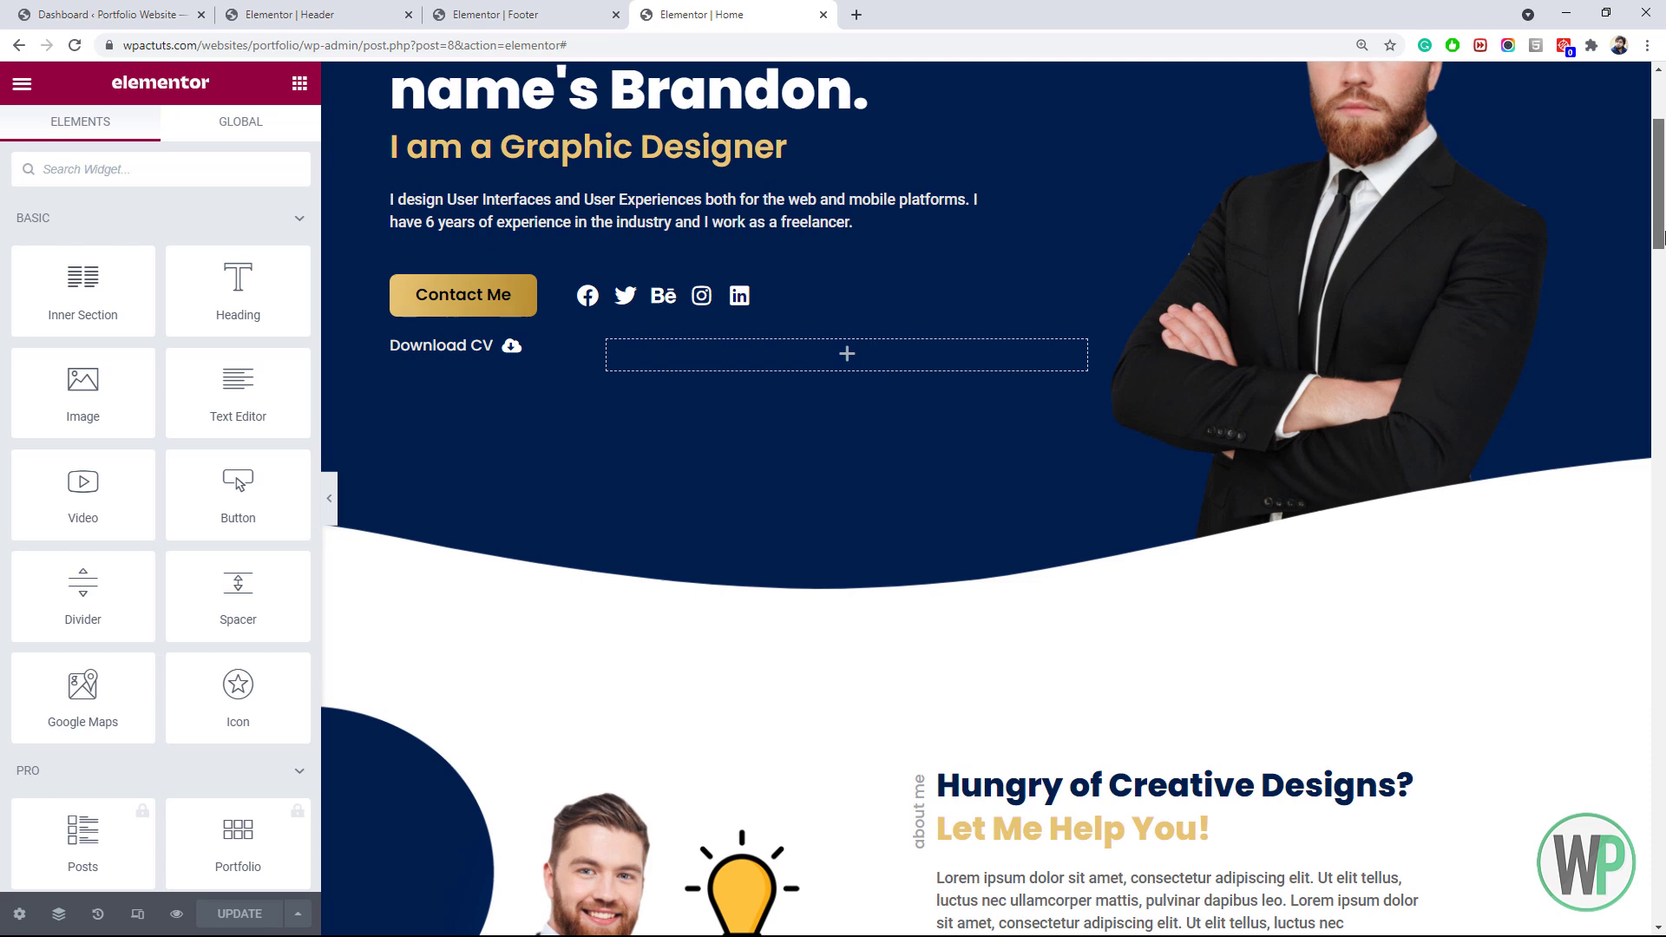
pyautogui.rightClick(744, 302)
pyautogui.click(826, 393)
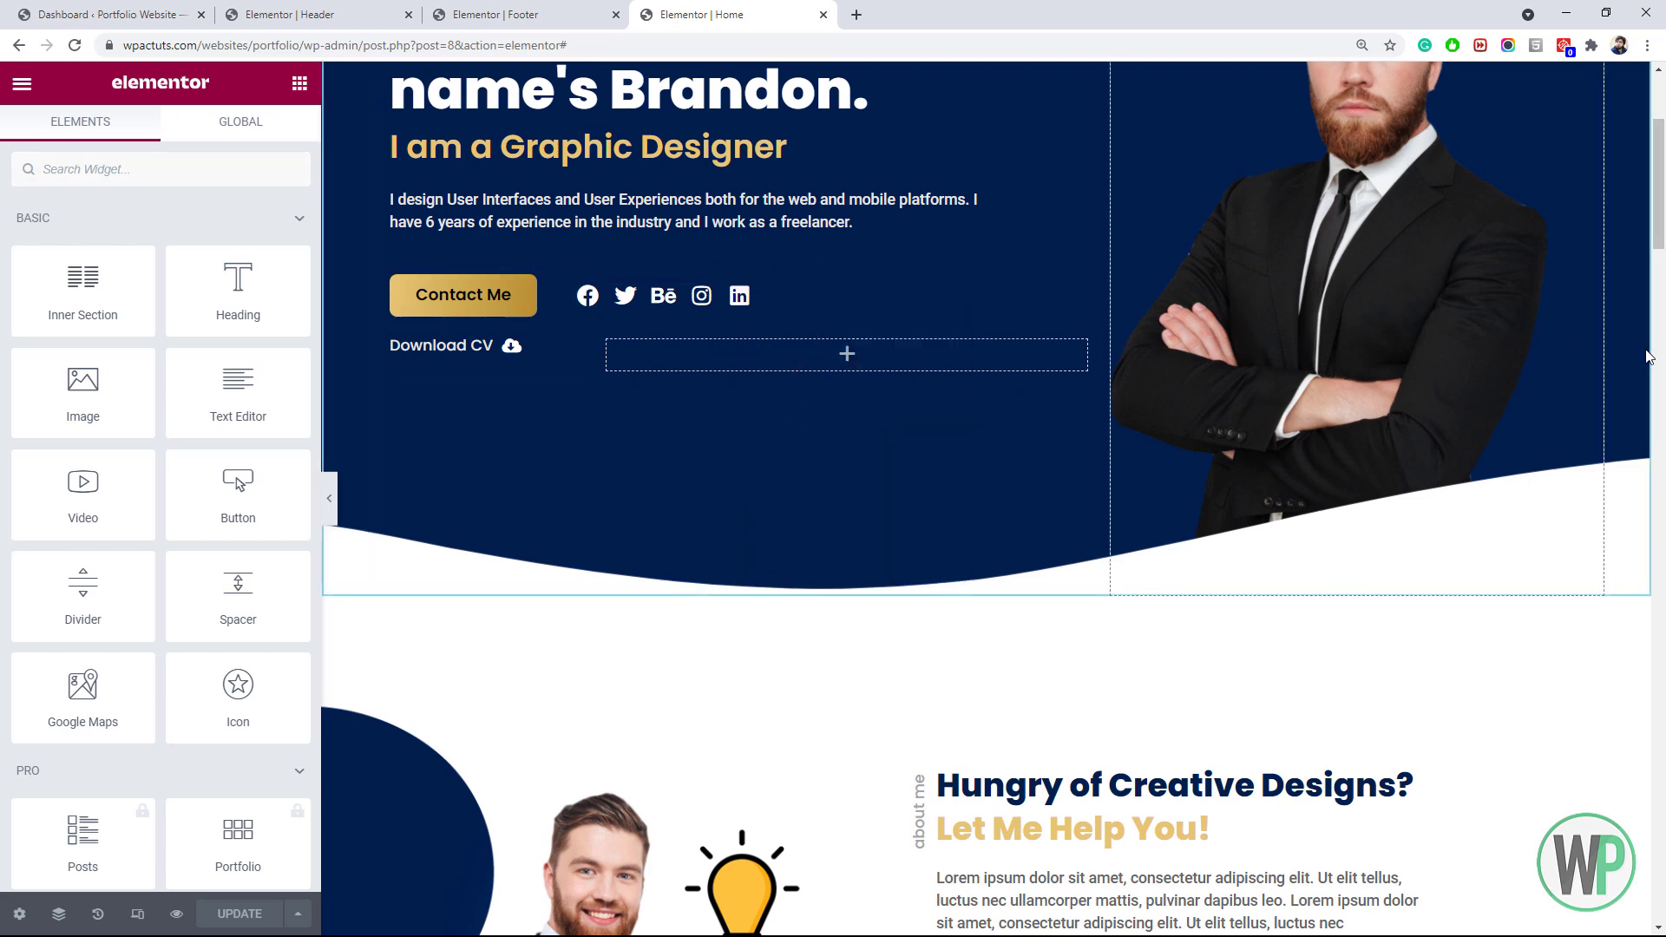
pyautogui.click(491, 10)
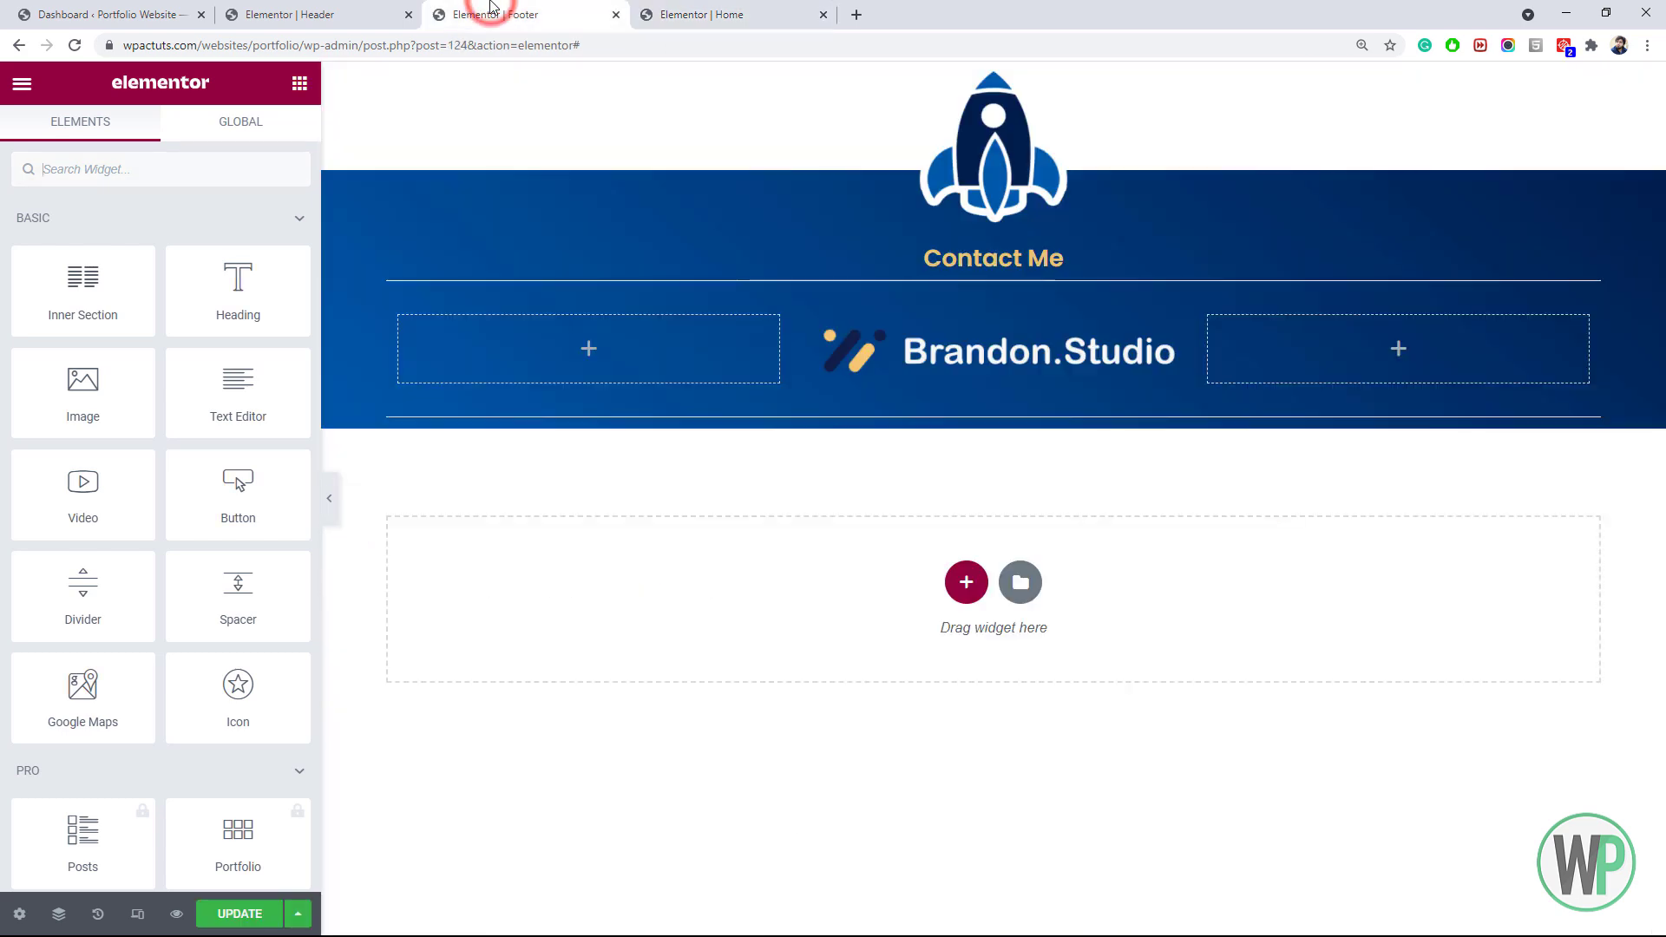
pyautogui.rightClick(642, 355)
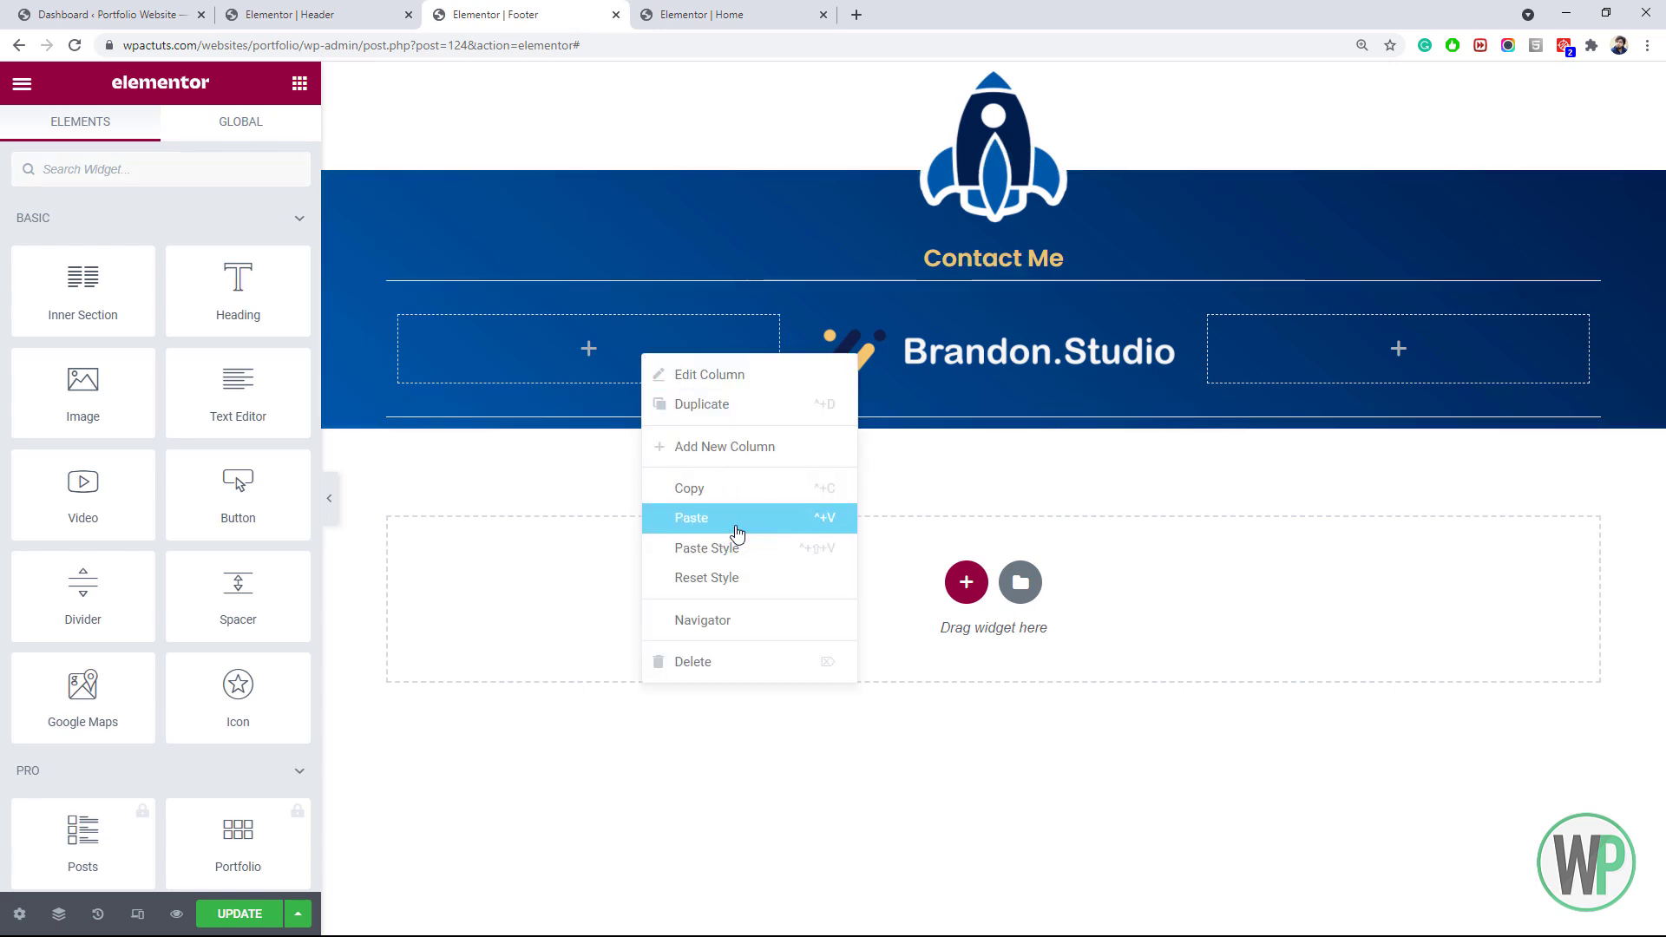
pyautogui.click(736, 521)
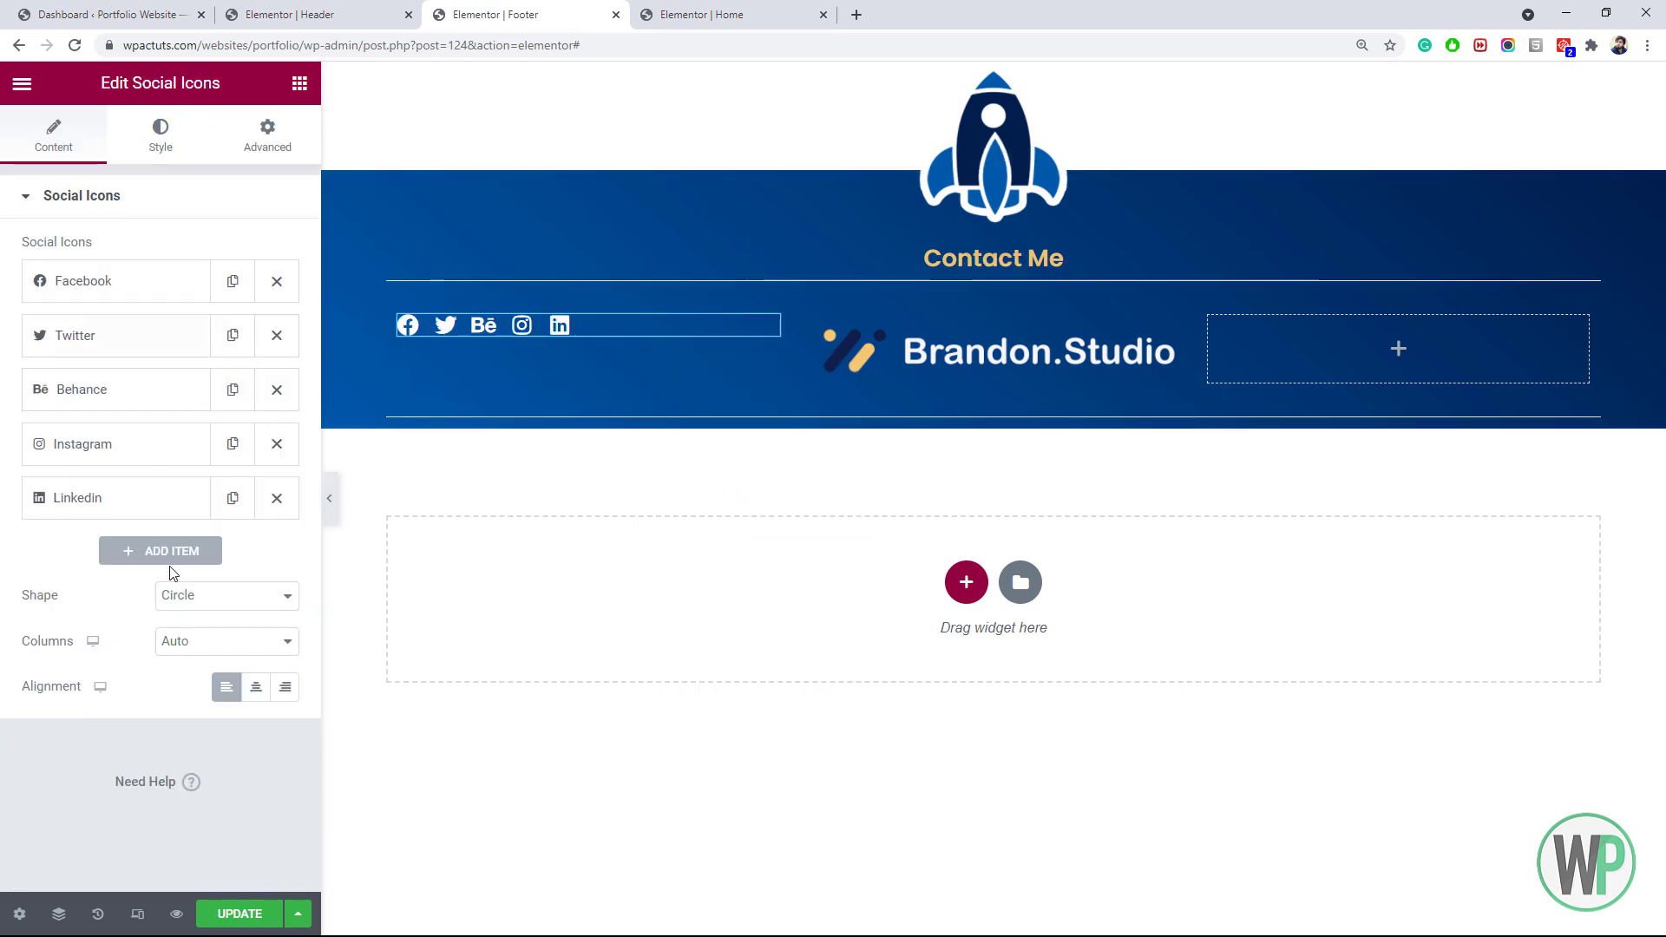
# Set the footer inner section's Vertical Align to Middle
pyautogui.rightClick(981, 271)
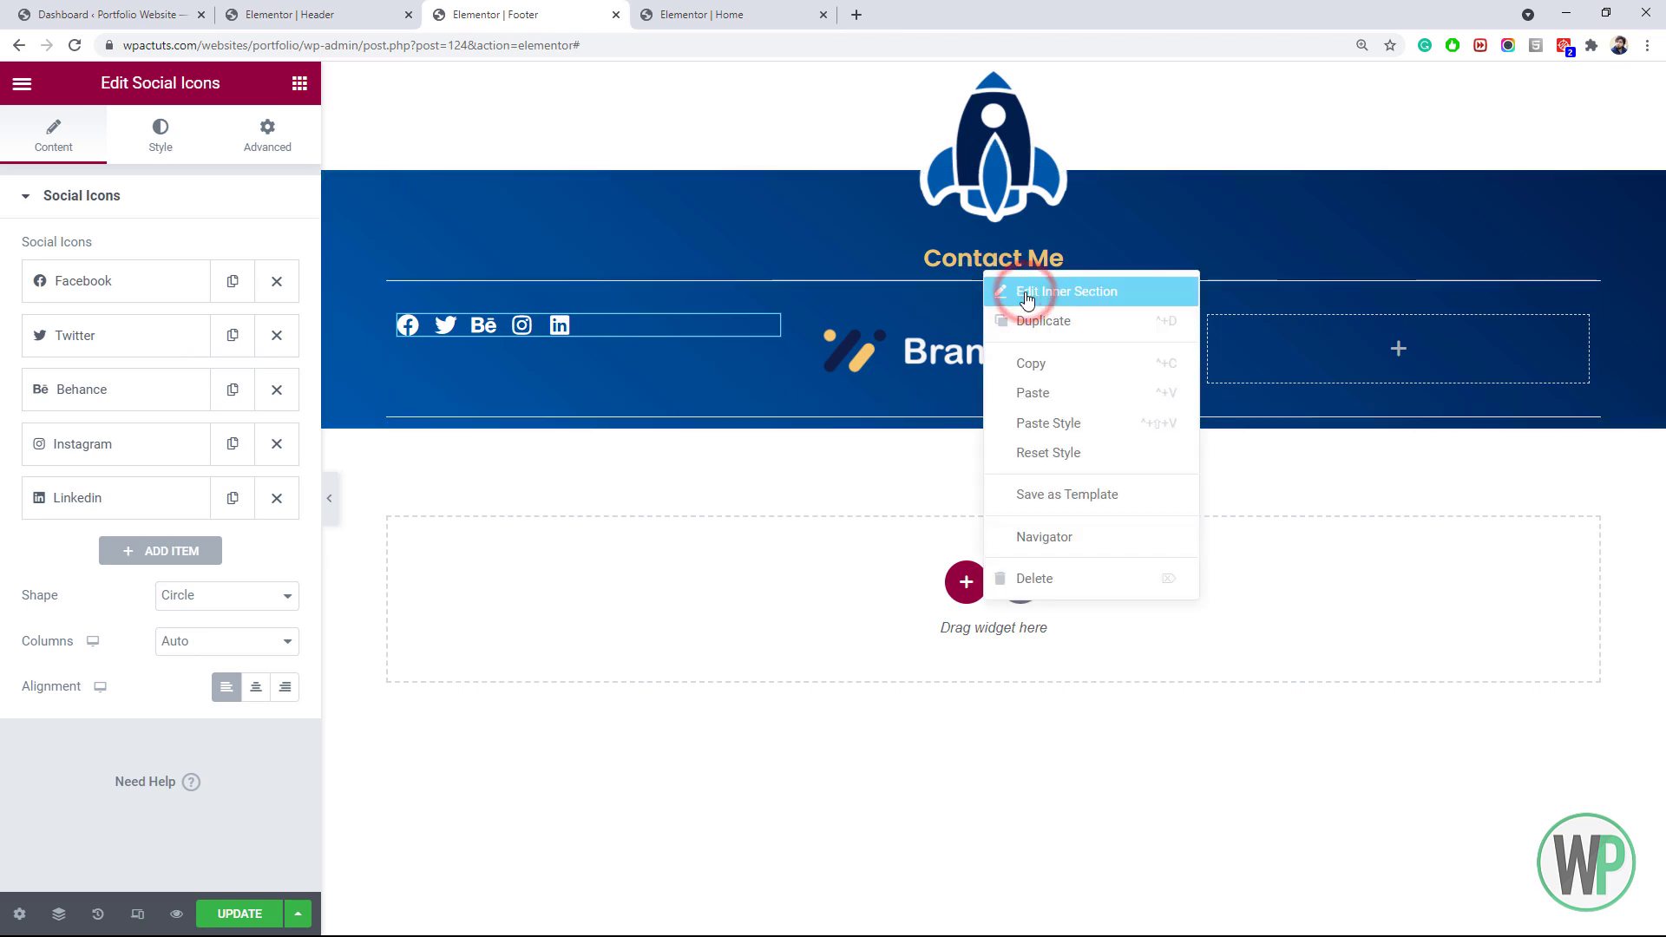
pyautogui.click(1011, 287)
pyautogui.click(53, 135)
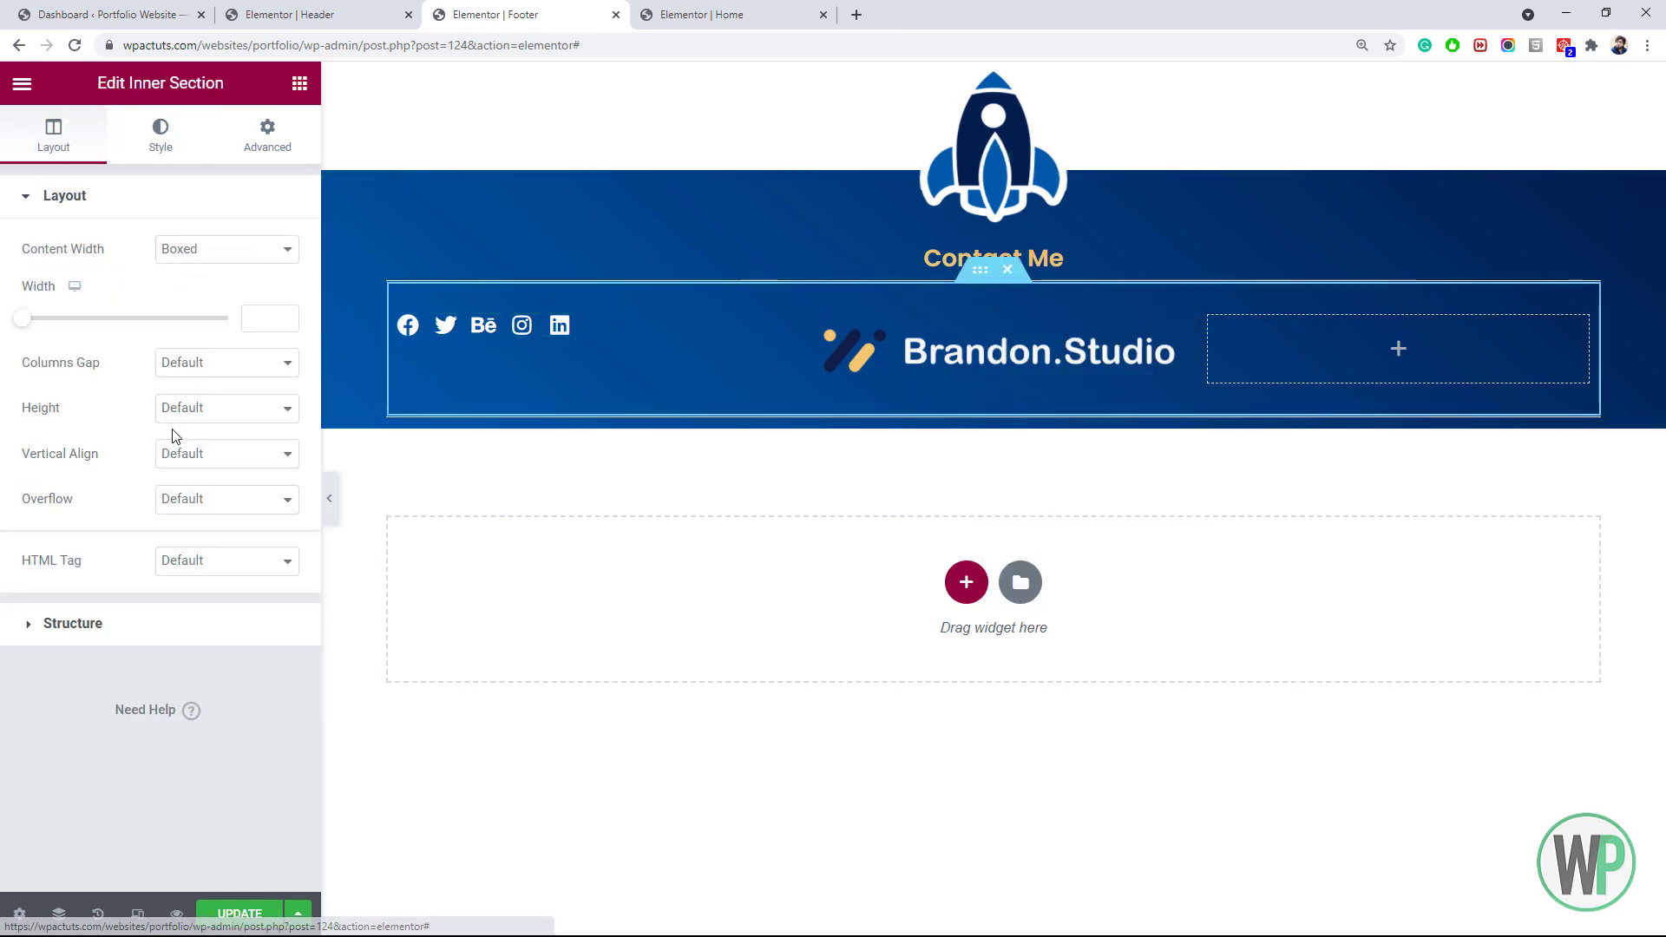
pyautogui.click(205, 454)
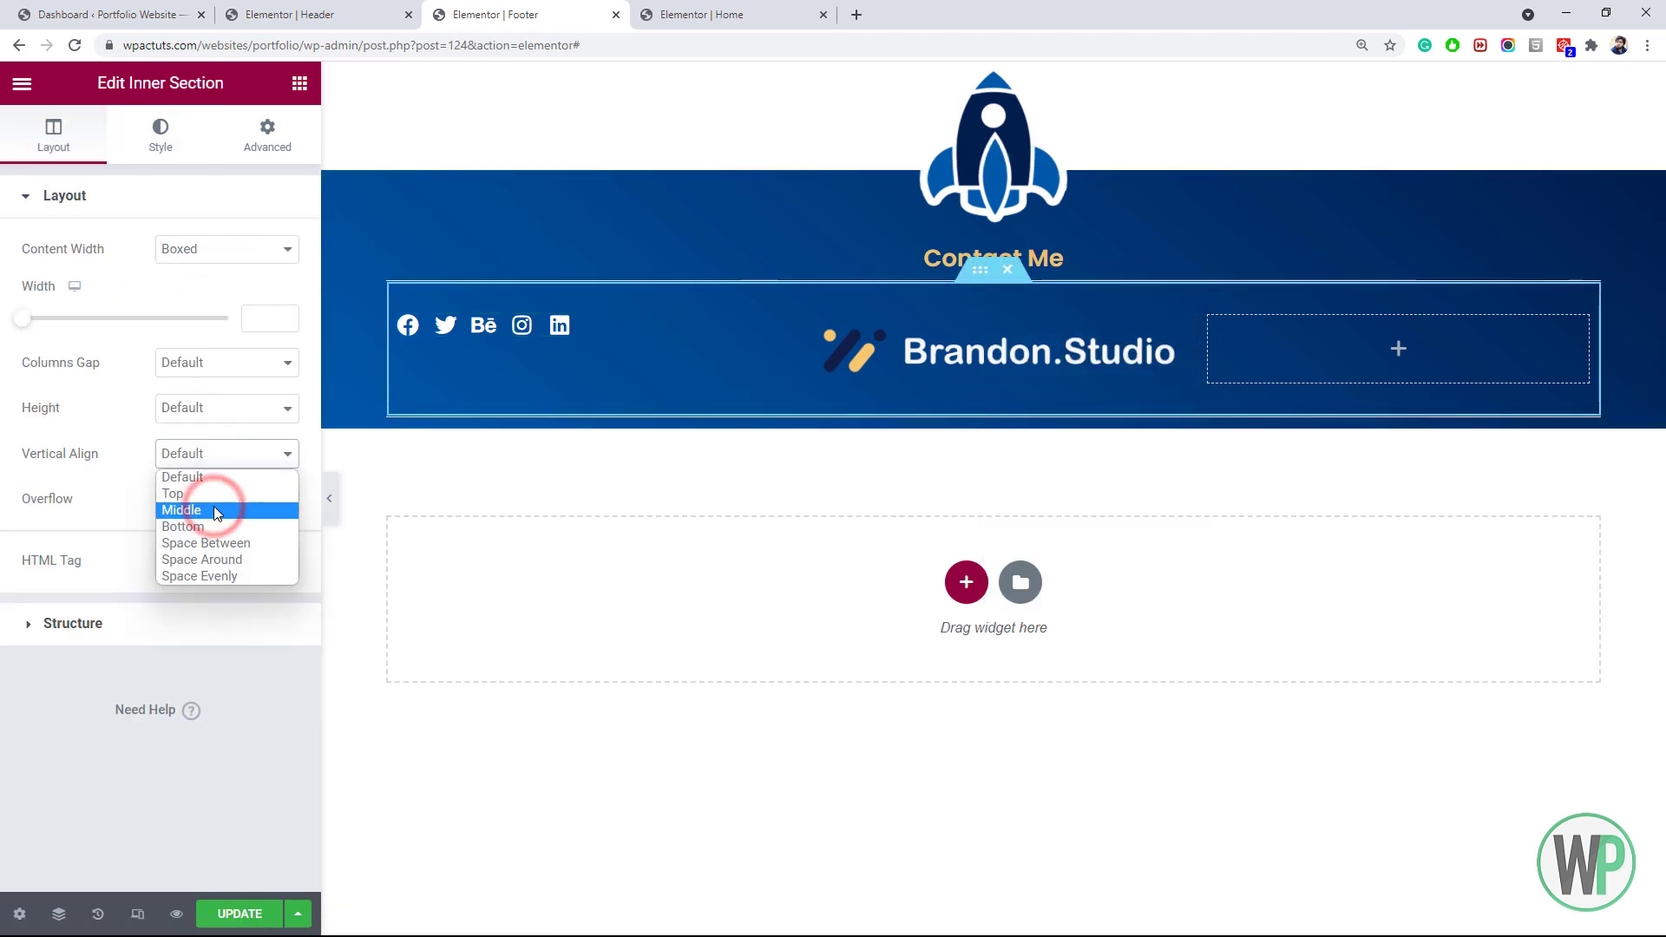
pyautogui.click(205, 510)
pyautogui.click(1311, 363)
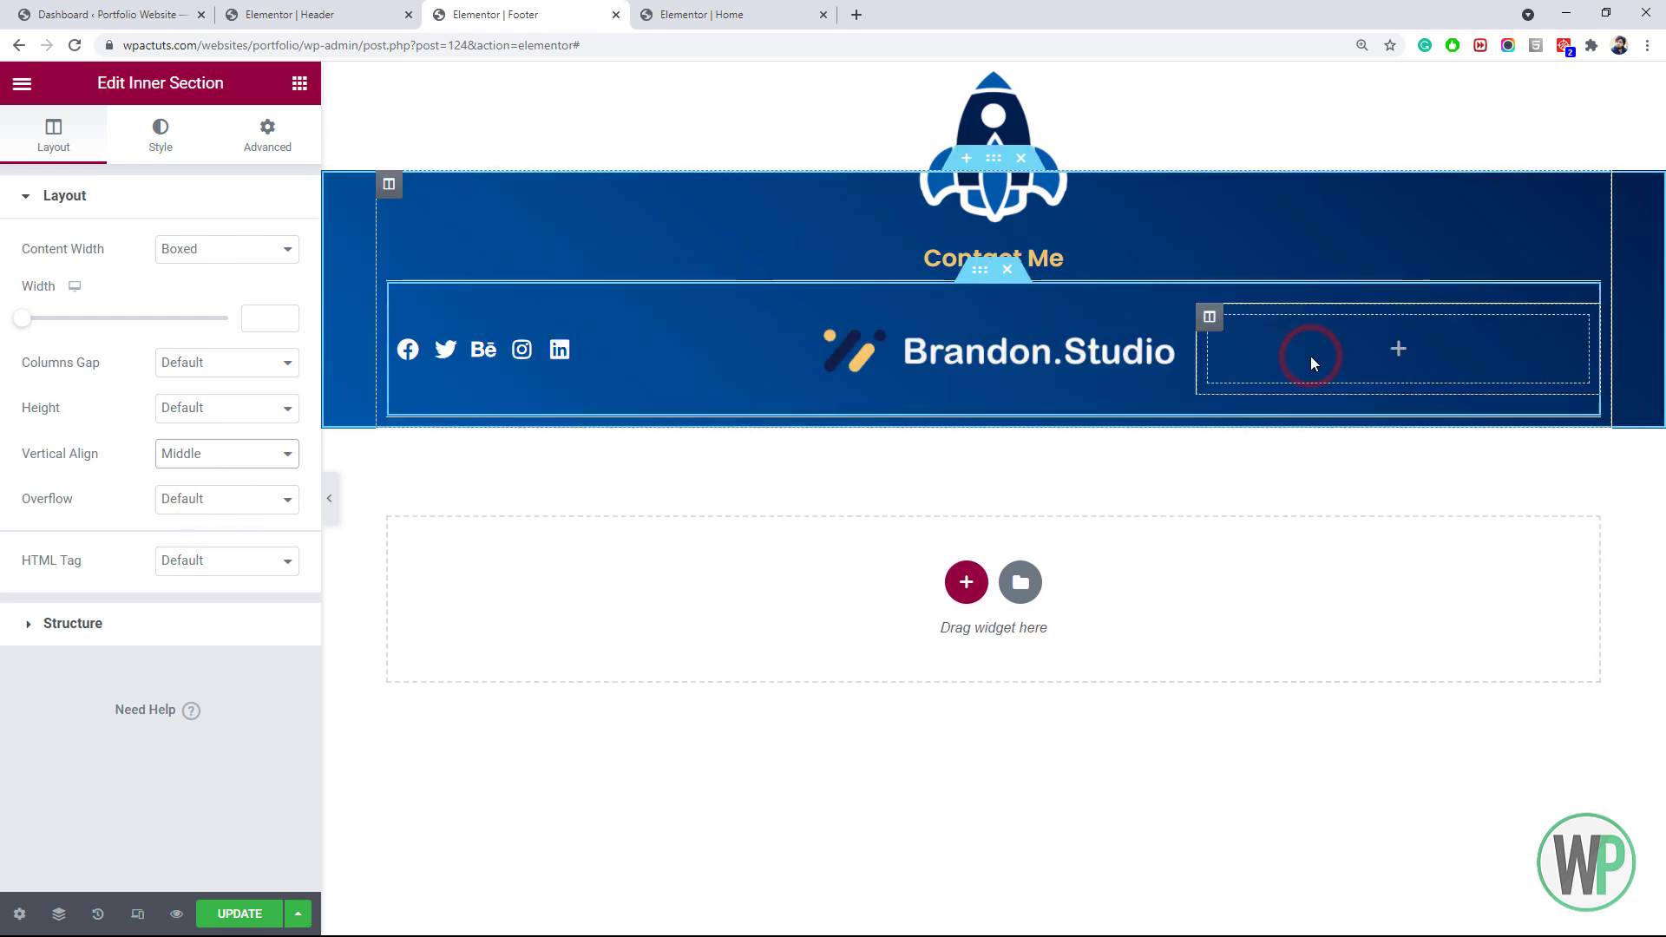
# Add an Icon widget to the right column showing the PayPal icon
pyautogui.write('icon')
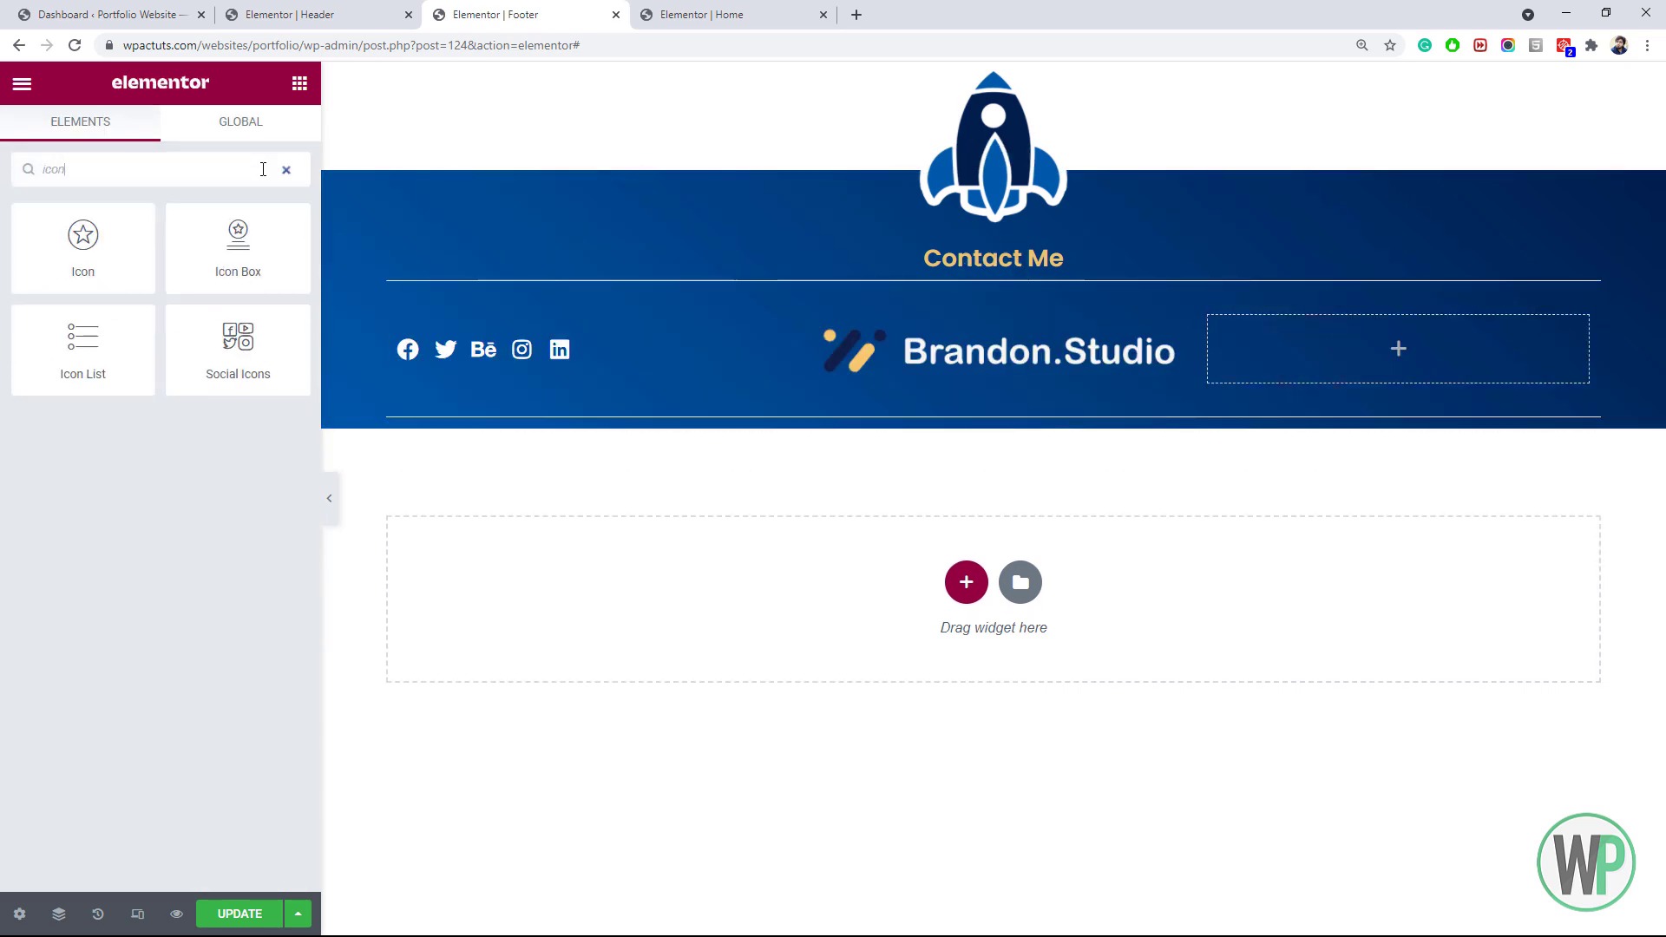
pyautogui.moveTo(156, 276); pyautogui.dragTo(1346, 369)
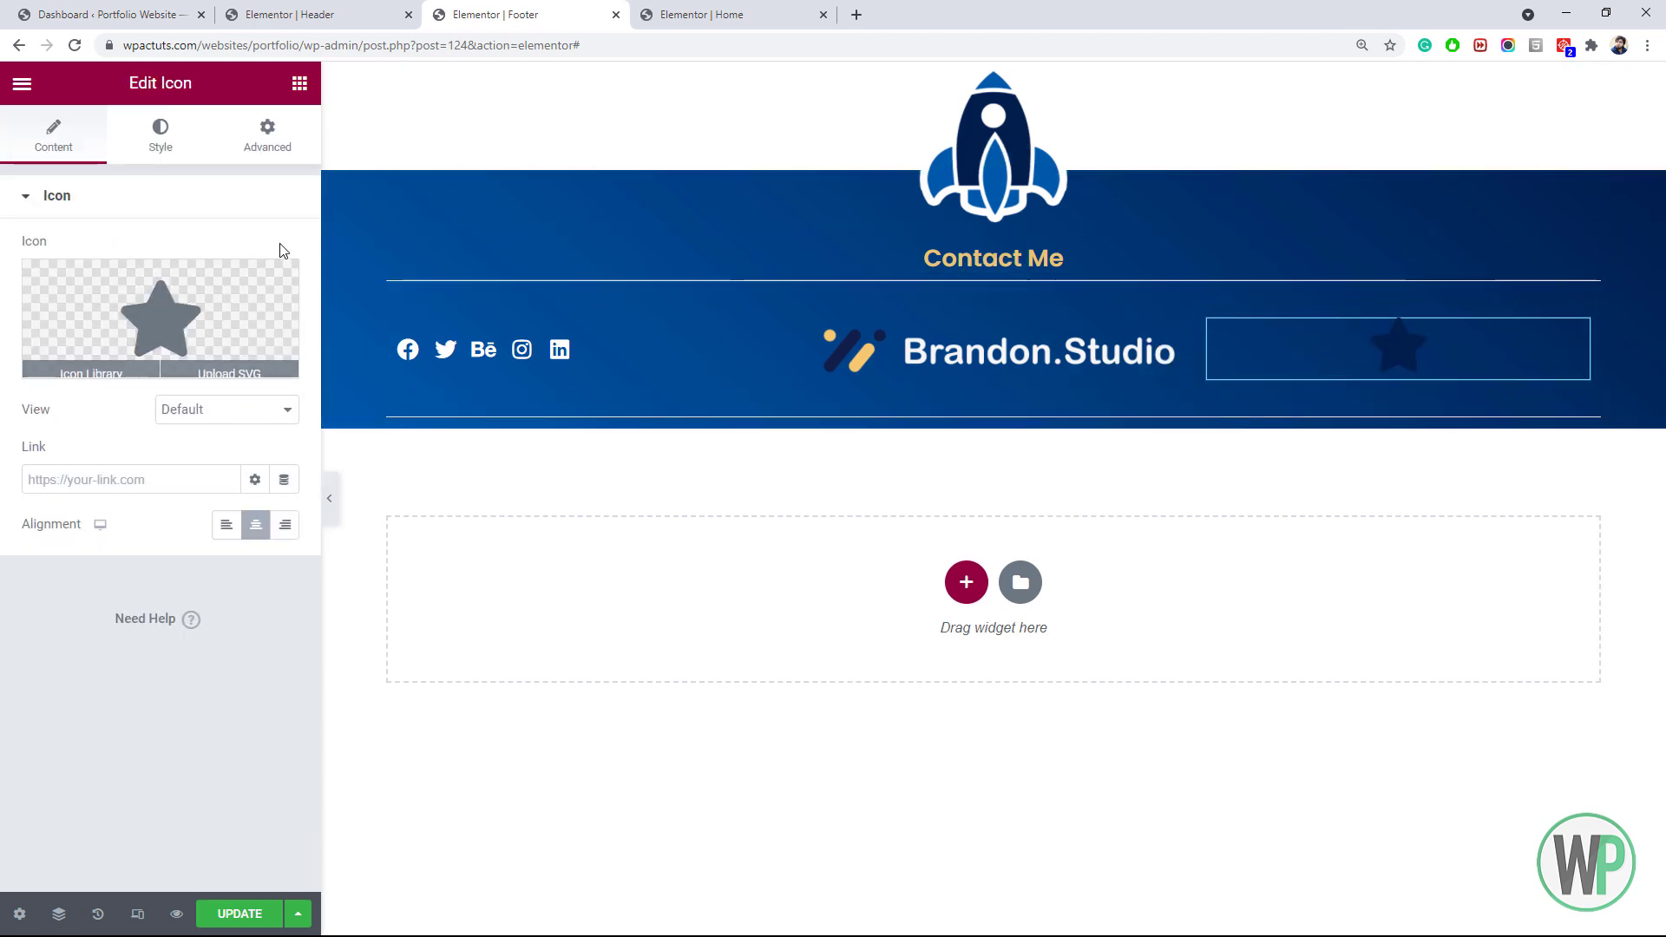
pyautogui.click(740, 177)
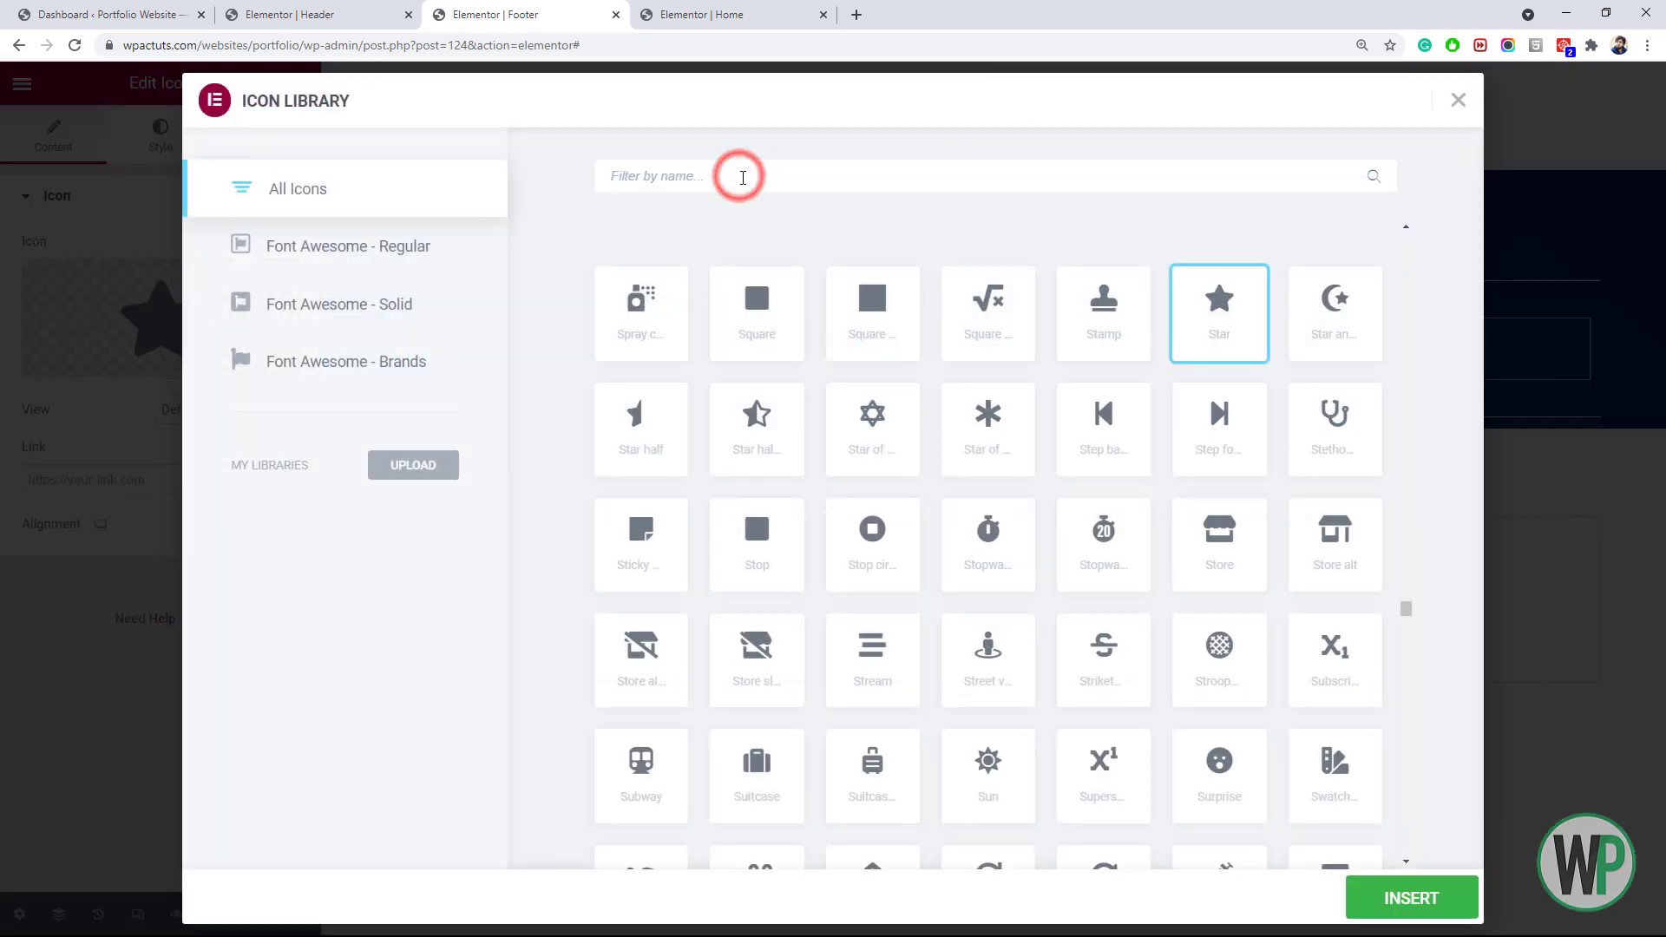
pyautogui.write('pay')
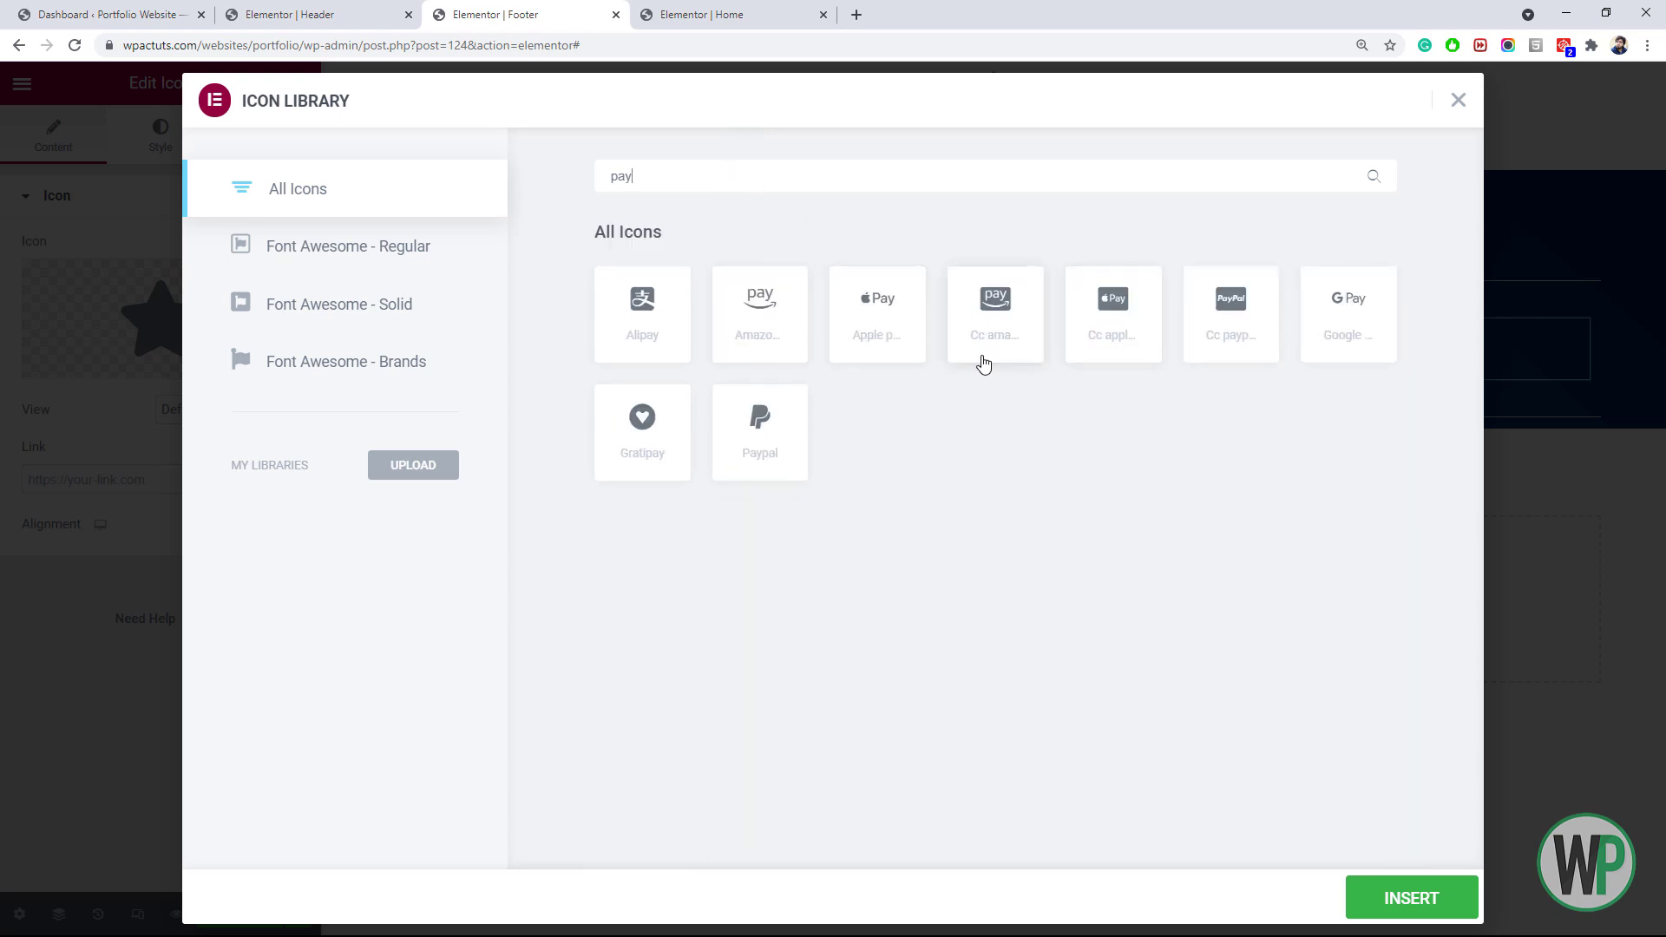
pyautogui.click(1411, 898)
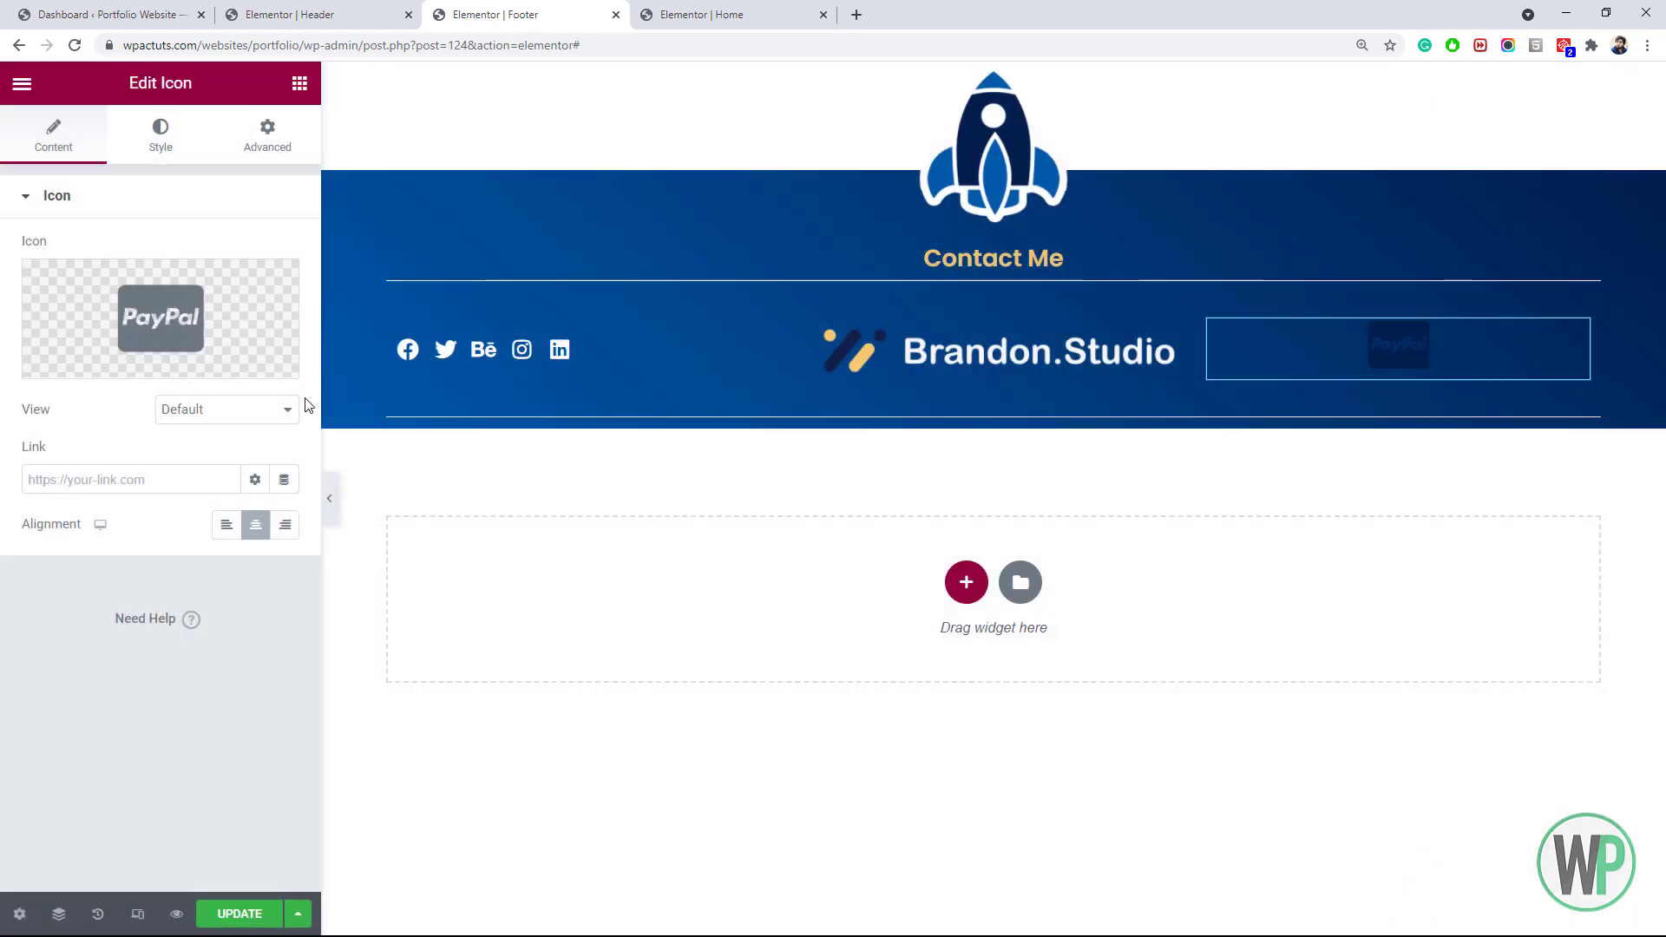
# Colour the icon light grey #EBEBEB, give it a -10 bottom margin and Inline width
pyautogui.click(161, 137)
pyautogui.click(284, 295)
pyautogui.moveTo(59, 408); pyautogui.dragTo(32, 388)
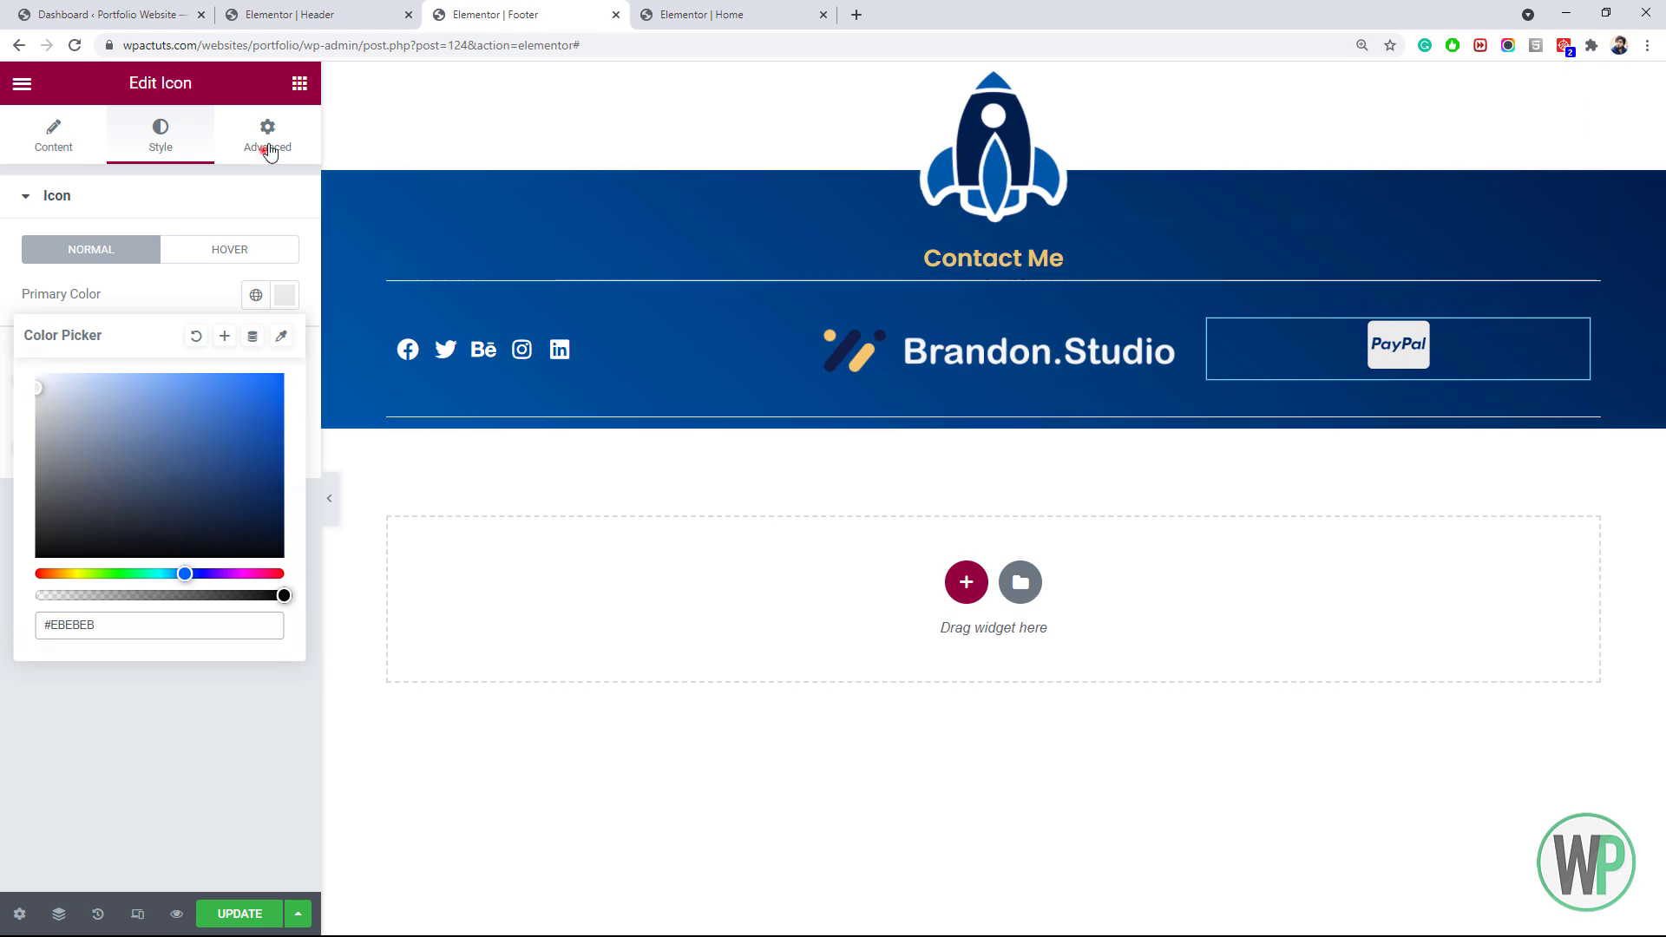
pyautogui.click(267, 137)
pyautogui.click(160, 271)
pyautogui.write('-10')
pyautogui.scroll(-1, 194, 859)
pyautogui.click(195, 885)
pyautogui.click(223, 521)
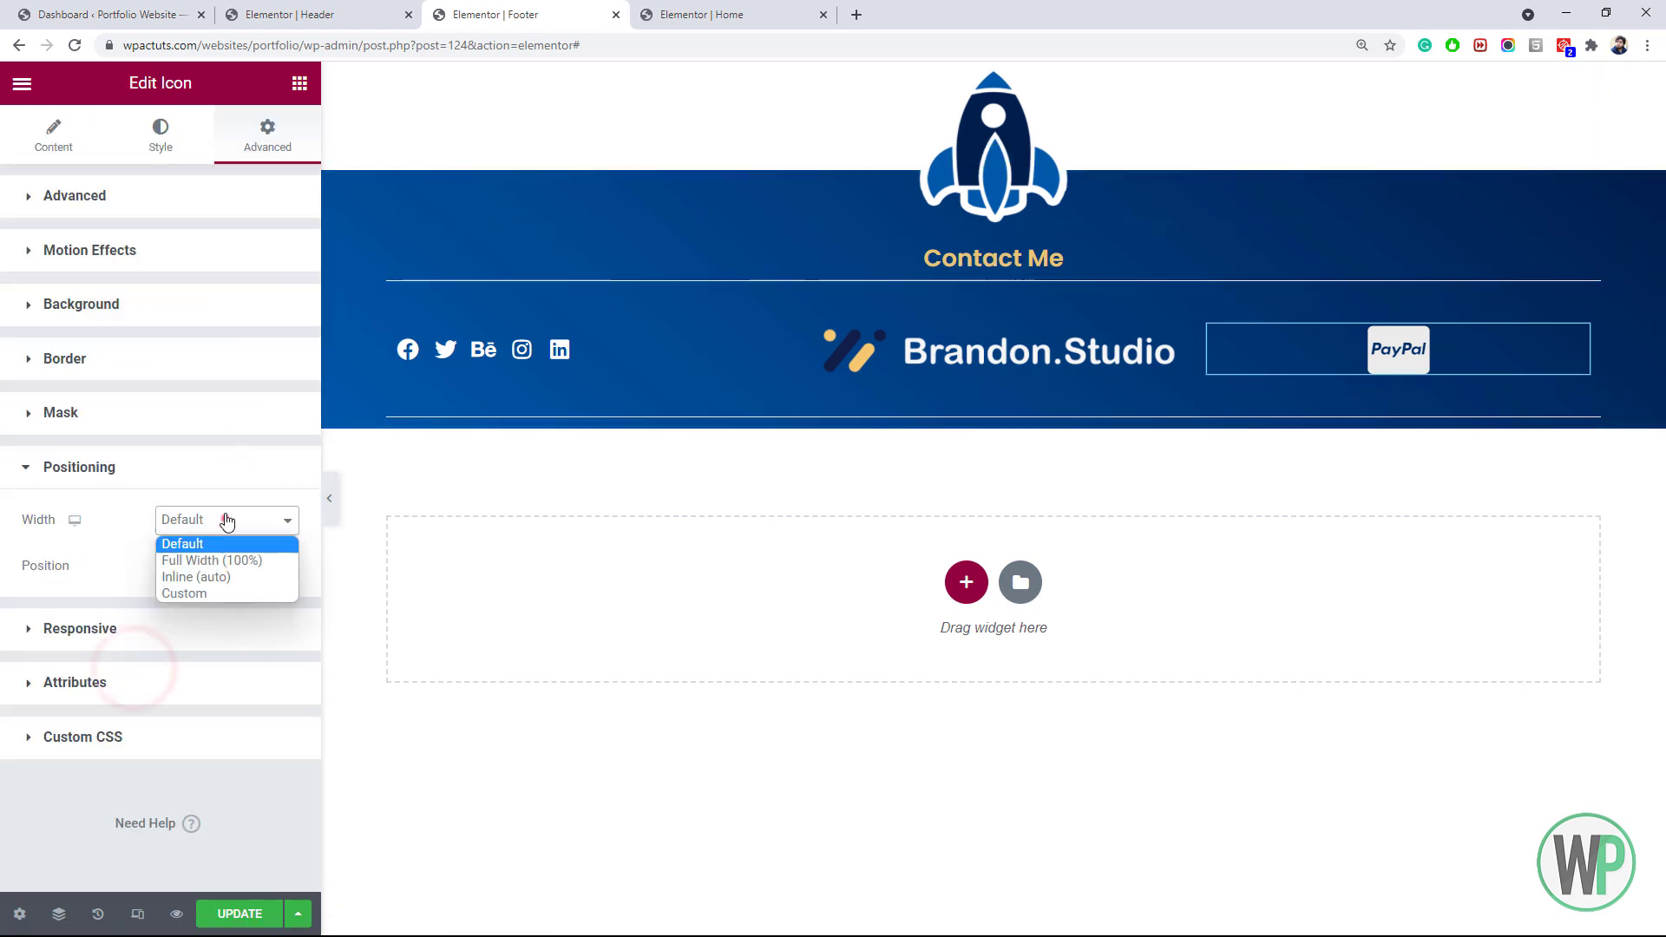
pyautogui.click(208, 572)
# Set the right column's Horizontal Align to End
pyautogui.rightClick(1209, 325)
pyautogui.click(1259, 335)
pyautogui.click(203, 338)
pyautogui.click(187, 412)
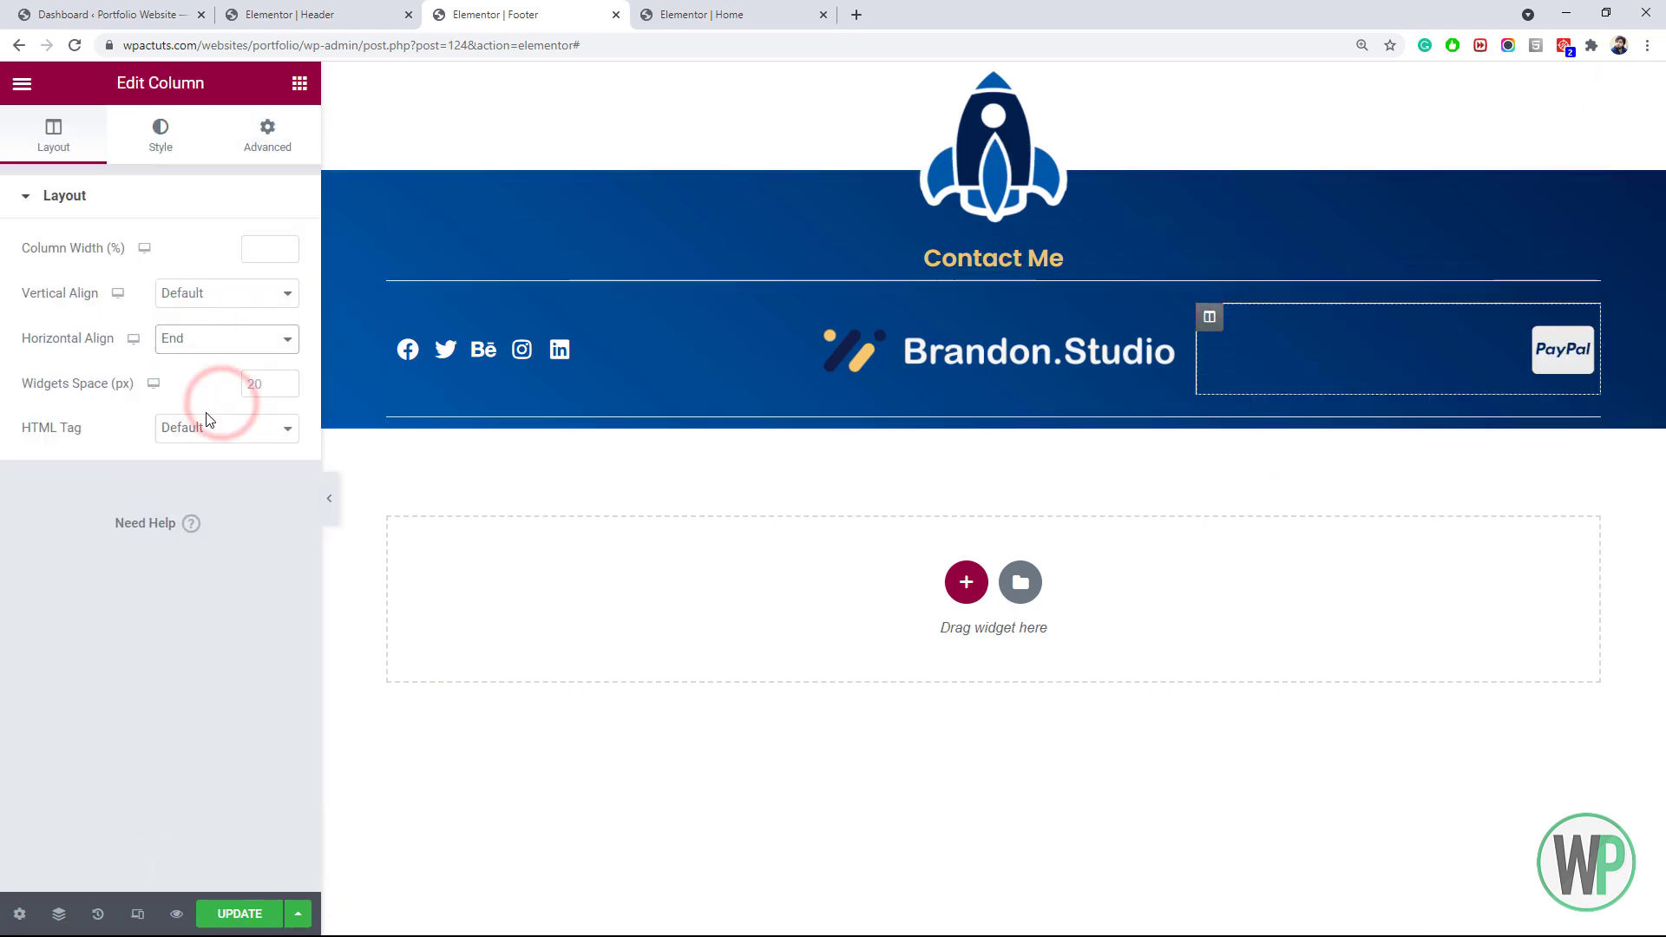
# Duplicate the icon with a right margin of 2 and swap it to Visa
pyautogui.rightClick(1535, 352)
pyautogui.click(1558, 401)
pyautogui.click(267, 137)
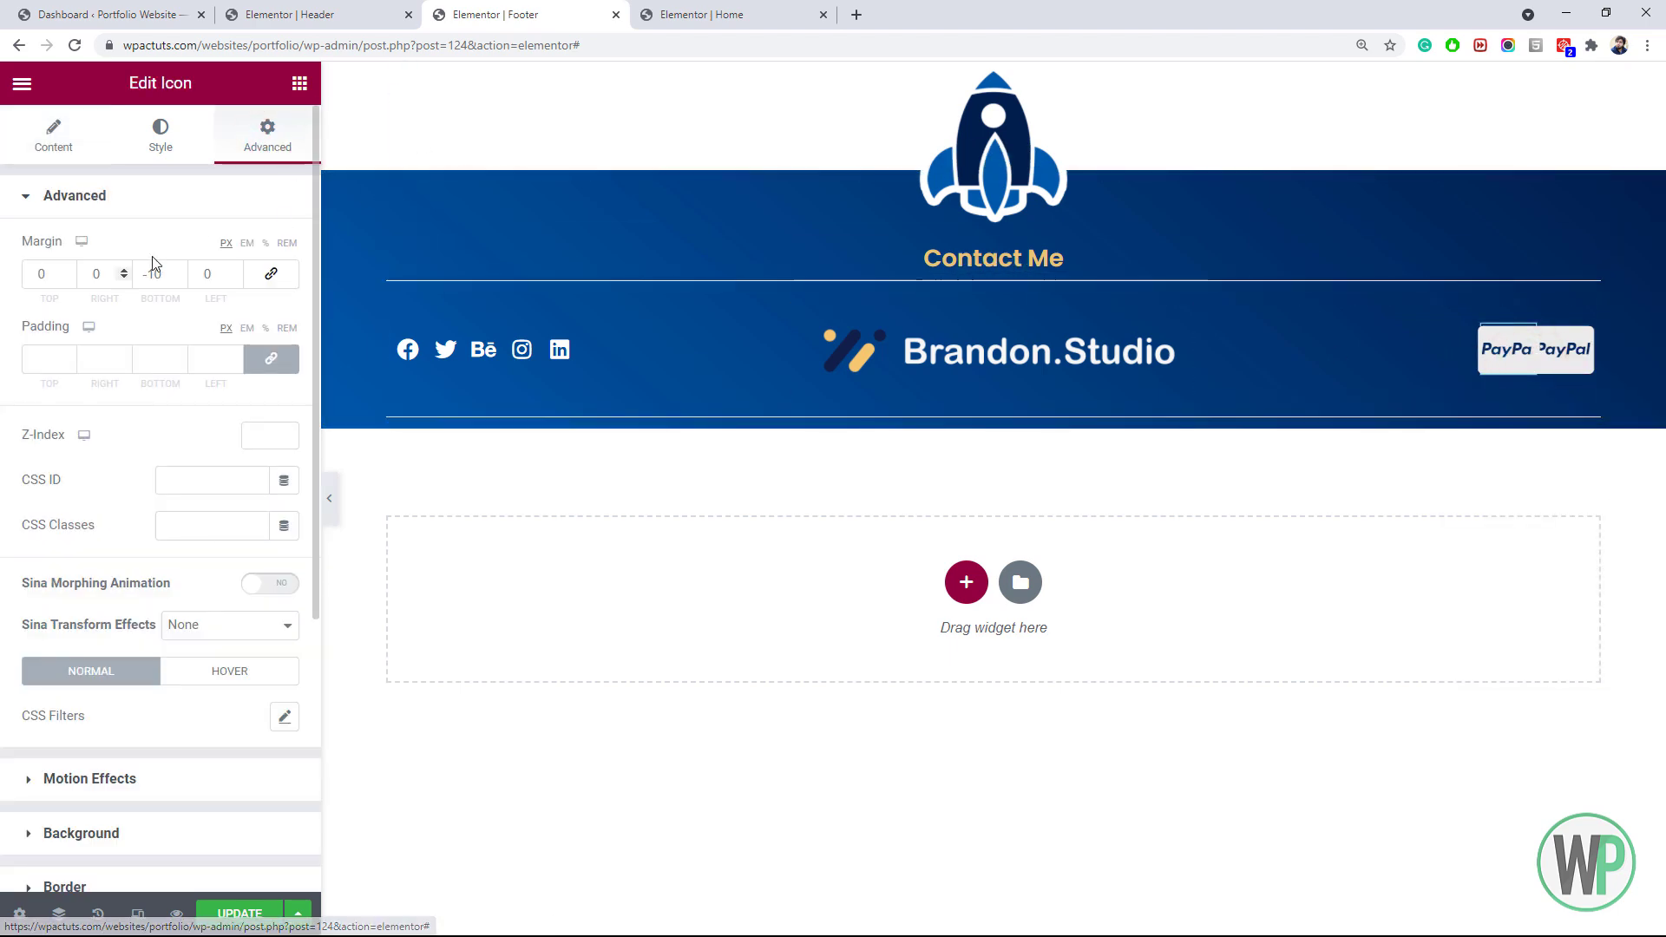
pyautogui.click(88, 272)
pyautogui.write('2')
pyautogui.click(53, 151)
pyautogui.click(172, 312)
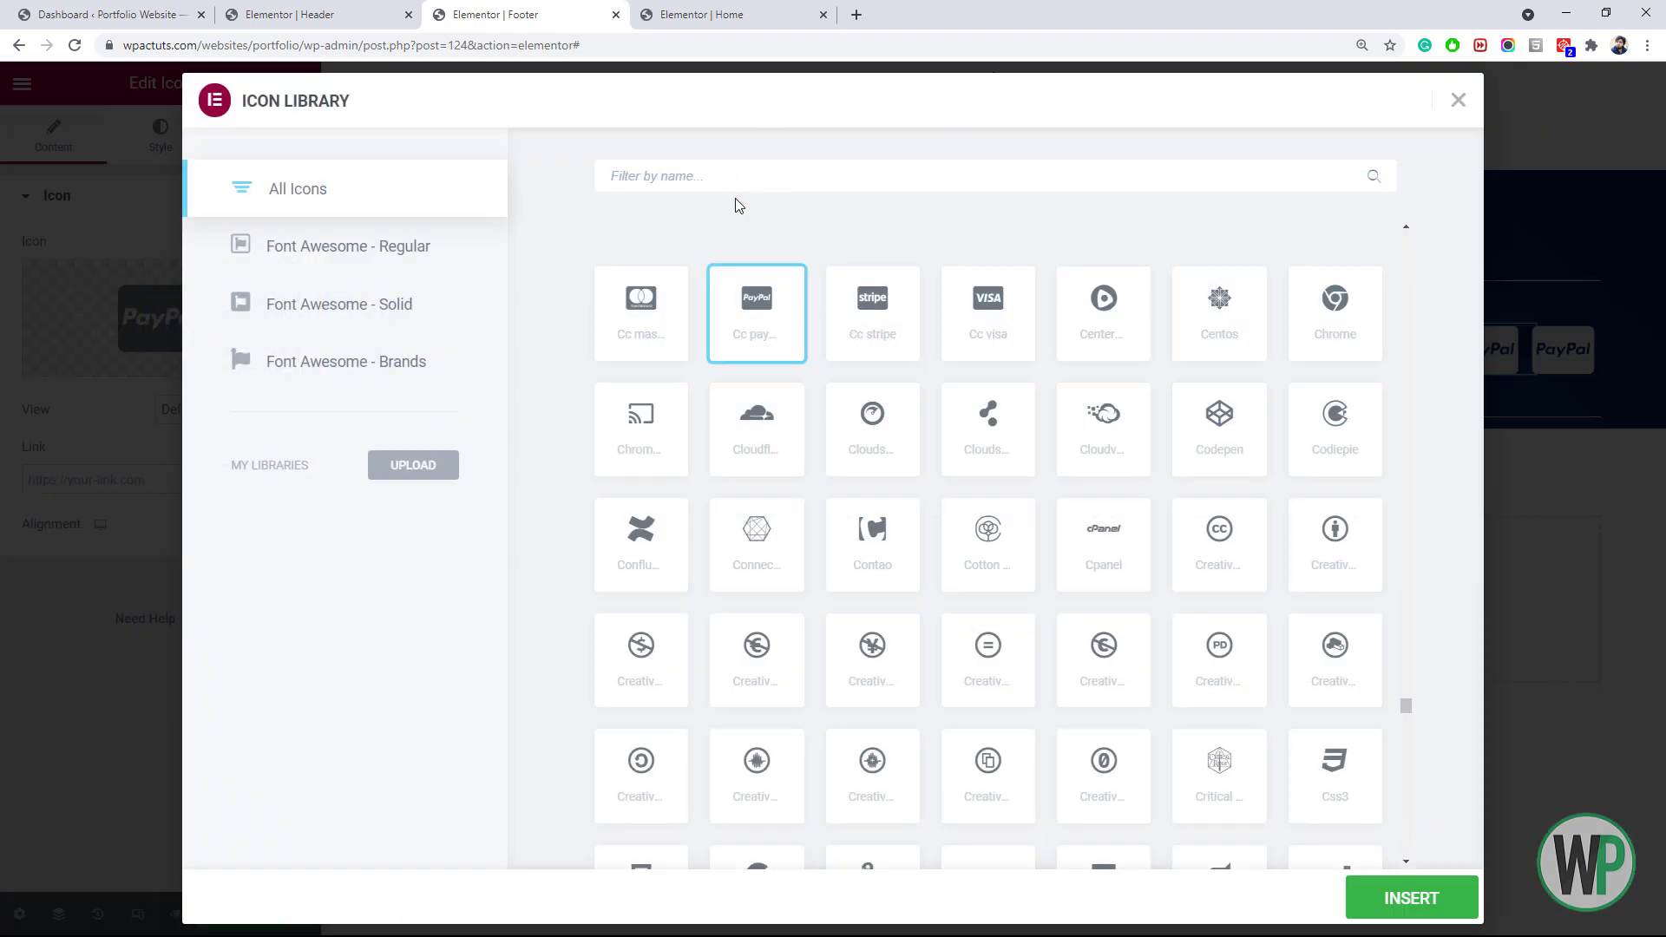
pyautogui.write('visa')
pyautogui.click(1411, 898)
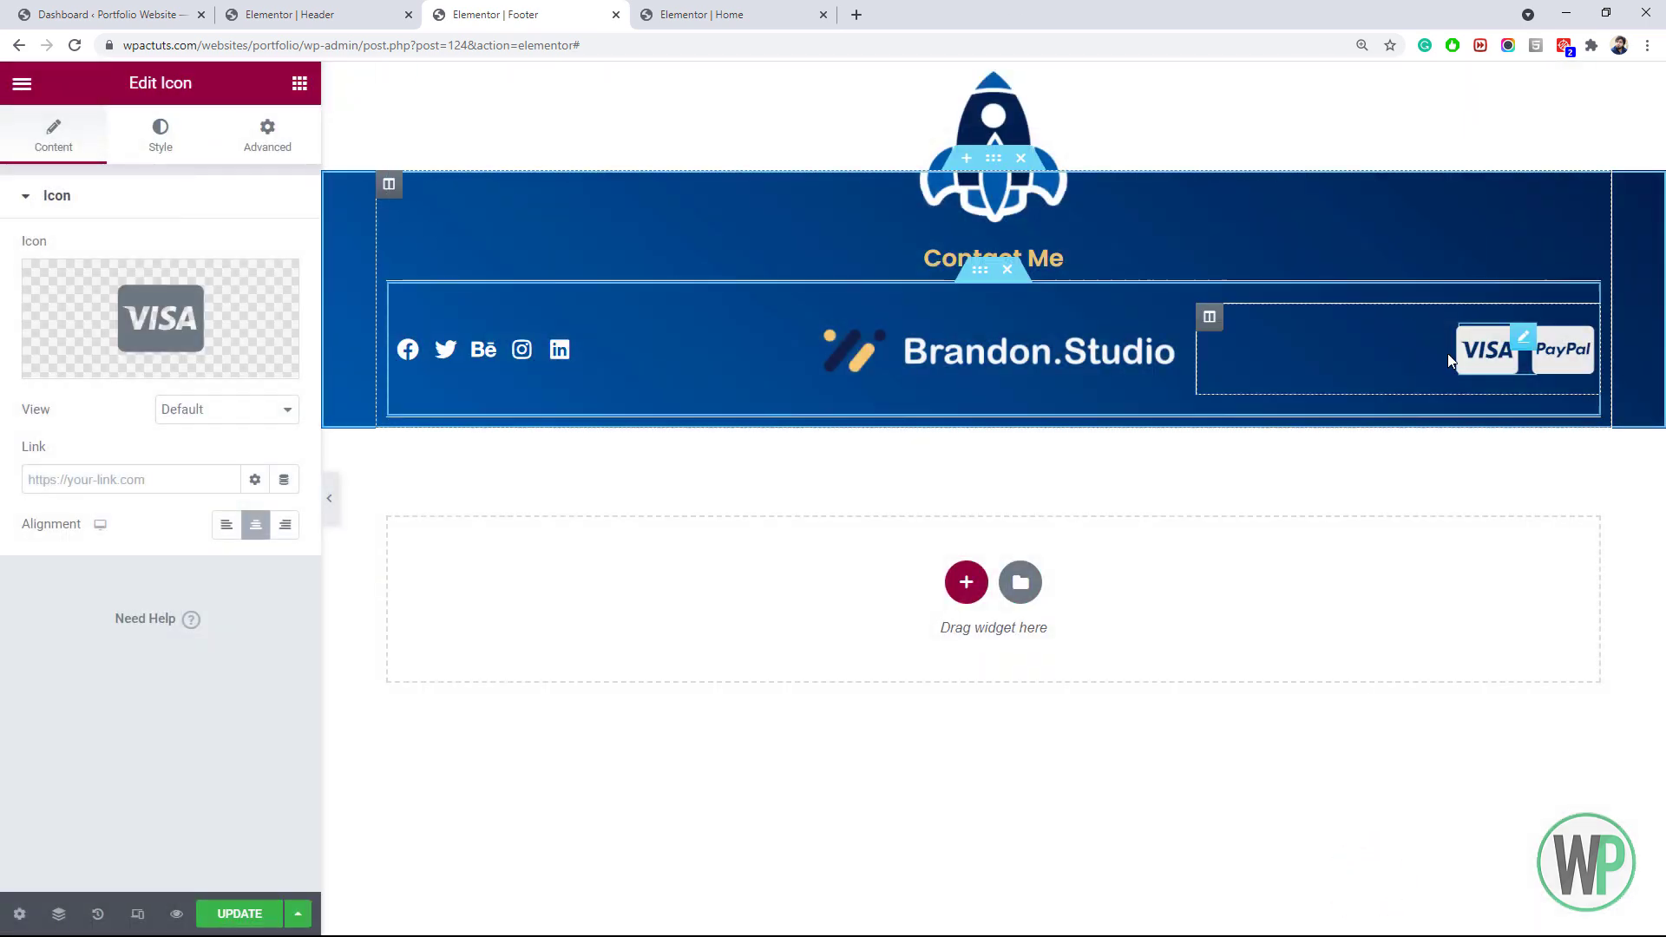
# Duplicate the Visa icon, change the copy to Apple Pay with right margin 4
pyautogui.rightClick(1448, 352)
pyautogui.click(1467, 394)
pyautogui.click(178, 271)
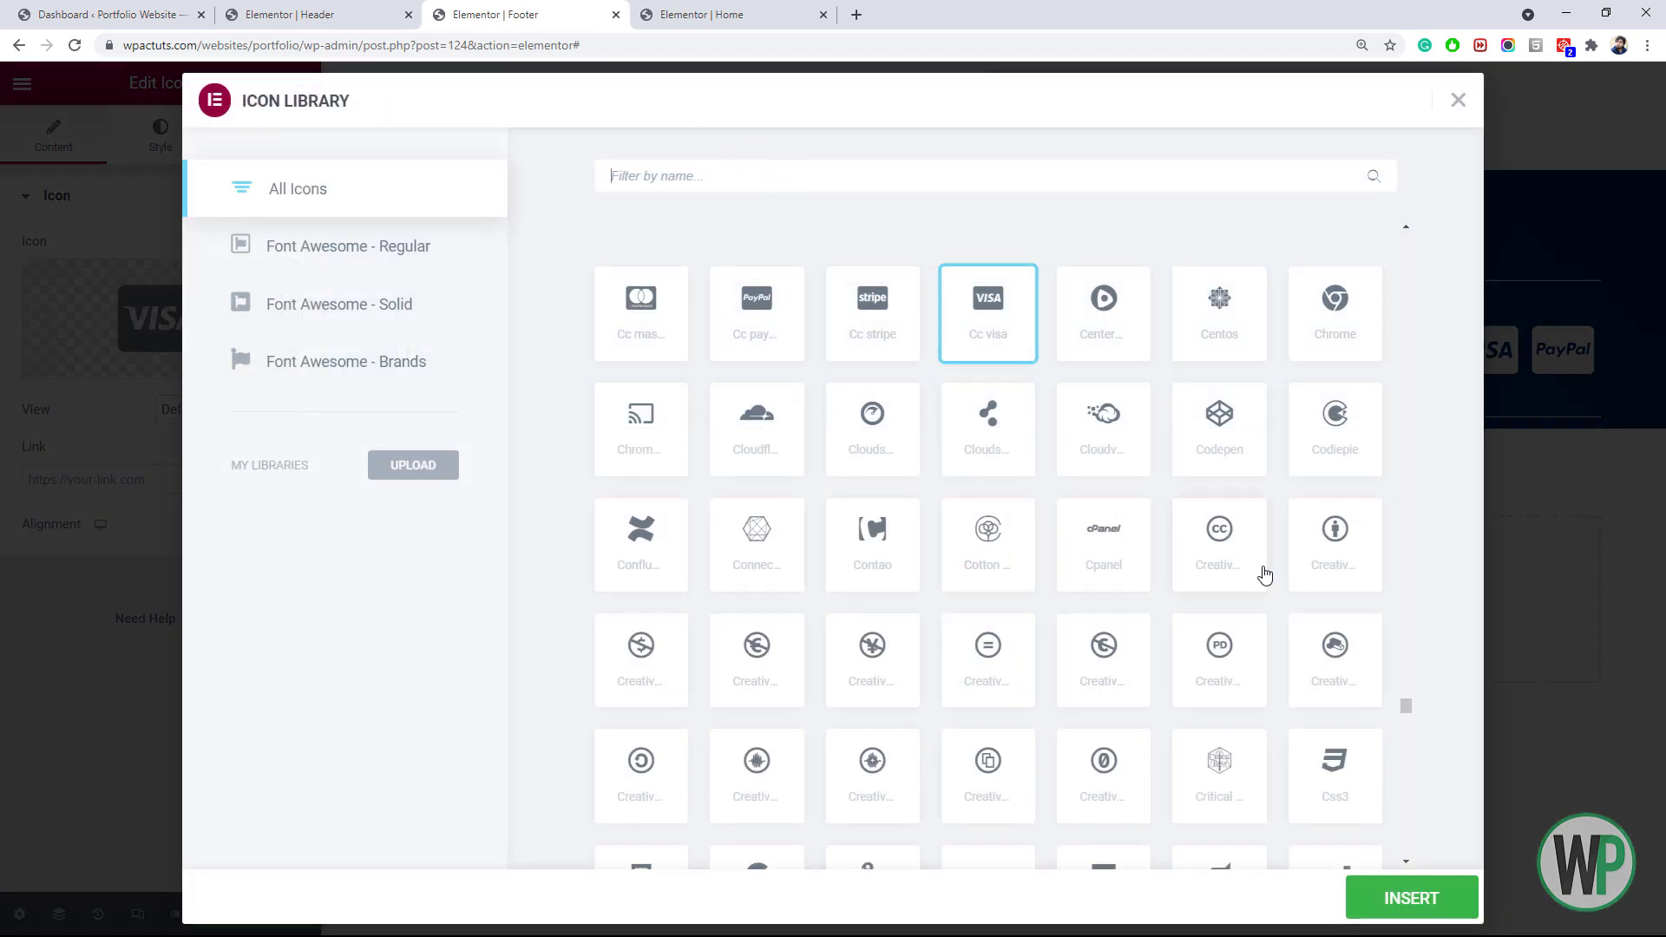
pyautogui.scroll(3, 1406, 706)
pyautogui.scroll(1, 1023, 525)
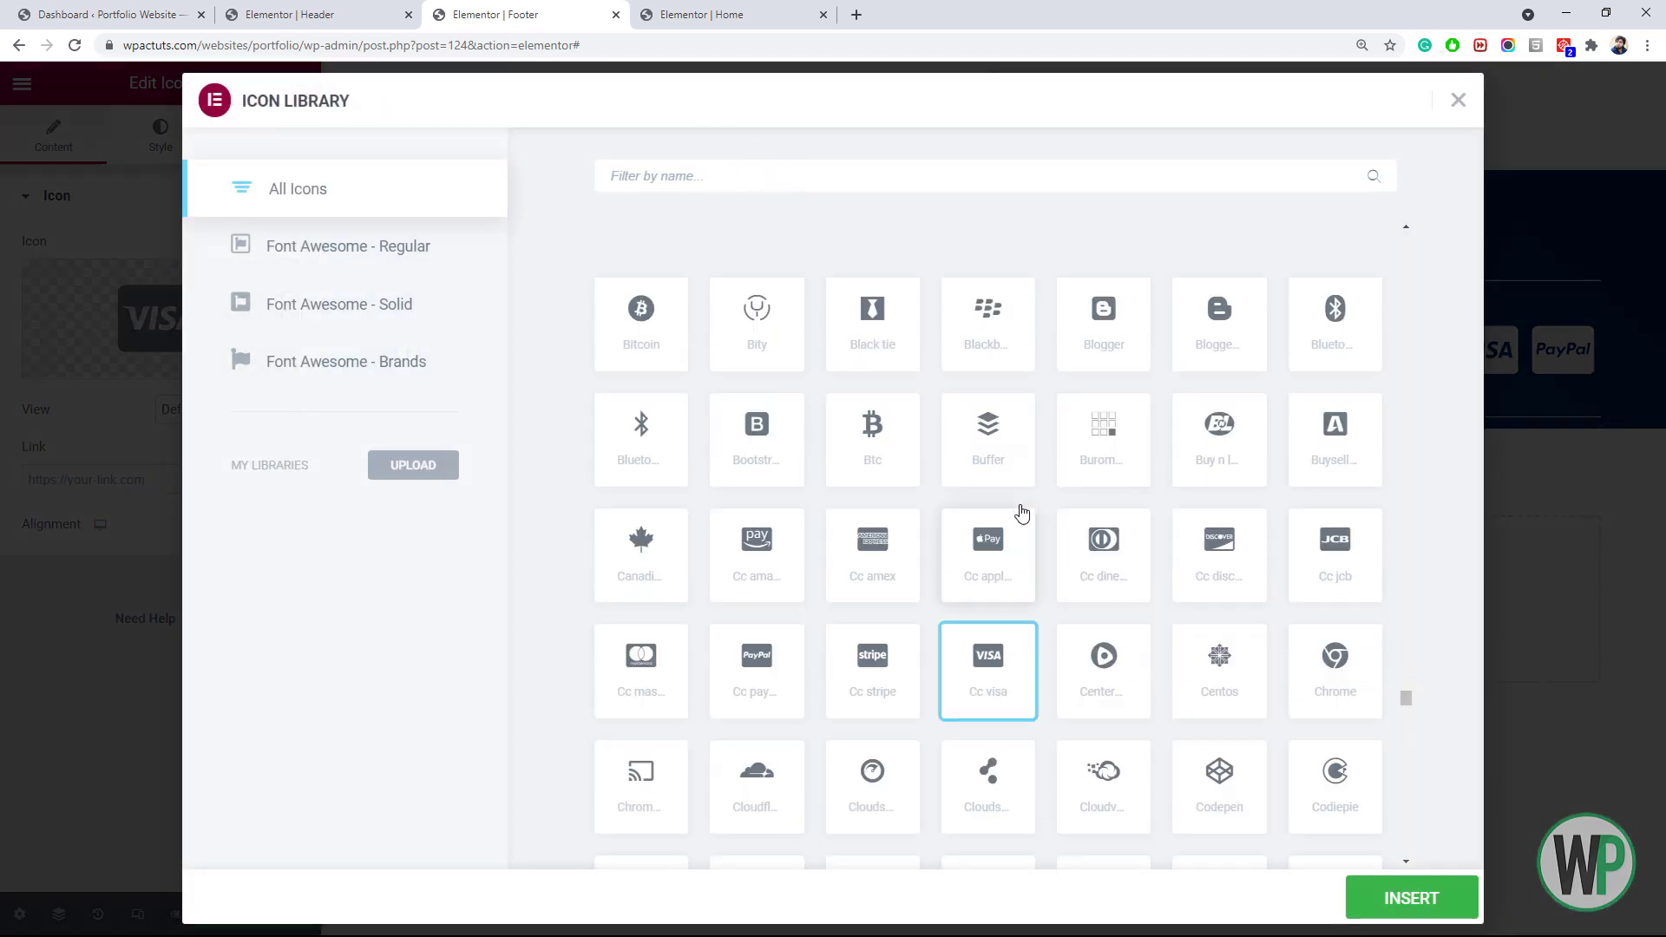
pyautogui.click(826, 177)
pyautogui.write('pay')
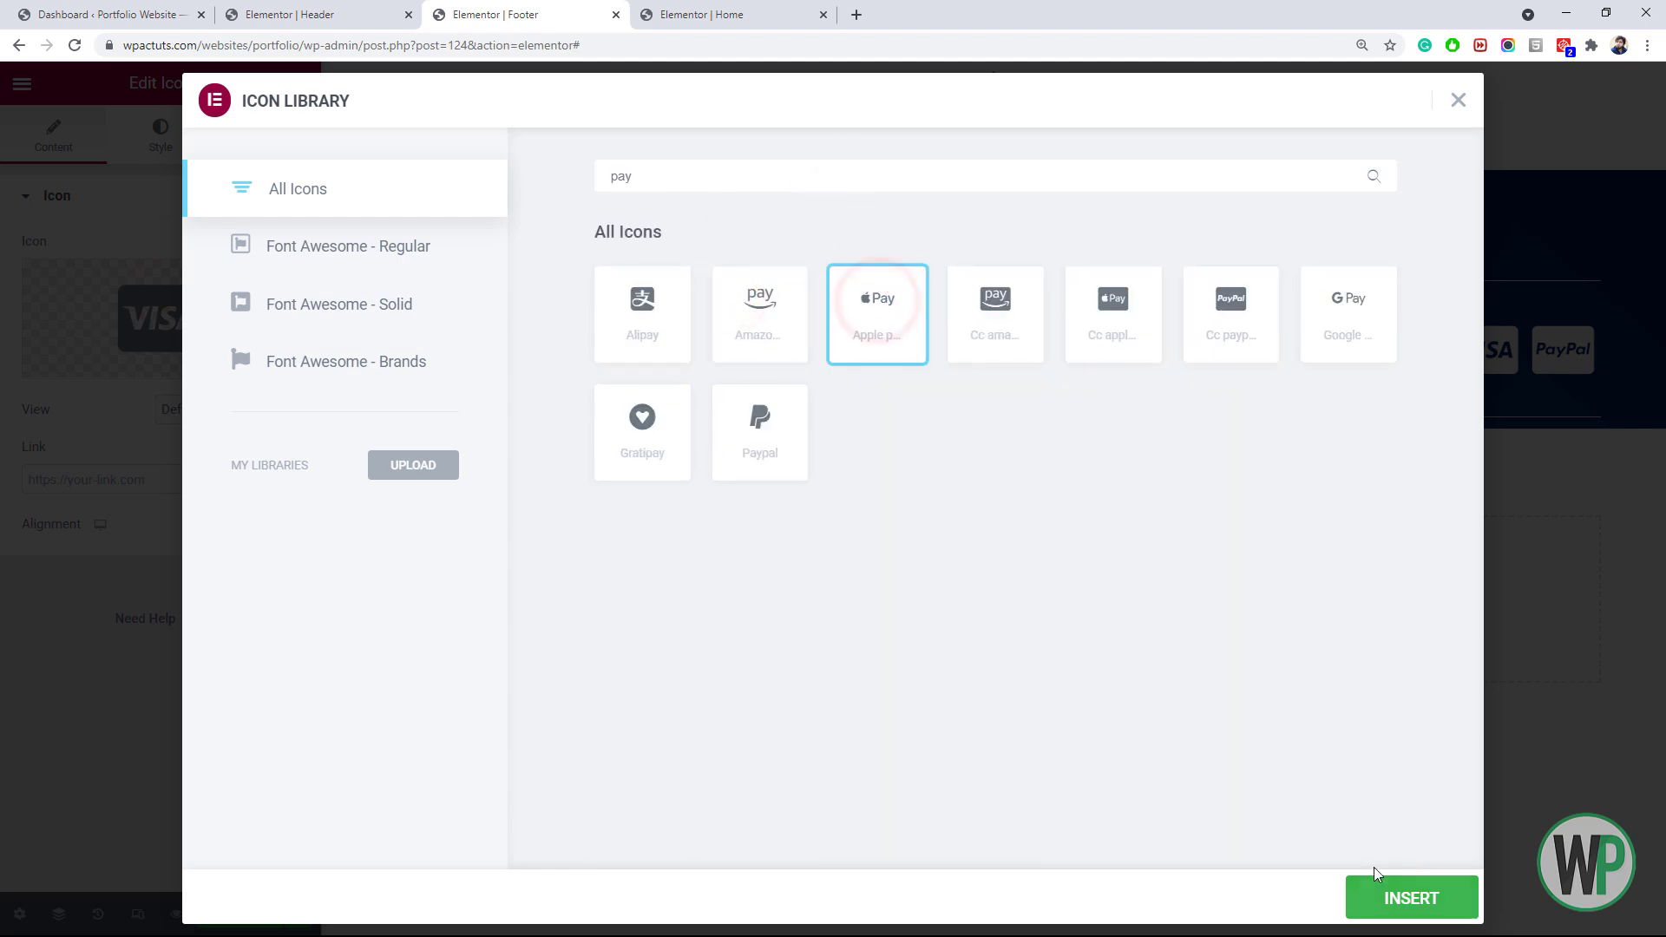
pyautogui.click(1379, 885)
pyautogui.click(267, 134)
pyautogui.click(178, 146)
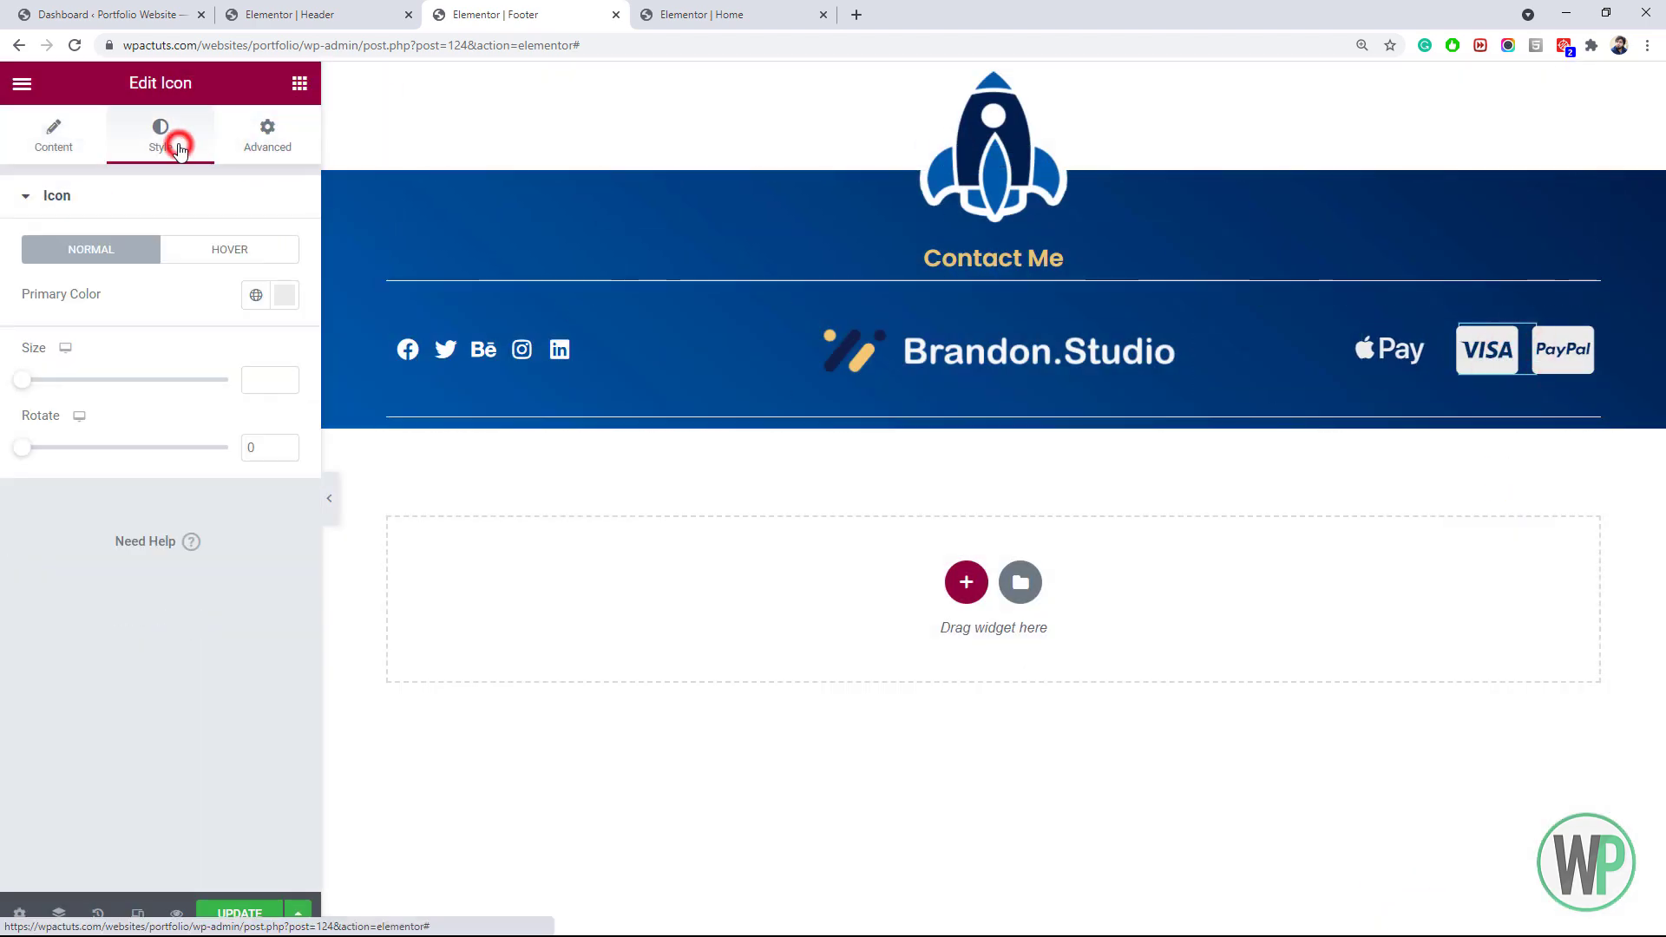
pyautogui.click(278, 141)
pyautogui.click(95, 279)
pyautogui.press('BackSpace')
pyautogui.write('40')
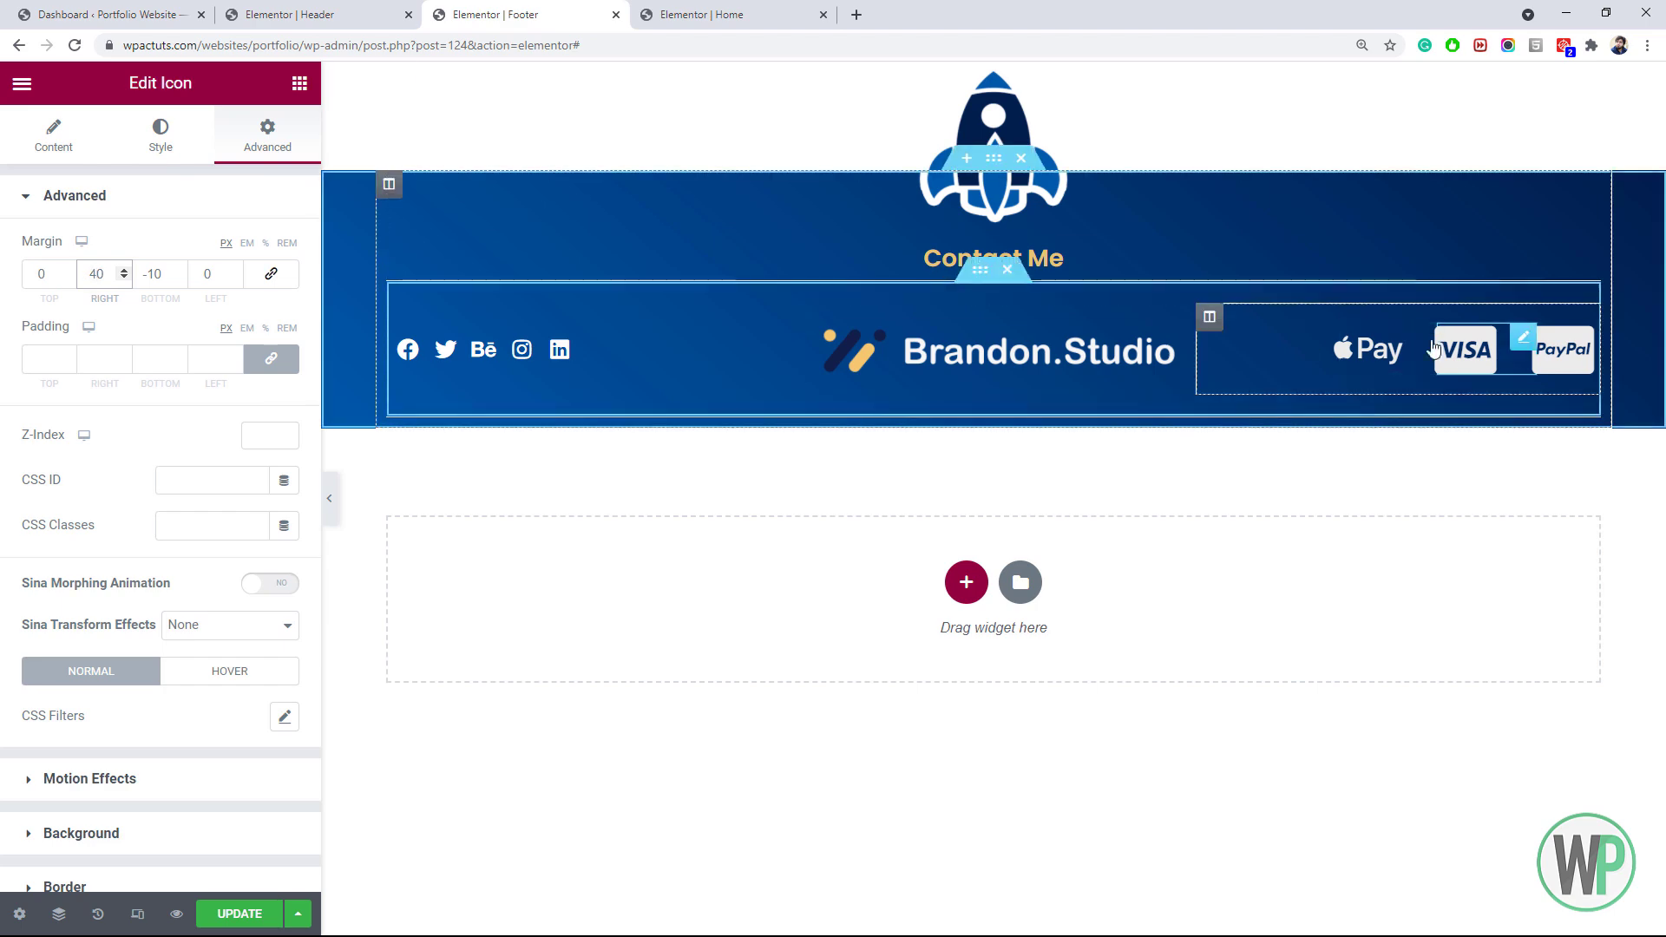
# Replace the remaining Visa icon with Apple Pay
pyautogui.click(1477, 365)
pyautogui.click(96, 152)
pyautogui.click(208, 285)
pyautogui.click(738, 165)
pyautogui.write('pay')
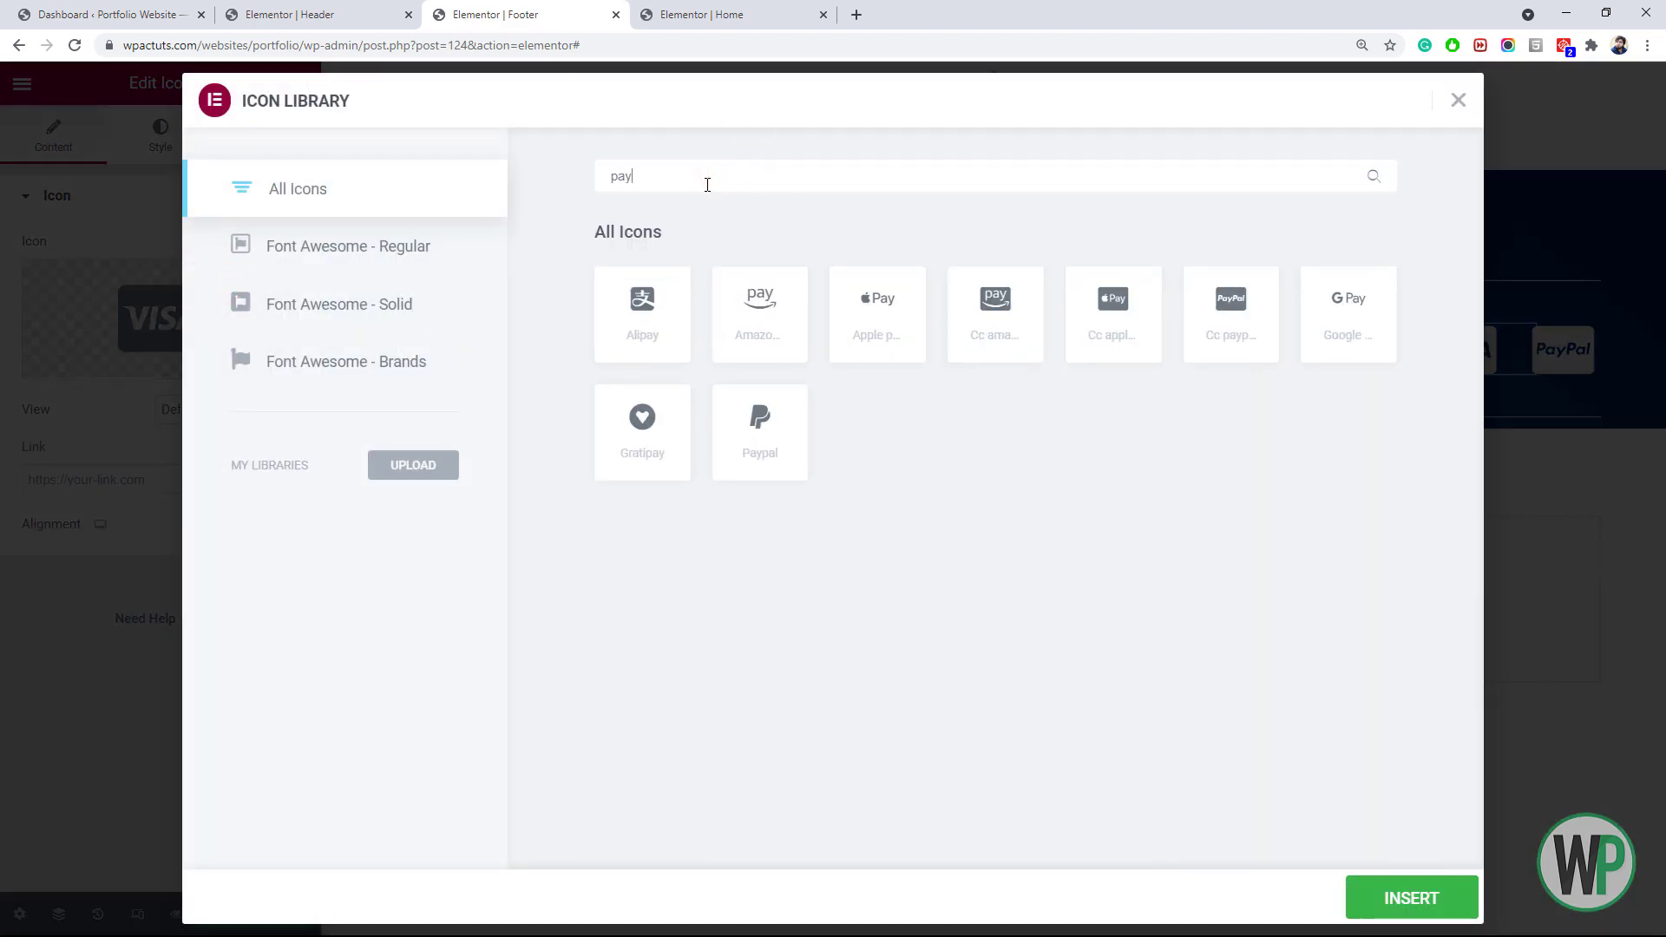
pyautogui.click(859, 313)
pyautogui.click(1393, 889)
pyautogui.click(268, 136)
# Swap the first Apple Pay icon for Amazon Pay
pyautogui.rightClick(1394, 356)
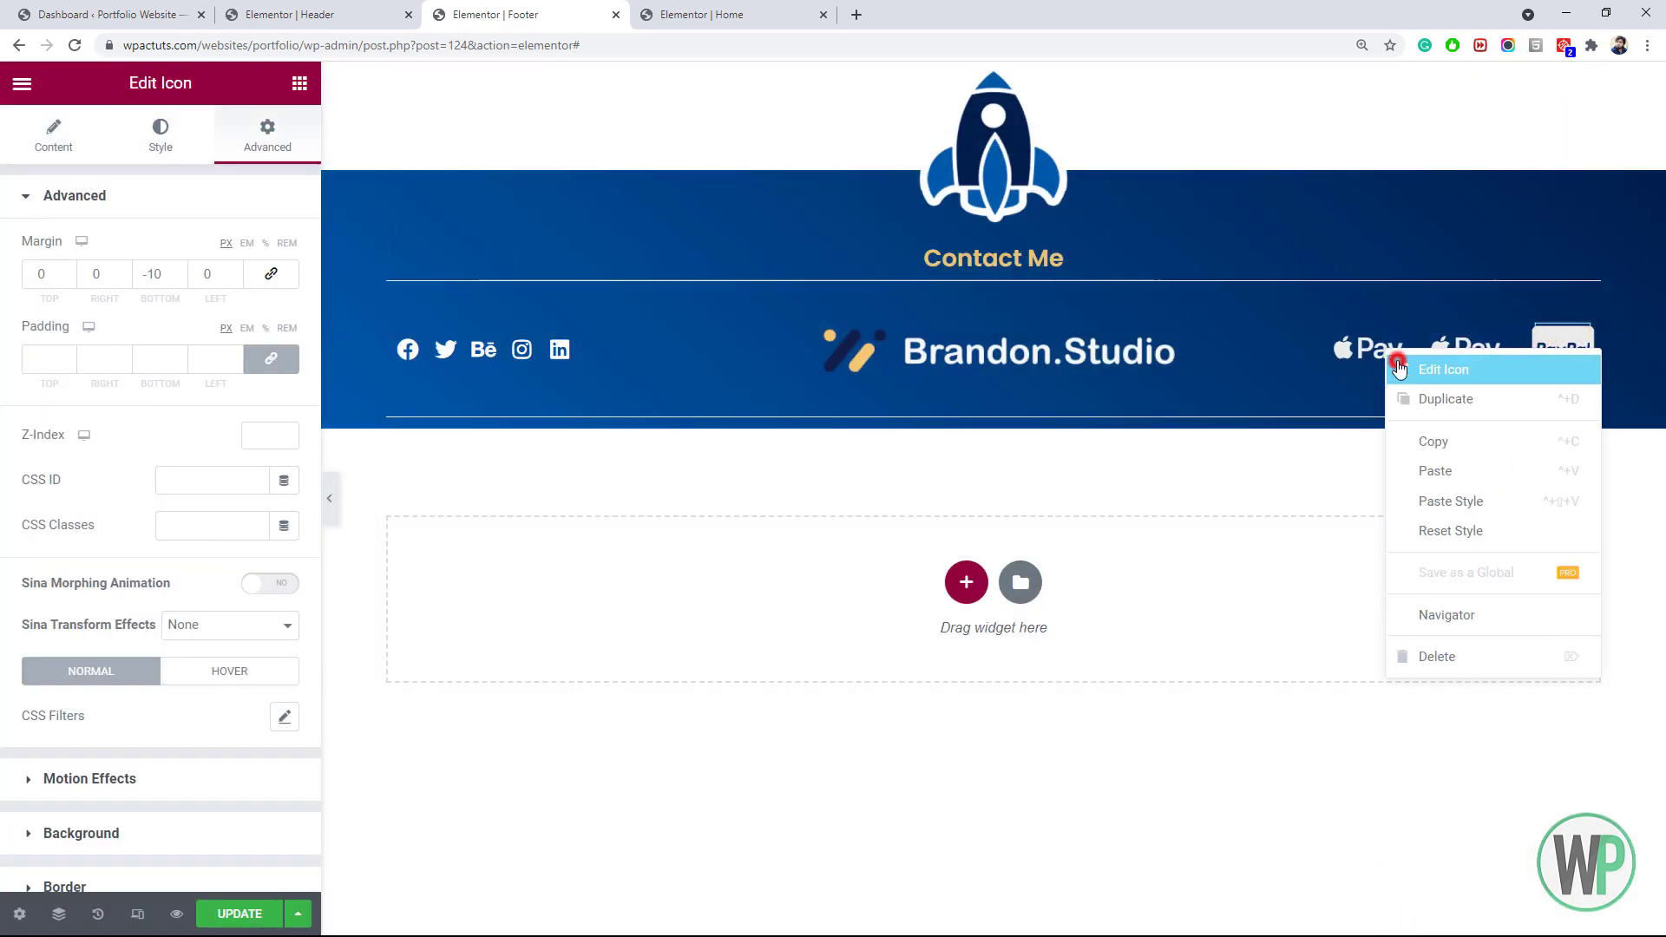
pyautogui.click(1407, 370)
pyautogui.click(78, 139)
pyautogui.click(173, 281)
pyautogui.click(707, 170)
pyautogui.write('pay')
pyautogui.click(747, 295)
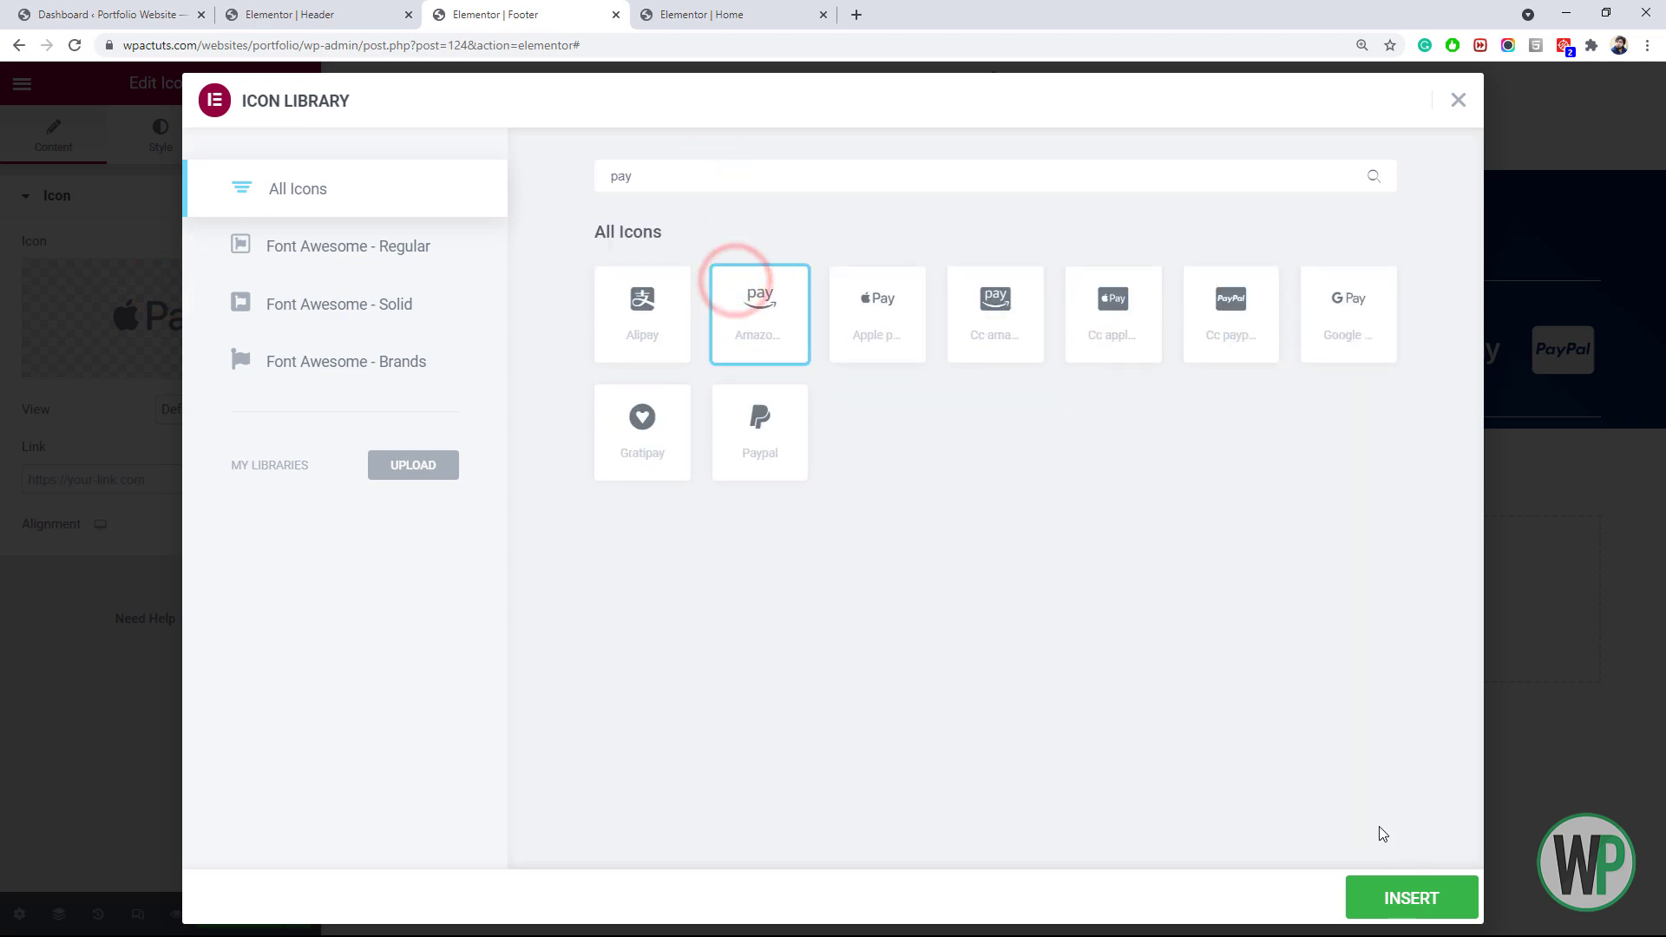
pyautogui.click(1412, 898)
# Replace the last PayPal icon with Google Pay
pyautogui.click(1575, 363)
pyautogui.click(78, 137)
pyautogui.click(202, 300)
pyautogui.click(884, 175)
pyautogui.write('pay')
pyautogui.click(790, 434)
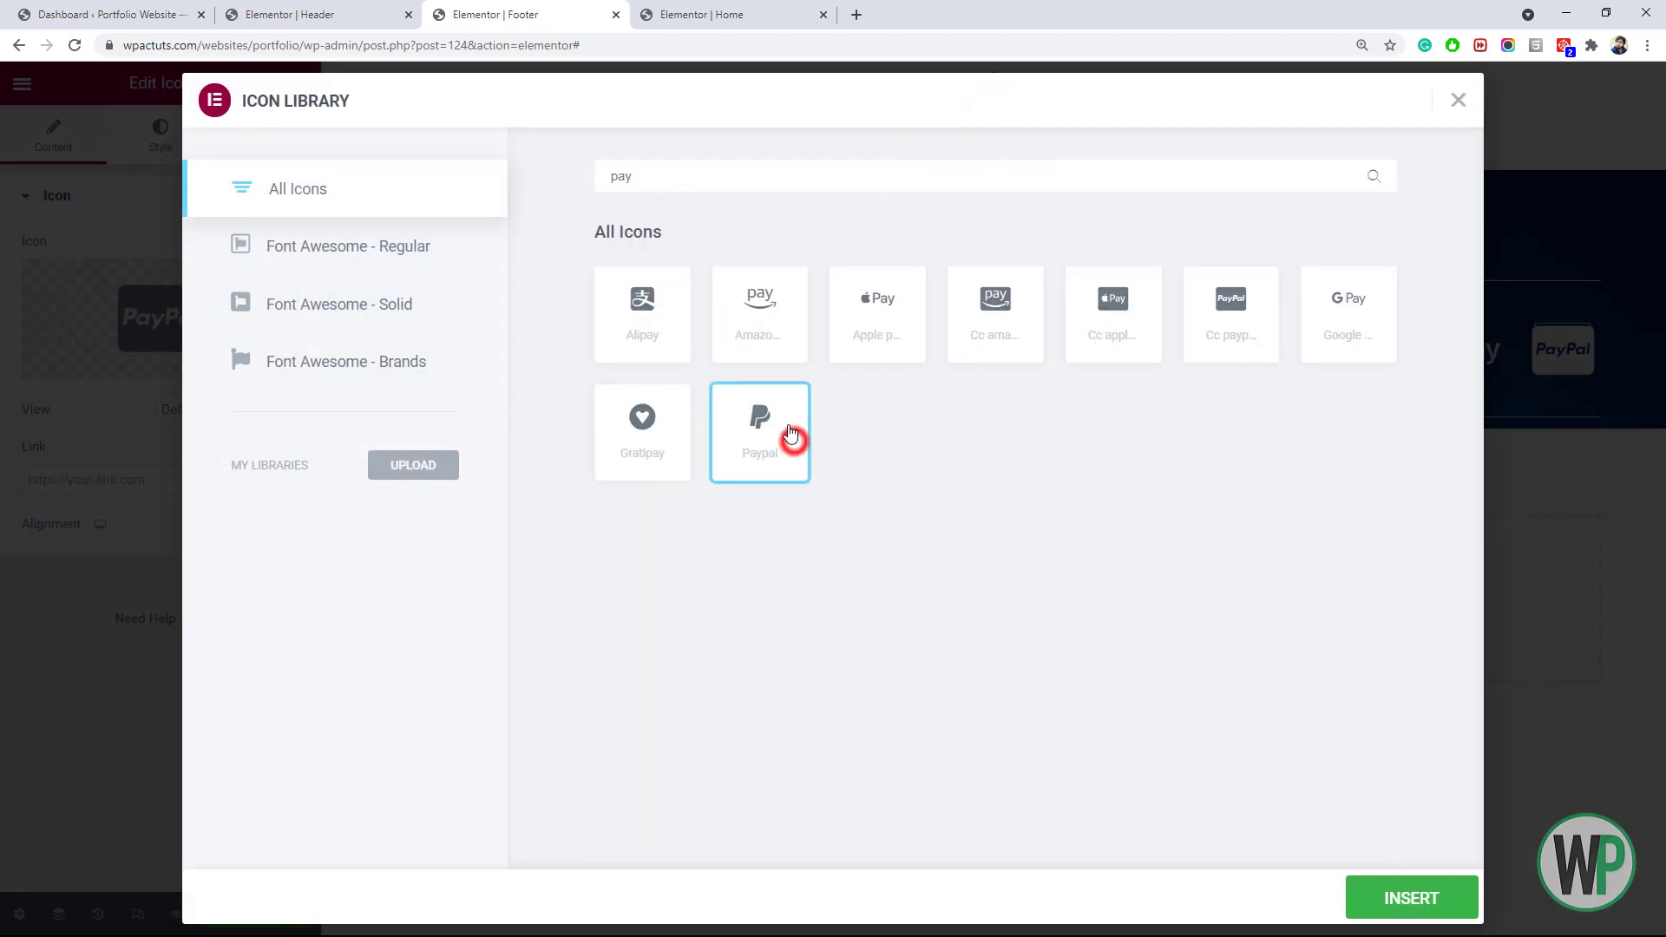
pyautogui.click(1381, 896)
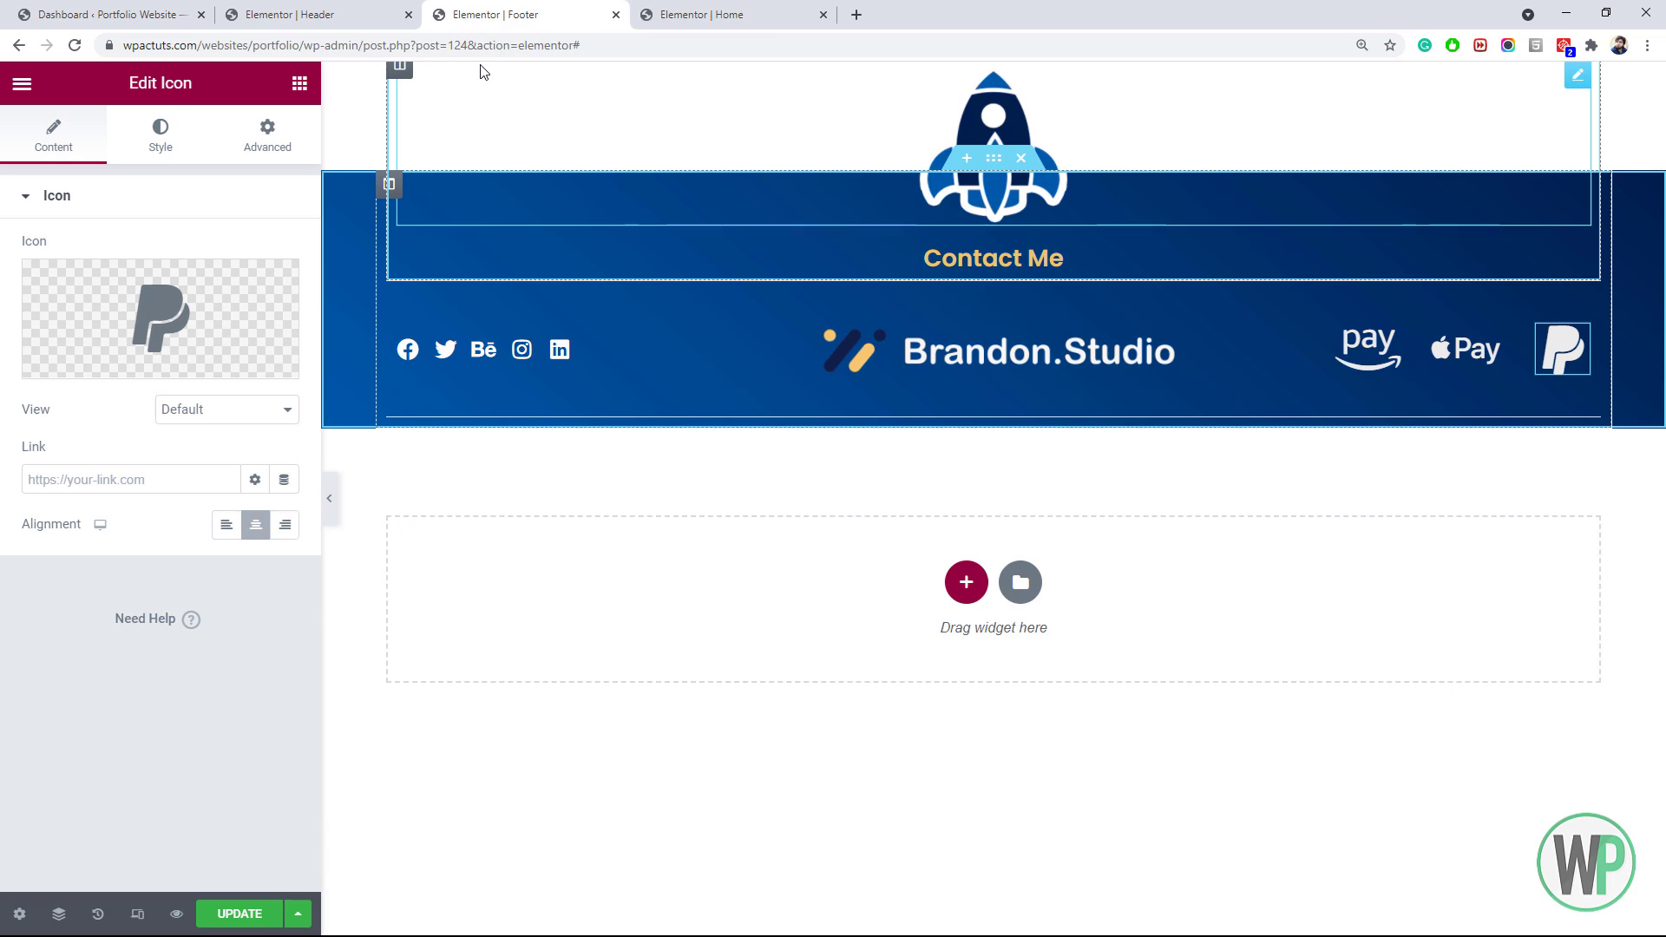
pyautogui.click(147, 291)
pyautogui.click(906, 179)
pyautogui.write('pay')
pyautogui.click(1331, 361)
pyautogui.click(1412, 899)
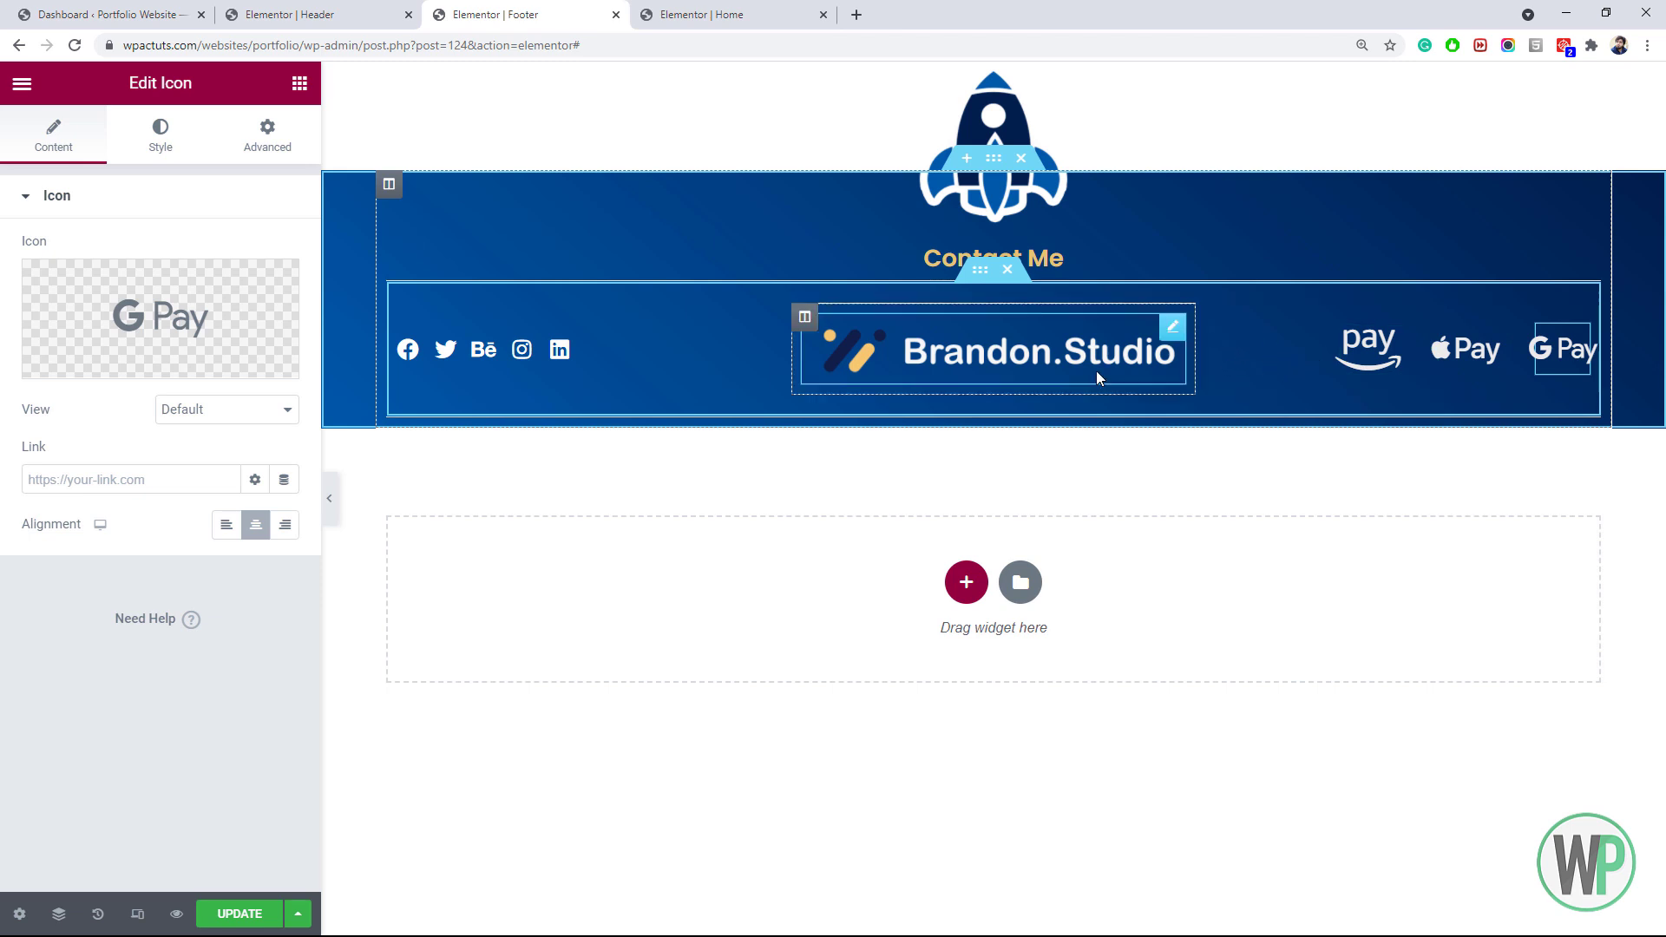
# Add a single-column inner section to the footer with margins 10 and 30
pyautogui.click(300, 82)
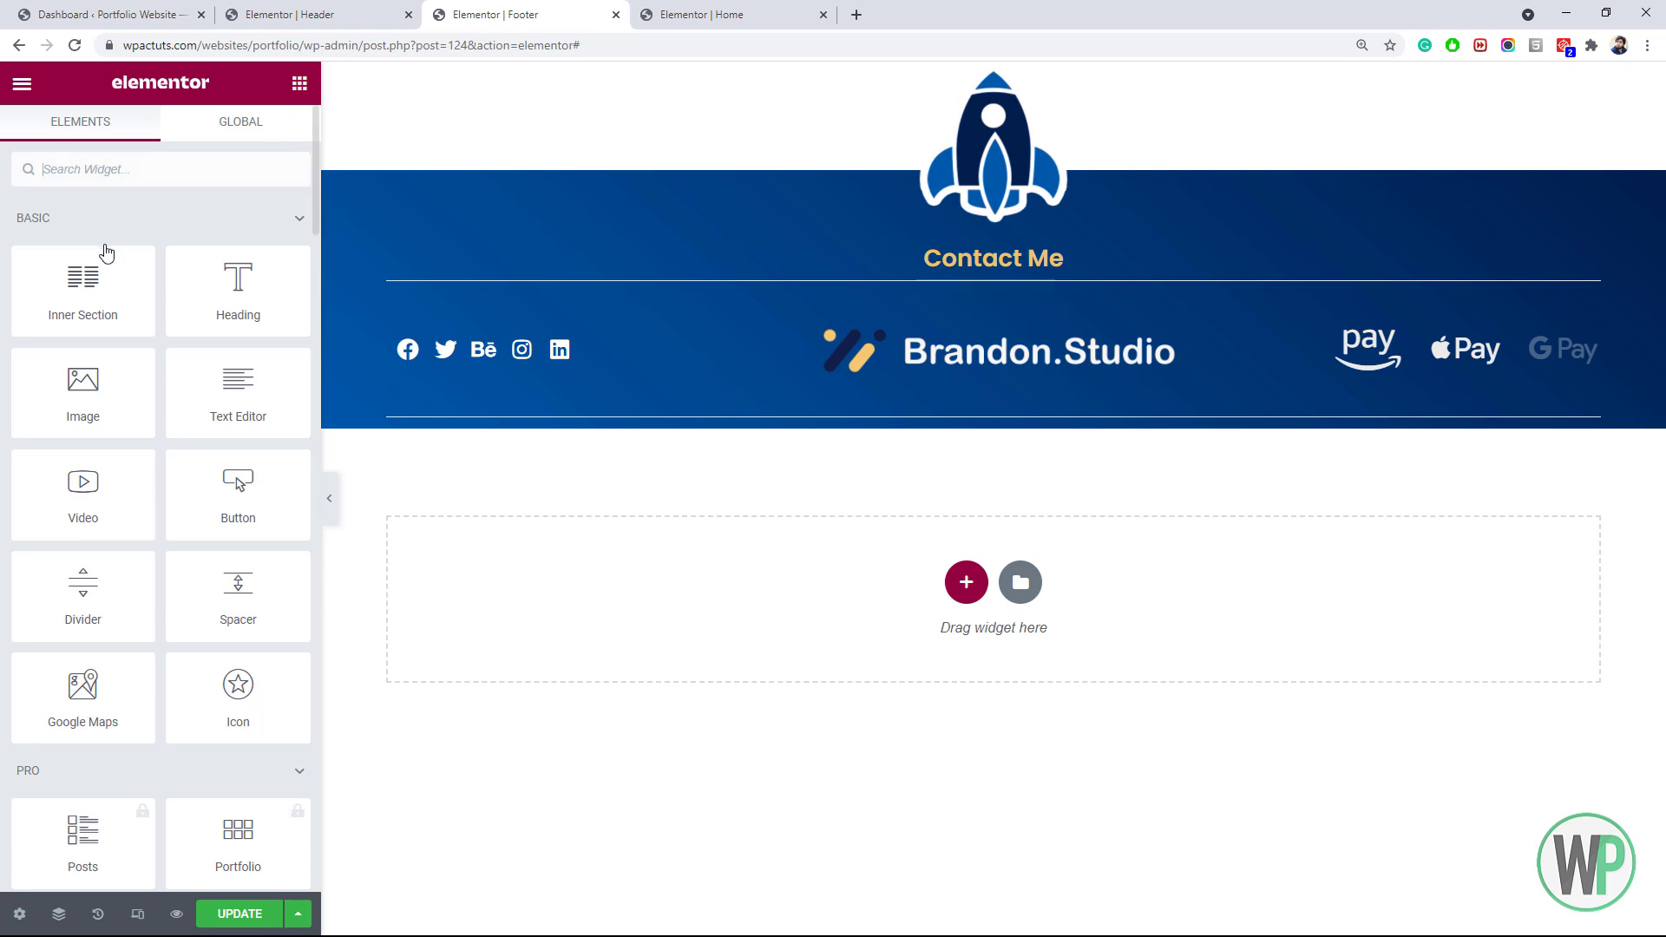
pyautogui.moveTo(96, 278); pyautogui.dragTo(856, 417)
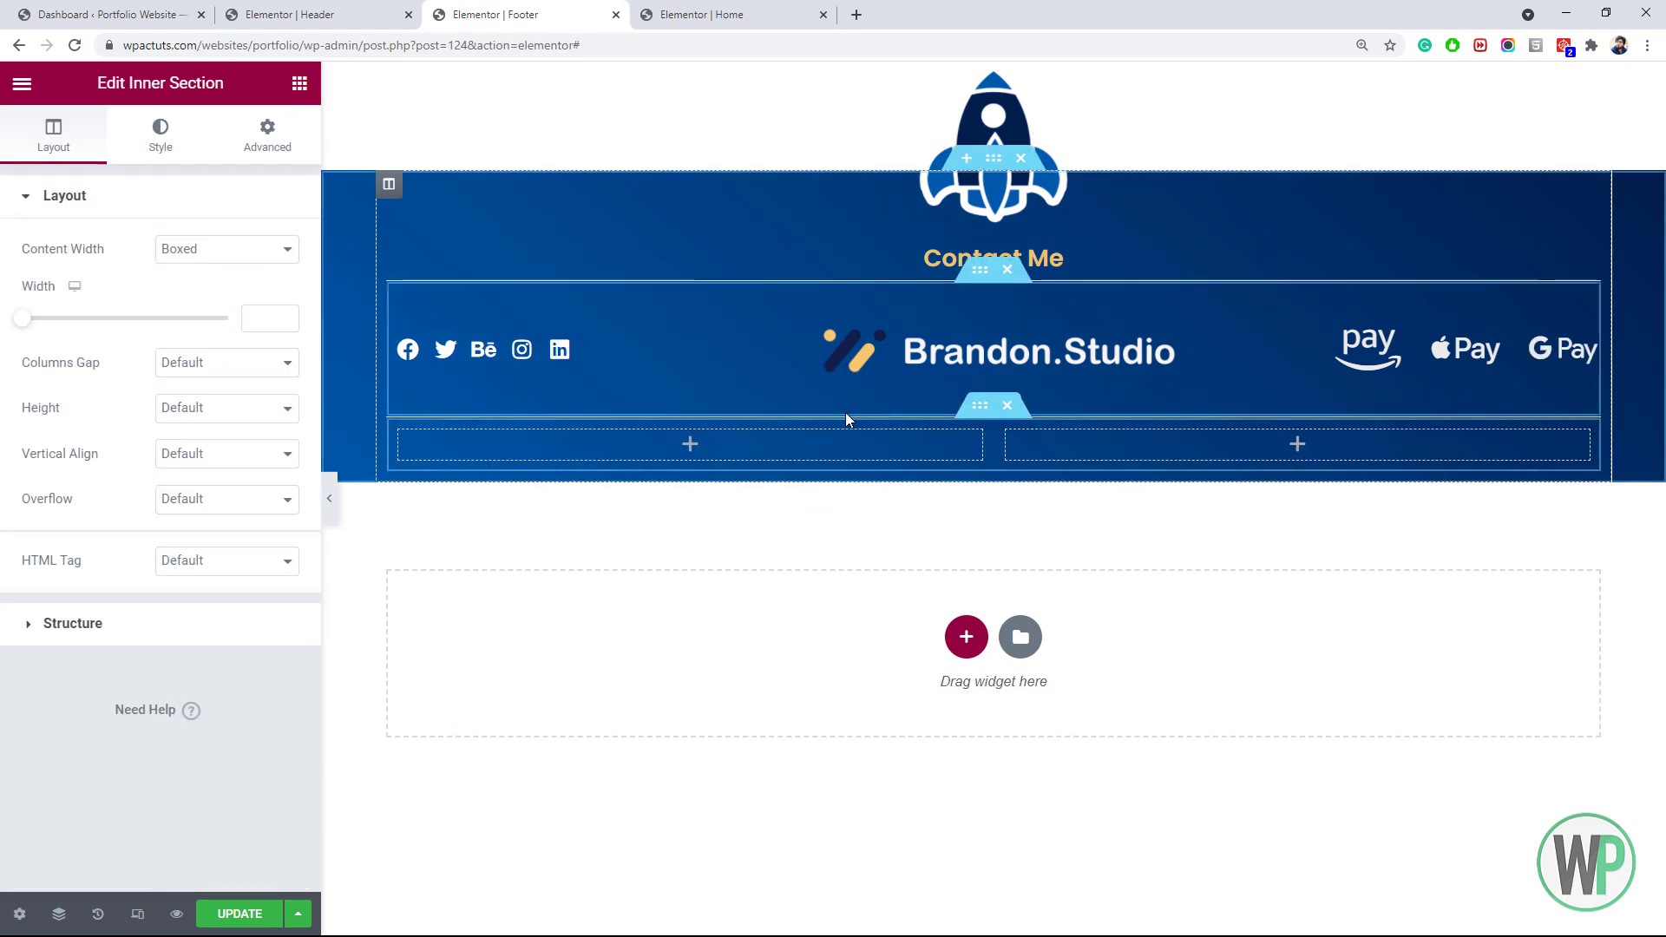
pyautogui.rightClick(420, 440)
pyautogui.click(509, 742)
pyautogui.click(267, 134)
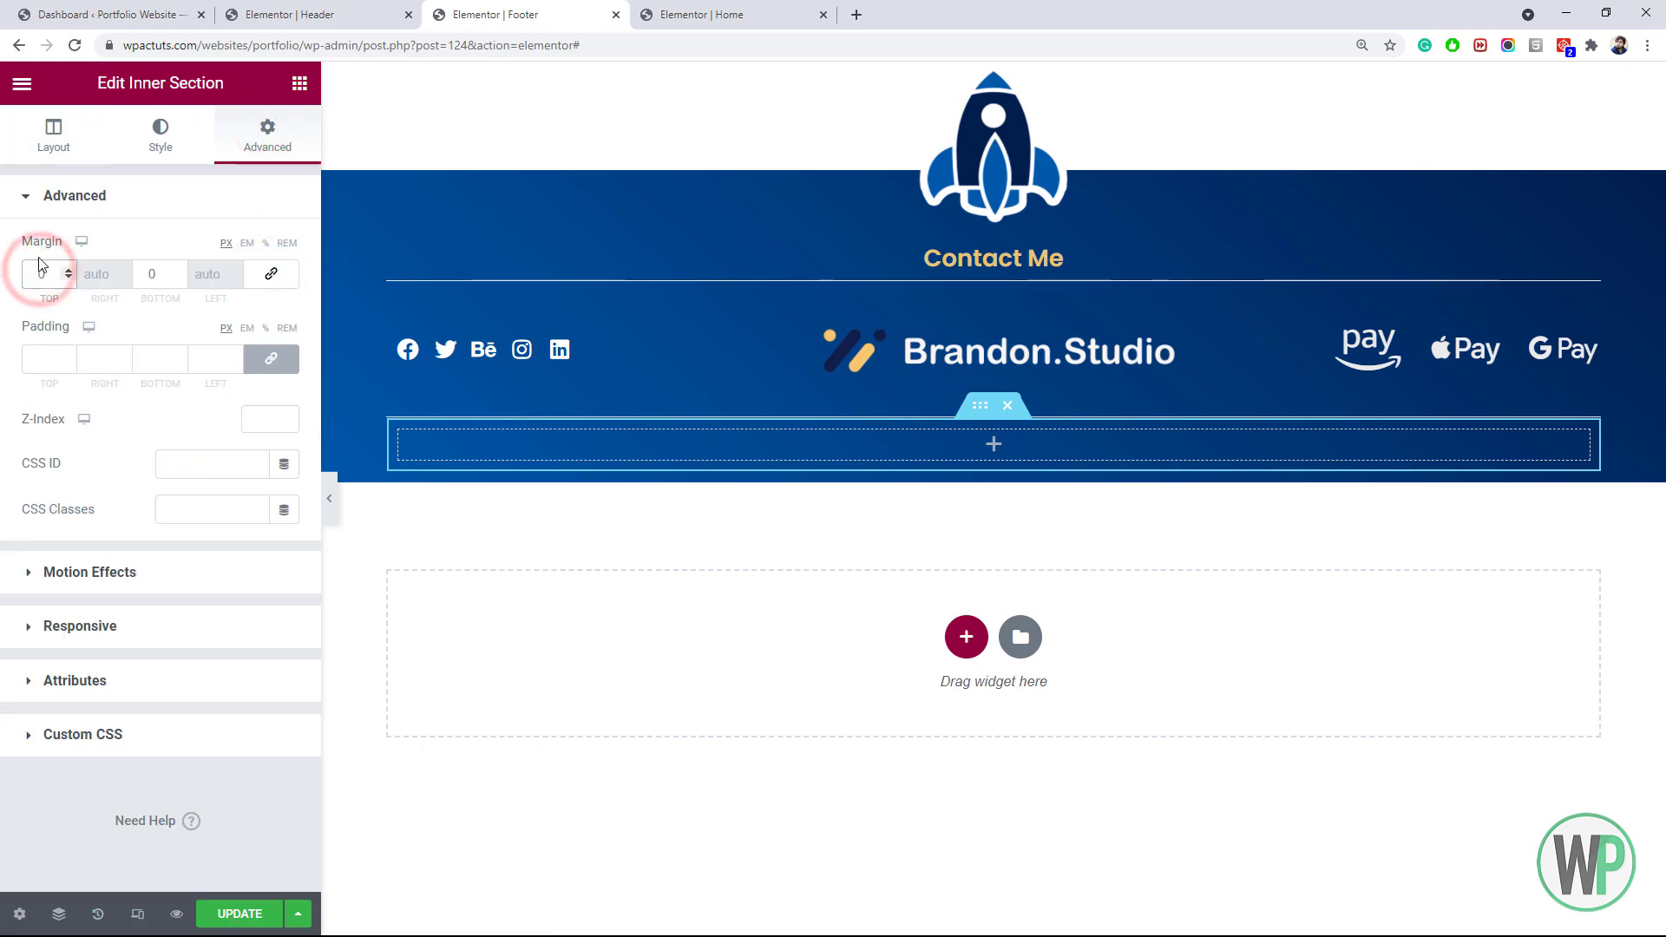
pyautogui.write('10')
pyautogui.click(152, 274)
pyautogui.write('30')
# Add a centred Text Editor reading 'copyright © 2021 brandon.studio All rights reserved.'
pyautogui.click(299, 82)
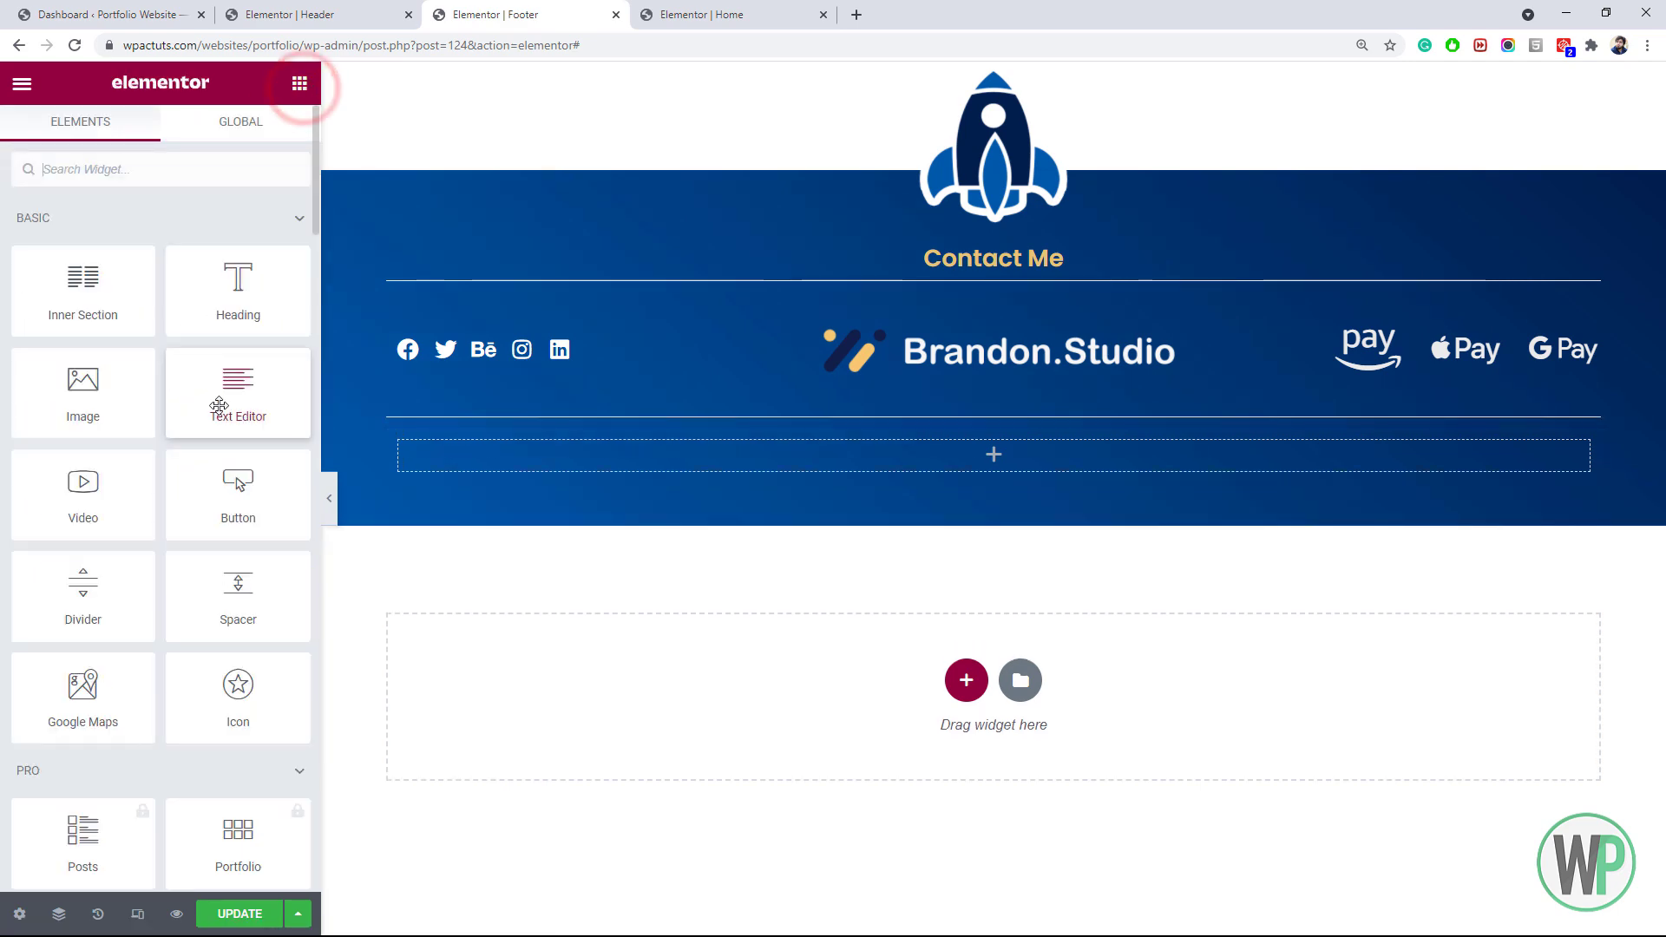
pyautogui.moveTo(237, 401); pyautogui.dragTo(539, 439)
pyautogui.click(161, 134)
pyautogui.click(225, 250)
pyautogui.click(53, 135)
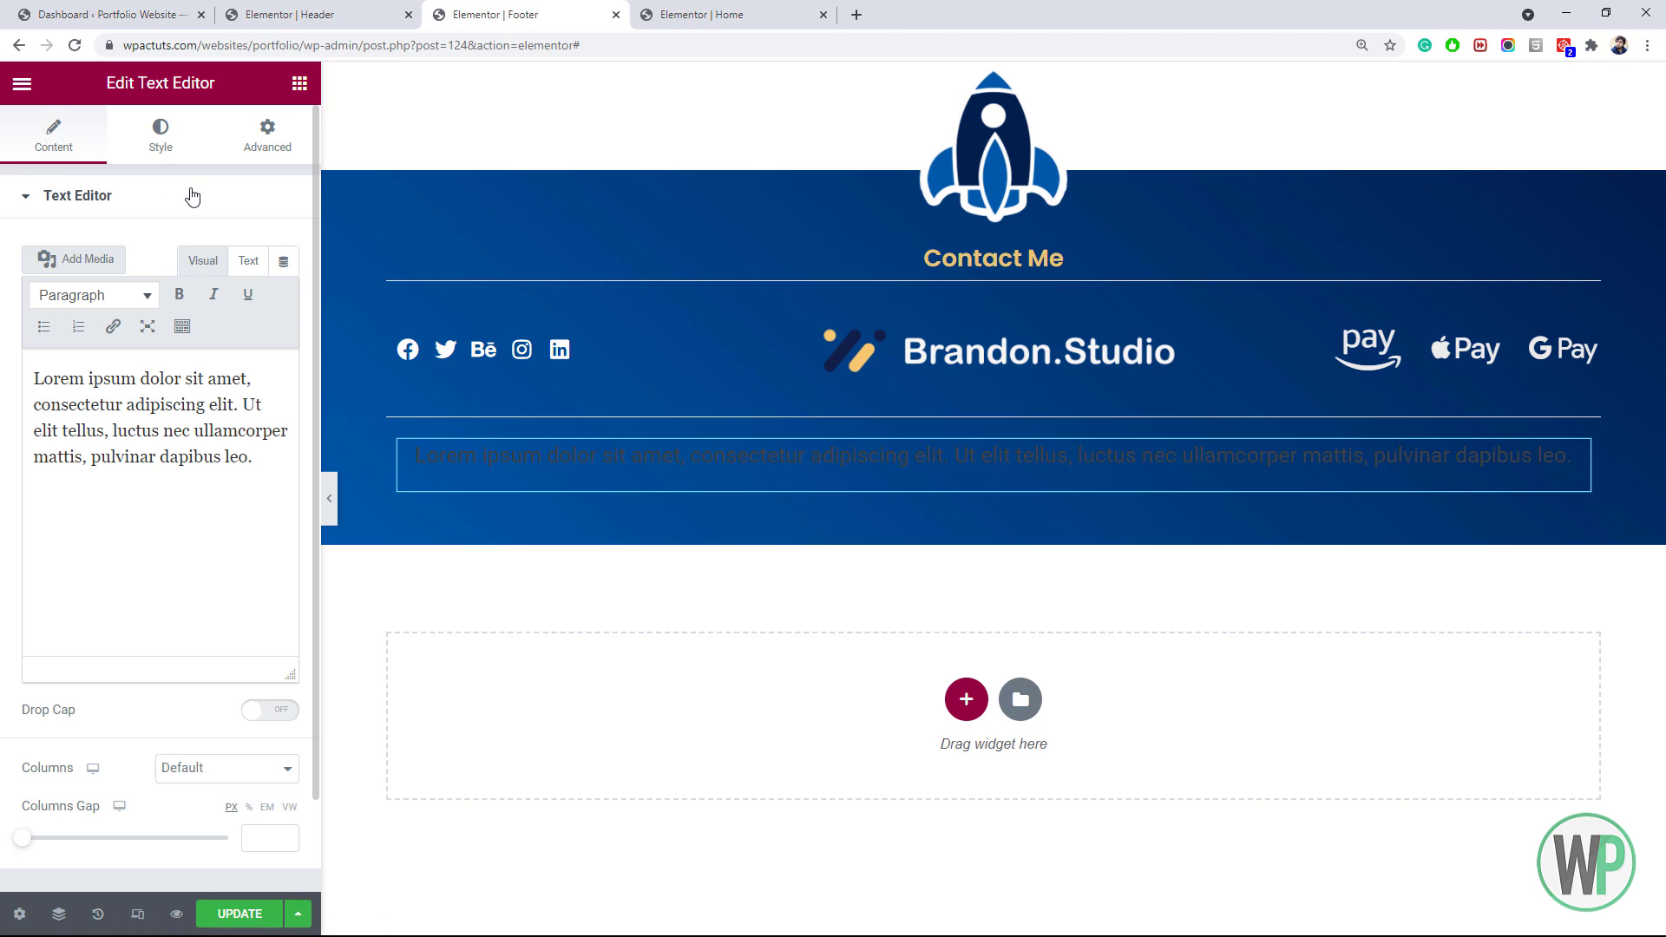
pyautogui.moveTo(253, 472); pyautogui.dragTo(33, 369)
pyautogui.click(248, 260)
pyautogui.moveTo(251, 473); pyautogui.dragTo(25, 357)
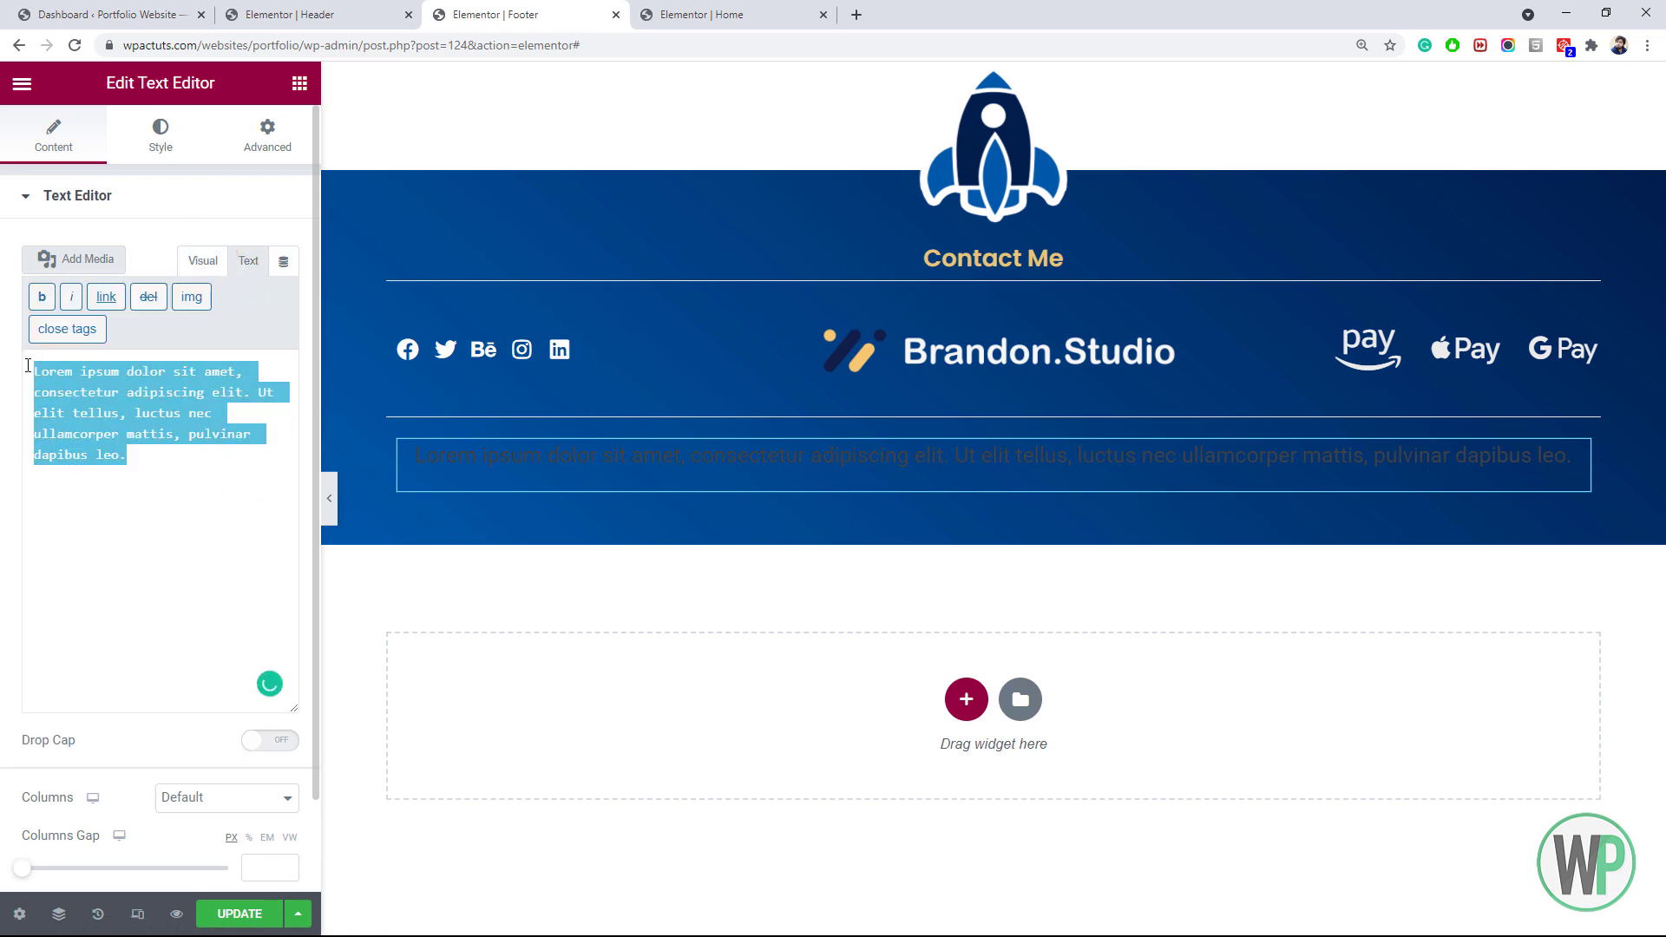
pyautogui.write('c')
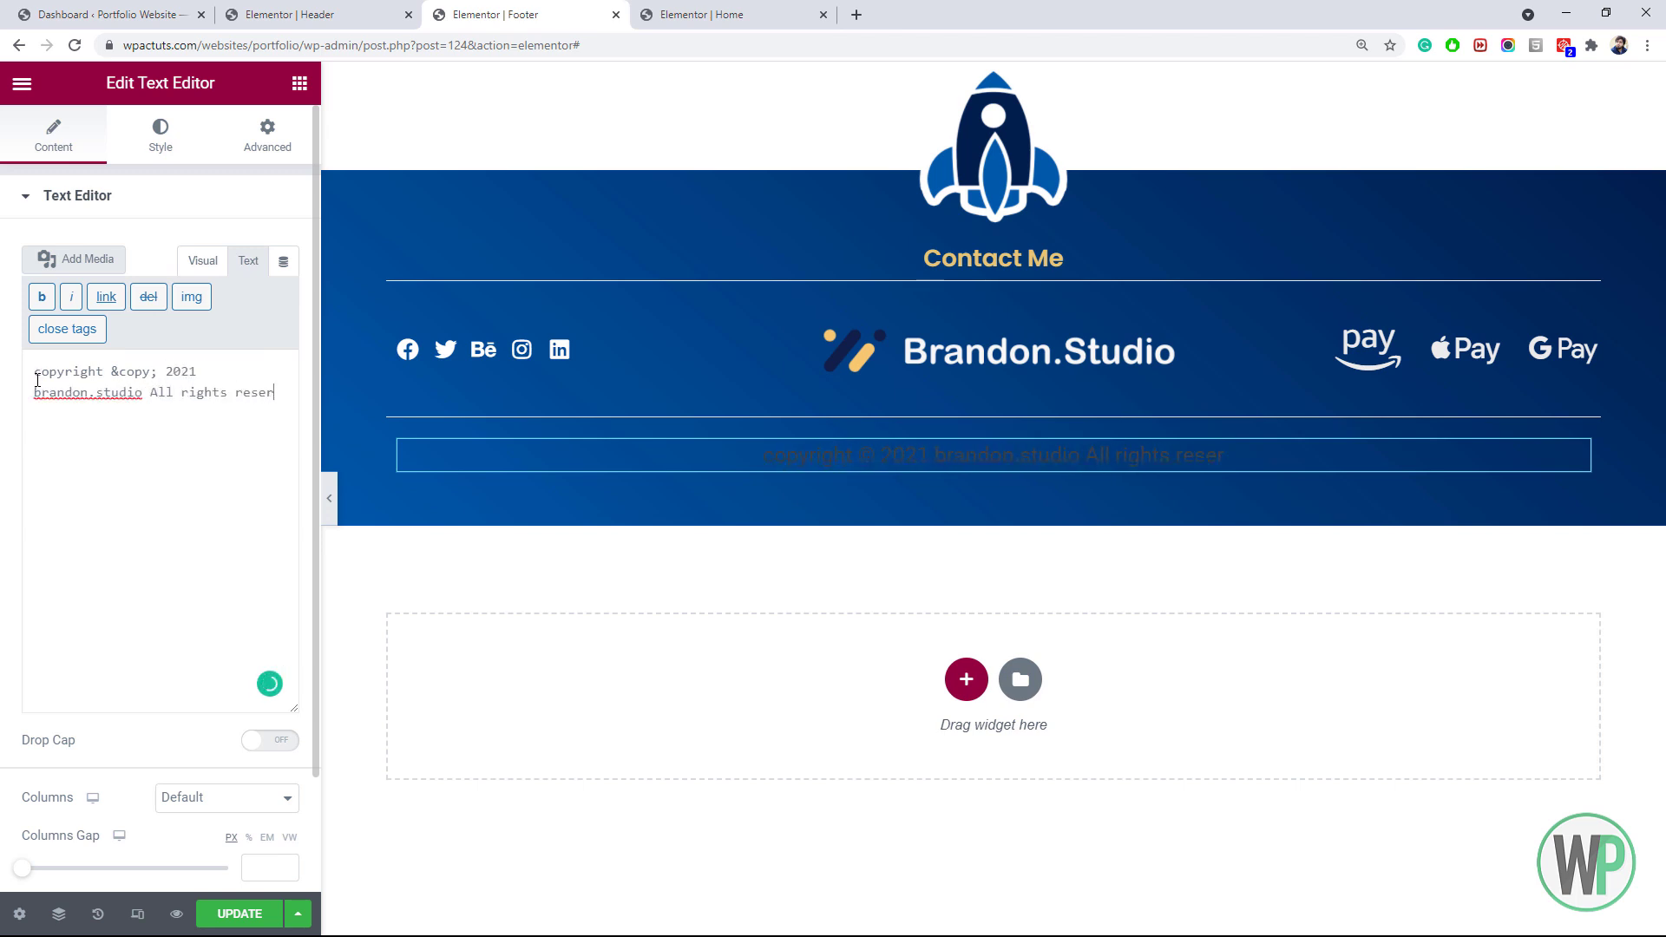
# Style the copyright text colour #D4D4D4 at font size 12
pyautogui.click(161, 139)
pyautogui.click(285, 294)
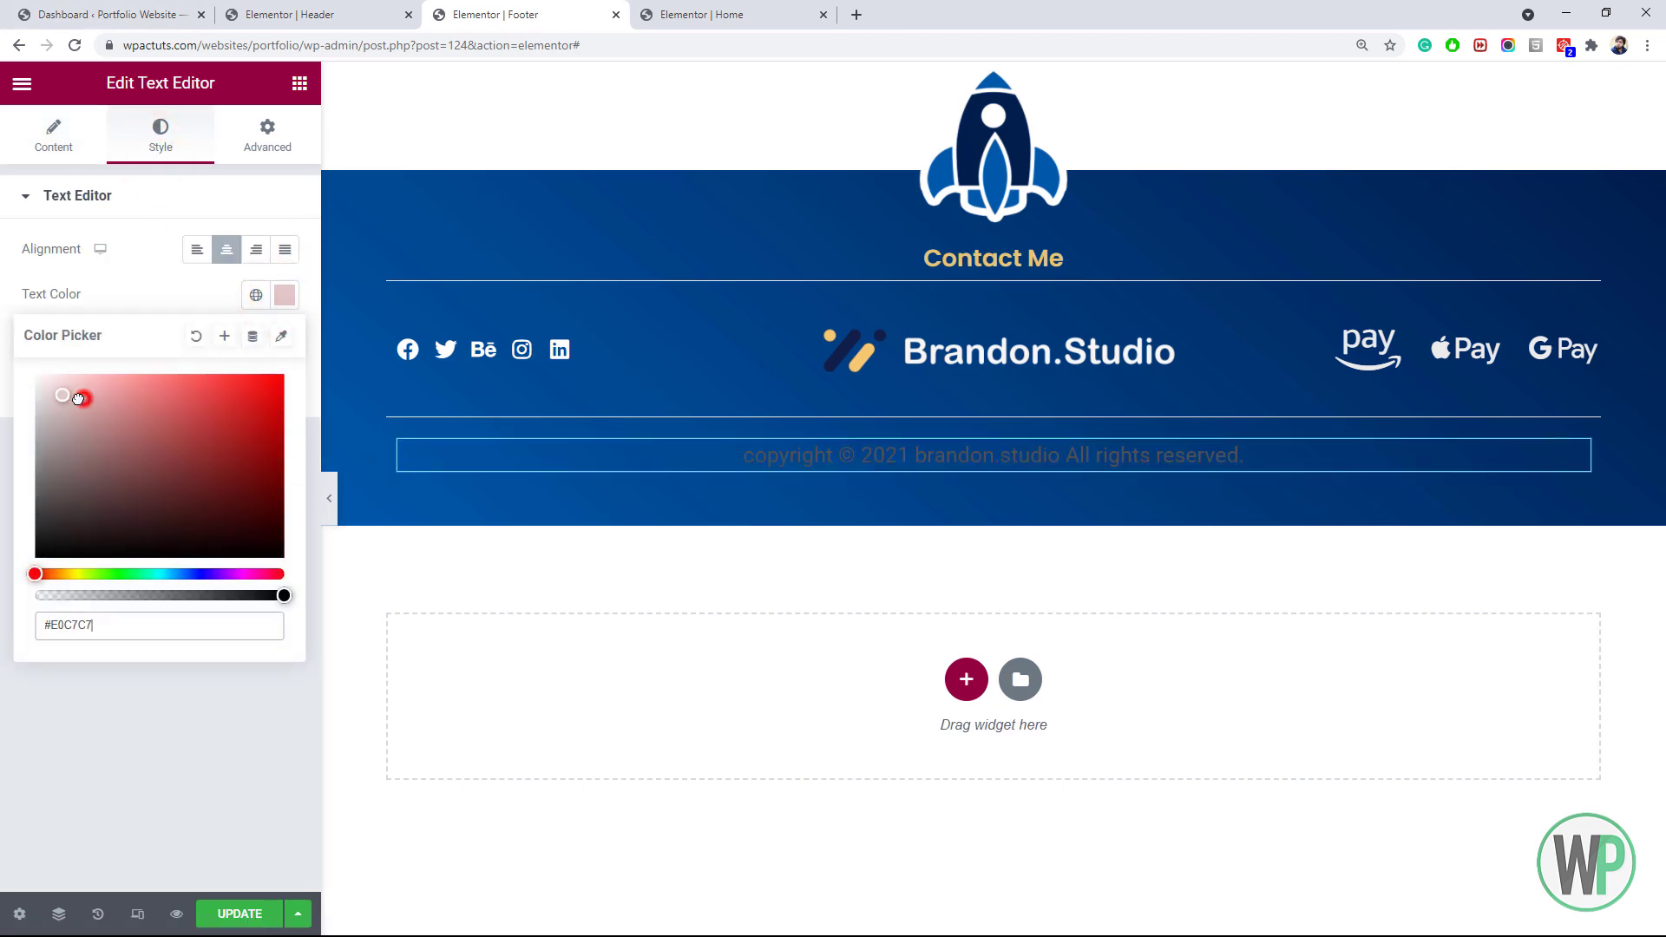
pyautogui.click(285, 339)
pyautogui.click(247, 510)
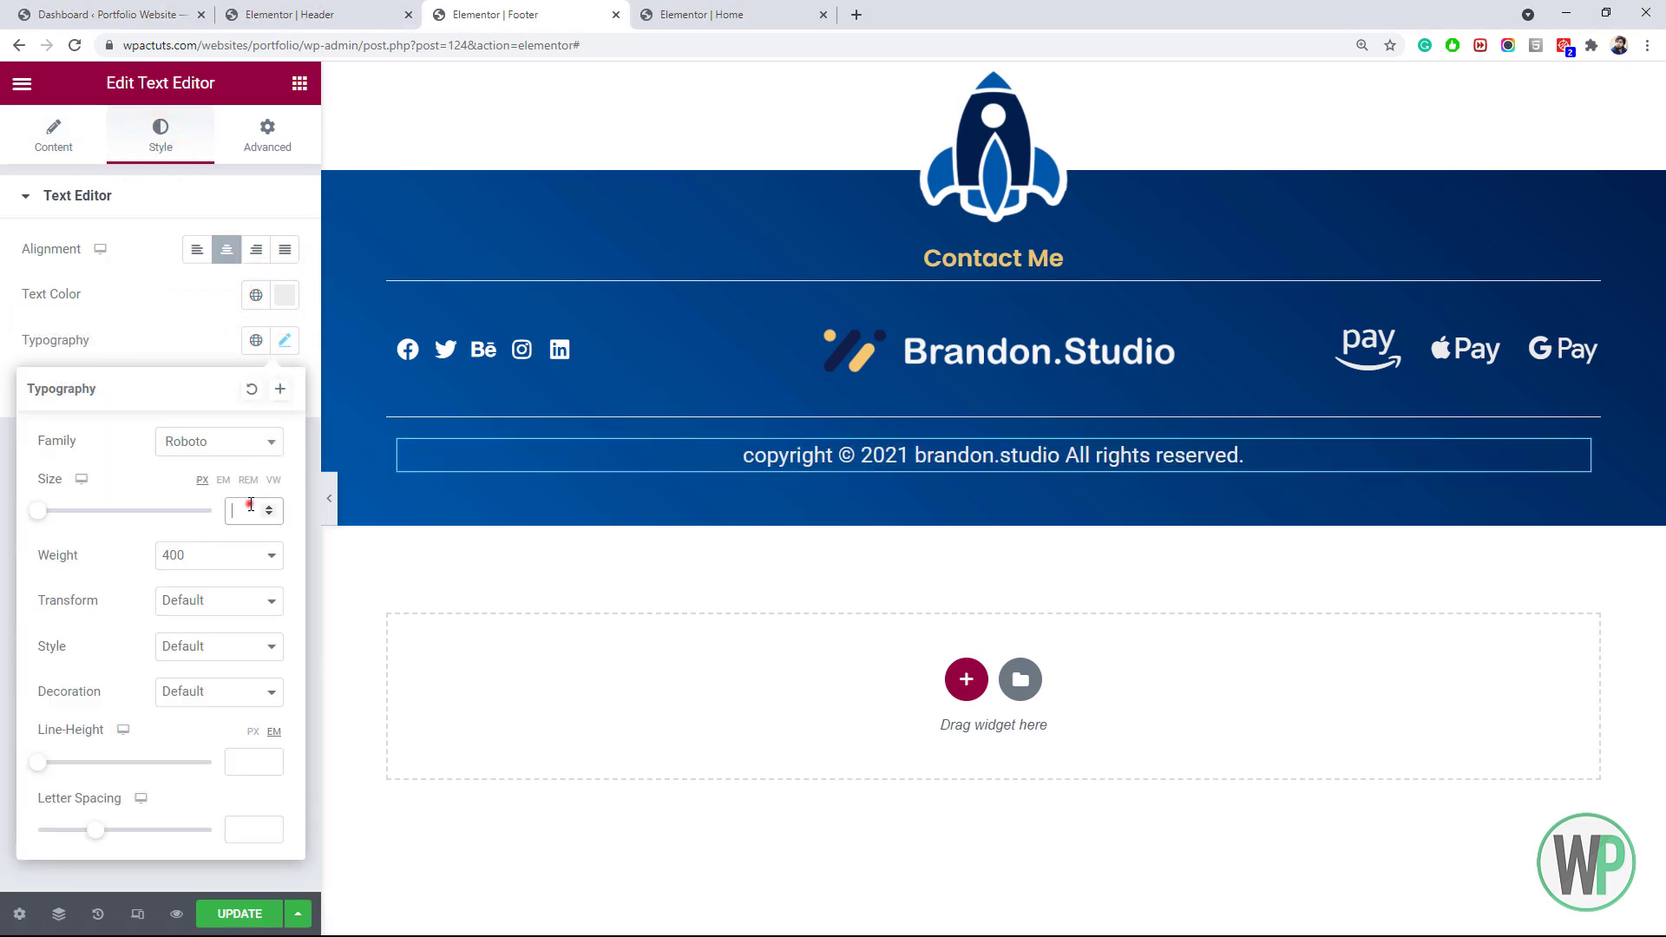
pyautogui.write('14')
pyautogui.click(270, 514)
pyautogui.click(269, 514)
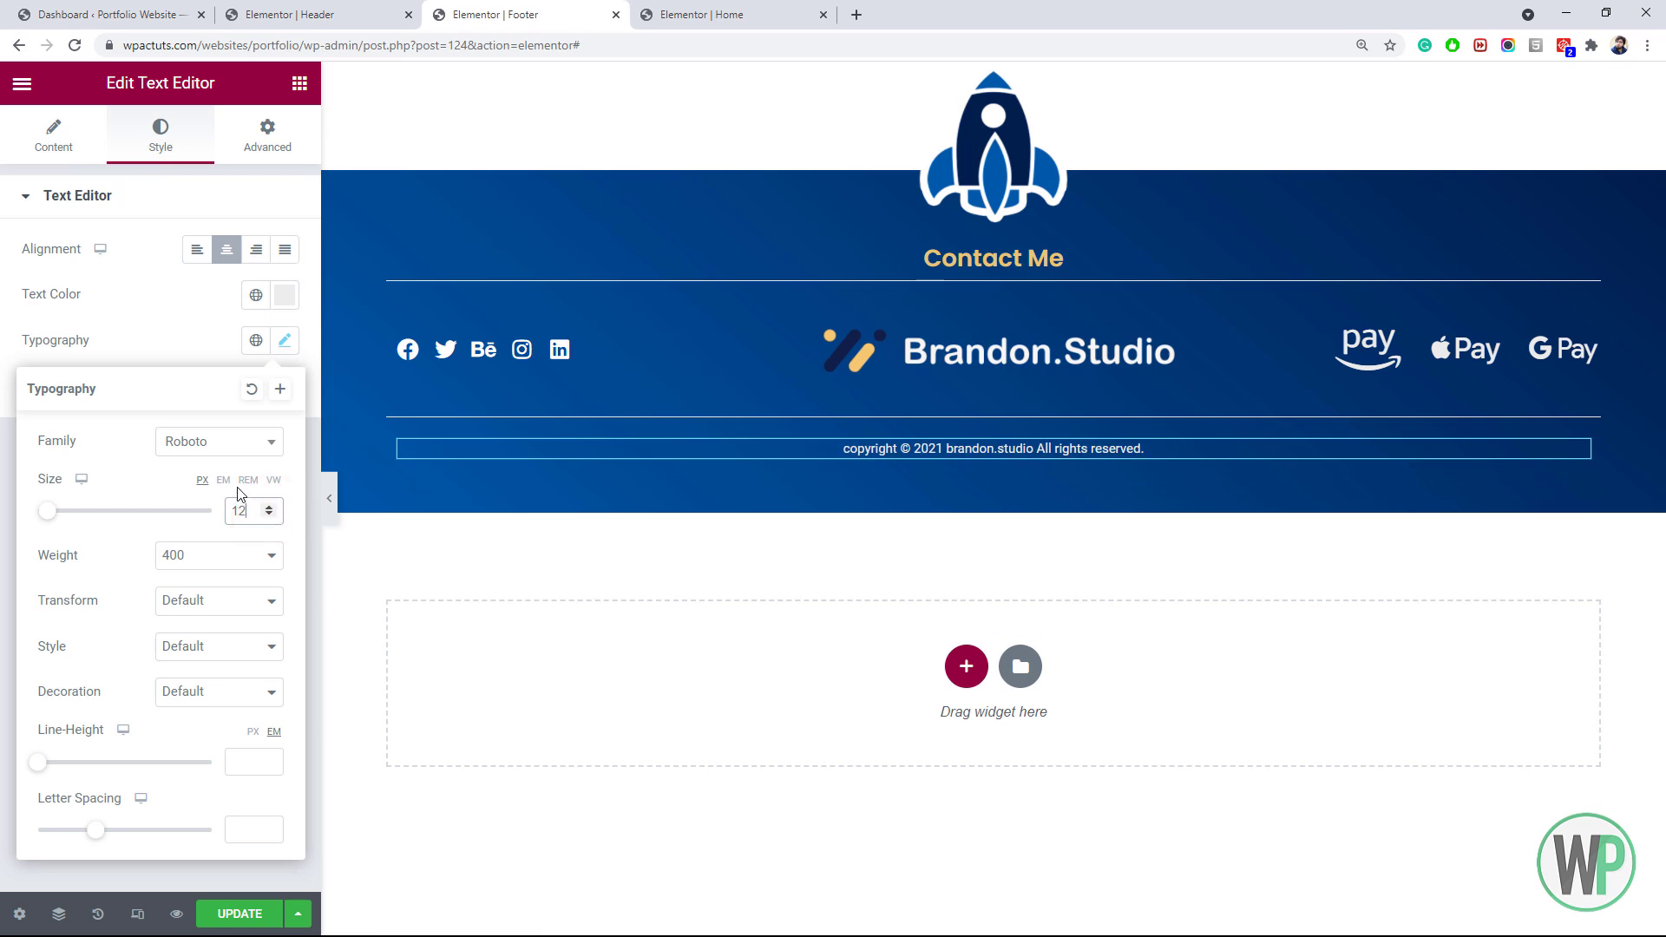
pyautogui.click(284, 294)
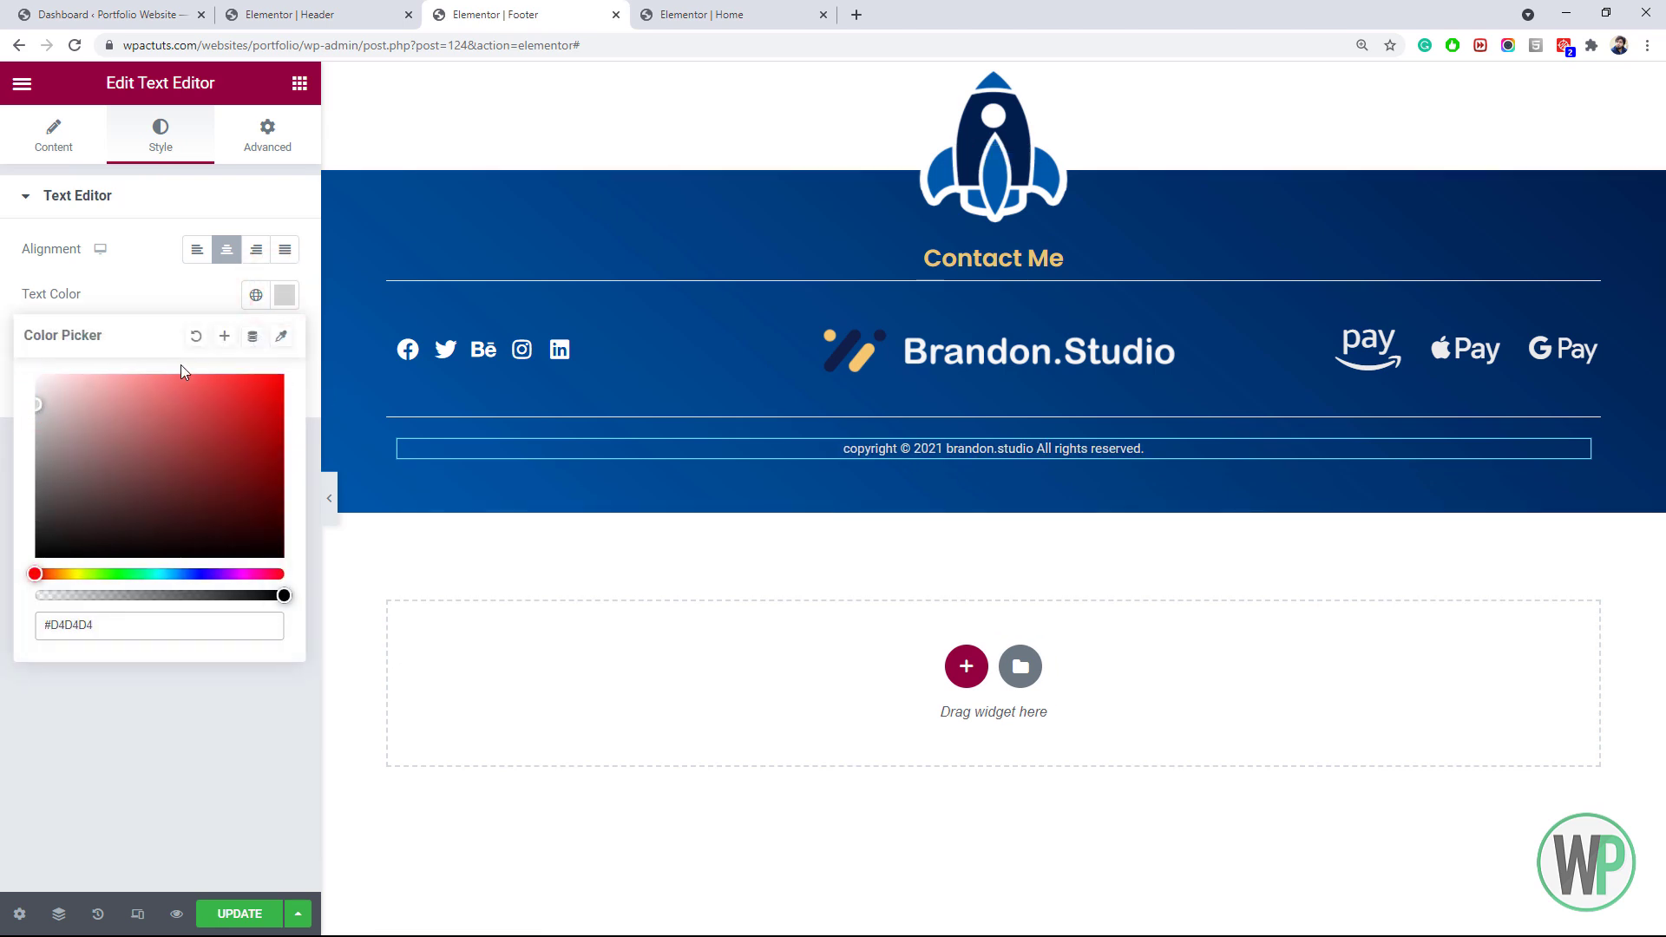
pyautogui.write('#D4D4D4')
pyautogui.rightClick(454, 210)
pyautogui.click(473, 223)
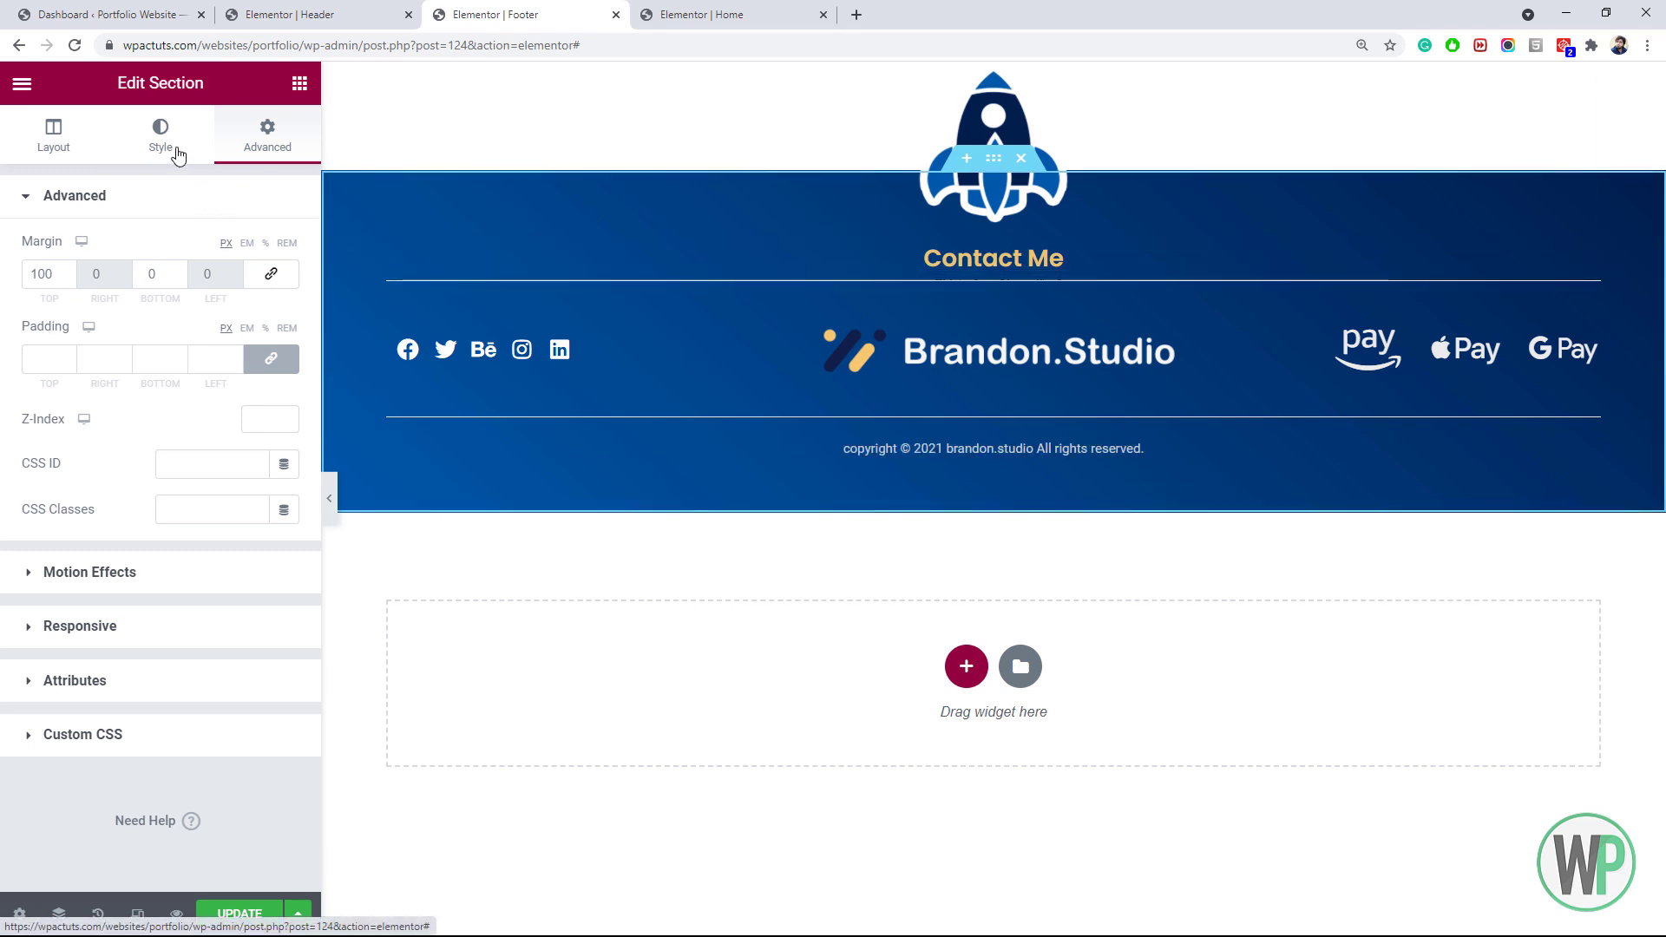
# Give the footer section an inverted Curve shape divider
pyautogui.click(179, 155)
pyautogui.scroll(-1, 187, 746)
pyautogui.click(152, 703)
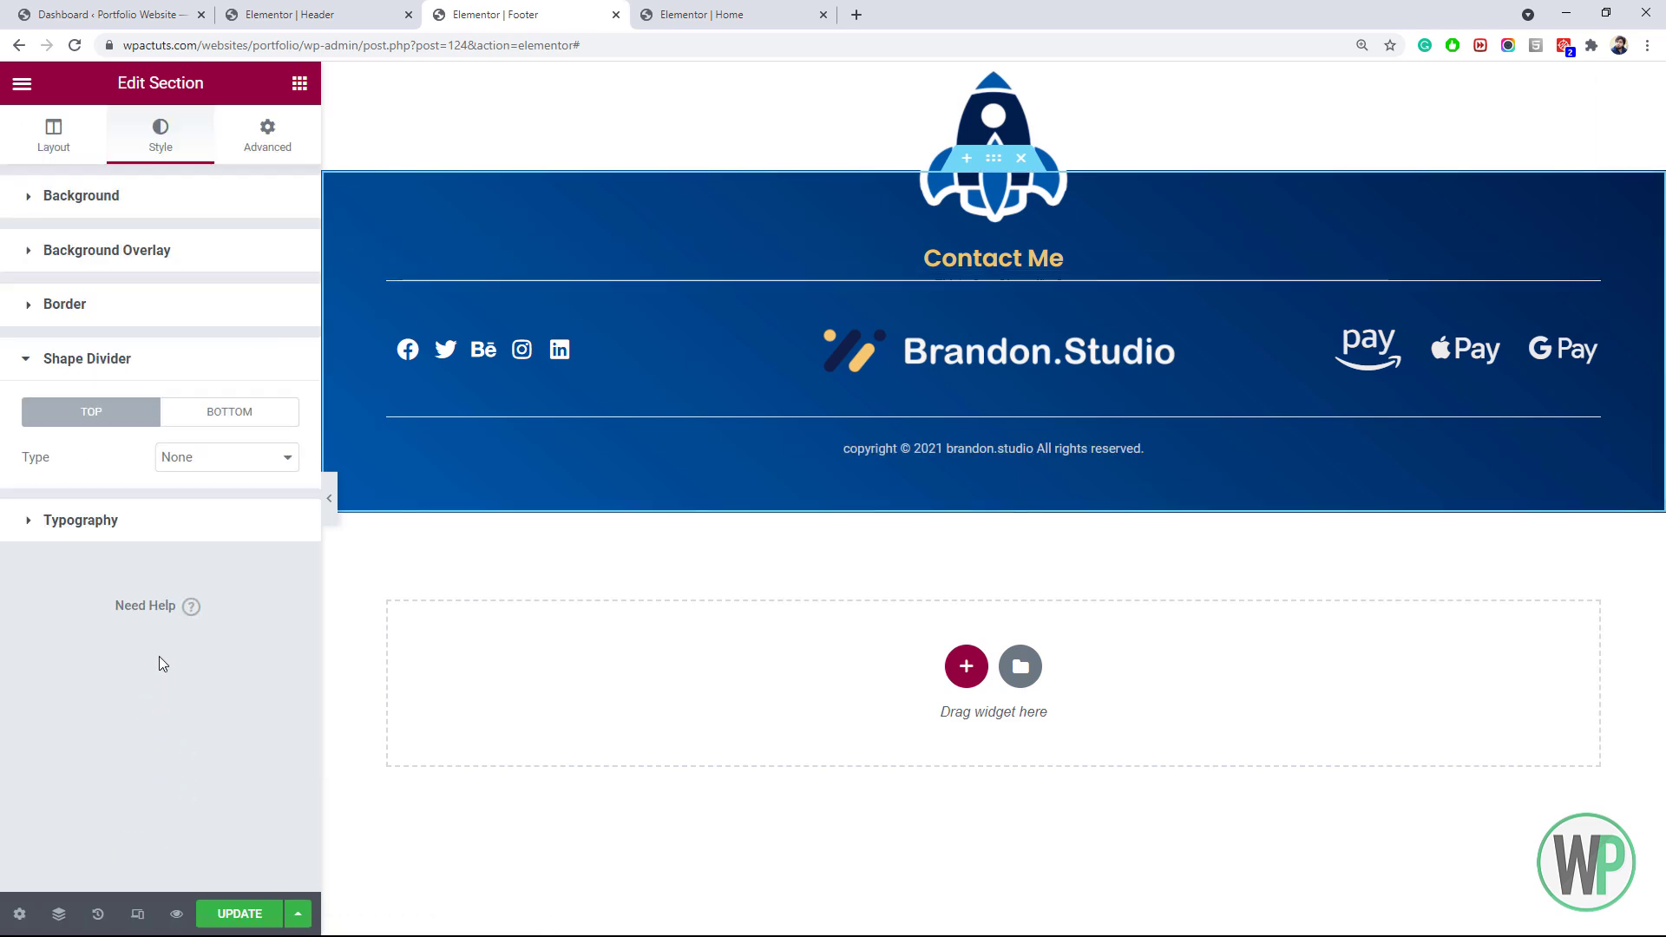
pyautogui.click(219, 469)
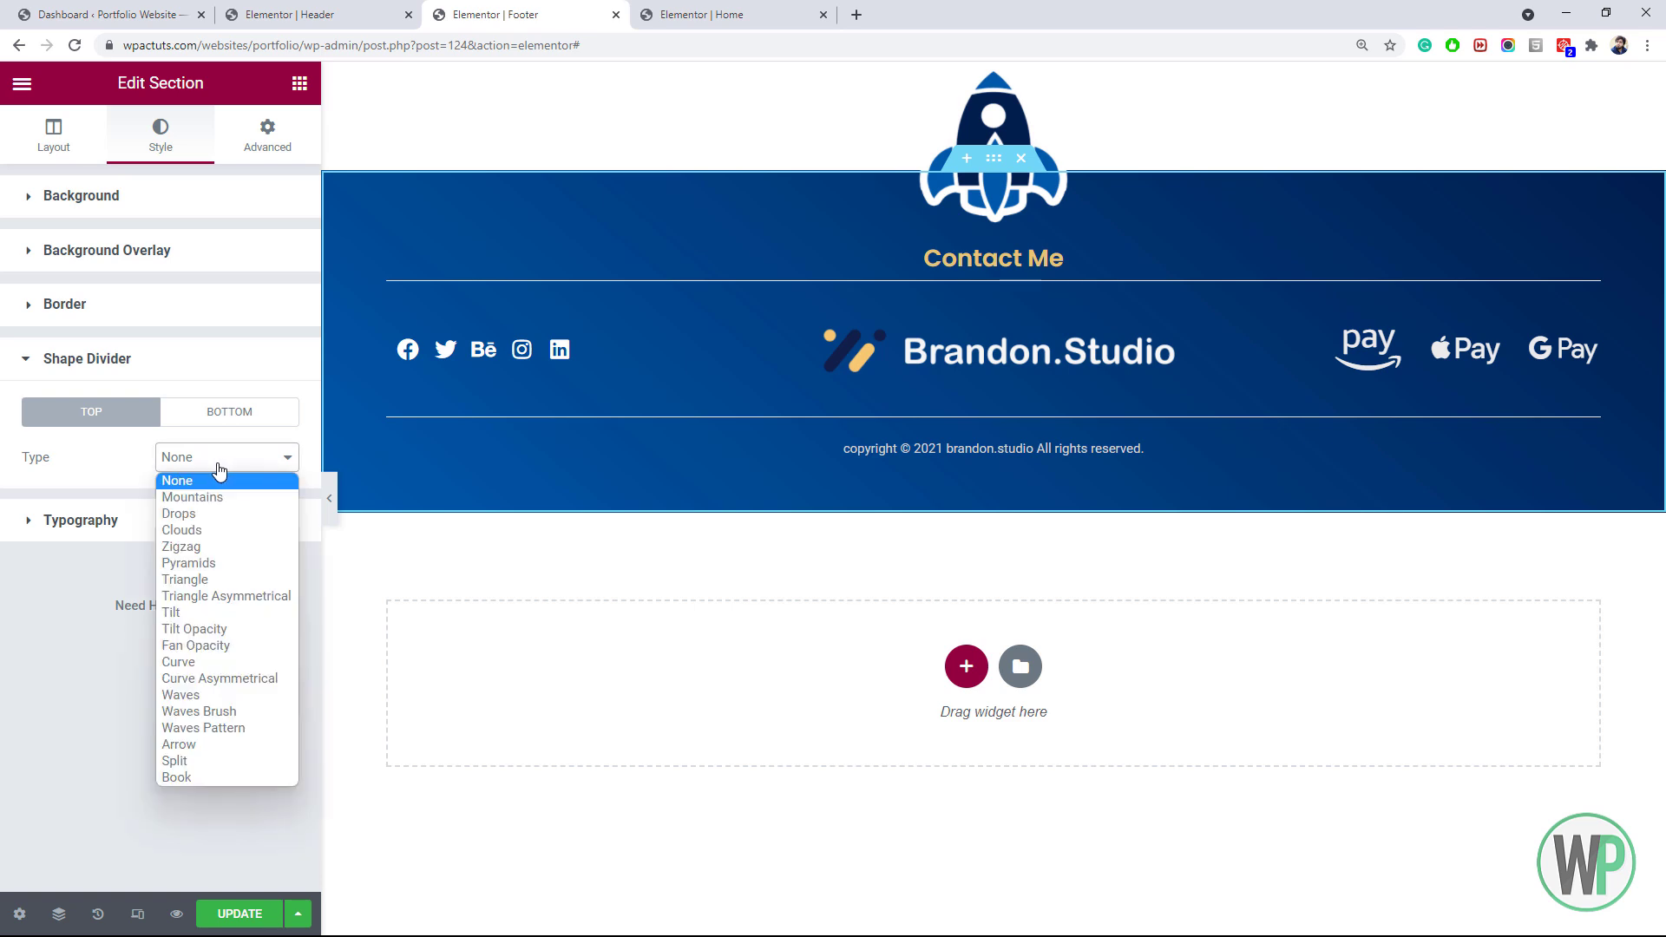
pyautogui.click(230, 662)
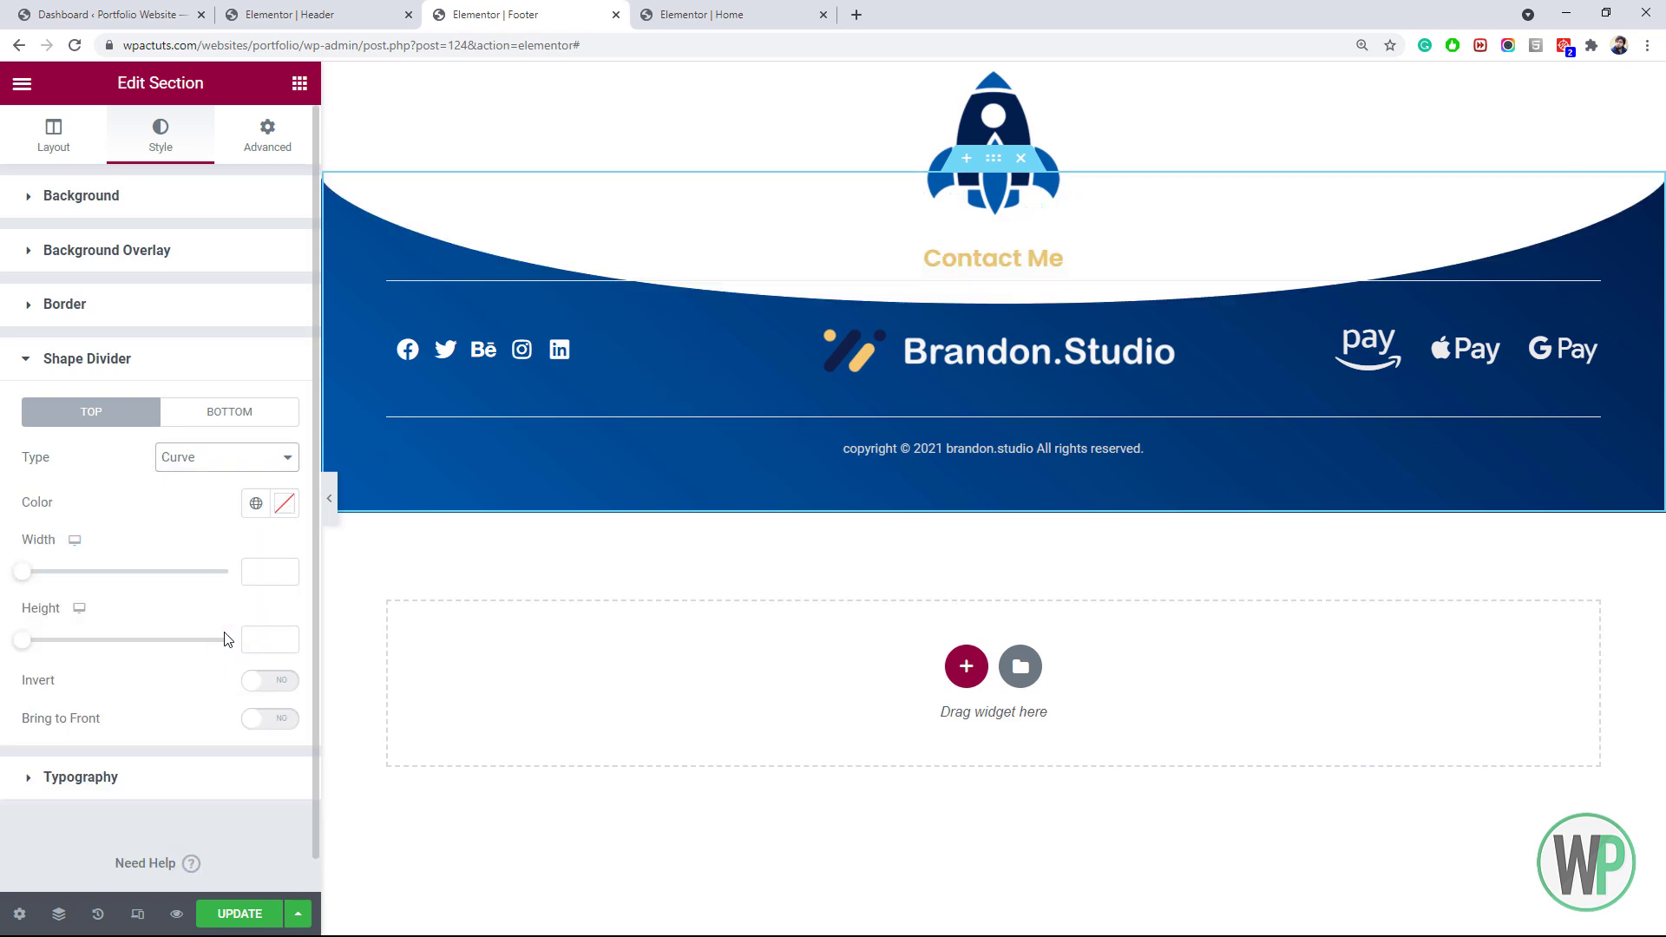
pyautogui.click(210, 461)
pyautogui.click(209, 461)
pyautogui.click(229, 459)
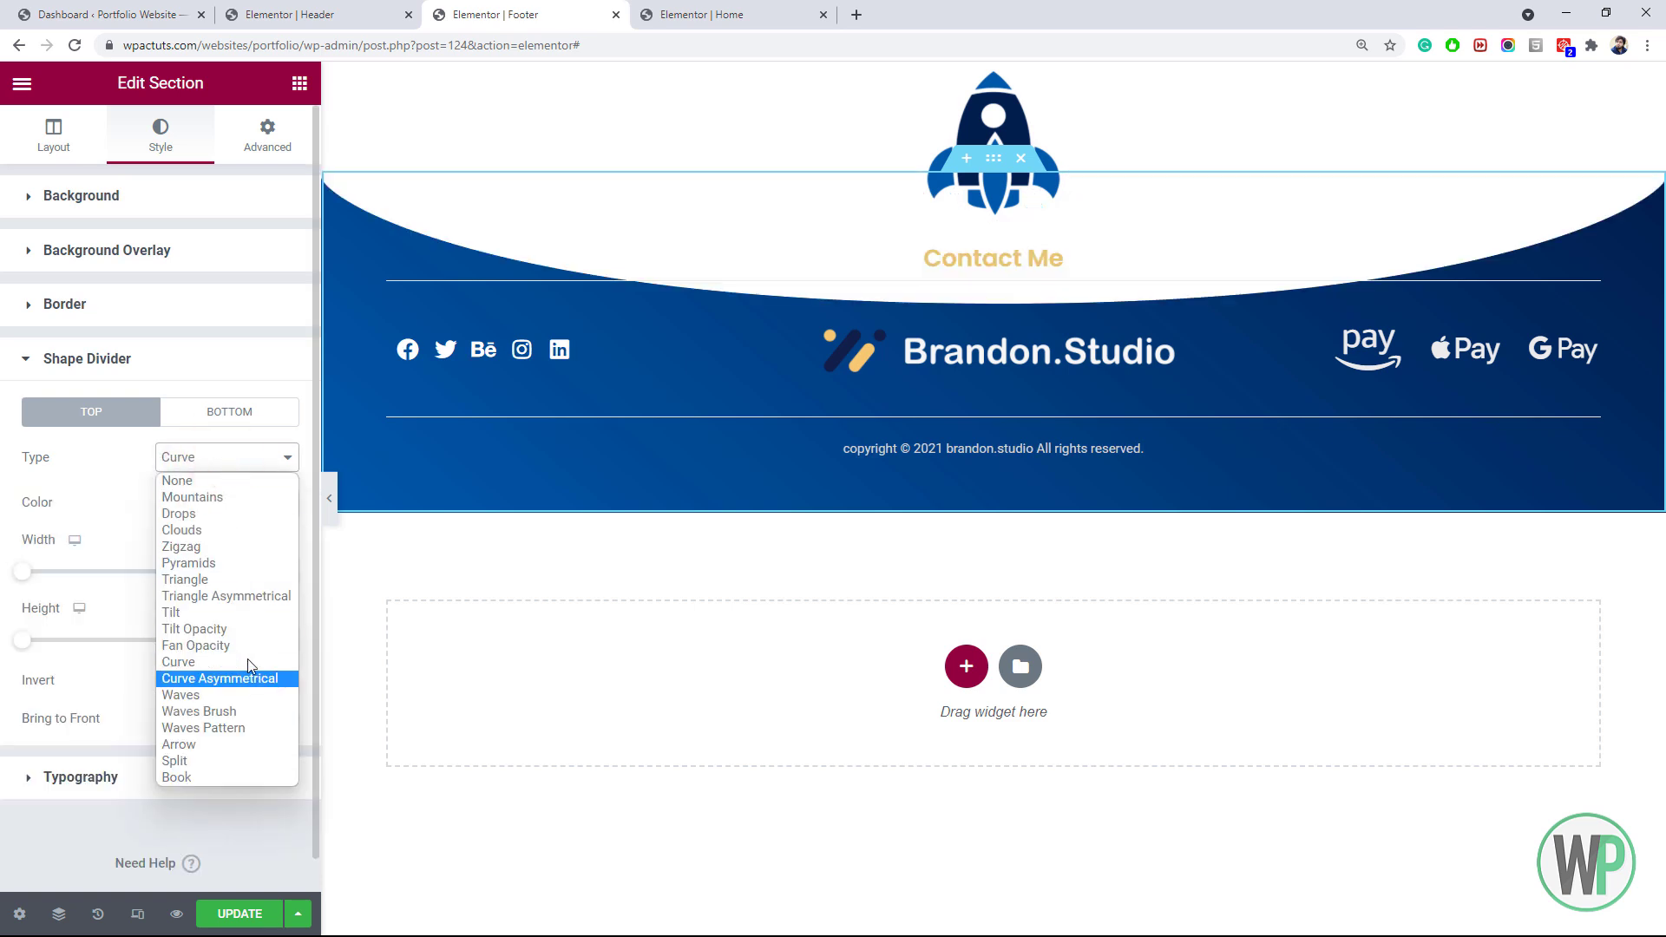
pyautogui.click(219, 678)
pyautogui.click(222, 468)
pyautogui.click(217, 662)
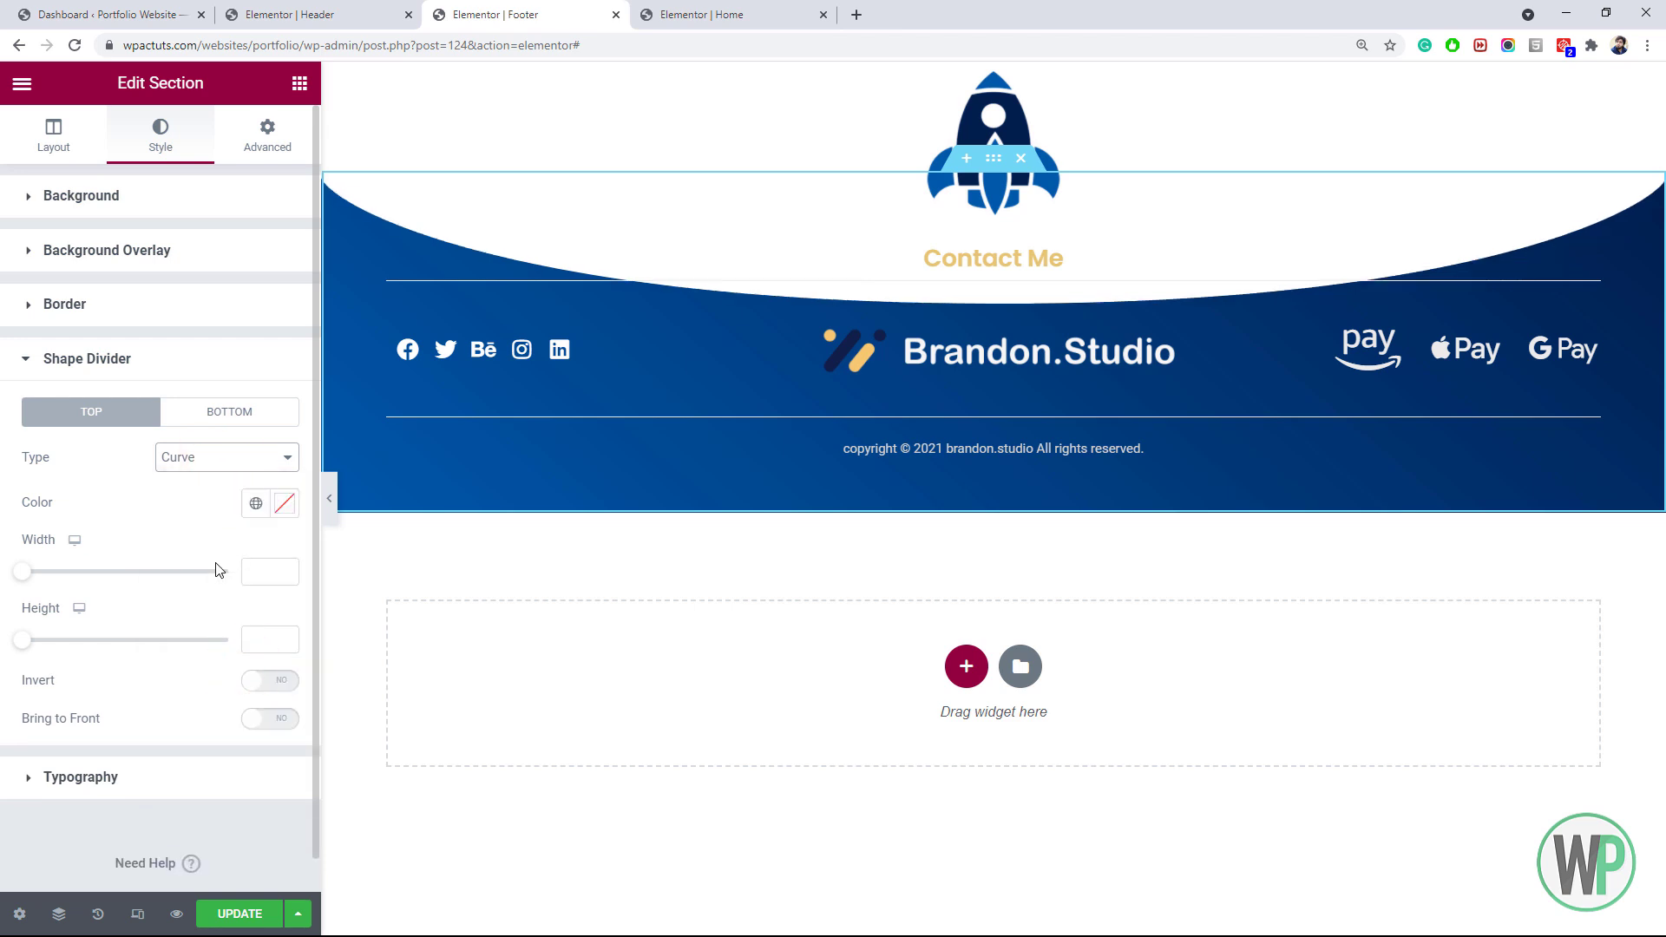
pyautogui.click(278, 682)
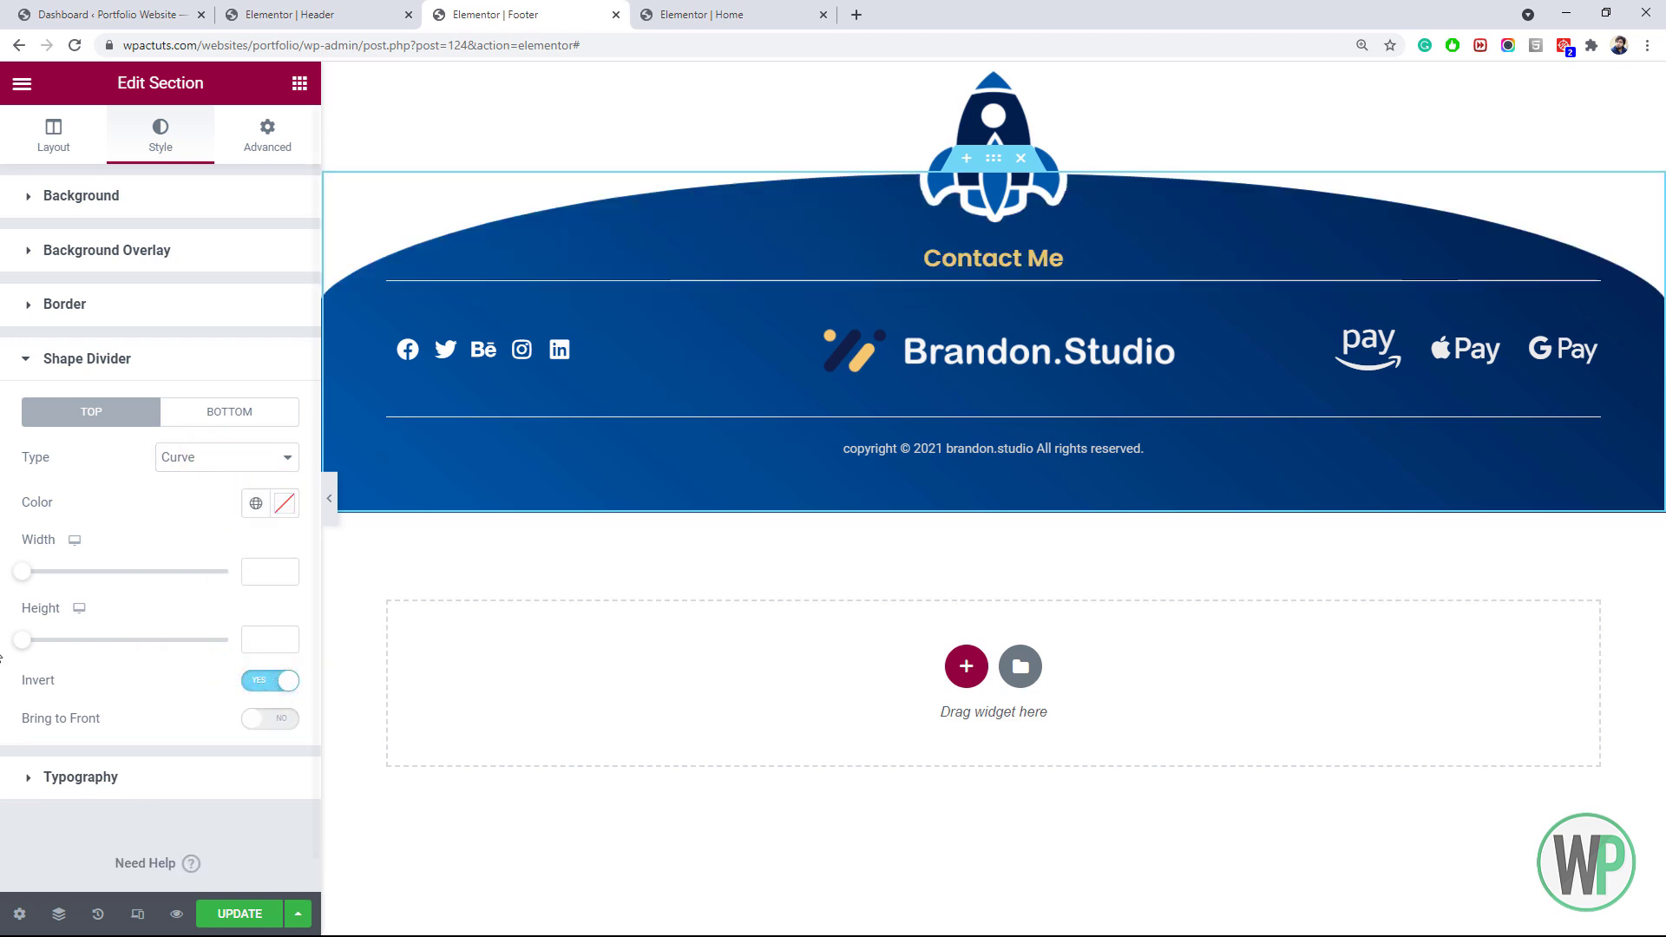
# Set the curve divider to width 100 and height 69, then save the footer
pyautogui.moveTo(24, 641); pyautogui.dragTo(48, 641)
pyautogui.moveTo(24, 573); pyautogui.dragTo(26, 581)
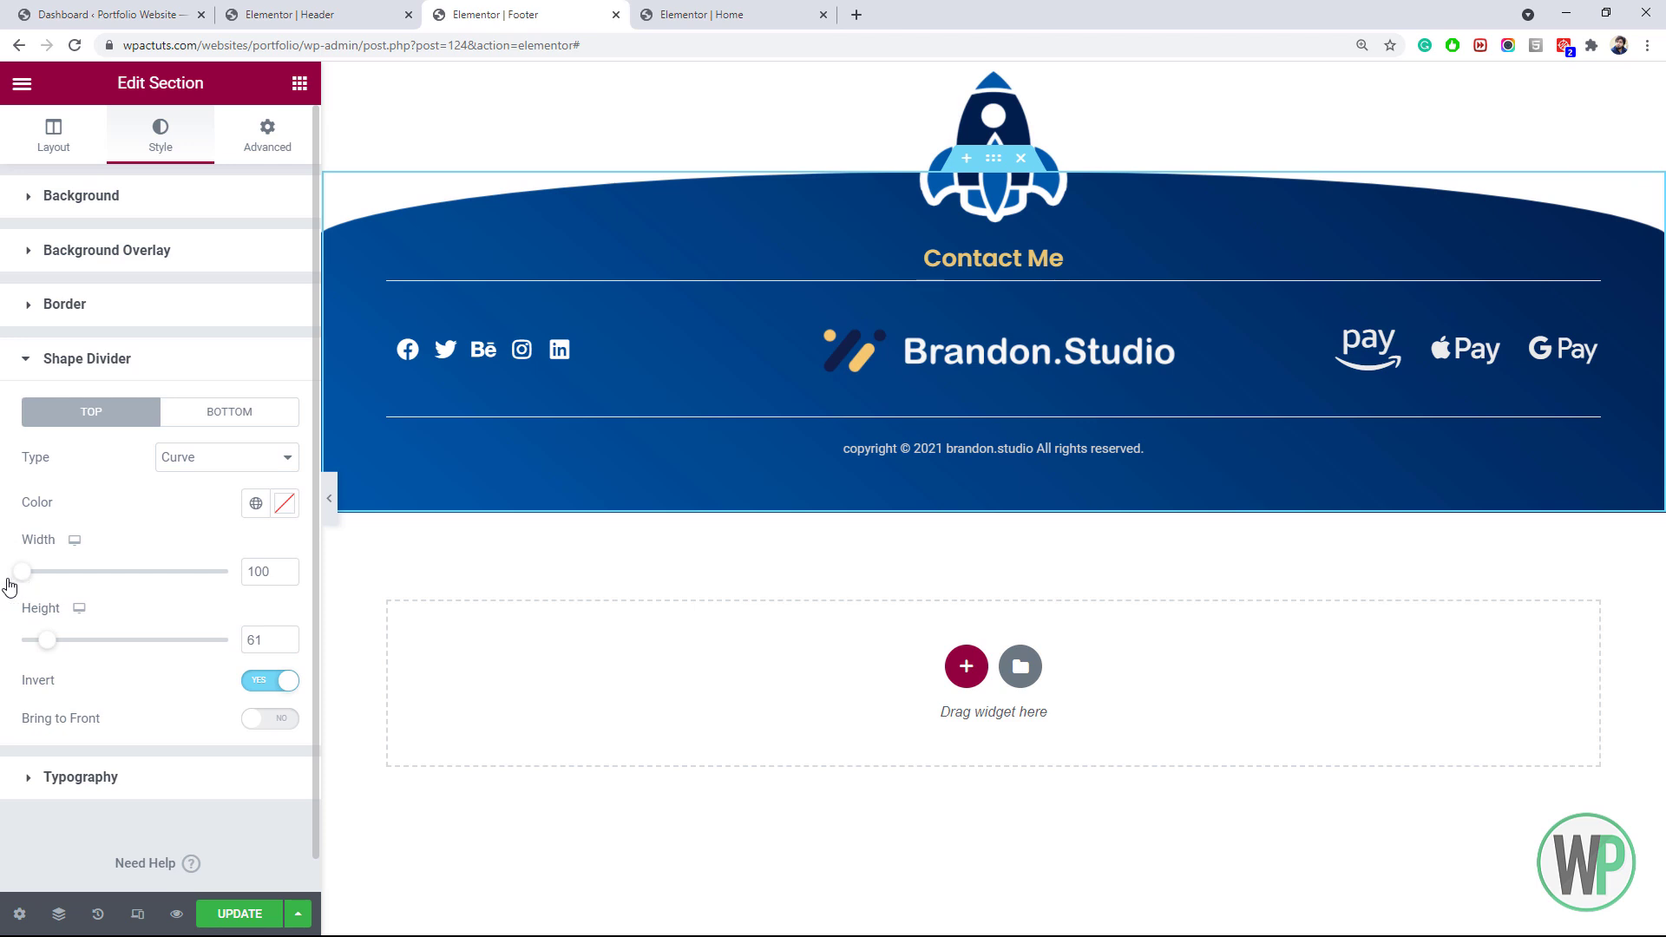
pyautogui.moveTo(47, 640); pyautogui.dragTo(50, 639)
pyautogui.click(26, 569)
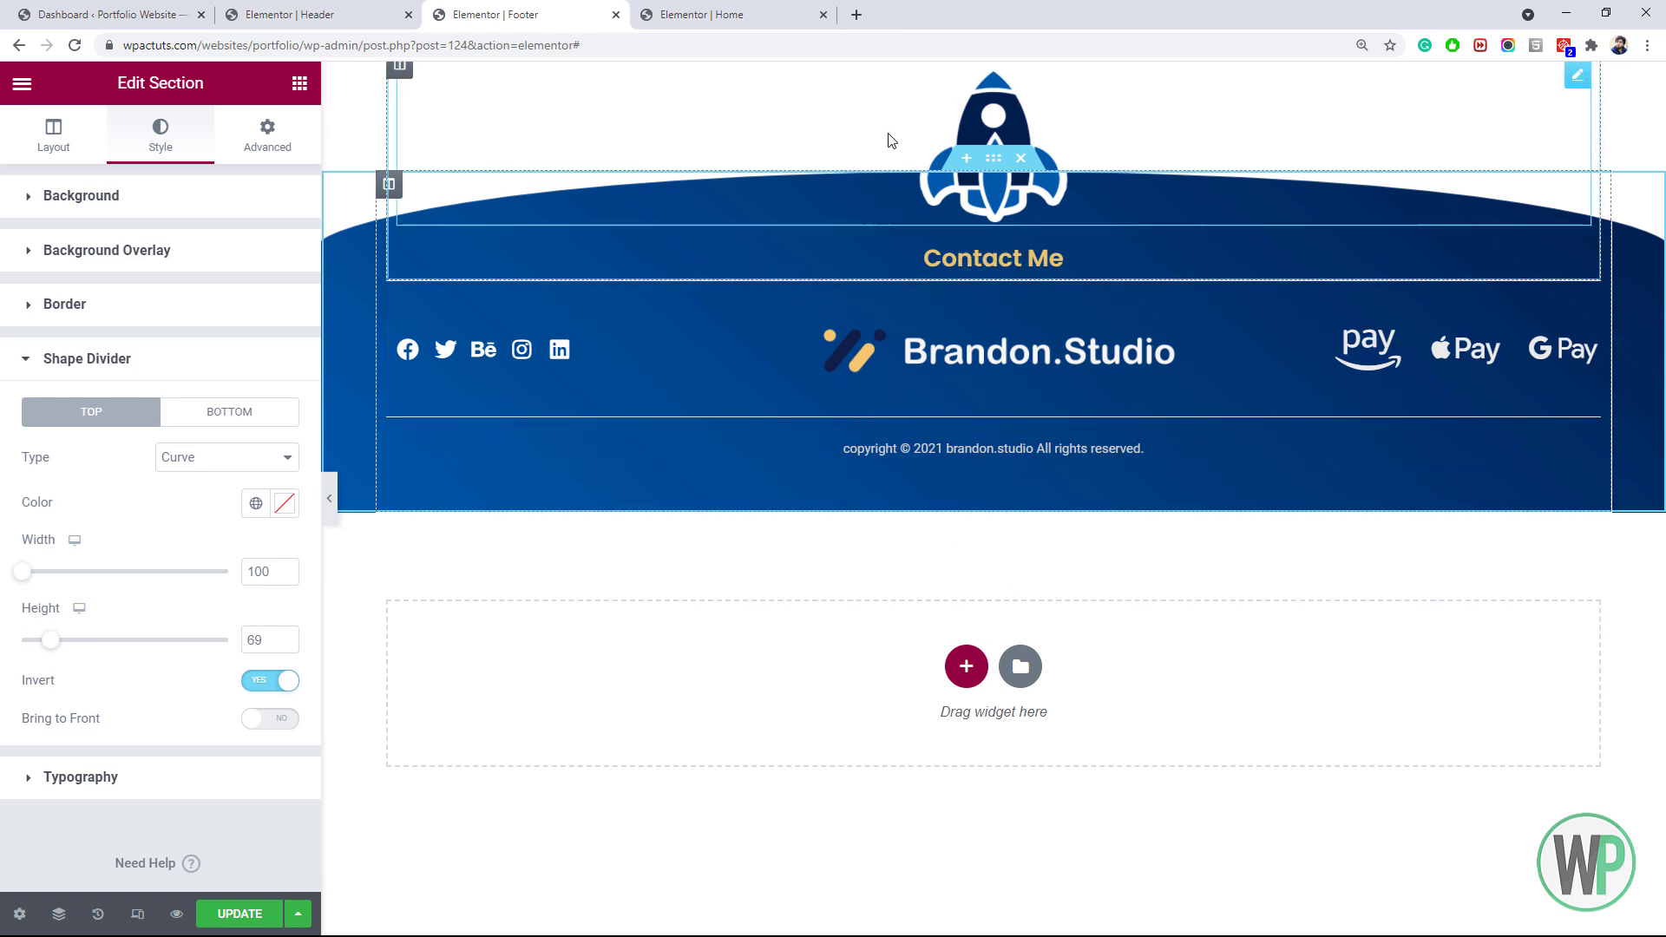
pyautogui.click(241, 914)
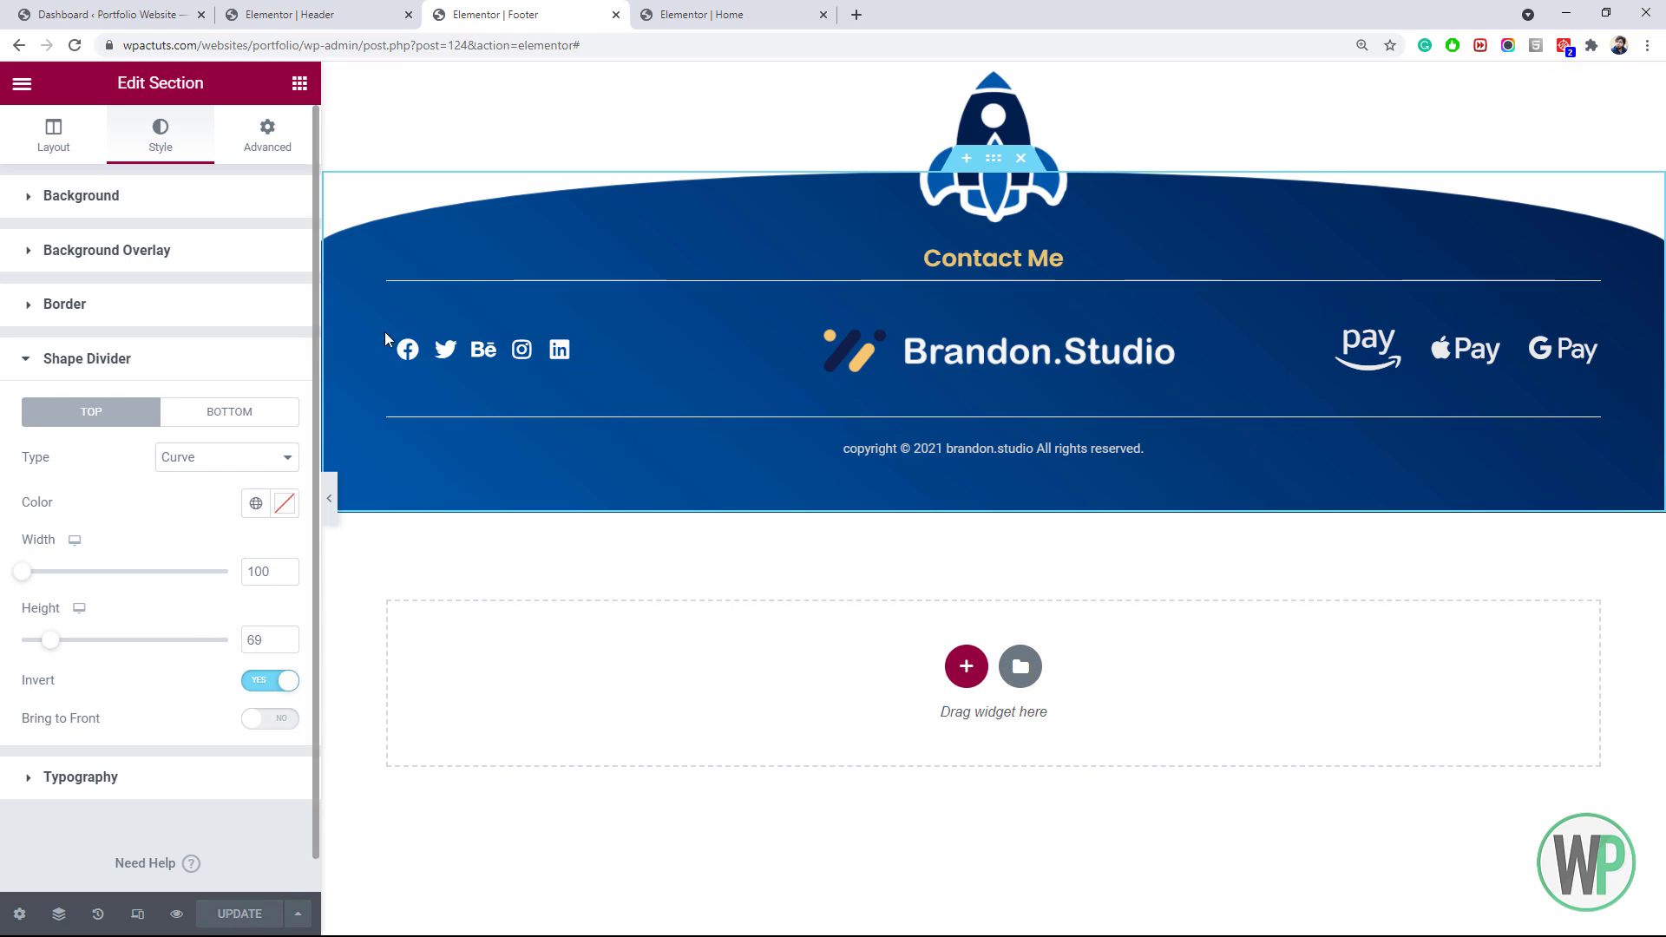
# Set the footer section's top margin to 150, save, and return to the Home page editor
pyautogui.click(820, 10)
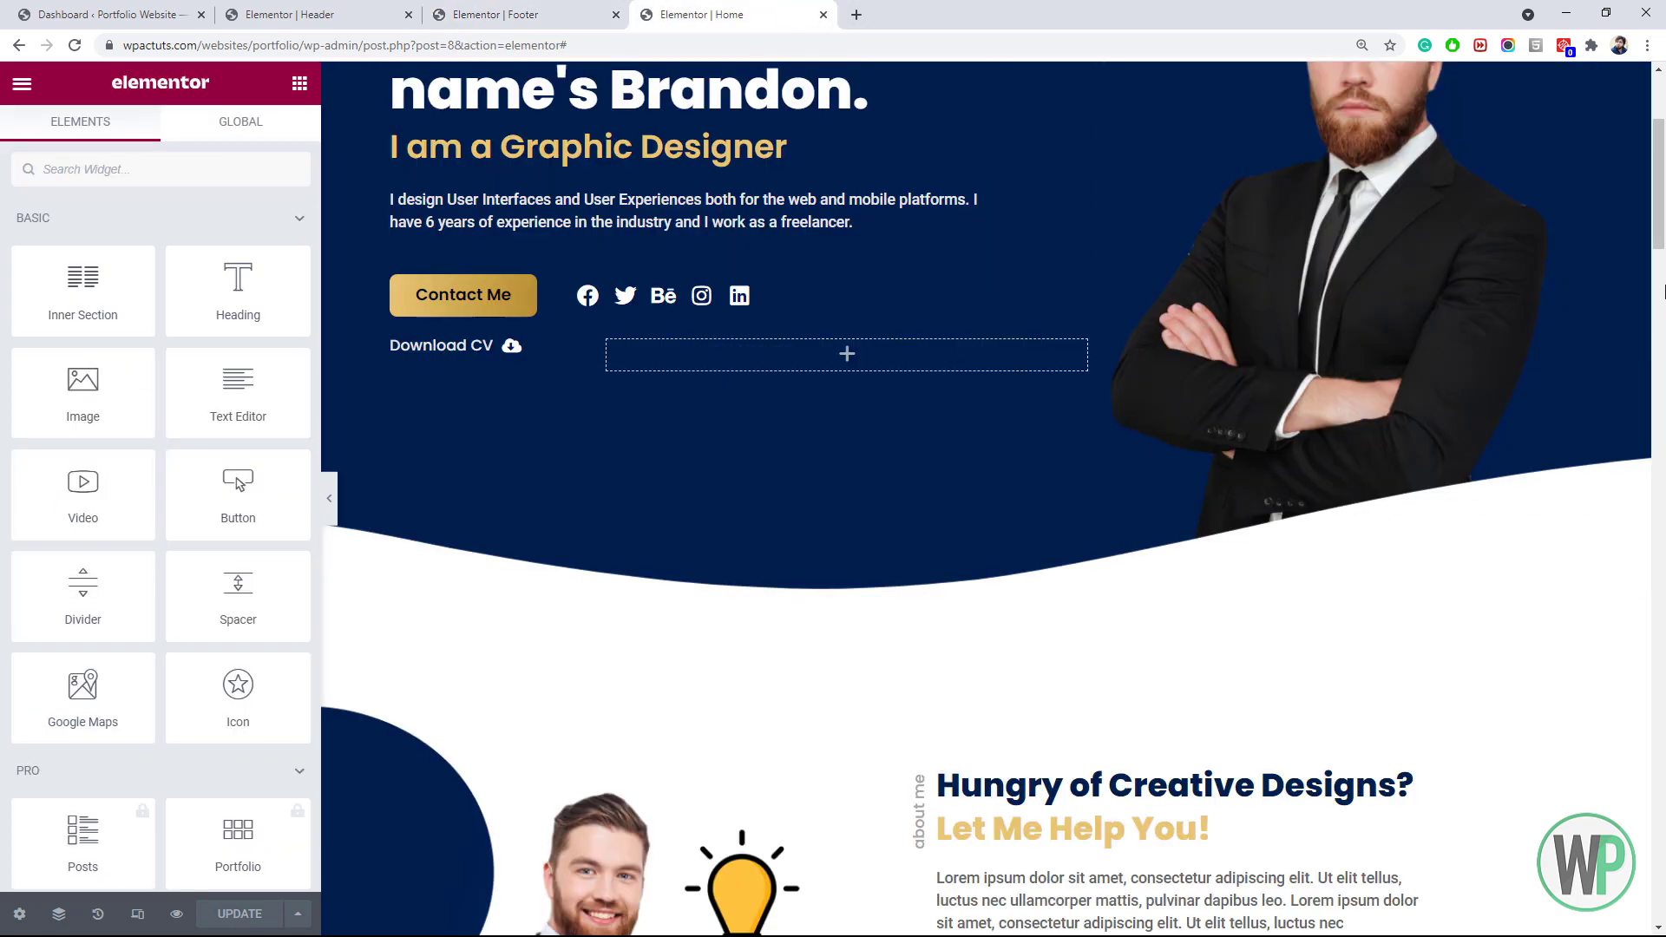
pyautogui.moveTo(1657, 224); pyautogui.dragTo(1663, 284)
pyautogui.click(573, 12)
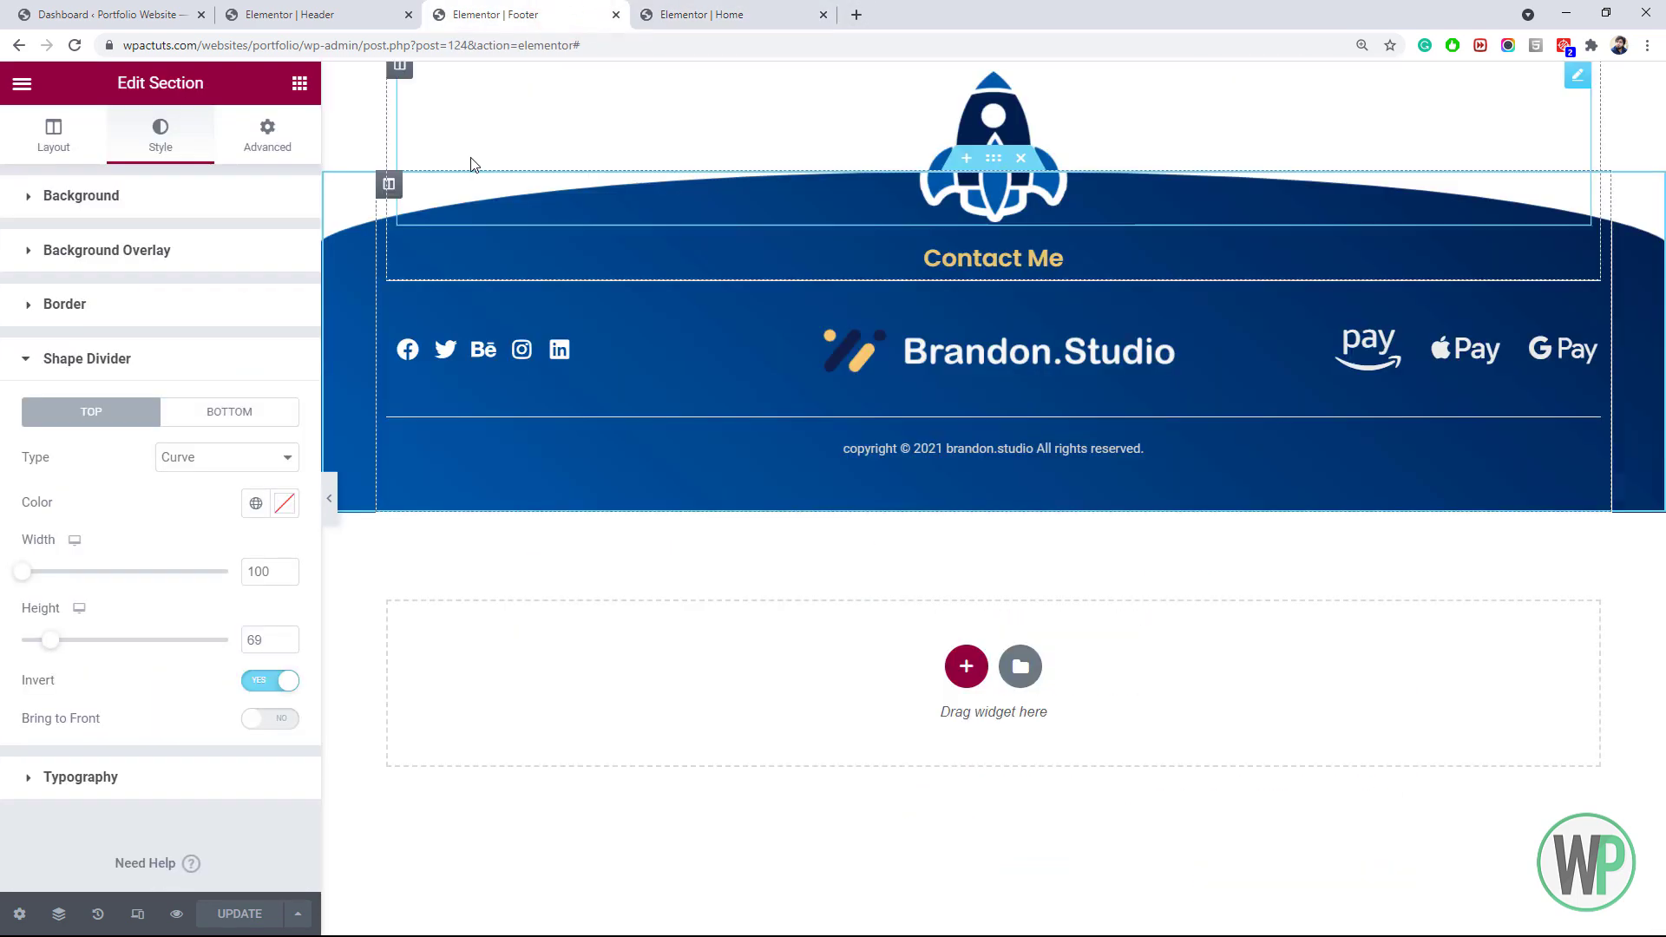
pyautogui.rightClick(332, 196)
pyautogui.click(293, 149)
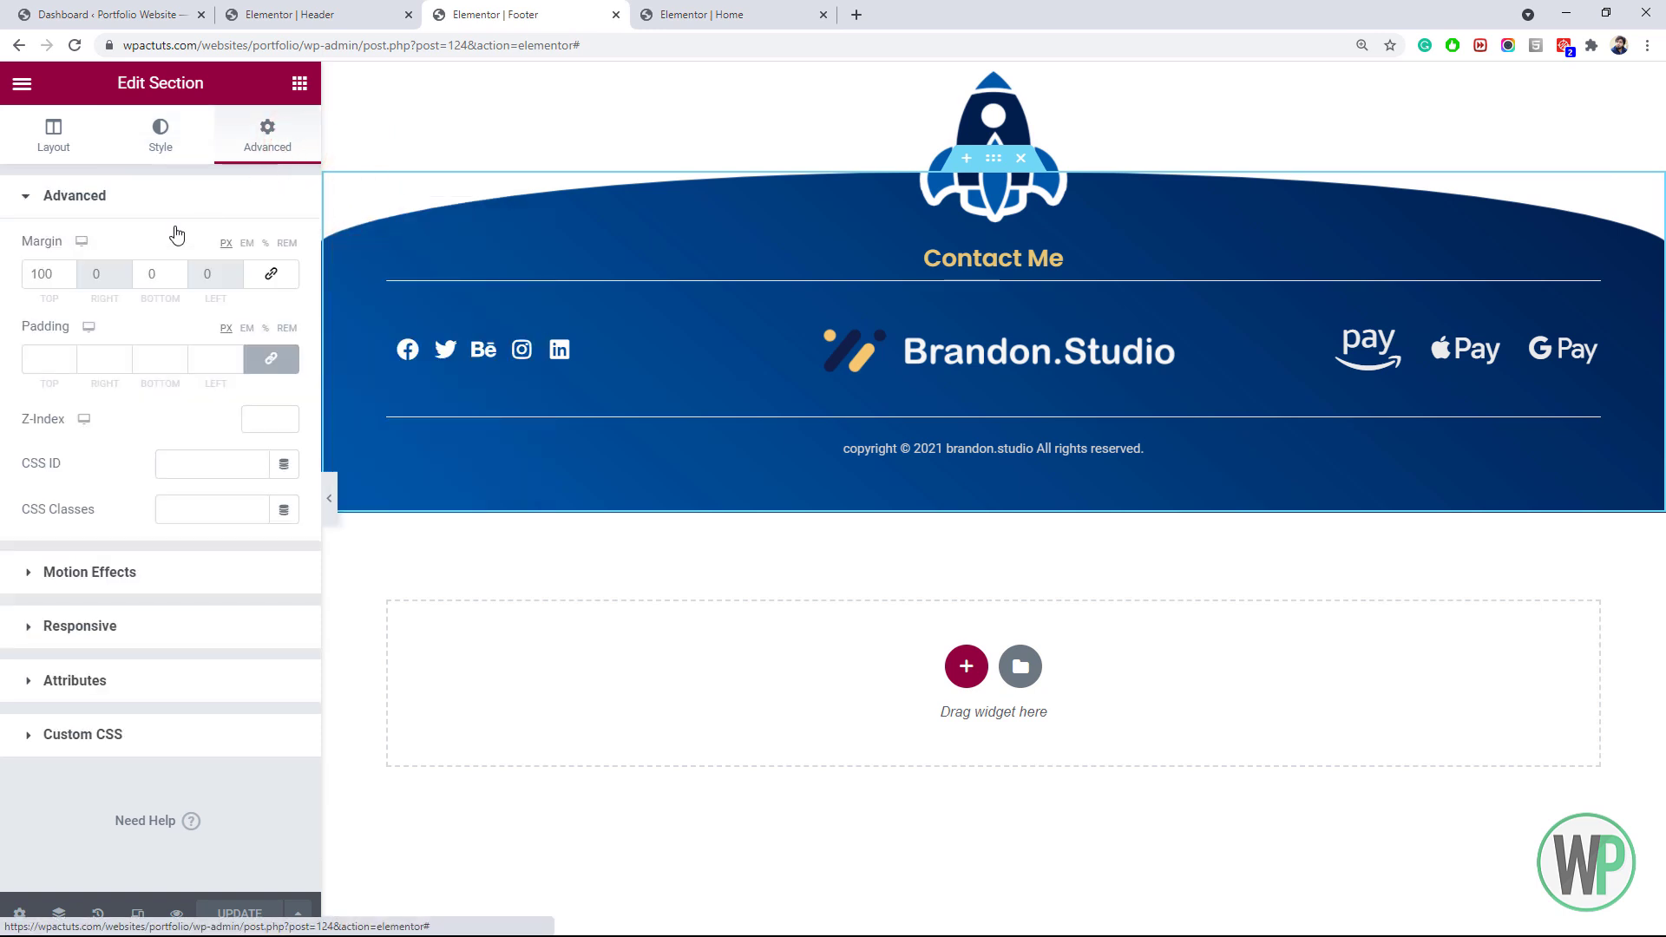
pyautogui.click(38, 274)
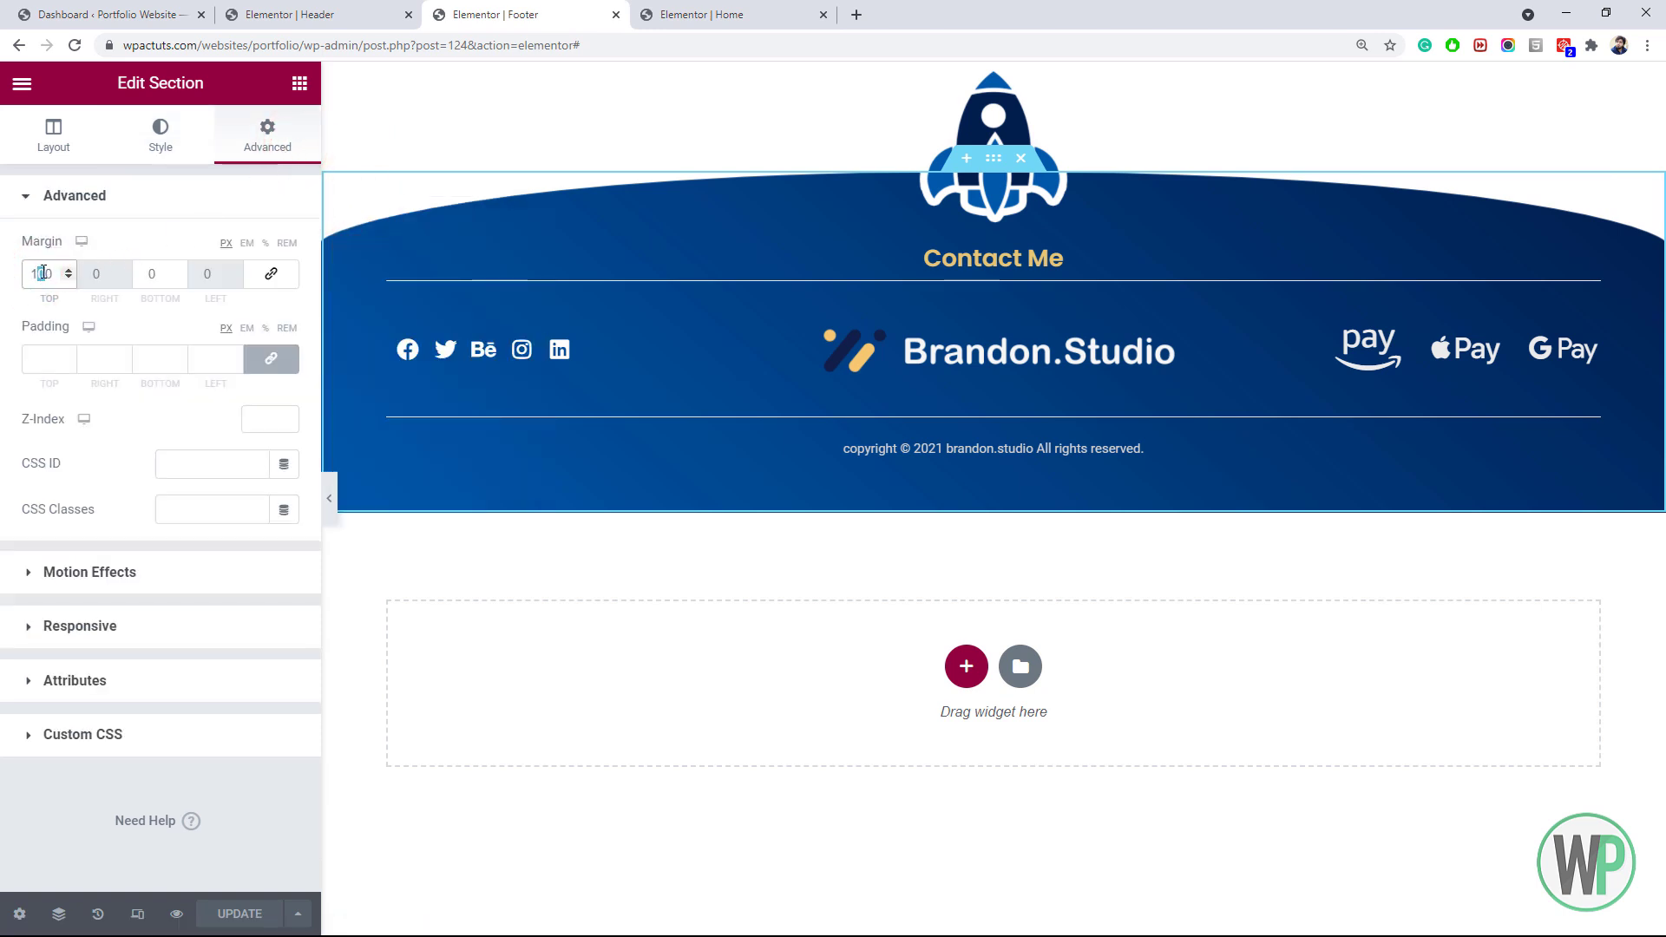
pyautogui.write('5')
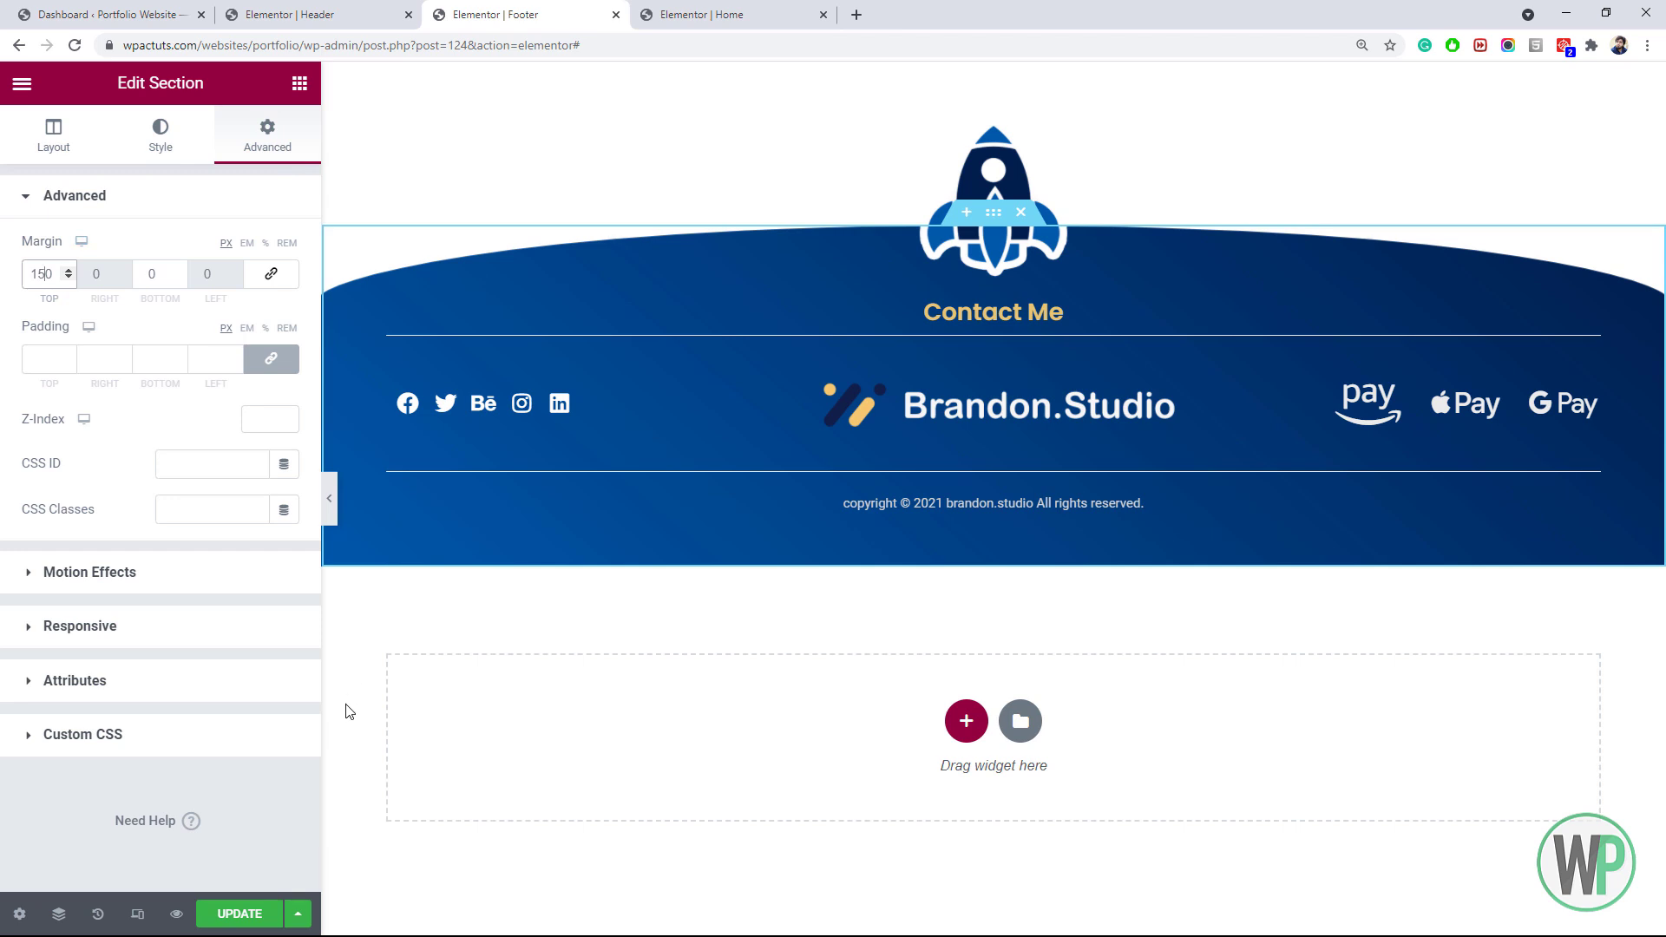
pyautogui.click(242, 920)
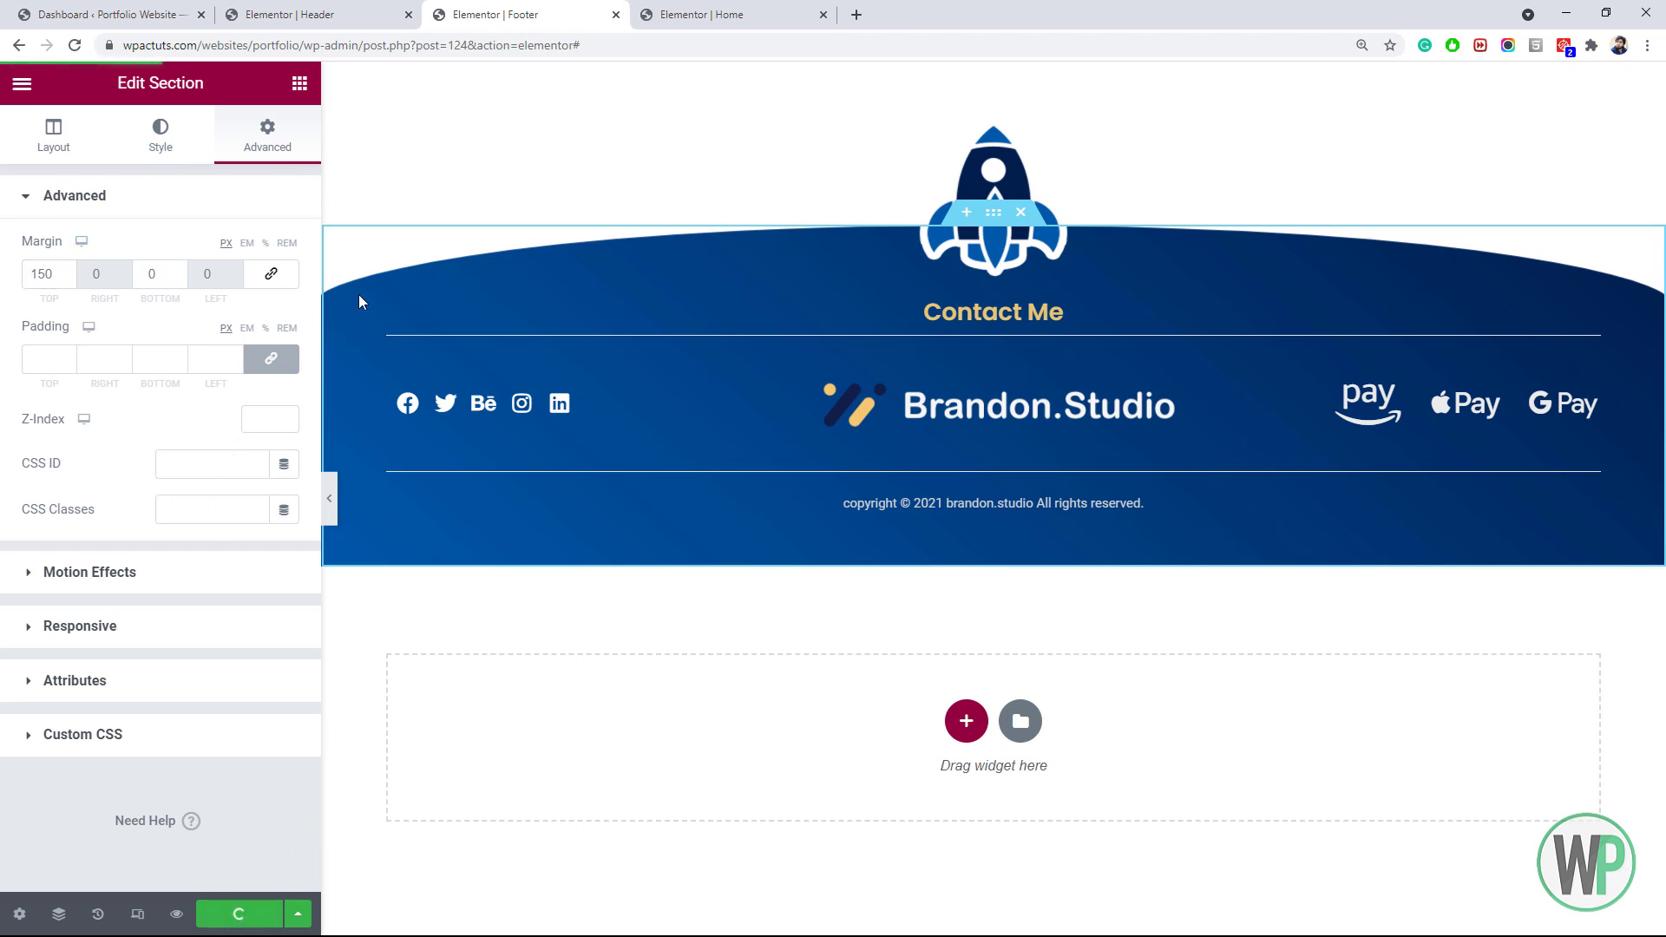
pyautogui.click(673, 12)
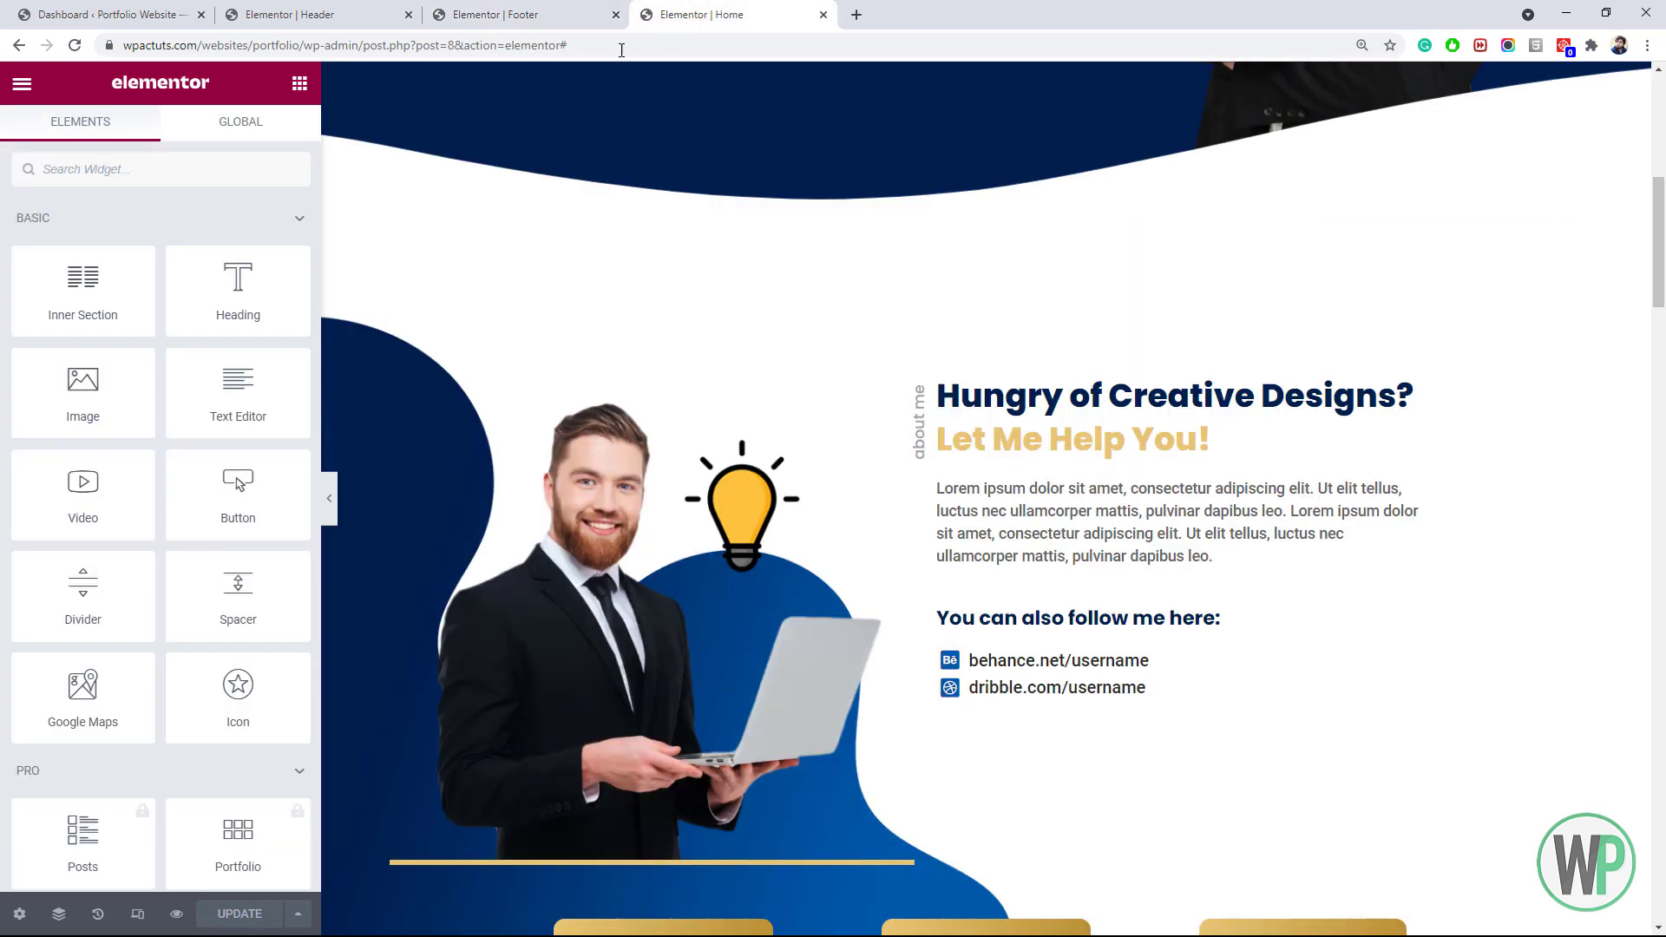
# Reload the Home editor and scroll to confirm the curved blue footer with rocket, Contact Me and copyright
pyautogui.click(77, 48)
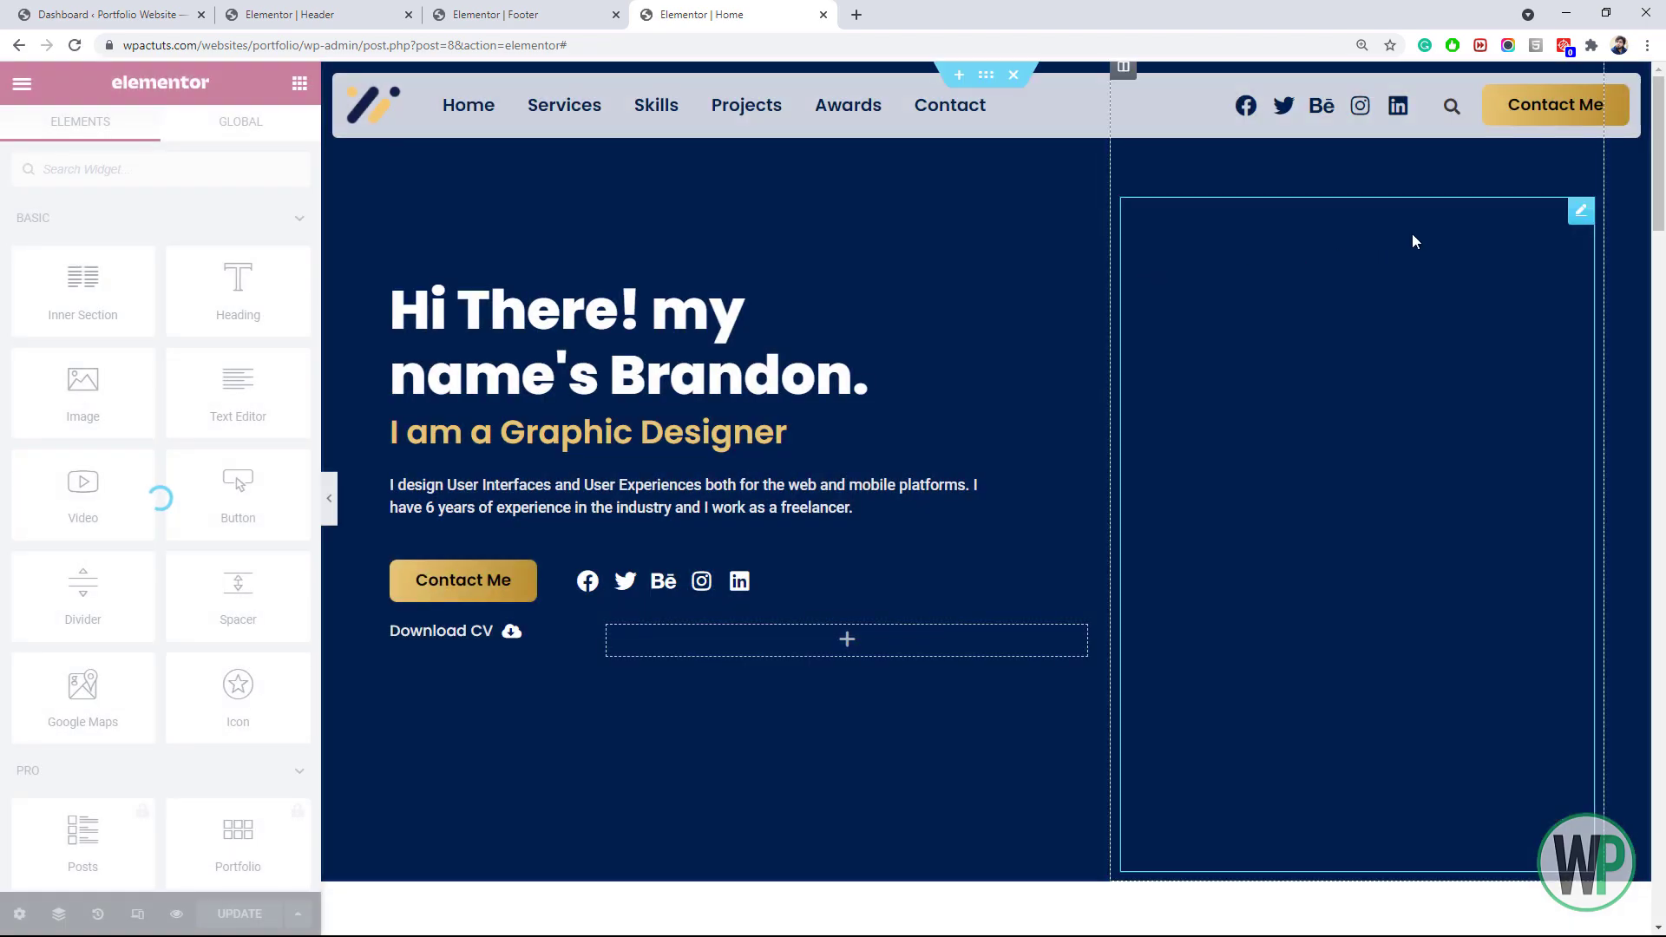
pyautogui.moveTo(1660, 156); pyautogui.dragTo(1651, 883)
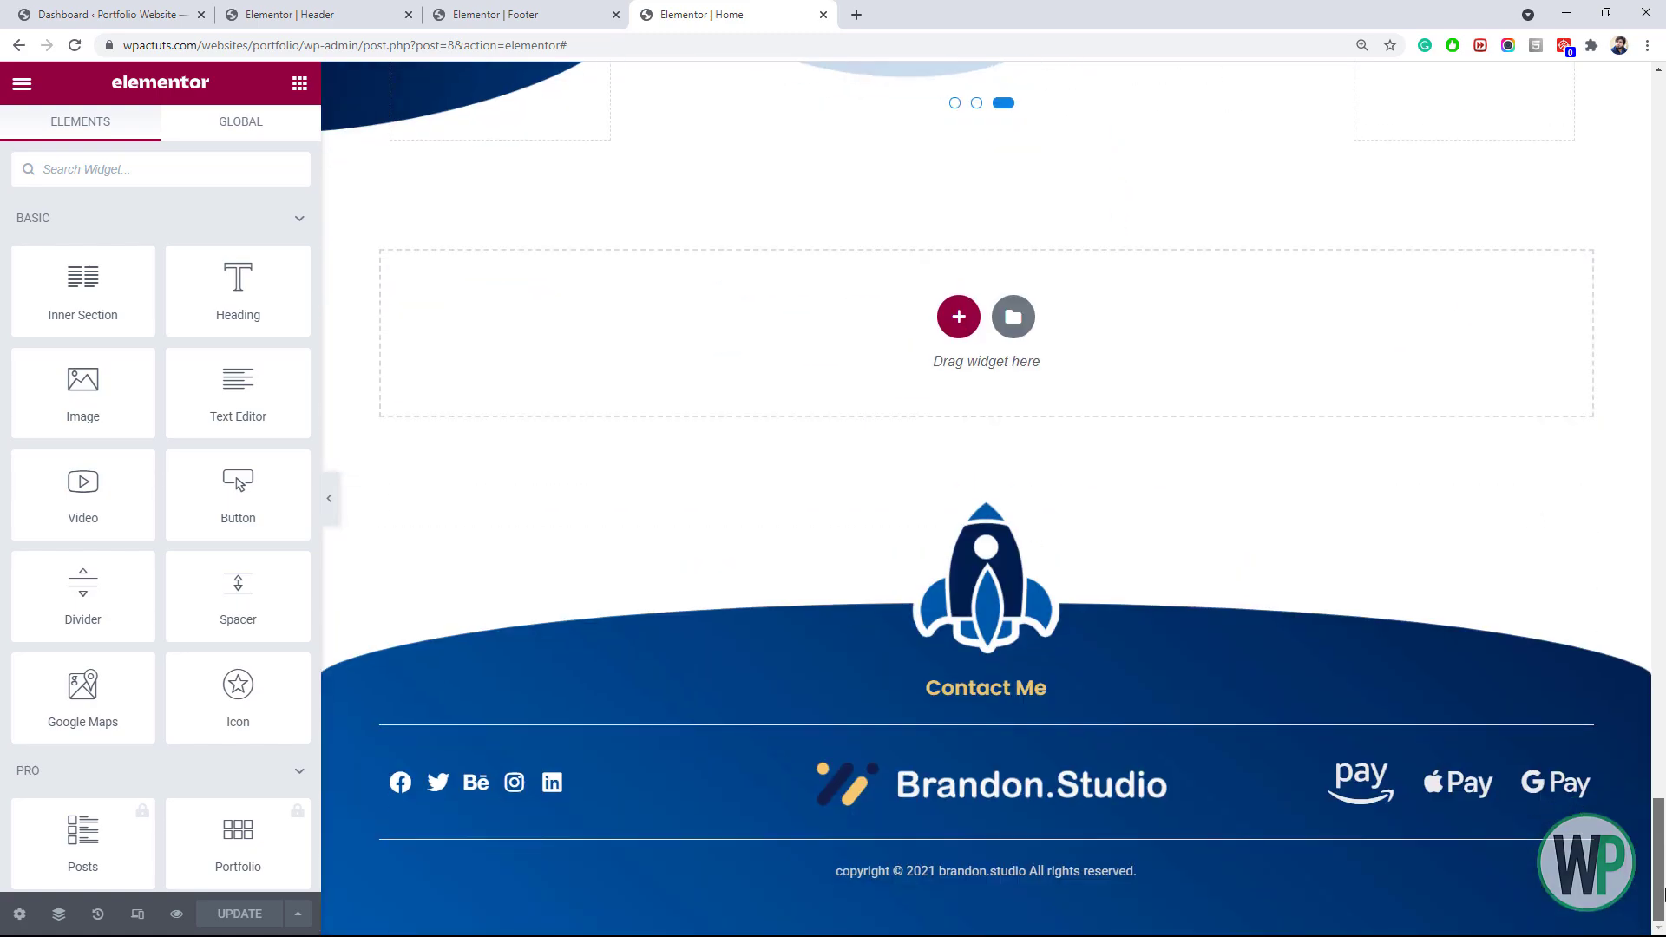
pyautogui.moveTo(1662, 894); pyautogui.dragTo(1663, 87)
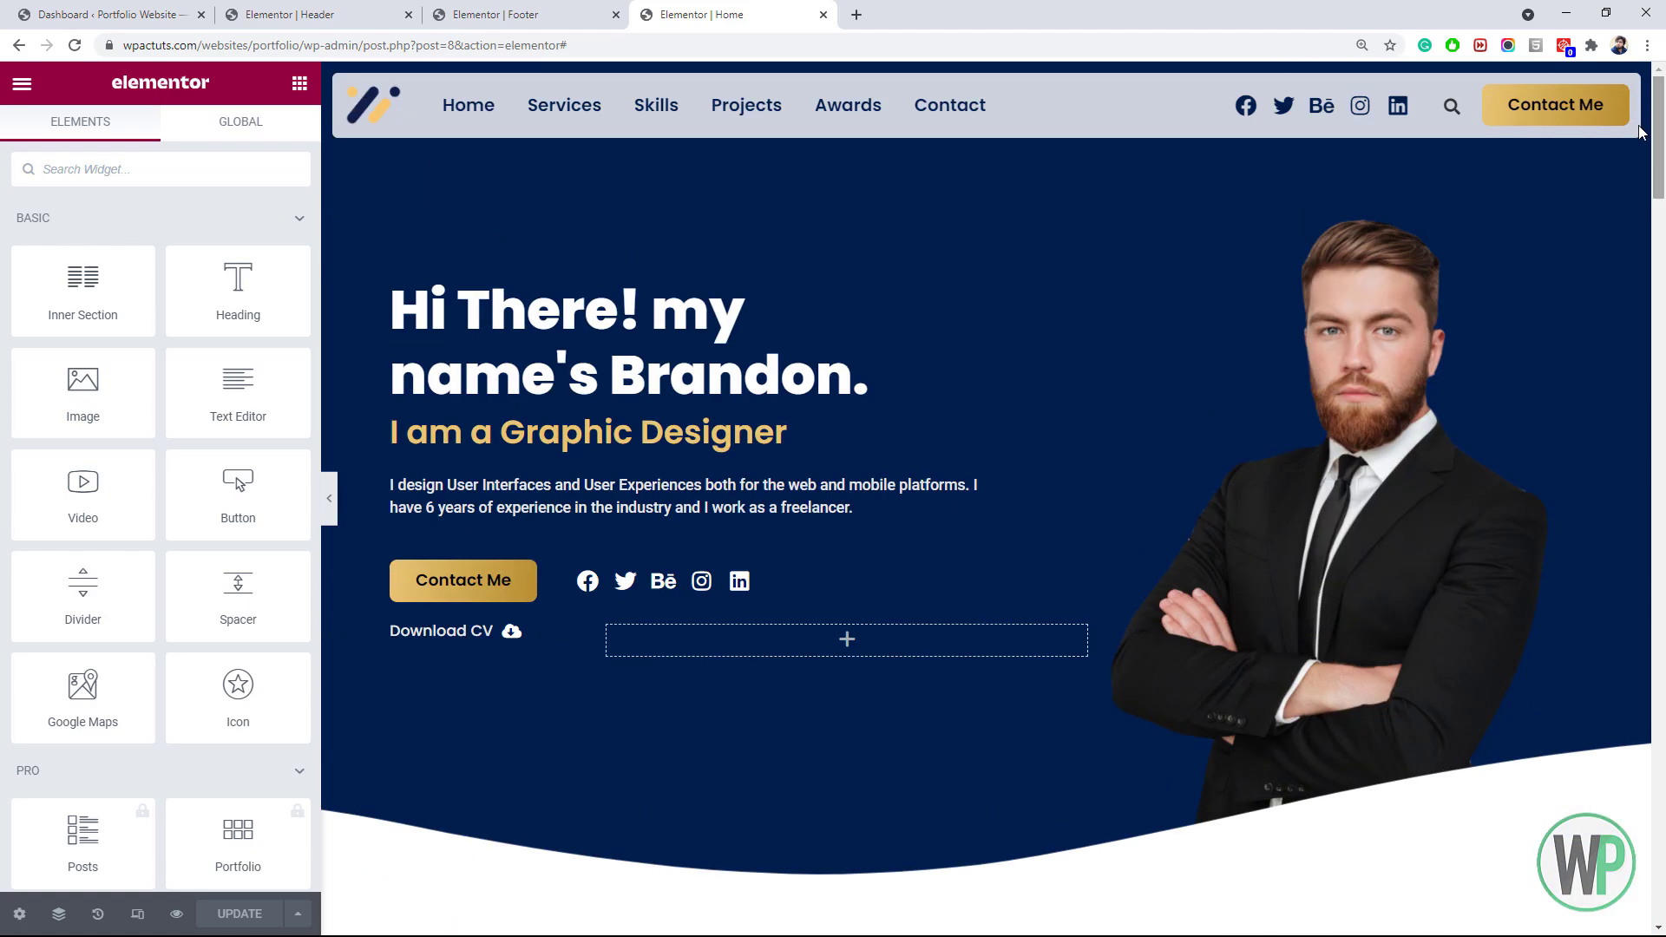
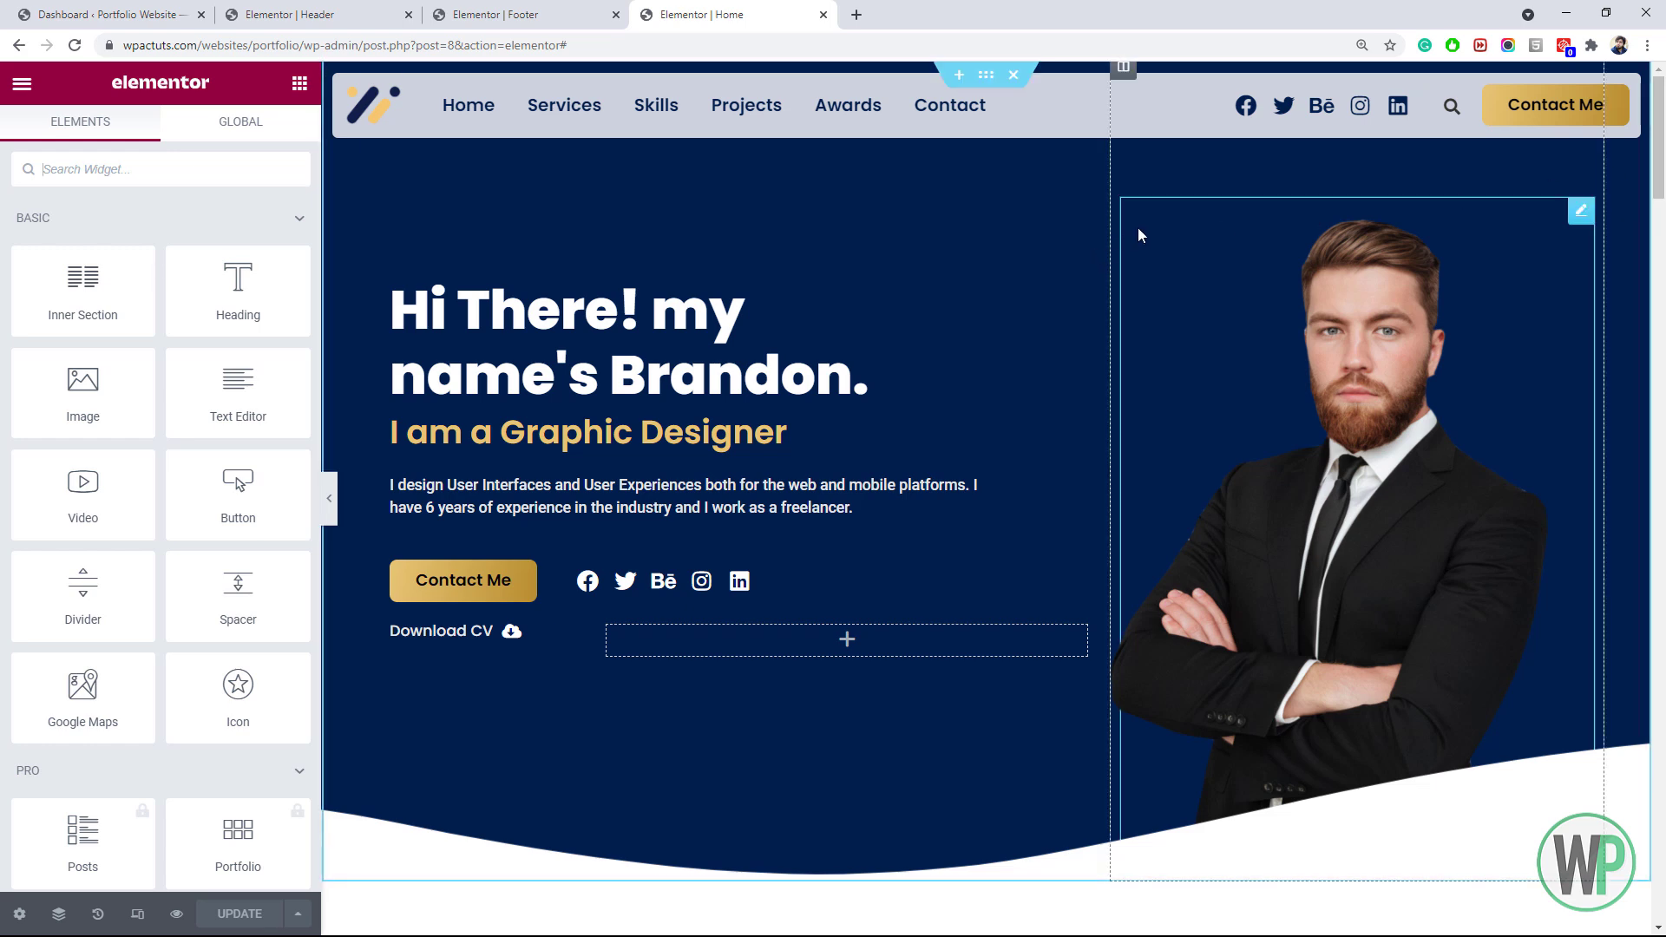
# Open the live Portfolio Website from the Dashboard in a new tab and scroll through its sections
pyautogui.click(104, 15)
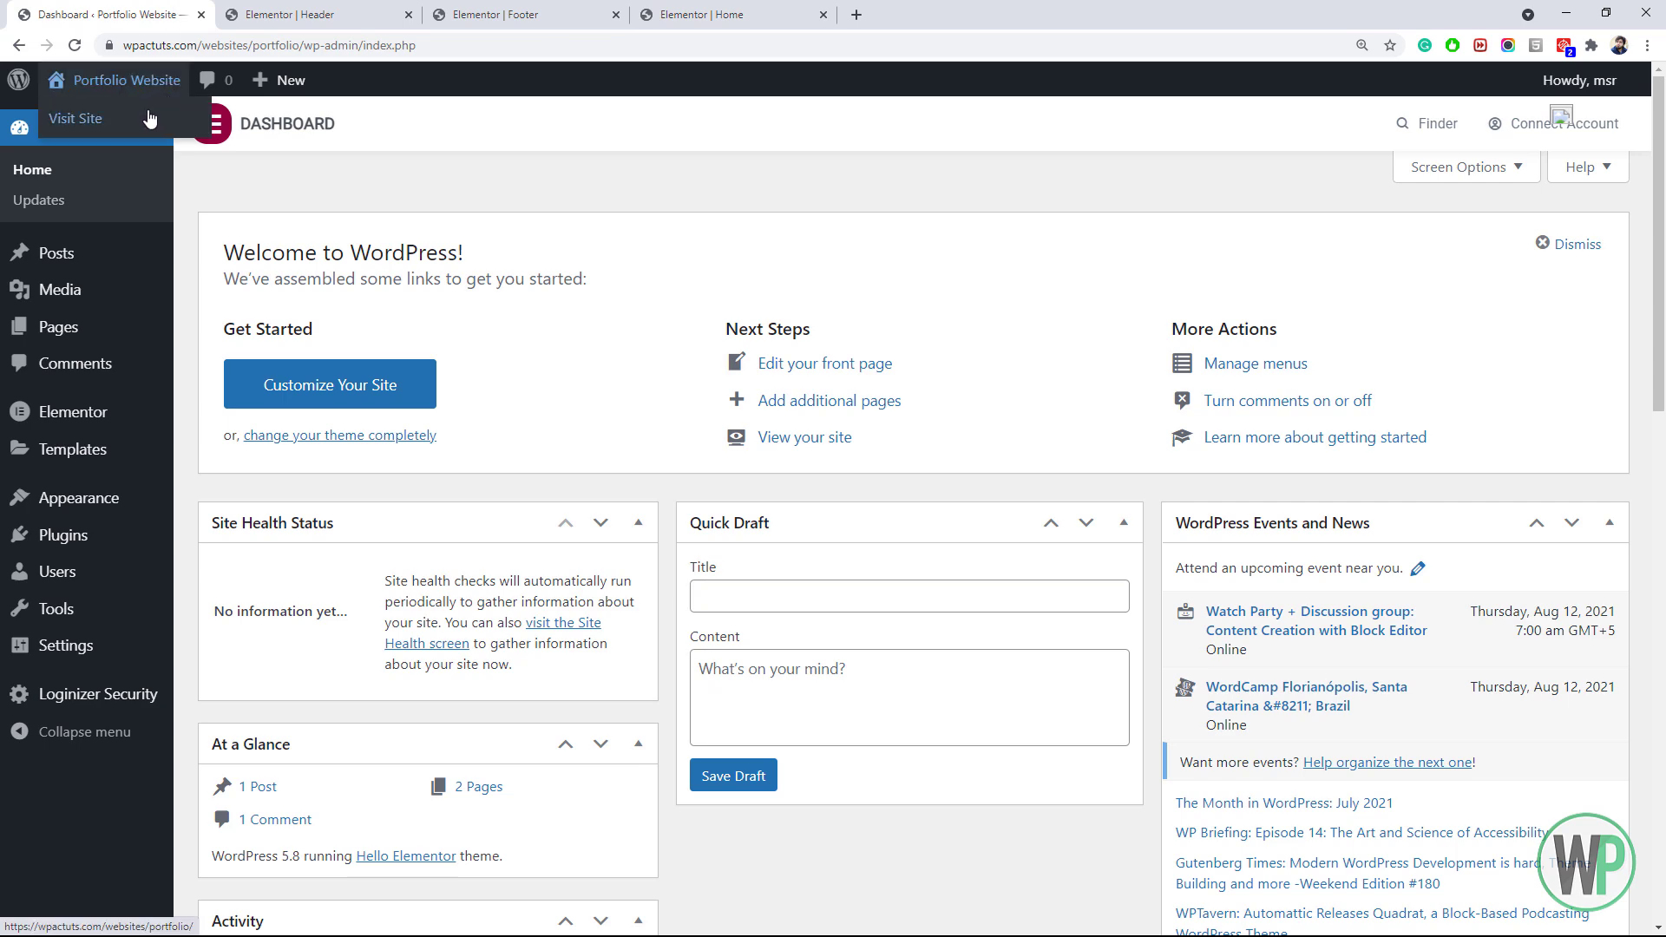
pyautogui.middleClick(148, 118)
pyautogui.moveTo(304, 15); pyautogui.dragTo(892, 8)
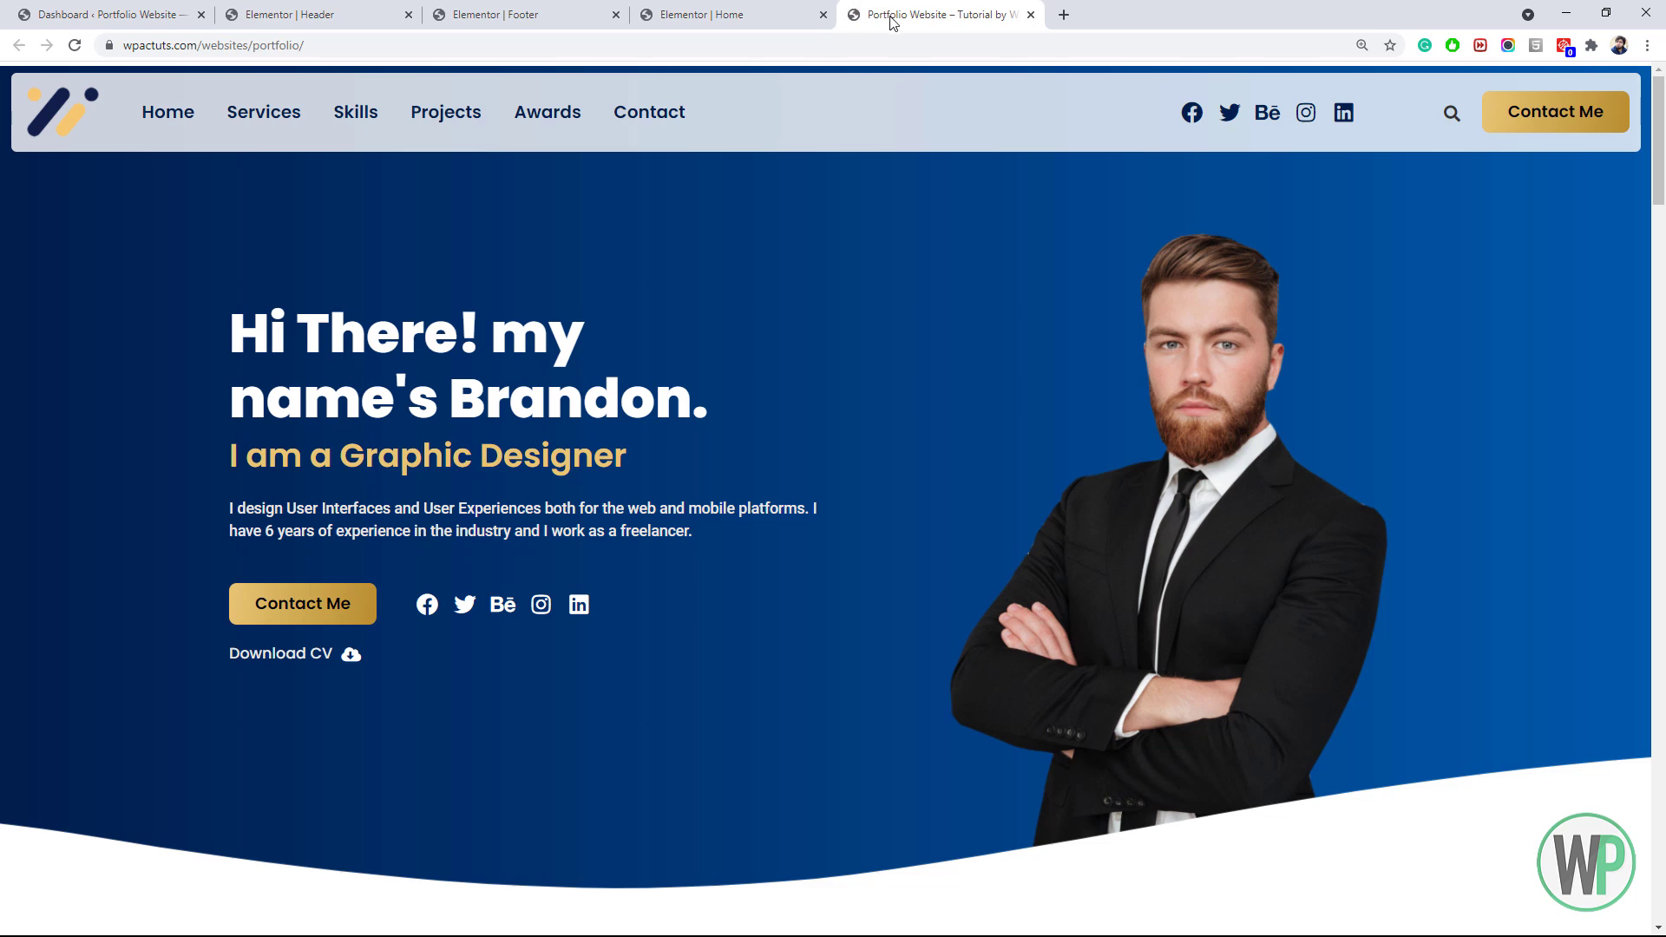
pyautogui.click(1661, 151)
pyautogui.scroll(-7, 1661, 151)
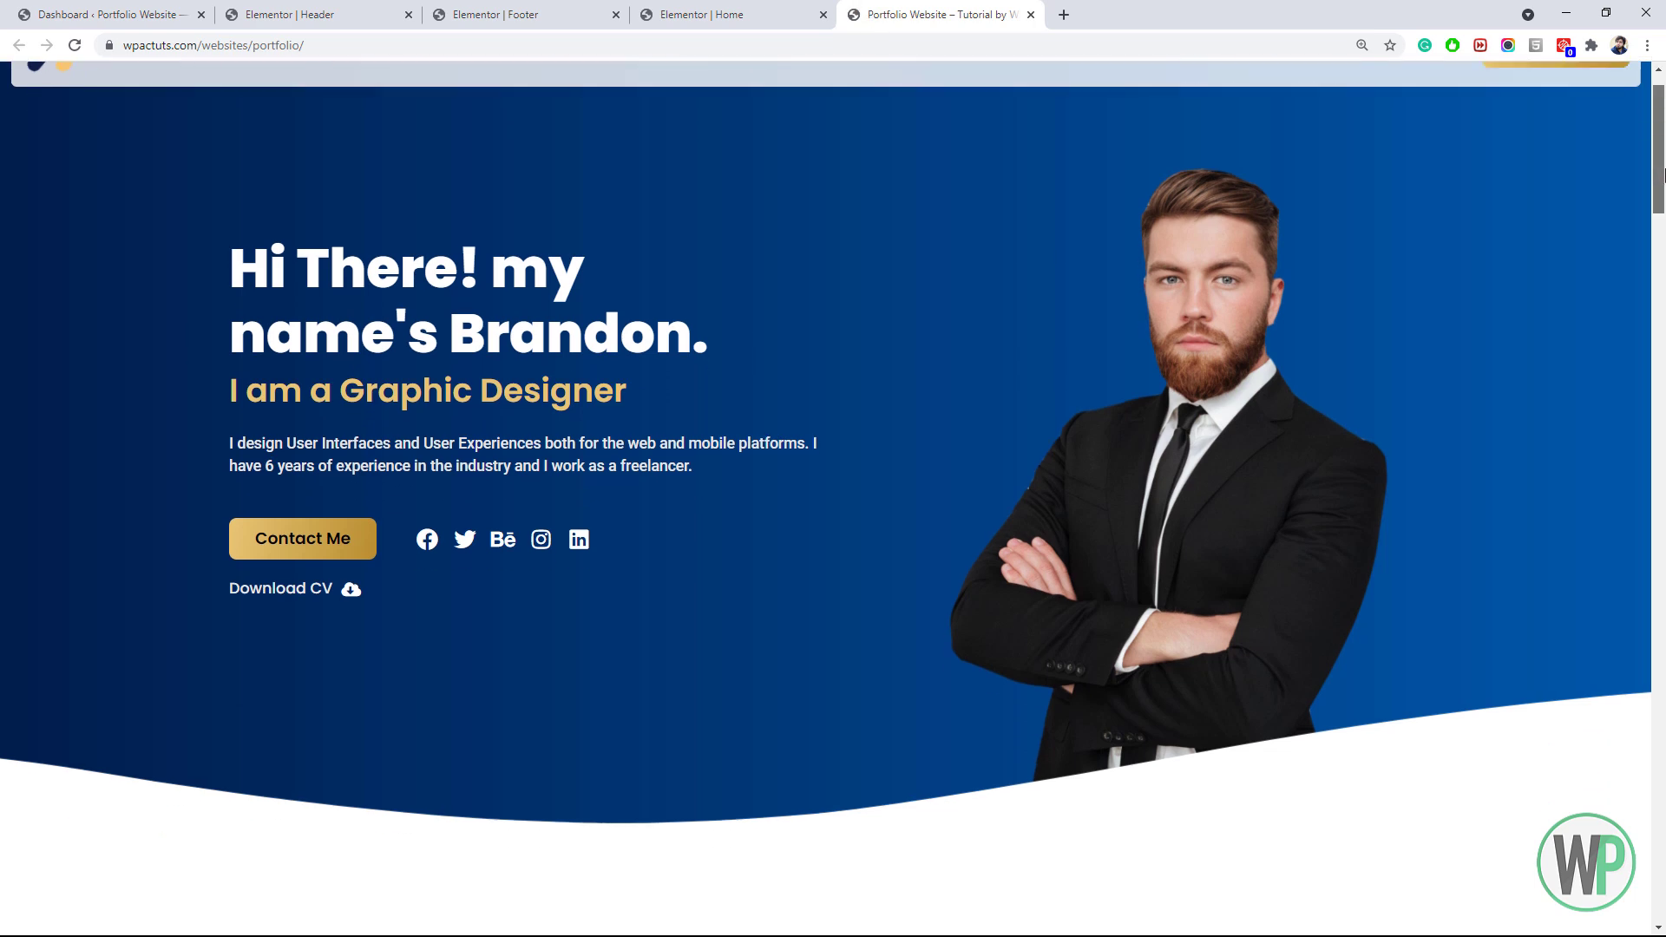
pyautogui.scroll(7, 1661, 151)
pyautogui.scroll(-7, 1661, 148)
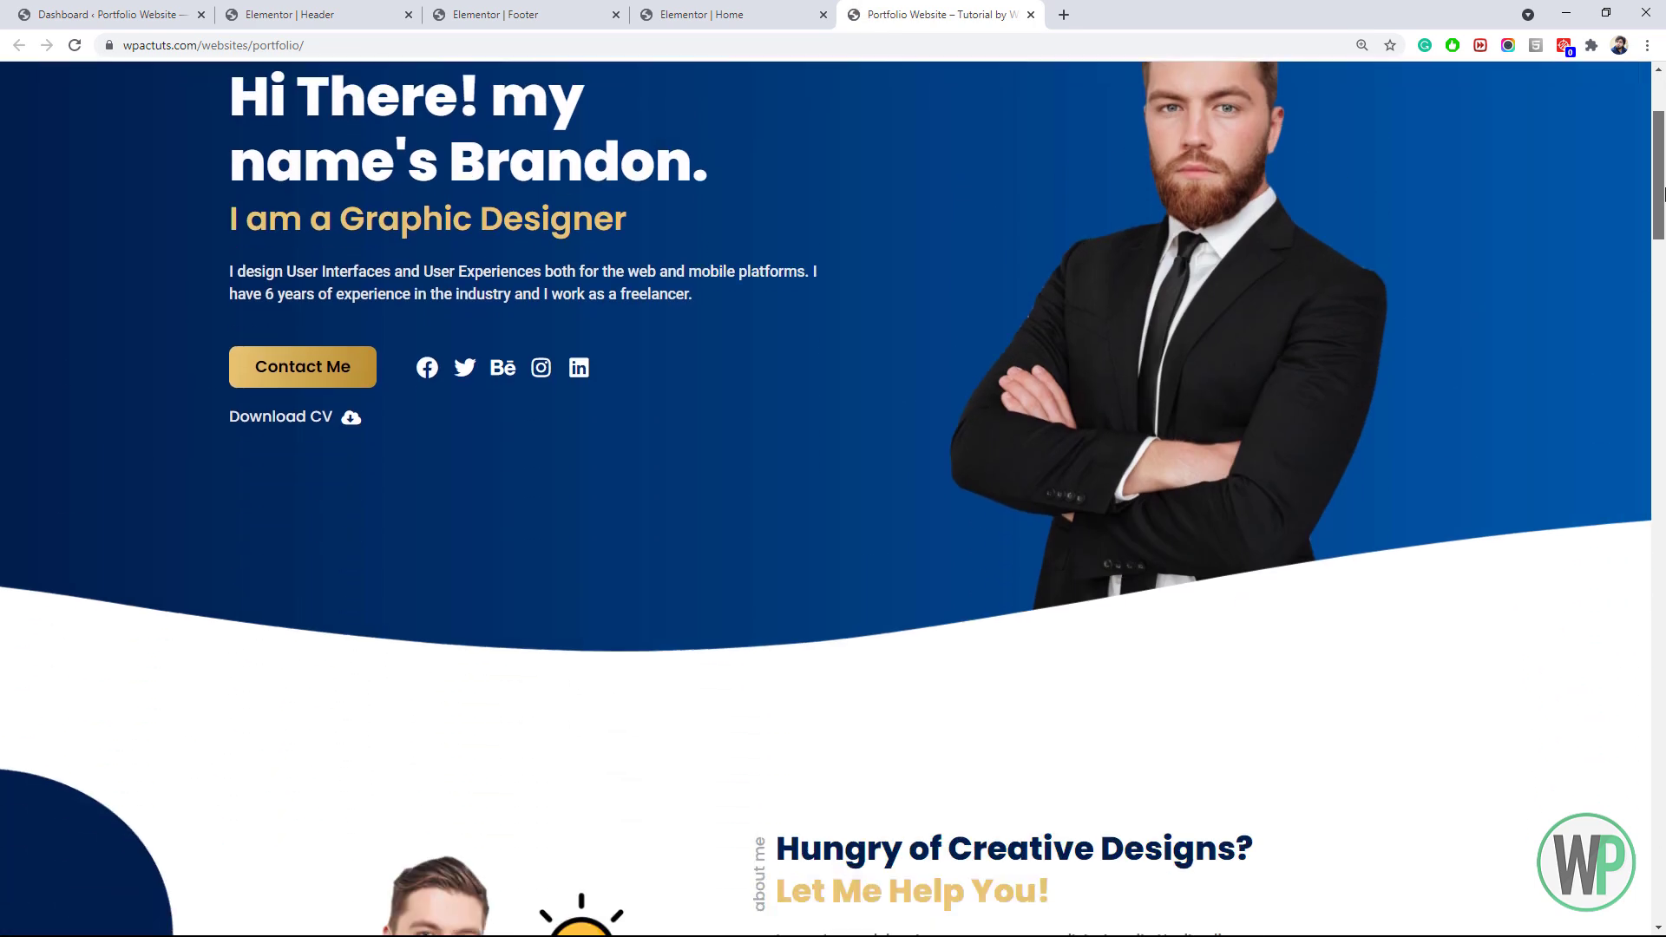
pyautogui.scroll(-10, 1661, 422)
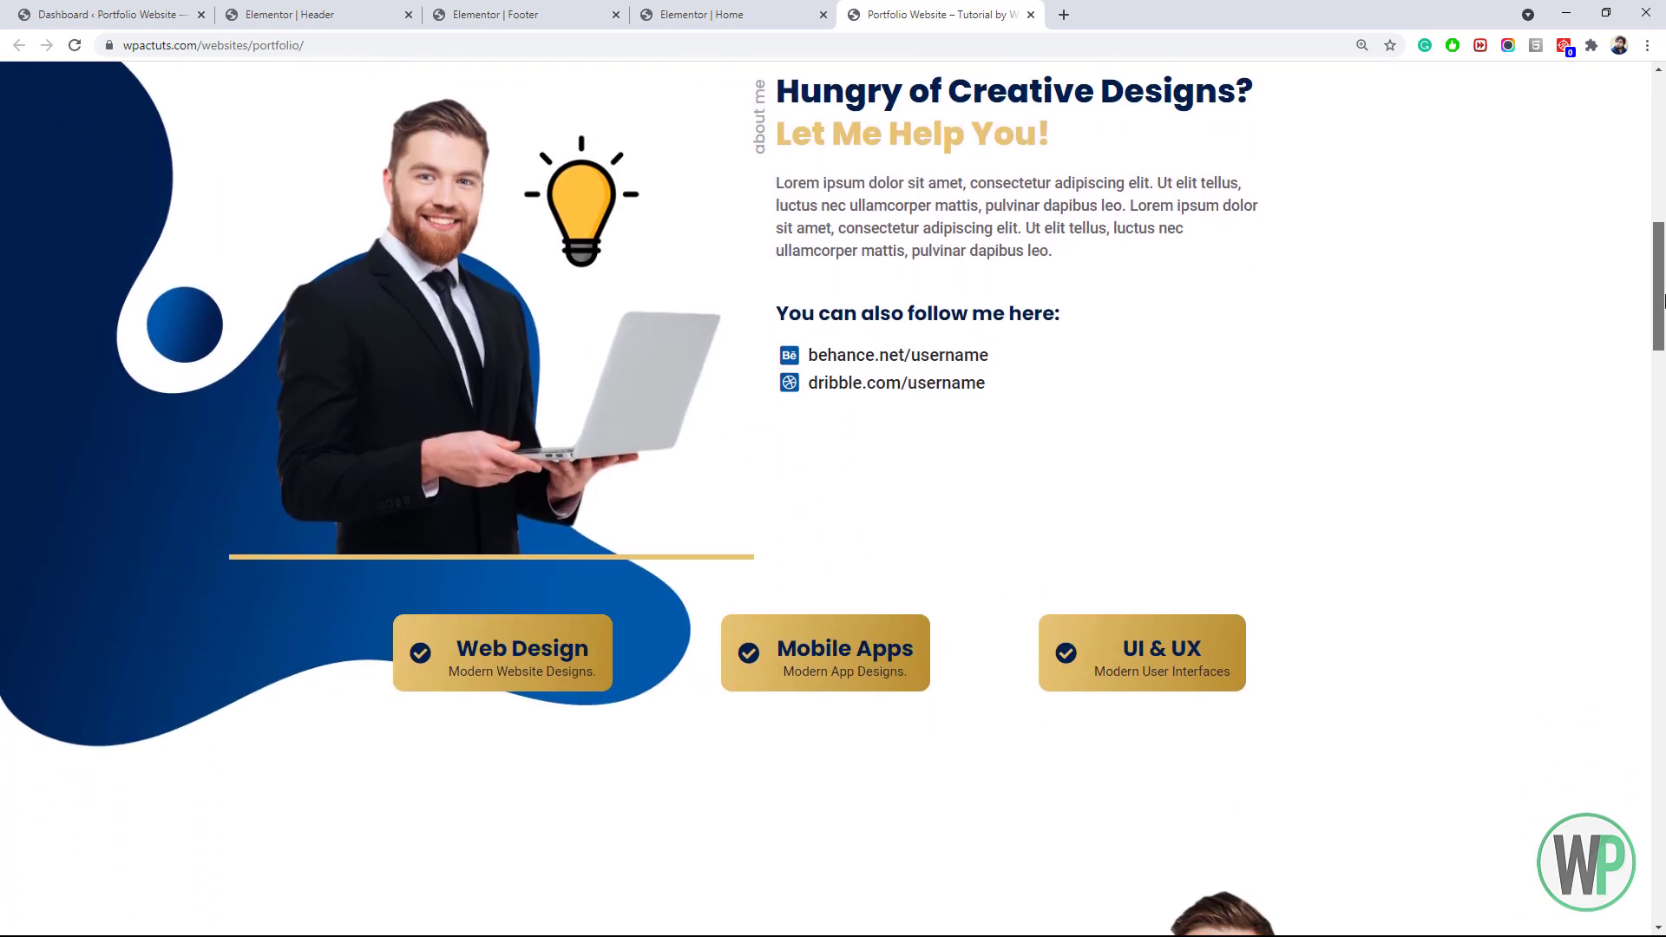
pyautogui.moveTo(1660, 417); pyautogui.dragTo(1172, 169)
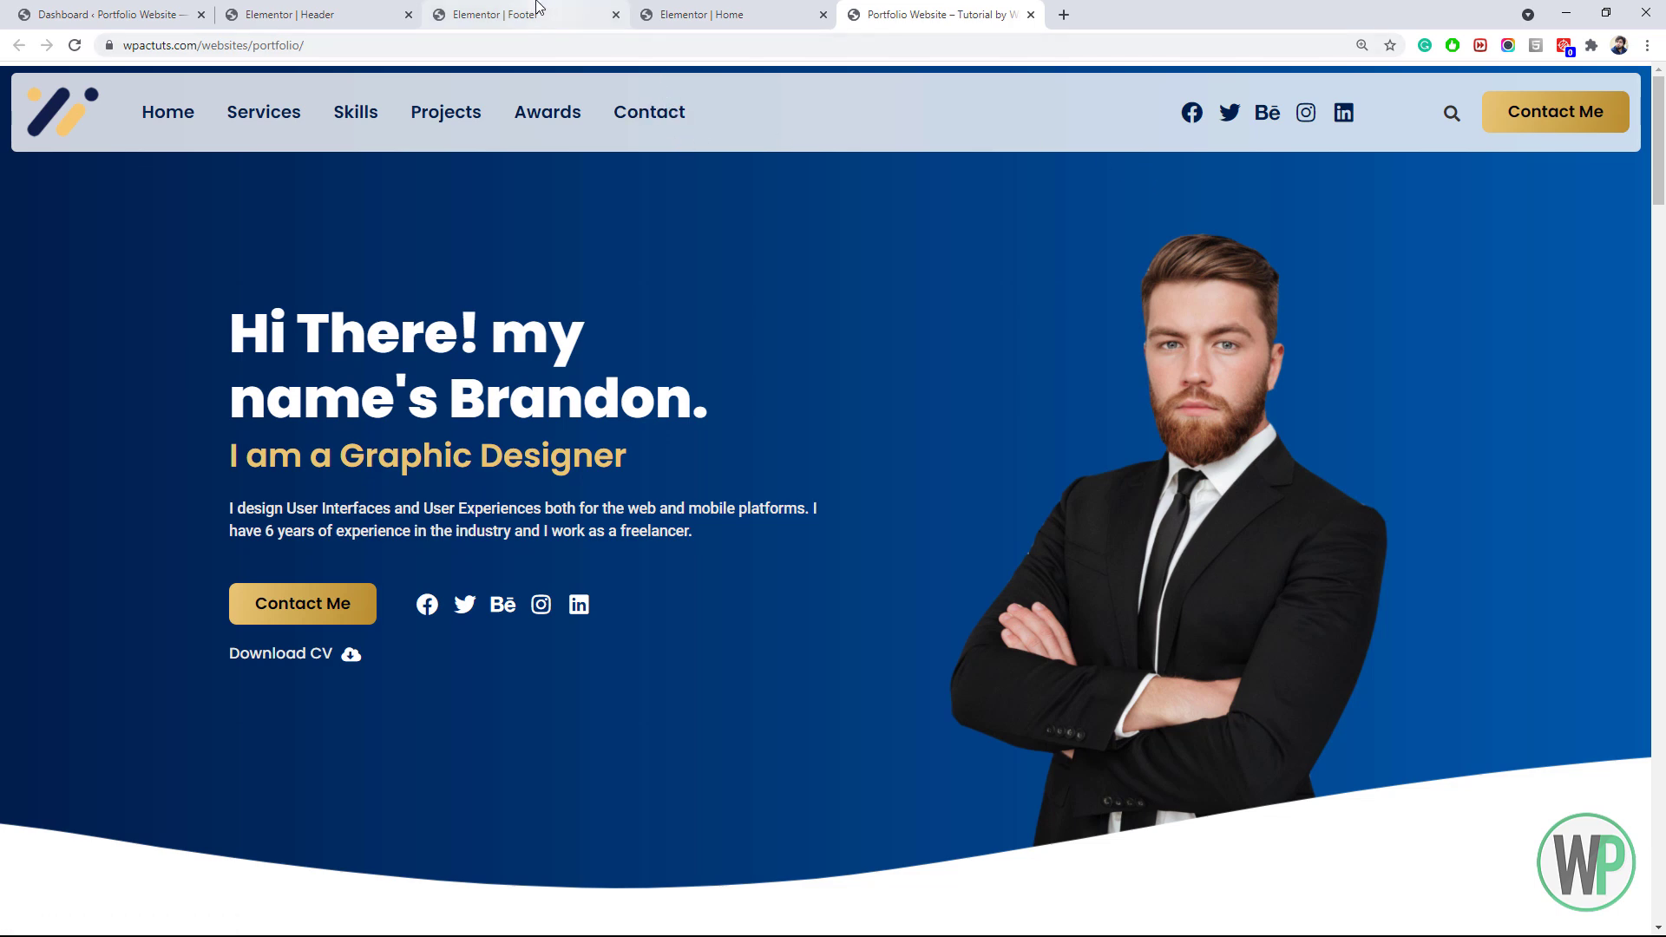
# Set the header section's content width to Boxed and adjust its column widths
pyautogui.click(330, 14)
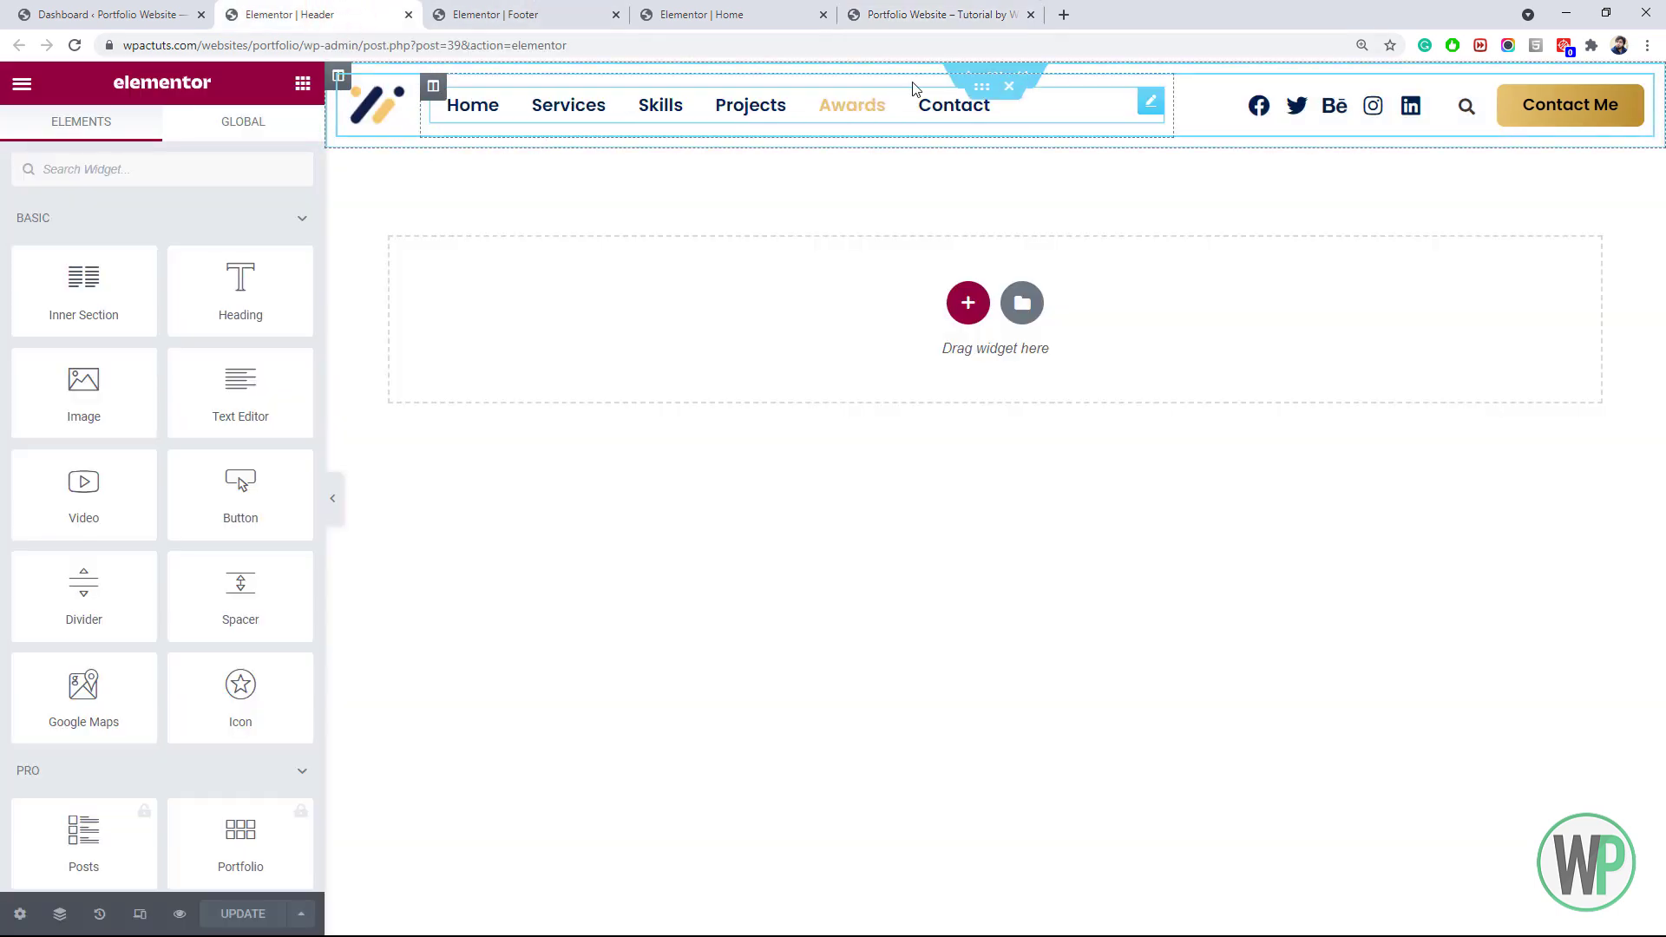
pyautogui.rightClick(1004, 84)
pyautogui.click(1006, 88)
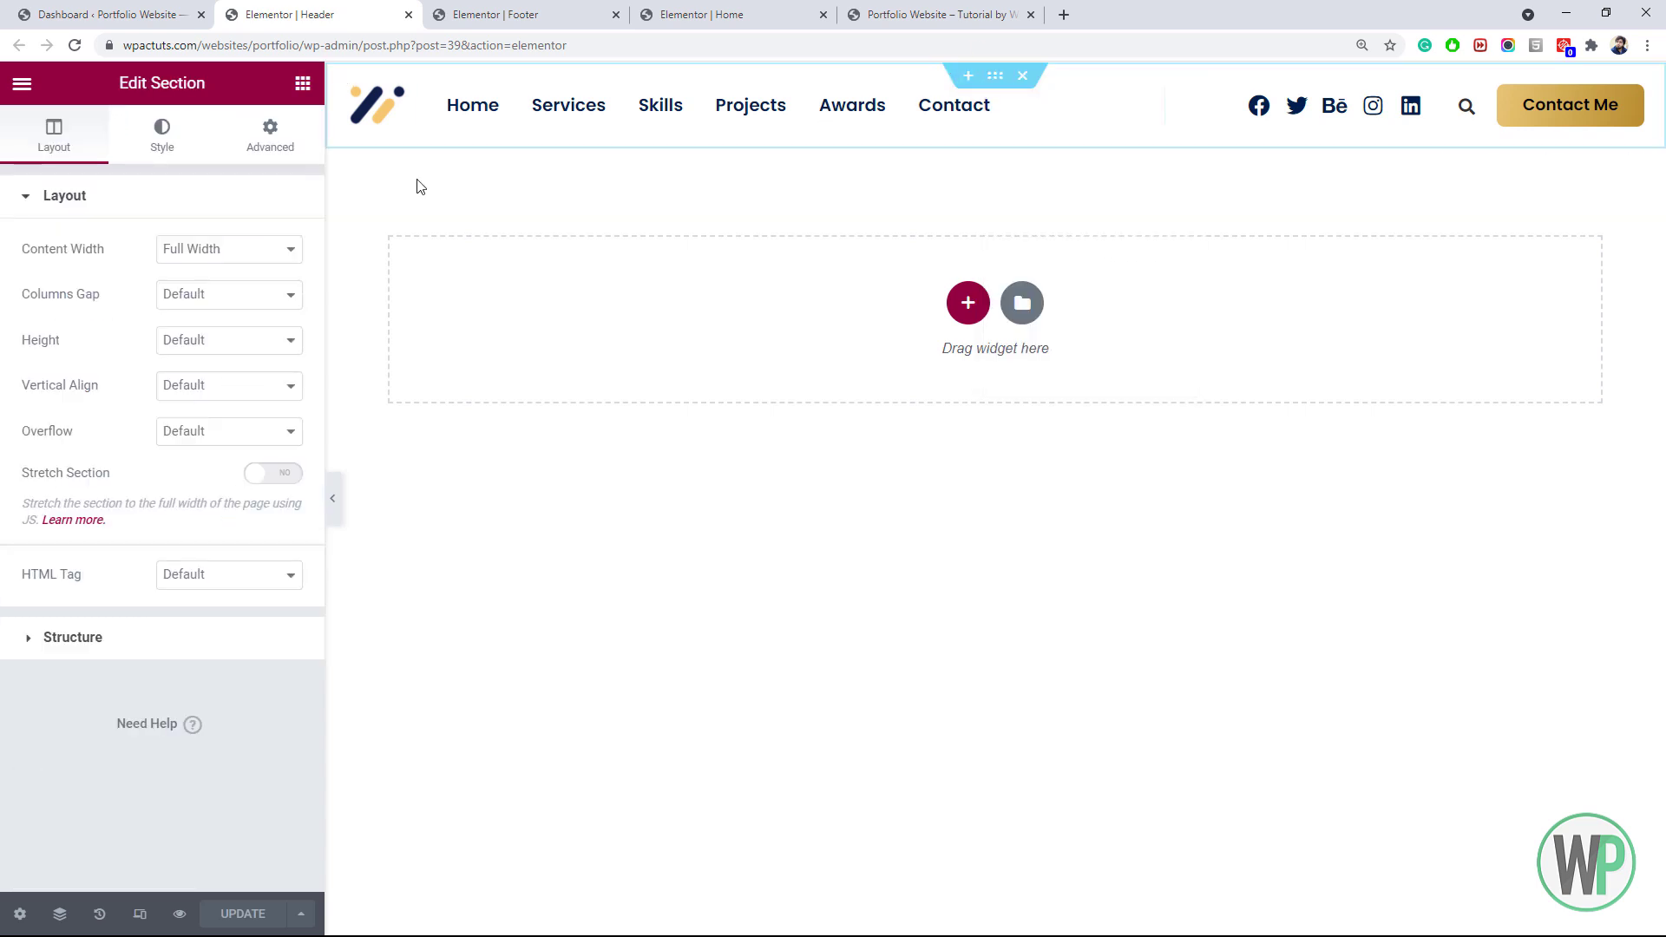
pyautogui.click(184, 252)
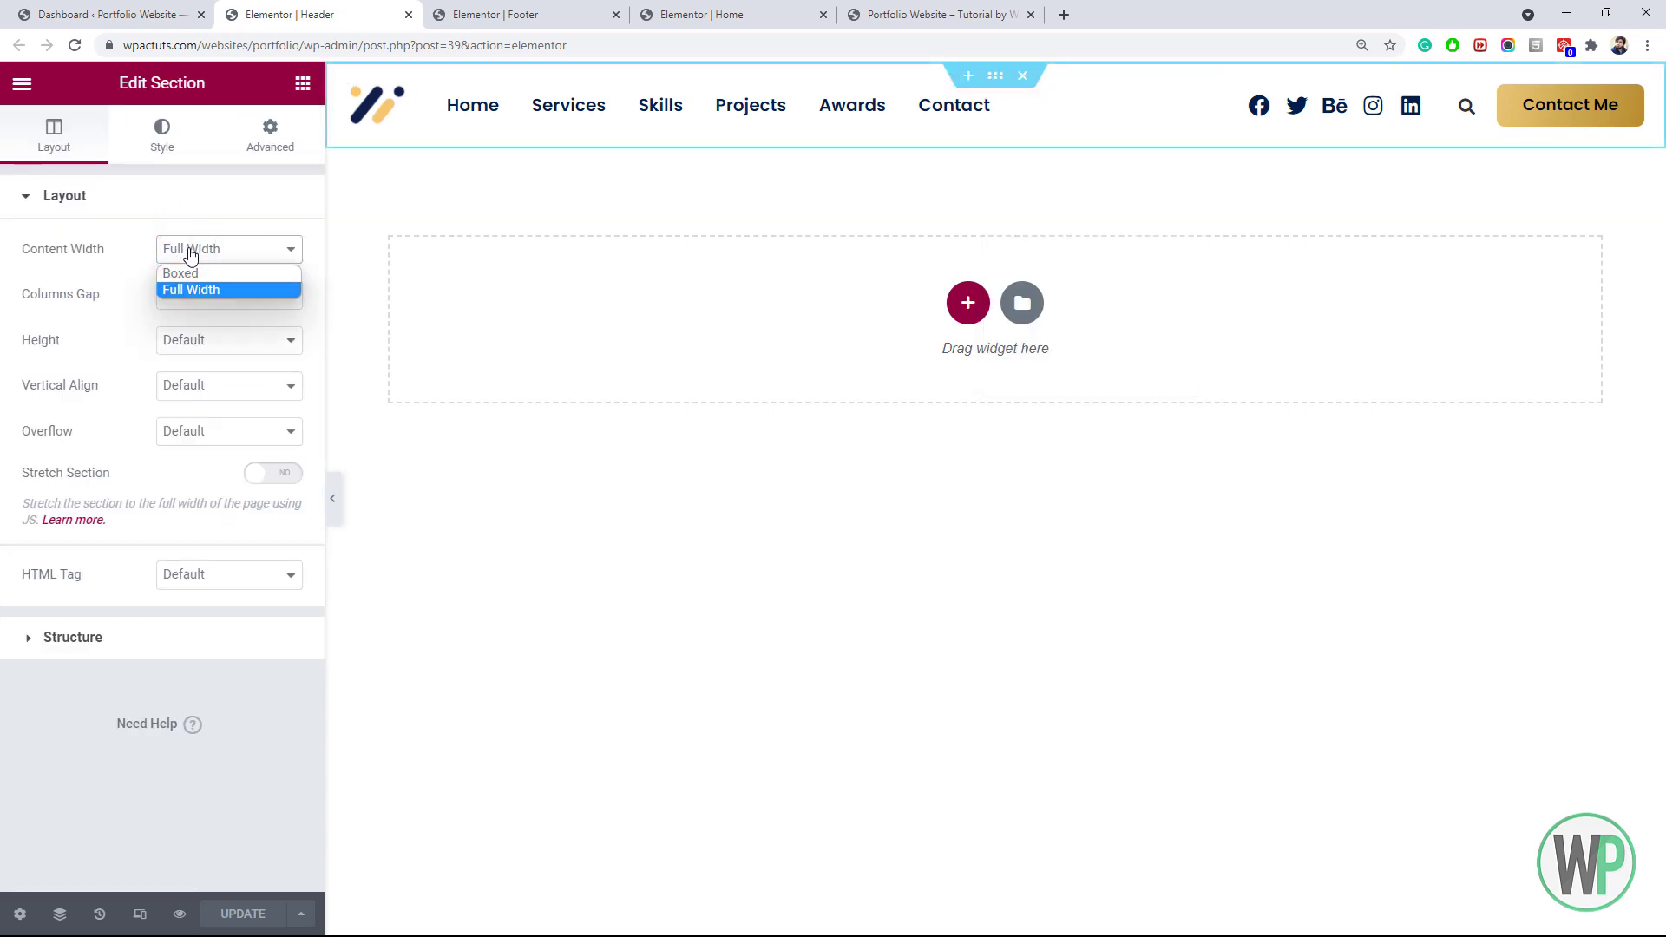
pyautogui.click(197, 273)
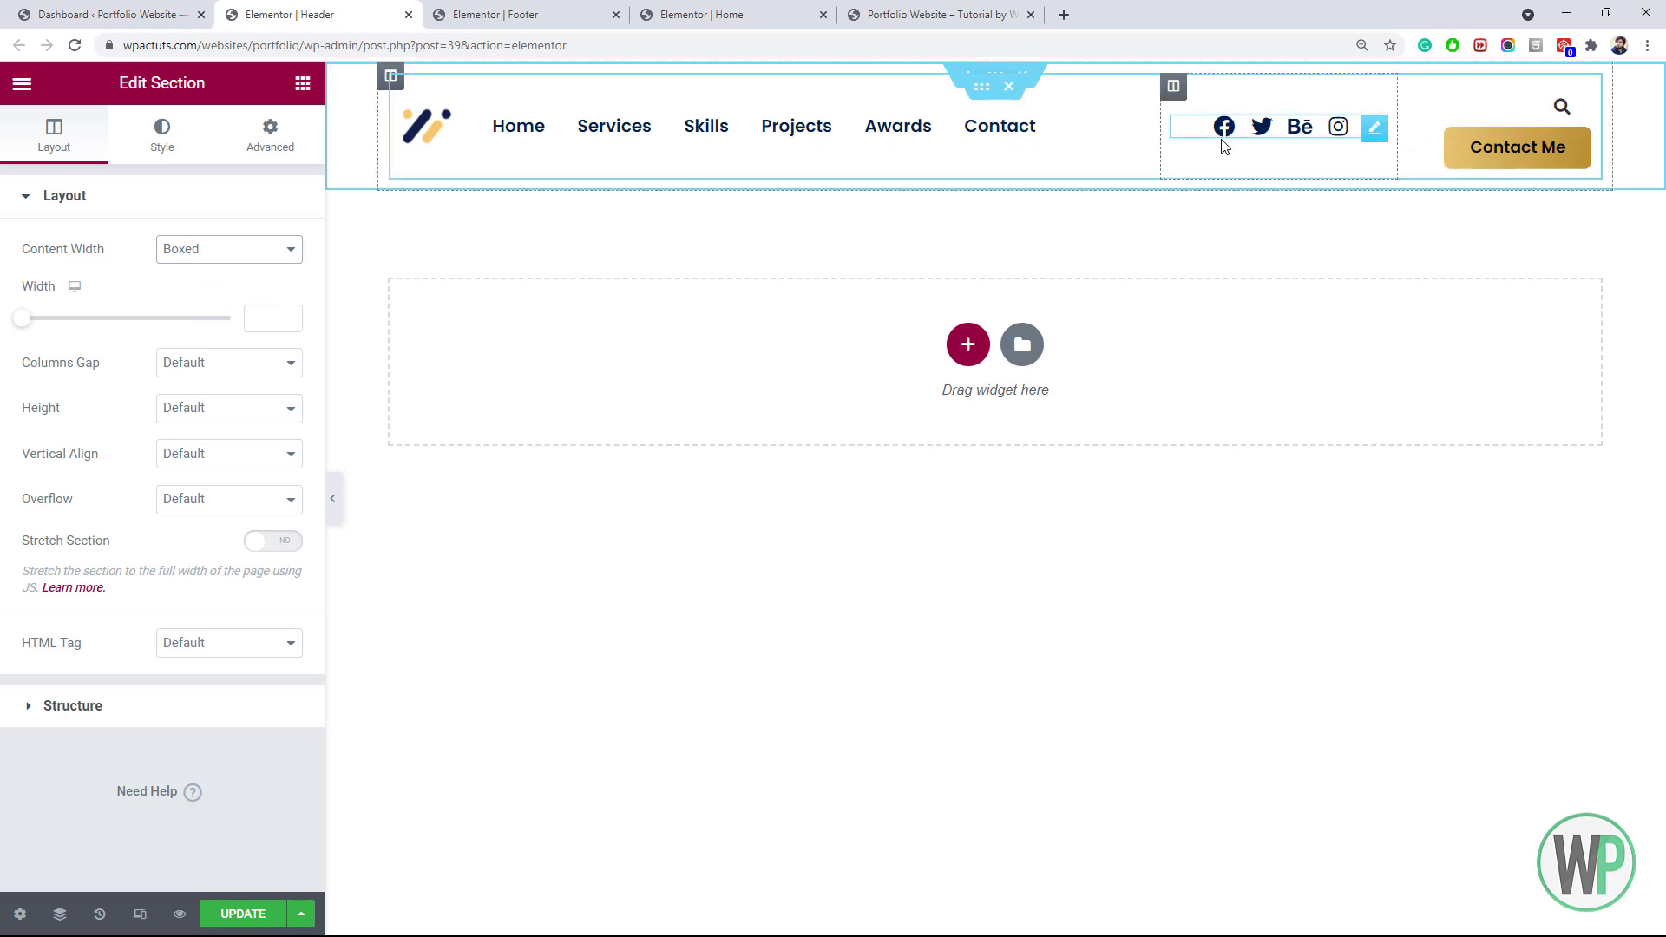
pyautogui.moveTo(1398, 108); pyautogui.dragTo(1370, 121)
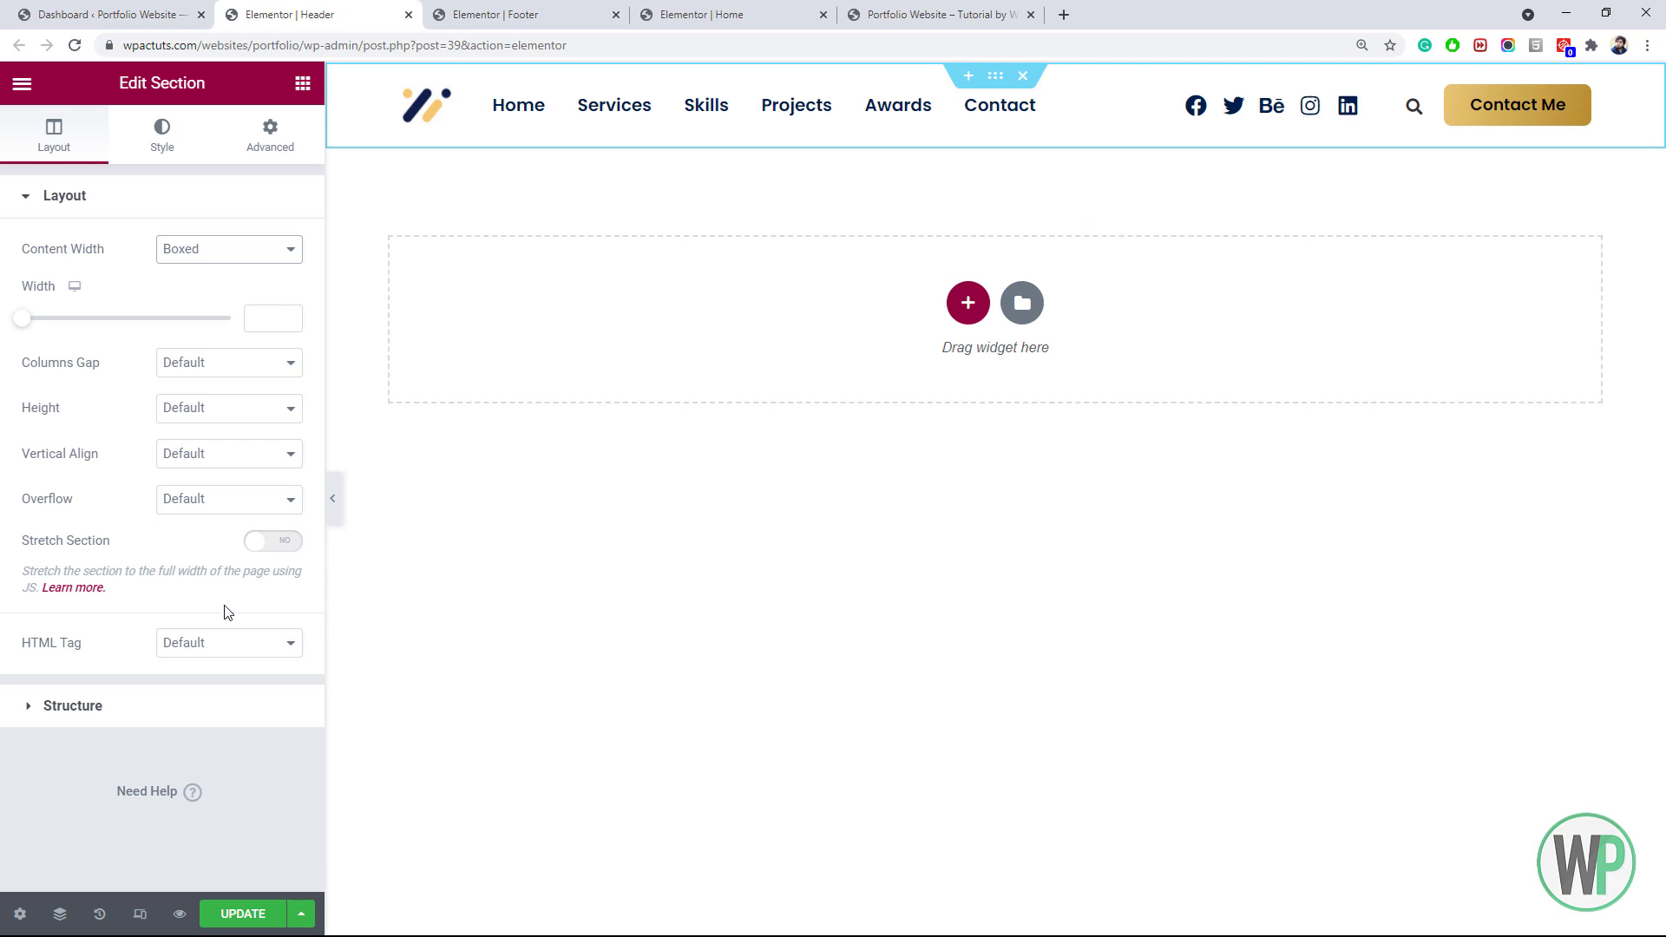
# Give the menu links a Text hover effect with animation None, save the header, and view the live site
pyautogui.rightClick(597, 117)
pyautogui.click(625, 122)
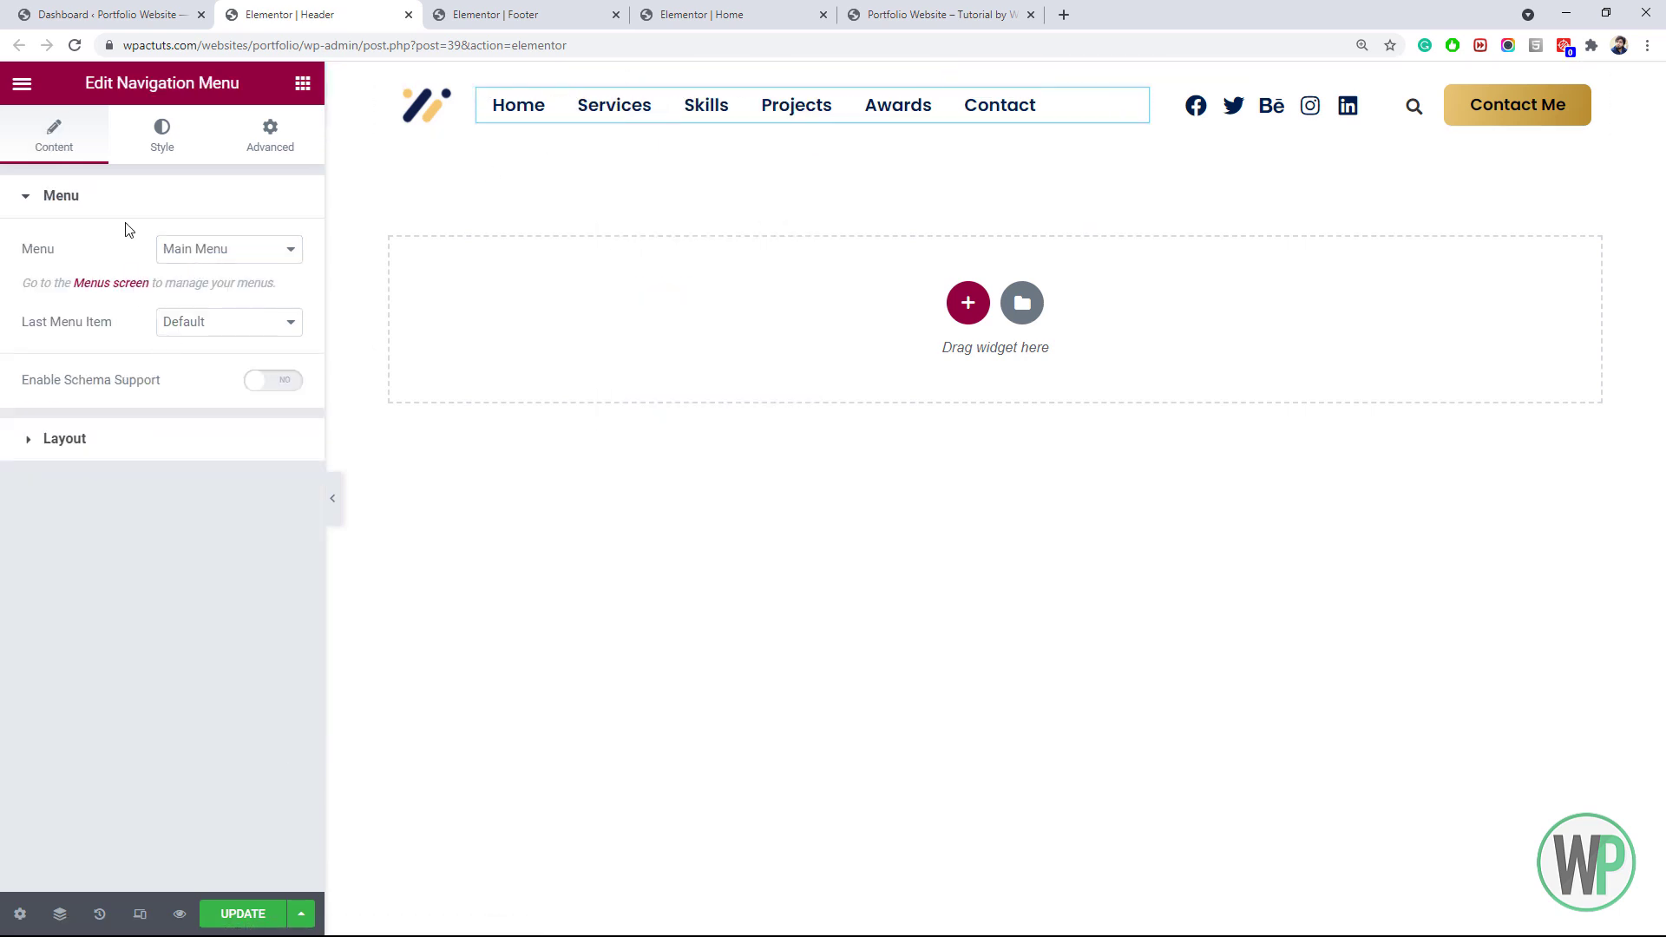
pyautogui.click(156, 134)
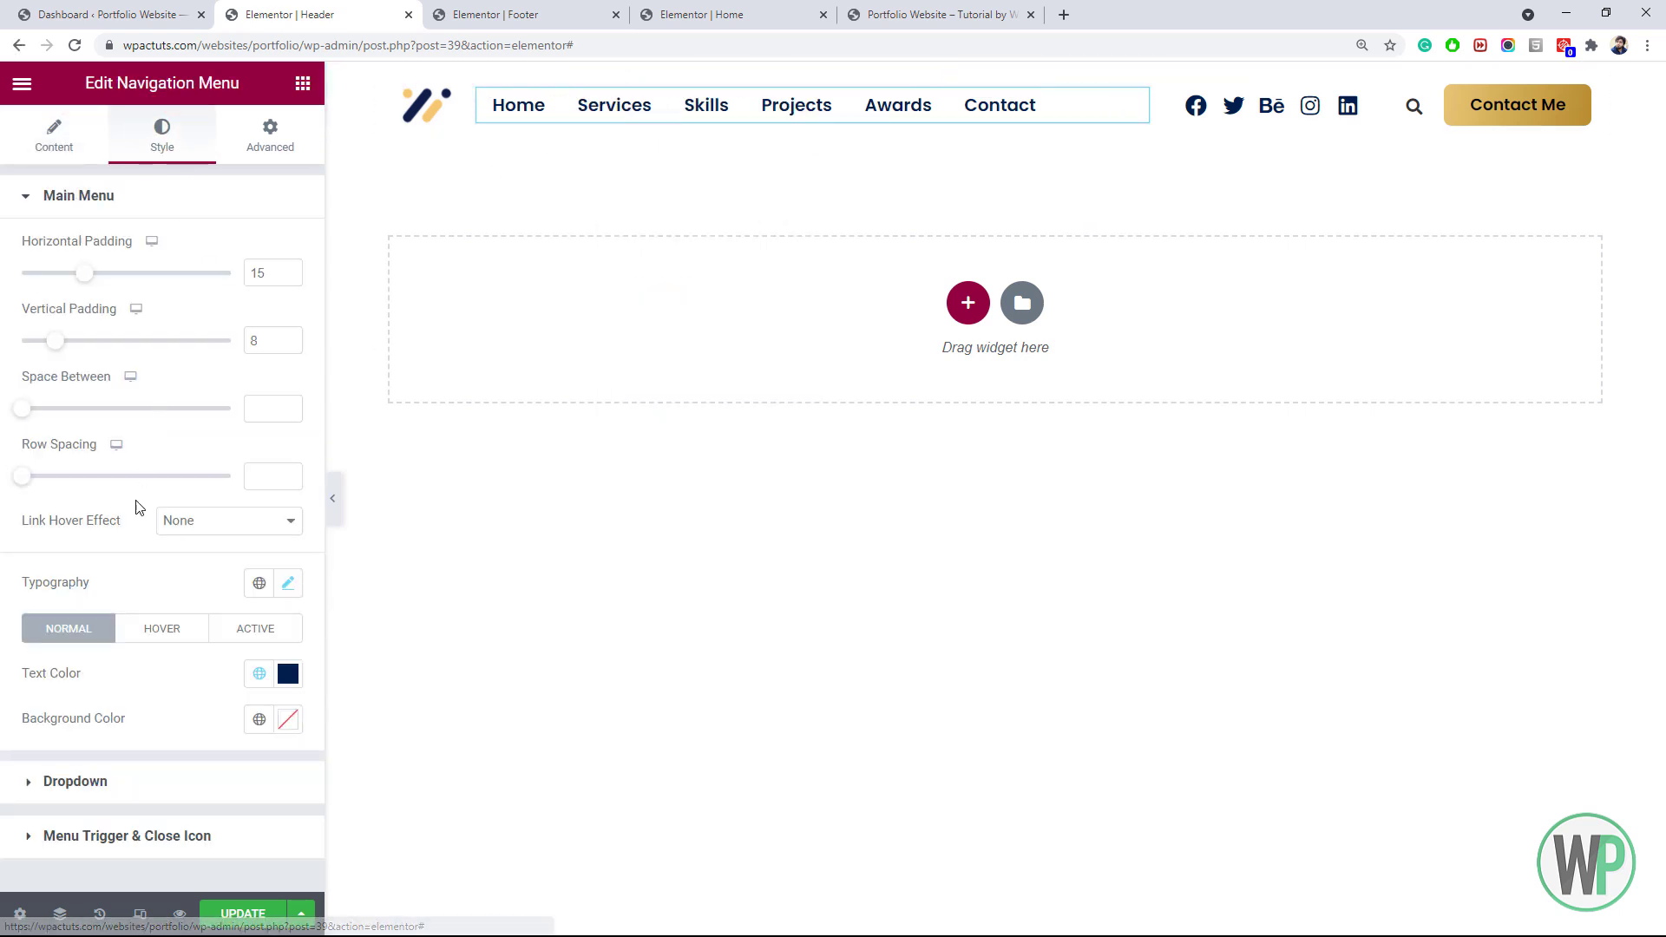
pyautogui.click(194, 521)
pyautogui.click(206, 625)
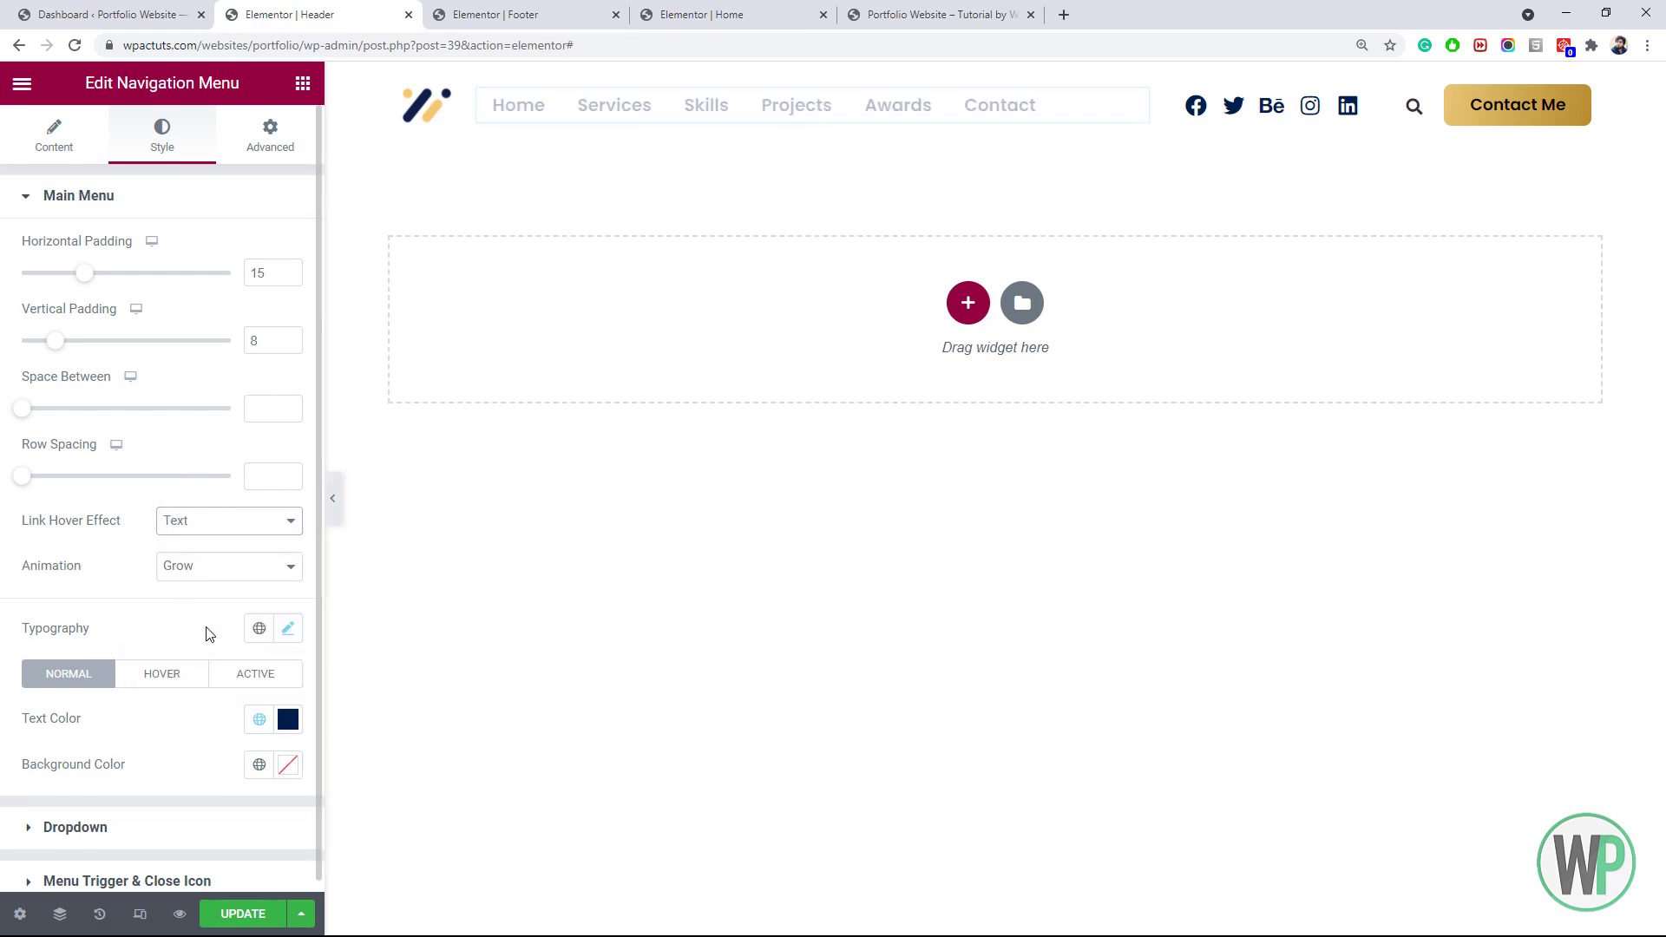
pyautogui.click(205, 569)
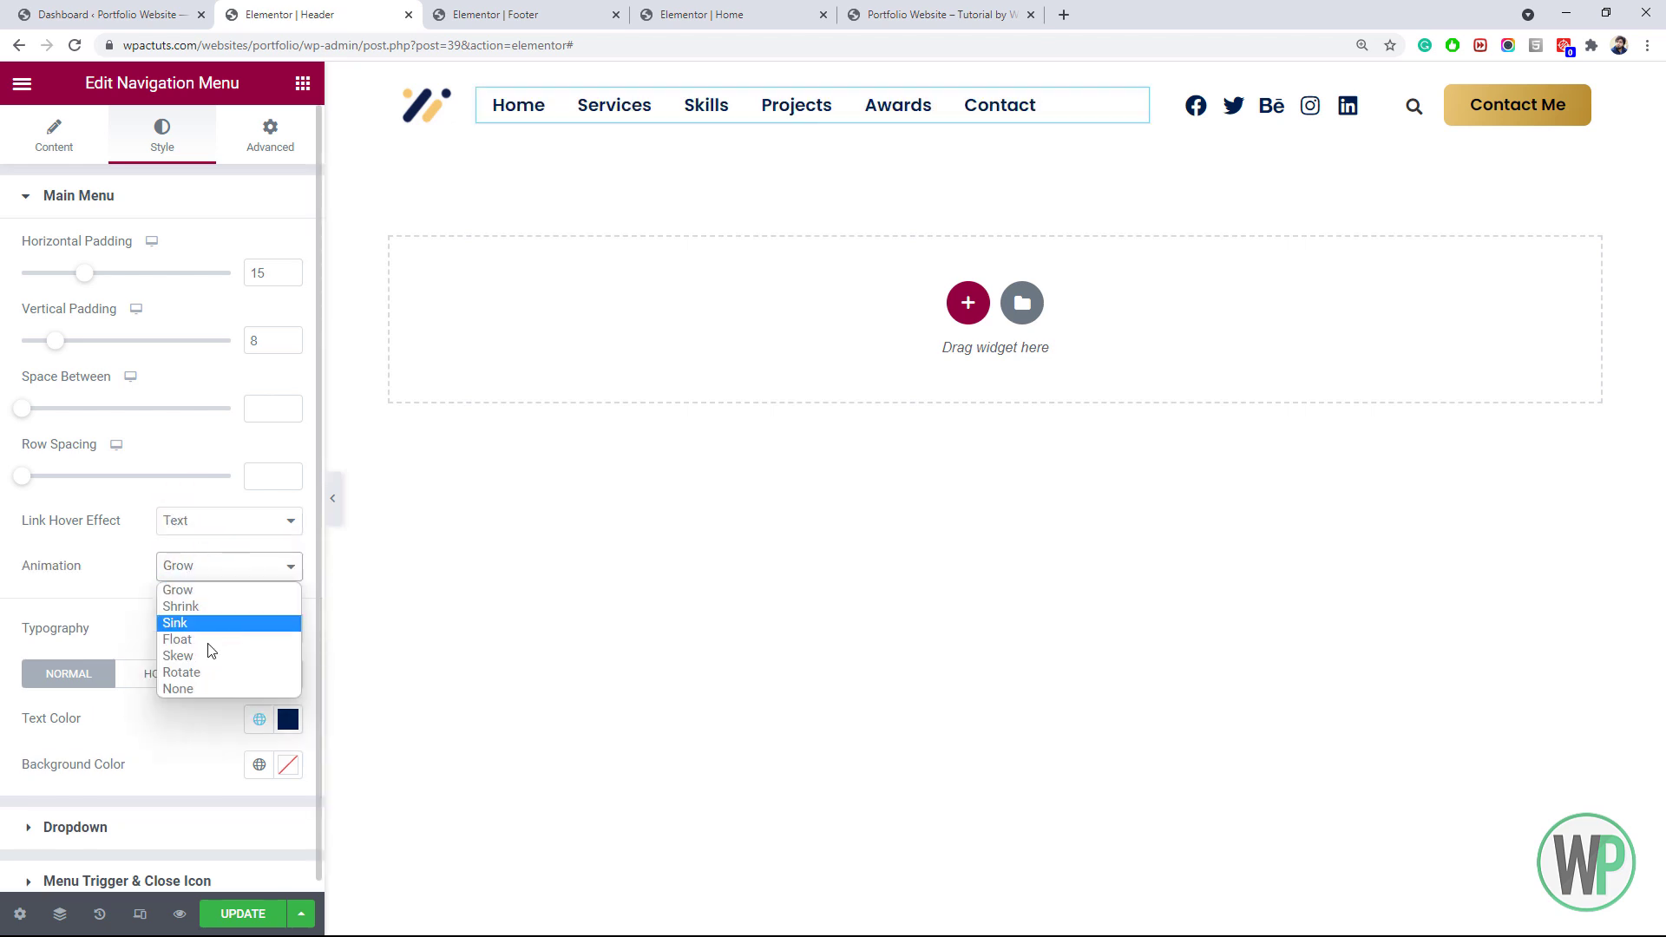
pyautogui.click(215, 691)
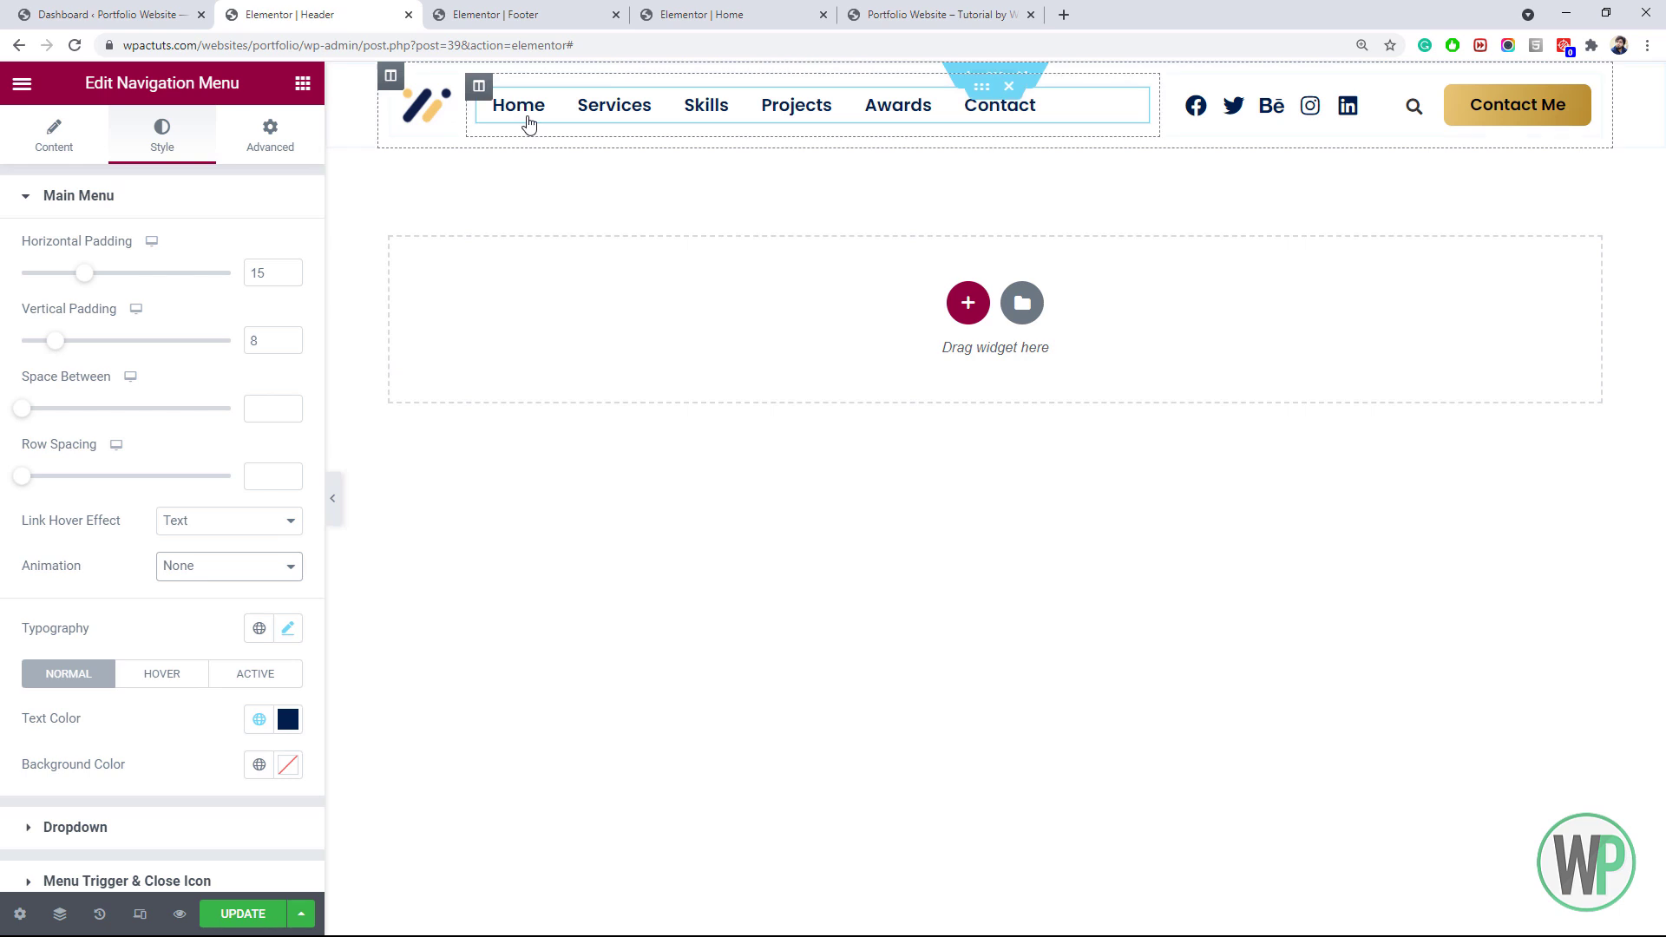
pyautogui.click(165, 675)
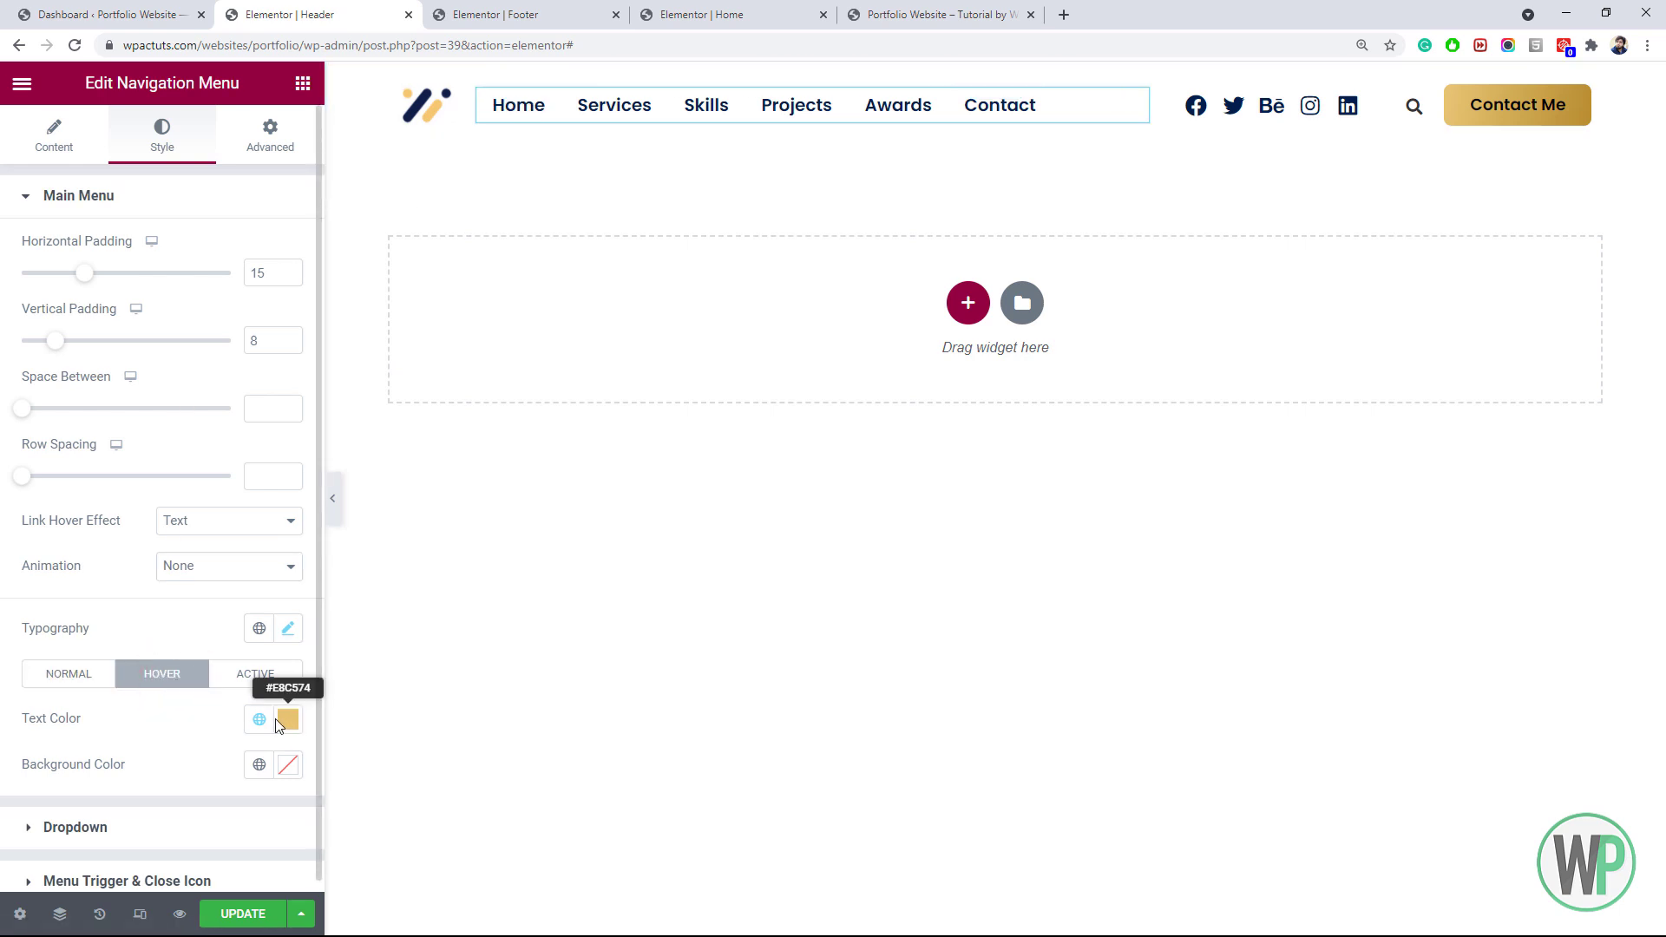
pyautogui.click(288, 725)
pyautogui.click(287, 721)
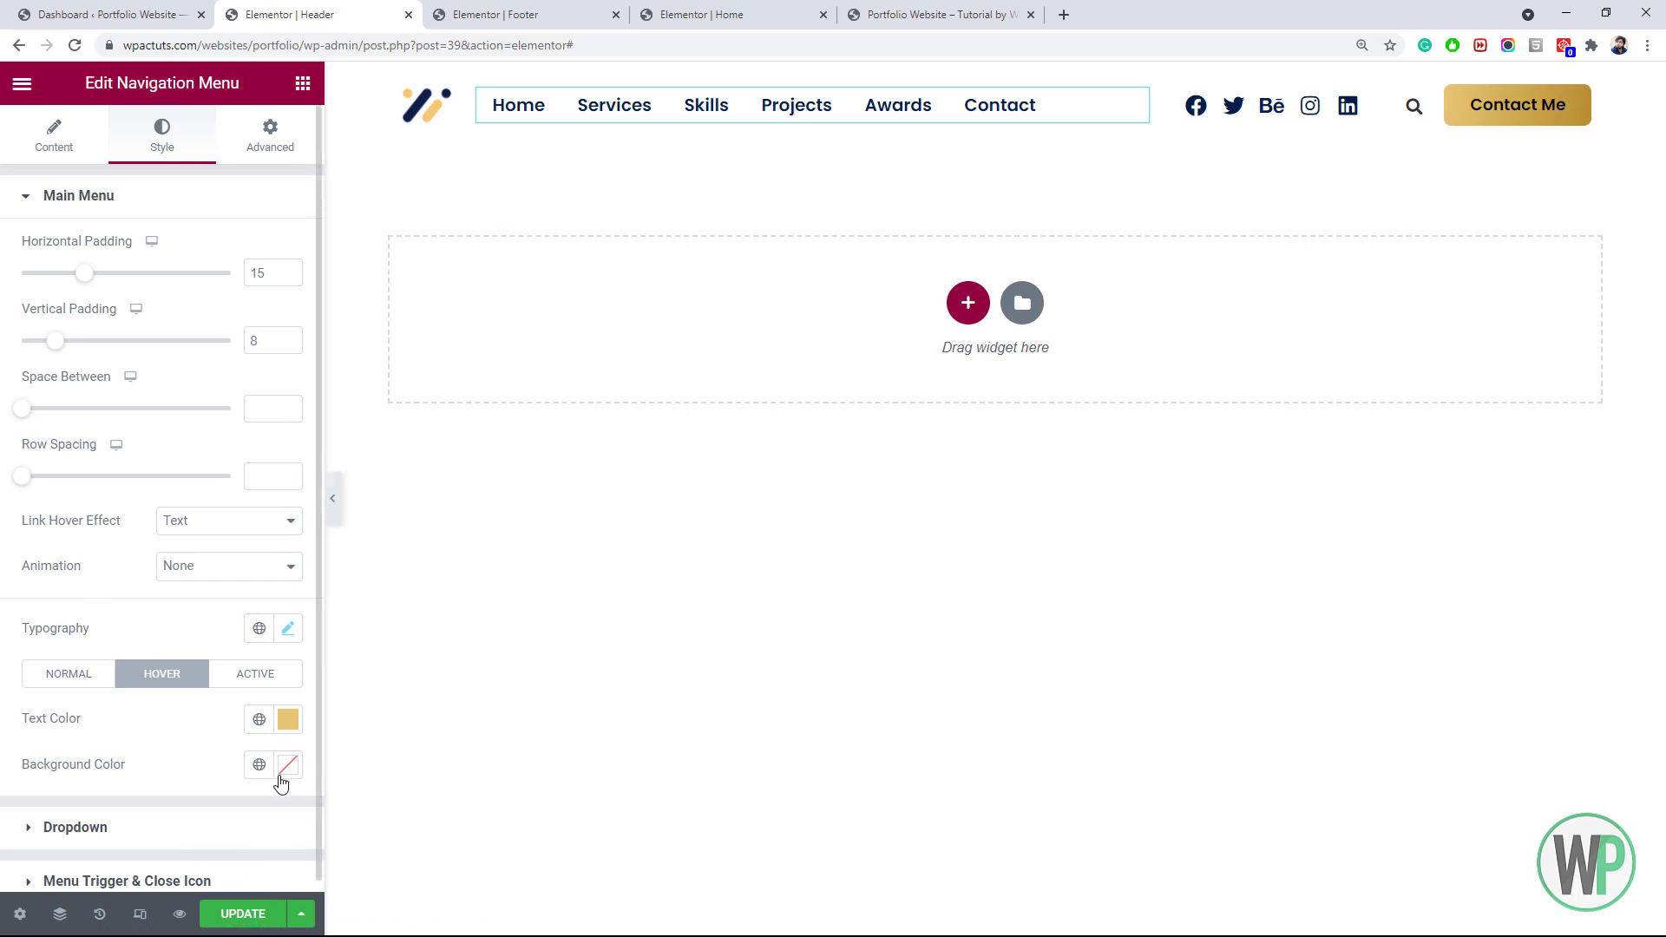
pyautogui.click(233, 913)
pyautogui.click(914, 7)
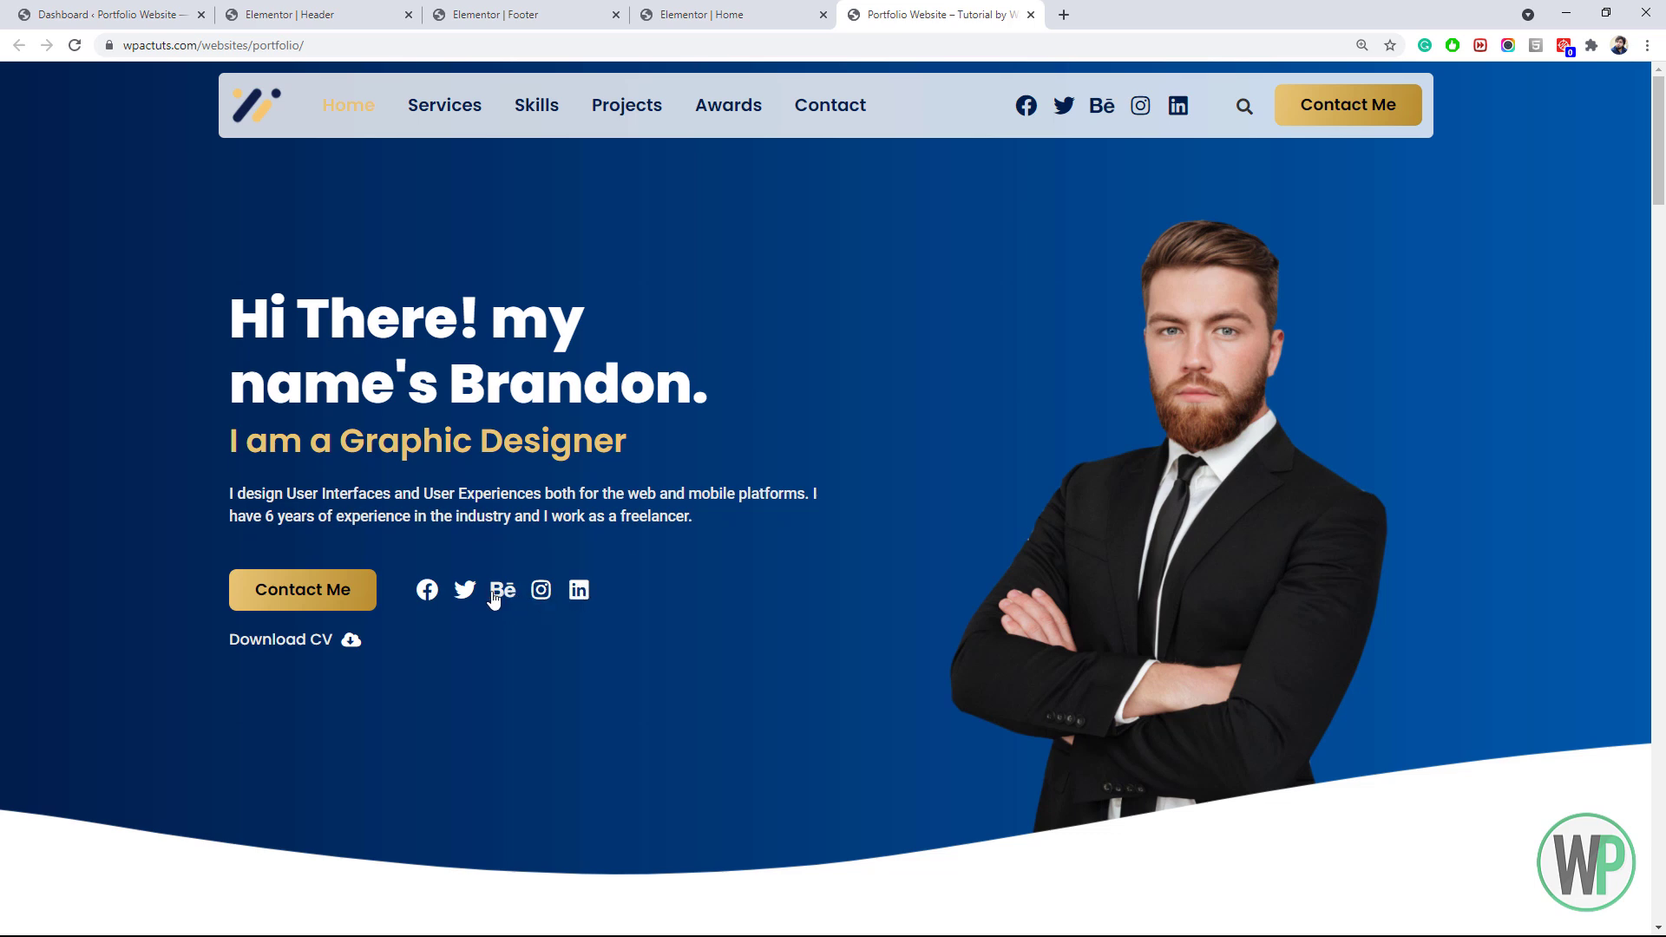
# Delete the hero social icons, move Download CV and its cloud icon beside Contact Me, and save
pyautogui.click(816, 7)
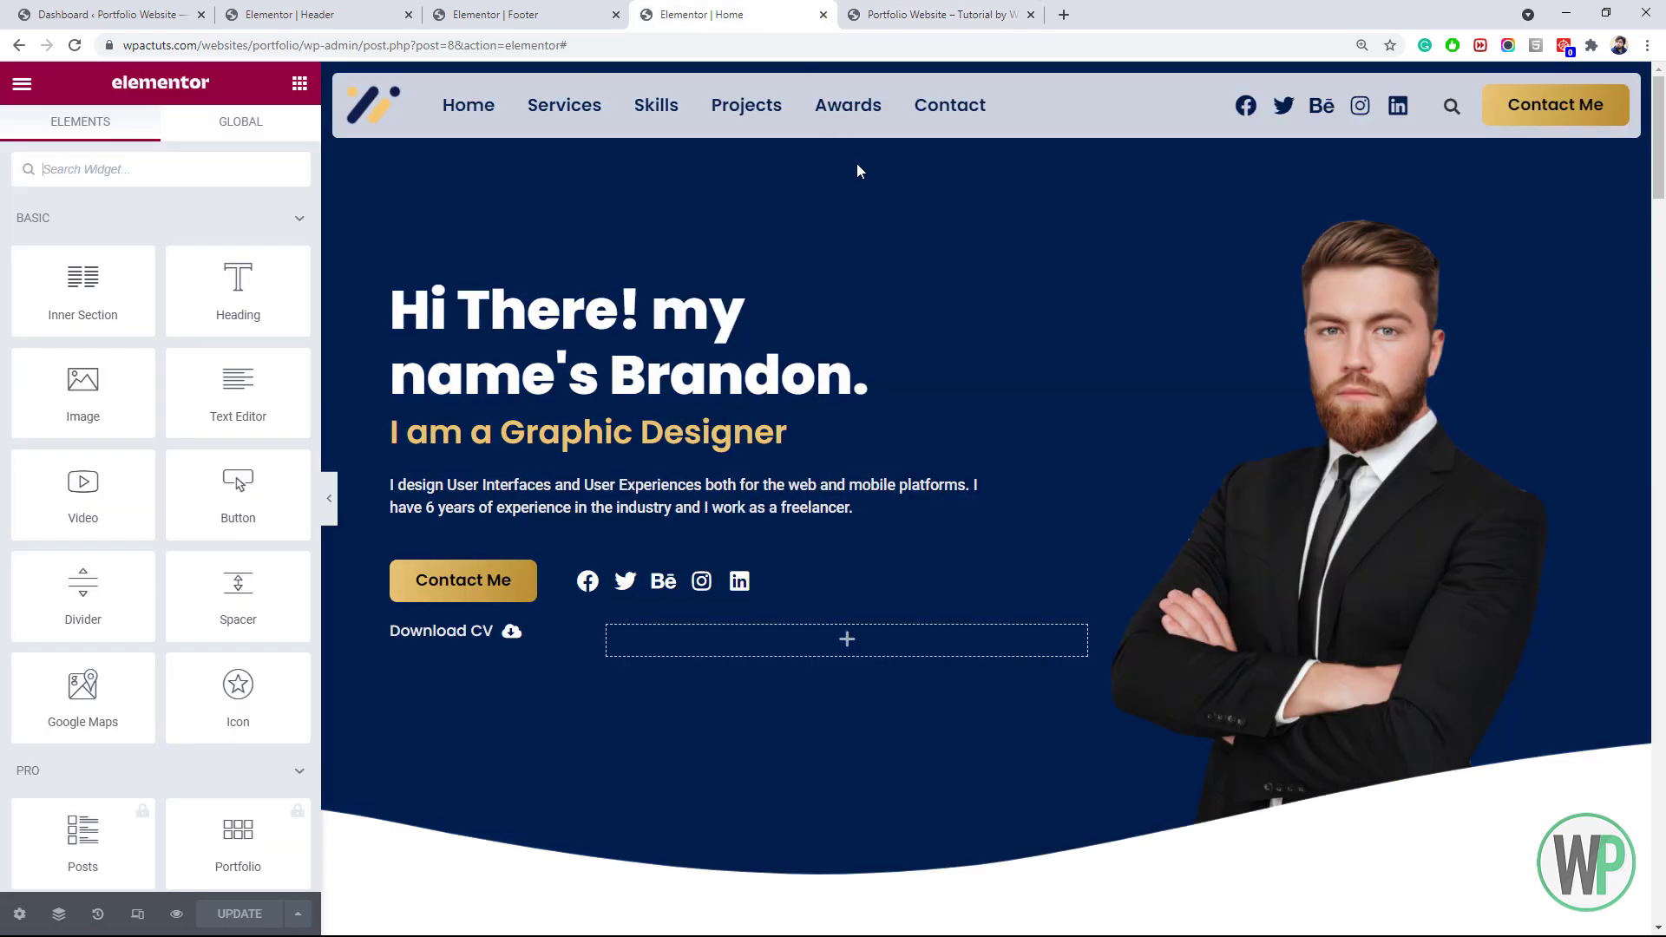
pyautogui.rightClick(697, 587)
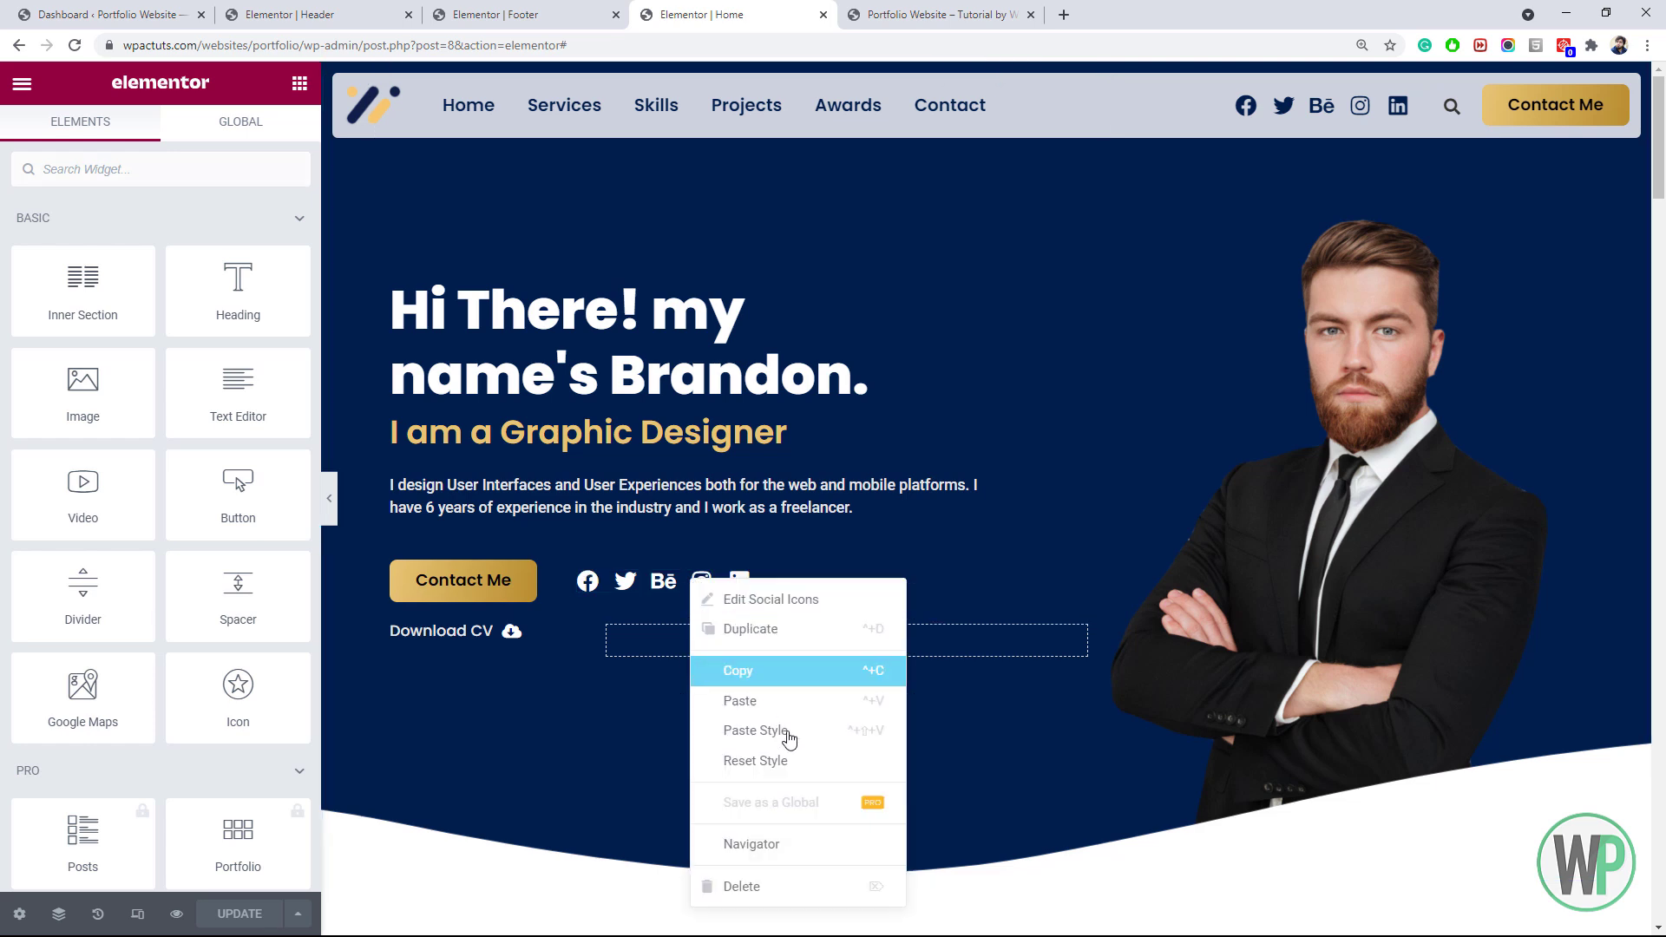
pyautogui.click(792, 879)
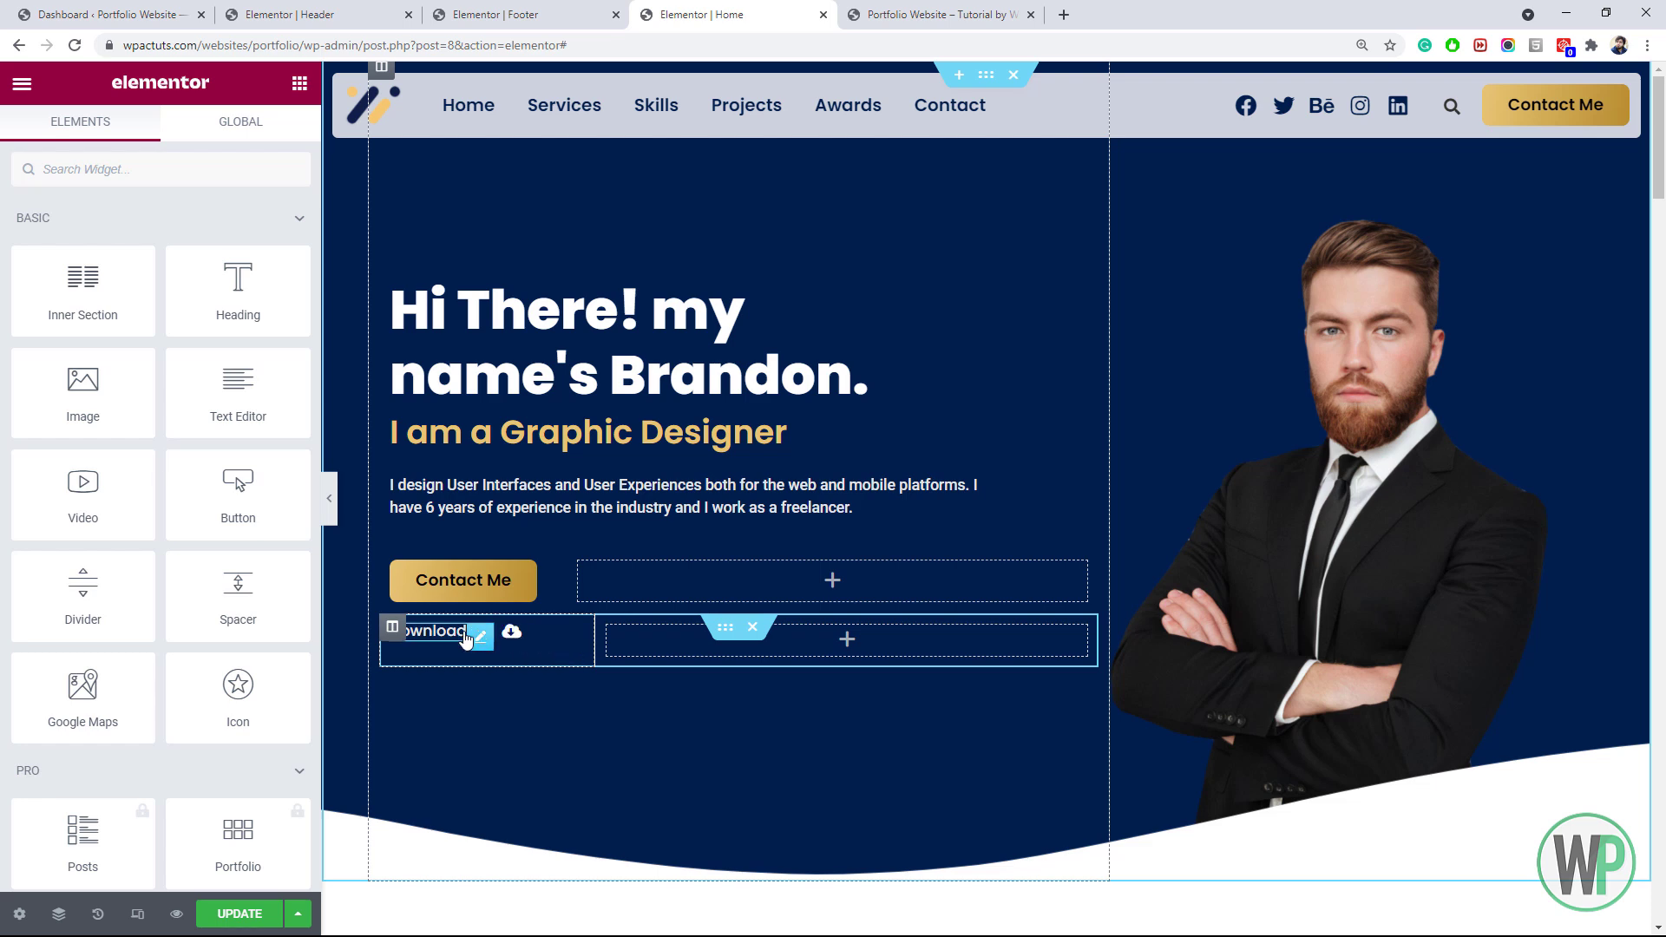
pyautogui.moveTo(510, 637); pyautogui.dragTo(581, 611)
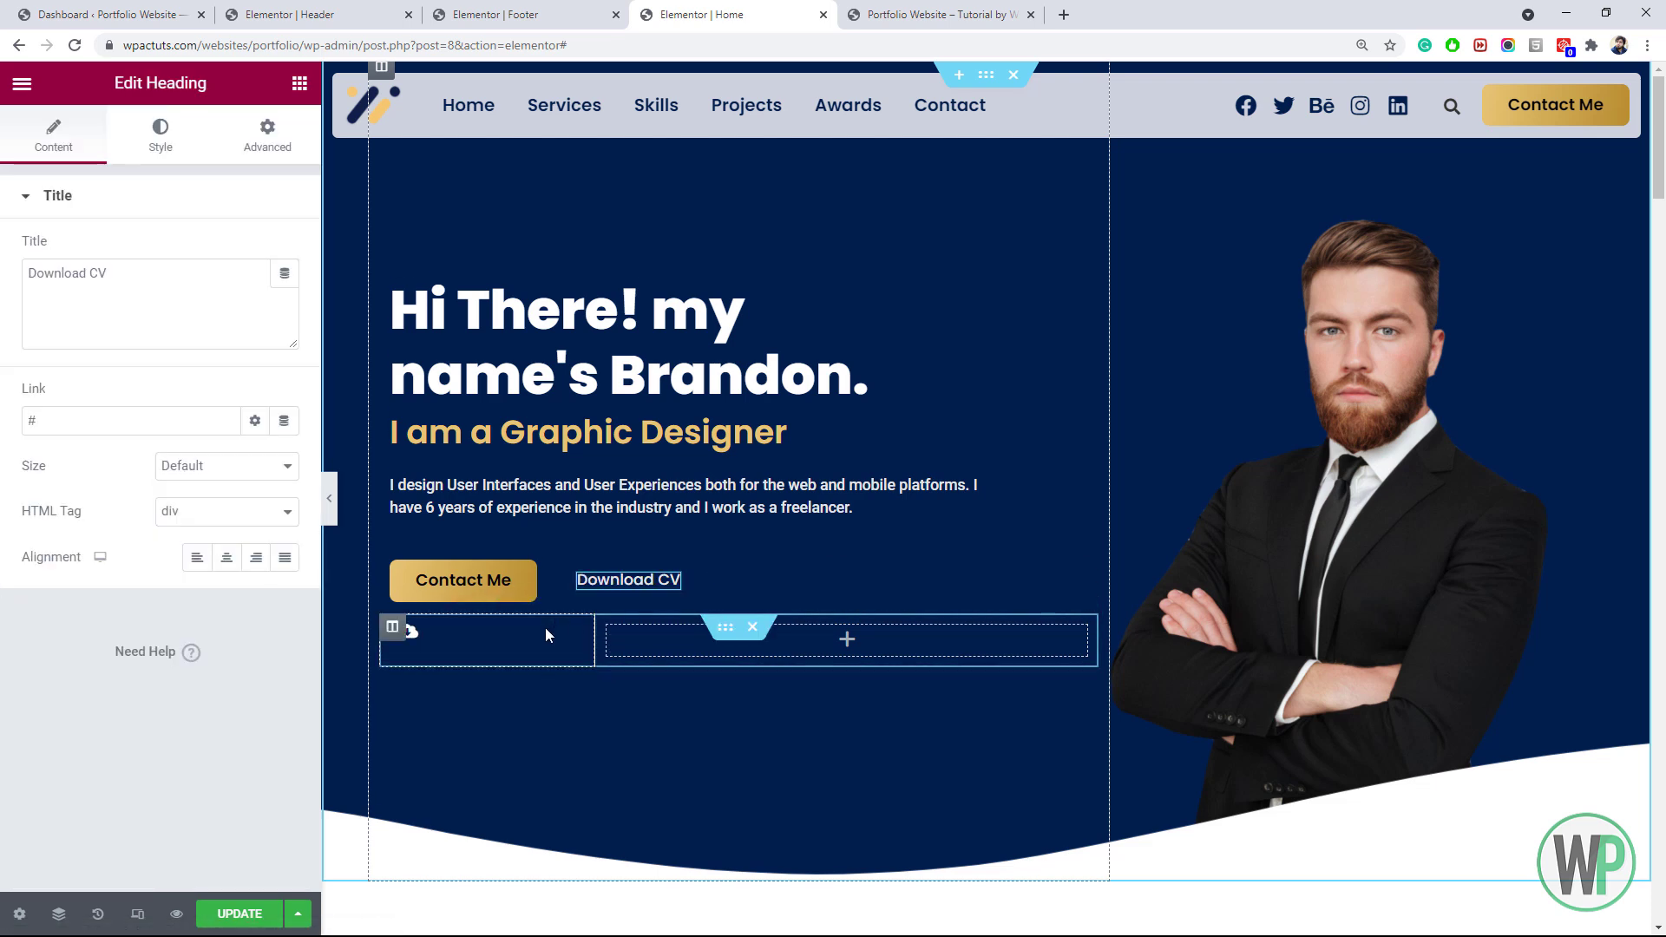
pyautogui.moveTo(408, 642); pyautogui.dragTo(708, 581)
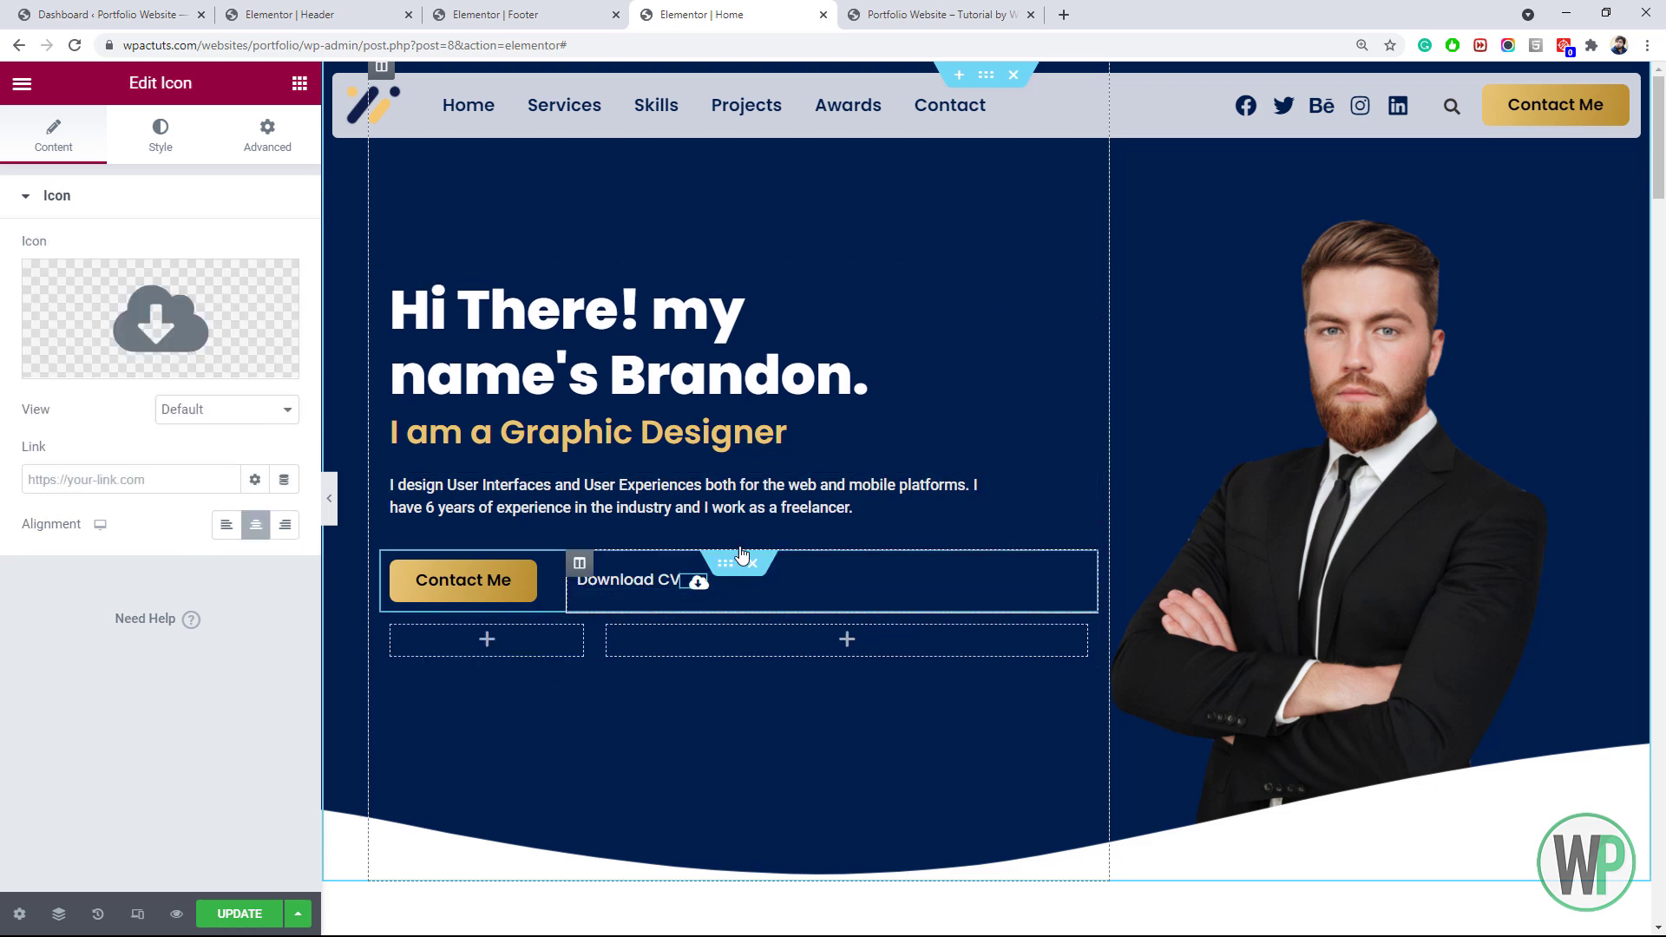
pyautogui.click(755, 623)
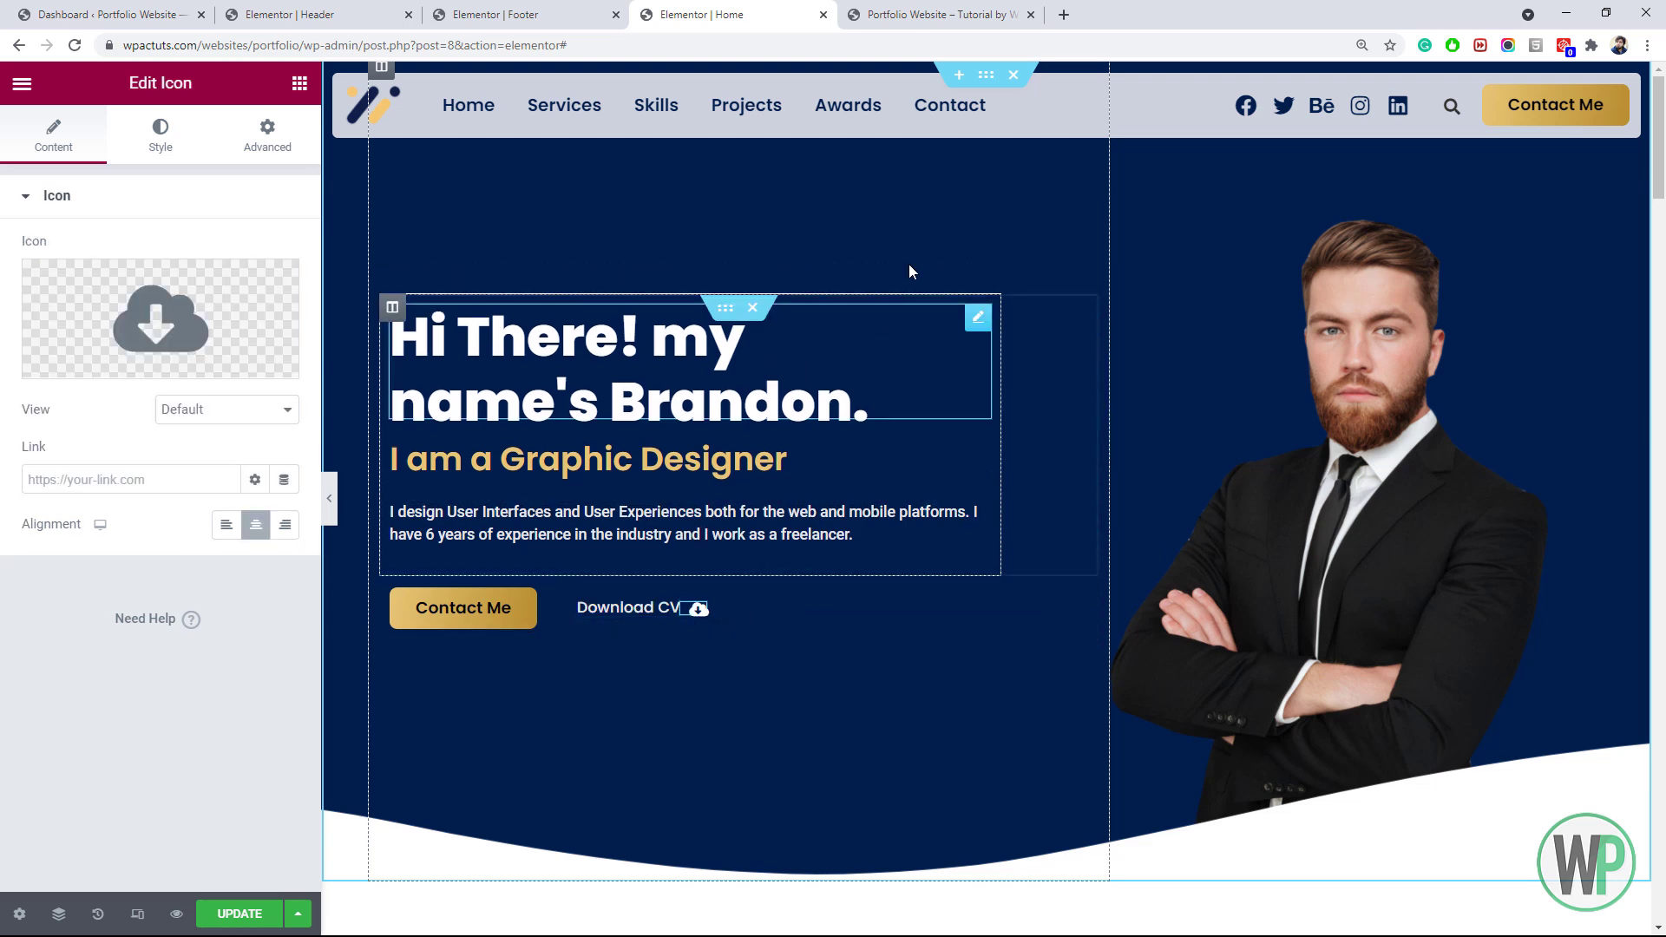
pyautogui.click(239, 914)
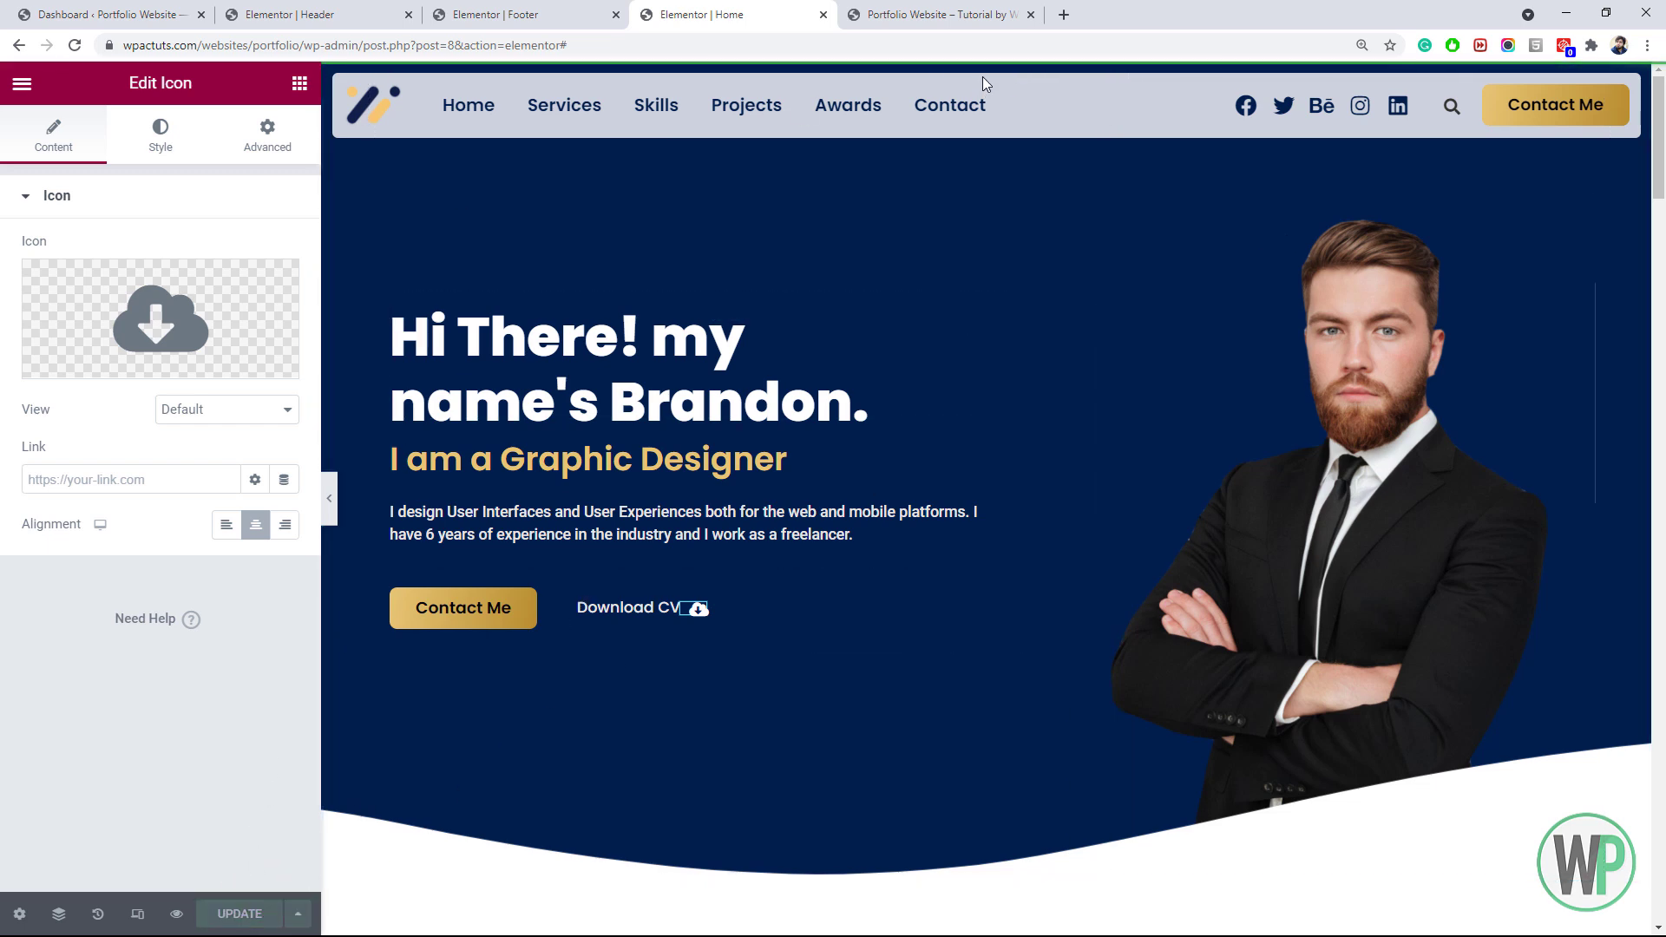
pyautogui.rightClick(332, 162)
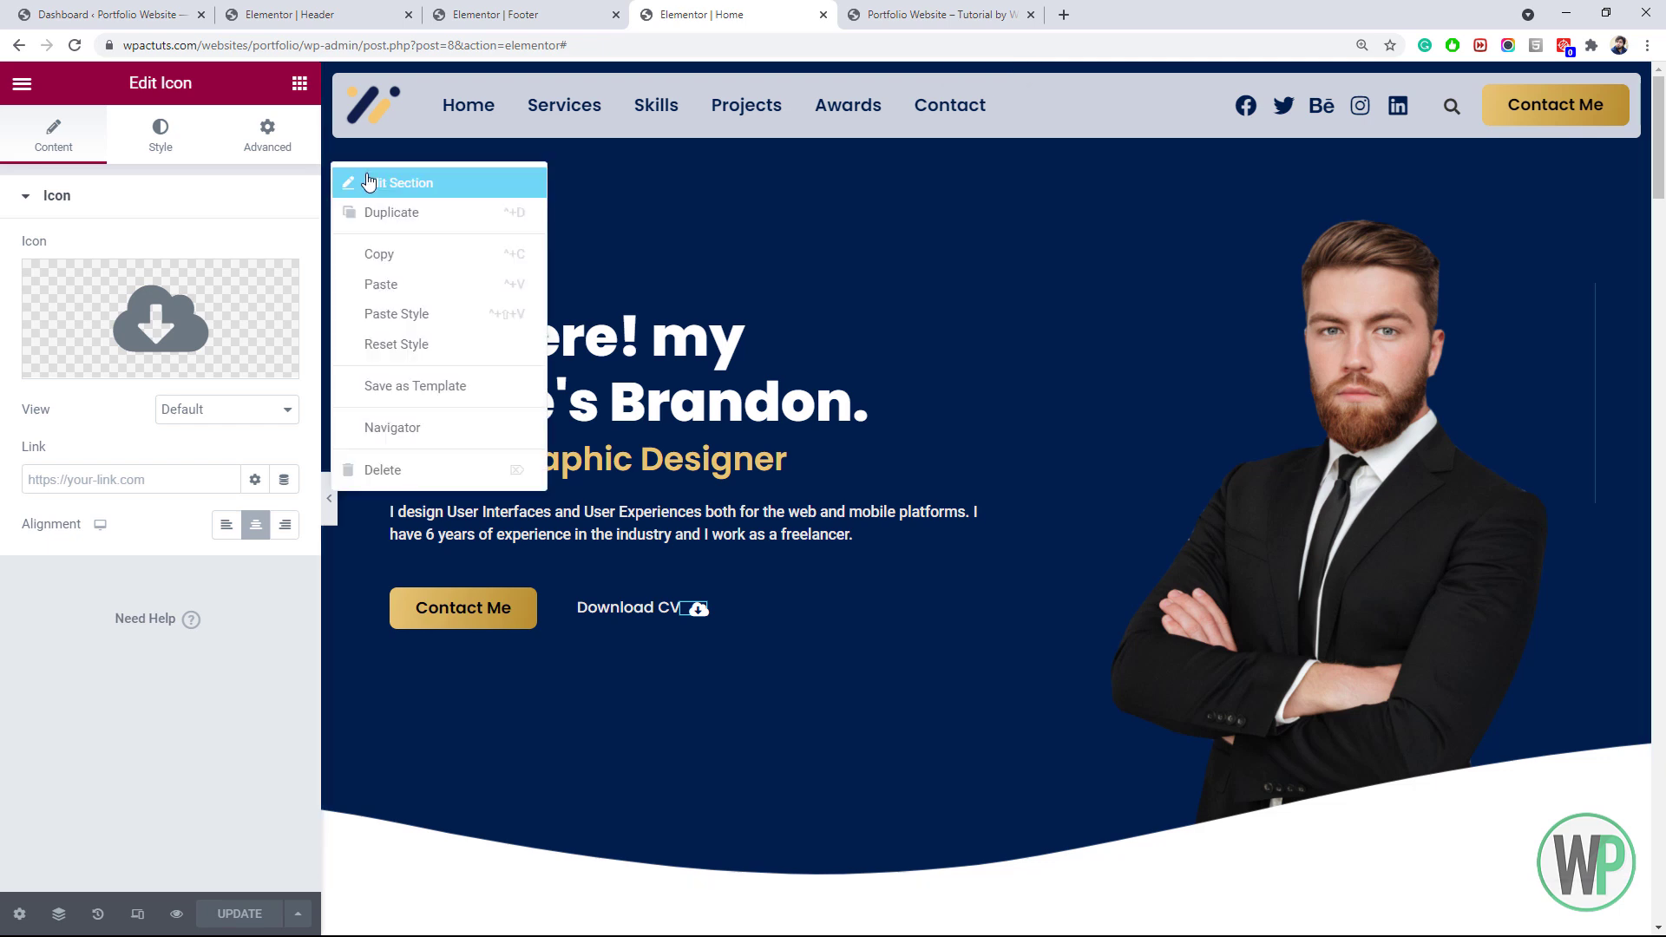
# Give the hero section an 800 px minimum height, save, and check the live page
pyautogui.click(373, 176)
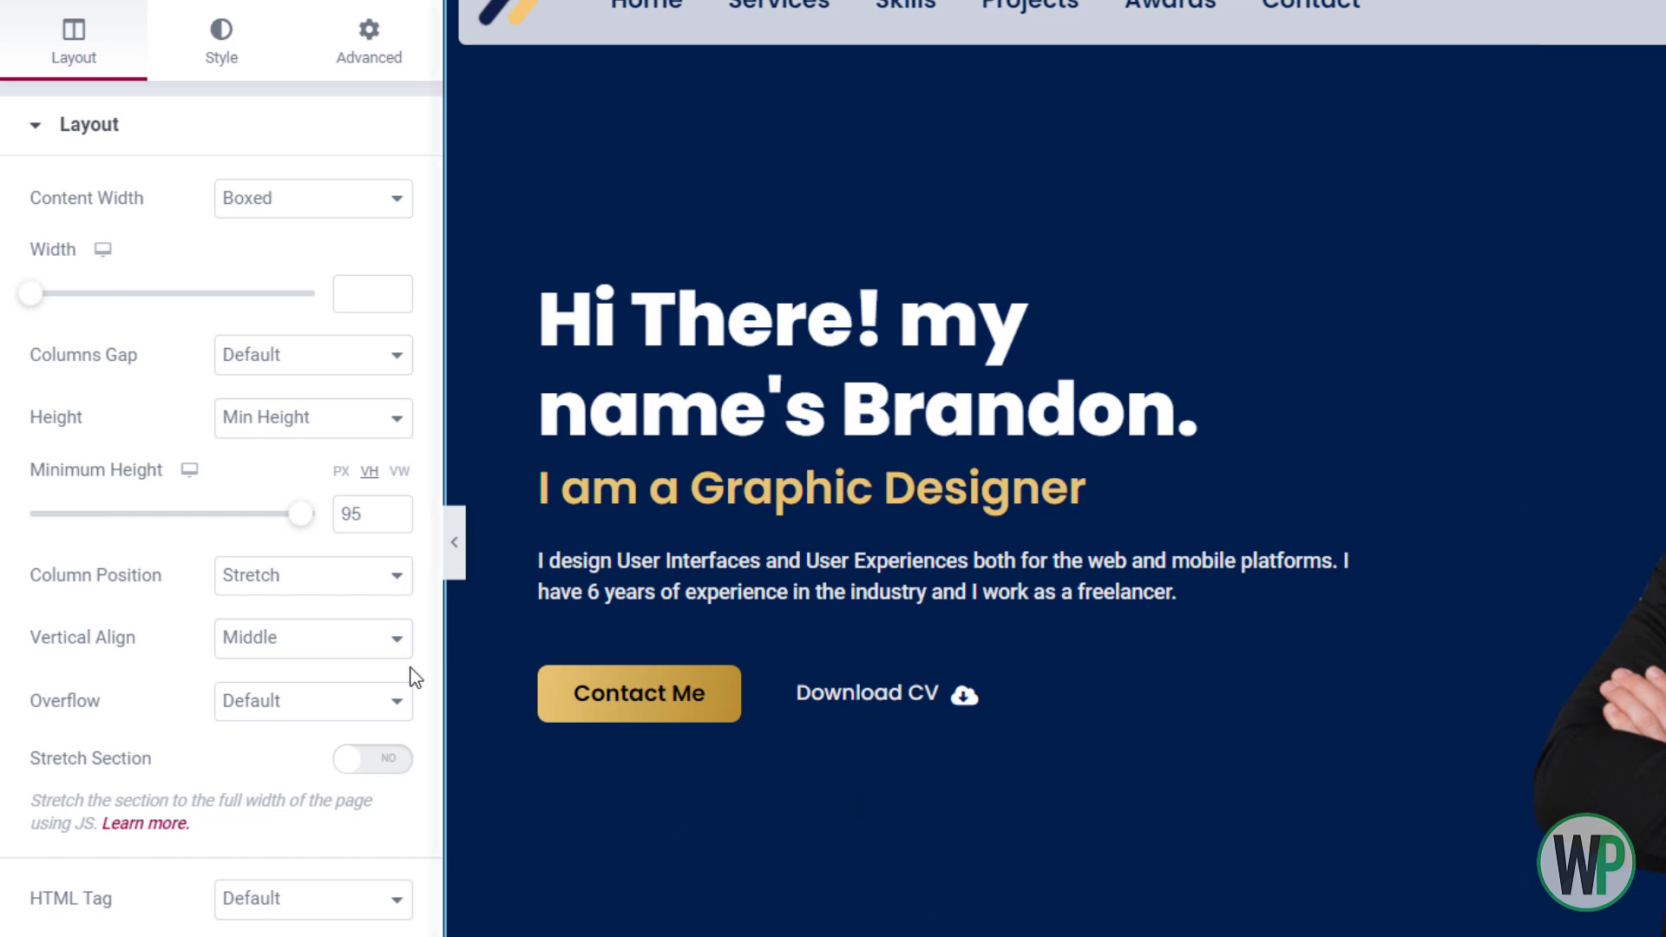
pyautogui.click(342, 479)
pyautogui.doubleClick(375, 512)
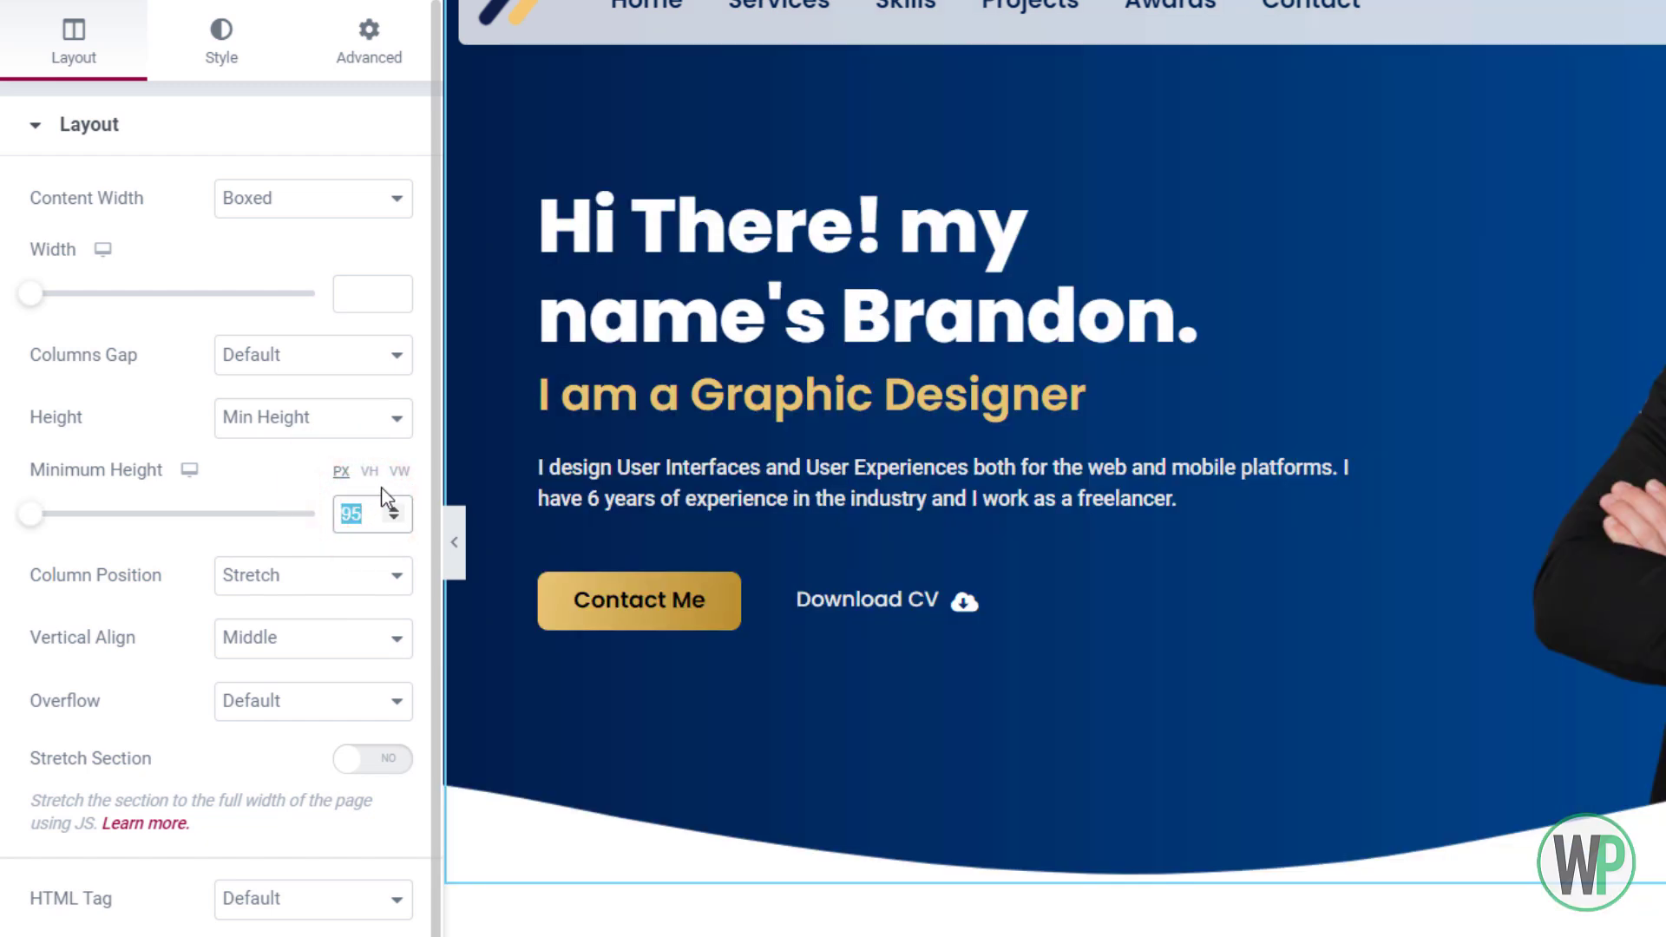
pyautogui.write('650')
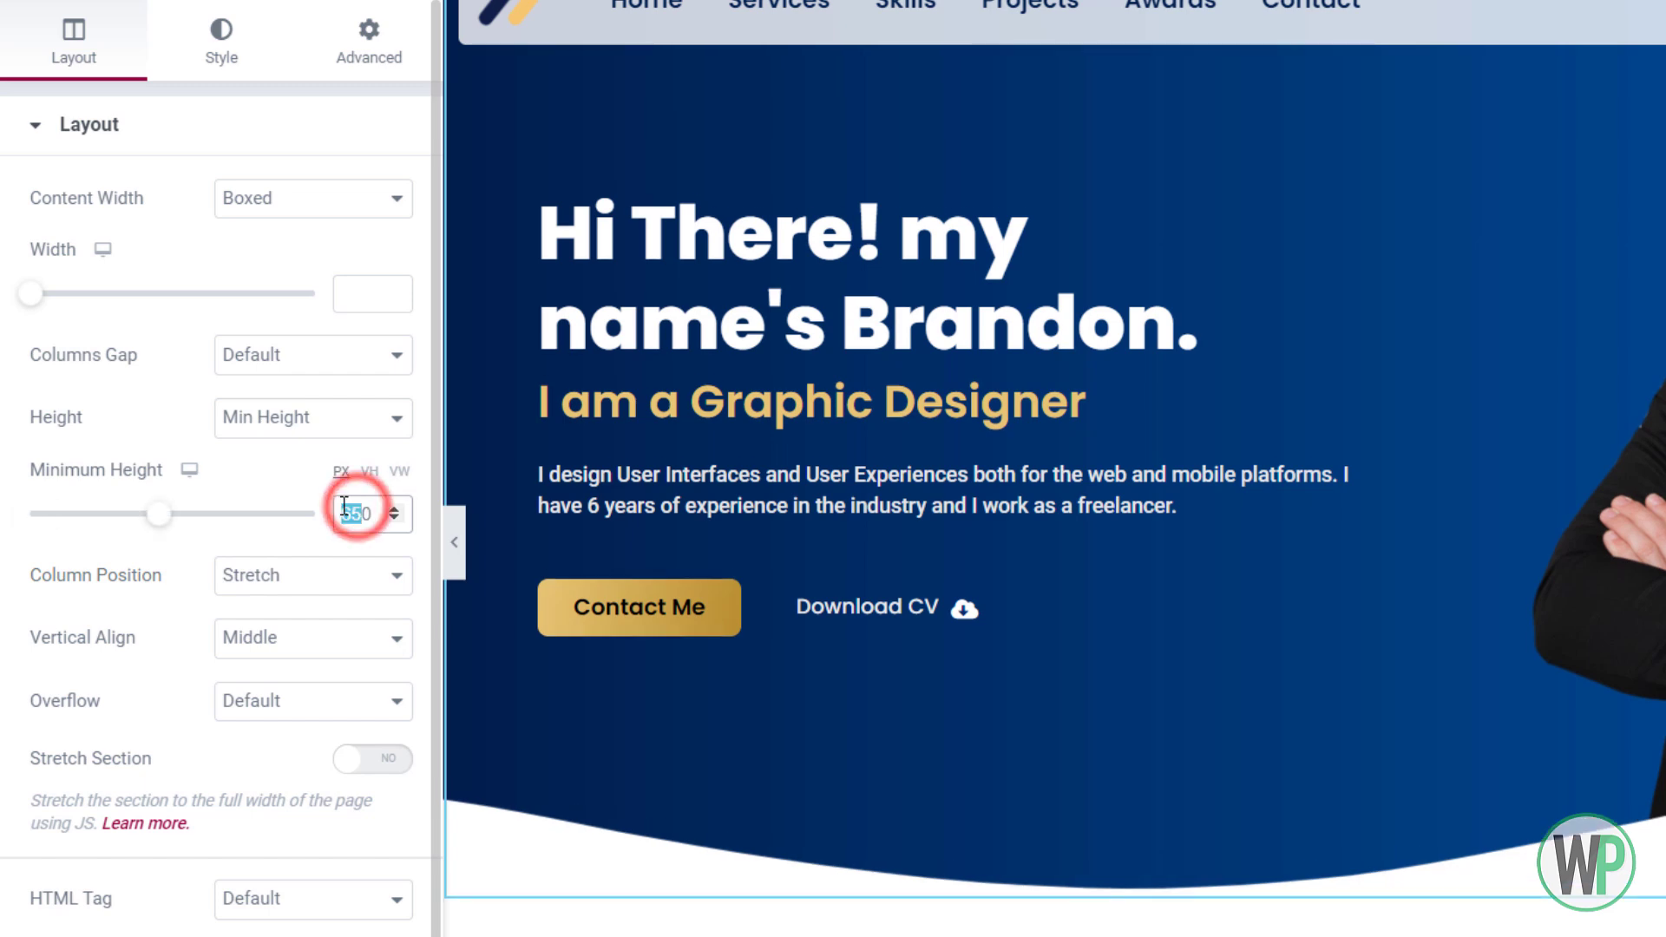
pyautogui.press('BackSpace')
pyautogui.press('BackSpace')
pyautogui.write('700')
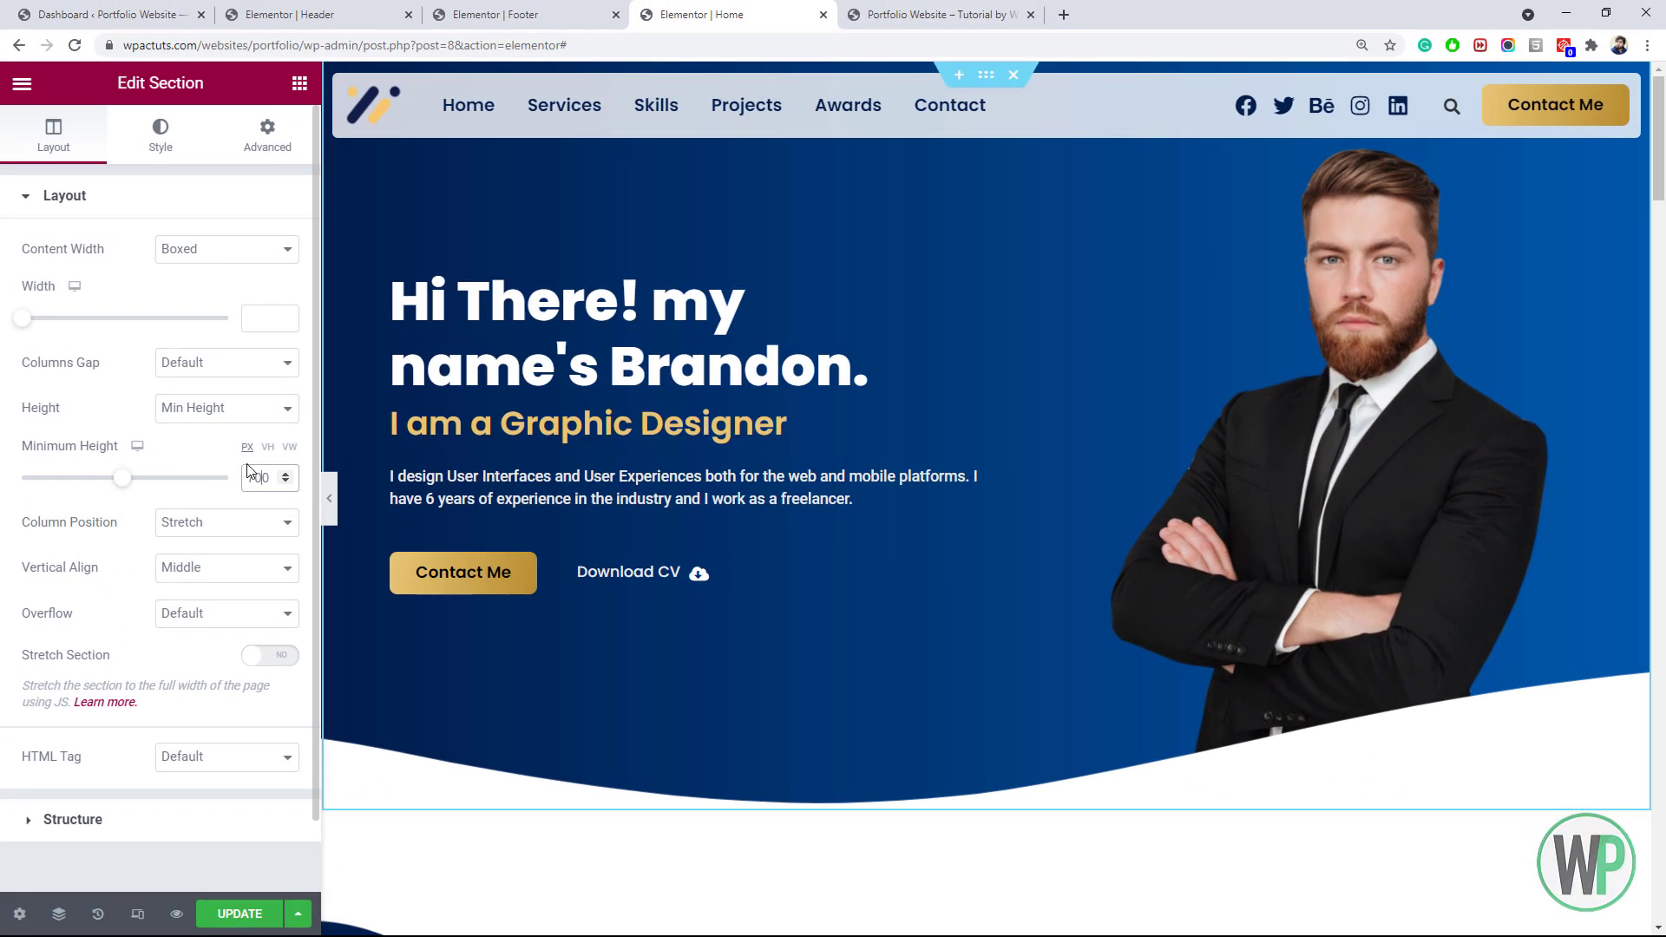
pyautogui.click(253, 473)
pyautogui.press('BackSpace')
pyautogui.write('8')
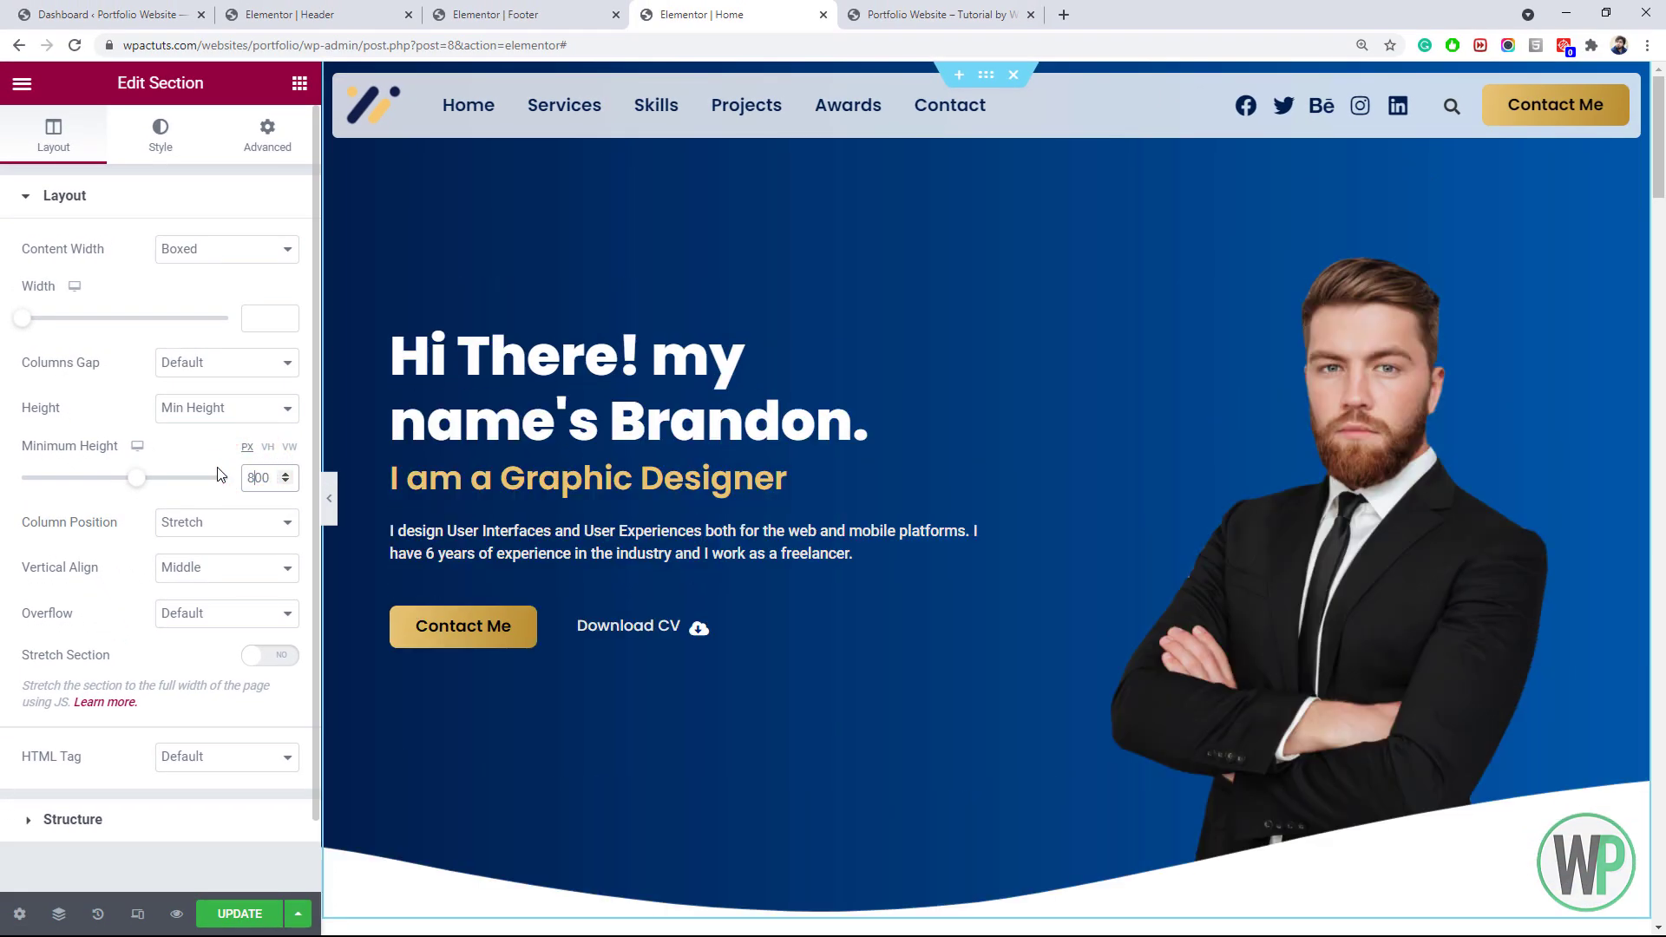
pyautogui.click(248, 914)
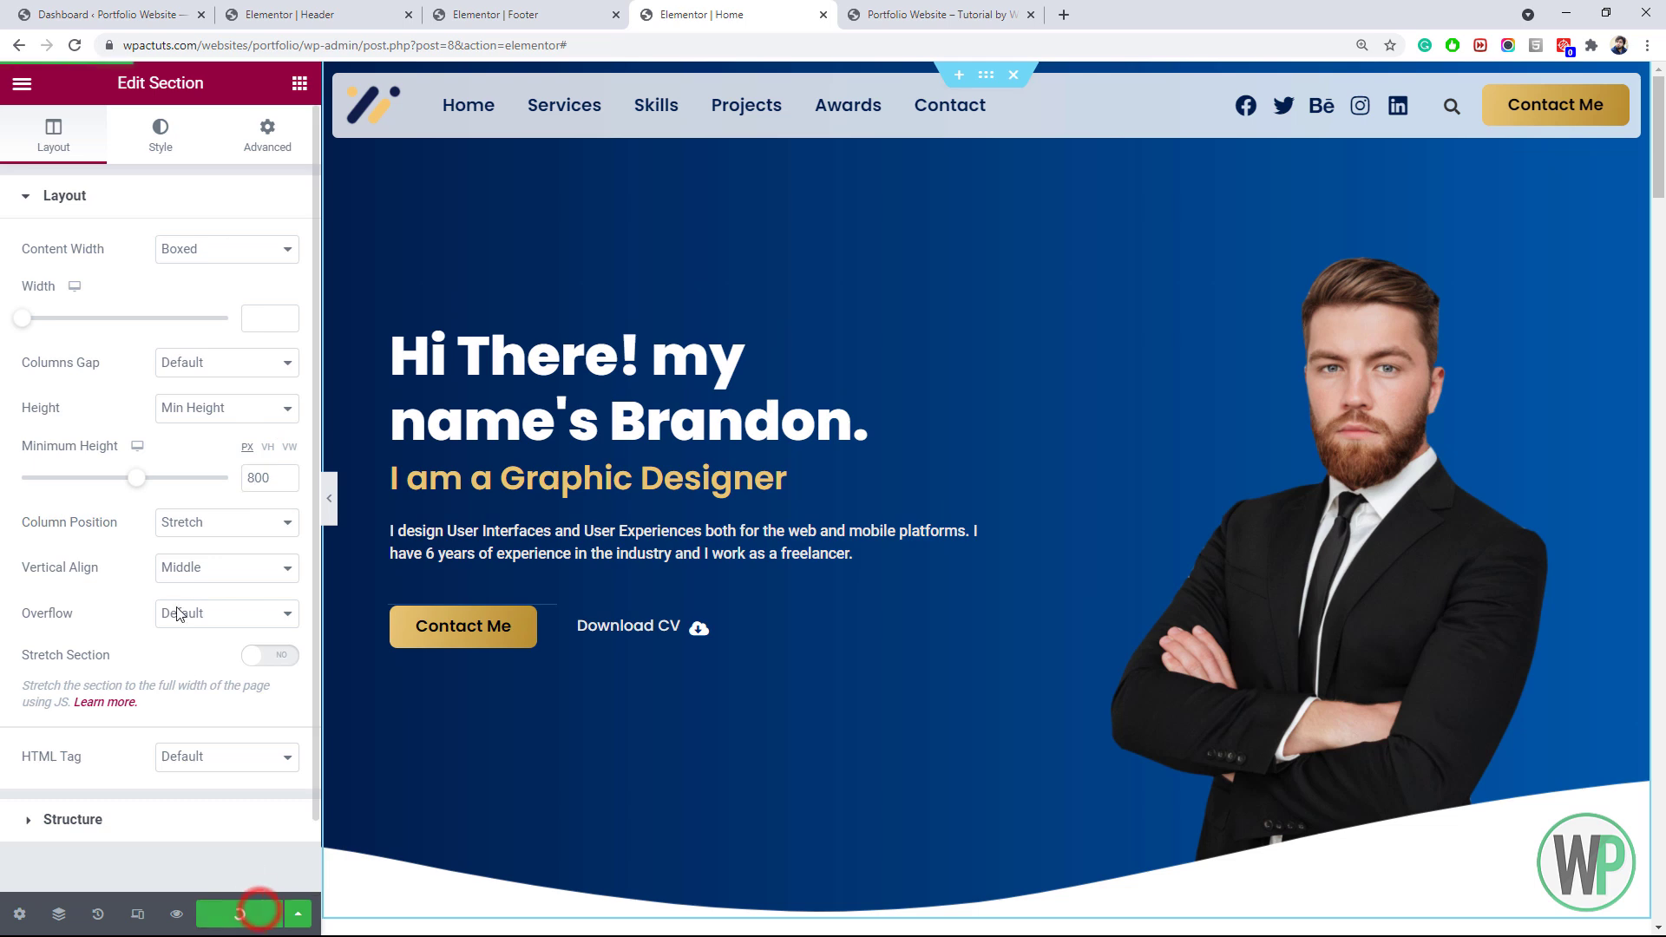
pyautogui.click(886, 14)
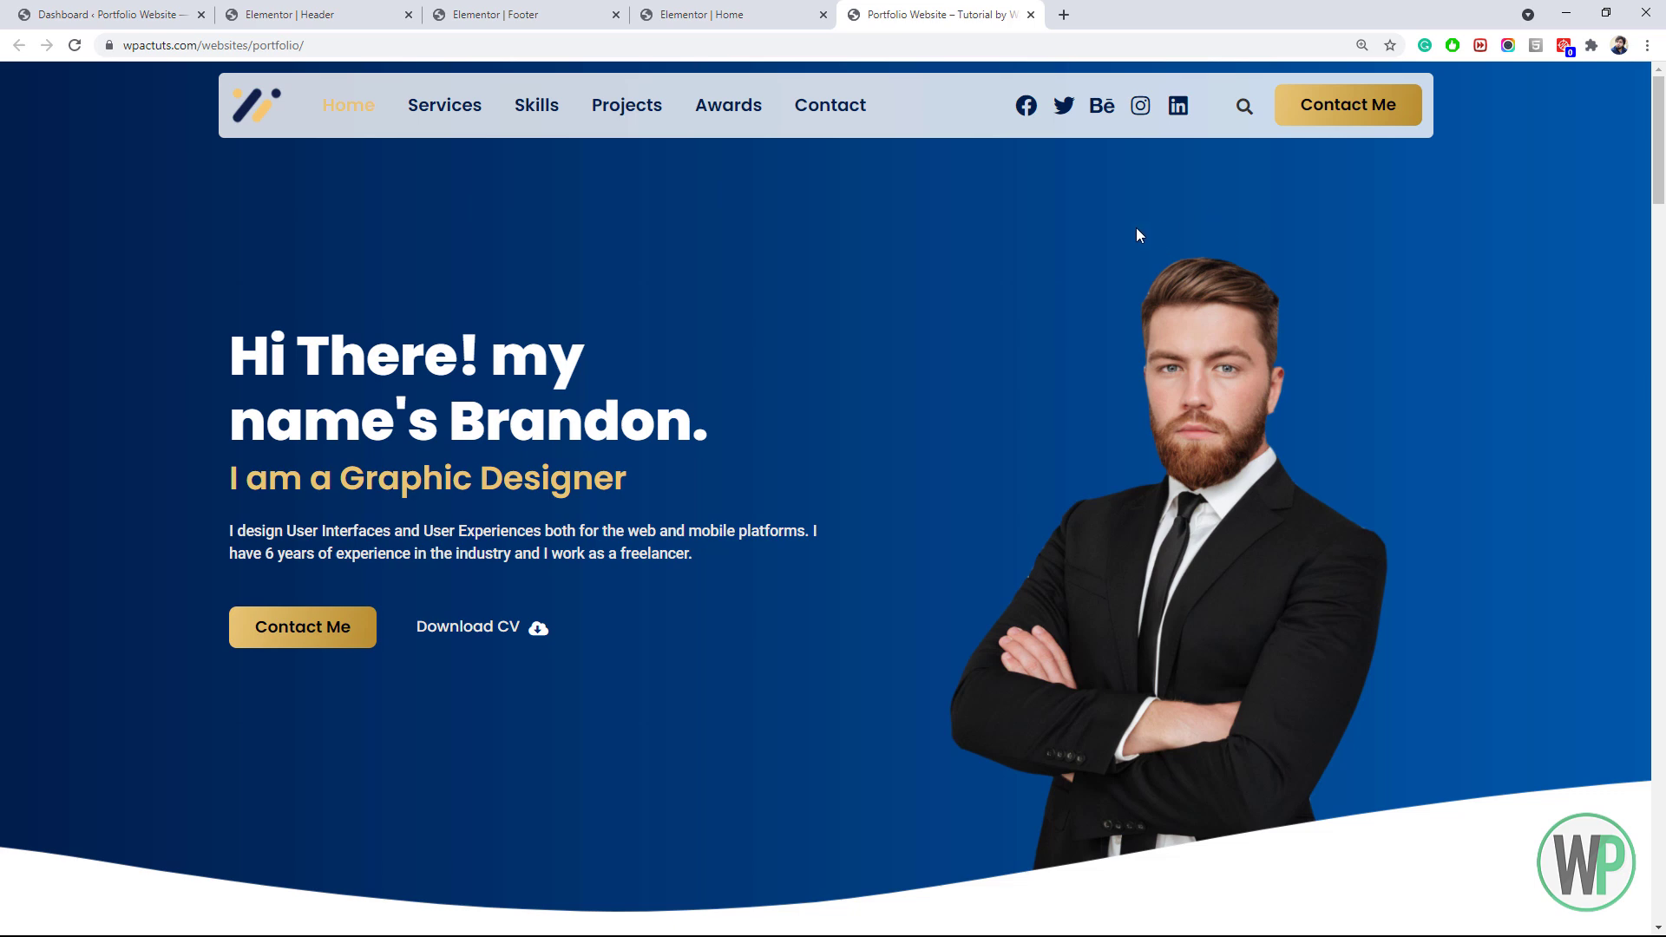
# Scroll the live page to the skills section, then view the same section in the Home editor
pyautogui.moveTo(1658, 149); pyautogui.dragTo(1655, 385)
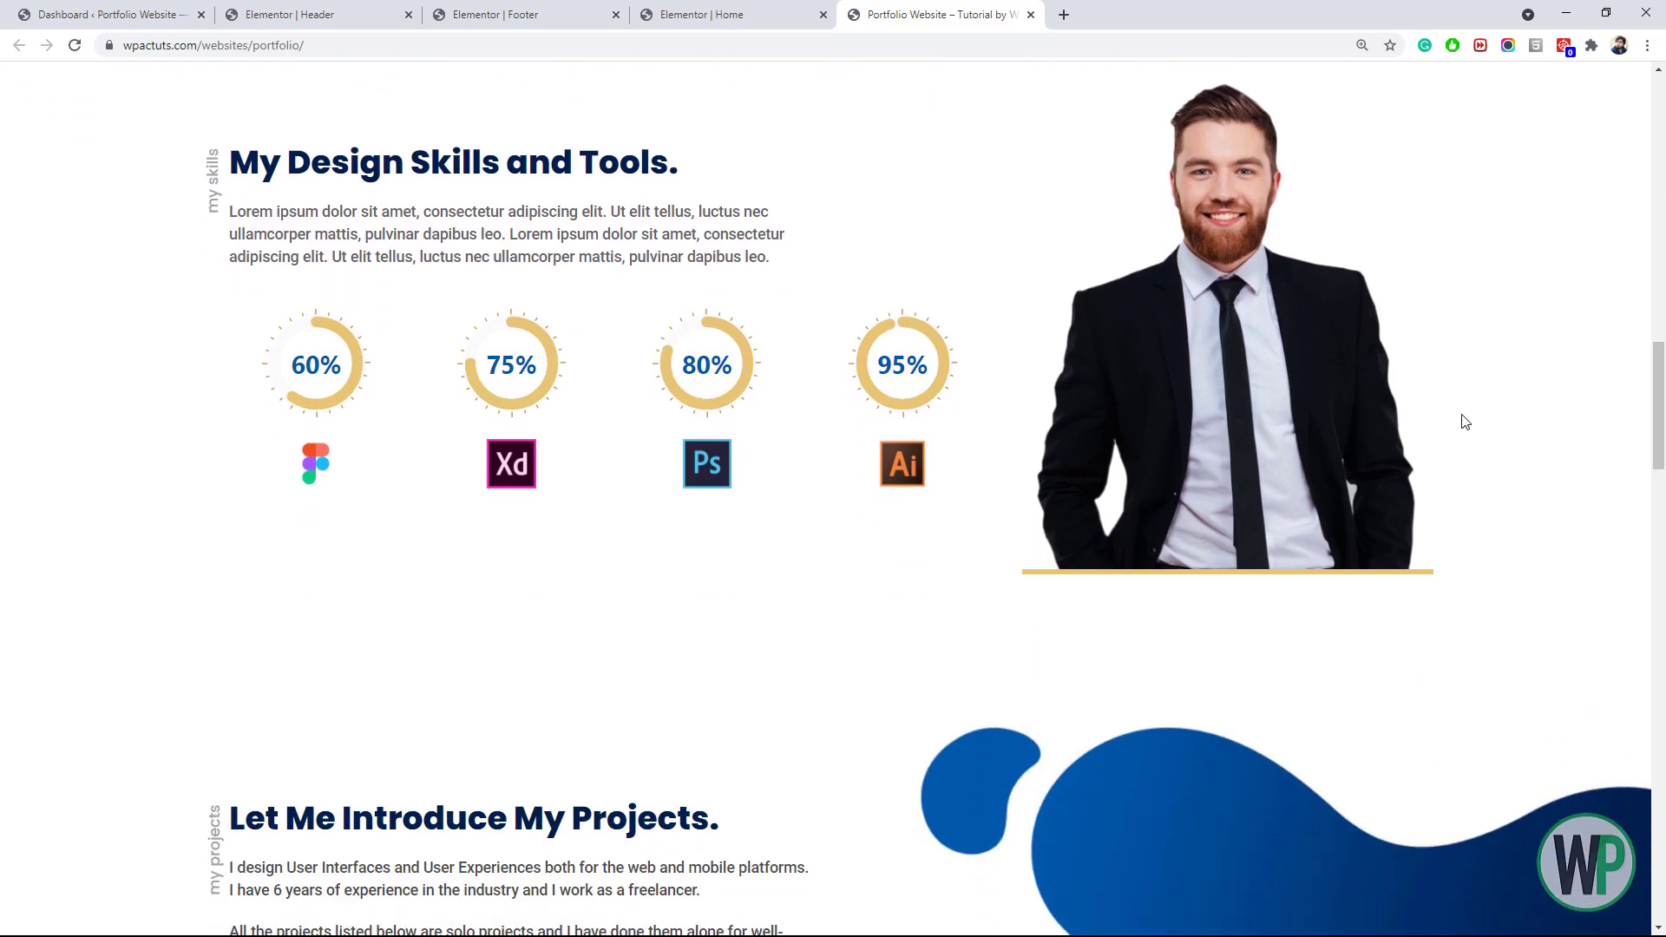
pyautogui.click(633, 8)
pyautogui.moveTo(1662, 152); pyautogui.dragTo(1663, 399)
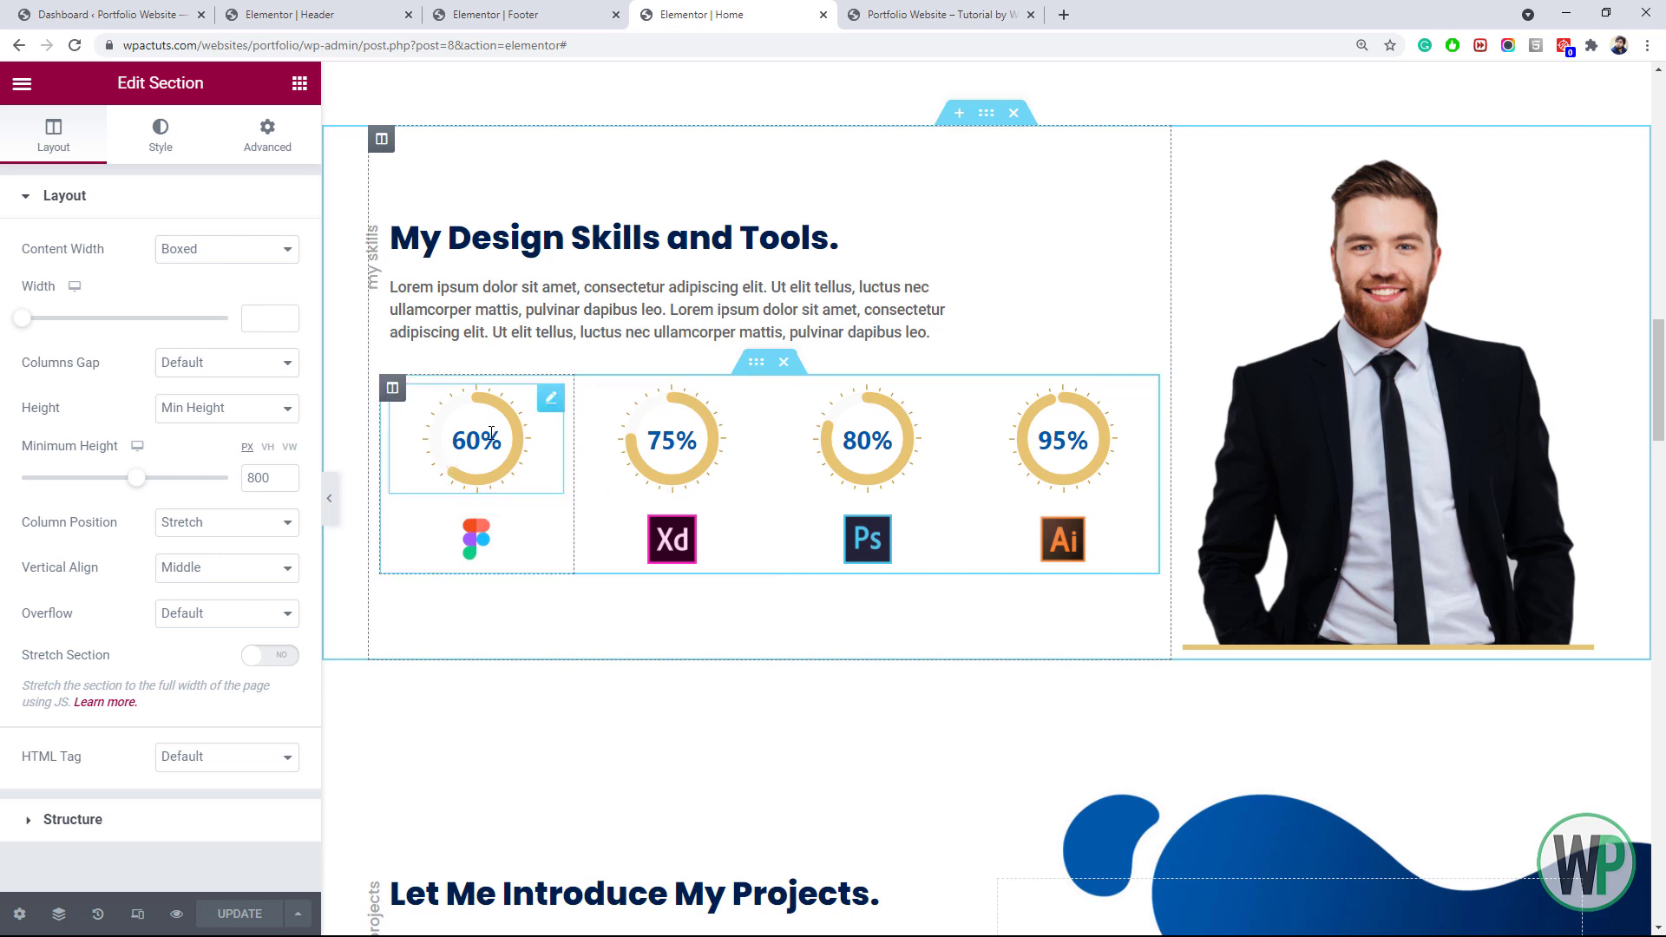
# Narrow the skills pie chart columns to about 18% width each
pyautogui.rightClick(757, 380)
pyautogui.click(793, 390)
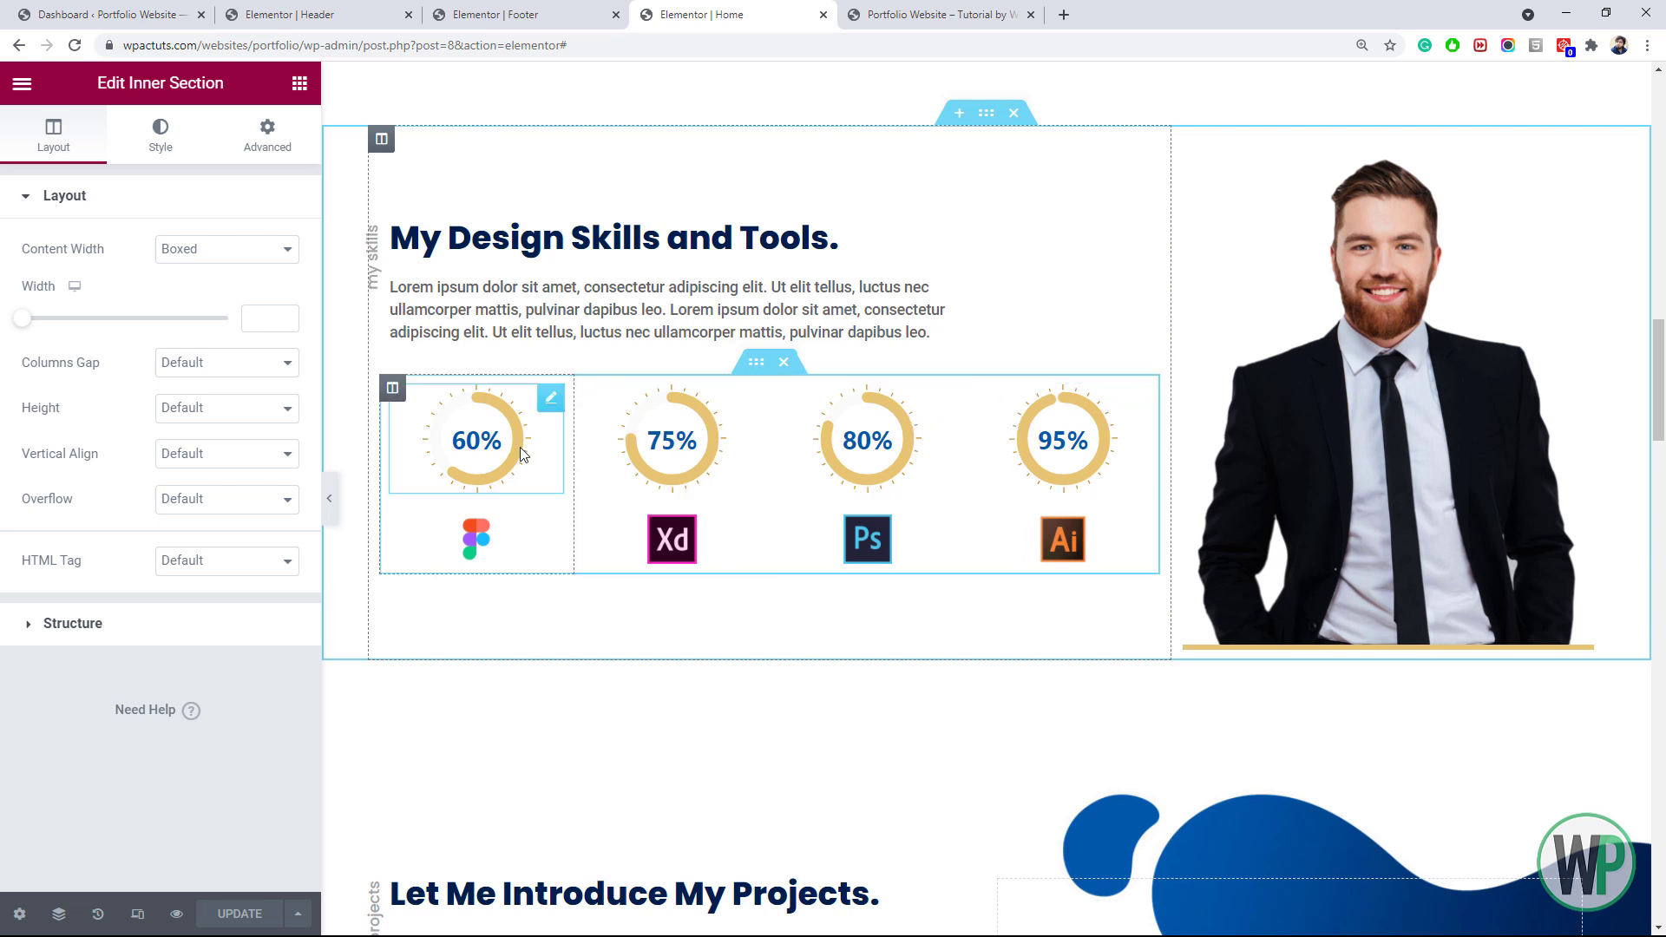
pyautogui.moveTo(571, 441); pyautogui.dragTo(520, 449)
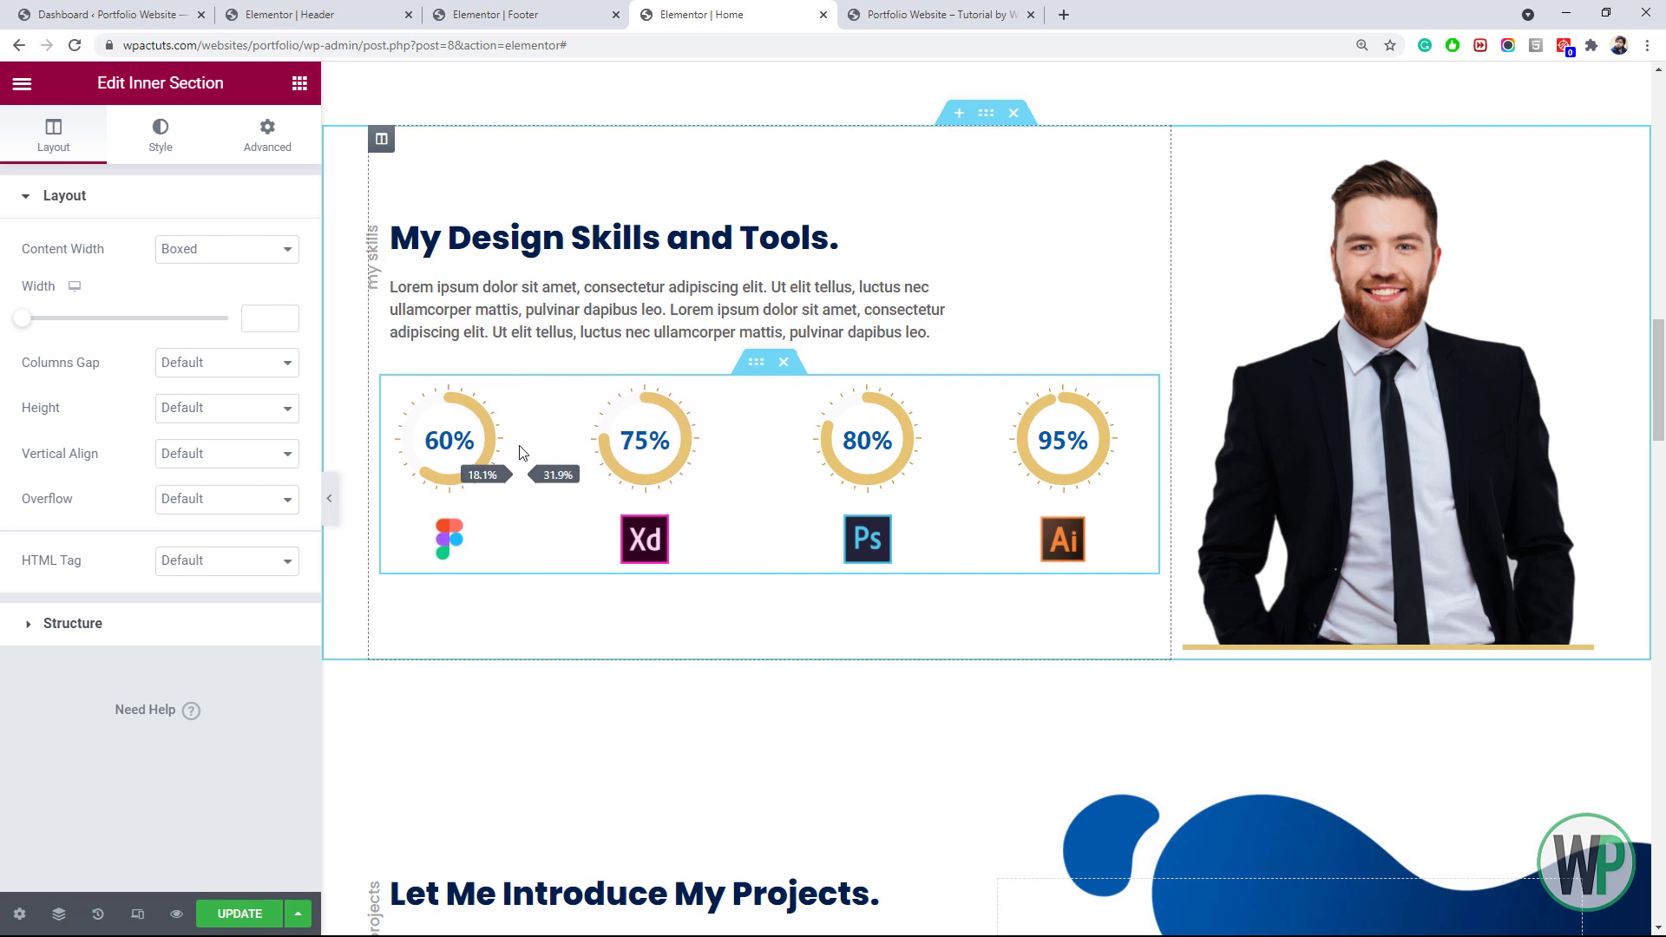
pyautogui.click(533, 390)
pyautogui.doubleClick(251, 249)
pyautogui.write('1')
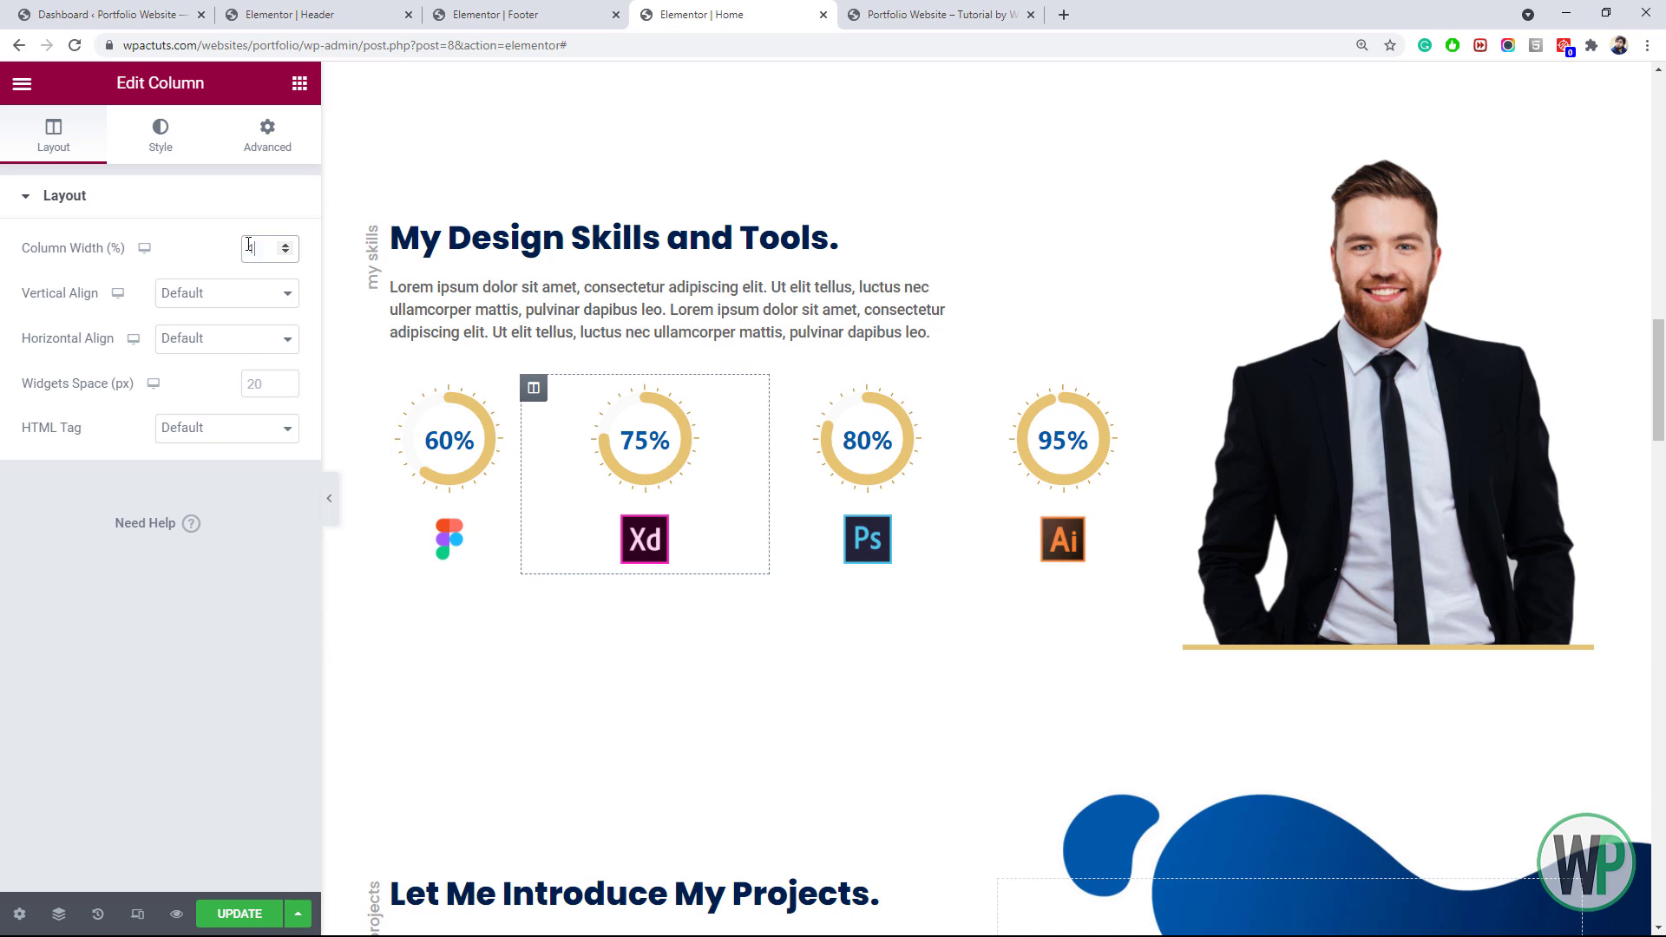
pyautogui.write('8')
pyautogui.rightClick(676, 387)
pyautogui.click(689, 403)
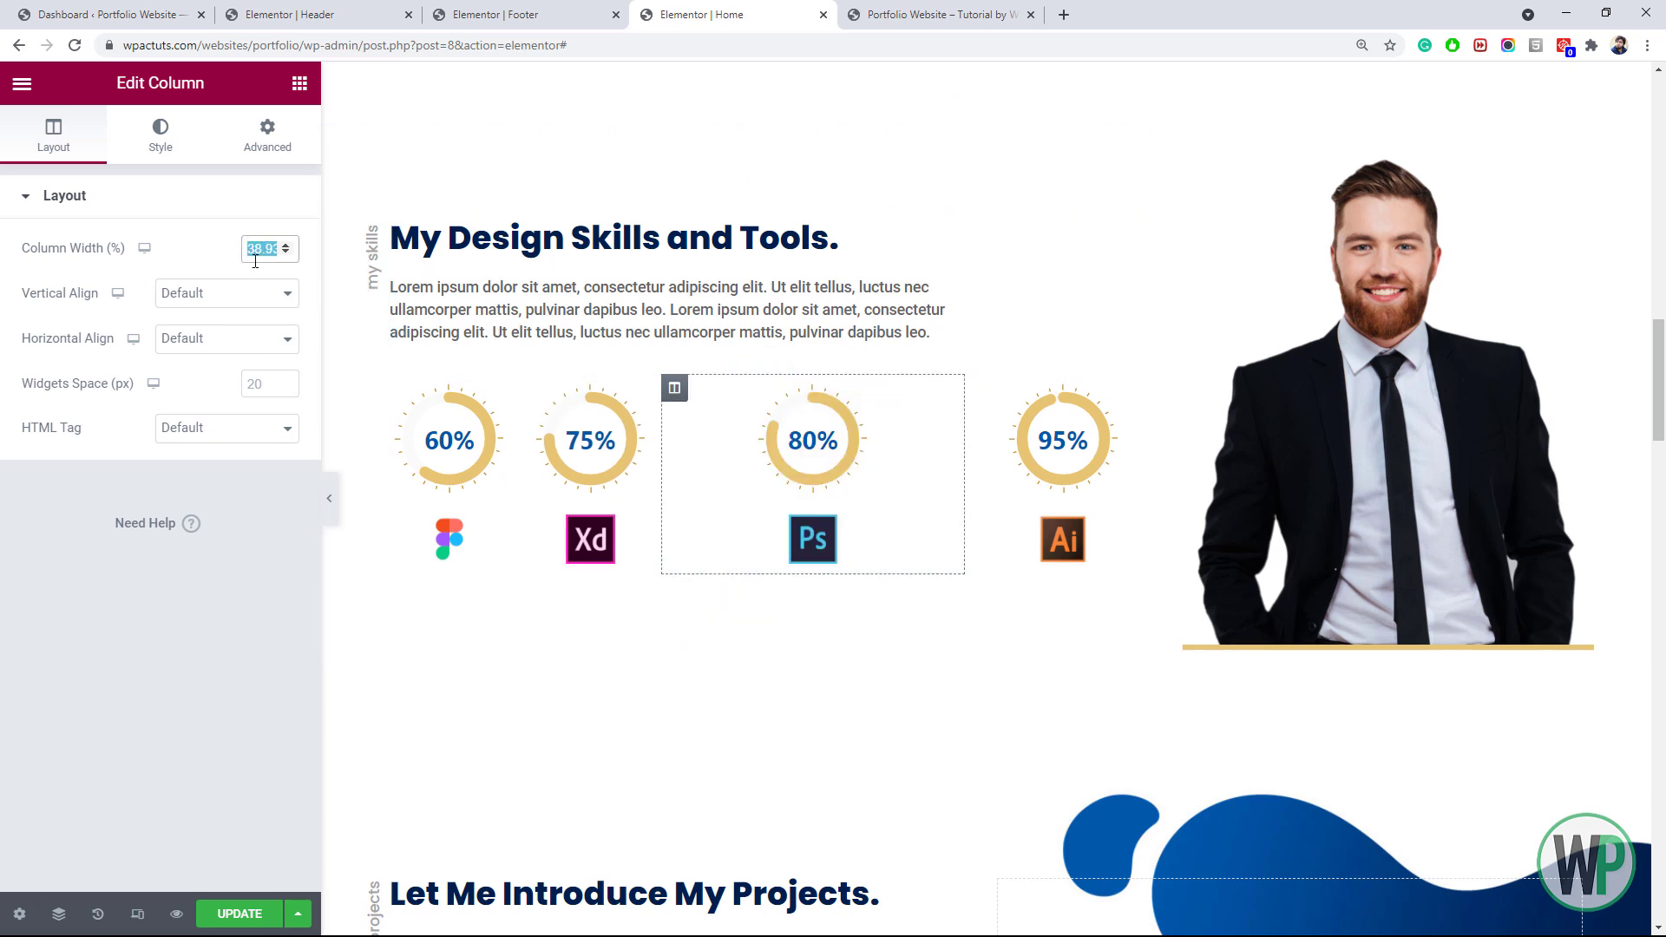
pyautogui.write('18')
pyautogui.click(816, 389)
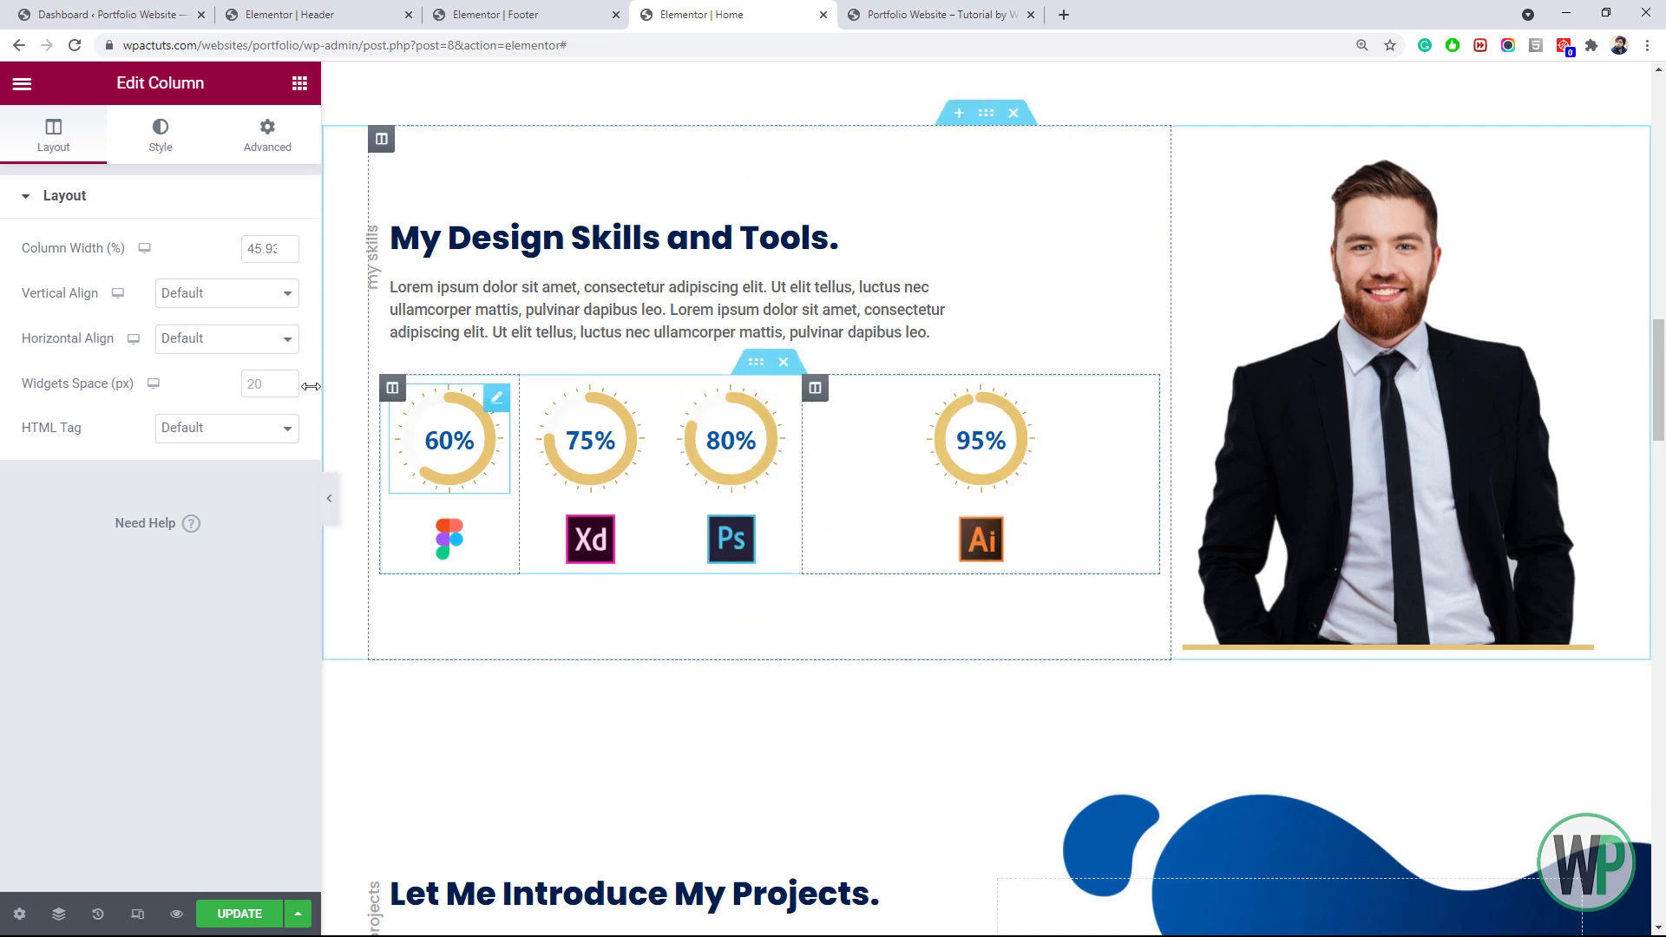
pyautogui.doubleClick(264, 249)
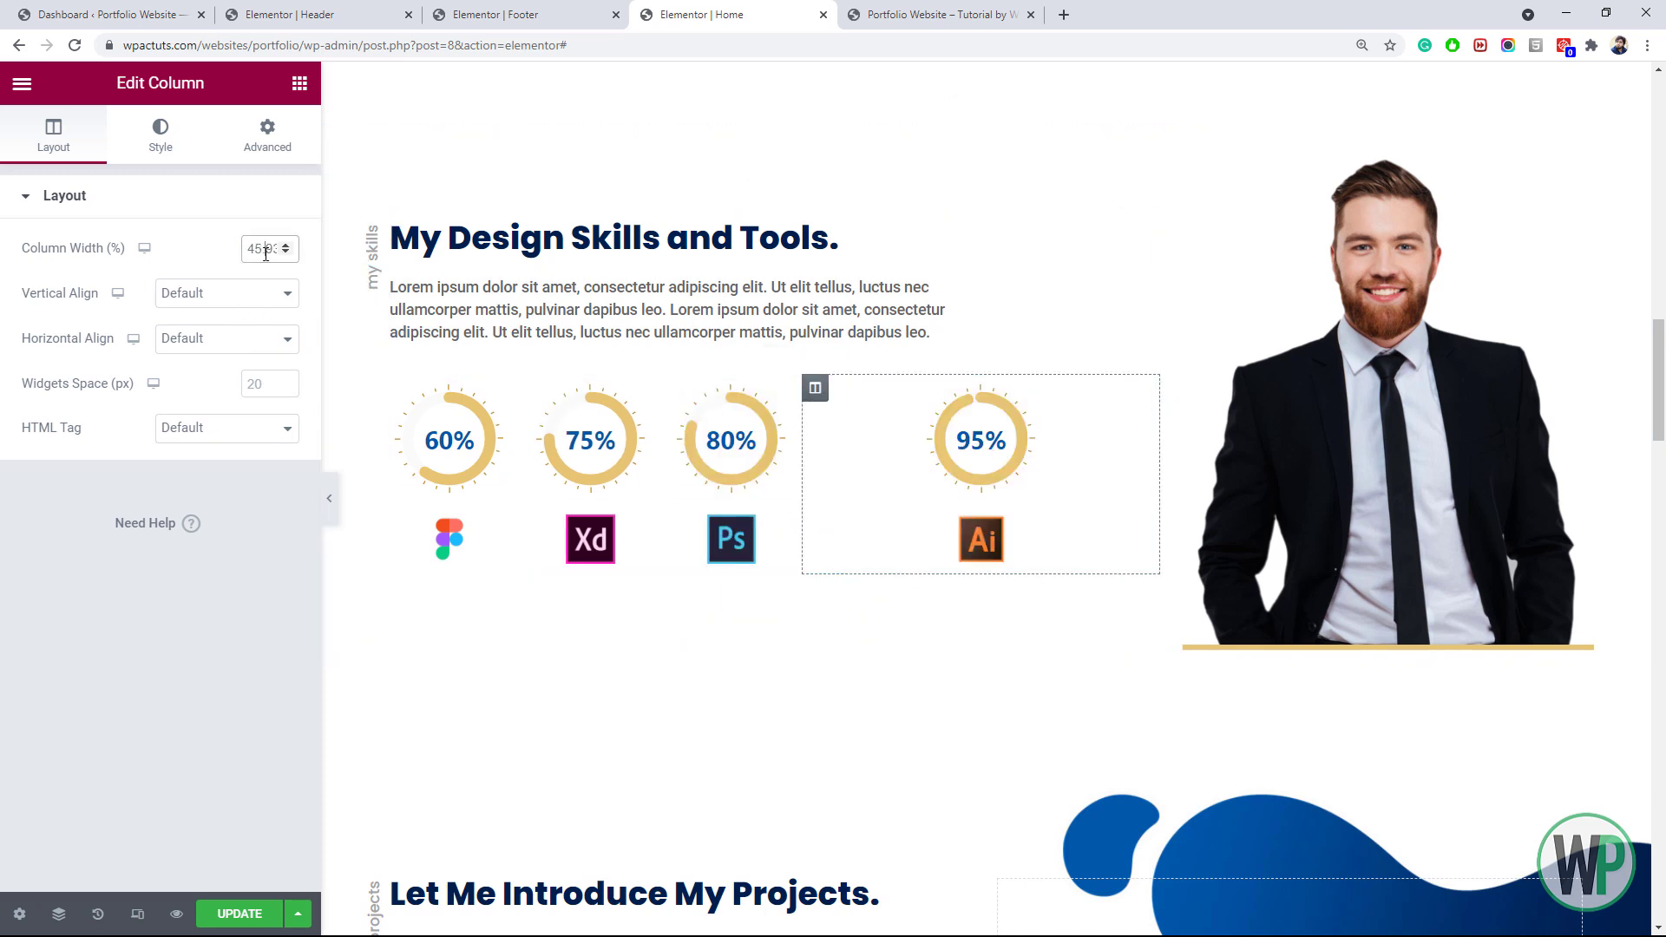
# Add an empty fifth column beside the four skill pie charts
pyautogui.rightClick(886, 424)
pyautogui.click(933, 443)
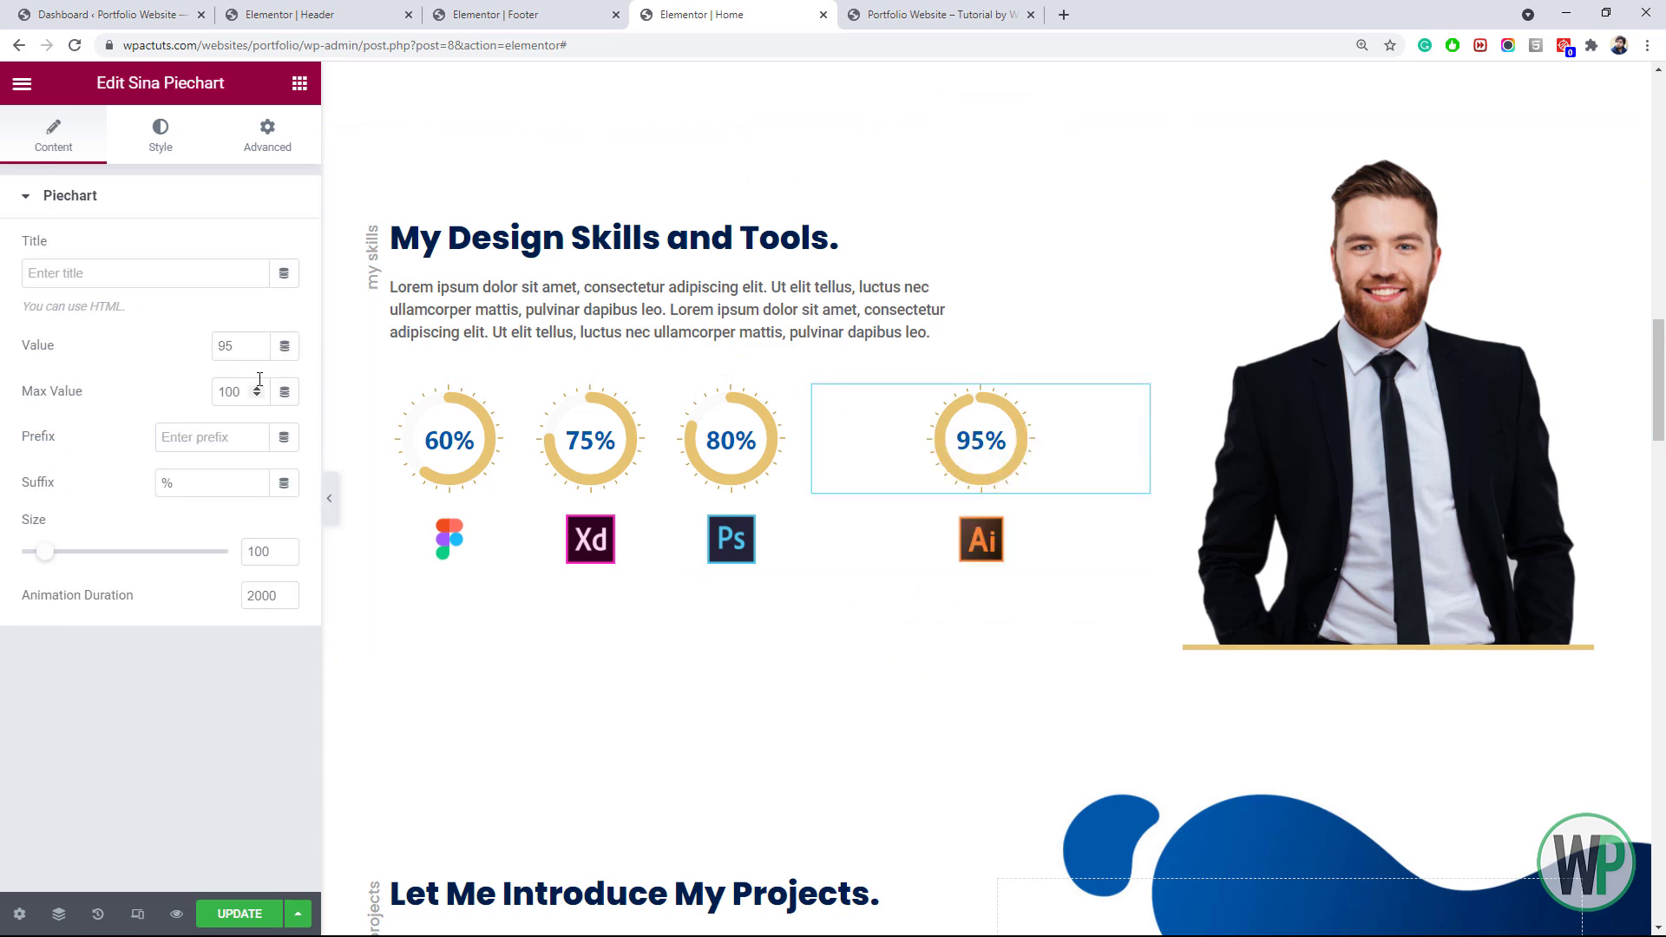
pyautogui.rightClick(816, 390)
pyautogui.click(876, 479)
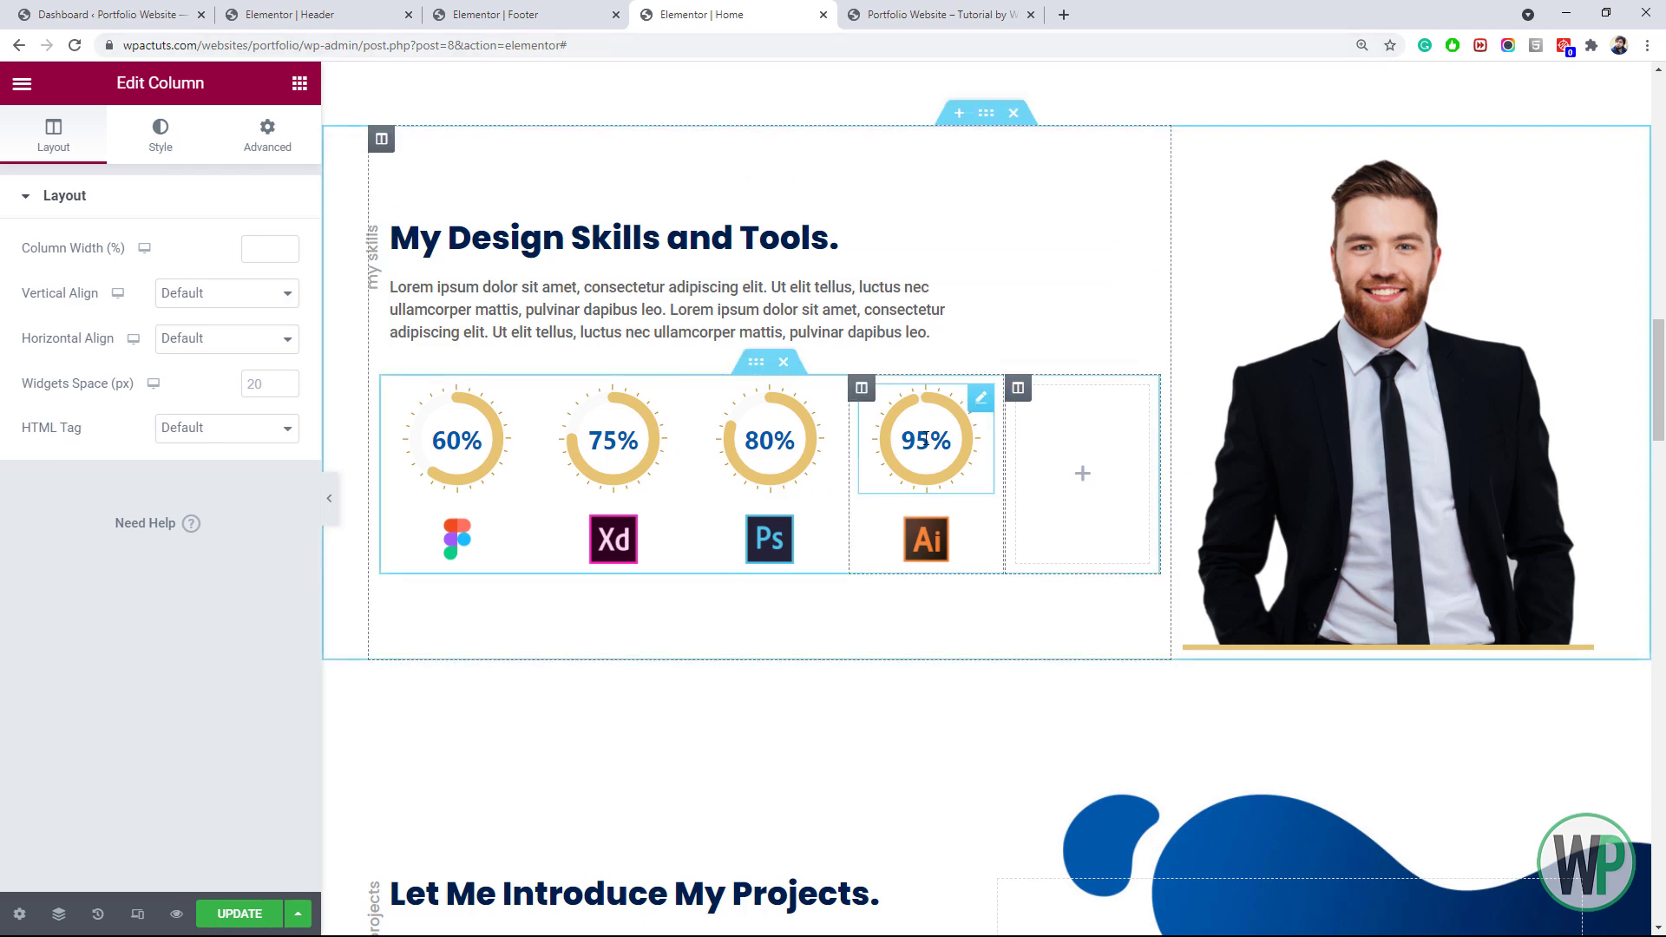
# Raise the skills heading's typography size to 1.8 em
pyautogui.rightClick(765, 248)
pyautogui.click(821, 263)
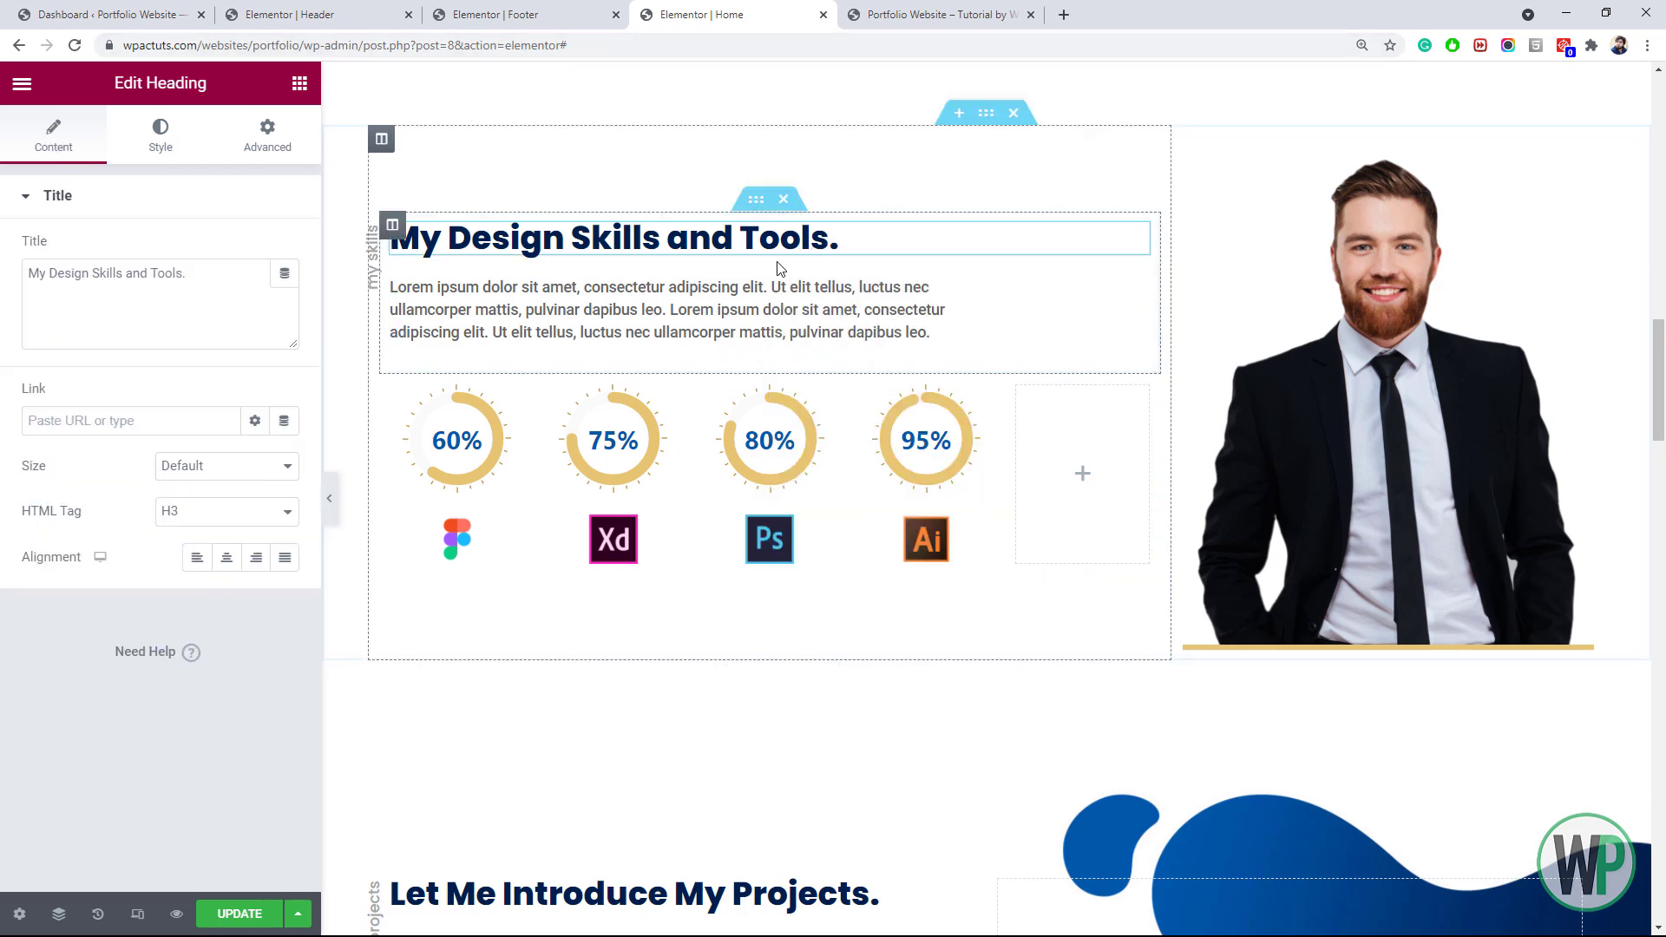
pyautogui.click(160, 137)
pyautogui.click(284, 295)
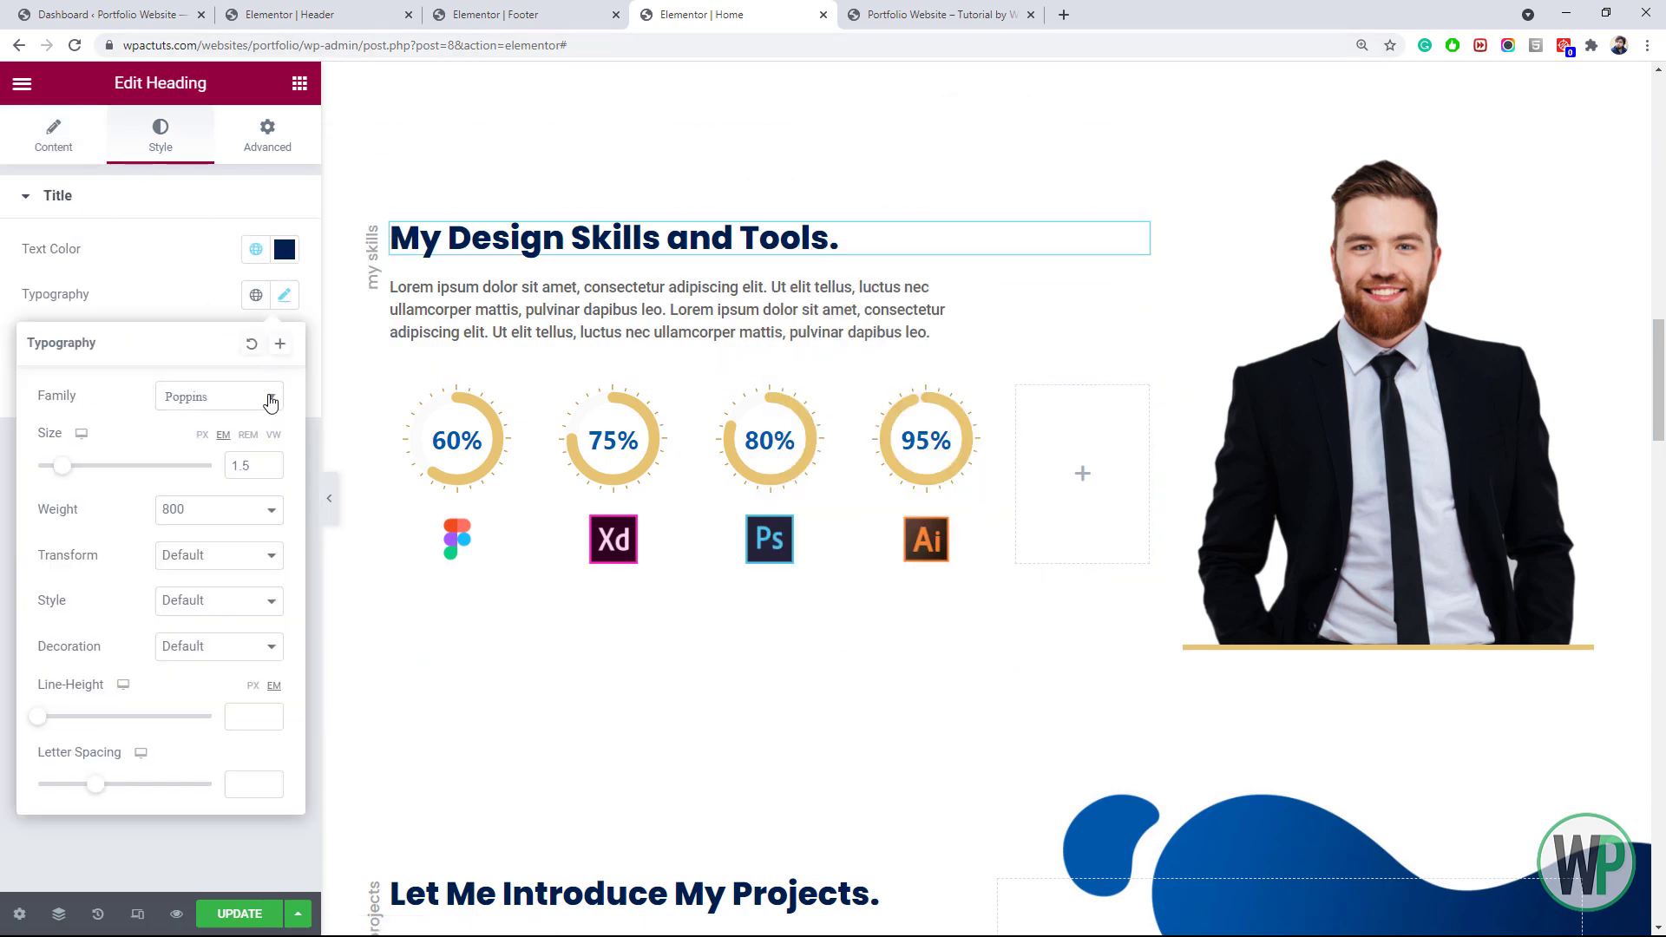
pyautogui.click(269, 463)
pyautogui.click(269, 462)
pyautogui.click(269, 462)
pyautogui.scroll(-4, 781, 564)
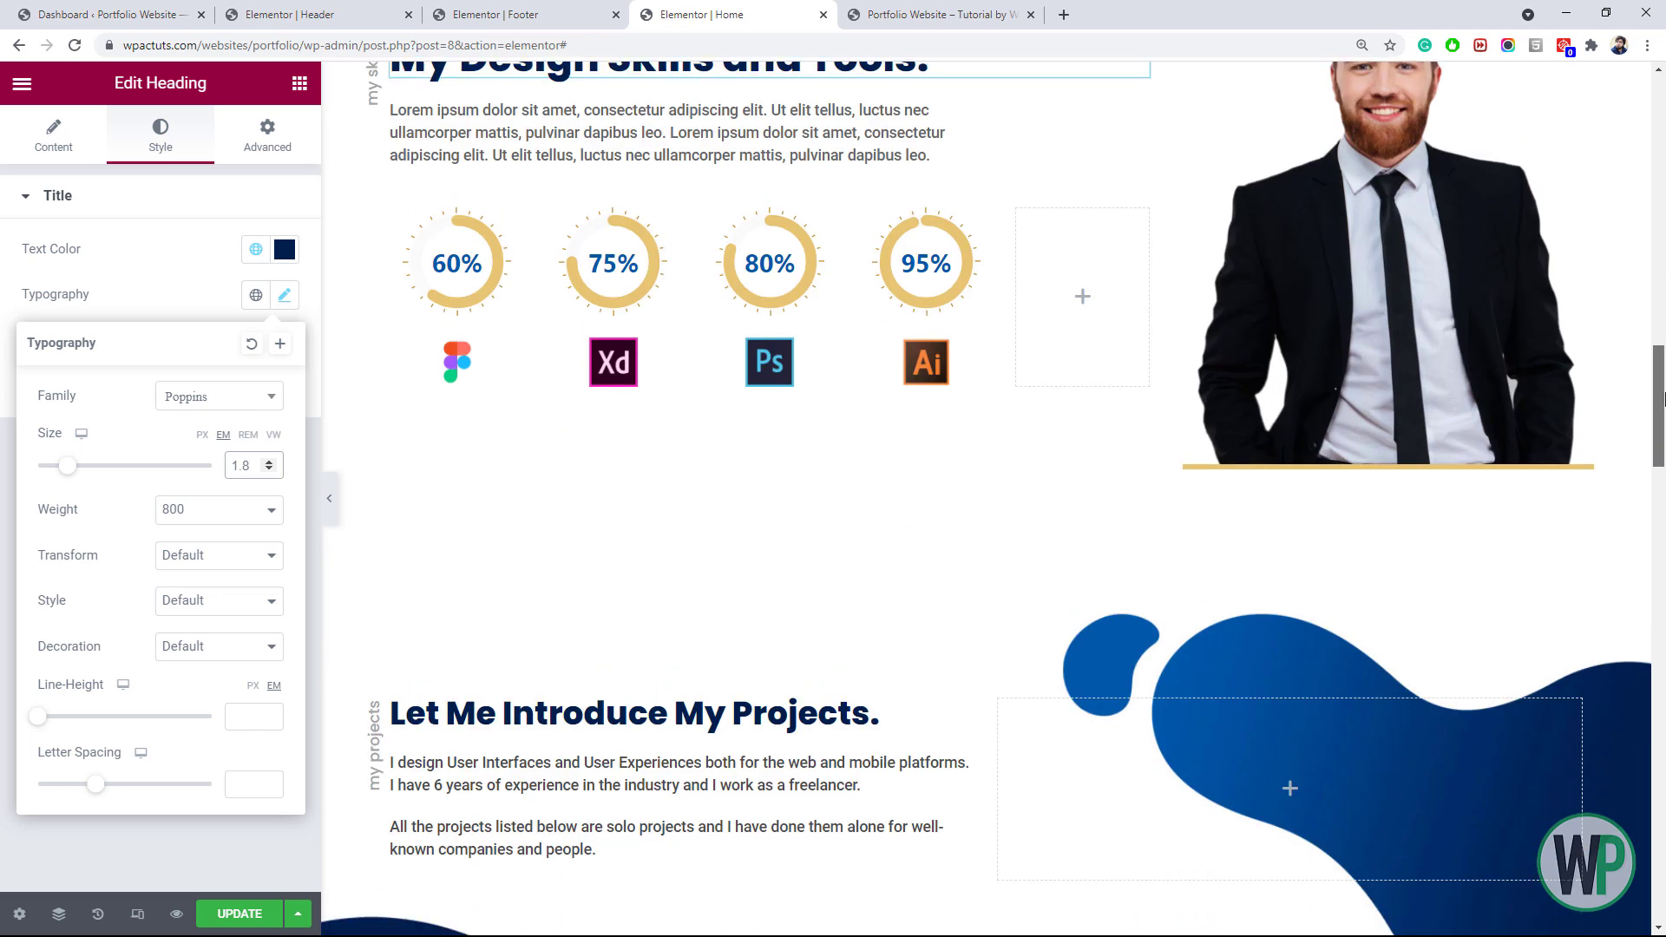
pyautogui.rightClick(748, 550)
pyautogui.click(788, 569)
# Set the projects heading's font size to 1.6 em
pyautogui.click(284, 295)
pyautogui.click(269, 463)
pyautogui.click(269, 463)
pyautogui.click(269, 463)
pyautogui.click(269, 469)
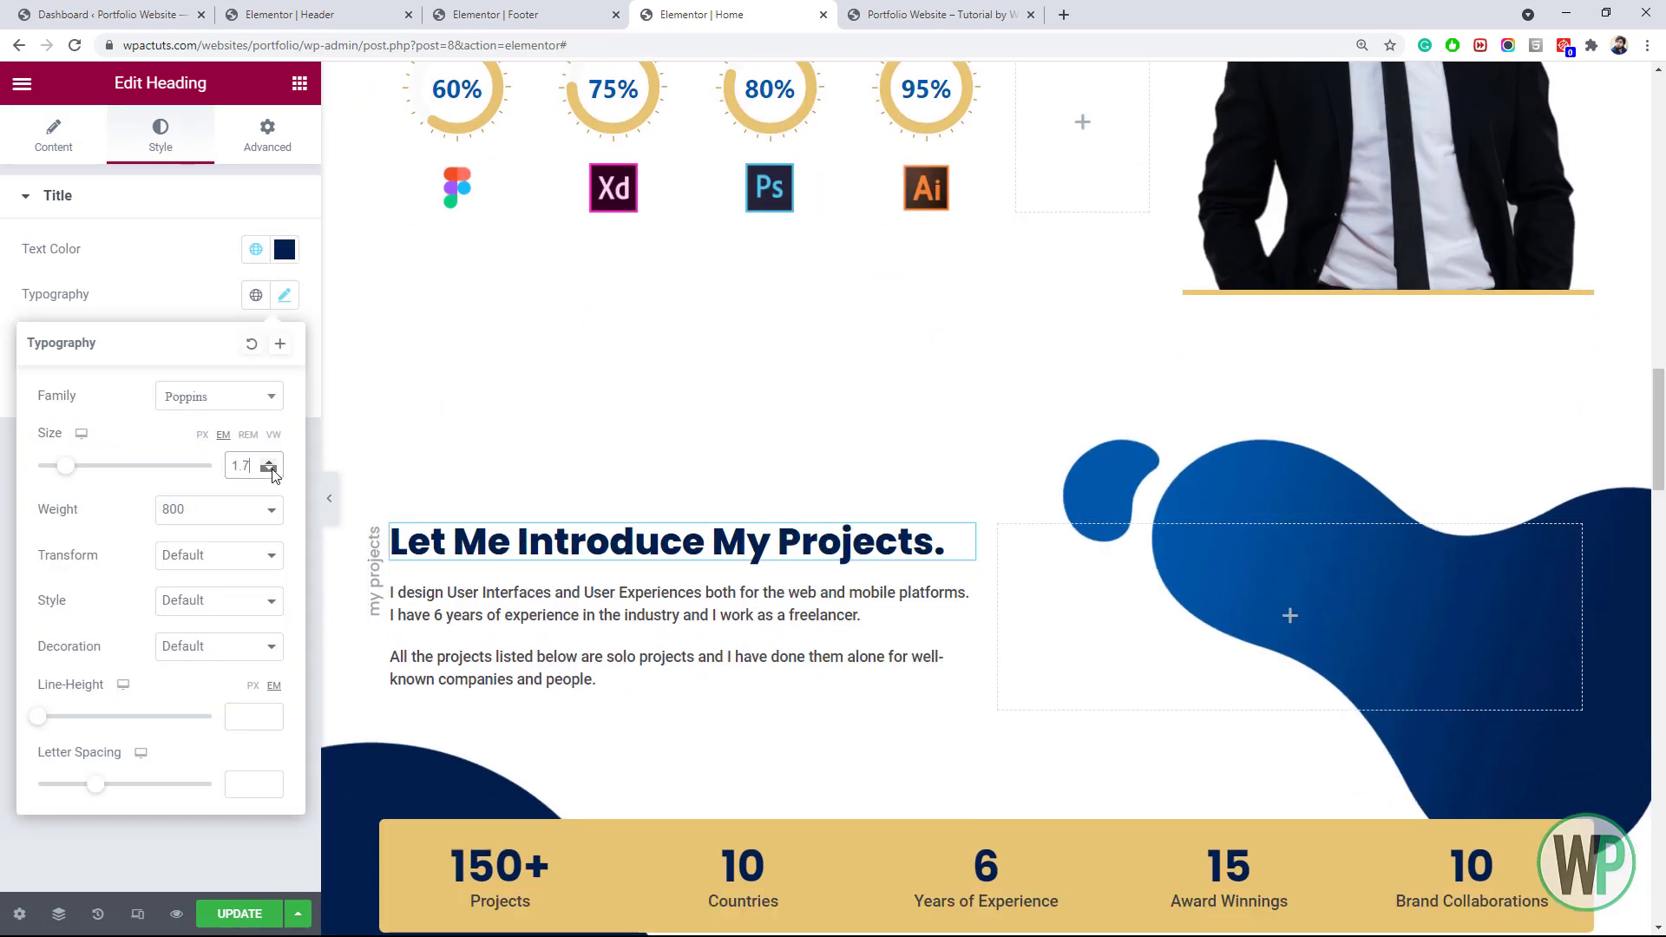
pyautogui.click(269, 470)
pyautogui.rightClick(1565, 347)
pyautogui.moveTo(1660, 398); pyautogui.dragTo(1664, 653)
# Set the Honours inner section's right padding to 50 and adjust its paragraph spacing
pyautogui.rightClick(661, 334)
pyautogui.click(691, 349)
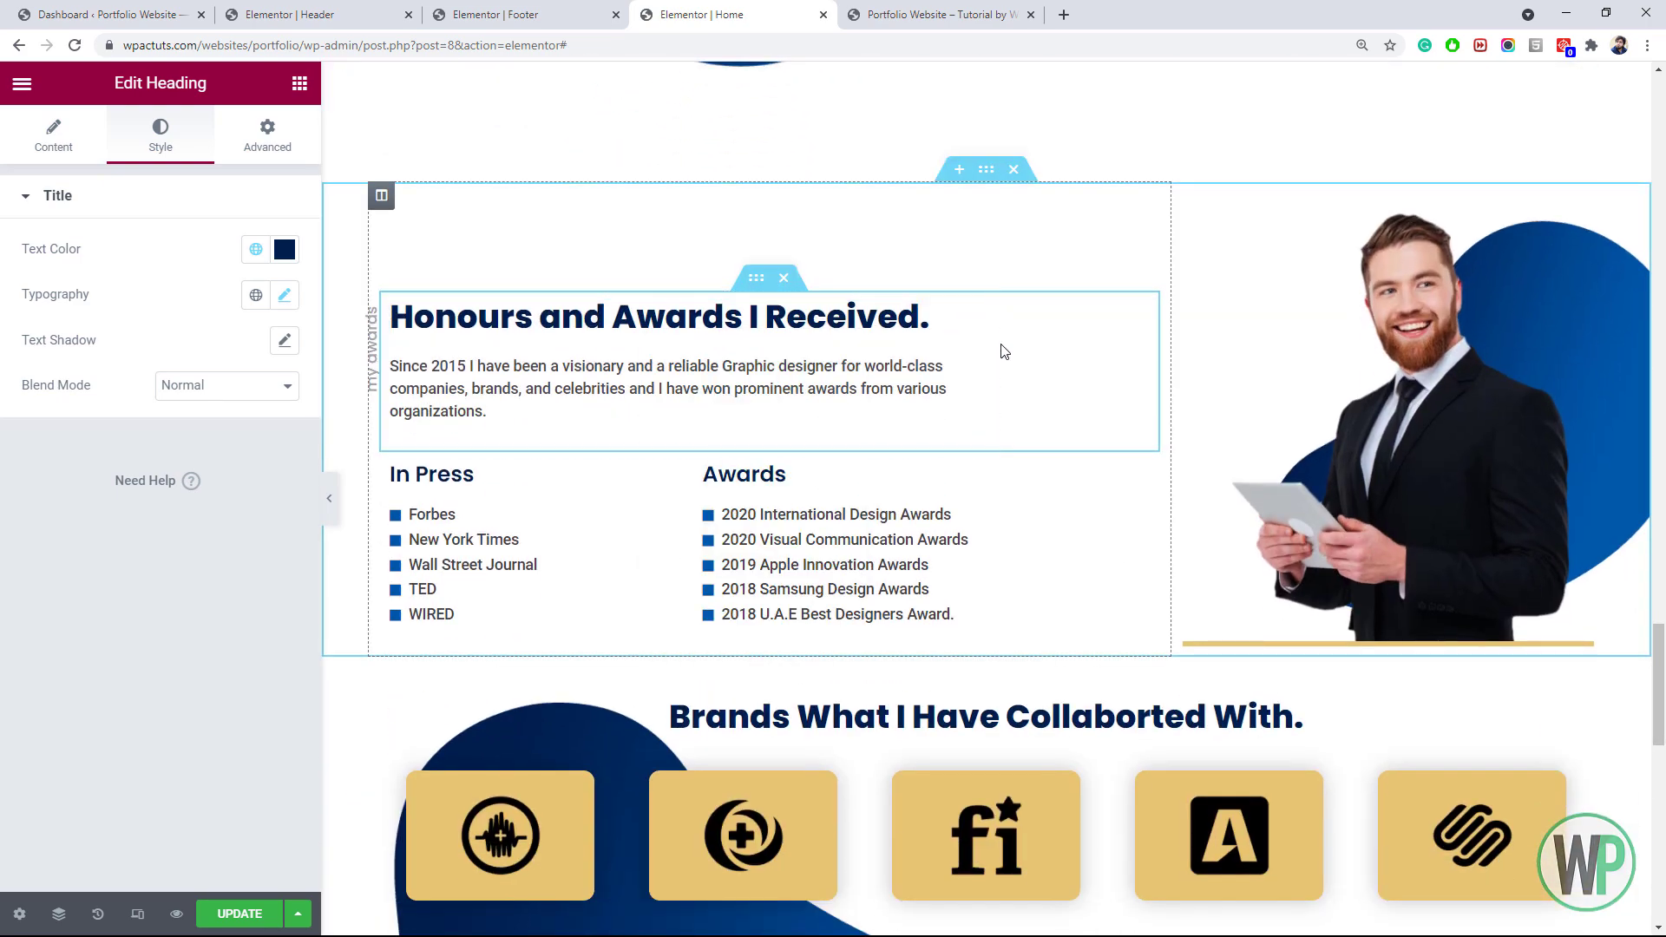
pyautogui.click(756, 277)
pyautogui.click(267, 135)
pyautogui.moveTo(110, 359); pyautogui.dragTo(84, 360)
pyautogui.write('50')
pyautogui.click(526, 322)
pyautogui.click(161, 135)
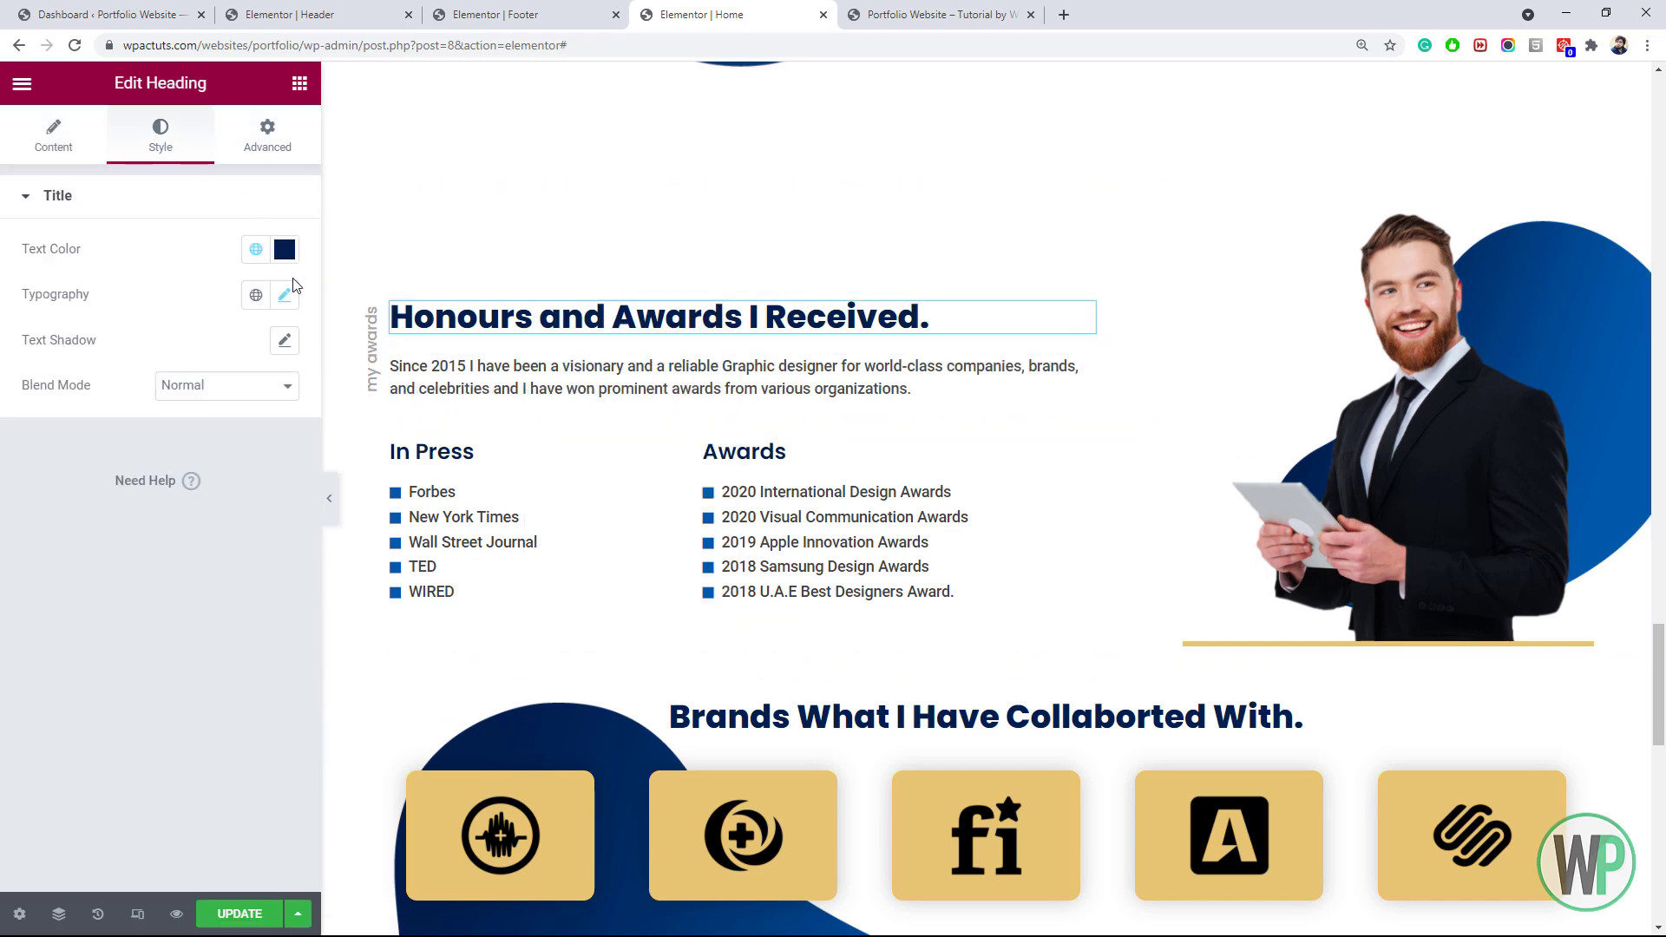
pyautogui.click(285, 295)
pyautogui.click(604, 361)
pyautogui.click(267, 136)
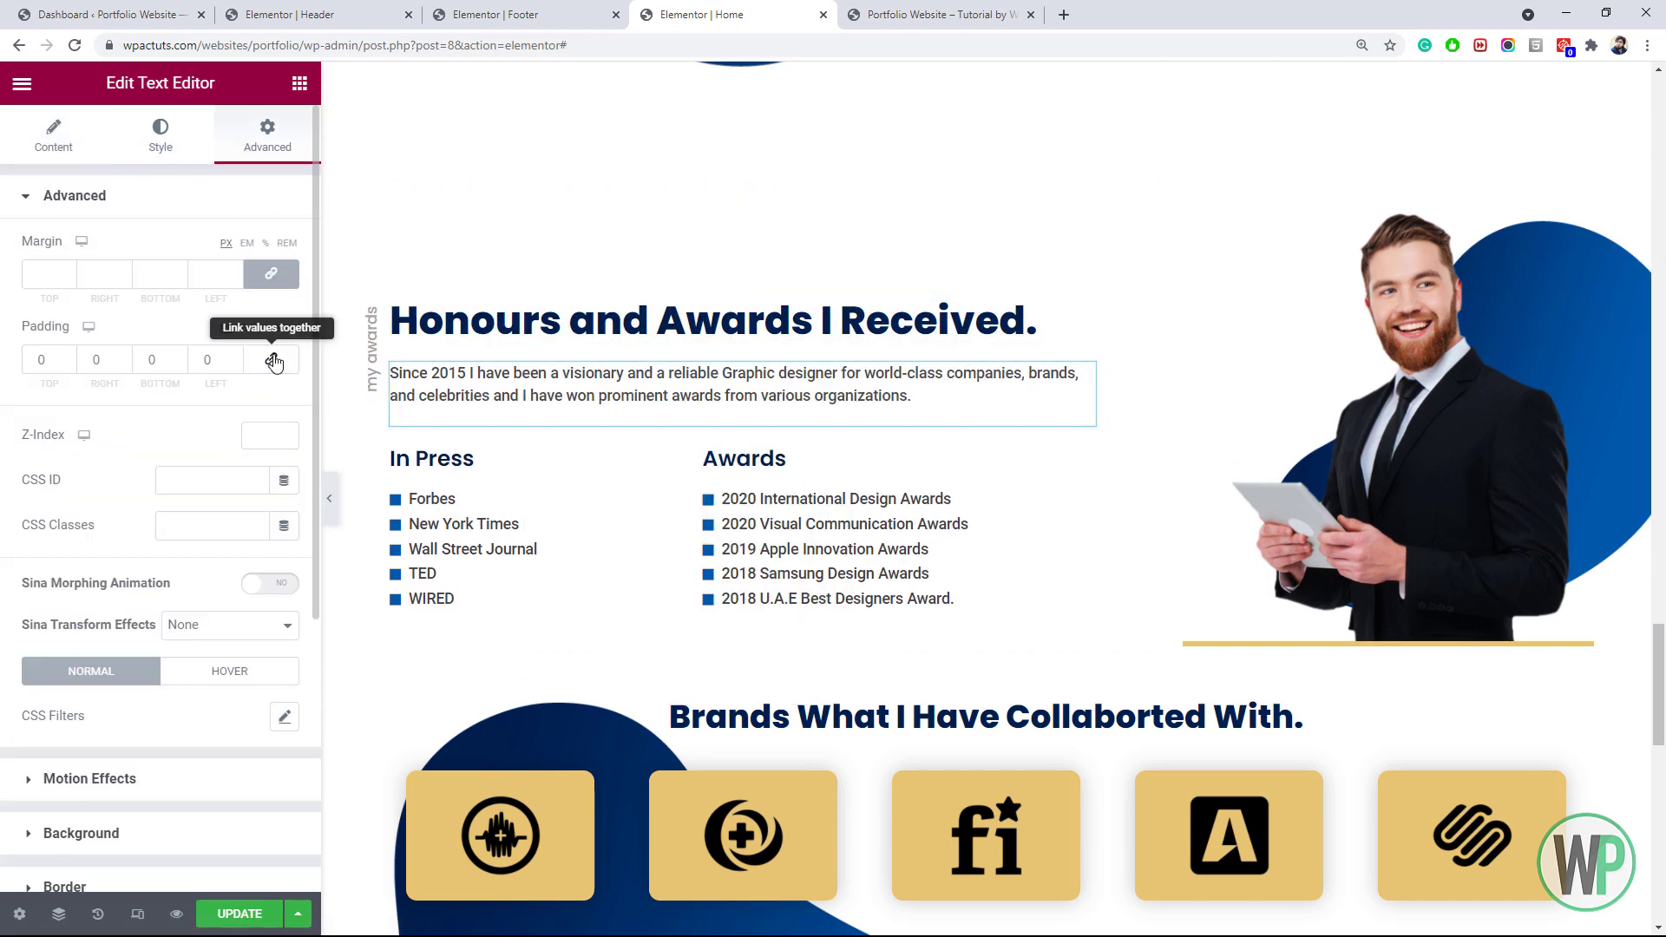
pyautogui.write('15')
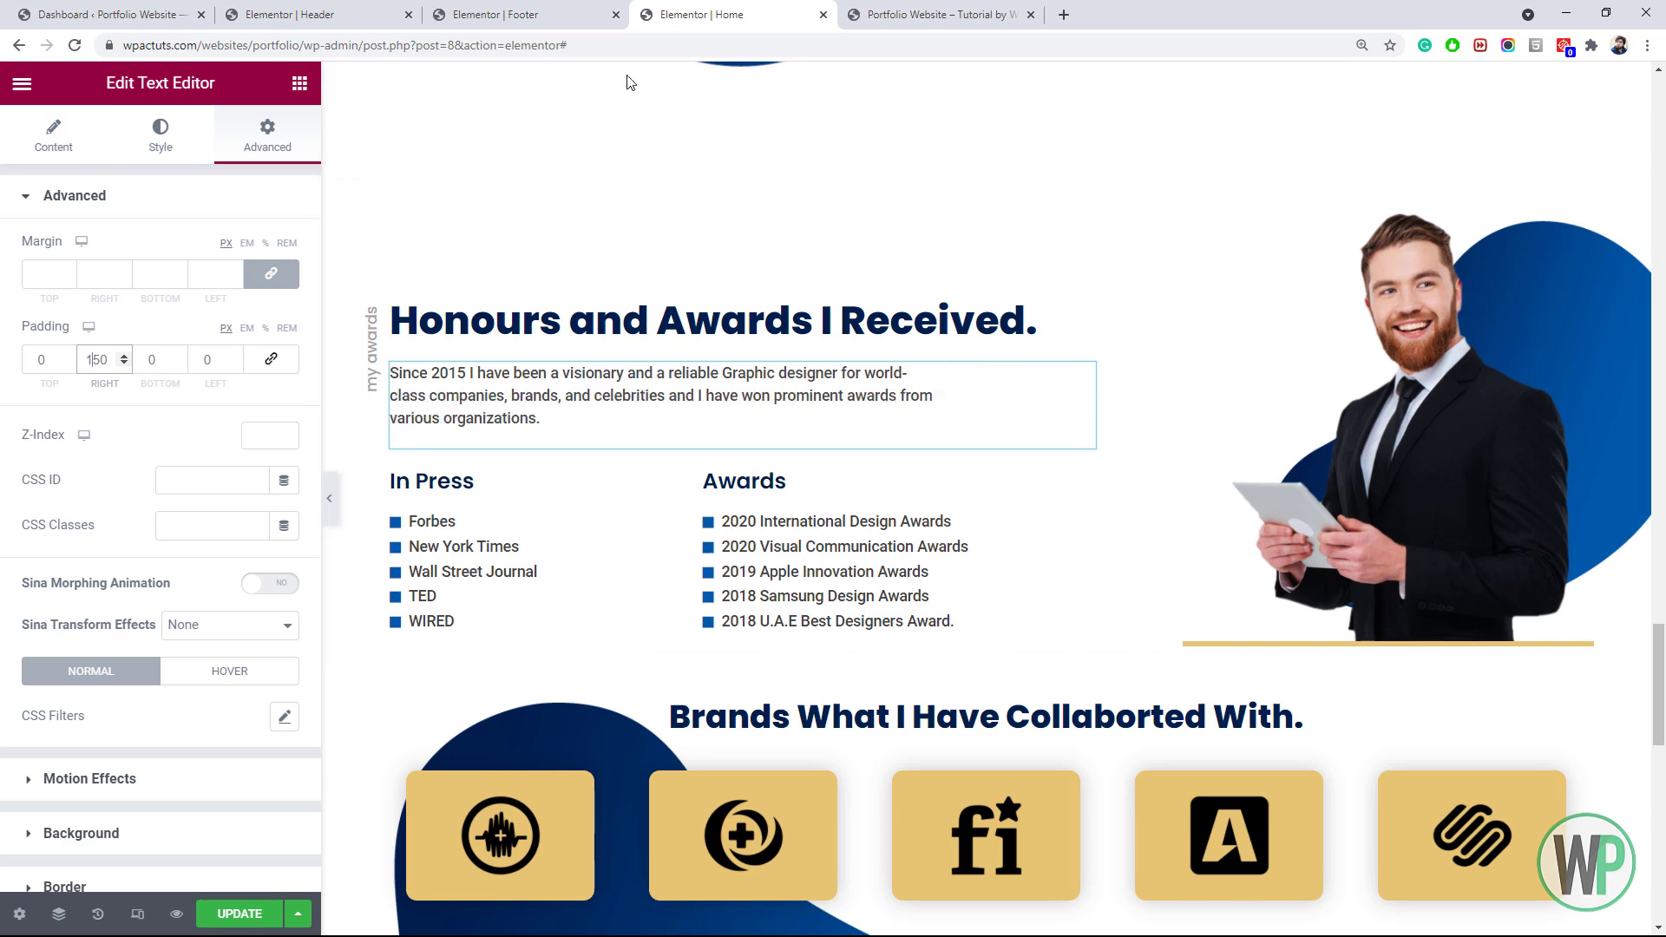
pyautogui.scroll(-3, 1209, 670)
# Set the Brands section's margins to 60 px
pyautogui.click(986, 442)
pyautogui.click(268, 135)
pyautogui.moveTo(42, 274); pyautogui.dragTo(23, 274)
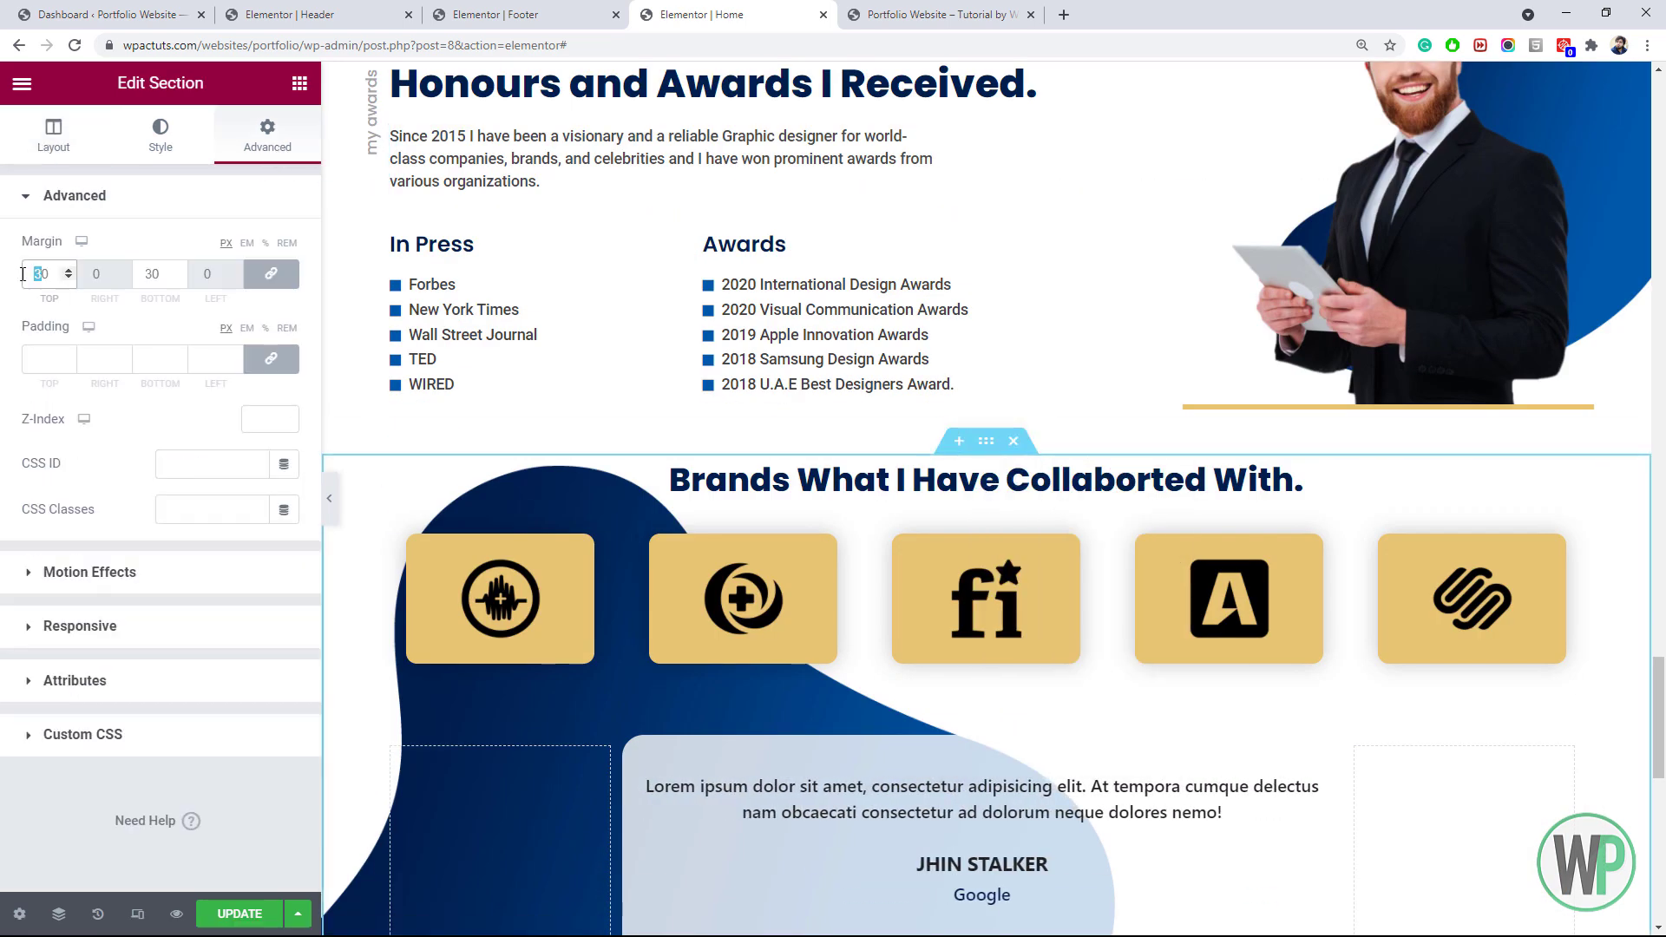
pyautogui.write('6')
pyautogui.scroll(-3, 593, 447)
pyautogui.scroll(1, 593, 447)
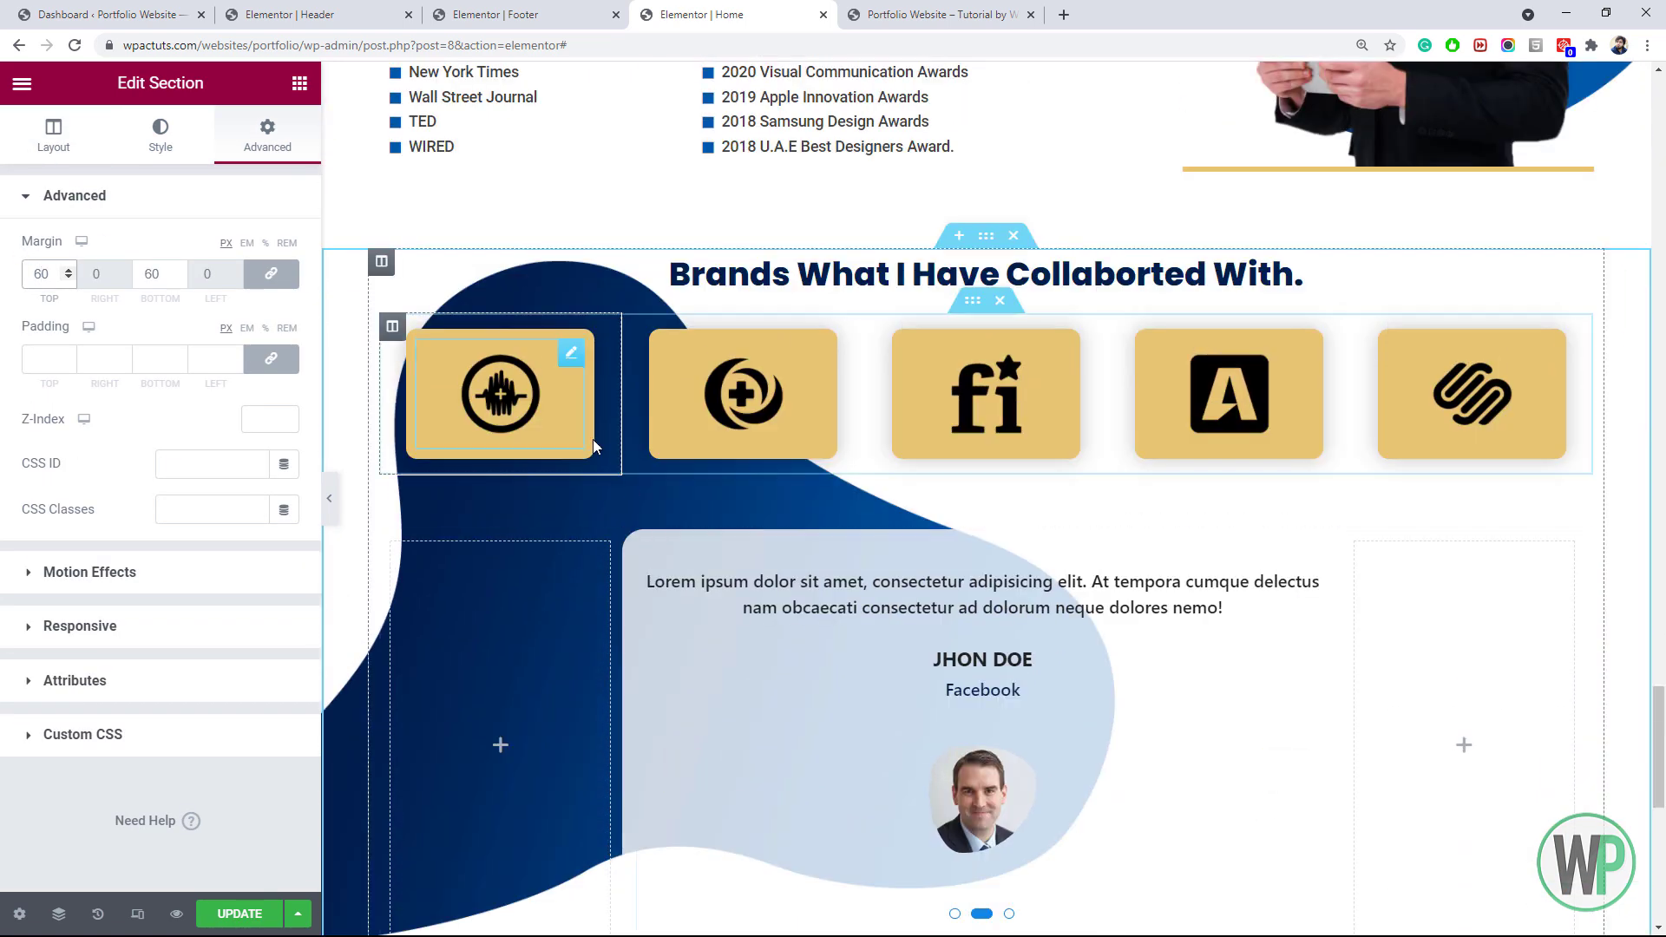
# Set the first brand logo's image size to Full and max width to 70
pyautogui.click(582, 425)
pyautogui.click(240, 411)
pyautogui.click(209, 533)
pyautogui.click(164, 145)
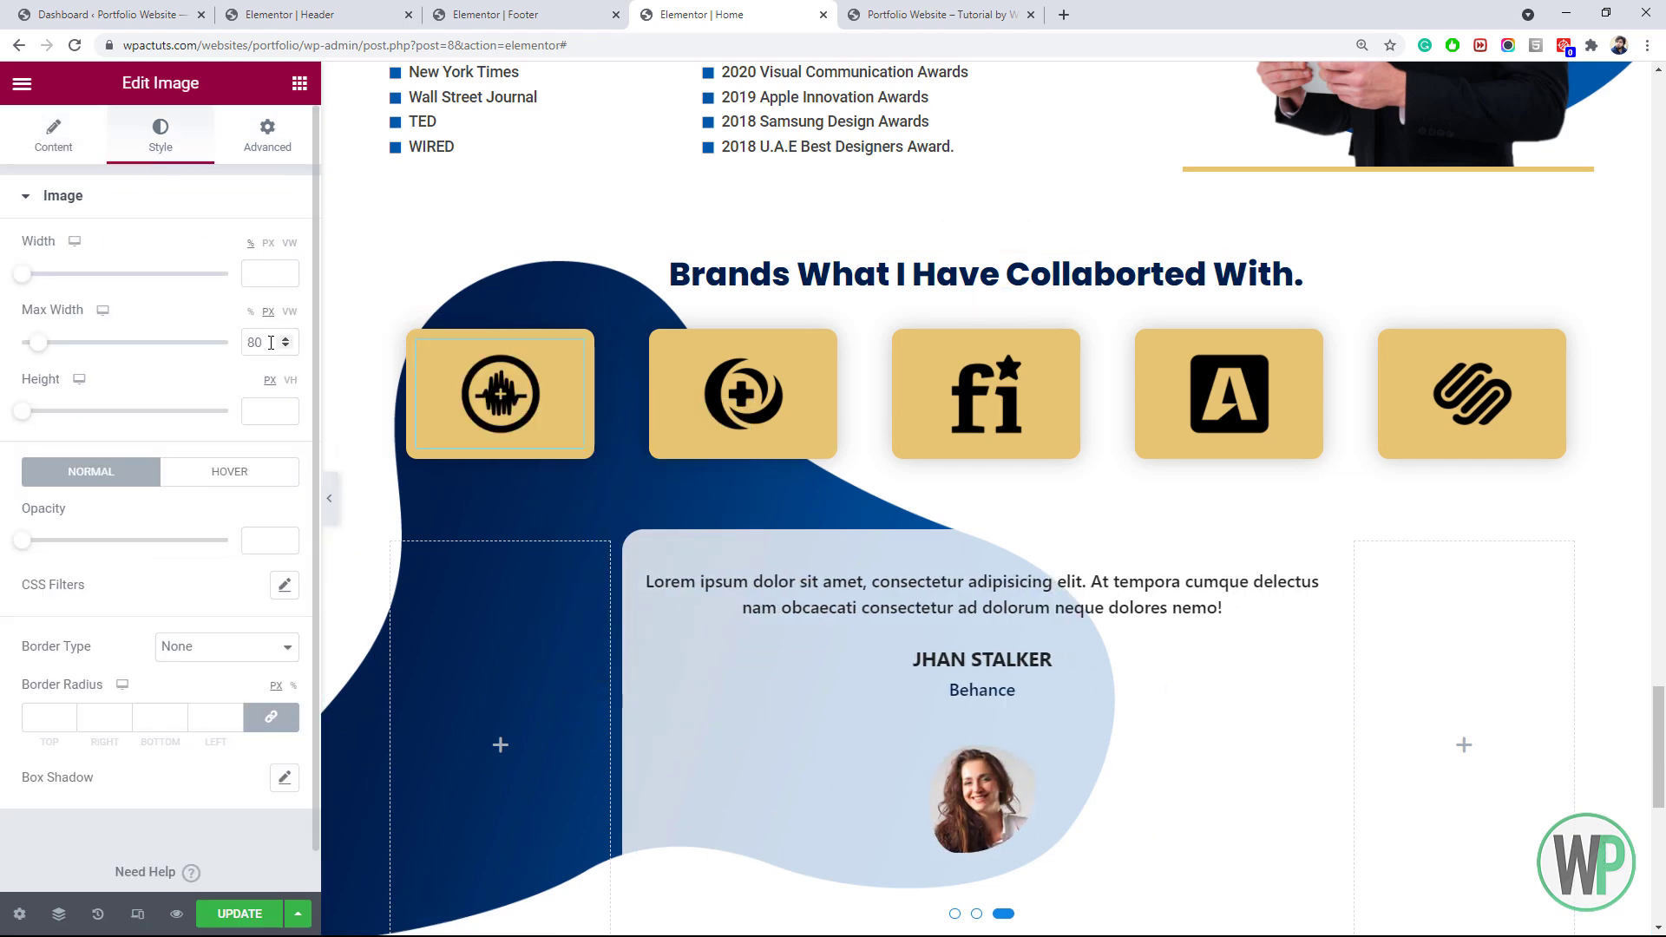
pyautogui.moveTo(255, 343); pyautogui.dragTo(245, 343)
pyautogui.write('7')
pyautogui.rightClick(528, 426)
pyautogui.click(564, 512)
# Paste the logo style onto the other four brand logos, save, and view the live page
pyautogui.rightClick(730, 425)
pyautogui.click(777, 568)
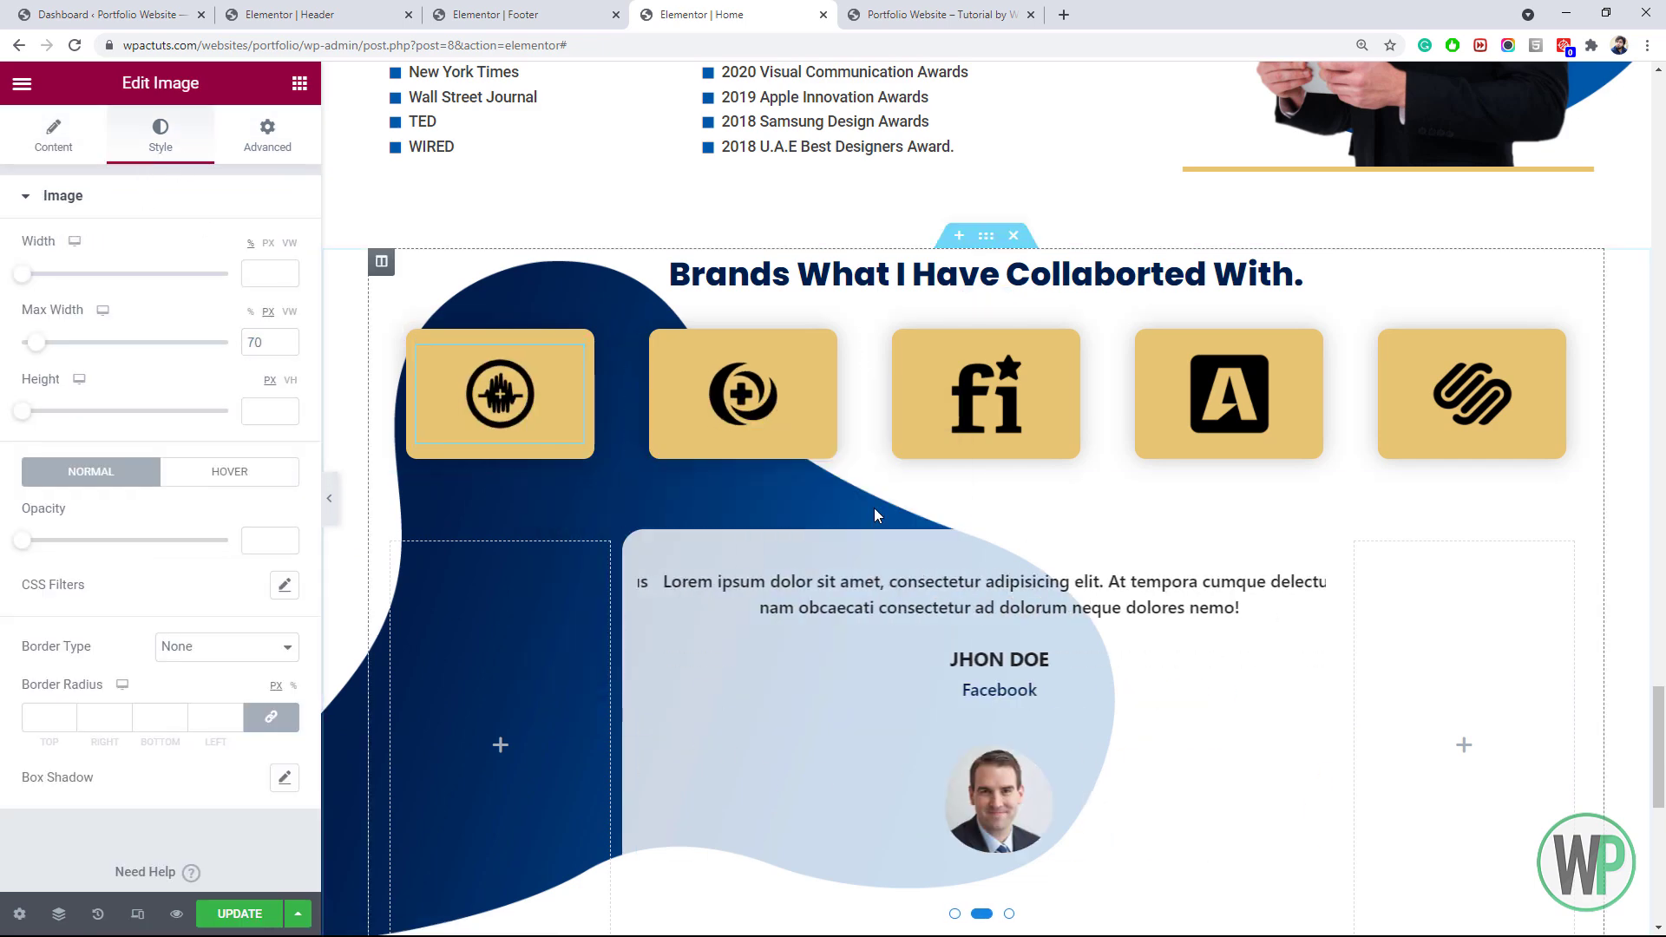
pyautogui.rightClick(955, 411)
pyautogui.click(1011, 564)
pyautogui.rightClick(1206, 398)
pyautogui.click(1262, 551)
pyautogui.rightClick(1445, 407)
pyautogui.click(1528, 558)
pyautogui.moveTo(1661, 724); pyautogui.dragTo(1661, 518)
pyautogui.click(245, 913)
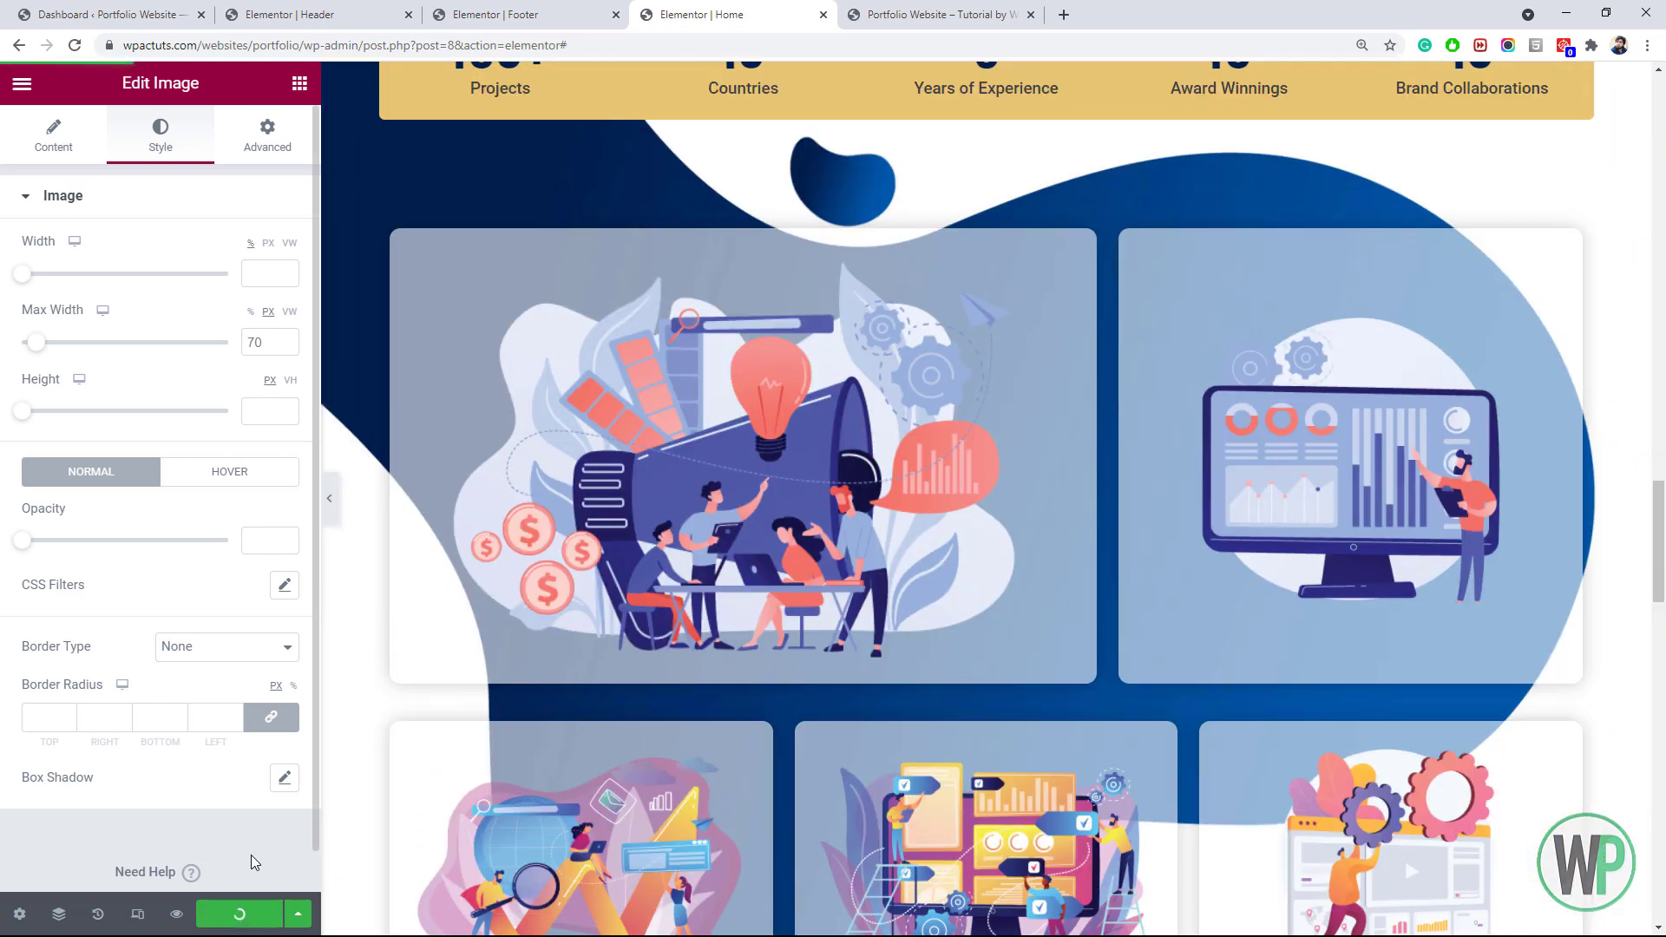
pyautogui.click(937, 15)
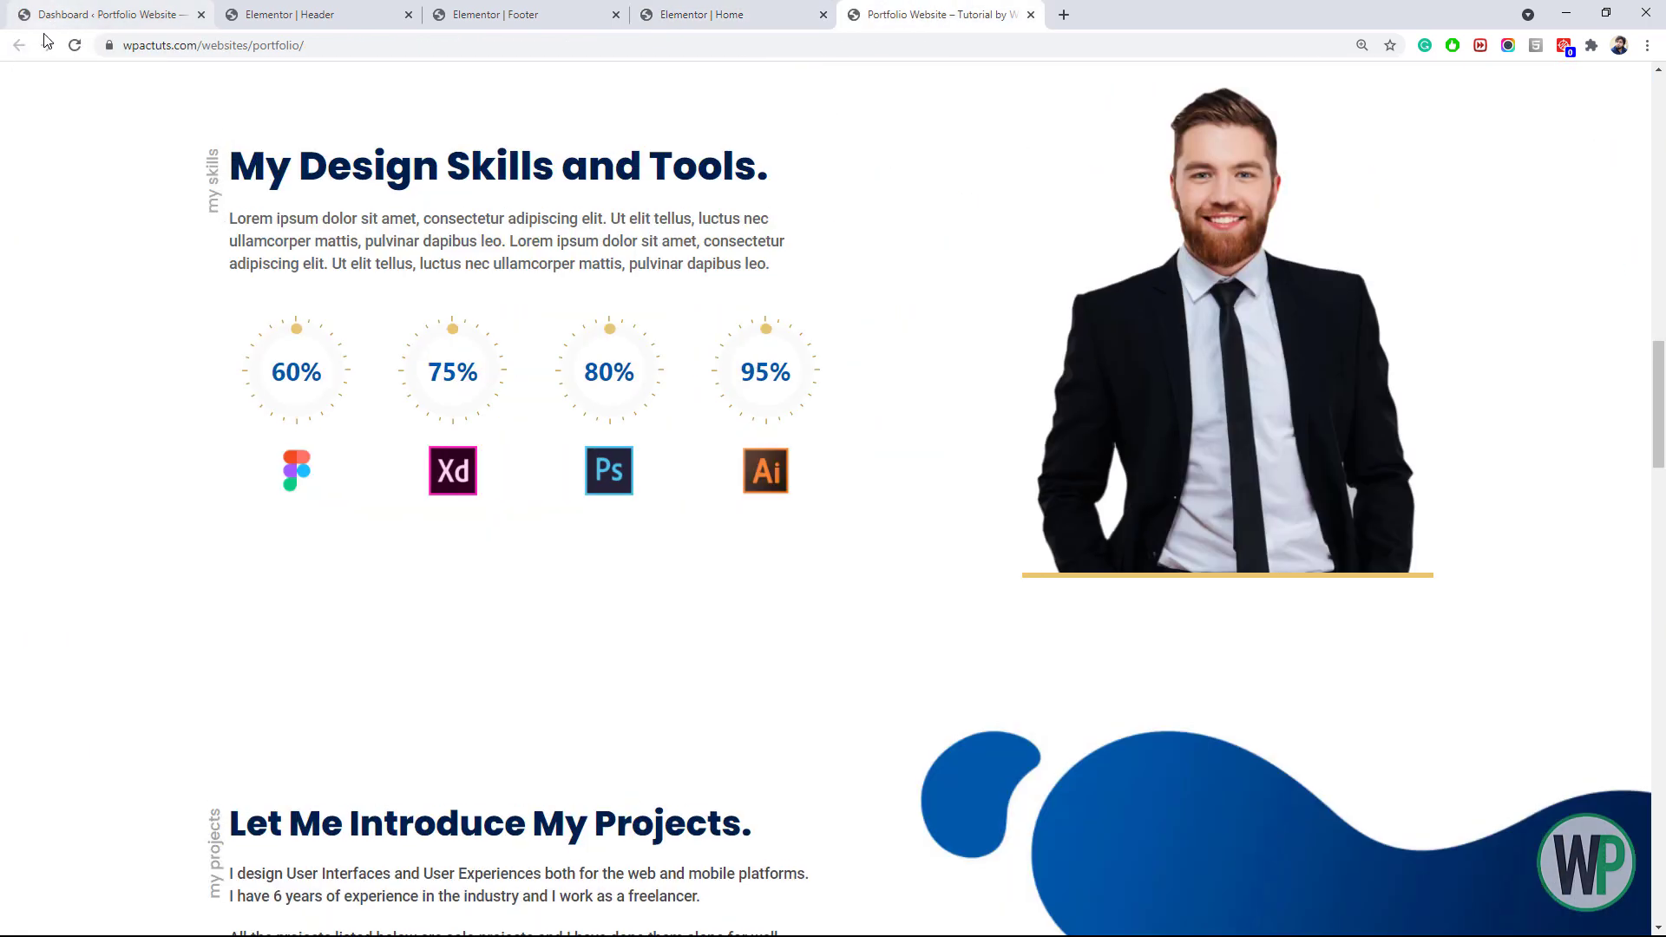
# Compare the live page's projects and Honours sections against the Home editor preview
pyautogui.moveTo(1659, 438); pyautogui.dragTo(1660, 629)
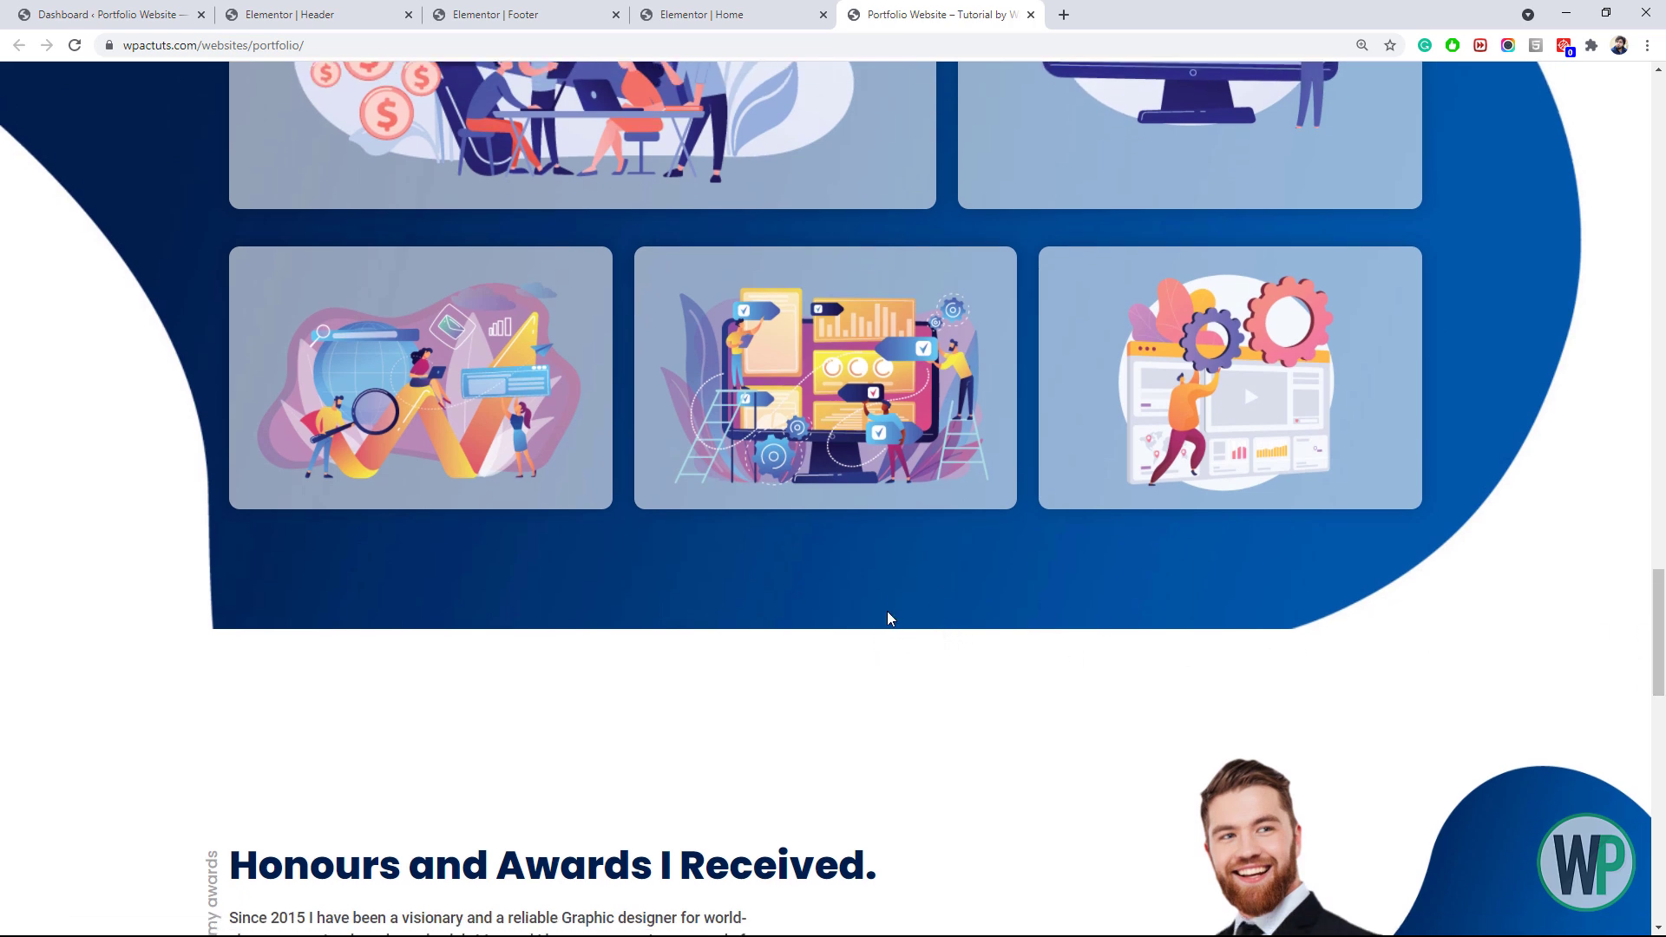
pyautogui.moveTo(1661, 629); pyautogui.dragTo(1658, 514)
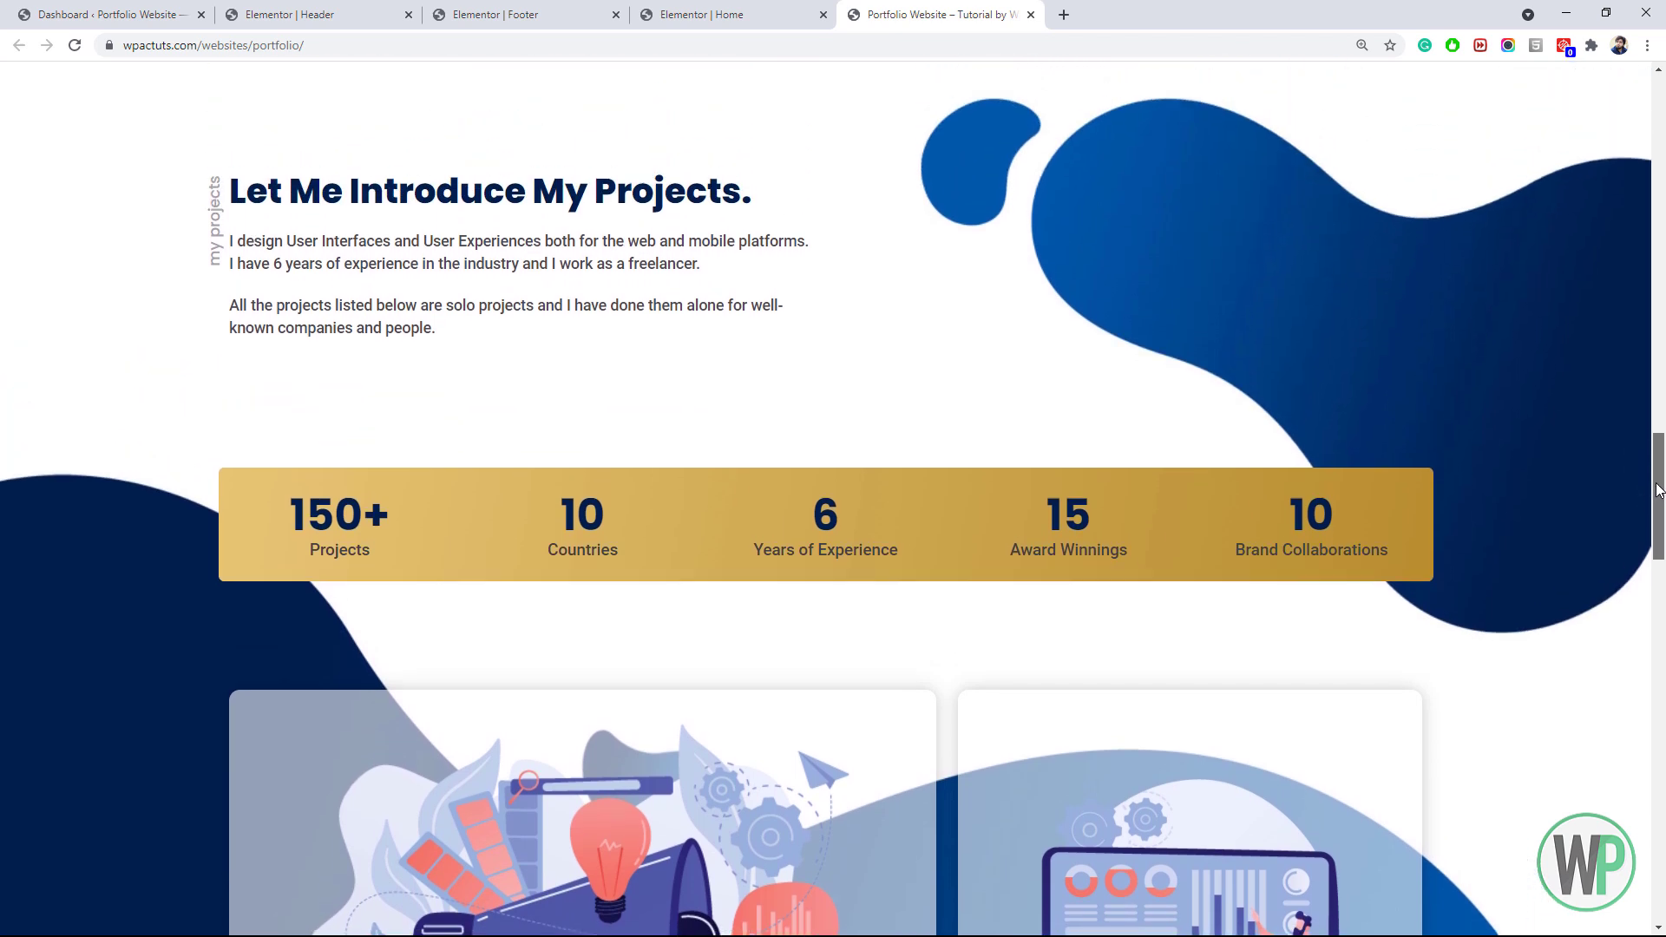
pyautogui.moveTo(1659, 491); pyautogui.dragTo(1659, 468)
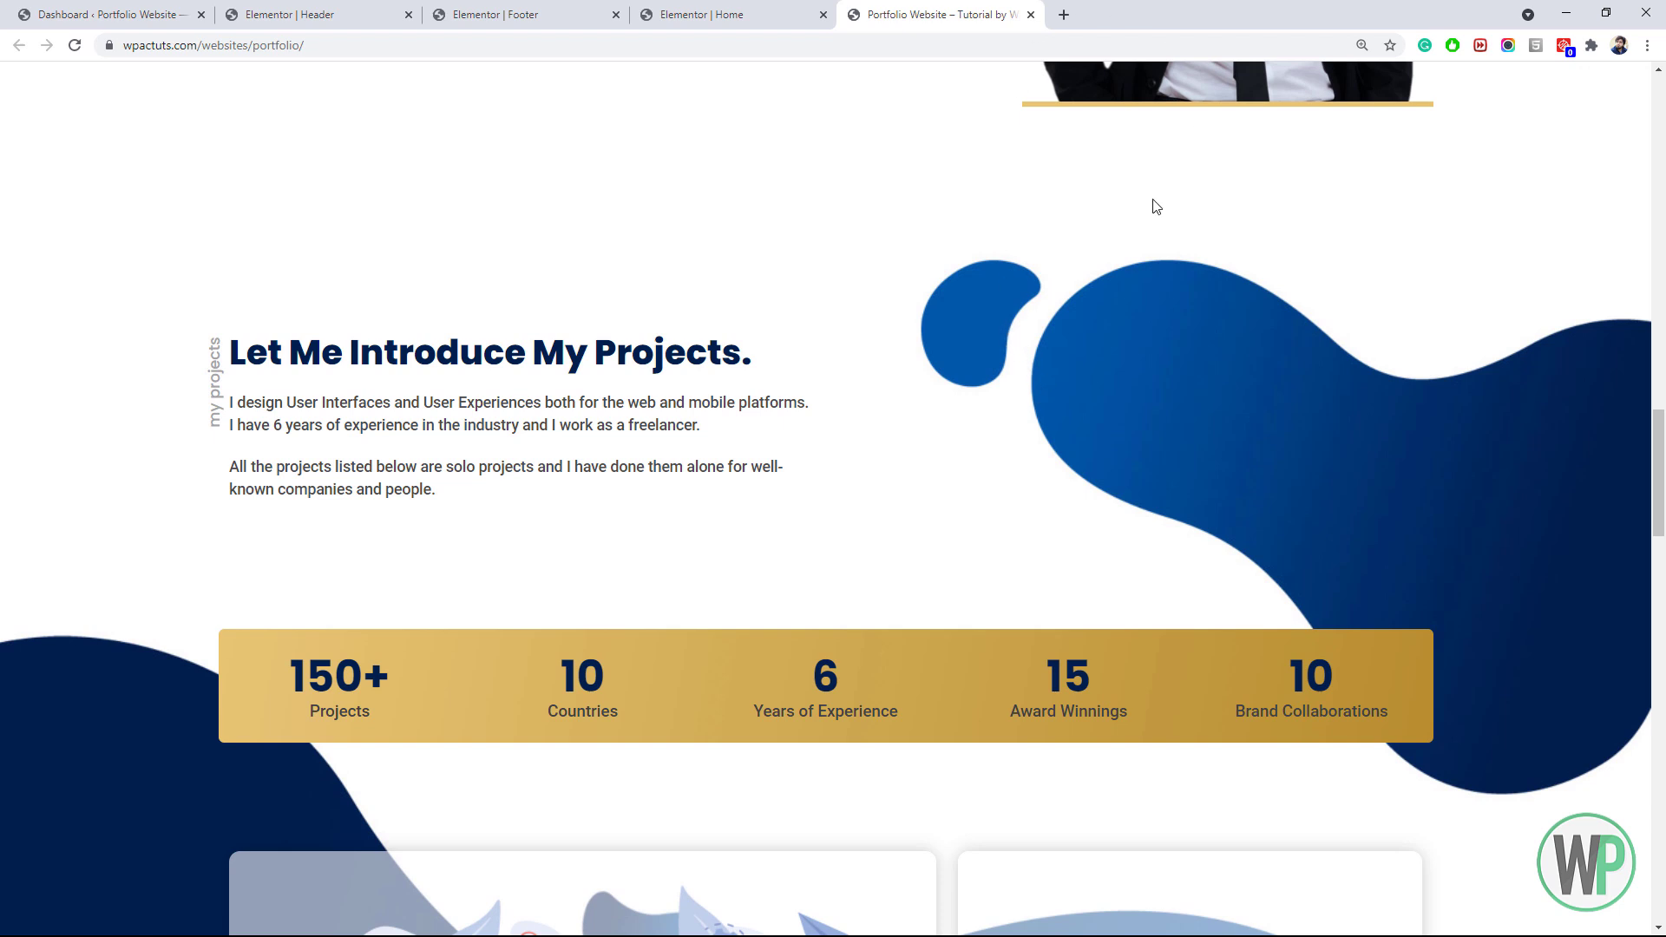
pyautogui.moveTo(1659, 483); pyautogui.dragTo(1645, 650)
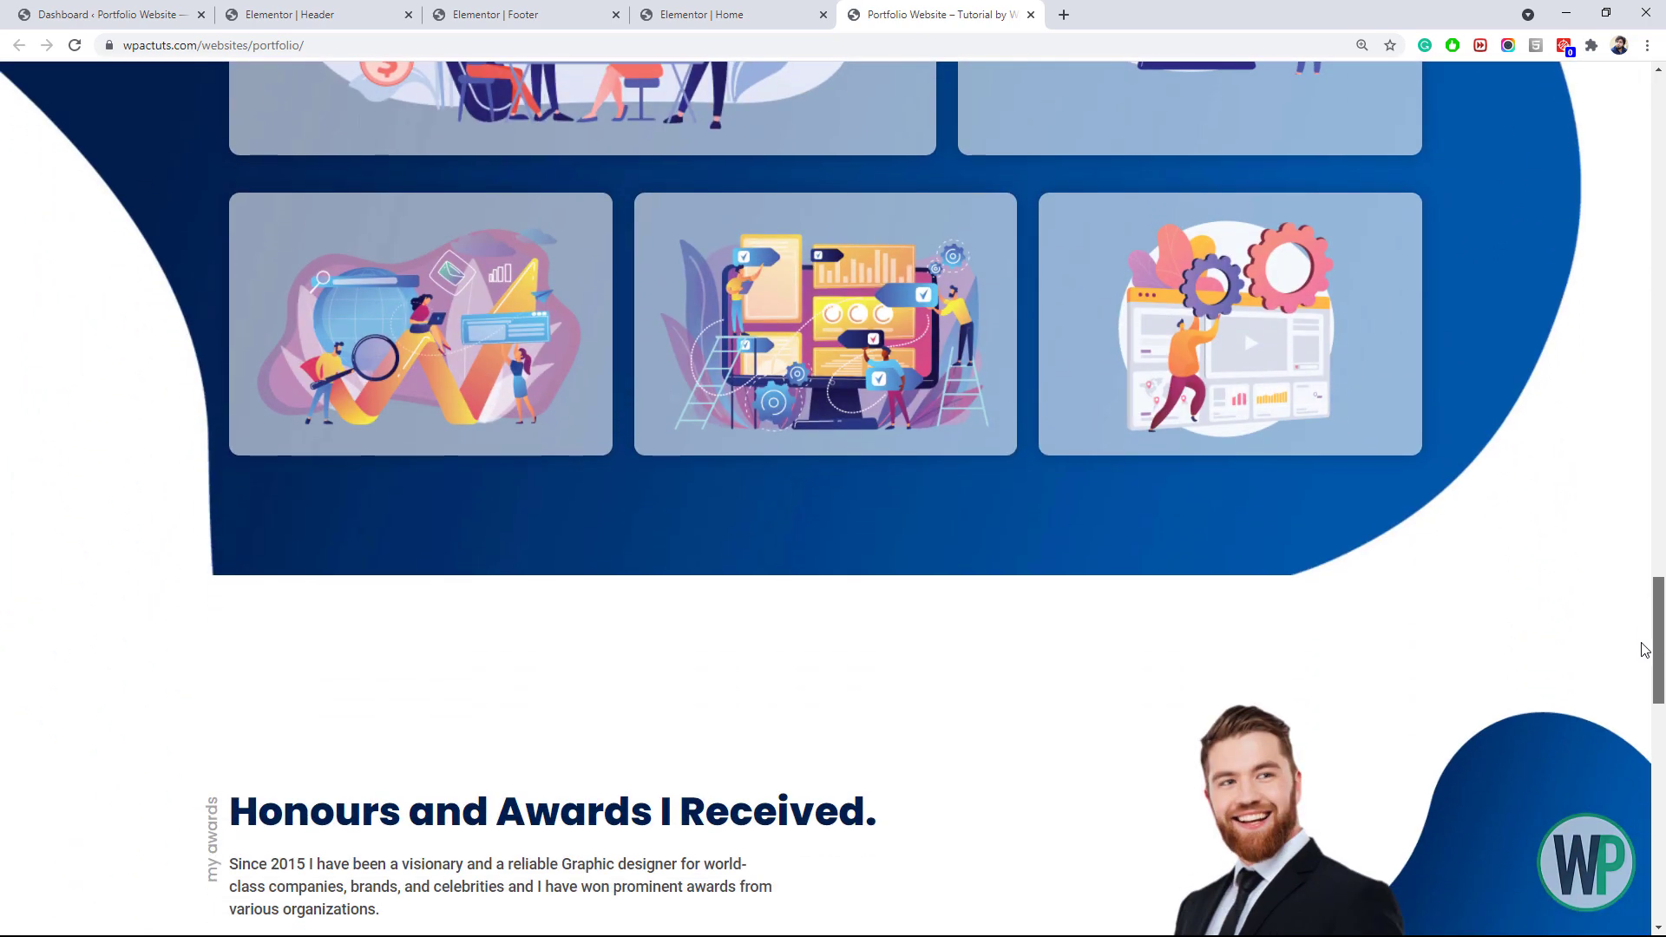
pyautogui.click(751, 14)
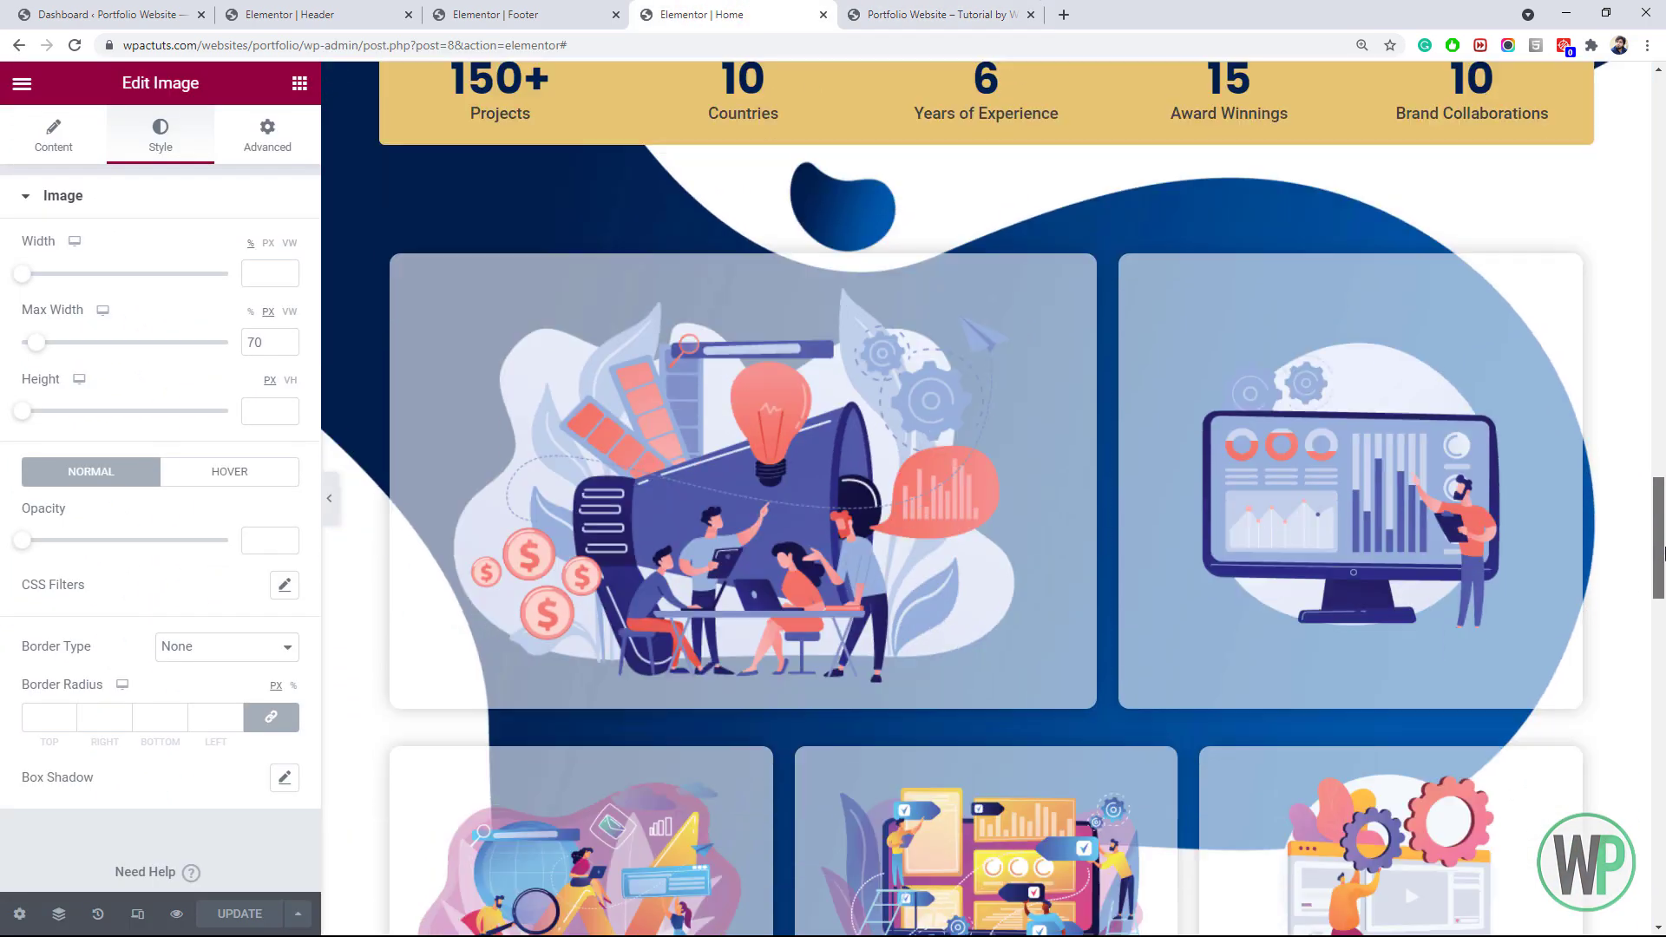
pyautogui.moveTo(1663, 553); pyautogui.dragTo(1663, 593)
pyautogui.scroll(3, 1663, 593)
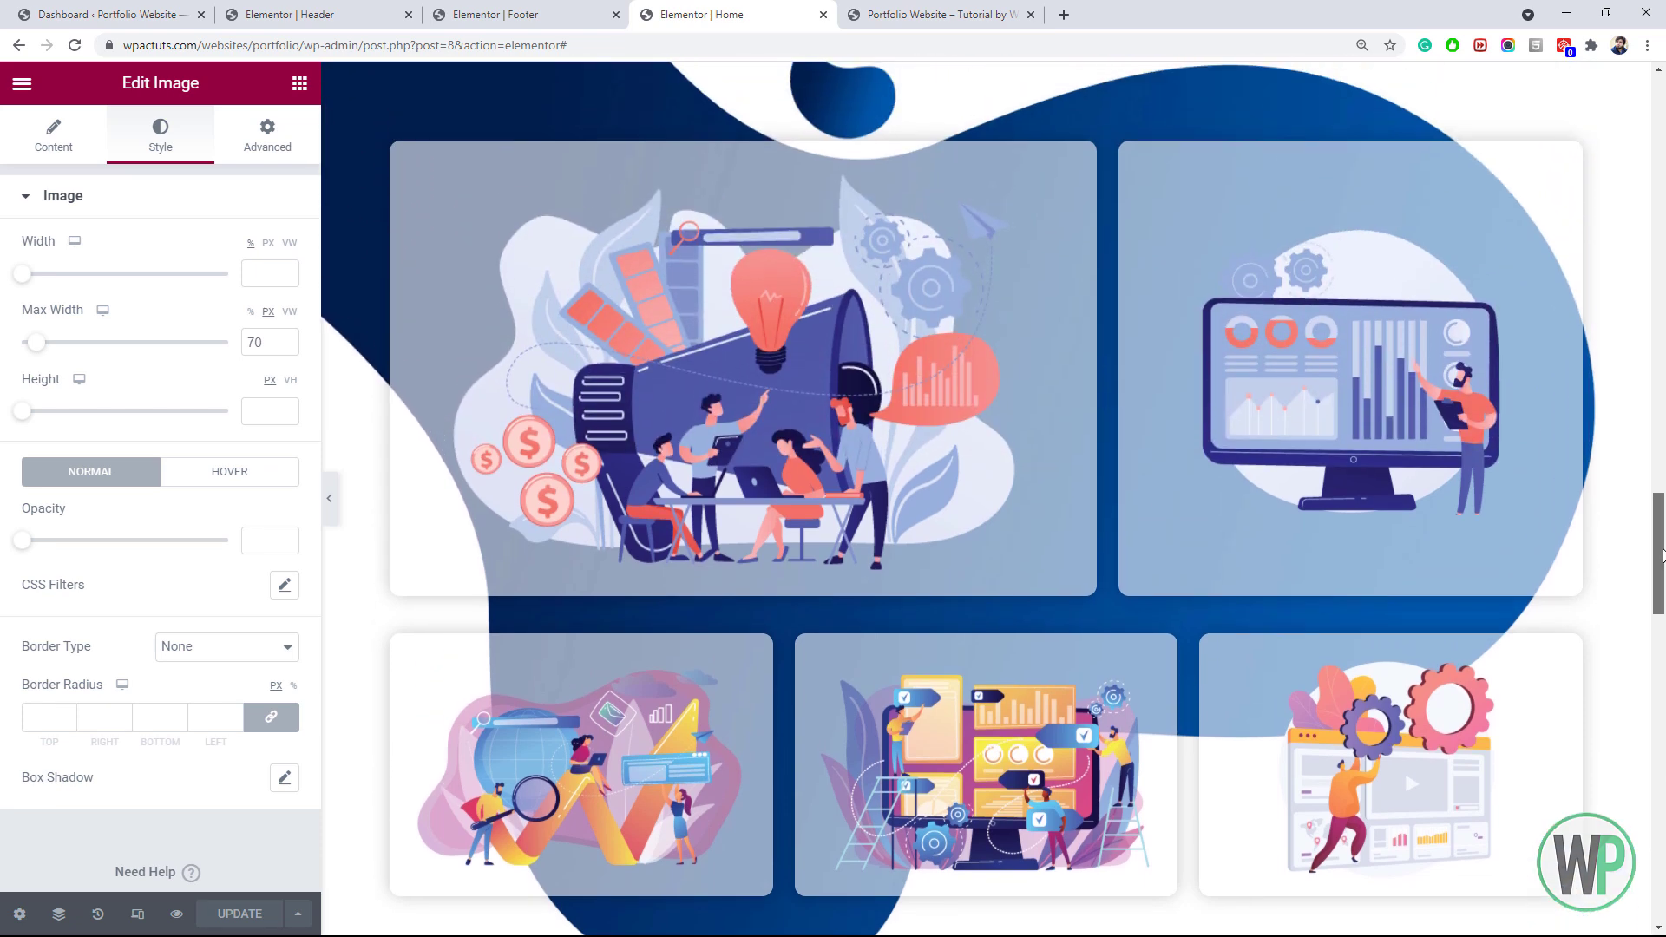
pyautogui.click(979, 11)
pyautogui.moveTo(1662, 606); pyautogui.dragTo(1662, 495)
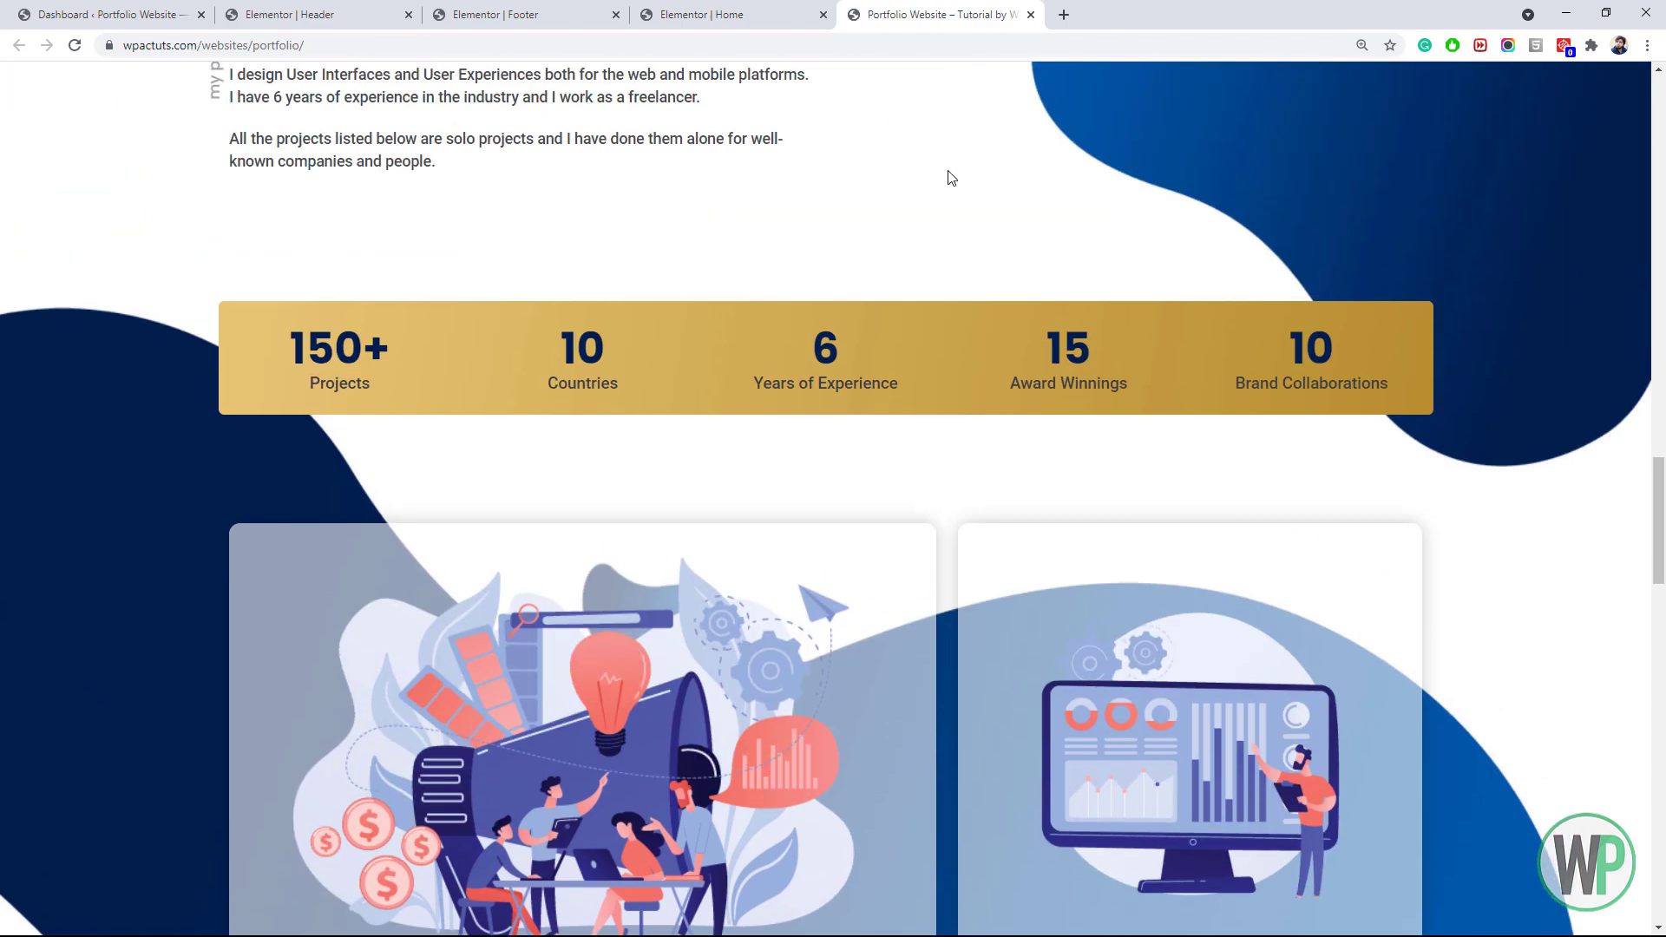
pyautogui.click(764, 15)
pyautogui.scroll(-5, 1404, 280)
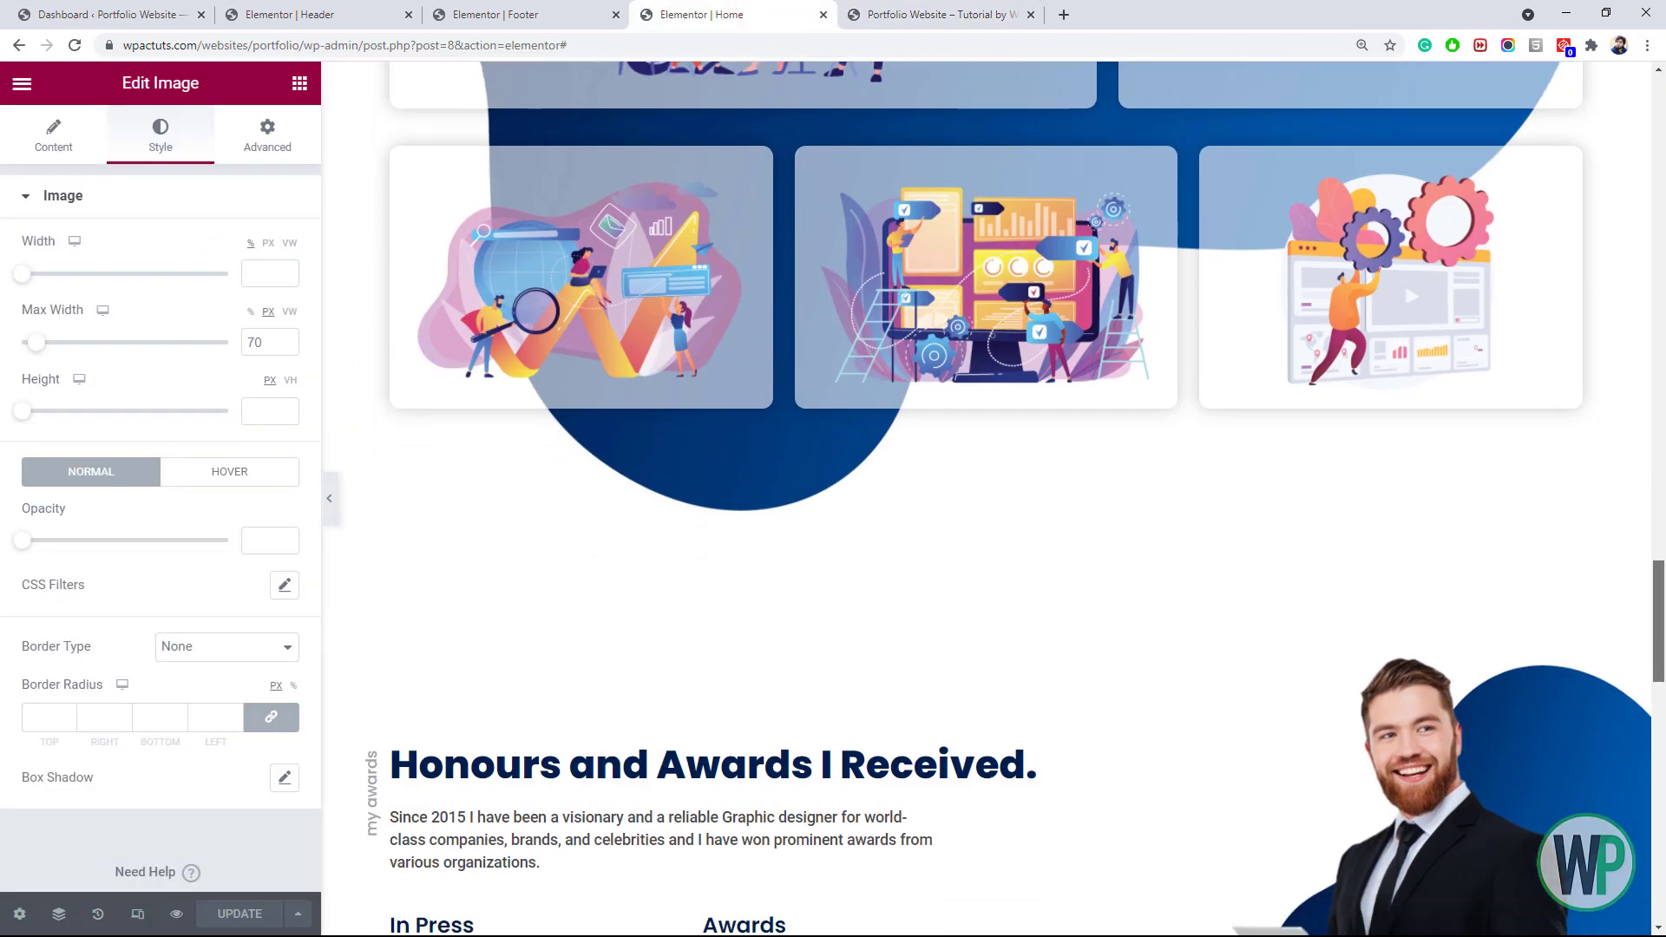
# Enter 15 in the projects section's spacing settings and check the live page
pyautogui.scroll(10, 1404, 279)
pyautogui.scroll(-4, 1601, 432)
pyautogui.scroll(4, 1601, 431)
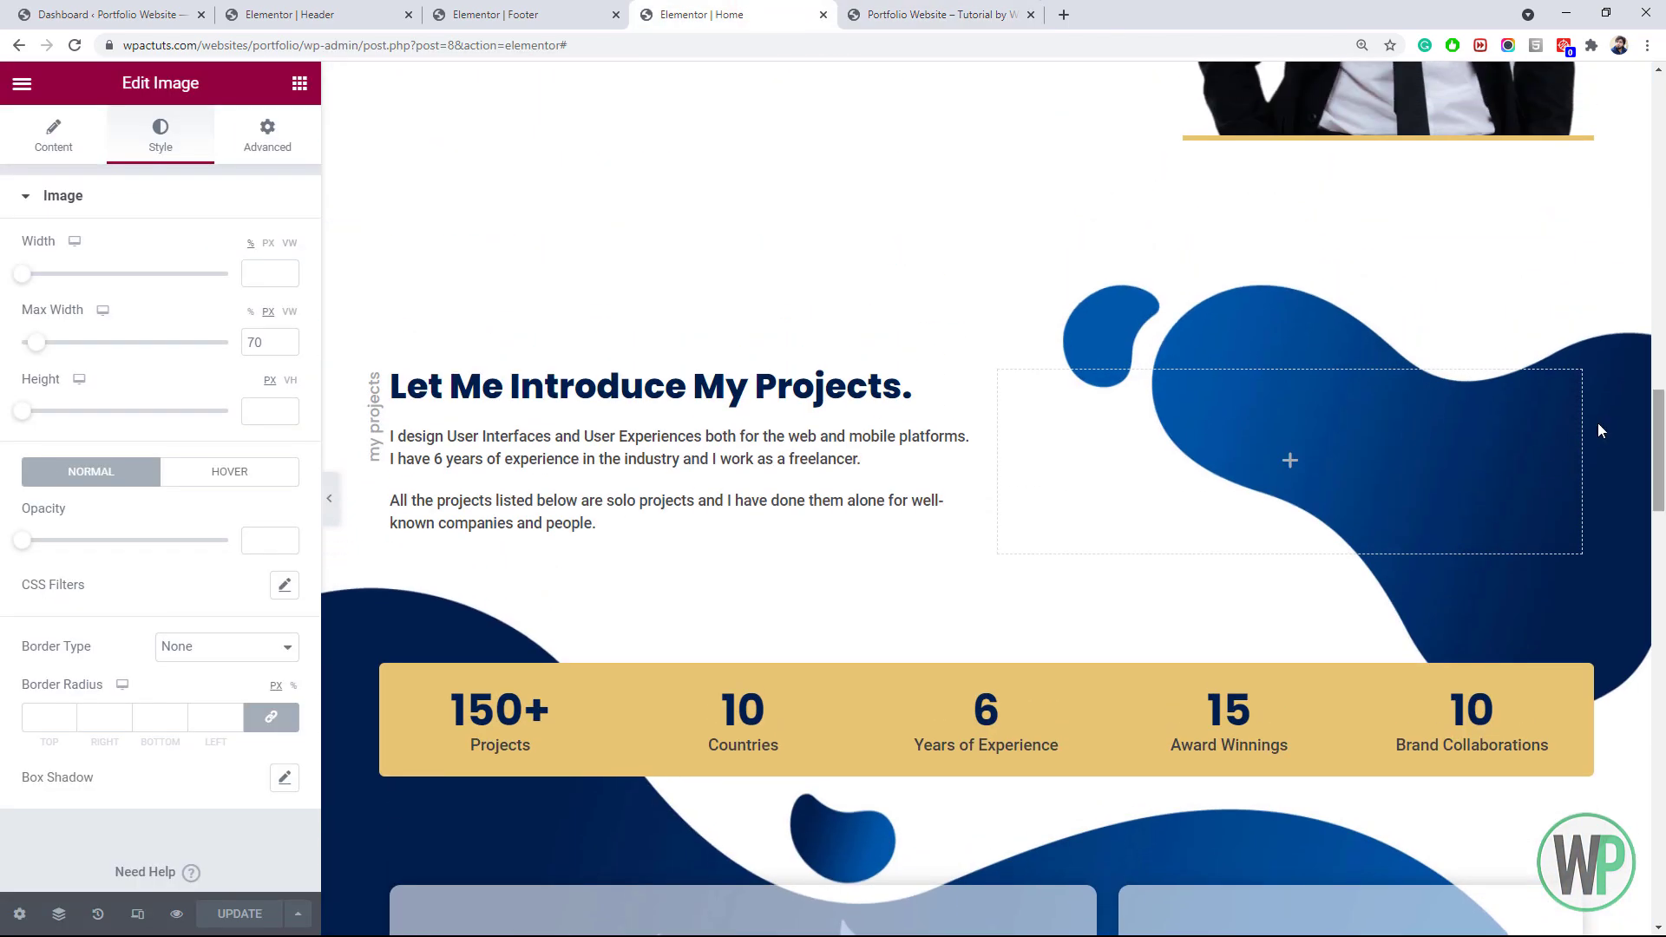
pyautogui.rightClick(986, 238)
pyautogui.click(1032, 260)
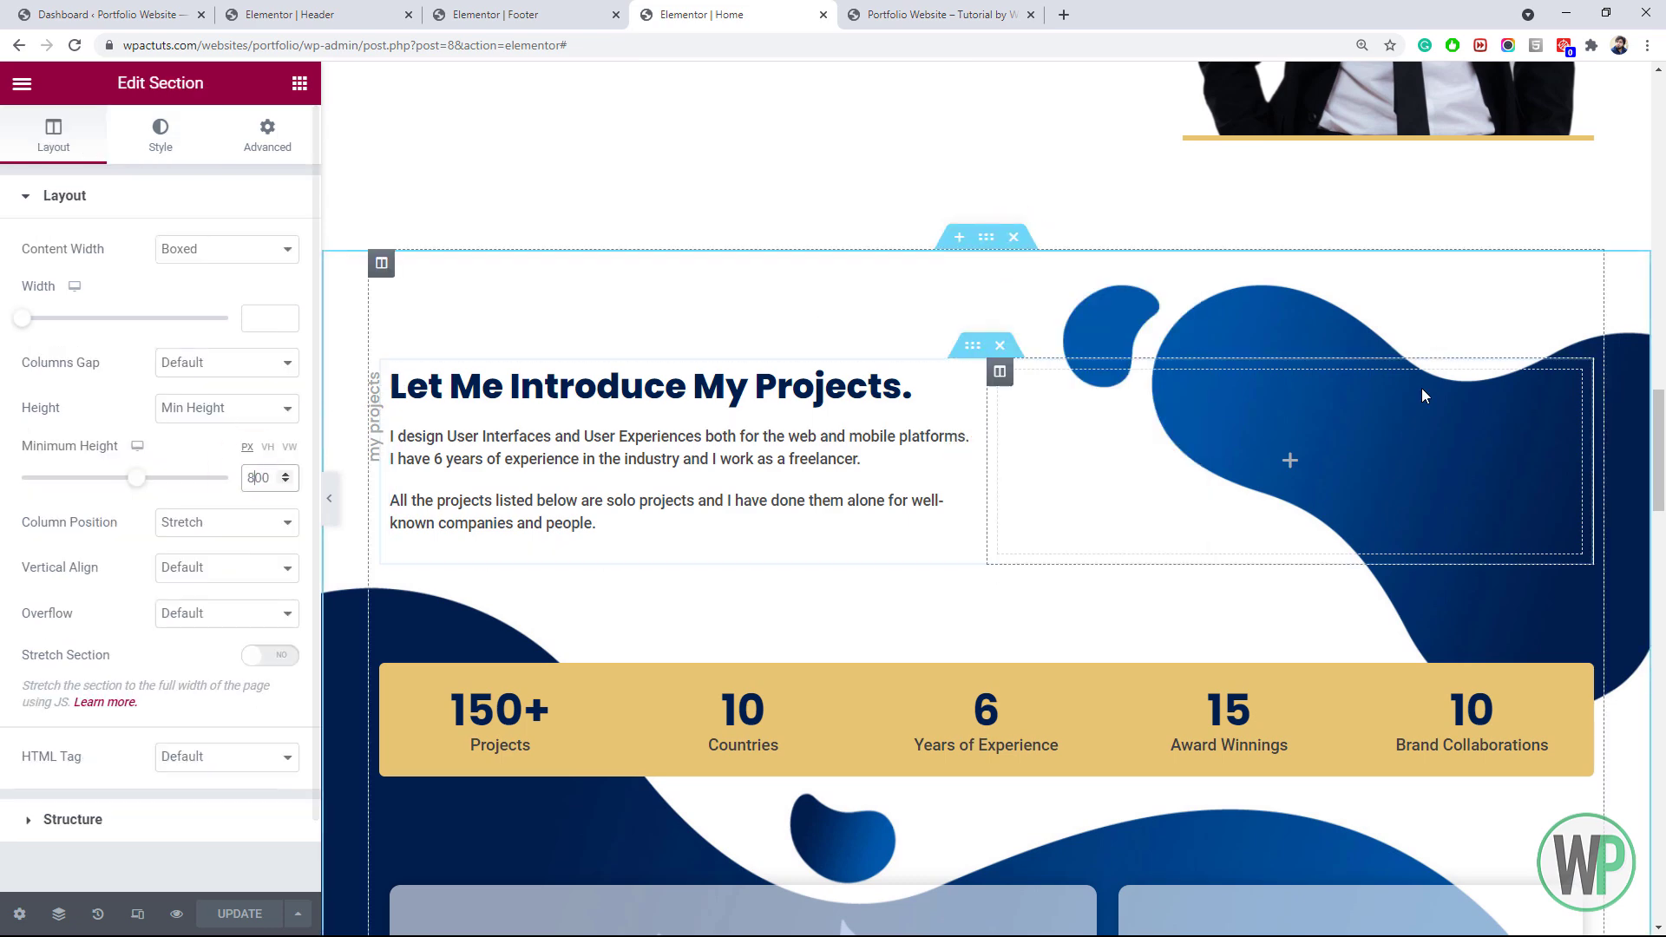
pyautogui.moveTo(1660, 474); pyautogui.dragTo(1664, 601)
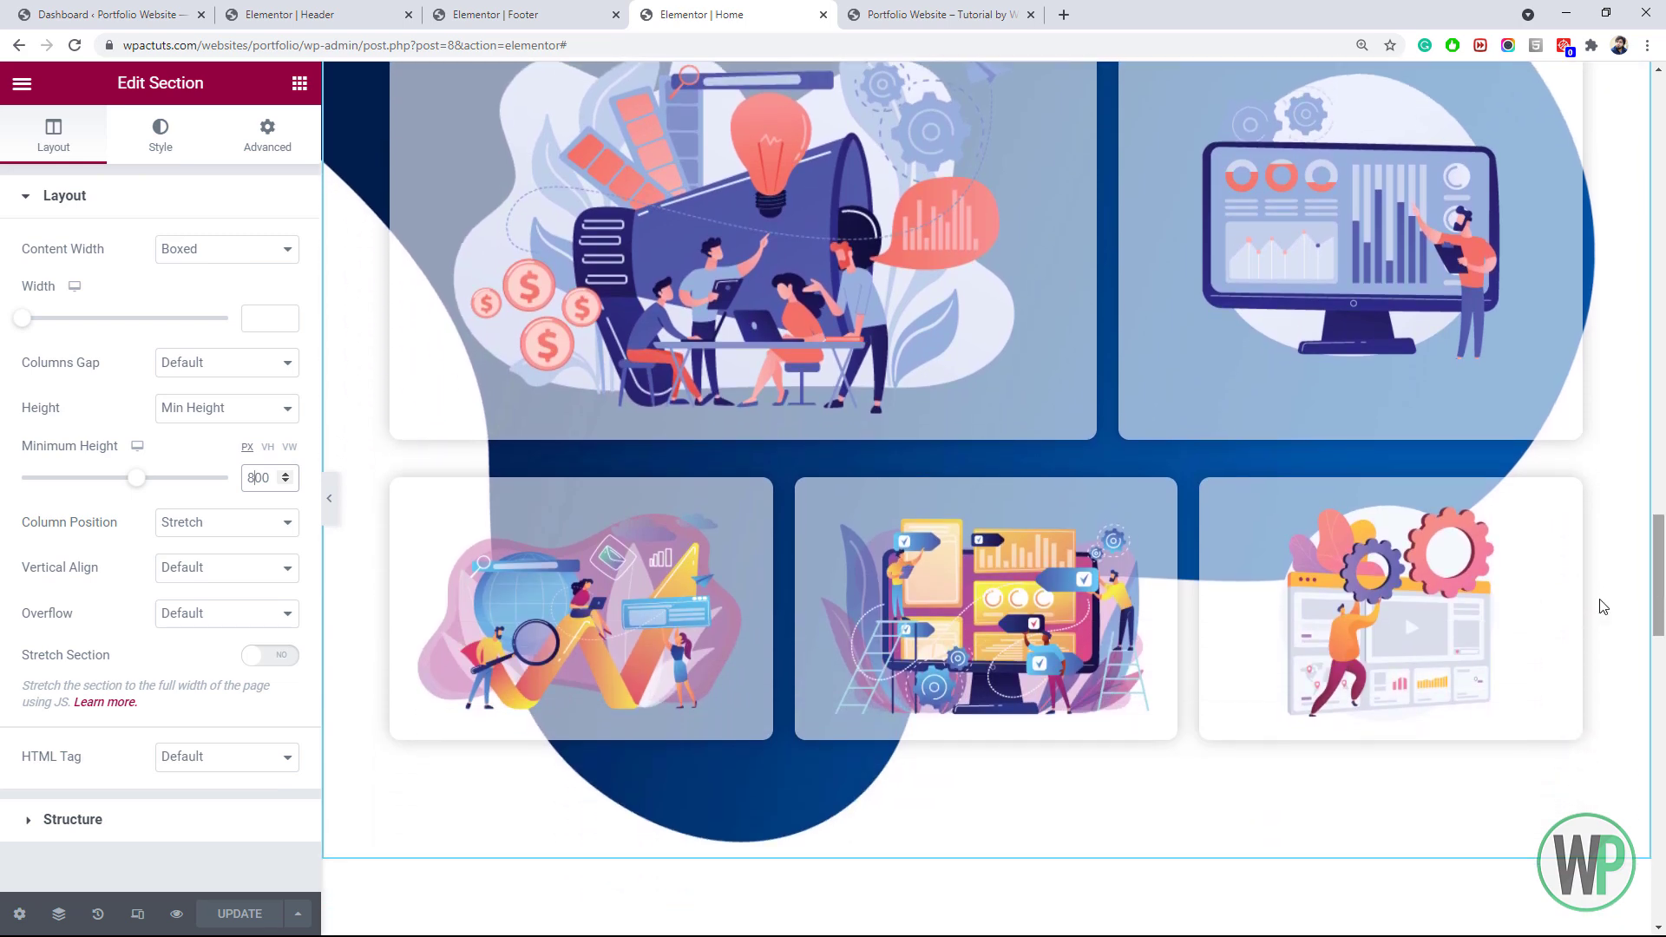
pyautogui.click(247, 148)
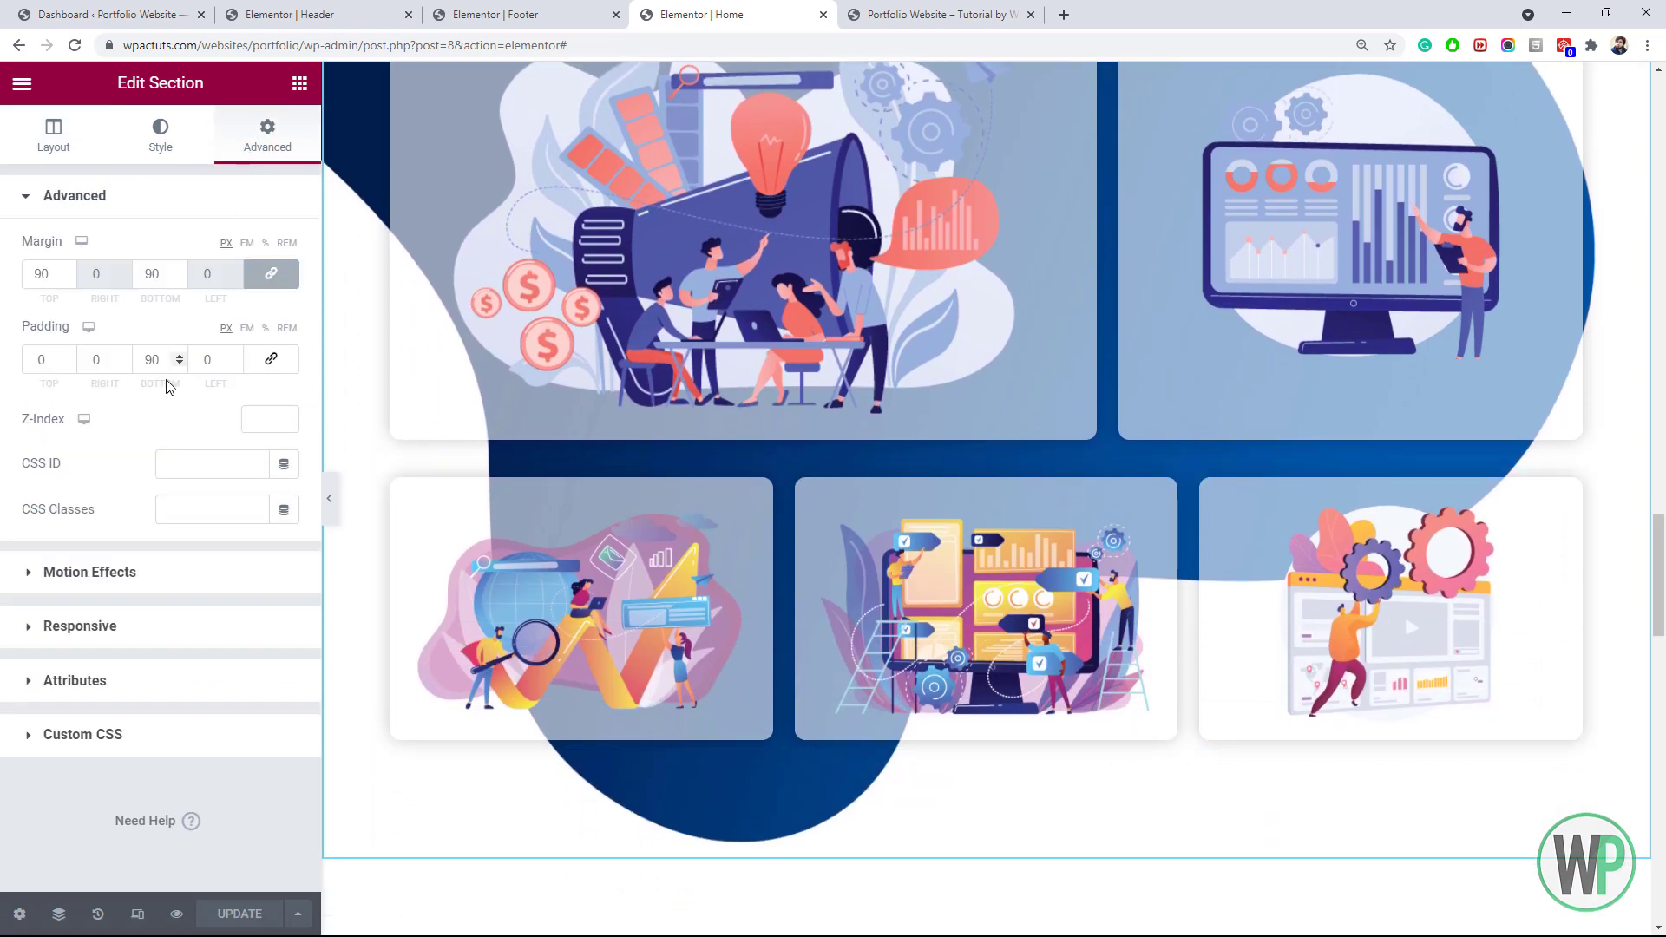
pyautogui.write('15')
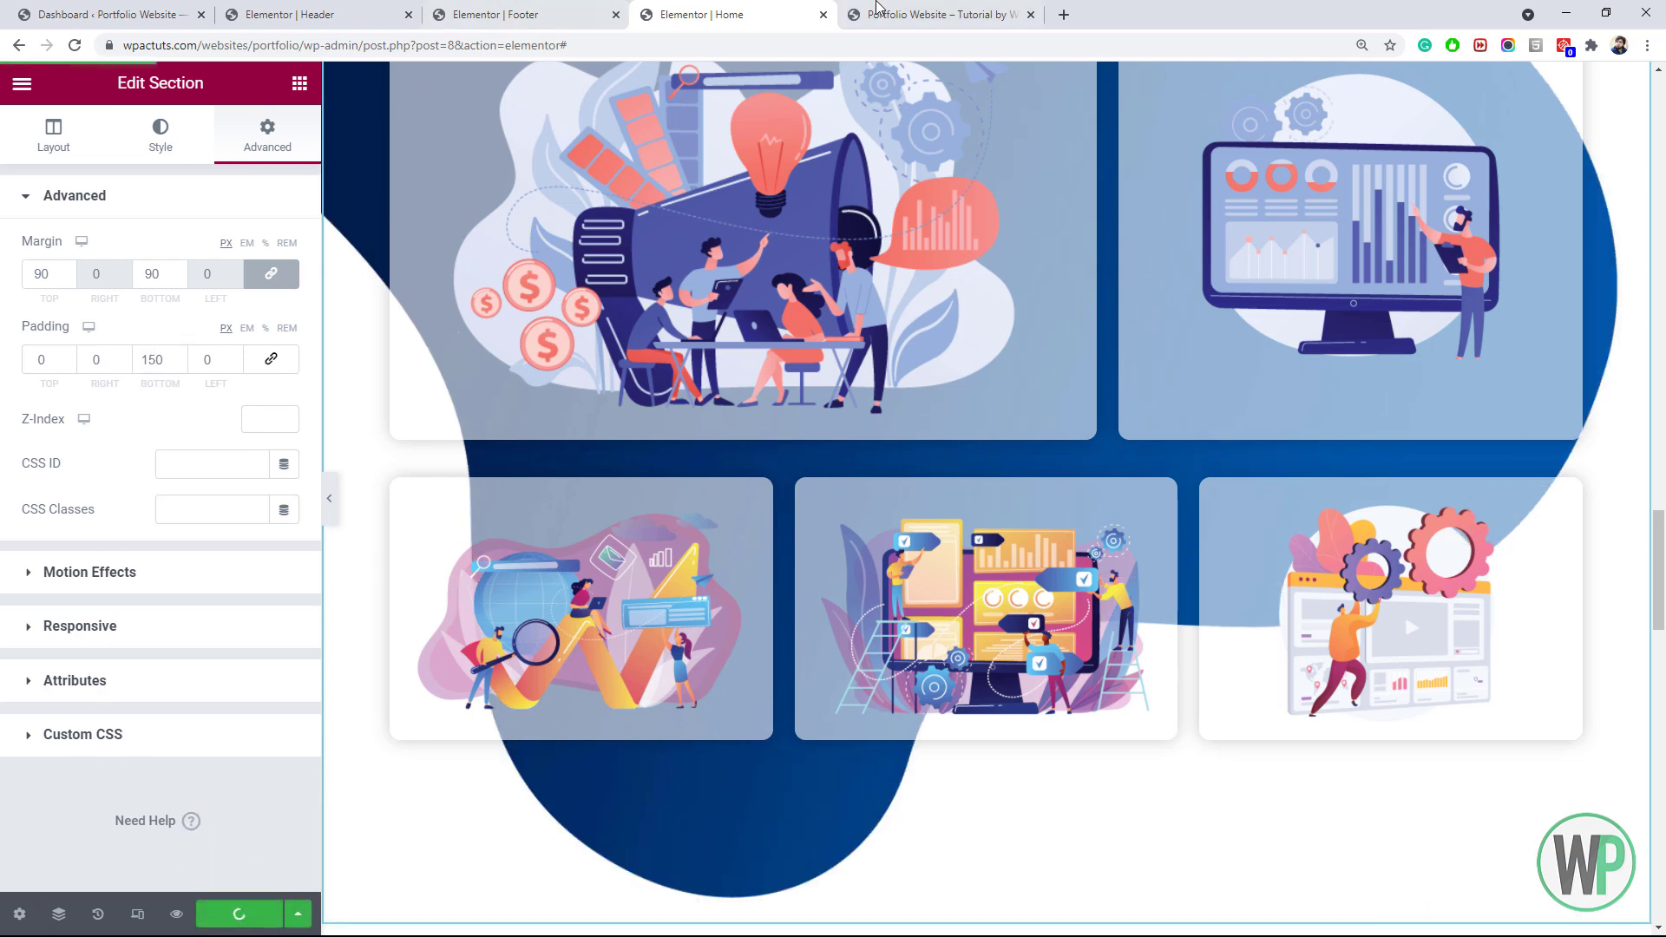
pyautogui.click(894, 9)
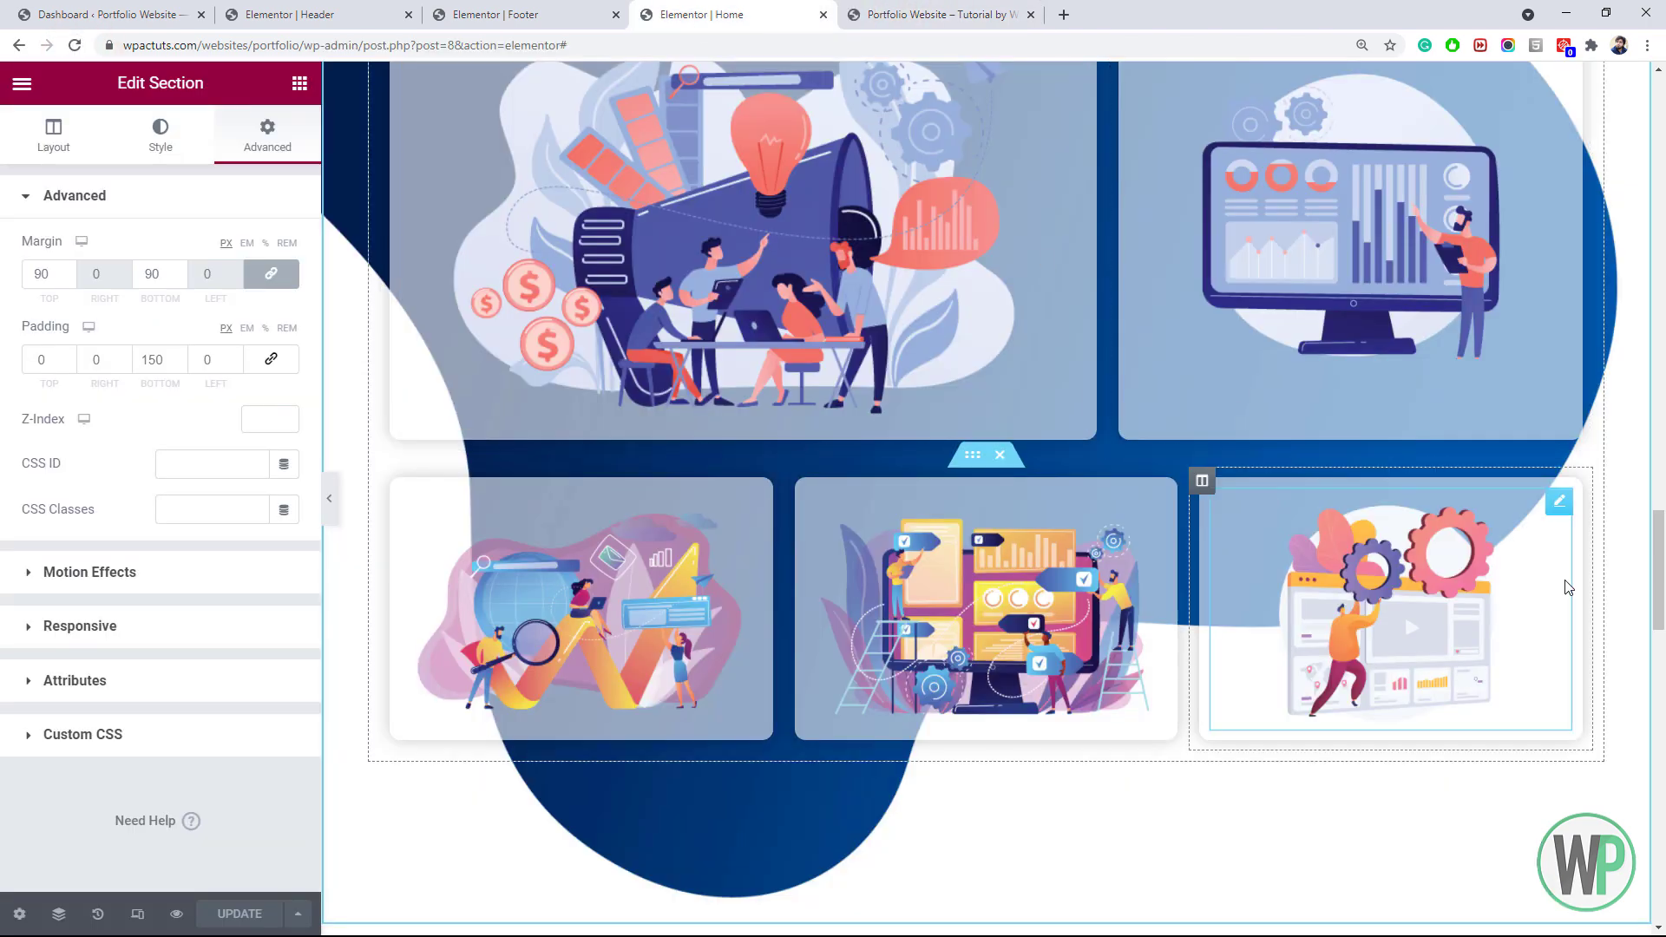
pyautogui.moveTo(1659, 584); pyautogui.dragTo(1661, 548)
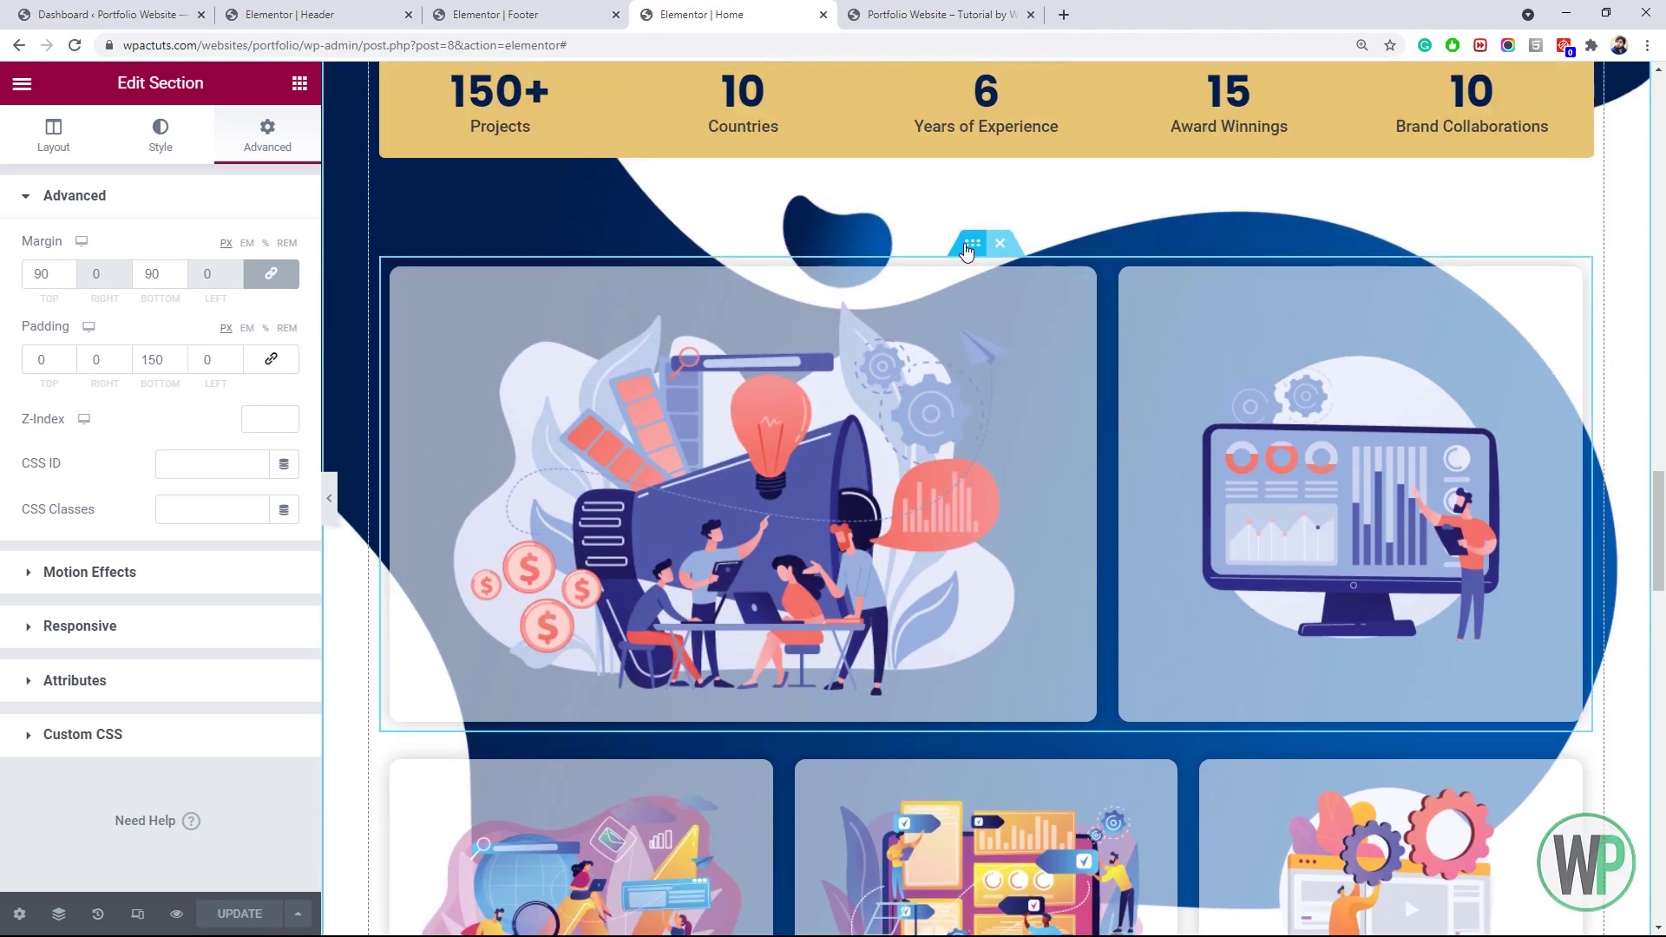
# Set the project cards inner section's top margin to 200, save, and review the live page
pyautogui.rightClick(987, 245)
pyautogui.click(986, 264)
pyautogui.click(287, 152)
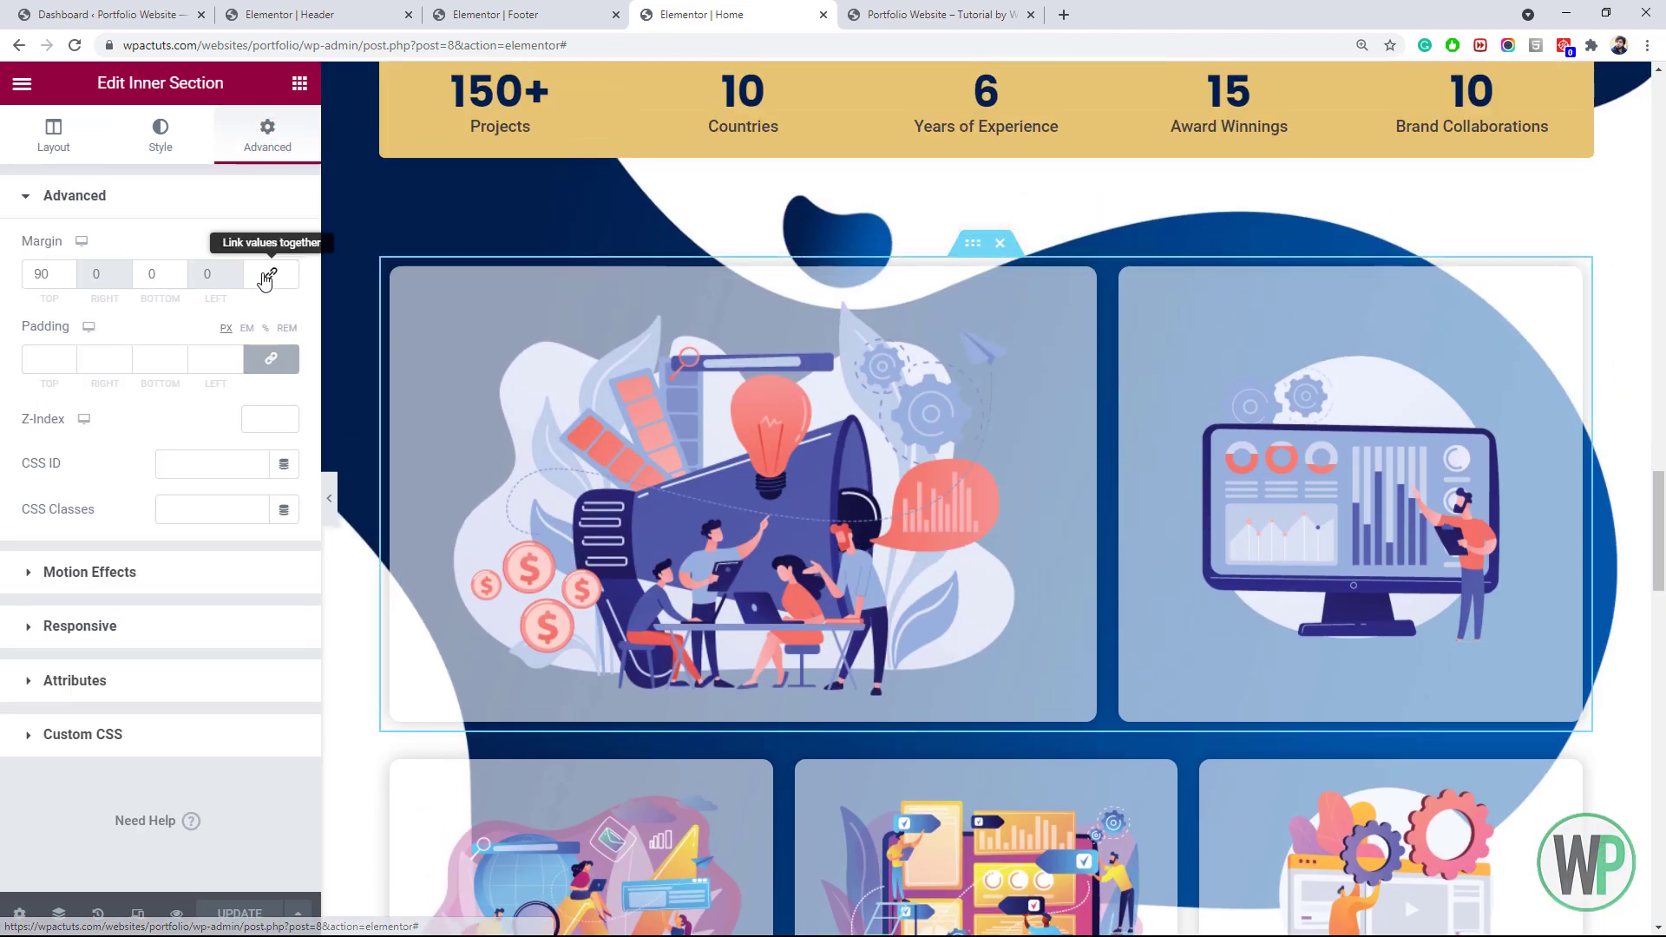
pyautogui.write('15')
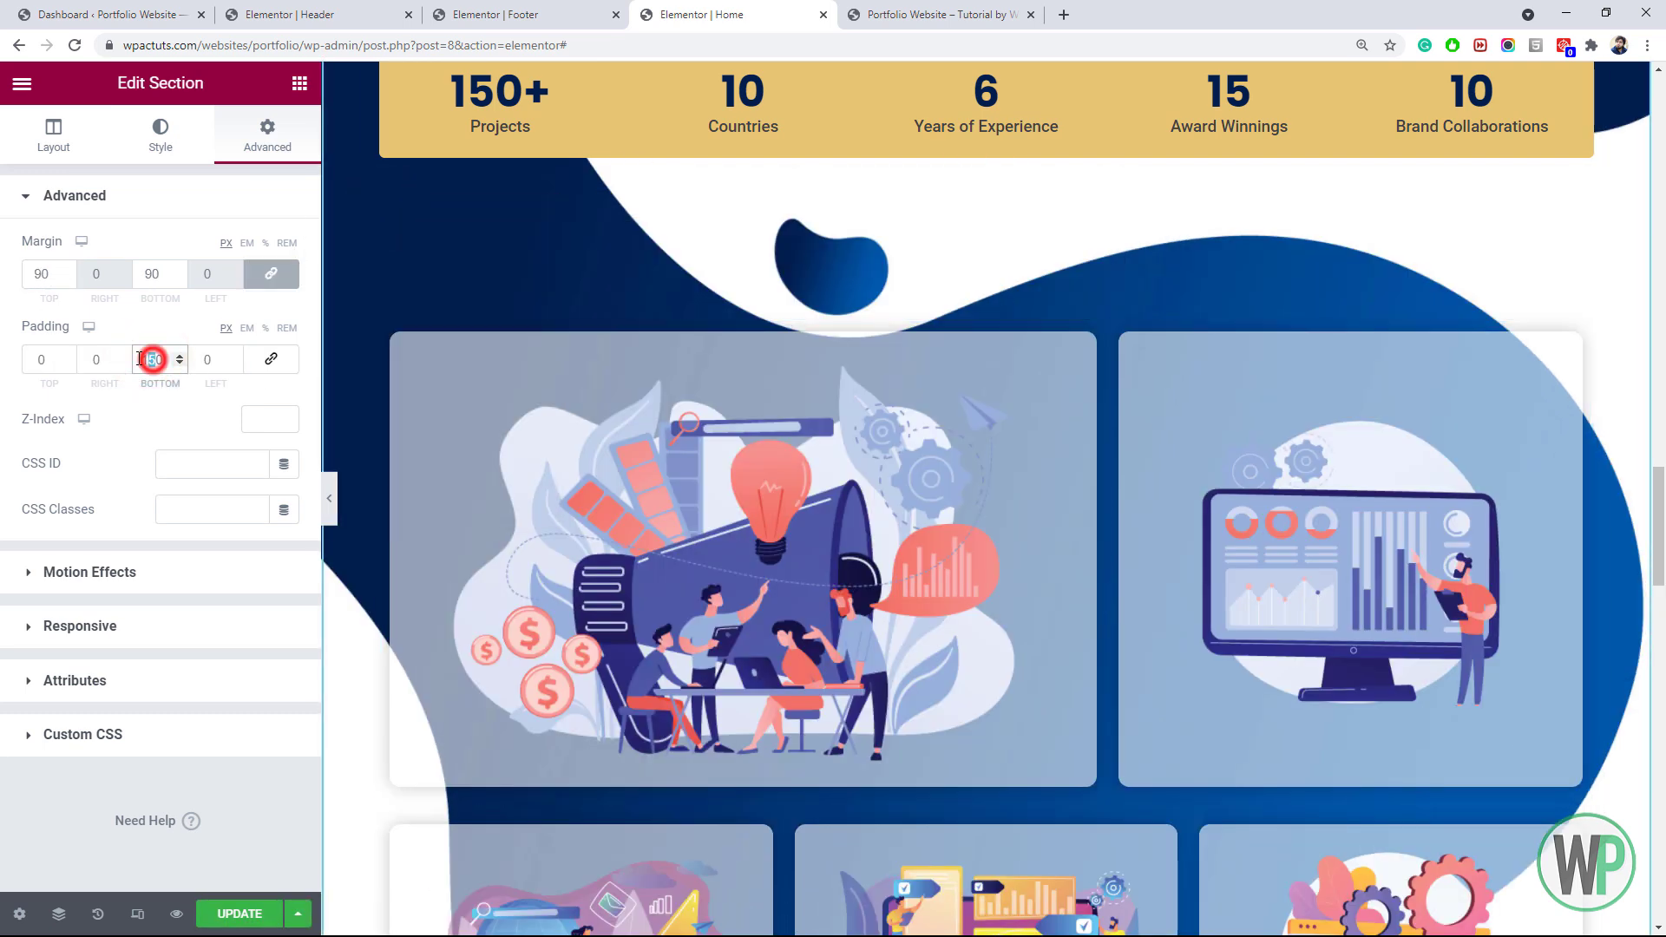
pyautogui.write('200')
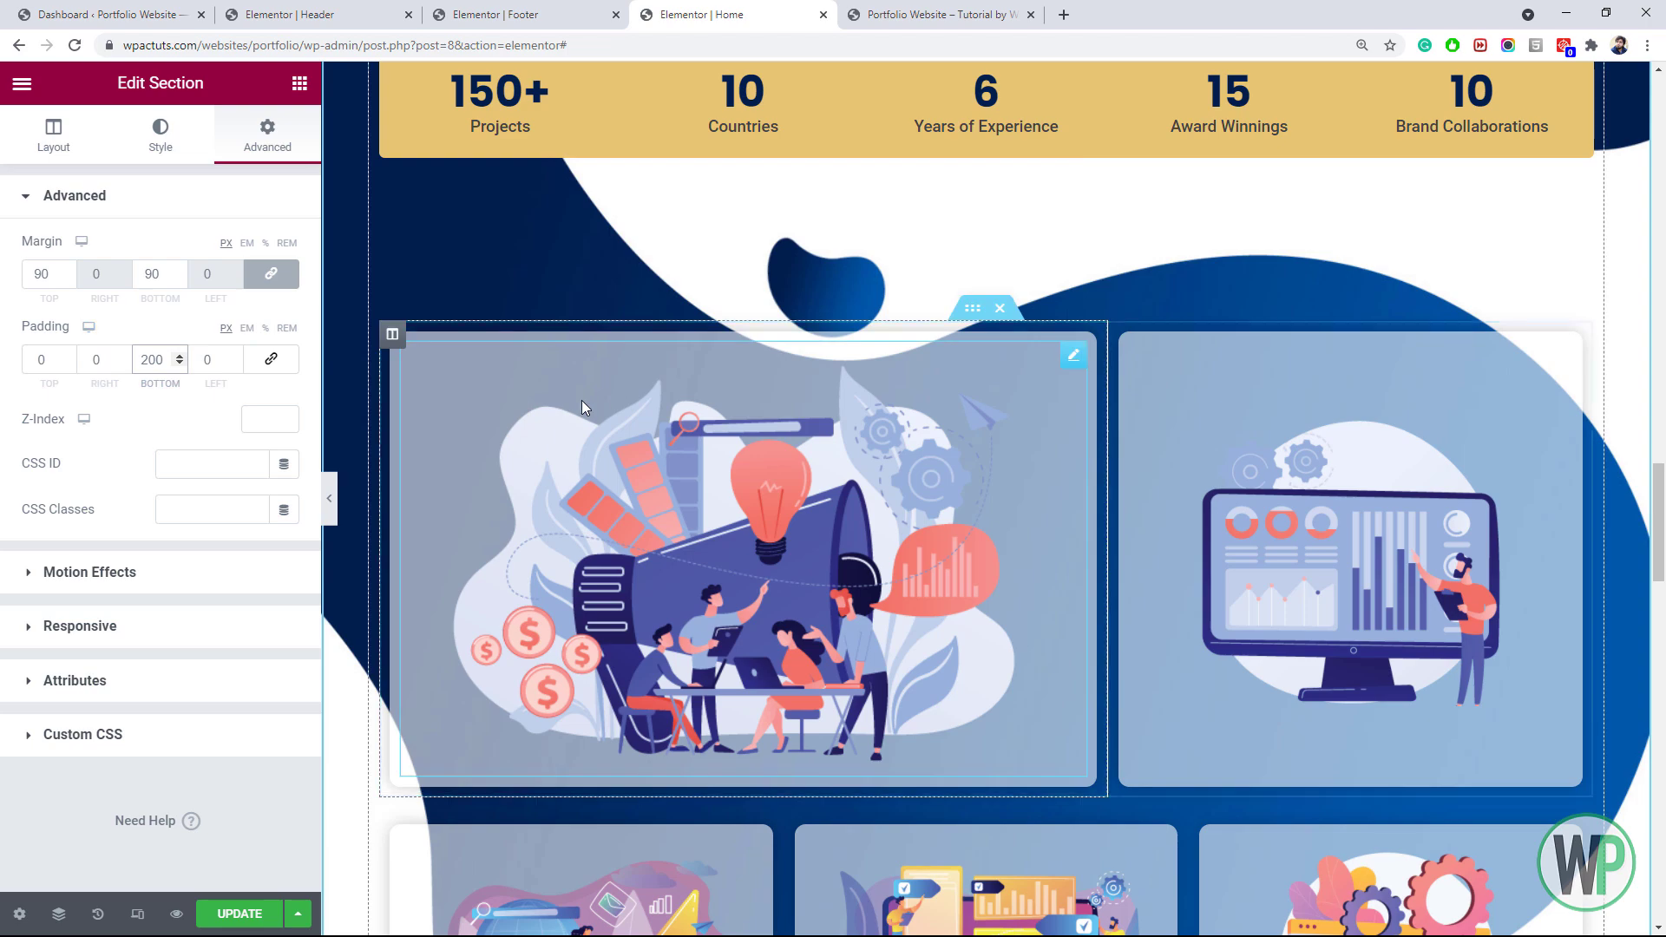
pyautogui.scroll(-8, 393, 400)
pyautogui.click(252, 913)
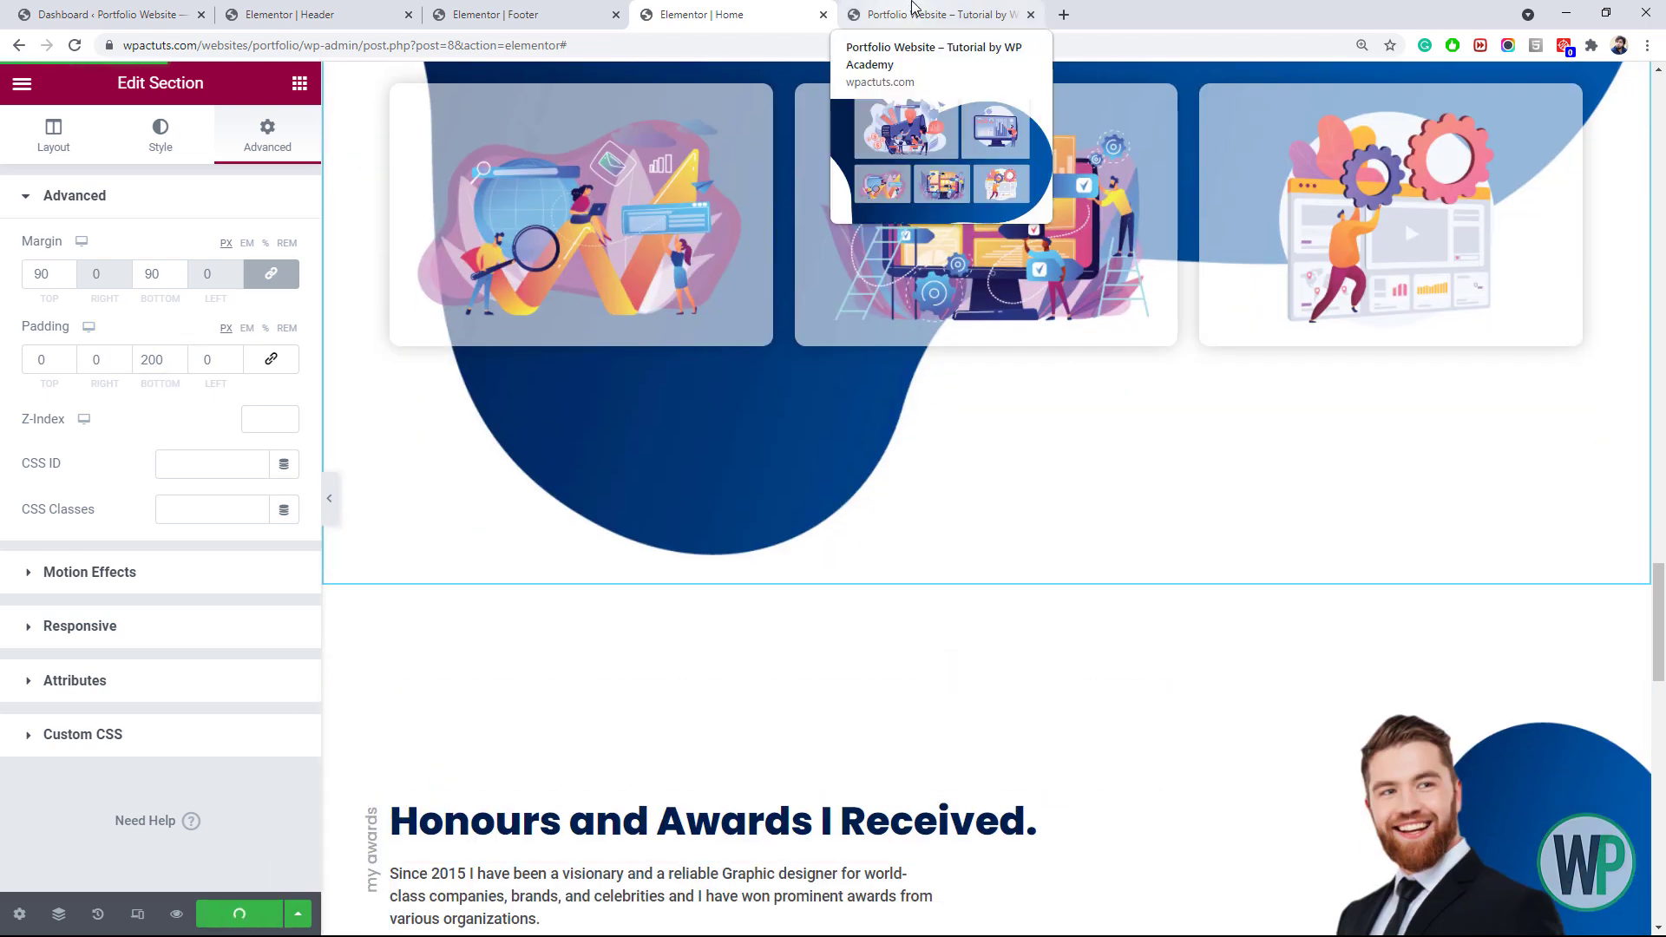
pyautogui.click(911, 15)
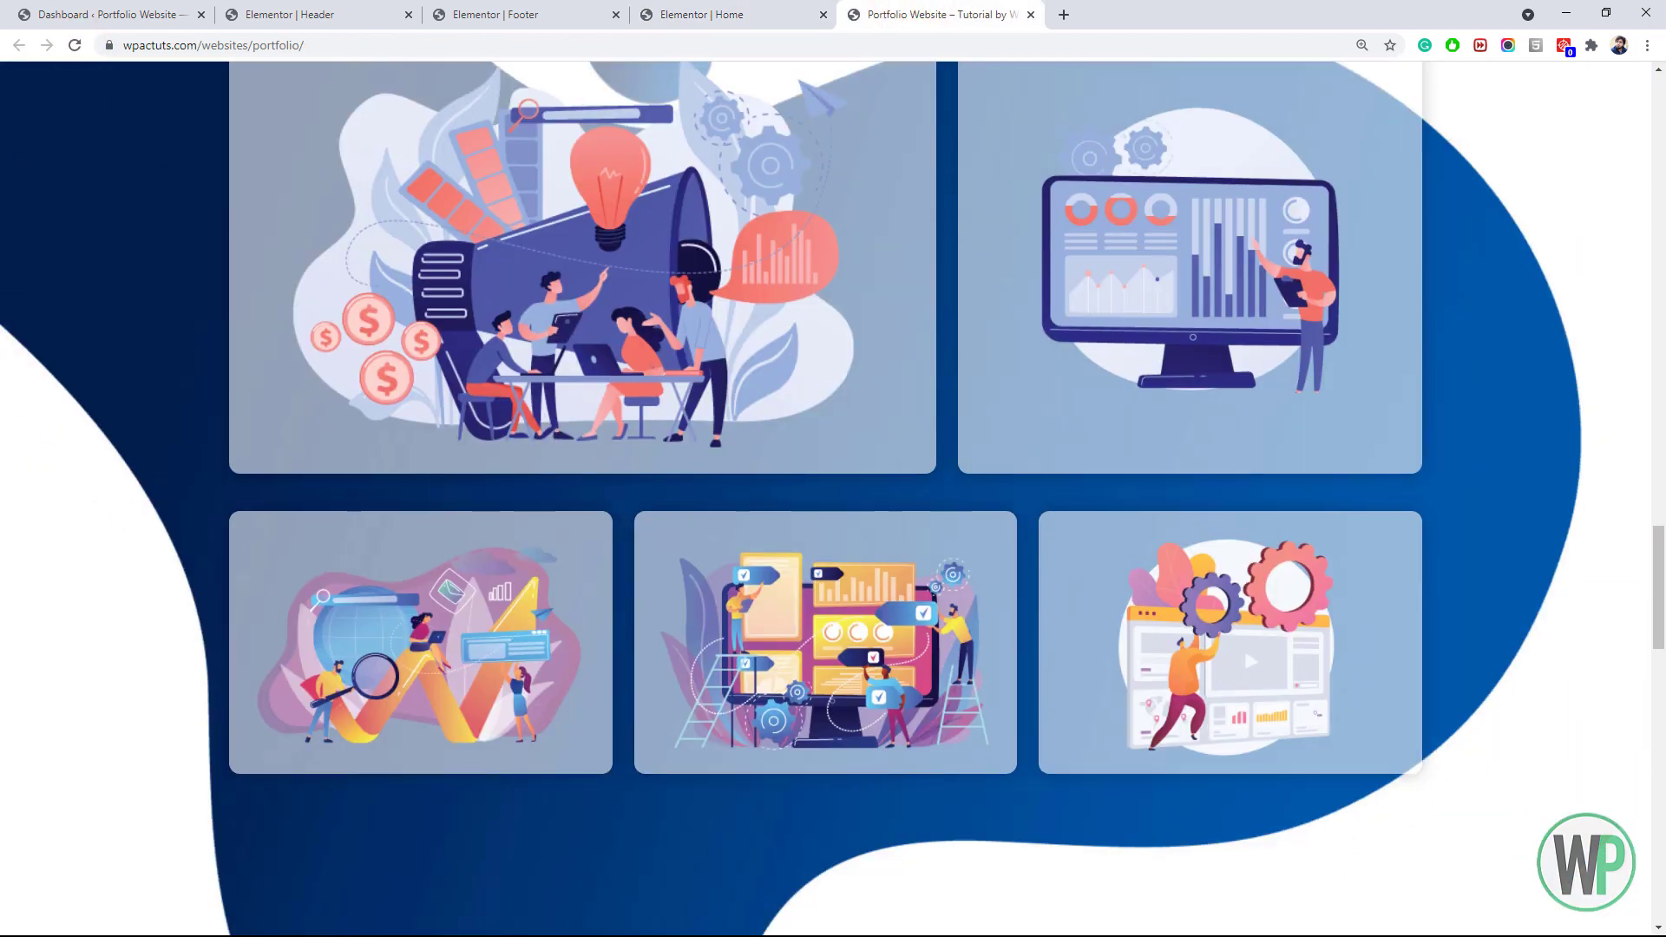
pyautogui.scroll(-4, 167, 272)
pyautogui.moveTo(1658, 607); pyautogui.dragTo(1661, 649)
# Revise the projects section's bottom padding and the project cards' top margin, then save
pyautogui.click(738, 7)
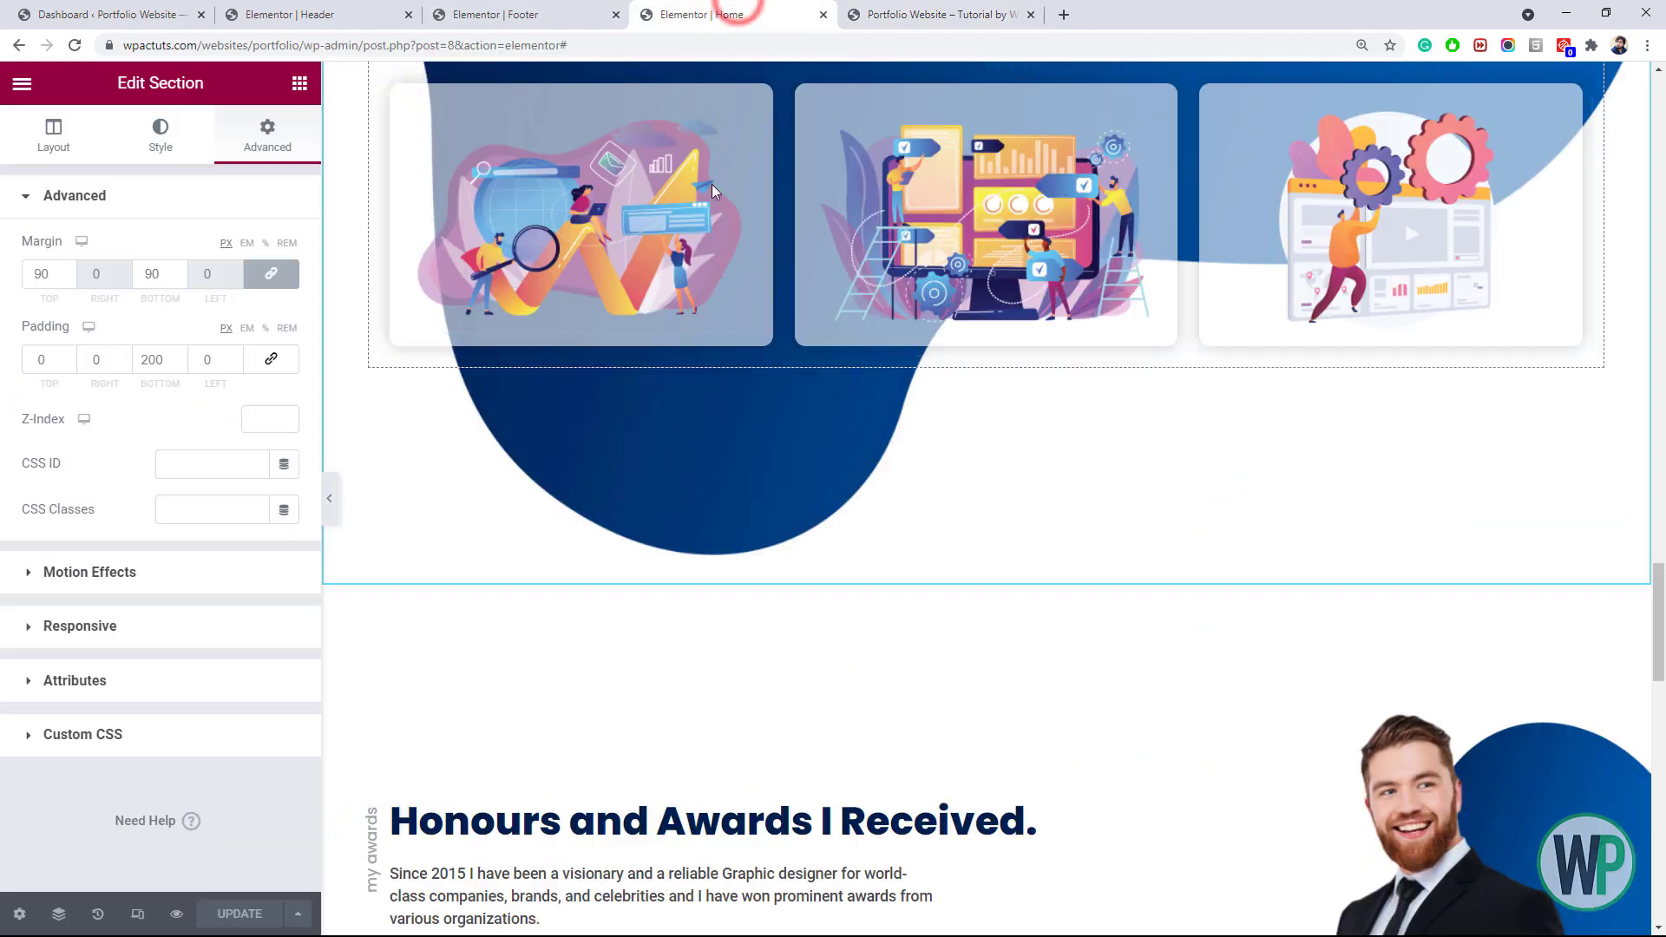
pyautogui.rightClick(351, 334)
pyautogui.scroll(7, 352, 334)
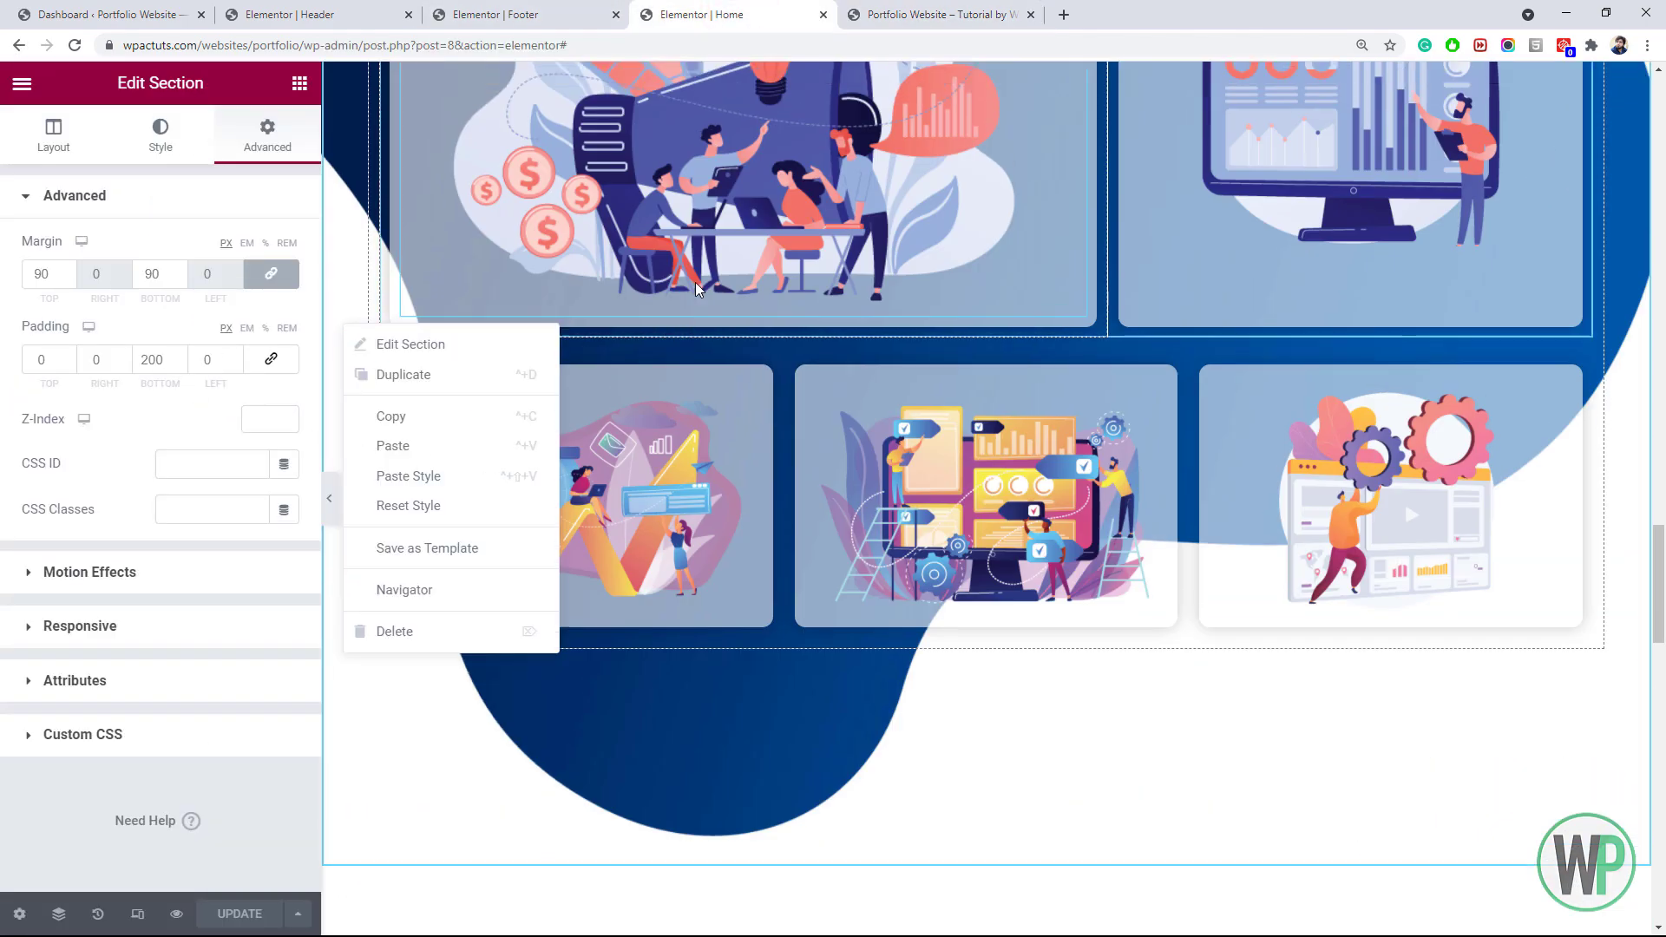
pyautogui.click(153, 356)
pyautogui.moveTo(153, 356); pyautogui.dragTo(138, 354)
pyautogui.write('3')
pyautogui.scroll(-1, 946, 208)
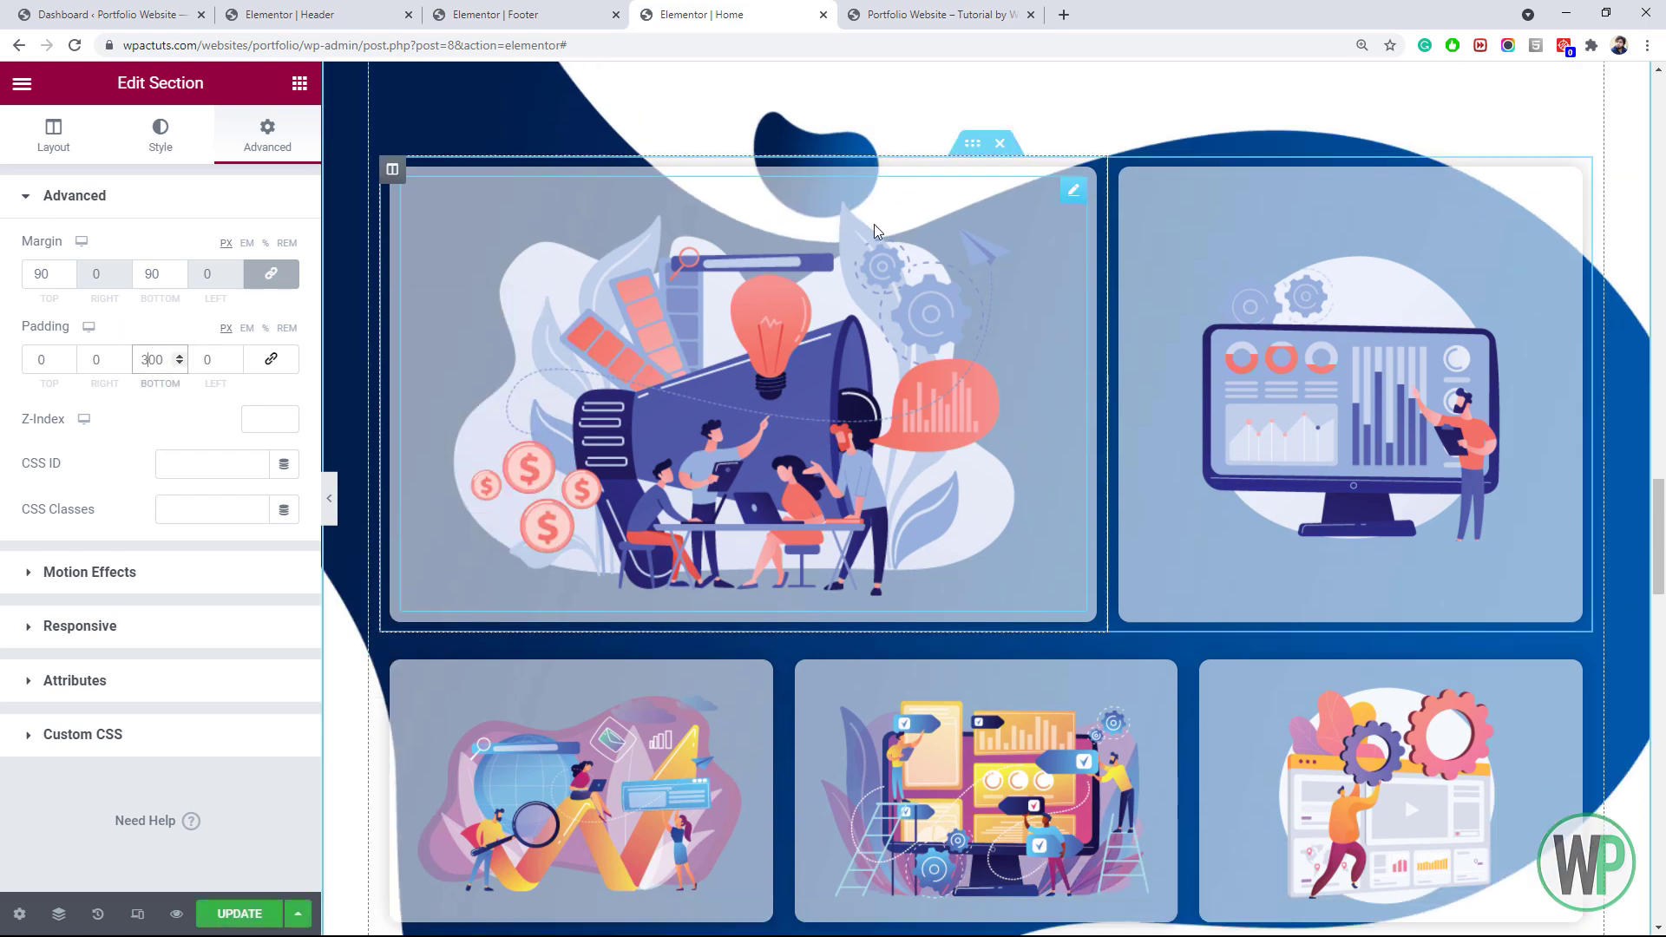
pyautogui.click(975, 89)
pyautogui.moveTo(45, 274); pyautogui.dragTo(33, 274)
pyautogui.write('200')
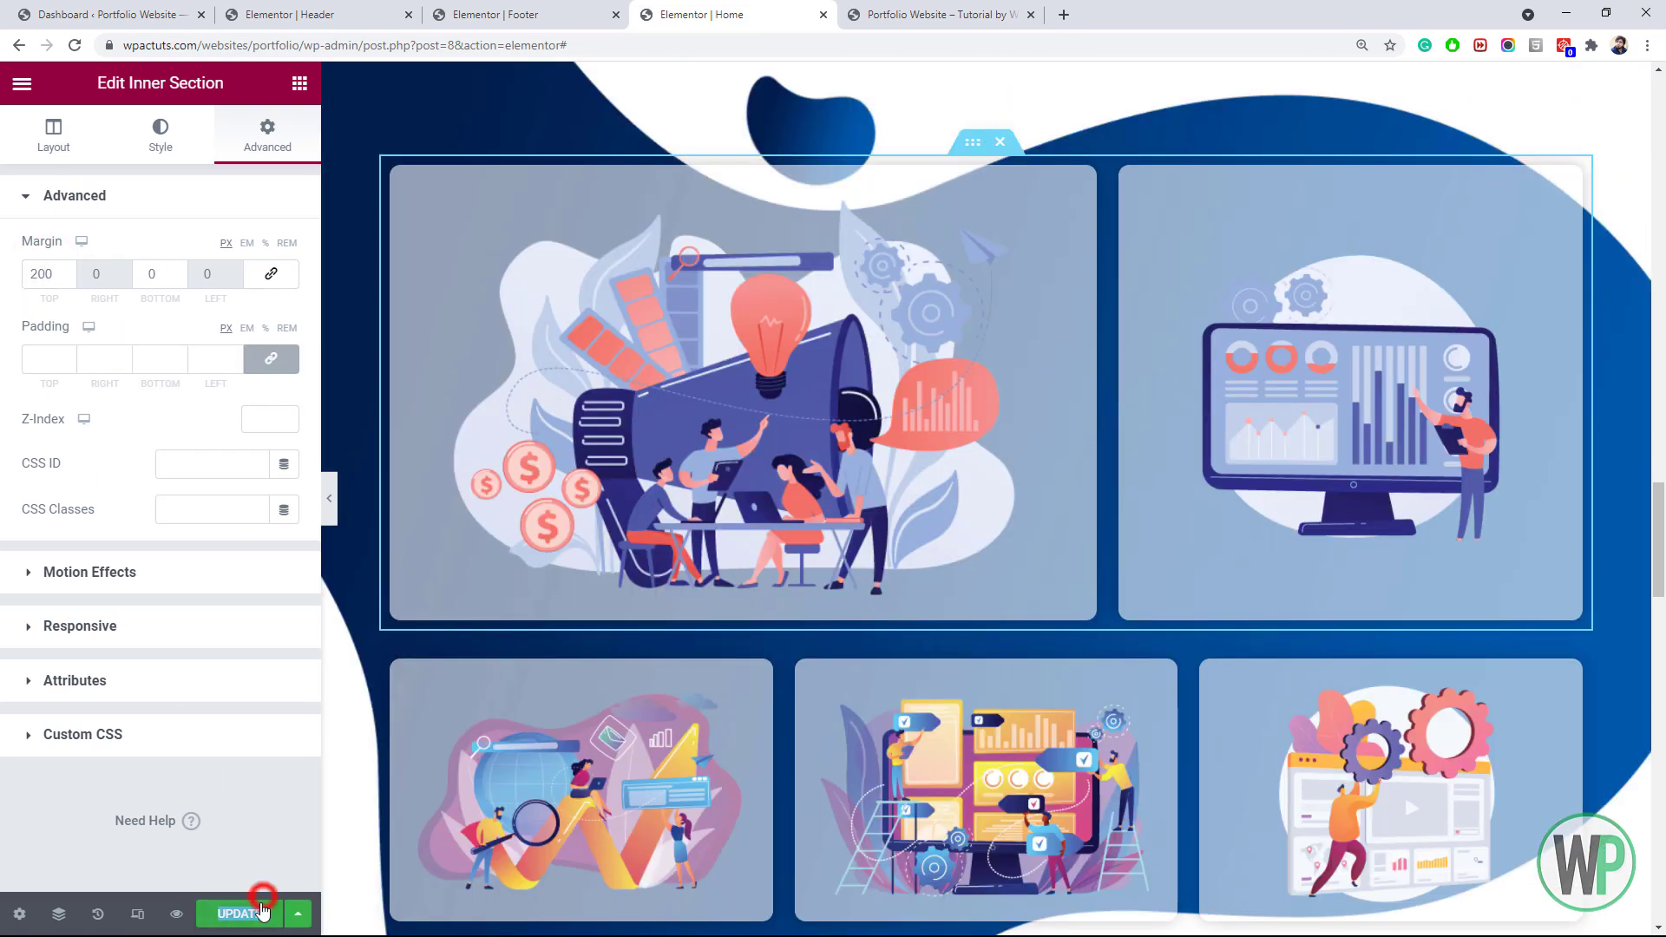
pyautogui.click(263, 911)
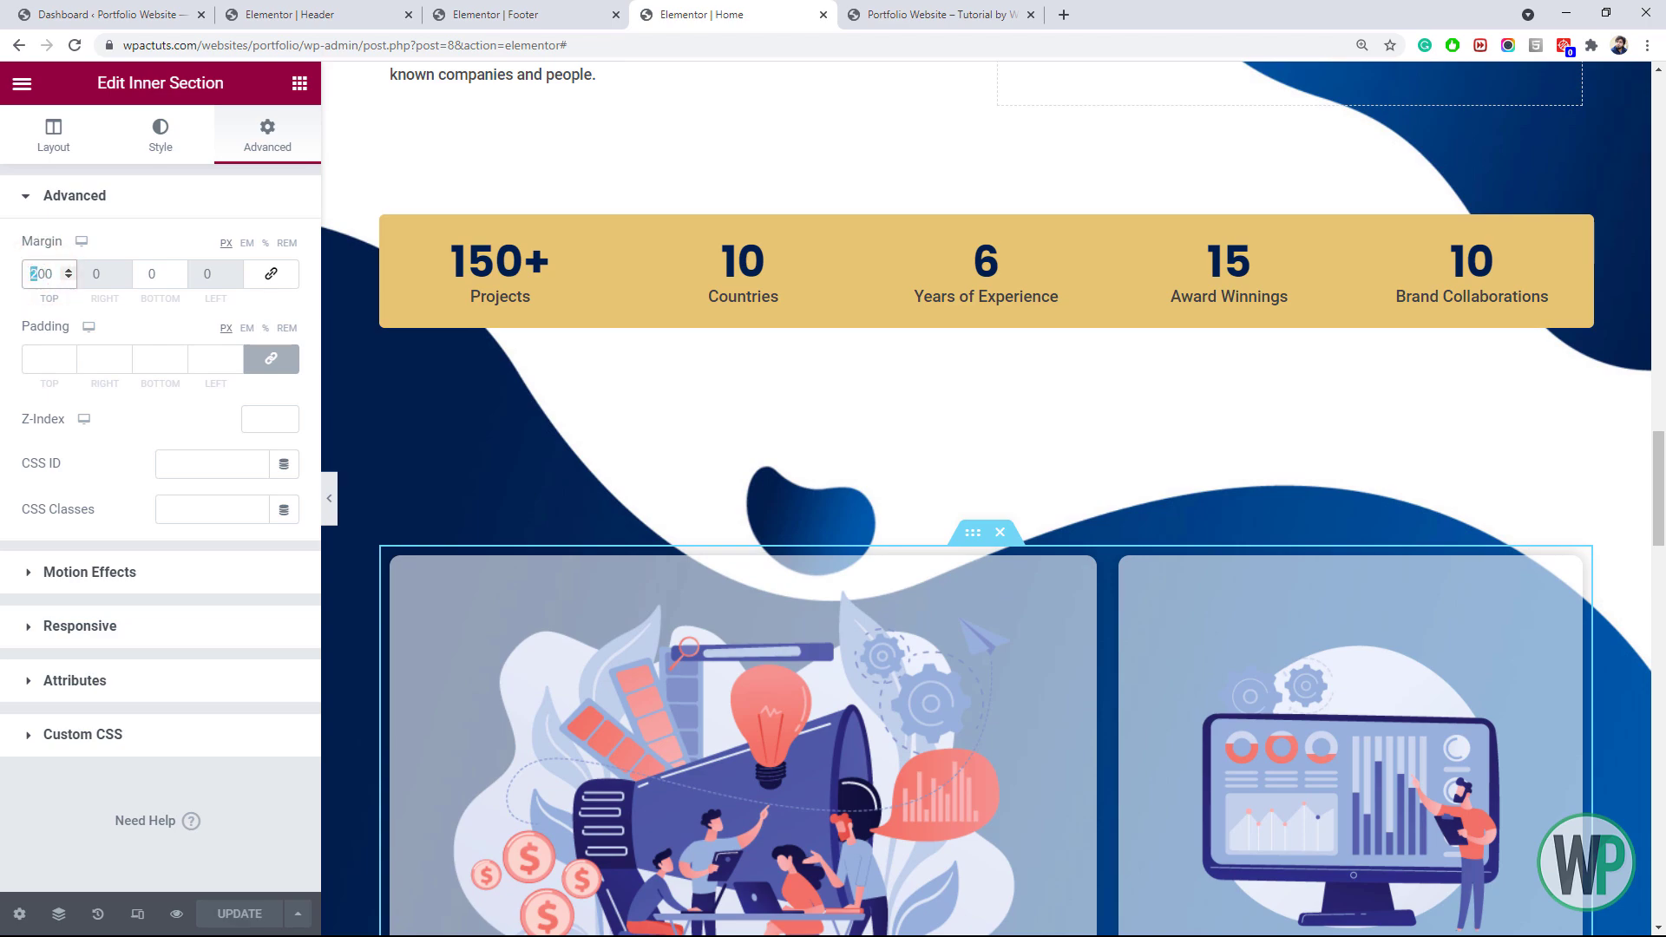
# Give the stats bar a 150 px top margin, save, and view the live page
pyautogui.write('1')
pyautogui.click(974, 204)
pyautogui.click(261, 140)
pyautogui.moveTo(42, 274); pyautogui.dragTo(32, 274)
pyautogui.write('1')
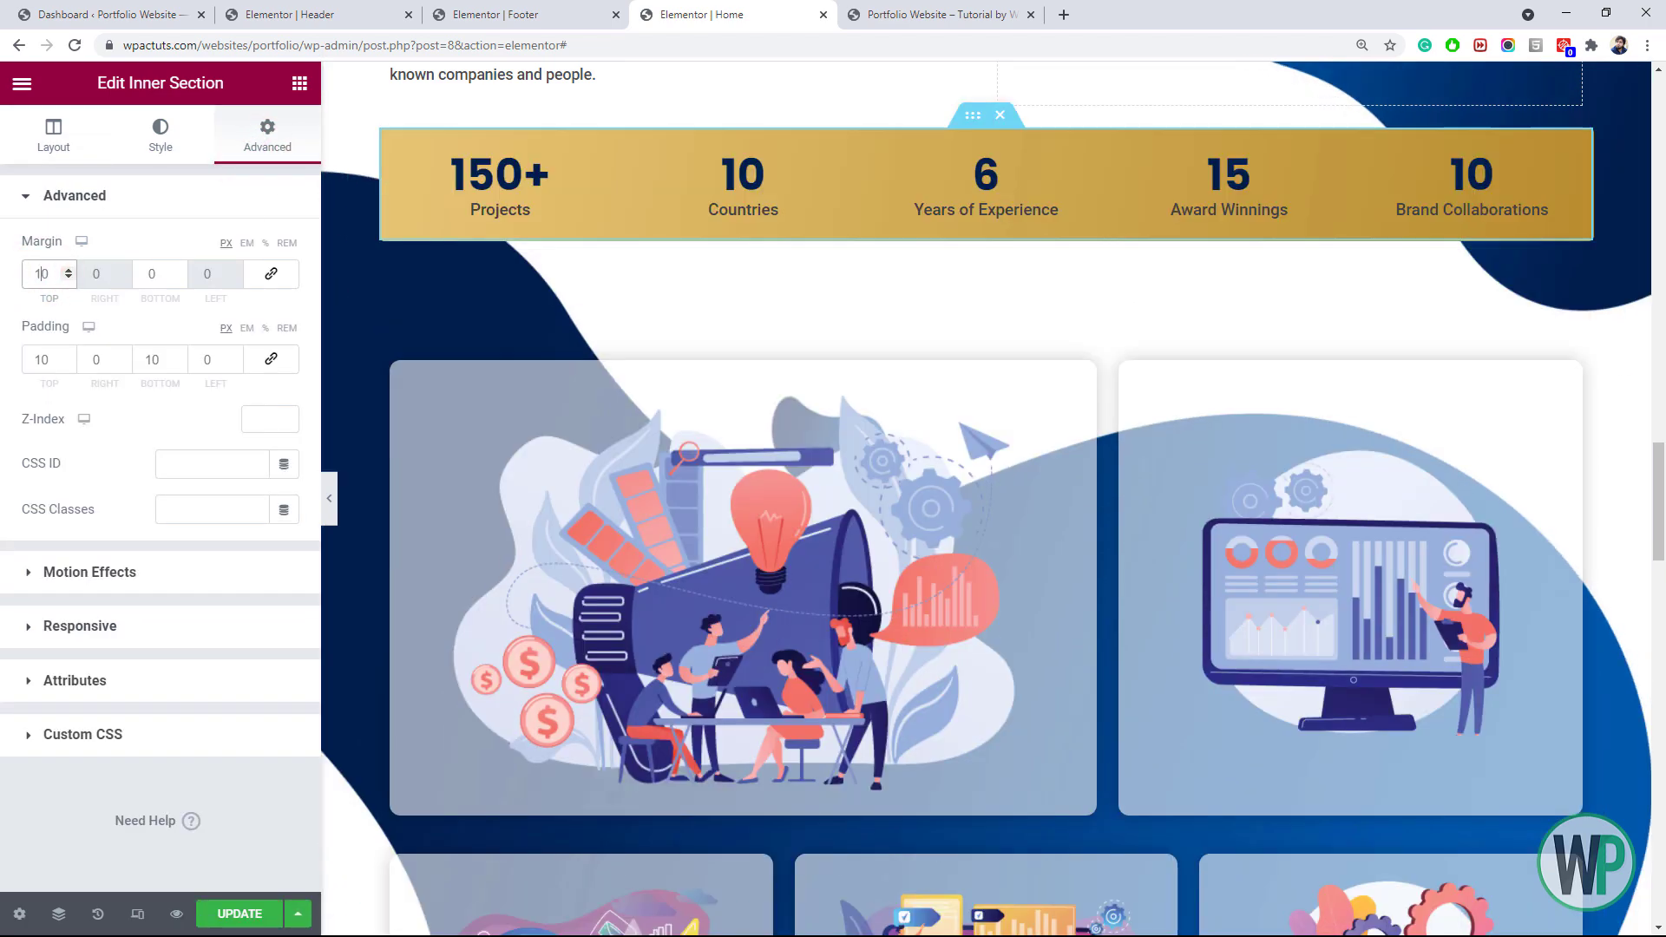
pyautogui.write('5')
pyautogui.click(219, 914)
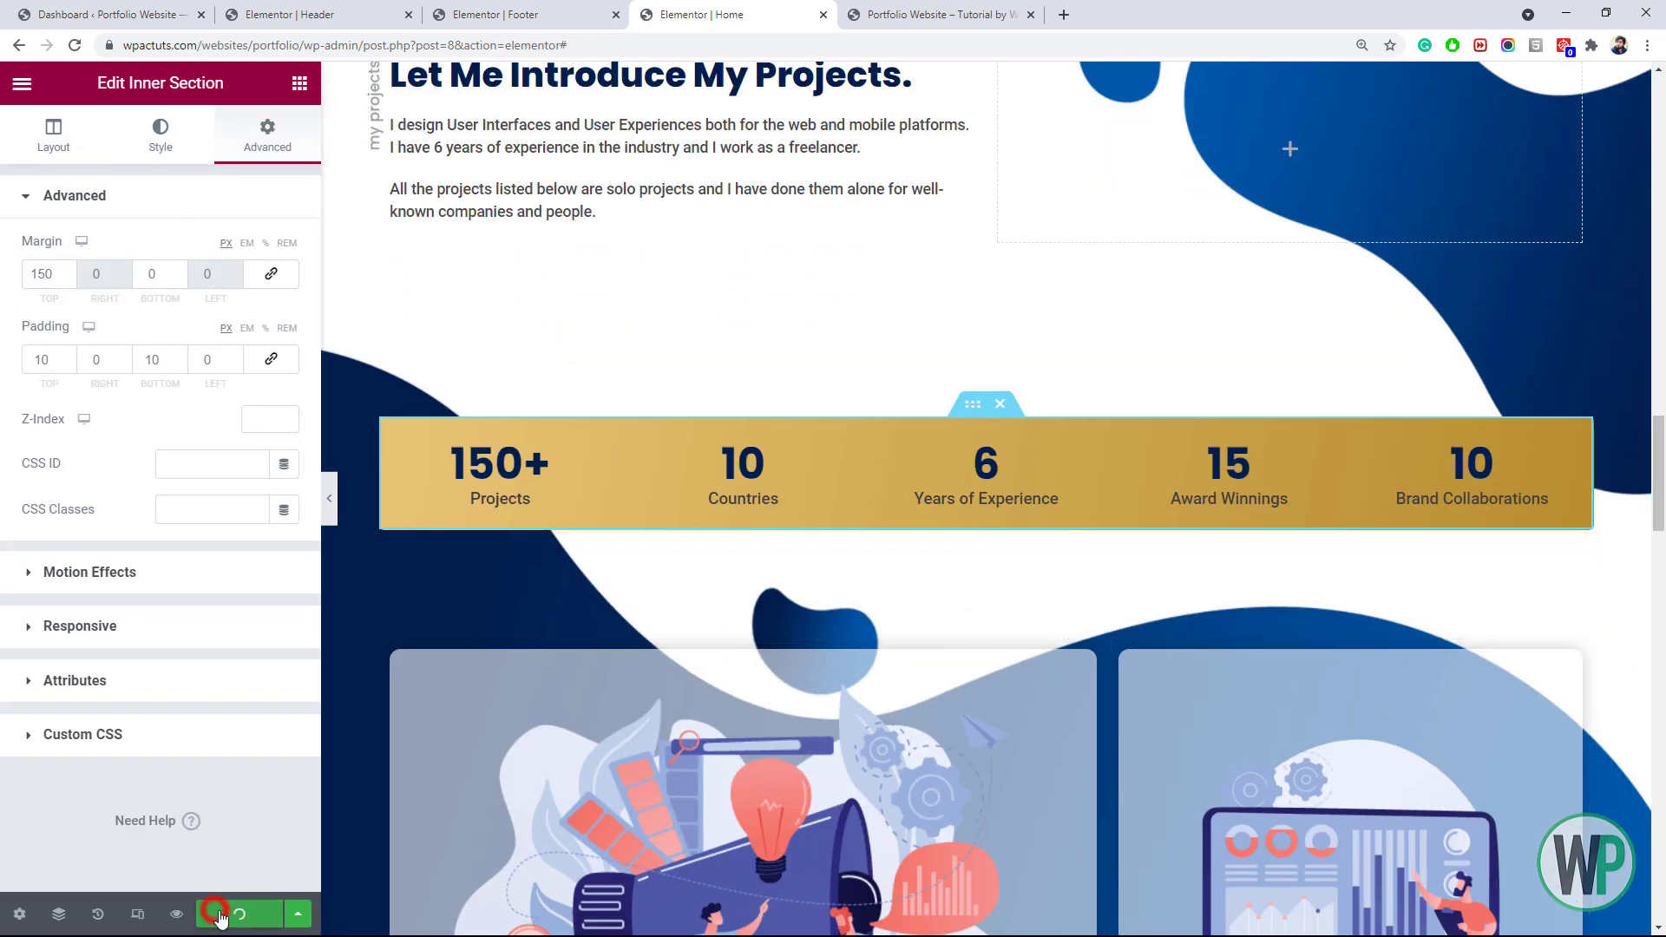
pyautogui.click(946, 9)
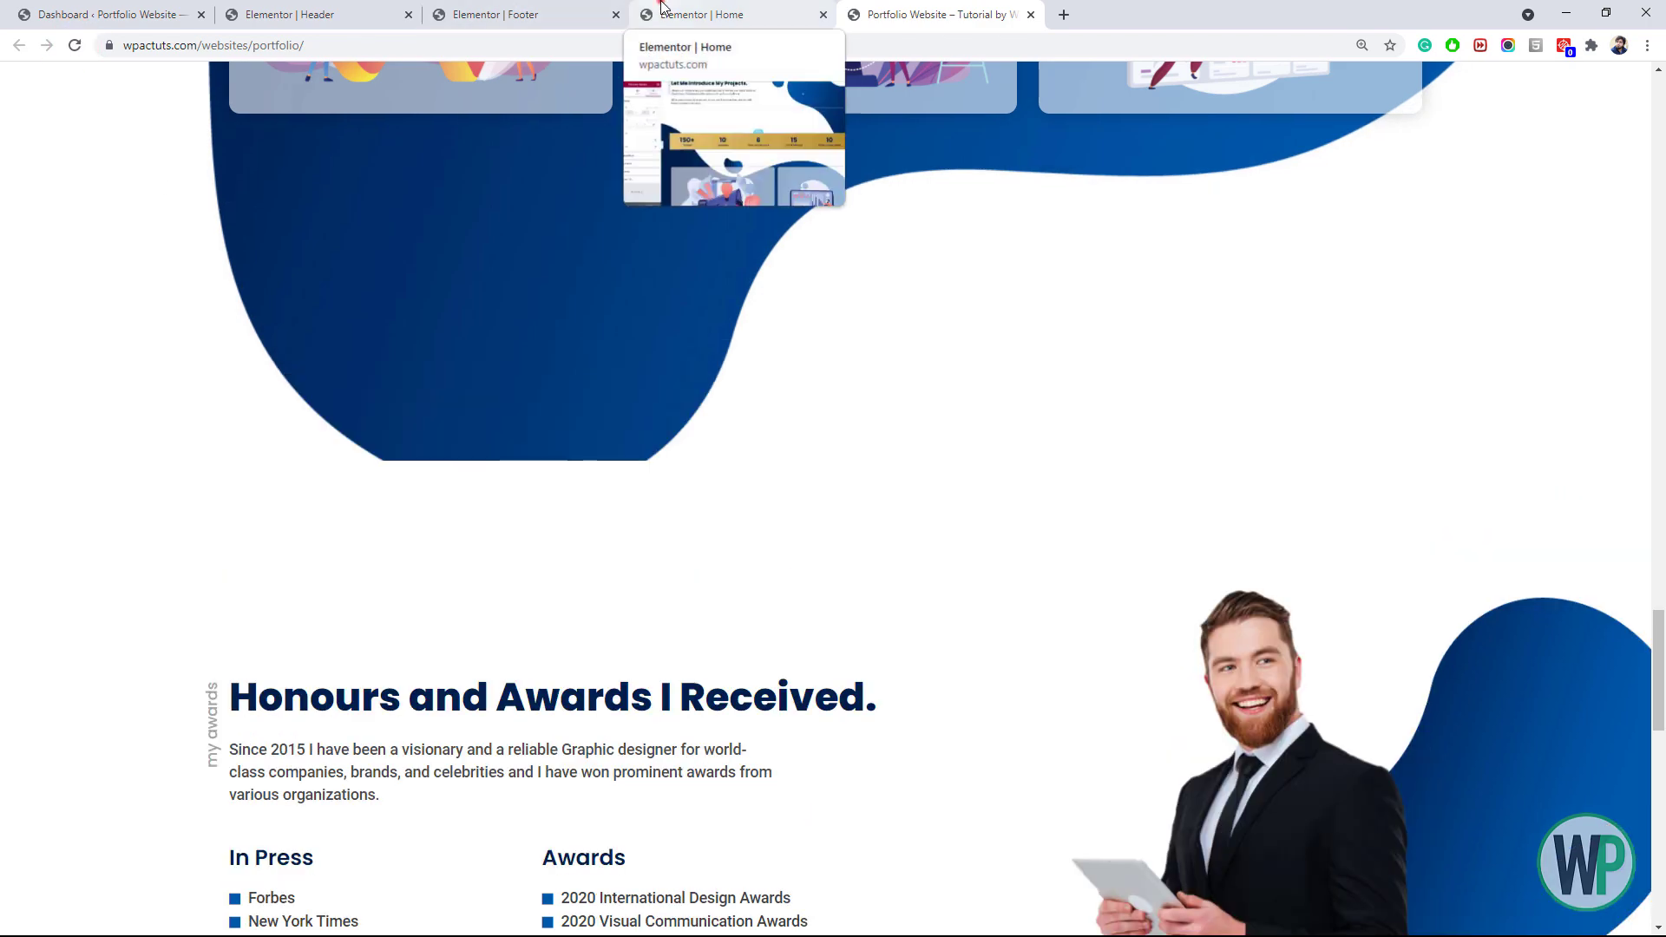
# Set the projects section's bottom padding to 350 px and open the live site
pyautogui.click(701, 14)
pyautogui.scroll(-5, 406, 521)
pyautogui.scroll(-5, 406, 521)
pyautogui.click(349, 443)
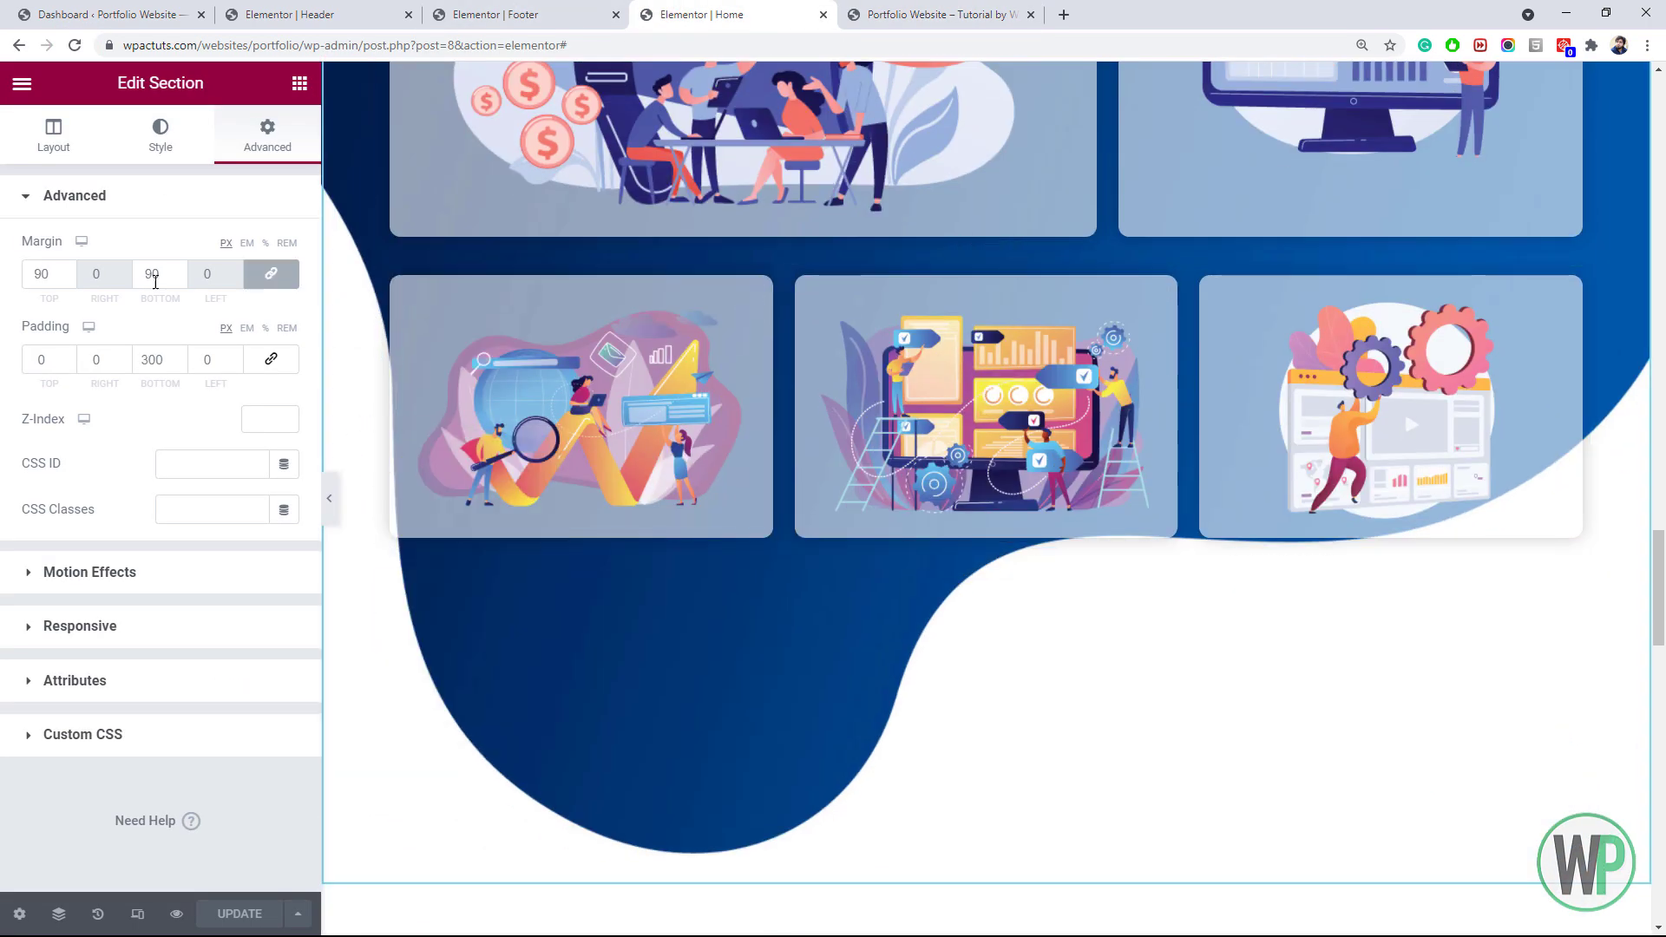
pyautogui.click(156, 358)
pyautogui.press('BackSpace')
pyautogui.write('5')
pyautogui.click(963, 10)
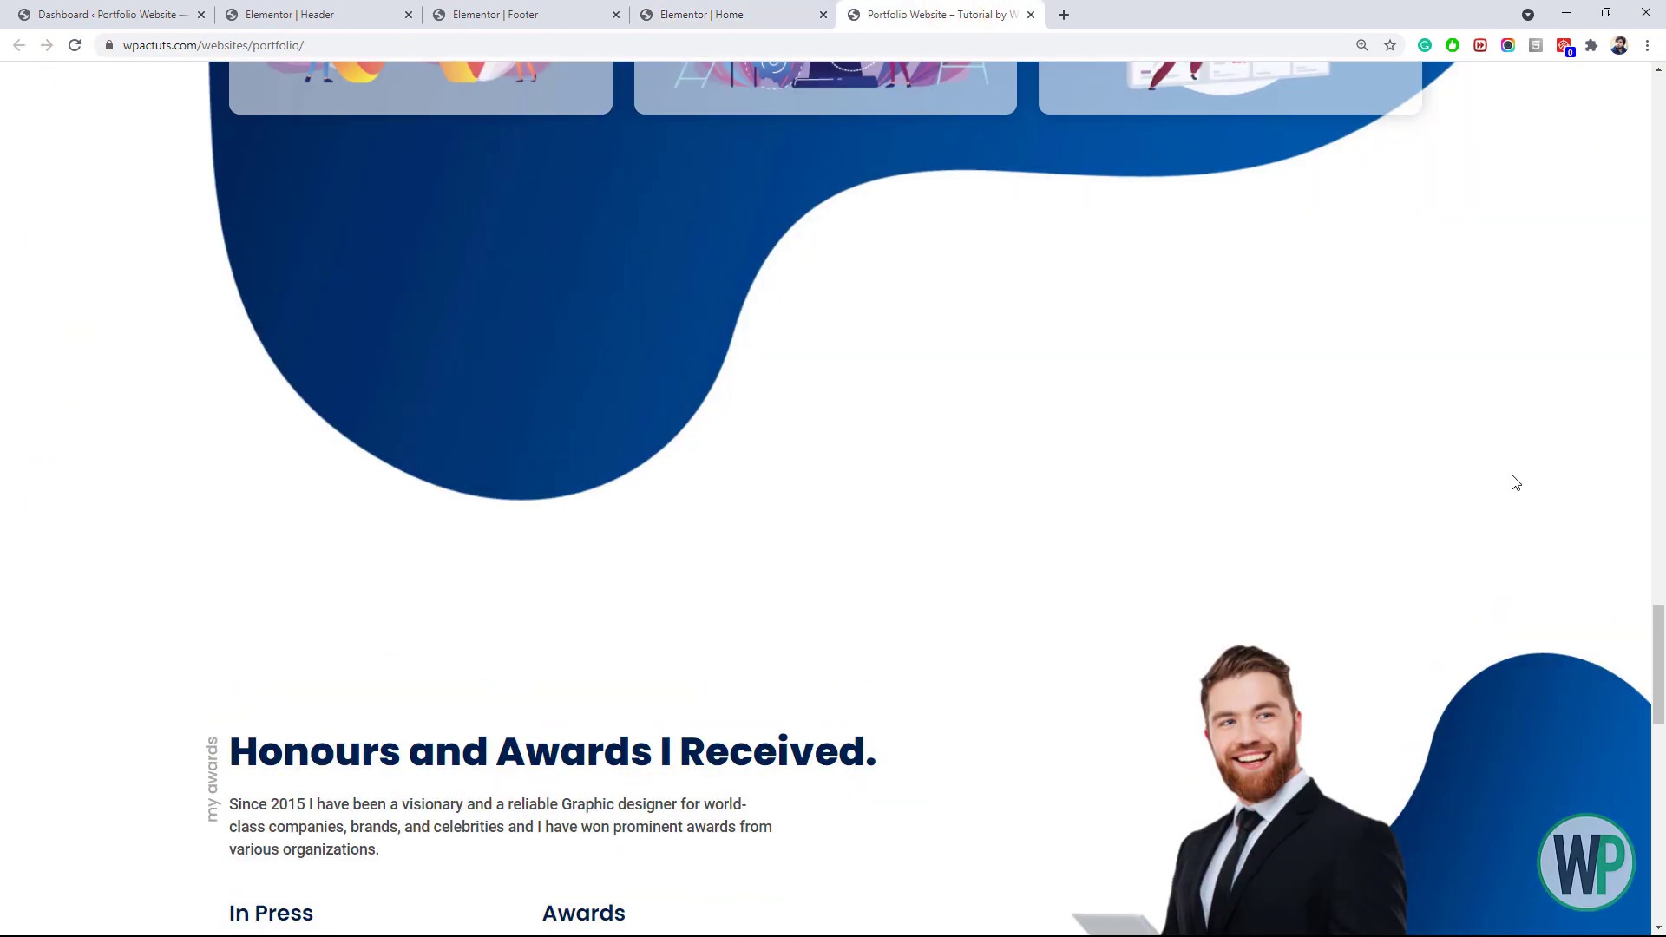
# Scroll the live page to review spacing, then return to the editor at the Honours and Awards section
pyautogui.moveTo(1660, 671); pyautogui.dragTo(1662, 595)
pyautogui.moveTo(1662, 534); pyautogui.dragTo(1569, 670)
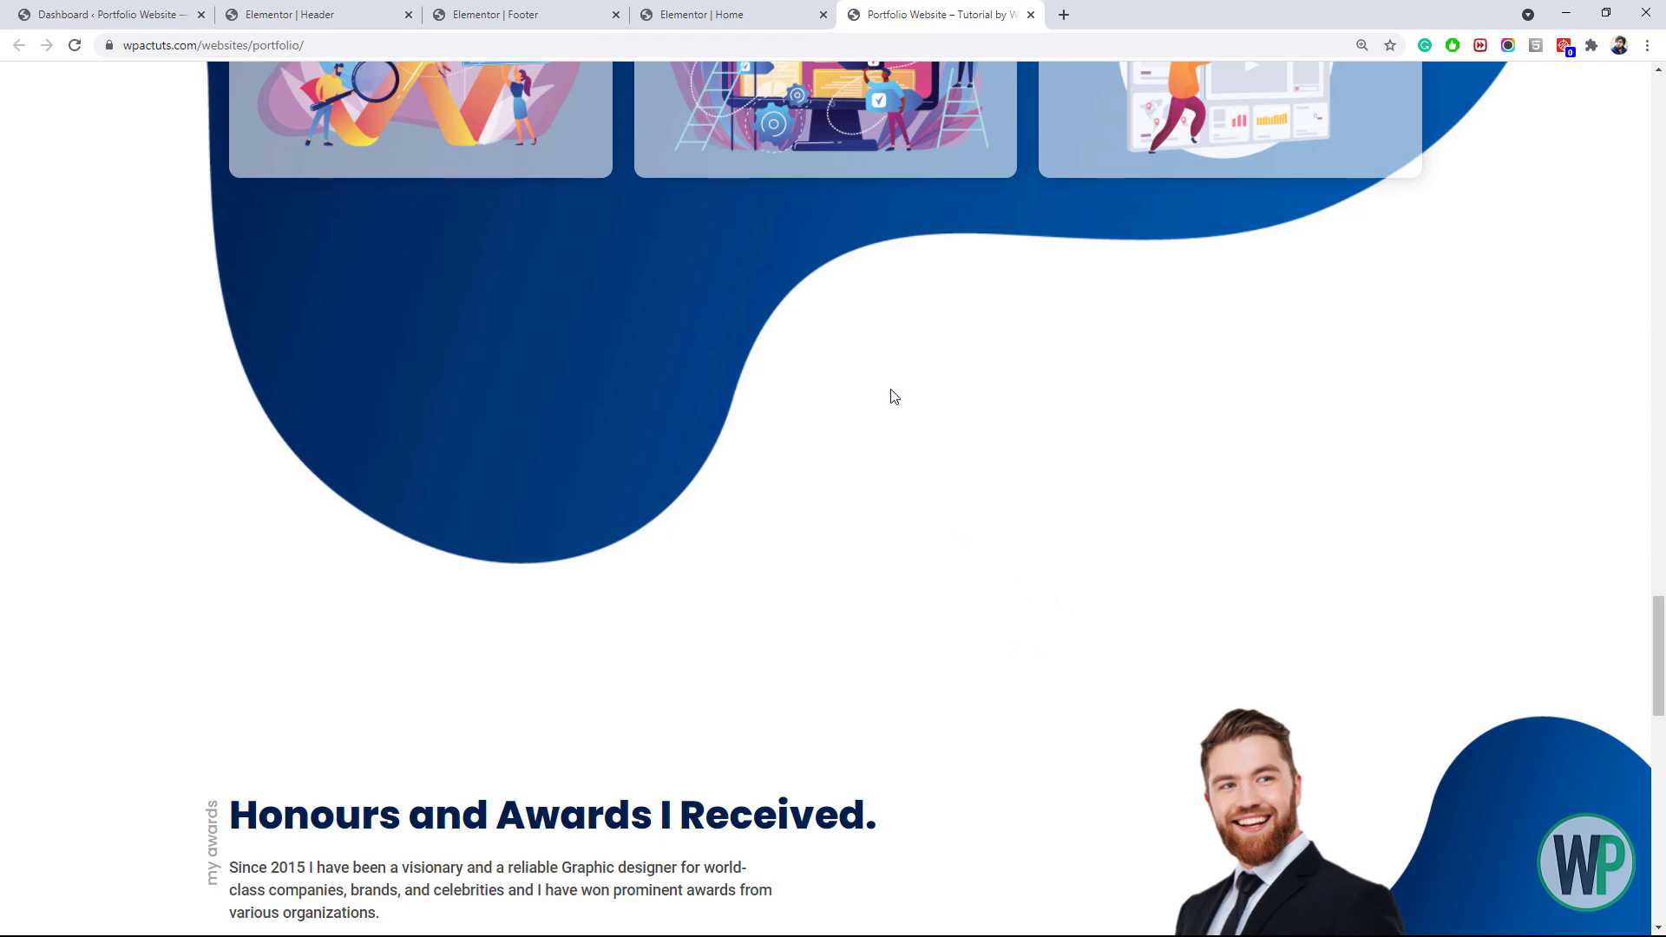
pyautogui.click(721, 15)
pyautogui.moveTo(1662, 520); pyautogui.dragTo(1662, 693)
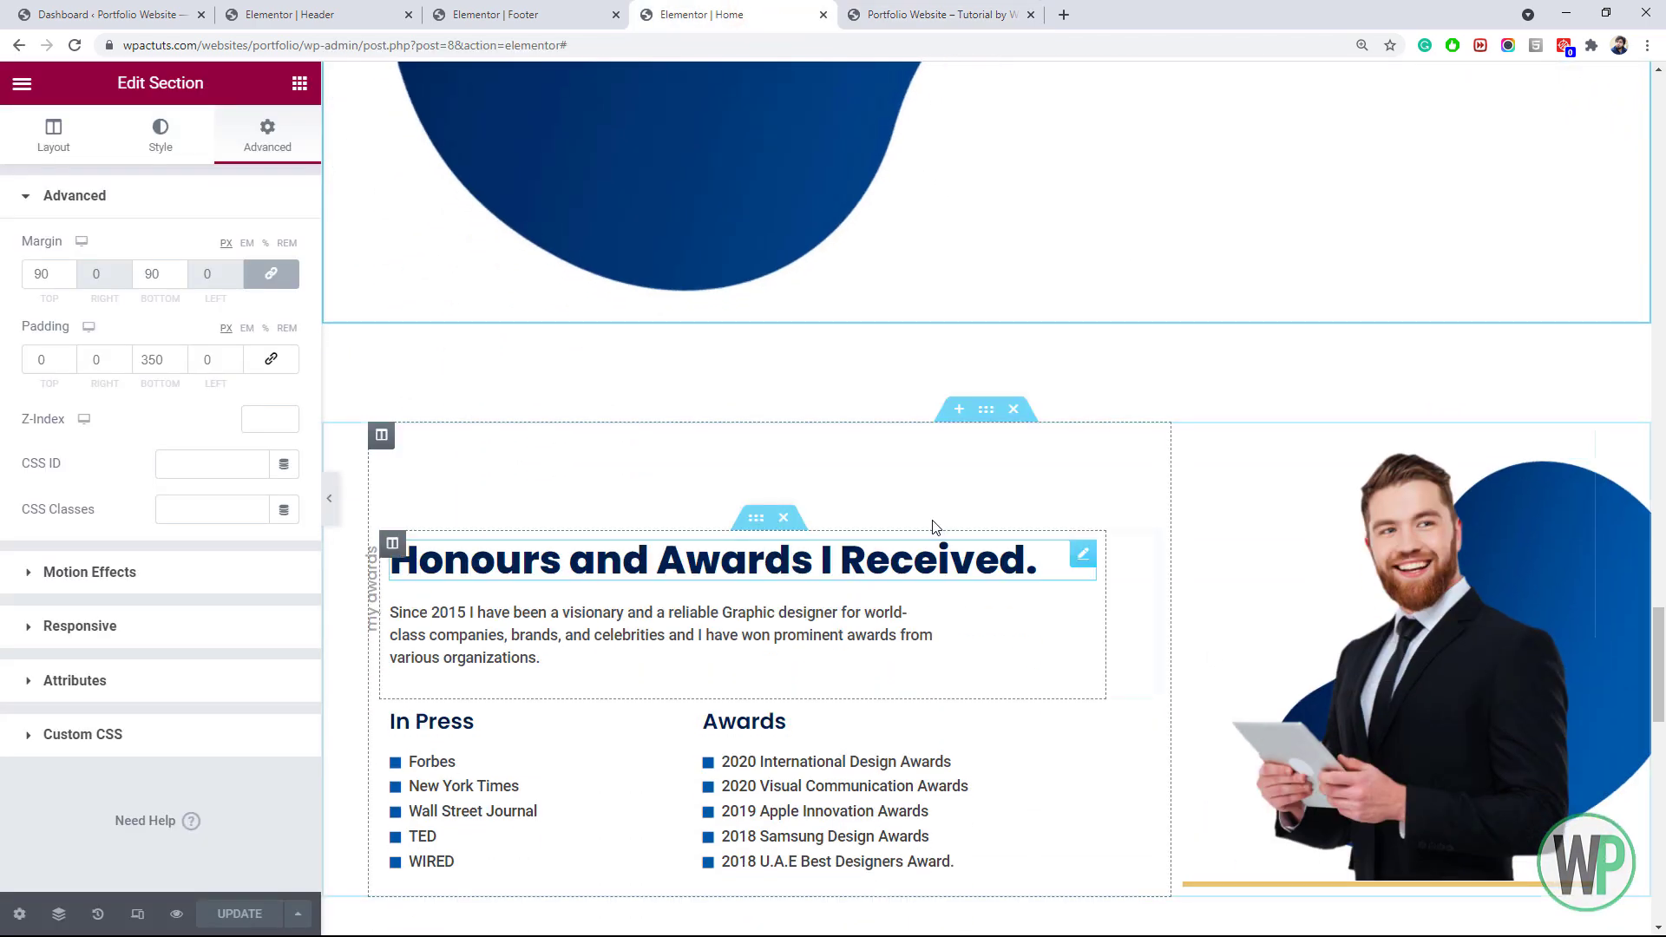
# Unlink the projects section's margins and set its bottom margin to 0
pyautogui.rightClick(988, 423)
pyautogui.click(1007, 432)
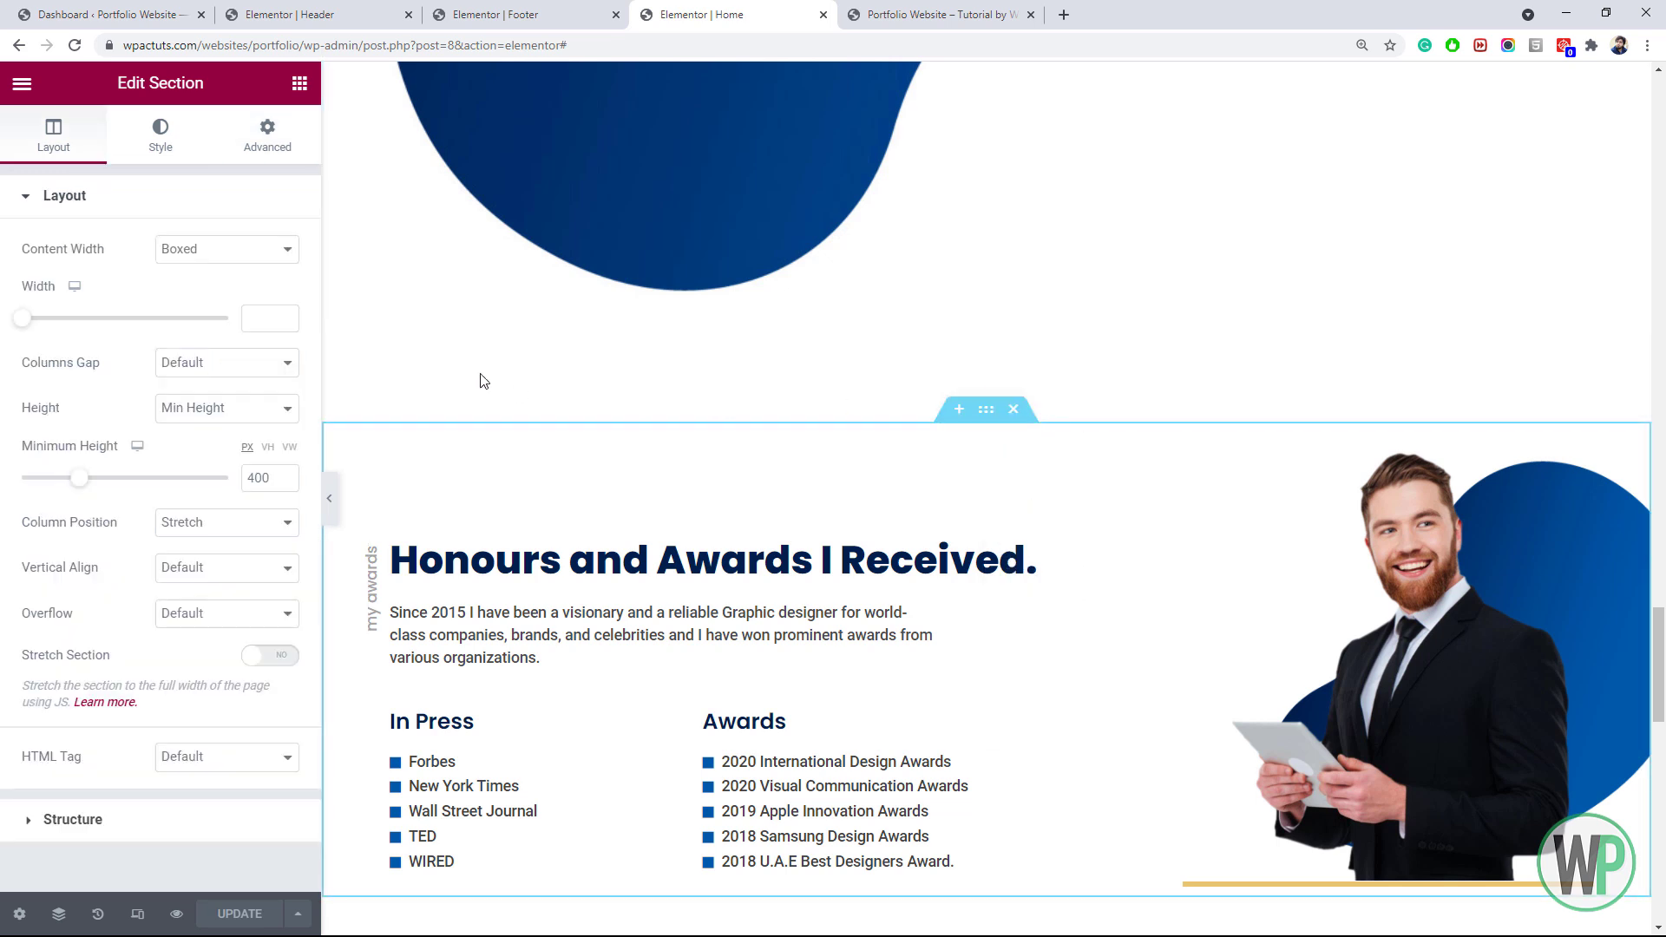
pyautogui.rightClick(332, 222)
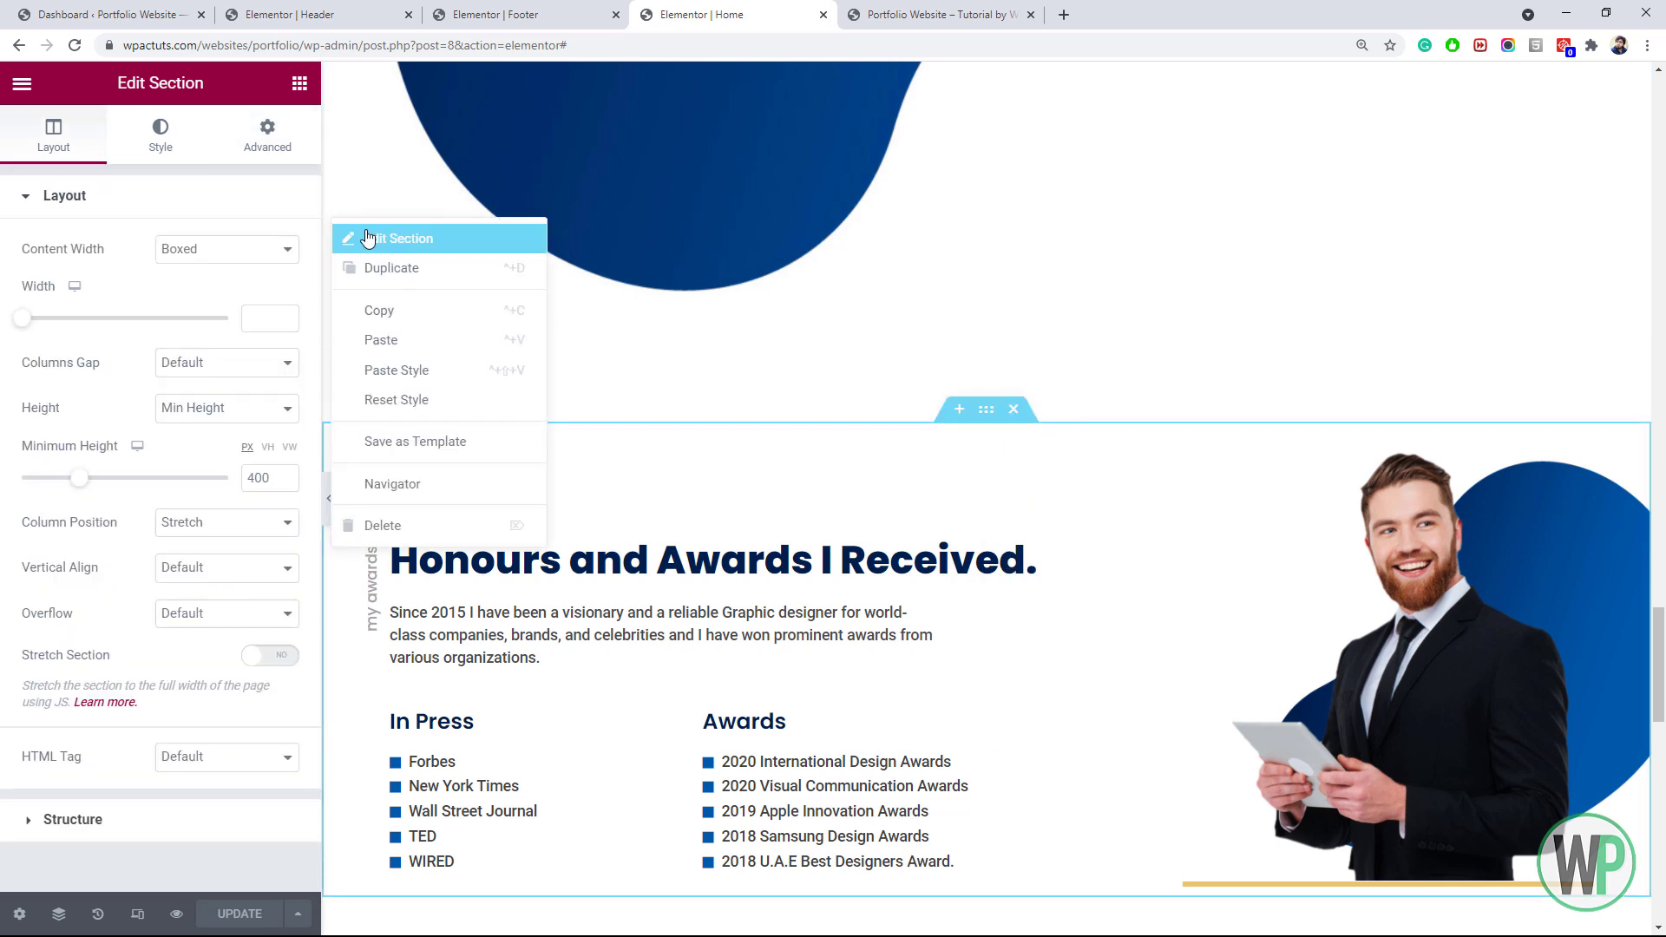
pyautogui.click(368, 238)
pyautogui.click(268, 138)
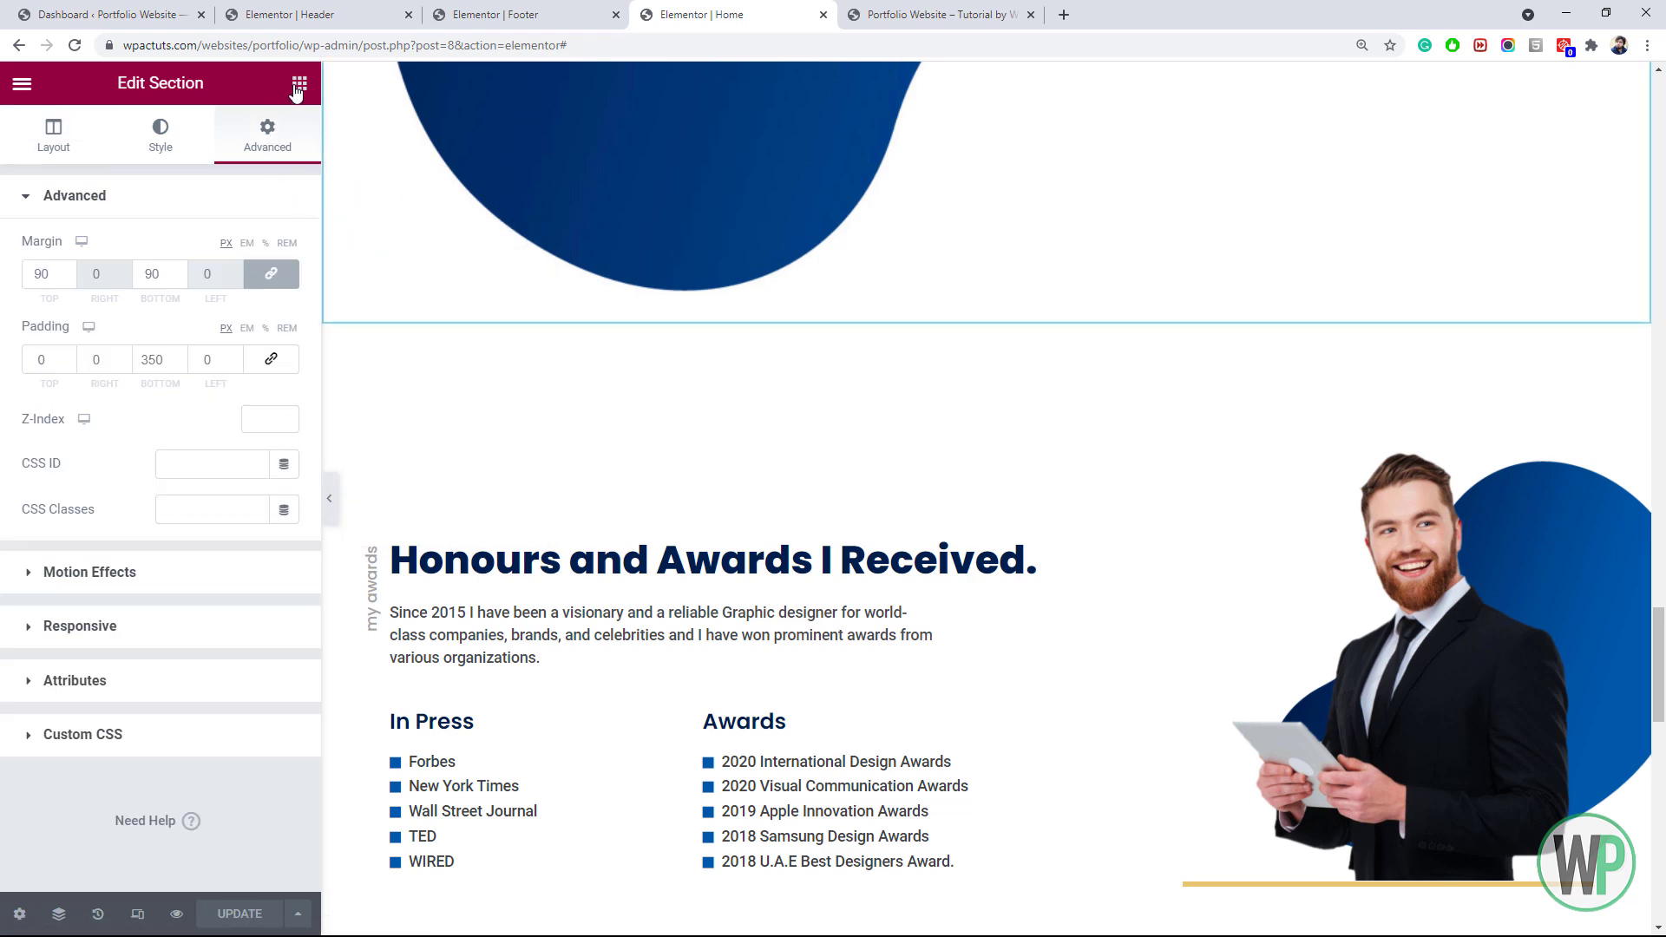
pyautogui.click(265, 278)
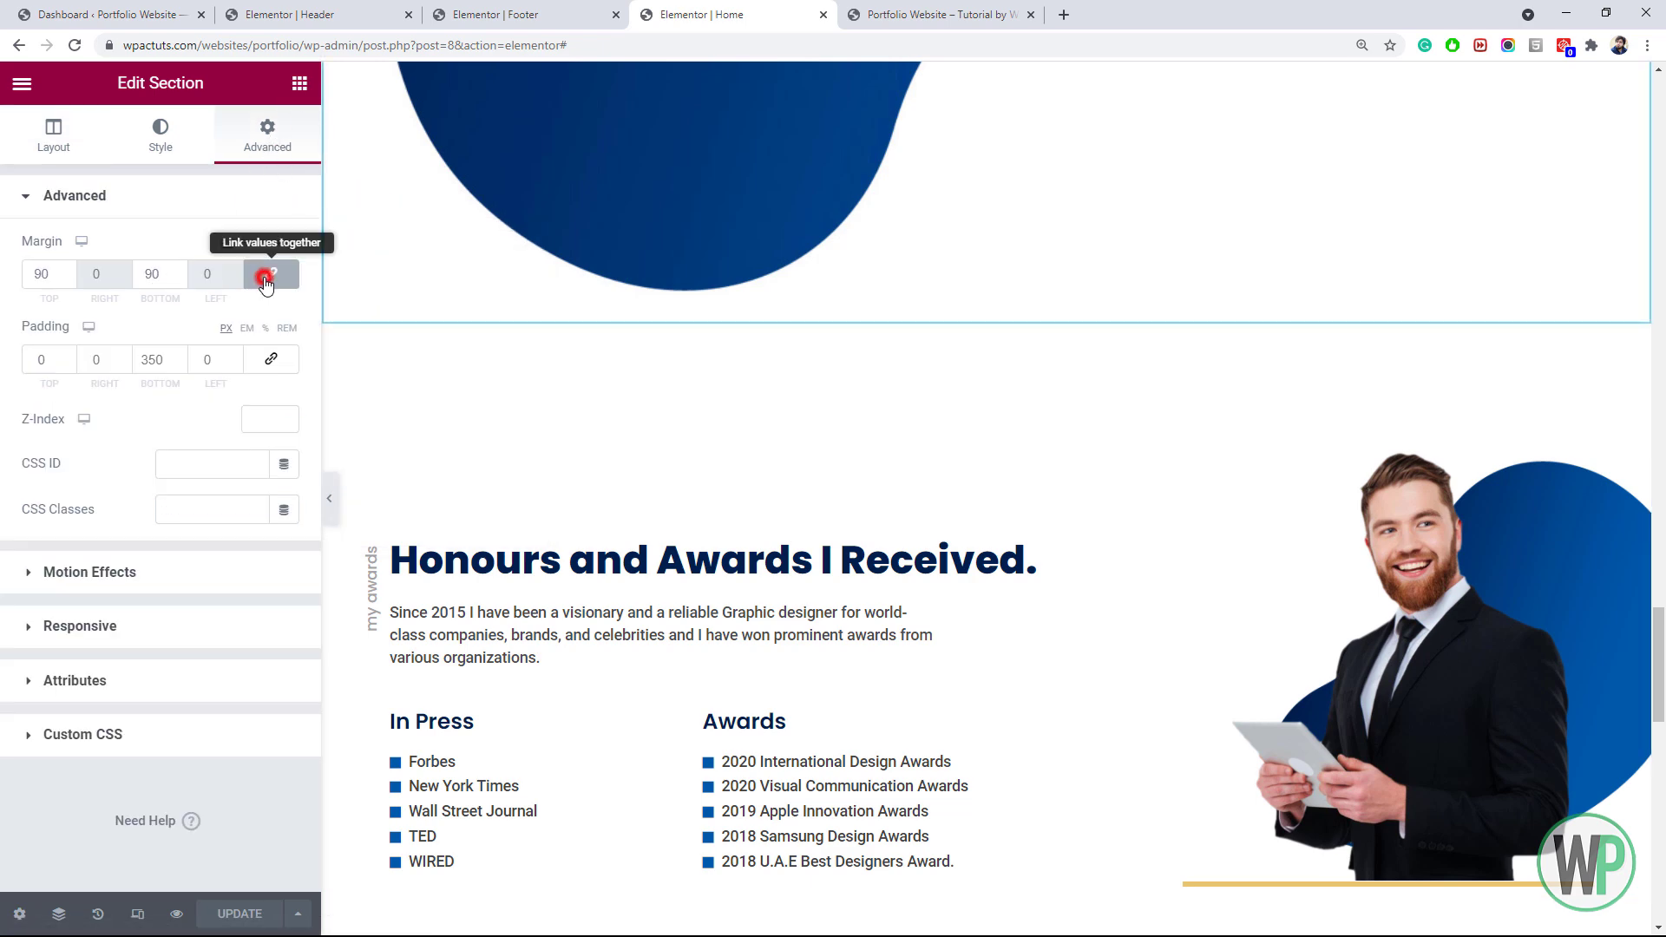
pyautogui.click(148, 275)
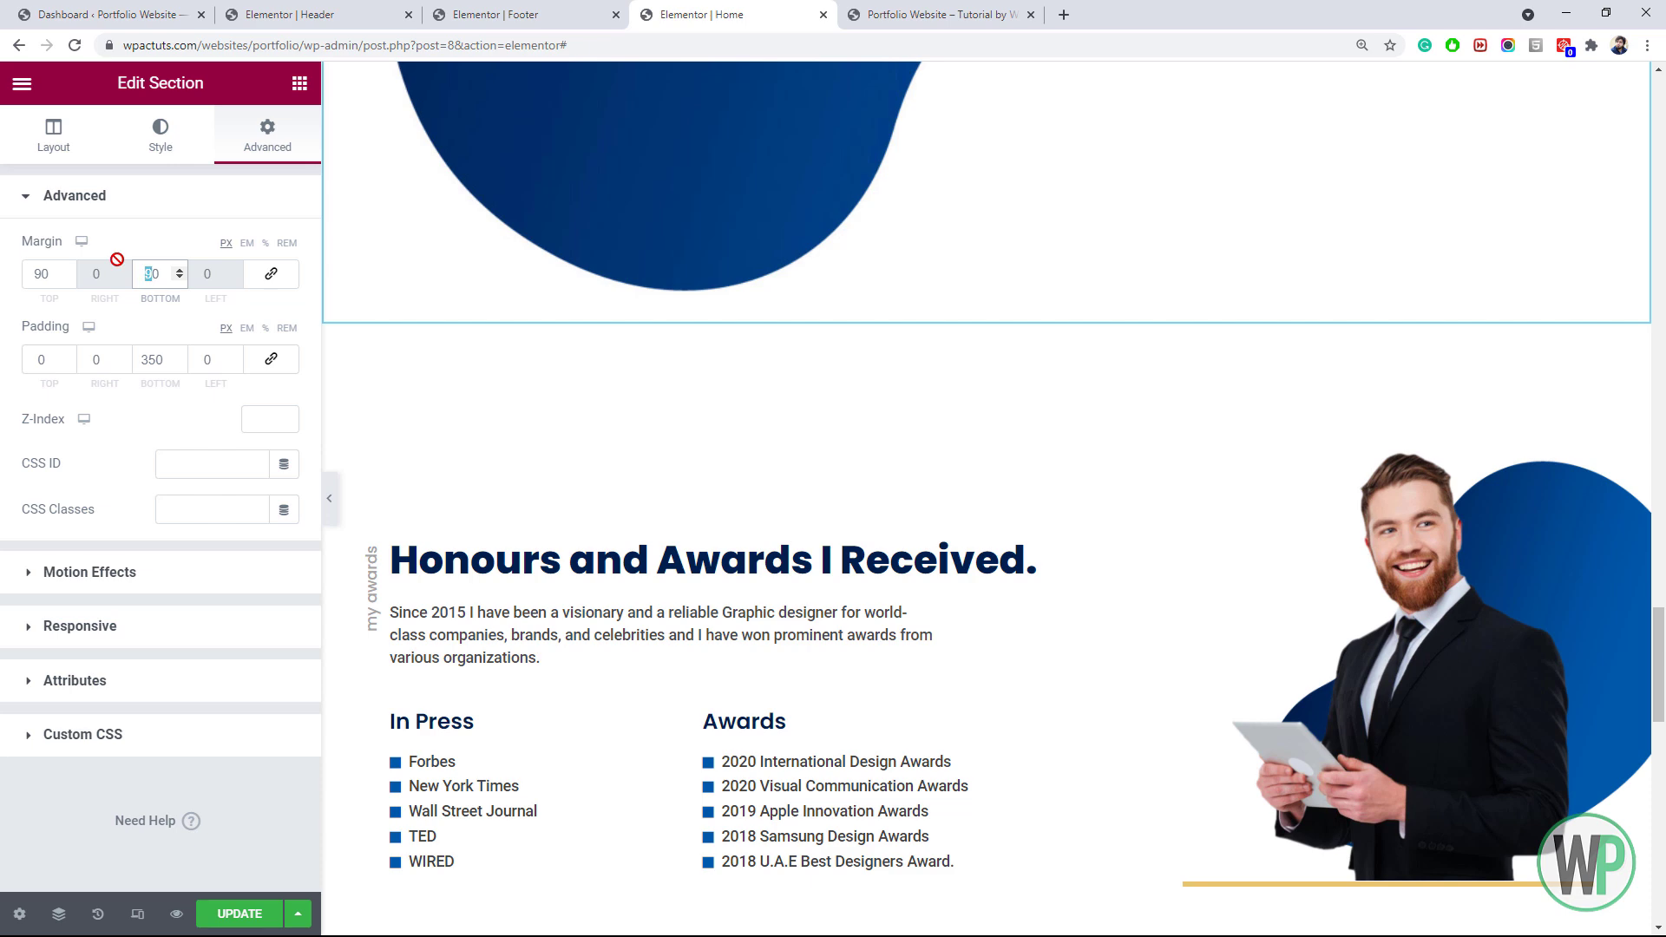
pyautogui.press('BackSpace')
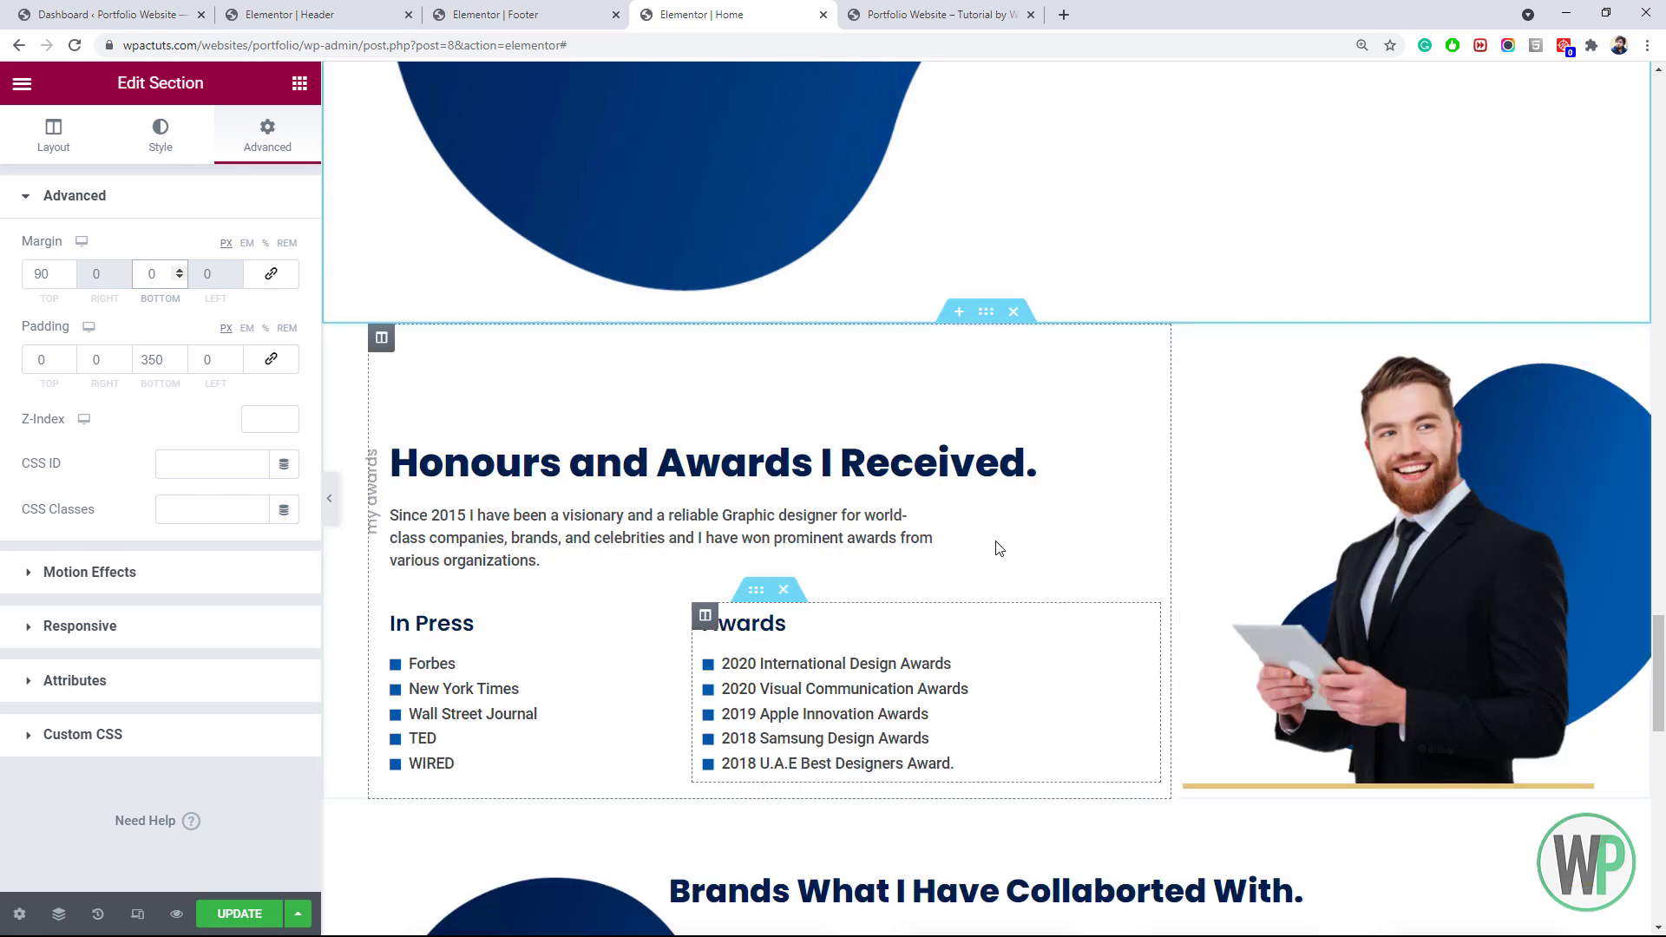
# Unlink the awards section's margins, drag its top margin negative, save, and reload the live page
pyautogui.rightClick(995, 323)
pyautogui.click(1039, 338)
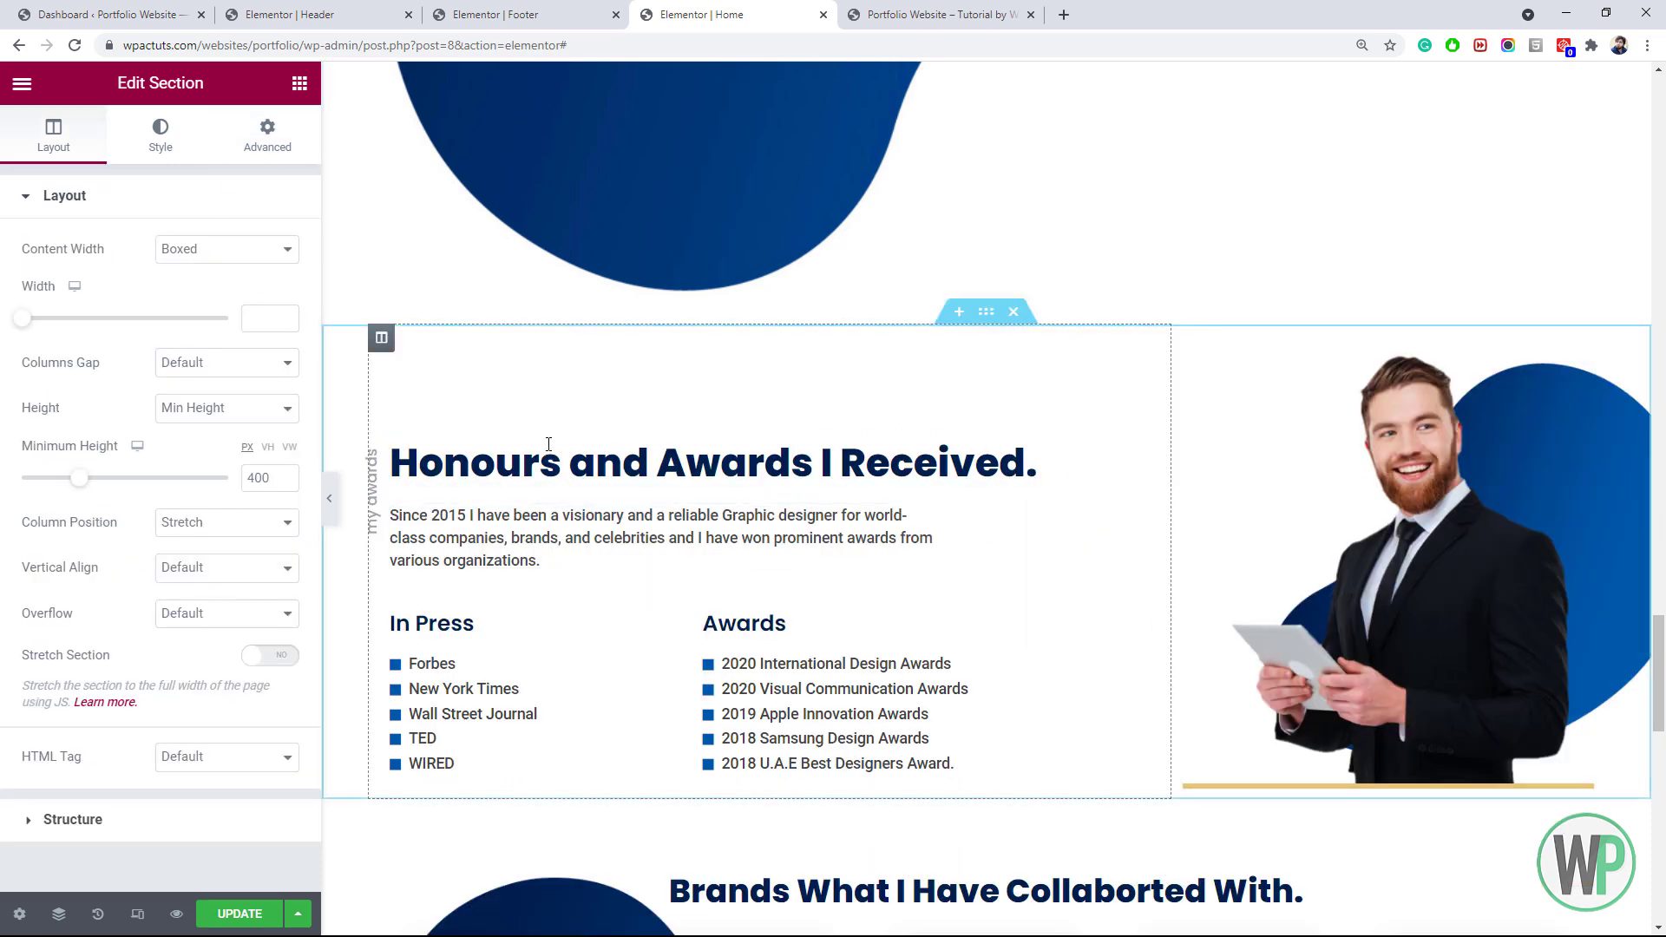
pyautogui.click(284, 165)
pyautogui.click(279, 273)
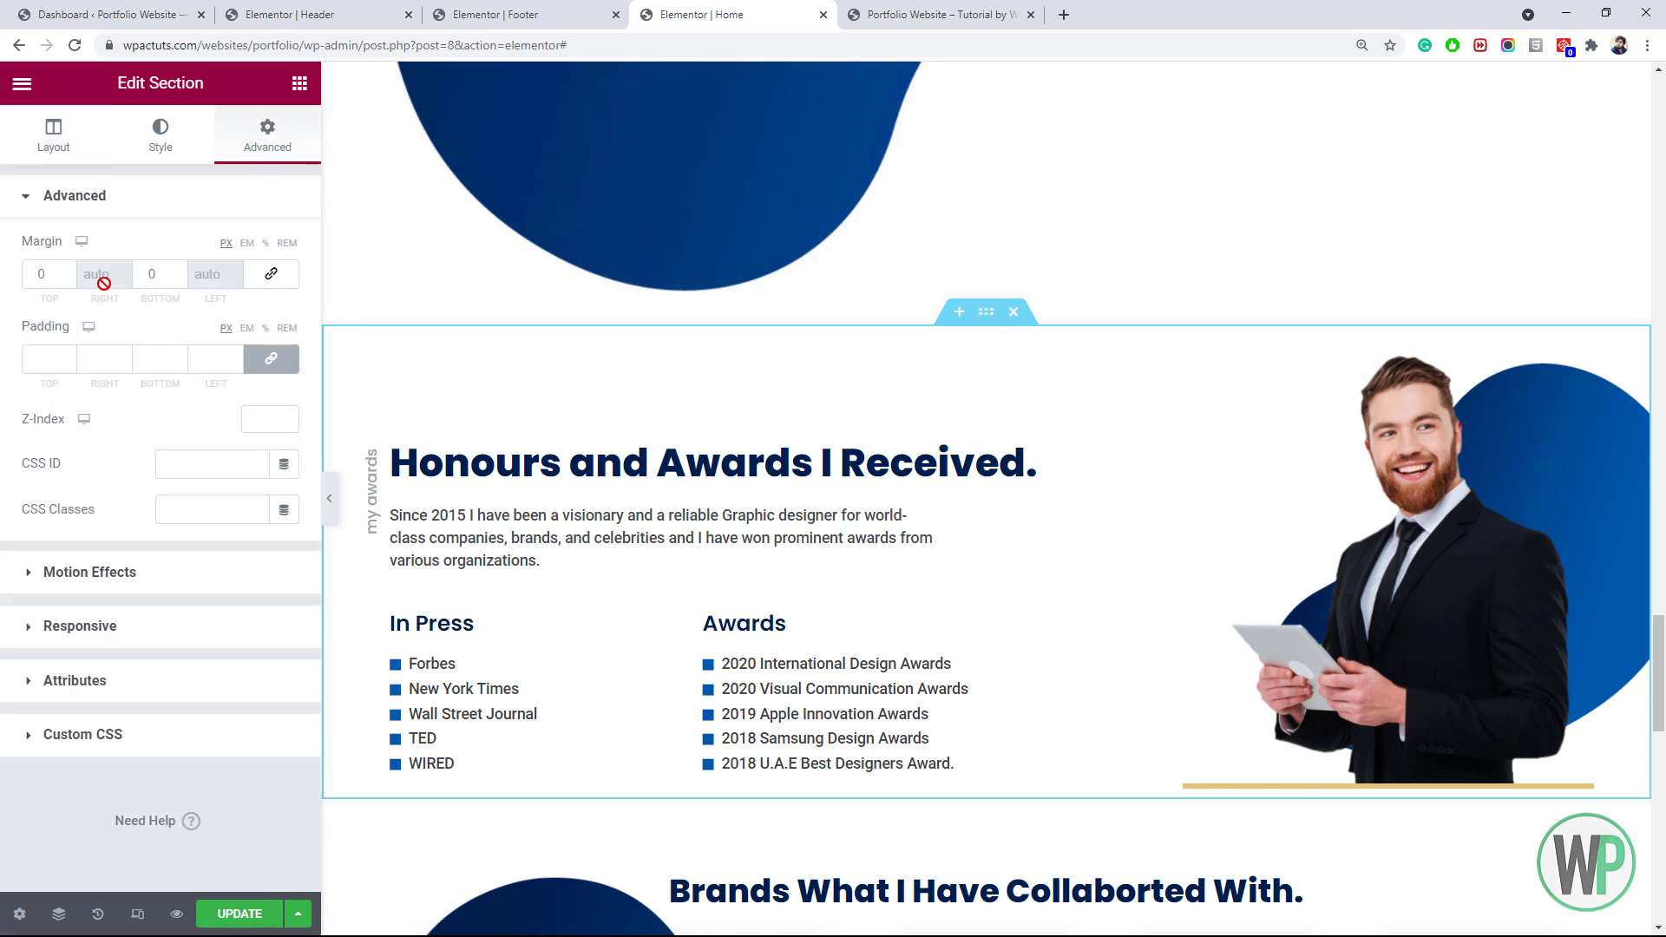
pyautogui.click(69, 279)
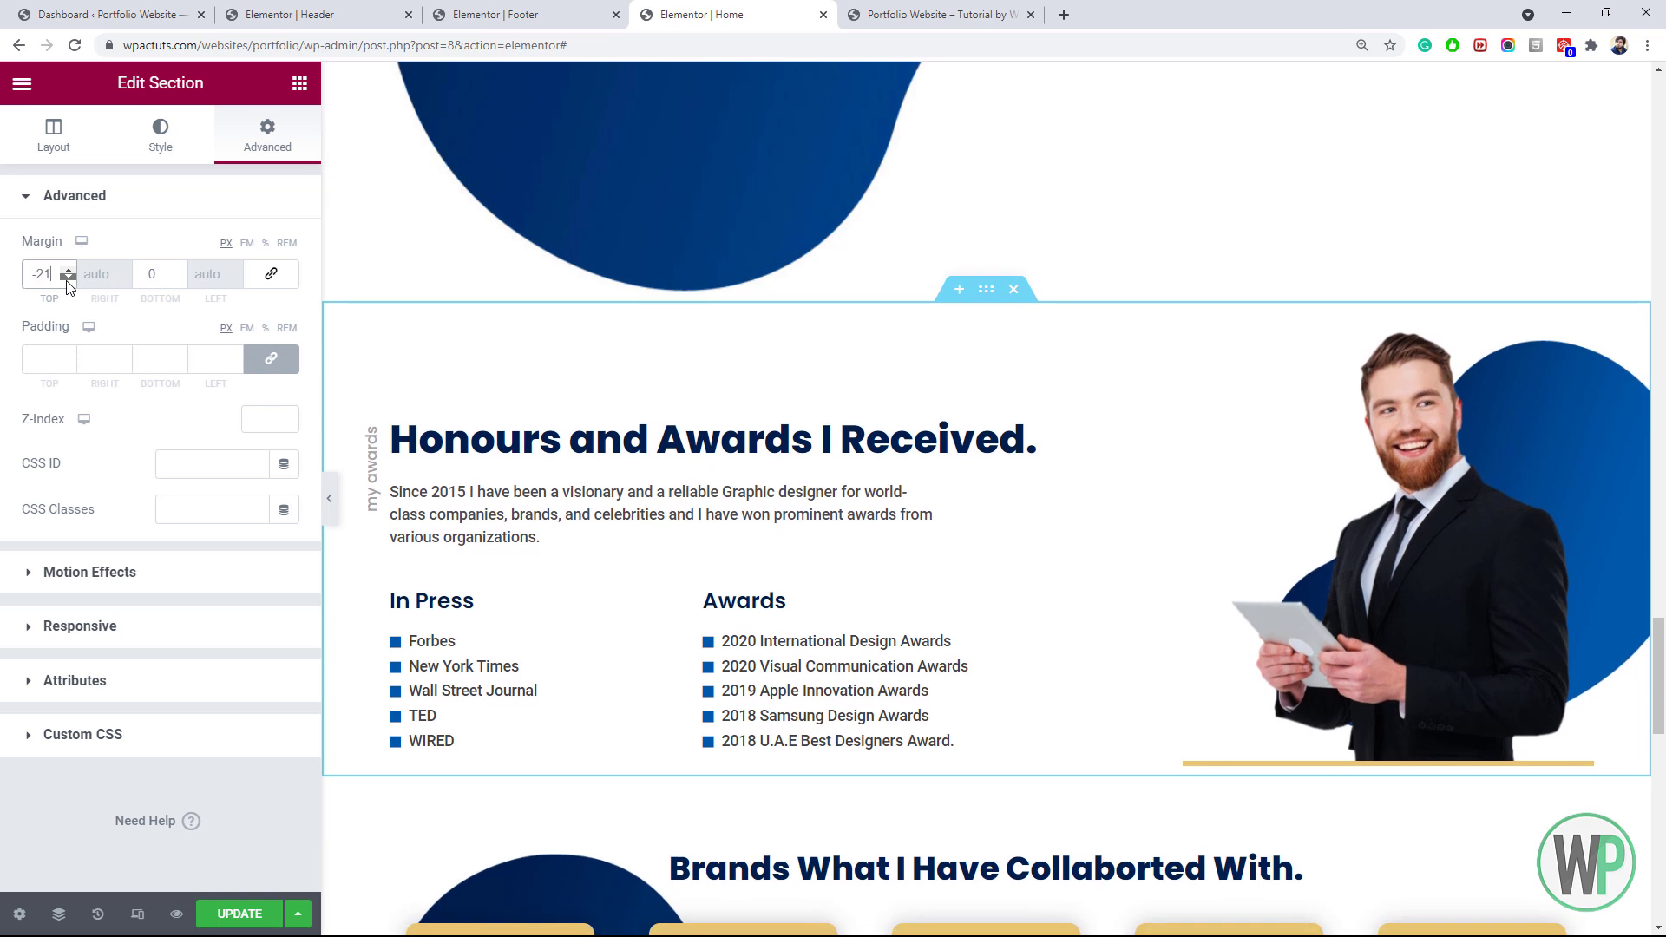
pyautogui.moveTo(66, 279); pyautogui.dragTo(68, 270)
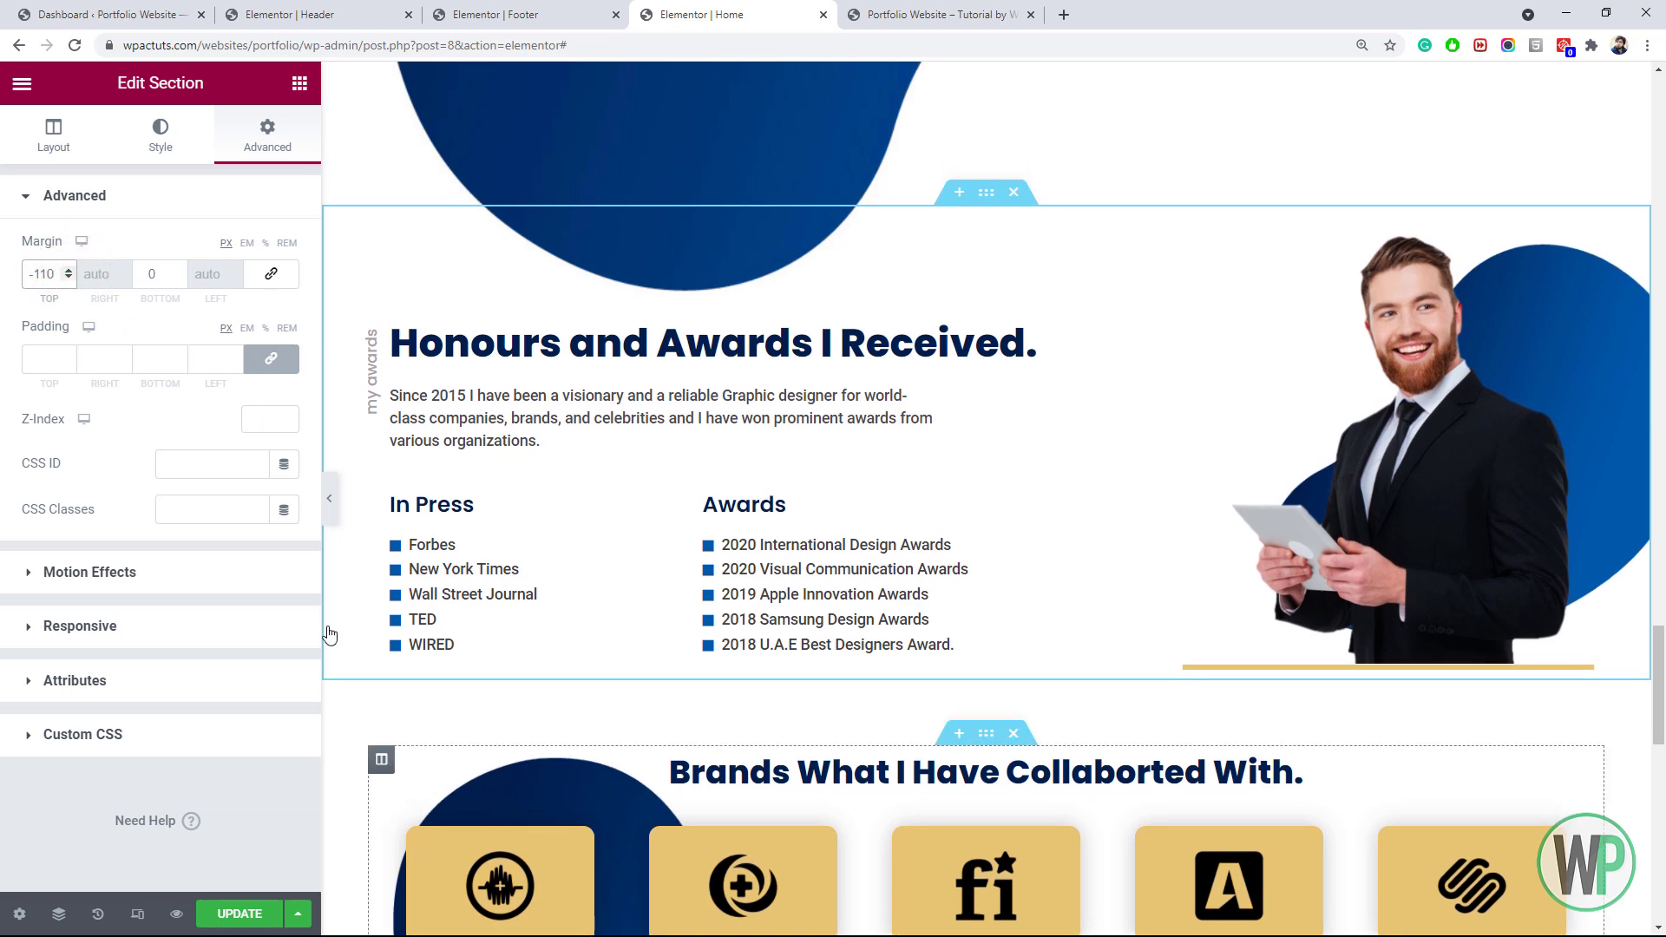
pyautogui.hotkey('ctrl', 's')
pyautogui.click(935, 15)
pyautogui.click(75, 46)
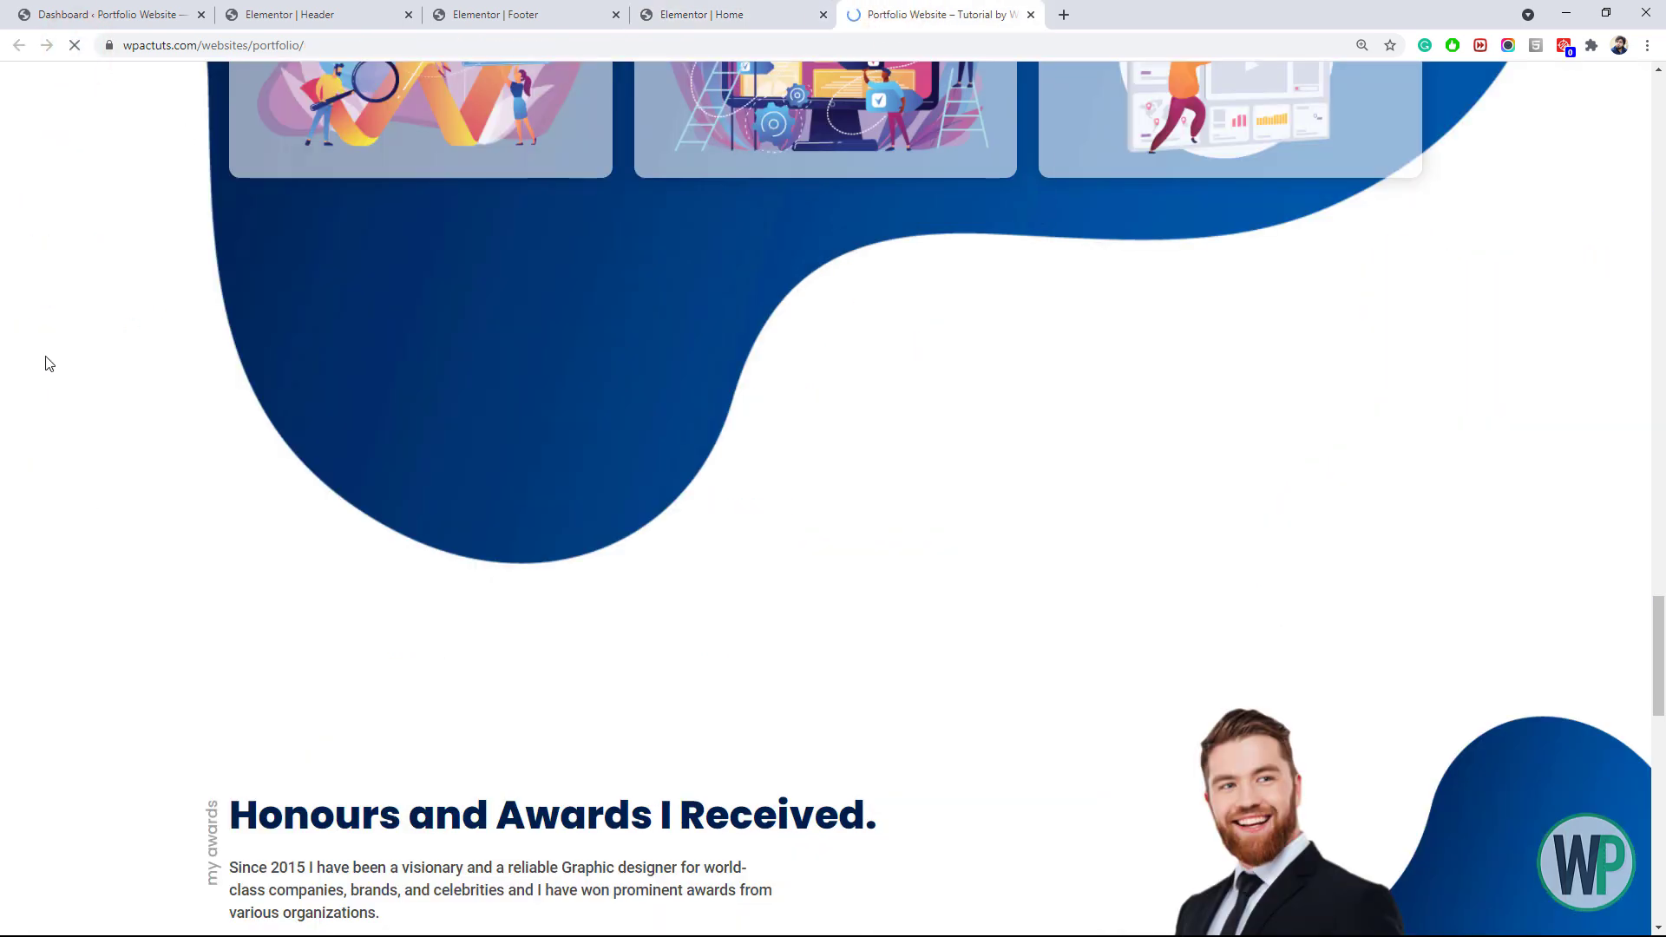
# Set the Honours section's top margin to -80, save, and review it on the live page
pyautogui.click(702, 15)
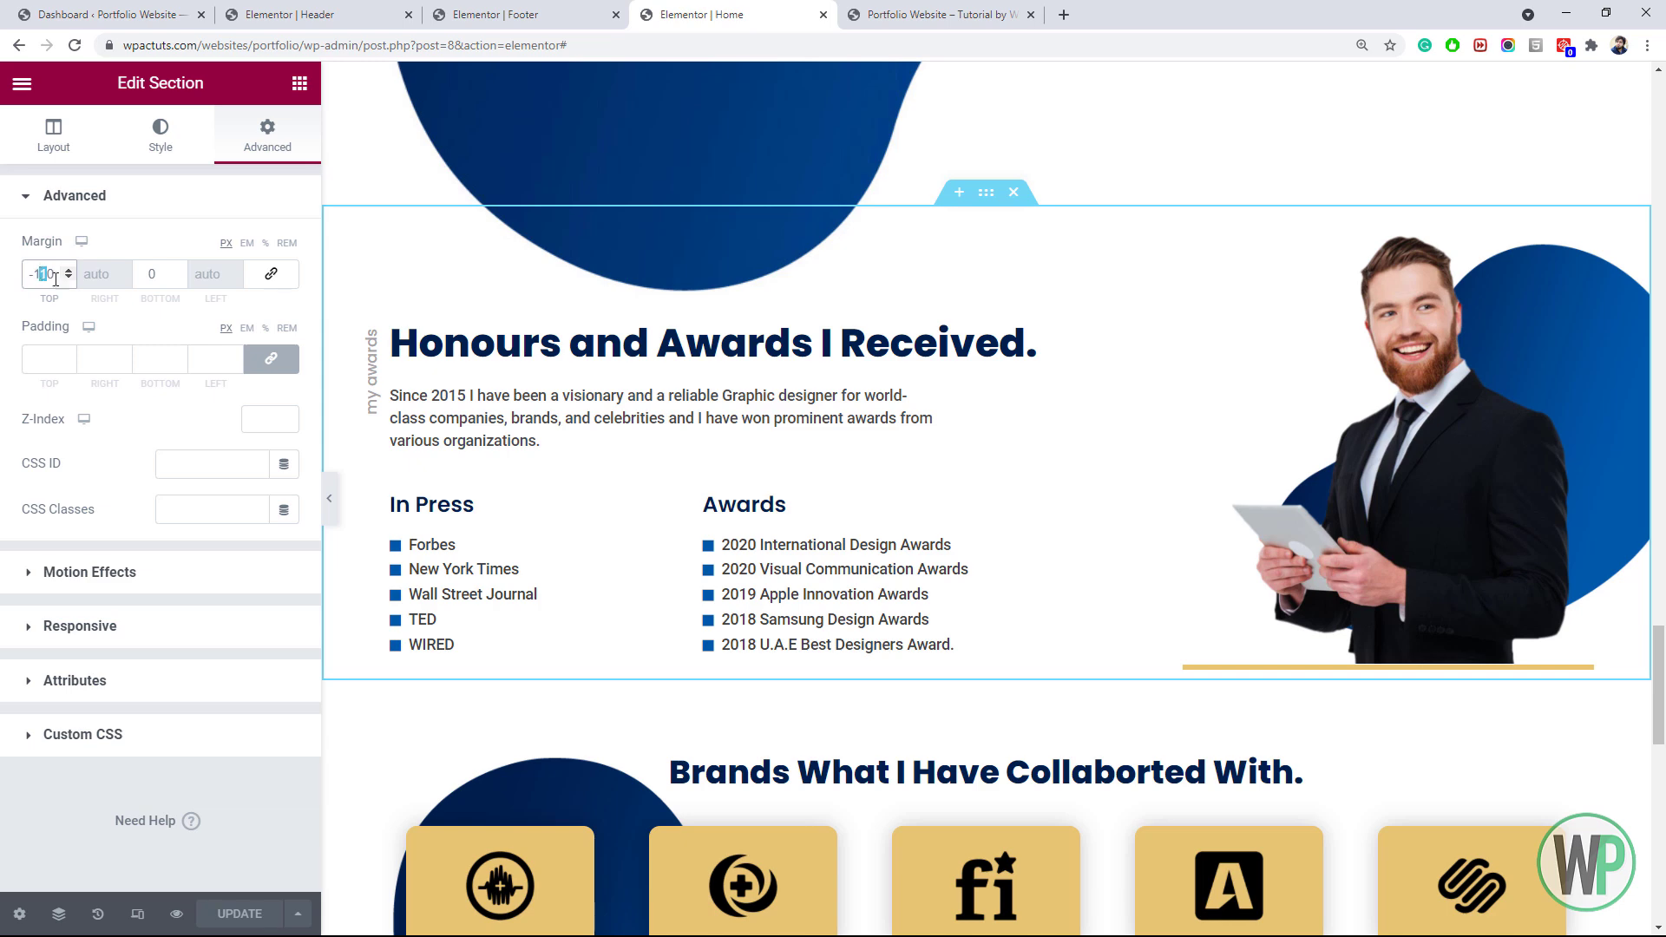
pyautogui.write('8')
pyautogui.click(253, 909)
pyautogui.click(936, 15)
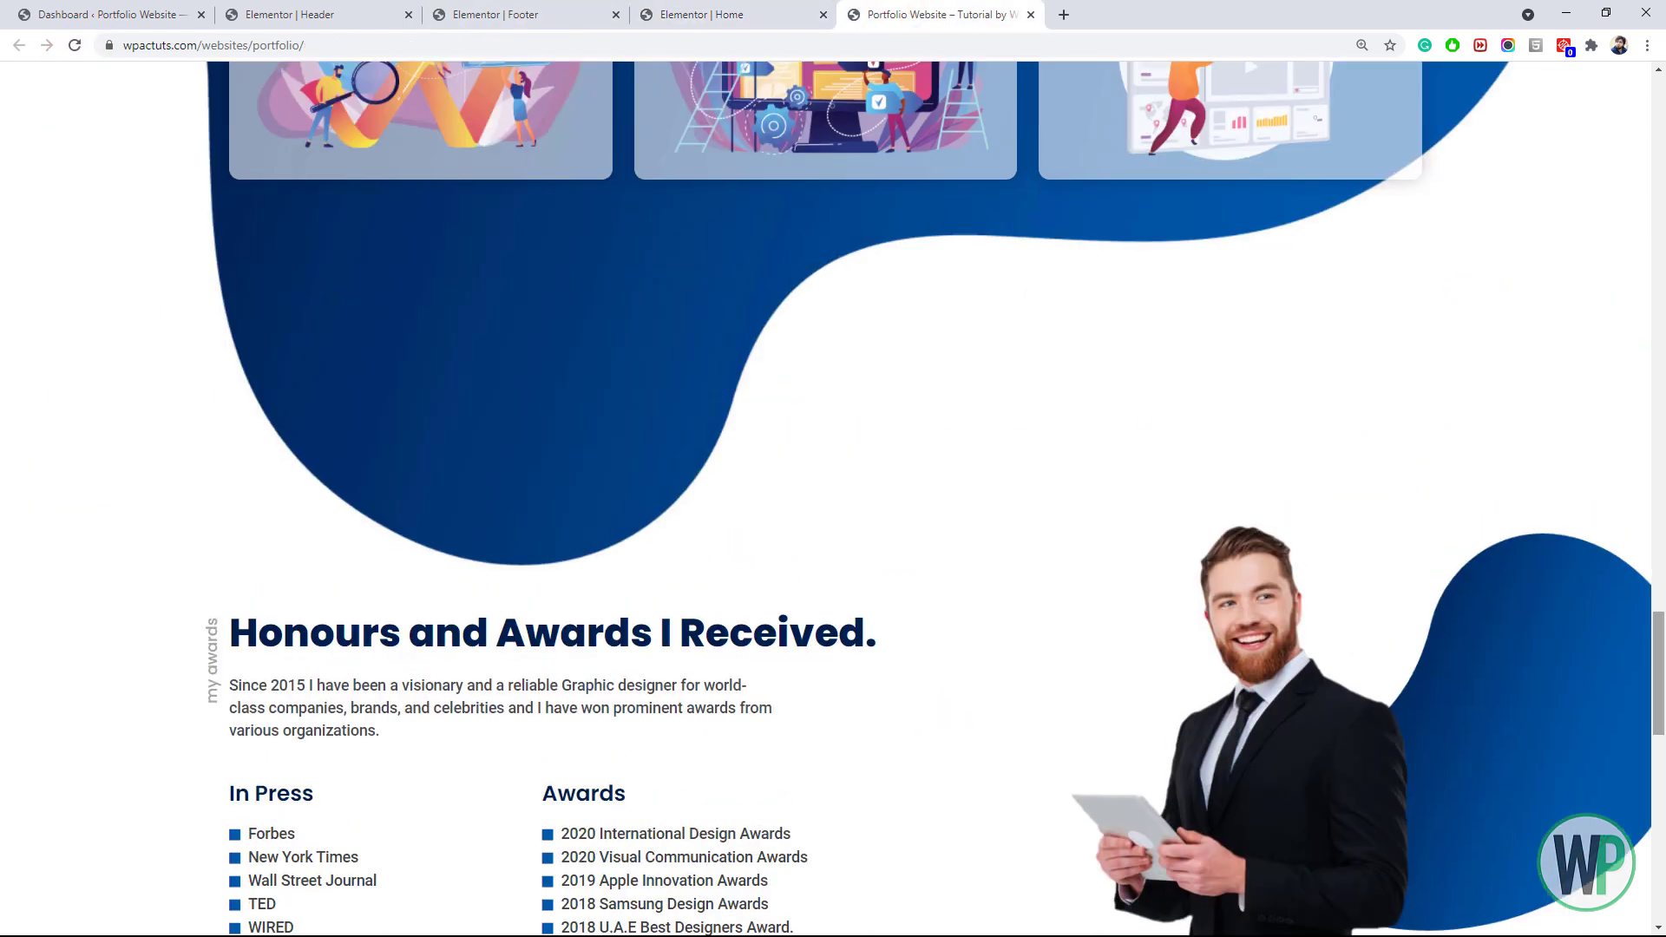
pyautogui.scroll(-4, 1138, 185)
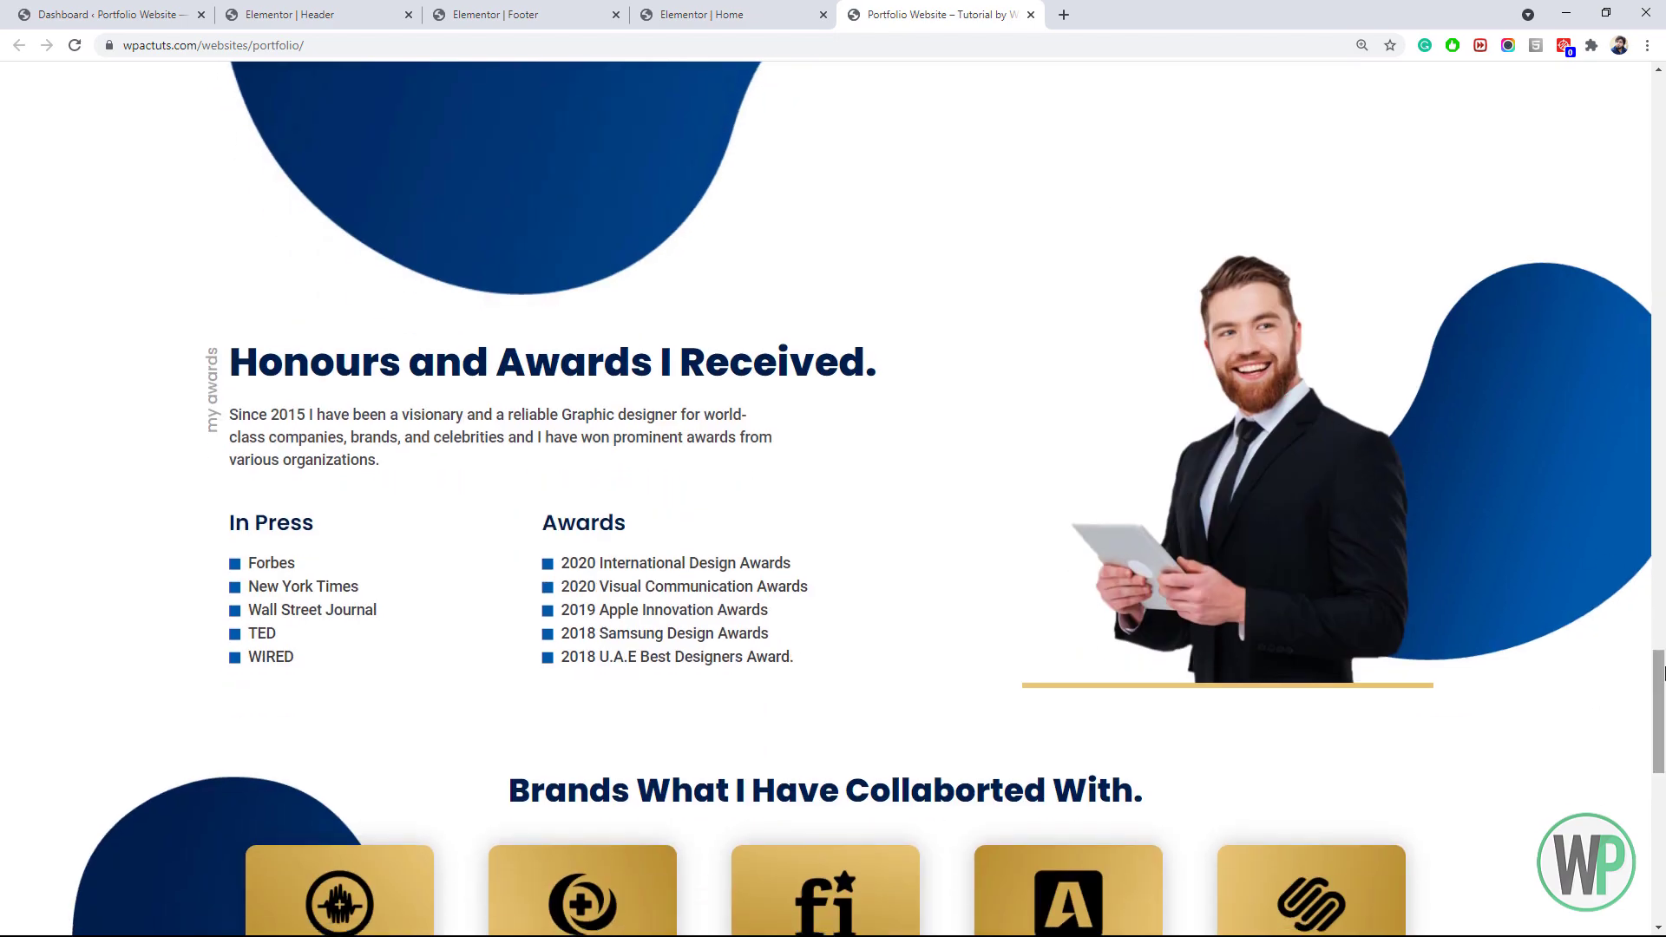
pyautogui.moveTo(1662, 672); pyautogui.dragTo(1661, 82)
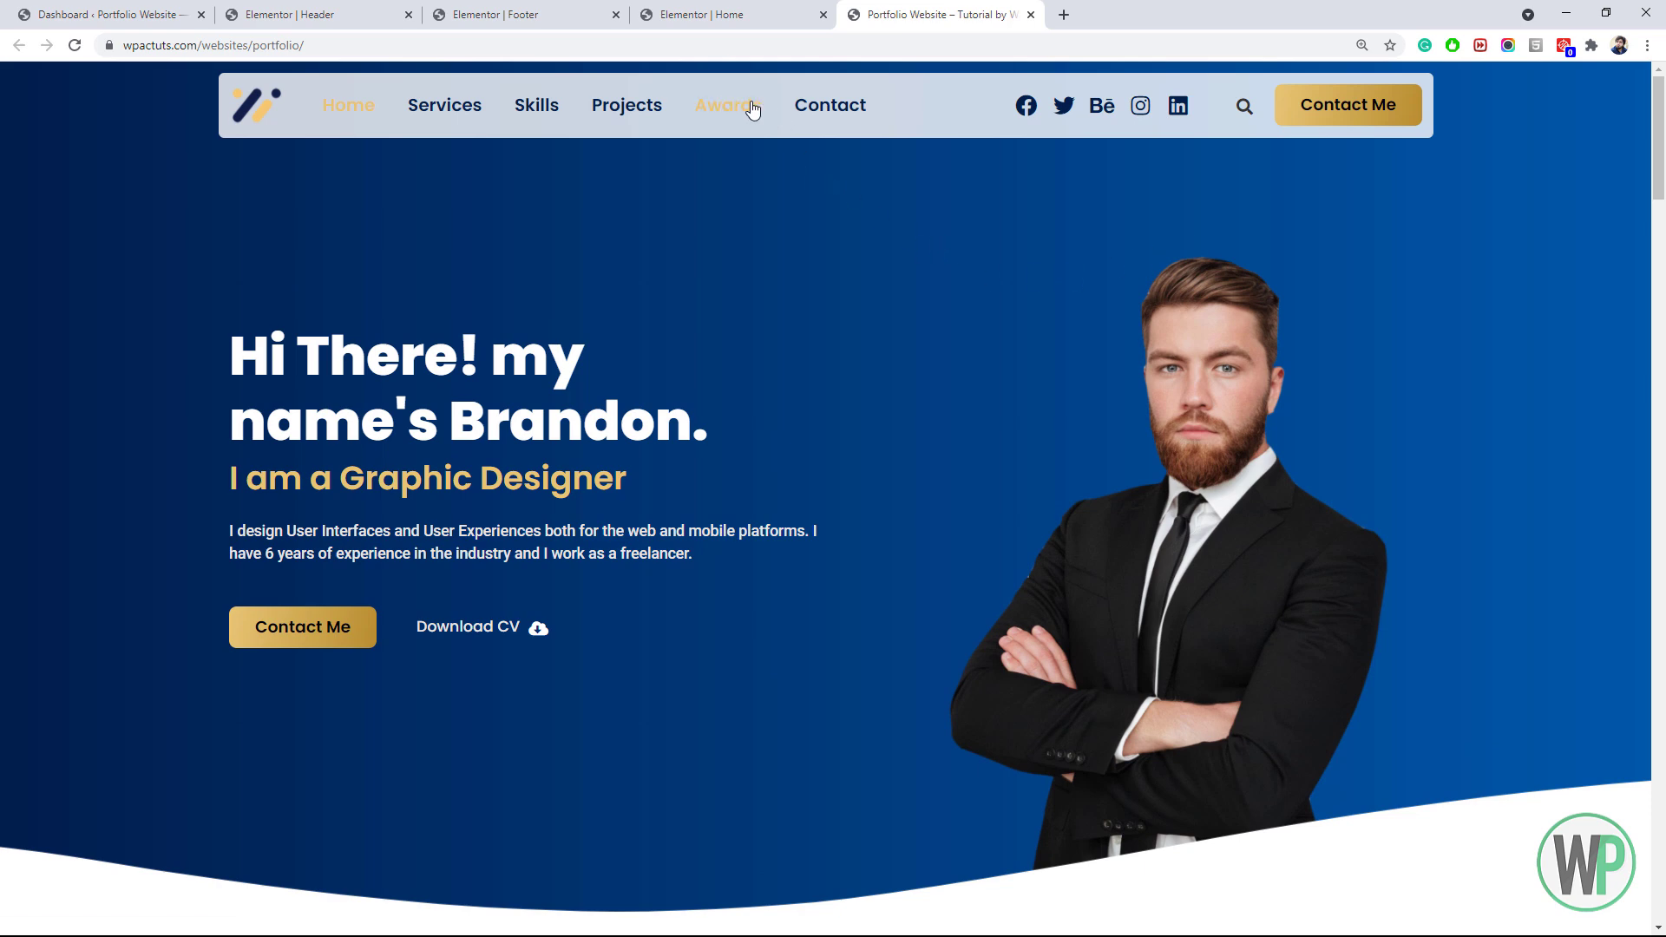
pyautogui.click(728, 15)
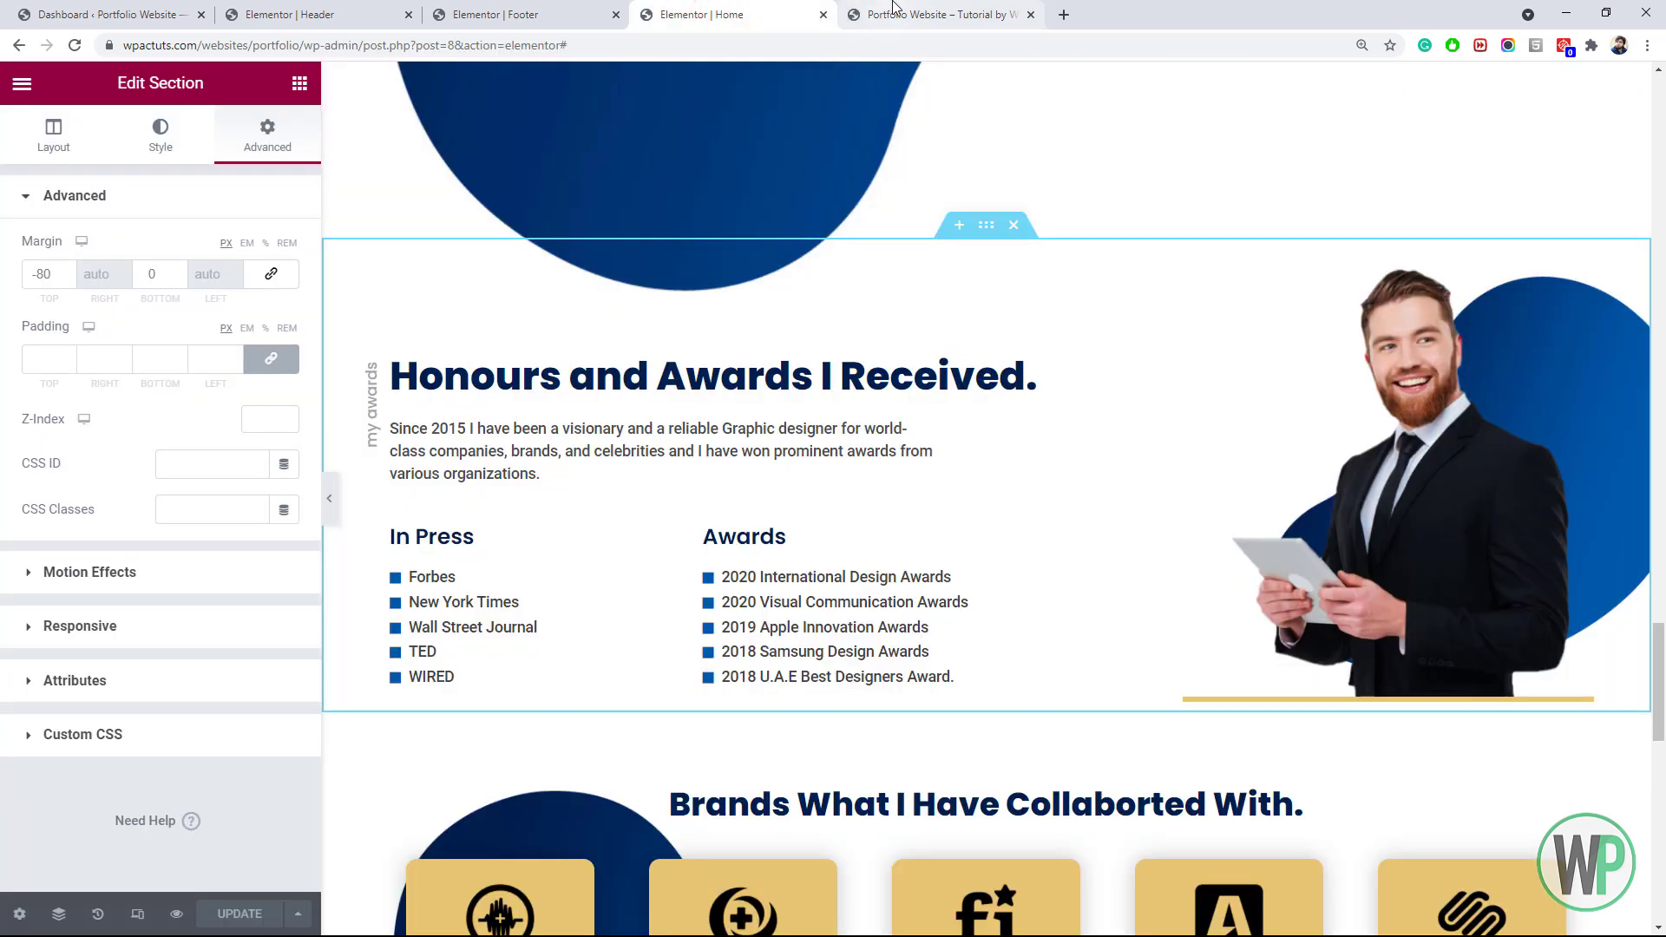
# Switch the editor preview to Tablet at 768 px and scroll to the Hi There! hero
pyautogui.click(893, 9)
pyautogui.click(759, 10)
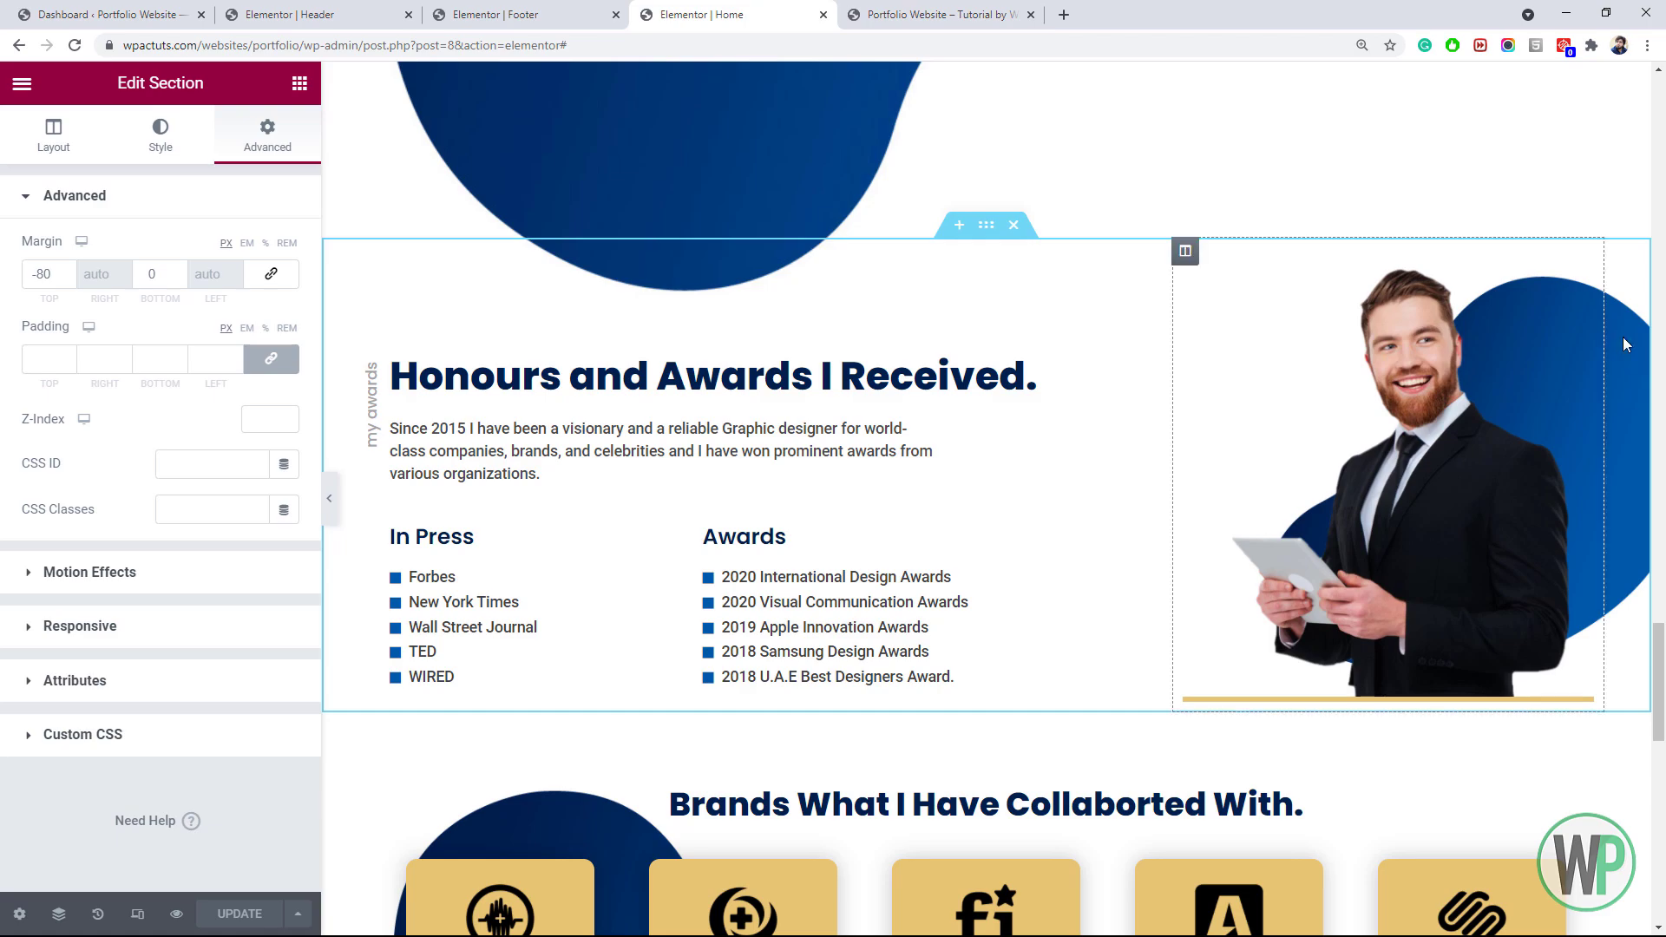
pyautogui.scroll(20, 1160, 390)
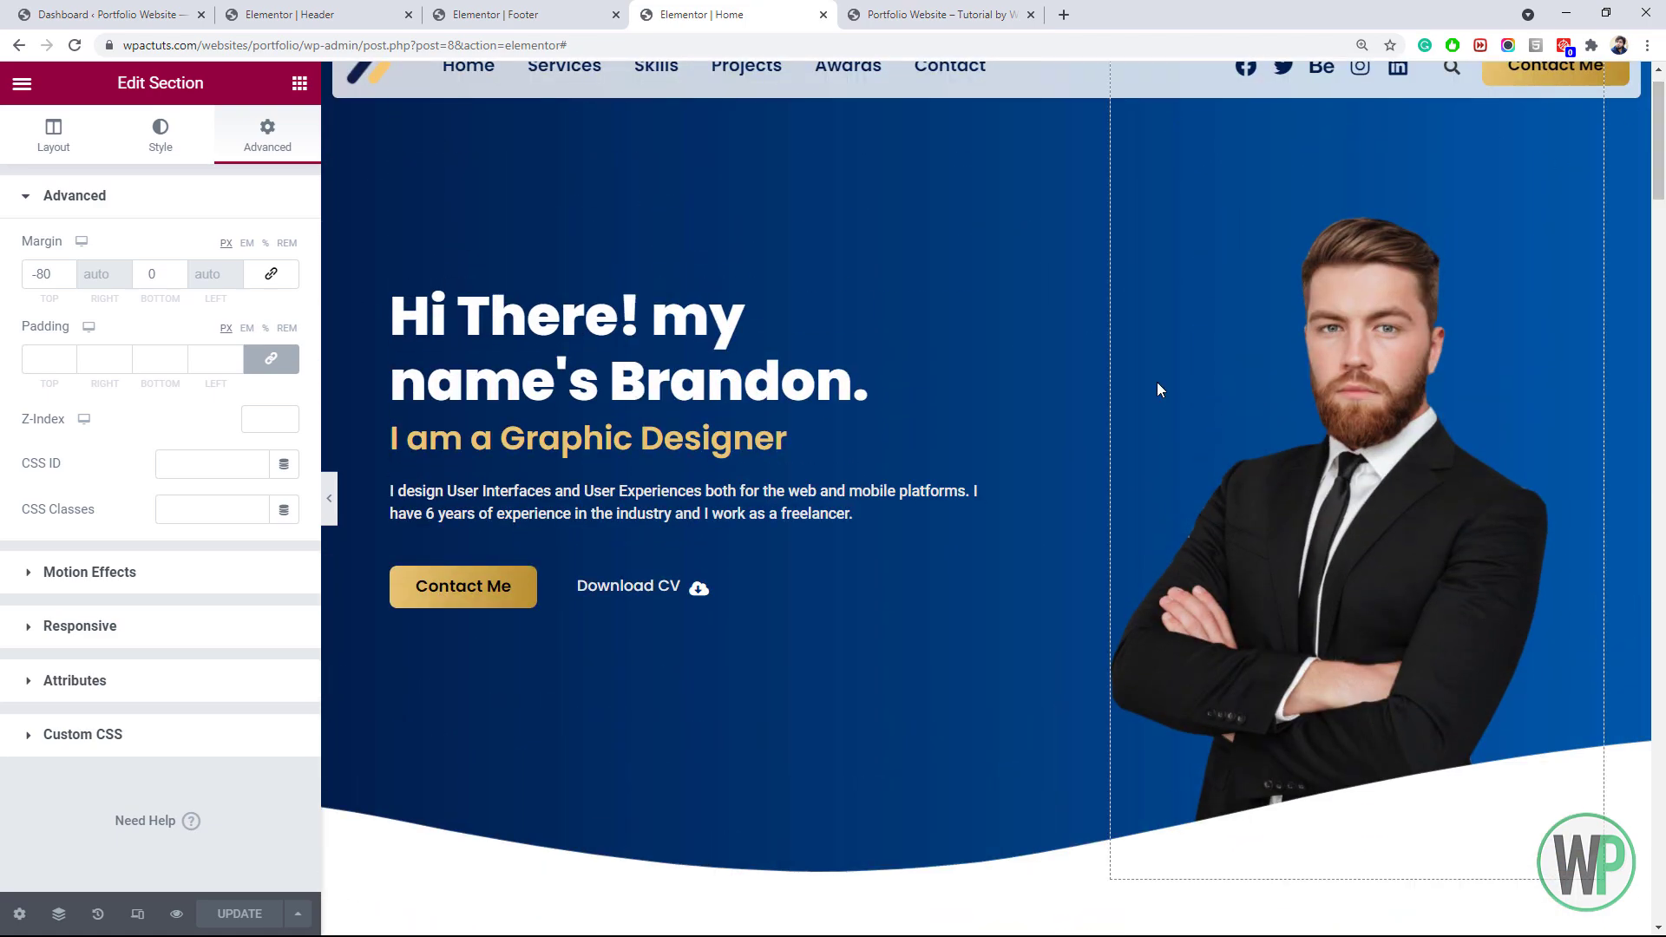
pyautogui.click(134, 916)
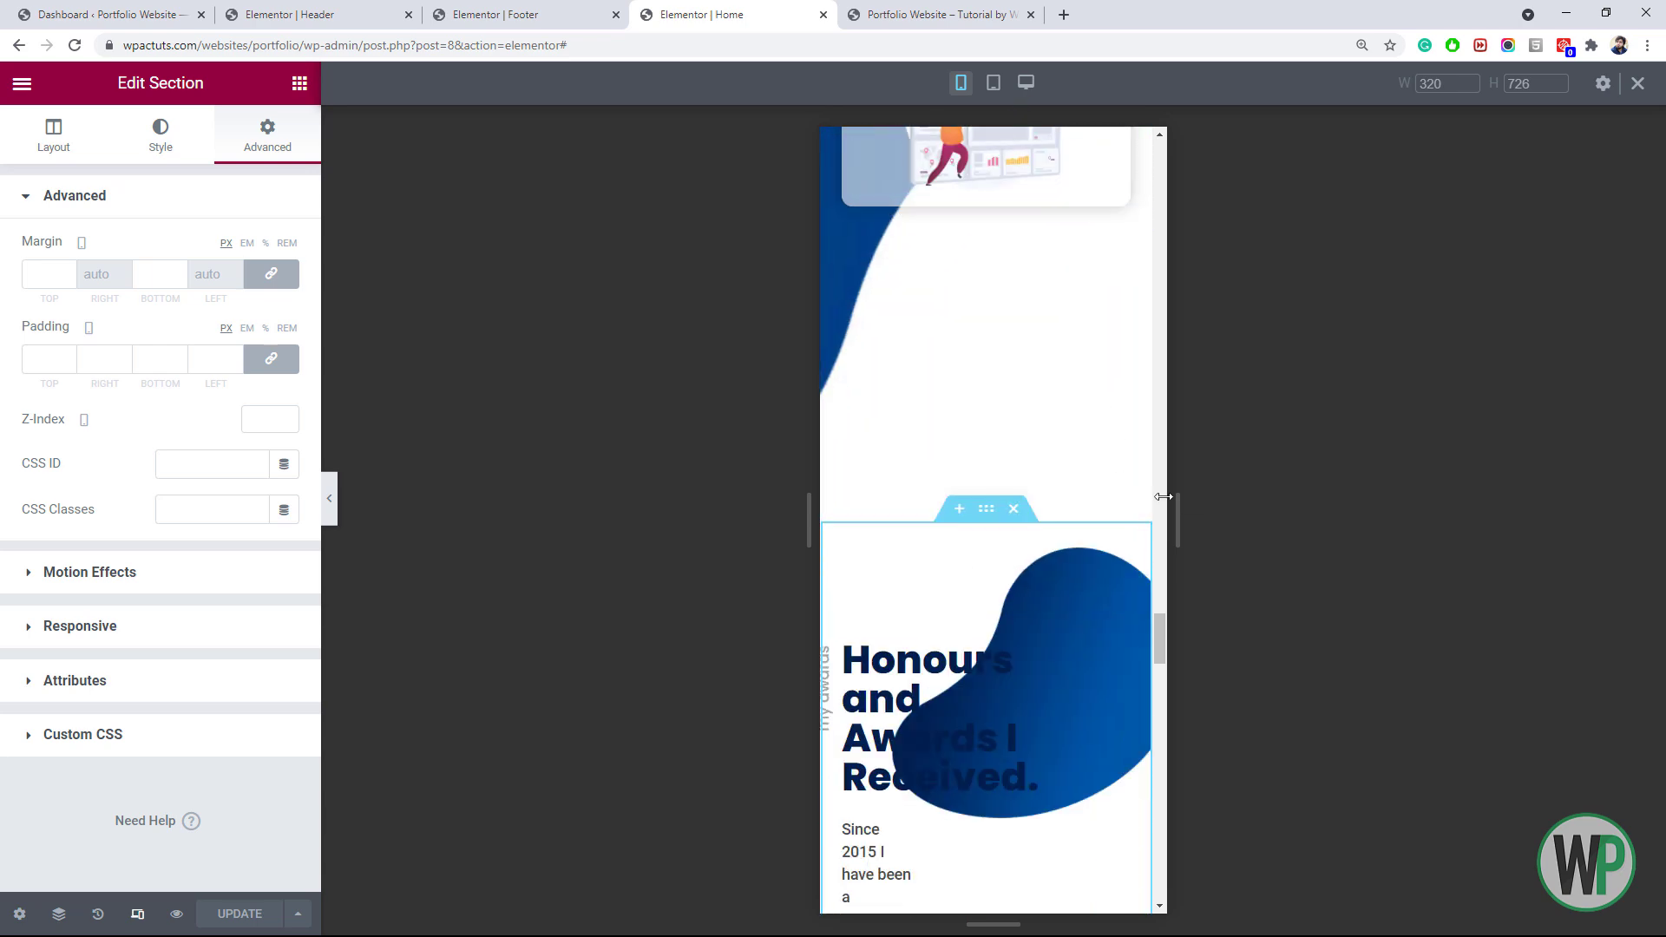
pyautogui.click(994, 86)
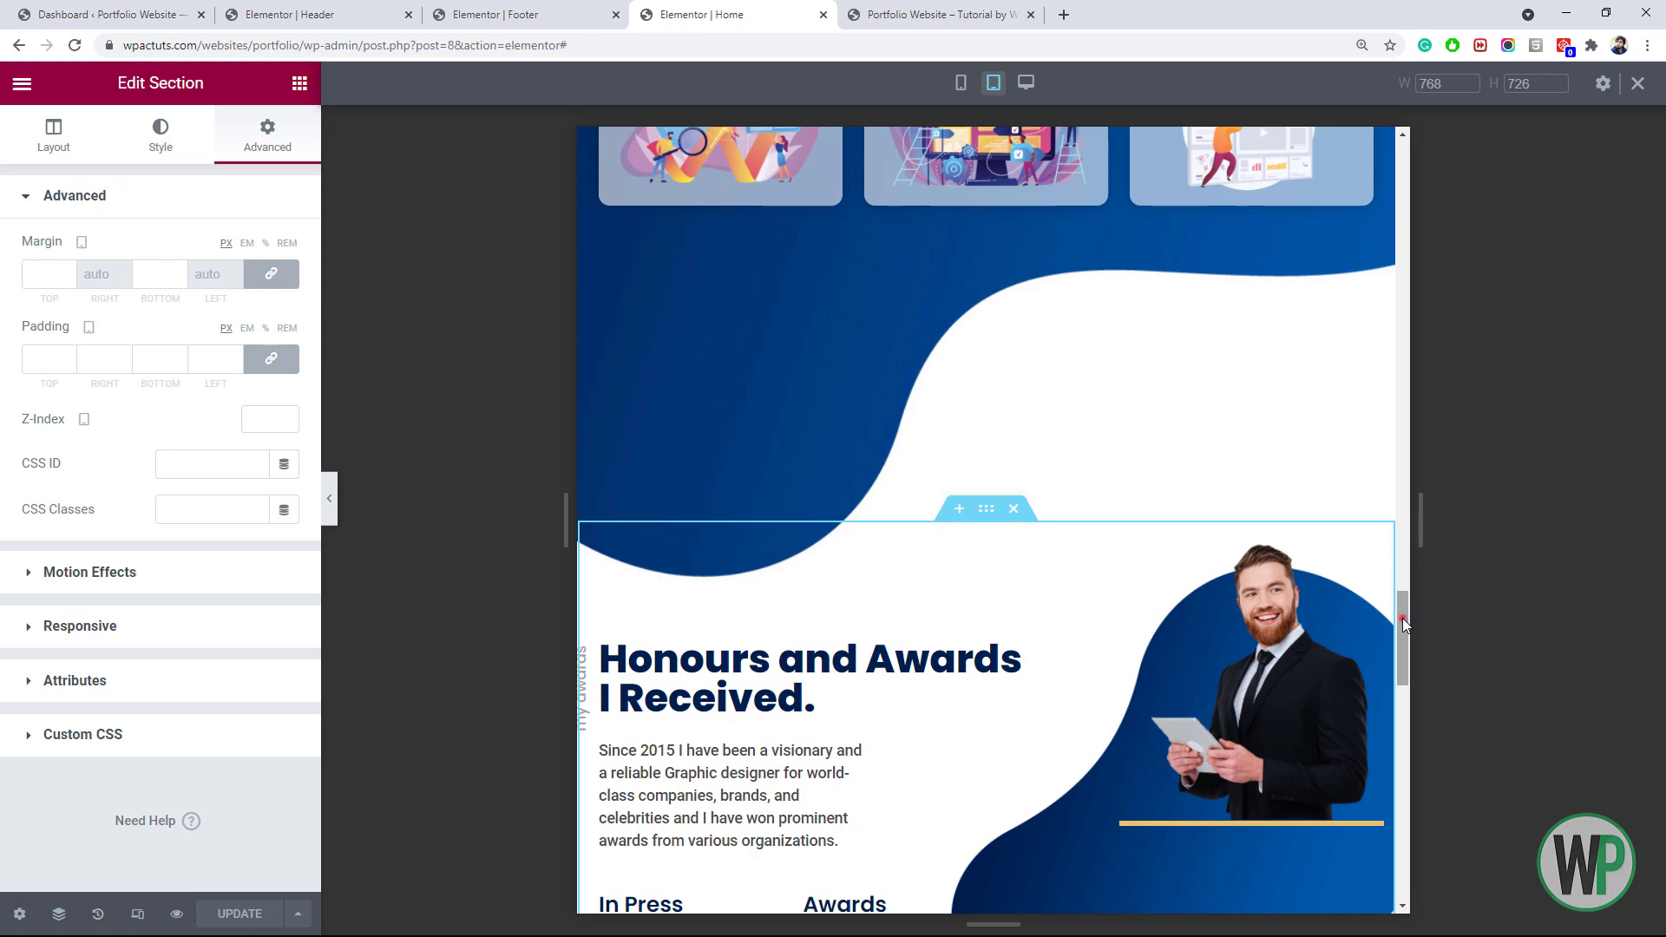
pyautogui.moveTo(1402, 618); pyautogui.dragTo(1406, 220)
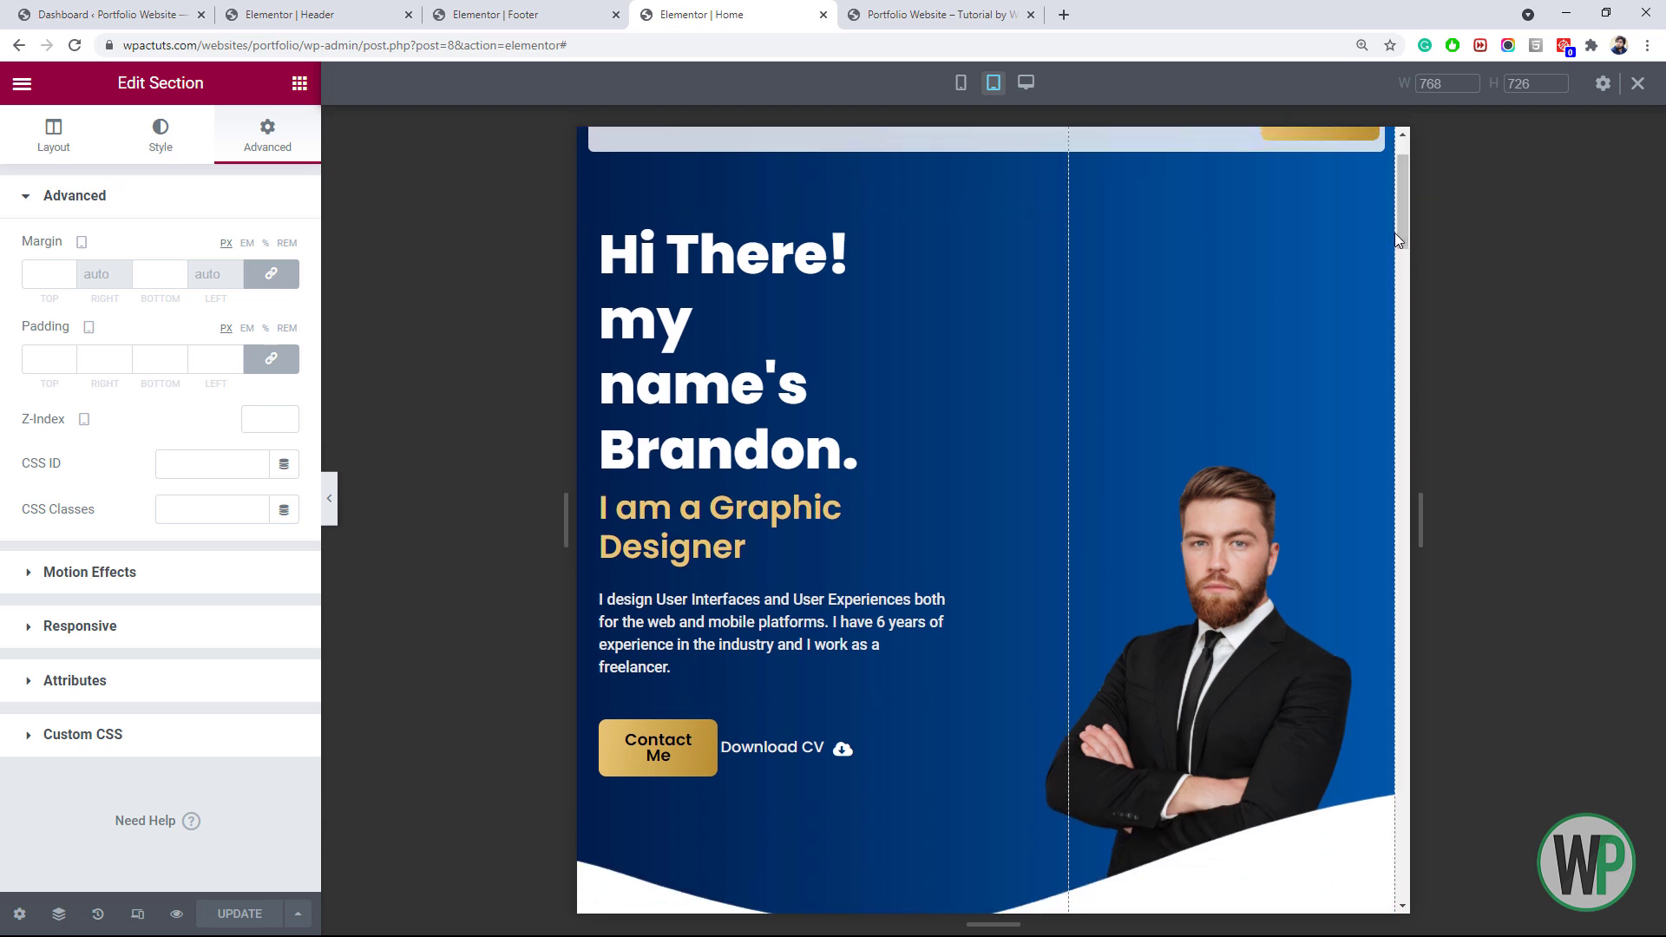
pyautogui.moveTo(1405, 219); pyautogui.dragTo(1408, 224)
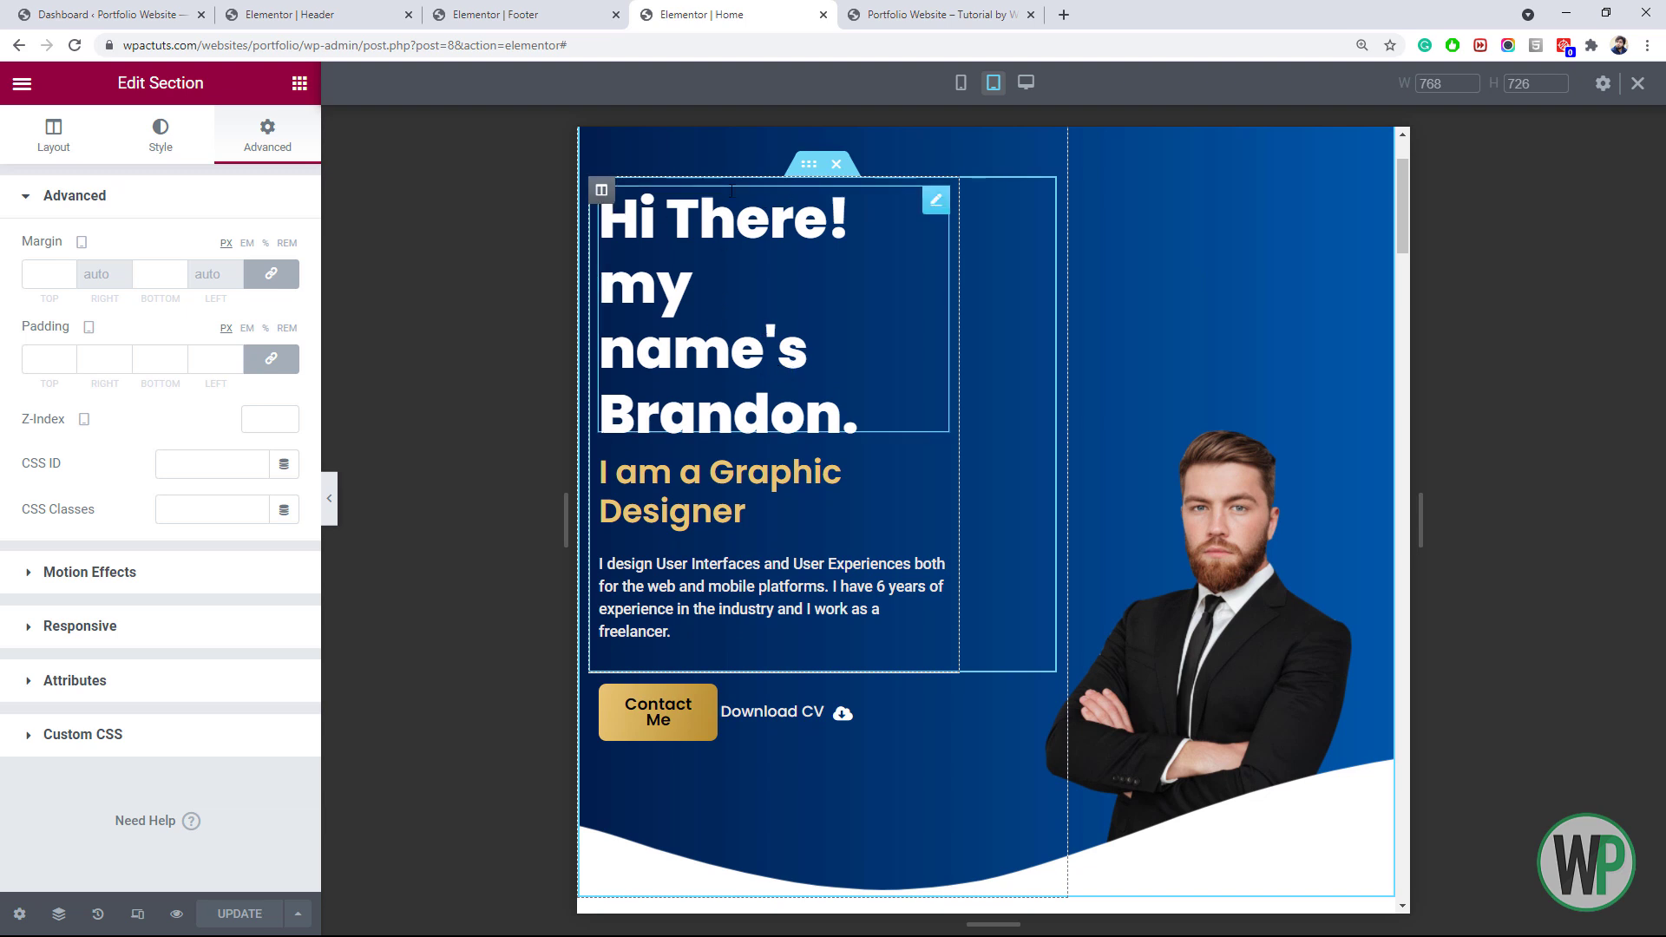
# Set the hero text inner section's tablet padding to 0
pyautogui.rightClick(802, 172)
pyautogui.click(825, 189)
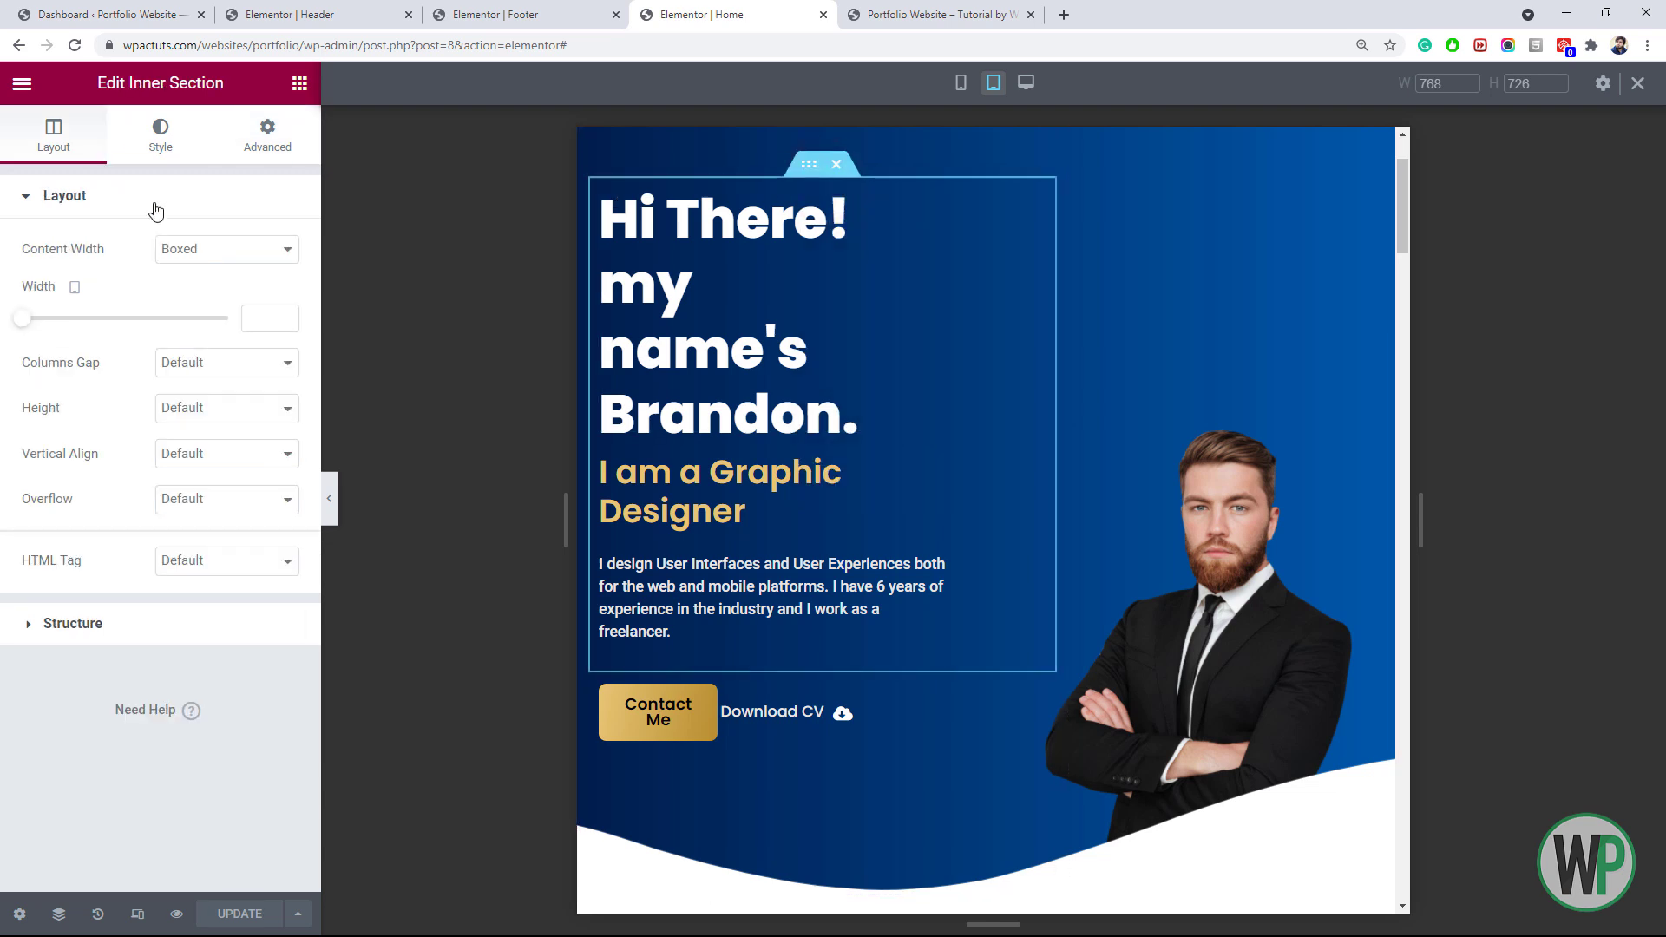
pyautogui.click(236, 151)
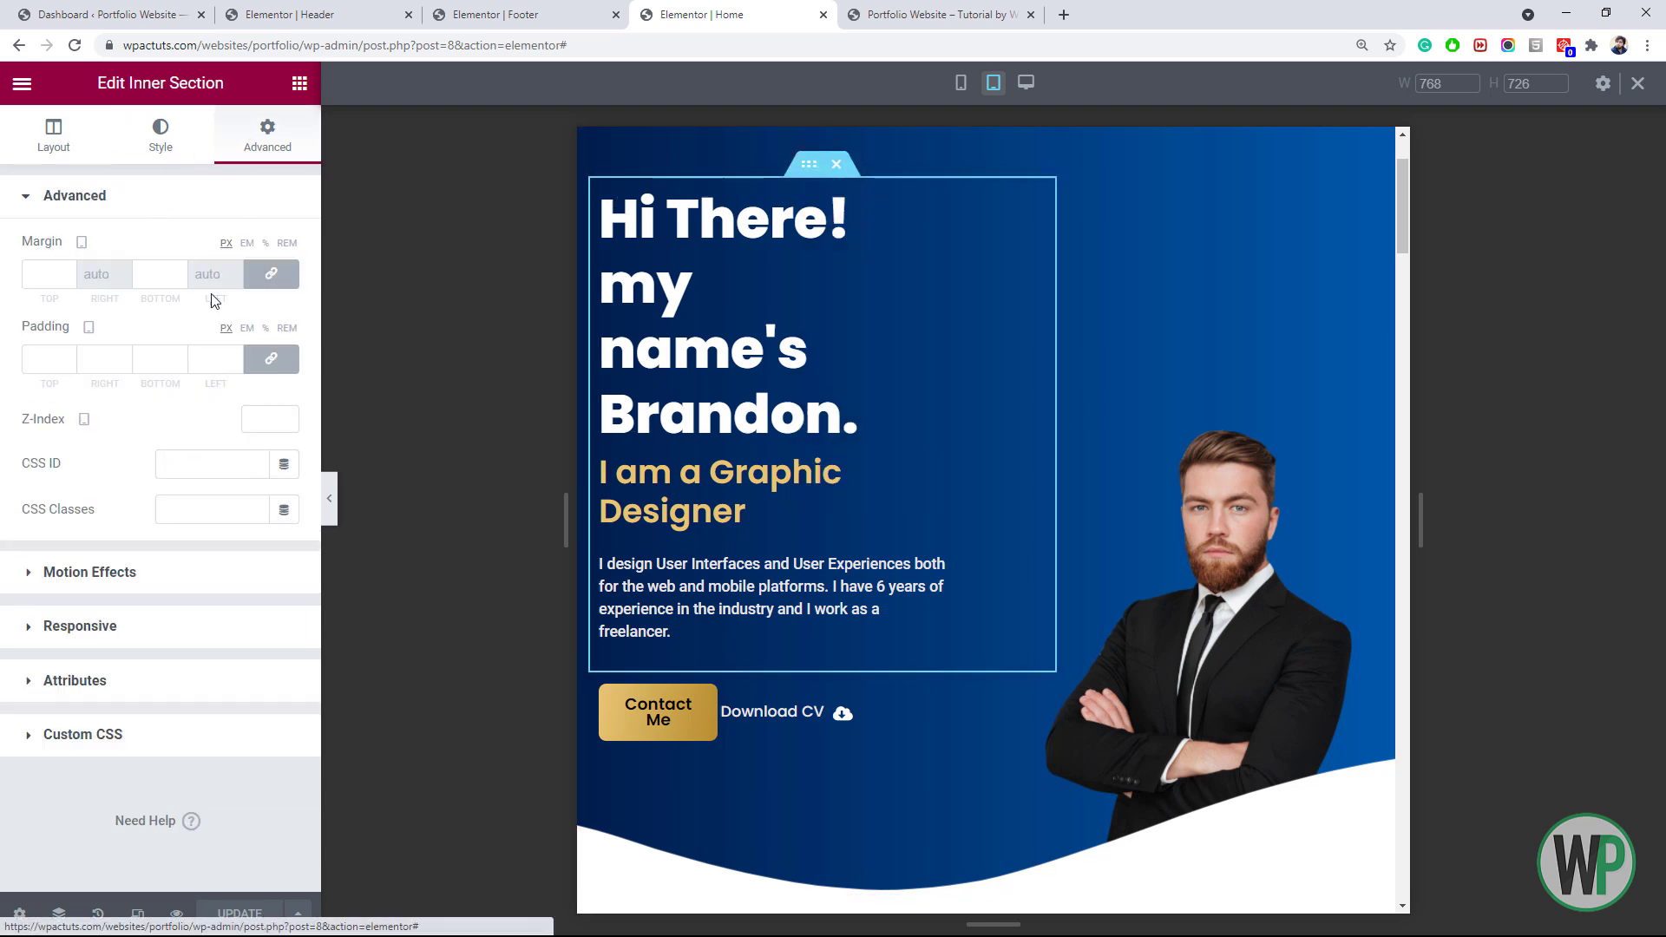
pyautogui.click(24, 361)
pyautogui.write('0')
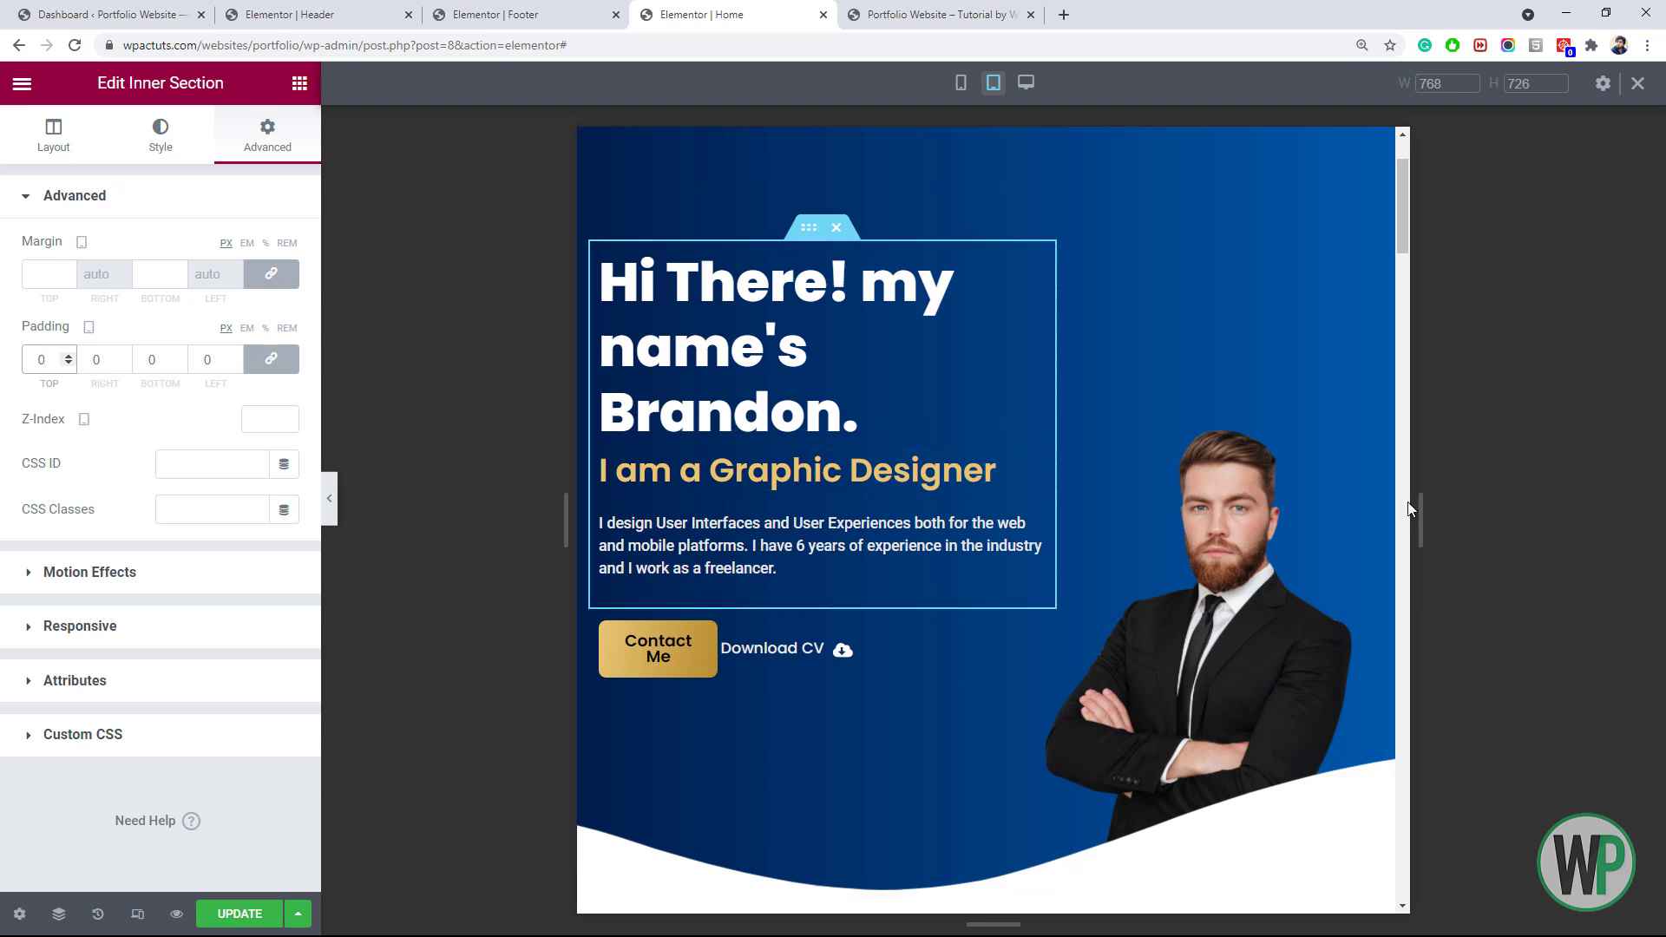
pyautogui.scroll(2, 1060, 410)
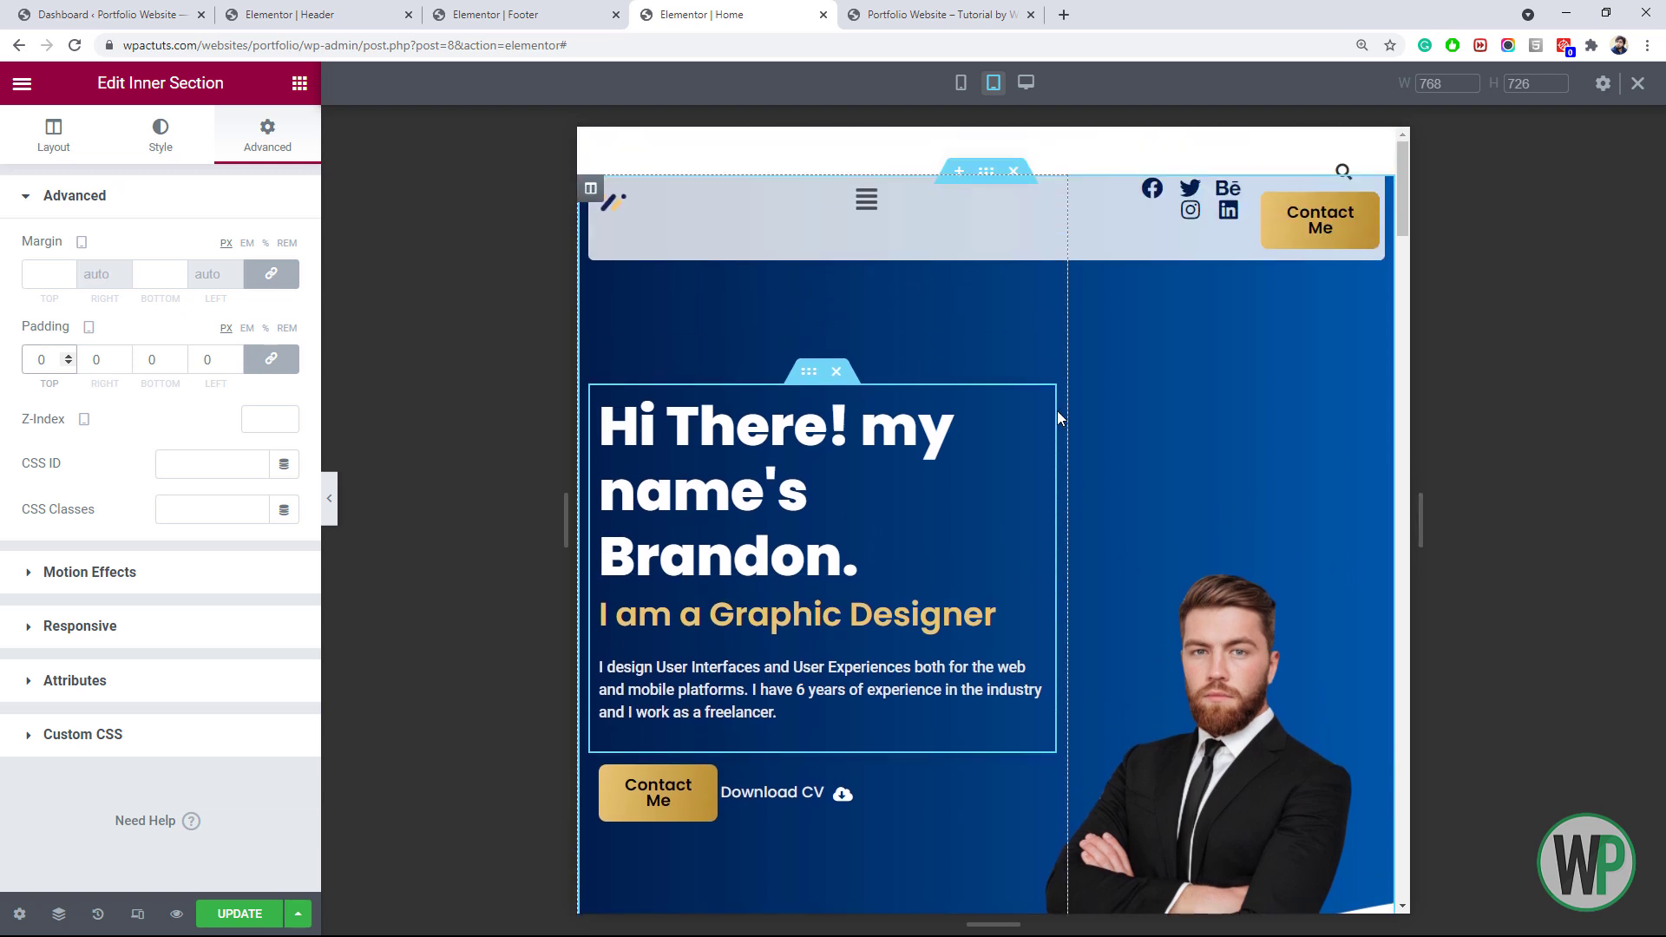
# Set tablet column widths to 40% for Contact Me and 60% for Download CV
pyautogui.rightClick(712, 785)
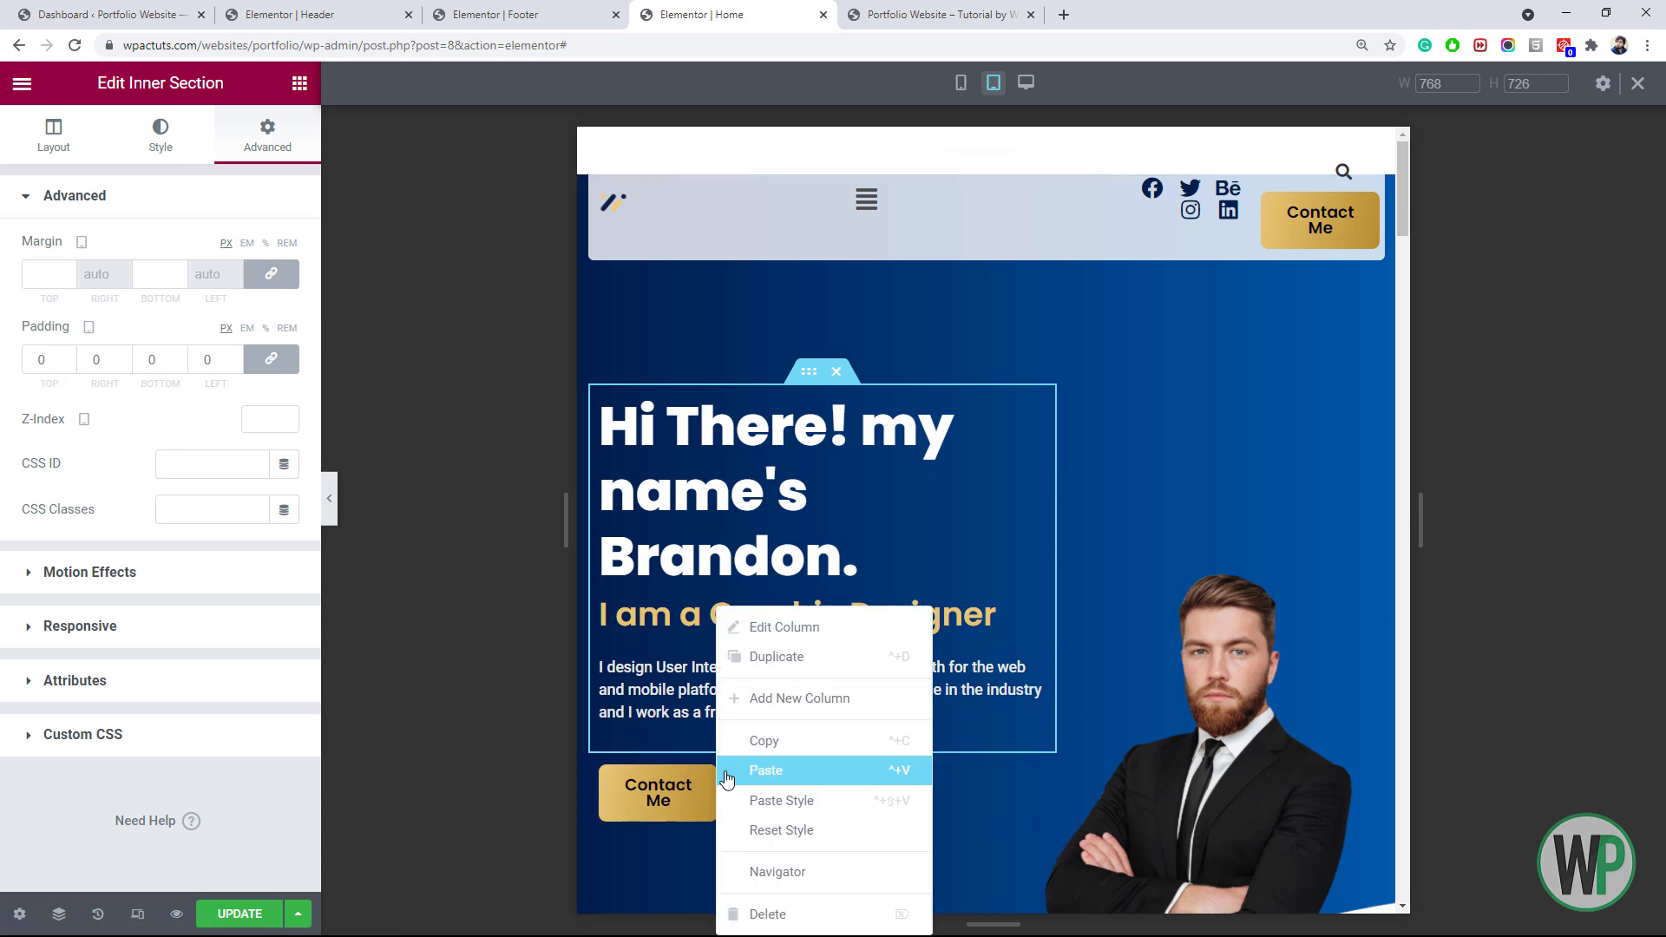
pyautogui.rightClick(605, 774)
pyautogui.click(660, 627)
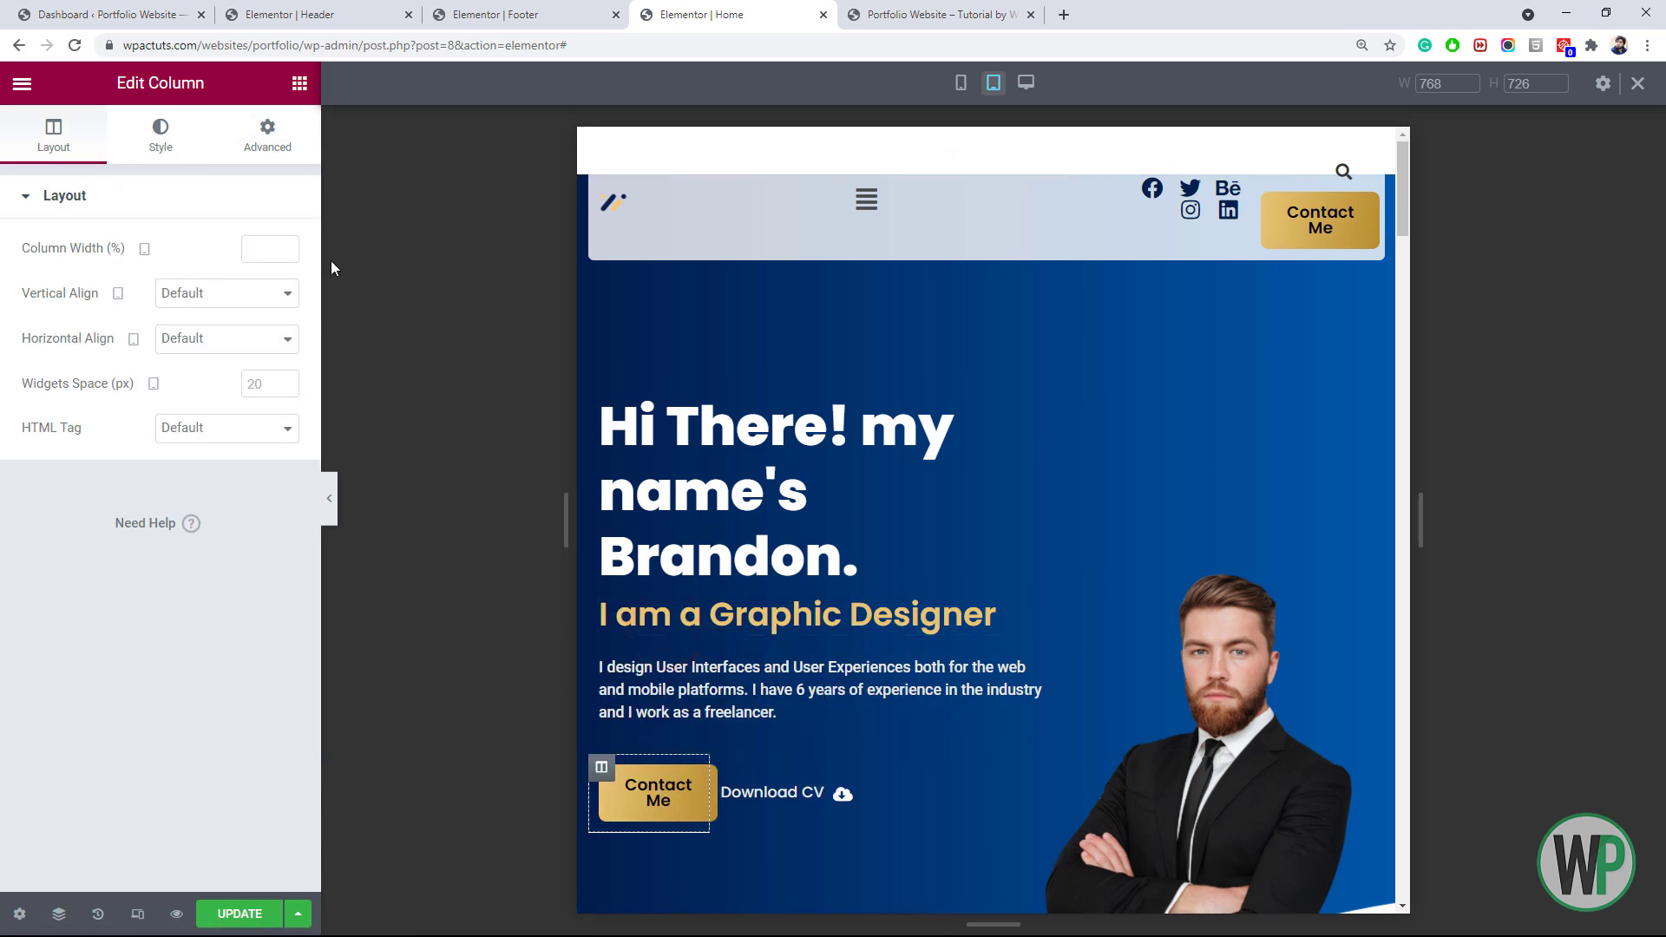
pyautogui.click(275, 249)
pyautogui.write('3')
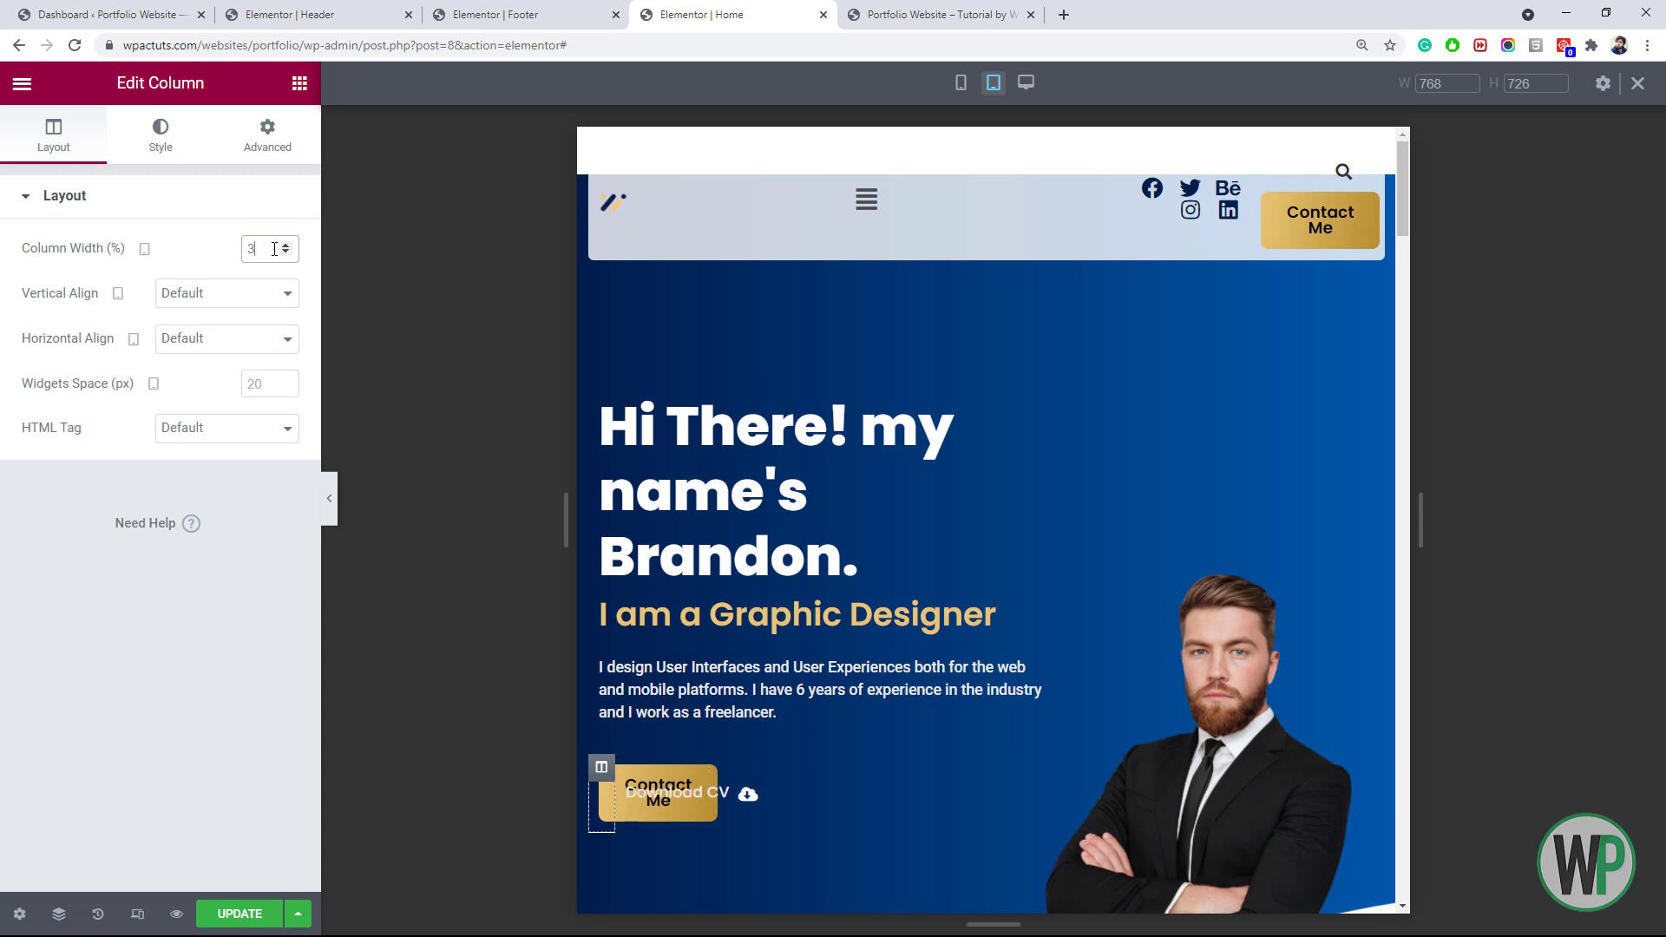
pyautogui.write('0')
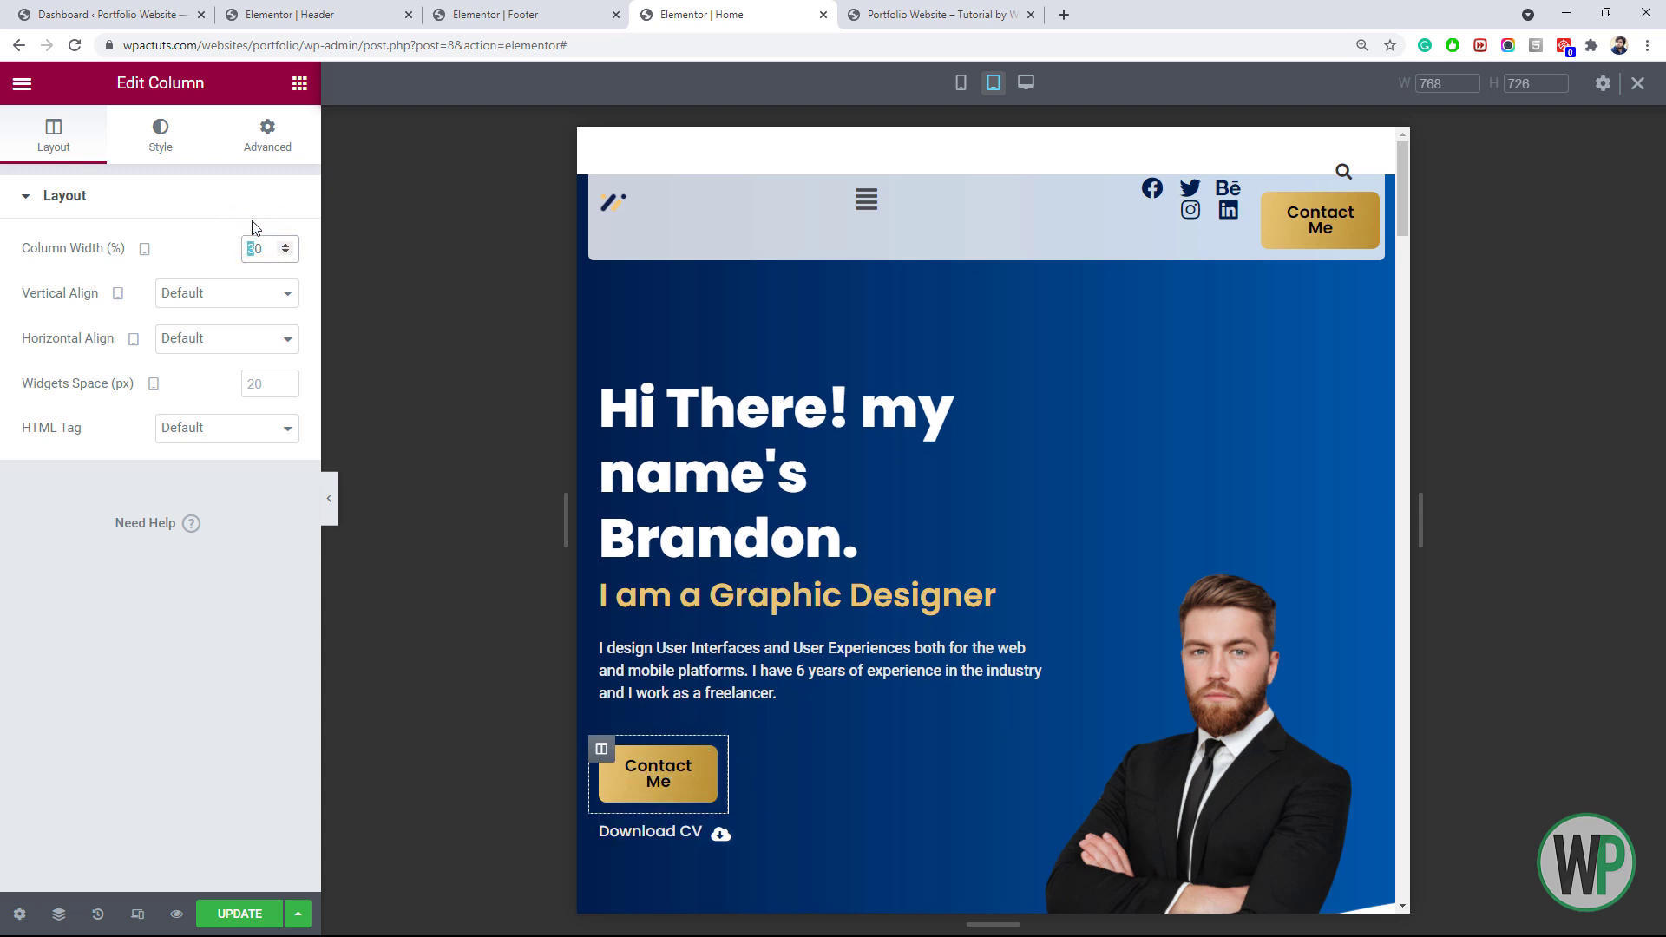
pyautogui.write('4')
pyautogui.rightClick(600, 819)
pyautogui.click(657, 628)
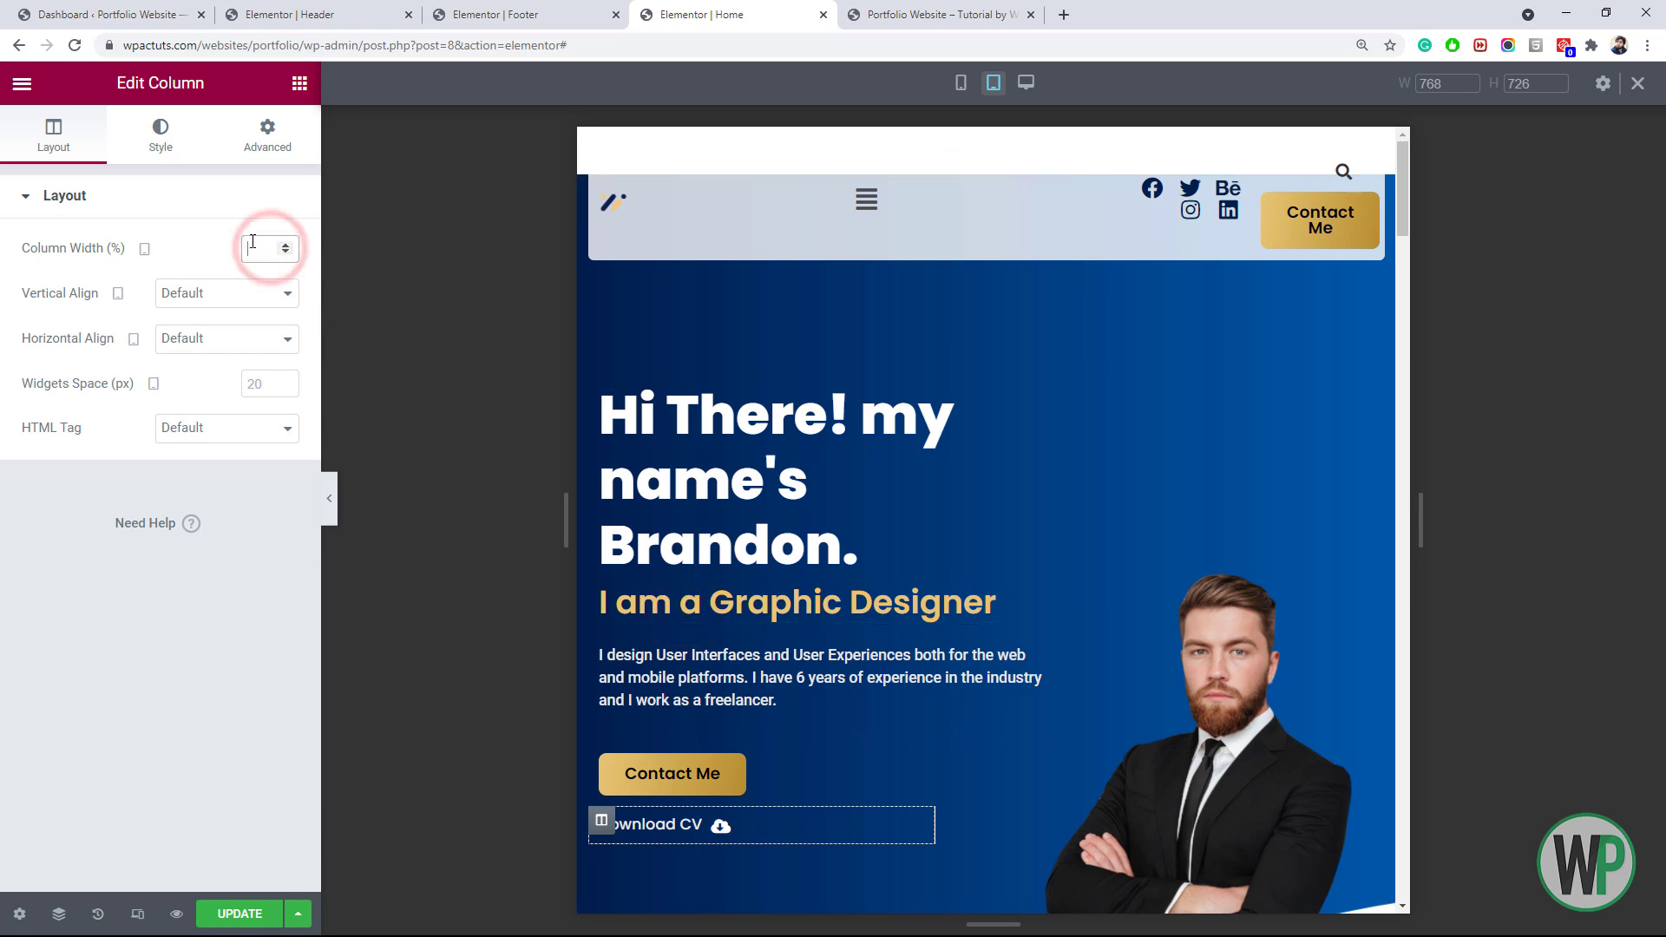
pyautogui.write('60')
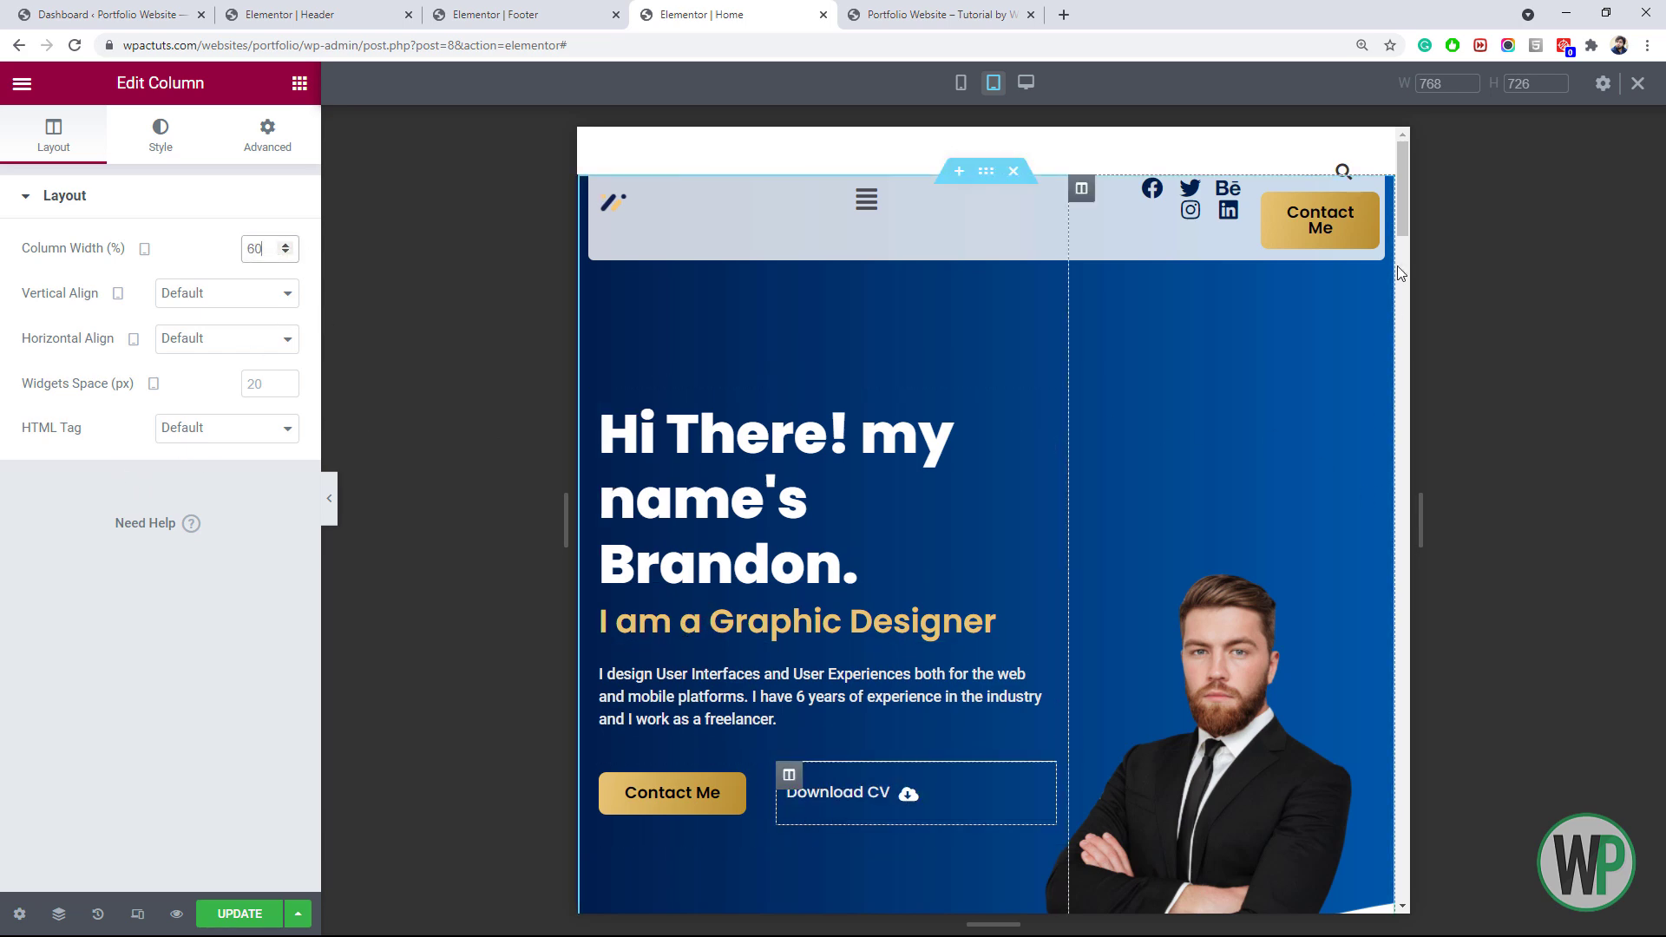
pyautogui.scroll(-3, 1406, 218)
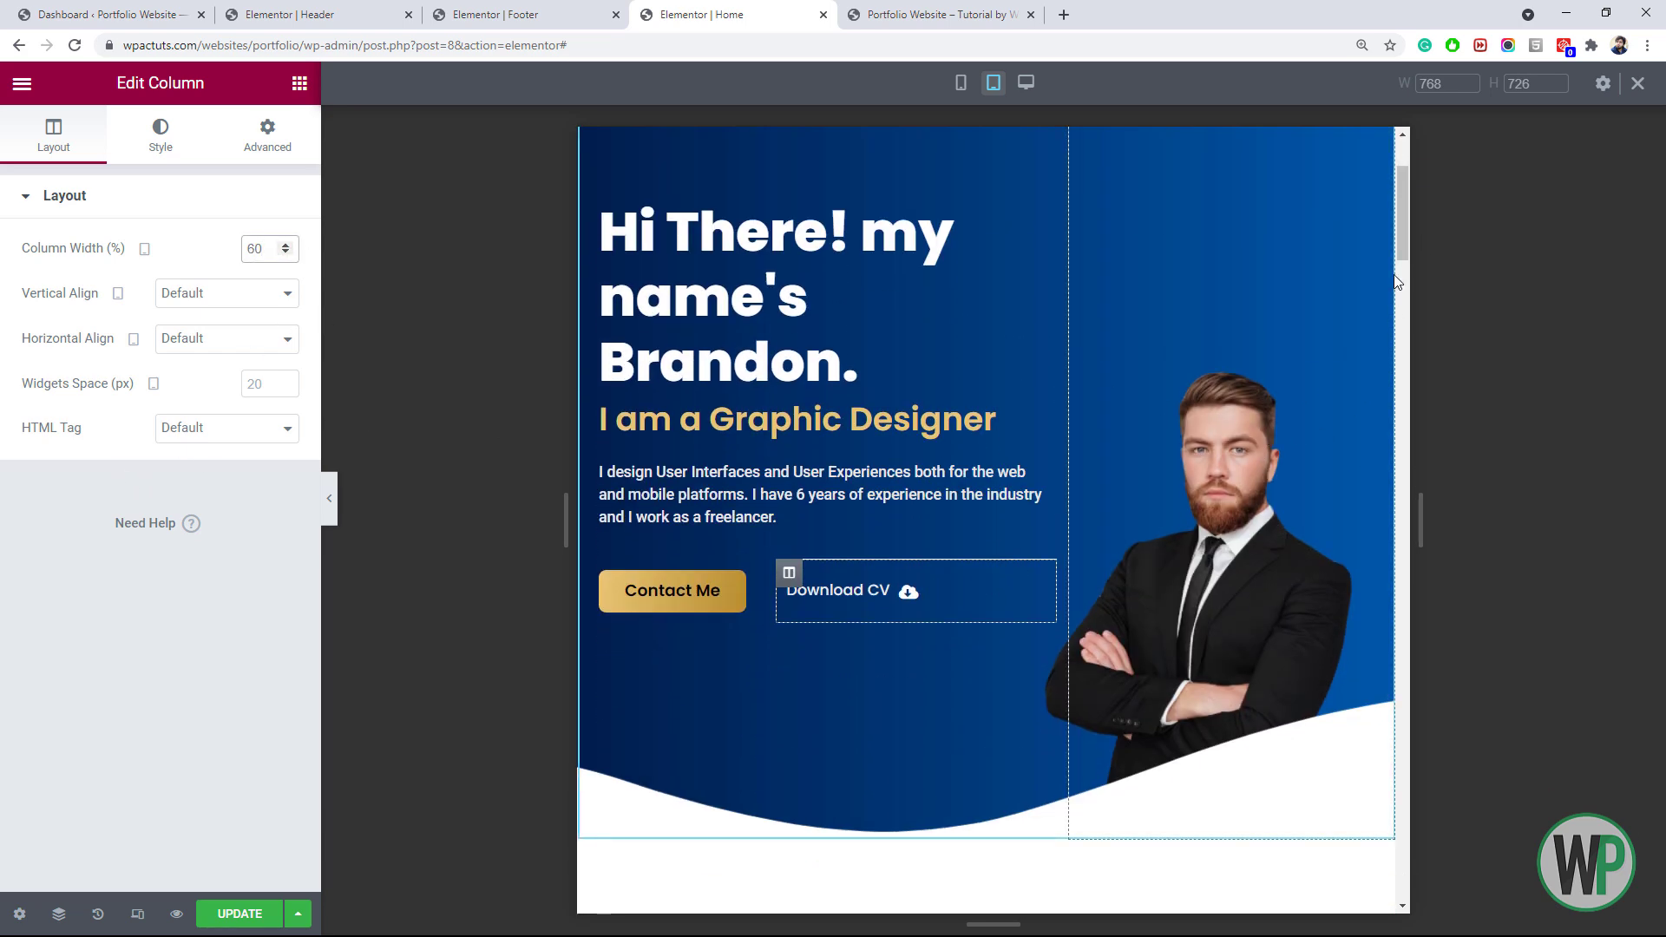
pyautogui.scroll(3, 1402, 211)
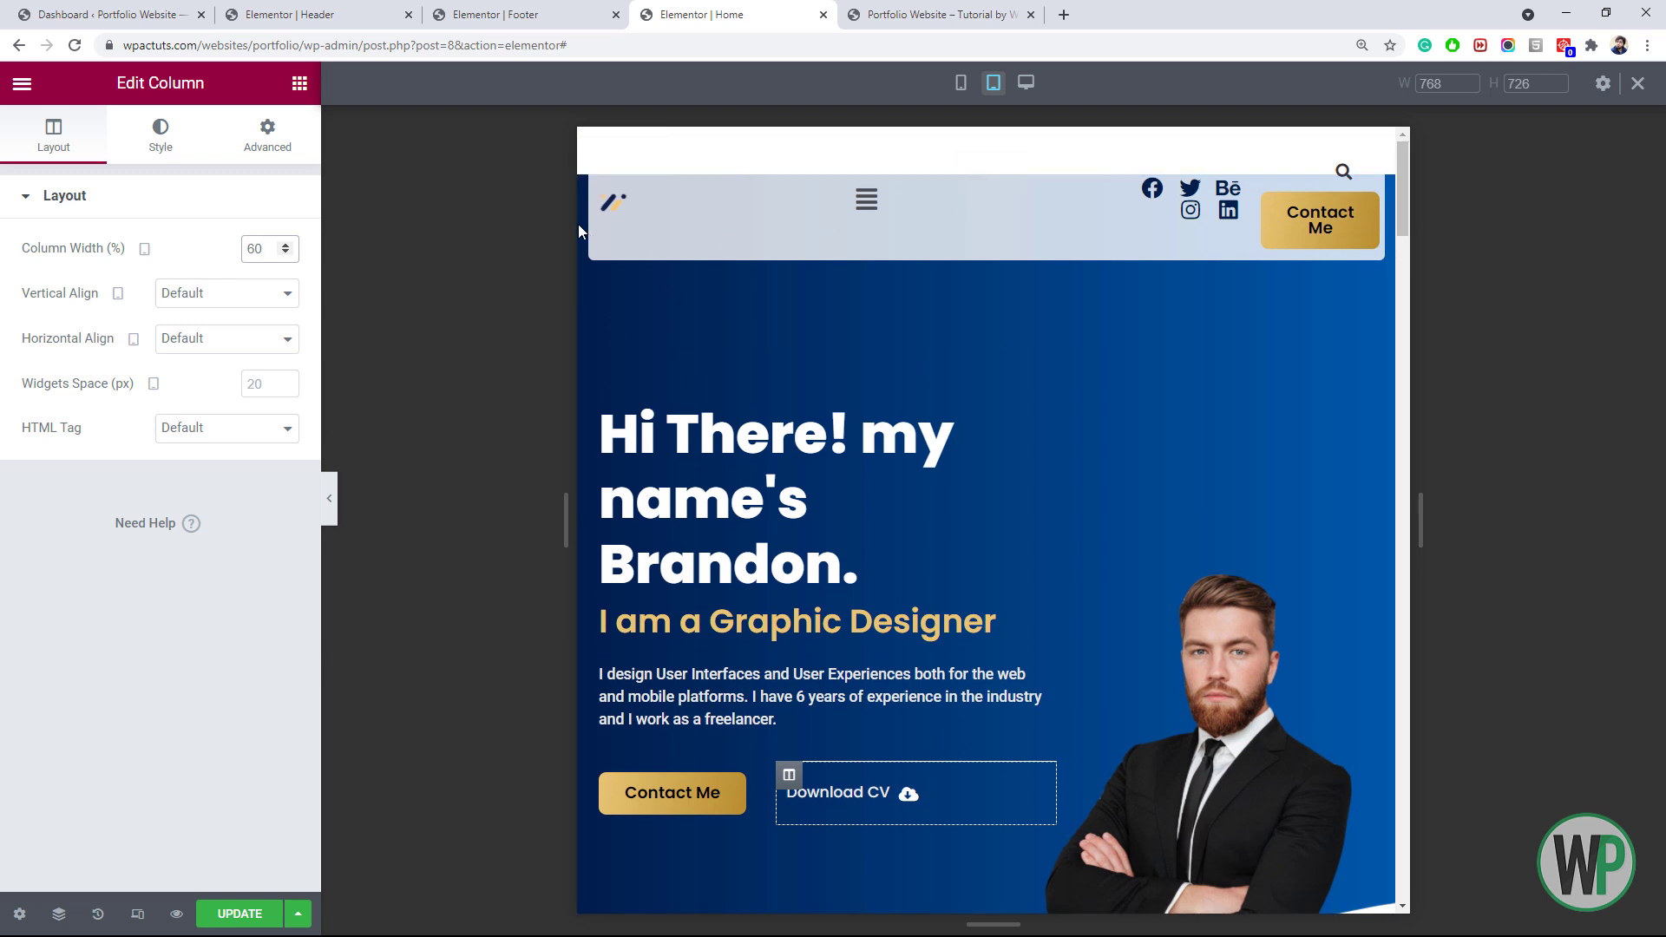
# Select the hero section from the navigator and adjust its minimum height
pyautogui.click(60, 918)
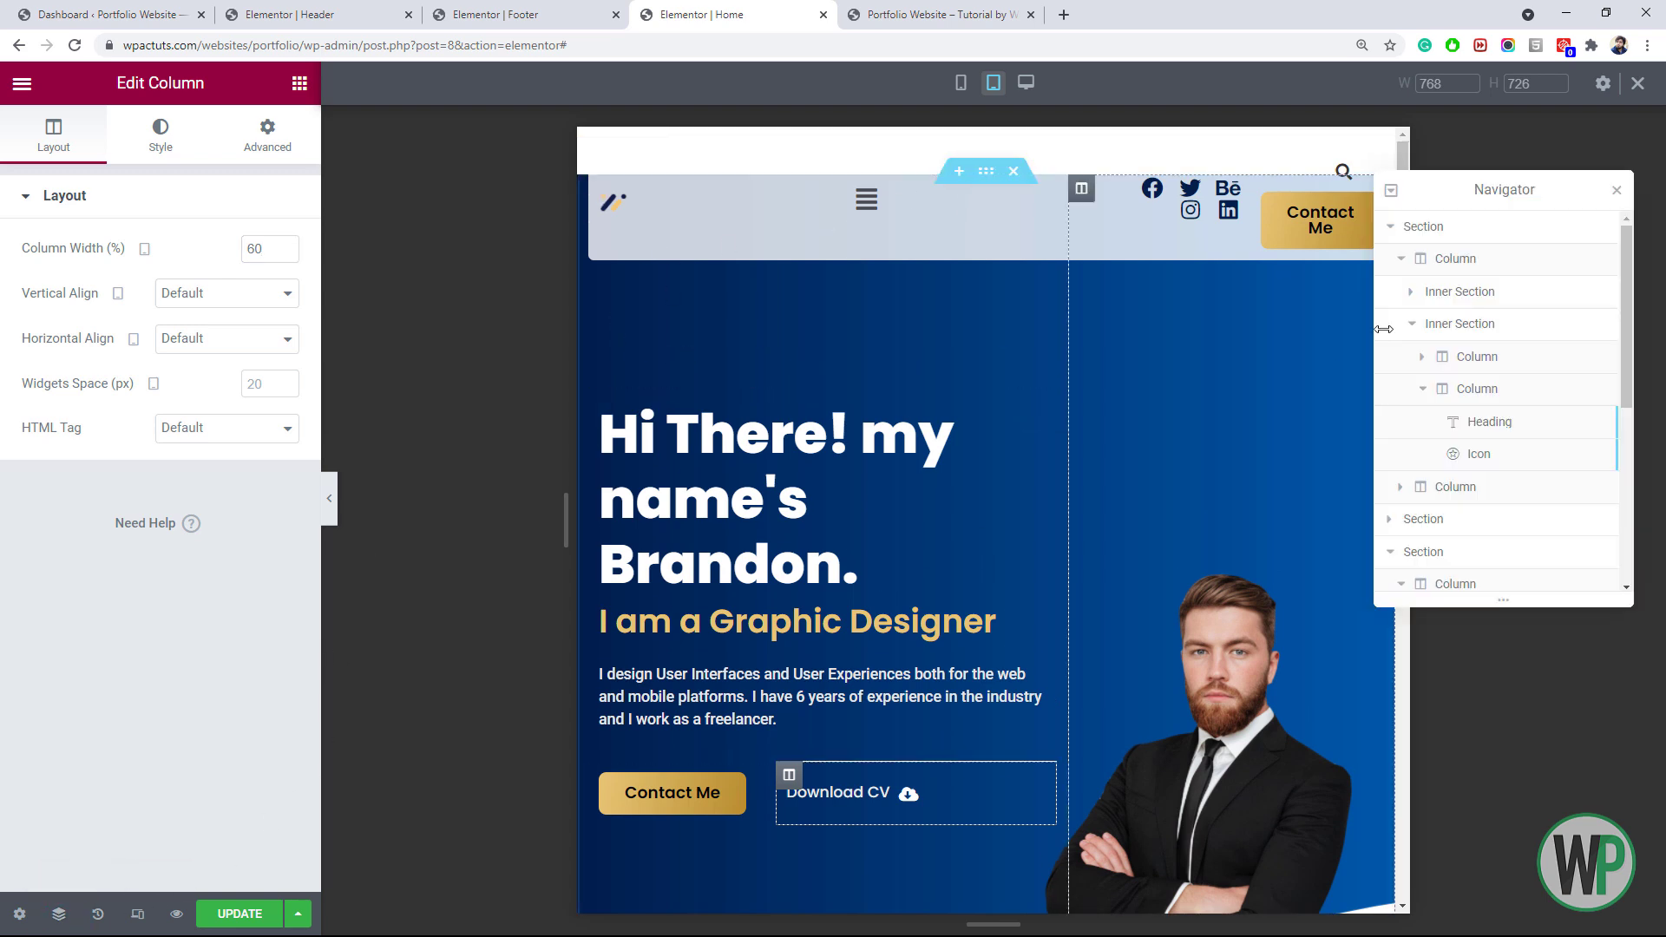
pyautogui.click(1473, 231)
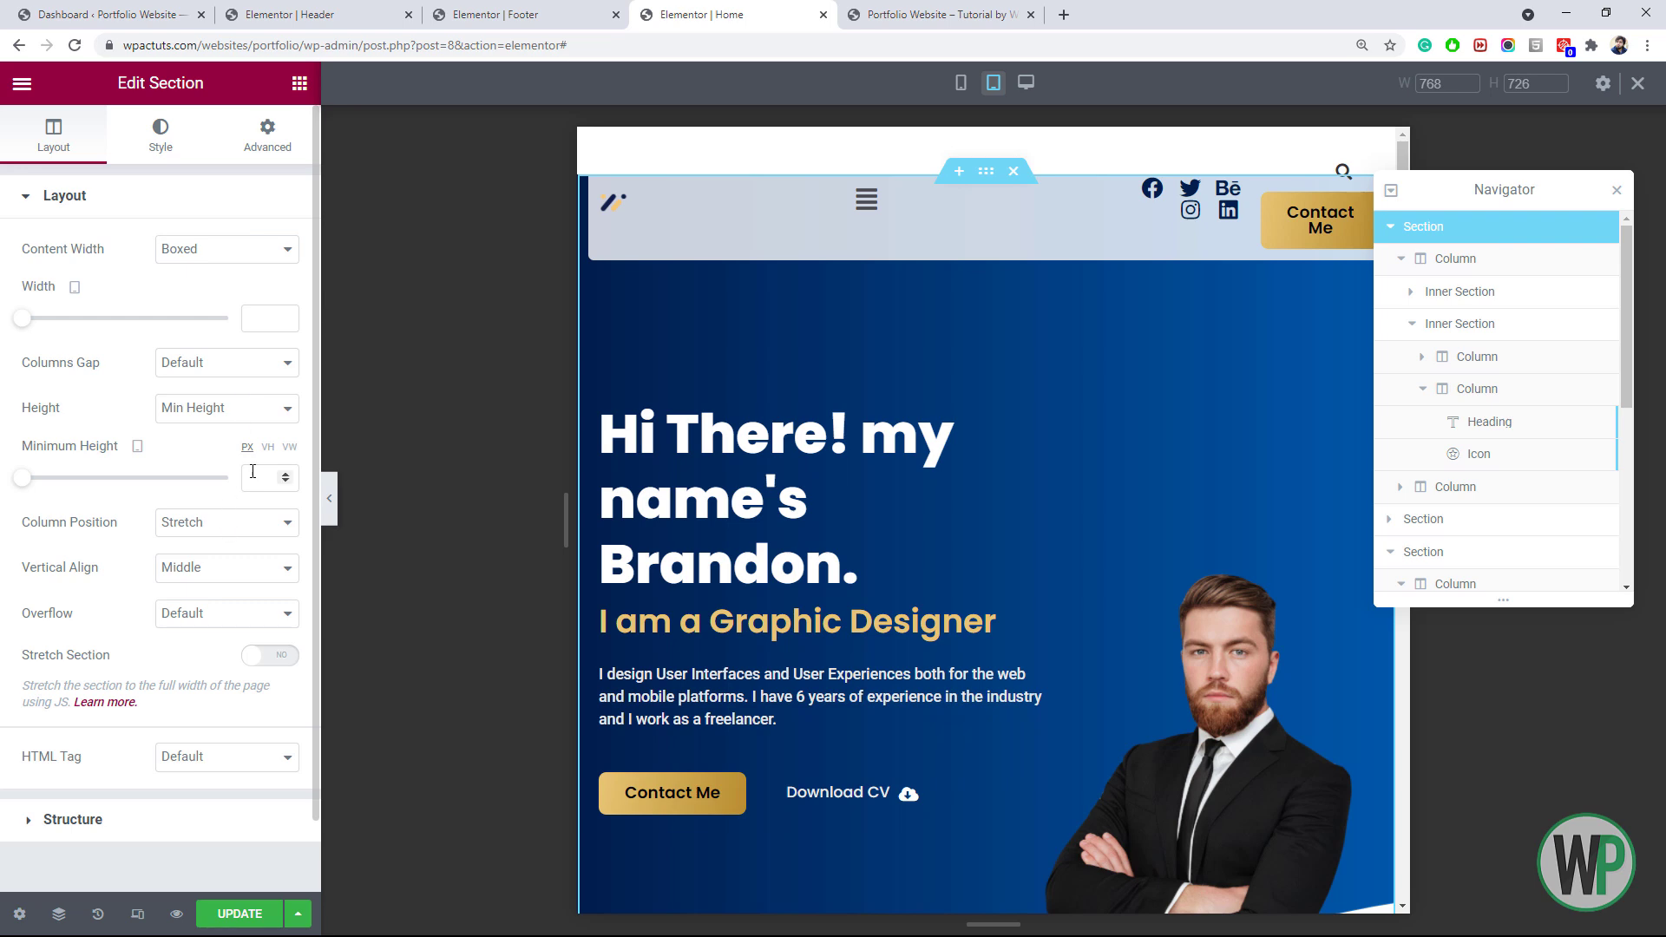
pyautogui.write('600')
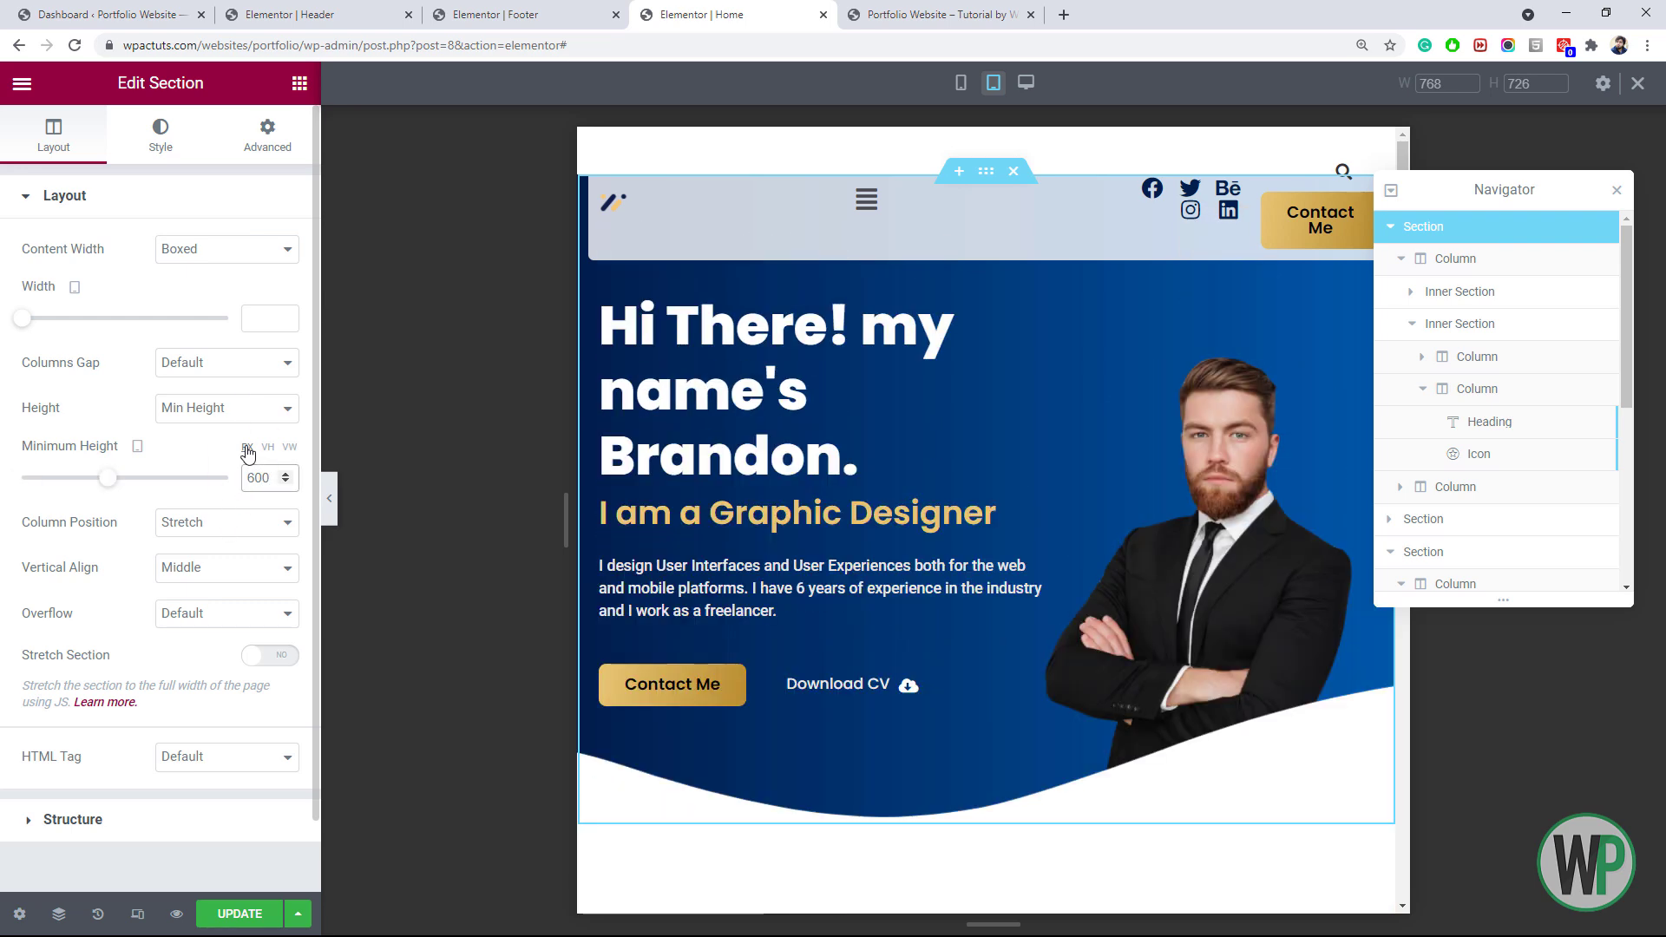
pyautogui.click(260, 473)
pyautogui.press('BackSpace')
pyautogui.write('5')
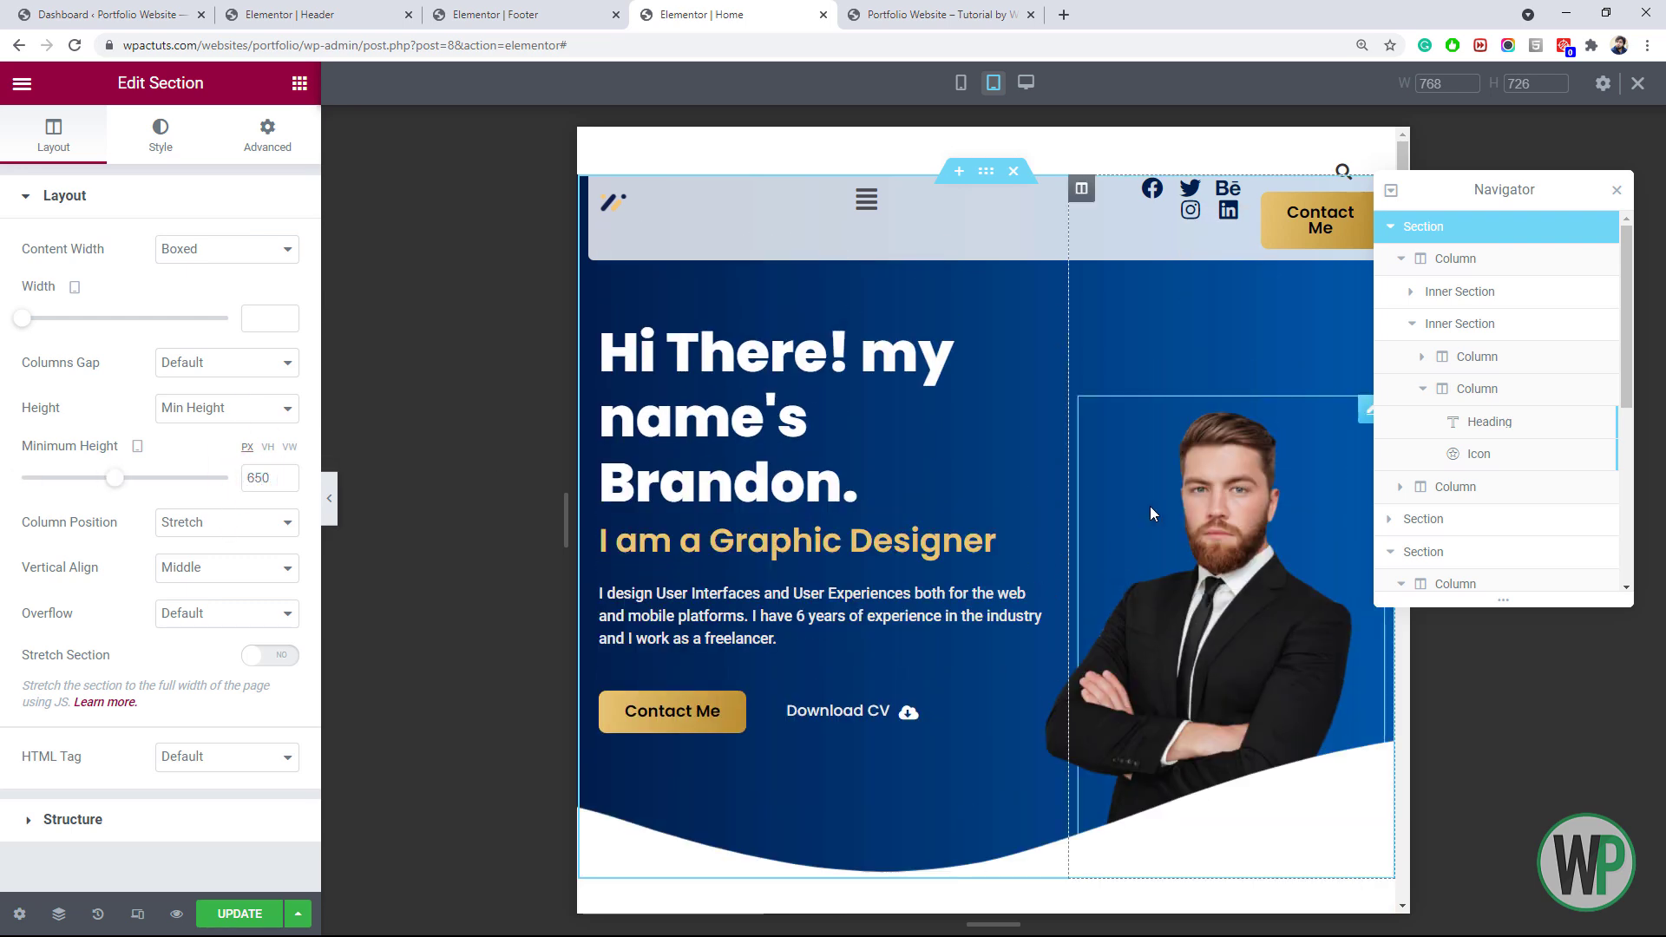
# Give the hero portrait tablet margins of -4 right and -128 left
pyautogui.click(1149, 507)
pyautogui.click(267, 136)
pyautogui.click(271, 273)
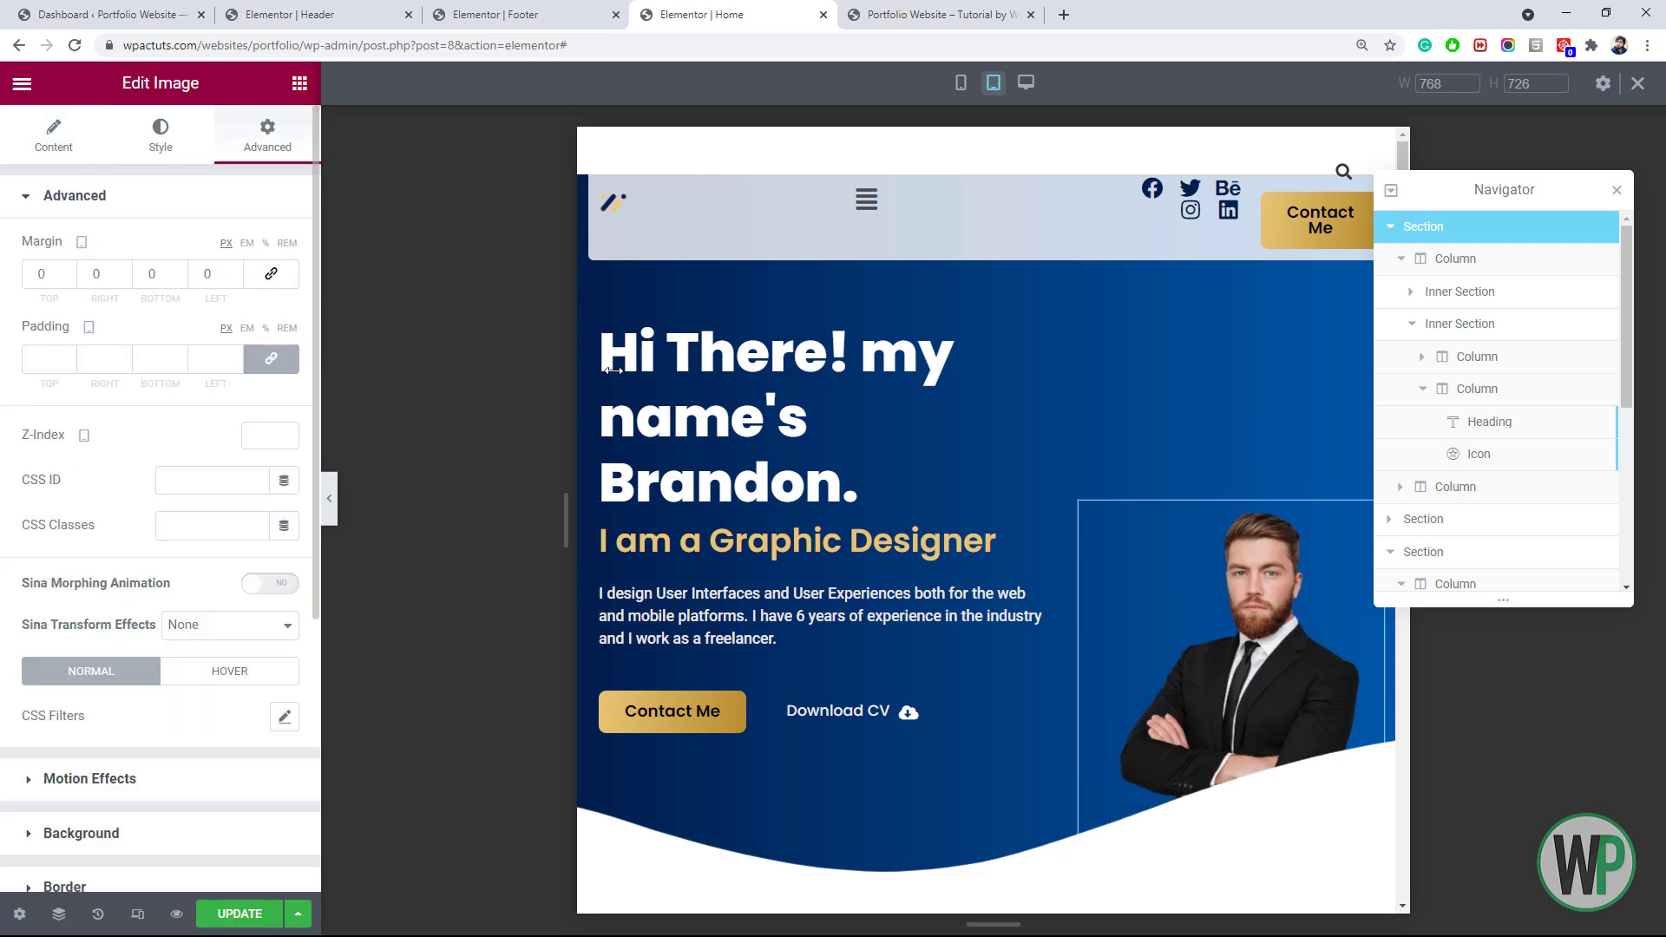
pyautogui.click(234, 278)
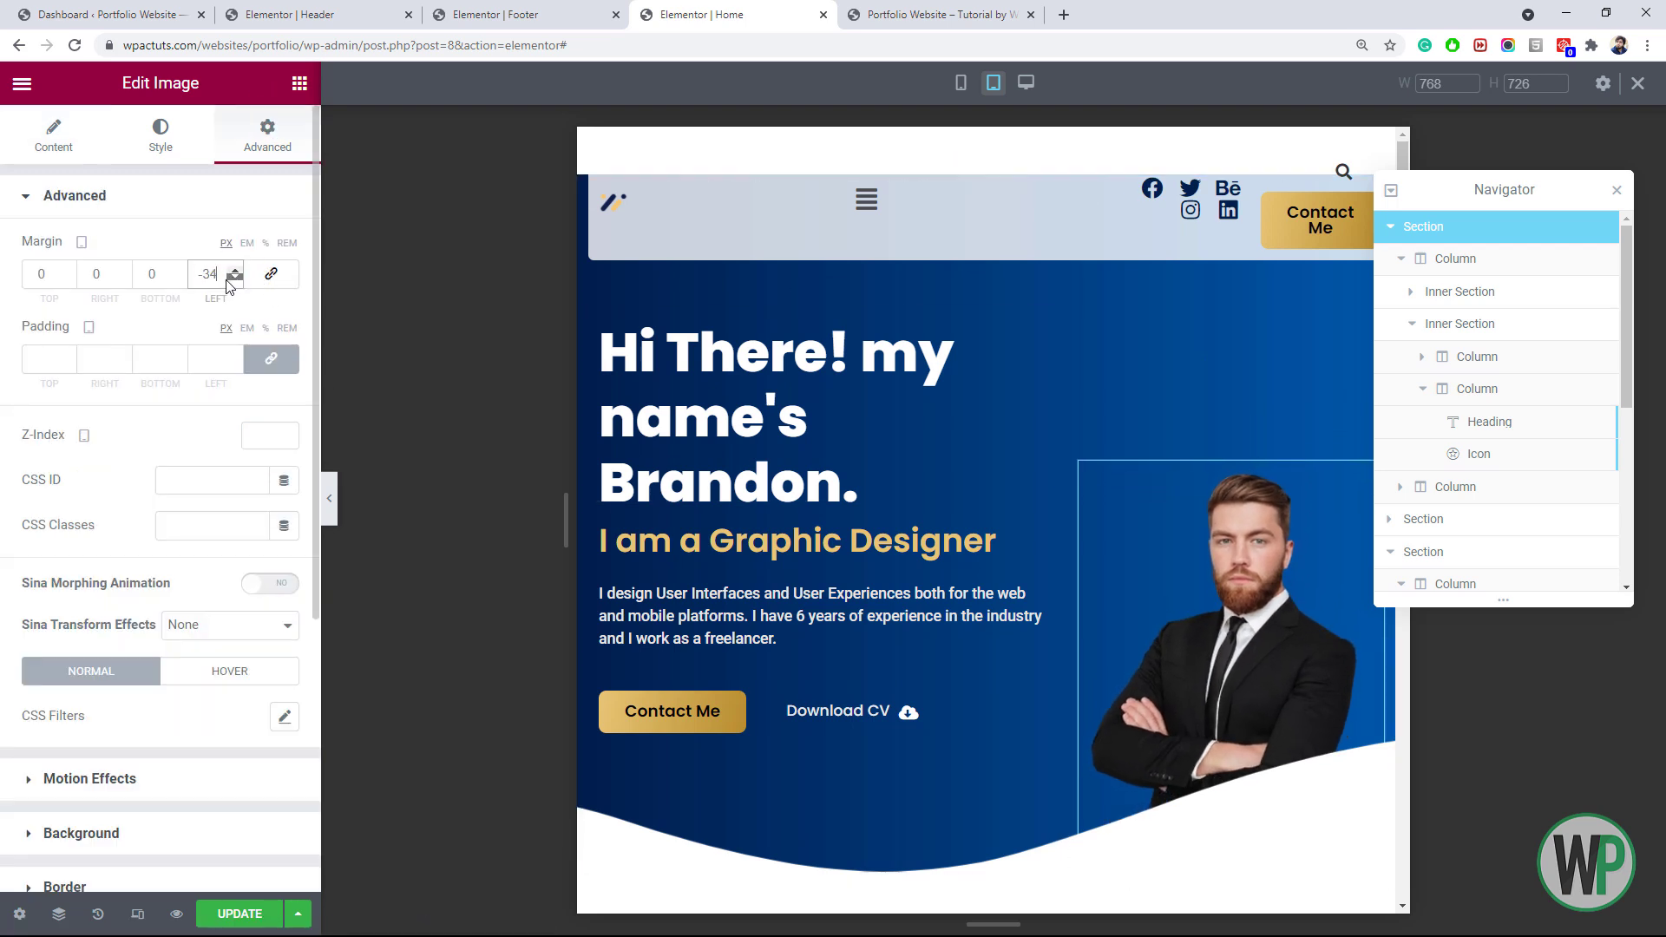
pyautogui.click(235, 278)
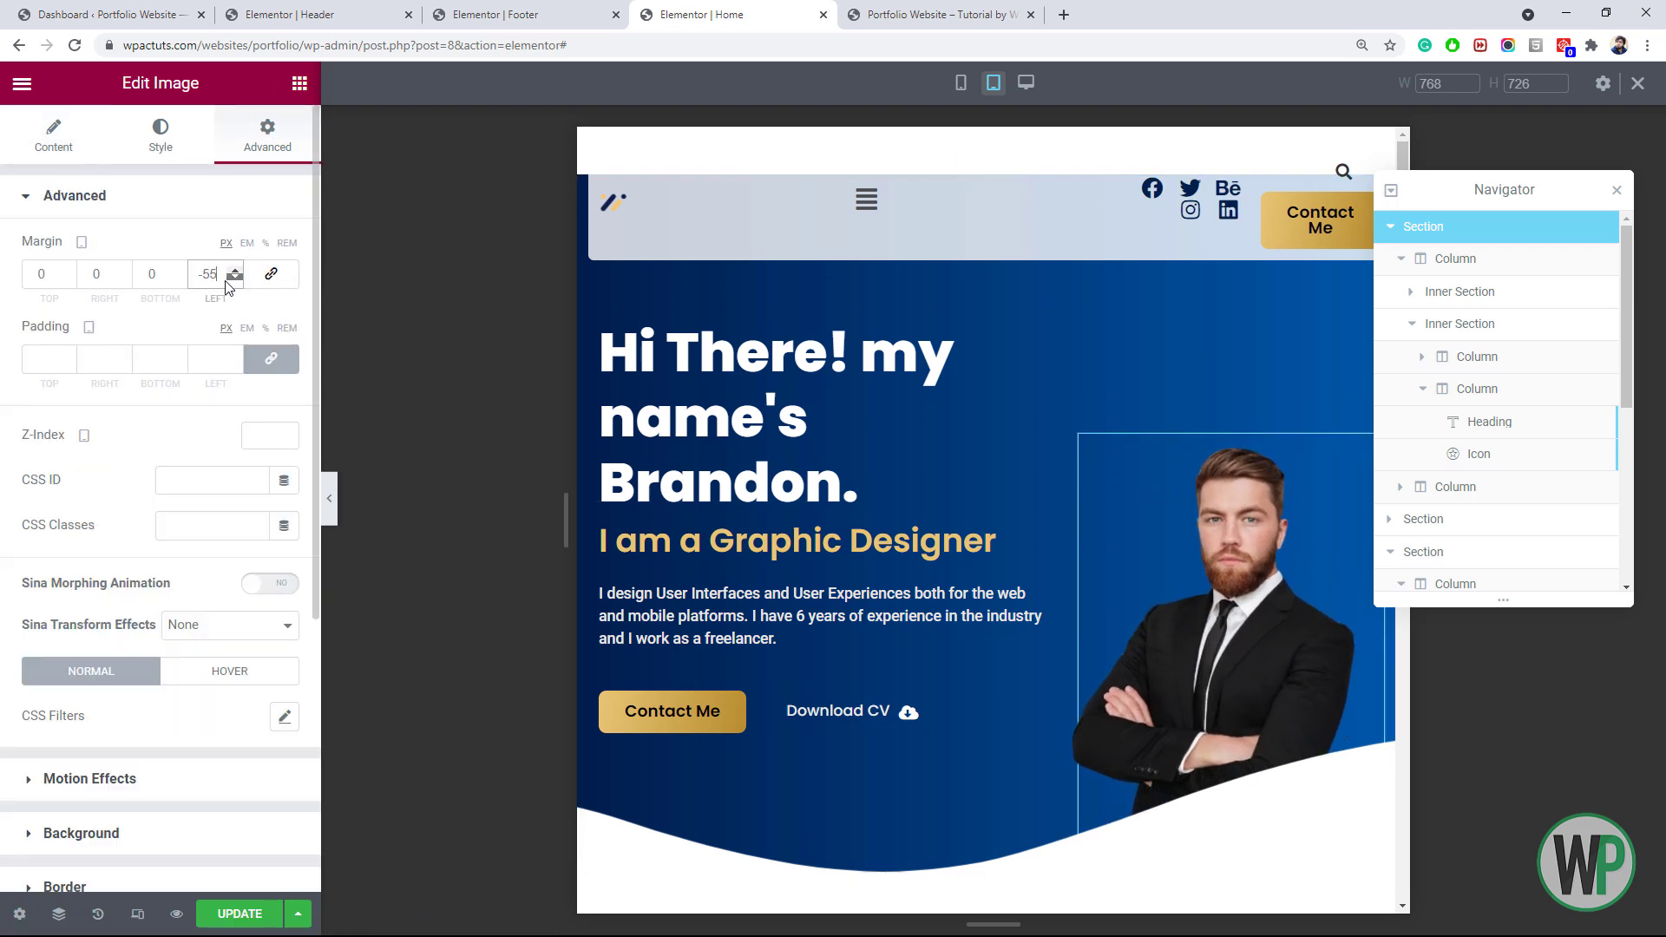
pyautogui.click(124, 278)
pyautogui.click(120, 272)
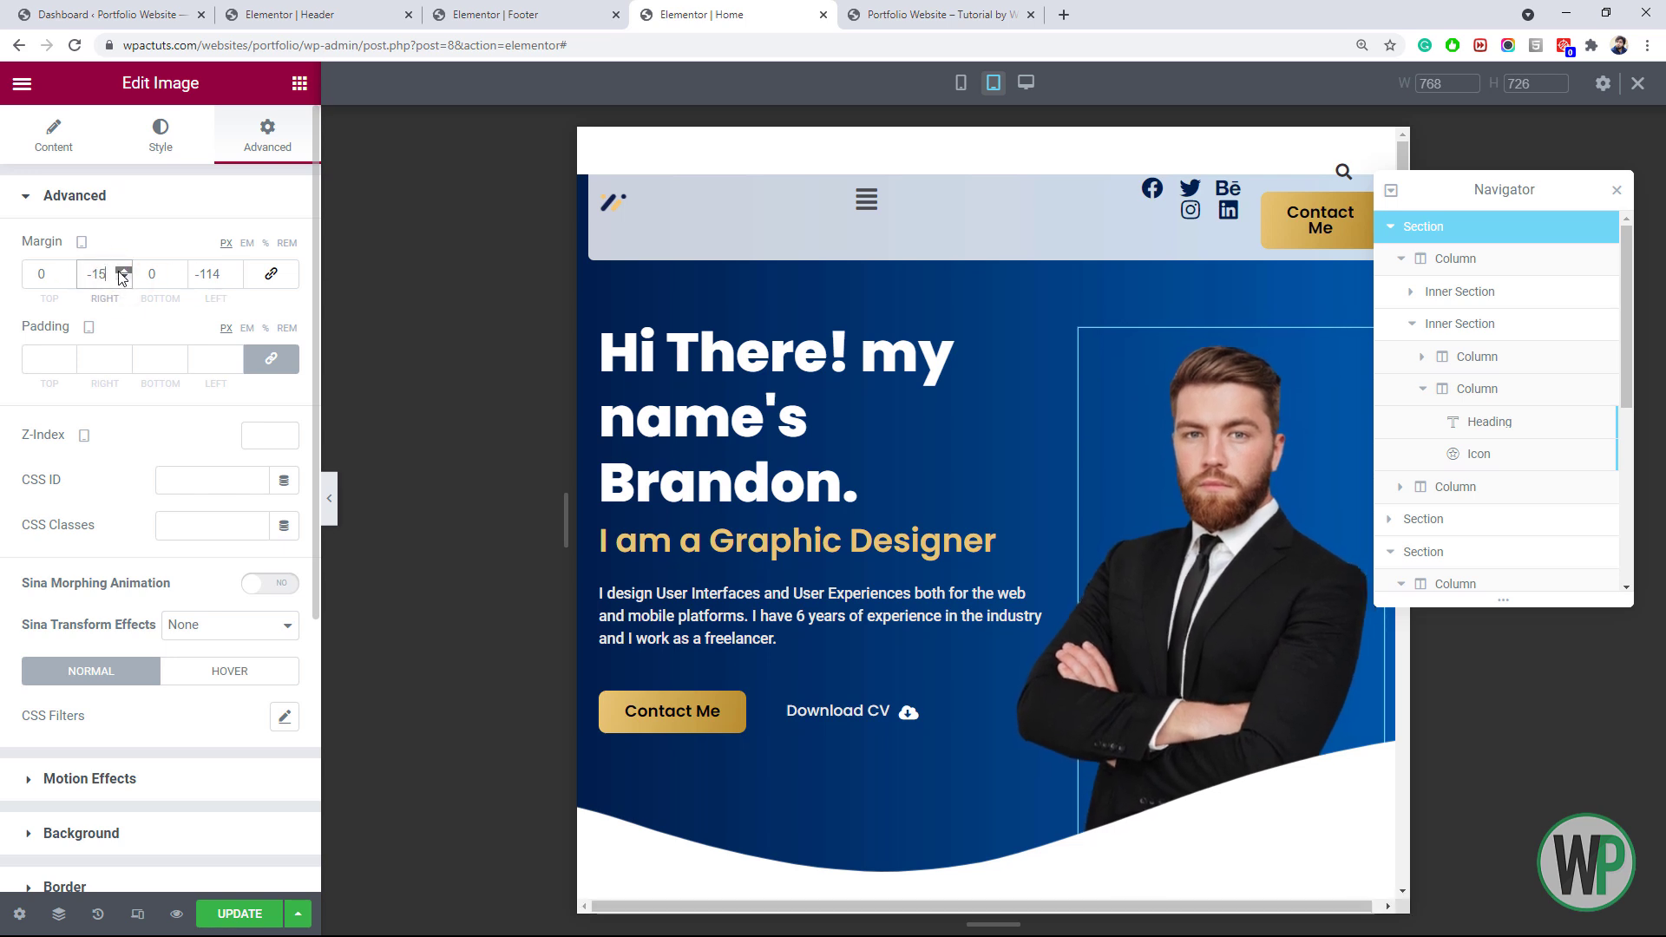
pyautogui.click(233, 278)
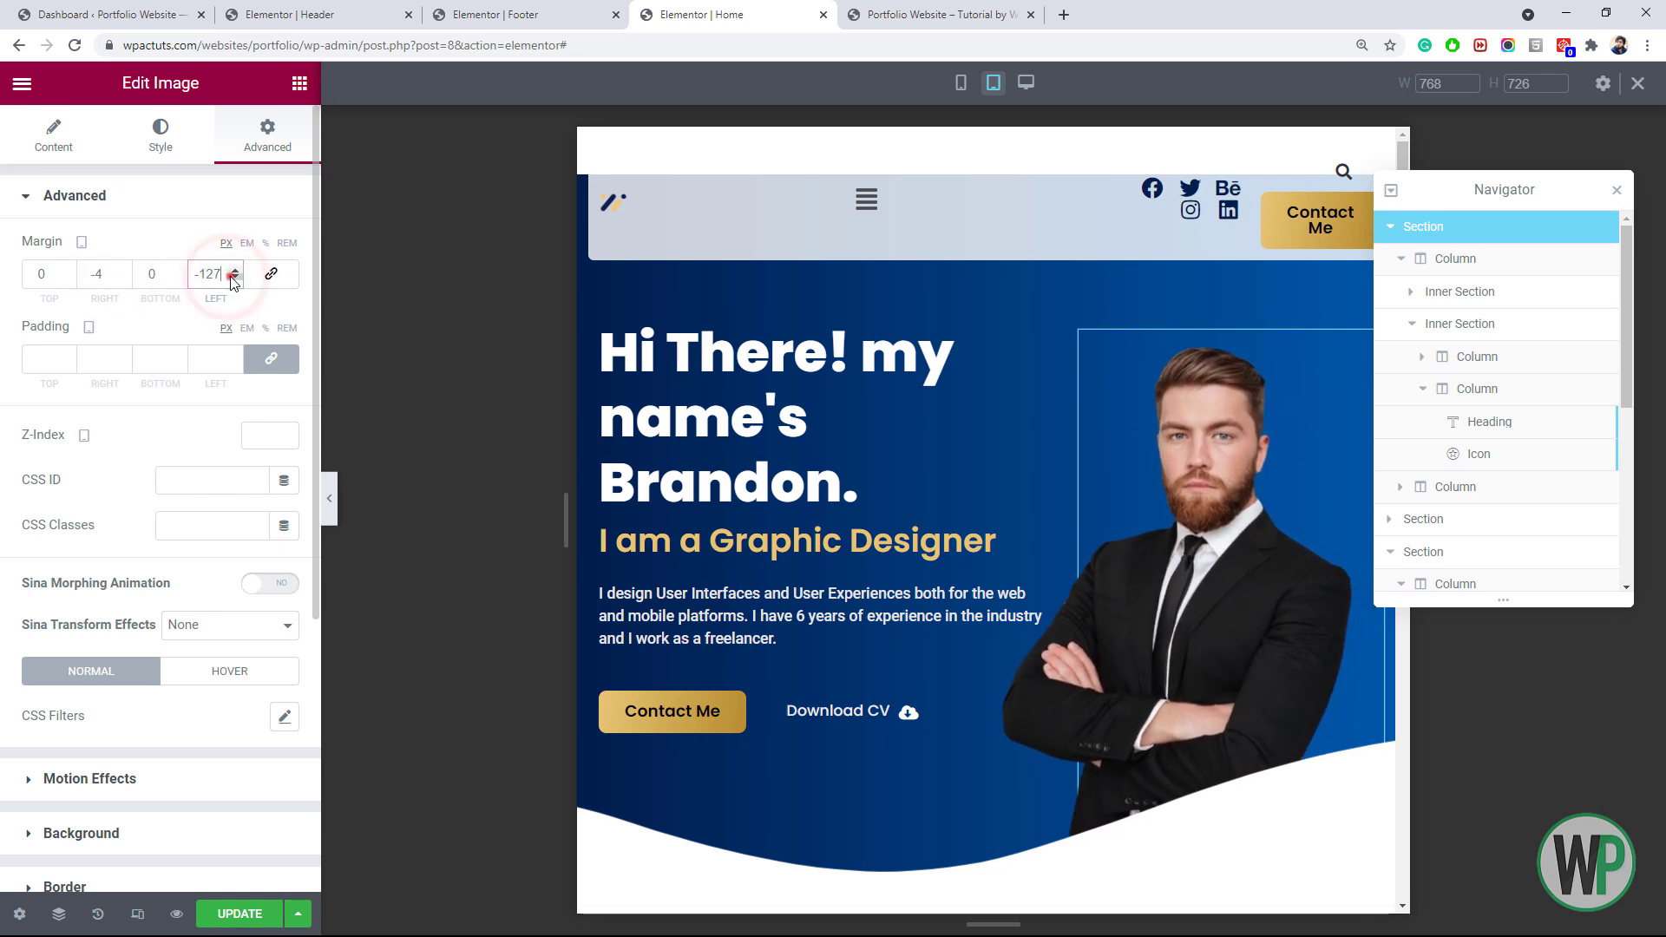
pyautogui.click(234, 279)
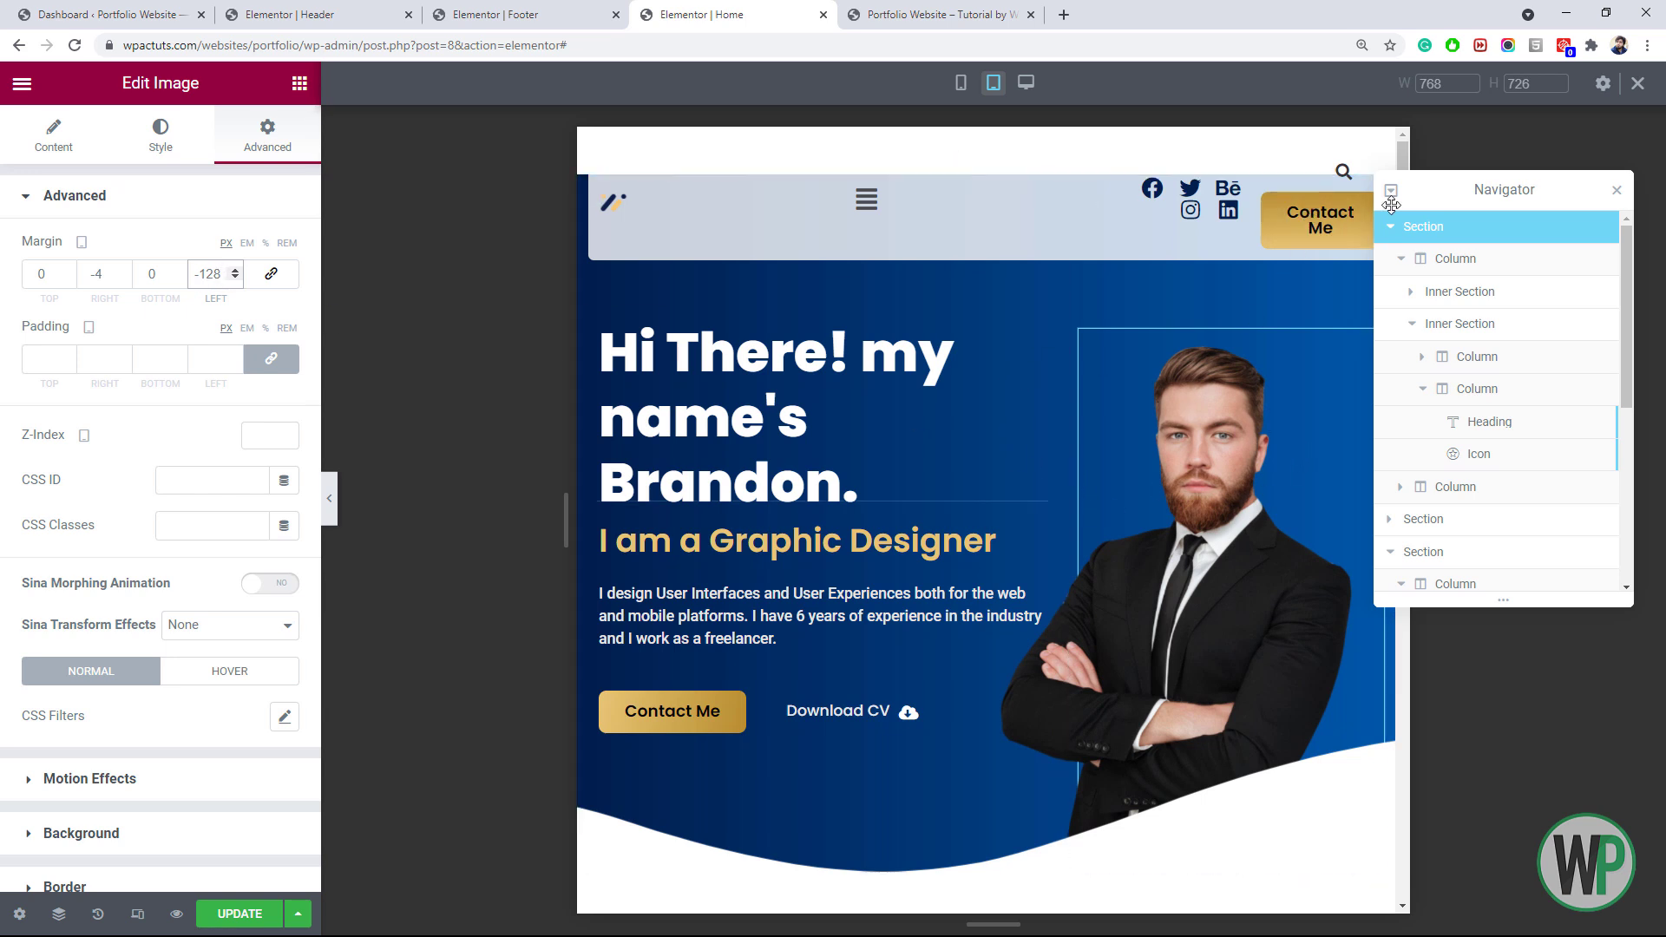
pyautogui.moveTo(1485, 189); pyautogui.dragTo(1519, 200)
pyautogui.moveTo(1281, 184); pyautogui.dragTo(1272, 291)
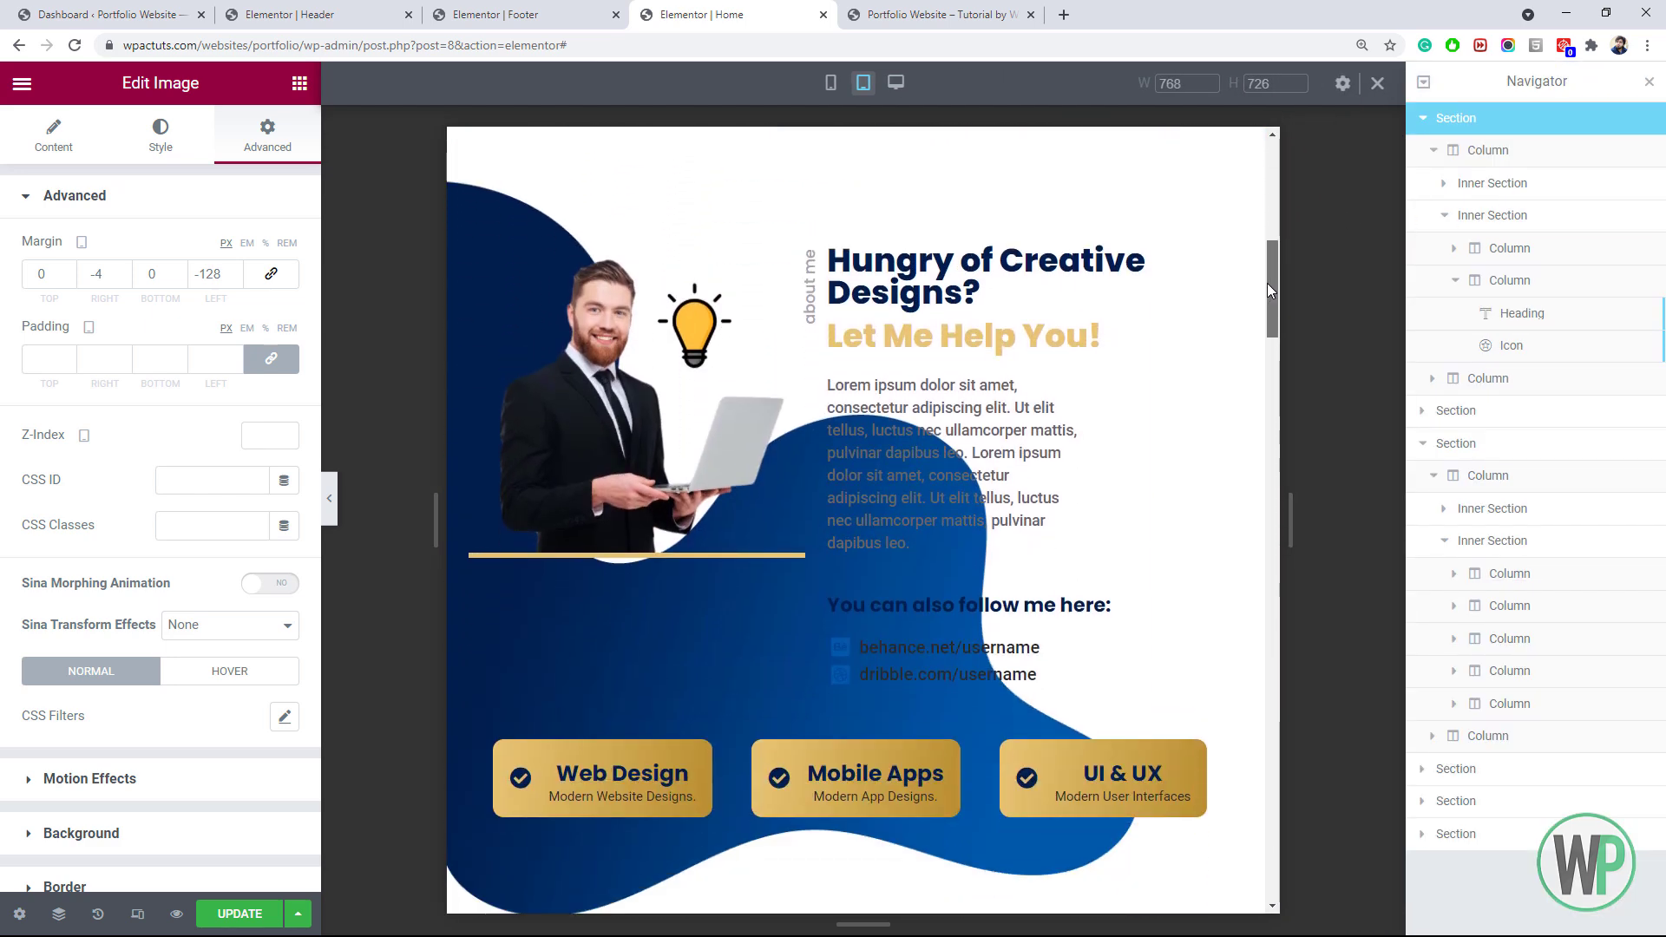
# Inspect the about text column's classic background style options
pyautogui.click(855, 157)
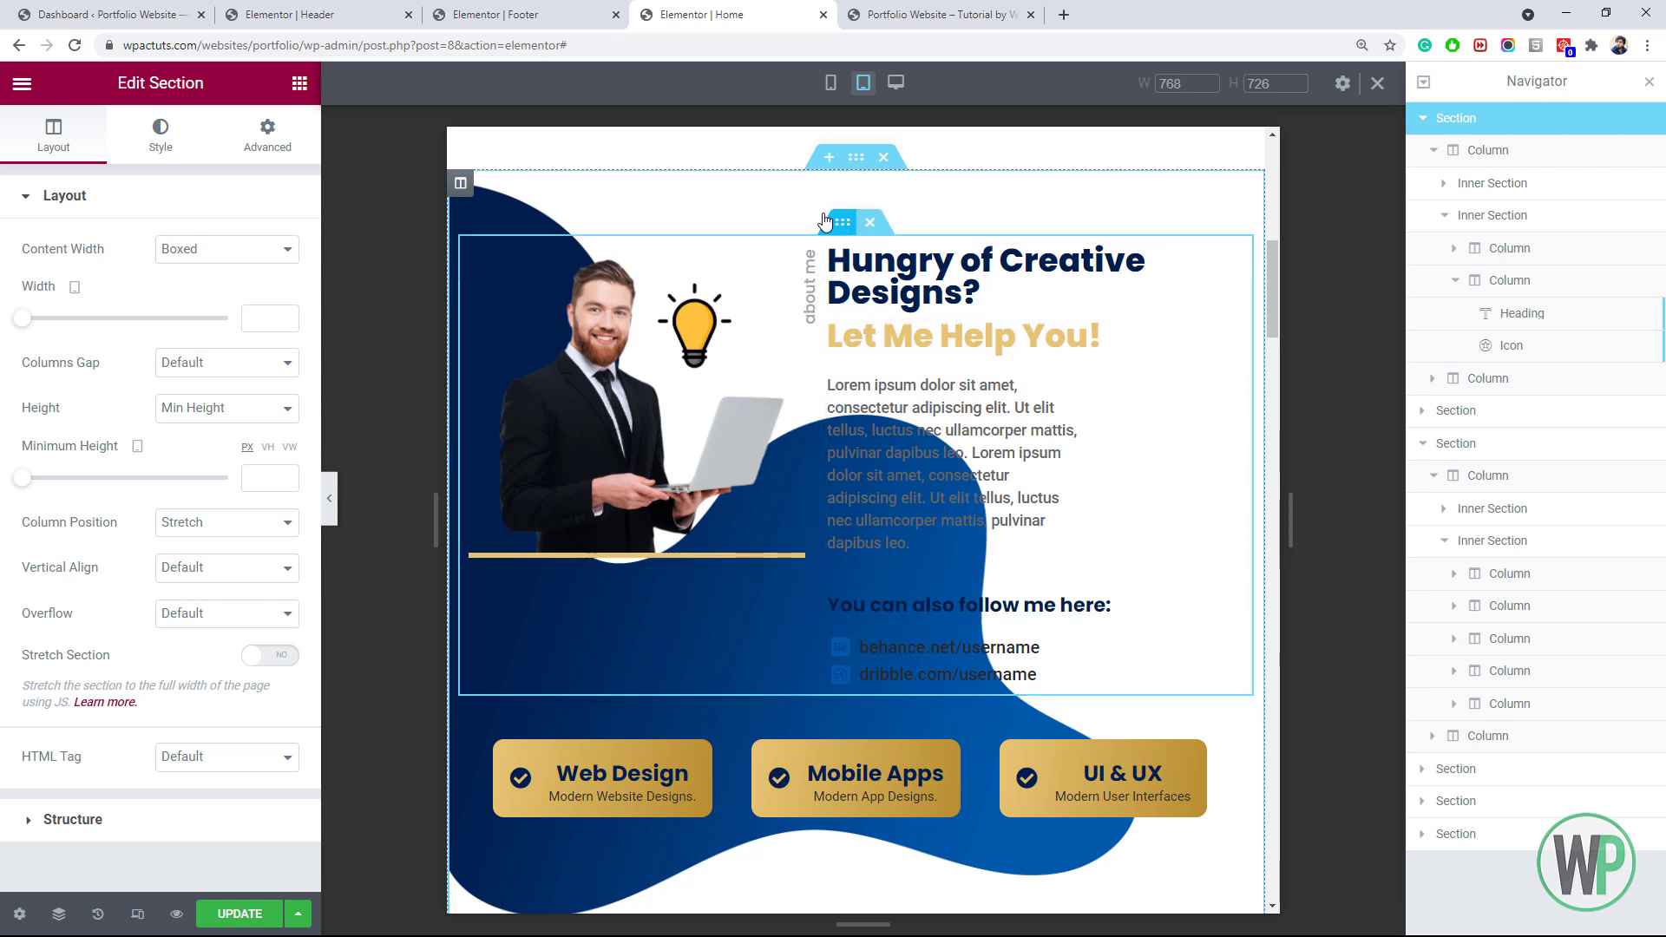
pyautogui.rightClick(831, 259)
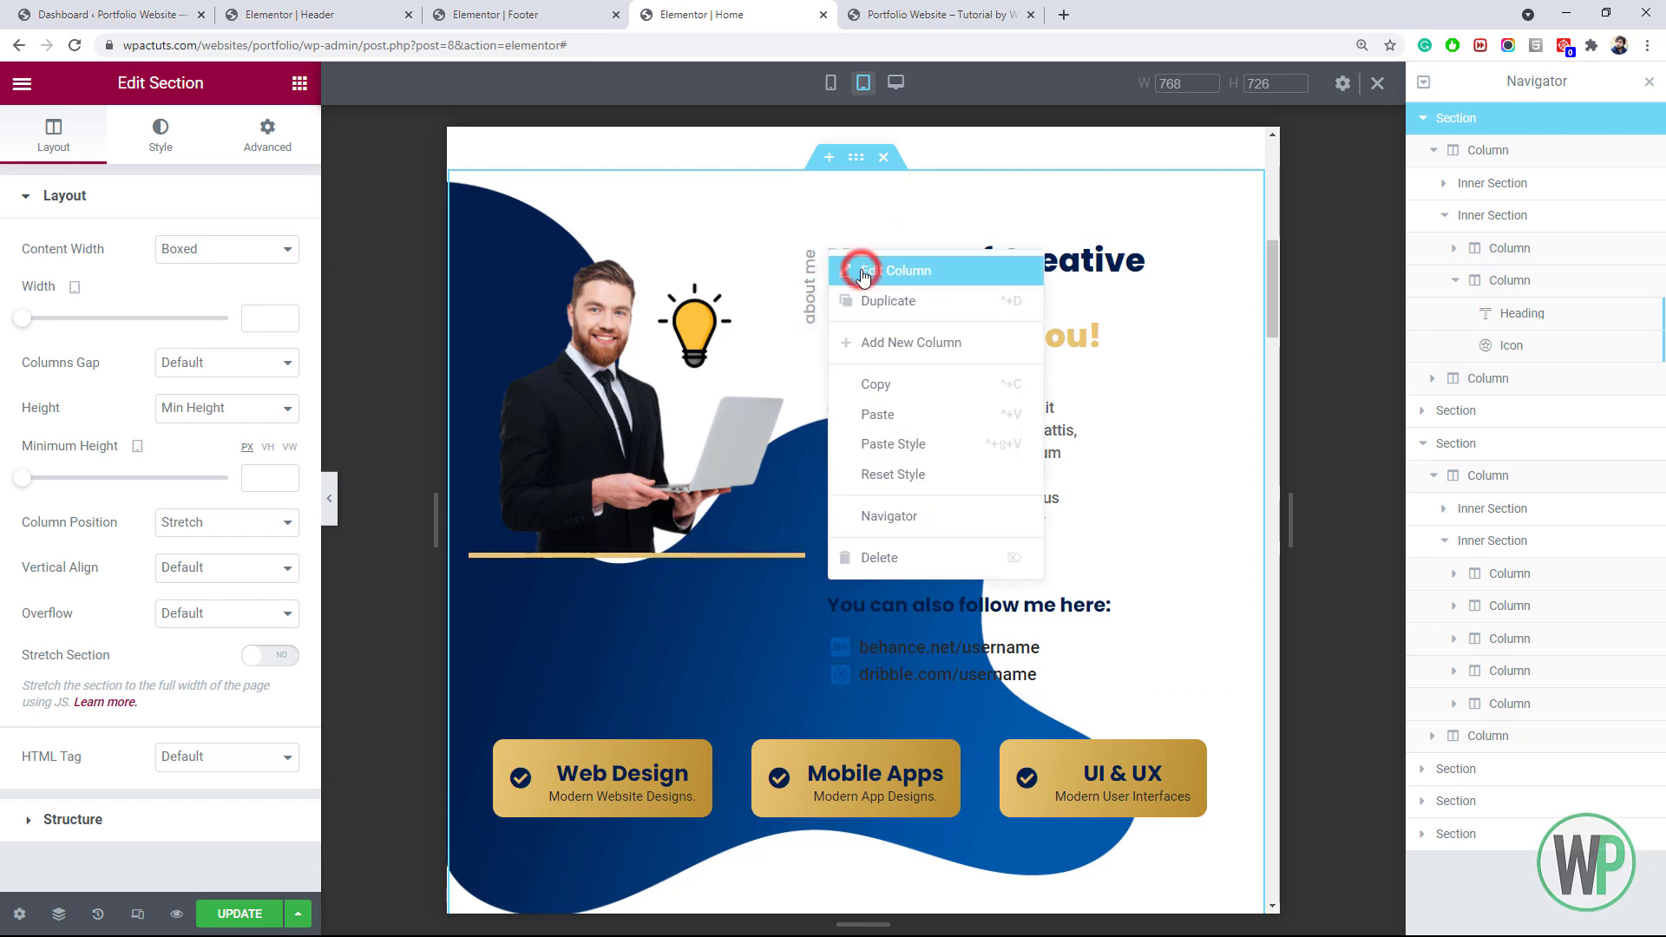
pyautogui.click(863, 270)
pyautogui.click(160, 143)
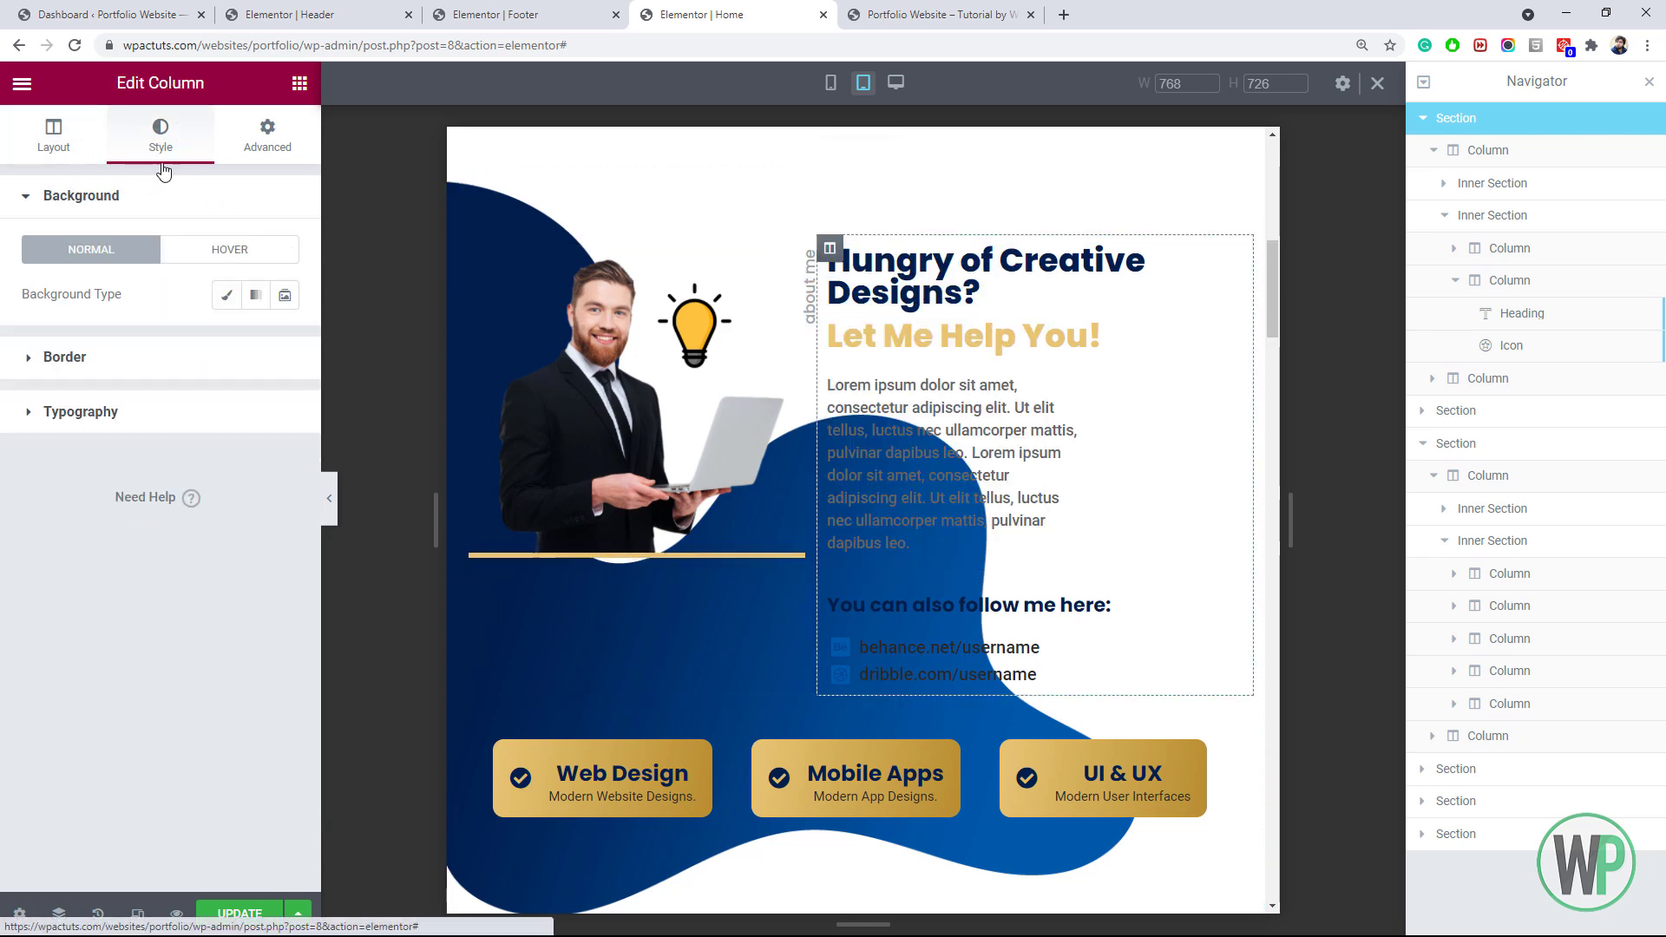
pyautogui.click(229, 295)
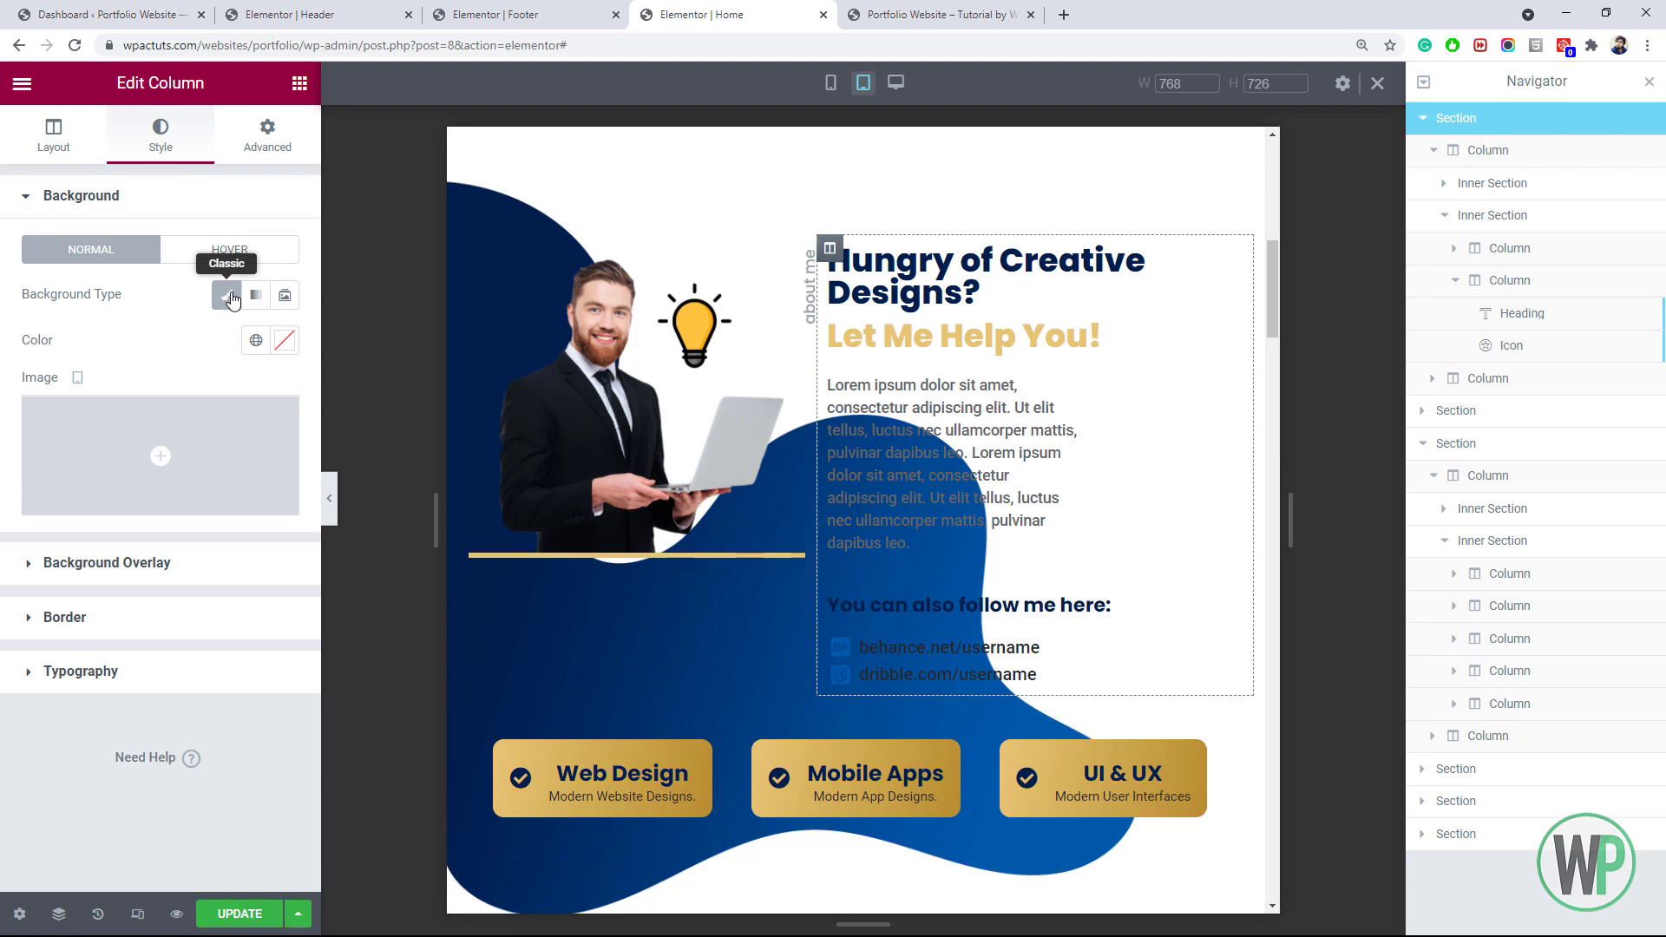
pyautogui.click(229, 297)
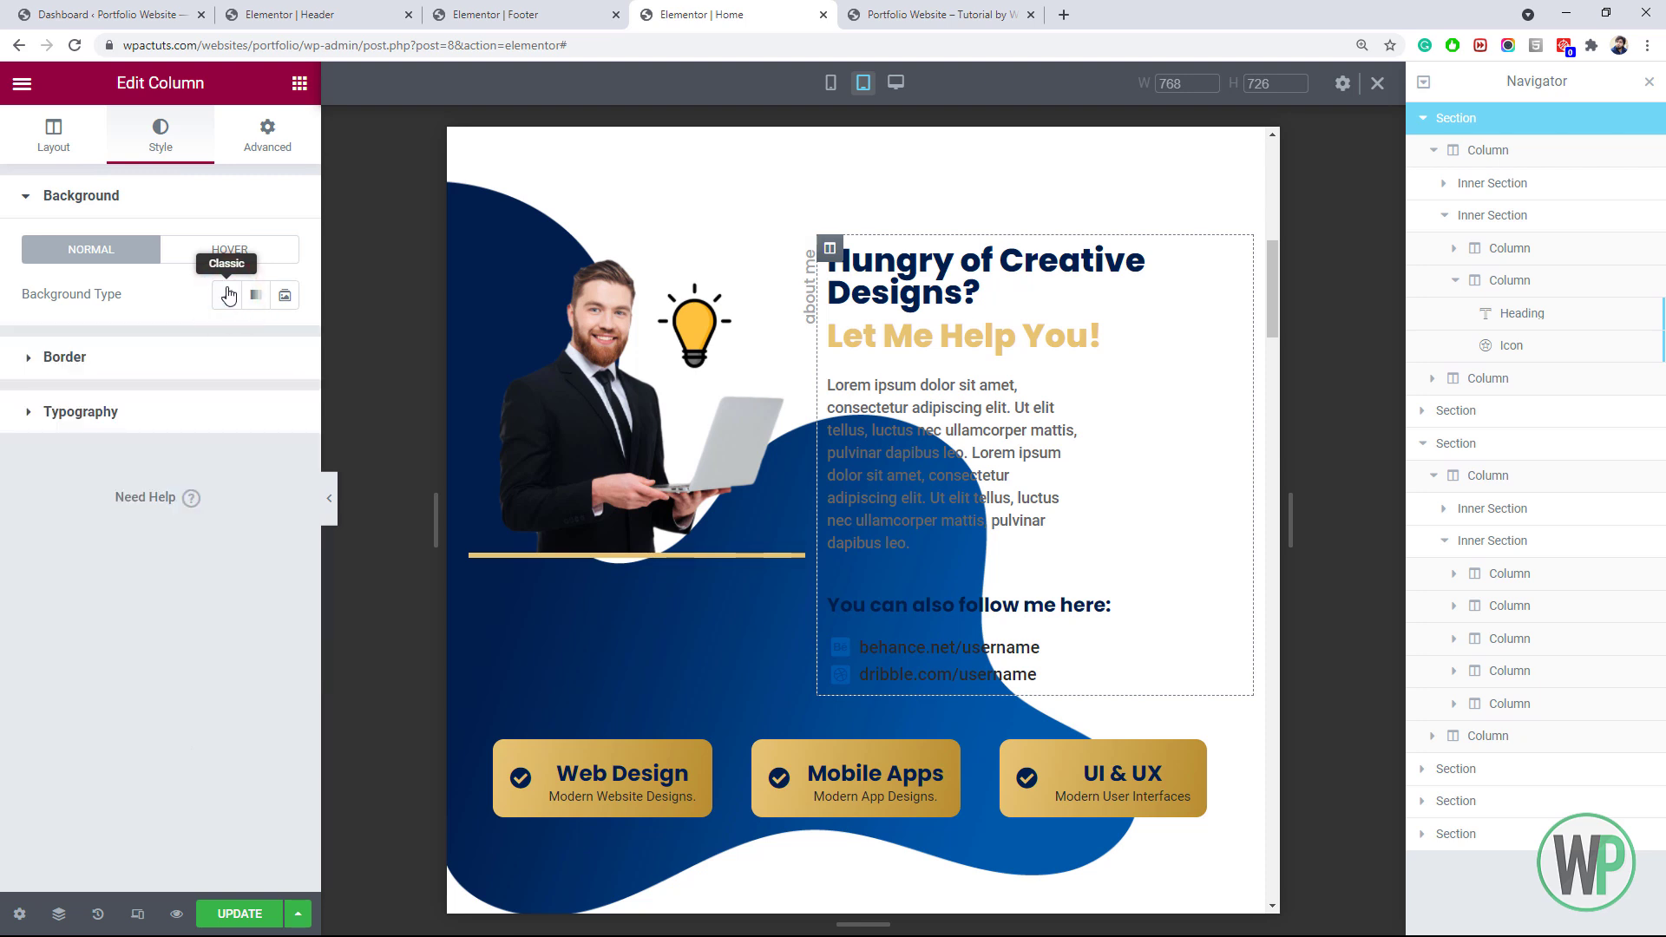
pyautogui.click(227, 298)
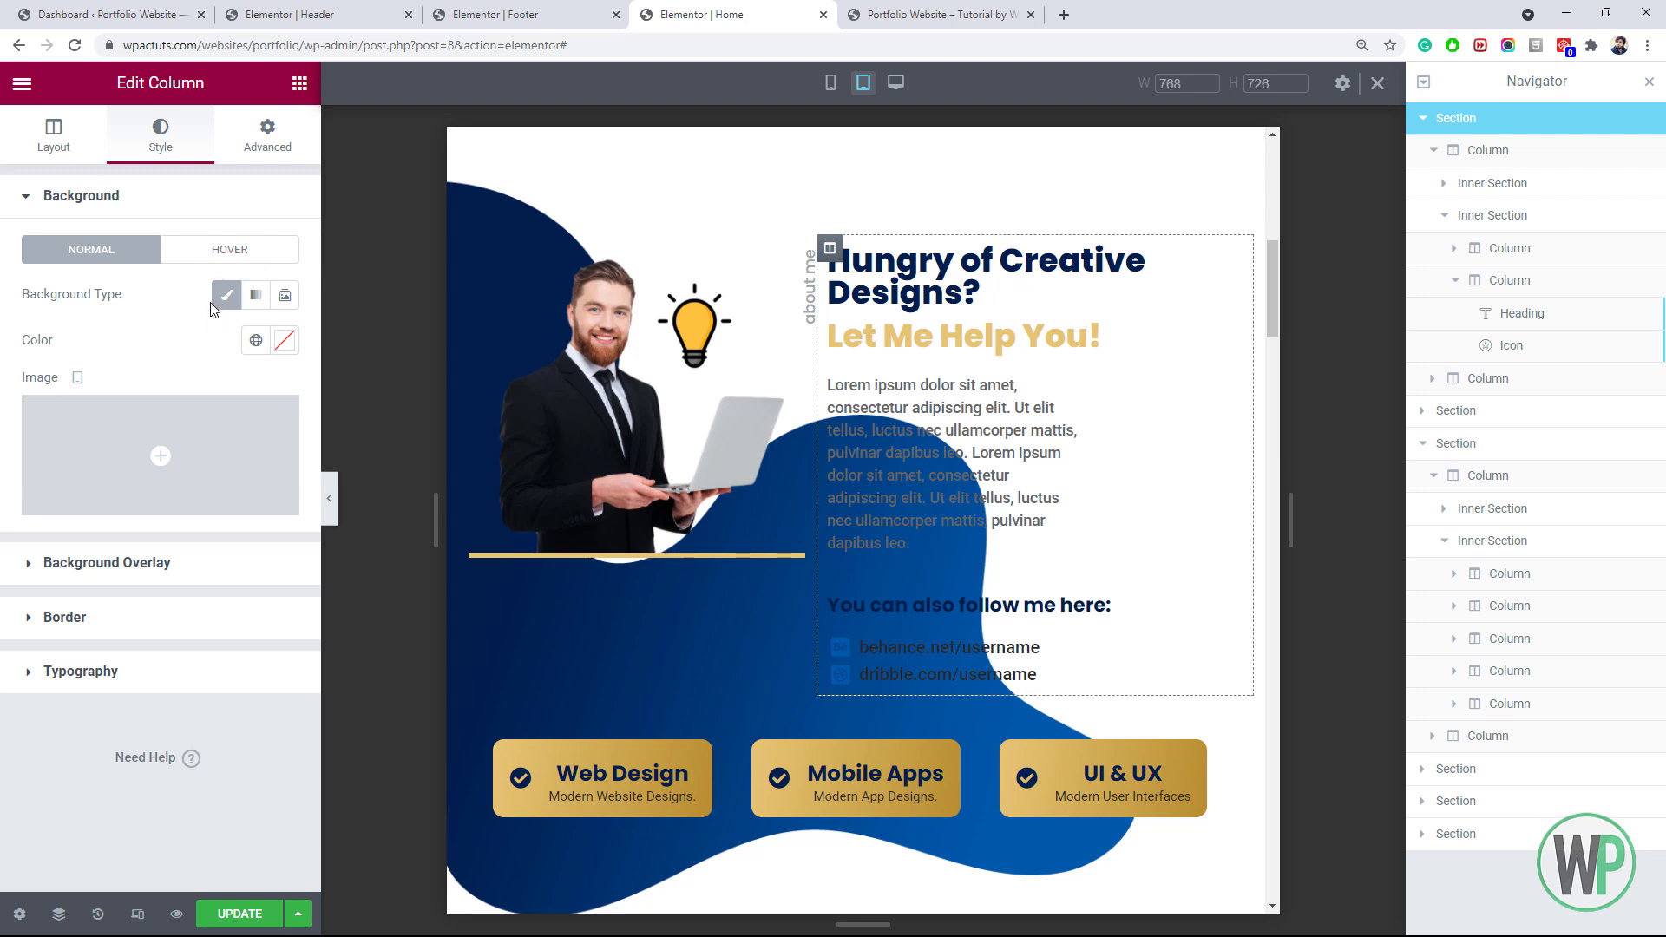
pyautogui.click(223, 299)
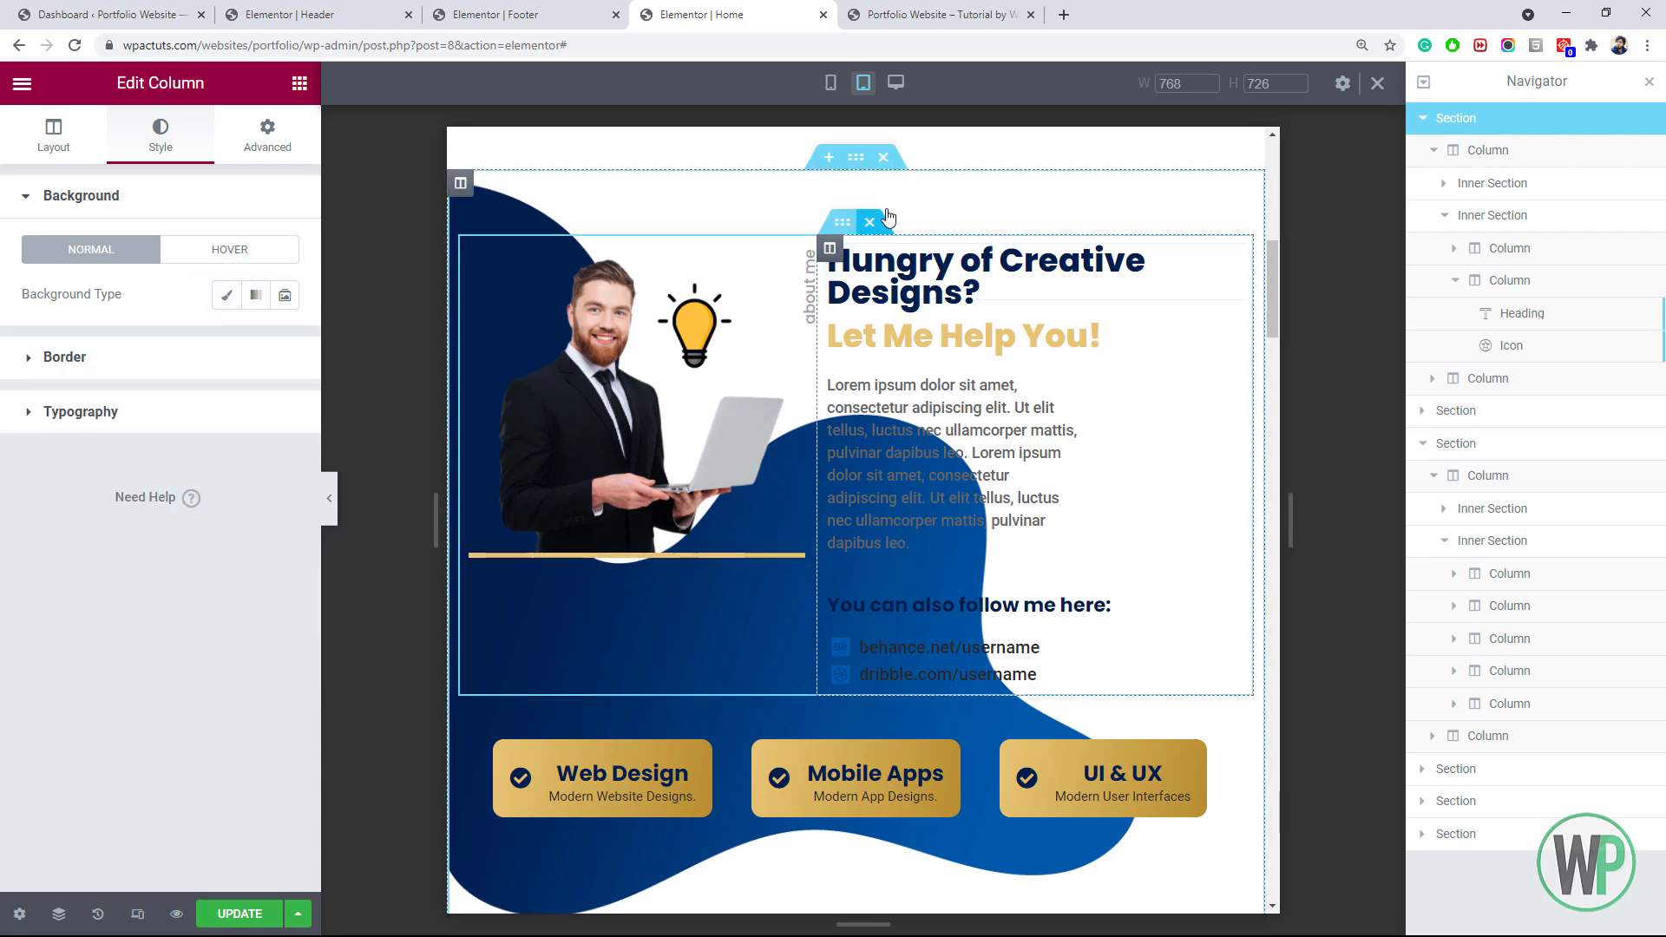
# Switch the about section's background image size to Custom
pyautogui.rightClick(855, 157)
pyautogui.click(893, 178)
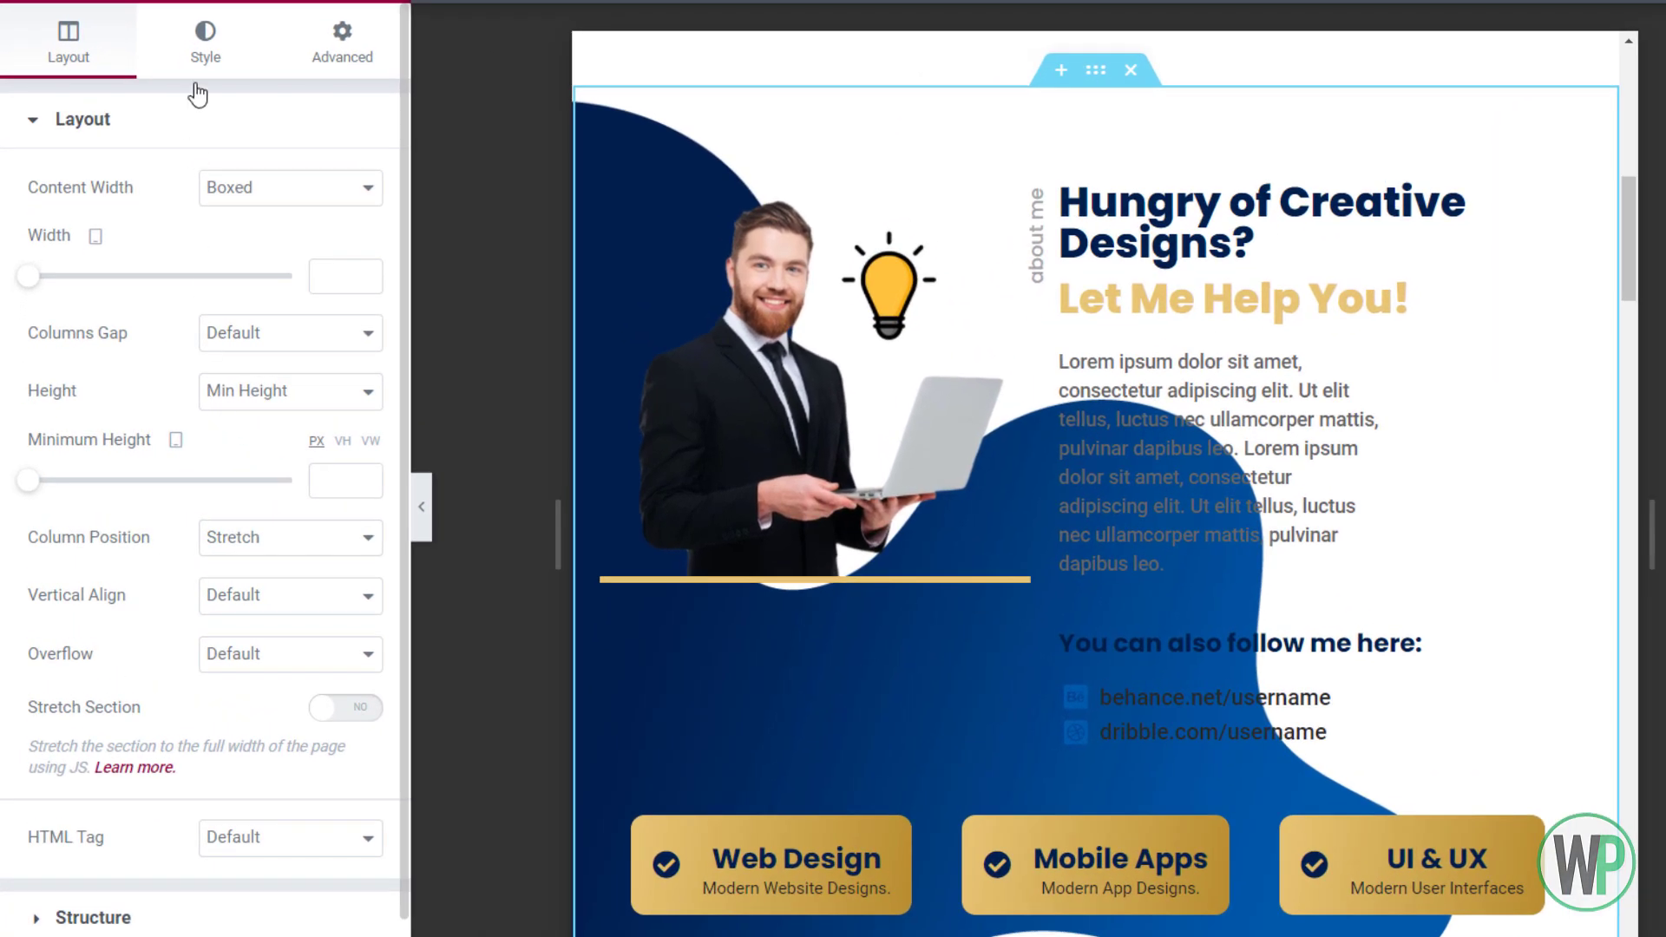
pyautogui.click(213, 59)
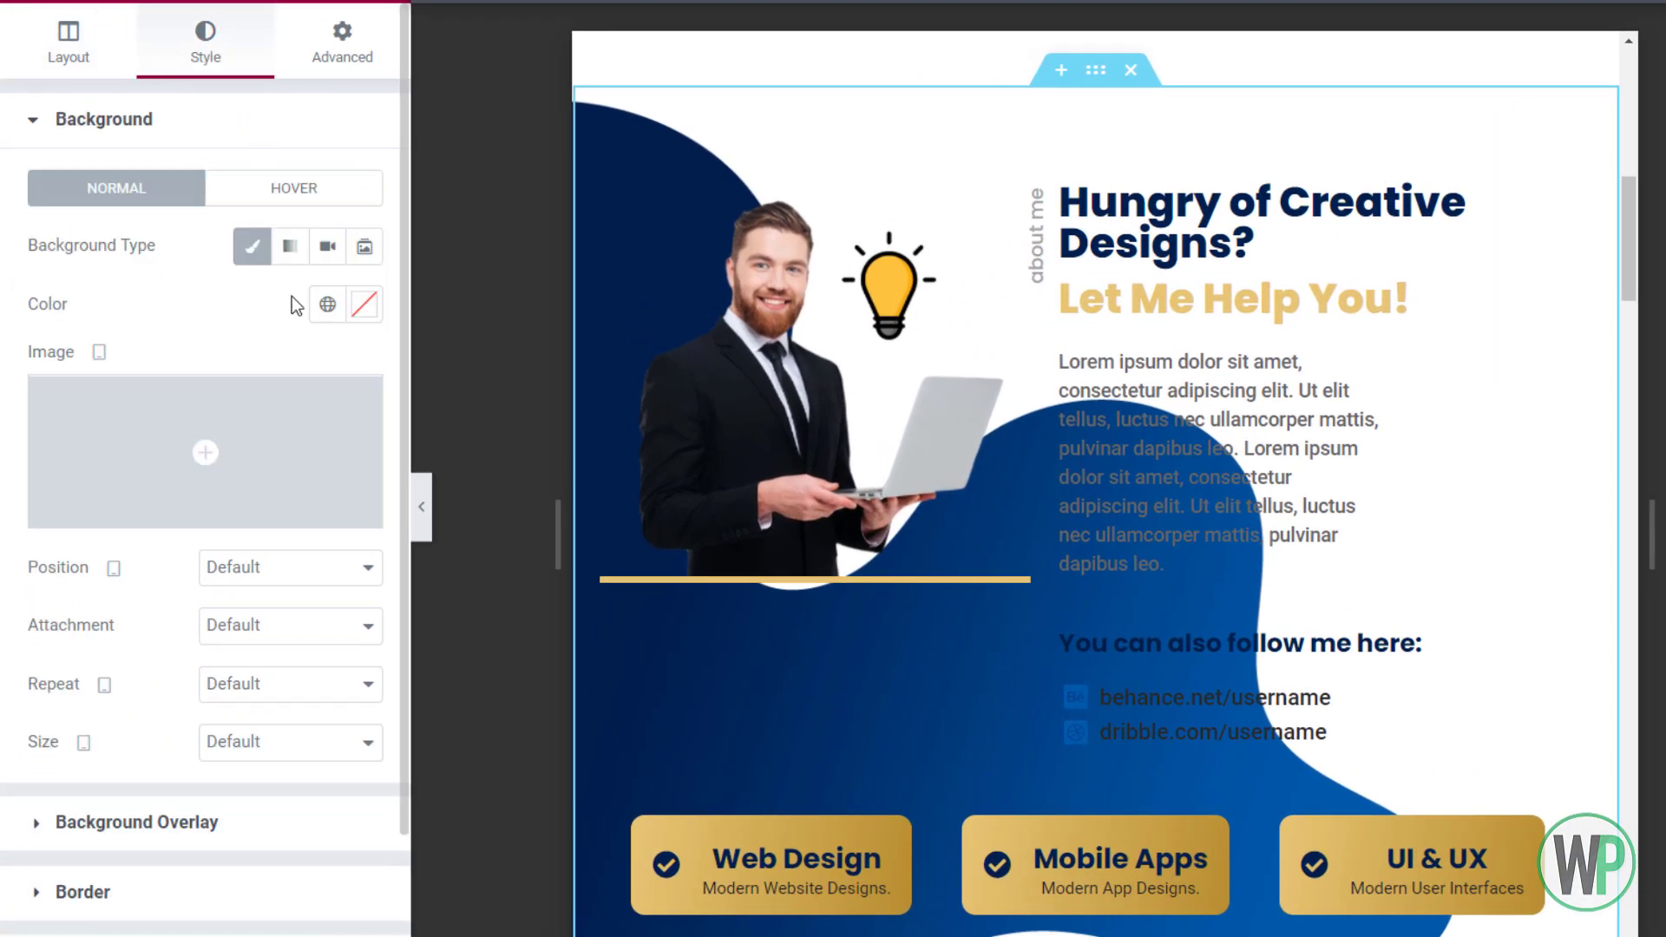
pyautogui.click(293, 744)
pyautogui.click(296, 835)
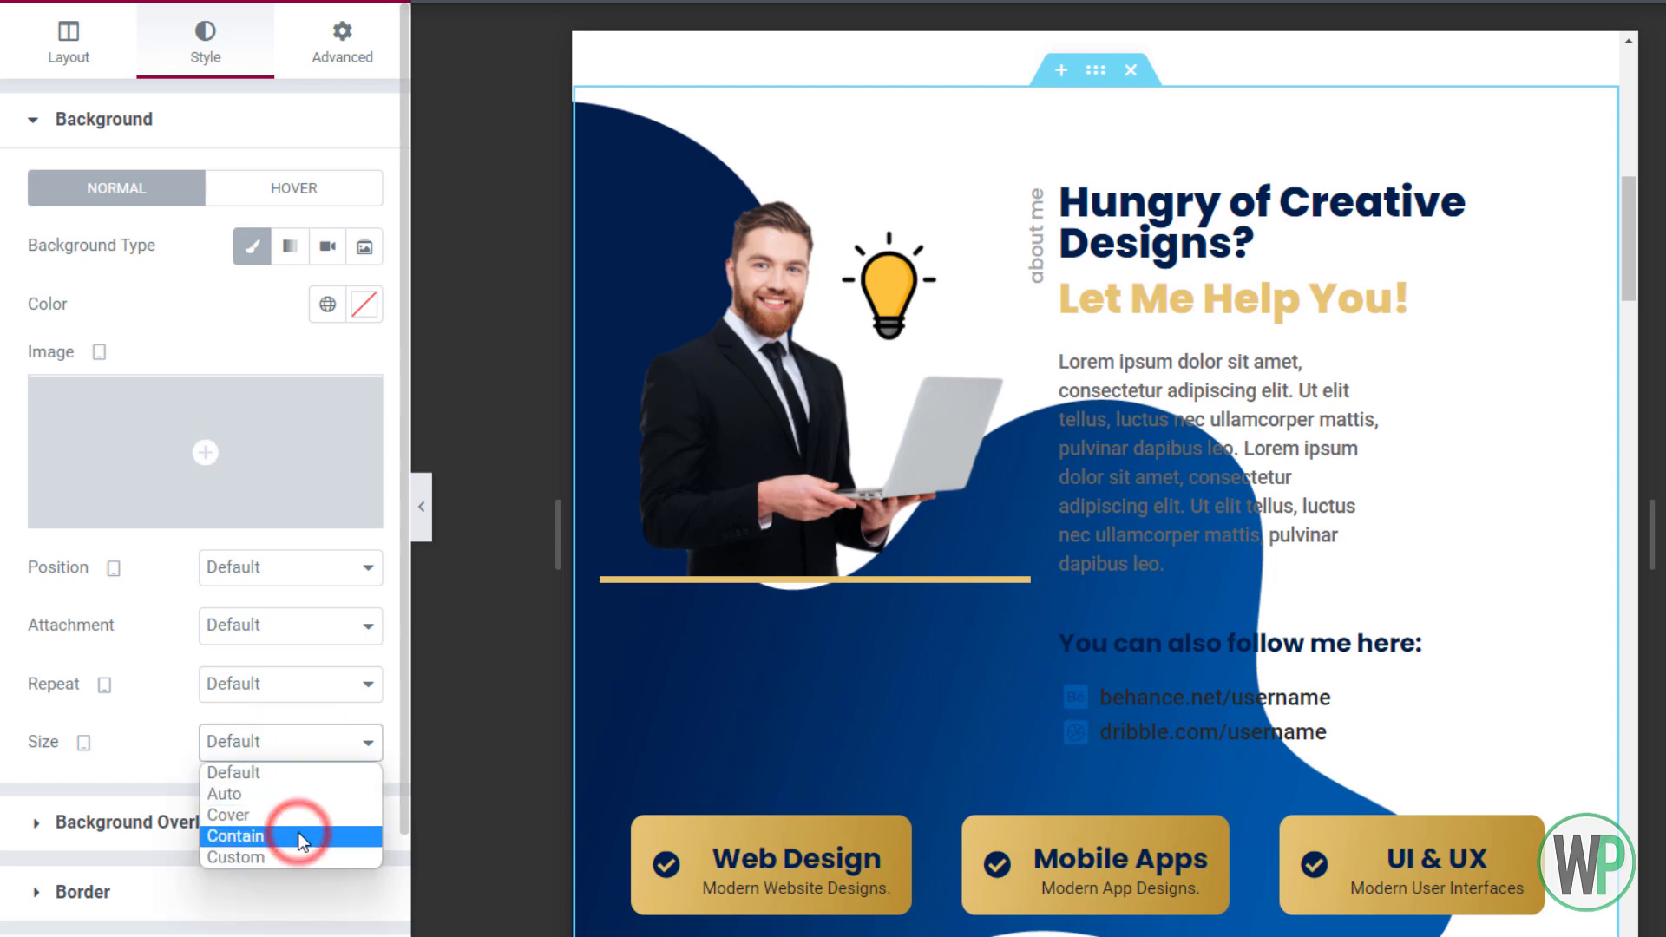
pyautogui.click(285, 751)
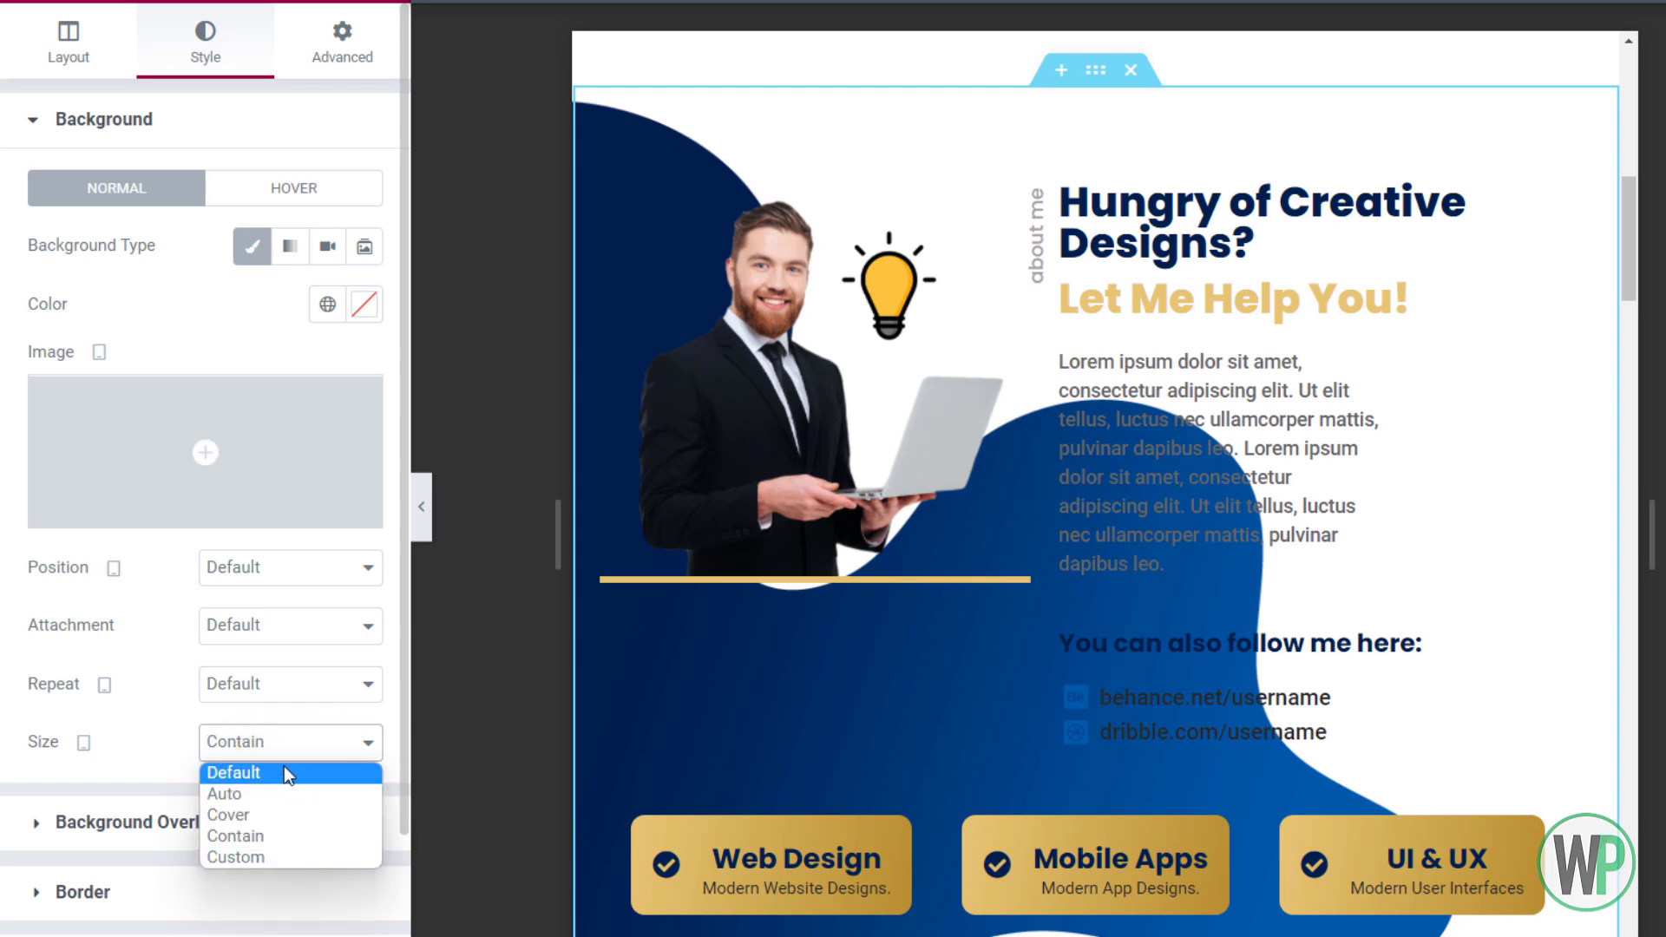
pyautogui.click(300, 859)
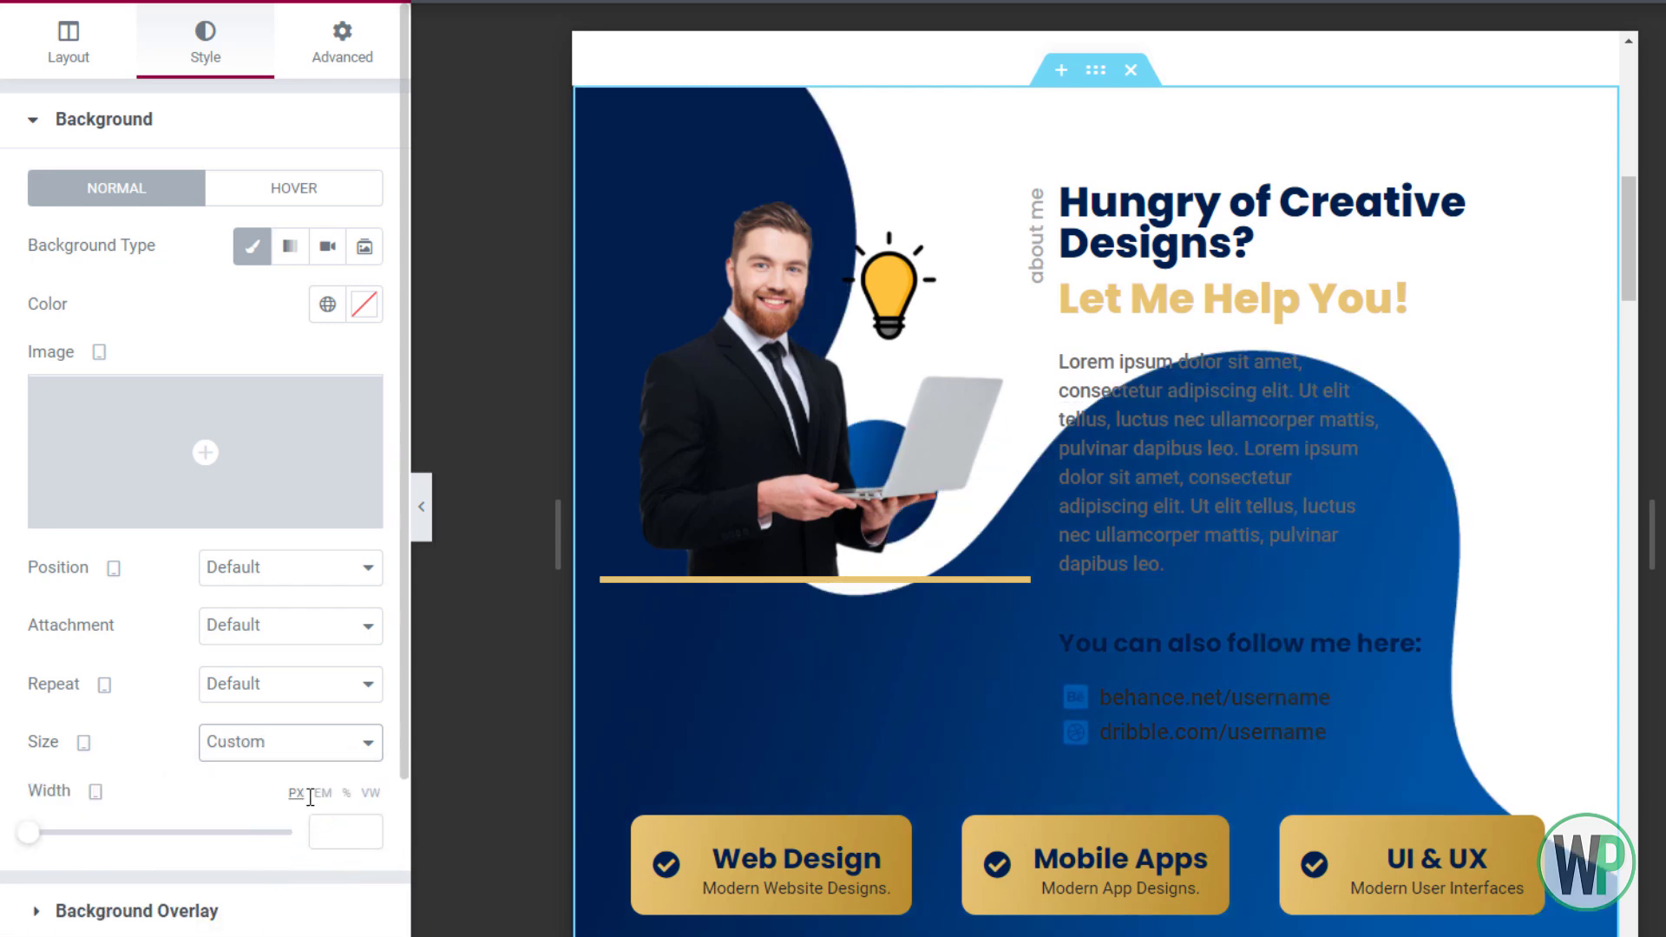
# Size the background blob to 421 px wide and anchor it Top Left
pyautogui.moveTo(39, 835); pyautogui.dragTo(91, 835)
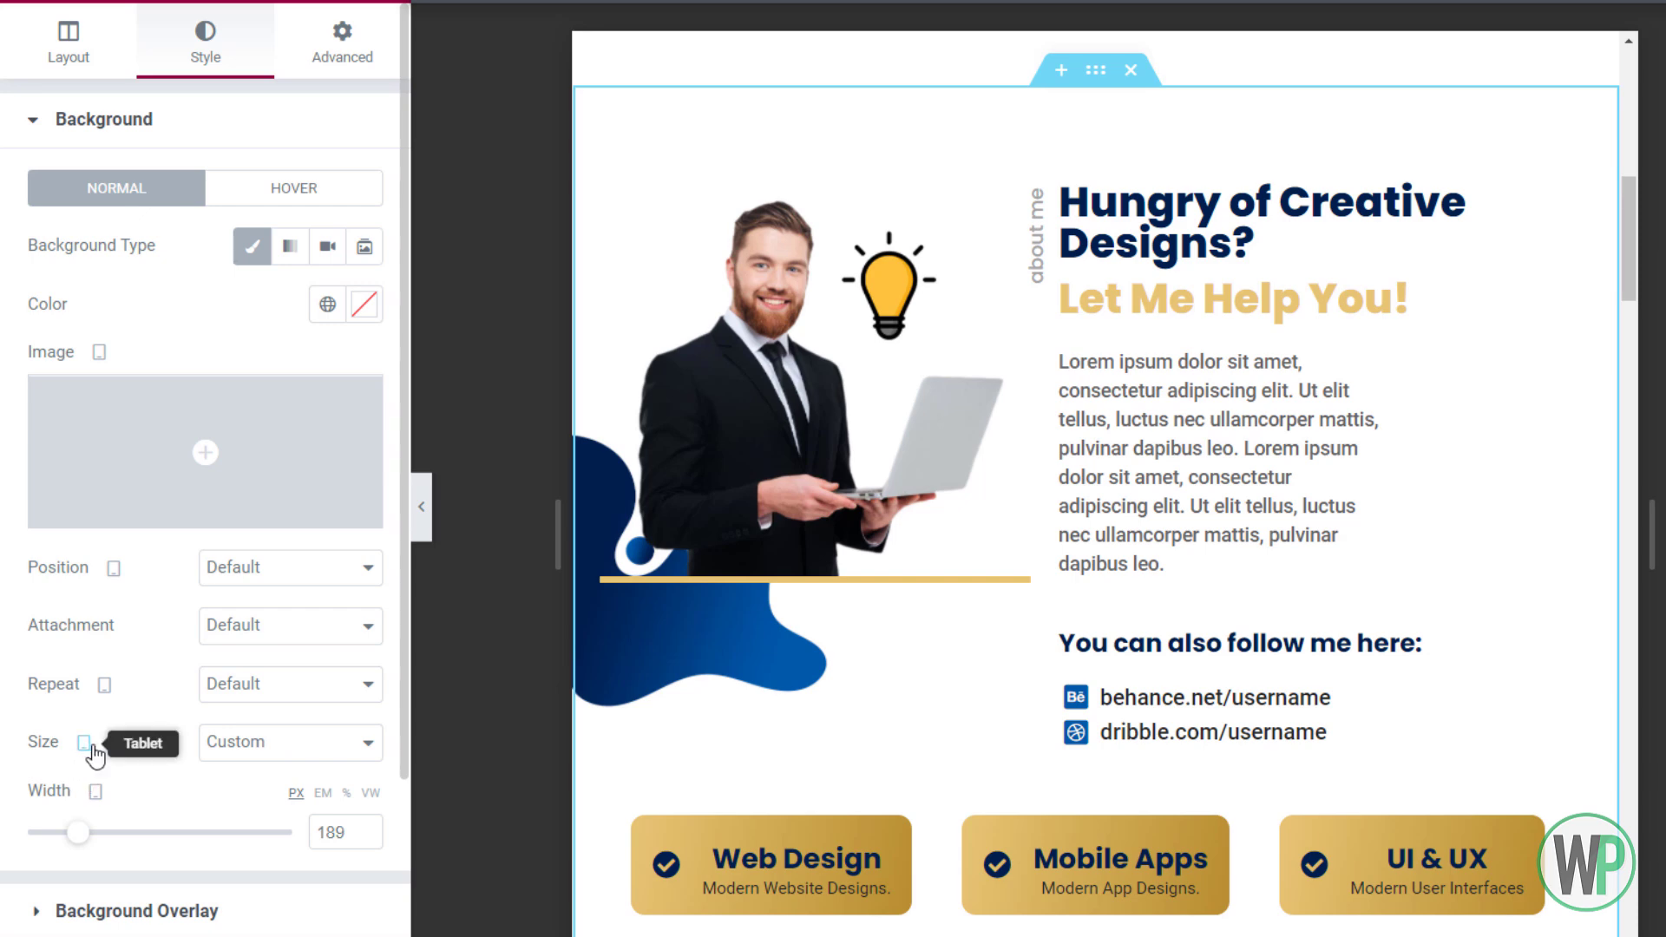
pyautogui.moveTo(78, 832); pyautogui.dragTo(130, 804)
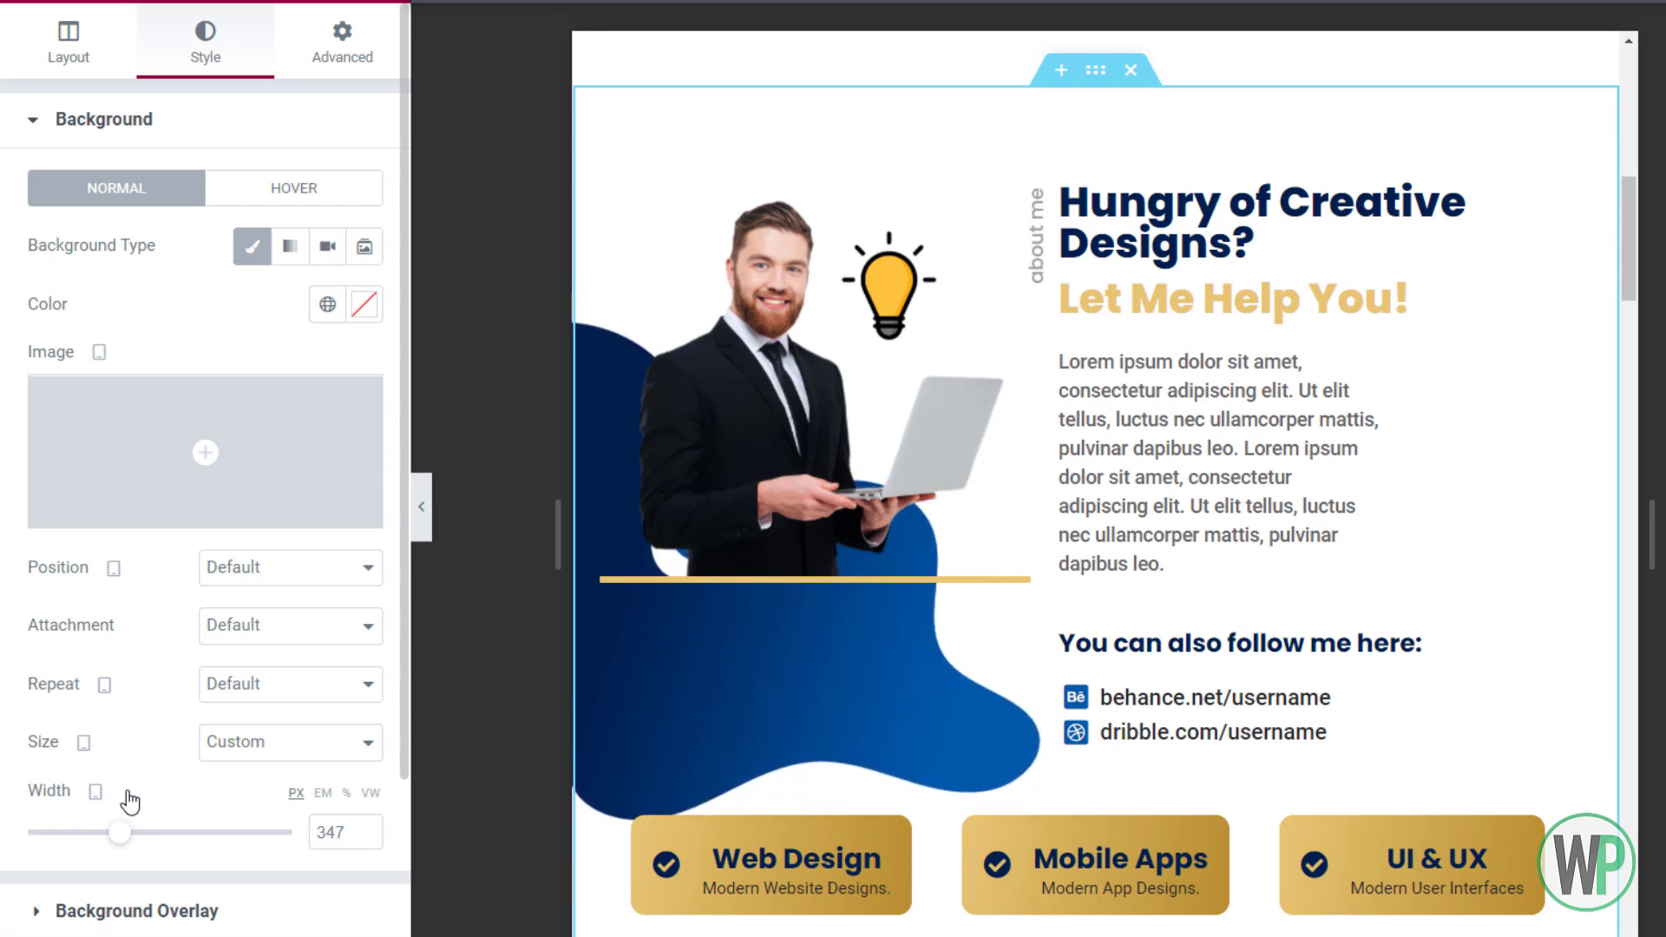
pyautogui.click(255, 569)
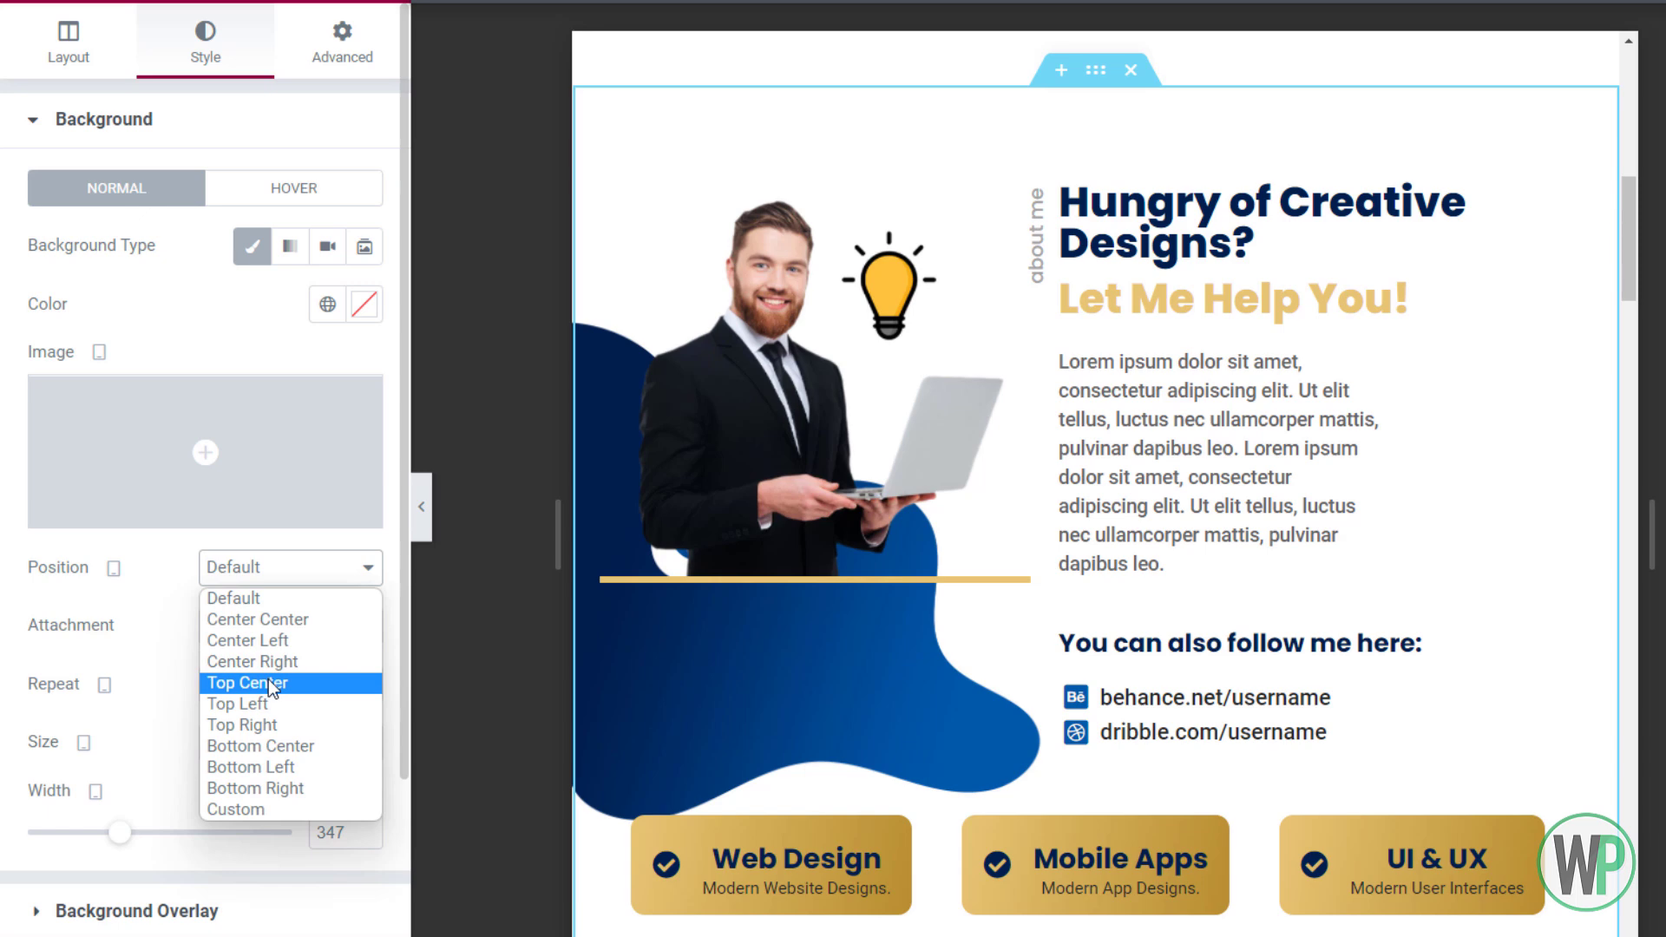
pyautogui.click(271, 703)
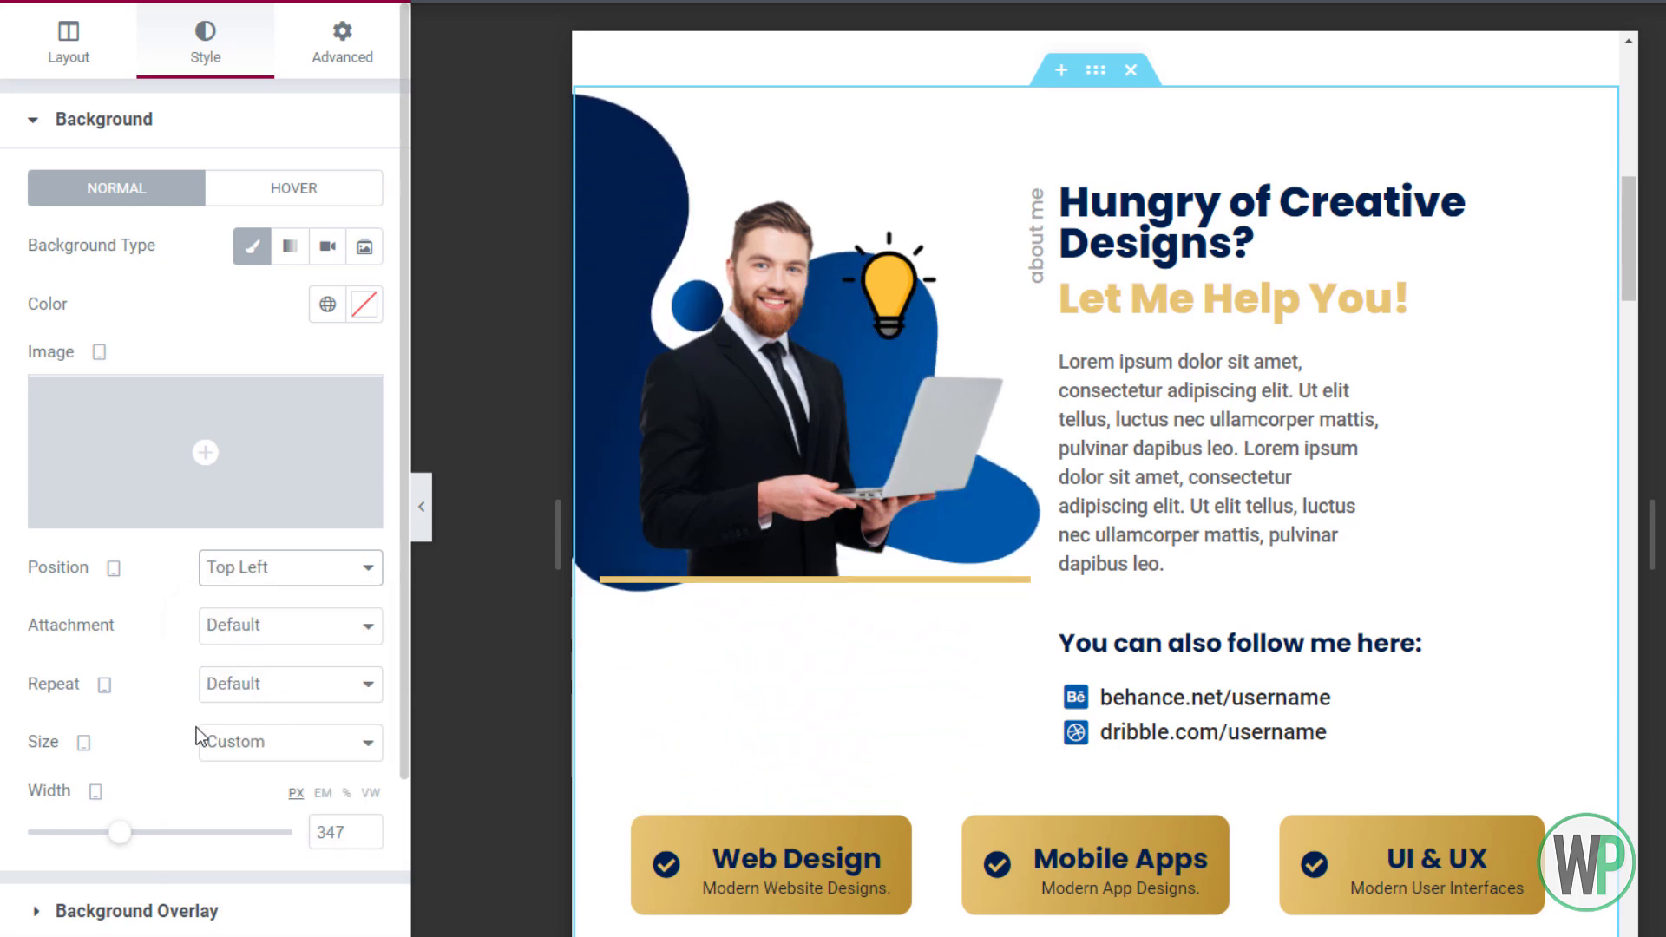
pyautogui.moveTo(123, 836); pyautogui.dragTo(144, 822)
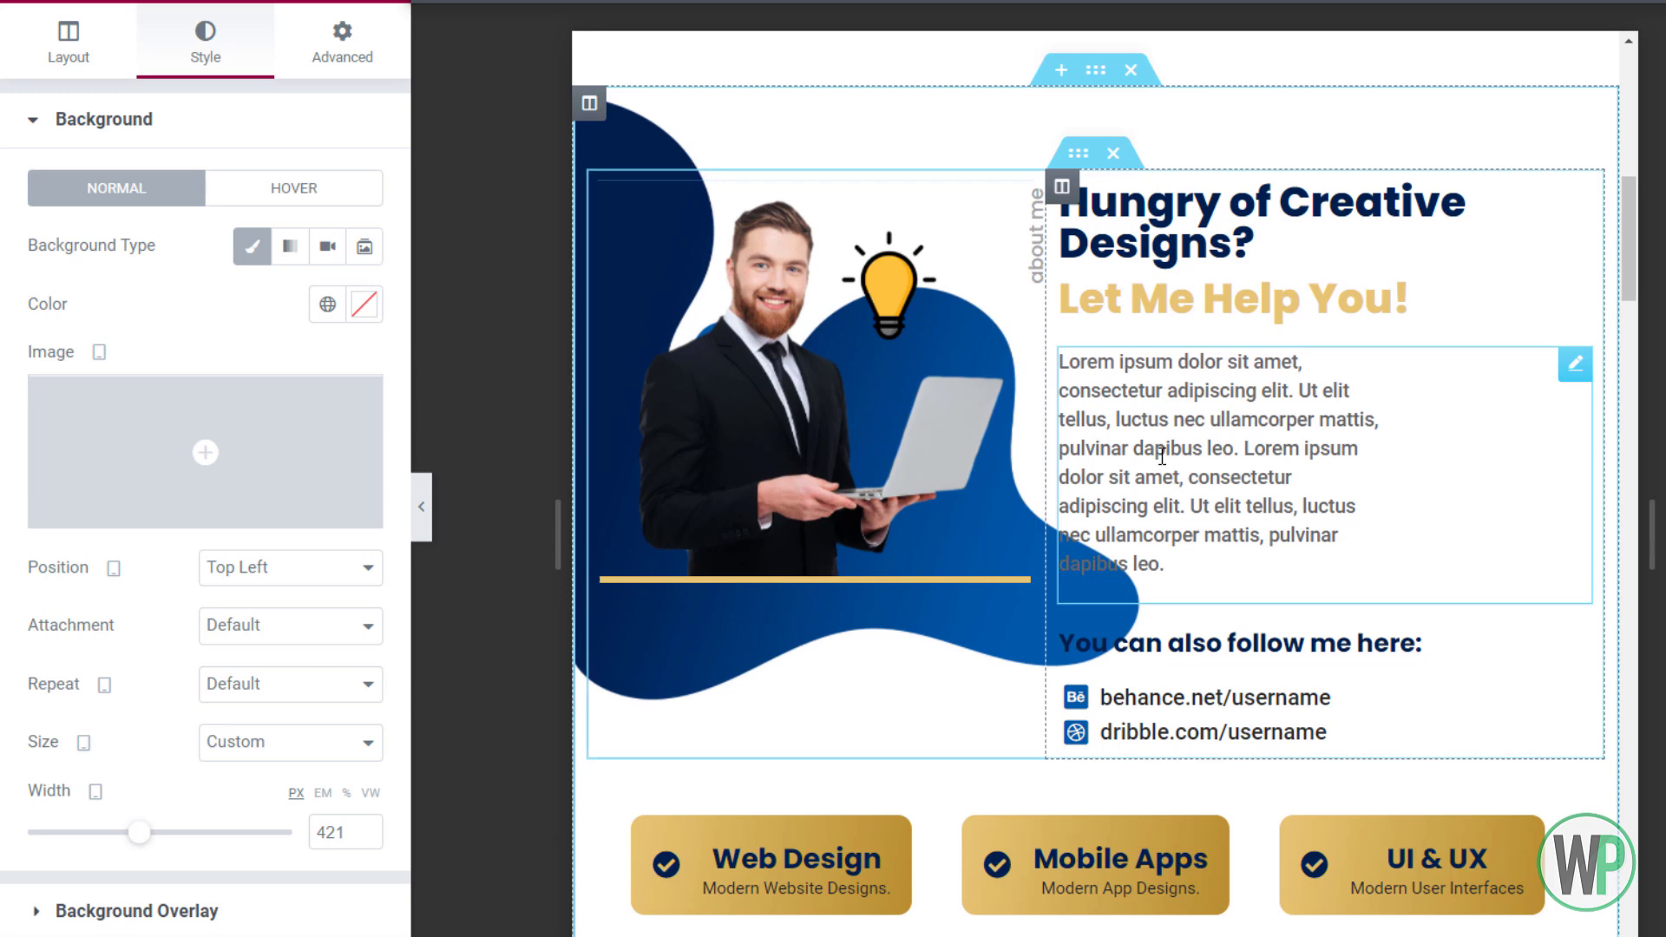
# Unlink the about text column's padding and set its left padding to 8
pyautogui.rightClick(1071, 198)
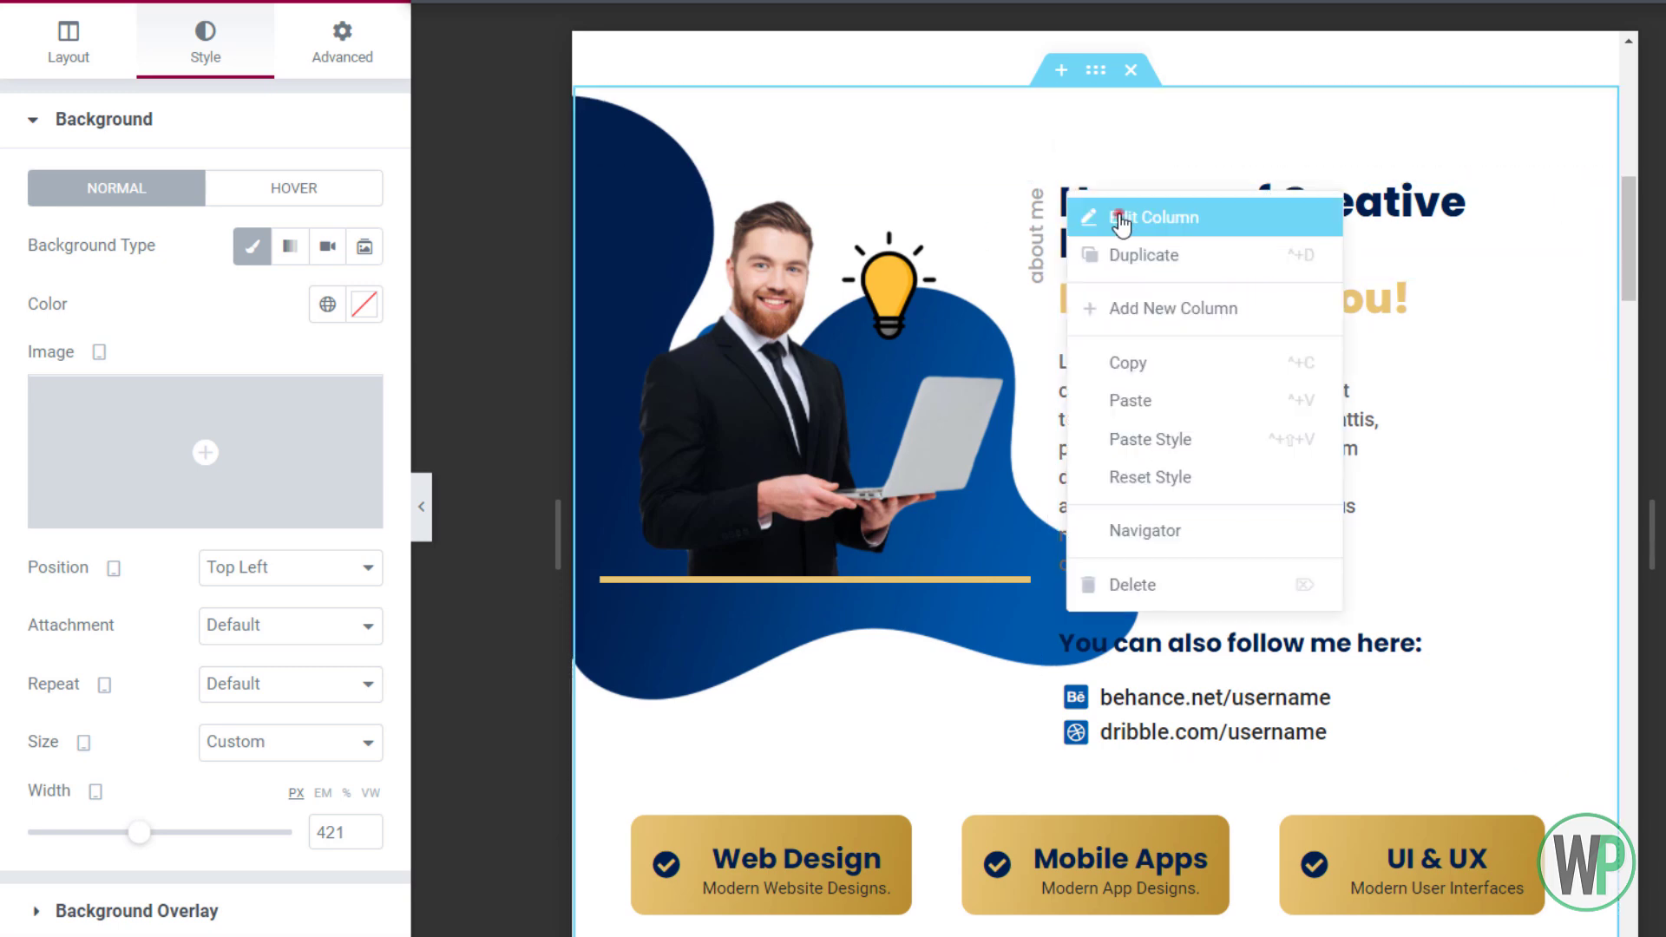
pyautogui.click(1103, 213)
pyautogui.click(344, 47)
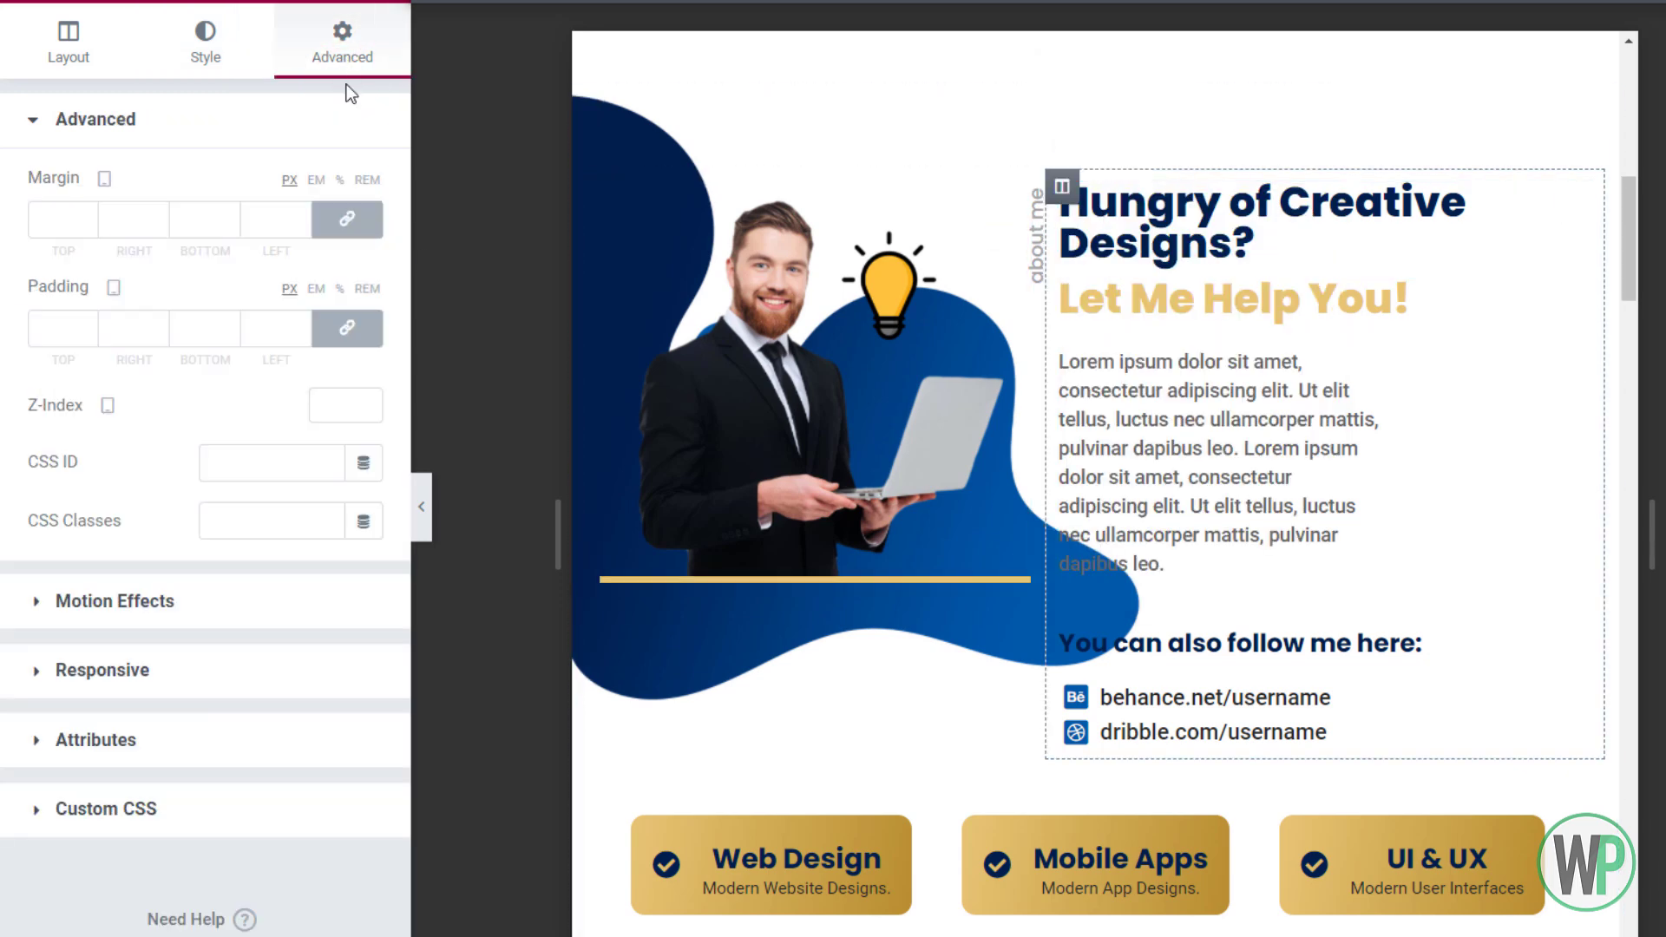
pyautogui.click(348, 328)
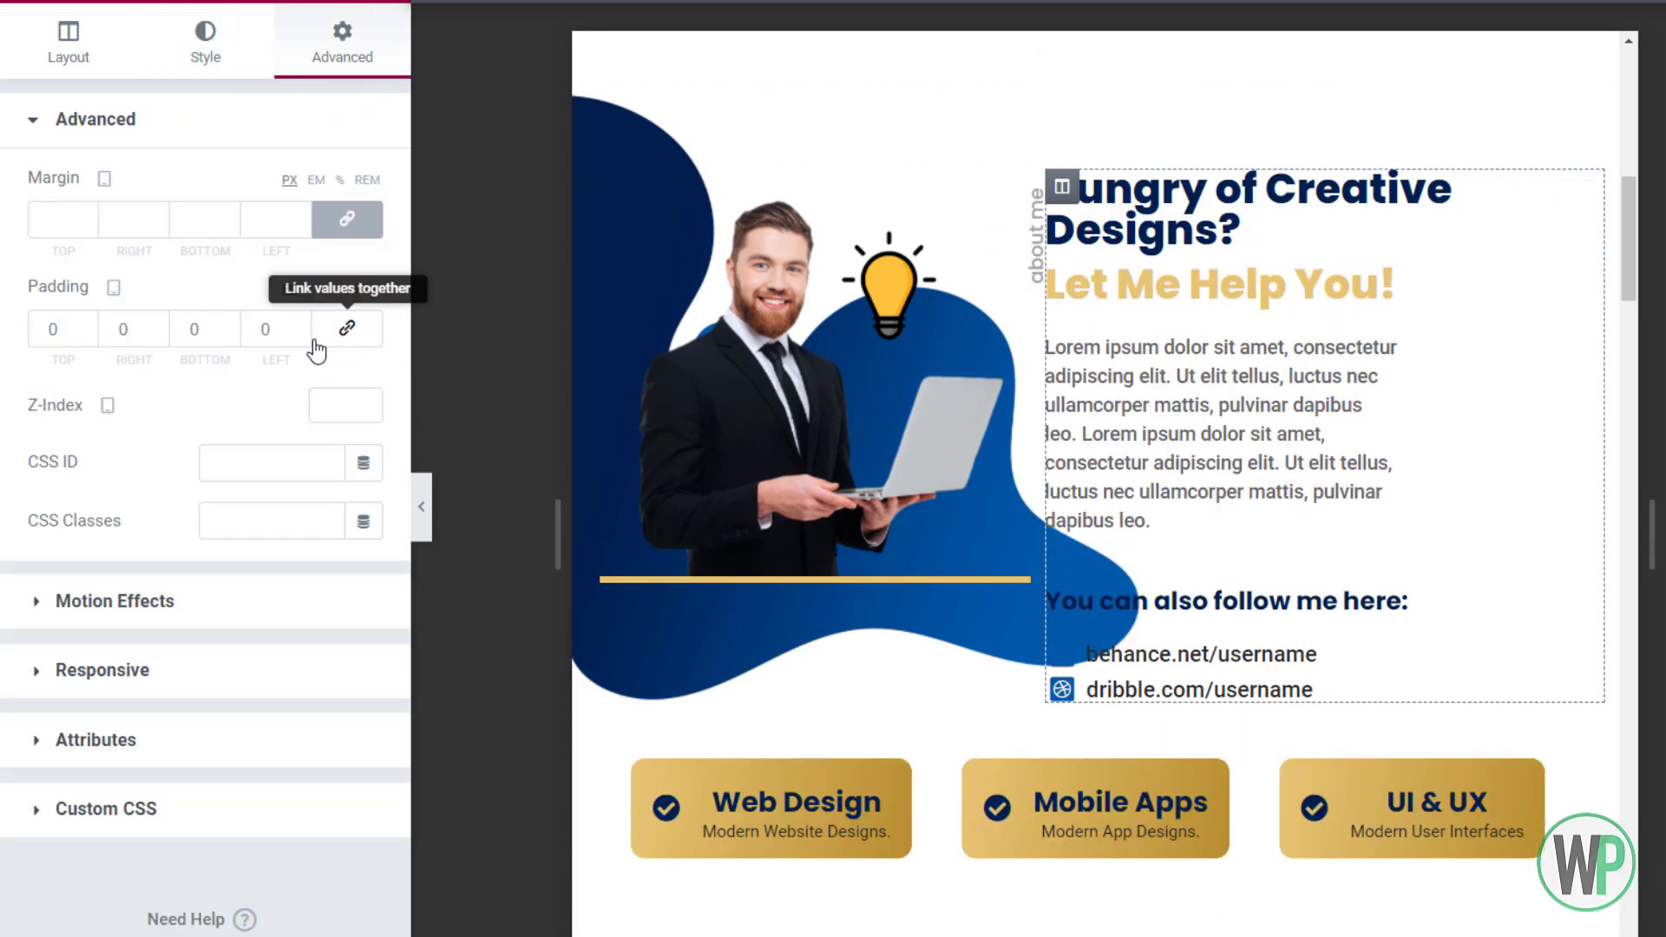
pyautogui.click(261, 323)
pyautogui.write('8')
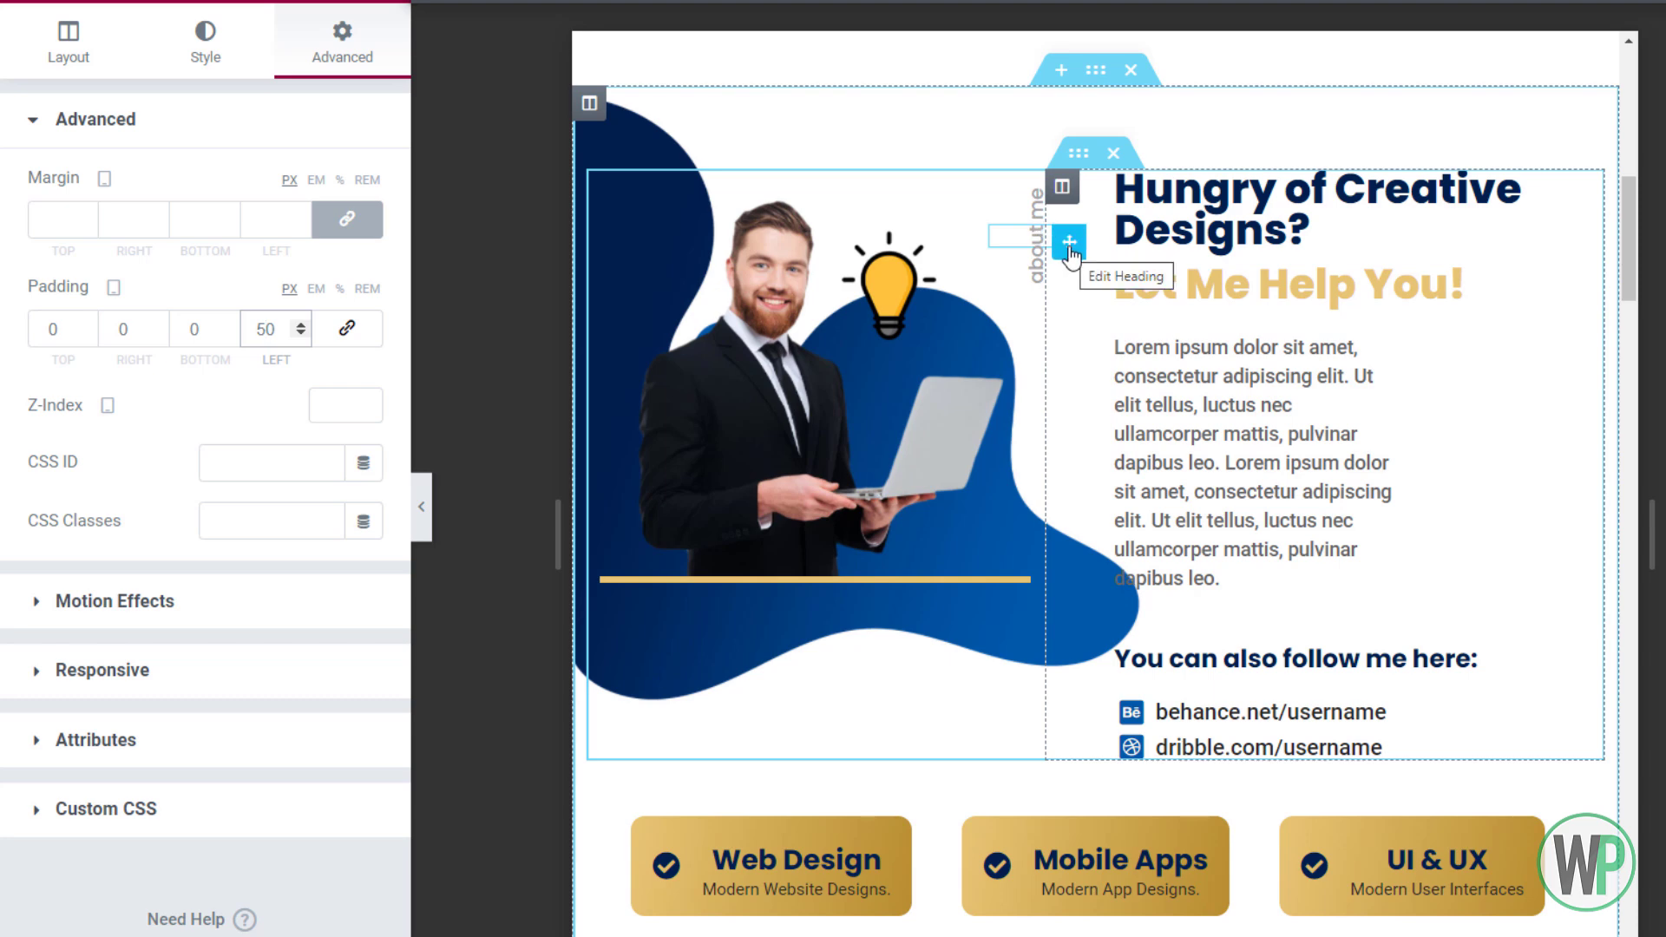
# Position the rotated 'about me' heading at horizontal offset 5 and vertical offset 30
pyautogui.rightClick(1070, 251)
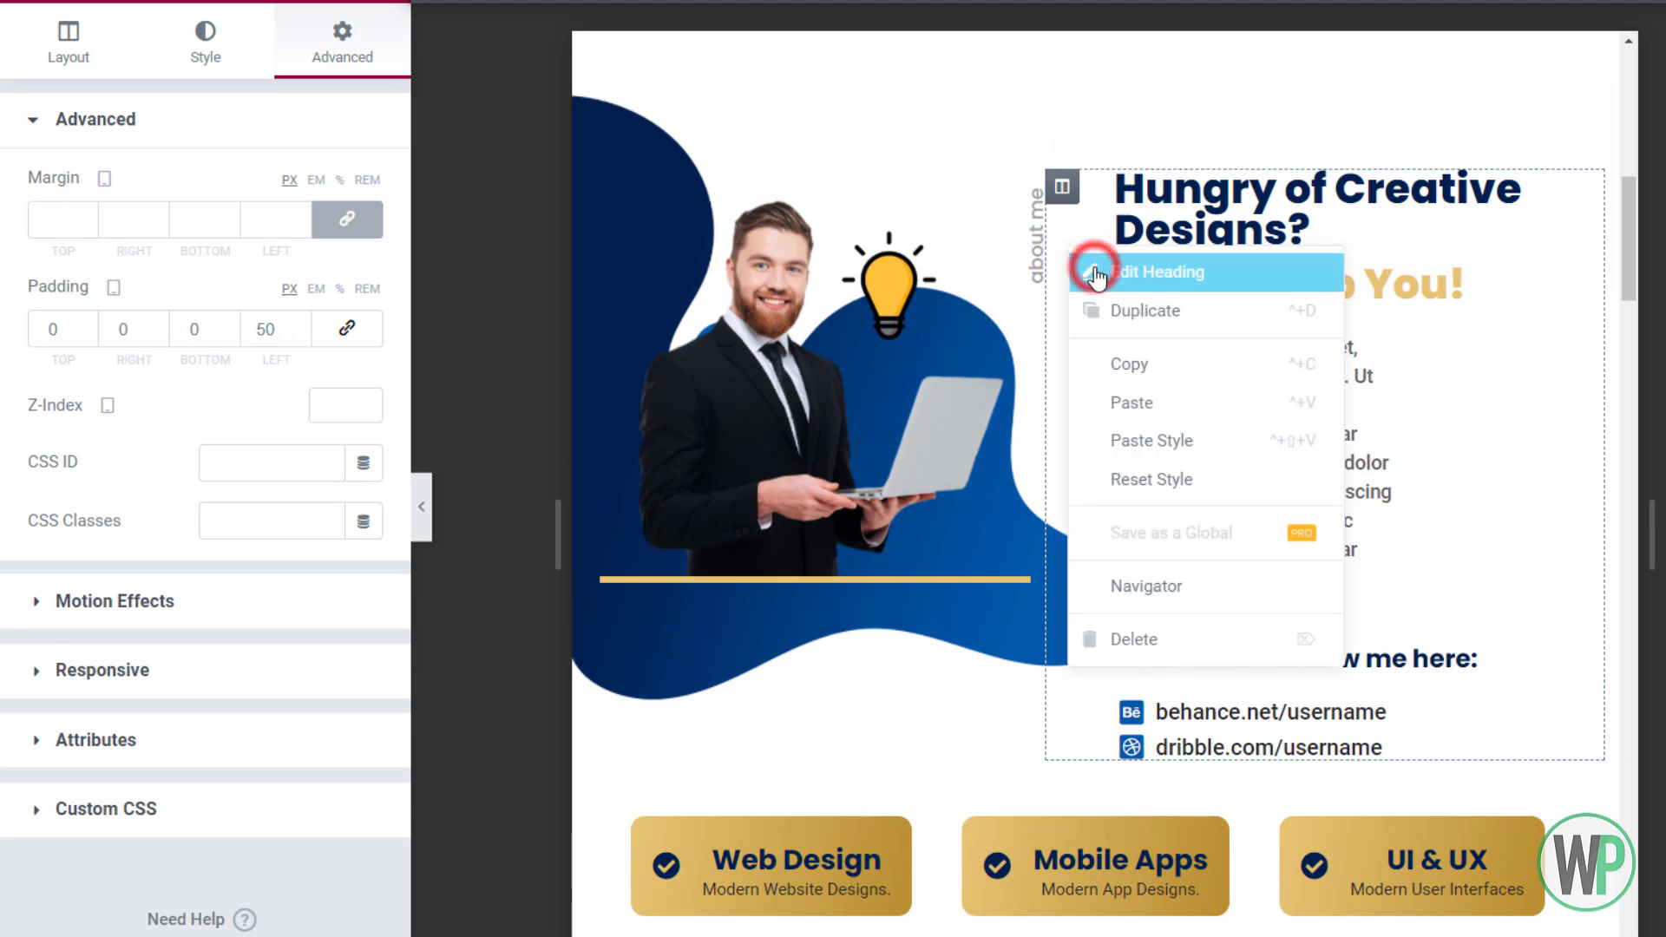
pyautogui.click(1096, 275)
pyautogui.click(322, 76)
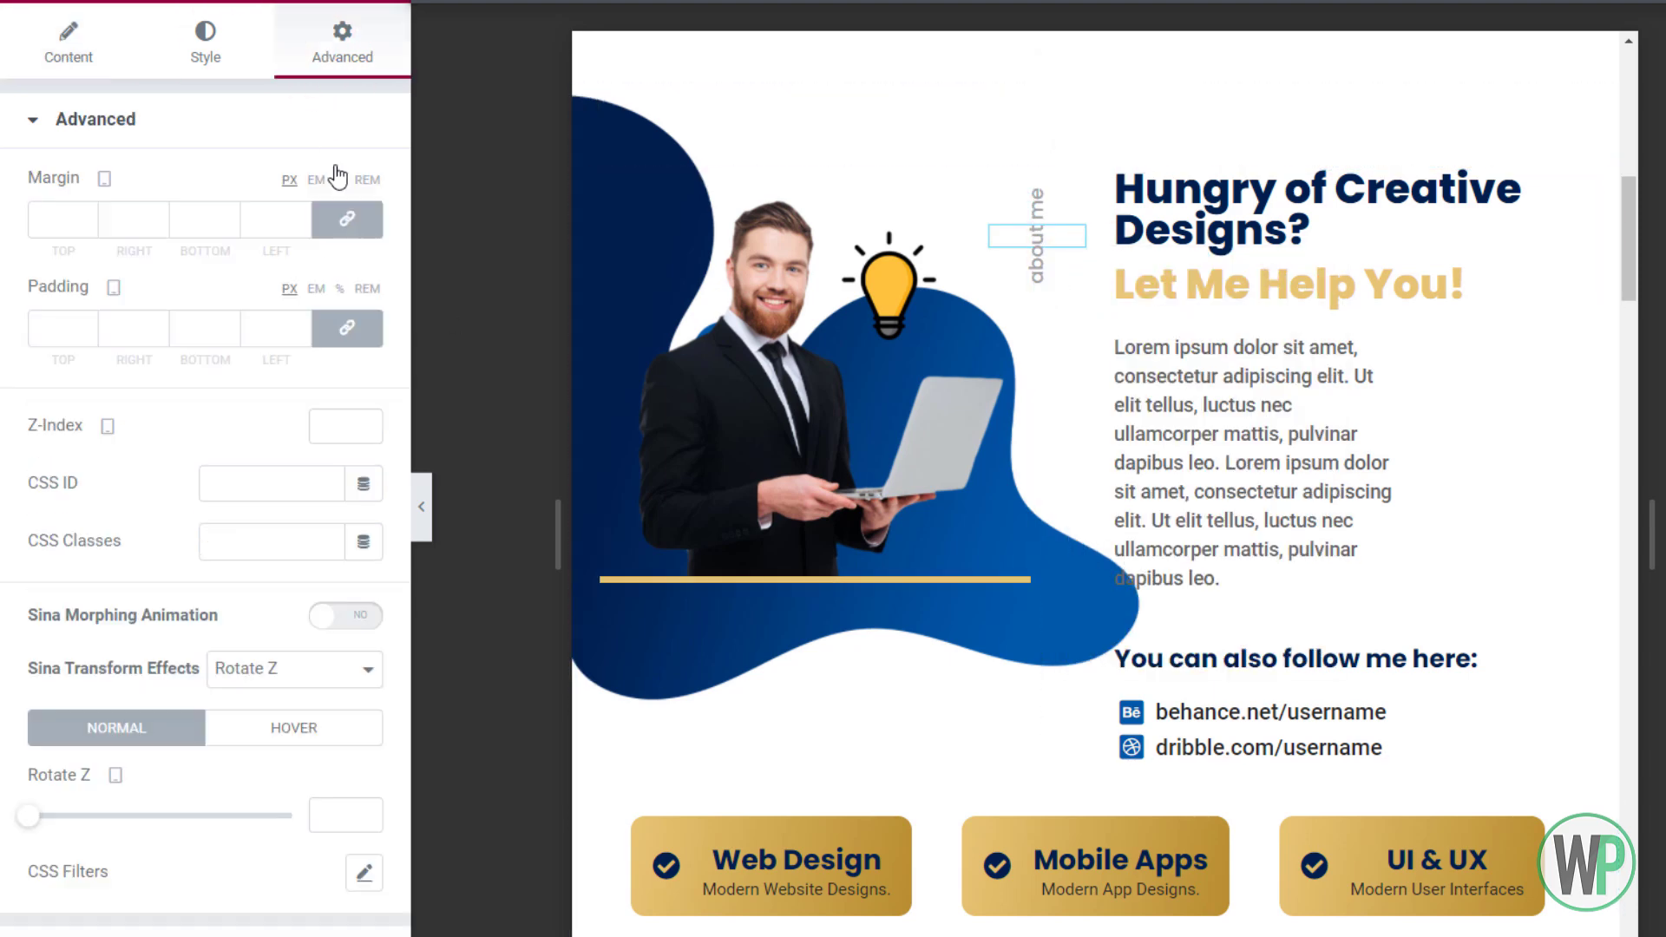
pyautogui.scroll(-3, 260, 833)
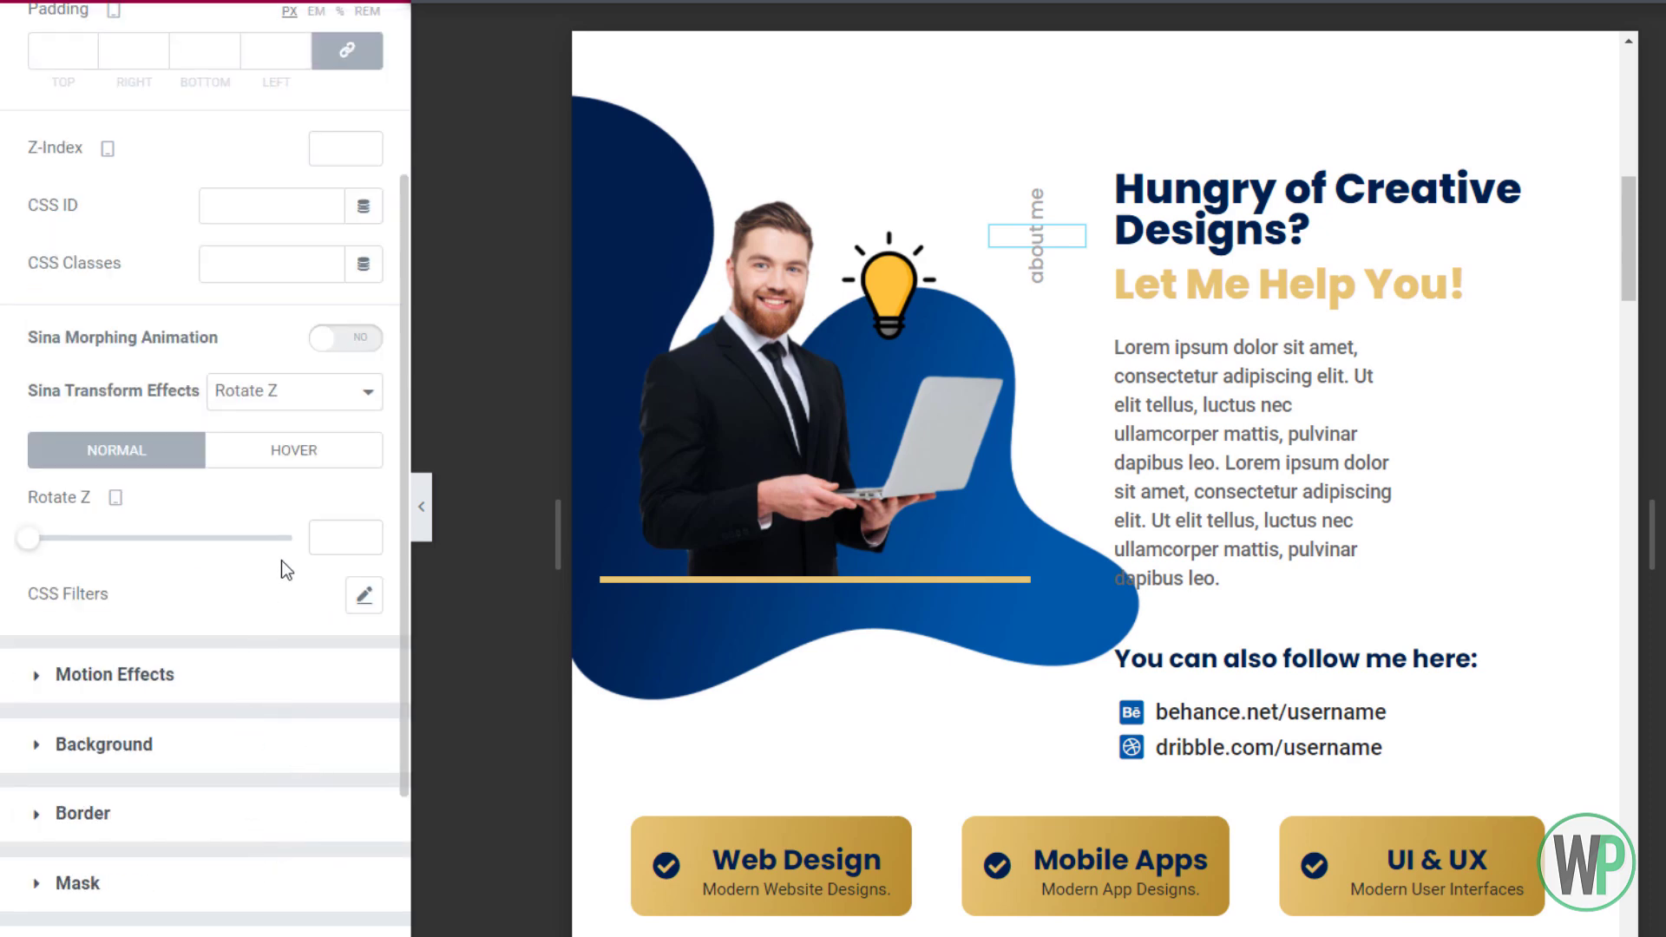
pyautogui.scroll(-10, 286, 781)
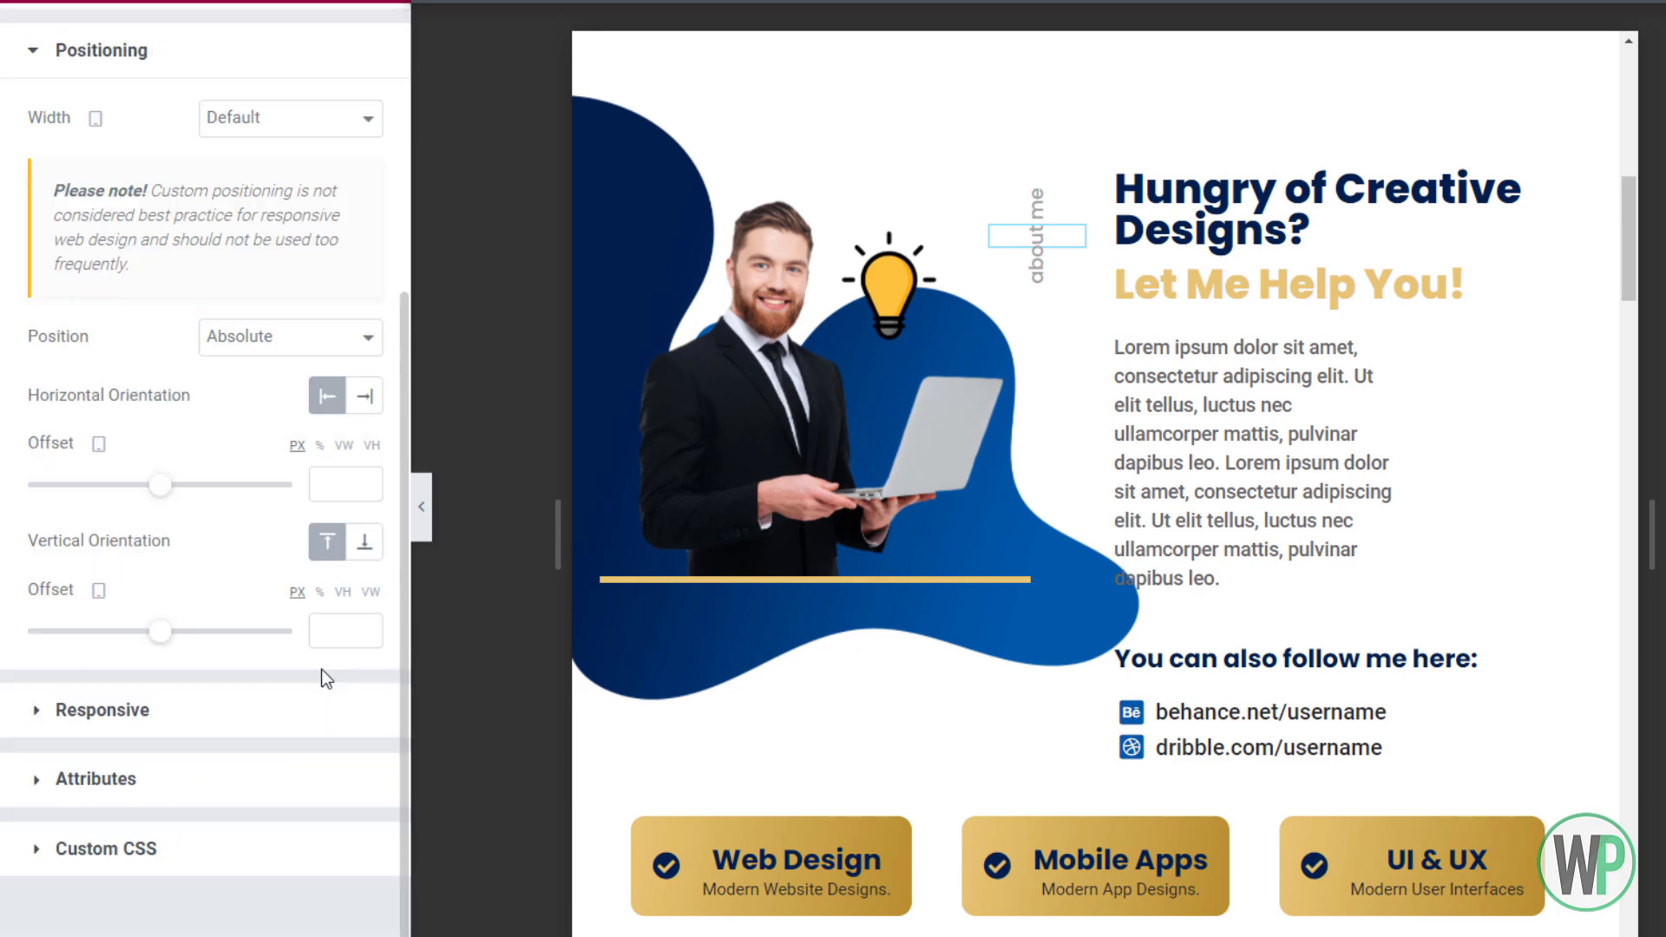
pyautogui.moveTo(162, 632); pyautogui.dragTo(174, 634)
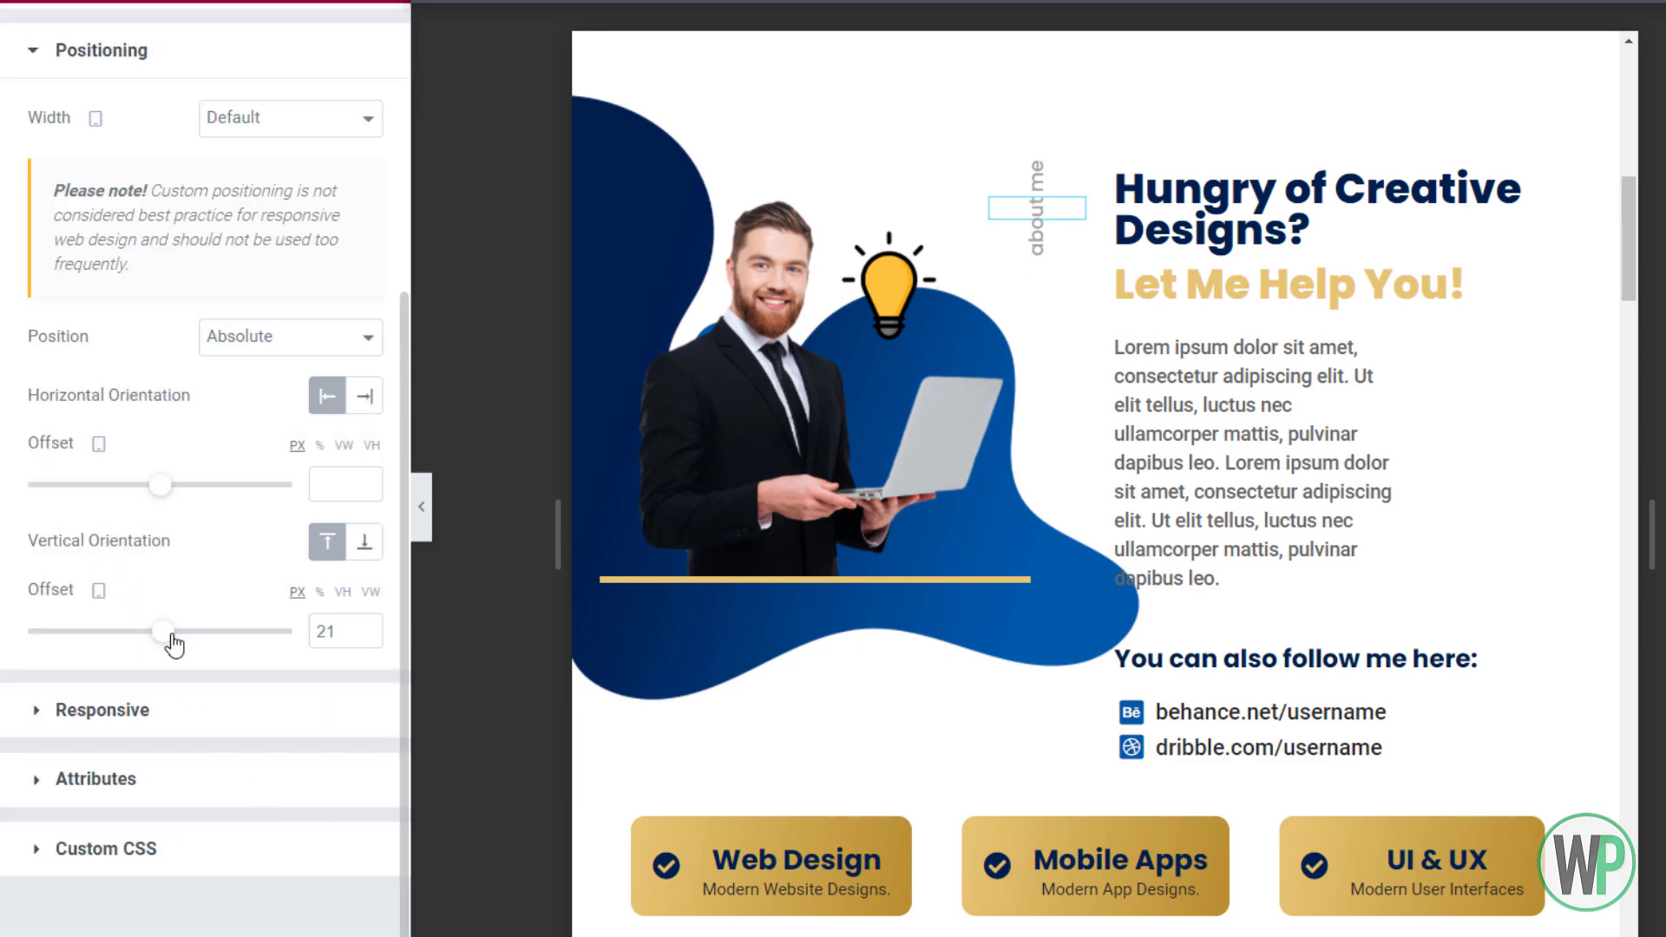
pyautogui.moveTo(160, 486); pyautogui.dragTo(163, 501)
pyautogui.click(366, 489)
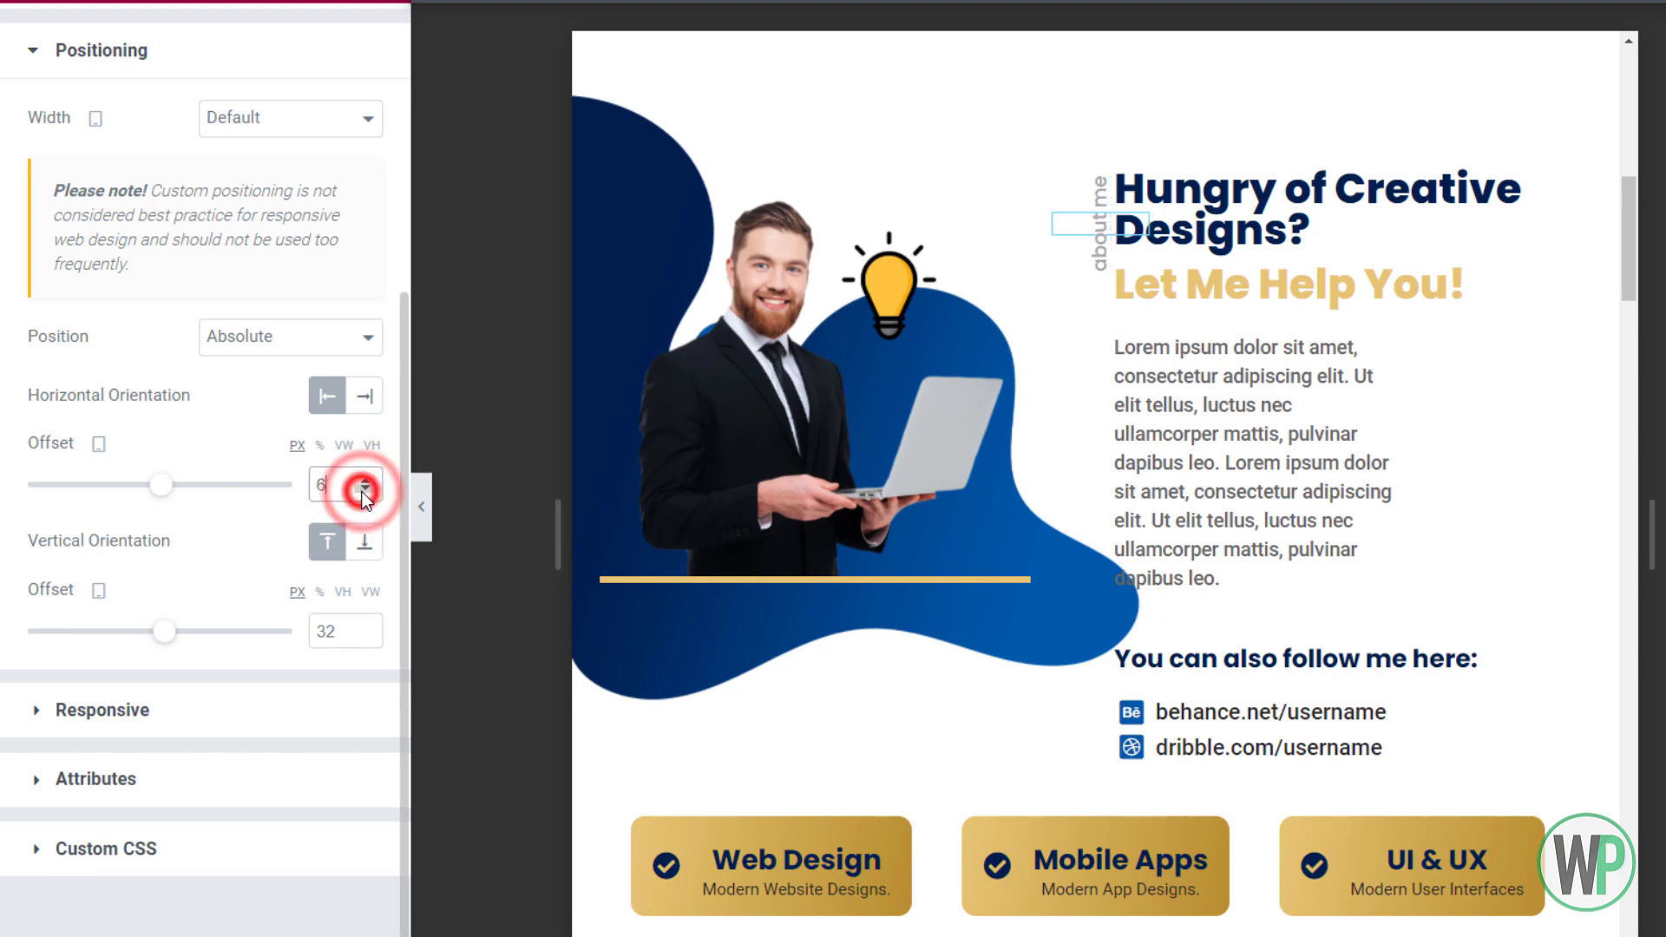
pyautogui.click(366, 636)
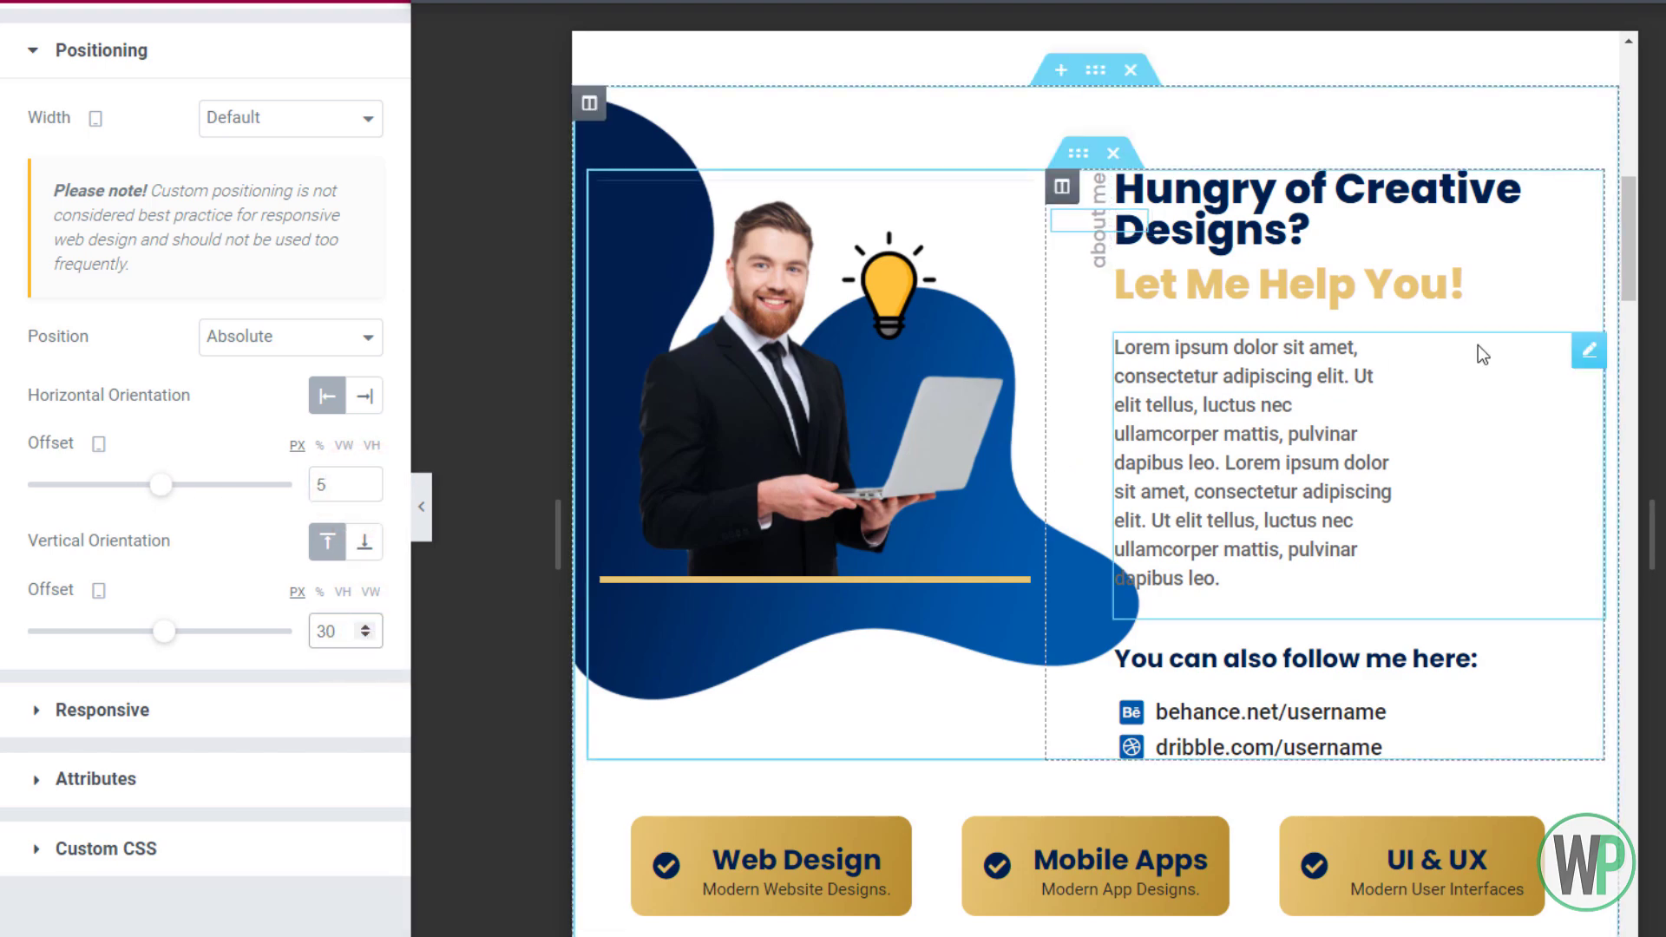
pyautogui.moveTo(1629, 241); pyautogui.dragTo(1602, 335)
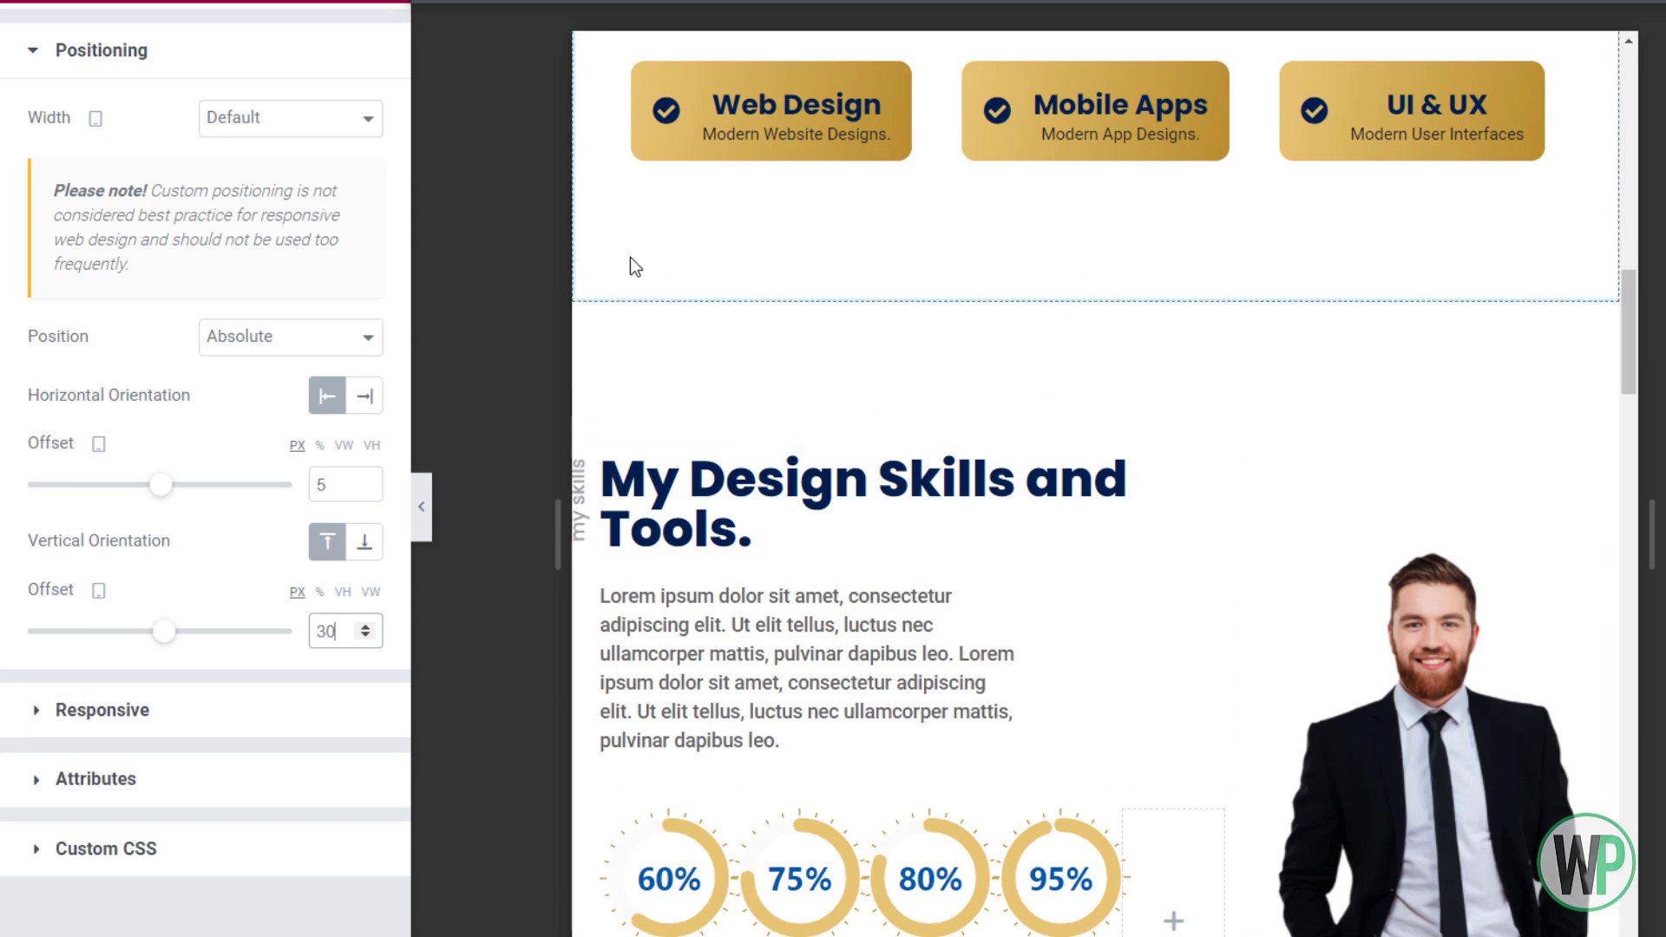
# Give the services buttons column a linked padding of 10 on all sides
pyautogui.click(668, 260)
pyautogui.click(342, 43)
pyautogui.click(337, 226)
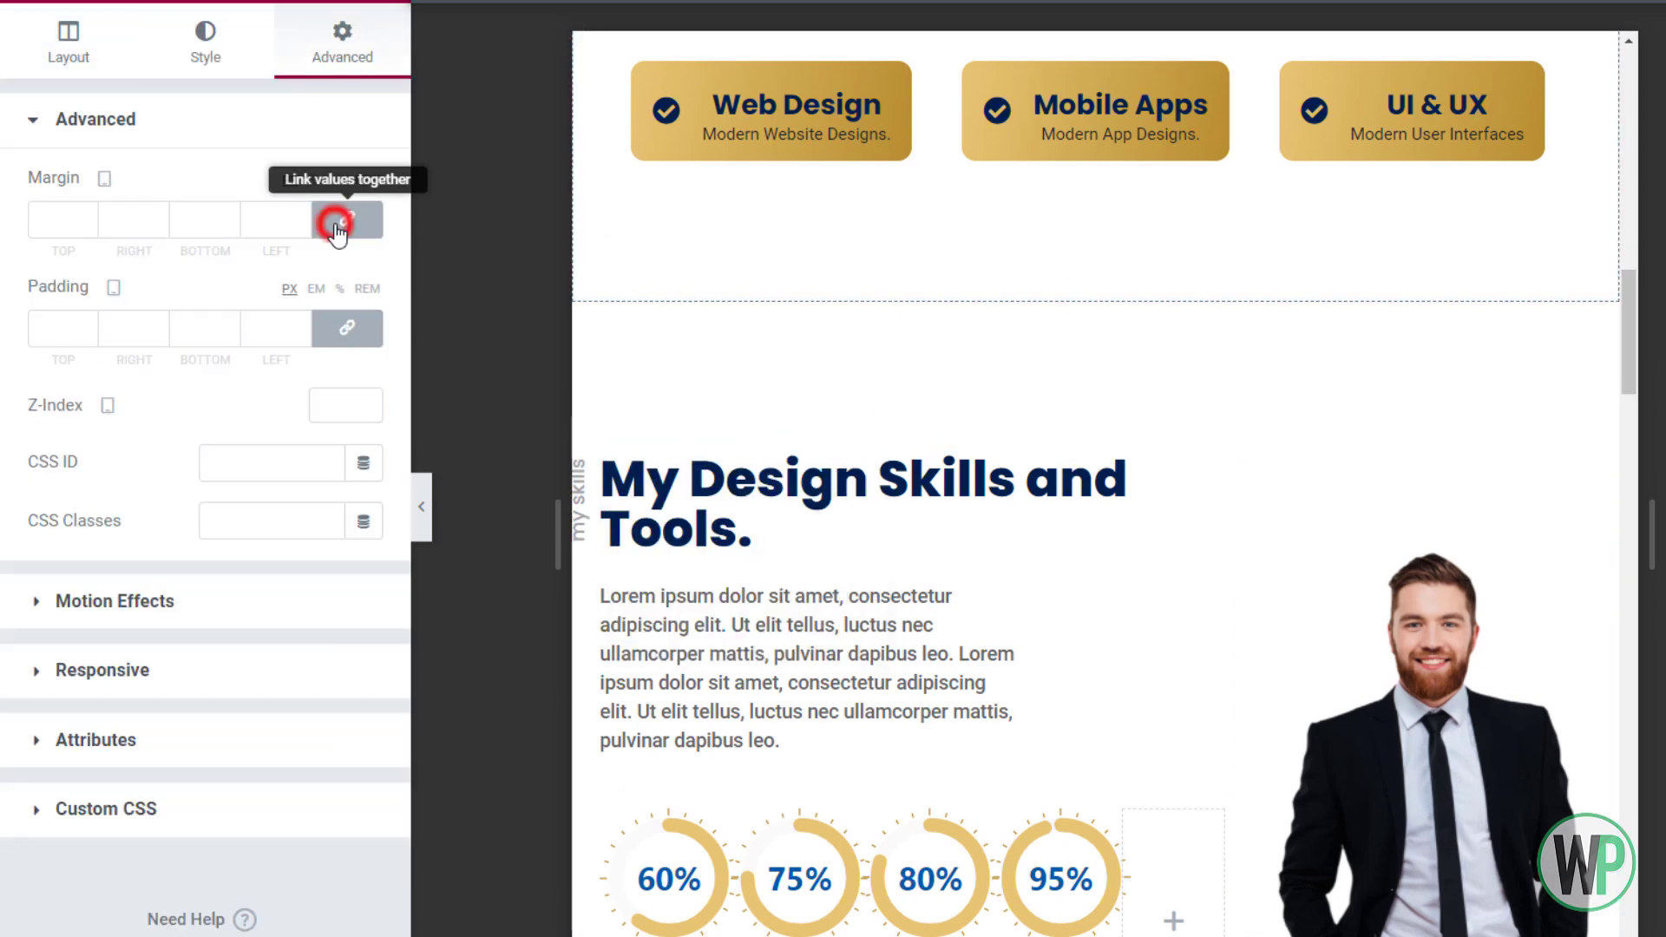
pyautogui.moveTo(1629, 375); pyautogui.dragTo(1633, 198)
pyautogui.scroll(-5, 923, 430)
pyautogui.click(345, 329)
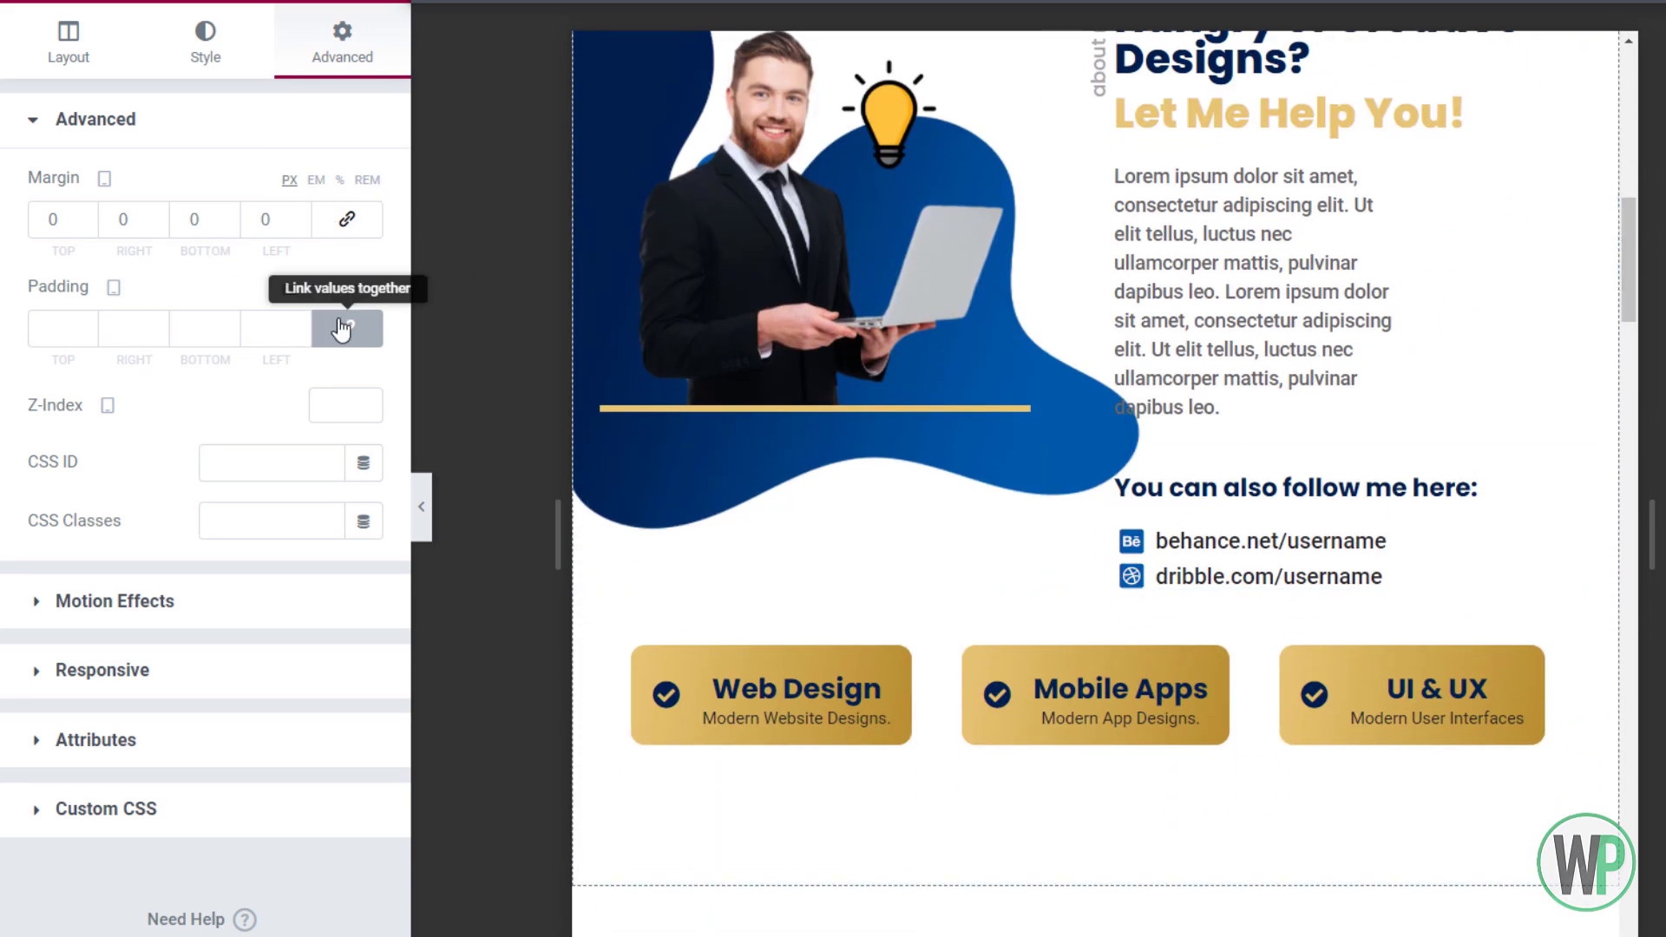
pyautogui.click(345, 329)
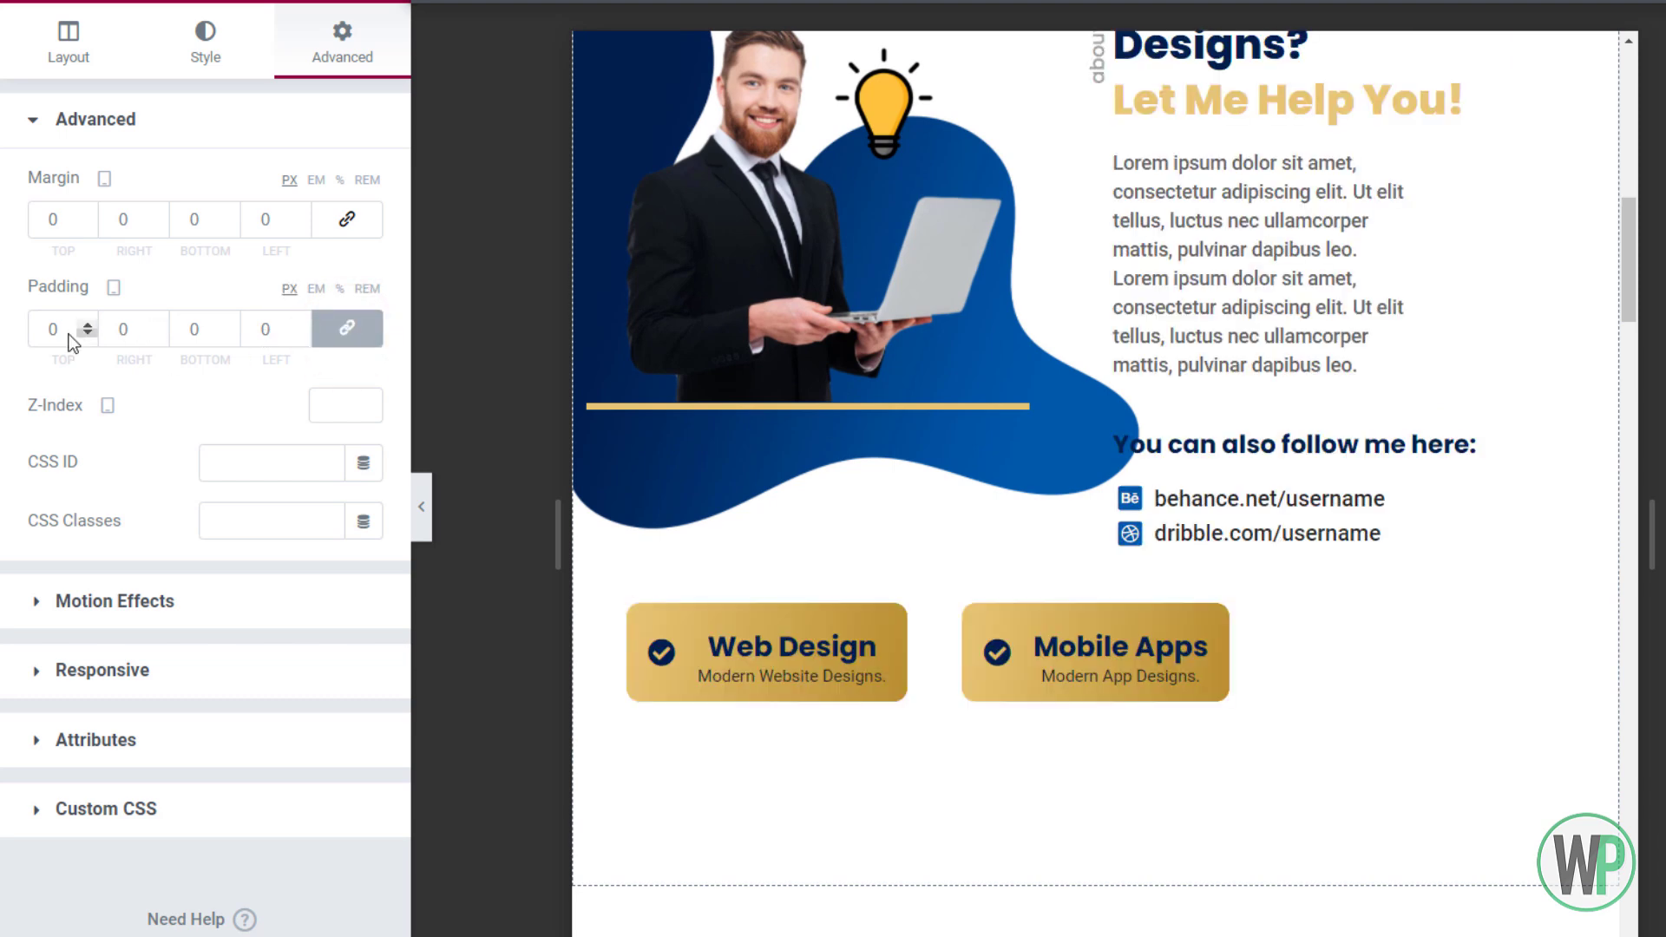
pyautogui.doubleClick(53, 330)
pyautogui.write('10')
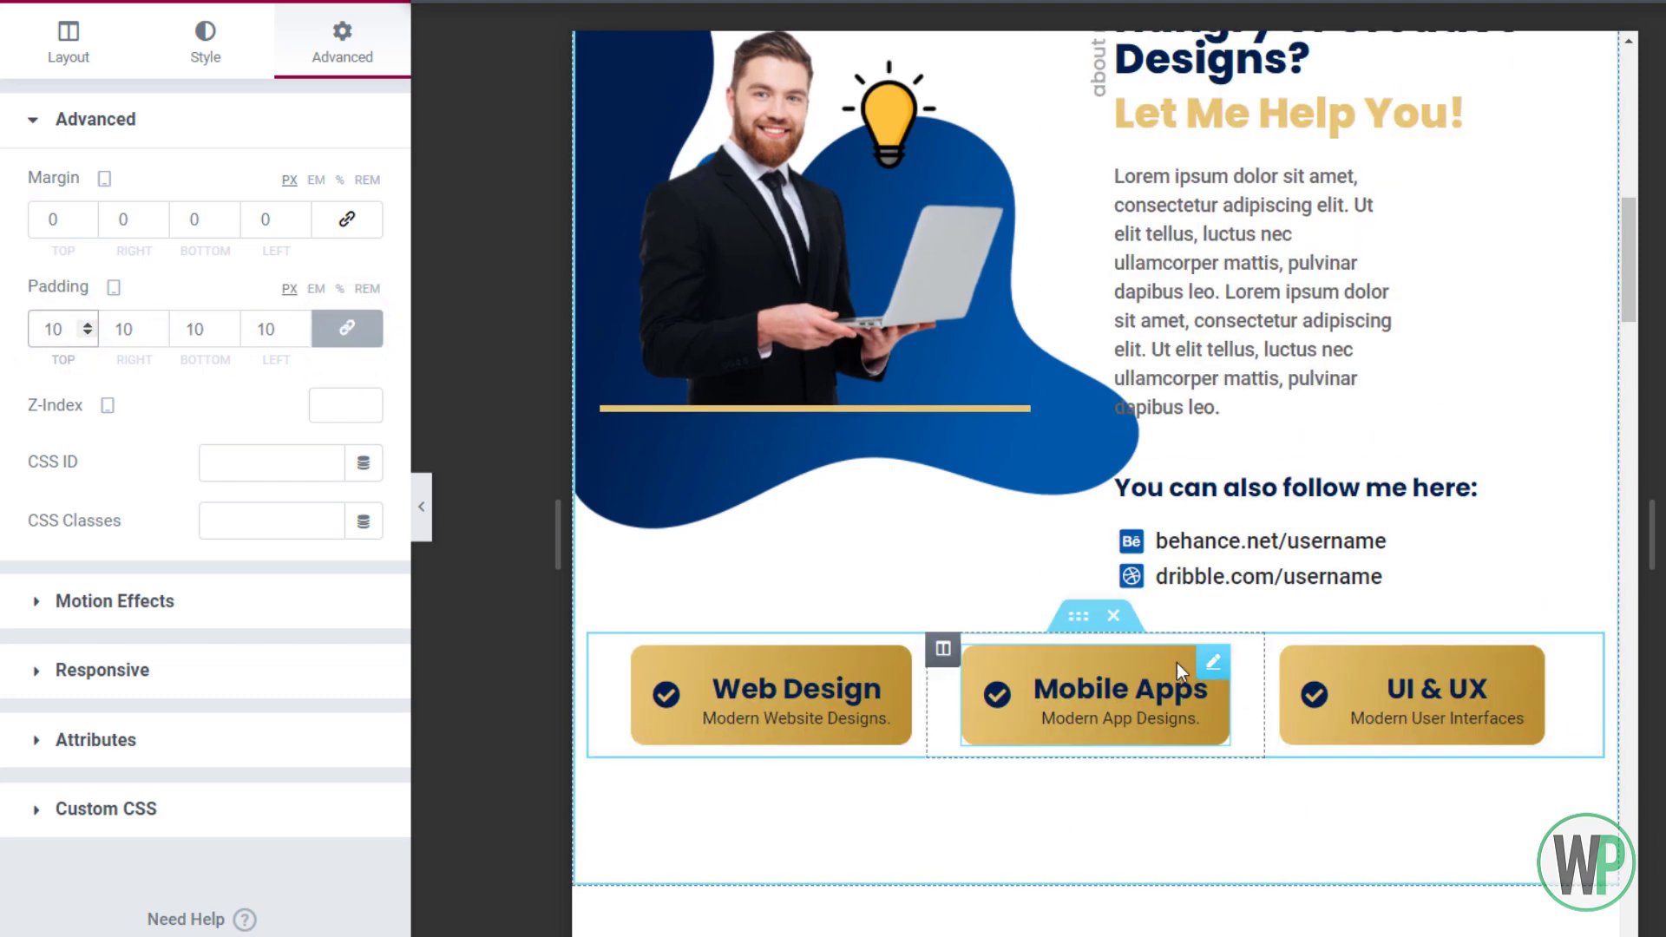
# Unlink the buttons inner section's margin and set its top margin to 50
pyautogui.rightClick(1095, 628)
pyautogui.click(1128, 647)
pyautogui.click(342, 43)
pyautogui.click(347, 219)
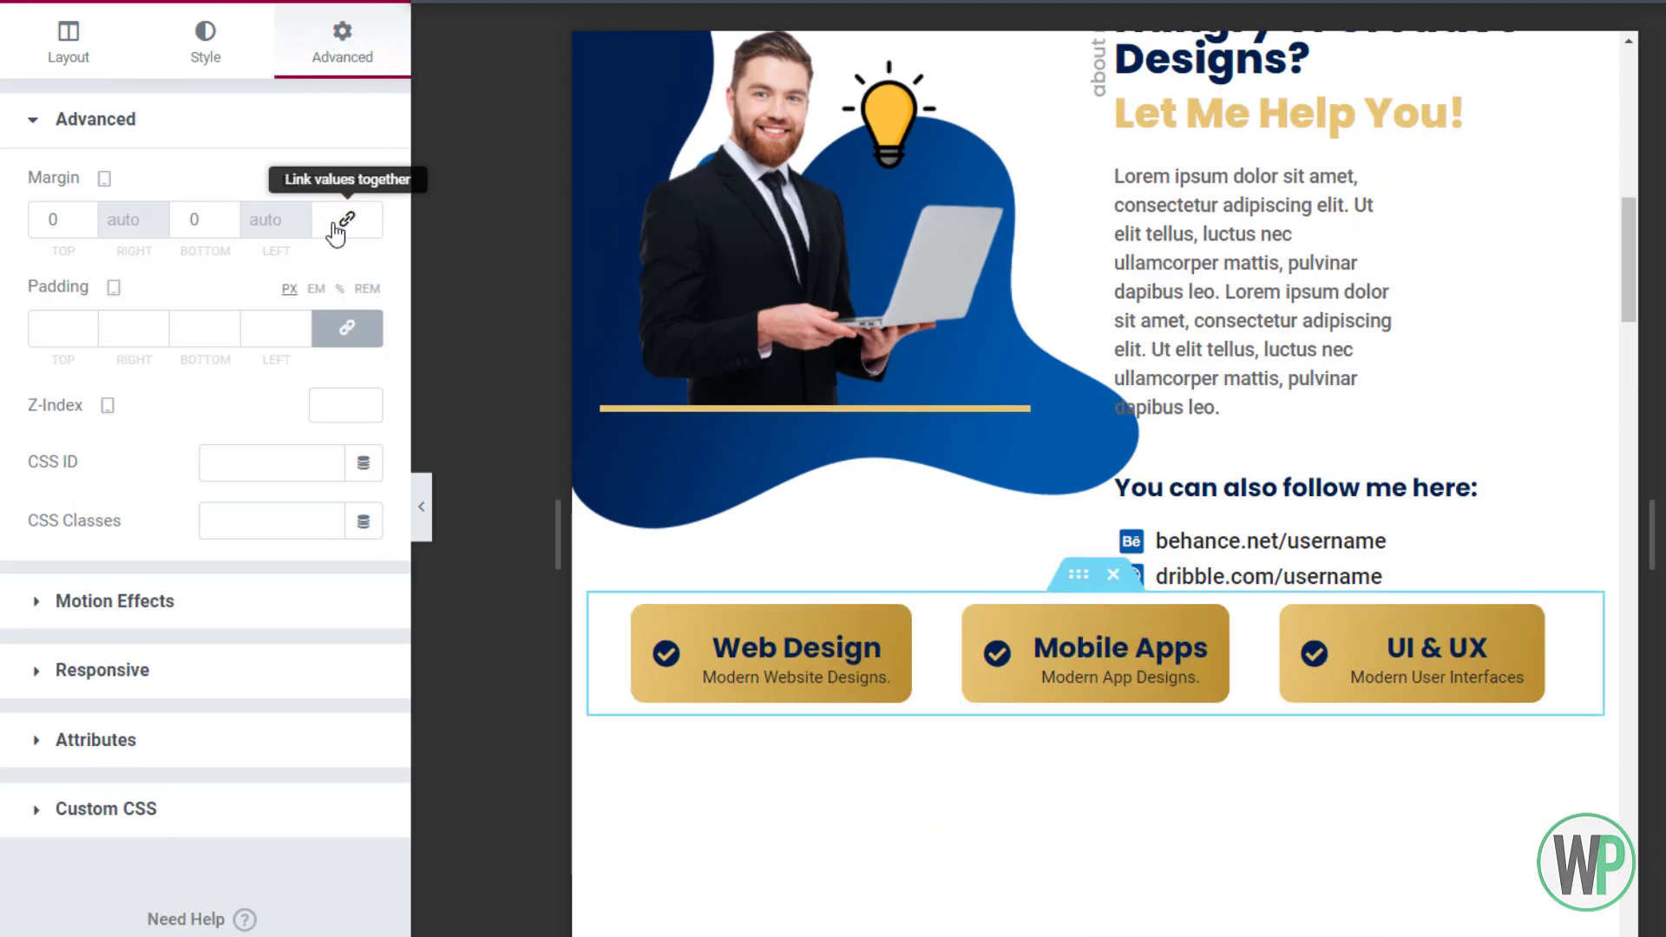
pyautogui.click(47, 224)
pyautogui.write('50')
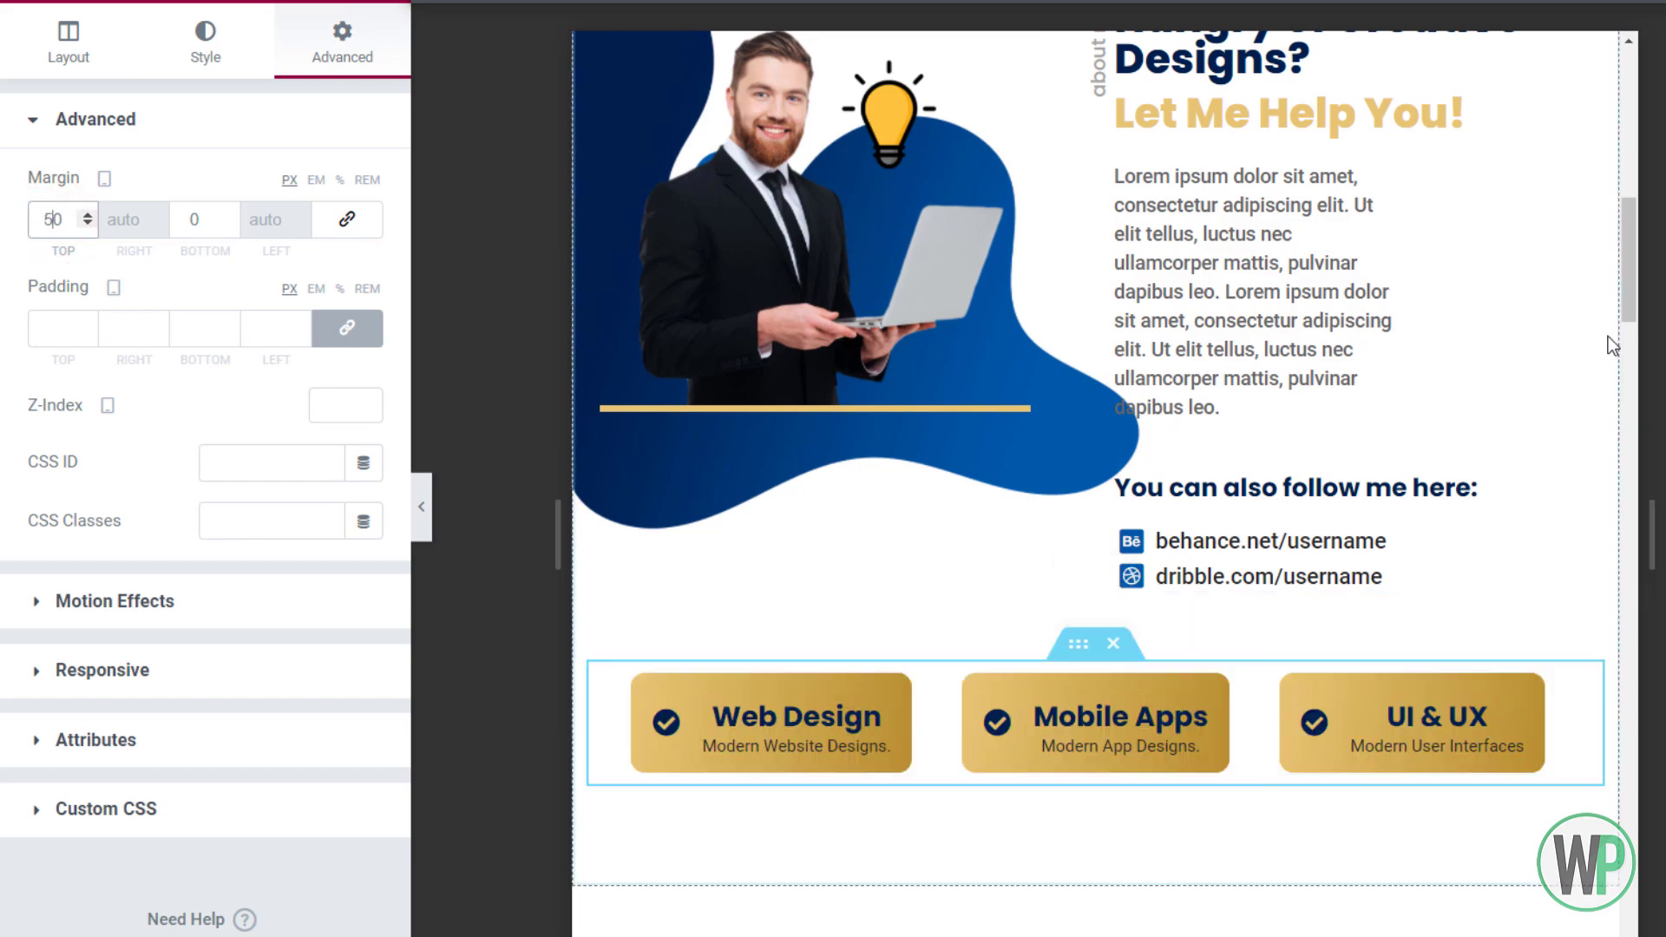
pyautogui.scroll(3, 1628, 259)
pyautogui.moveTo(1628, 259); pyautogui.dragTo(1656, 314)
pyautogui.rightClick(1095, 682)
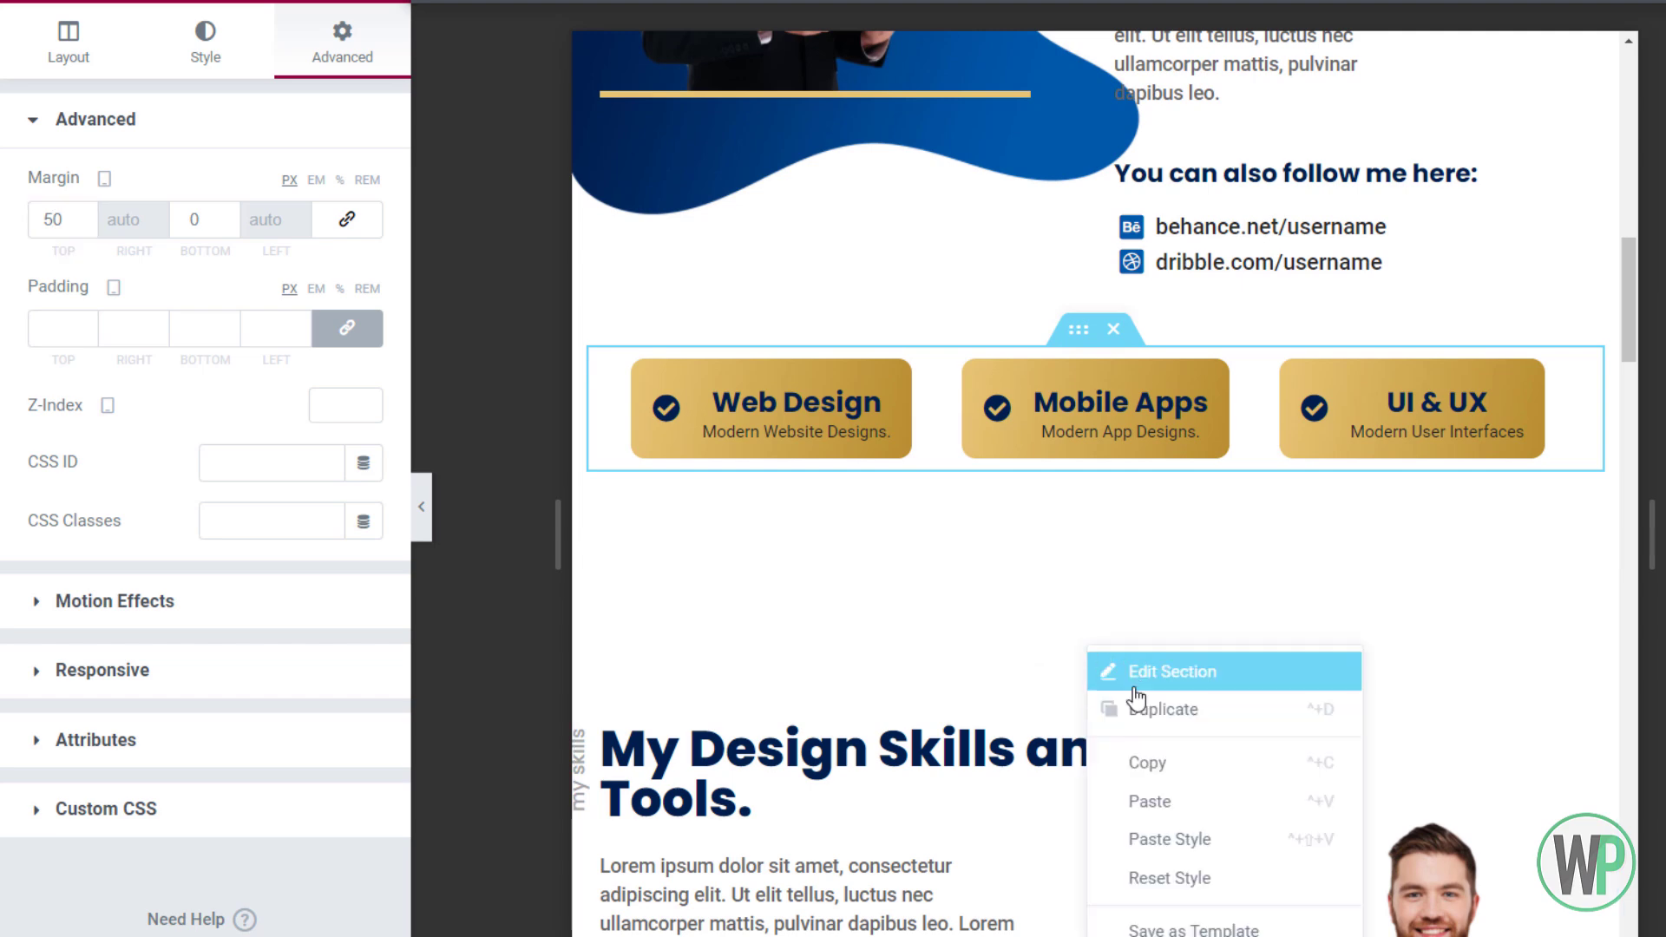
# Enter 5 in the empty fifth skill column's width field
pyautogui.click(1104, 674)
pyautogui.scroll(-3, 1048, 595)
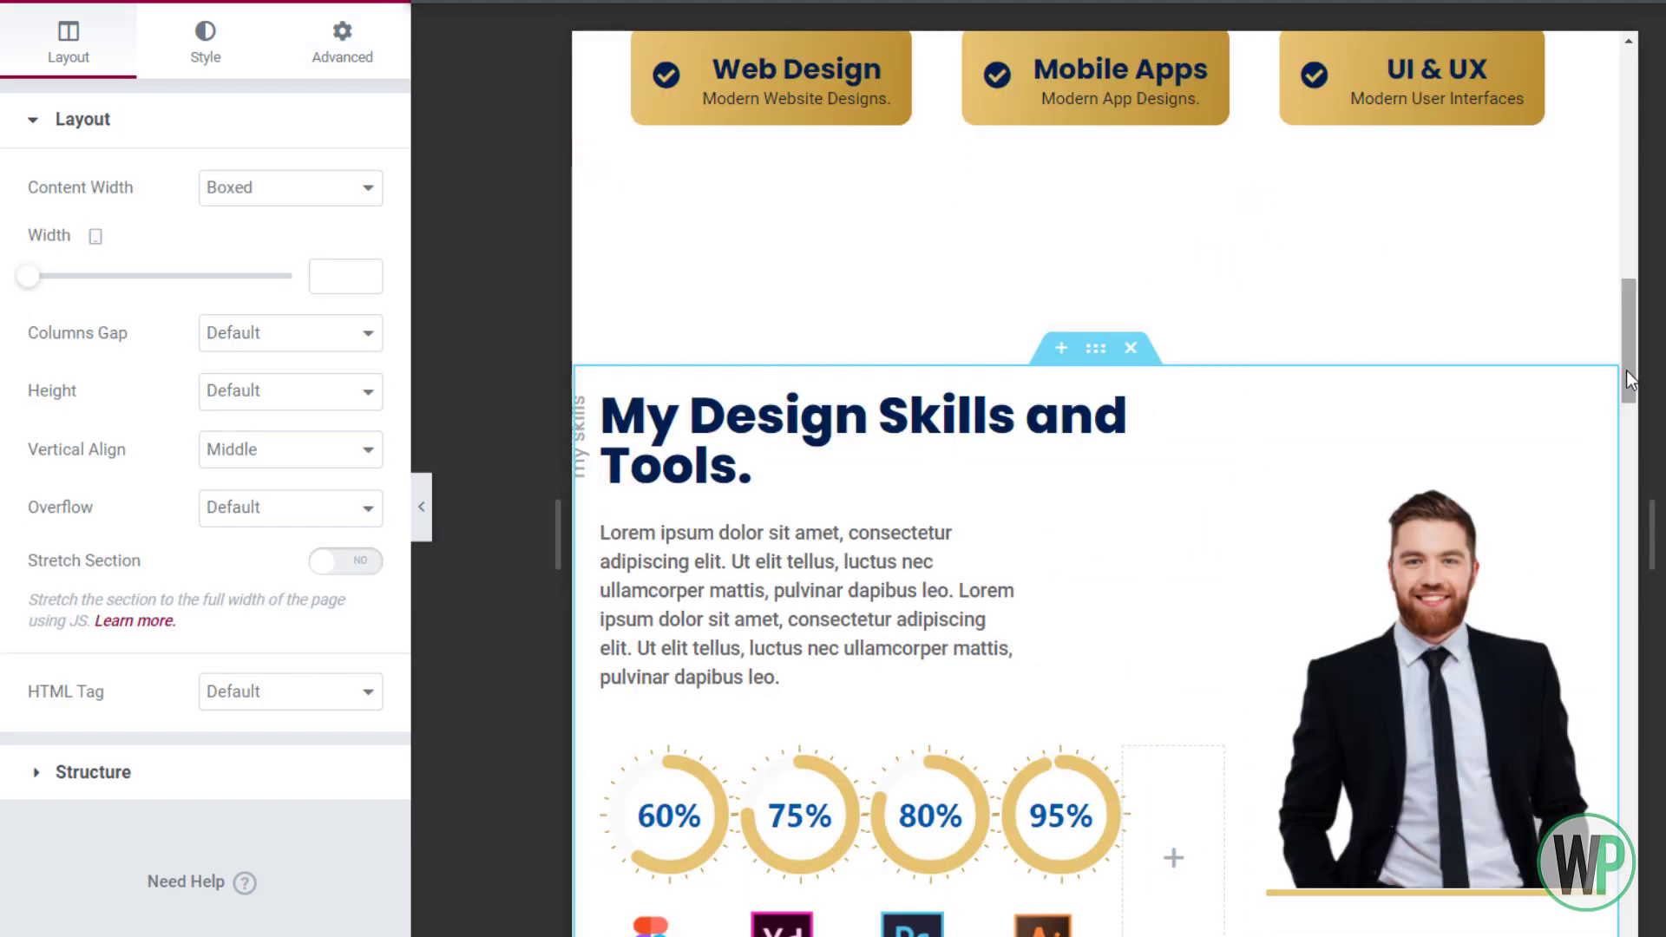
pyautogui.moveTo(1628, 357); pyautogui.dragTo(1638, 379)
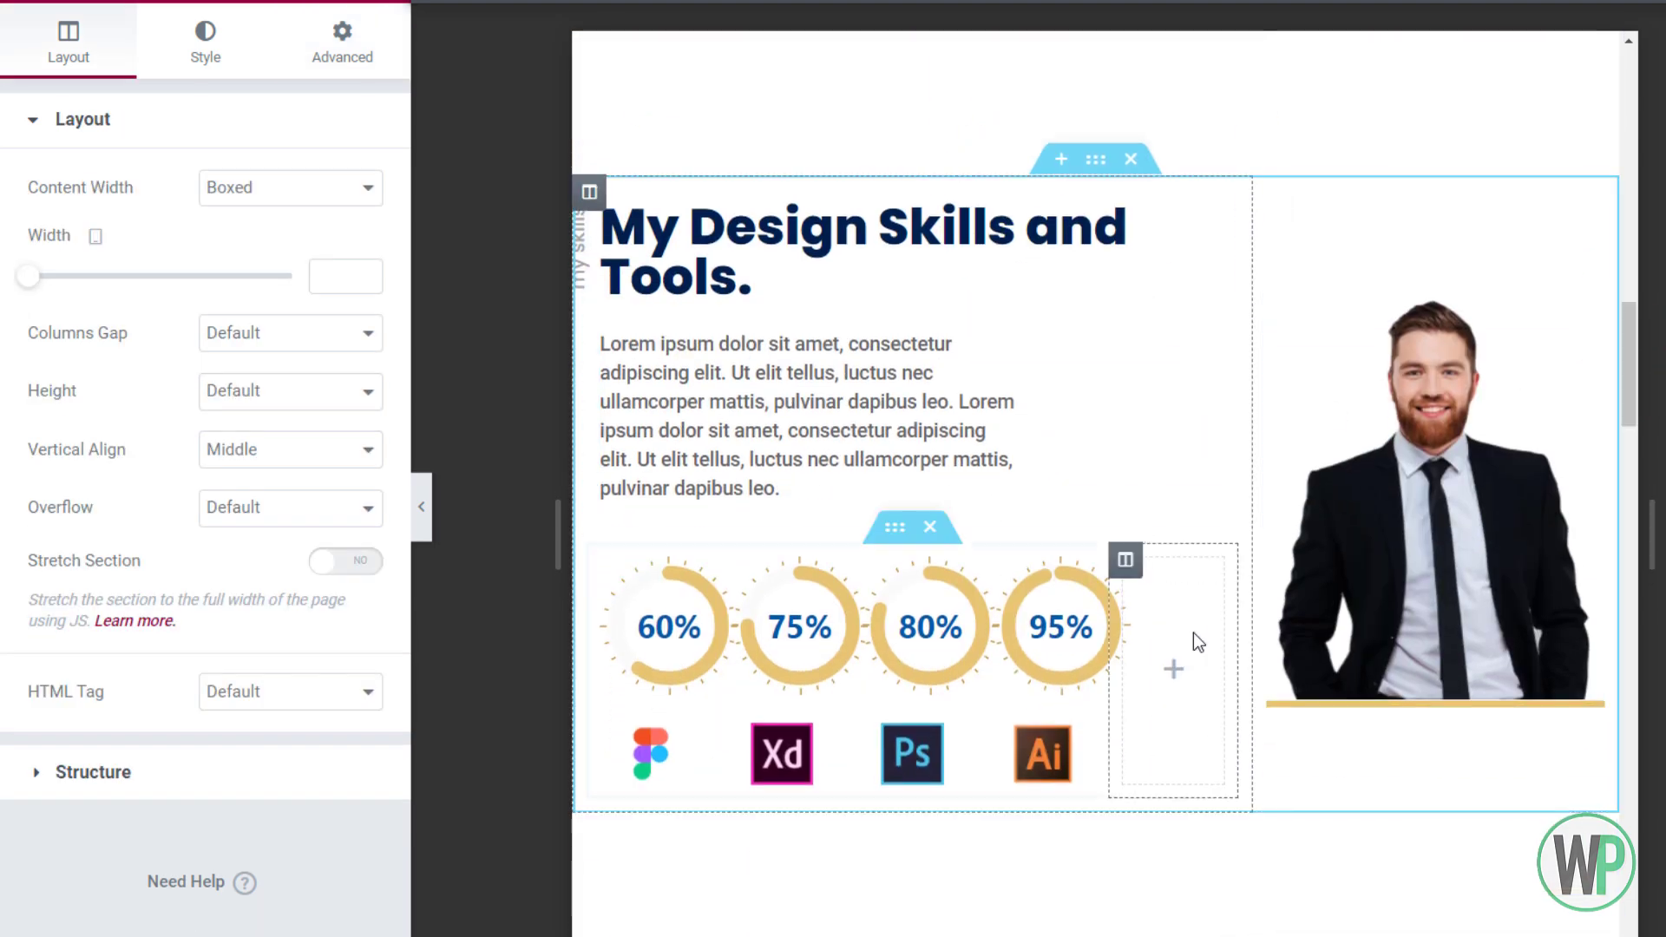
pyautogui.click(1128, 561)
pyautogui.click(331, 193)
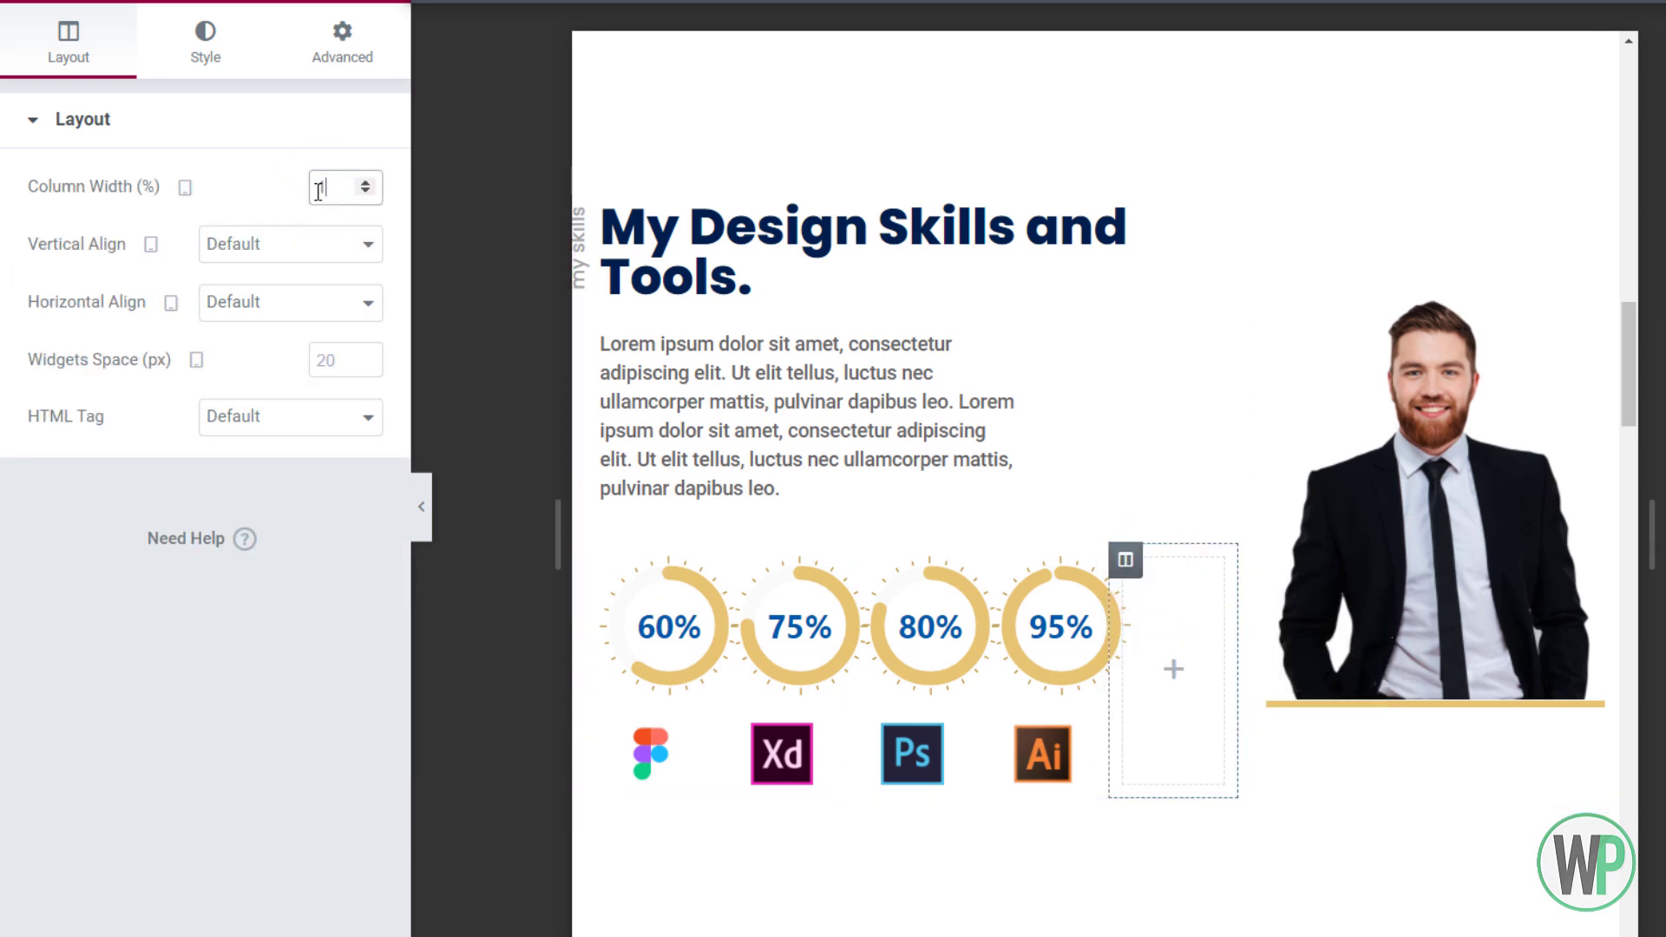
pyautogui.click(330, 184)
pyautogui.click(341, 179)
pyautogui.write('5')
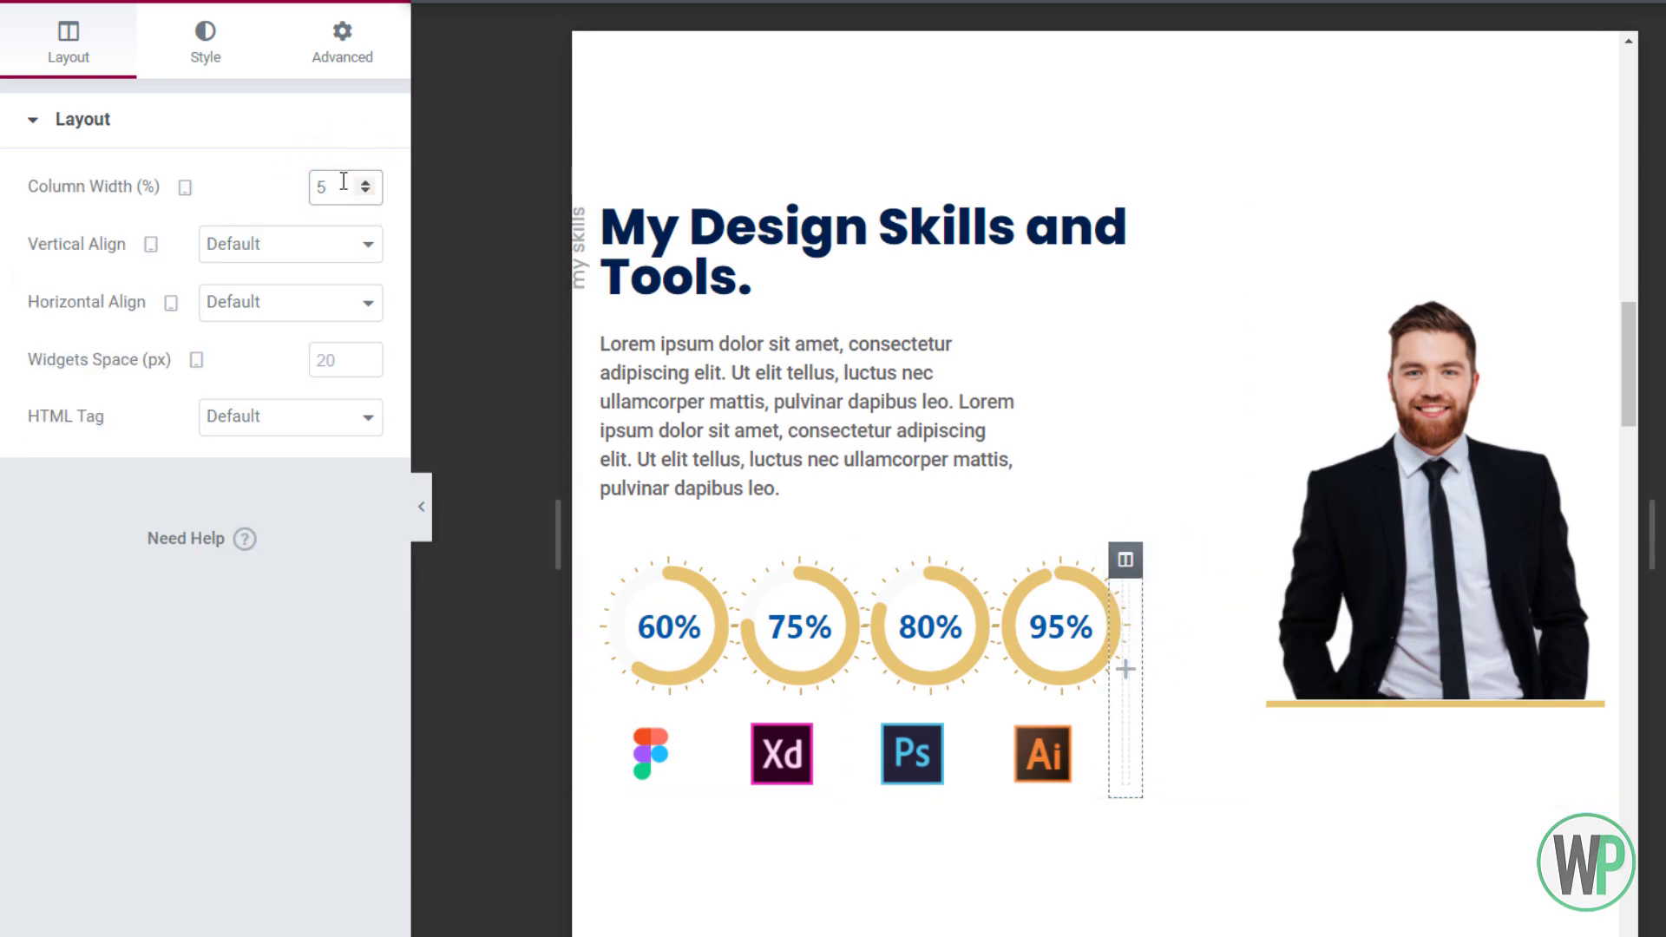
# Inspect the skill charts inner section and the Xd, Ps and Ai column width settings
pyautogui.click(947, 549)
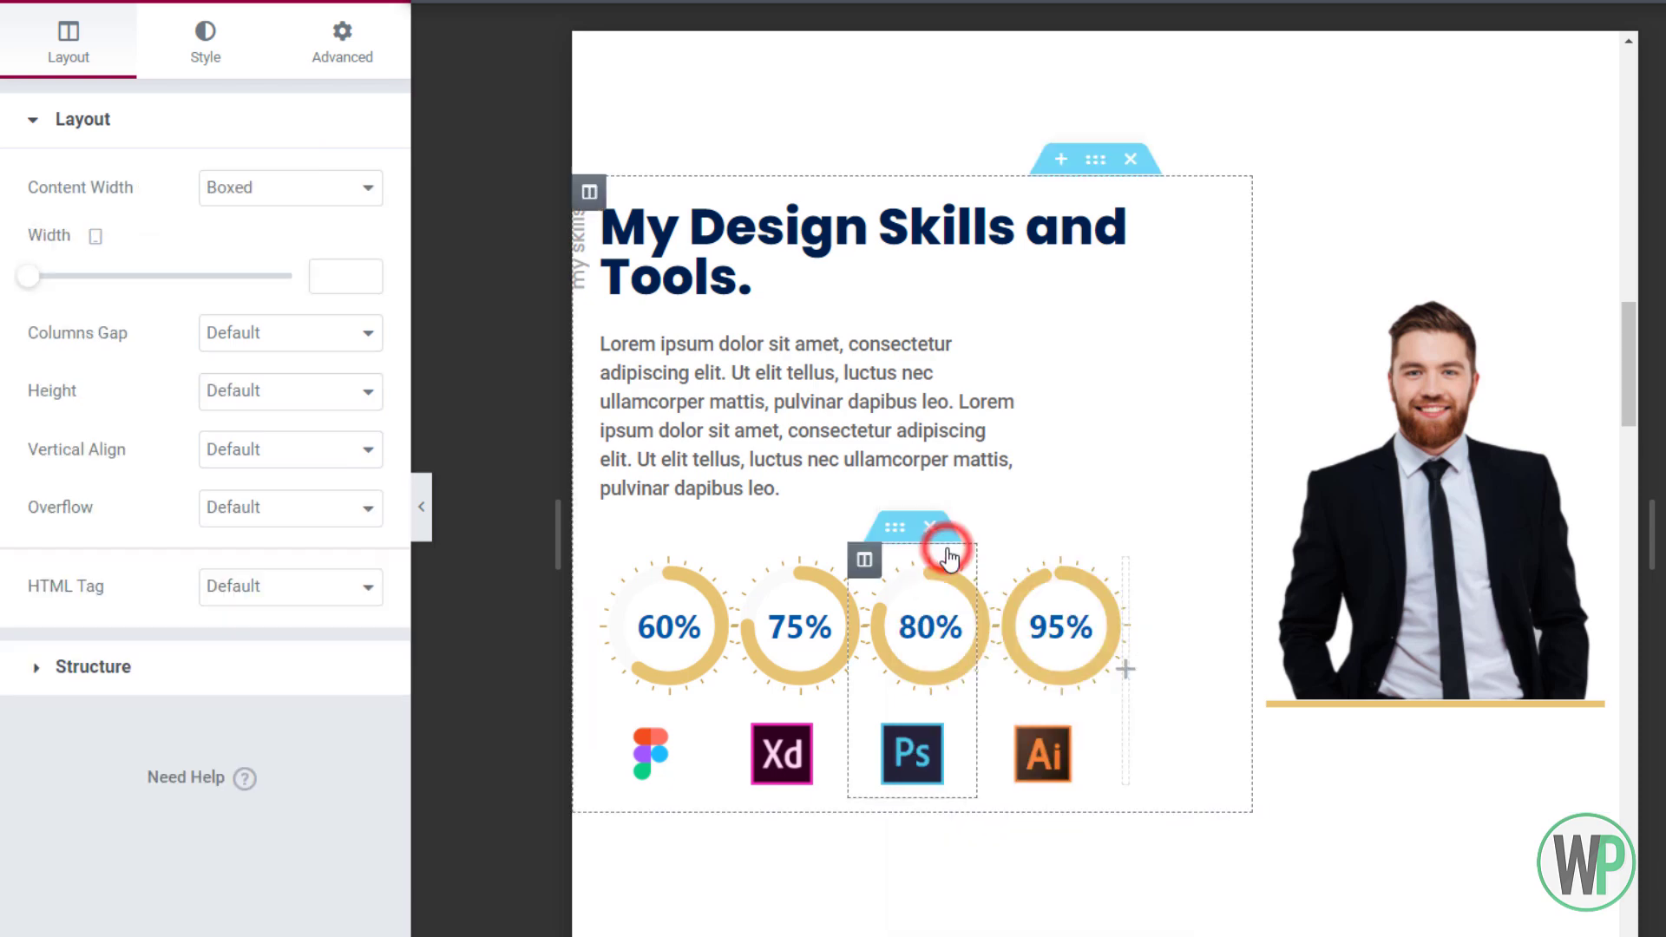
pyautogui.click(342, 44)
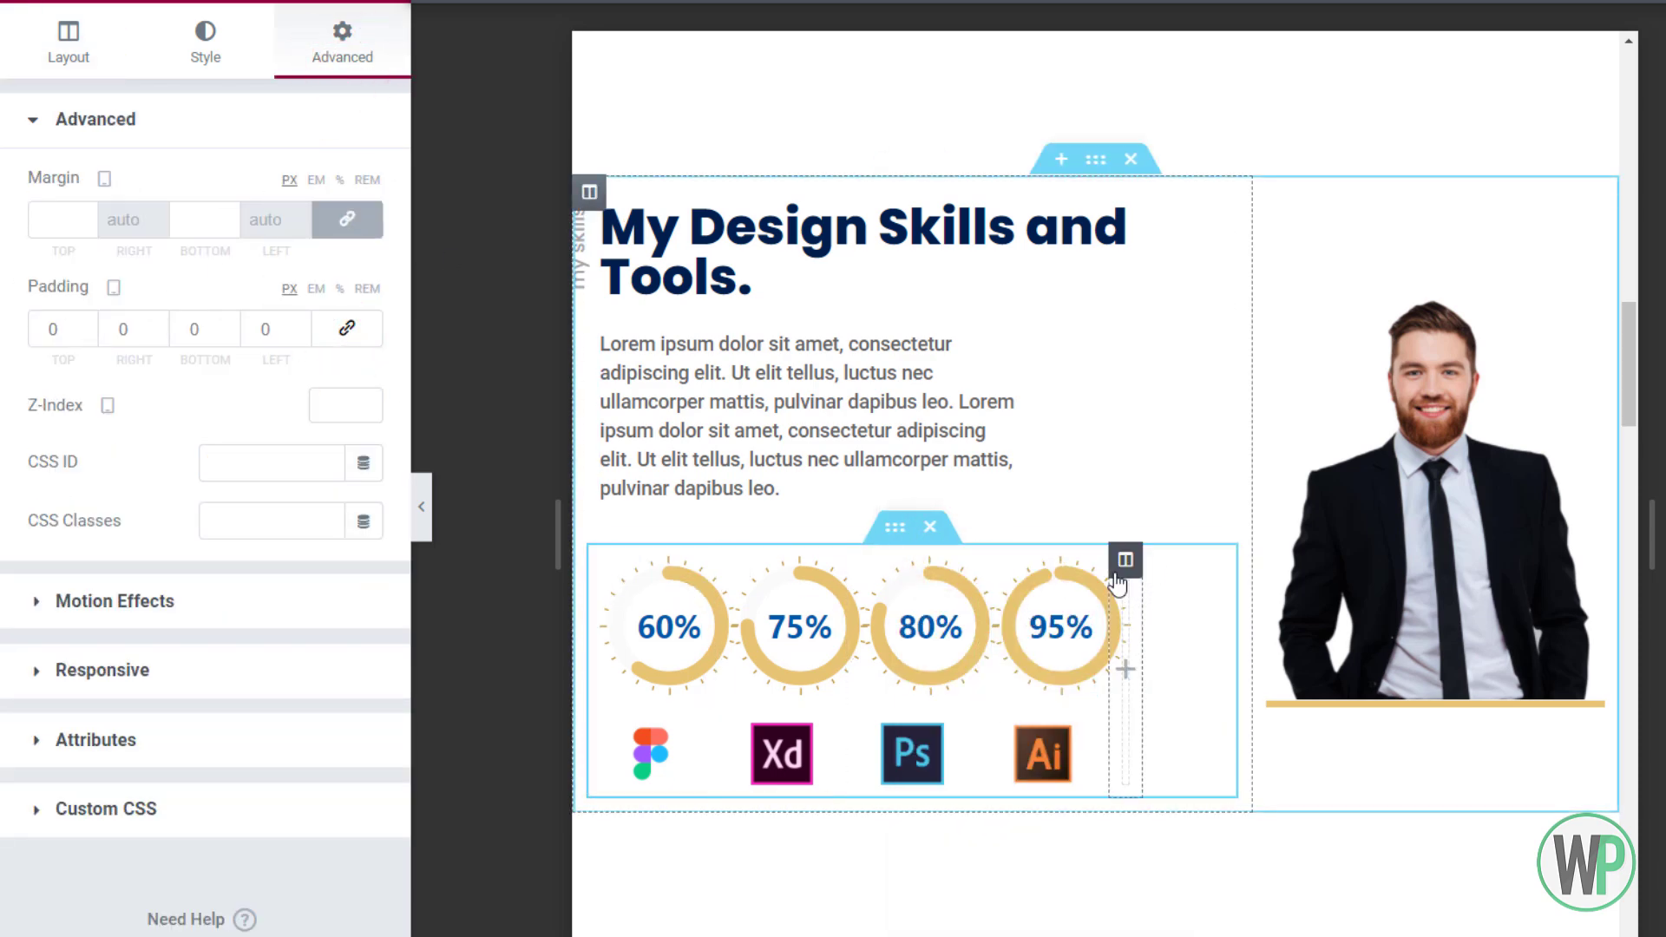
pyautogui.click(604, 560)
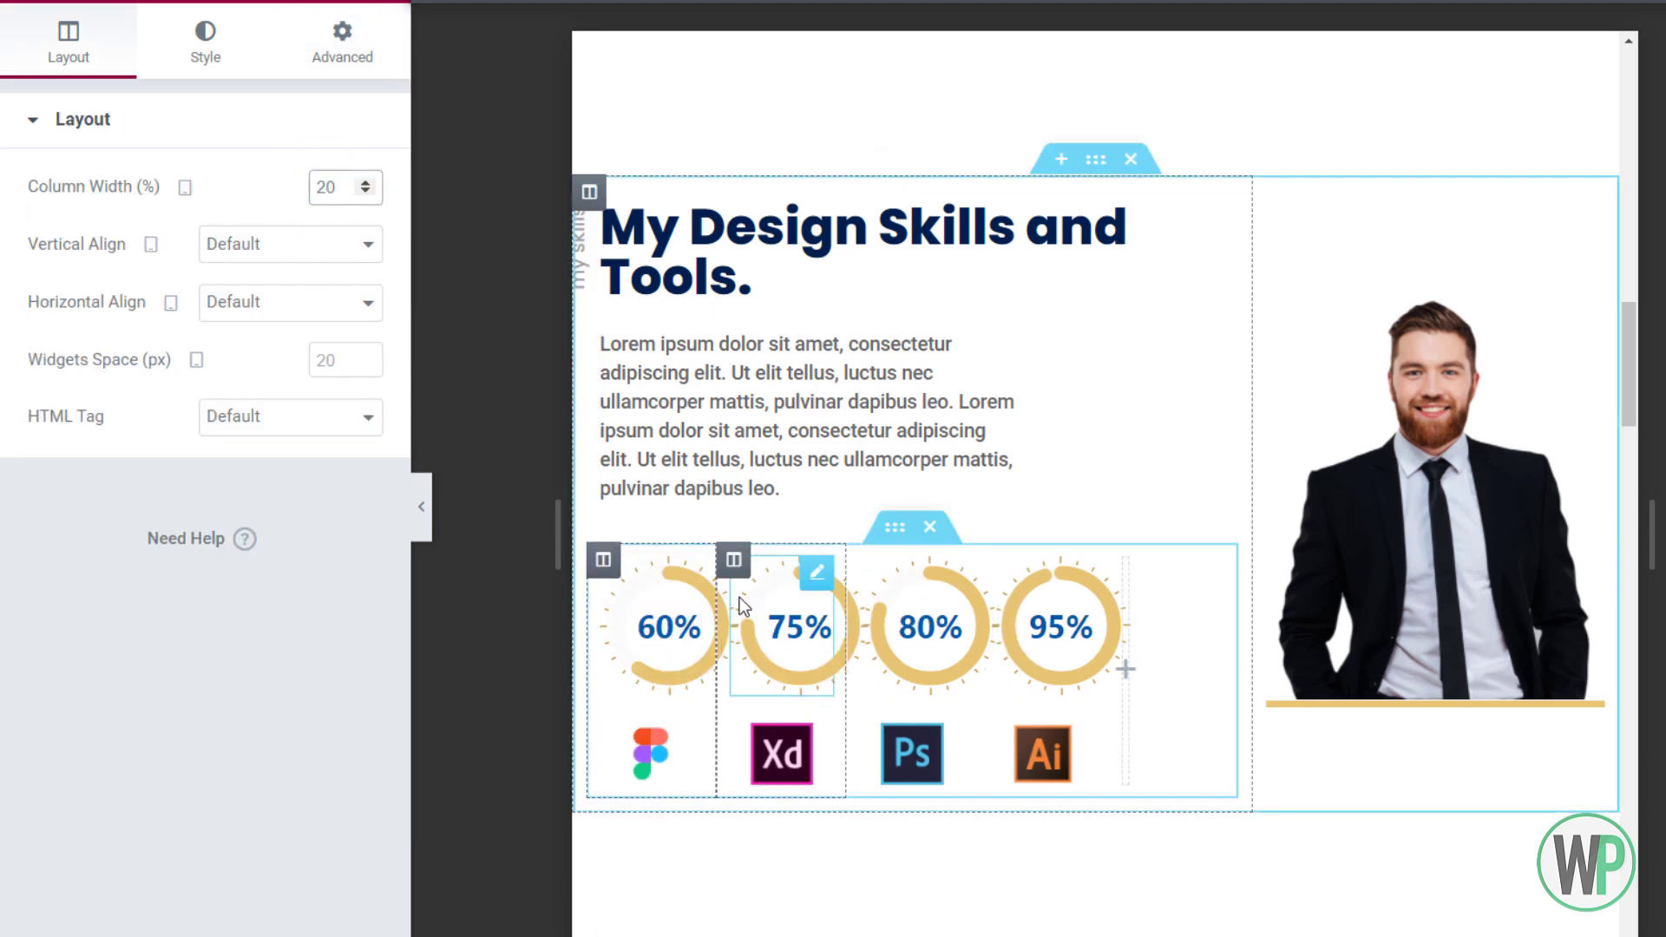
pyautogui.click(735, 561)
pyautogui.click(349, 190)
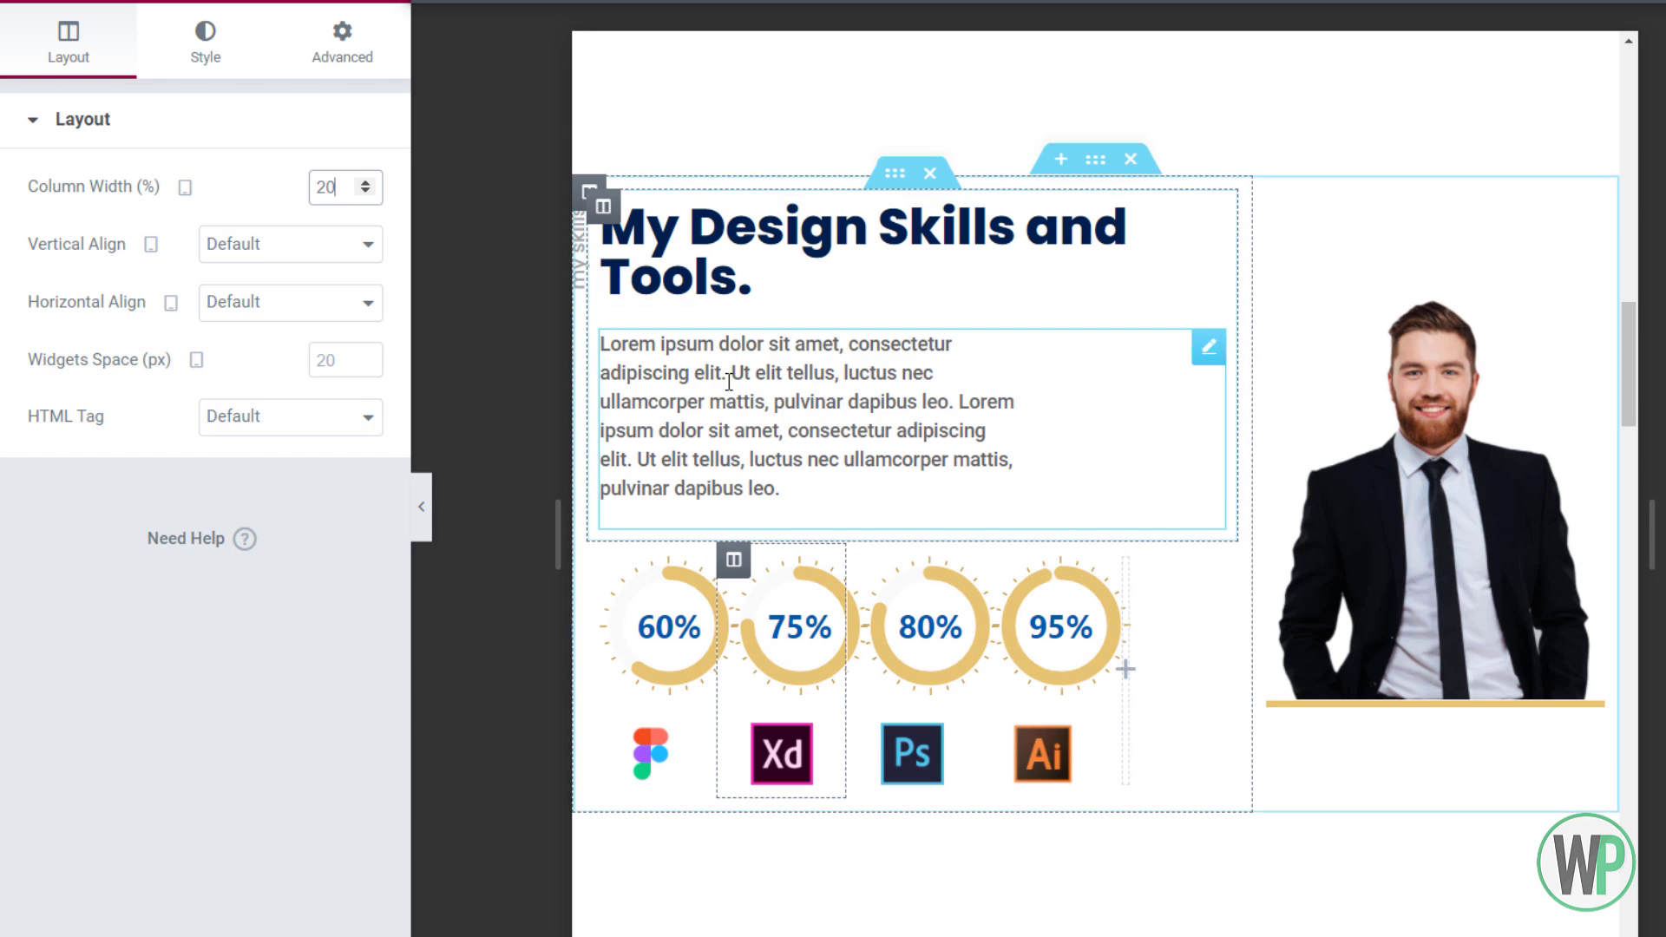
pyautogui.rightClick(862, 570)
pyautogui.click(941, 581)
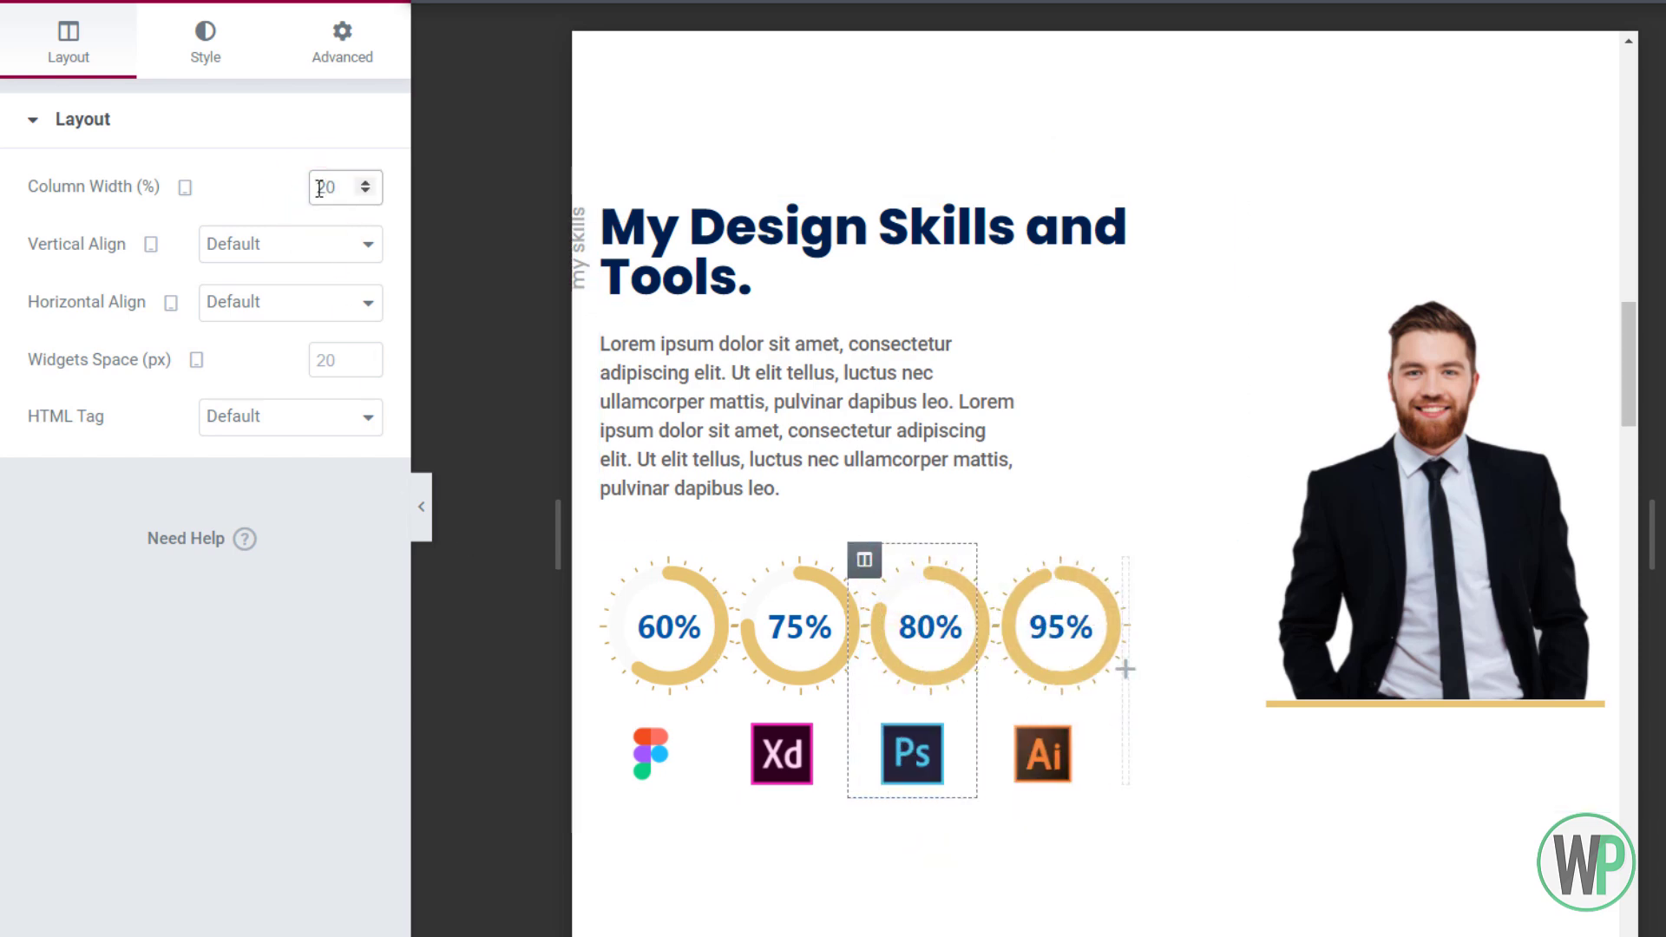
pyautogui.rightClick(1012, 567)
pyautogui.click(966, 571)
pyautogui.click(329, 186)
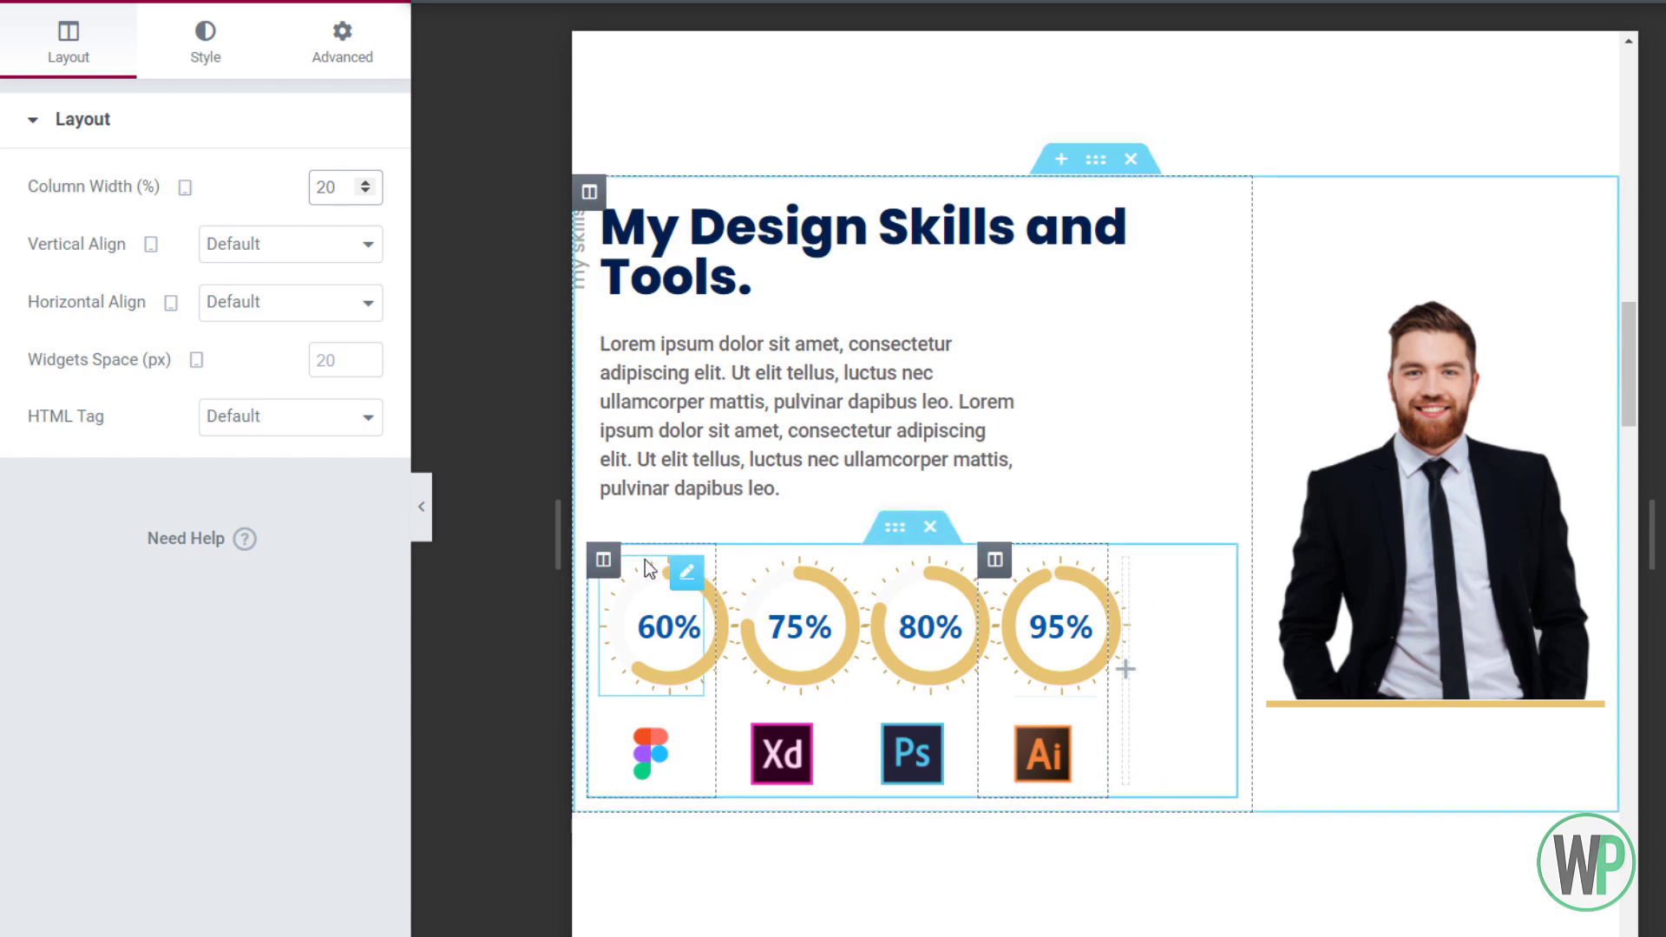
pyautogui.rightClick(922, 531)
pyautogui.click(964, 554)
pyautogui.click(342, 44)
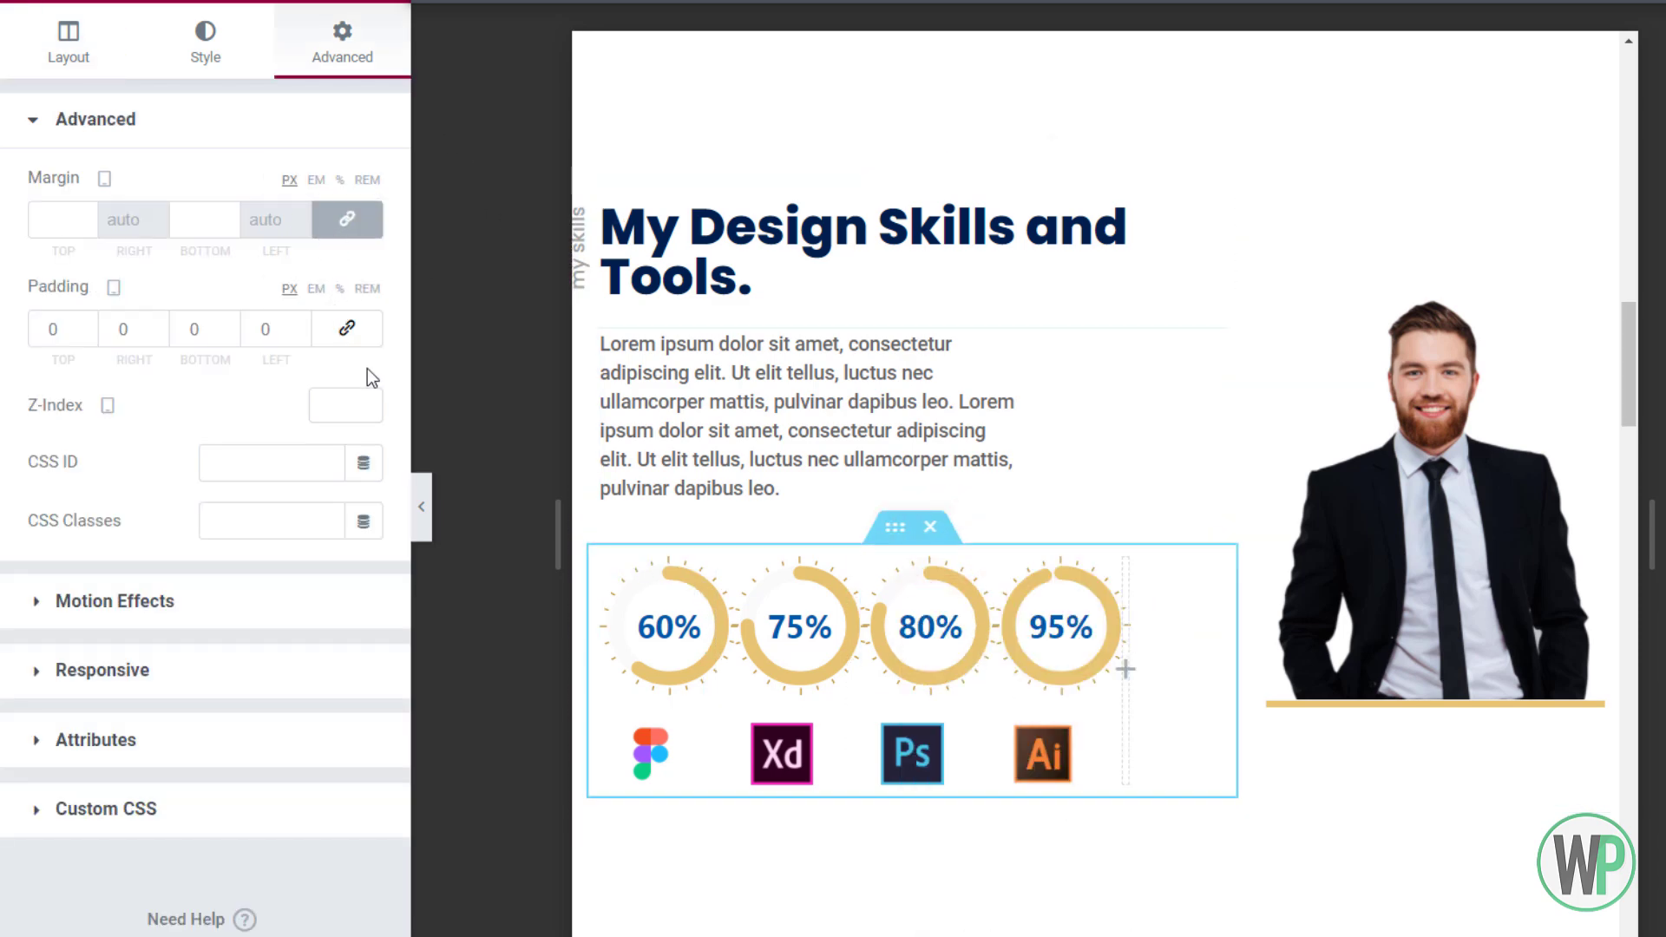
# Turn on Hide On Tablet for the empty fifth skill column
pyautogui.rightClick(1123, 579)
pyautogui.click(1163, 588)
pyautogui.click(308, 39)
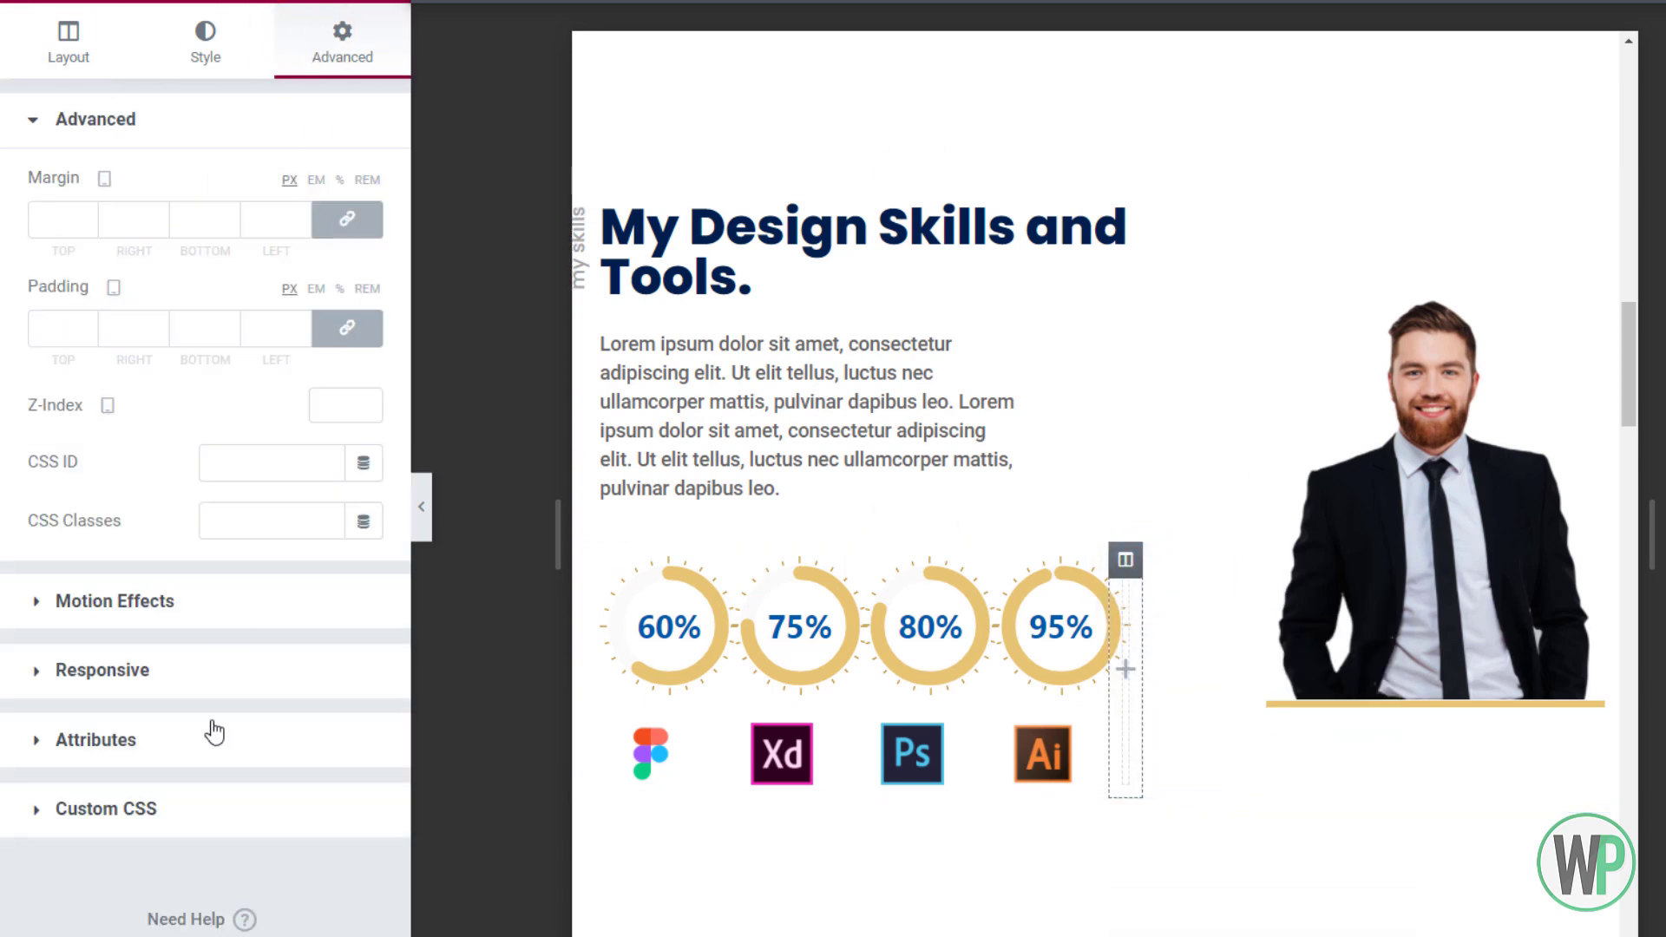
pyautogui.click(174, 669)
pyautogui.click(353, 447)
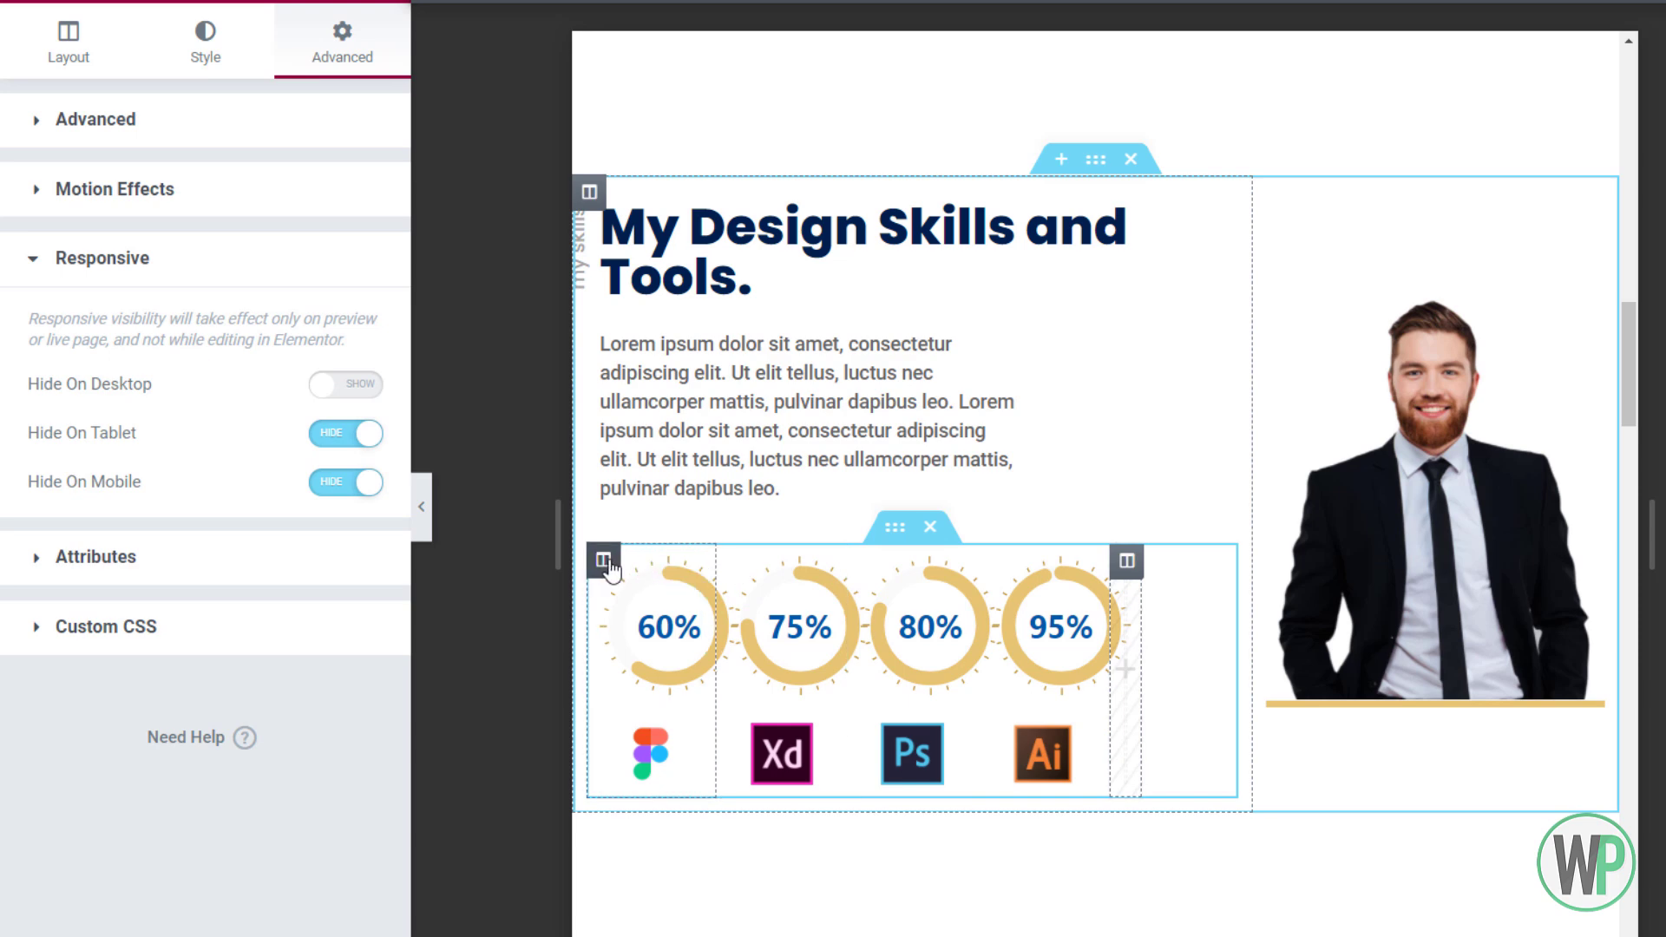
# Set the Figma, Xd, Ps and Ai skill columns each to 25% width
pyautogui.rightClick(608, 564)
pyautogui.click(646, 582)
pyautogui.write('5')
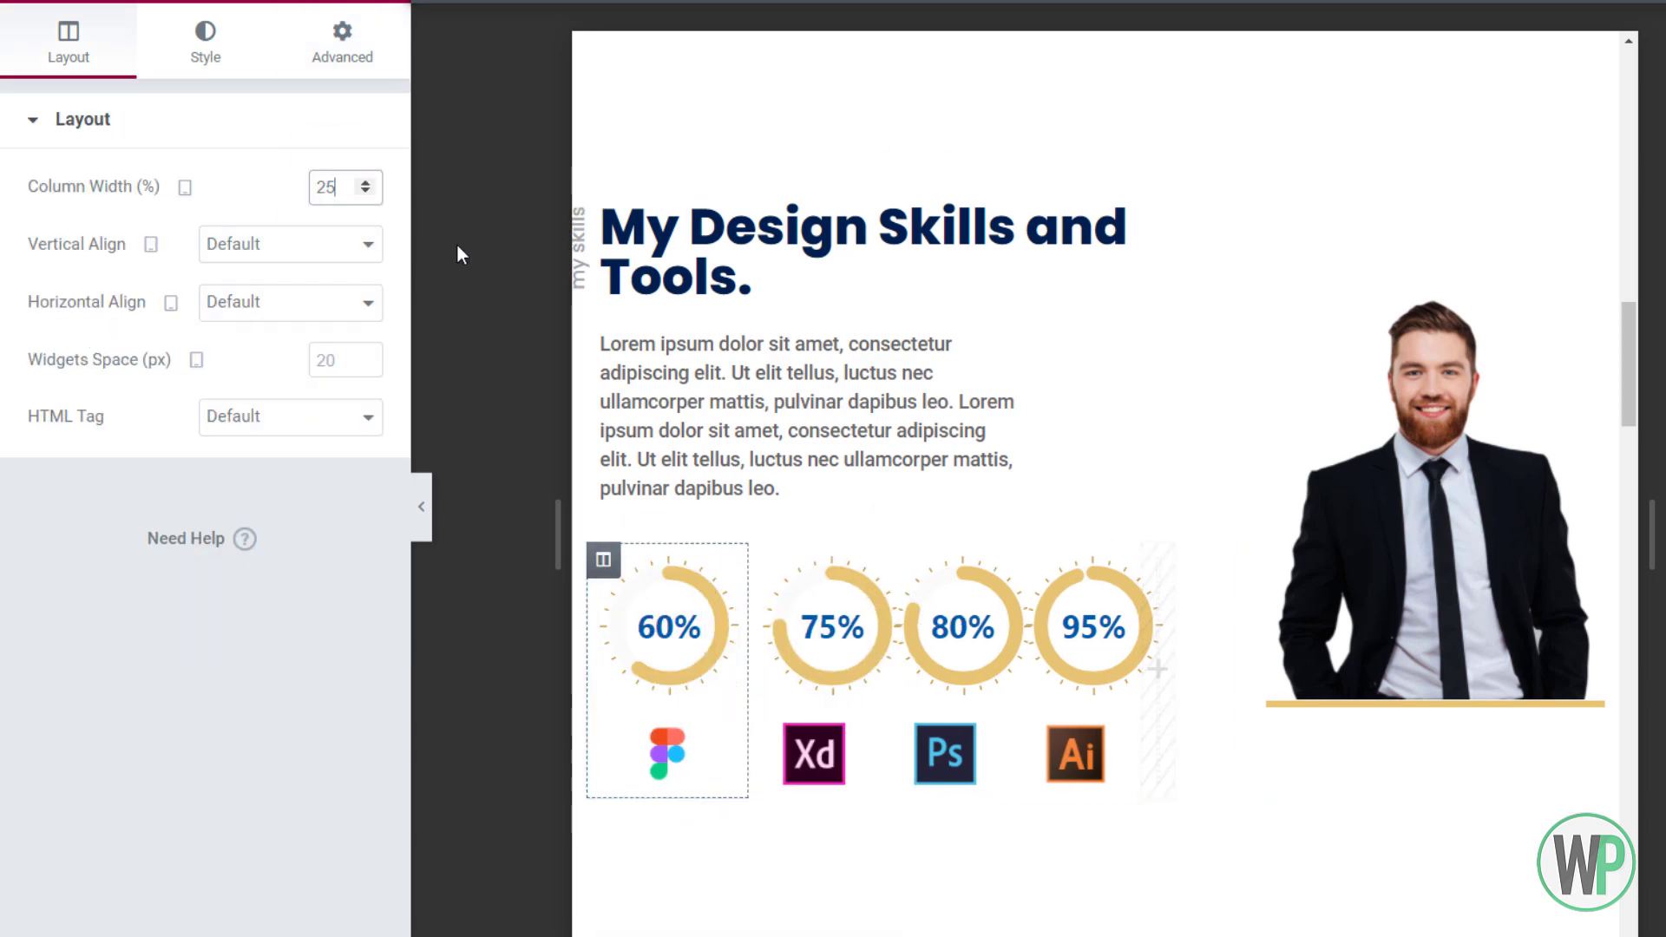
pyautogui.rightClick(766, 562)
pyautogui.click(771, 582)
pyautogui.write('5')
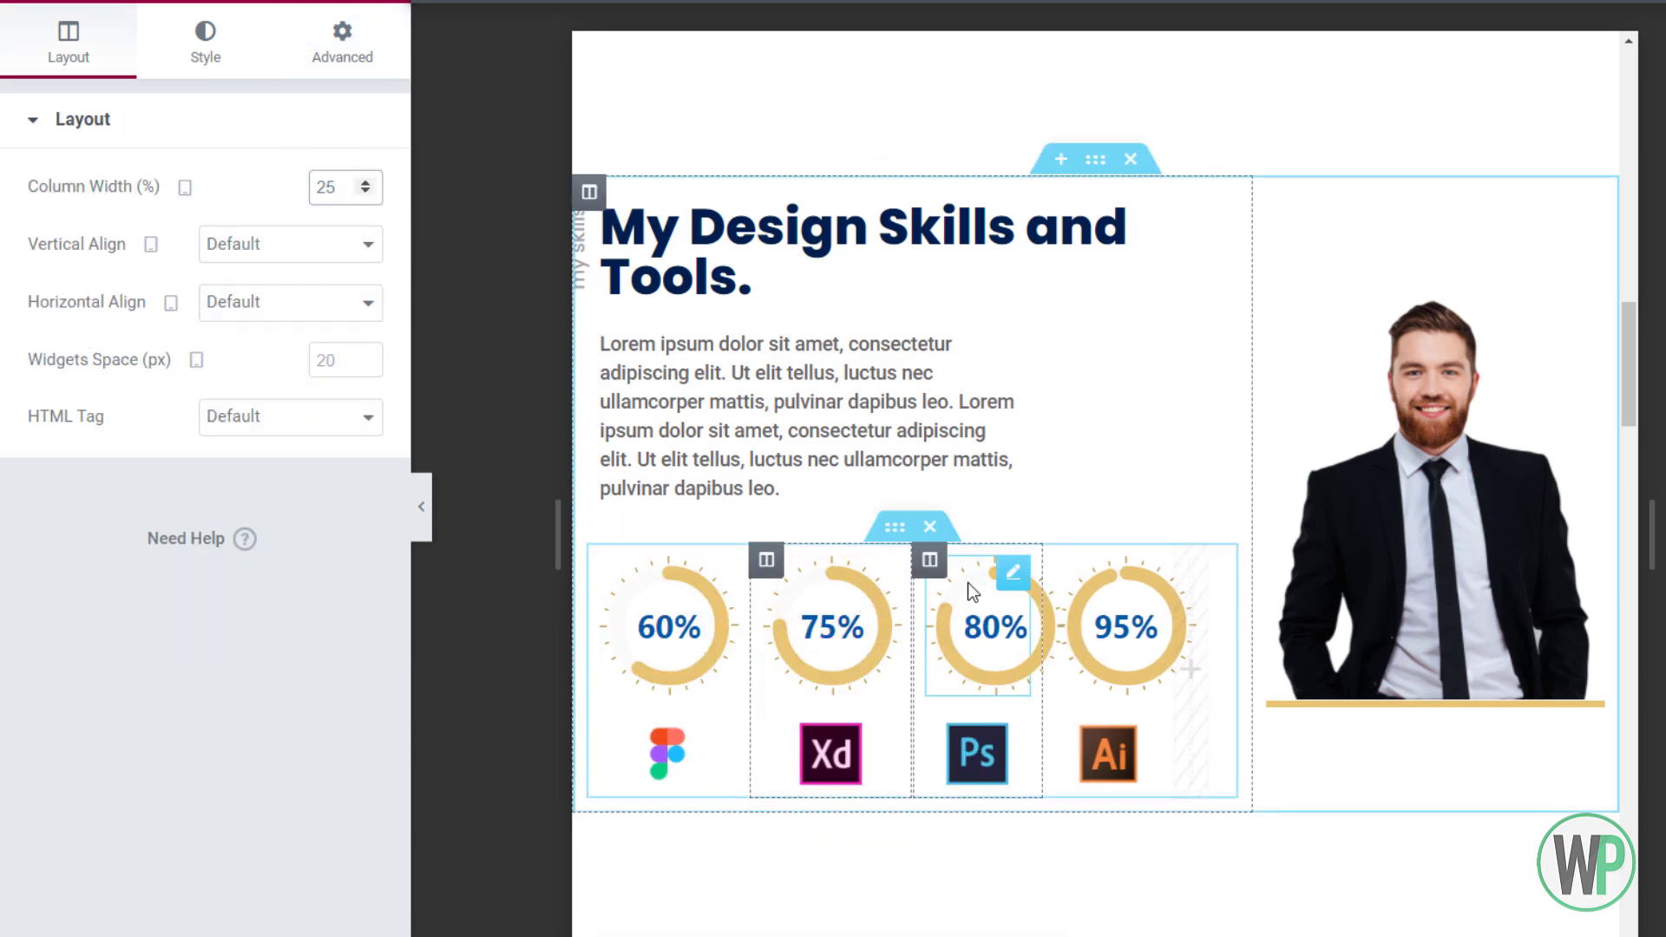
pyautogui.rightClick(967, 582)
pyautogui.click(970, 590)
pyautogui.write('5')
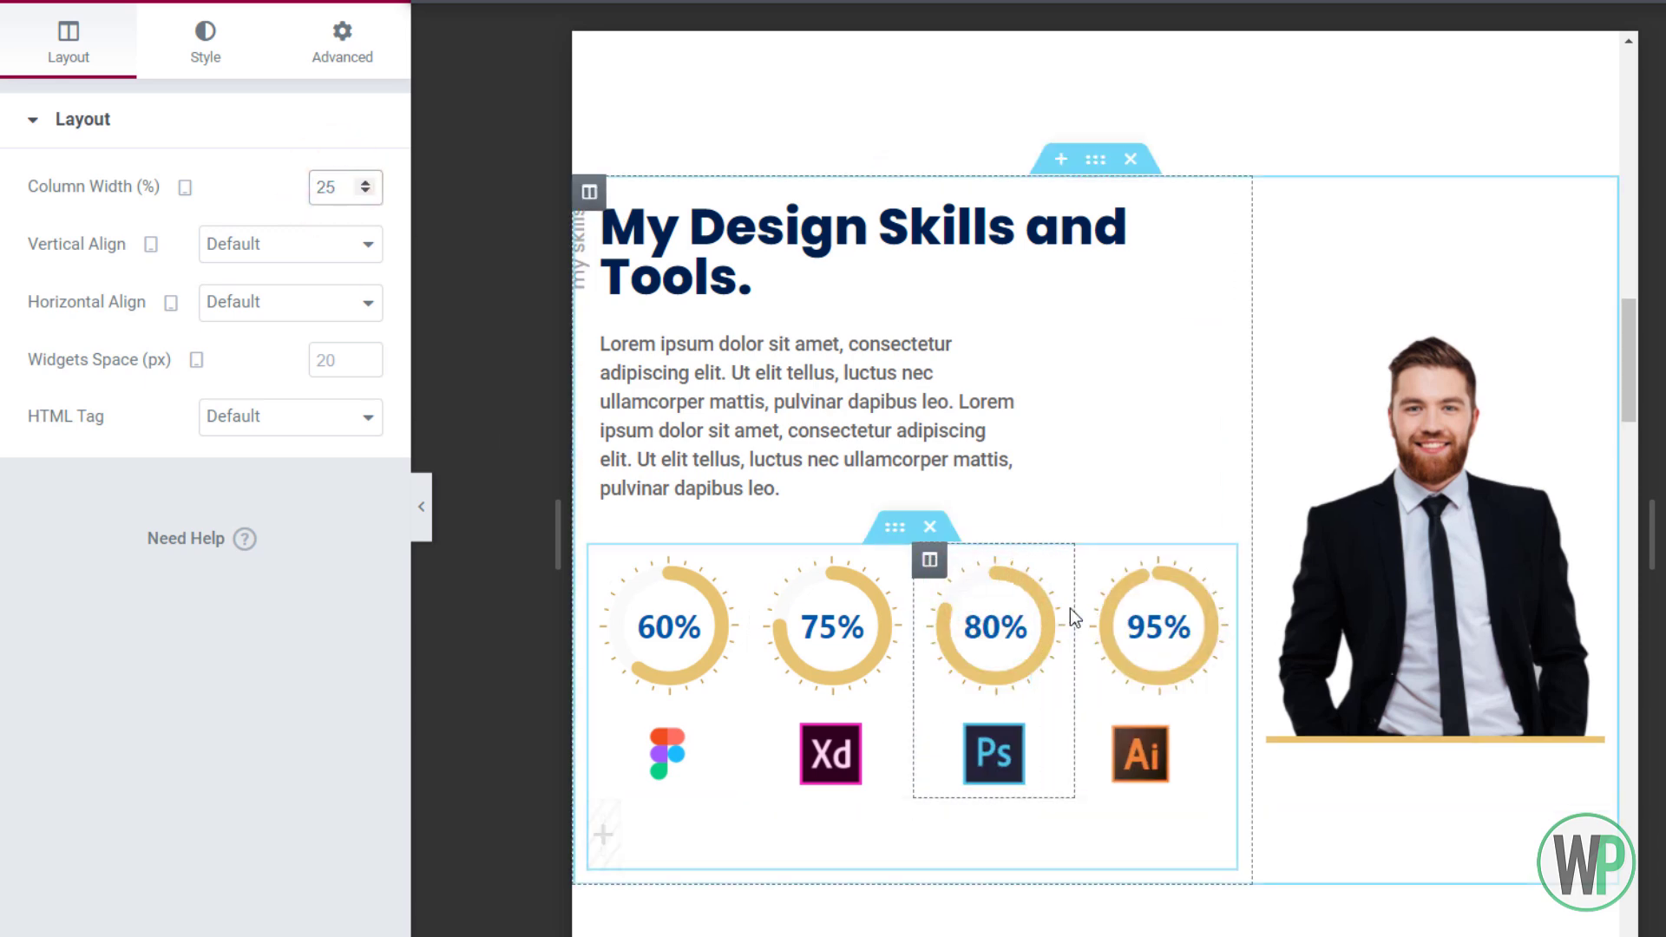
pyautogui.rightClick(1092, 574)
pyautogui.click(1127, 588)
pyautogui.write('5')
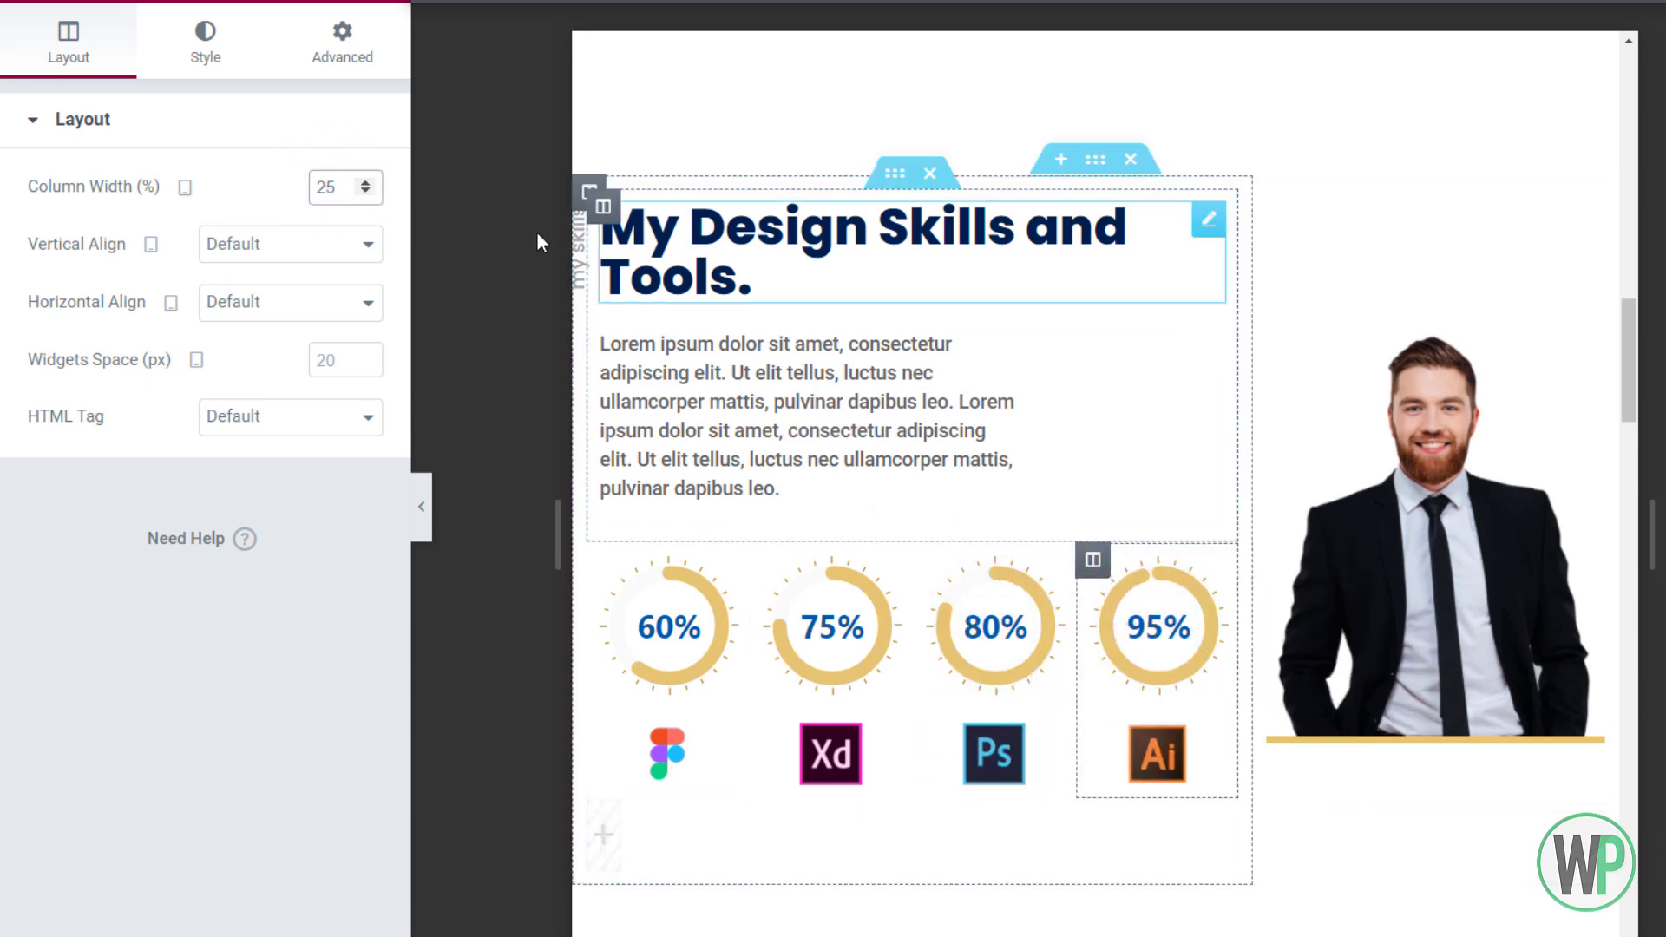
# Bring up the advanced spacing settings of the skills text column
pyautogui.rightClick(586, 199)
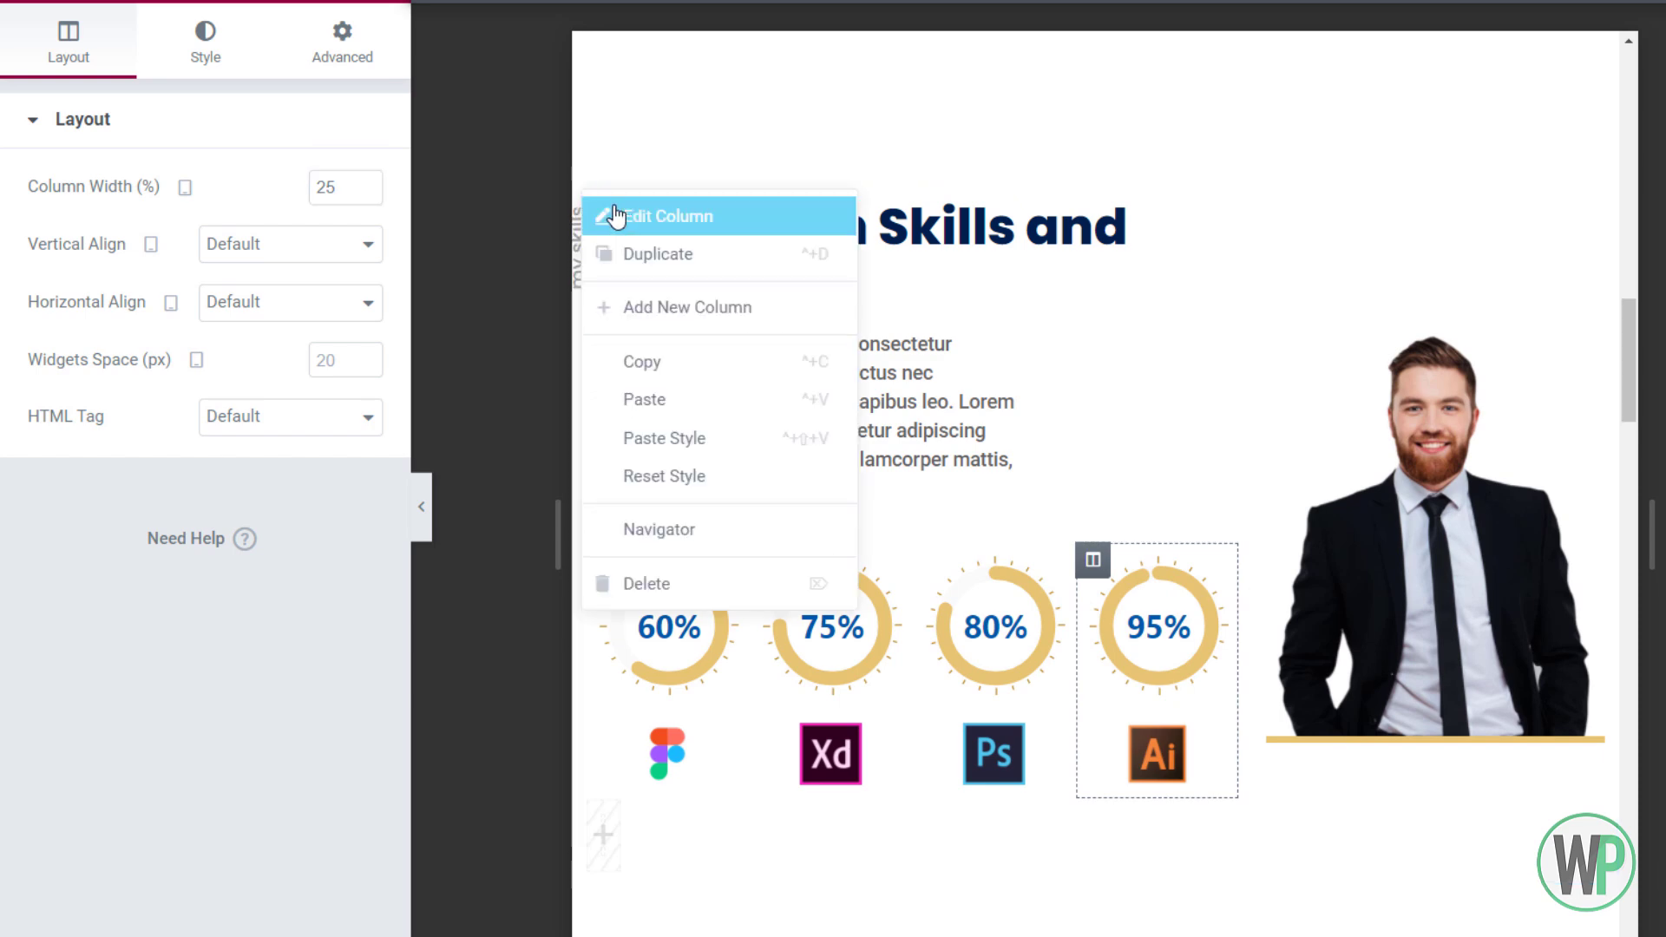
pyautogui.click(616, 216)
pyautogui.click(384, 60)
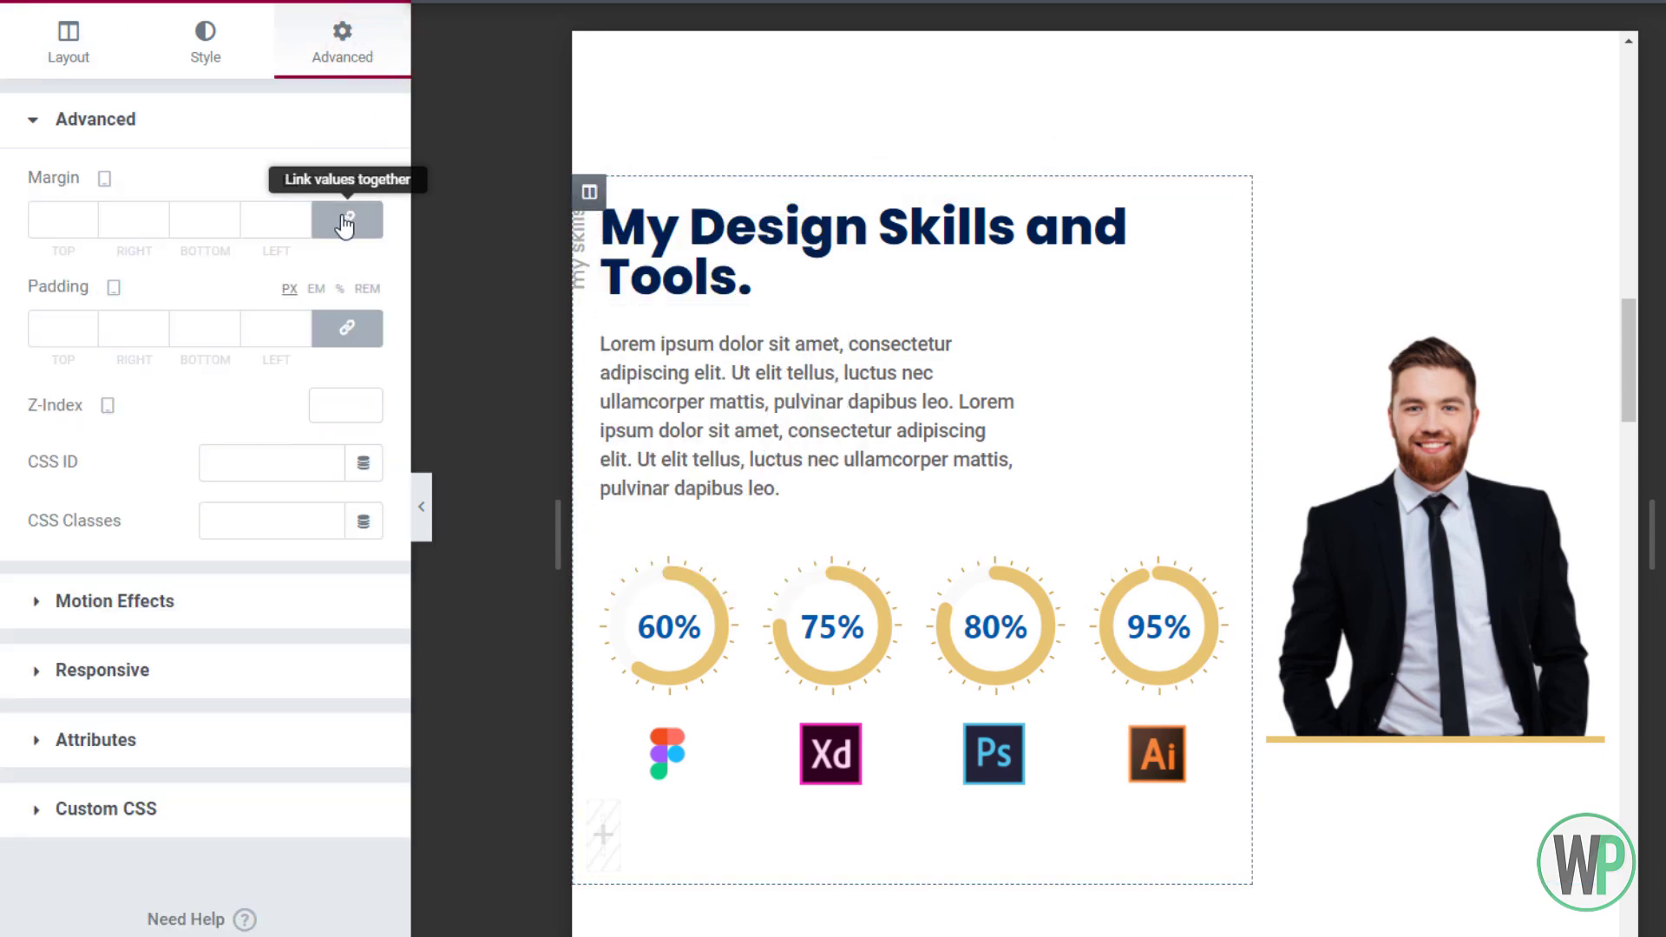
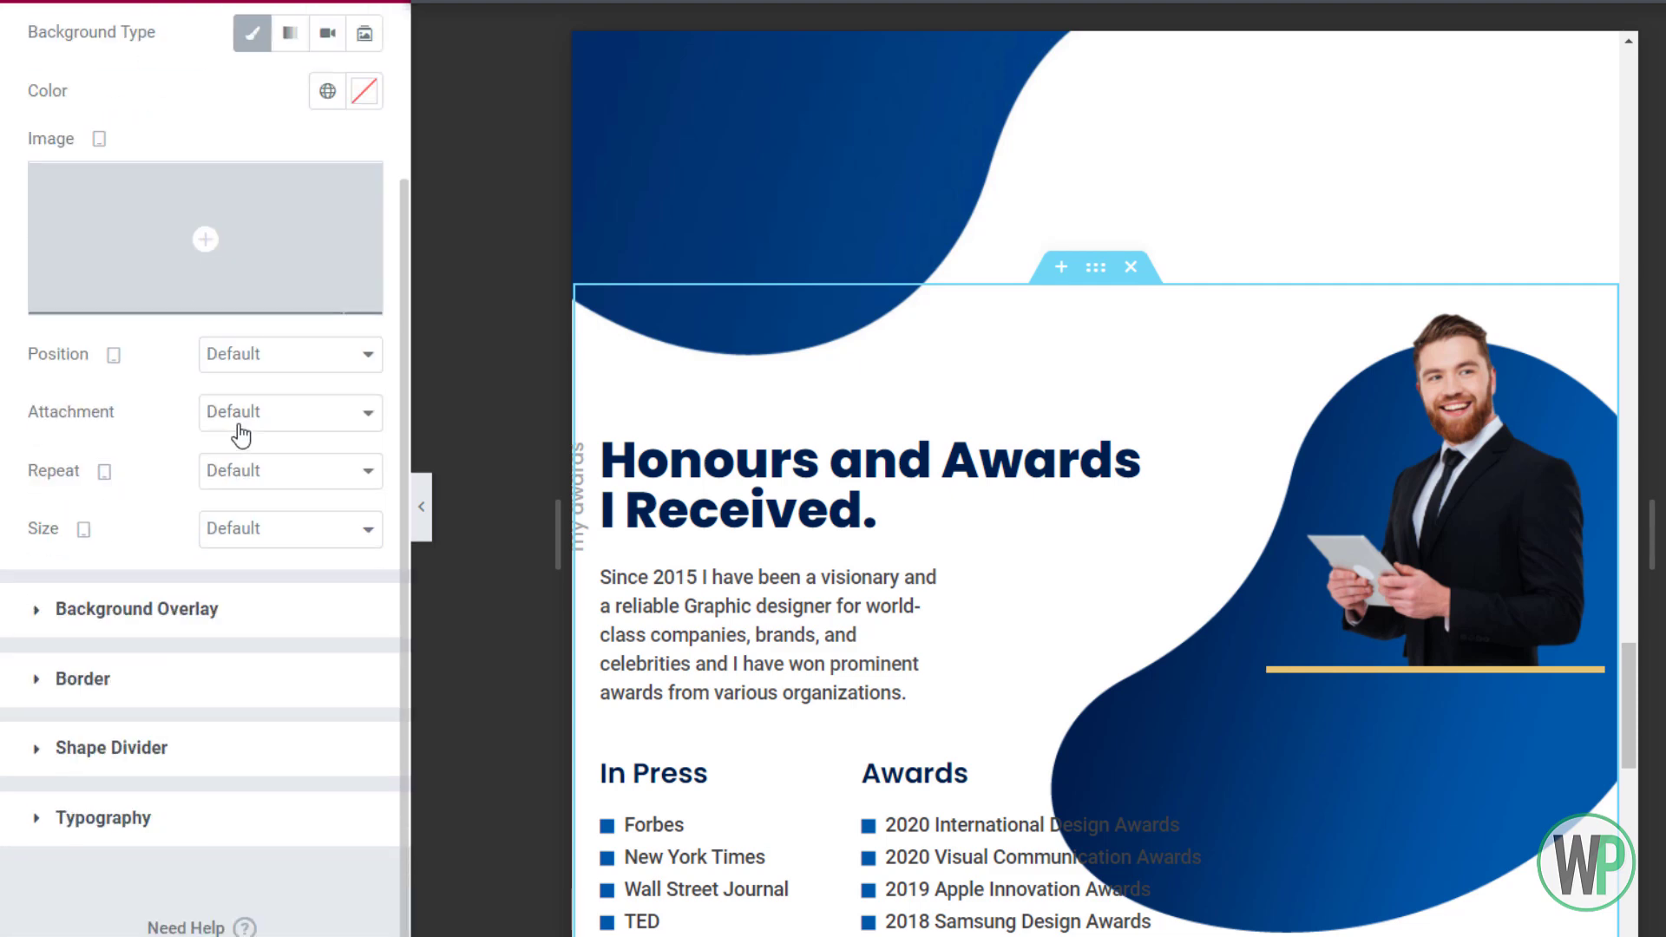
# Give the portrait's background blob a custom width of about 395 px
pyautogui.click(273, 538)
pyautogui.click(279, 614)
pyautogui.click(261, 539)
pyautogui.click(276, 631)
pyautogui.moveTo(26, 619); pyautogui.dragTo(115, 587)
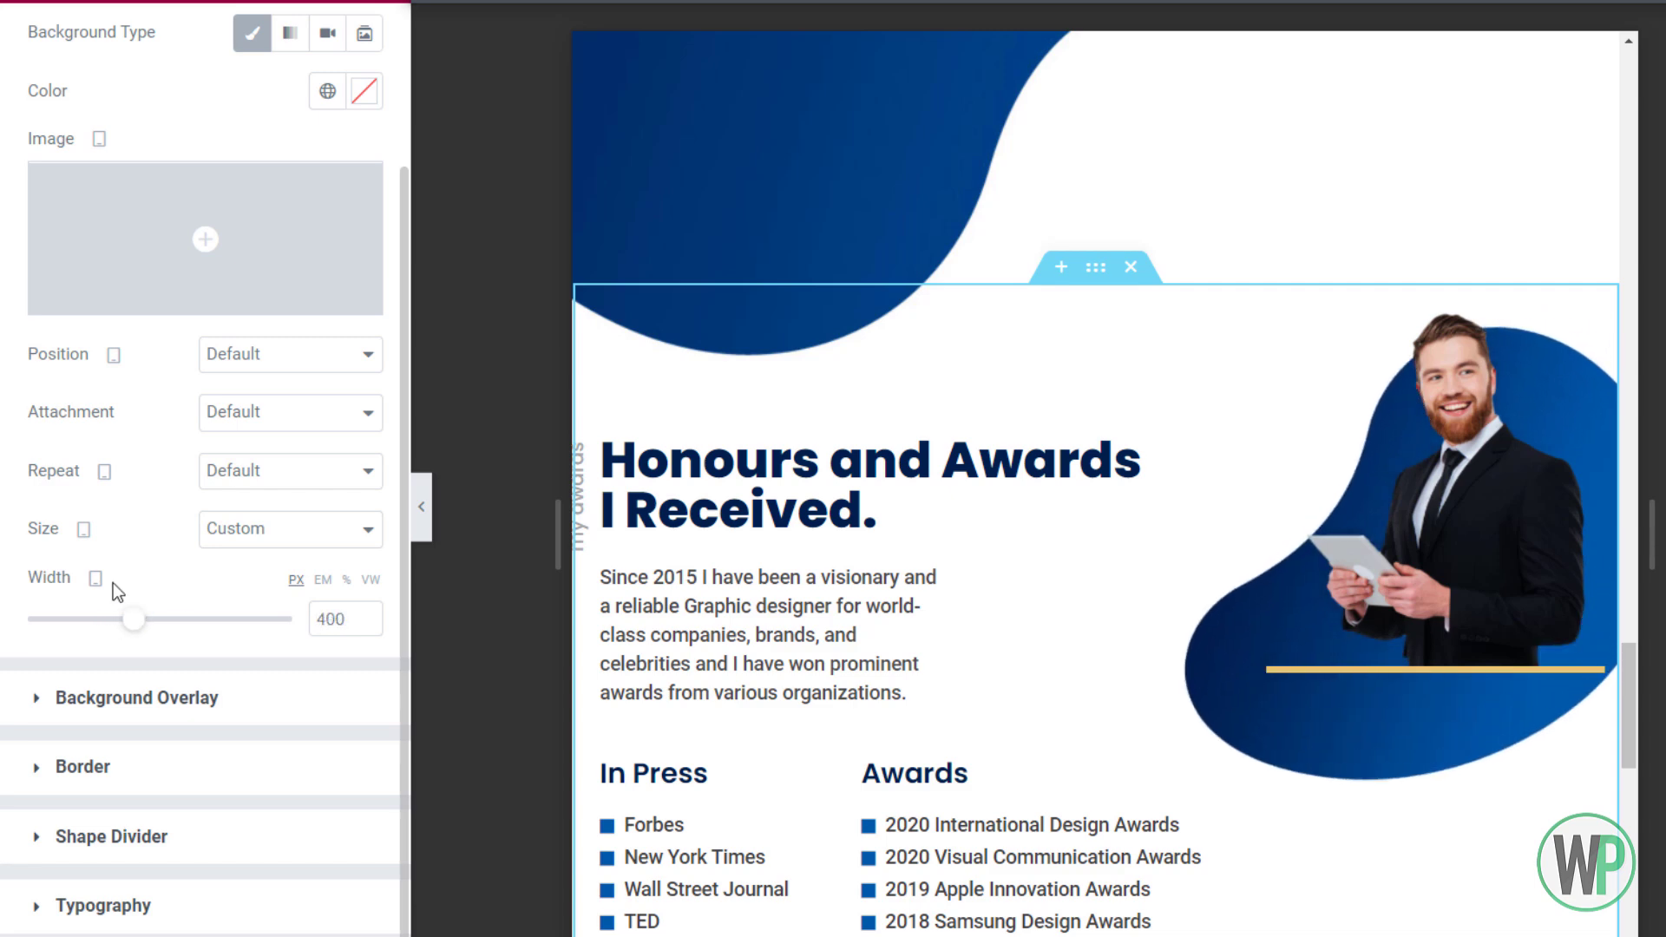
# Top-align the portrait column's content and raise its top margin to push the portrait lower
pyautogui.rightClick(1302, 323)
pyautogui.click(1310, 324)
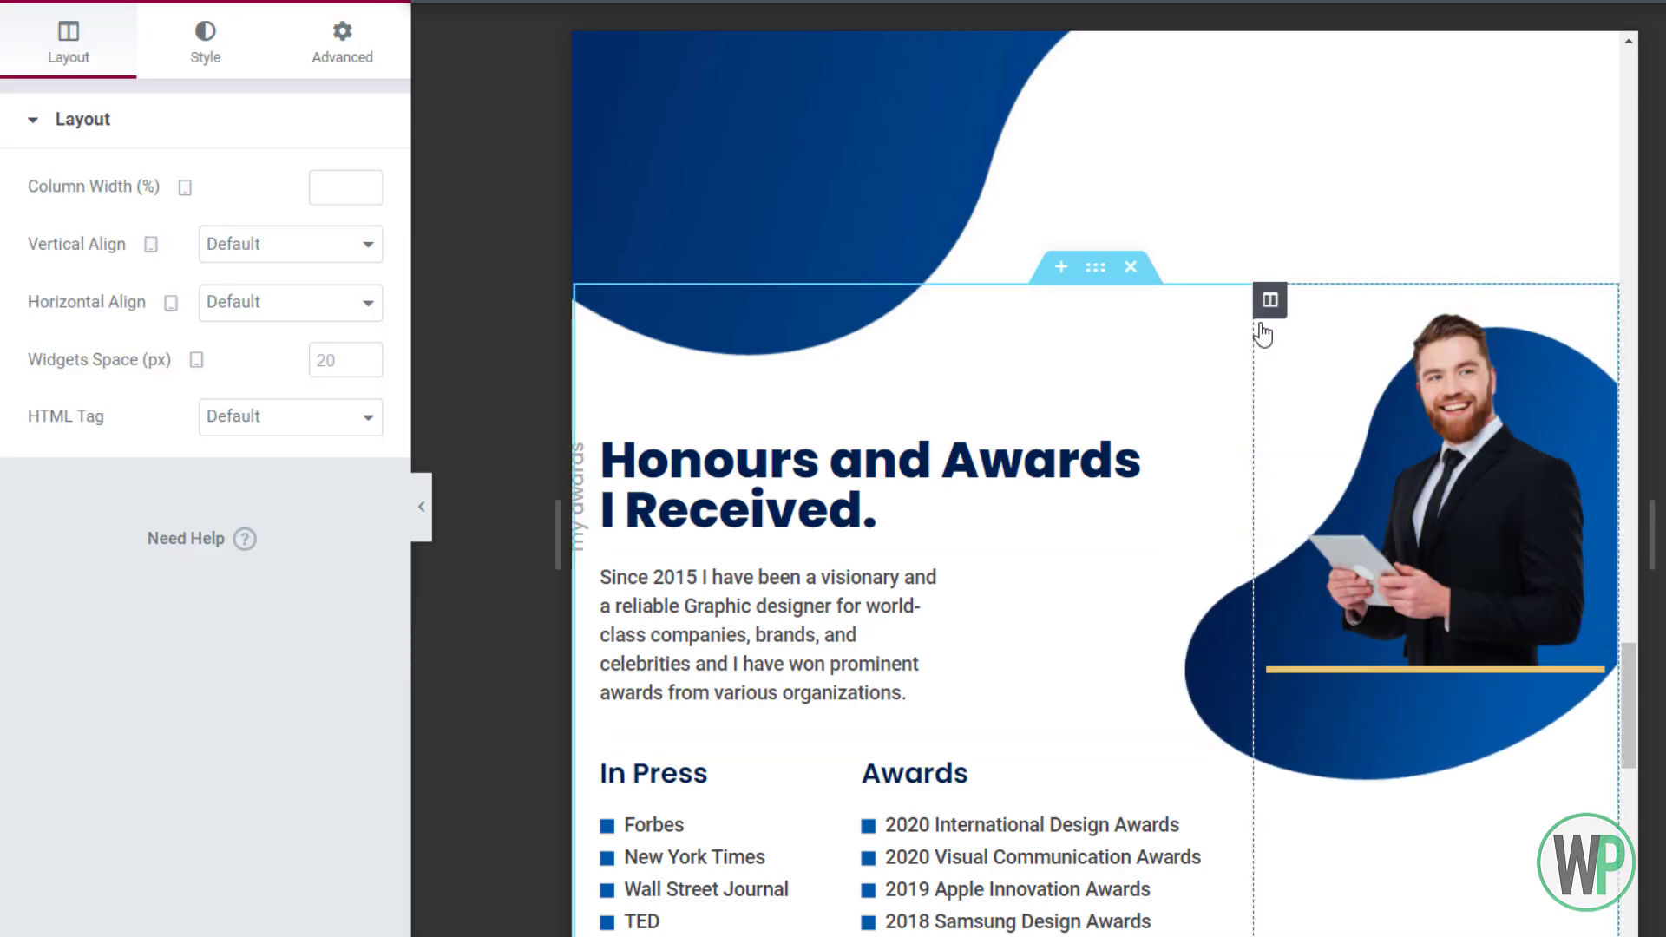
pyautogui.click(279, 247)
pyautogui.click(289, 315)
pyautogui.click(289, 256)
pyautogui.click(289, 295)
pyautogui.click(342, 44)
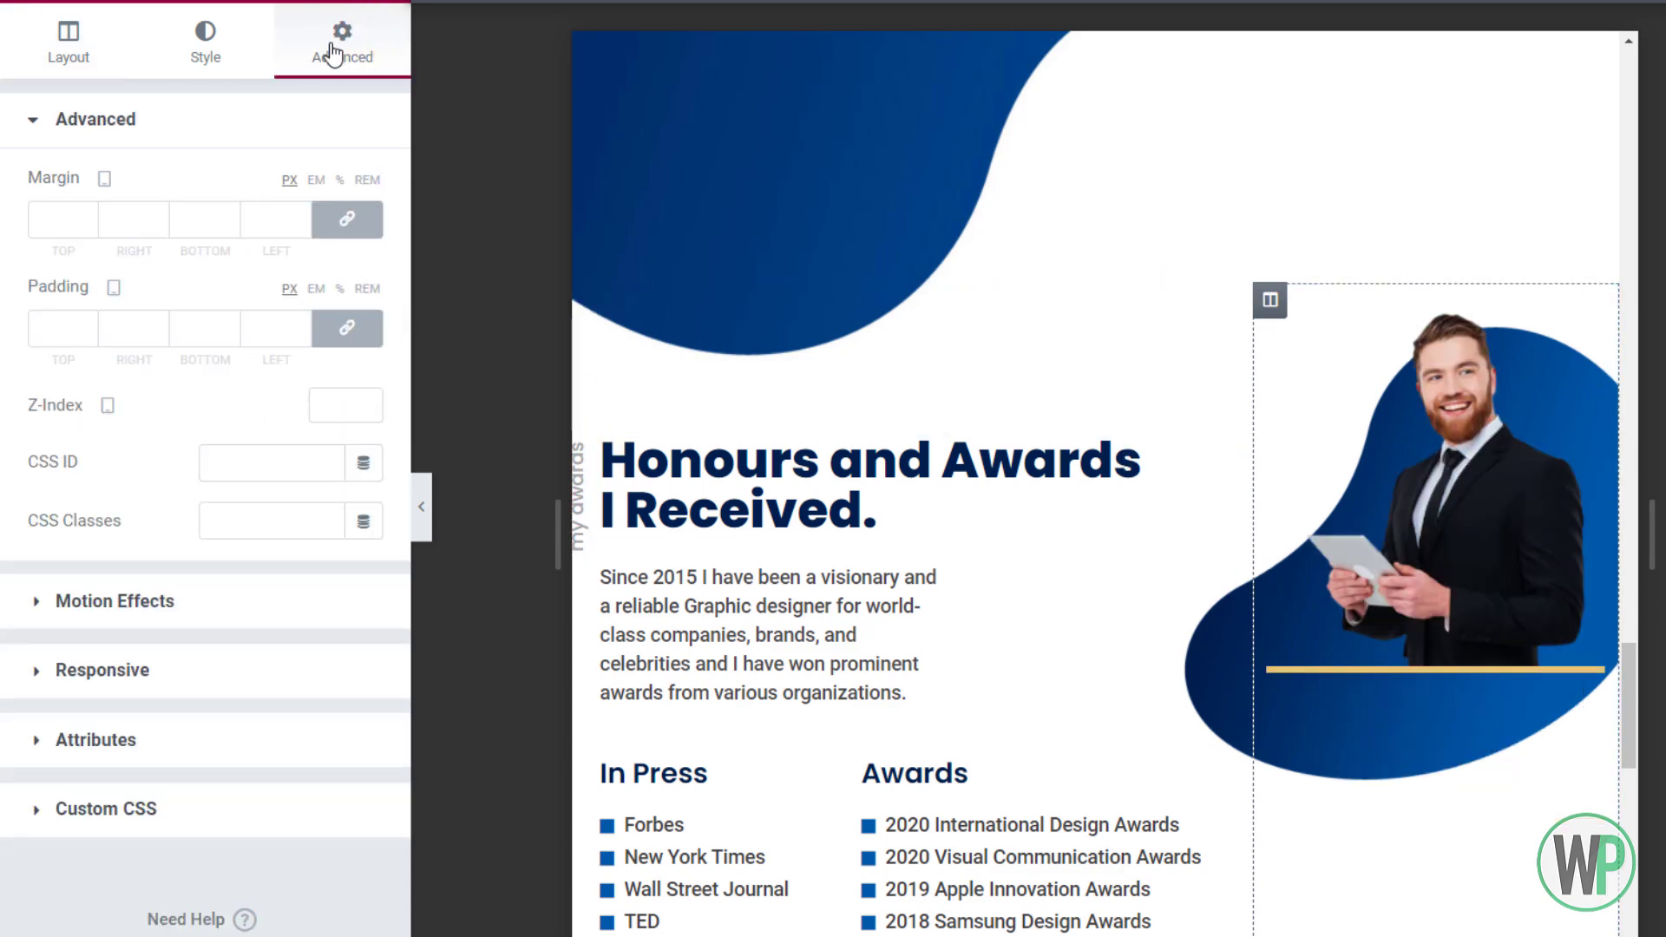
pyautogui.click(346, 218)
pyautogui.click(86, 217)
pyautogui.moveTo(86, 217); pyautogui.dragTo(87, 217)
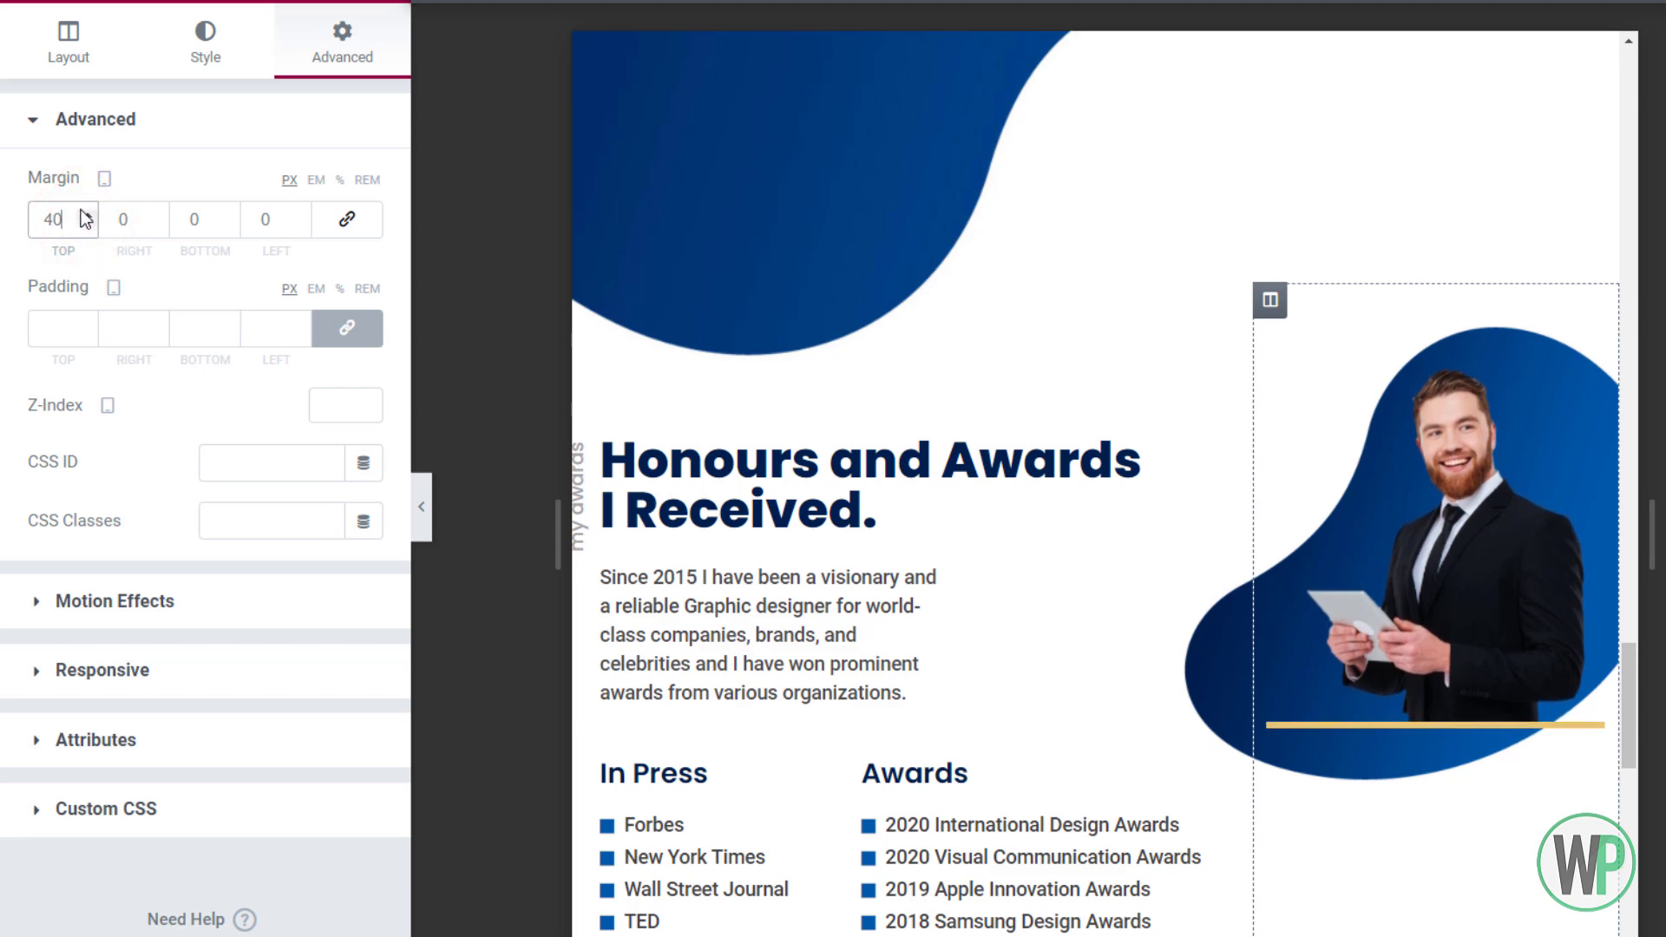
# Add 20 px left padding to the Honours and Awards text column
pyautogui.rightClick(586, 317)
pyautogui.click(632, 335)
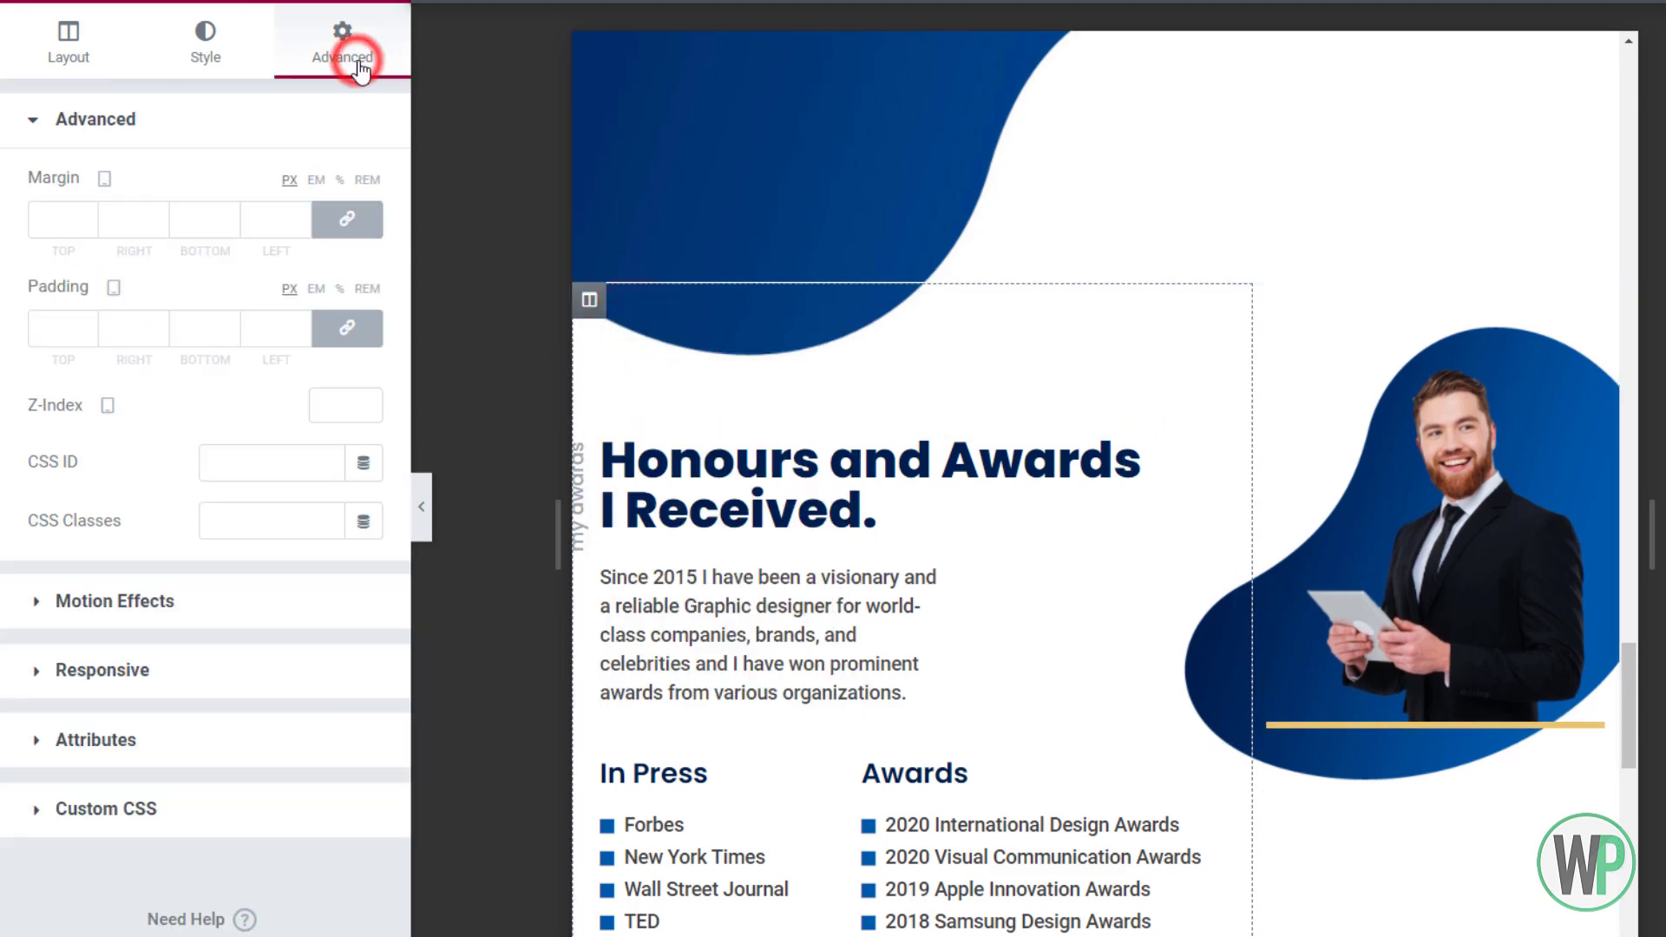
pyautogui.click(356, 62)
pyautogui.click(347, 328)
pyautogui.write('20')
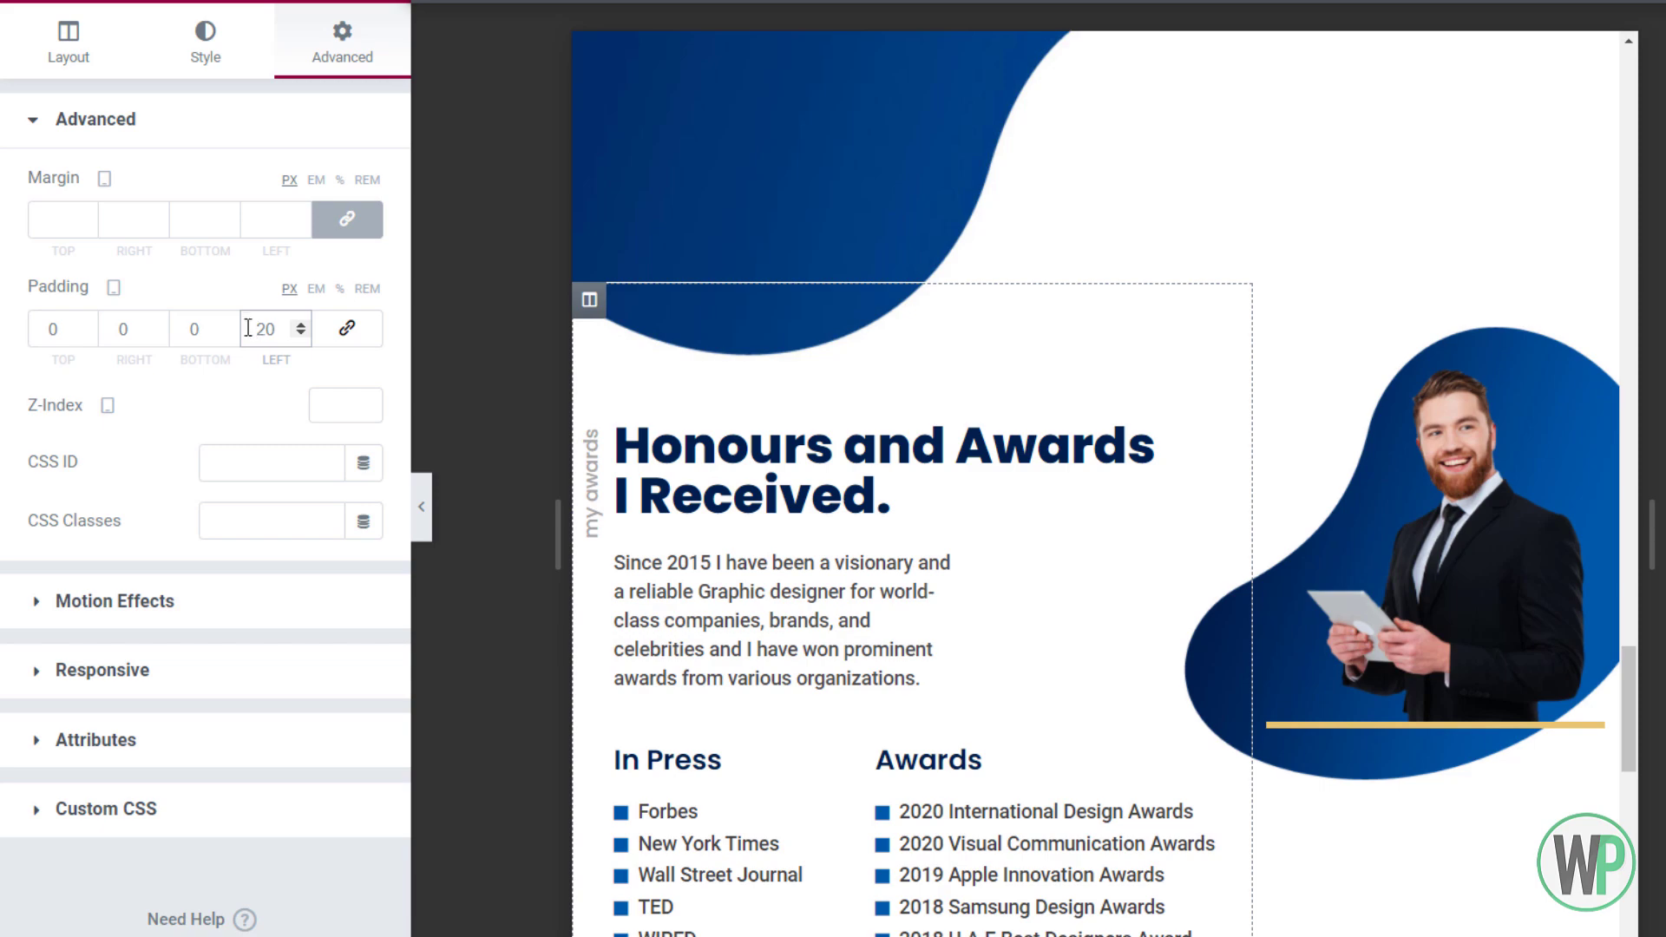
pyautogui.moveTo(1628, 660); pyautogui.dragTo(1653, 765)
pyautogui.scroll(-1, 1004, 313)
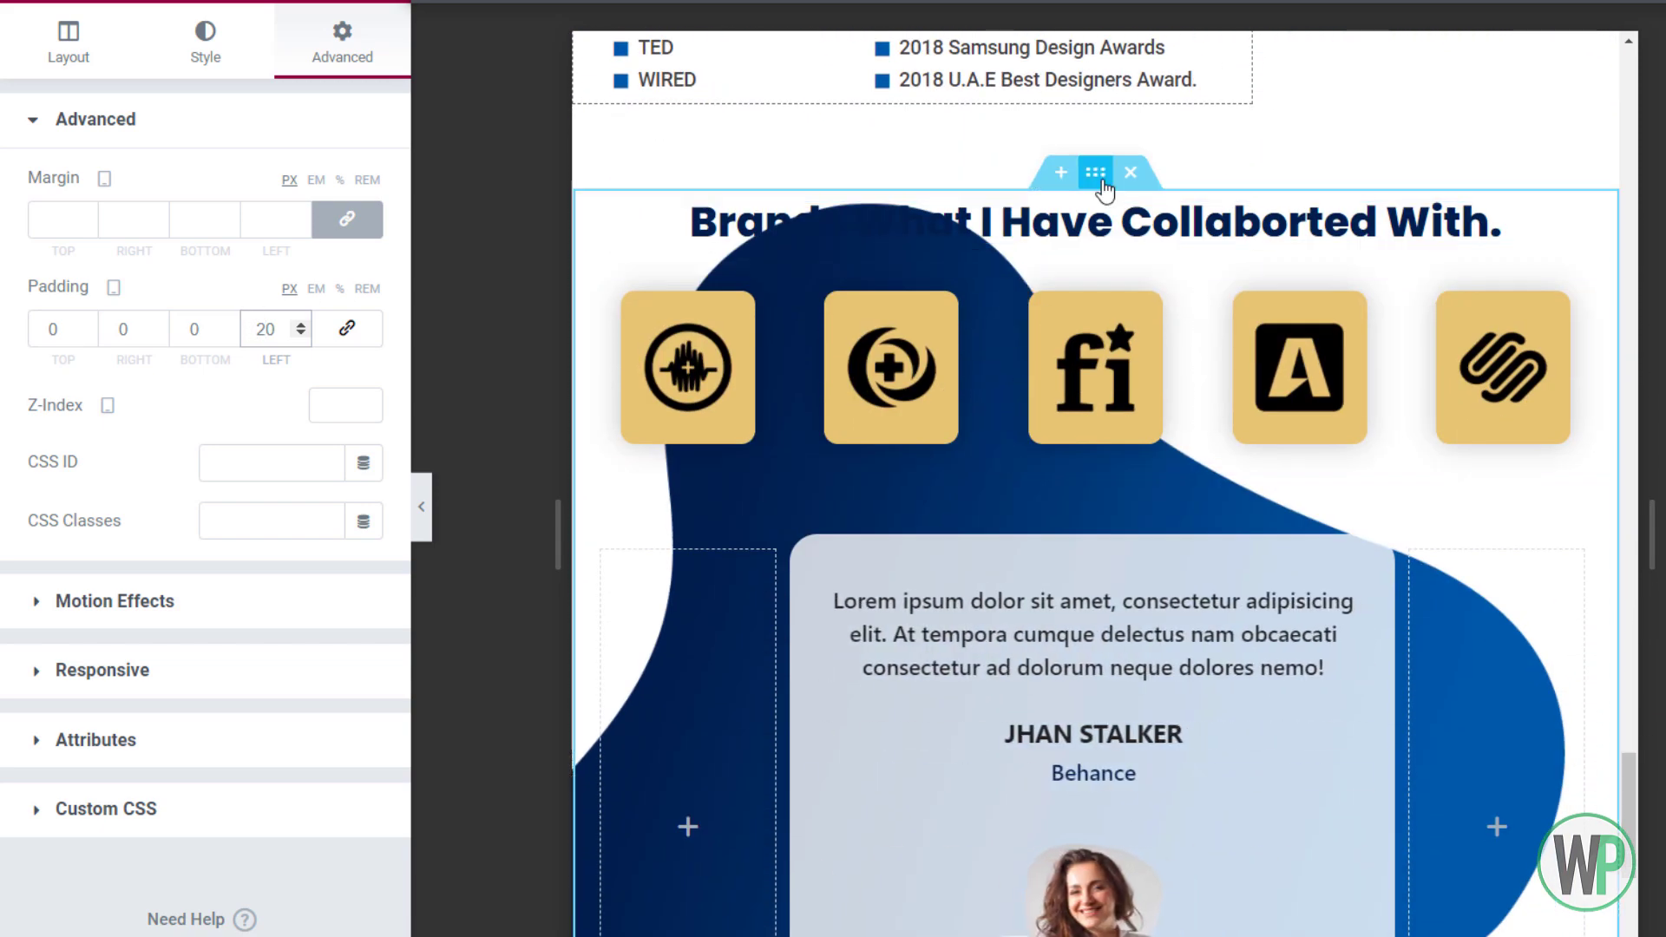
# Give the Brands section's background blob a custom width of about 595 px, positioned center left
pyautogui.click(1132, 202)
pyautogui.click(230, 55)
pyautogui.click(268, 736)
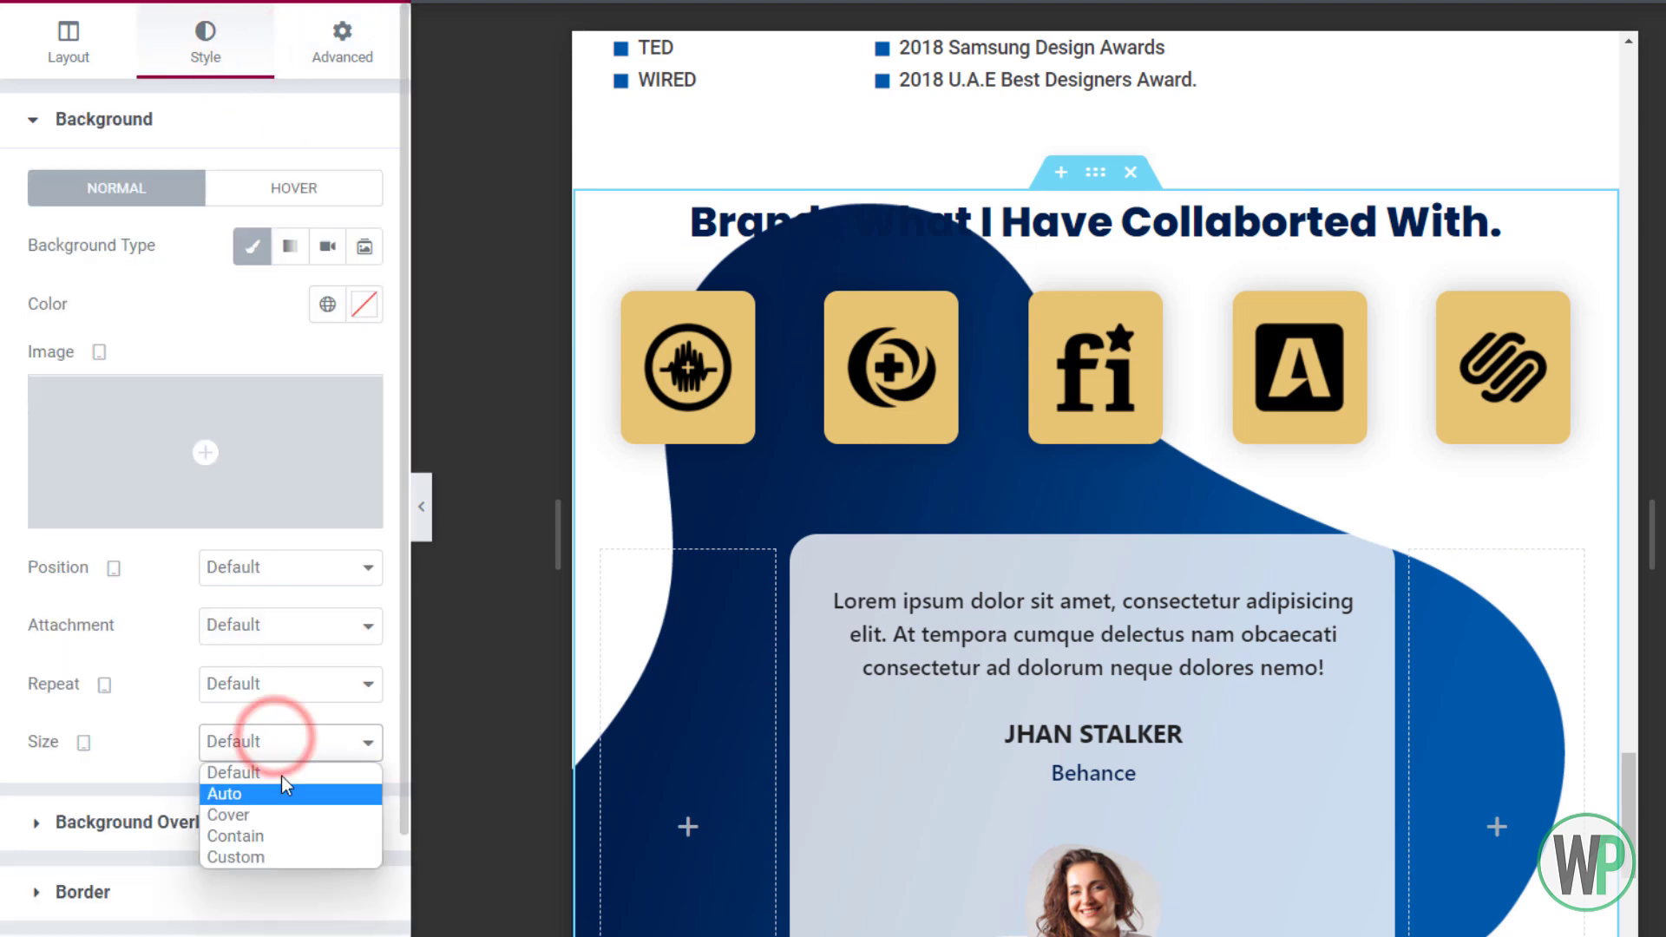
pyautogui.click(296, 850)
pyautogui.moveTo(28, 832); pyautogui.dragTo(193, 809)
pyautogui.click(270, 567)
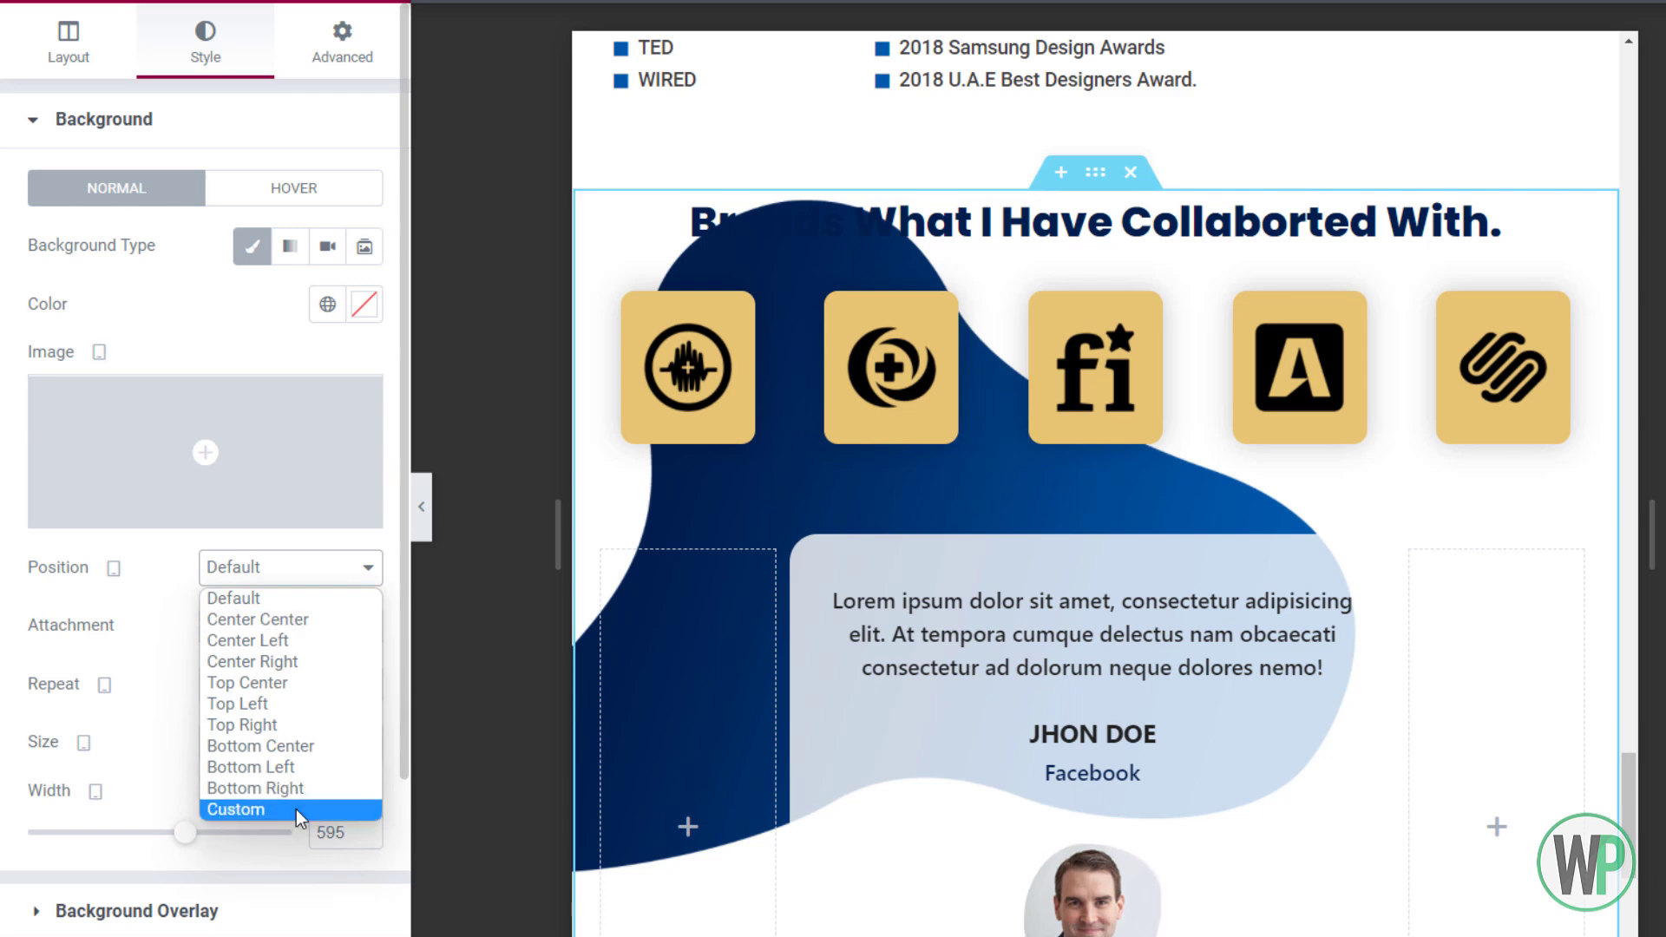
pyautogui.click(297, 641)
pyautogui.moveTo(1629, 778); pyautogui.dragTo(1640, 782)
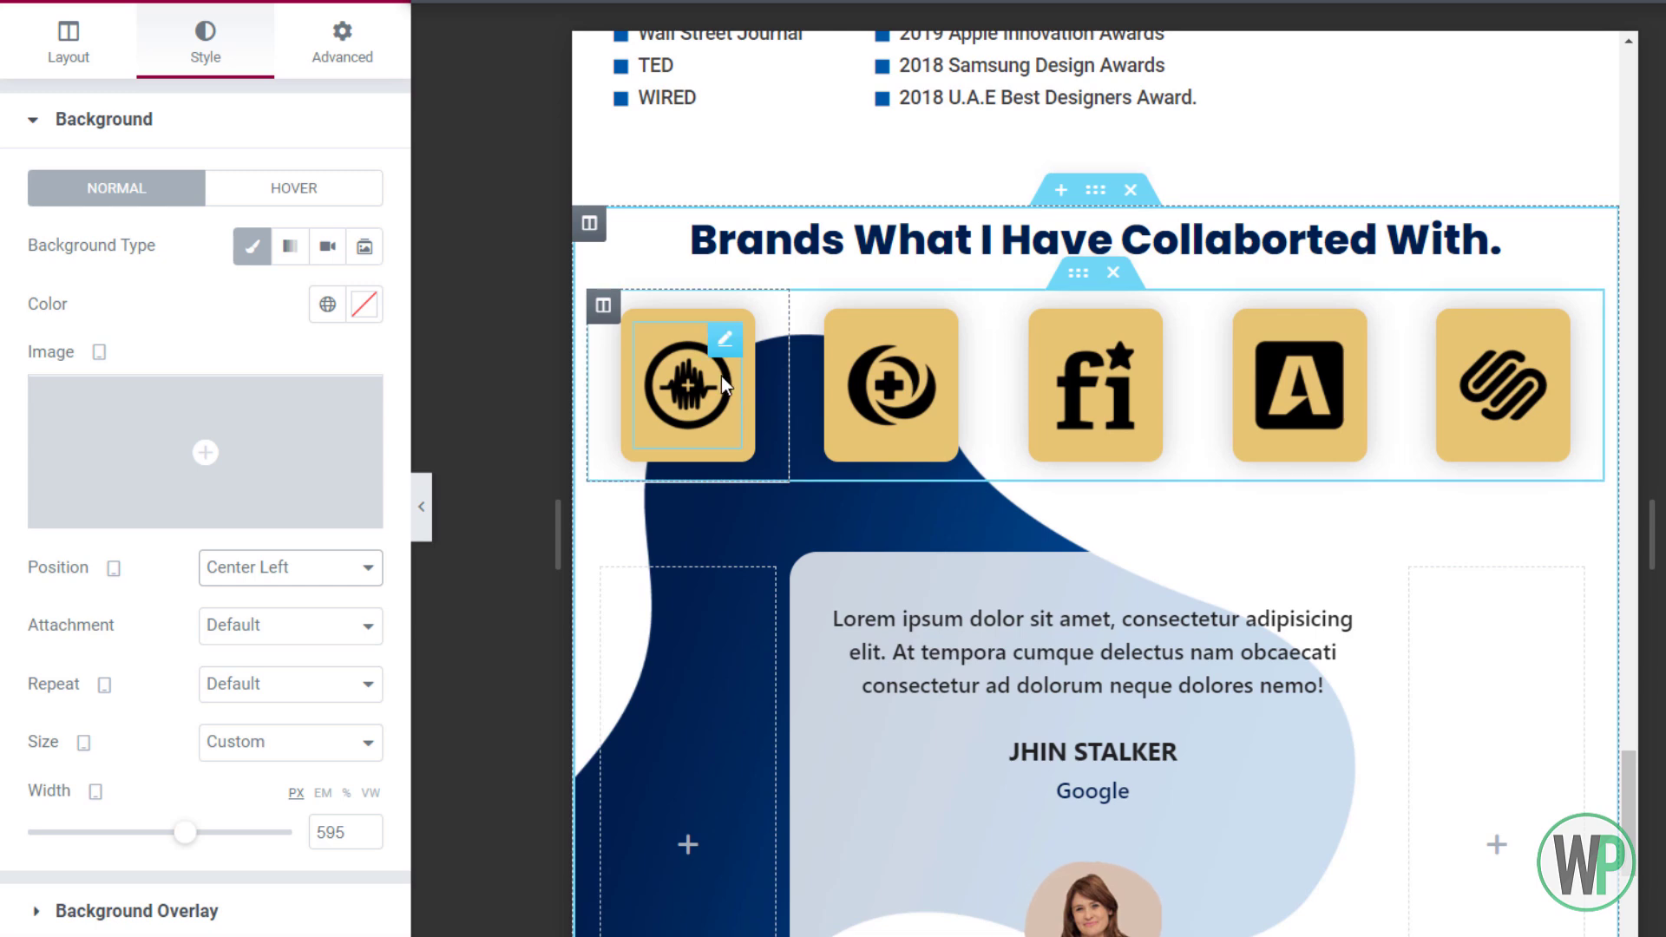
# Set the first brand logo's max width to 50
pyautogui.rightClick(710, 332)
pyautogui.click(755, 361)
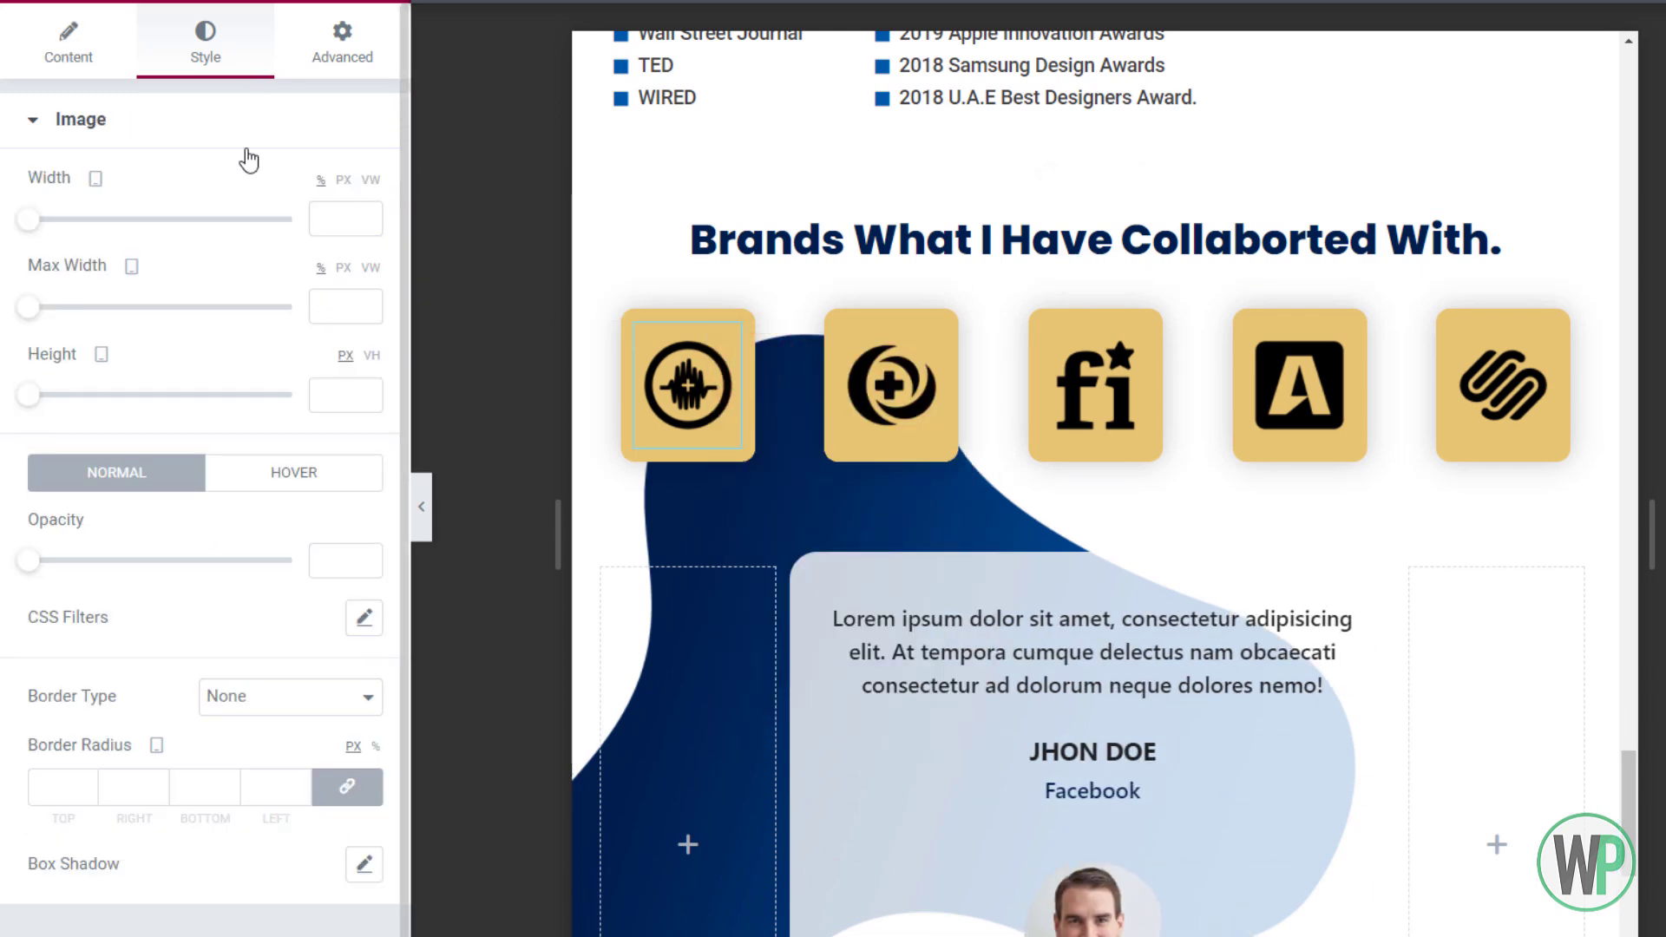
pyautogui.click(338, 316)
pyautogui.write('40')
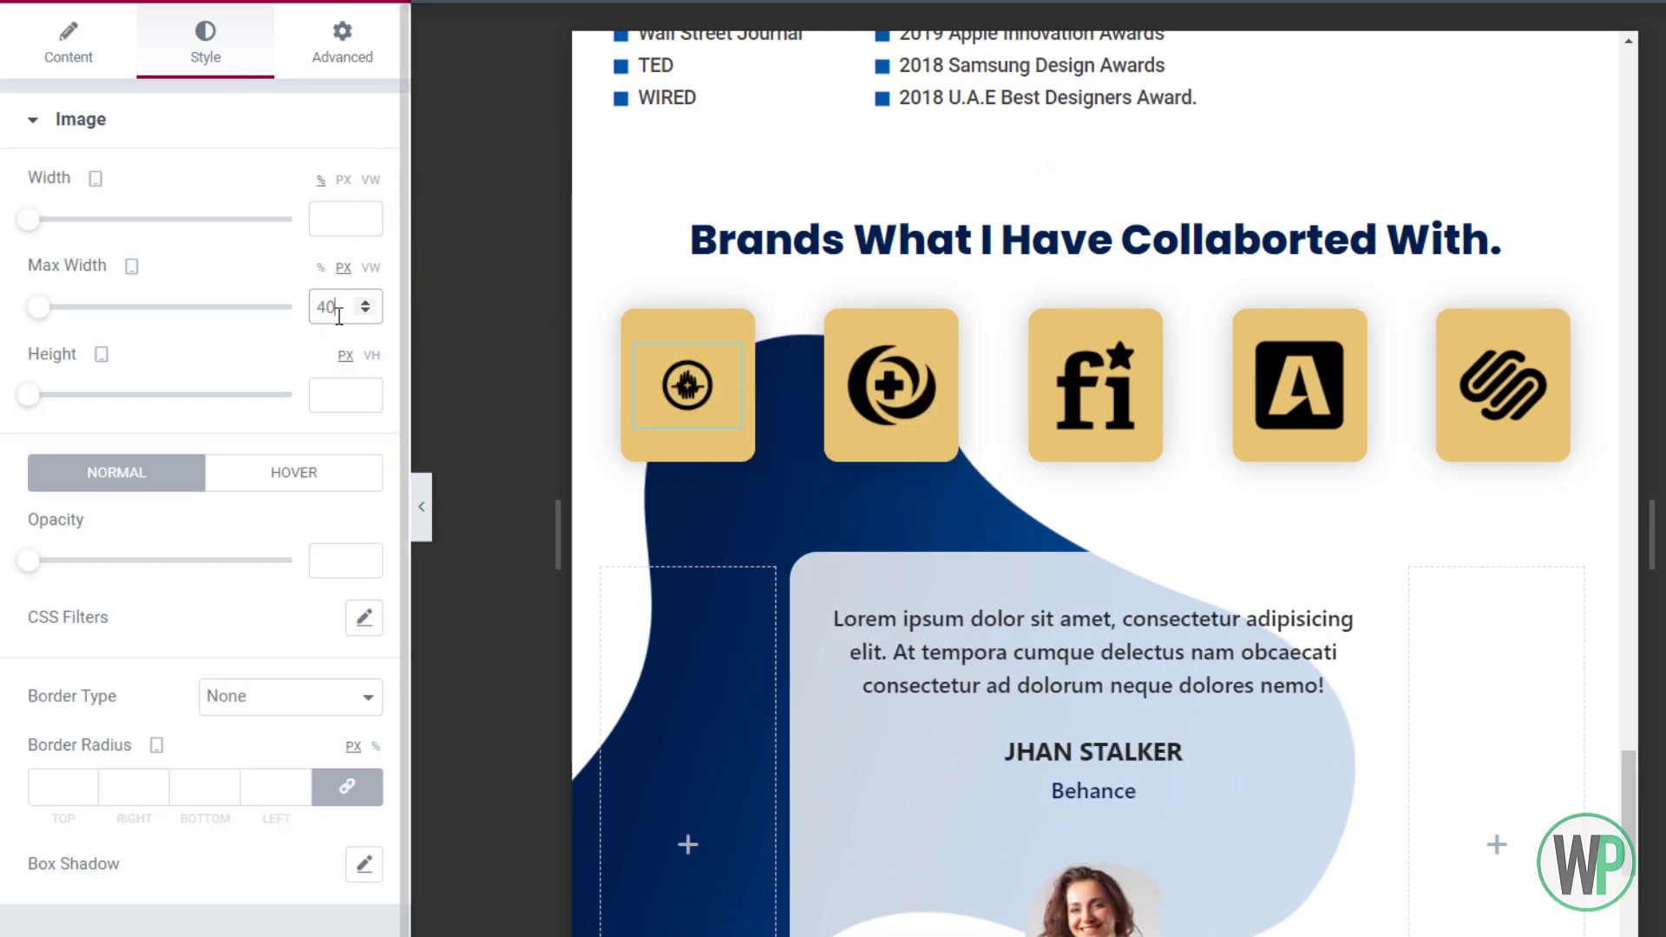
pyautogui.moveTo(316, 308); pyautogui.dragTo(368, 309)
pyautogui.write('50')
# Copy the first logo's style and paste it onto the other four brand logos
pyautogui.rightClick(659, 385)
pyautogui.click(774, 507)
pyautogui.rightClick(895, 380)
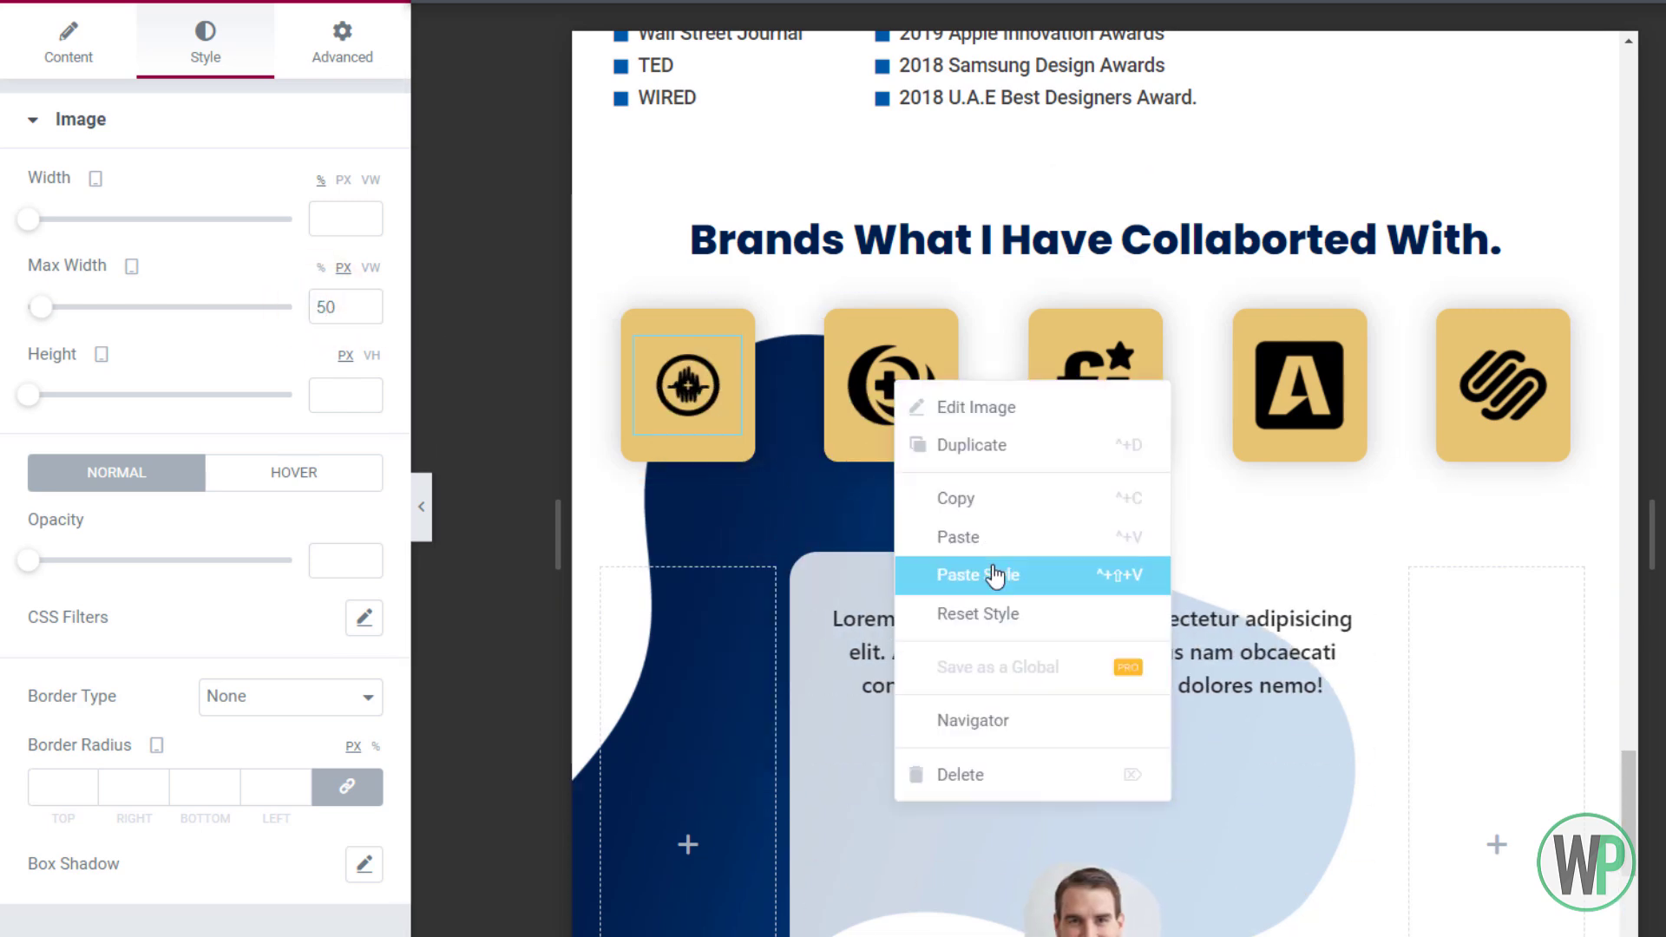
pyautogui.click(992, 573)
pyautogui.rightClick(1090, 387)
pyautogui.click(1180, 576)
pyautogui.rightClick(1289, 411)
pyautogui.click(1354, 602)
pyautogui.rightClick(1491, 396)
pyautogui.click(1552, 586)
pyautogui.moveTo(1630, 775); pyautogui.dragTo(1617, 54)
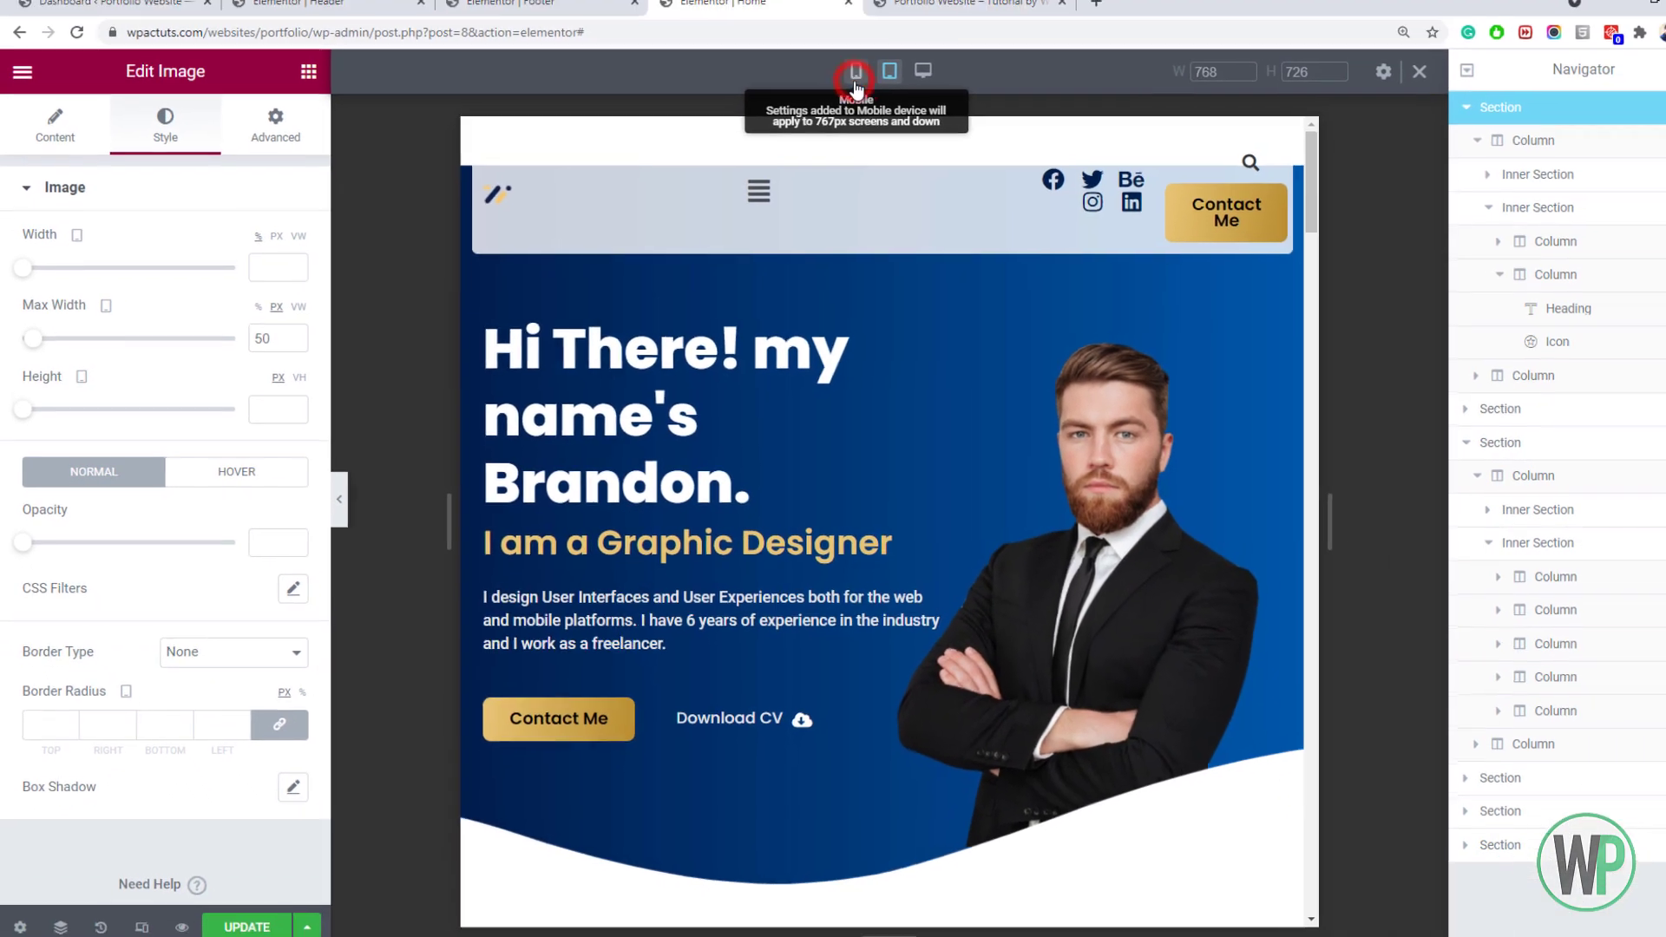
# In mobile view, set the hero heading to 2 em and centre it
pyautogui.click(1025, 5)
pyautogui.scroll(-15, 992, 522)
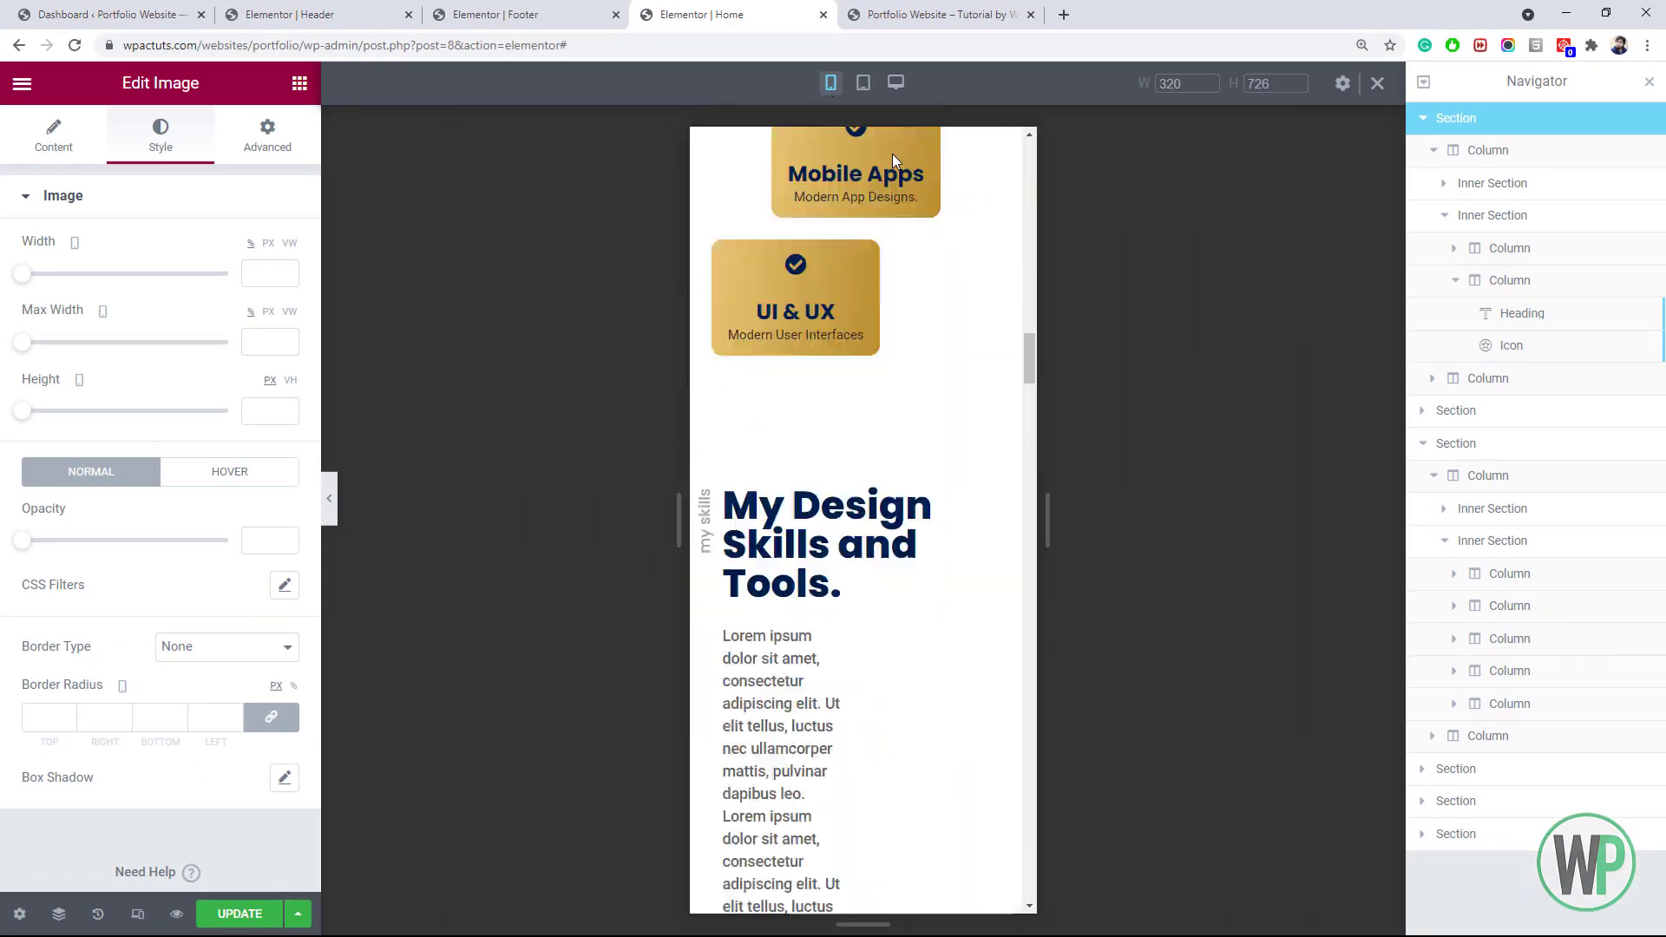
pyautogui.scroll(-5, 991, 522)
pyautogui.moveTo(1027, 753); pyautogui.dragTo(1046, 157)
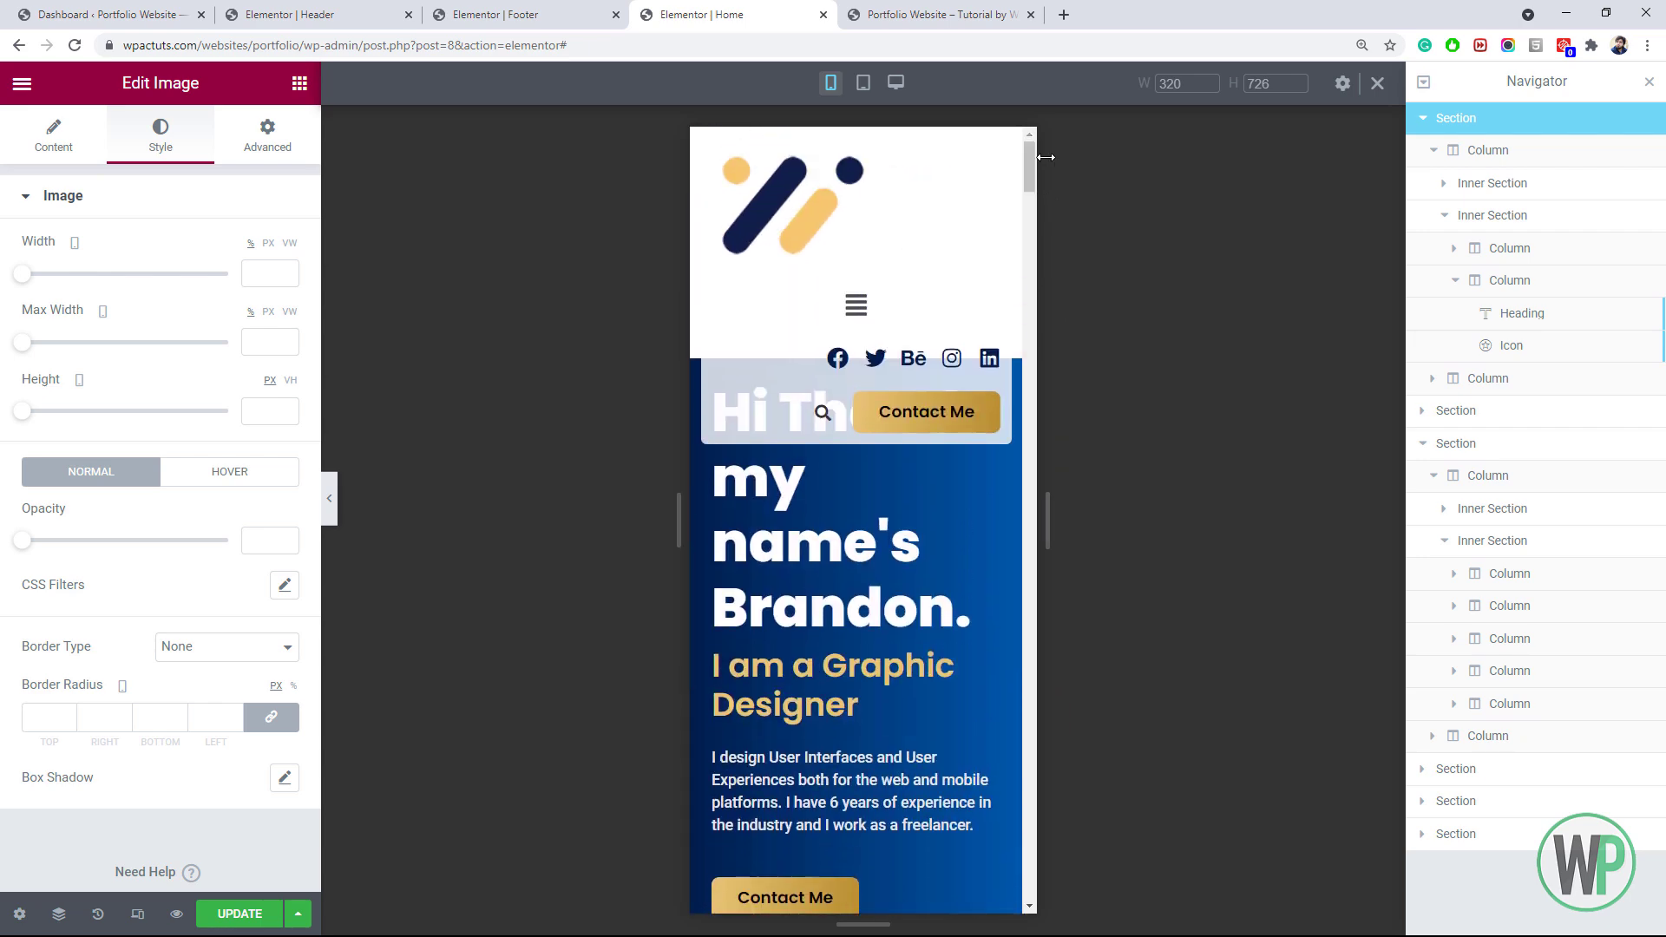
pyautogui.click(754, 599)
pyautogui.click(160, 135)
pyautogui.click(287, 298)
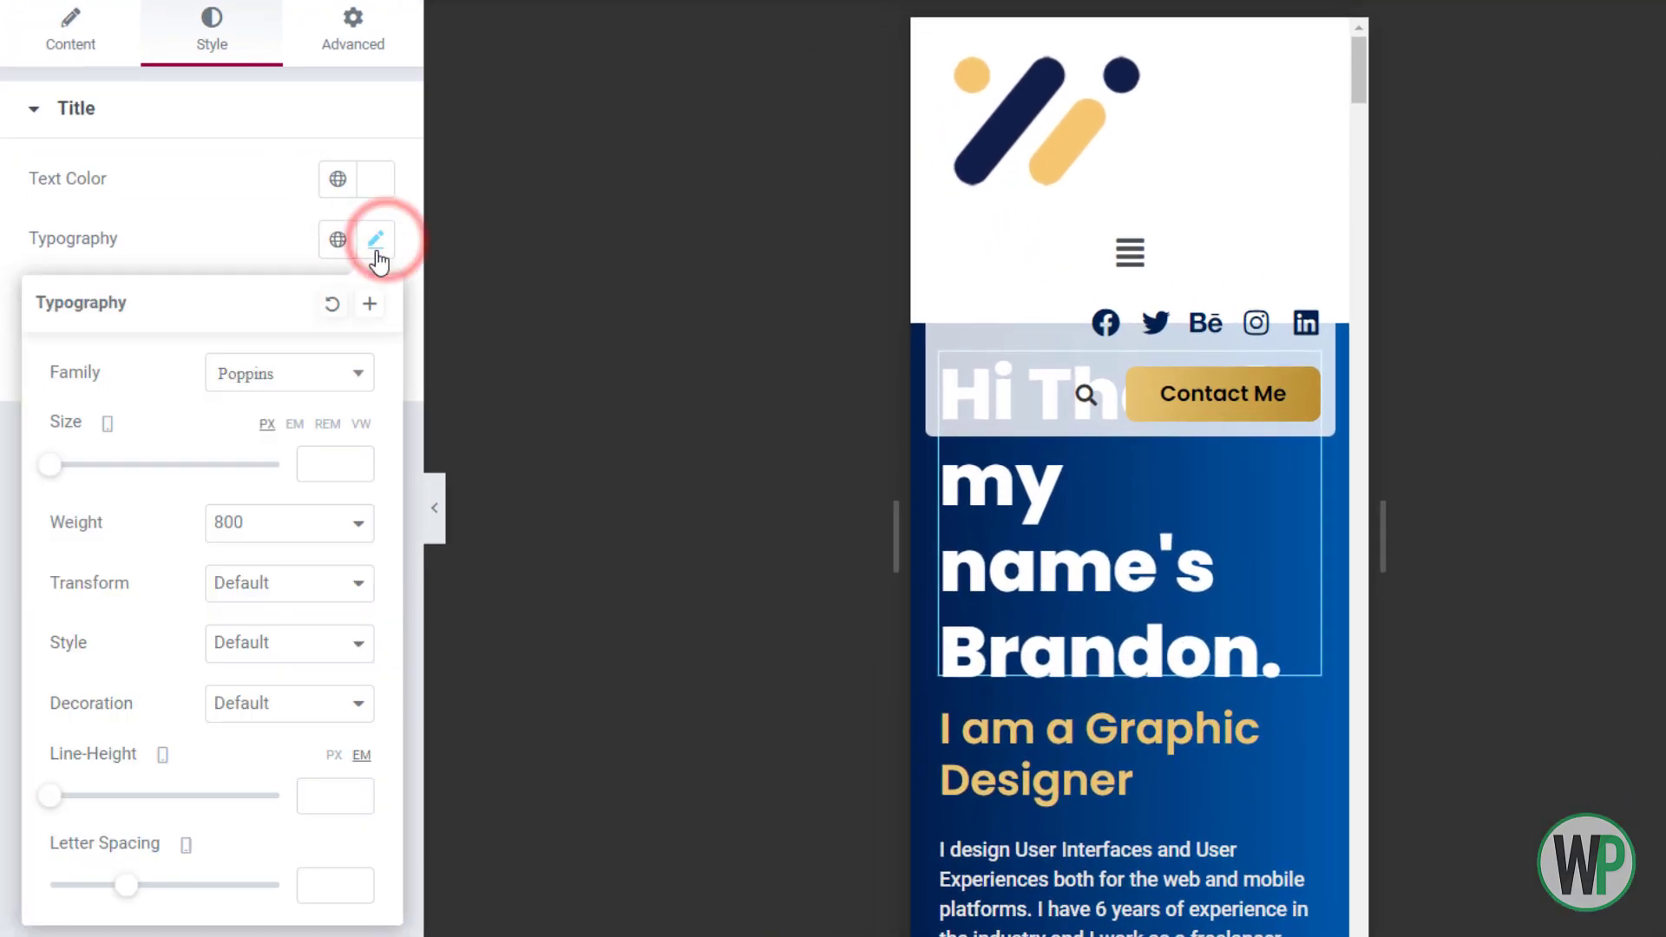
pyautogui.click(316, 454)
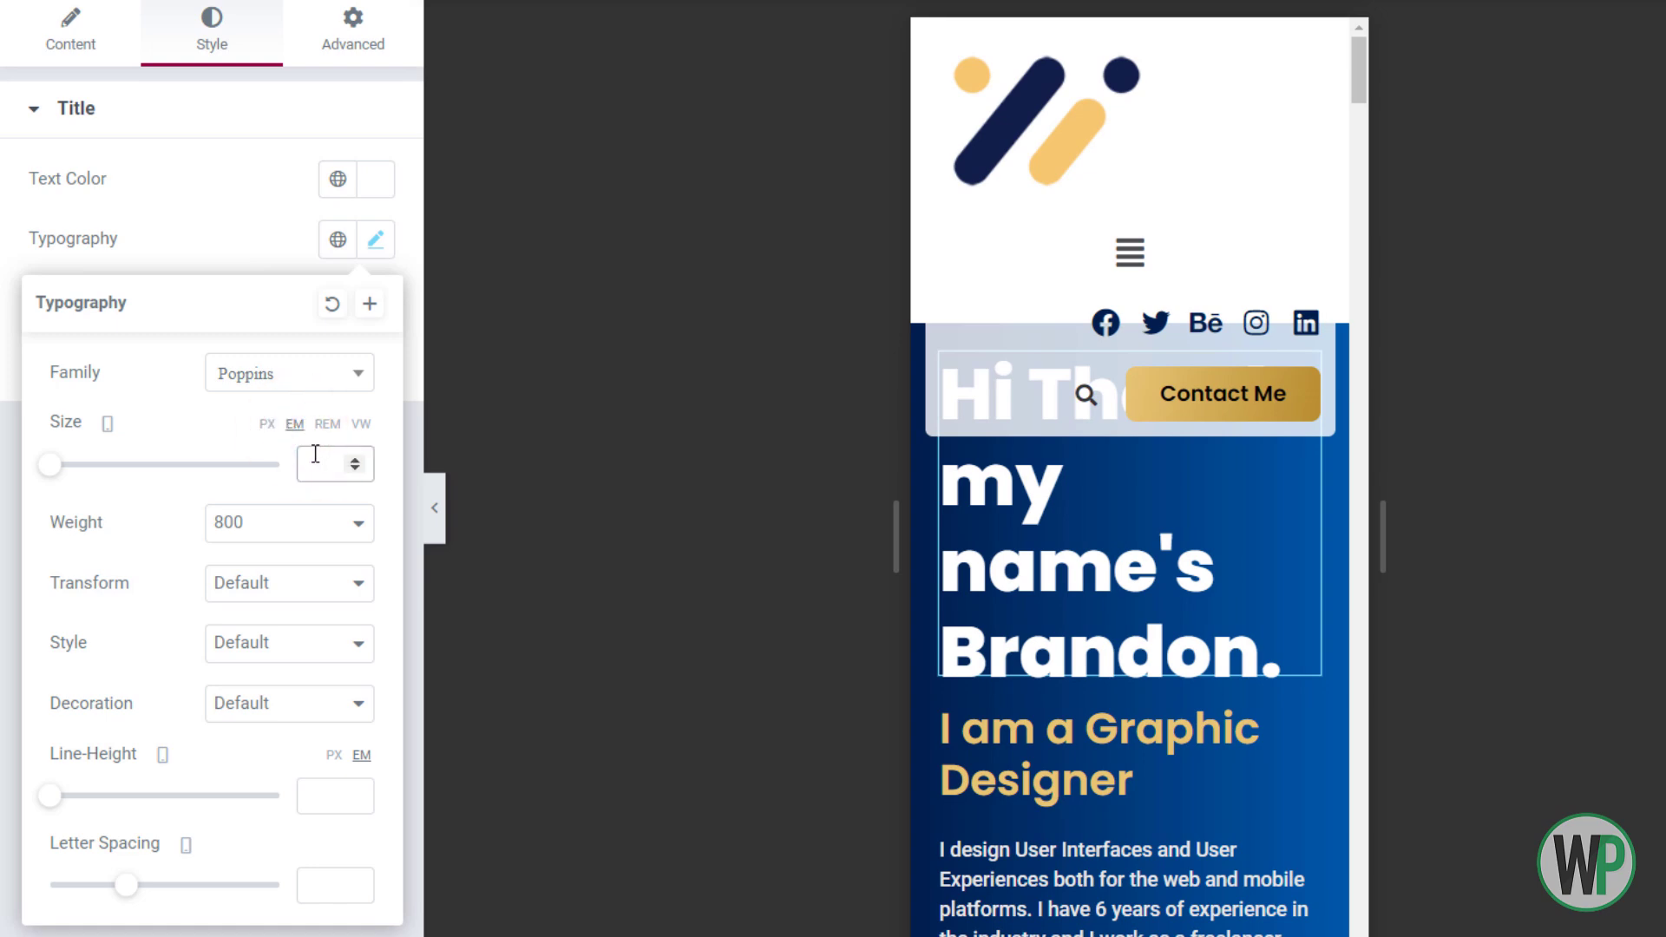
pyautogui.write('2')
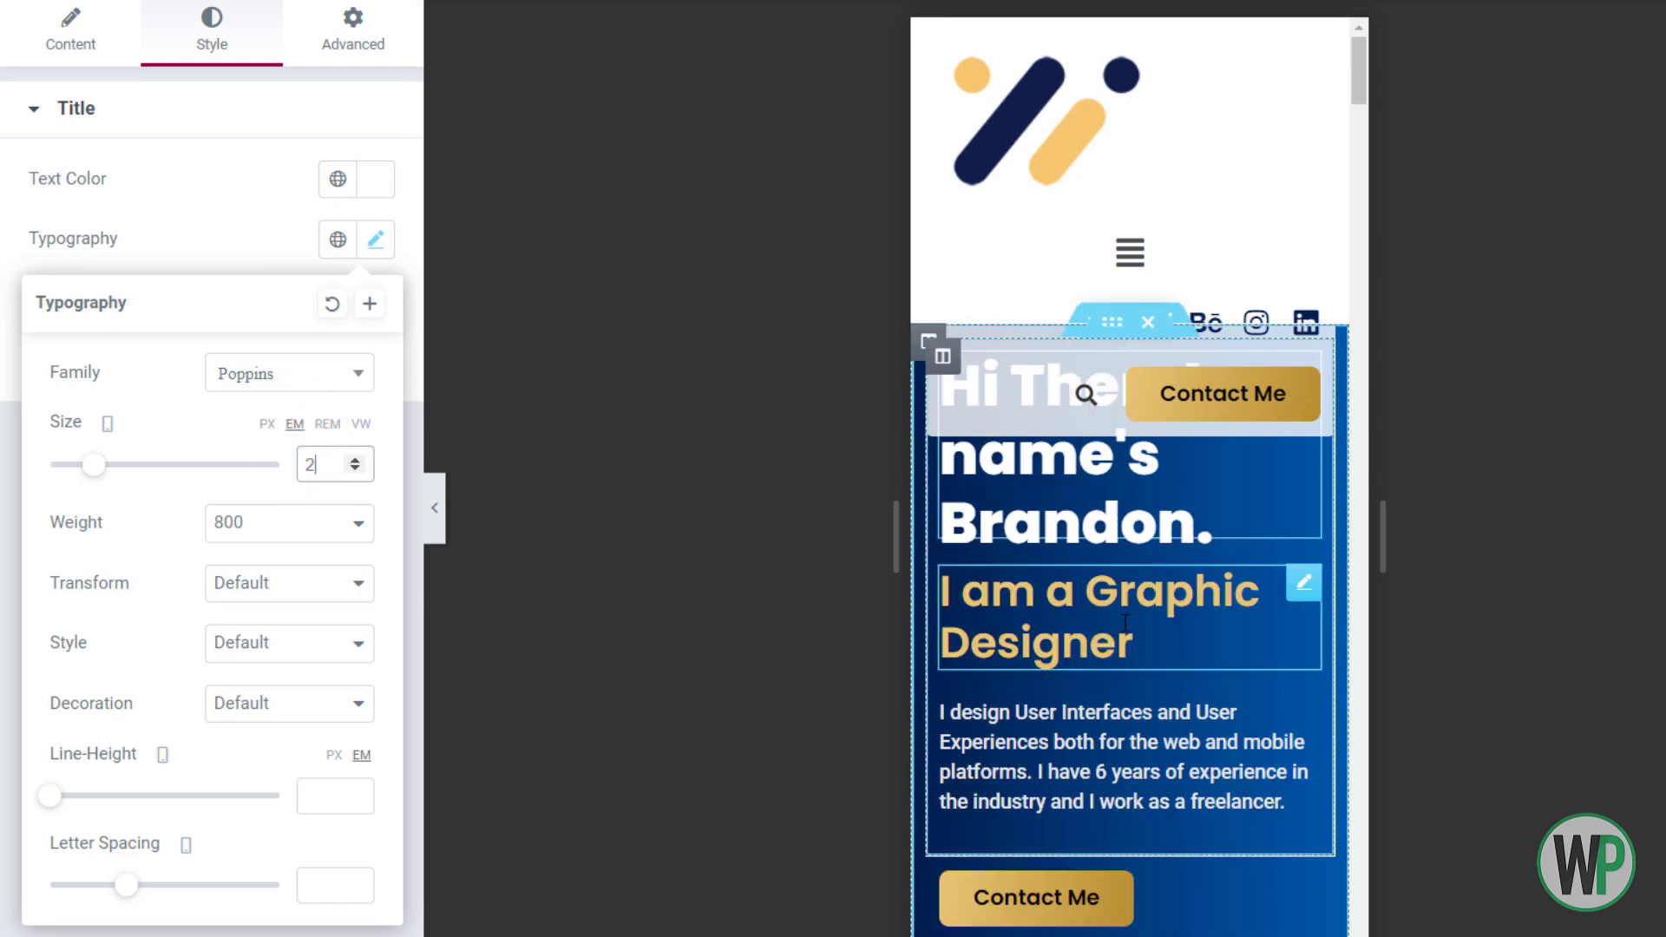
pyautogui.click(71, 32)
pyautogui.click(299, 586)
# Set the subheading's font size to 1 em and centre it
pyautogui.rightClick(1102, 649)
pyautogui.click(1102, 649)
pyautogui.click(217, 39)
pyautogui.click(375, 240)
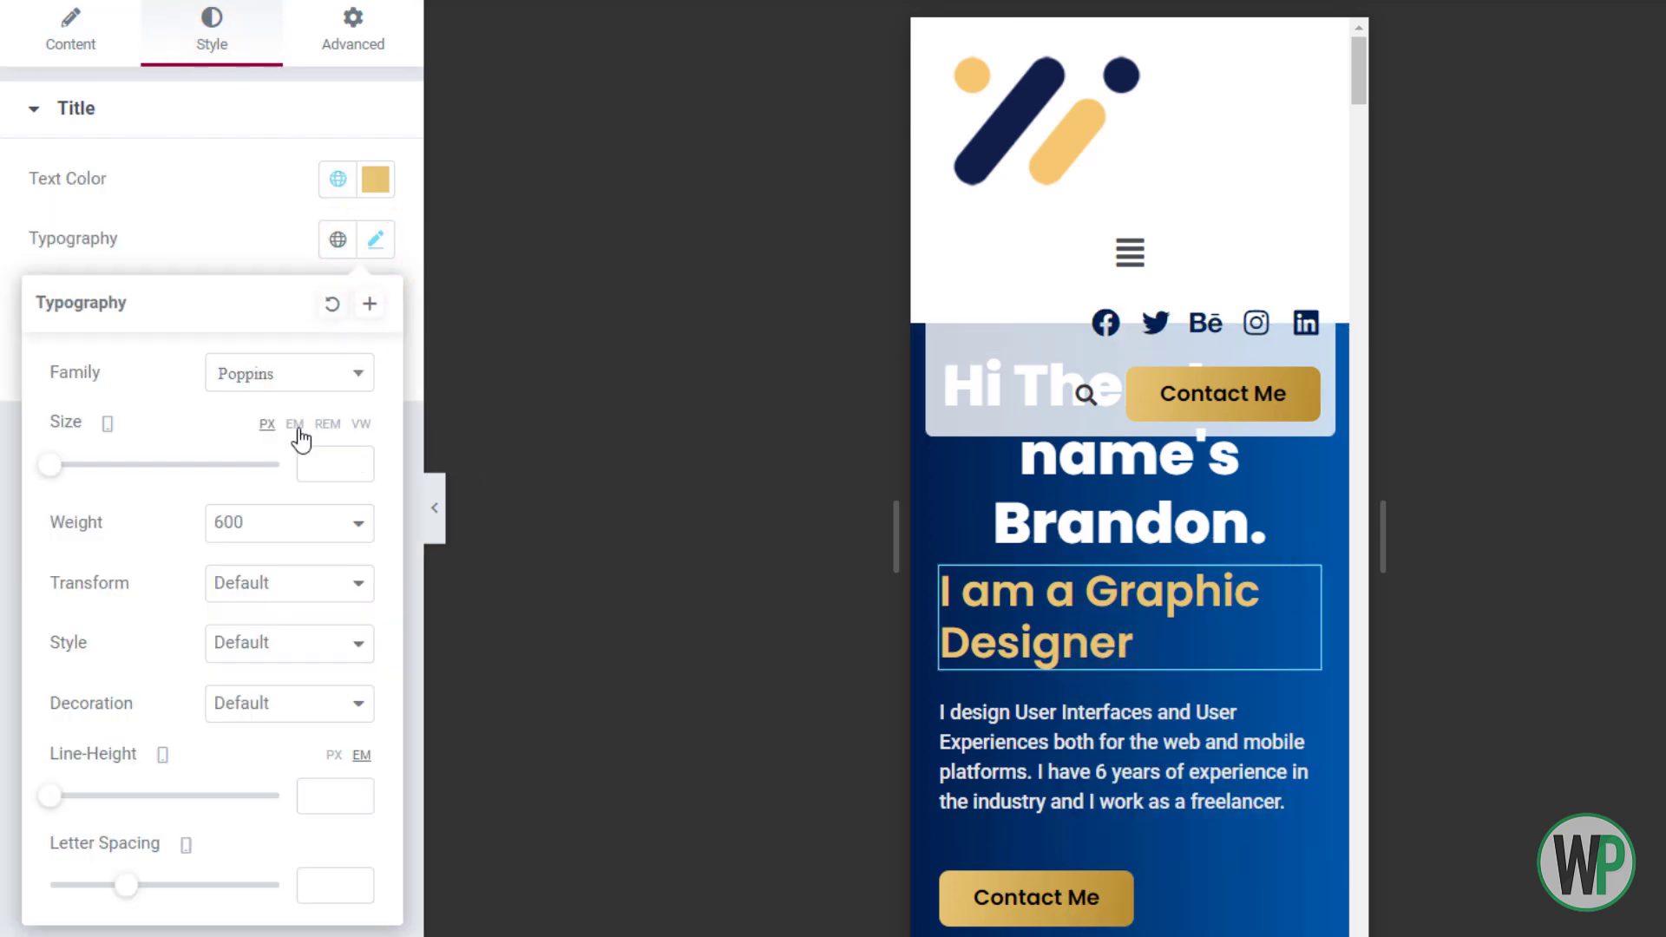
pyautogui.click(319, 453)
pyautogui.write('1')
pyautogui.click(96, 61)
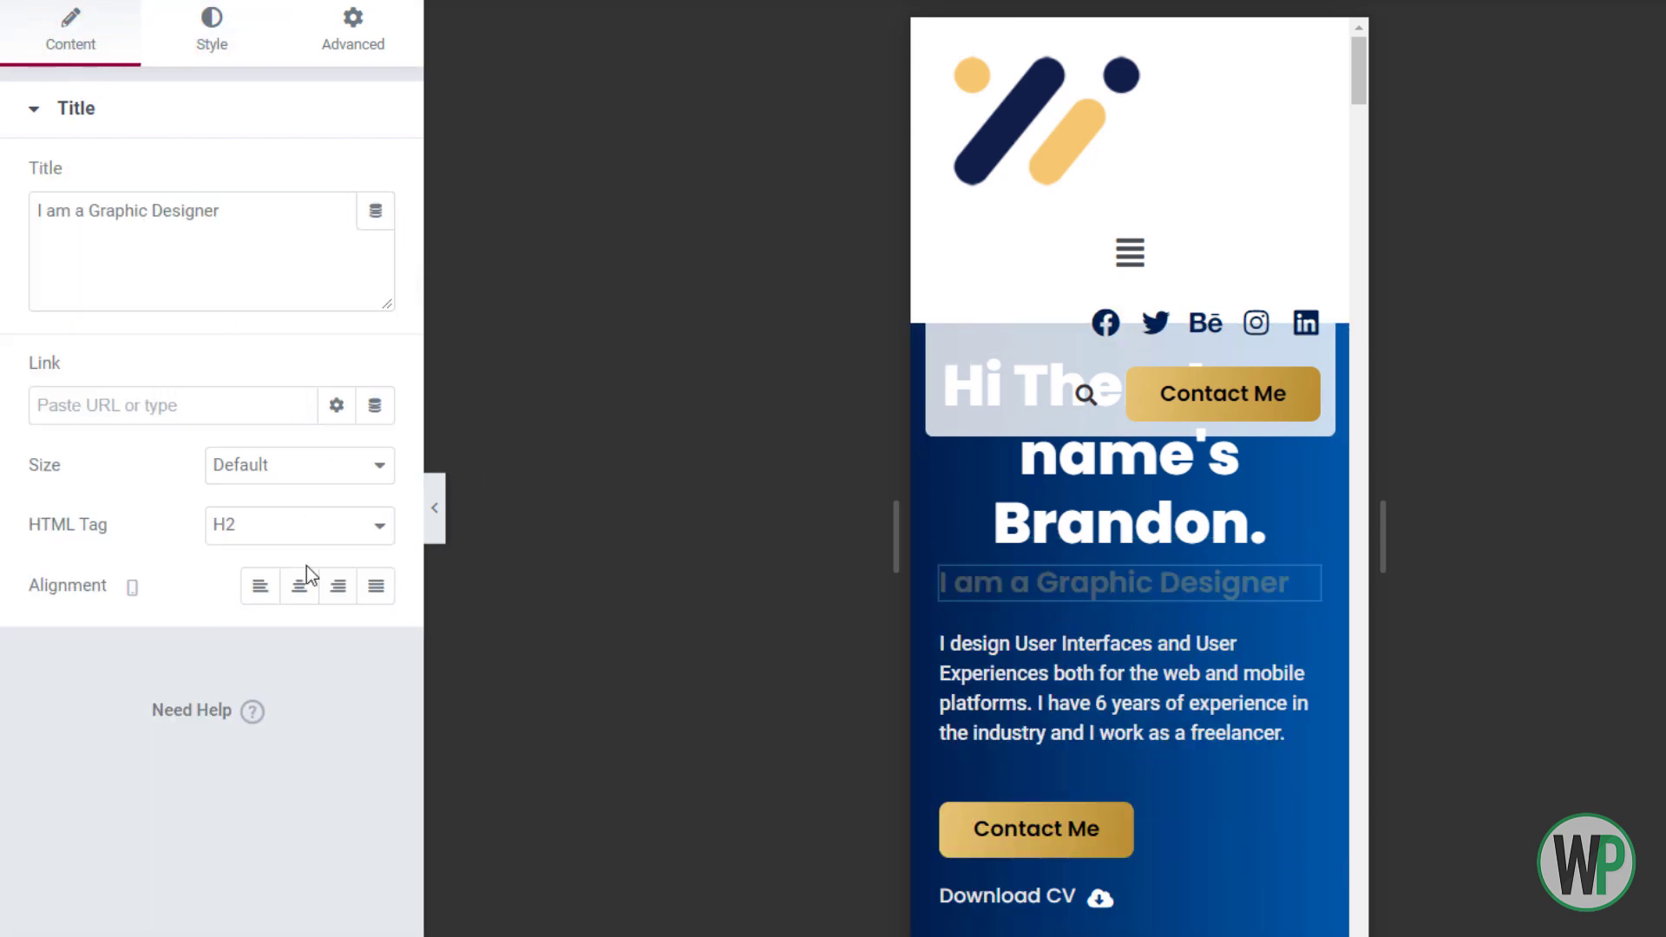
pyautogui.click(299, 584)
# Centre the intro paragraph and the Contact Me button
pyautogui.rightClick(1016, 657)
pyautogui.click(1069, 675)
pyautogui.click(215, 31)
pyautogui.click(298, 179)
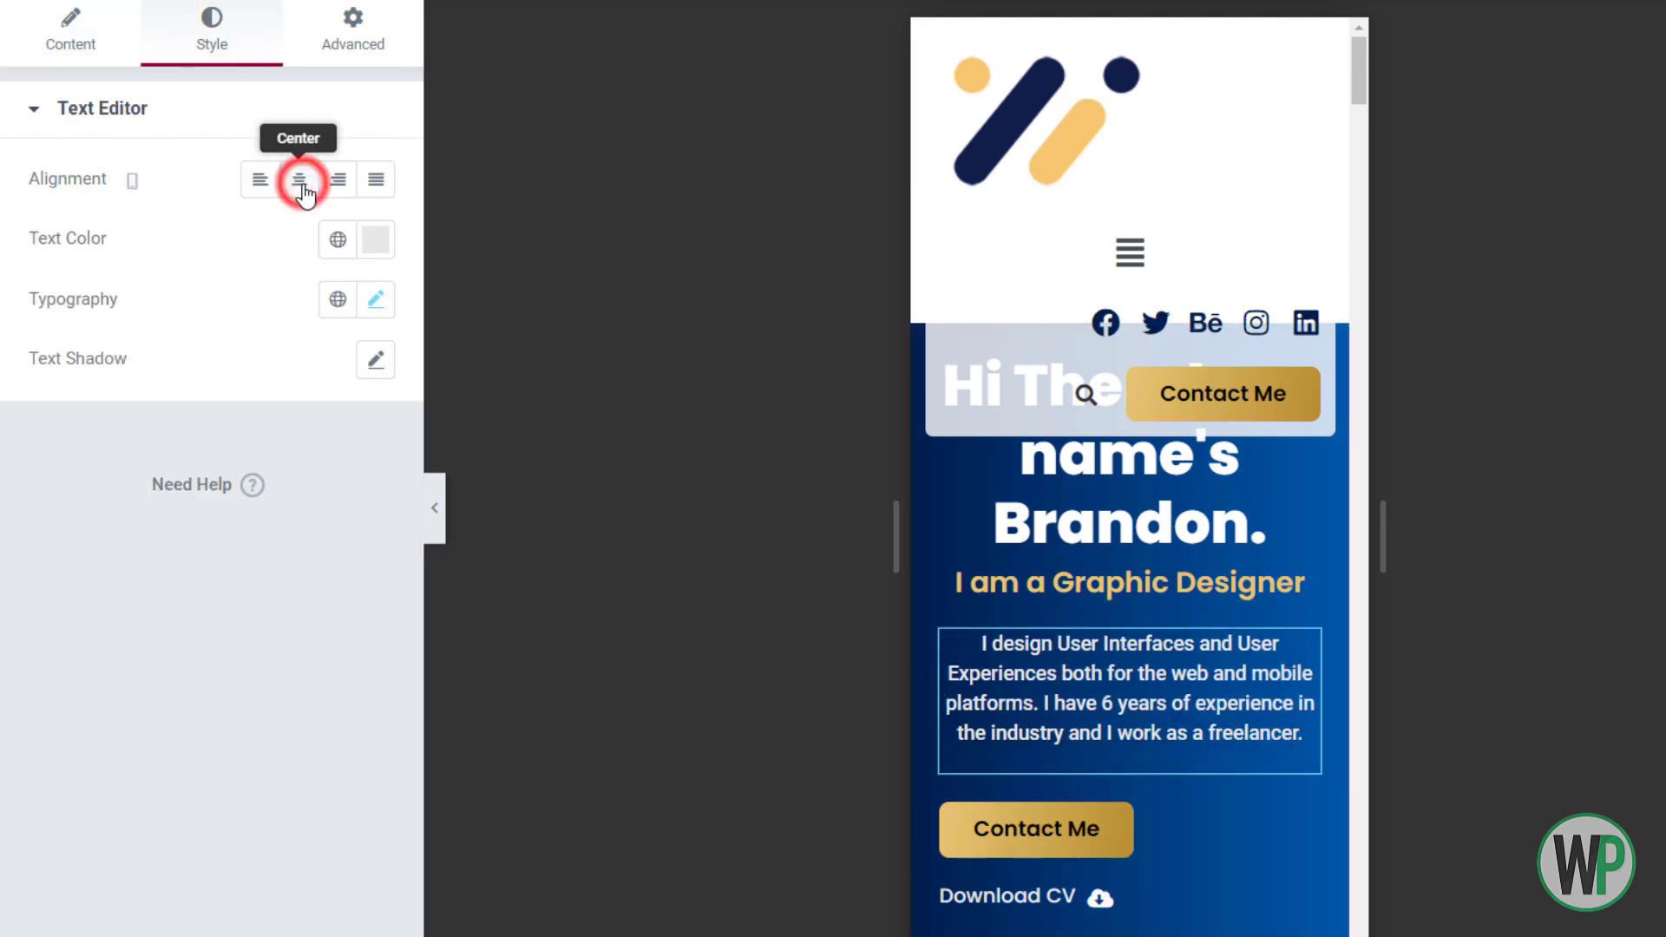
pyautogui.rightClick(1084, 829)
pyautogui.click(1150, 685)
pyautogui.click(304, 390)
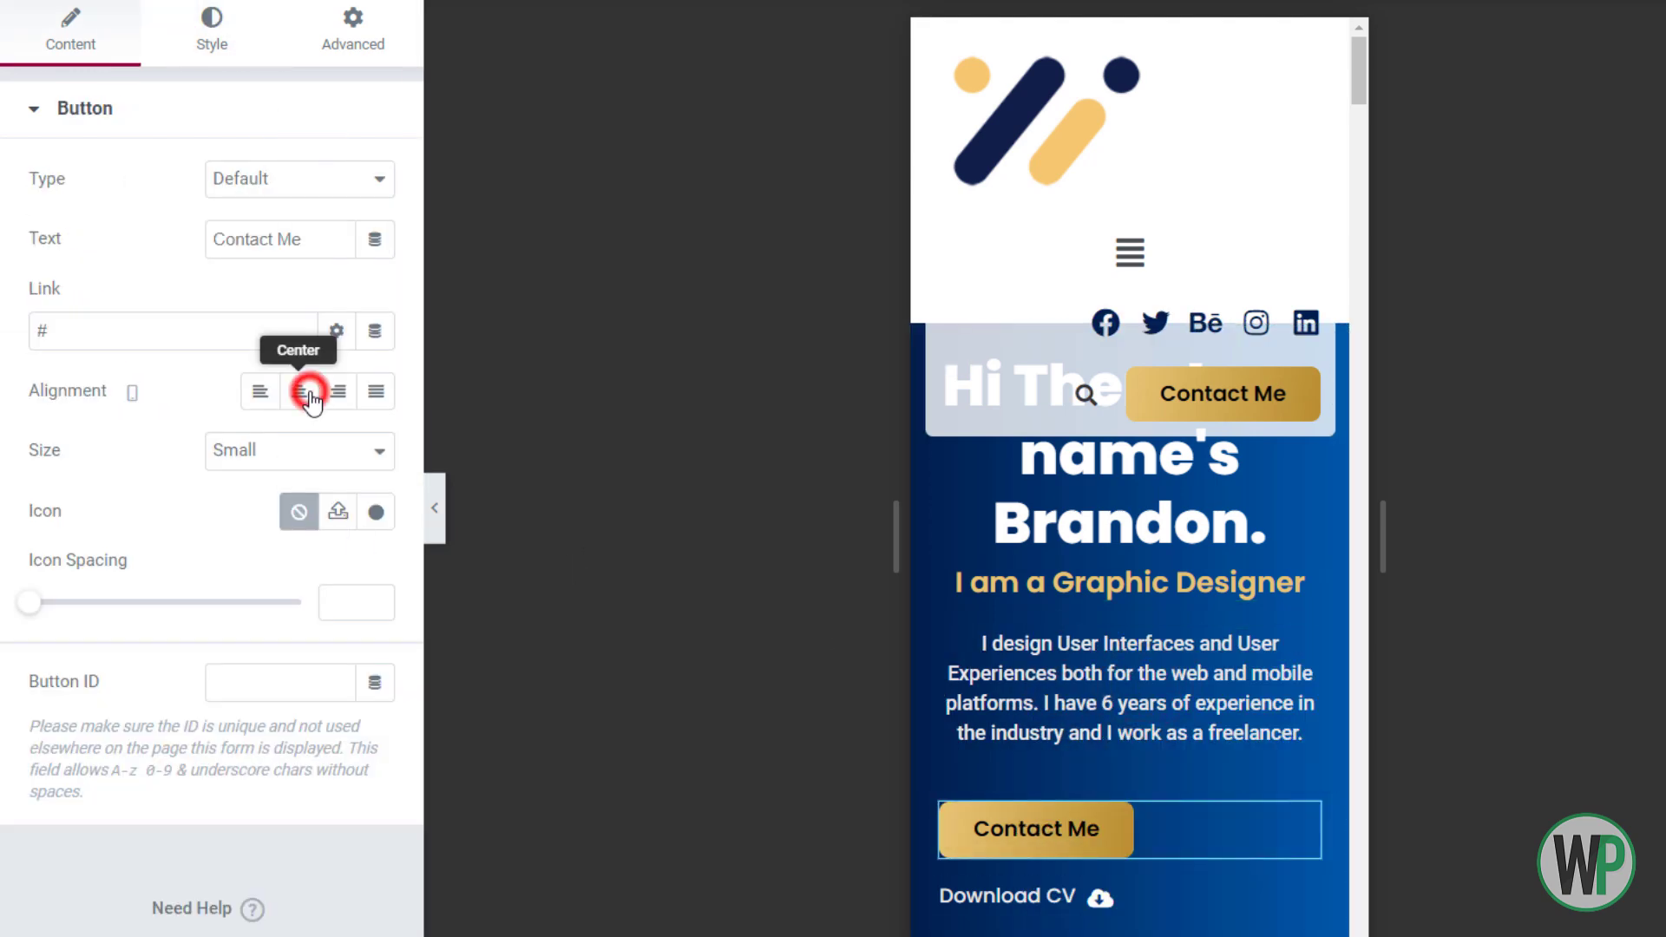
# Centre the hero column's content horizontally
pyautogui.rightClick(944, 890)
pyautogui.click(1008, 676)
pyautogui.click(298, 237)
pyautogui.click(309, 297)
pyautogui.click(299, 368)
pyautogui.moveTo(1359, 68); pyautogui.dragTo(1349, 94)
# Unlink the portrait image's margin values
pyautogui.rightClick(1117, 721)
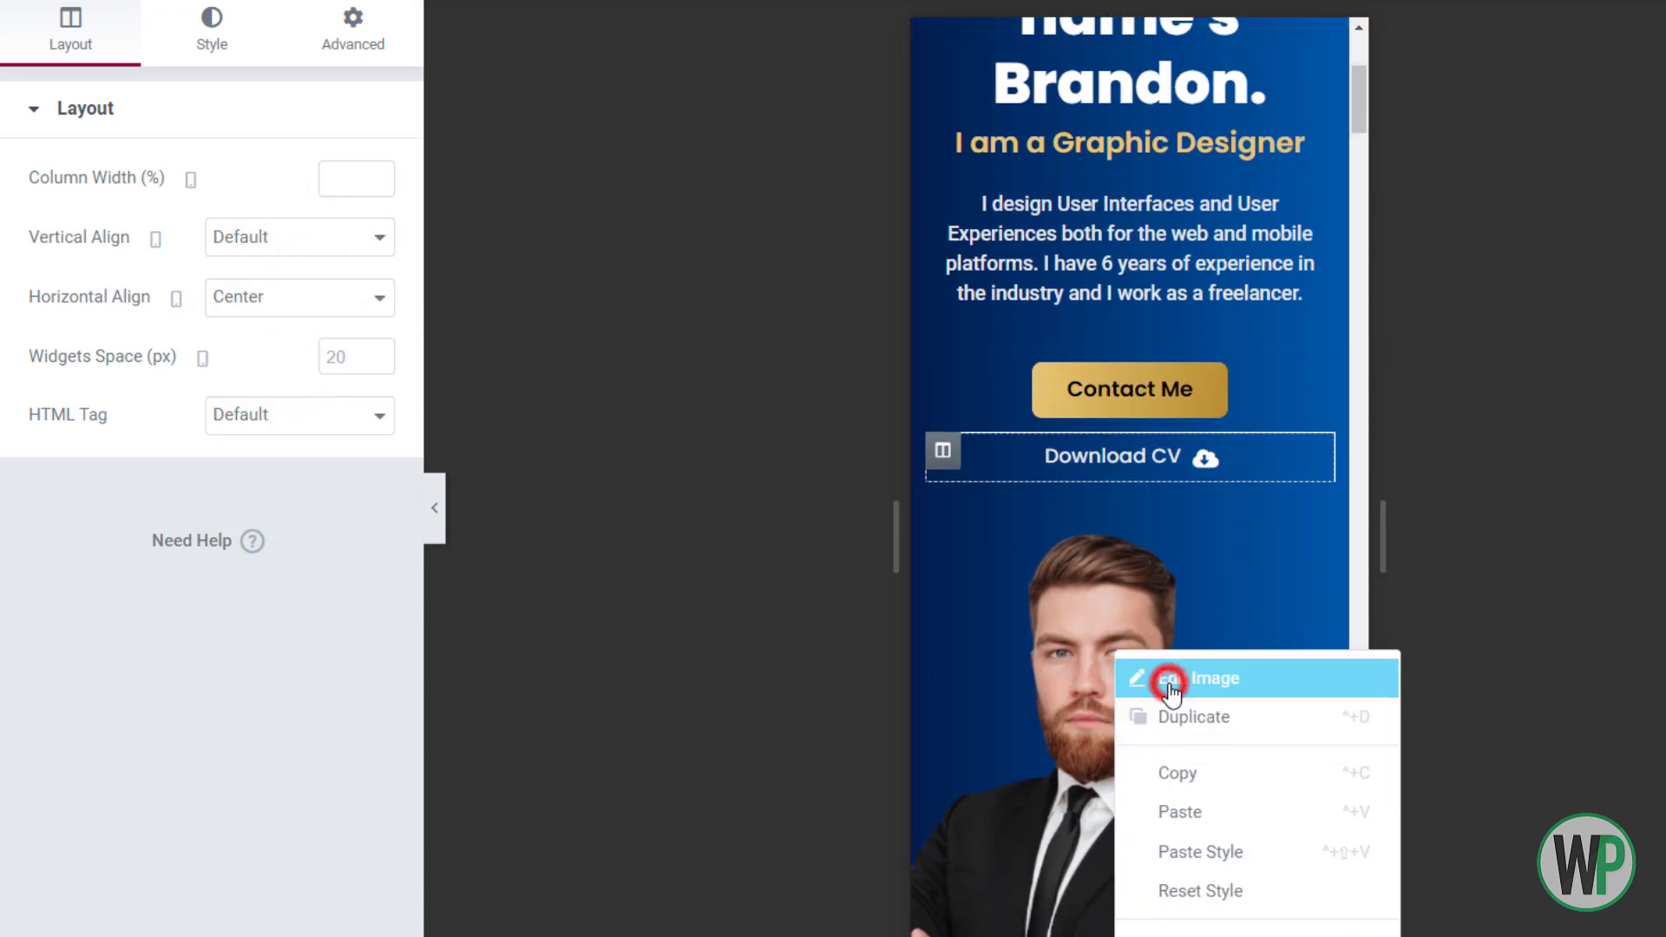
pyautogui.click(1164, 680)
pyautogui.click(353, 31)
pyautogui.click(355, 211)
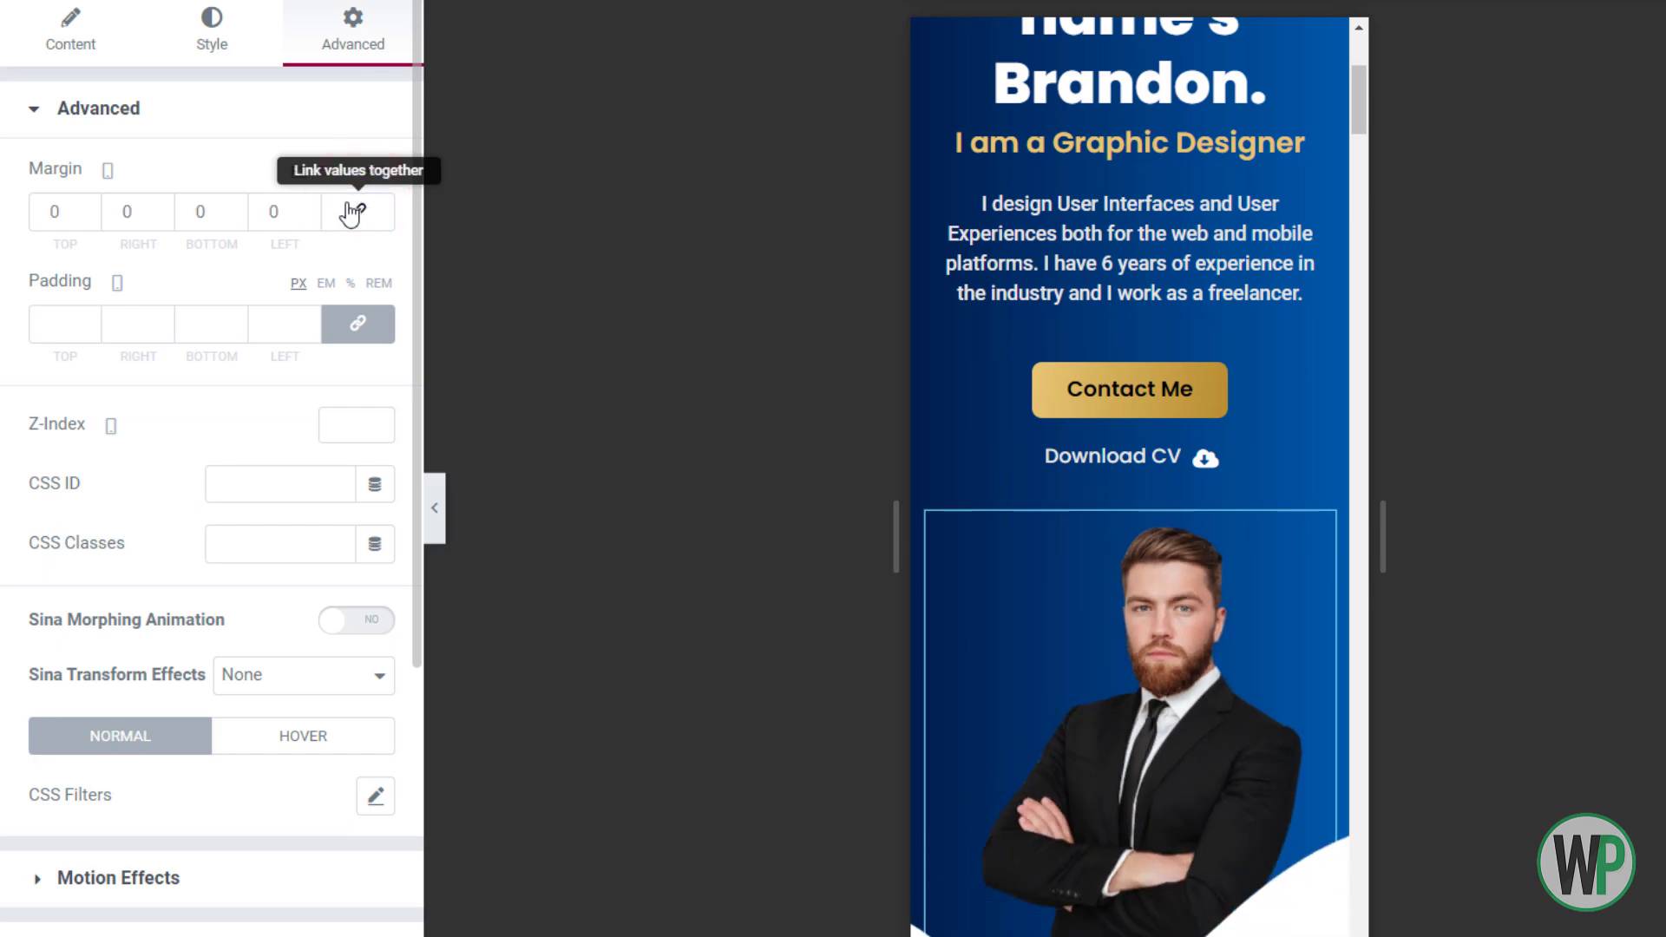
pyautogui.moveTo(1358, 132)
pyautogui.mouseDown()
pyautogui.moveTo(1357, 112)
pyautogui.moveTo(1358, 146)
pyautogui.moveTo(1350, 110)
pyautogui.mouseUp()
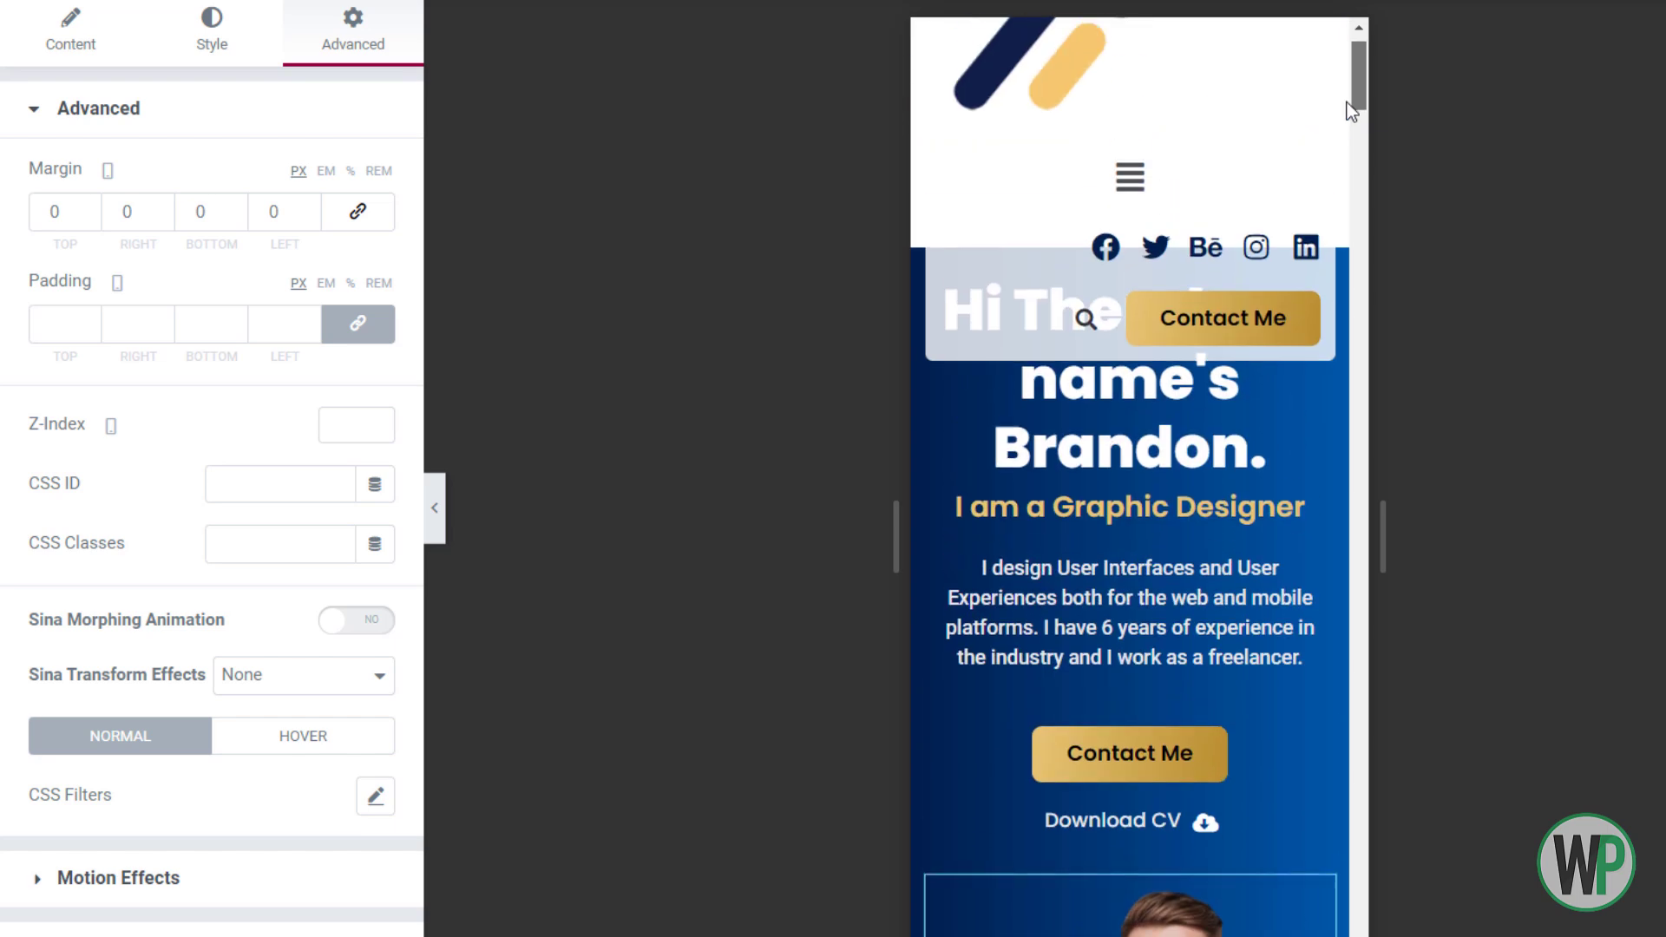
# Keep the hero section's height set to minimum height
pyautogui.click(914, 380)
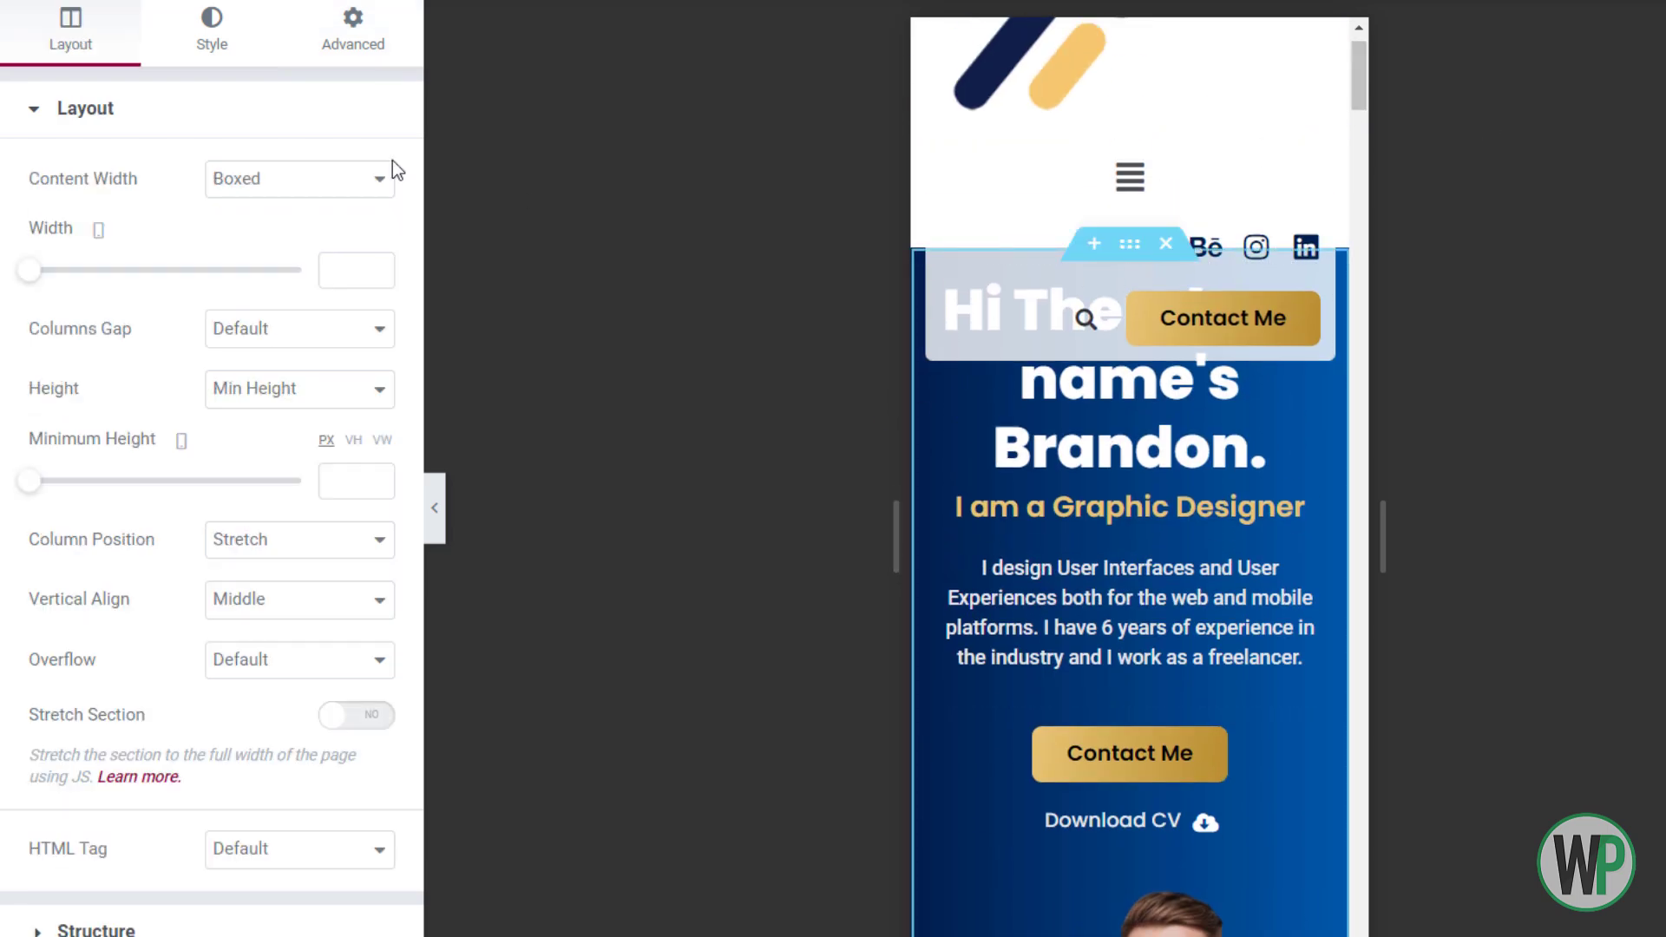
pyautogui.click(279, 392)
pyautogui.click(277, 400)
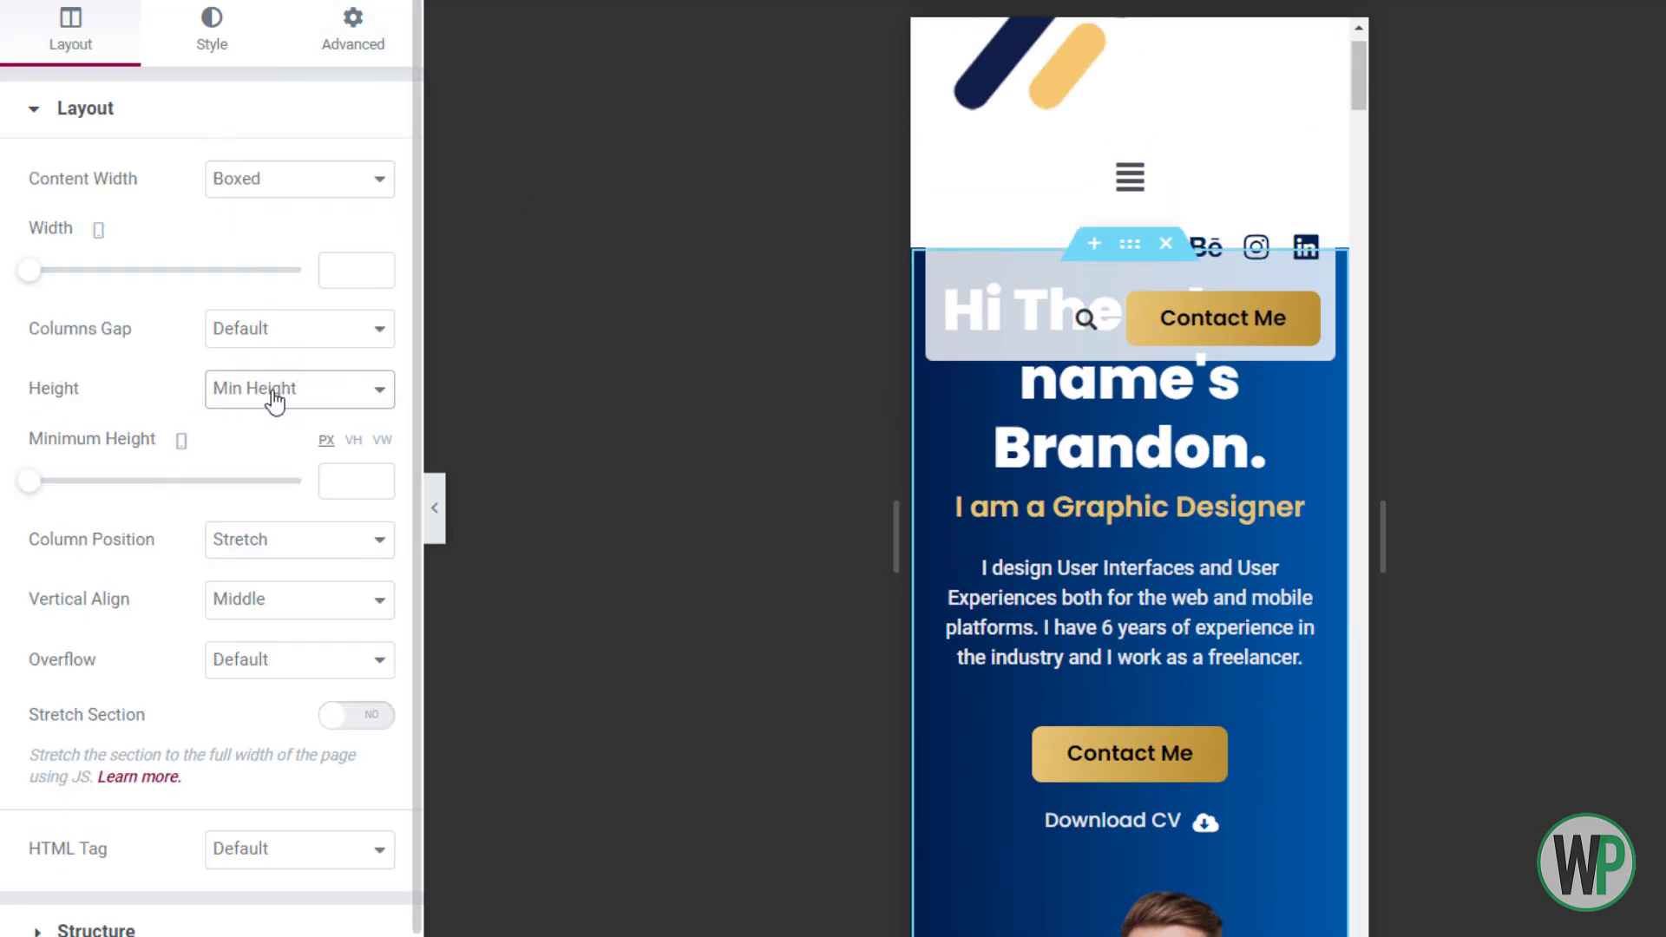
pyautogui.moveTo(1359, 74); pyautogui.dragTo(1346, 108)
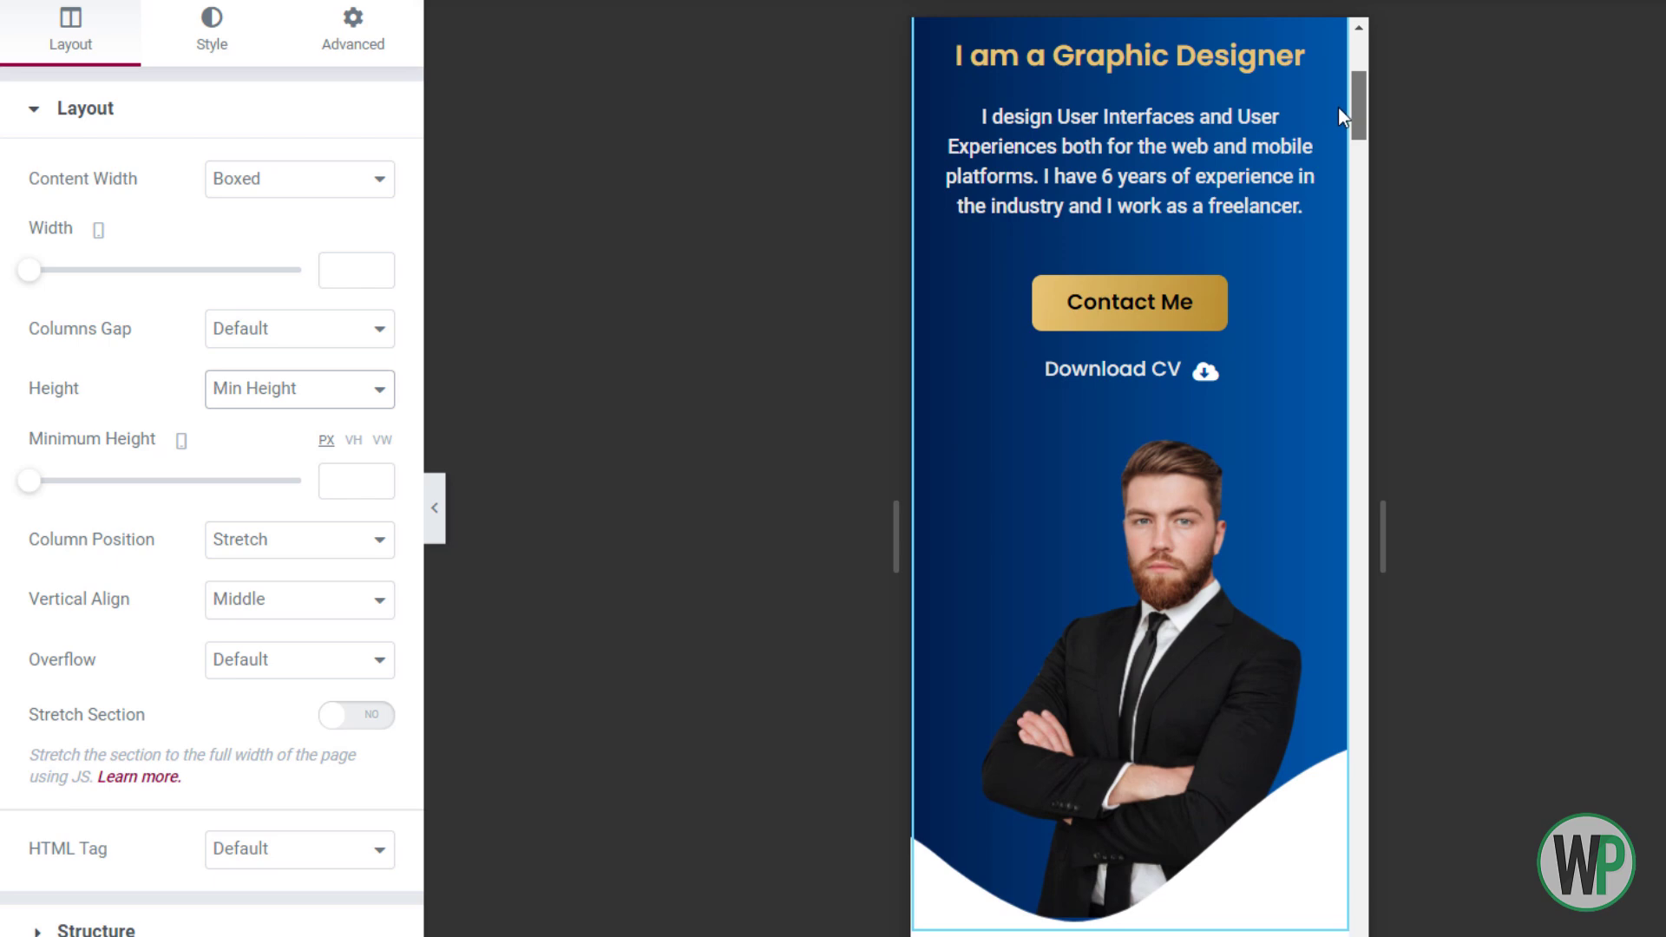
pyautogui.scroll(4, 1332, 104)
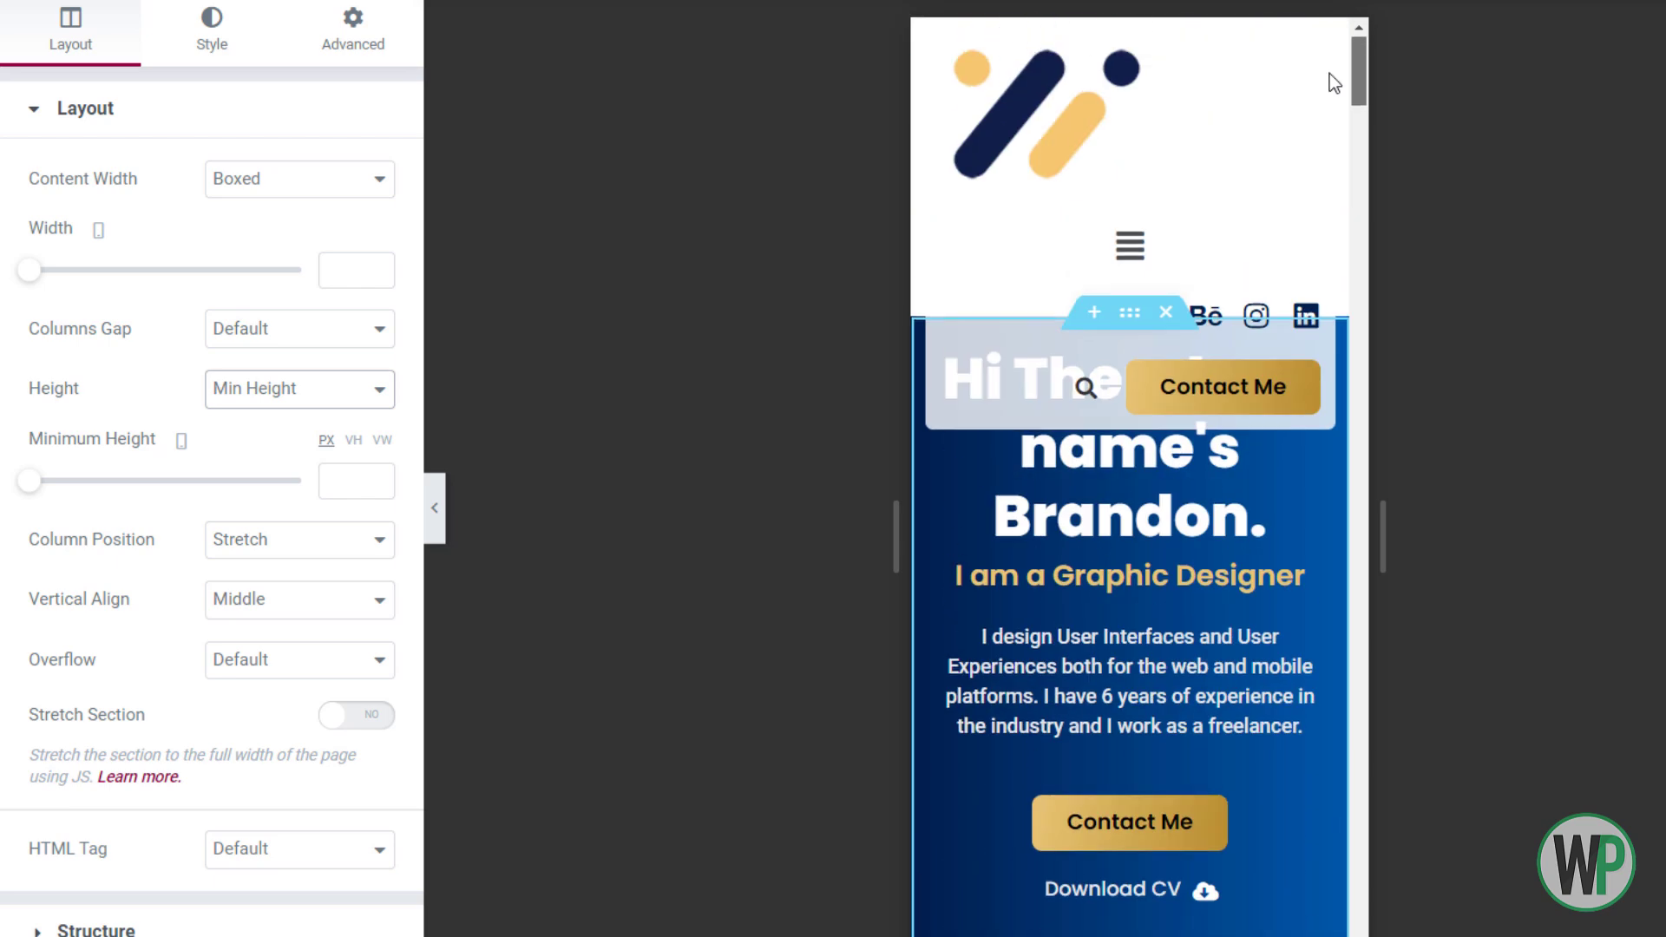
# Enable Reverse Columns on mobile so the portrait sits above the heading
pyautogui.click(299, 54)
pyautogui.click(137, 679)
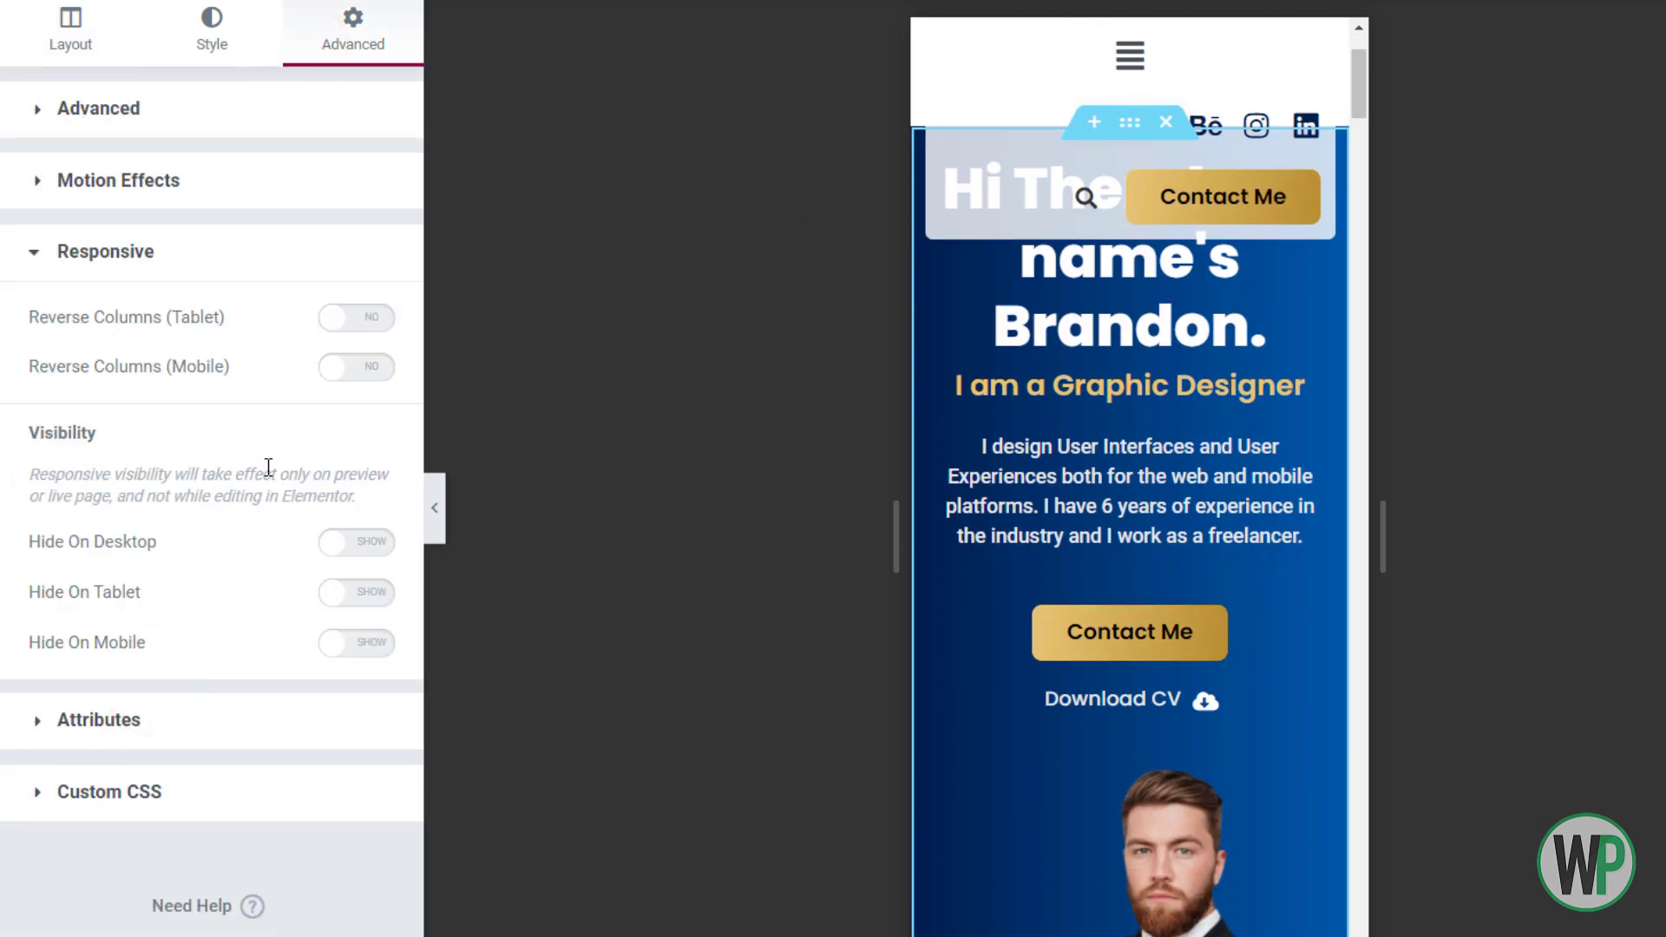
pyautogui.click(373, 368)
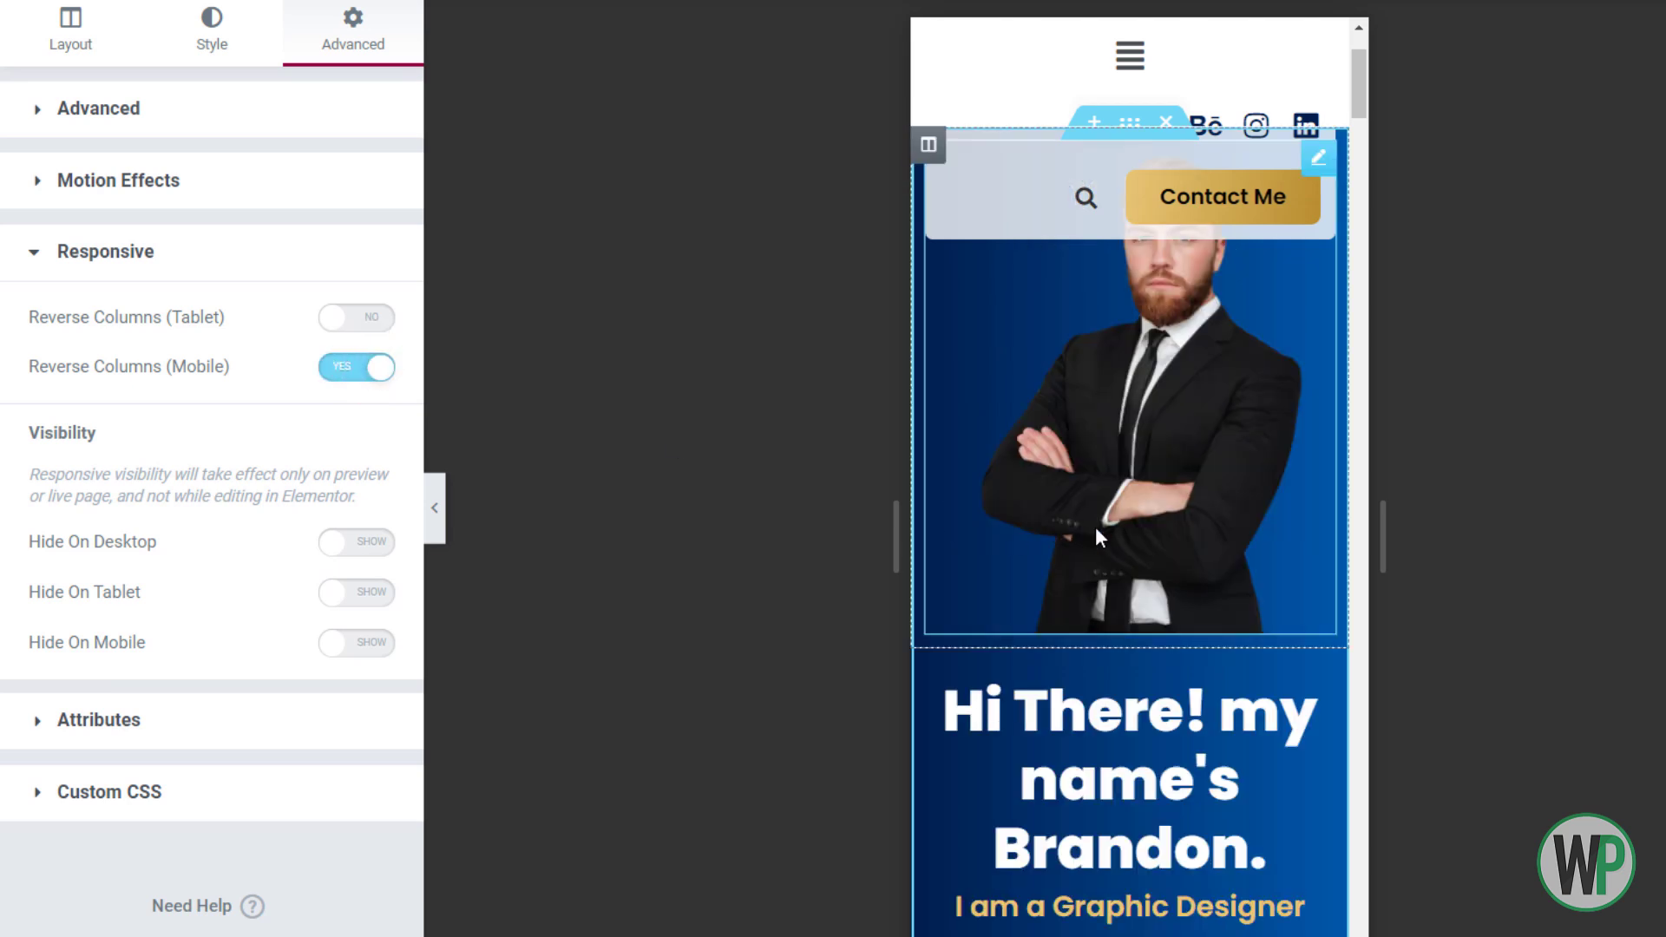
pyautogui.scroll(-1, 1357, 87)
# Unlink the hero section's padding and set its top padding to 90 px
pyautogui.rightClick(1129, 73)
pyautogui.click(1164, 96)
pyautogui.click(358, 323)
pyautogui.click(52, 328)
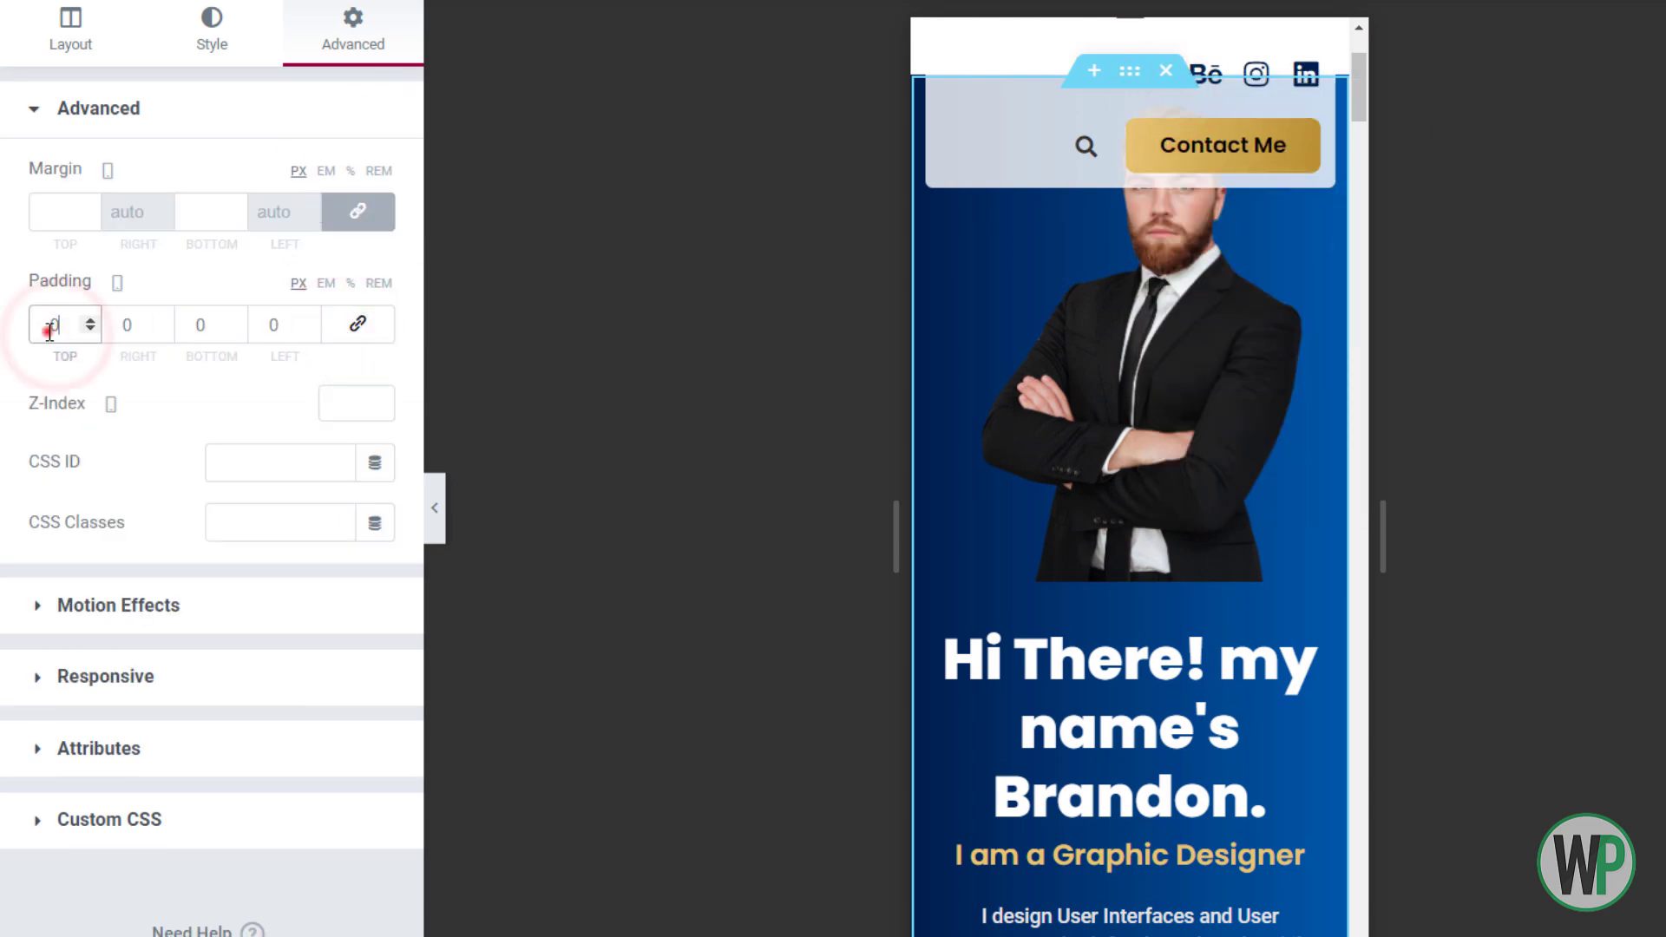
pyautogui.write('5')
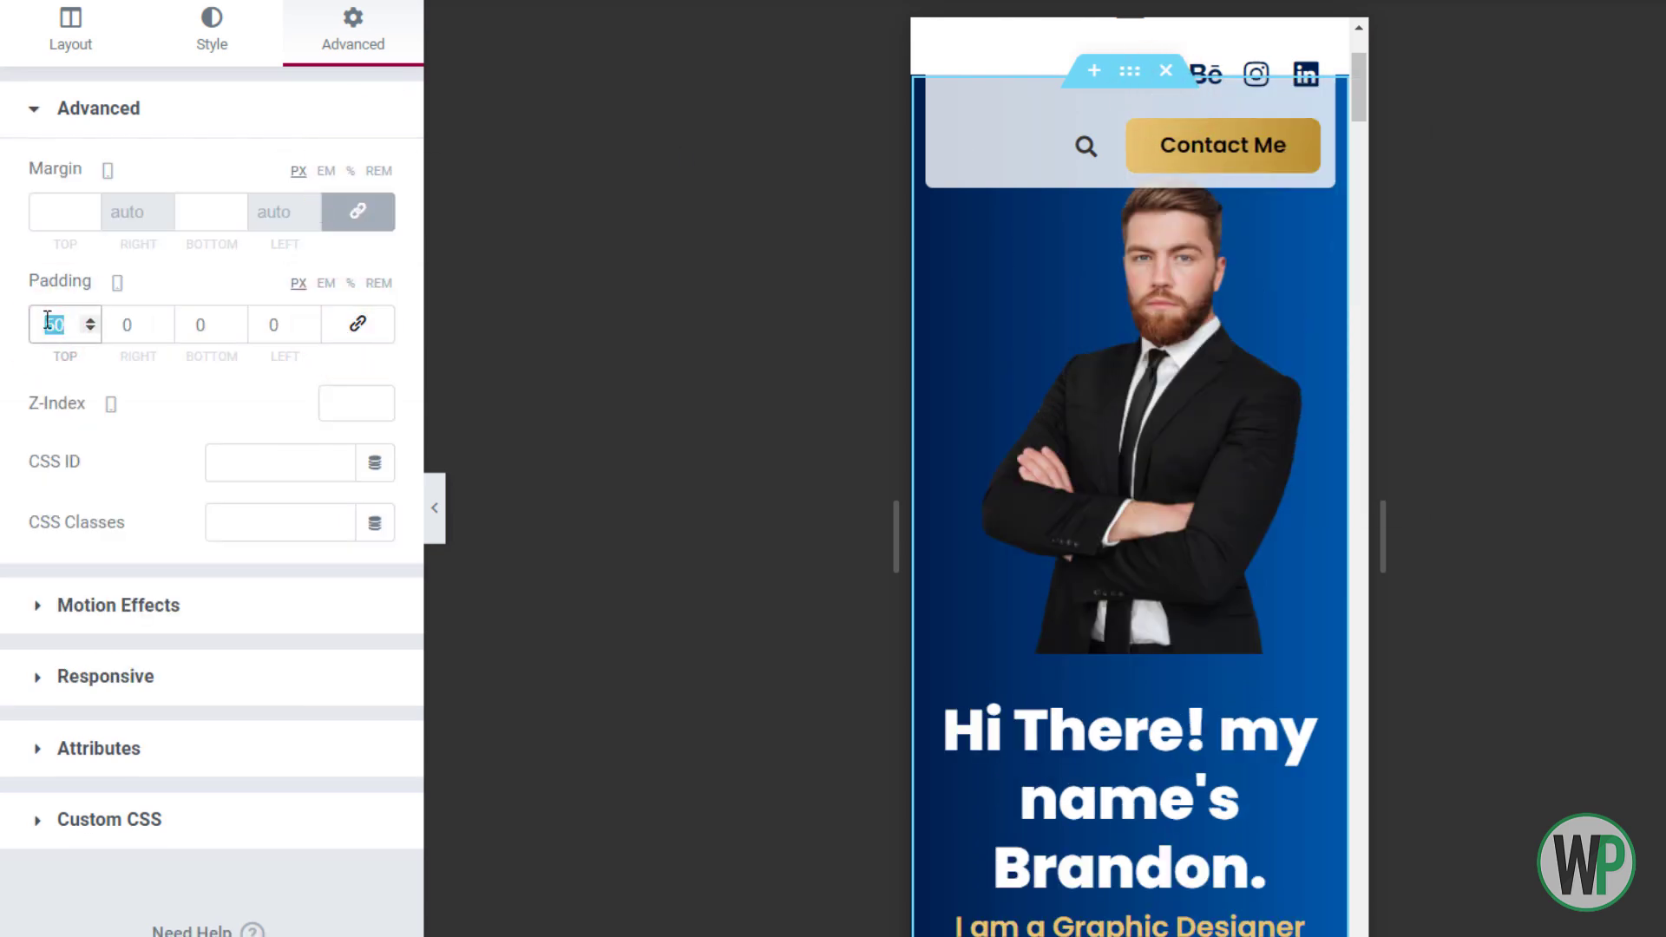
pyautogui.write('90')
pyautogui.moveTo(1355, 121)
pyautogui.mouseDown()
pyautogui.moveTo(1363, 65)
pyautogui.moveTo(1359, 148)
pyautogui.moveTo(1361, 130)
pyautogui.mouseUp()
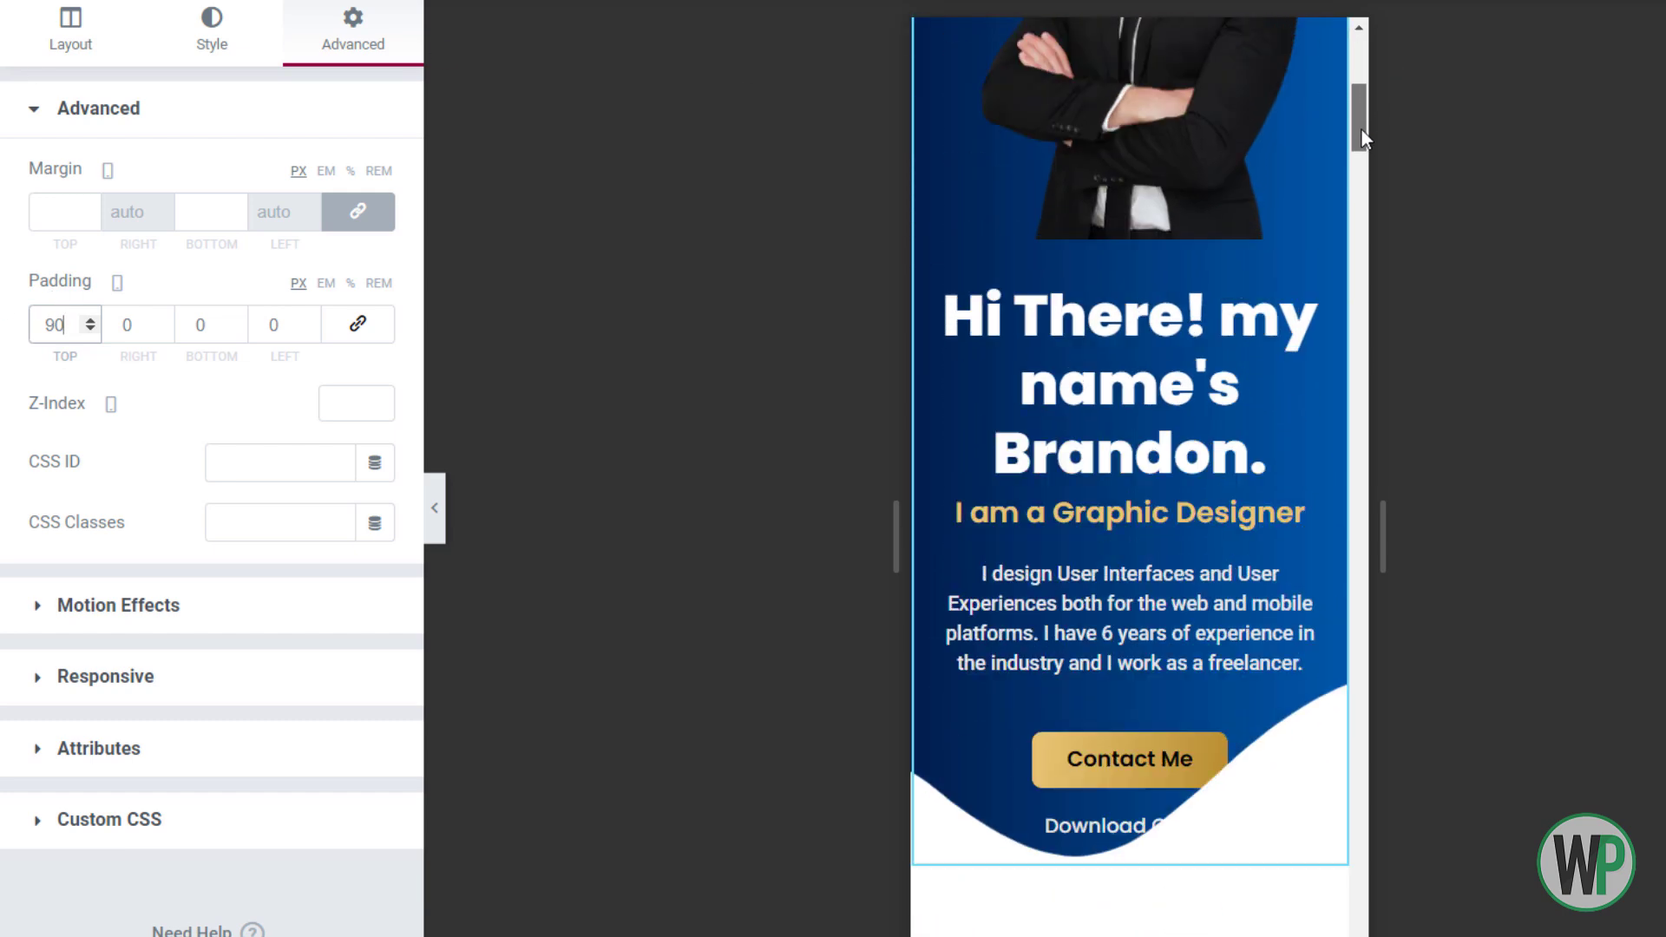
pyautogui.rightClick(1139, 352)
# Shrink the mobile hero heading's font size to 1.4 em
pyautogui.click(1180, 372)
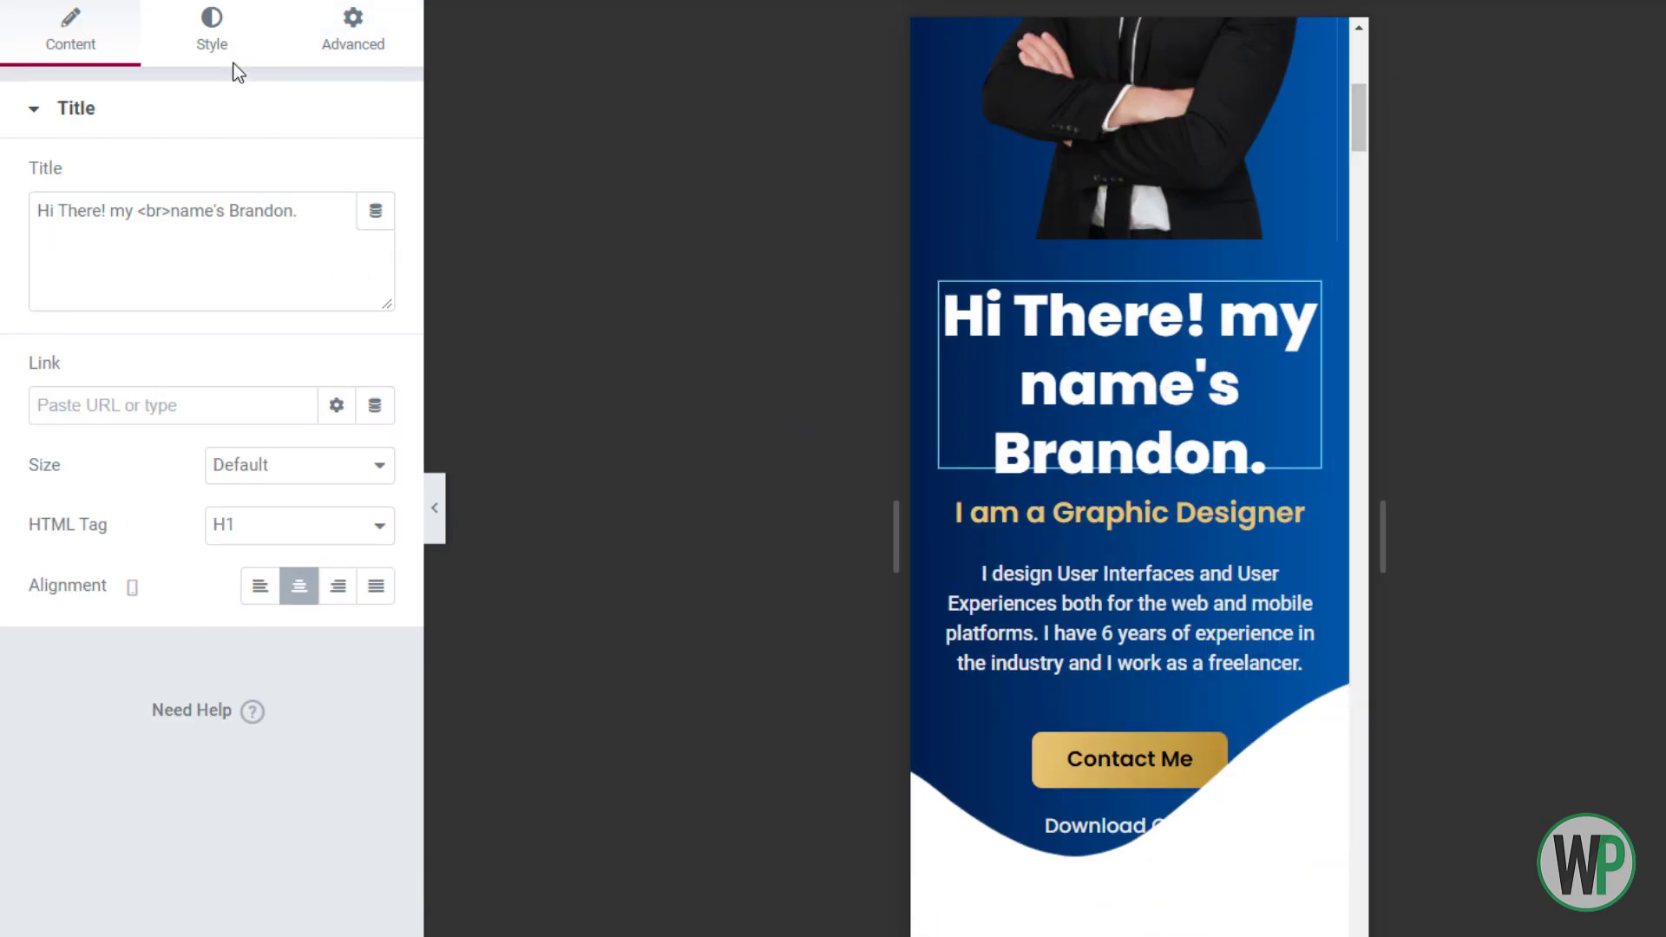
pyautogui.click(240, 61)
pyautogui.click(375, 239)
pyautogui.click(364, 469)
pyautogui.click(363, 469)
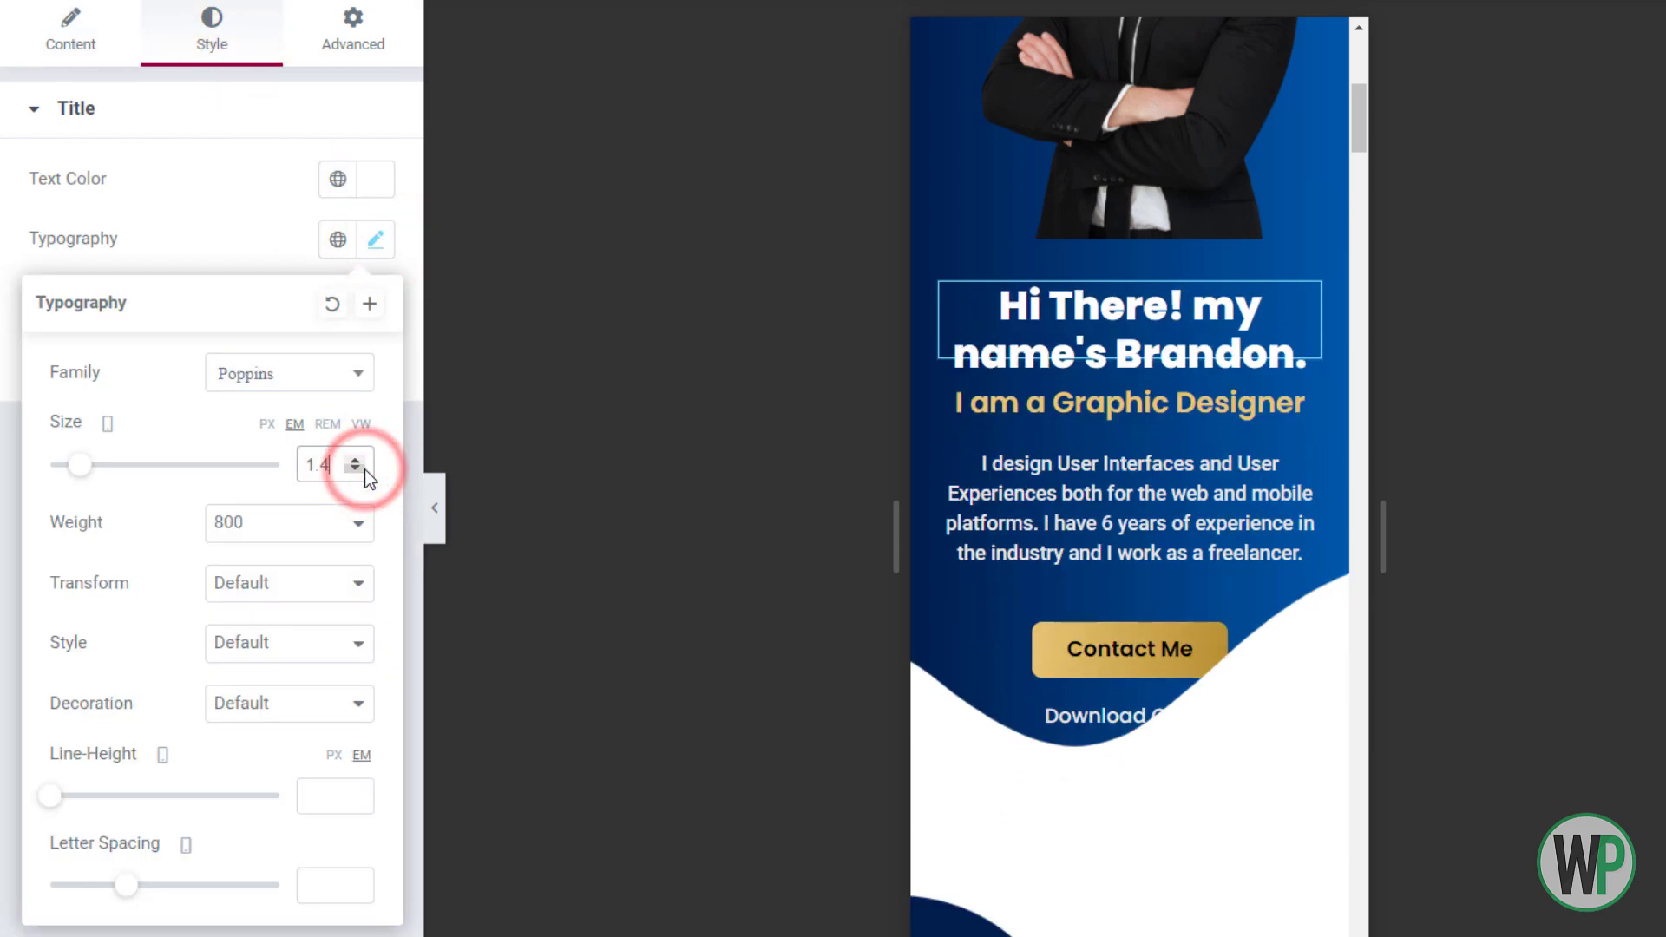
# Reduce the hero paragraph's font size to 10 px
pyautogui.click(1128, 508)
pyautogui.click(379, 295)
pyautogui.click(335, 512)
pyautogui.write('12')
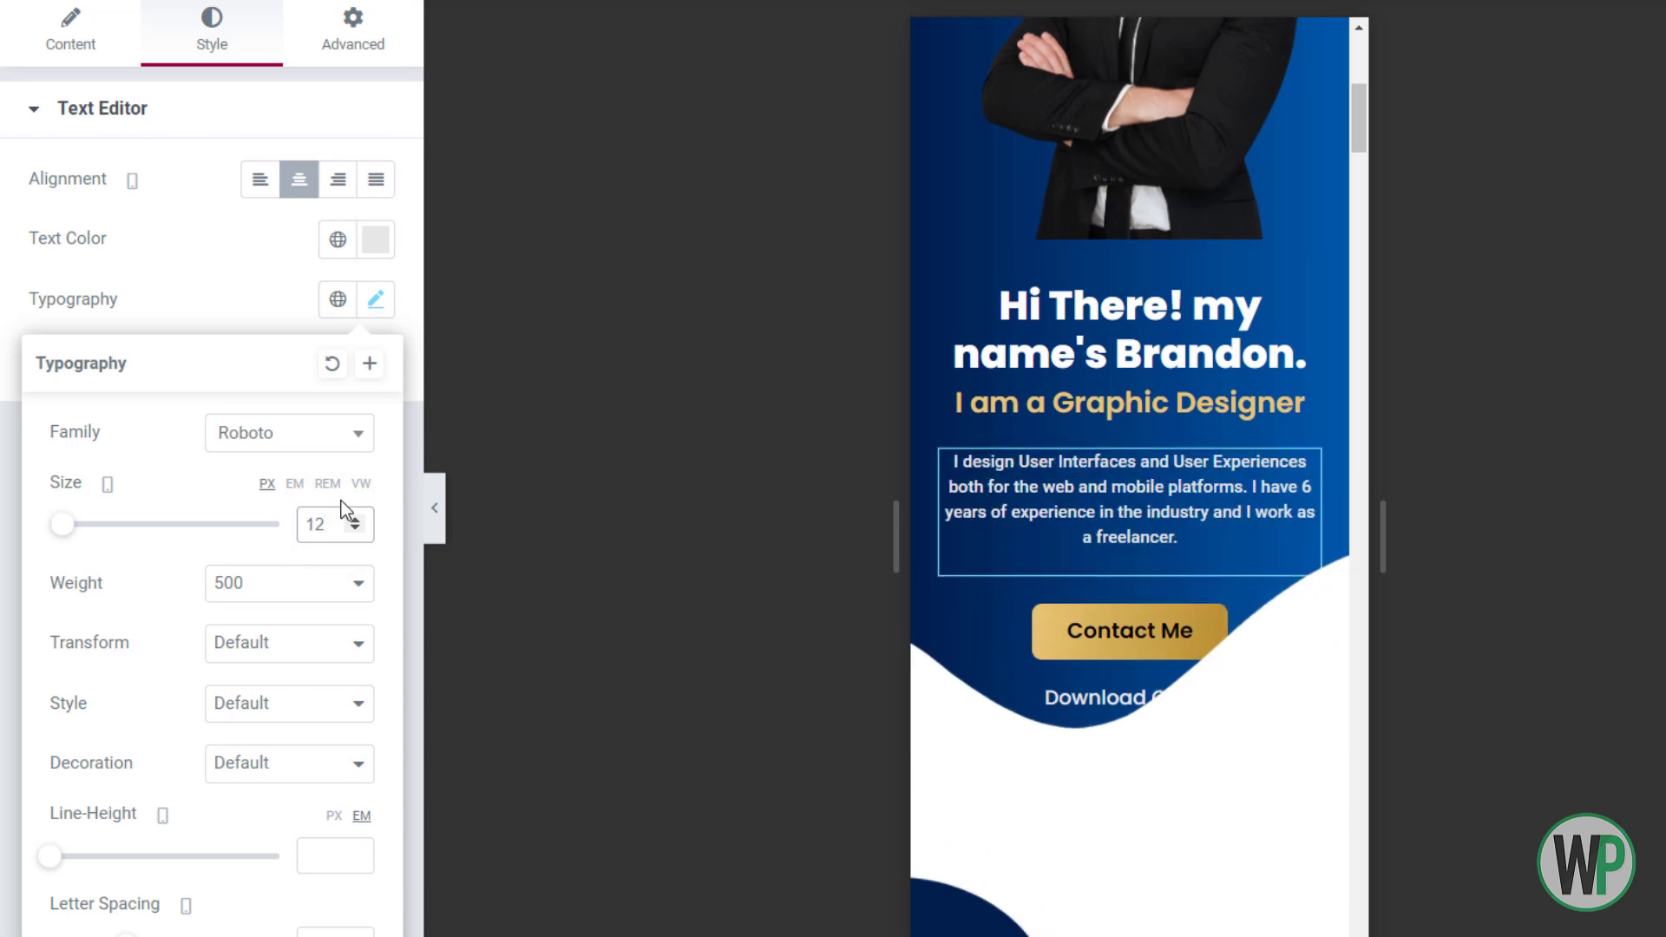
pyautogui.click(356, 529)
pyautogui.click(356, 529)
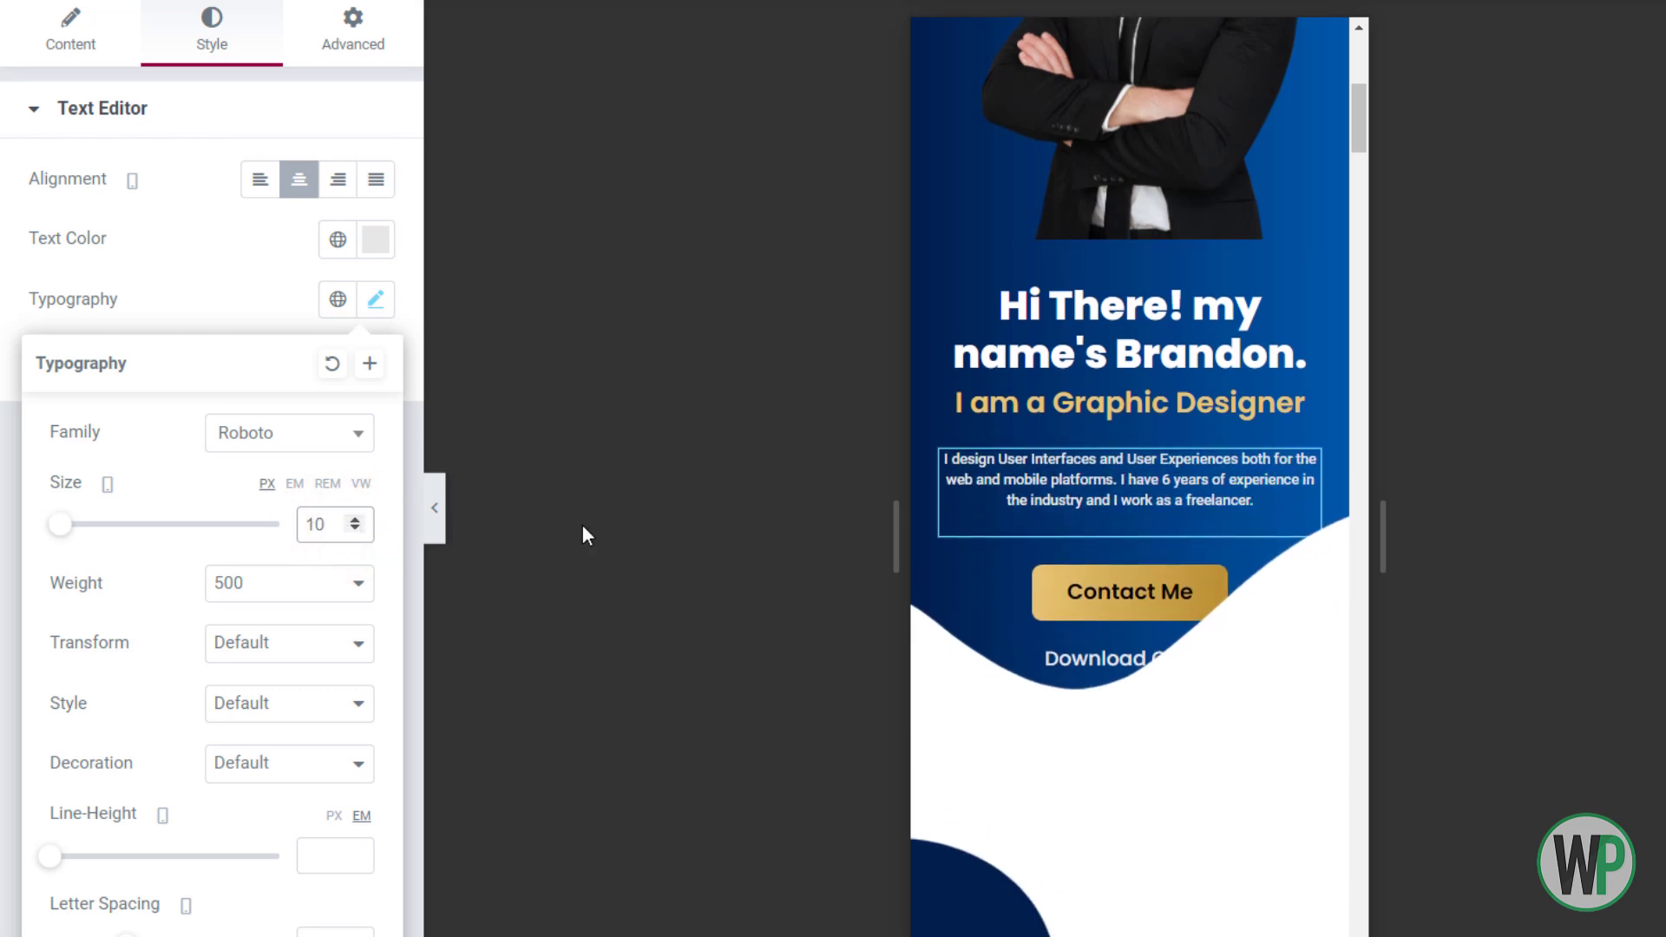
pyautogui.scroll(2, 1361, 126)
# Unlink the heading inner section's margins and give it a negative top margin
pyautogui.rightClick(1146, 409)
pyautogui.click(1154, 416)
pyautogui.click(361, 39)
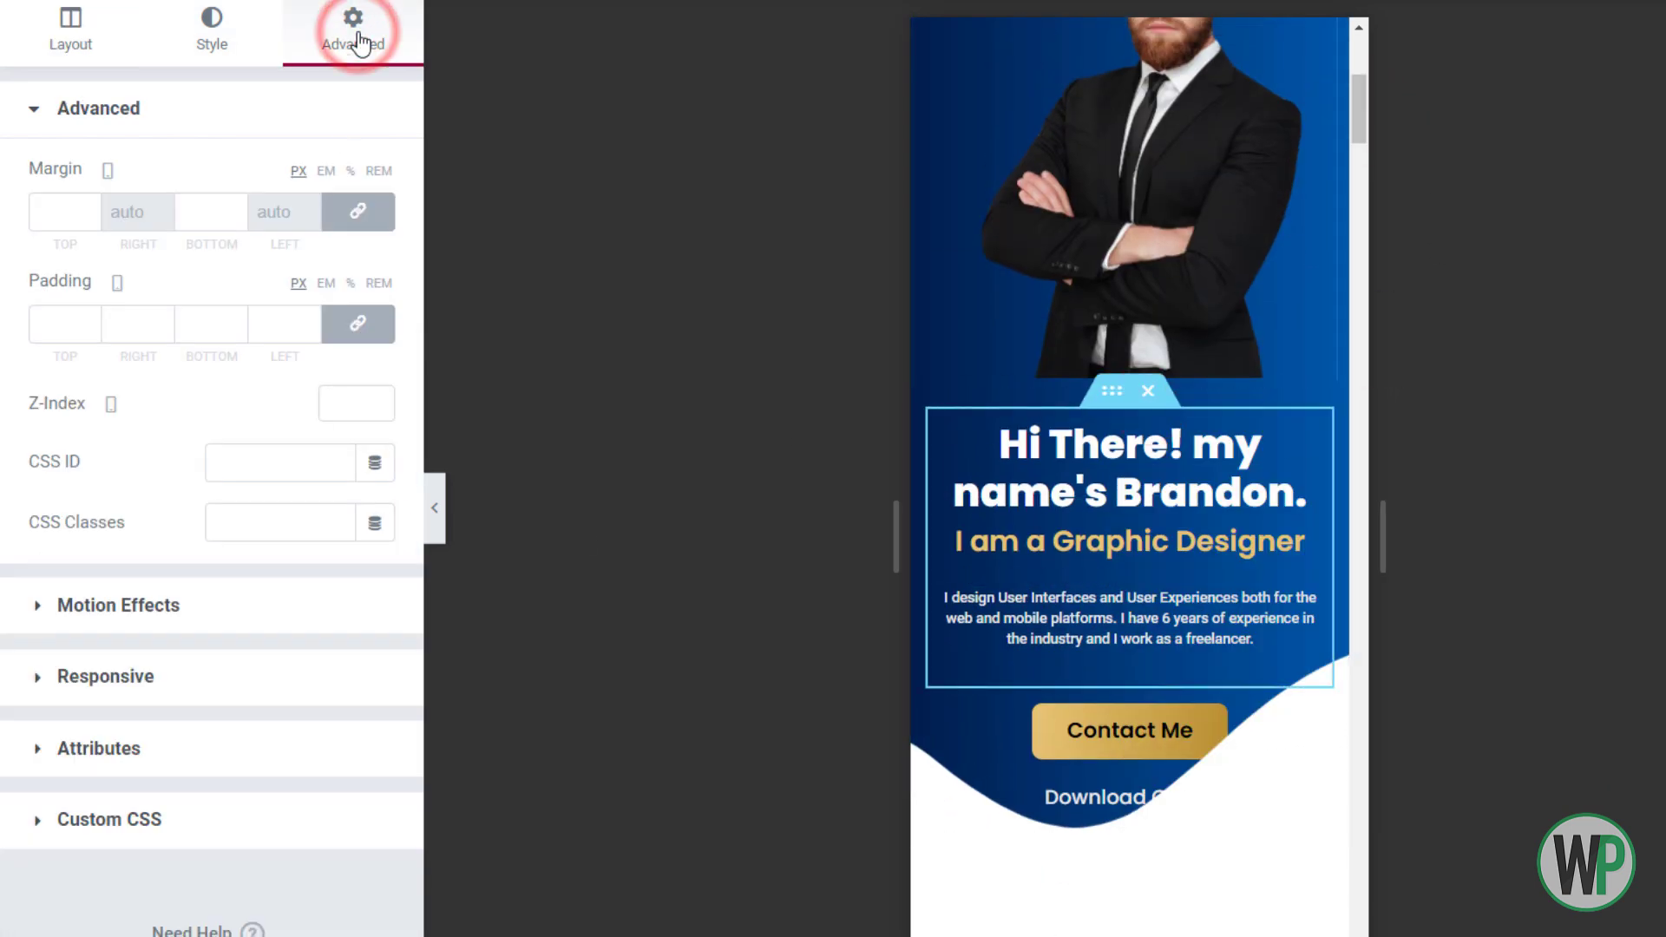
pyautogui.click(359, 214)
pyautogui.click(90, 215)
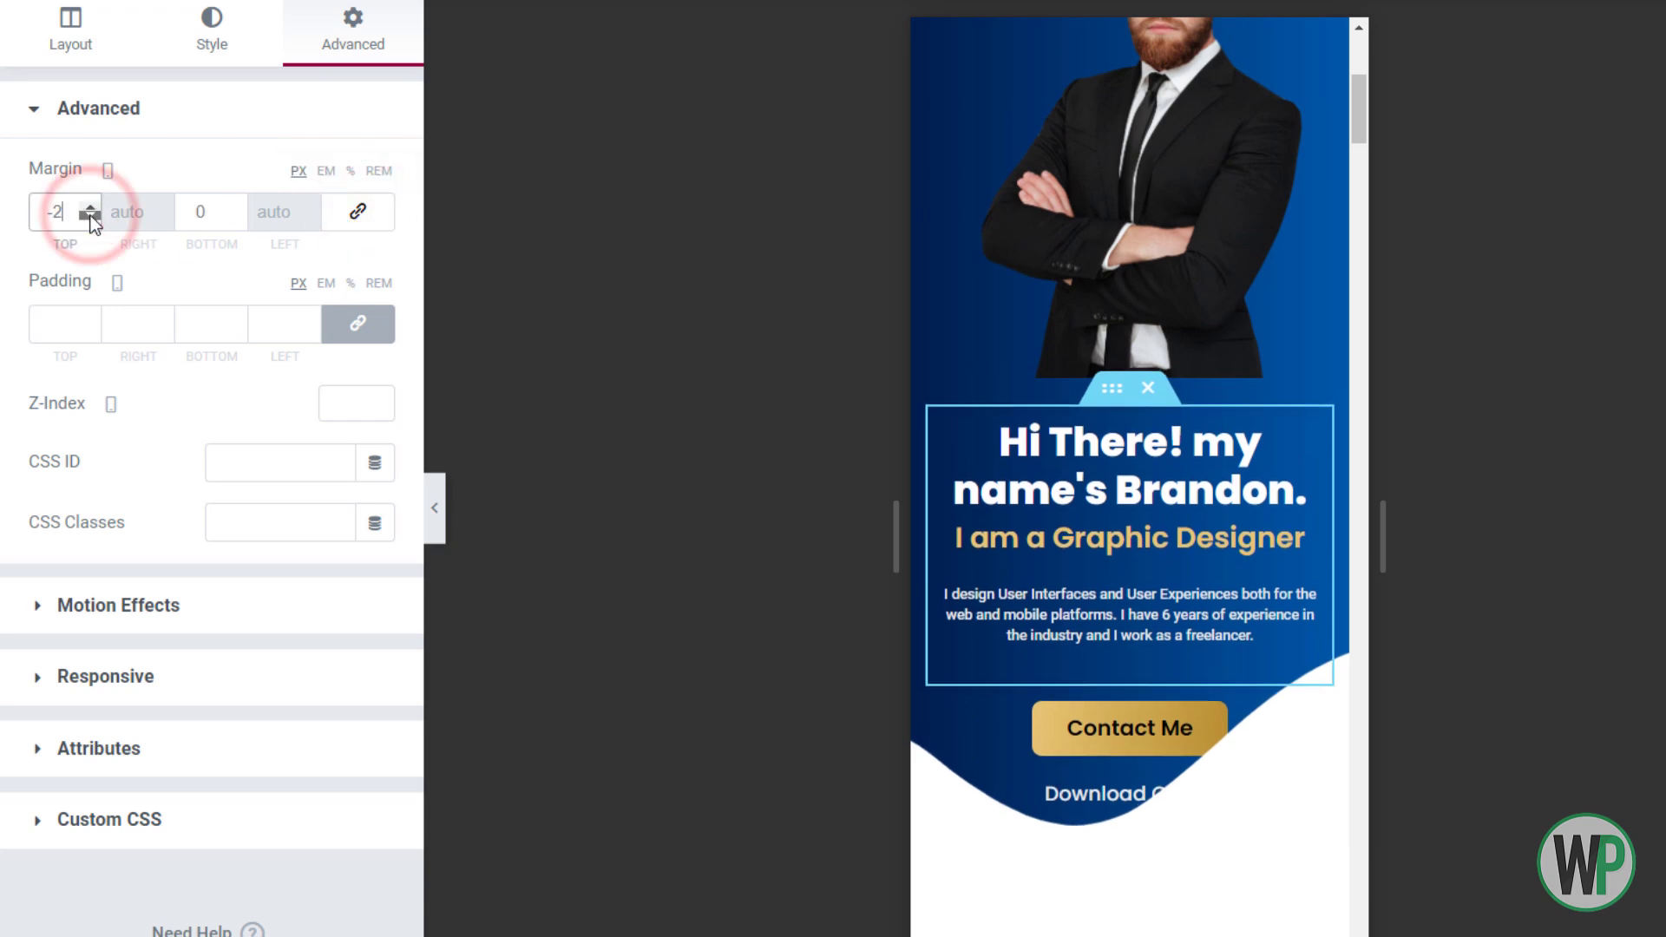
pyautogui.click(90, 208)
pyautogui.click(96, 216)
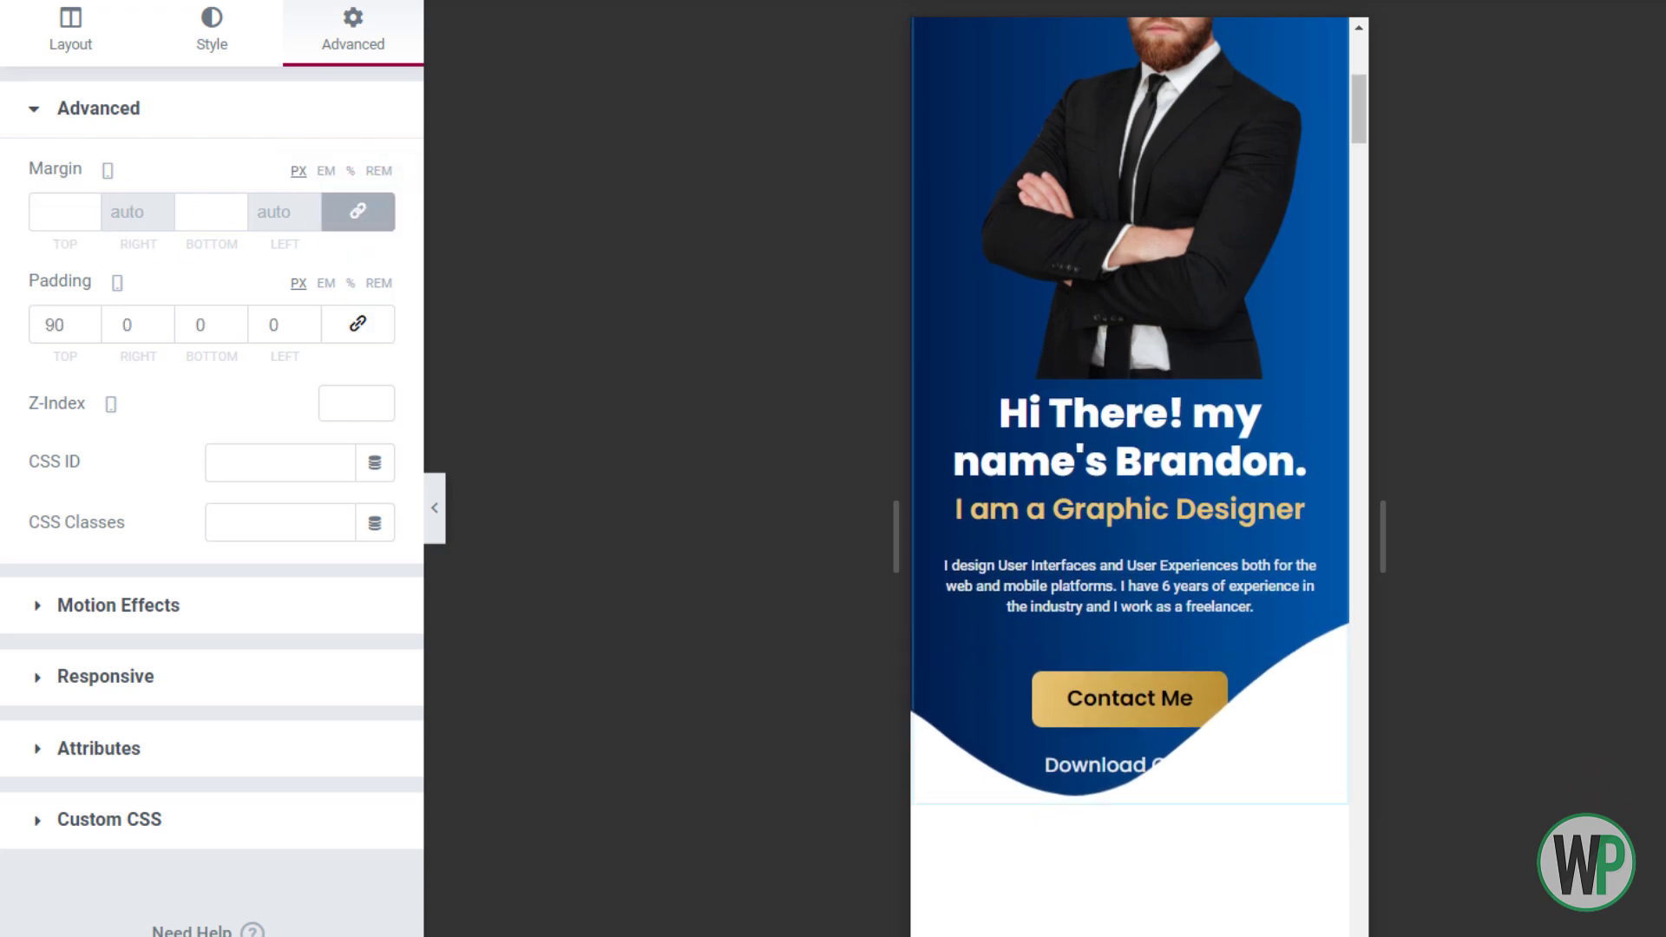
pyautogui.scroll(5, 1130, 478)
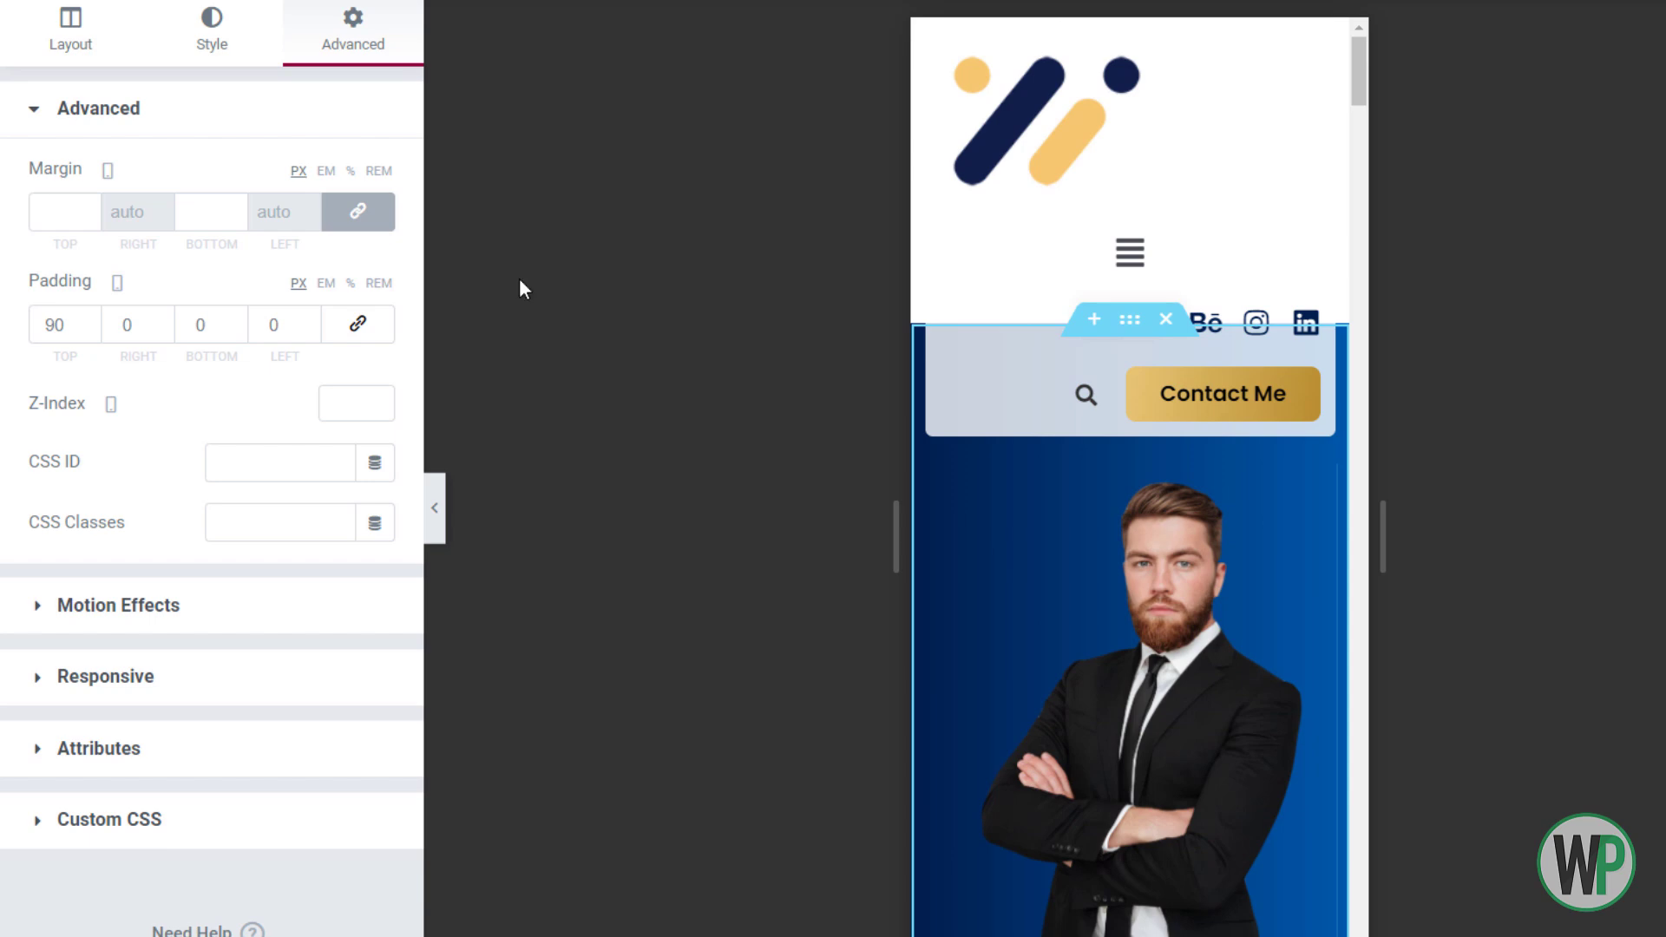
# Set the hero section's bottom shape divider height to 21
pyautogui.click(243, 63)
pyautogui.scroll(-3, 260, 762)
pyautogui.click(248, 769)
pyautogui.click(346, 391)
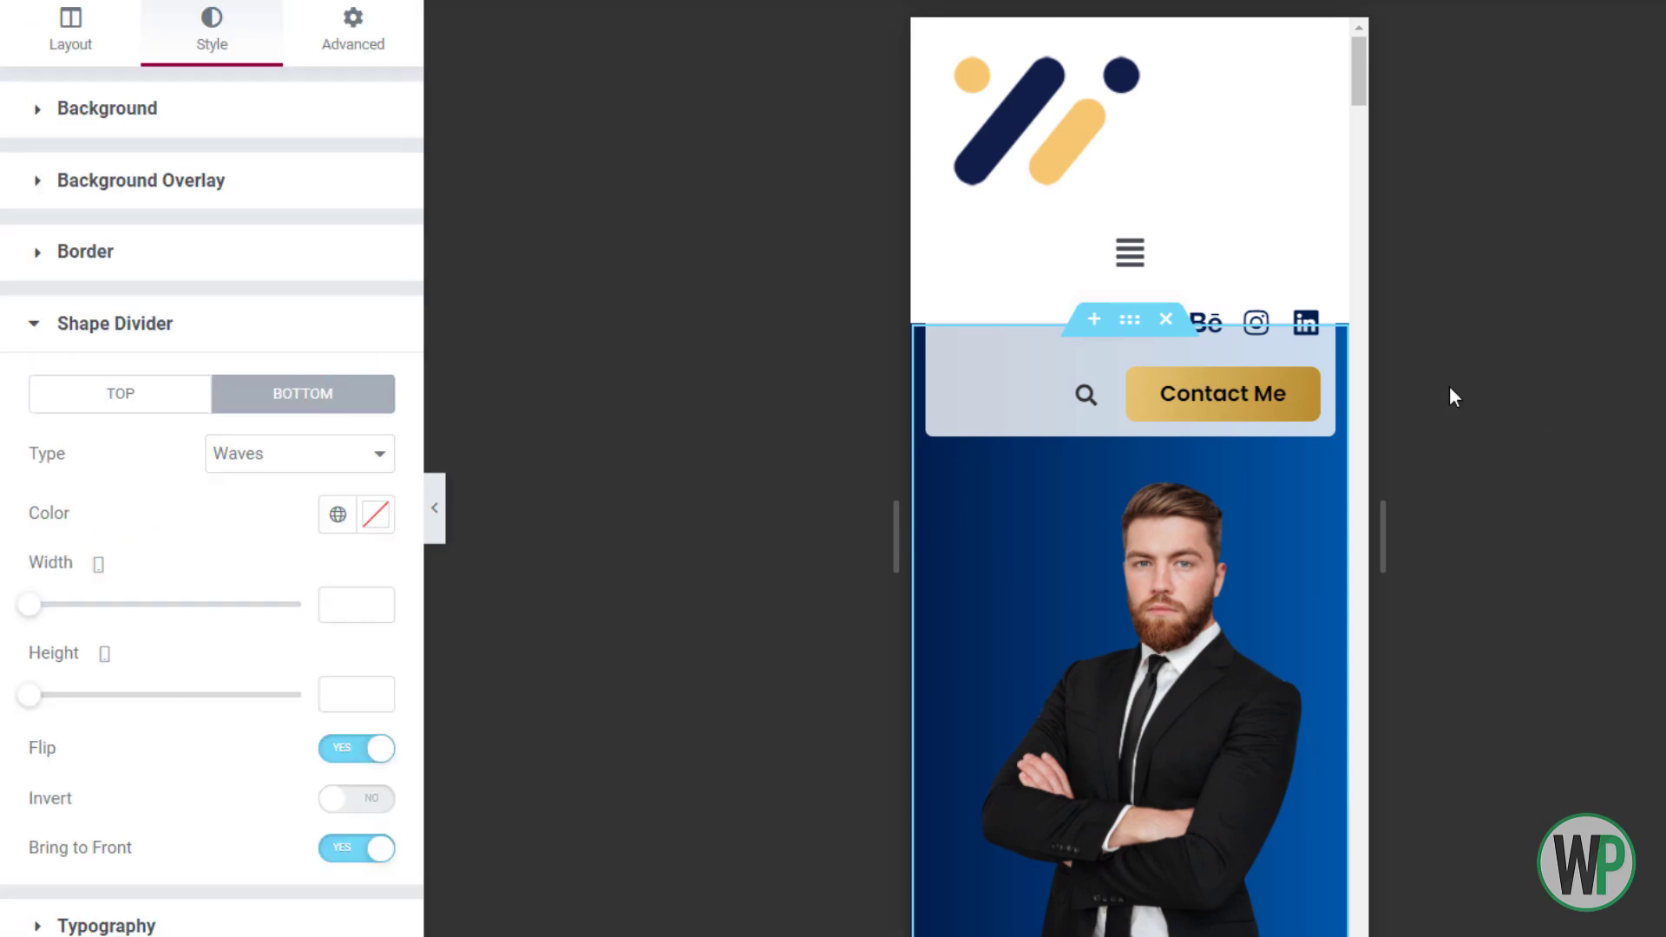
pyautogui.scroll(-5, 1211, 481)
pyautogui.moveTo(30, 699)
pyautogui.mouseDown()
pyautogui.moveTo(54, 704)
pyautogui.moveTo(41, 699)
pyautogui.mouseUp()
pyautogui.moveTo(1359, 115)
pyautogui.mouseDown()
pyautogui.moveTo(1362, 89)
pyautogui.moveTo(1363, 112)
pyautogui.mouseUp()
# Try -50 and -62 top margins on the heading's inner section, then reset it to 0
pyautogui.rightClick(1080, 642)
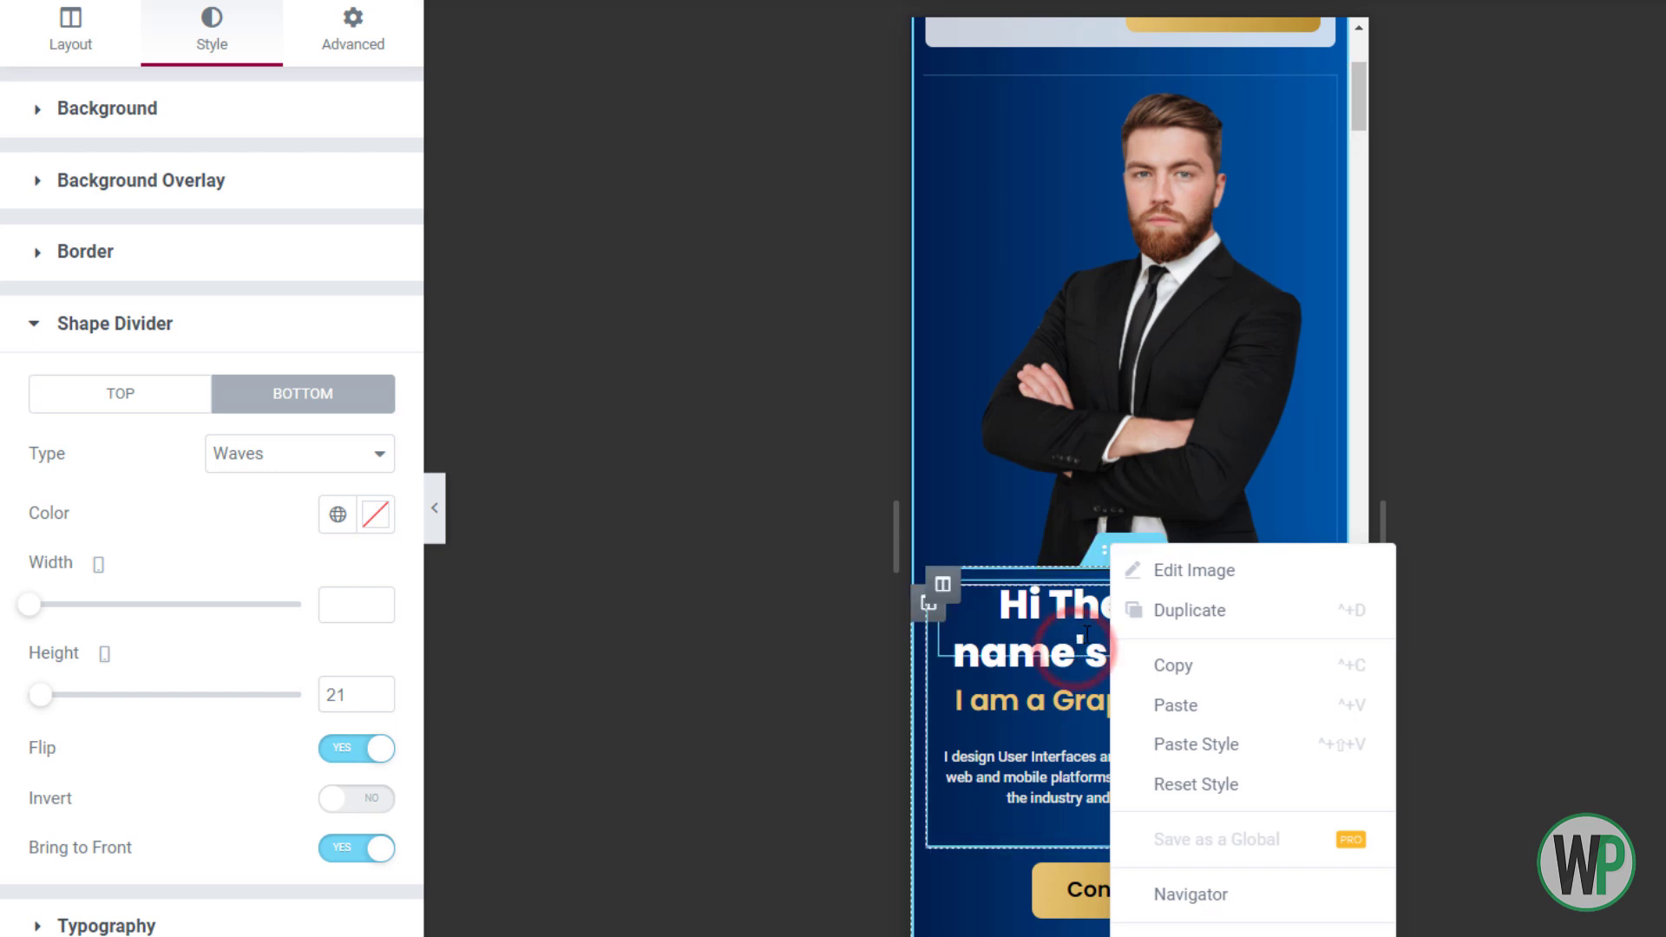
pyautogui.click(1080, 642)
pyautogui.rightClick(1114, 545)
pyautogui.click(1152, 567)
pyautogui.moveTo(92, 220); pyautogui.dragTo(95, 219)
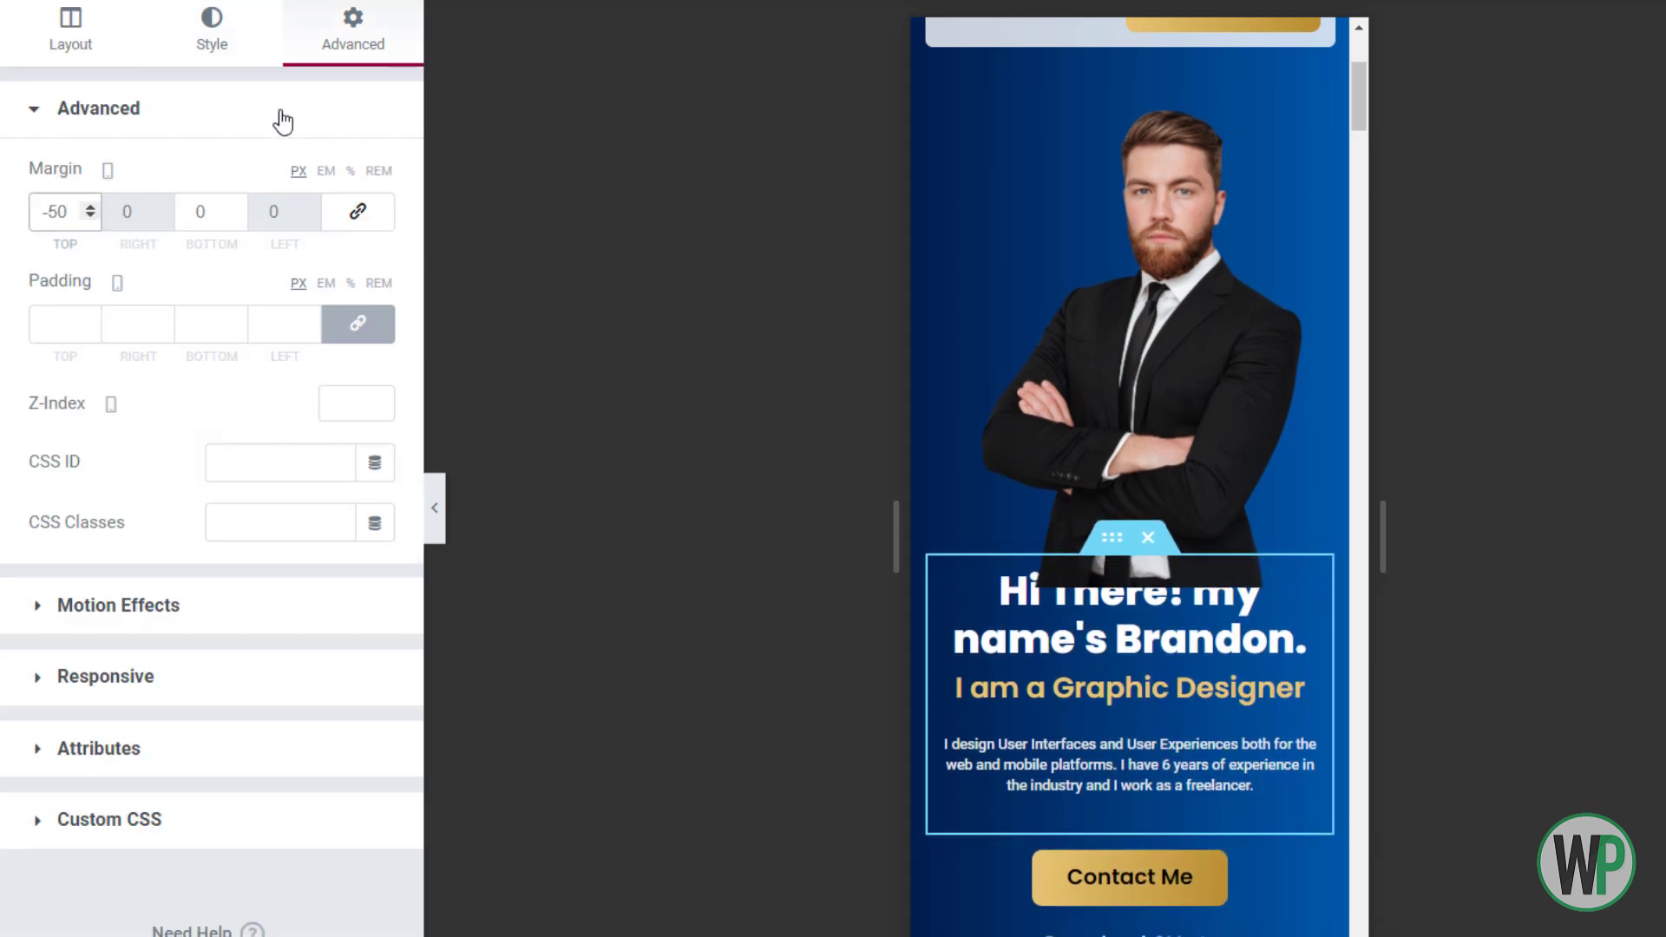
pyautogui.moveTo(83, 214); pyautogui.dragTo(76, 214)
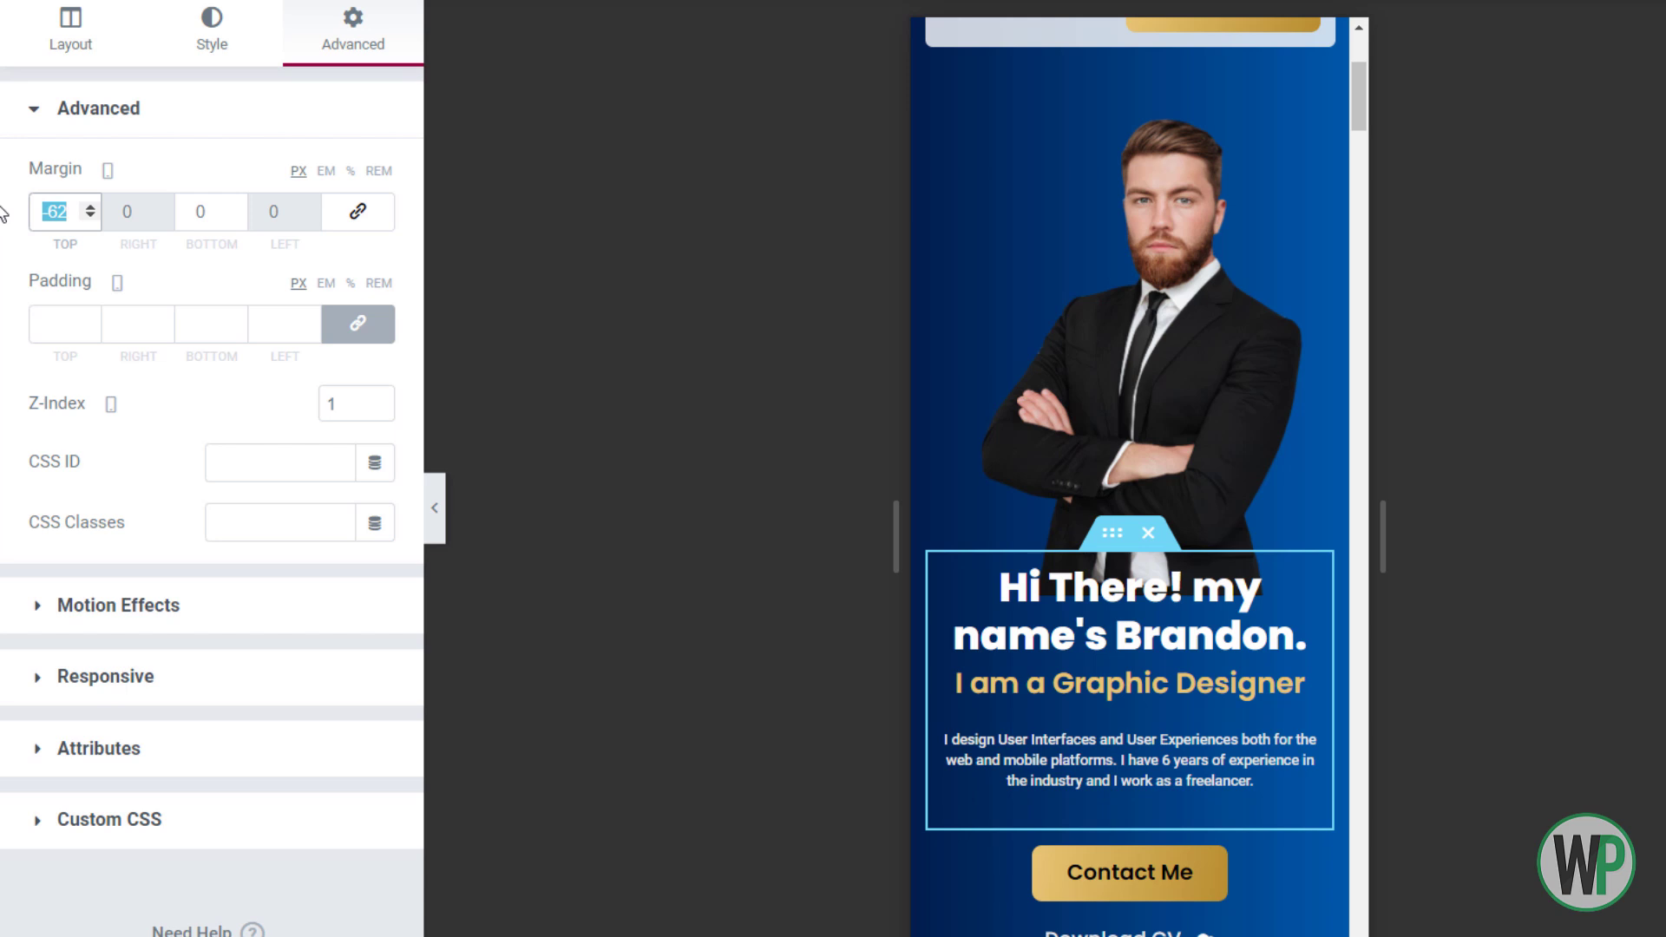
pyautogui.write('0')
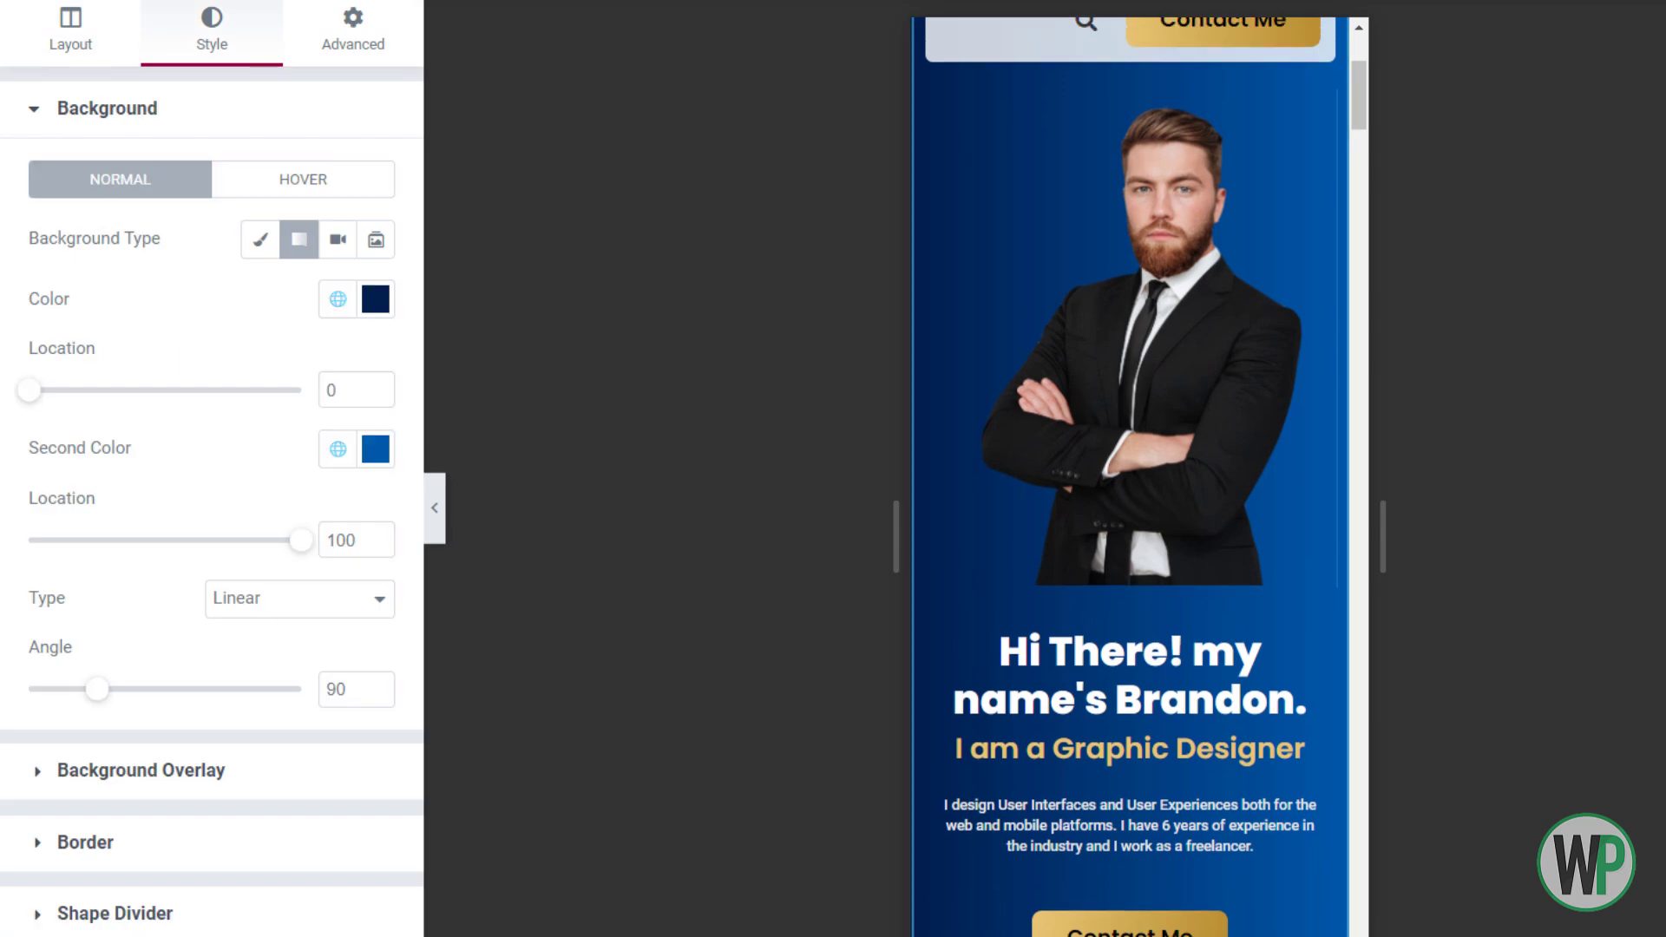
pyautogui.rightClick(245, 355)
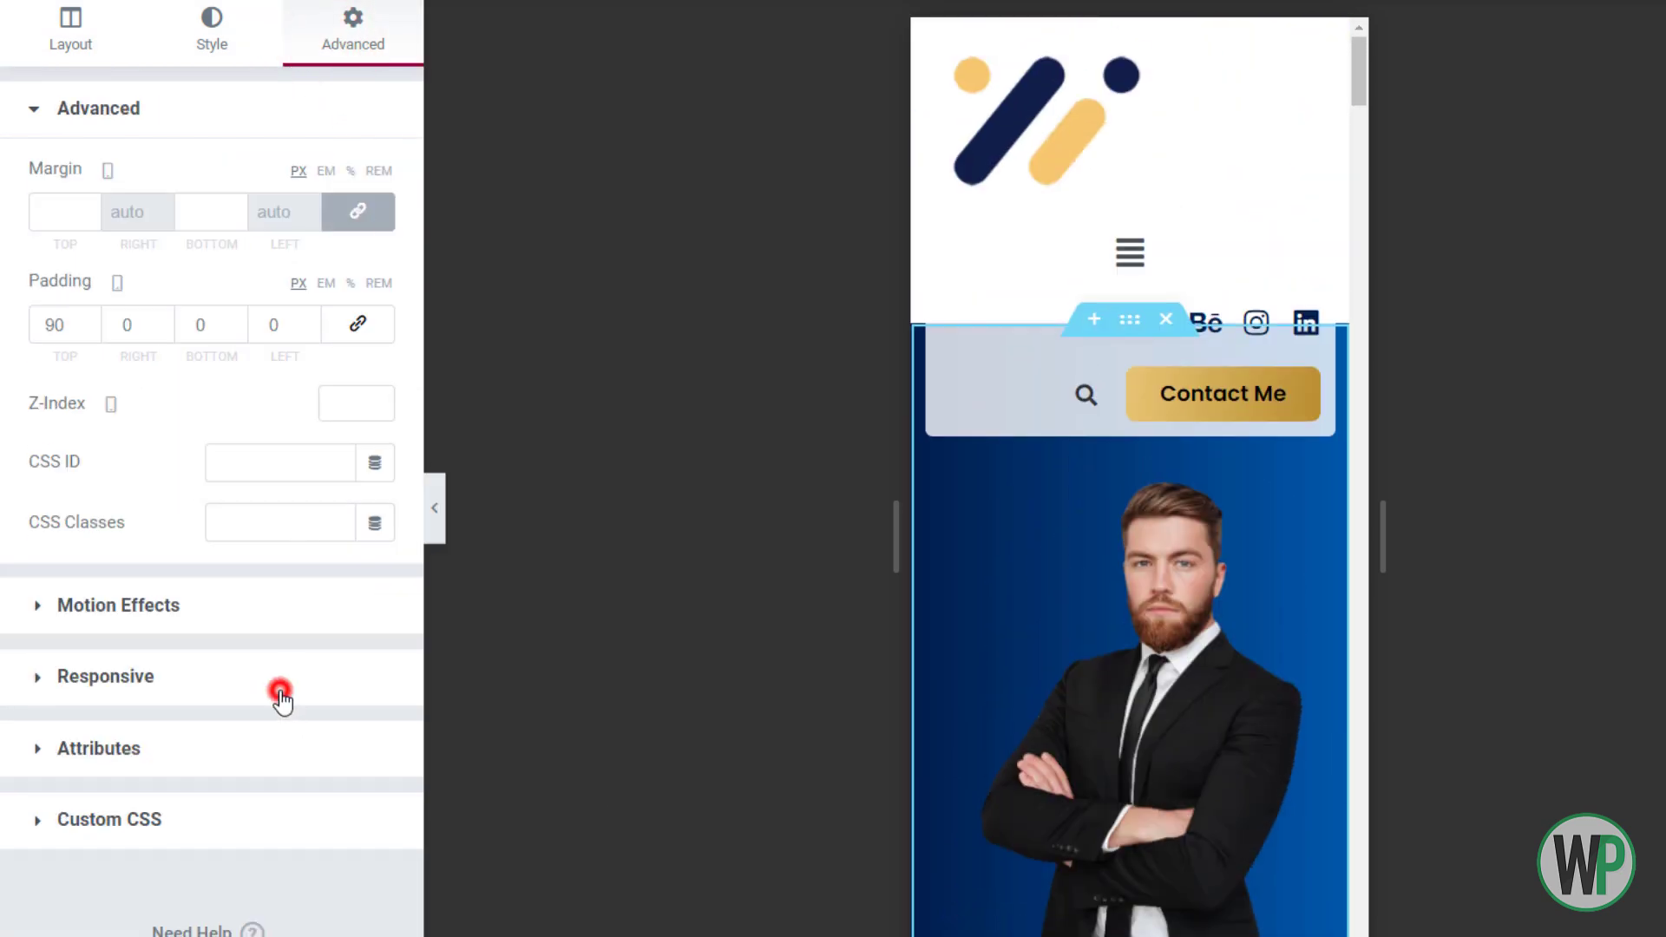
# Turn off Reverse Columns (Mobile) so the hero text sits above the portrait
pyautogui.click(280, 694)
pyautogui.click(352, 367)
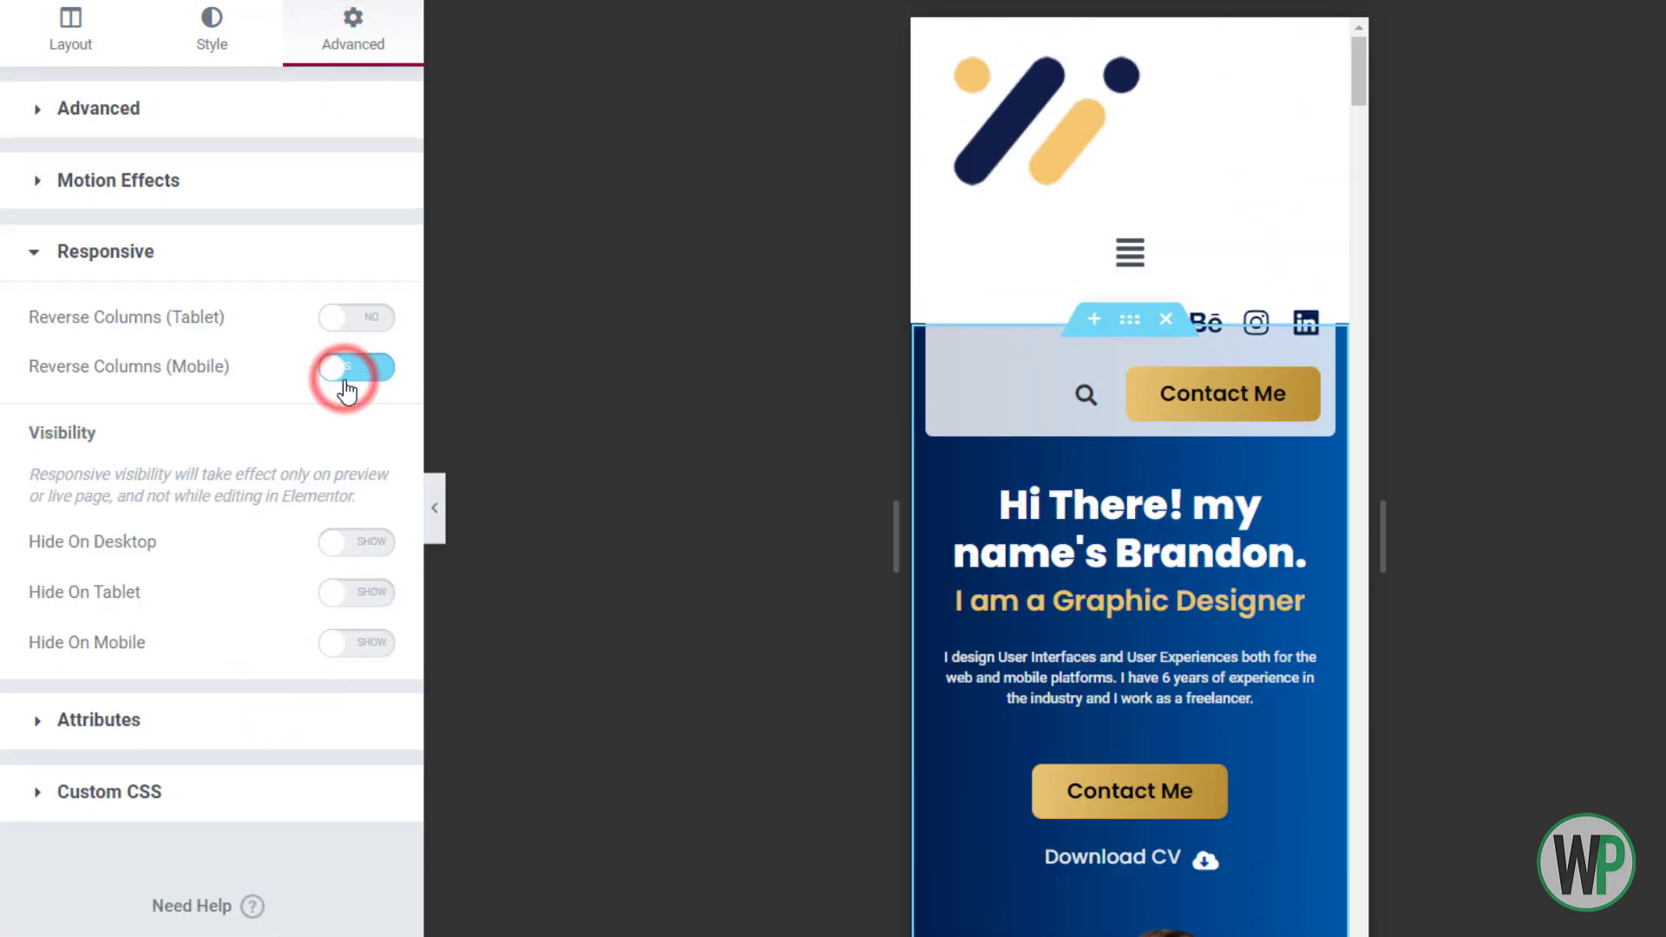
pyautogui.moveTo(1359, 77)
pyautogui.mouseDown()
pyautogui.moveTo(1370, 117)
pyautogui.moveTo(1355, 96)
pyautogui.mouseUp()
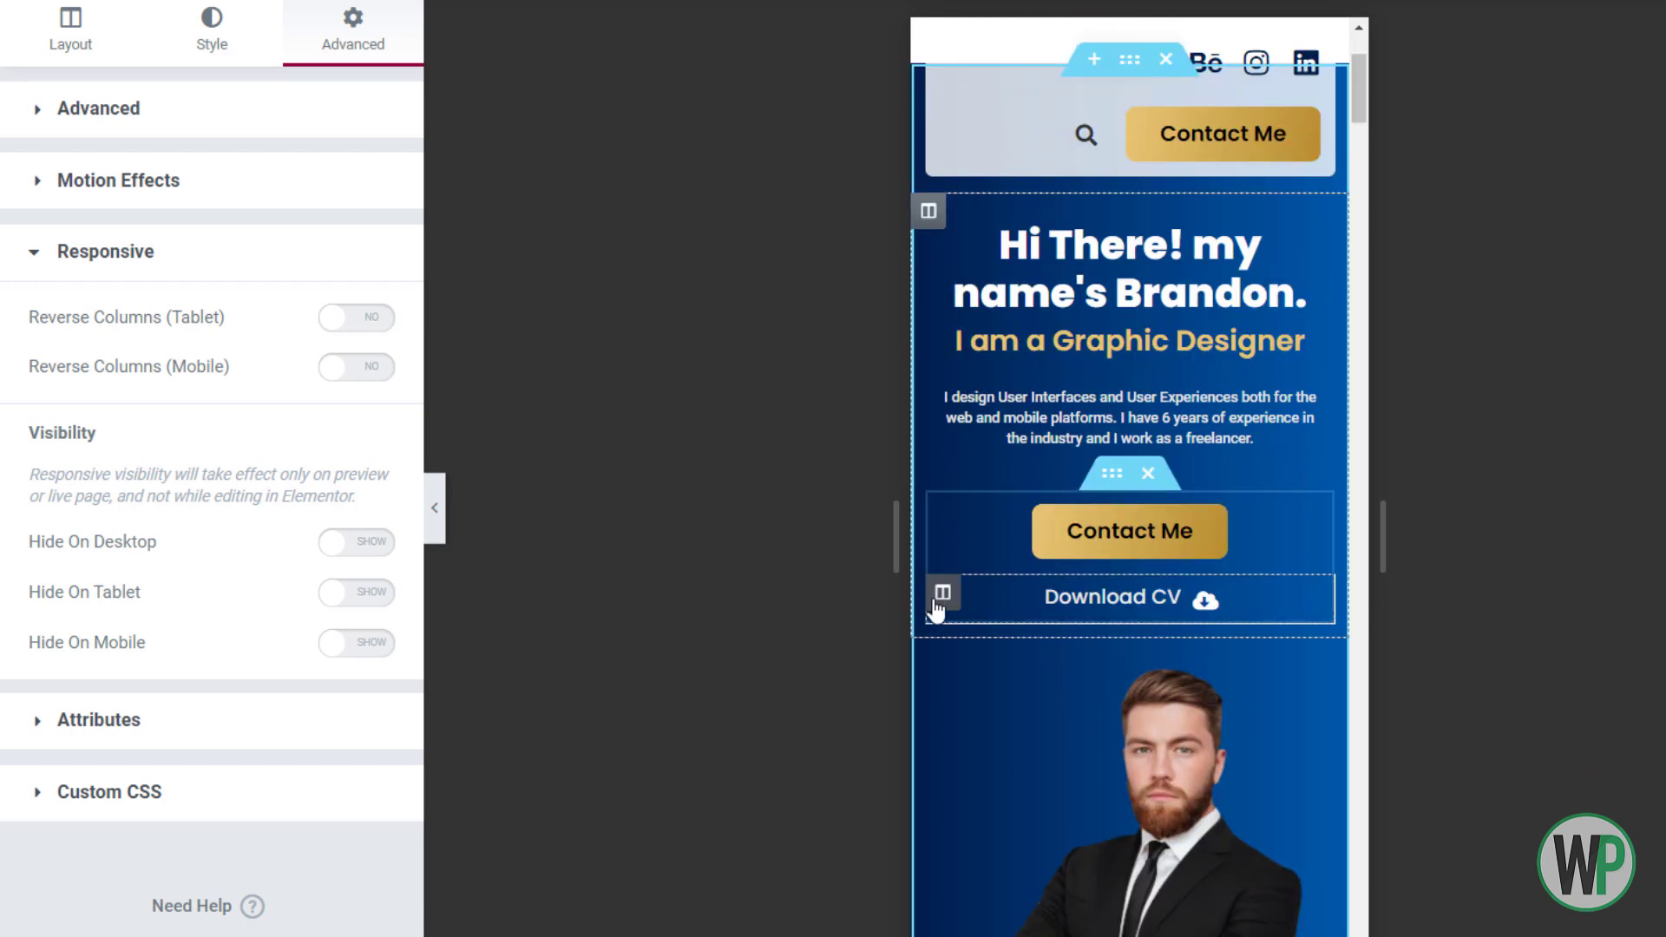
# Set the Contact Me and Download CV columns to 50% column width each
pyautogui.click(943, 507)
pyautogui.write('50')
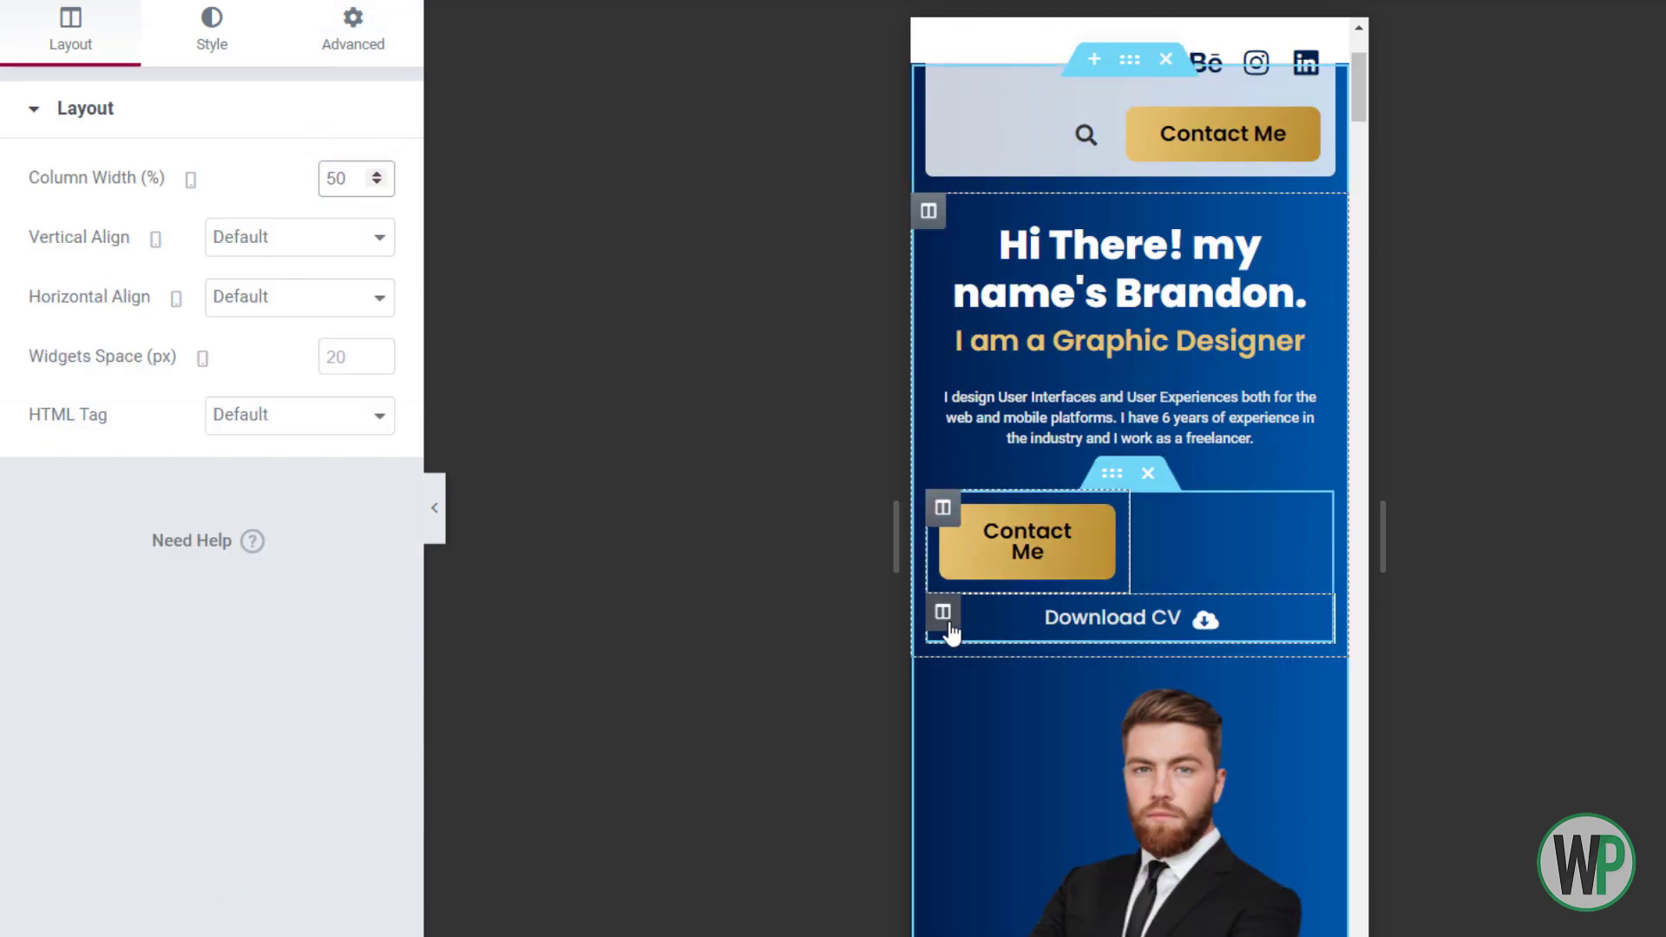
pyautogui.click(1017, 632)
pyautogui.click(344, 173)
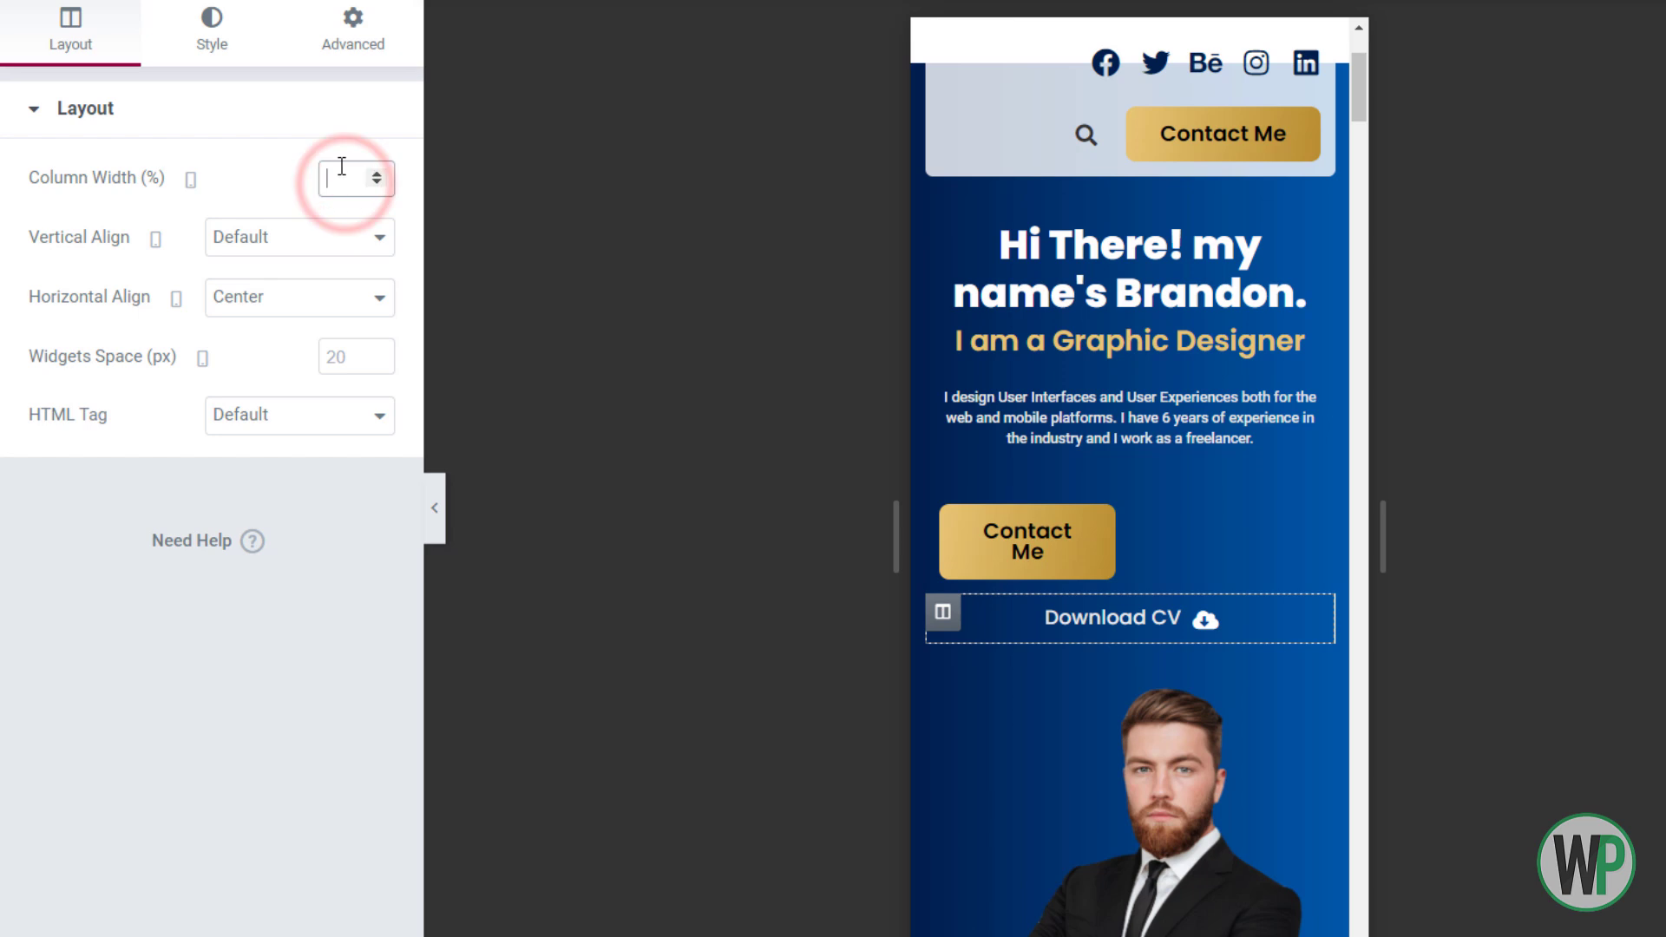
pyautogui.write('50')
# Set the Contact Me button's typography font size to 14px
pyautogui.rightClick(983, 531)
pyautogui.click(1028, 553)
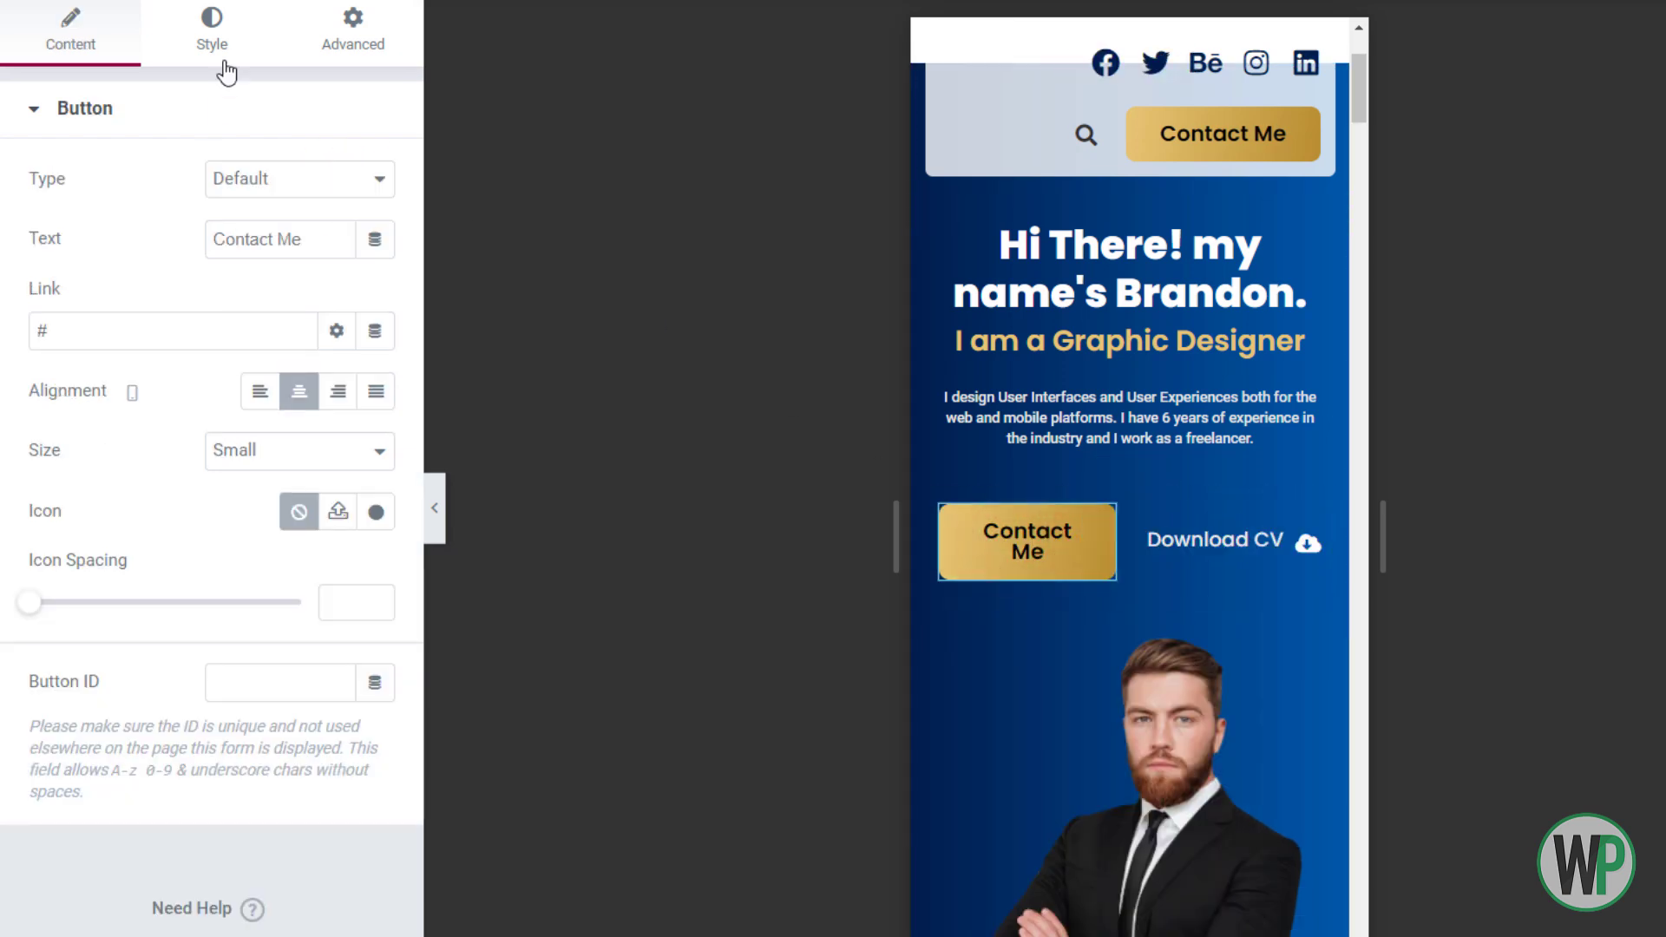
pyautogui.click(212, 33)
pyautogui.click(376, 181)
pyautogui.write('12')
pyautogui.click(345, 412)
pyautogui.click(345, 411)
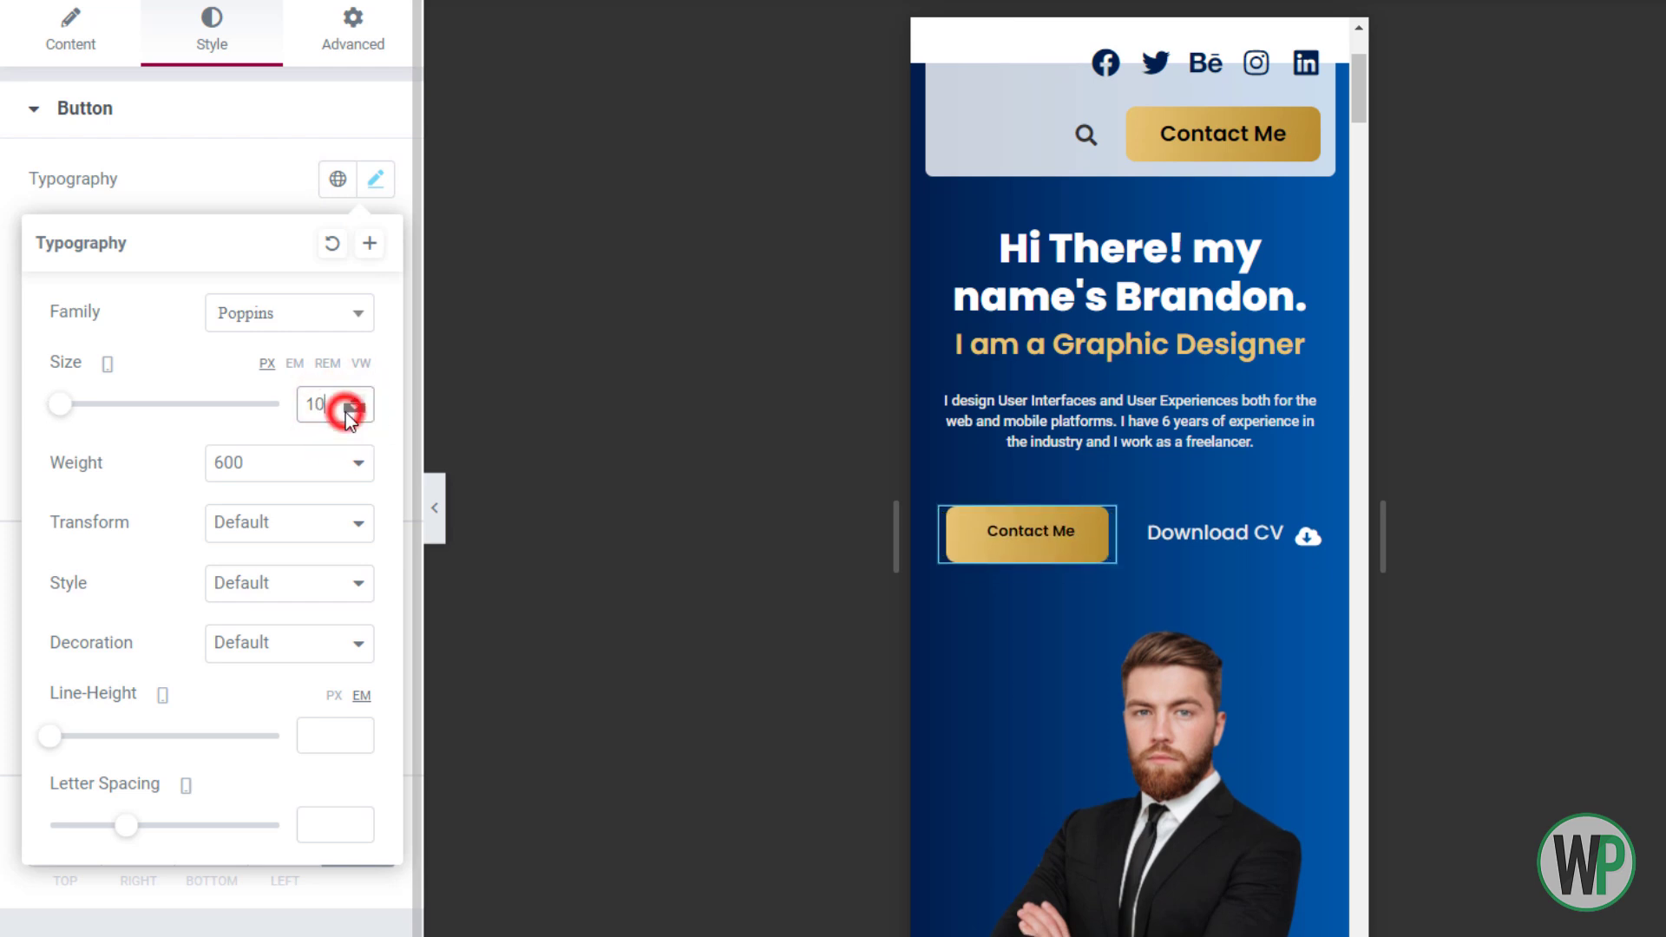
pyautogui.click(351, 401)
pyautogui.click(352, 401)
pyautogui.click(352, 401)
pyautogui.click(351, 401)
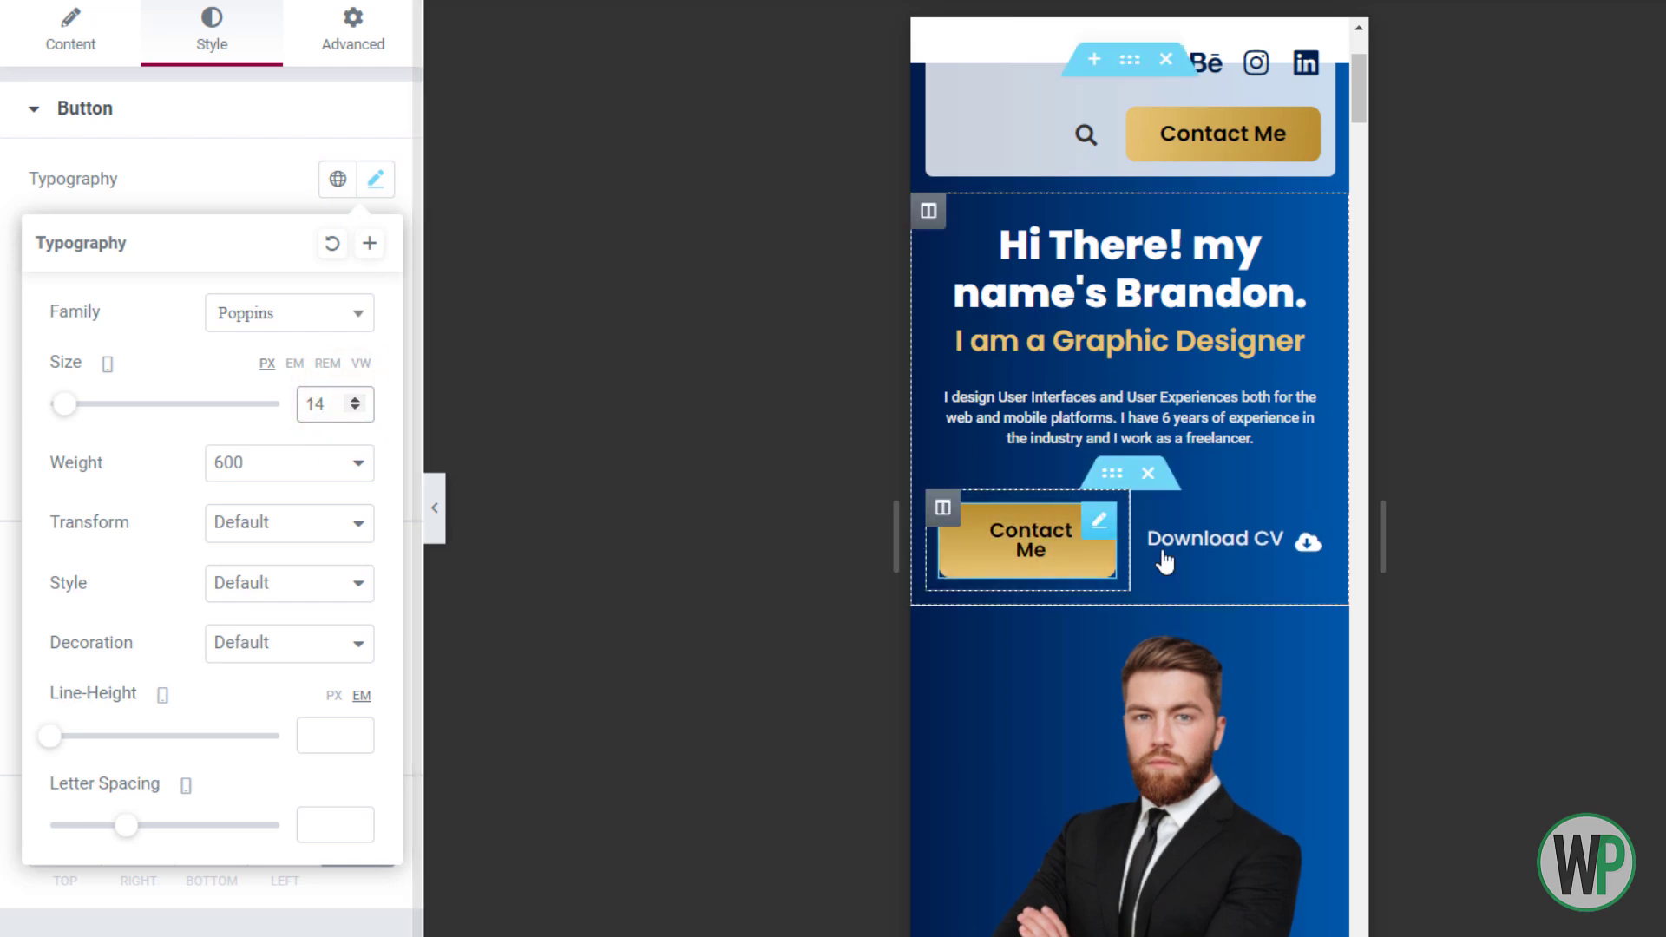
# Try no column gap on the buttons' inner section, then restore the default gap
pyautogui.rightClick(1133, 486)
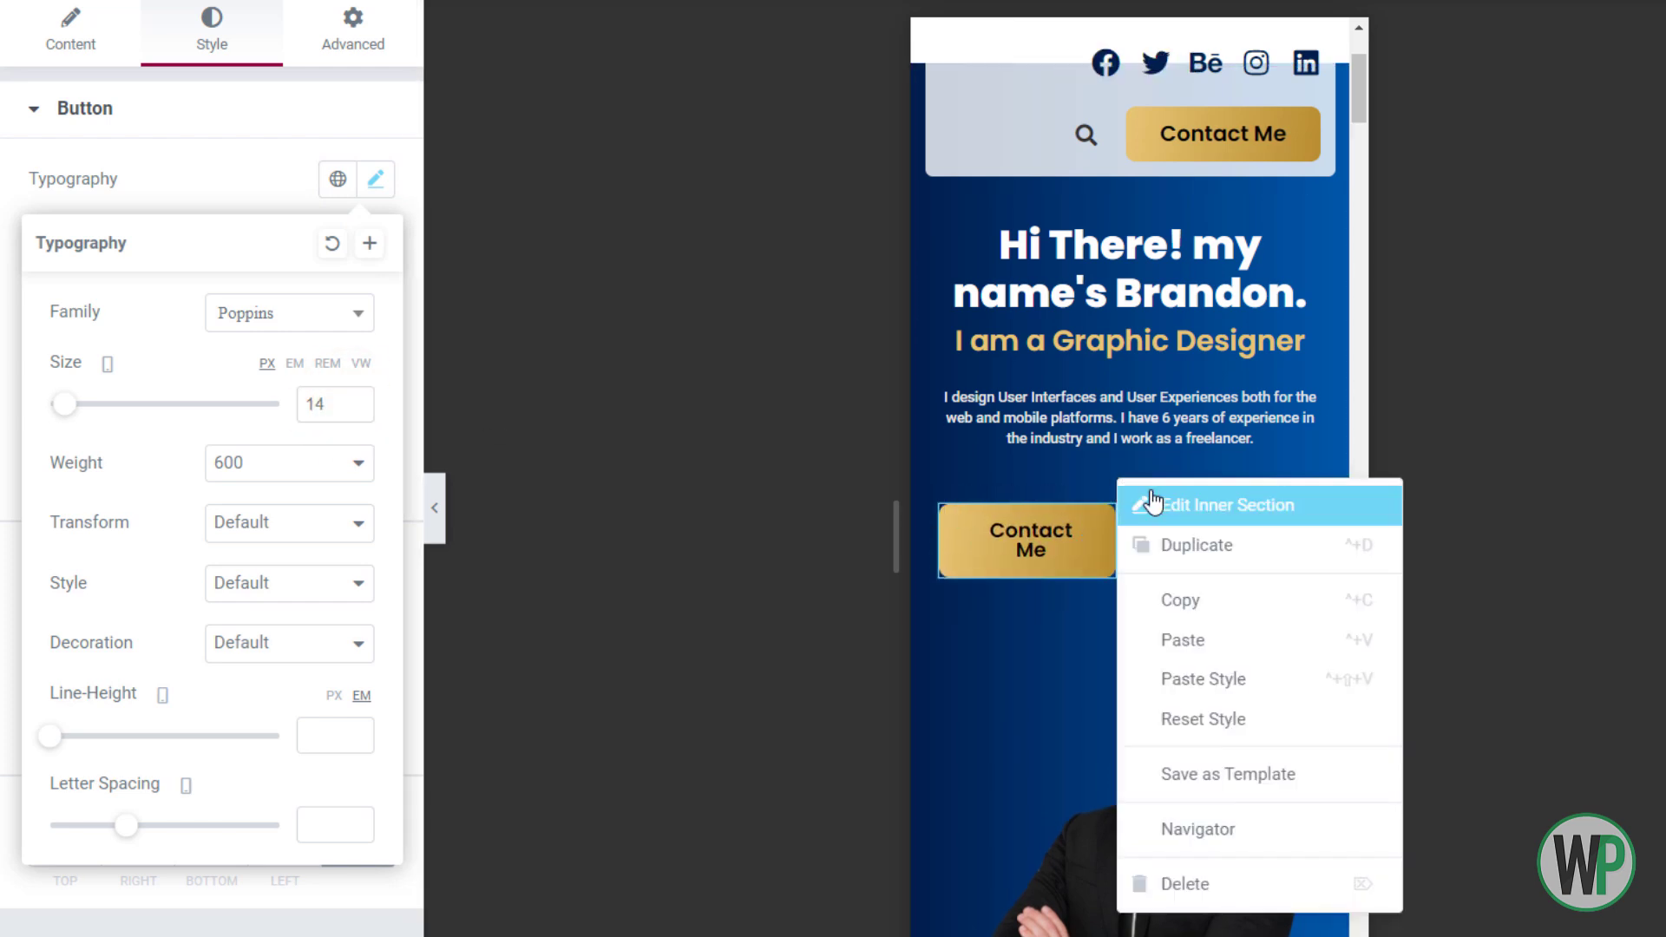
pyautogui.click(1210, 499)
pyautogui.click(252, 339)
pyautogui.click(275, 379)
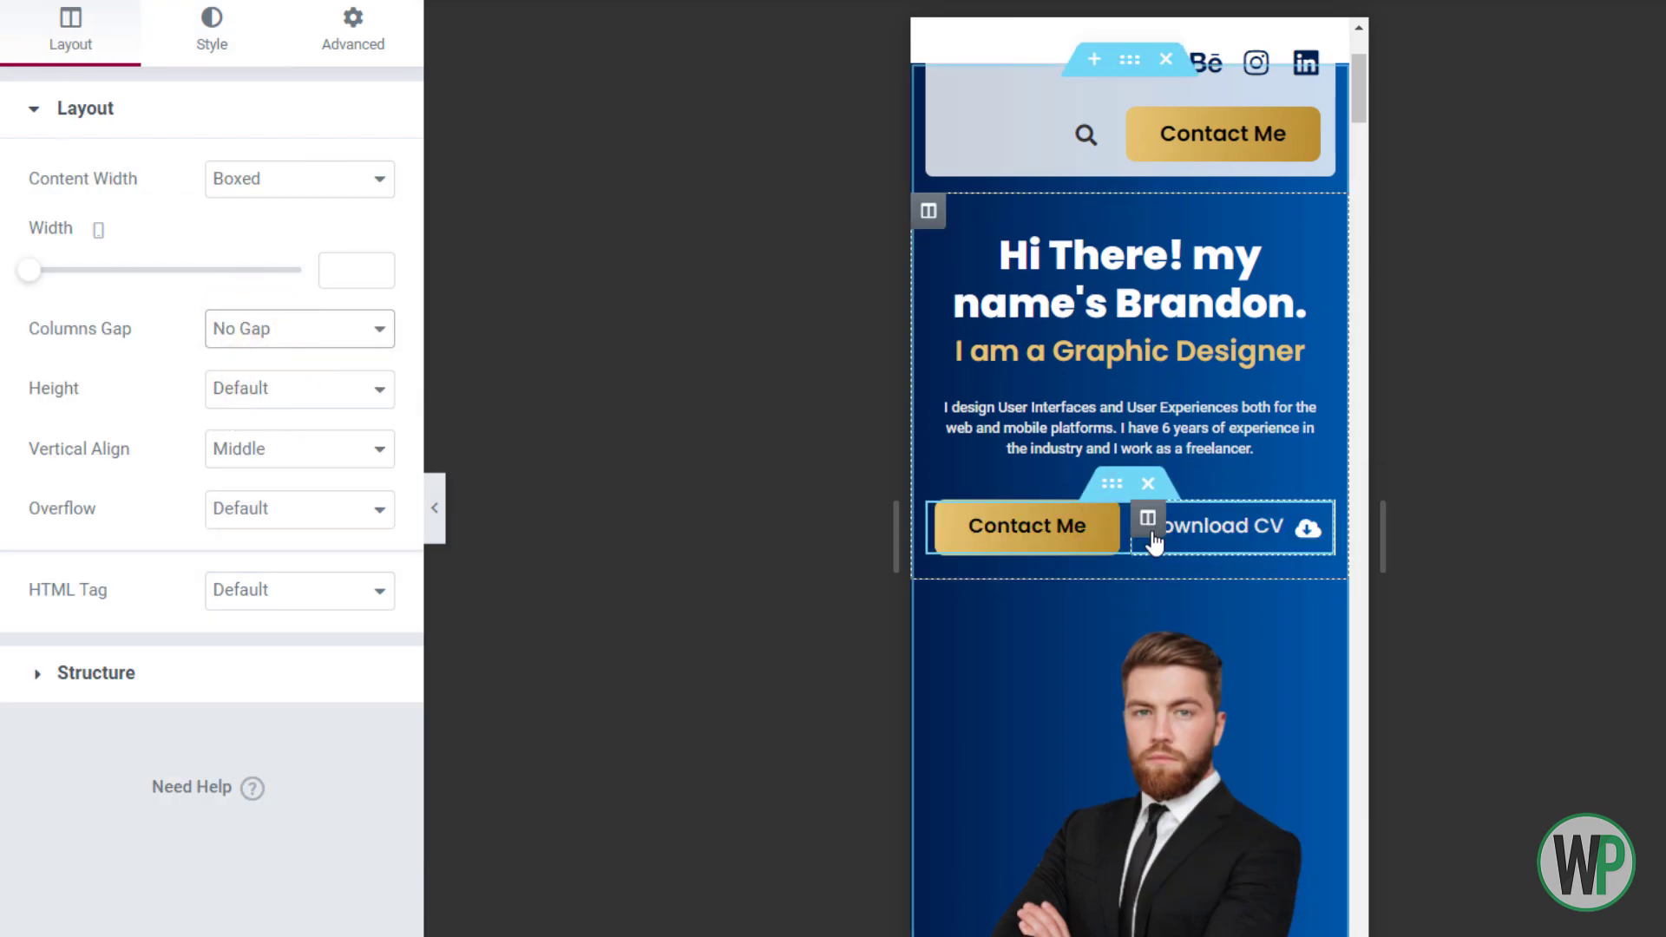
pyautogui.click(261, 328)
pyautogui.click(247, 357)
# Unlink the Contact Me column's padding values in its Advanced settings
pyautogui.click(353, 35)
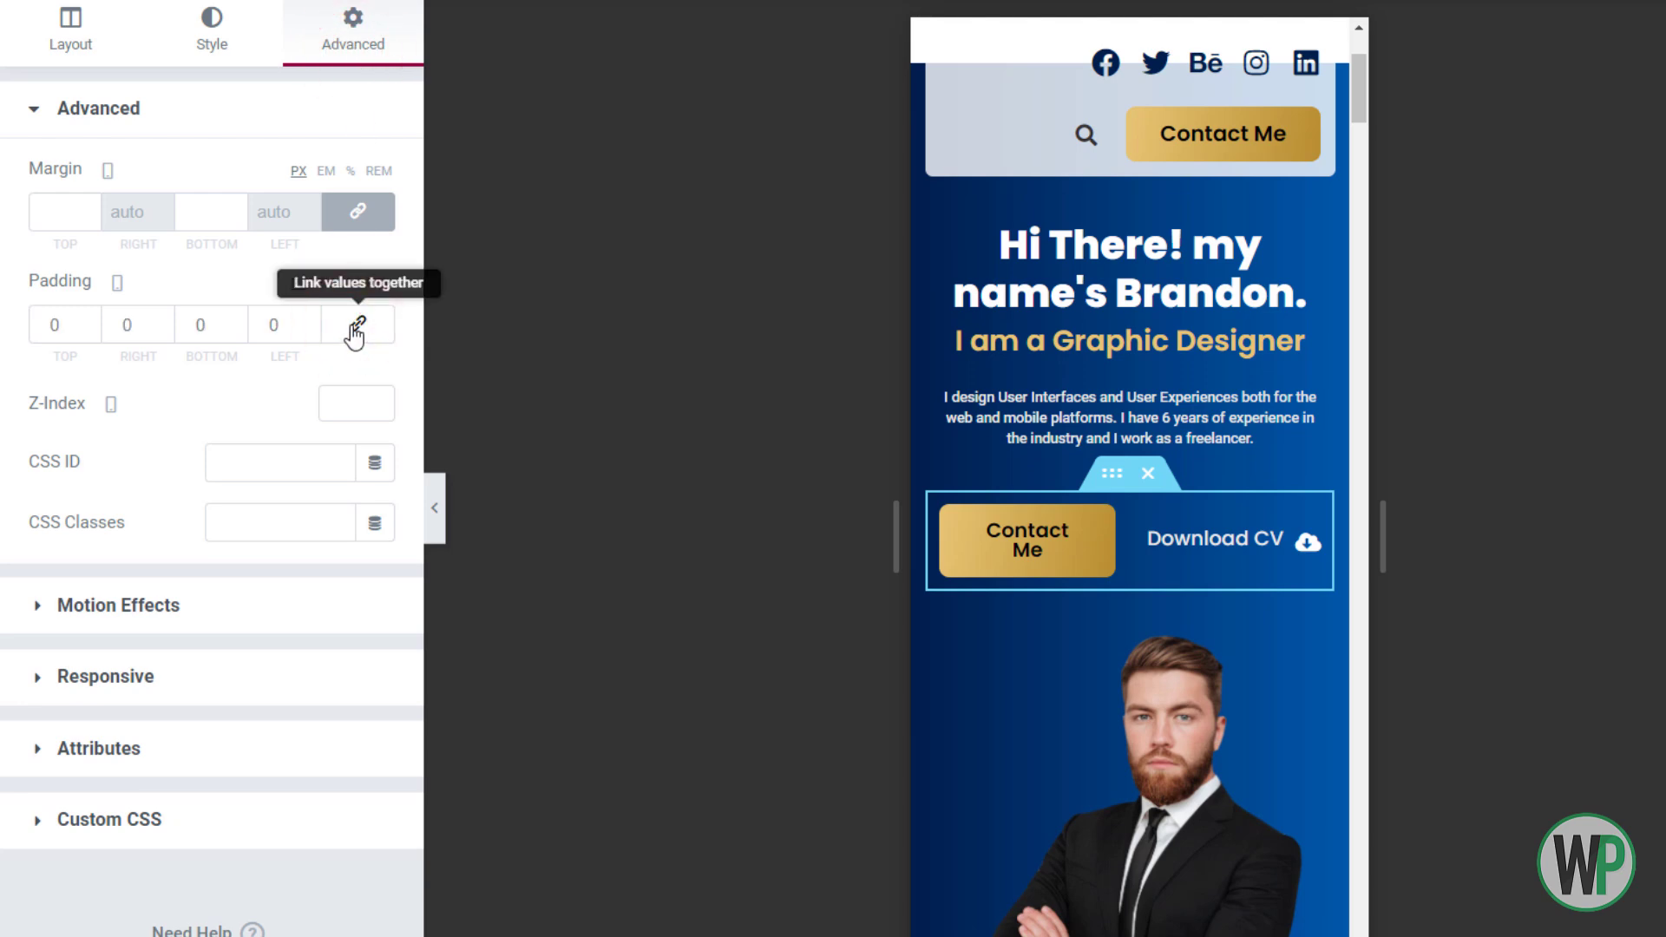
pyautogui.rightClick(947, 514)
pyautogui.click(352, 30)
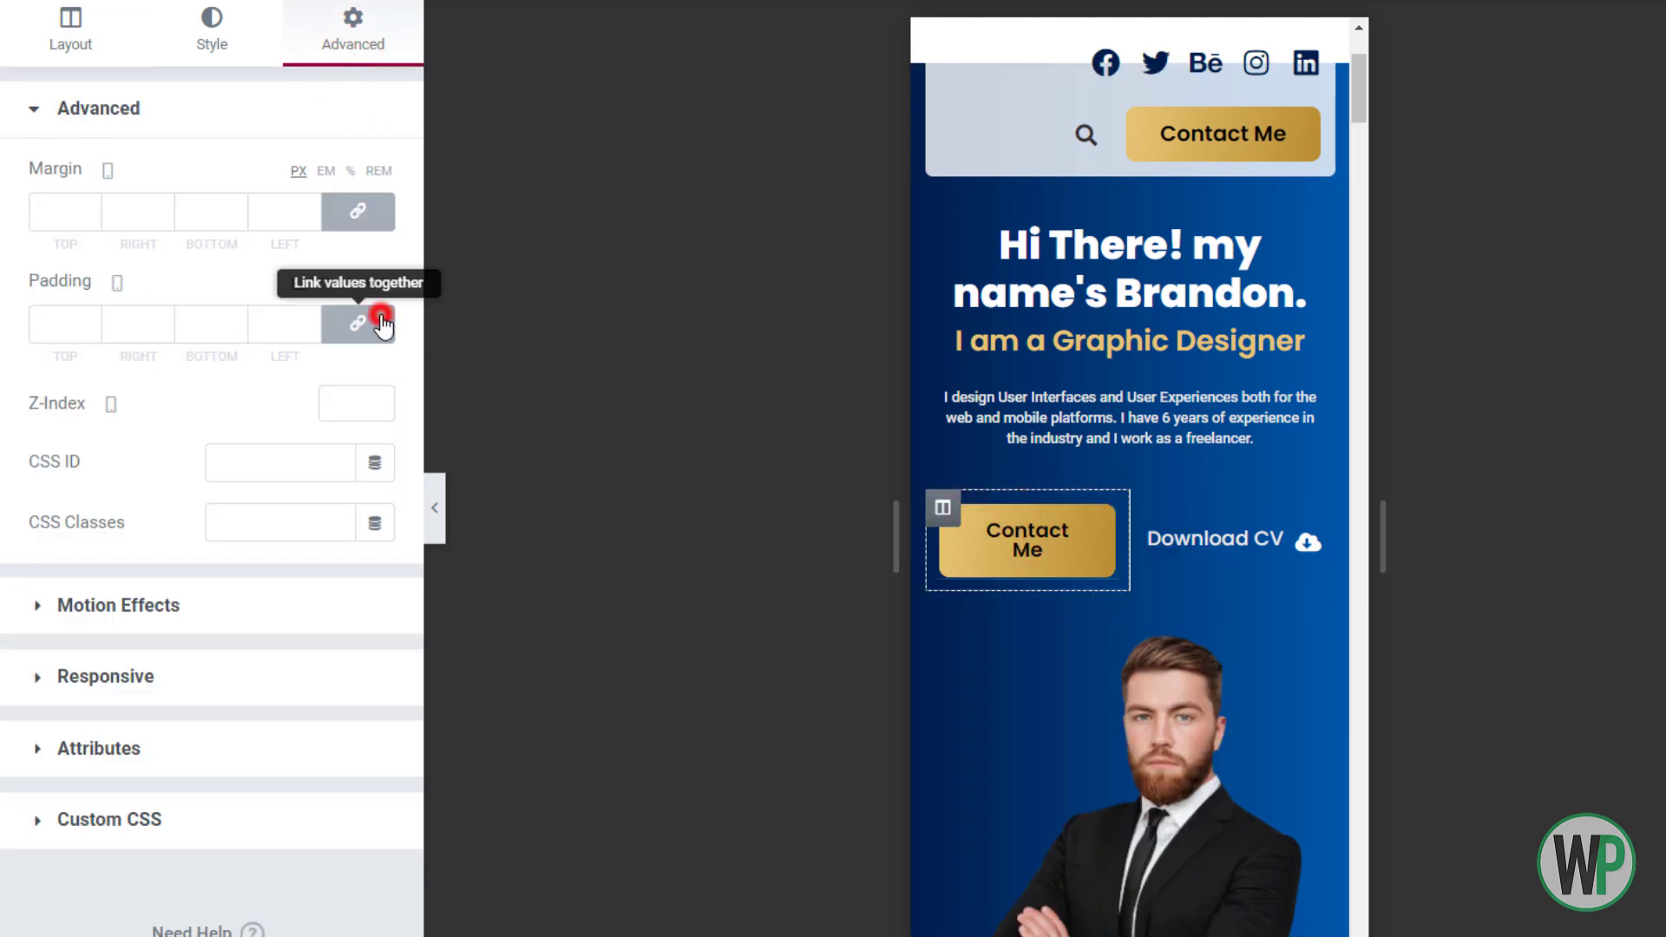
pyautogui.click(357, 323)
pyautogui.click(1359, 87)
# Unlink the About column's padding and set its left padding to 10
pyautogui.moveTo(1359, 87); pyautogui.dragTo(1363, 180)
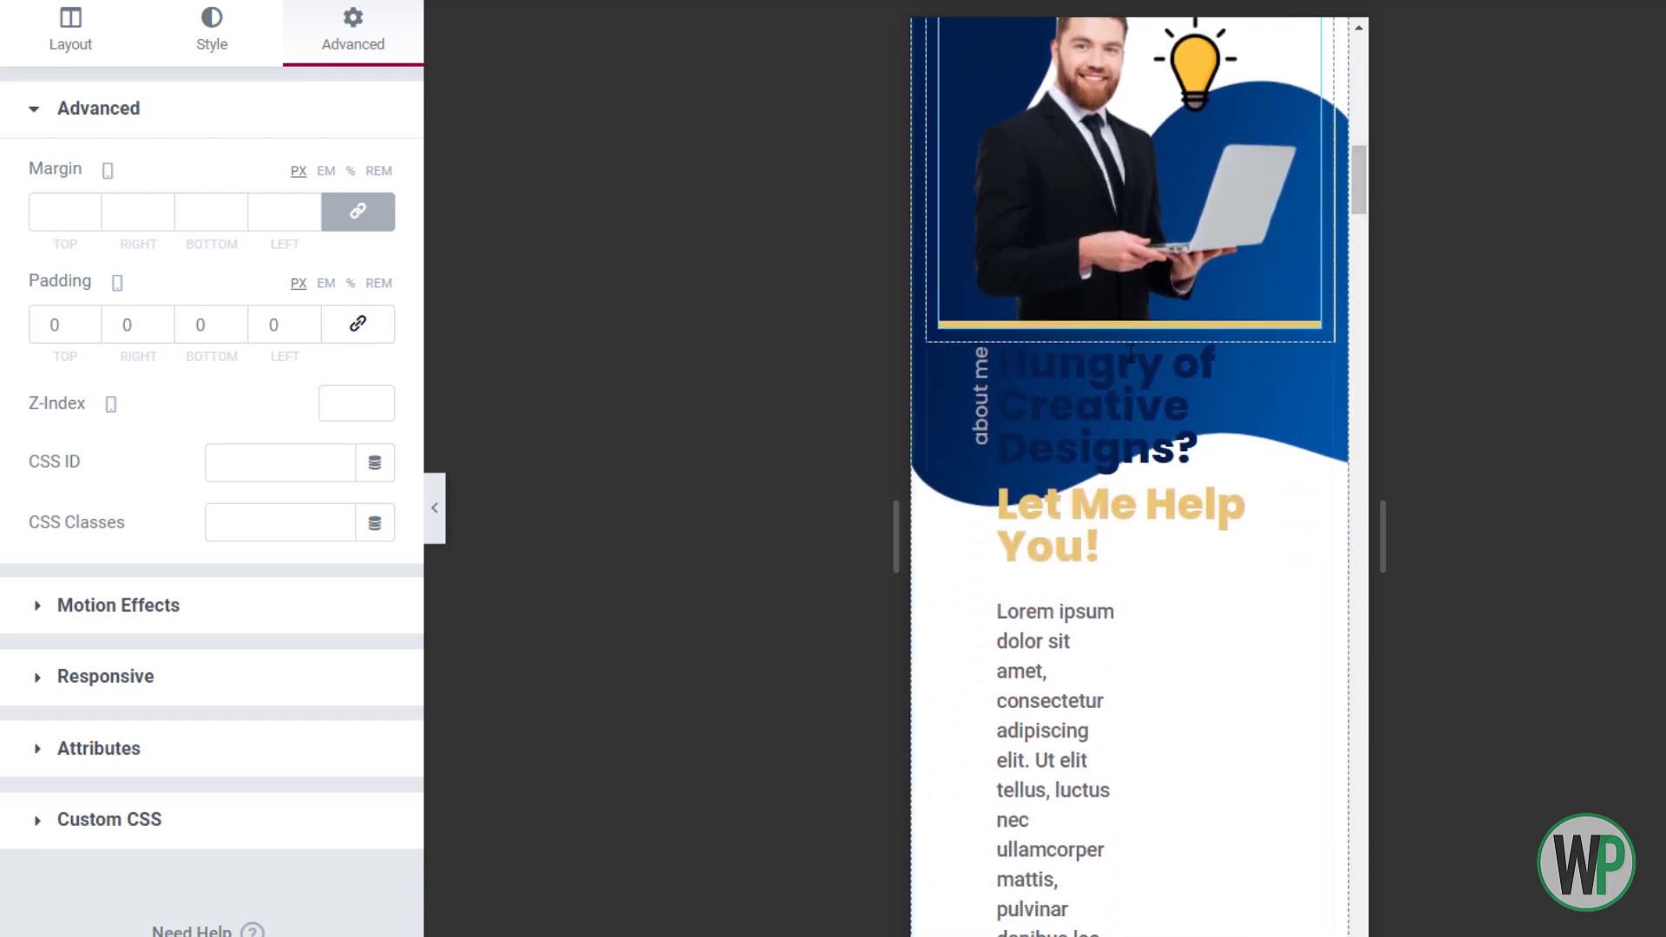
pyautogui.rightClick(938, 375)
pyautogui.click(968, 394)
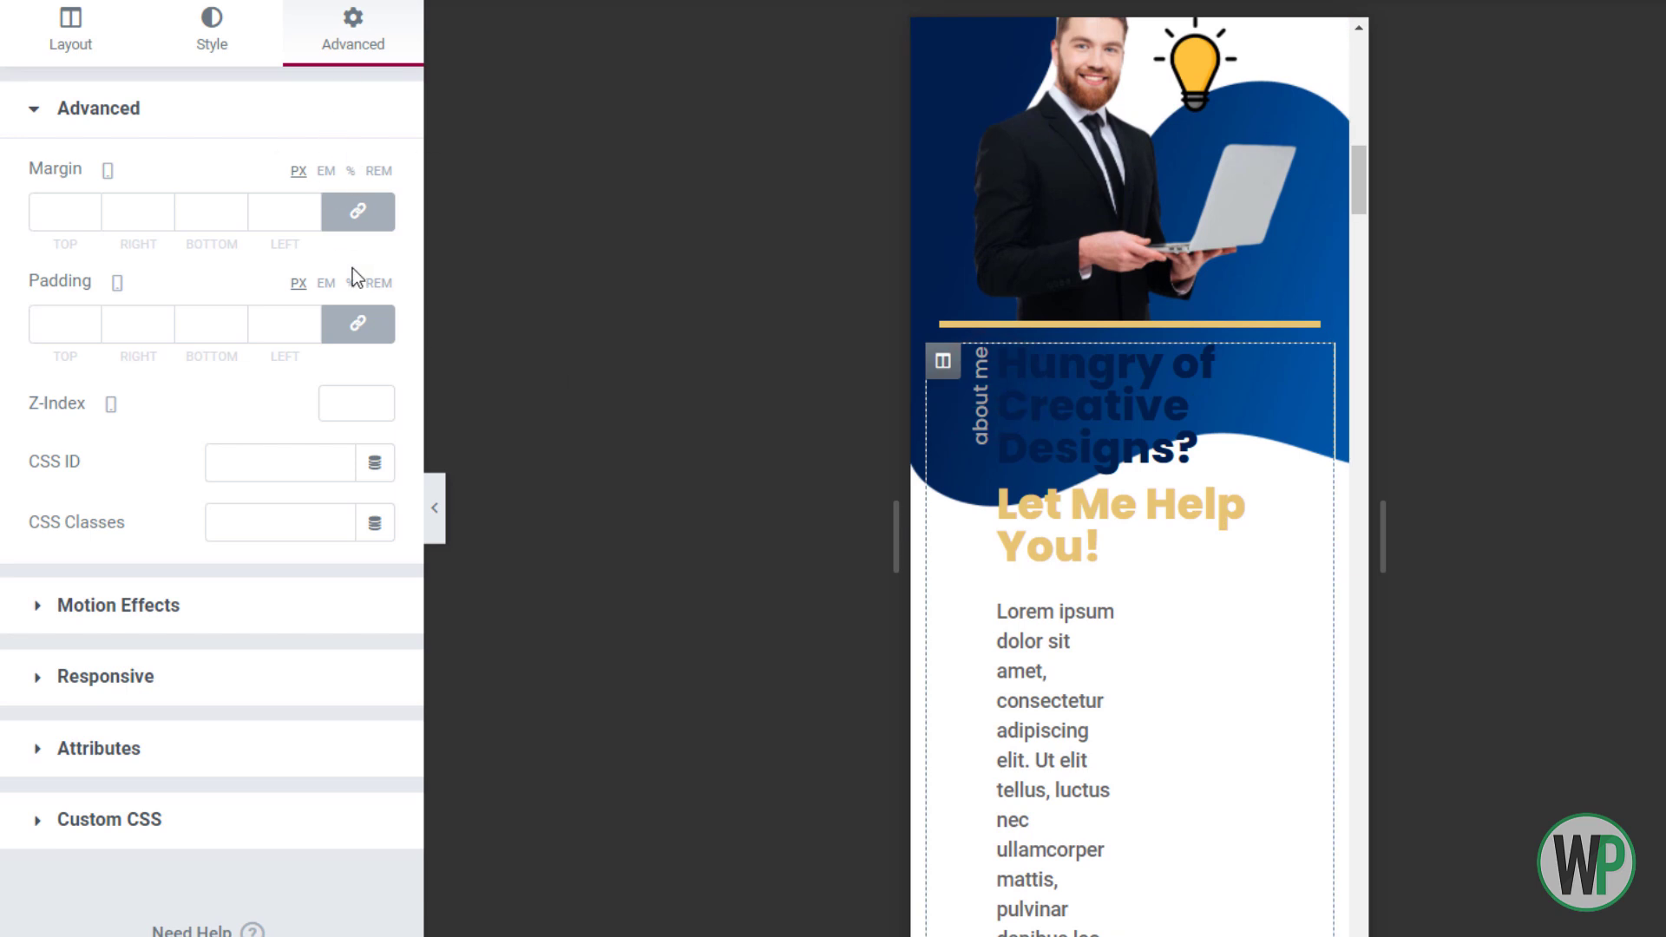
pyautogui.click(357, 323)
pyautogui.click(267, 330)
pyautogui.write('10')
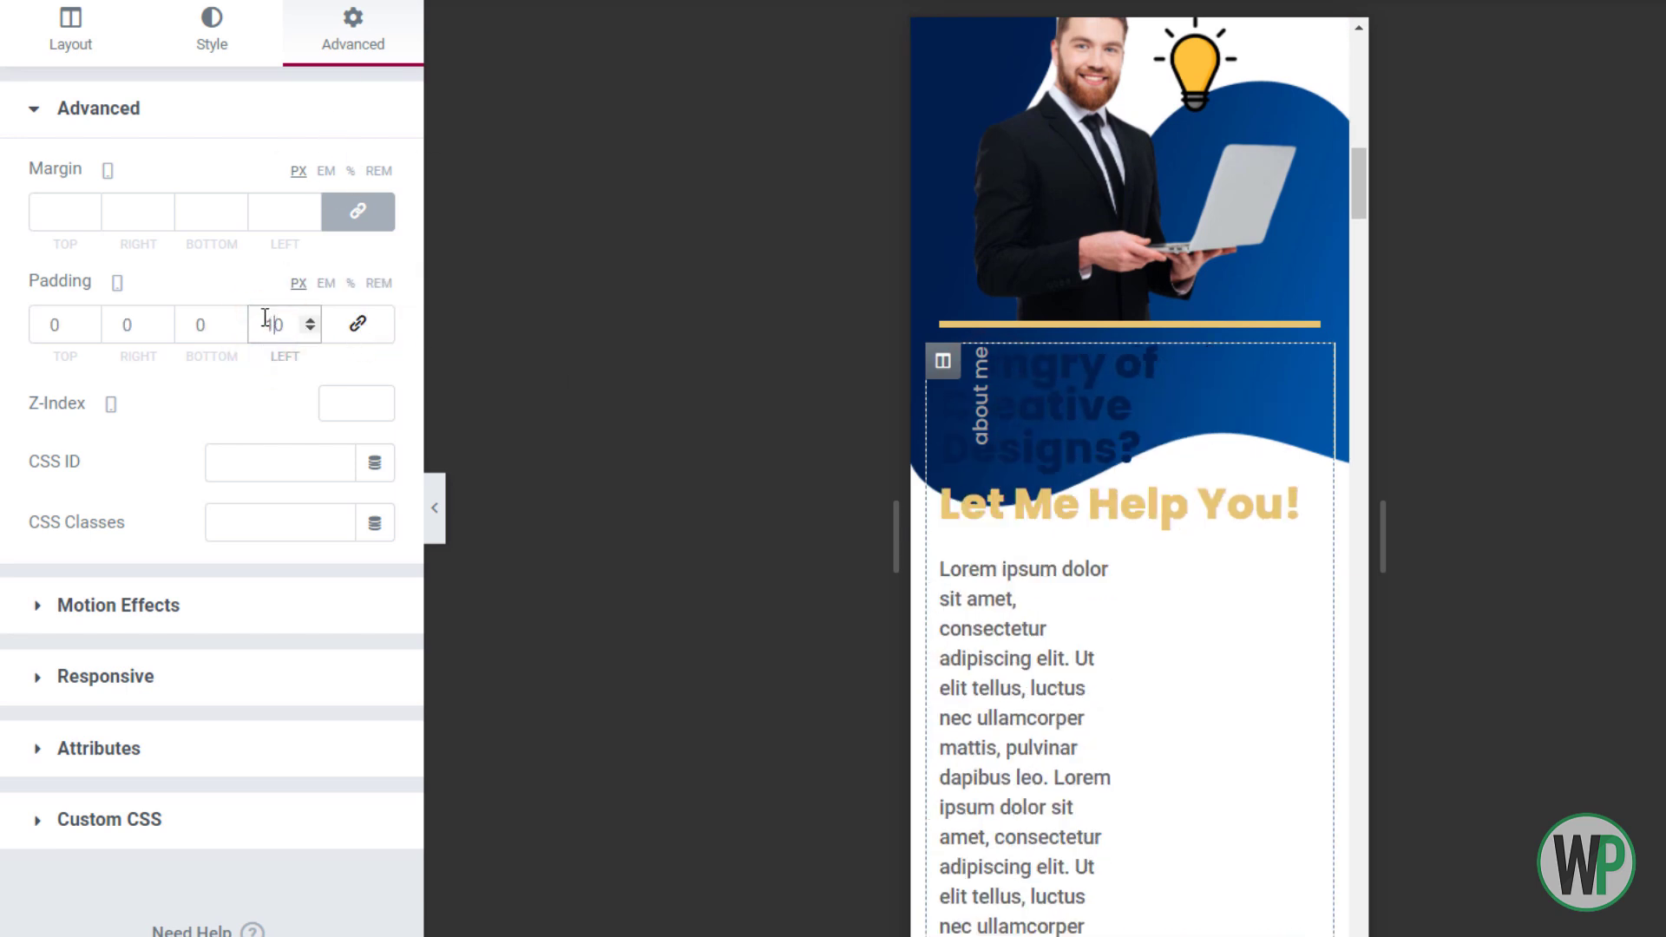
# Give the Hungry of Creative Designs heading size 1.4em and line-height 1.2
pyautogui.rightClick(1134, 402)
pyautogui.click(1168, 425)
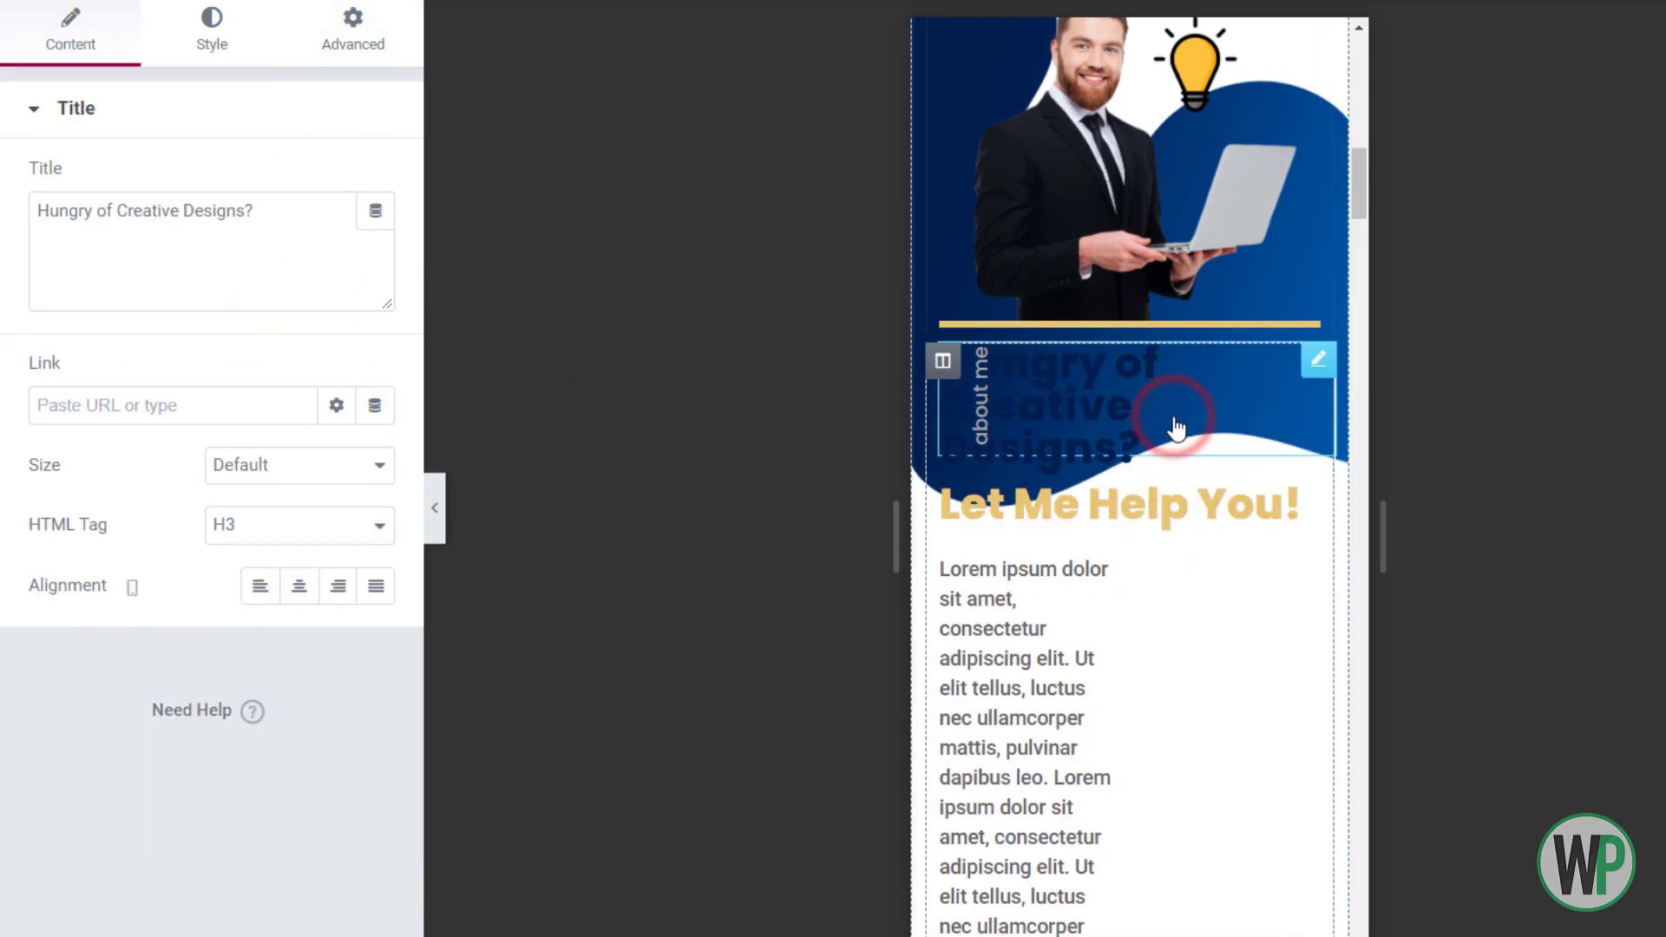
pyautogui.click(215, 48)
pyautogui.click(376, 239)
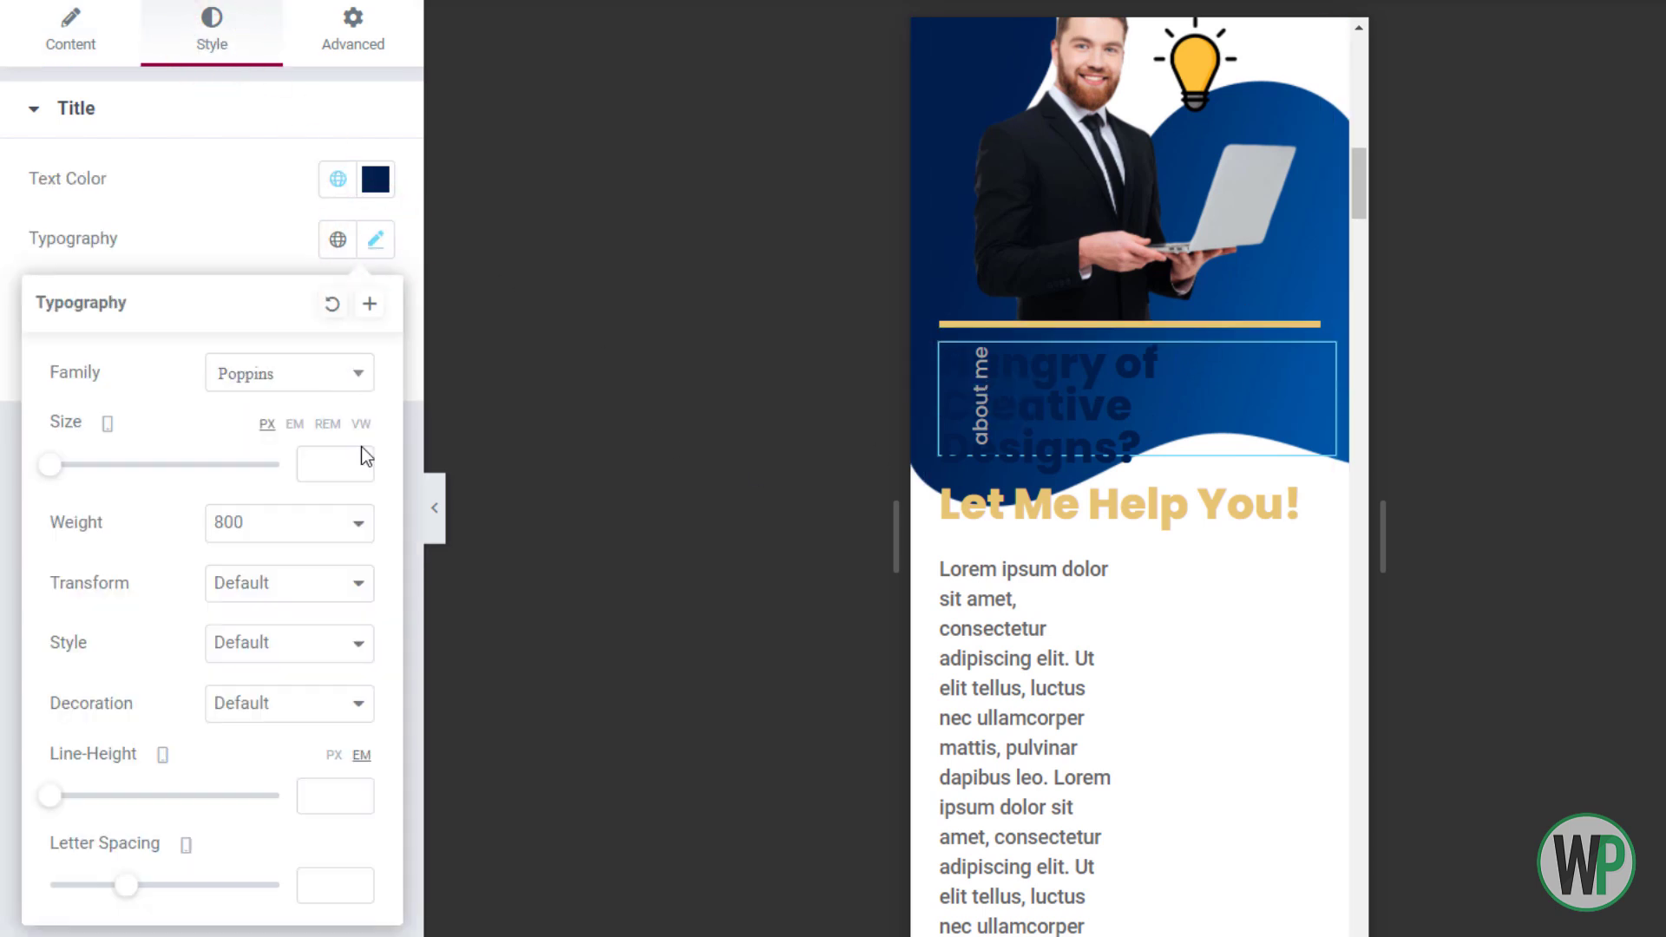
pyautogui.write('1')
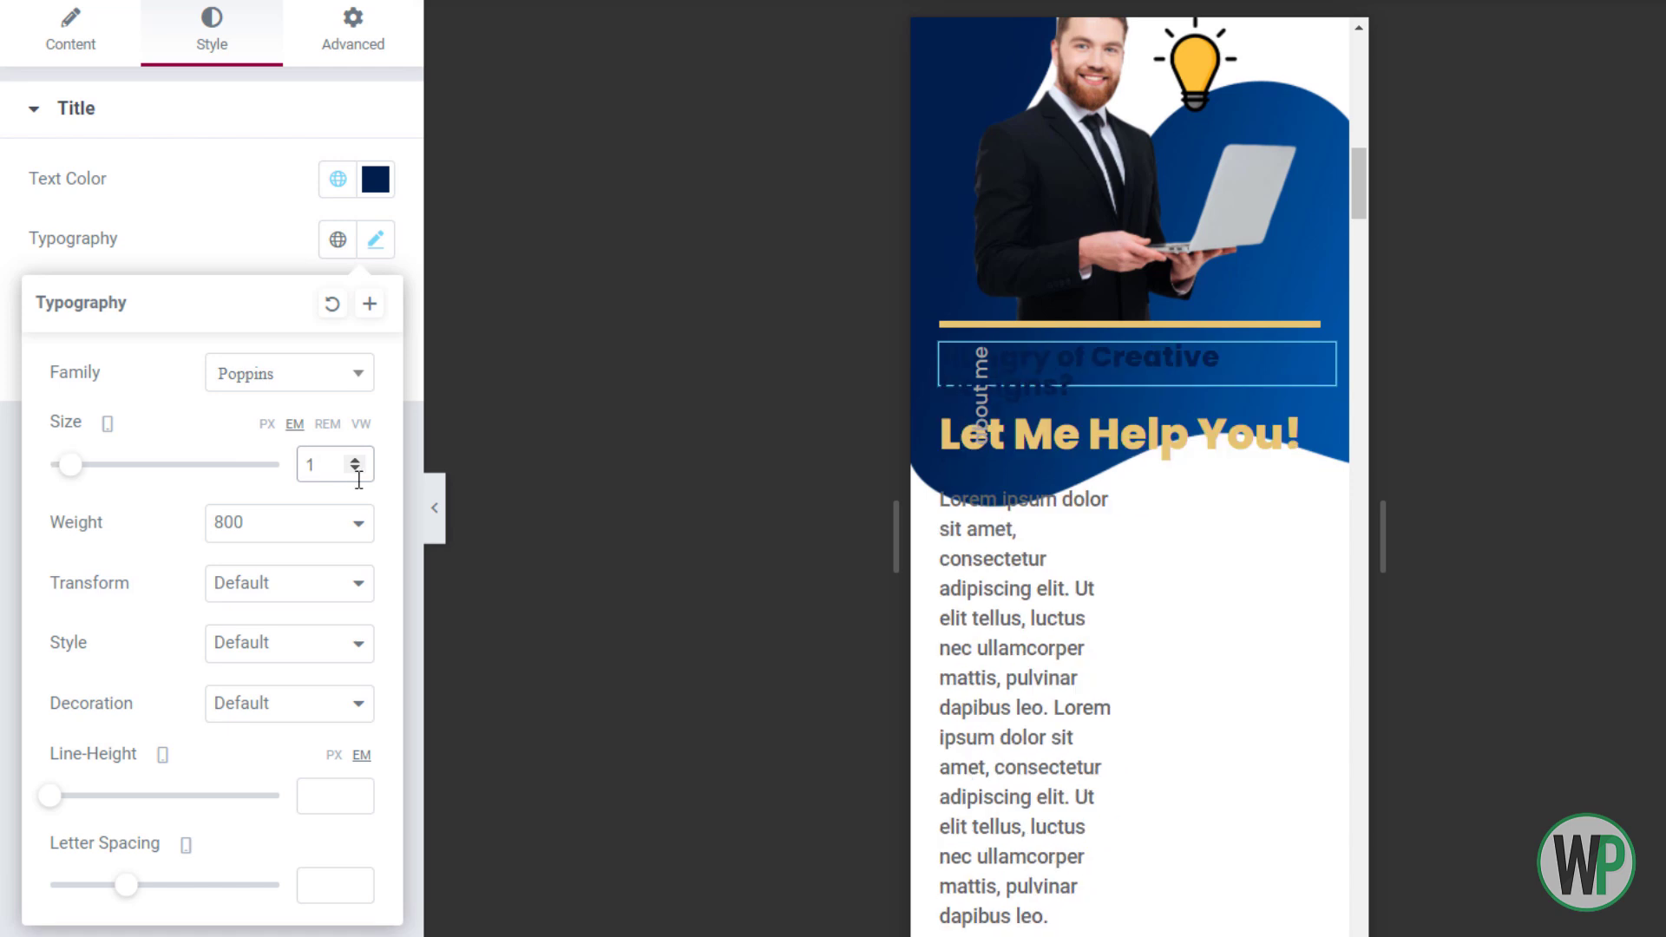
pyautogui.click(354, 458)
pyautogui.click(354, 458)
pyautogui.click(354, 458)
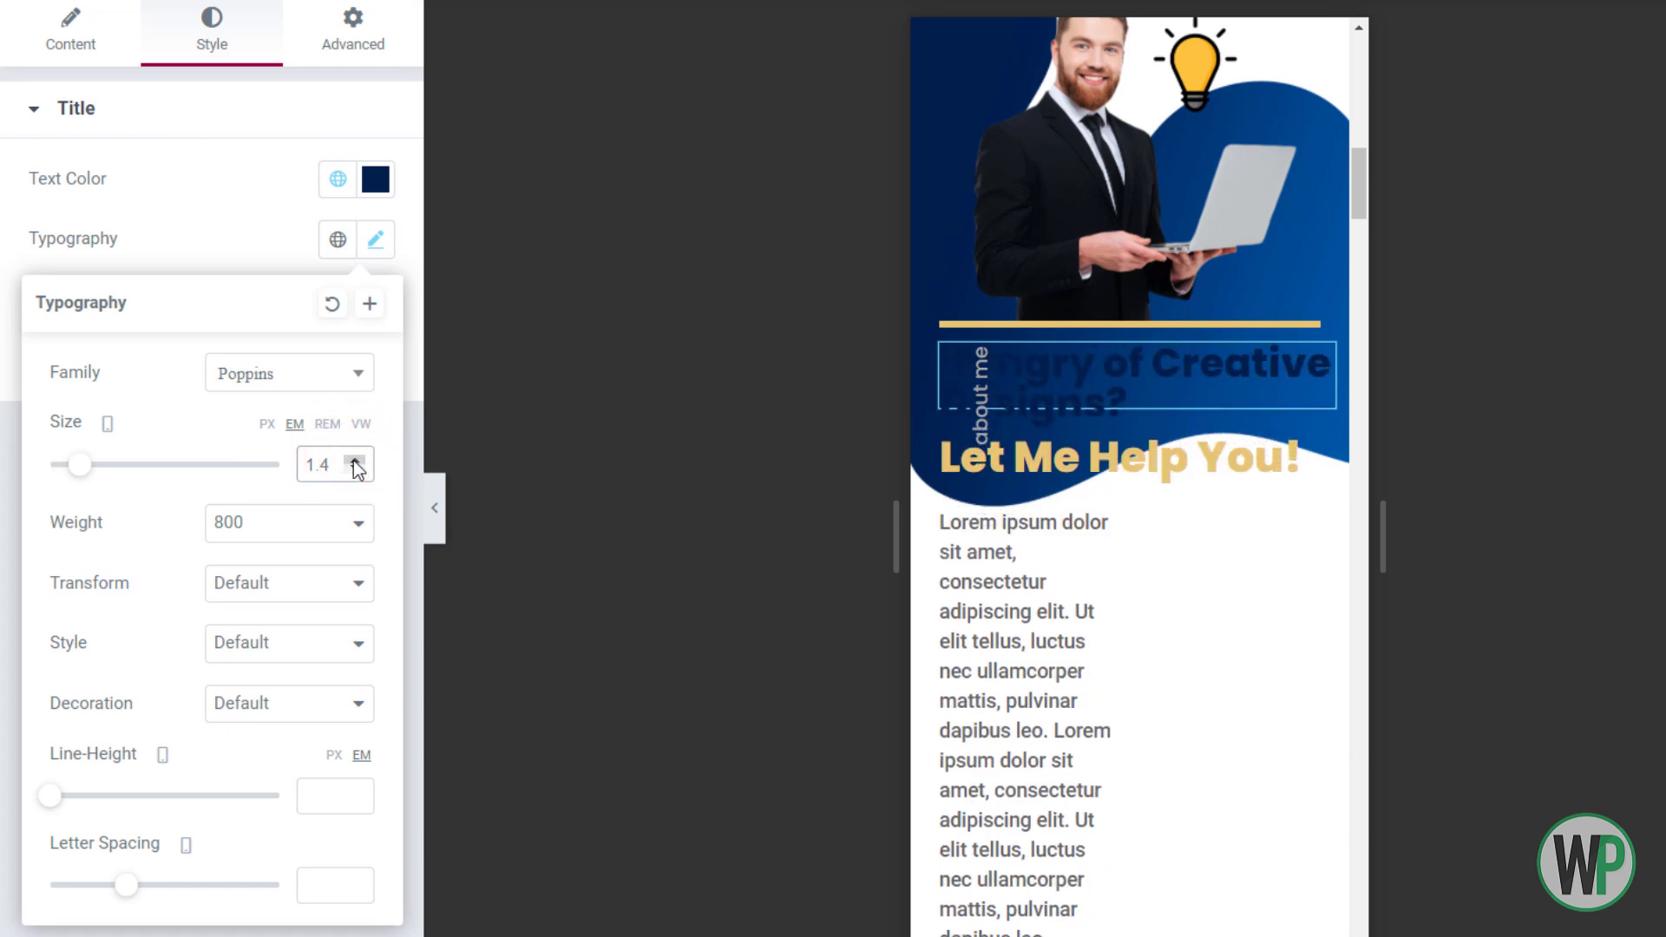
pyautogui.click(356, 792)
pyautogui.click(356, 793)
# Set the Let Me Help You! subheading font size to 1em
pyautogui.rightClick(1135, 482)
pyautogui.click(1208, 495)
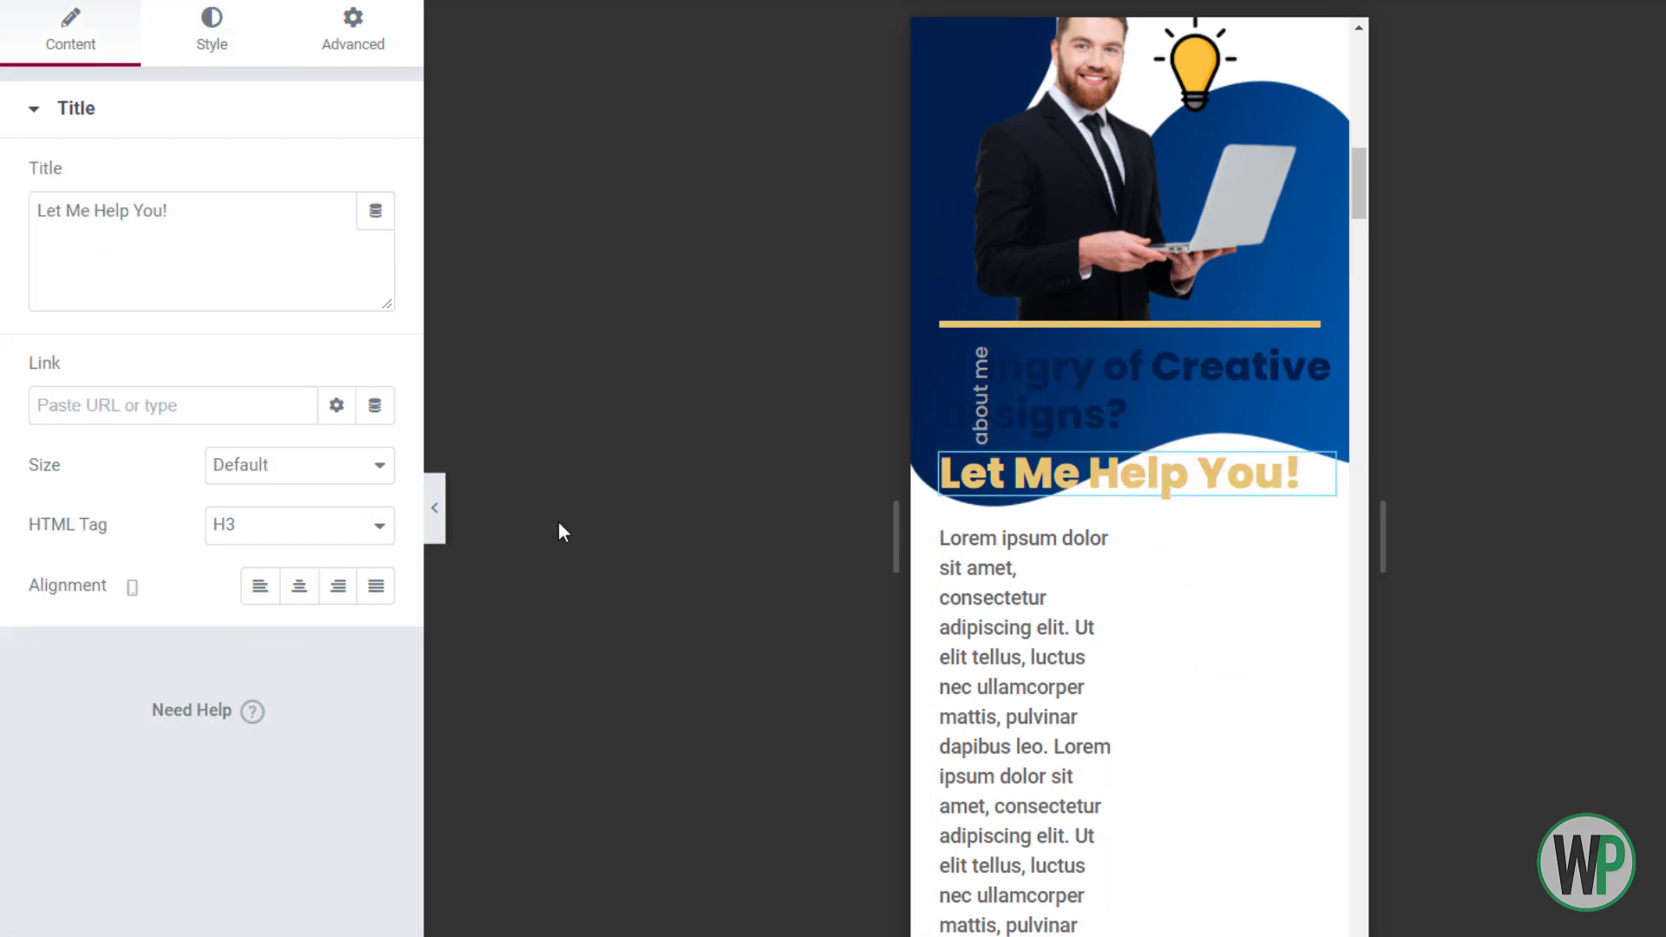
pyautogui.click(212, 32)
pyautogui.click(375, 239)
pyautogui.click(296, 423)
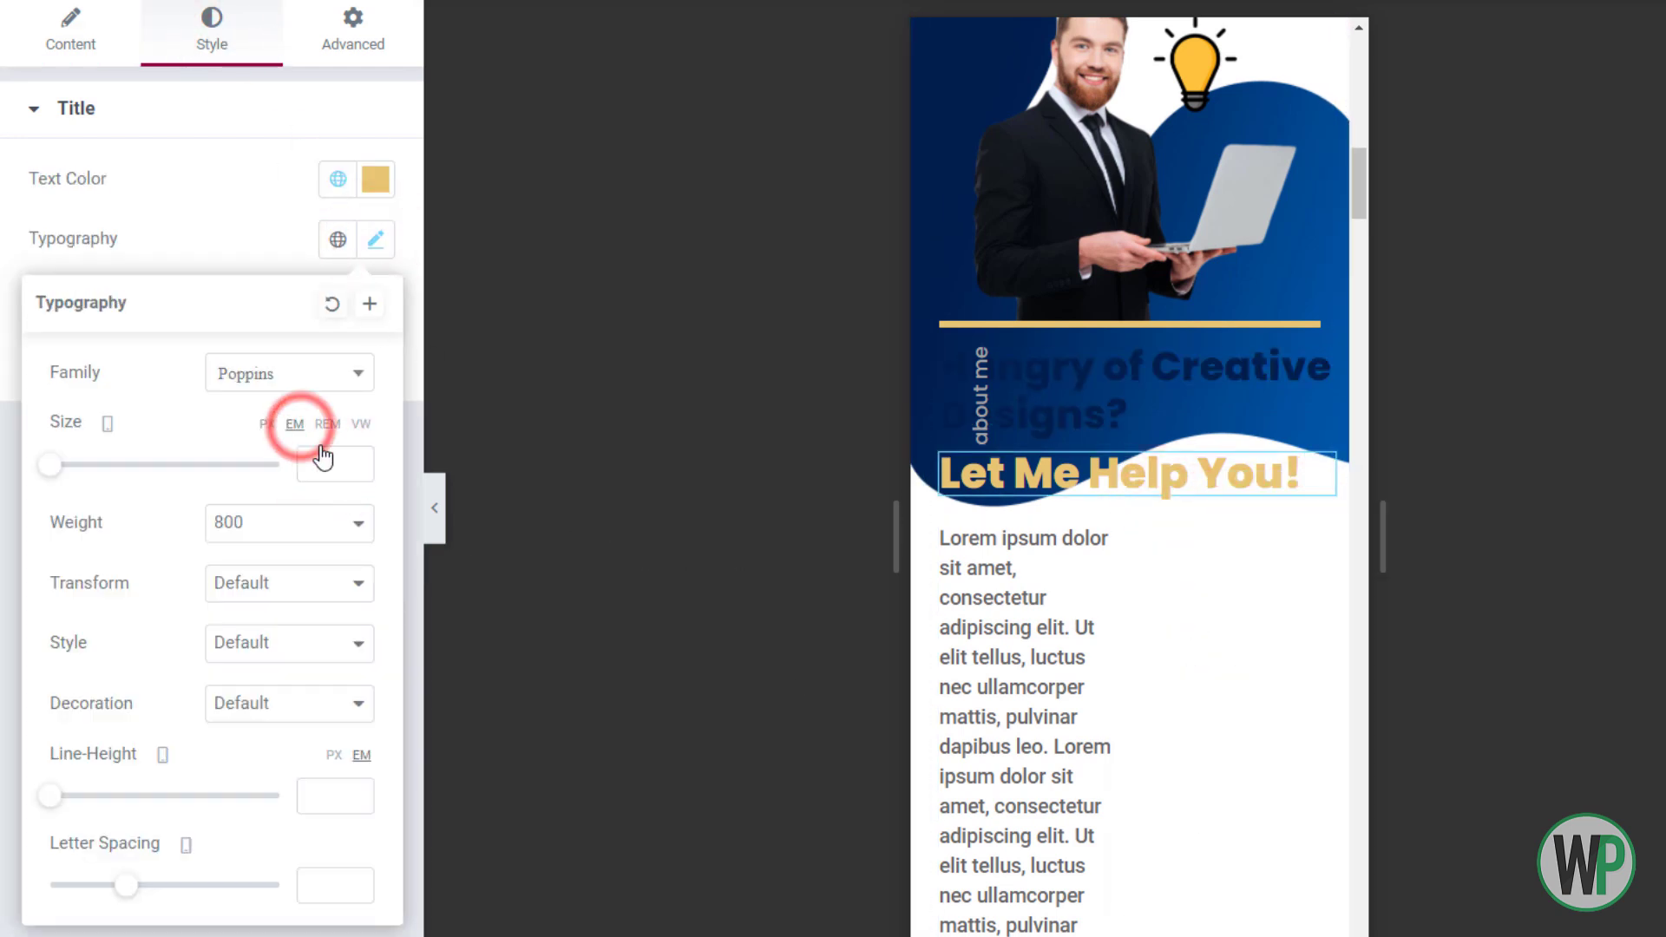
pyautogui.click(328, 458)
pyautogui.write('1')
# Reset the paragraph text block's padding so it spans the full width
pyautogui.rightClick(1006, 415)
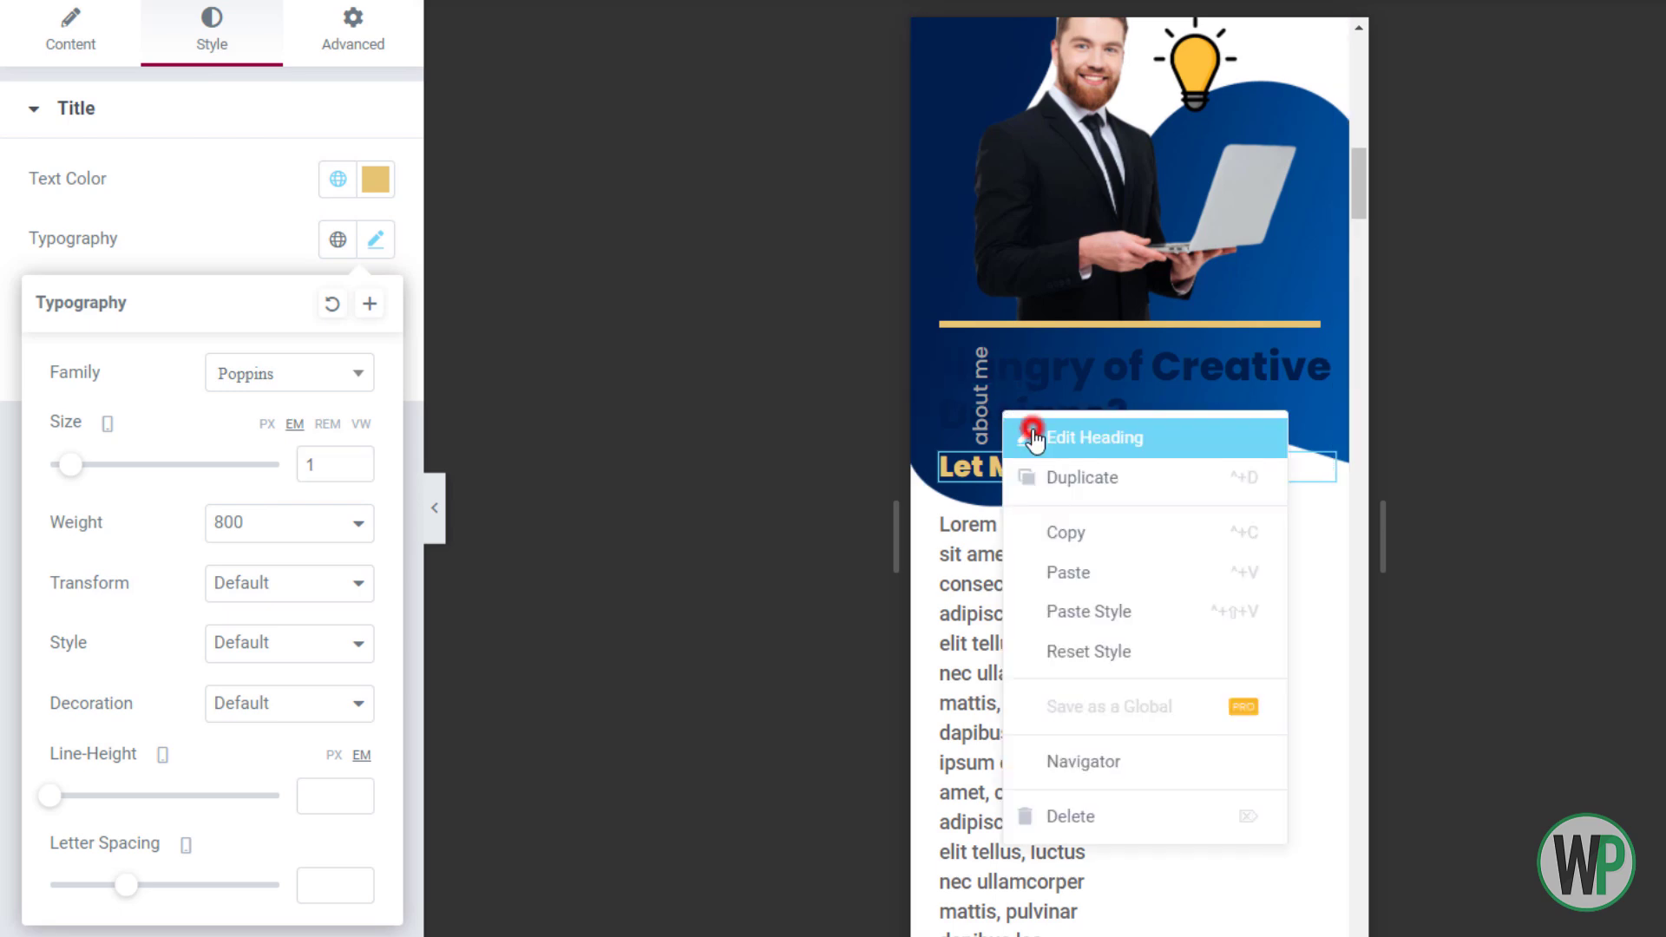
pyautogui.click(1030, 434)
pyautogui.rightClick(1115, 586)
pyautogui.click(1154, 609)
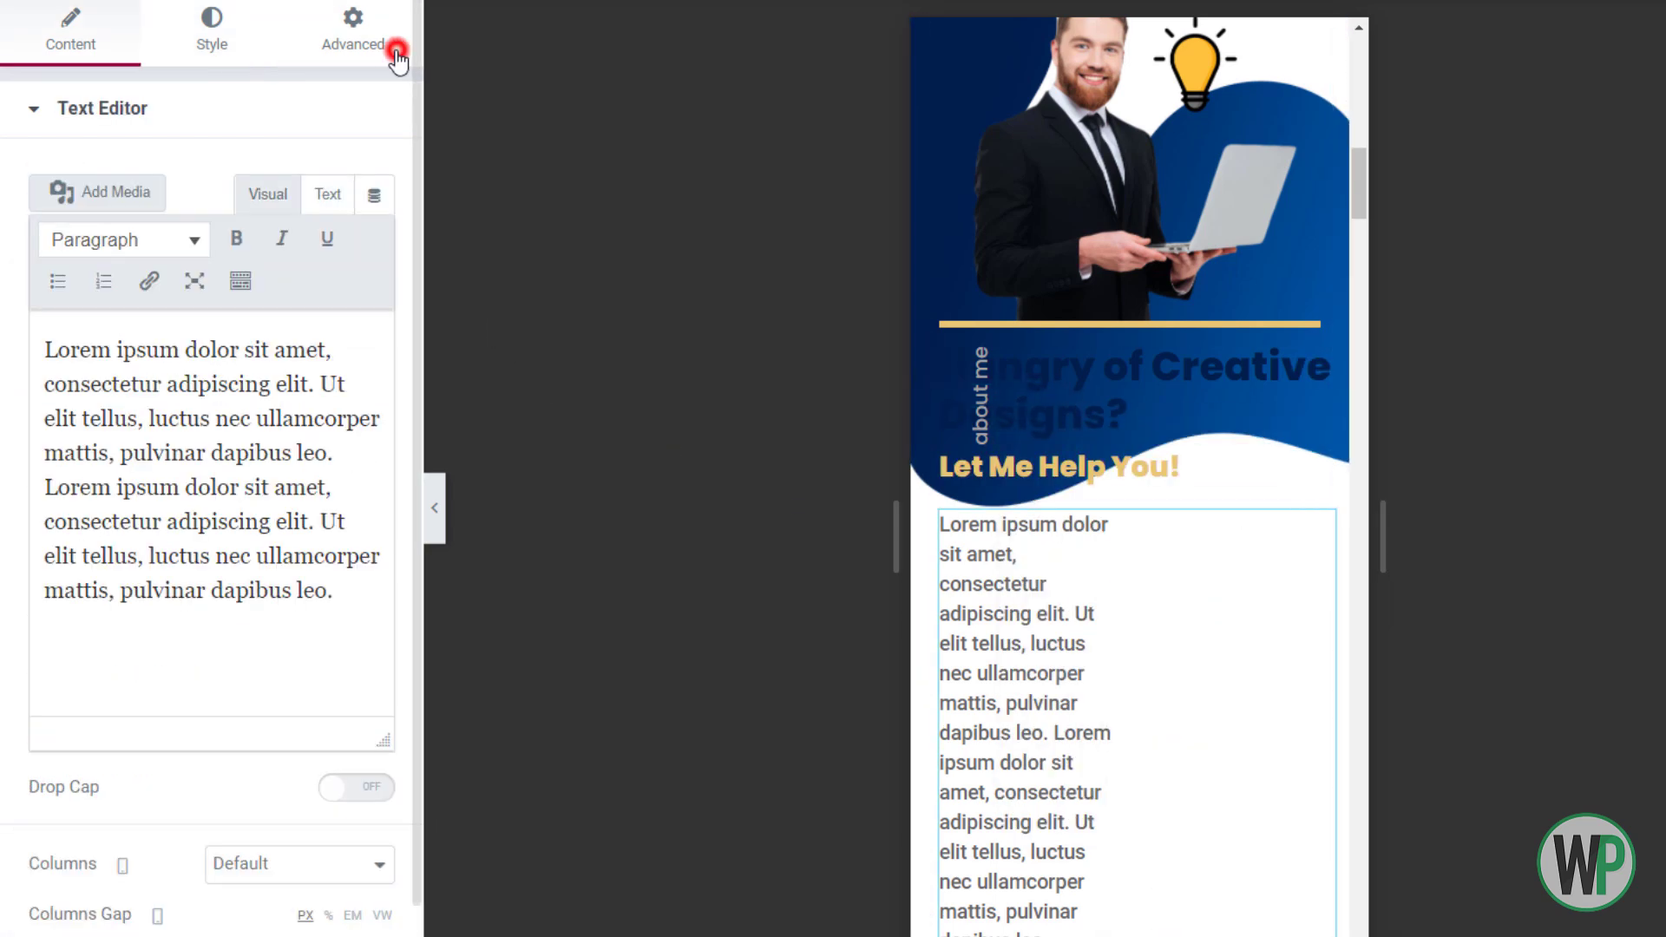
pyautogui.click(352, 31)
pyautogui.click(371, 343)
pyautogui.moveTo(1362, 199); pyautogui.dragTo(1363, 184)
# Set the About section's background size to Custom, shrinking the blob to 311 px width
pyautogui.rightClick(1133, 156)
pyautogui.click(1159, 152)
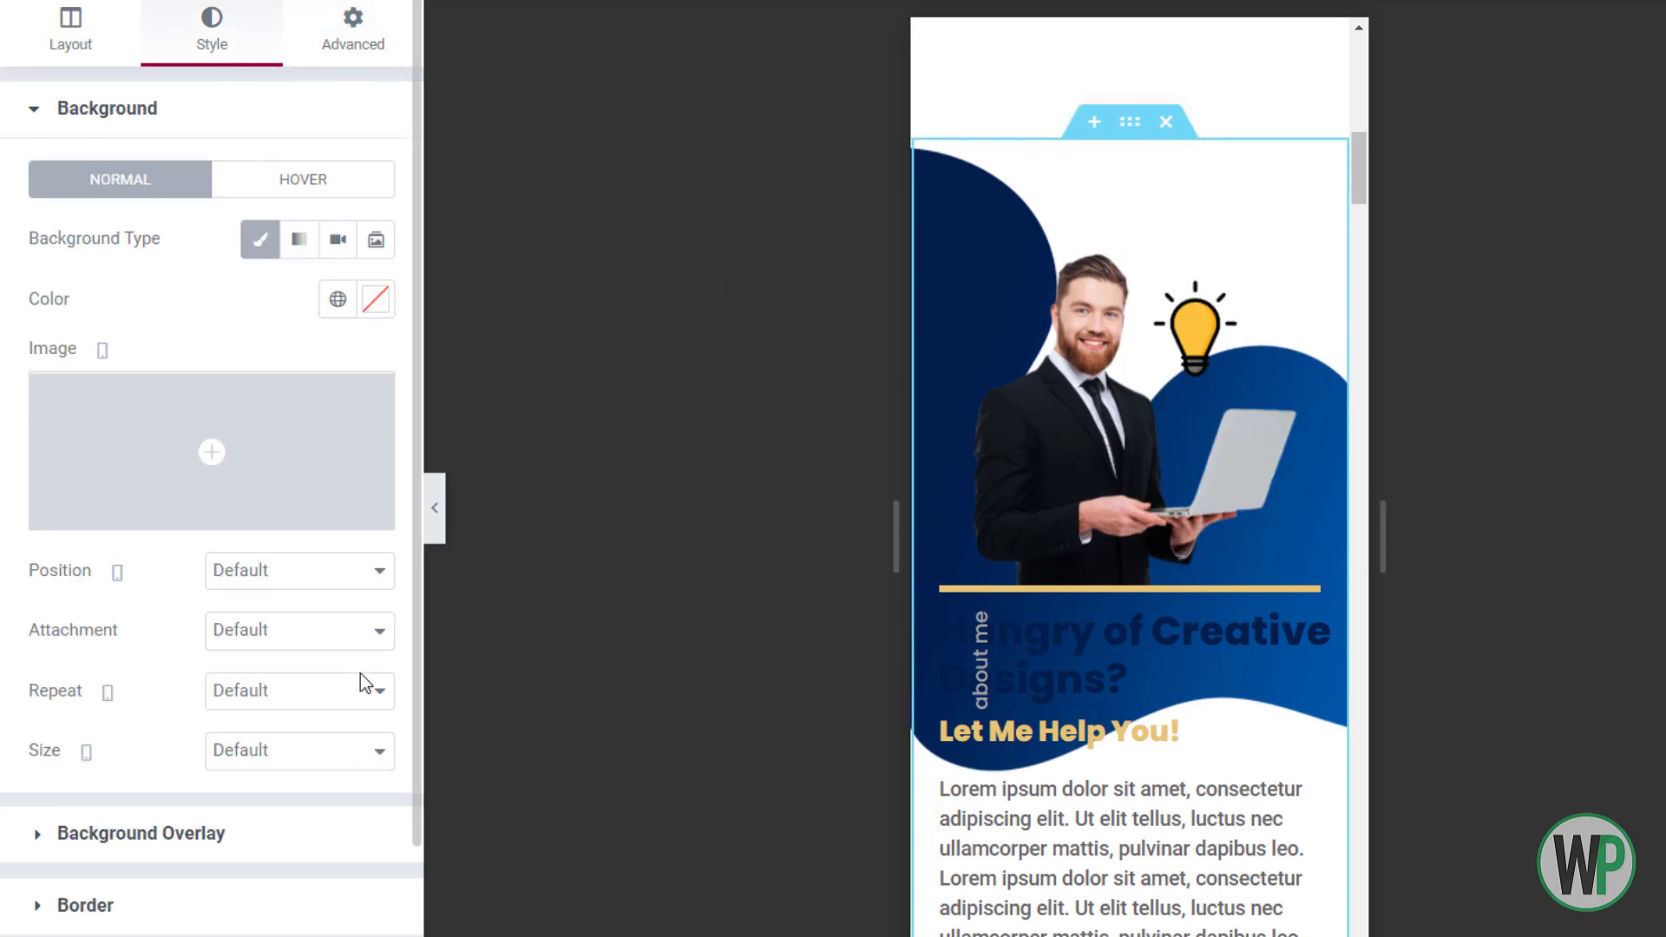
pyautogui.click(313, 750)
pyautogui.click(243, 869)
pyautogui.moveTo(31, 843); pyautogui.dragTo(120, 849)
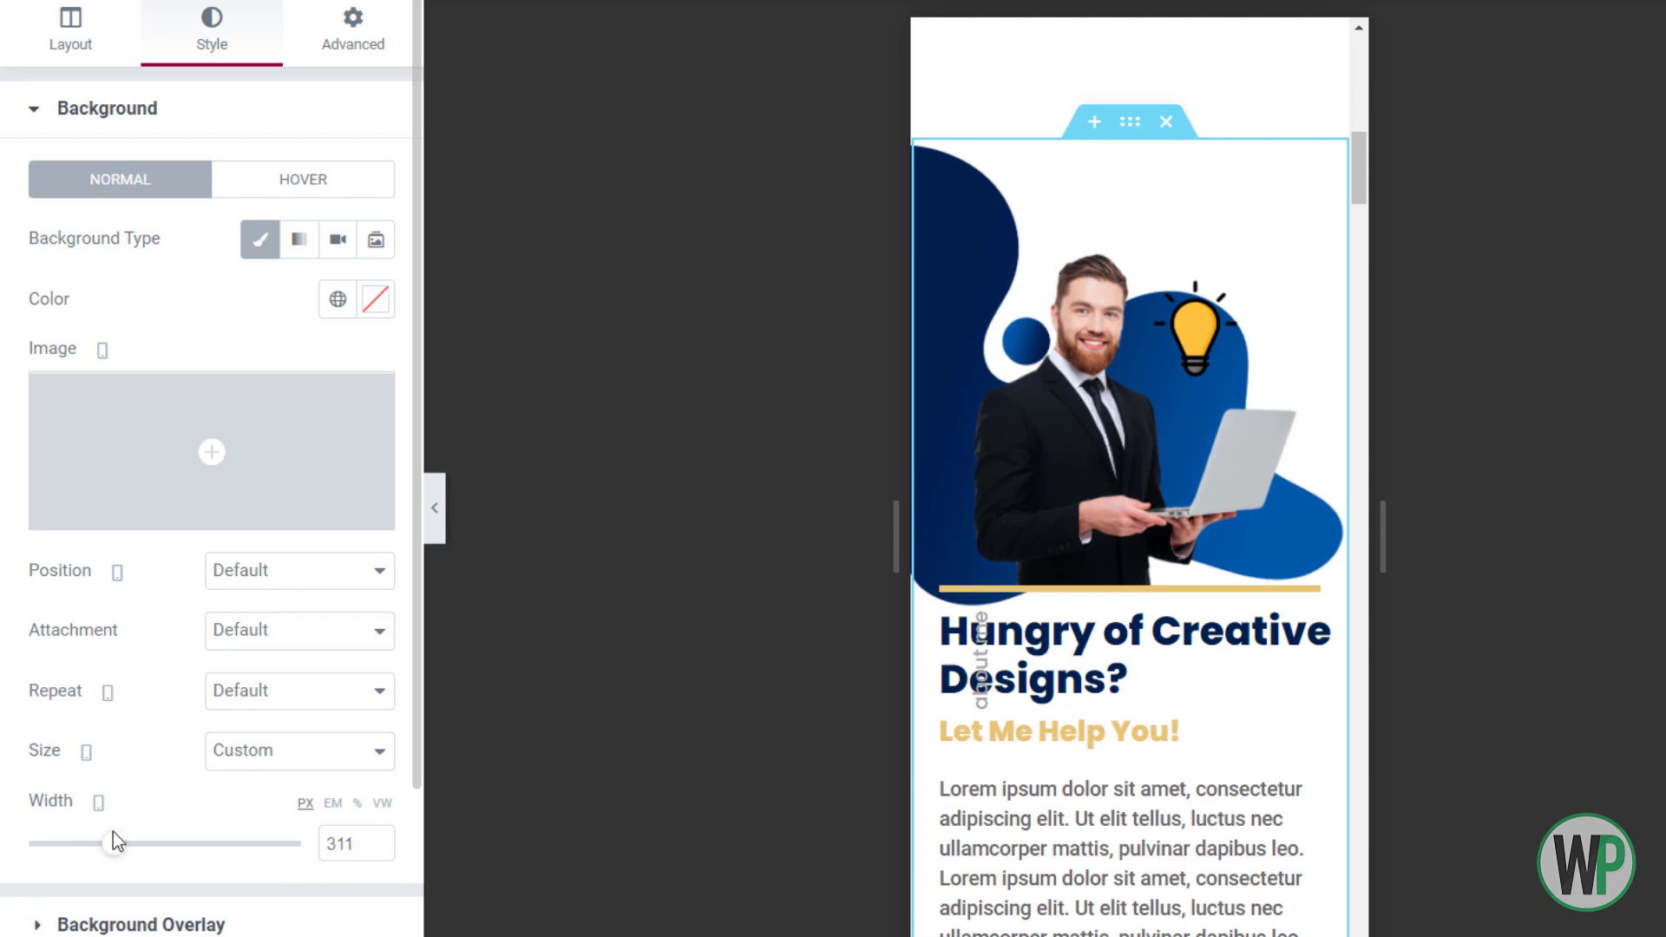
pyautogui.moveTo(1362, 158); pyautogui.dragTo(1365, 190)
# Position the about me label with horizontal offset -35 and vertical offset 30
pyautogui.click(1132, 223)
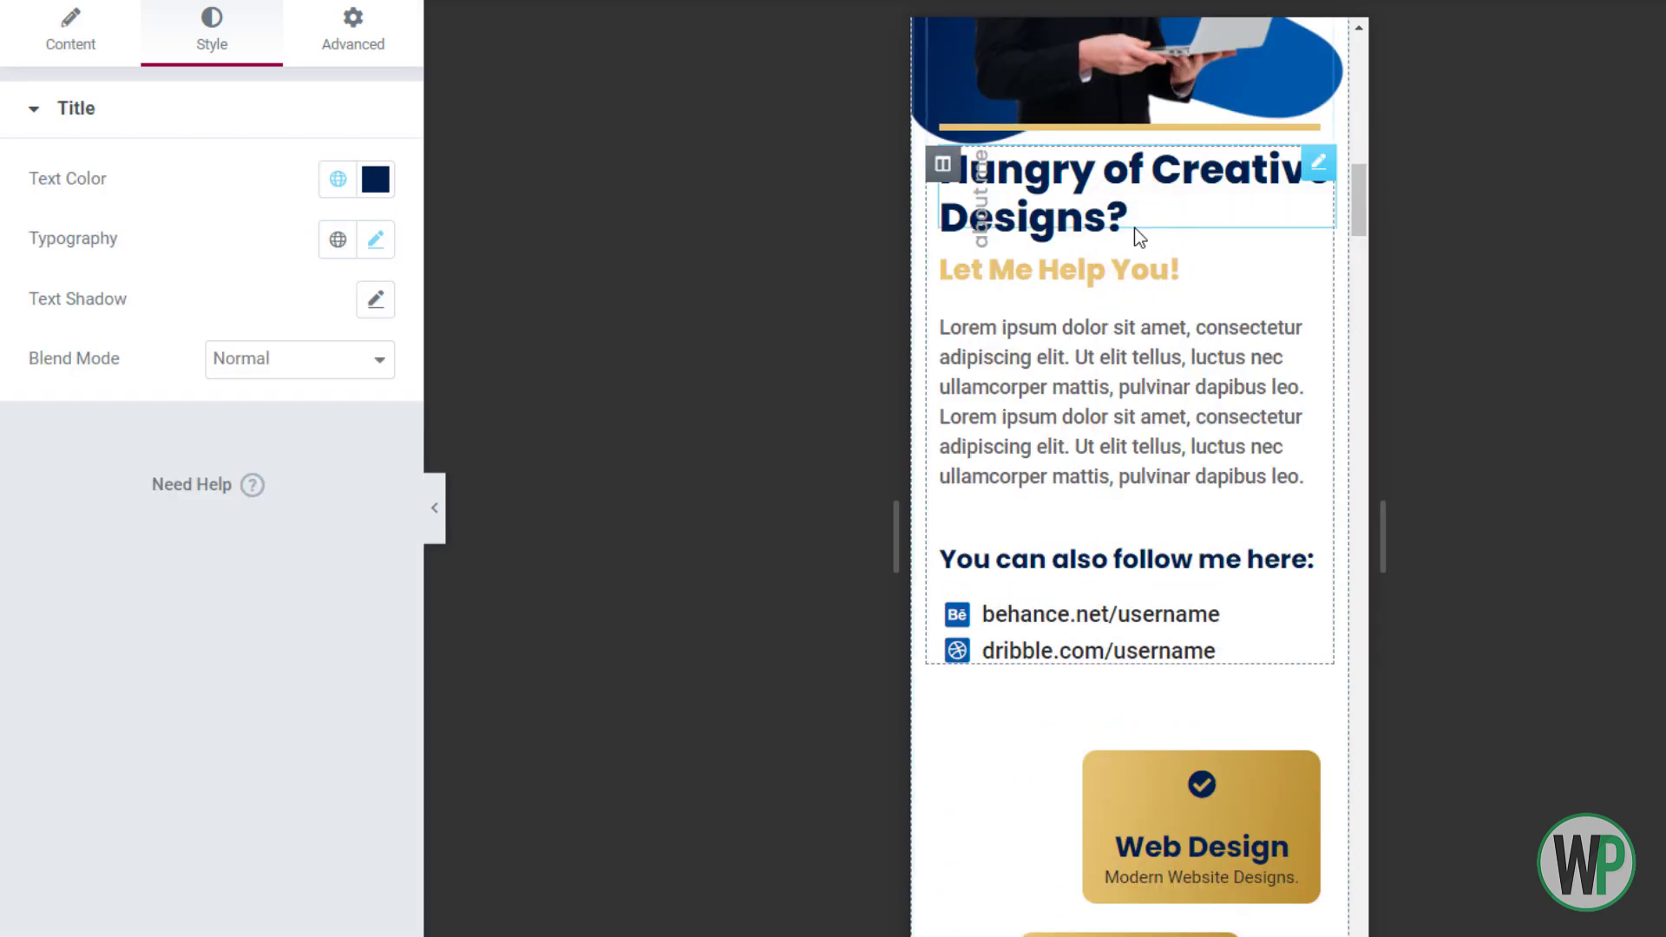
pyautogui.click(972, 215)
pyautogui.scroll(-2, 216, 798)
pyautogui.click(205, 936)
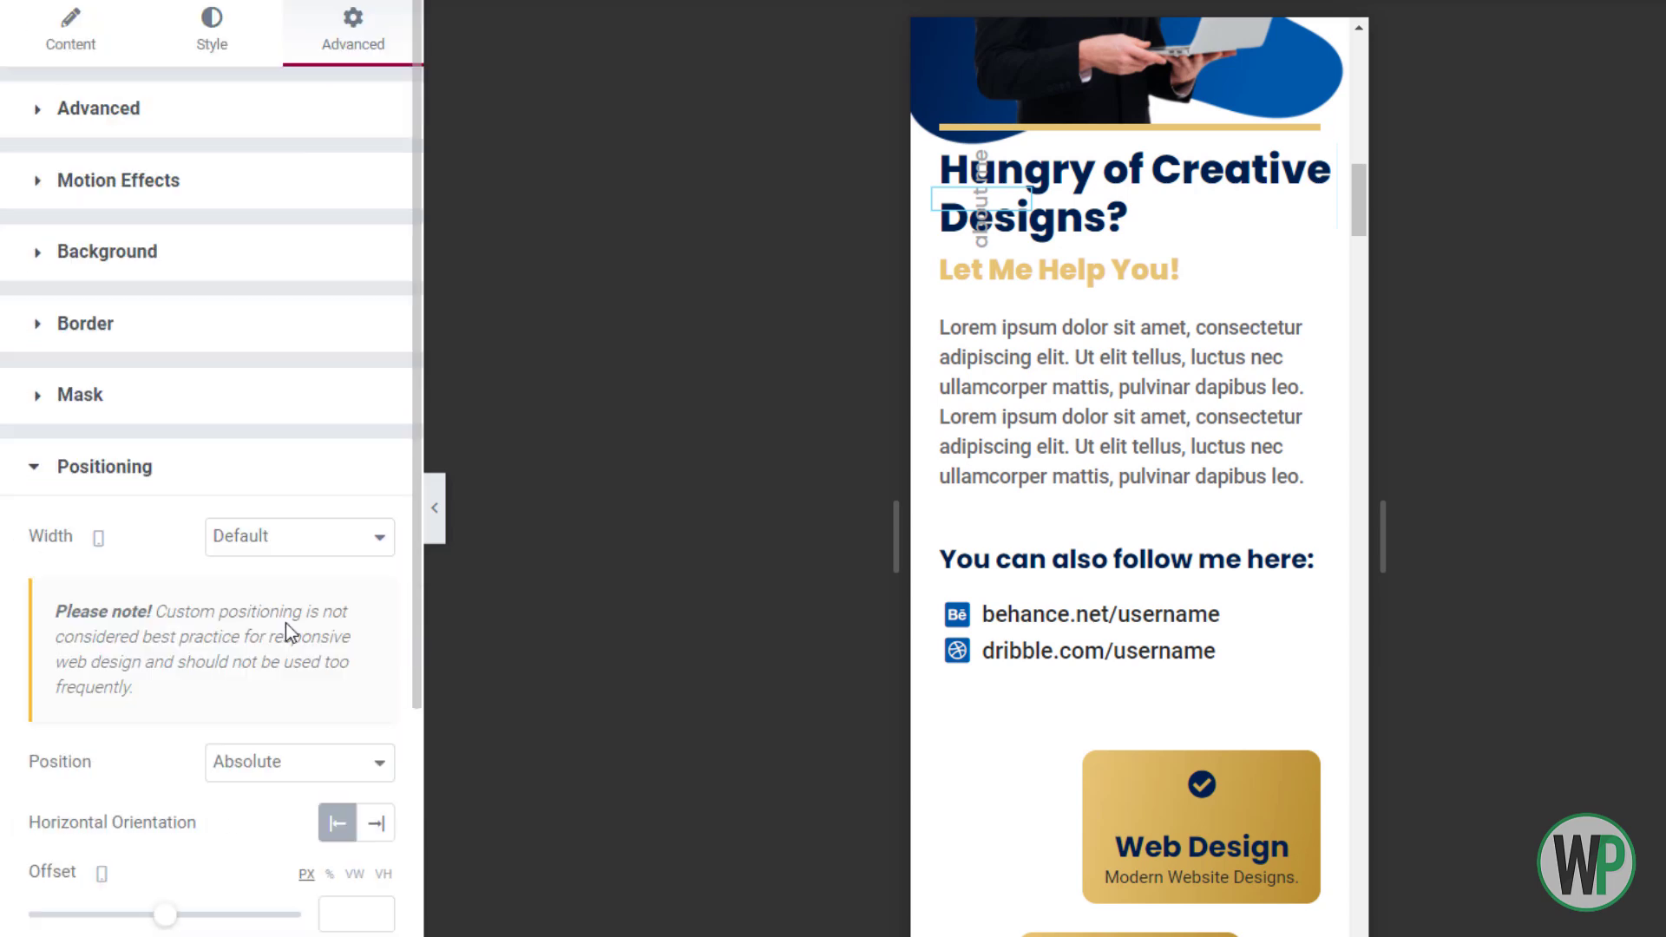
pyautogui.scroll(-2, 287, 659)
pyautogui.write('5')
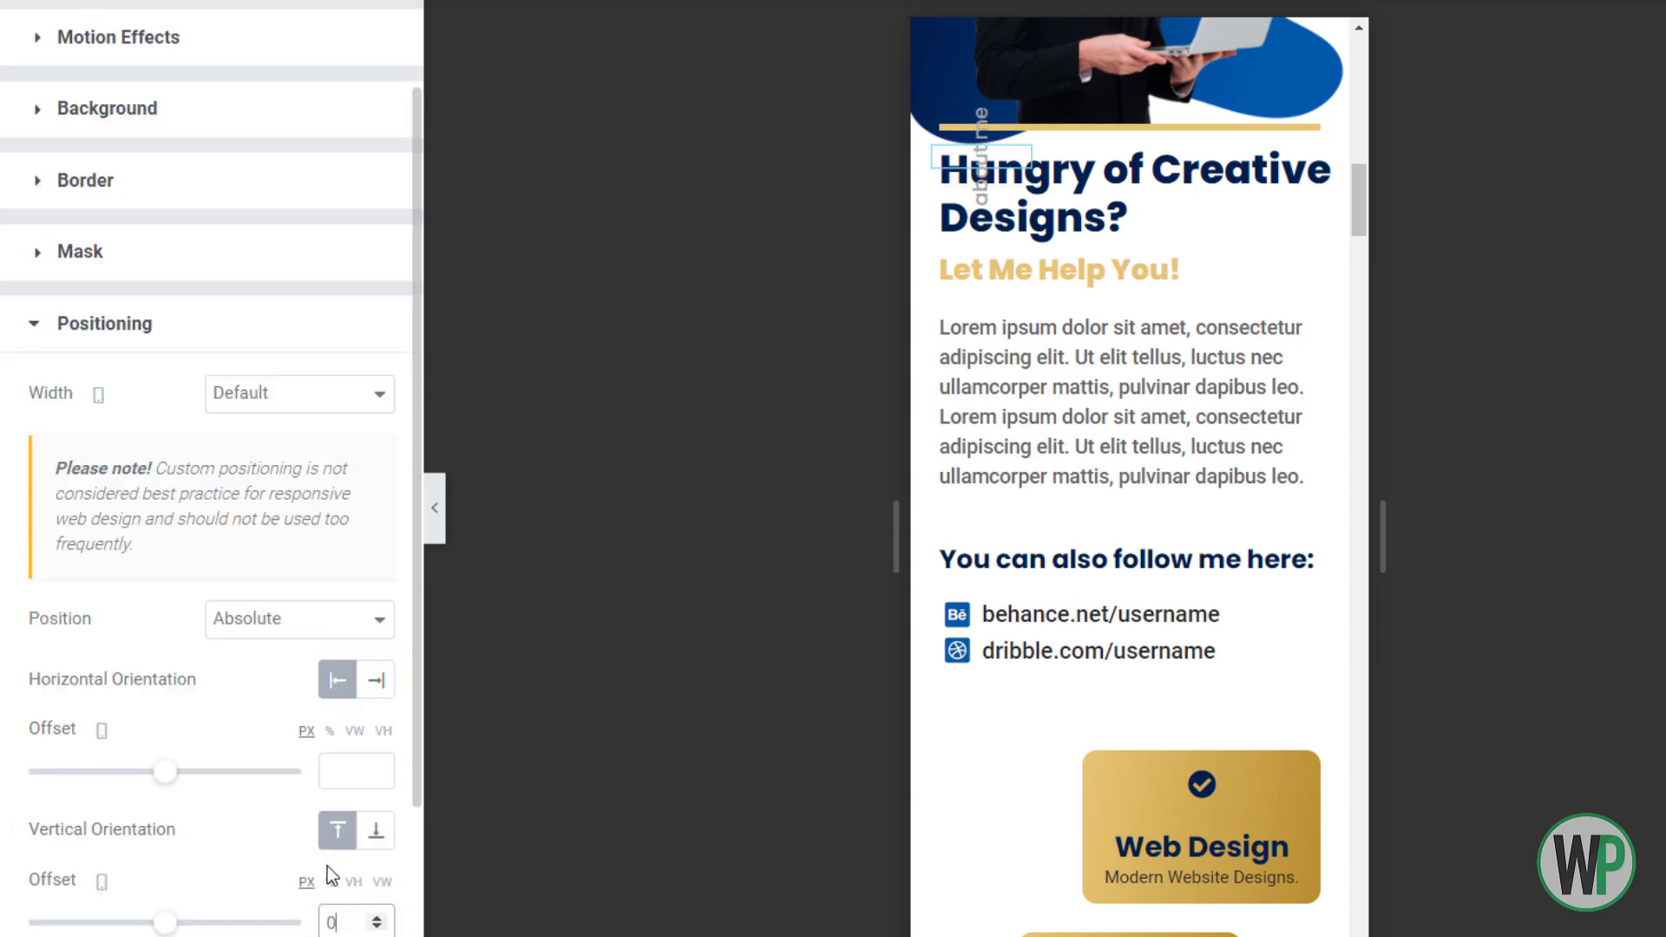
pyautogui.click(375, 915)
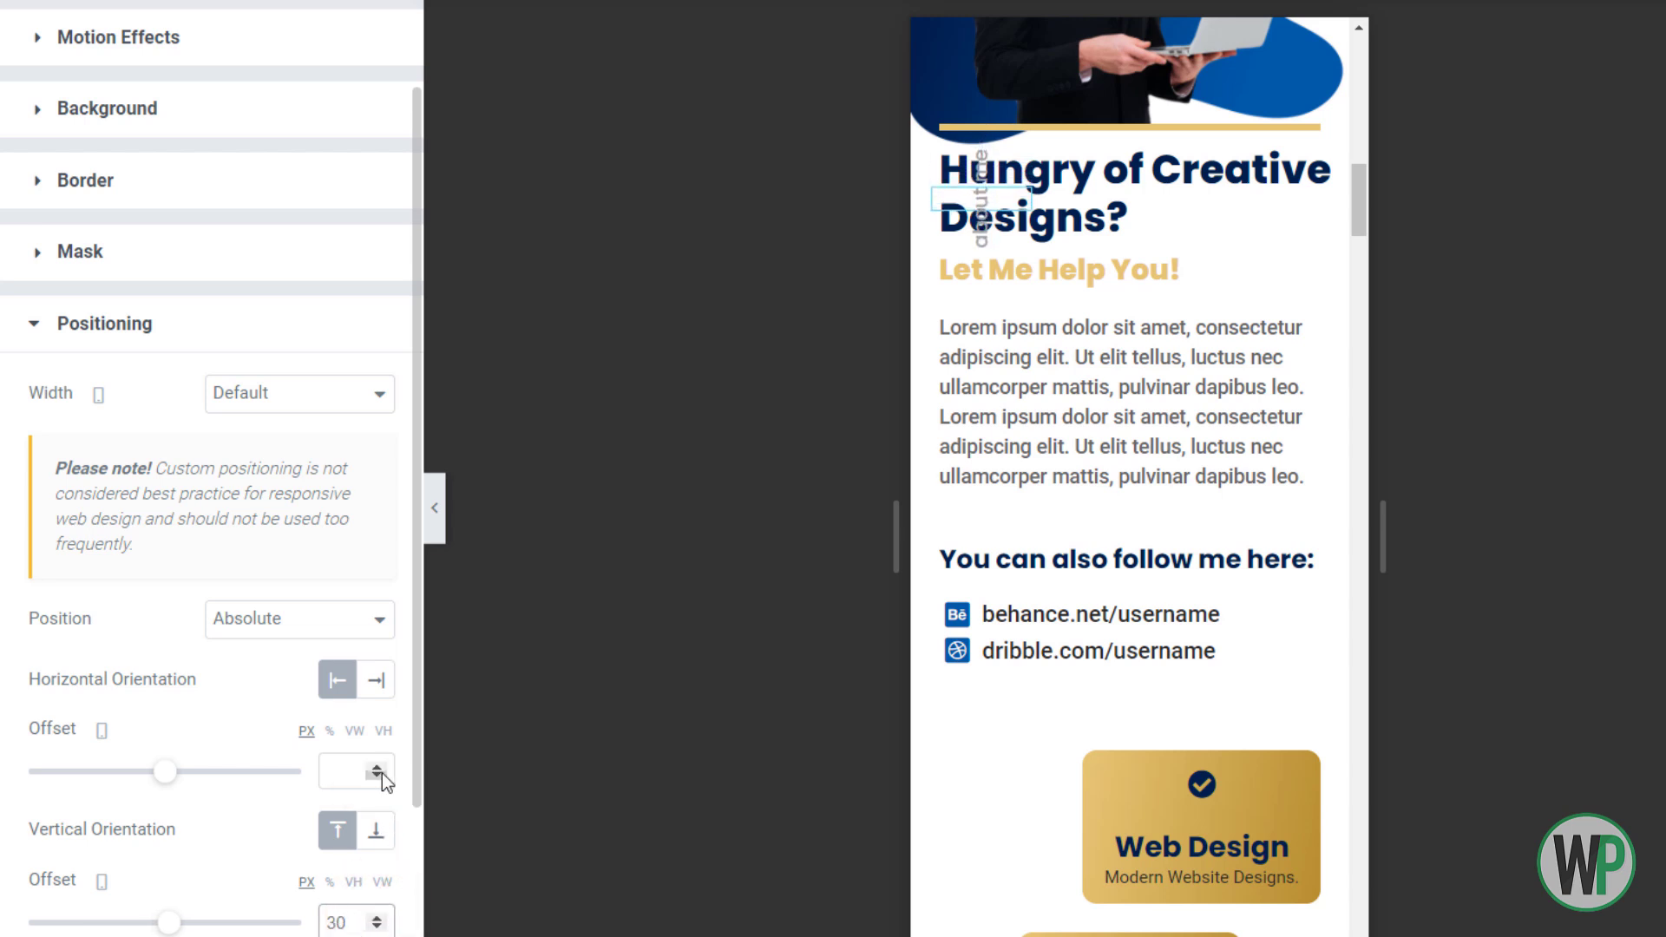
pyautogui.click(382, 774)
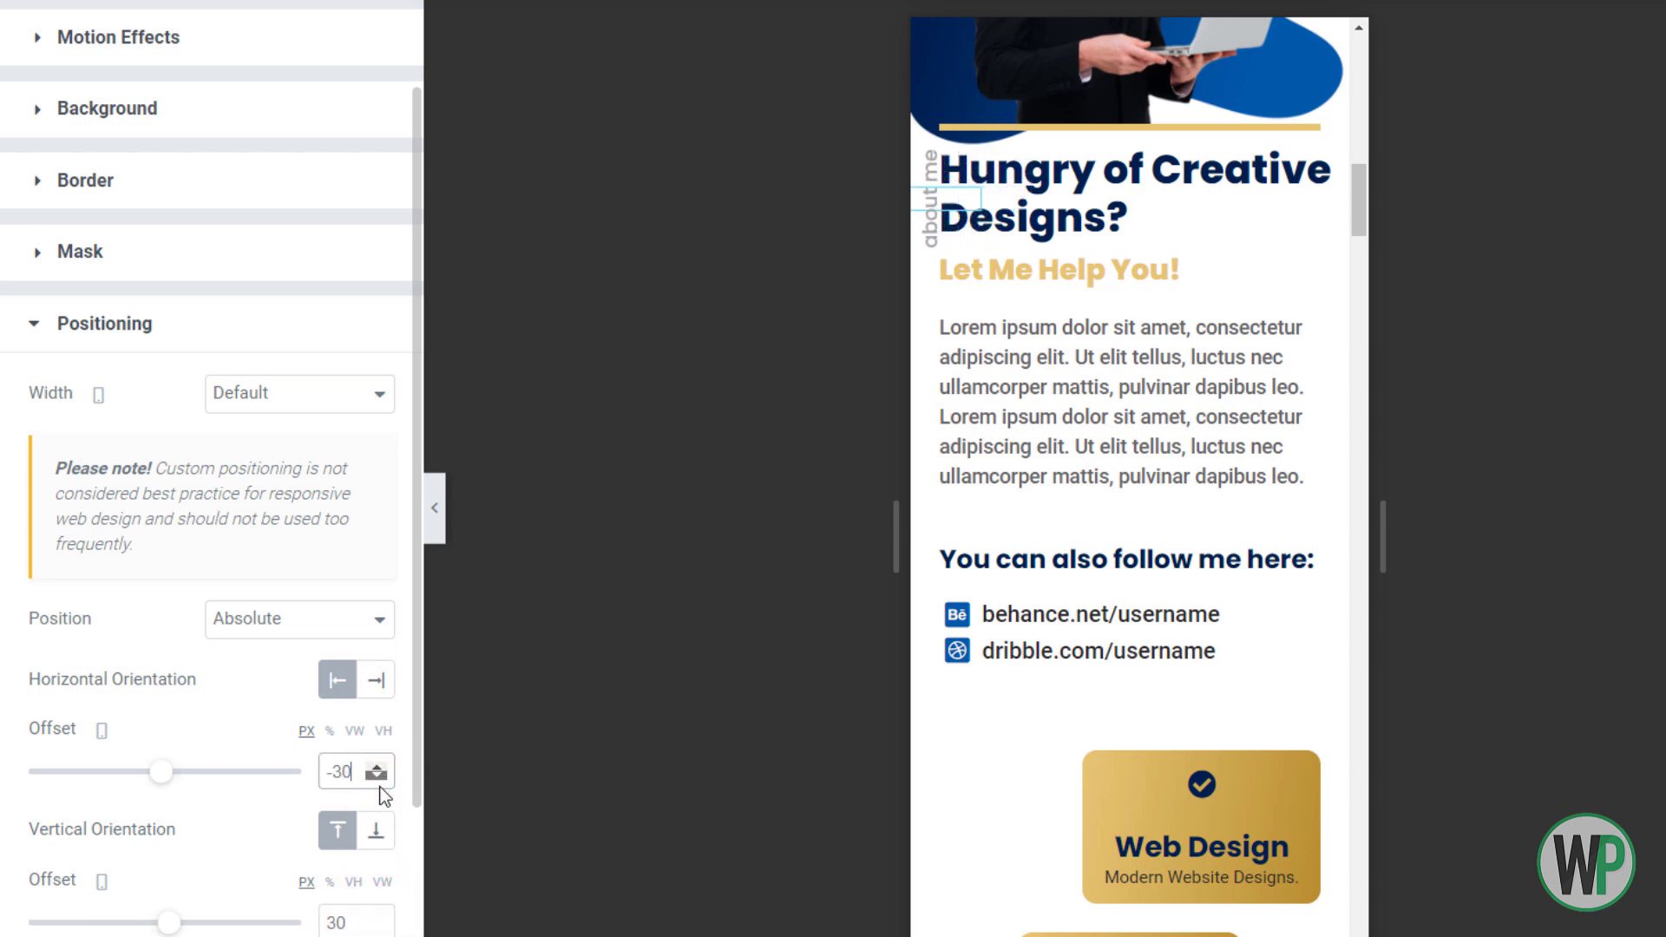
pyautogui.click(378, 775)
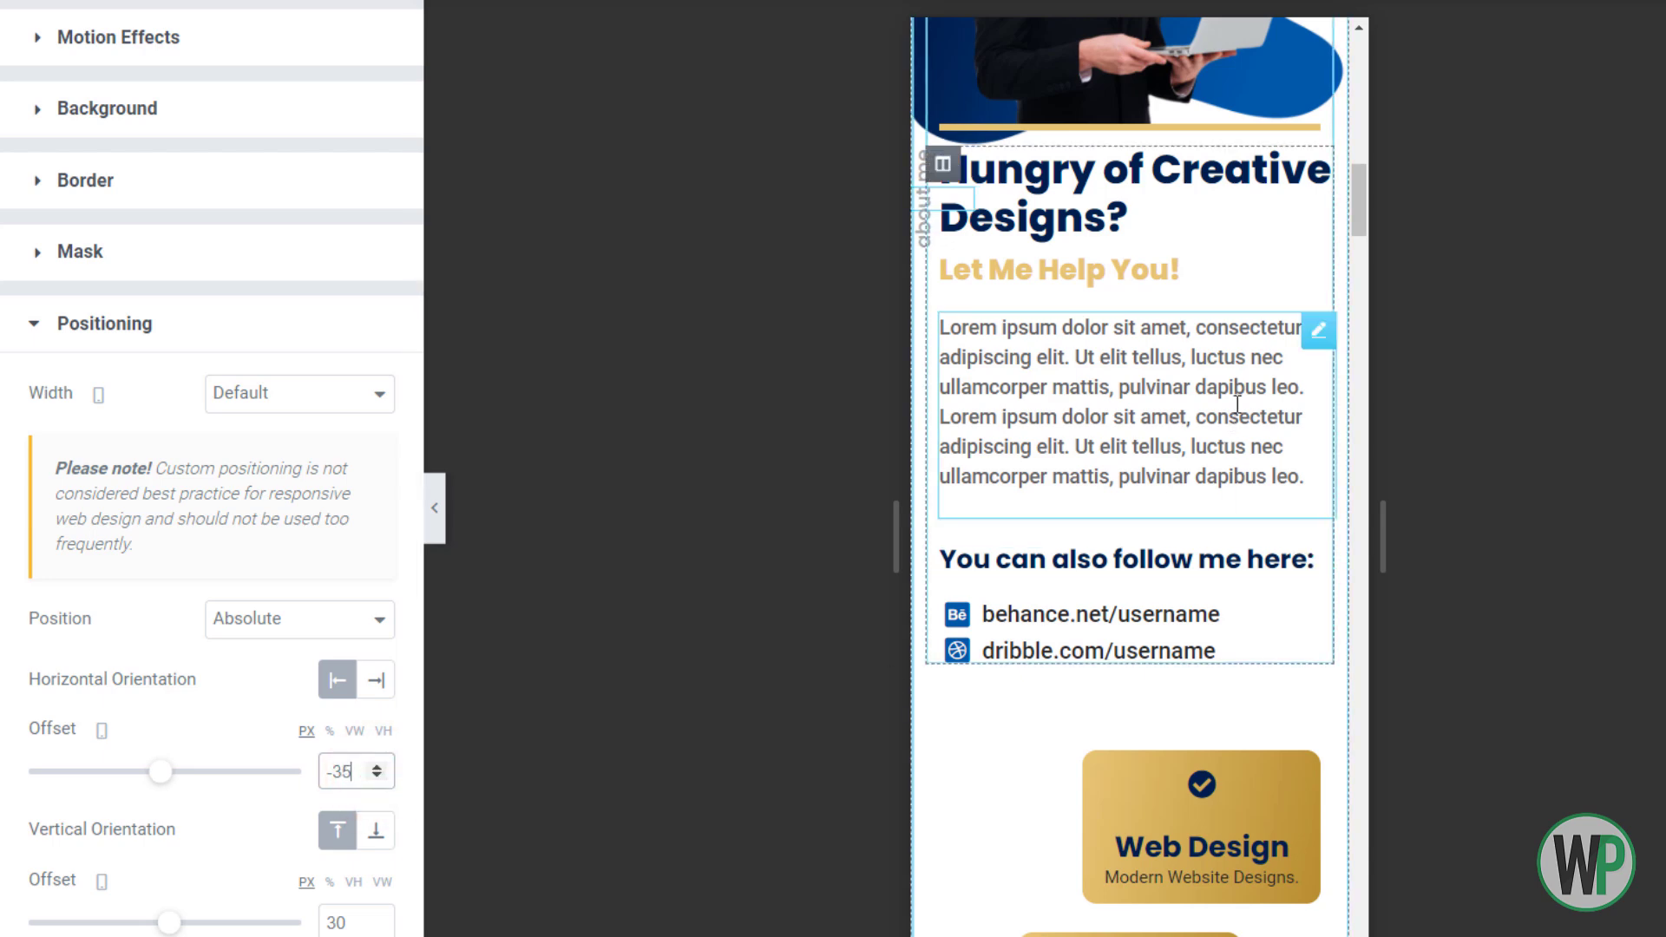
pyautogui.scroll(1, 1358, 200)
# Unlink the main heading's margins and set its top margin to 10
pyautogui.rightClick(1213, 254)
pyautogui.click(1285, 278)
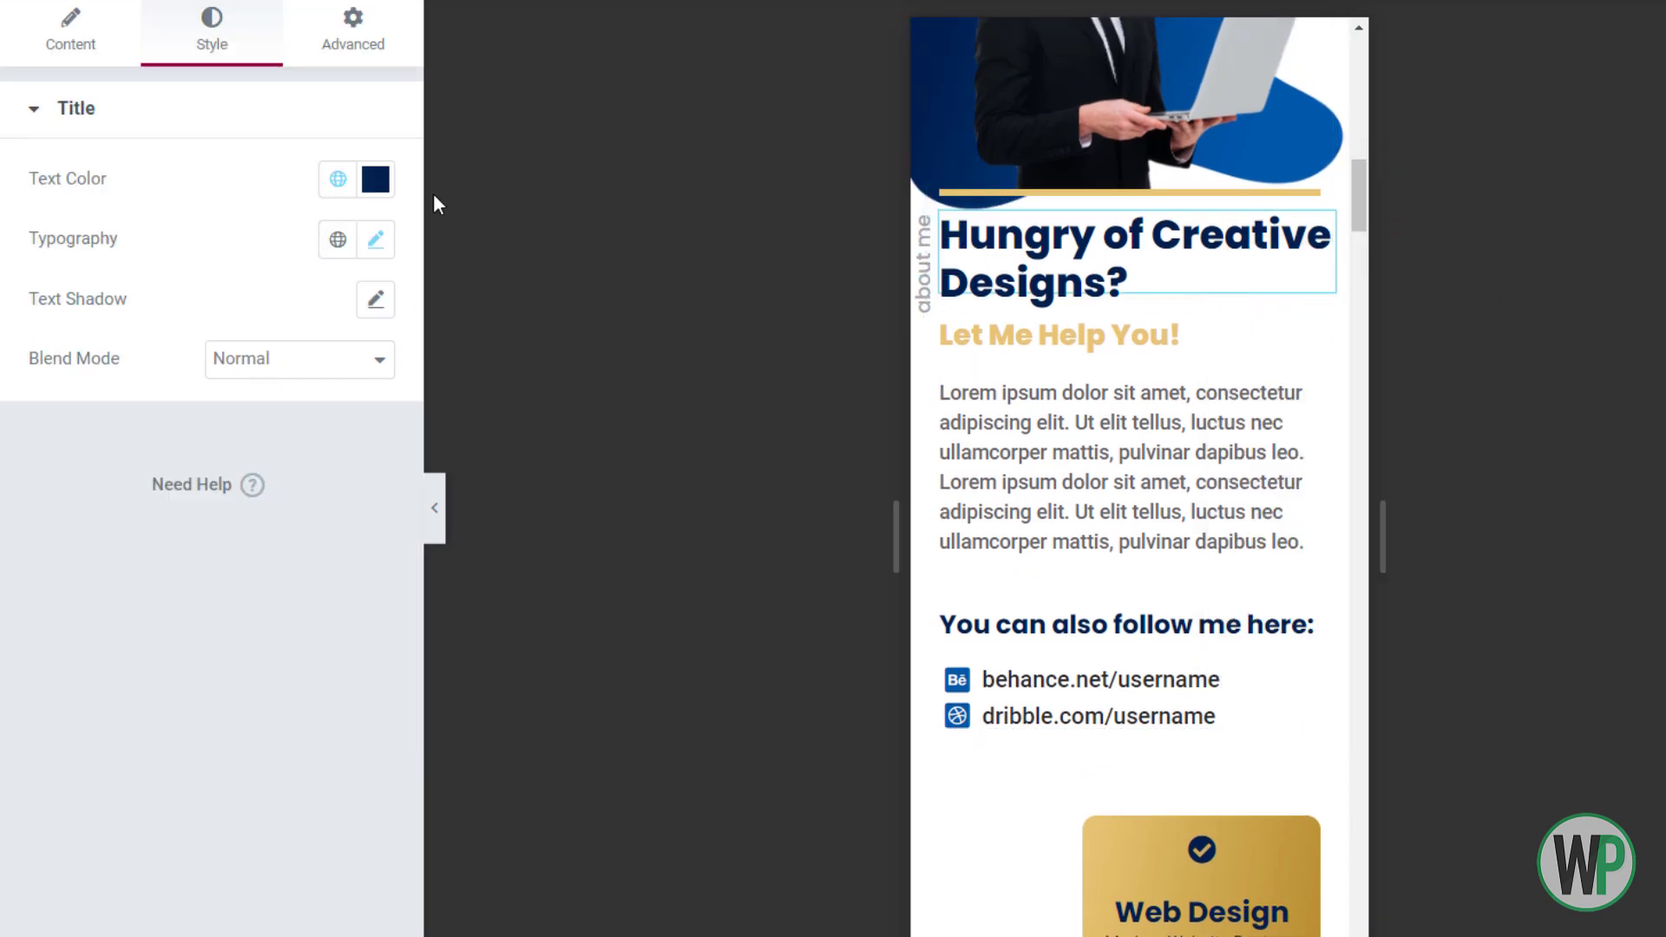
pyautogui.click(353, 31)
pyautogui.click(339, 213)
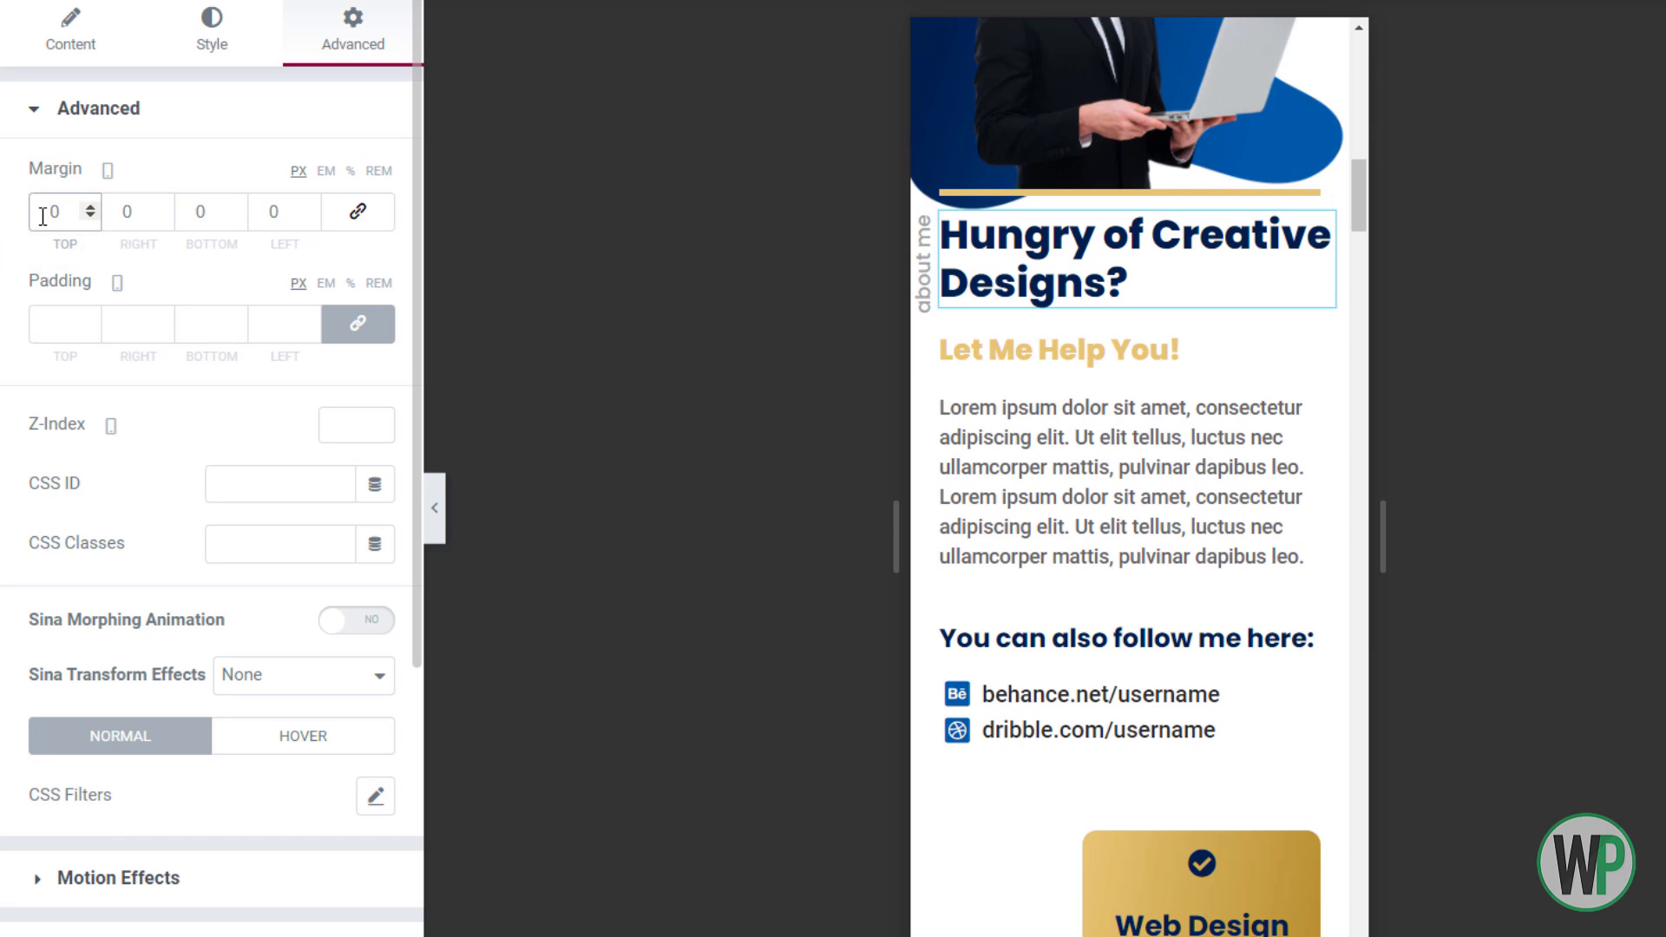
pyautogui.write('1')
# Lower the about me label's vertical offset to 42
pyautogui.rightClick(924, 297)
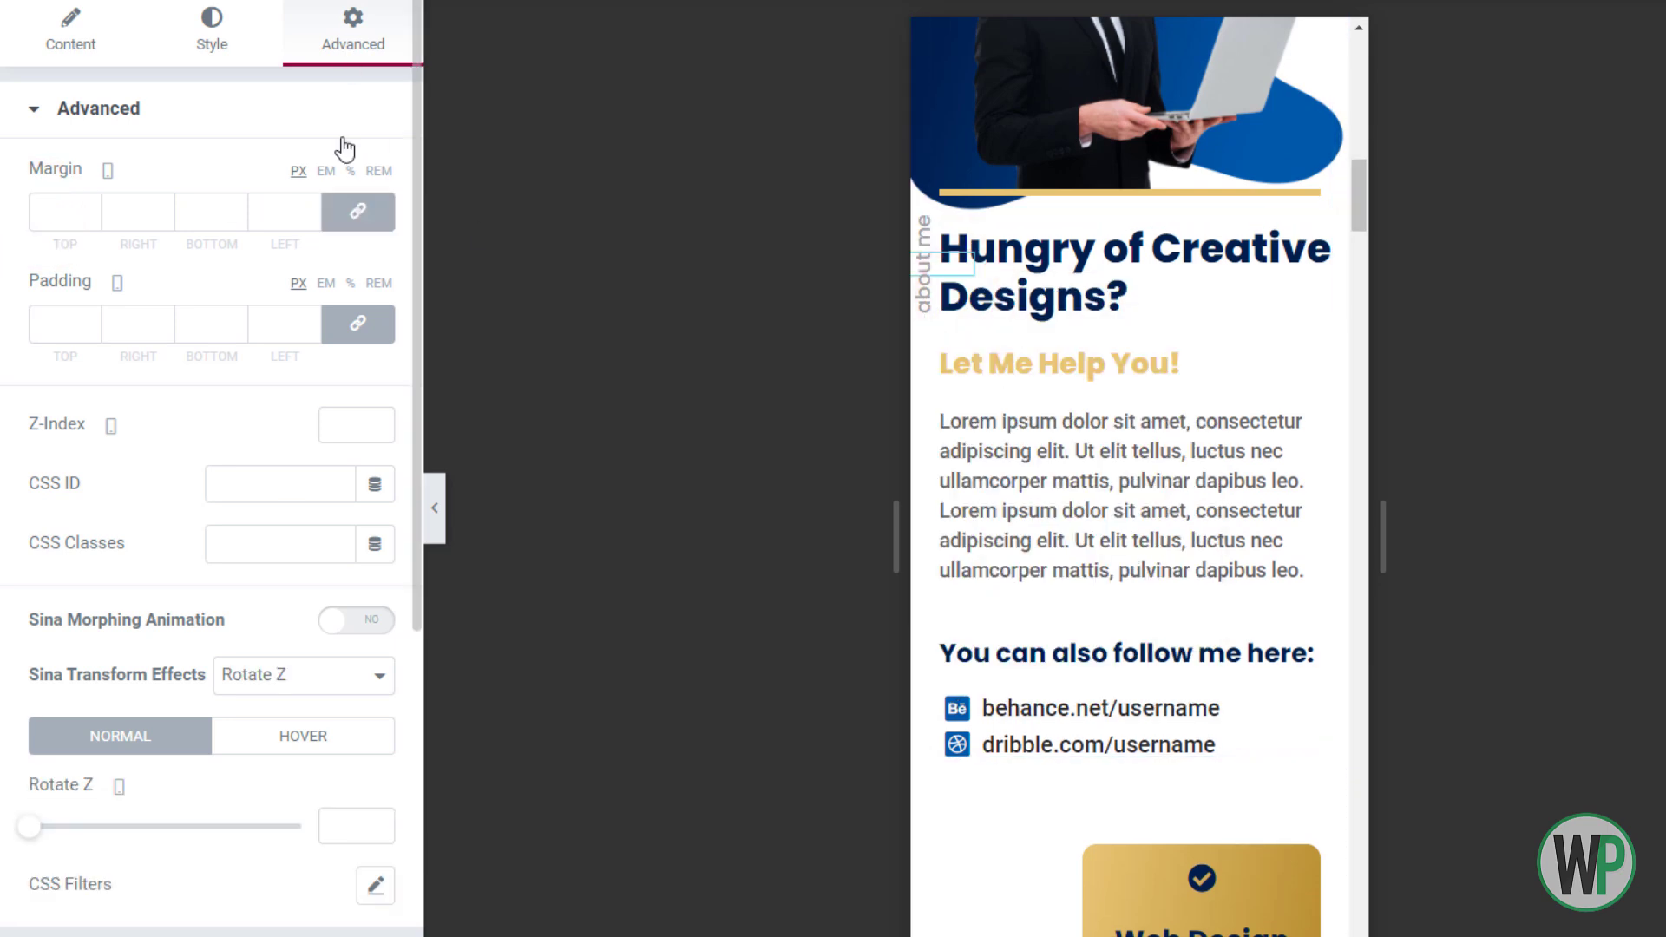
pyautogui.scroll(-3, 235, 832)
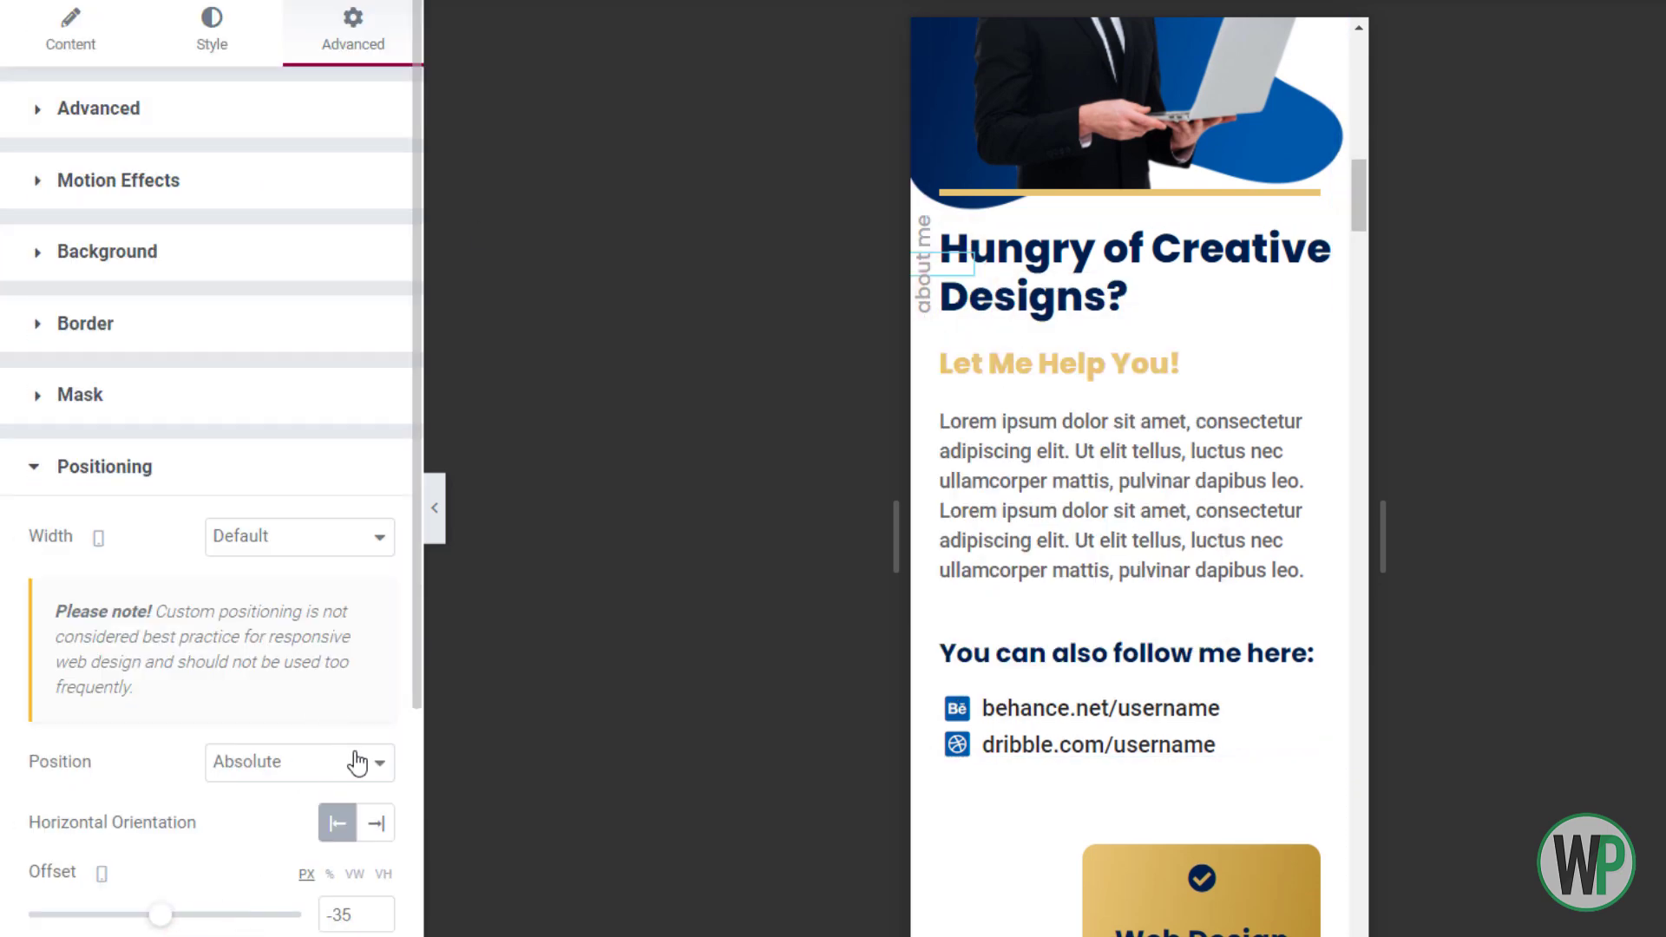
pyautogui.scroll(-3, 364, 768)
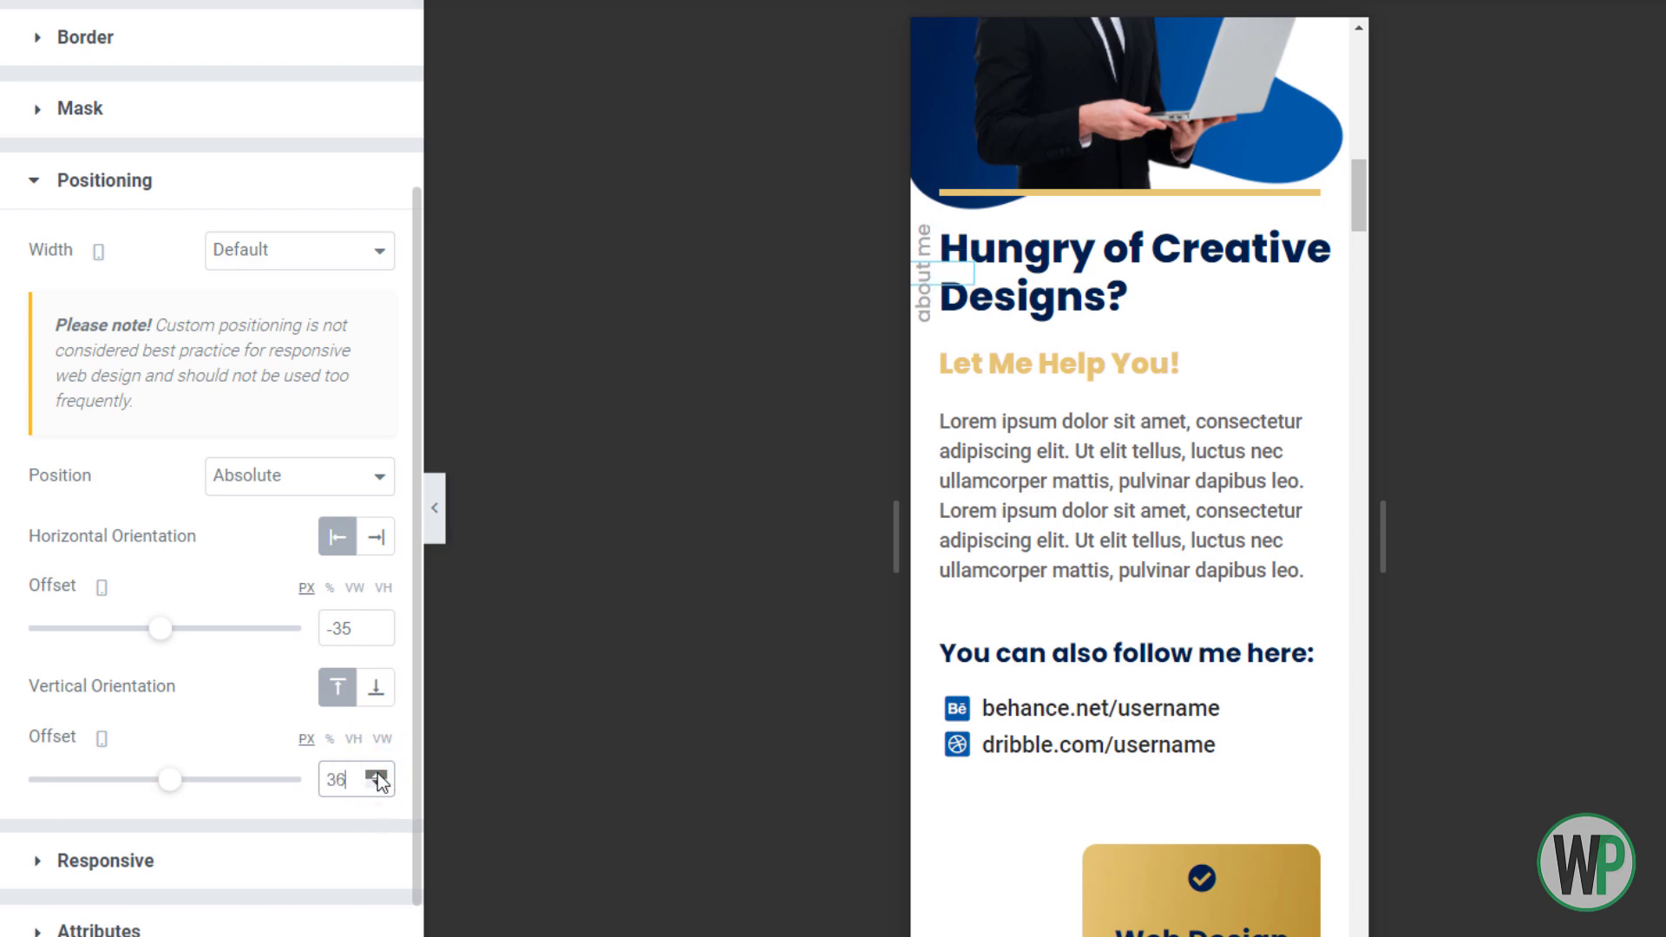
pyautogui.click(375, 775)
pyautogui.click(376, 775)
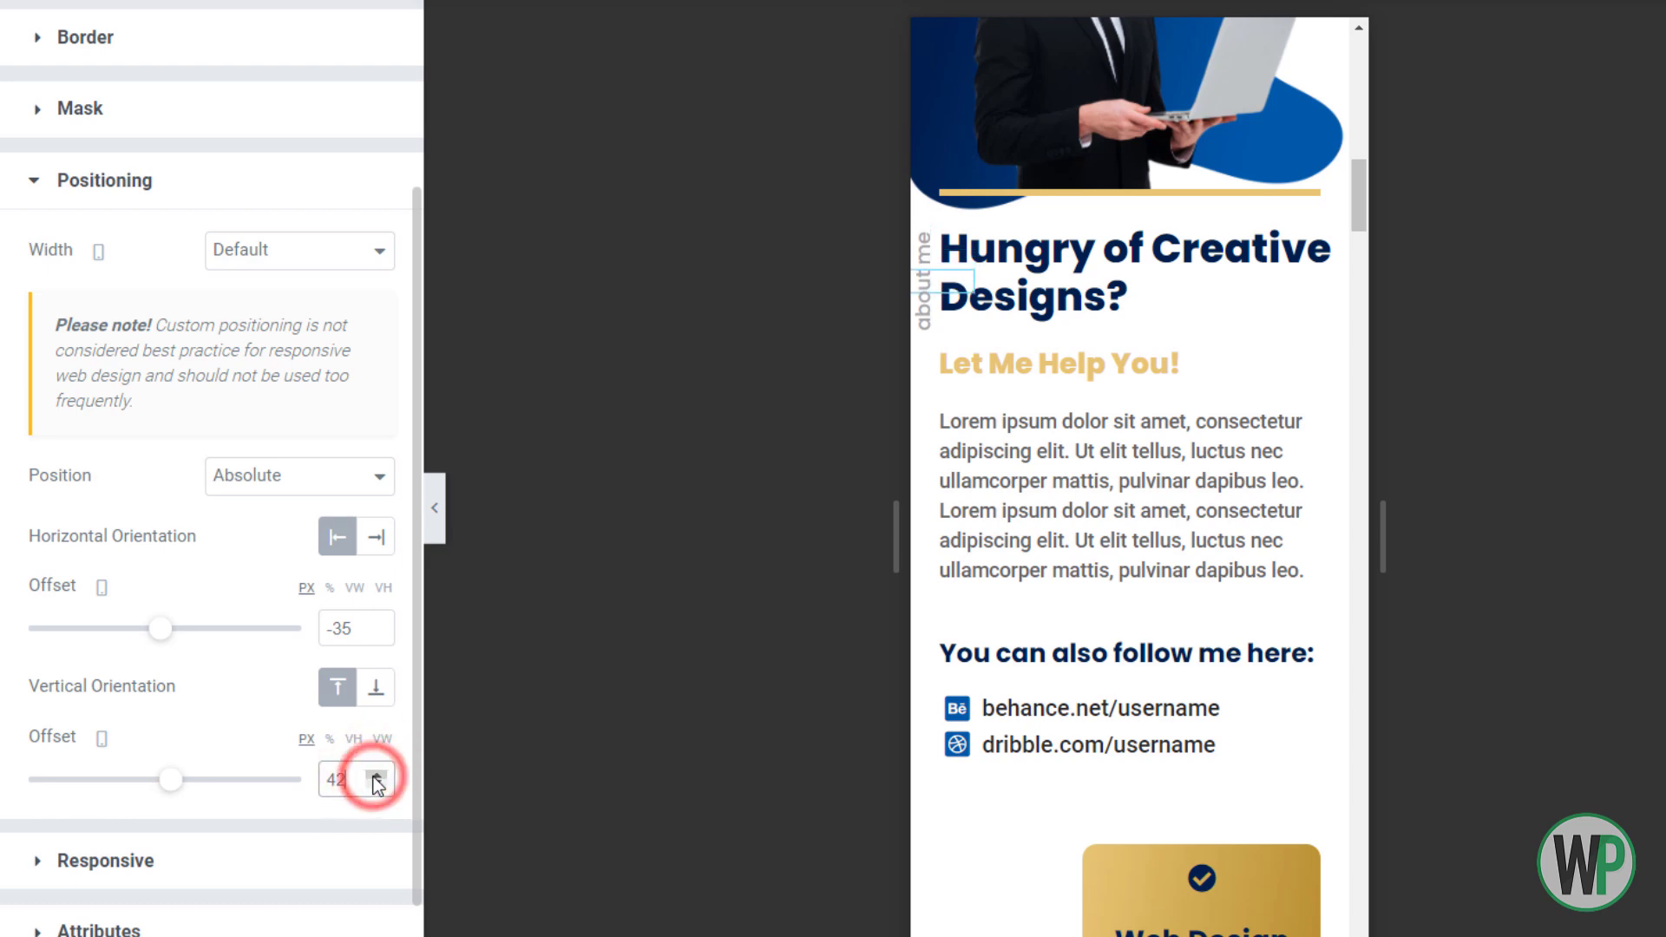
# Set the main heading's bottom margin to -10
pyautogui.rightClick(1074, 320)
pyautogui.click(1111, 321)
pyautogui.click(234, 219)
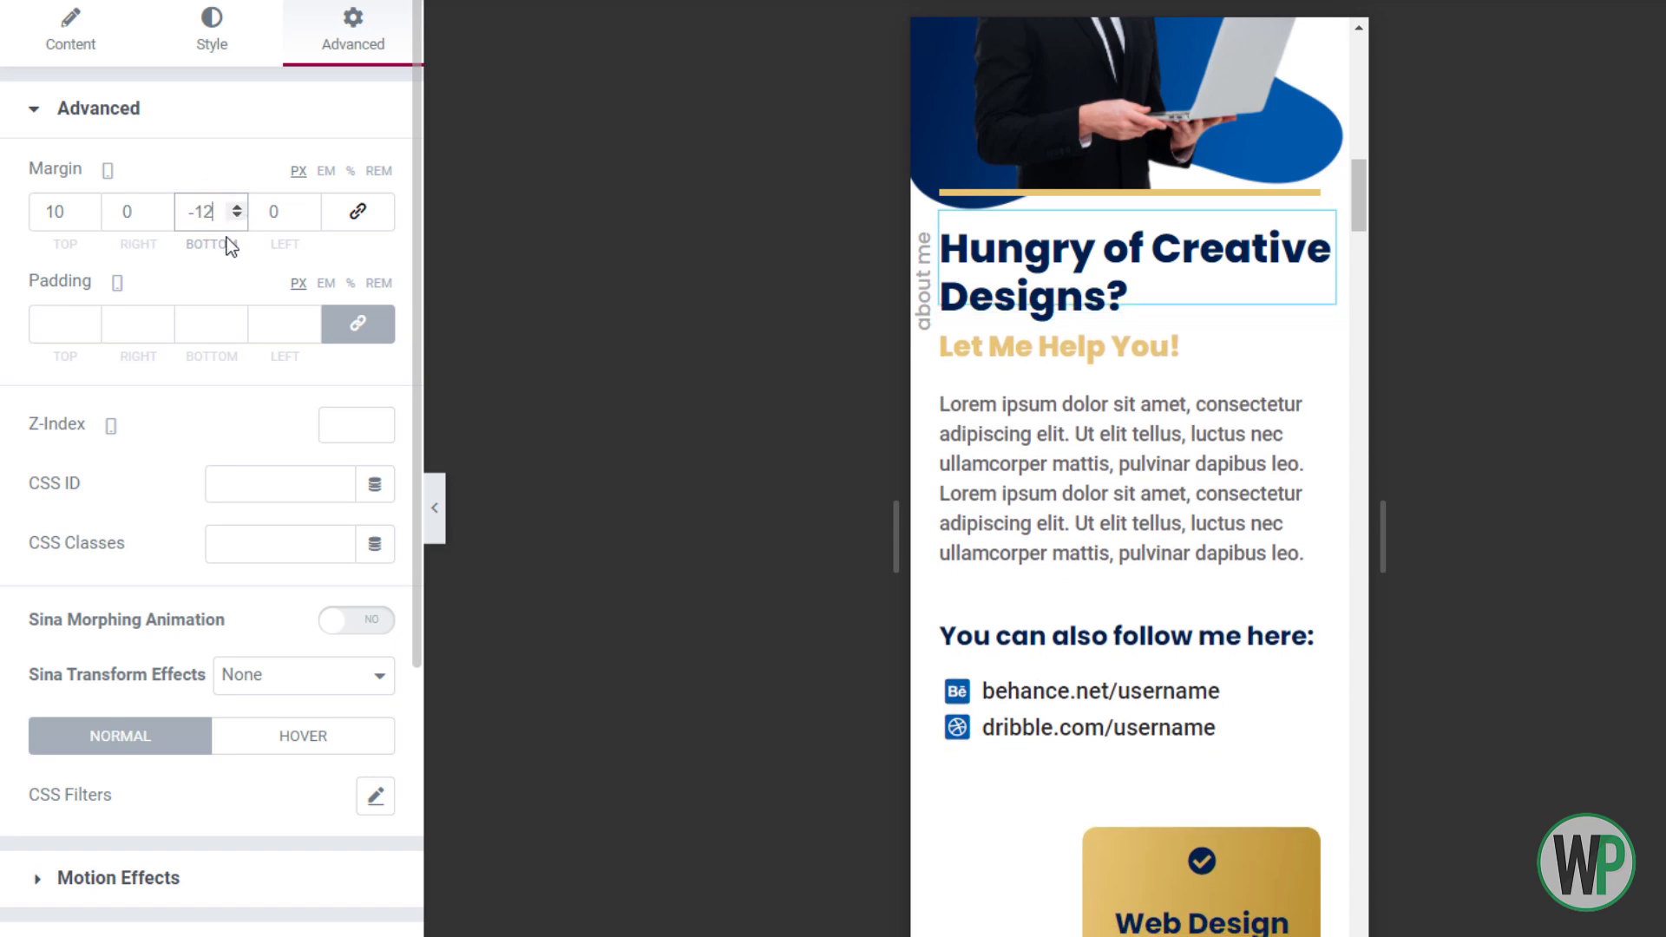
pyautogui.click(236, 207)
pyautogui.click(236, 206)
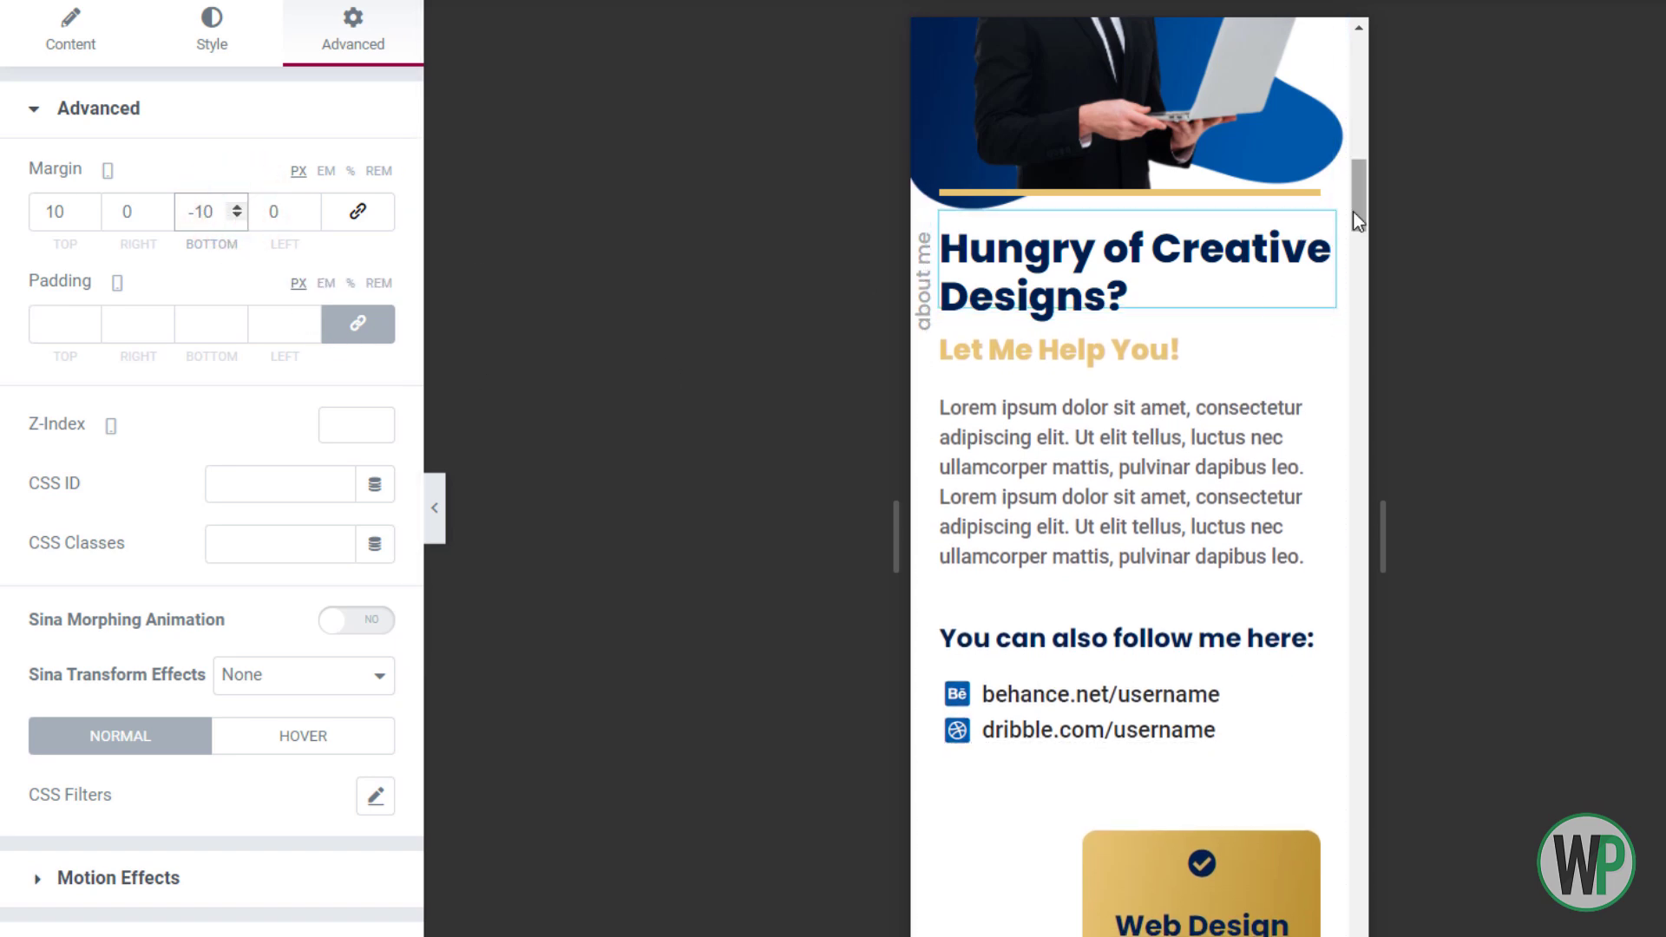
pyautogui.scroll(-6, 1359, 227)
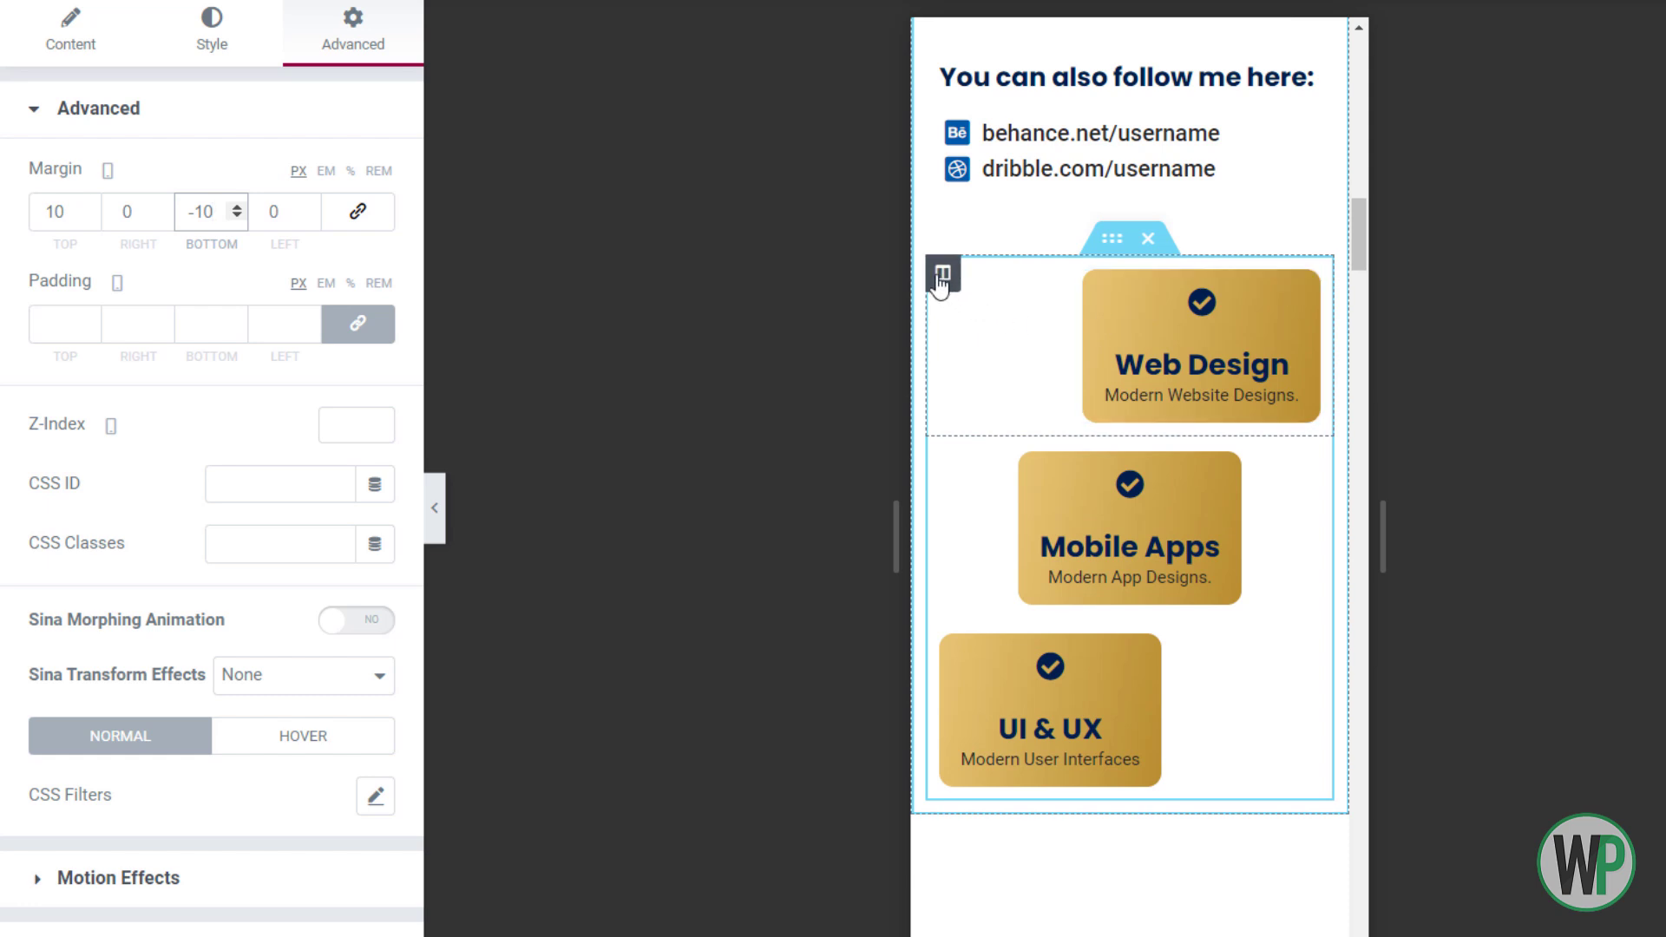
# Center the Web Design, Mobile Apps and UI & UX columns horizontally
pyautogui.click(943, 274)
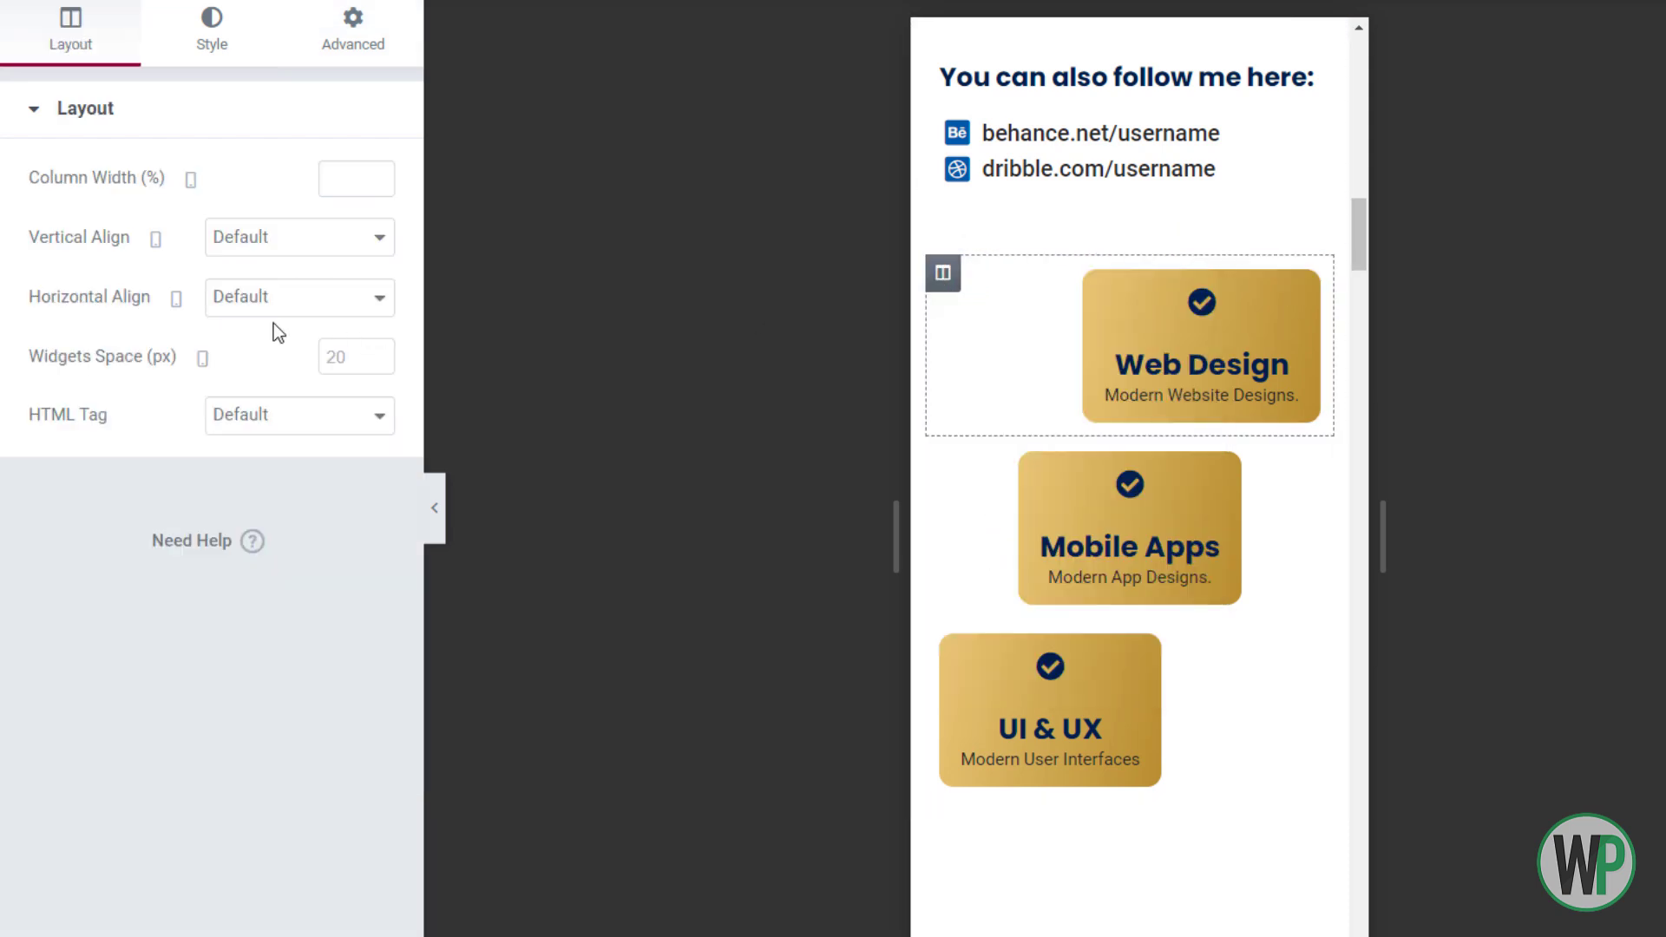
pyautogui.click(271, 296)
pyautogui.click(261, 371)
pyautogui.rightClick(944, 455)
pyautogui.click(976, 469)
pyautogui.click(279, 240)
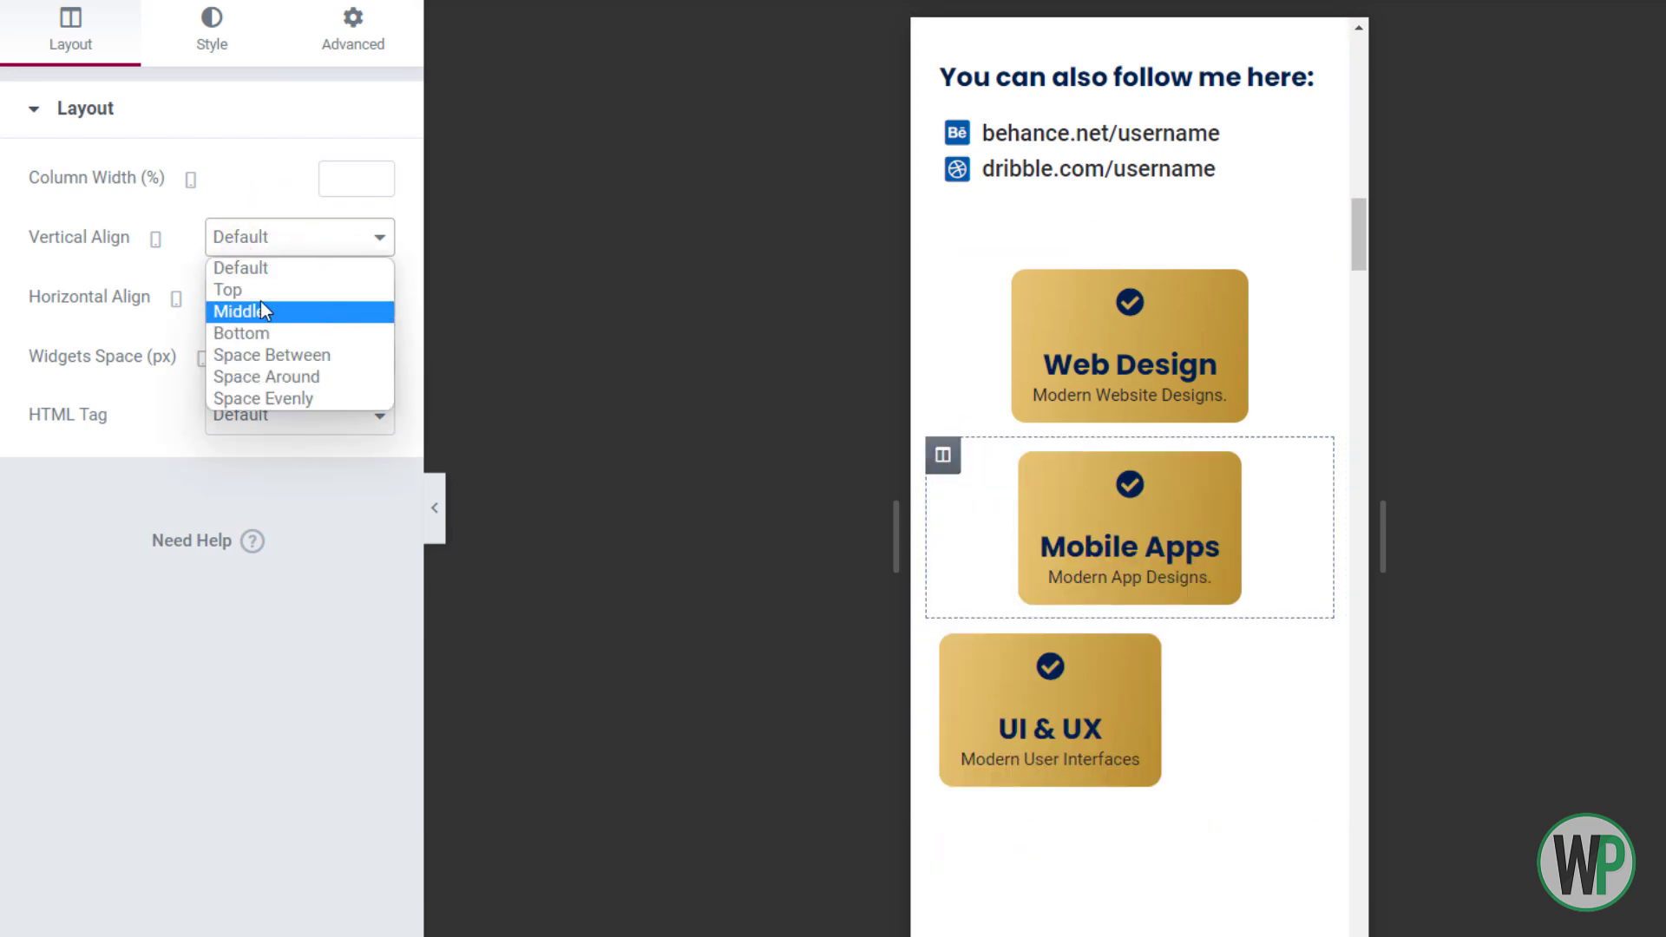
pyautogui.click(185, 303)
pyautogui.click(236, 301)
pyautogui.click(264, 371)
pyautogui.click(943, 637)
pyautogui.click(300, 297)
pyautogui.click(260, 371)
# Unlink the Web Design card's padding and set it to 10/50/15/50
pyautogui.rightClick(1065, 311)
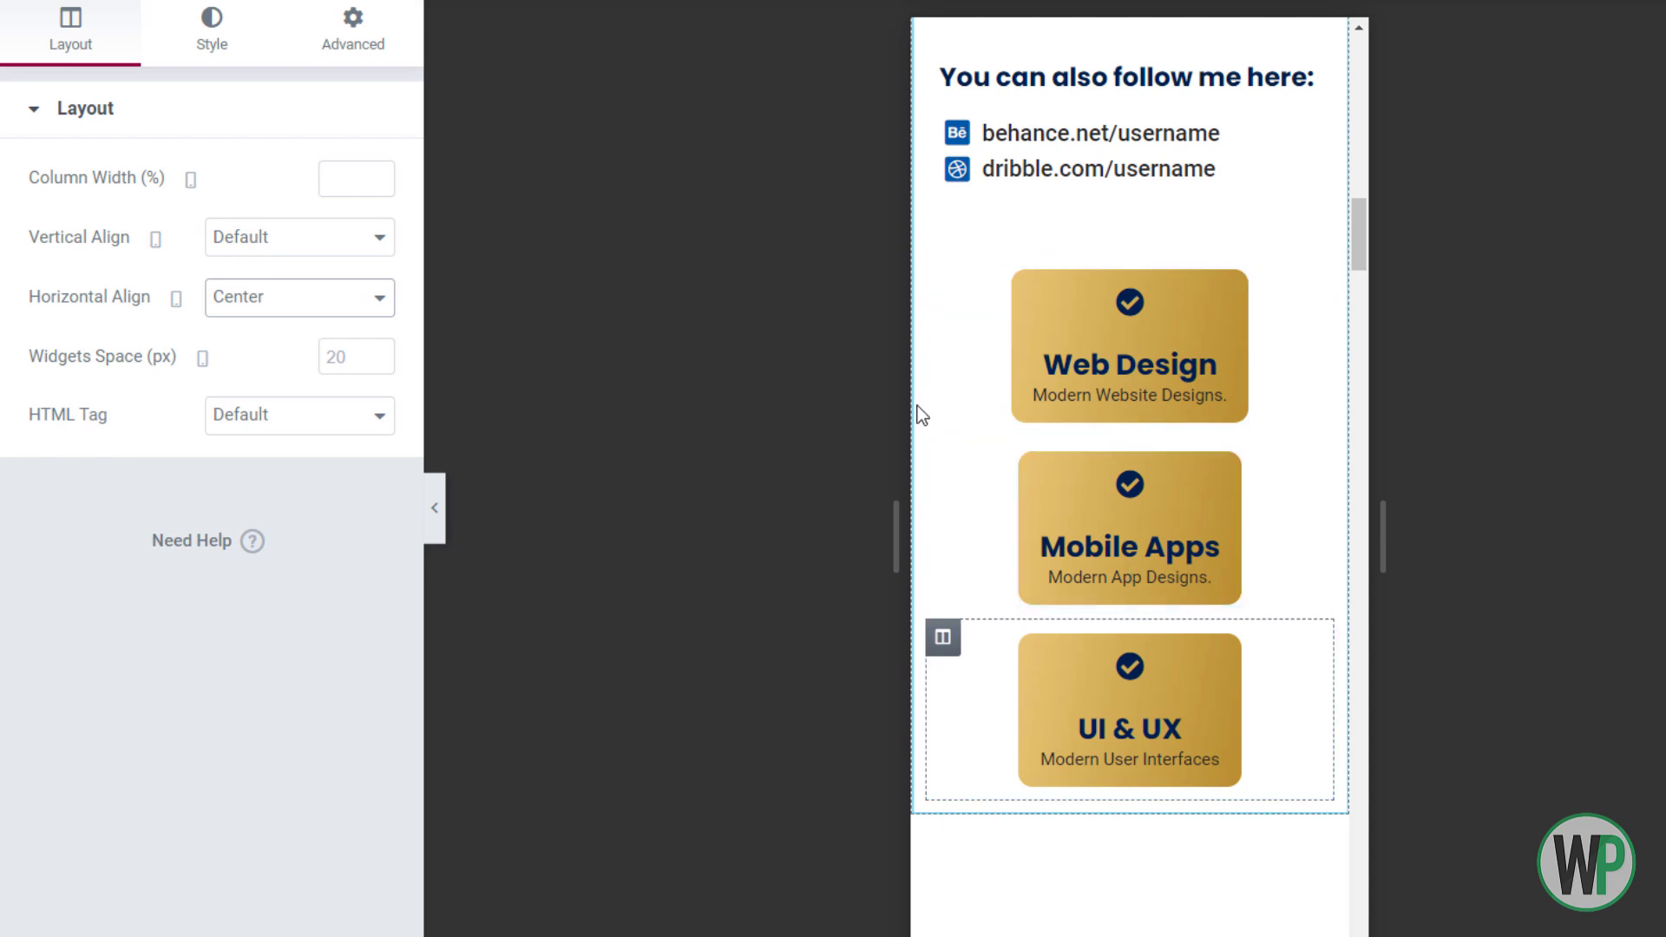
pyautogui.click(1097, 328)
pyautogui.click(305, 26)
pyautogui.click(45, 35)
pyautogui.click(190, 70)
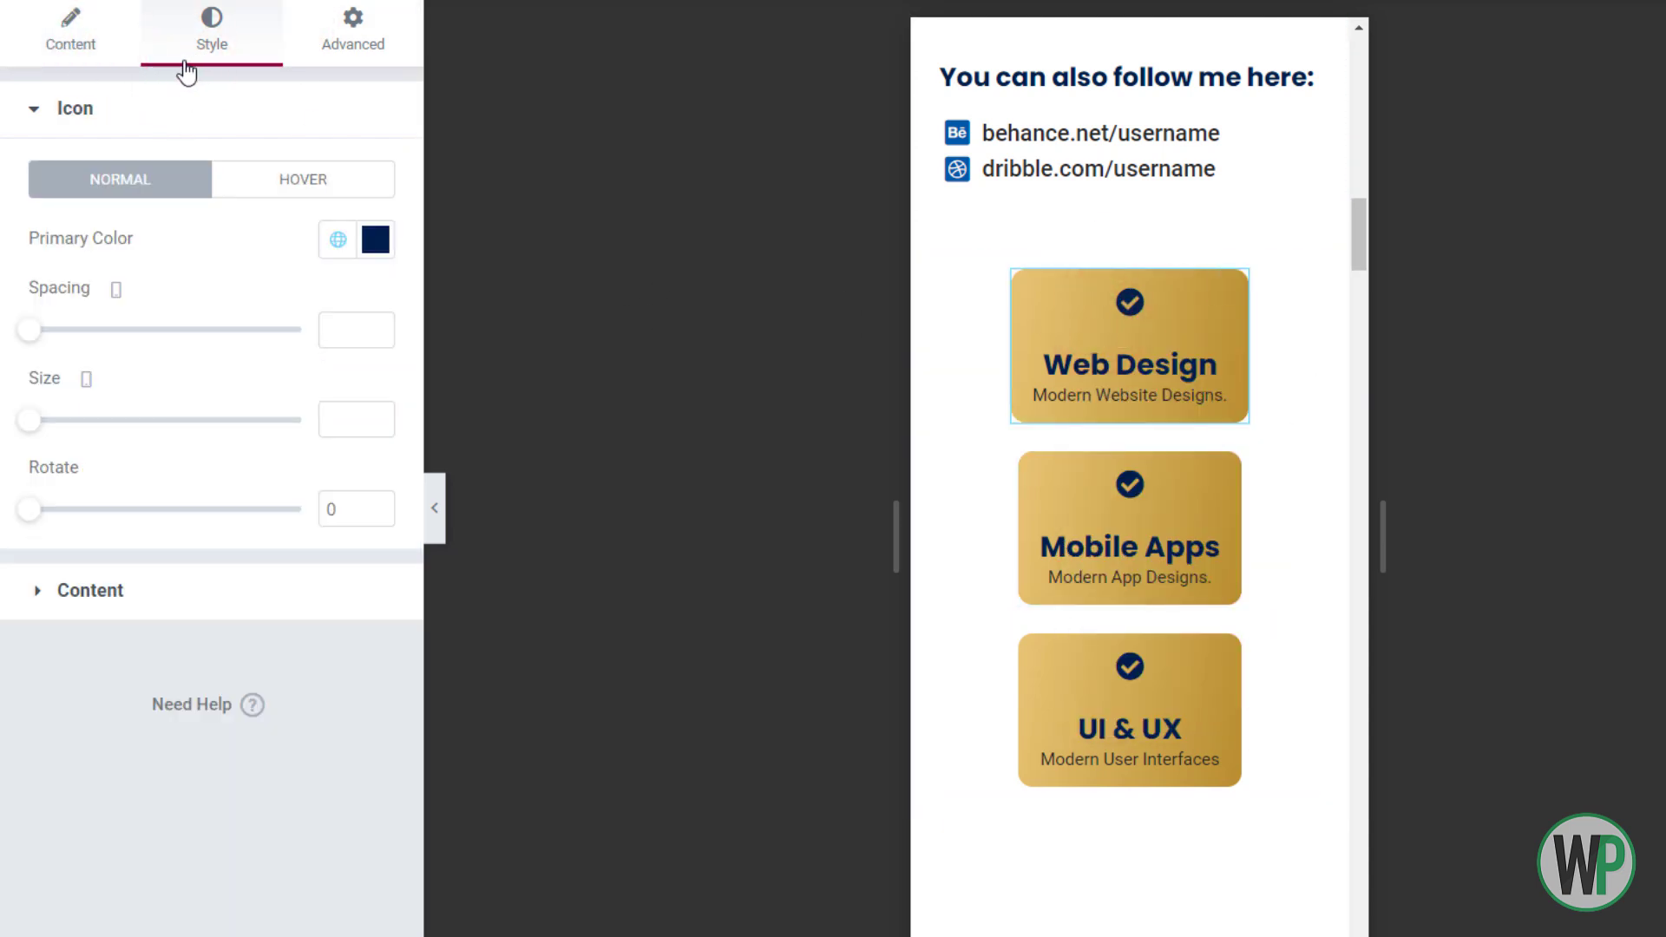
pyautogui.click(327, 39)
pyautogui.click(333, 327)
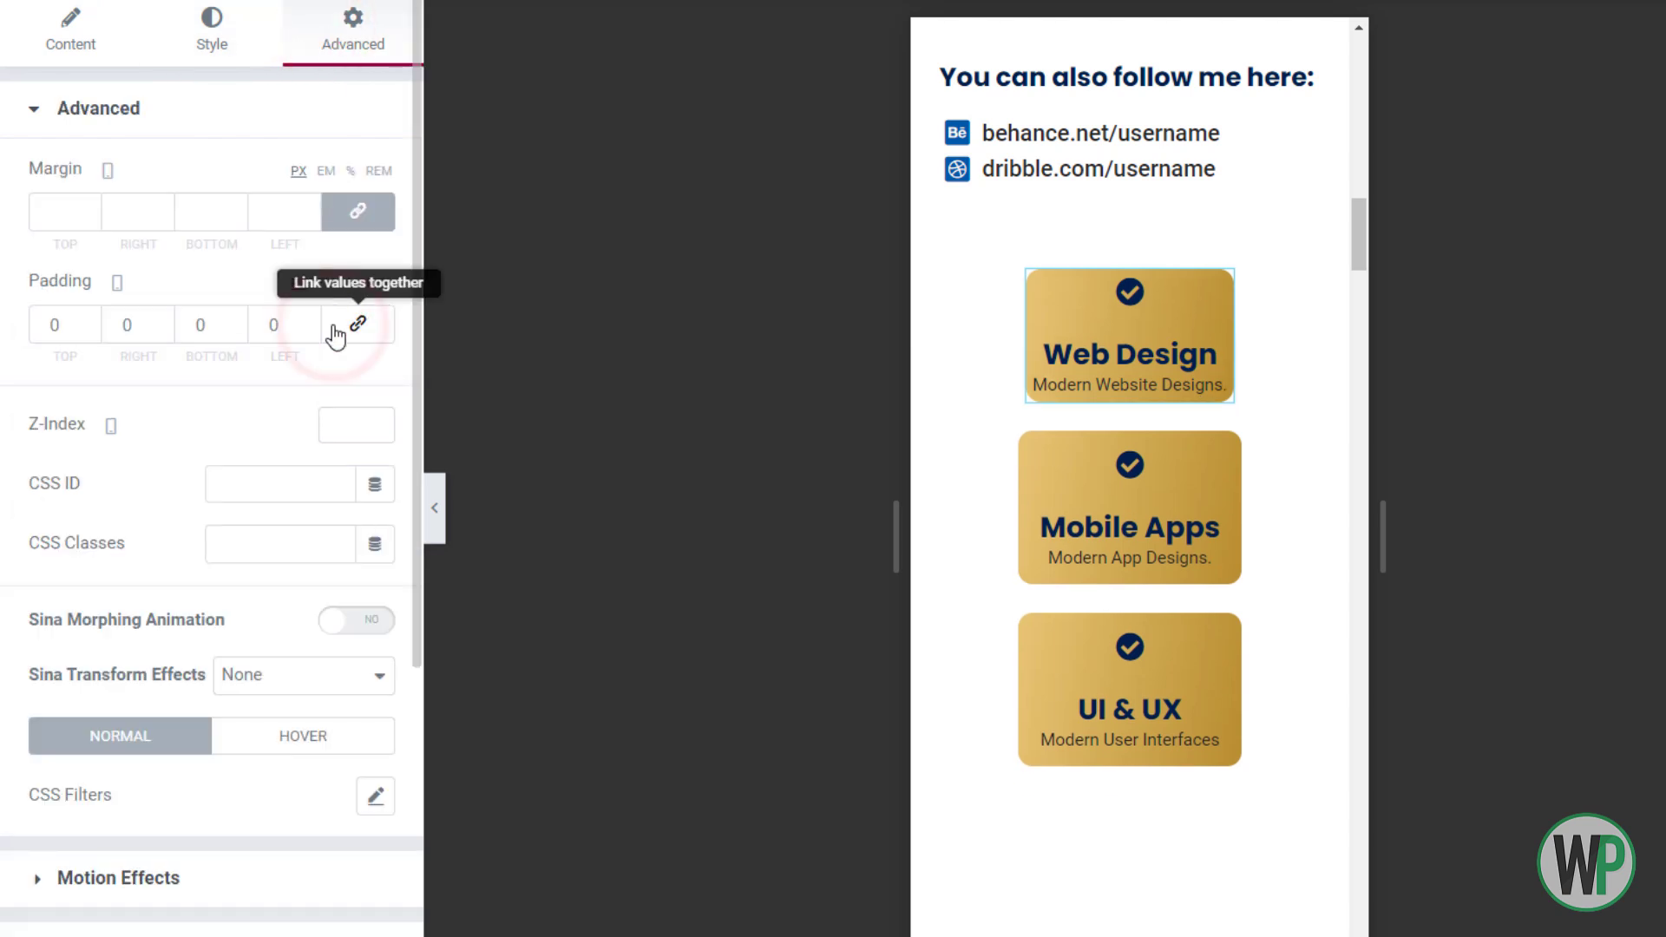
pyautogui.click(56, 324)
pyautogui.write('10')
pyautogui.click(187, 323)
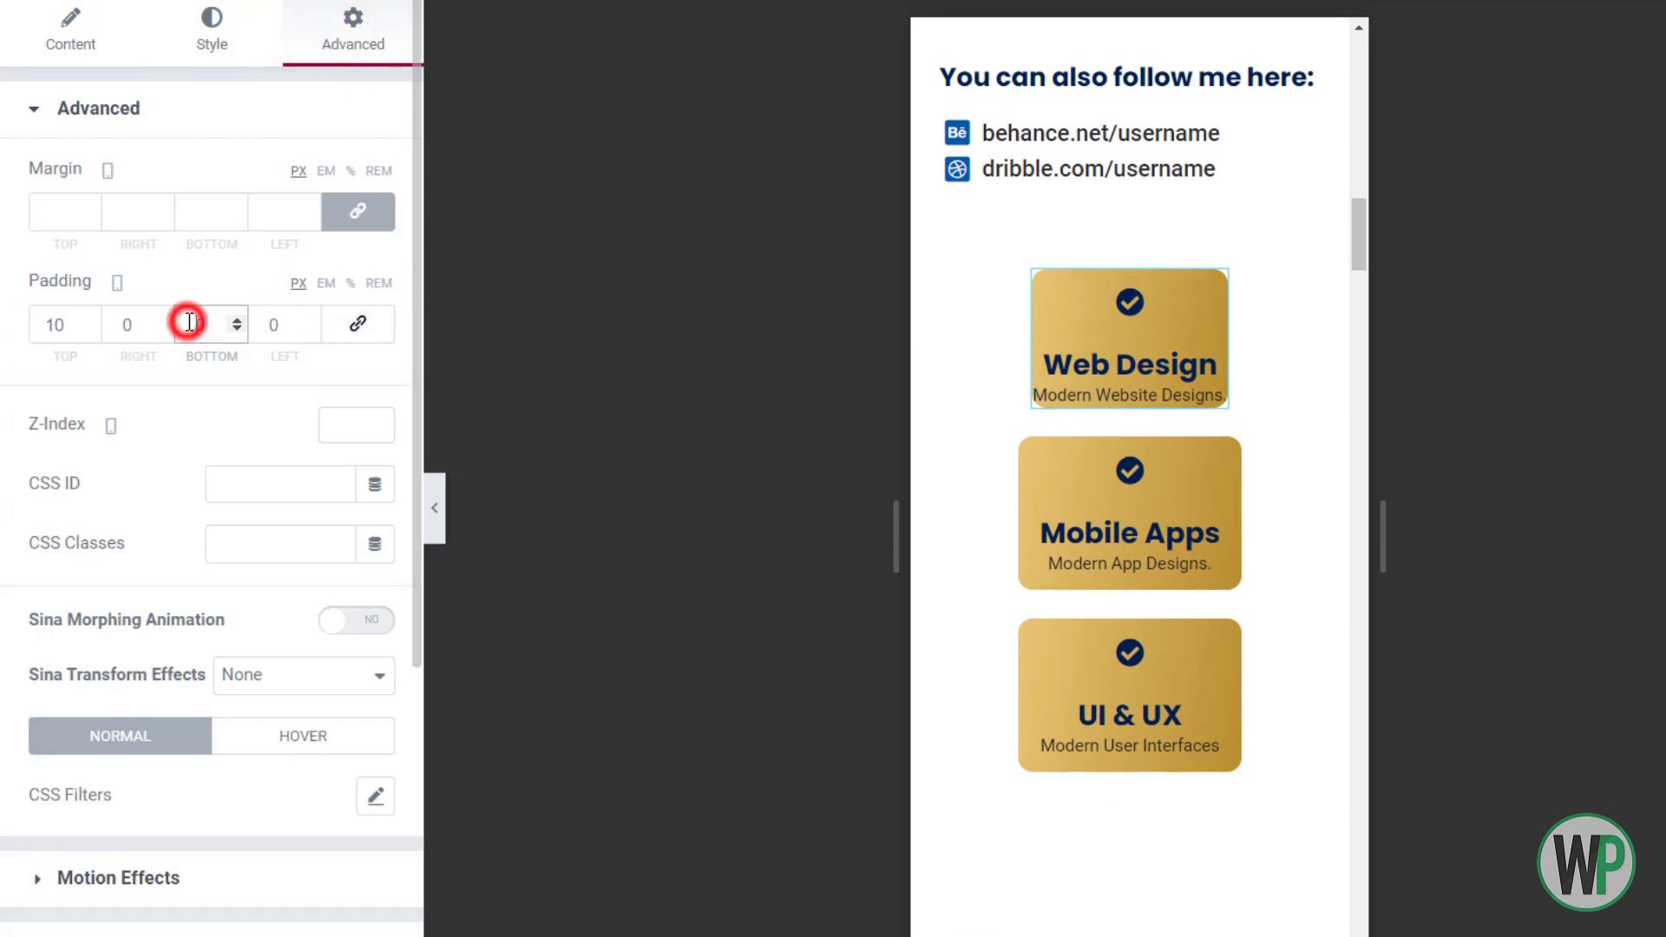
pyautogui.write('10')
pyautogui.write('5')
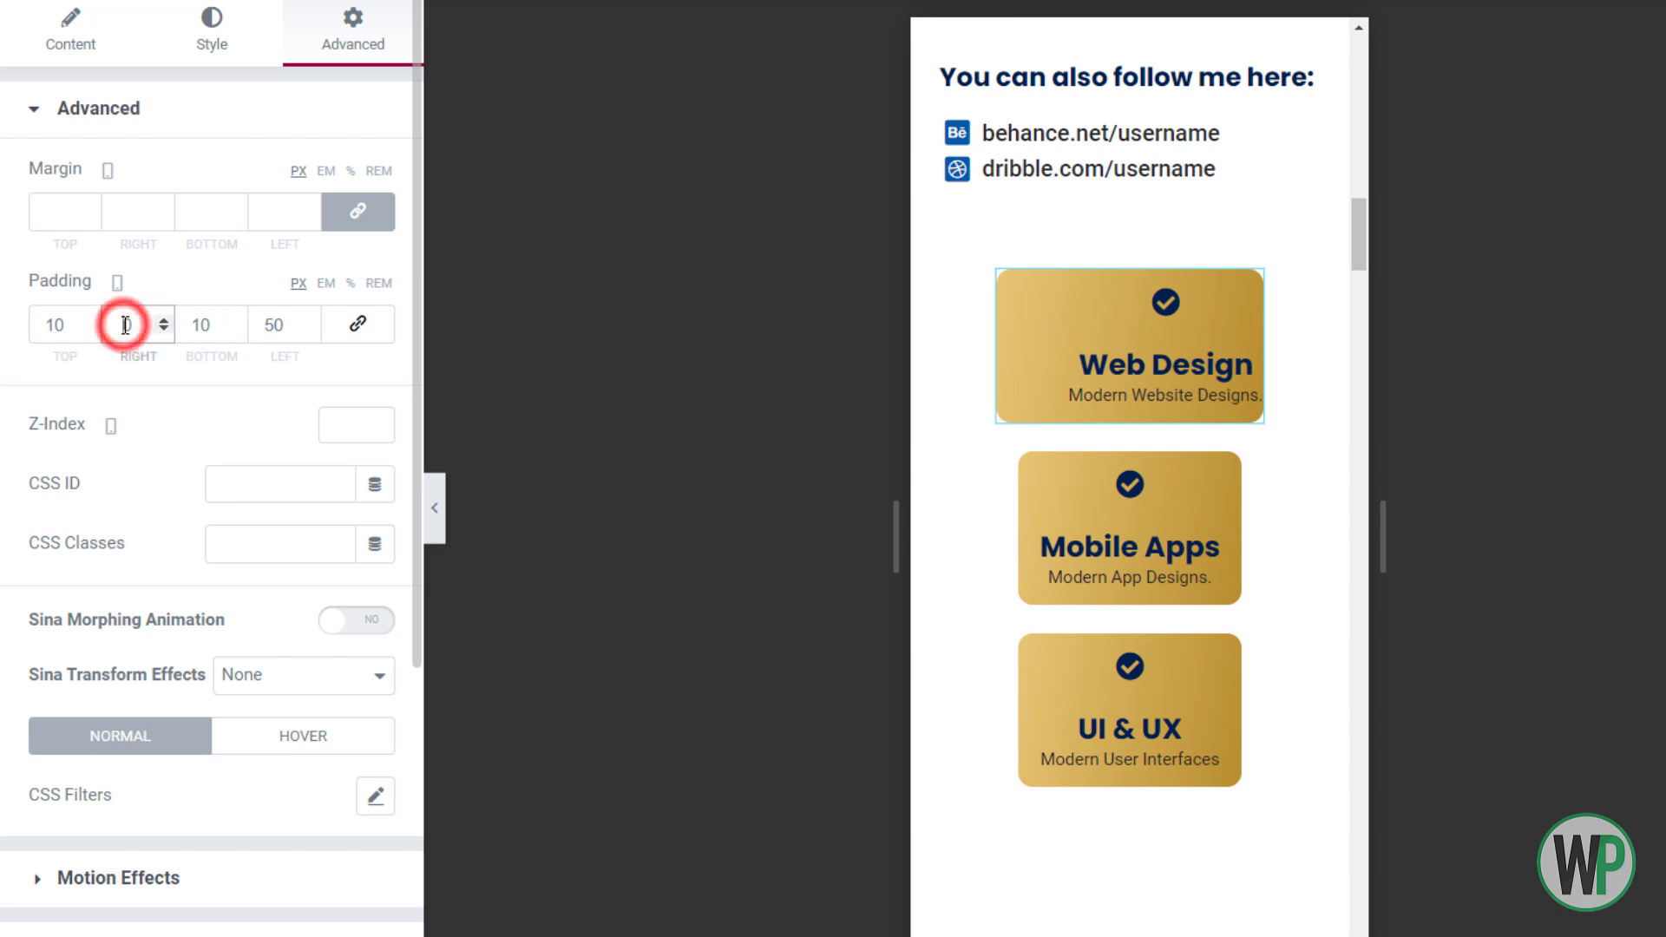
pyautogui.write('50')
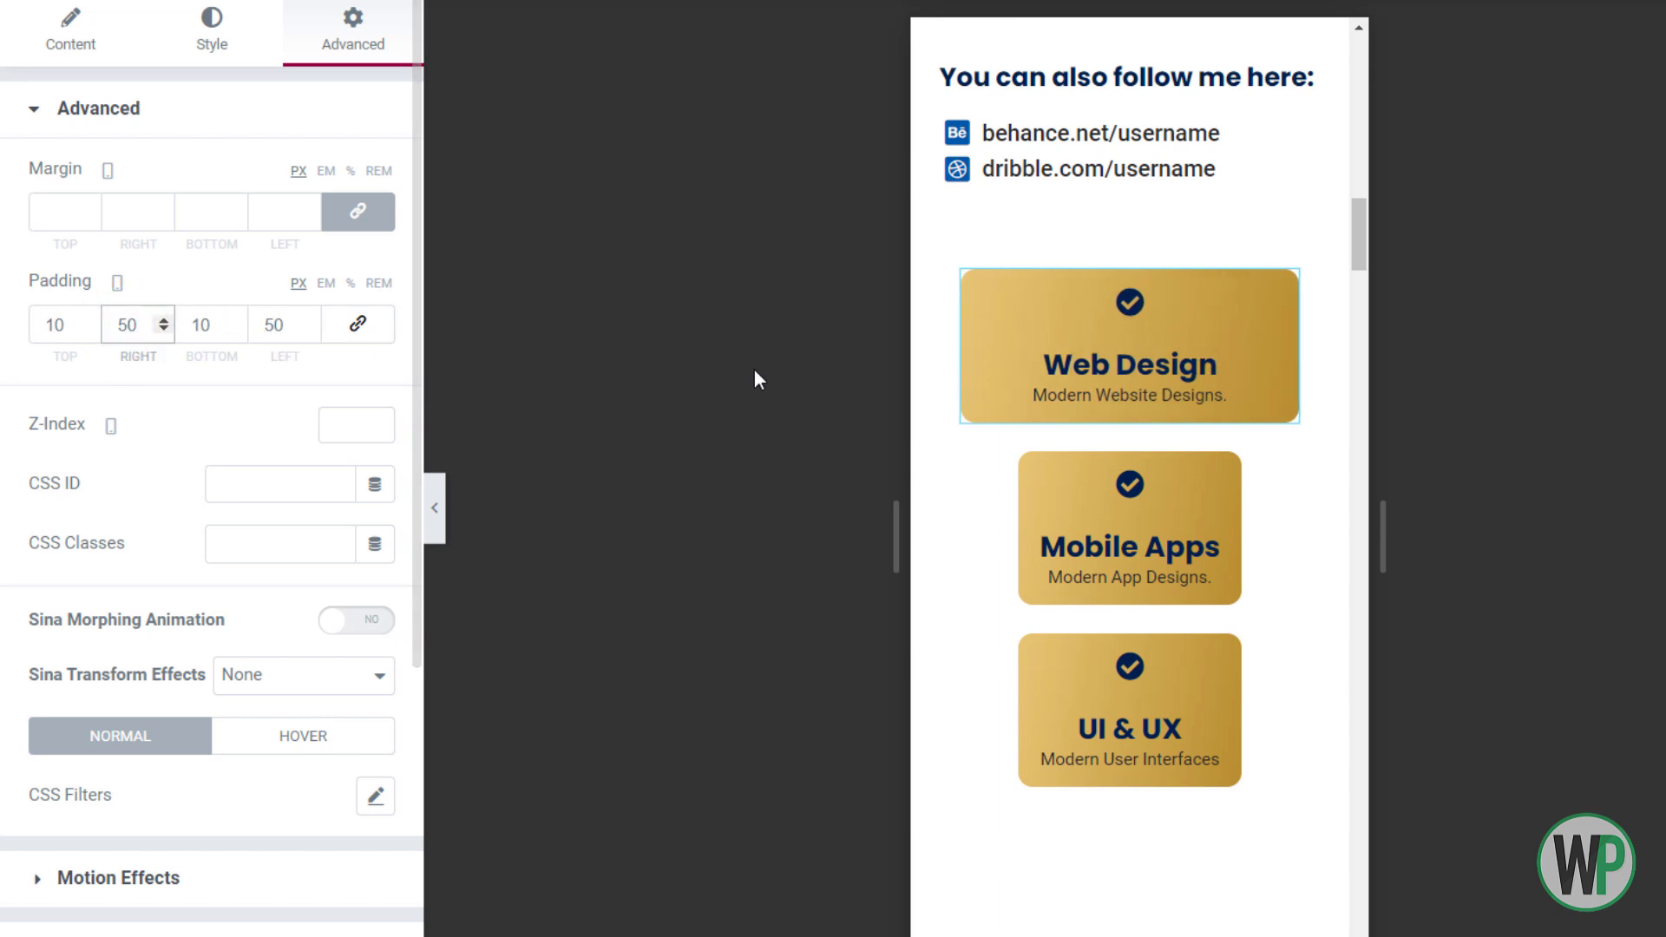
# Copy the Web Design card and paste its style onto Mobile Apps and UI & UX
pyautogui.rightClick(1012, 290)
pyautogui.click(1068, 410)
pyautogui.rightClick(1030, 496)
pyautogui.click(1142, 689)
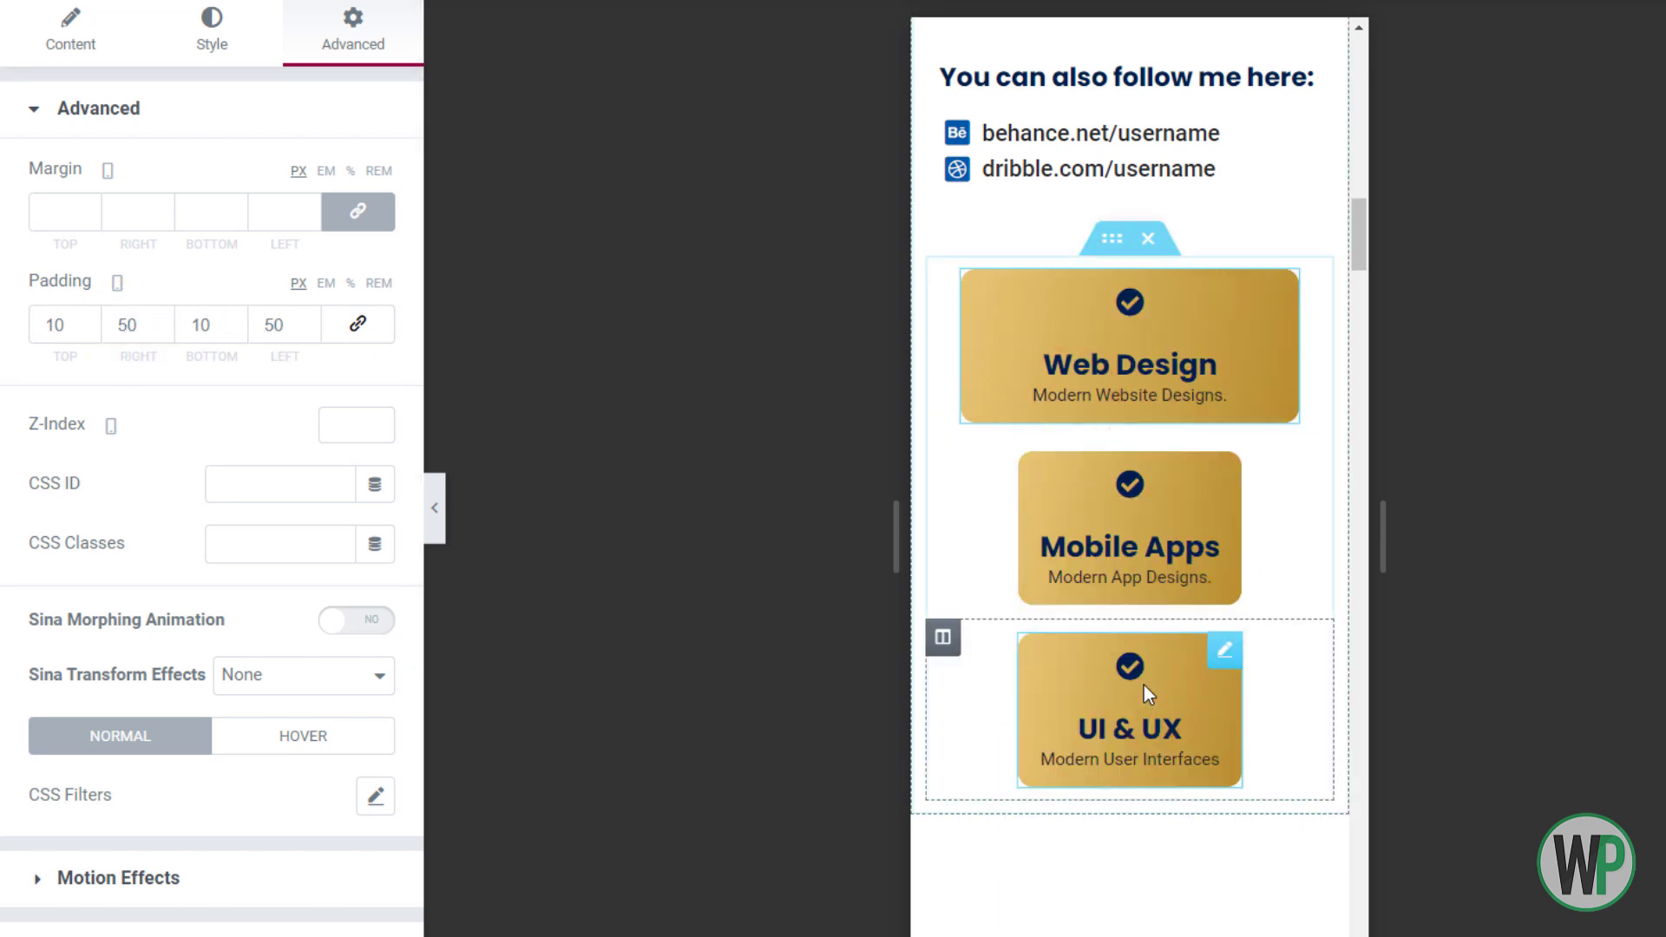
pyautogui.rightClick(1043, 684)
pyautogui.click(1179, 849)
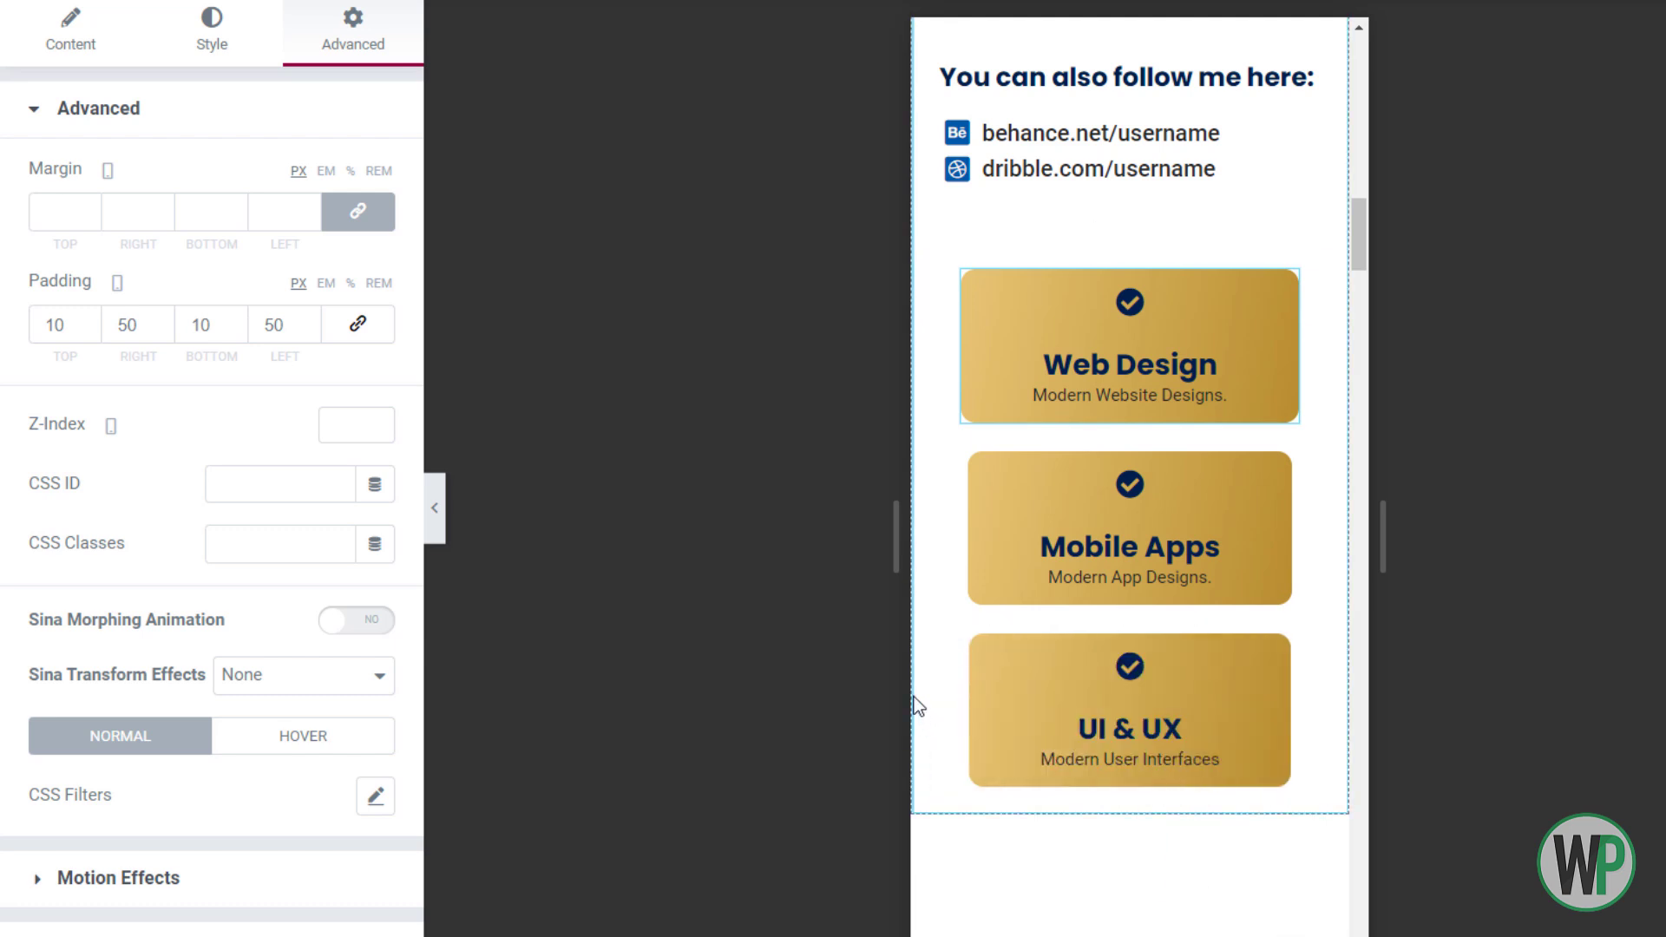
# Set the icon spacing to 2 px, tweak padding, and paste the updated style onto the cards
pyautogui.click(208, 35)
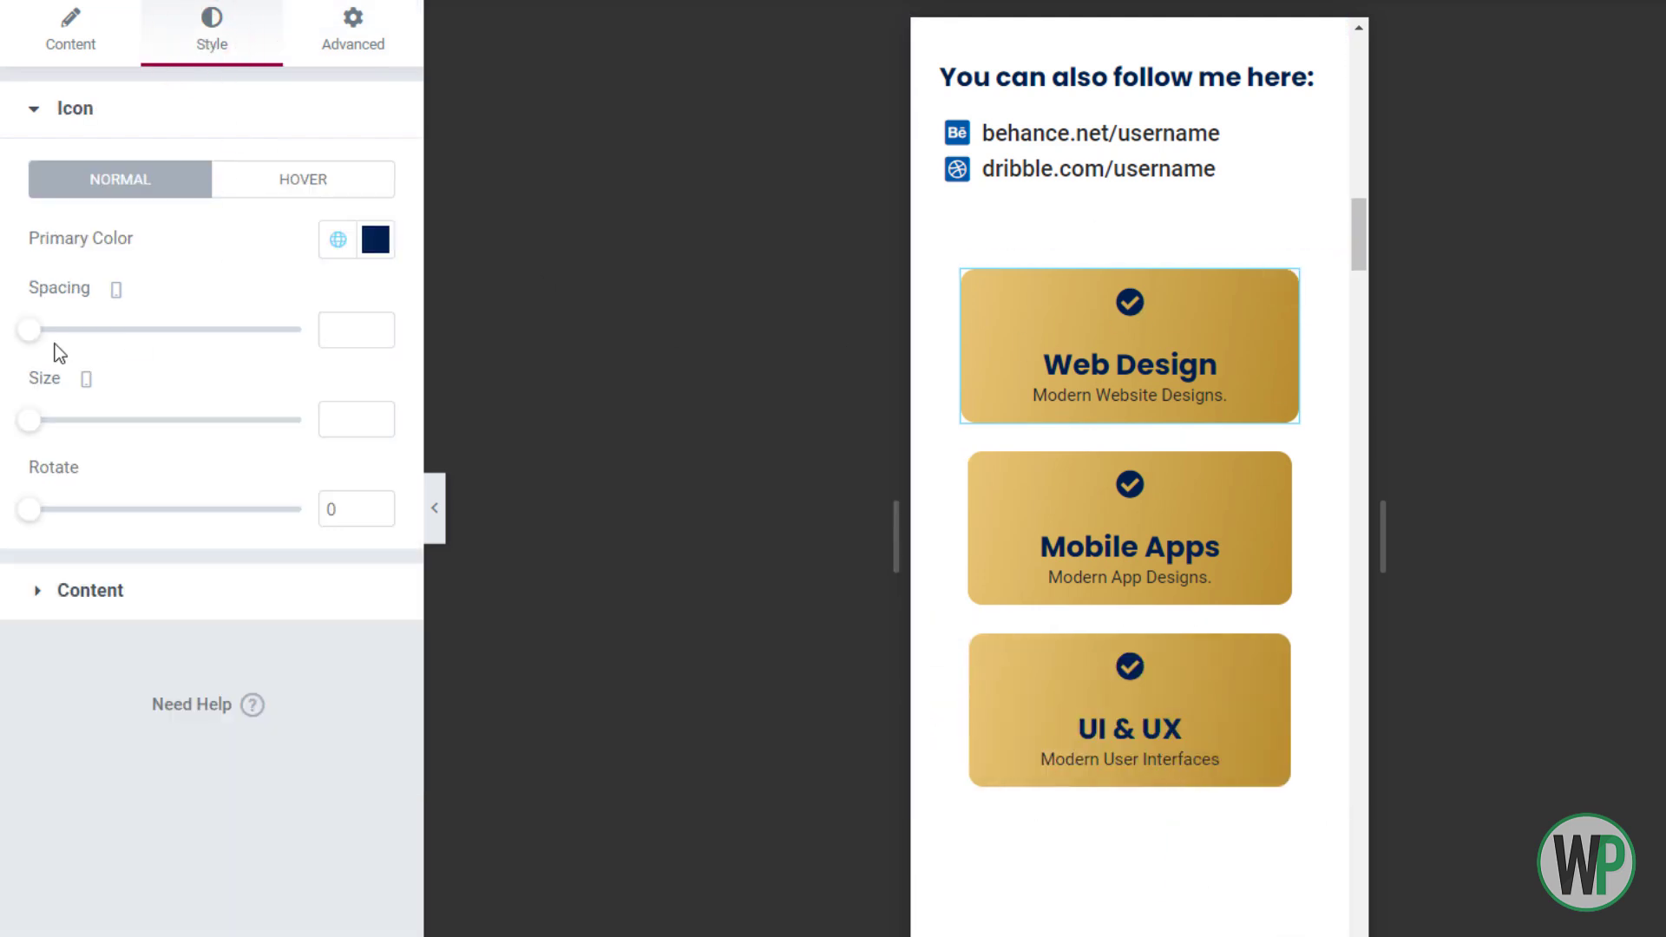
pyautogui.moveTo(48, 335); pyautogui.dragTo(23, 331)
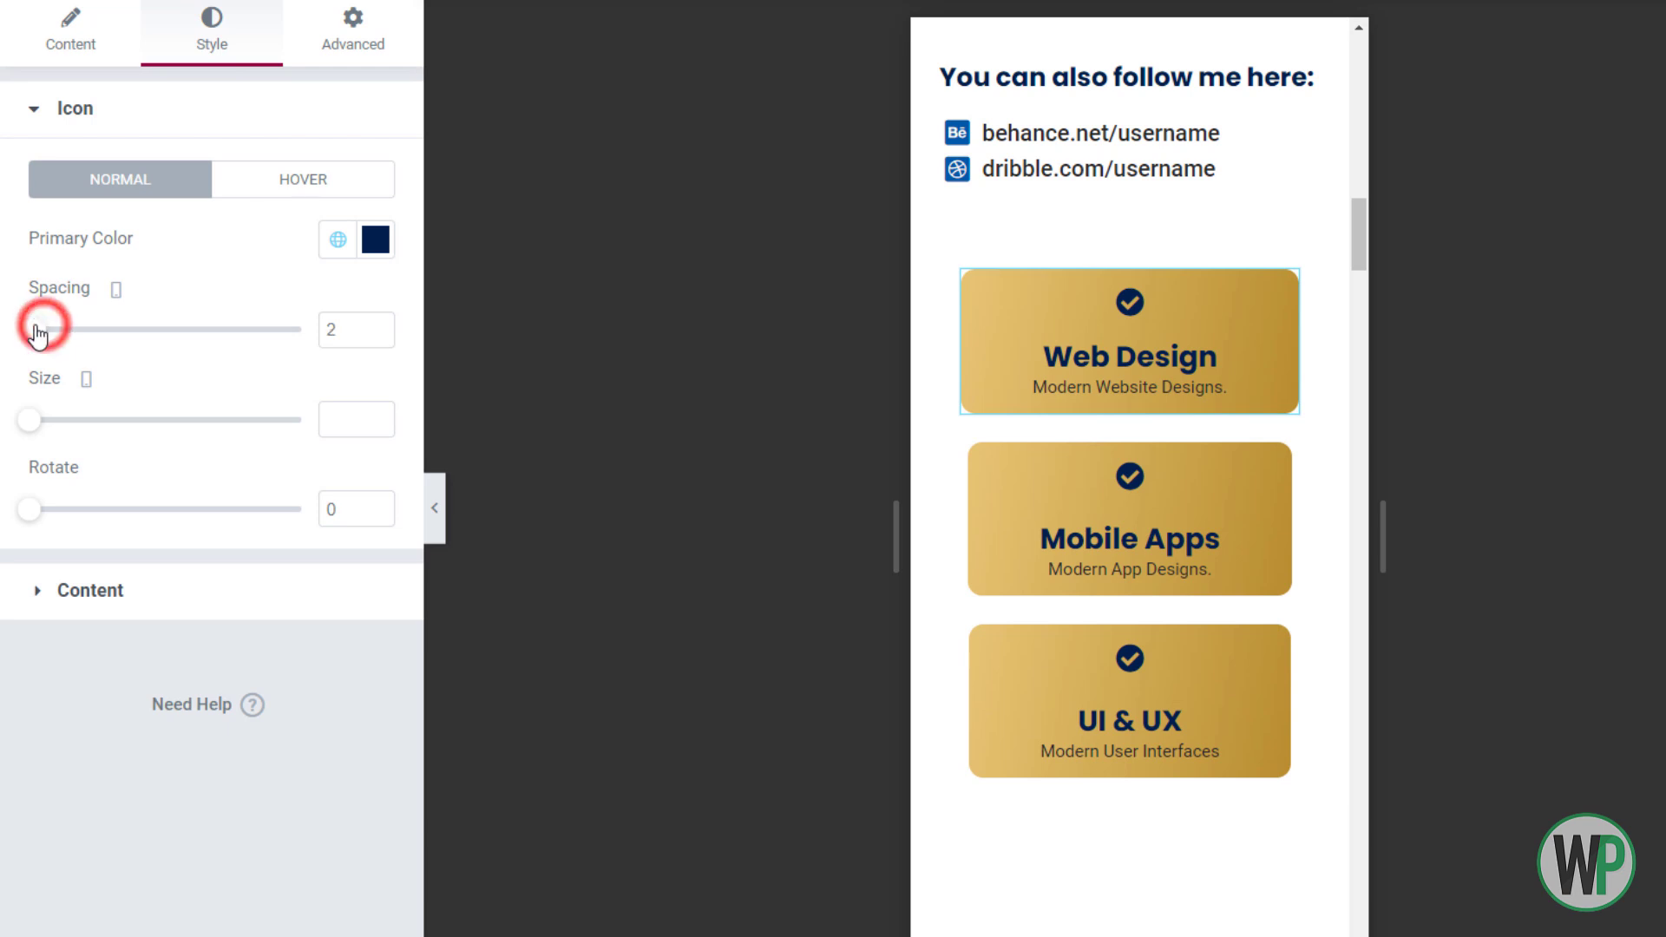
pyautogui.click(352, 30)
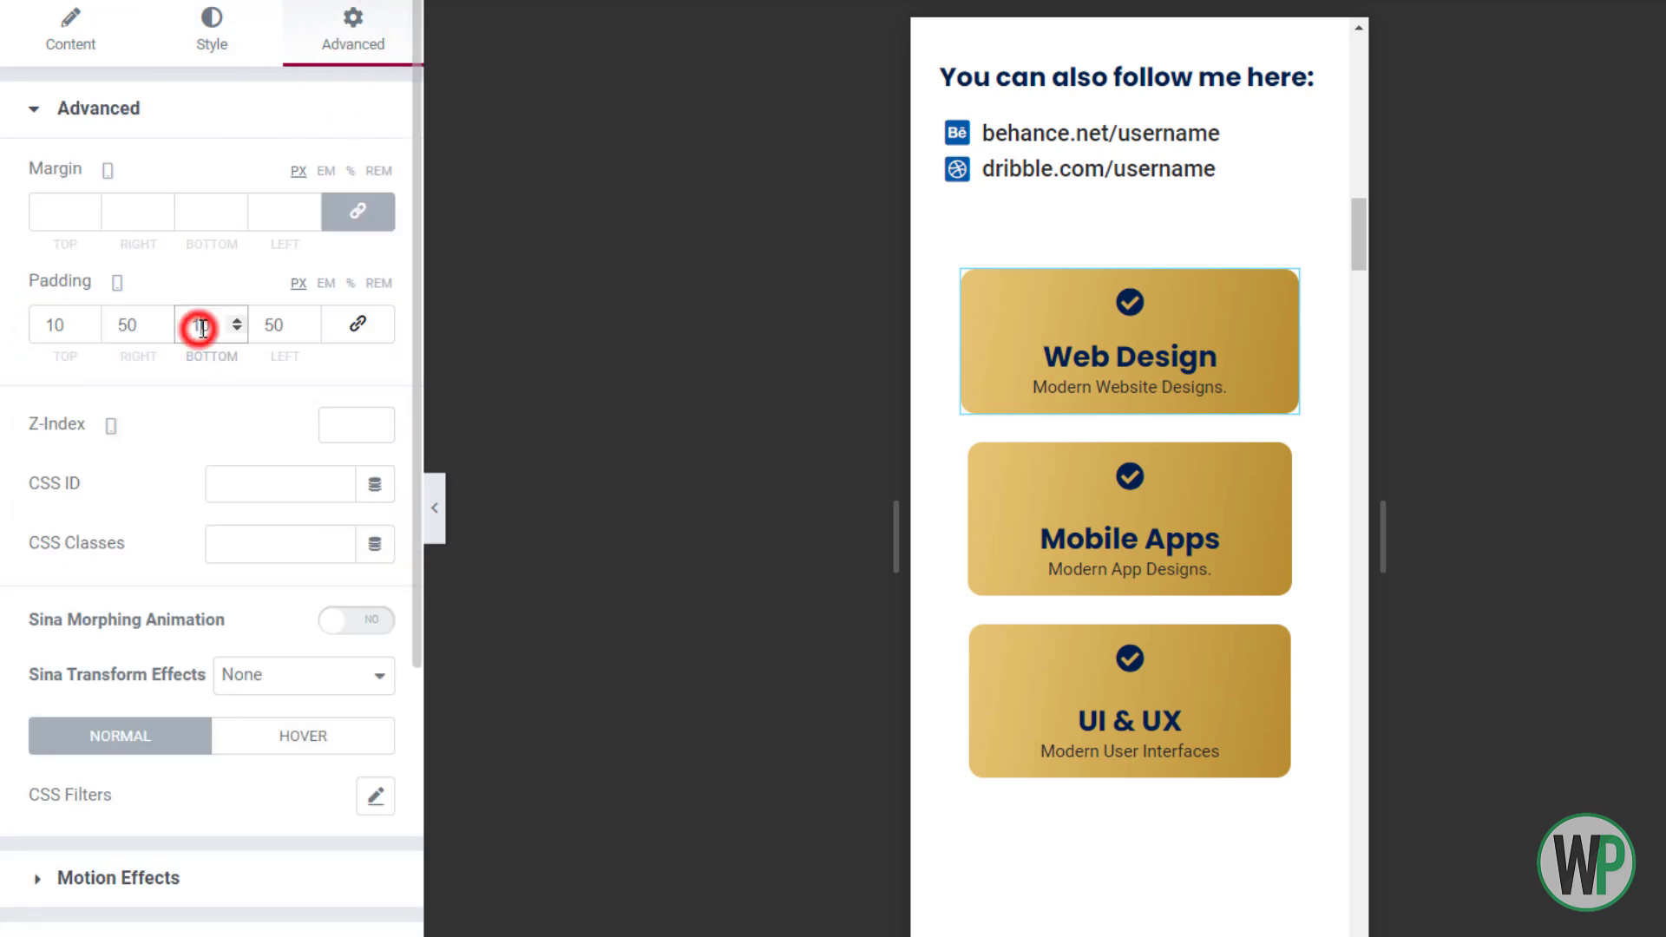
pyautogui.write('5')
pyautogui.rightClick(1185, 334)
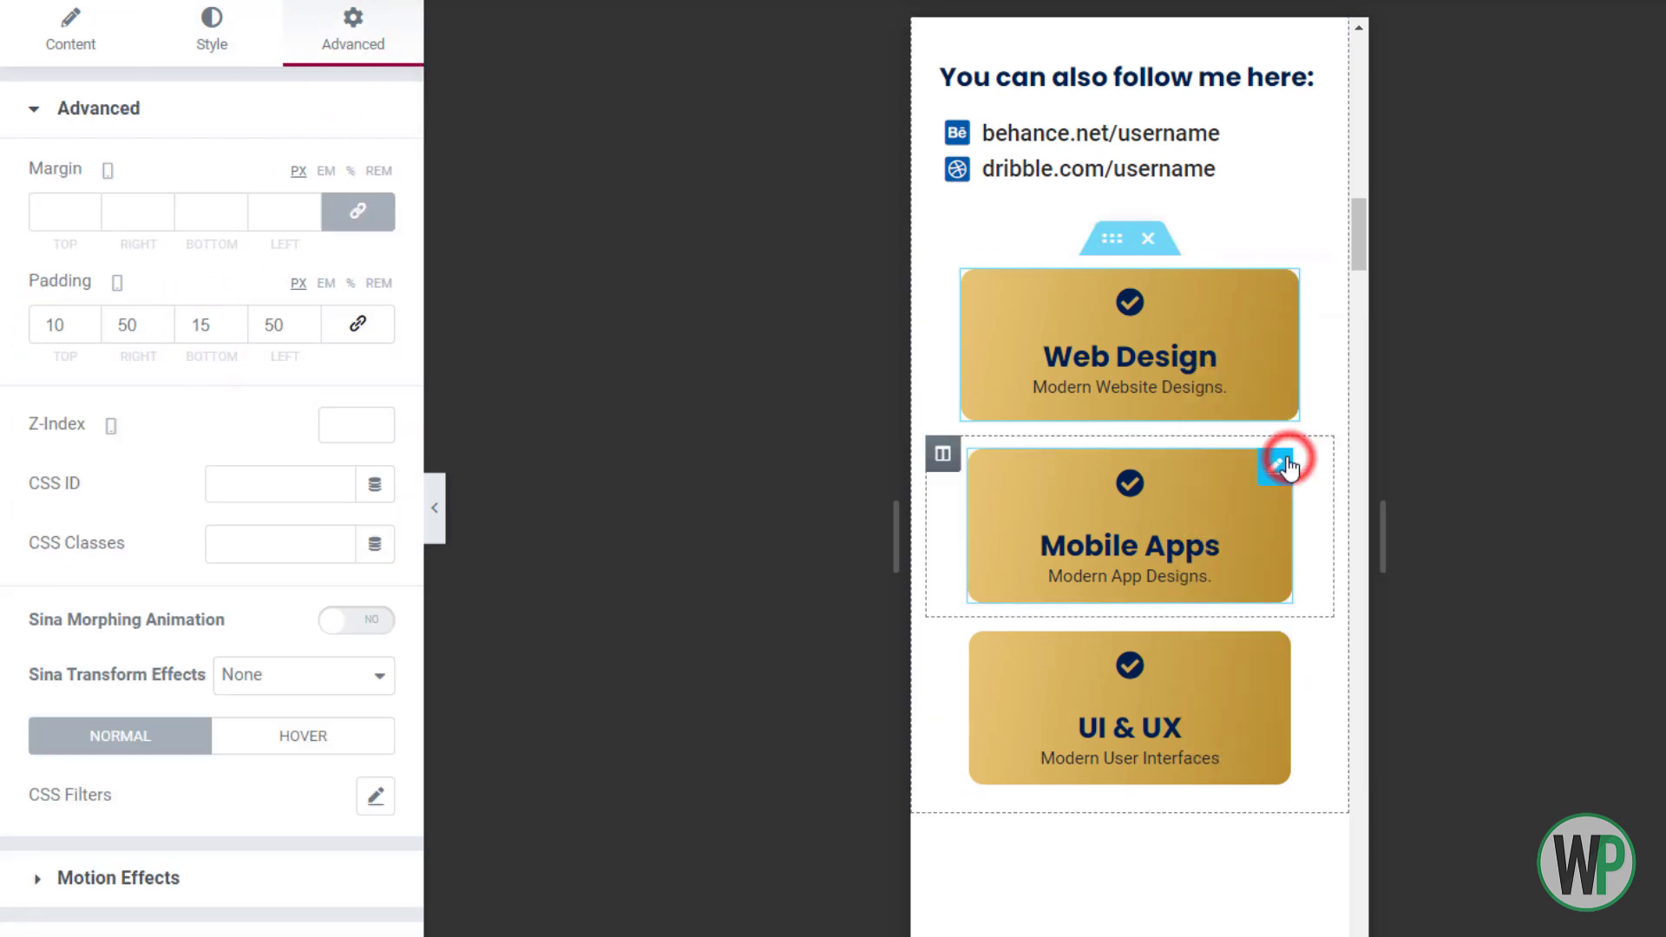
pyautogui.click(1298, 712)
pyautogui.rightClick(1170, 685)
pyautogui.click(1295, 851)
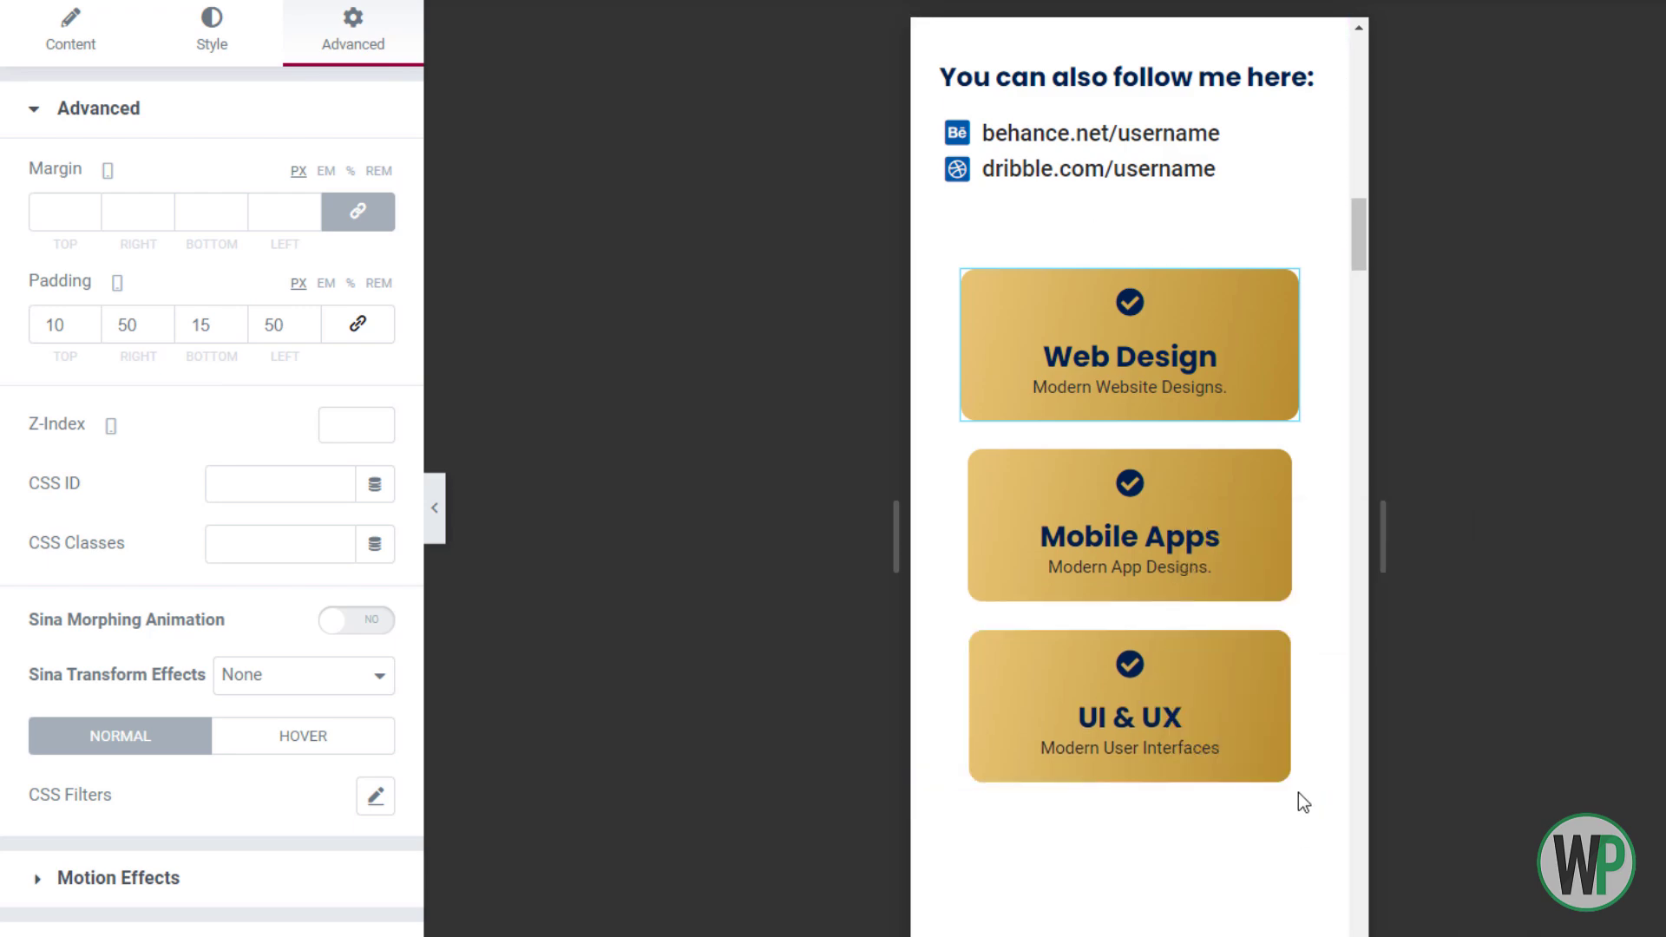
# Give the skills column a left padding of 10 and reset the paragraph's padding to 0
pyautogui.moveTo(1355, 248); pyautogui.dragTo(1364, 295)
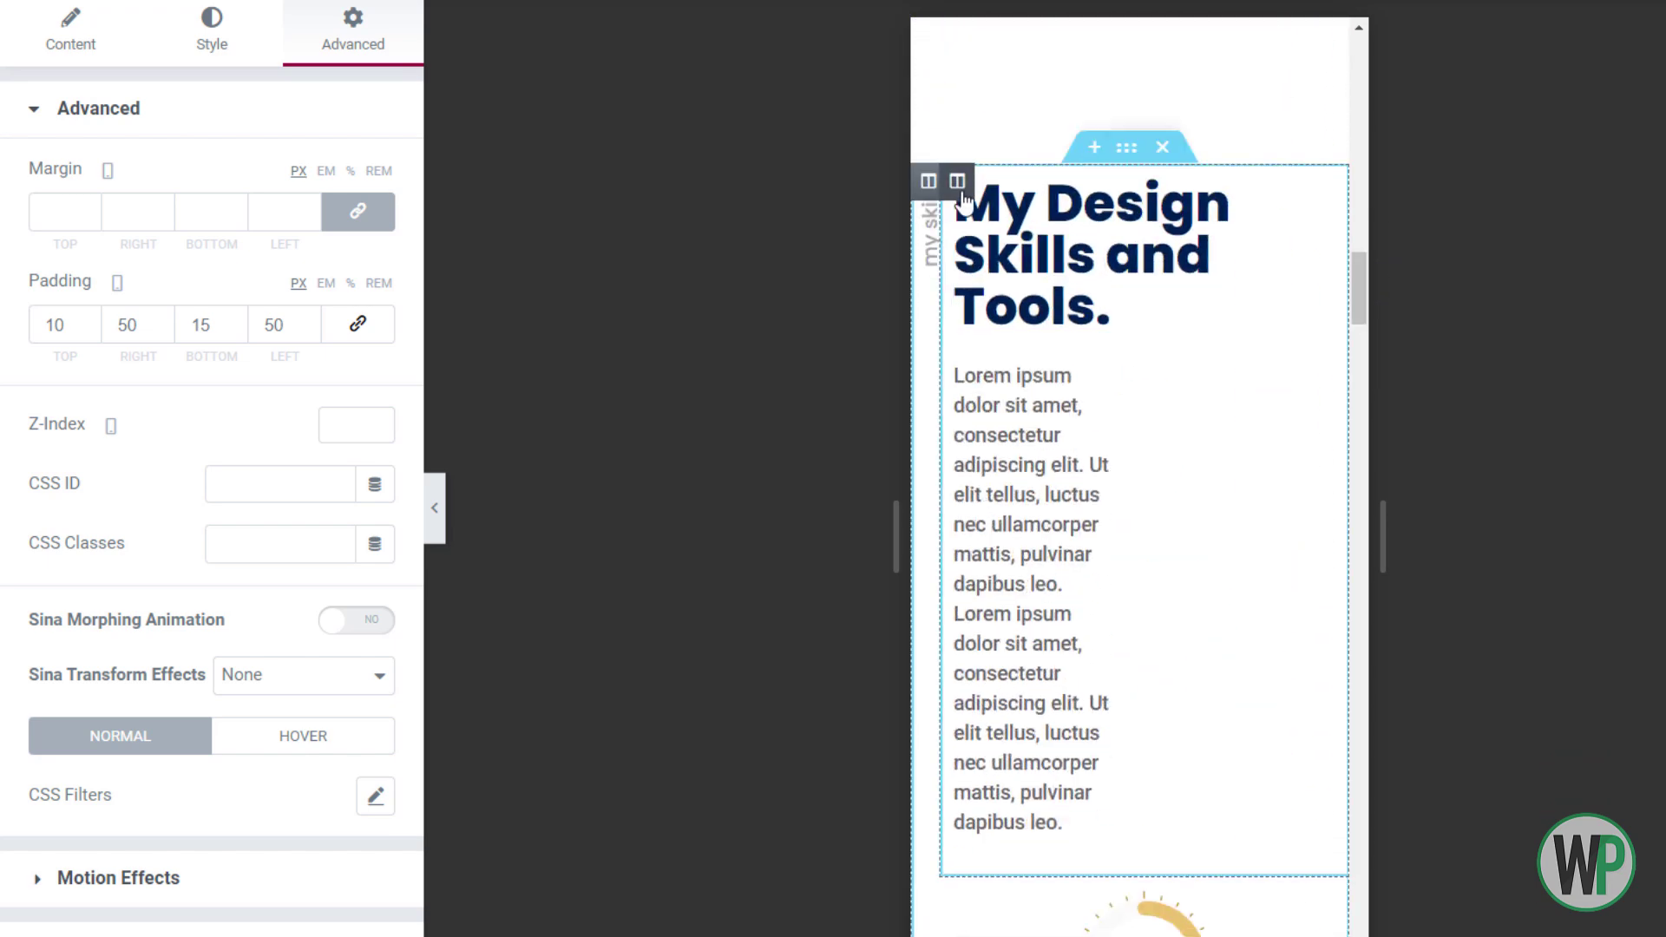
pyautogui.rightClick(1126, 147)
pyautogui.click(1027, 364)
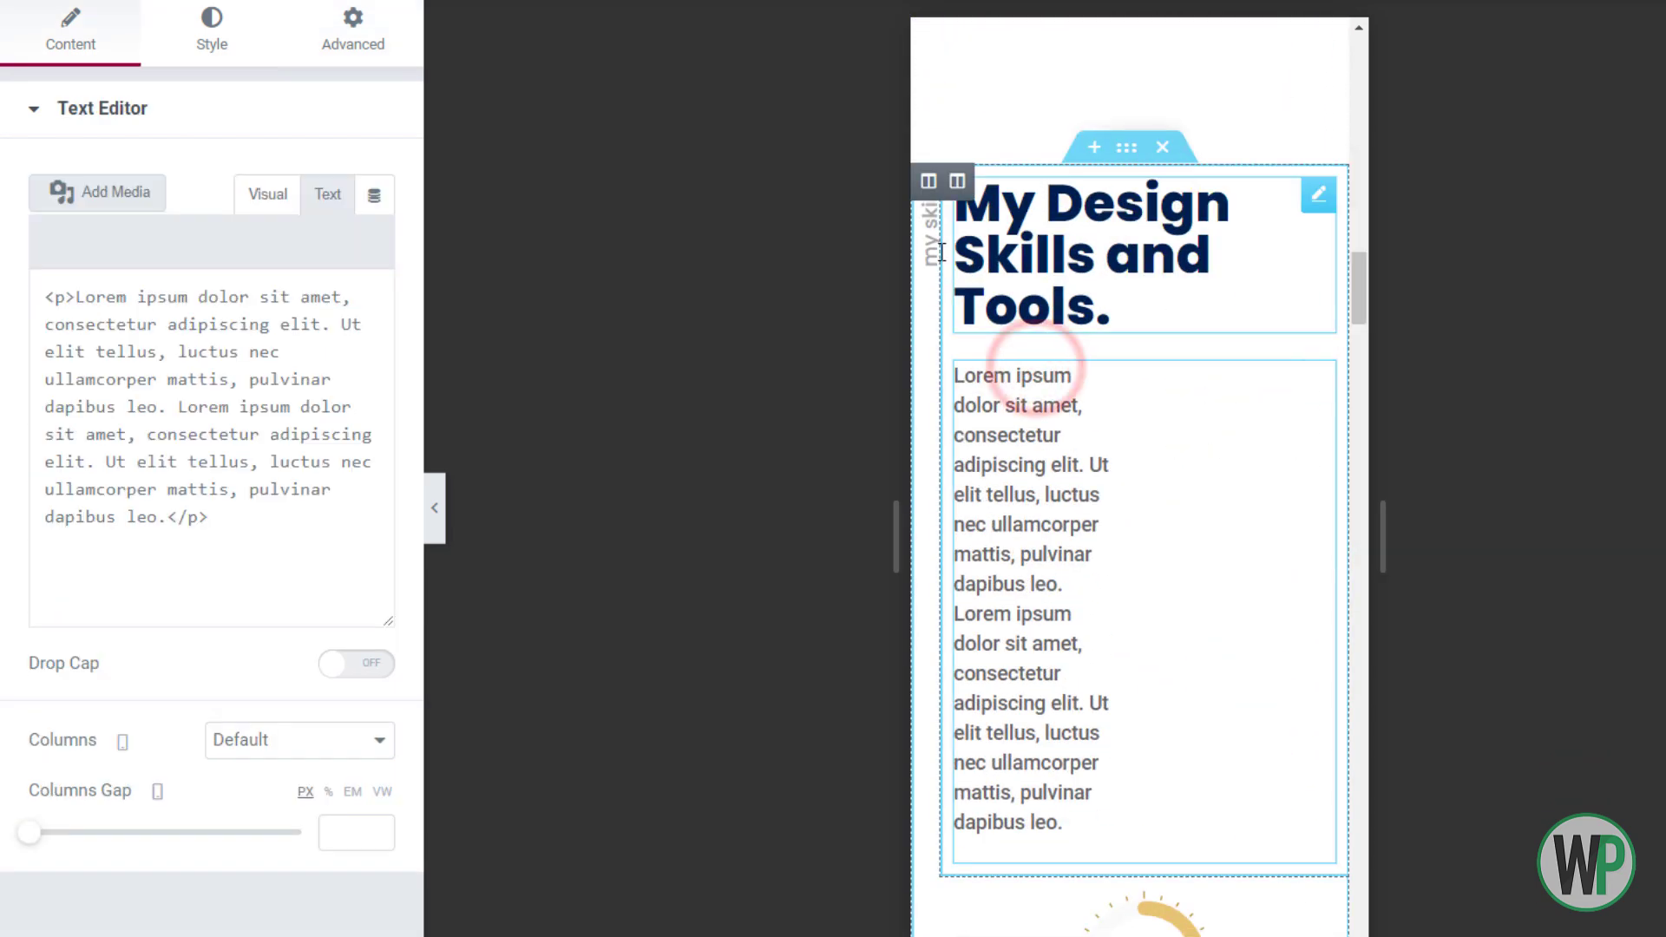
pyautogui.rightClick(959, 184)
pyautogui.click(998, 218)
pyautogui.click(352, 35)
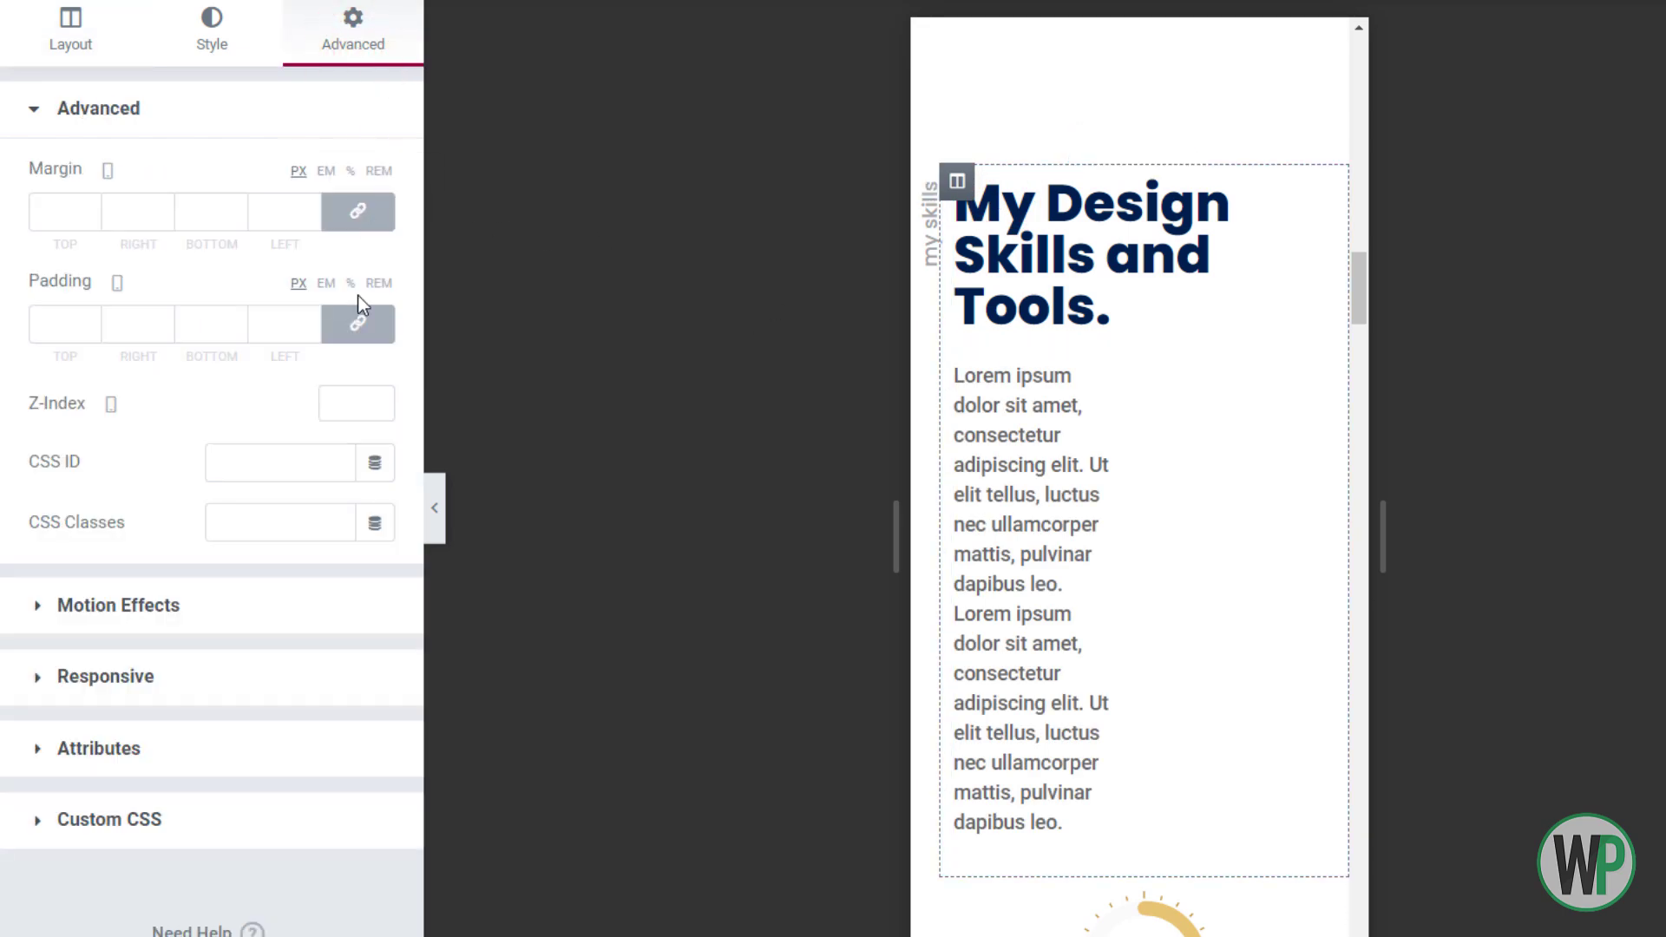
pyautogui.click(260, 326)
pyautogui.write('10')
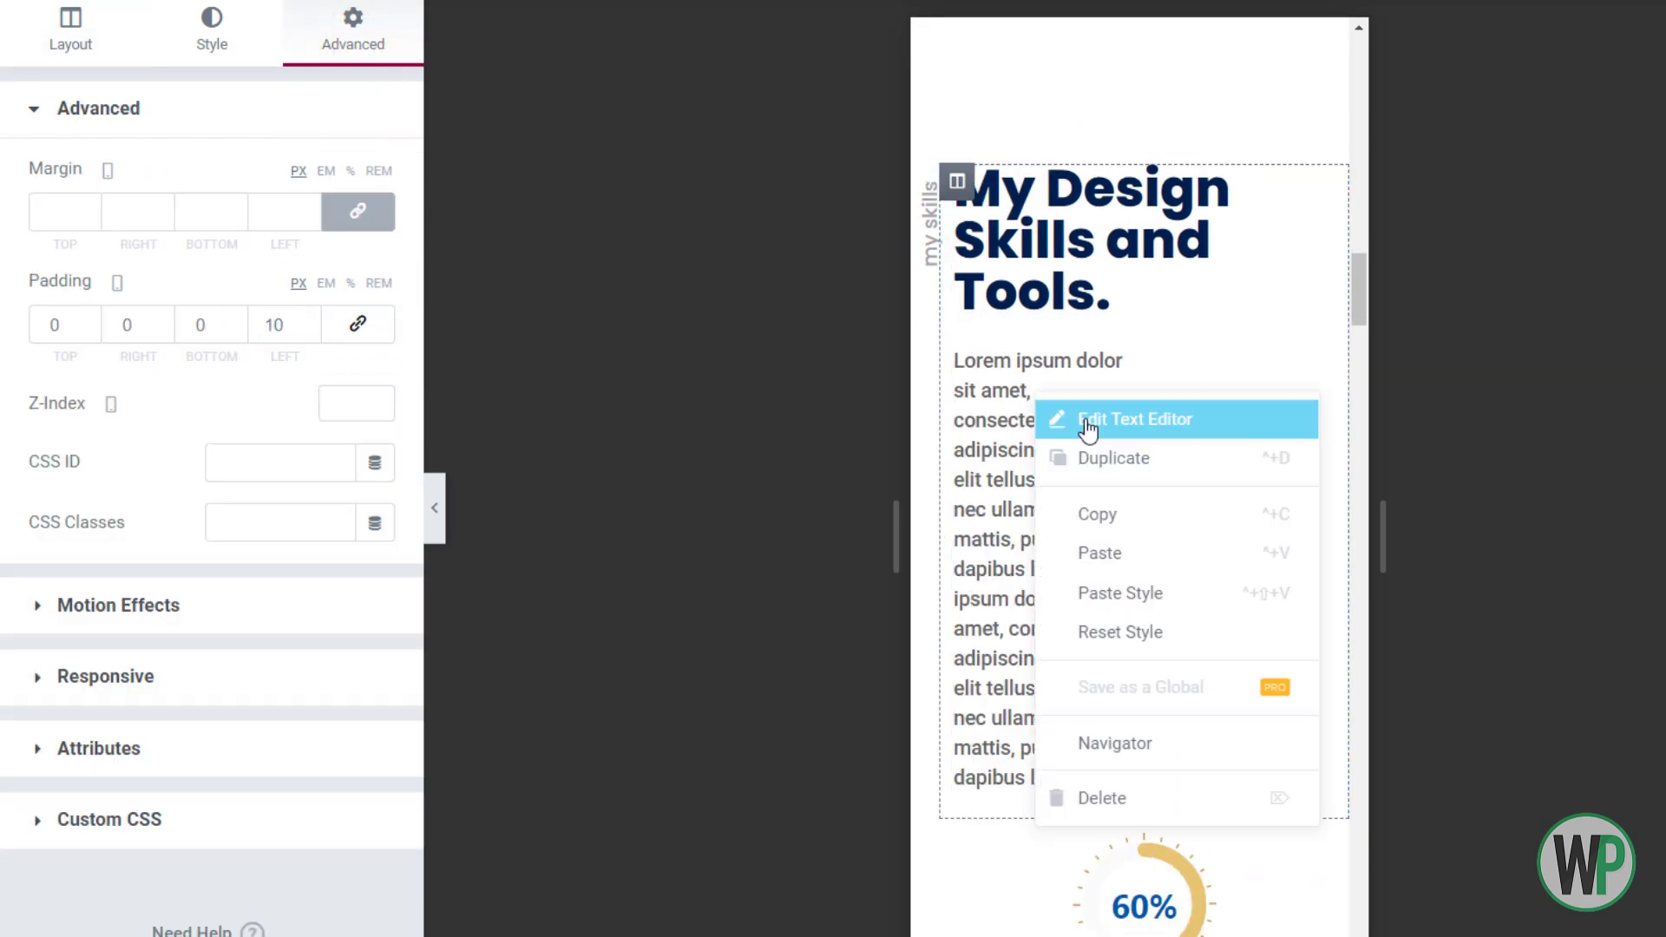
pyautogui.click(1070, 428)
pyautogui.click(374, 65)
pyautogui.click(371, 326)
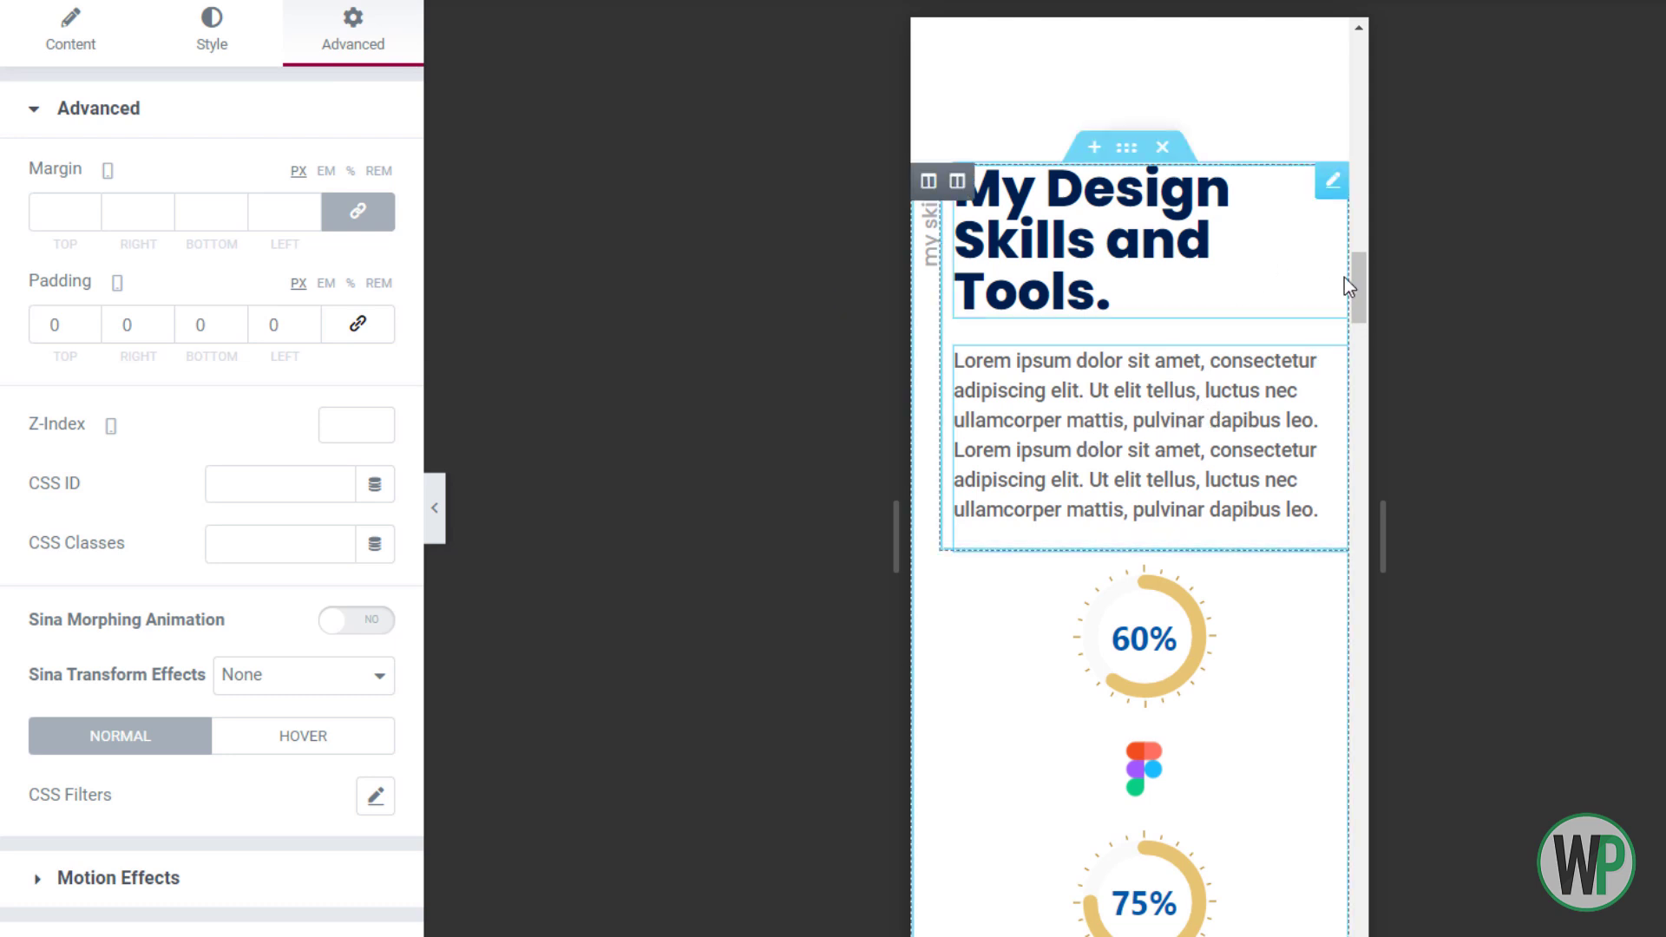
# Set the skills heading's typography to 1.4 em size with 1.3 em line height
pyautogui.rightClick(1121, 279)
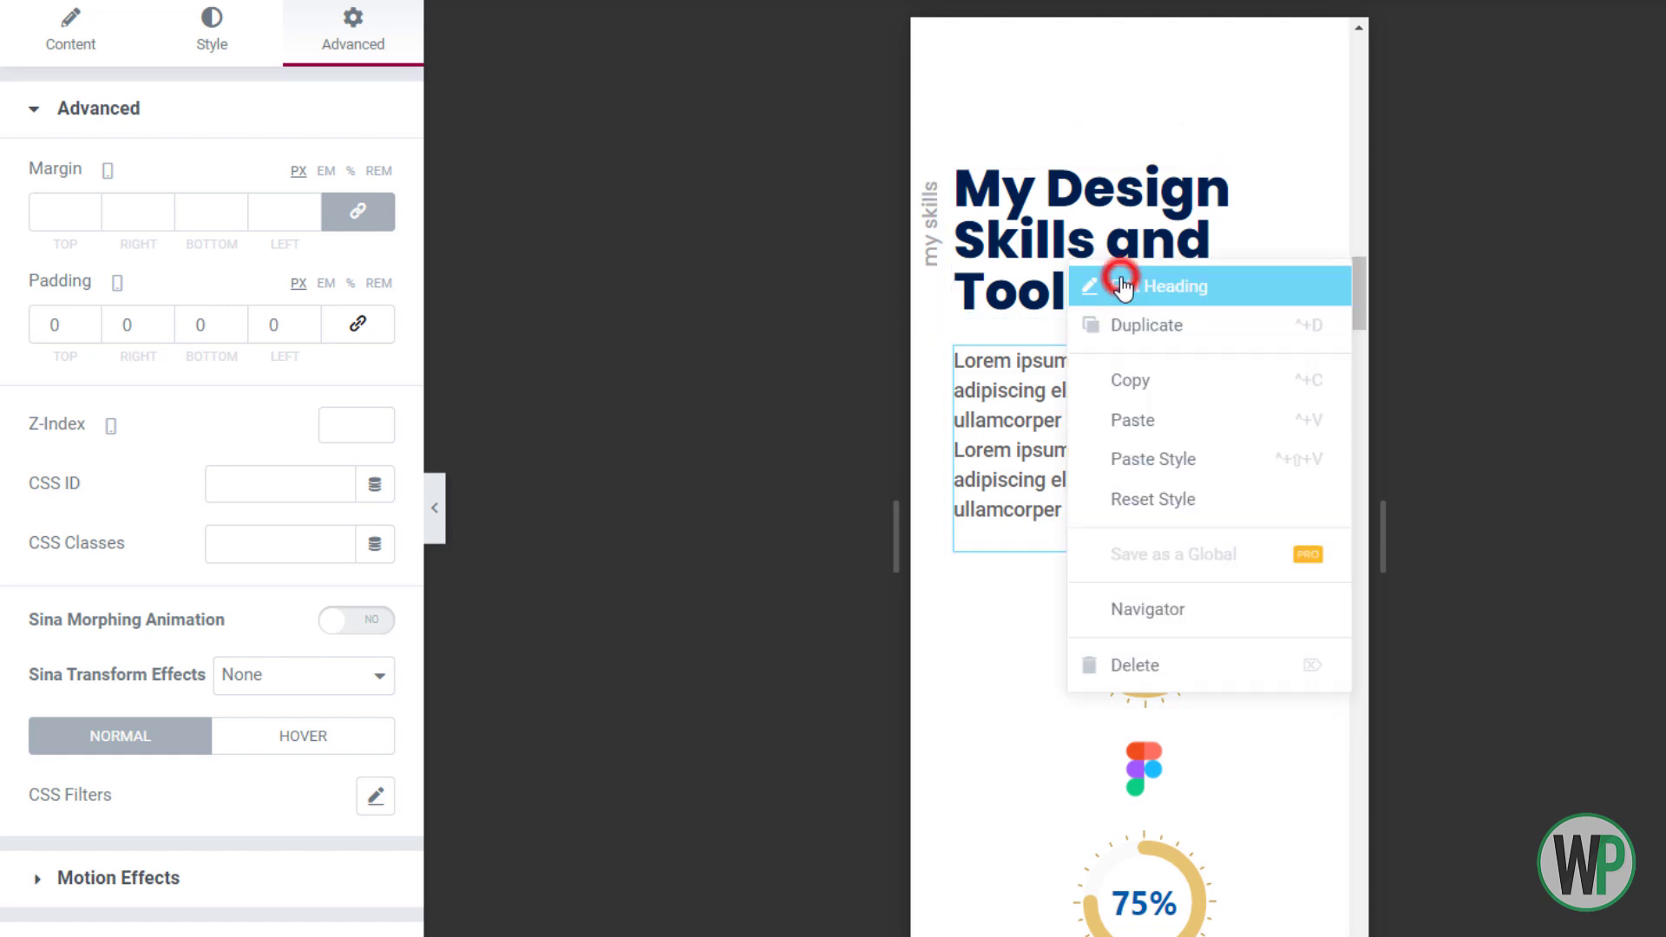
pyautogui.click(1121, 286)
pyautogui.click(375, 238)
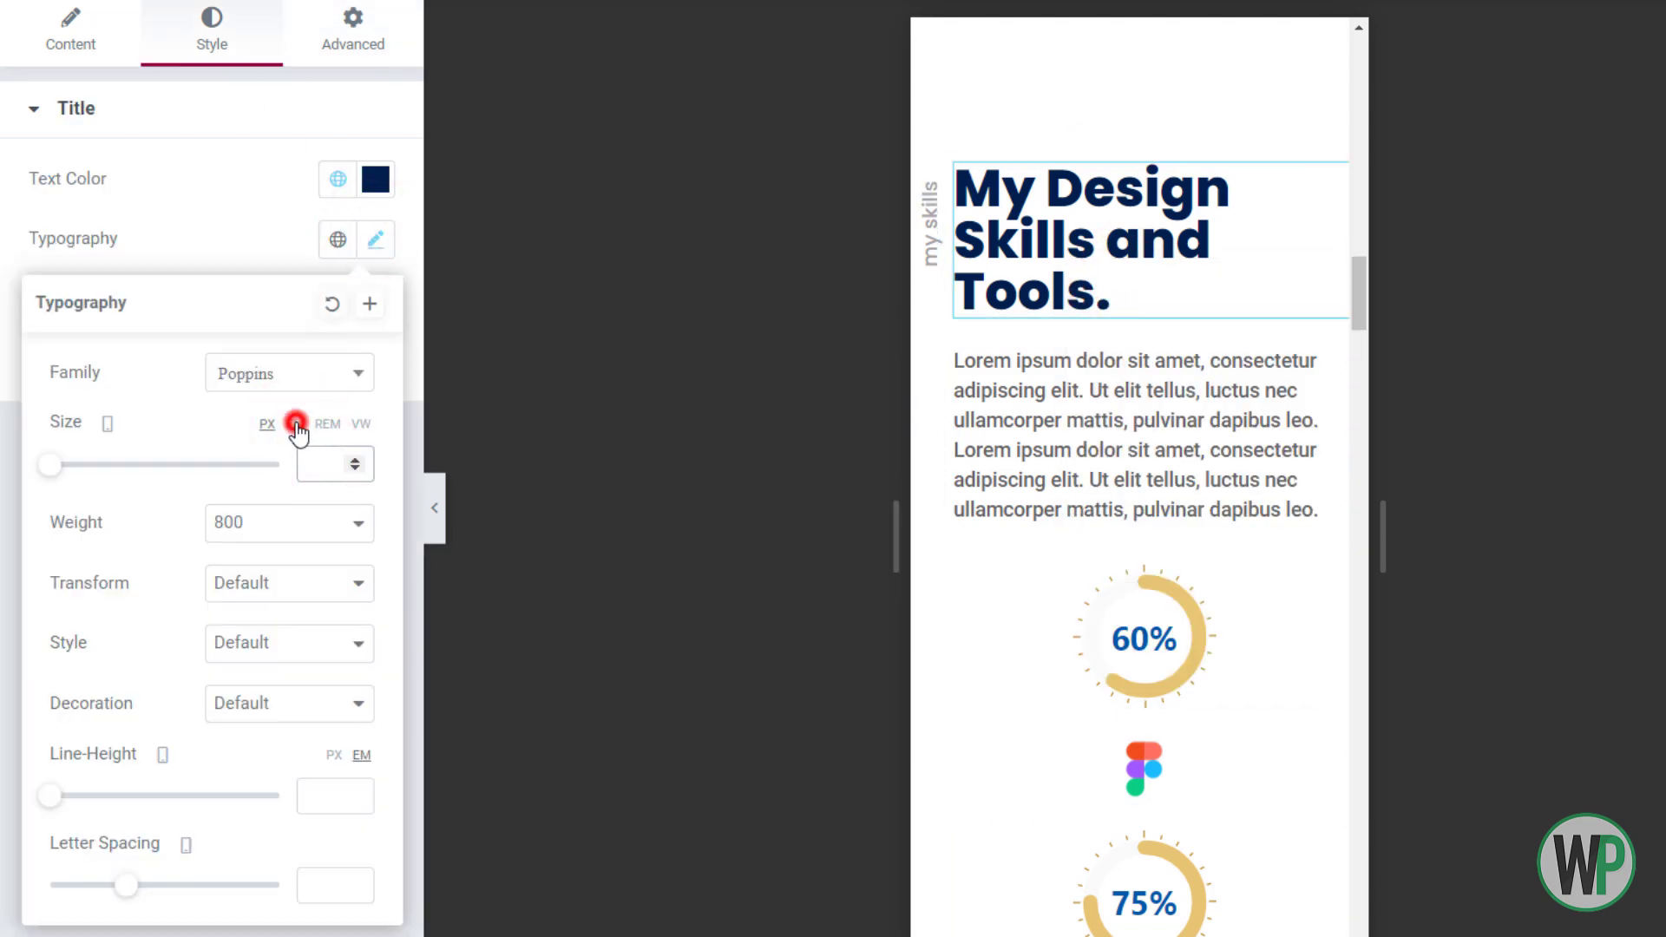
pyautogui.write('1')
pyautogui.click(353, 461)
pyautogui.click(354, 460)
pyautogui.click(352, 461)
pyautogui.click(352, 461)
pyautogui.click(351, 461)
pyautogui.click(352, 468)
pyautogui.click(352, 468)
pyautogui.click(352, 467)
pyautogui.click(352, 461)
pyautogui.click(352, 461)
pyautogui.click(343, 795)
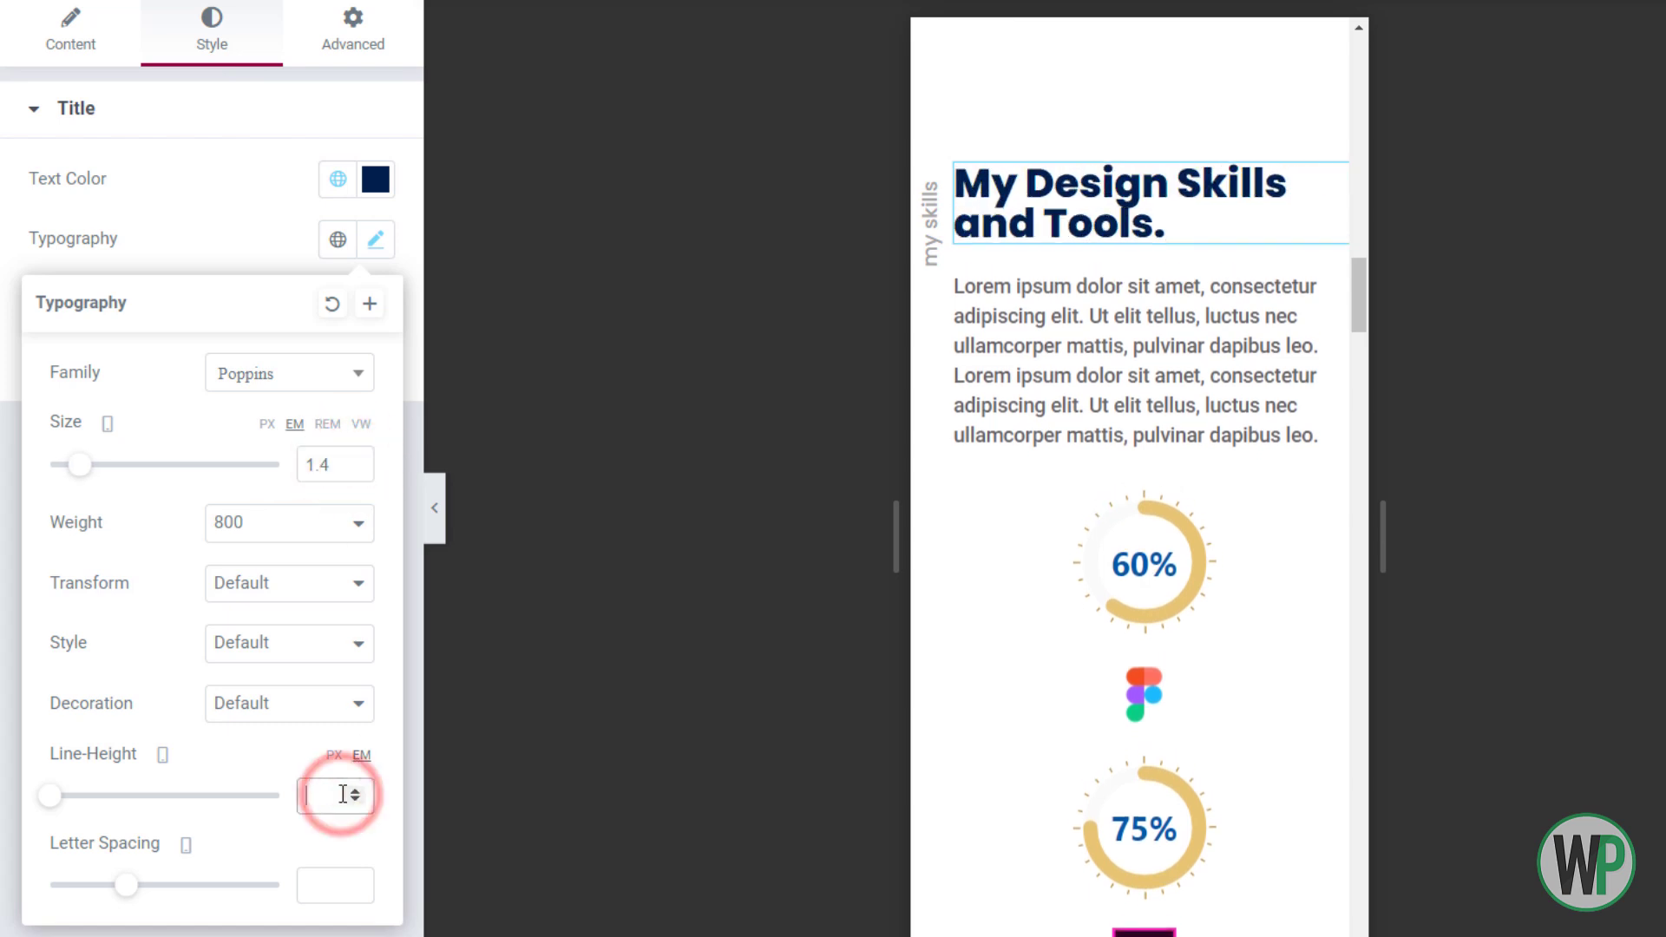
pyautogui.click(354, 791)
pyautogui.click(355, 791)
pyautogui.click(354, 792)
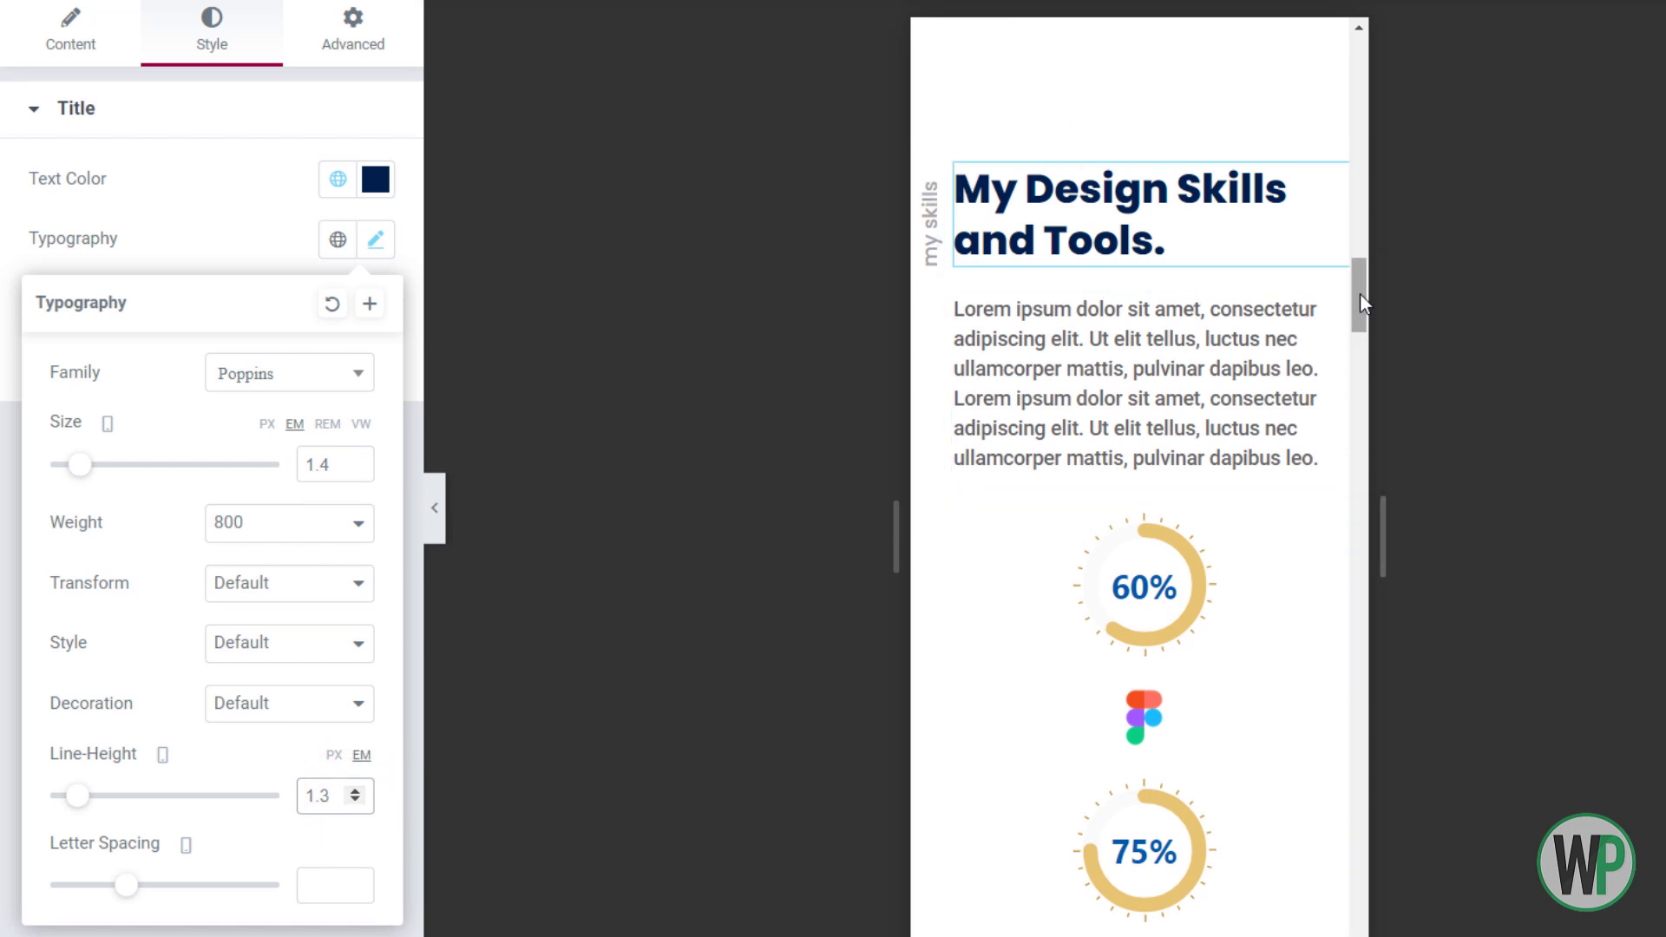
# Adjust and correct the skills column's left padding value
pyautogui.scroll(-3, 1360, 312)
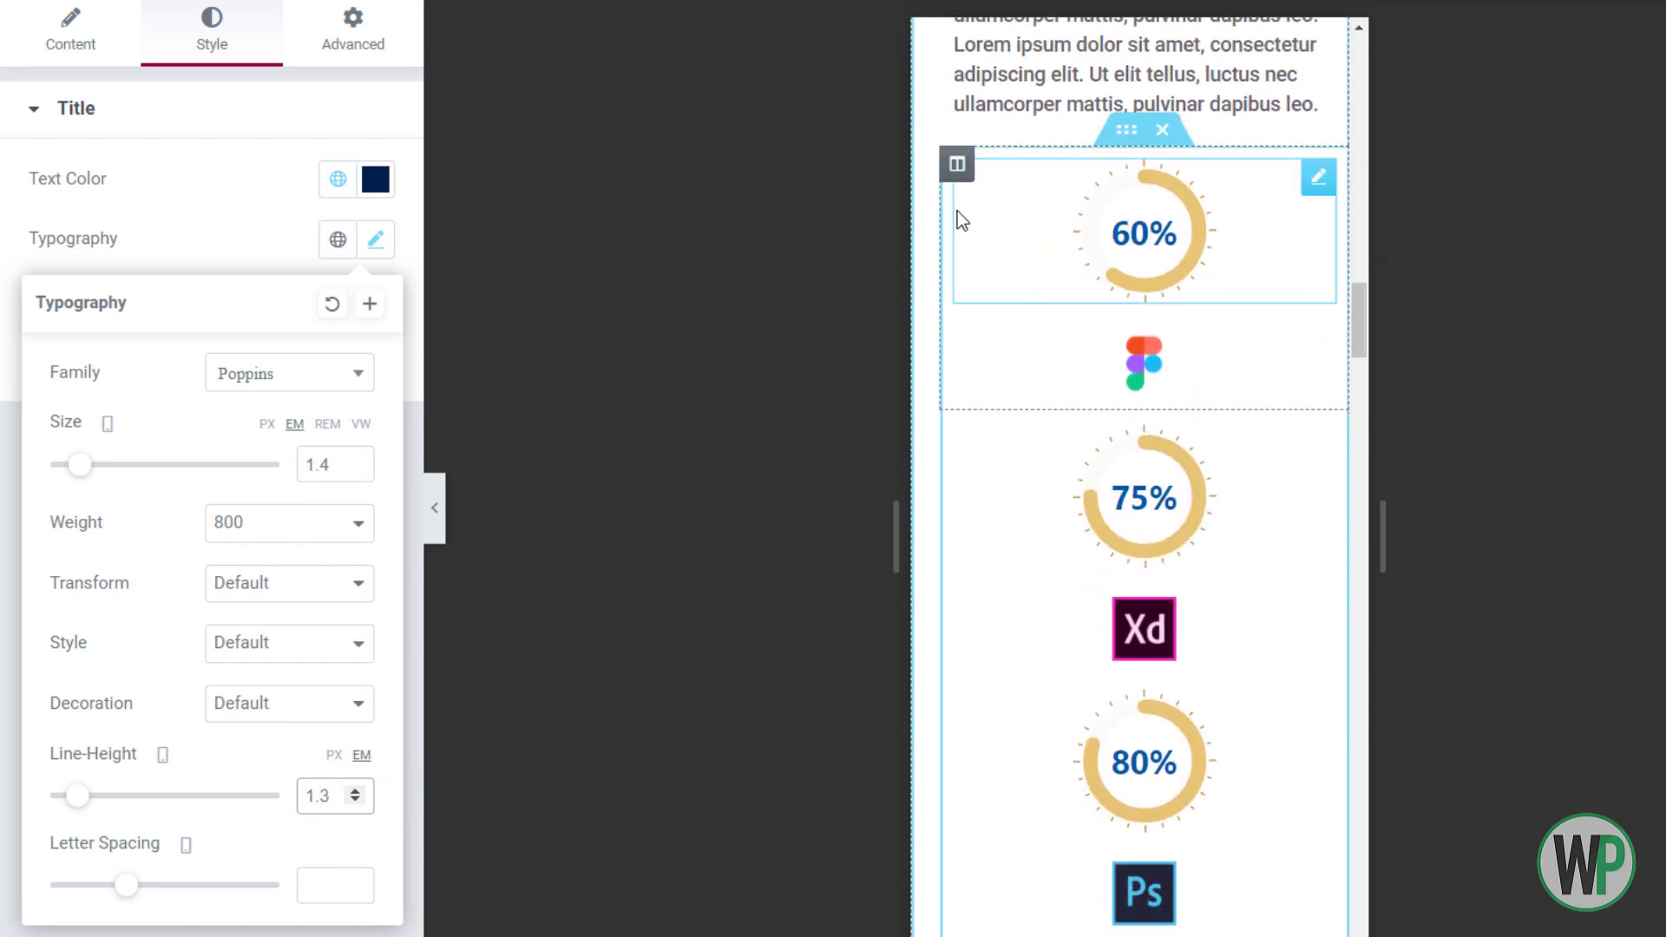
pyautogui.scroll(2, 959, 208)
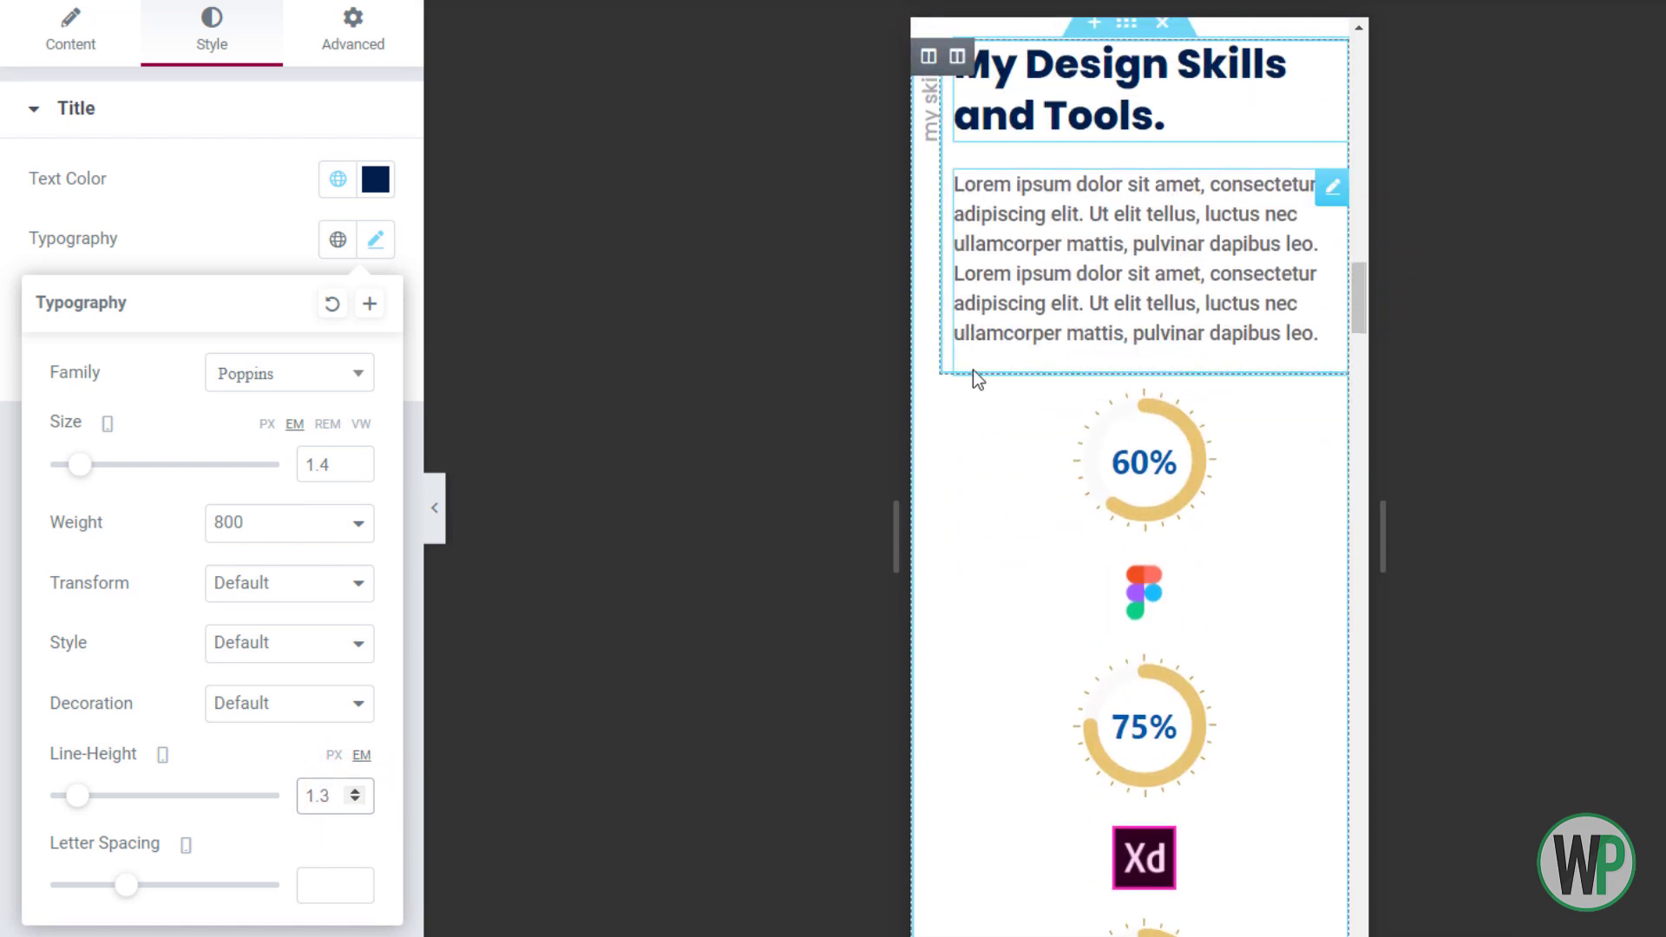
pyautogui.click(928, 55)
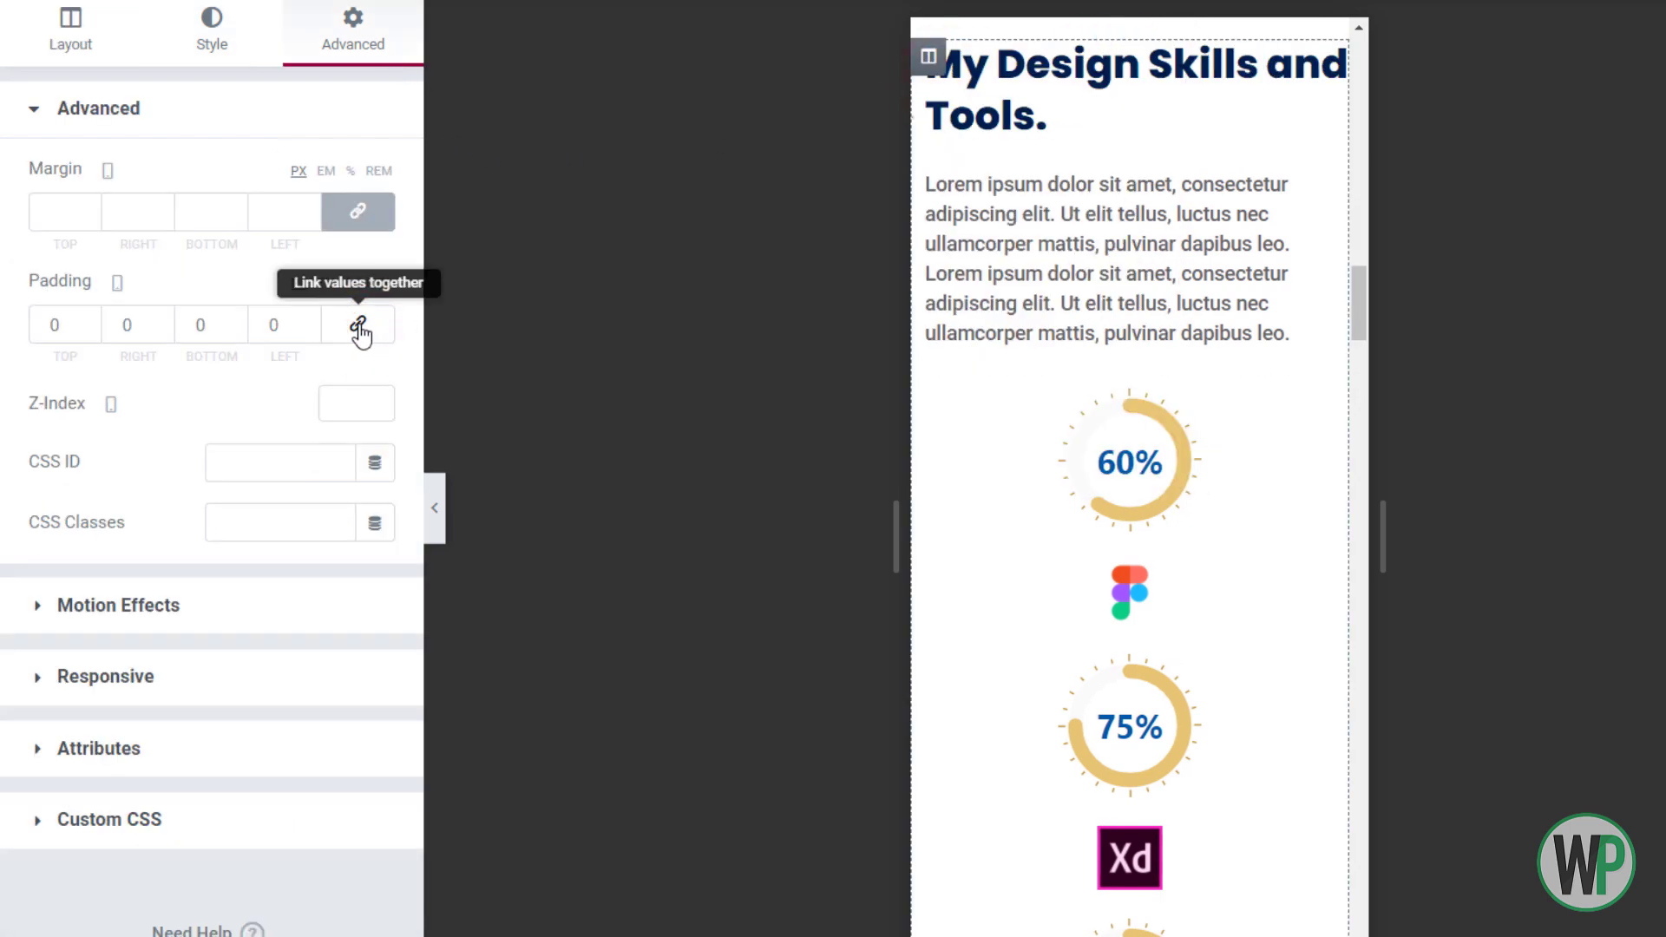
pyautogui.click(268, 323)
pyautogui.write('1')
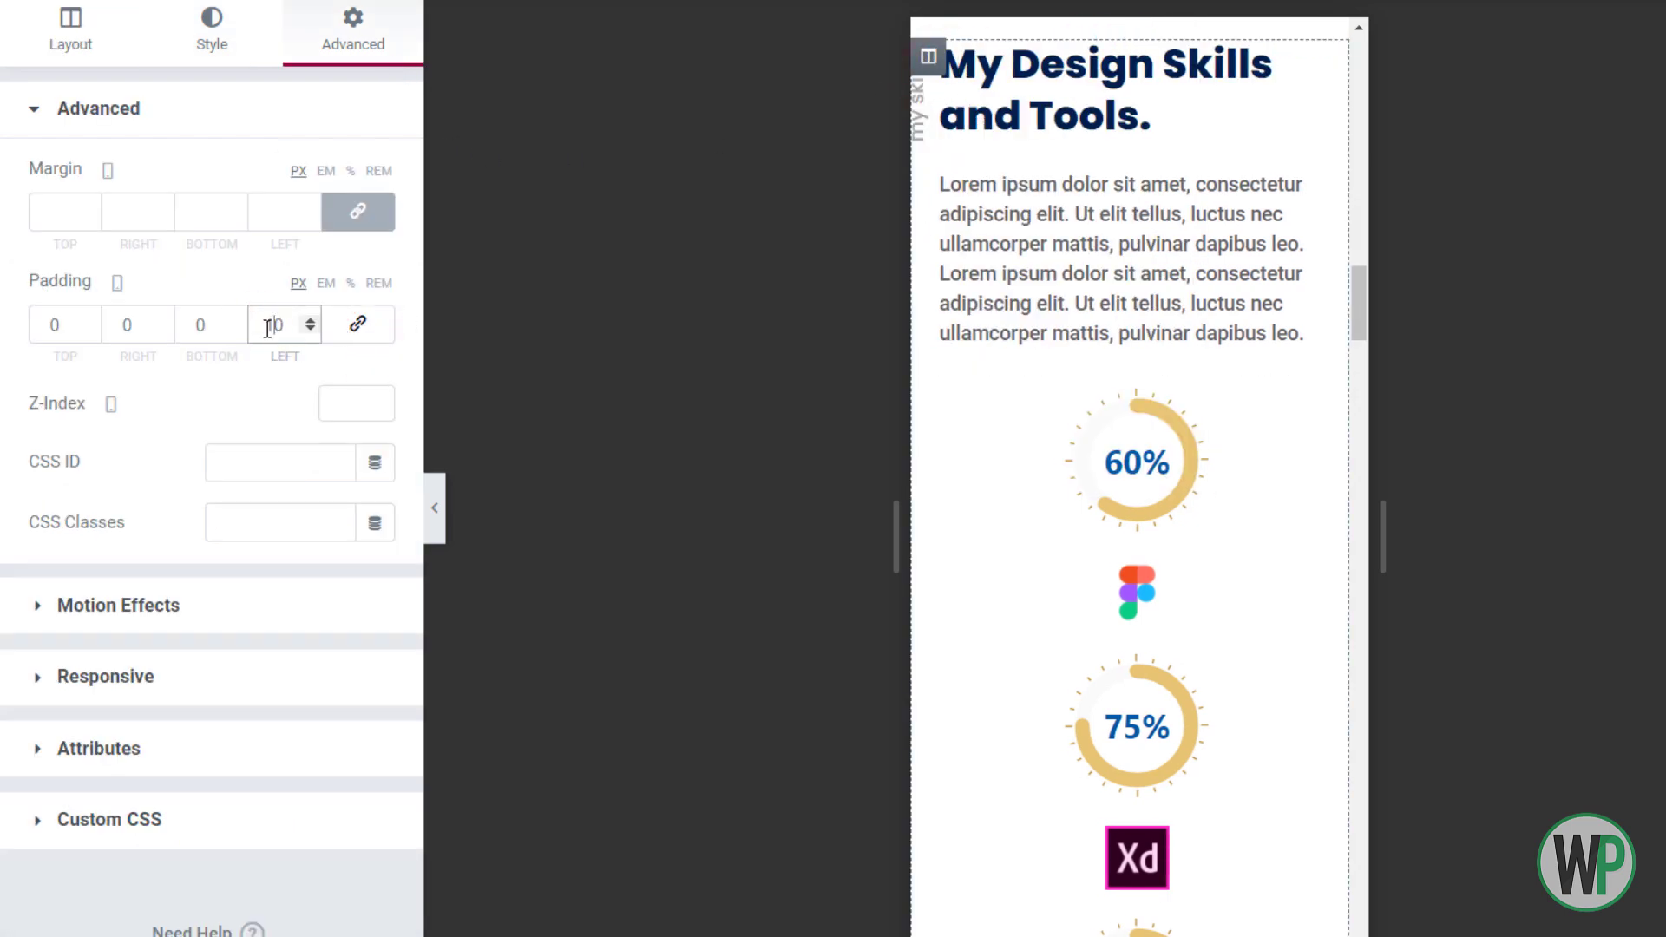
pyautogui.write('2')
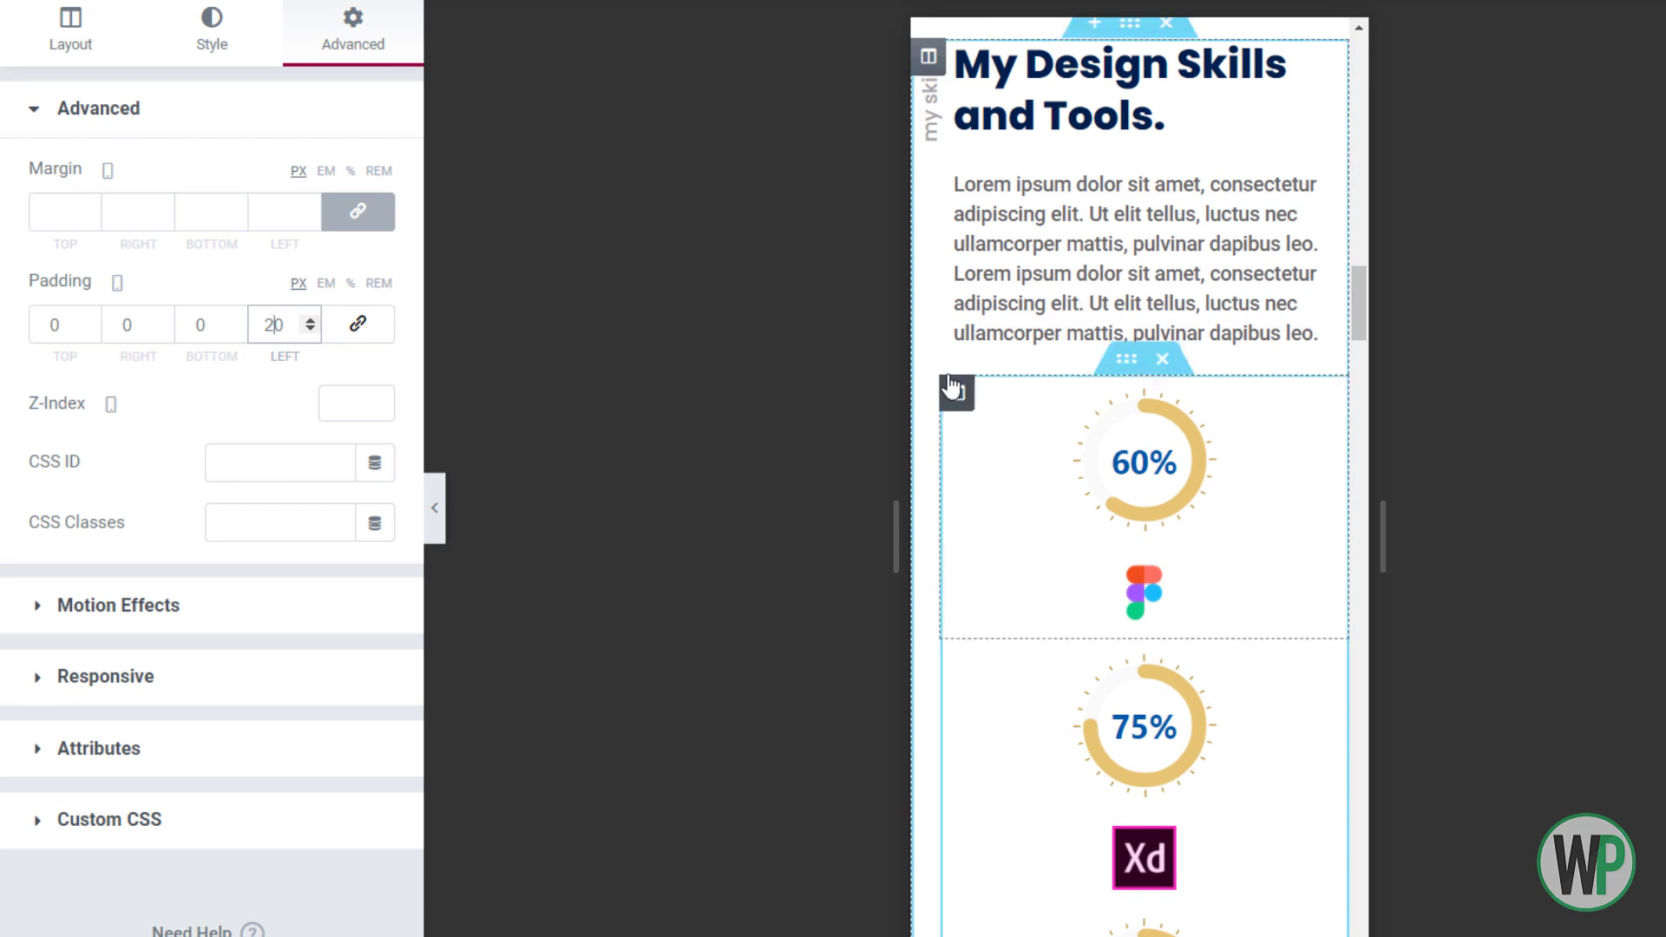
pyautogui.press('BackSpace')
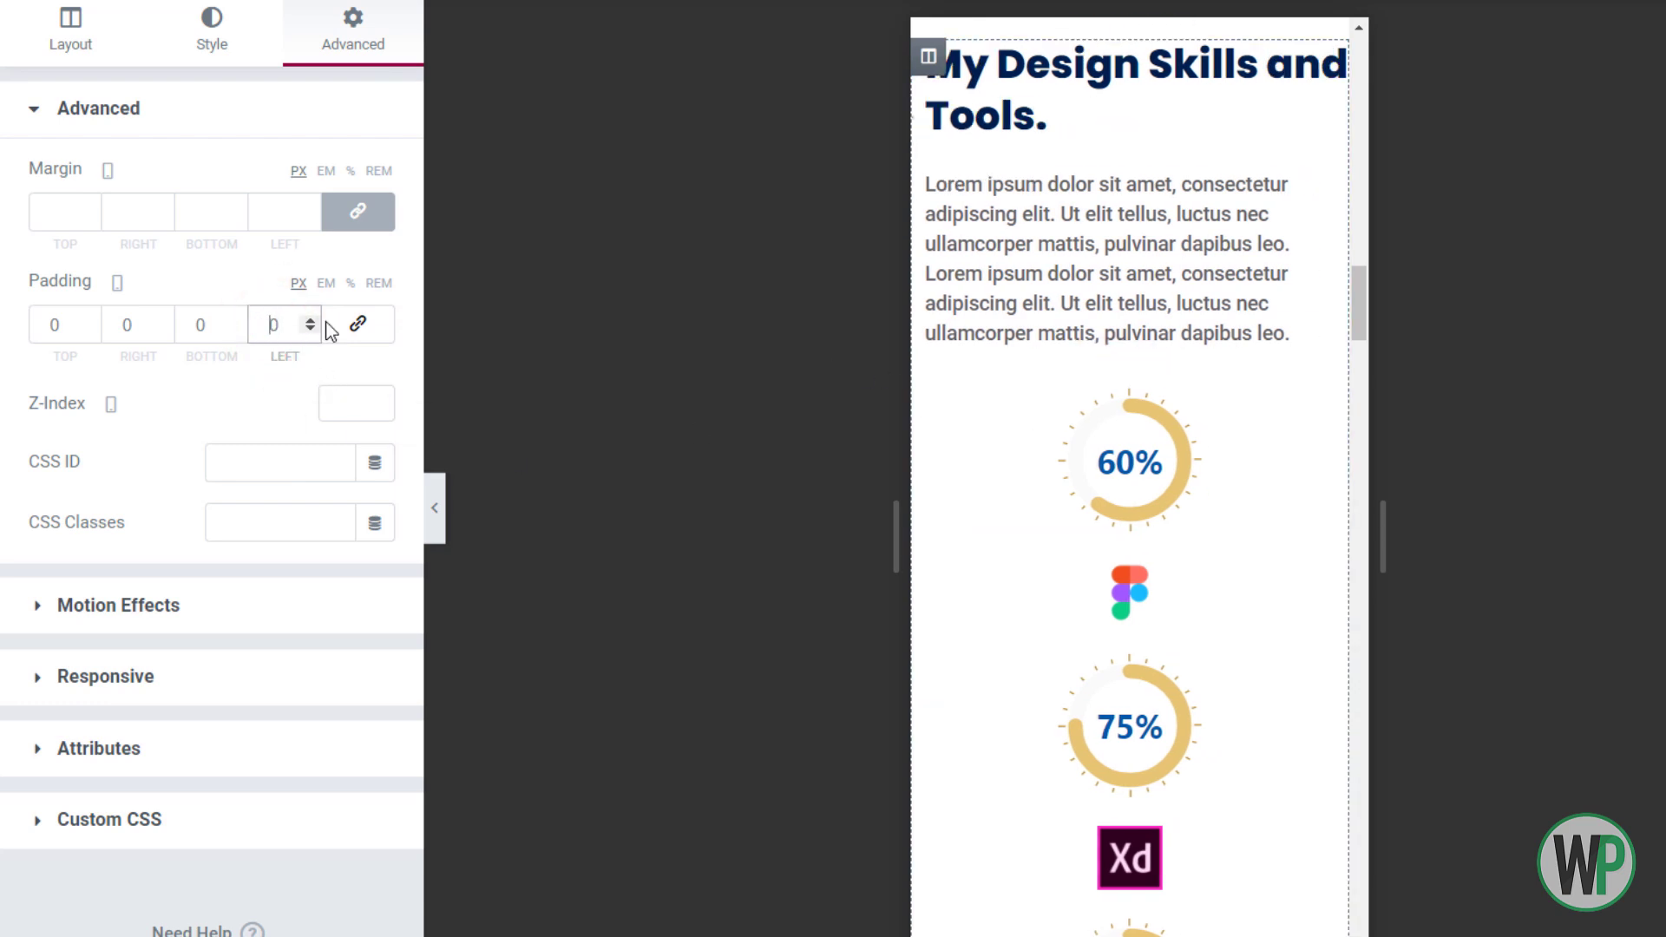
pyautogui.write('10')
pyautogui.write('2')
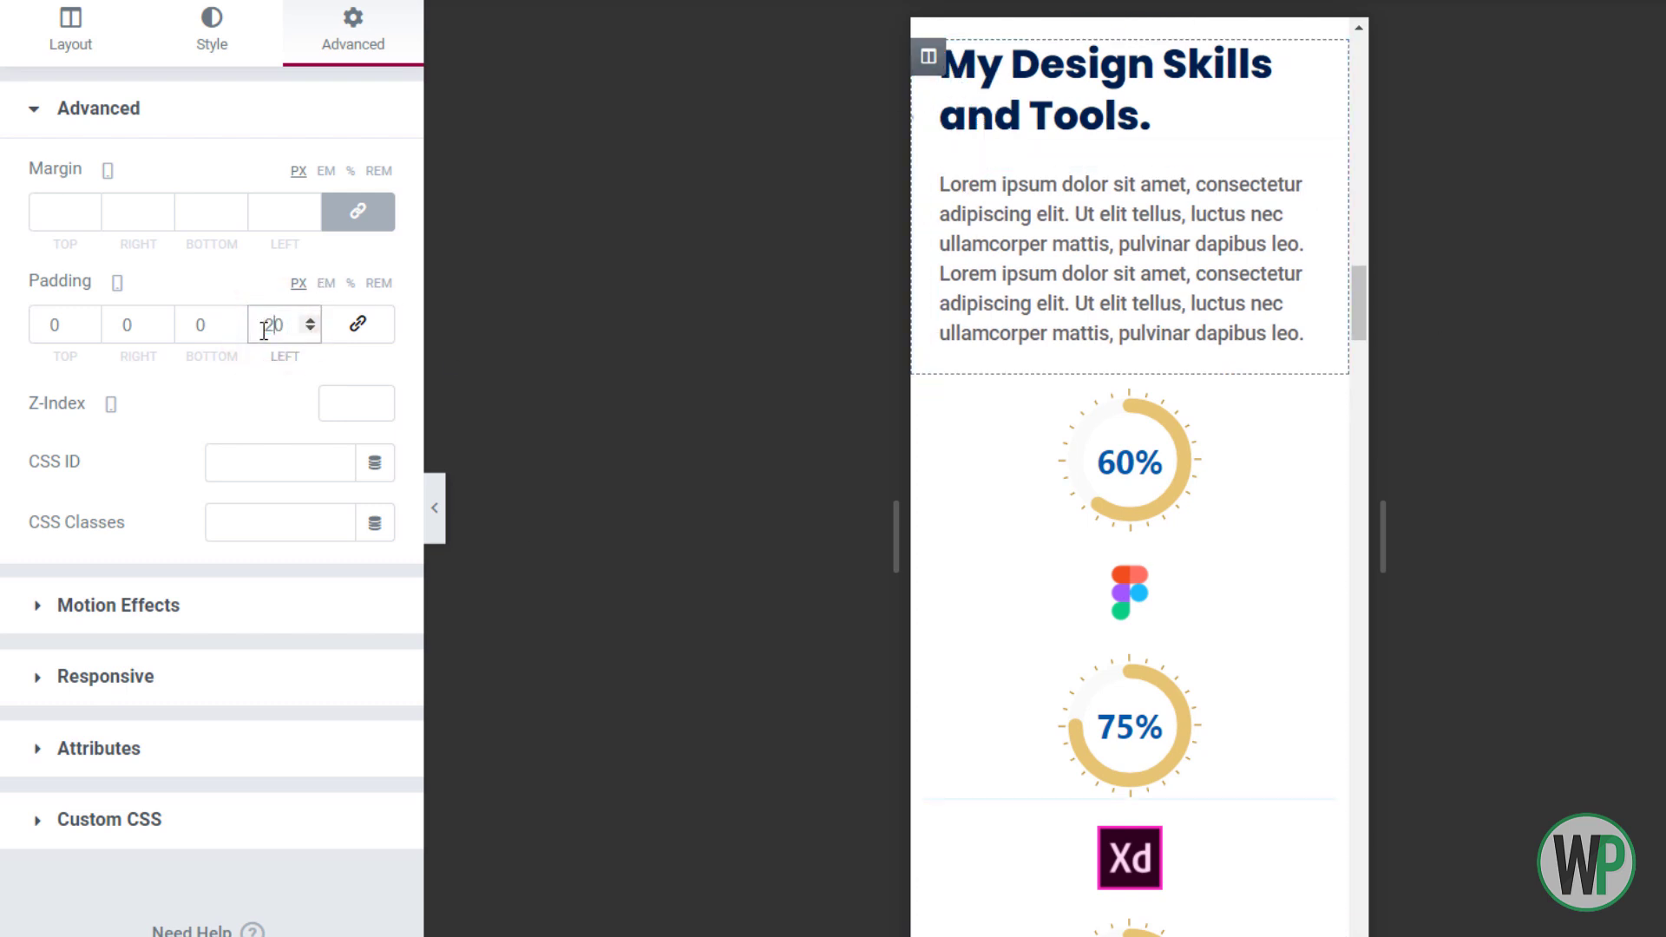
# Offset the vertical 'my skills' label left (horizontal -19) and down beside the heading
pyautogui.click(1085, 90)
pyautogui.click(928, 99)
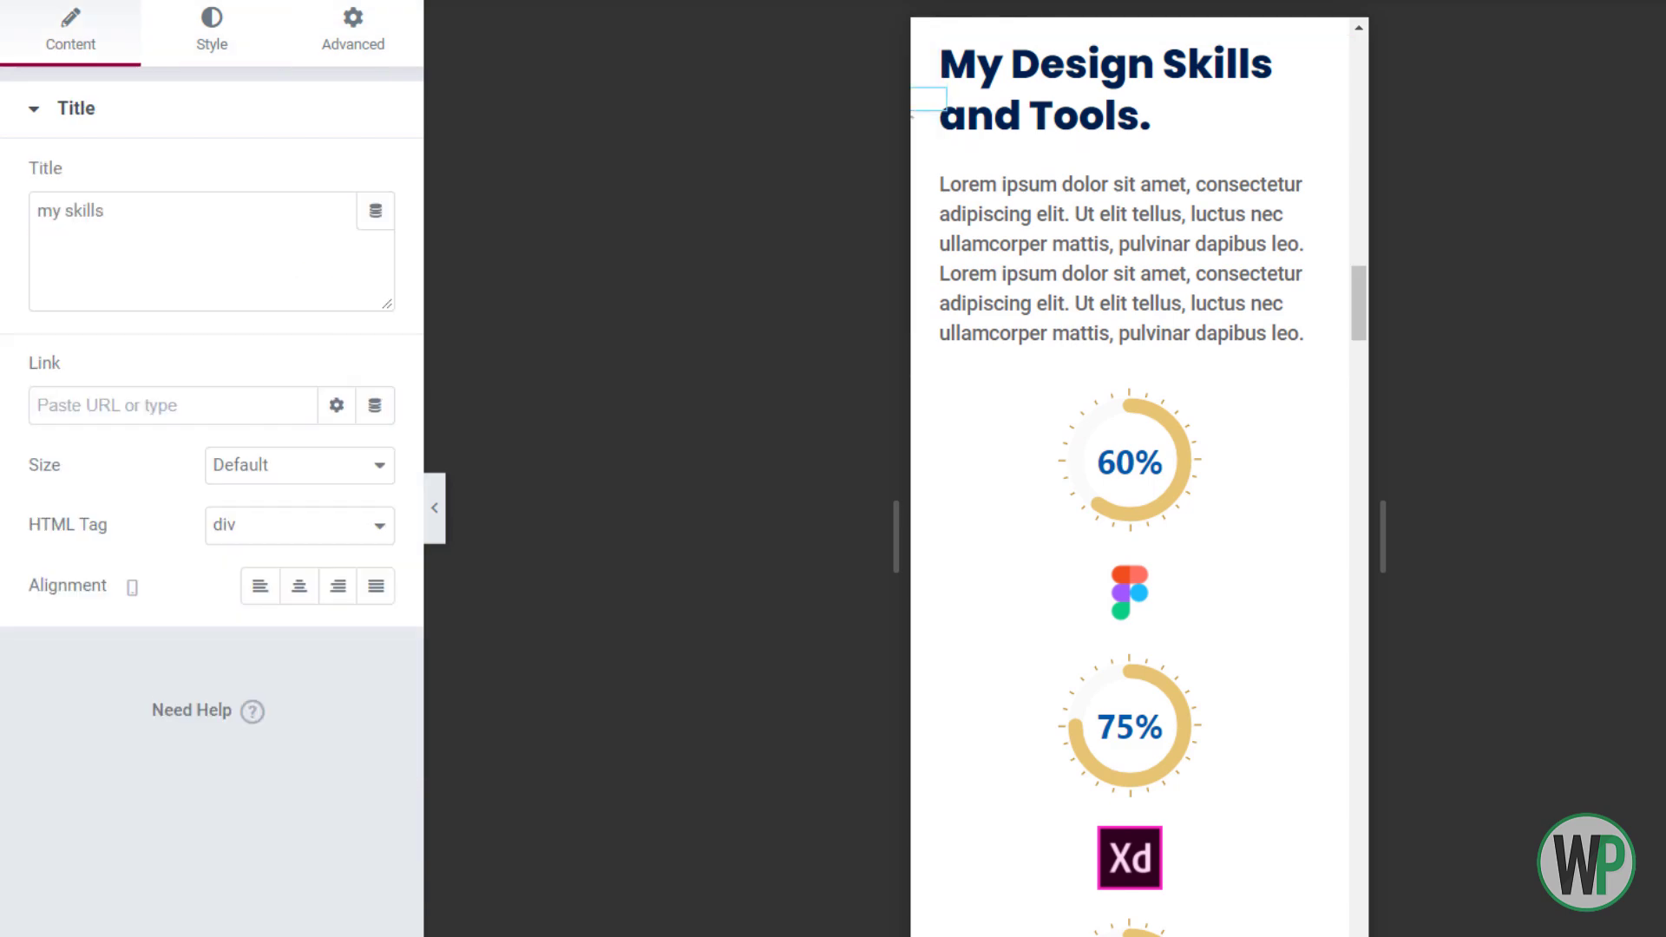
pyautogui.click(352, 33)
pyautogui.scroll(-6, 357, 800)
pyautogui.click(193, 682)
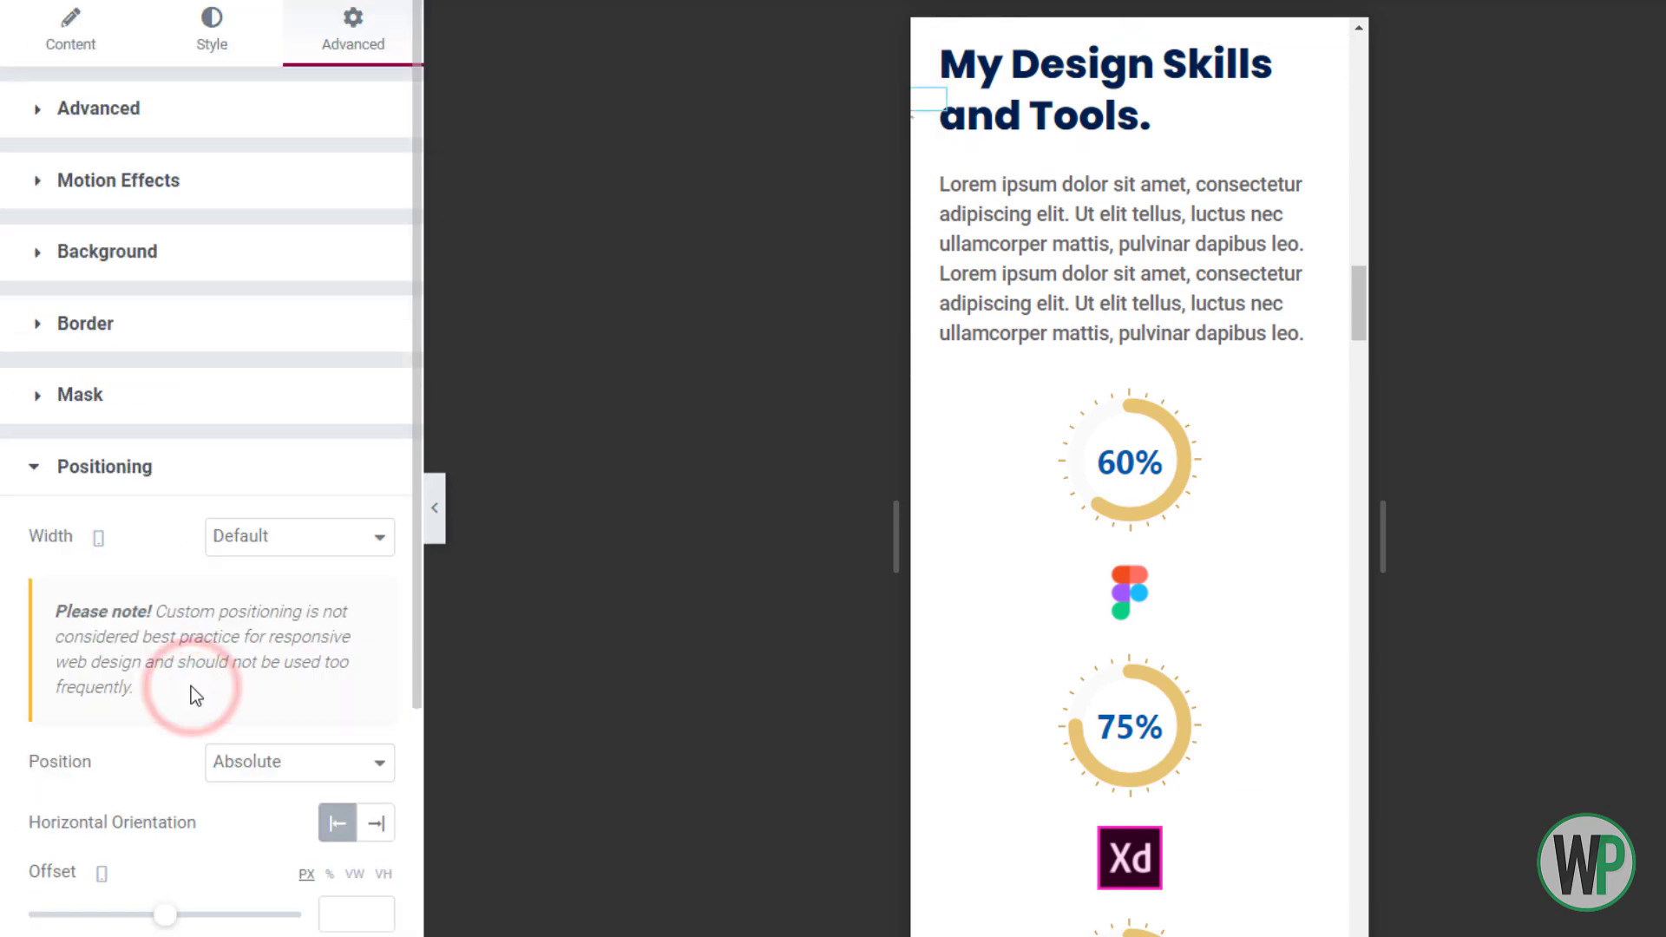
pyautogui.scroll(-5, 320, 605)
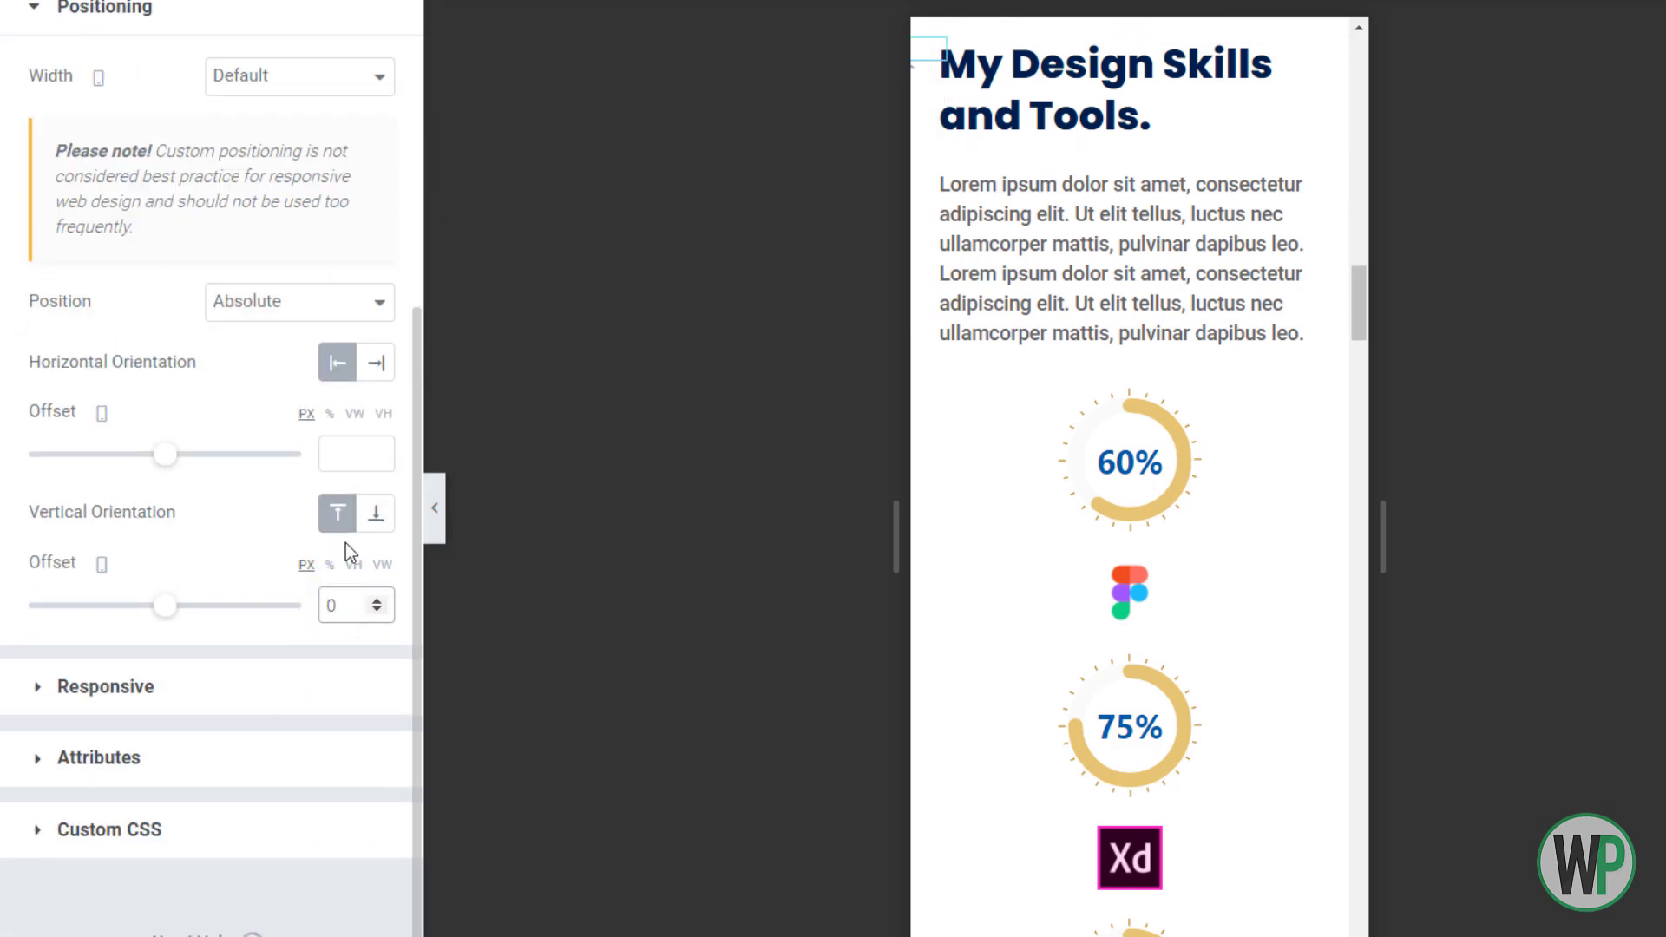
pyautogui.click(374, 458)
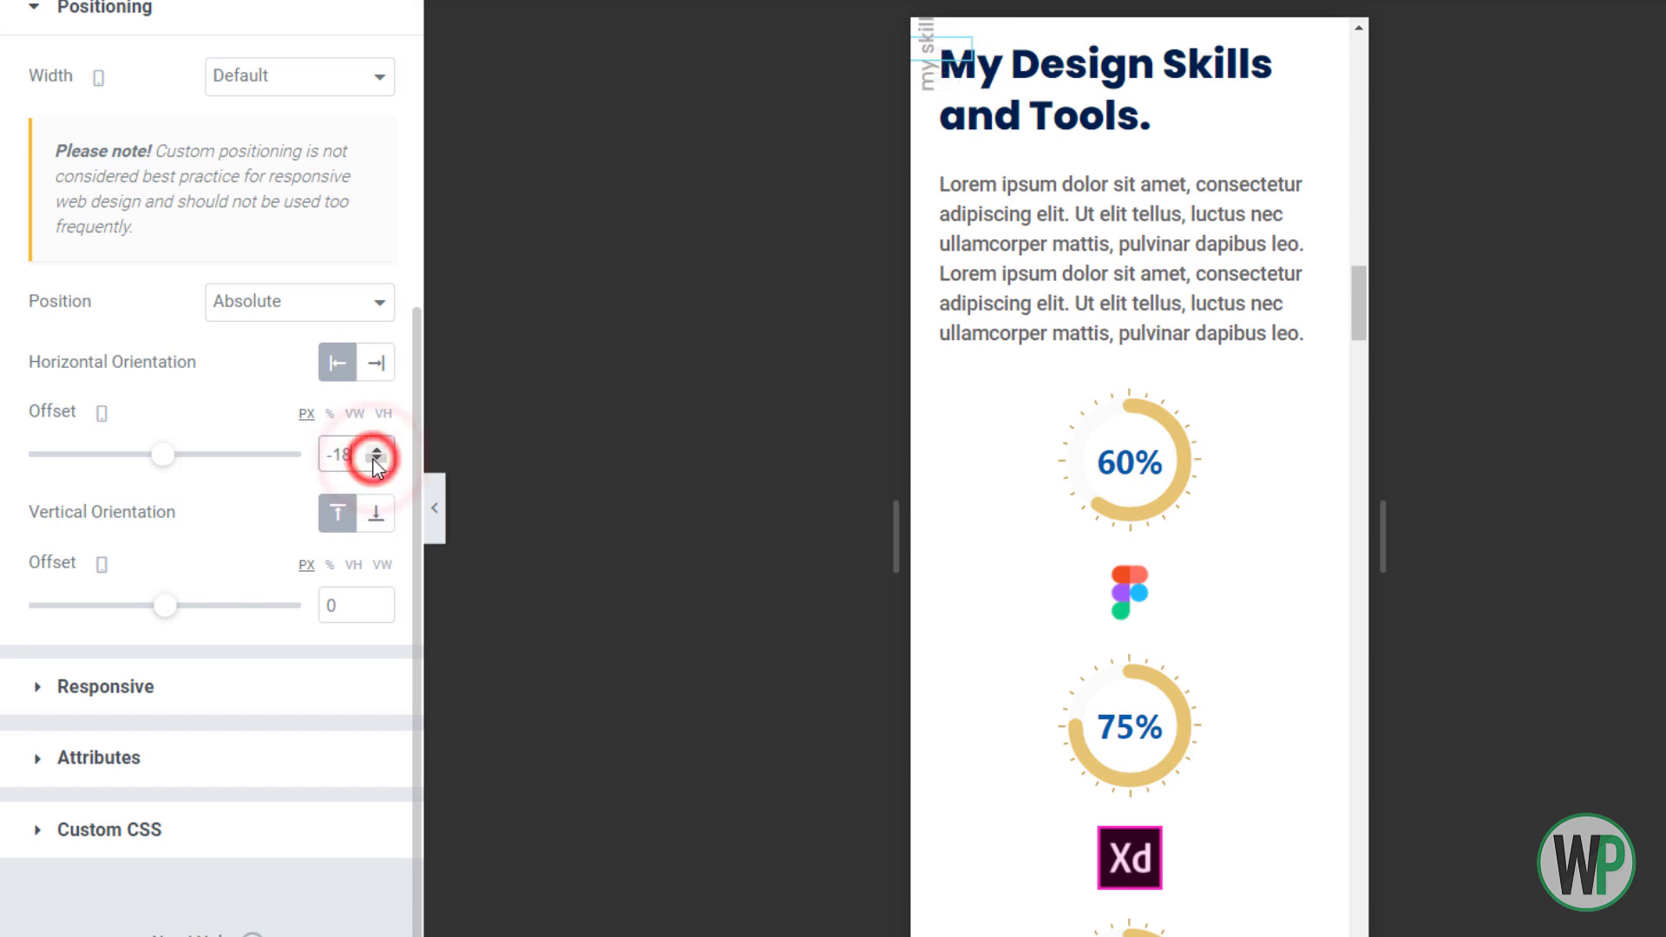
pyautogui.click(378, 599)
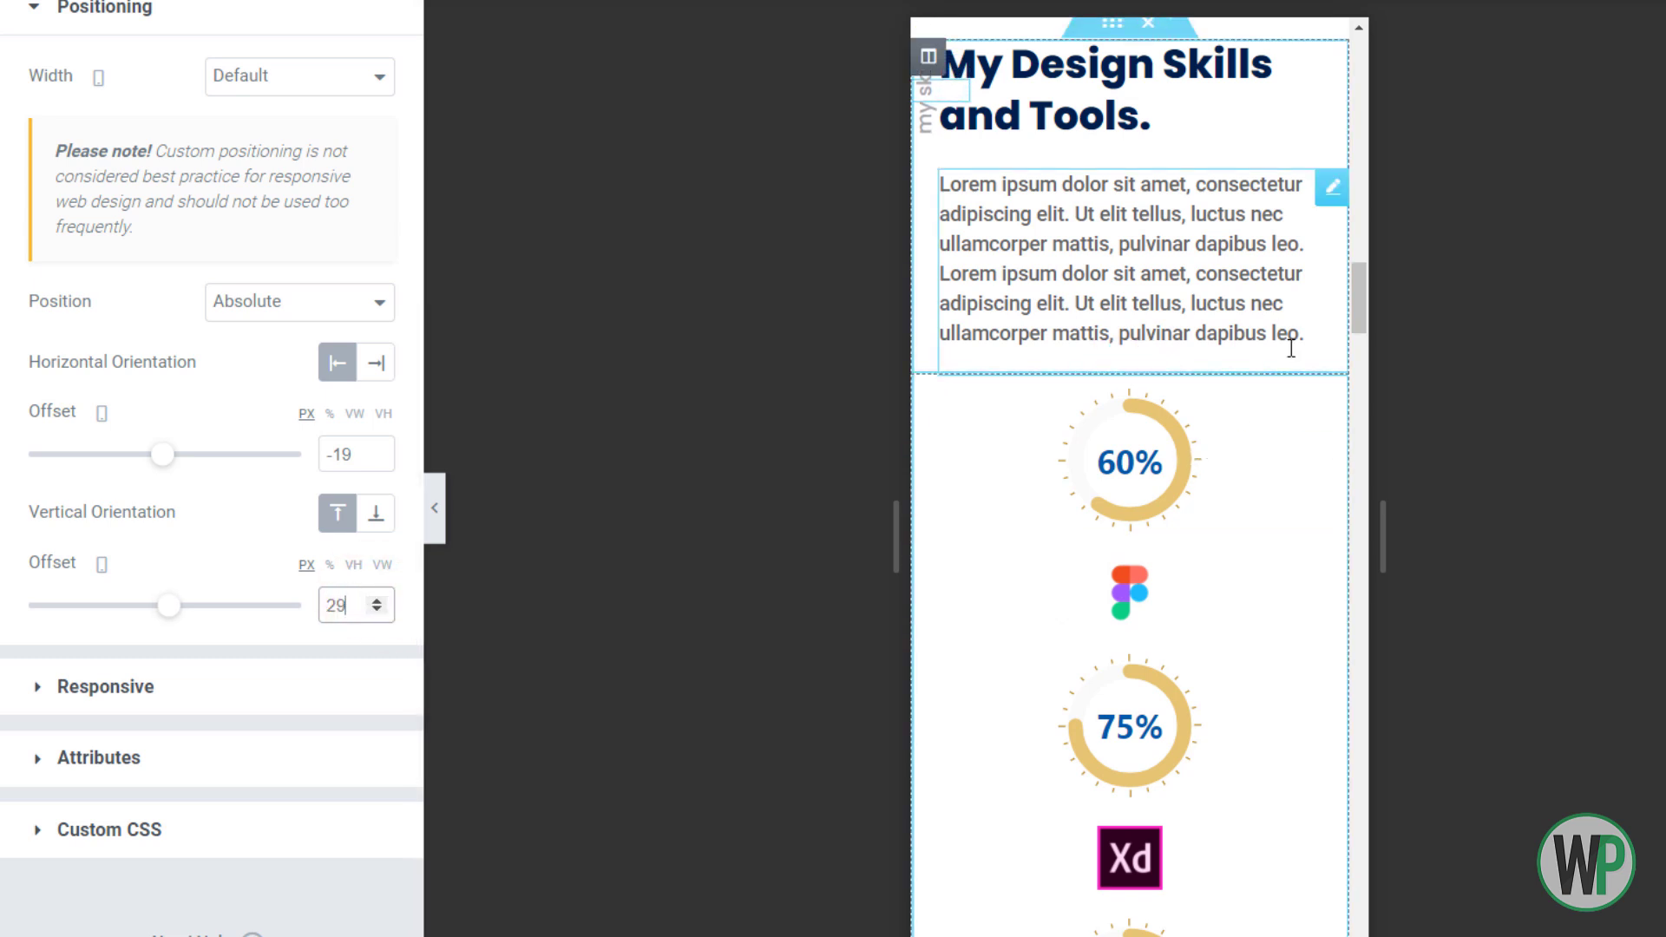
# Set the 60%, 75%, 80% and 95% gauge columns to 50 column width each
pyautogui.click(929, 394)
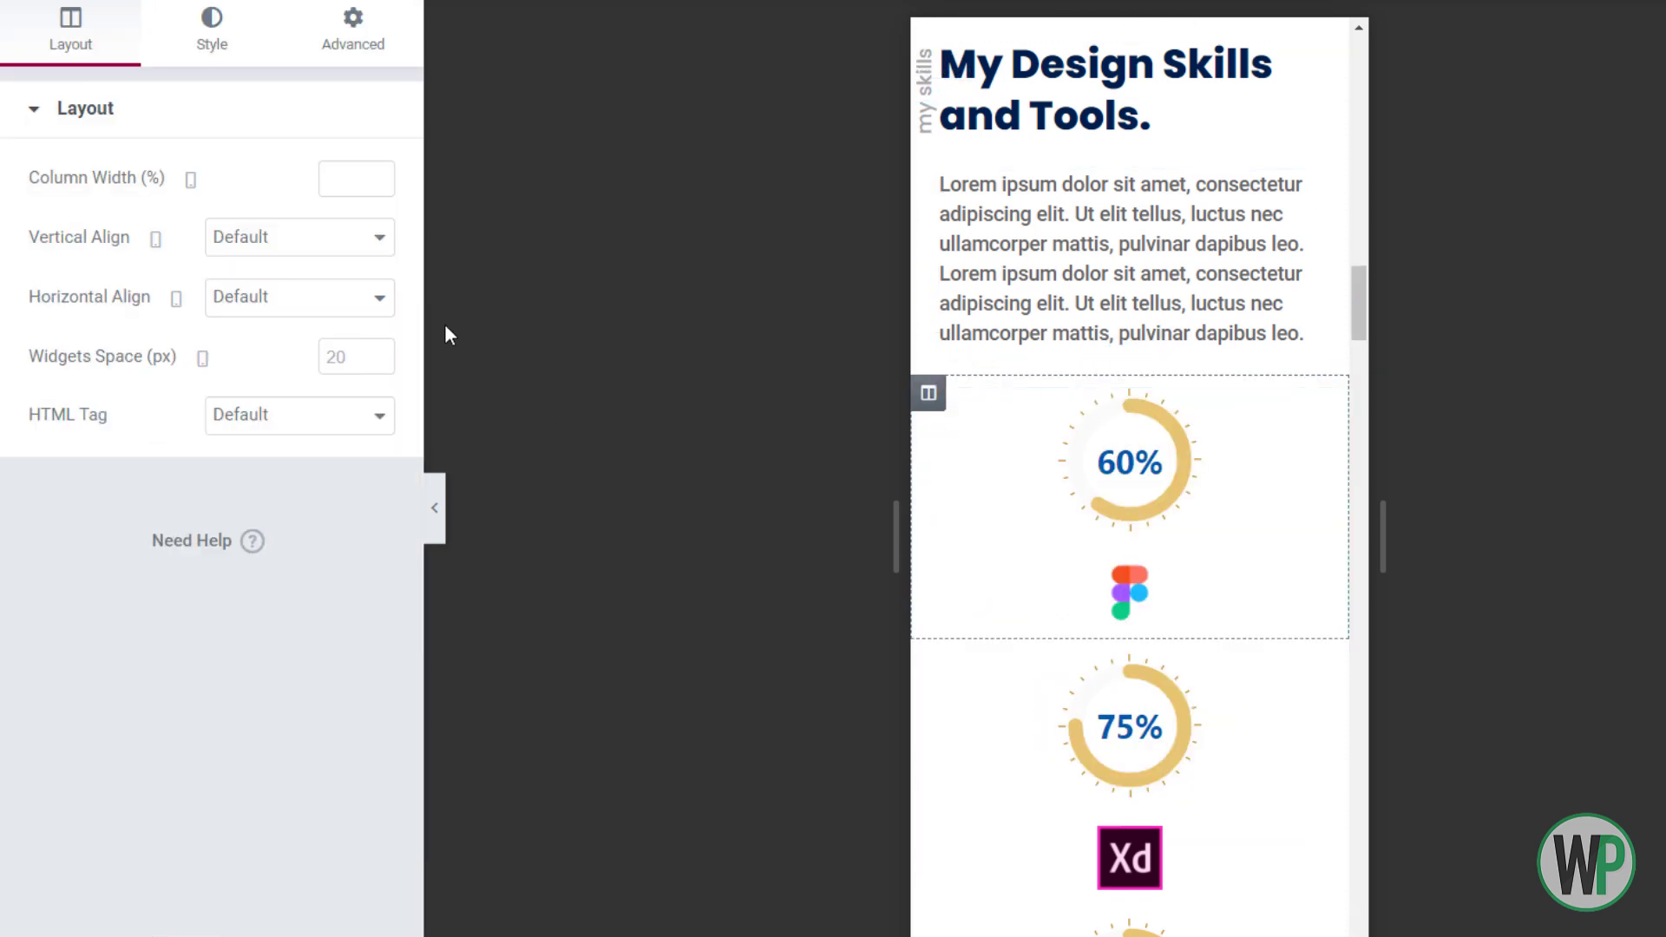
pyautogui.click(317, 188)
pyautogui.write('50')
pyautogui.rightClick(958, 655)
pyautogui.click(1002, 674)
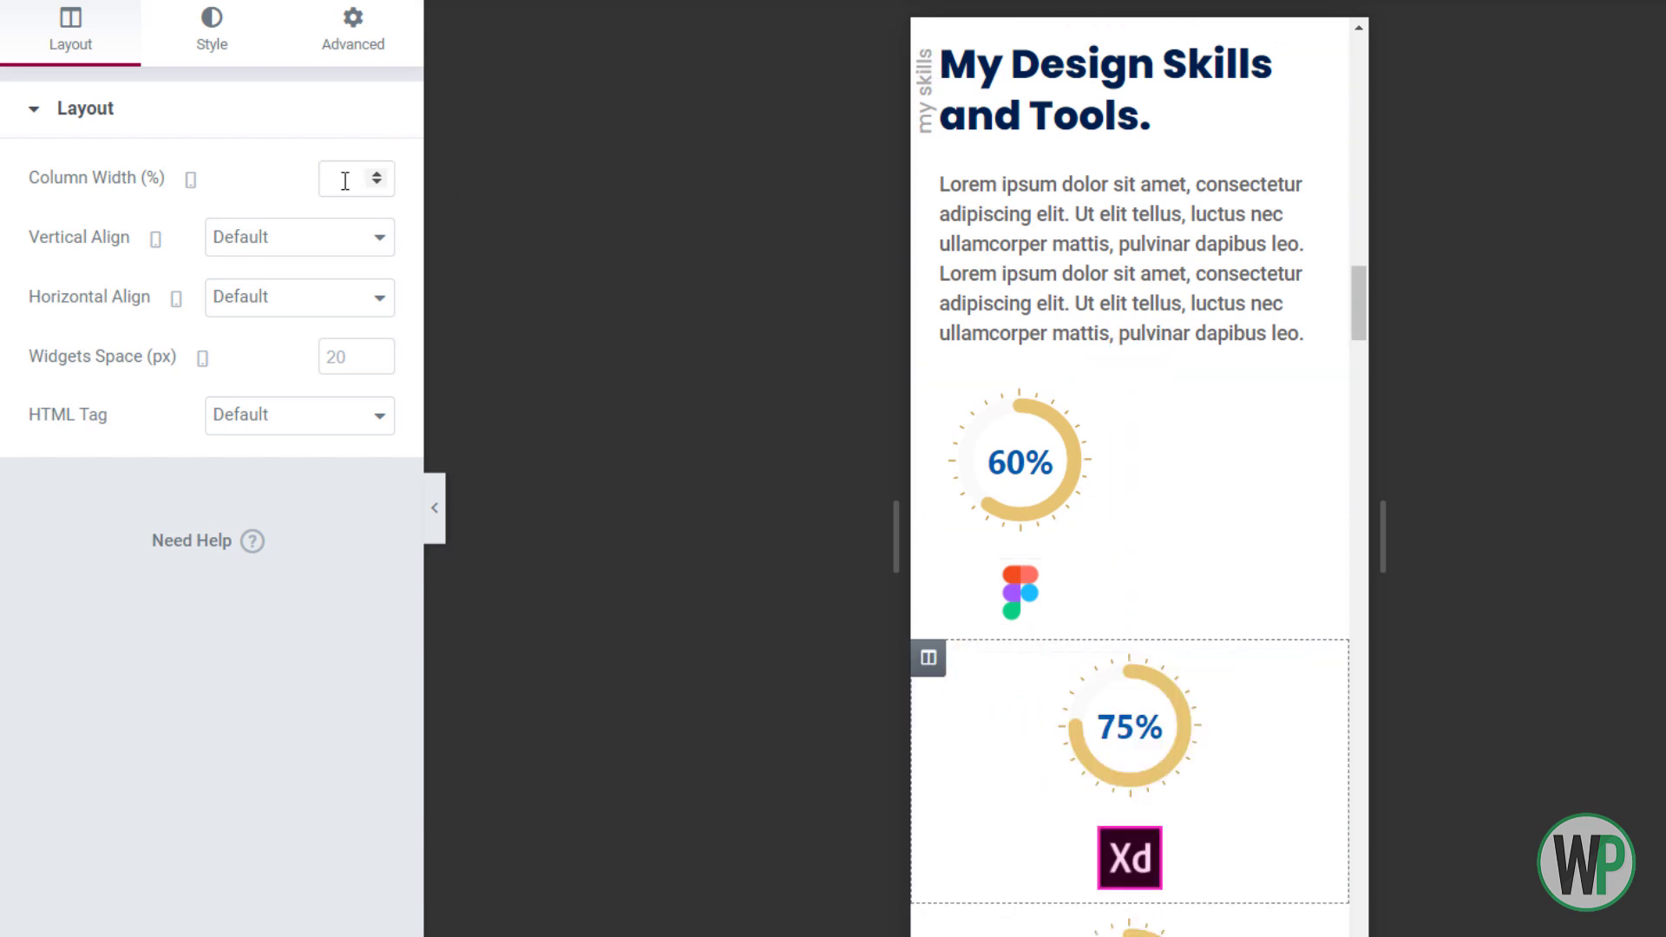
pyautogui.click(374, 179)
pyautogui.write('50')
pyautogui.click(946, 673)
pyautogui.click(347, 176)
pyautogui.write('50')
pyautogui.rightClick(928, 657)
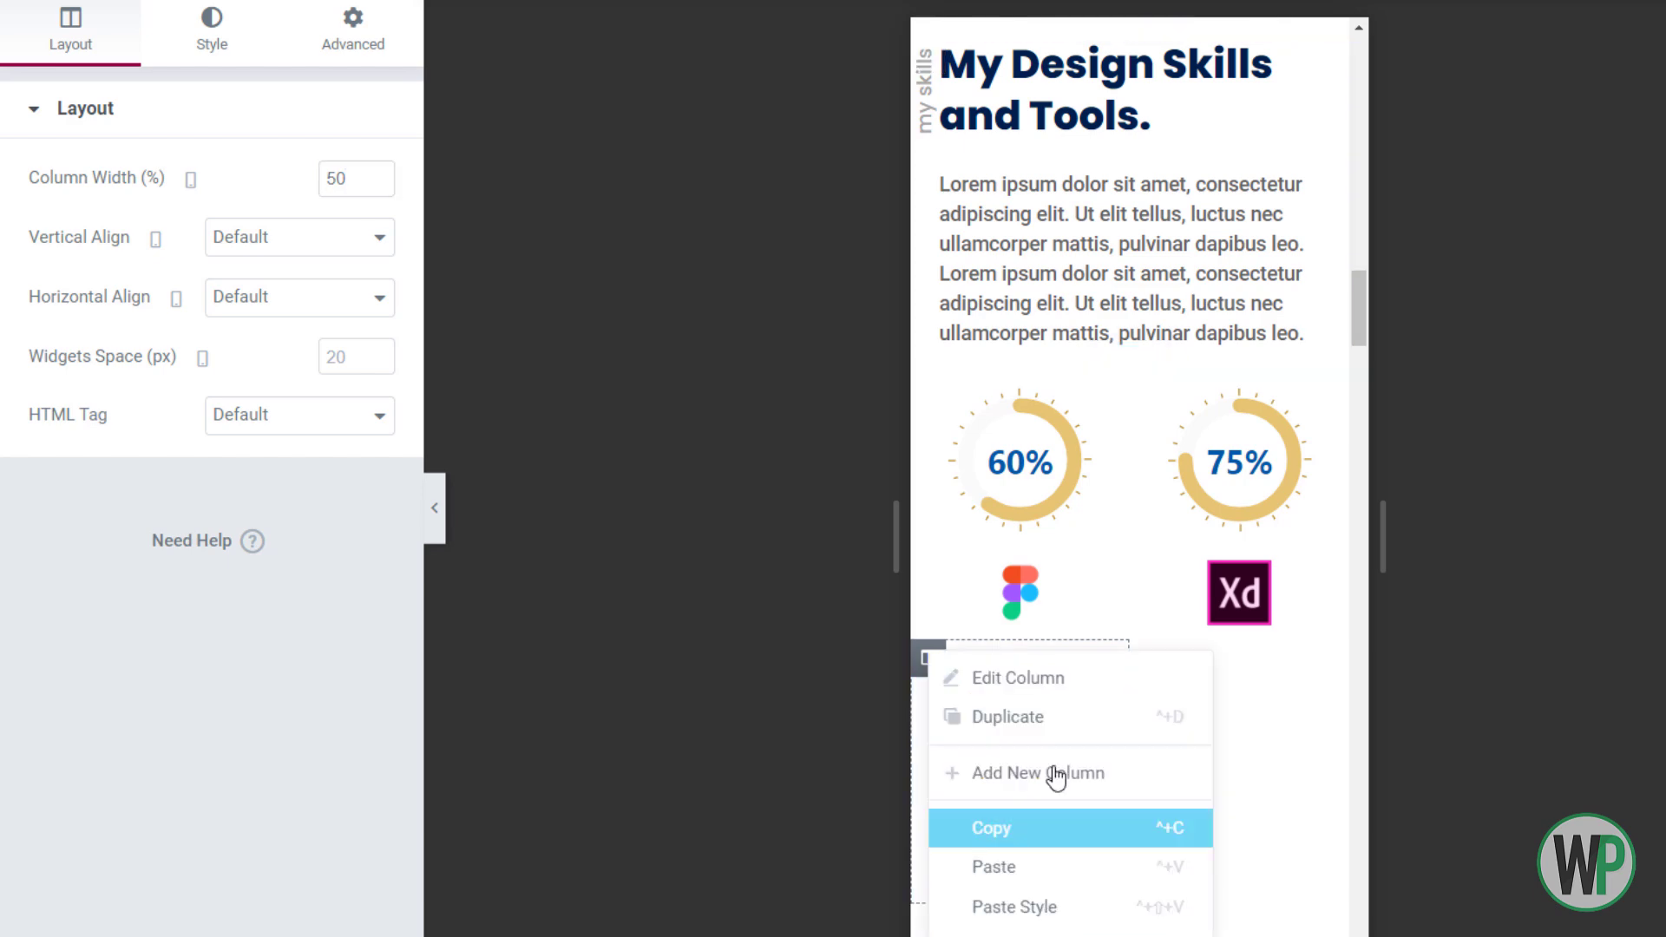
pyautogui.click(1024, 865)
pyautogui.write('50')
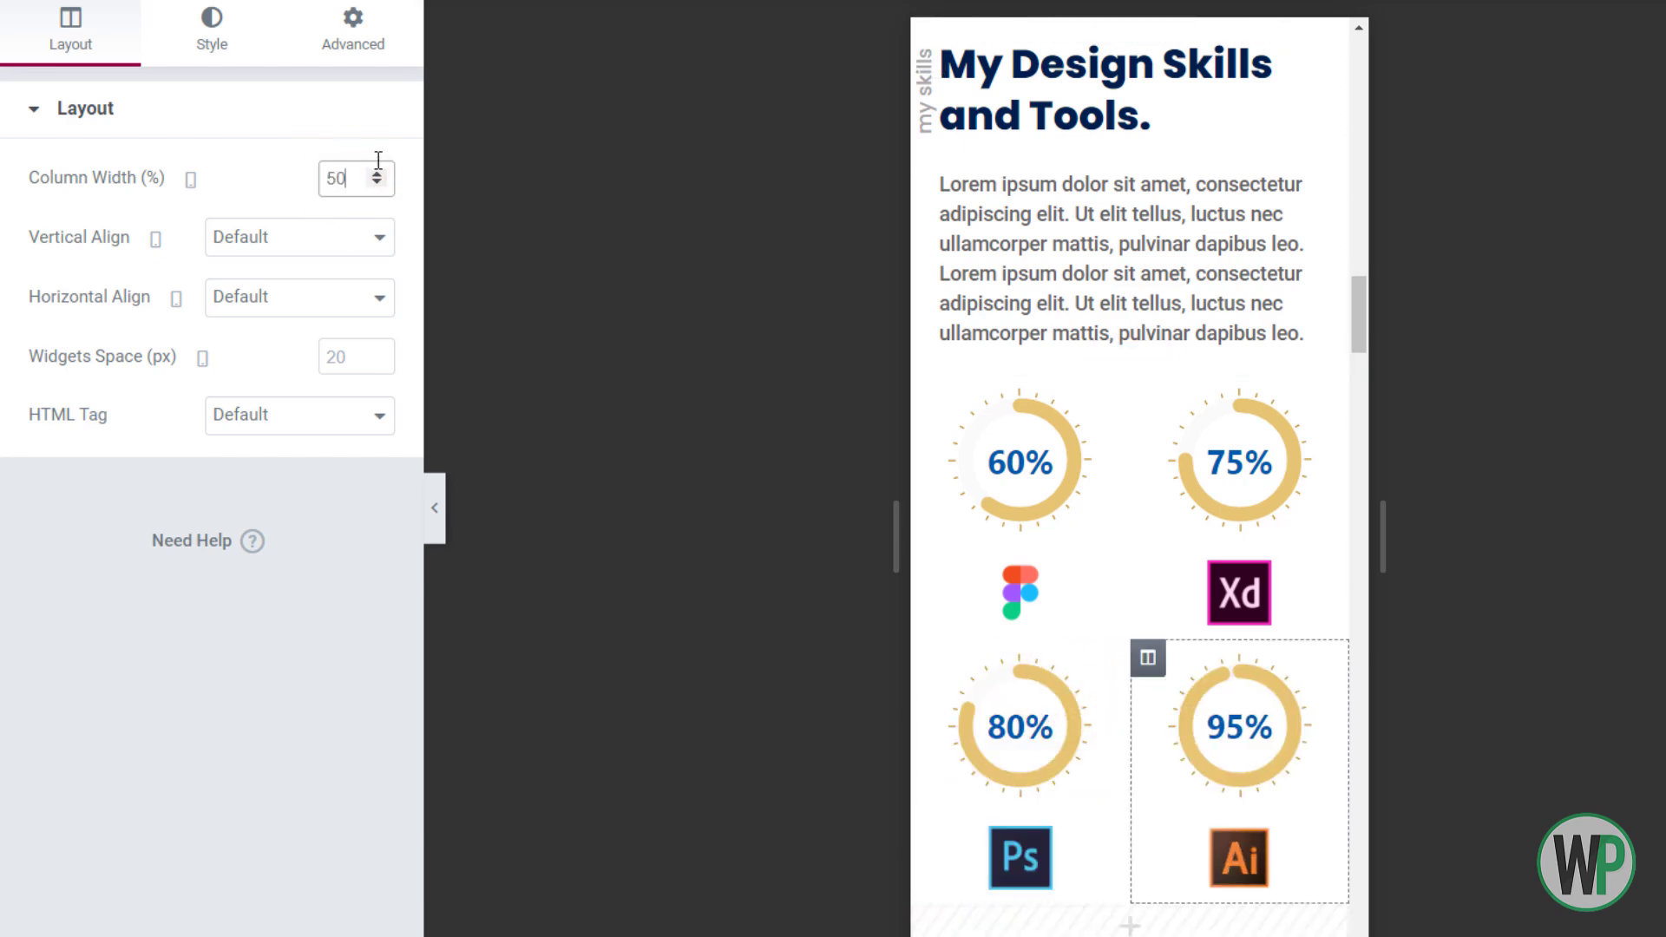
# Zero the projects section's top and bottom margins and clear its padding values
pyautogui.scroll(-1, 1359, 316)
pyautogui.moveTo(1364, 332); pyautogui.dragTo(1386, 371)
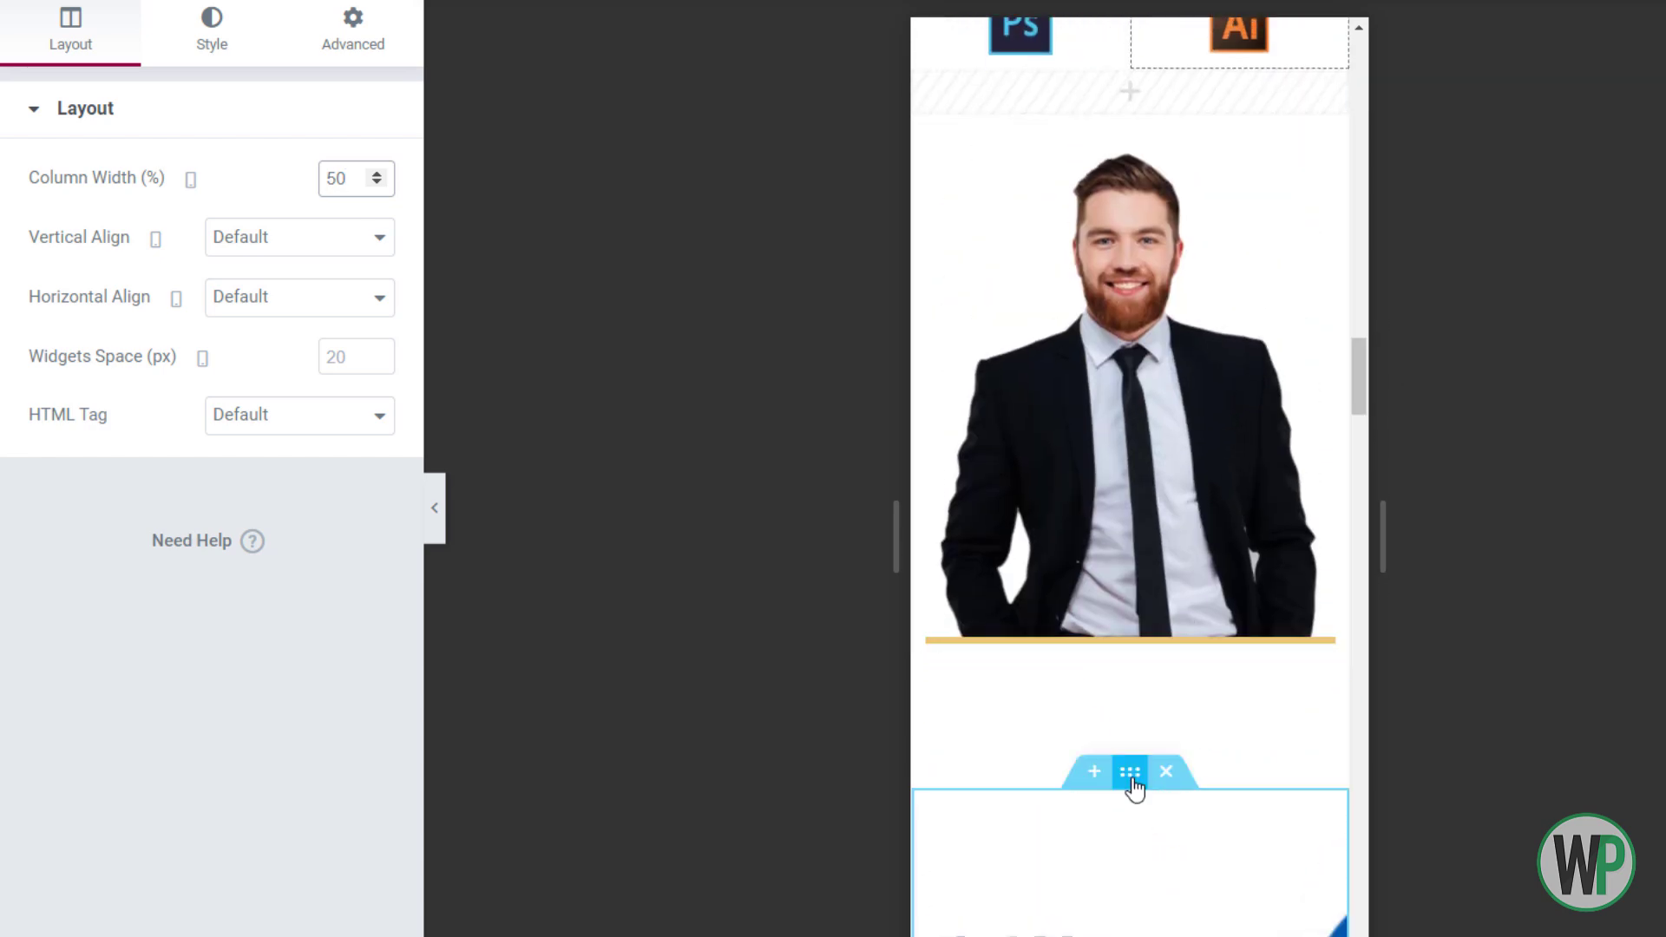
pyautogui.click(1151, 678)
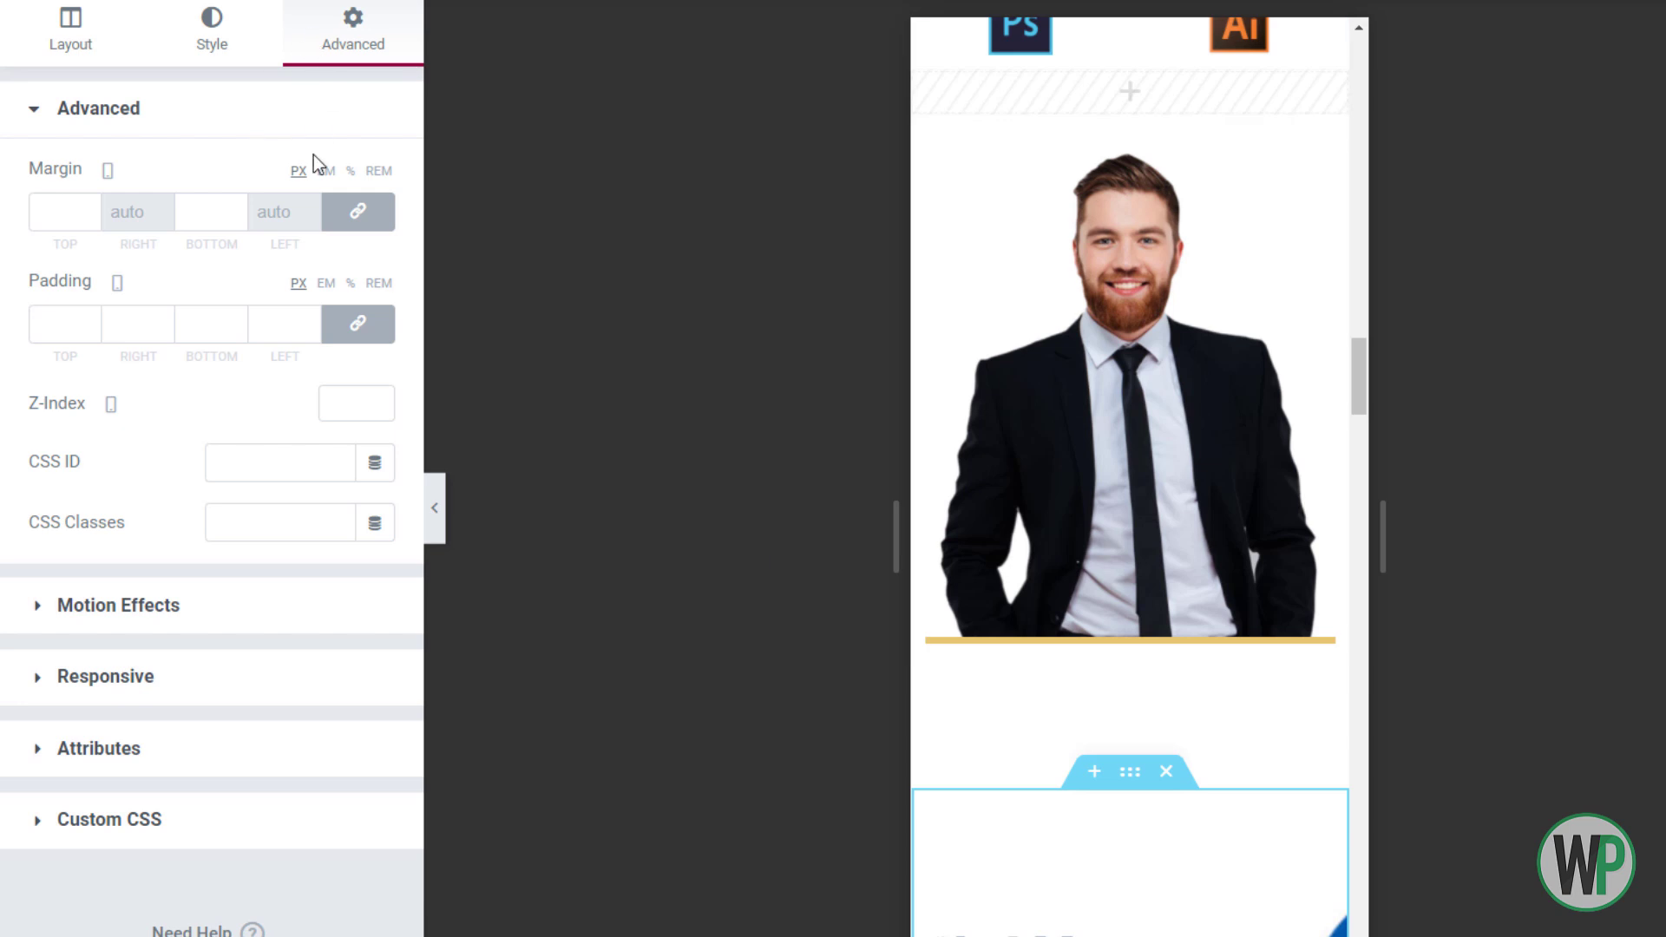
pyautogui.click(354, 212)
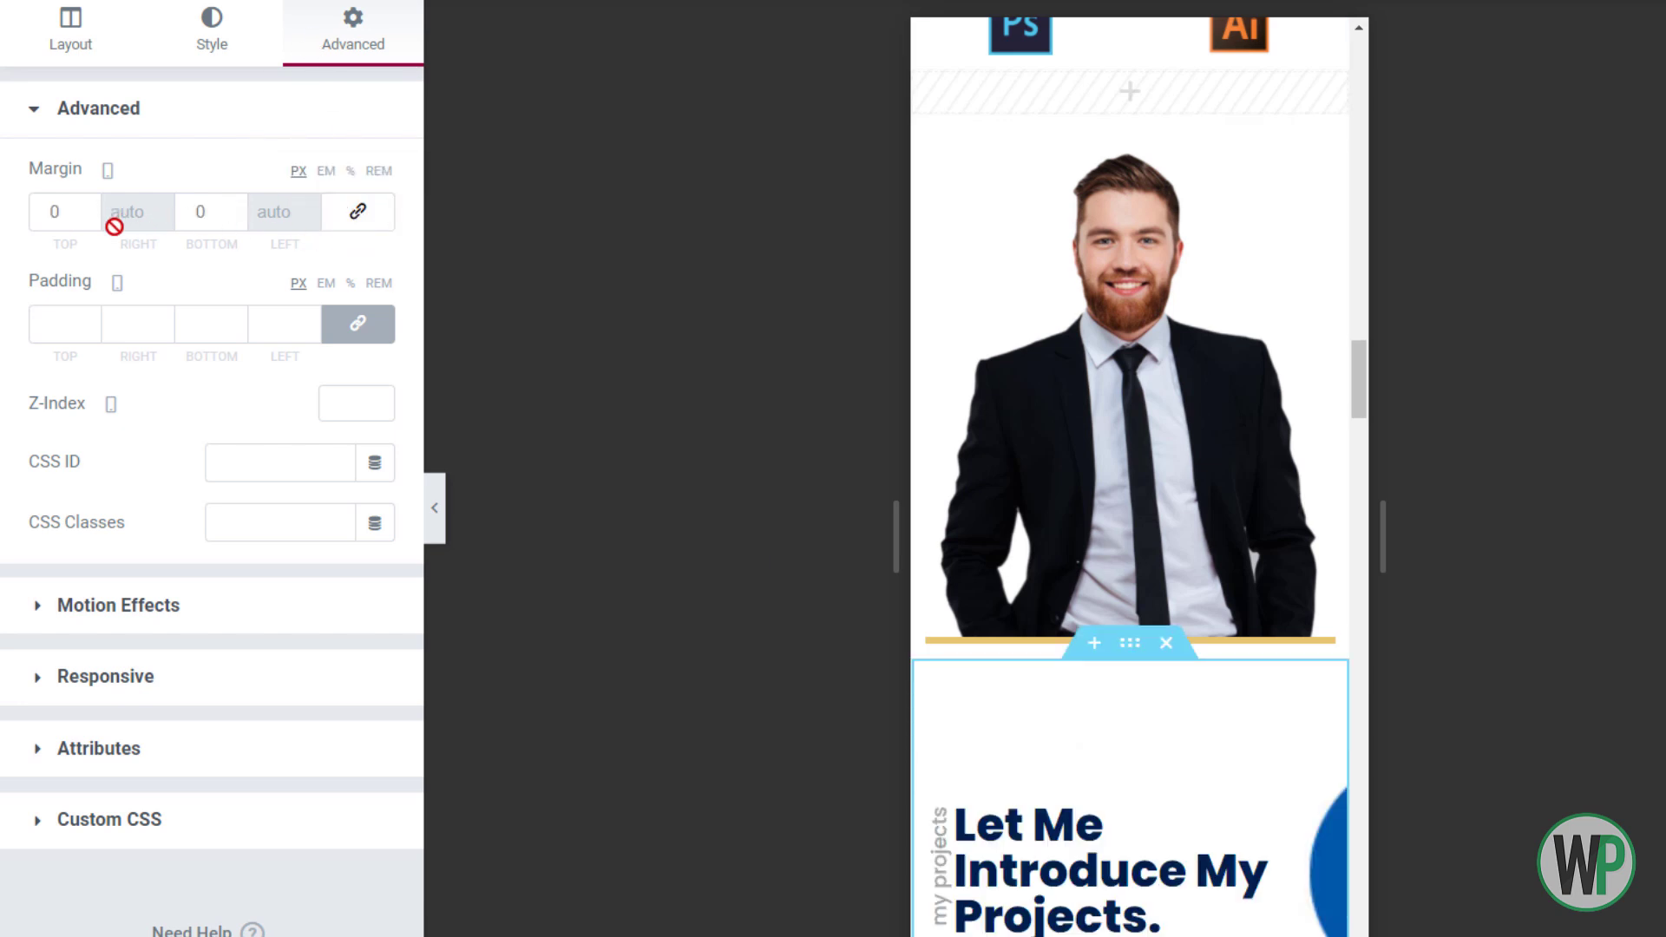
pyautogui.click(358, 325)
pyautogui.click(358, 325)
pyautogui.click(274, 325)
pyautogui.press('BackSpace')
pyautogui.rightClick(1109, 790)
pyautogui.click(1177, 687)
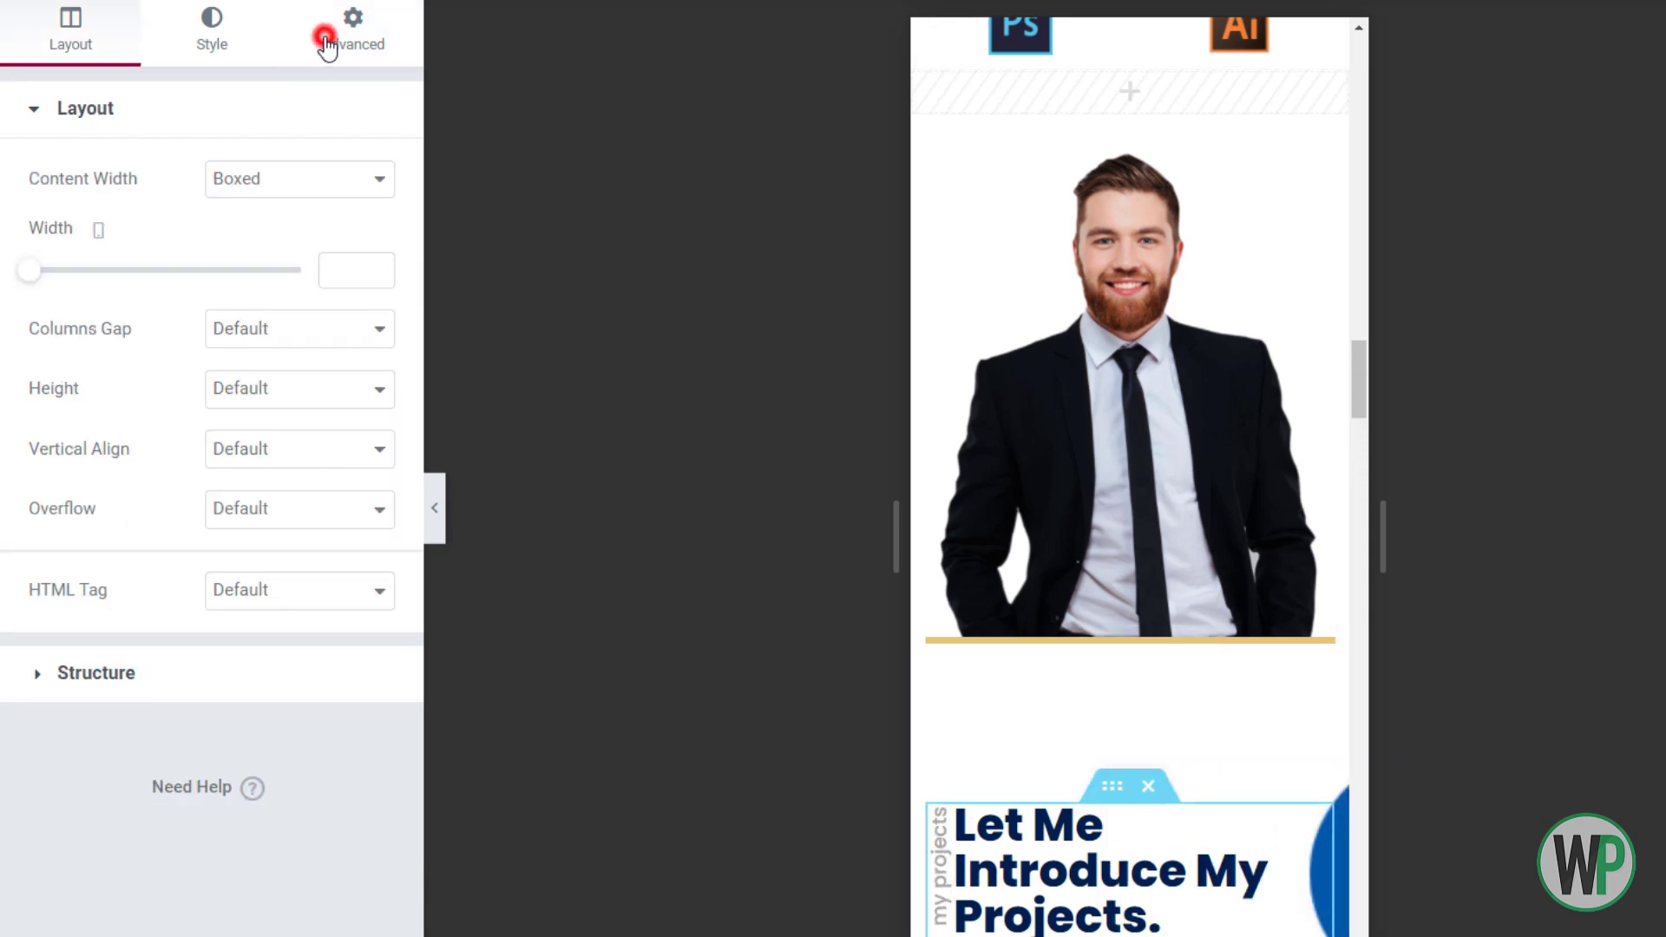
pyautogui.click(327, 45)
pyautogui.moveTo(1362, 359); pyautogui.dragTo(1363, 380)
# Set the 'Let Me Introduce My Projects.' heading to 1.2 em size with 1.3 line height
pyautogui.rightClick(1135, 471)
pyautogui.click(1134, 470)
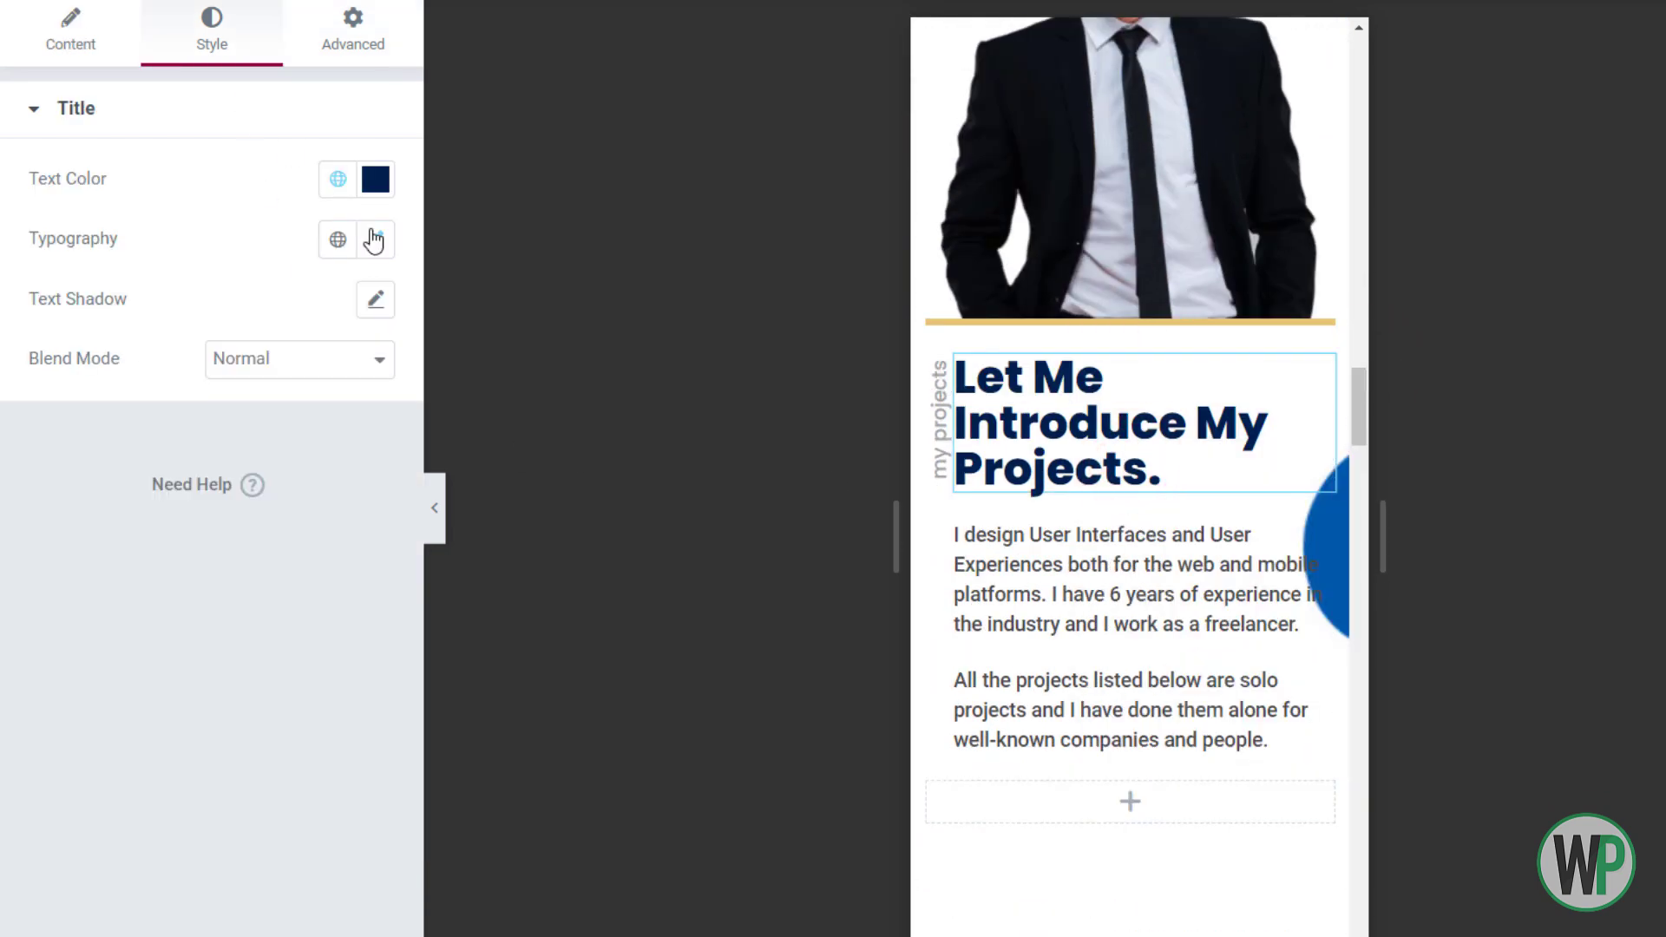
pyautogui.click(372, 238)
pyautogui.write('1.2')
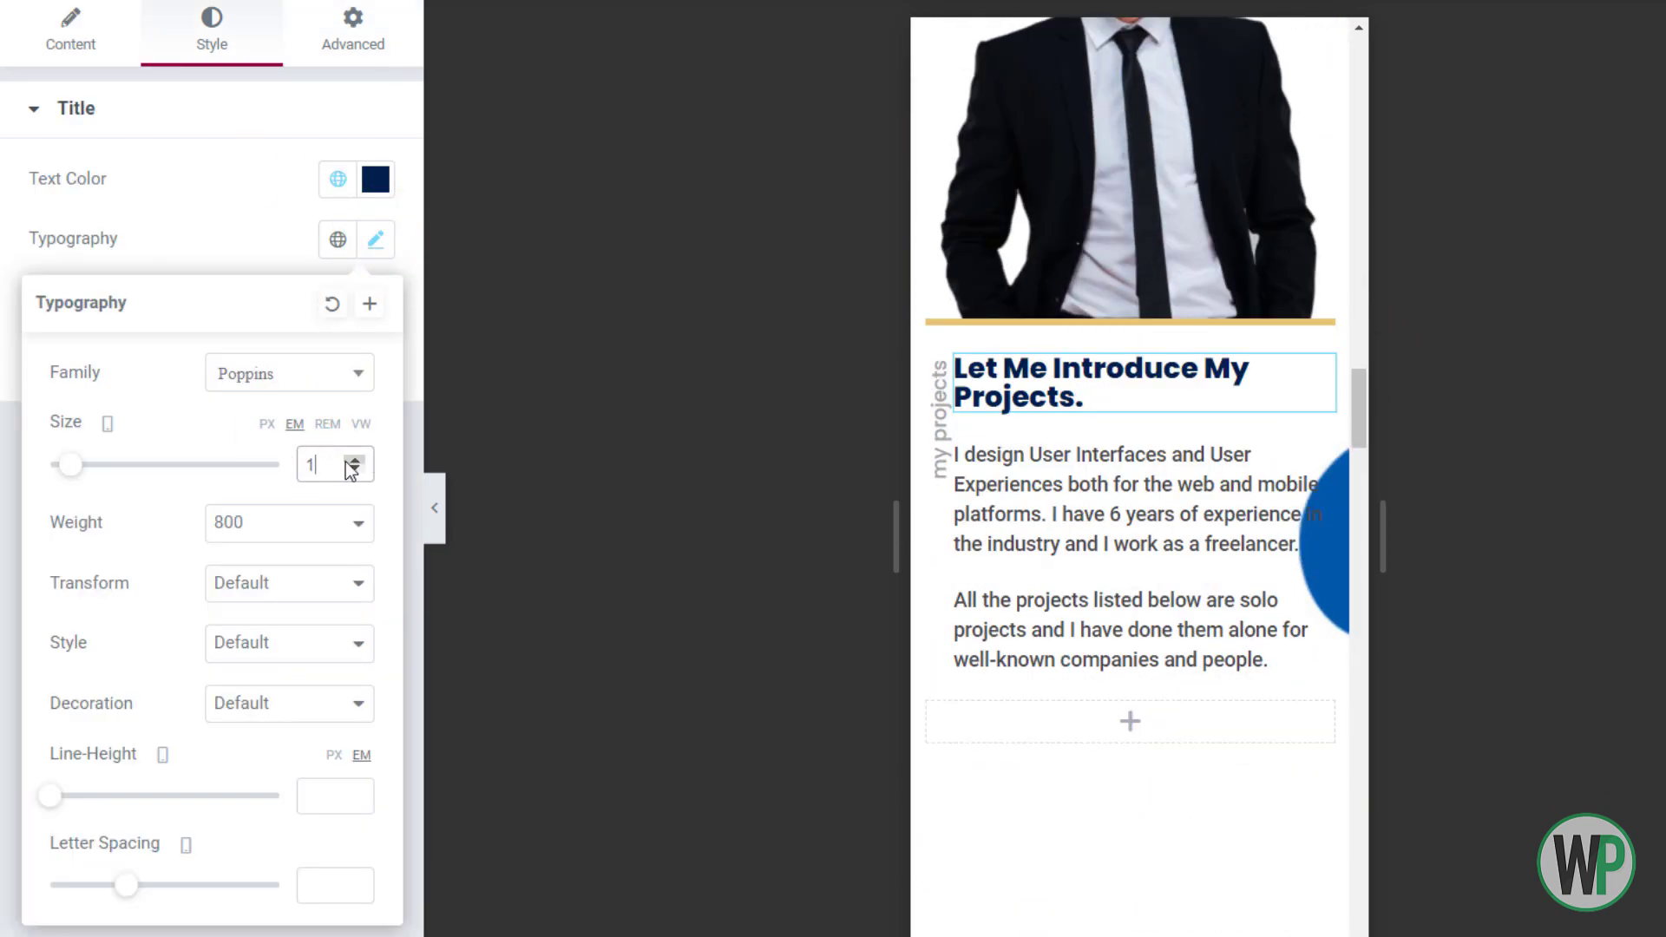
pyautogui.click(354, 798)
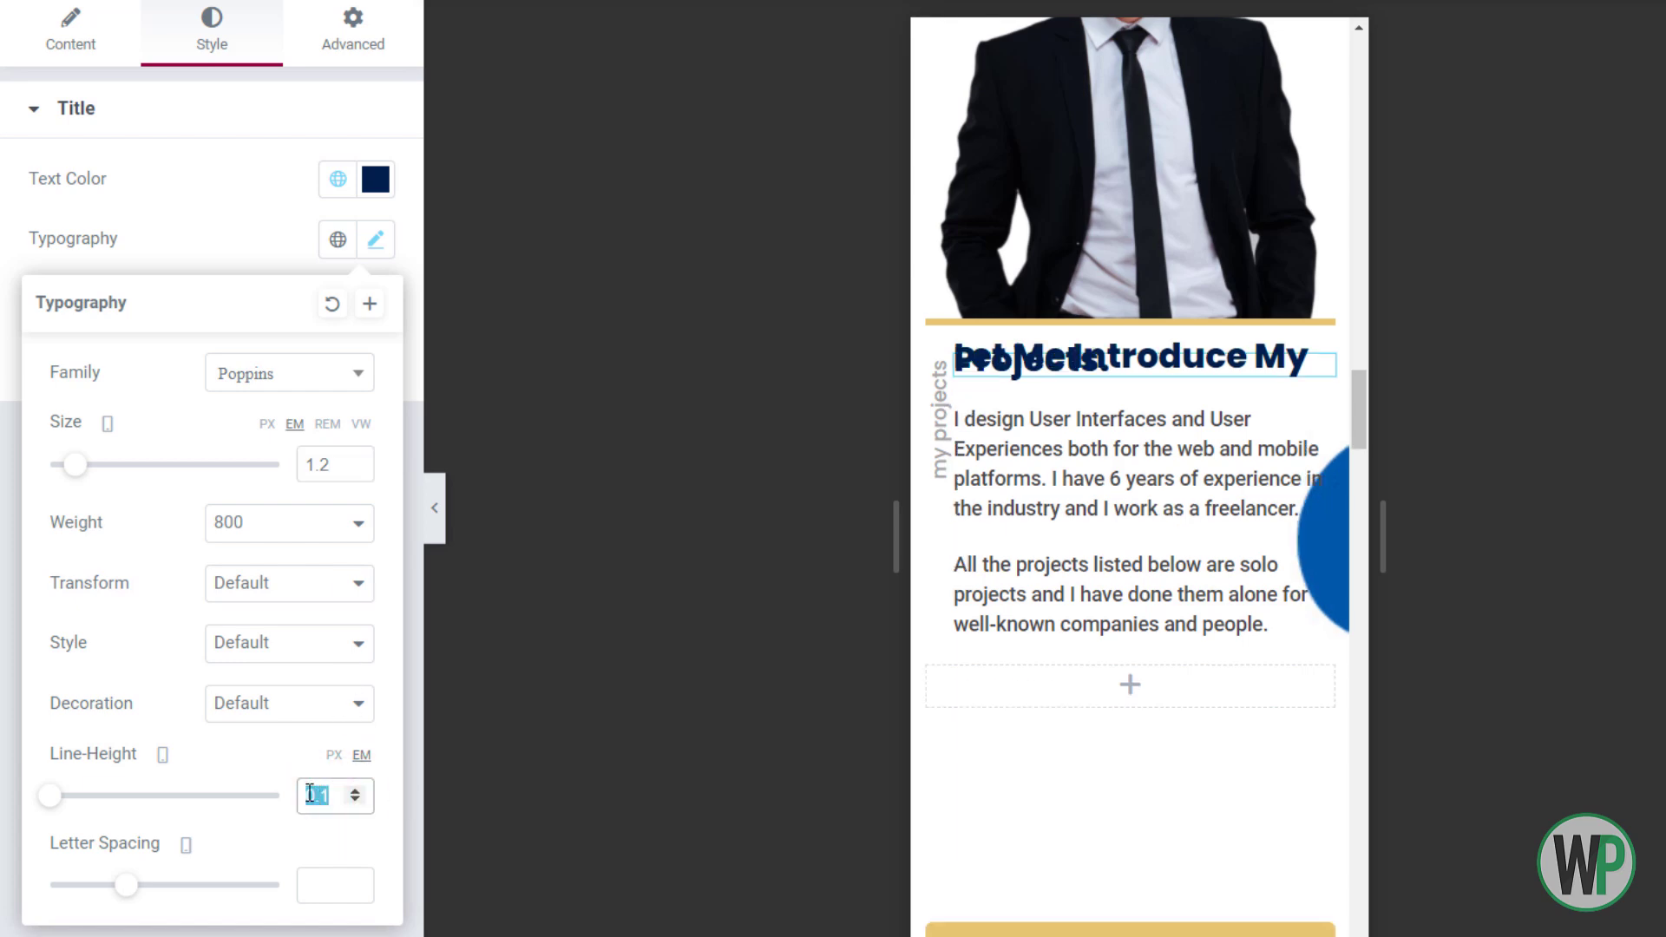
pyautogui.write('1')
pyautogui.click(353, 791)
pyautogui.click(352, 791)
pyautogui.click(352, 792)
pyautogui.moveTo(1359, 382)
pyautogui.mouseDown()
pyautogui.moveTo(1367, 455)
pyautogui.moveTo(1360, 389)
pyautogui.mouseUp()
# Set the projects intro background shape to Auto size, positioned Top Center
pyautogui.rightClick(1130, 221)
pyautogui.click(1167, 238)
pyautogui.click(212, 33)
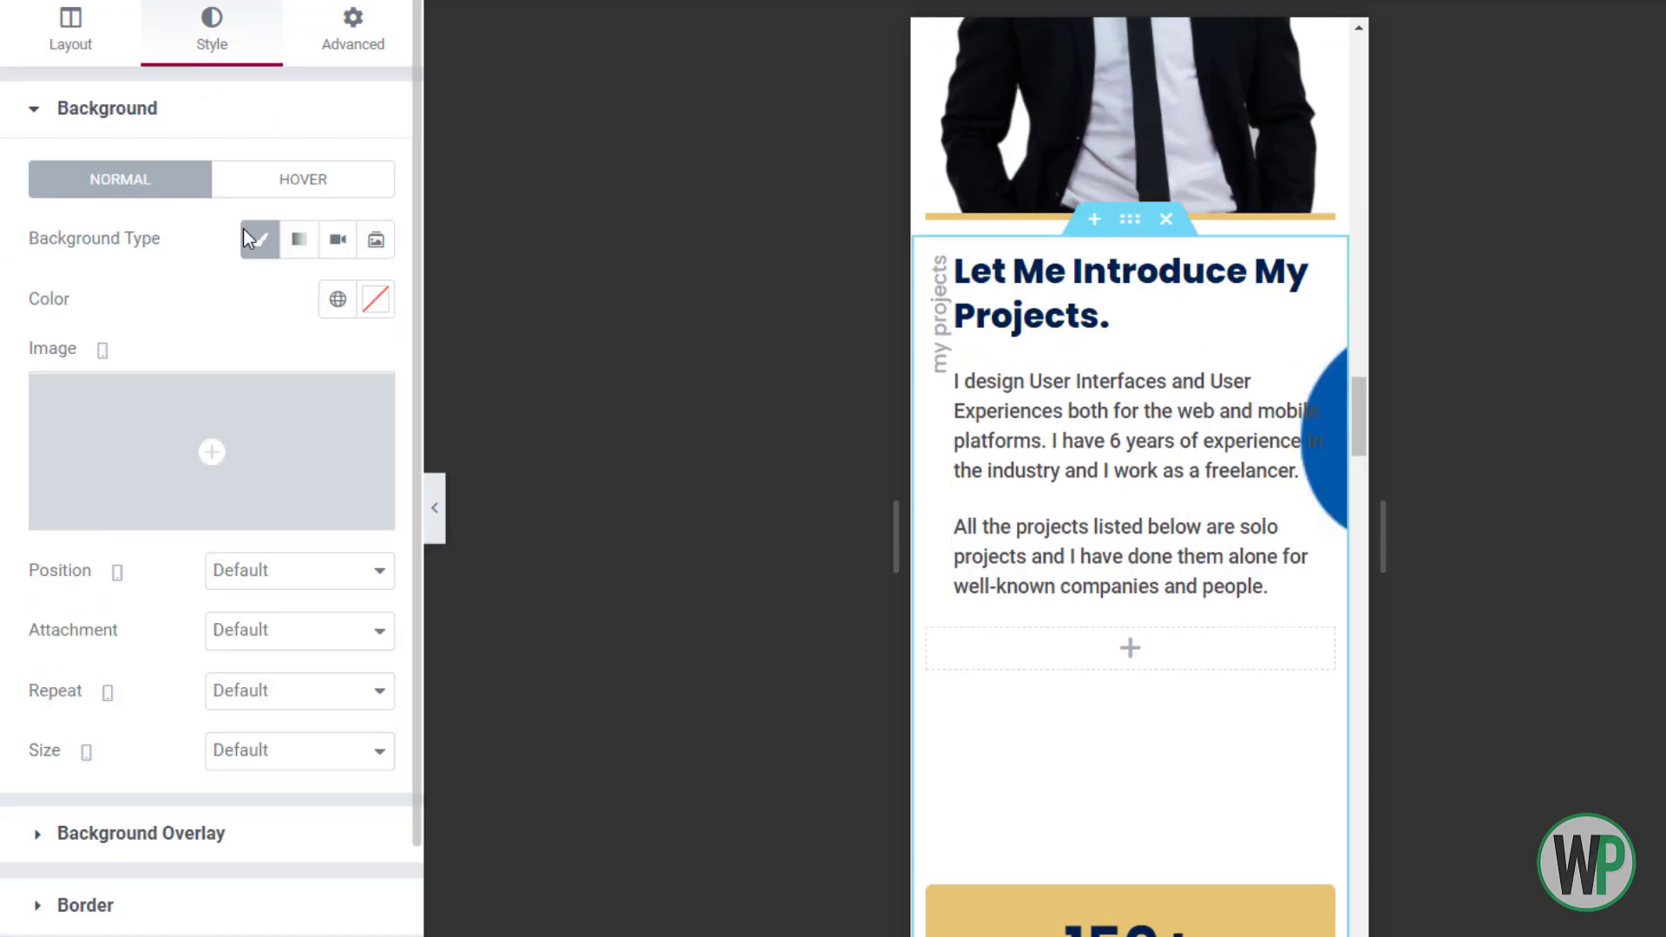
pyautogui.click(286, 748)
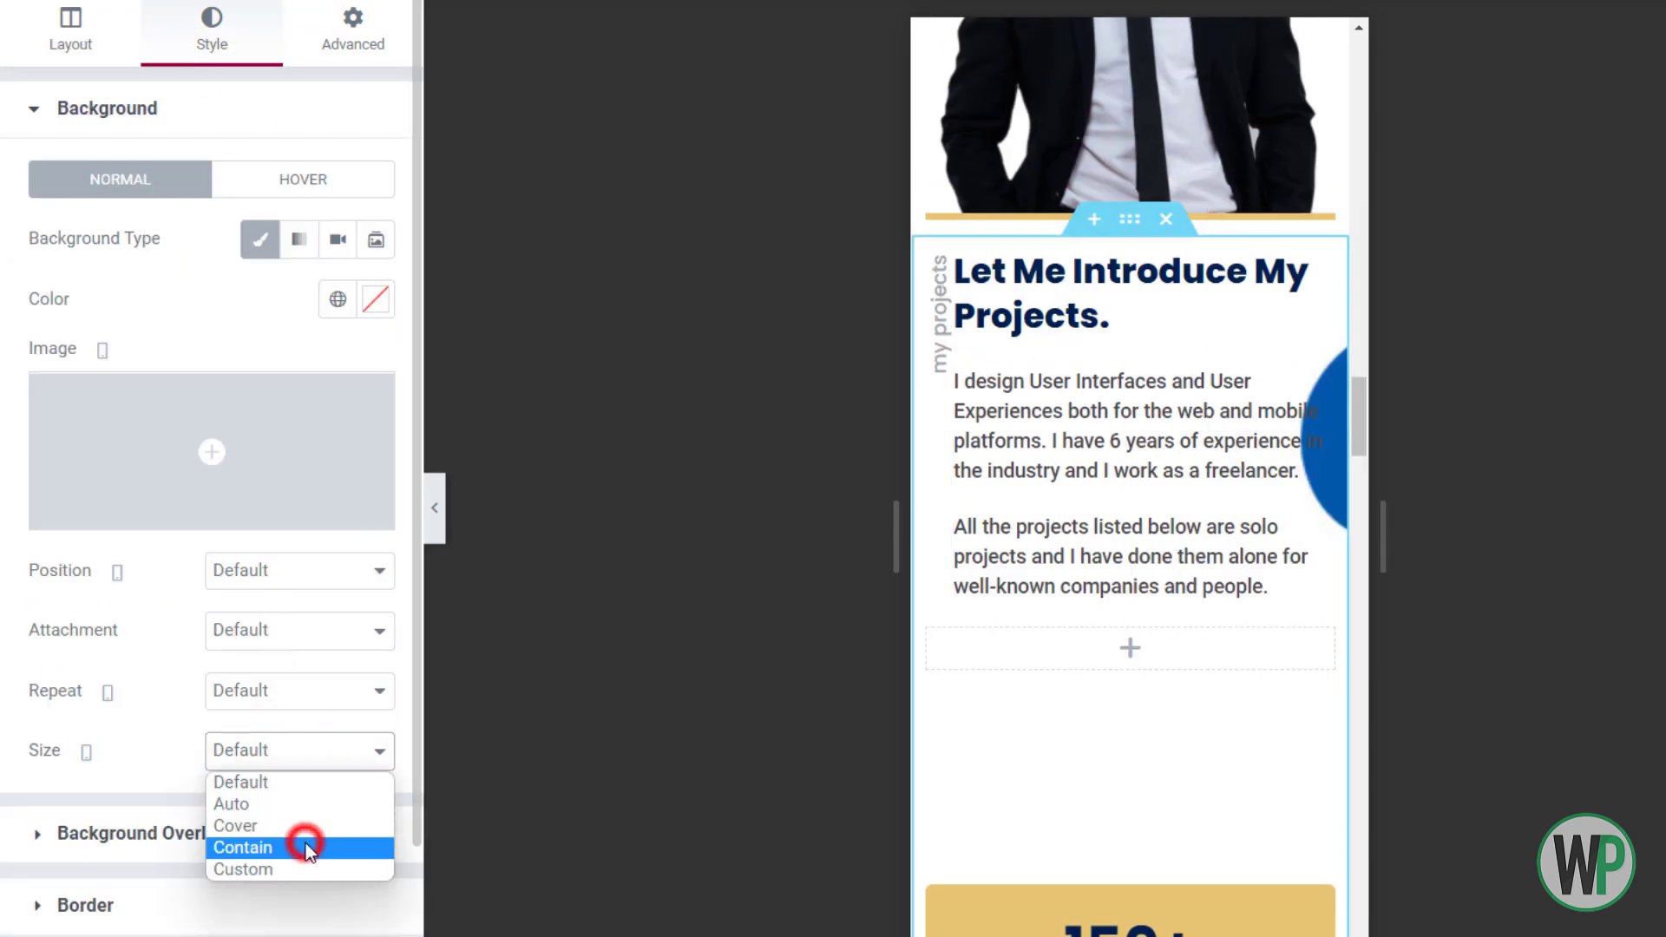
pyautogui.click(306, 846)
pyautogui.click(273, 751)
pyautogui.click(275, 826)
pyautogui.click(265, 757)
pyautogui.click(269, 803)
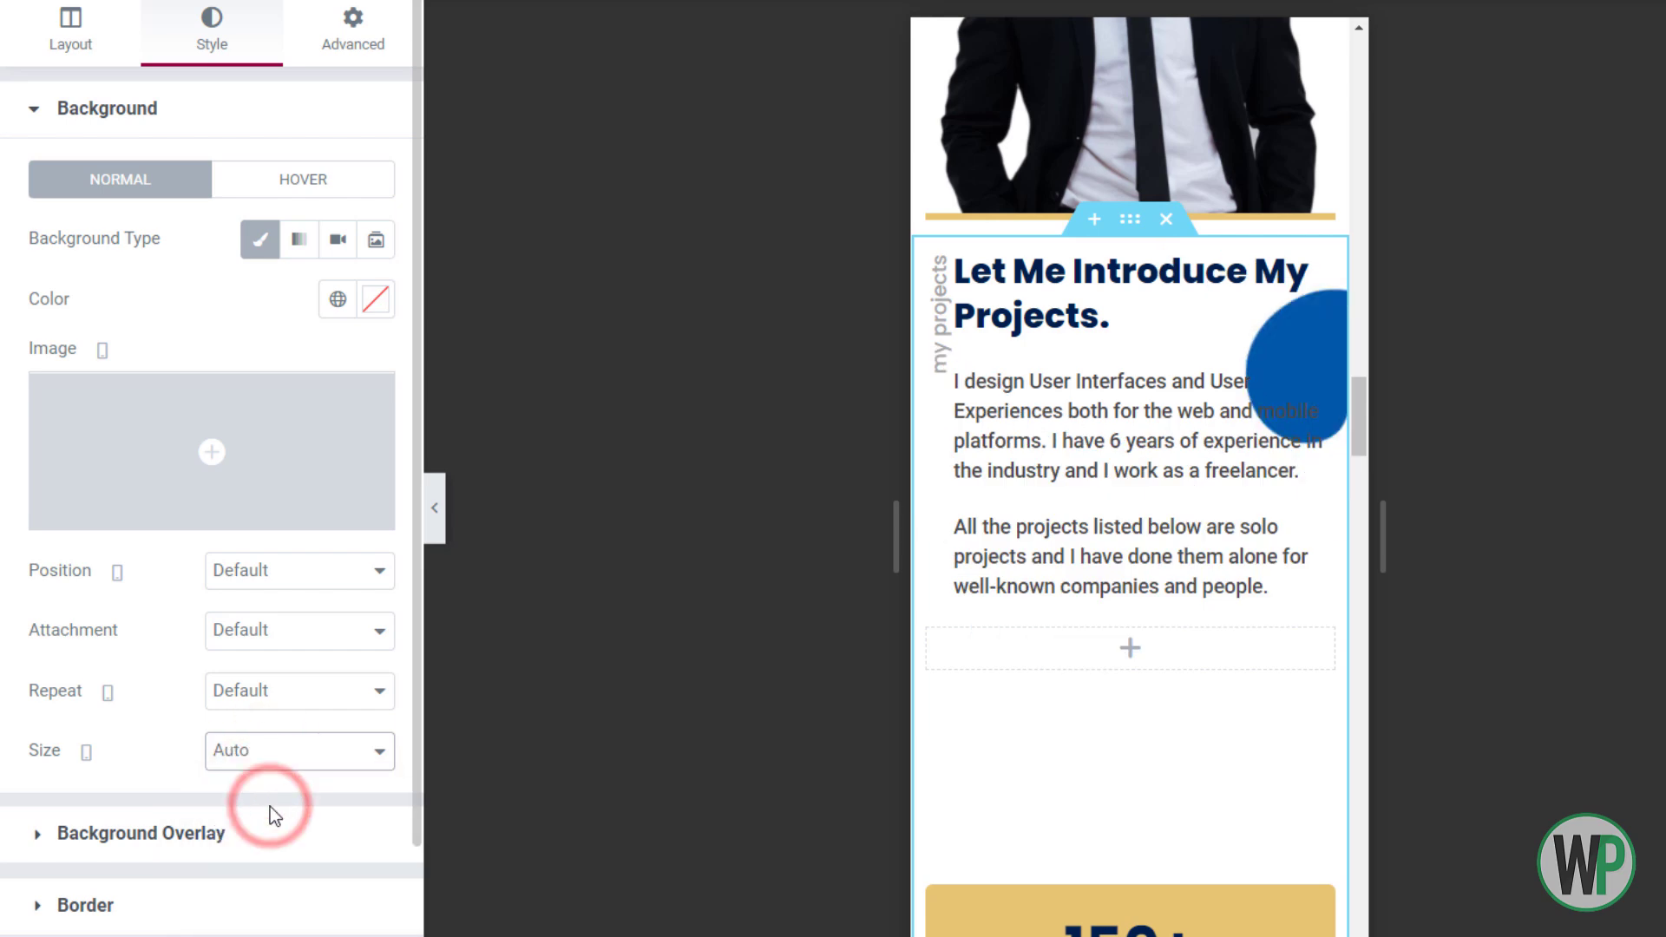
pyautogui.moveTo(1358, 417)
pyautogui.mouseDown()
pyautogui.moveTo(1371, 523)
pyautogui.moveTo(1372, 401)
pyautogui.mouseUp()
pyautogui.click(273, 577)
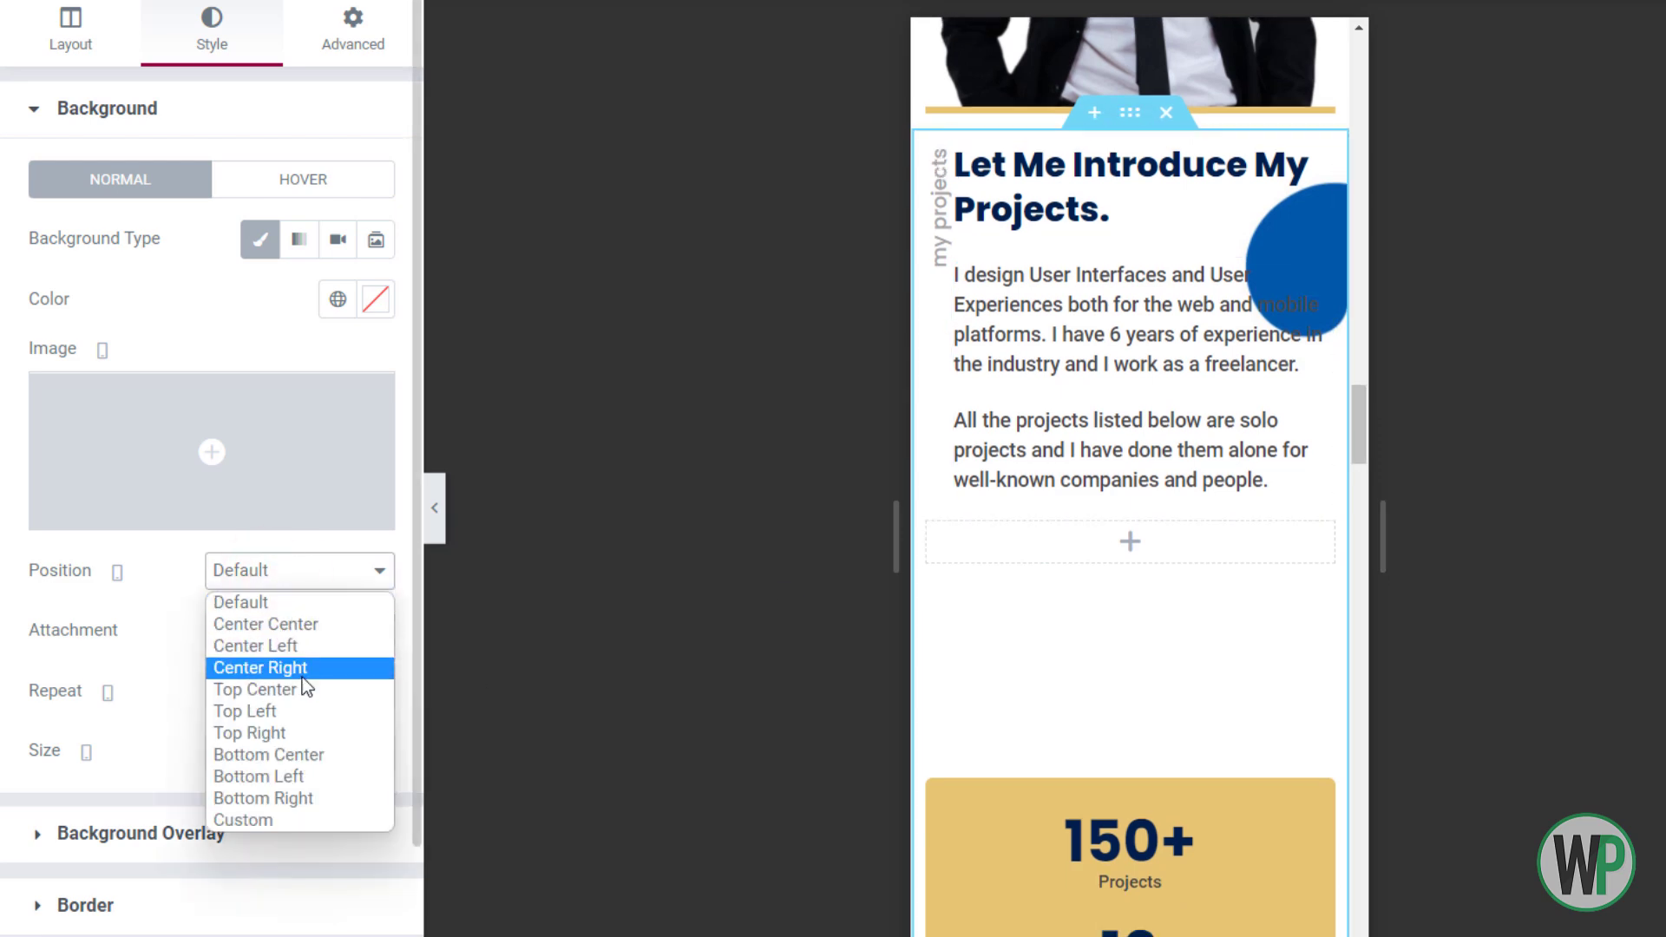
pyautogui.click(295, 625)
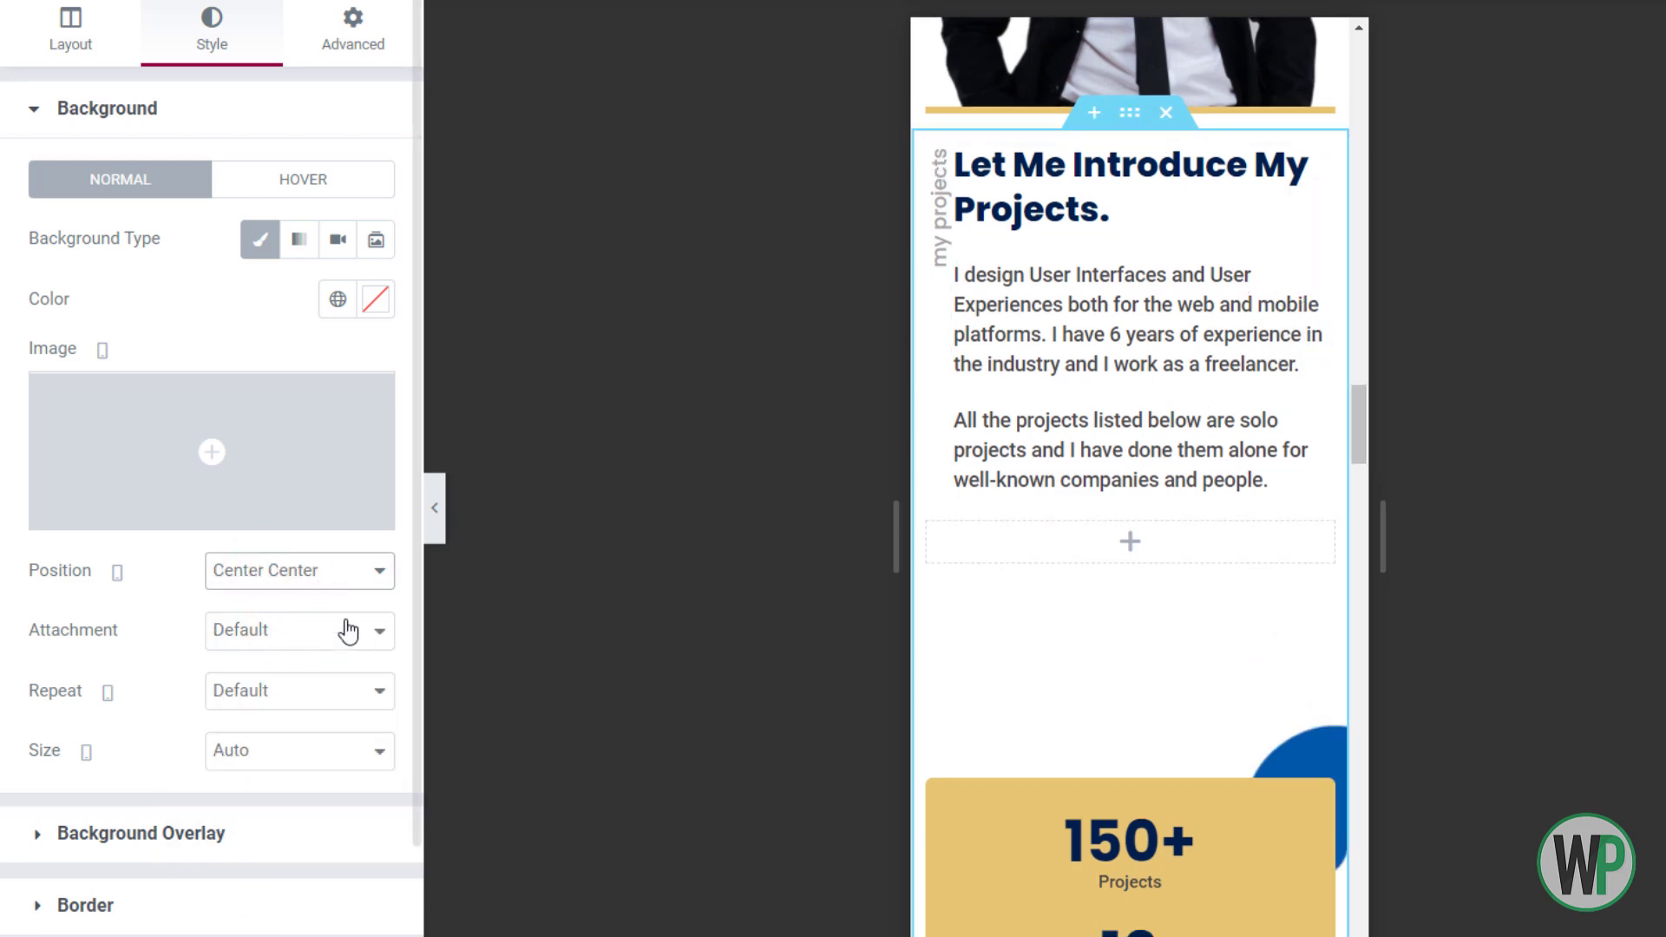
pyautogui.click(300, 571)
pyautogui.click(304, 689)
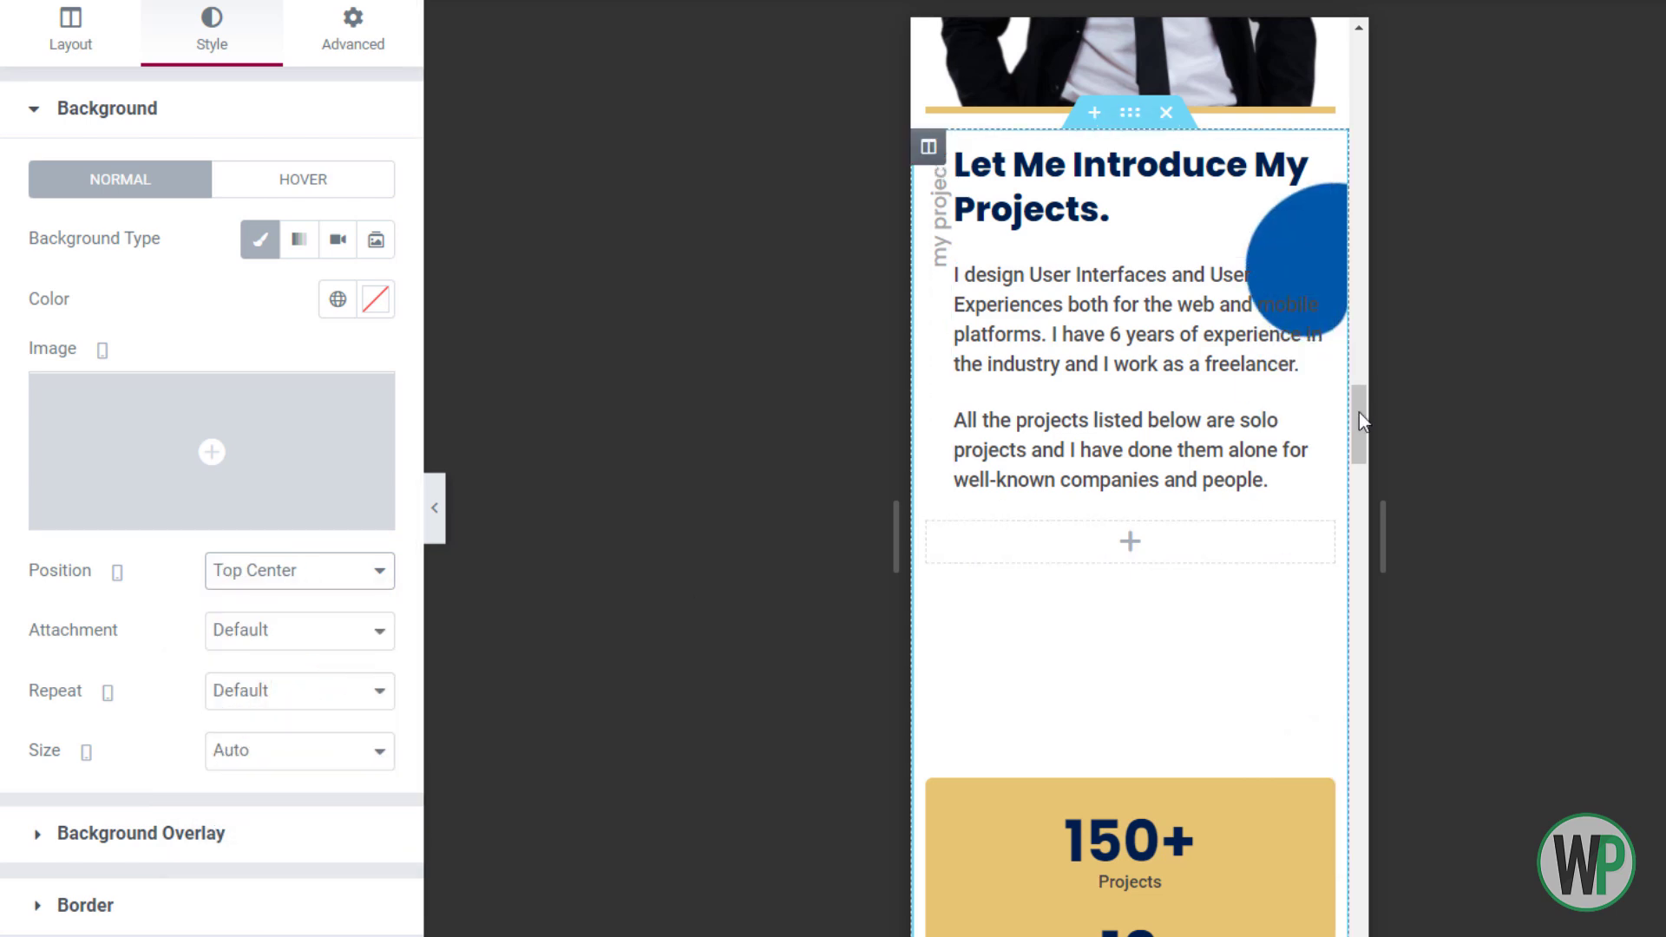
pyautogui.moveTo(1360, 407)
pyautogui.mouseDown()
pyautogui.moveTo(1368, 456)
pyautogui.moveTo(1352, 351)
pyautogui.moveTo(1358, 425)
pyautogui.mouseUp()
# Remove the stats card inner section's top and bottom margins
pyautogui.rightClick(1123, 783)
pyautogui.click(1171, 677)
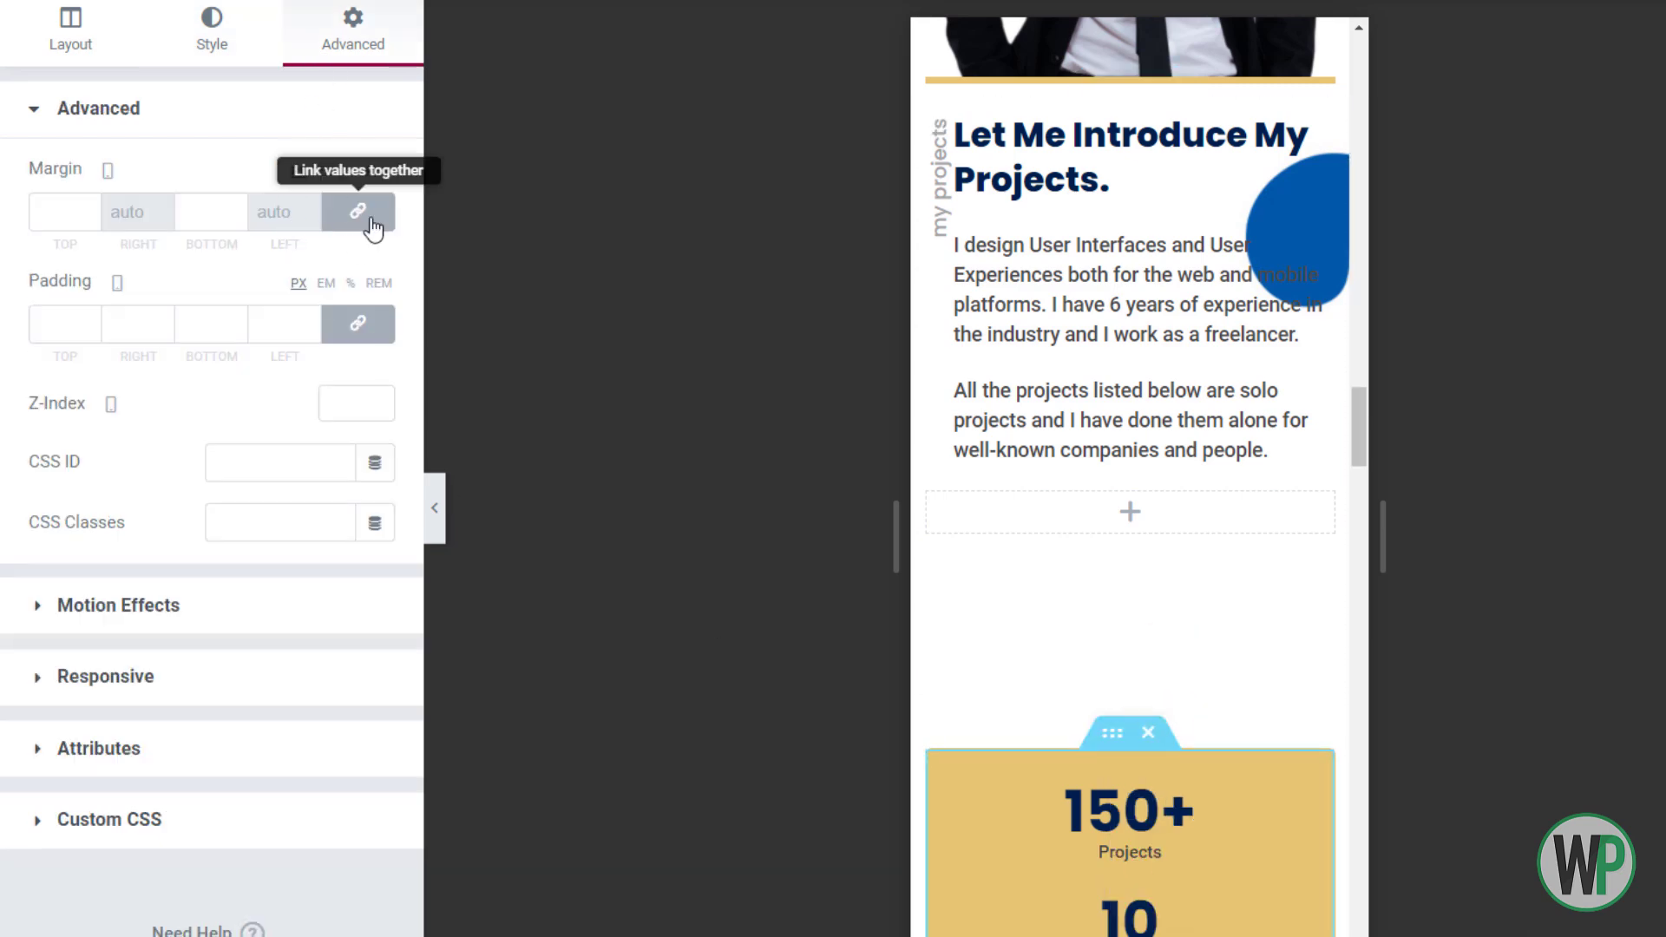
pyautogui.click(339, 211)
pyautogui.moveTo(1362, 429); pyautogui.dragTo(1378, 457)
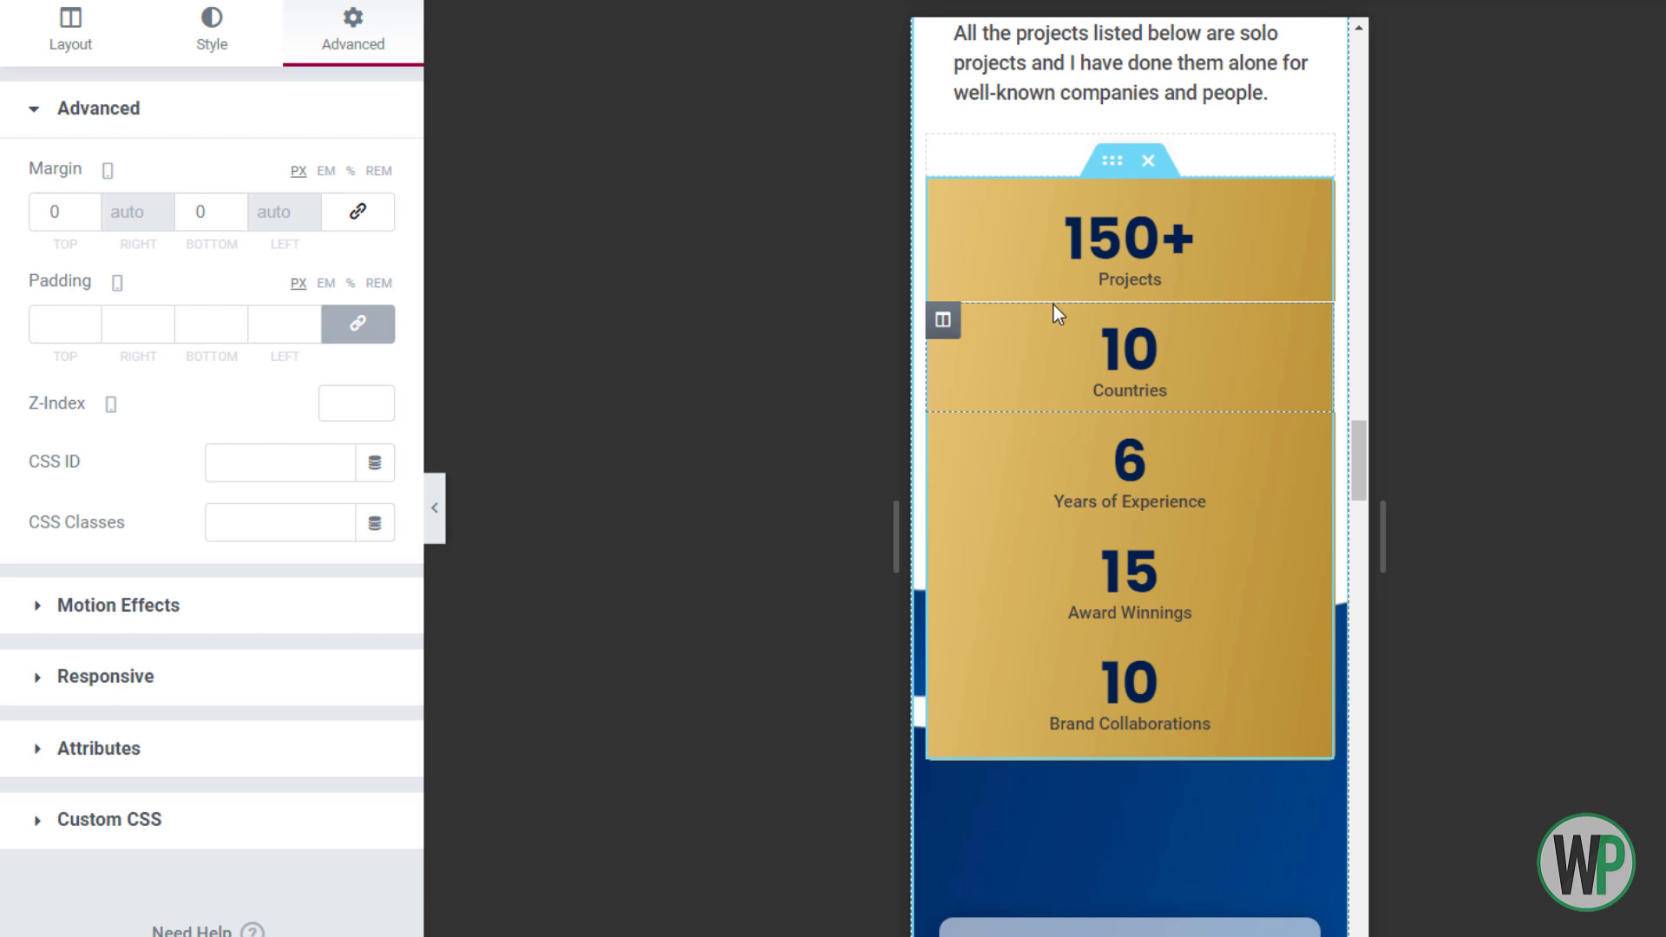
# Set the 10 Countries, 6 Years, 15 Award Winnings and Brand Collaborations columns to 50 width
pyautogui.rightClick(967, 343)
pyautogui.click(985, 340)
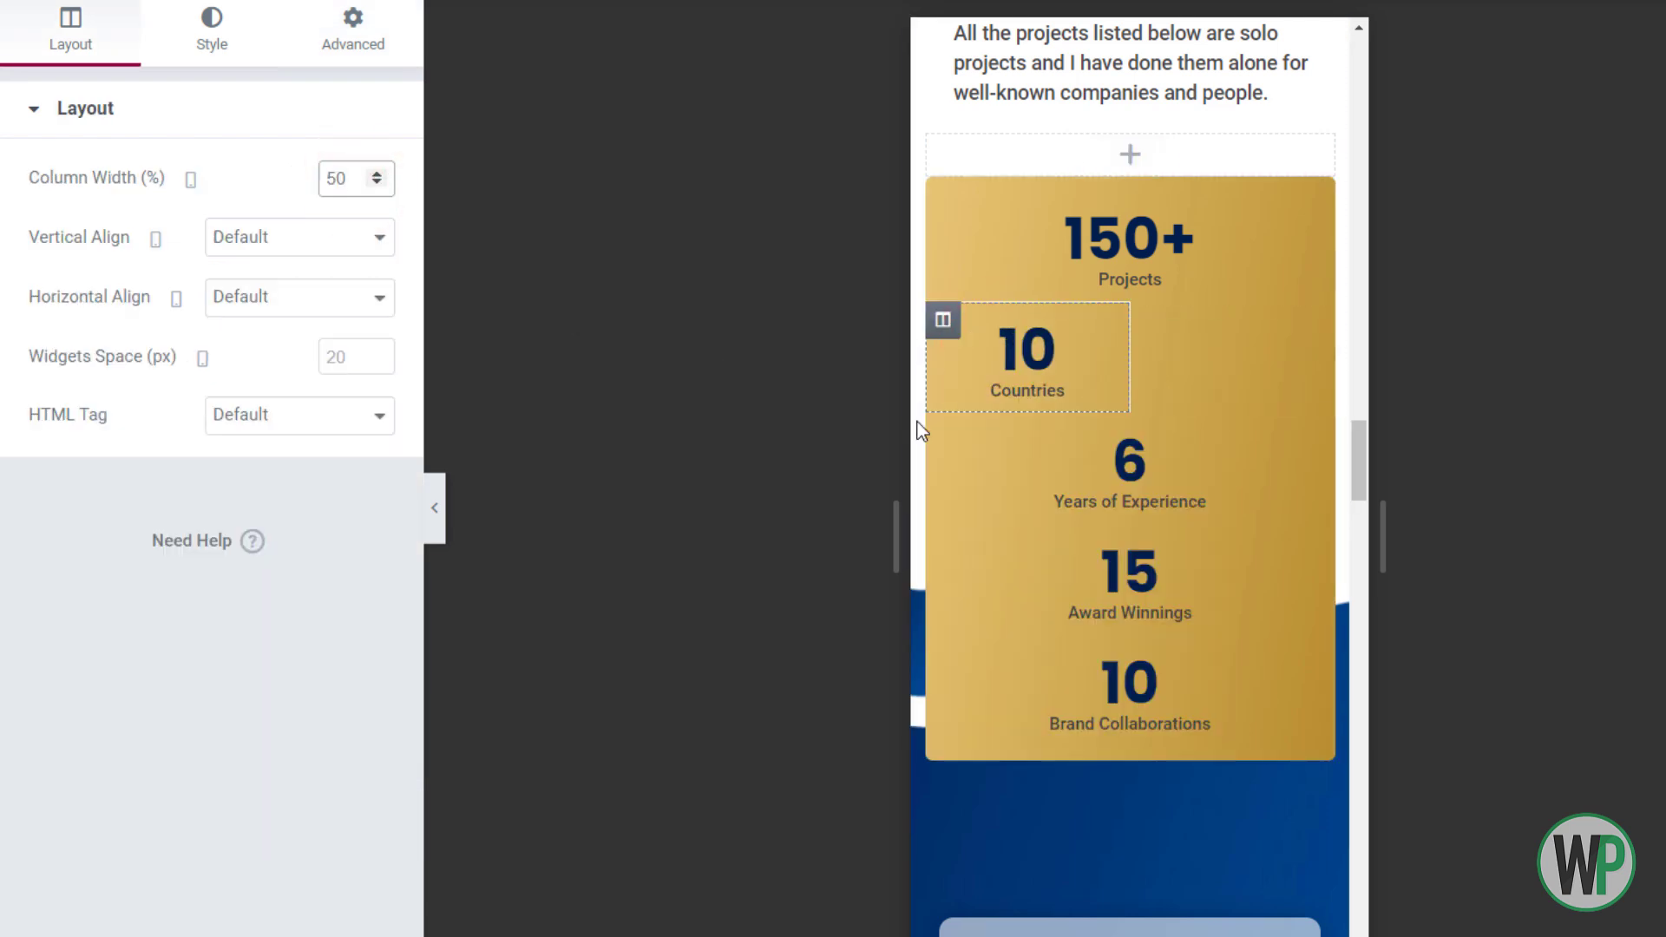
pyautogui.rightClick(948, 429)
pyautogui.click(1029, 453)
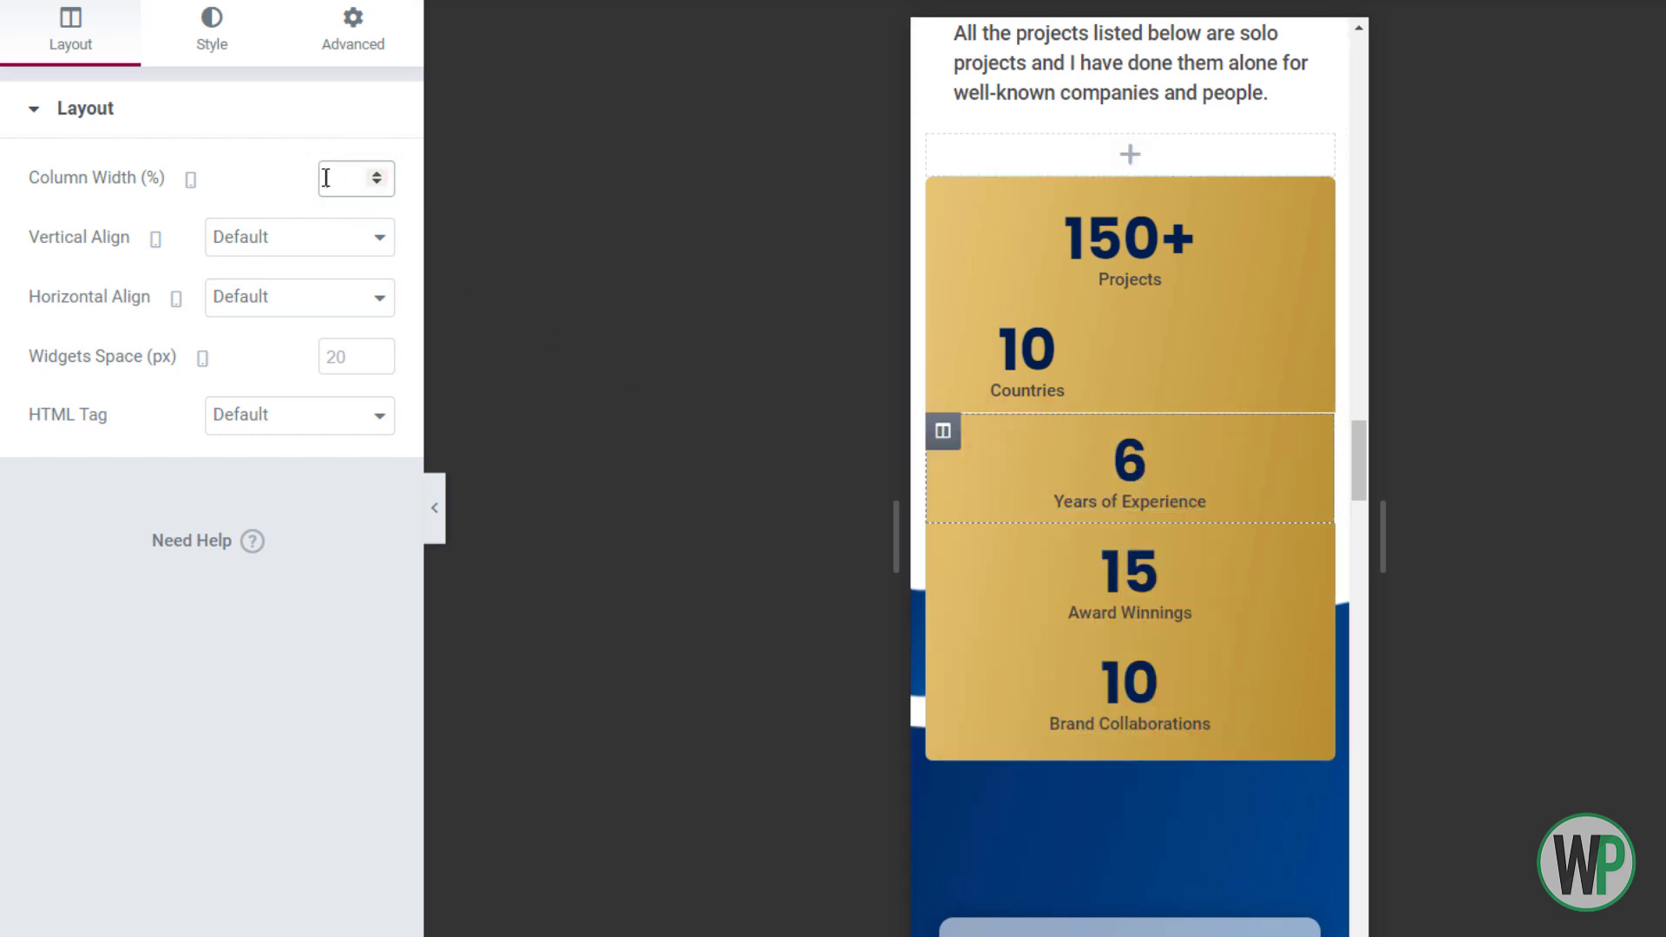
pyautogui.write('50')
pyautogui.rightClick(950, 430)
pyautogui.click(986, 439)
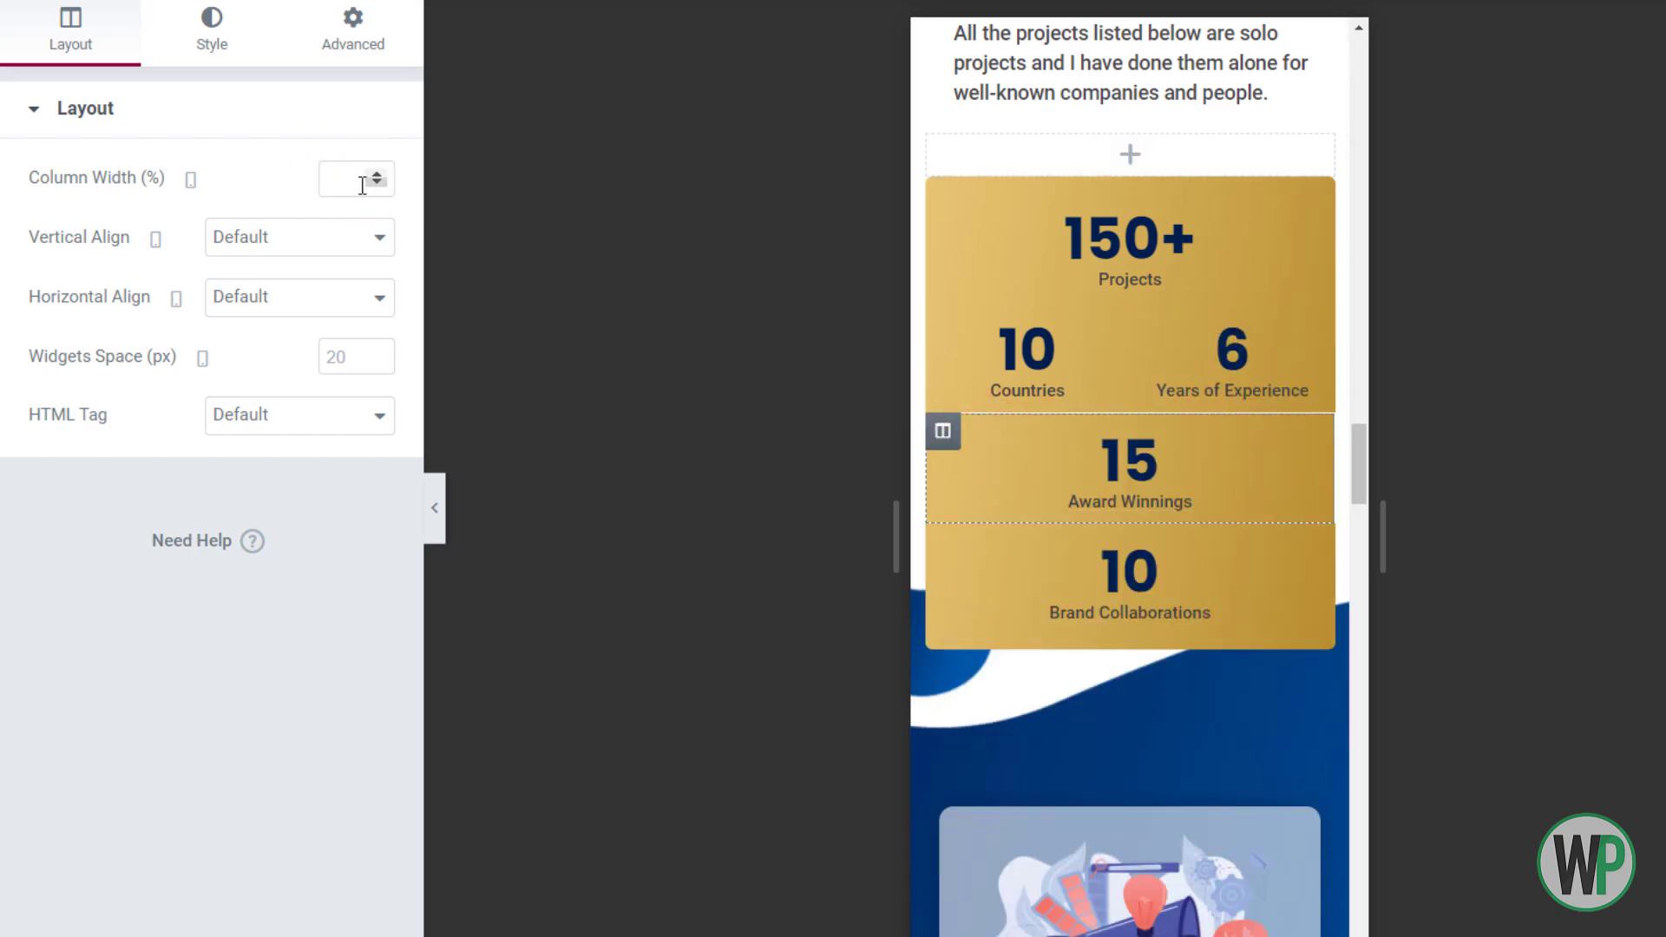
pyautogui.rightClick(952, 552)
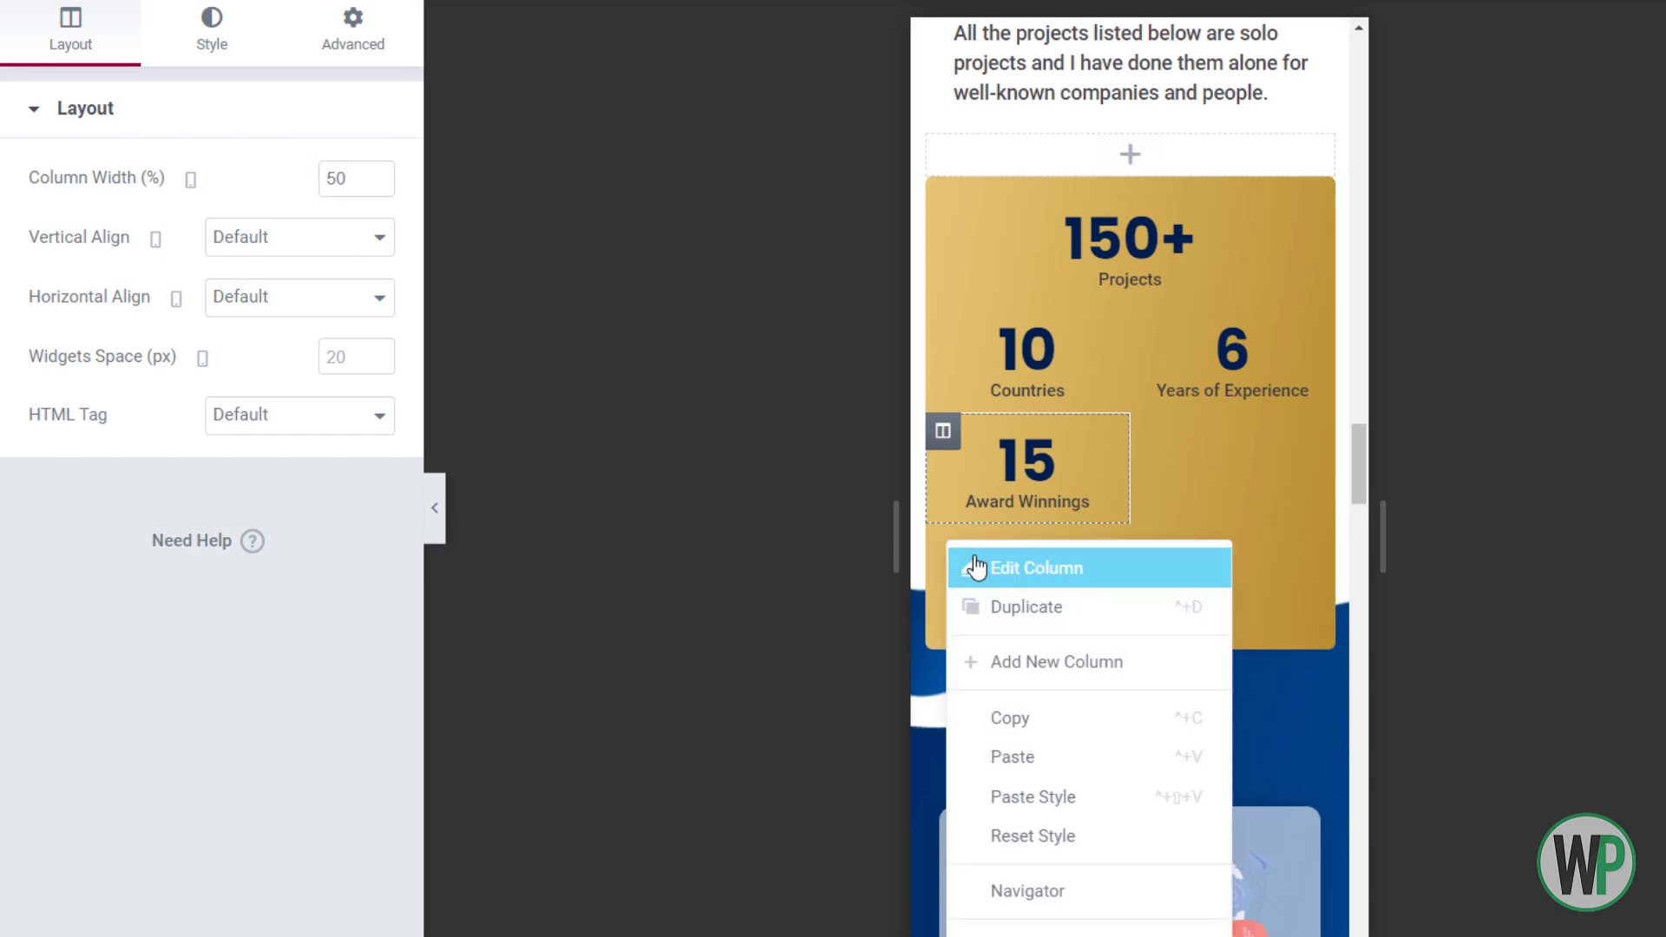
pyautogui.click(971, 569)
pyautogui.write('50')
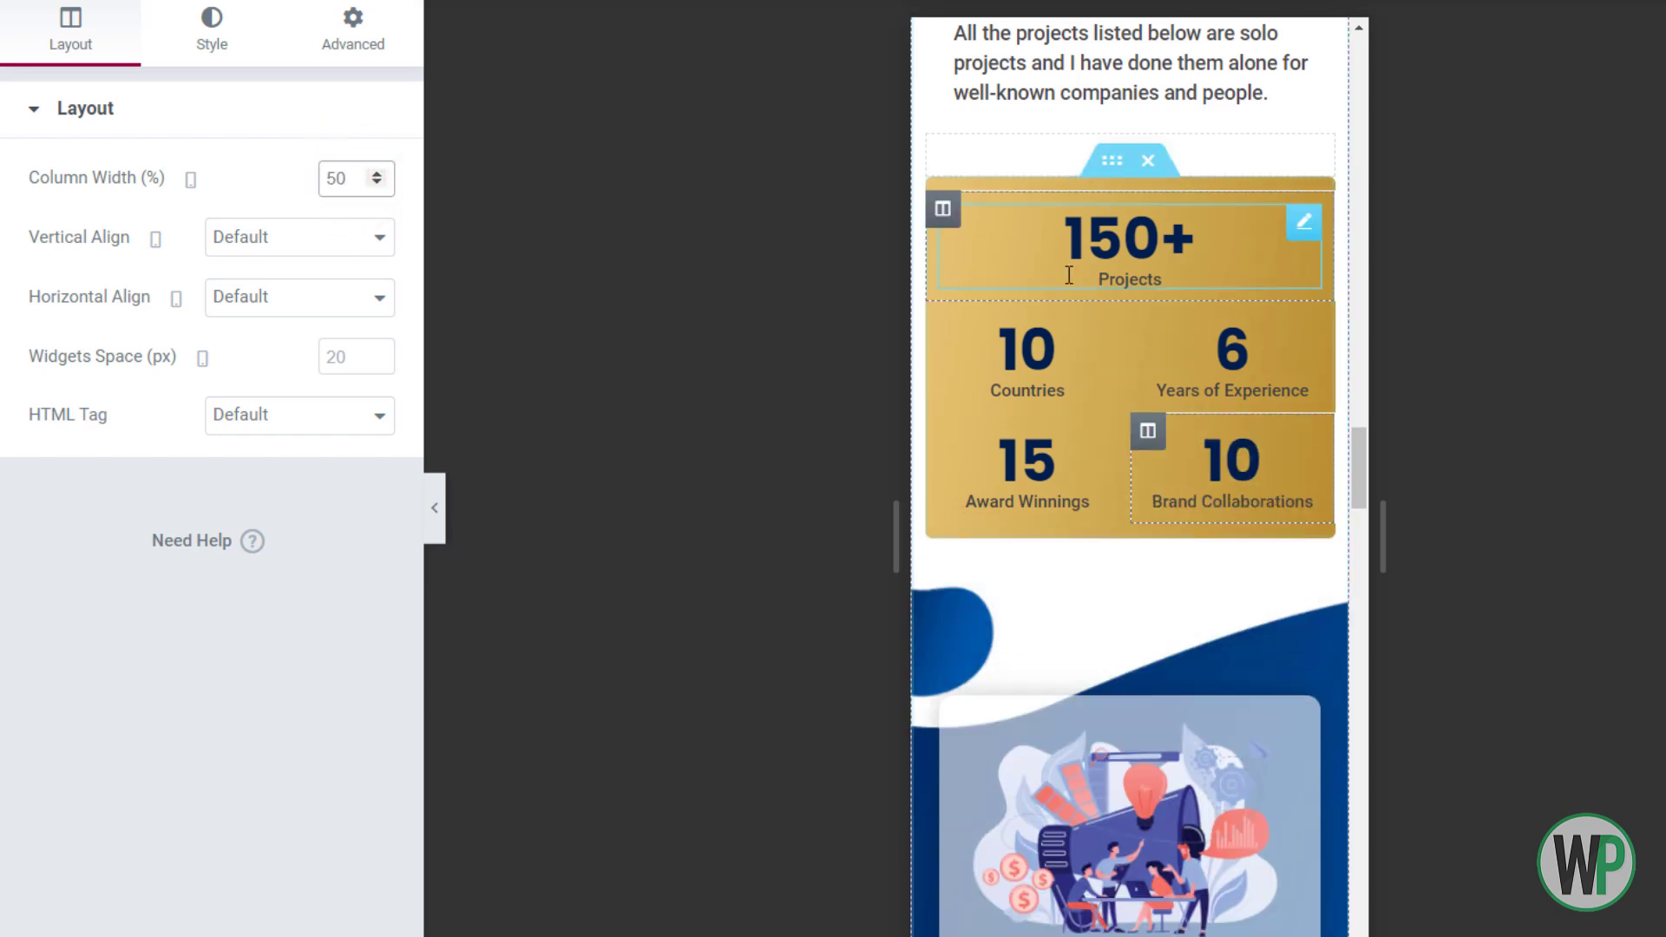
# Bring up the 150+ counter's style settings for editing
pyautogui.rightClick(1119, 227)
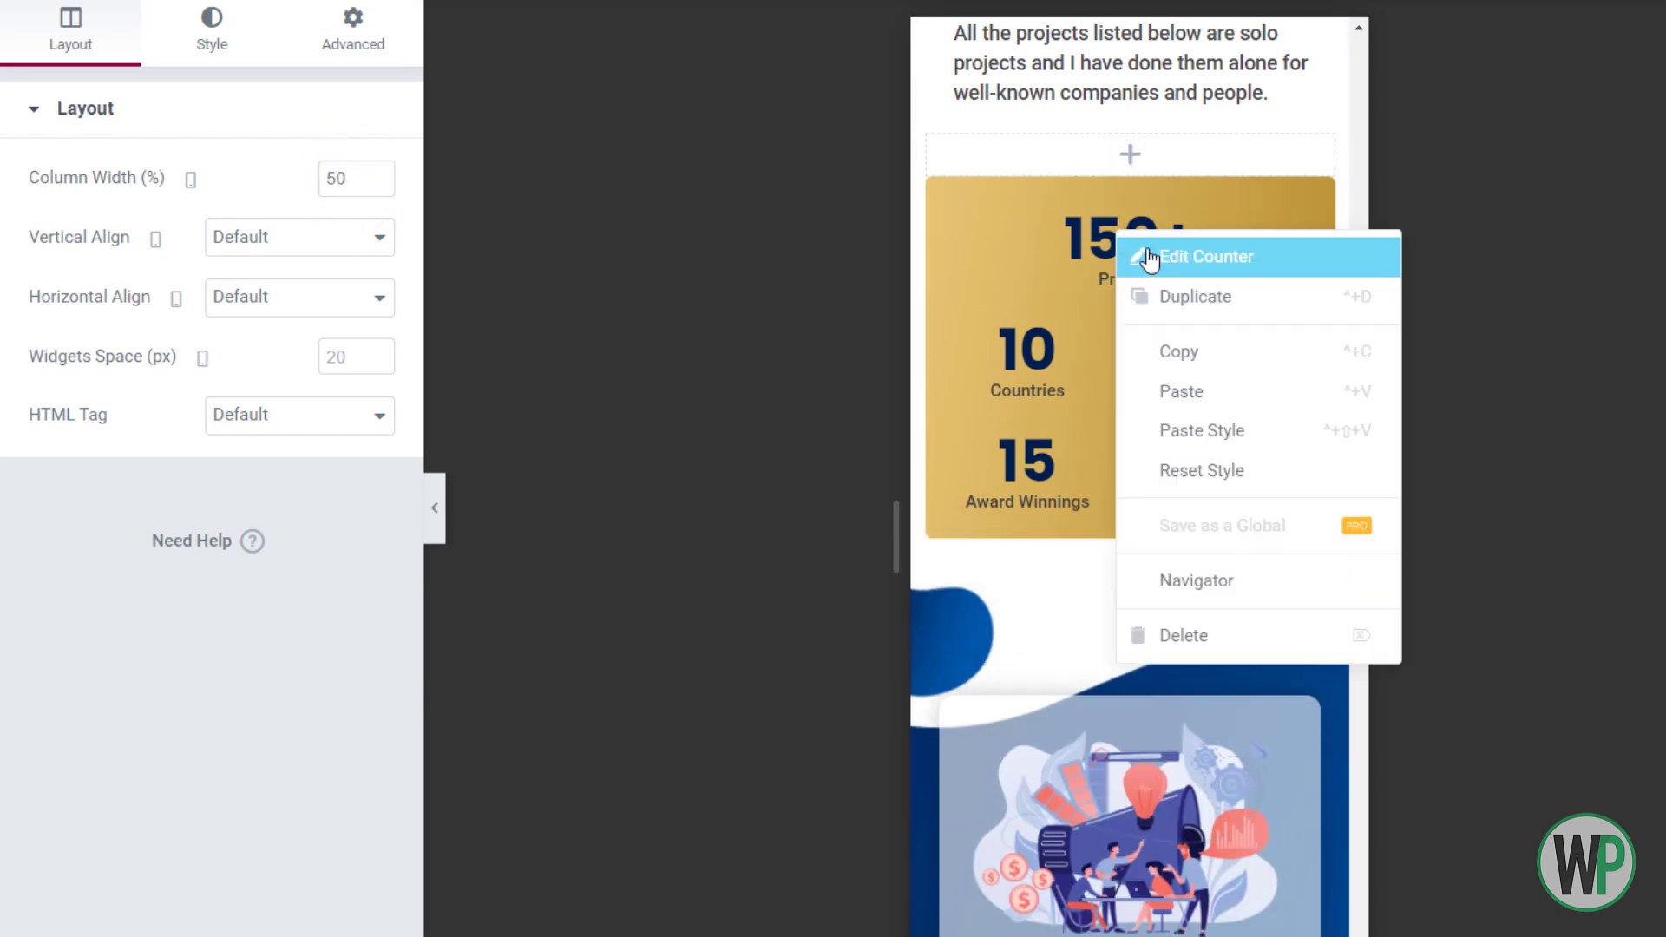
pyautogui.click(1124, 247)
pyautogui.moveTo(1363, 442); pyautogui.dragTo(1350, 590)
# Zero the project cards section's padding with 100 bottom padding, and unlink its padding sides
pyautogui.rightClick(1093, 474)
pyautogui.click(1128, 493)
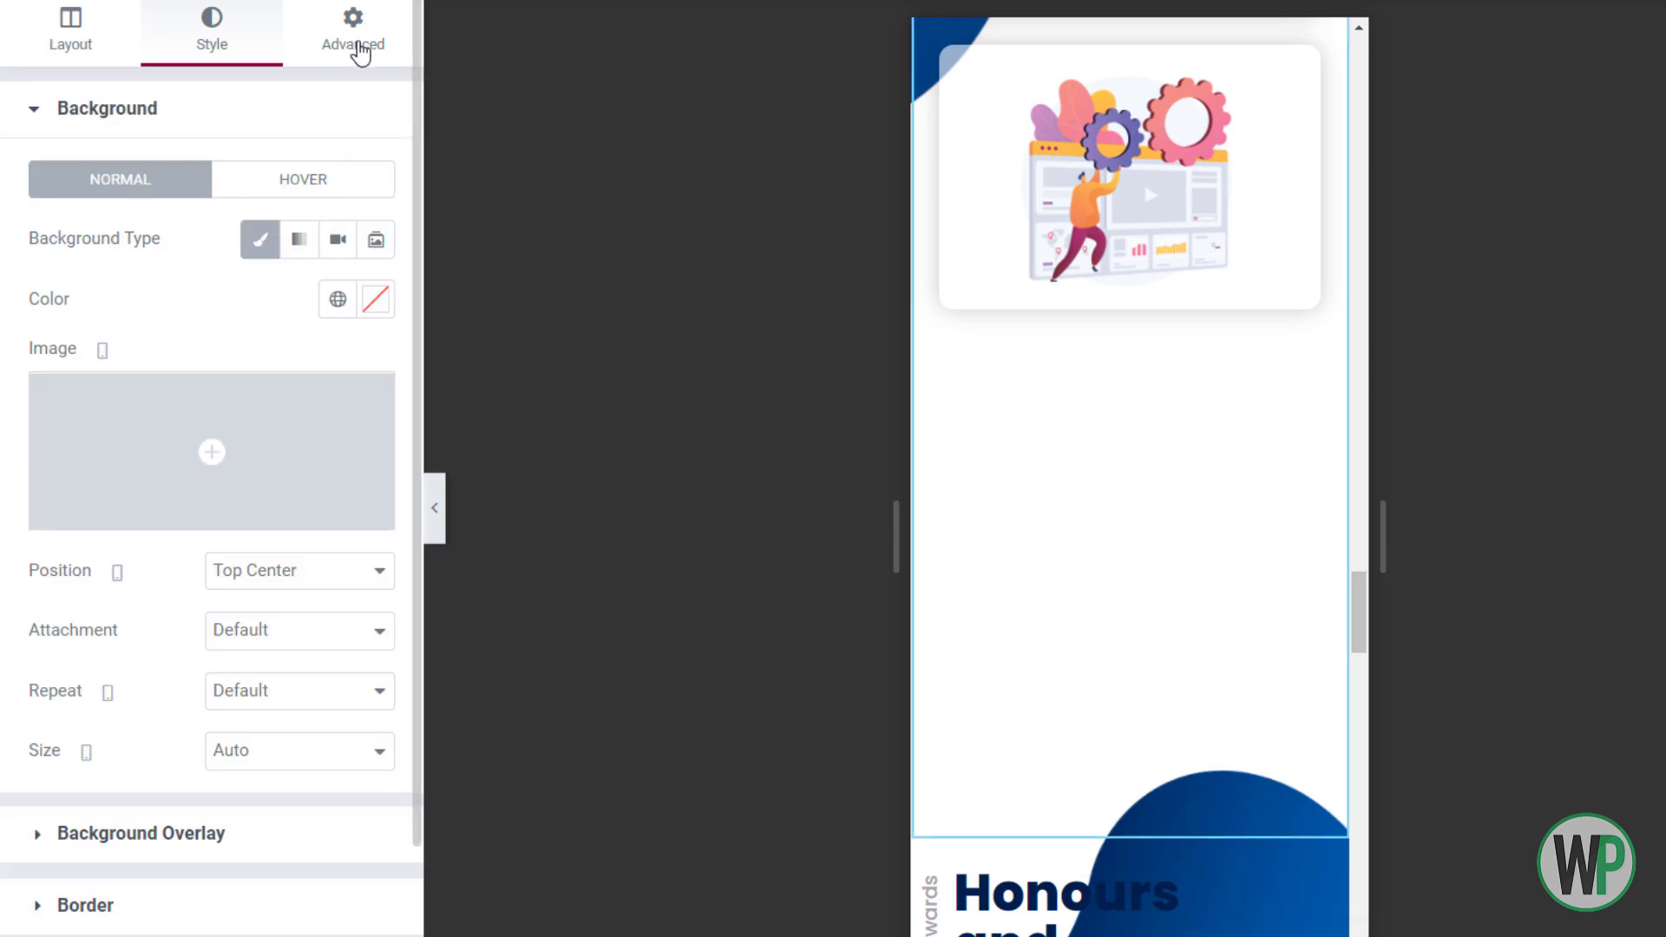
pyautogui.click(359, 47)
pyautogui.click(360, 326)
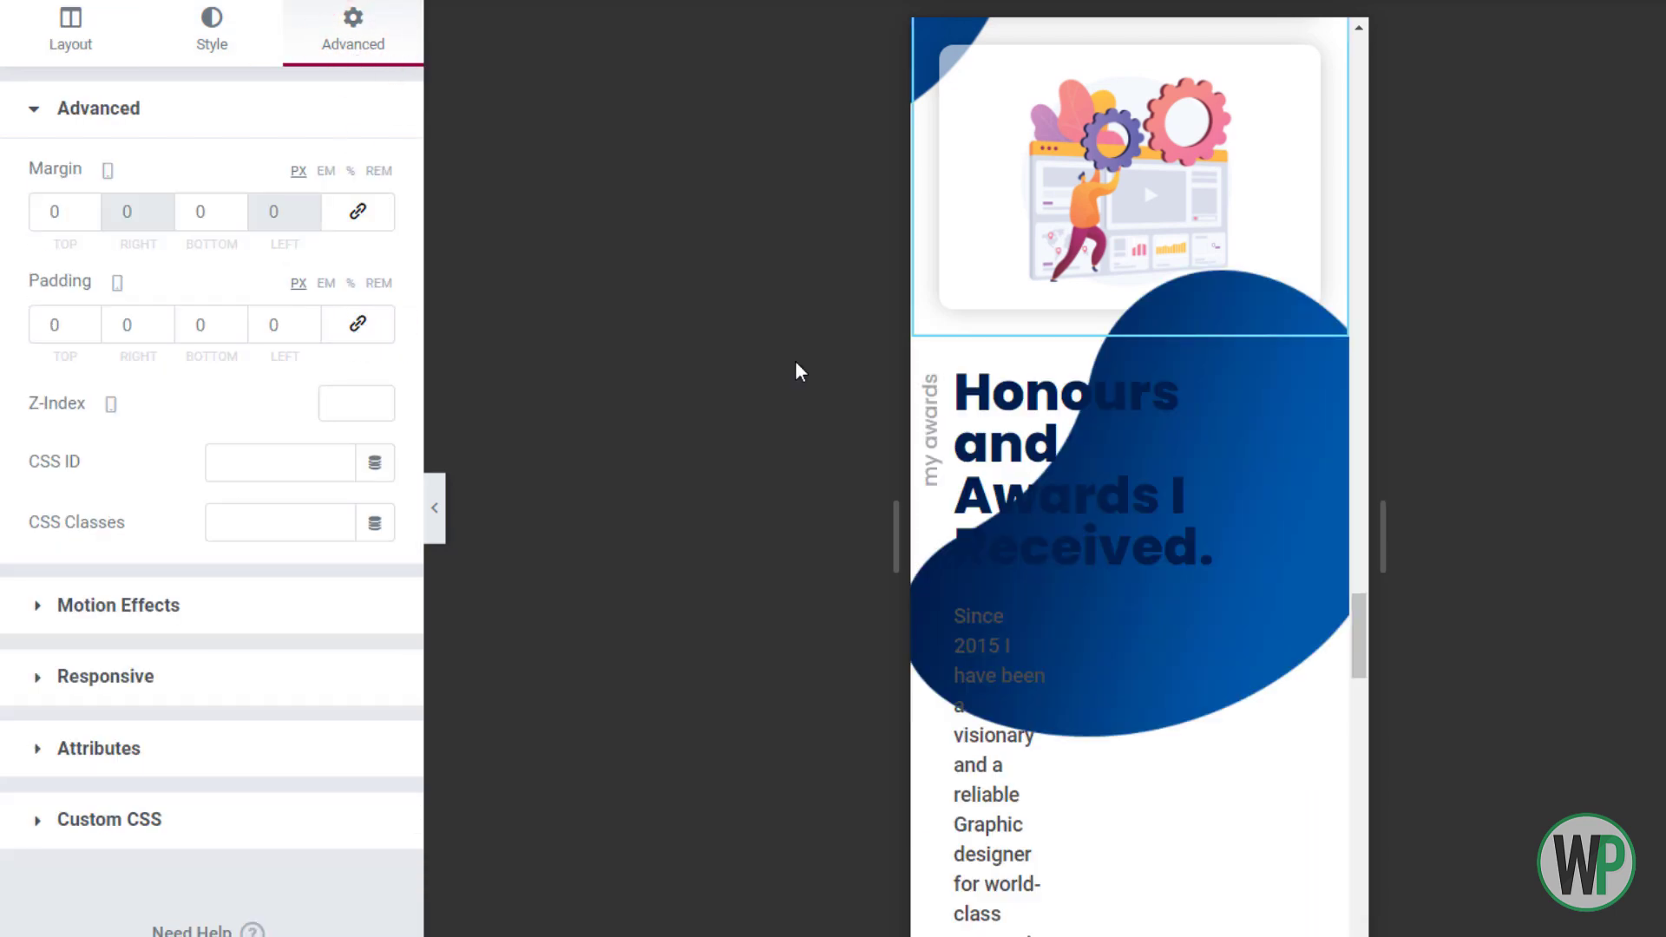
pyautogui.click(198, 328)
pyautogui.write('100')
pyautogui.rightClick(1130, 350)
pyautogui.click(1215, 379)
pyautogui.click(353, 30)
pyautogui.click(358, 323)
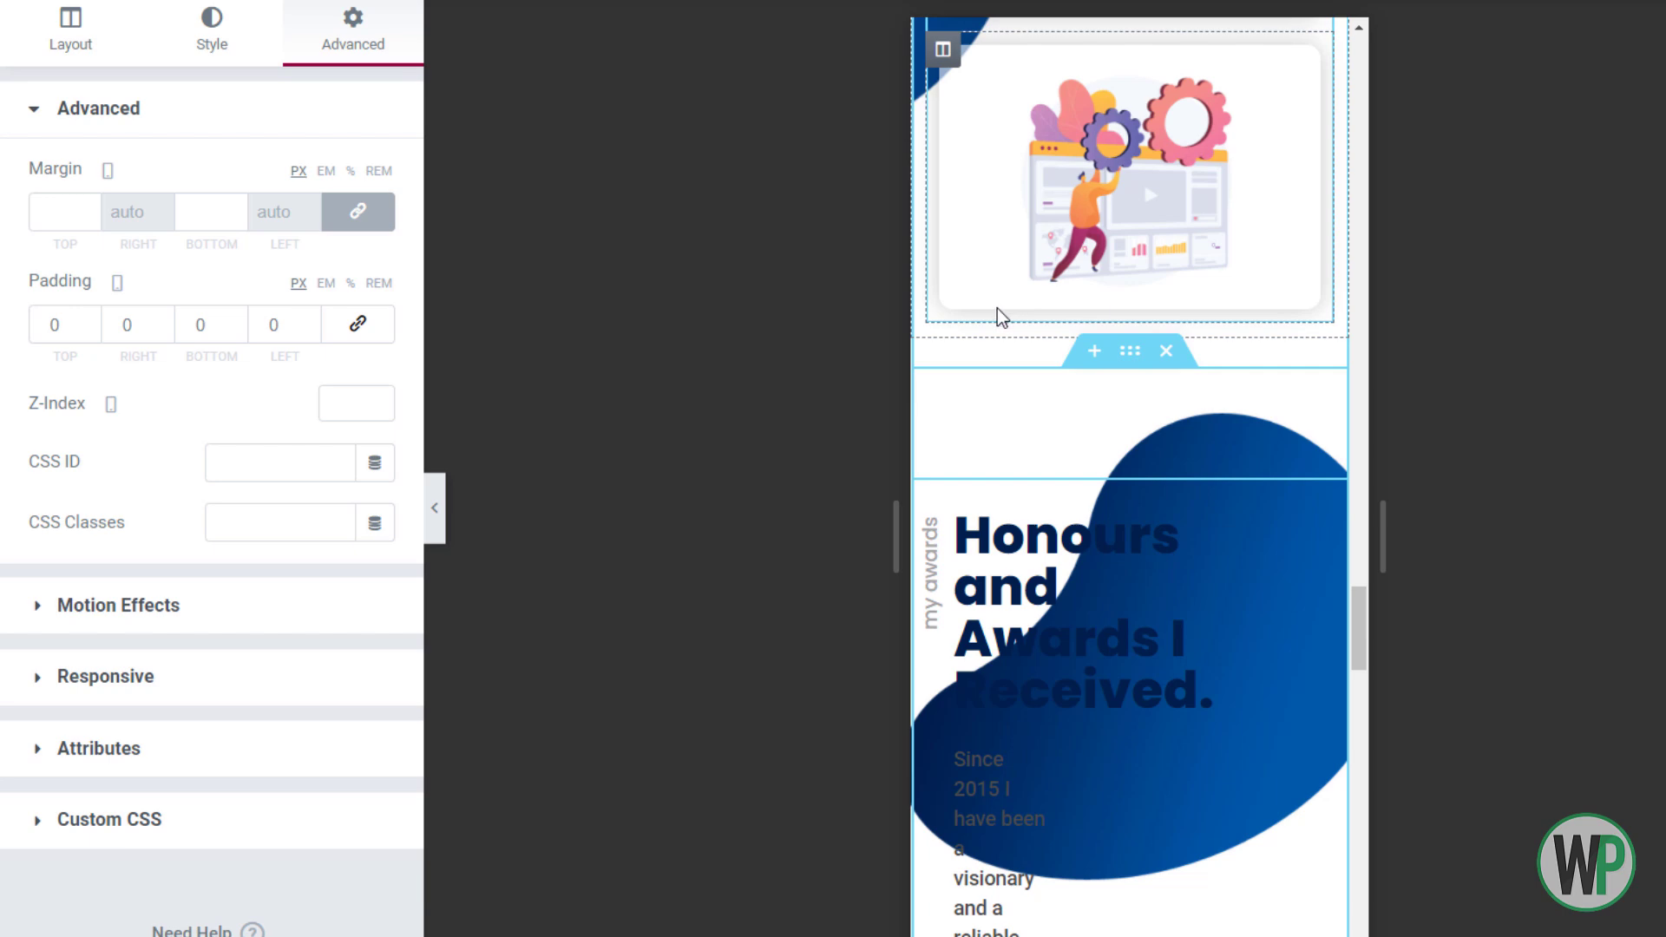
pyautogui.click(1362, 614)
pyautogui.moveTo(1362, 615)
pyautogui.mouseDown()
pyautogui.moveTo(1362, 706)
pyautogui.moveTo(1349, 581)
pyautogui.moveTo(1371, 725)
pyautogui.moveTo(1355, 599)
pyautogui.mouseUp()
# Reverse the Honours and Awards columns on mobile and give its background a custom ~374 px size
pyautogui.click(1159, 296)
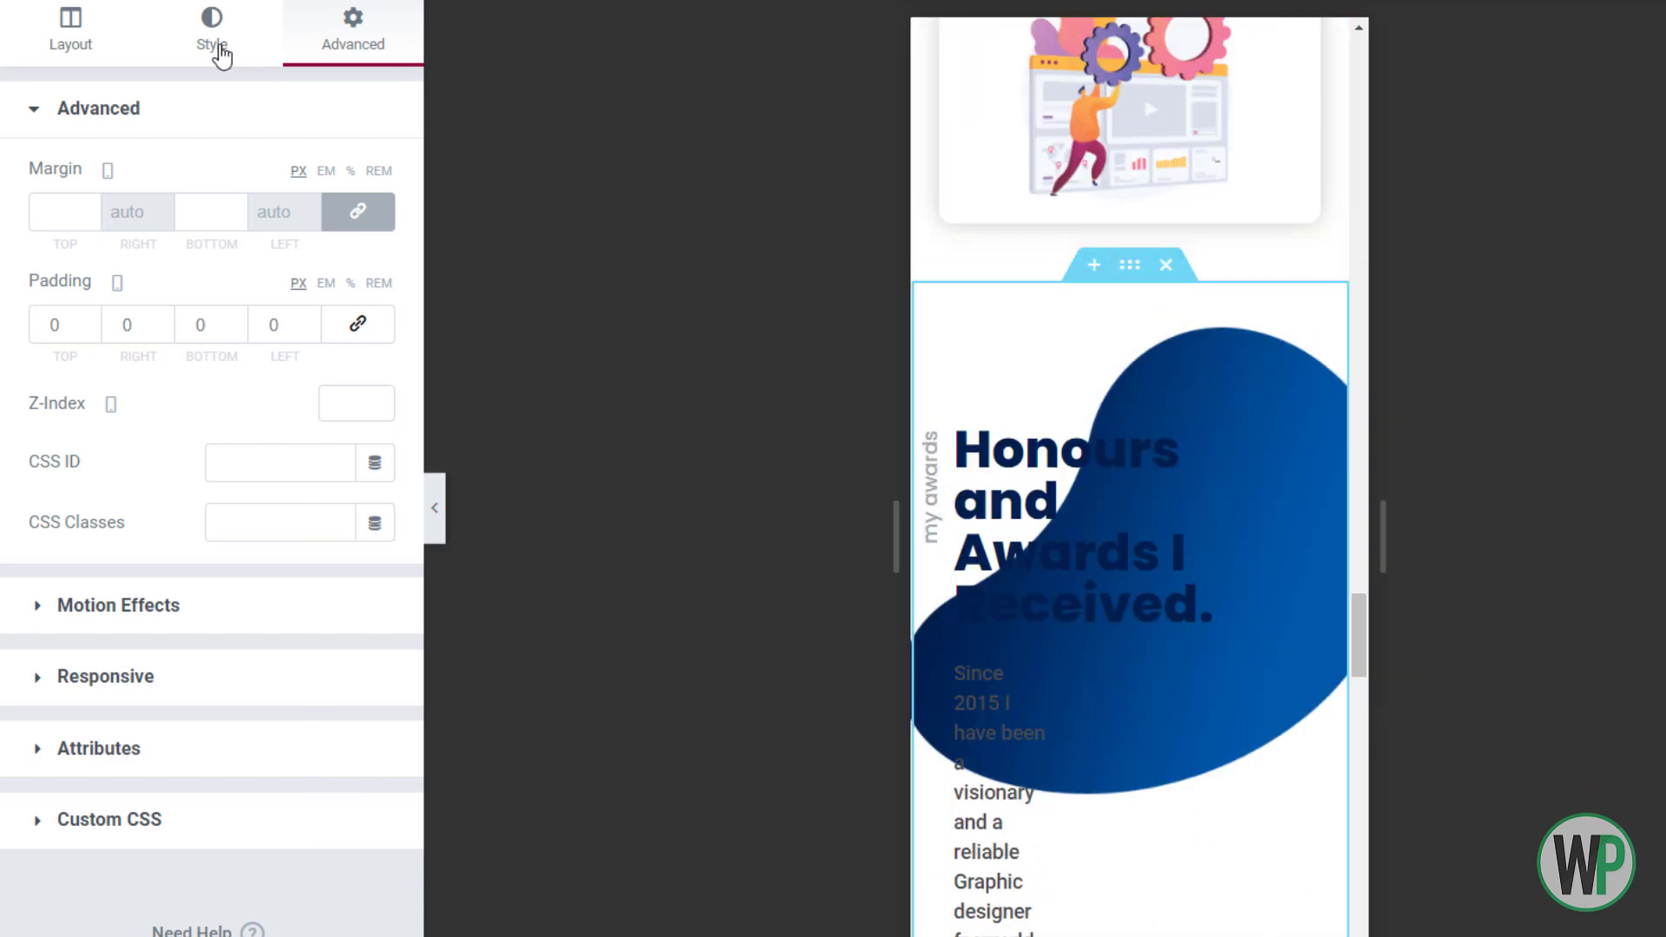
pyautogui.click(276, 674)
pyautogui.click(358, 372)
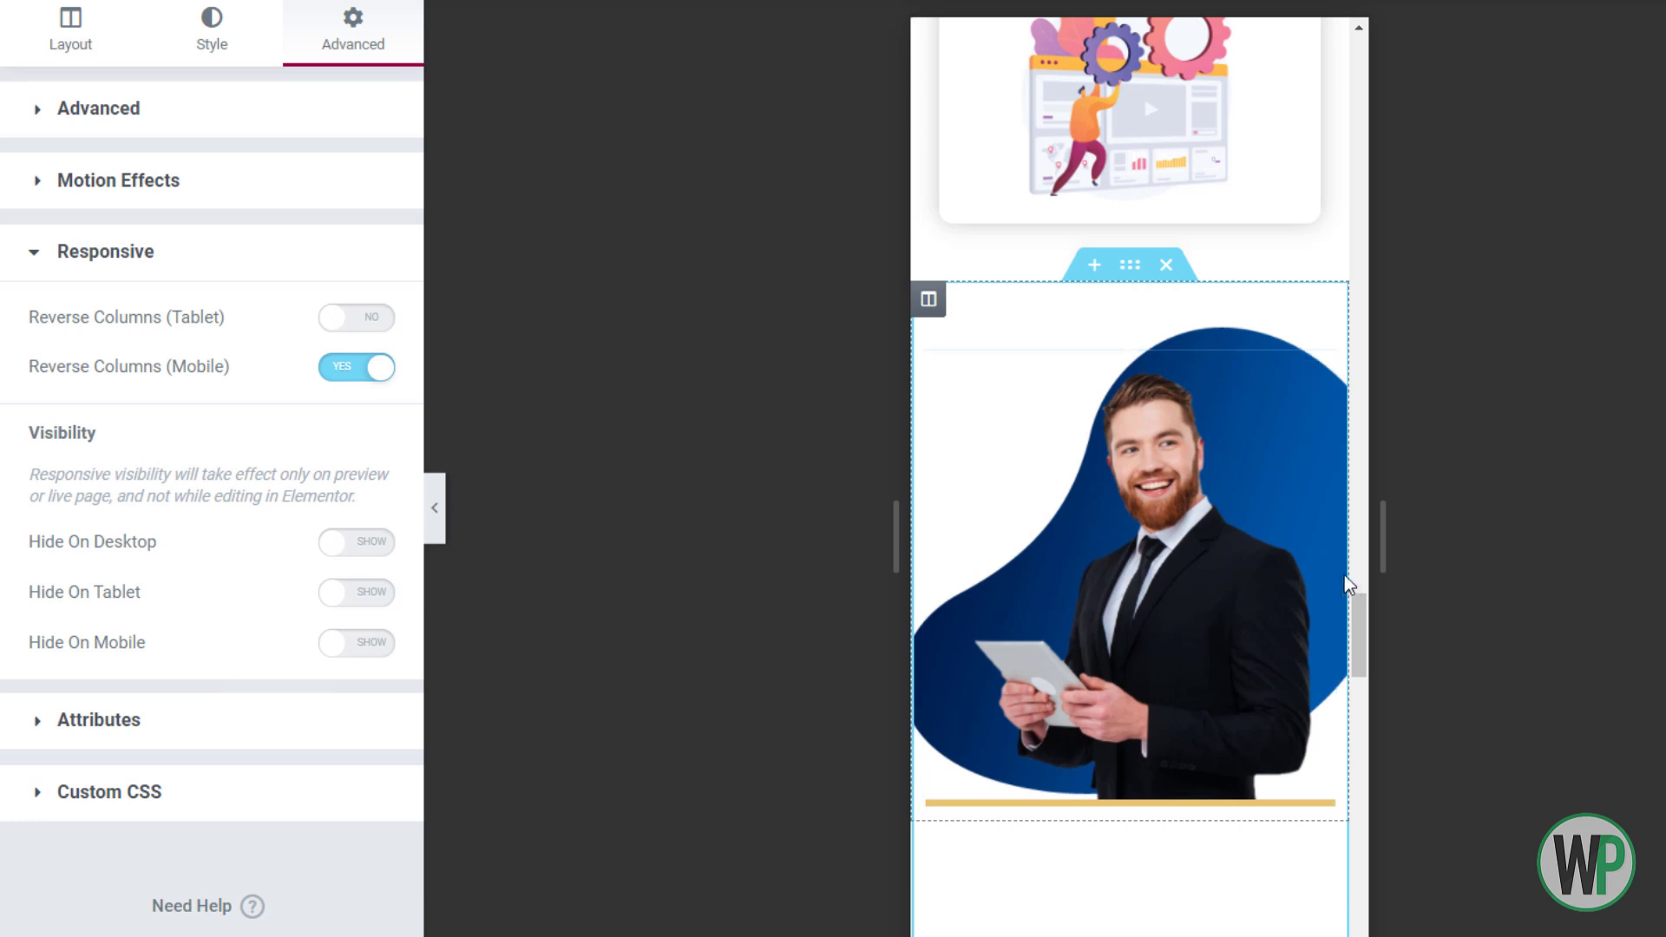
pyautogui.click(207, 42)
pyautogui.click(241, 751)
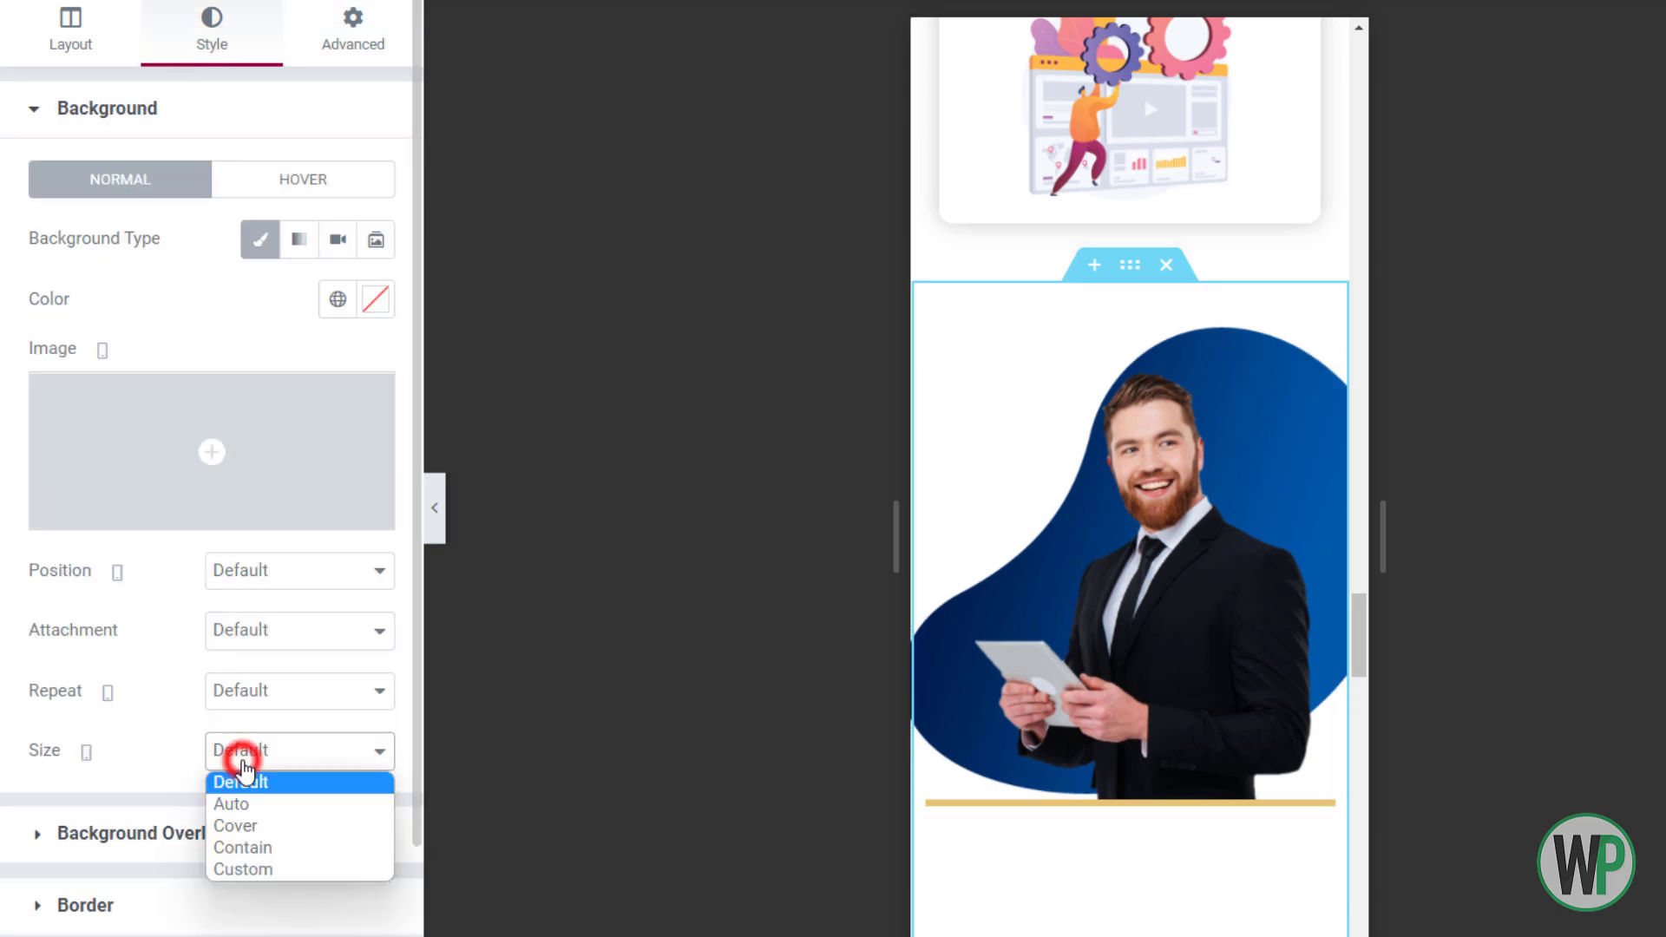
pyautogui.click(283, 847)
pyautogui.click(291, 752)
pyautogui.click(298, 867)
pyautogui.moveTo(34, 848); pyautogui.dragTo(141, 842)
pyautogui.moveTo(1357, 624); pyautogui.dragTo(1357, 654)
# Zero the Honours inner section's top and bottom margins
pyautogui.rightClick(1127, 586)
pyautogui.click(1156, 614)
pyautogui.click(310, 39)
pyautogui.click(360, 219)
pyautogui.rightClick(1038, 595)
# Unlink the Honours and Awards heading's padding and set it to 0
pyautogui.click(1149, 457)
pyautogui.click(357, 324)
pyautogui.rightClick(1117, 588)
pyautogui.click(1155, 609)
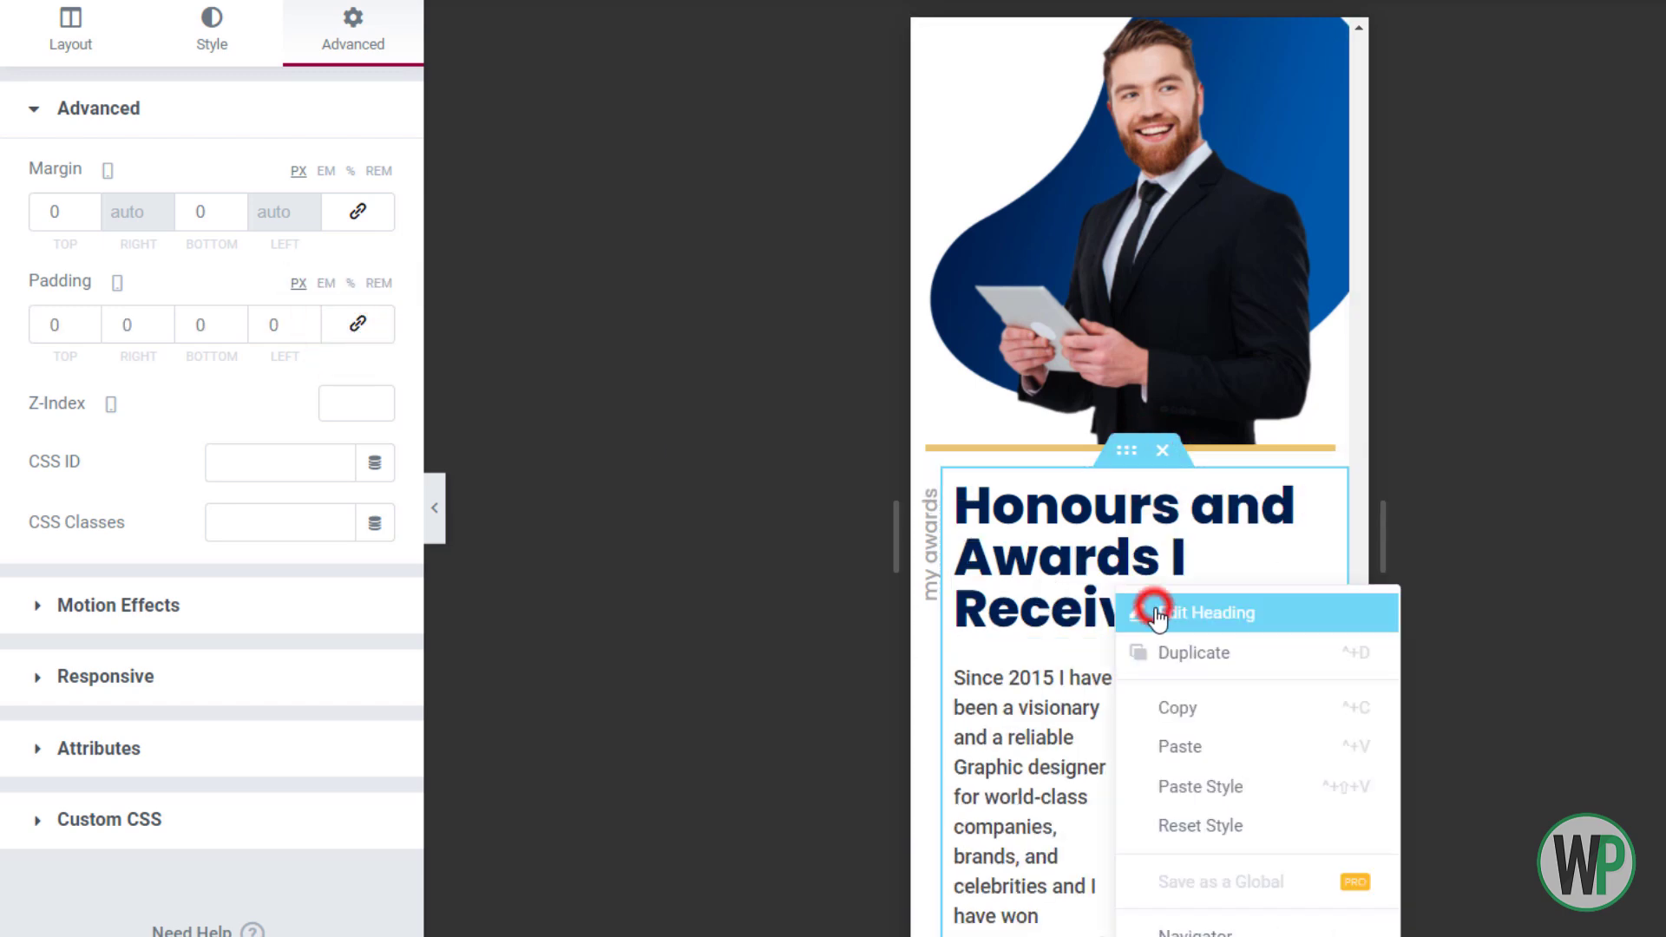
# Set the heading to 1.2 em size and 1.3 line height, and zero the paragraph's padding
pyautogui.click(375, 240)
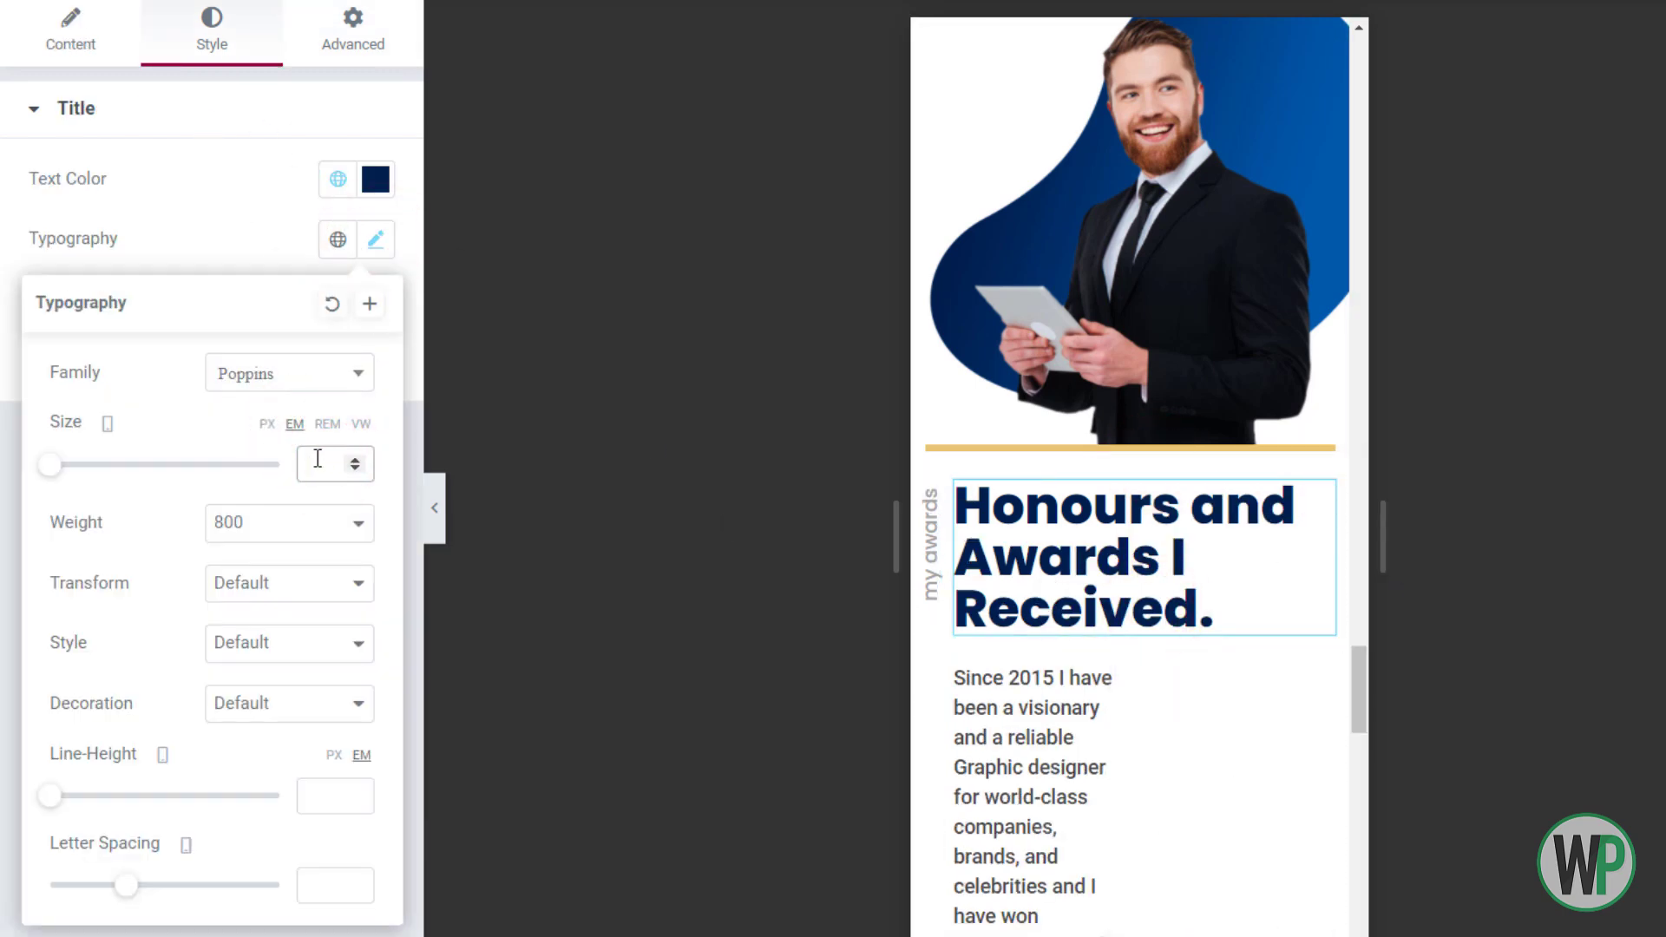
pyautogui.write('1')
pyautogui.click(354, 461)
pyautogui.click(354, 461)
pyautogui.click(354, 461)
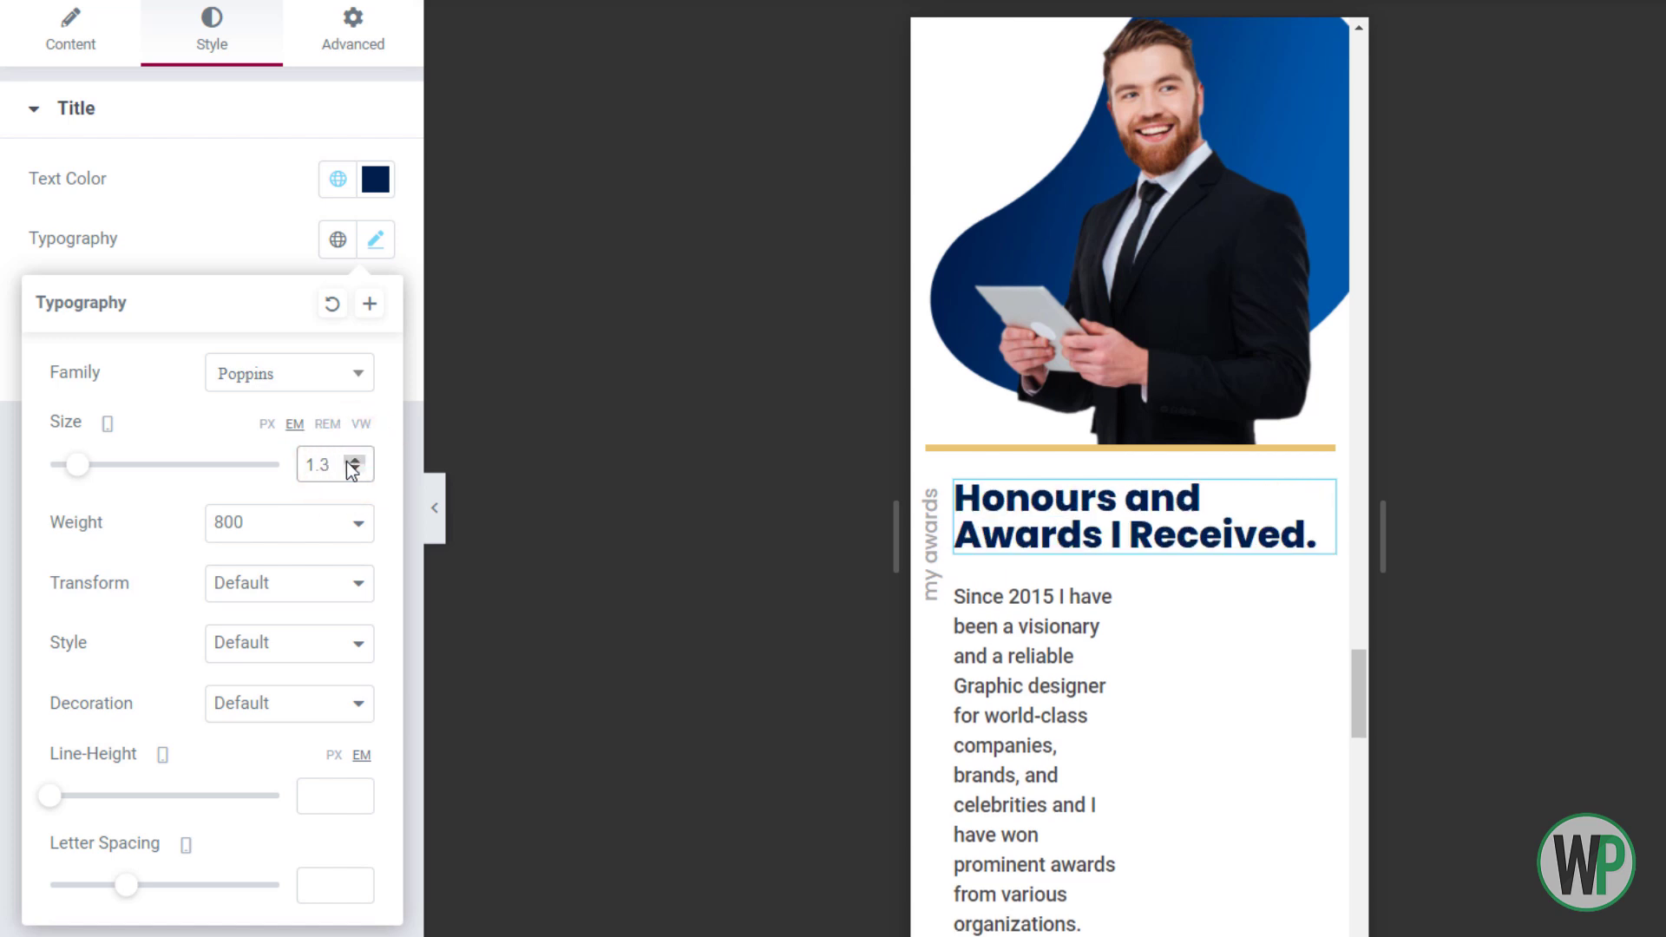
pyautogui.click(354, 470)
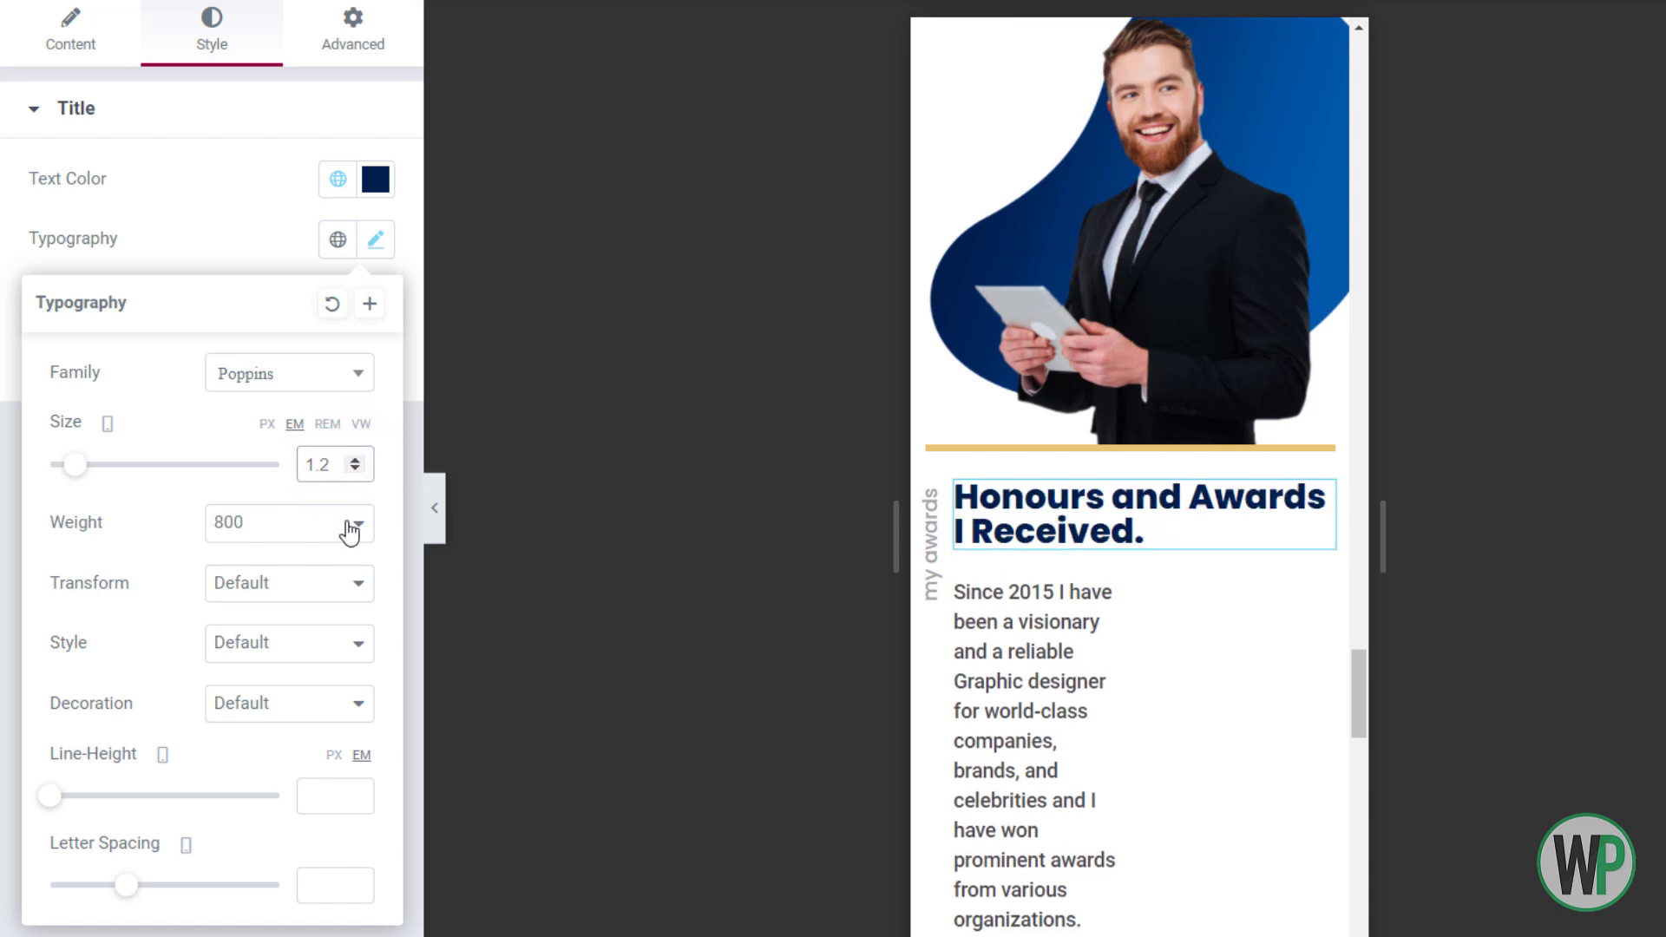
pyautogui.click(355, 791)
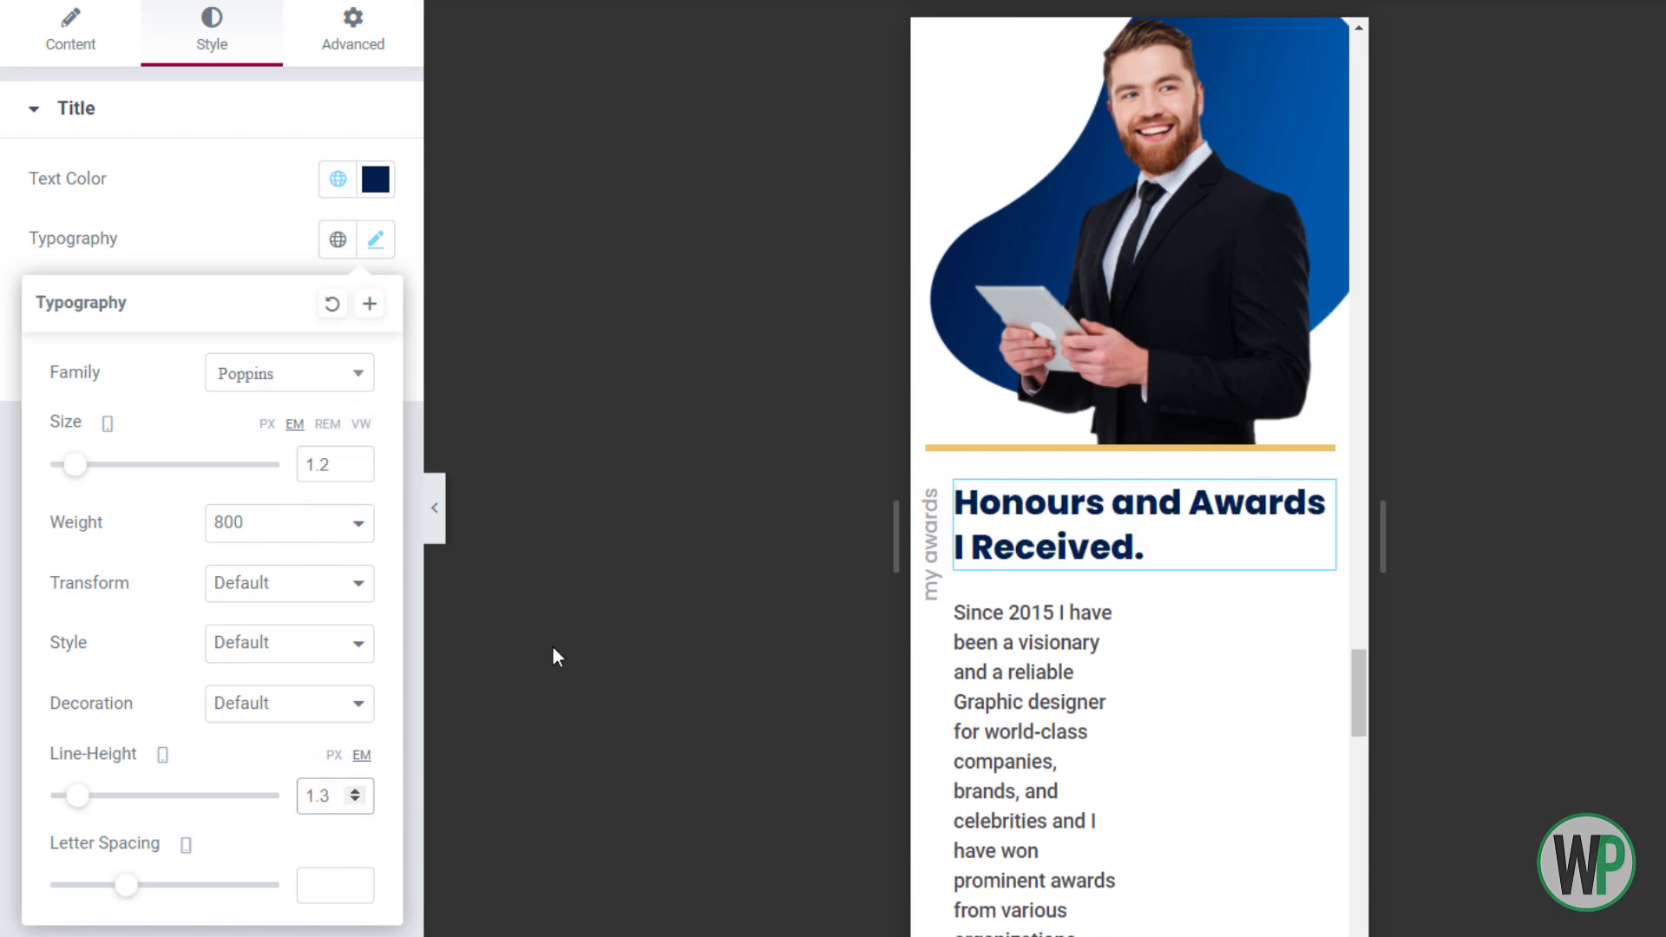
pyautogui.click(1124, 651)
pyautogui.click(357, 323)
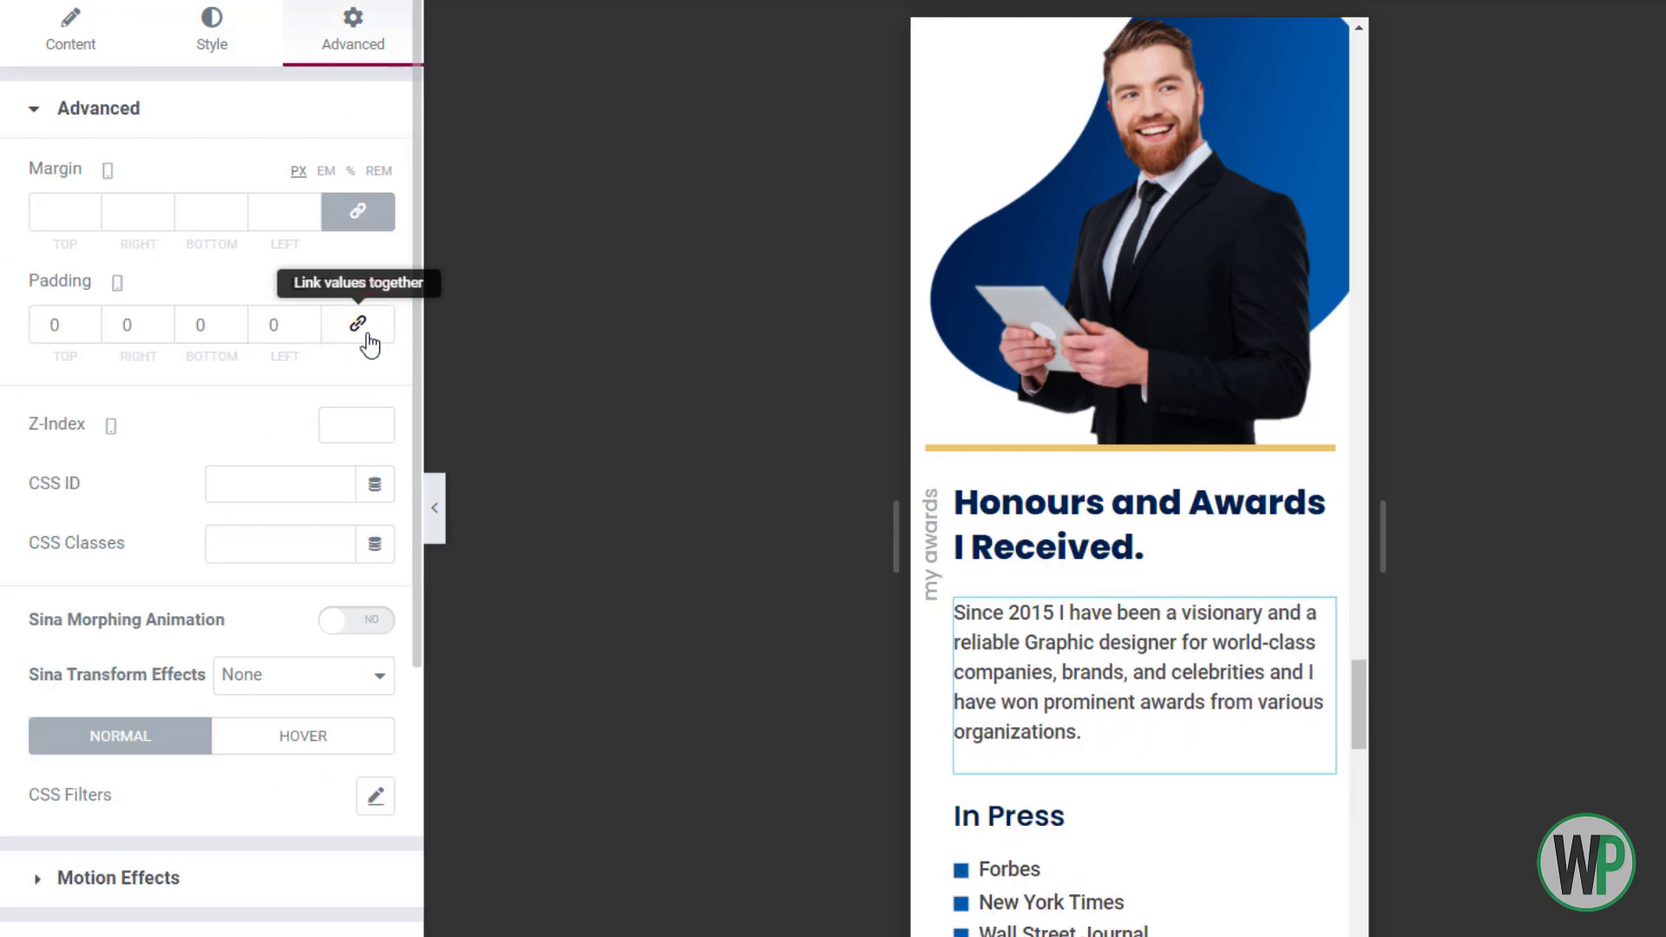
# Give the 'Brands What I Have Collaborted With.' heading 1.2 em size and 1.3 em line height
pyautogui.scroll(-5, 1354, 672)
pyautogui.scroll(-8, 1366, 705)
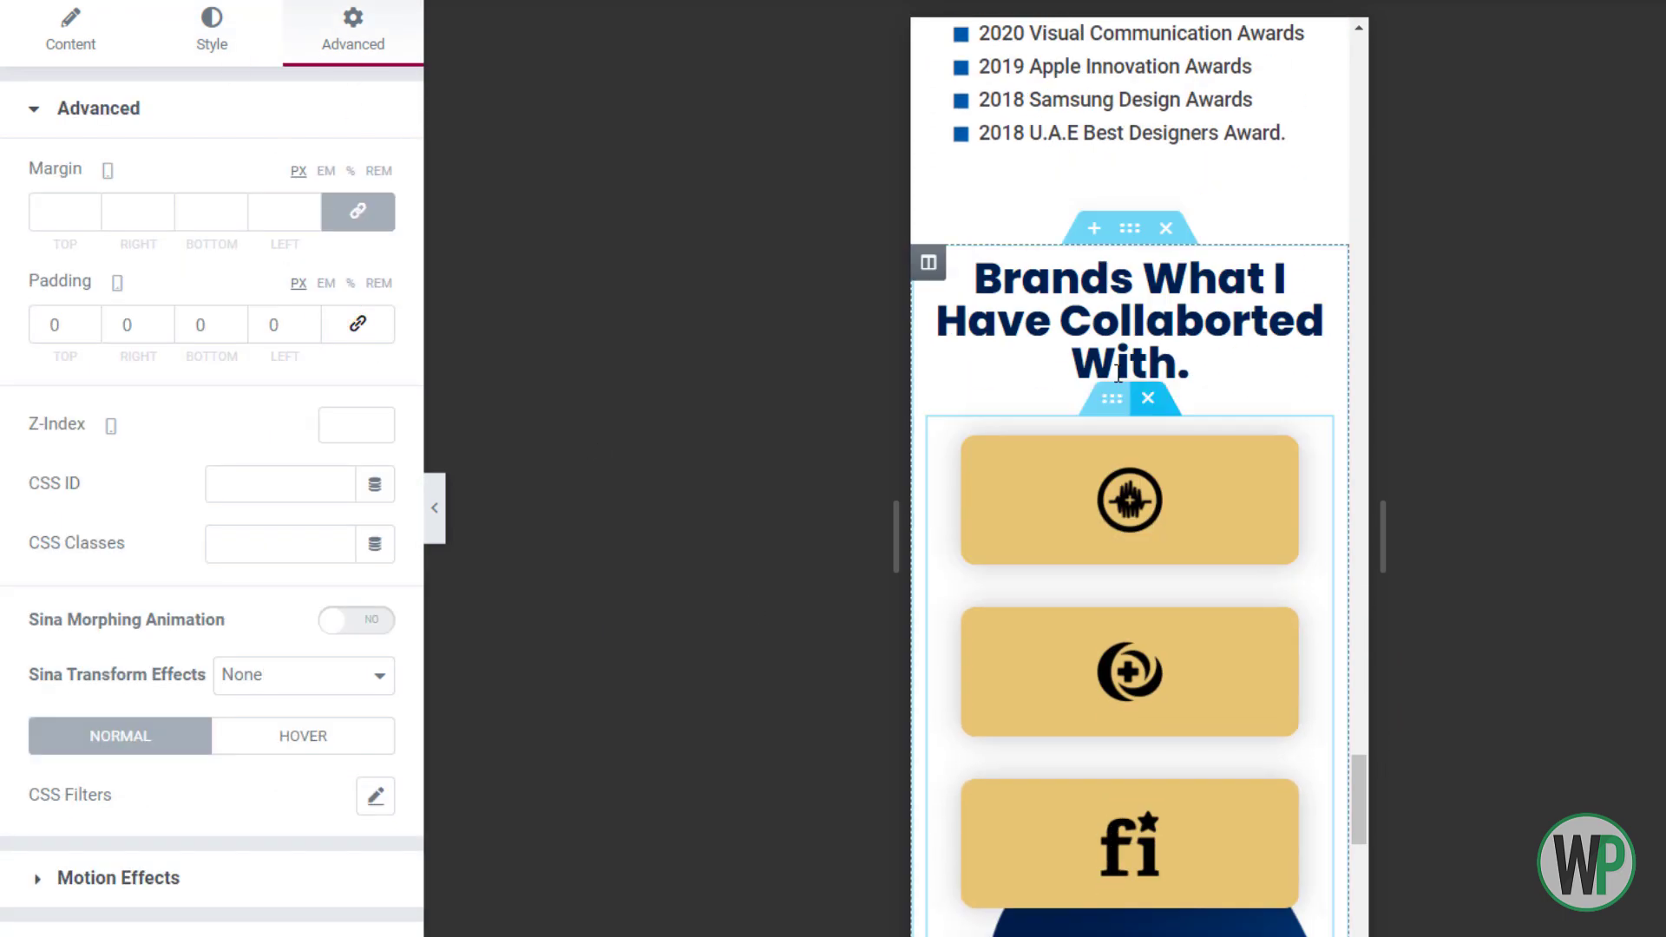
pyautogui.click(1144, 352)
pyautogui.click(212, 35)
pyautogui.click(375, 241)
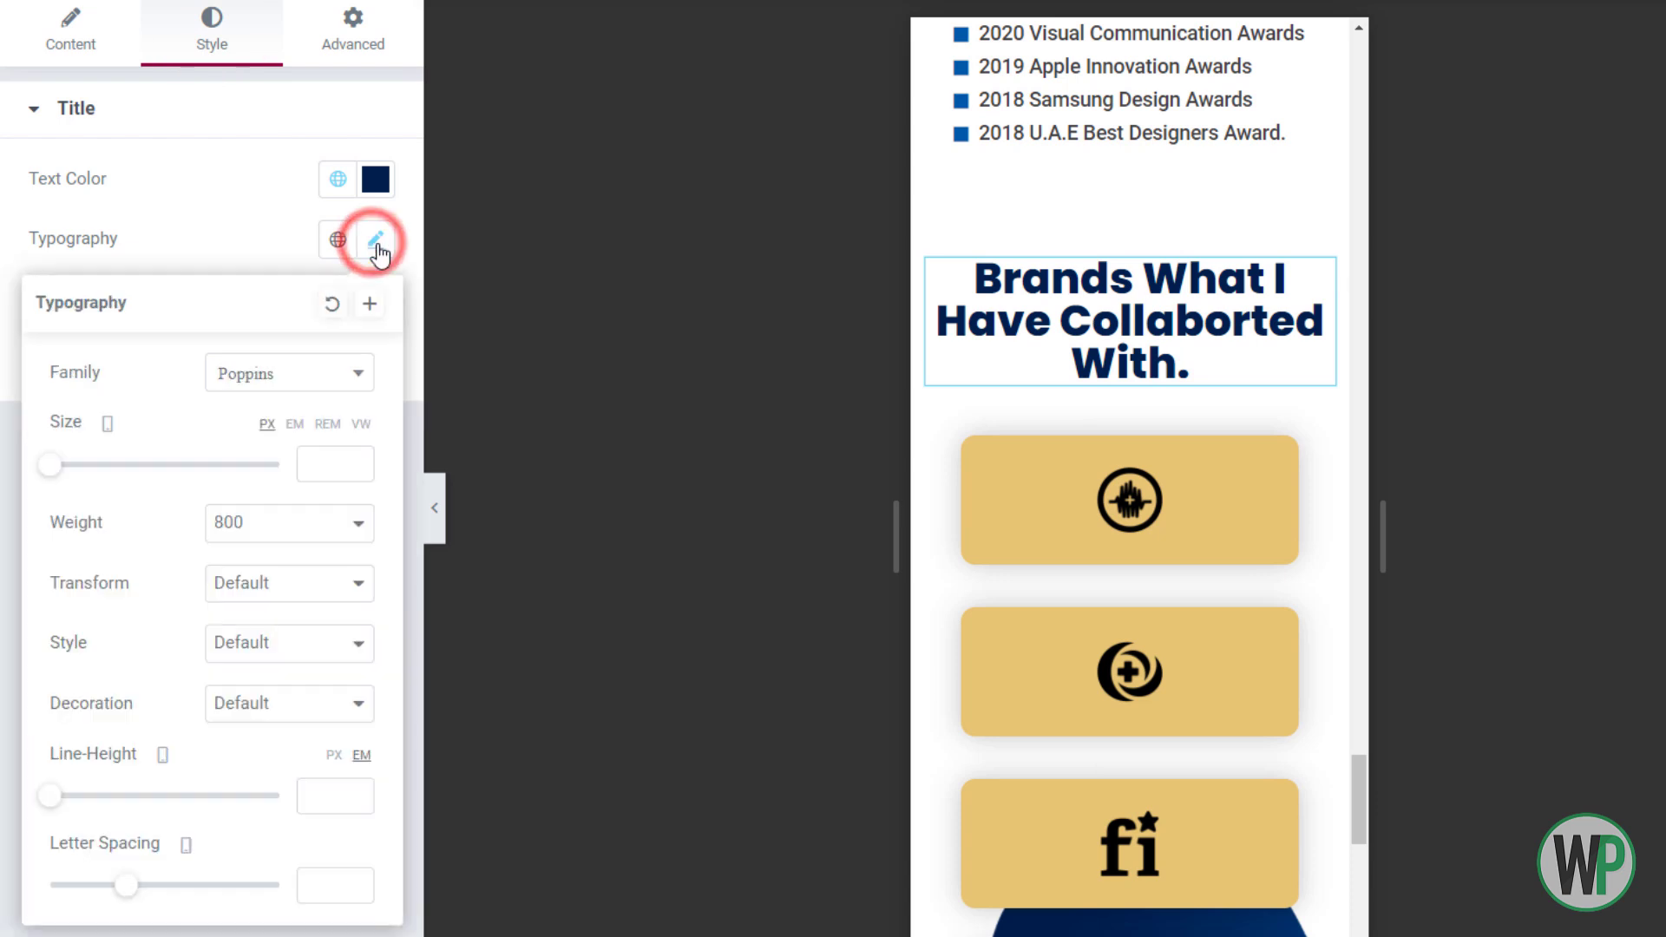
pyautogui.write('1')
pyautogui.tripleClick(349, 461)
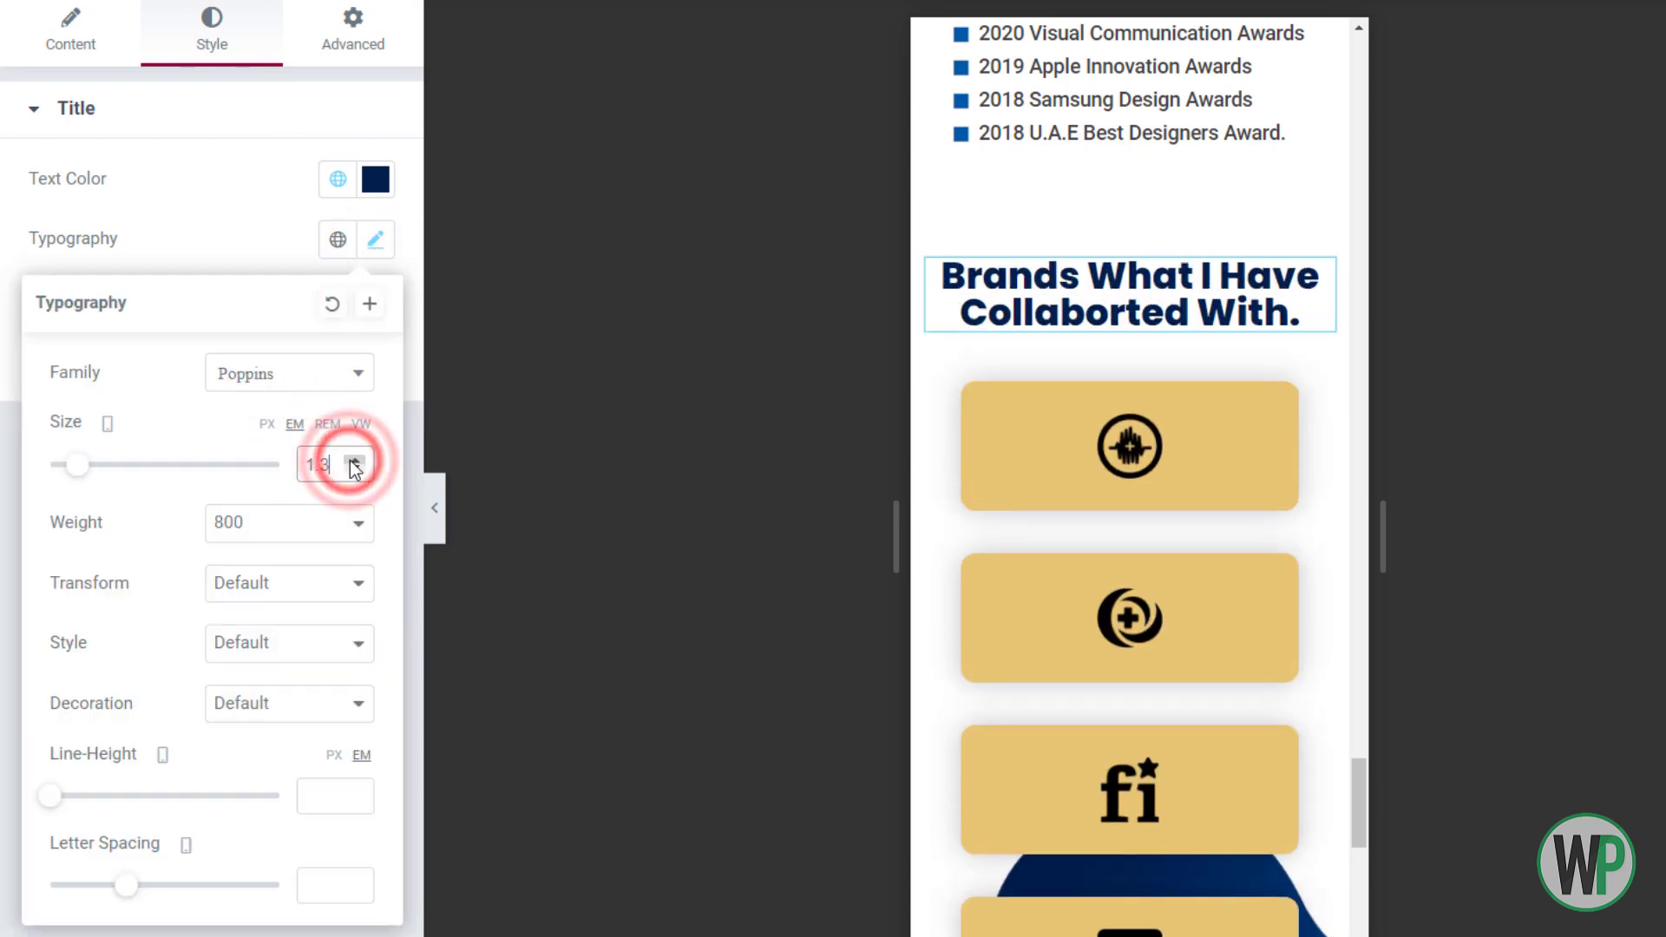
pyautogui.click(356, 469)
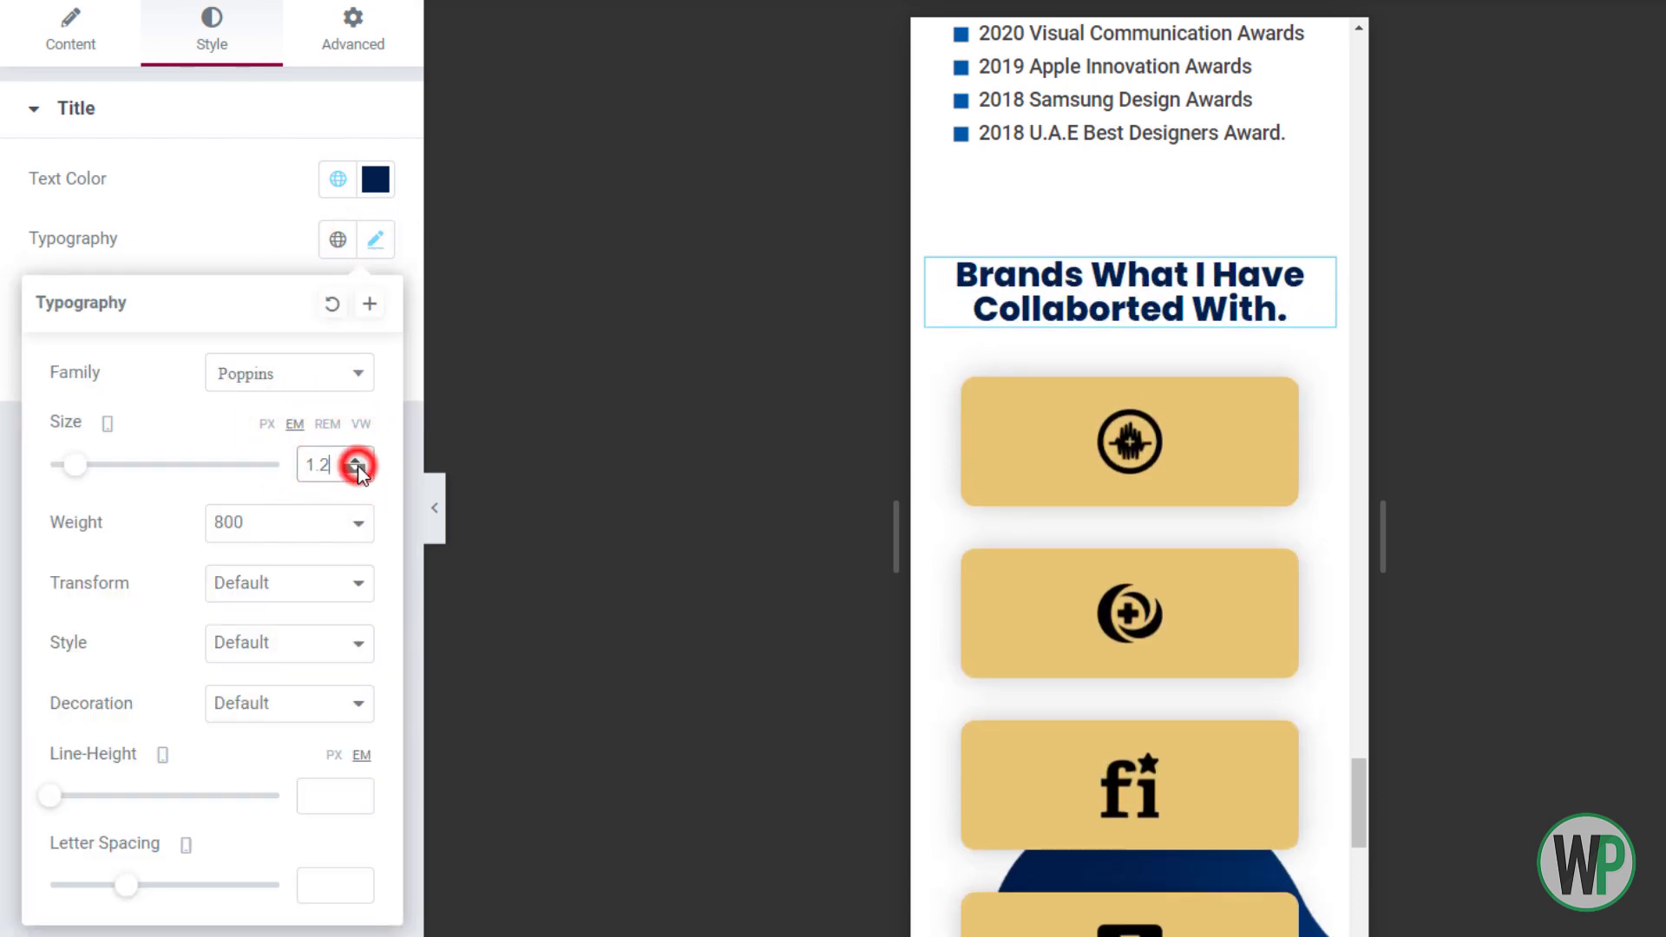
pyautogui.tripleClick(355, 791)
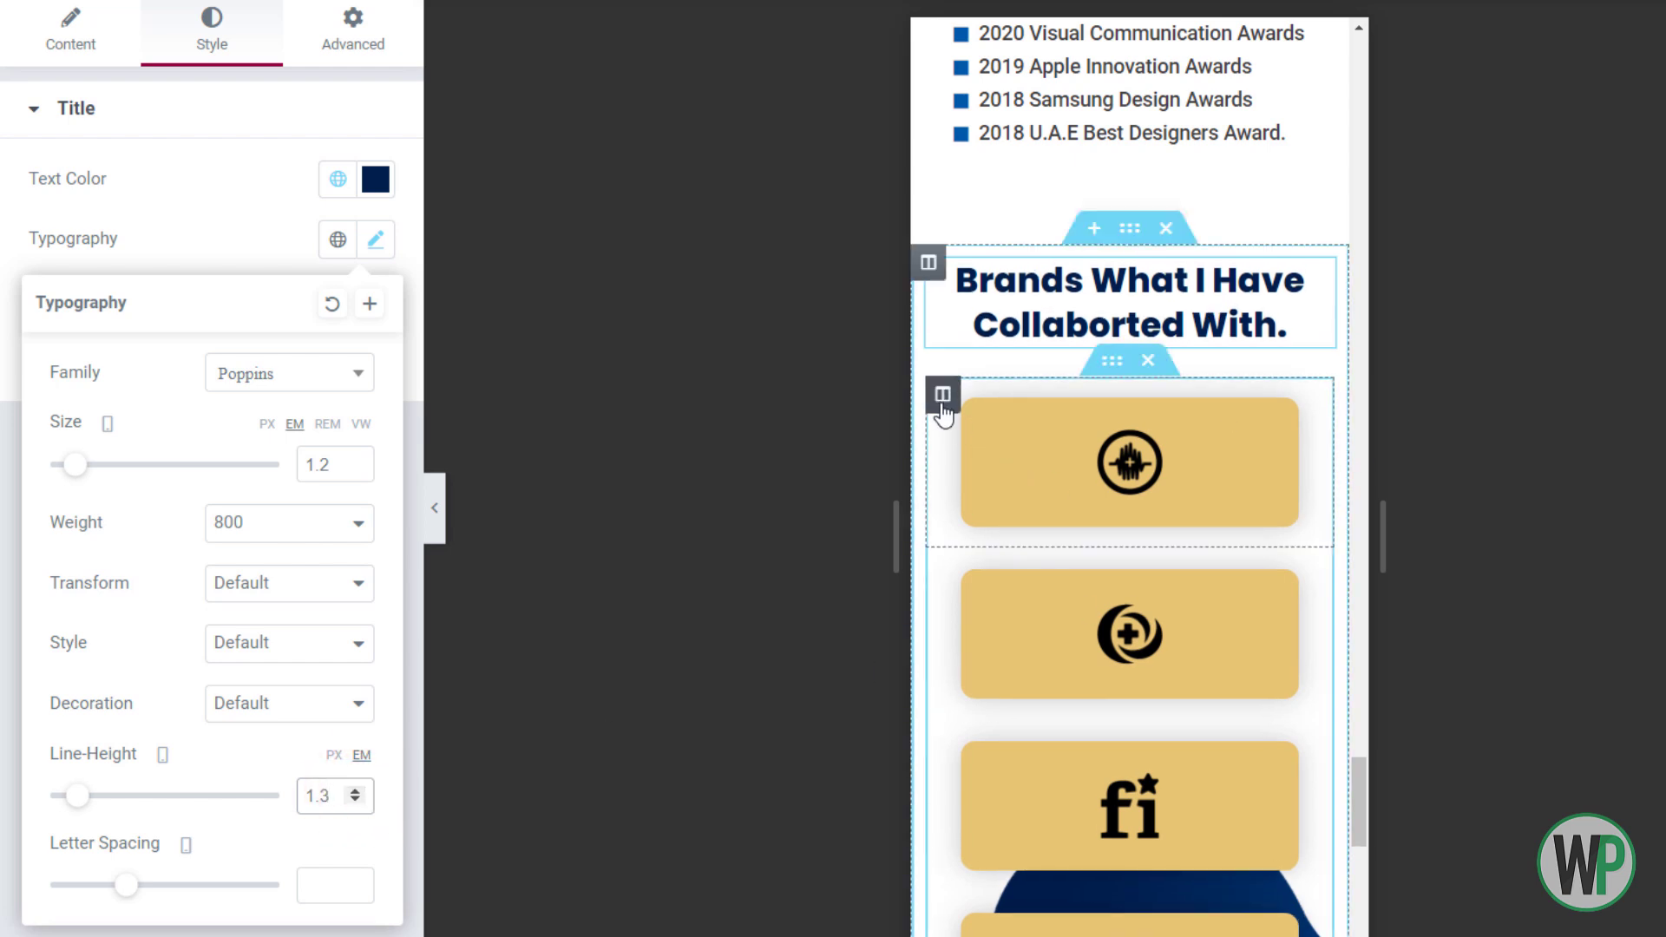
pyautogui.scroll(-3, 956, 399)
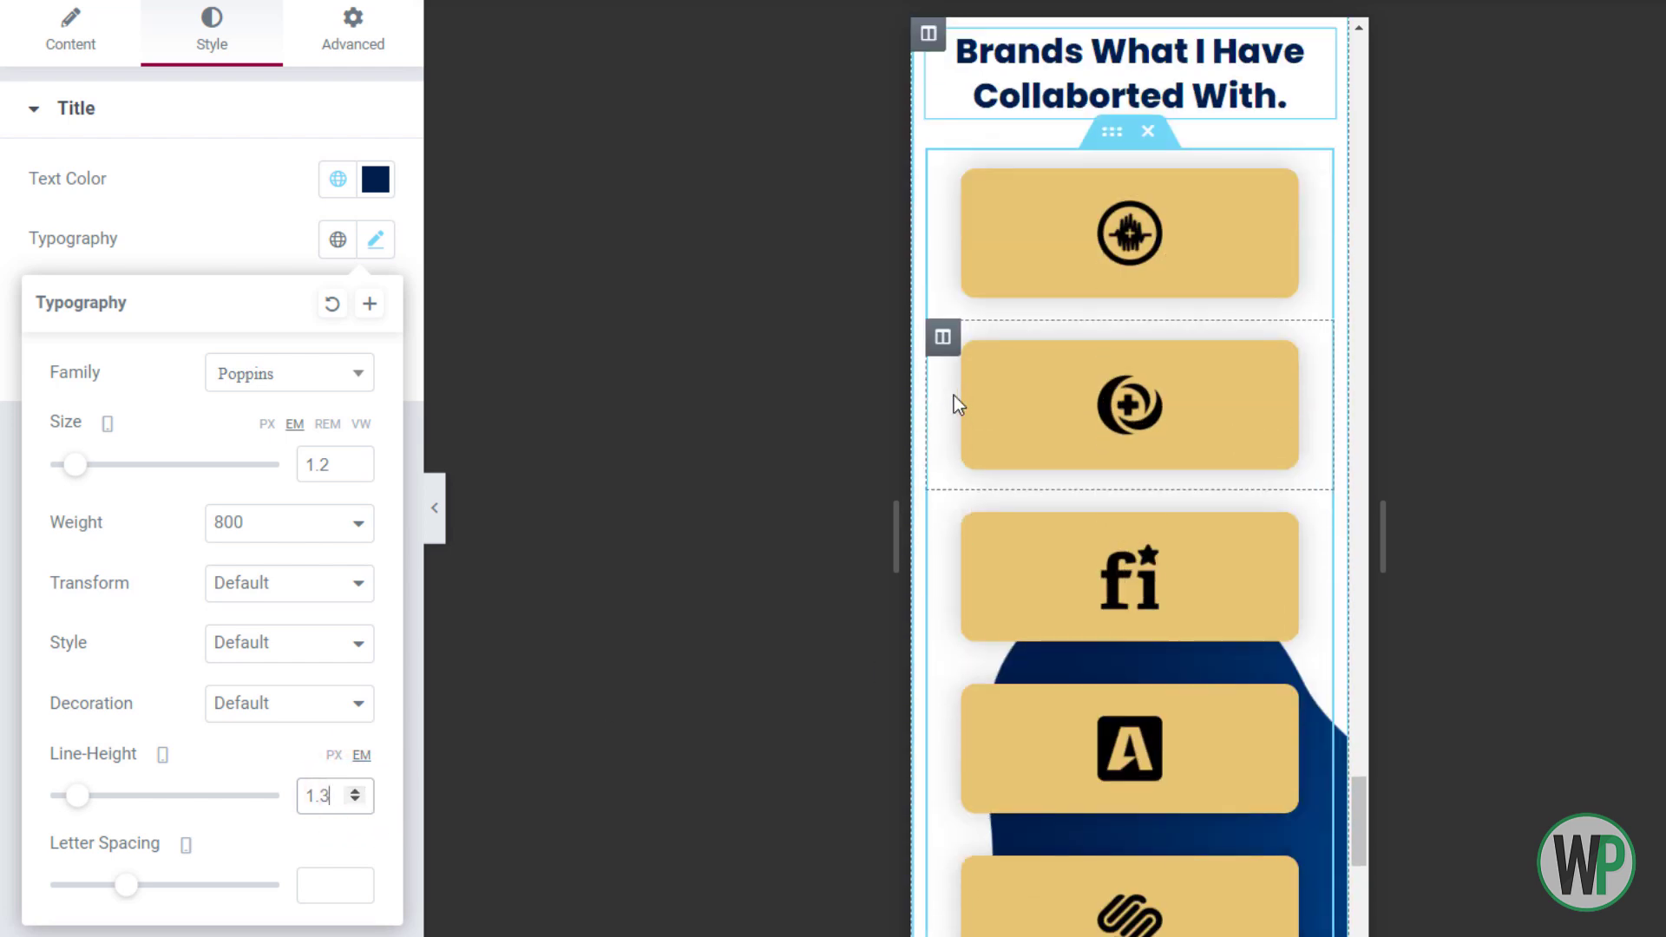
# Change the first logo column's width and clear its margin values
pyautogui.scroll(2, 951, 403)
pyautogui.rightClick(963, 291)
pyautogui.click(970, 304)
pyautogui.click(336, 180)
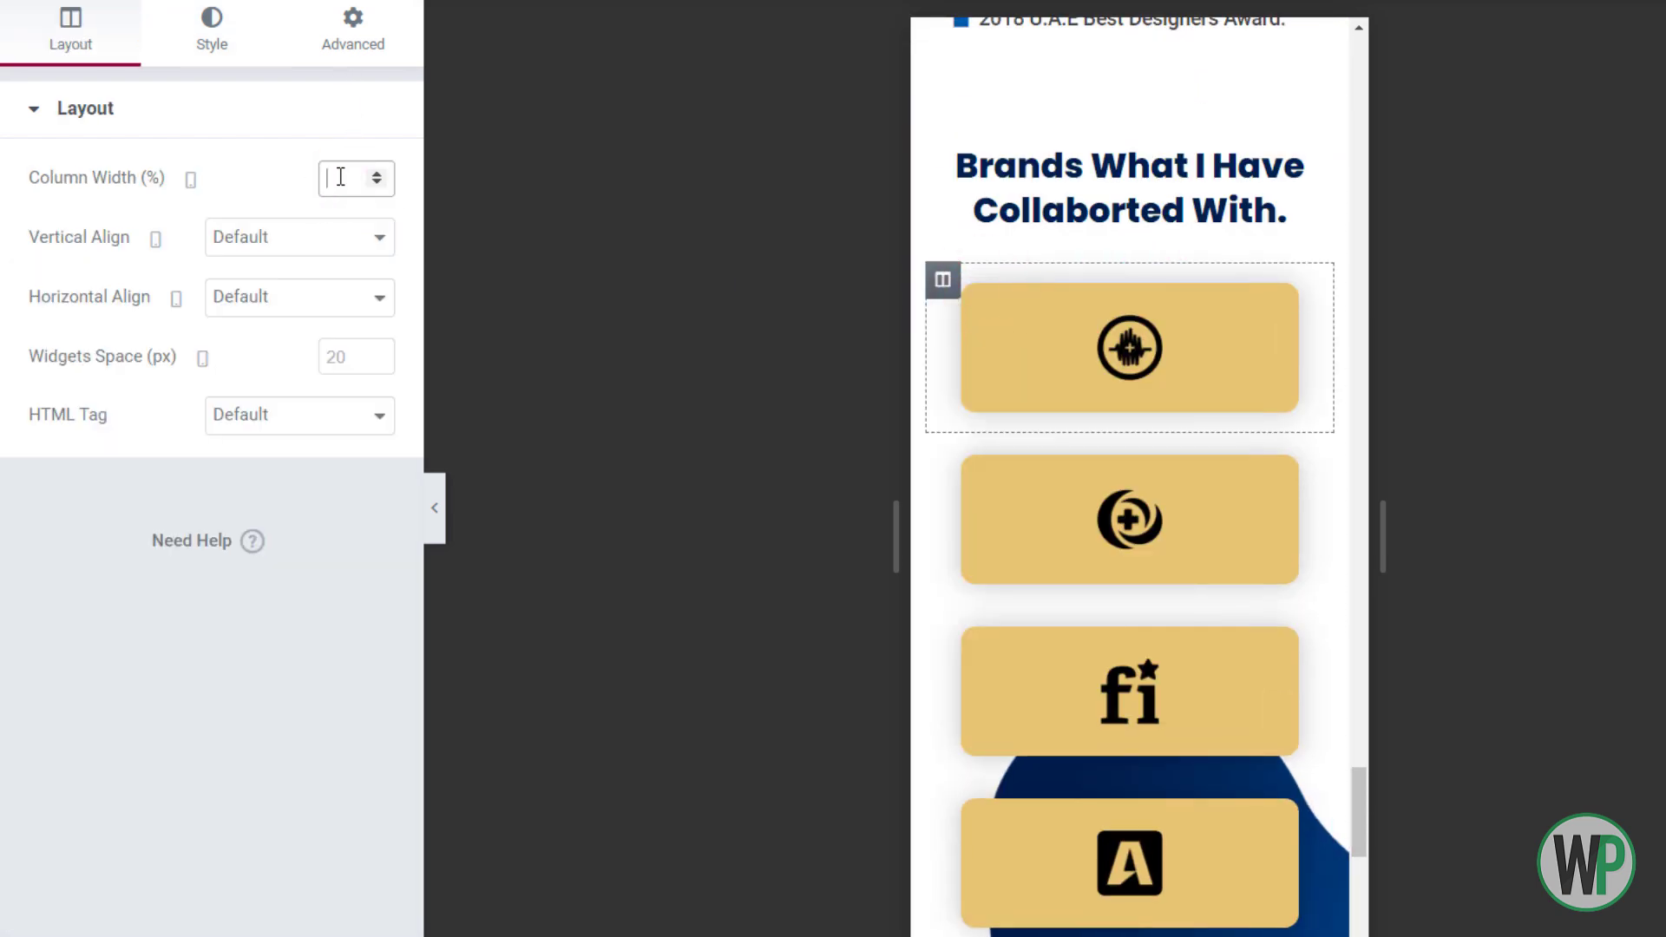
pyautogui.write('25')
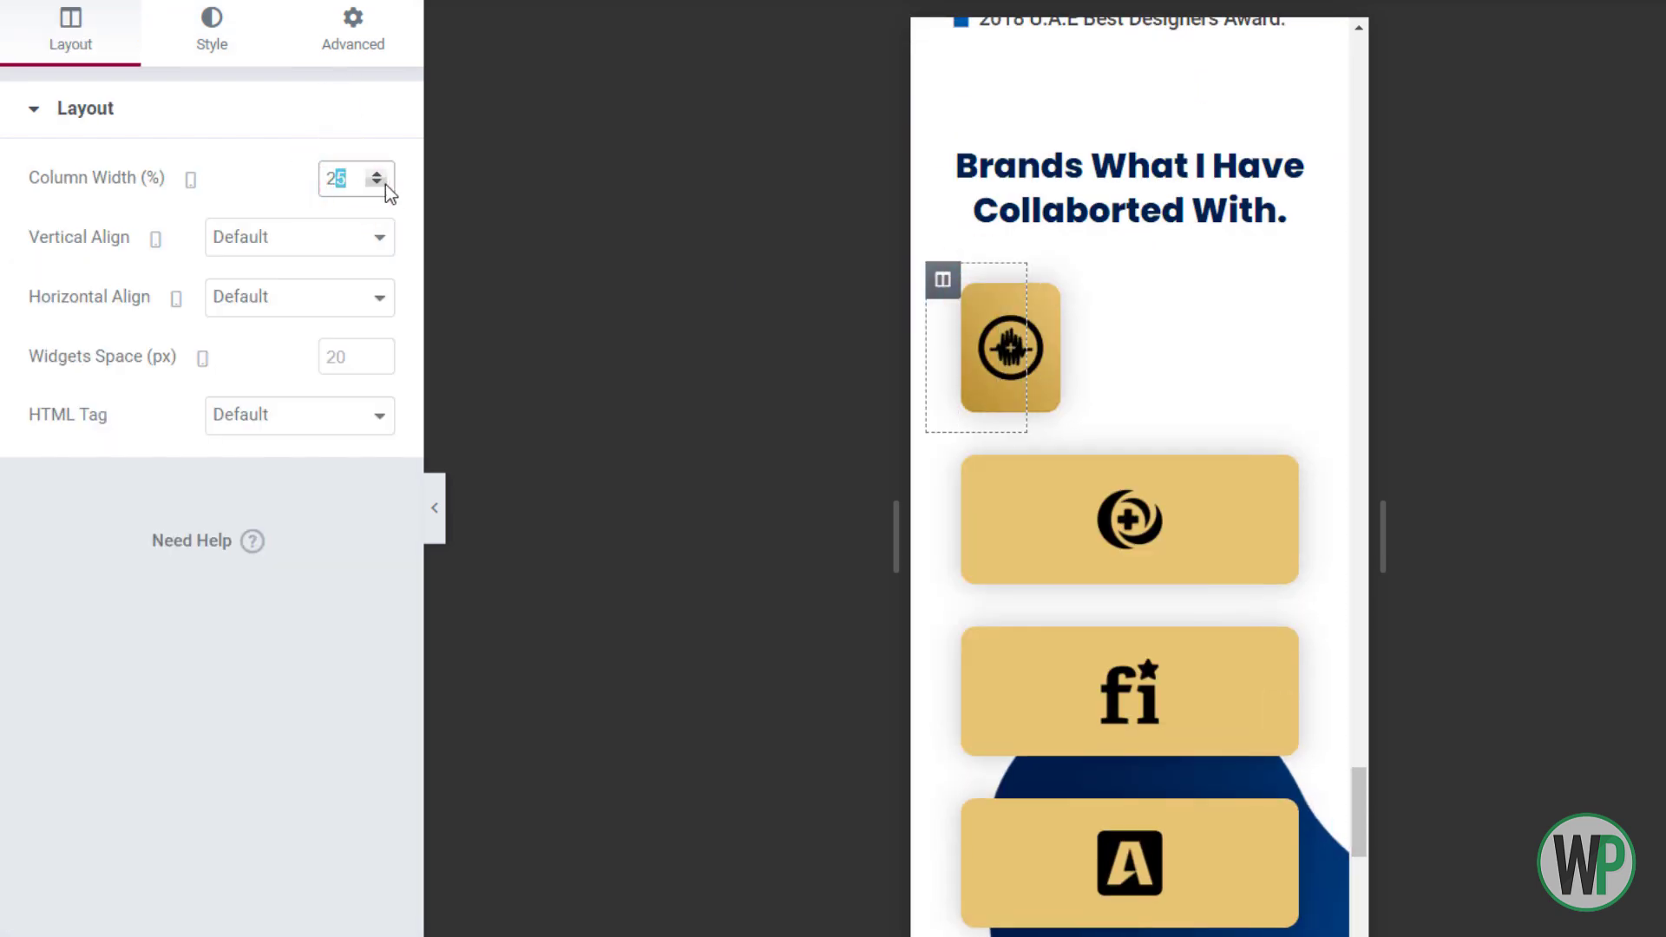
pyautogui.write('0')
pyautogui.click(353, 35)
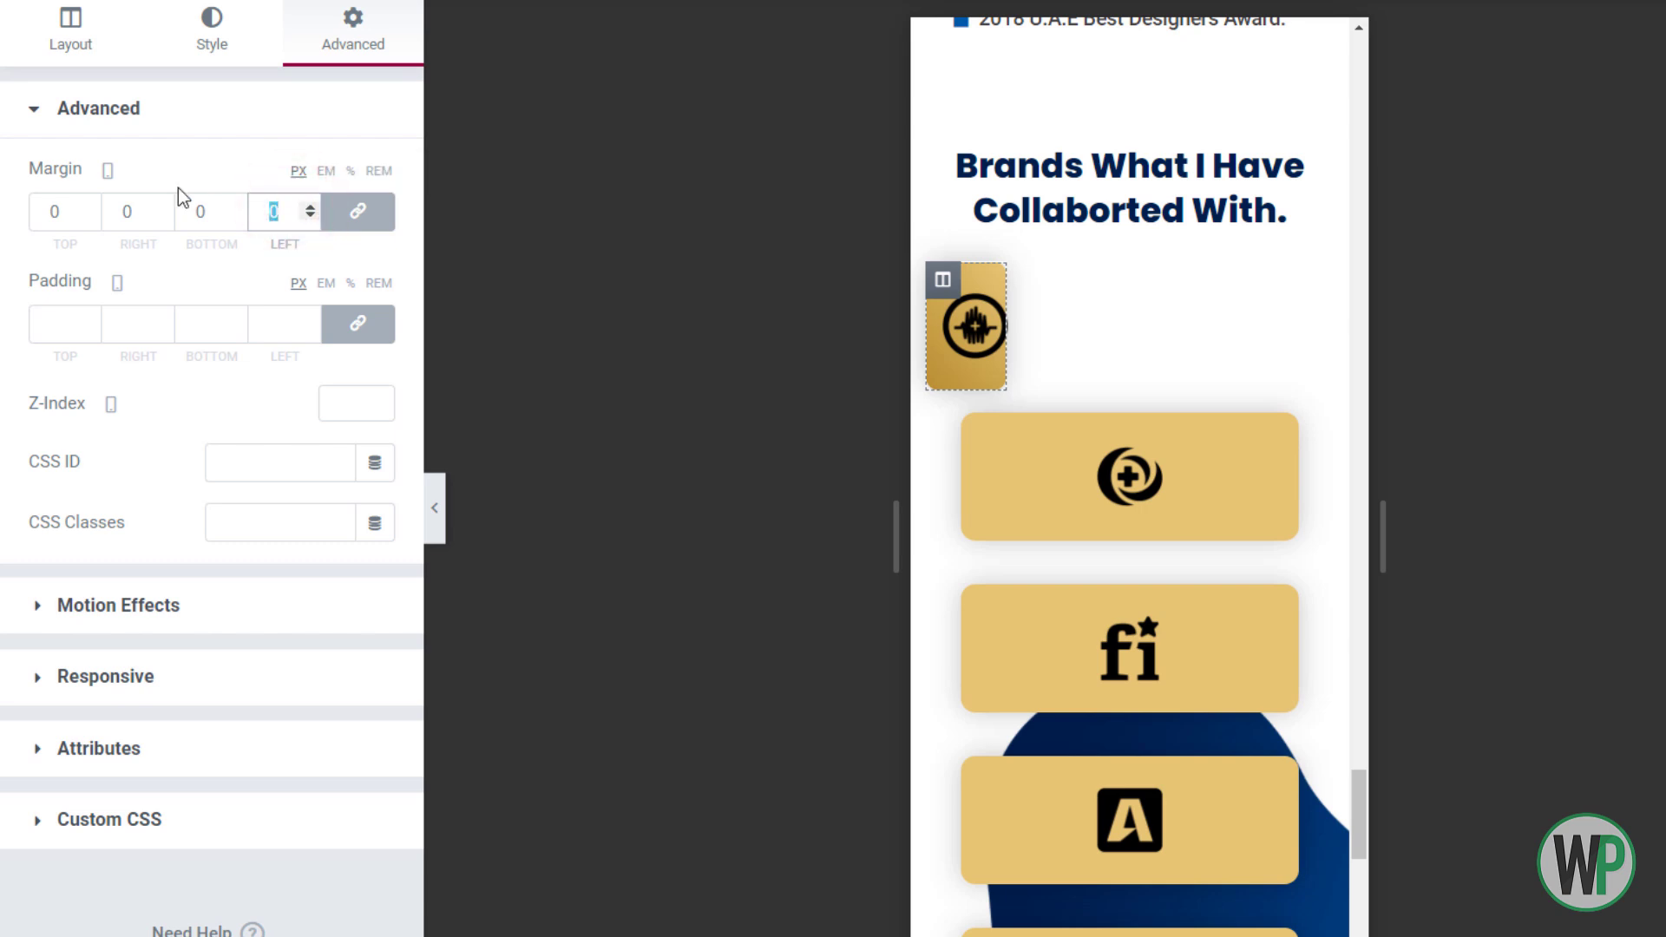
pyautogui.press('BackSpace')
pyautogui.click(86, 31)
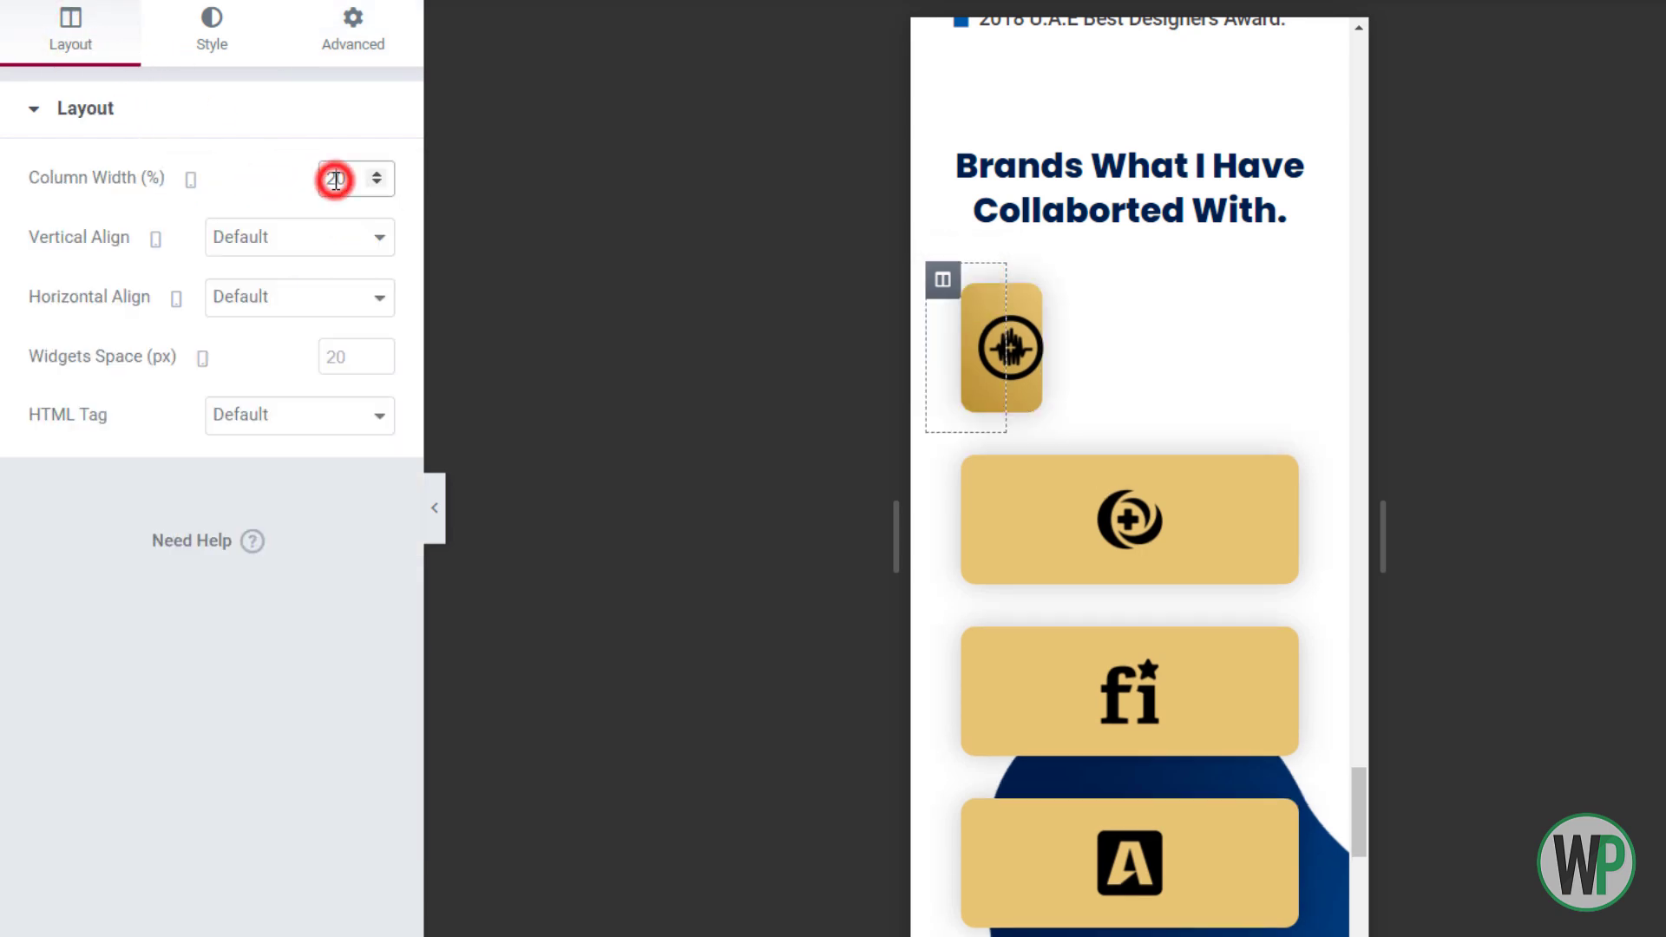
pyautogui.write('4')
# Set the second logo column's width to 50%
pyautogui.rightClick(947, 463)
pyautogui.click(993, 483)
pyautogui.click(319, 119)
pyautogui.click(318, 111)
pyautogui.click(333, 178)
pyautogui.write('50')
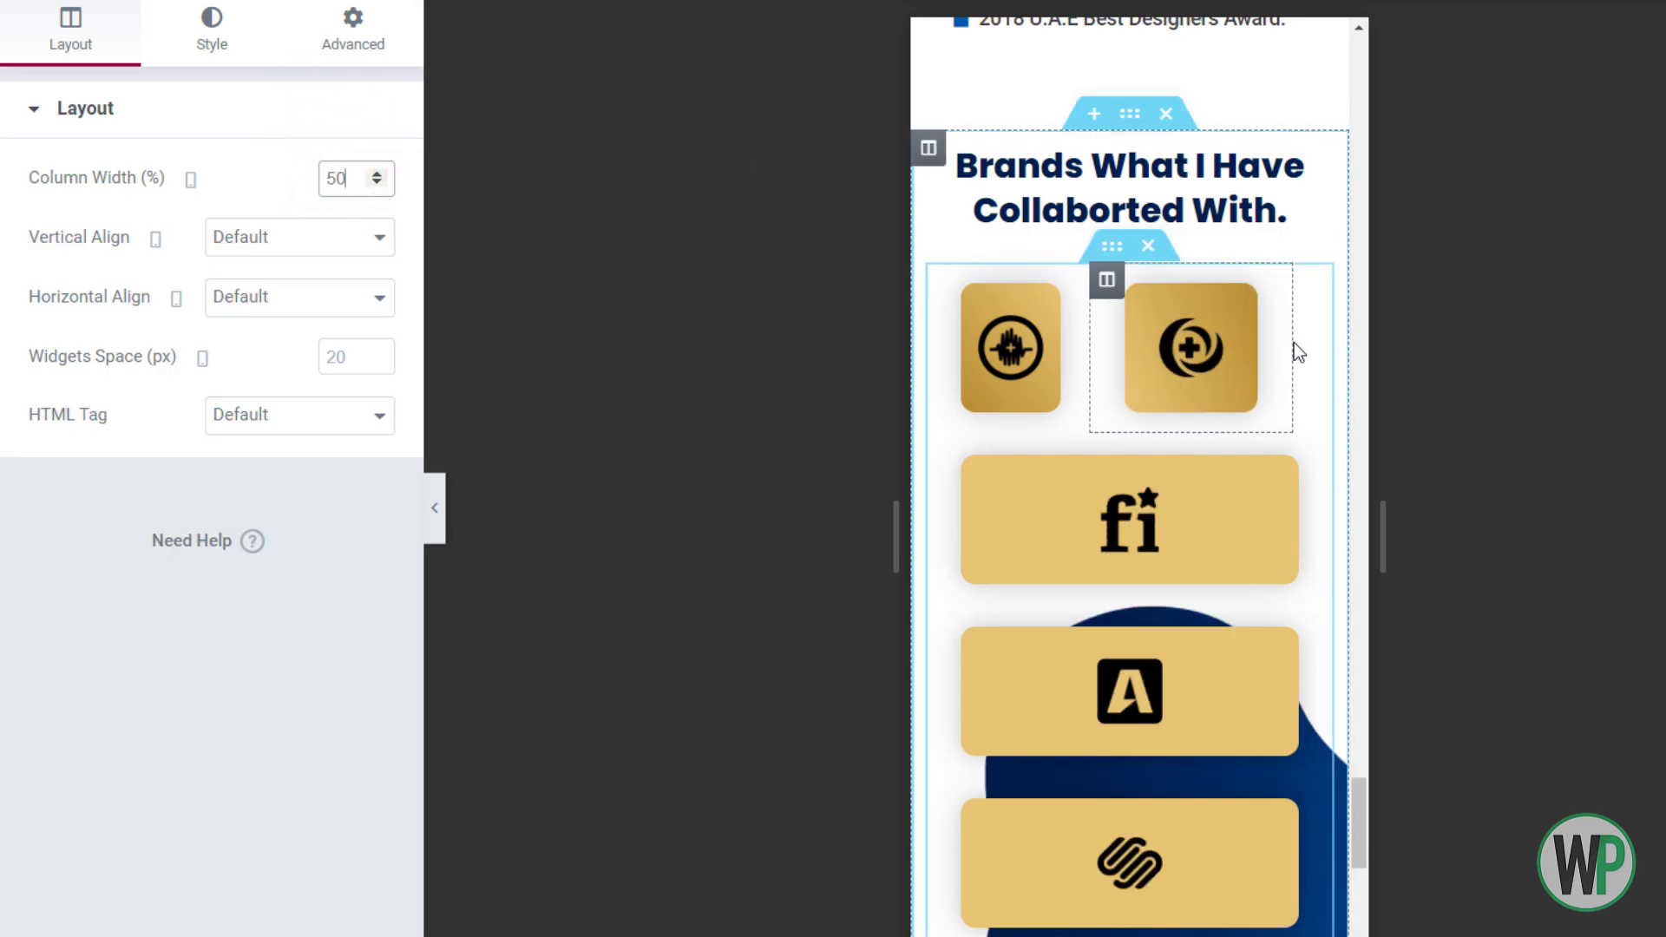
# Set the remaining logo columns, including the fi and A logos, to 50% width
pyautogui.rightClick(1128, 262)
pyautogui.click(1150, 268)
pyautogui.click(353, 31)
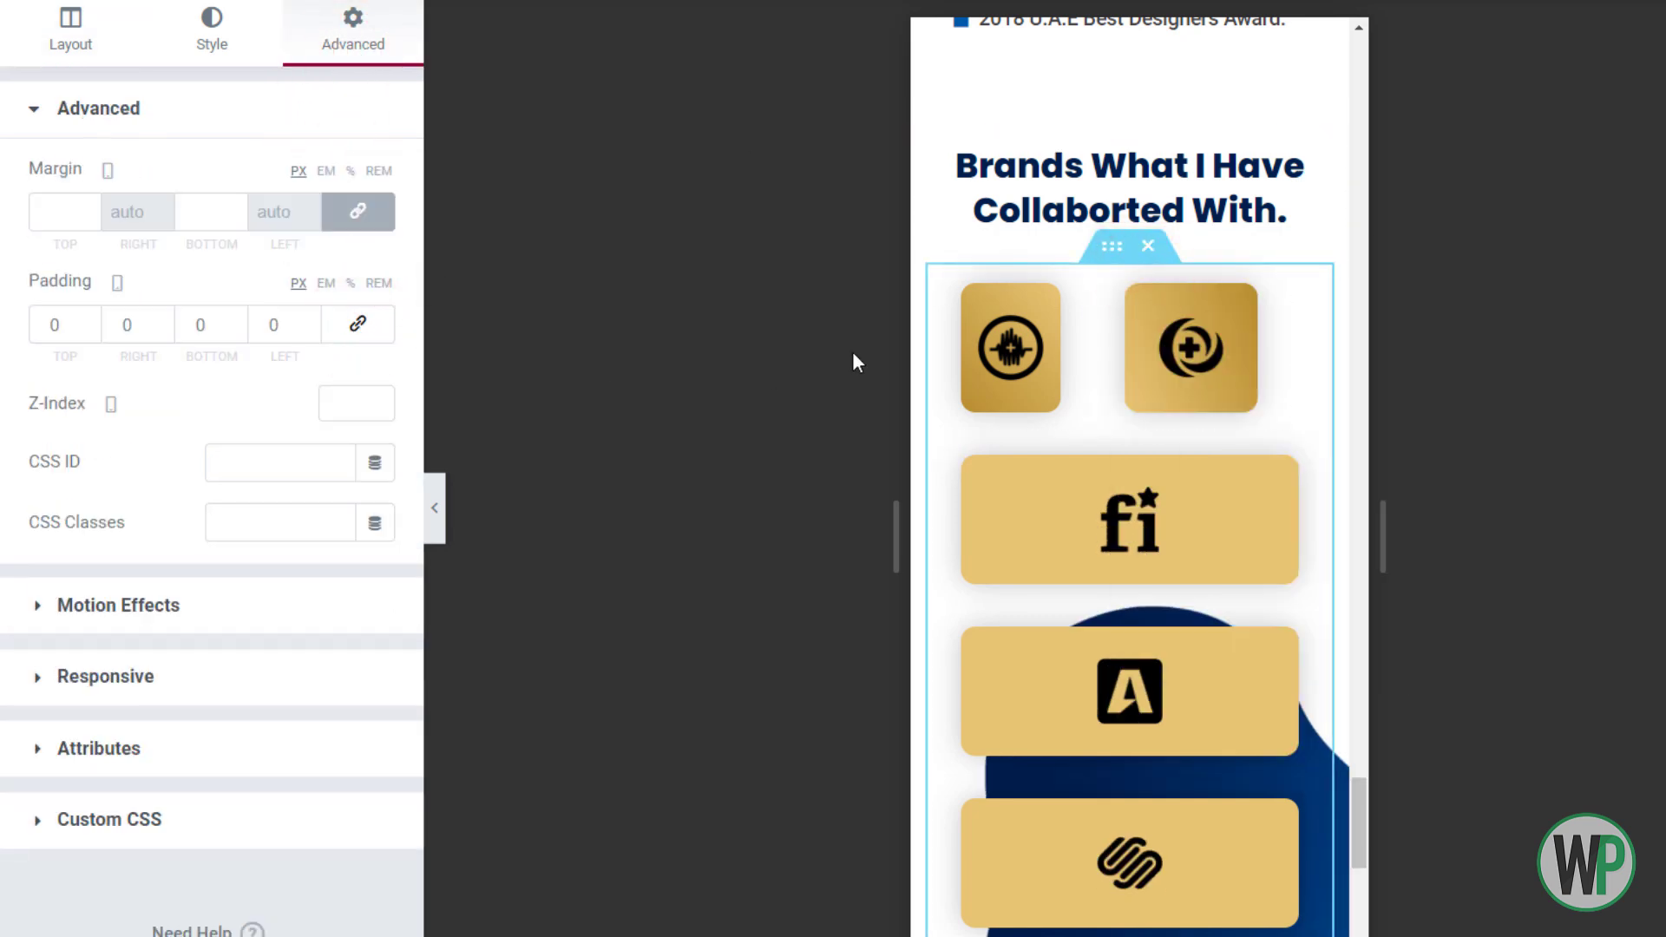
pyautogui.rightClick(1015, 295)
pyautogui.click(1029, 306)
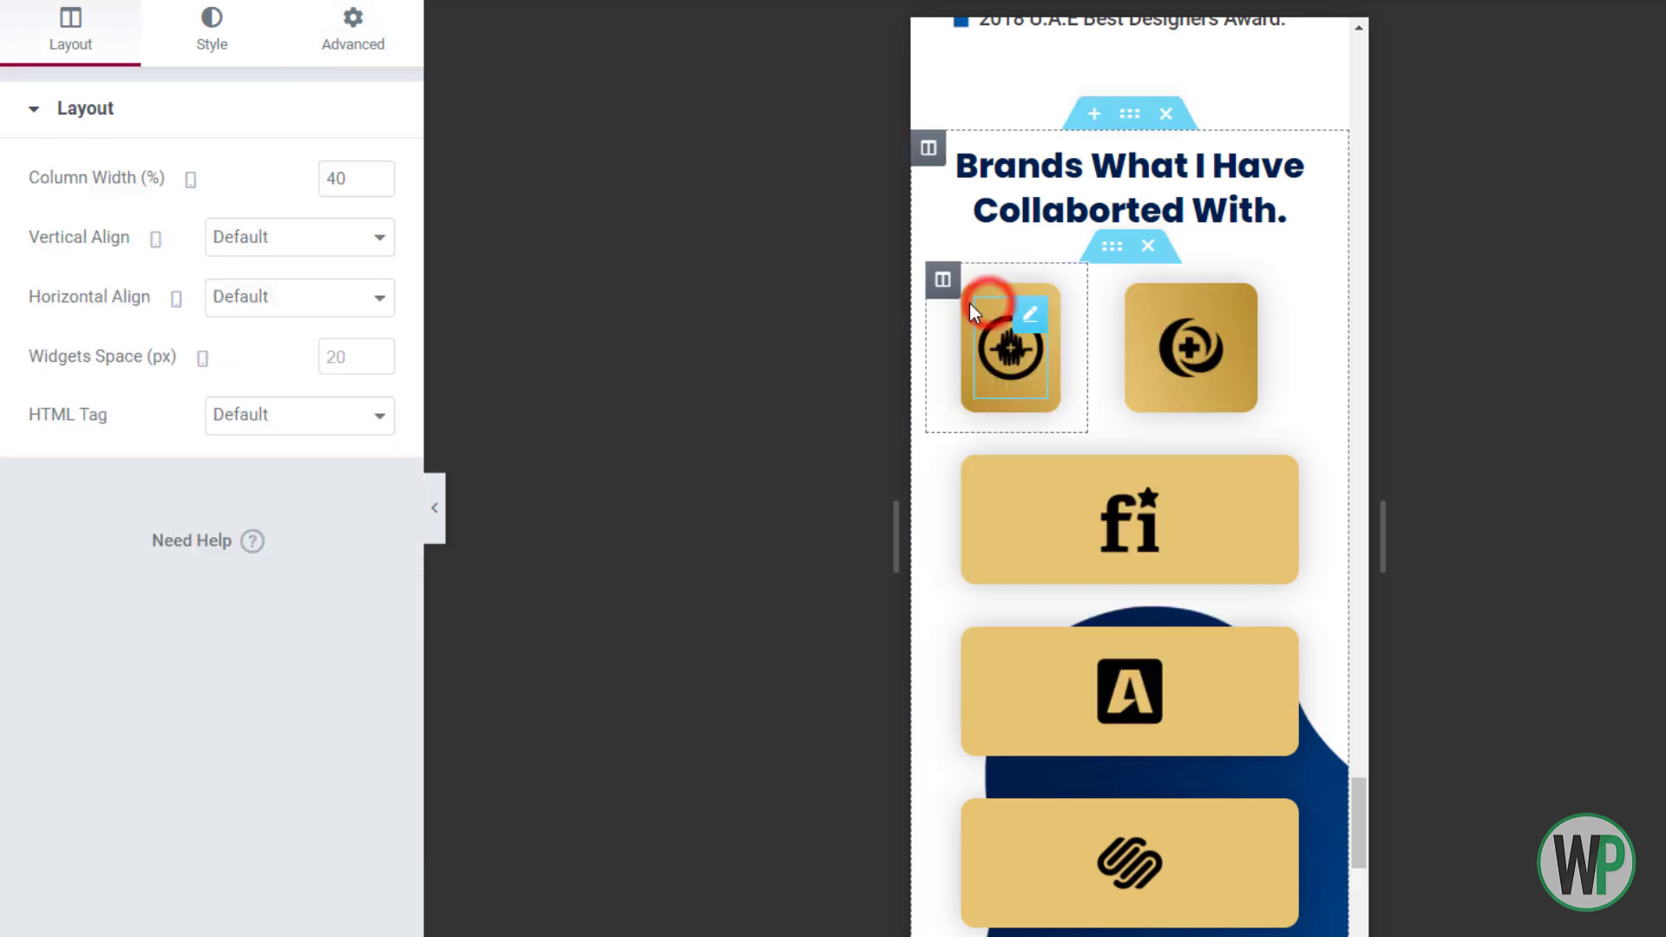
pyautogui.click(986, 476)
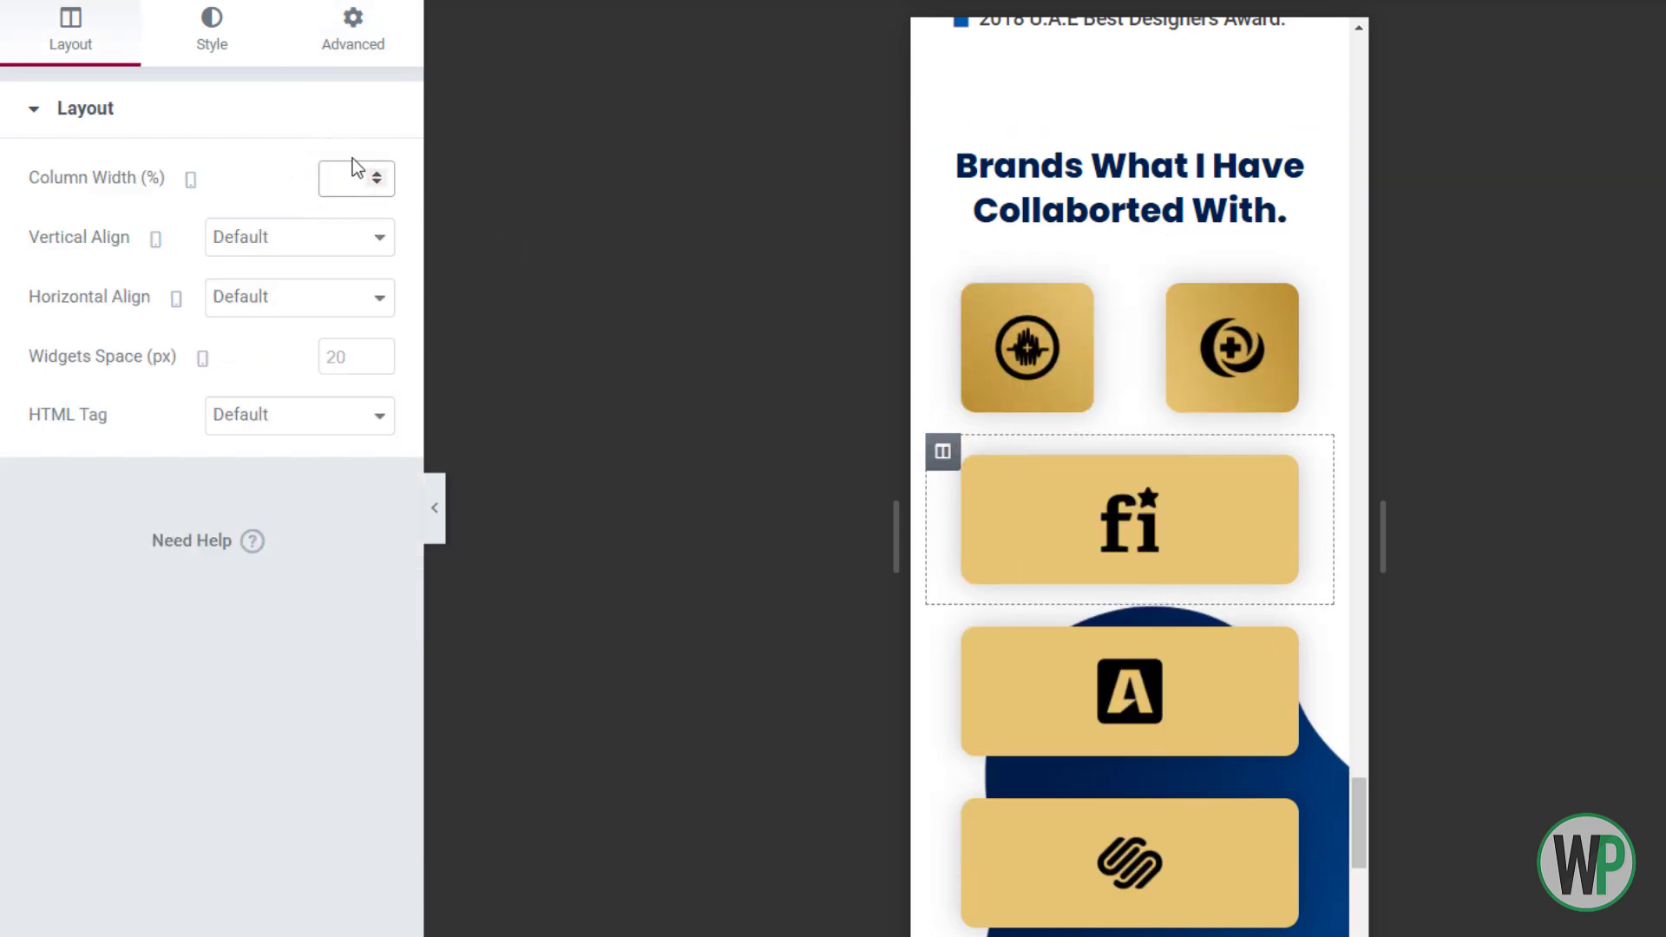
pyautogui.write('50')
pyautogui.rightClick(964, 635)
pyautogui.click(977, 649)
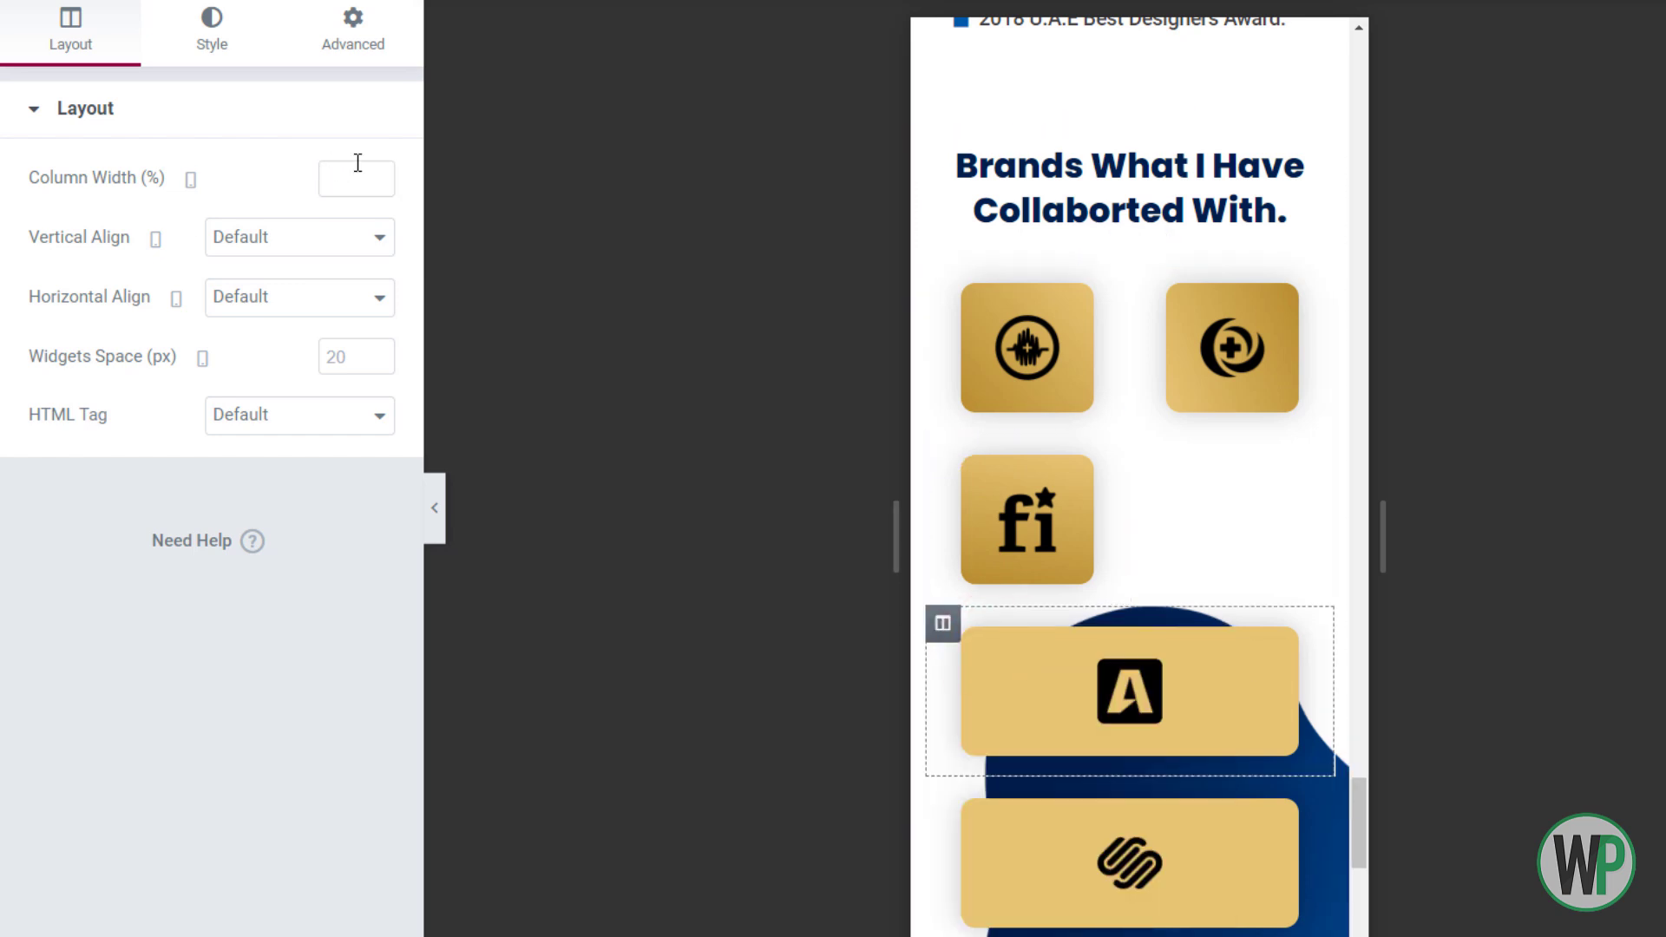
pyautogui.write('50')
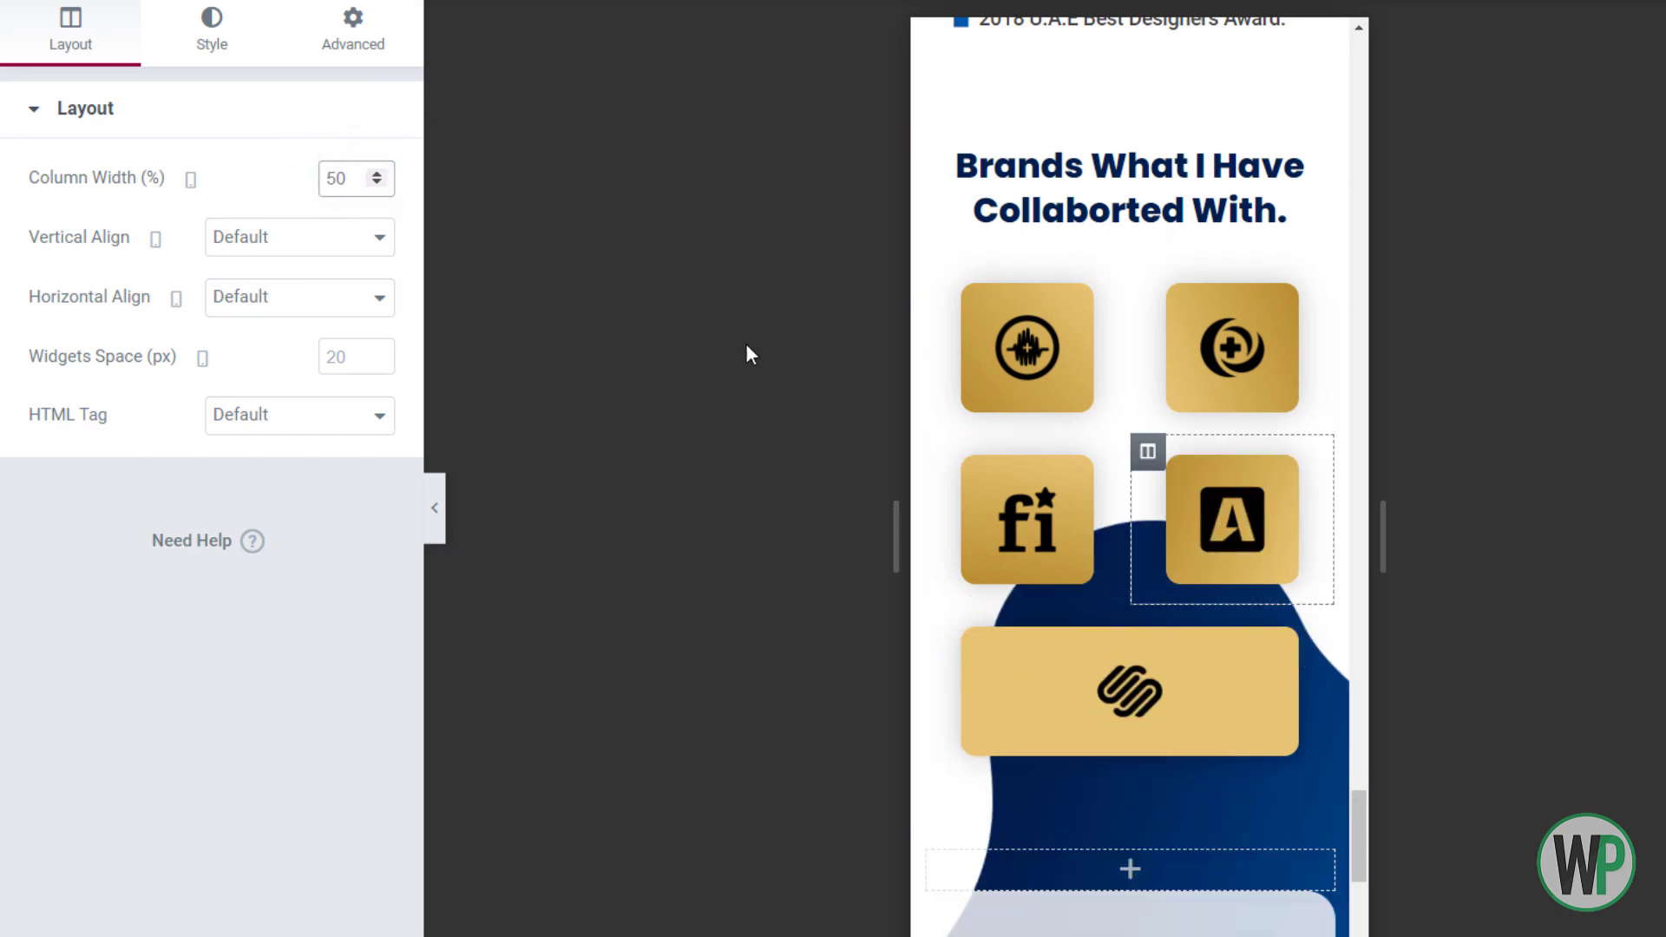
# Turn on Reverse Columns for mobile on the logo inner section
pyautogui.click(1111, 250)
pyautogui.click(239, 693)
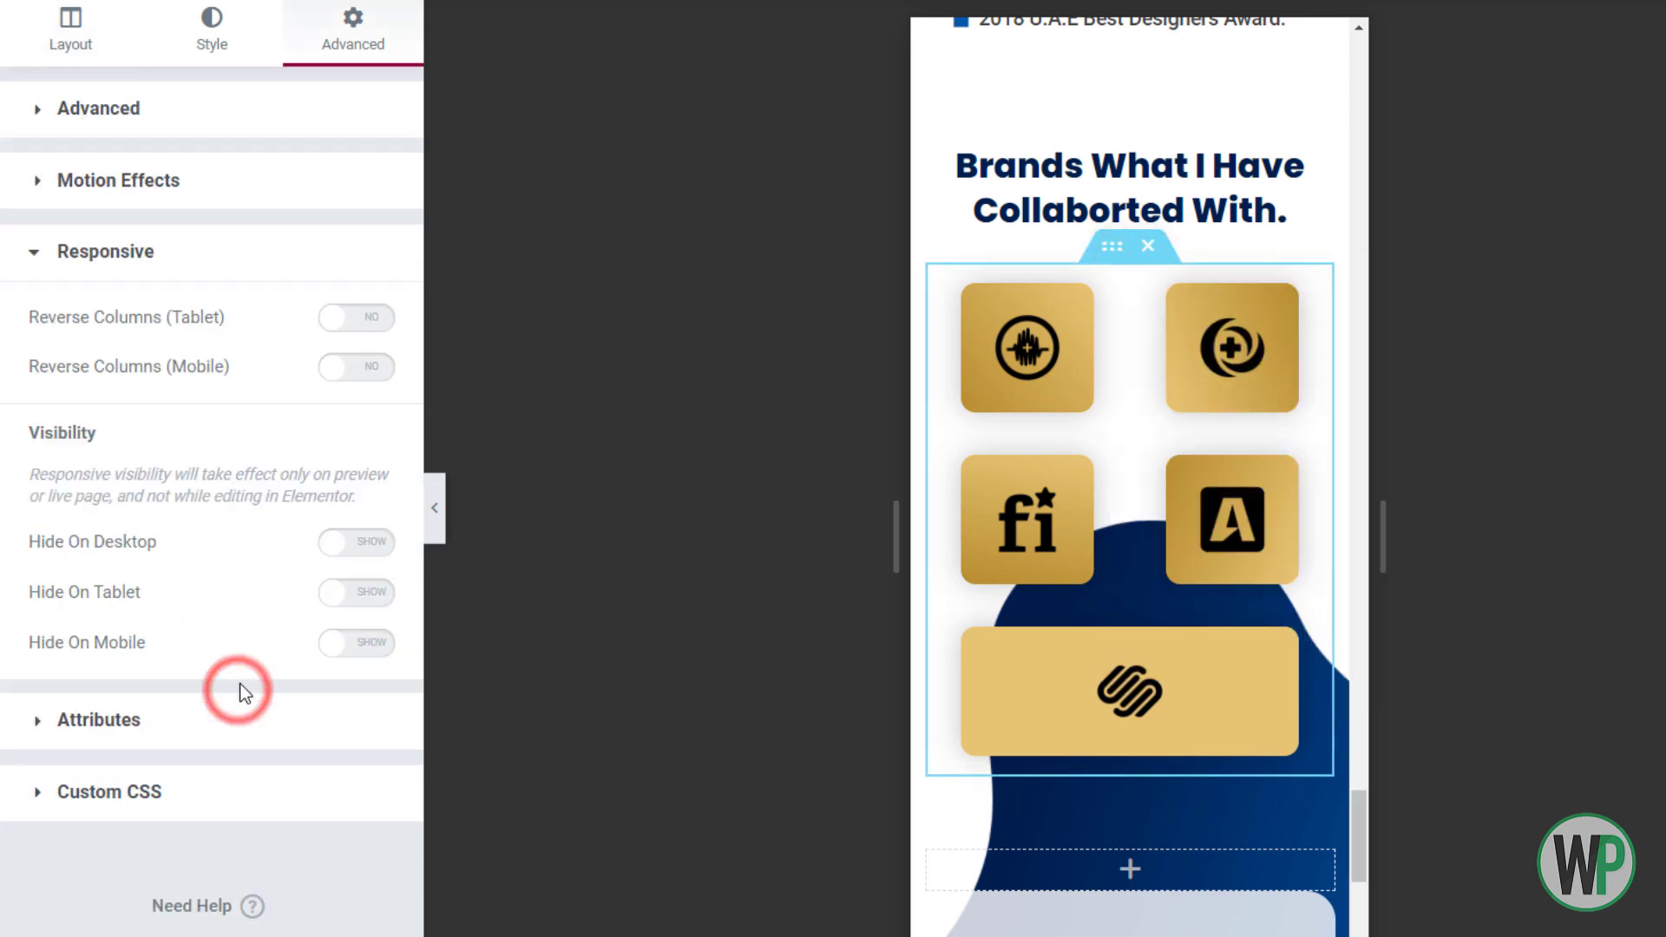
pyautogui.click(373, 367)
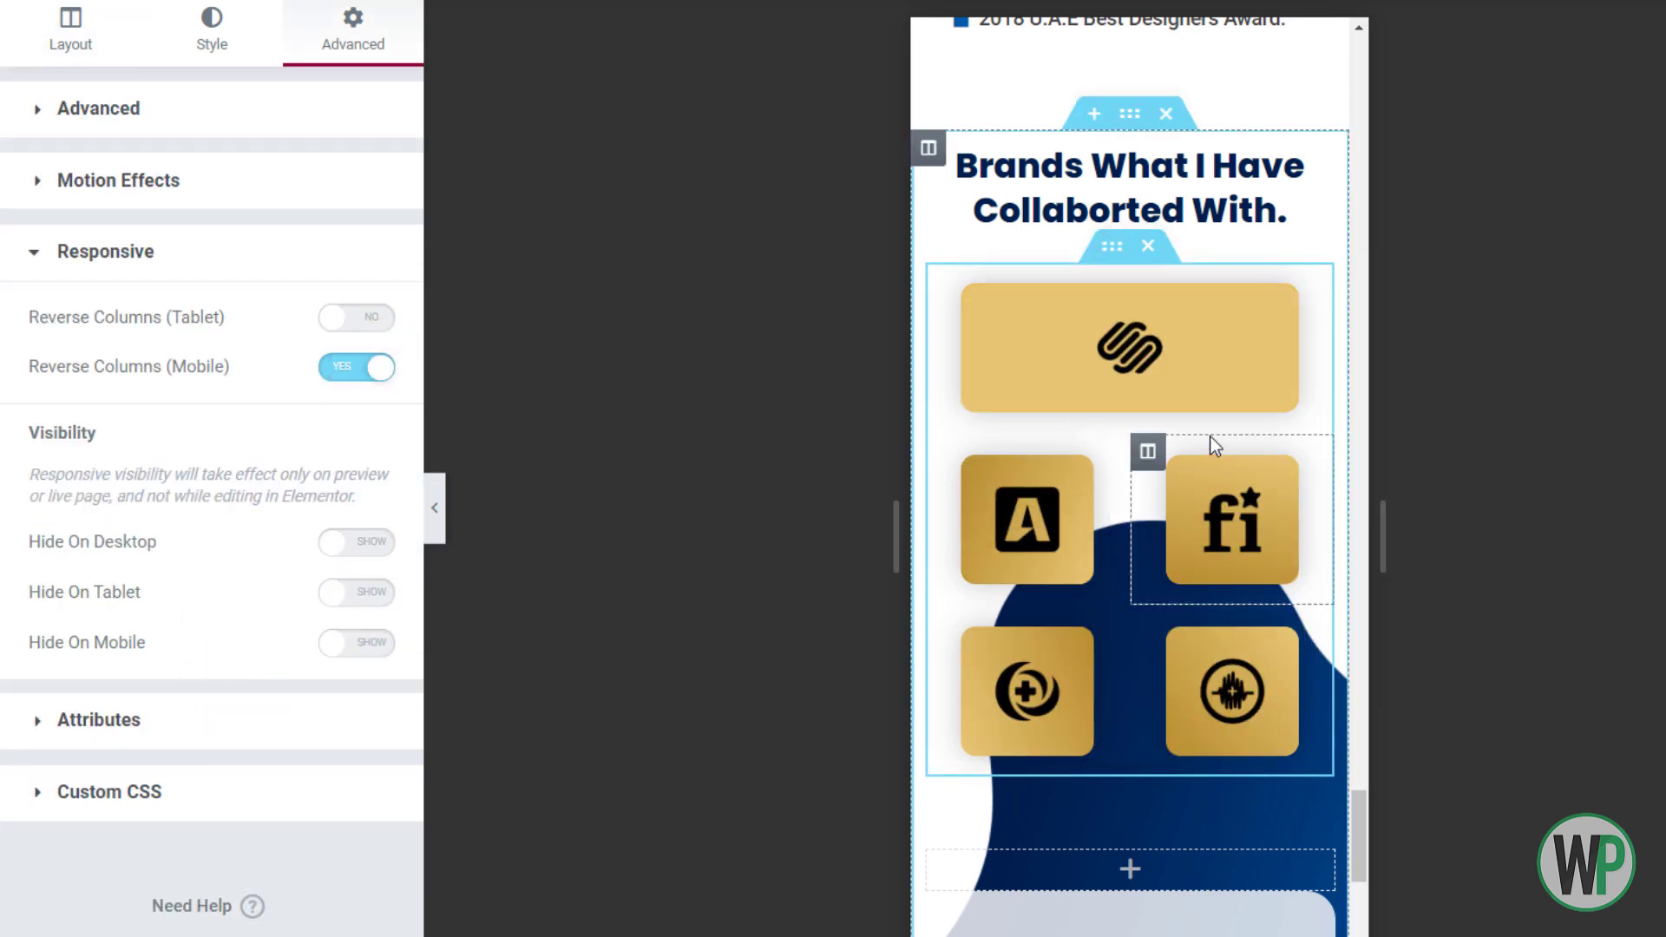
pyautogui.scroll(-2, 1320, 435)
pyautogui.scroll(-5, 1359, 851)
pyautogui.moveTo(1359, 850); pyautogui.dragTo(1354, 195)
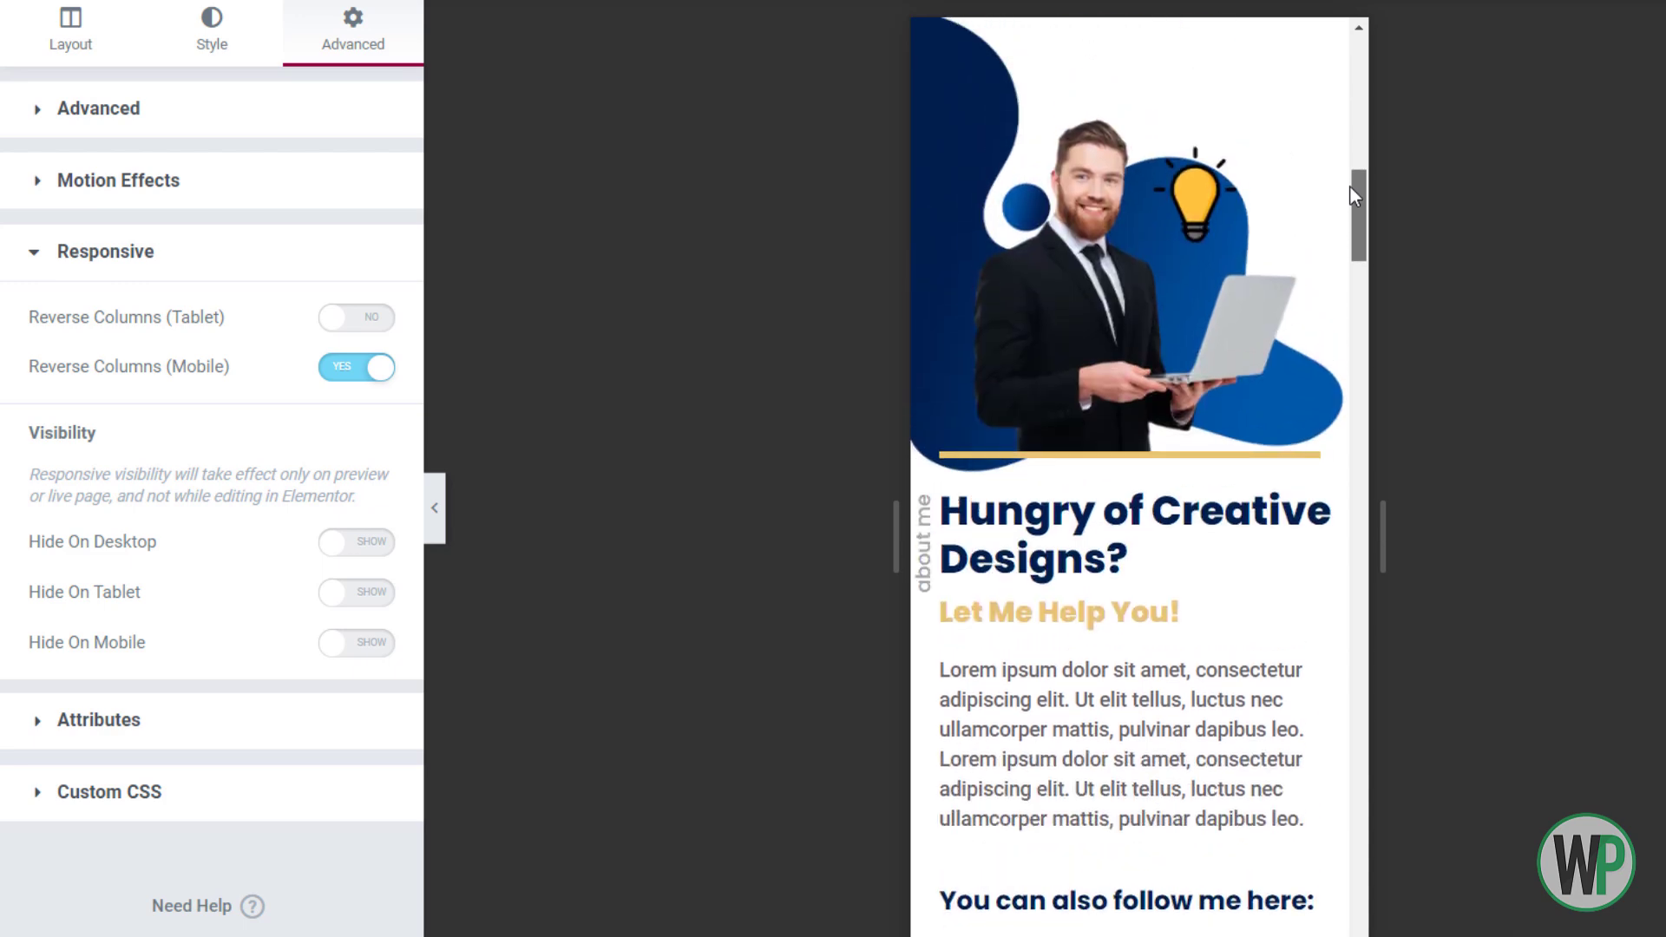
# Leave the Home page and switch to the 'Elementor | Header' template tab
pyautogui.moveTo(1350, 185); pyautogui.dragTo(1387, 82)
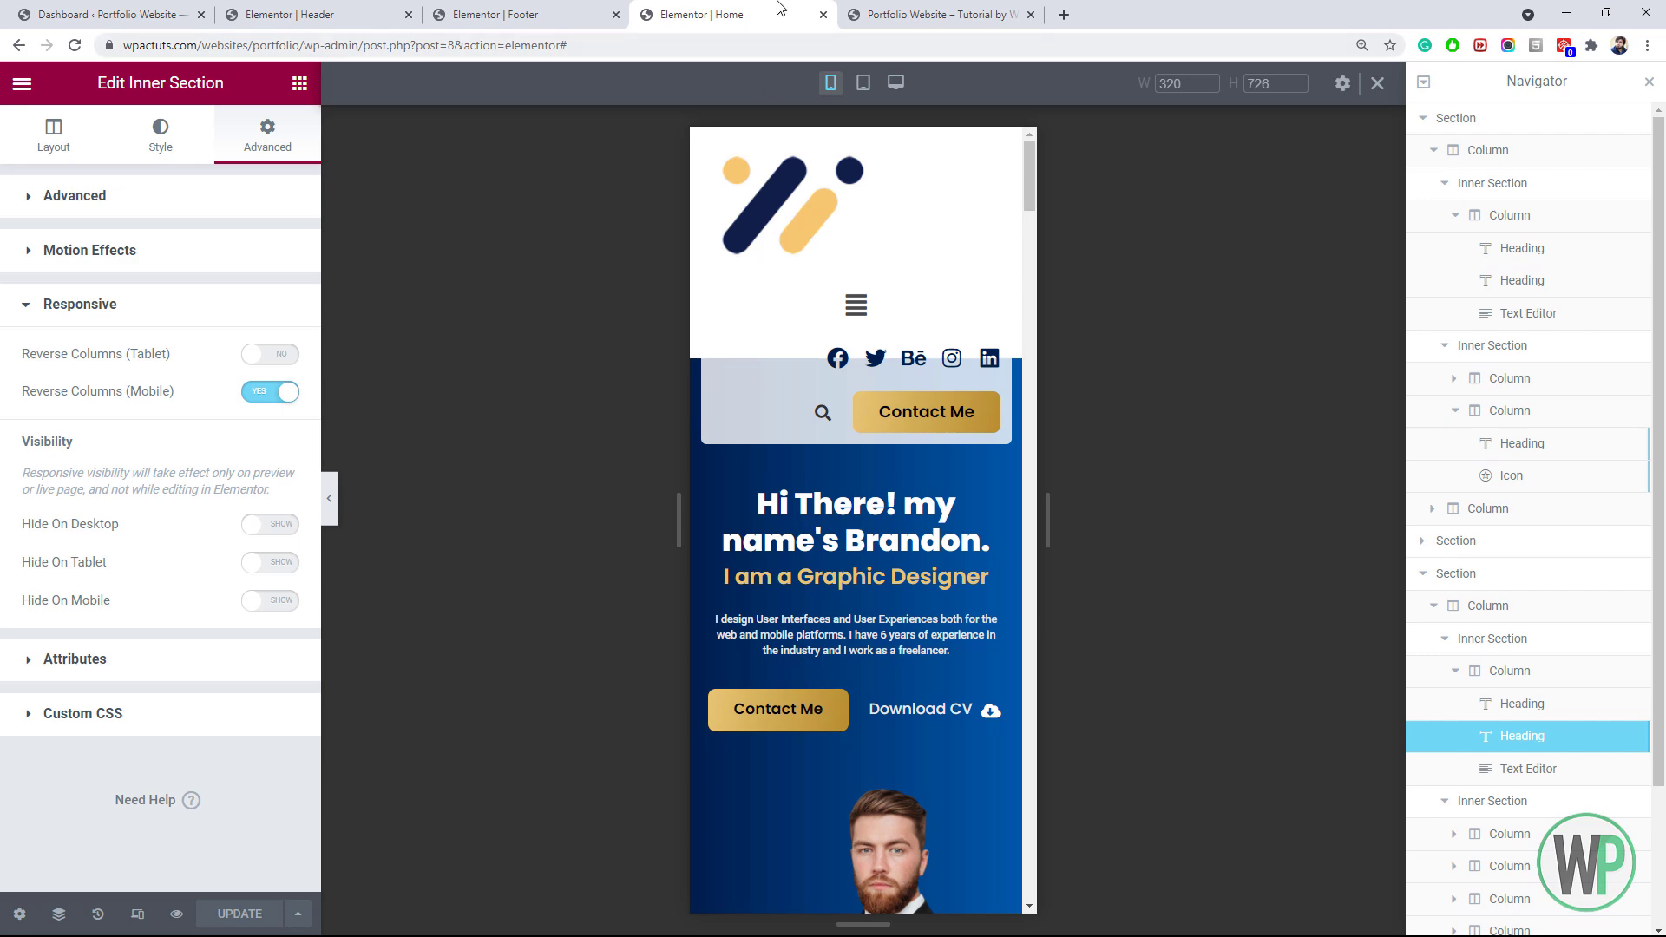
pyautogui.moveTo(1027, 161); pyautogui.dragTo(1021, 924)
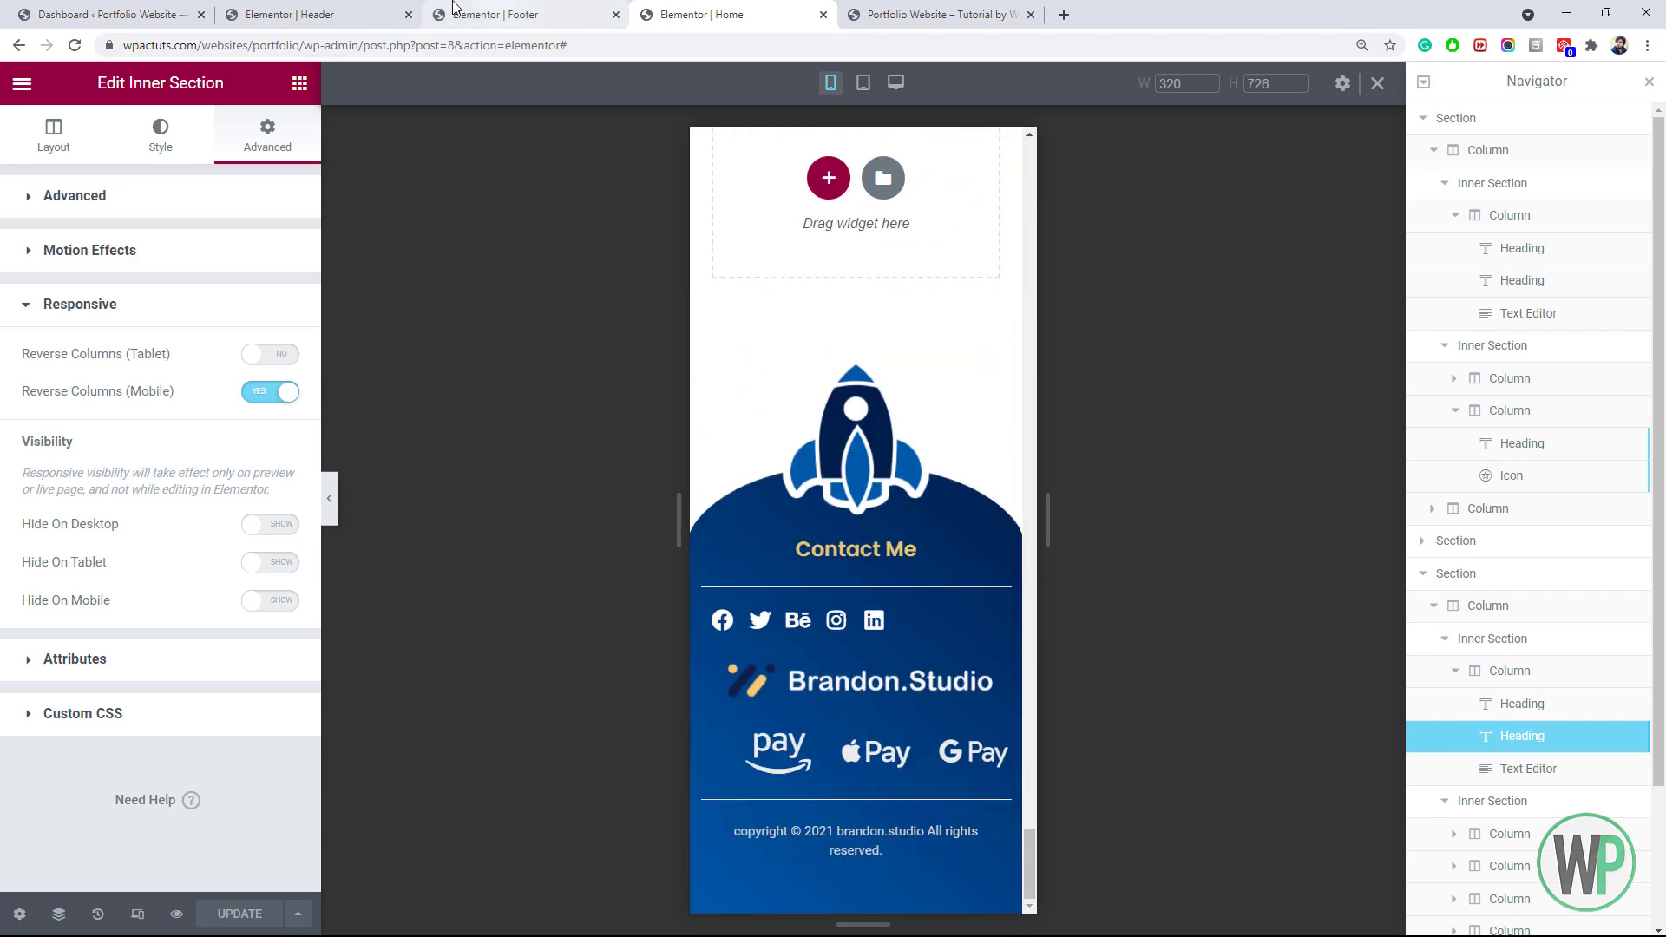
pyautogui.click(290, 15)
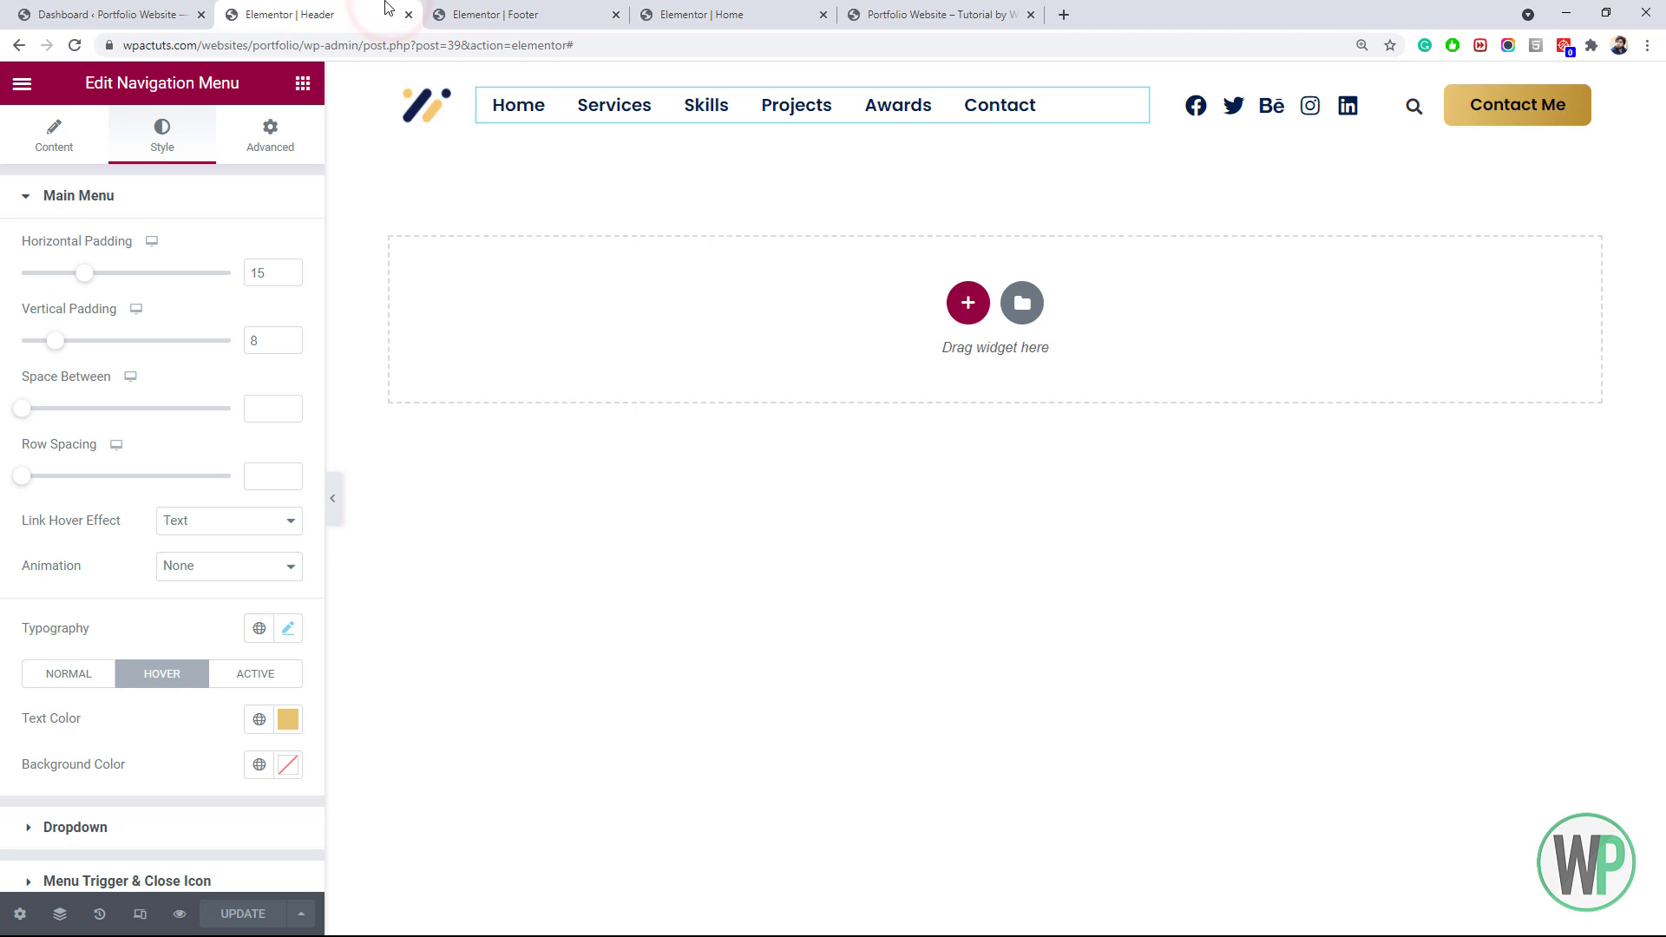
# In mobile preview, set the logo column's width and the menu column to 30%
pyautogui.click(140, 913)
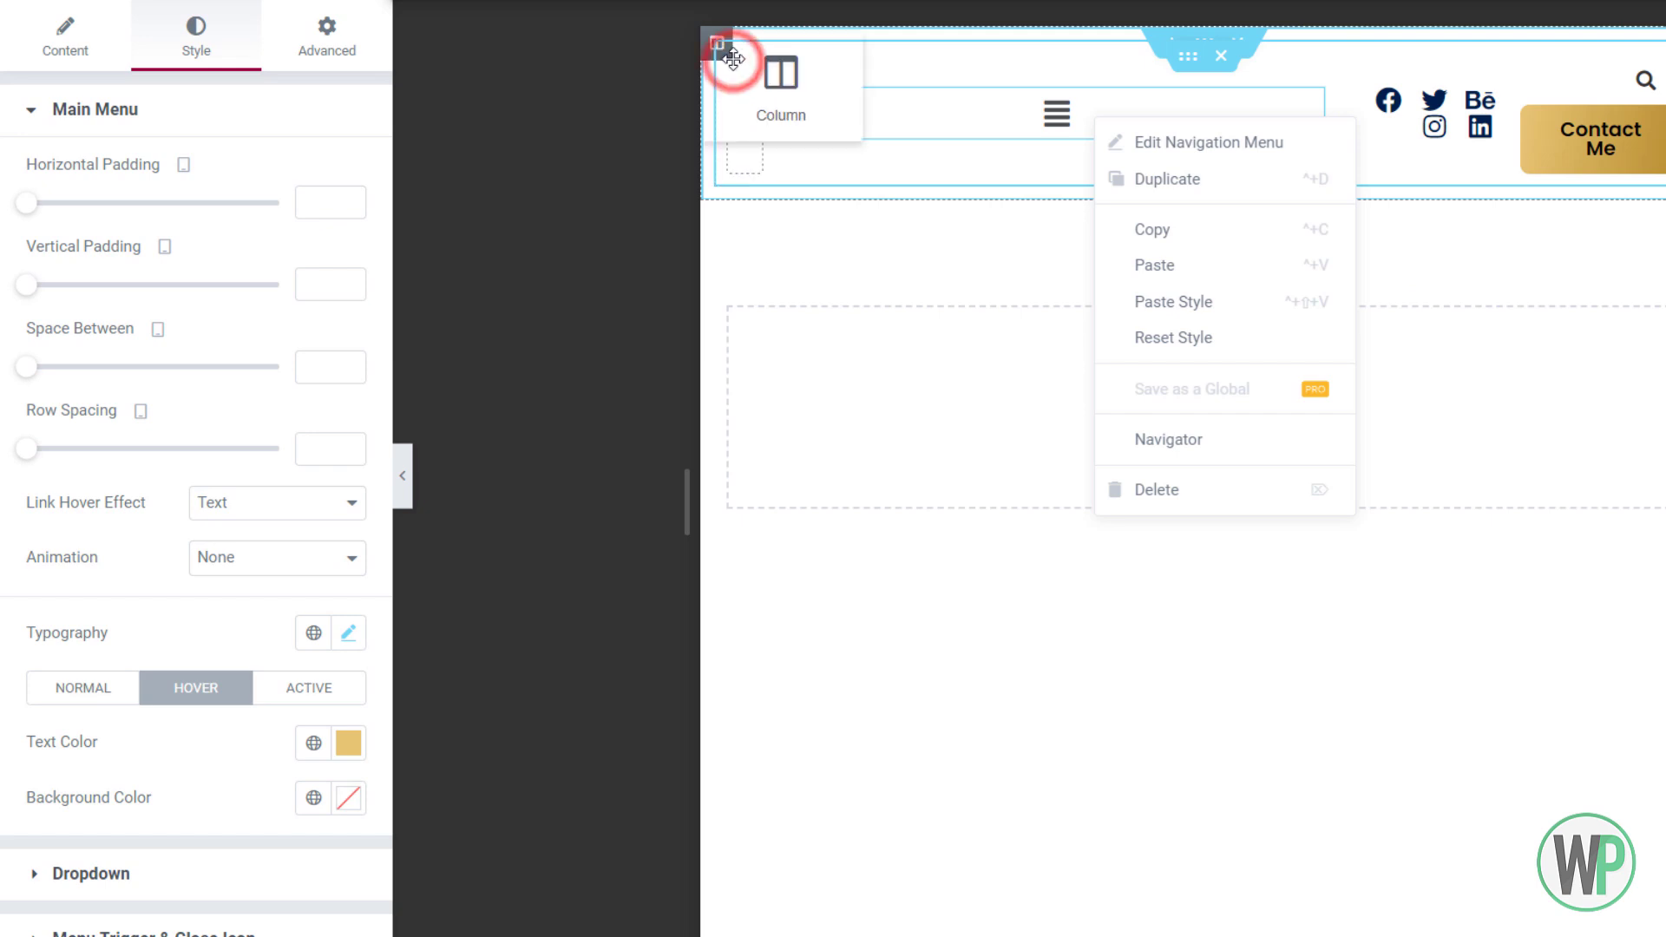
pyautogui.click(730, 55)
pyautogui.click(295, 173)
pyautogui.write('20')
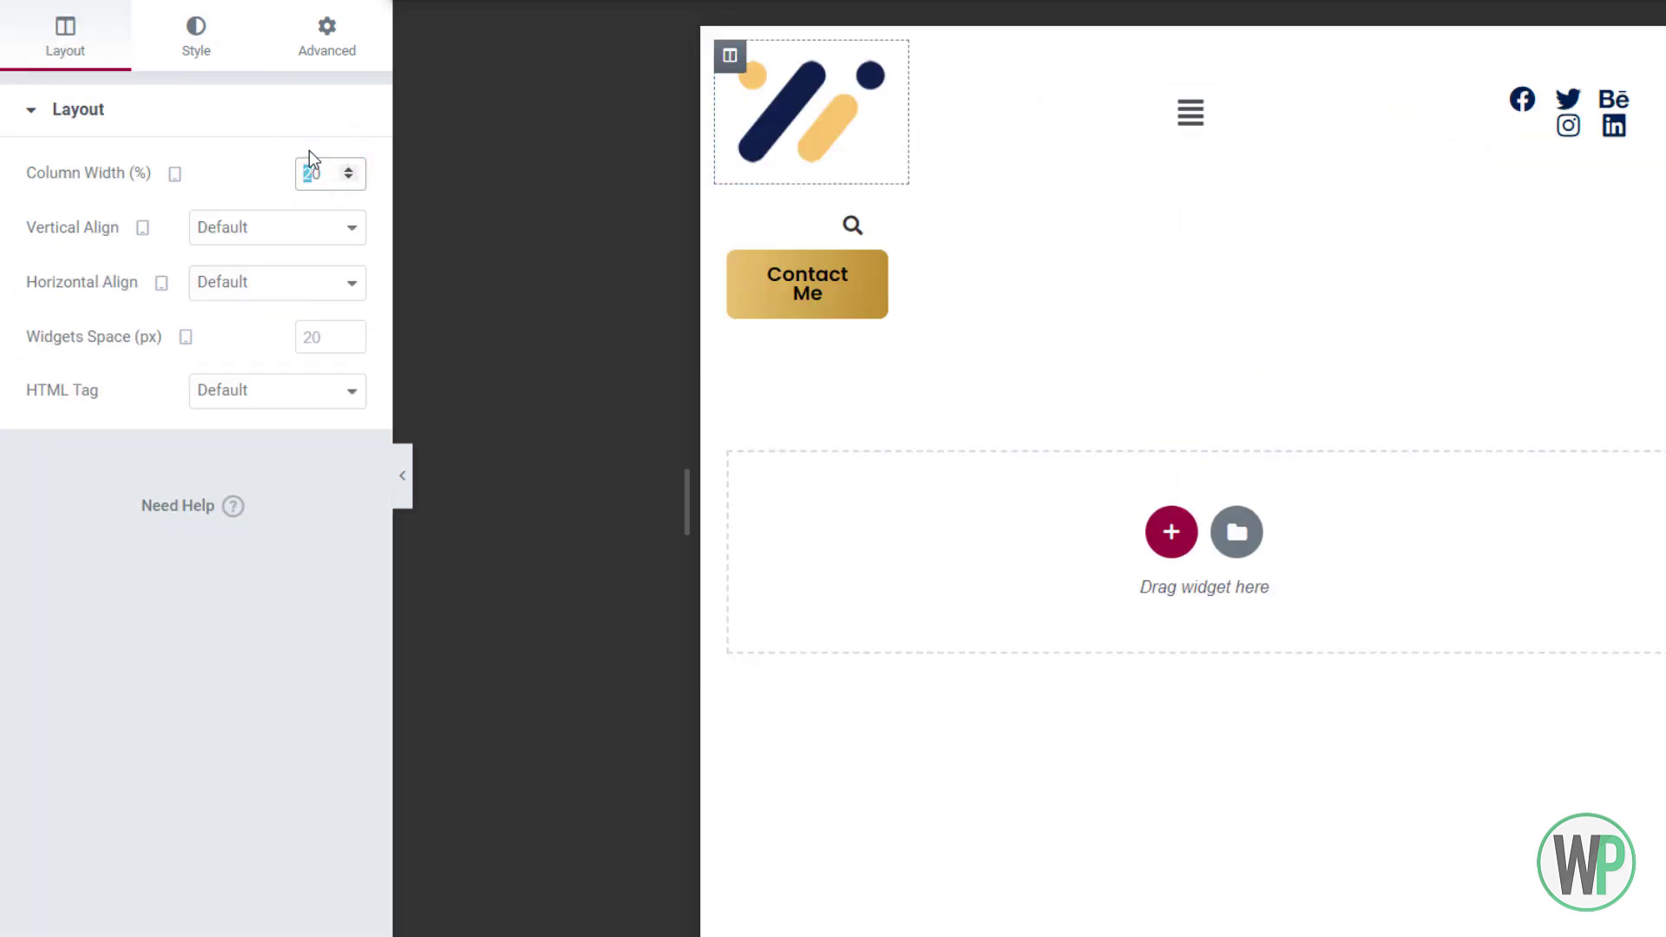
pyautogui.write('1')
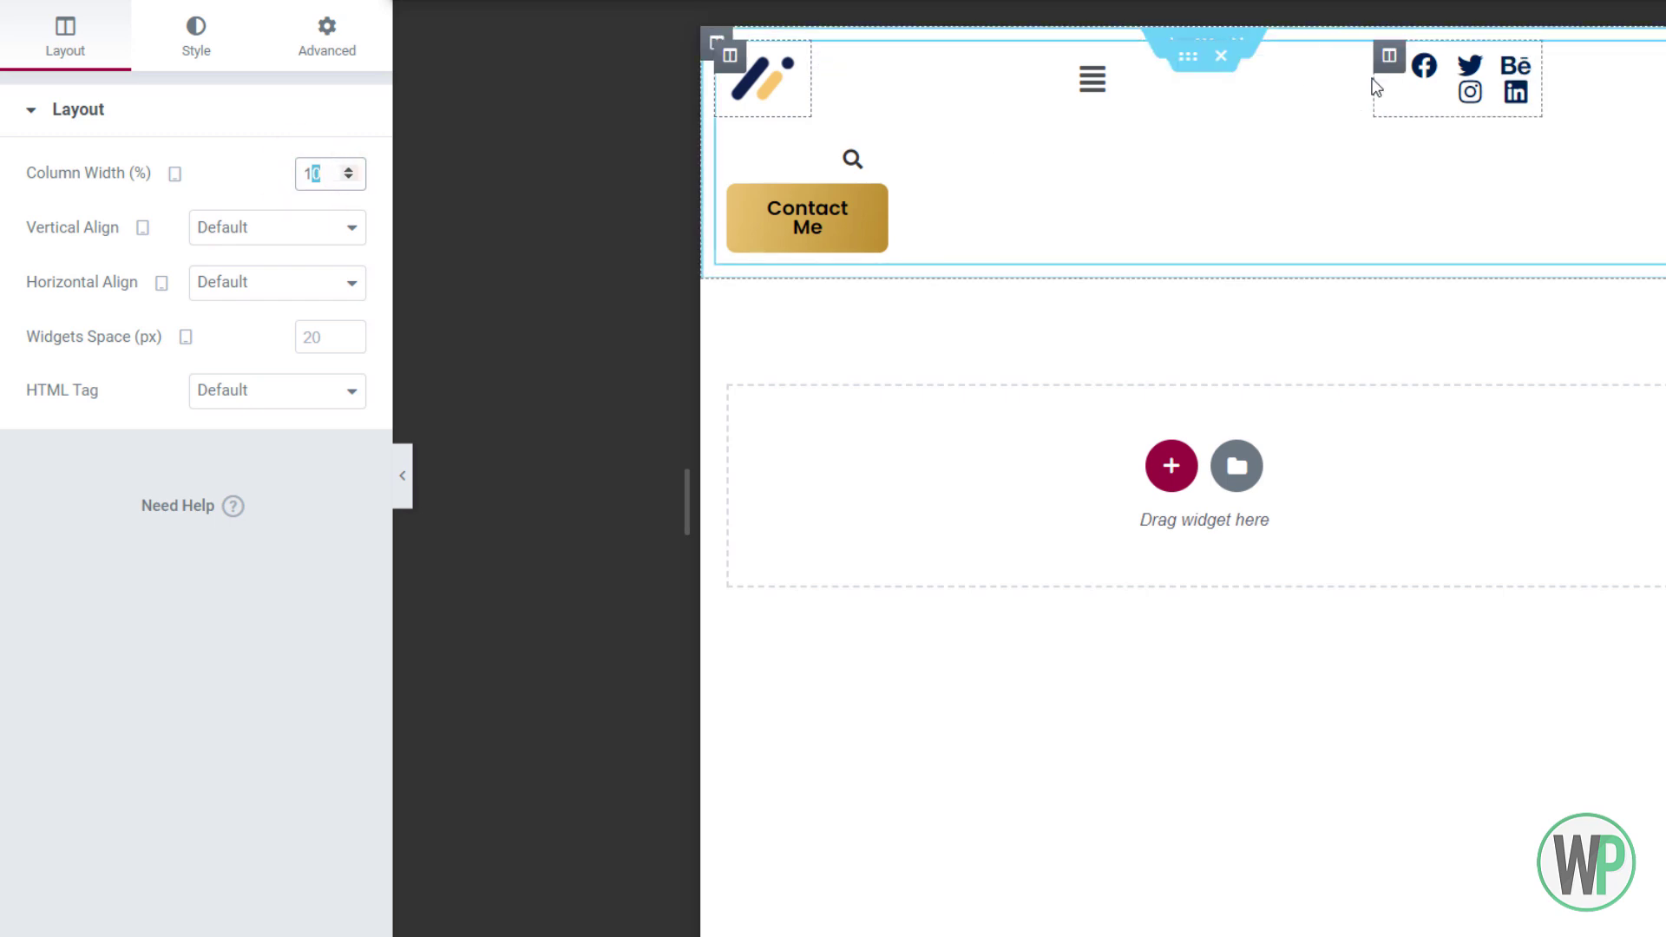
pyautogui.rightClick(832, 54)
pyautogui.click(866, 70)
pyautogui.click(327, 166)
pyautogui.write('30')
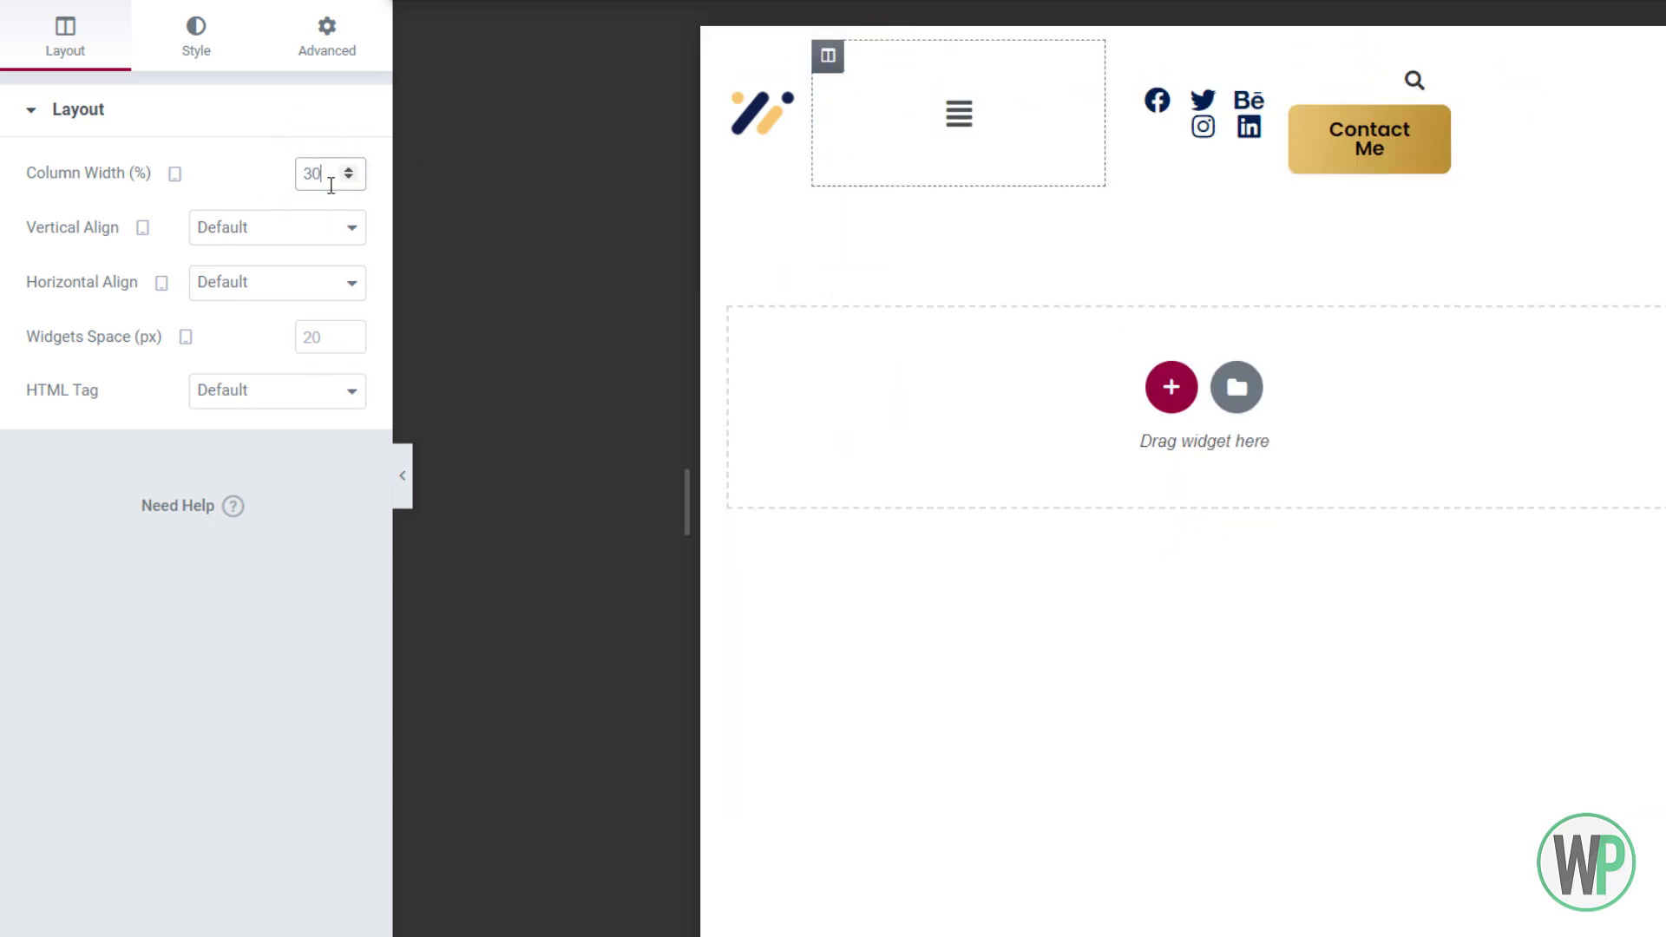
# Give the social-icons and Contact Me columns 25% width each
pyautogui.click(1122, 56)
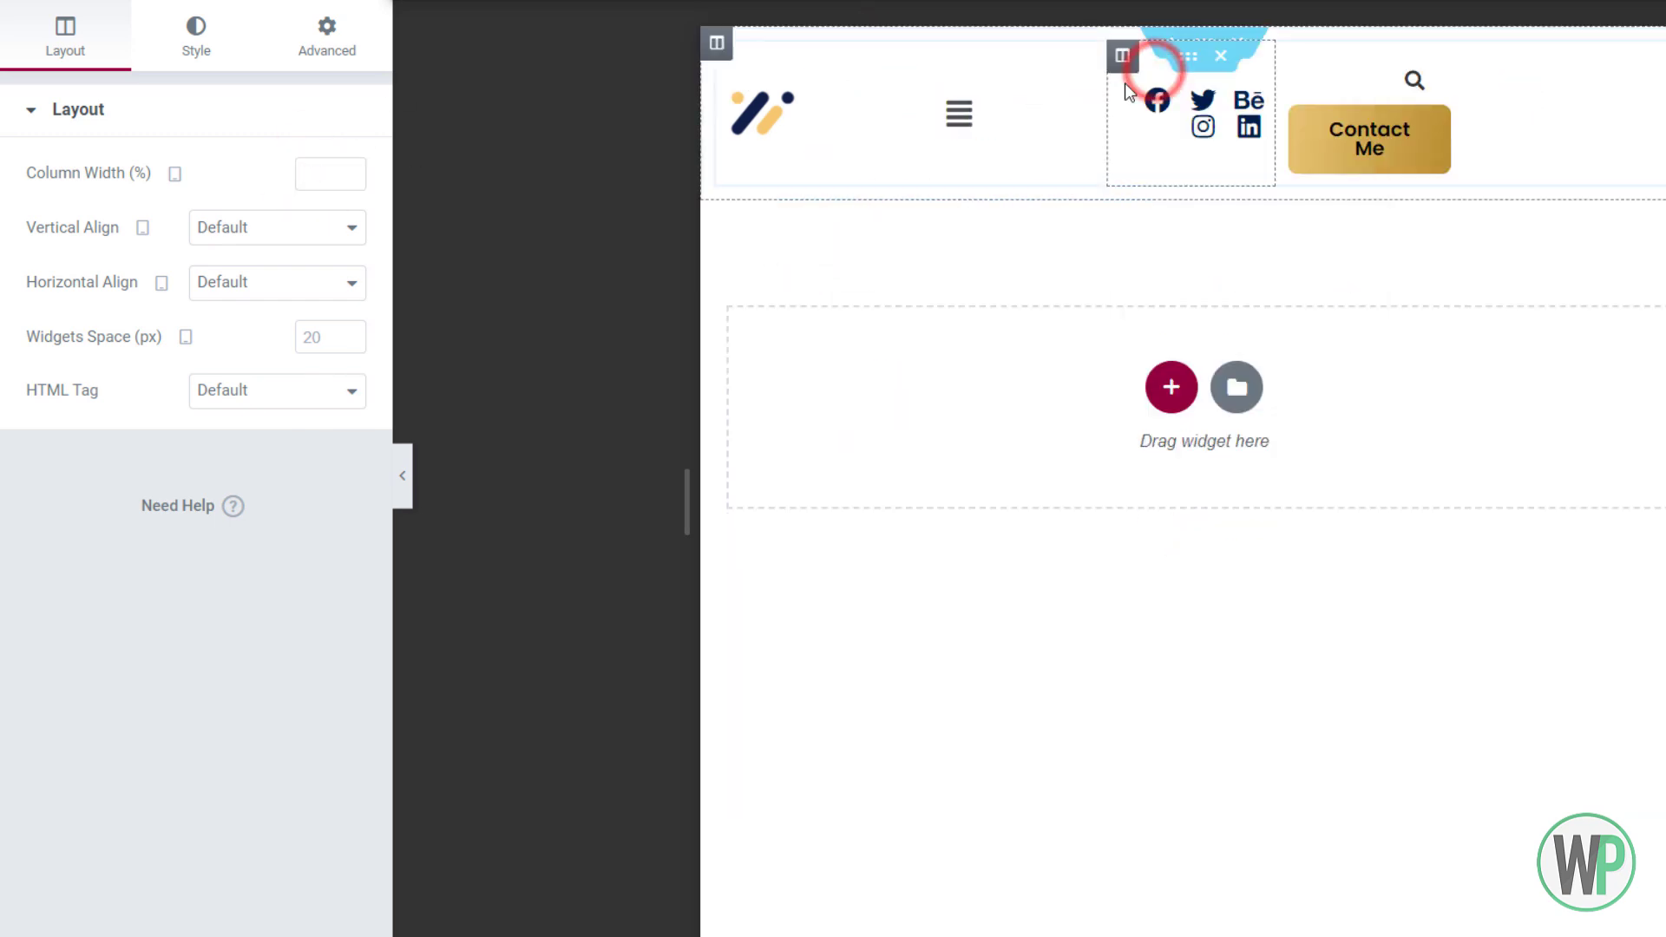
pyautogui.write('25')
pyautogui.rightClick(1369, 57)
pyautogui.click(1421, 82)
pyautogui.click(333, 175)
pyautogui.write('25')
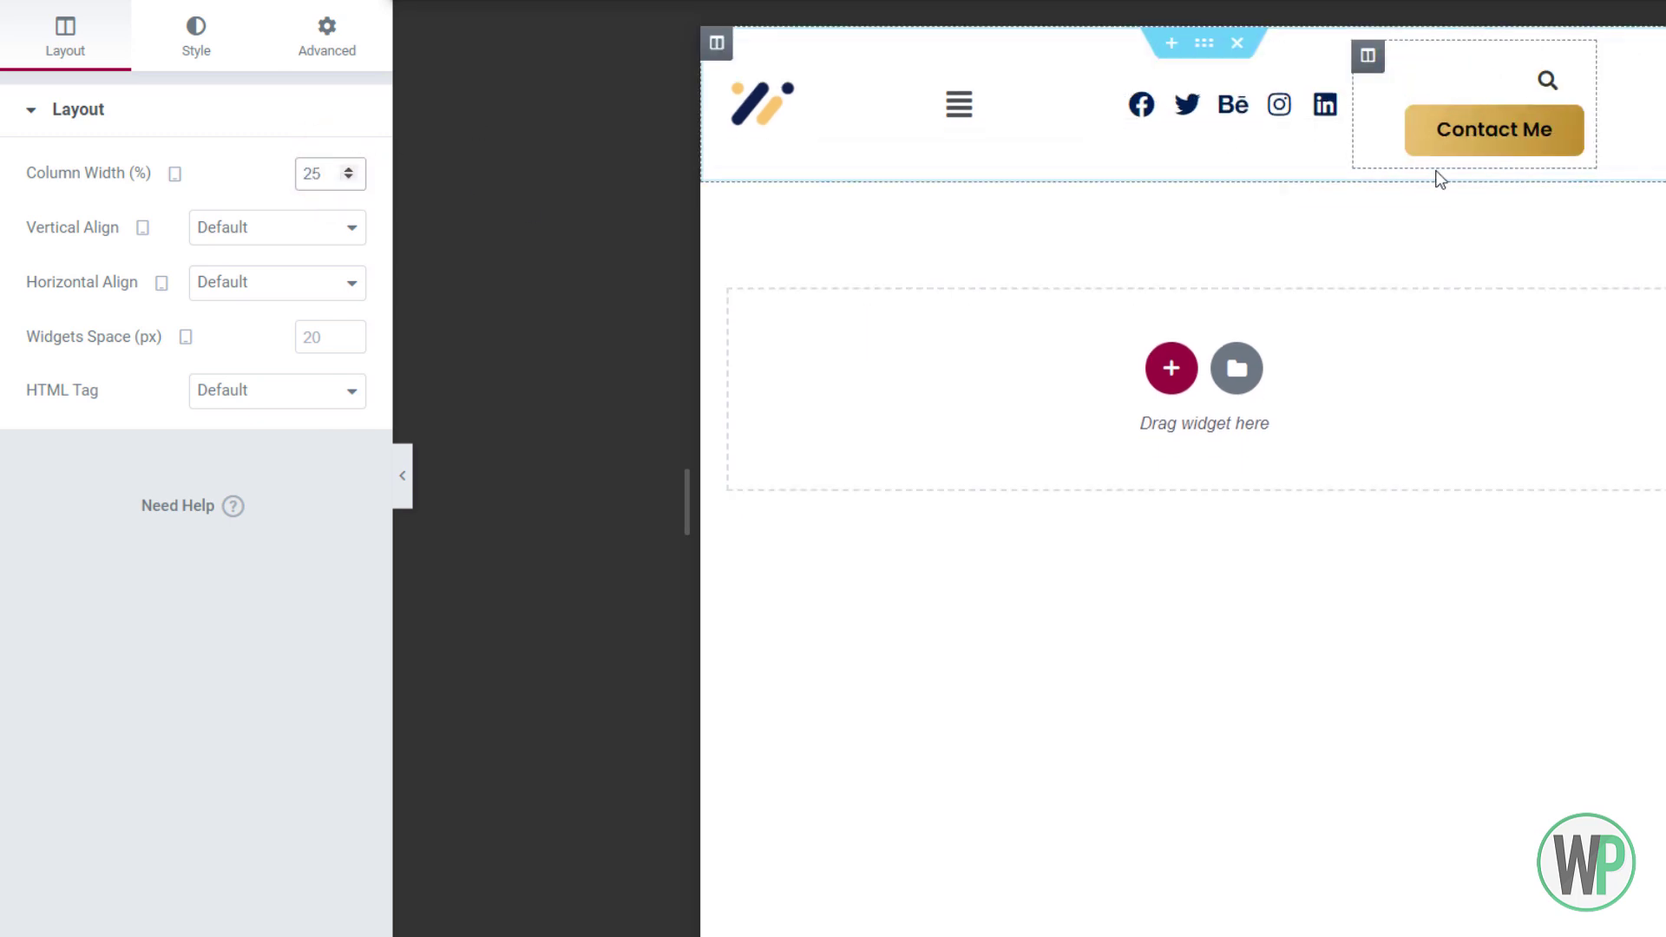
# Readjust the menu column's width value
pyautogui.click(849, 64)
pyautogui.click(728, 64)
pyautogui.rightClick(833, 59)
pyautogui.click(863, 75)
pyautogui.moveTo(312, 171); pyautogui.dragTo(297, 171)
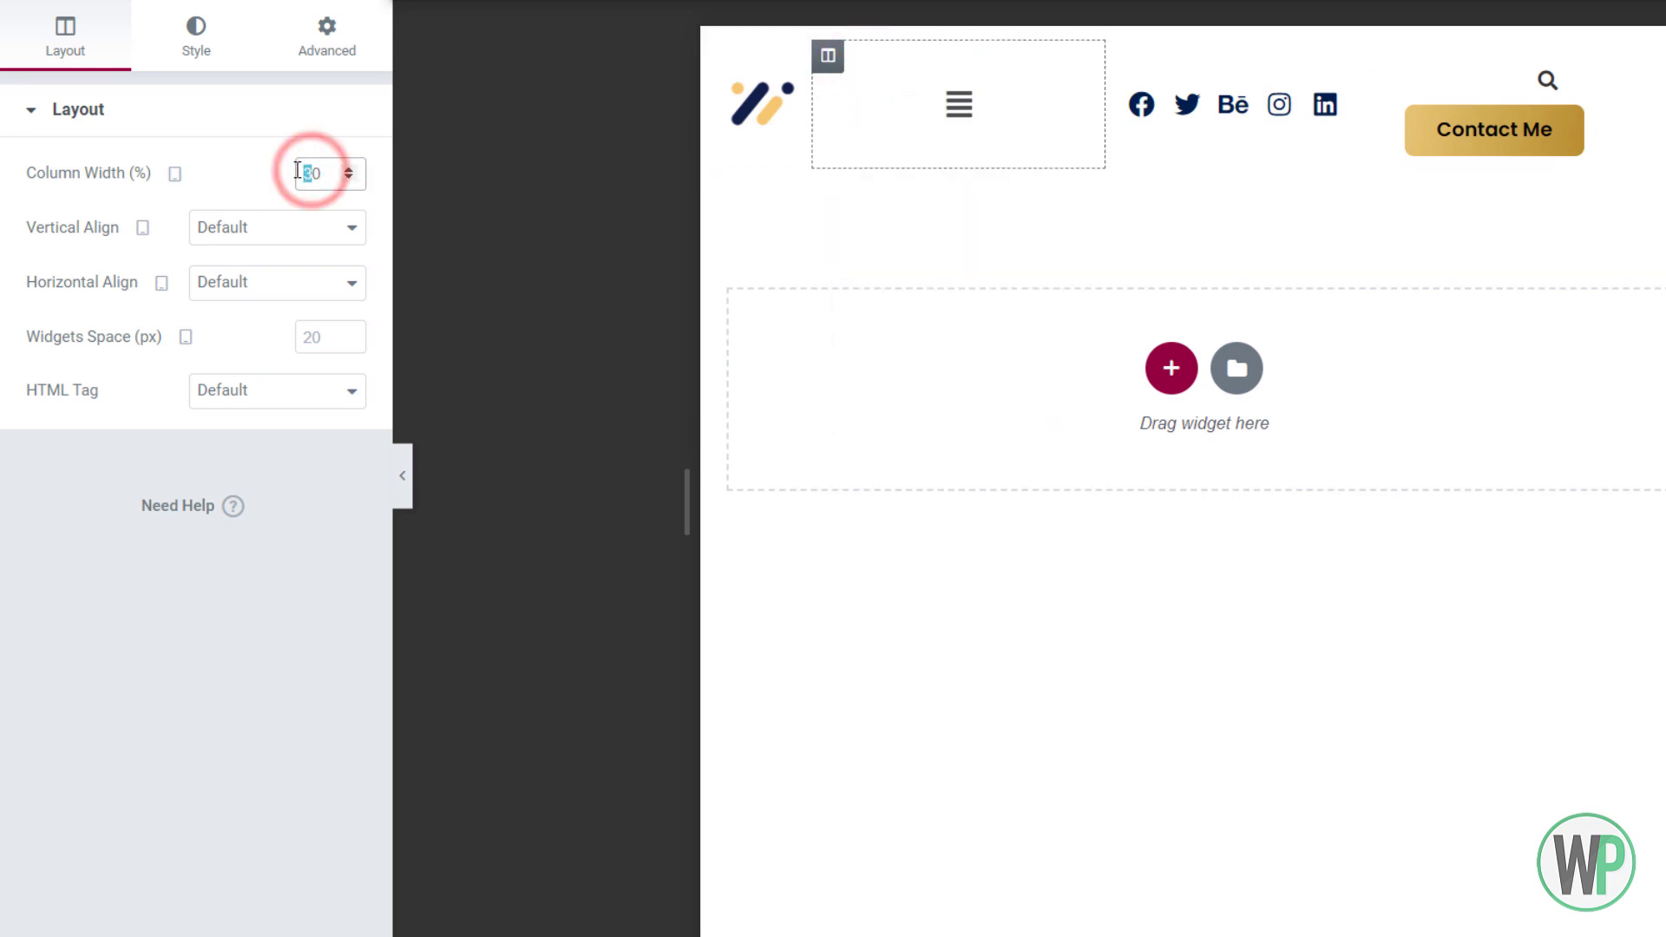
pyautogui.write('4')
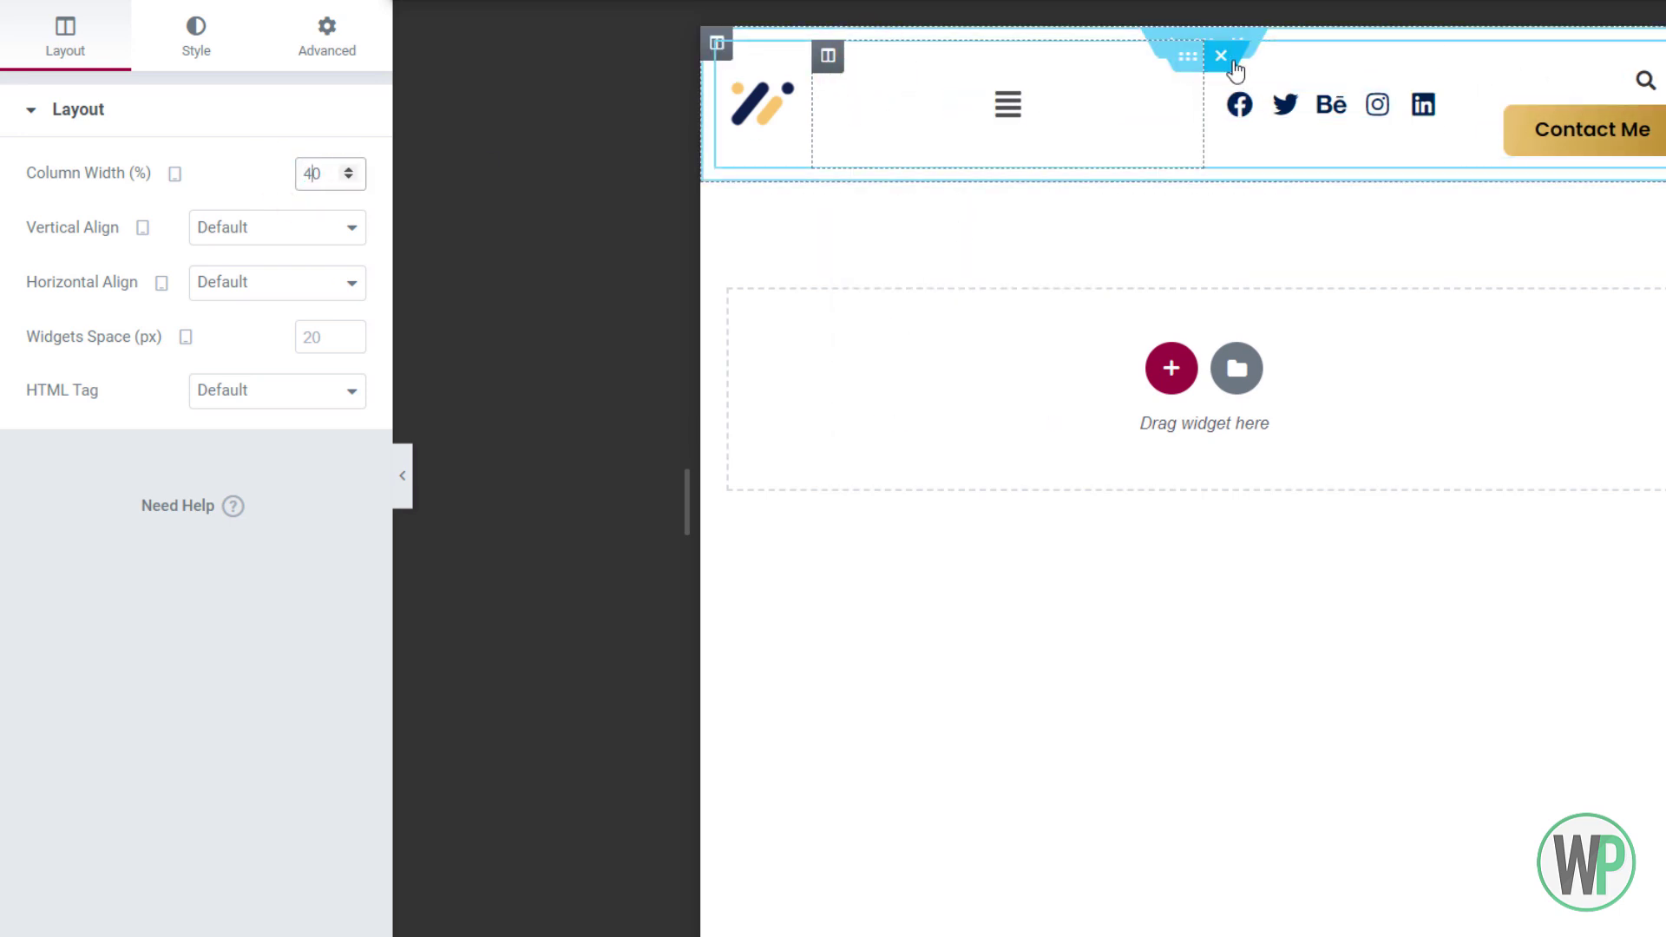
pyautogui.click(863, 73)
pyautogui.moveTo(314, 173); pyautogui.dragTo(306, 178)
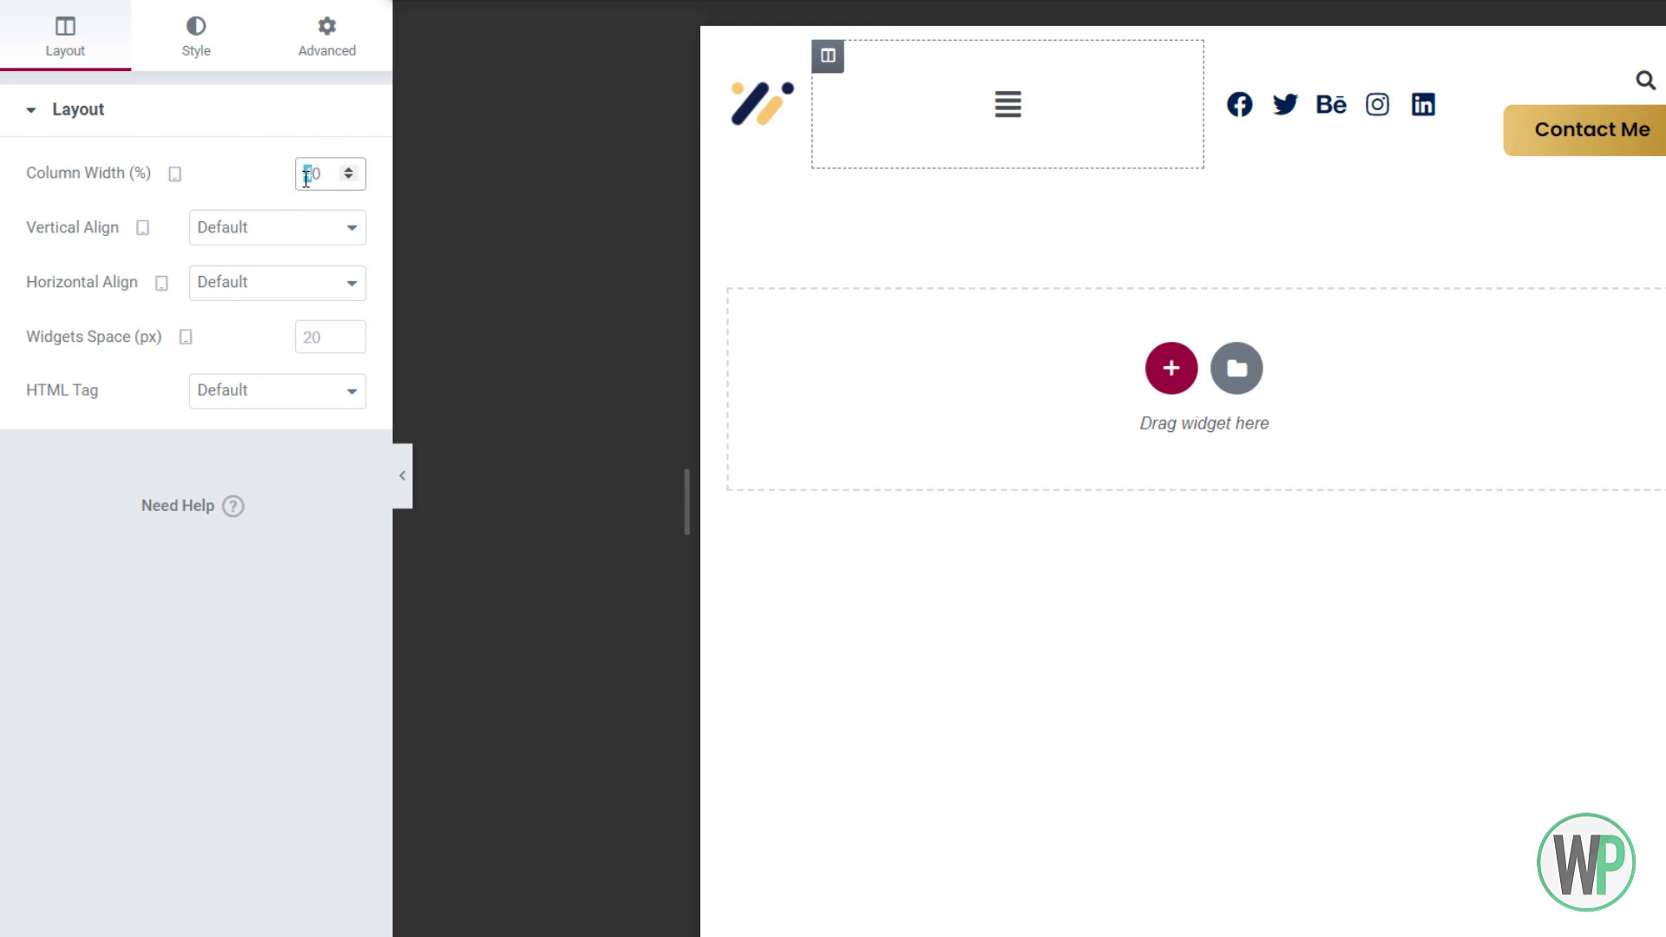
pyautogui.write('3')
# Set the Contact Me column to 30% and adjust the social-icons column's width
pyautogui.rightClick(1131, 55)
pyautogui.rightClick(1372, 60)
pyautogui.click(1423, 71)
pyautogui.doubleClick(315, 177)
pyautogui.write('30')
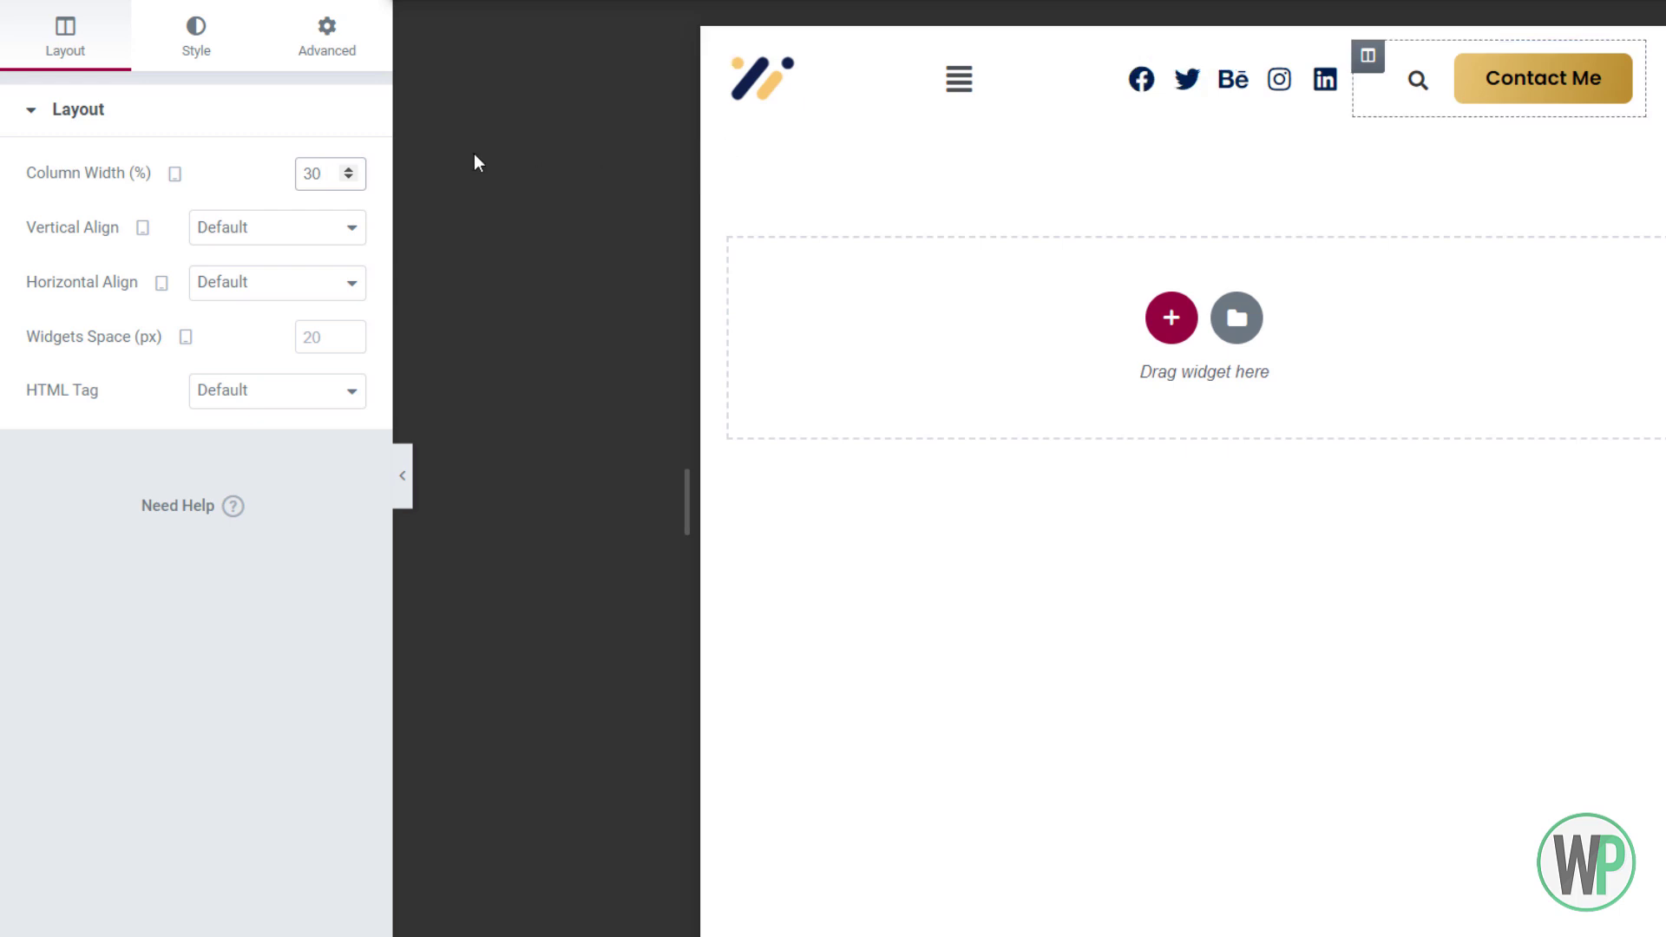
pyautogui.moveTo(313, 176); pyautogui.dragTo(304, 177)
pyautogui.press('BackSpace')
pyautogui.write('2')
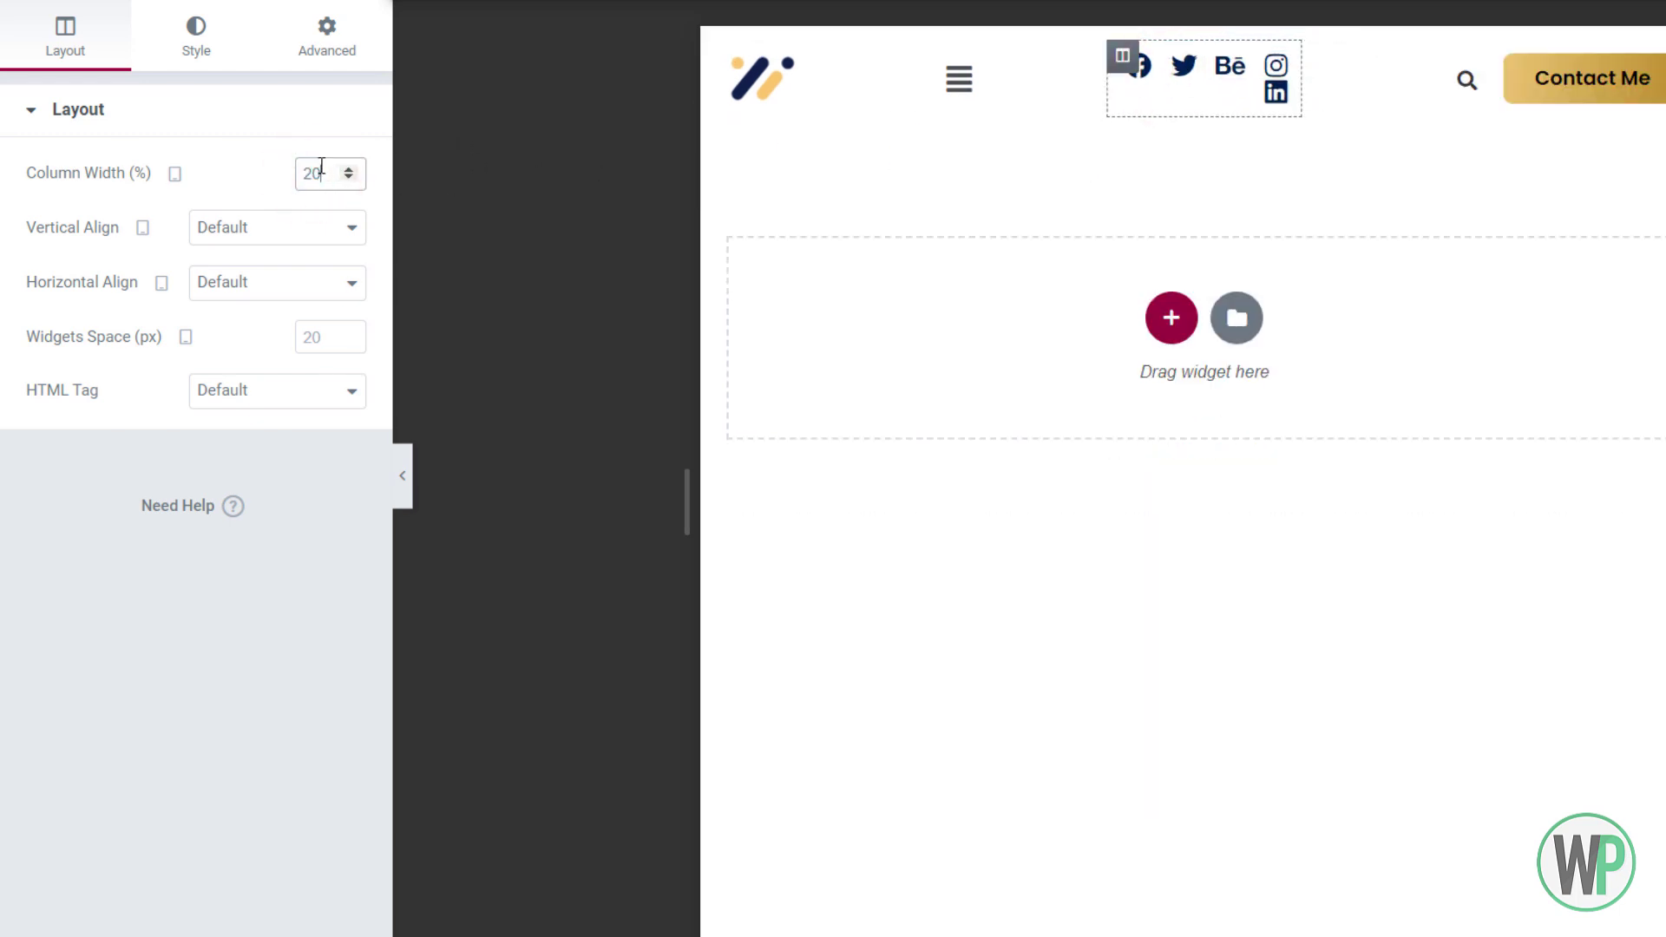
pyautogui.click(1319, 65)
pyautogui.moveTo(320, 174); pyautogui.dragTo(307, 175)
pyautogui.write('30')
pyautogui.rightClick(1123, 63)
pyautogui.click(1148, 79)
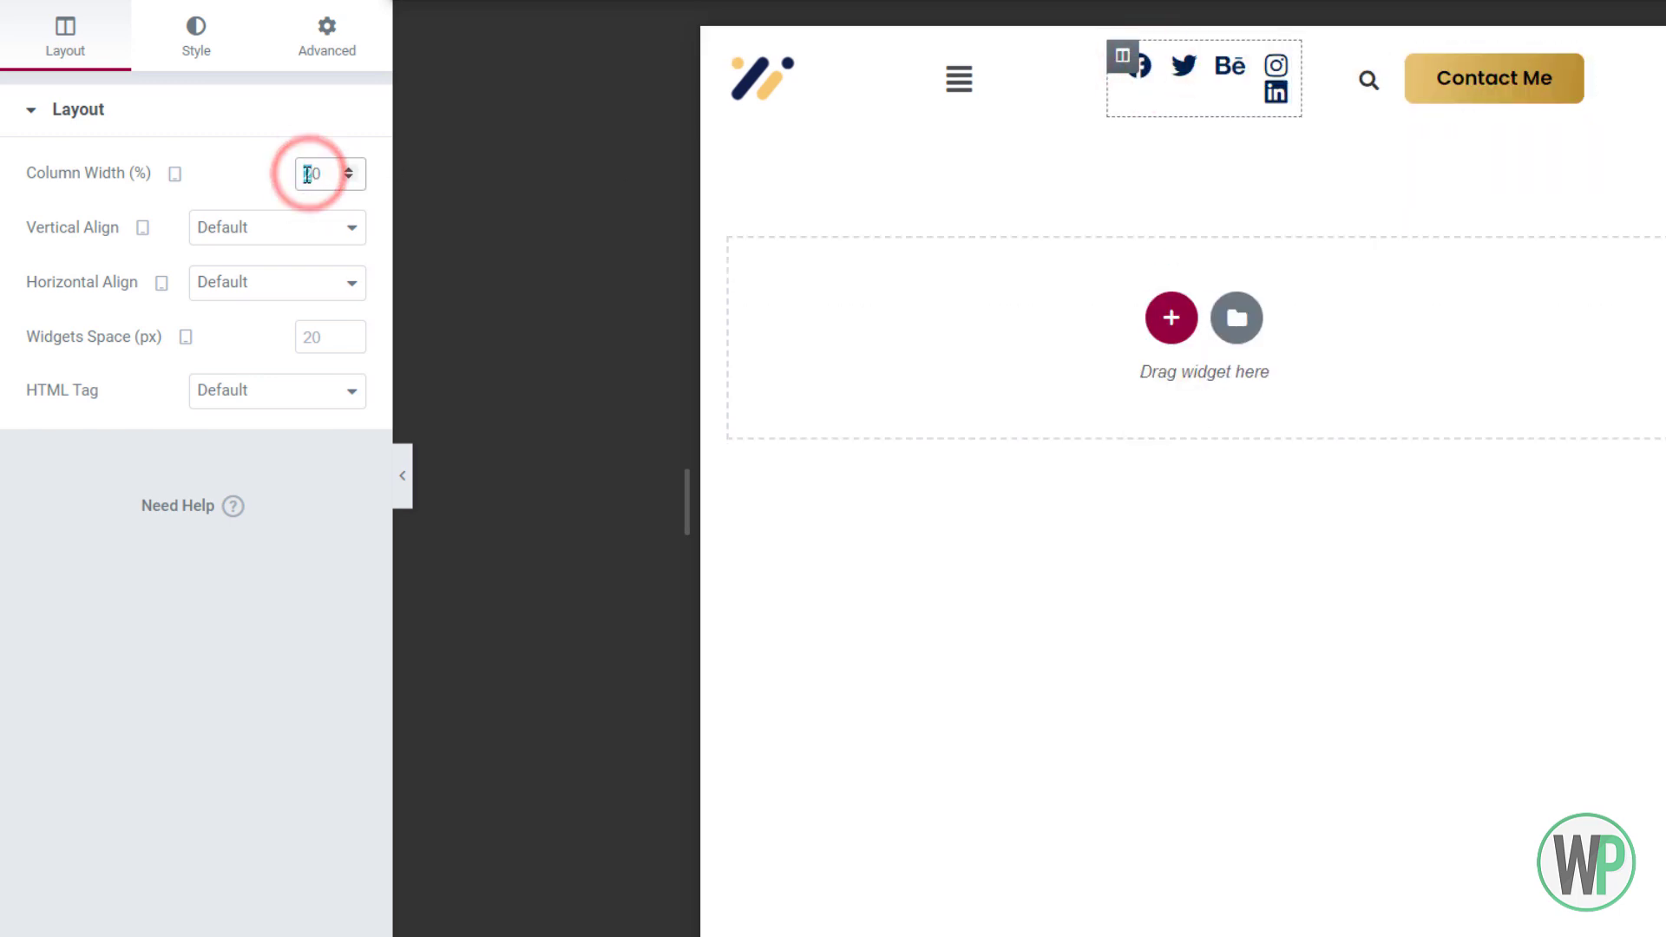
pyautogui.write('3')
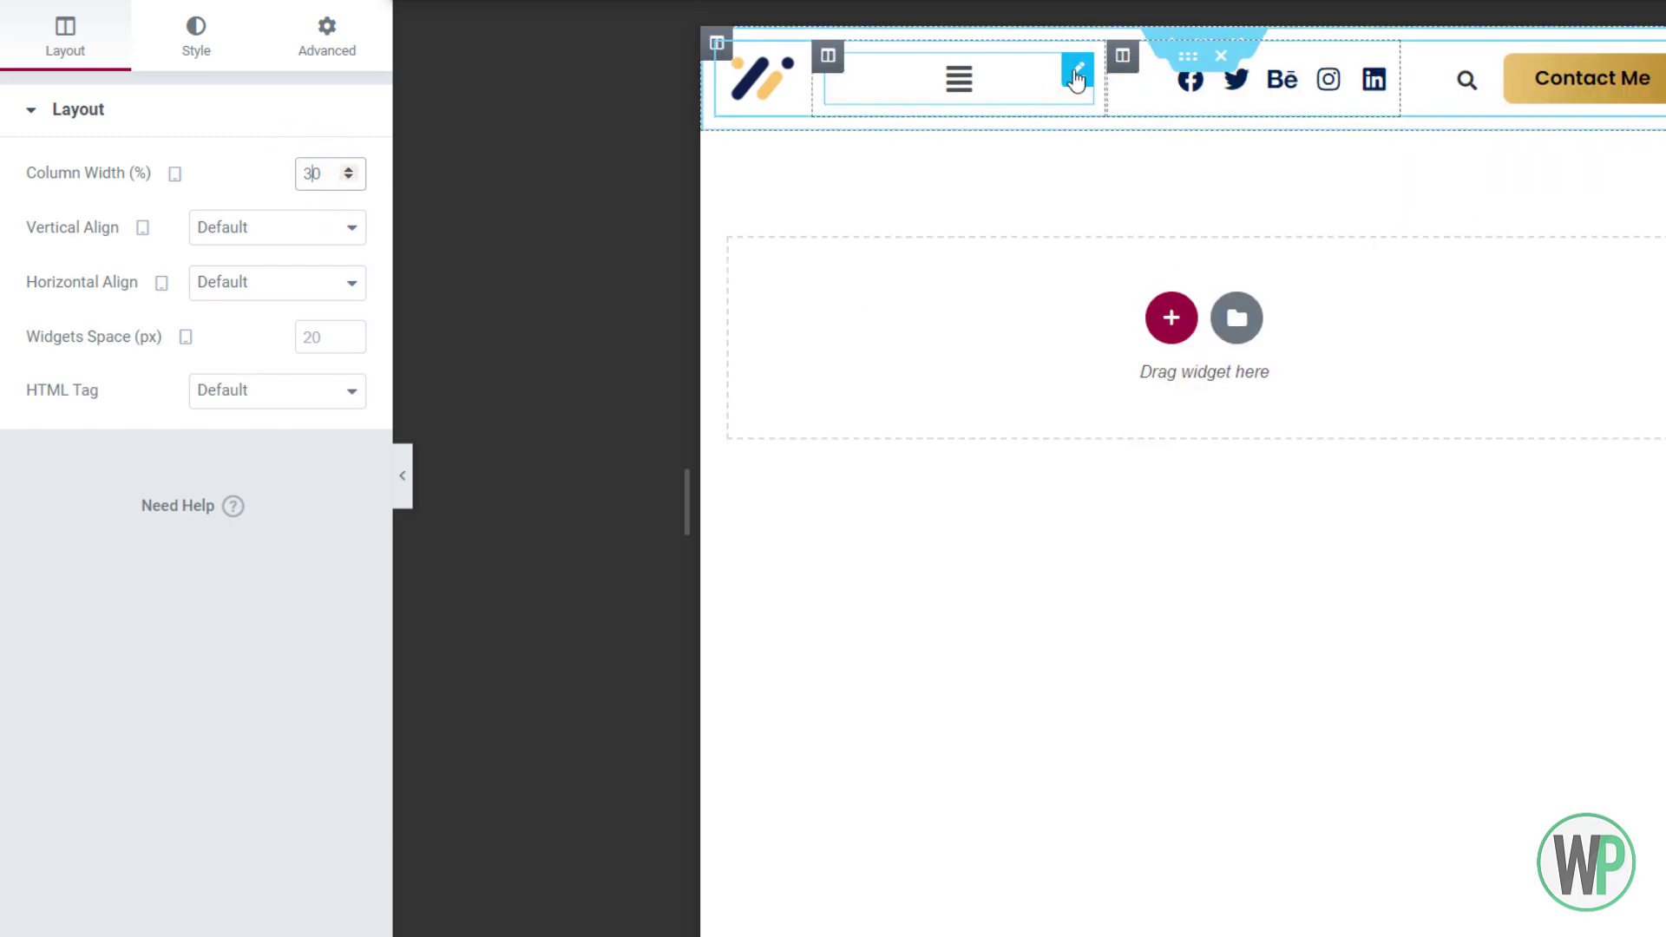
# Duplicate the header section and hide the original on tablet and mobile
pyautogui.rightClick(1207, 43)
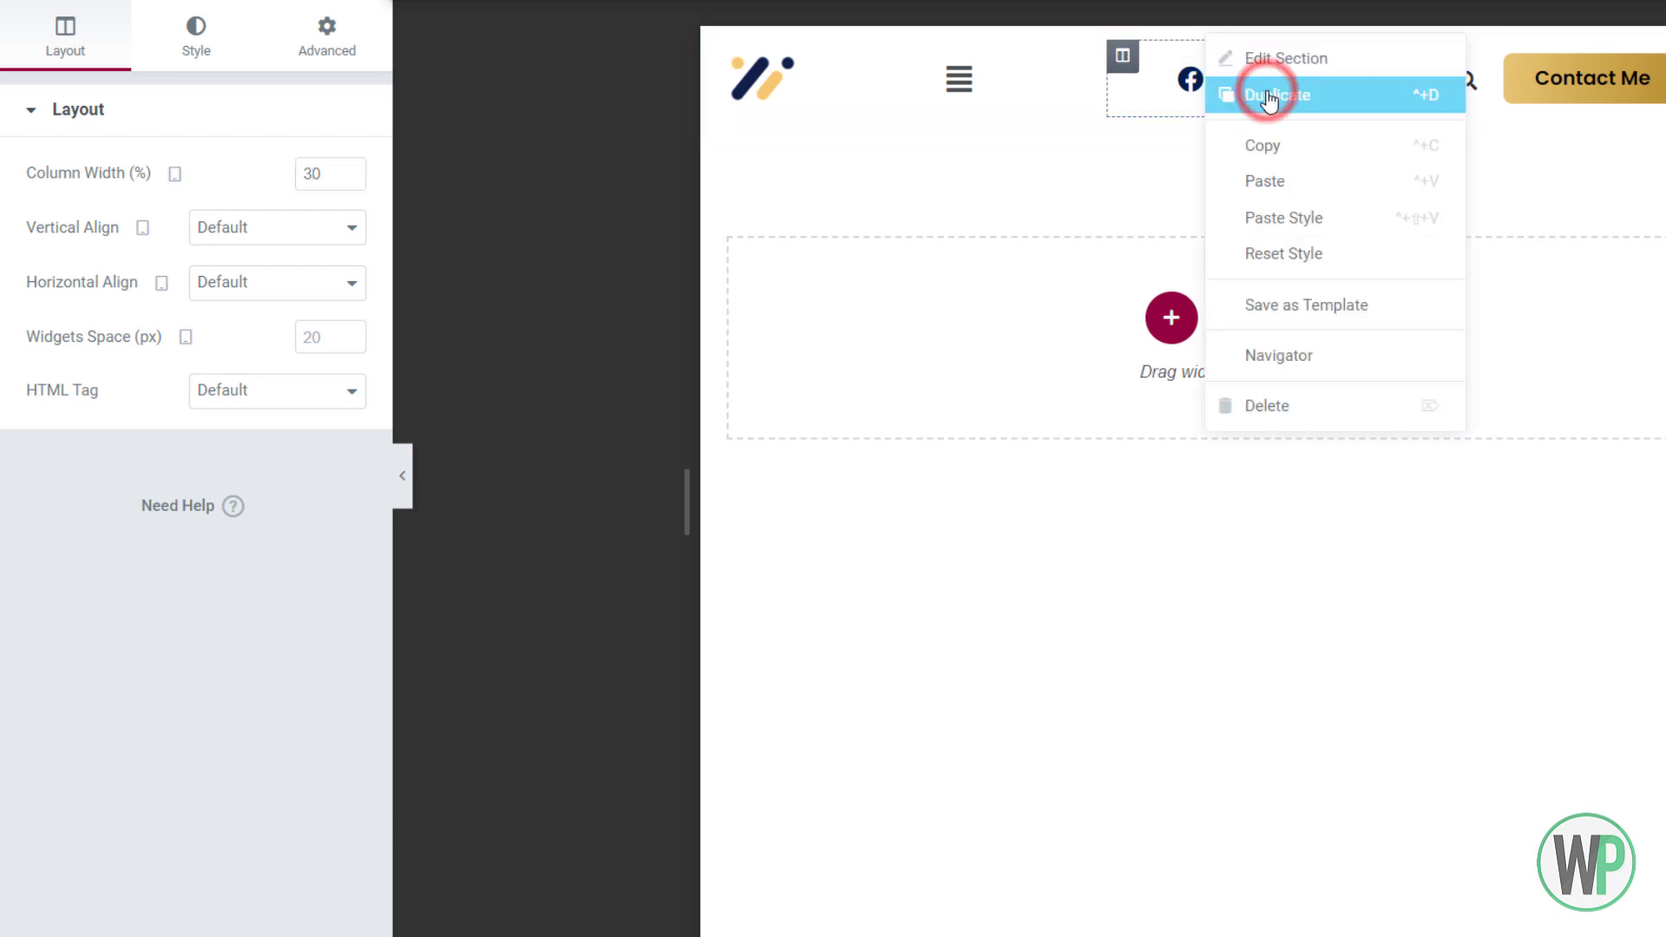
pyautogui.click(1265, 92)
pyautogui.rightClick(1202, 44)
pyautogui.click(1232, 68)
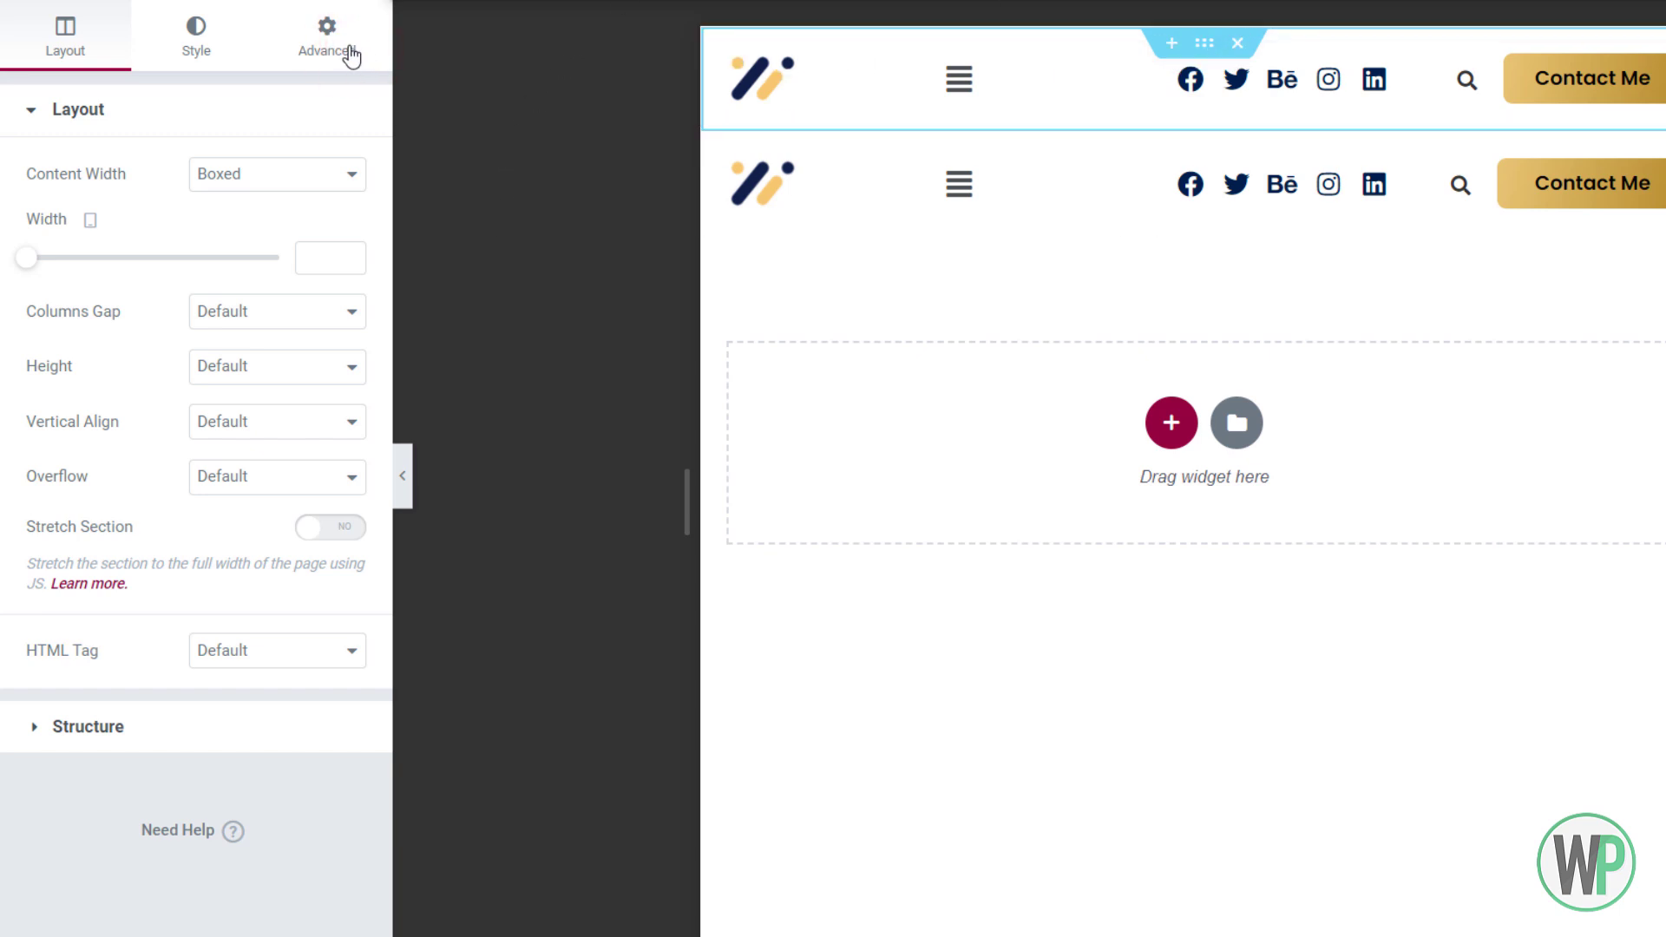
pyautogui.click(328, 39)
pyautogui.rightClick(1203, 42)
pyautogui.click(1234, 59)
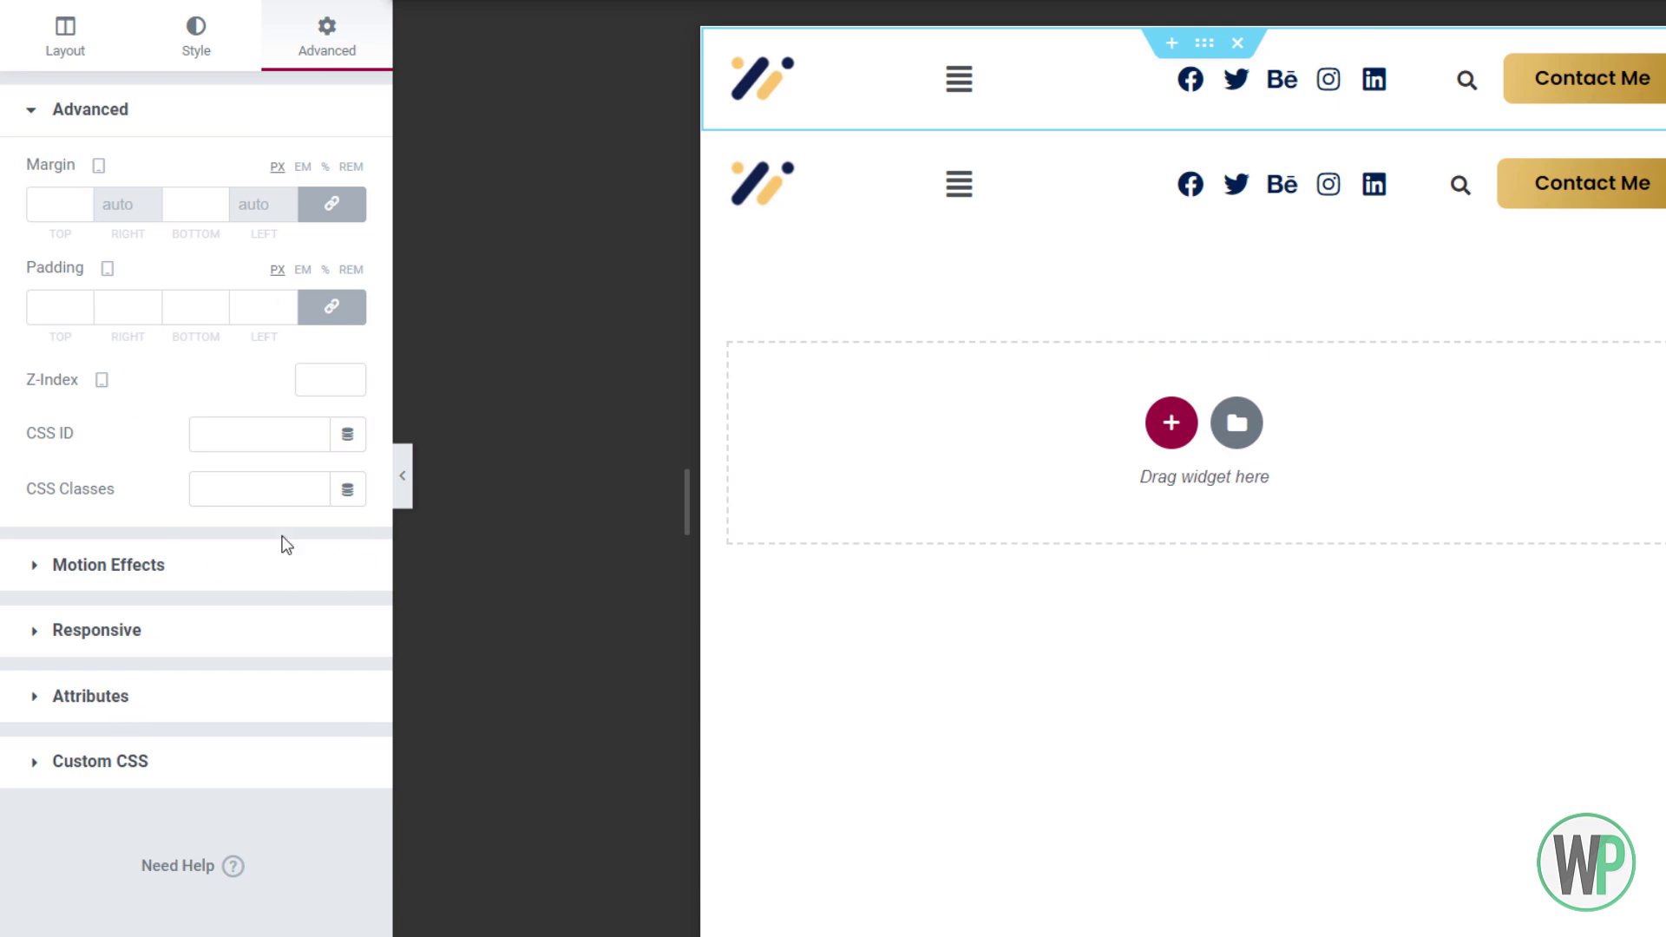
pyautogui.click(246, 632)
pyautogui.click(331, 553)
pyautogui.click(335, 599)
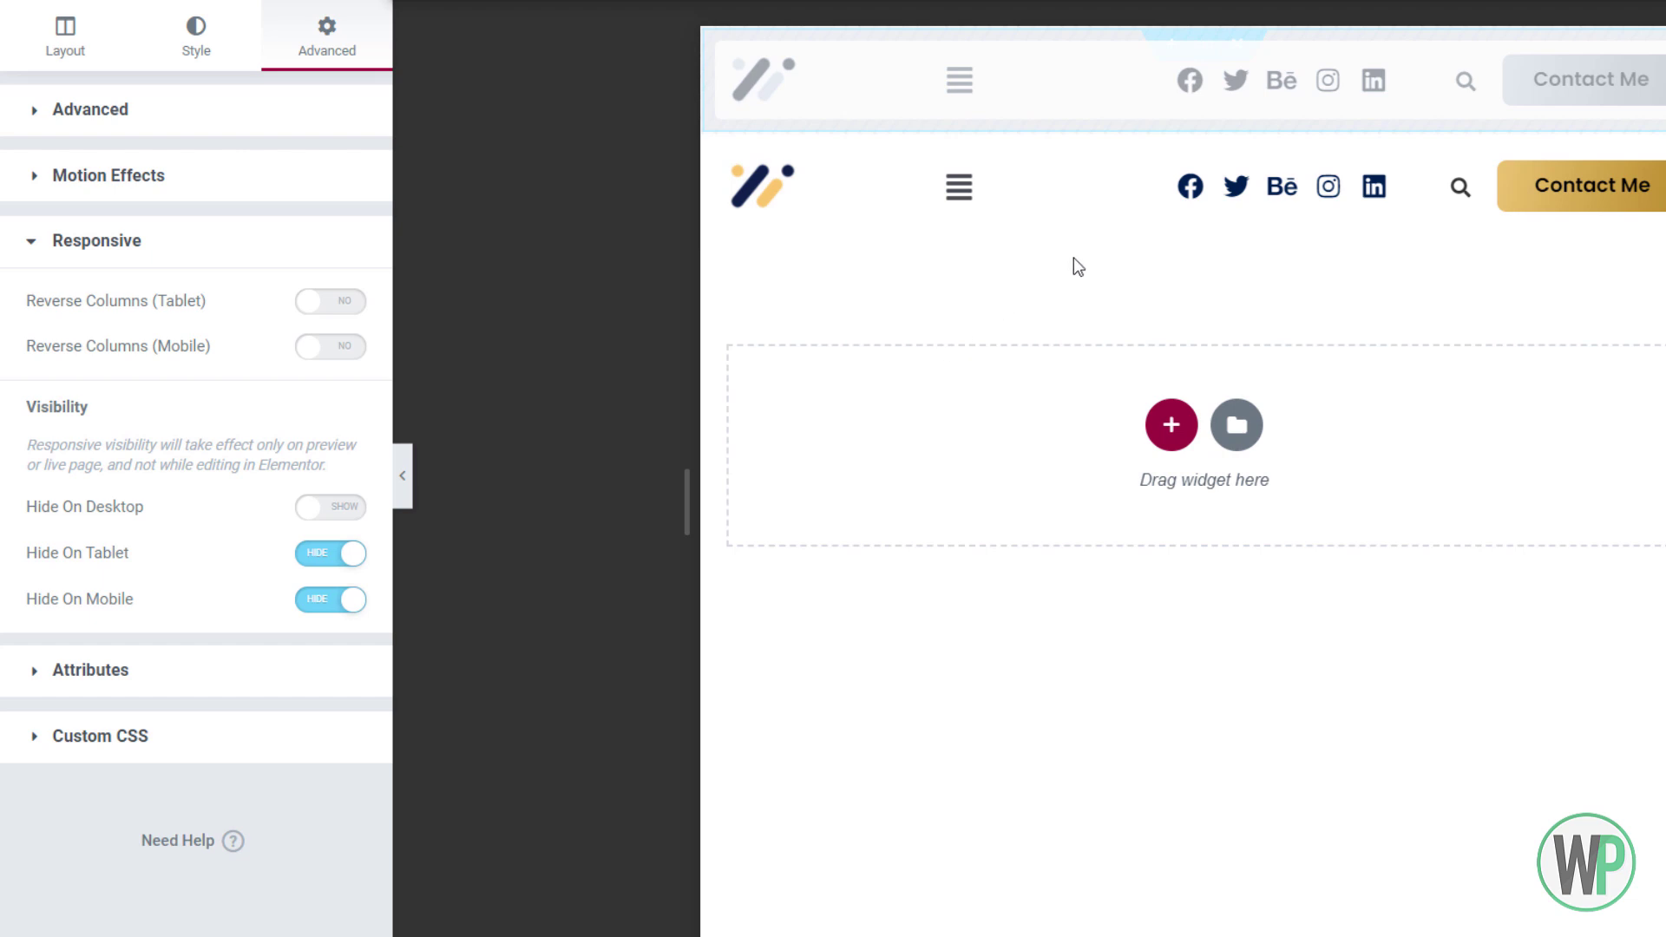
# Hide the copied header section on desktop
pyautogui.rightClick(1202, 118)
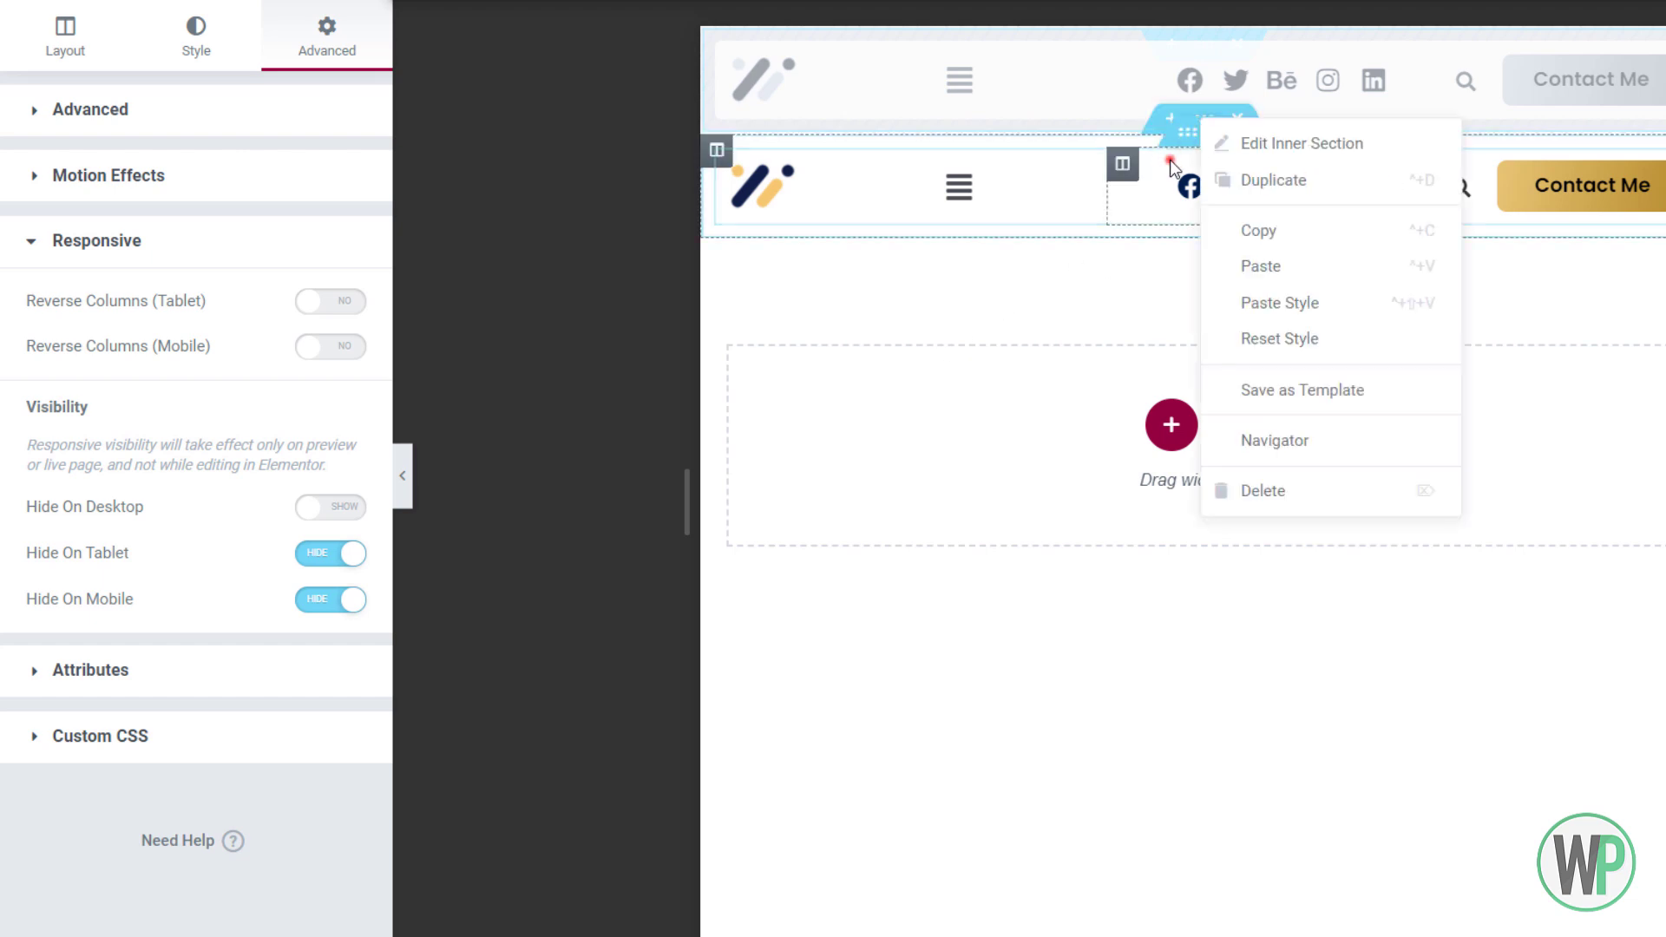
pyautogui.press('Escape')
pyautogui.rightClick(1207, 122)
pyautogui.click(1228, 131)
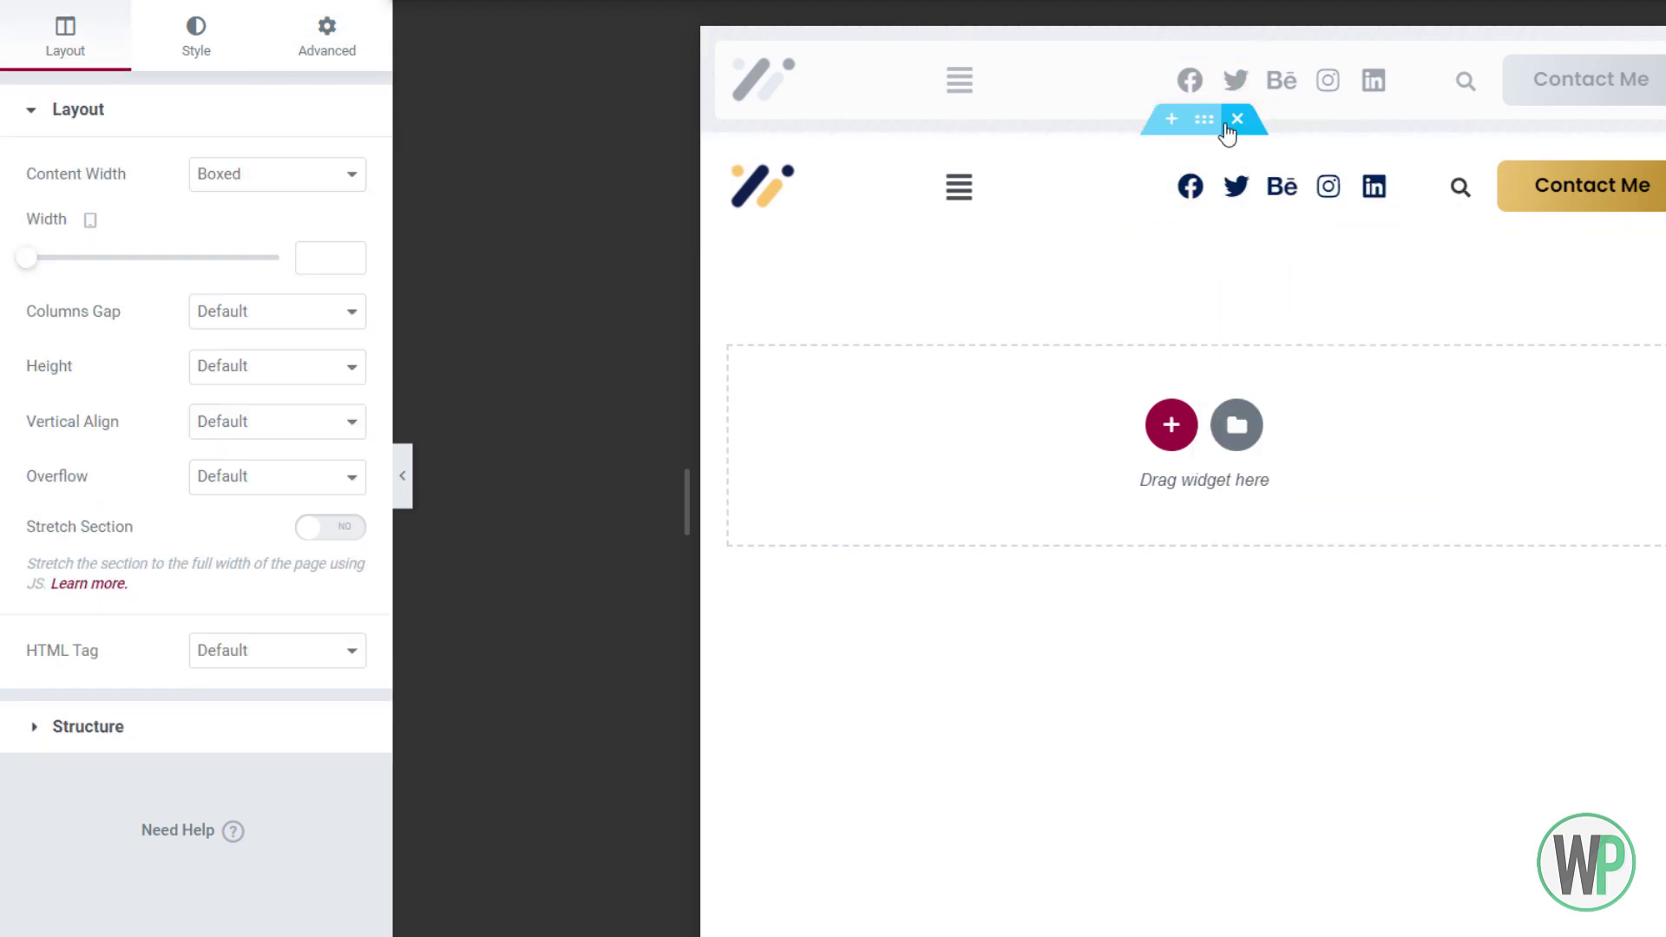
pyautogui.click(347, 56)
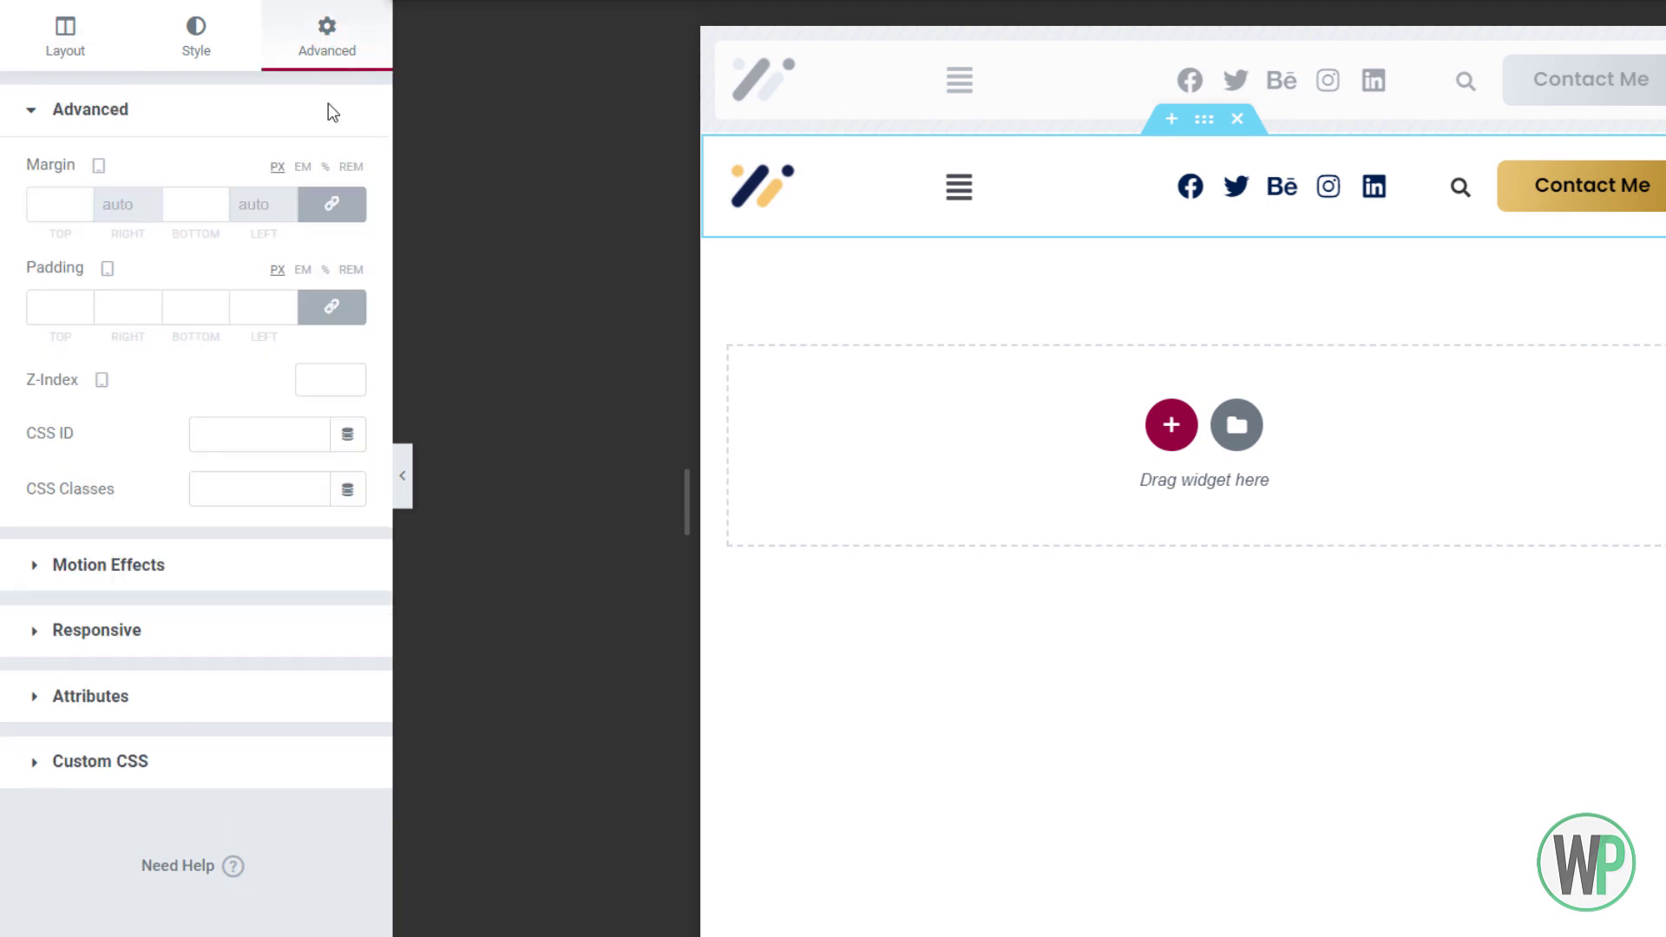
pyautogui.click(186, 635)
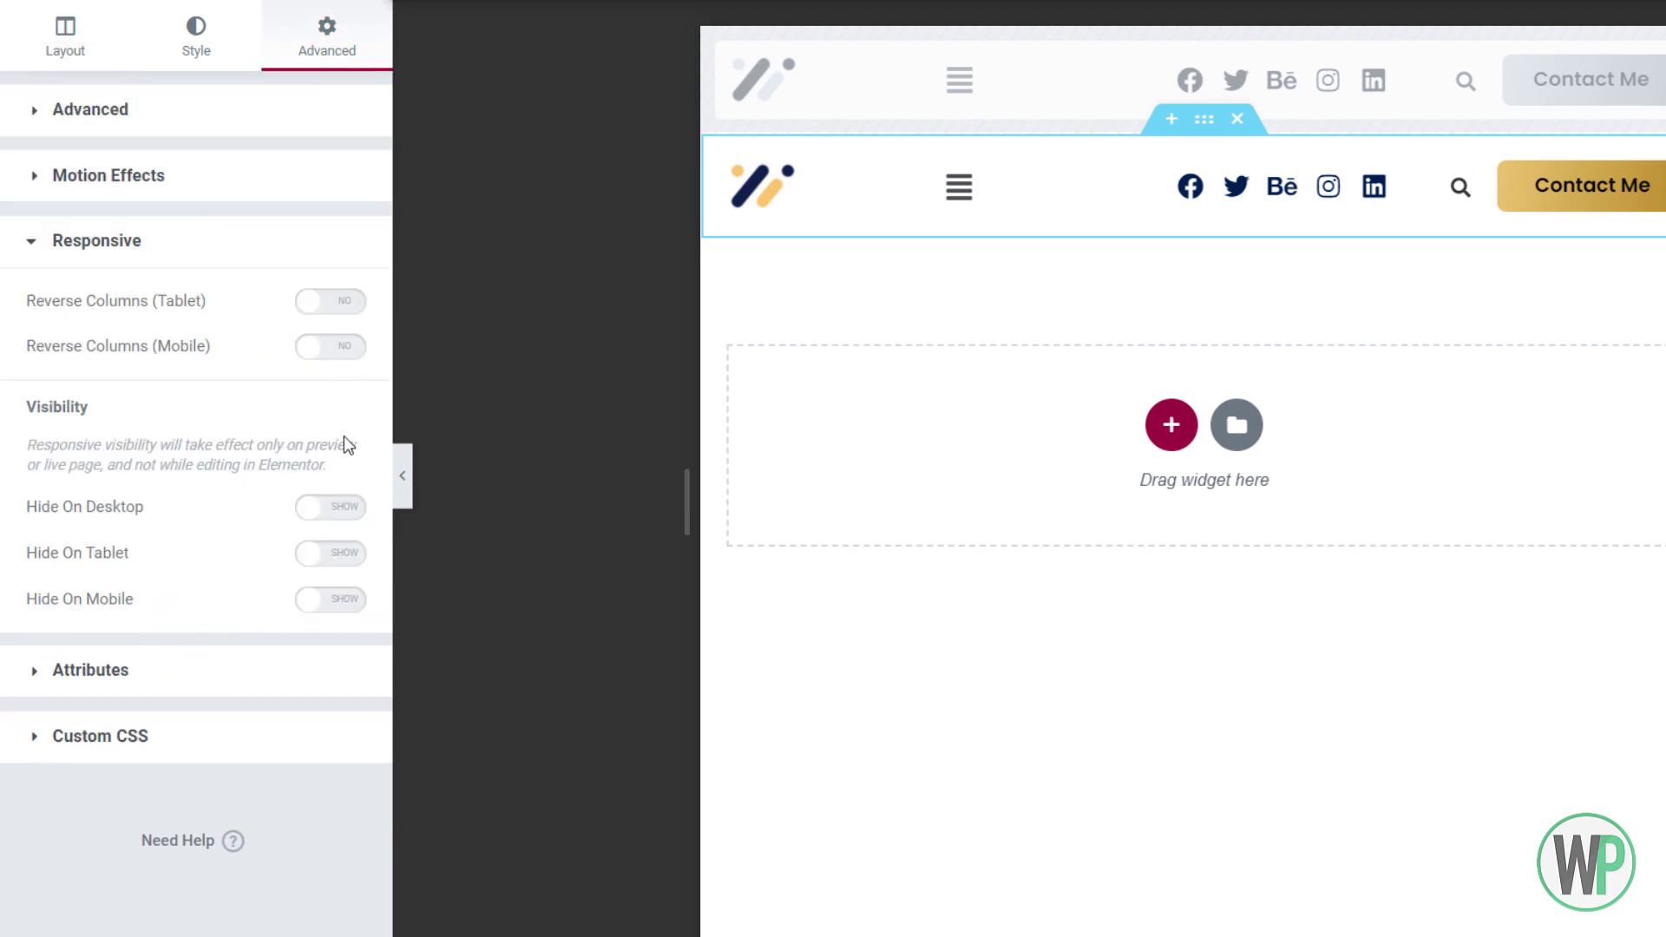
pyautogui.click(350, 518)
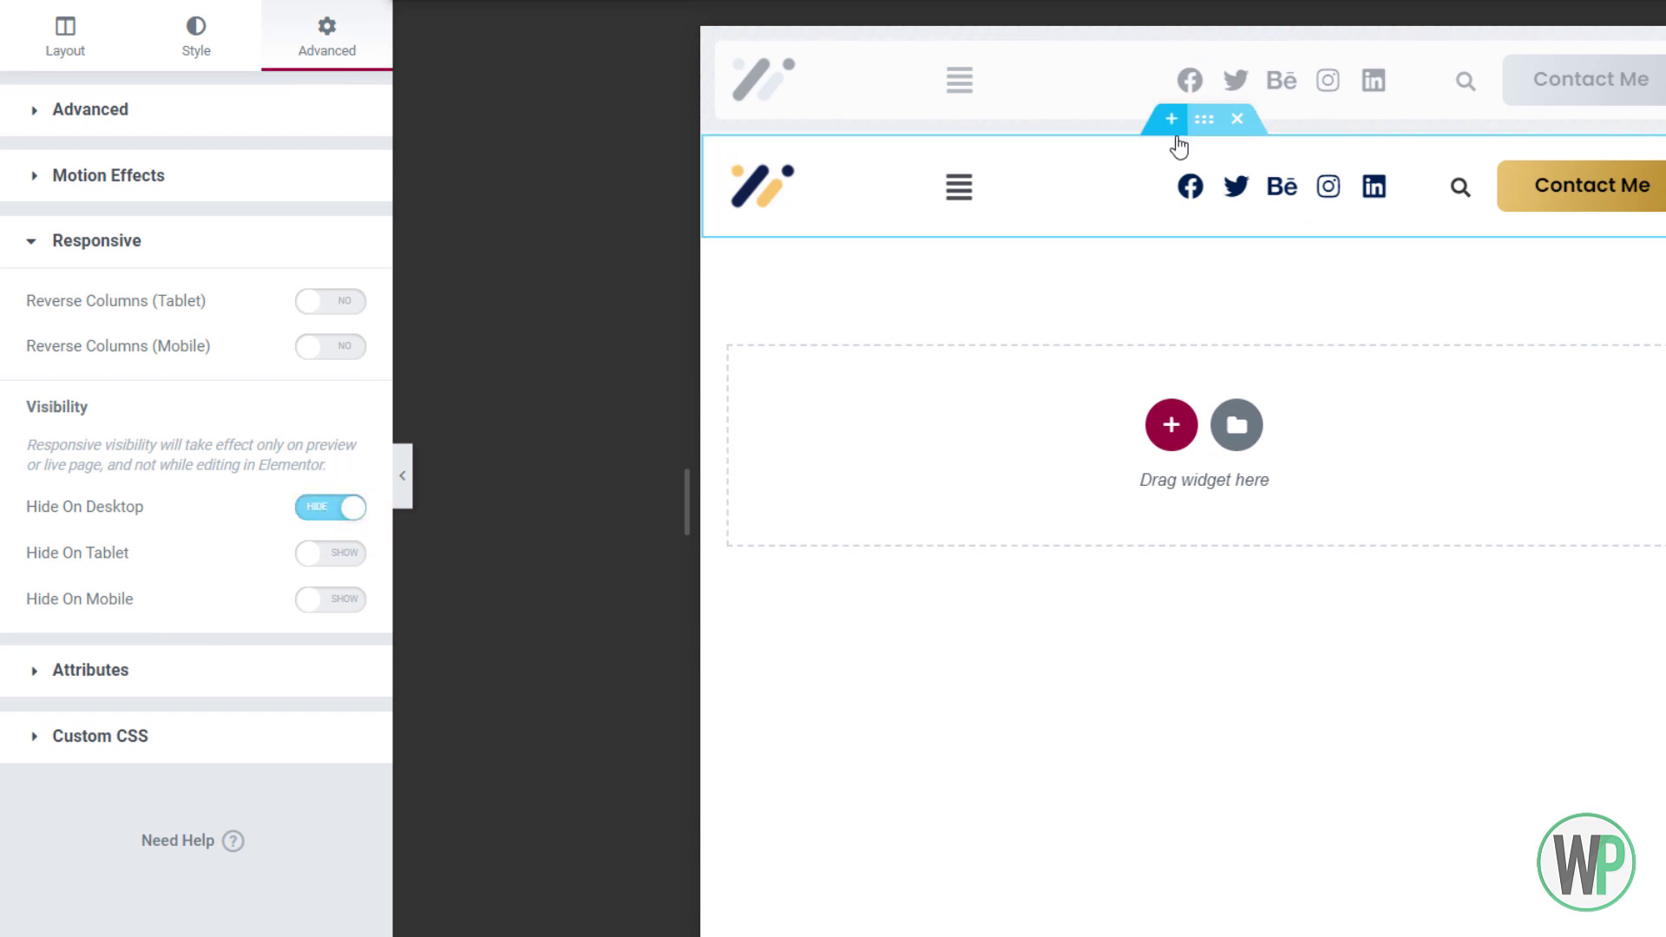
# Move the menu column to the header's left end and resize the menu and logo columns
pyautogui.moveTo(828, 168); pyautogui.dragTo(734, 180)
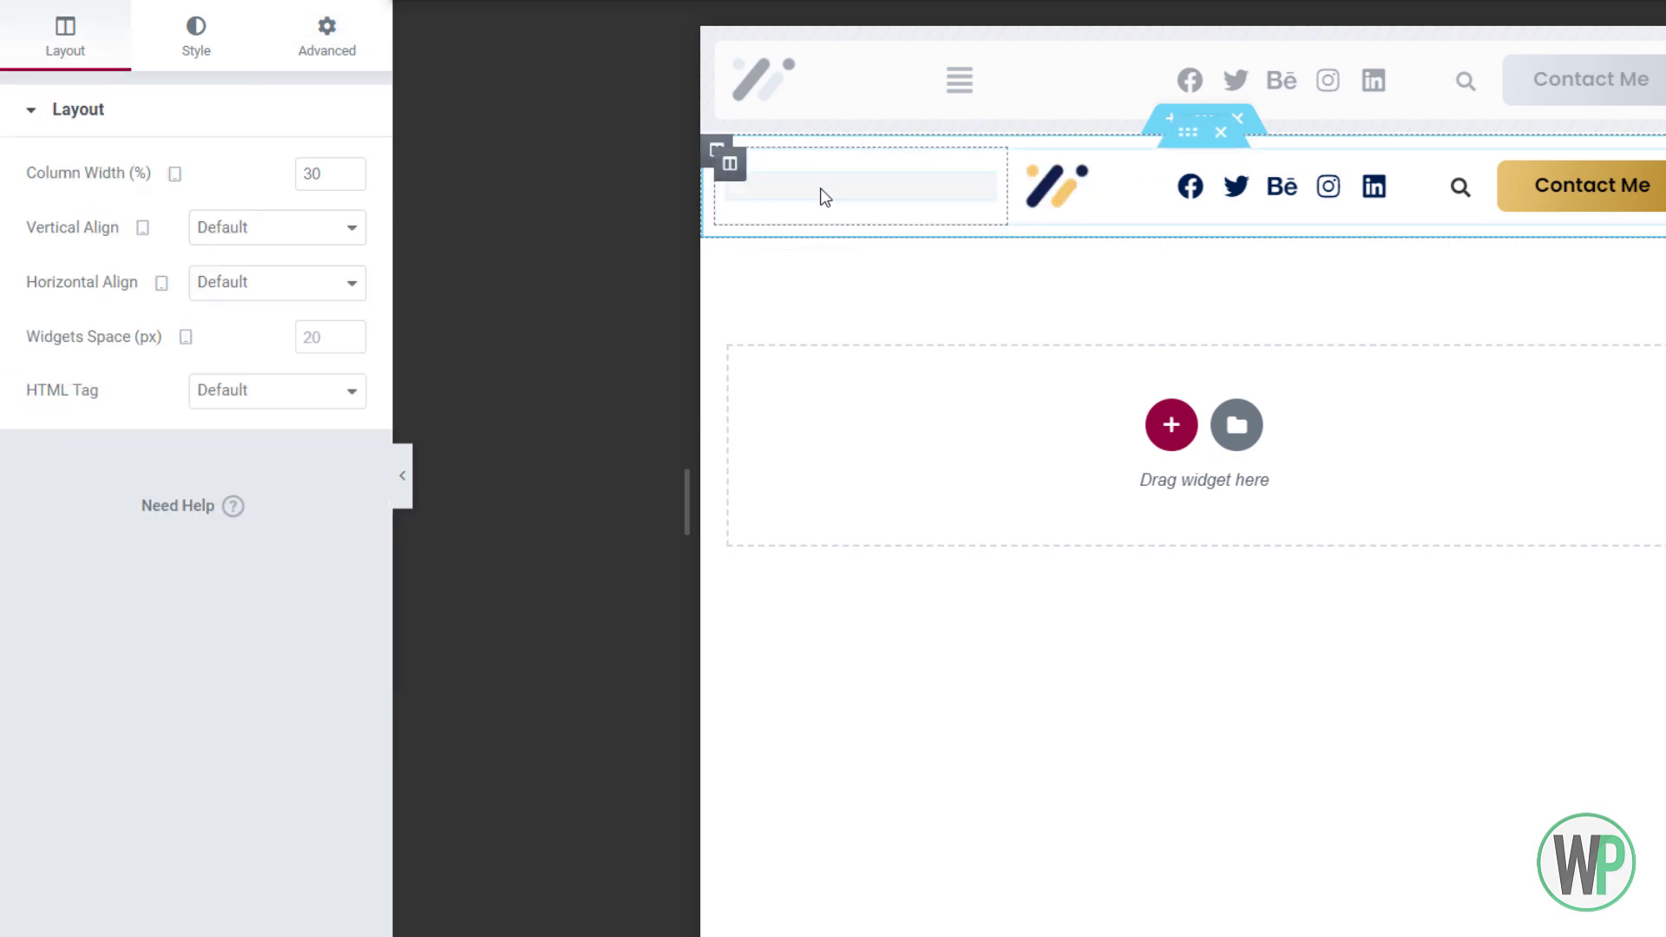
pyautogui.rightClick(775, 187)
pyautogui.click(775, 191)
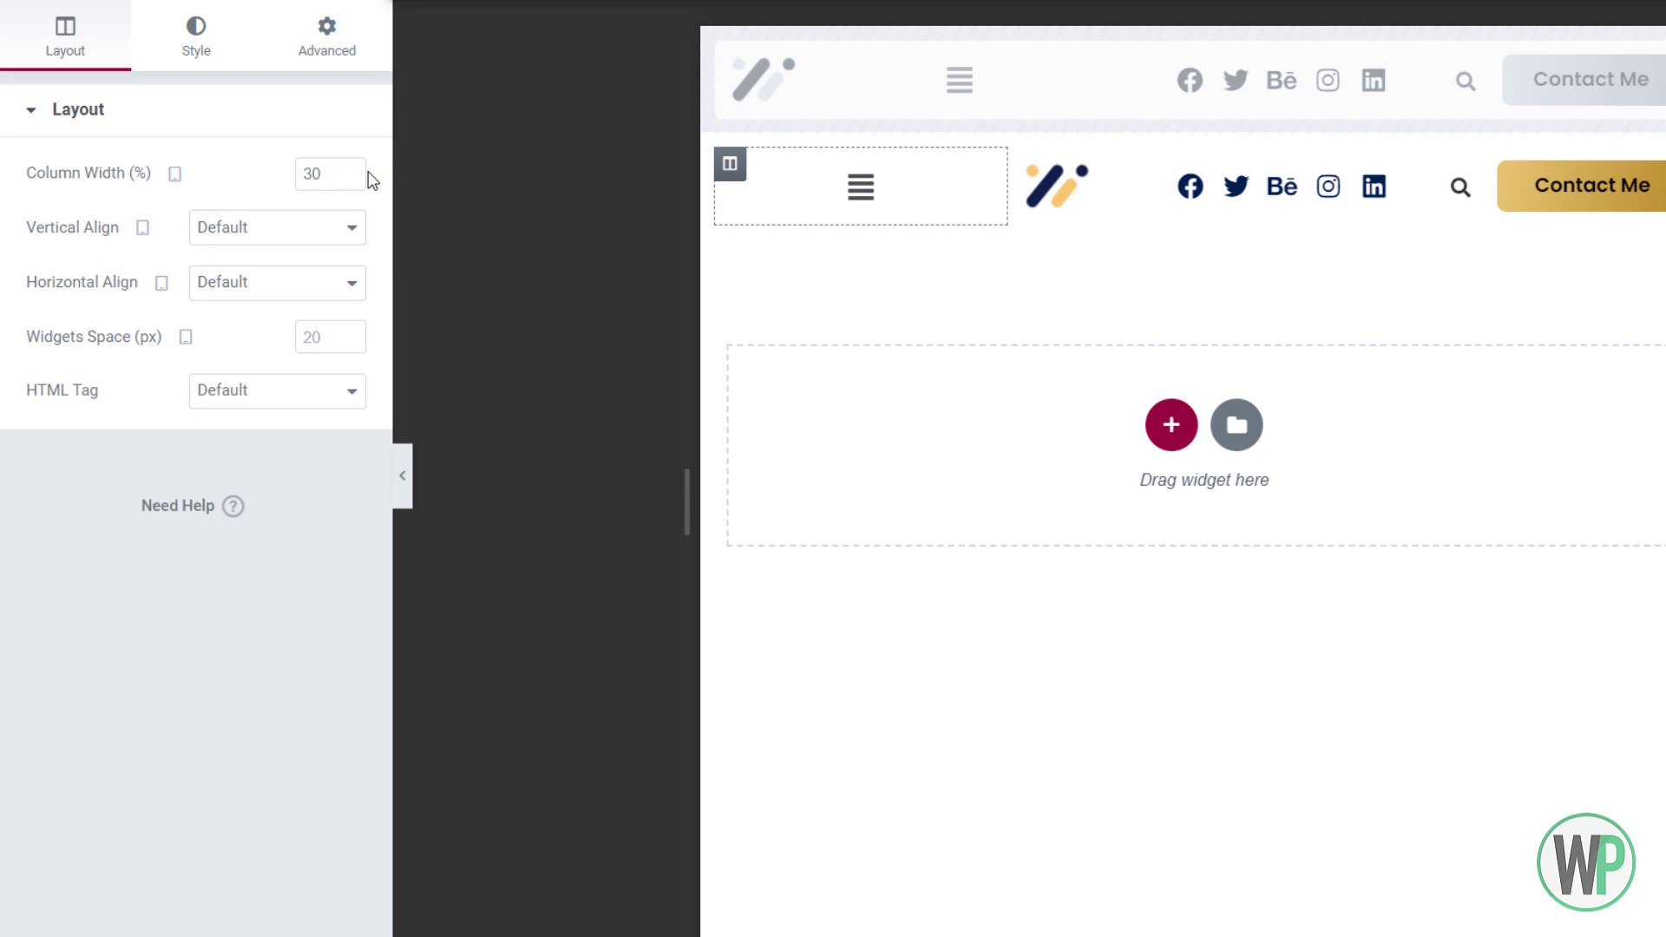
pyautogui.write('1')
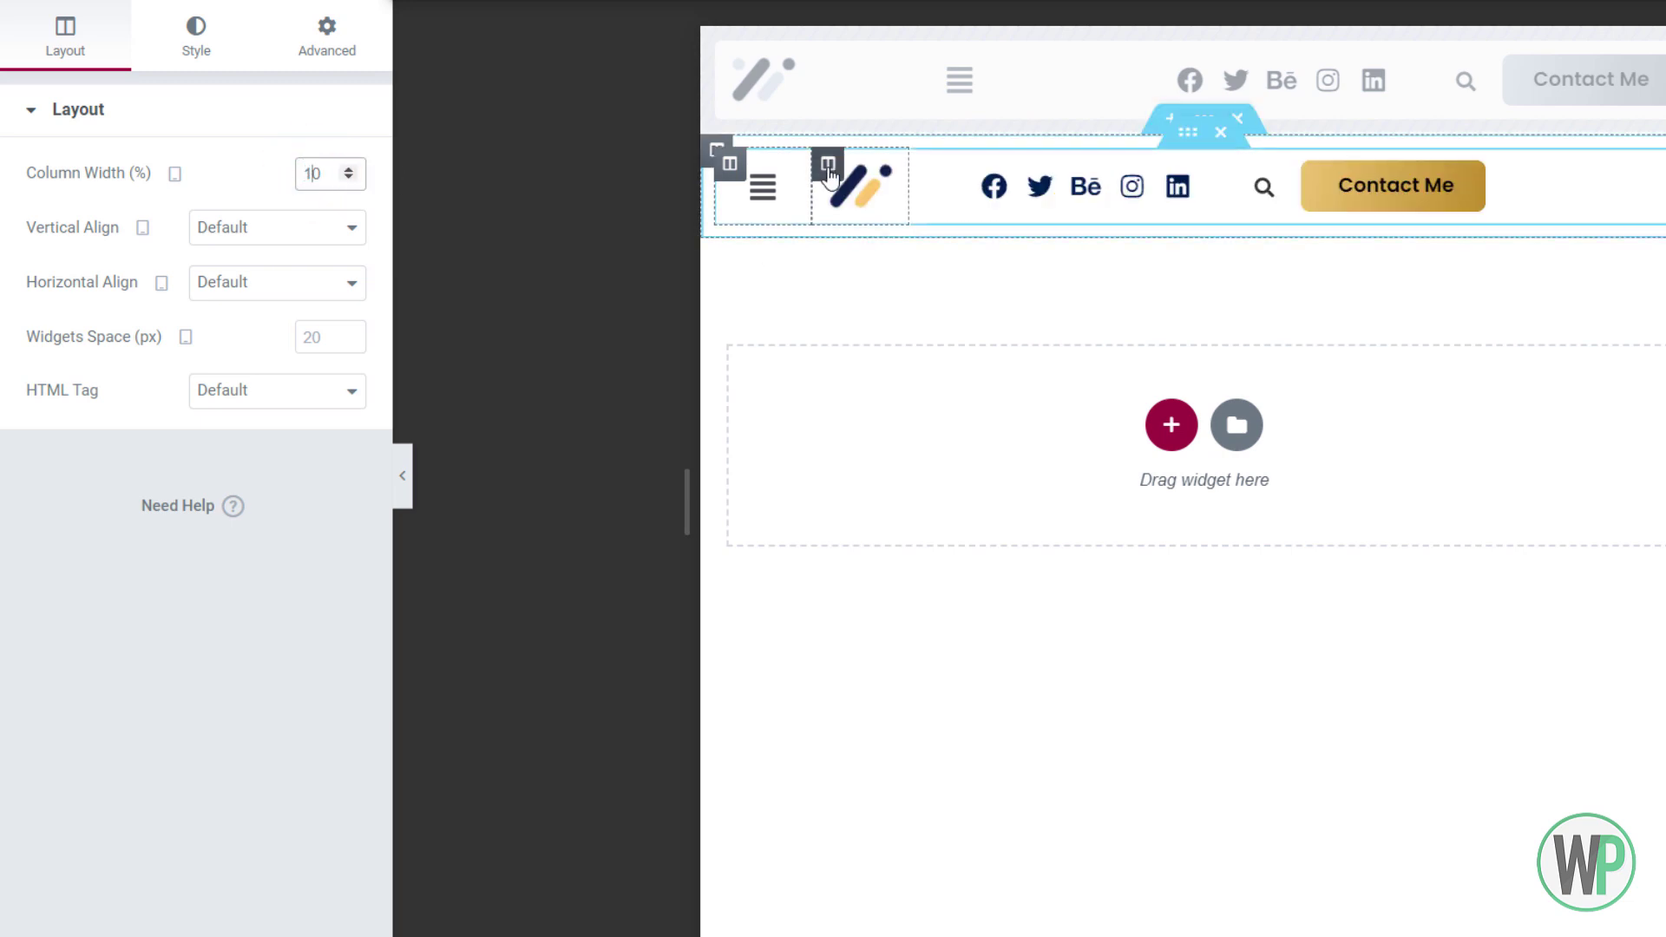
pyautogui.rightClick(1220, 169)
pyautogui.click(1242, 177)
pyautogui.moveTo(314, 175); pyautogui.dragTo(301, 174)
pyautogui.write('5')
pyautogui.write('4')
# Set the social-icons column's width to 50%
pyautogui.rightClick(935, 170)
pyautogui.click(963, 180)
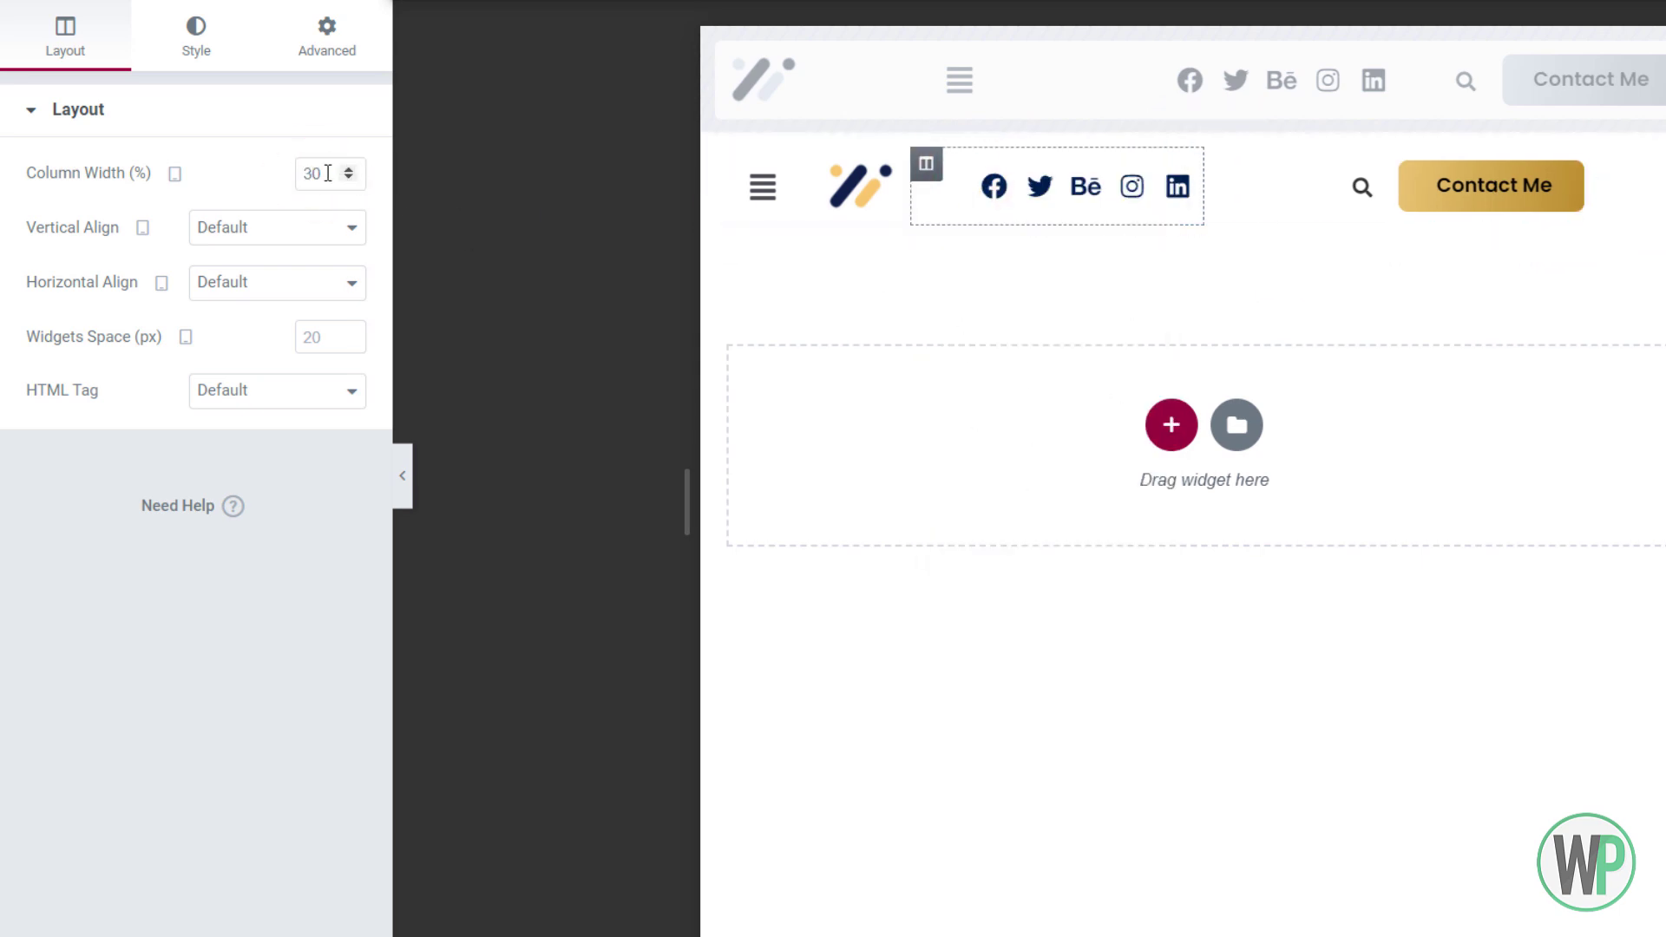
pyautogui.write('4')
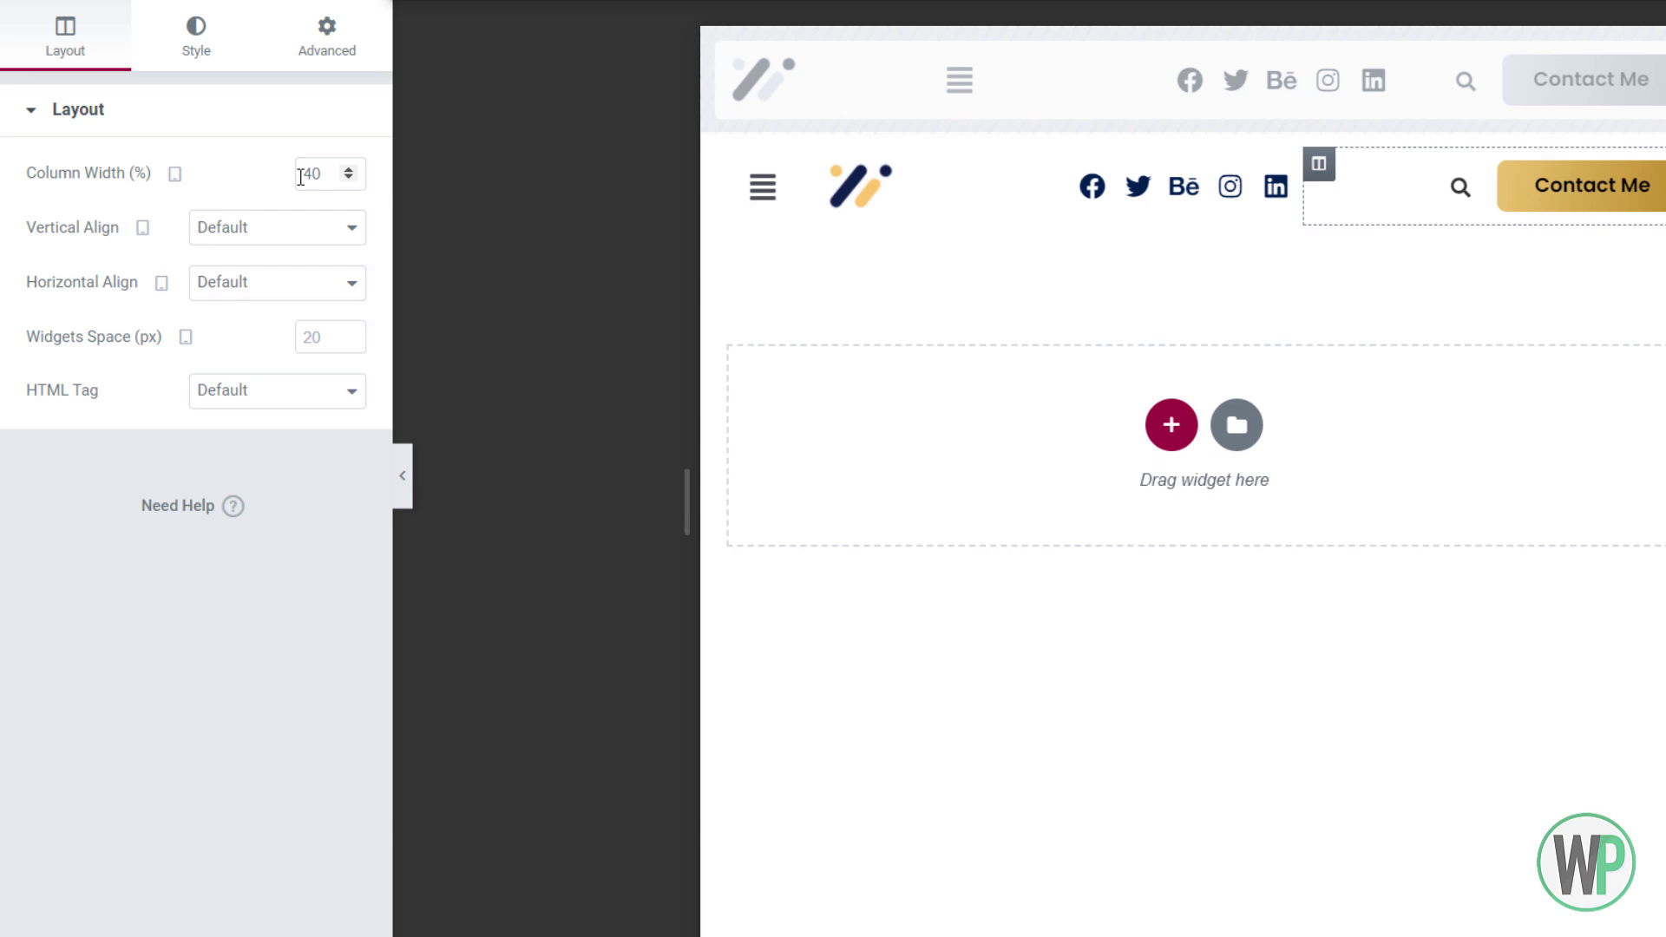
pyautogui.write('3')
pyautogui.click(927, 165)
pyautogui.moveTo(312, 175); pyautogui.dragTo(289, 176)
pyautogui.write('5')
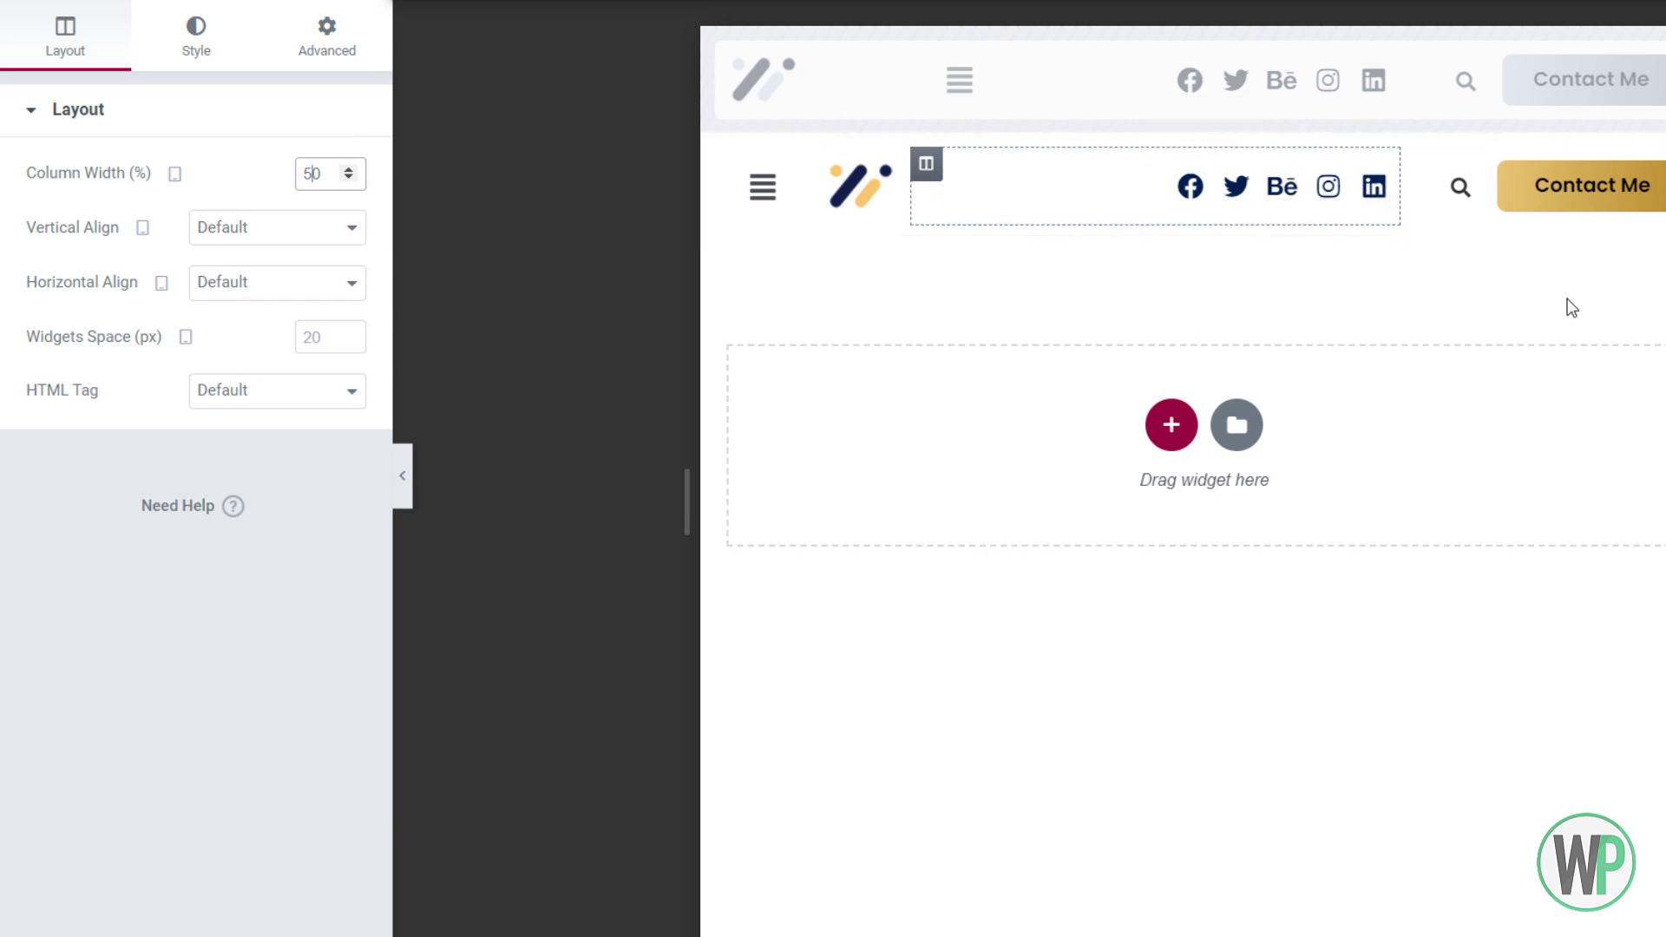
pyautogui.click(762, 197)
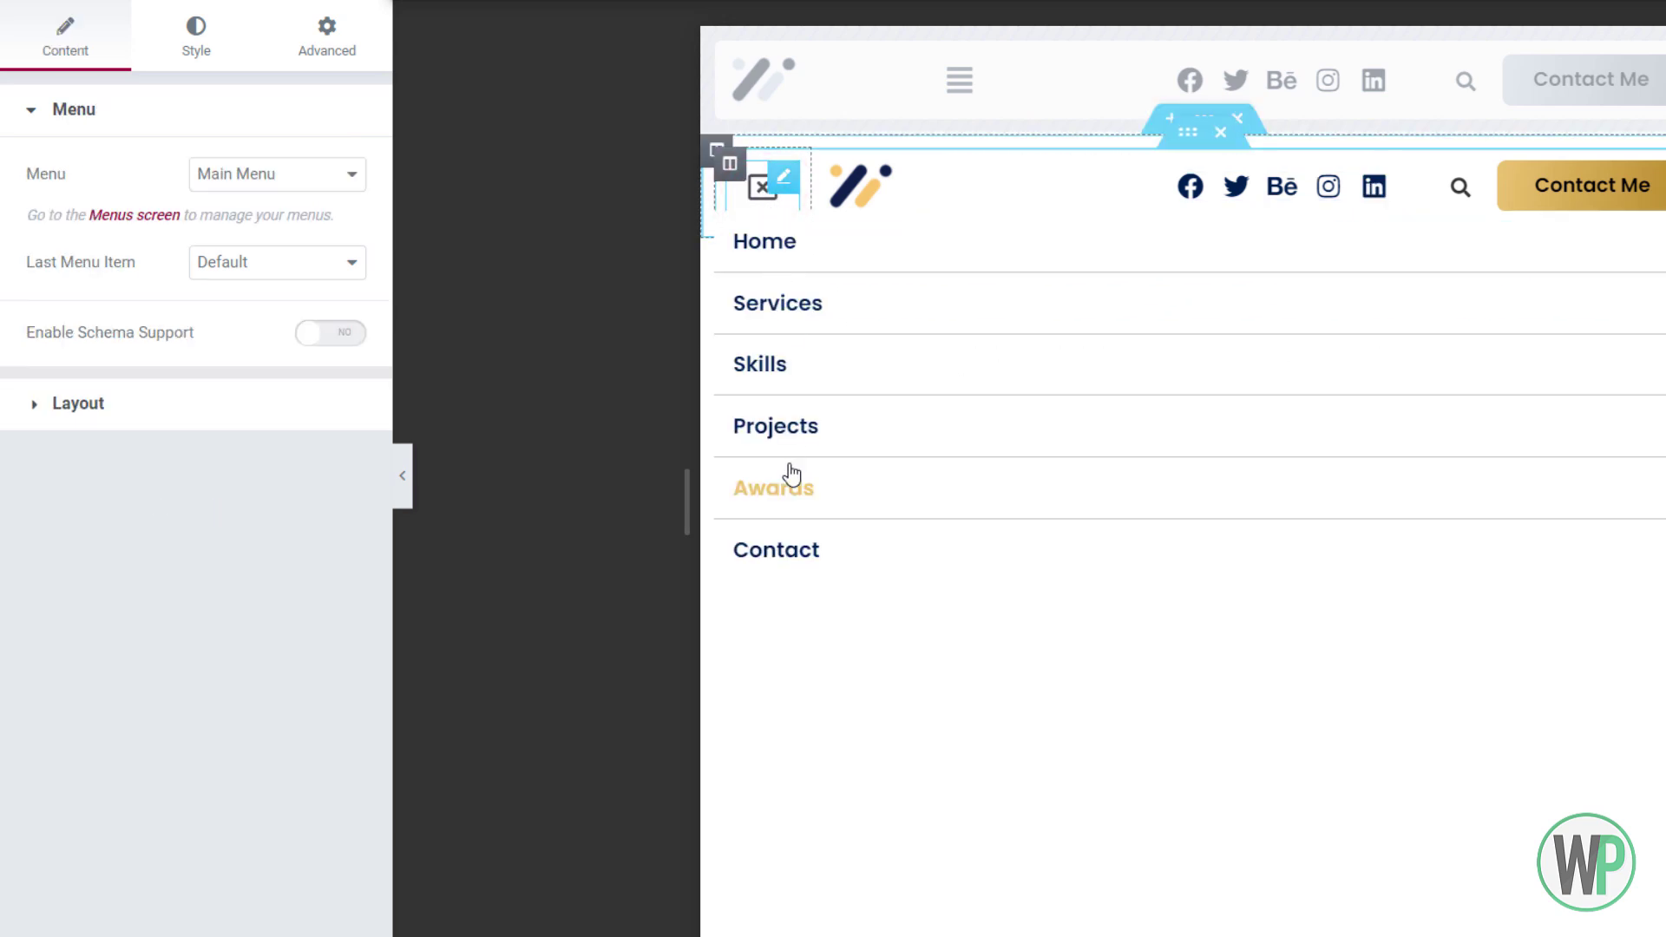
# Preview the hamburger dropdown menu opening and closing
pyautogui.click(760, 195)
pyautogui.click(757, 196)
pyautogui.click(755, 198)
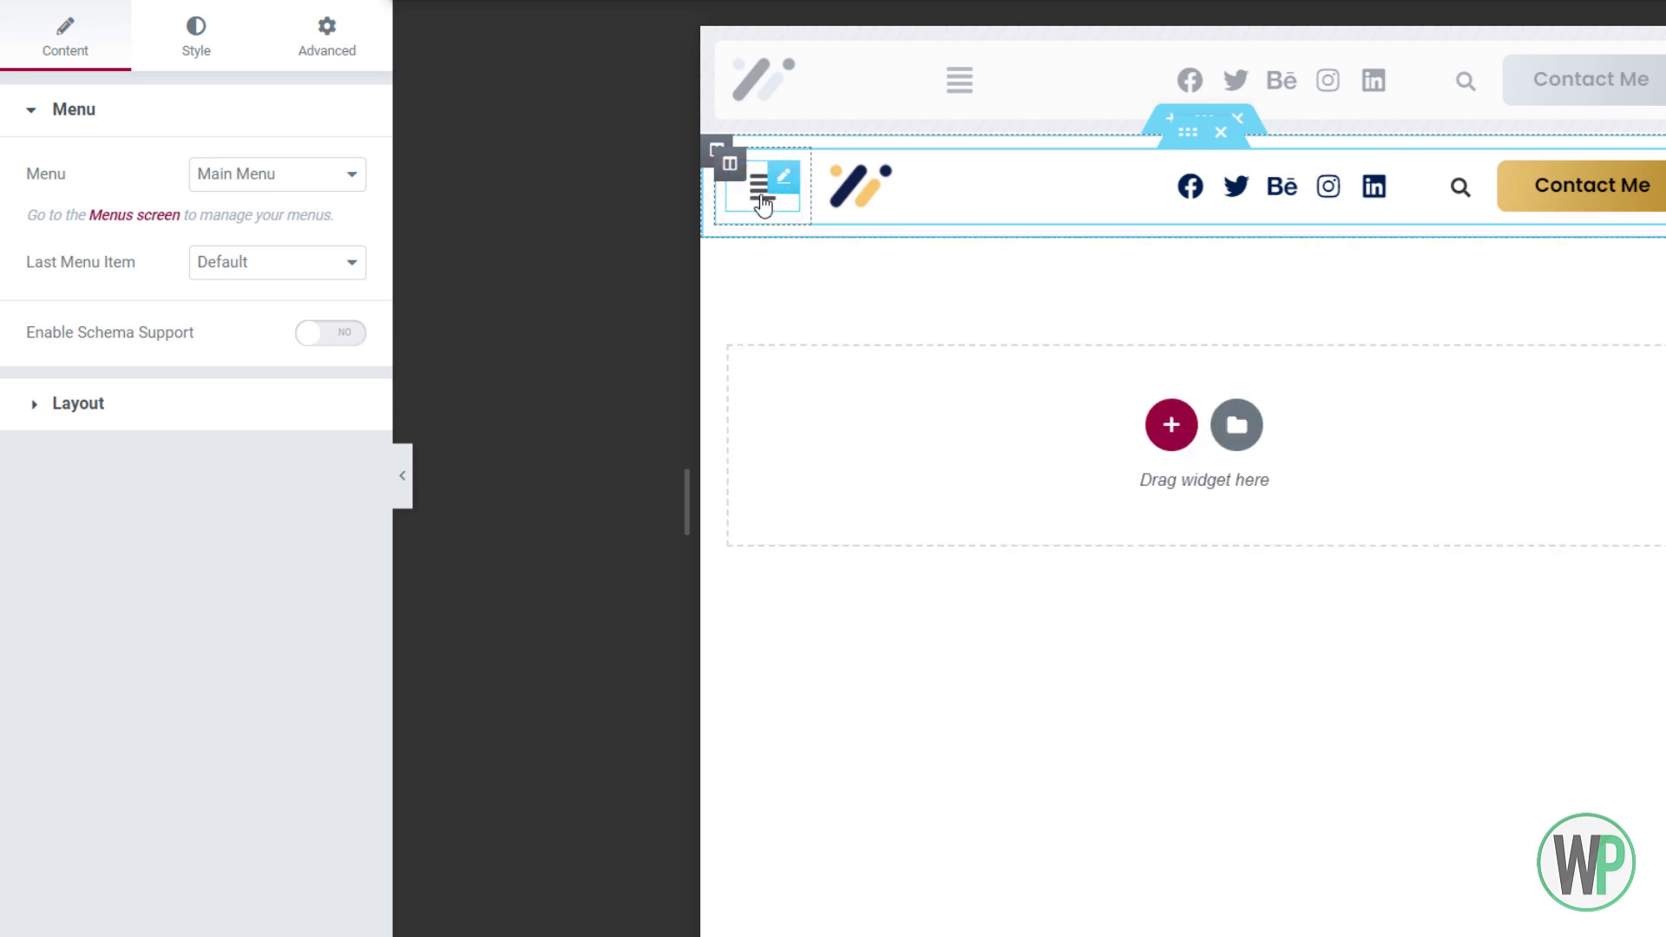
pyautogui.click(763, 199)
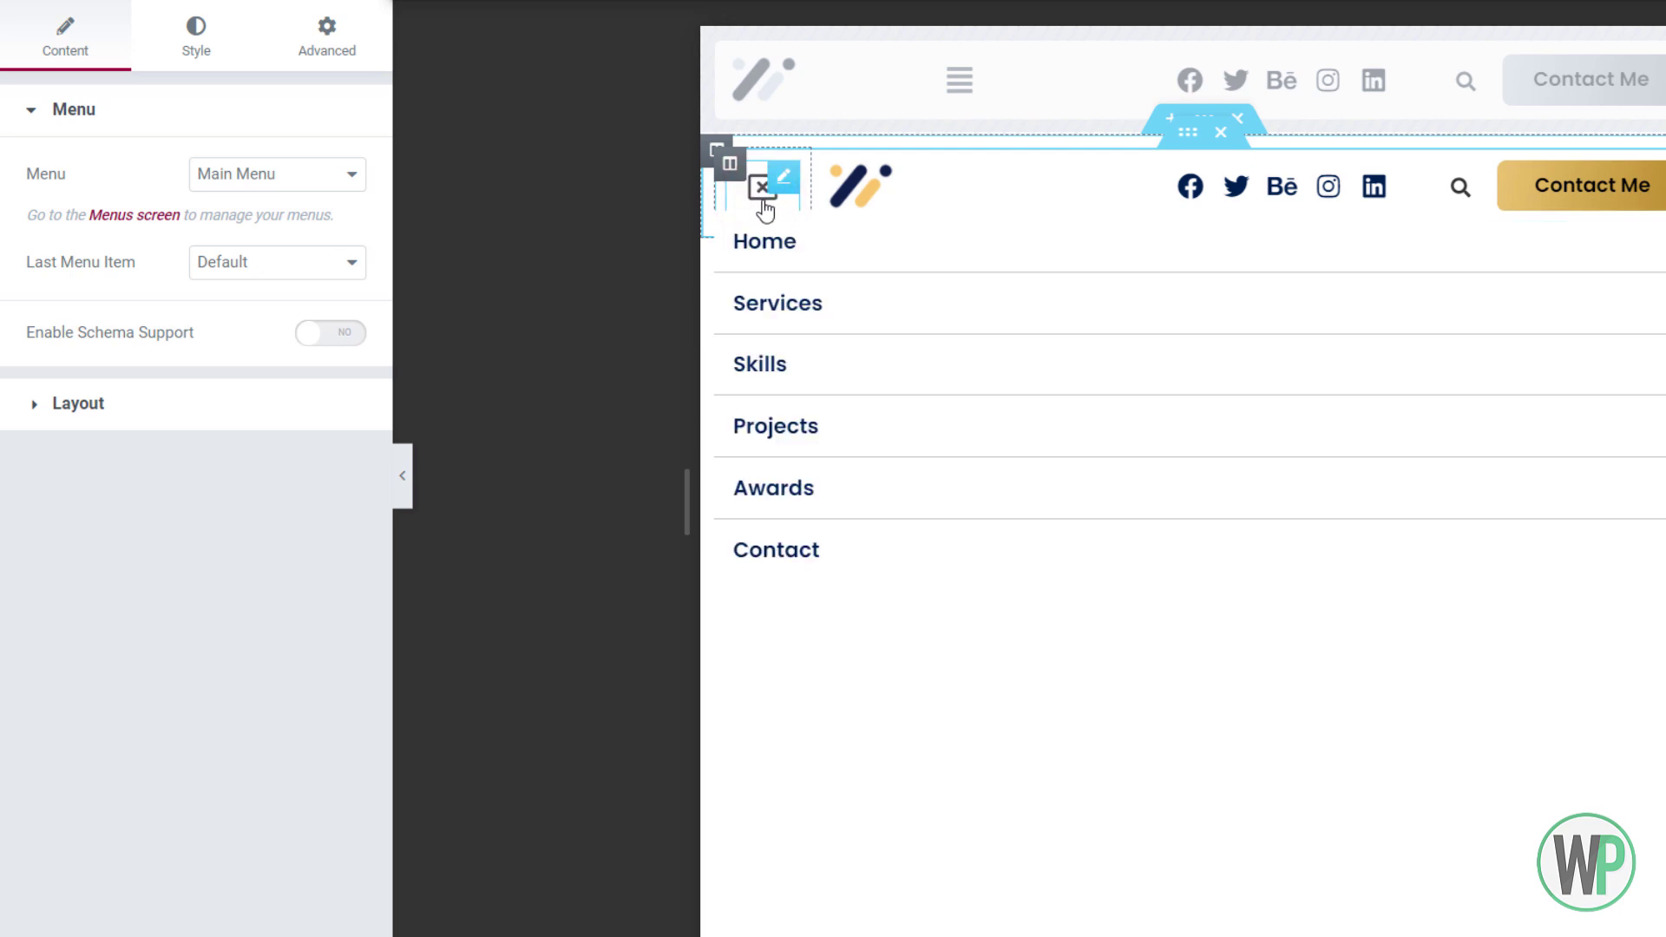
pyautogui.click(763, 198)
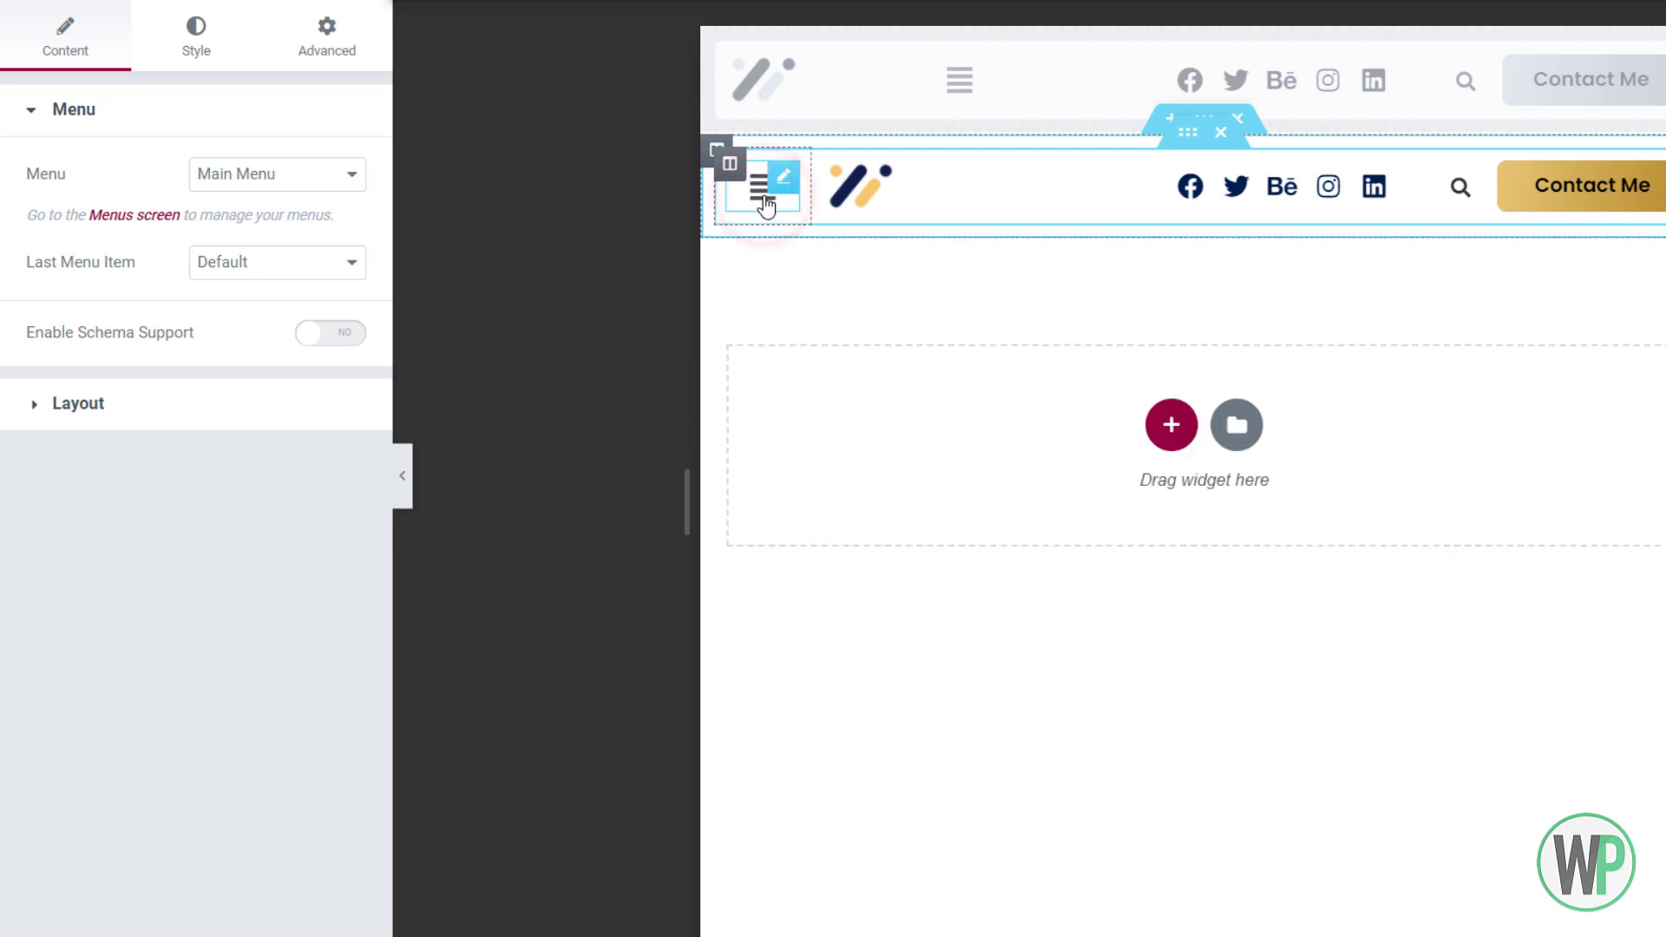
# Set the dropdown's Top Distance to 18 and go back to the Content settings
pyautogui.click(229, 55)
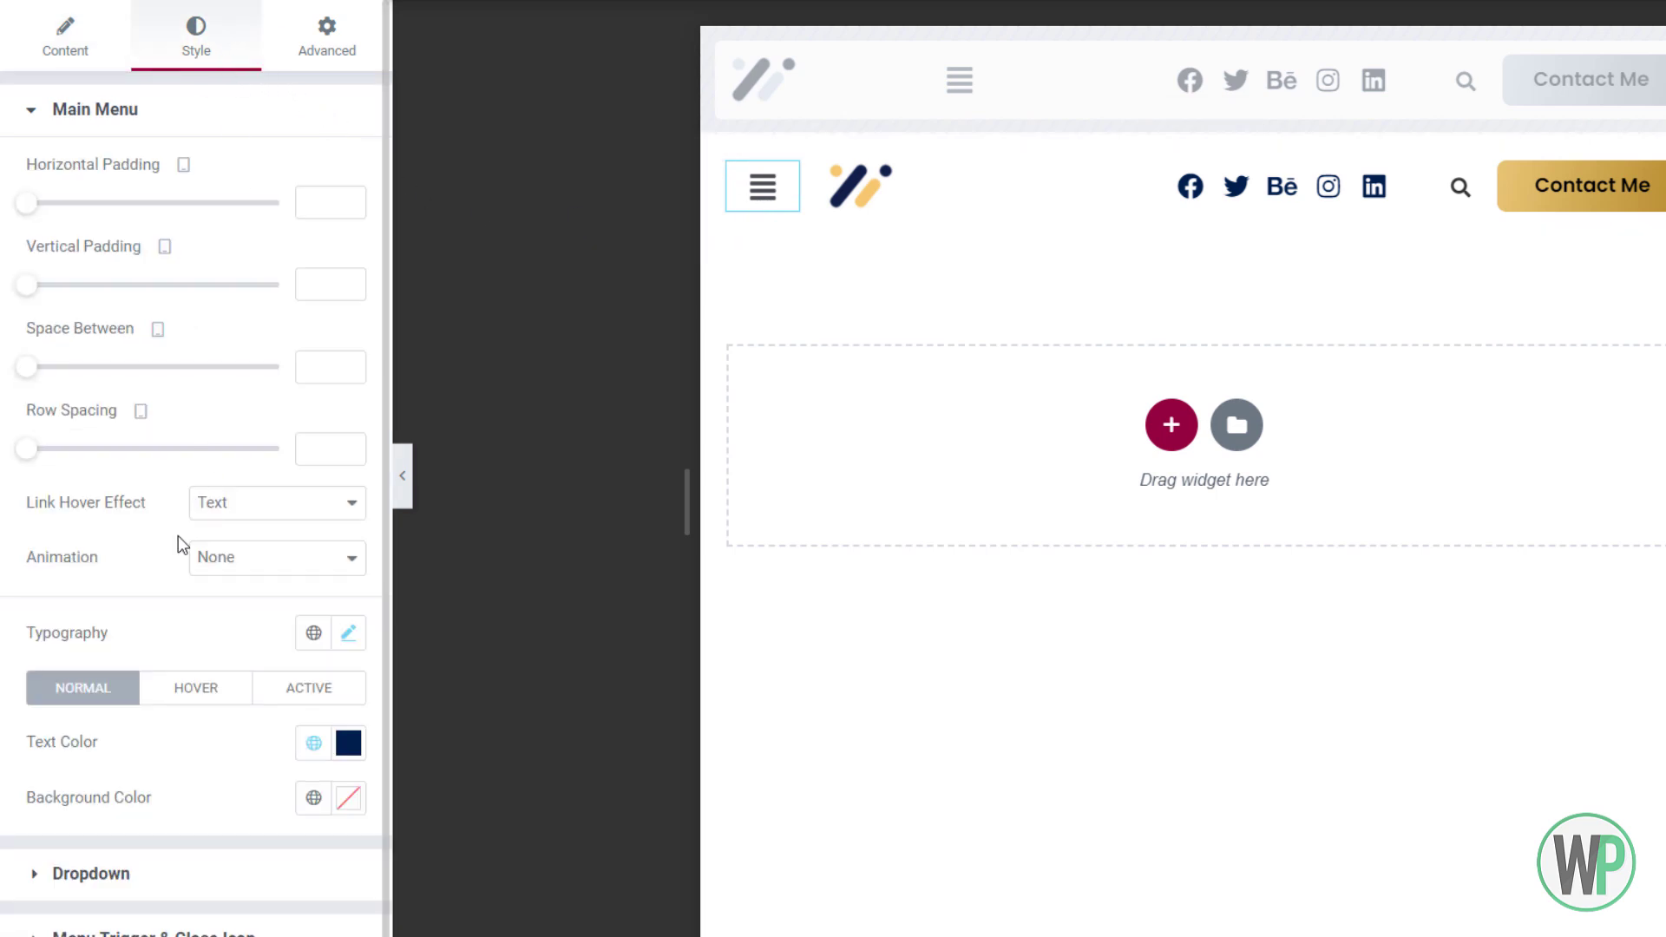
pyautogui.scroll(-1, 186, 564)
pyautogui.click(198, 865)
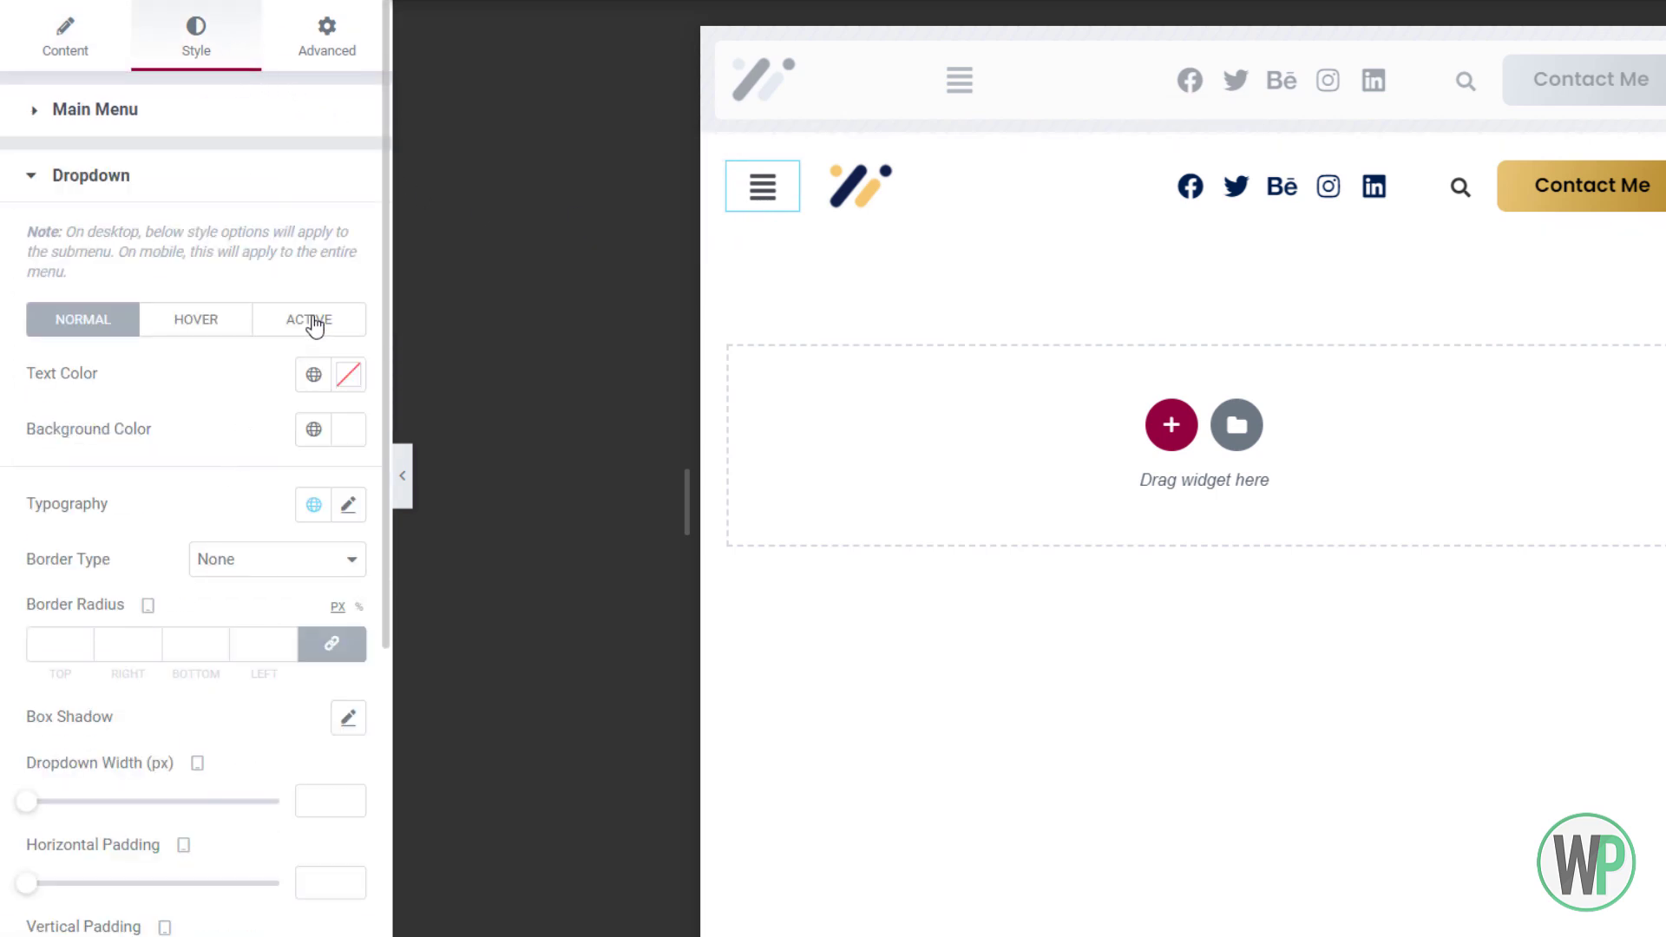
pyautogui.click(752, 208)
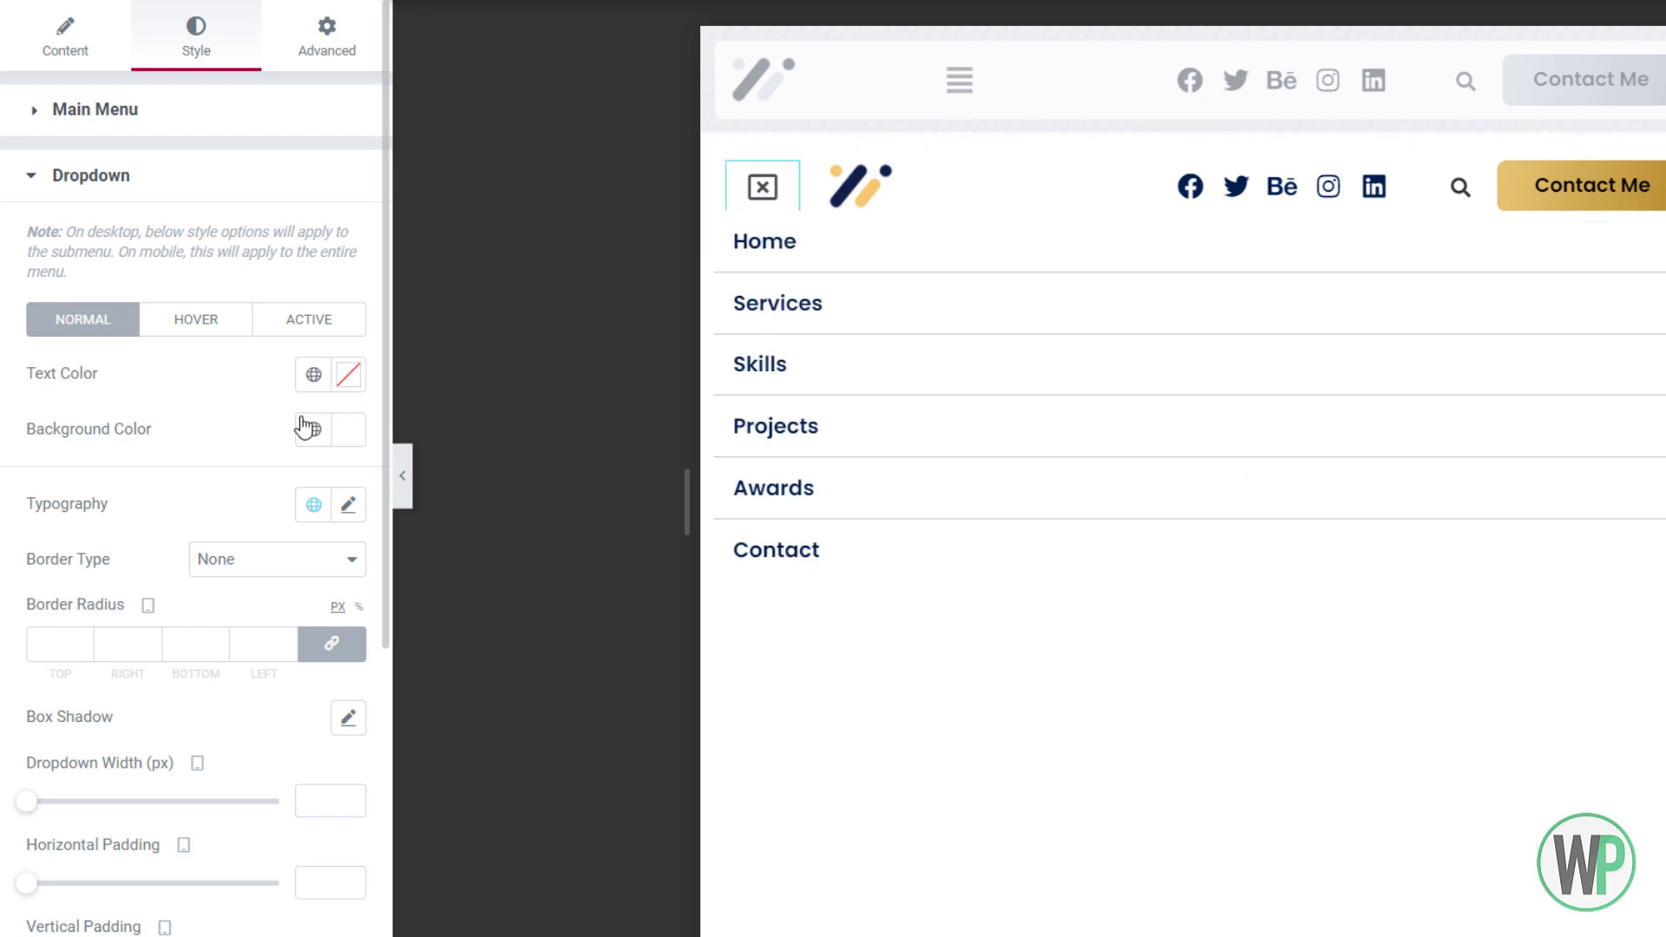
pyautogui.scroll(-3, 224, 551)
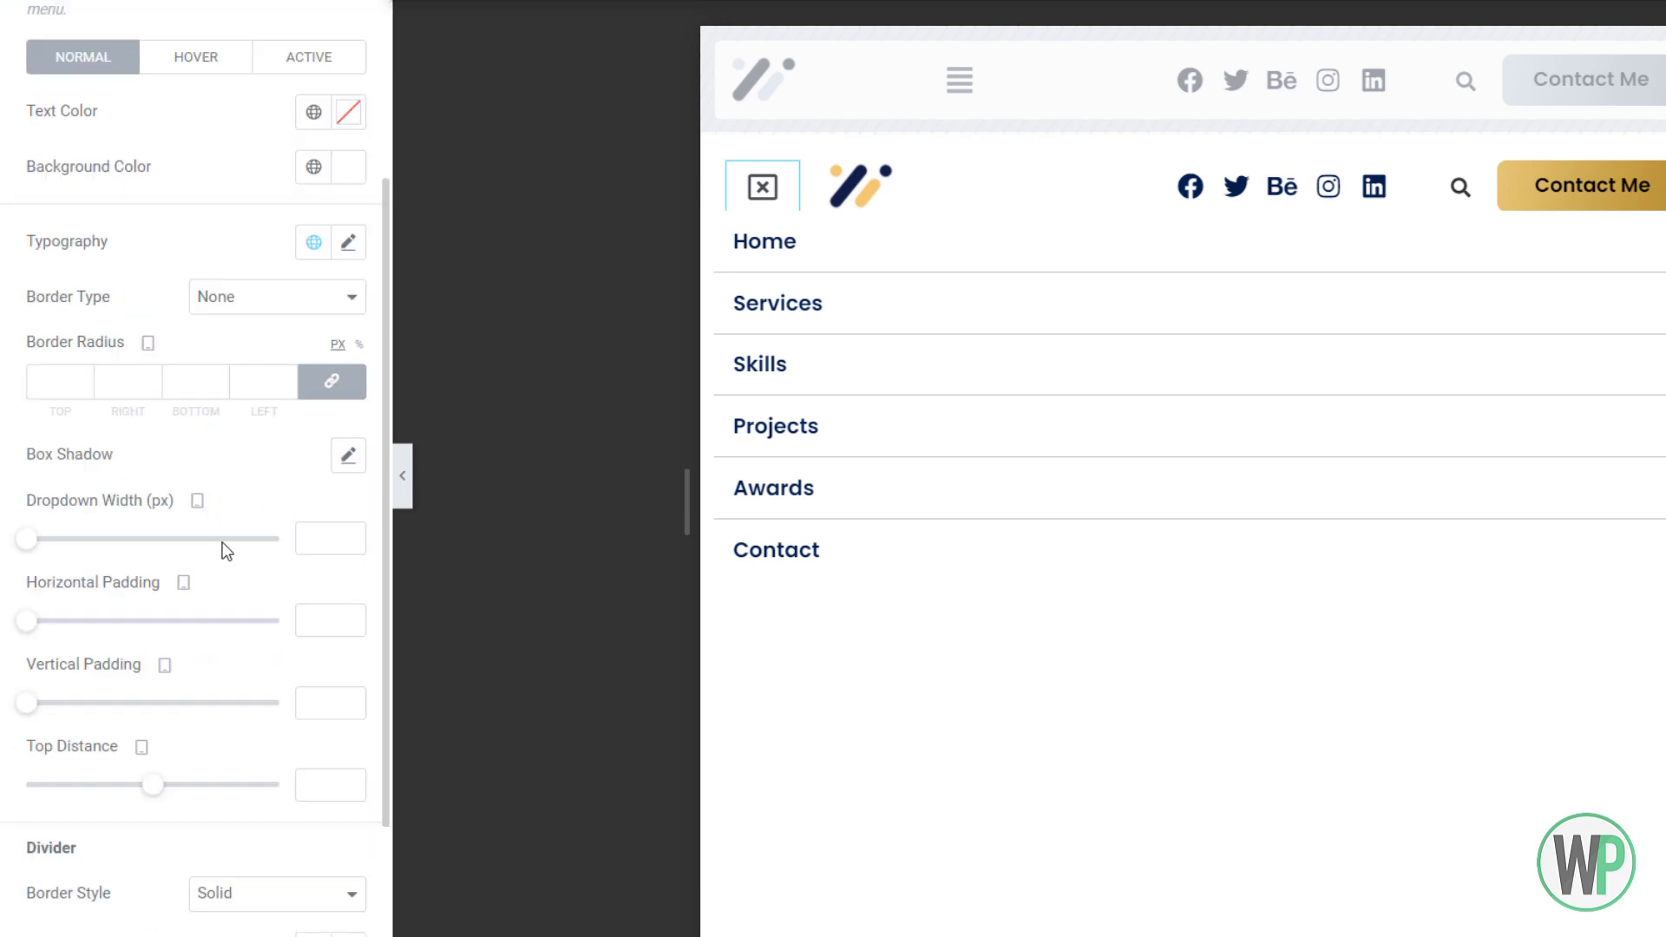
pyautogui.moveTo(149, 792); pyautogui.dragTo(175, 785)
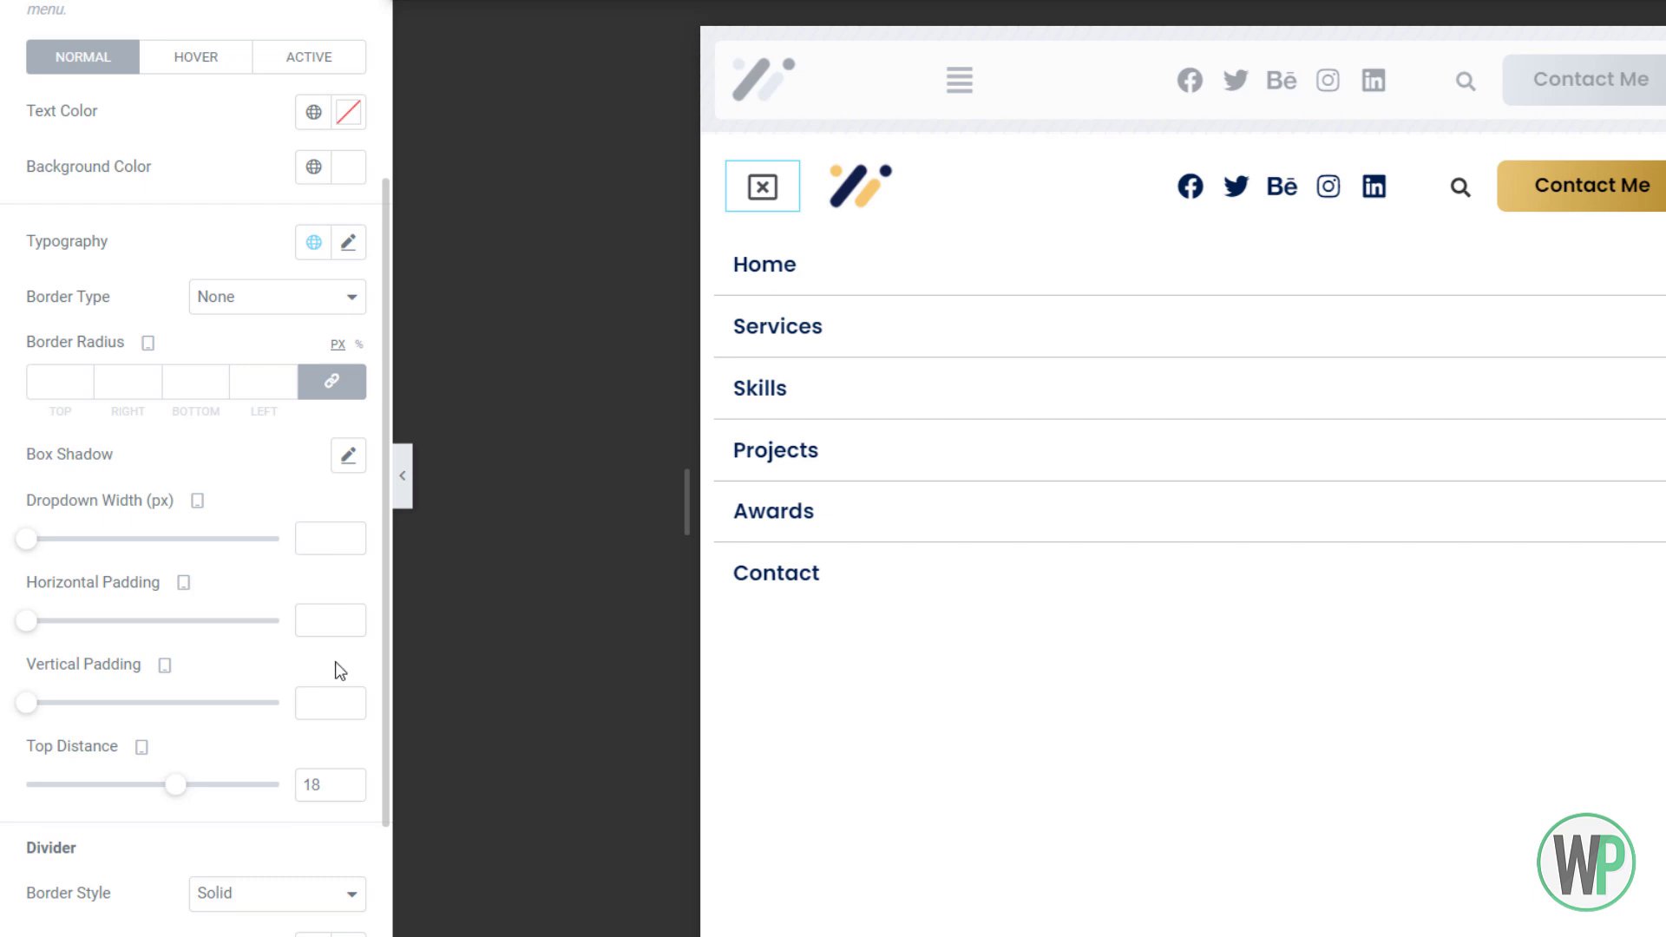
pyautogui.click(764, 189)
pyautogui.click(765, 189)
pyautogui.click(52, 50)
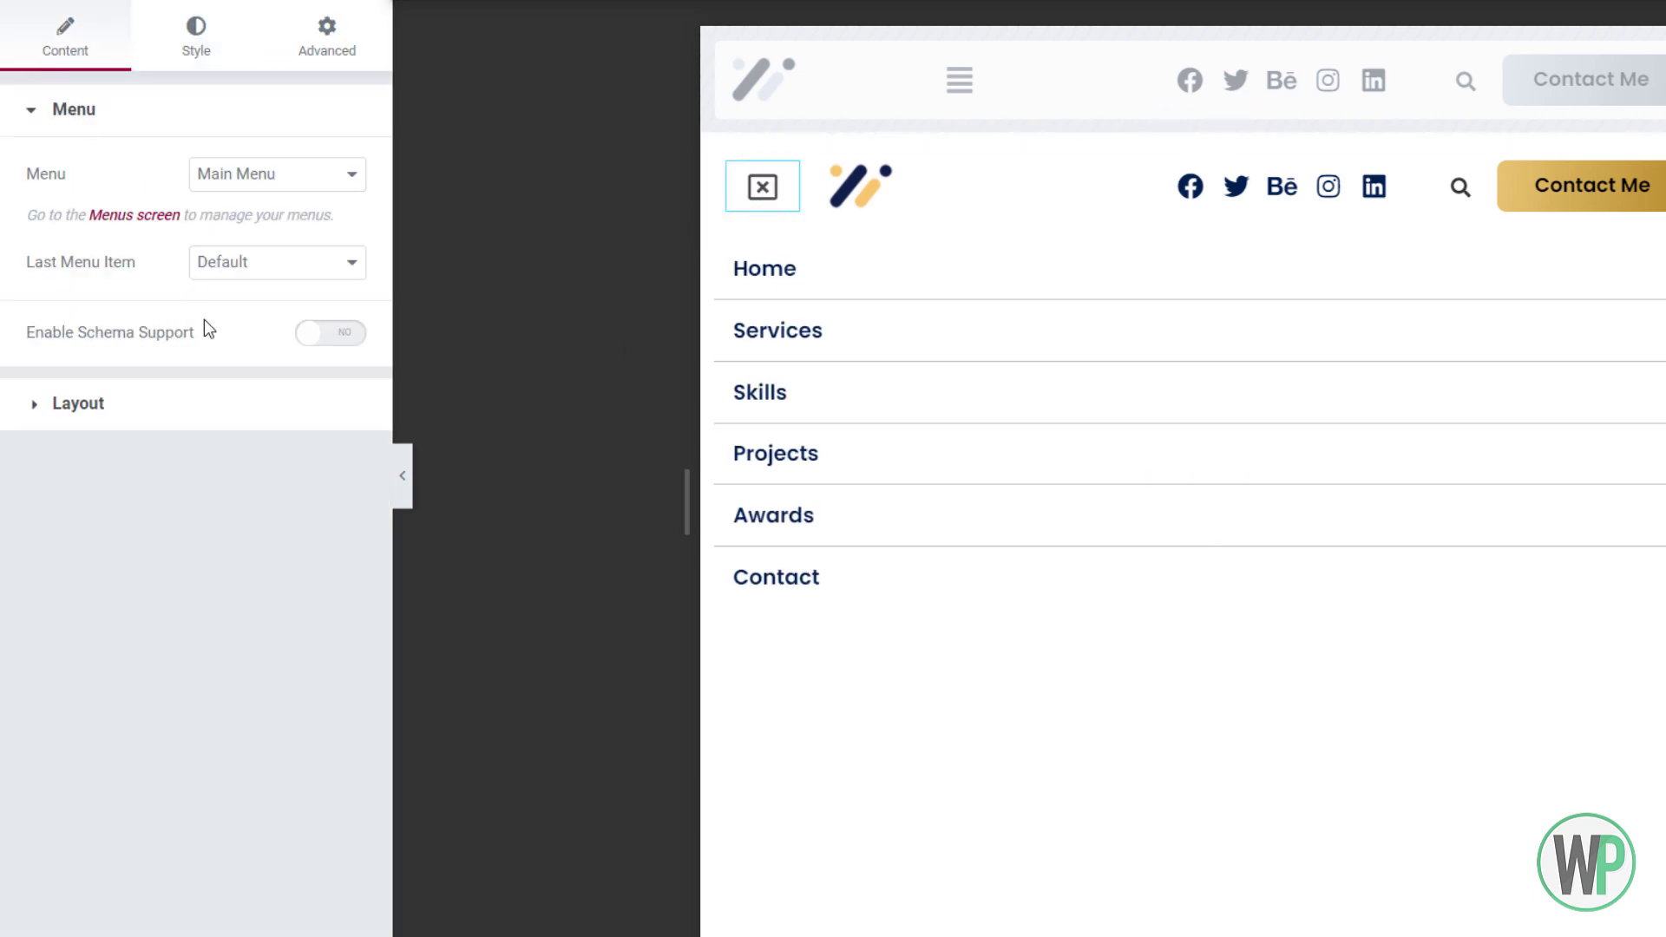
# Change the Nav Menu's Layout setting to Flyout
pyautogui.click(215, 405)
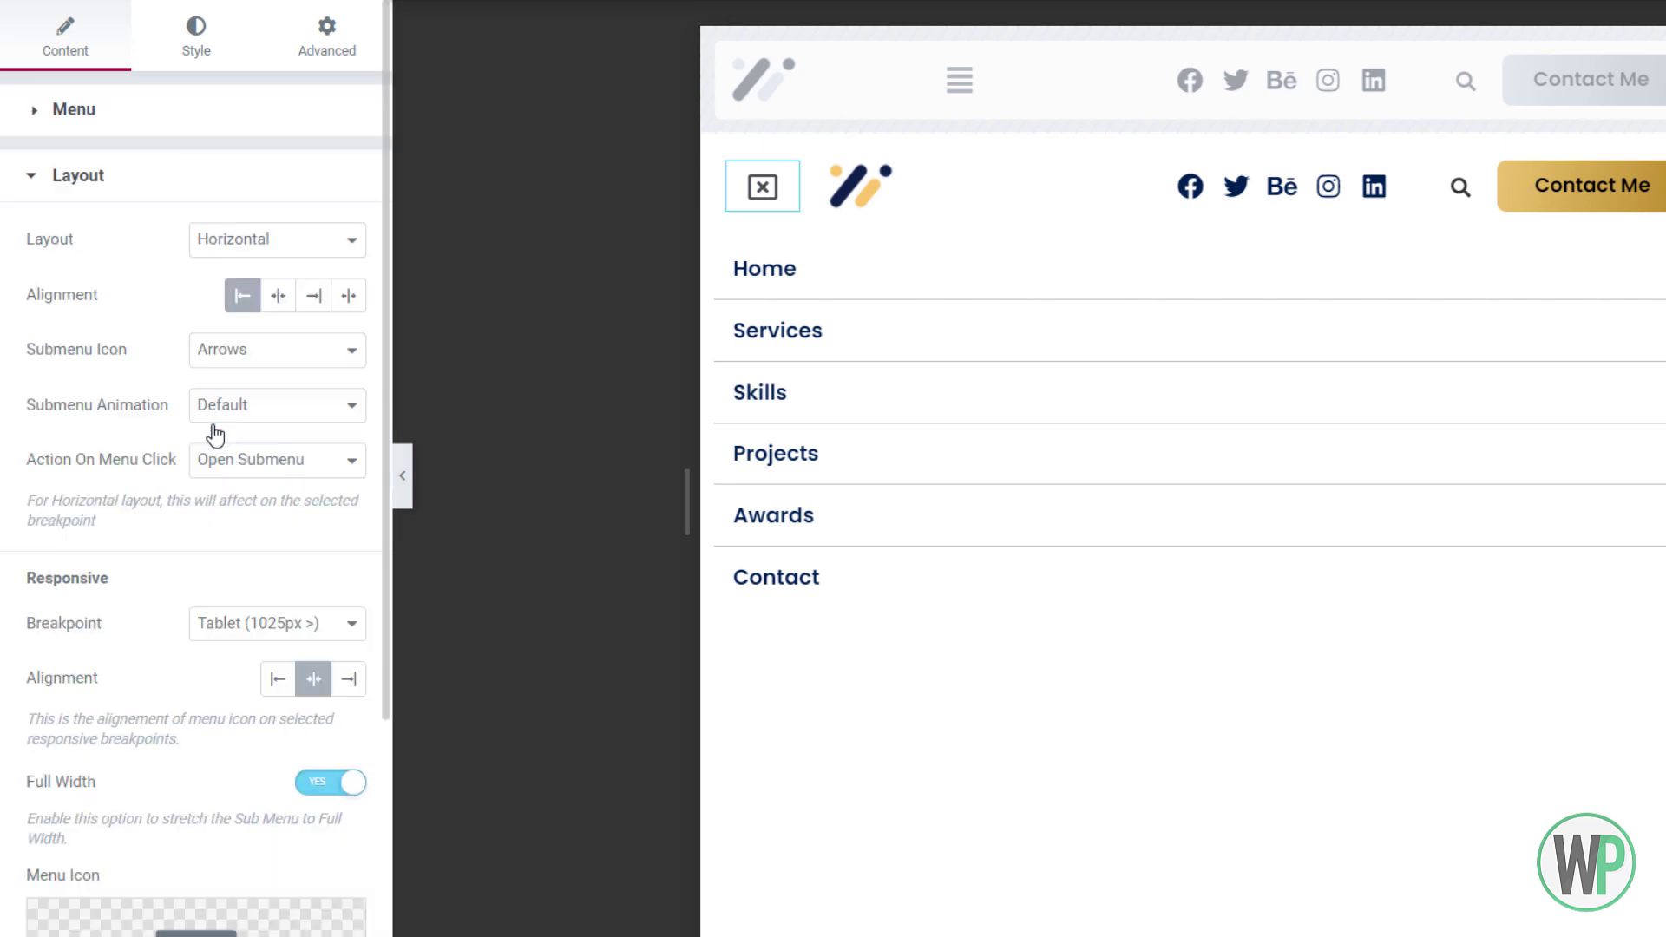
pyautogui.scroll(-2, 196, 334)
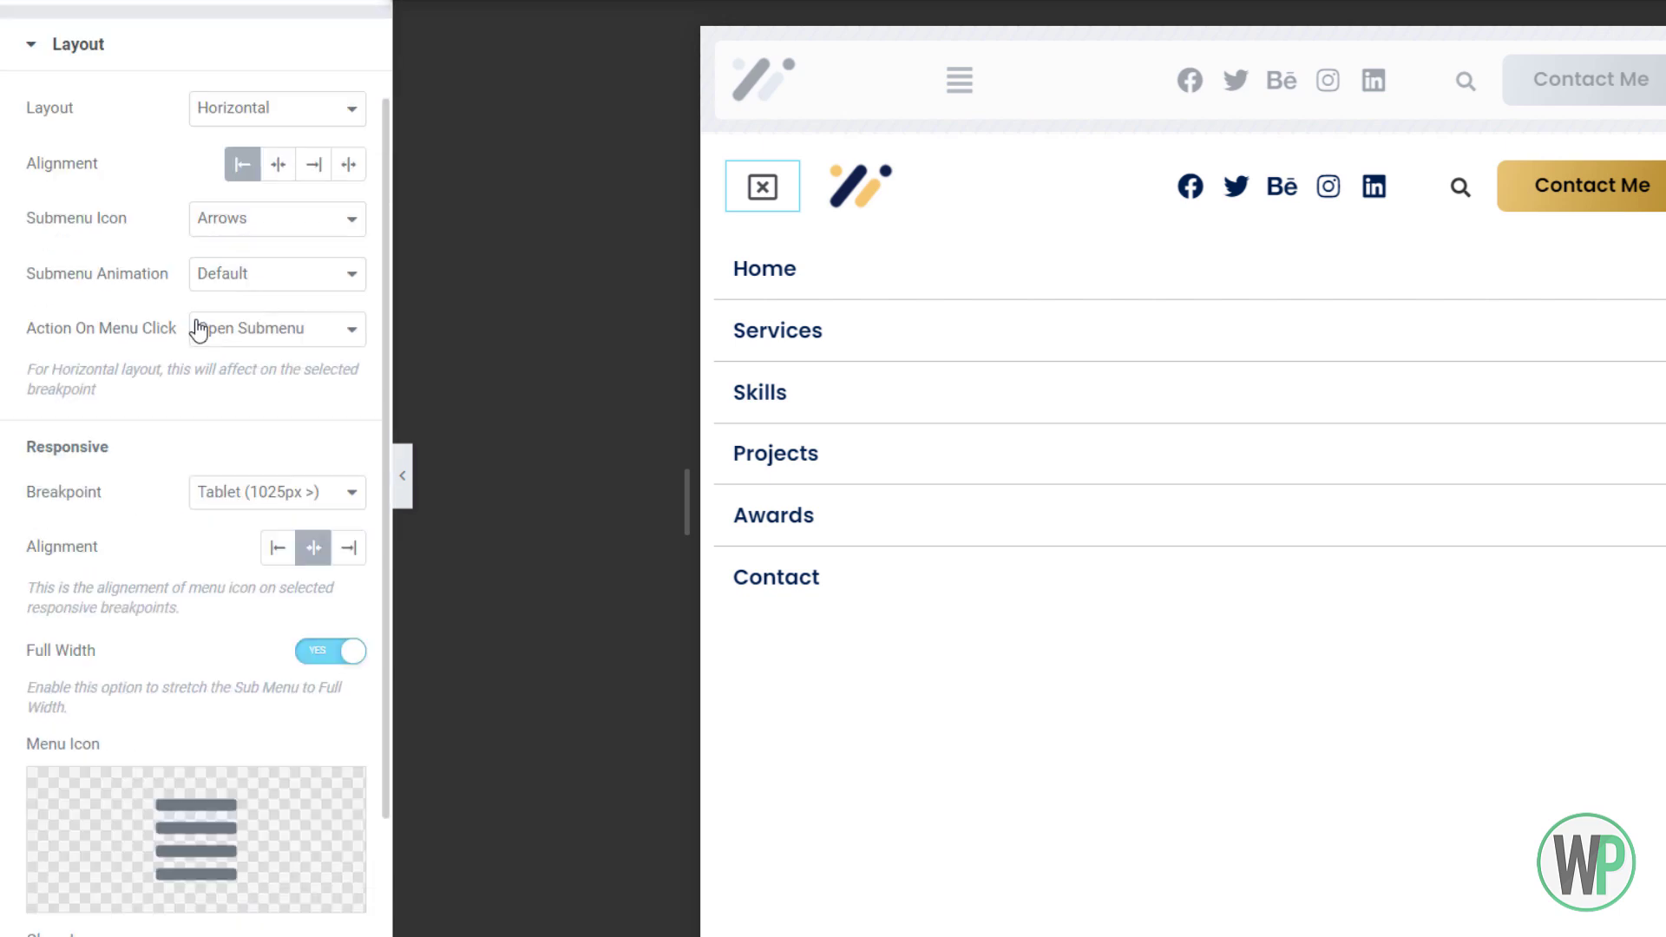
pyautogui.click(238, 124)
pyautogui.click(177, 126)
pyautogui.click(220, 113)
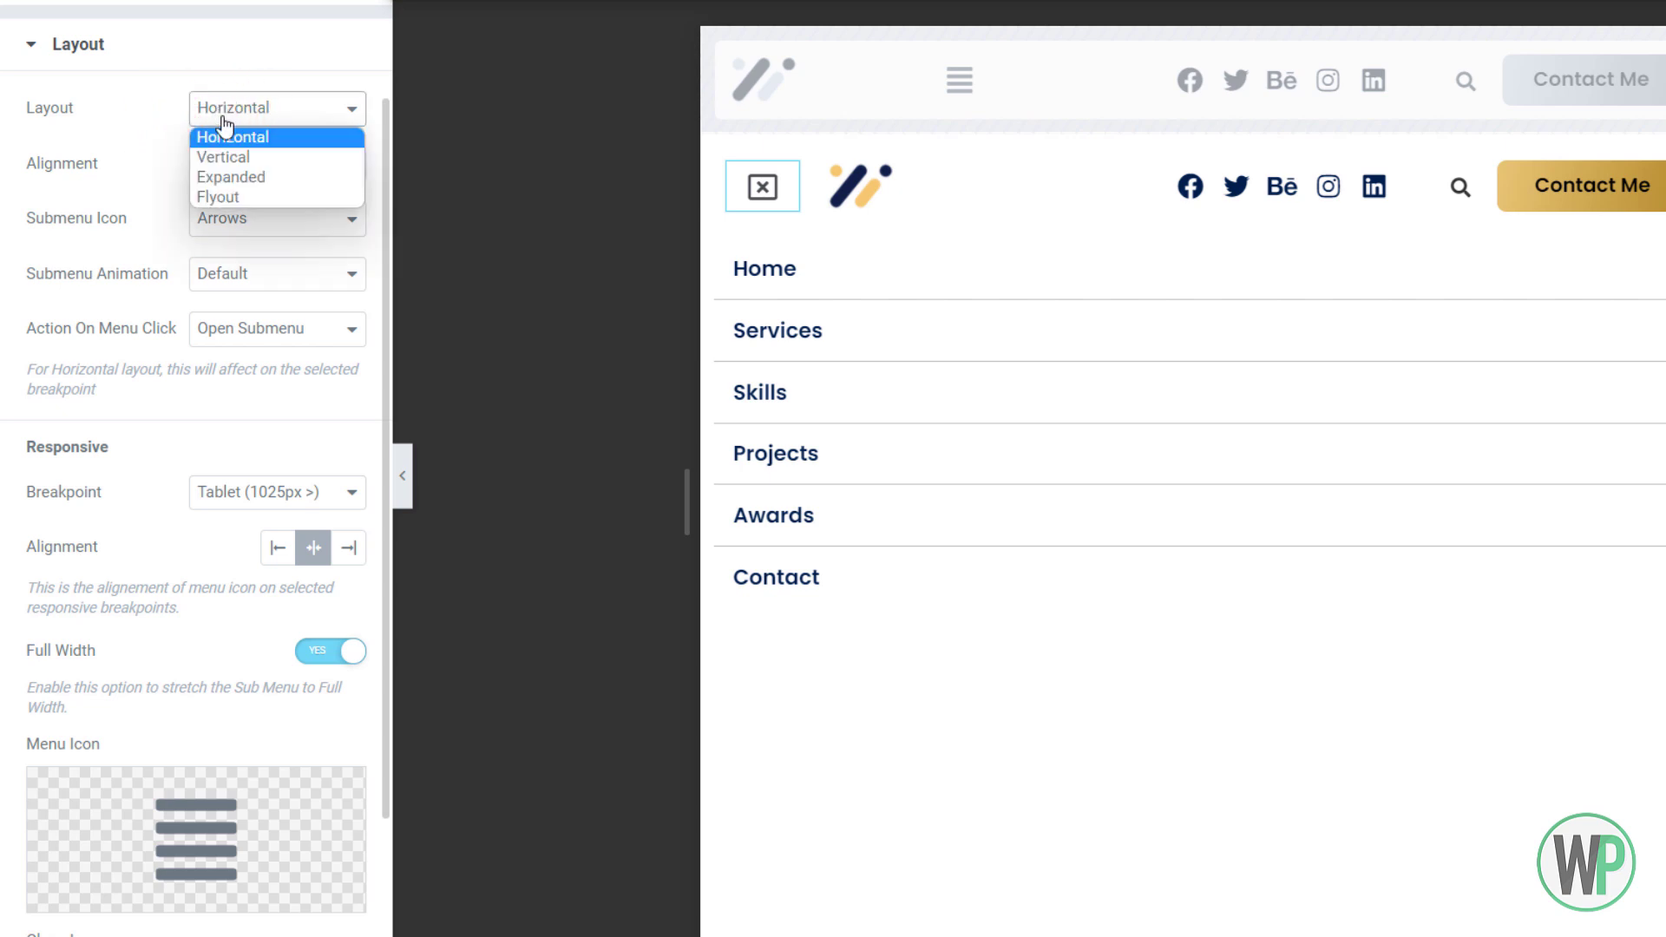
pyautogui.click(243, 197)
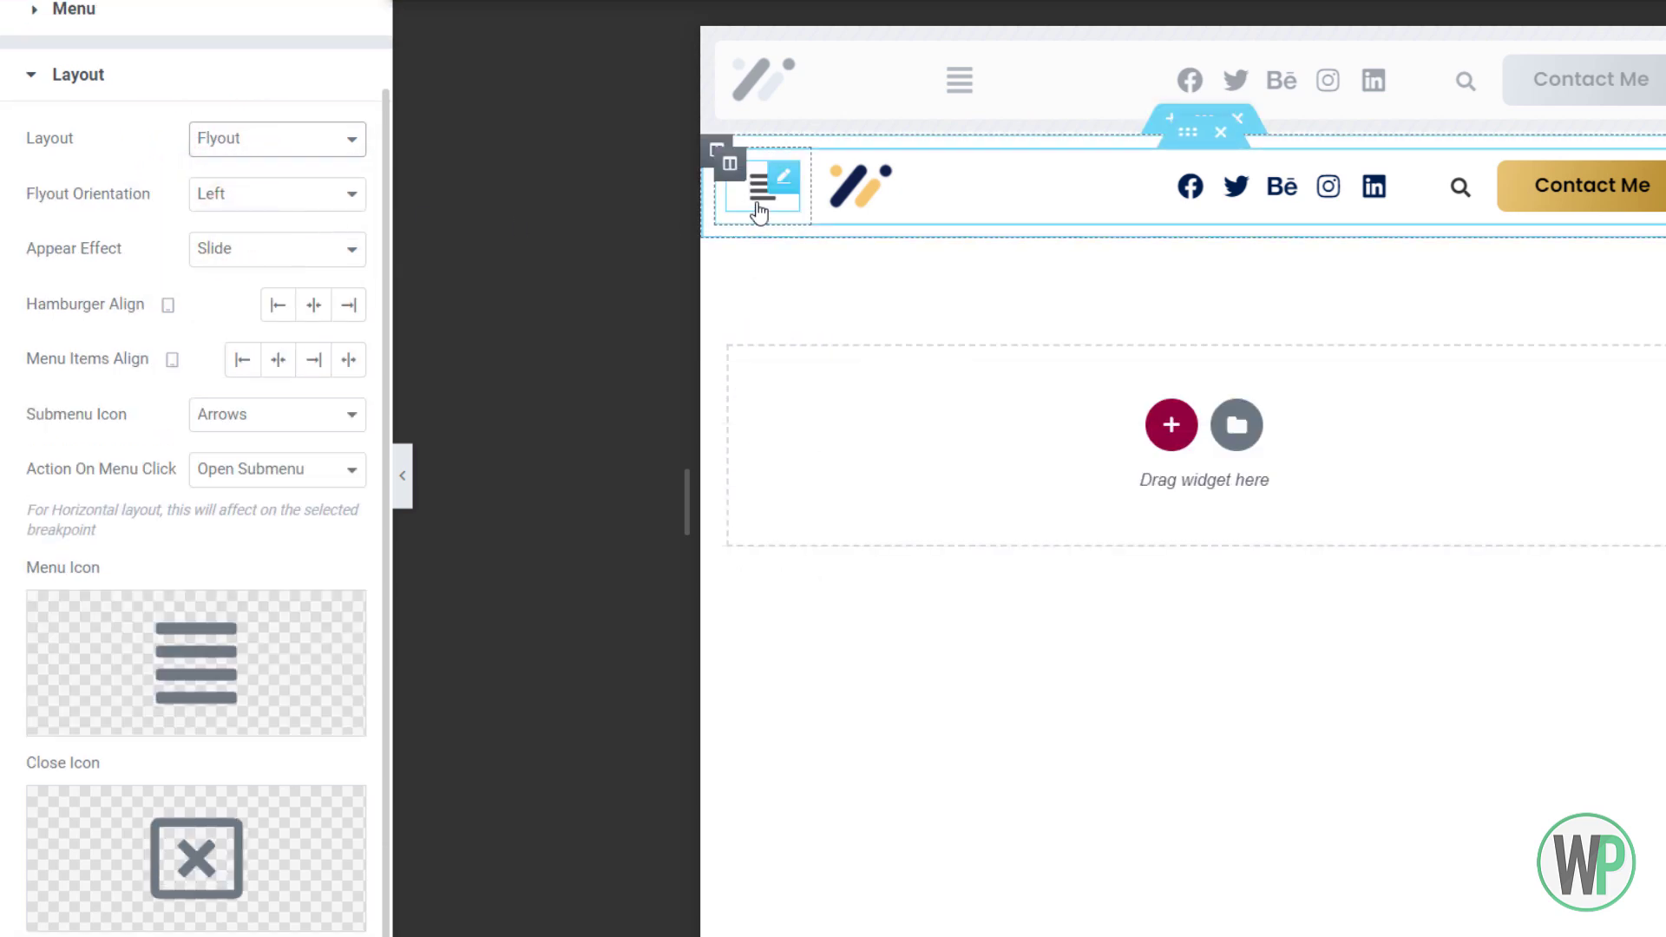
# Test the left-sliding flyout from the hamburger icon, keeping the Flyout layout
pyautogui.click(760, 208)
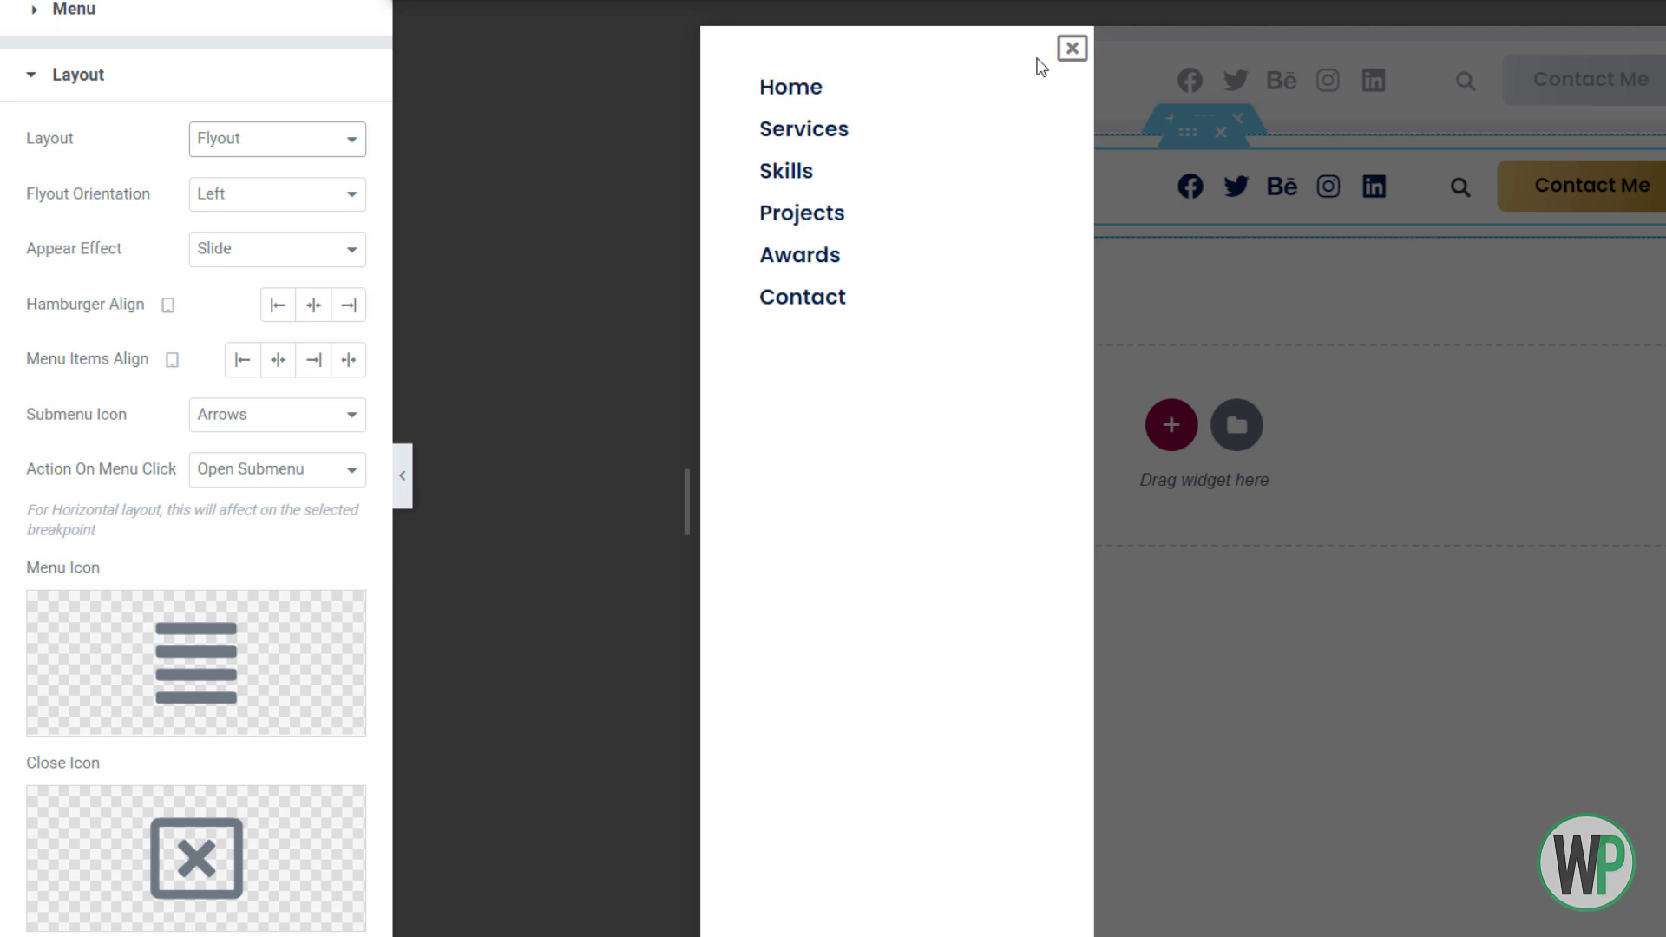
pyautogui.click(270, 156)
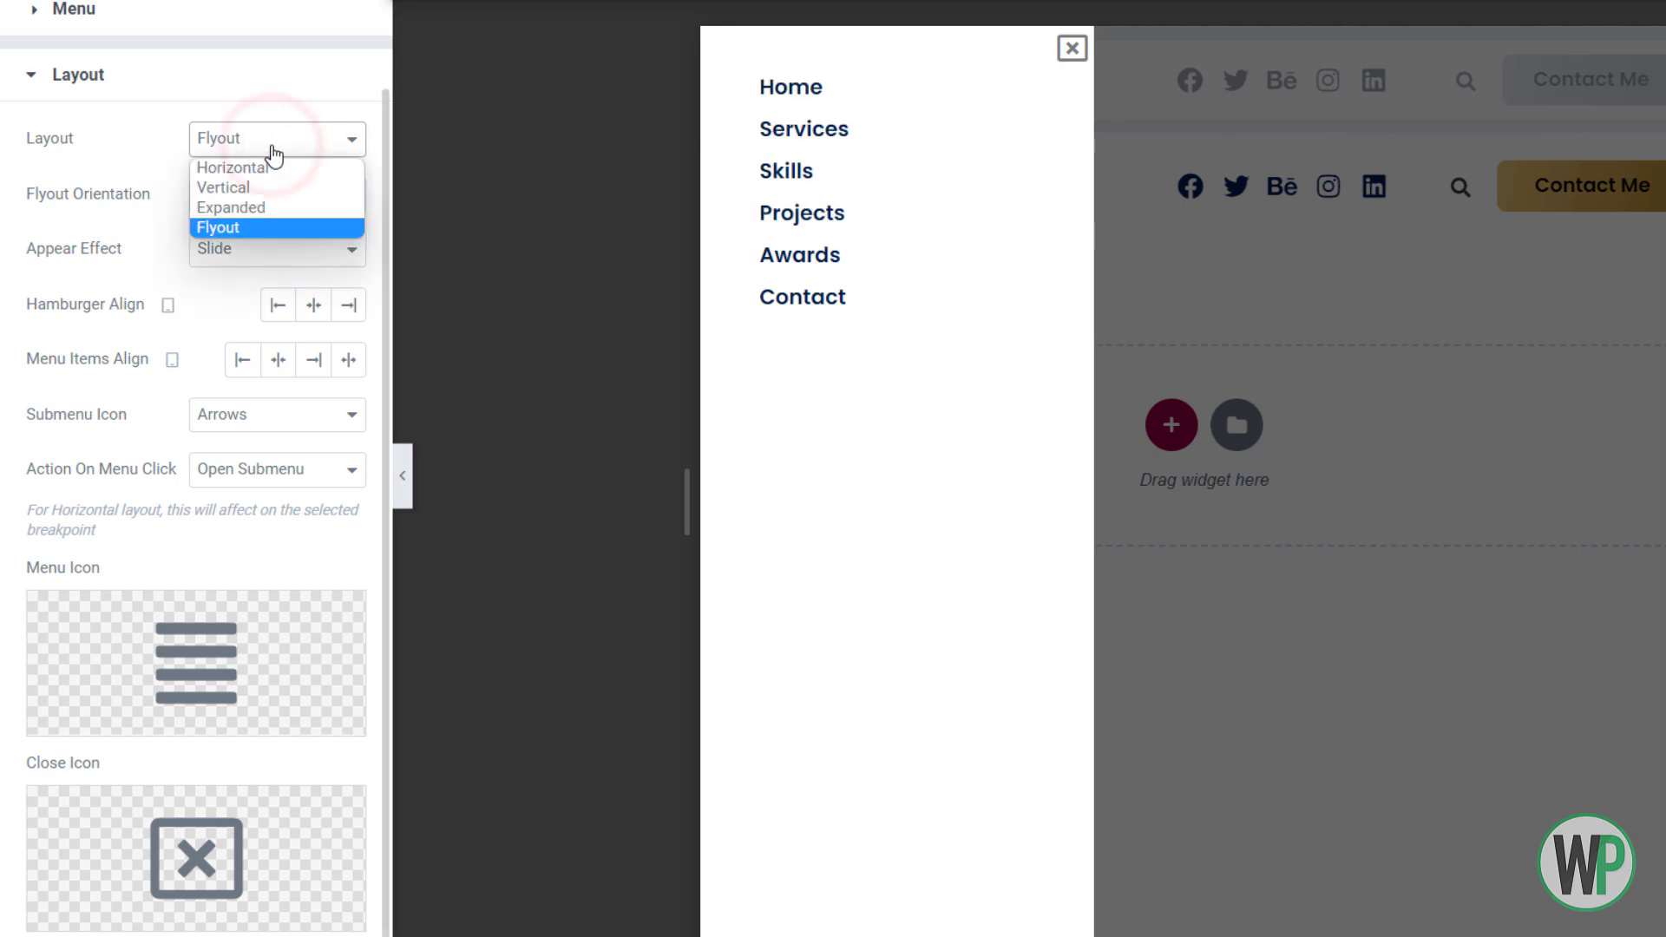
pyautogui.click(271, 153)
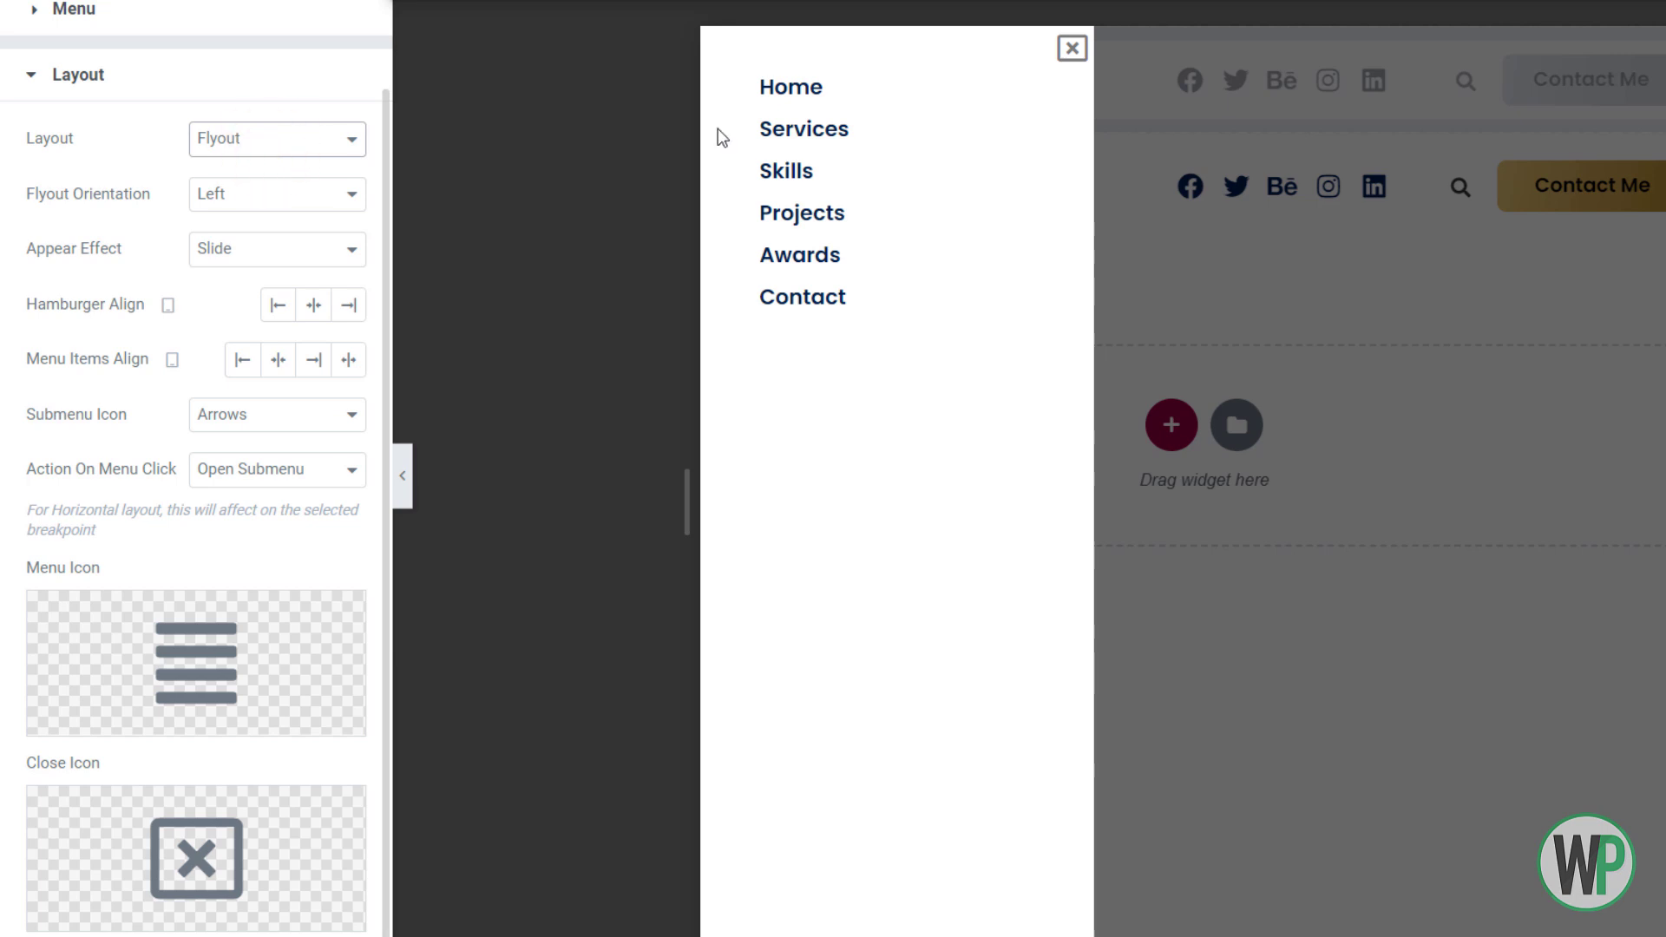
pyautogui.click(1072, 48)
pyautogui.click(763, 189)
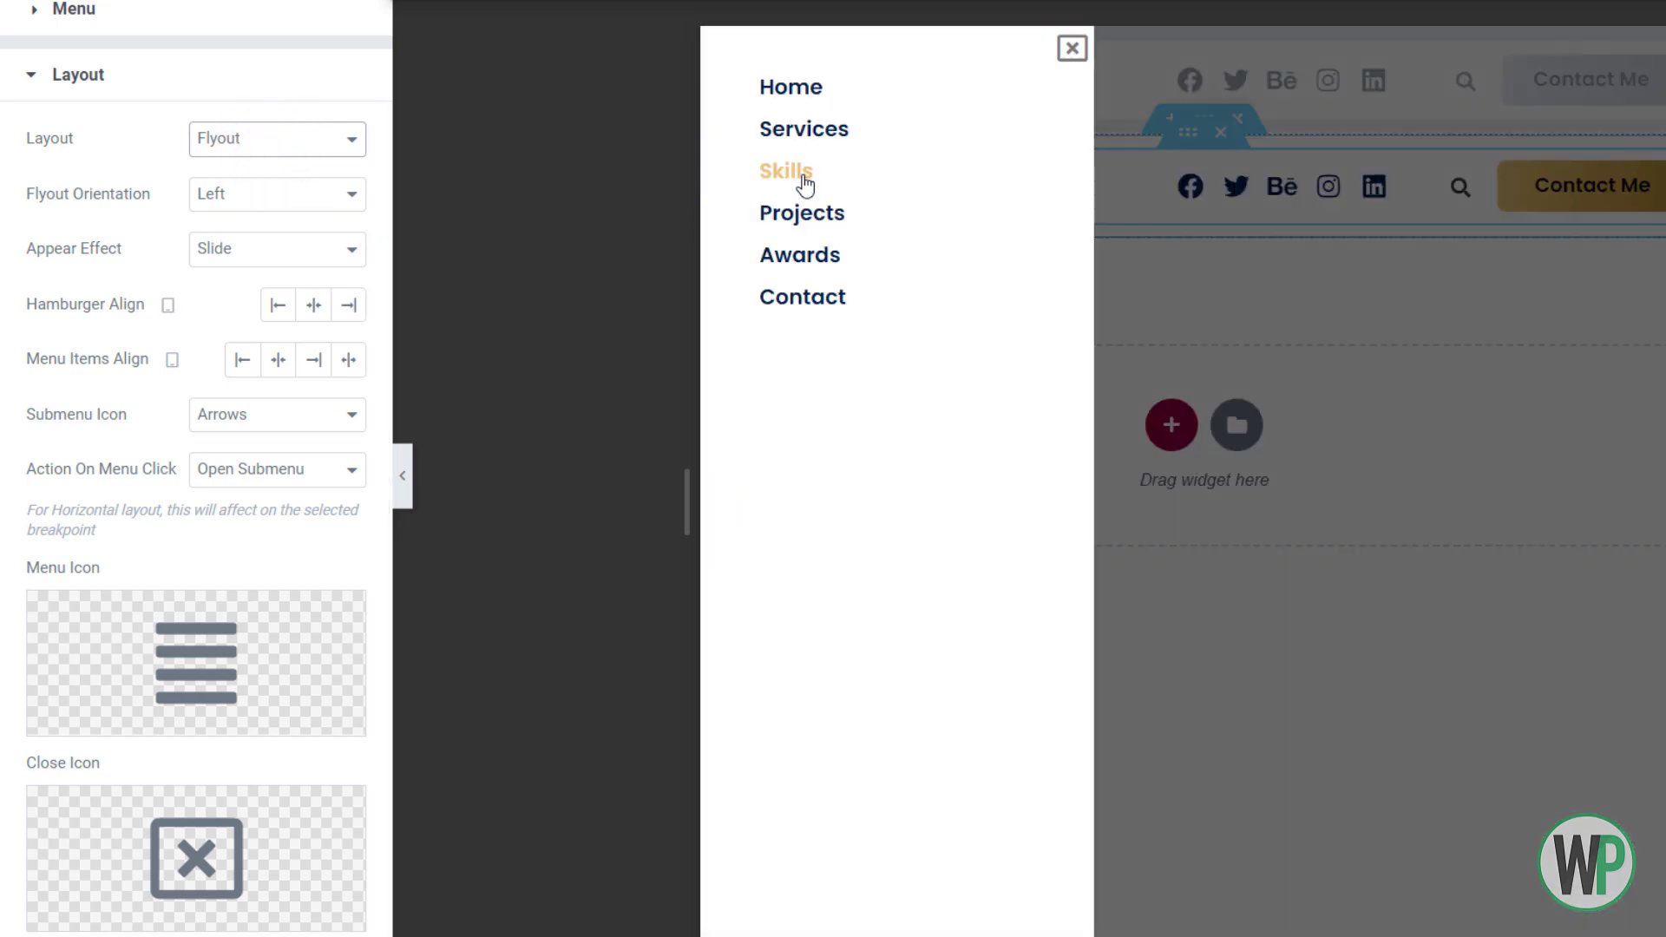
pyautogui.click(1073, 50)
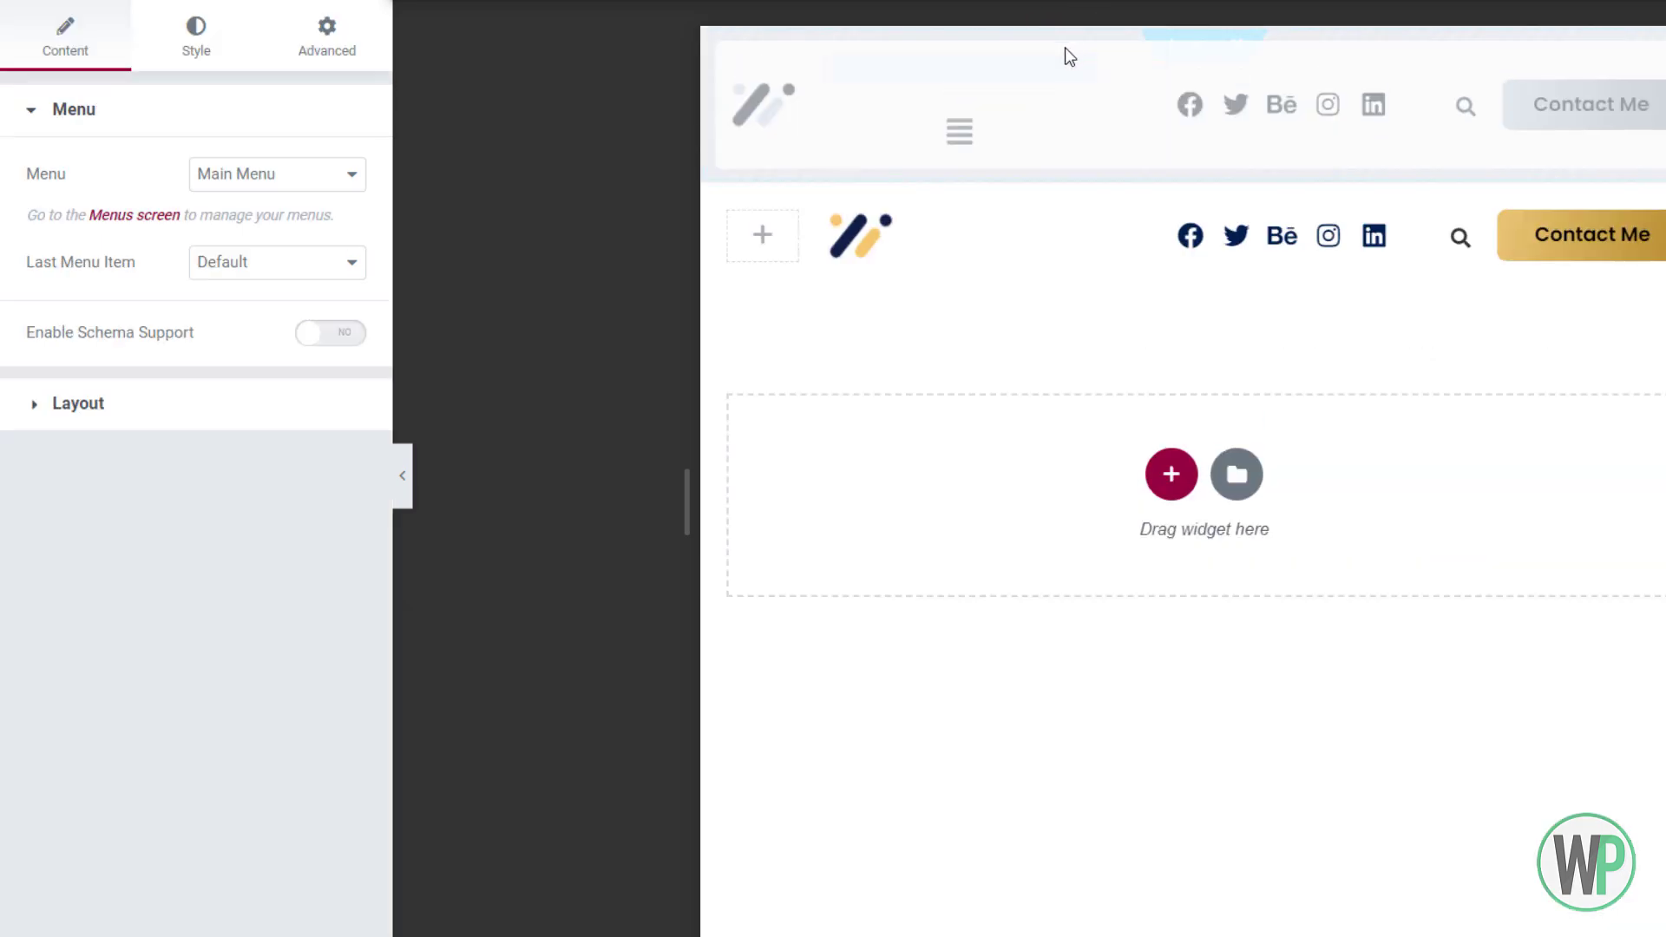
# Reopen the navigation widget's layout settings to confirm Flyout is applied
pyautogui.click(785, 261)
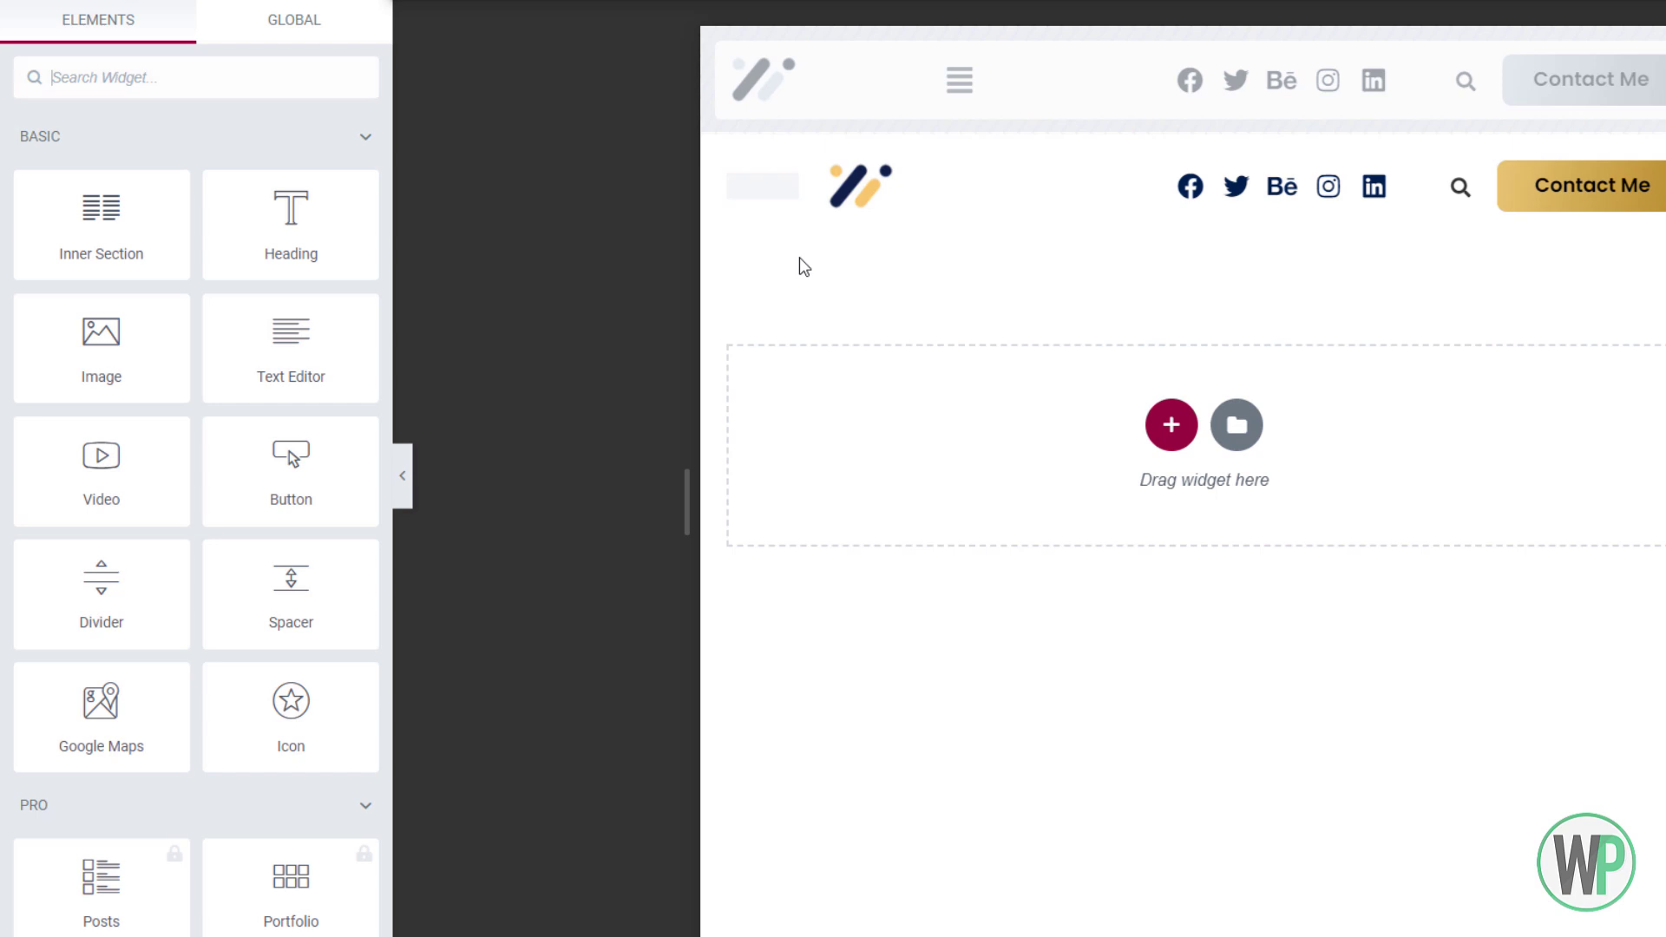
pyautogui.rightClick(785, 188)
pyautogui.click(825, 209)
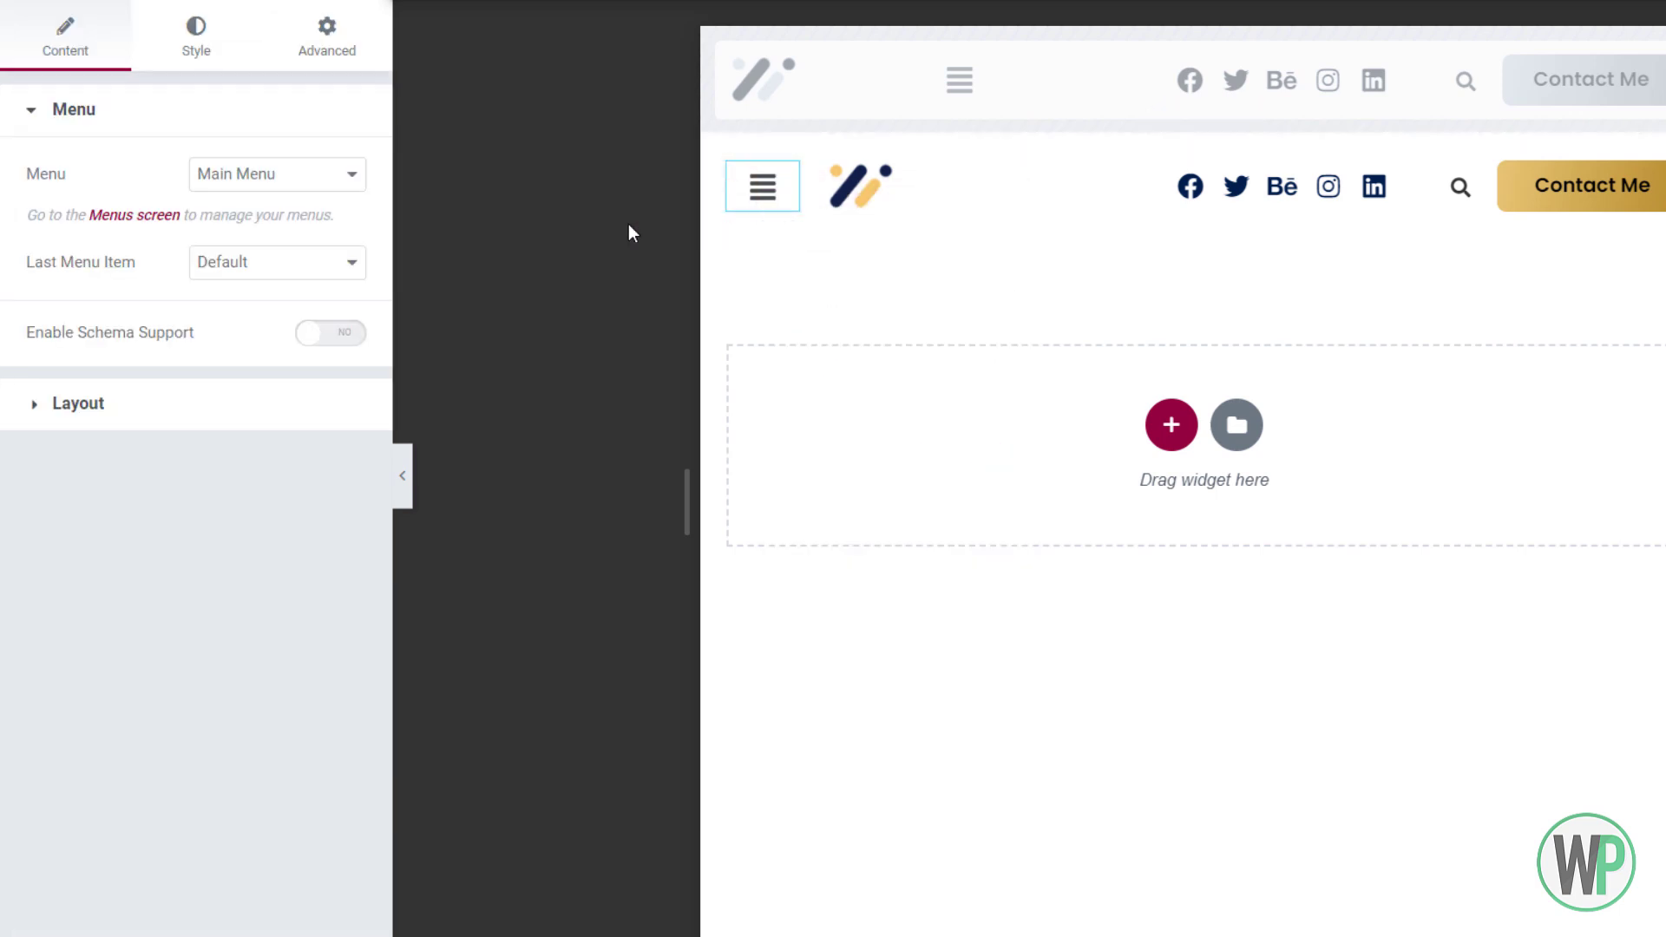
pyautogui.click(245, 403)
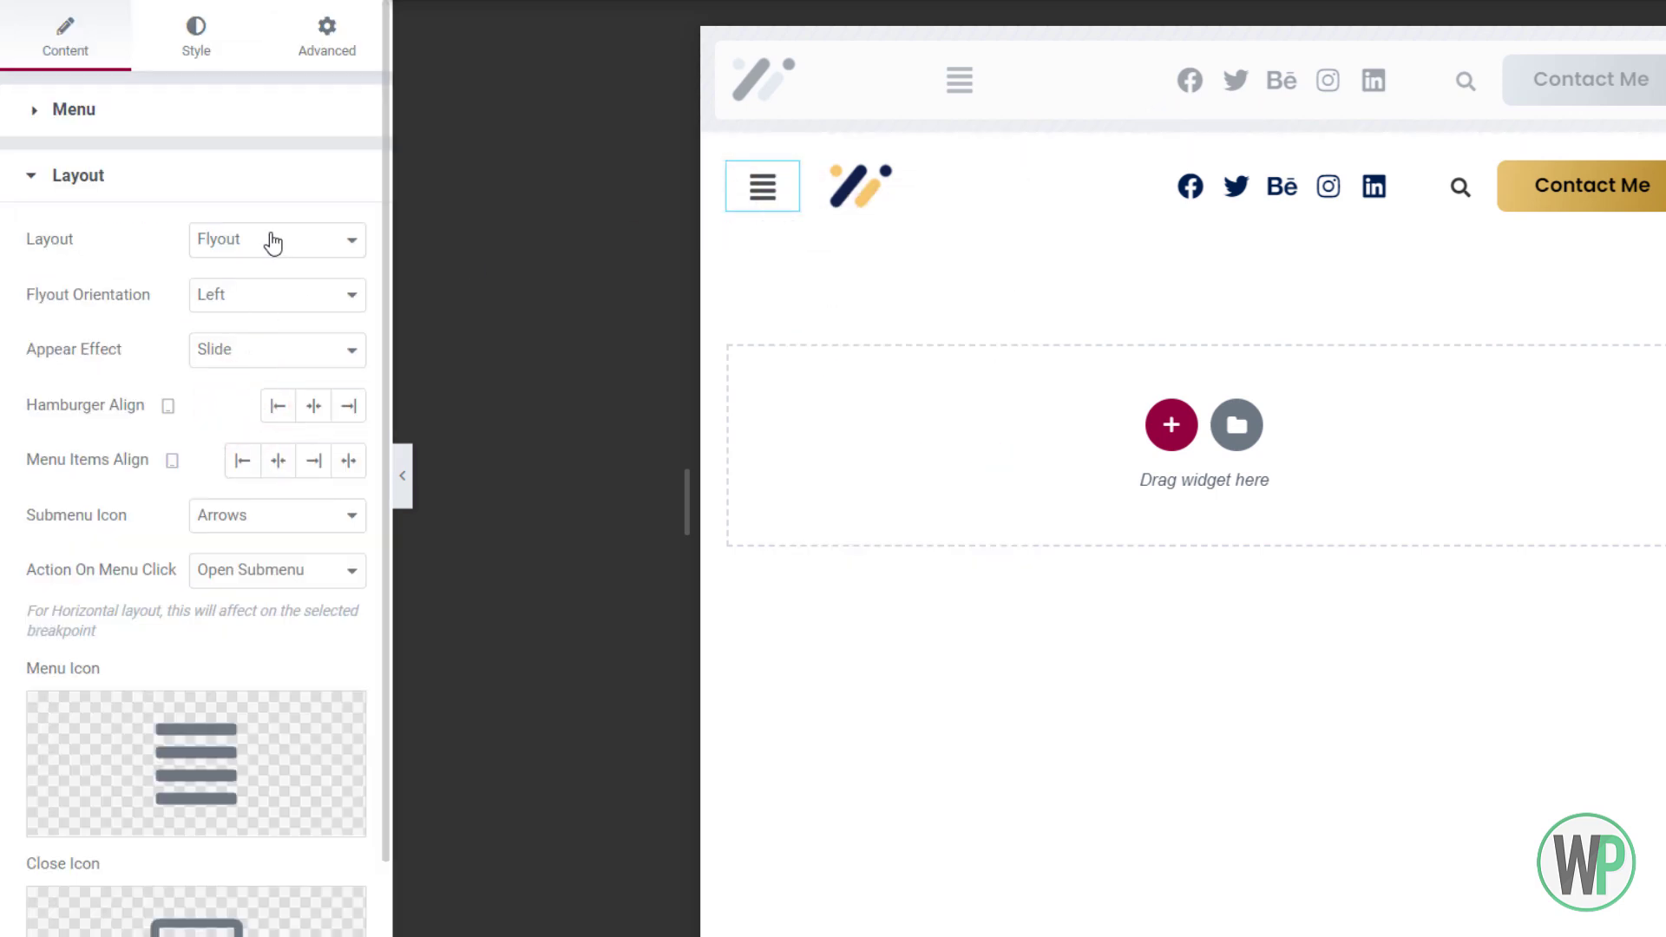
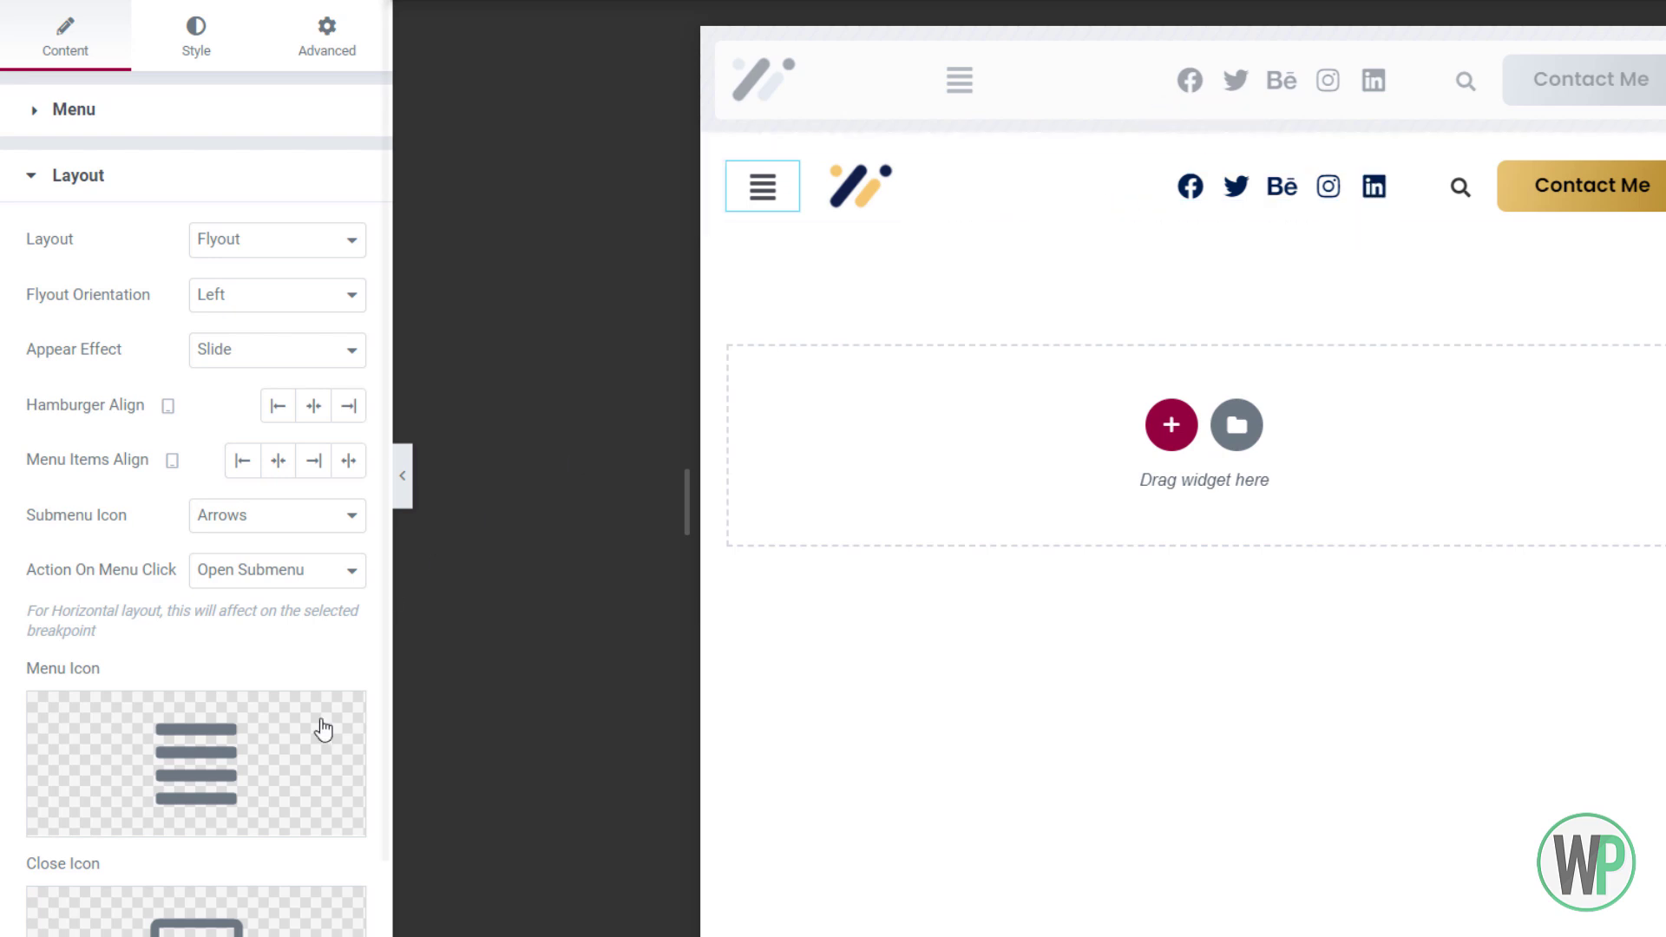
# In mobile view, set the menu column width to 10 and the logo column to 20
pyautogui.click(1165, 2)
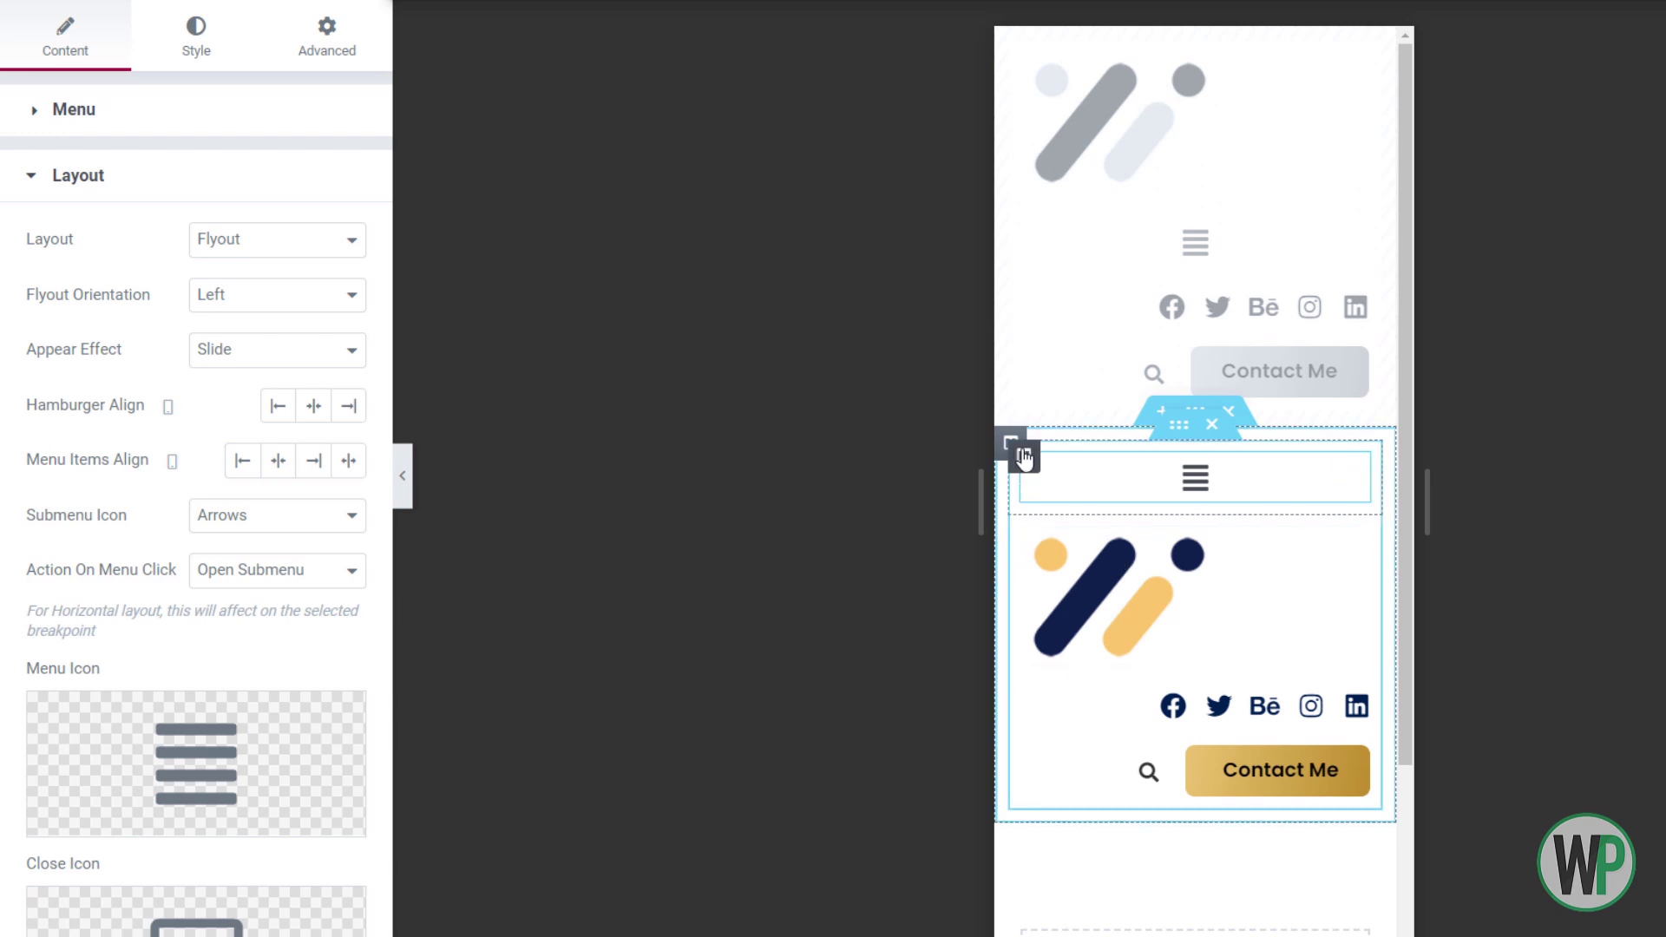
pyautogui.rightClick(1024, 457)
pyautogui.click(1059, 474)
pyautogui.click(329, 174)
pyautogui.write('10')
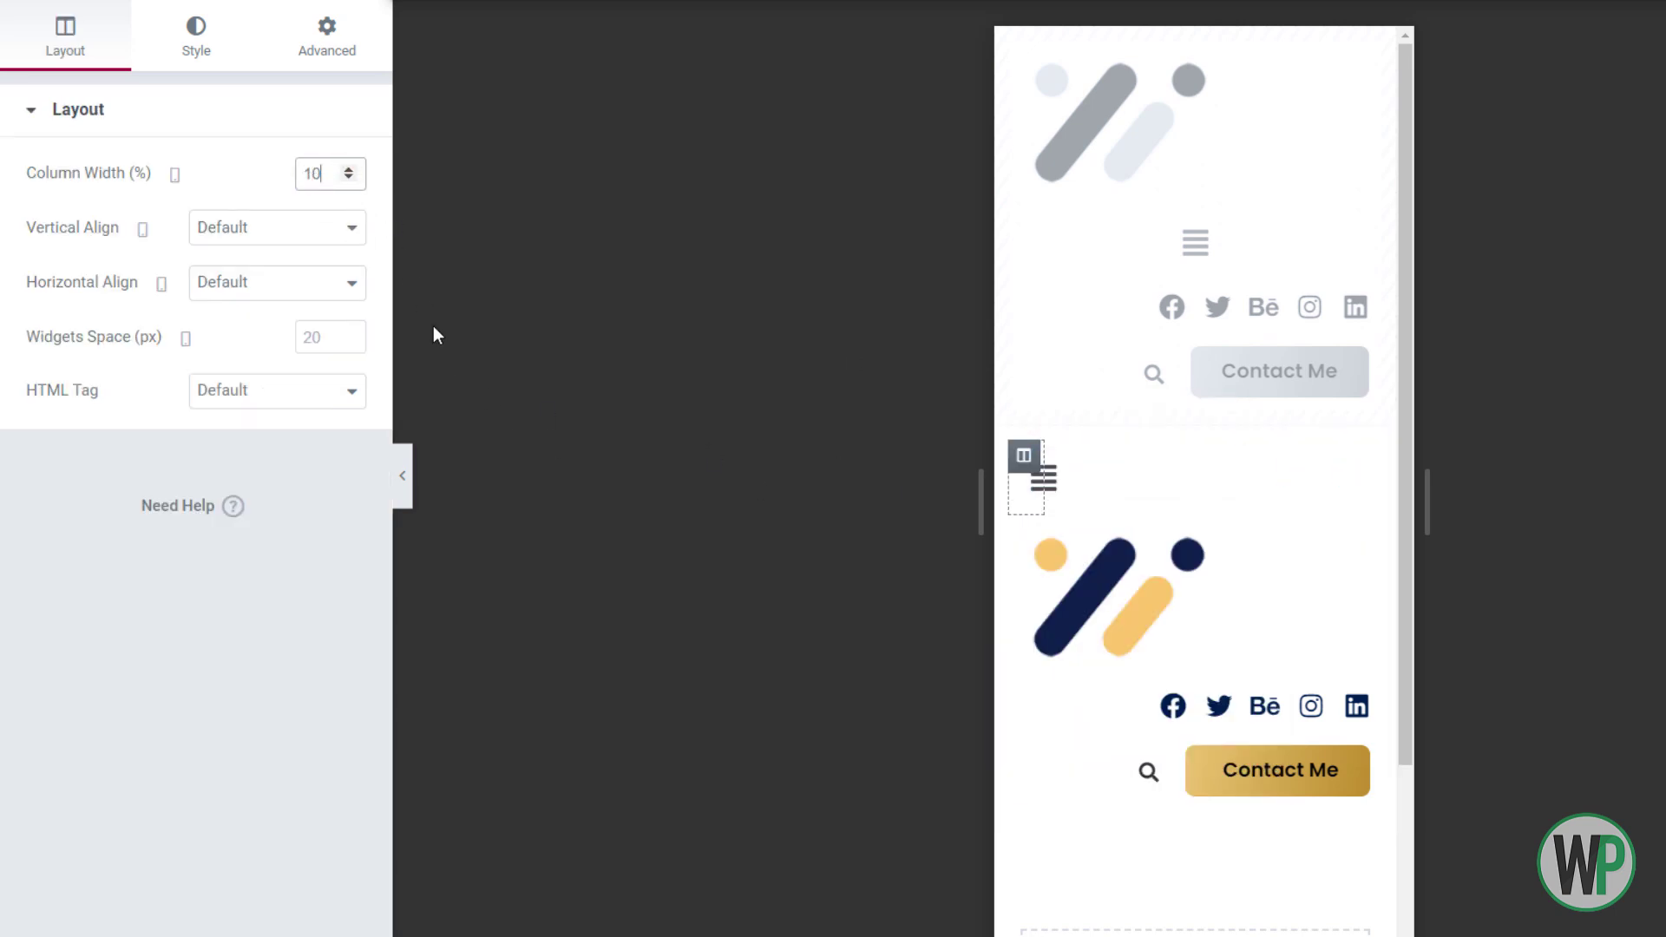
pyautogui.rightClick(1024, 531)
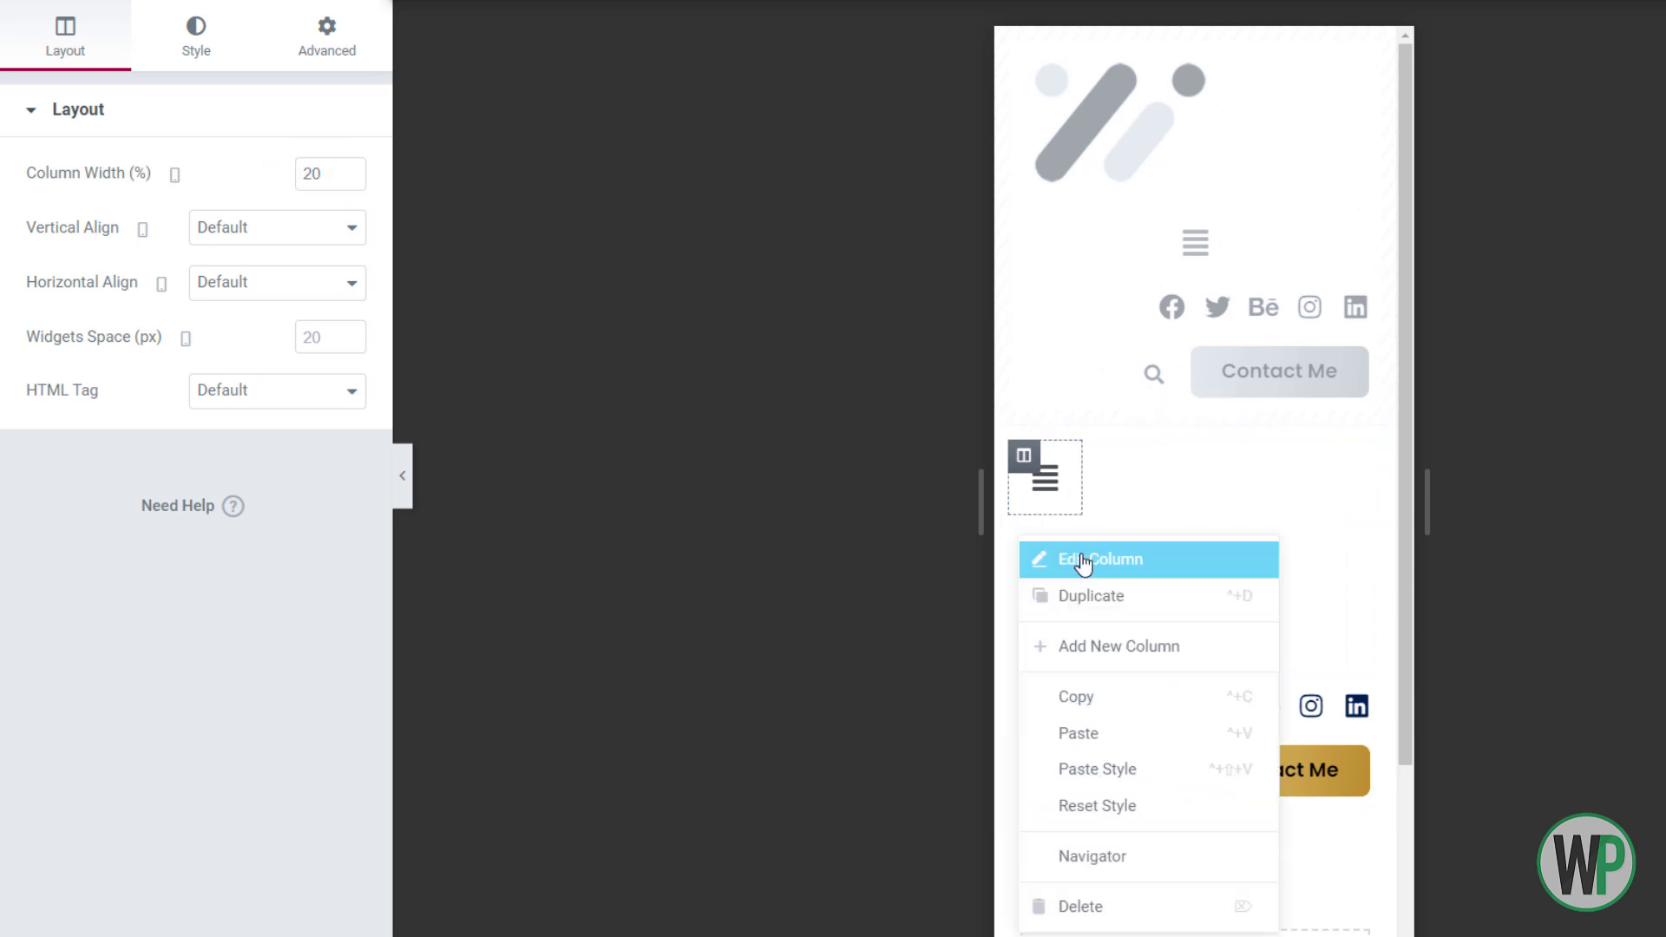
pyautogui.click(1078, 560)
pyautogui.write('20')
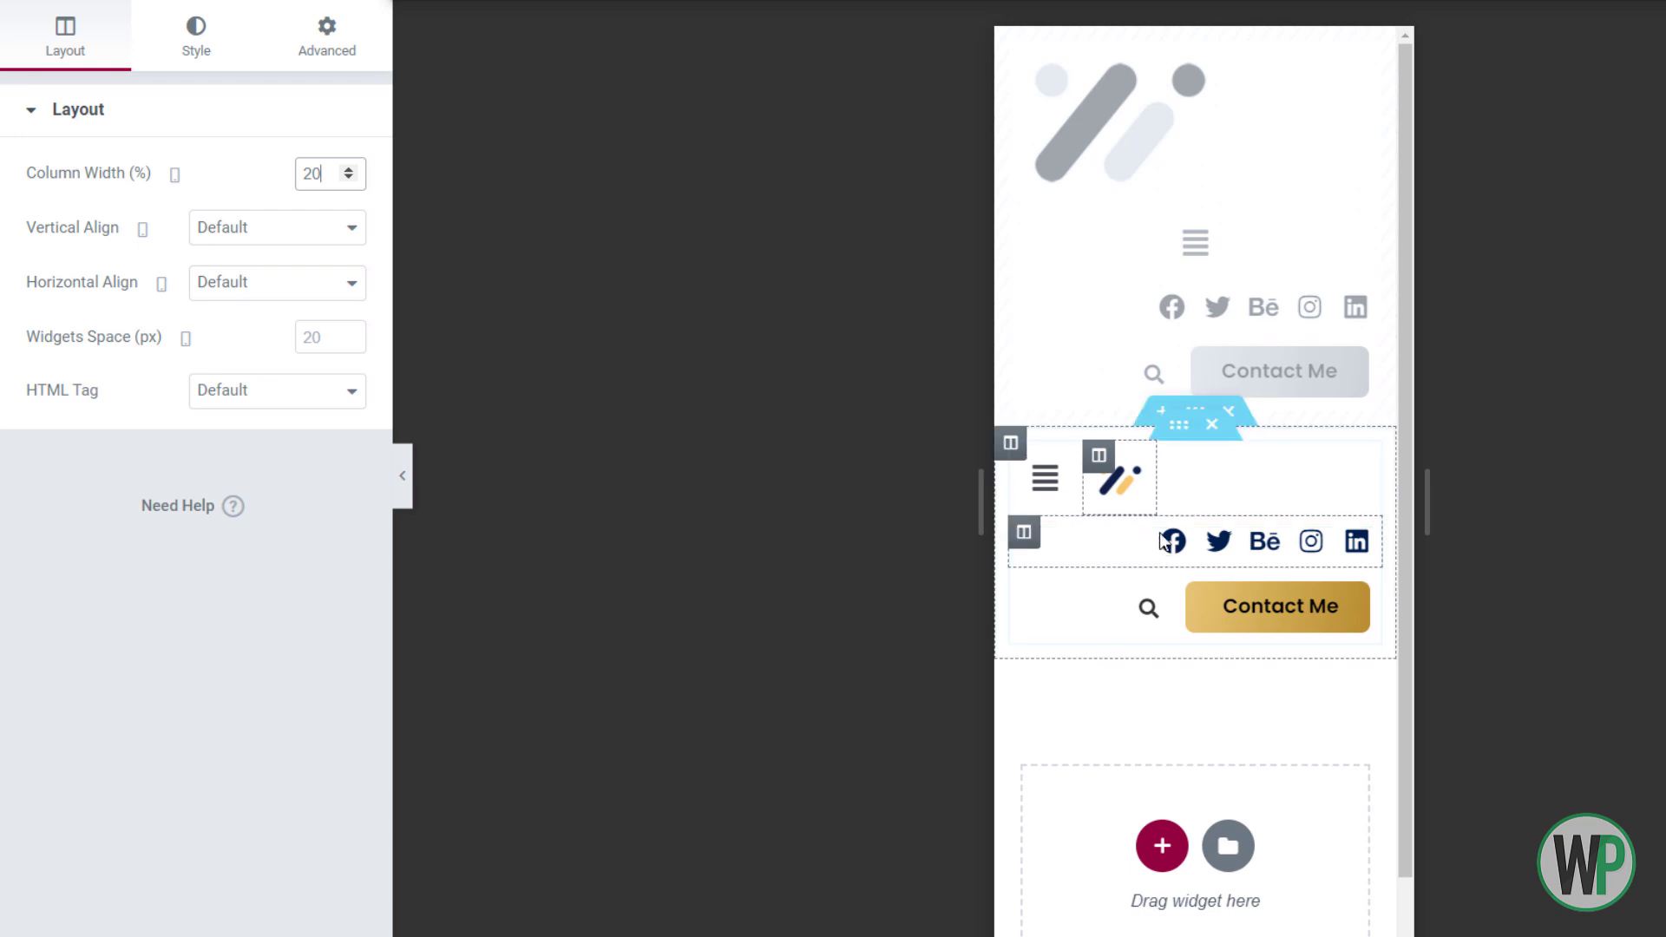
# Hide the social-icons column on mobile and set the search/Contact Me column width to 60
pyautogui.rightClick(1059, 553)
pyautogui.click(1060, 565)
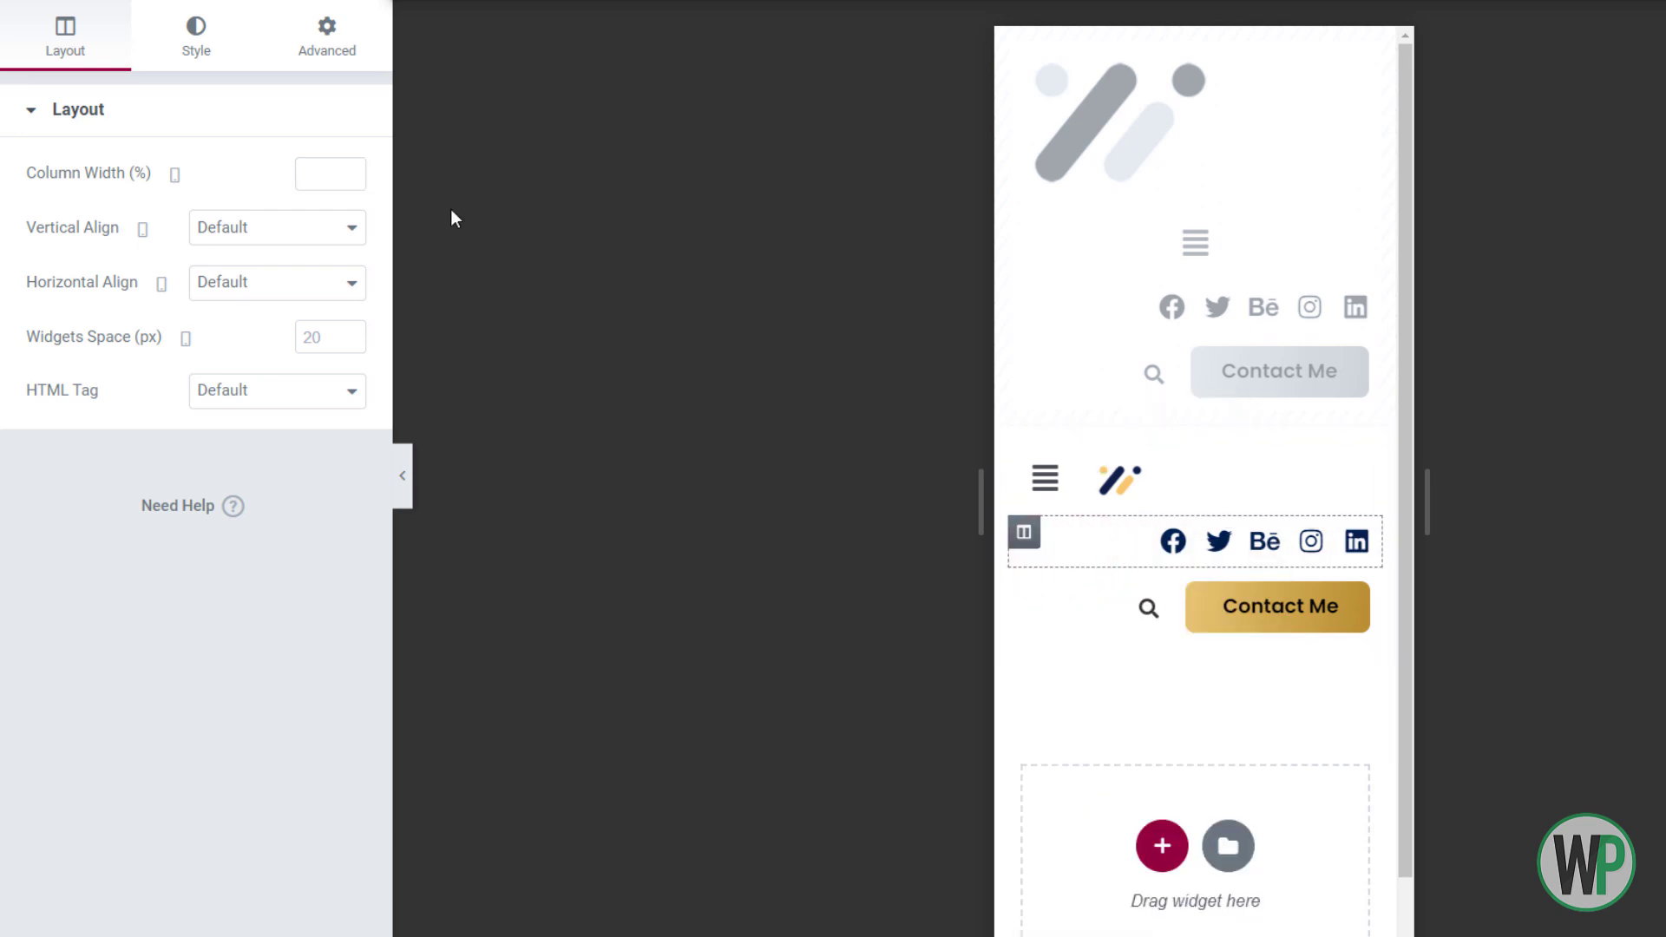
pyautogui.click(320, 62)
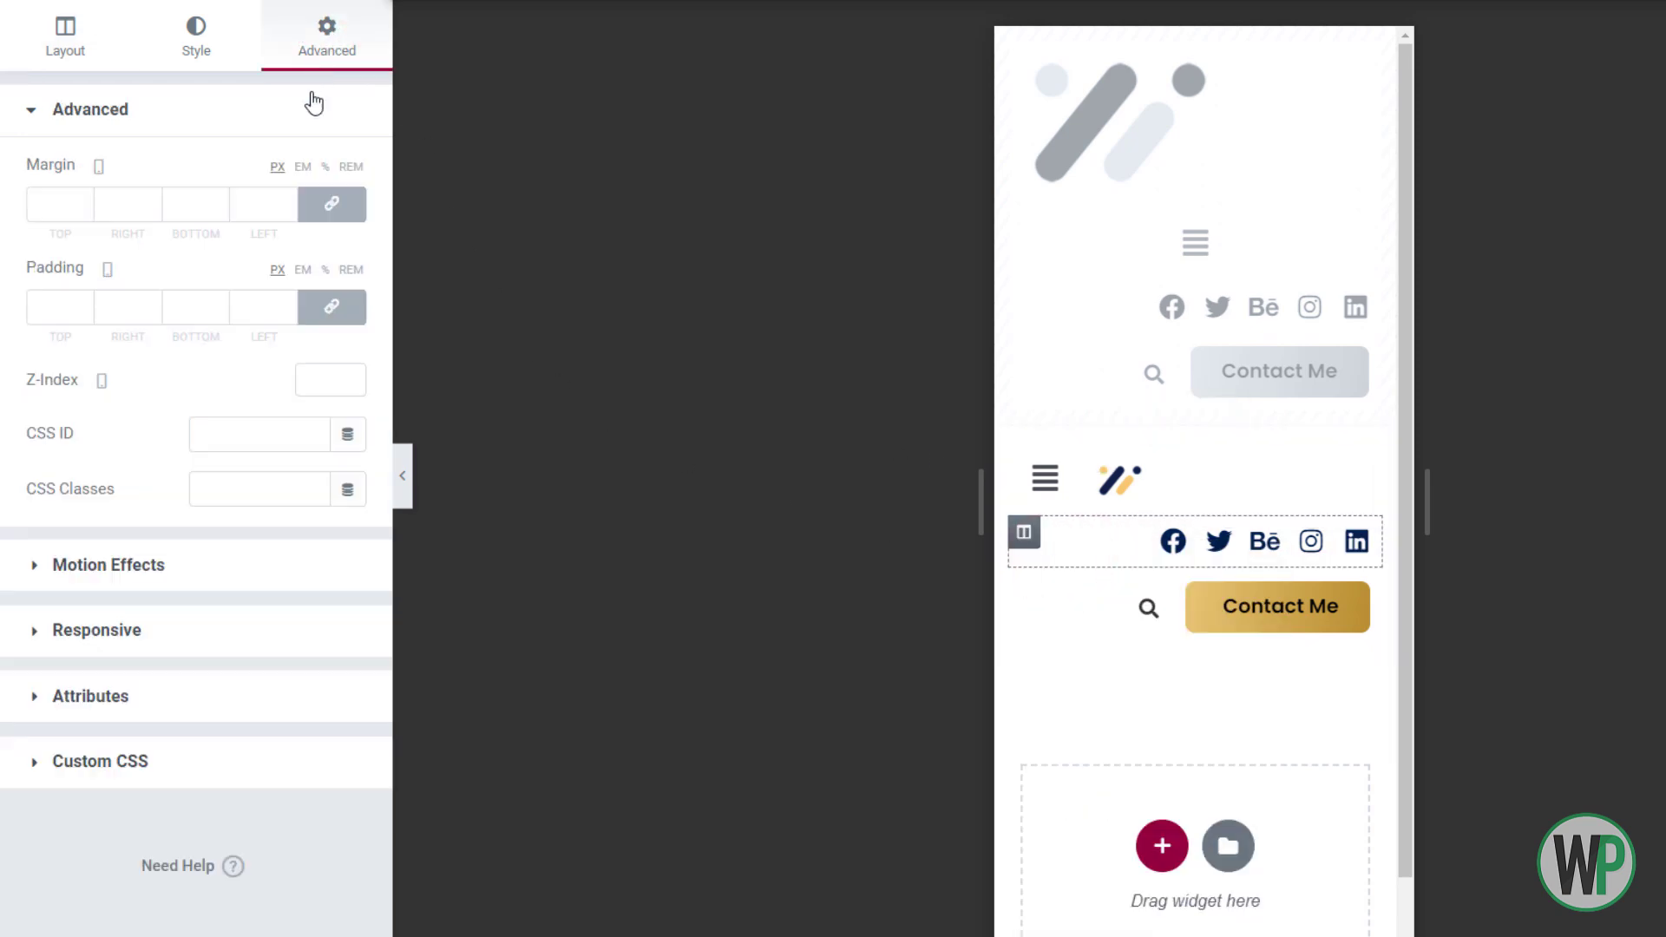
pyautogui.click(191, 629)
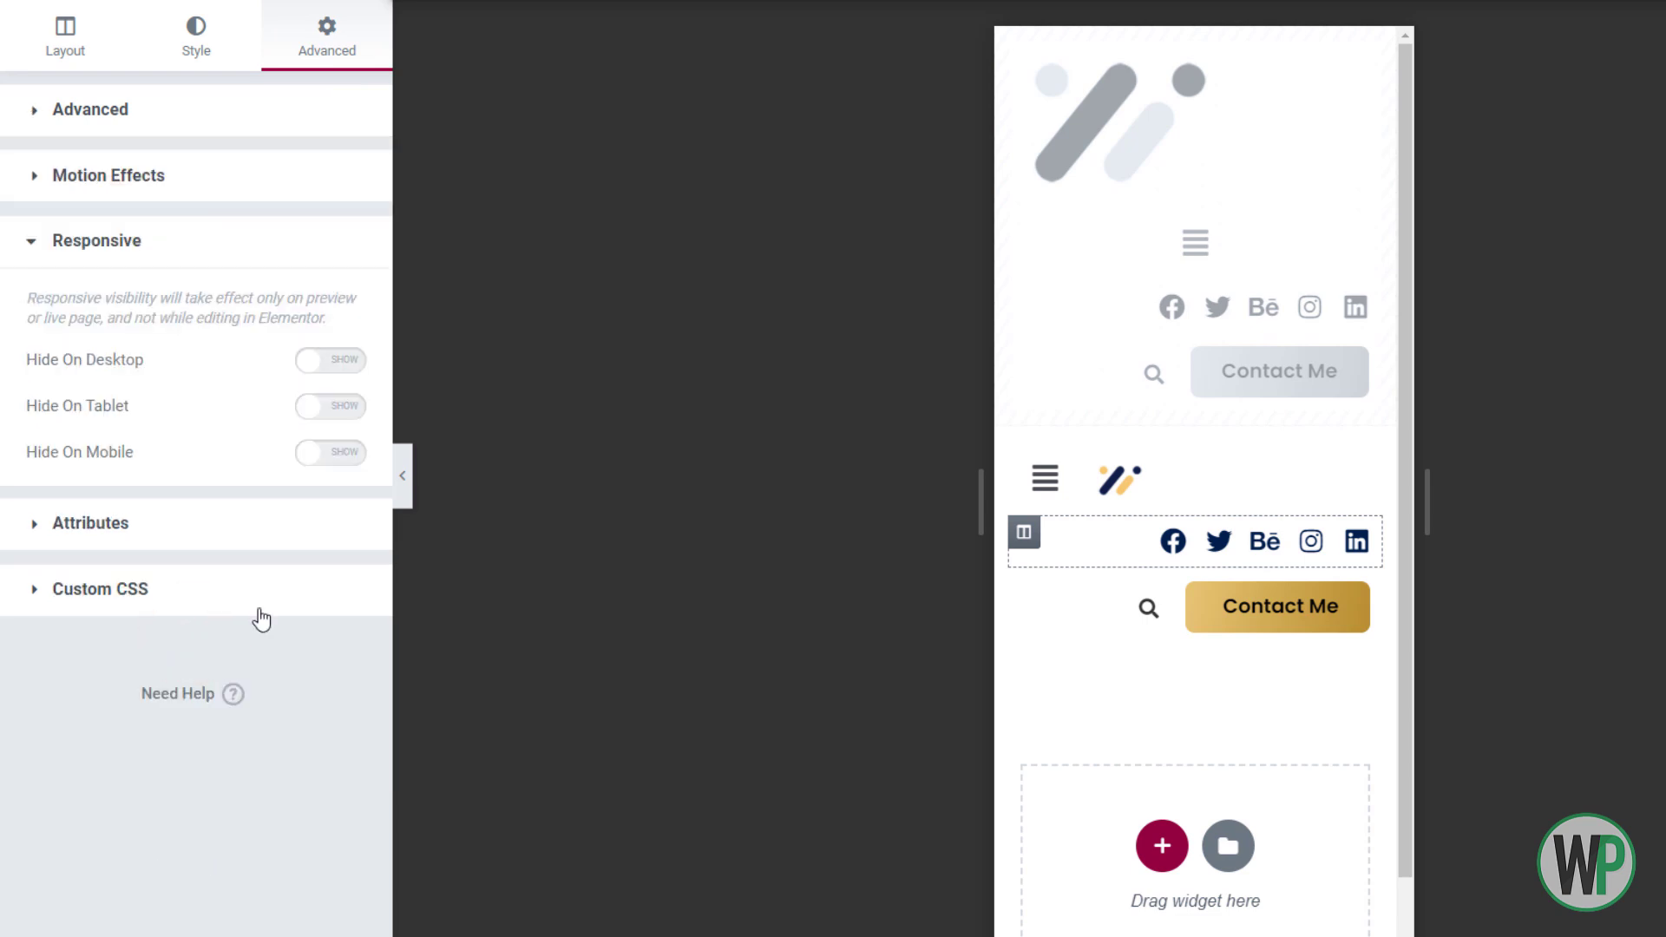
pyautogui.click(338, 453)
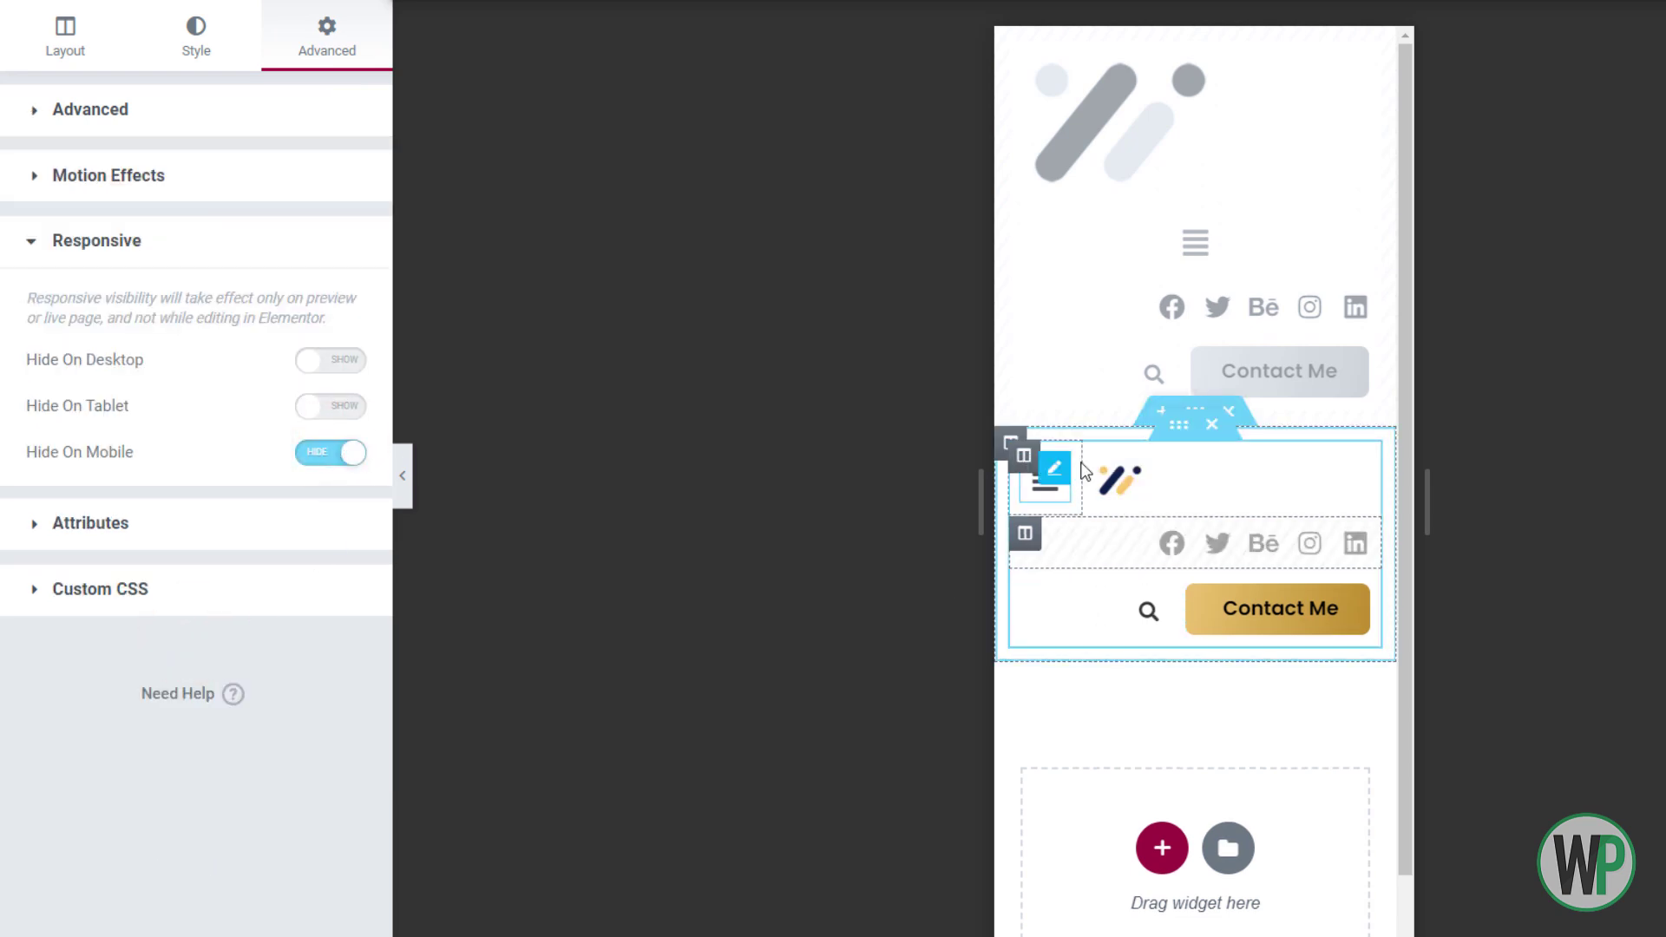
pyautogui.click(1024, 587)
pyautogui.click(308, 170)
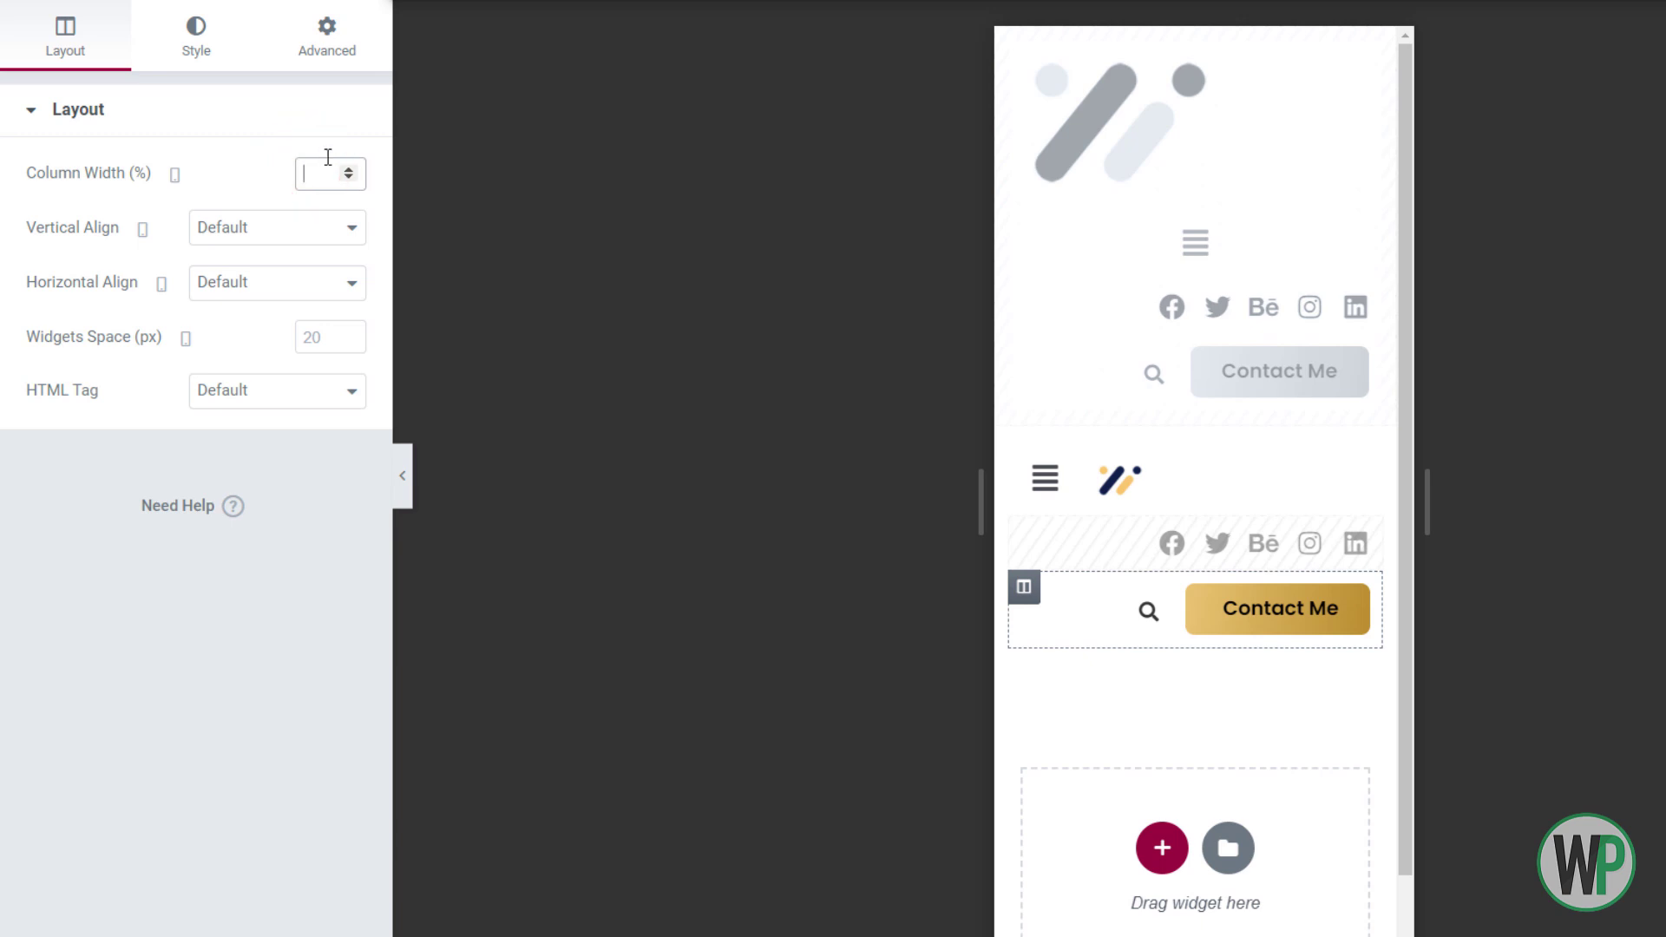
pyautogui.write('60')
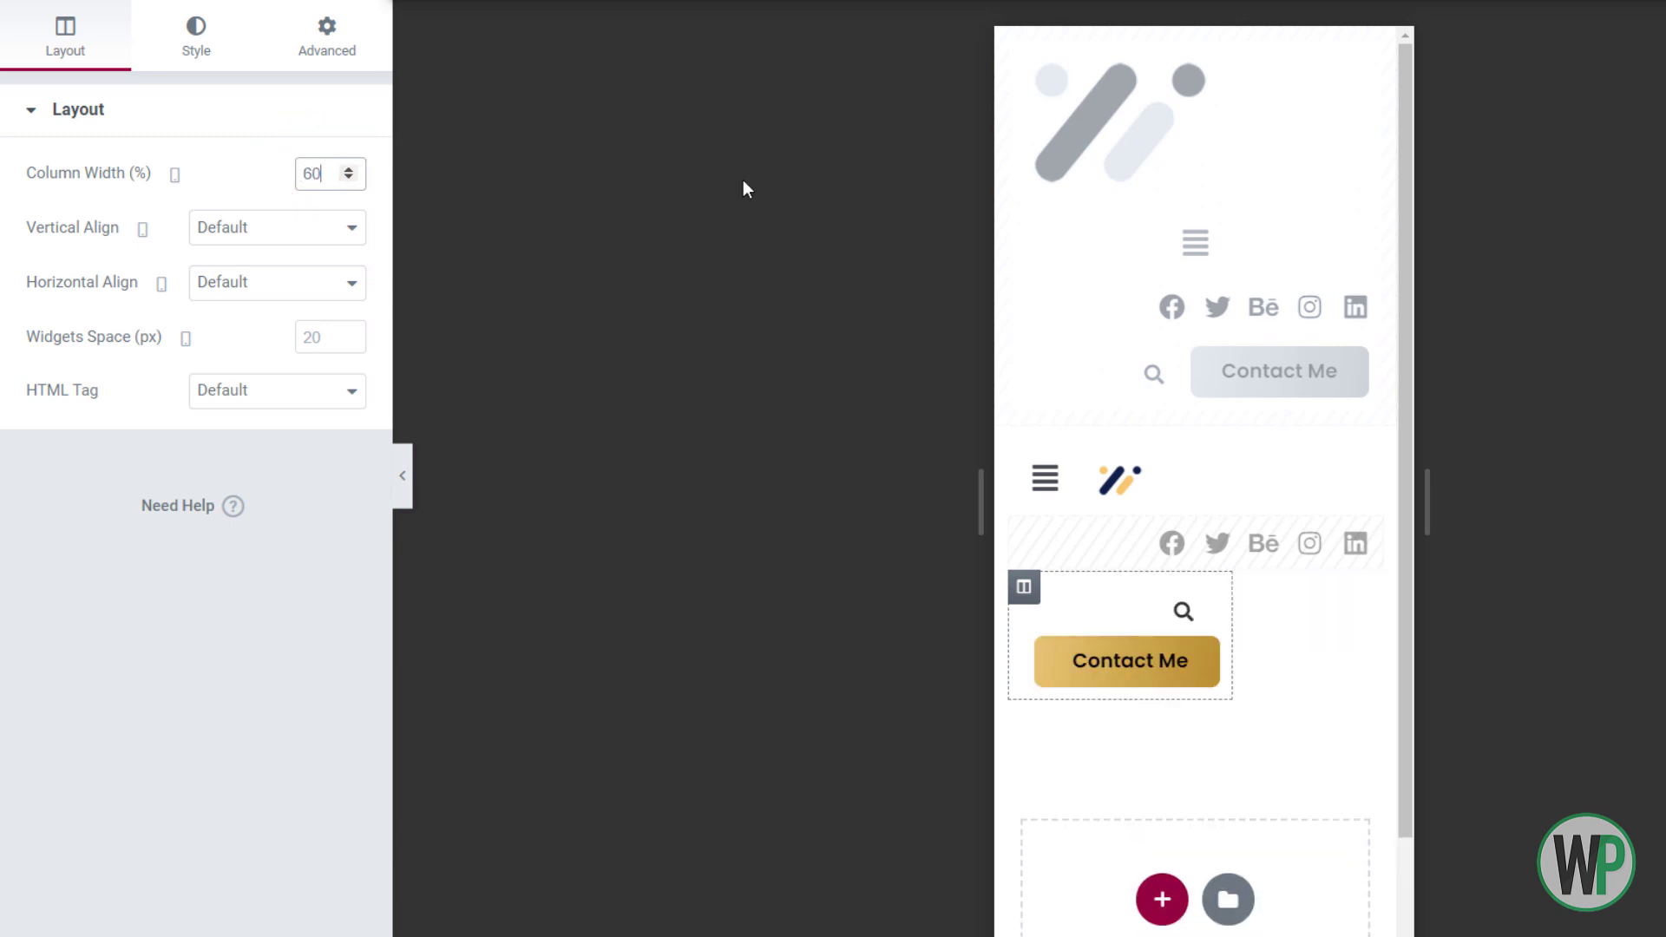
# Set the Contact Me button's typography font size to 12
pyautogui.rightClick(1150, 670)
pyautogui.click(1172, 631)
pyautogui.click(327, 54)
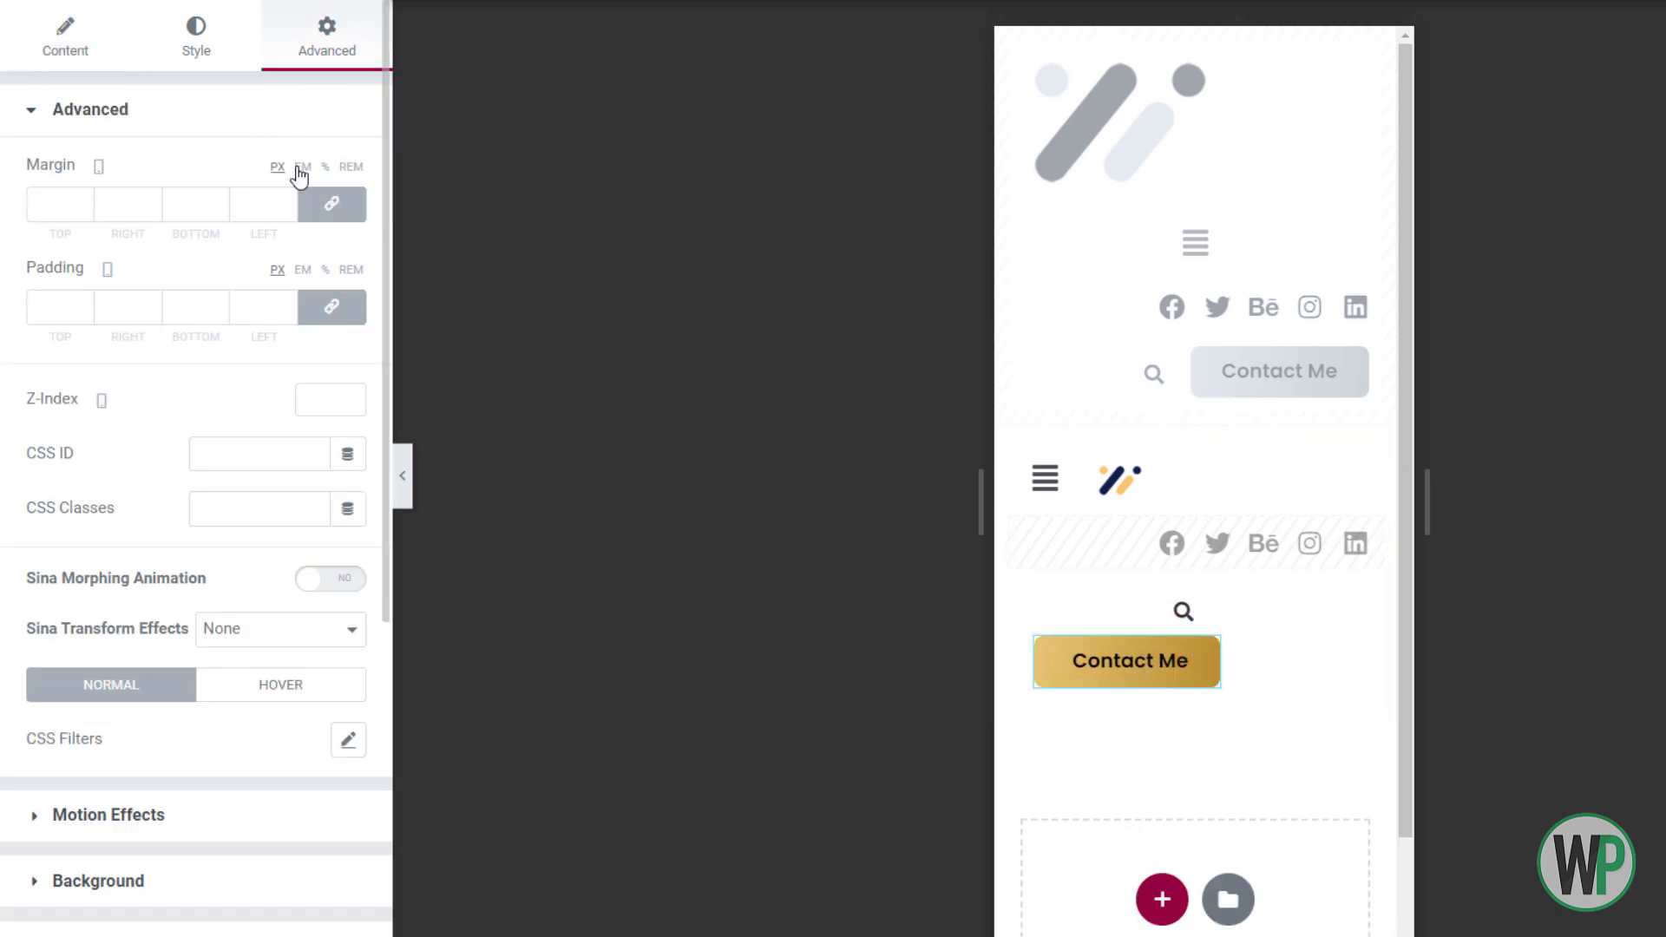
pyautogui.click(161, 53)
pyautogui.click(348, 176)
pyautogui.click(291, 381)
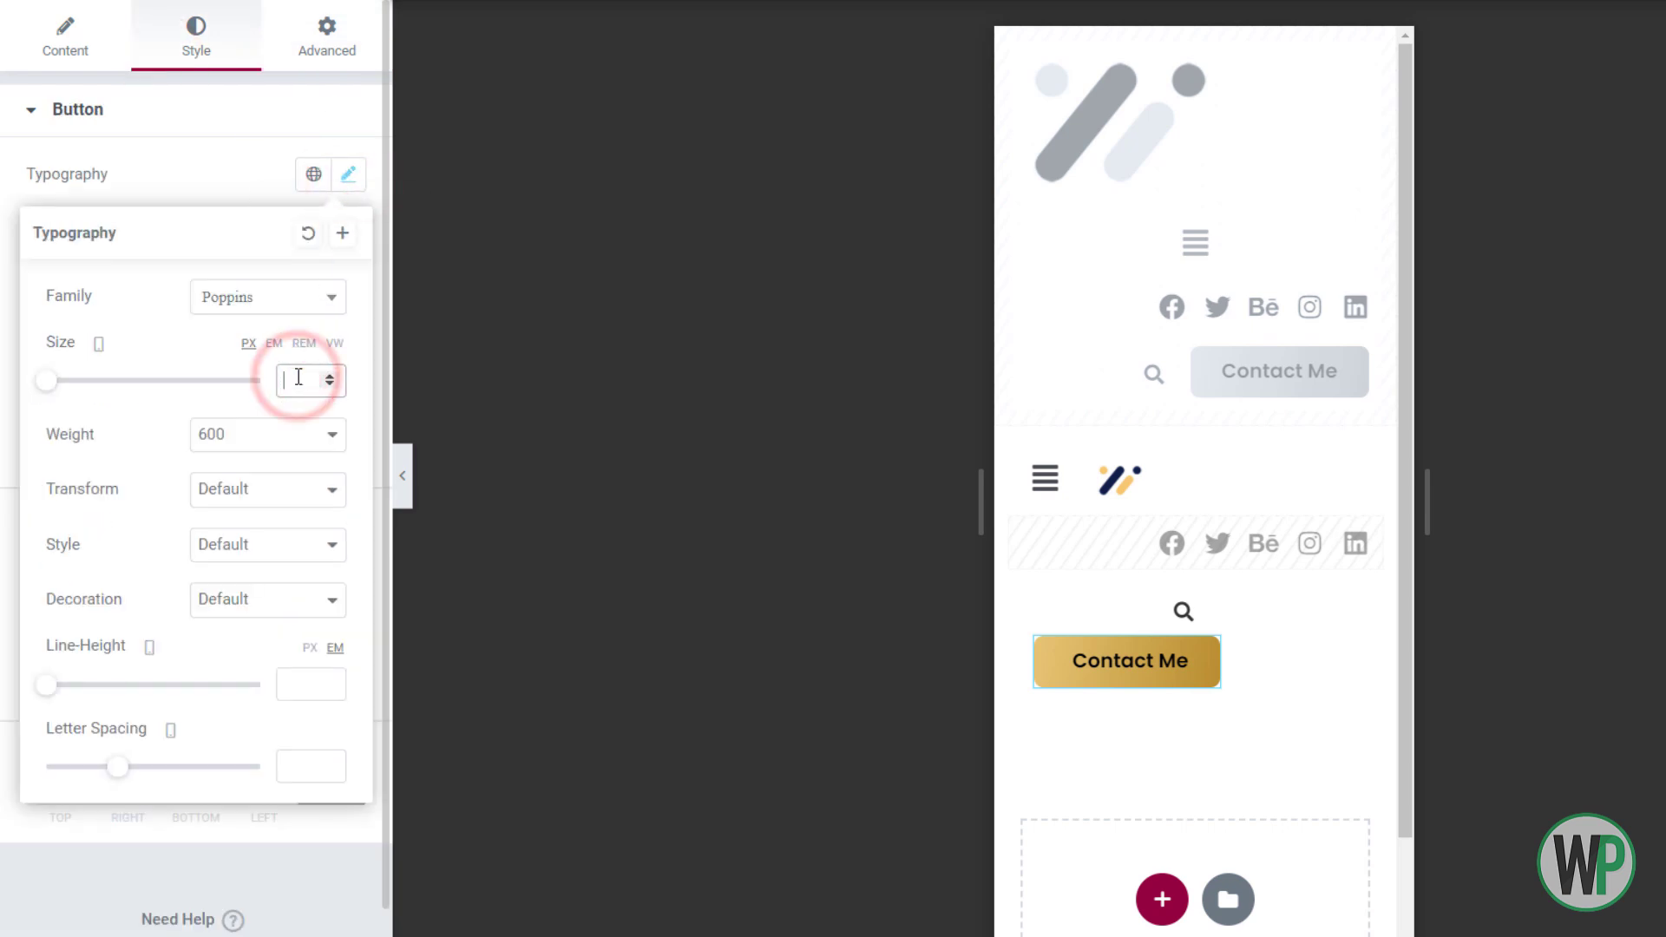
pyautogui.write('12')
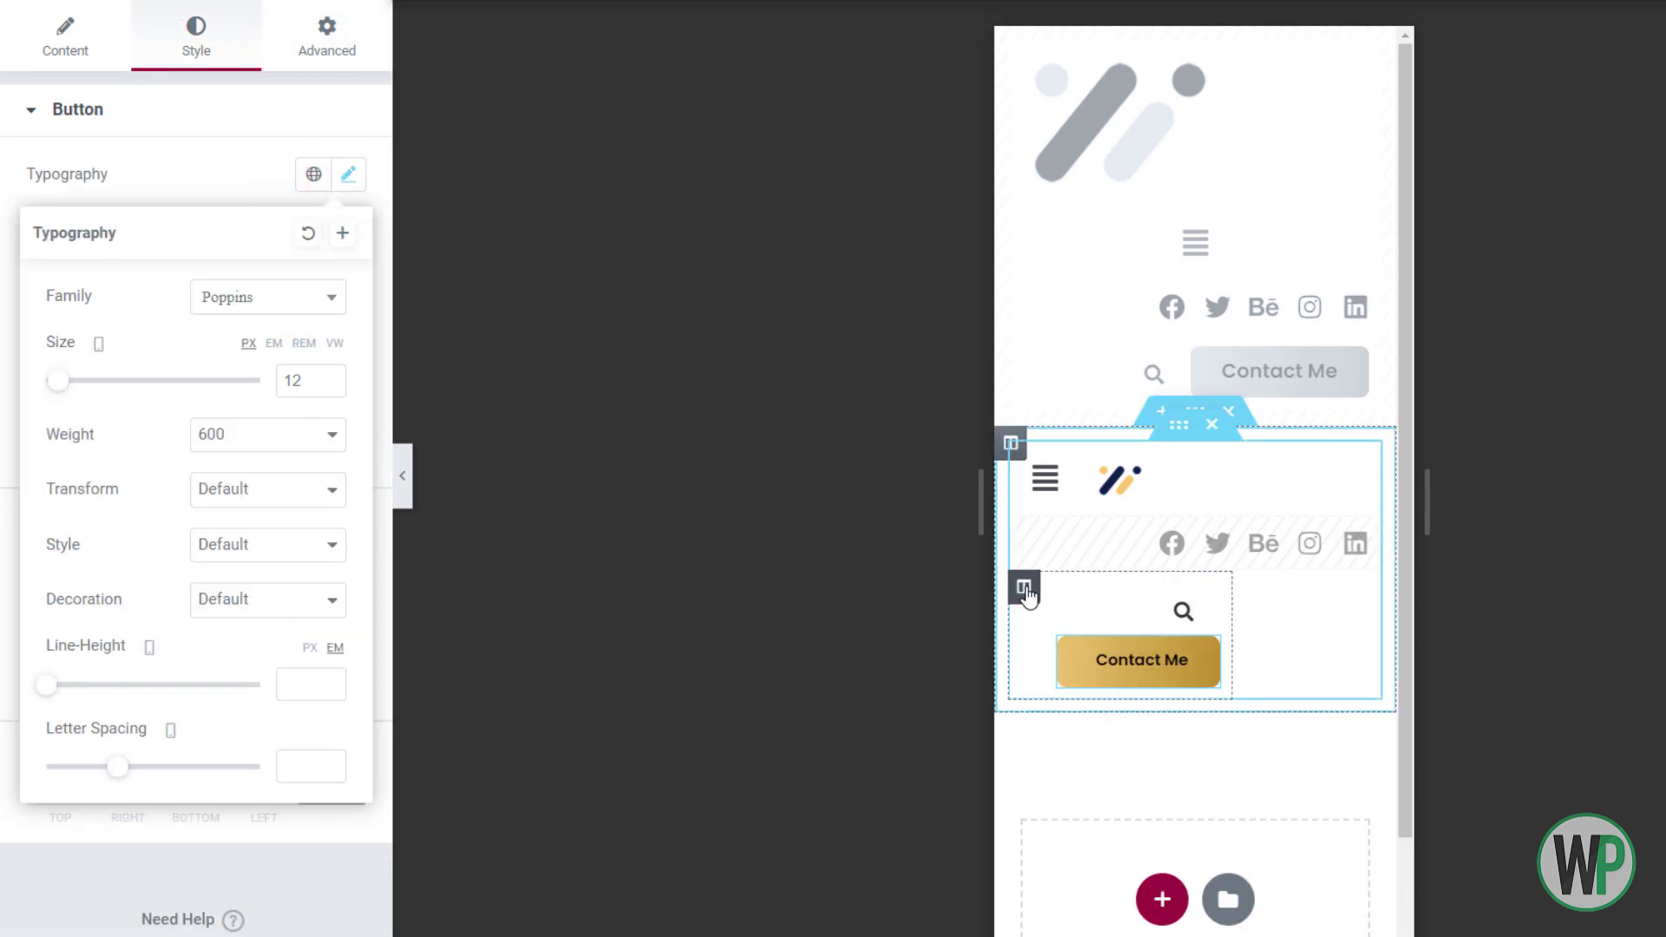
# Reset the padding of the button's parent column to zero
pyautogui.click(1024, 587)
pyautogui.click(327, 39)
pyautogui.click(332, 307)
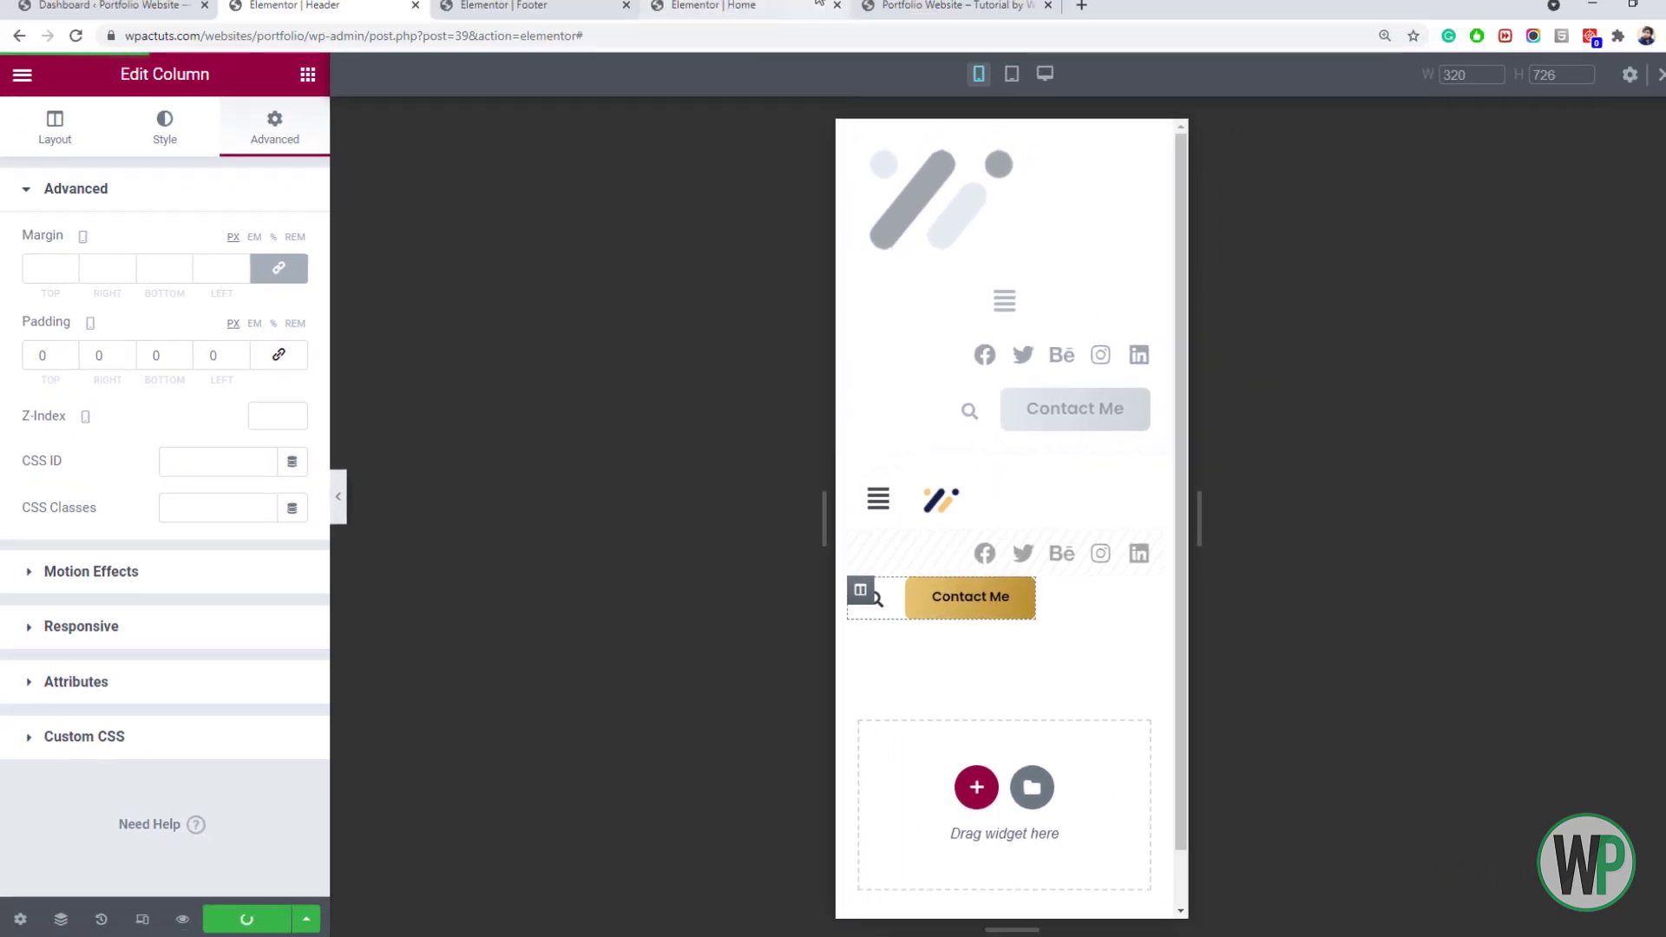
pyautogui.click(876, 9)
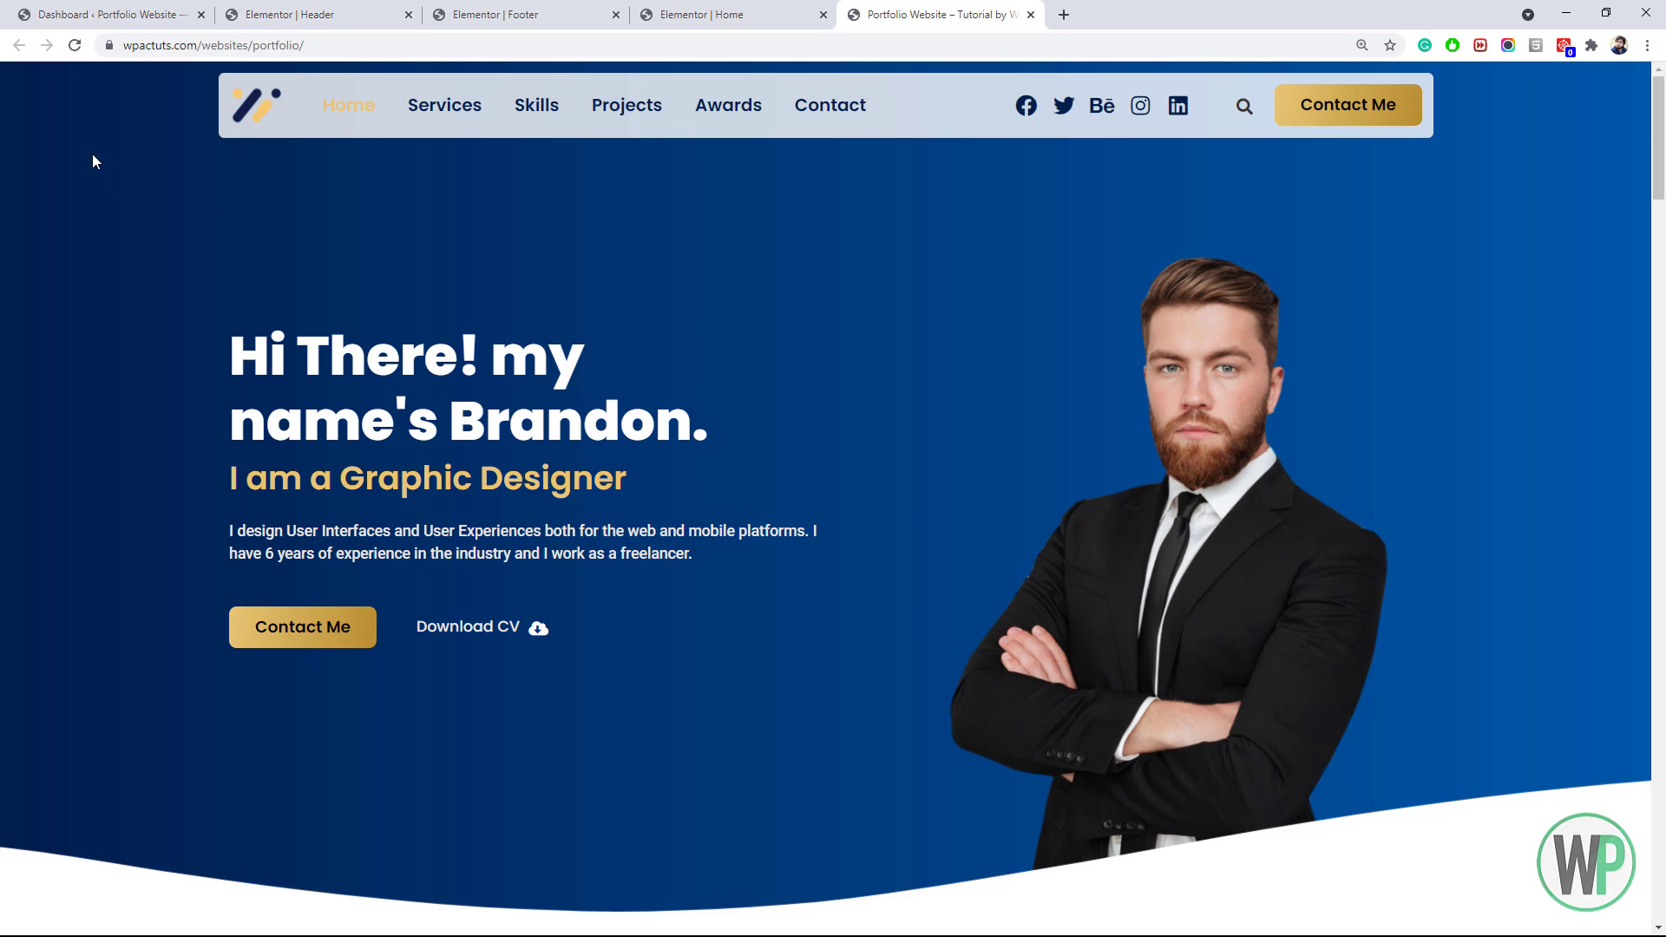
# Reload the live homepage and preview it in a taller mobile viewport with DevTools' device toolbar
pyautogui.click(72, 49)
pyautogui.rightClick(130, 438)
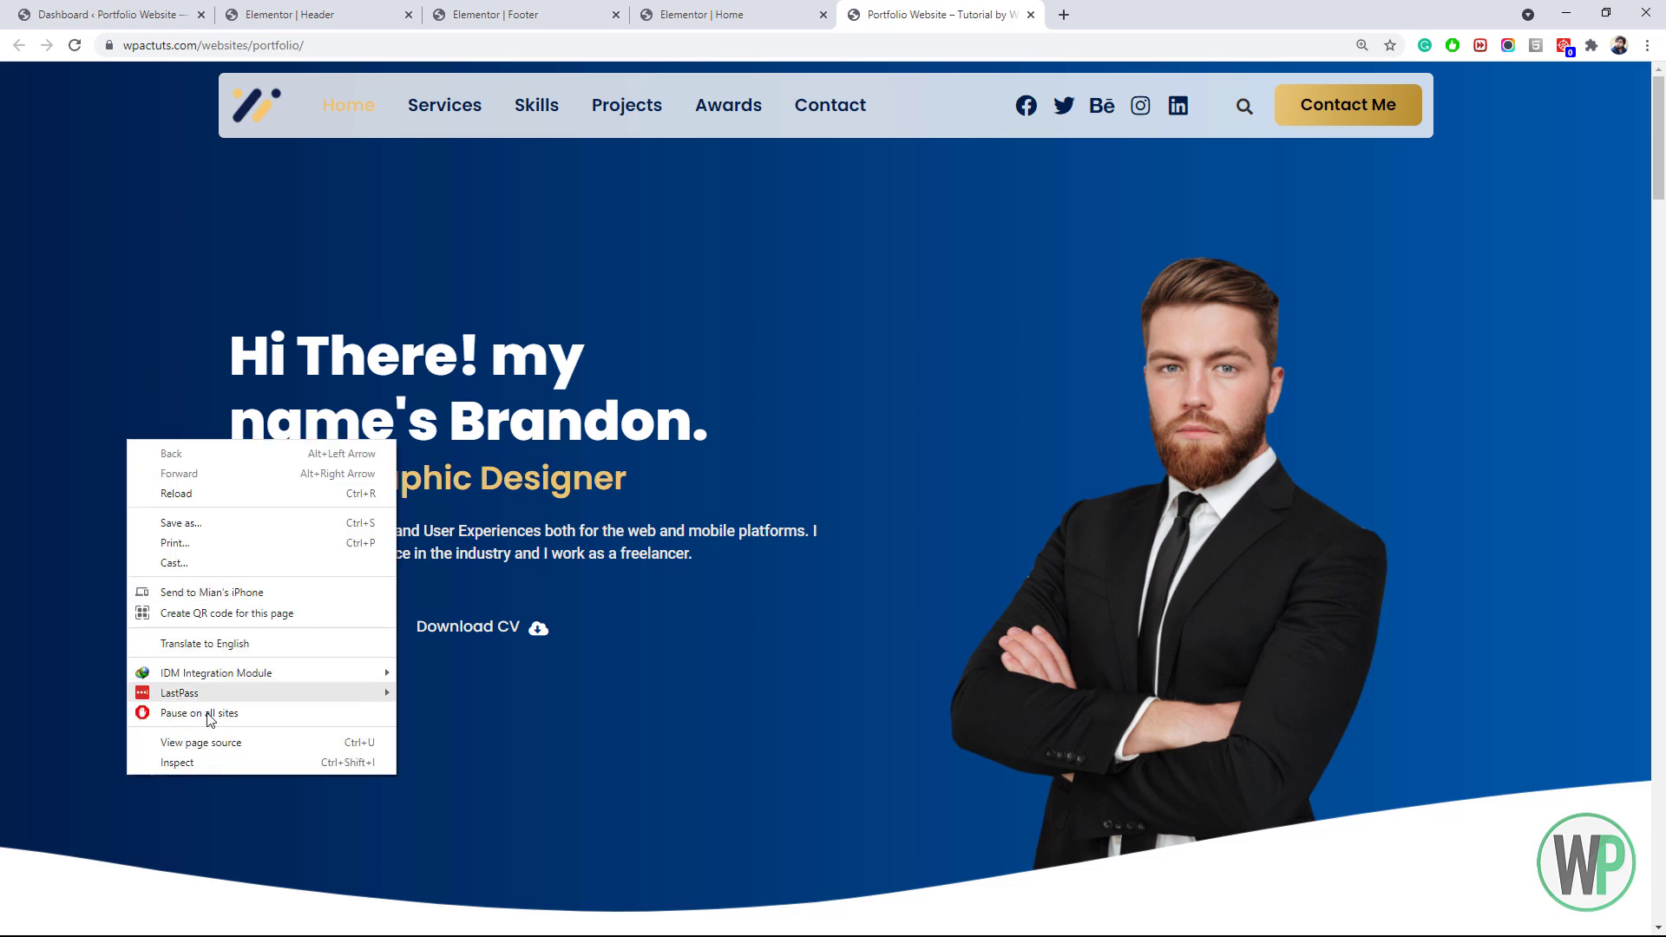
pyautogui.click(221, 763)
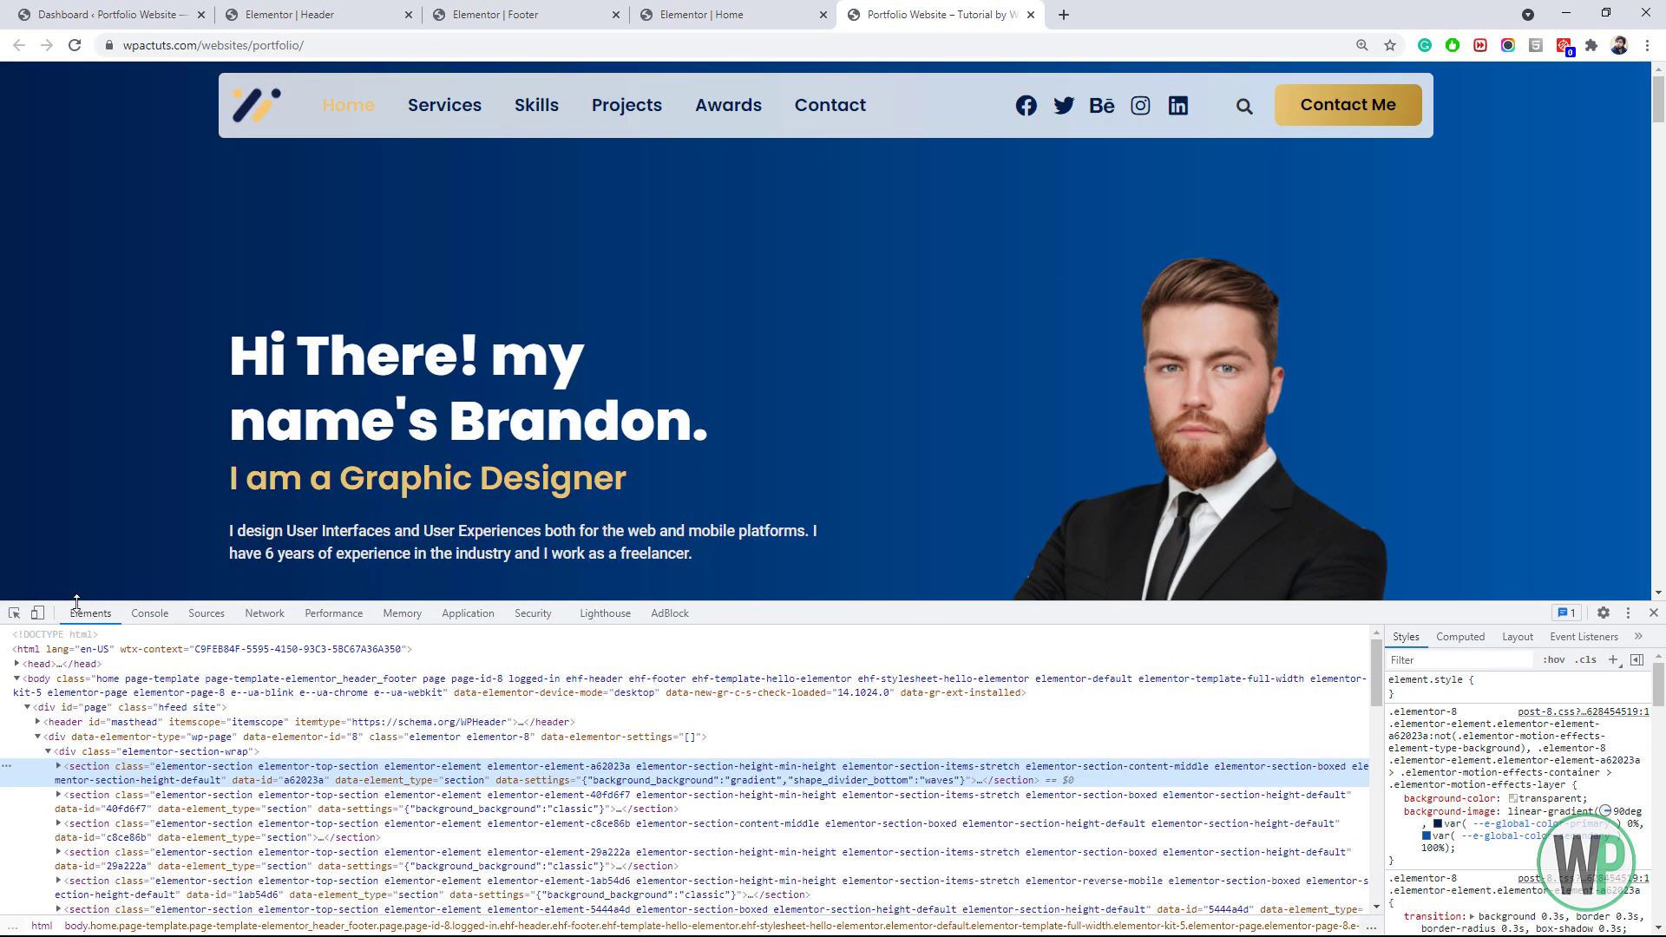
pyautogui.click(38, 614)
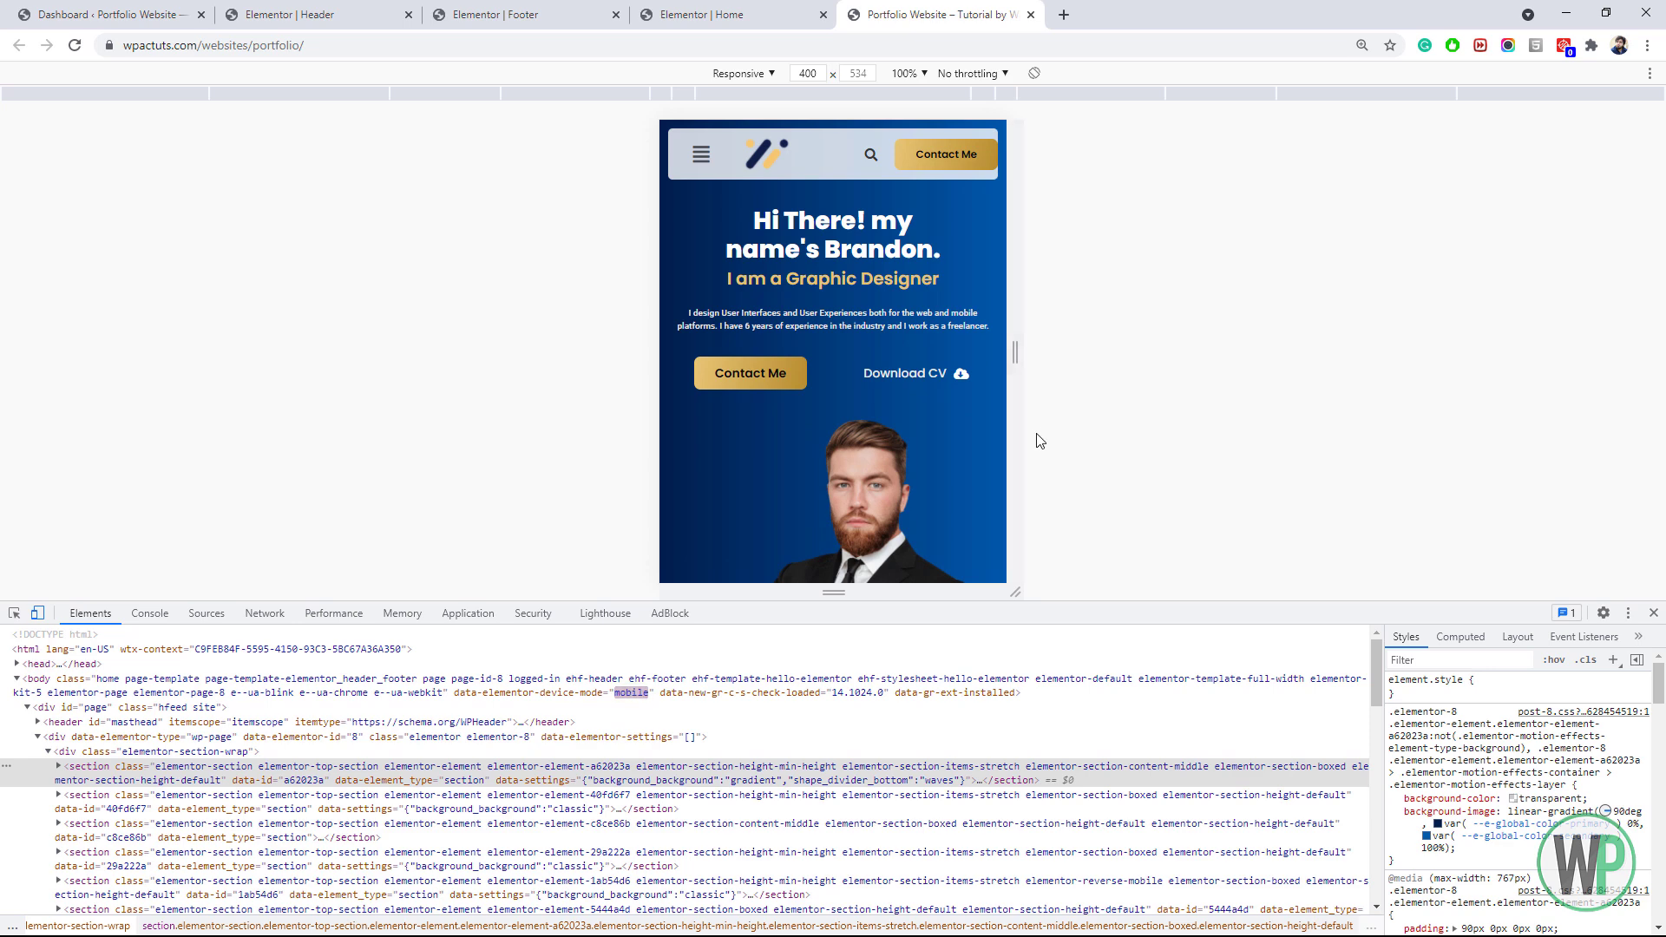
pyautogui.moveTo(884, 608); pyautogui.dragTo(883, 782)
pyautogui.moveTo(842, 479); pyautogui.dragTo(846, 498)
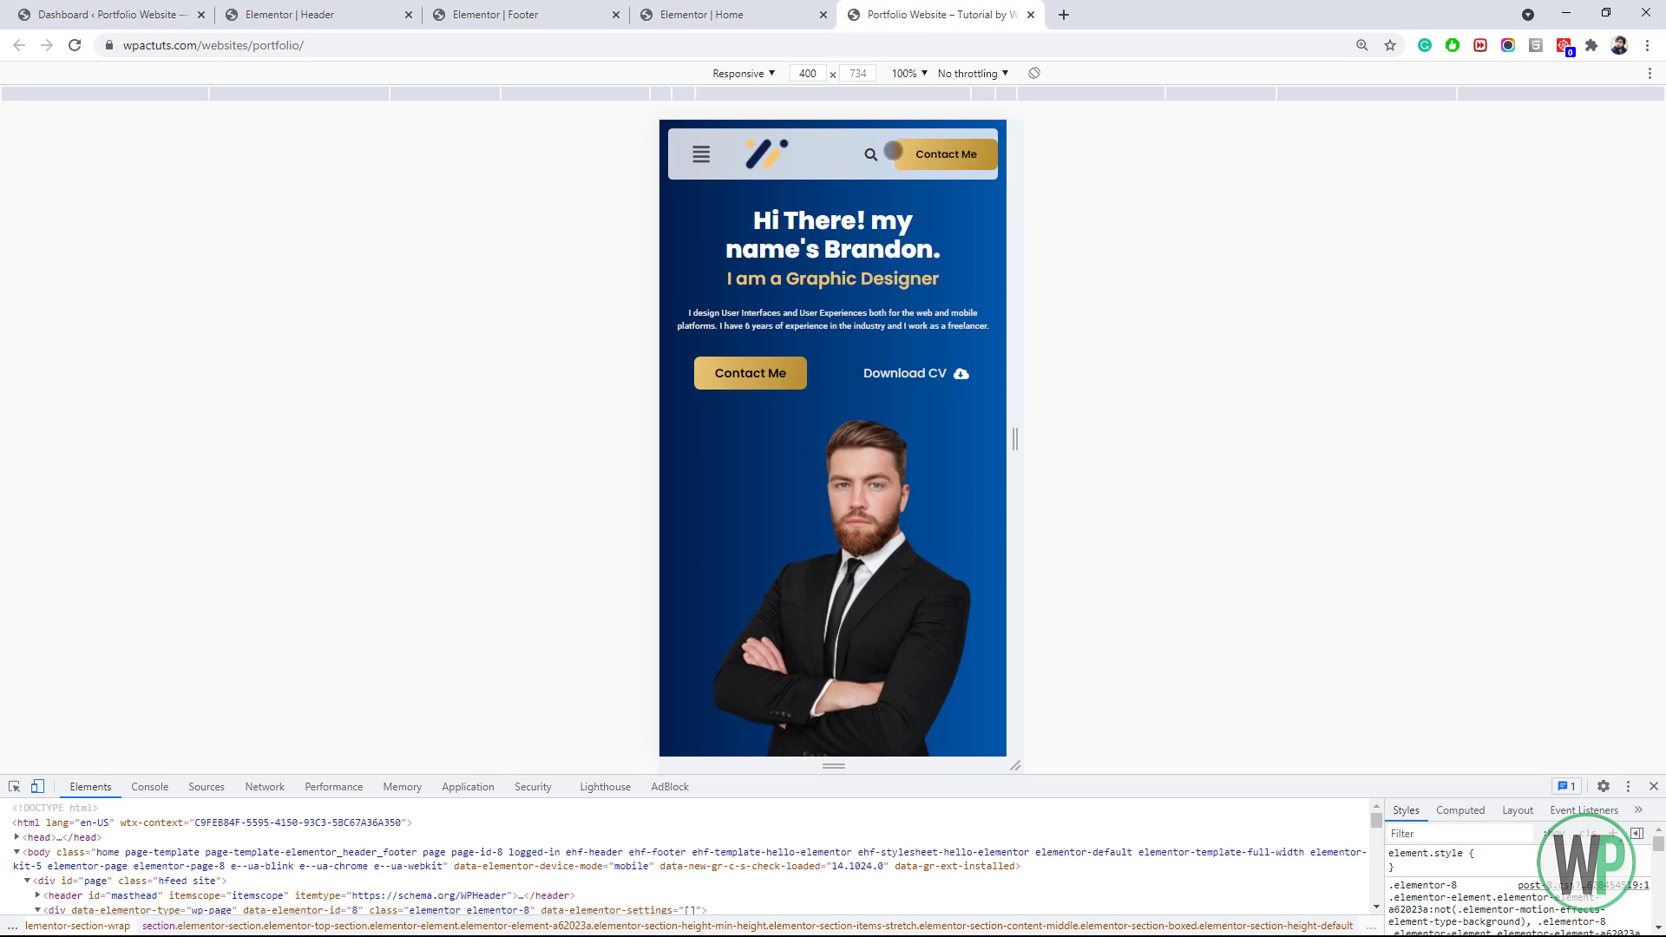
pyautogui.click(775, 7)
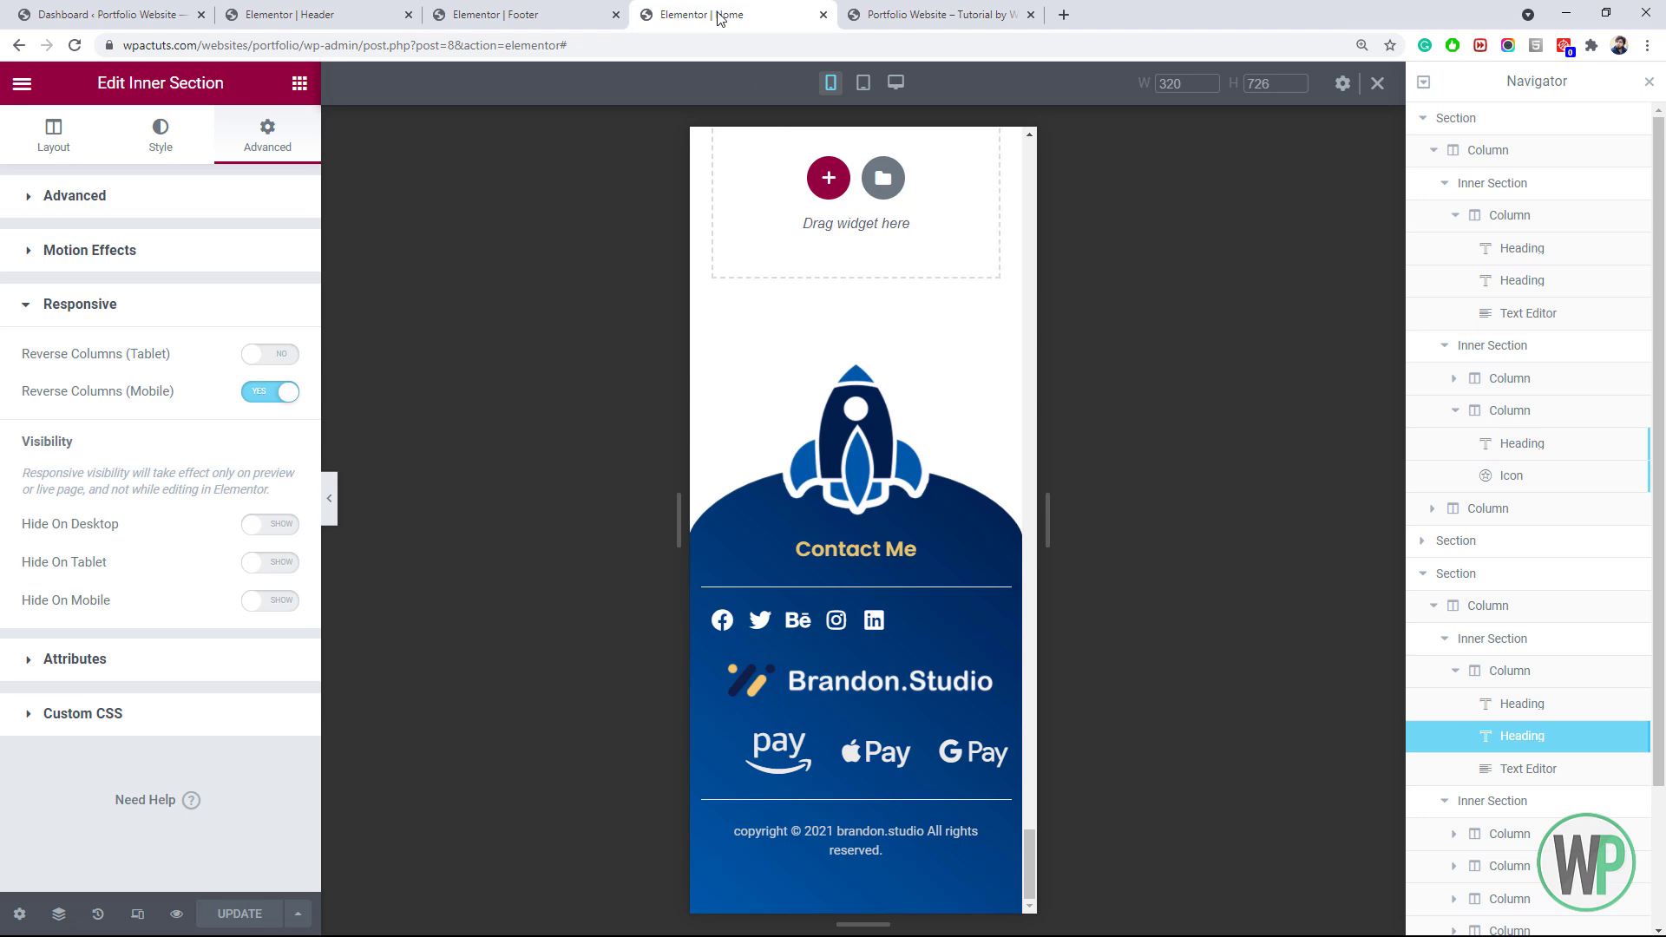
# In the Header template, give the search and Contact Me column right padding 5 and update
pyautogui.click(530, 14)
pyautogui.click(295, 15)
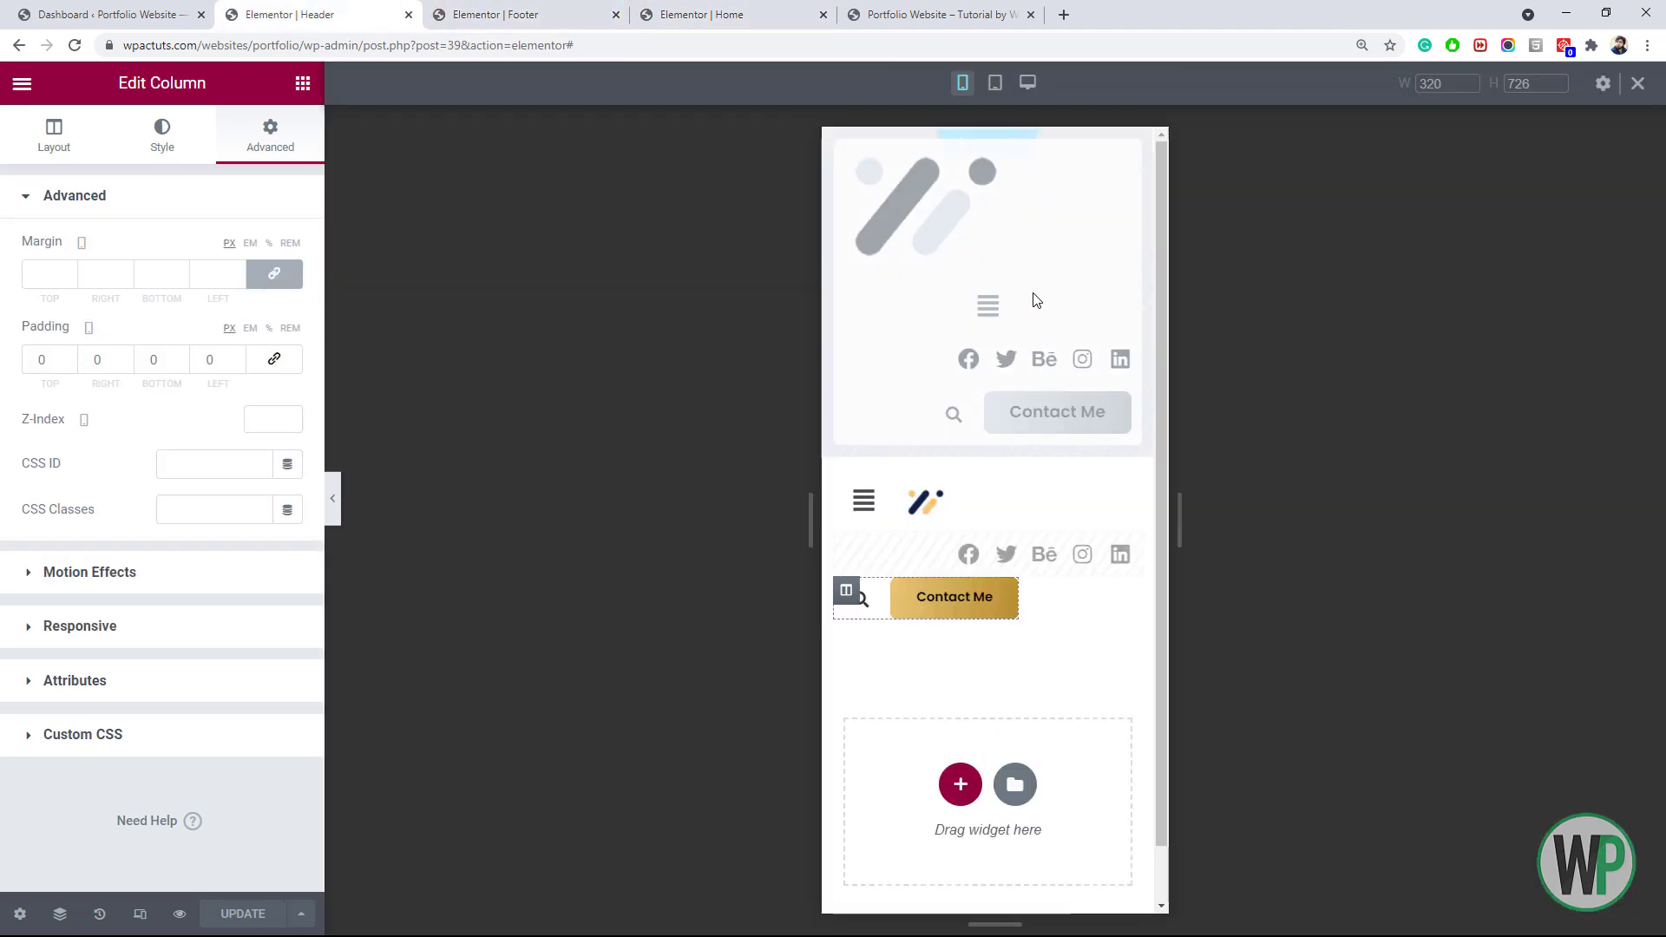
pyautogui.rightClick(846, 592)
pyautogui.click(838, 605)
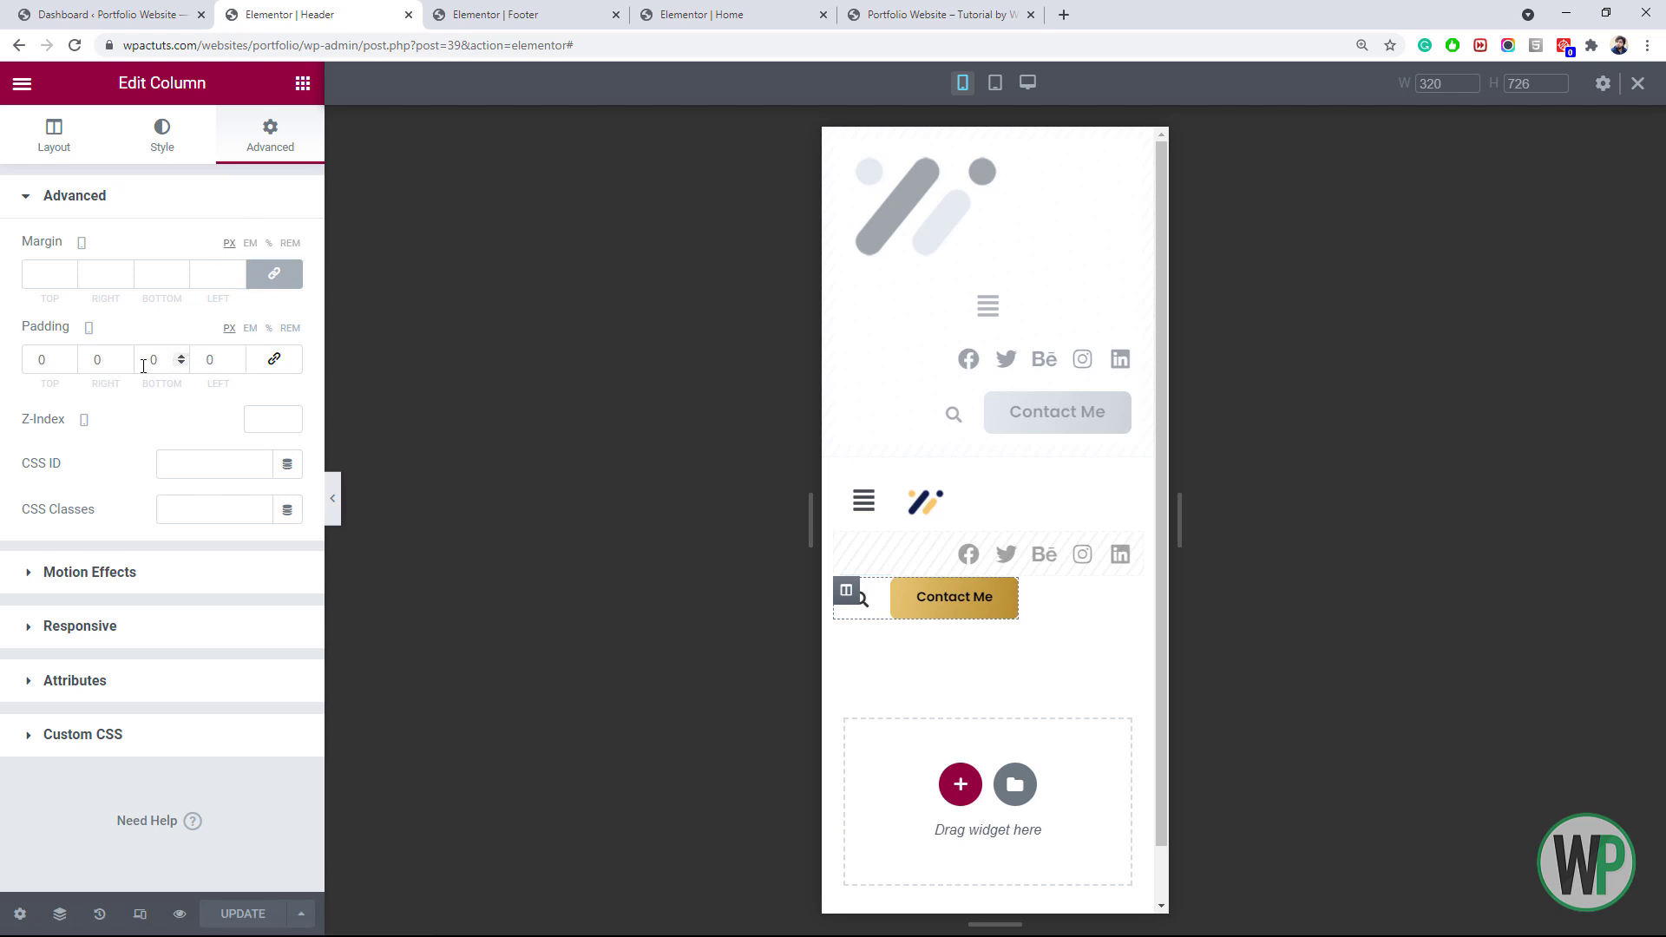
pyautogui.click(95, 359)
pyautogui.write('5')
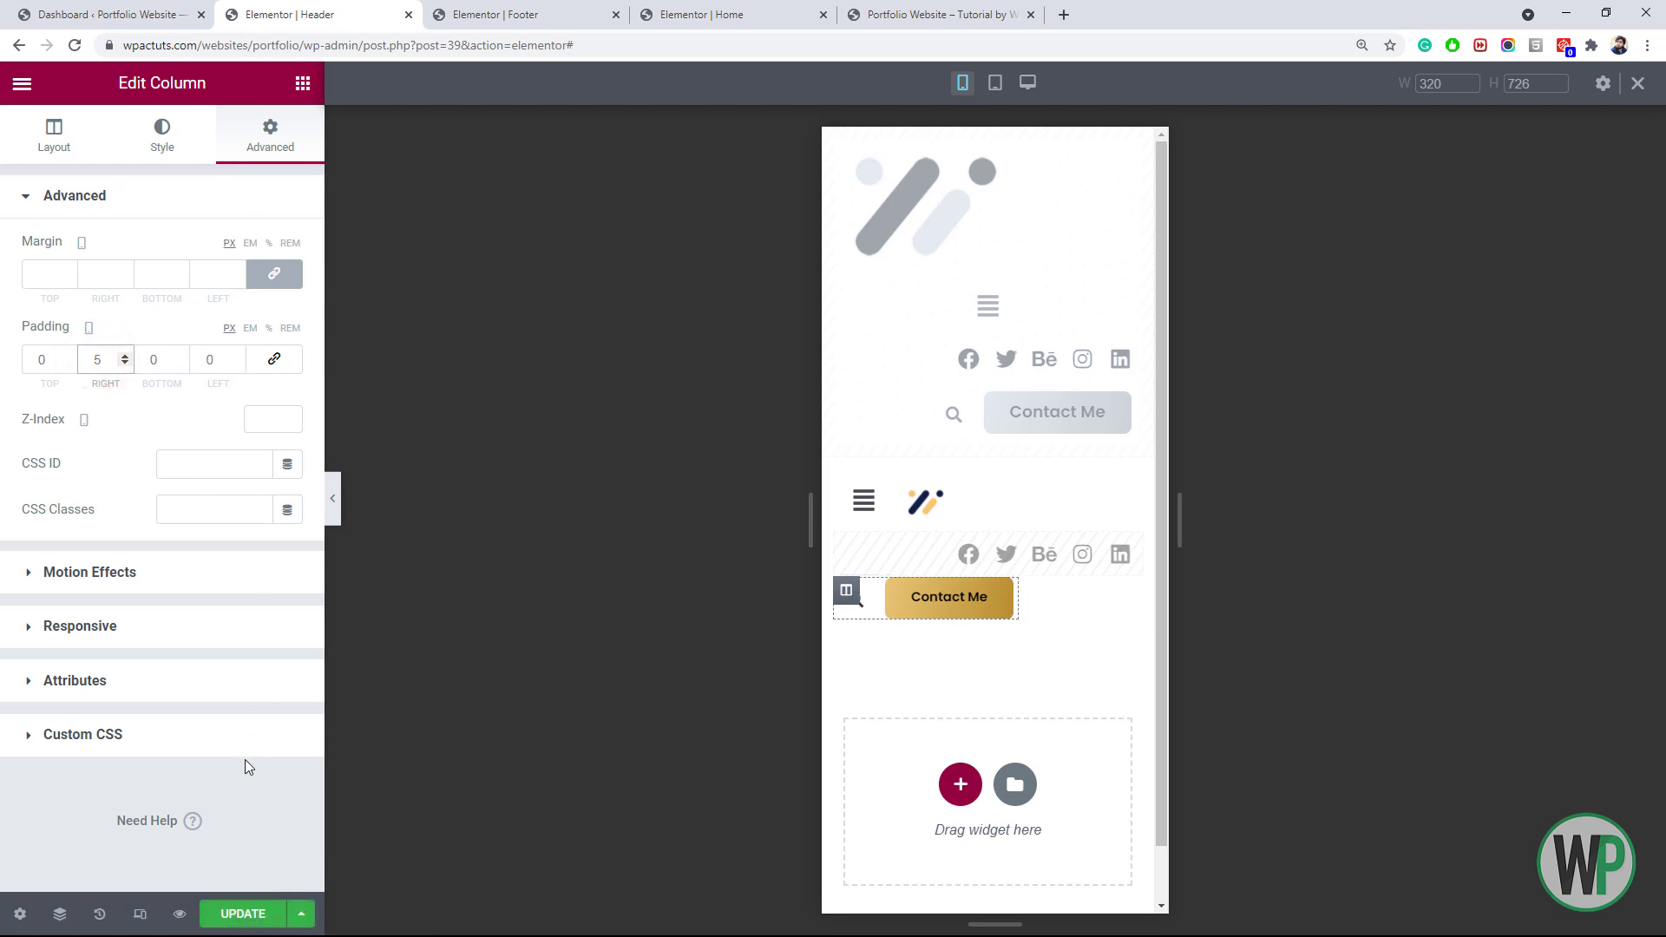
pyautogui.click(258, 916)
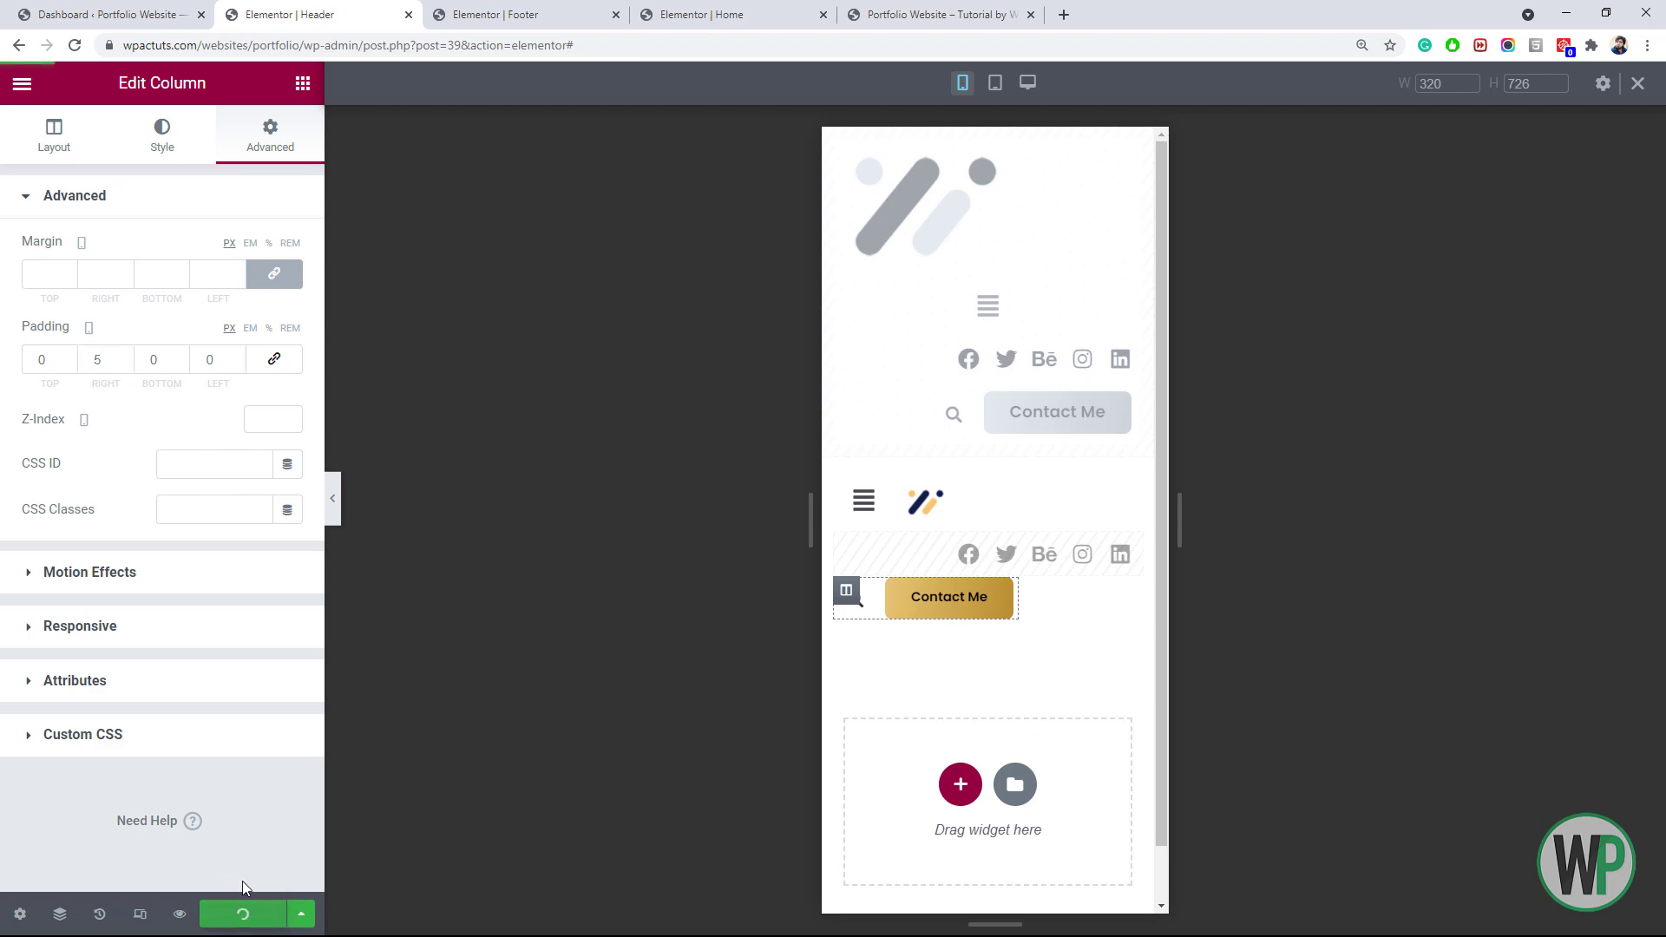
pyautogui.click(976, 12)
# Reload the live site, try the mobile search icon, and open and close the slide-out menu
pyautogui.click(77, 50)
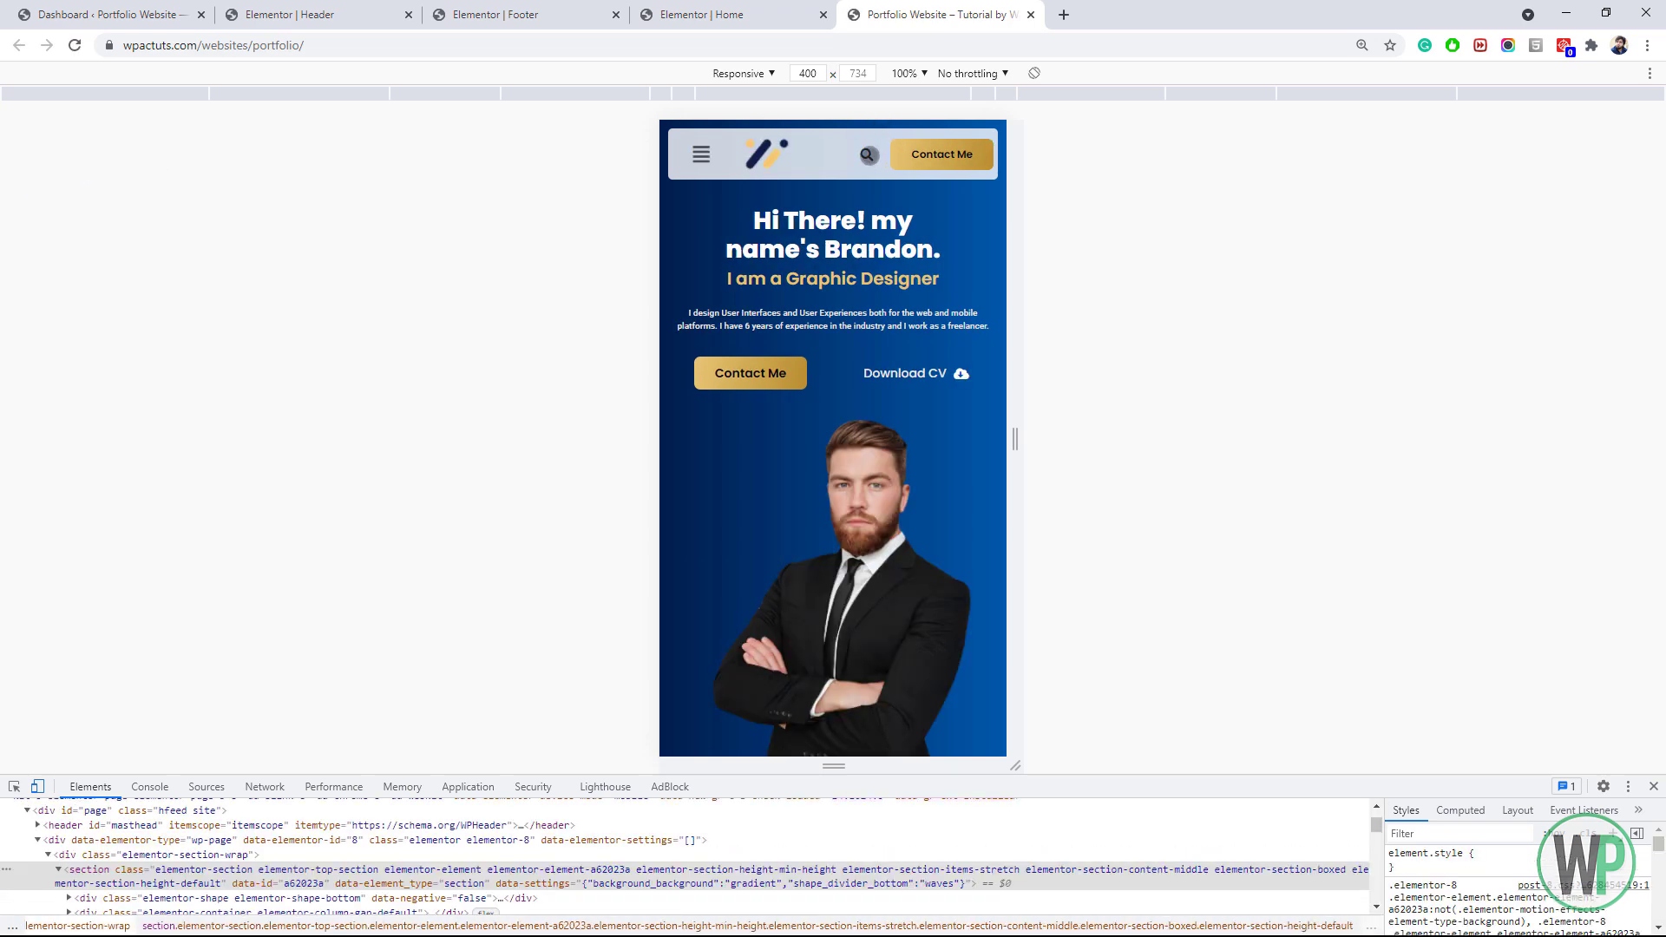
pyautogui.click(869, 155)
pyautogui.click(699, 156)
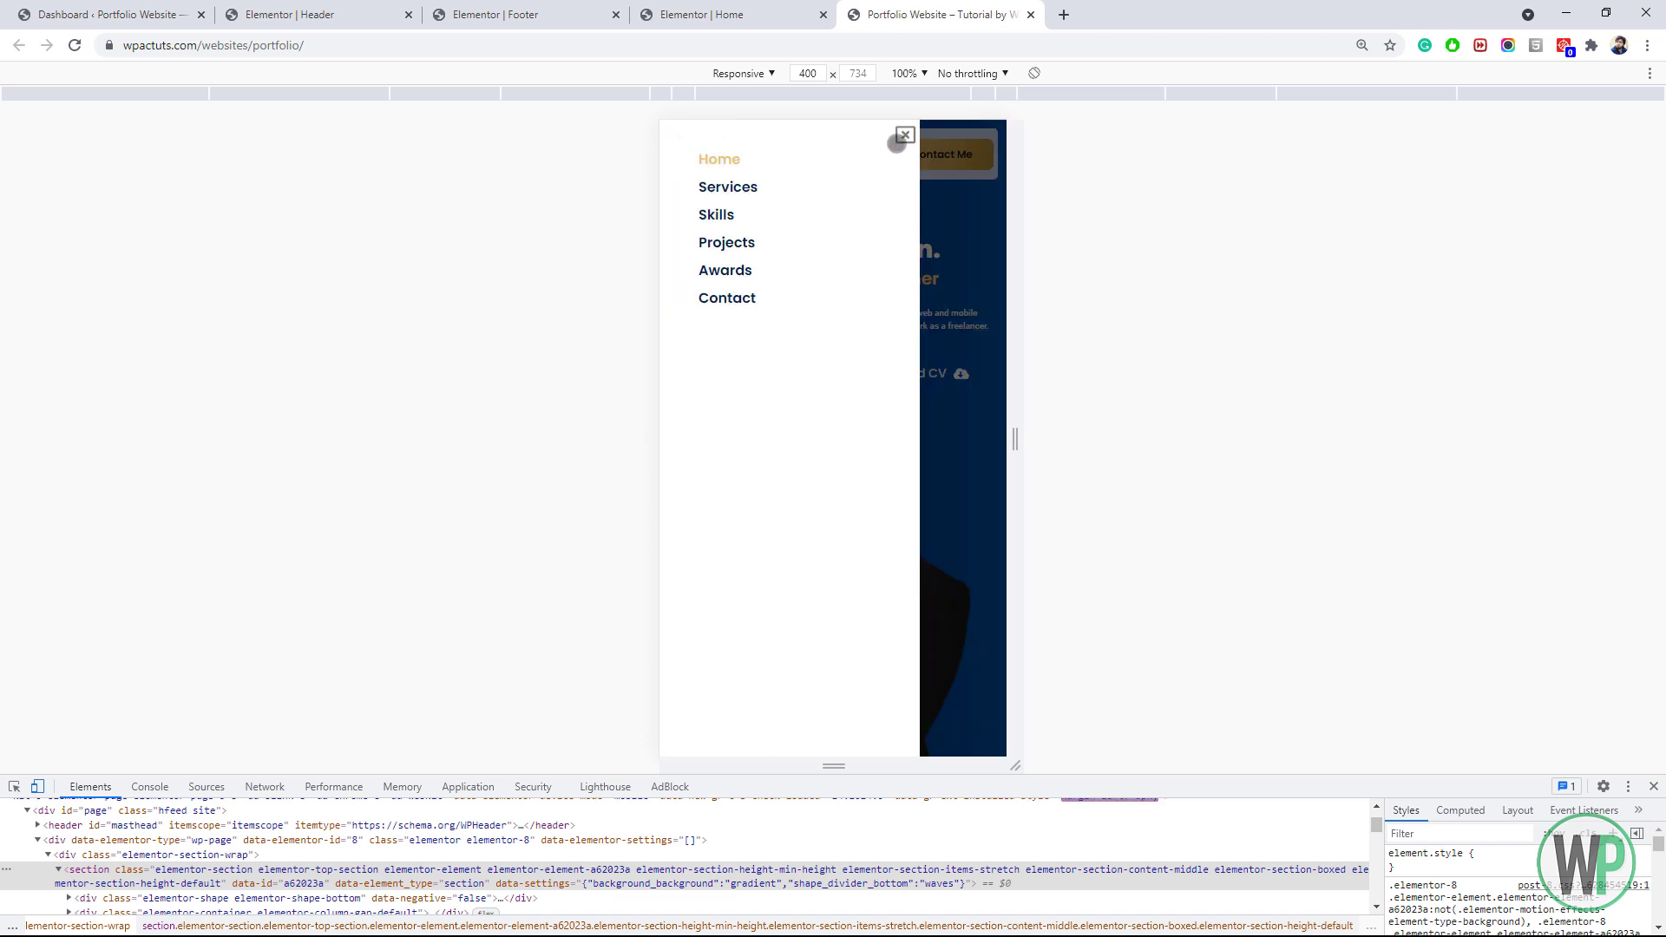
pyautogui.click(905, 134)
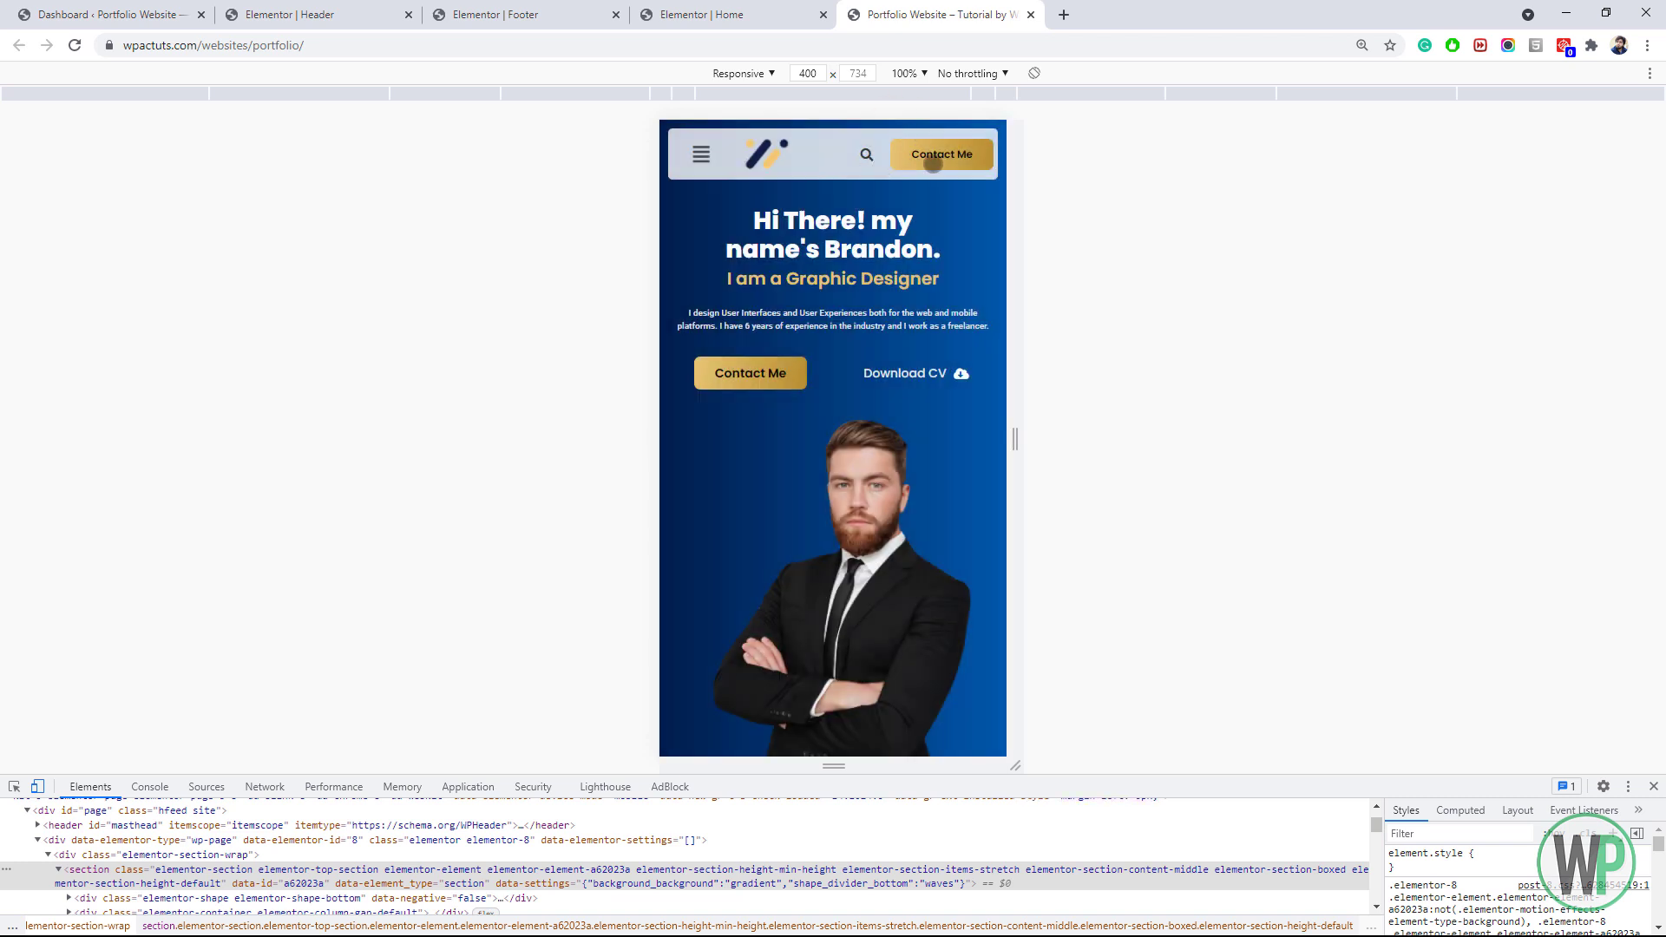
pyautogui.moveTo(883, 520); pyautogui.dragTo(862, 585)
pyautogui.hotkey('ctrl', 'shift', 'Tab')
pyautogui.hotkey('ctrl', 'shift', 'Tab')
pyautogui.hotkey('ctrl', 'shift', 'Tab')
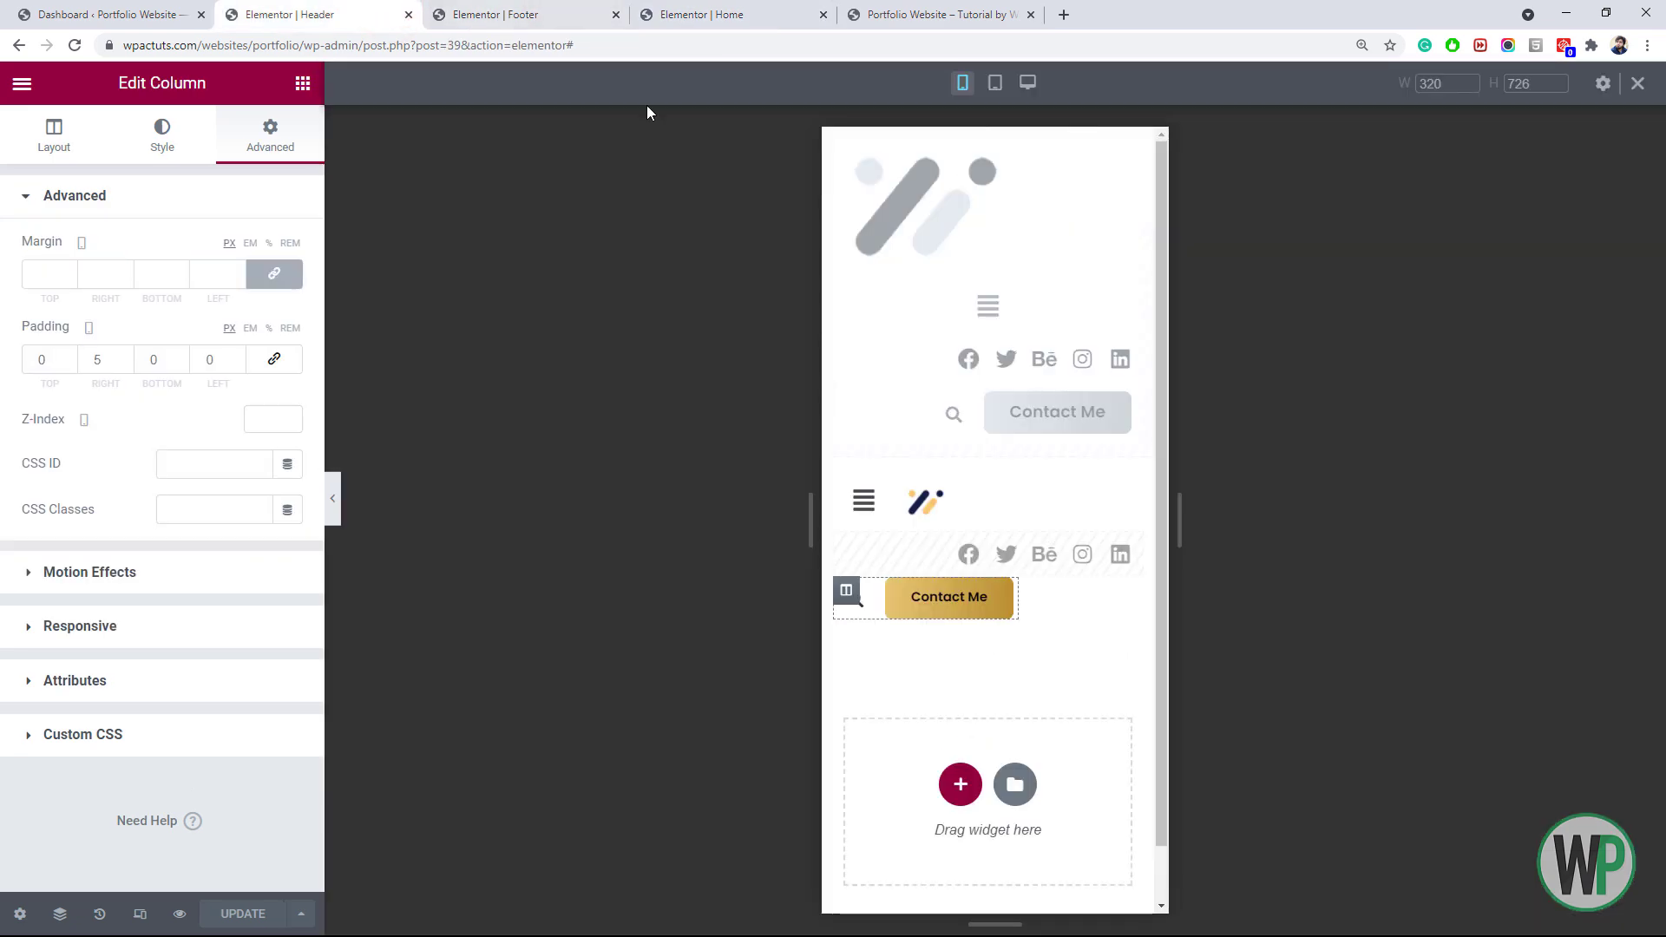
# Raise the mobile hero heading's font size from 1.4 to 1.7 em and update the Home page
pyautogui.click(748, 16)
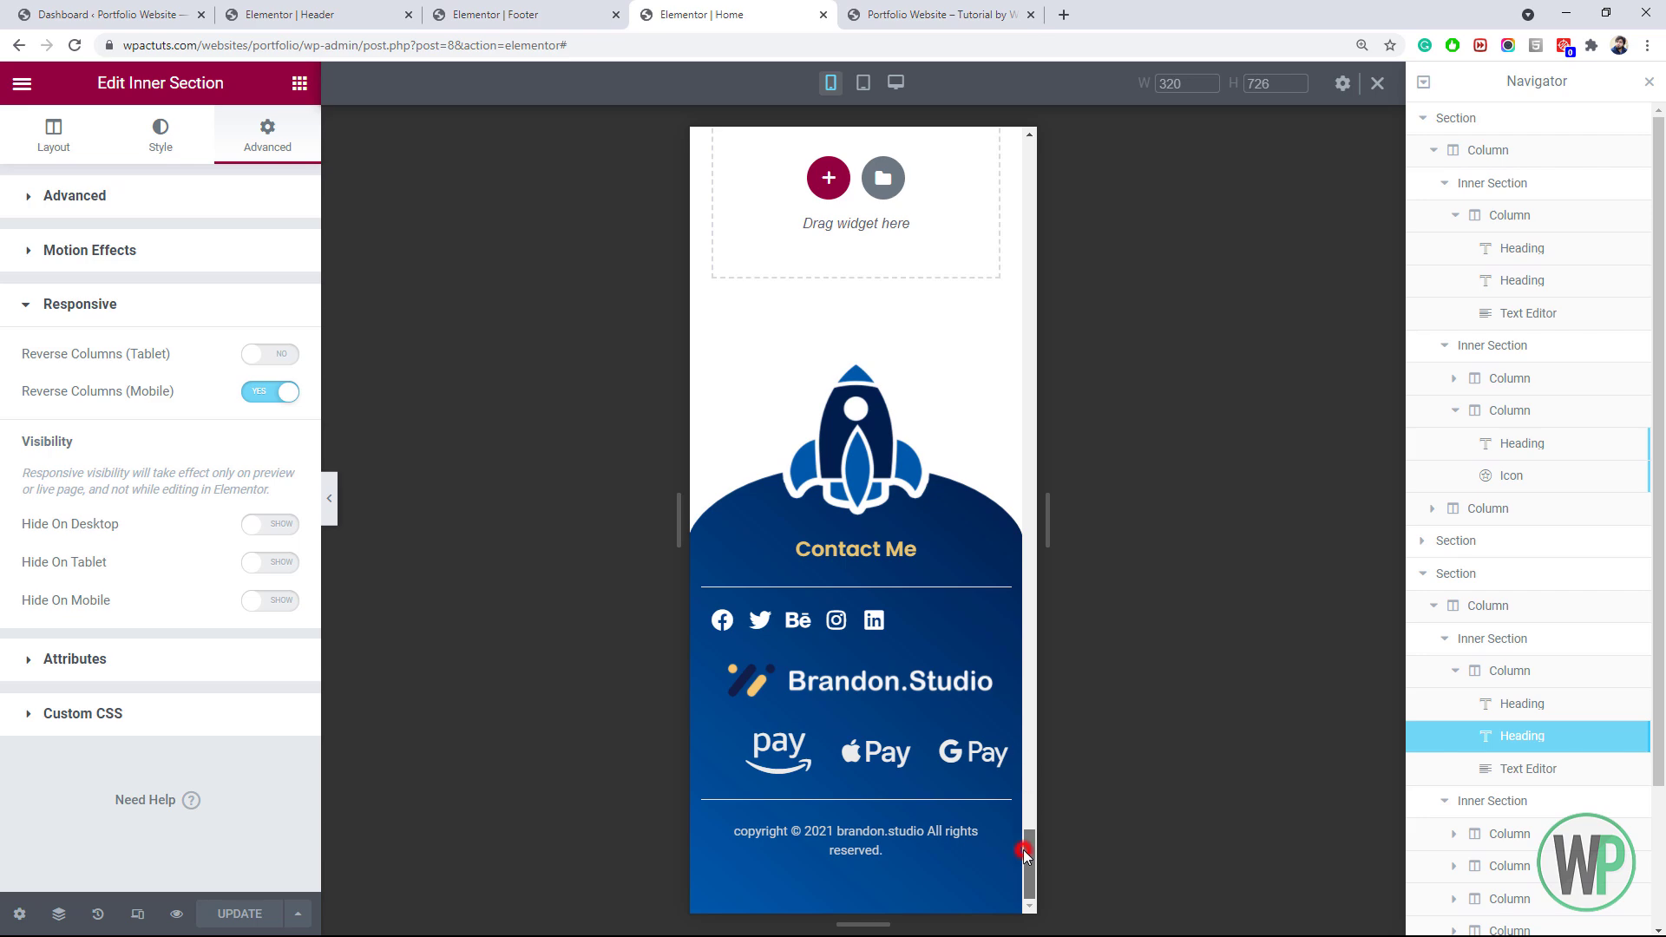
pyautogui.moveTo(1023, 851); pyautogui.dragTo(1052, 164)
pyautogui.rightClick(852, 531)
pyautogui.click(903, 543)
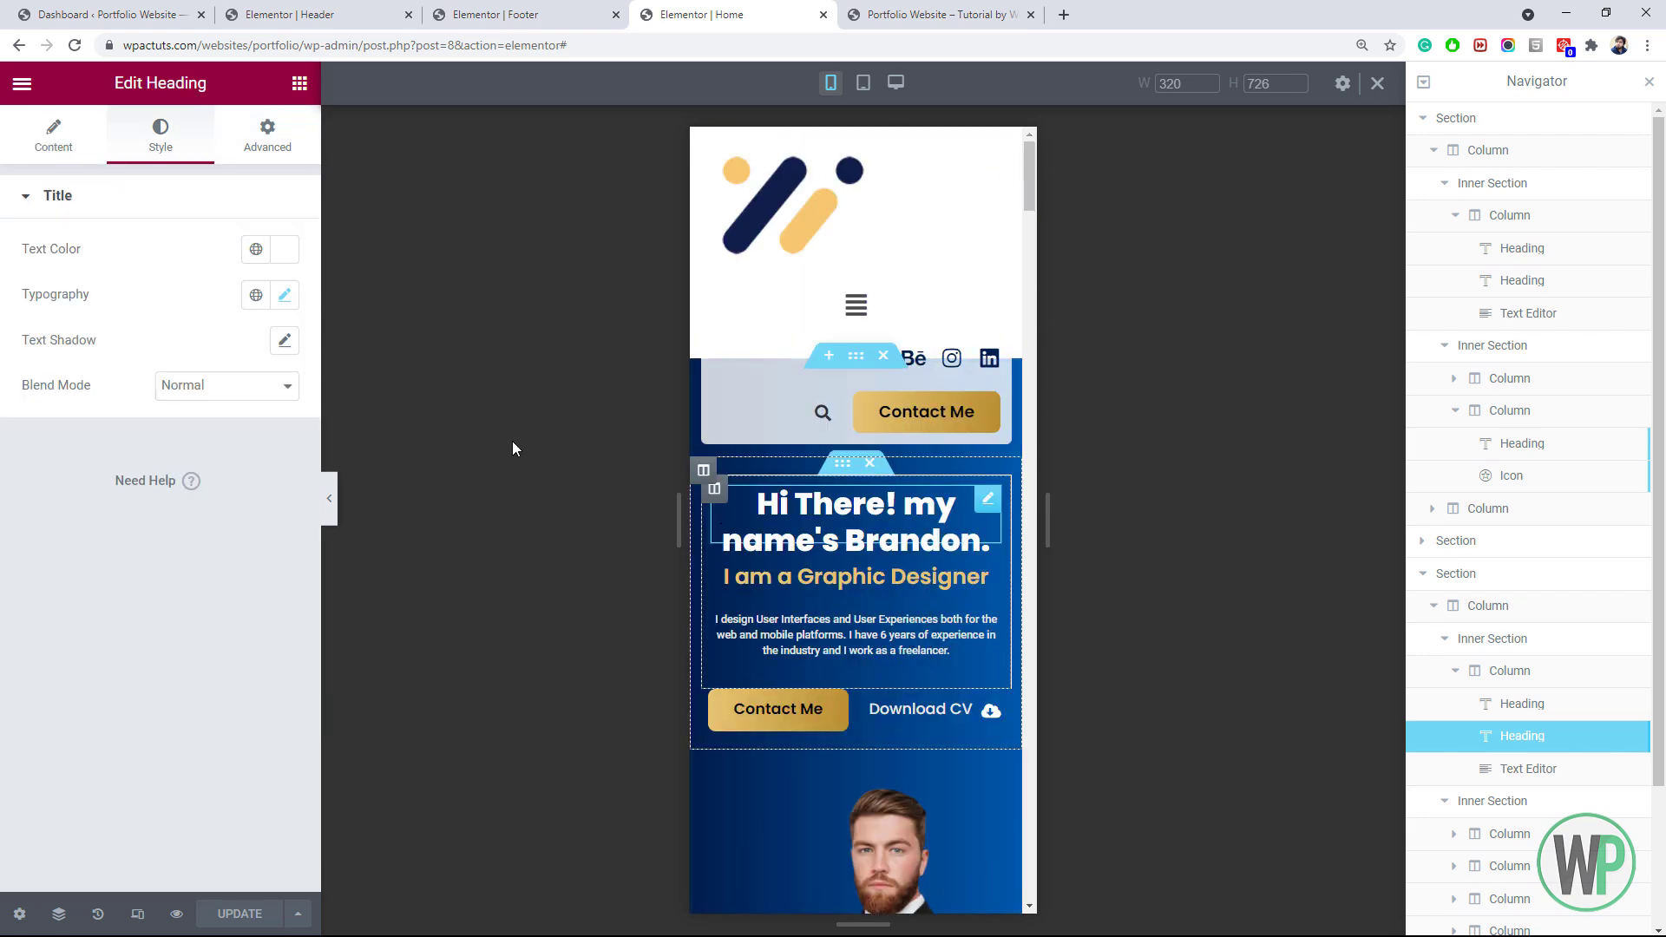
pyautogui.click(285, 295)
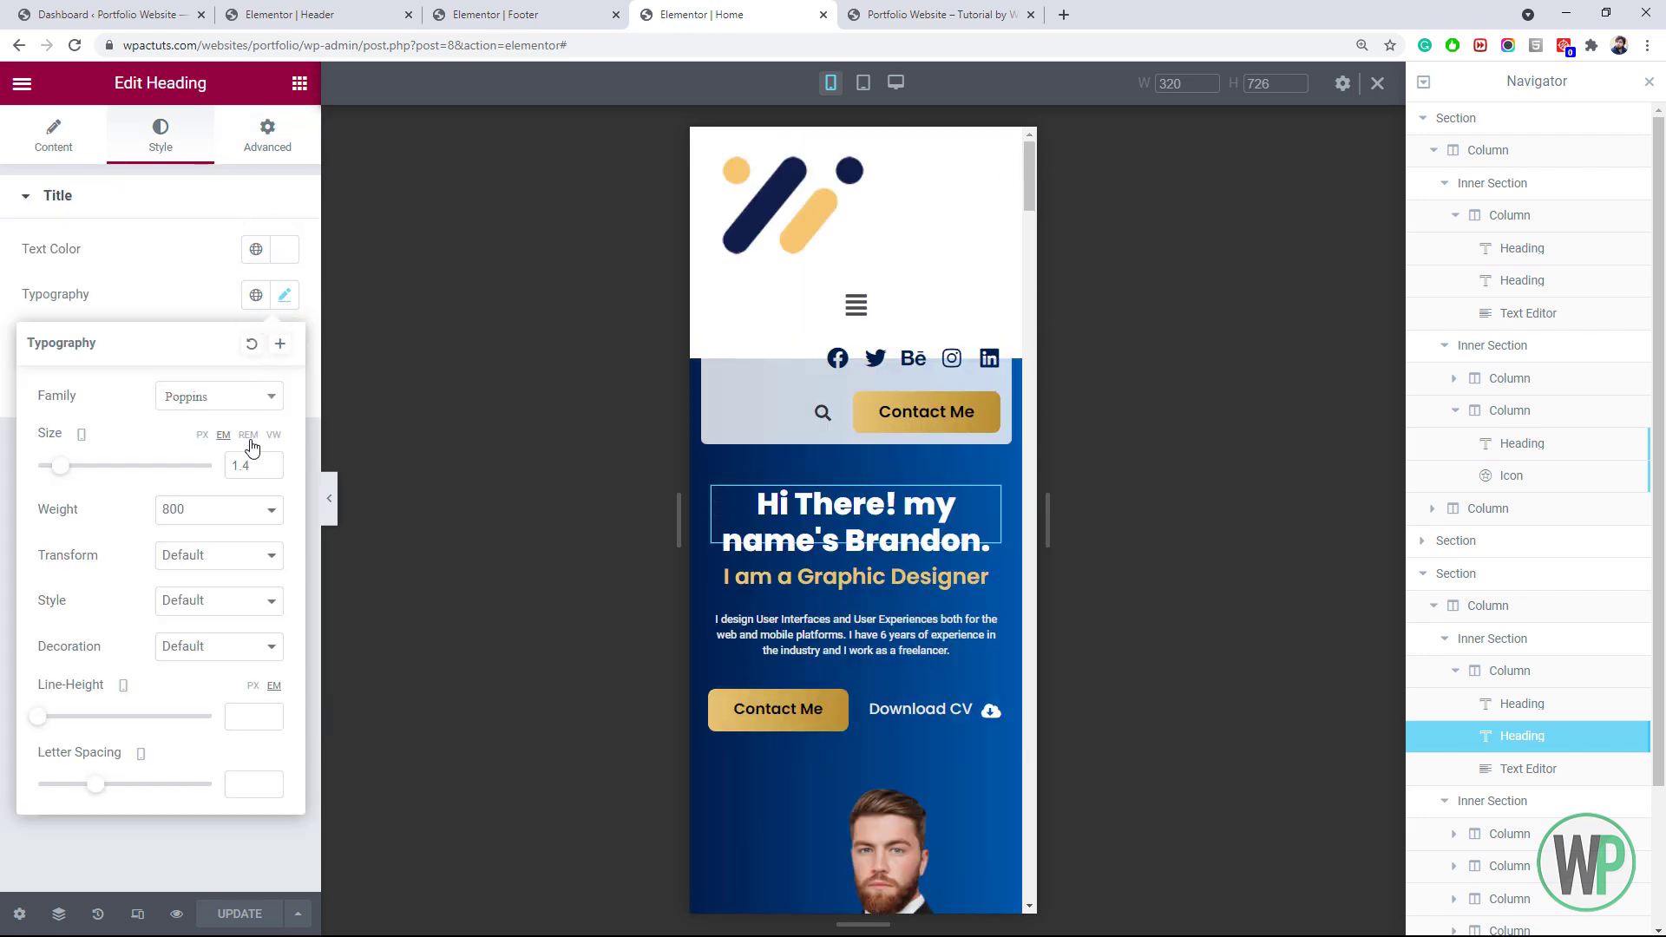
pyautogui.click(269, 461)
pyautogui.click(268, 462)
pyautogui.click(268, 462)
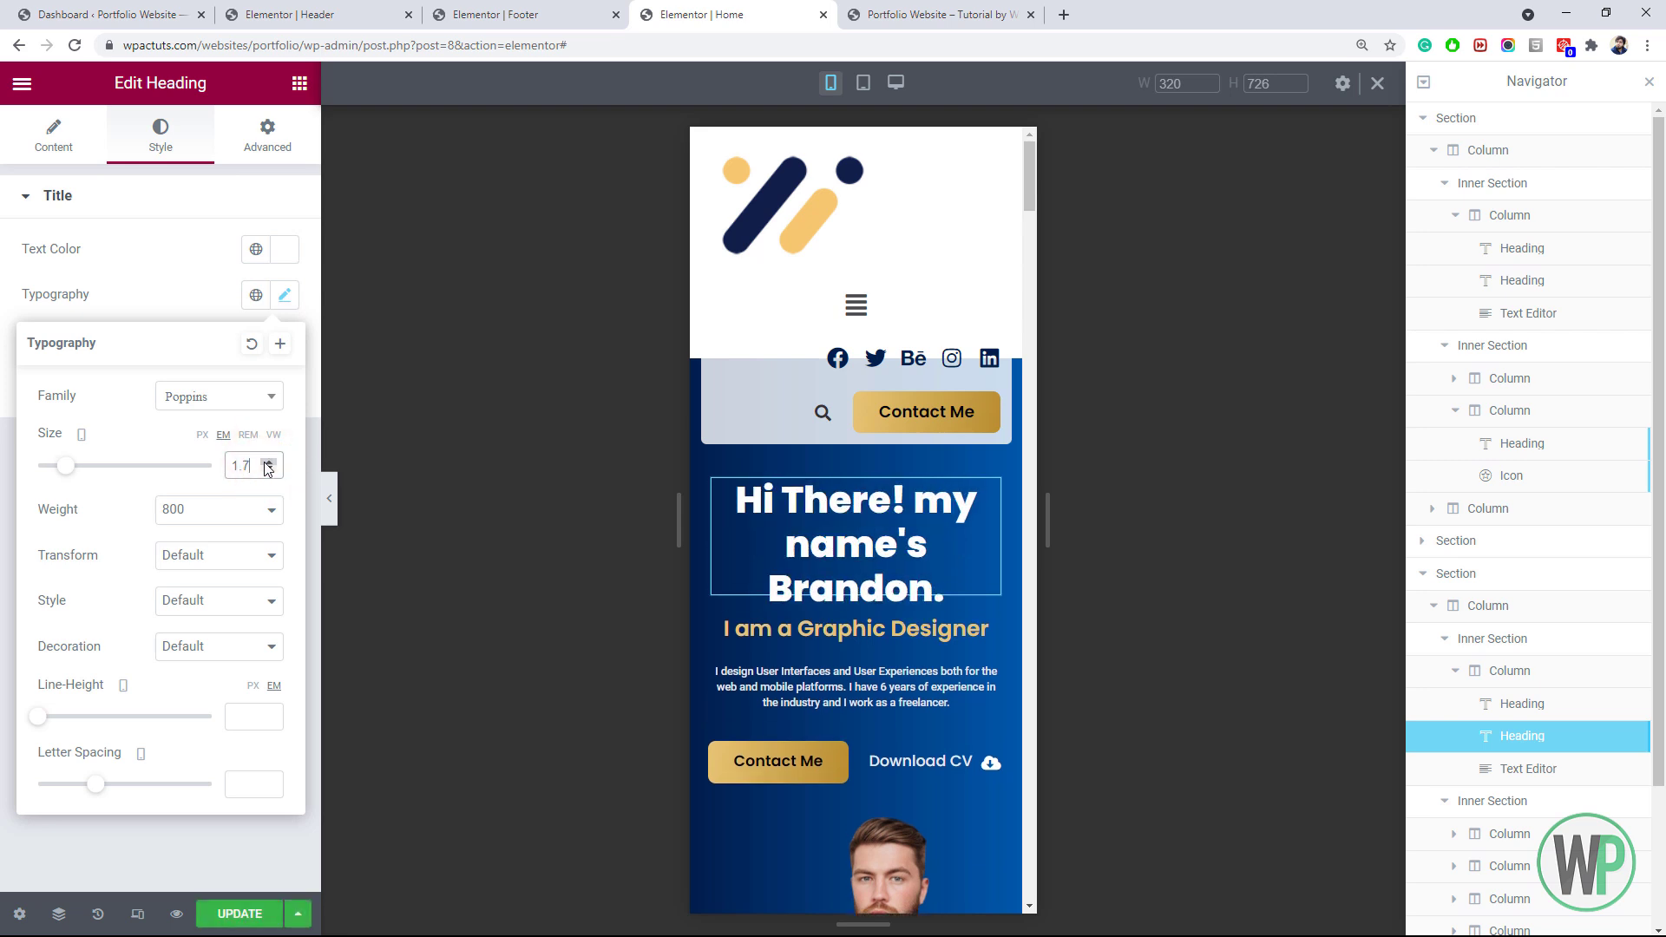
pyautogui.click(239, 914)
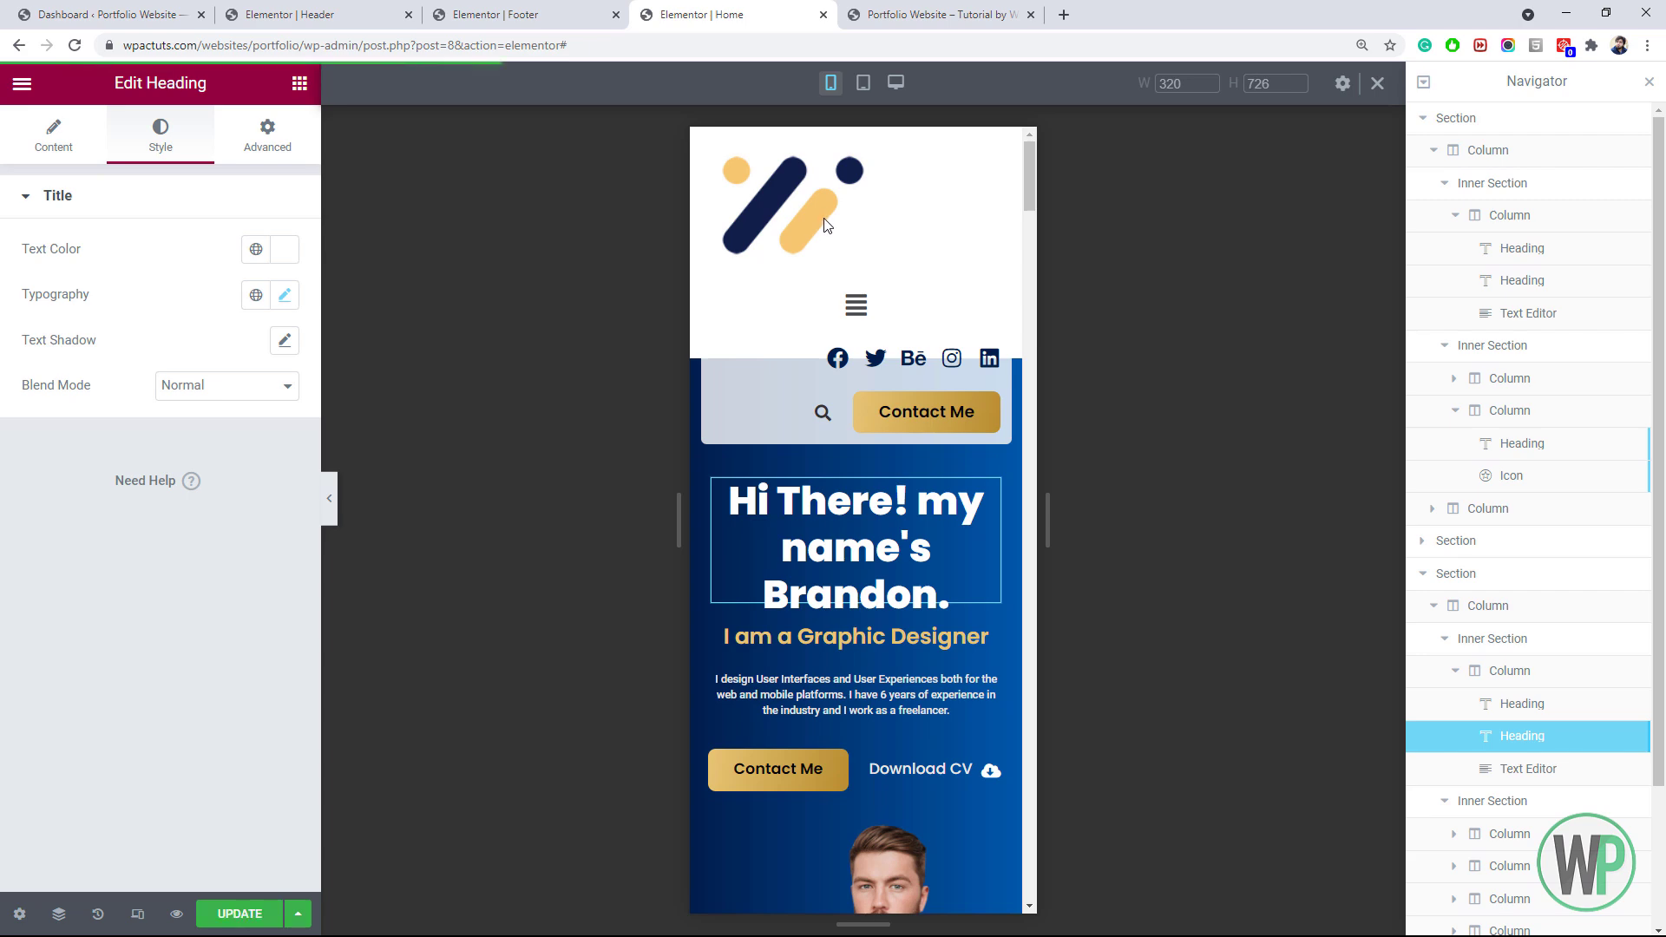
pyautogui.click(873, 13)
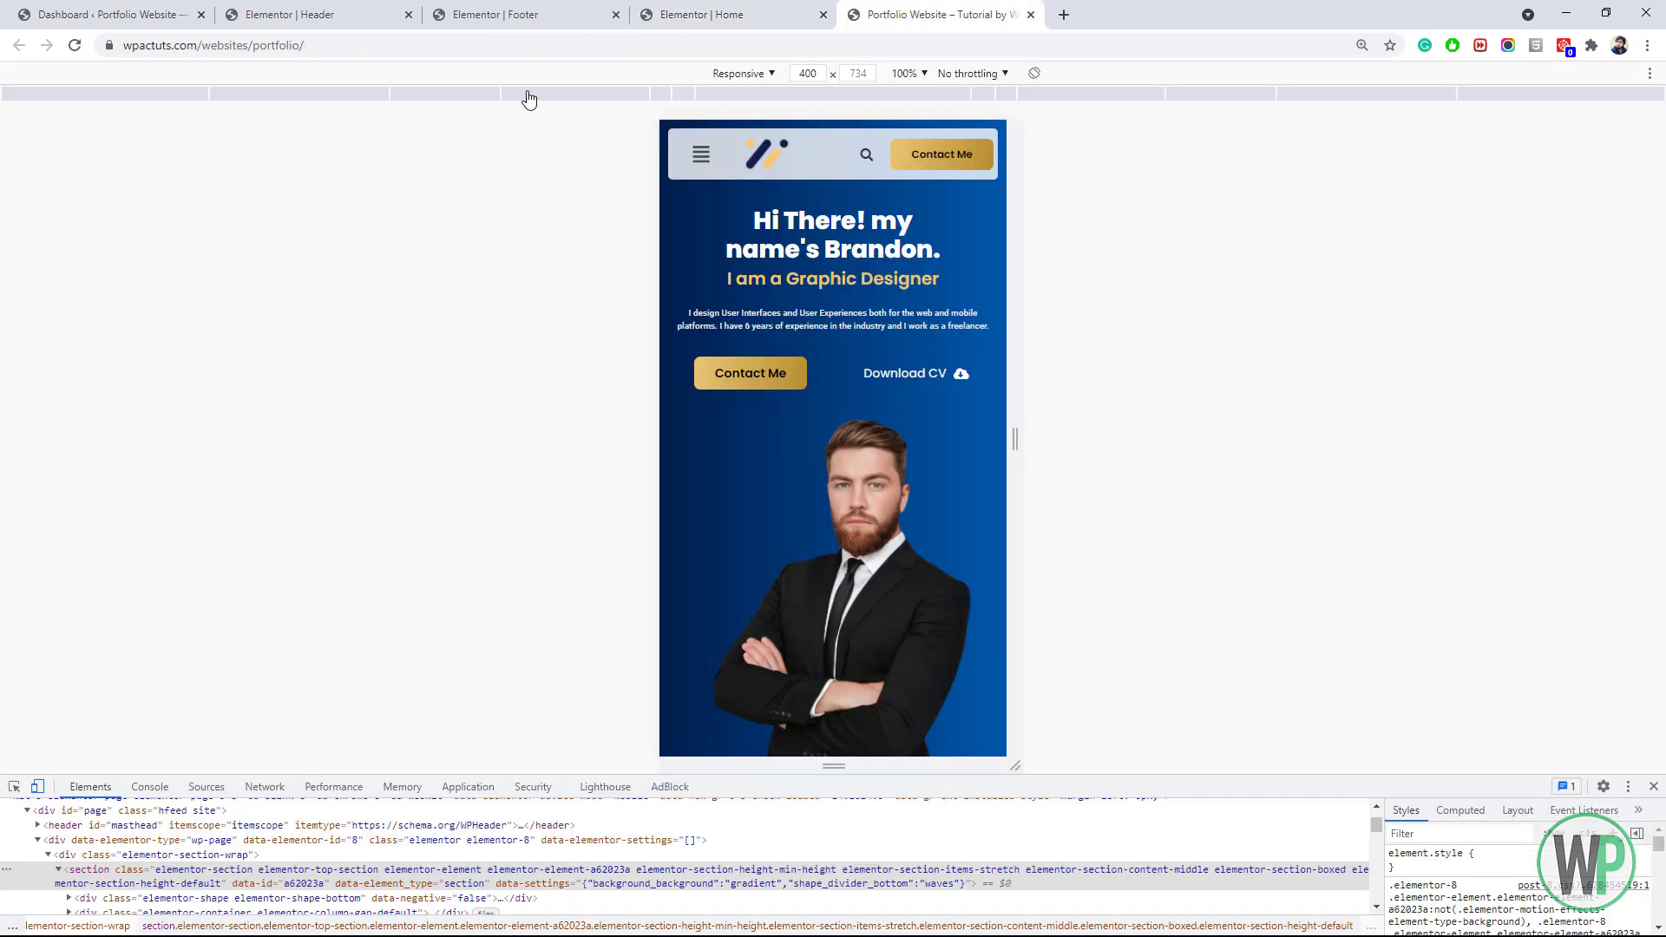
# Reload the live site and scroll the mobile page down to the 150+ projects stats block
pyautogui.click(75, 48)
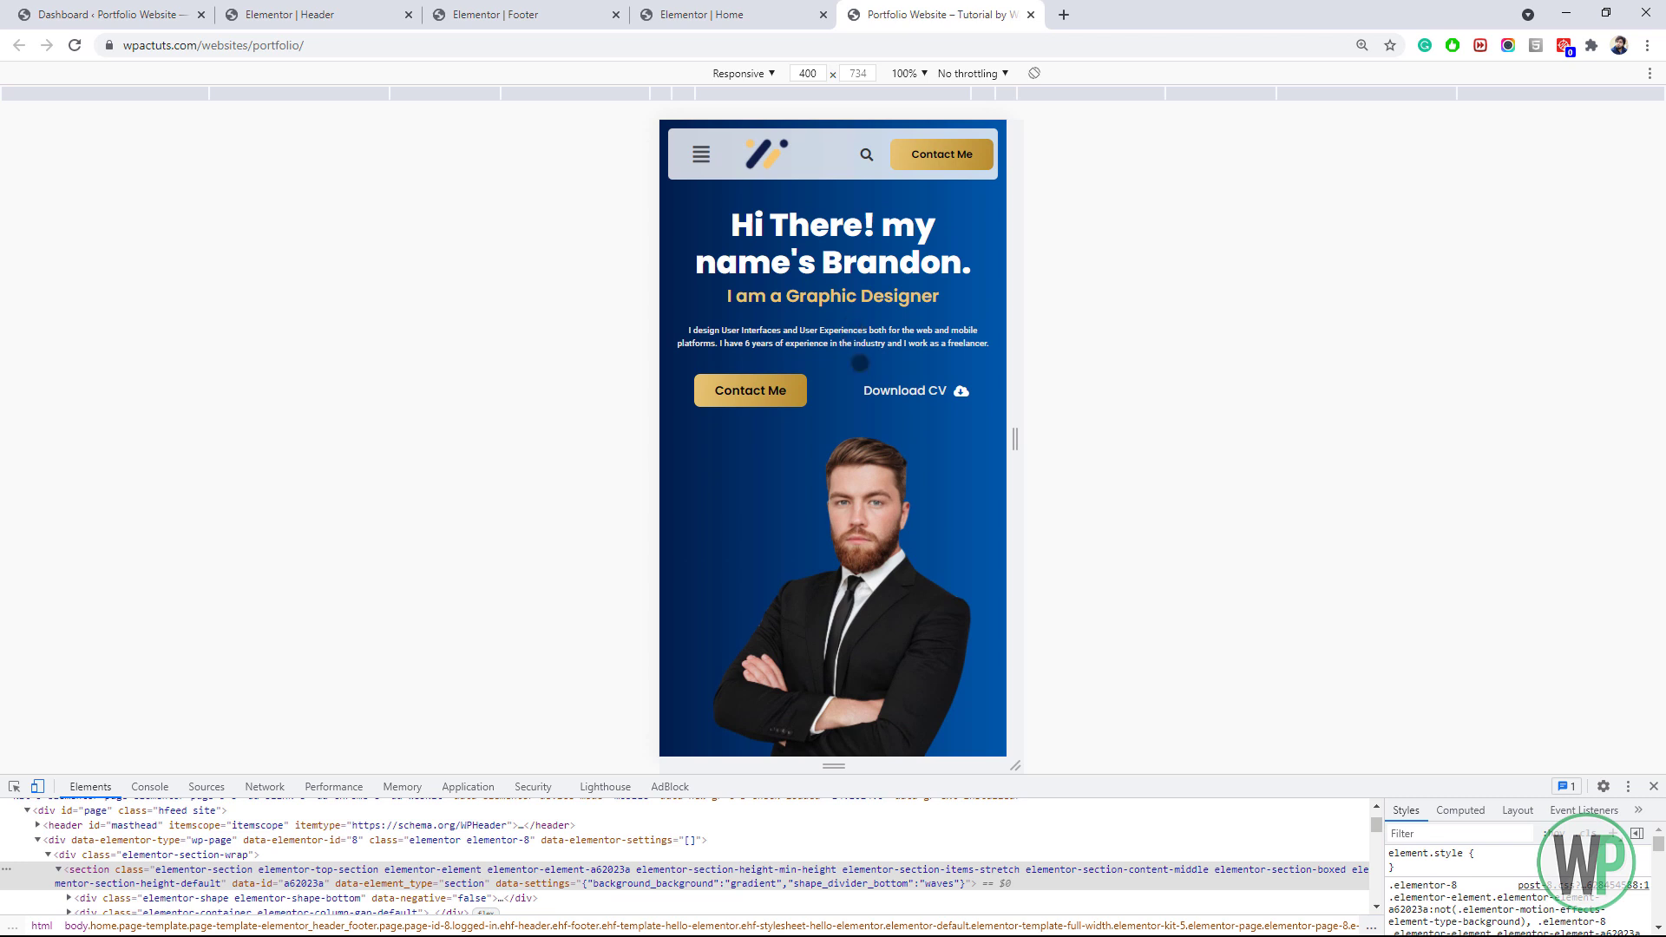
pyautogui.scroll(-6, 877, 347)
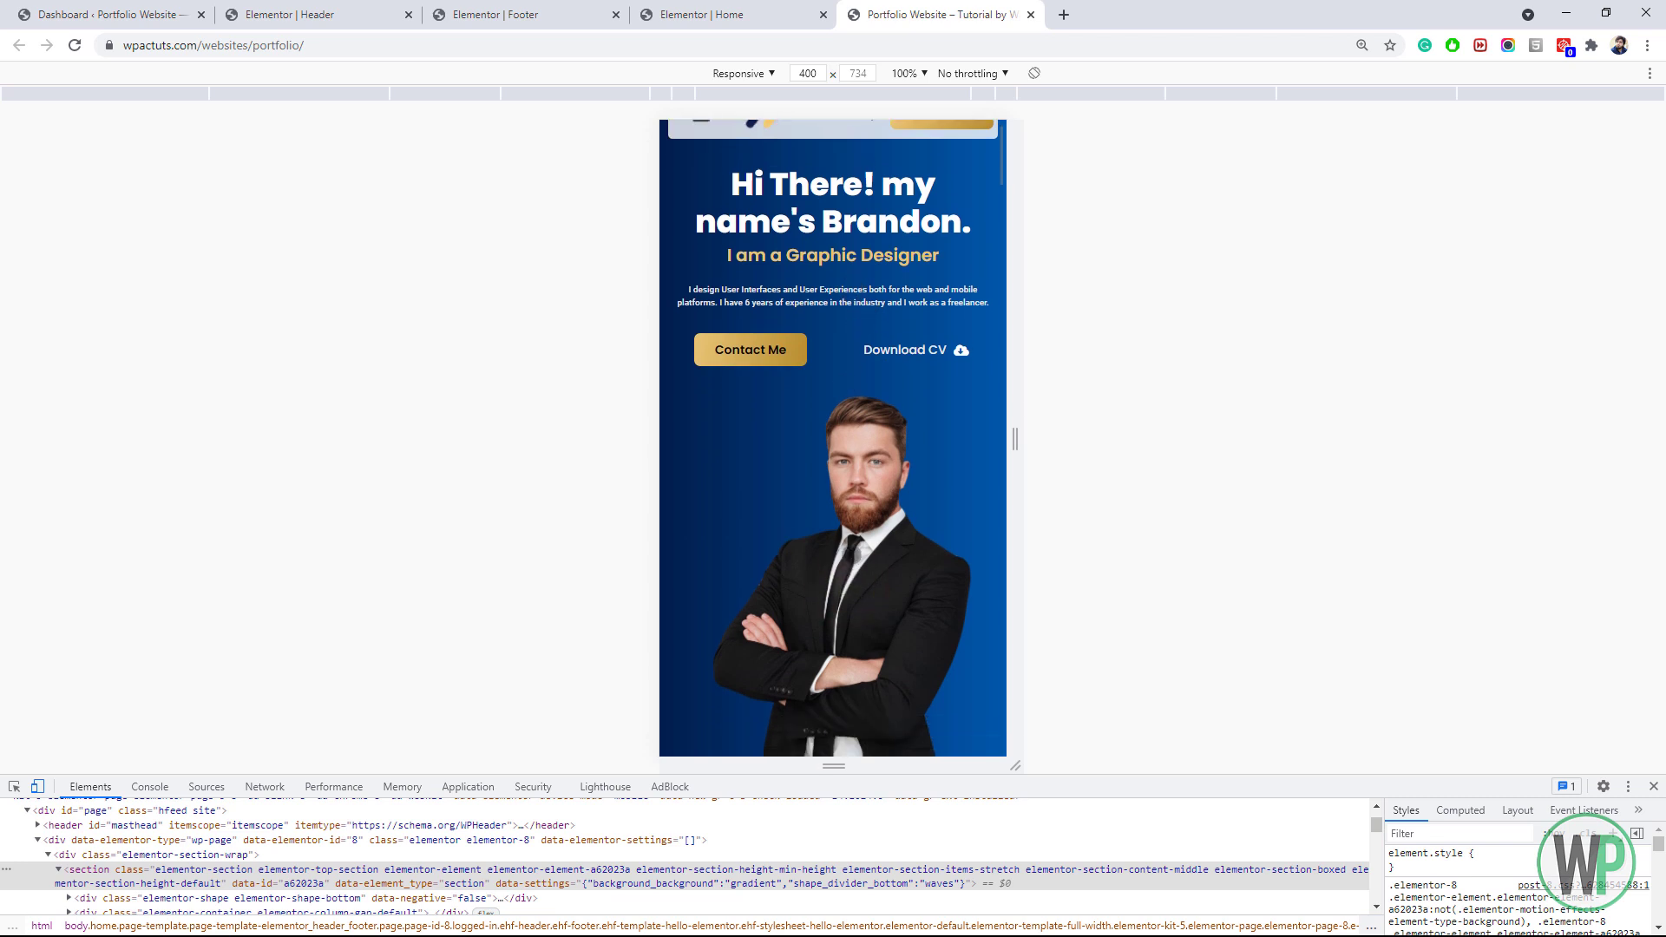
pyautogui.scroll(-1, 876, 426)
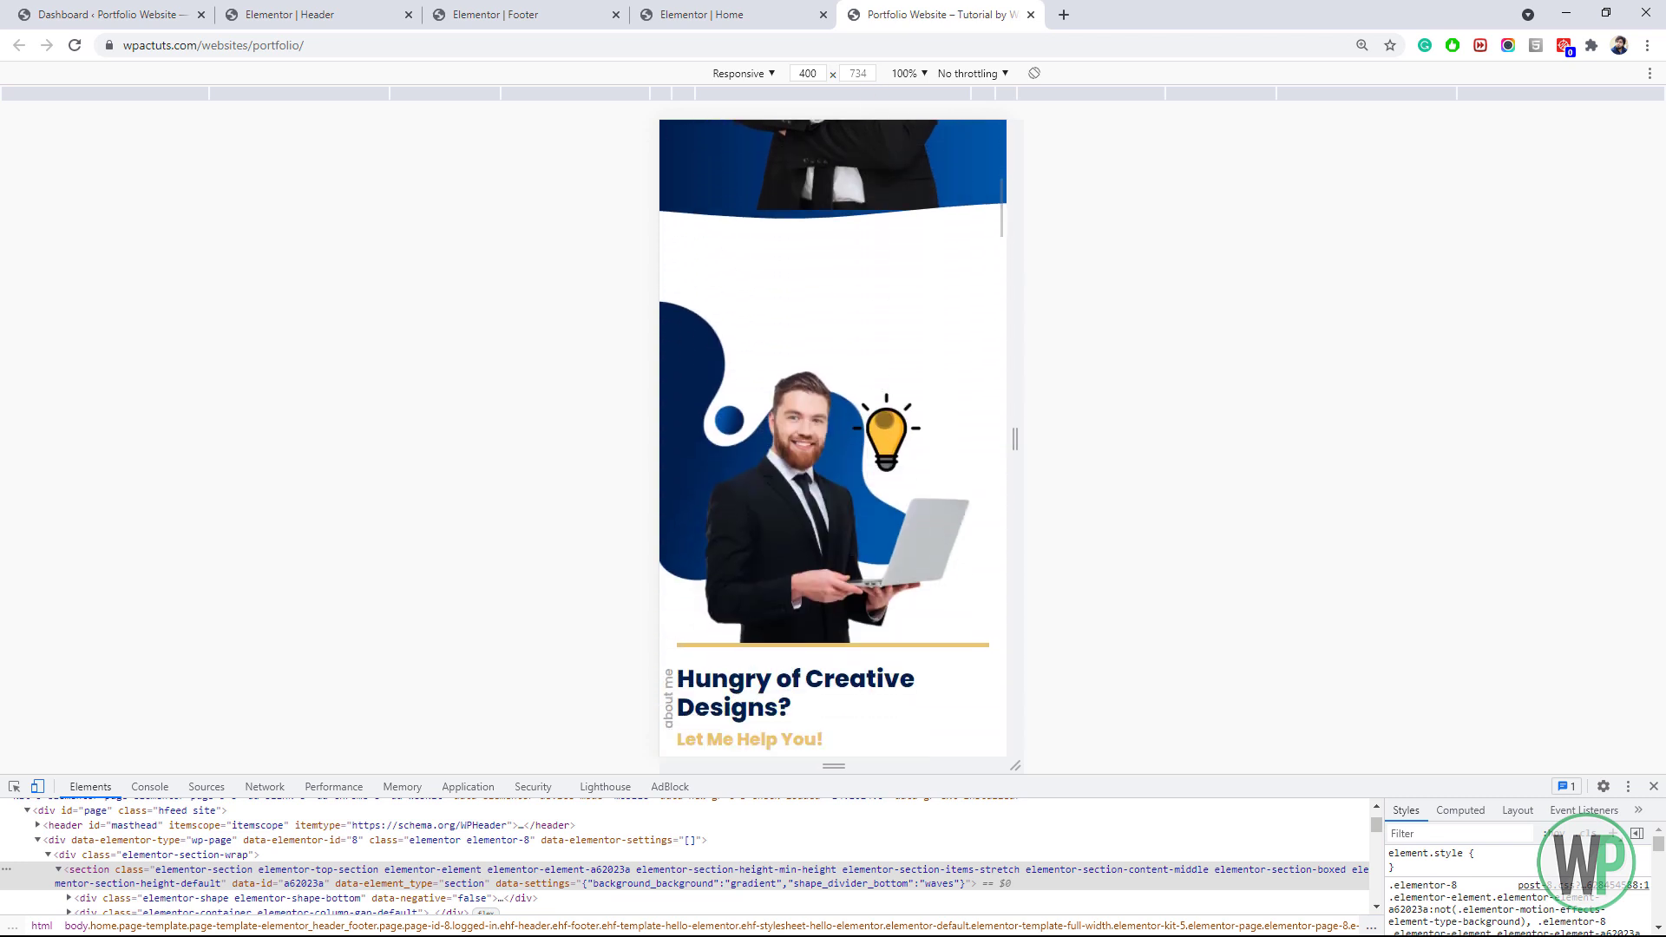
pyautogui.scroll(-13, 760, 393)
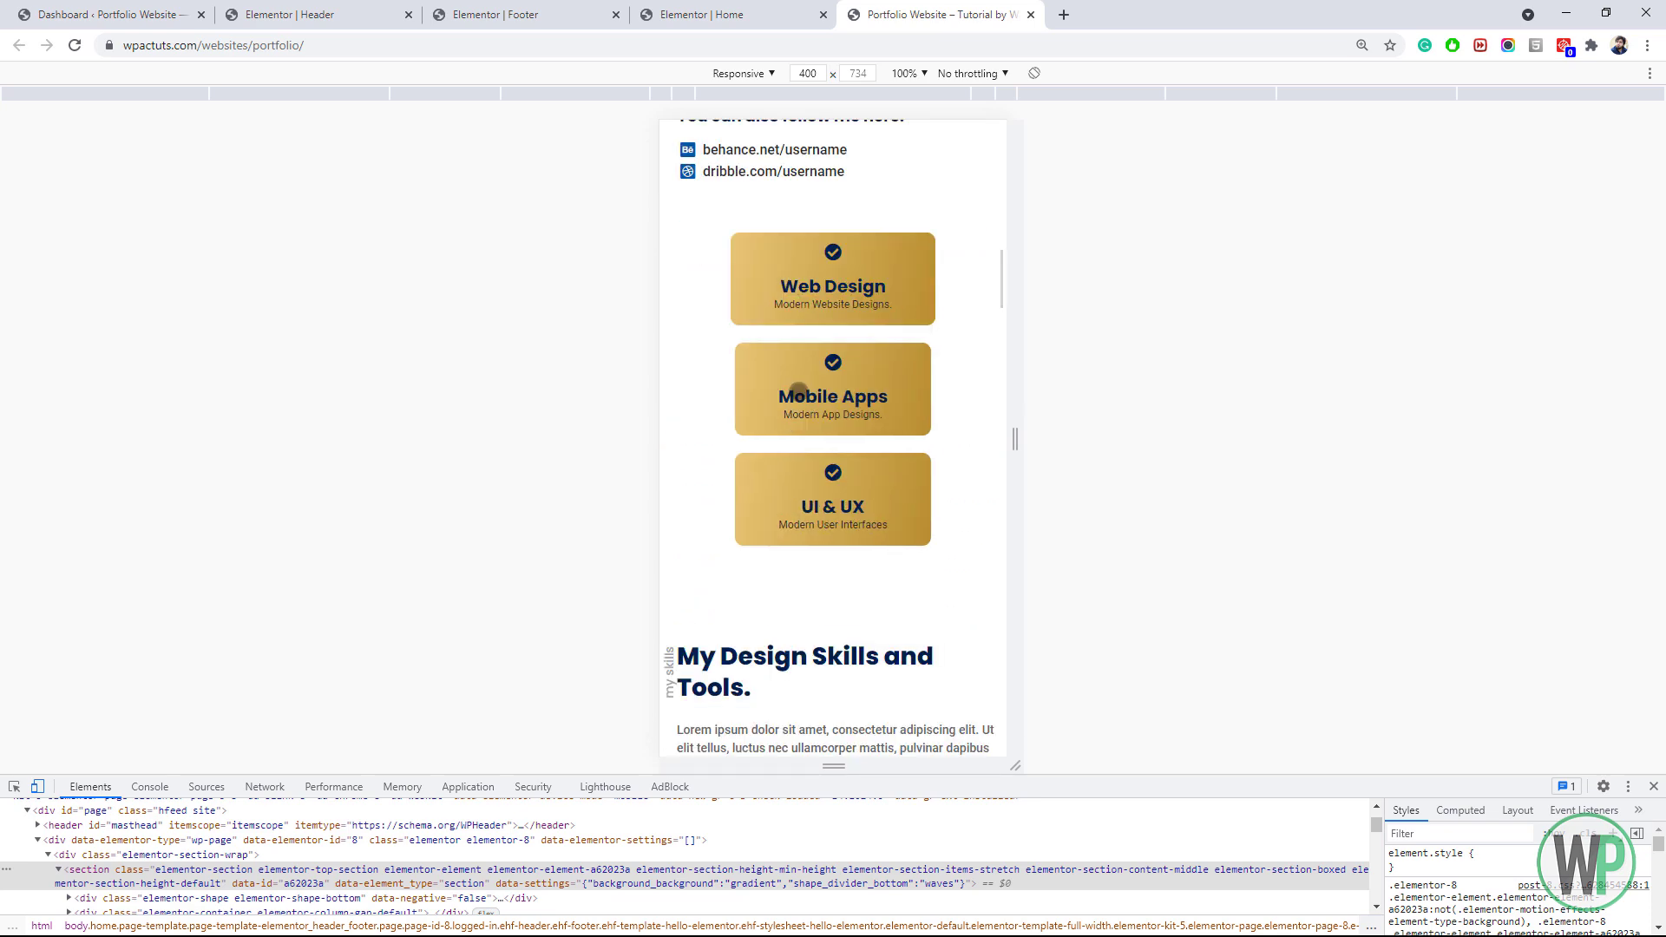
pyautogui.scroll(-5, 799, 392)
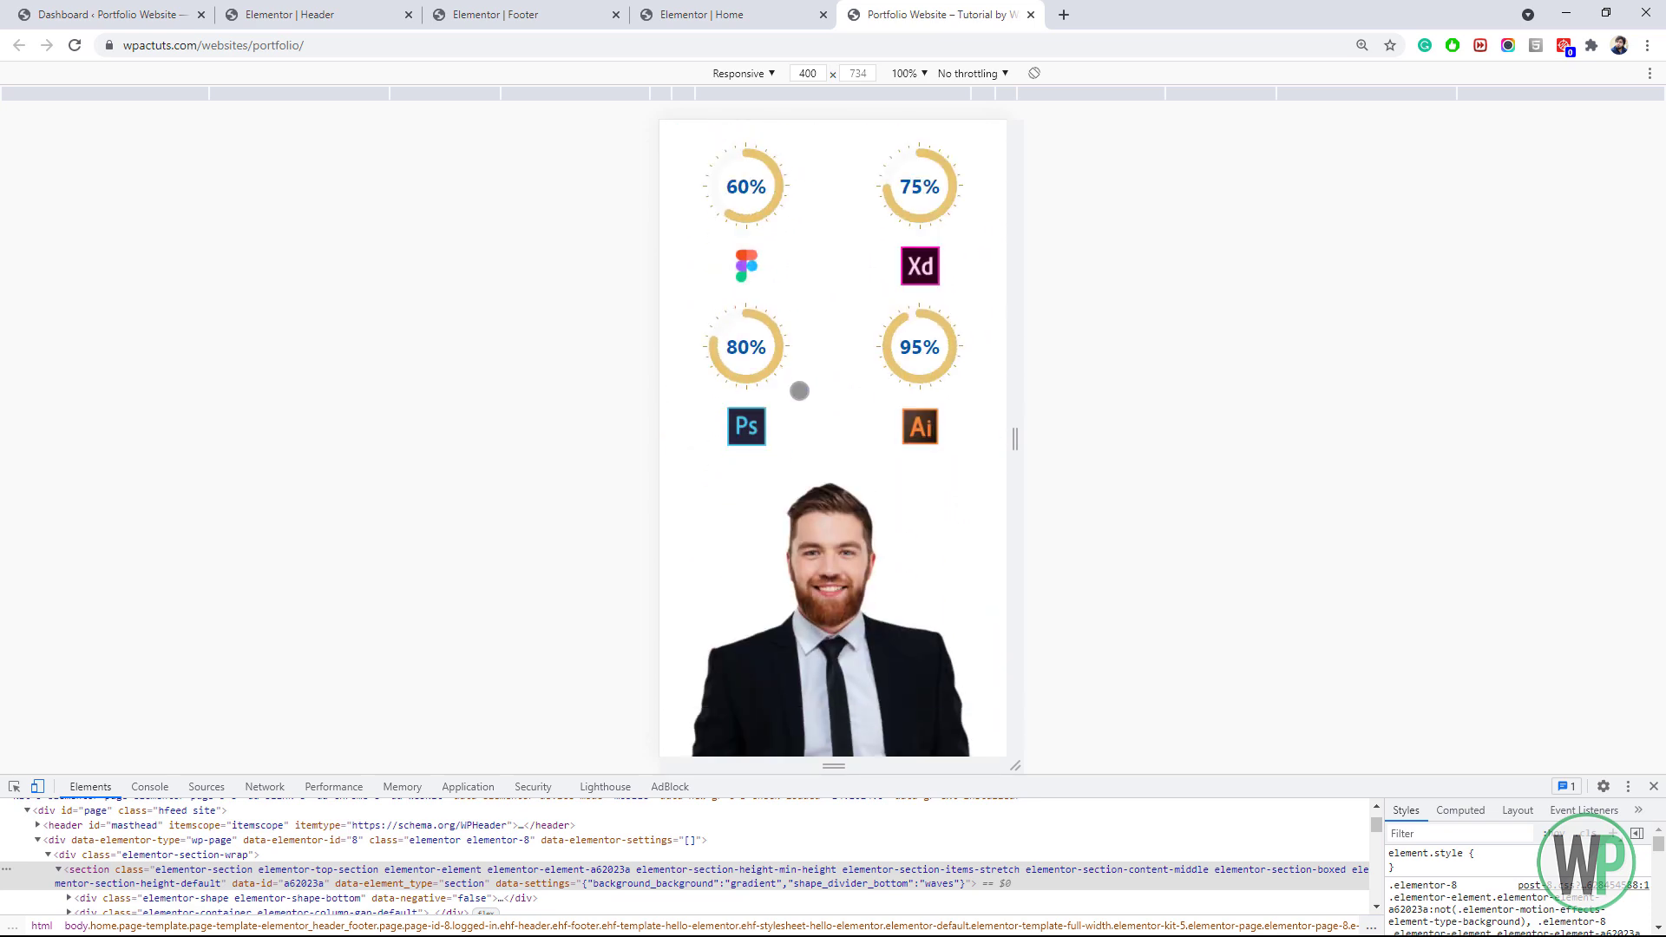
pyautogui.scroll(-7, 799, 391)
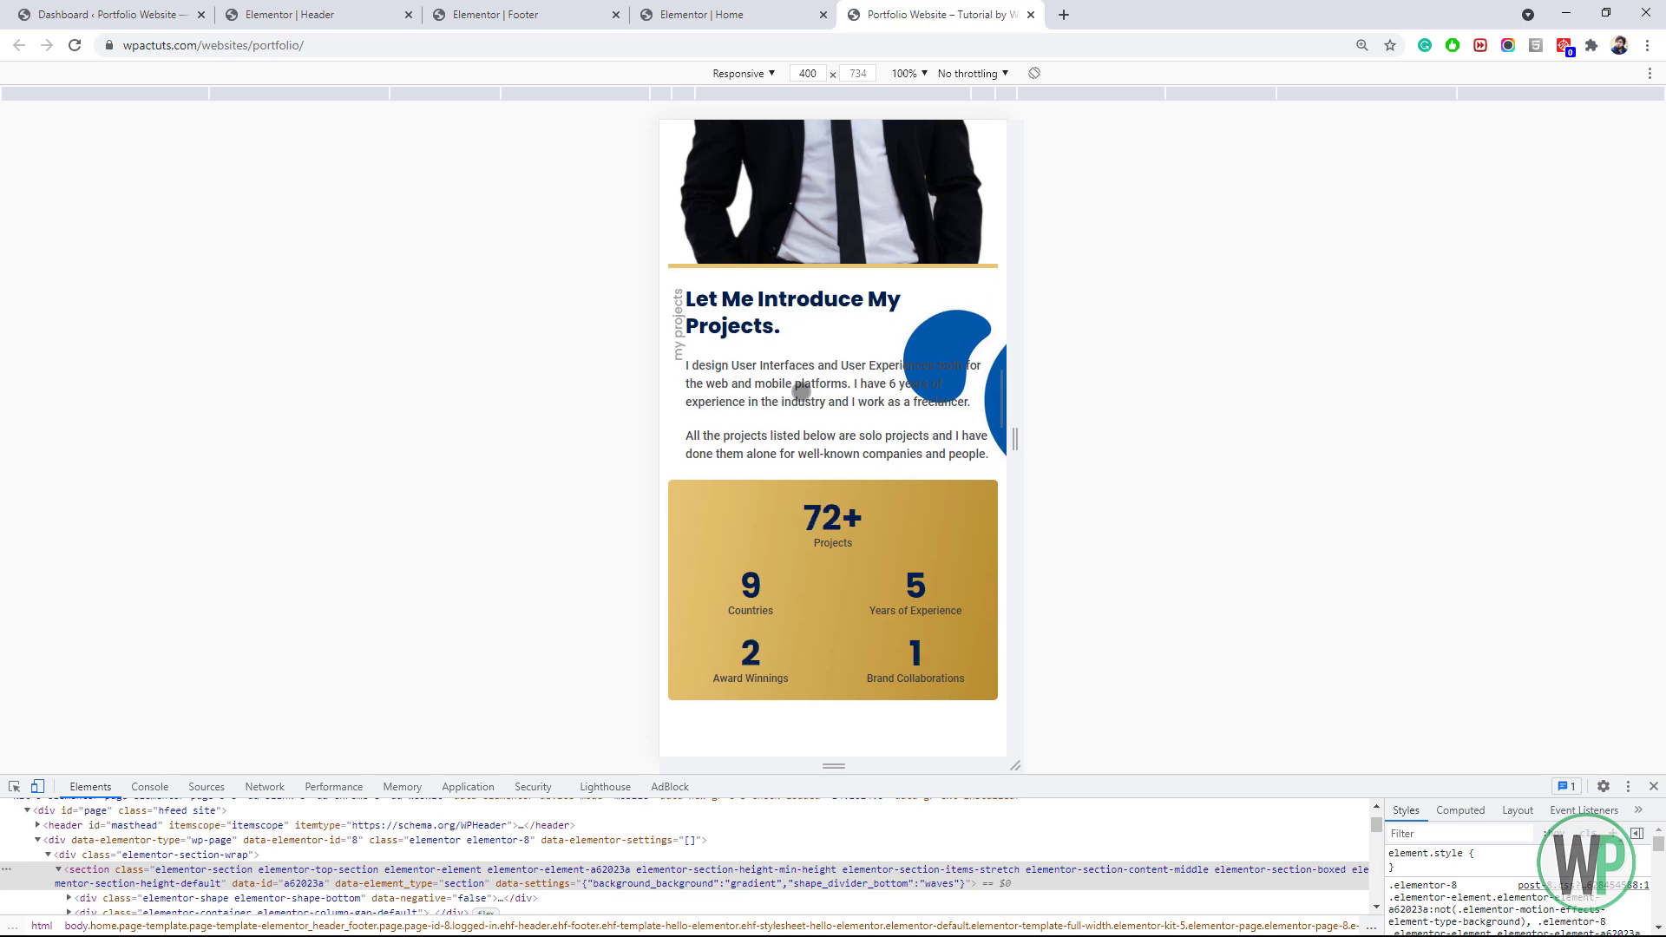
pyautogui.scroll(-2, 801, 391)
pyautogui.scroll(1, 801, 391)
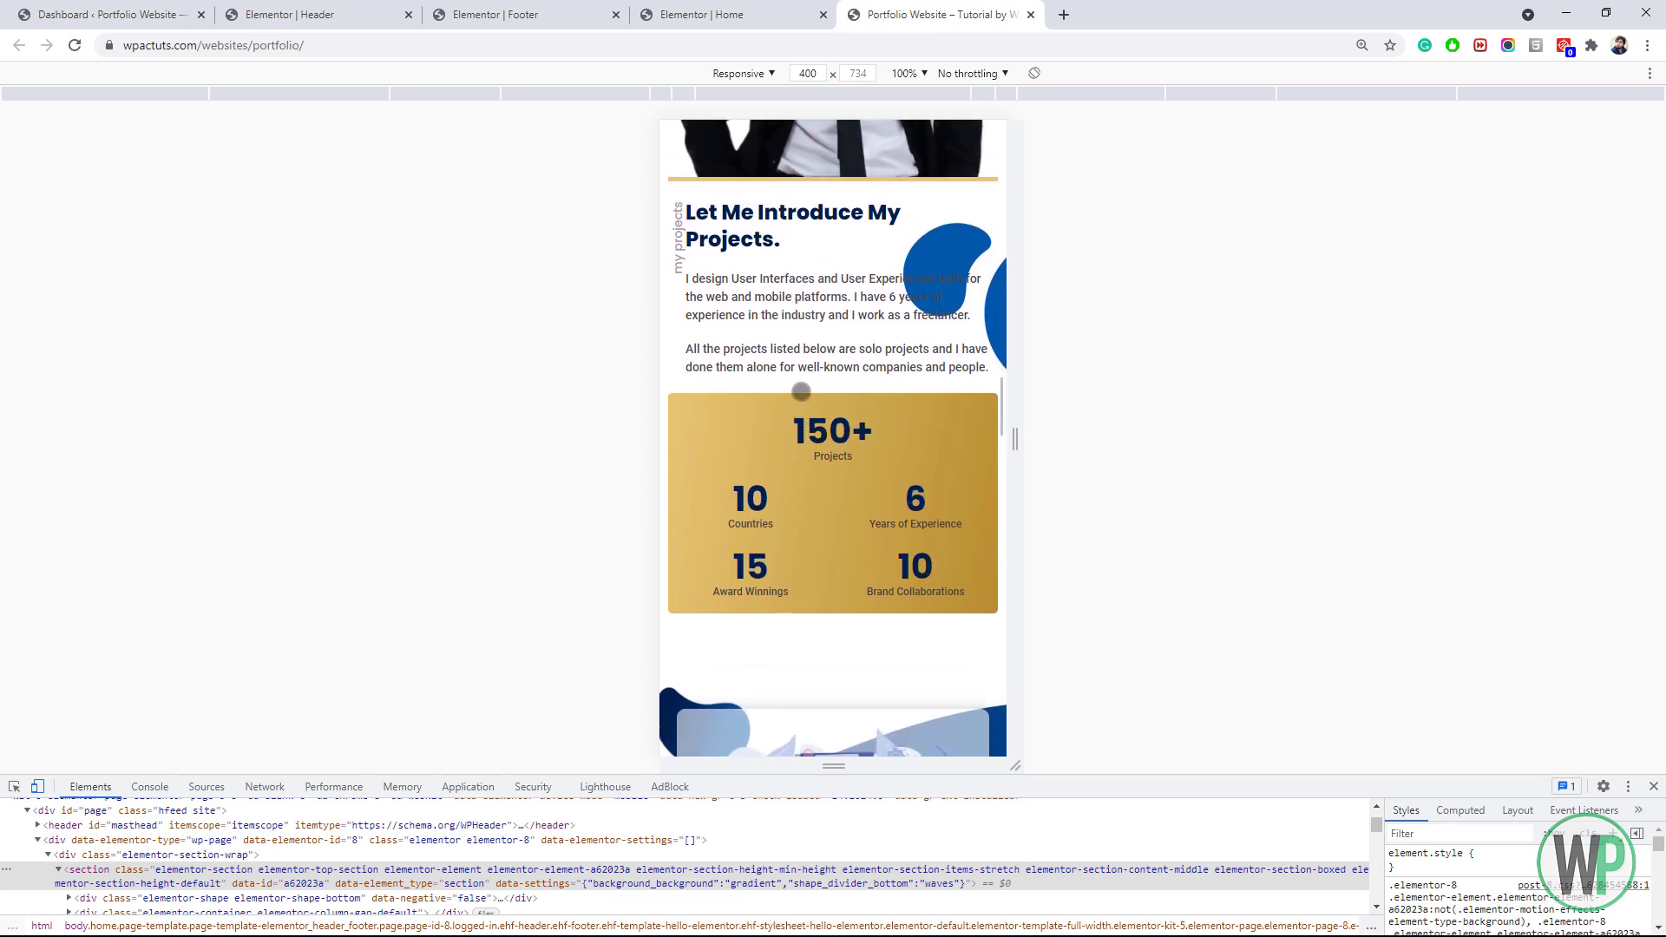
pyautogui.scroll(-2, 799, 391)
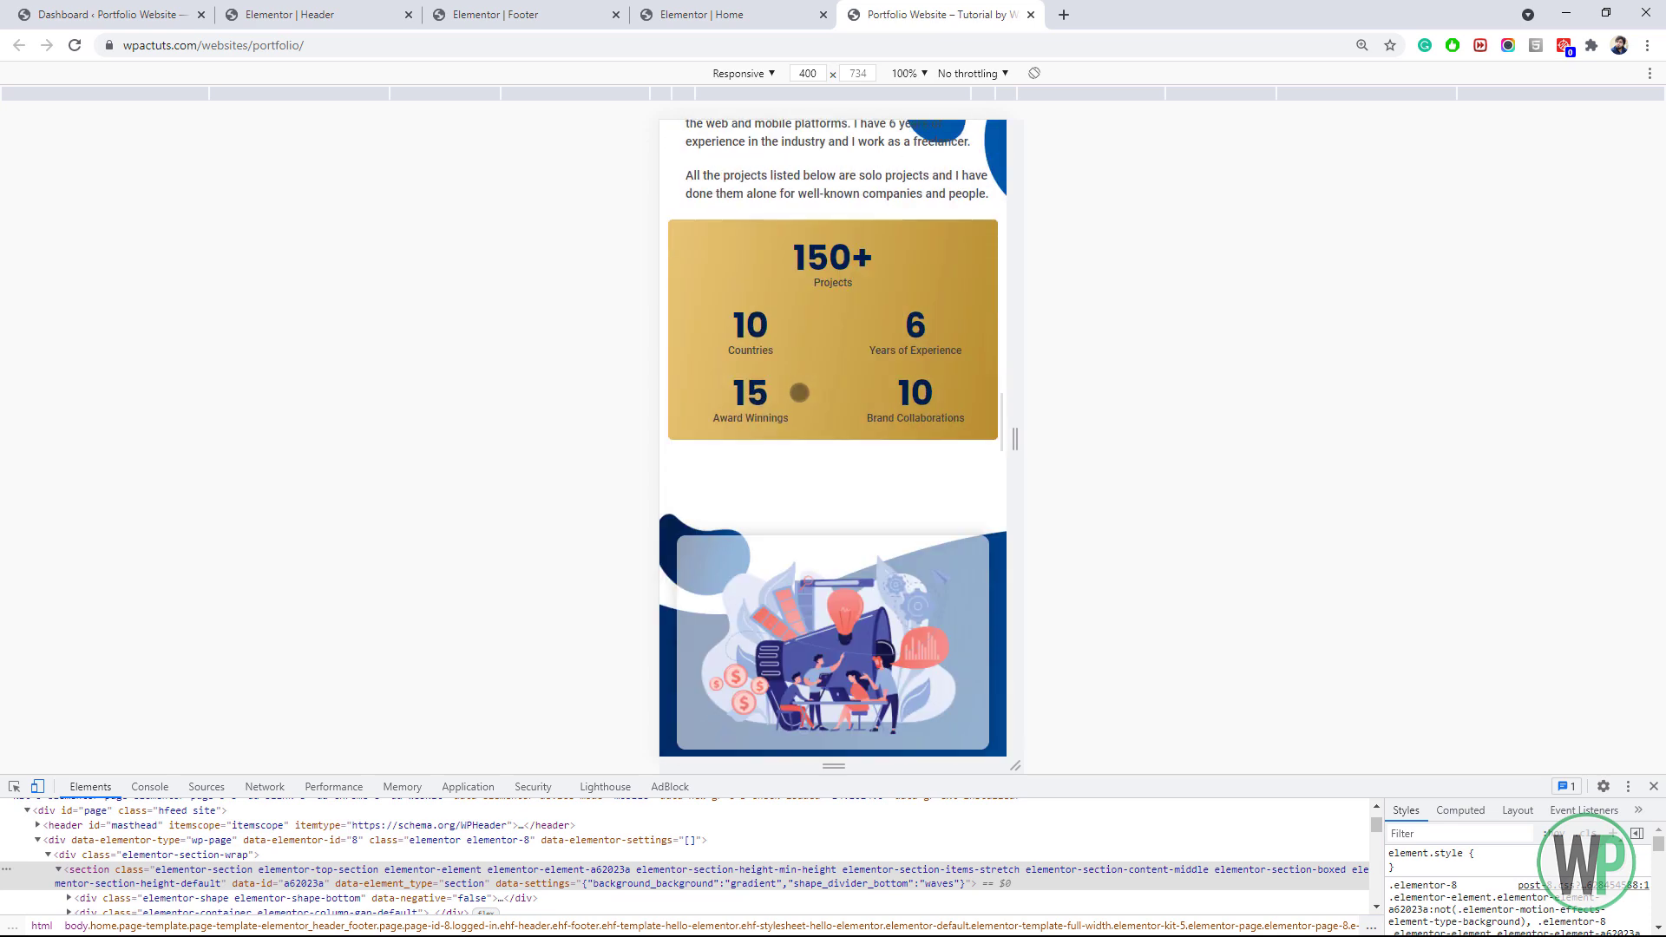
pyautogui.scroll(-2, 799, 392)
pyautogui.scroll(1, 799, 392)
pyautogui.scroll(-3, 799, 392)
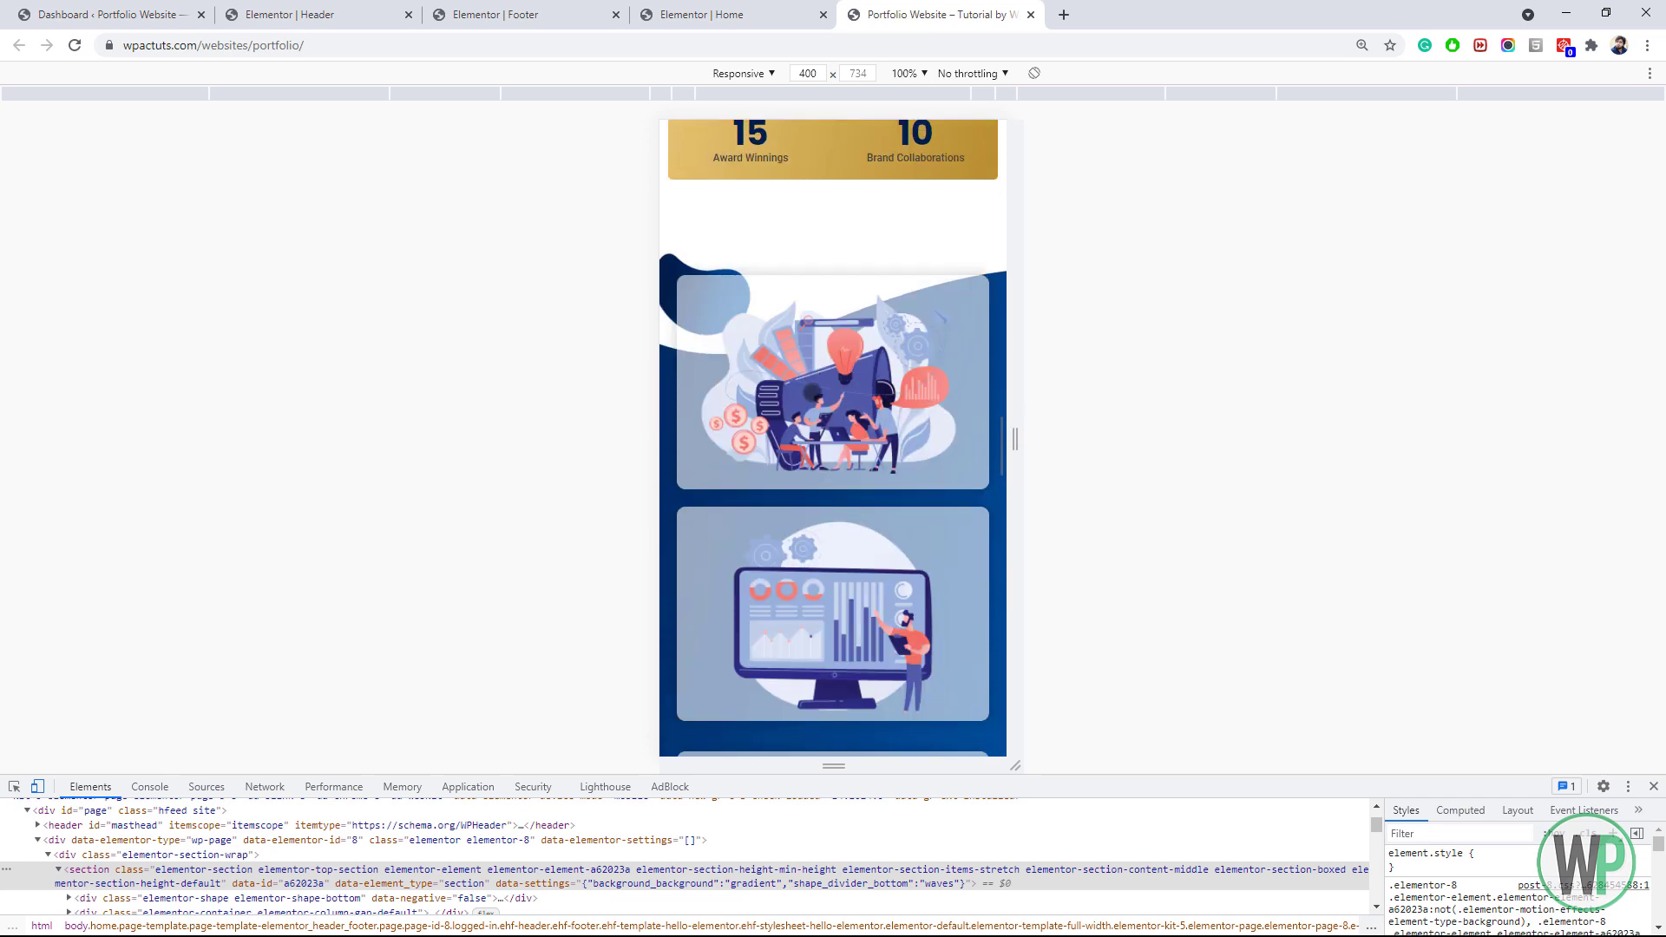
pyautogui.scroll(-20, 812, 393)
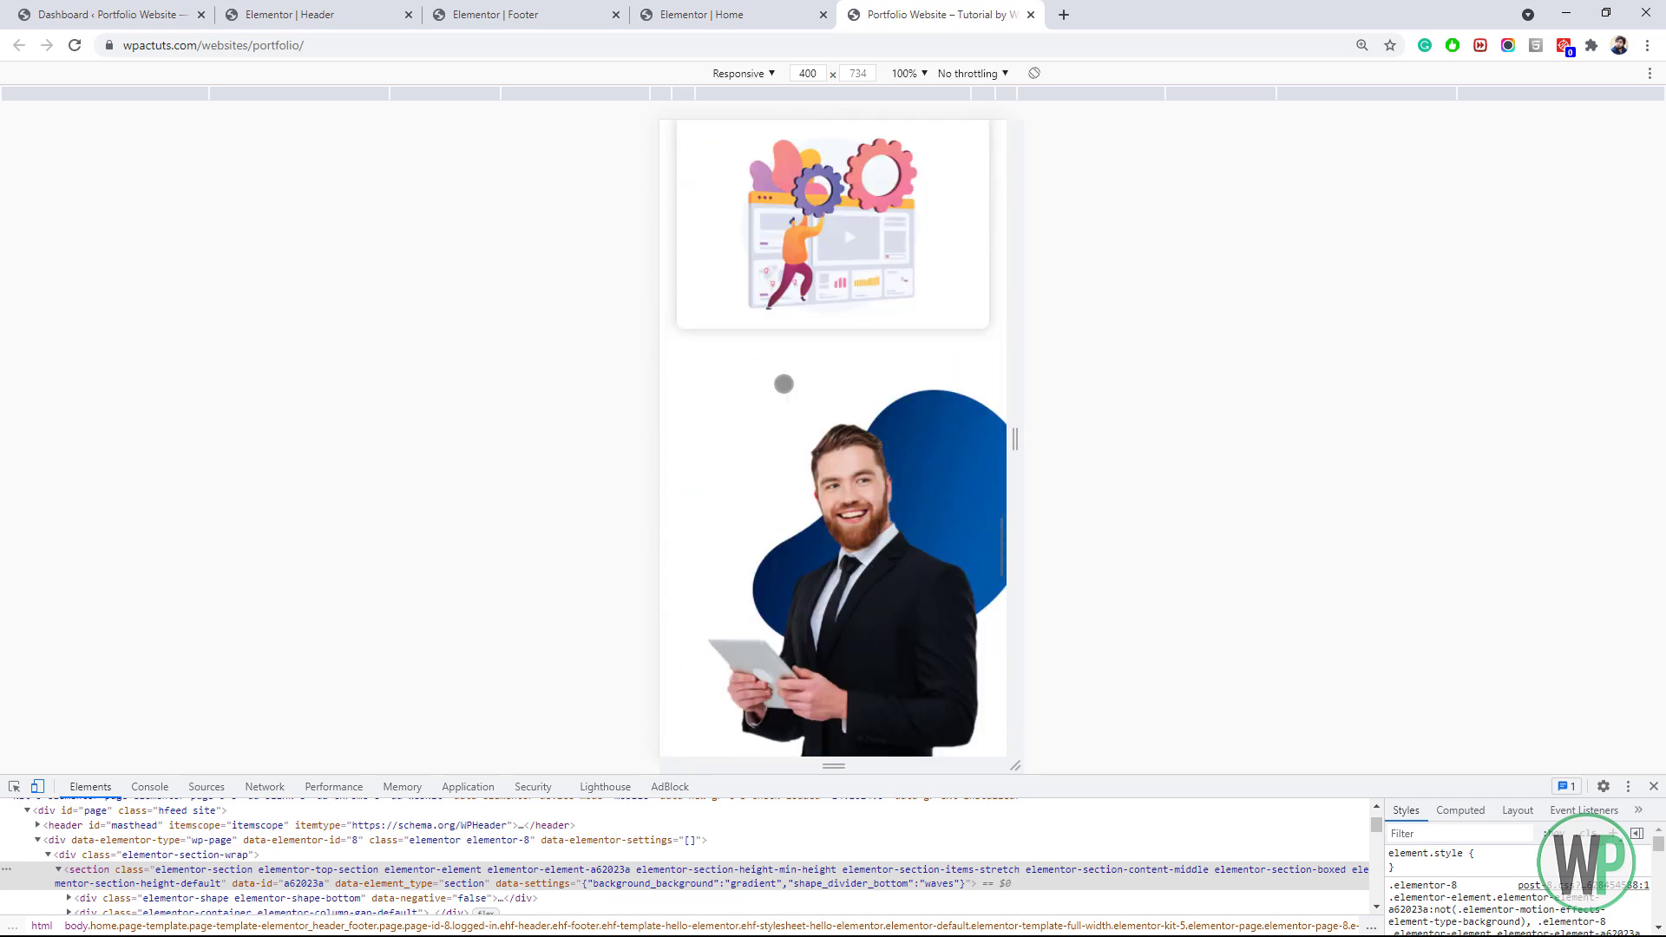
pyautogui.scroll(4, 787, 382)
pyautogui.scroll(-8, 790, 384)
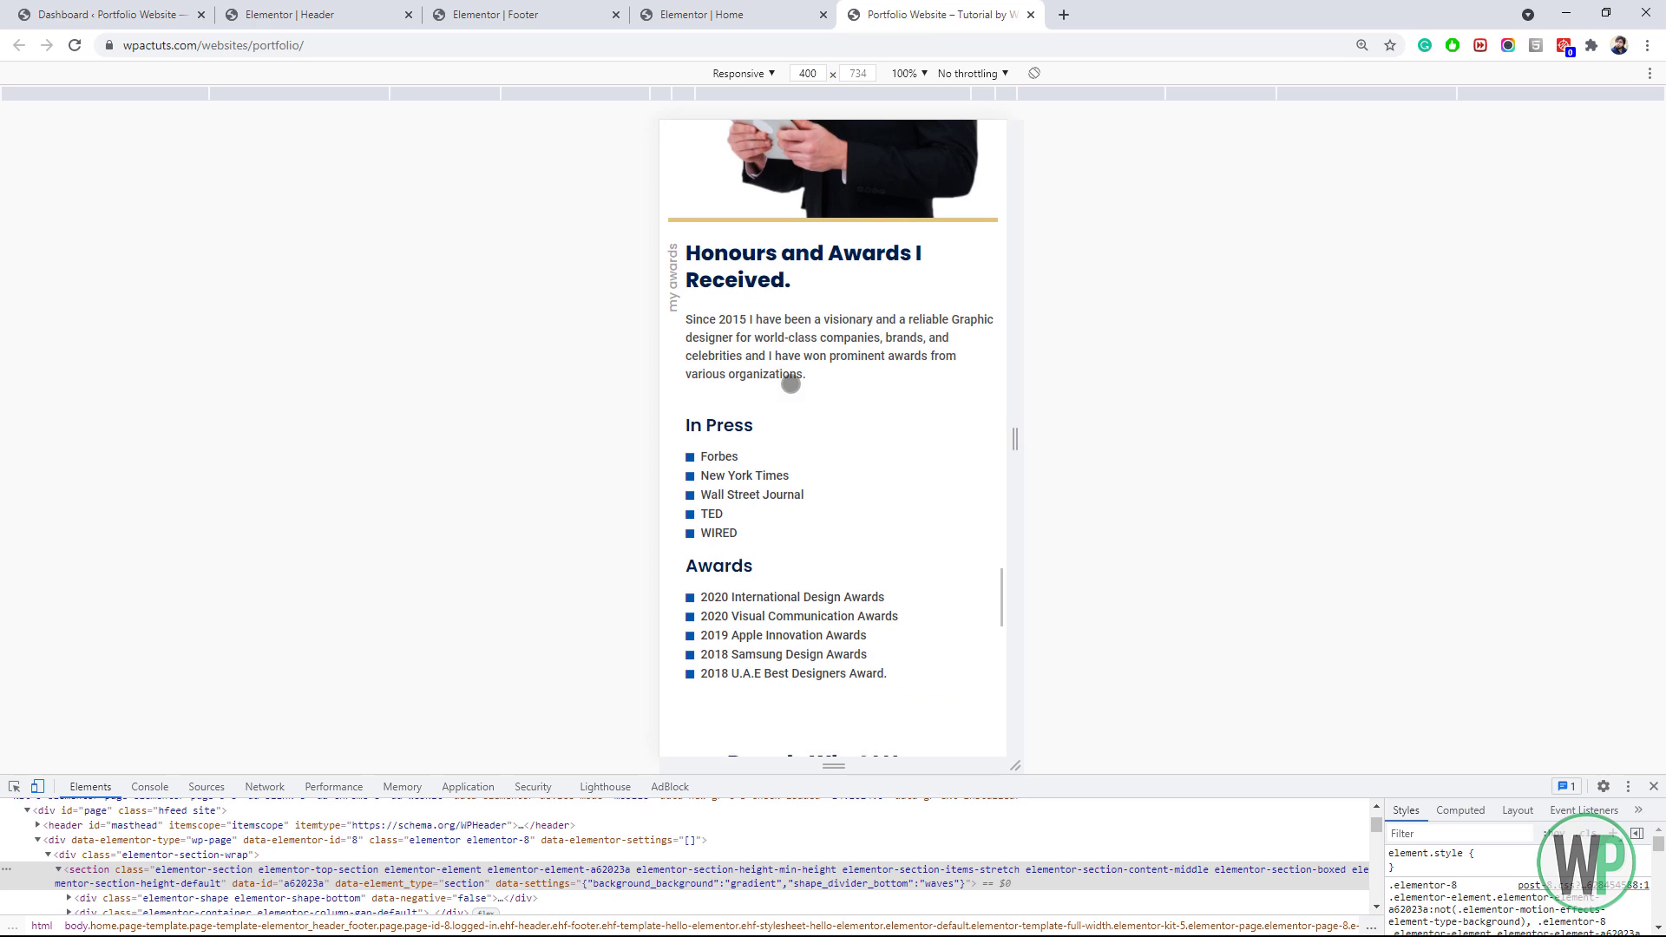
pyautogui.scroll(-10, 793, 385)
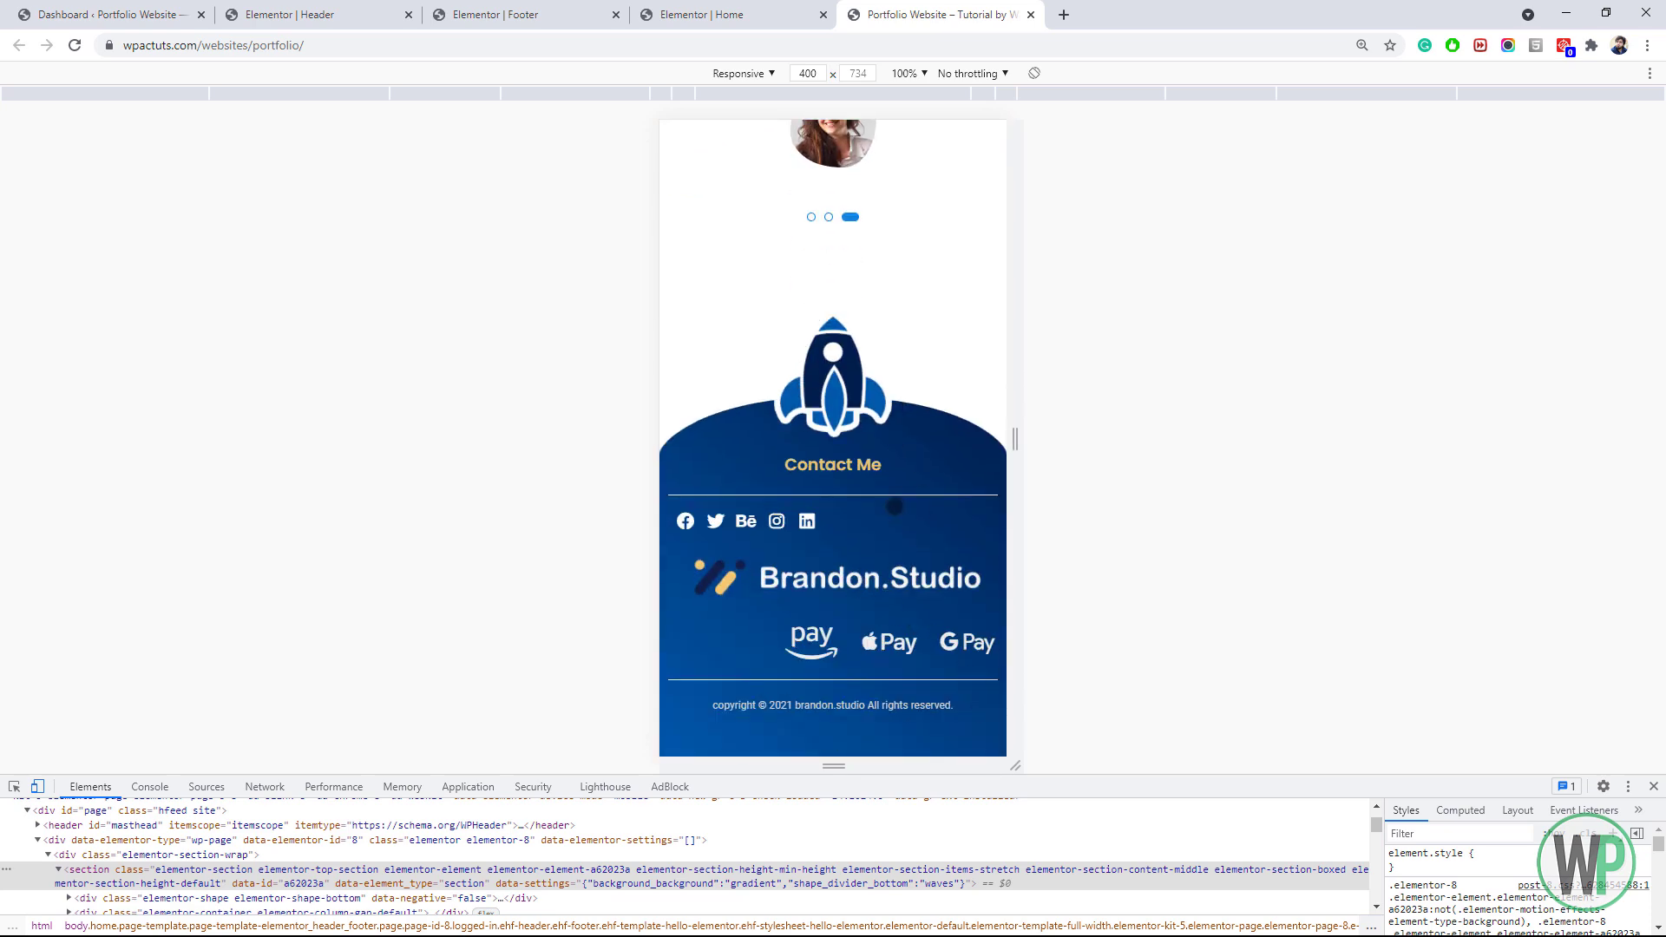
pyautogui.scroll(15, 895, 507)
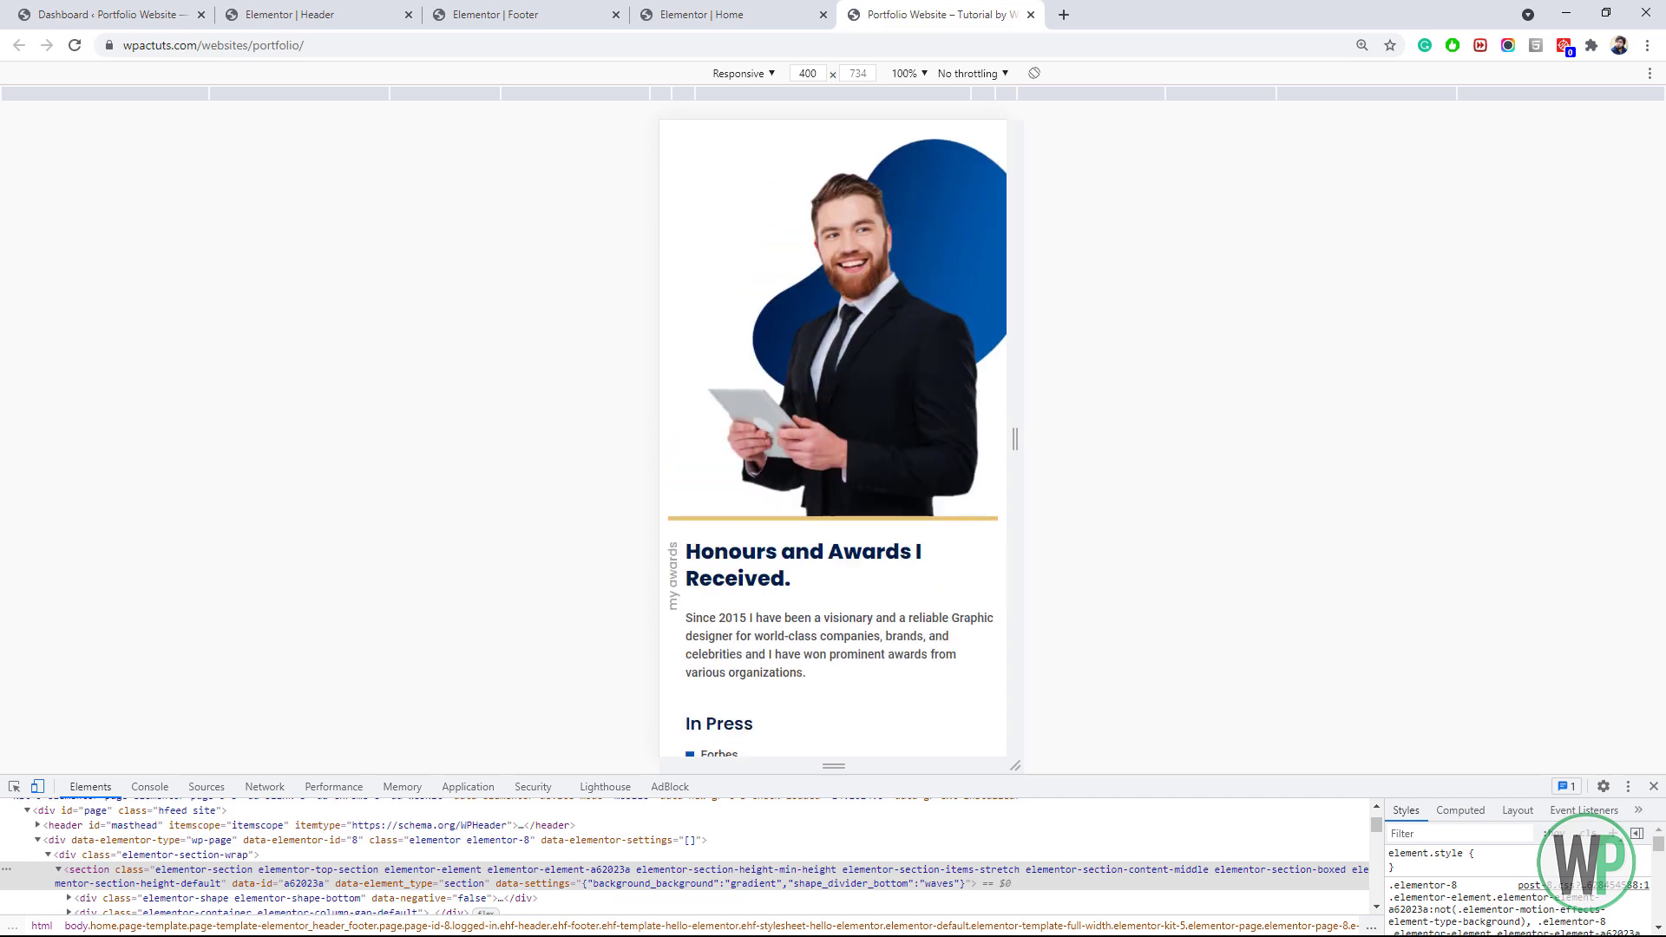
pyautogui.scroll(10, 789, 382)
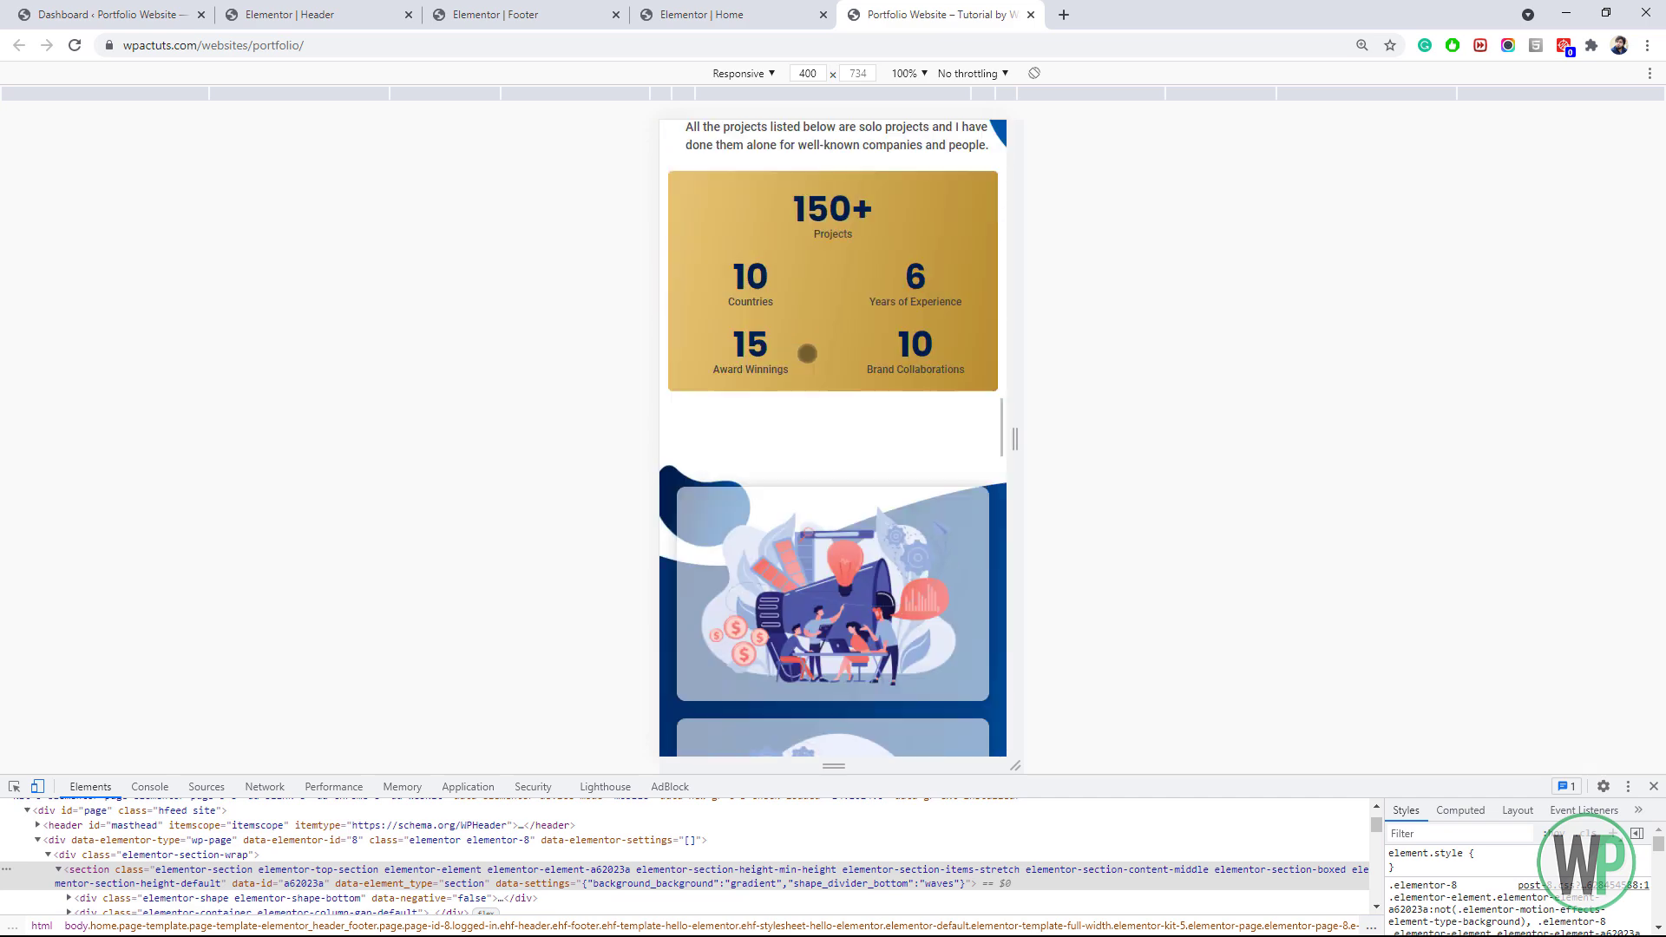
pyautogui.scroll(3, 807, 354)
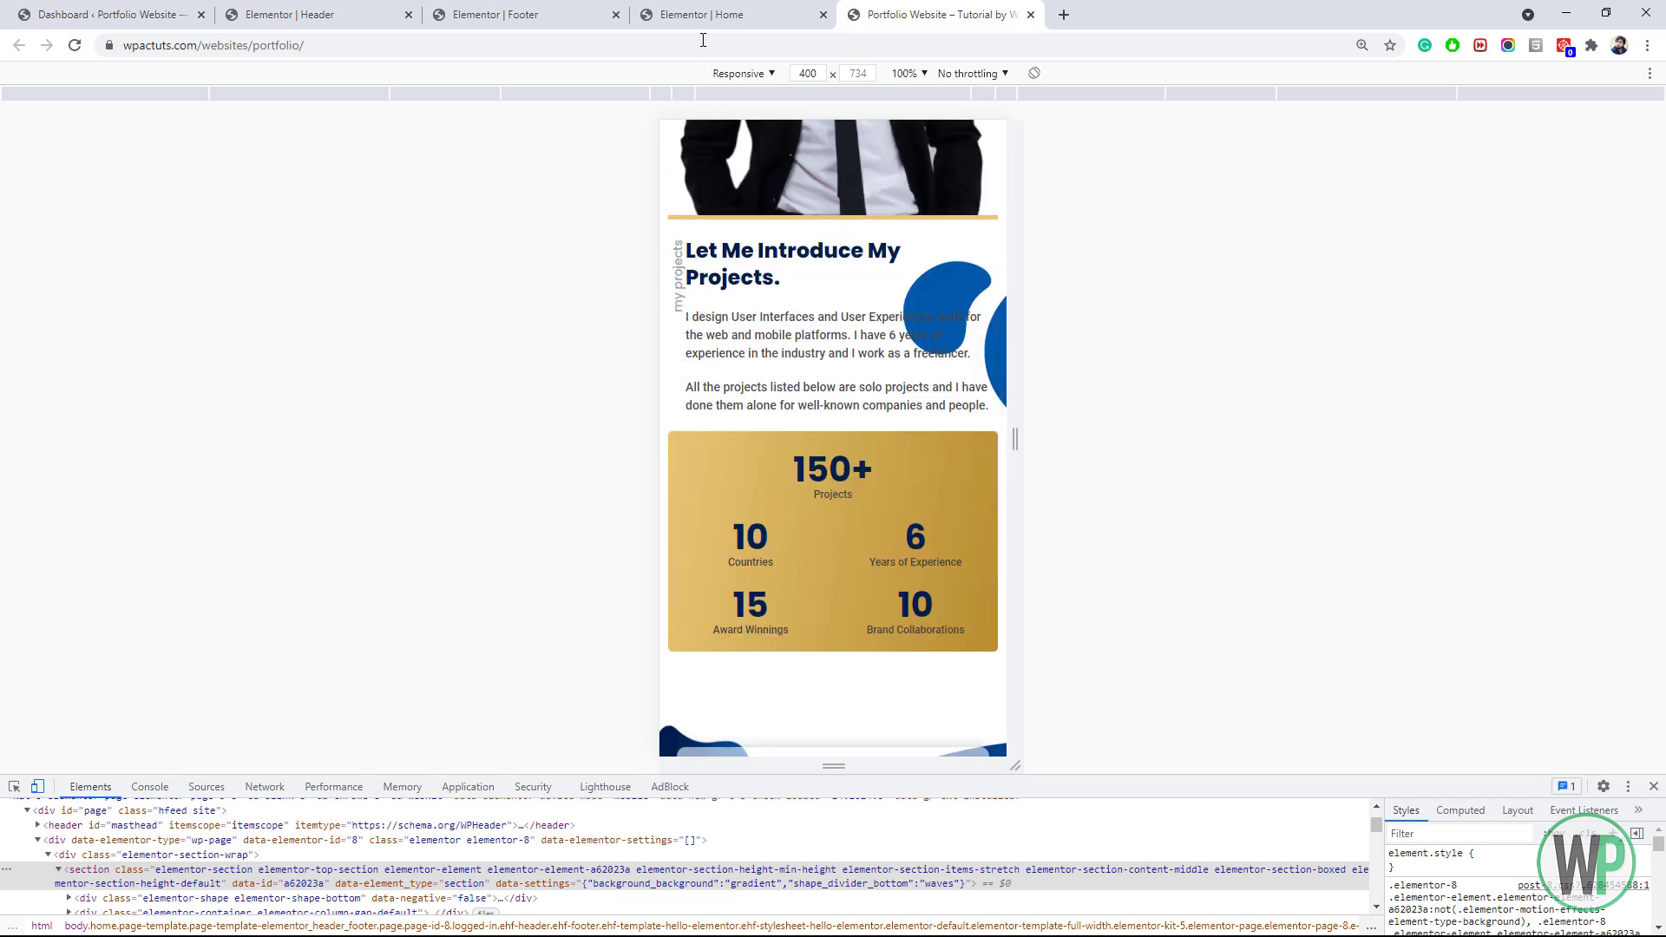
# Offset the 'my projects' label 40 vertically and a negative amount horizontally
pyautogui.click(702, 15)
pyautogui.moveTo(1026, 217); pyautogui.dragTo(1024, 486)
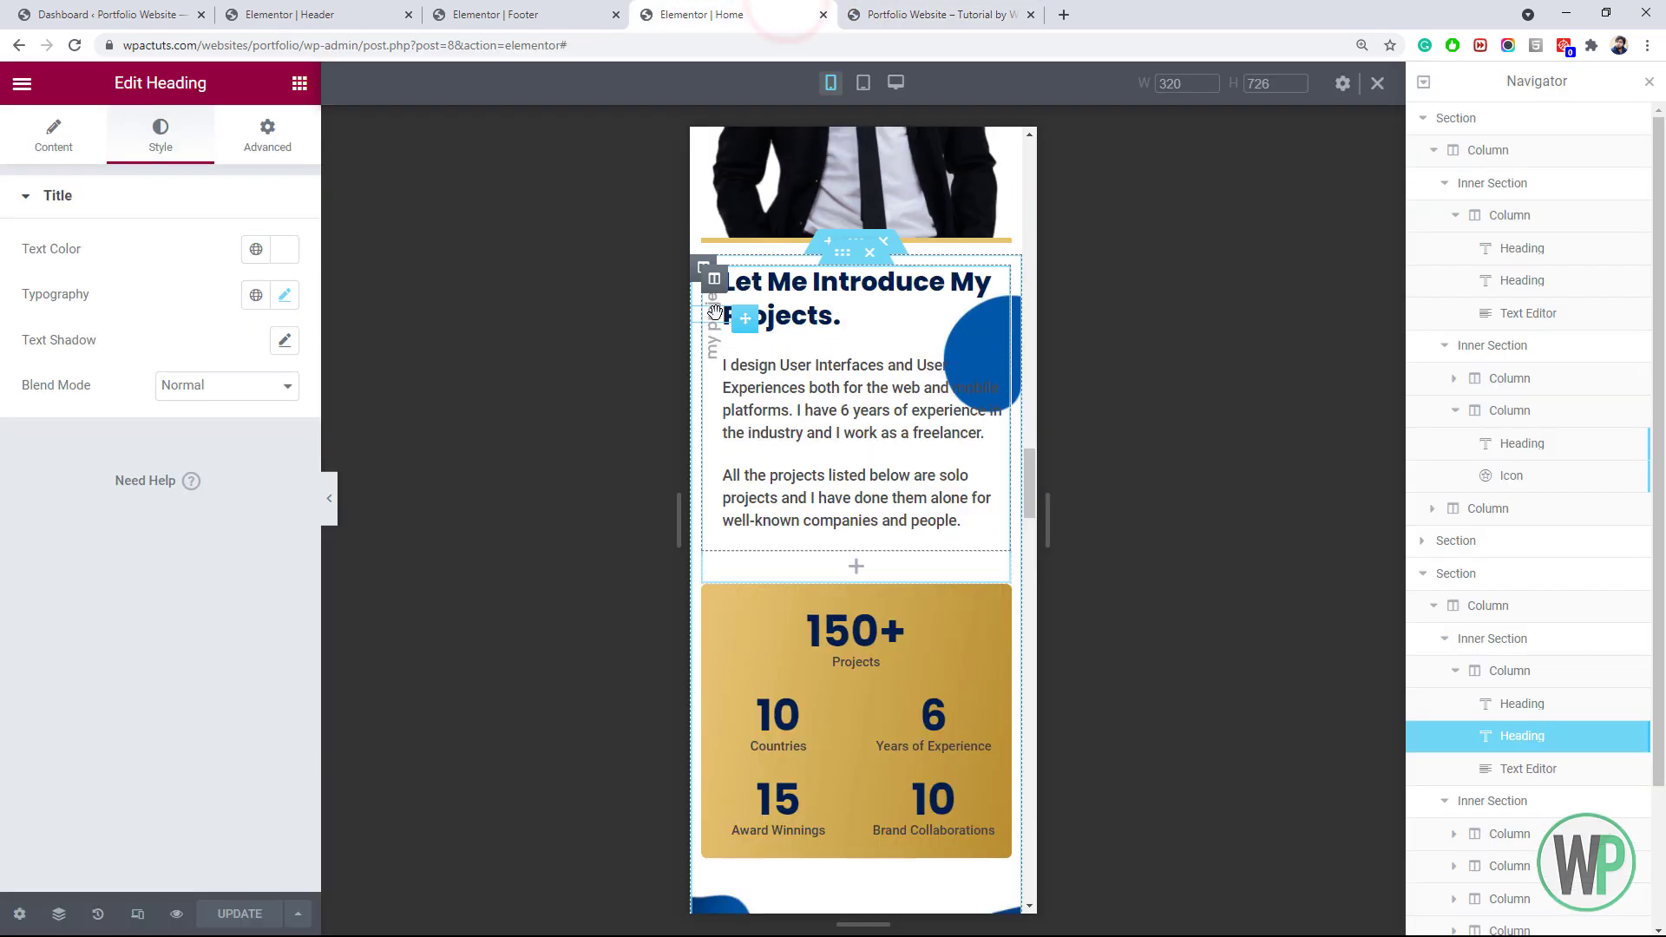
pyautogui.click(268, 134)
pyautogui.scroll(-5, 200, 793)
pyautogui.click(79, 736)
pyautogui.click(265, 702)
pyautogui.write('0')
pyautogui.click(278, 701)
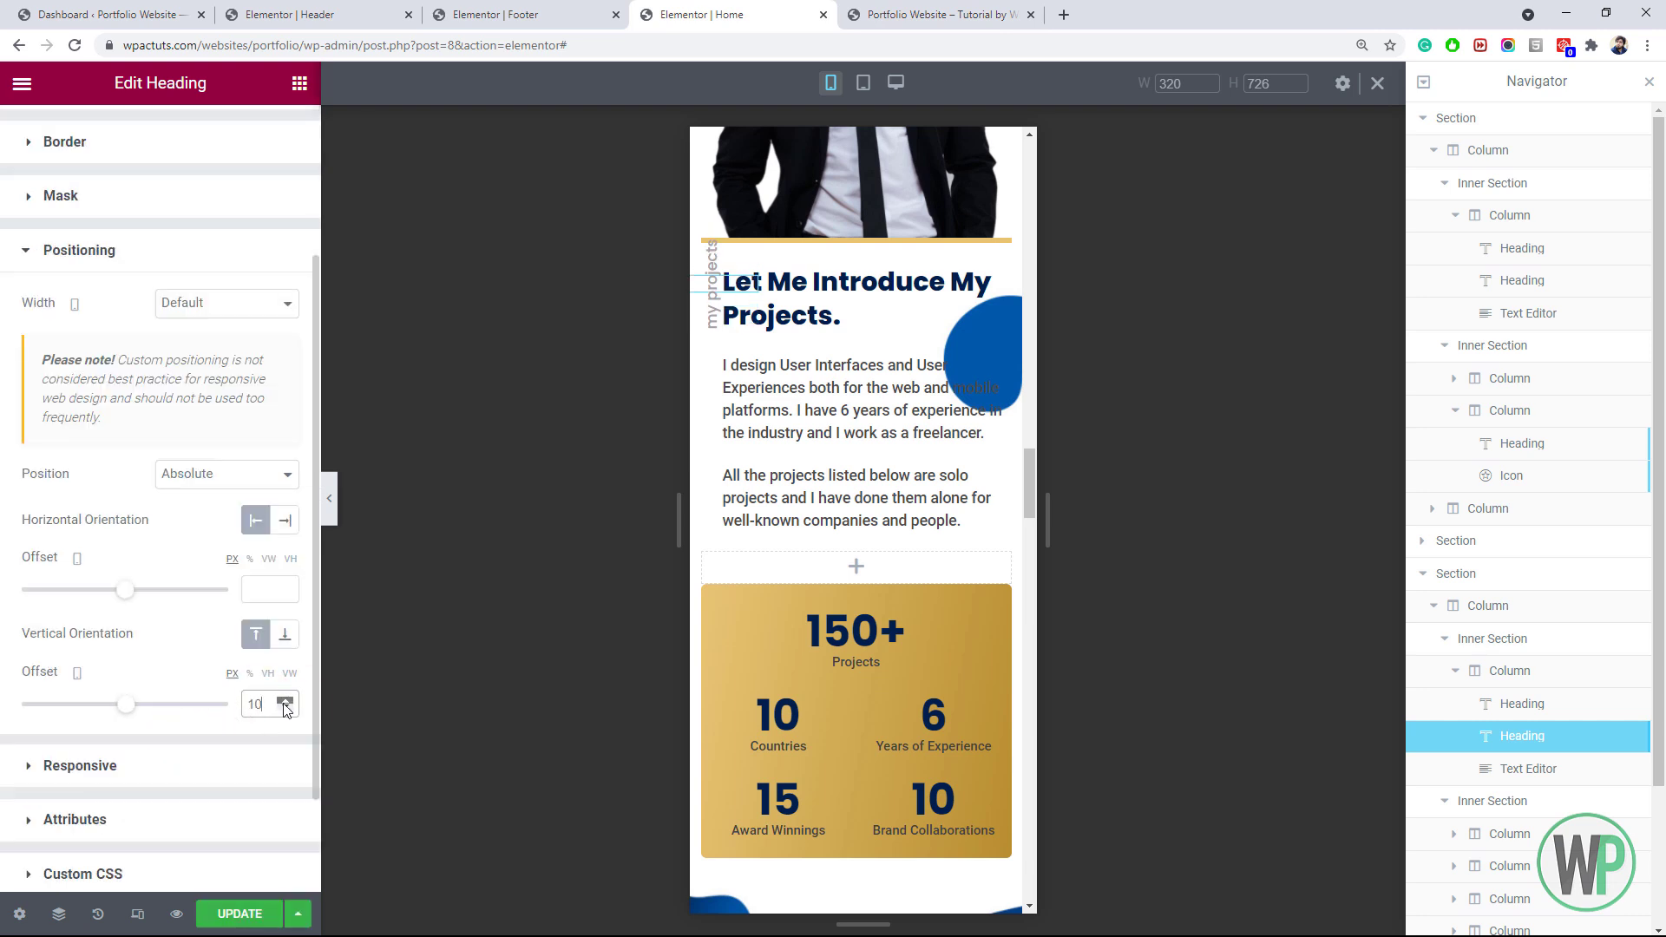
pyautogui.click(281, 701)
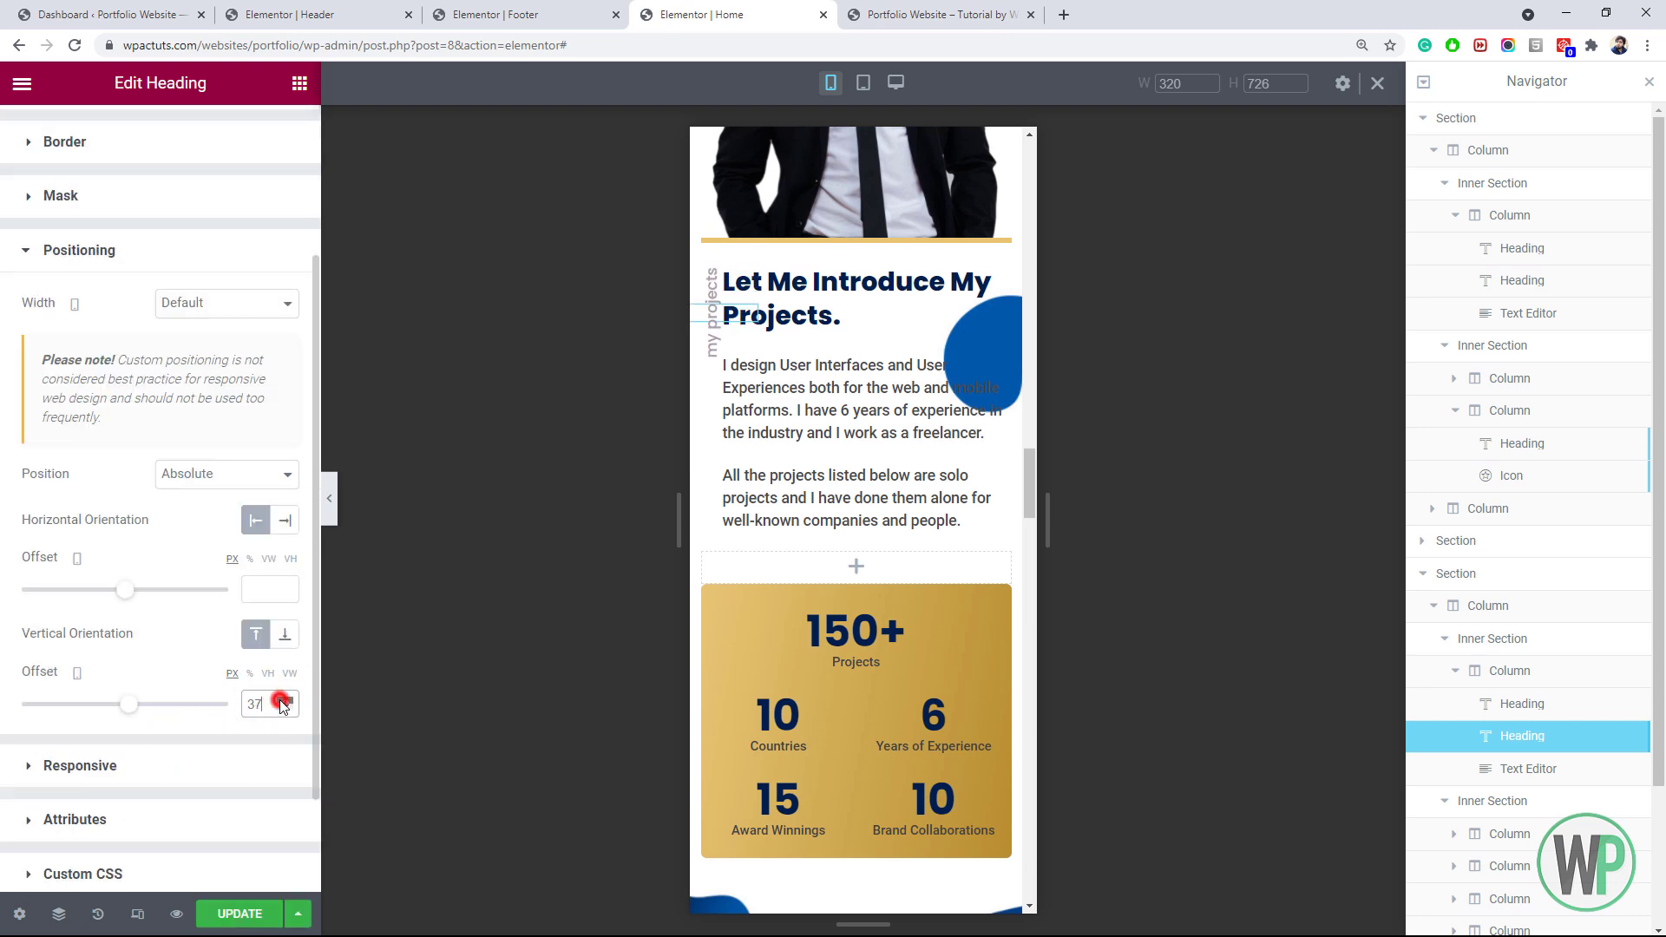
pyautogui.click(285, 595)
pyautogui.click(286, 595)
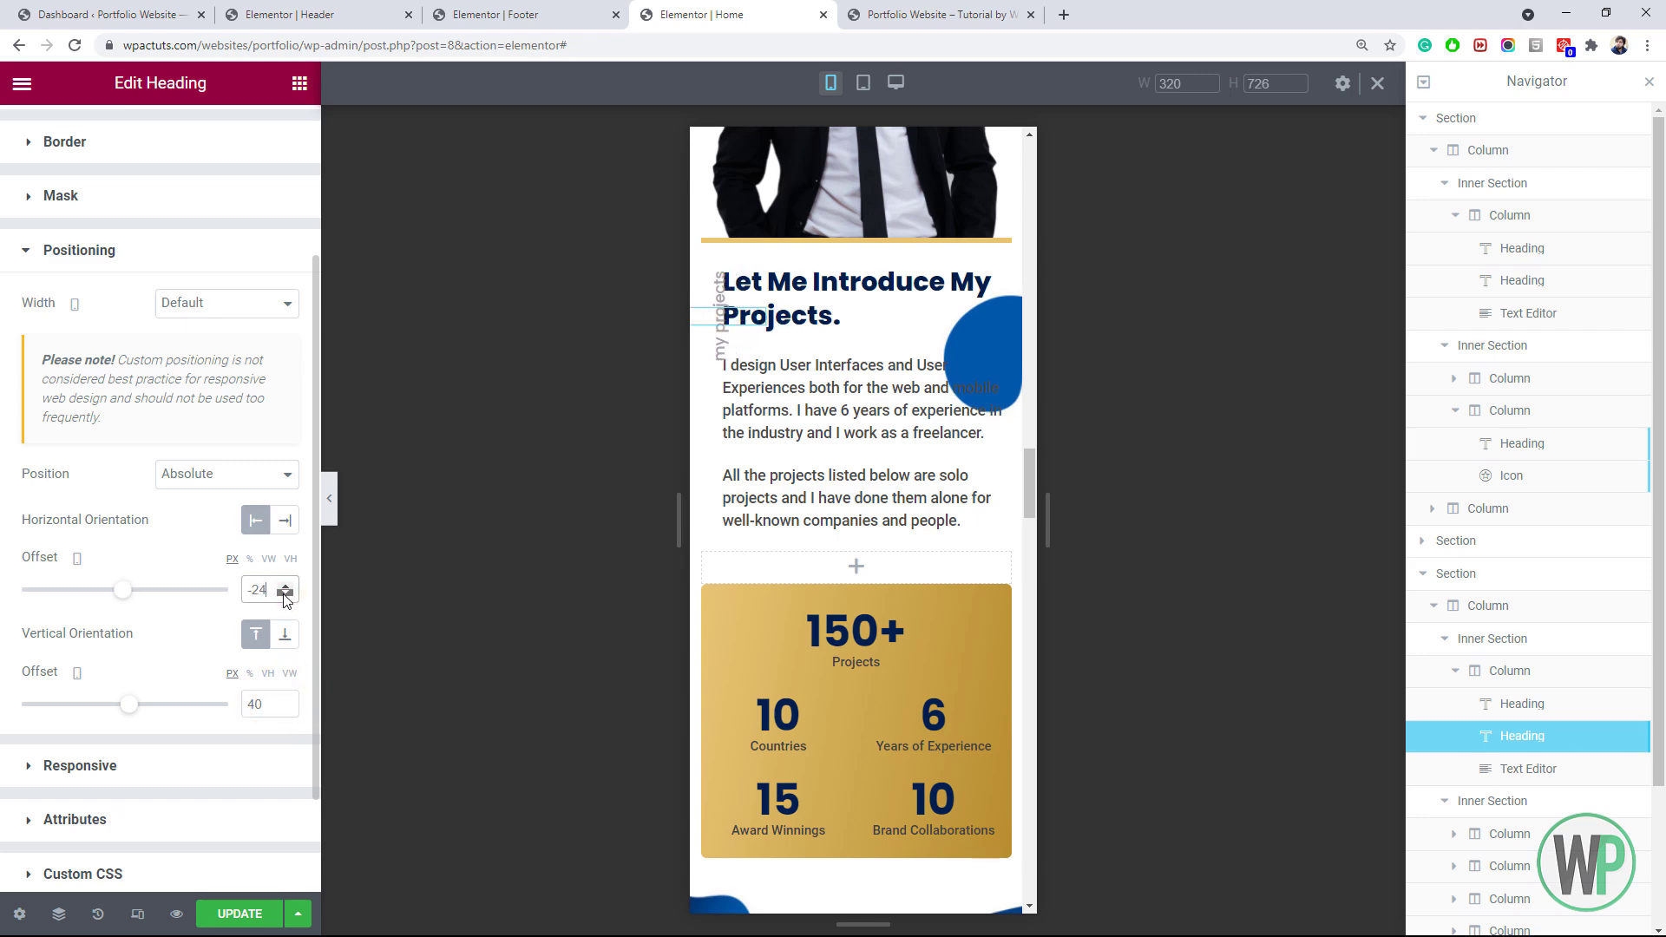
# Give the projects intro text 30 px right padding and 13 px font size, then update the page
pyautogui.rightClick(925, 415)
pyautogui.click(974, 425)
pyautogui.click(161, 137)
pyautogui.click(285, 340)
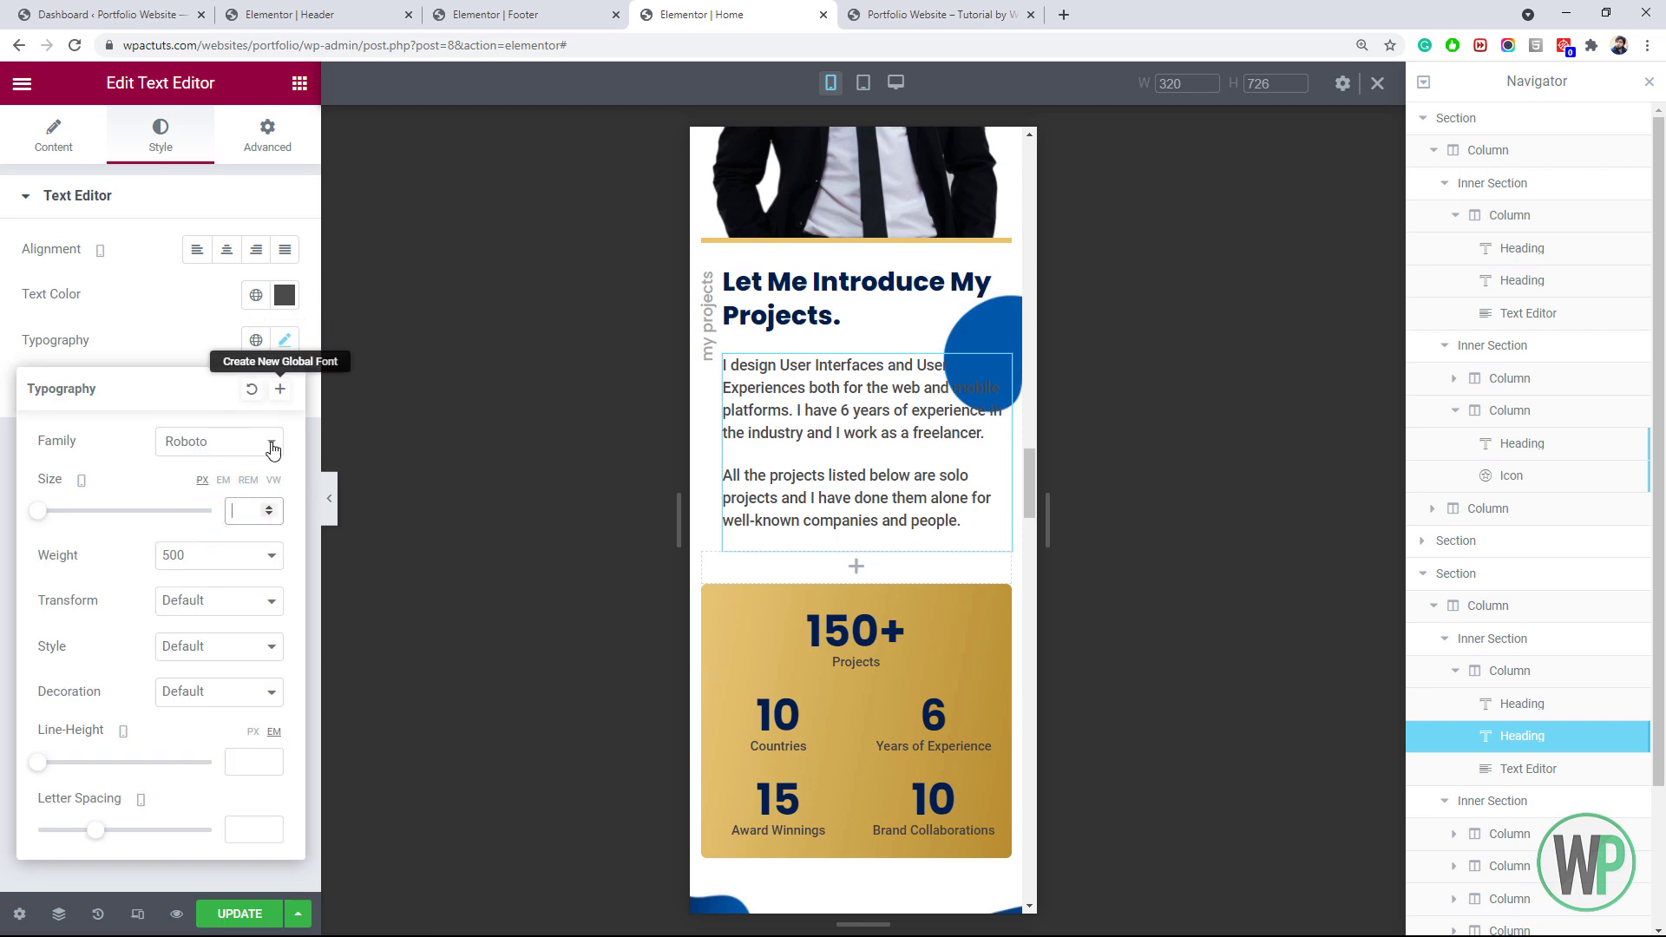
pyautogui.click(268, 132)
pyautogui.click(270, 359)
pyautogui.write('30')
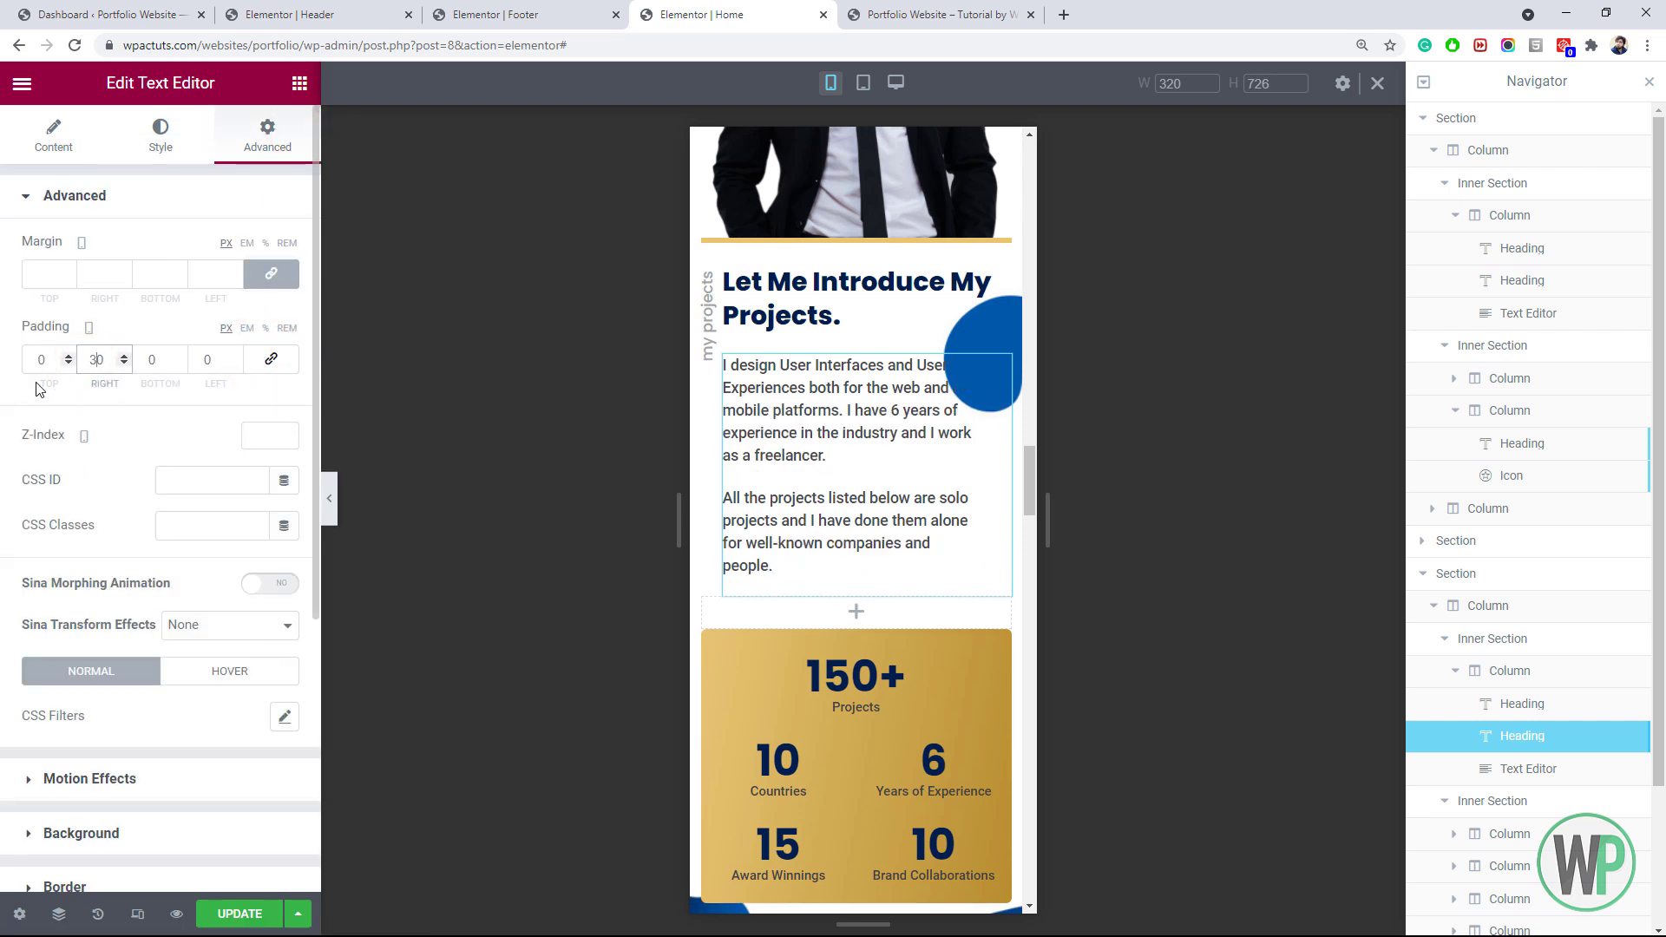
pyautogui.click(160, 137)
pyautogui.click(284, 341)
pyautogui.click(245, 511)
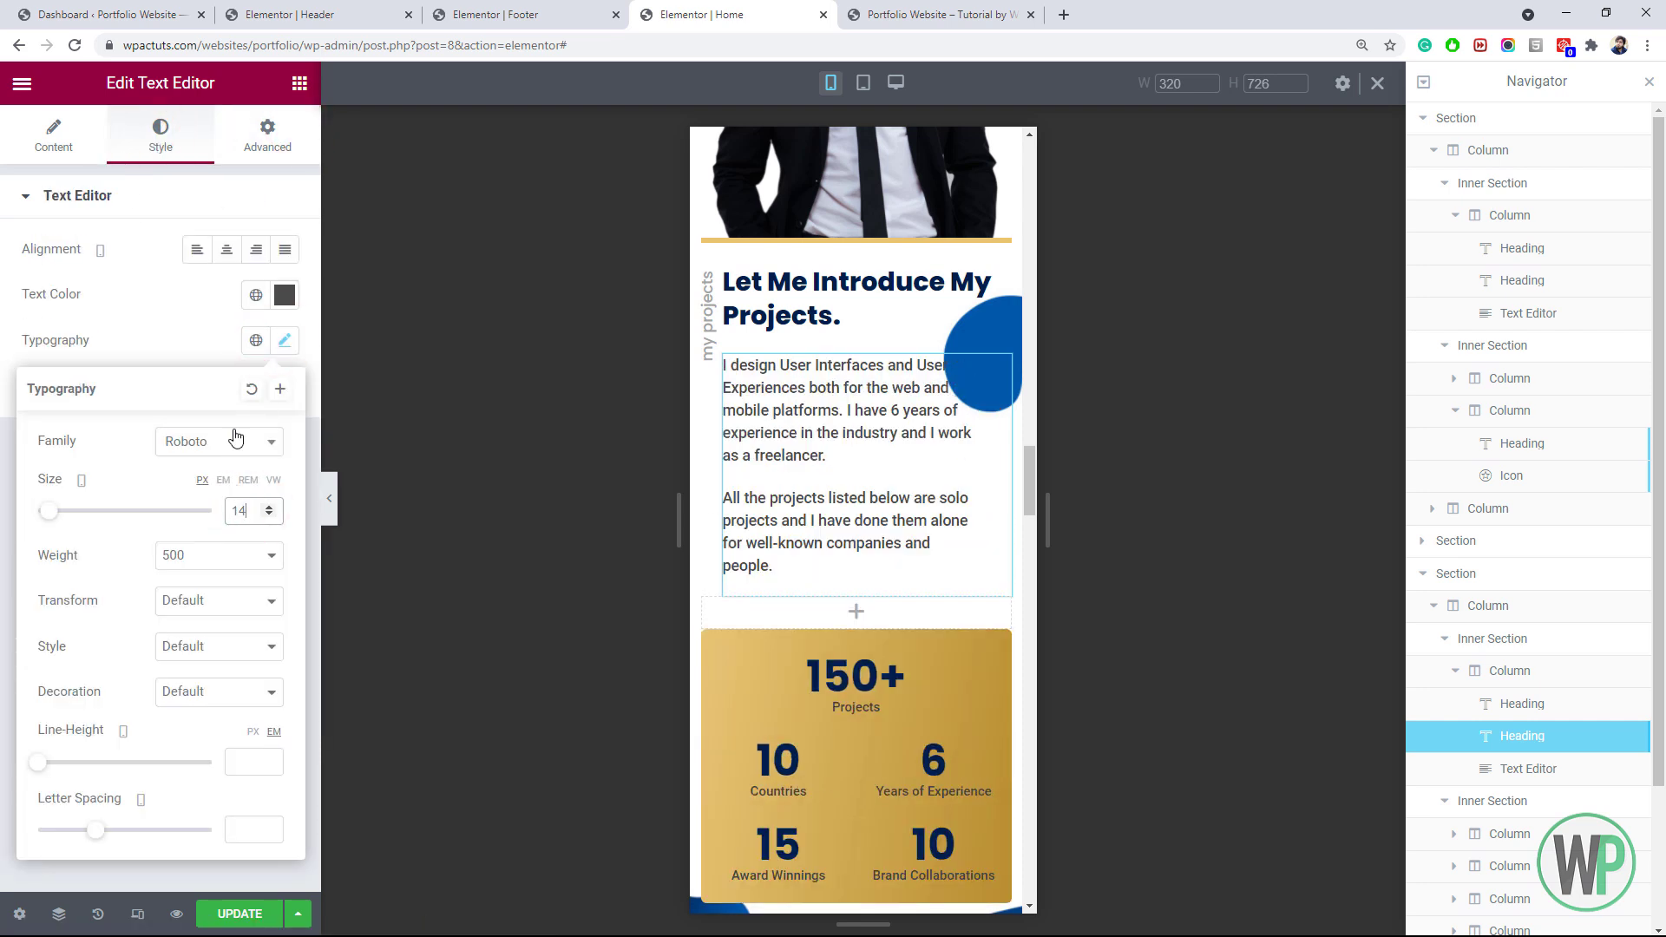
pyautogui.click(273, 520)
pyautogui.moveTo(1030, 499); pyautogui.dragTo(1032, 469)
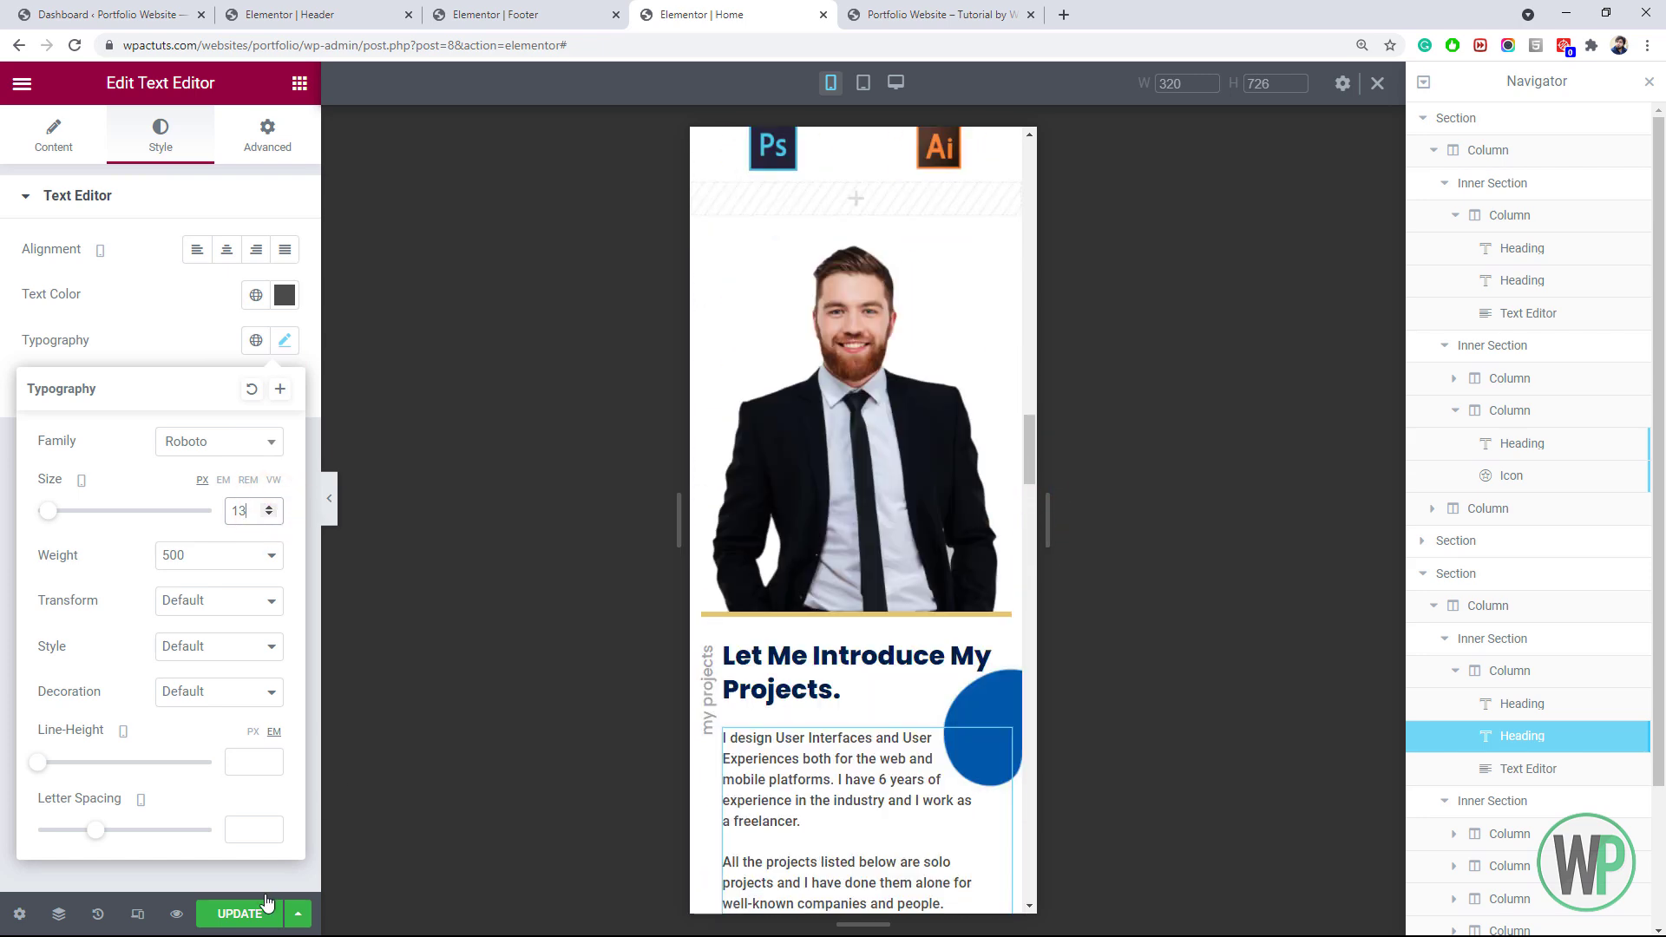
pyautogui.click(257, 912)
pyautogui.click(887, 9)
# Reload the live site and check the changes in the mobile view
pyautogui.click(74, 45)
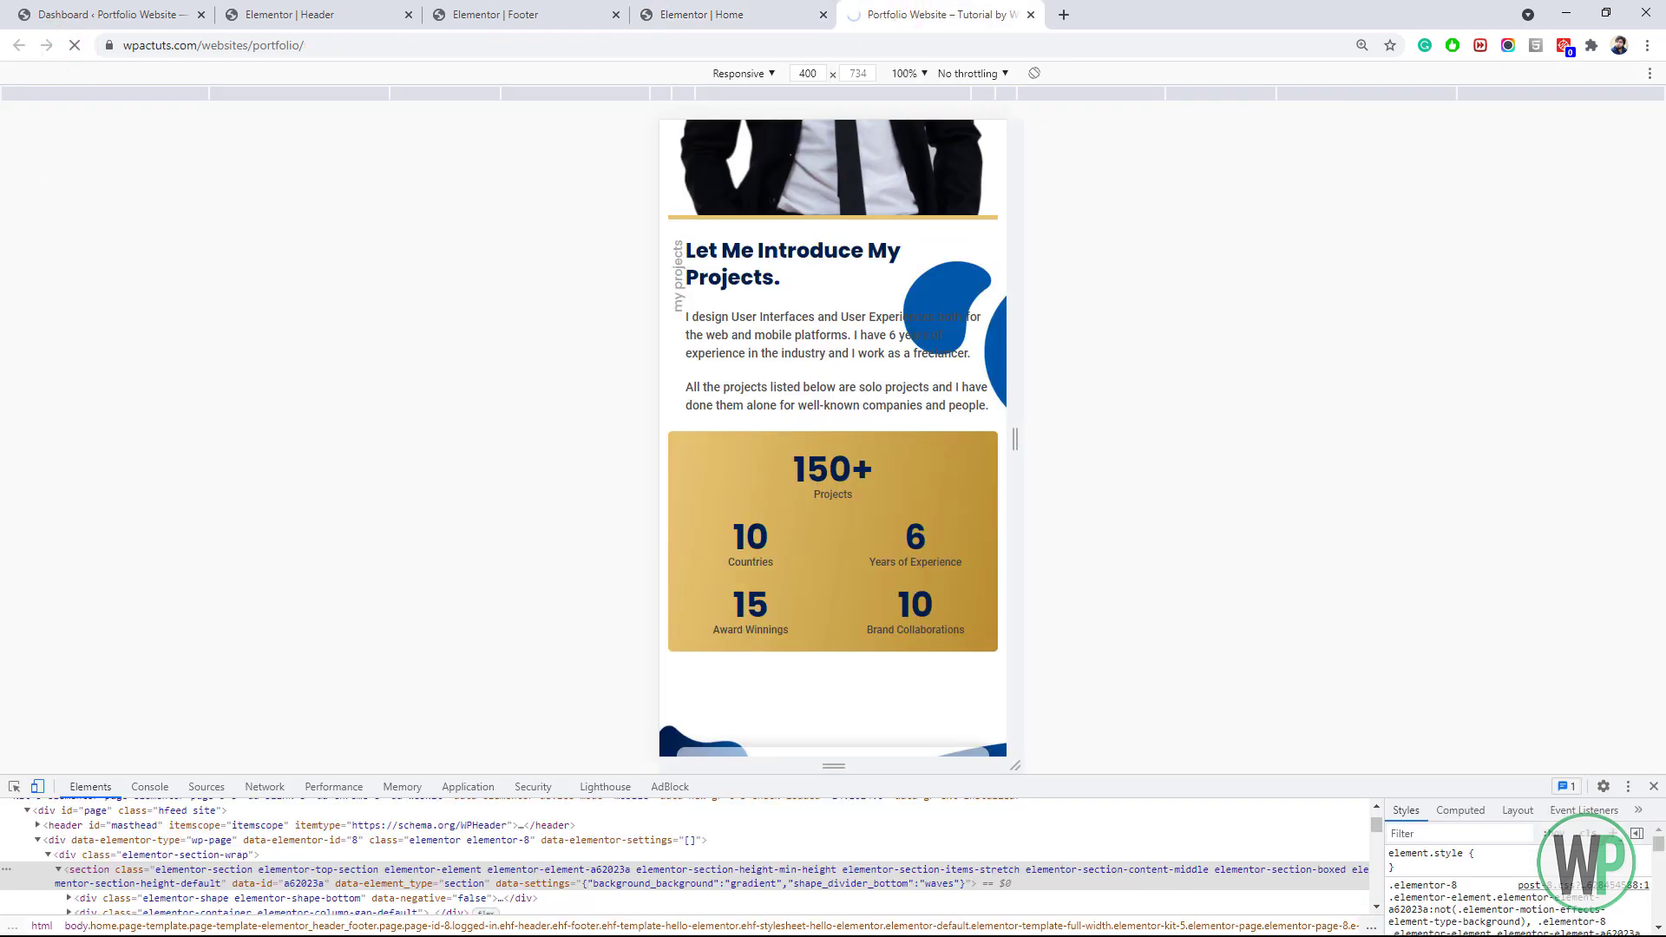
pyautogui.click(796, 353)
pyautogui.moveTo(796, 353); pyautogui.dragTo(818, 591)
pyautogui.moveTo(876, 356); pyautogui.dragTo(873, 564)
pyautogui.moveTo(872, 399); pyautogui.dragTo(867, 643)
pyautogui.moveTo(854, 518); pyautogui.dragTo(842, 613)
# Return the Home page editor to desktop layout and hide the structure panel
pyautogui.click(796, 12)
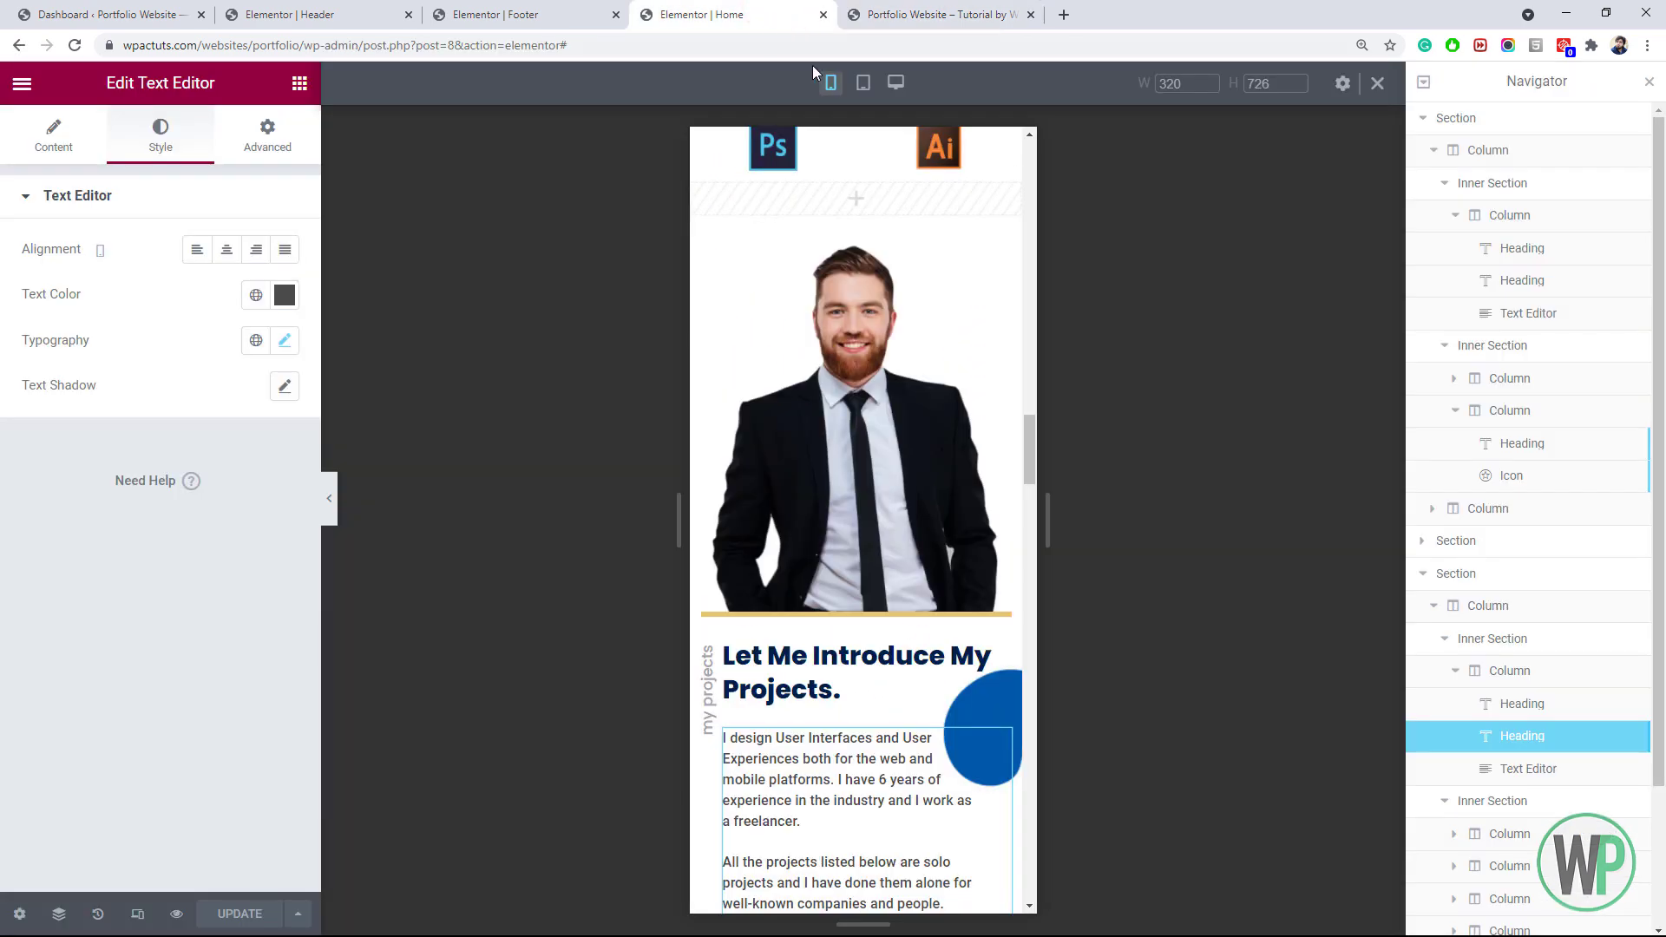
pyautogui.click(1374, 90)
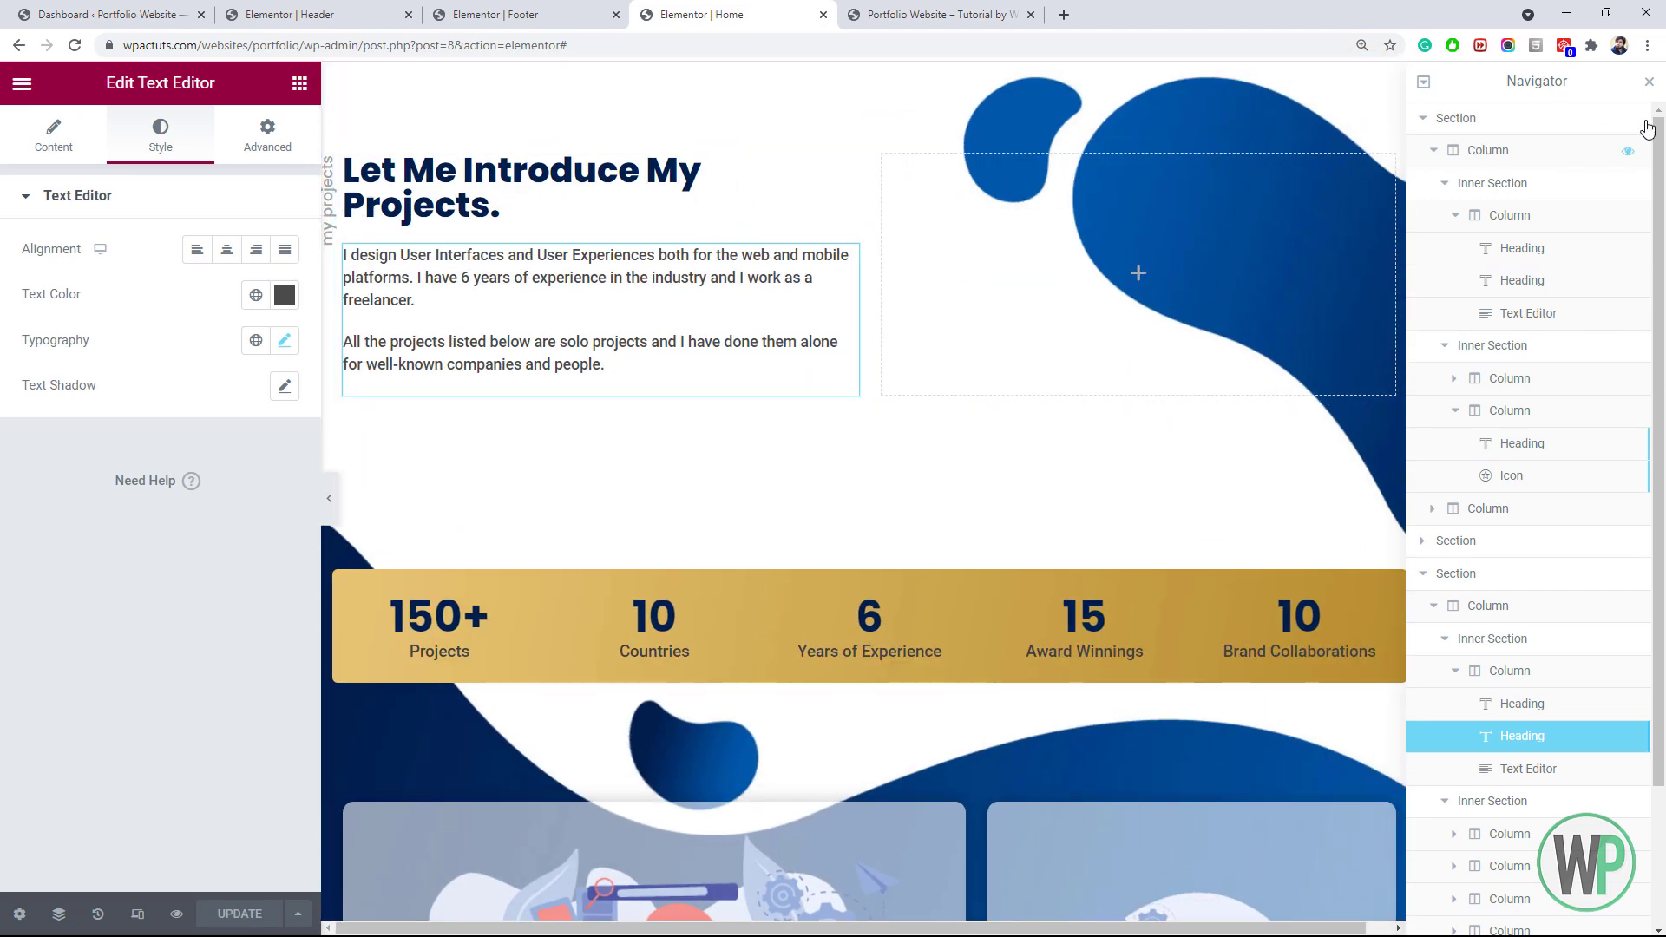
pyautogui.click(1650, 84)
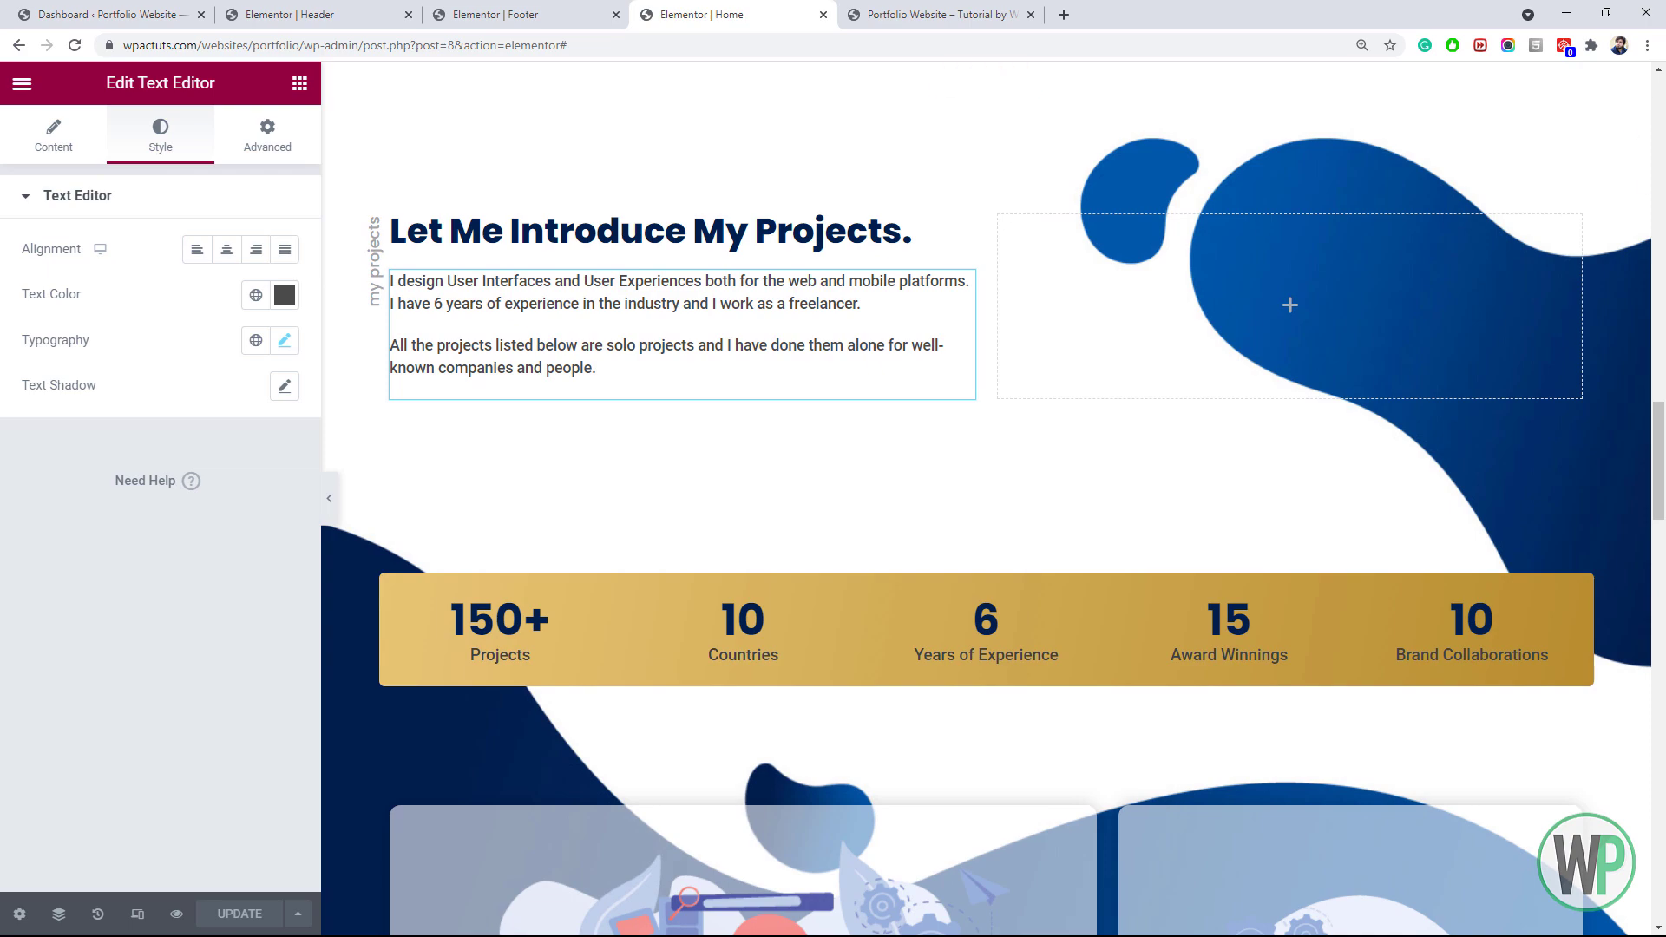
pyautogui.moveTo(1659, 460); pyautogui.dragTo(1661, 128)
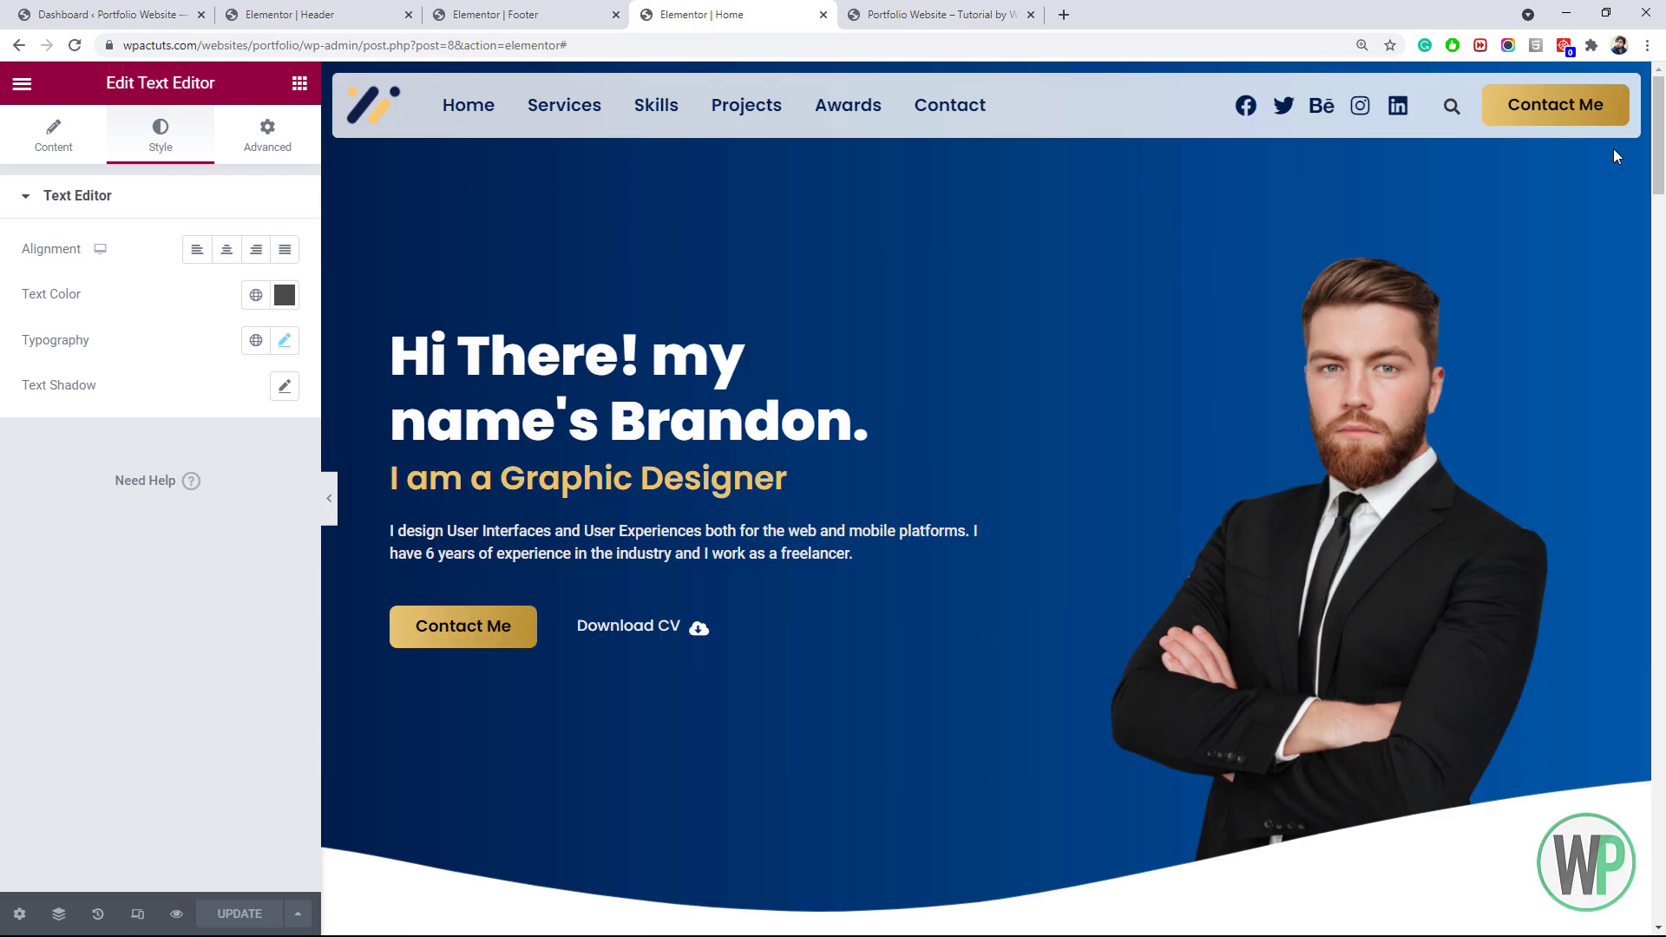
# On the live site, turn off device emulation, close DevTools and scroll back up
pyautogui.click(916, 17)
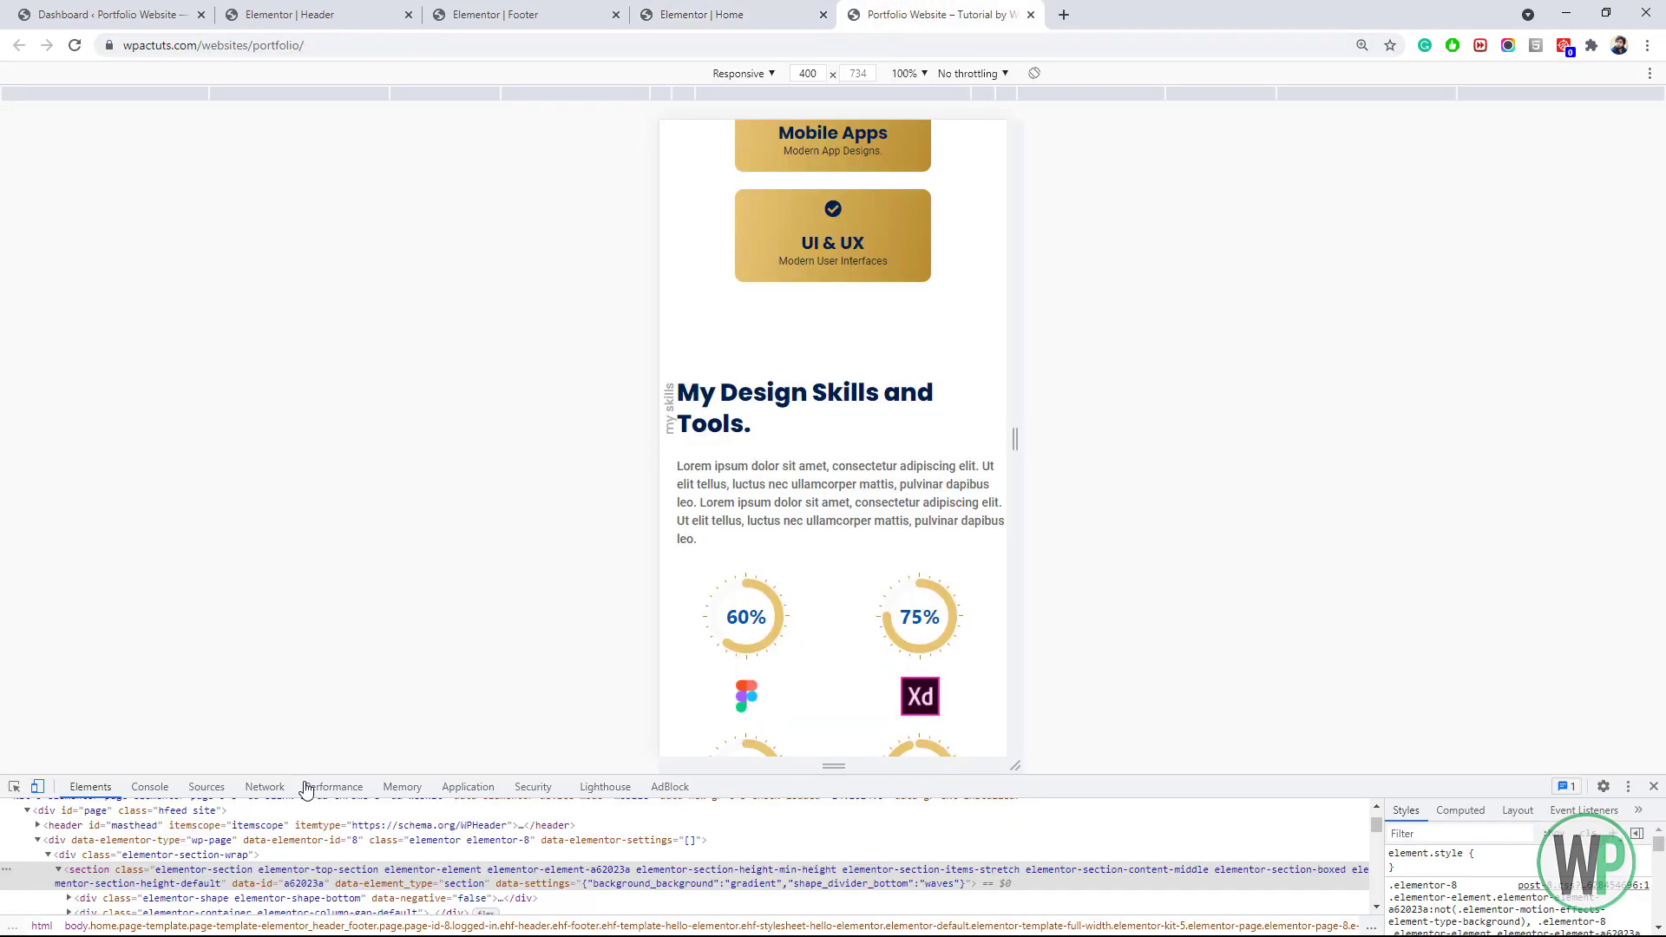
pyautogui.click(40, 786)
pyautogui.click(1653, 786)
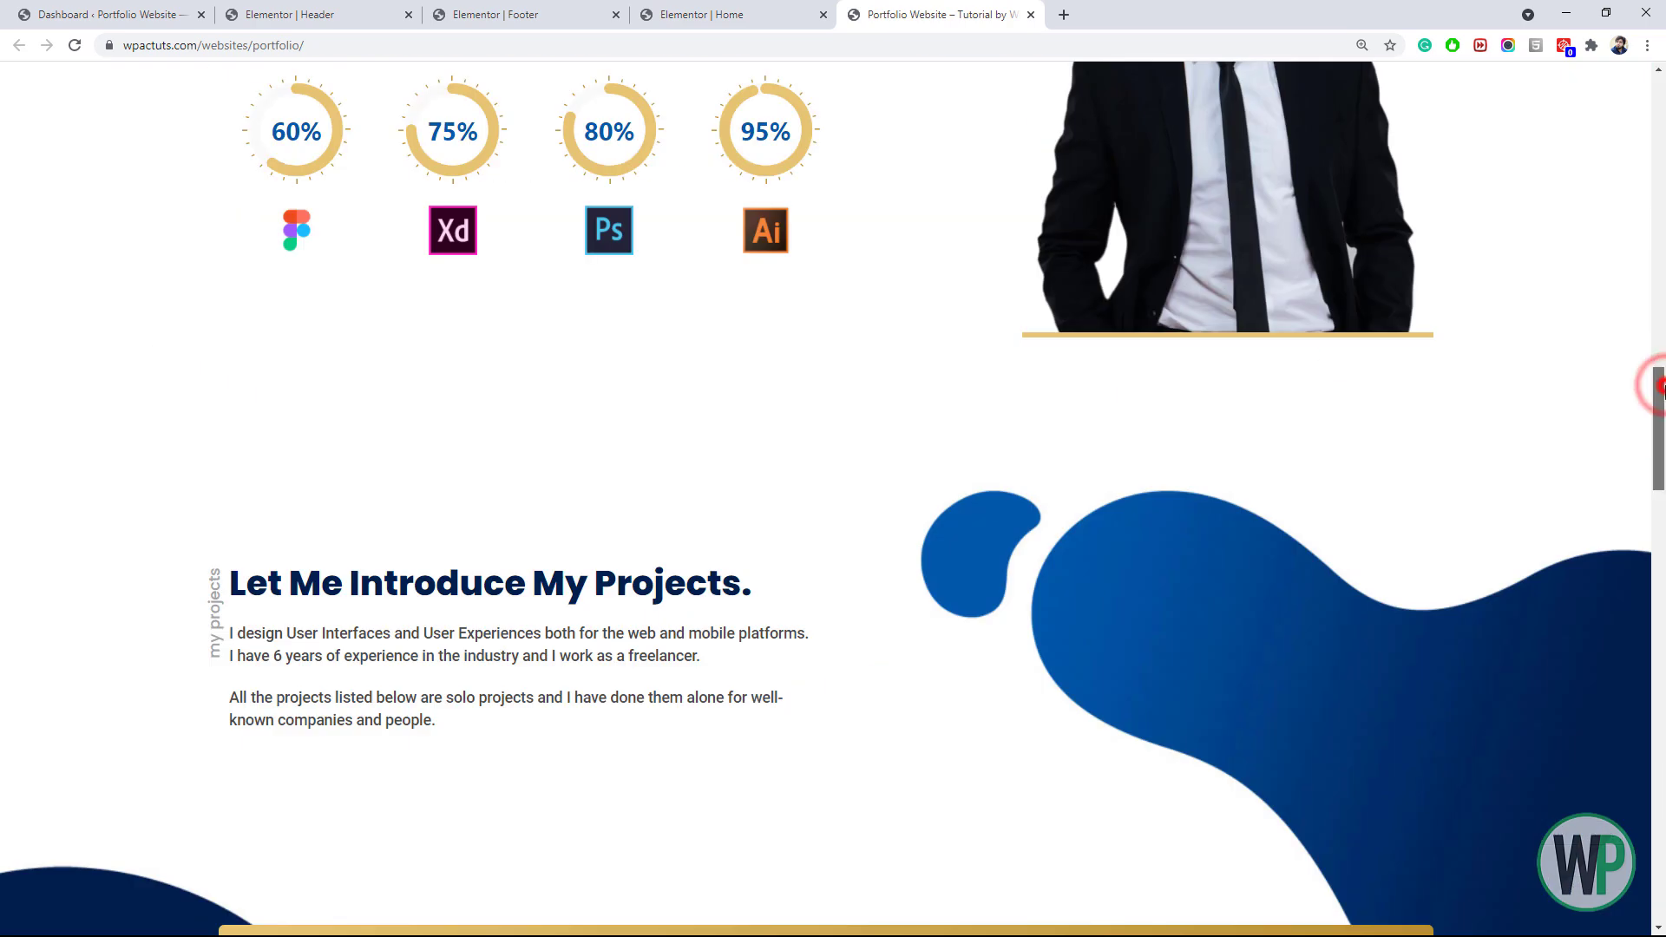
pyautogui.moveTo(1658, 384); pyautogui.dragTo(1656, 85)
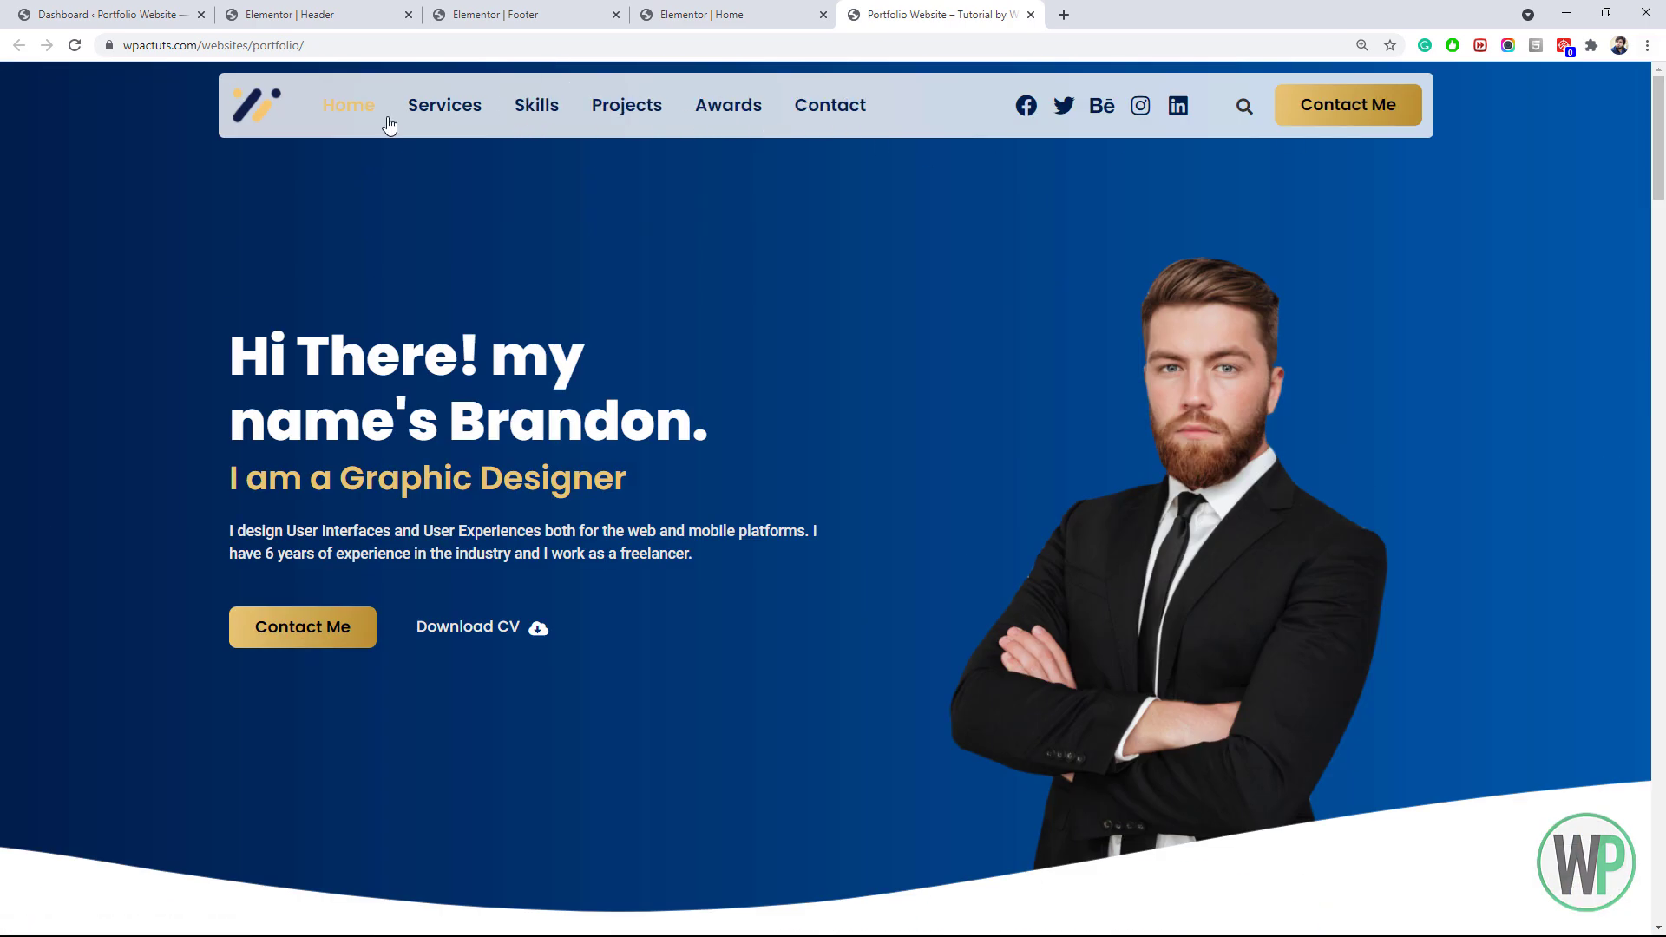
# Set the header Nav Menu's hover text colour to global Accent Secondary (#B78E2F) and update the header
pyautogui.click(295, 15)
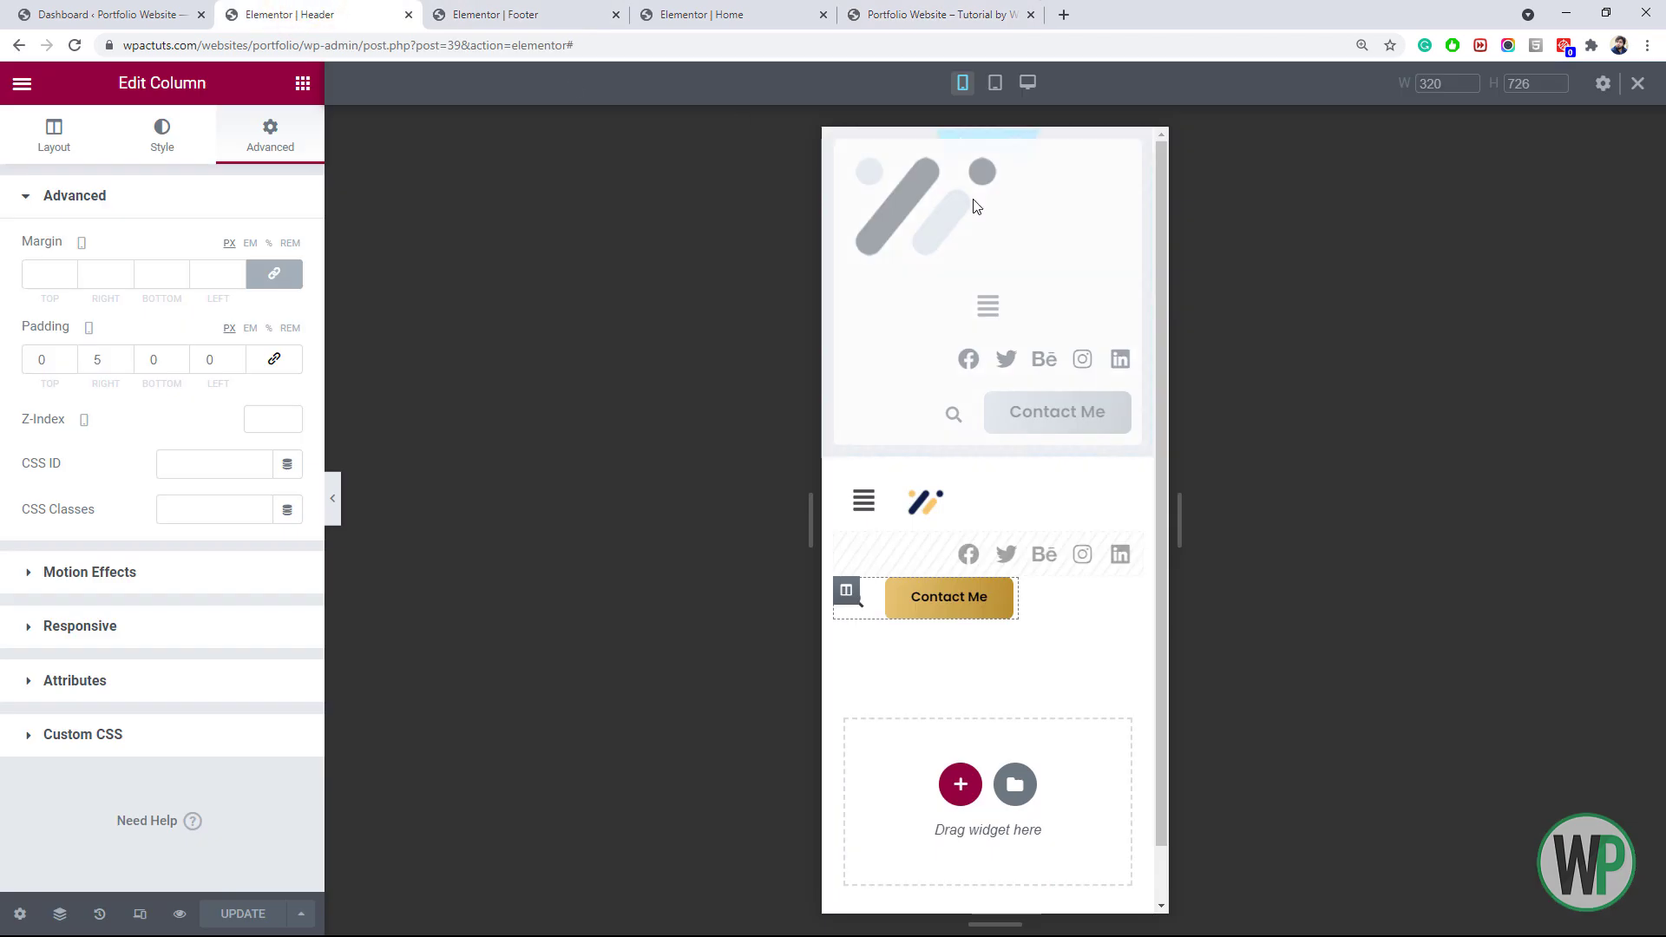
pyautogui.rightClick(811, 109)
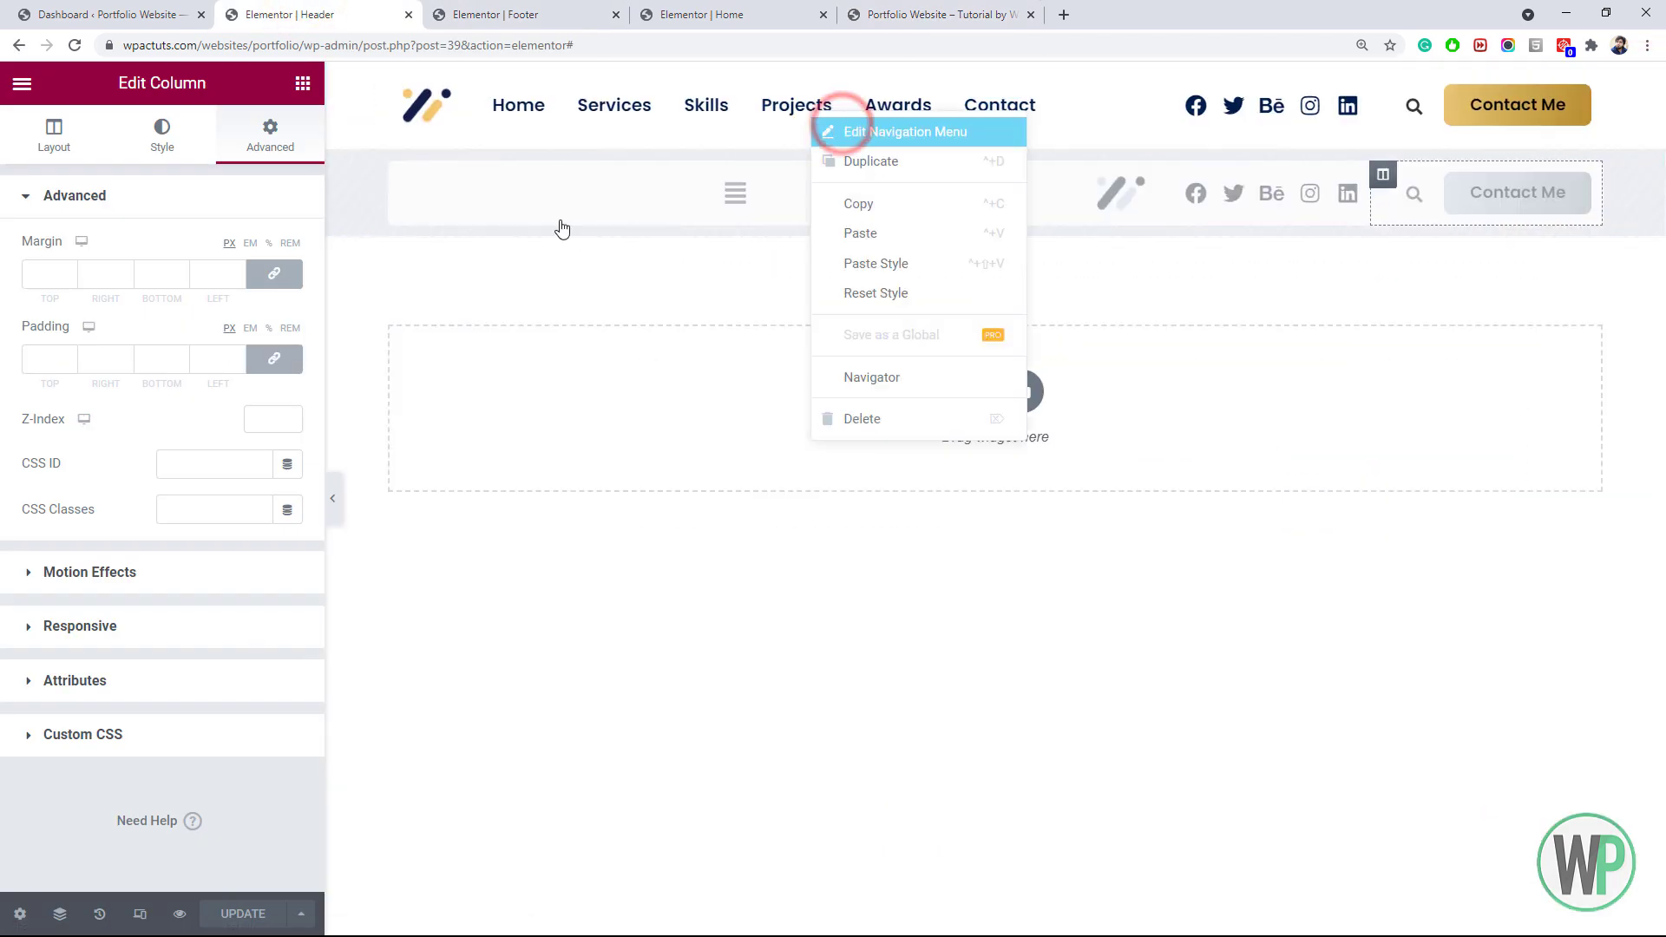
pyautogui.click(911, 130)
pyautogui.click(142, 136)
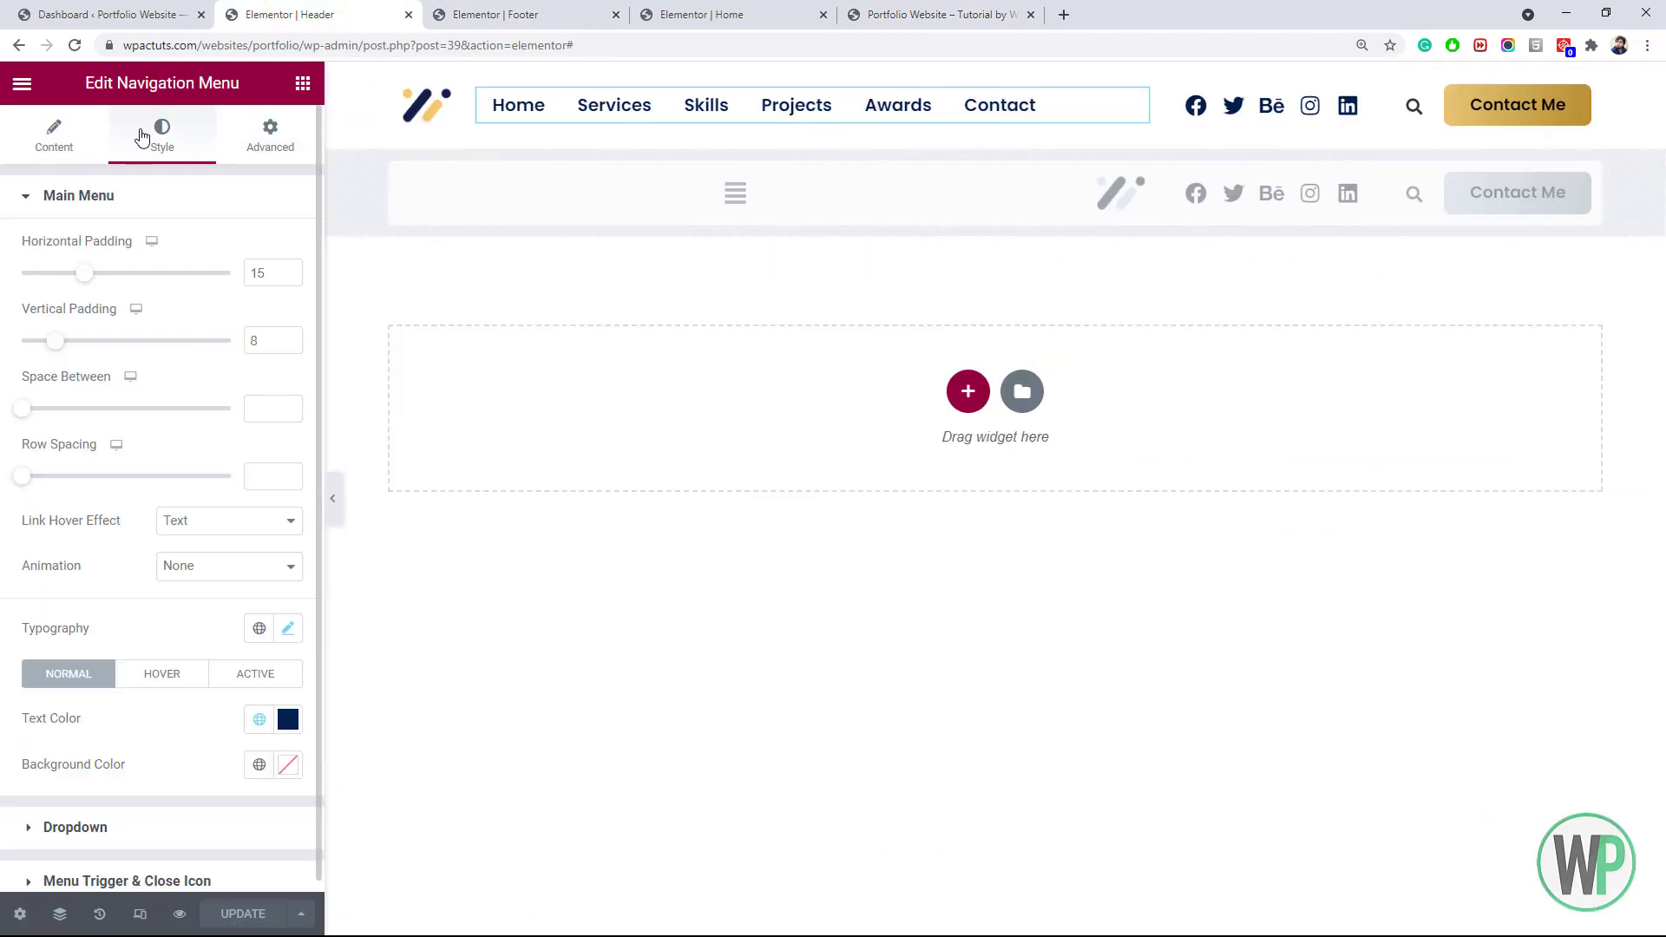
pyautogui.click(286, 722)
pyautogui.click(259, 719)
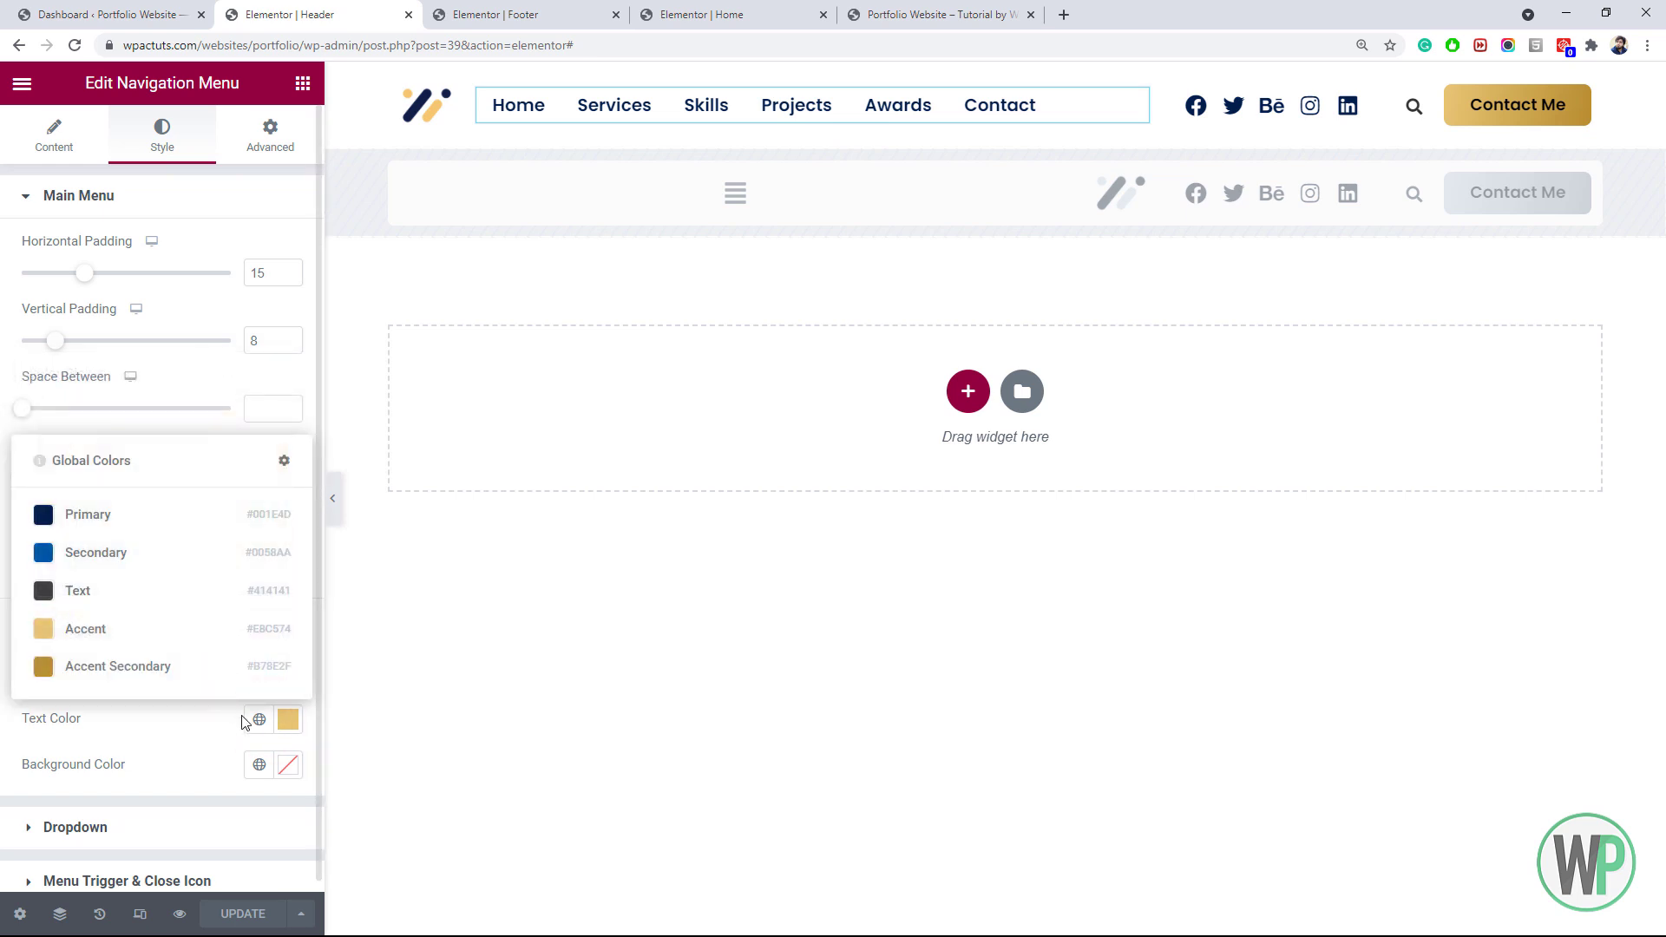
pyautogui.click(196, 677)
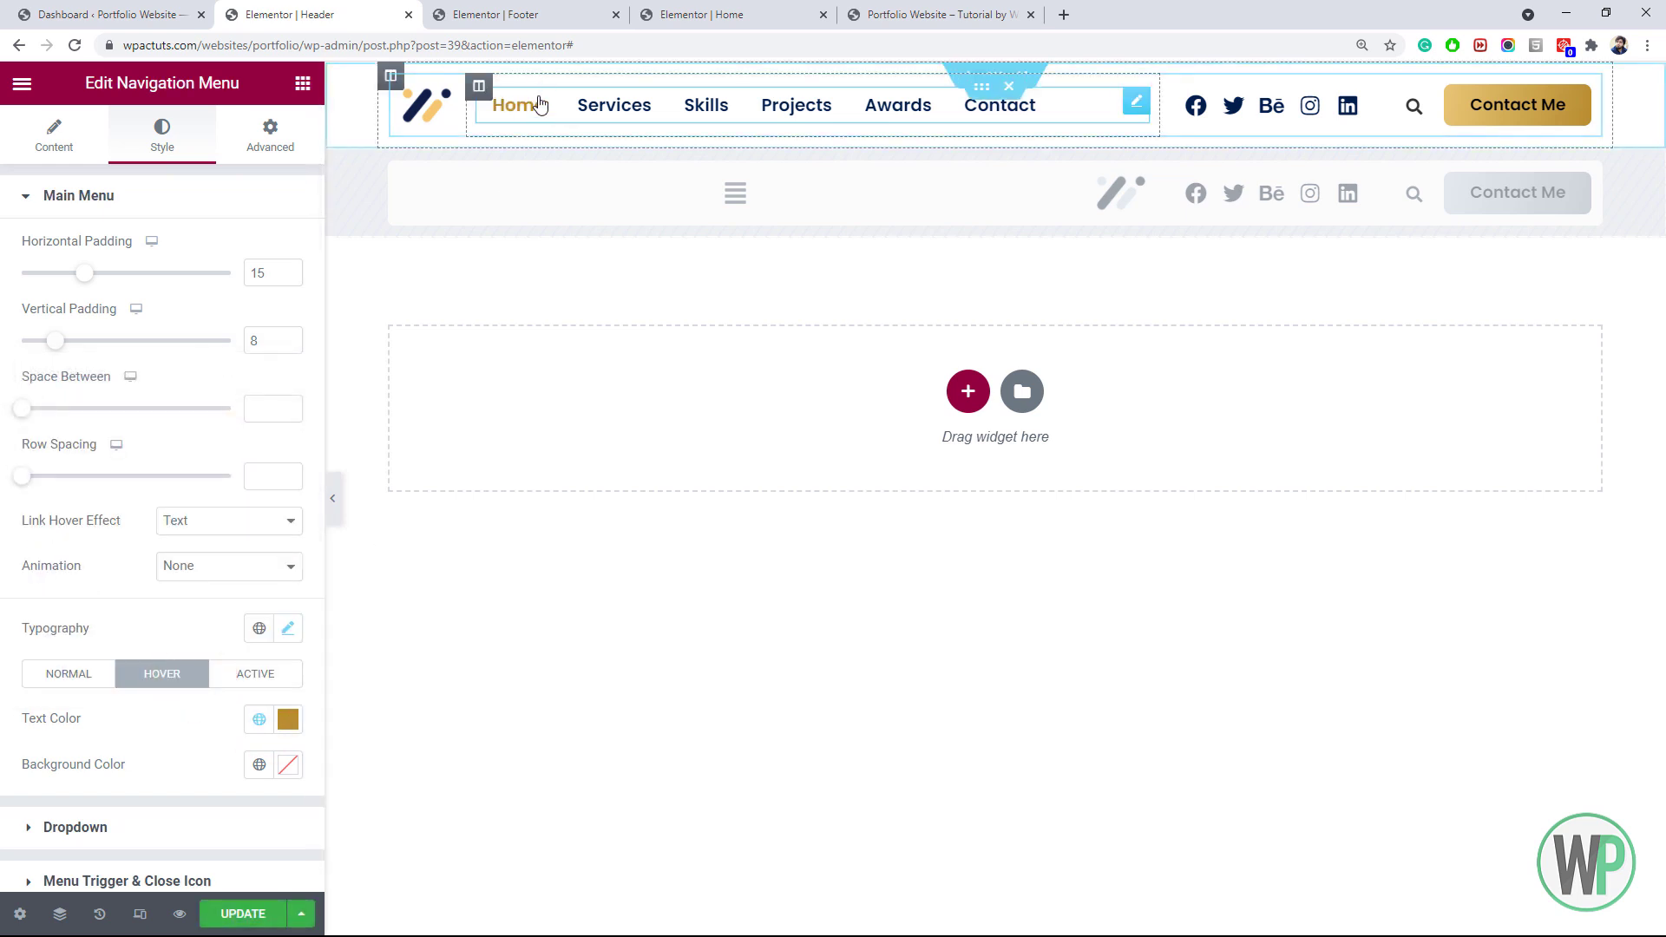
pyautogui.click(293, 732)
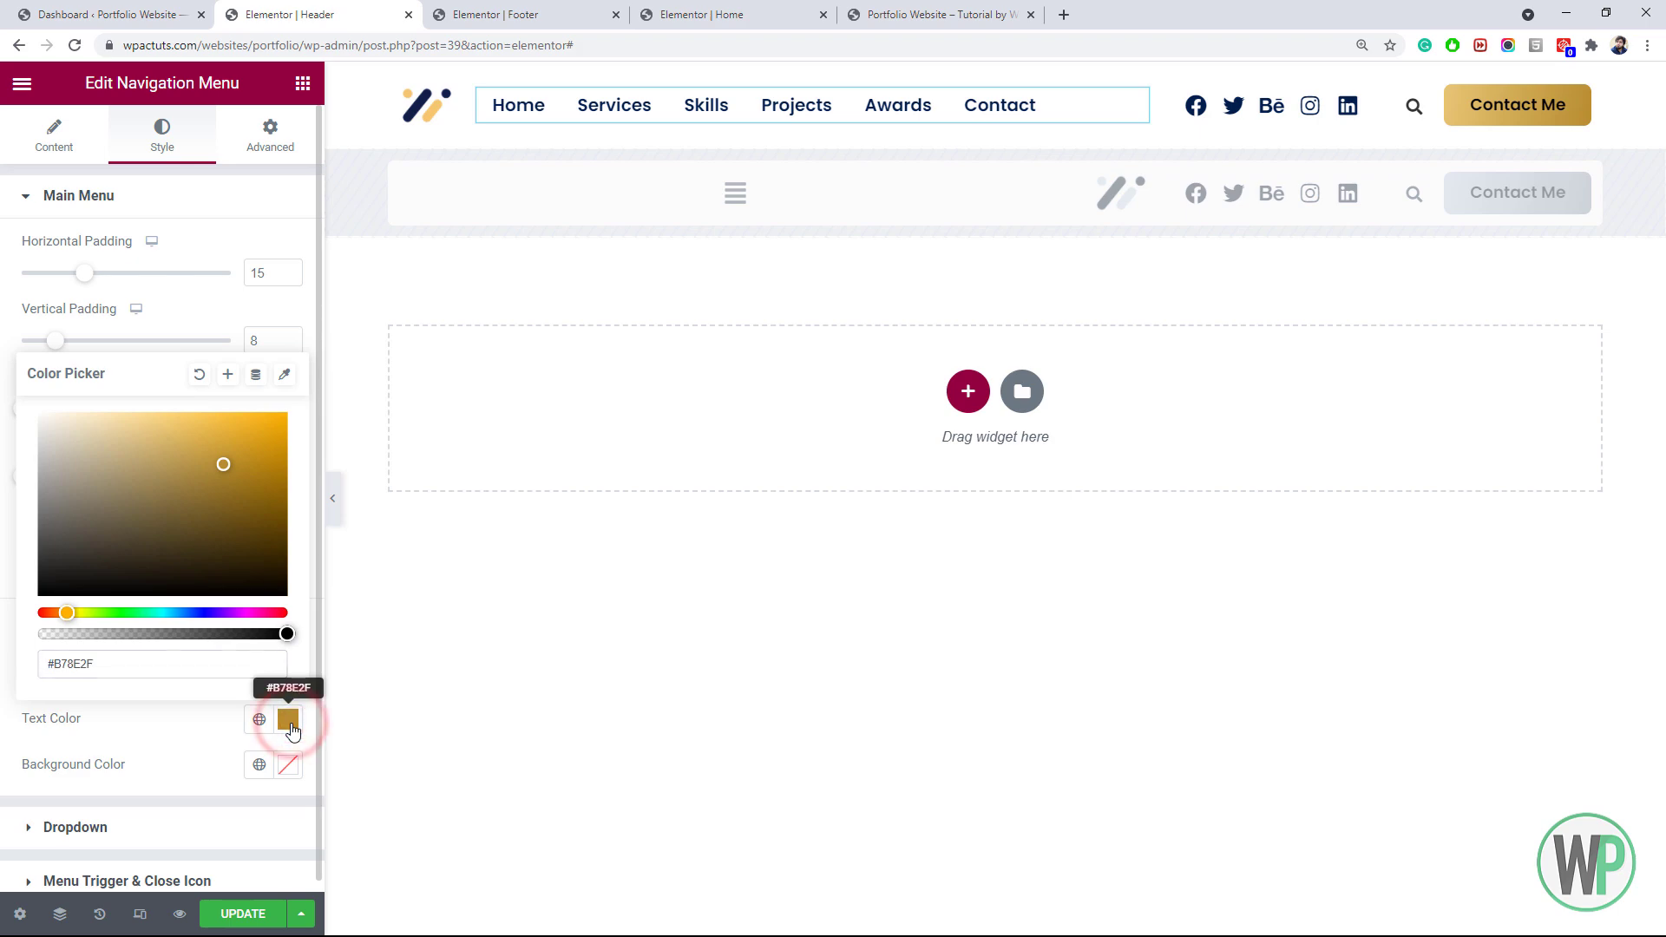
pyautogui.click(293, 731)
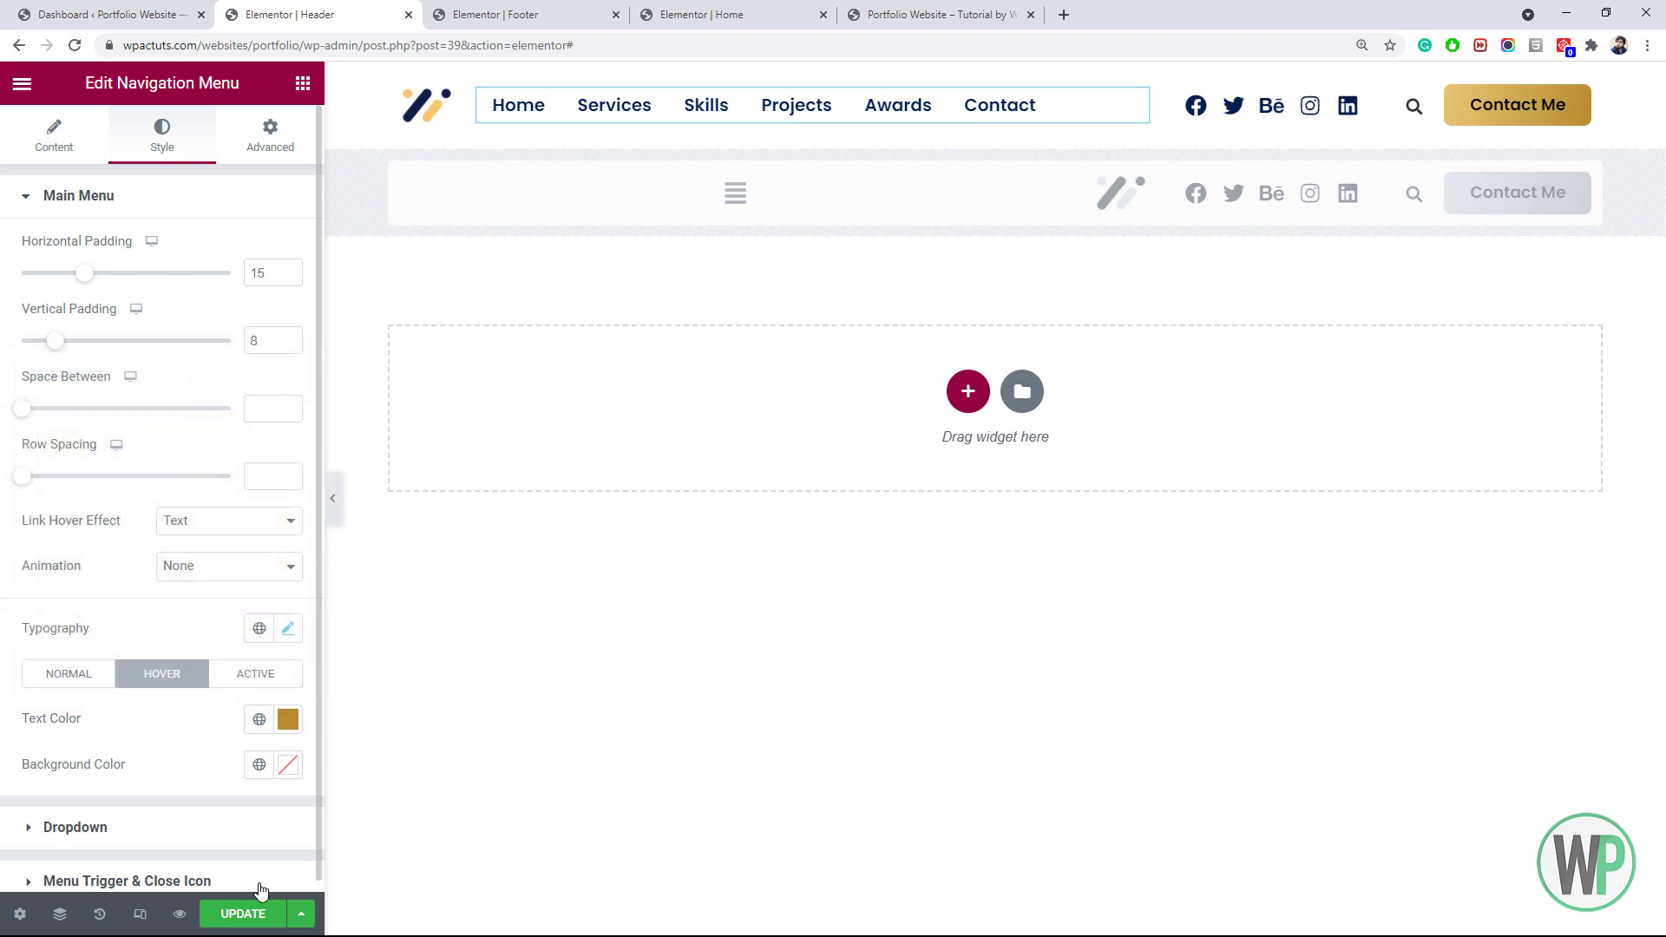
pyautogui.click(954, 7)
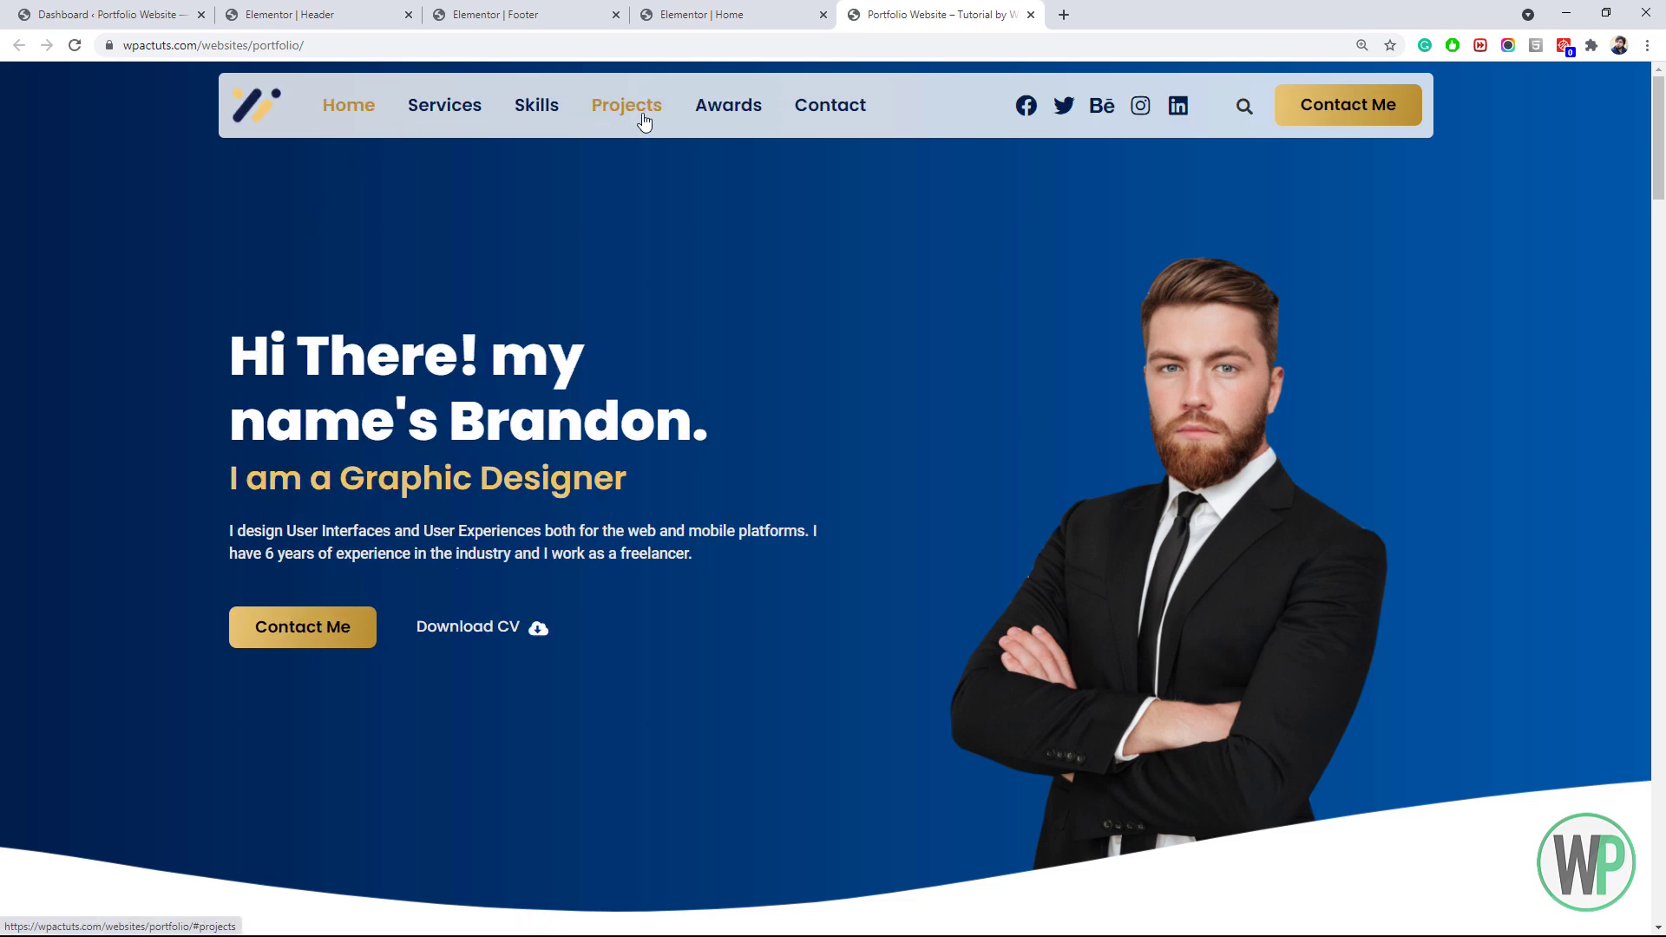
# In the Home page editor, give the hero heading block a Fade In Up entrance animation
pyautogui.click(742, 8)
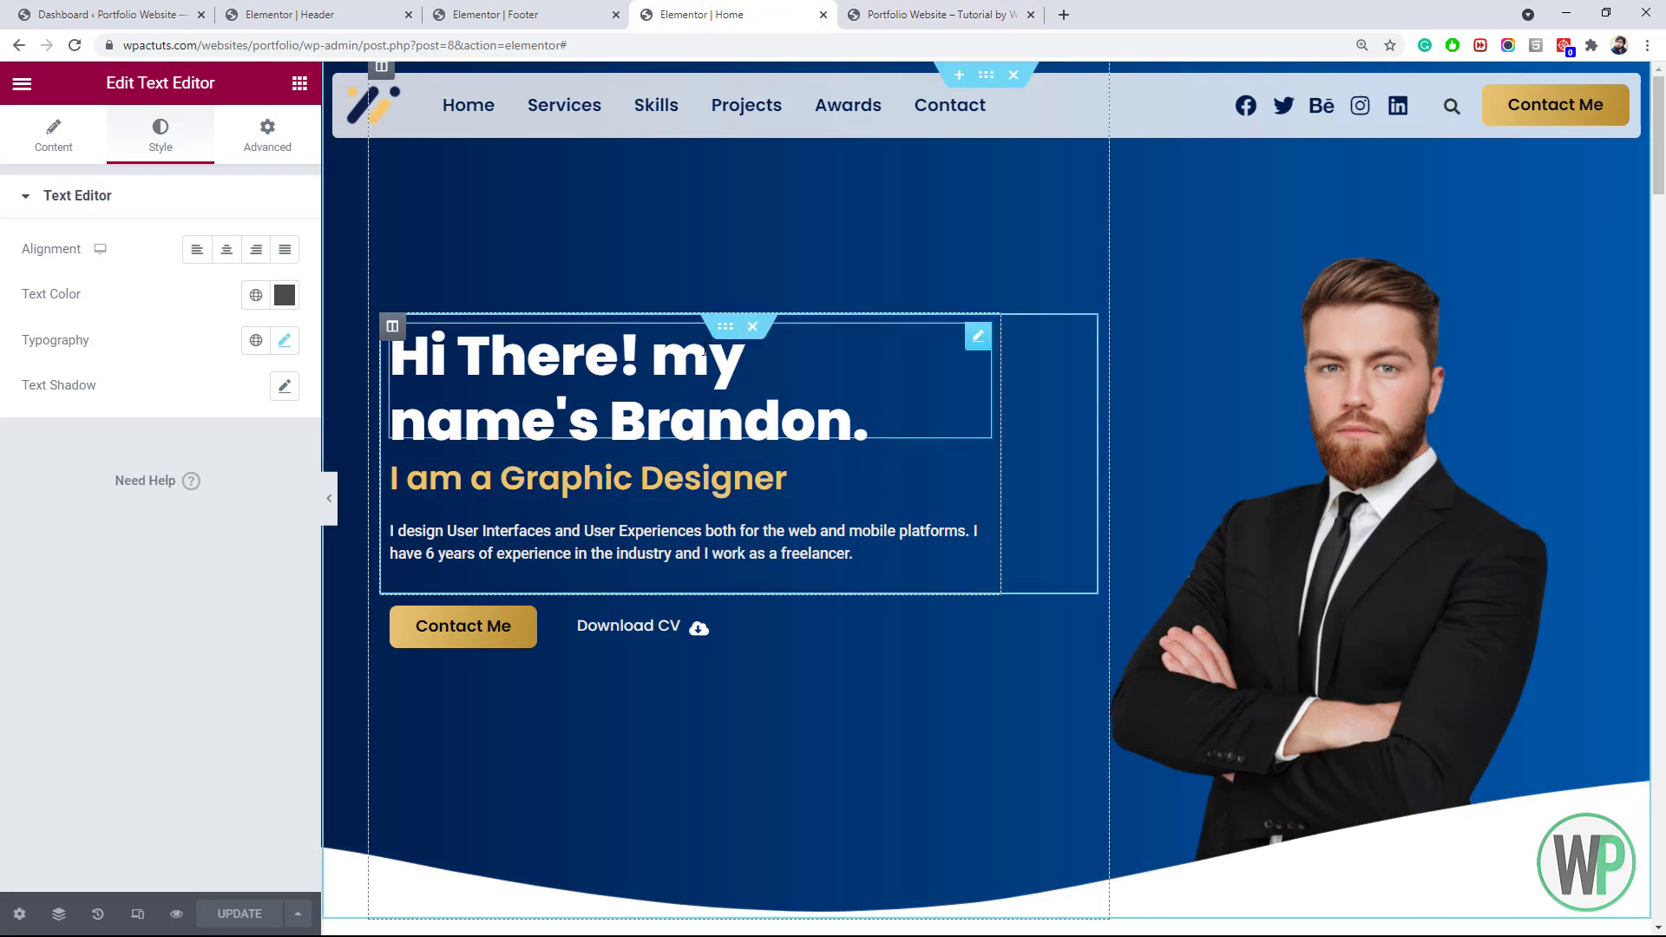
pyautogui.rightClick(725, 328)
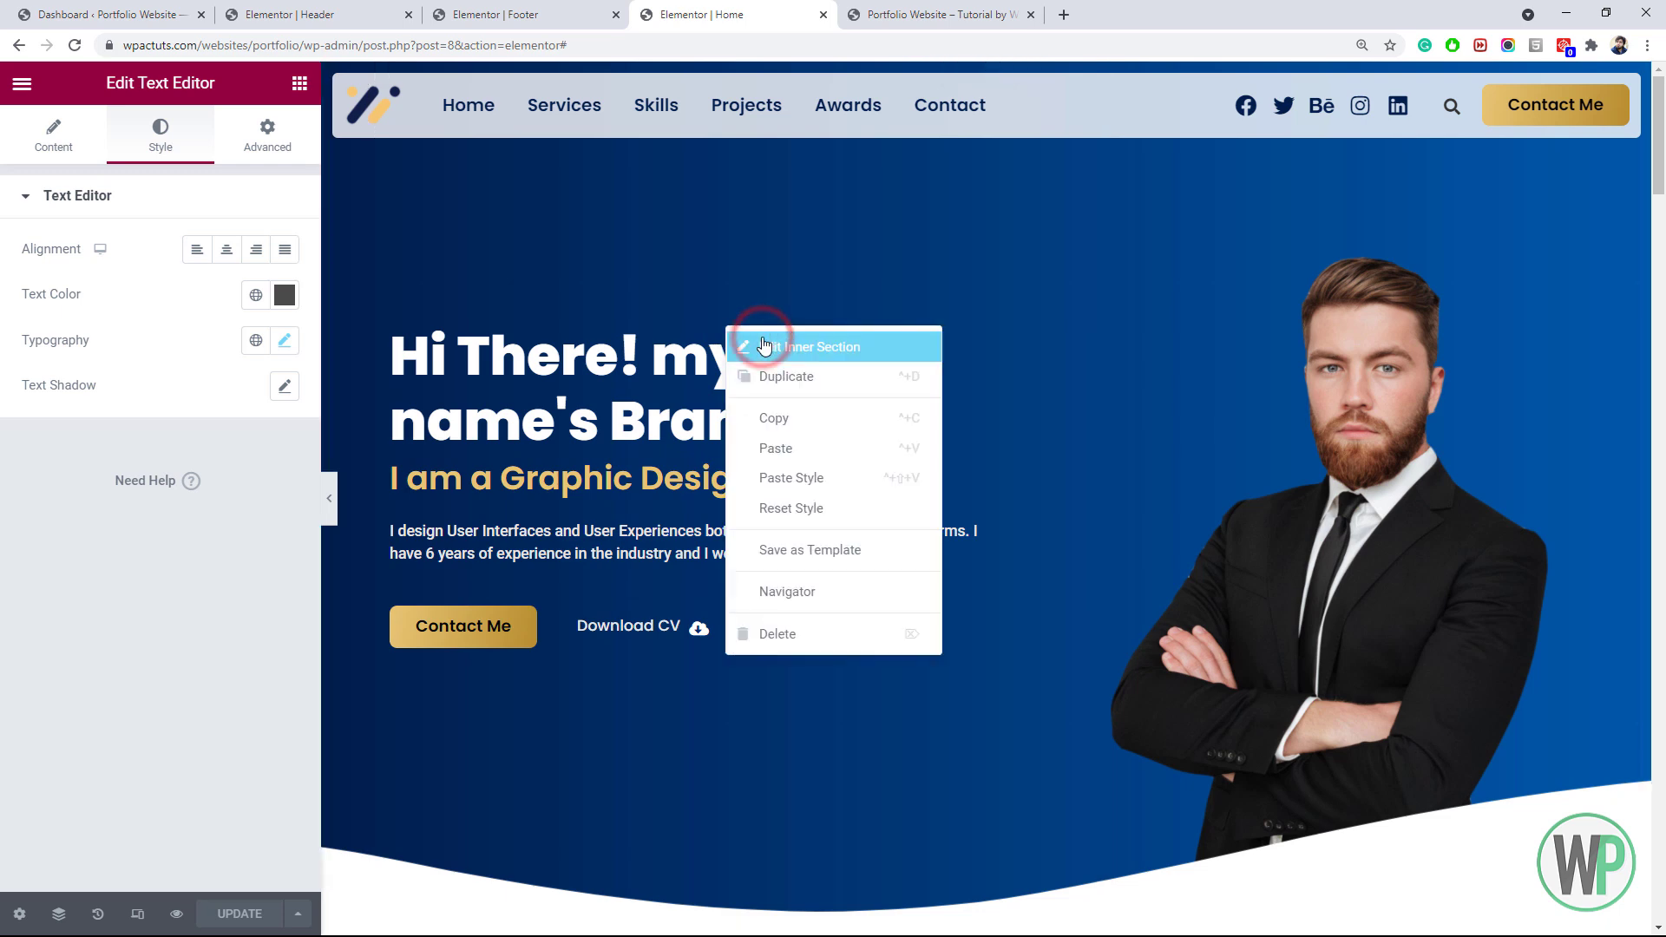
pyautogui.click(786, 342)
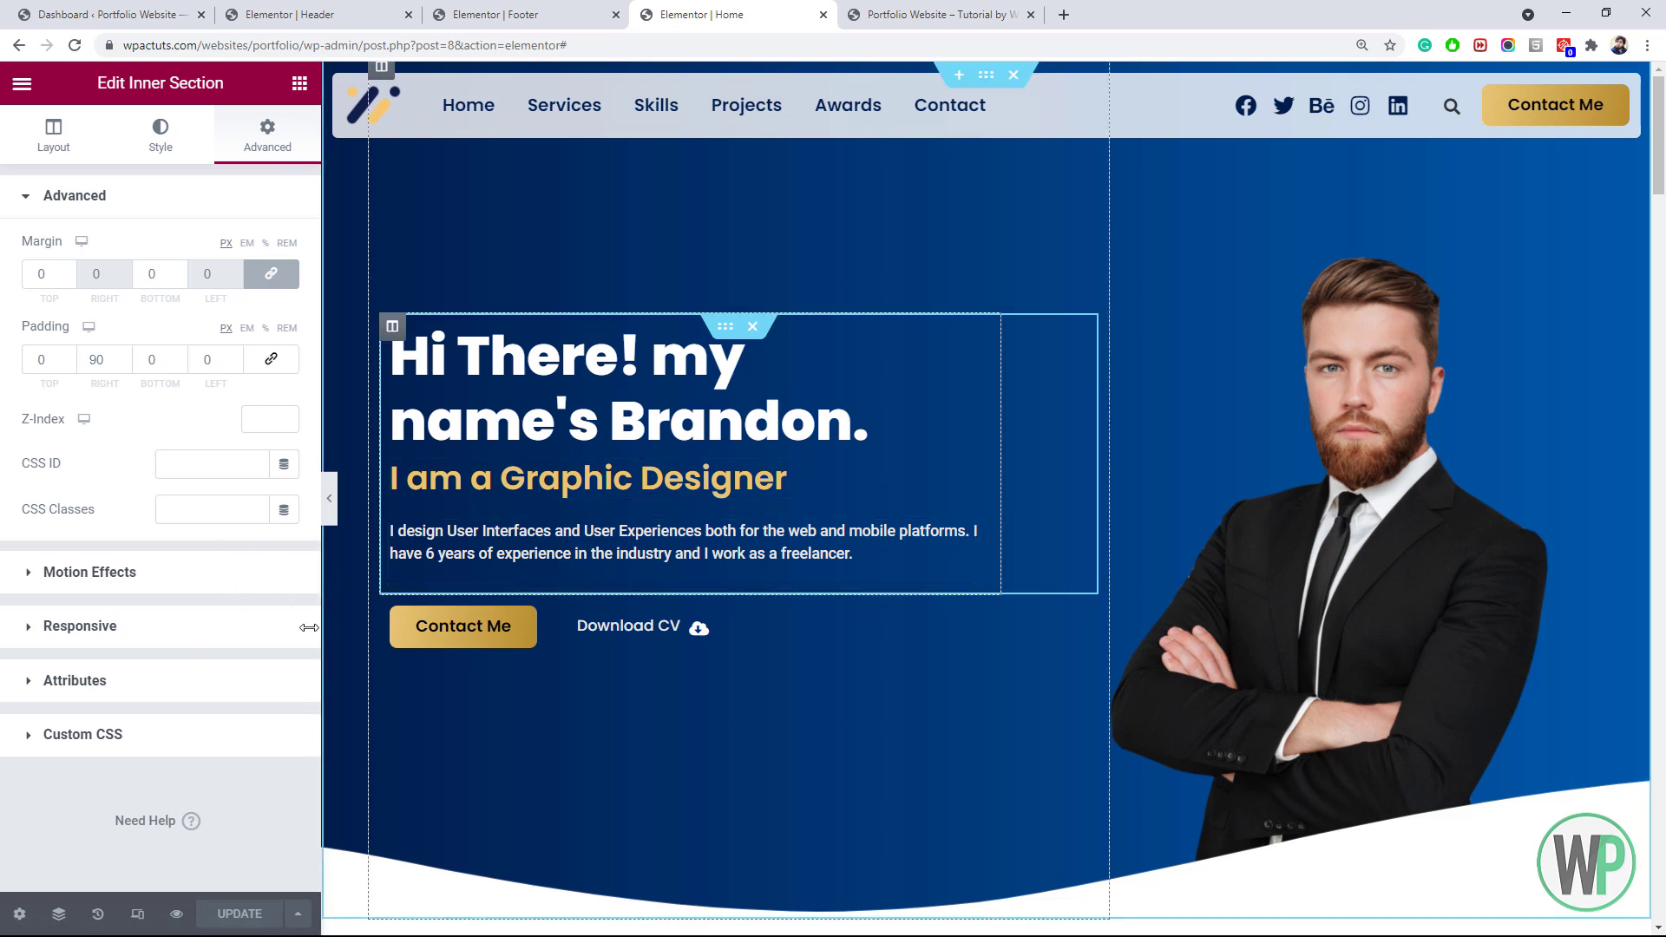
pyautogui.click(187, 577)
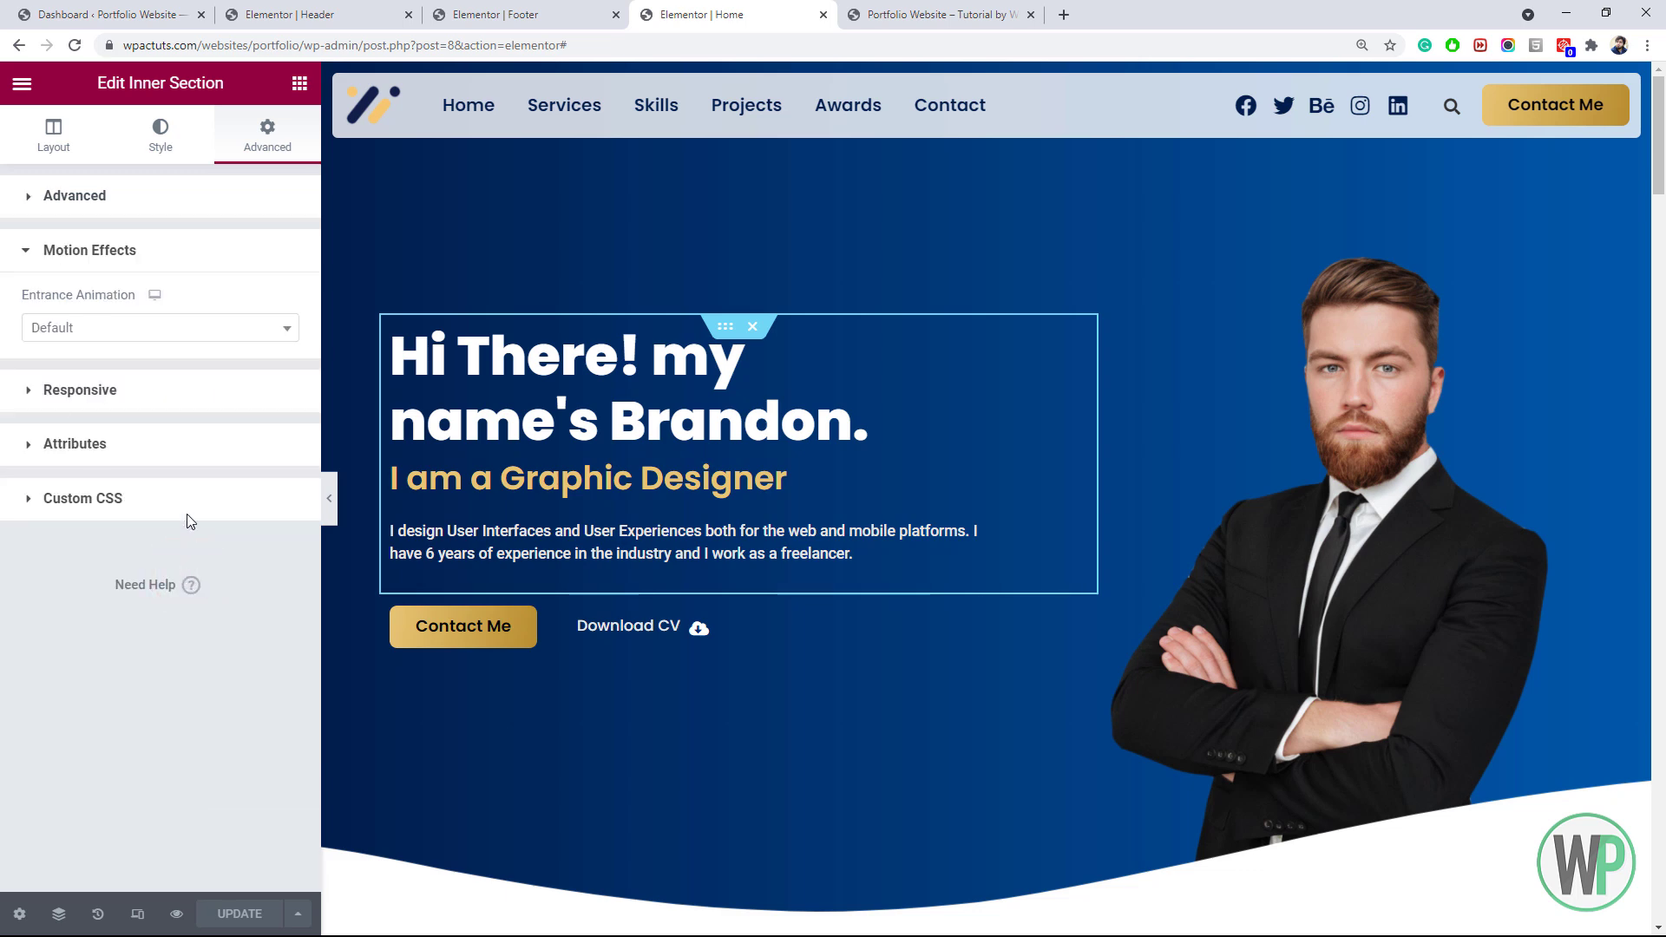
pyautogui.click(201, 329)
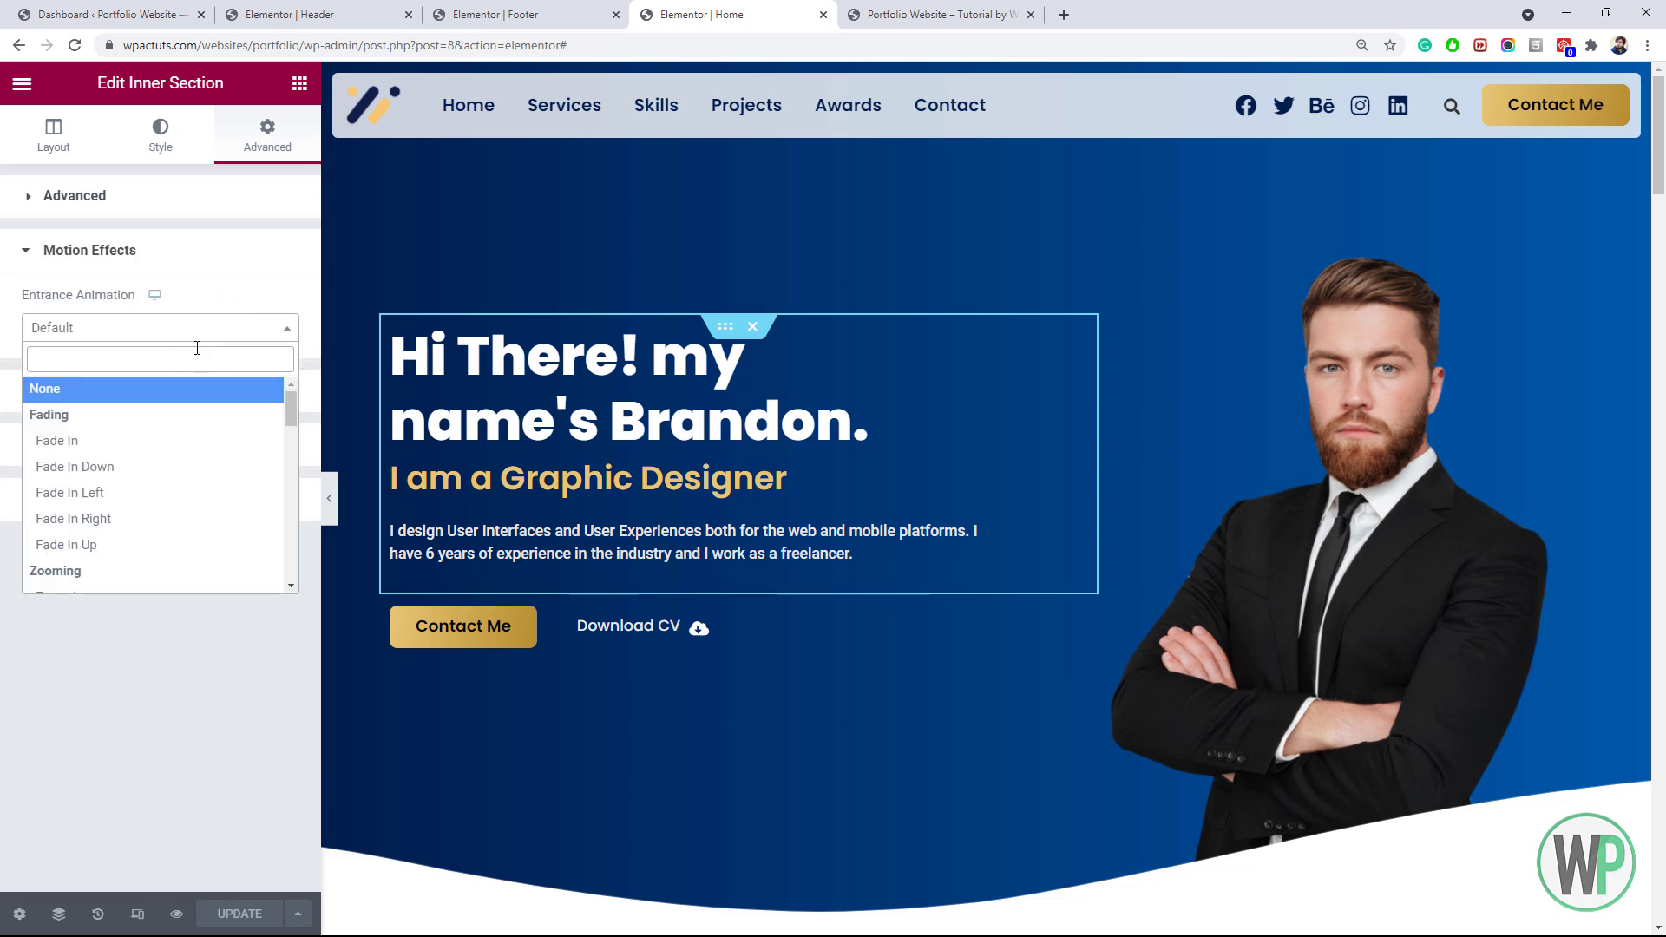
pyautogui.click(172, 545)
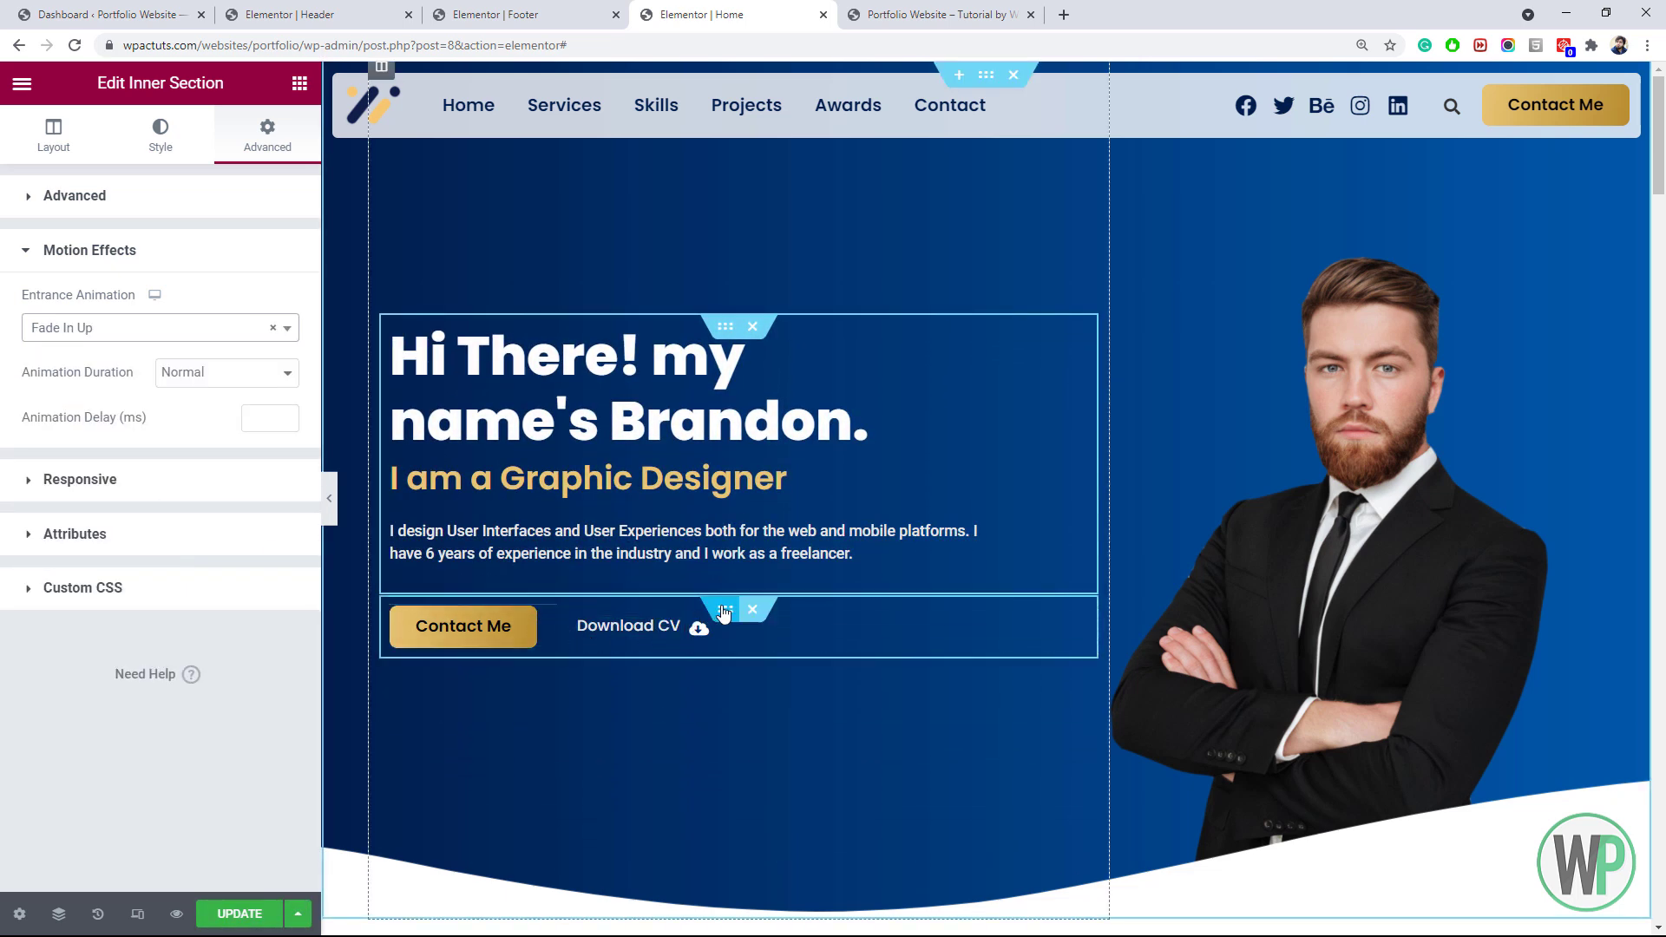
# Give the hero button row a Fade In Up entrance with a 600 ms animation delay
pyautogui.rightClick(724, 612)
pyautogui.click(755, 625)
pyautogui.click(213, 571)
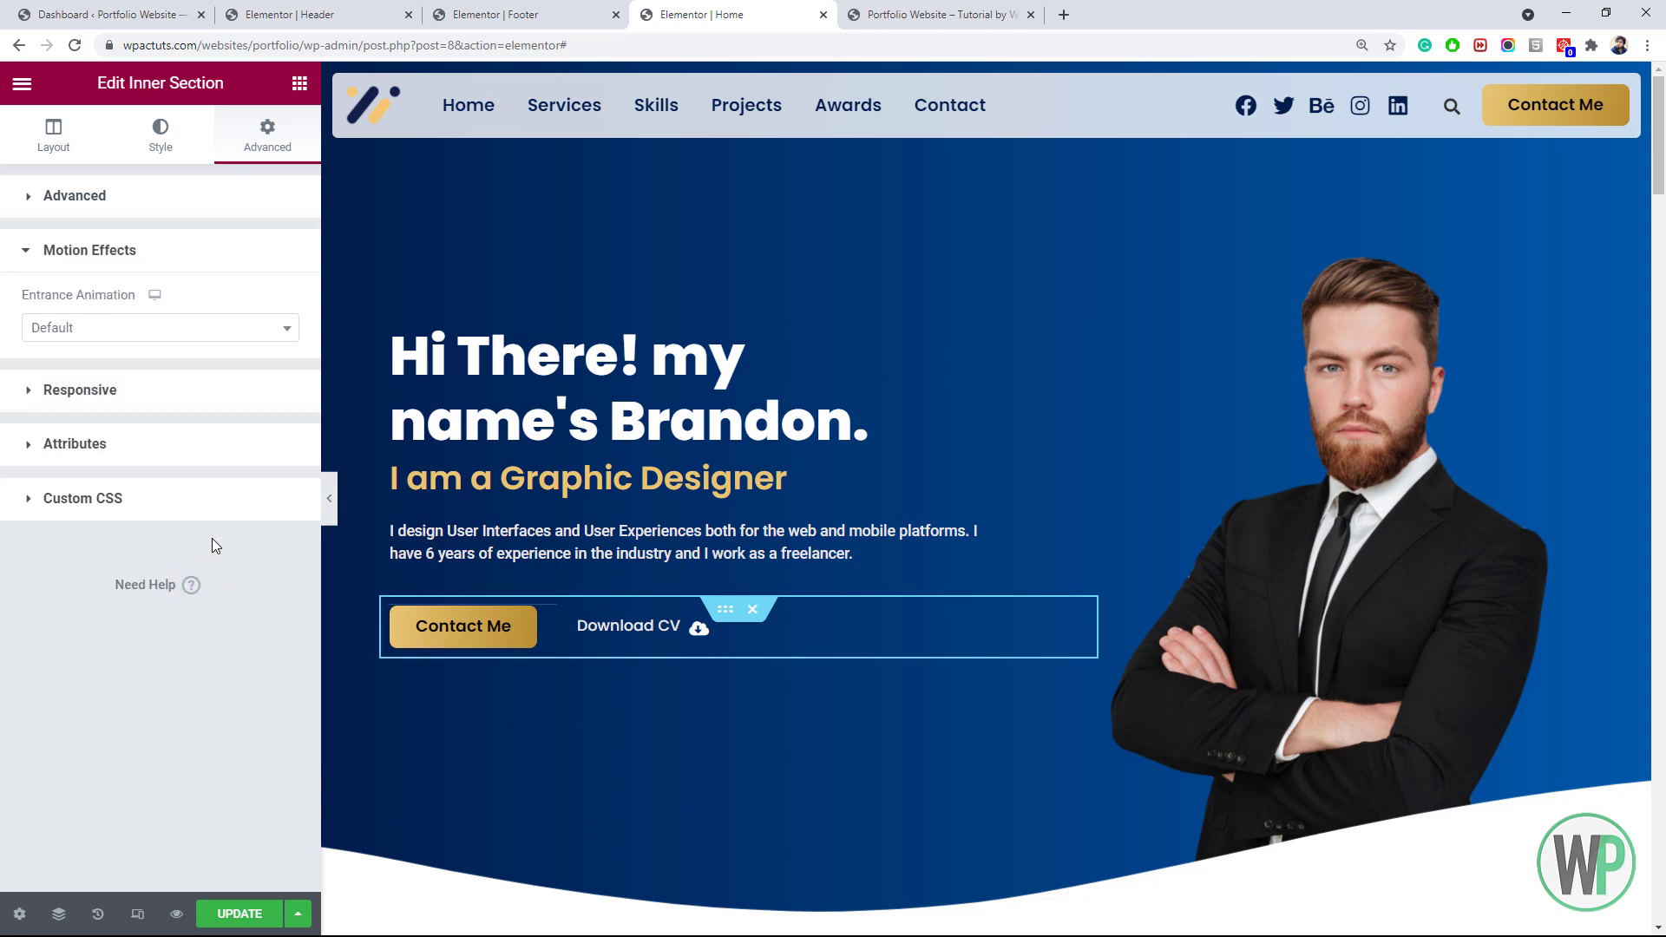
pyautogui.click(200, 327)
pyautogui.click(171, 545)
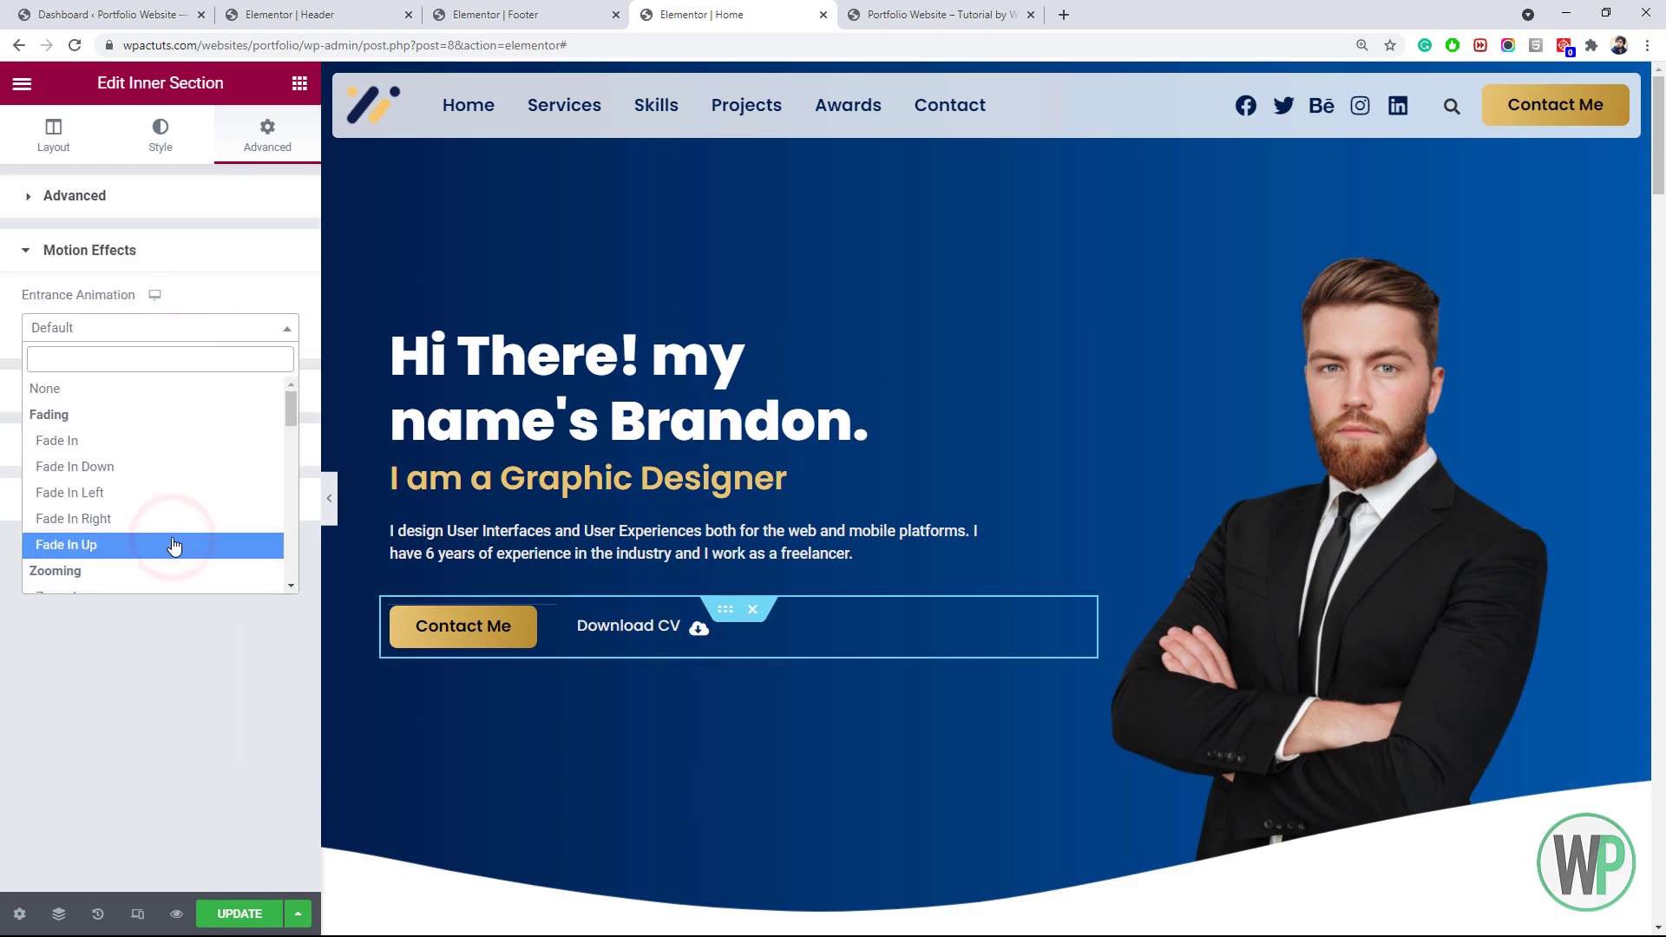
pyautogui.click(266, 418)
pyautogui.write('600')
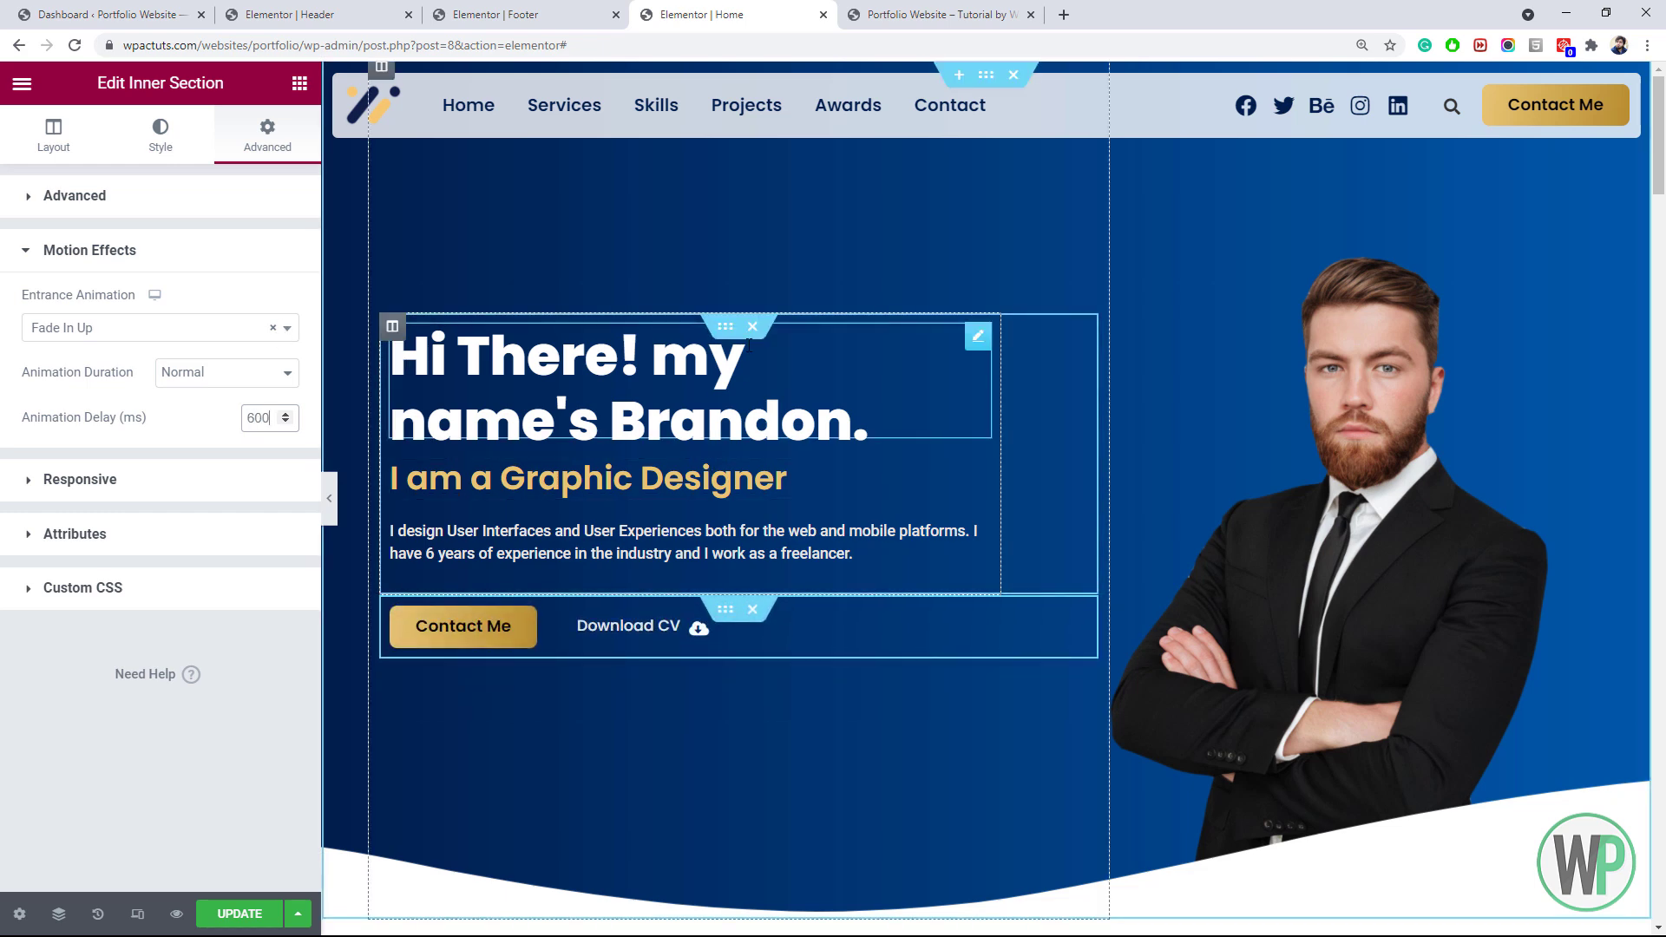
# Open the header section's settings for editing
pyautogui.scroll(-1, 1662, 161)
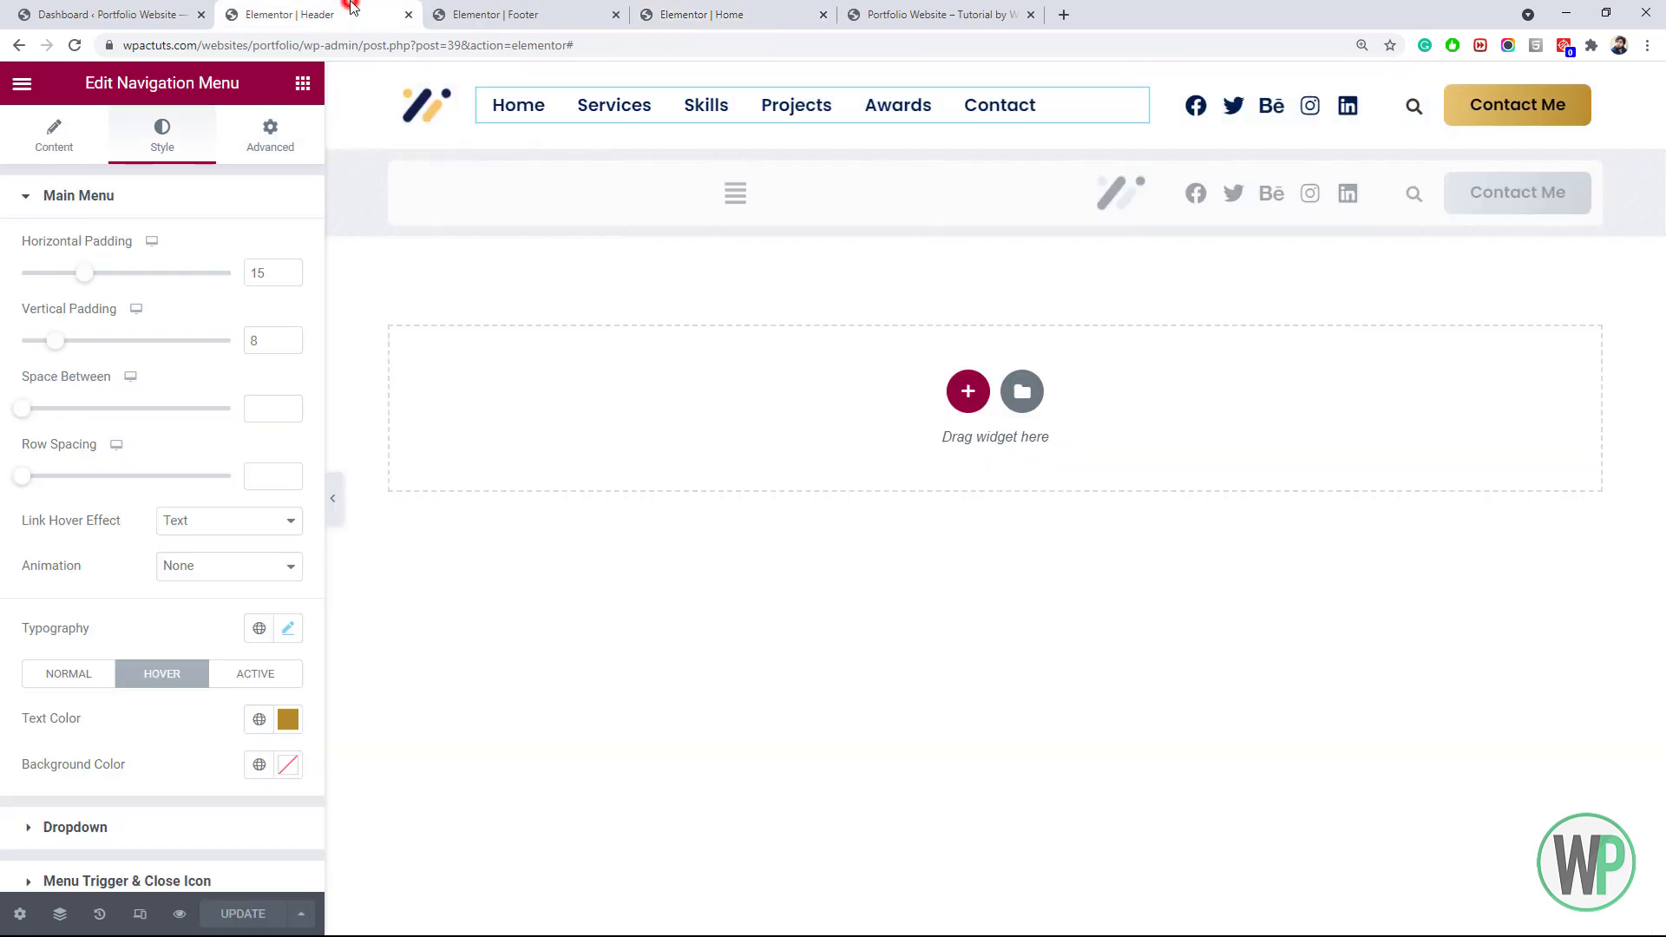
pyautogui.rightClick(995, 75)
pyautogui.click(1041, 86)
# Set the header section's entrance animation to Fade In Down
pyautogui.click(257, 136)
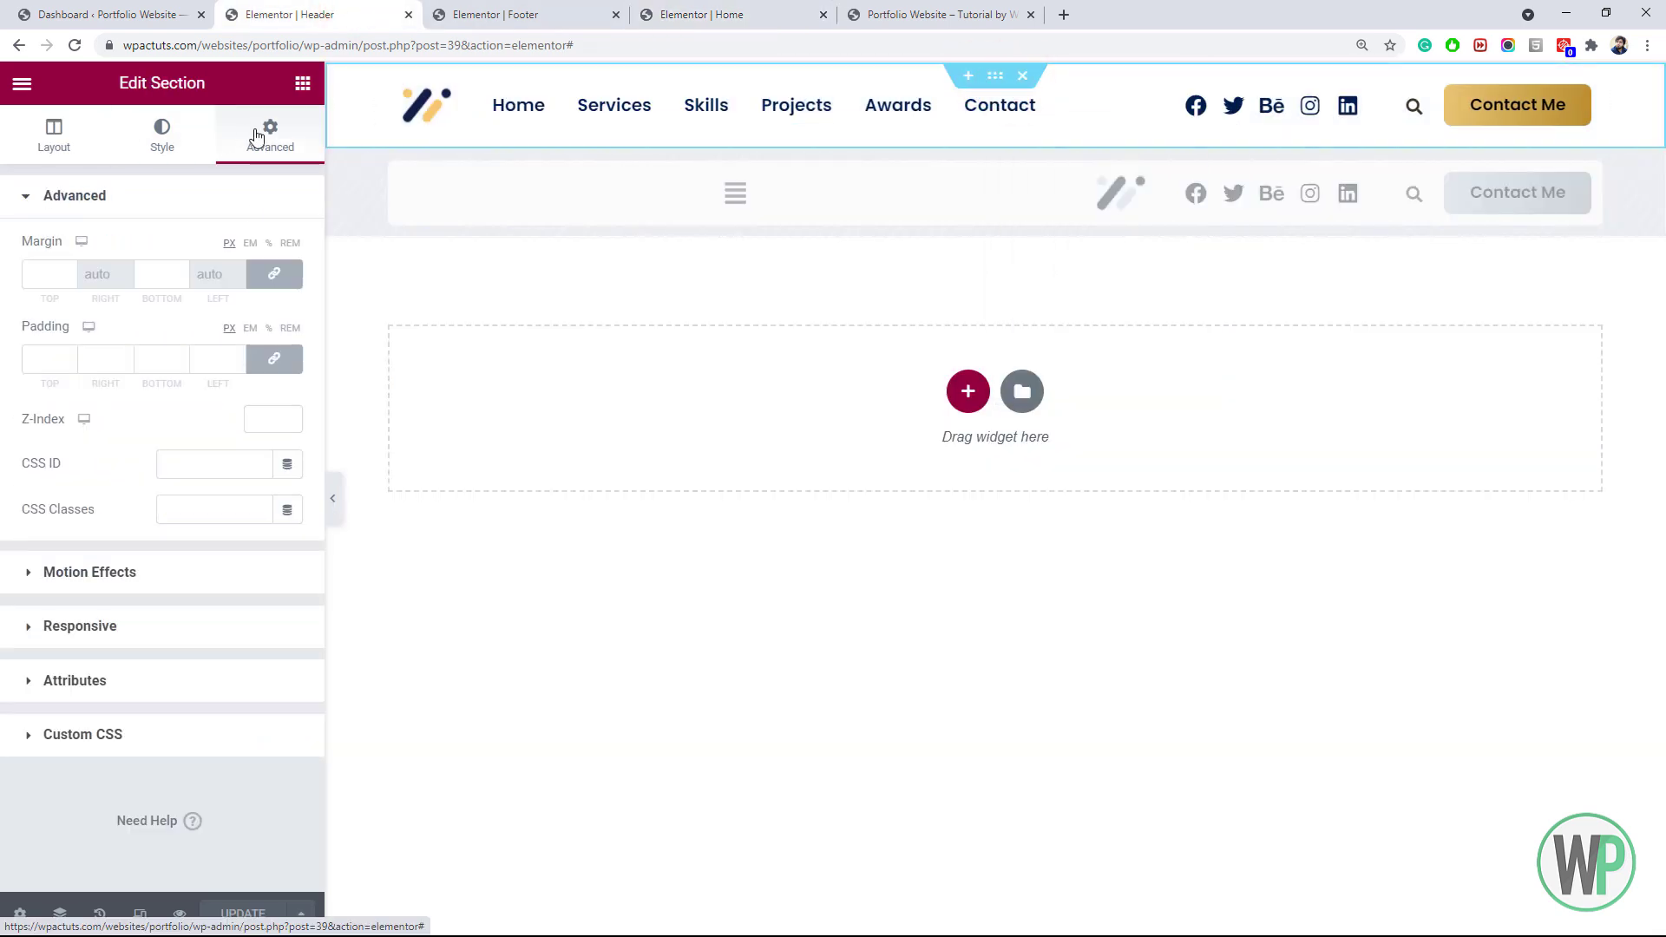
pyautogui.click(187, 573)
pyautogui.click(162, 327)
pyautogui.click(186, 466)
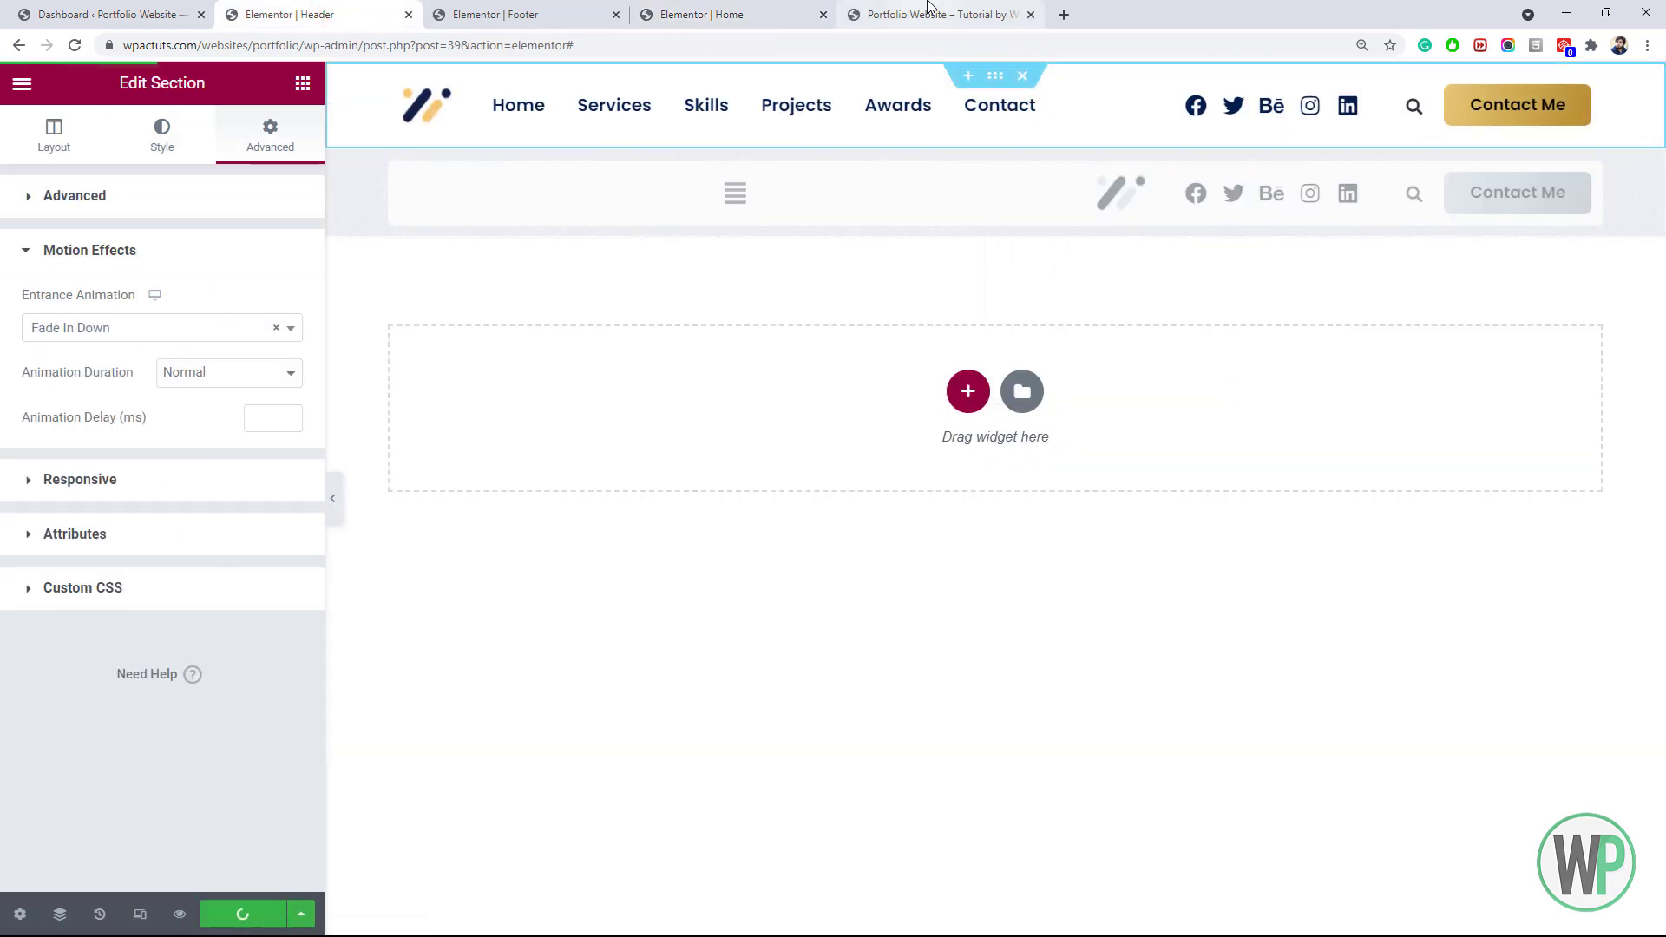
# Reload the live portfolio site to preview the animations, then return to the Home page editor
pyautogui.click(905, 10)
pyautogui.hotkey('ctrl', 'shift', 'Tab')
pyautogui.click(912, 13)
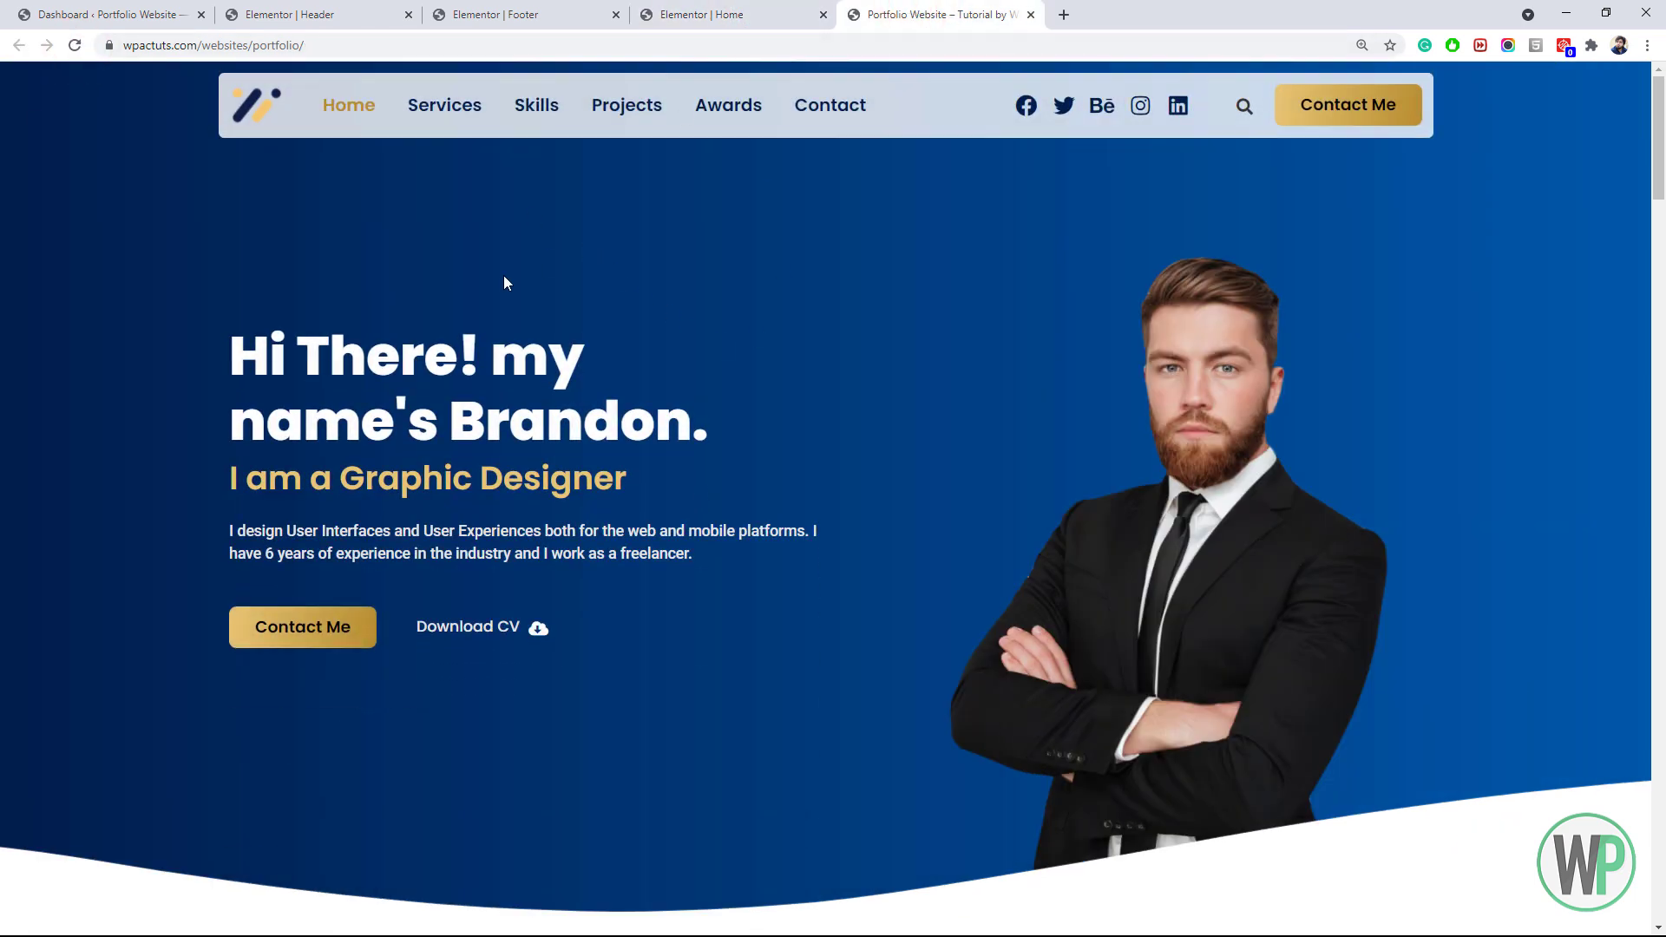
pyautogui.click(703, 14)
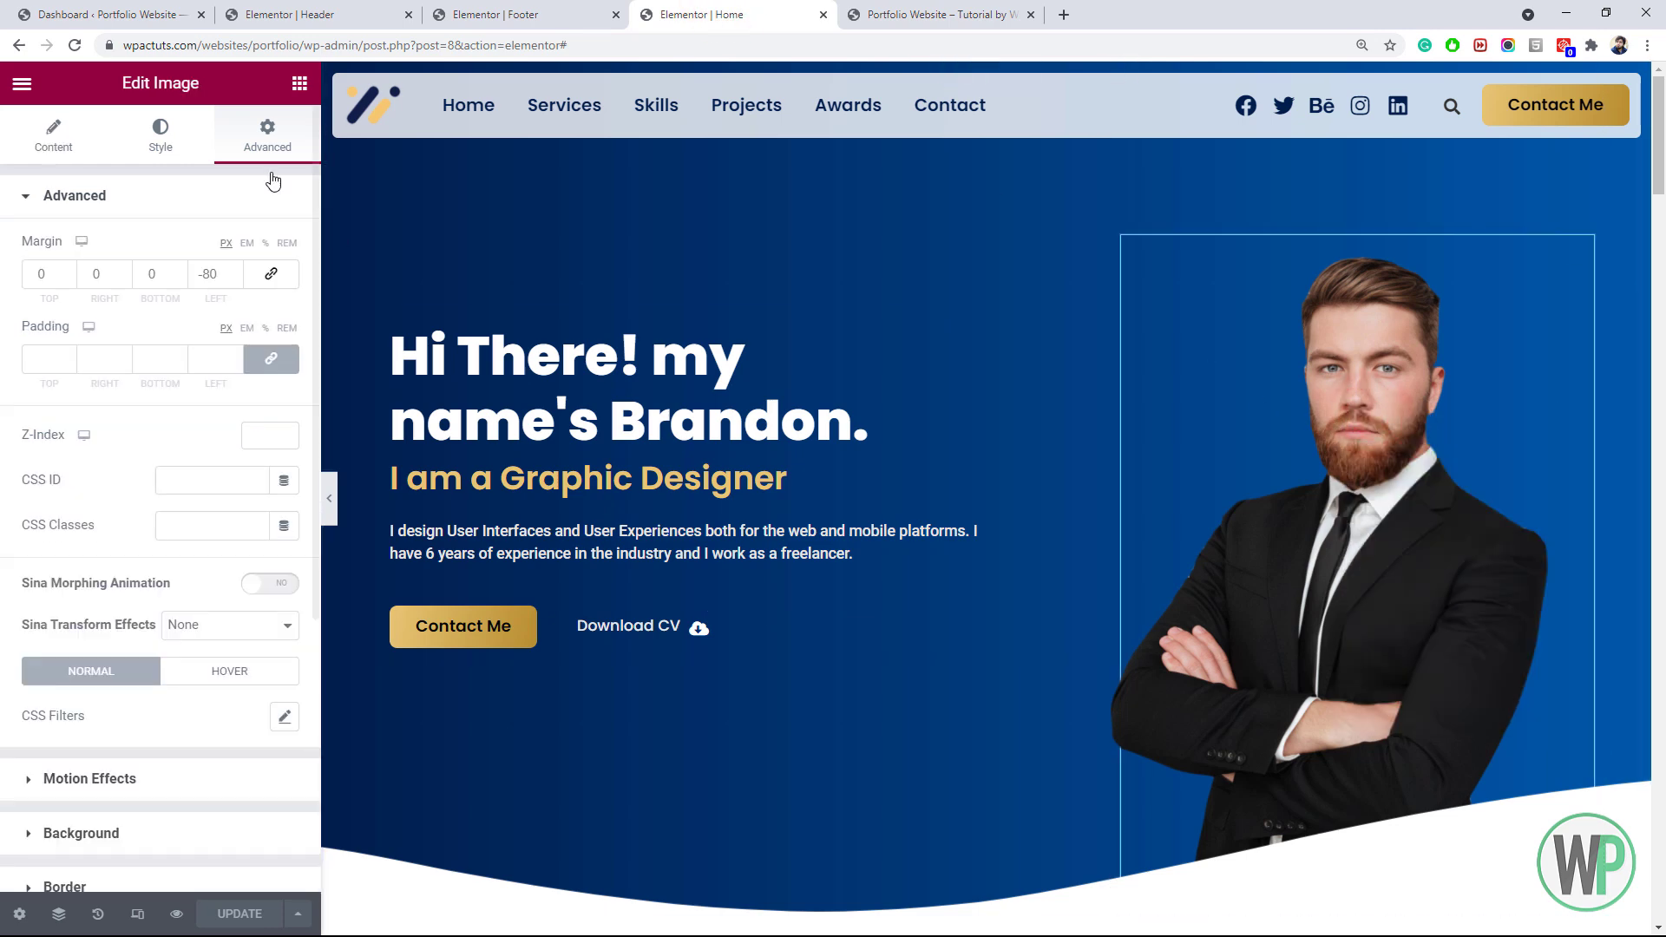
# Give the portrait image a Fade In entrance animation and save the Home page
pyautogui.click(270, 584)
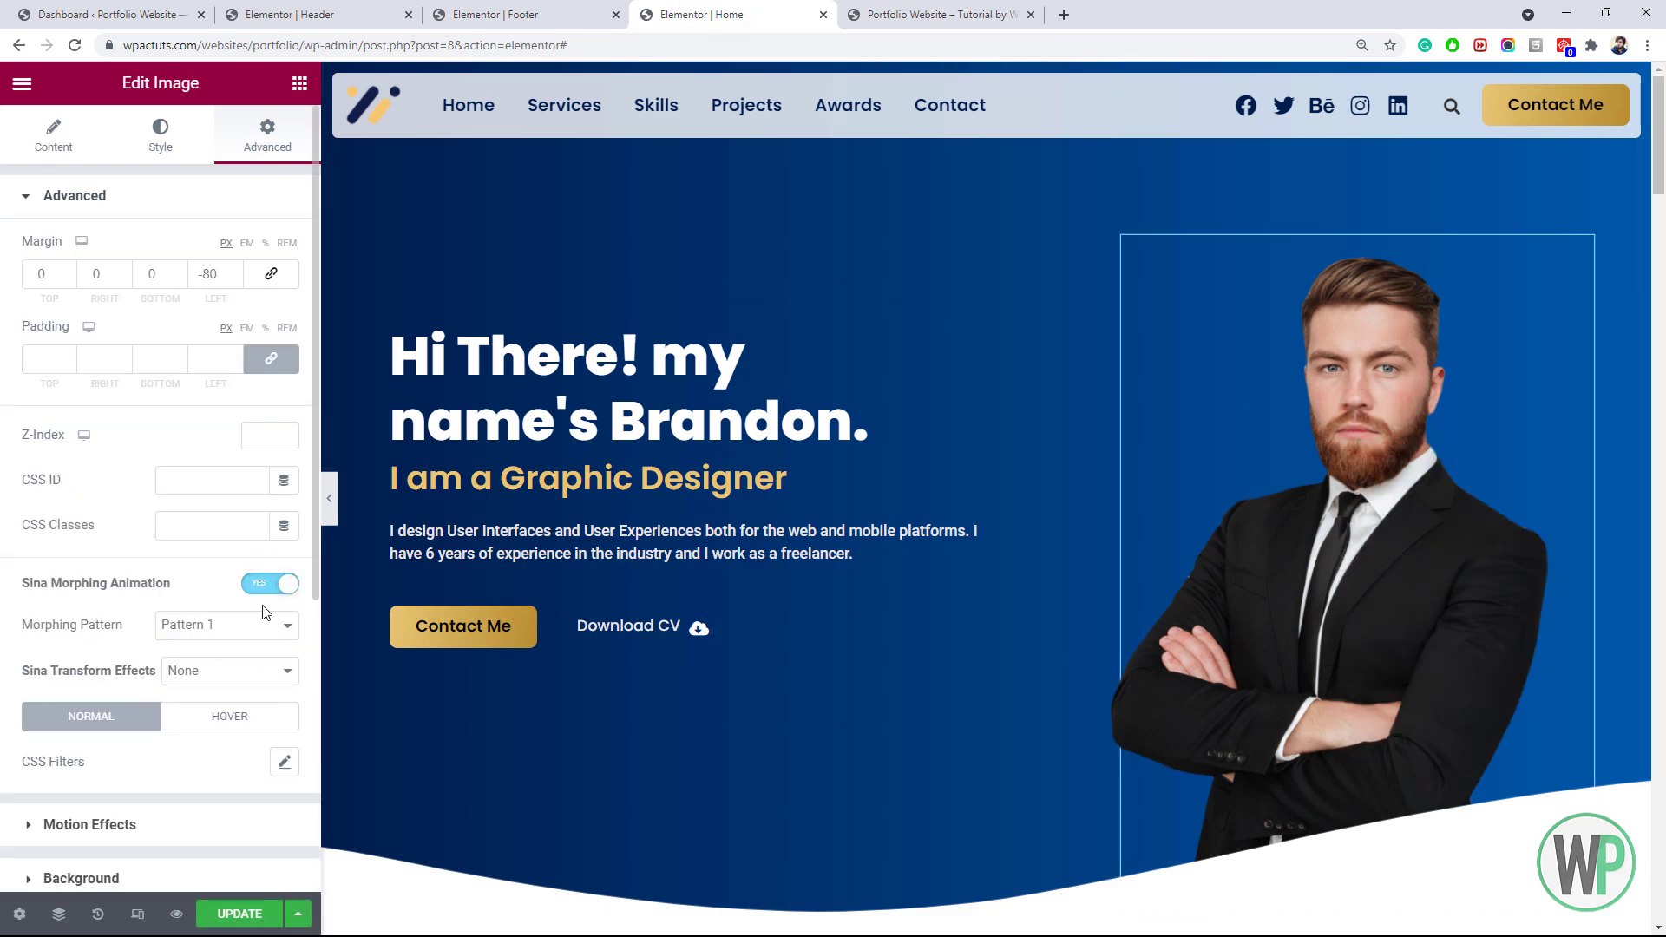
pyautogui.click(265, 590)
pyautogui.click(186, 780)
pyautogui.click(174, 327)
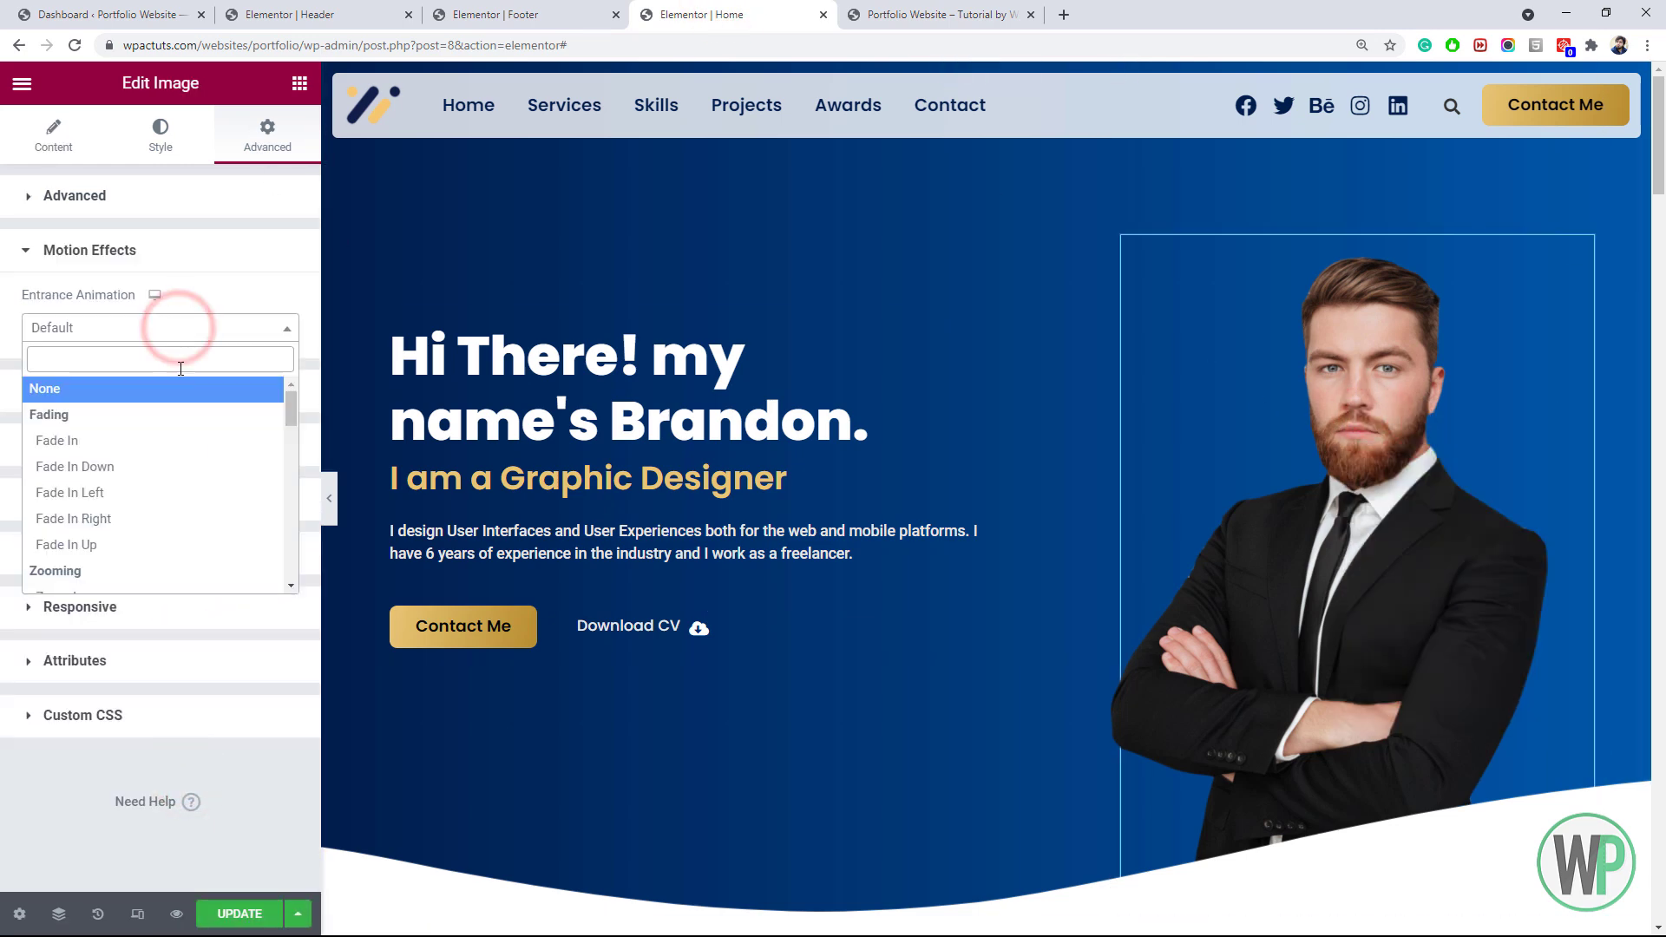
pyautogui.click(173, 441)
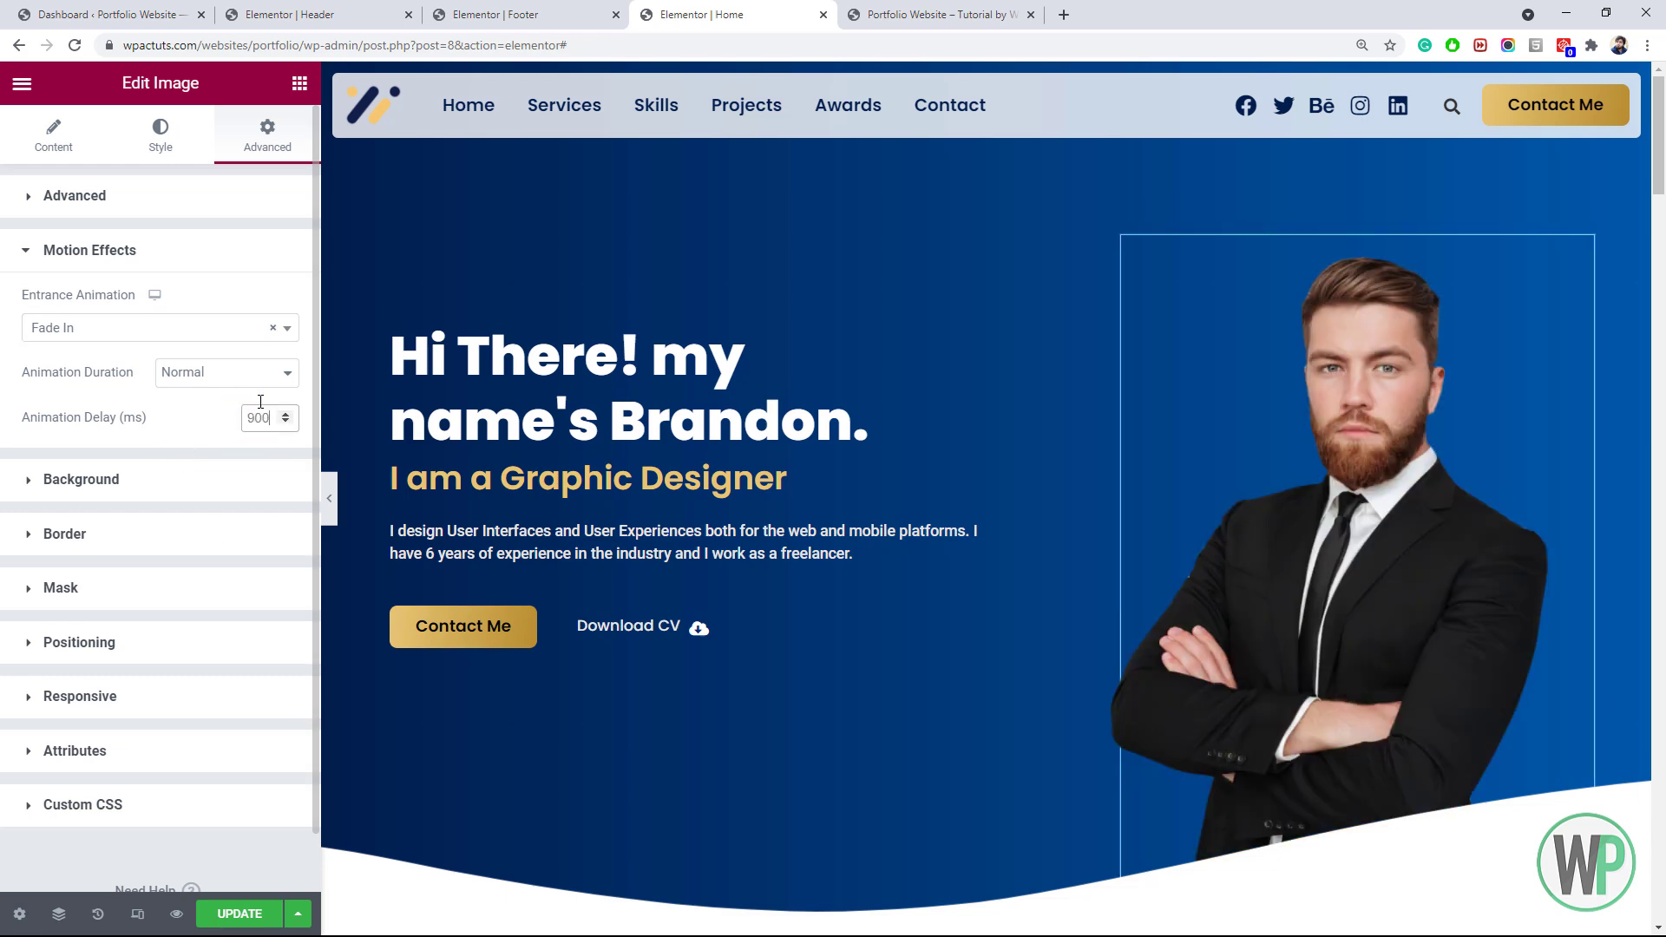
pyautogui.click(231, 910)
# Give the about-me section a Fade In entrance animation
pyautogui.scroll(-10, 1257, 323)
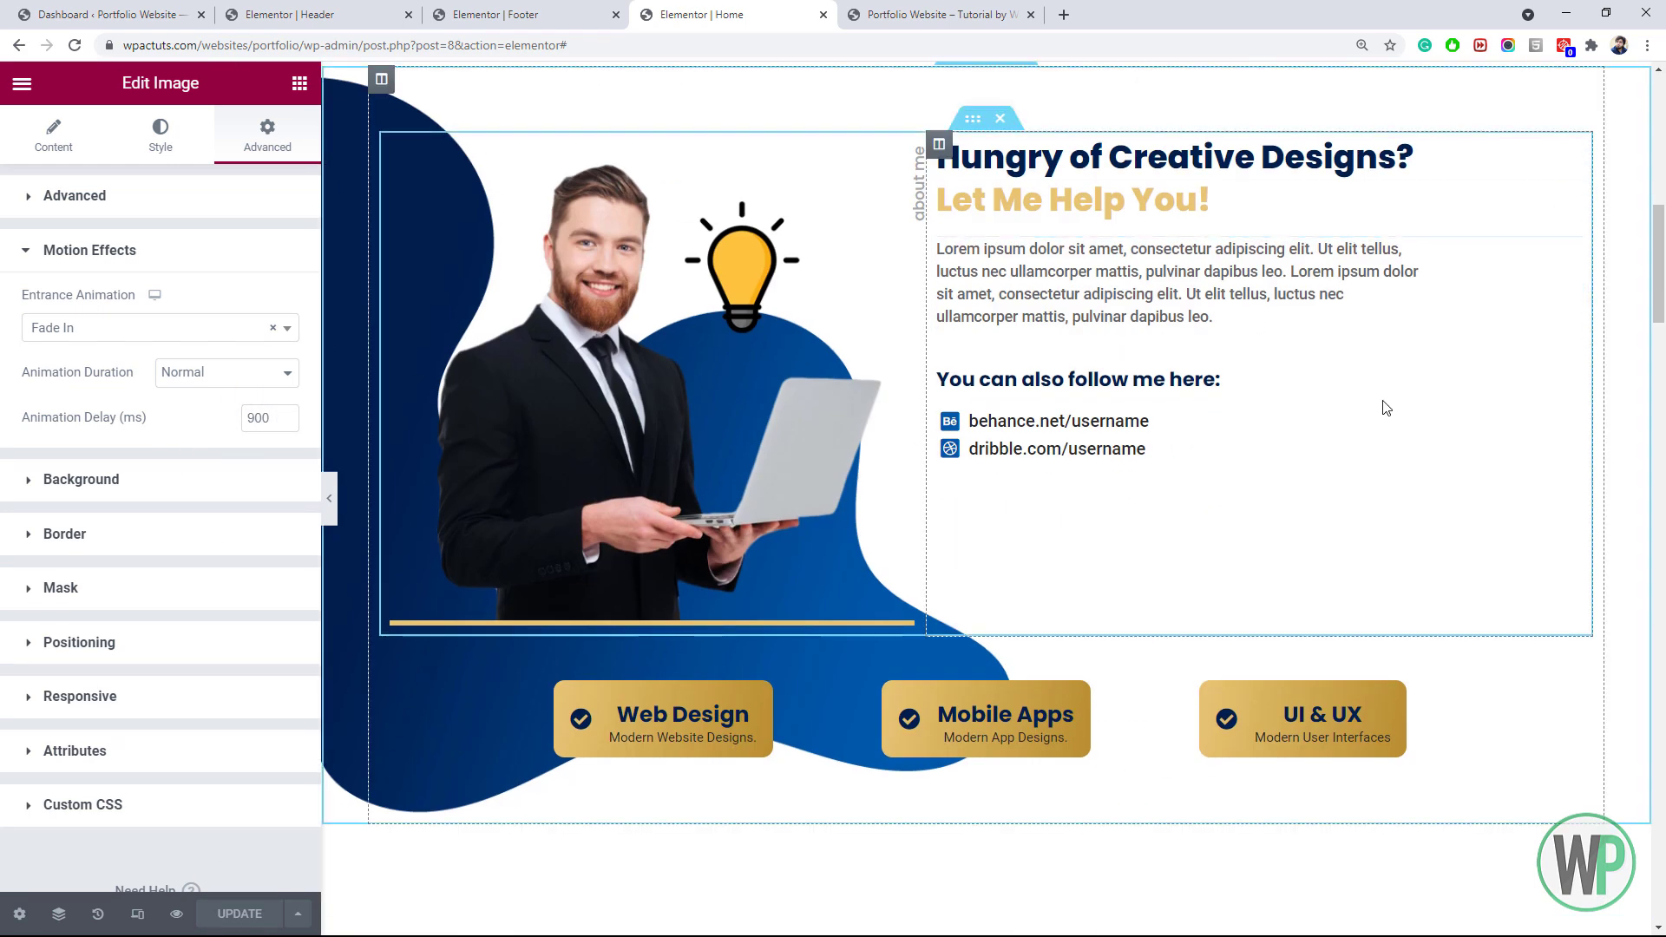
pyautogui.scroll(2, 1258, 323)
pyautogui.click(998, 274)
pyautogui.rightClick(991, 214)
pyautogui.click(1041, 223)
pyautogui.click(267, 137)
pyautogui.click(89, 361)
pyautogui.click(152, 328)
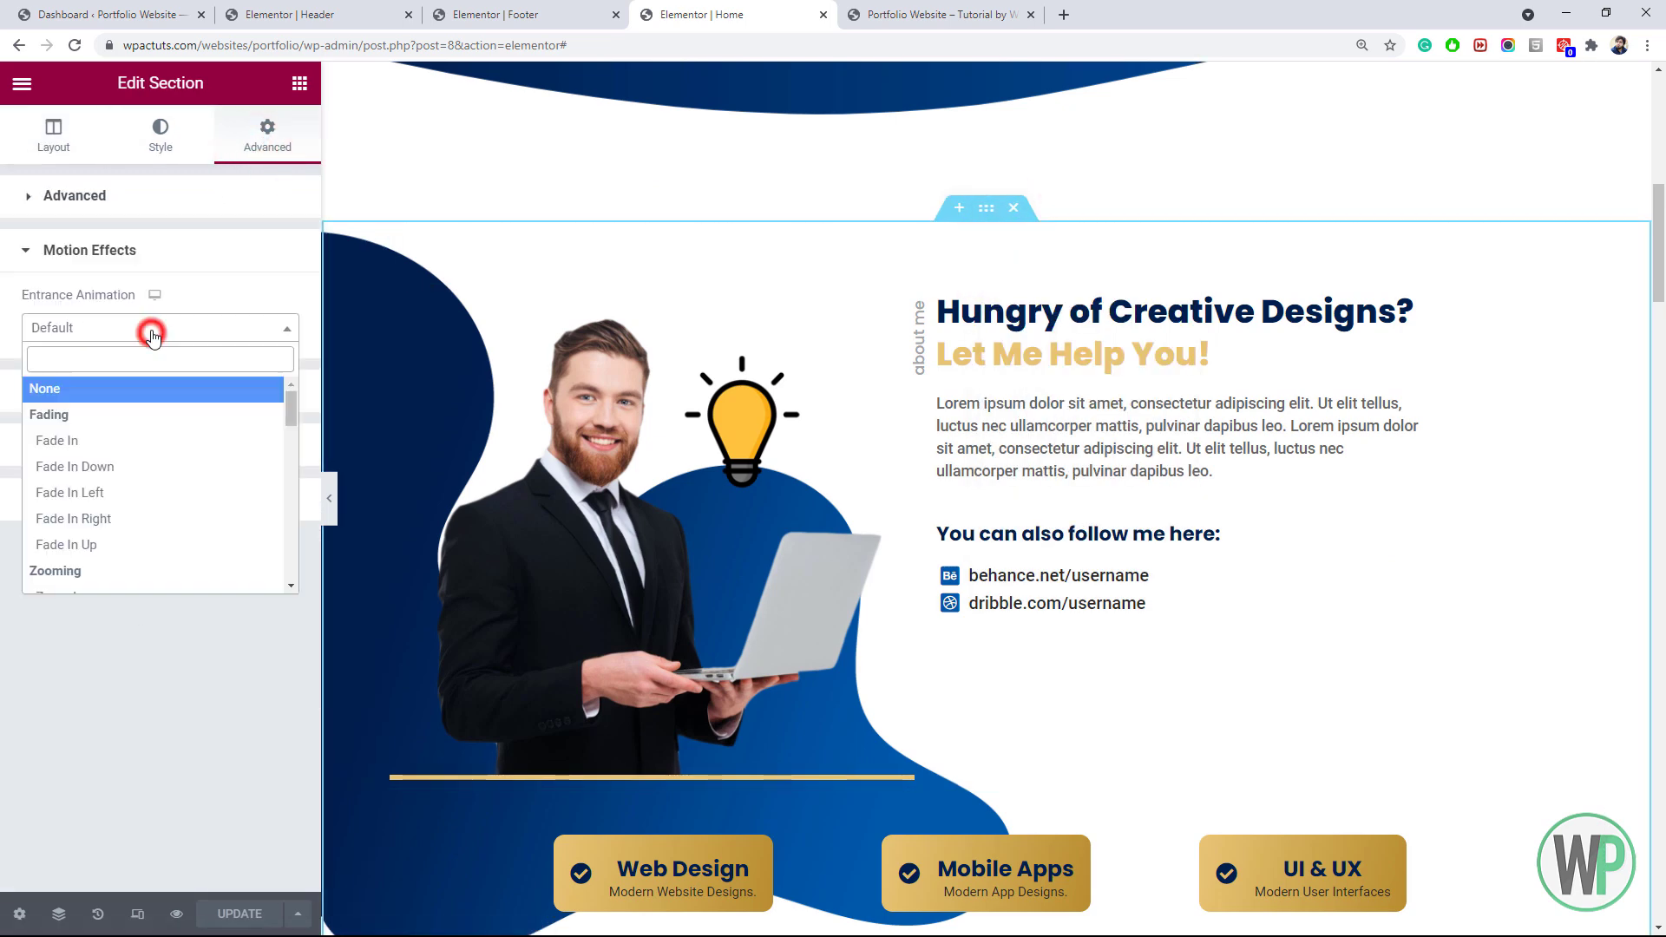
pyautogui.click(148, 440)
# Give the Skills section a Fade In entrance animation
pyautogui.scroll(-10, 989, 347)
pyautogui.rightClick(992, 189)
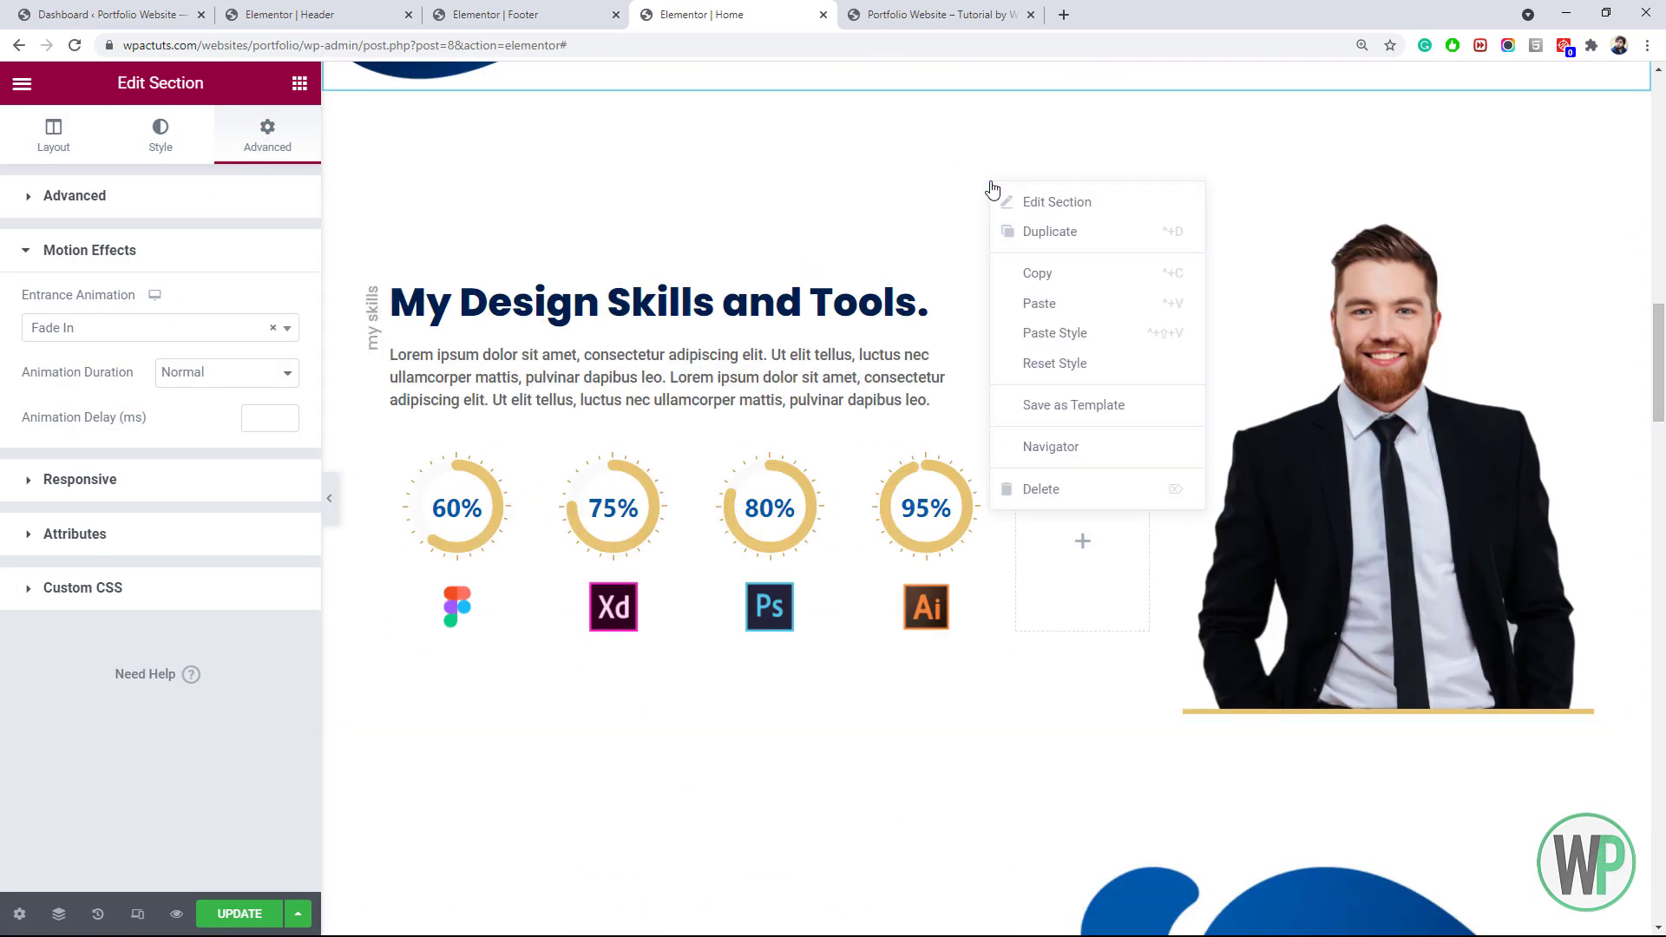
pyautogui.click(1046, 202)
pyautogui.click(260, 137)
pyautogui.click(89, 578)
pyautogui.click(153, 328)
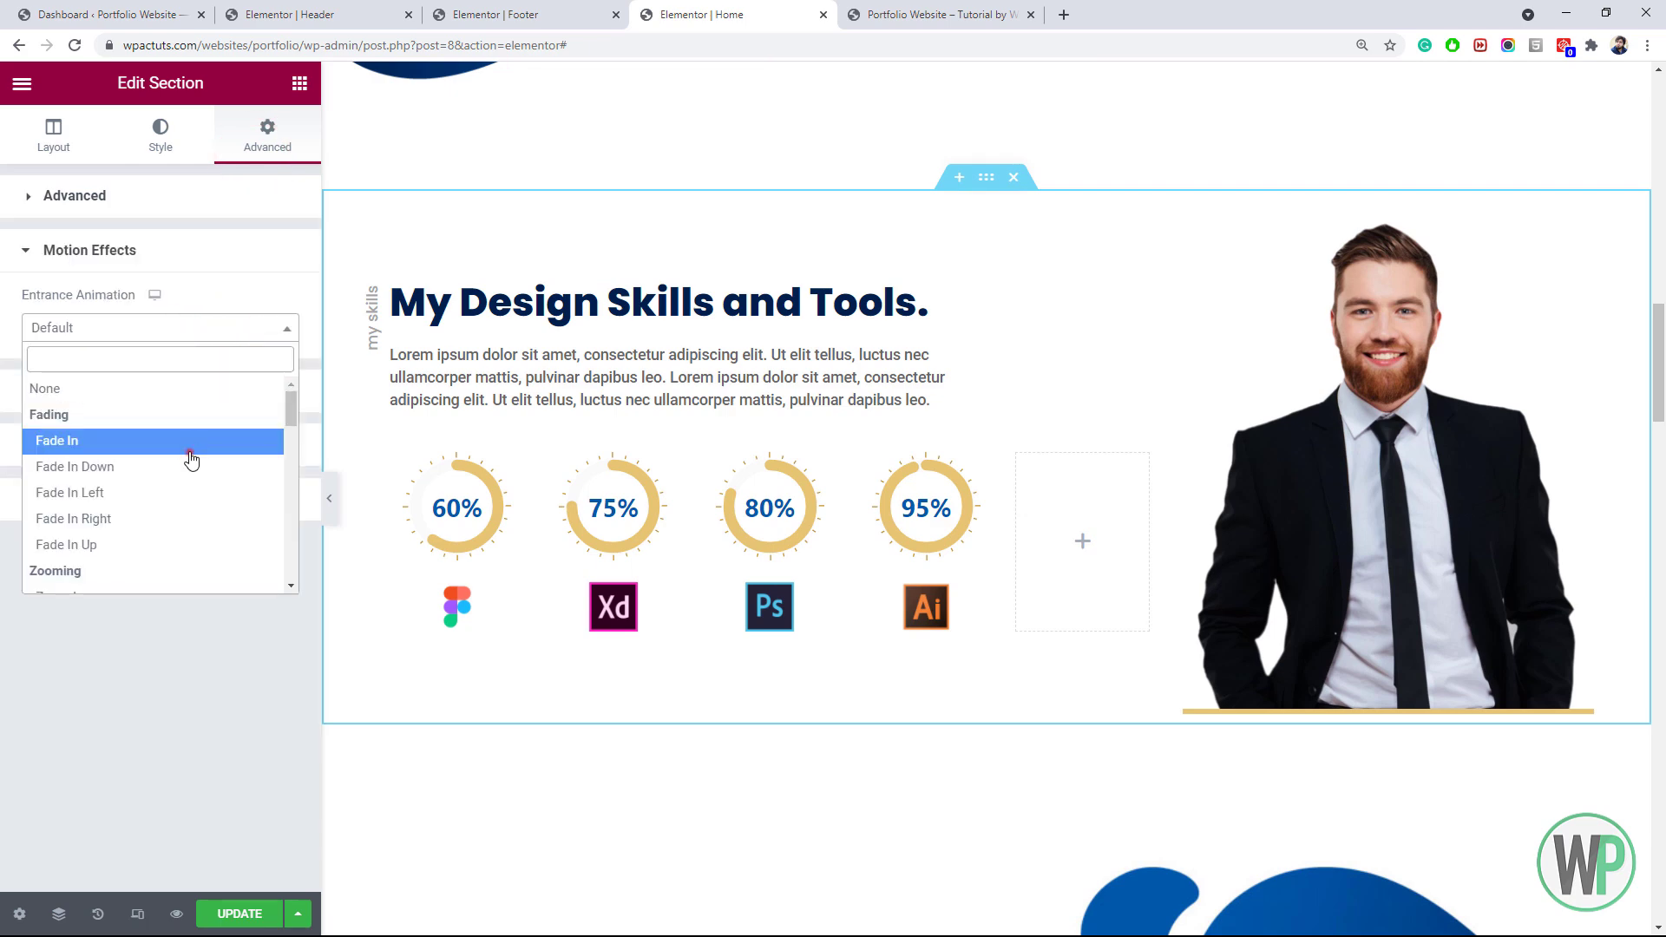
pyautogui.click(190, 444)
# Give the Projects inner section a Fade In Up entrance animation
pyautogui.scroll(-10, 986, 348)
pyautogui.rightClick(985, 224)
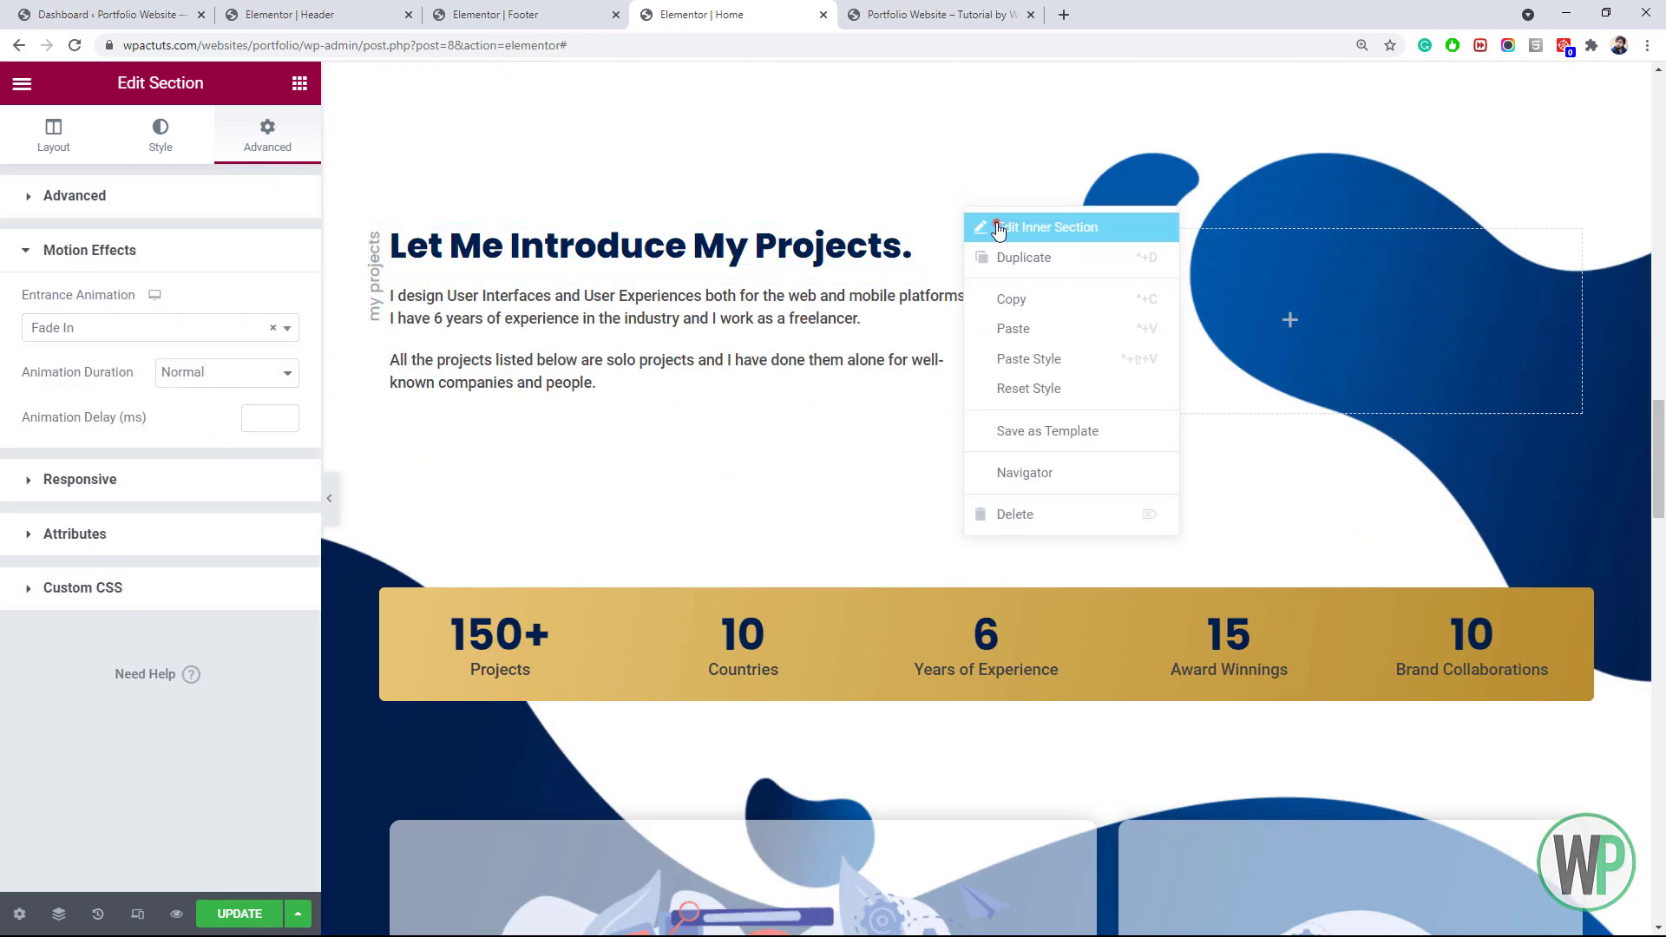
pyautogui.click(985, 226)
pyautogui.click(186, 580)
pyautogui.click(156, 327)
pyautogui.click(156, 466)
pyautogui.click(150, 328)
pyautogui.click(119, 544)
# Give the stats bar a Fade In Up entrance with a 300 ms delay
pyautogui.scroll(-4, 976, 347)
pyautogui.rightClick(976, 224)
pyautogui.click(1007, 236)
pyautogui.click(209, 572)
pyautogui.click(193, 327)
pyautogui.click(179, 543)
pyautogui.click(261, 417)
pyautogui.write('300')
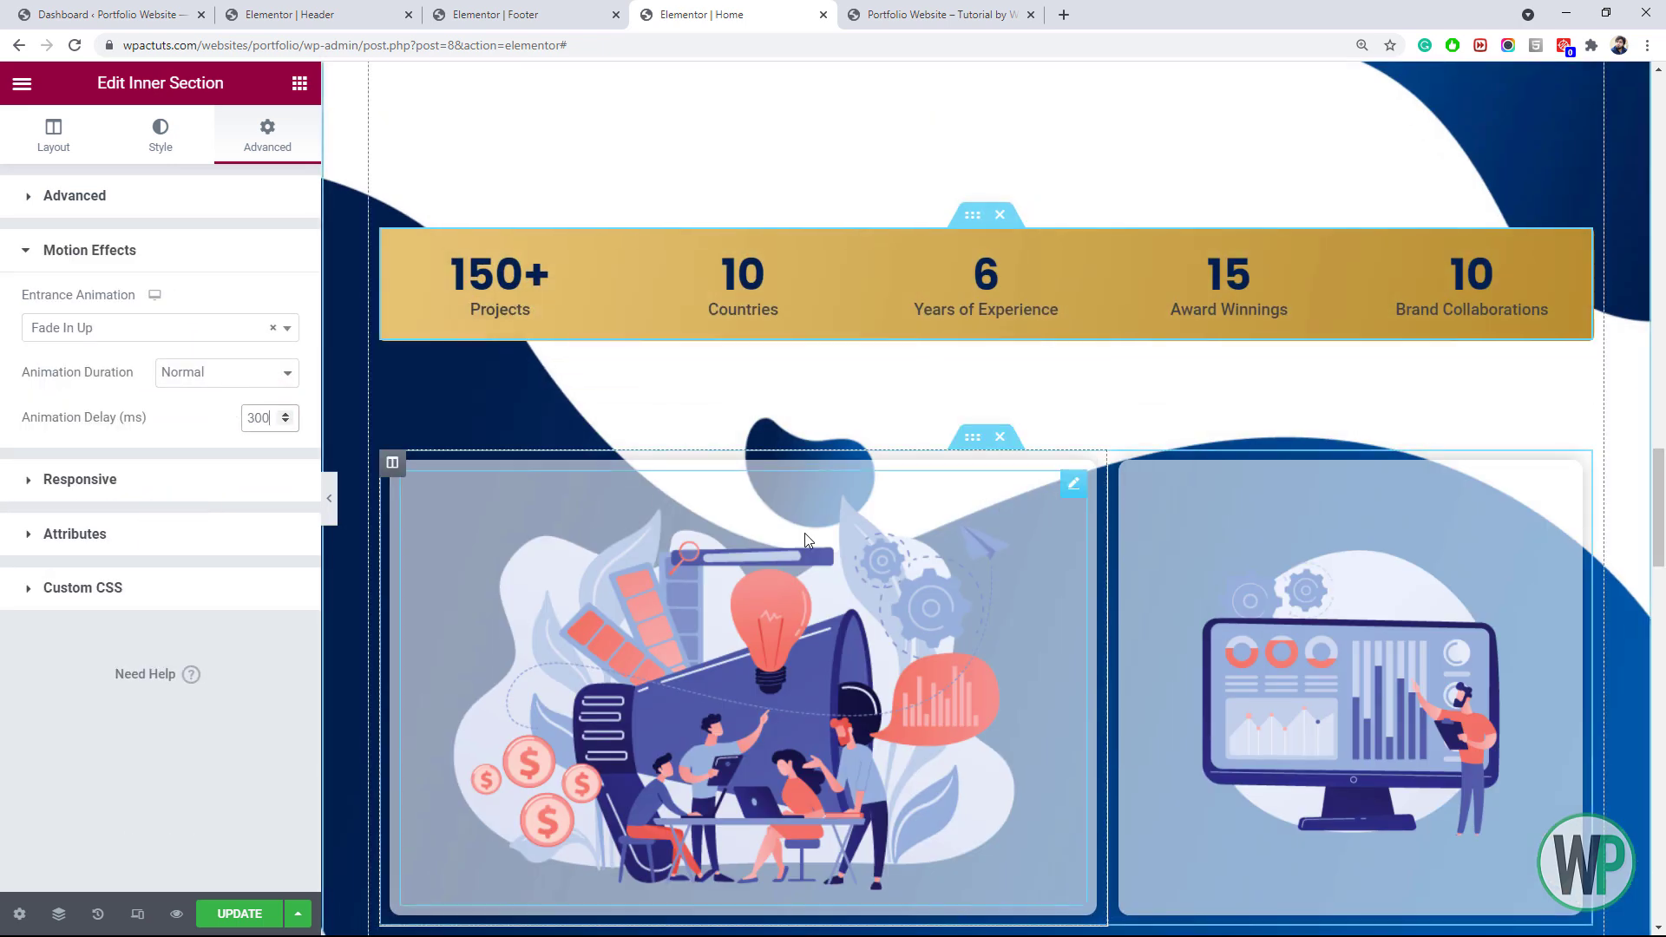
# Give the first project image column a Fade In entrance animation
pyautogui.scroll(-4, 805, 539)
pyautogui.rightClick(392, 130)
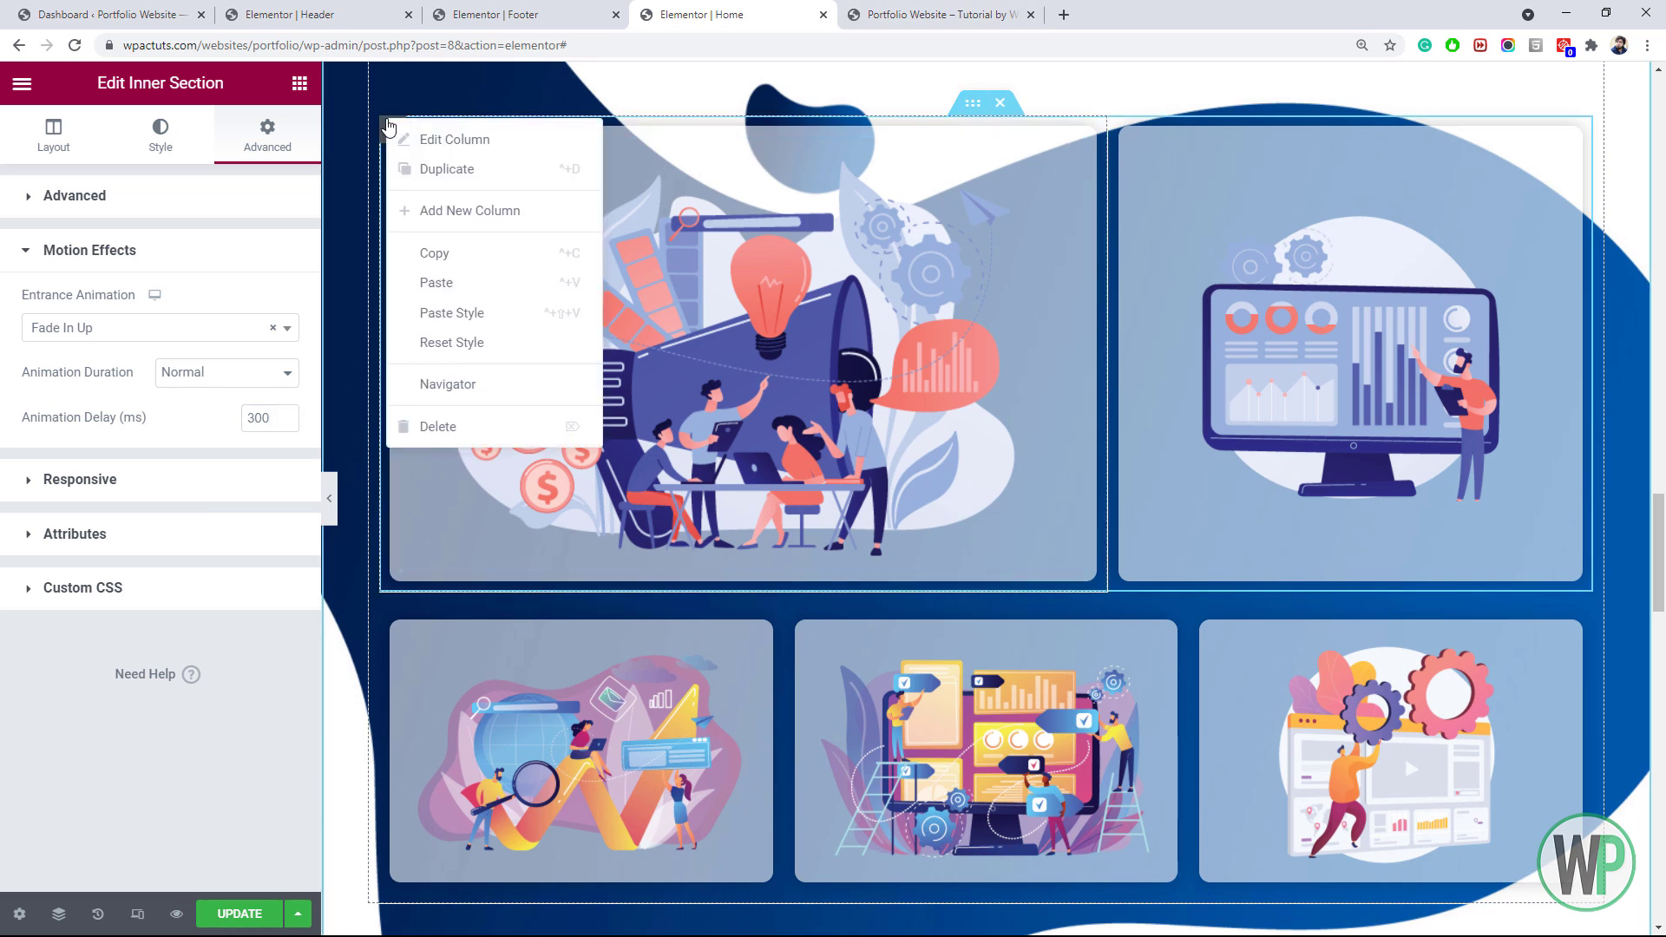
pyautogui.click(468, 139)
pyautogui.click(267, 135)
pyautogui.click(232, 576)
pyautogui.click(201, 328)
pyautogui.click(190, 434)
# Give the second project image column a Fade In entrance with a 300 ms delay
pyautogui.rightClick(1121, 134)
pyautogui.click(1154, 156)
pyautogui.click(265, 137)
pyautogui.click(220, 569)
pyautogui.click(203, 328)
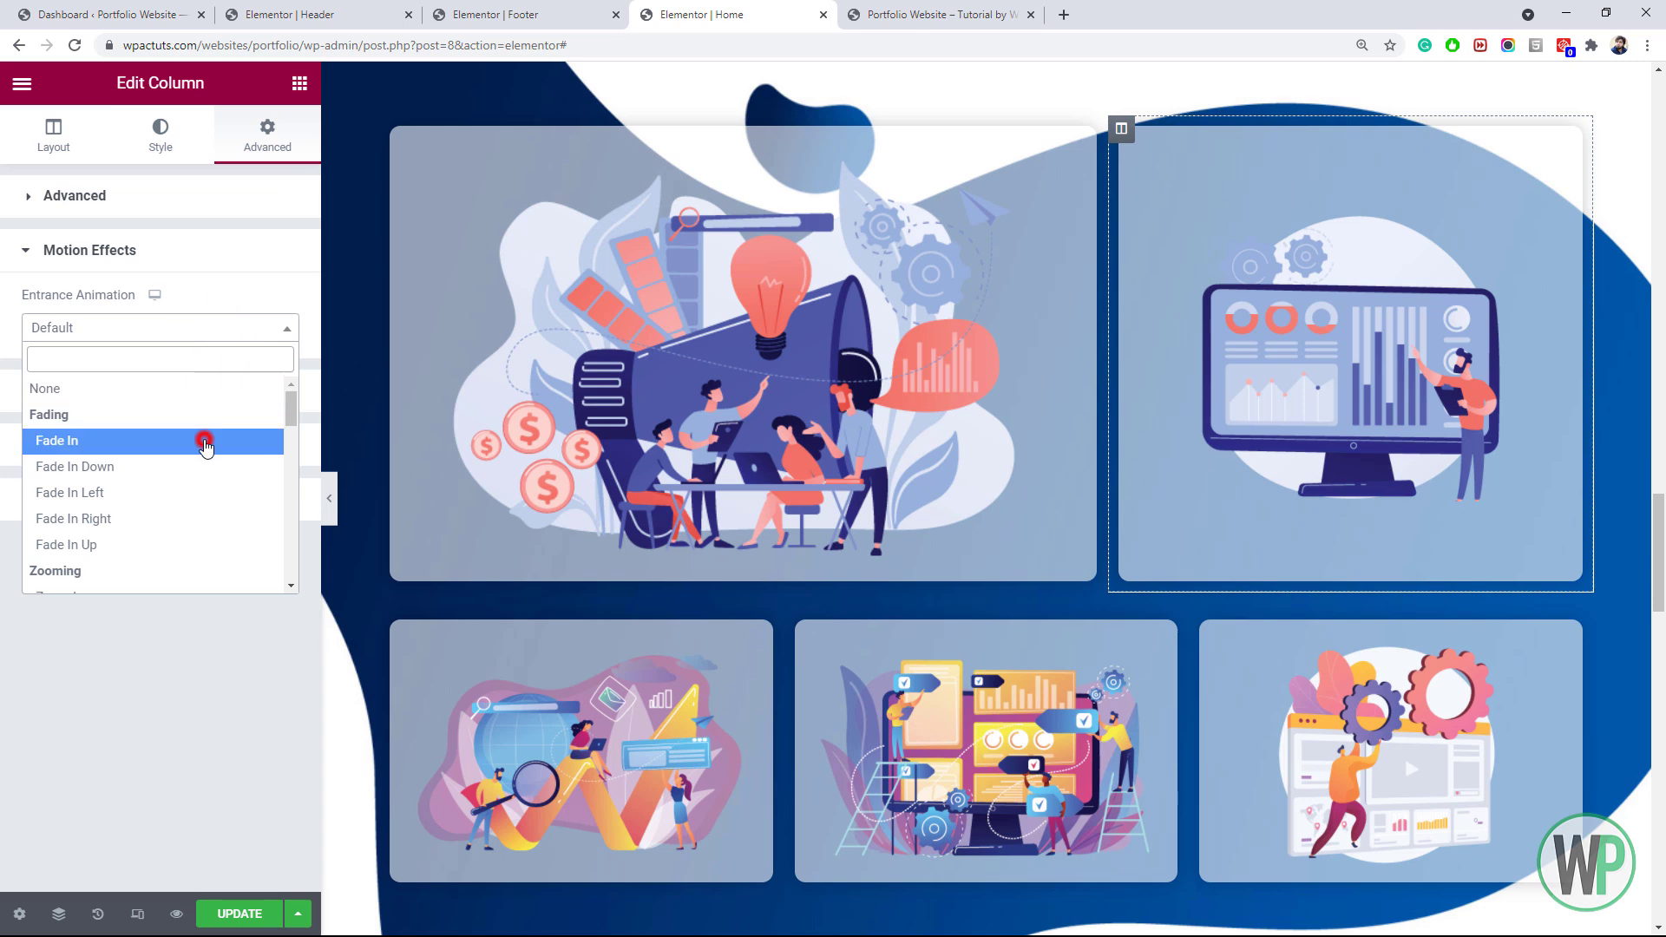
pyautogui.click(204, 440)
pyautogui.click(261, 417)
pyautogui.write('300')
# Give the lower-left image column a Fade In entrance with a 300 ms delay
pyautogui.rightClick(391, 630)
pyautogui.click(433, 632)
pyautogui.click(267, 135)
pyautogui.click(226, 573)
pyautogui.click(203, 328)
pyautogui.click(205, 440)
pyautogui.click(261, 417)
pyautogui.write('300')
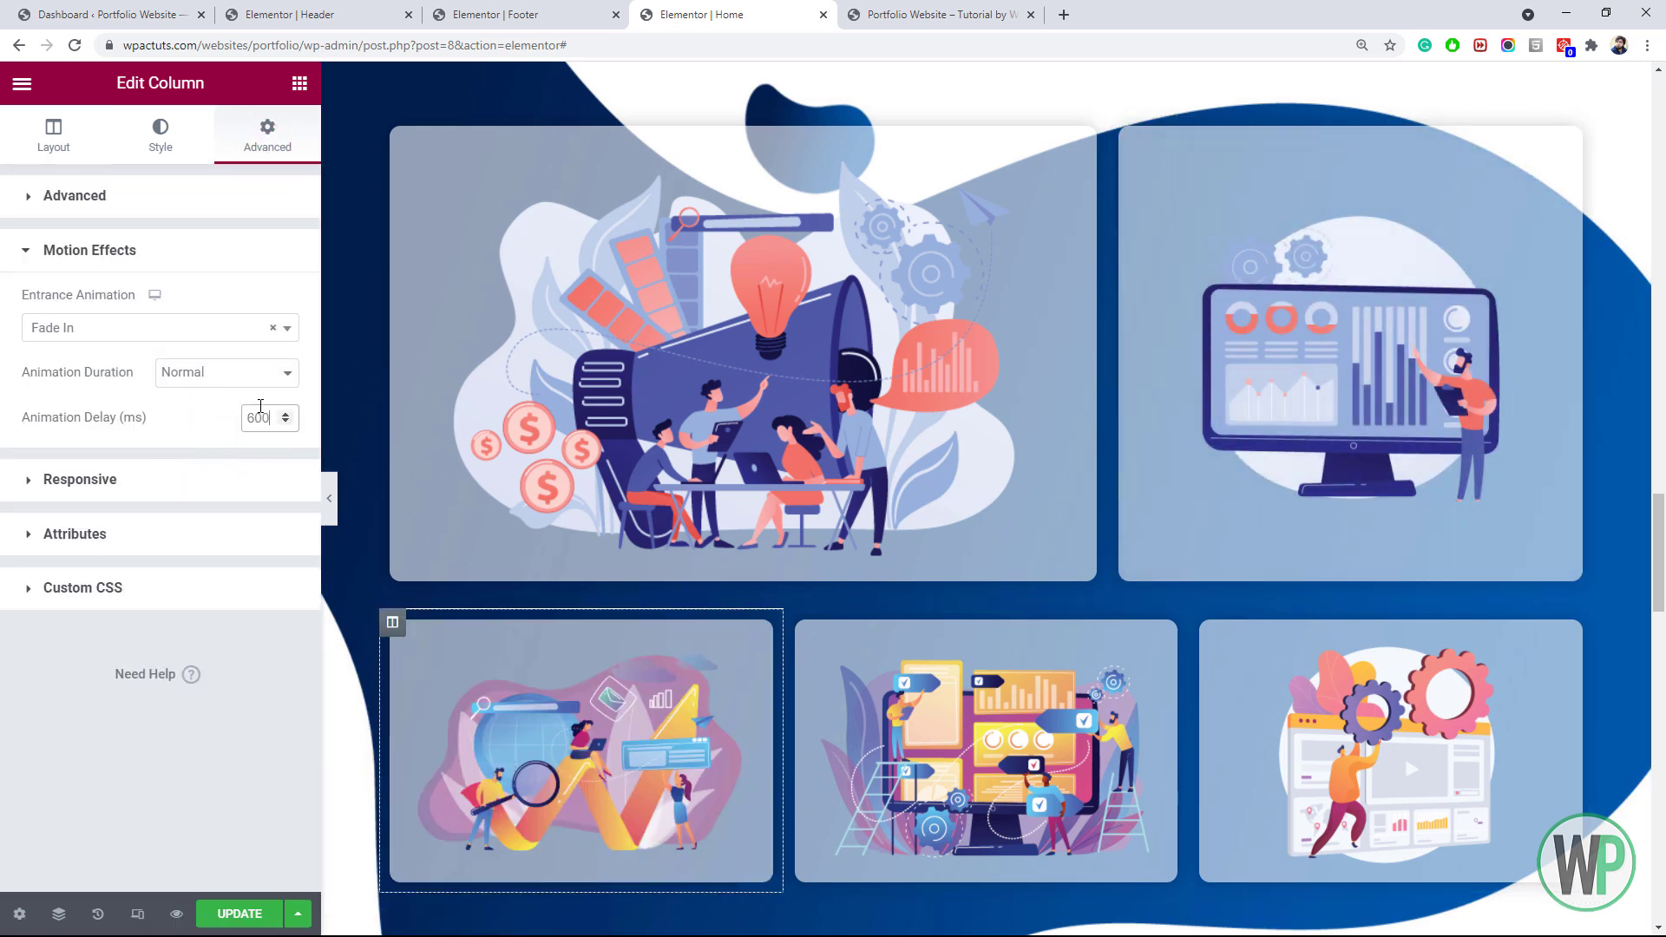
# Give the middle-bottom image column a Fade In entrance with an 800 ms delay
pyautogui.click(796, 622)
pyautogui.click(264, 138)
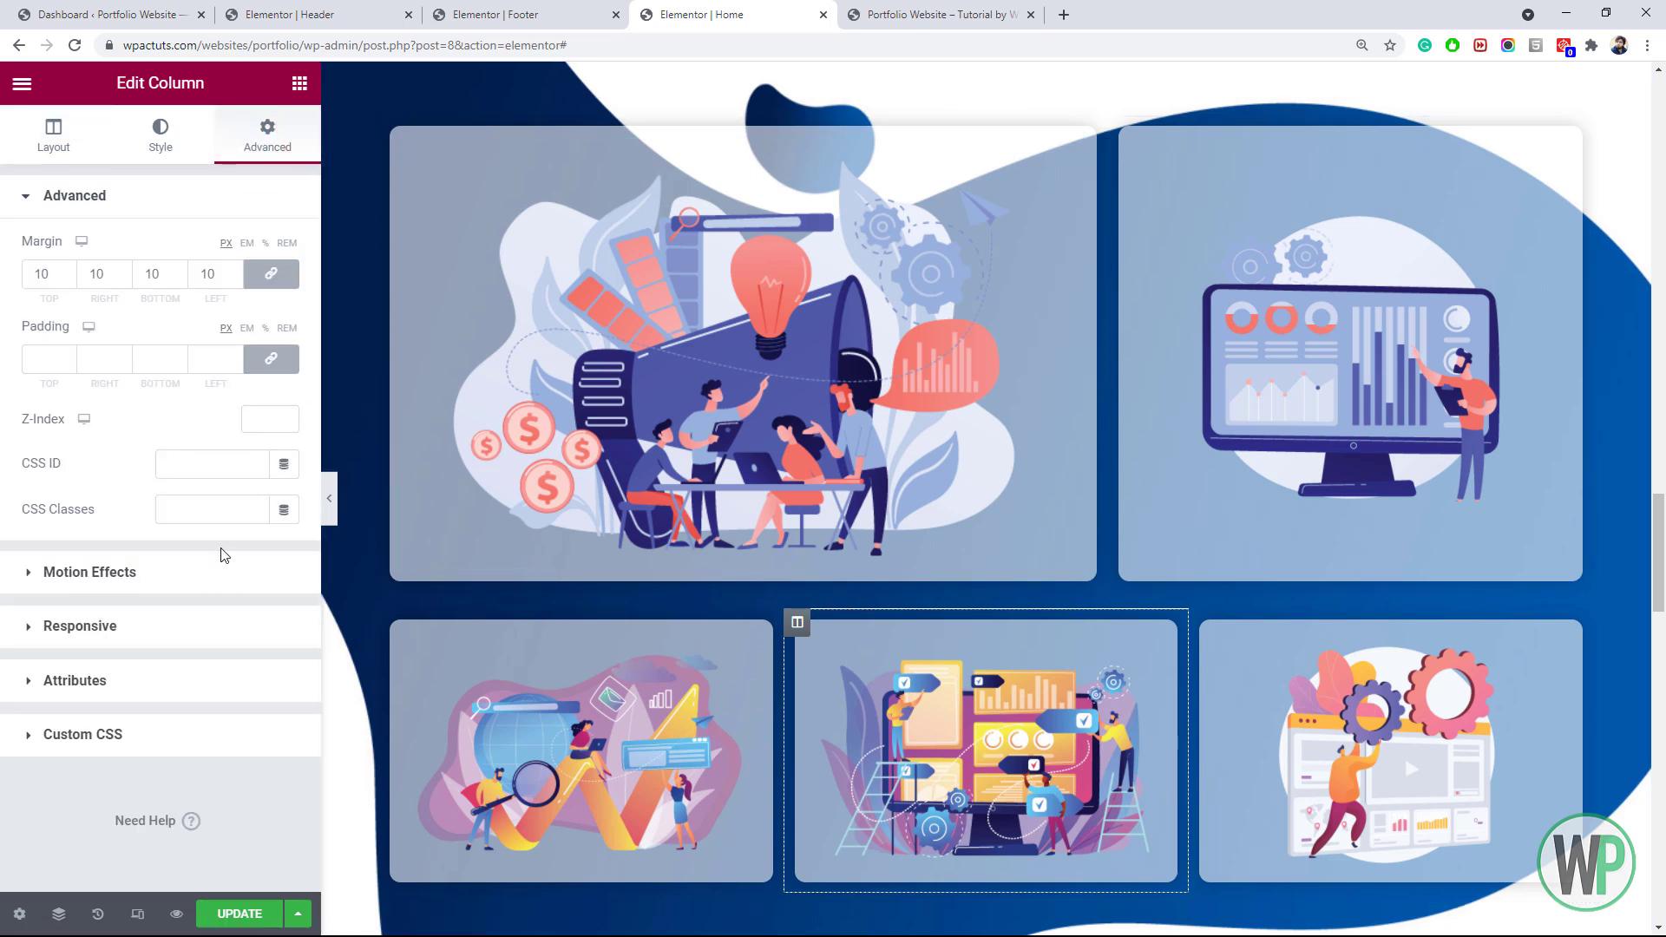
pyautogui.click(89, 572)
pyautogui.click(203, 328)
pyautogui.click(205, 436)
pyautogui.click(260, 417)
pyautogui.write('800')
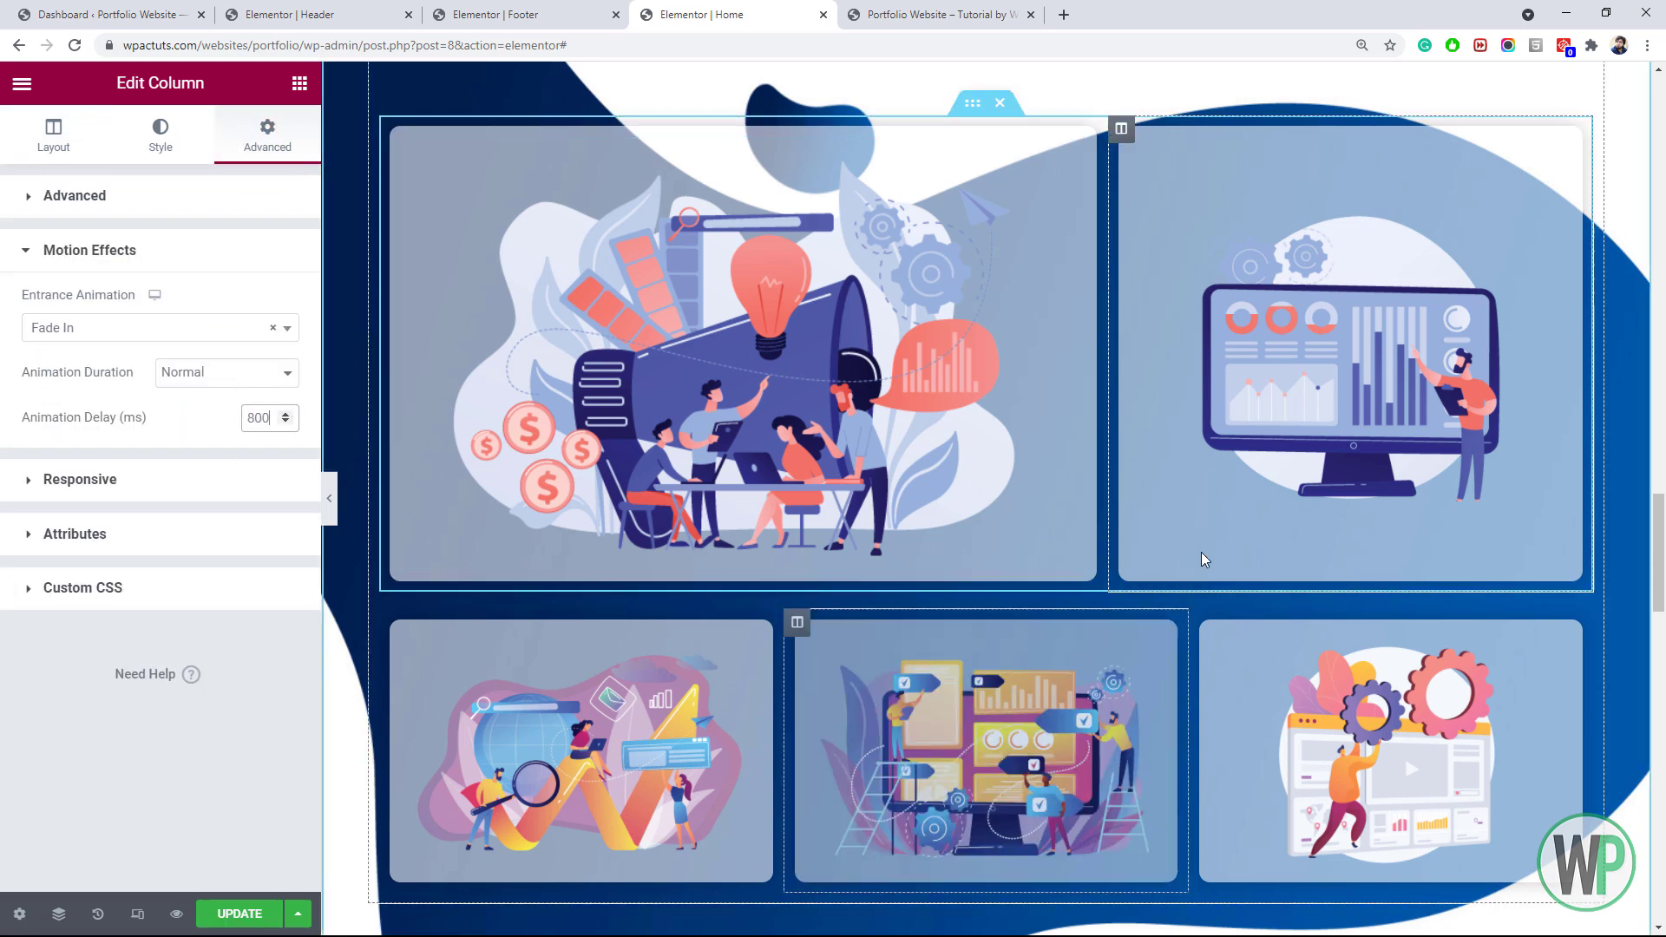
# Give the bottom-right image column a Fade In entrance with a 1000 ms delay
pyautogui.click(1202, 622)
pyautogui.click(267, 135)
pyautogui.click(90, 568)
pyautogui.click(225, 328)
pyautogui.click(56, 440)
pyautogui.click(261, 418)
pyautogui.write('1000')
# Give the Honours and Awards section a Fade In entrance animation
pyautogui.moveTo(1658, 560); pyautogui.dragTo(1662, 699)
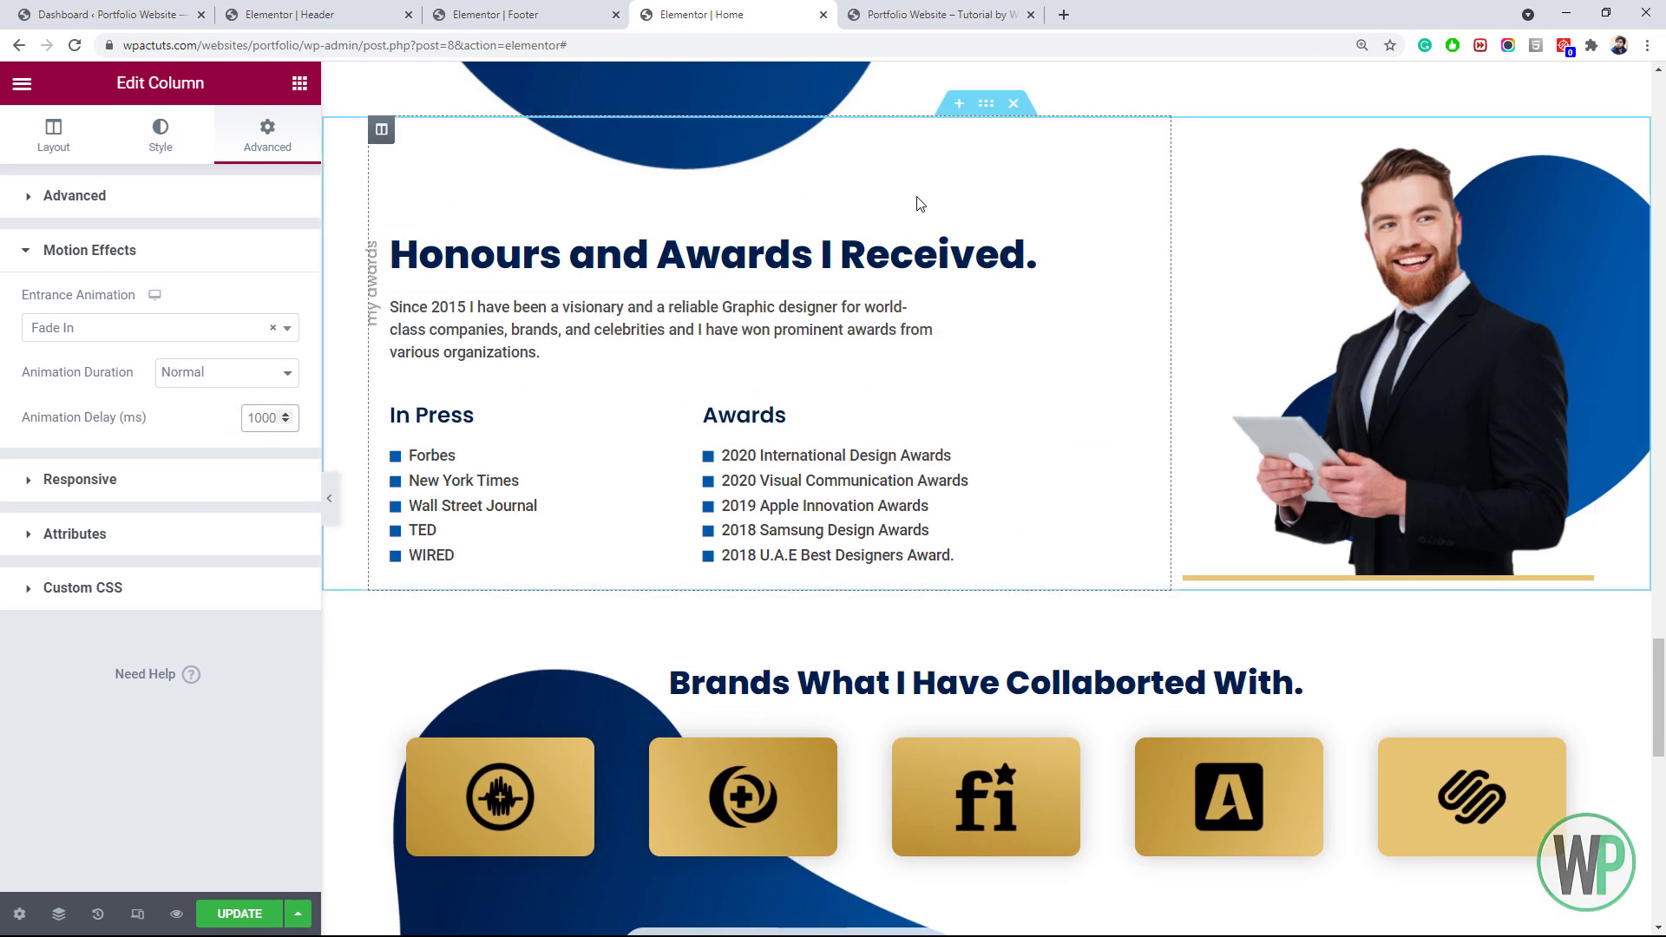
pyautogui.click(986, 103)
pyautogui.click(268, 134)
pyautogui.click(90, 572)
pyautogui.click(199, 329)
pyautogui.click(56, 440)
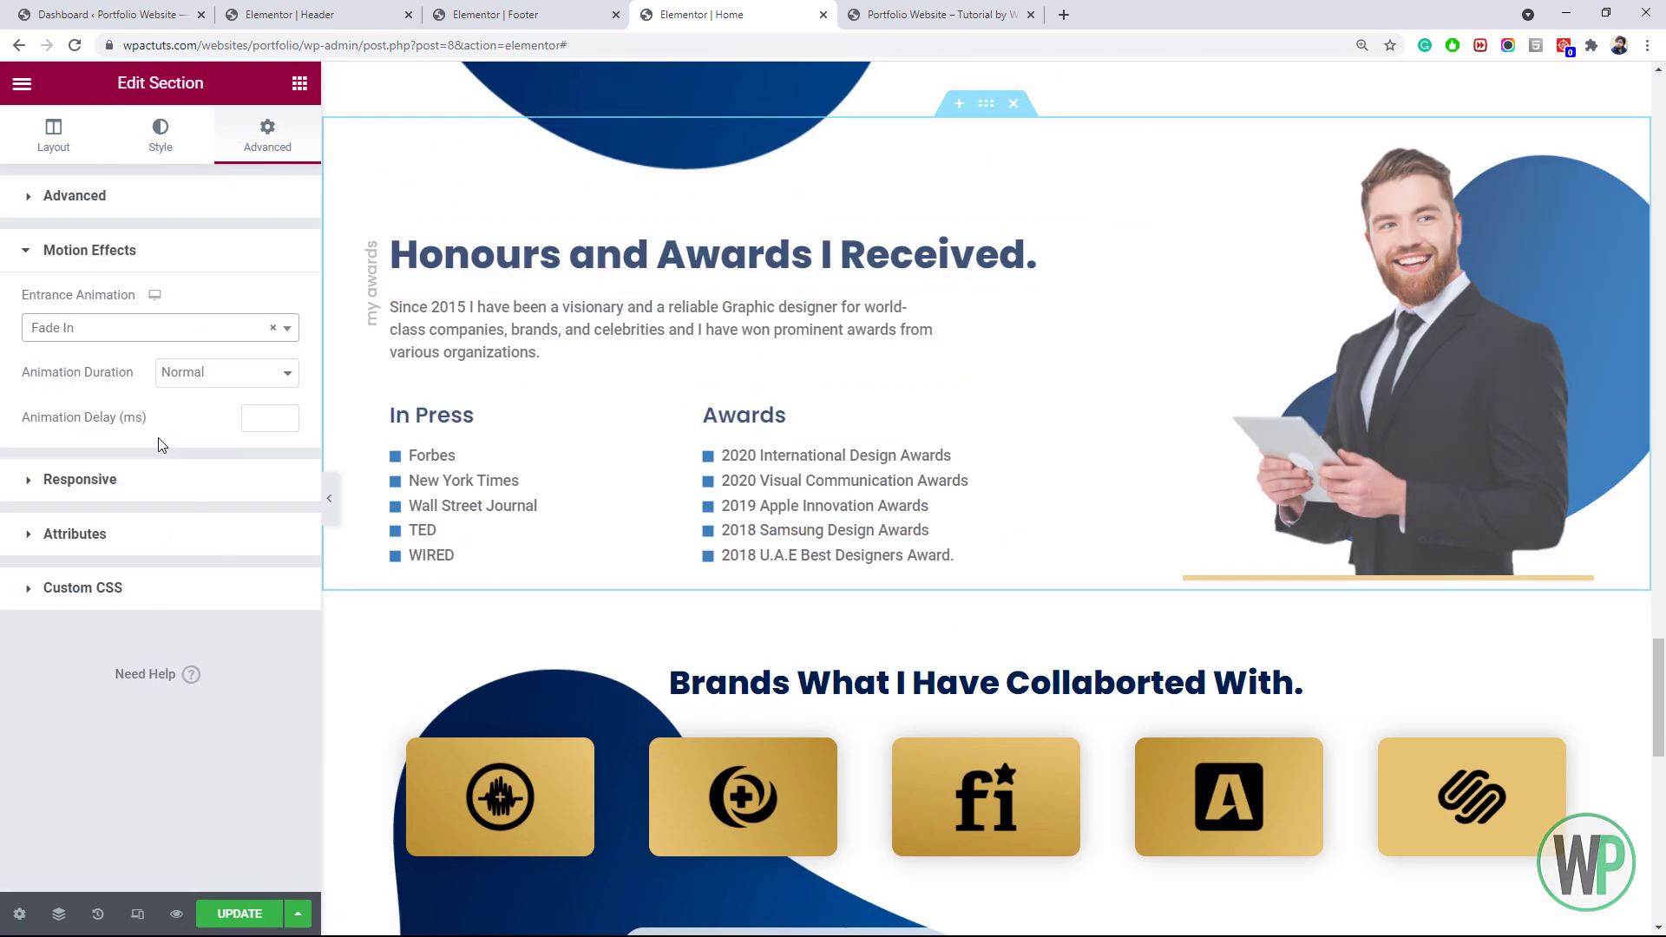
# Give the Brands section a Fade In entrance animation
pyautogui.scroll(-4, 1033, 452)
pyautogui.click(985, 284)
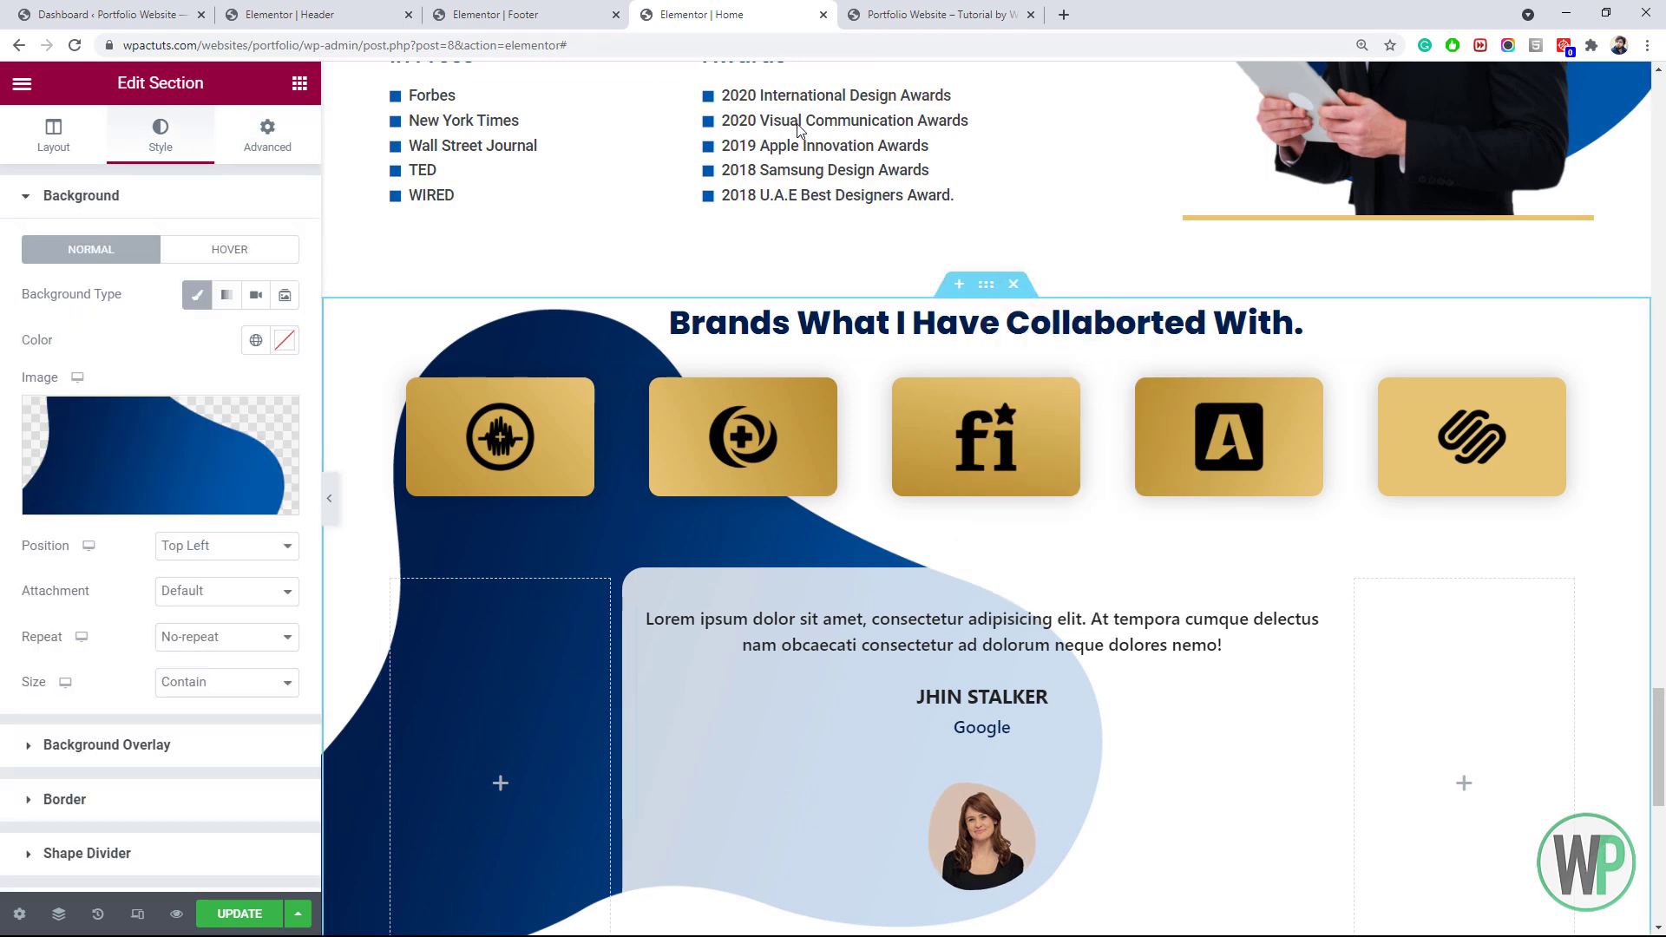
pyautogui.click(268, 135)
pyautogui.click(89, 569)
pyautogui.click(174, 327)
pyautogui.click(57, 440)
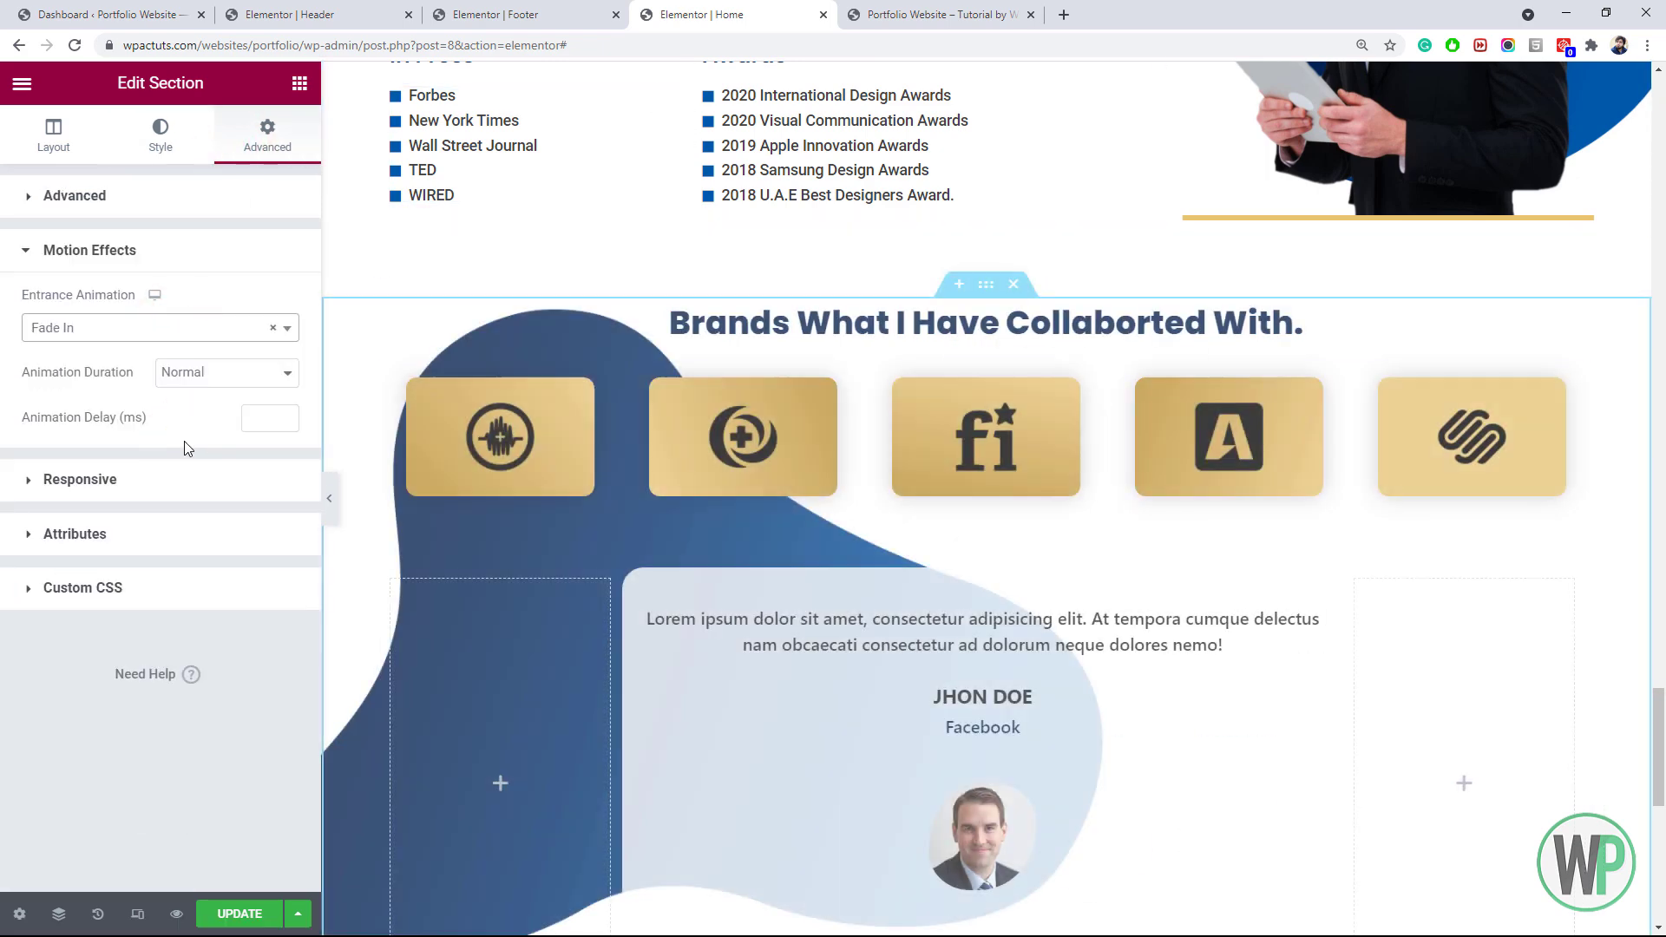
pyautogui.moveTo(1661, 720); pyautogui.dragTo(1662, 828)
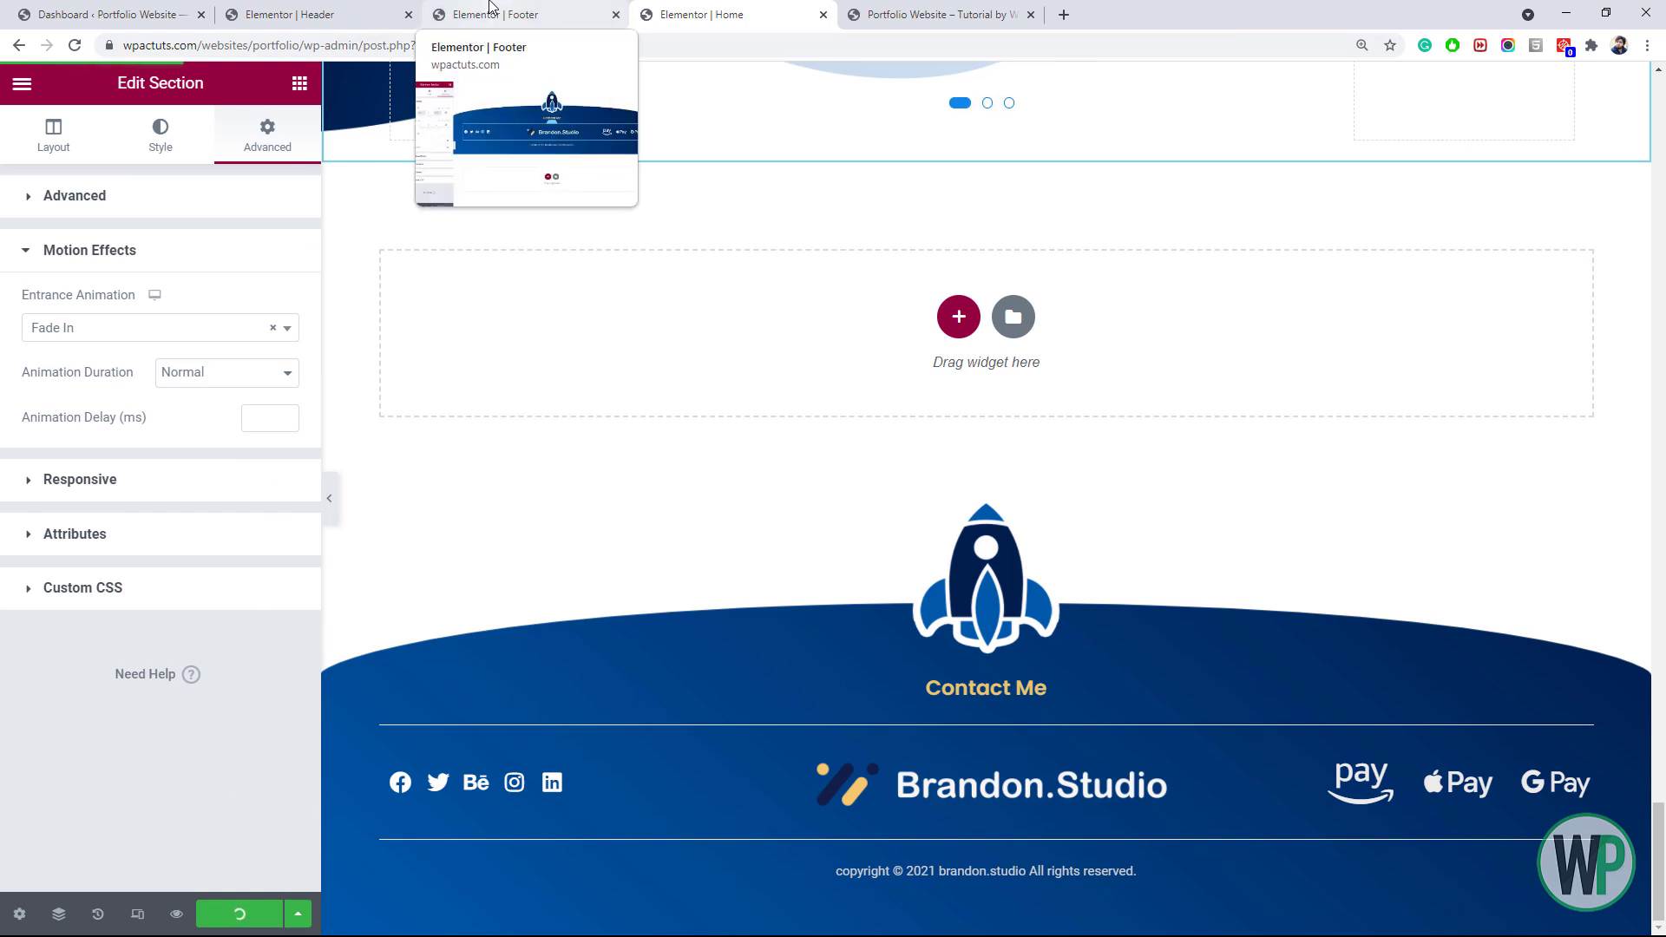
# Switch to the live portfolio homepage and scroll through its animated sections
pyautogui.click(868, 9)
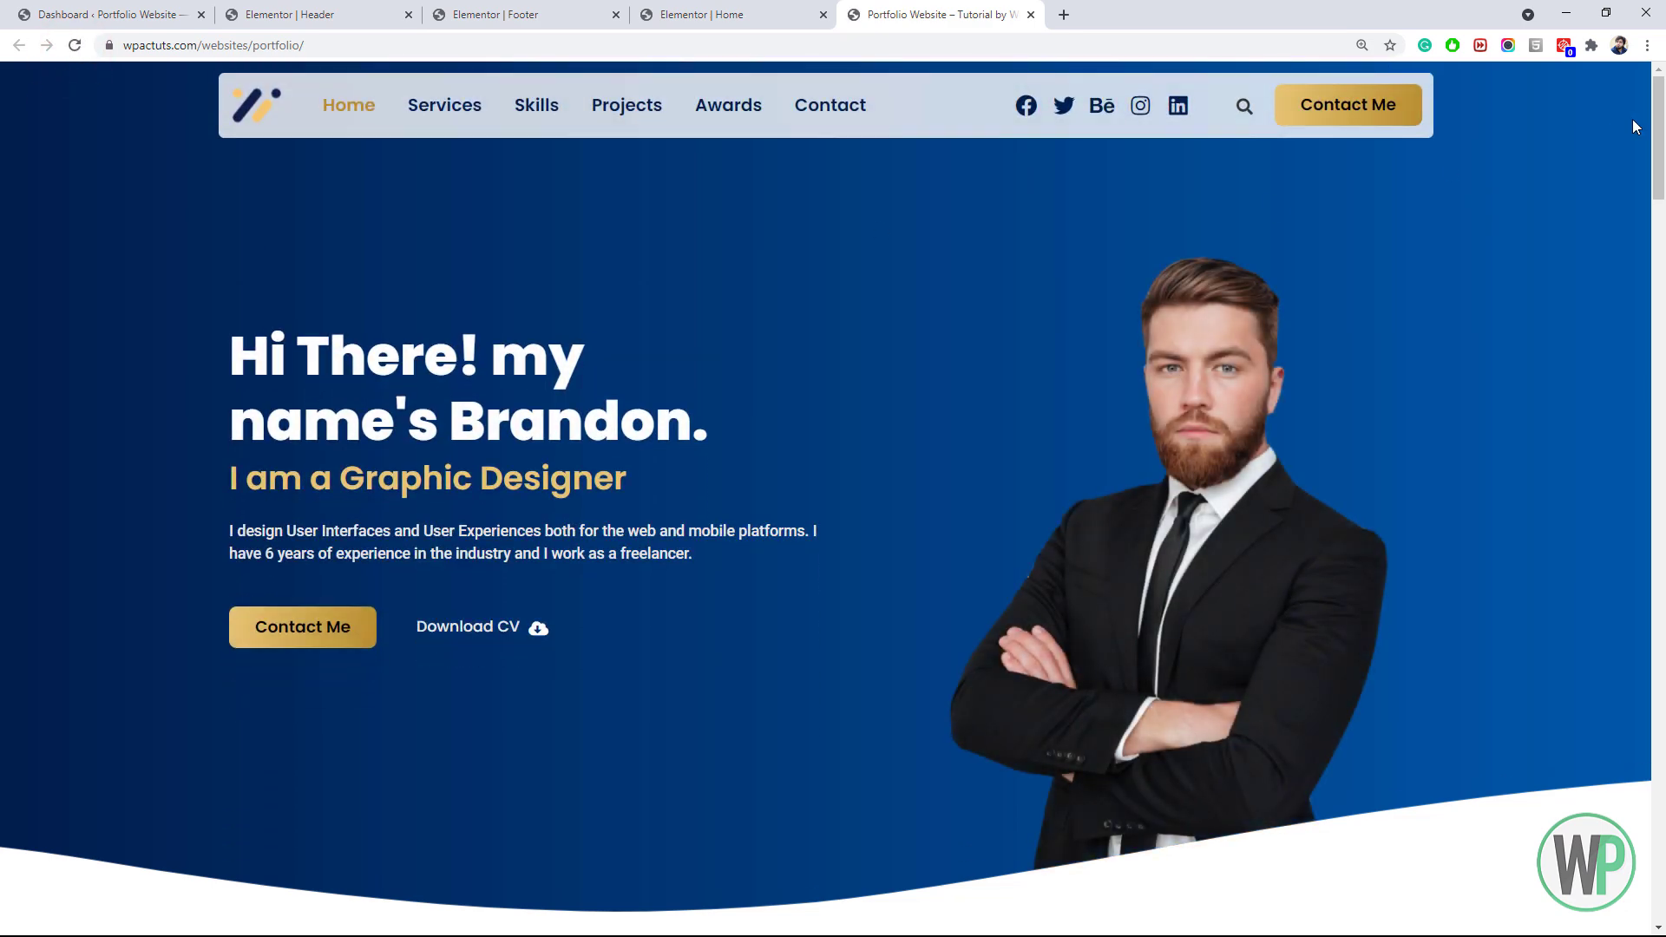
pyautogui.moveTo(1664, 123); pyautogui.dragTo(1660, 44)
pyautogui.click(545, 14)
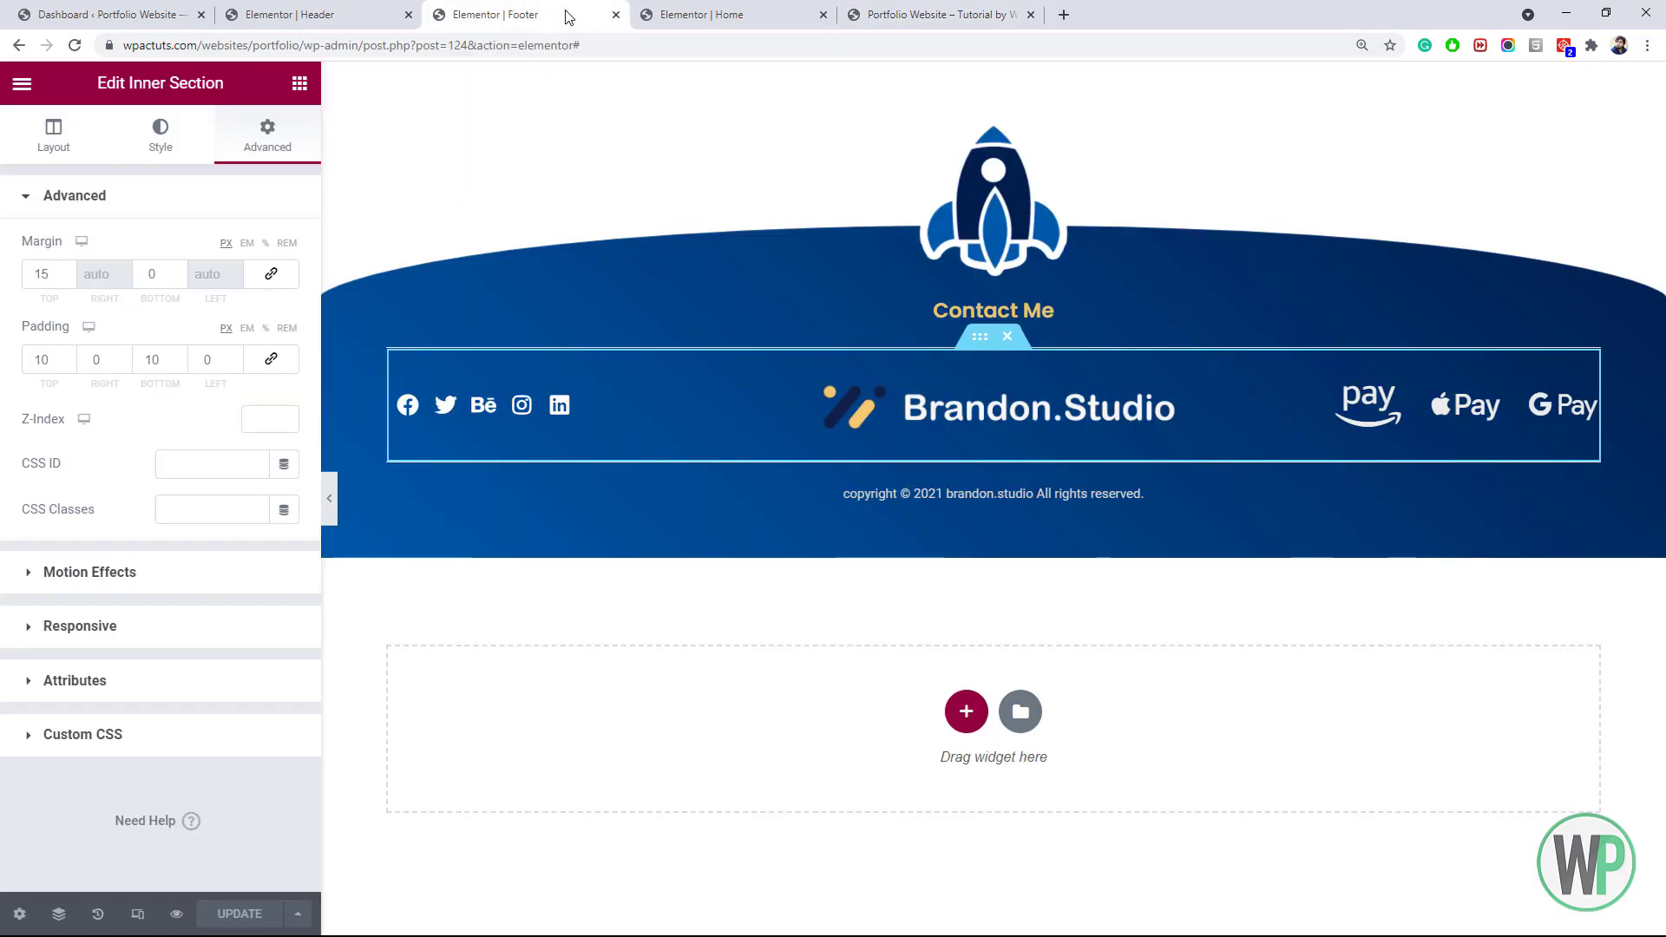
pyautogui.click(136, 916)
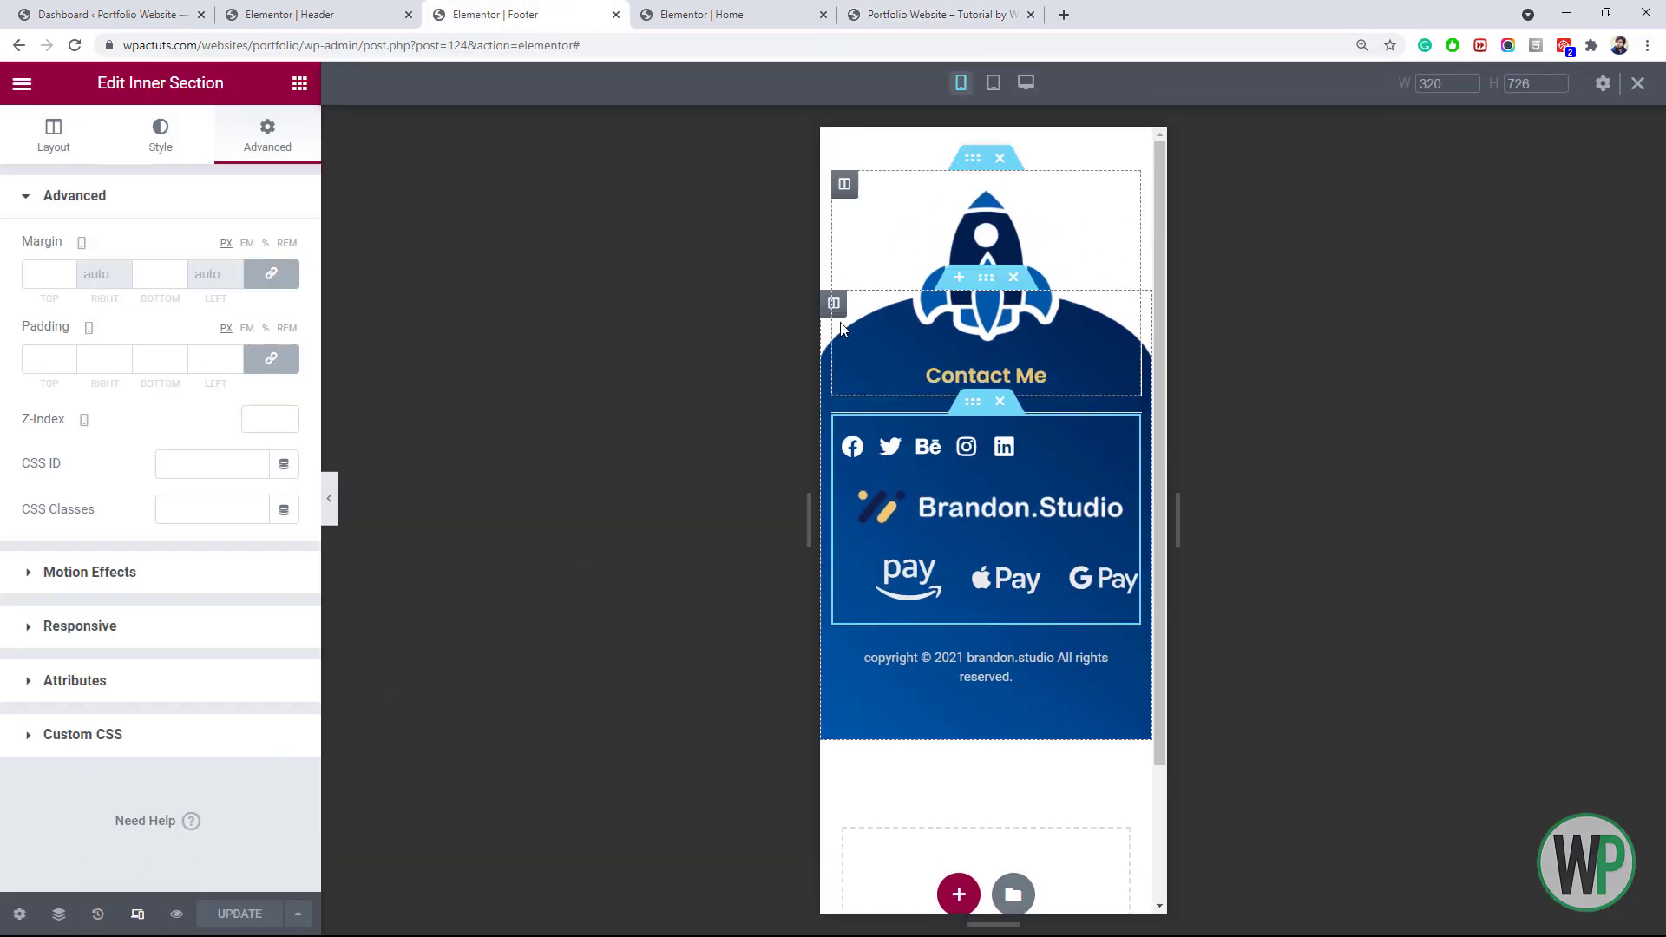
pyautogui.click(994, 82)
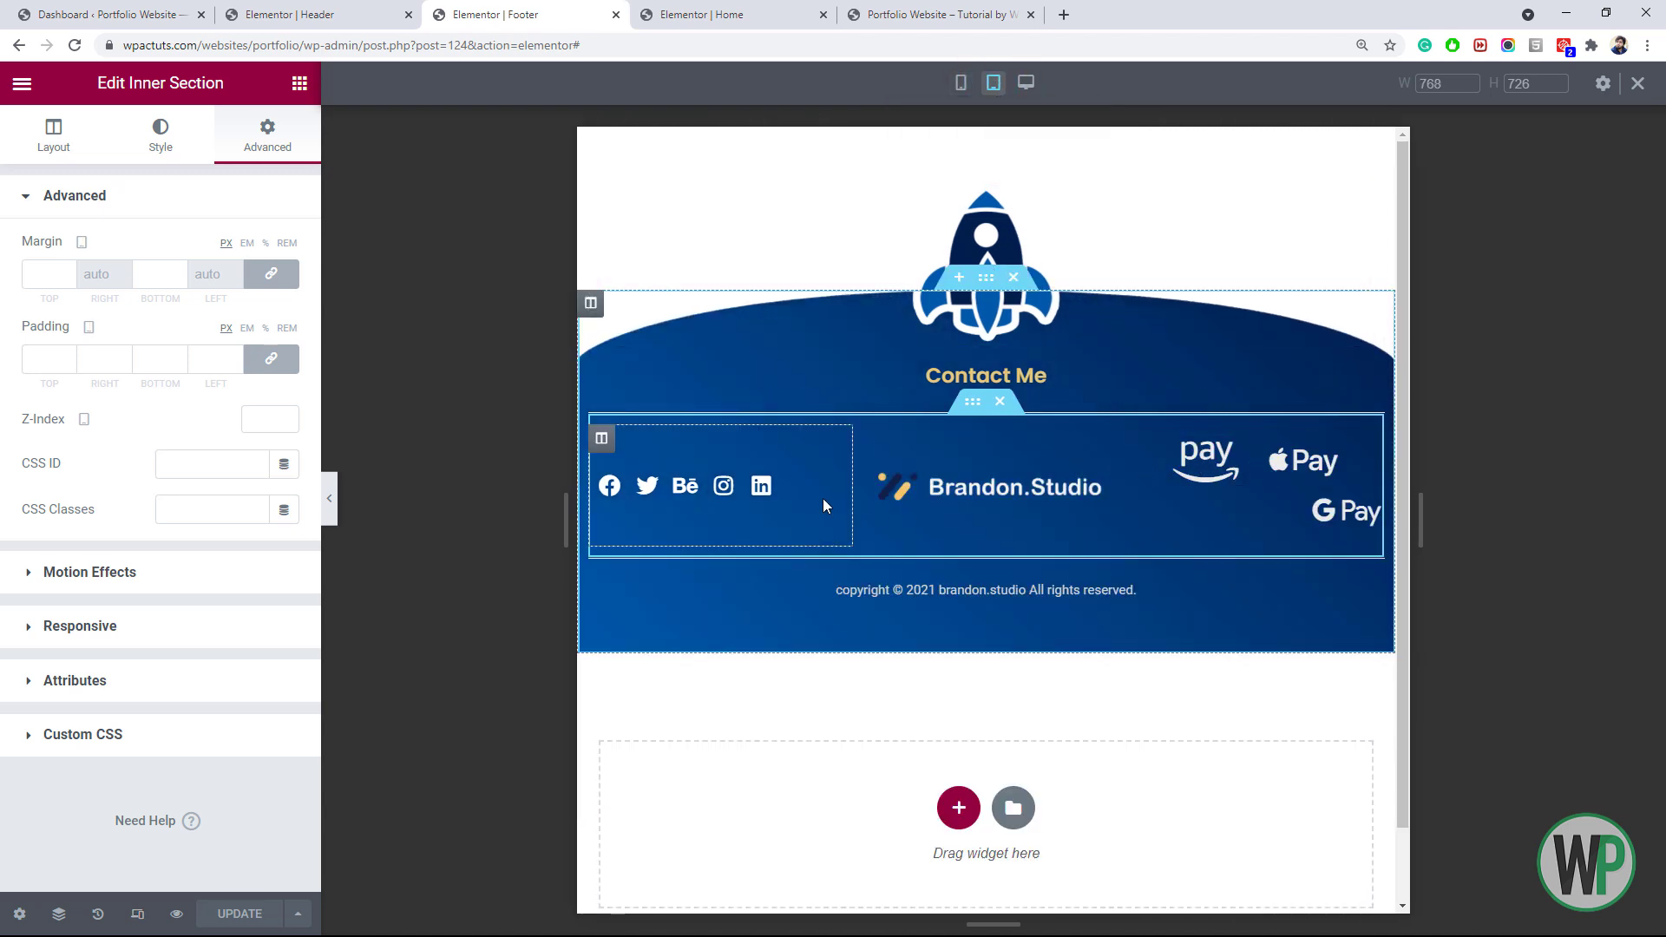
pyautogui.rightClick(614, 453)
pyautogui.click(676, 461)
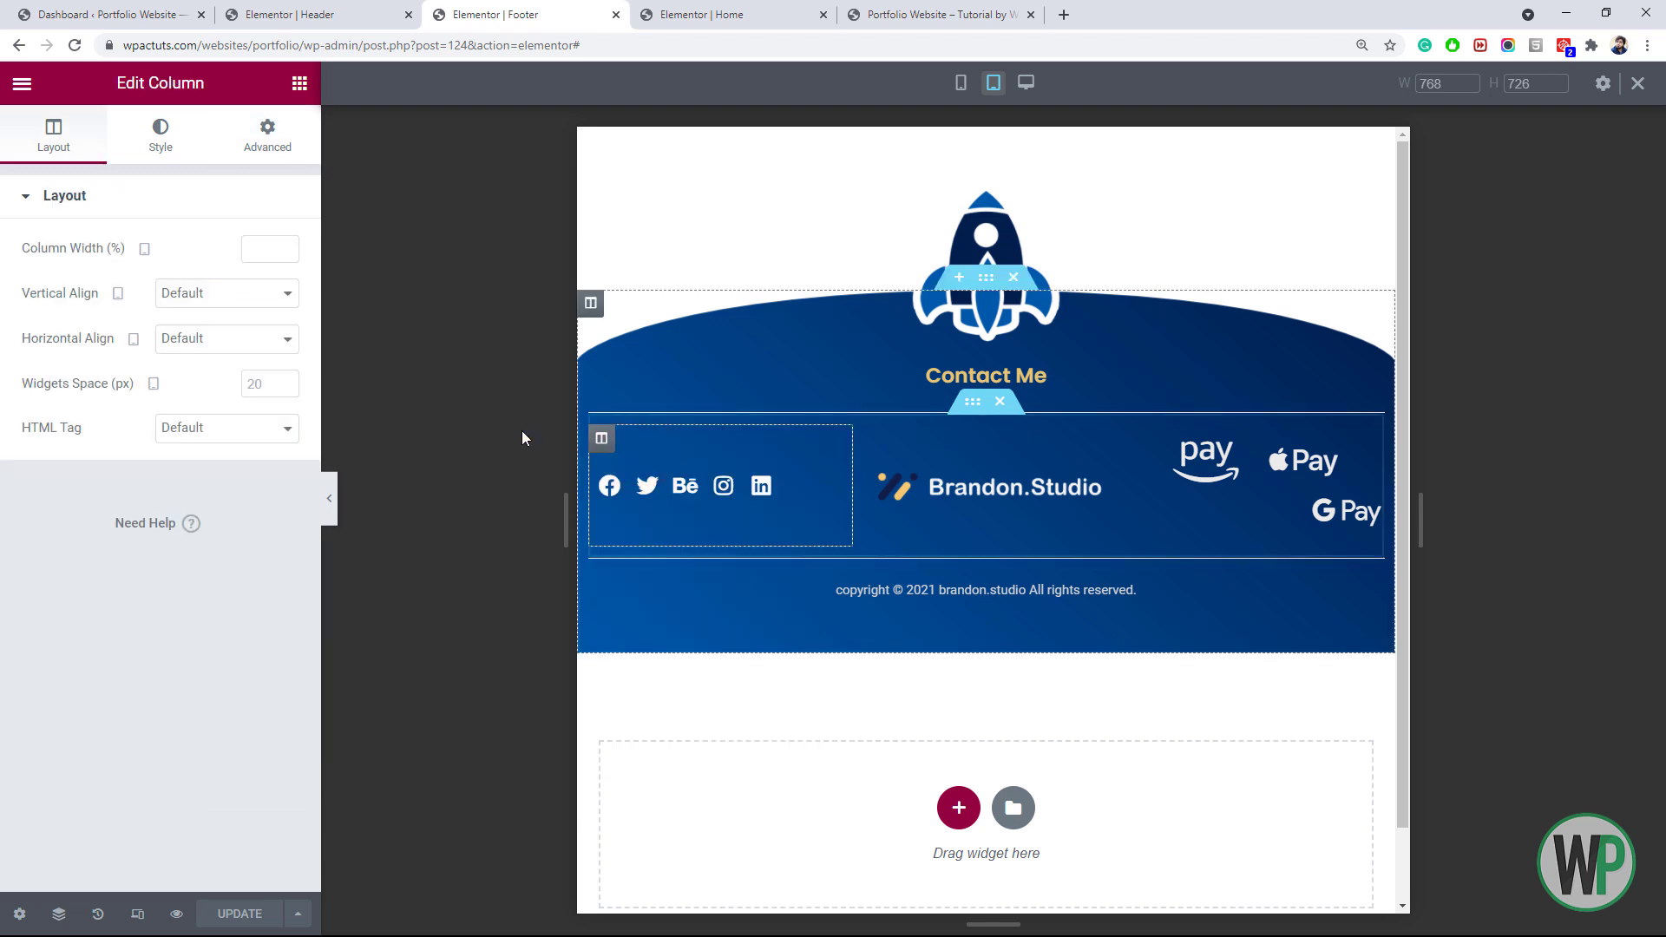
pyautogui.write('30')
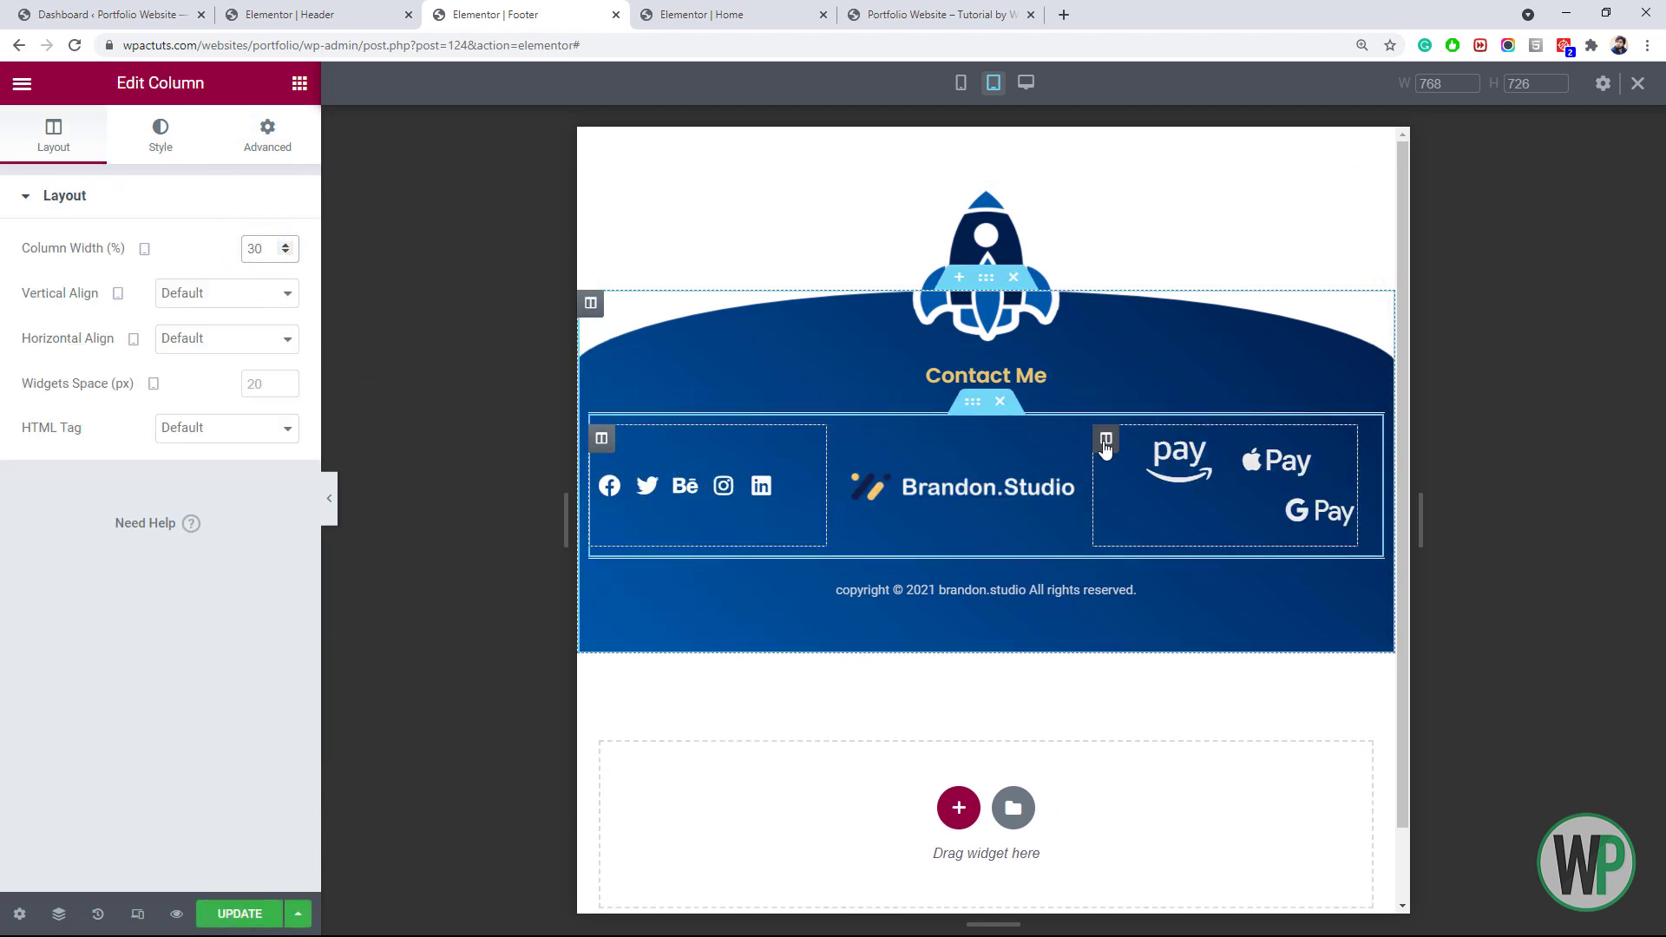
pyautogui.rightClick(1106, 441)
pyautogui.click(1185, 458)
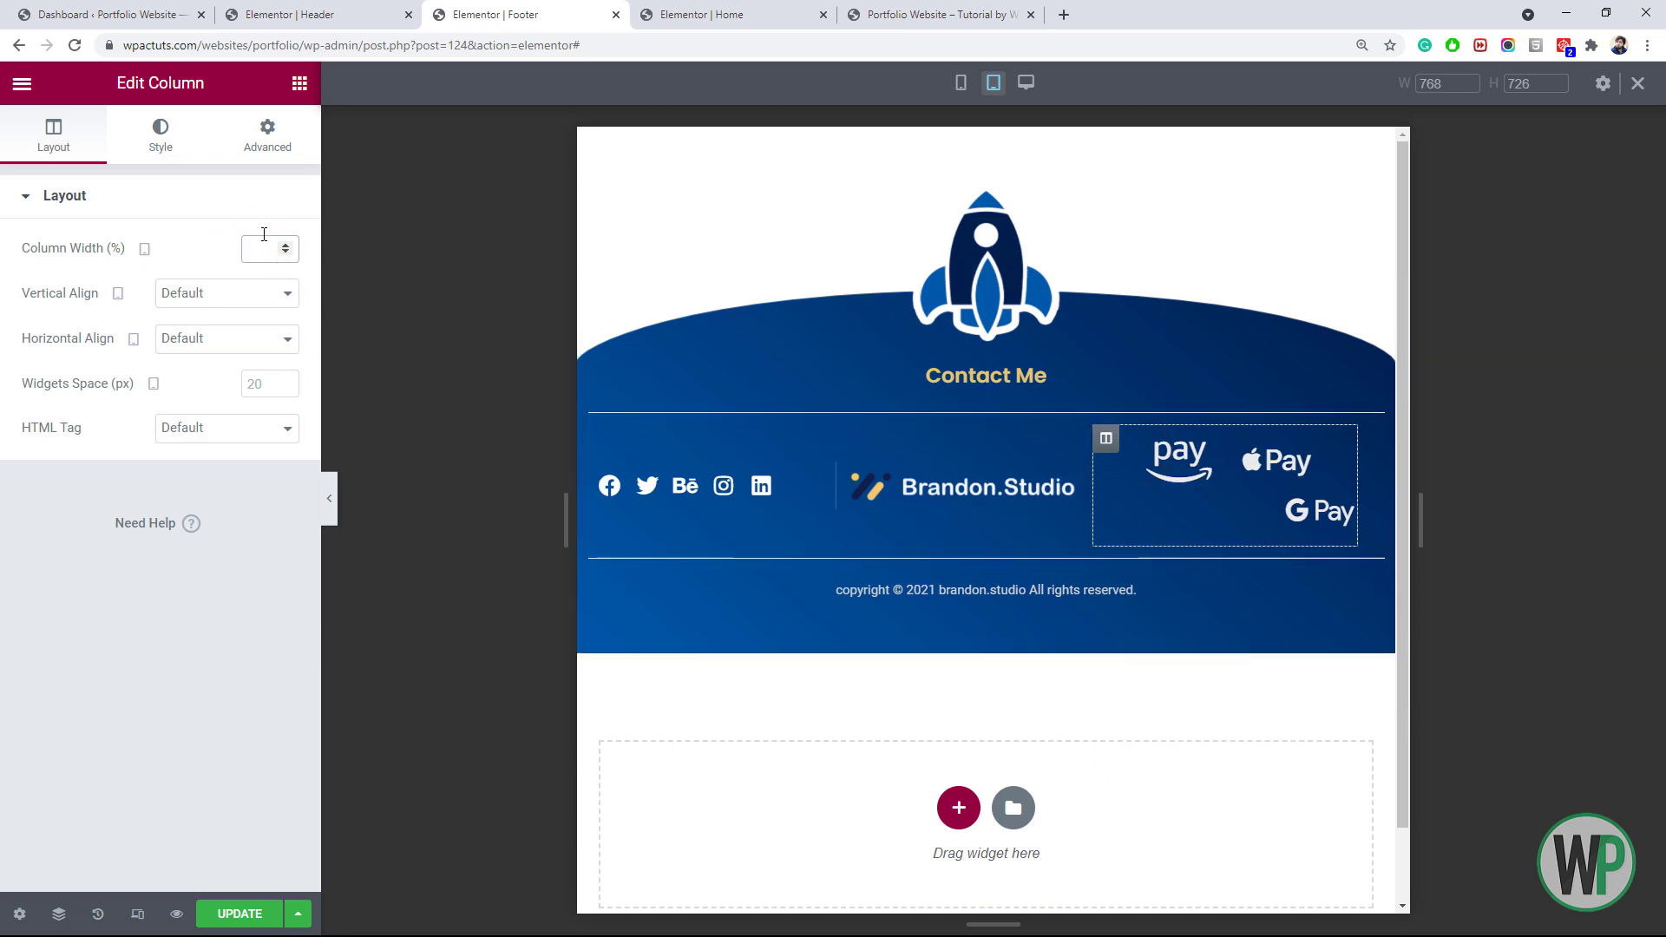
pyautogui.click(842, 443)
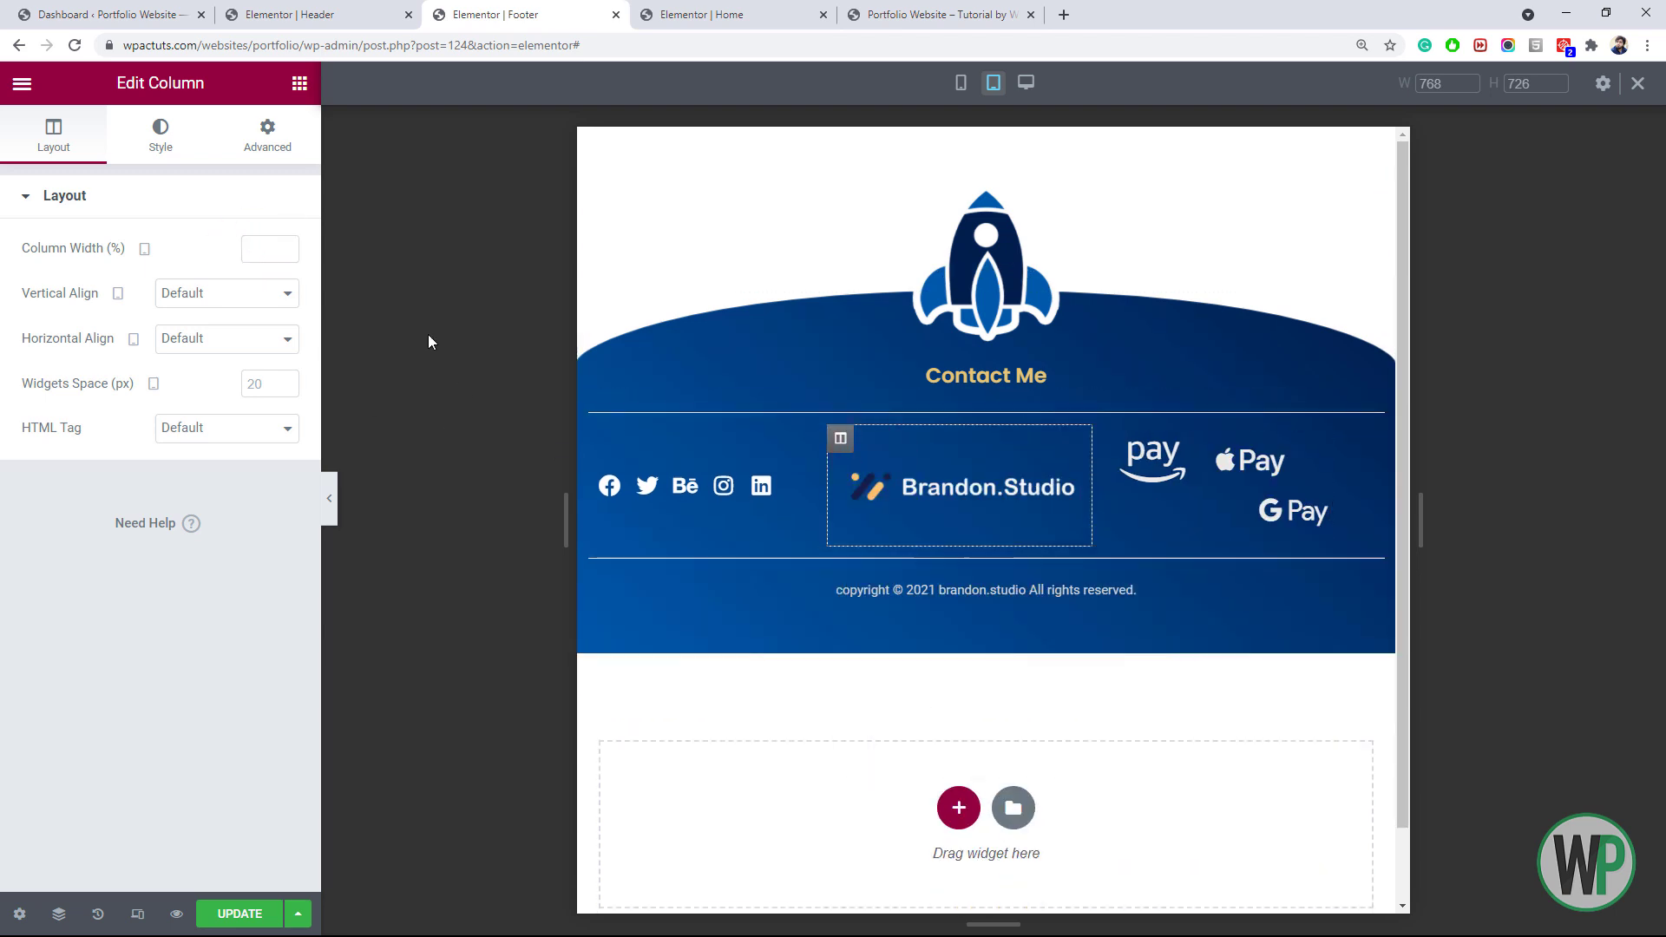
pyautogui.write('40')
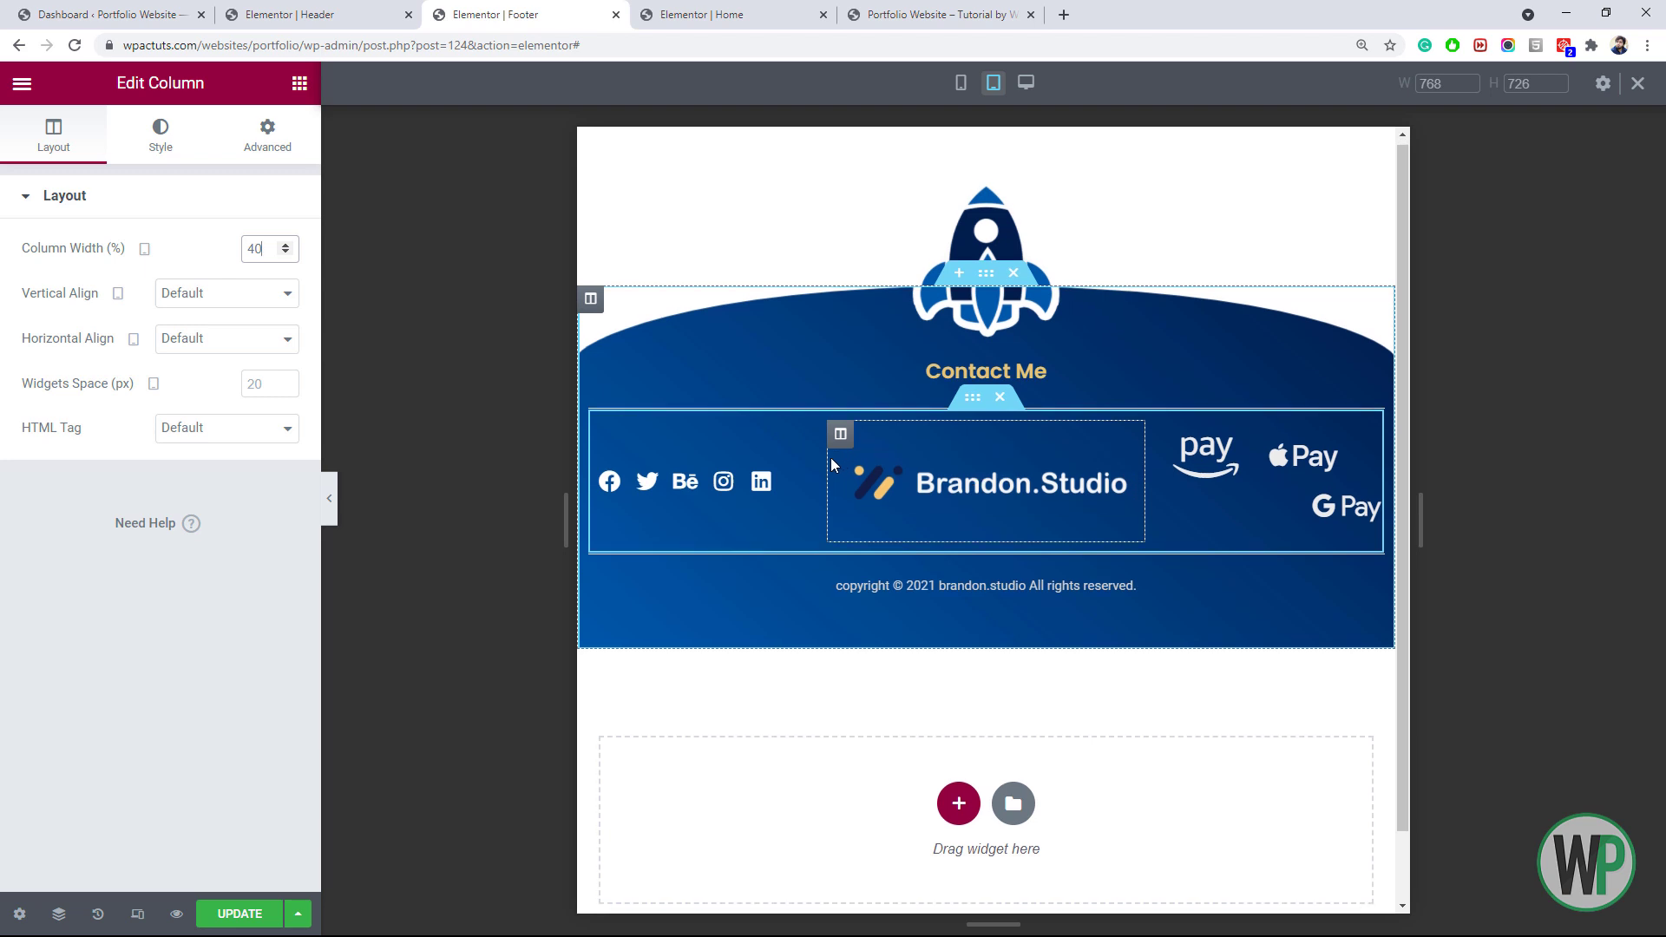
# Shrink the Amazon Pay icon and paste its style onto the Apple Pay and G Pay icons
pyautogui.rightClick(1184, 456)
pyautogui.click(1232, 476)
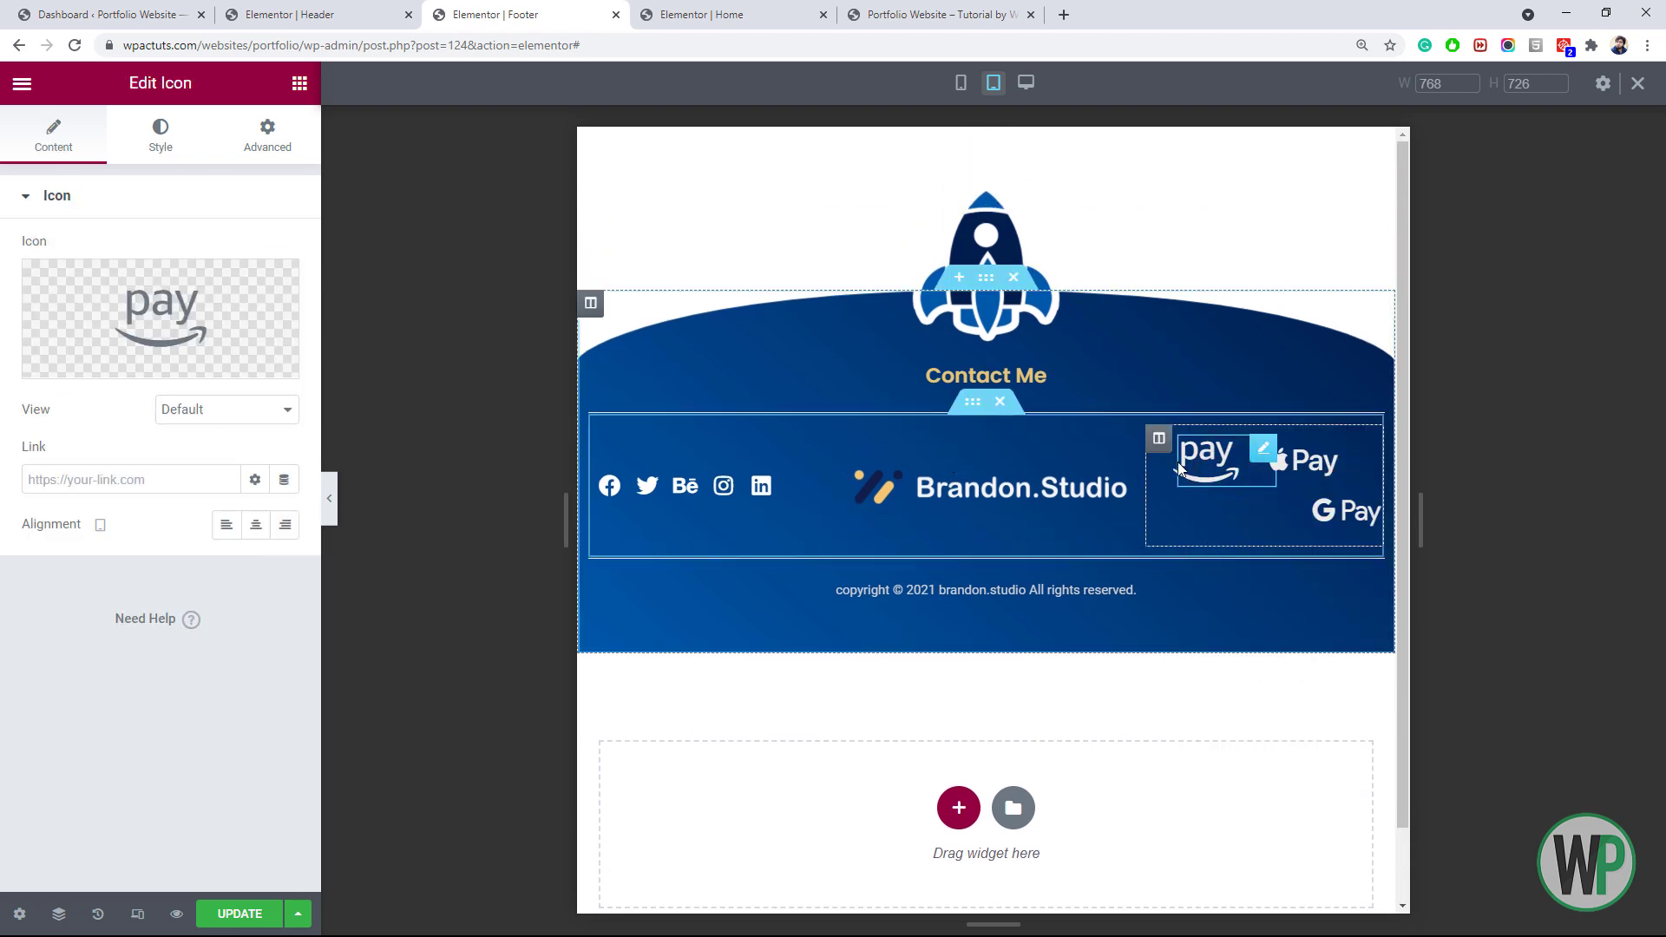
pyautogui.click(161, 137)
pyautogui.moveTo(25, 386); pyautogui.dragTo(45, 388)
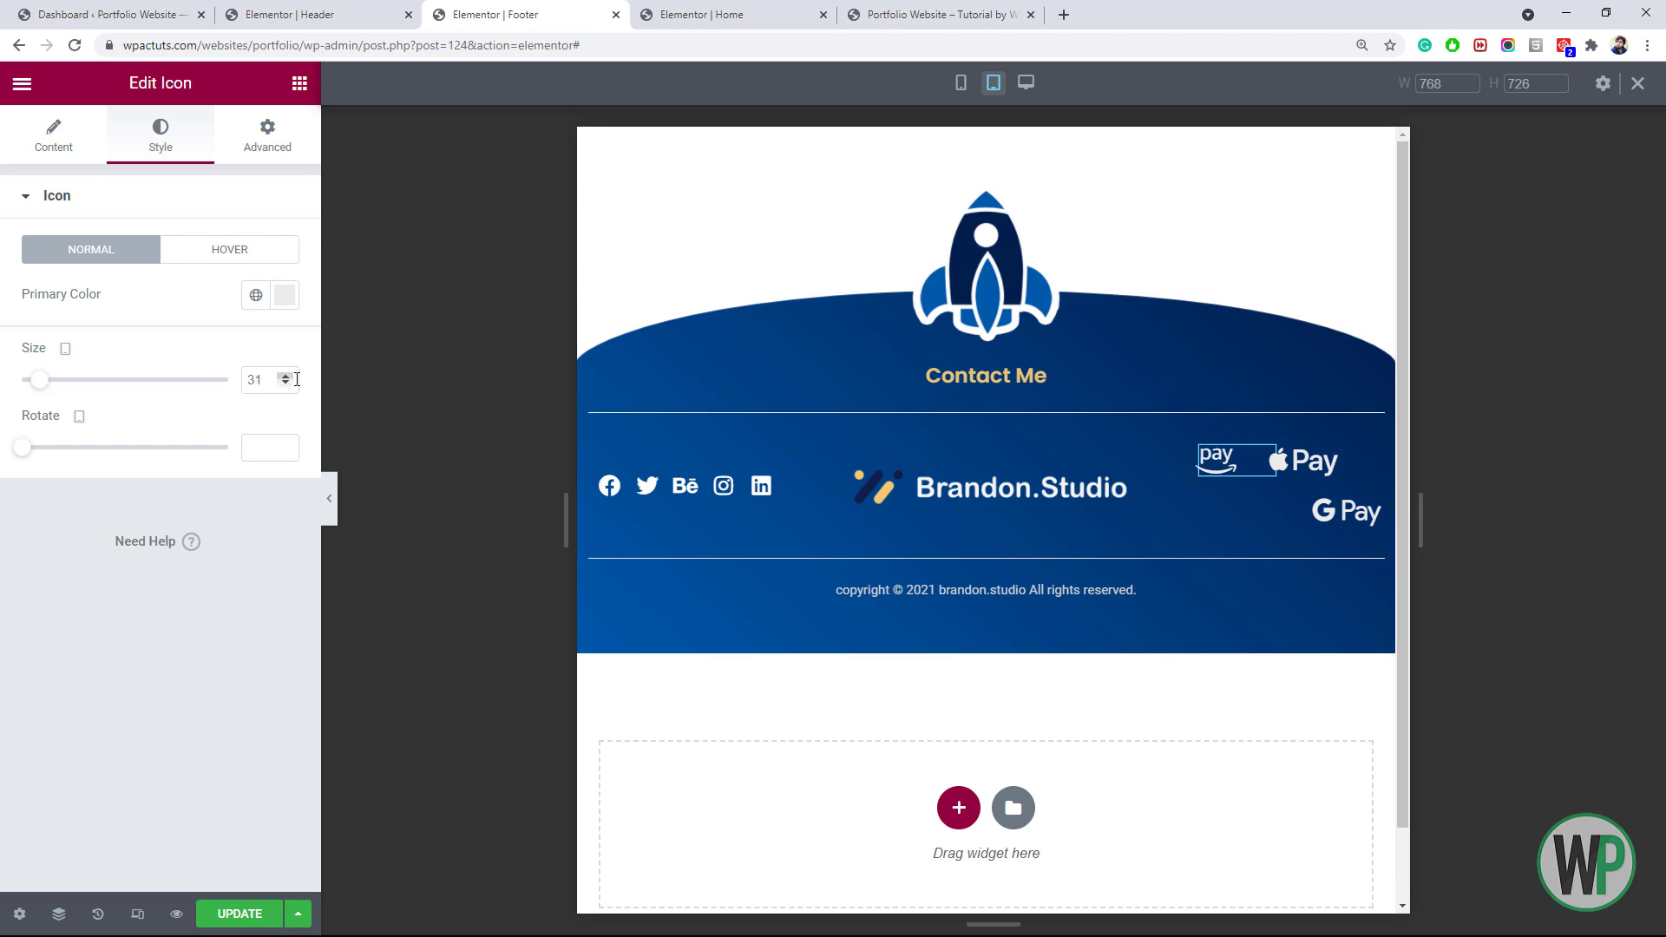
pyautogui.rightClick(1235, 466)
pyautogui.click(1302, 561)
pyautogui.rightClick(1325, 462)
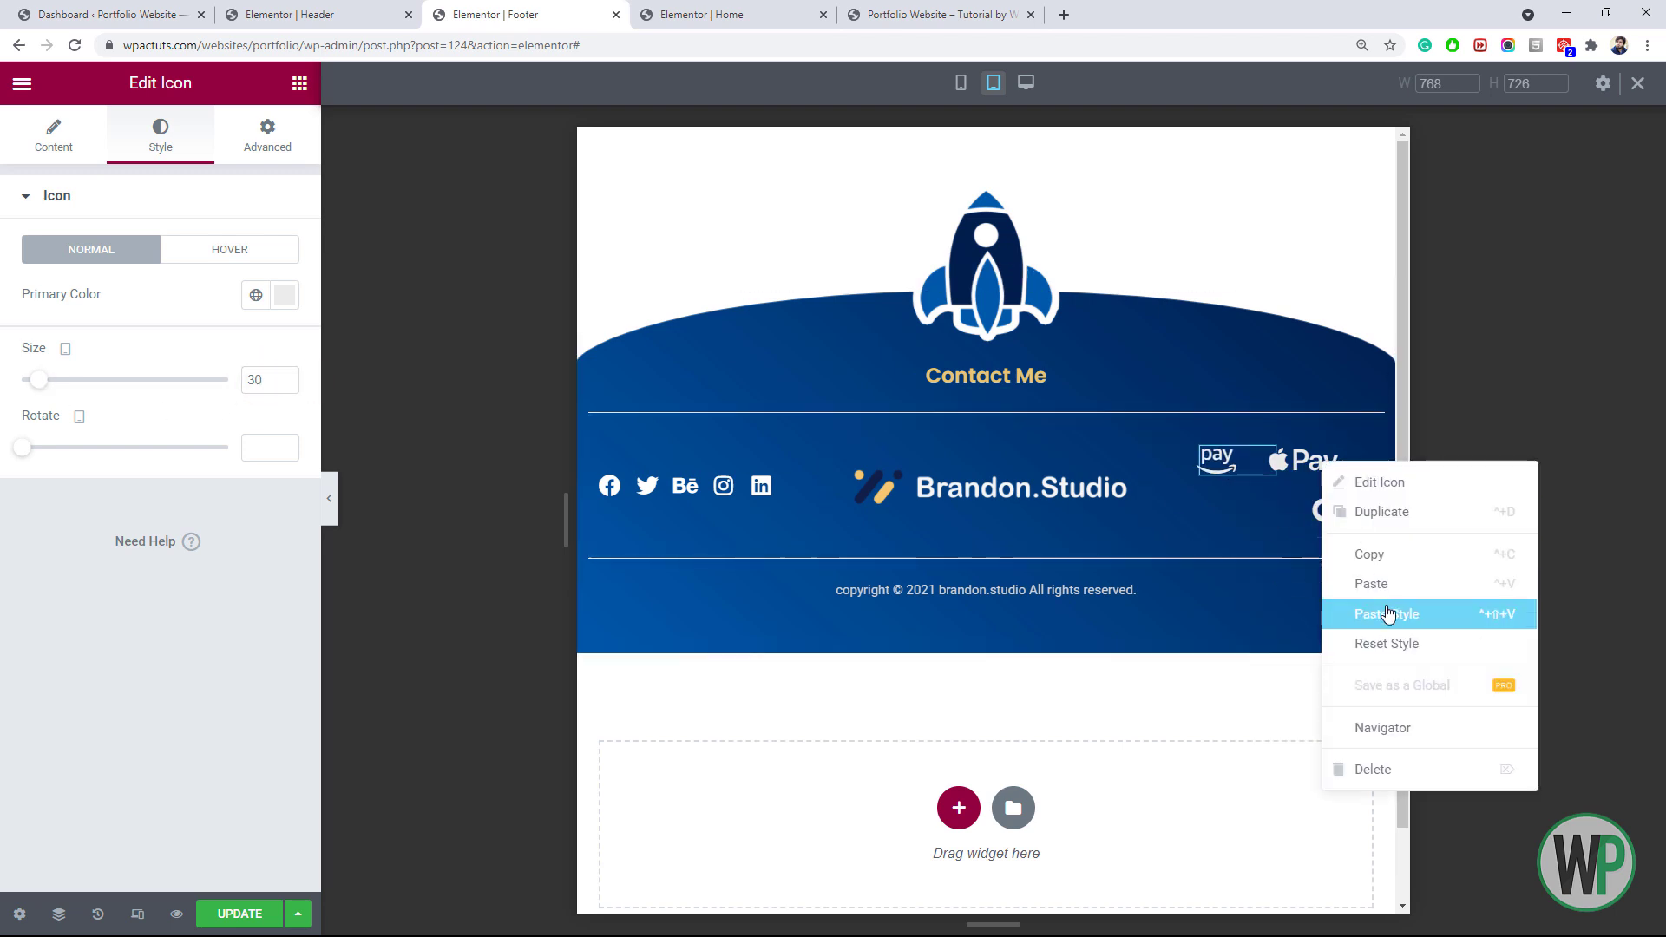
pyautogui.click(1385, 611)
pyautogui.rightClick(1362, 475)
pyautogui.click(1430, 623)
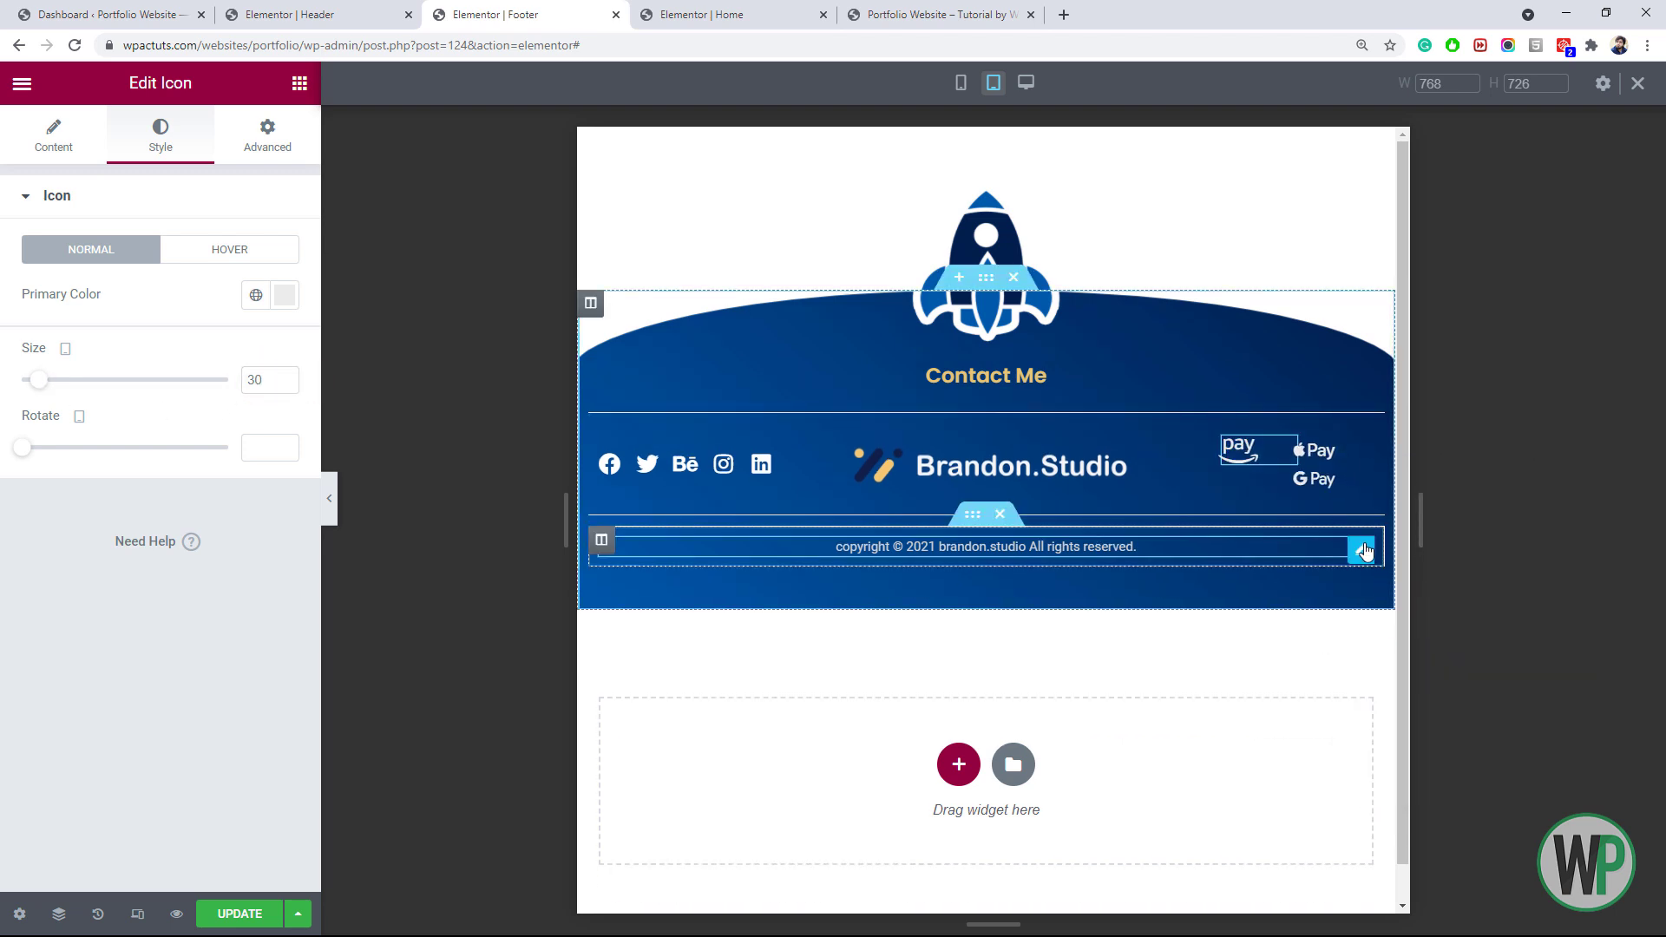
# Unlink the G Pay icon's margin sides in its Advanced settings
pyautogui.click(1349, 487)
pyautogui.click(267, 136)
pyautogui.click(271, 273)
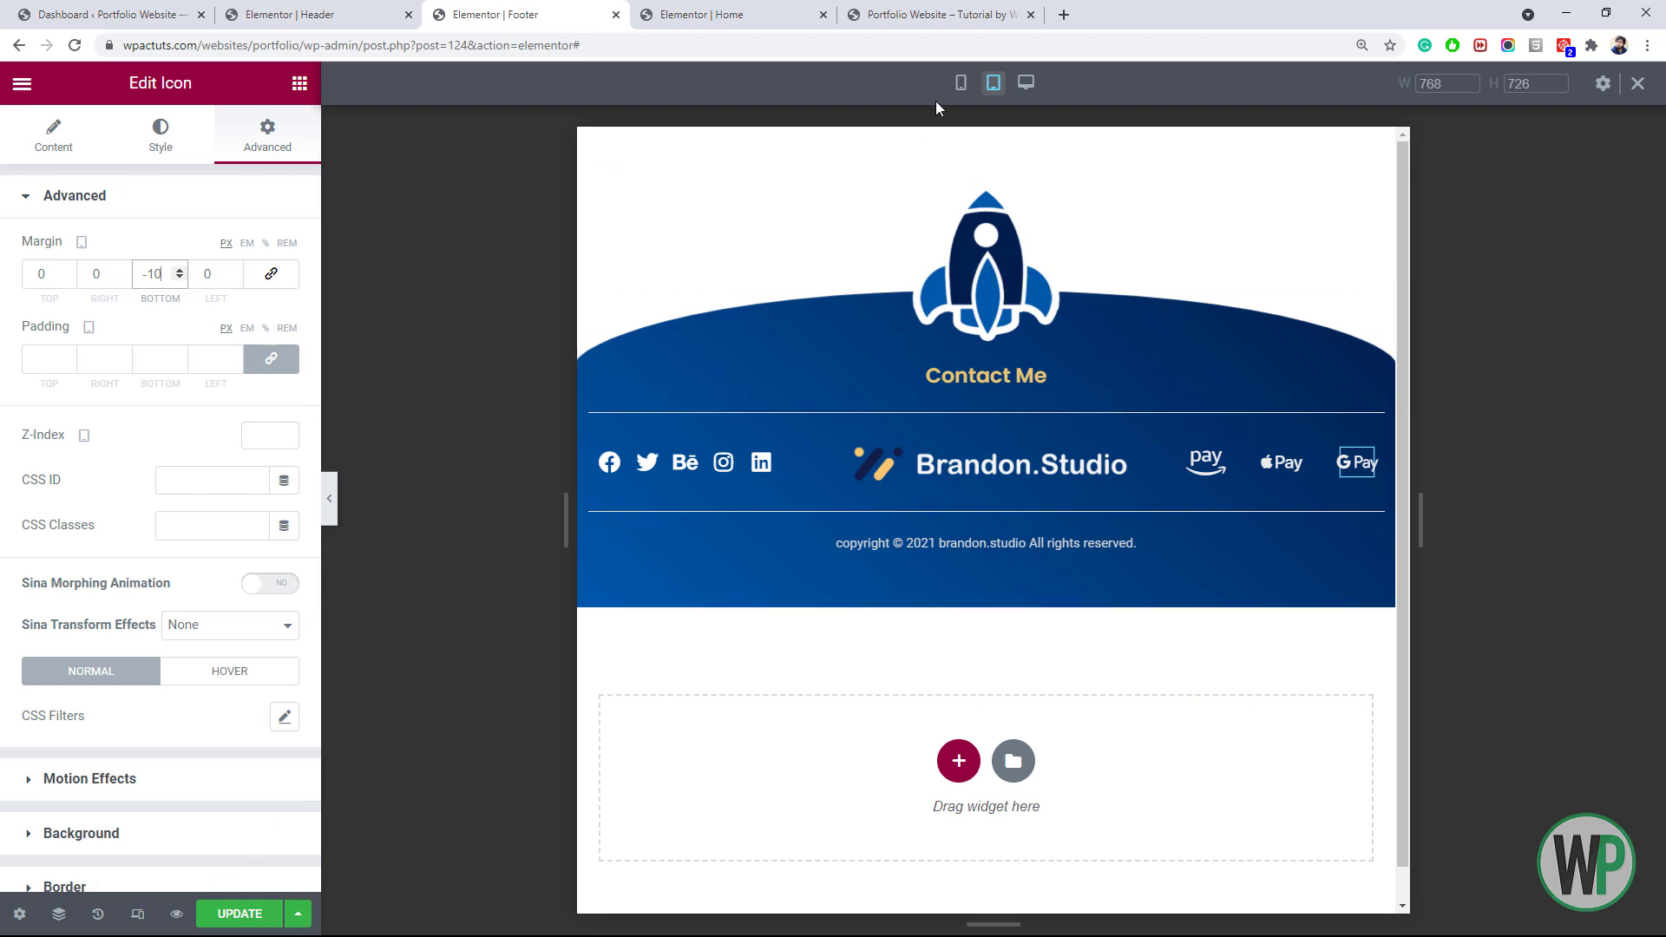
# In mobile preview, set the payment icons column's Horizontal Align to Center
pyautogui.click(961, 82)
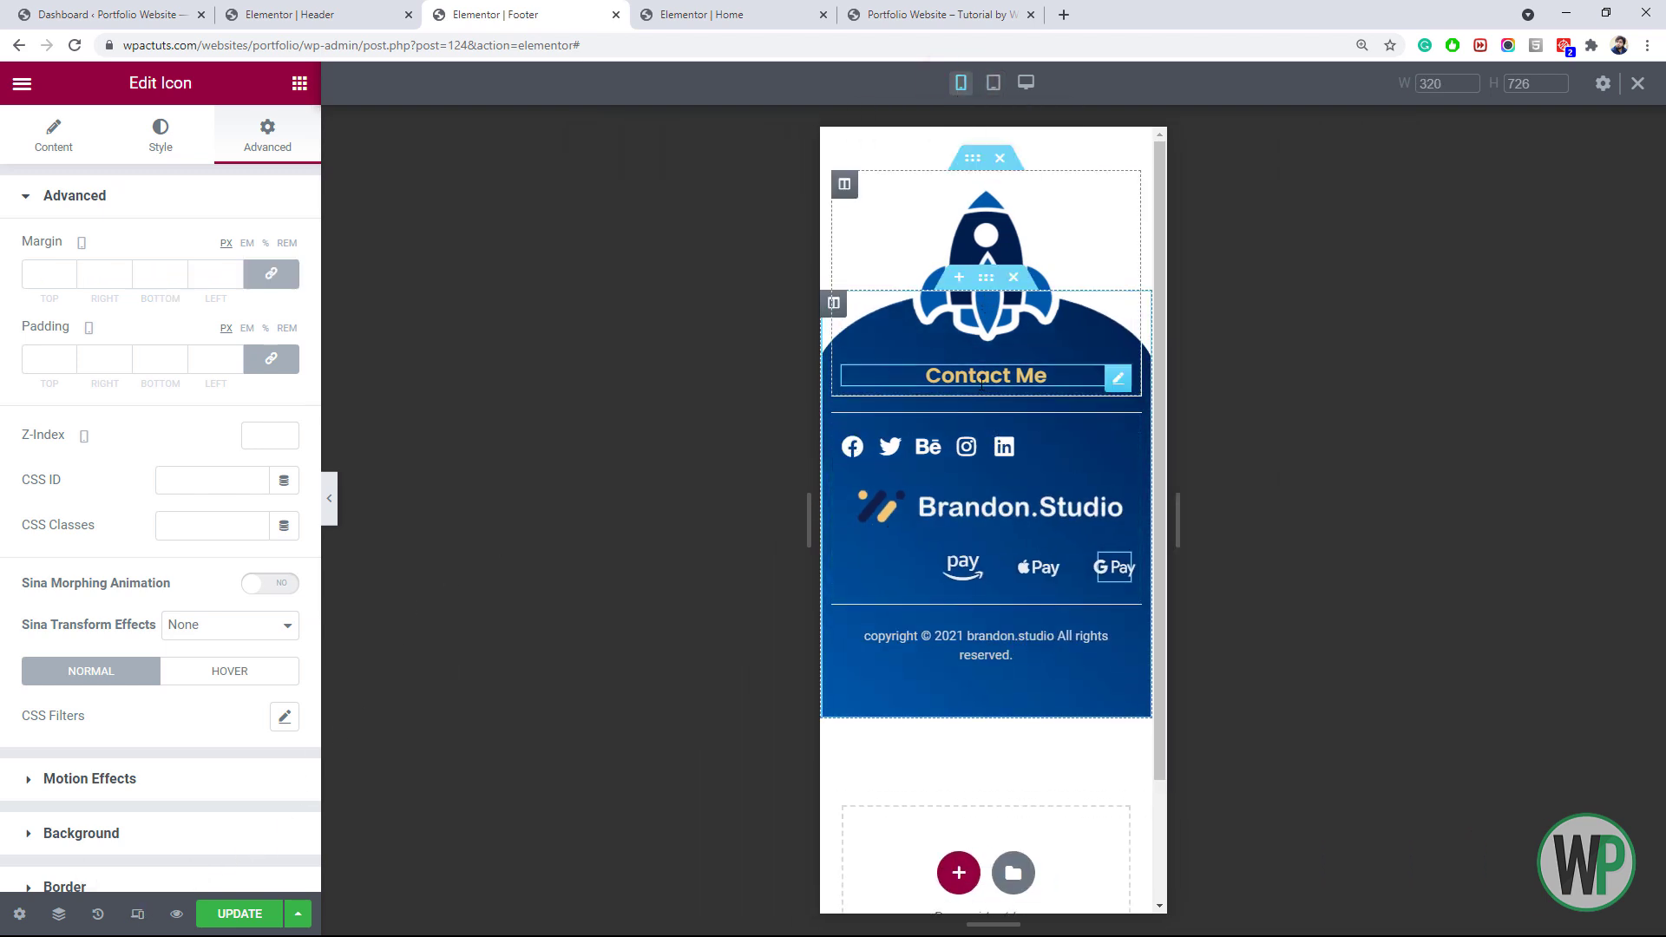
pyautogui.rightClick(885, 446)
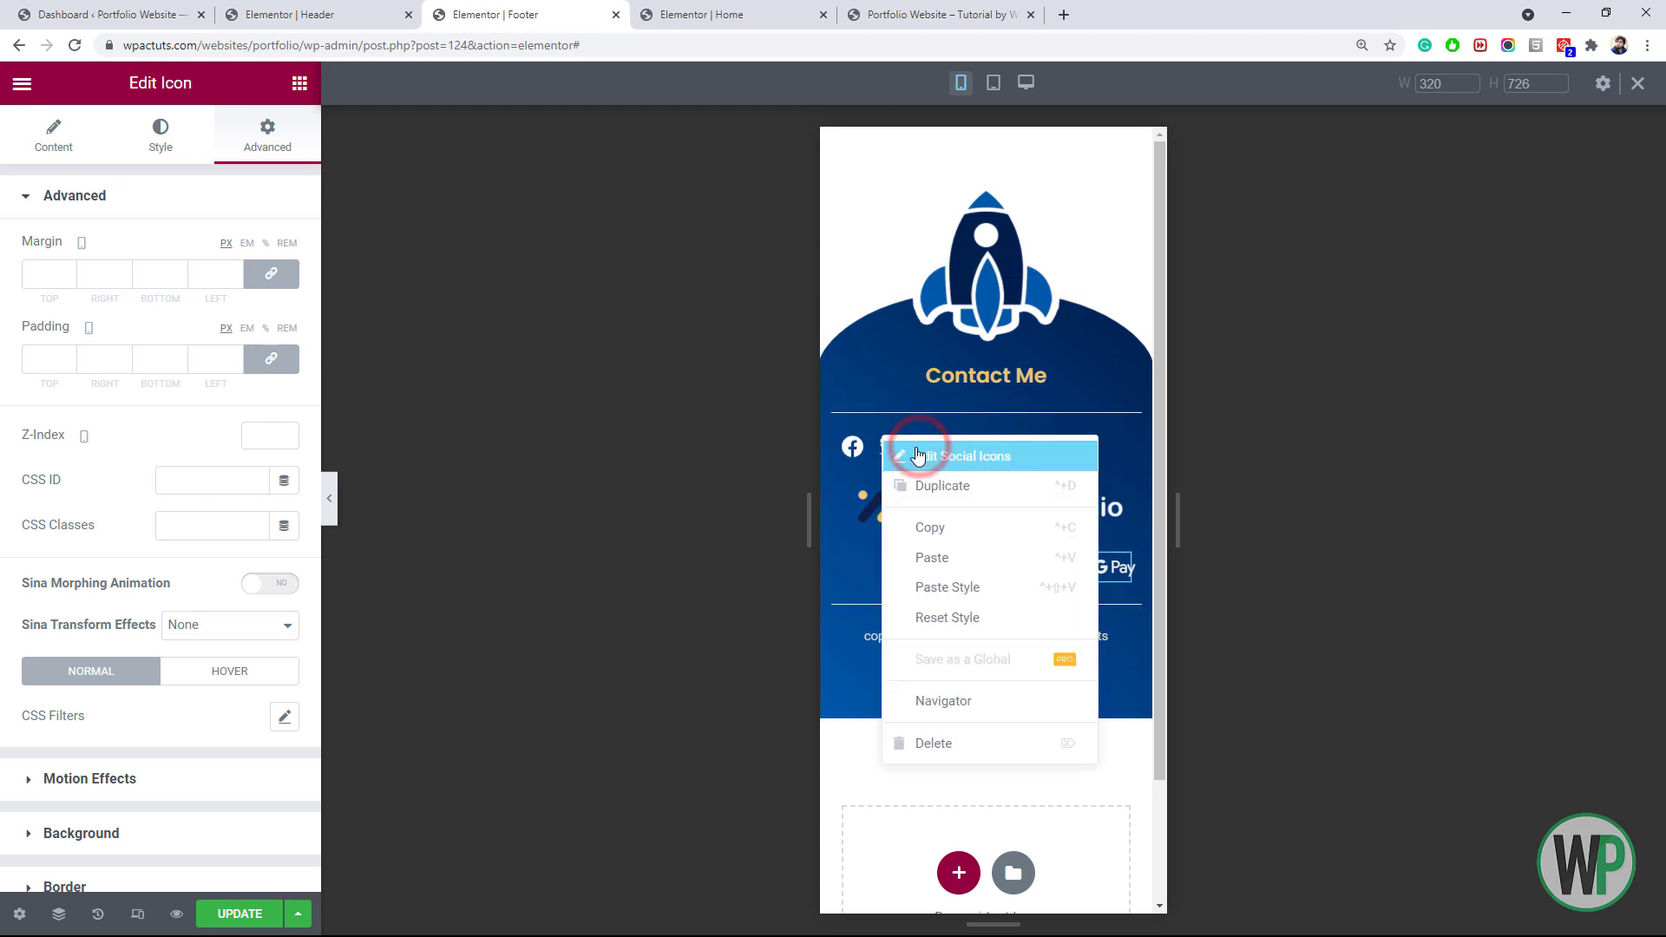
pyautogui.click(919, 454)
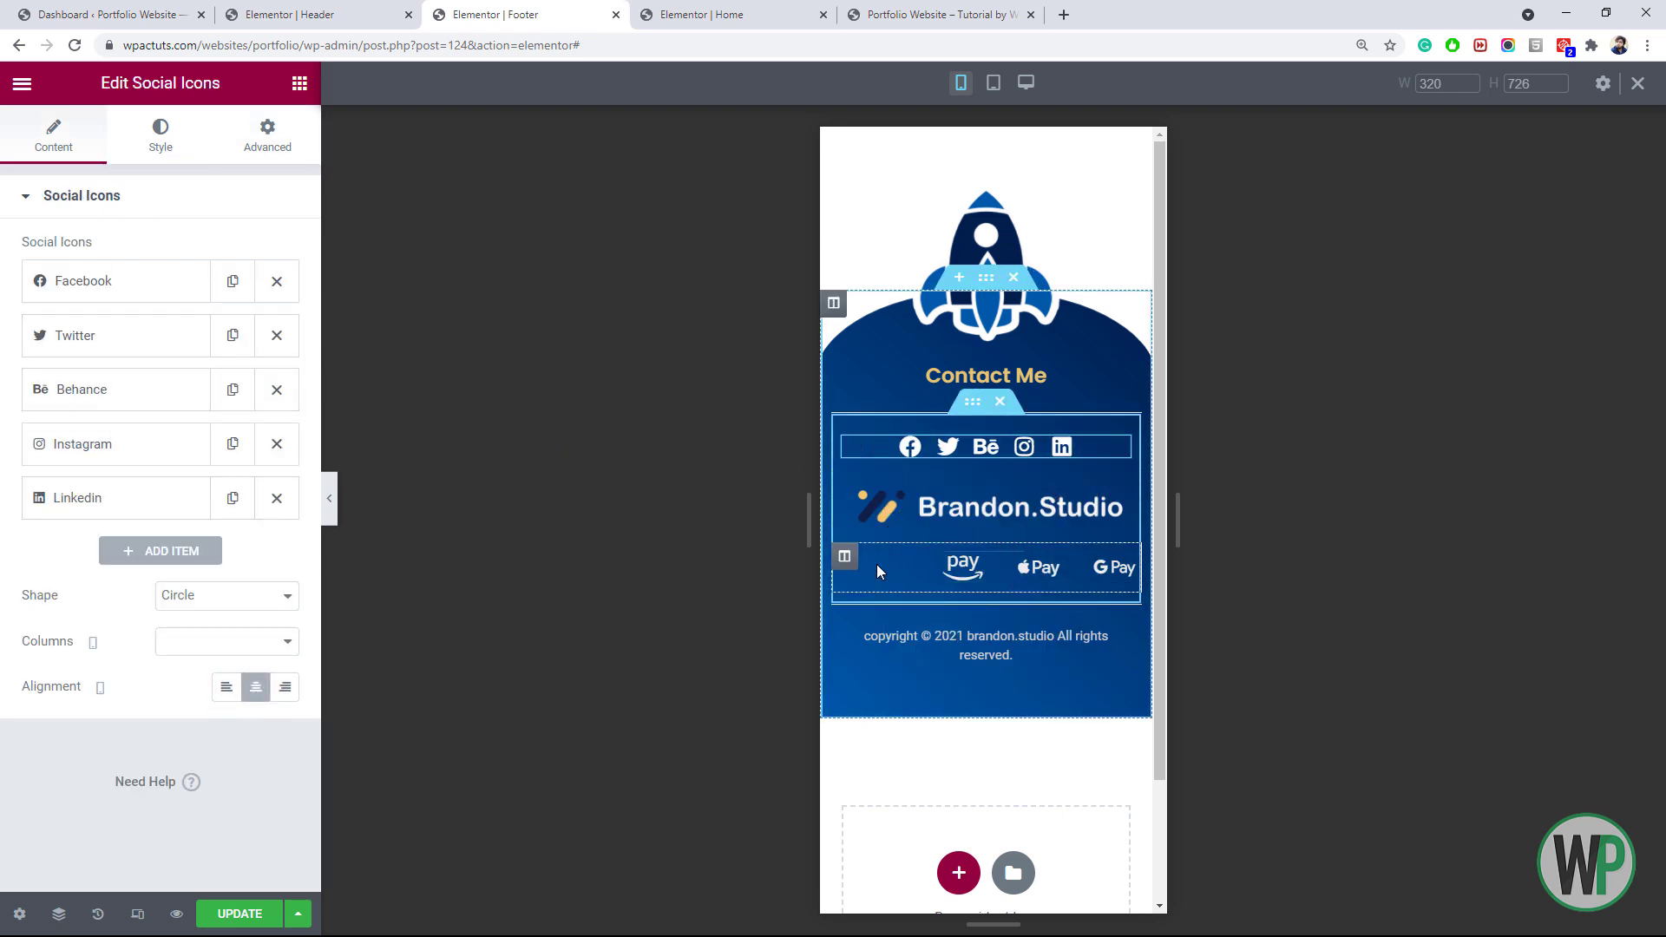
pyautogui.rightClick(845, 558)
pyautogui.click(870, 572)
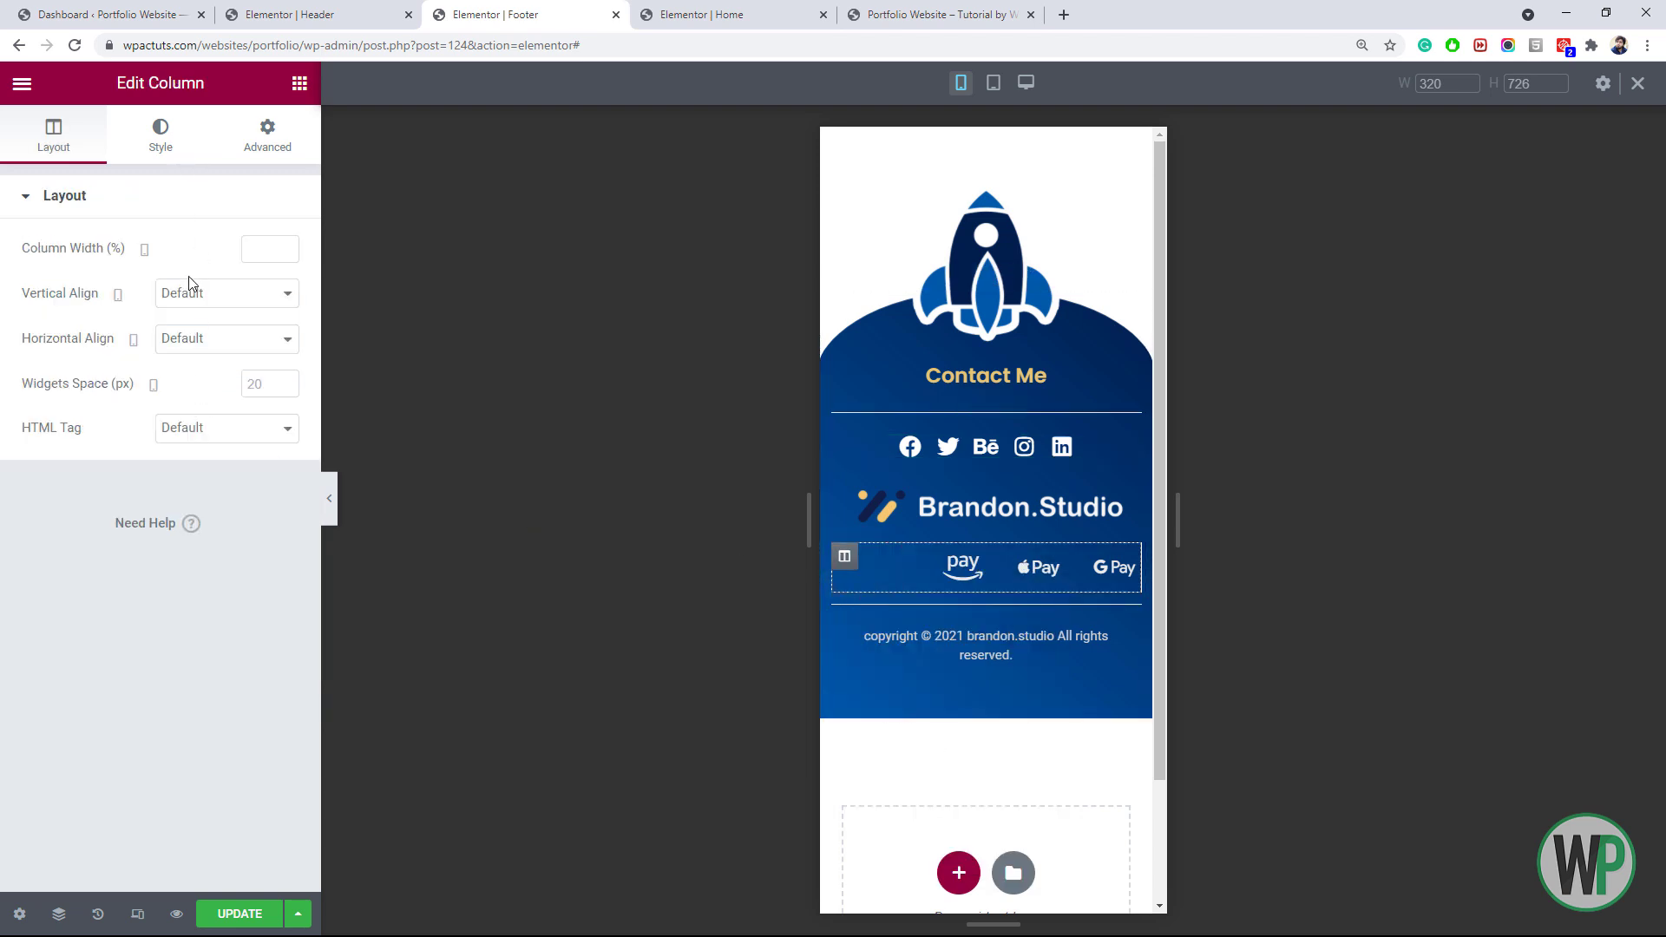
pyautogui.click(216, 340)
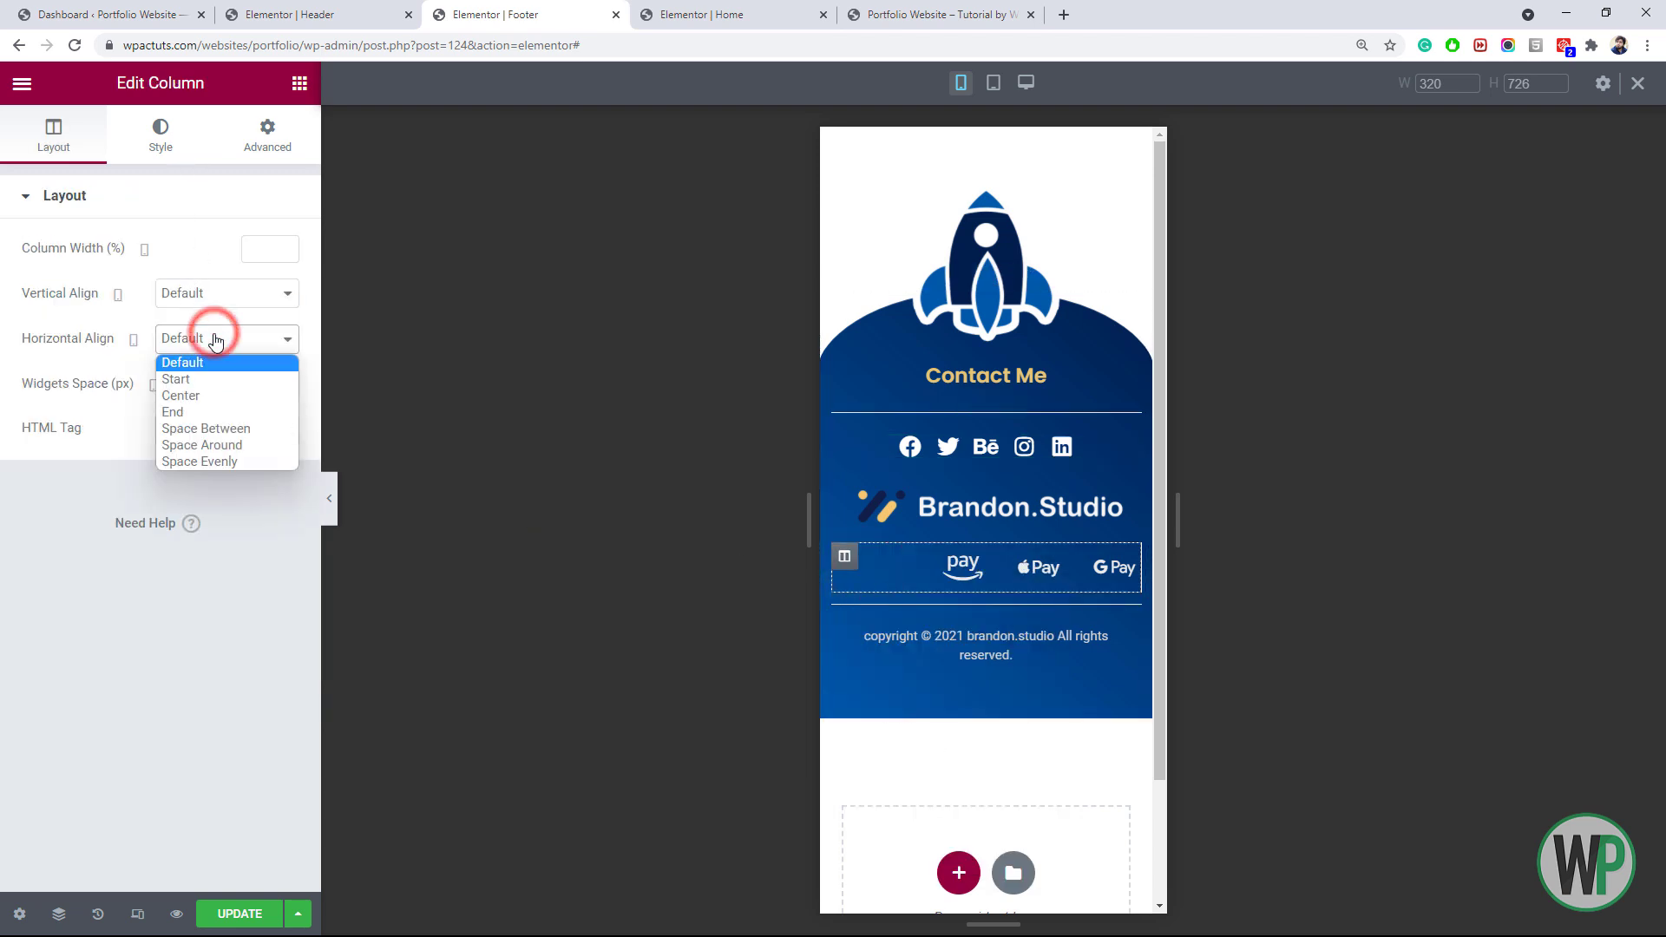
pyautogui.click(218, 396)
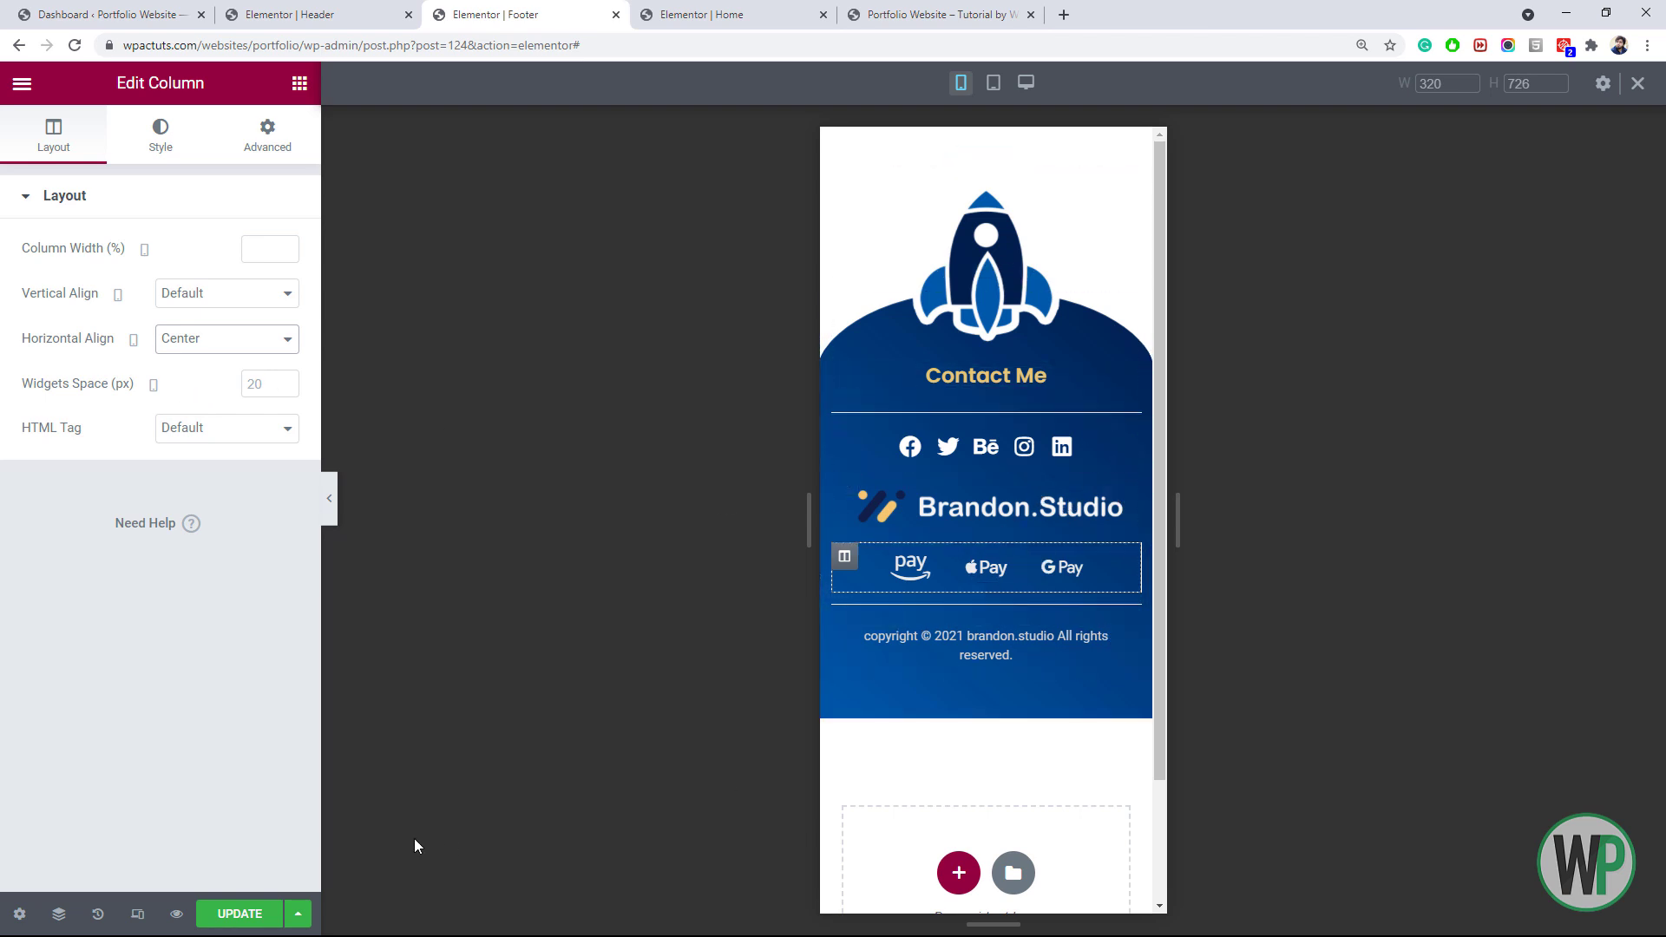
pyautogui.click(924, 7)
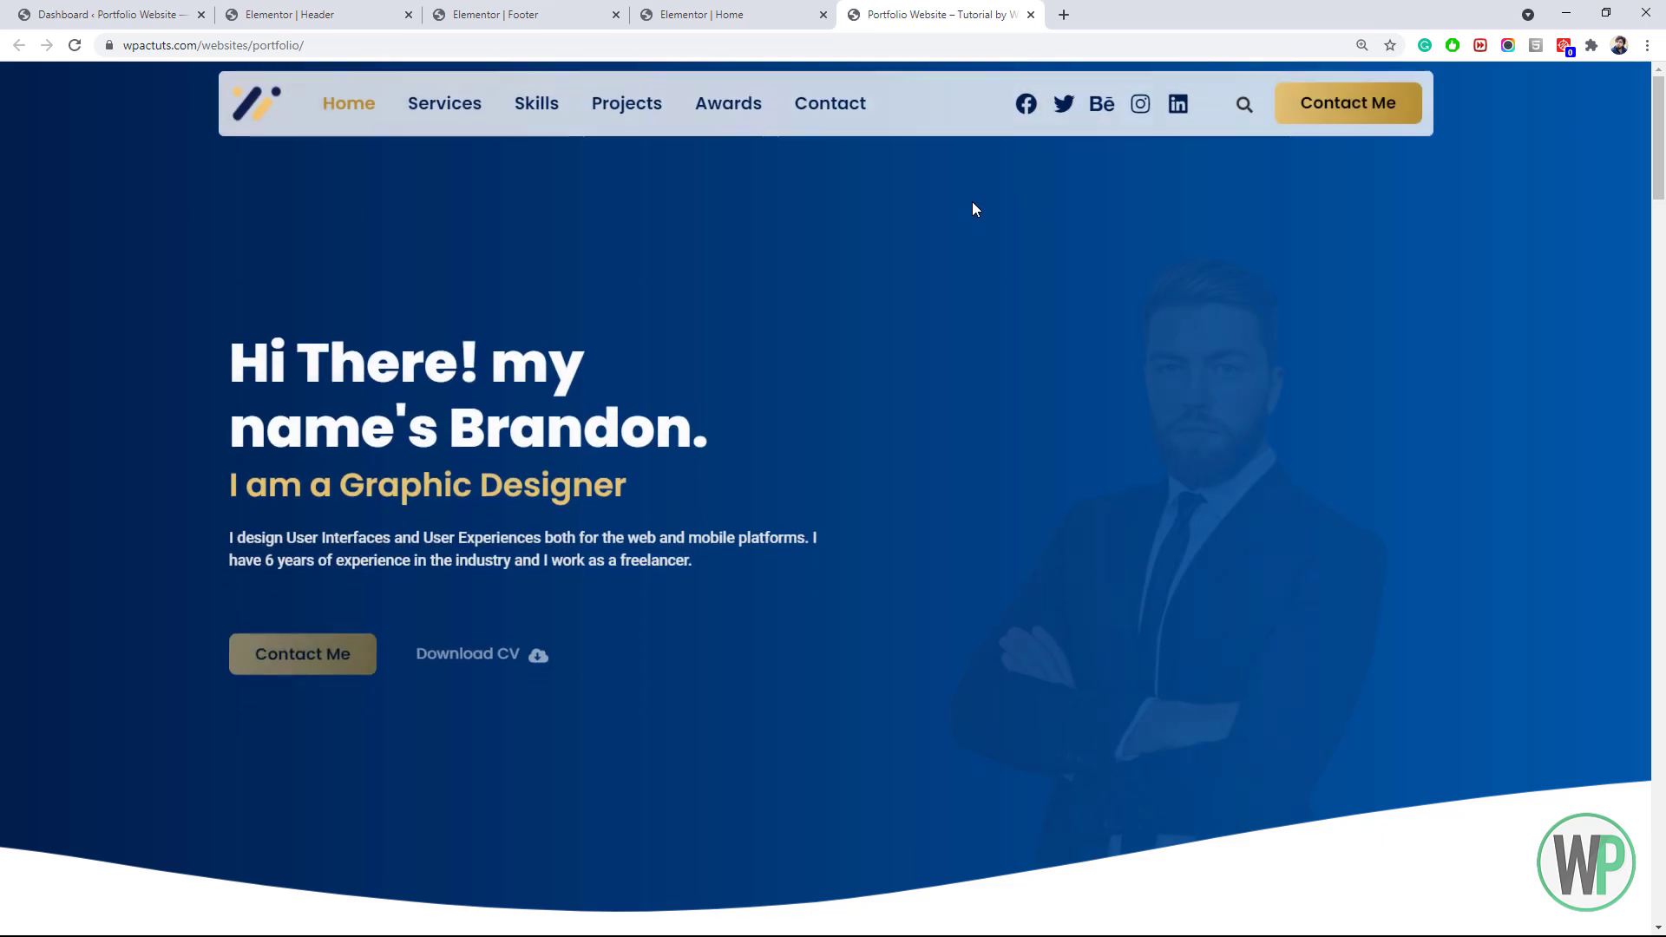
# Click Services on the live site, confirm the URL ends in #services, and return to the Home editor
pyautogui.moveTo(1659, 123)
pyautogui.mouseDown()
pyautogui.moveTo(1663, 440)
pyautogui.moveTo(1663, 376)
pyautogui.moveTo(1634, 871)
pyautogui.moveTo(1664, 106)
pyautogui.mouseUp()
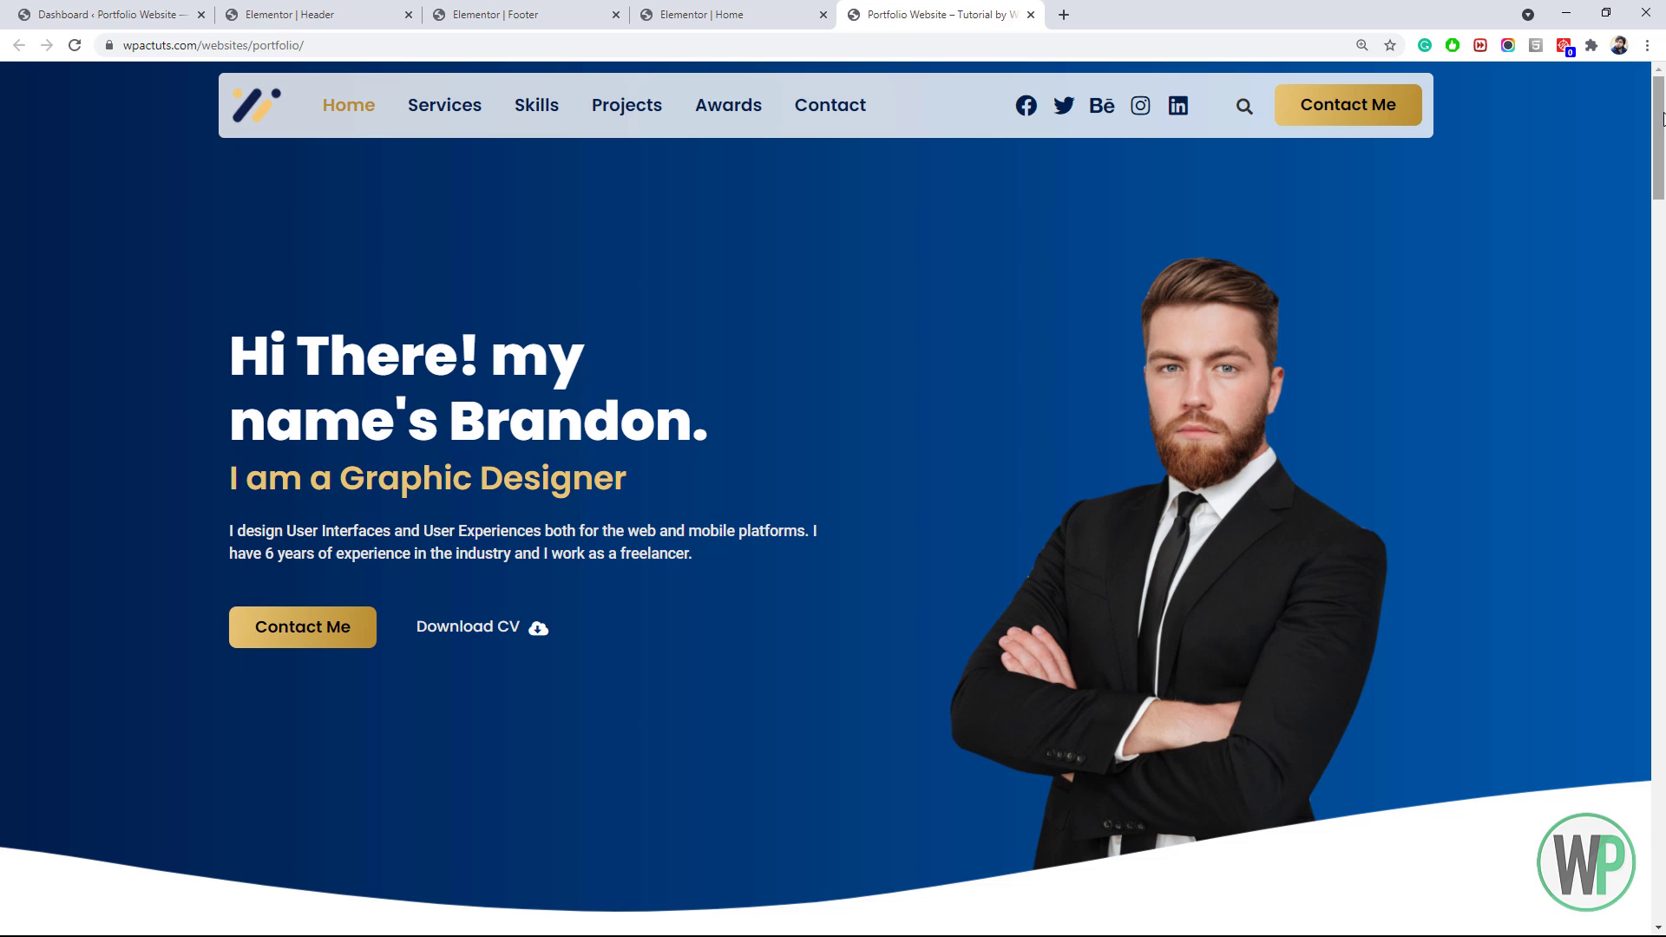
pyautogui.scroll(-1, 594, 105)
pyautogui.scroll(1, 595, 106)
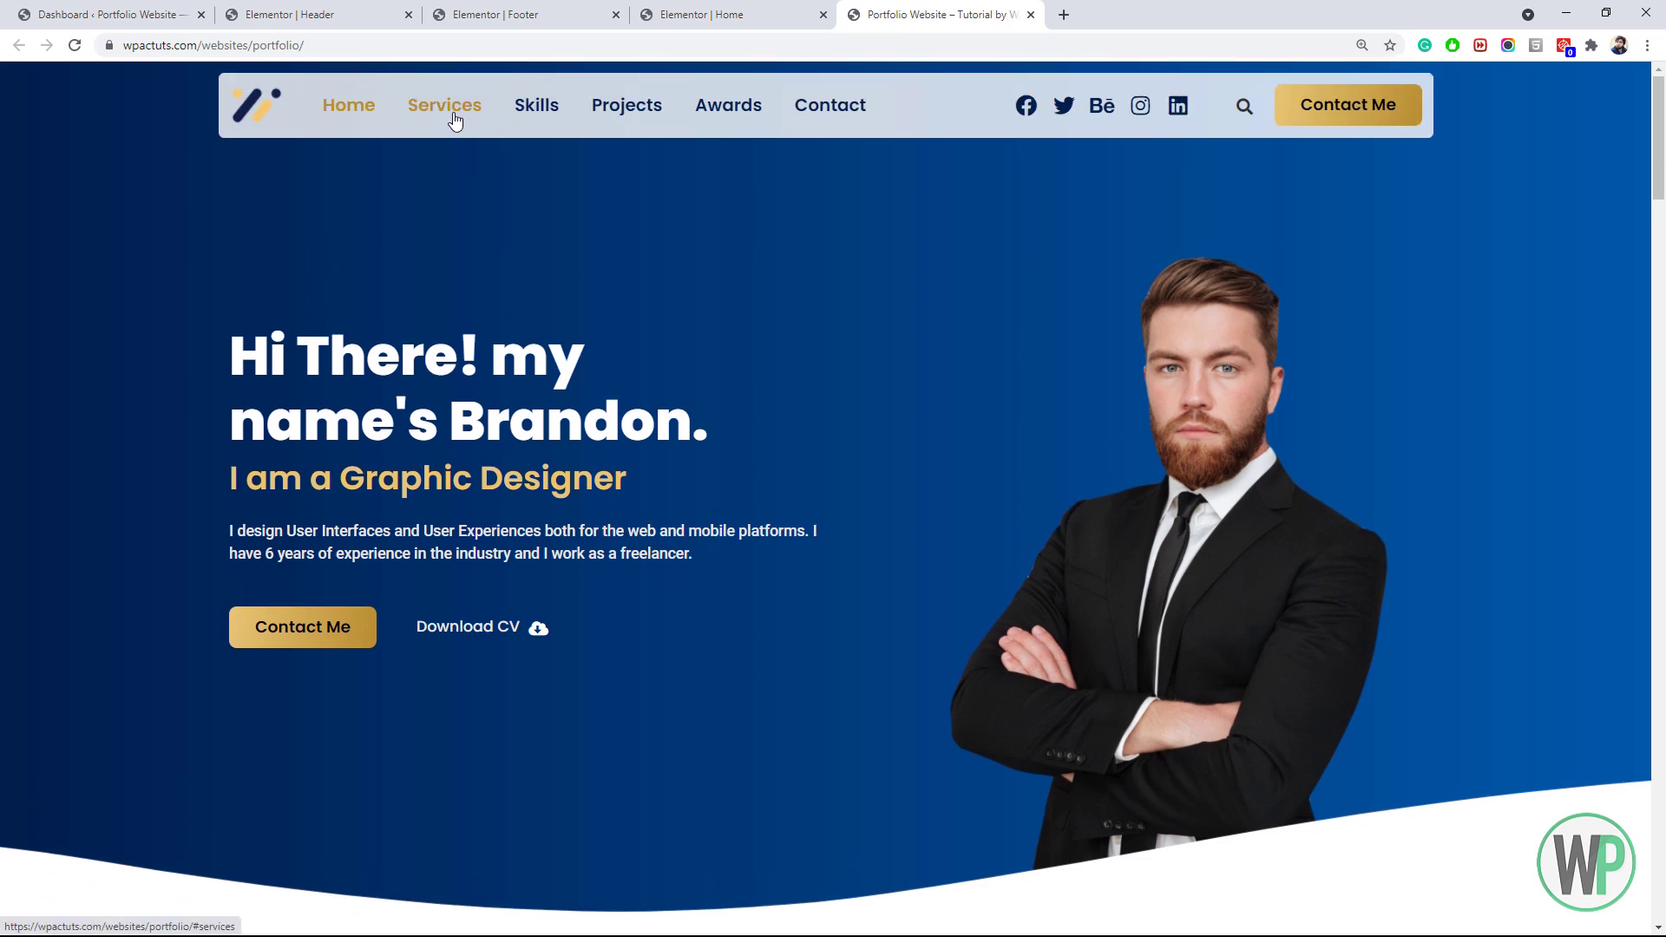
pyautogui.scroll(-1, 445, 117)
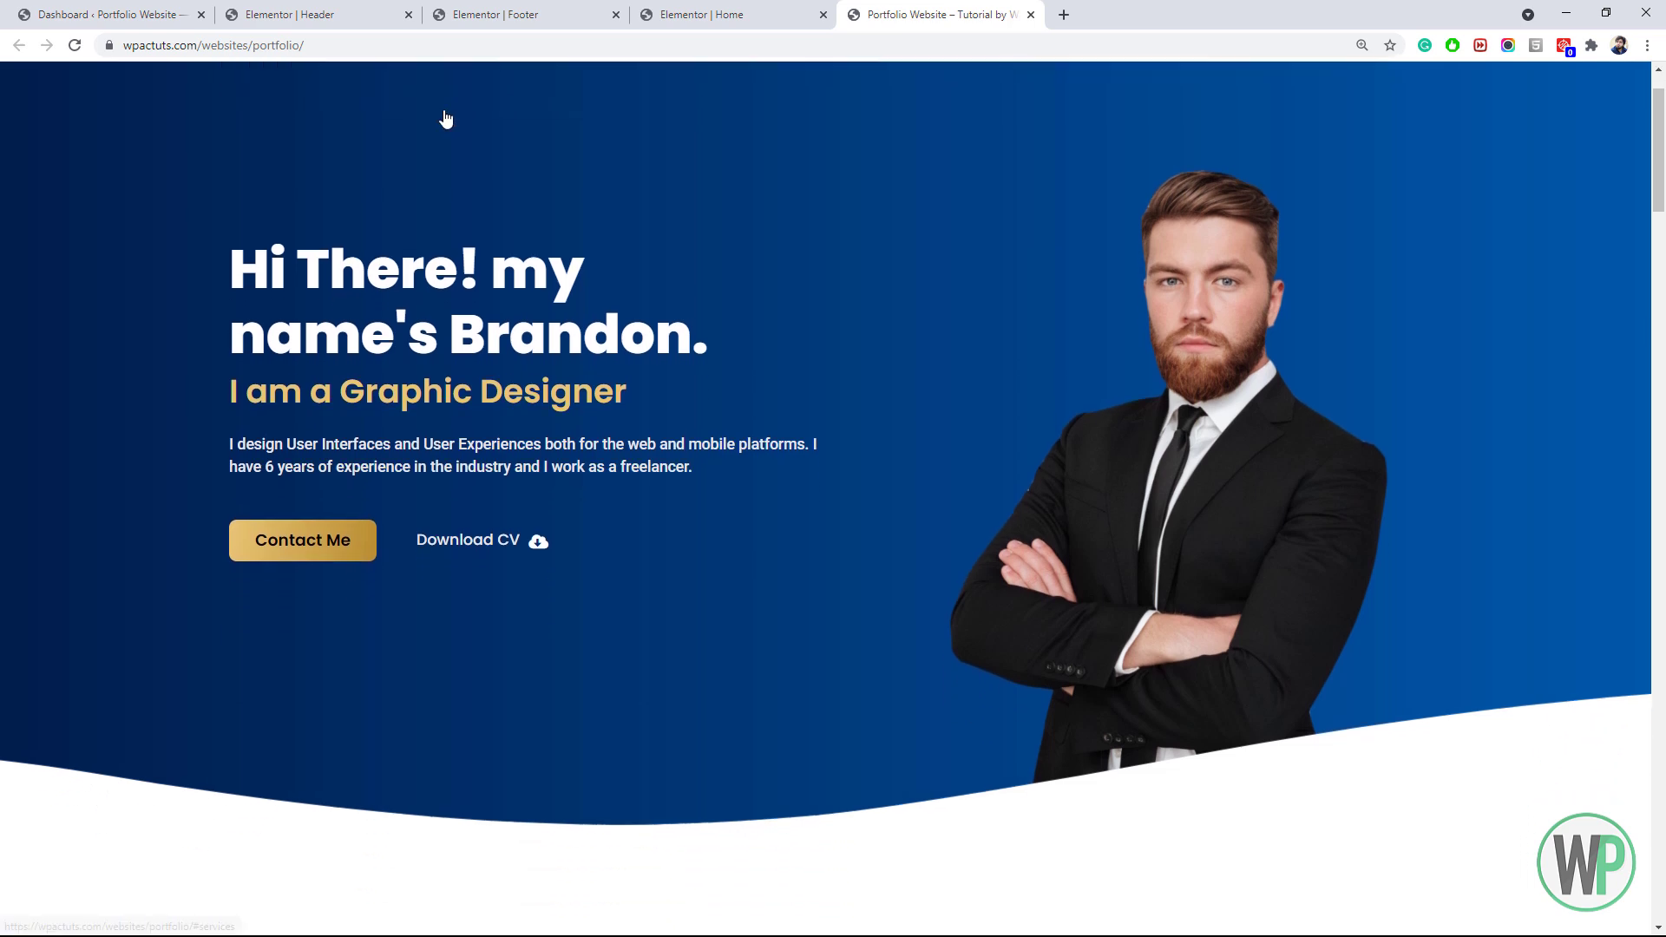
pyautogui.scroll(1, 445, 117)
pyautogui.click(439, 116)
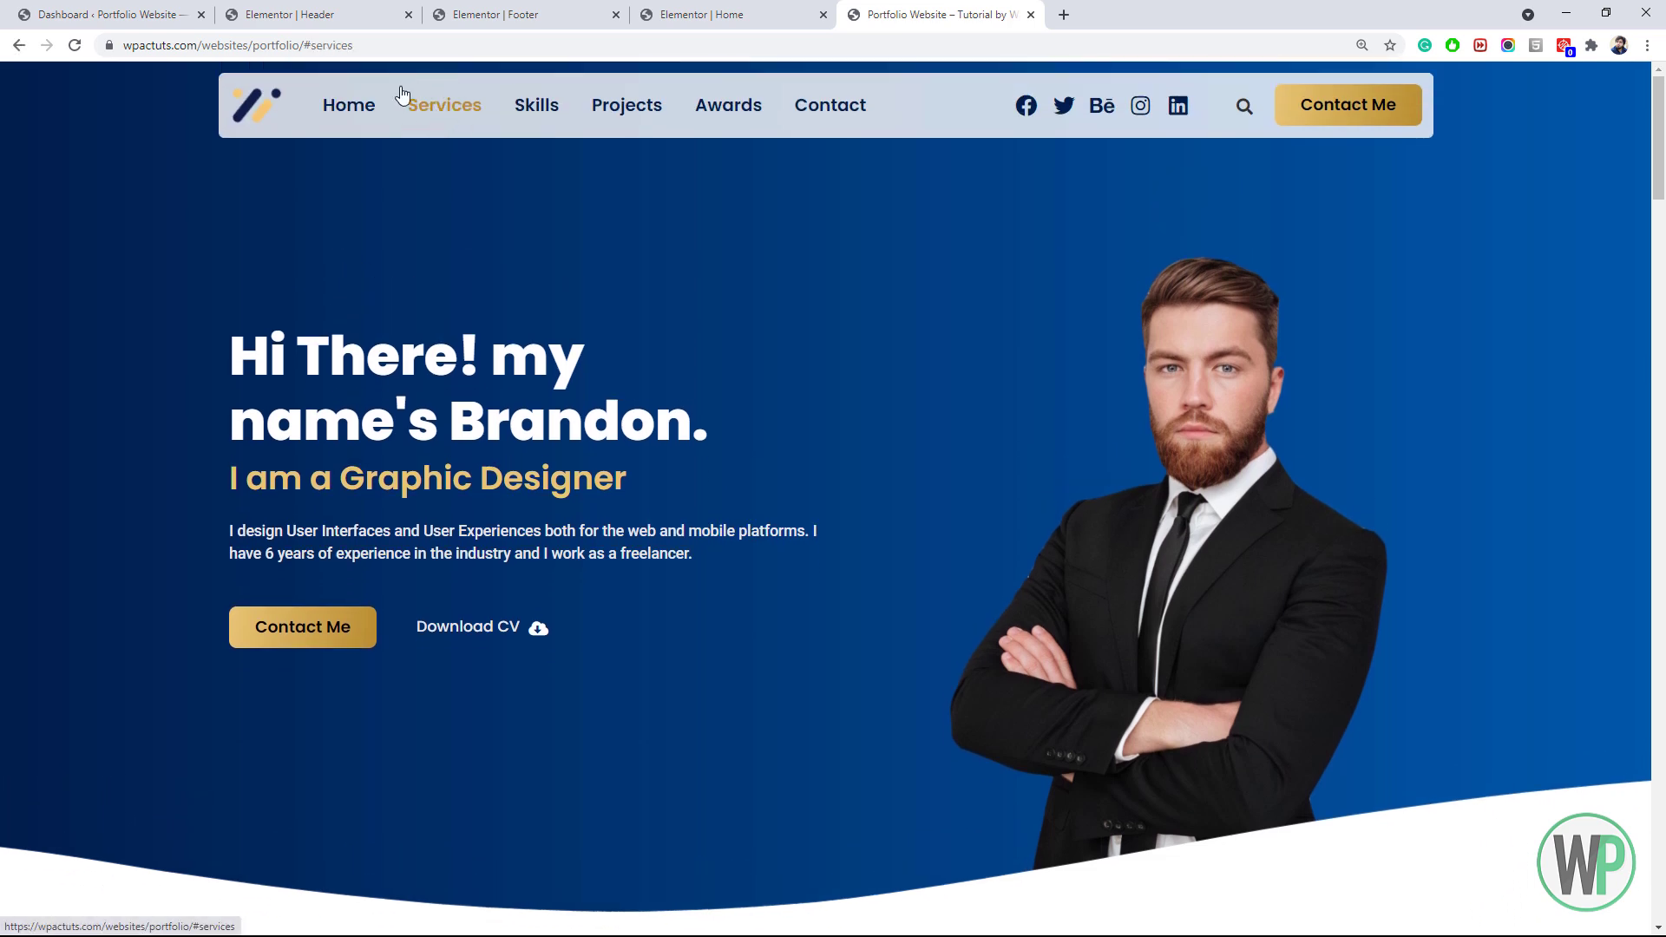
pyautogui.moveTo(311, 44); pyautogui.dragTo(358, 44)
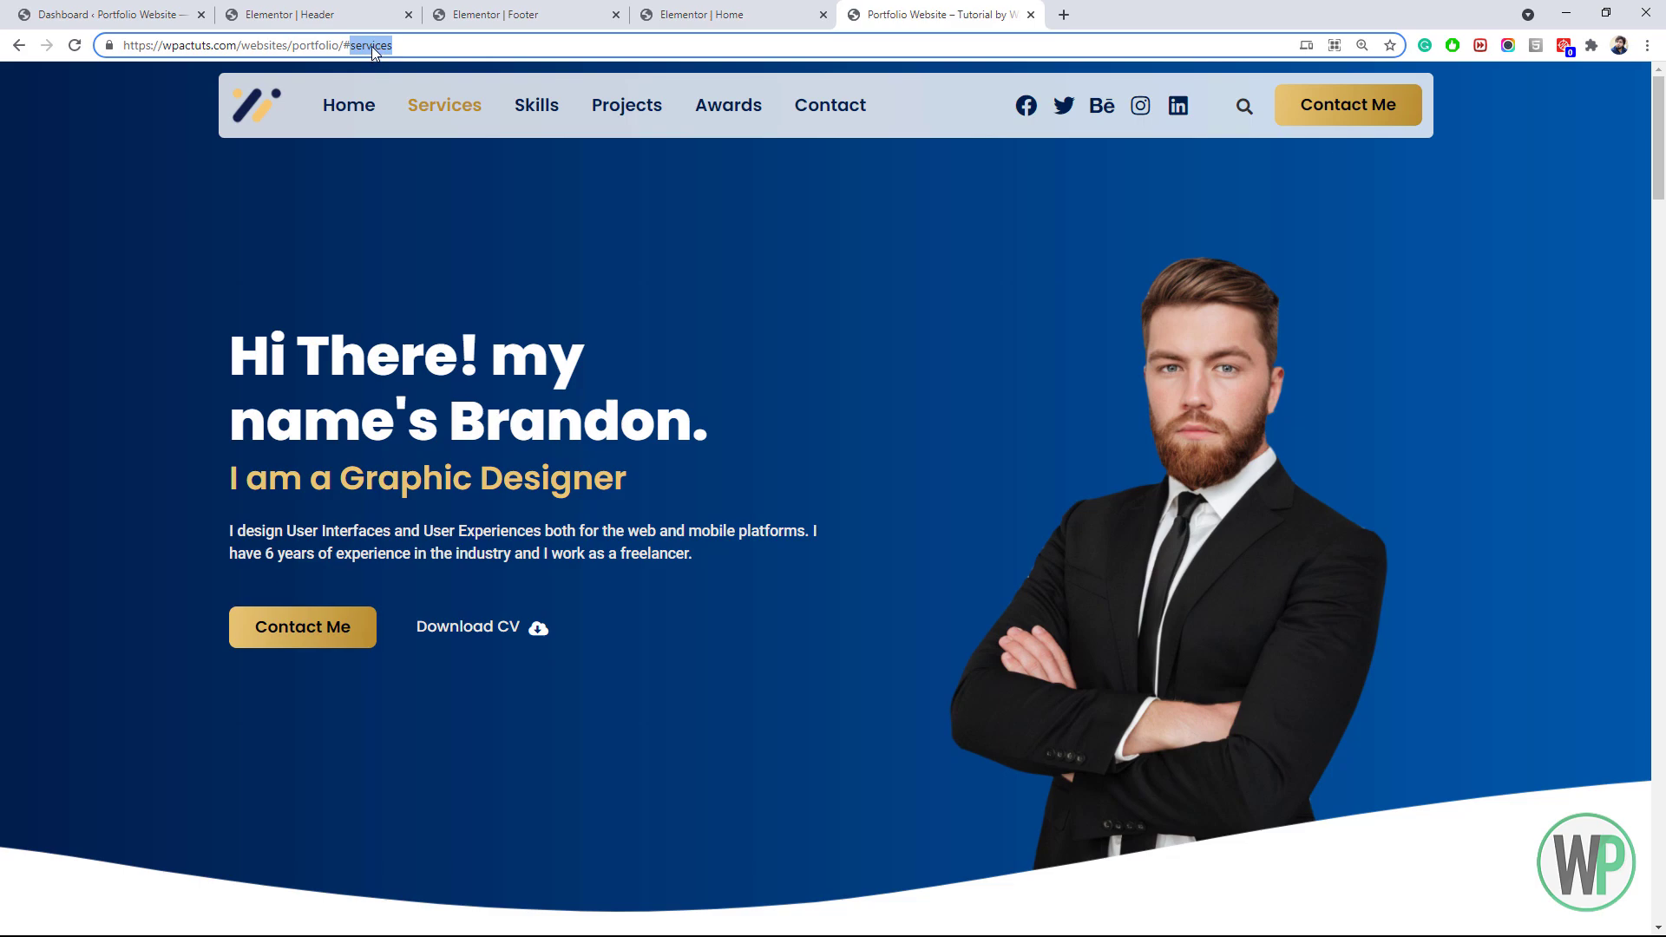
pyautogui.click(692, 8)
pyautogui.click(864, 8)
pyautogui.click(731, 10)
pyautogui.moveTo(1659, 824); pyautogui.dragTo(1663, 160)
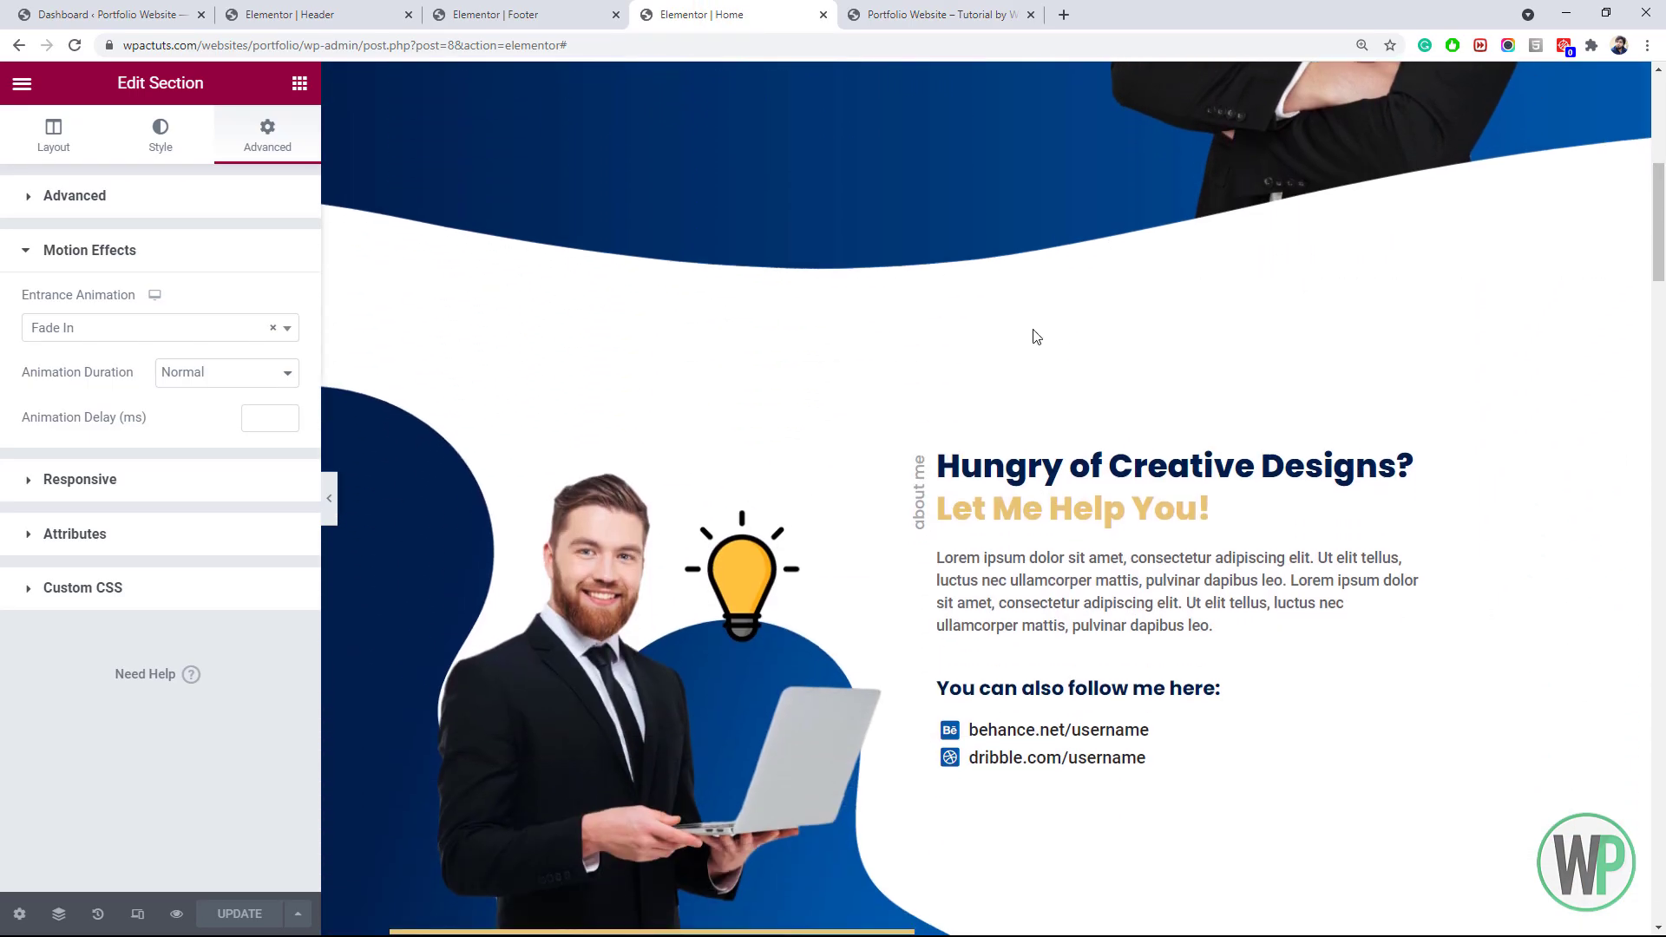
# Paste 'services' into the about-me section's CSS ID field, then delete it again
pyautogui.rightClick(975, 363)
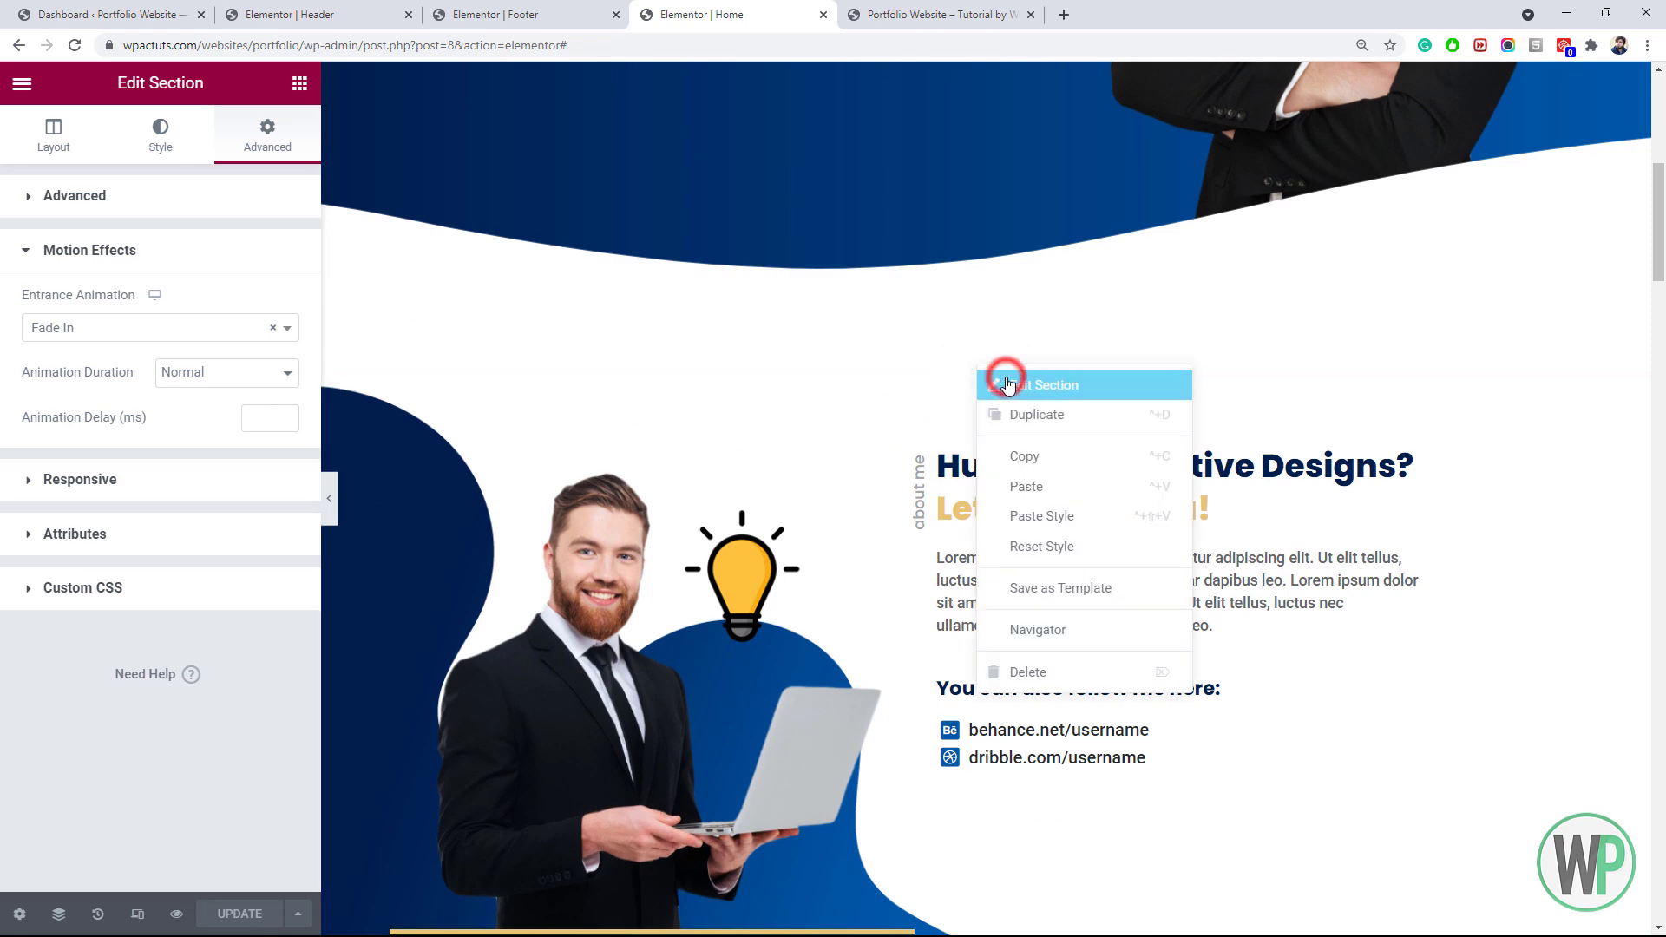
pyautogui.click(1006, 380)
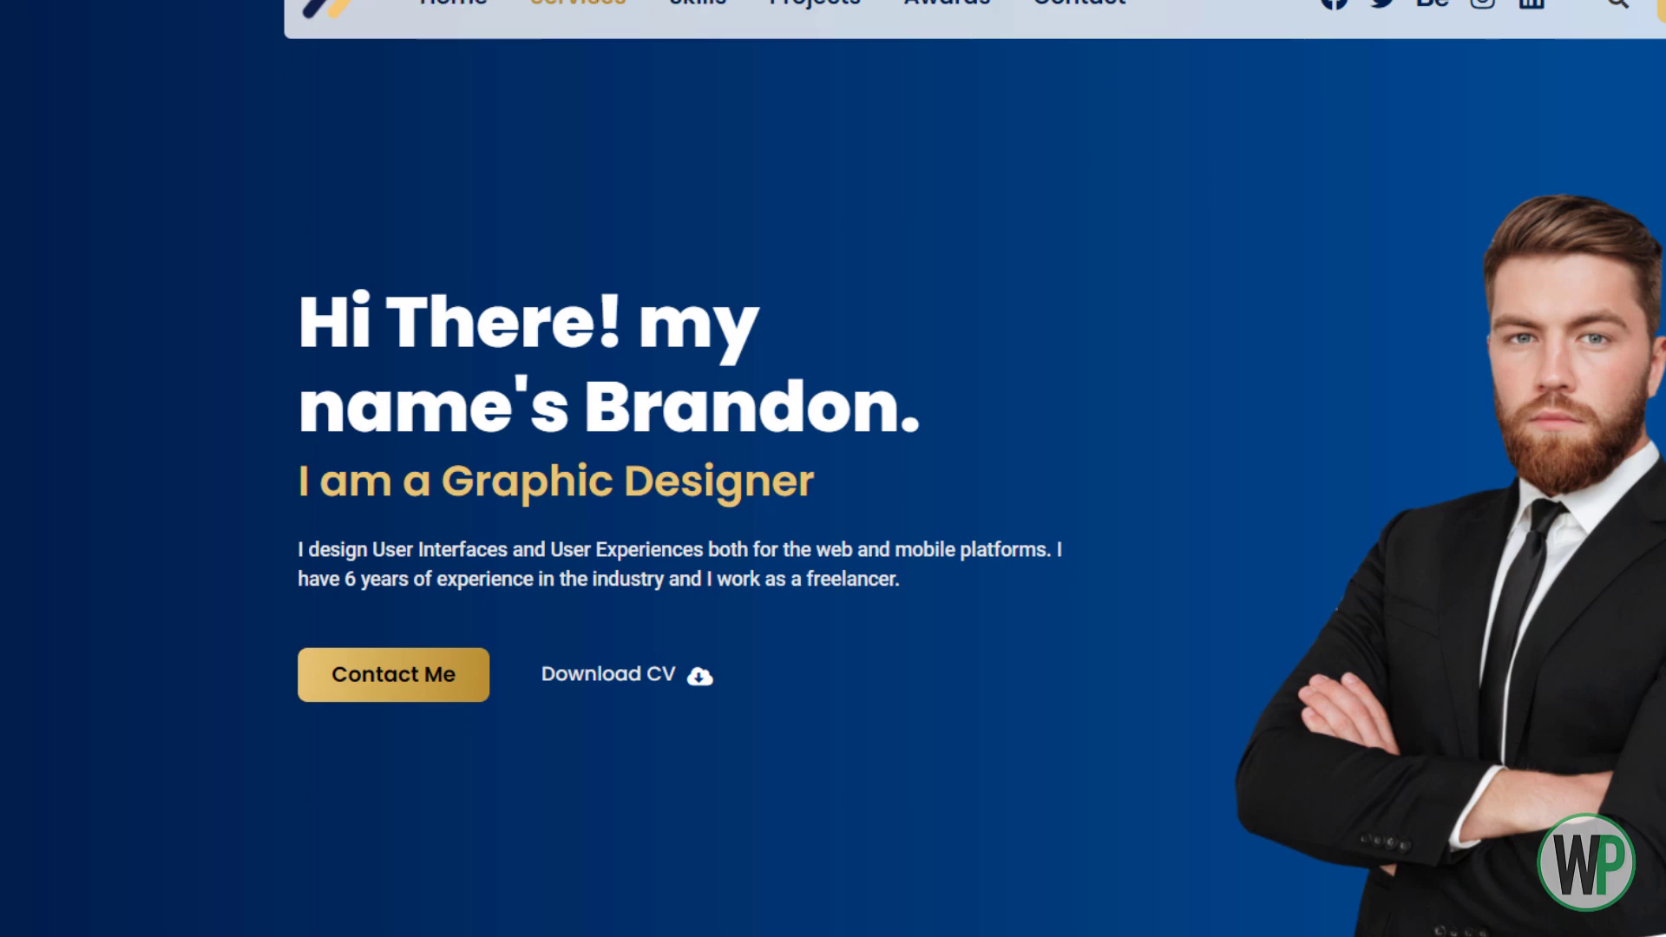
pyautogui.rightClick(493, 0)
pyautogui.click(597, 71)
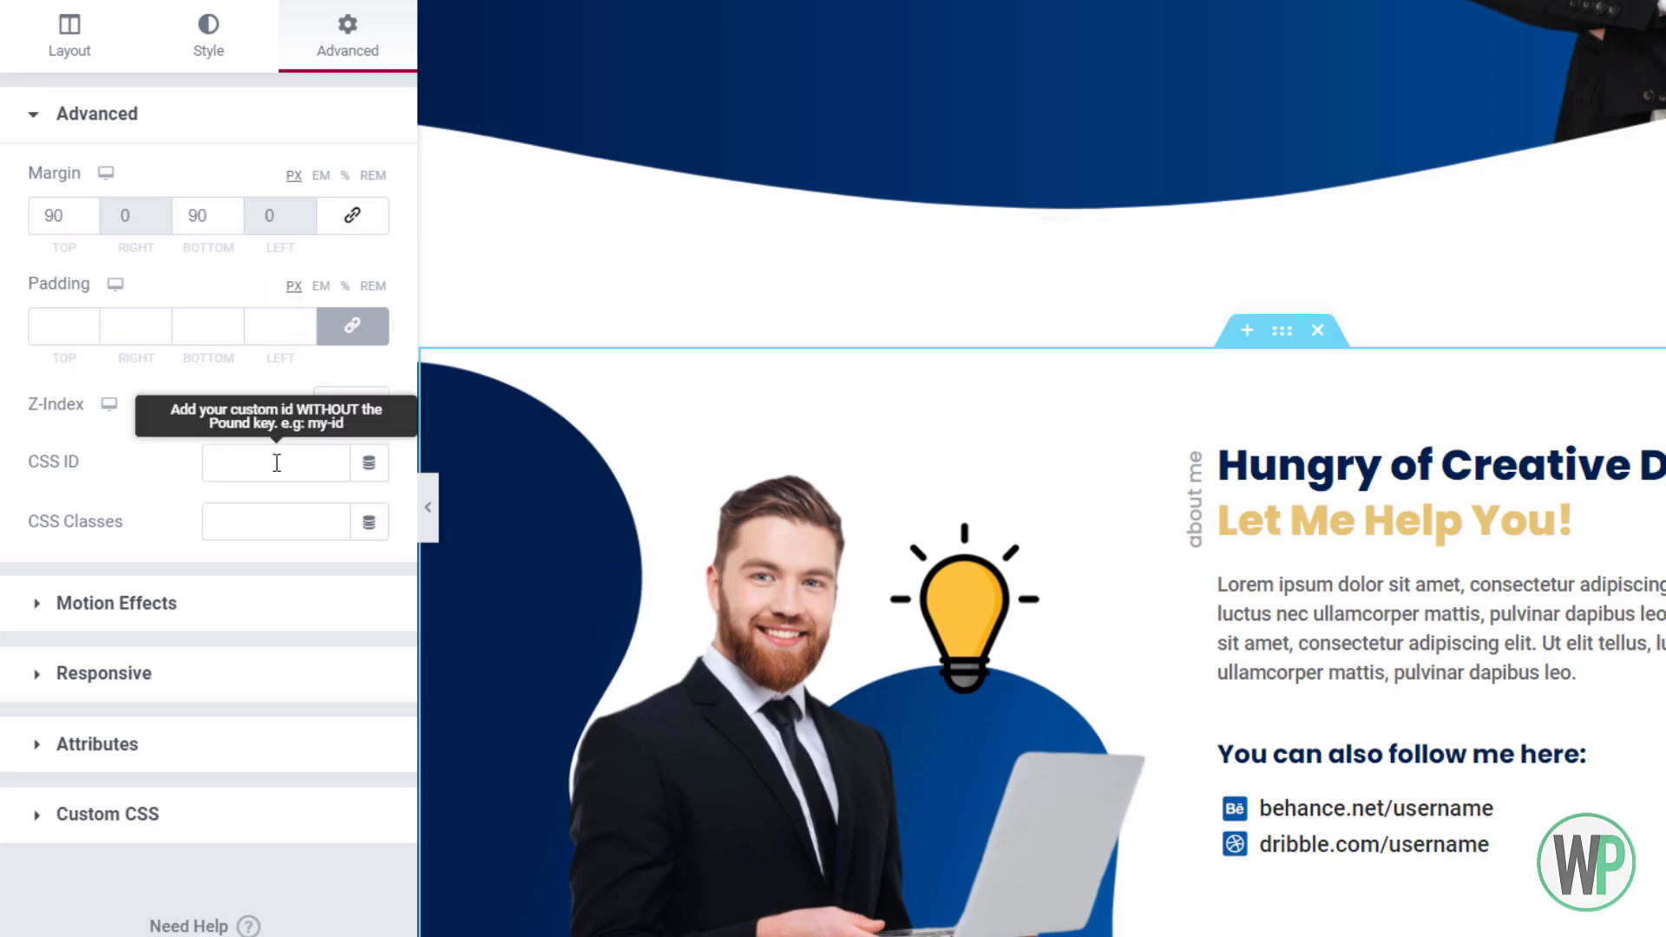
pyautogui.click(279, 470)
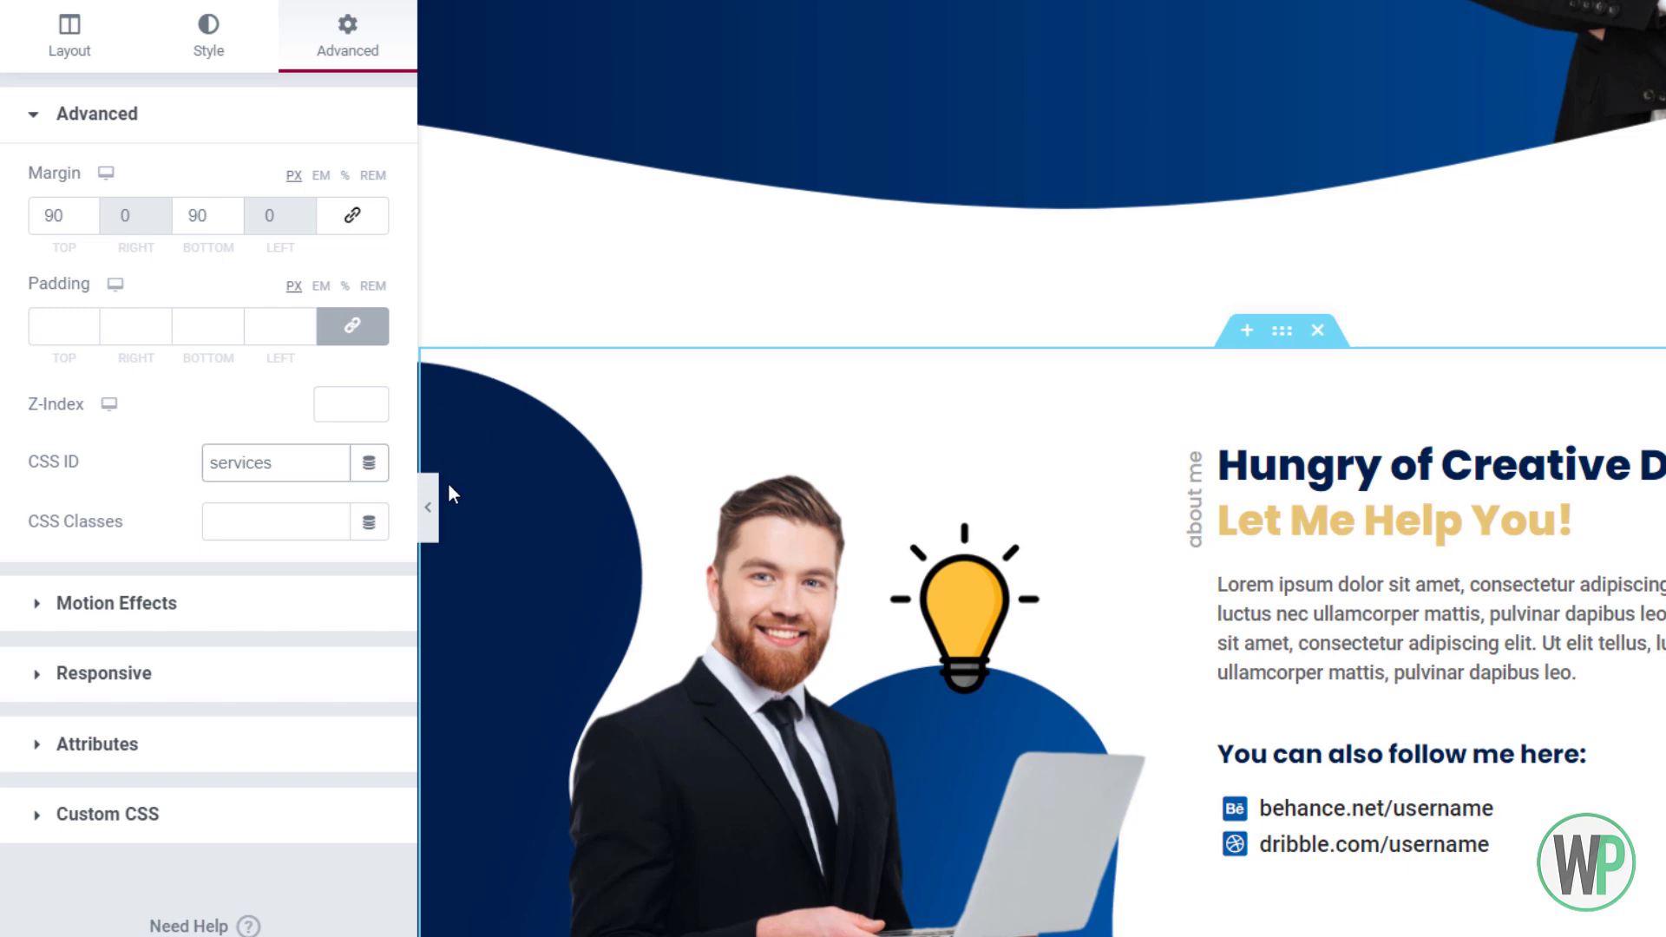
pyautogui.moveTo(300, 460); pyautogui.dragTo(206, 463)
pyautogui.press('BackSpace')
# Place a Menu Anchor with ID 'services' above the about-me heading, then test Skills live
pyautogui.click(391, 0)
pyautogui.click(296, 70)
pyautogui.write('men')
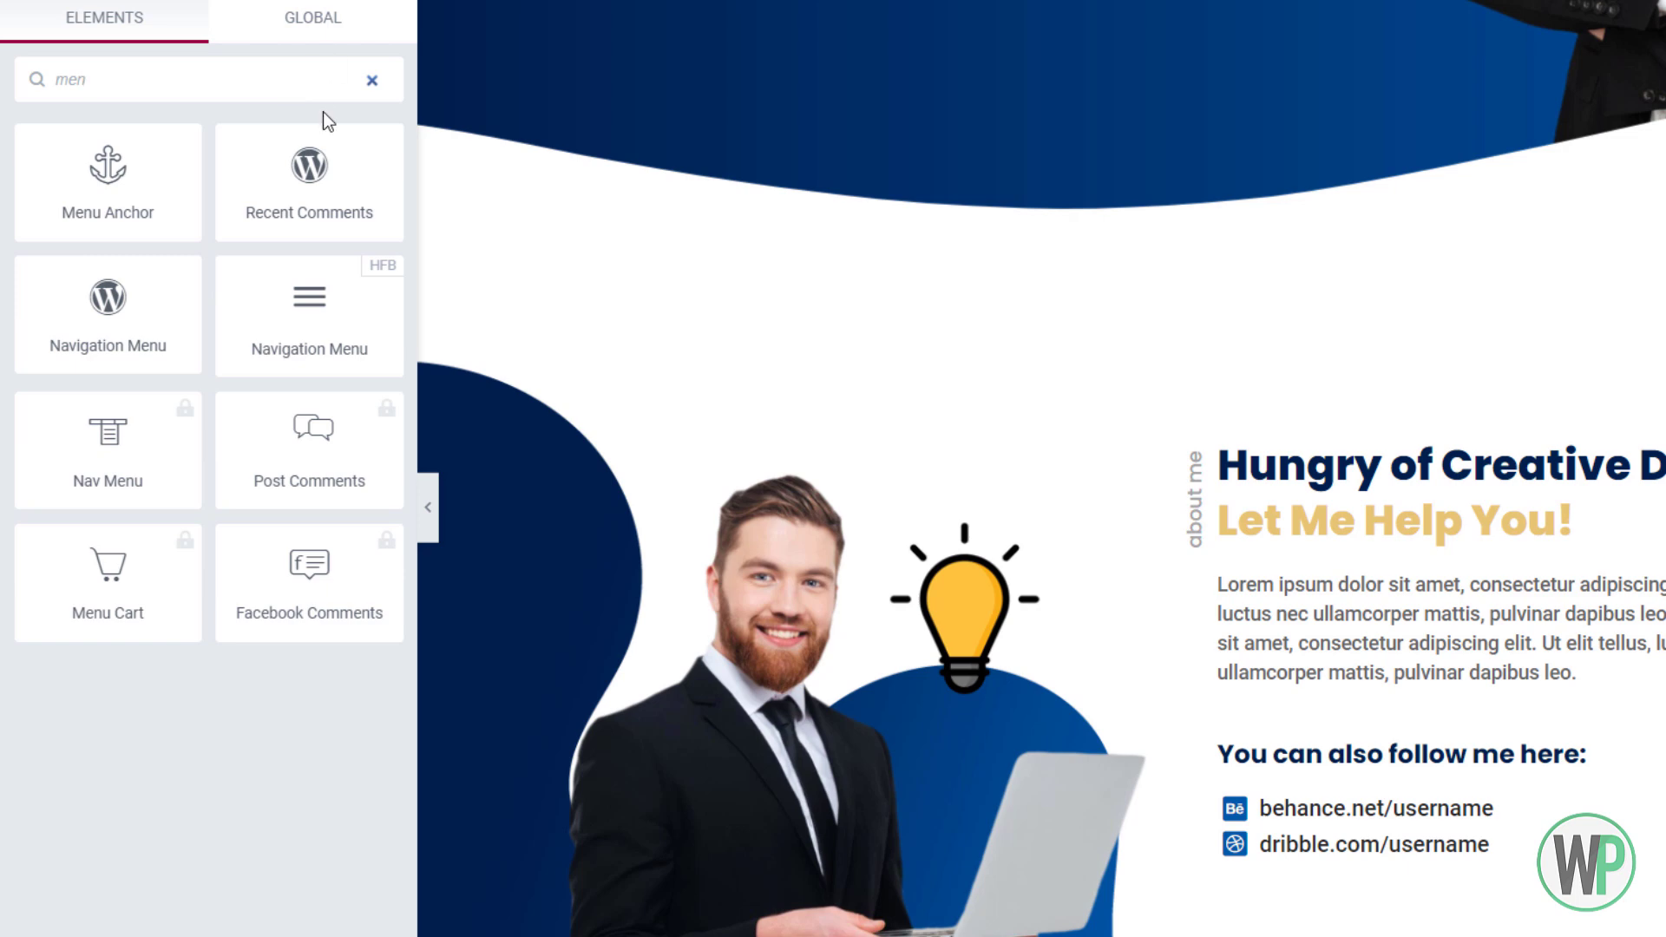
pyautogui.moveTo(168, 212); pyautogui.dragTo(1325, 456)
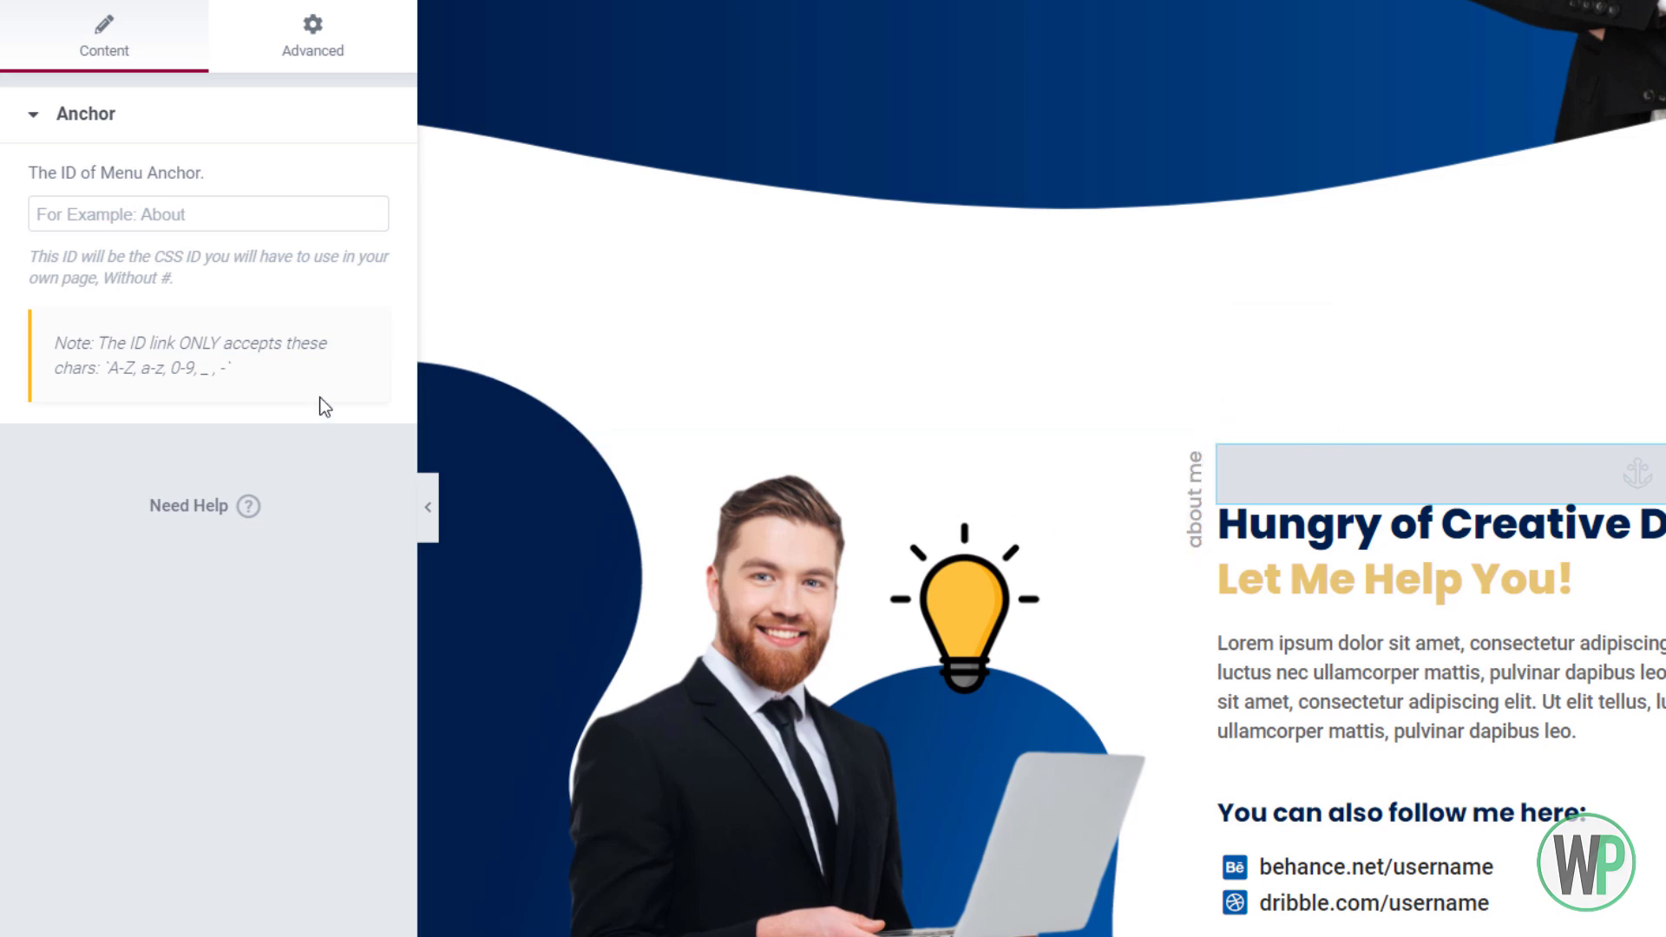
pyautogui.click(231, 211)
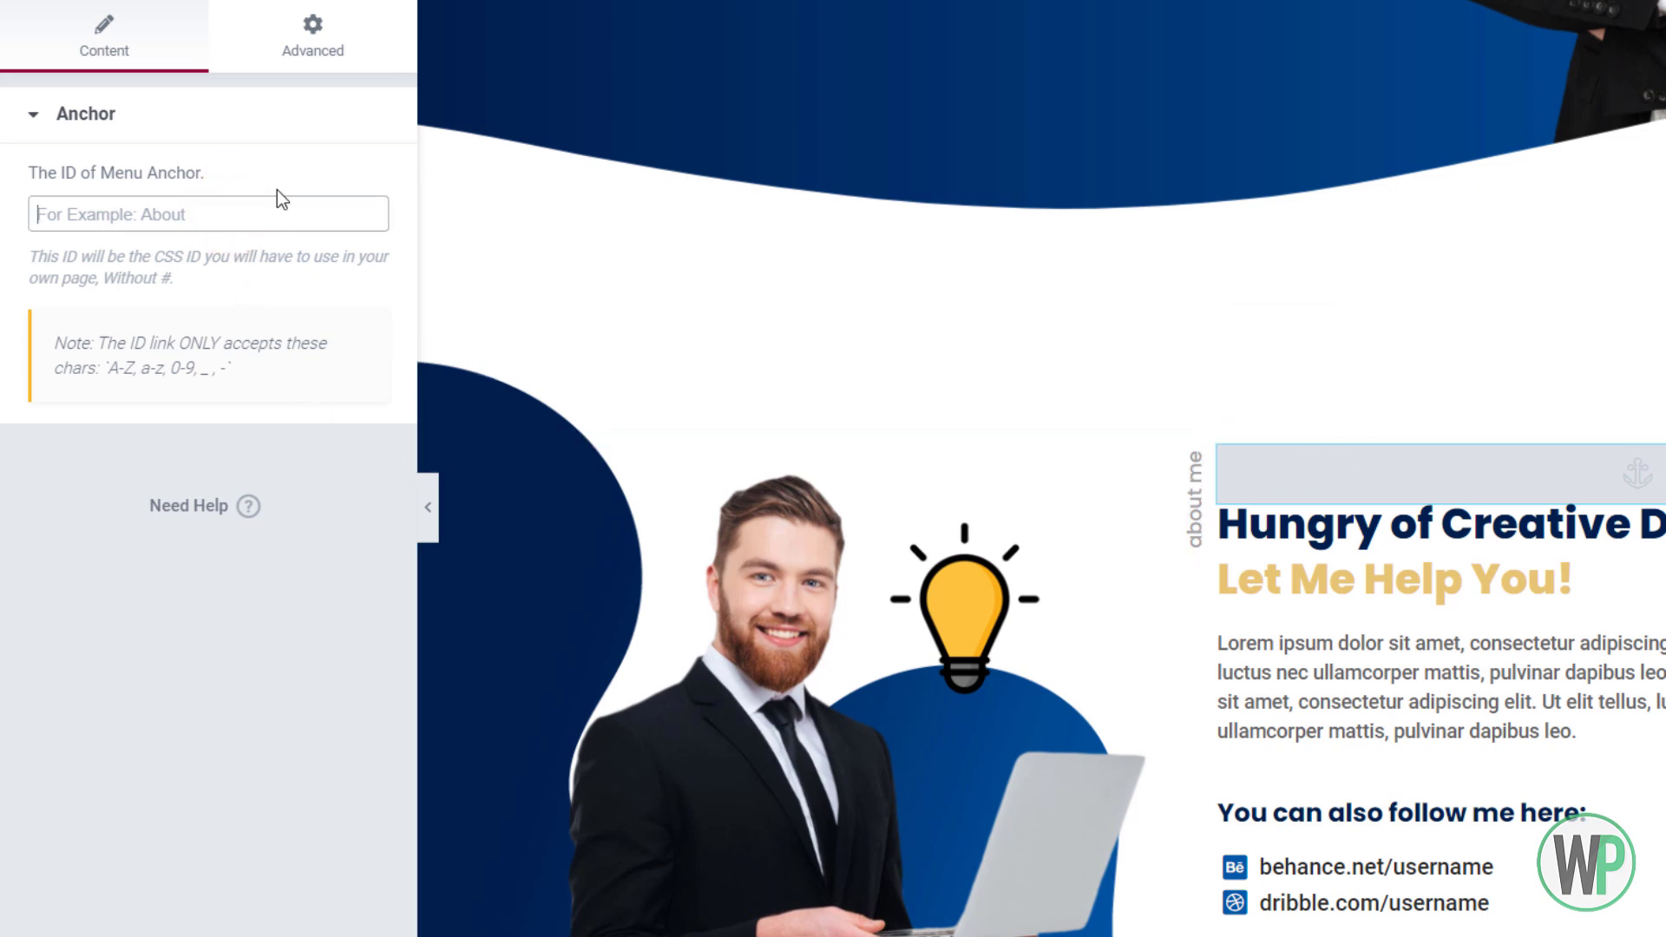
pyautogui.write('services')
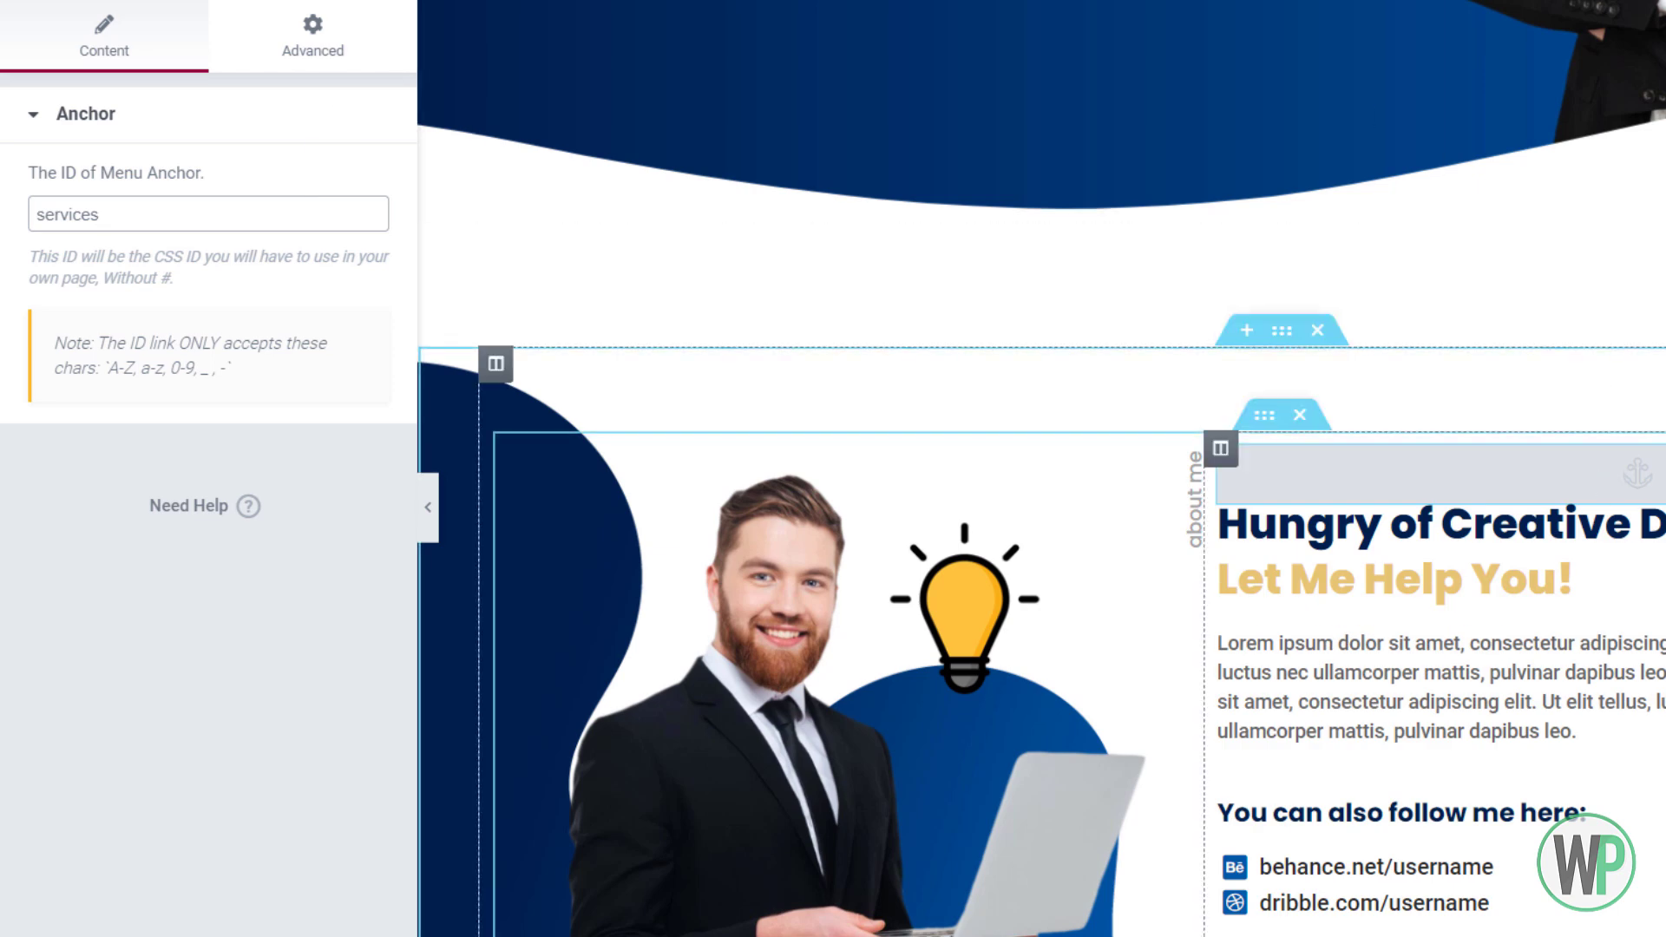
pyautogui.scroll(-10, 1042, 468)
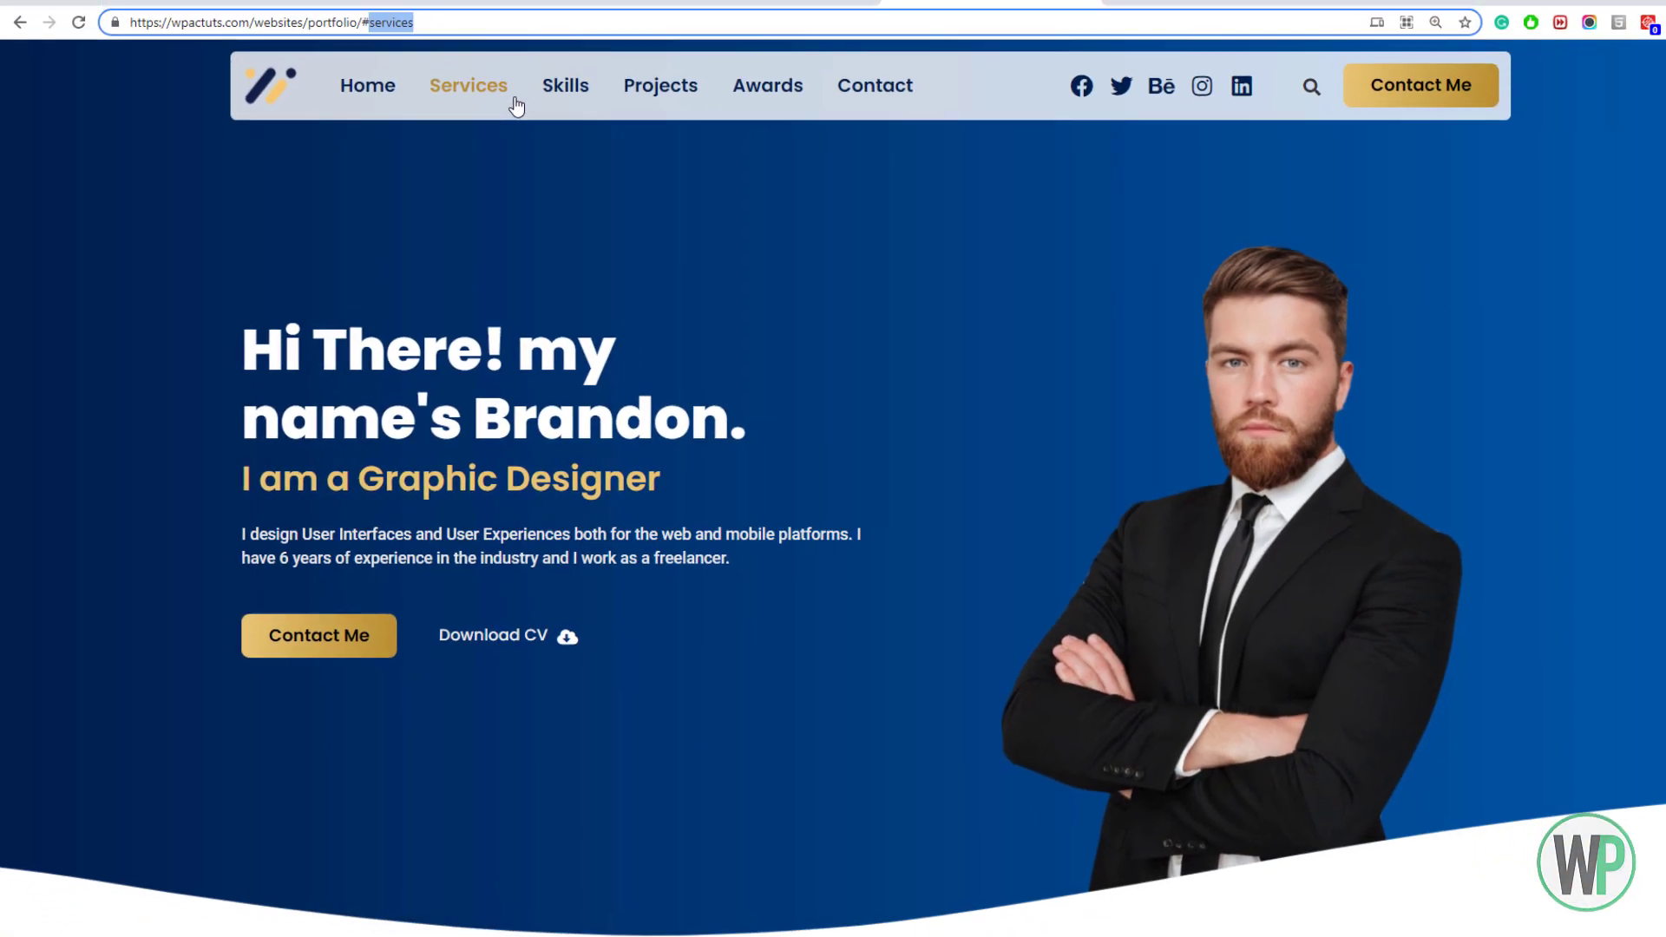
pyautogui.click(527, 113)
# Add a Menu Anchor with ID 'skills' above the skills heading on the Home page
pyautogui.doubleClick(451, 45)
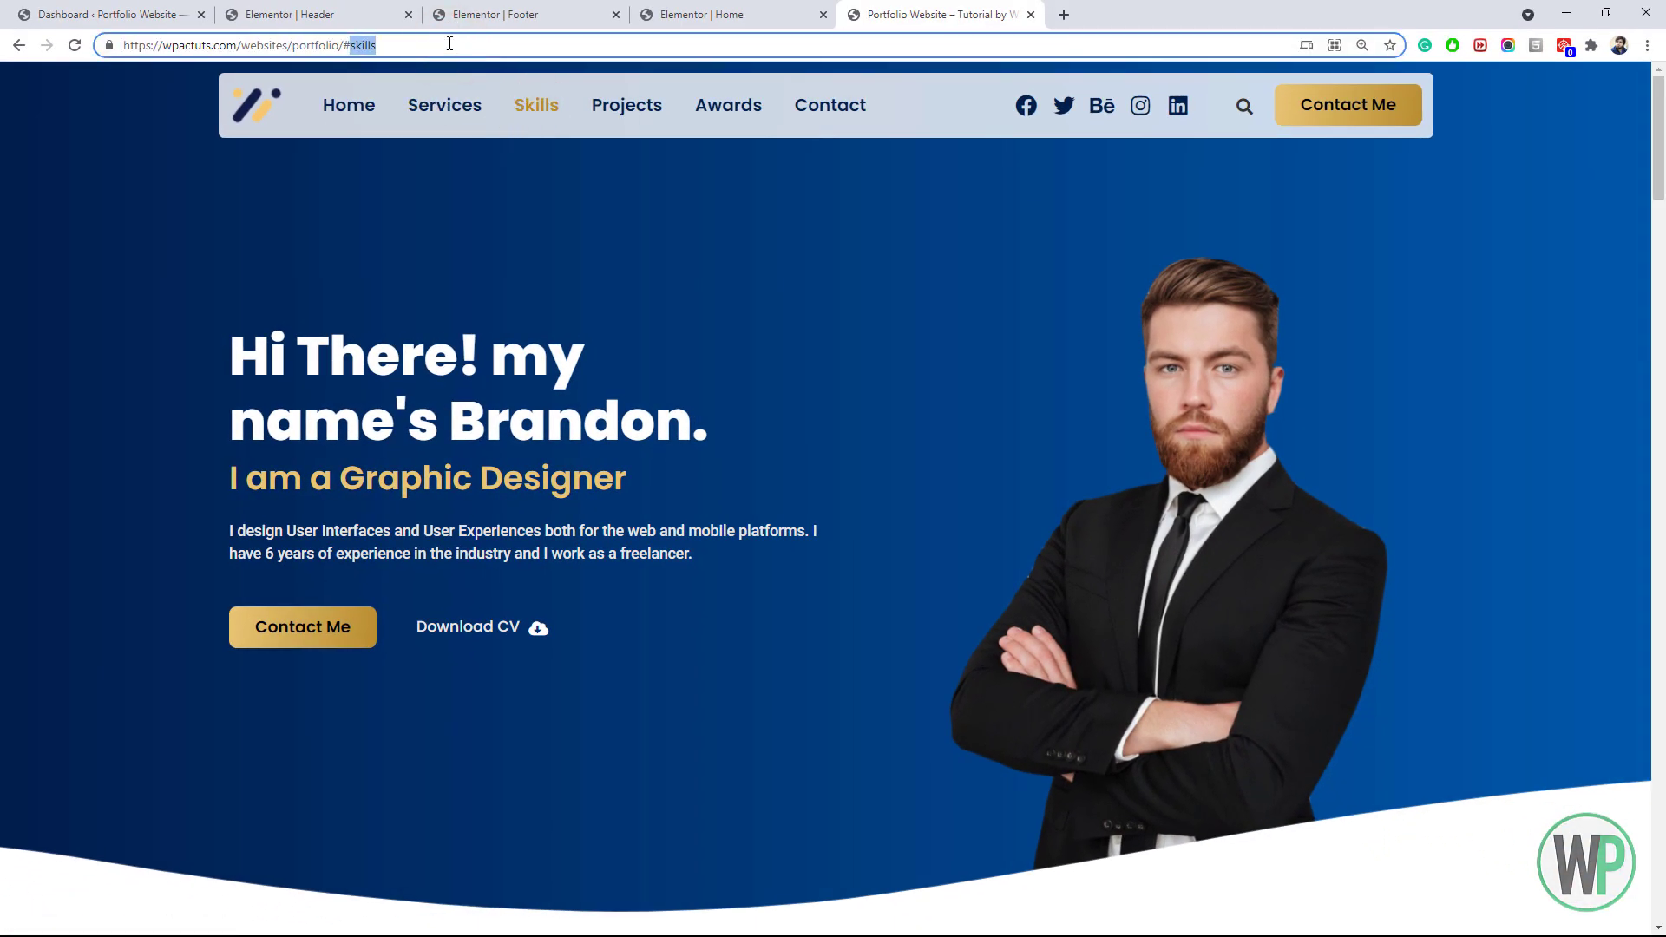
pyautogui.click(694, 14)
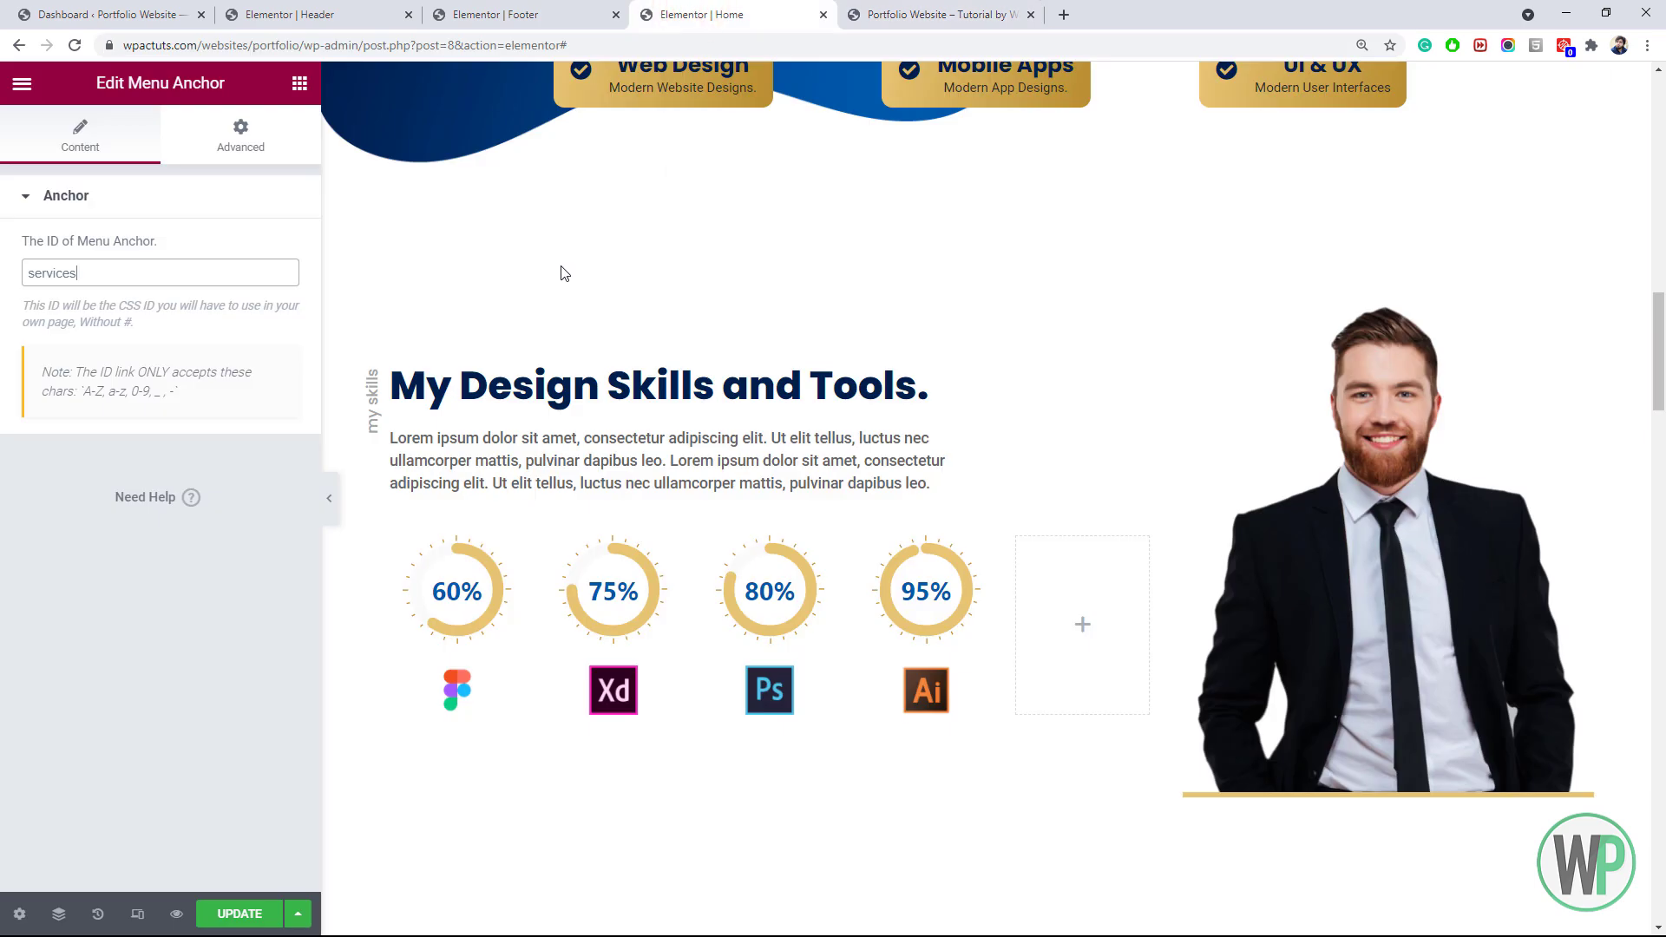
pyautogui.click(299, 83)
pyautogui.click(231, 179)
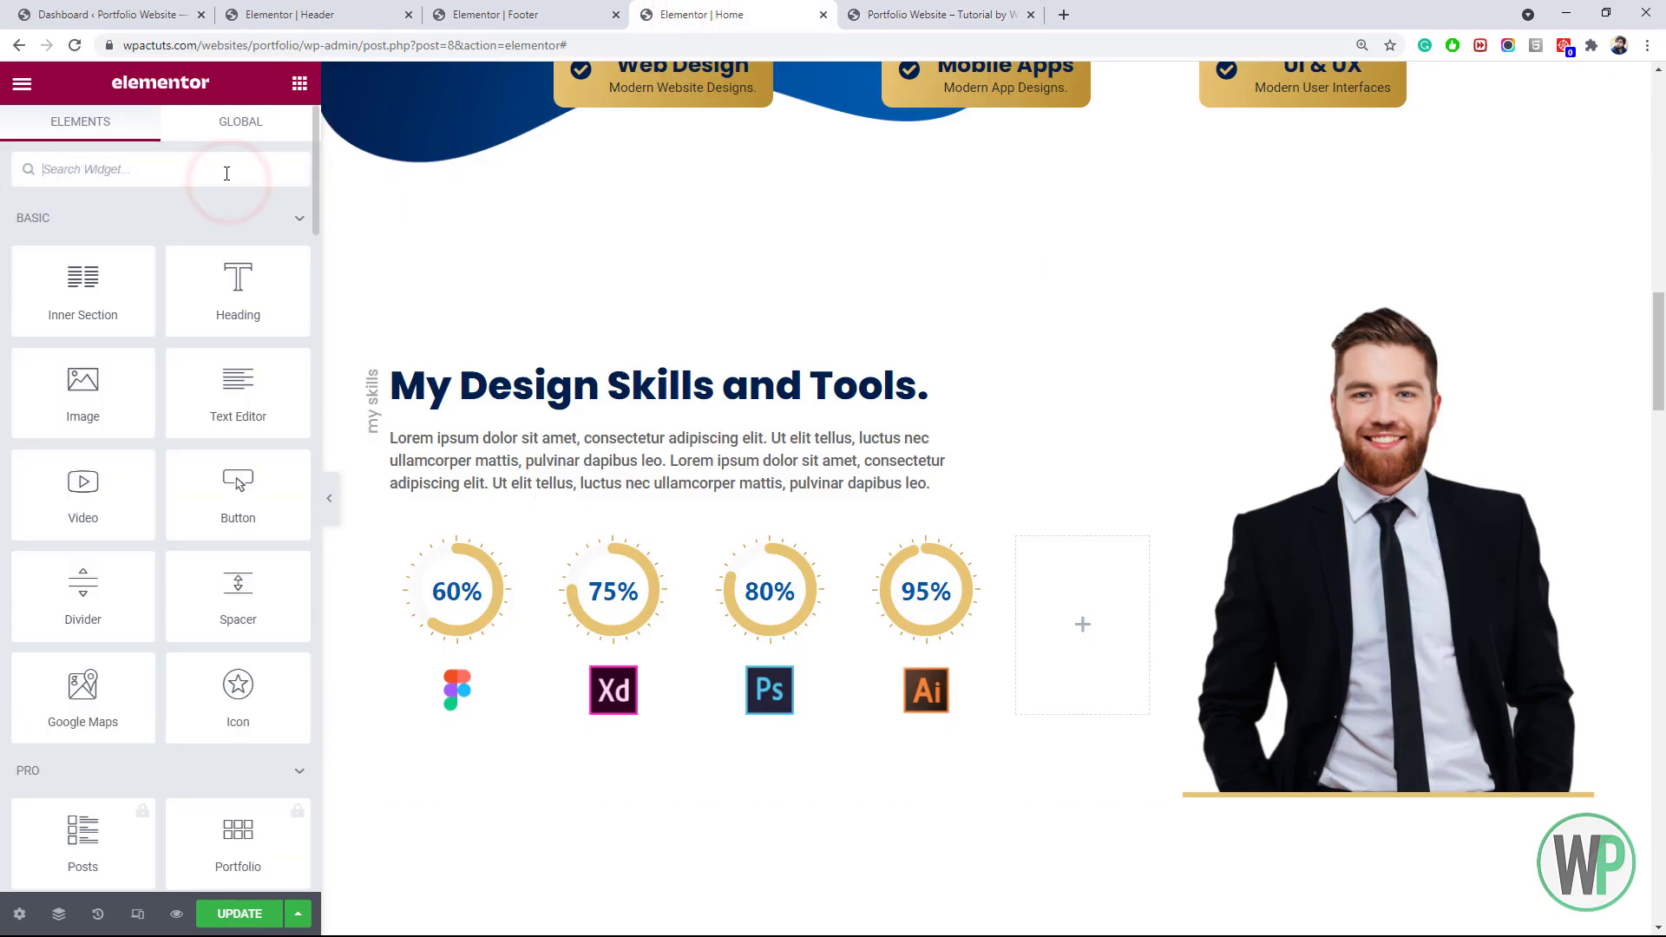
pyautogui.write('men')
pyautogui.moveTo(83, 252); pyautogui.dragTo(607, 360)
pyautogui.click(117, 272)
pyautogui.write('skills')
# Add a Menu Anchor above the Let Me Introduce My Projects heading
pyautogui.click(1020, 12)
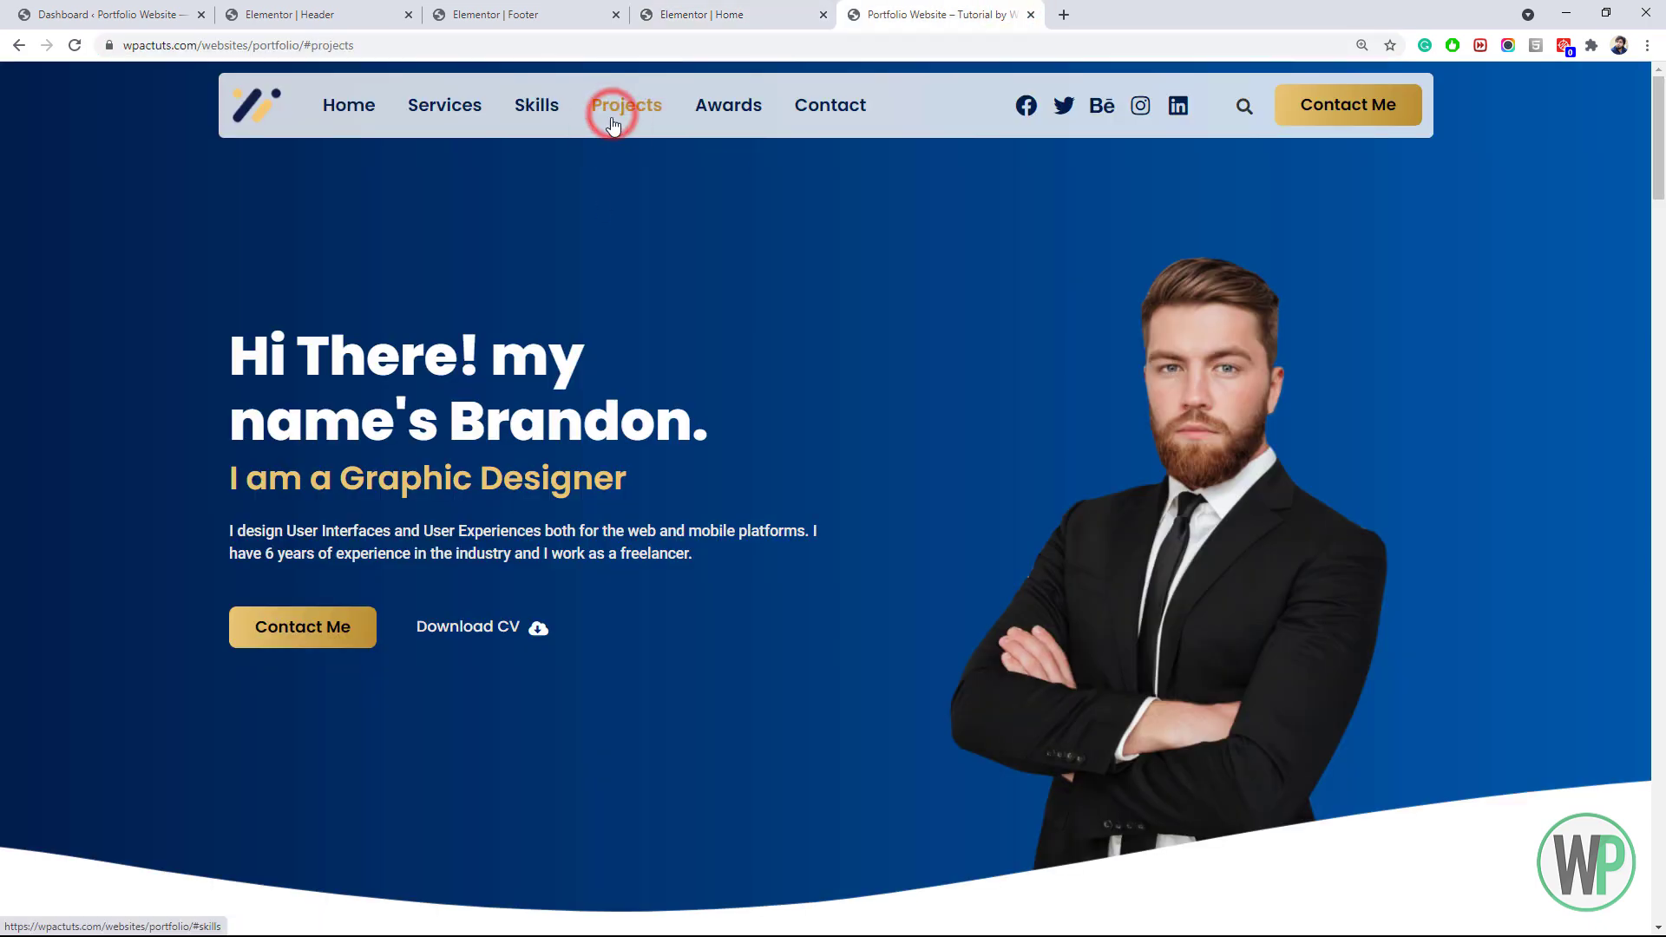
pyautogui.click(694, 15)
pyautogui.moveTo(1658, 300); pyautogui.dragTo(1657, 373)
pyautogui.click(401, 358)
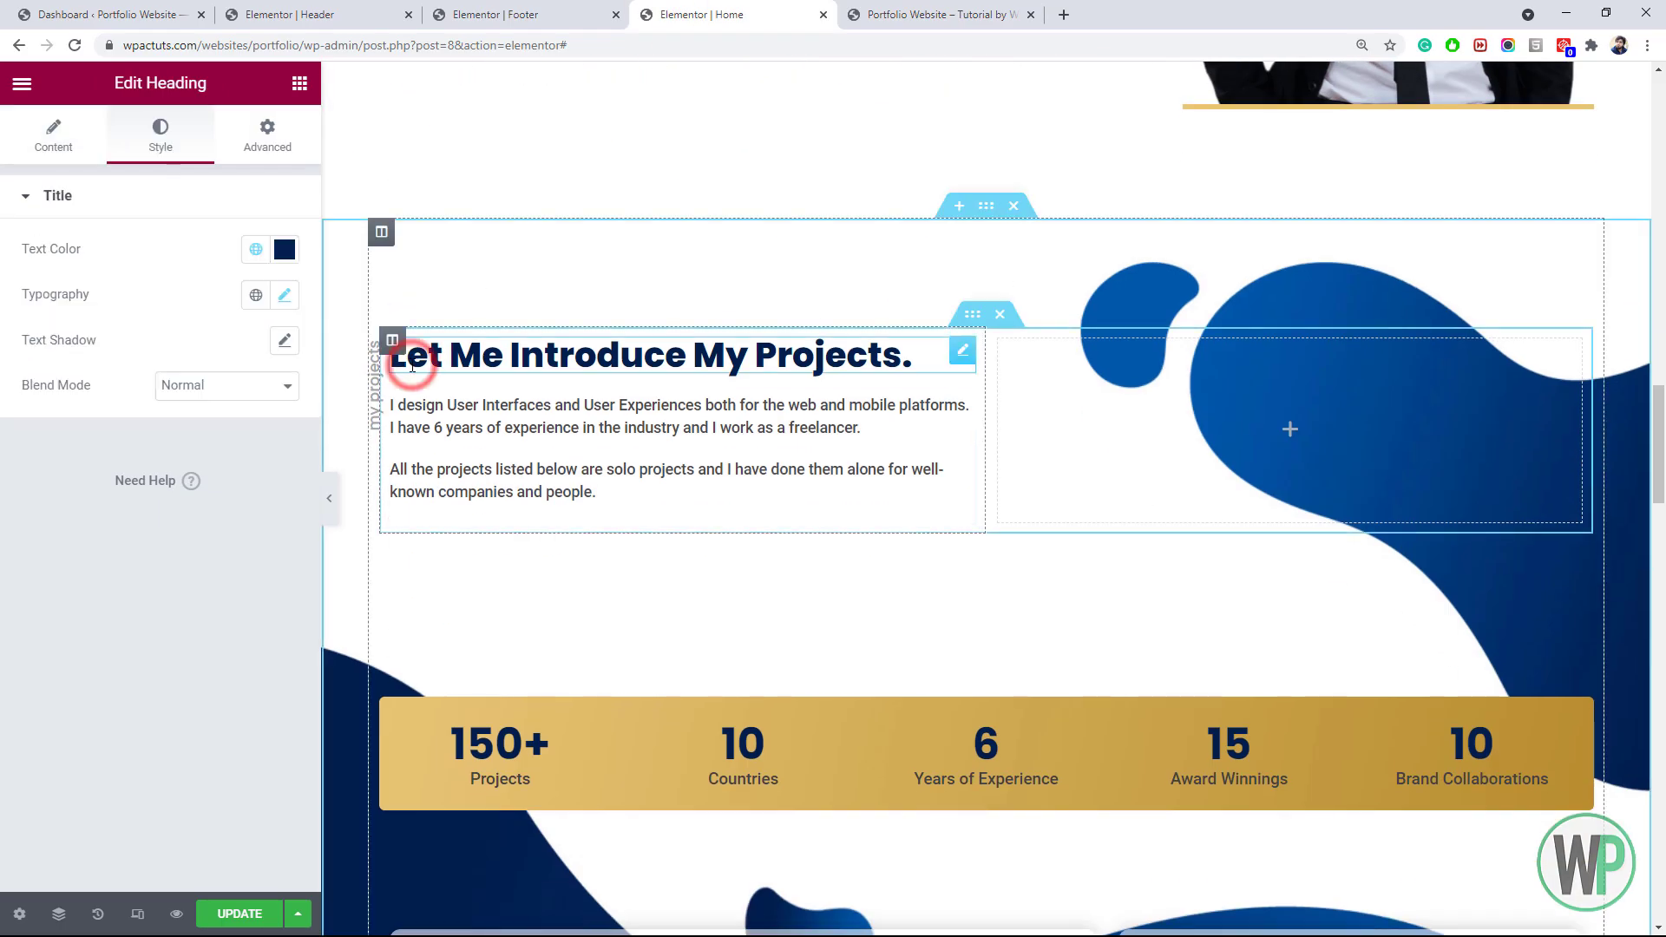
pyautogui.click(299, 84)
pyautogui.click(226, 172)
pyautogui.write('menb')
pyautogui.press('BackSpace')
pyautogui.moveTo(54, 247); pyautogui.dragTo(469, 358)
pyautogui.click(99, 282)
# Check the Awards link live, then add a Menu Anchor 'awards' above the Honours and Awards heading
pyautogui.click(929, 13)
pyautogui.click(706, 113)
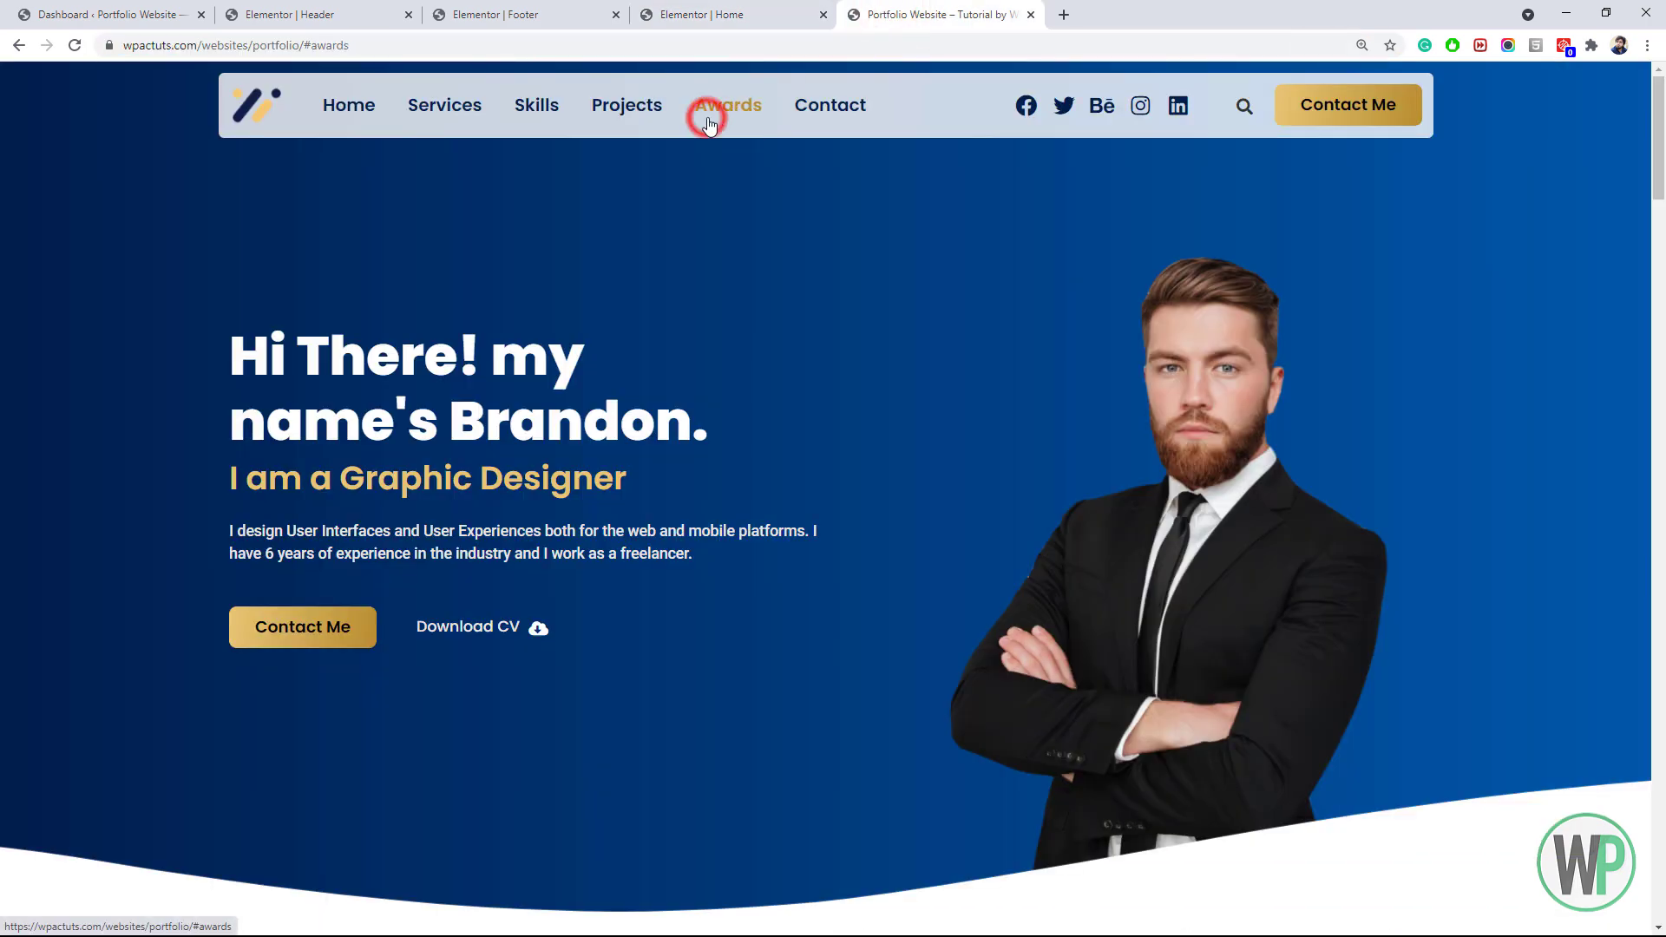
pyautogui.doubleClick(380, 46)
pyautogui.click(719, 10)
pyautogui.moveTo(1658, 398); pyautogui.dragTo(1659, 653)
pyautogui.click(517, 276)
pyautogui.click(299, 83)
pyautogui.click(178, 169)
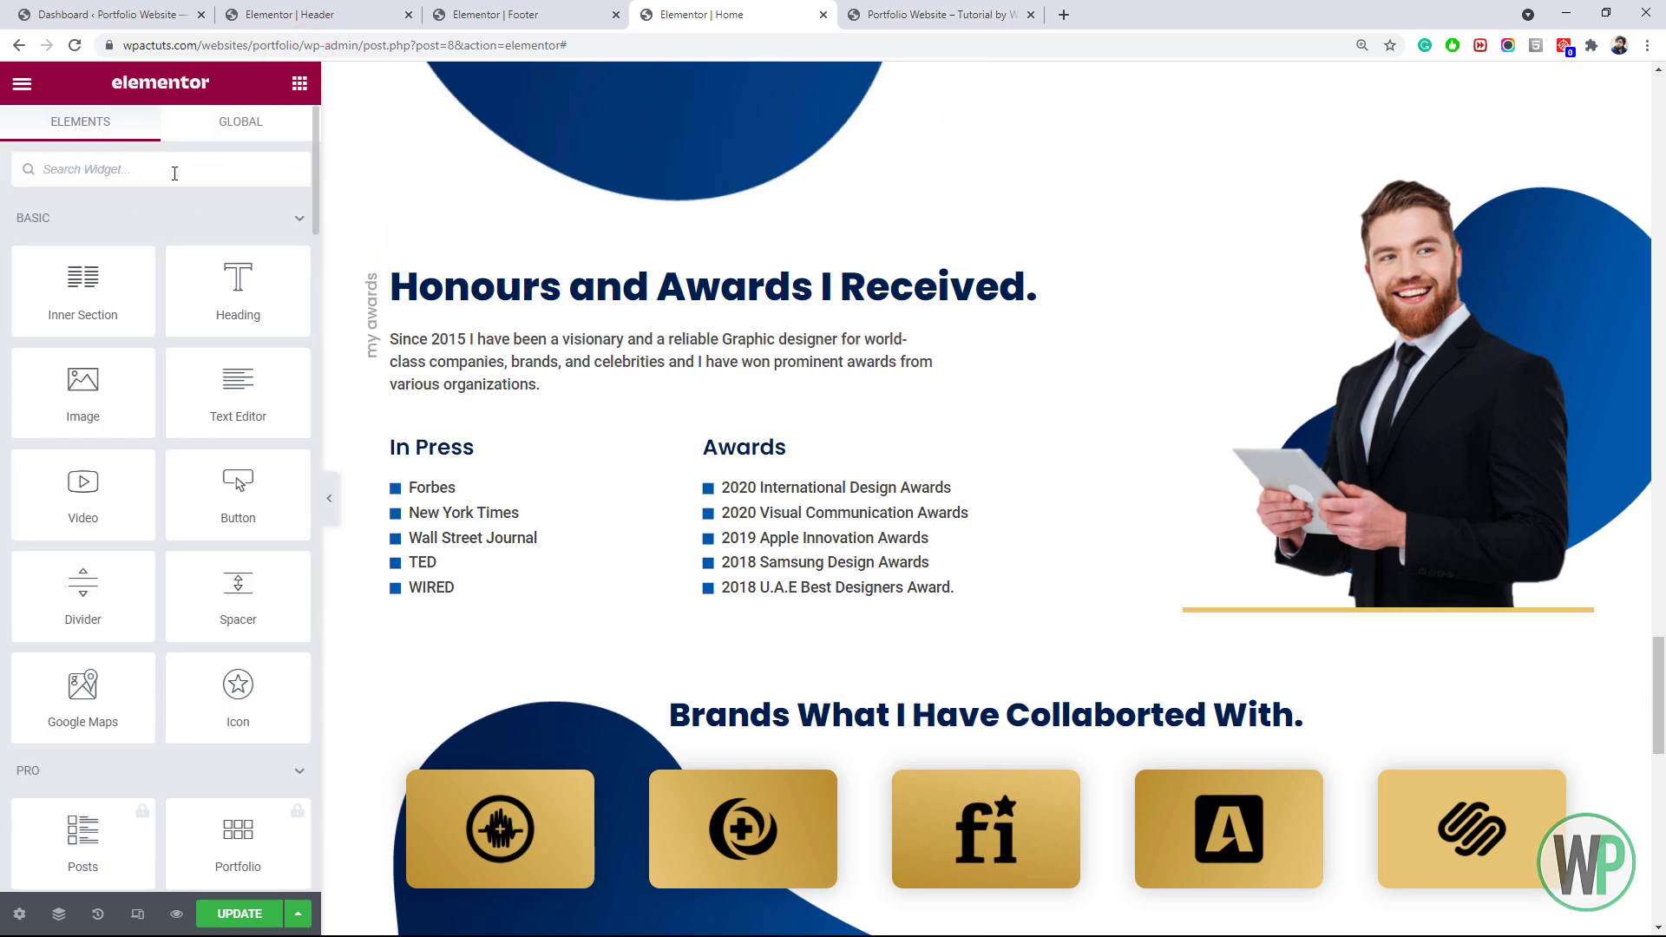
pyautogui.write('men')
pyautogui.moveTo(82, 260); pyautogui.dragTo(486, 286)
pyautogui.click(159, 262)
pyautogui.write('awards')
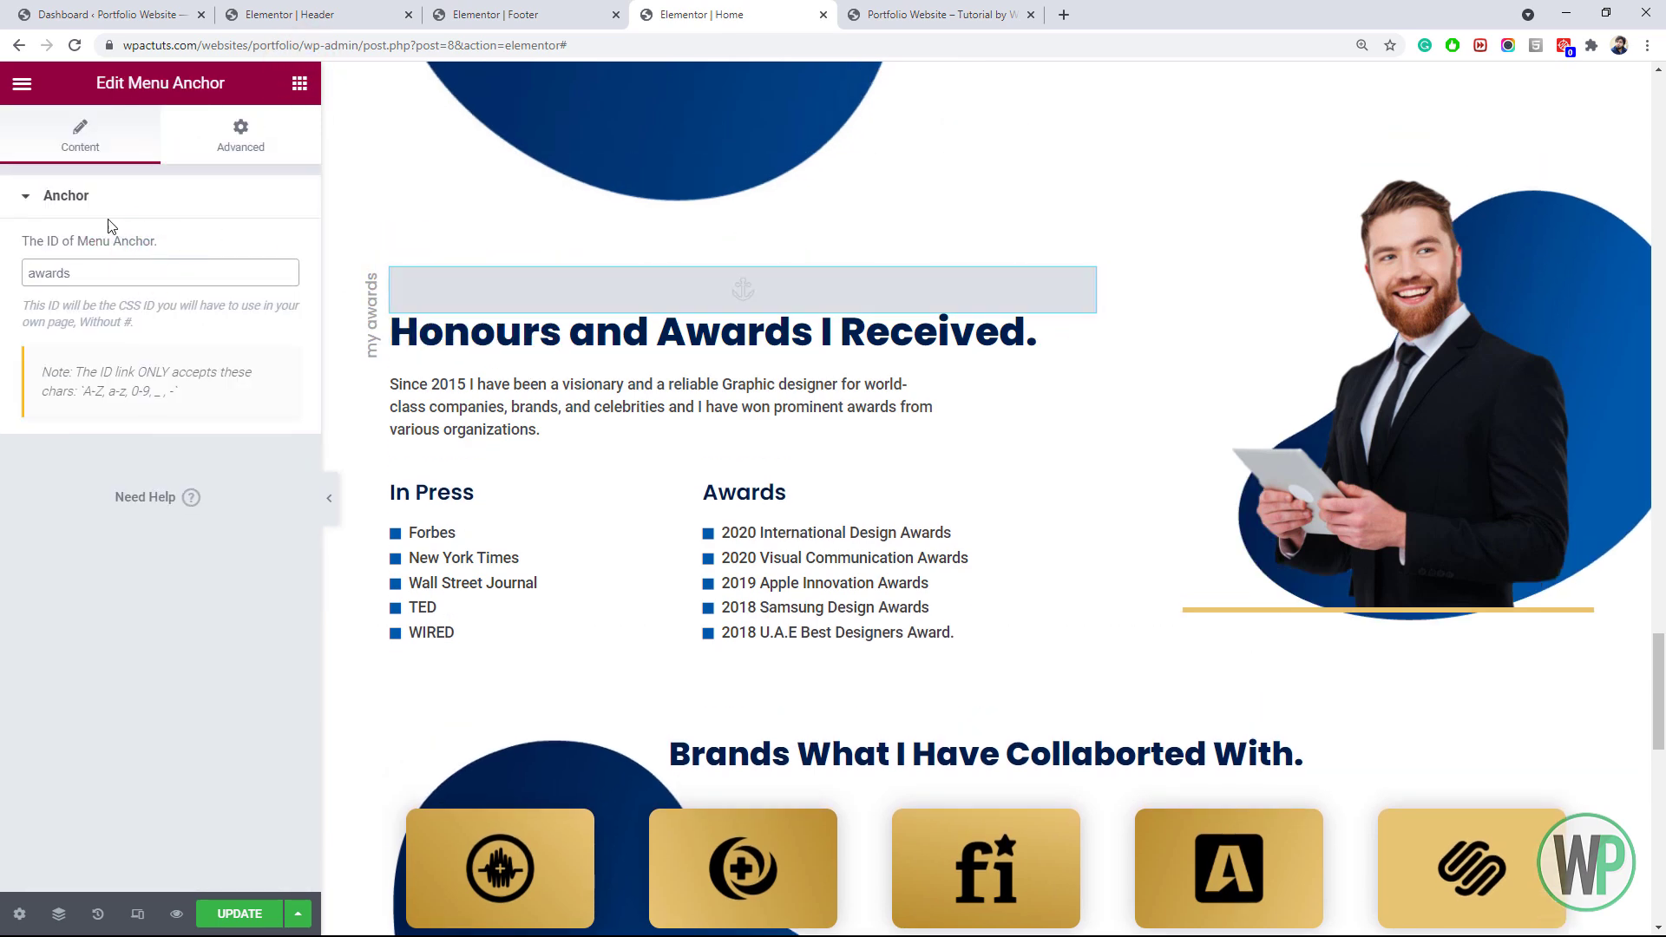
# Check the Contact link live, then add a 'contact' Menu Anchor below Contact Me in the Footer and save
pyautogui.click(928, 13)
pyautogui.click(830, 105)
pyautogui.doubleClick(483, 45)
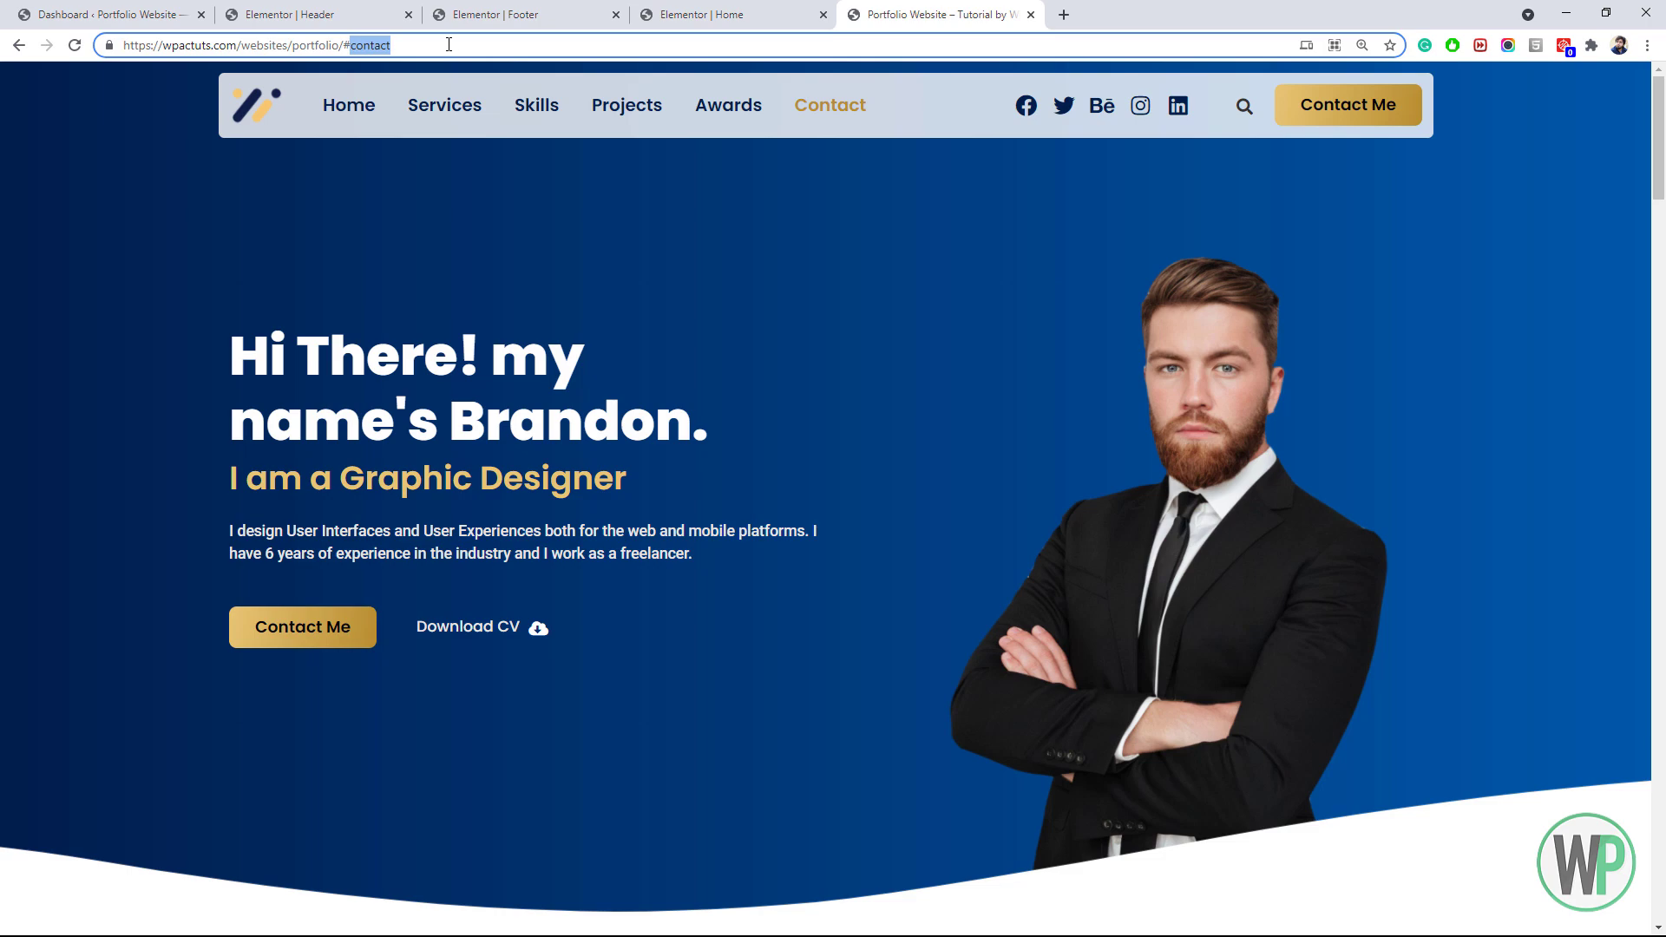
pyautogui.click(677, 15)
pyautogui.scroll(-15, 1173, 796)
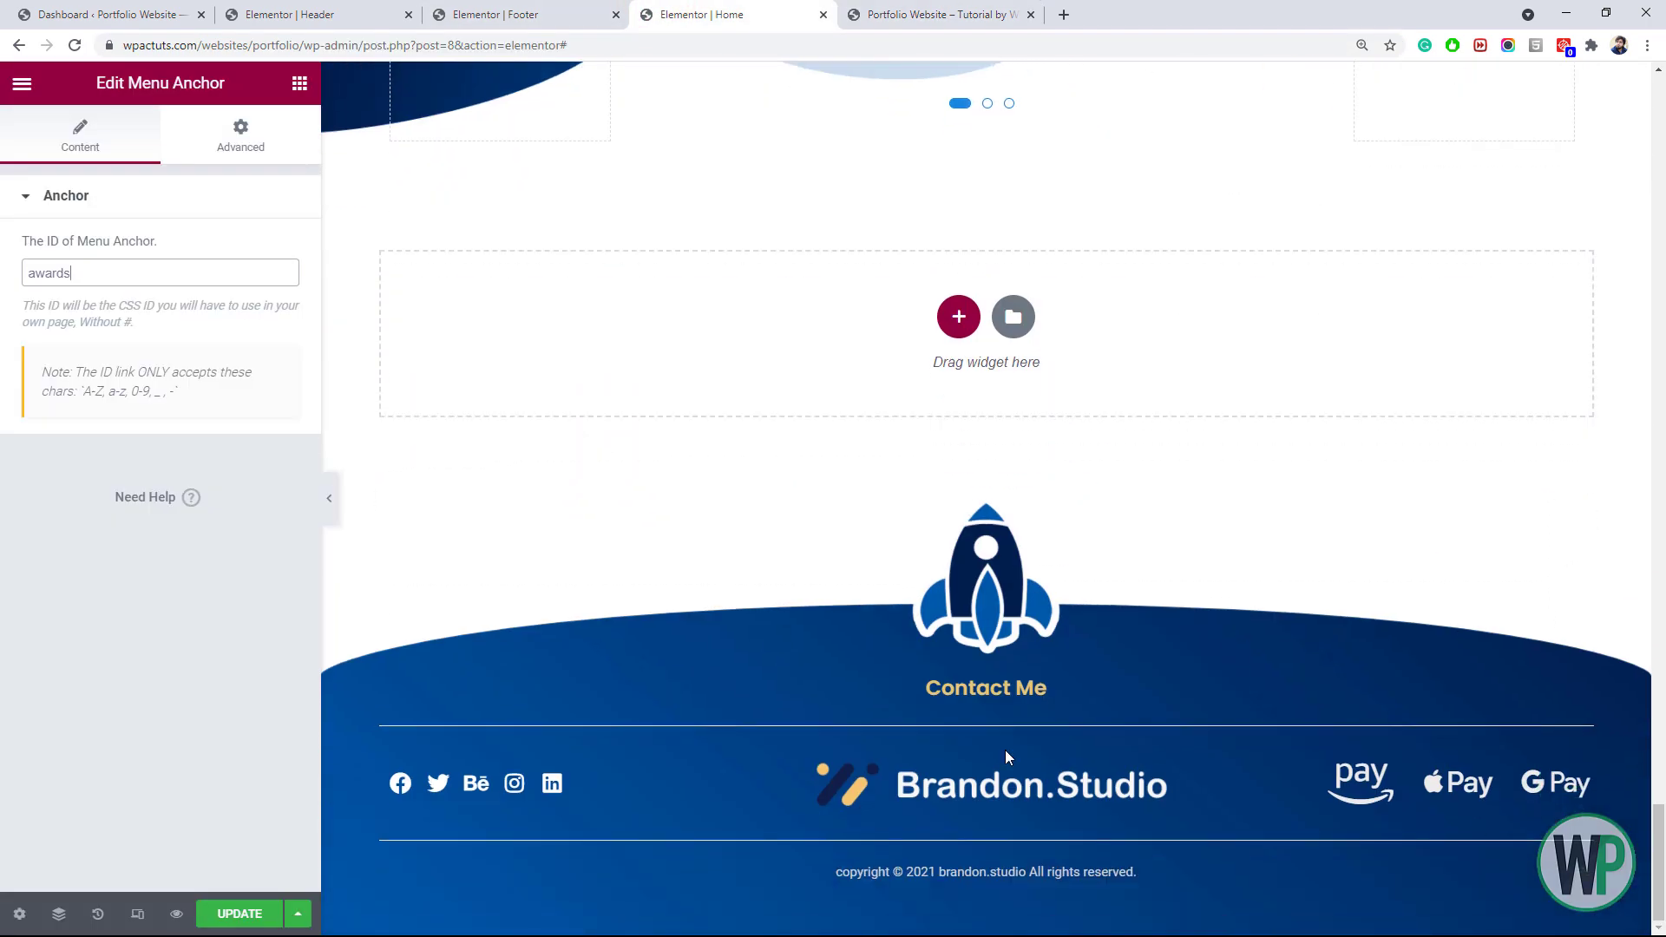
pyautogui.click(566, 12)
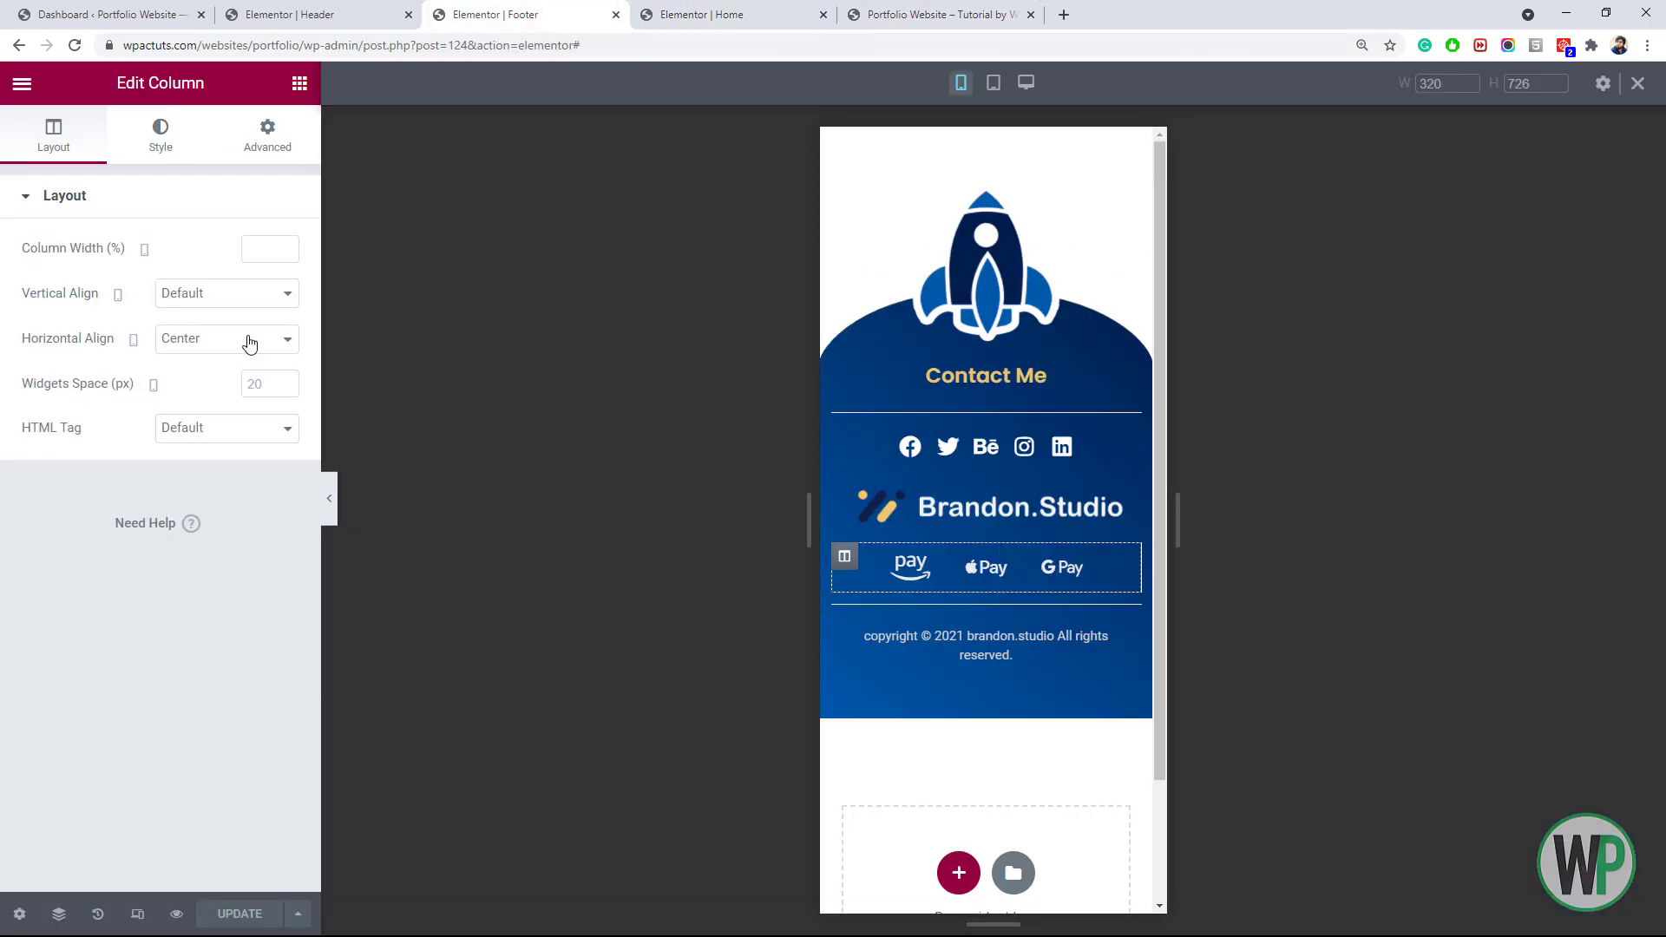
pyautogui.click(299, 82)
pyautogui.click(202, 175)
pyautogui.write('menu')
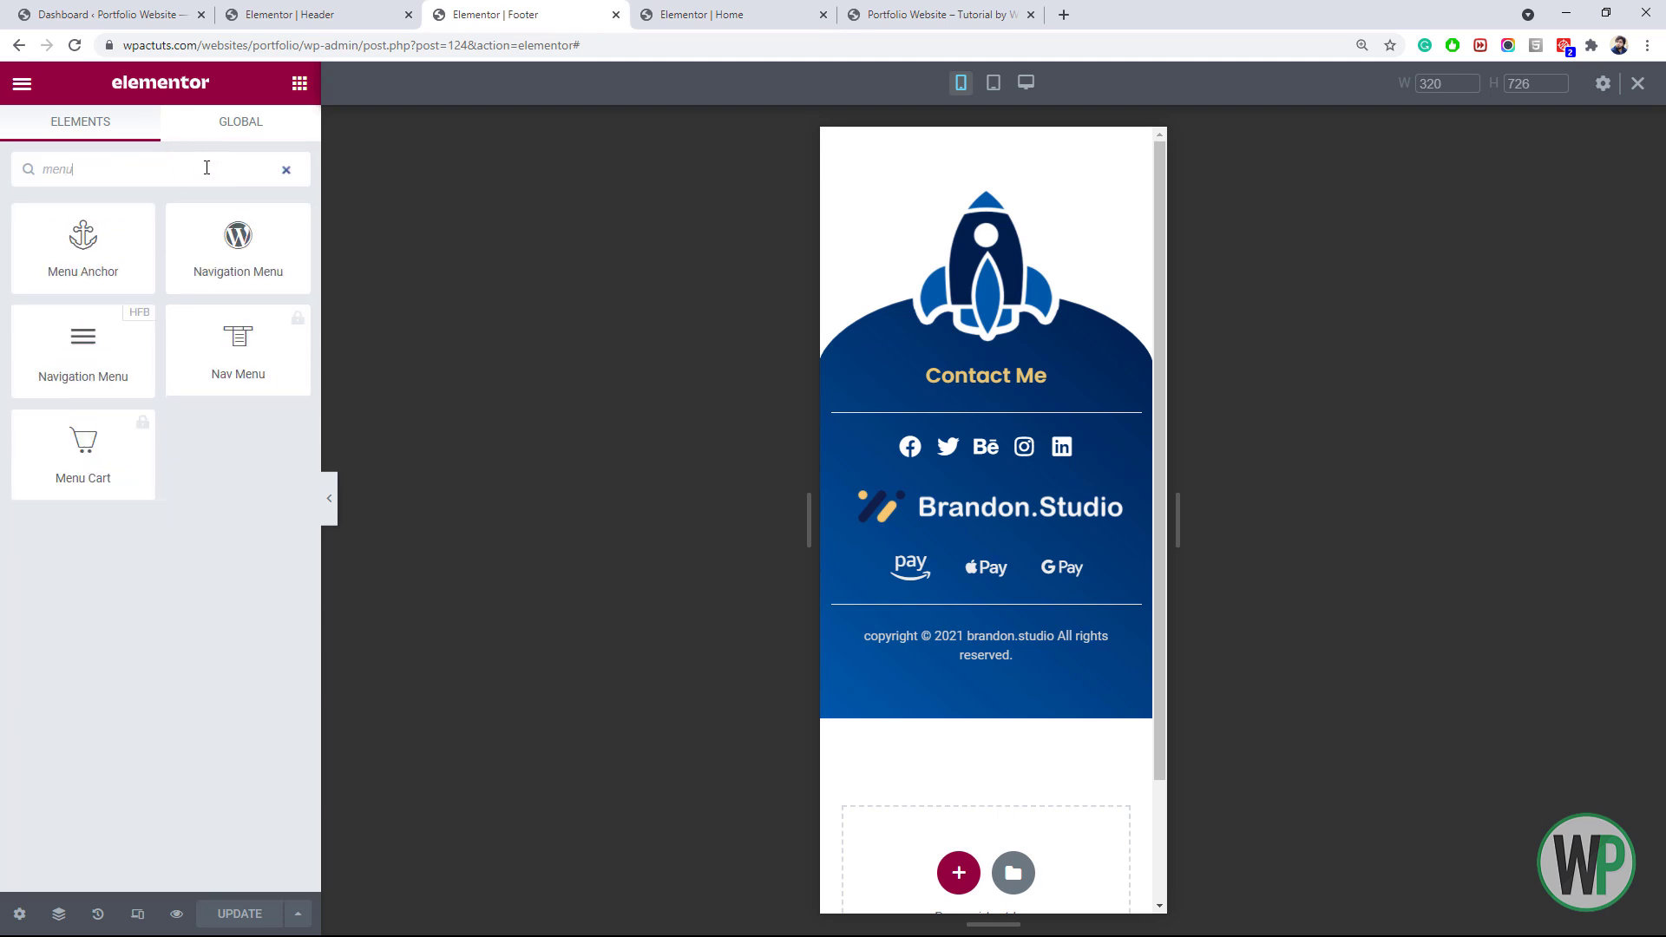
pyautogui.moveTo(83, 243); pyautogui.dragTo(986, 417)
pyautogui.click(195, 265)
pyautogui.write('contact')
pyautogui.click(239, 915)
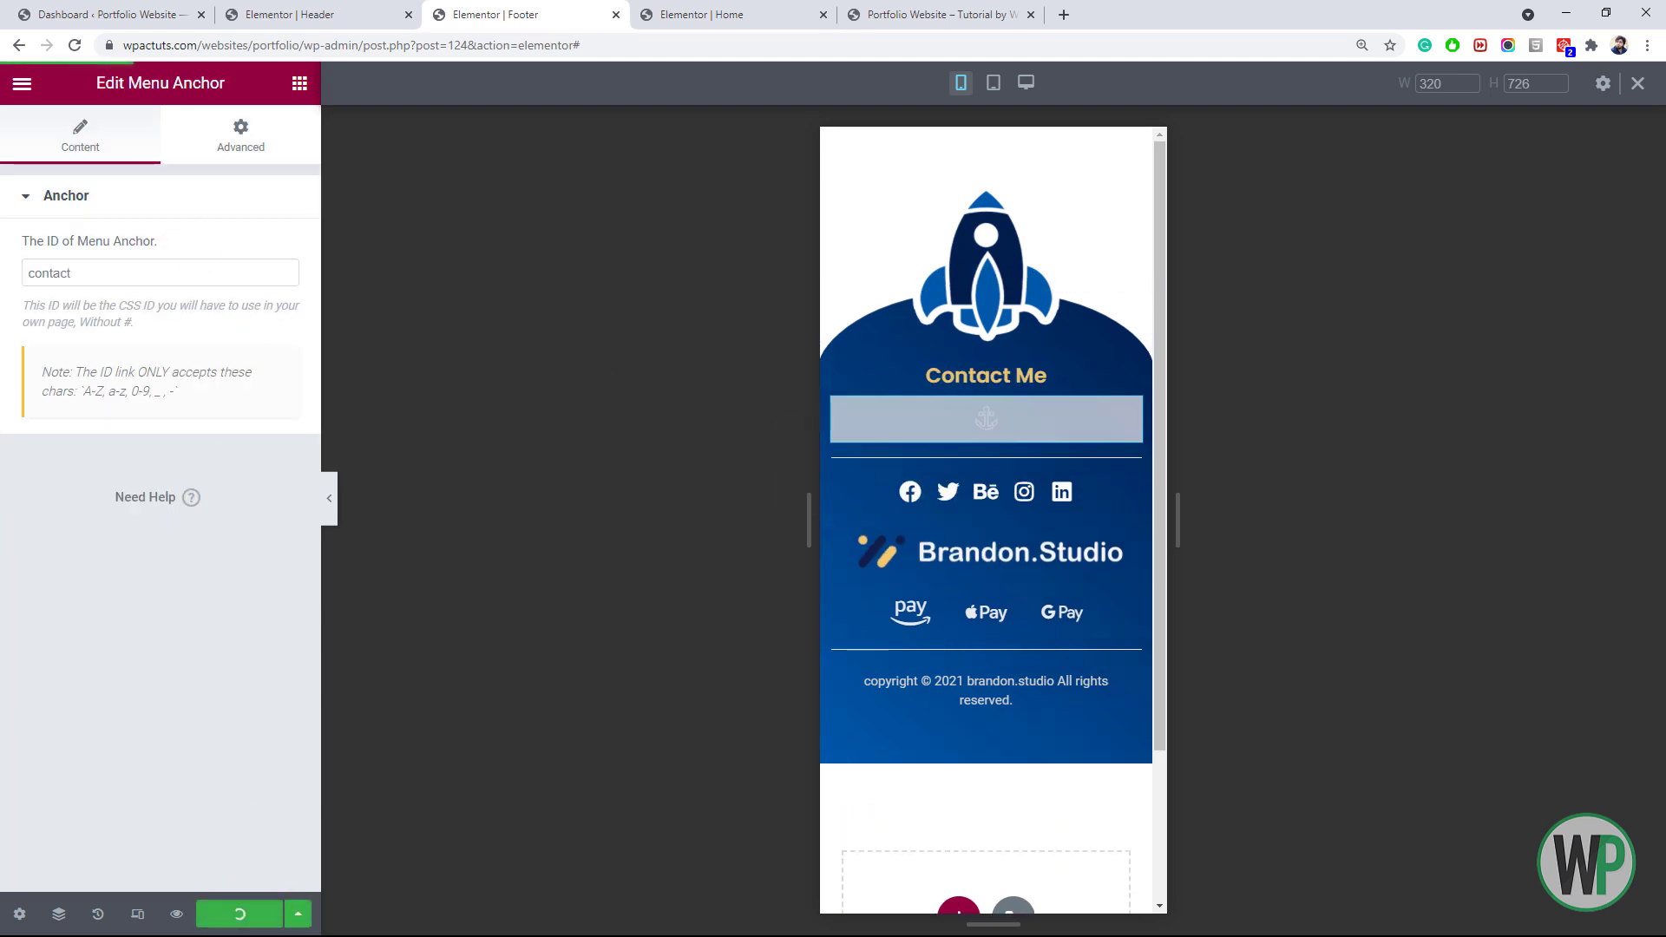
pyautogui.click(959, 7)
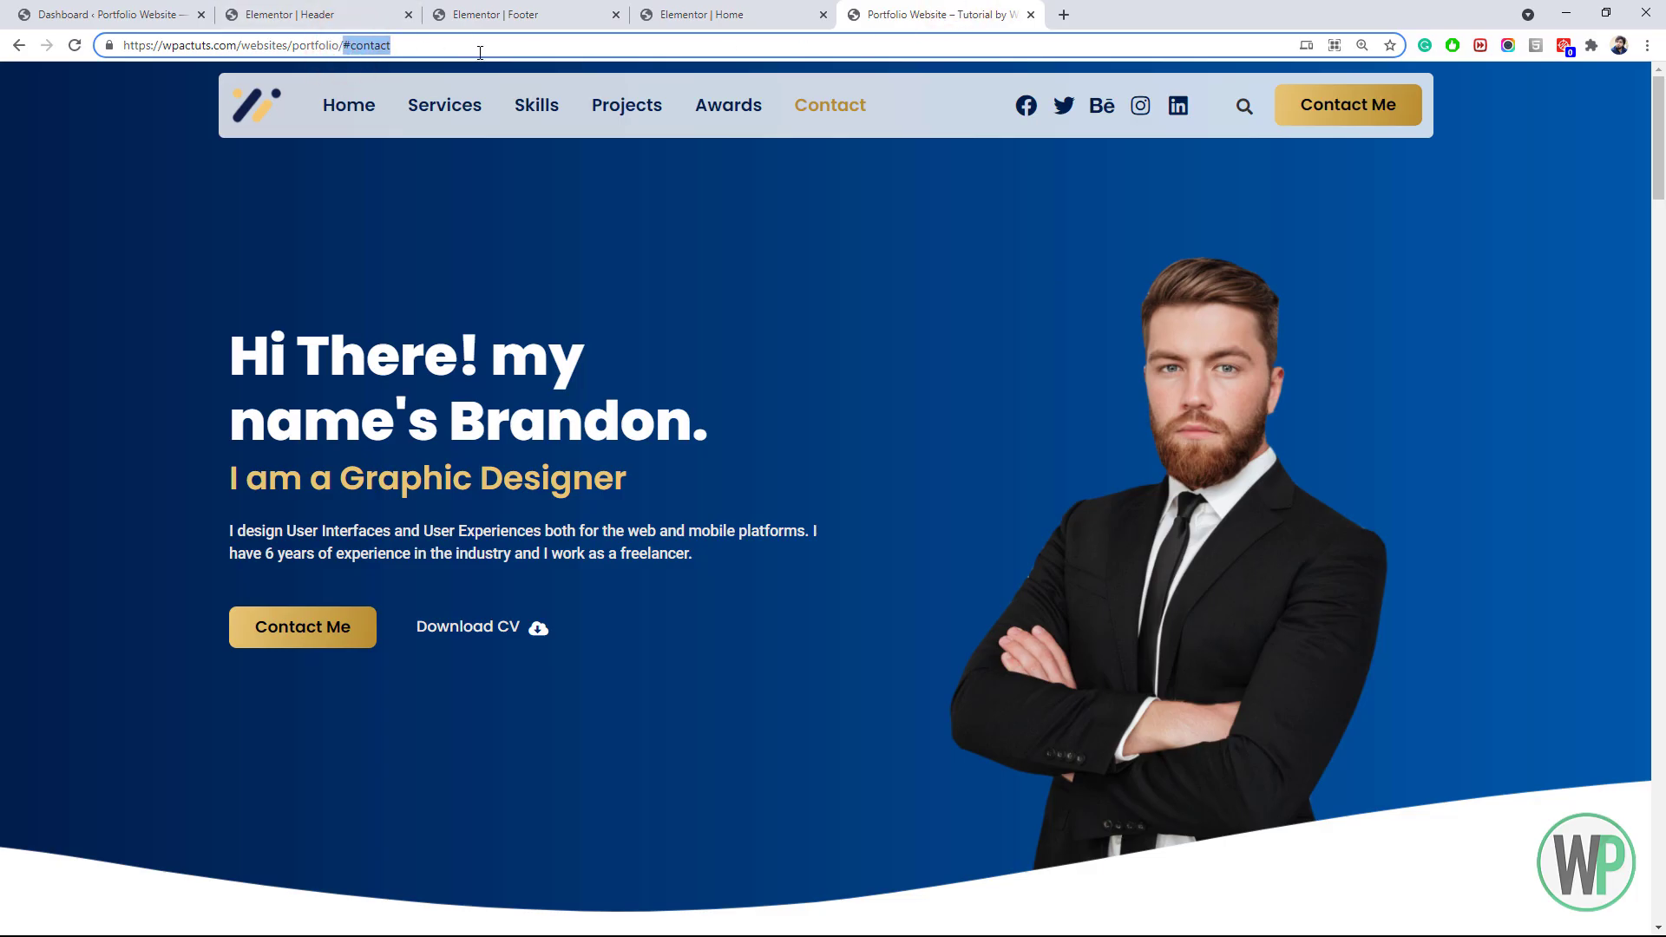
# Save the Home page and reload the live site at its address without #contact
pyautogui.click(705, 9)
pyautogui.click(251, 915)
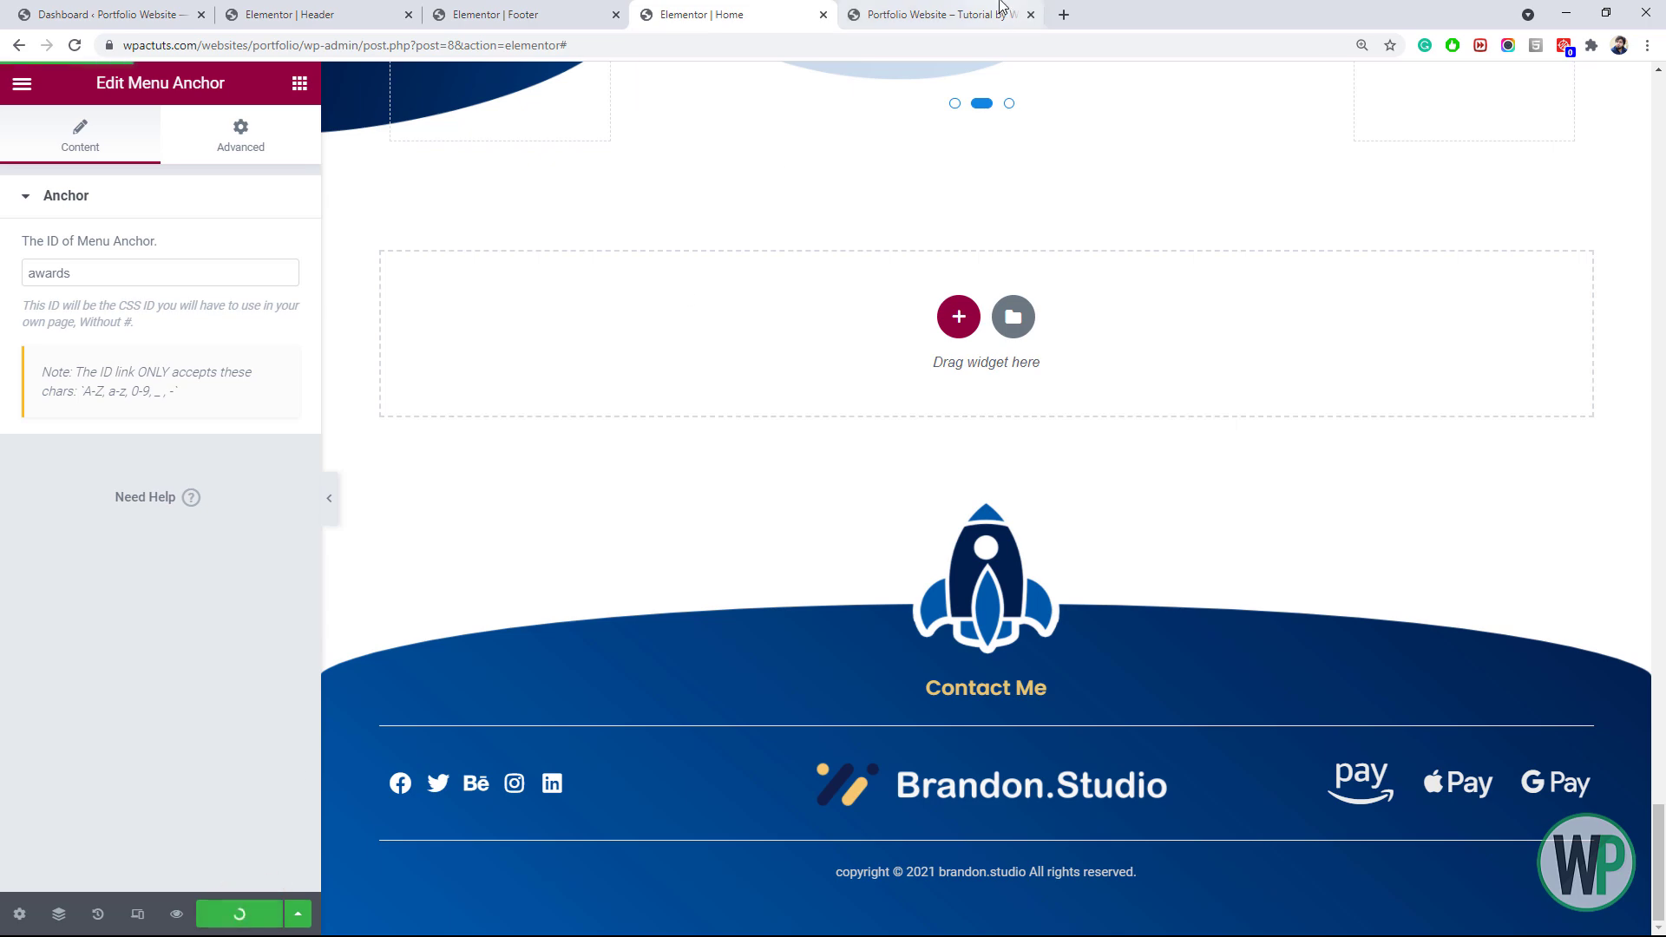
pyautogui.click(944, 12)
pyautogui.press('BackSpace')
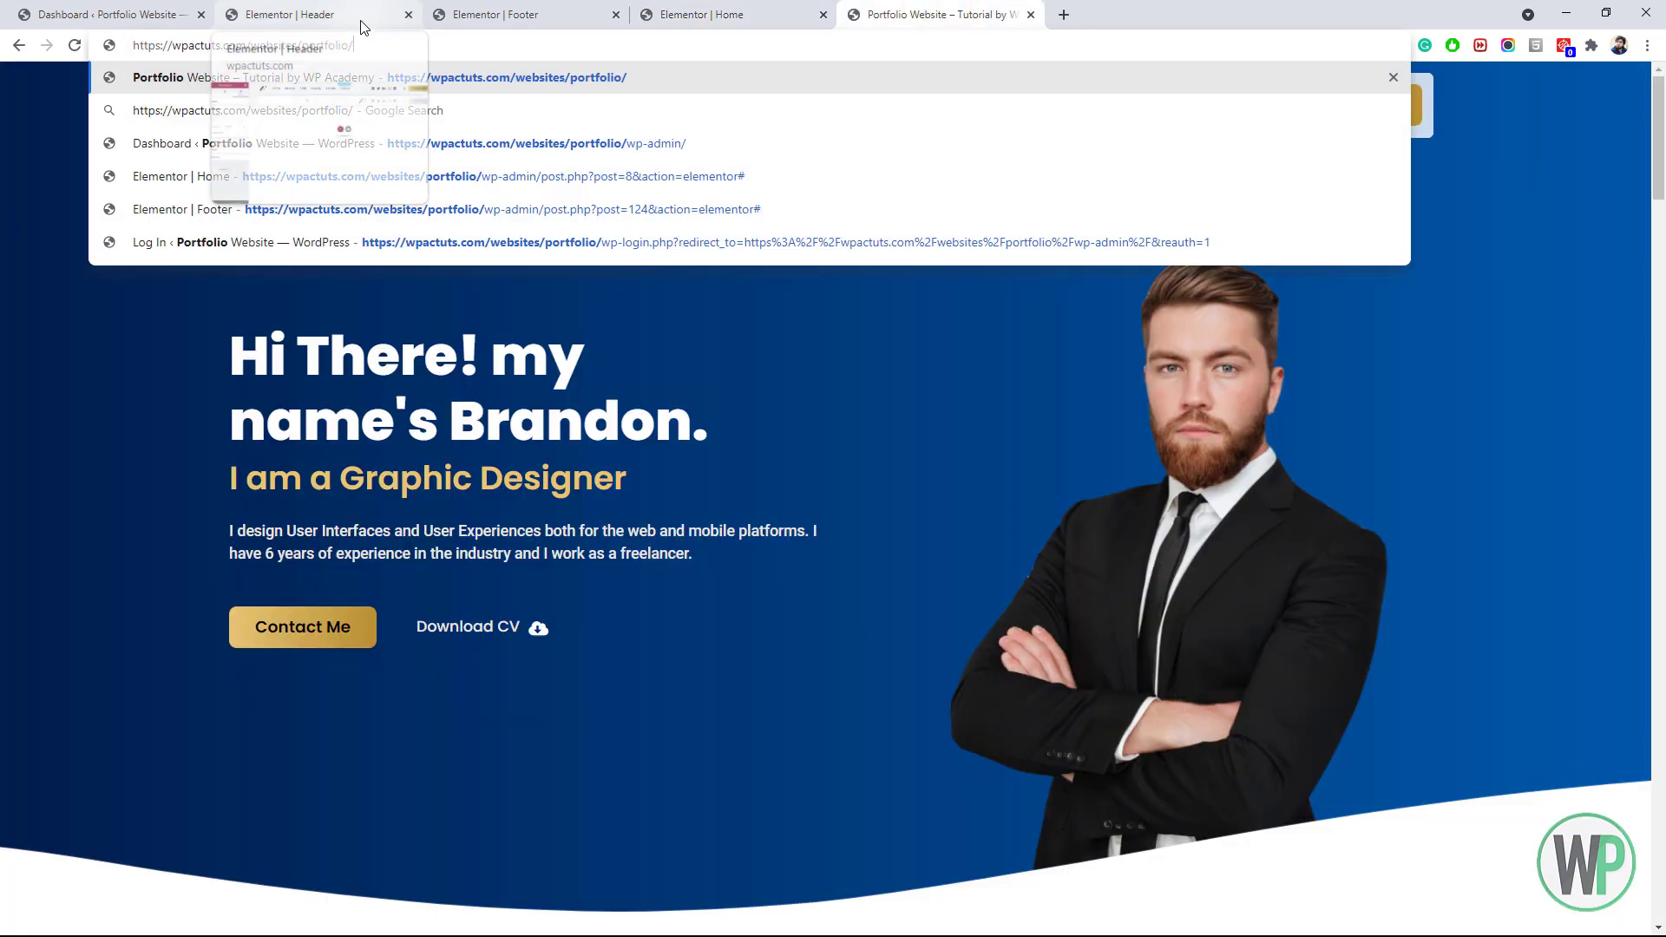
pyautogui.hotkey('shift', 'Return')
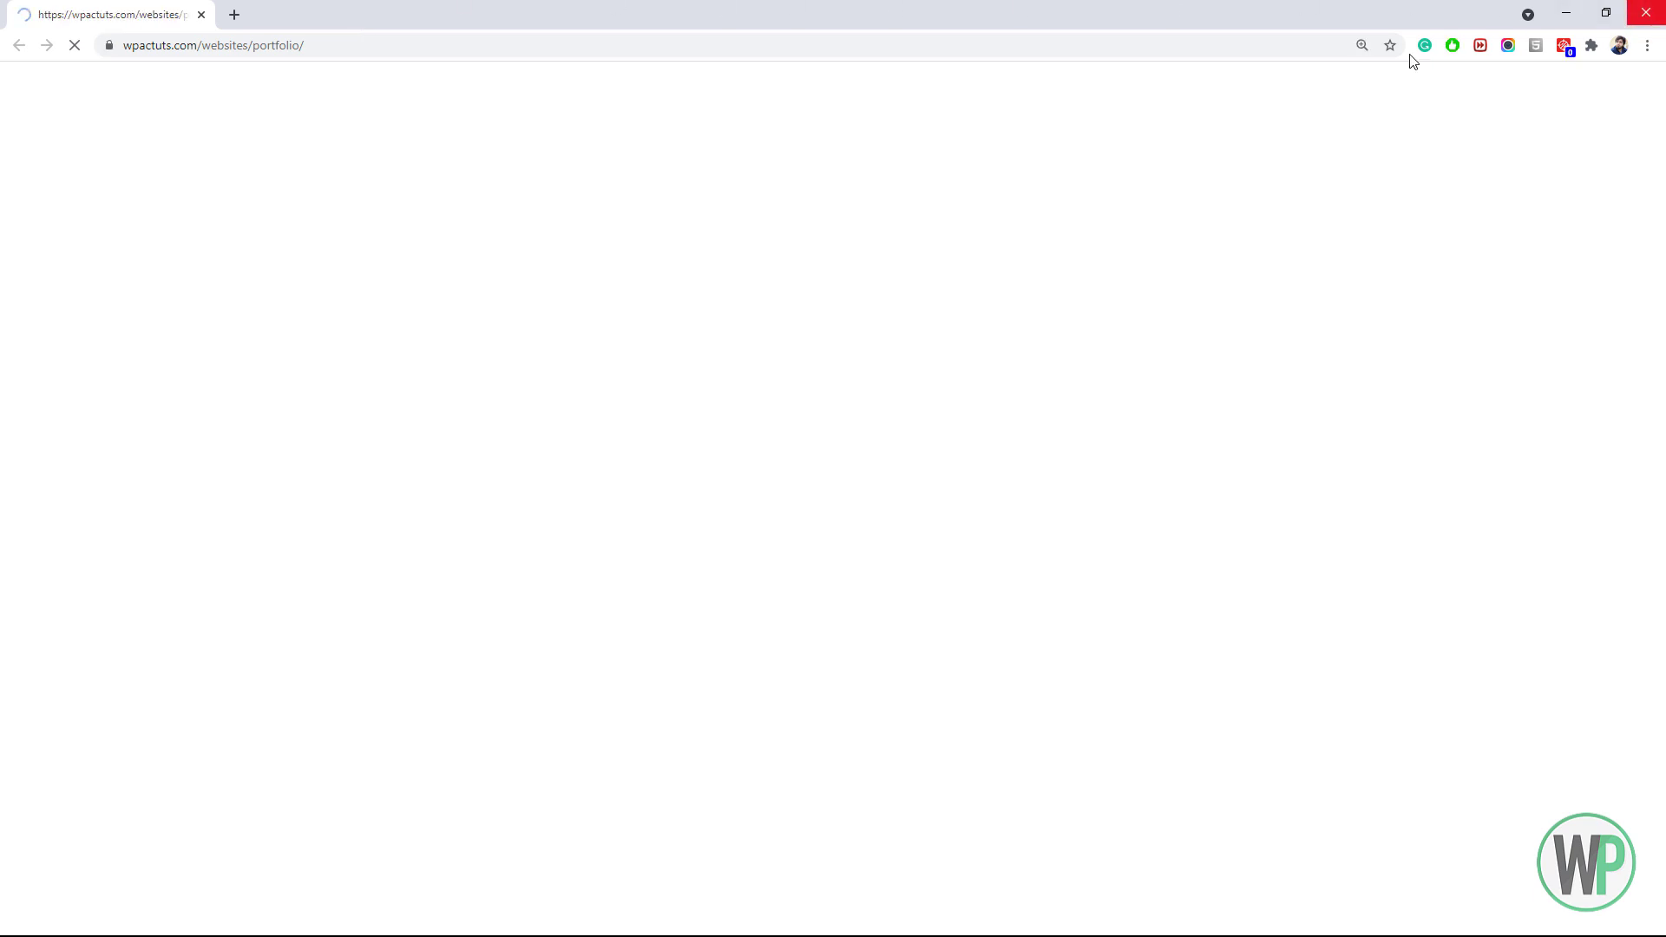
pyautogui.click(1646, 12)
pyautogui.click(897, 39)
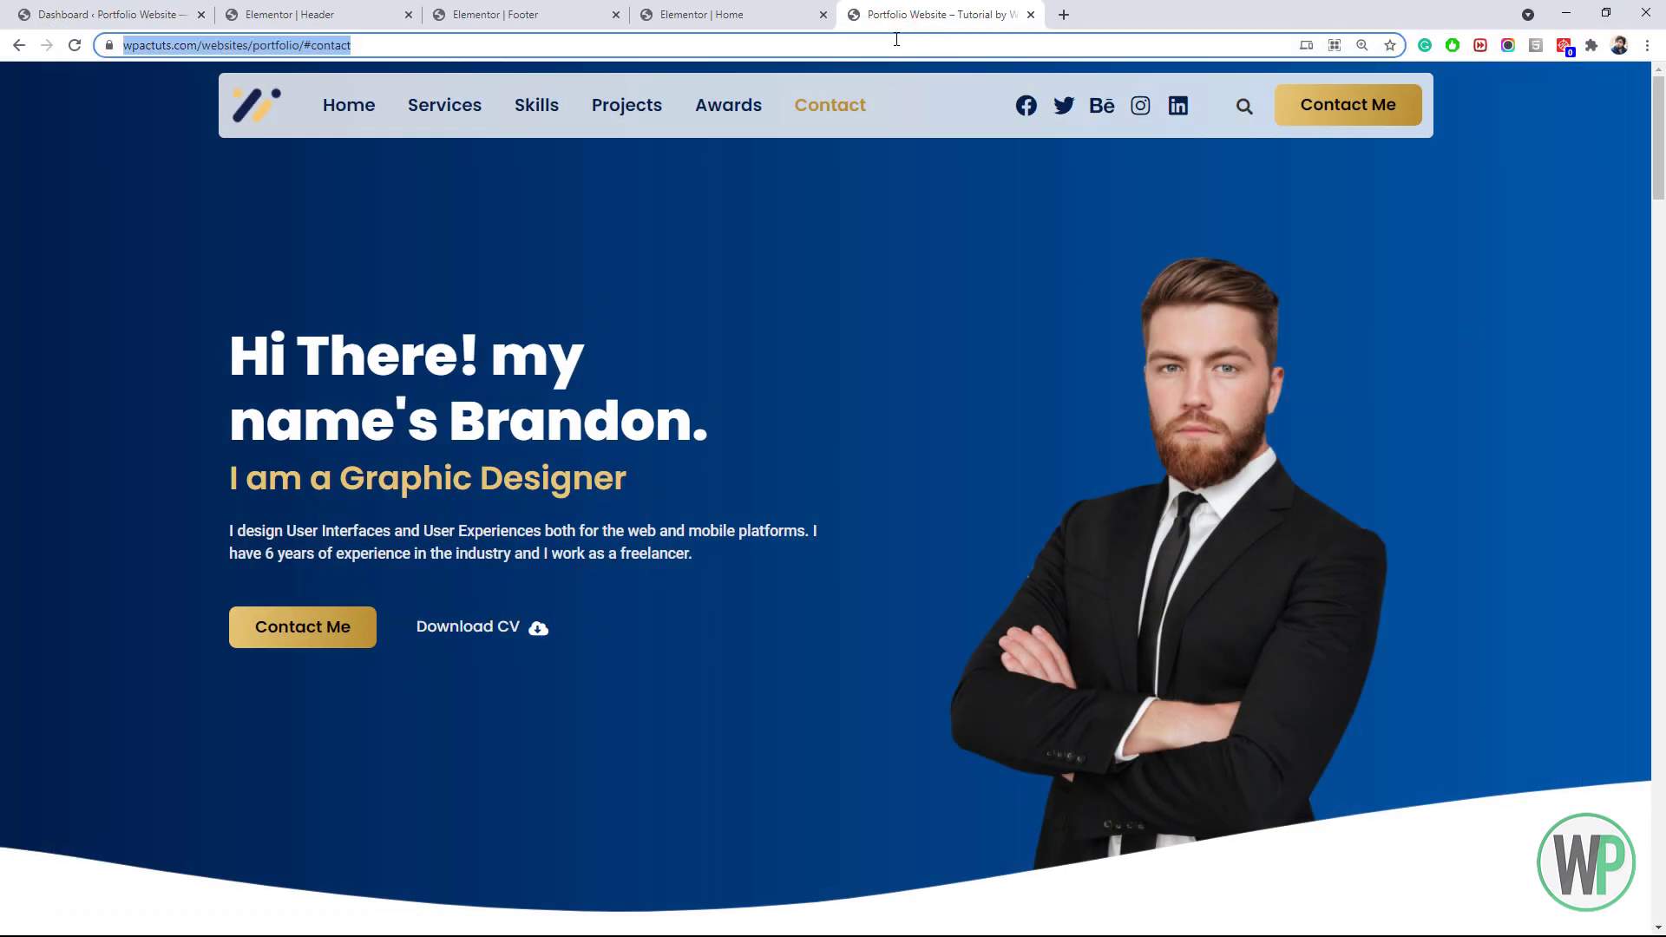
pyautogui.click(897, 39)
pyautogui.press('BackSpace')
pyautogui.press('BackSpace')
pyautogui.press('Return')
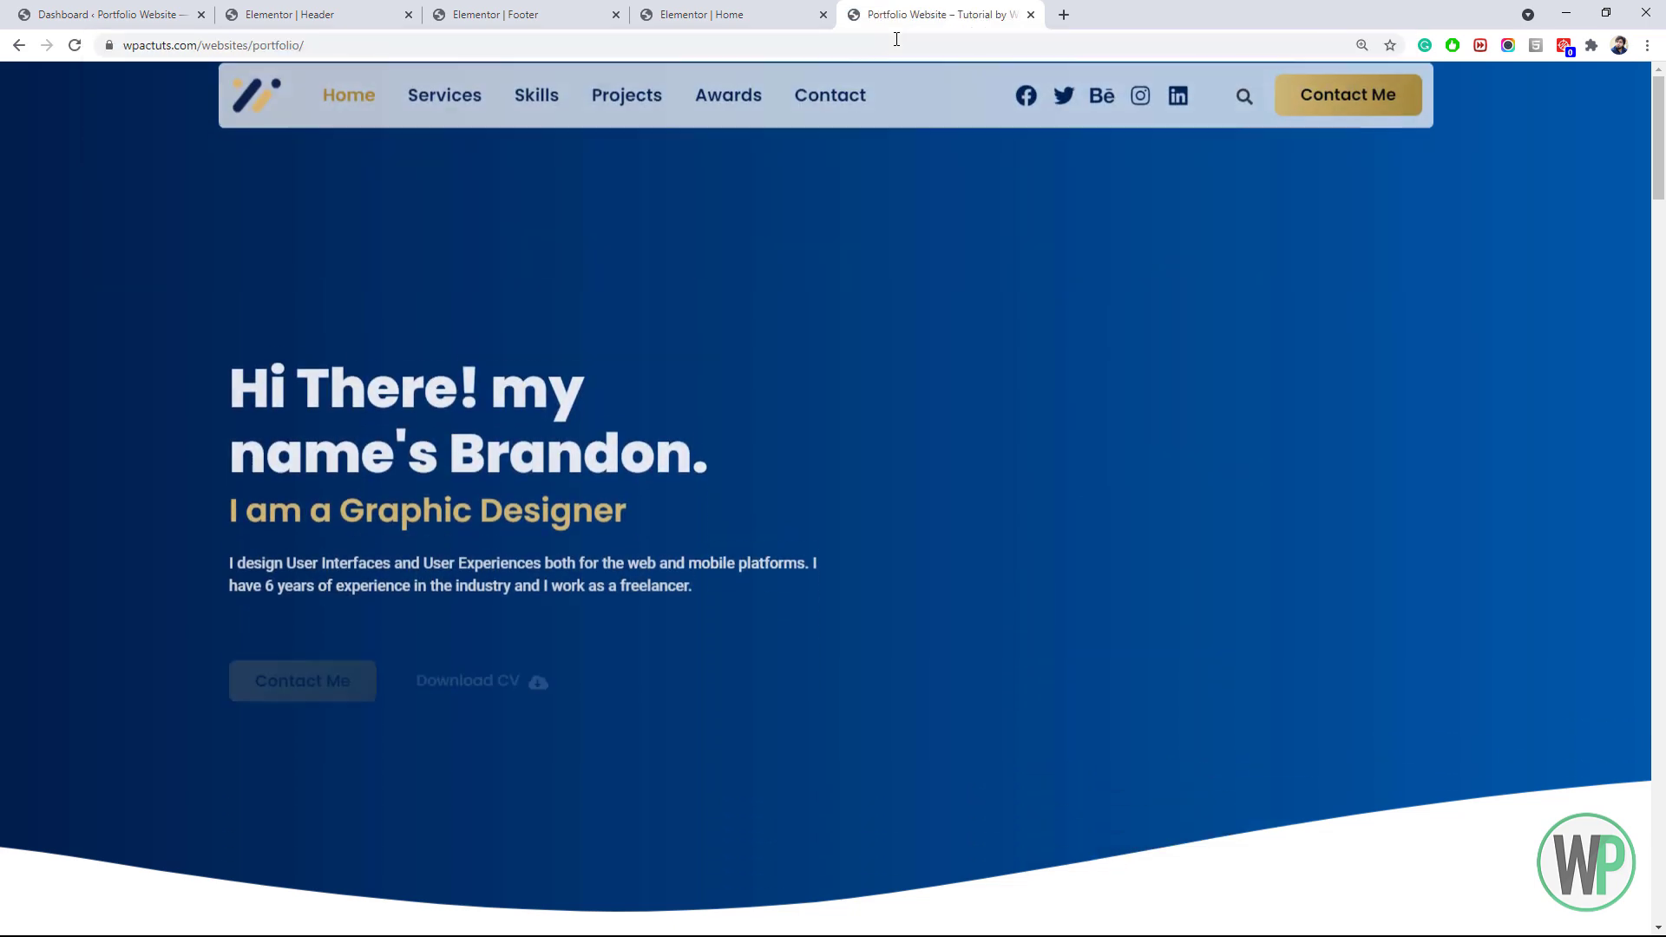
# Confirm the Services, Skills, Projects, Awards and Contact links each scroll to their sections
pyautogui.click(469, 104)
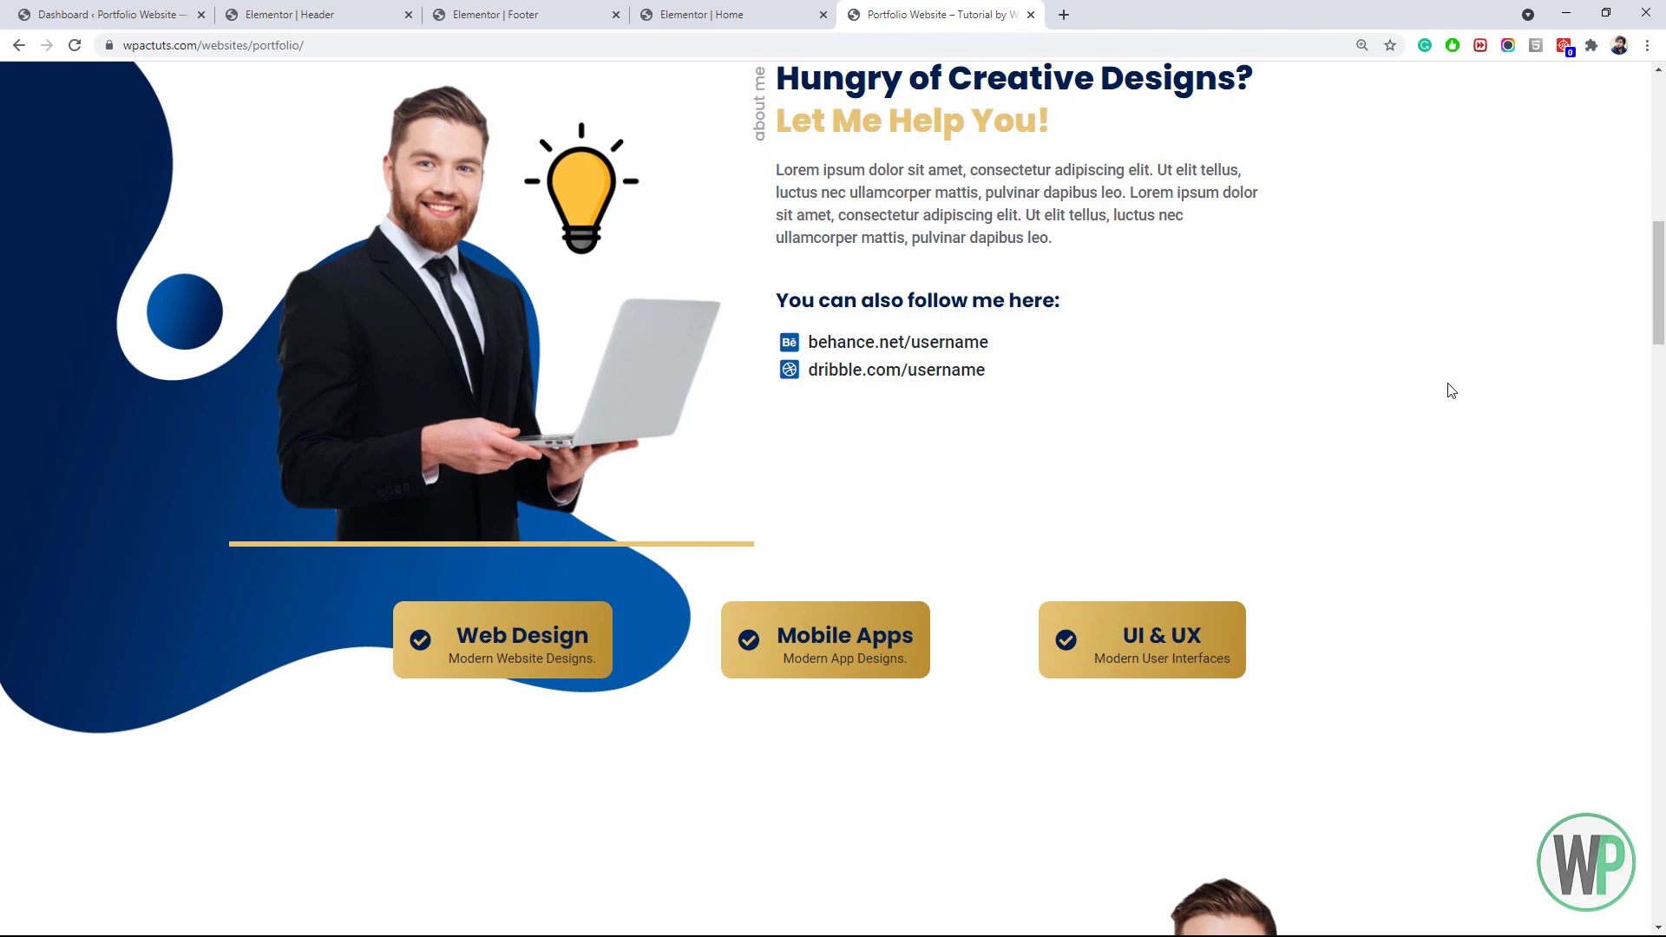
pyautogui.moveTo(1664, 349); pyautogui.dragTo(1252, 159)
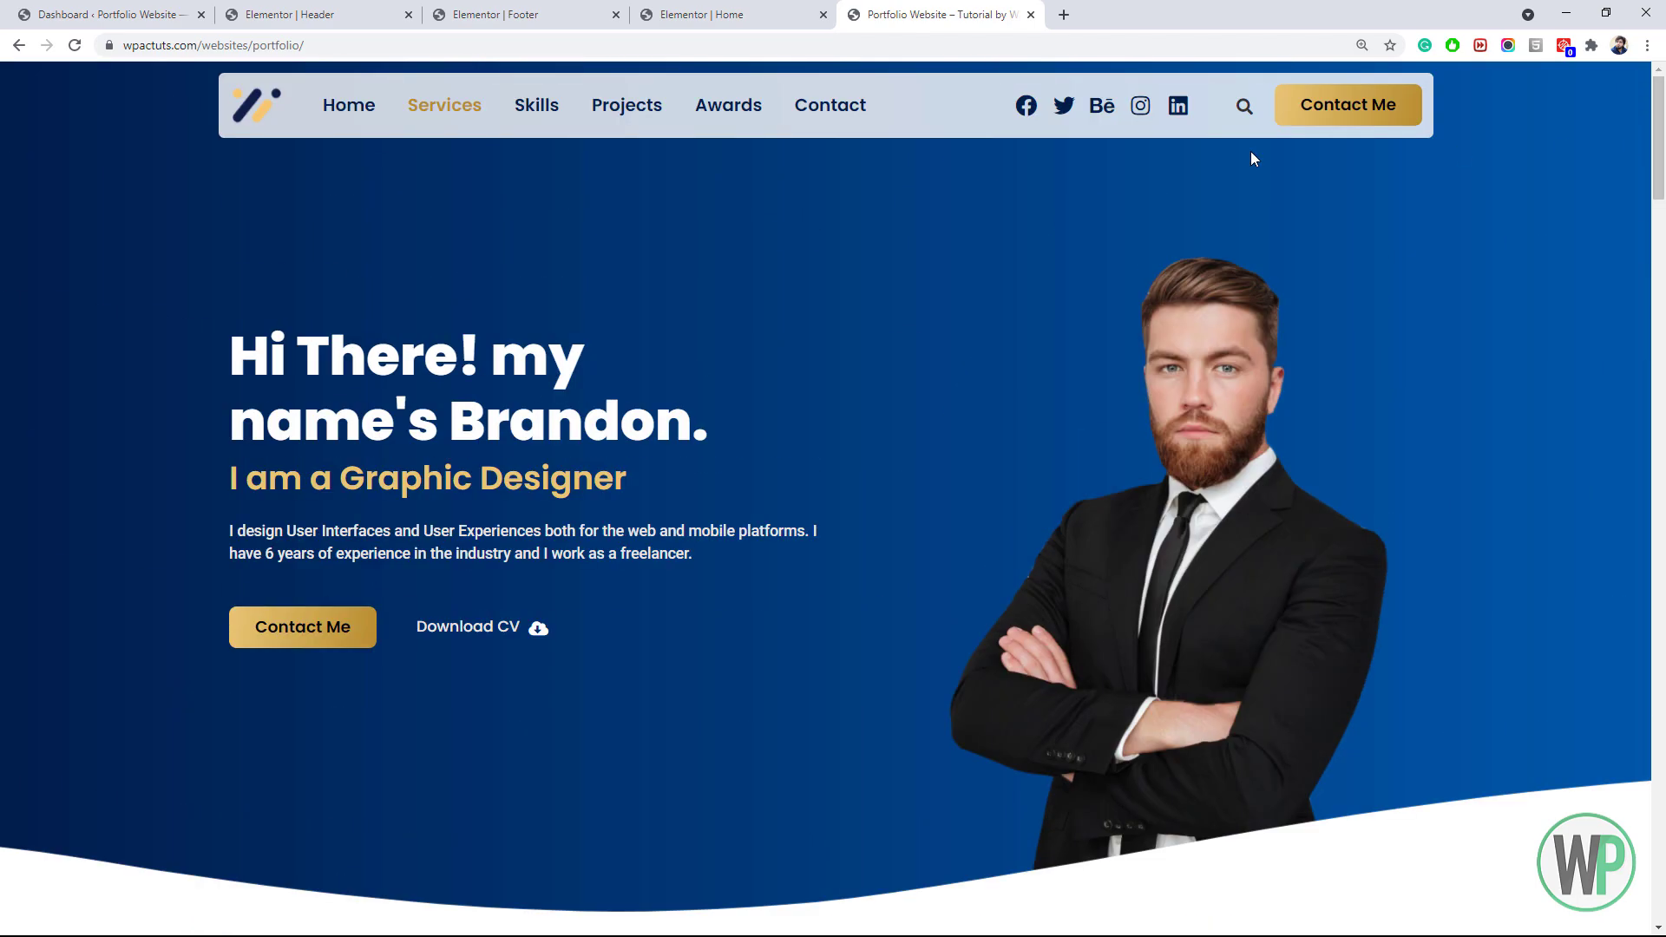
pyautogui.click(561, 112)
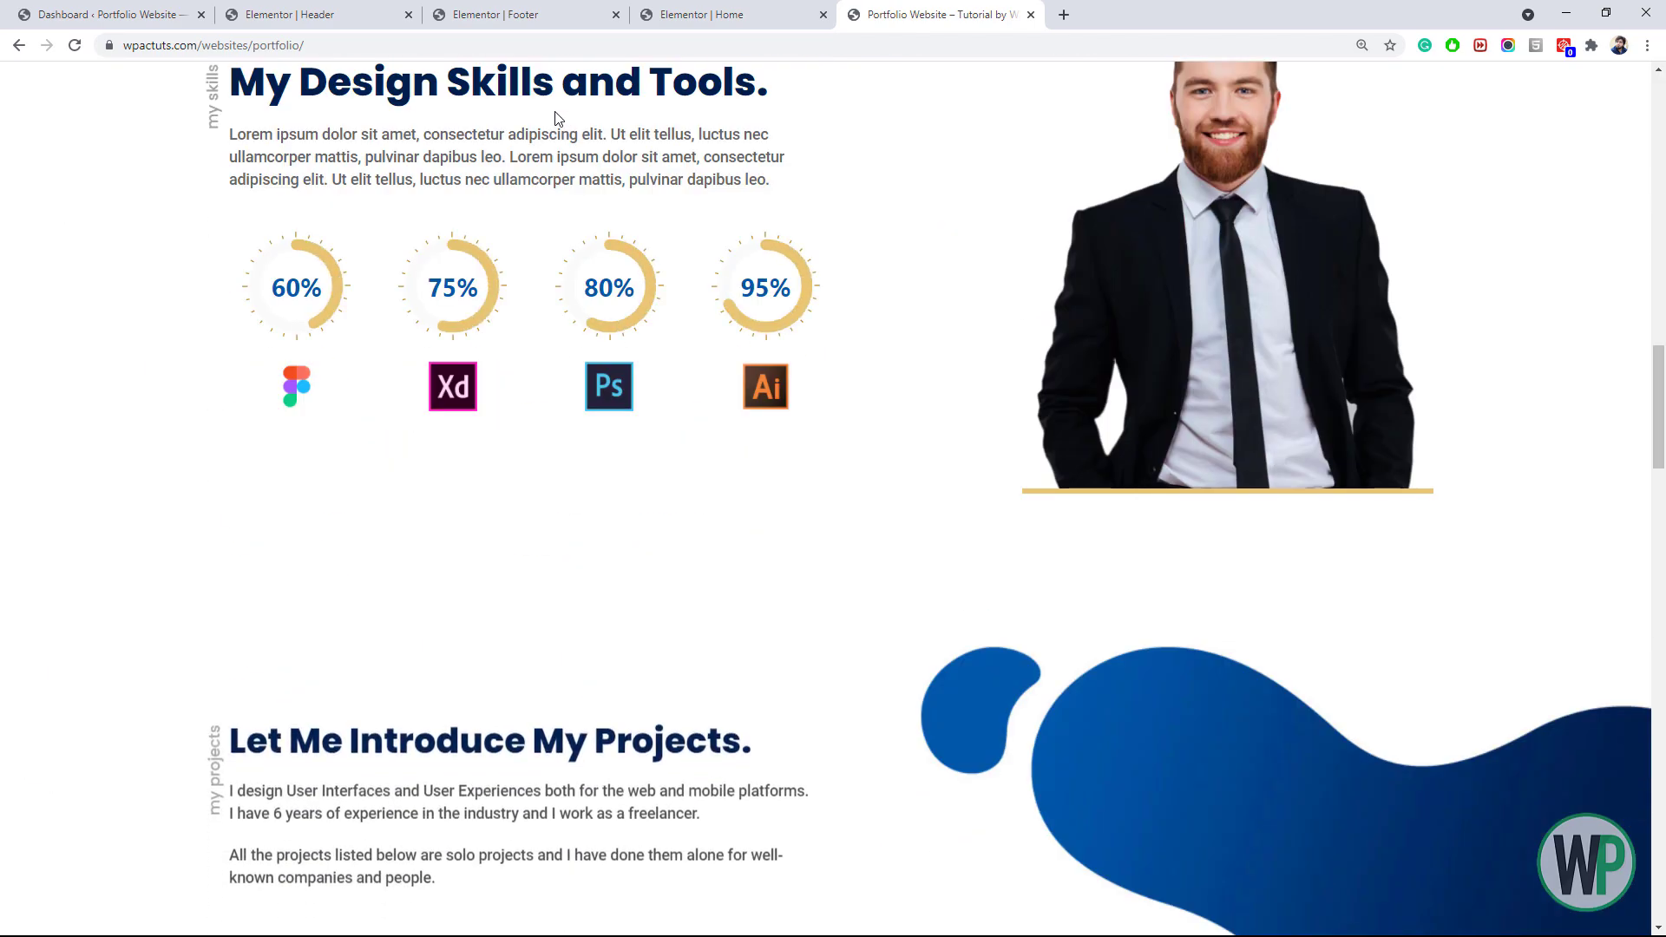
pyautogui.moveTo(1660, 384); pyautogui.dragTo(1619, 159)
pyautogui.click(659, 105)
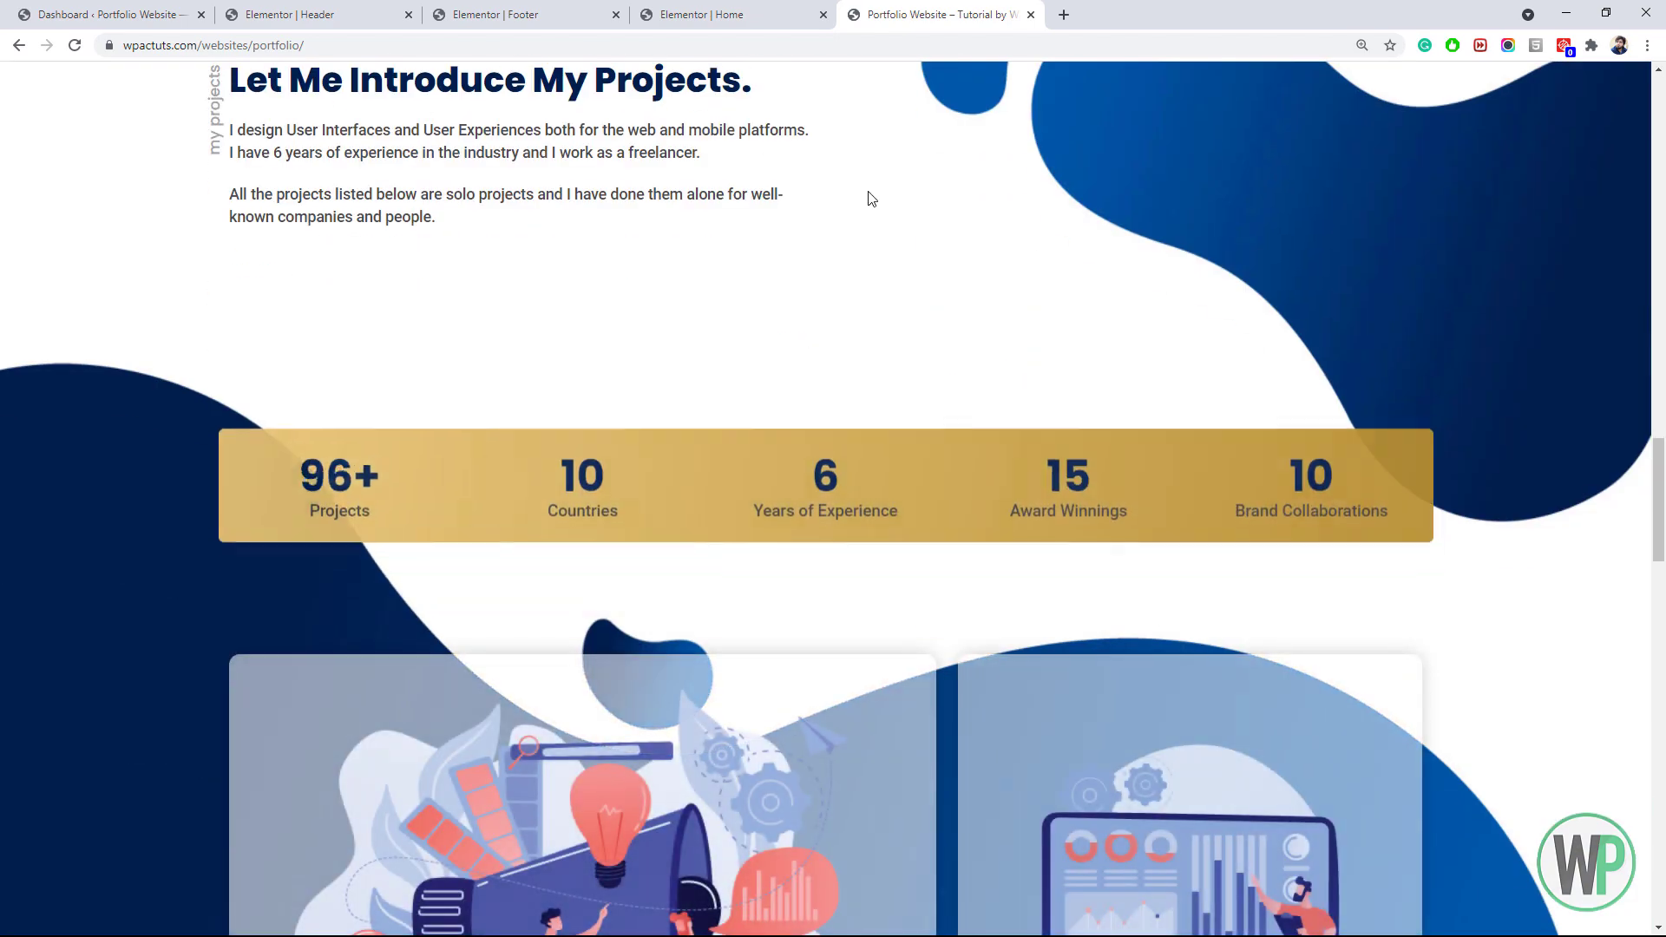
pyautogui.moveTo(1658, 455); pyautogui.dragTo(1654, 104)
pyautogui.click(841, 115)
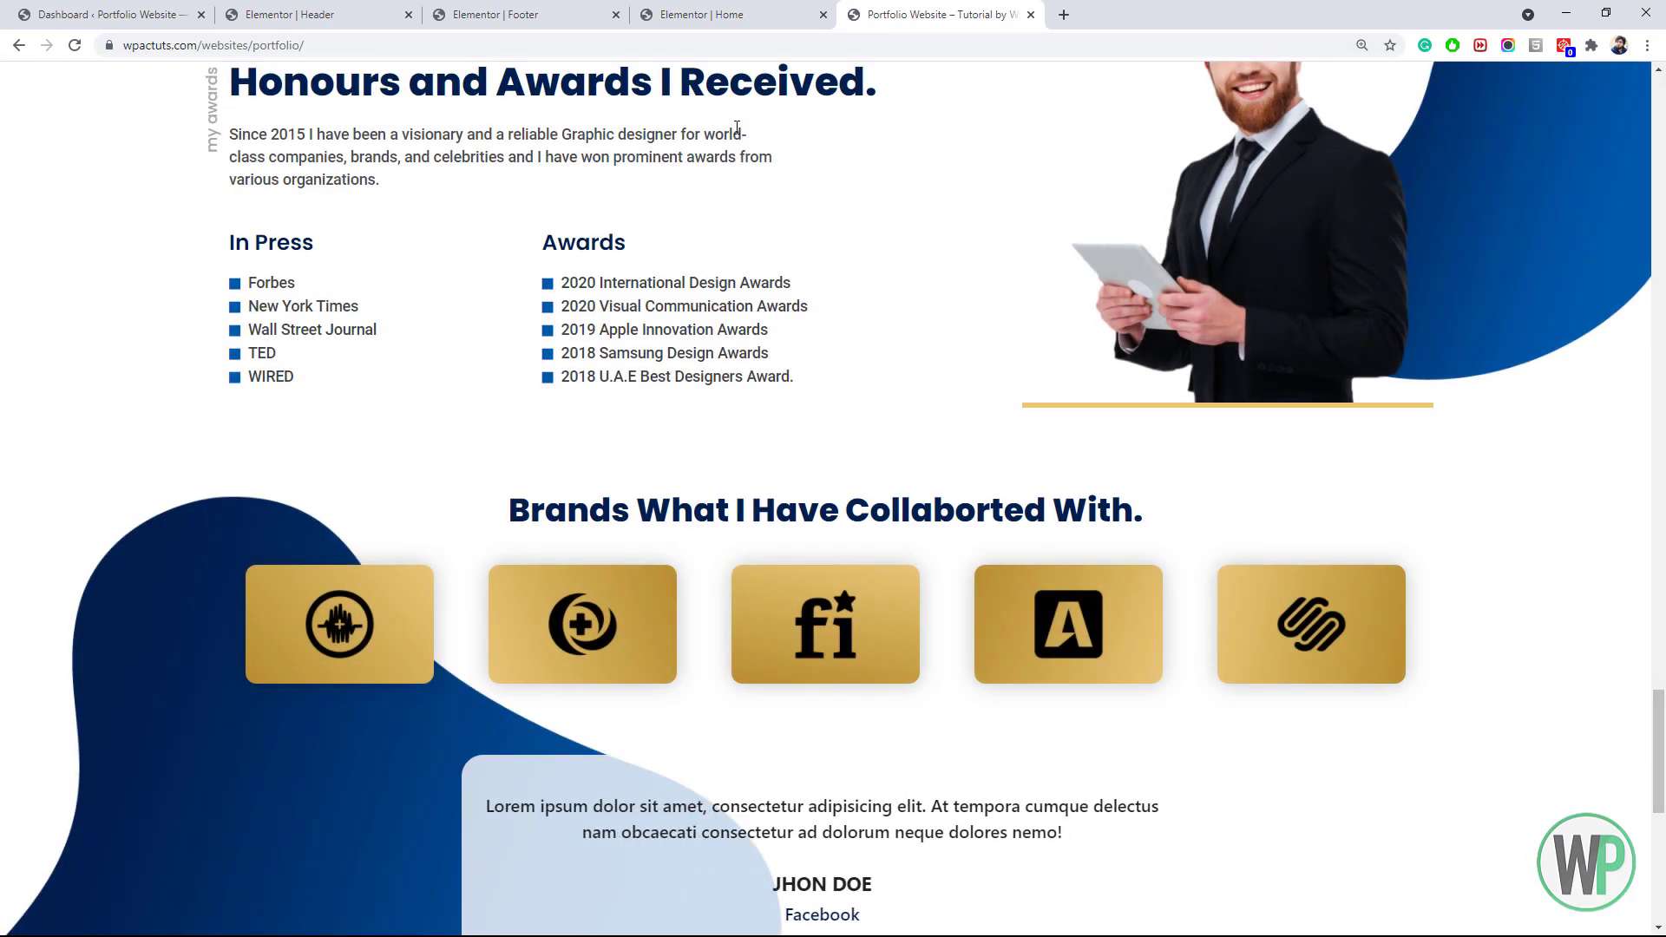
pyautogui.moveTo(1653, 753); pyautogui.dragTo(1660, 136)
pyautogui.click(839, 108)
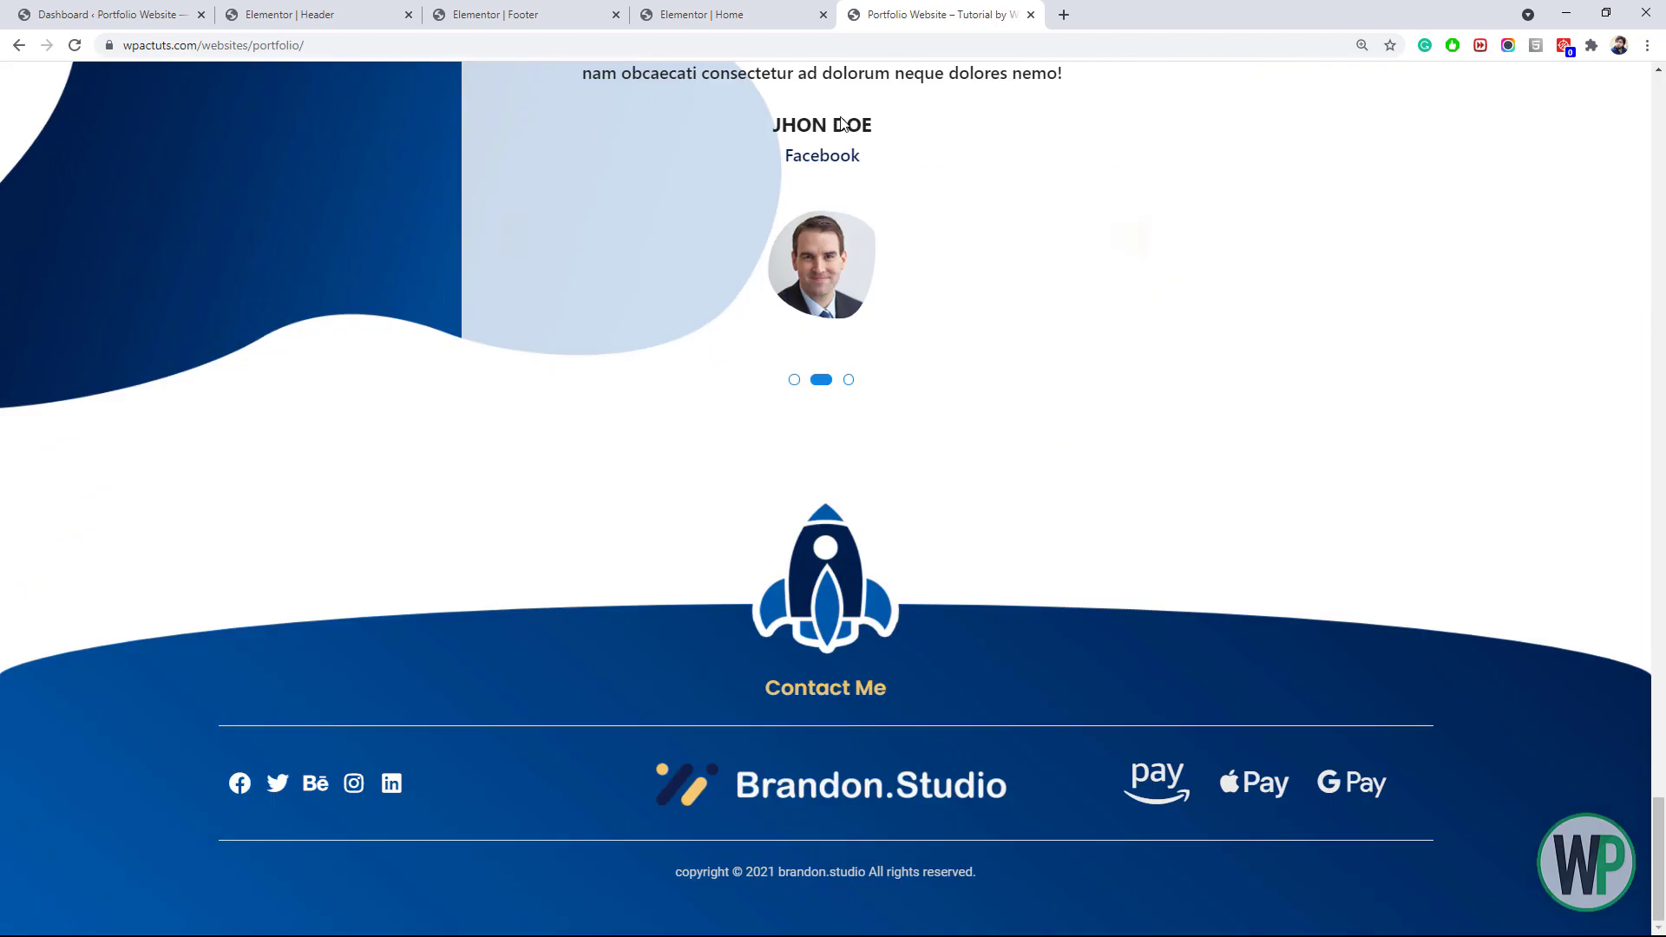
pyautogui.moveTo(1658, 823); pyautogui.dragTo(1656, 98)
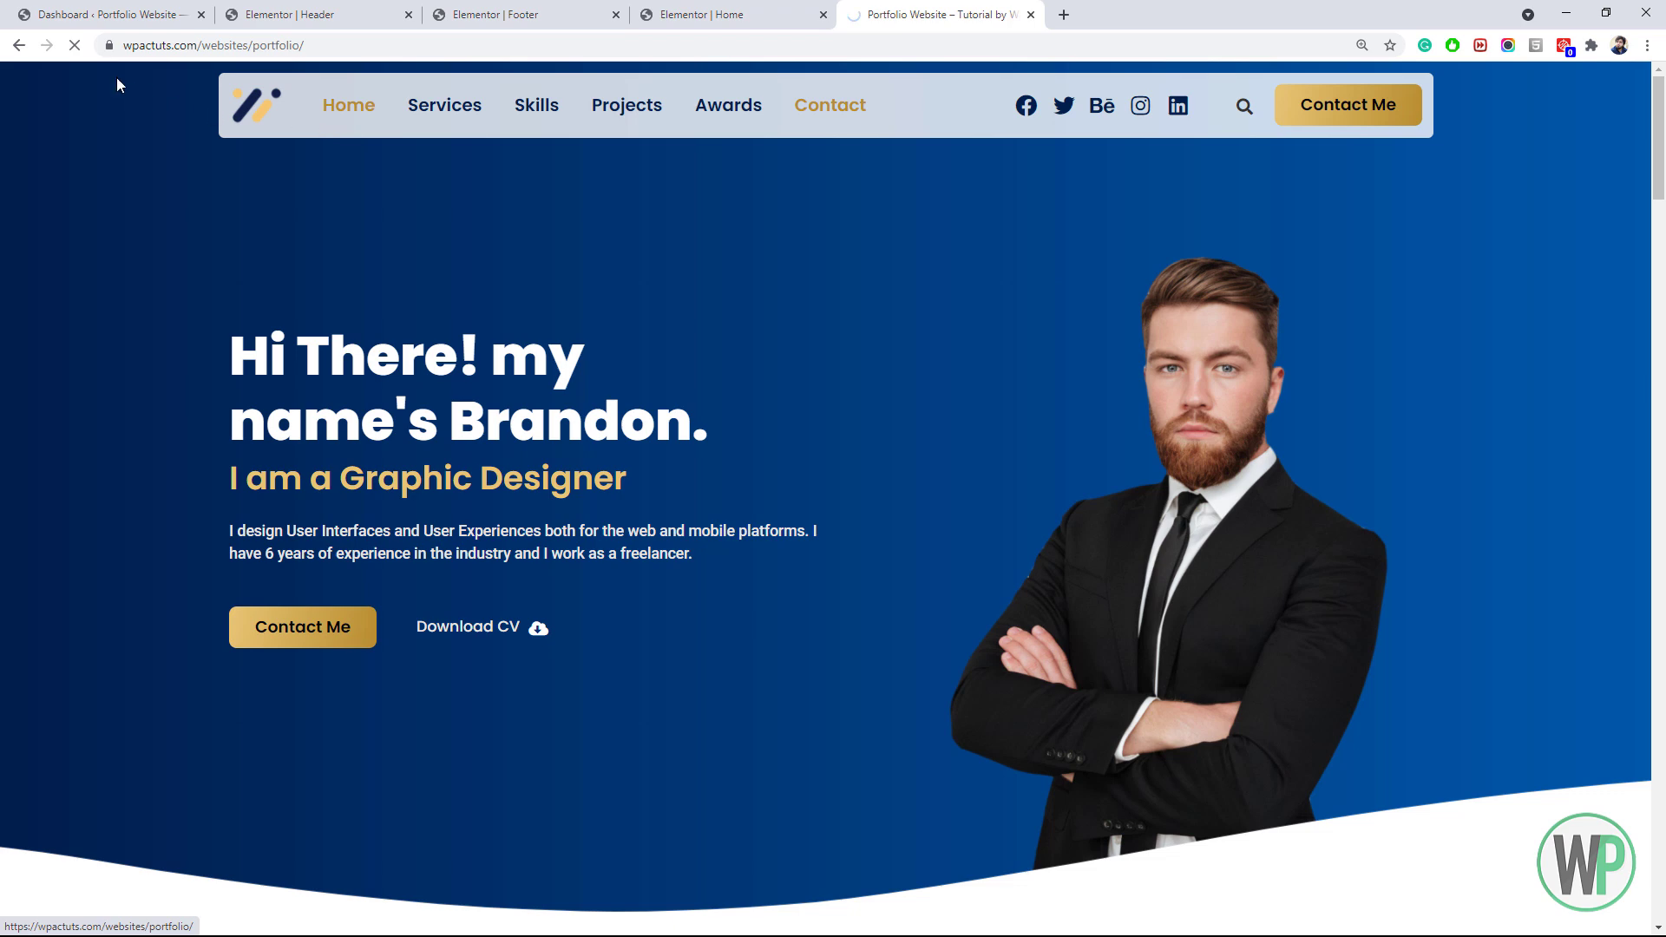
pyautogui.click(457, 112)
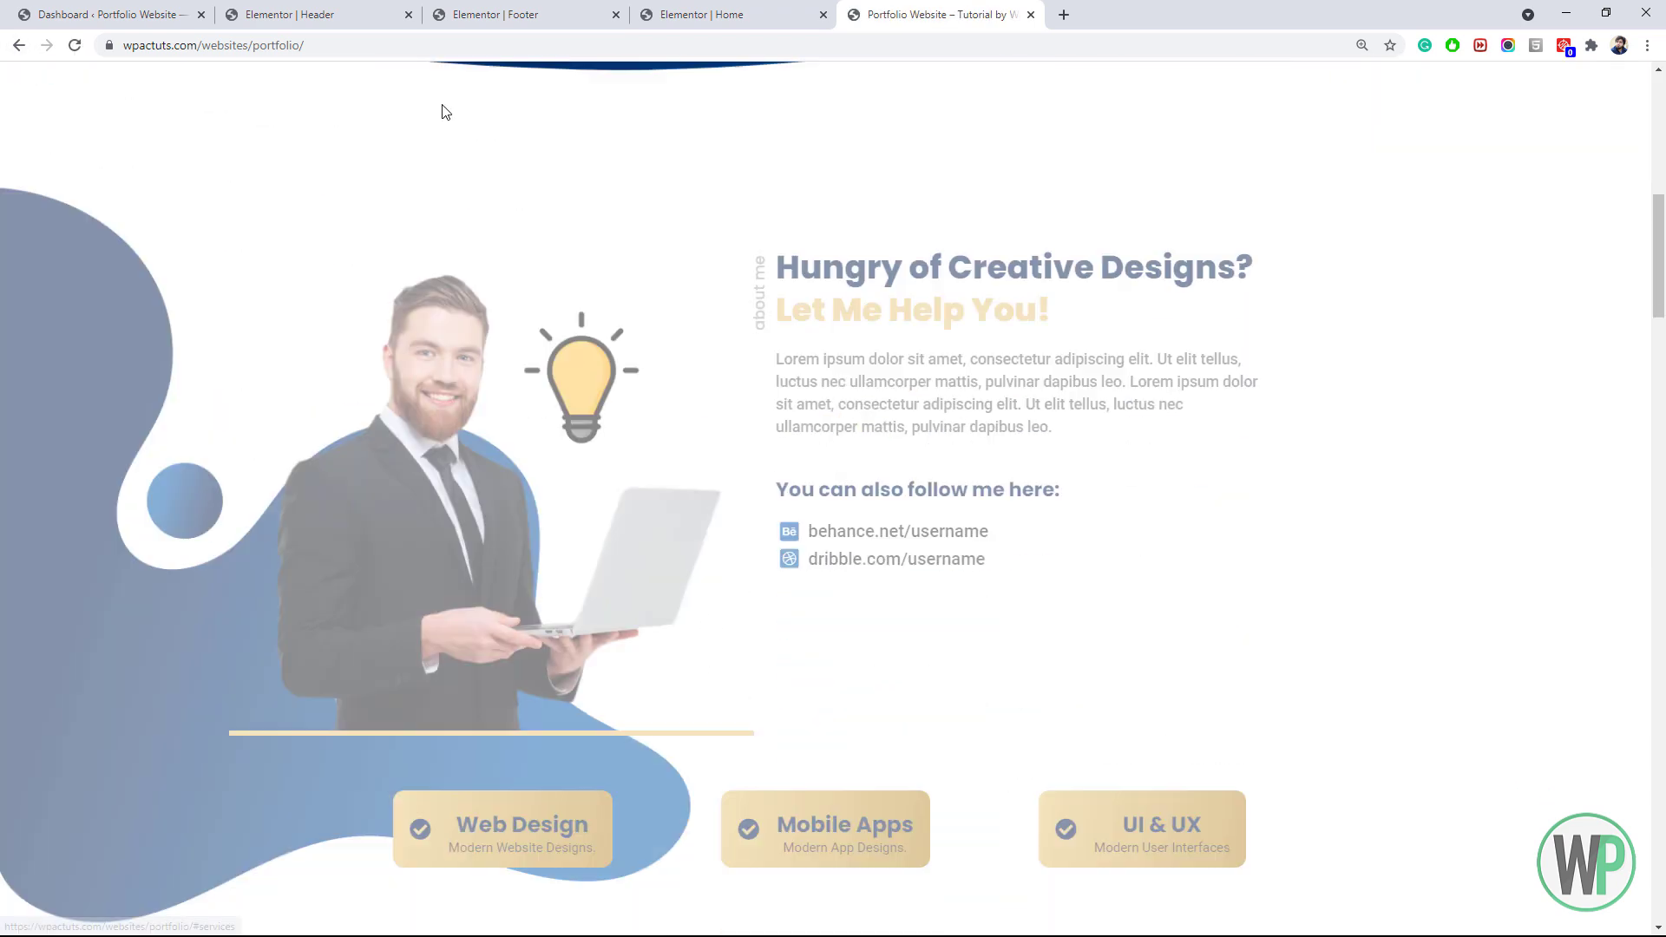
pyautogui.moveTo(1660, 306); pyautogui.dragTo(1664, 139)
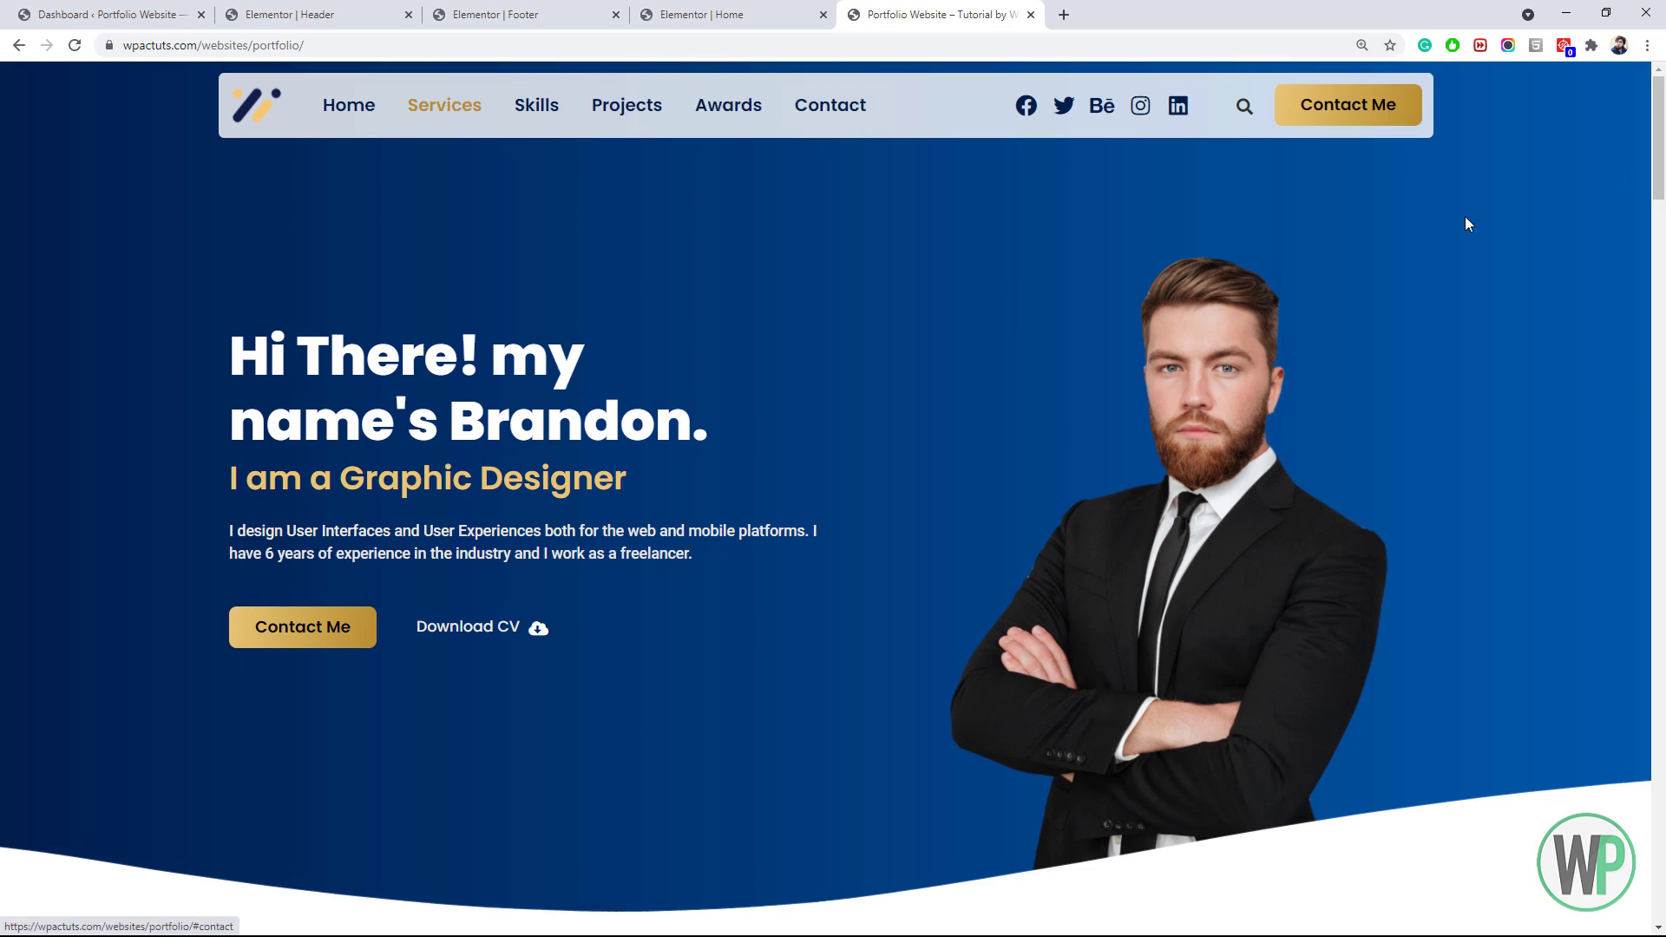
pyautogui.moveTo(1660, 188); pyautogui.dragTo(1621, 170)
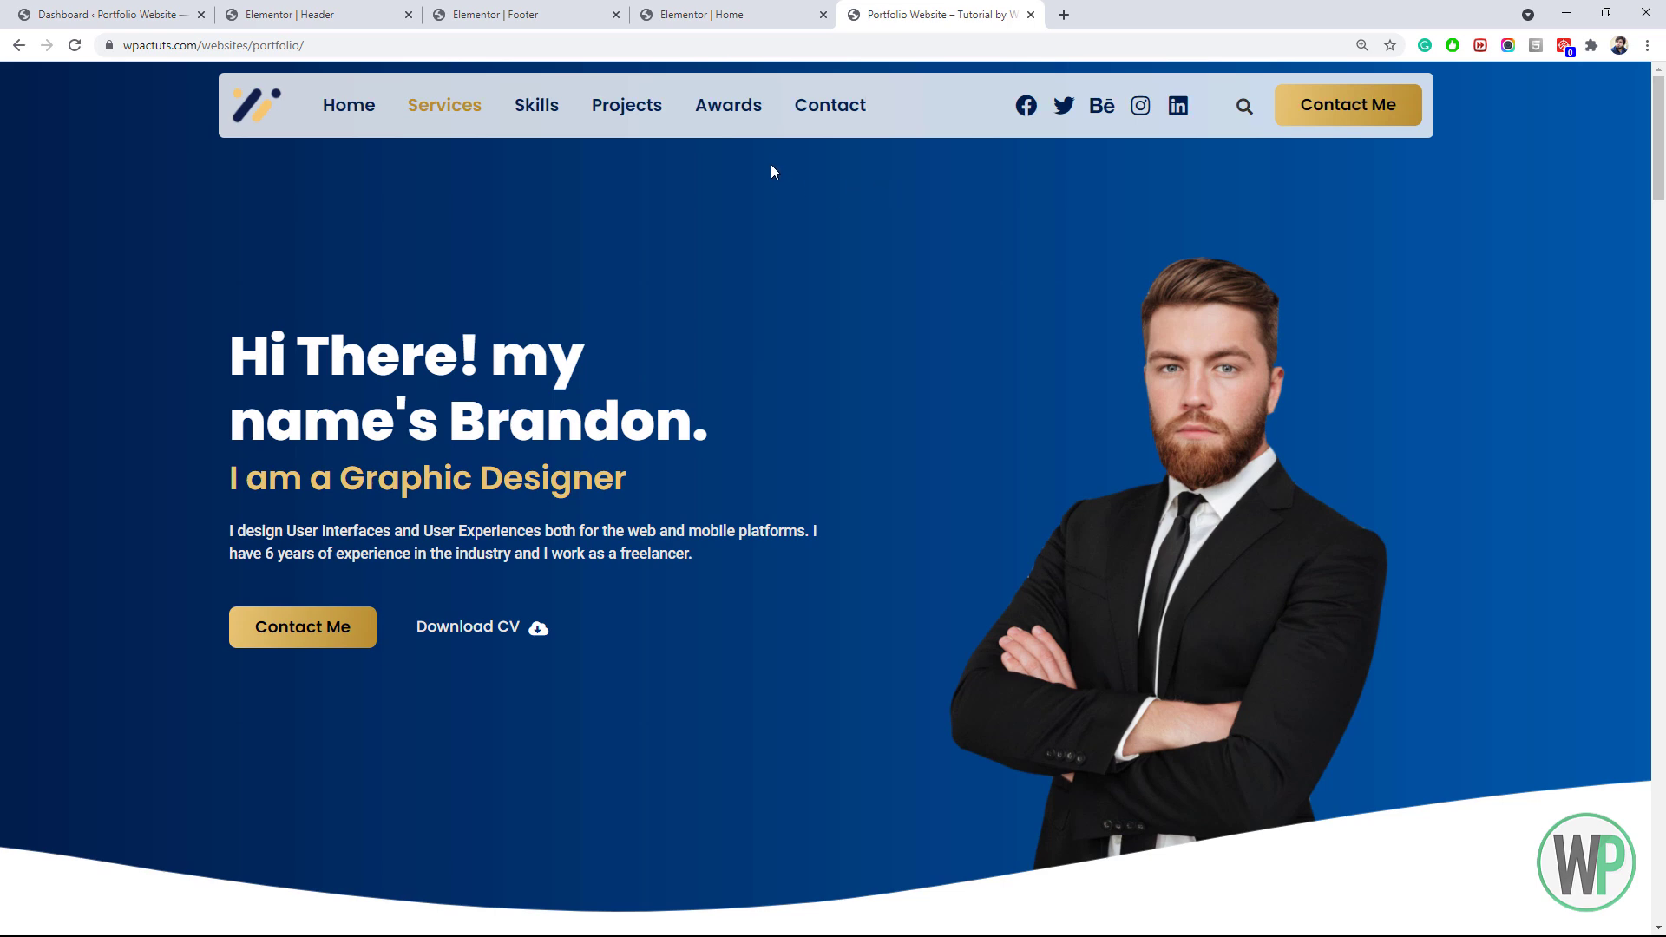
# Add a single-column section to the Home page and drop a Button widget into it
pyautogui.click(737, 9)
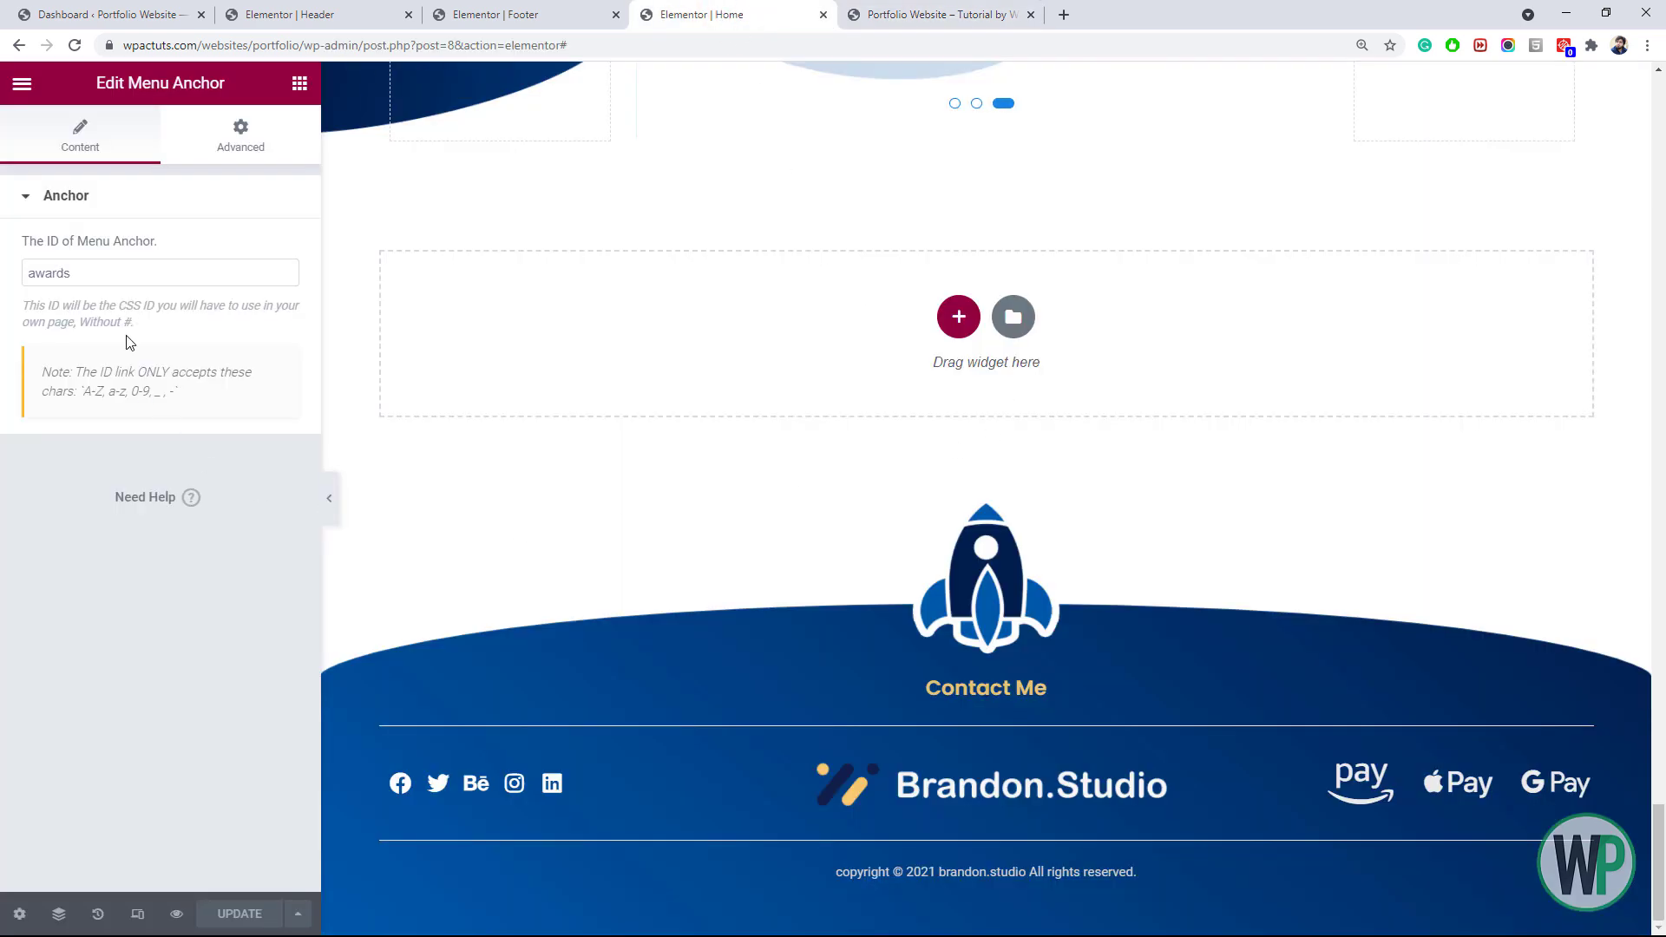
pyautogui.click(299, 83)
pyautogui.click(946, 323)
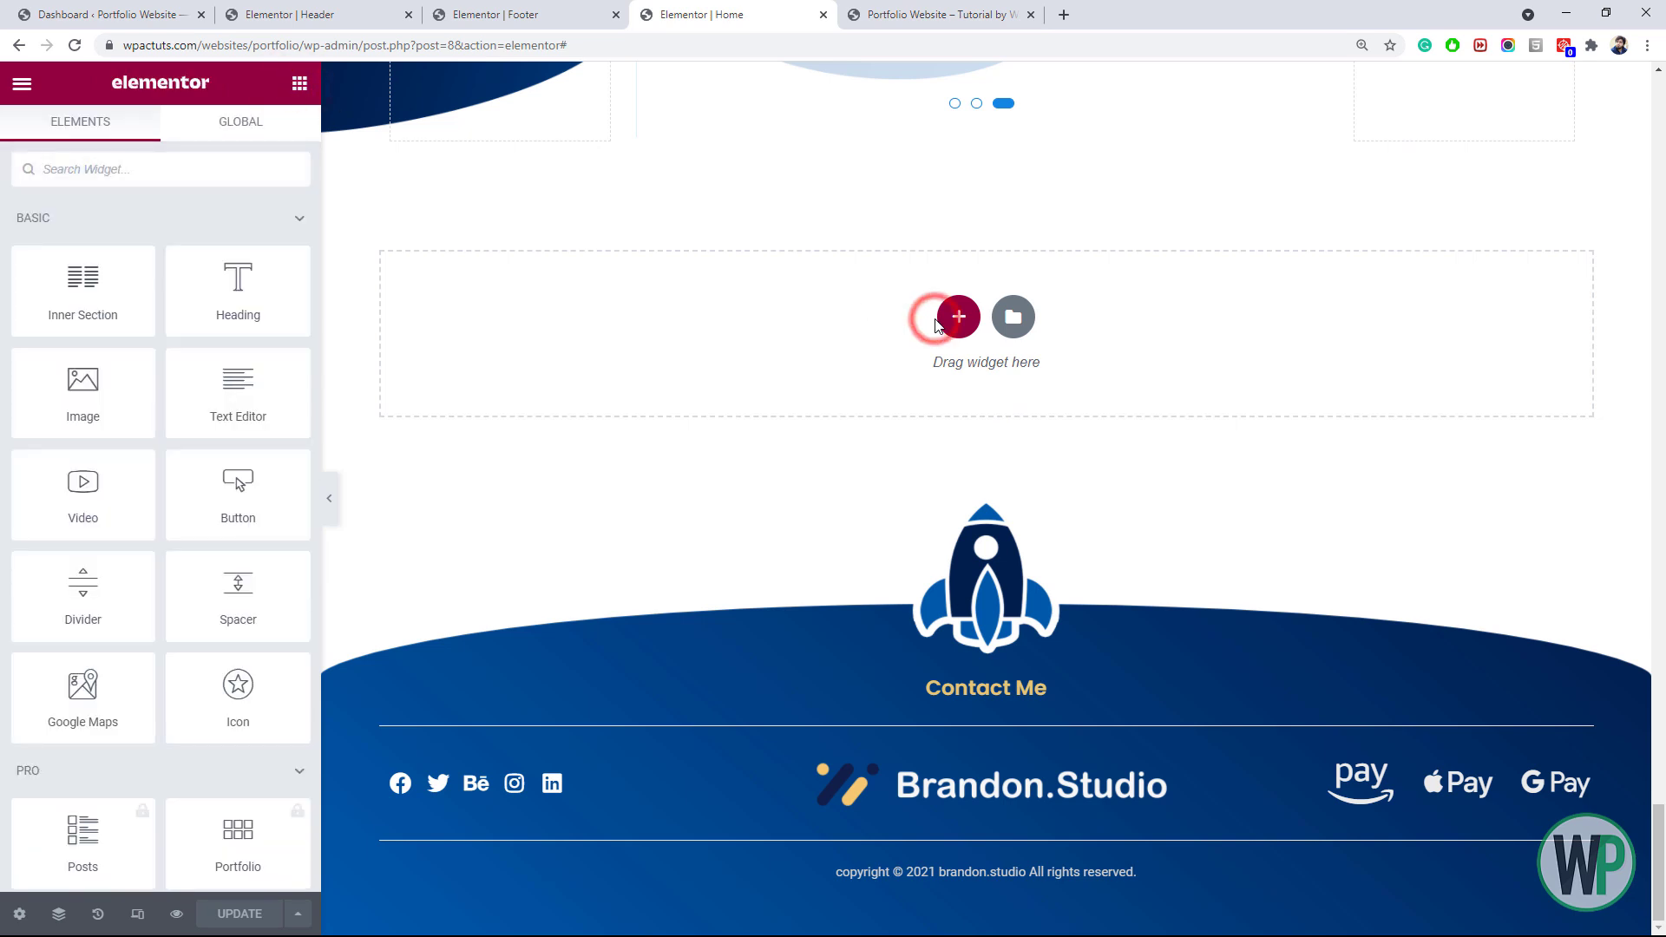
pyautogui.click(721, 379)
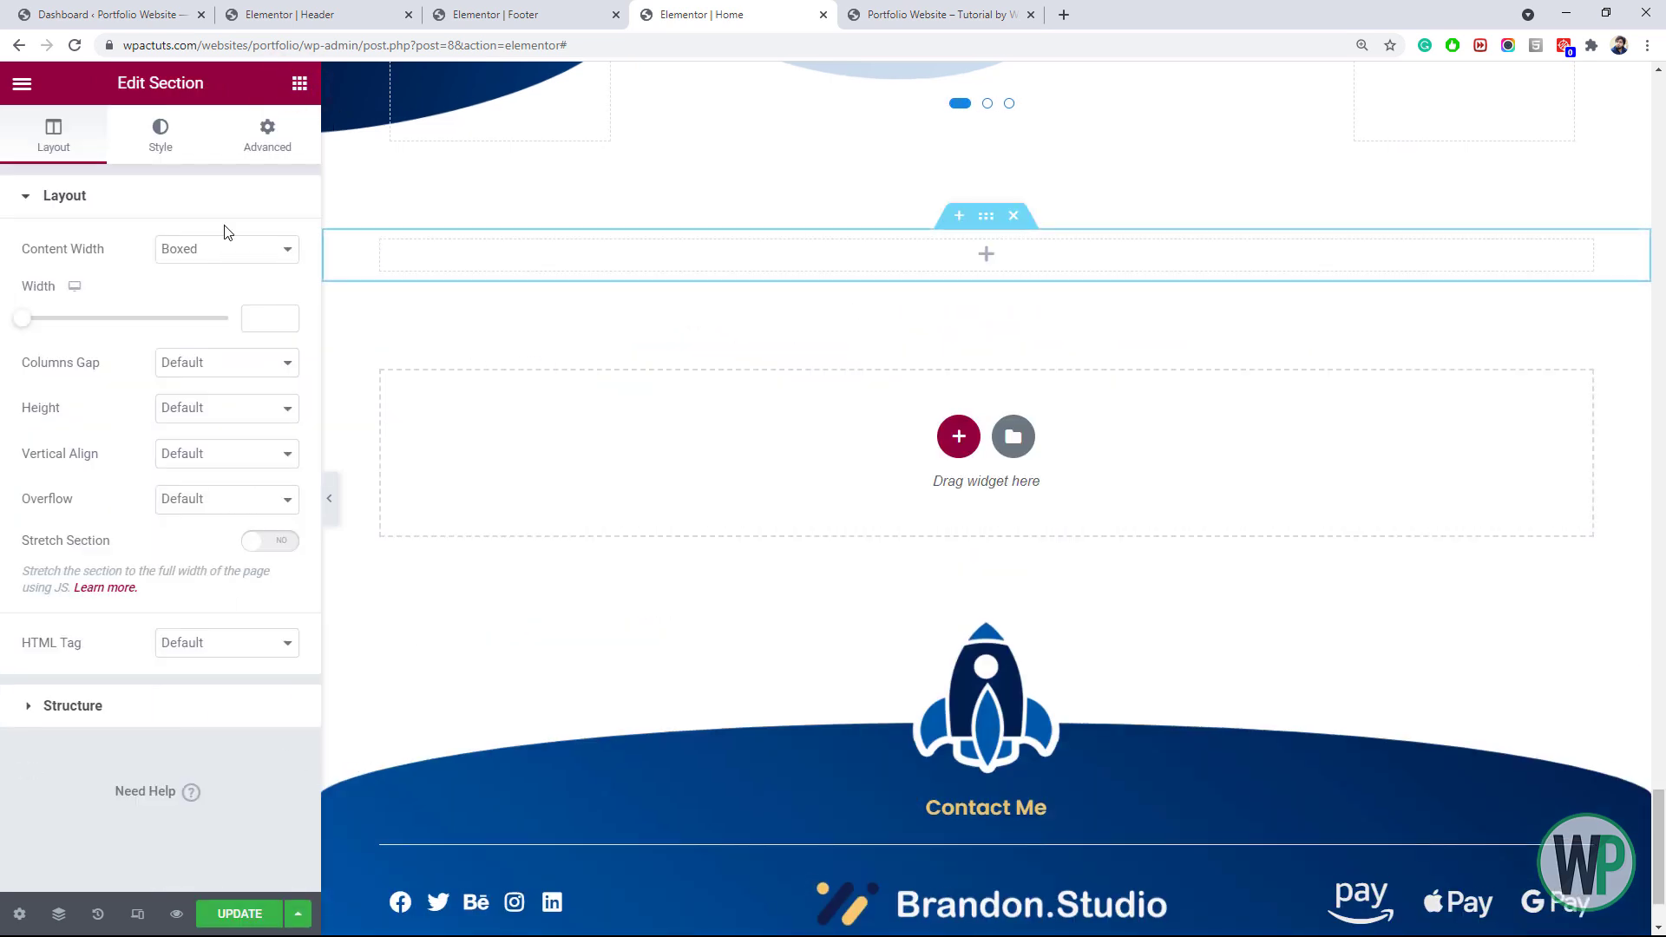
pyautogui.click(297, 83)
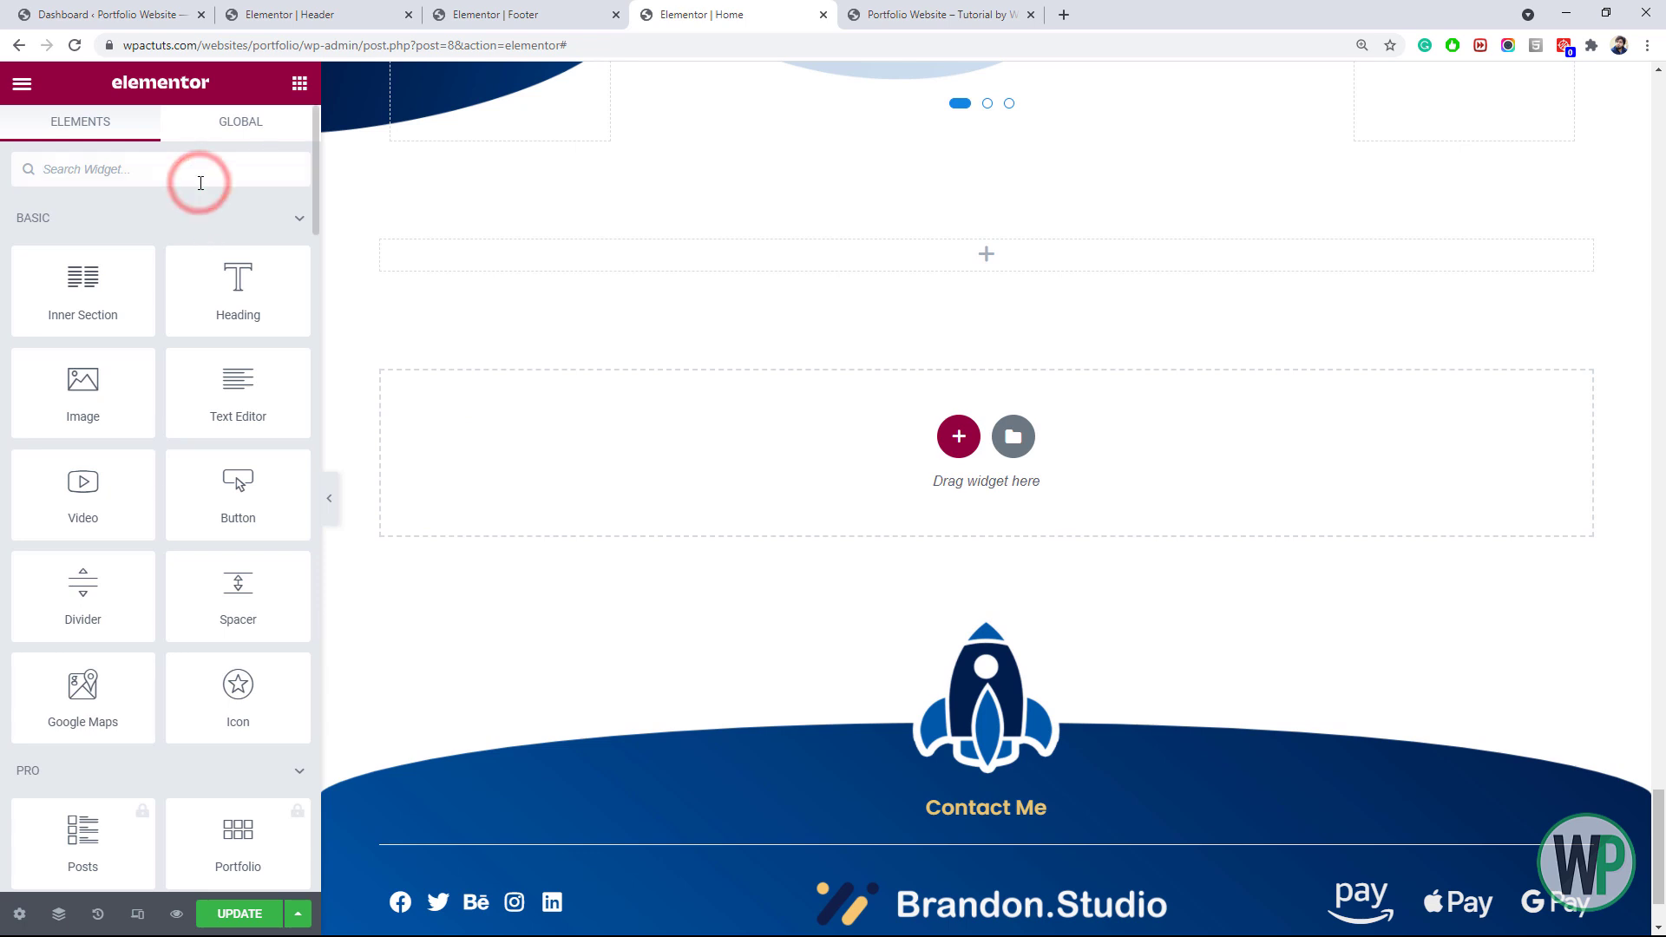
pyautogui.click(197, 169)
pyautogui.write('bu')
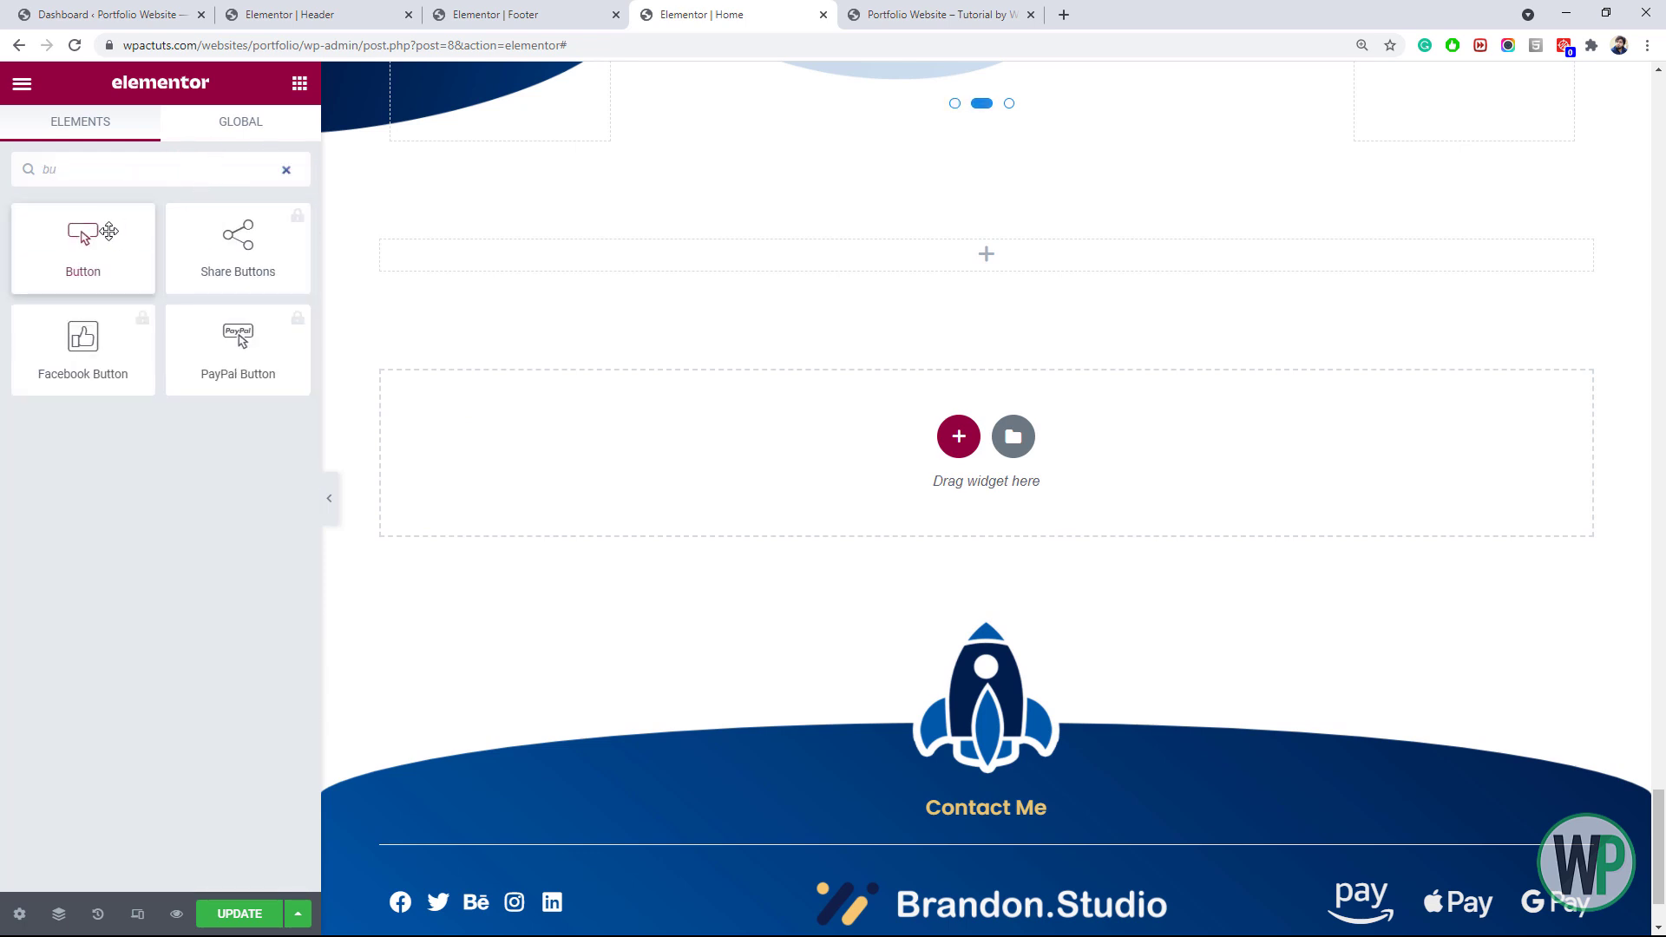
pyautogui.moveTo(95, 239); pyautogui.dragTo(684, 271)
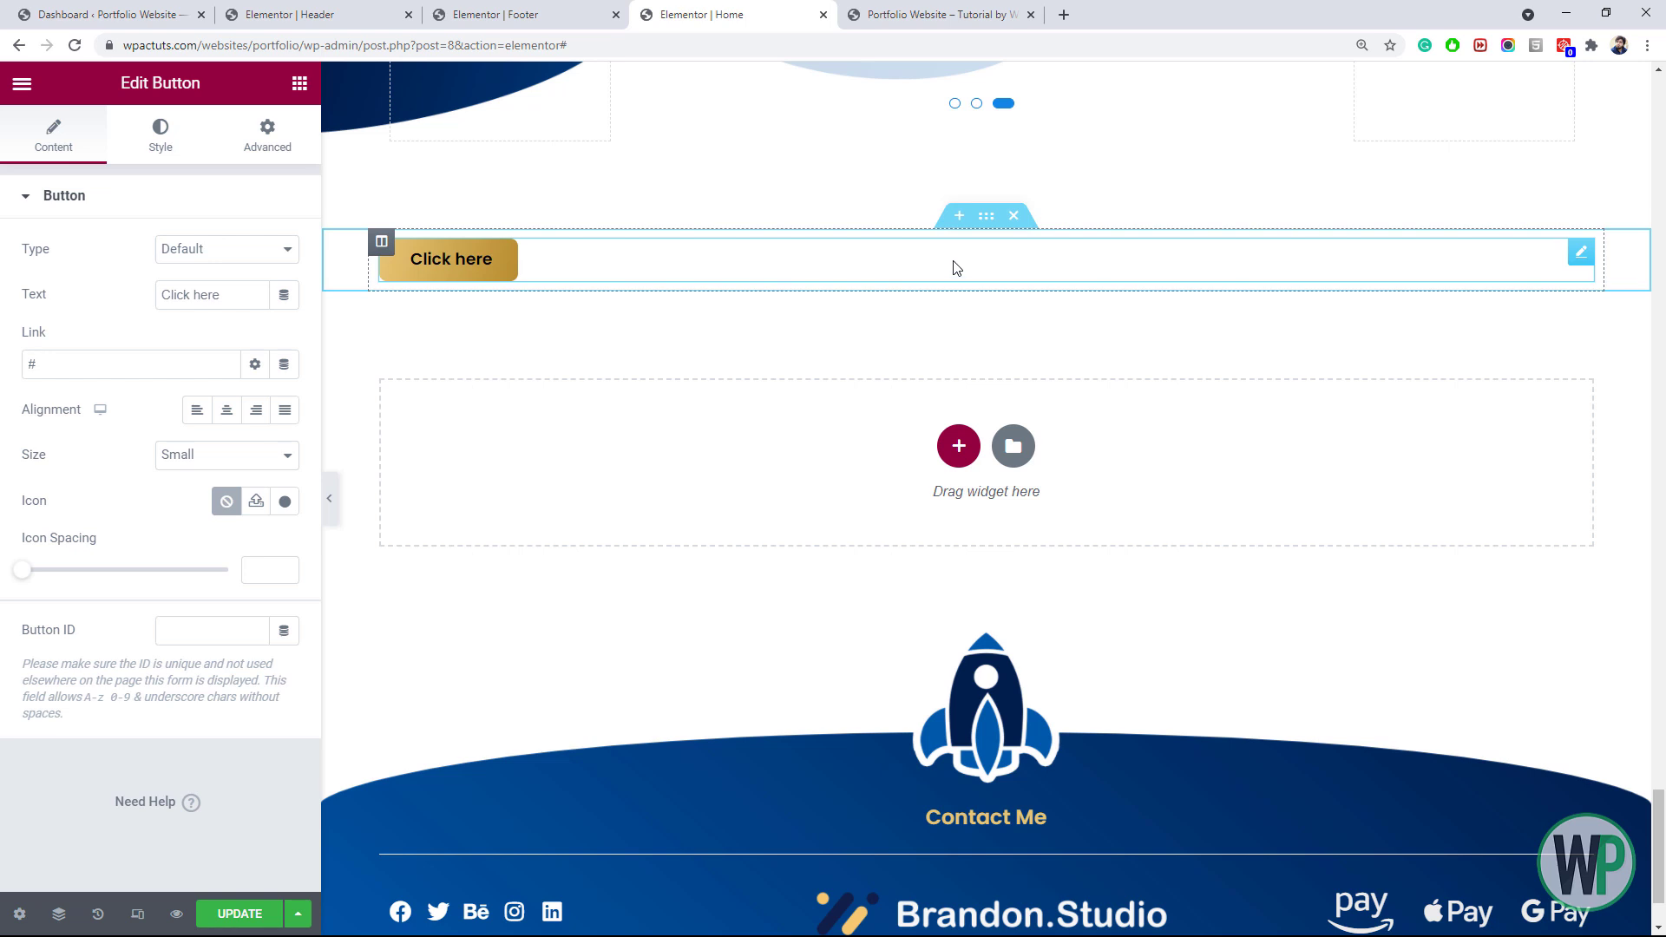
# Clear the button's text and give it the circled up-arrow icon from the Icon Library
pyautogui.tripleClick(233, 296)
pyautogui.moveTo(151, 287); pyautogui.dragTo(39, 279)
pyautogui.press('BackSpace')
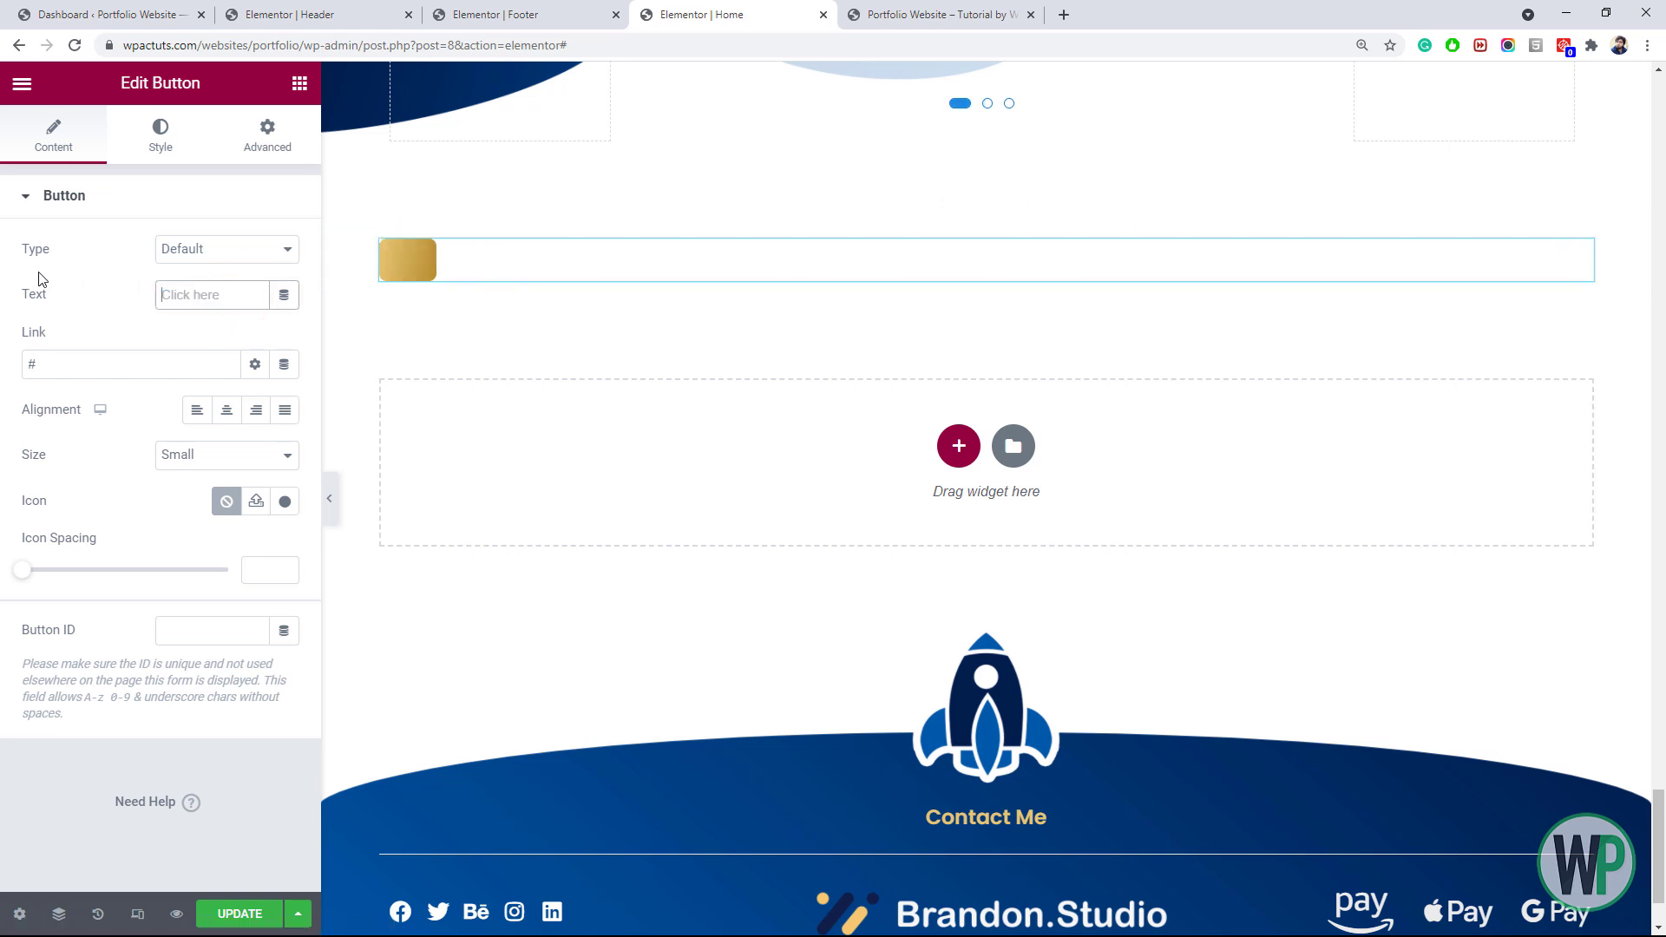
pyautogui.click(260, 503)
pyautogui.click(284, 503)
pyautogui.write('arrow')
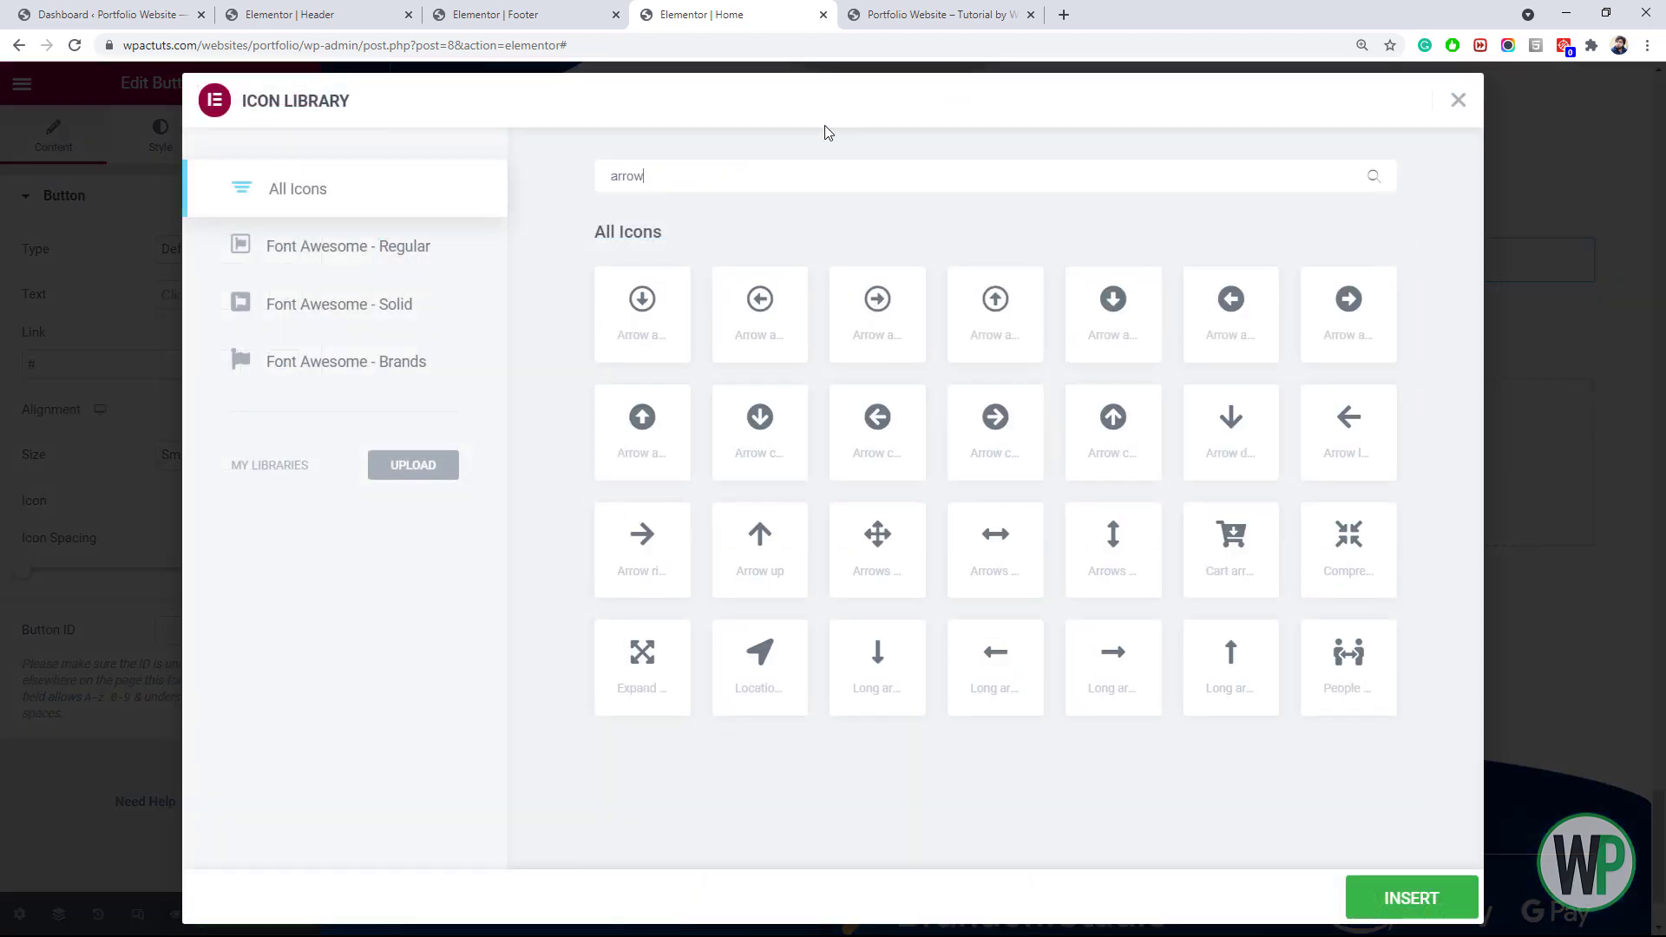
pyautogui.click(1022, 339)
pyautogui.click(1413, 899)
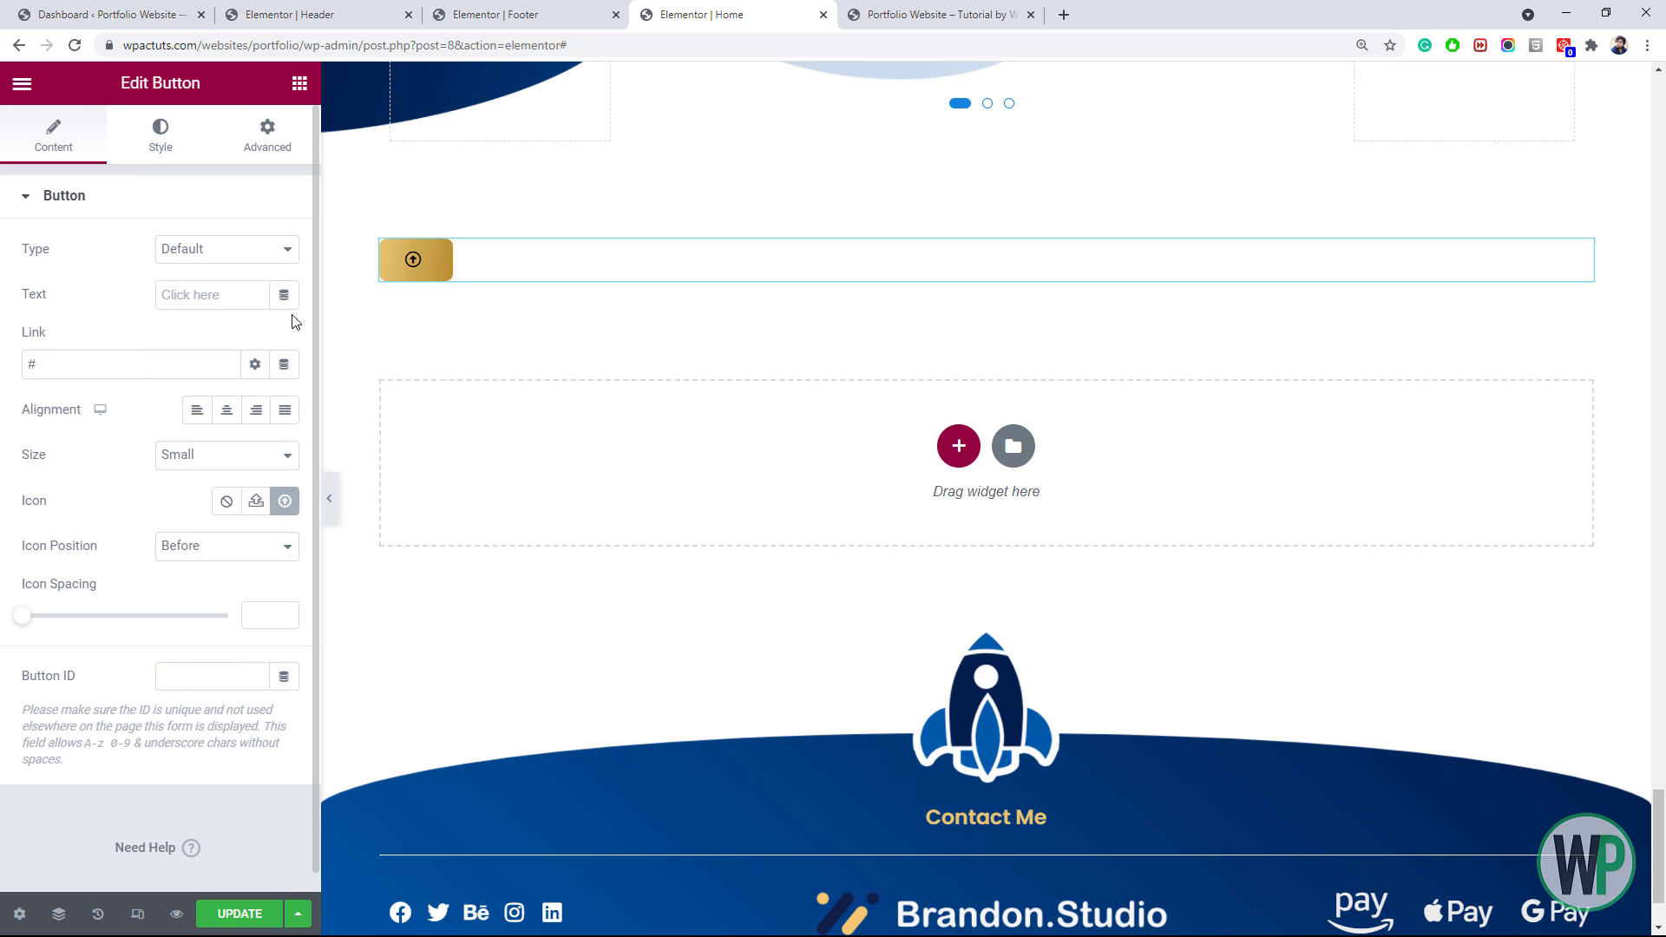
# Review the arrow button's advanced positioning settings and the header template, then return to Home
pyautogui.click(225, 154)
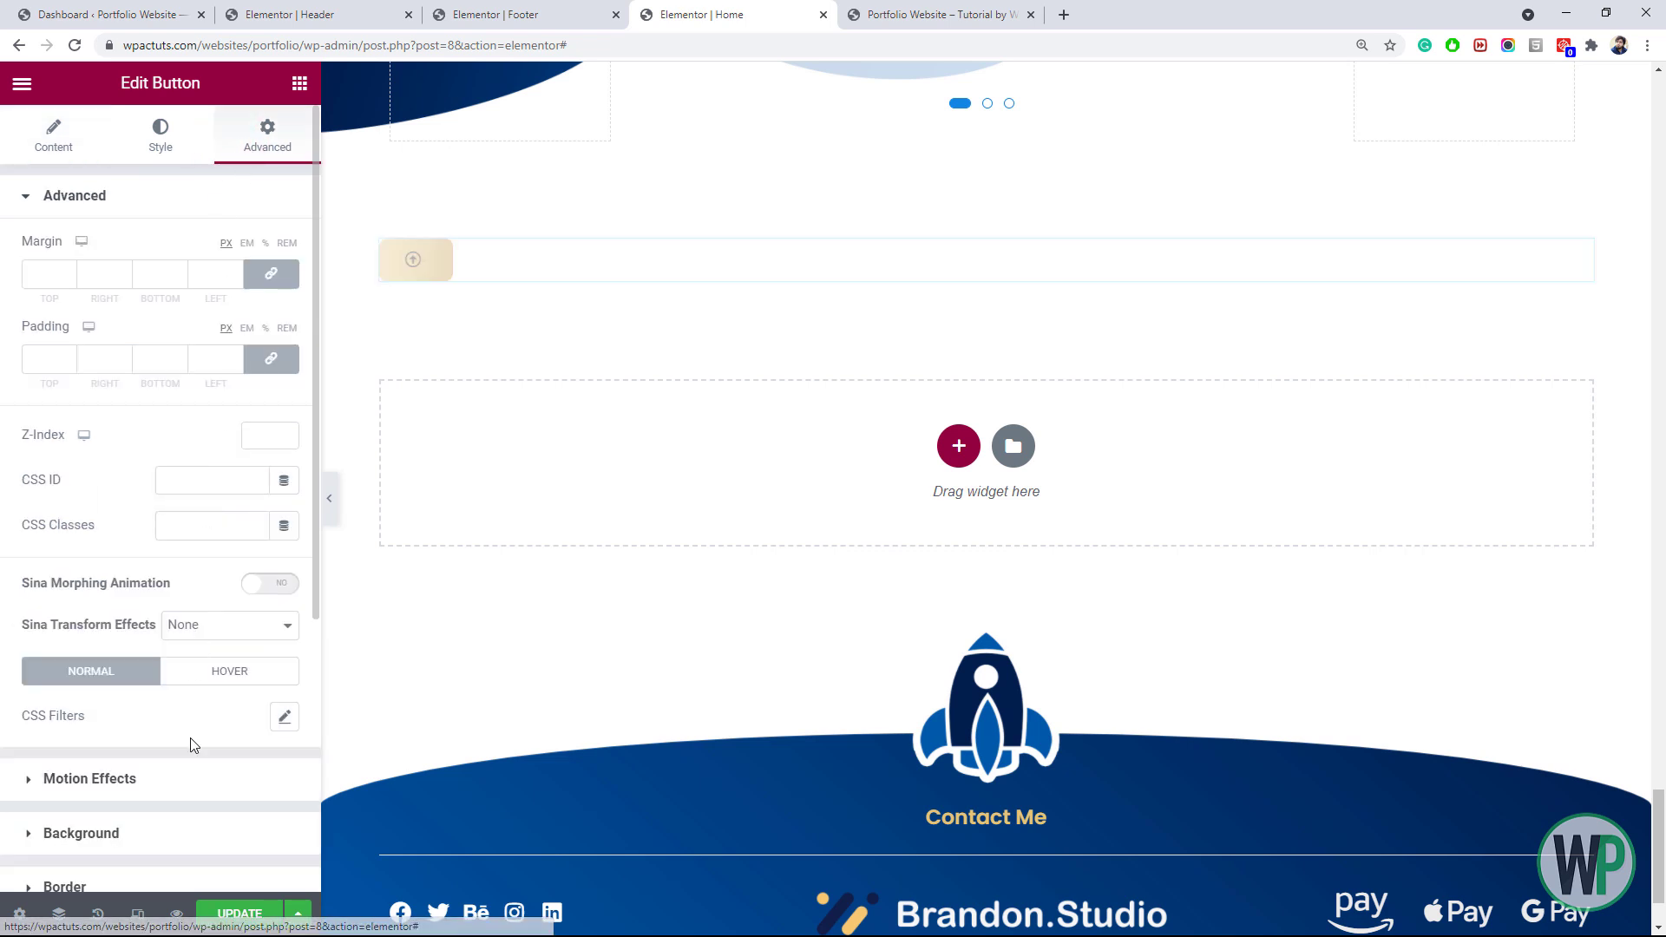
pyautogui.scroll(-1, 211, 754)
pyautogui.scroll(-2, 193, 734)
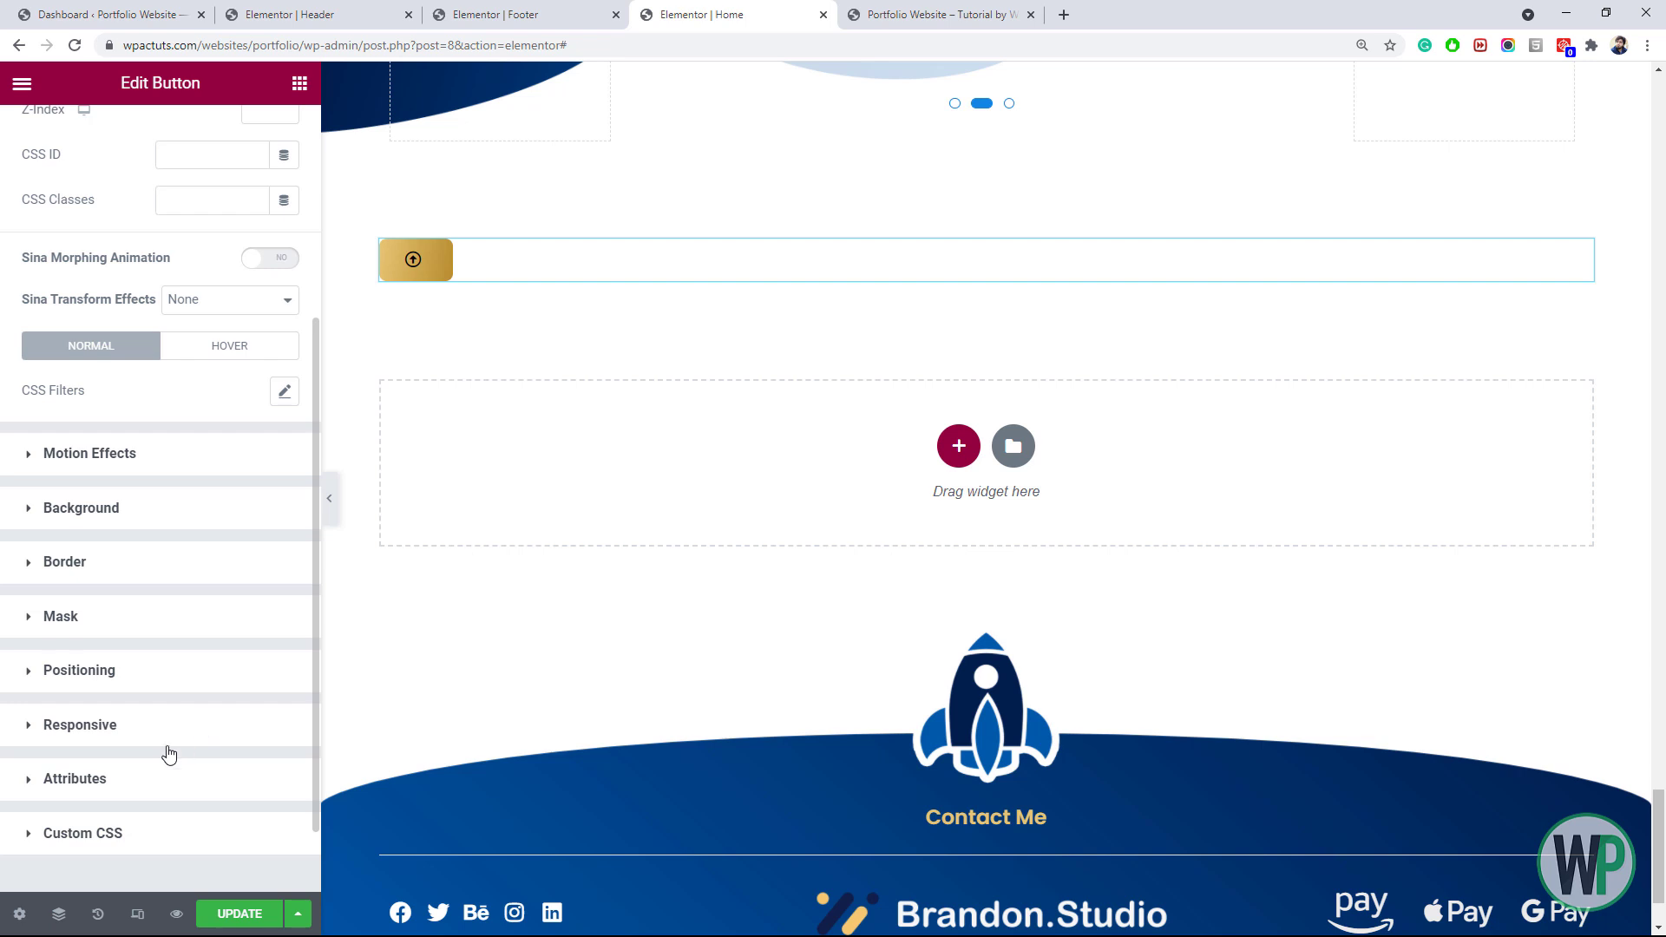
pyautogui.click(138, 685)
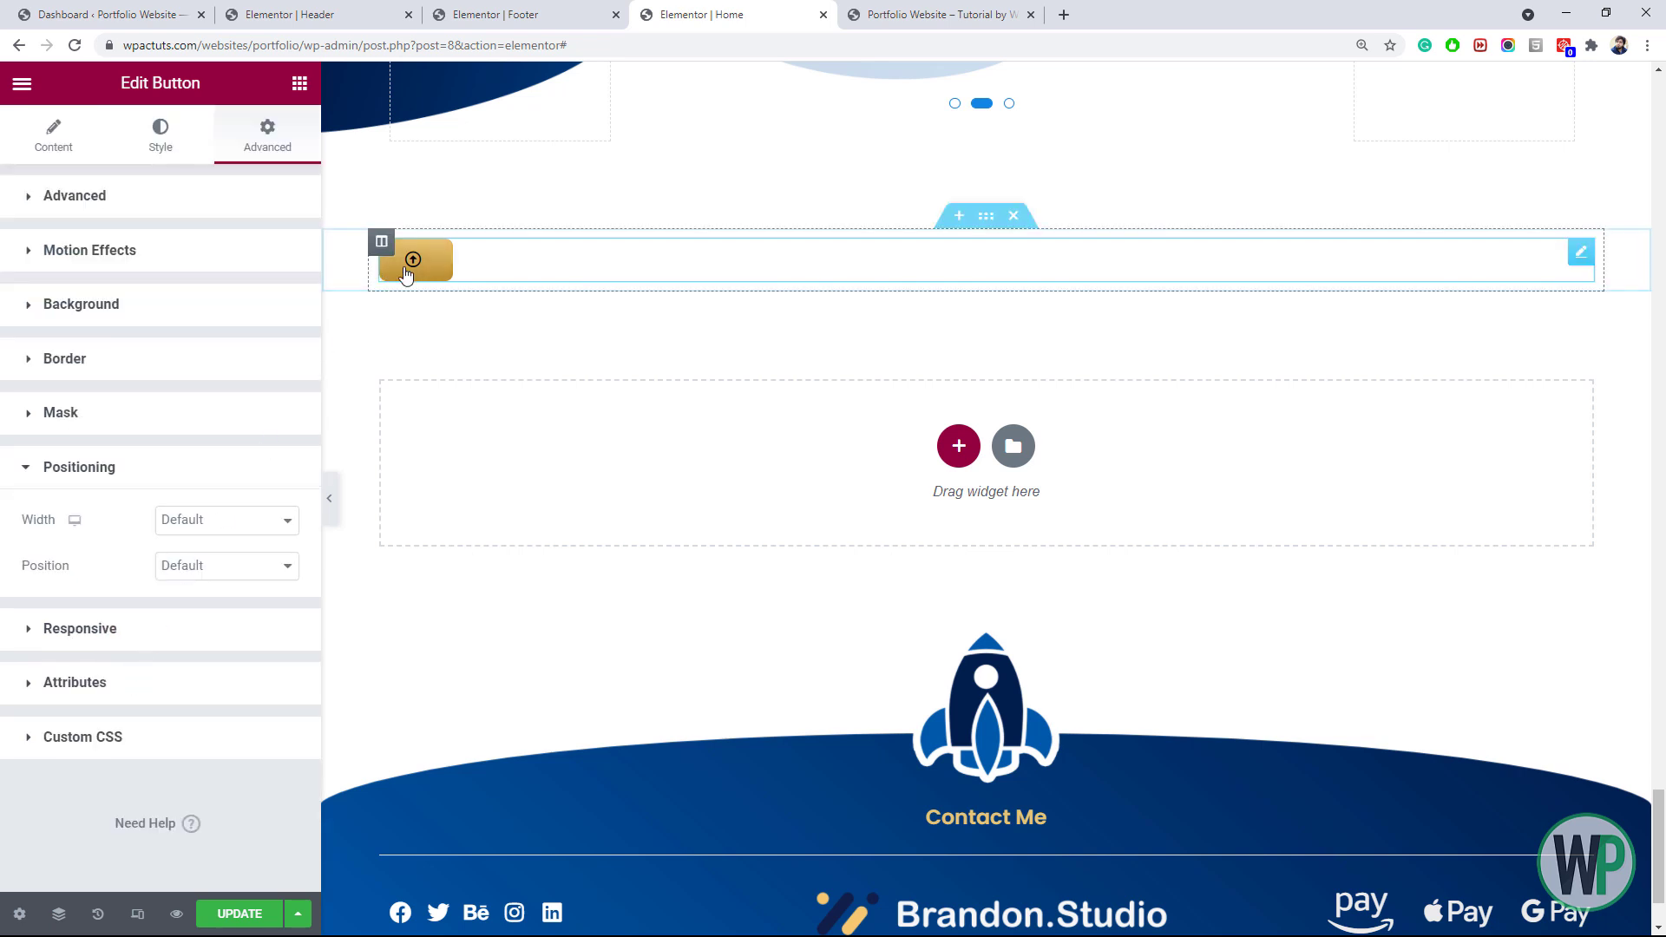
pyautogui.rightClick(439, 265)
pyautogui.click(486, 275)
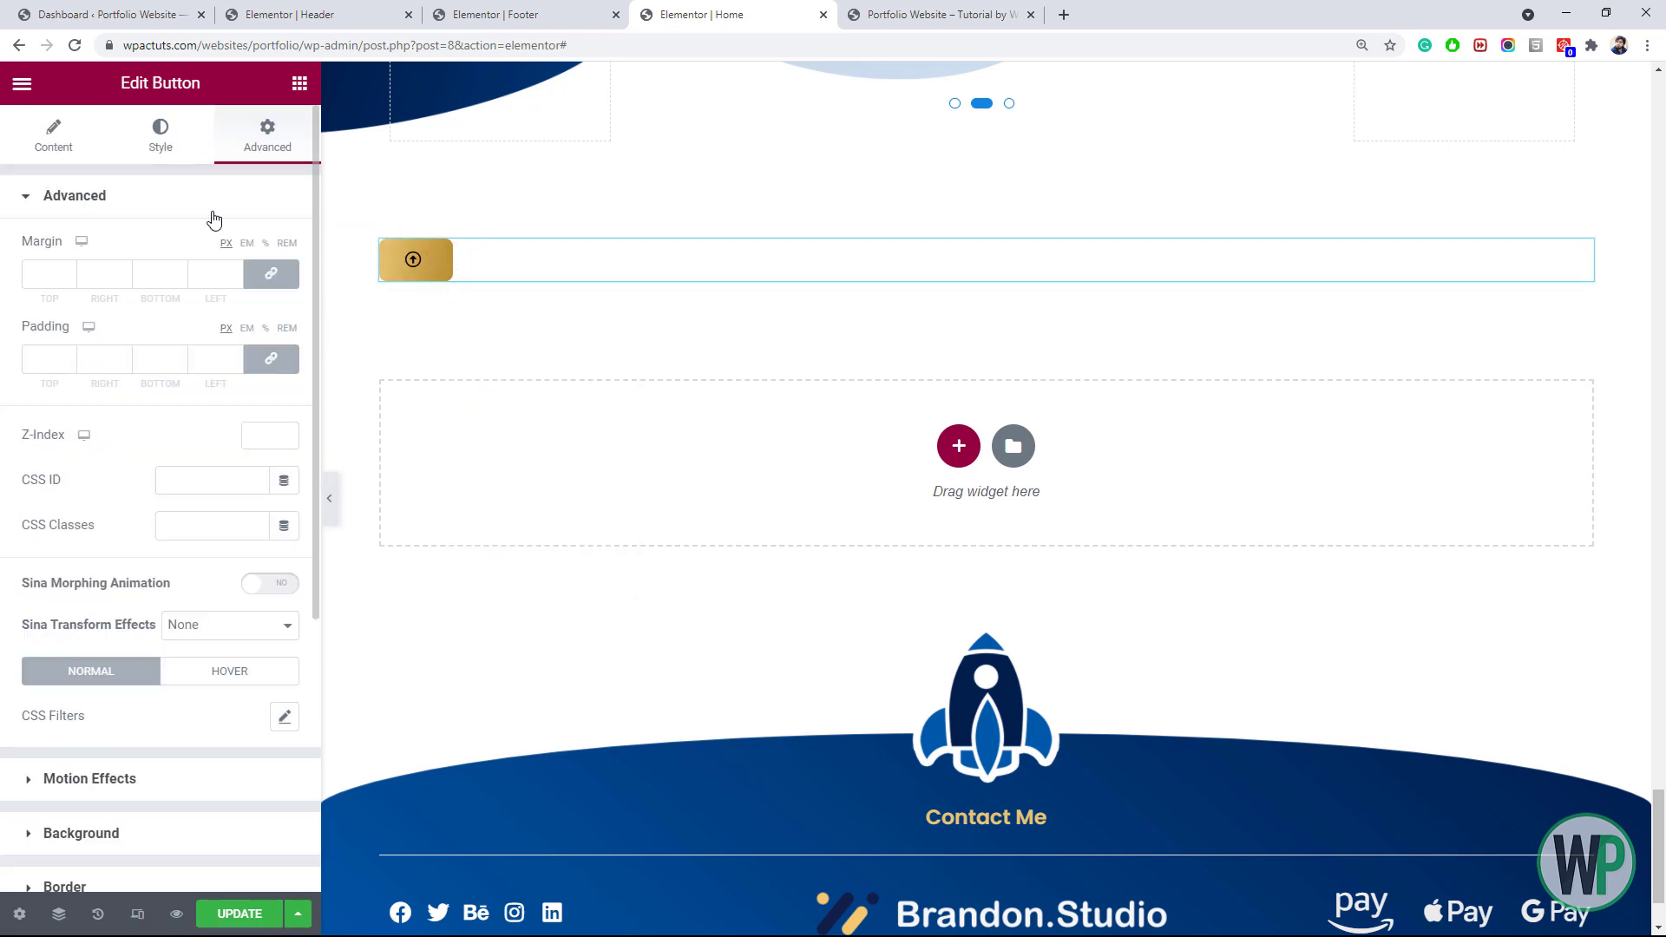
pyautogui.click(202, 473)
pyautogui.click(373, 15)
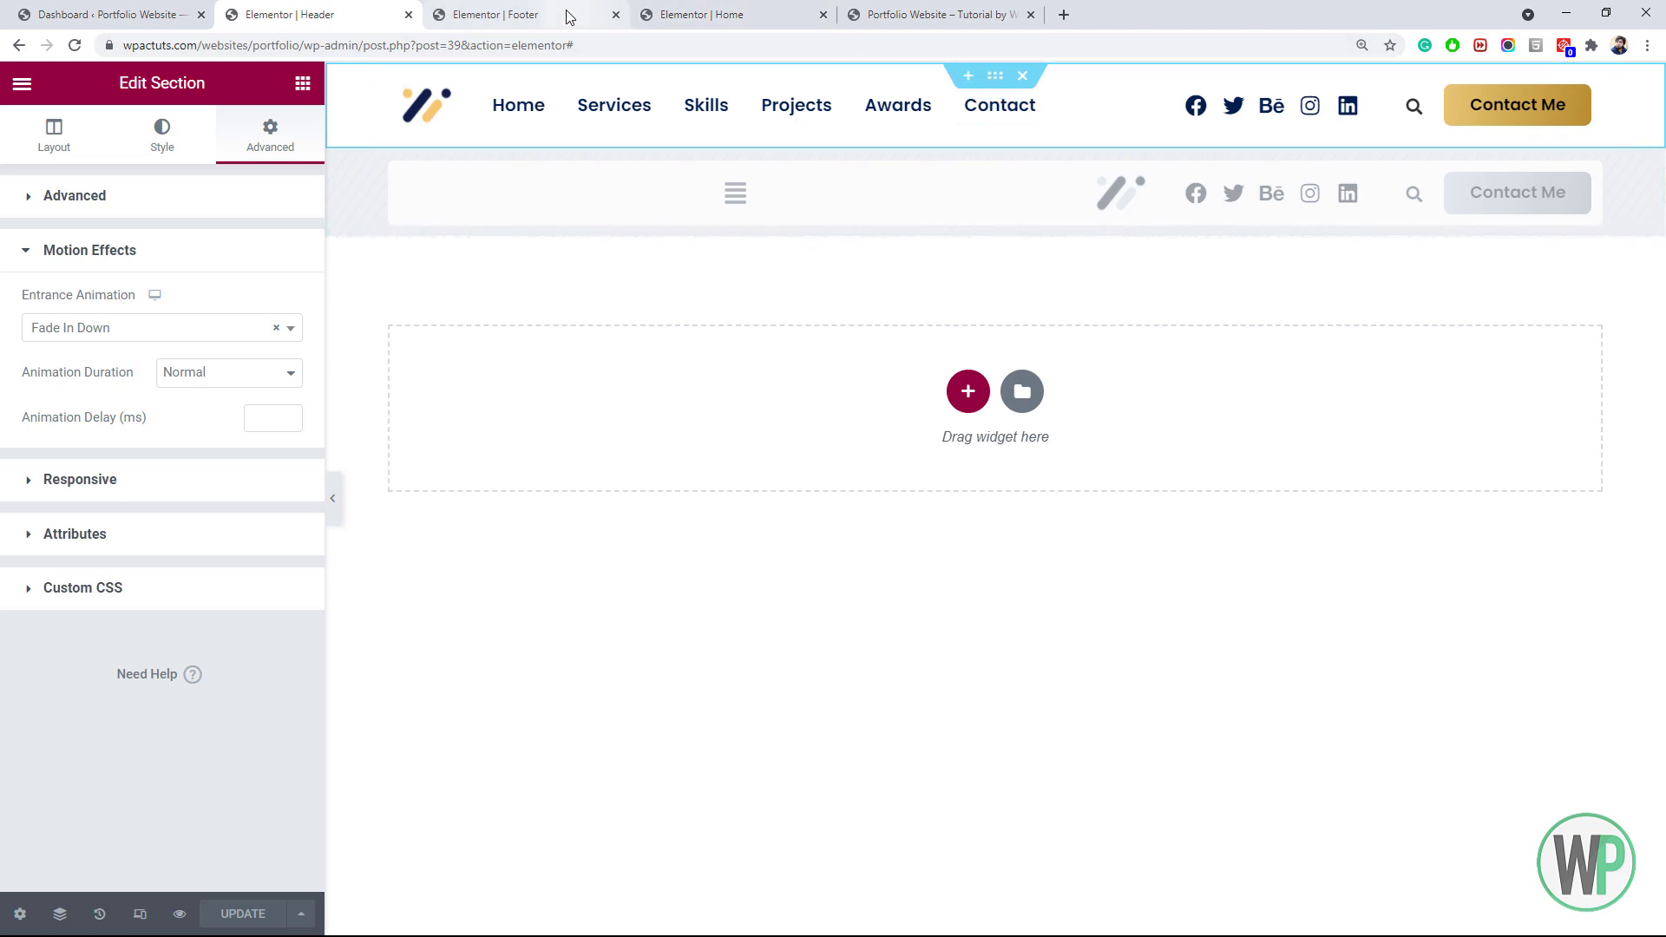
pyautogui.click(742, 12)
# Drop a Menu Anchor widget above the hero heading and give it the ID 'home'
pyautogui.moveTo(1658, 841); pyautogui.dragTo(1660, 80)
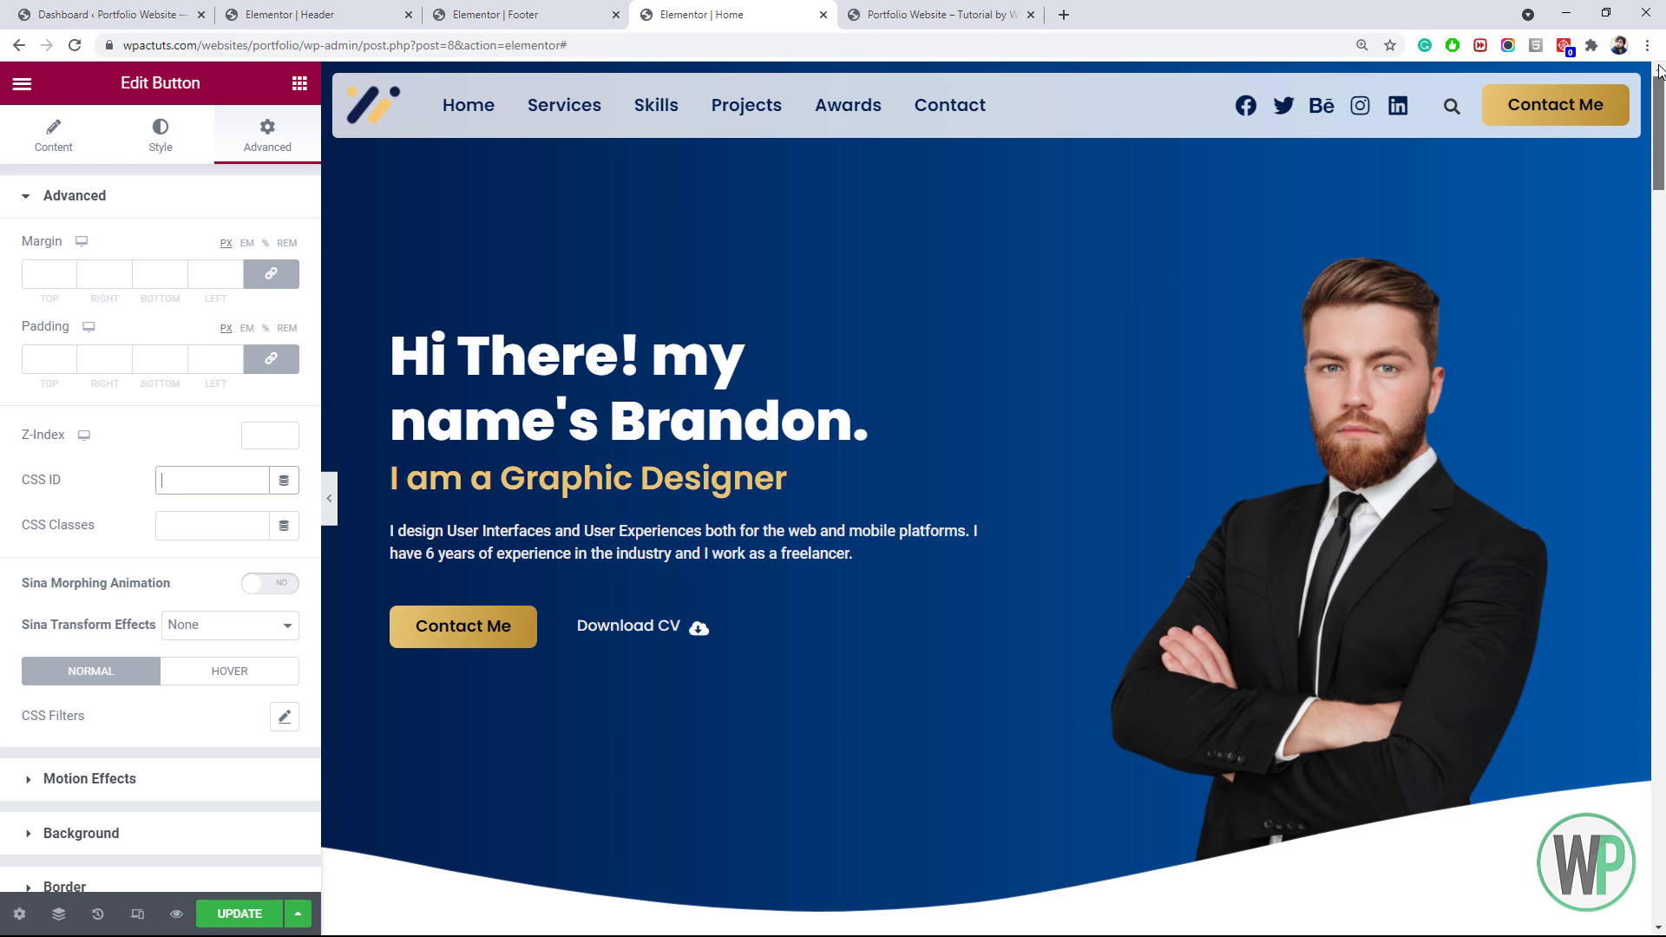
pyautogui.click(299, 83)
pyautogui.write('men')
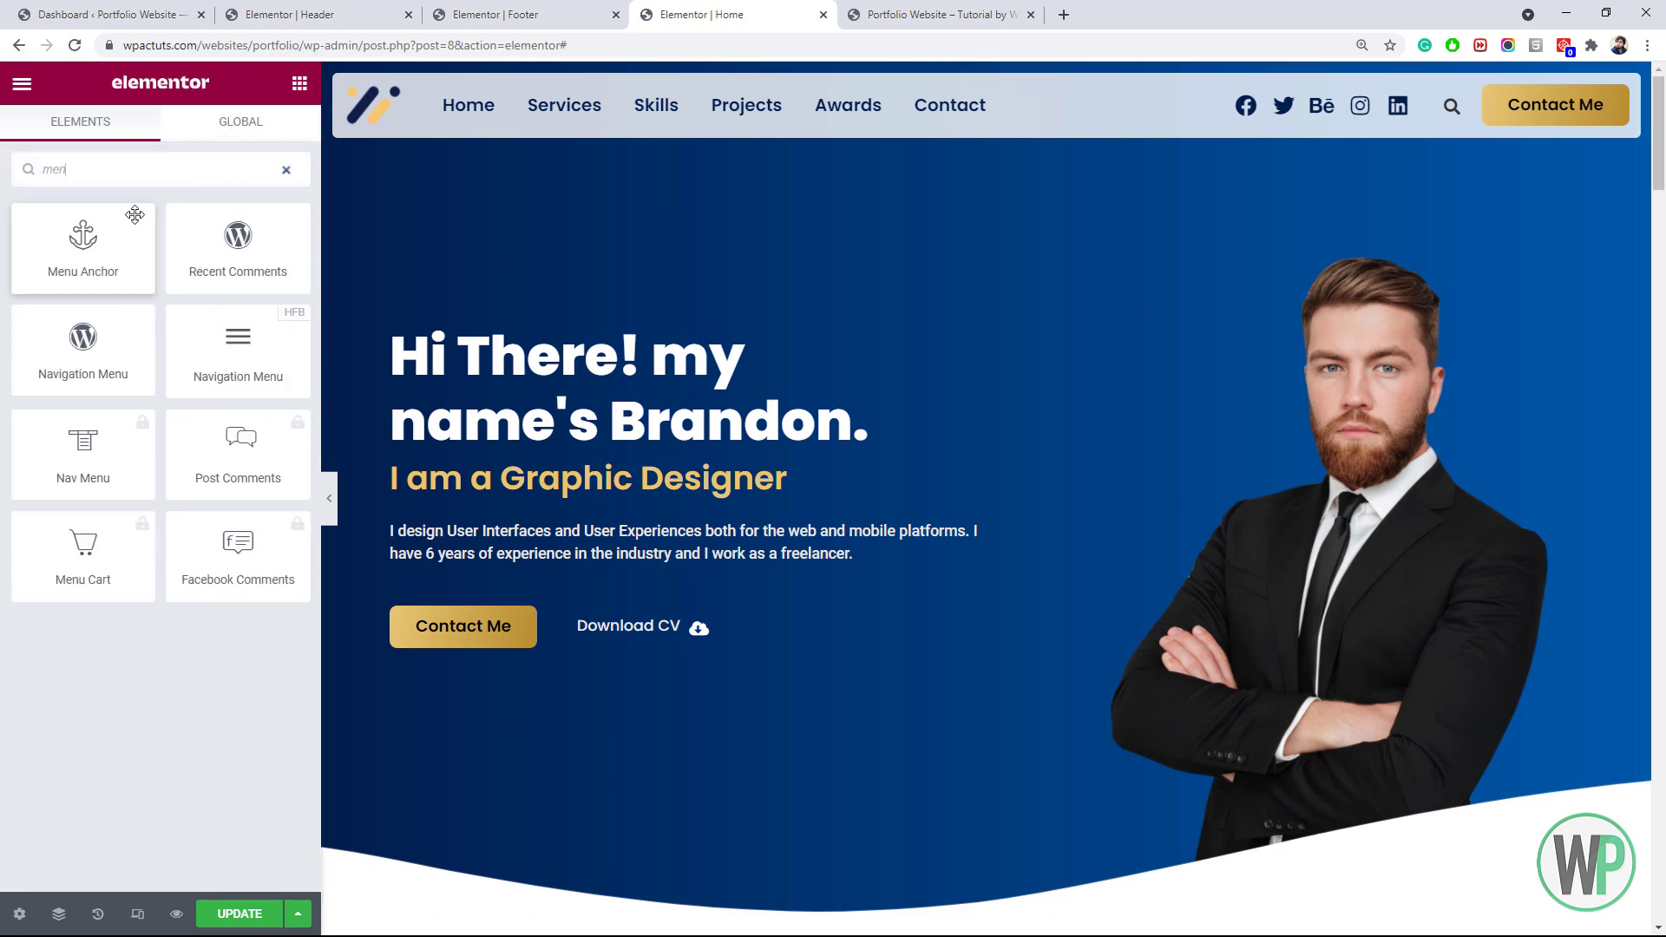
pyautogui.moveTo(83, 239); pyautogui.dragTo(638, 341)
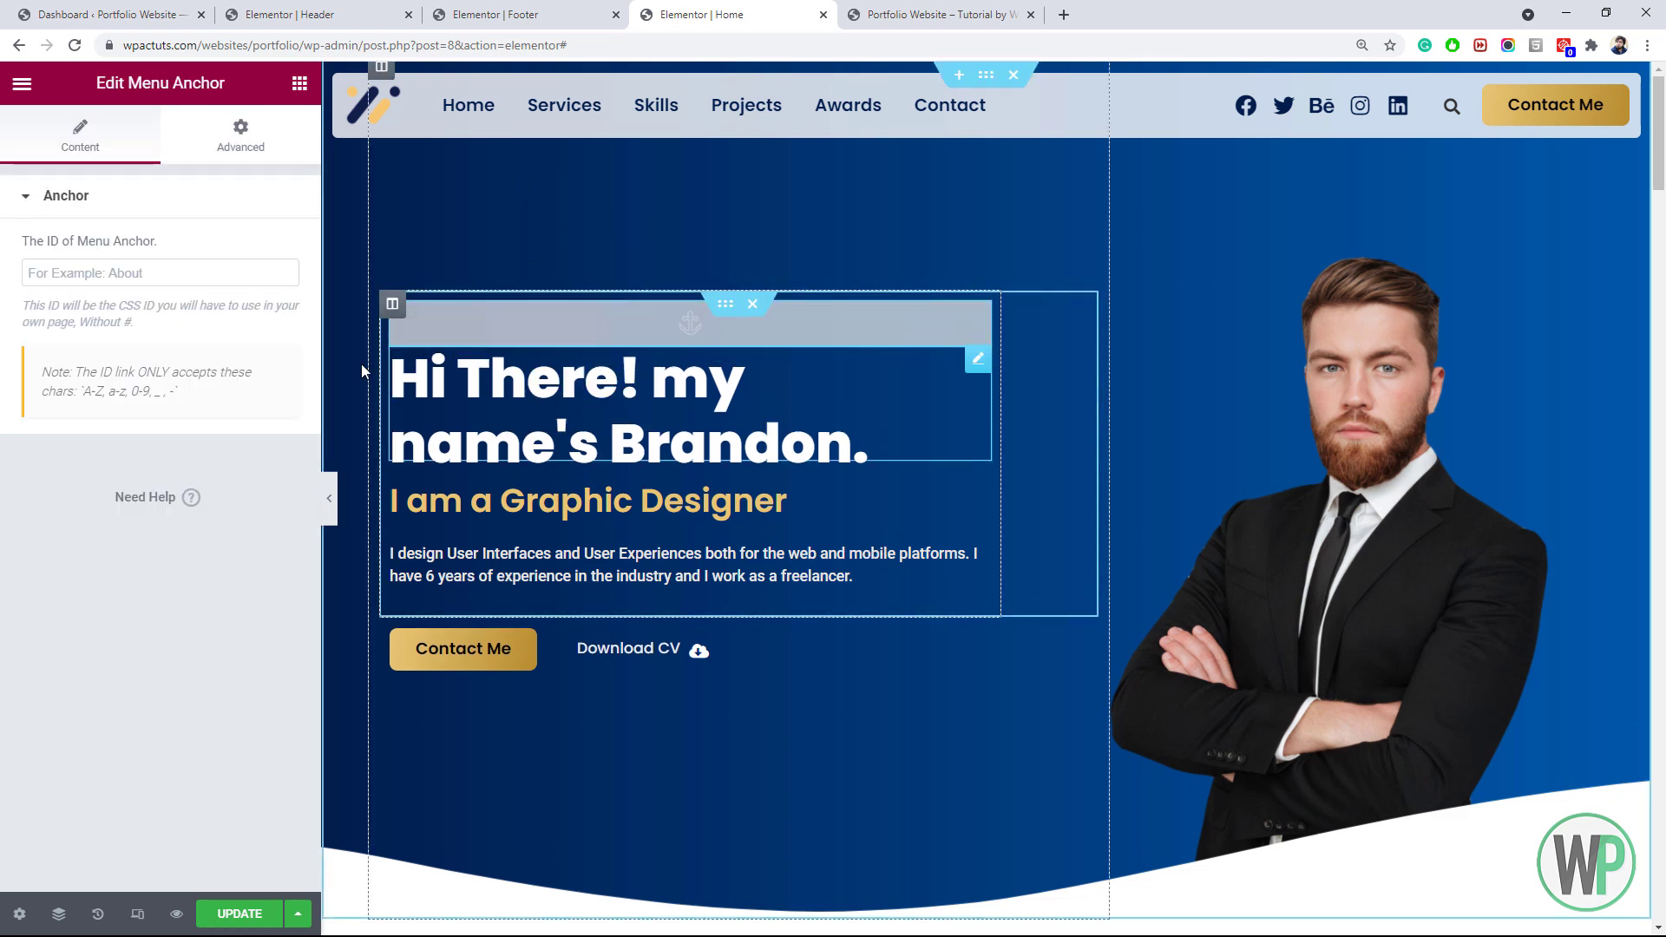
pyautogui.click(171, 275)
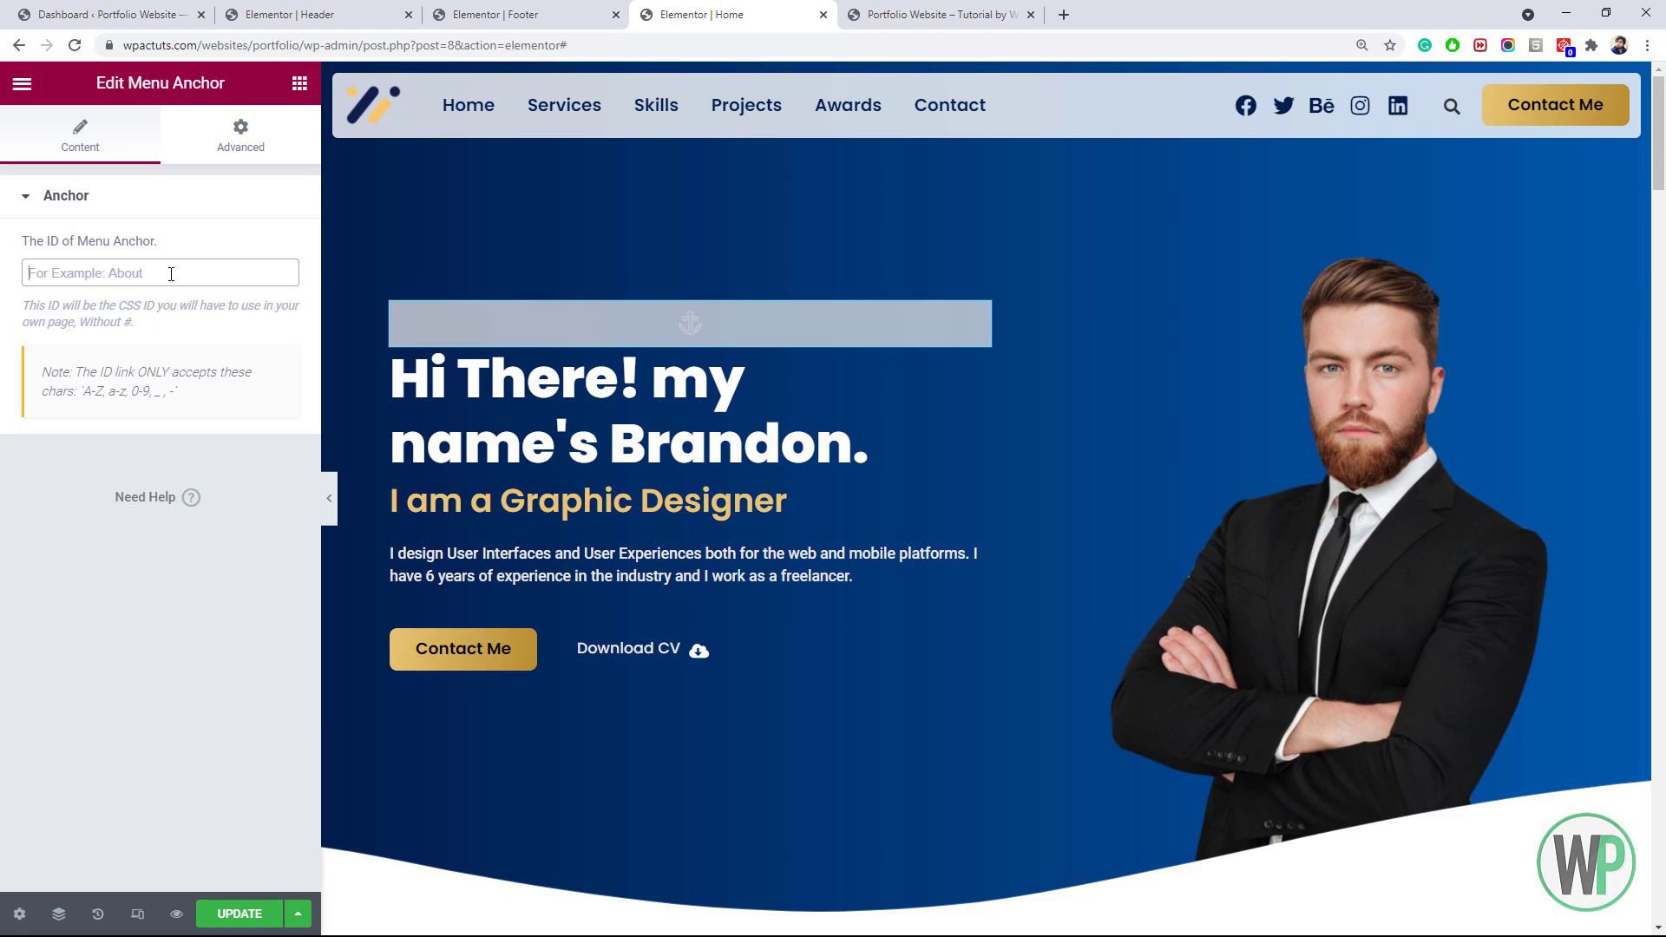
pyautogui.write('home')
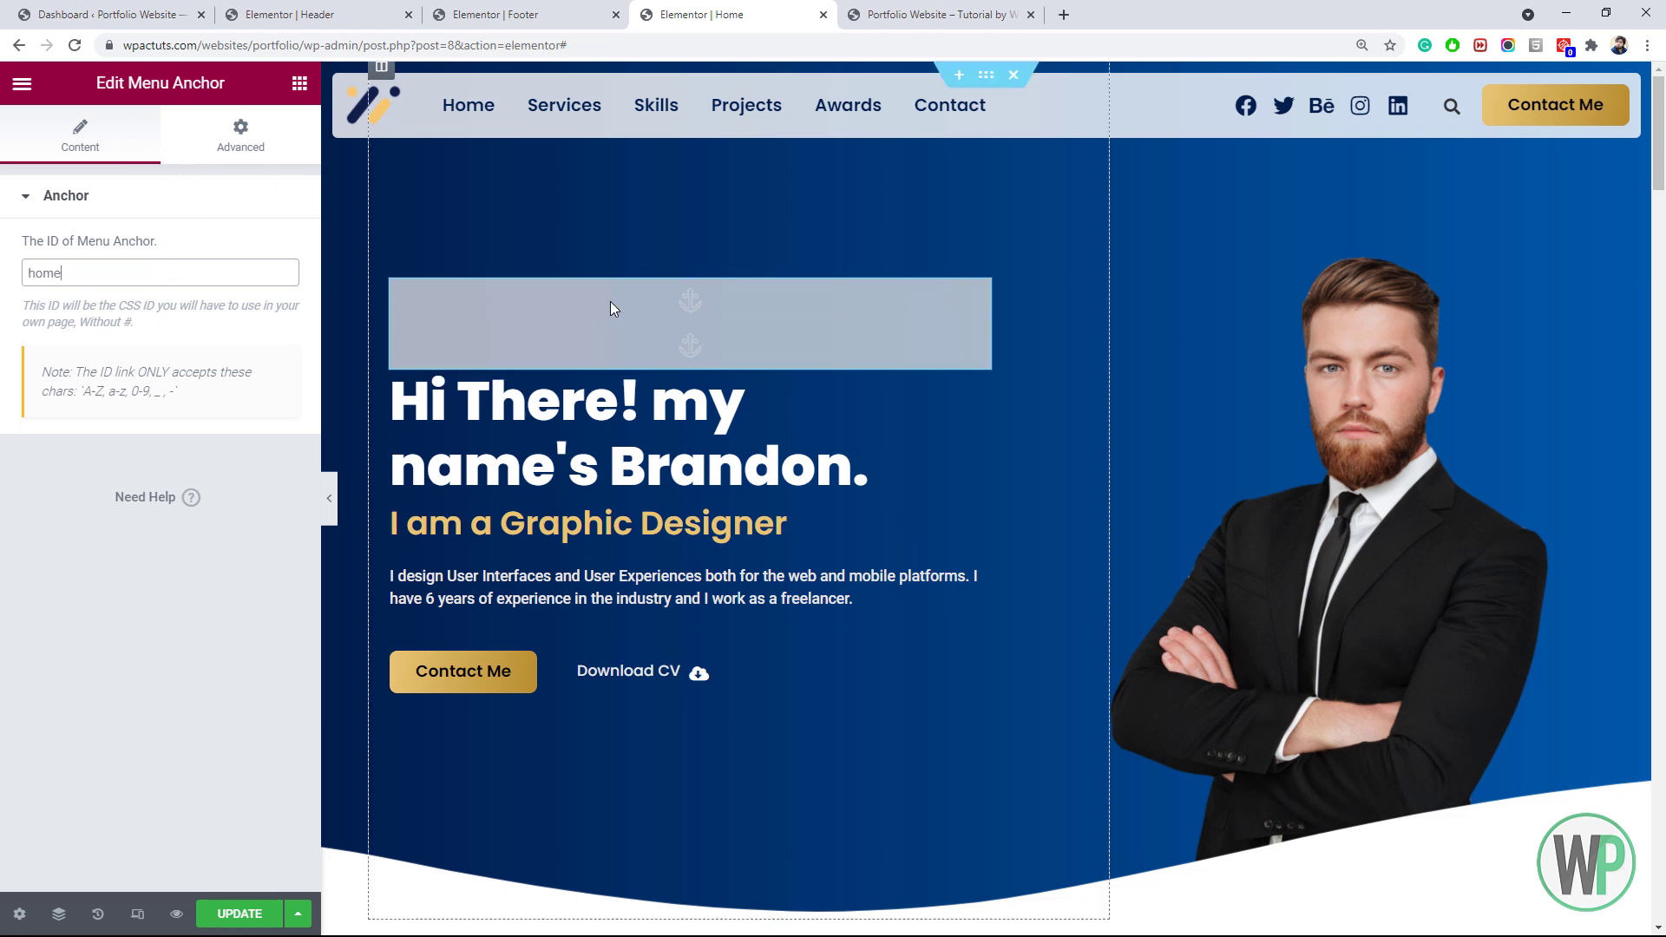
pyautogui.moveTo(1662, 189); pyautogui.dragTo(1612, 881)
# Set the gold arrow button's link to #home
pyautogui.rightClick(442, 349)
pyautogui.click(508, 361)
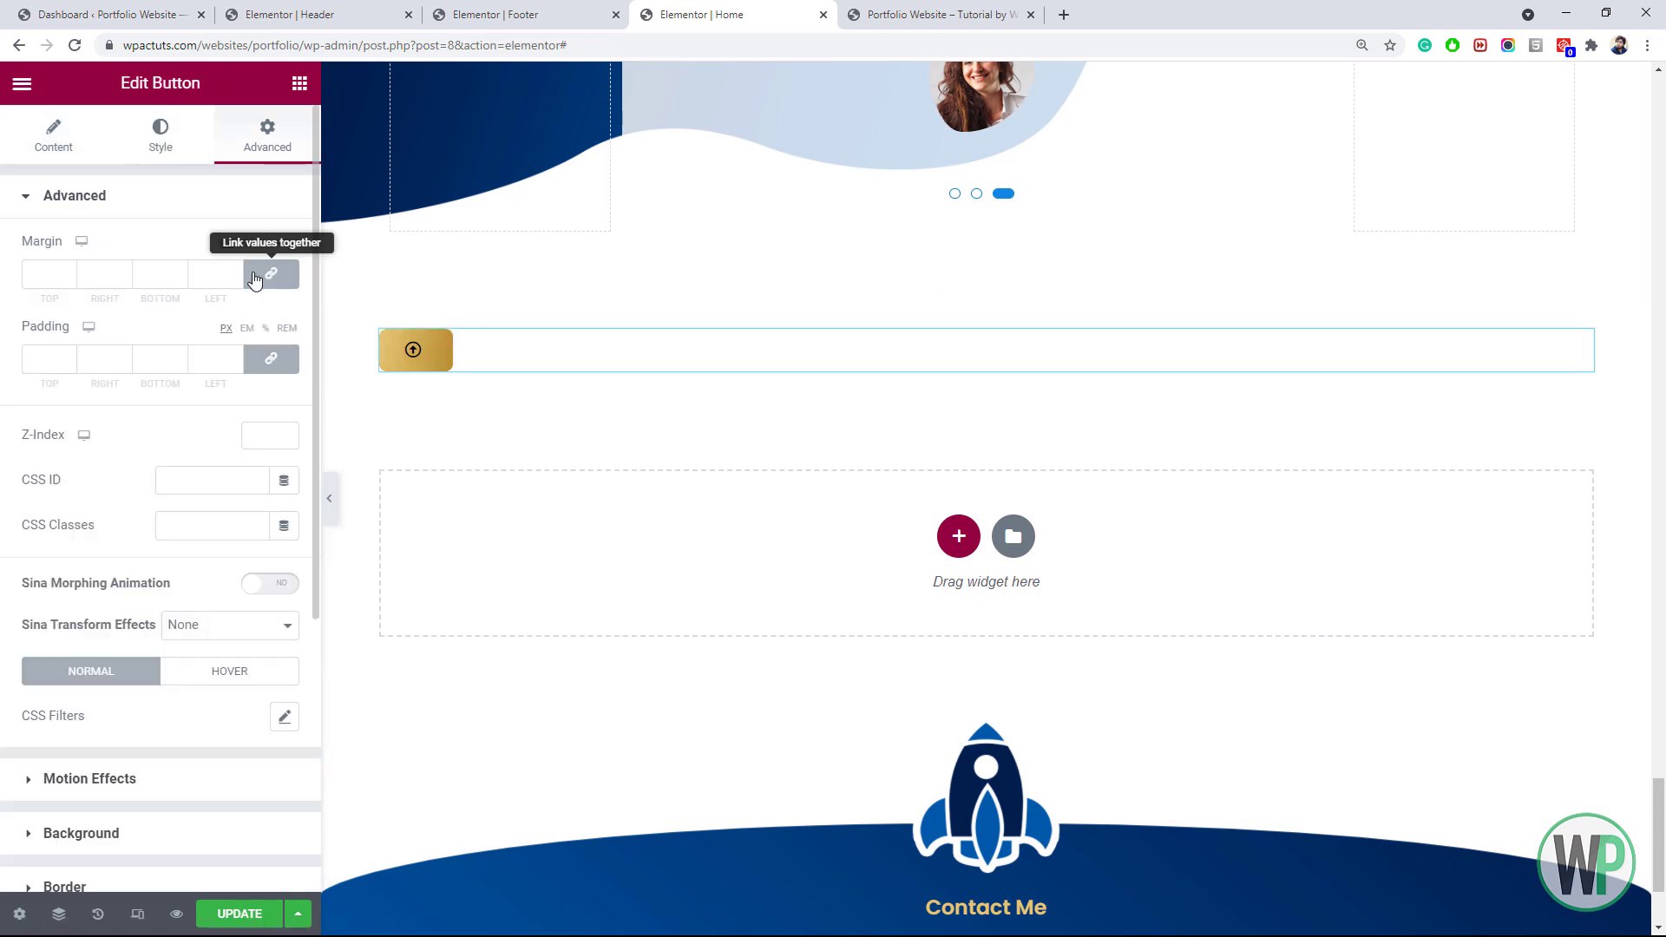
pyautogui.click(199, 477)
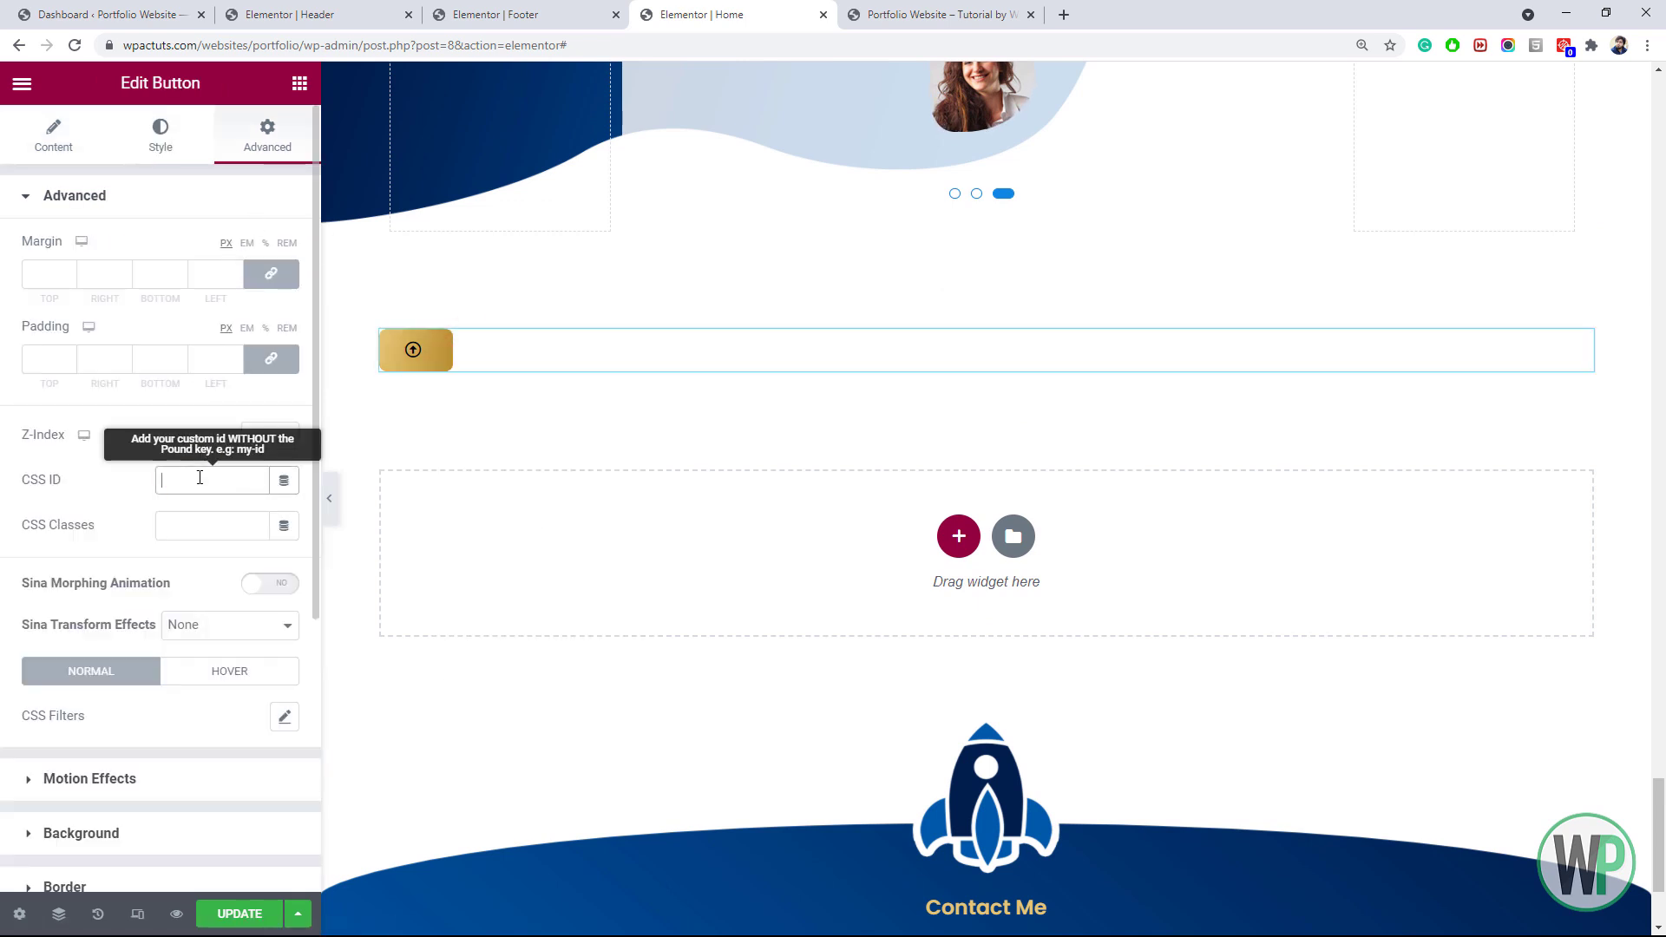
pyautogui.click(54, 143)
pyautogui.click(86, 358)
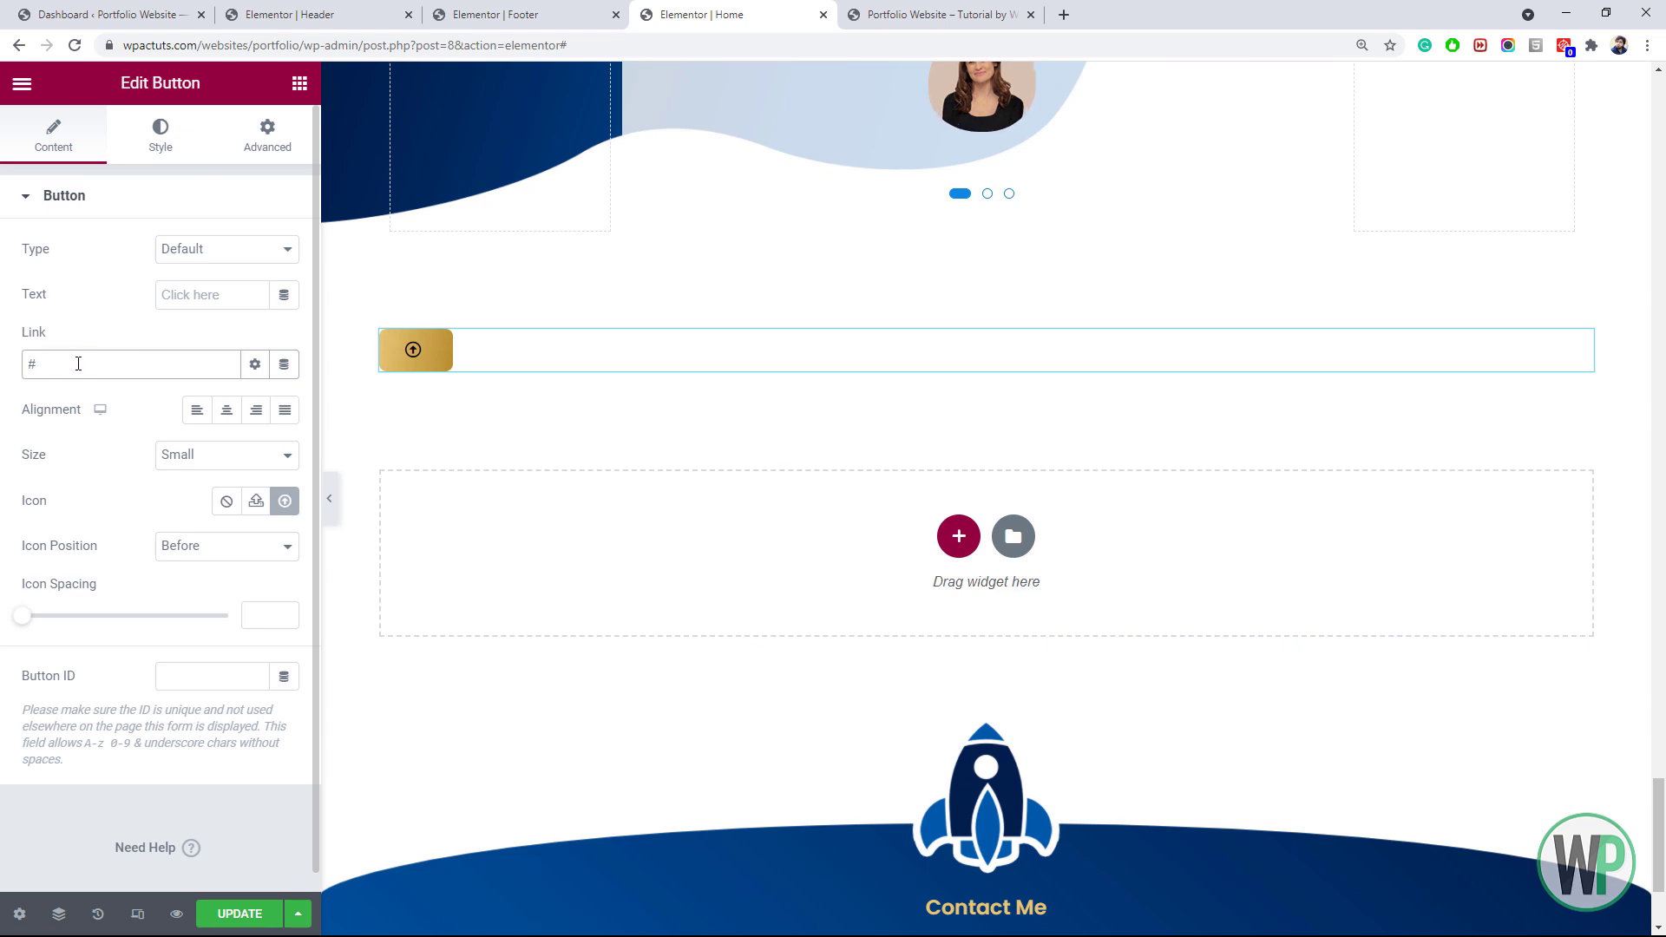
pyautogui.write('#home')
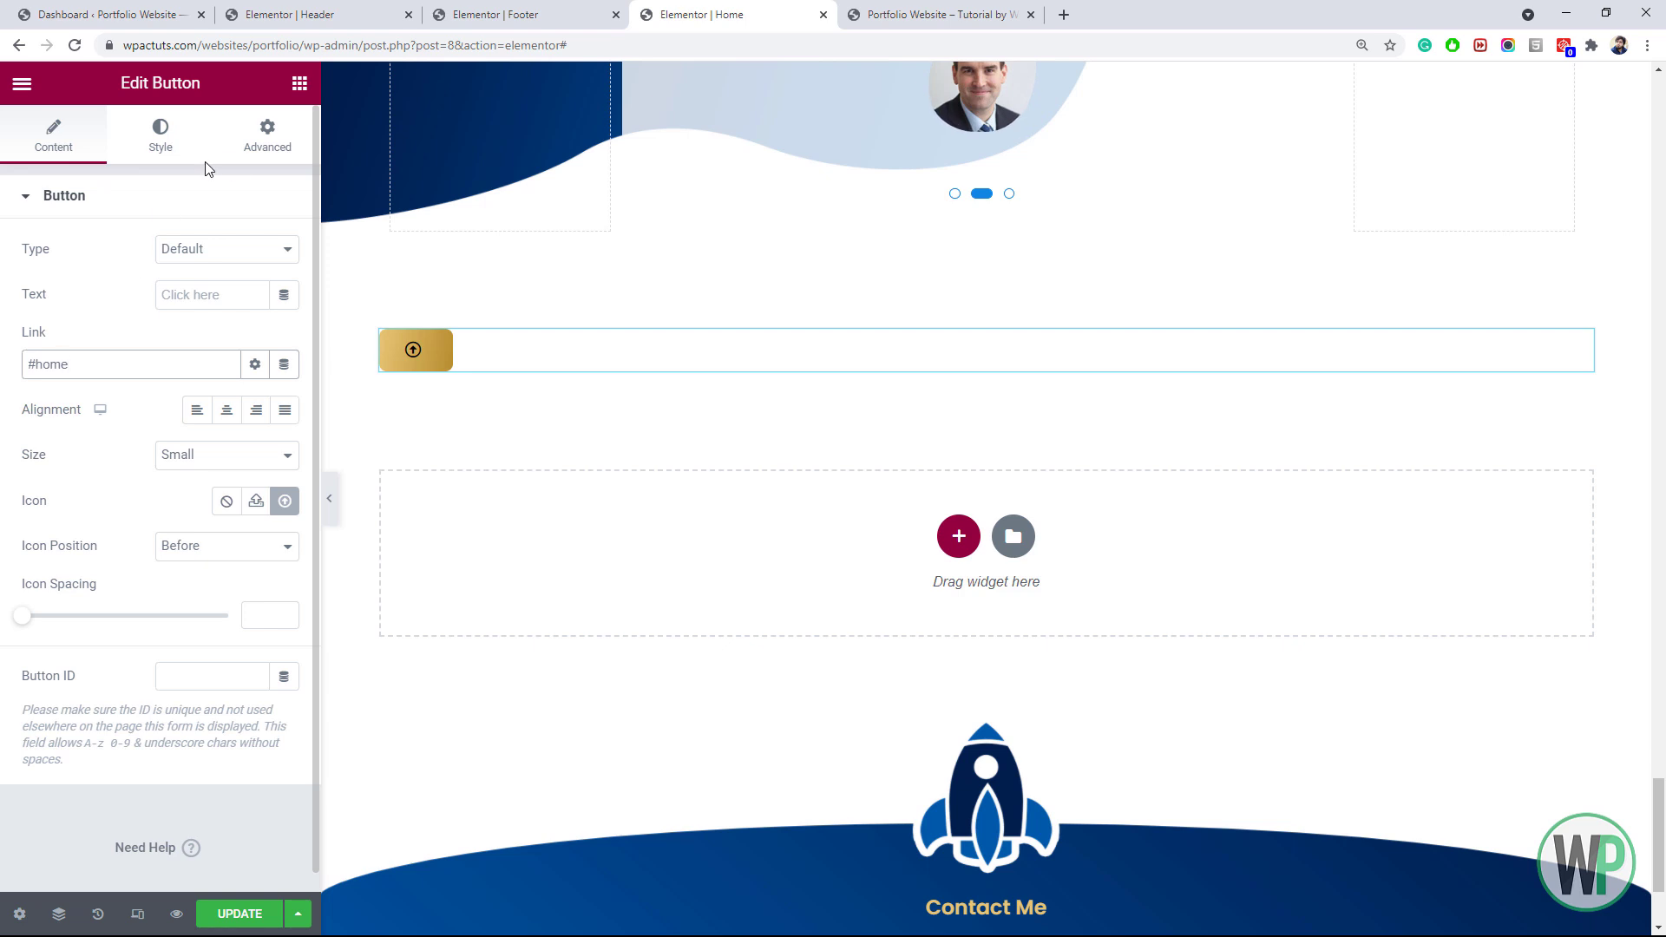
# Make the button's position Fixed under Advanced > Positioning, keeping the default width
pyautogui.click(238, 149)
pyautogui.scroll(-4, 156, 677)
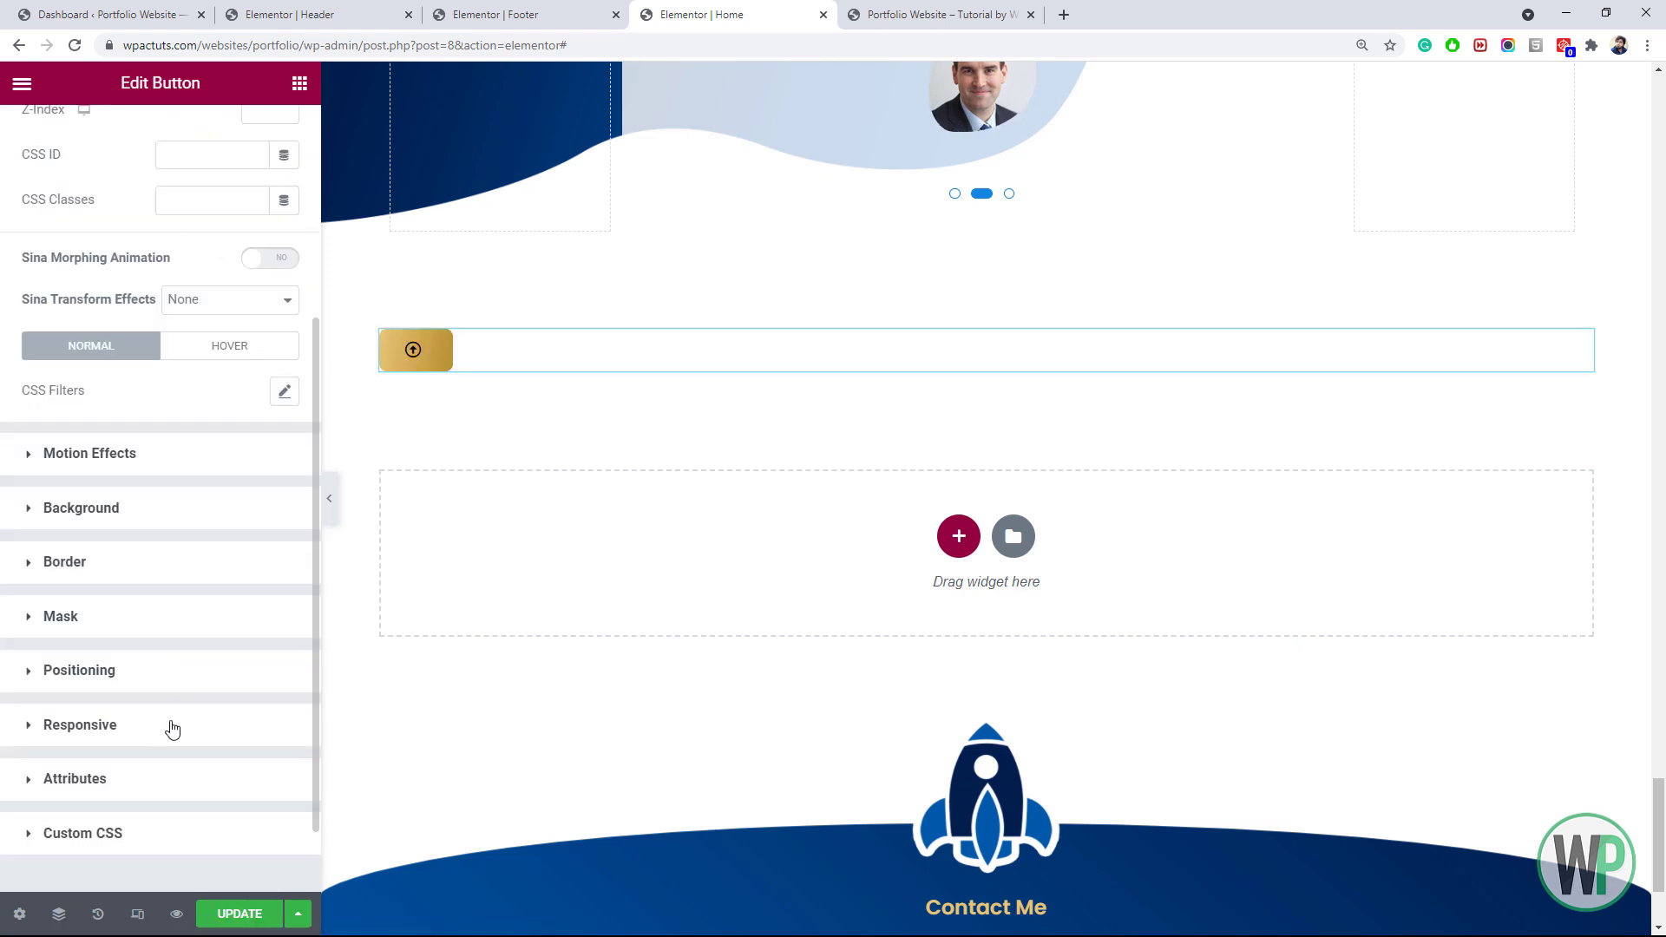
pyautogui.click(139, 685)
pyautogui.click(222, 520)
pyautogui.click(223, 591)
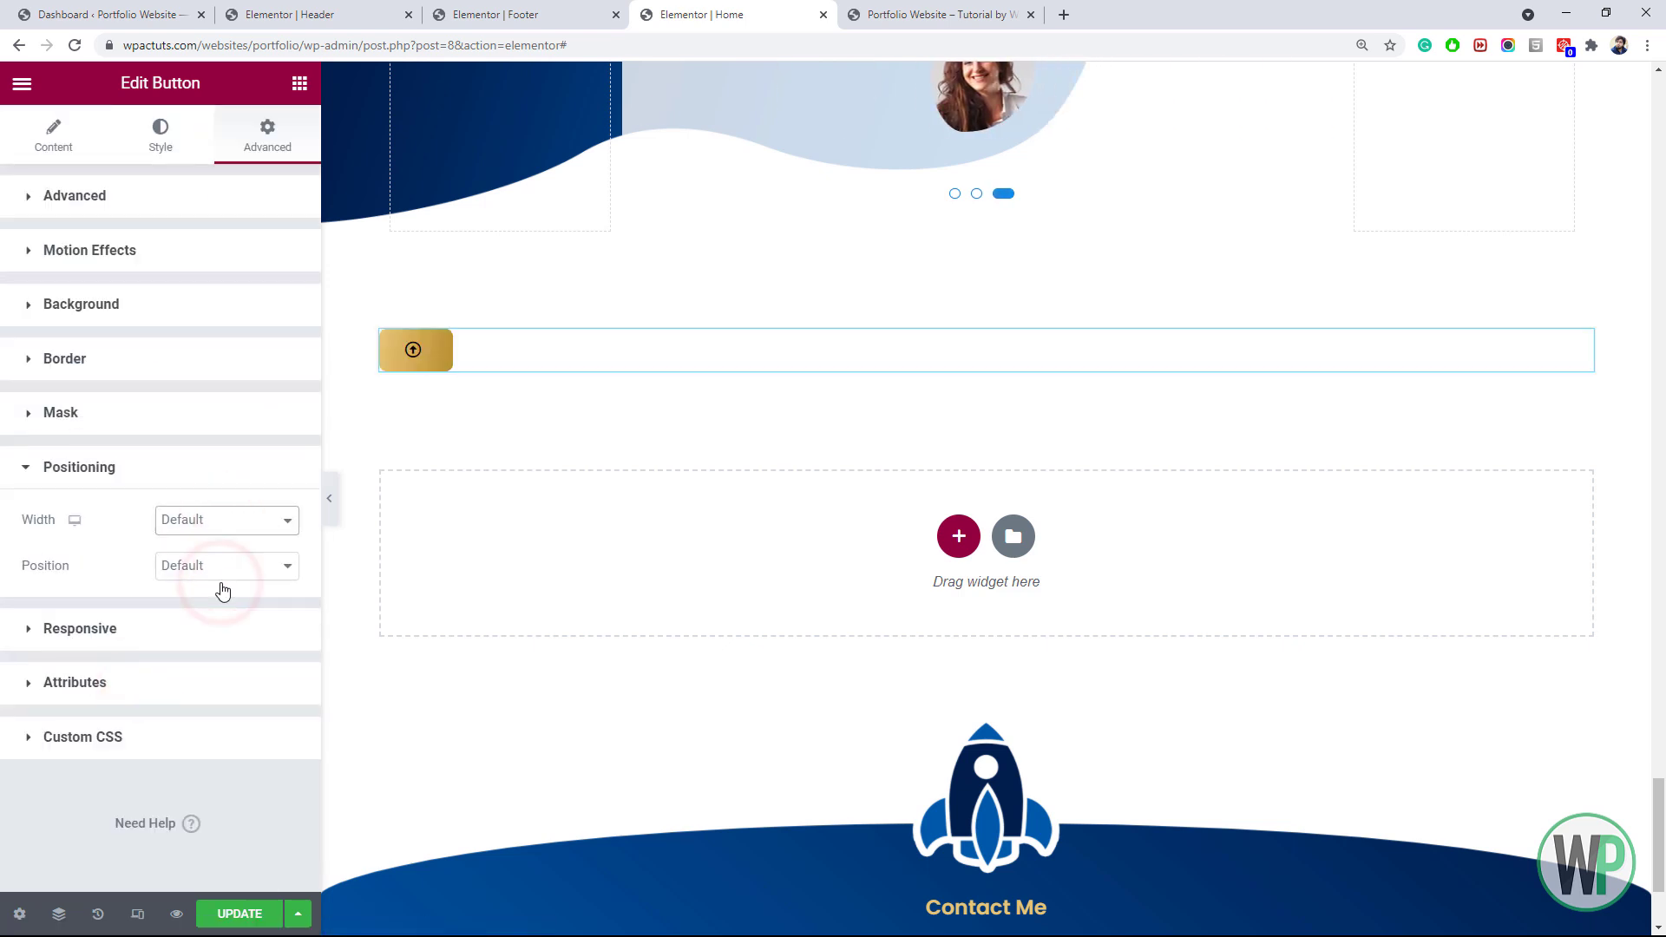
pyautogui.click(225, 610)
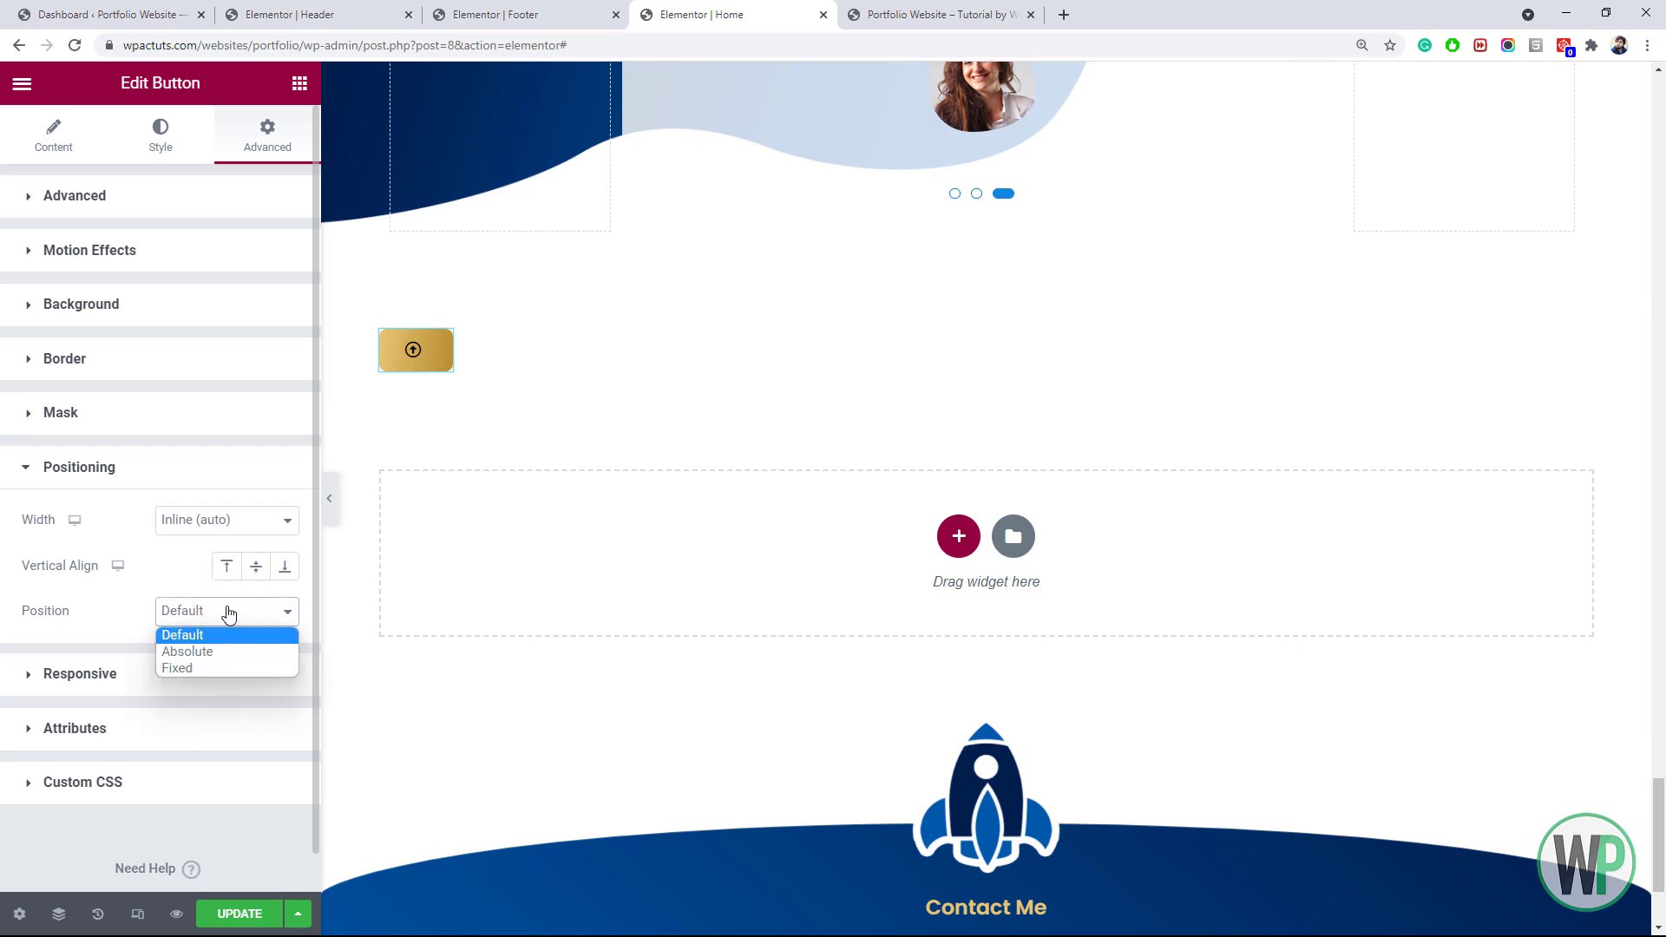
pyautogui.click(236, 665)
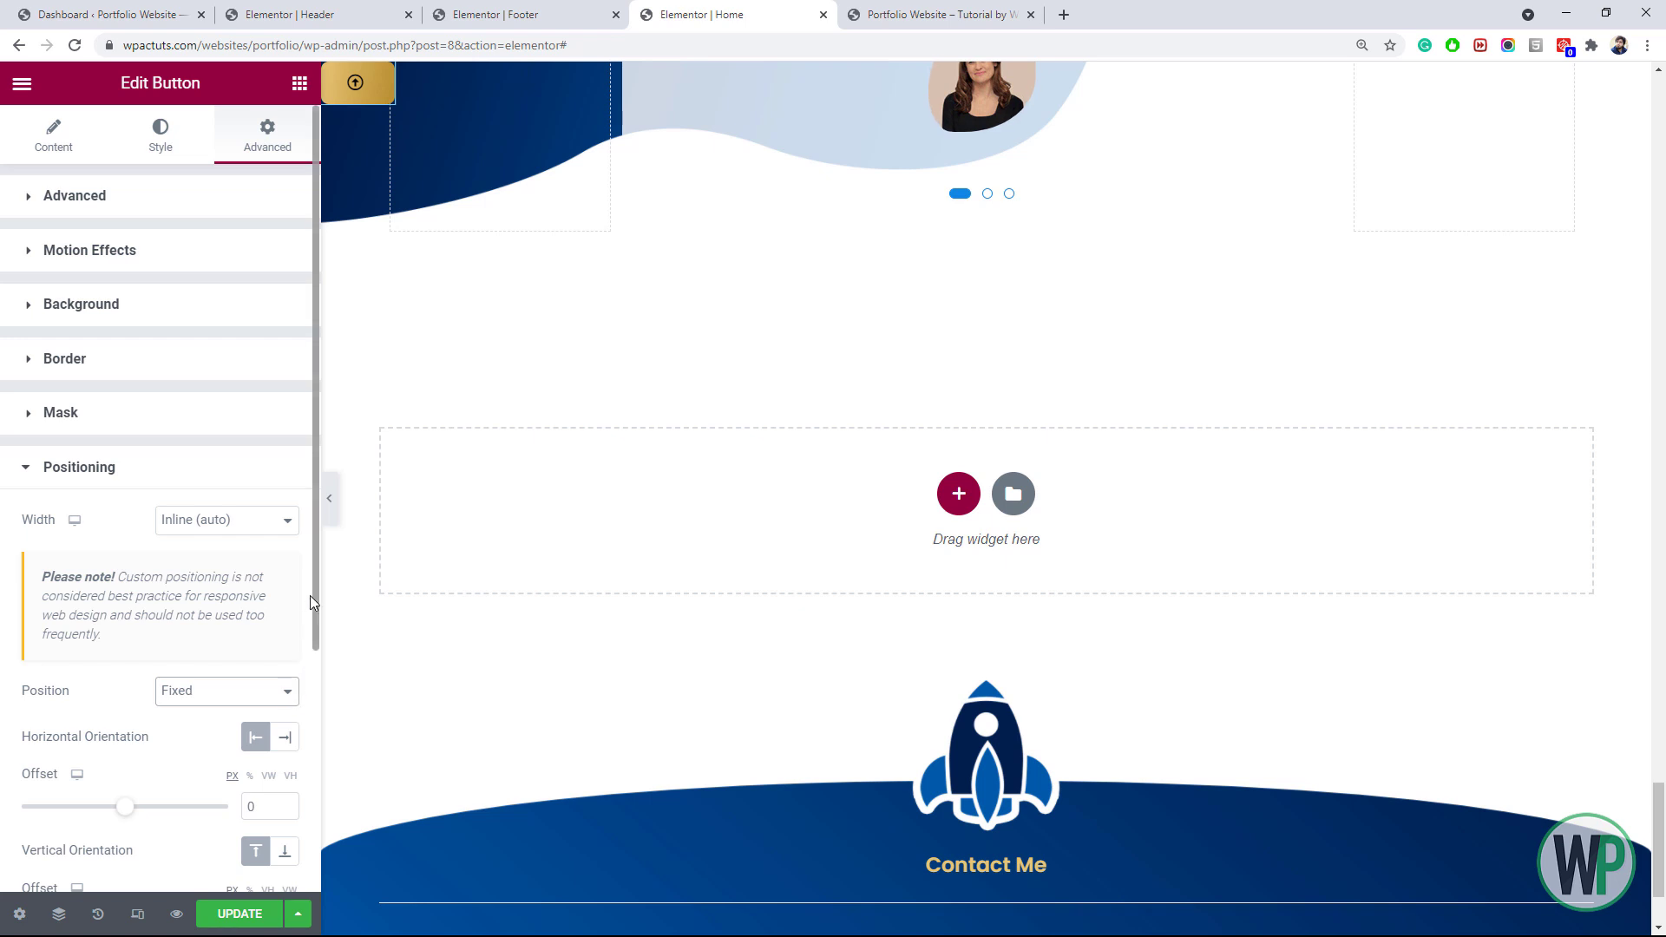
# Anchor the button to the right and bottom, with a bottom offset of 15
pyautogui.scroll(-4, 308, 597)
pyautogui.click(285, 389)
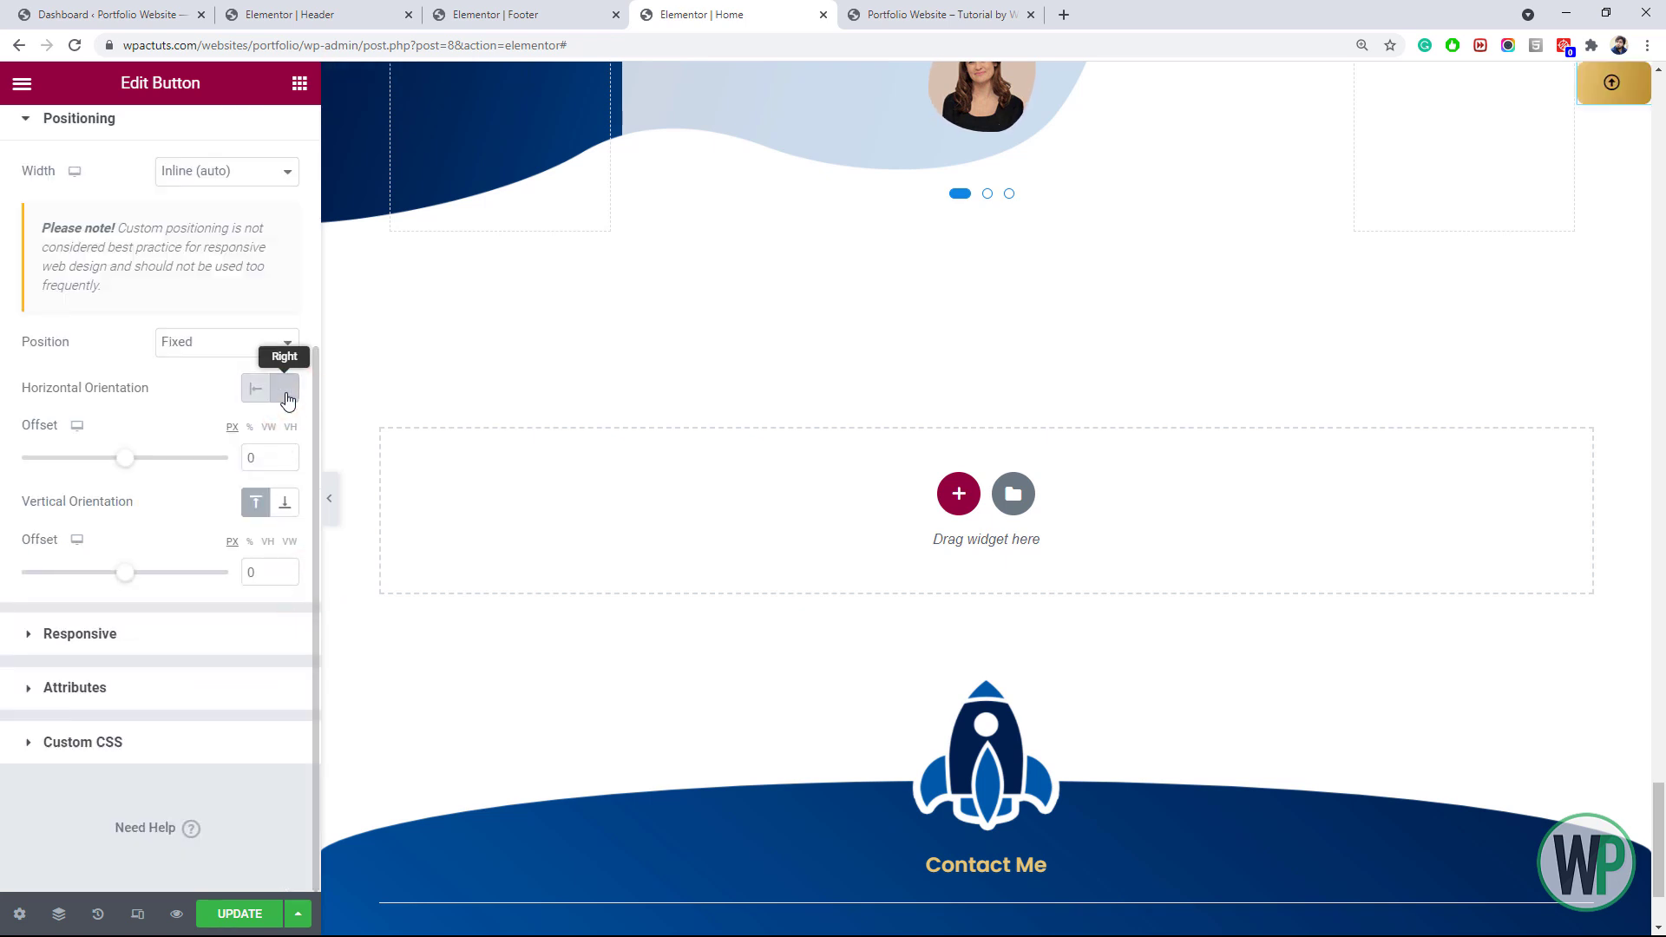
pyautogui.click(286, 505)
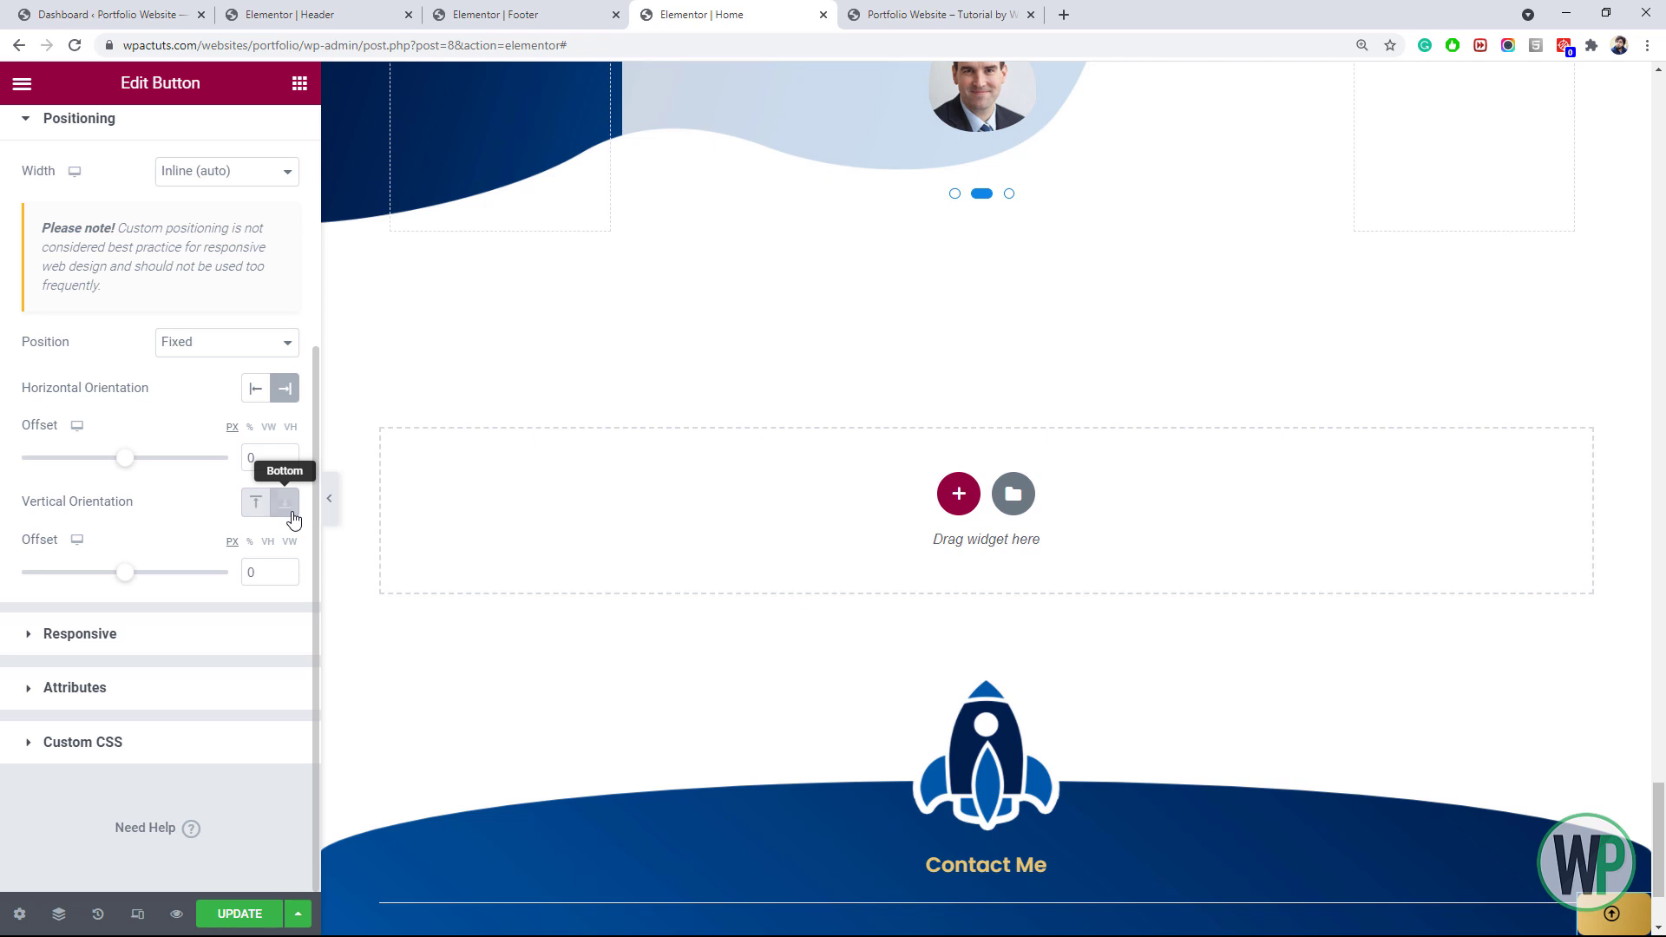
pyautogui.click(283, 570)
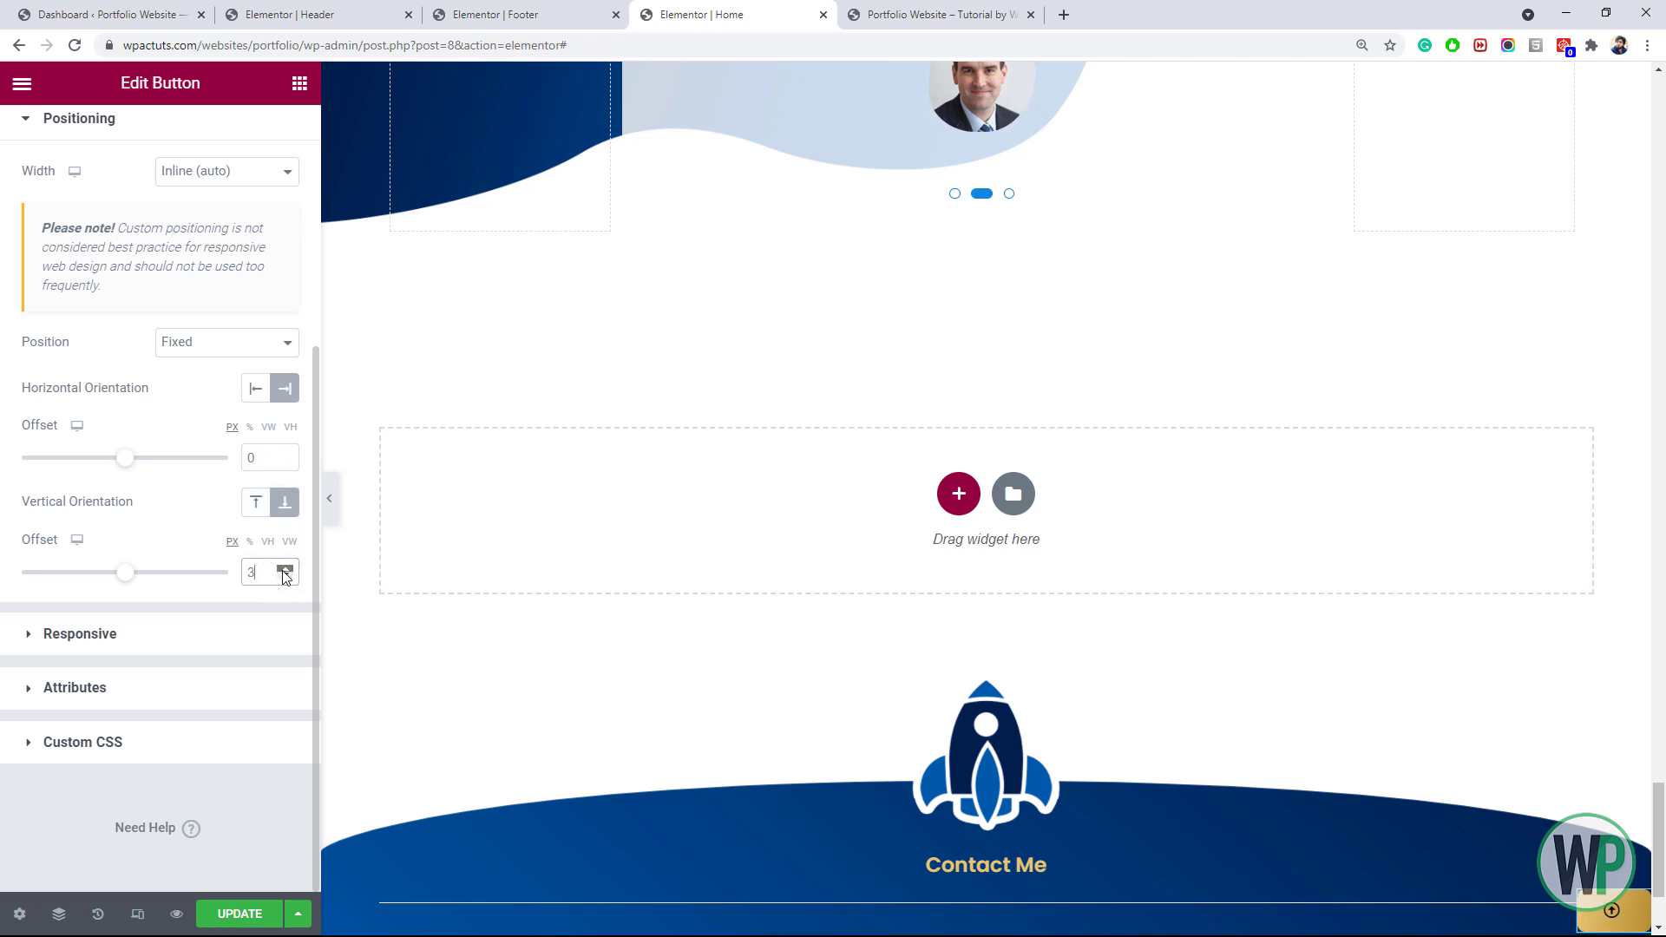
pyautogui.click(283, 570)
pyautogui.click(285, 570)
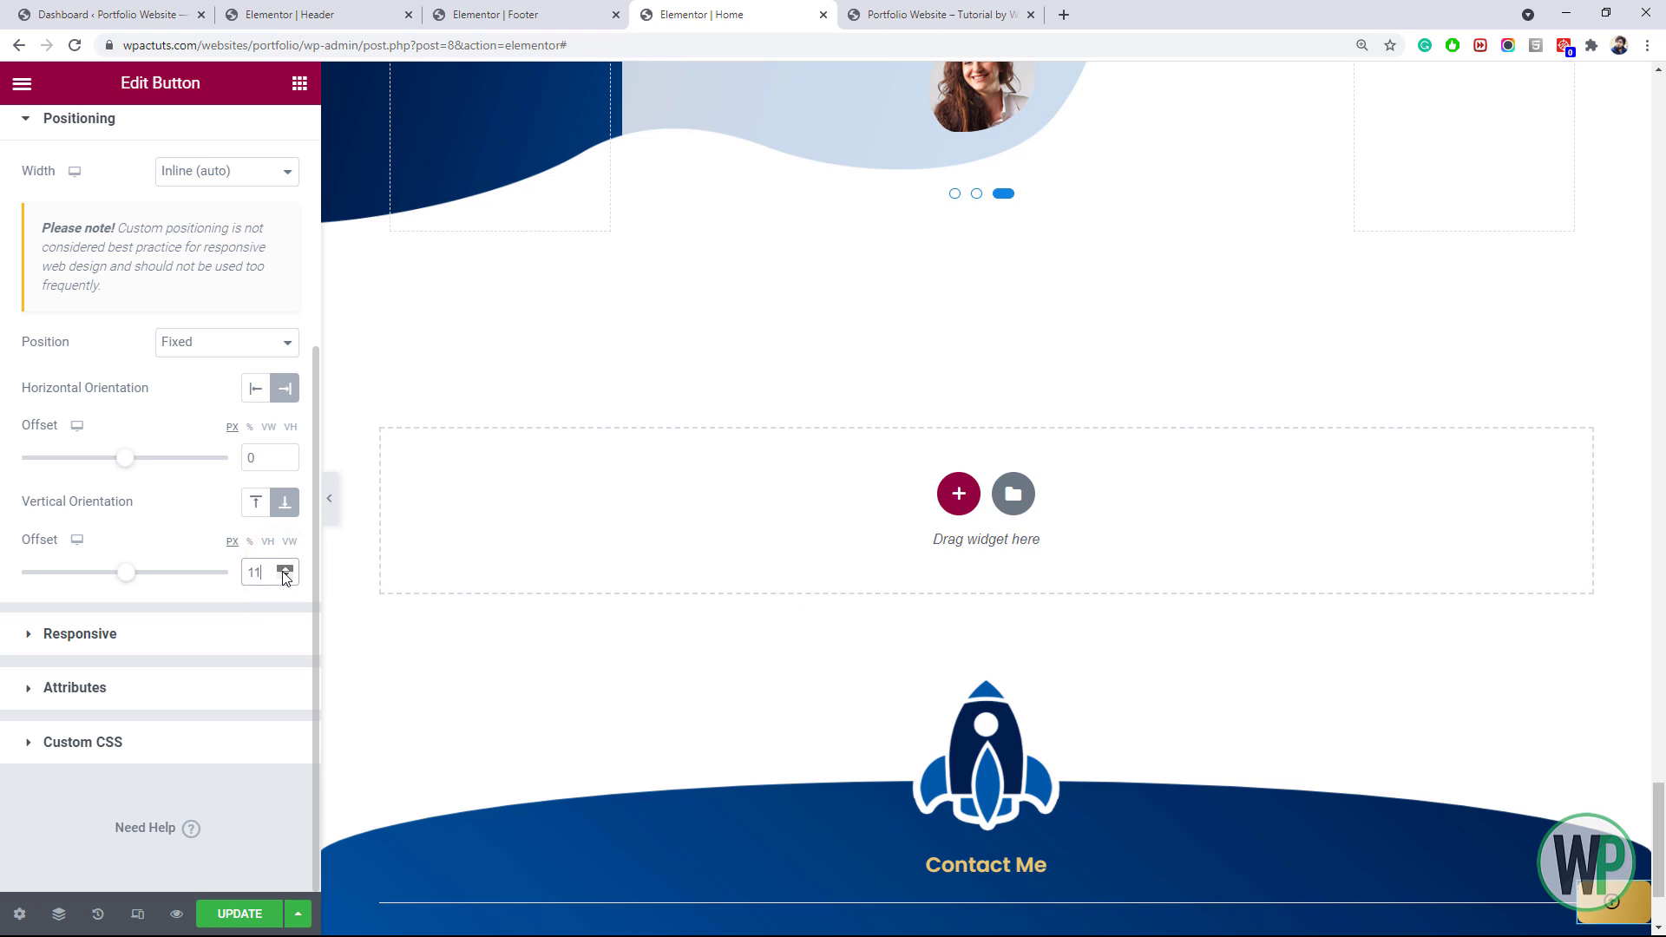
pyautogui.click(284, 570)
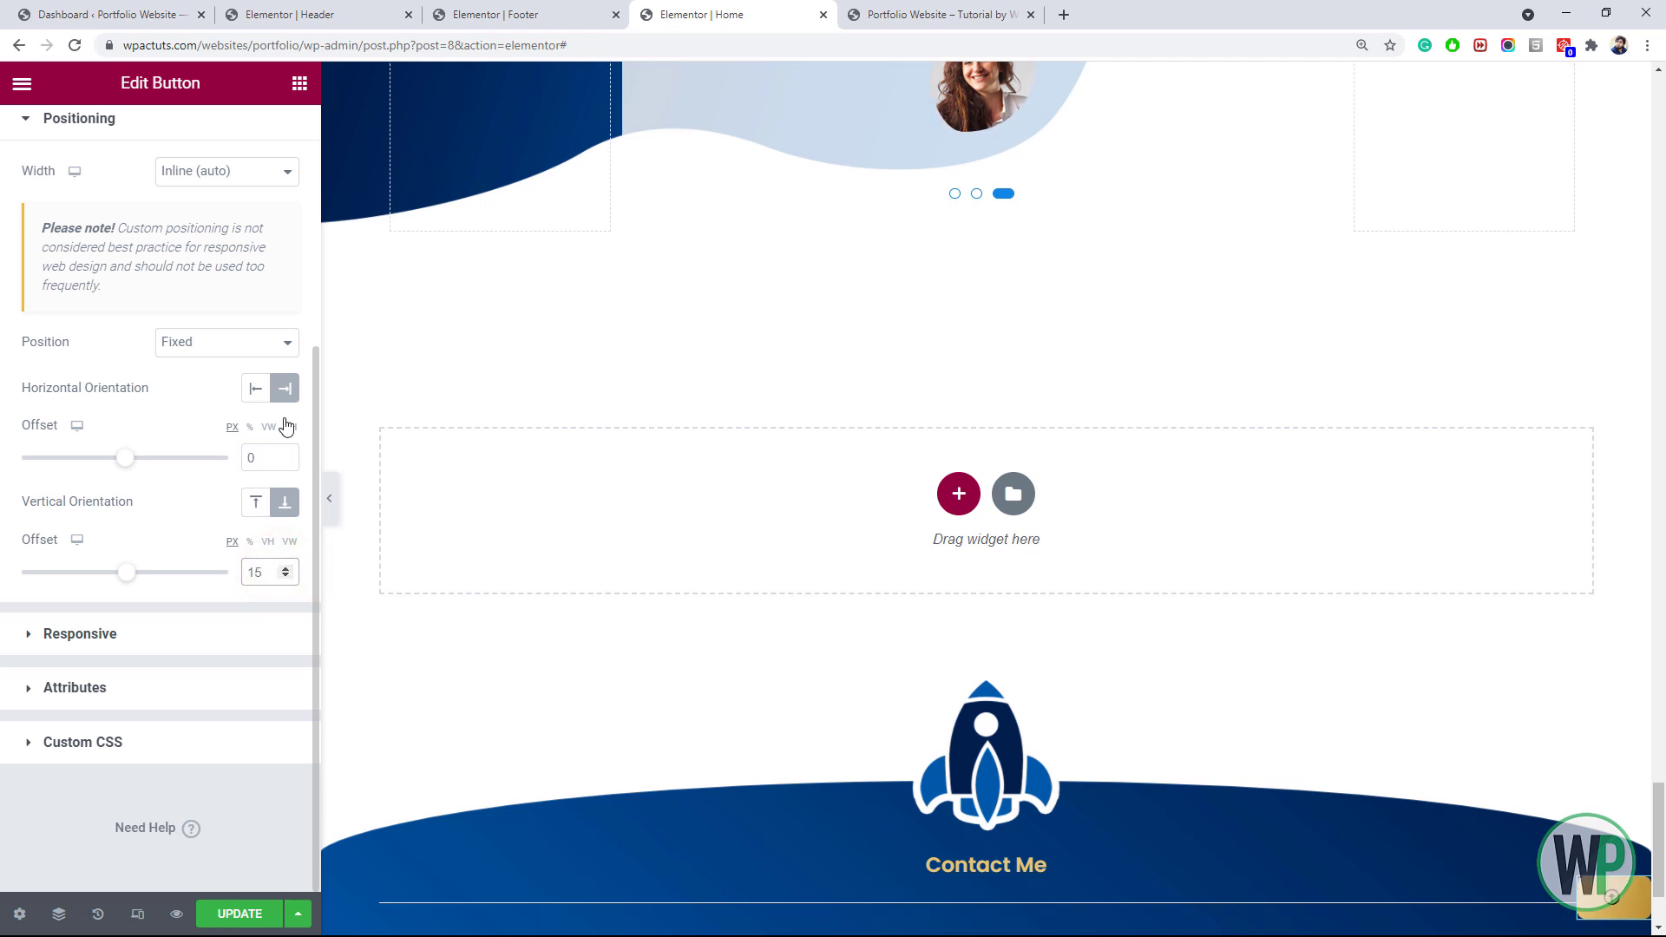
pyautogui.click(284, 457)
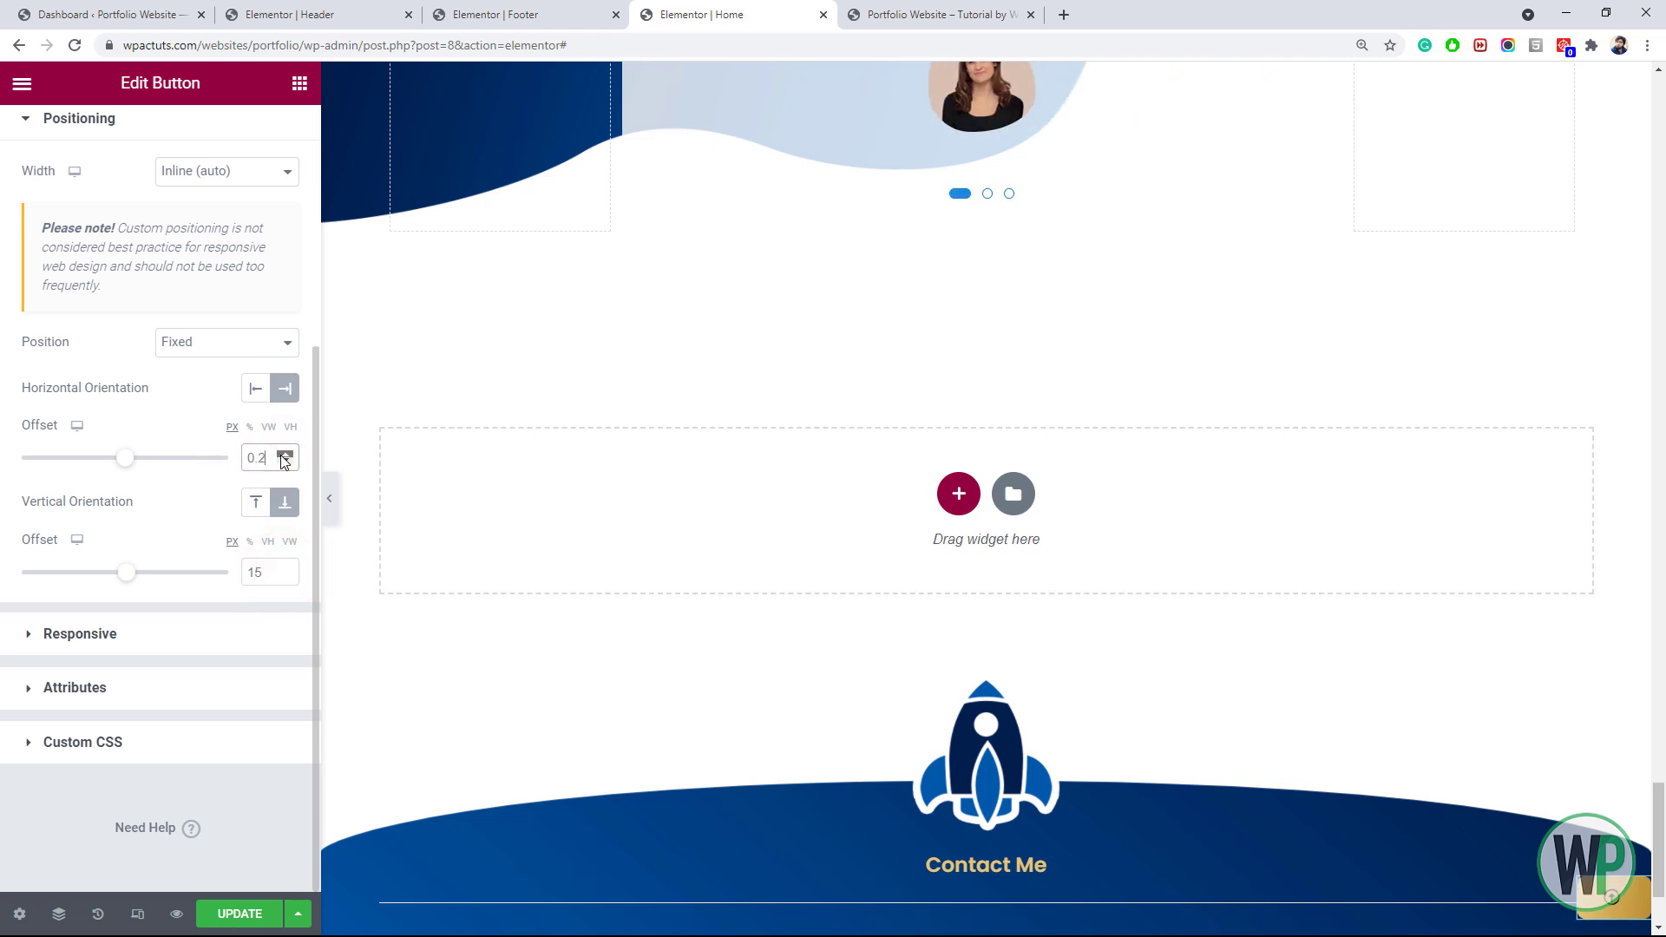
pyautogui.click(285, 454)
# Set the button's right offset to 15 and its padding to 10 on all sides
pyautogui.write('5')
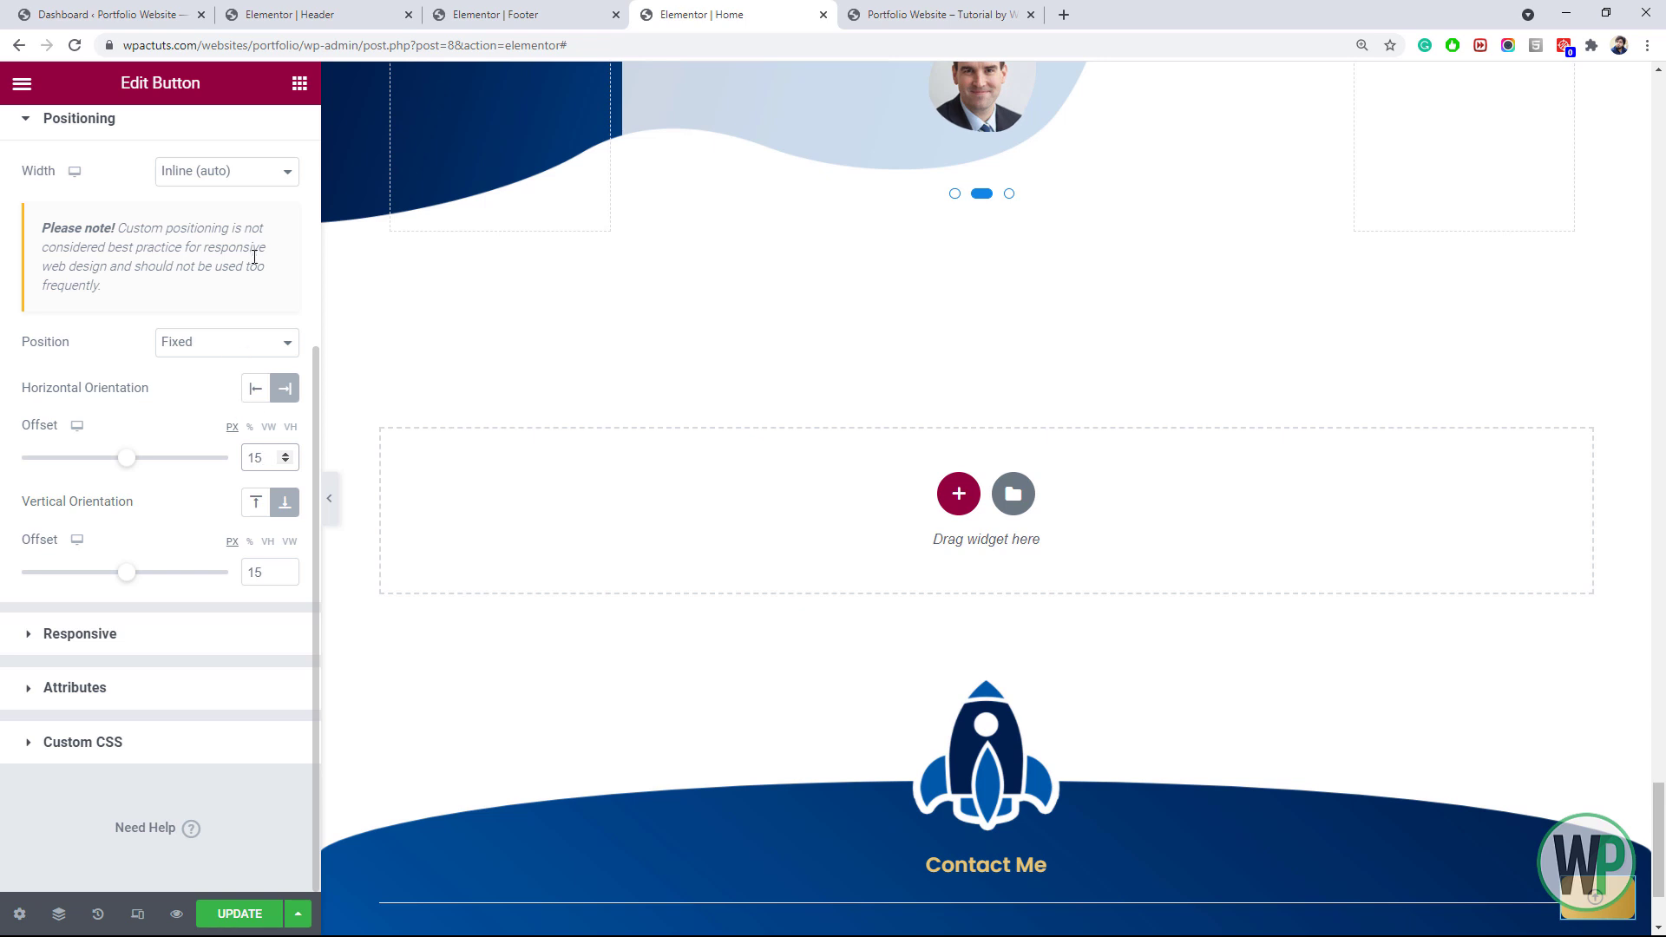
pyautogui.scroll(5, 167, 211)
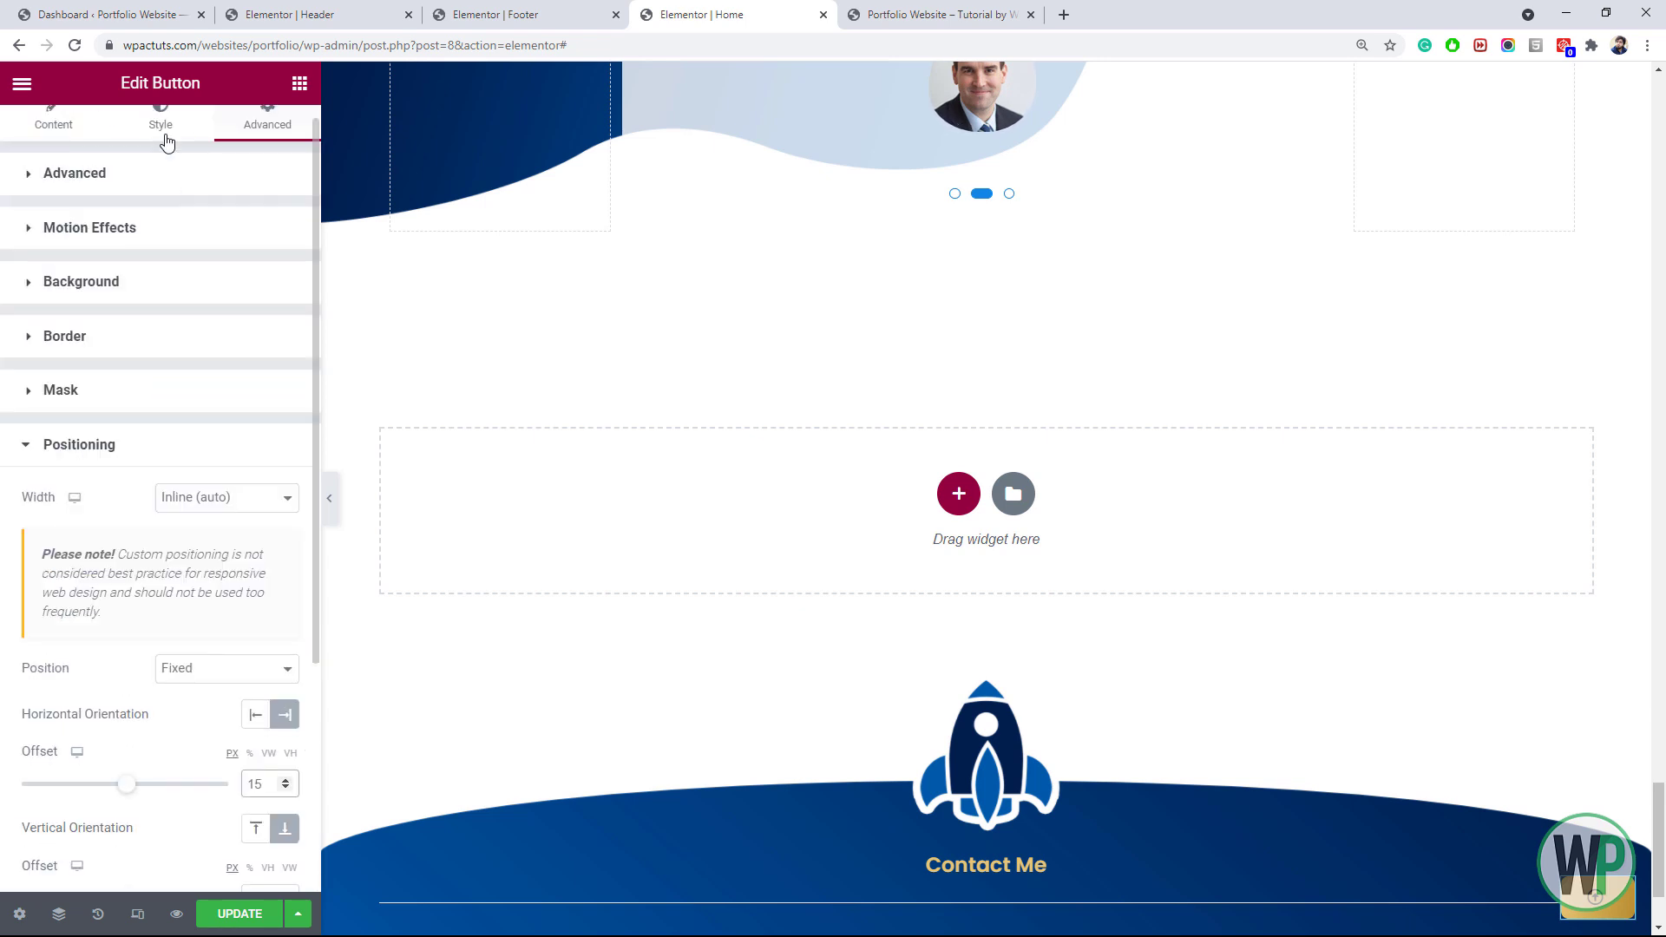
pyautogui.click(160, 143)
pyautogui.click(52, 755)
pyautogui.write('10')
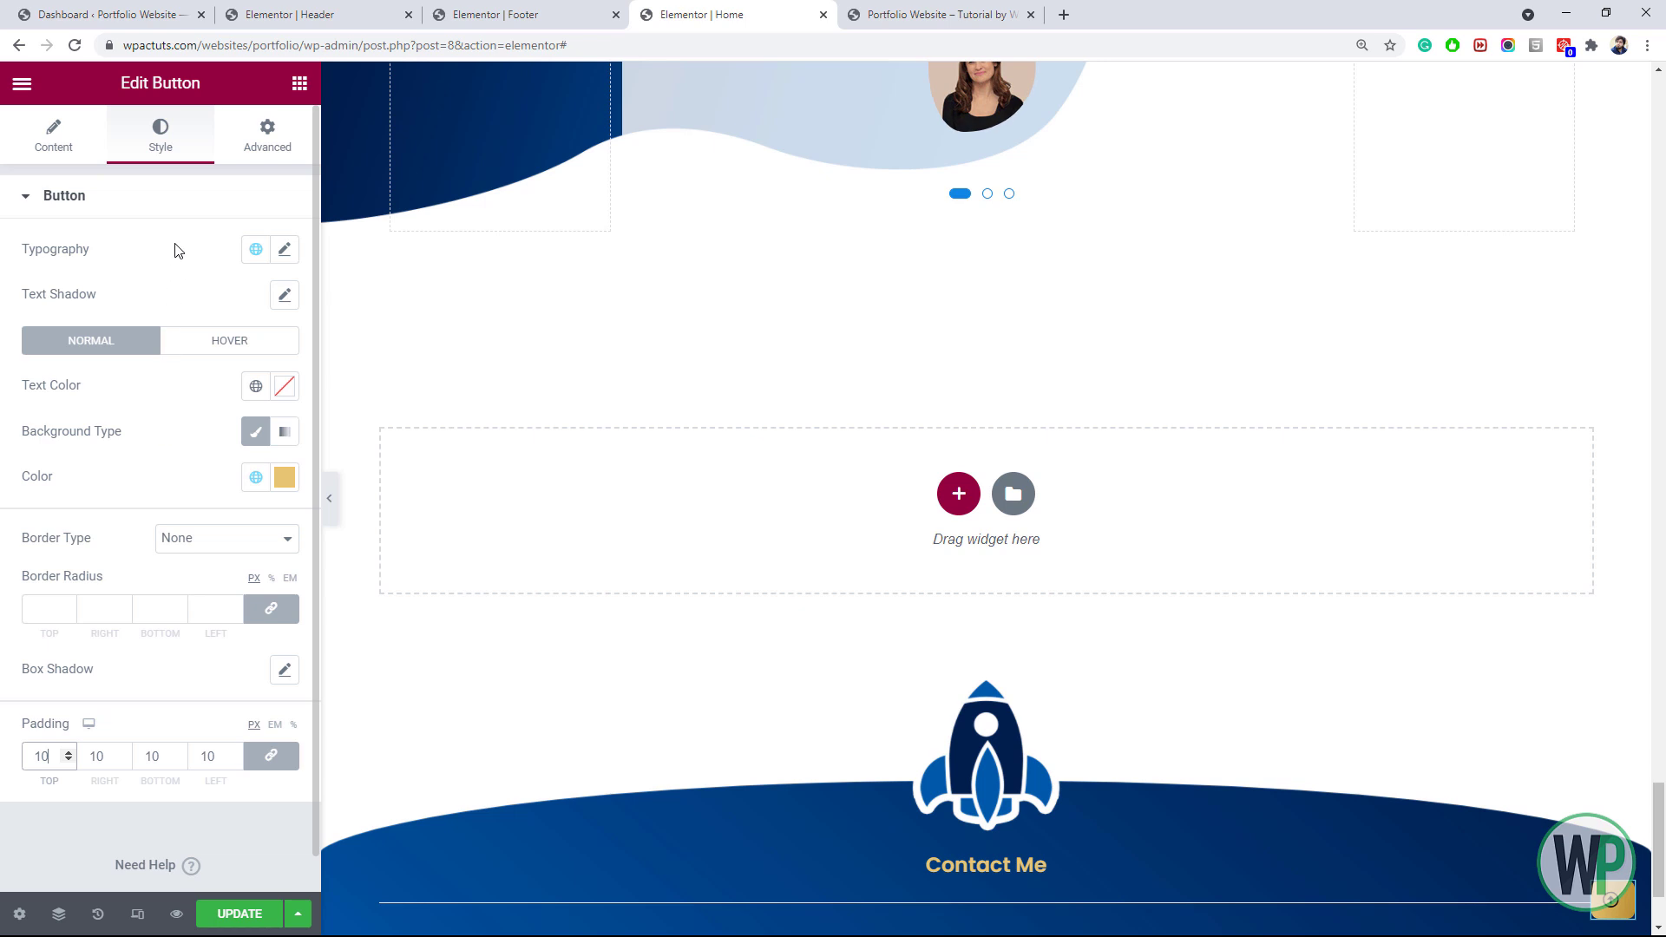
# Set the icon spacing to 0 and keep the button size Small
pyautogui.click(76, 149)
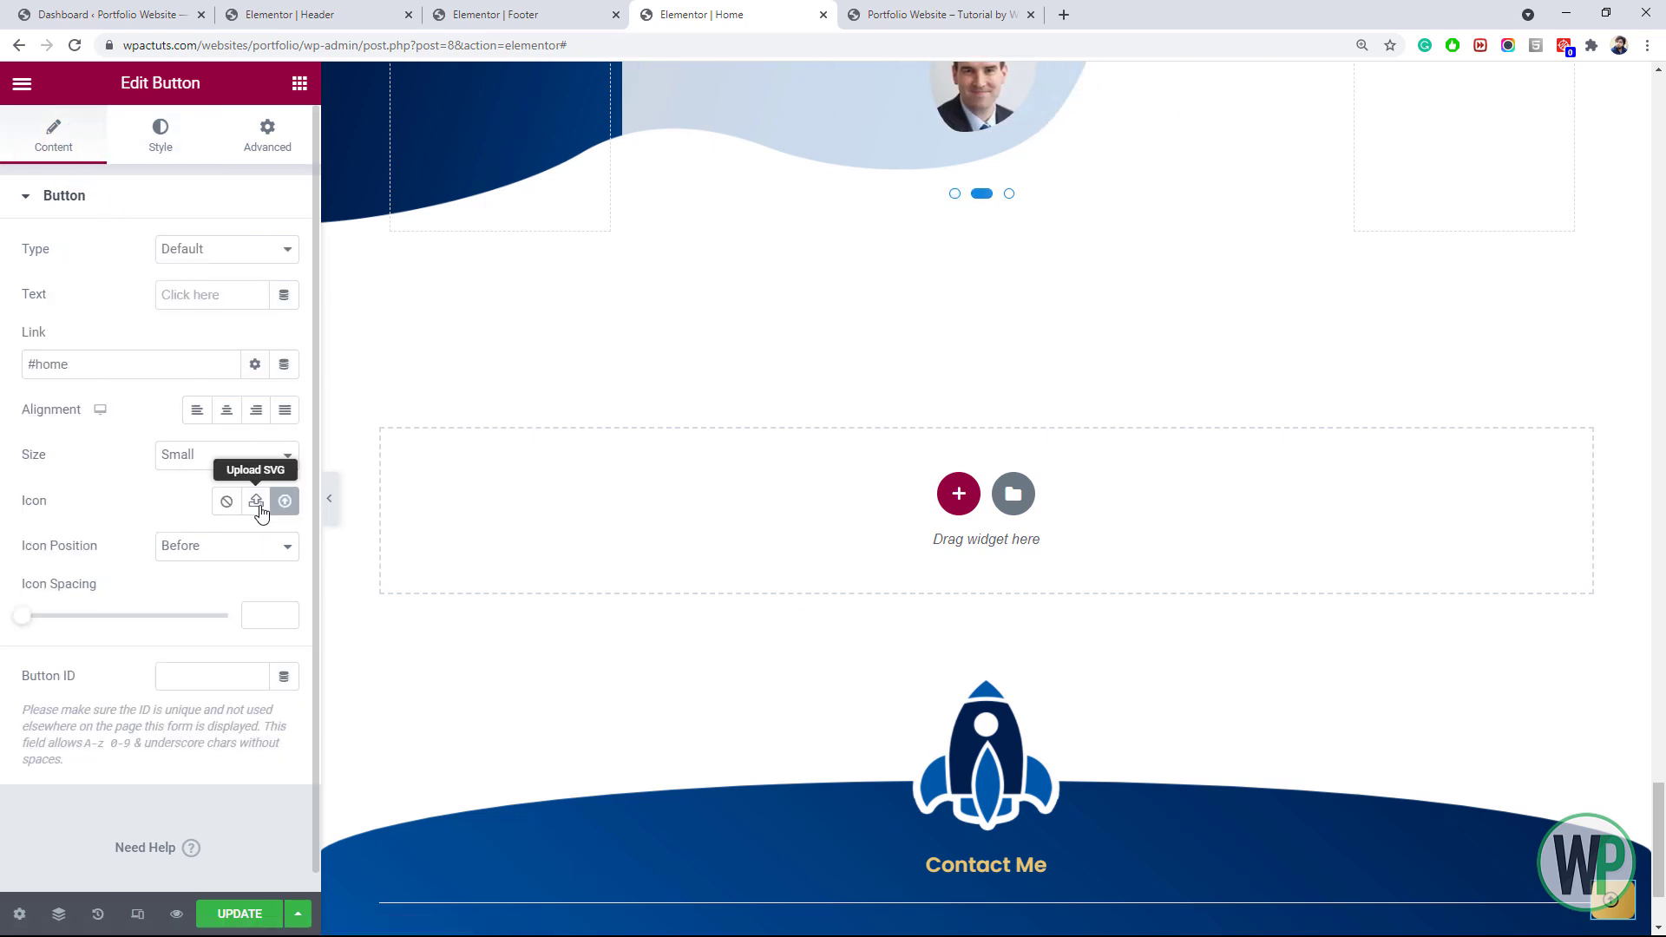
pyautogui.click(18, 618)
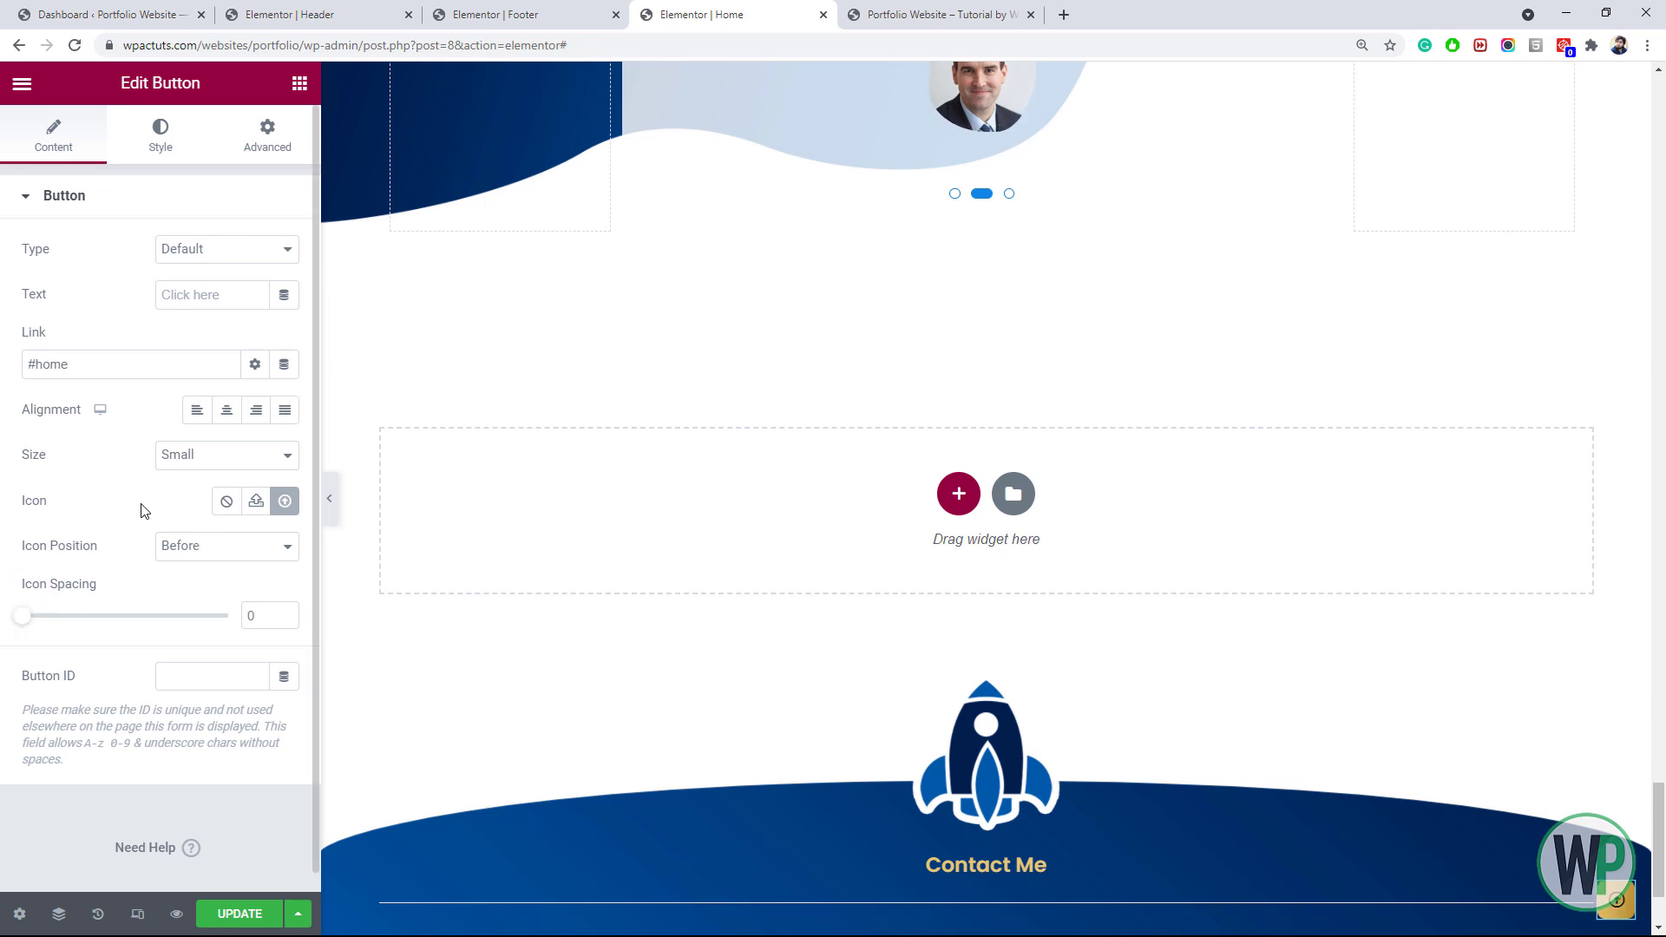
pyautogui.click(197, 447)
pyautogui.click(194, 455)
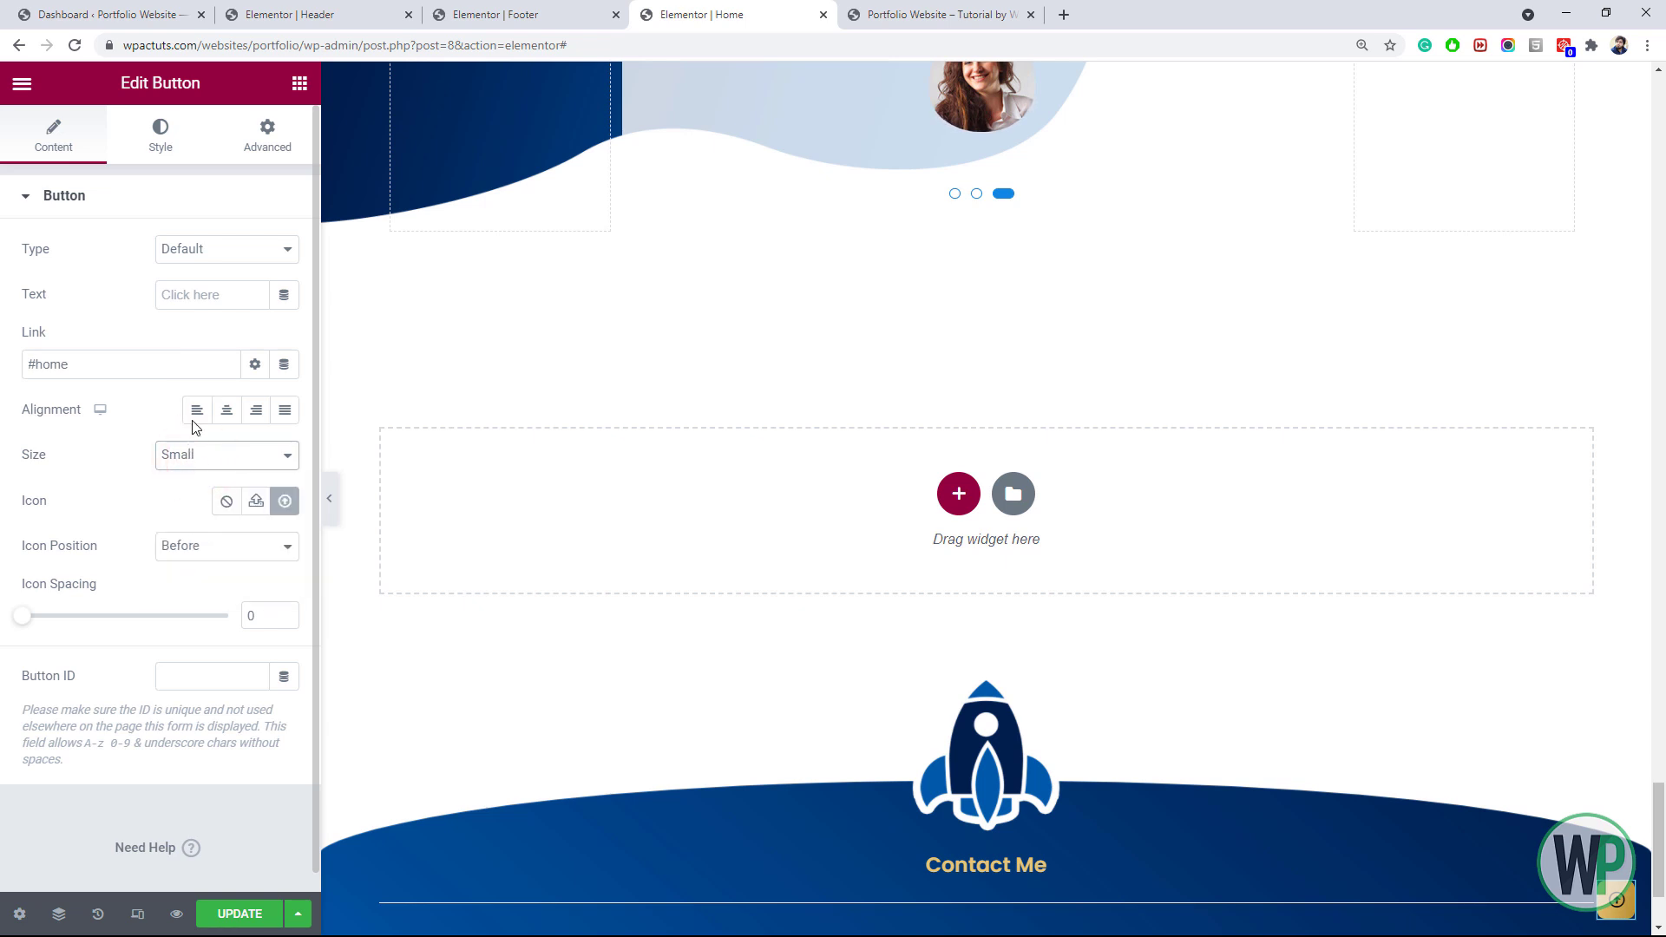
# Set the button's typography size to 22 and save the Home page
pyautogui.click(163, 161)
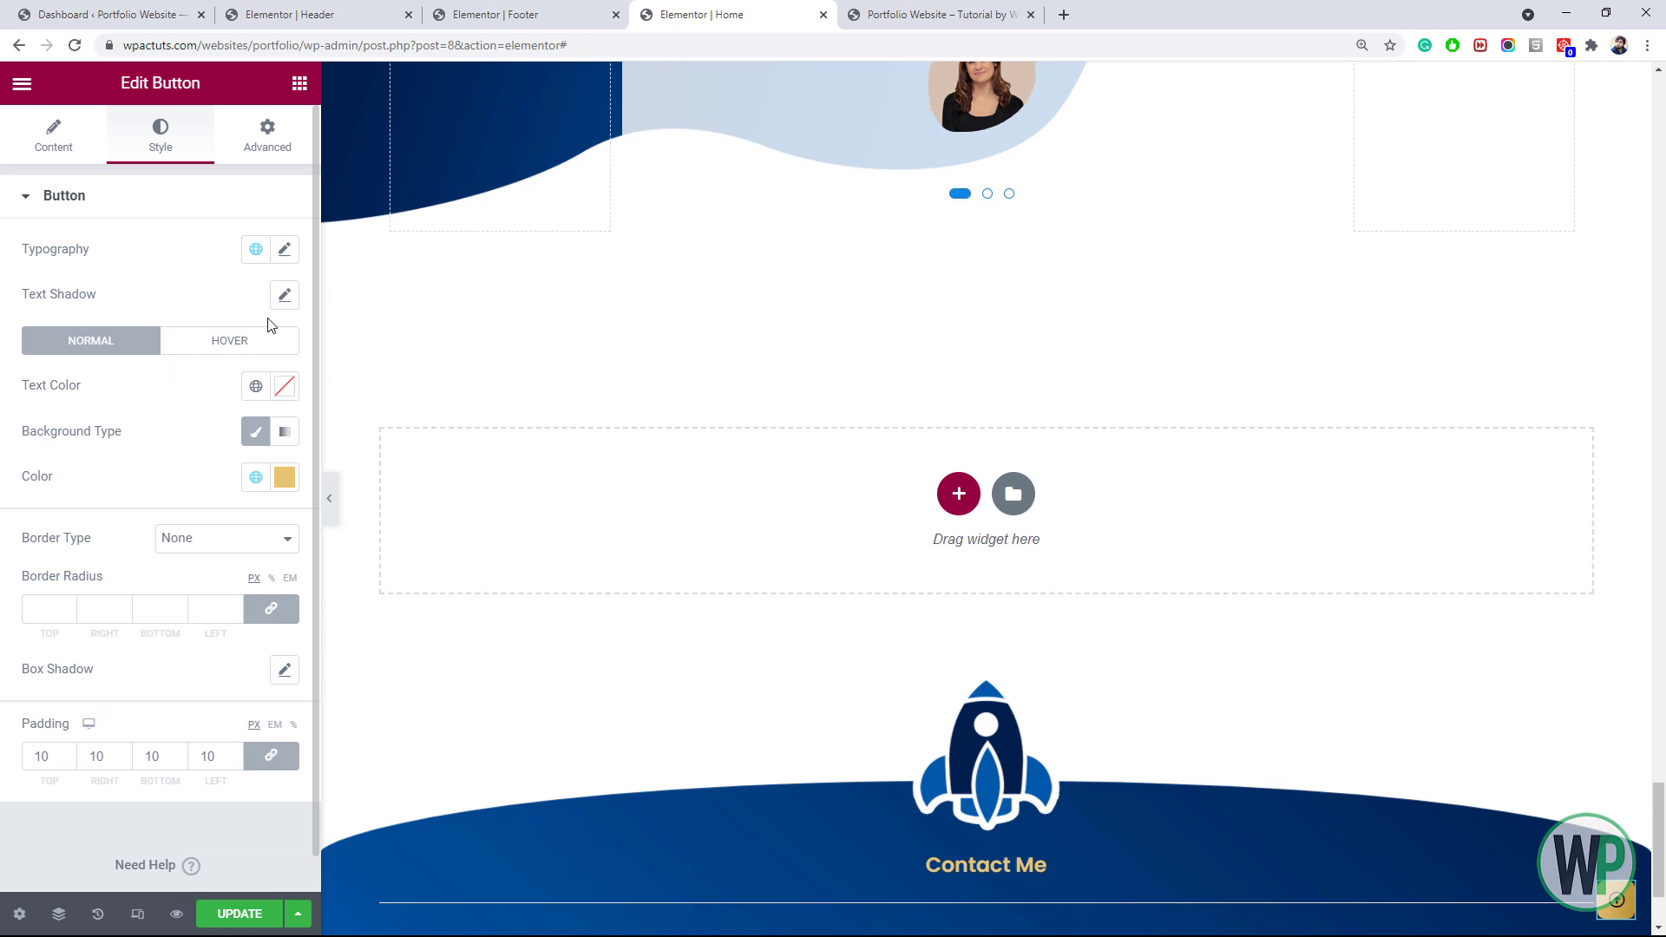
pyautogui.click(286, 252)
pyautogui.write('22')
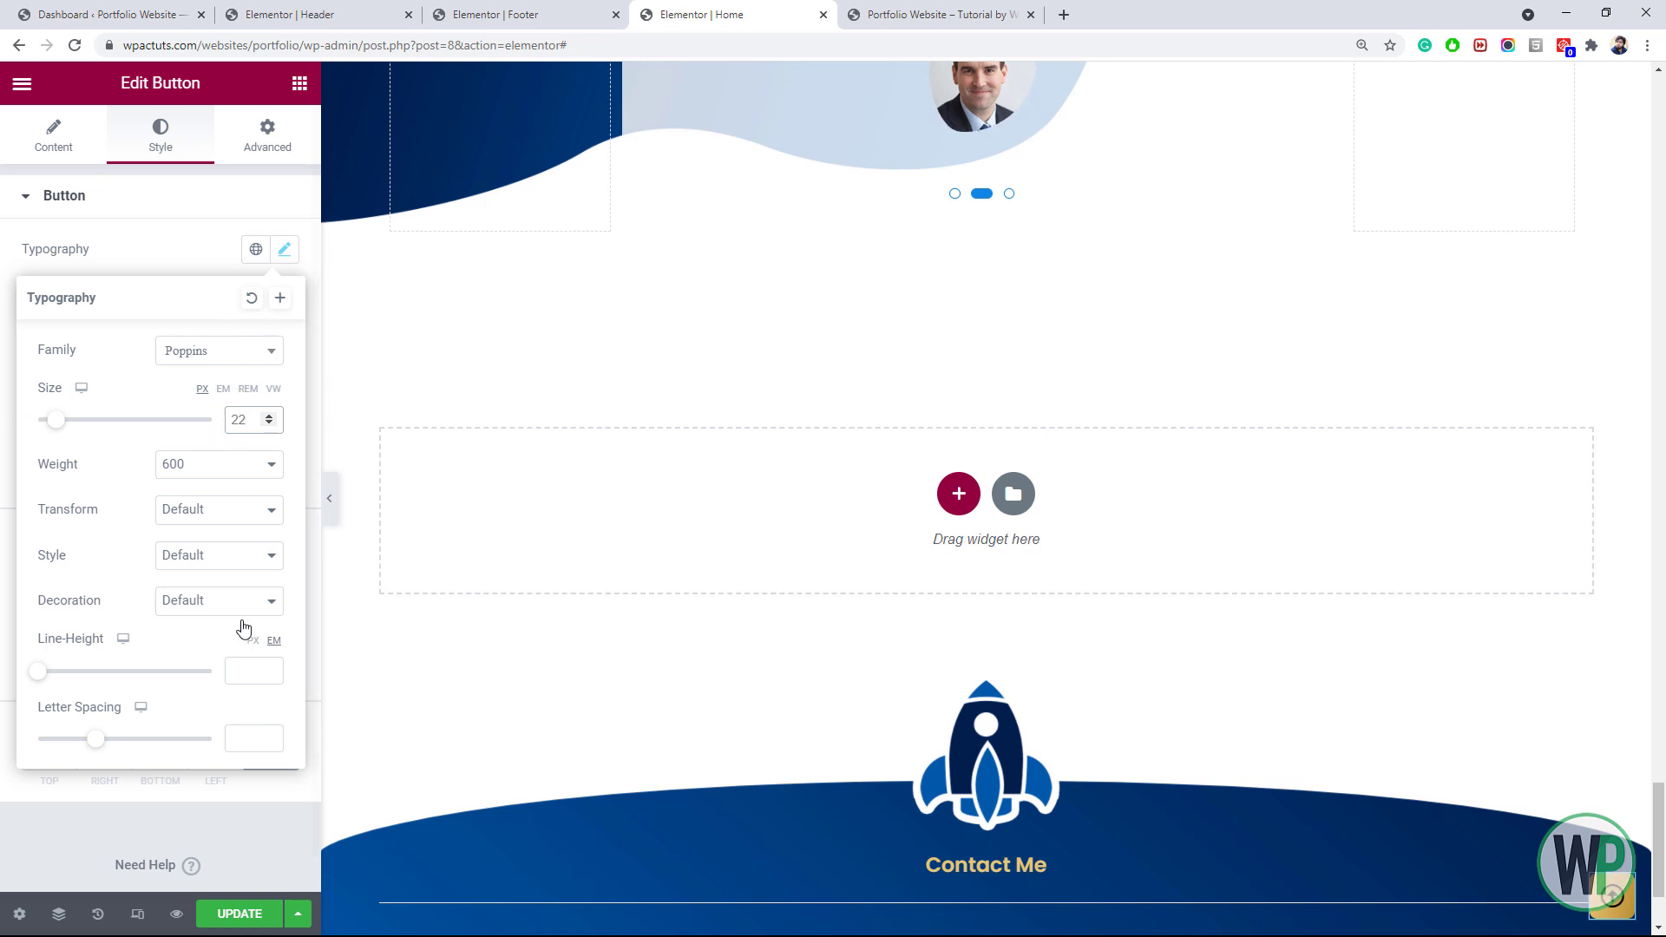
pyautogui.click(234, 911)
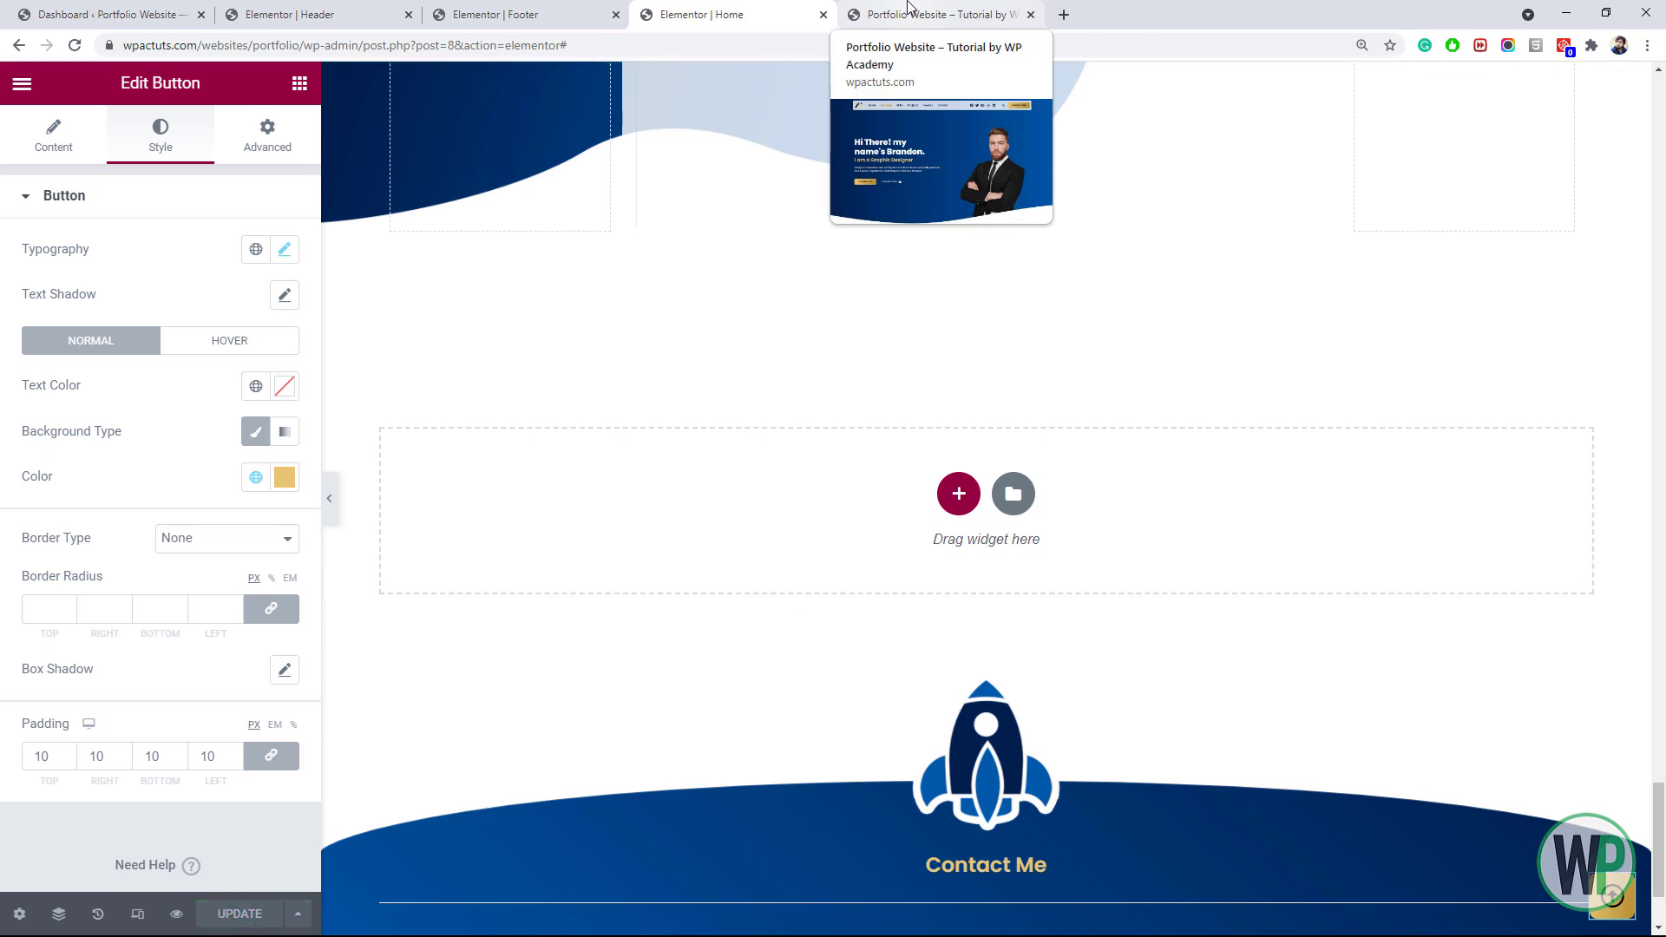
pyautogui.click(910, 9)
# Reload the live site, scroll down, and confirm the arrow scrolls back to the hero
pyautogui.click(75, 44)
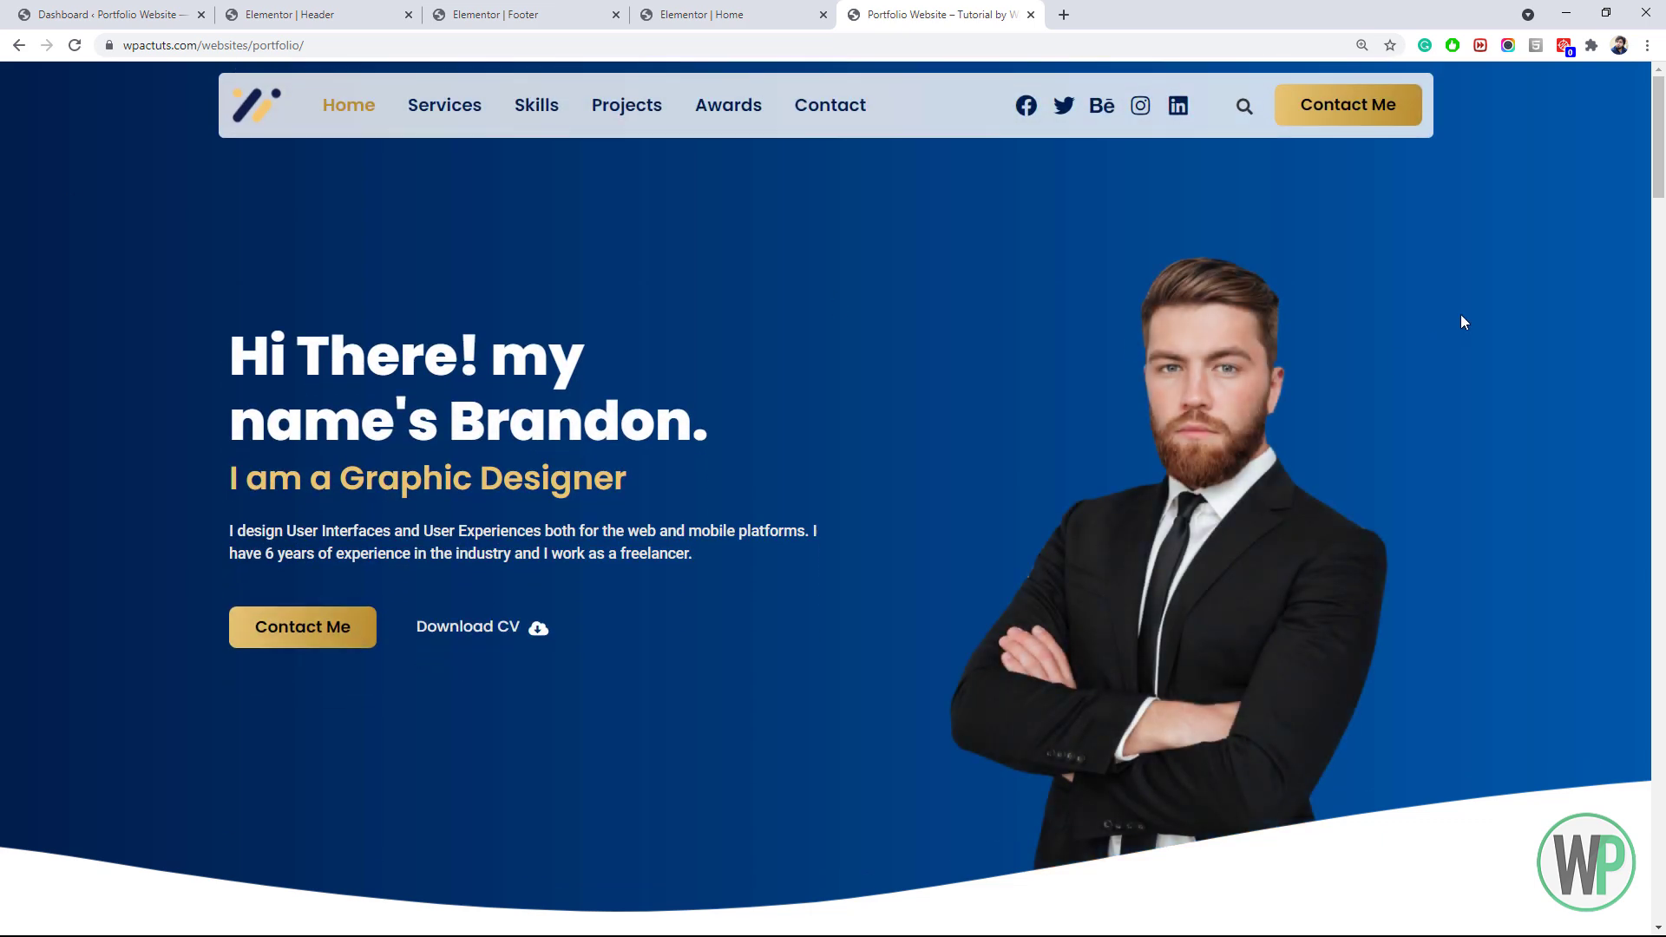
pyautogui.moveTo(1659, 166); pyautogui.dragTo(1662, 280)
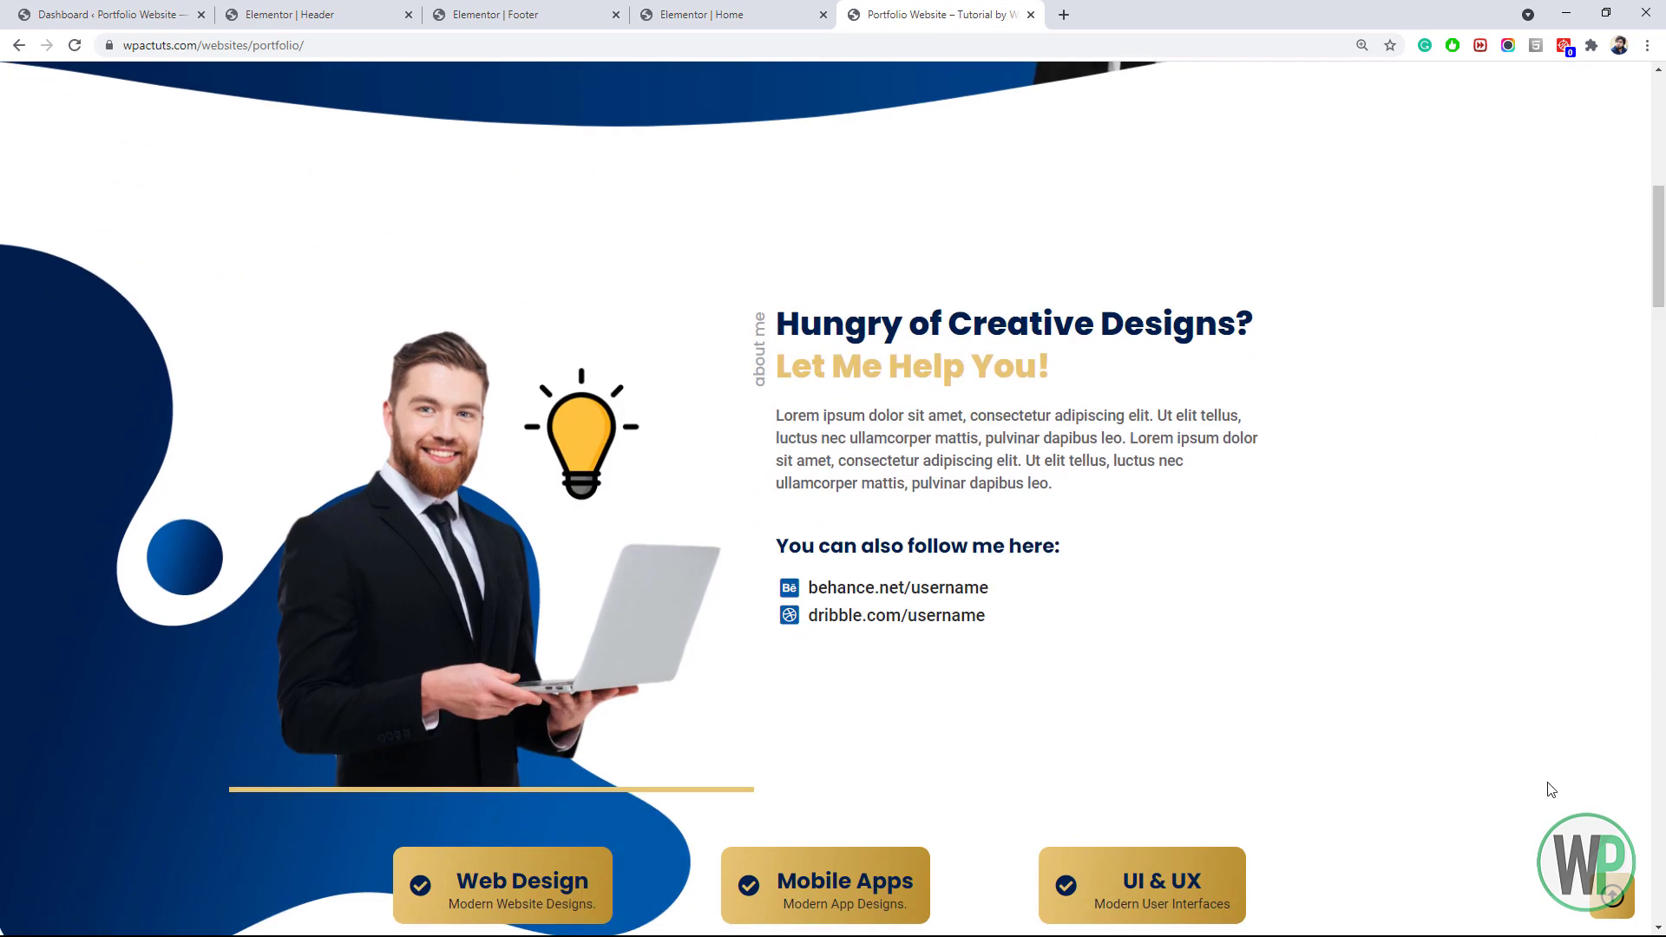
pyautogui.click(1613, 903)
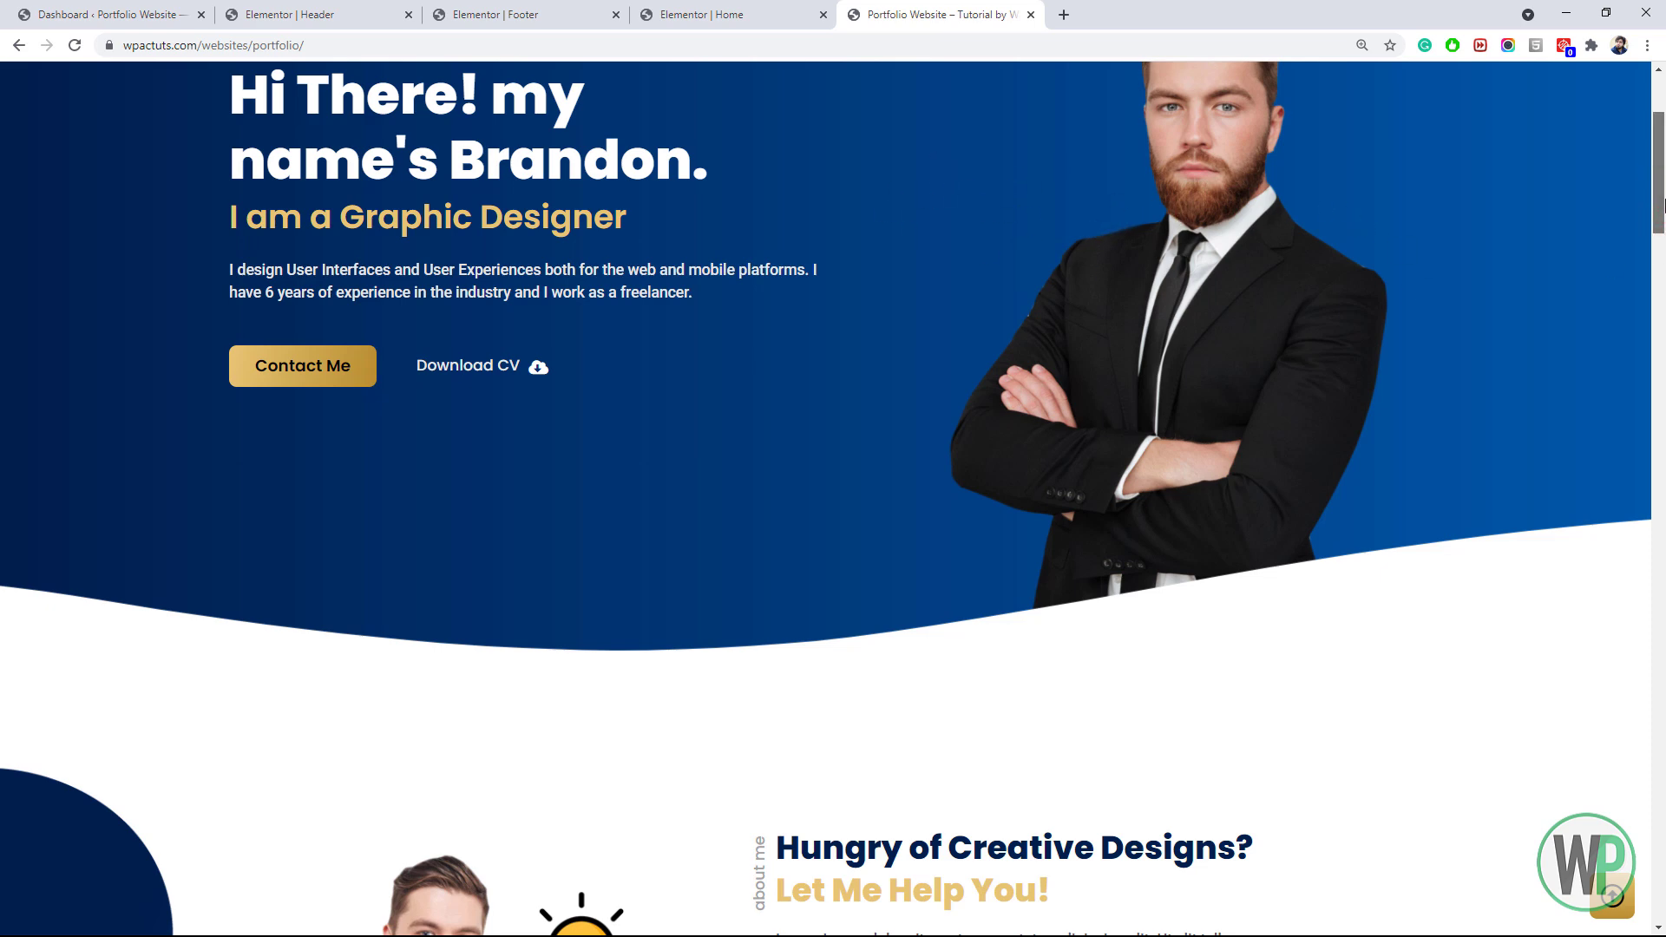
pyautogui.scroll(2, 1662, 253)
pyautogui.click(792, 15)
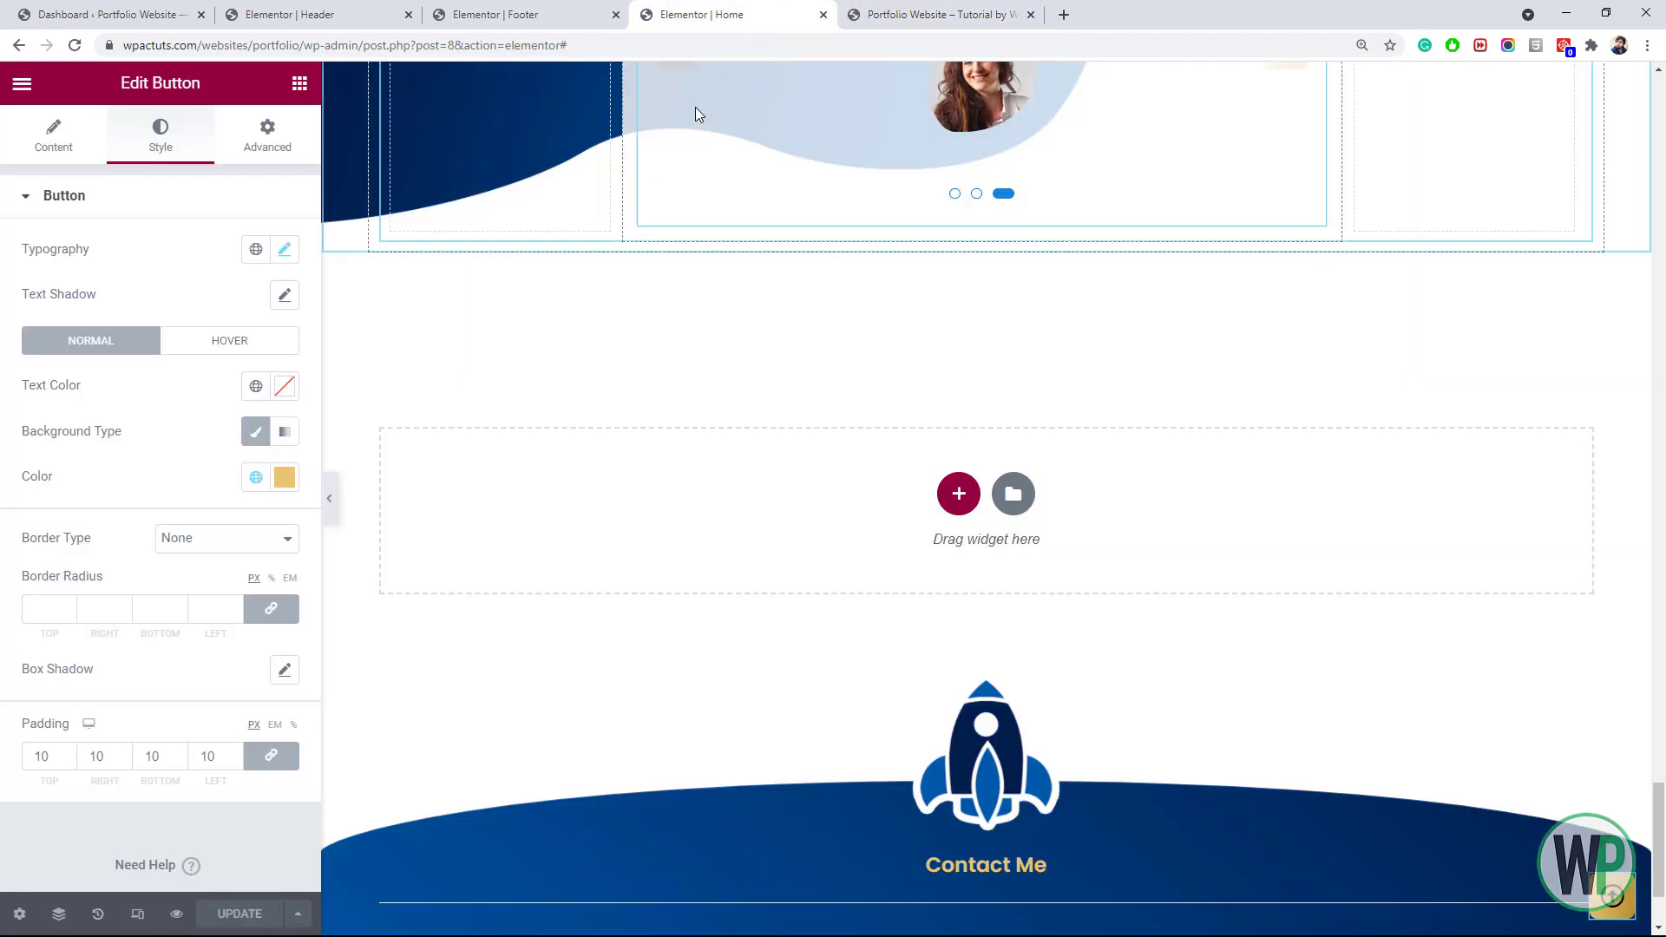
# Copy the 'home' Menu Anchor from the Home page and paste it into the Header template
pyautogui.click(503, 15)
pyautogui.click(698, 15)
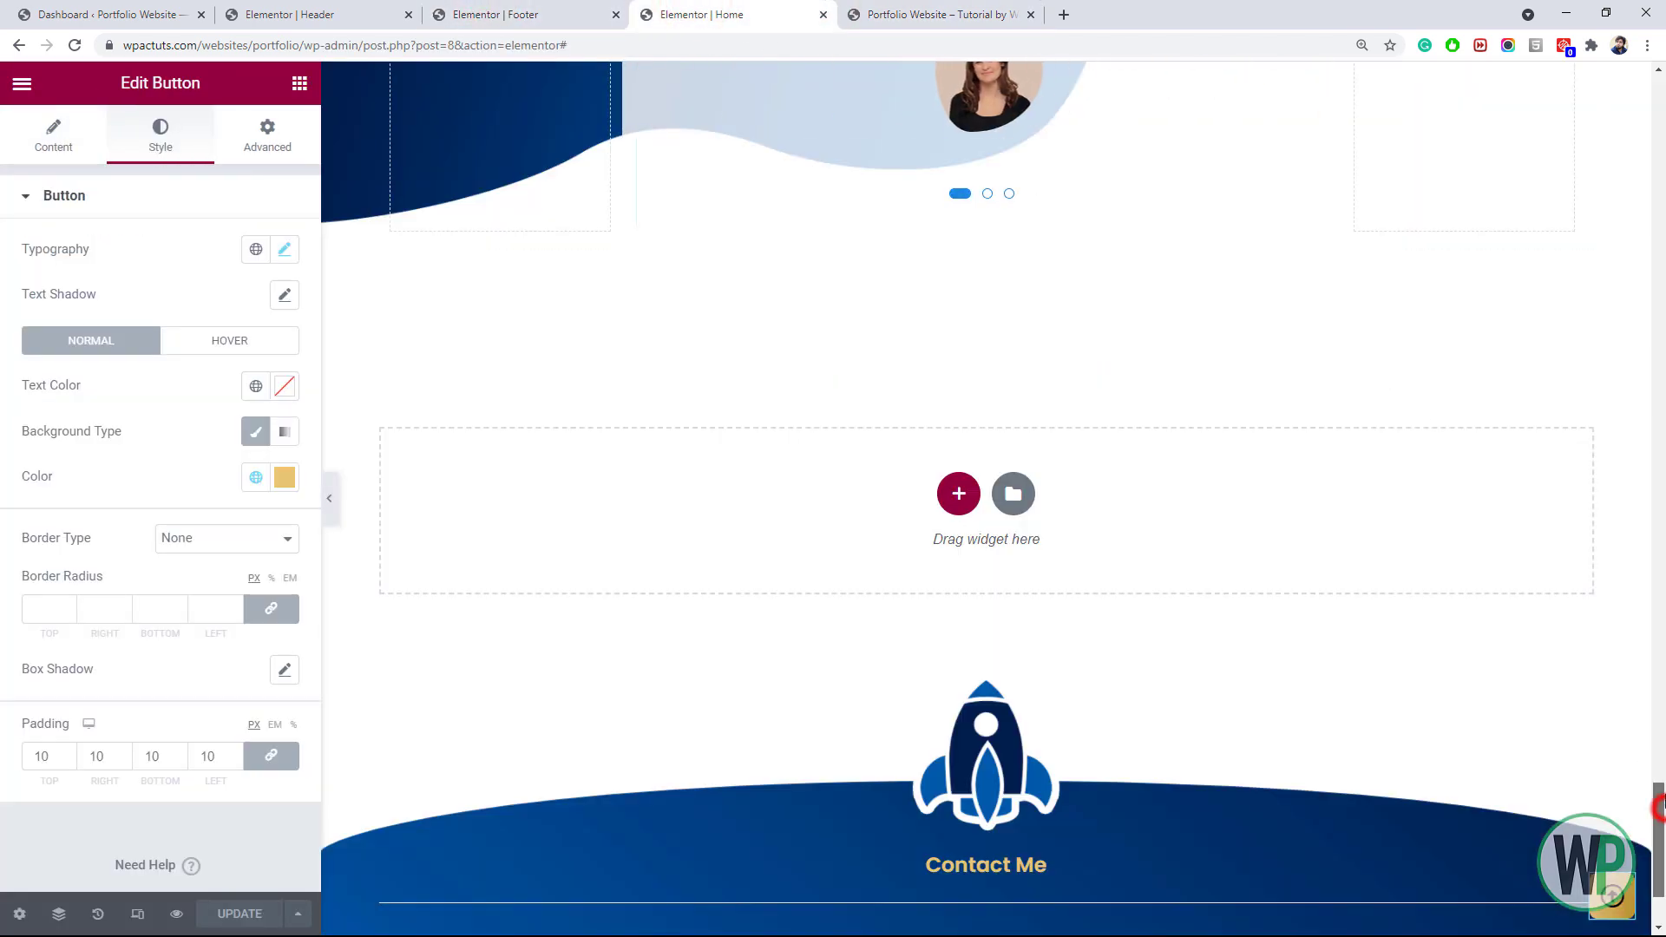
pyautogui.scroll(15, 798, 302)
pyautogui.rightClick(777, 323)
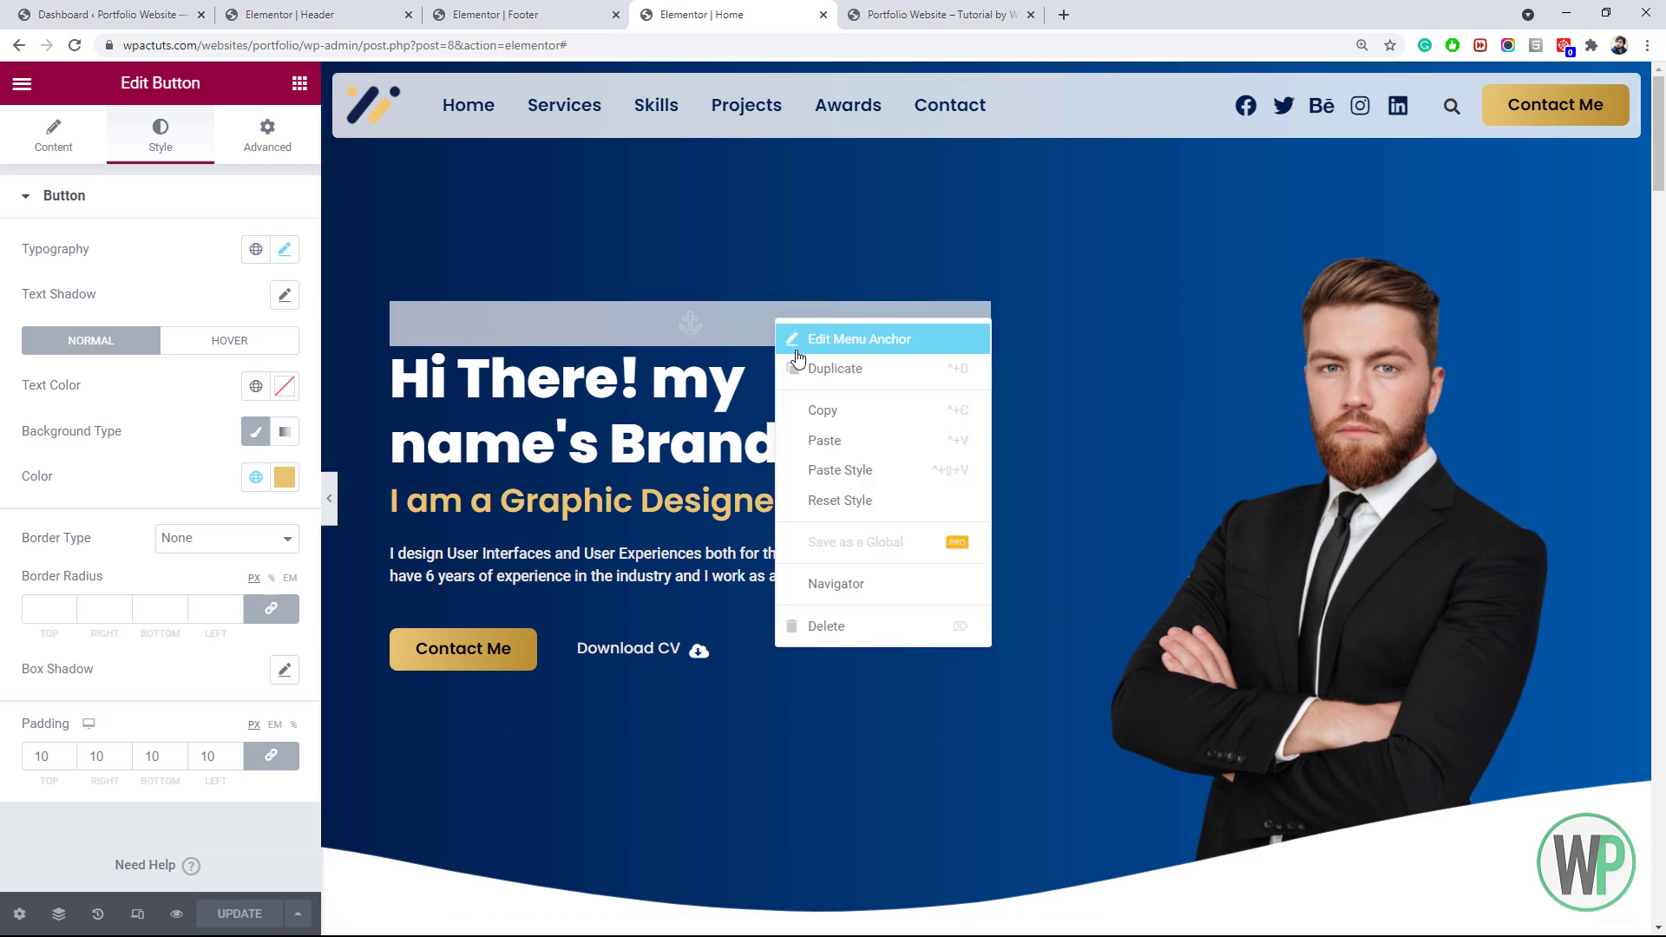
pyautogui.click(826, 404)
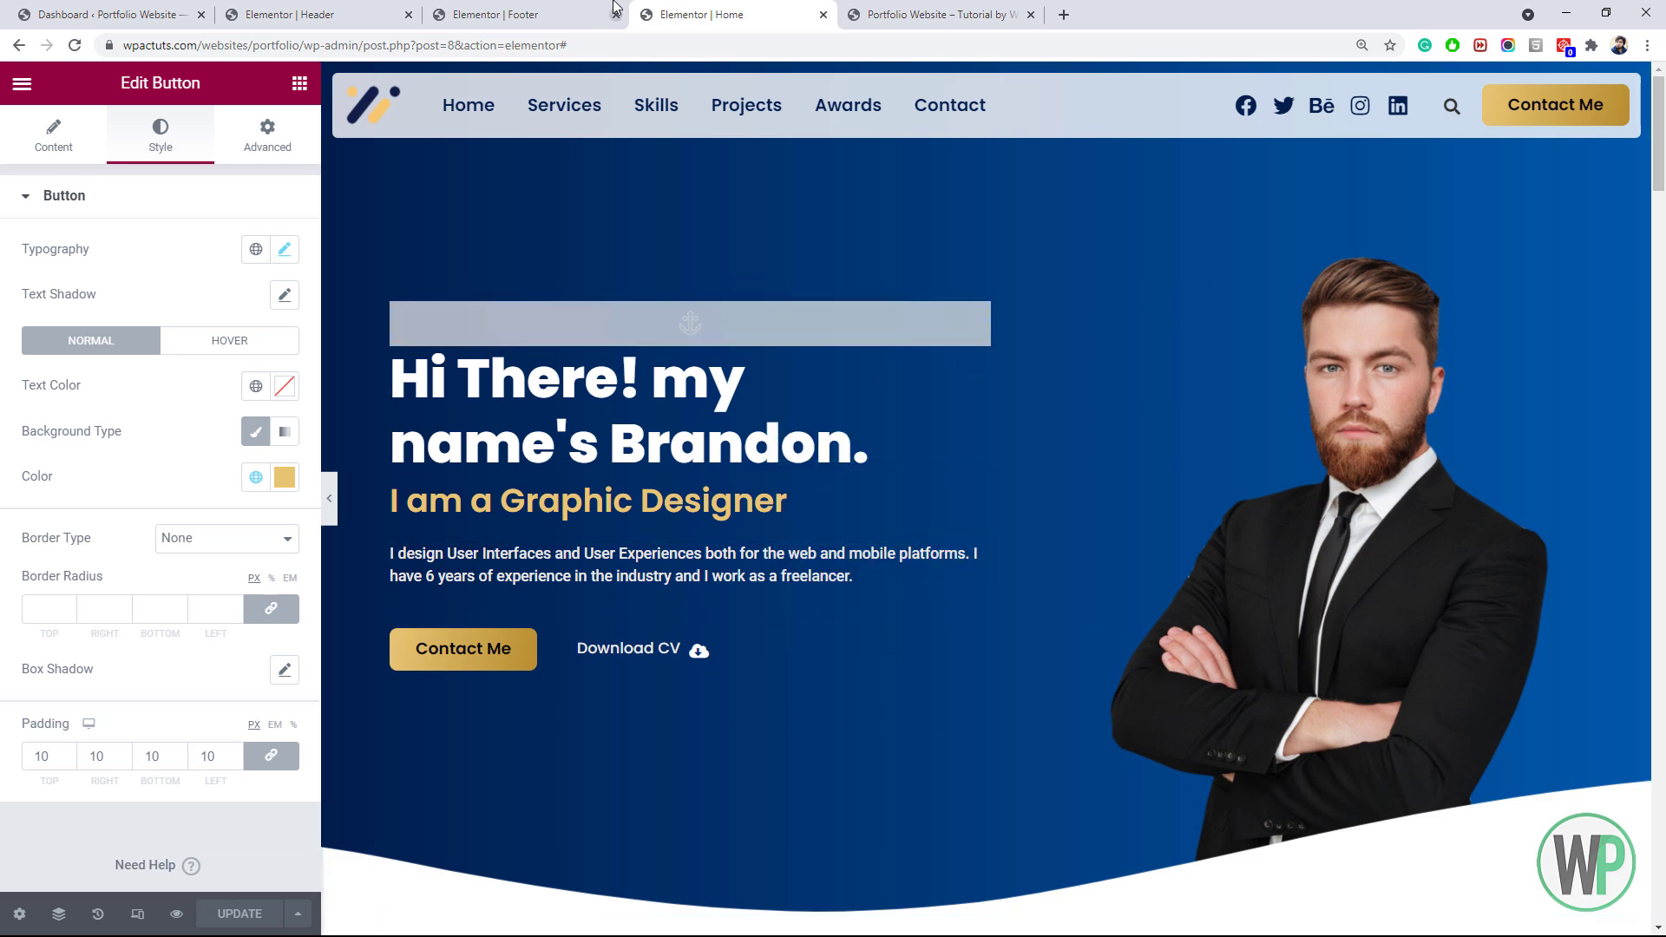
pyautogui.click(287, 15)
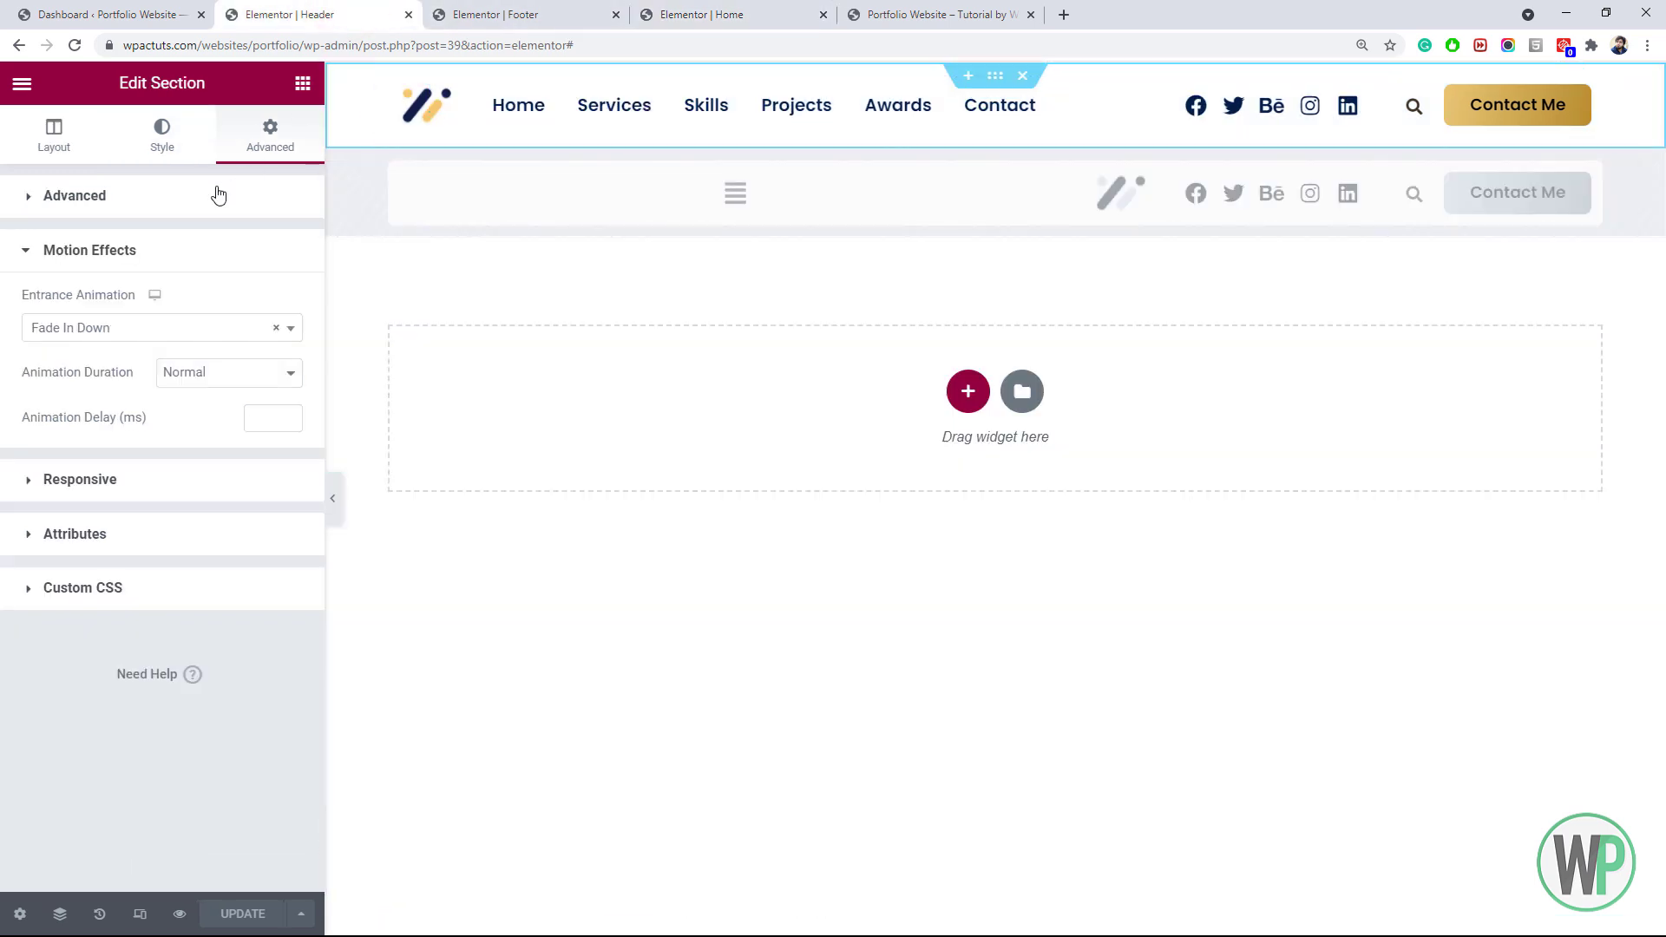
pyautogui.click(302, 85)
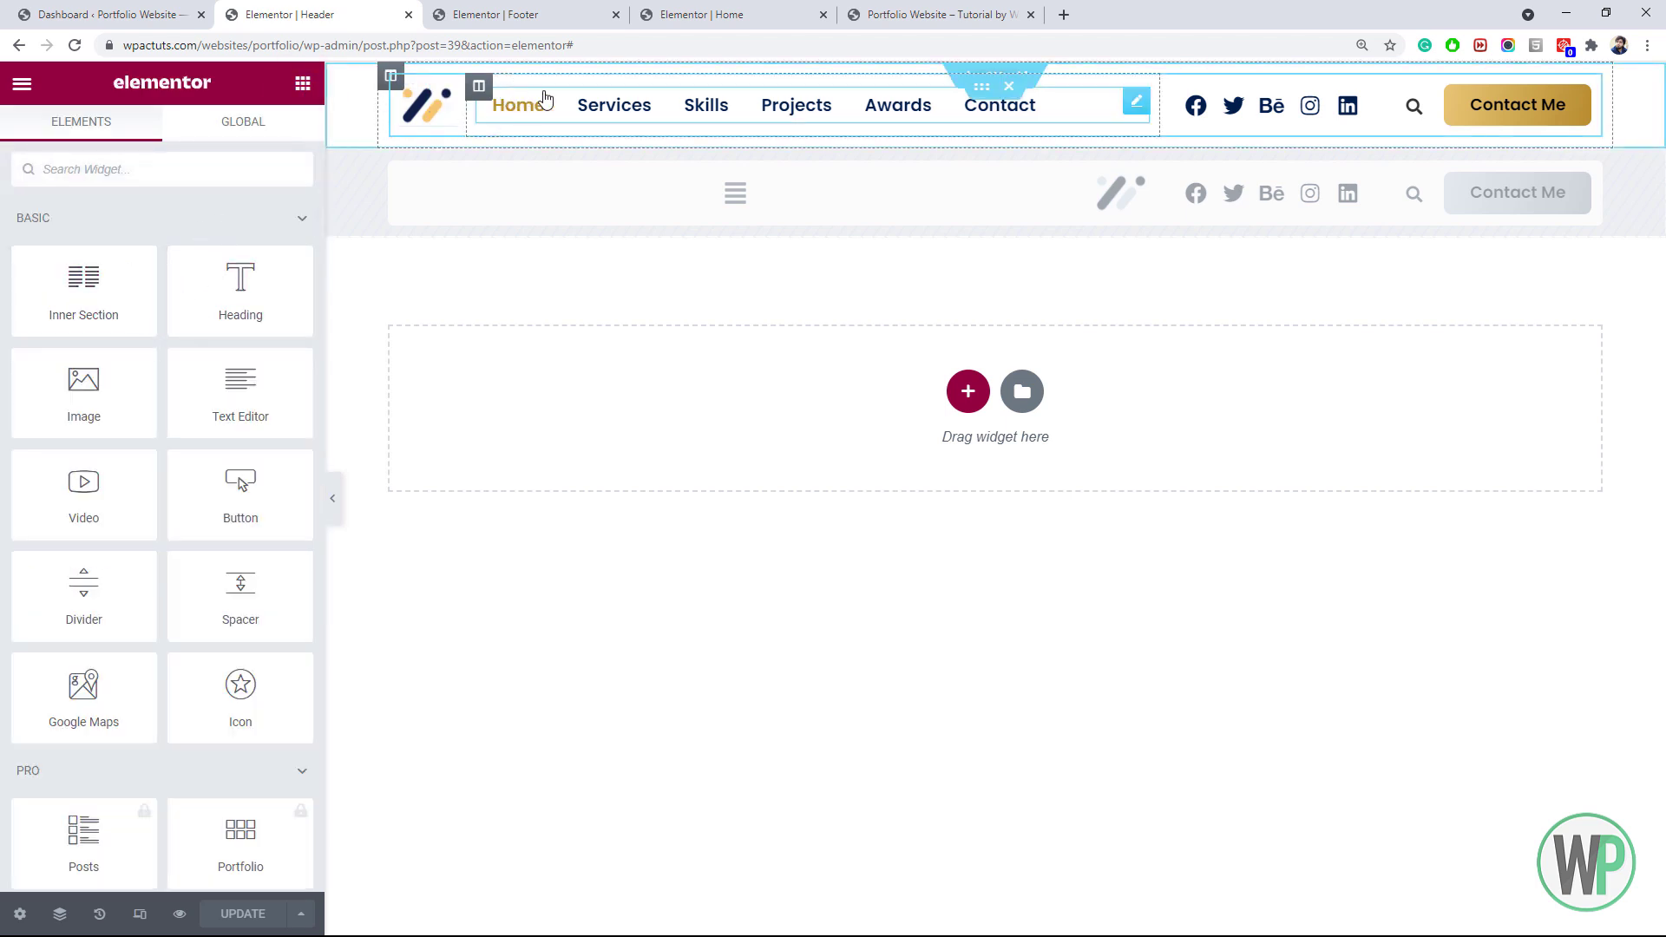
pyautogui.rightClick(682, 105)
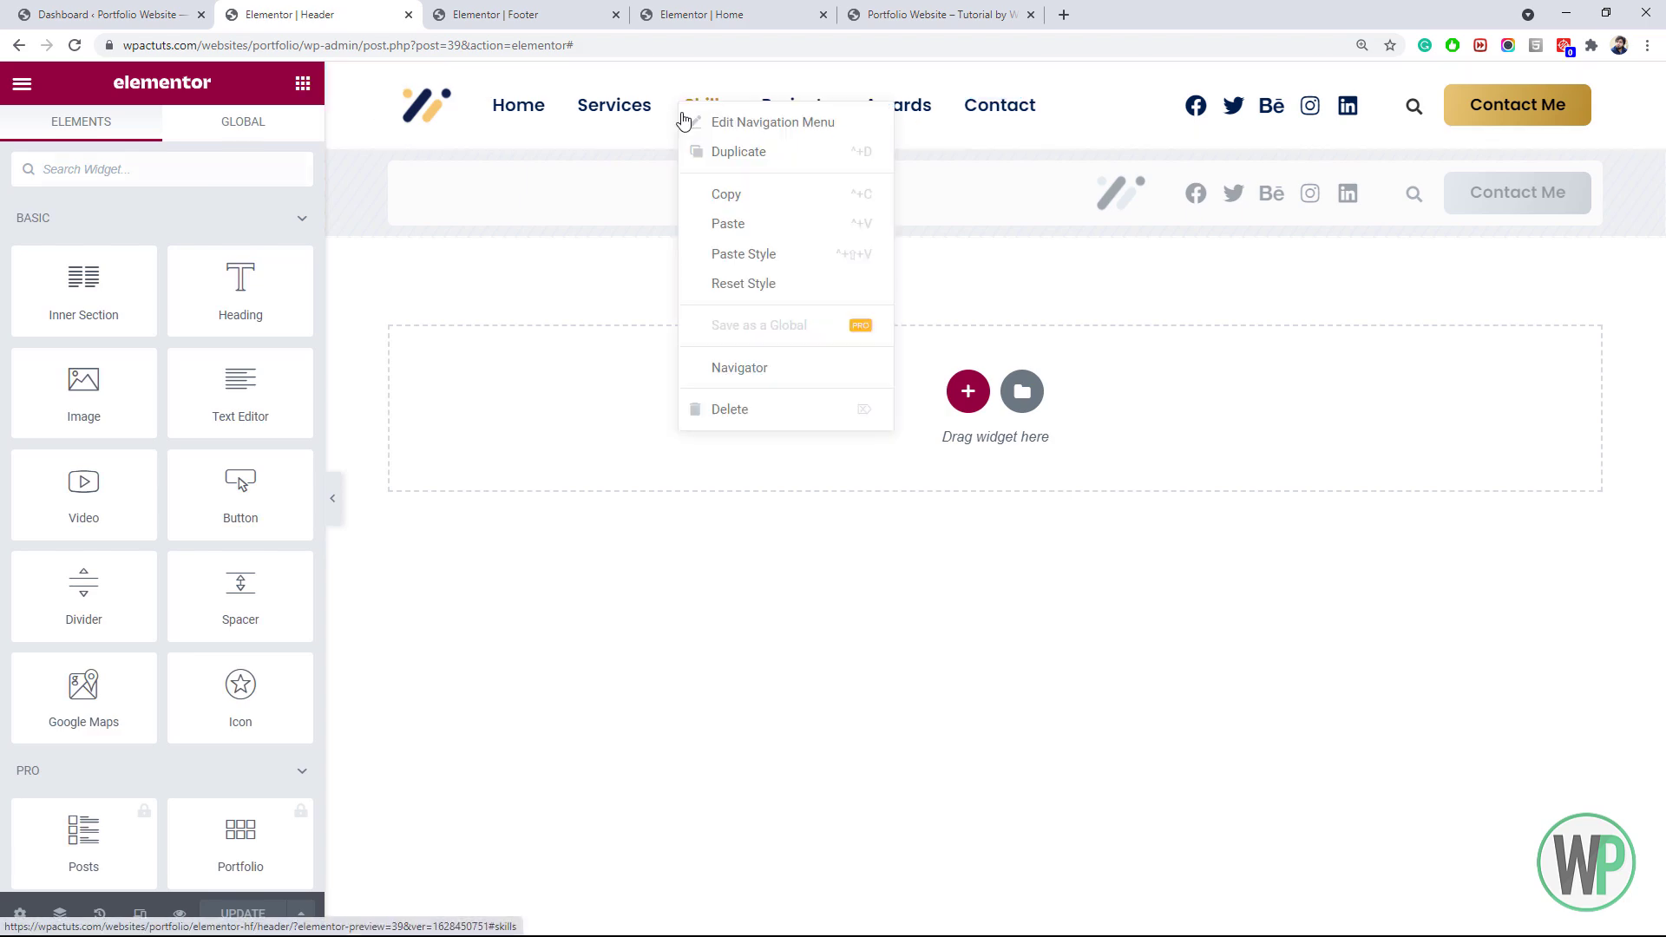
pyautogui.click(713, 221)
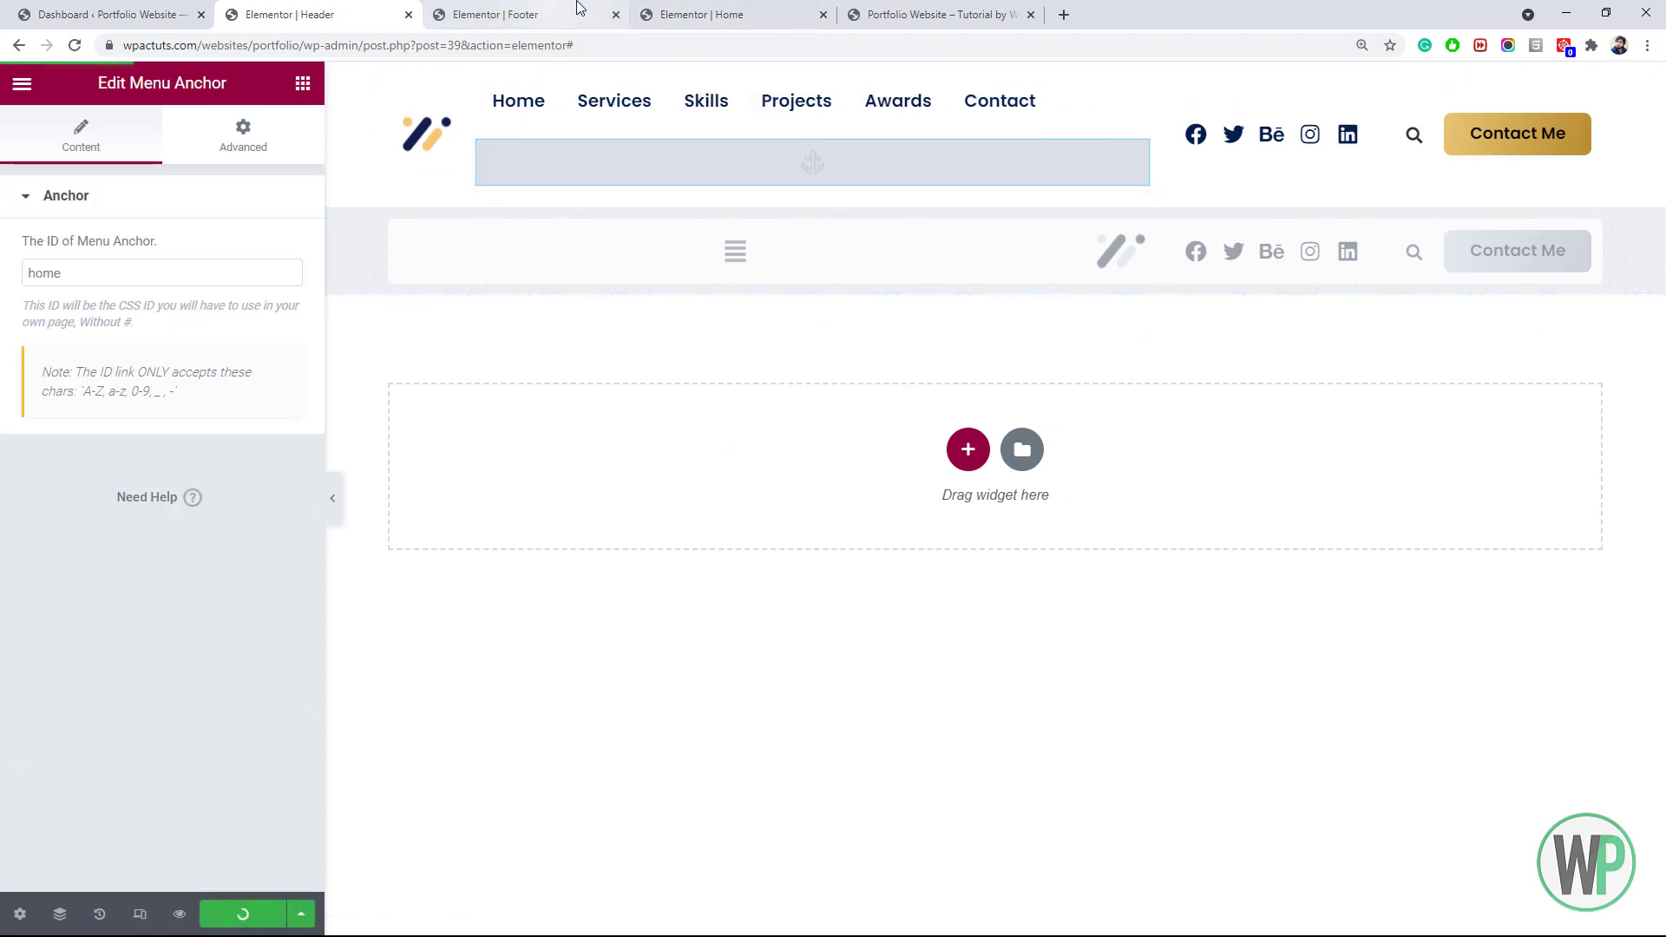
# Delete the Menu Anchor from the Home page and save it
pyautogui.click(699, 13)
pyautogui.rightClick(627, 311)
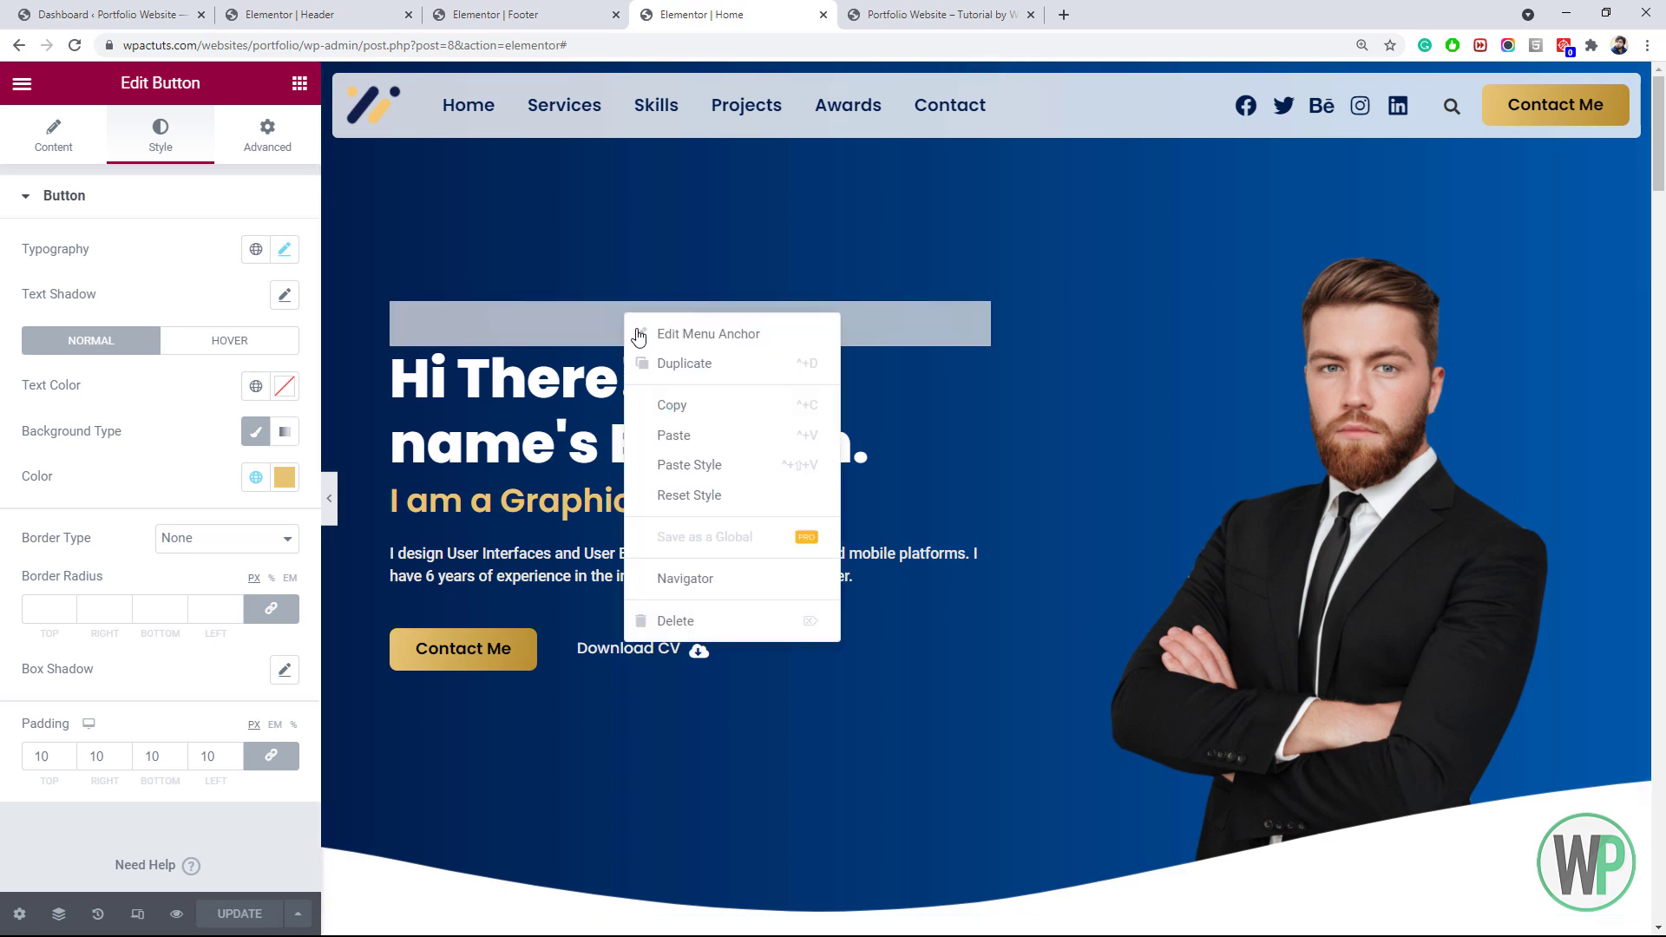
pyautogui.click(684, 619)
pyautogui.click(250, 913)
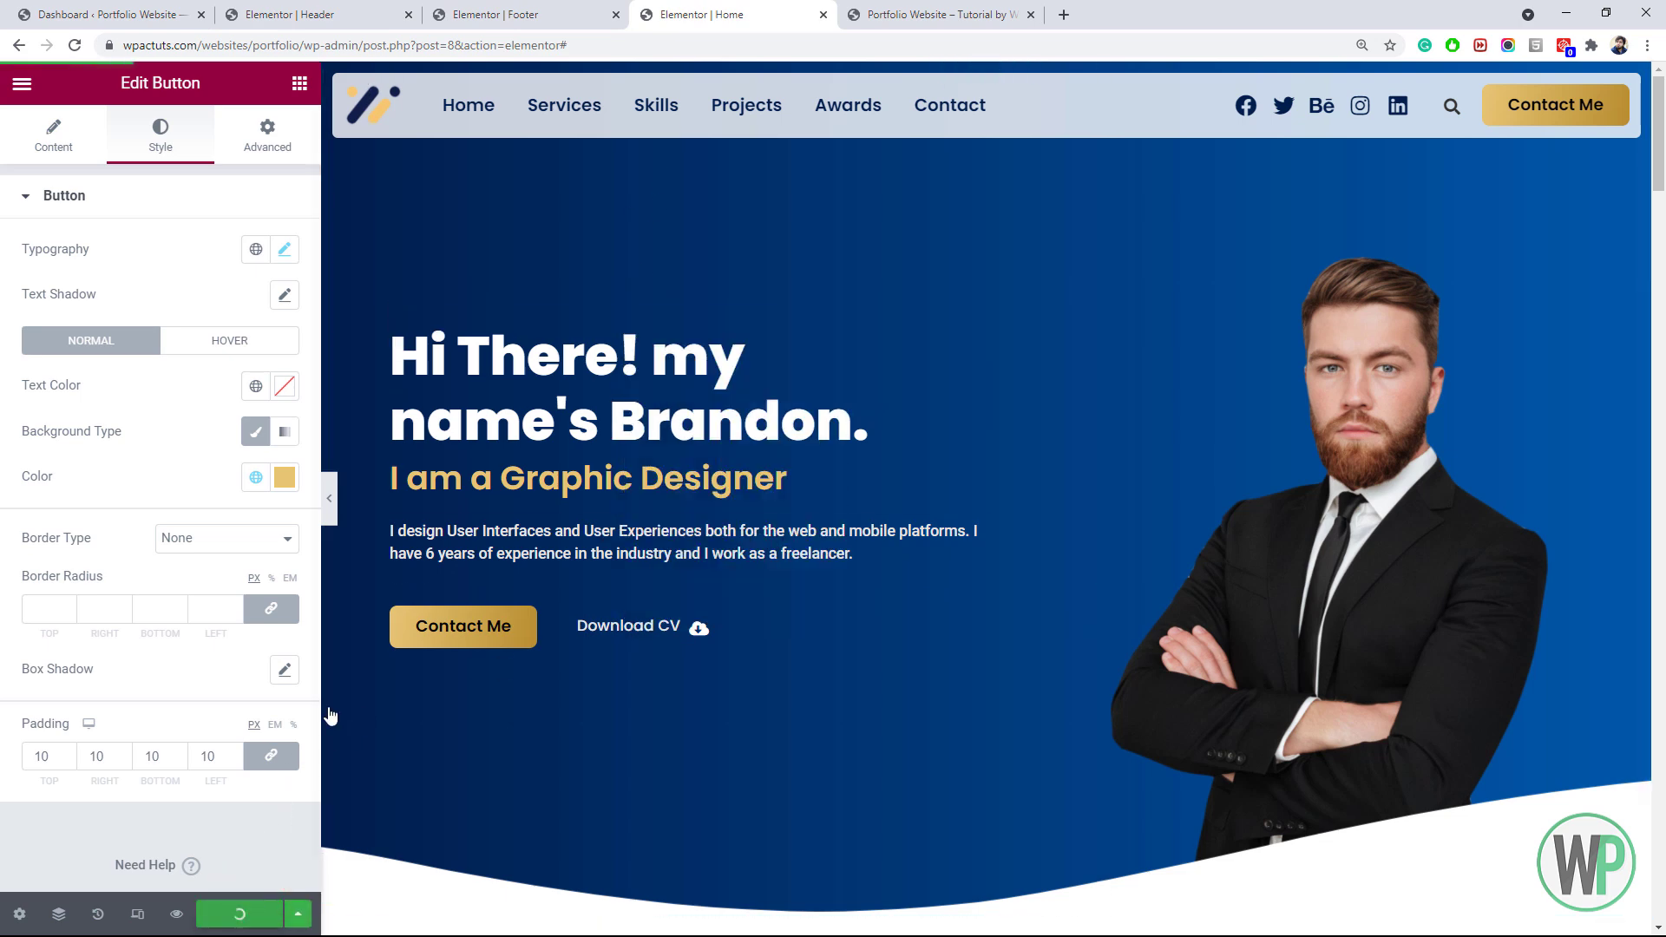
# Test the back-to-top arrow on the live portfolio site
pyautogui.click(940, 10)
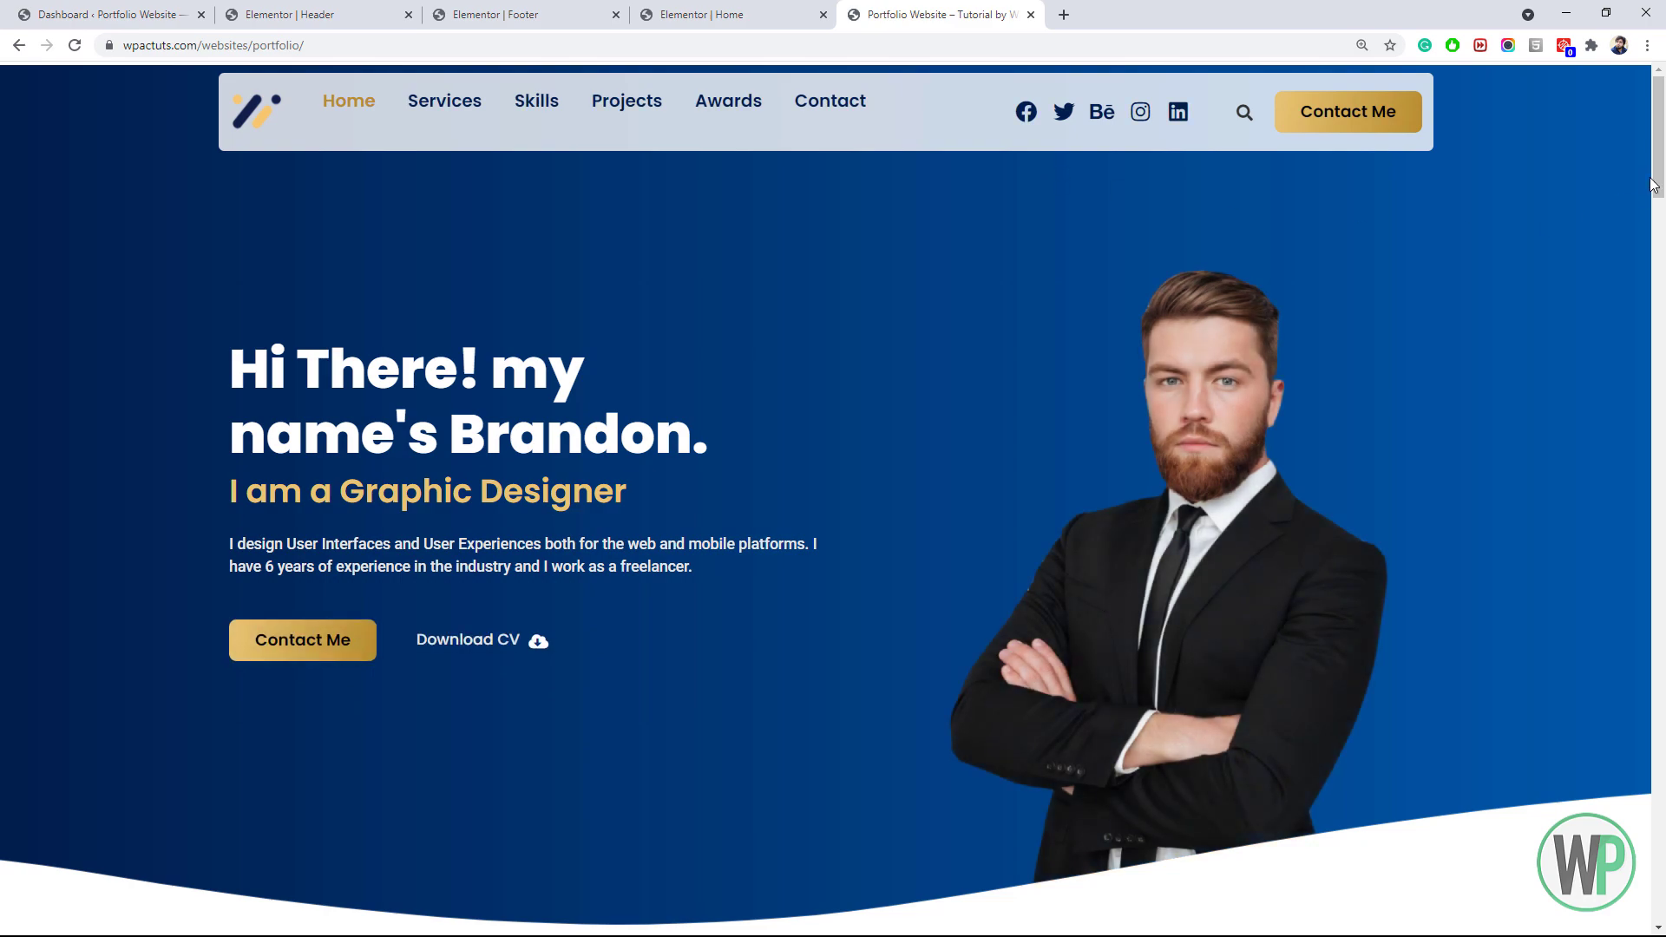
pyautogui.scroll(-9, 1660, 170)
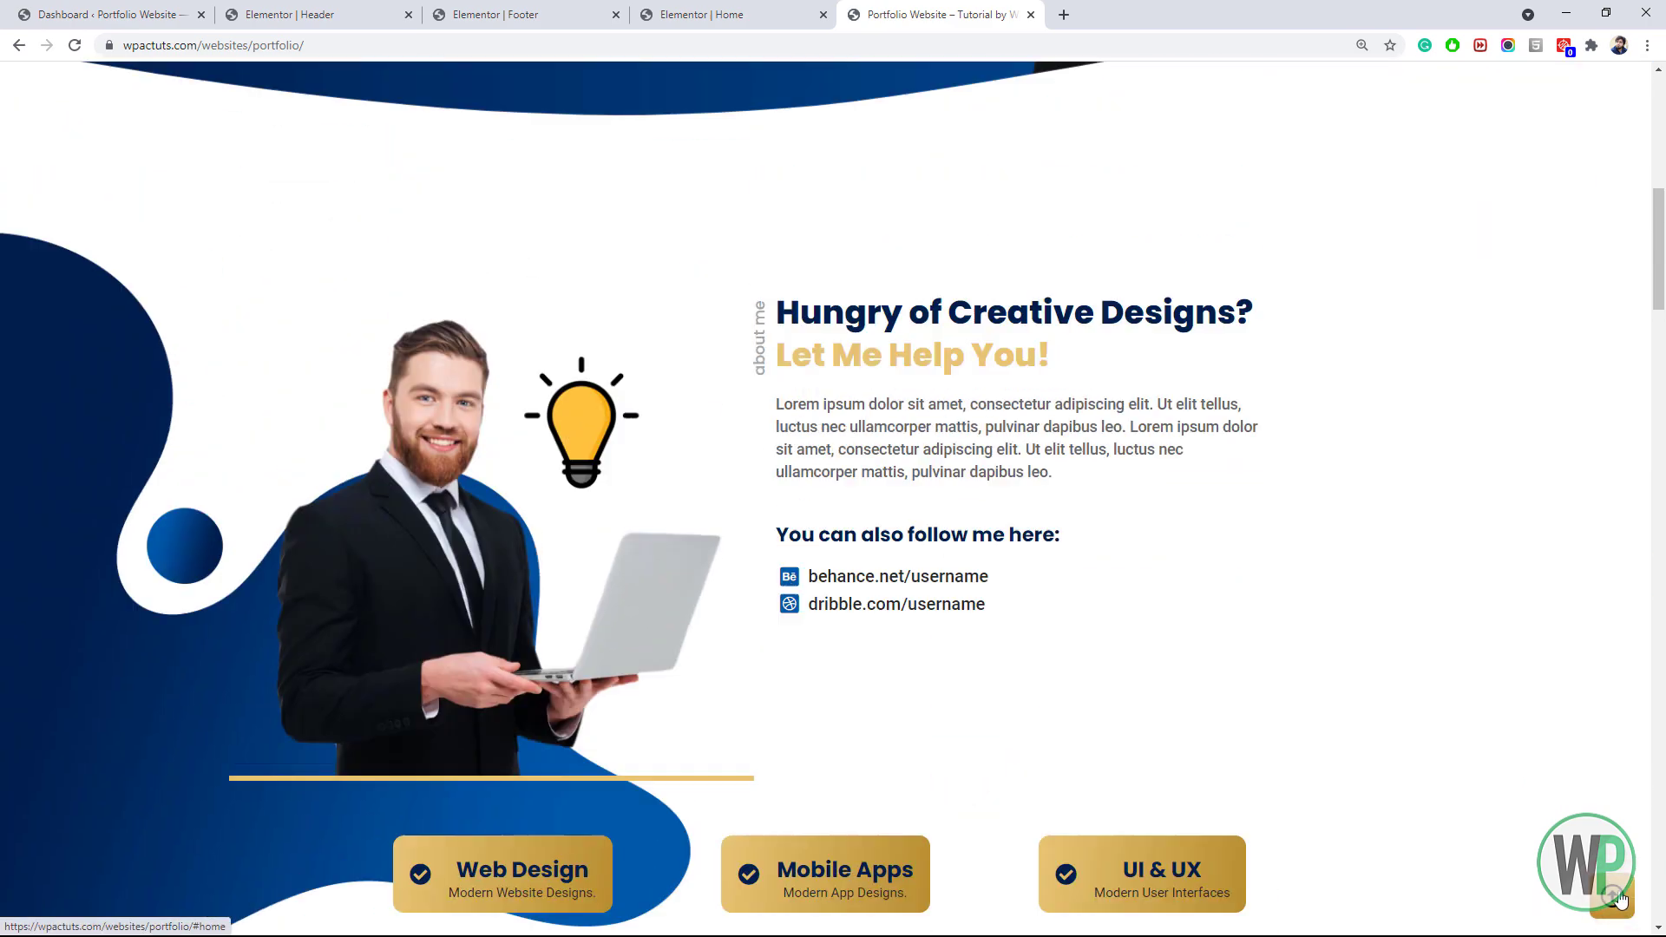
pyautogui.click(1619, 900)
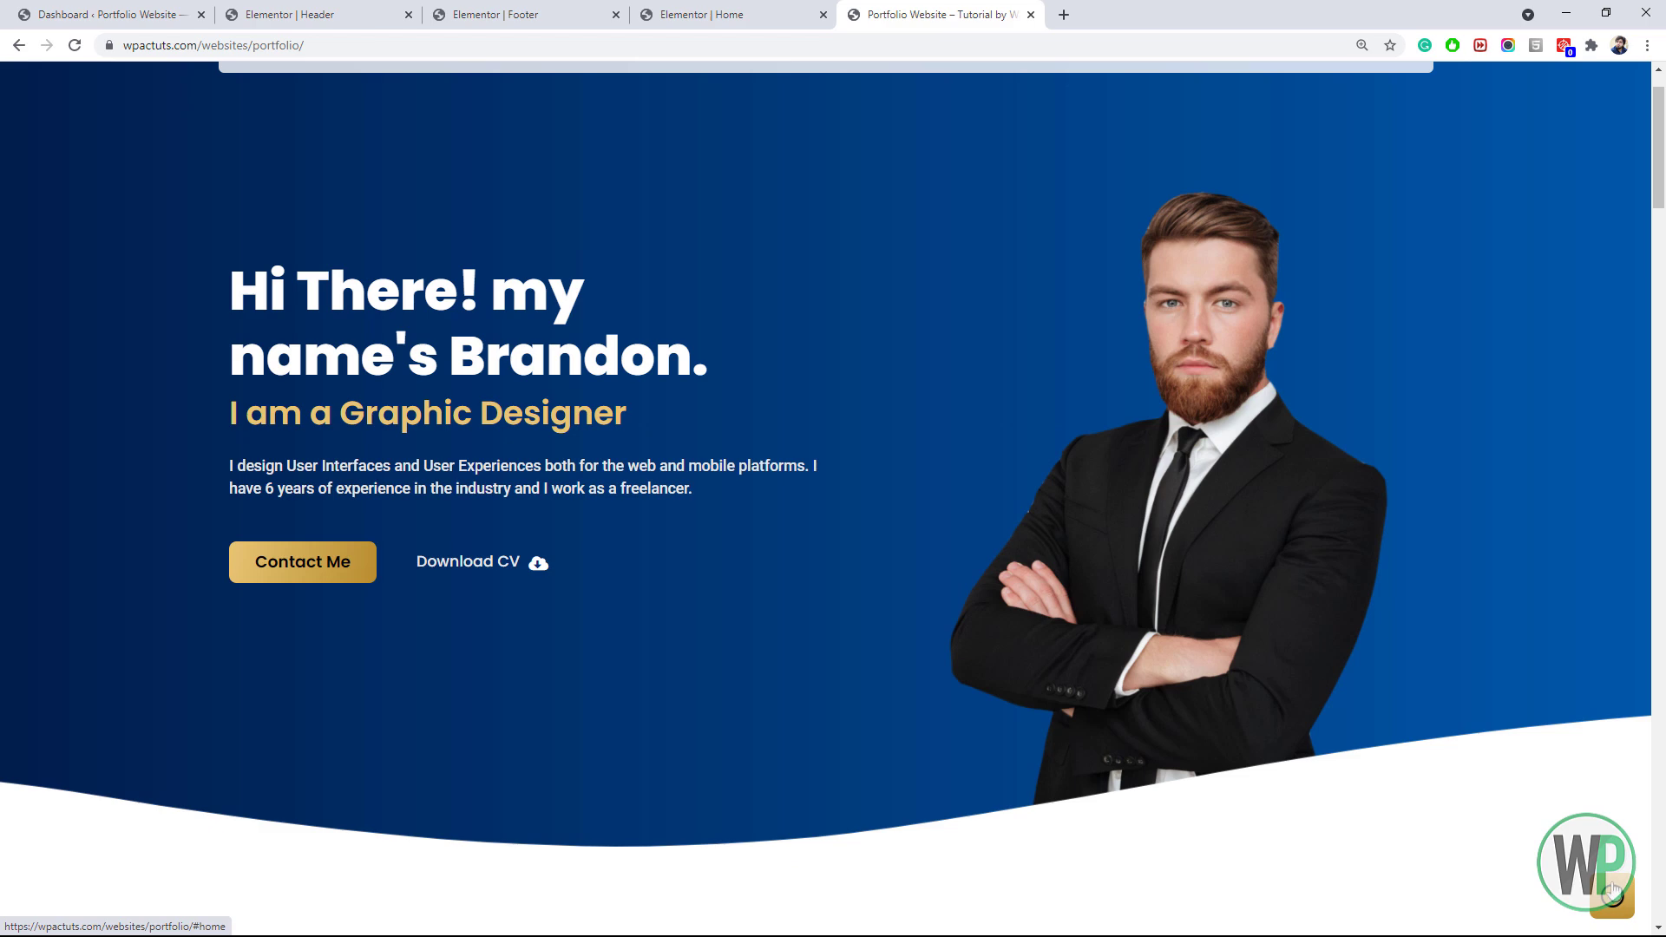
pyautogui.moveTo(1658, 185); pyautogui.dragTo(1651, 161)
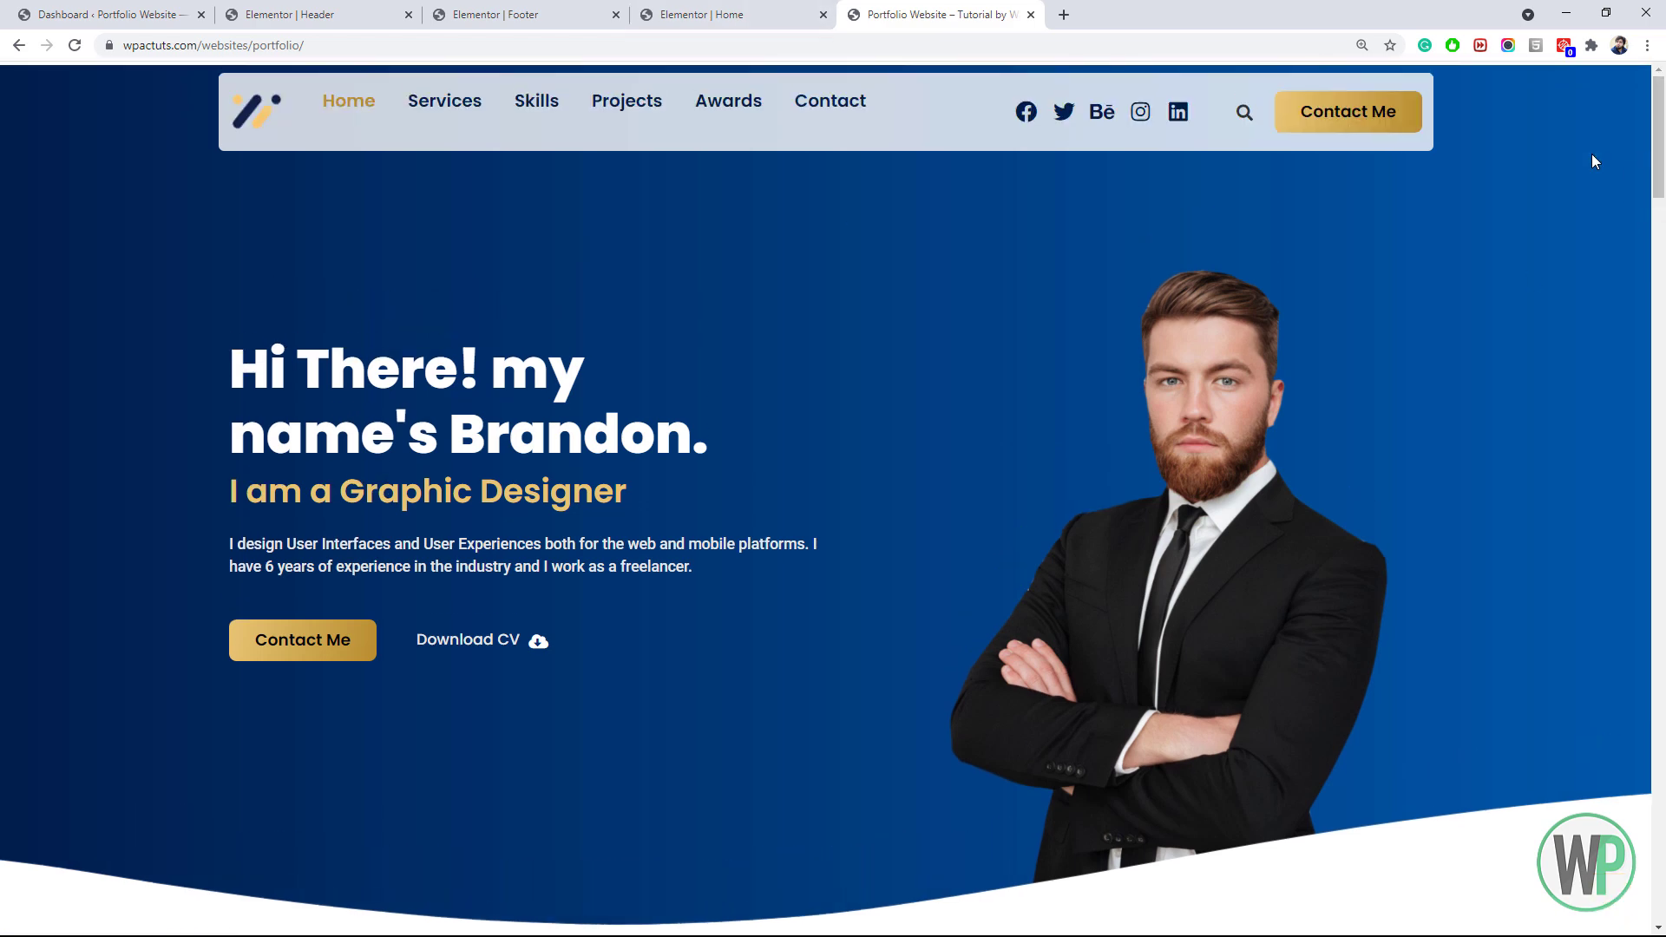
# Move the anchor to the very top of the header, set its spacing to 0, and save
pyautogui.click(807, 9)
pyautogui.click(556, 10)
pyautogui.click(330, 14)
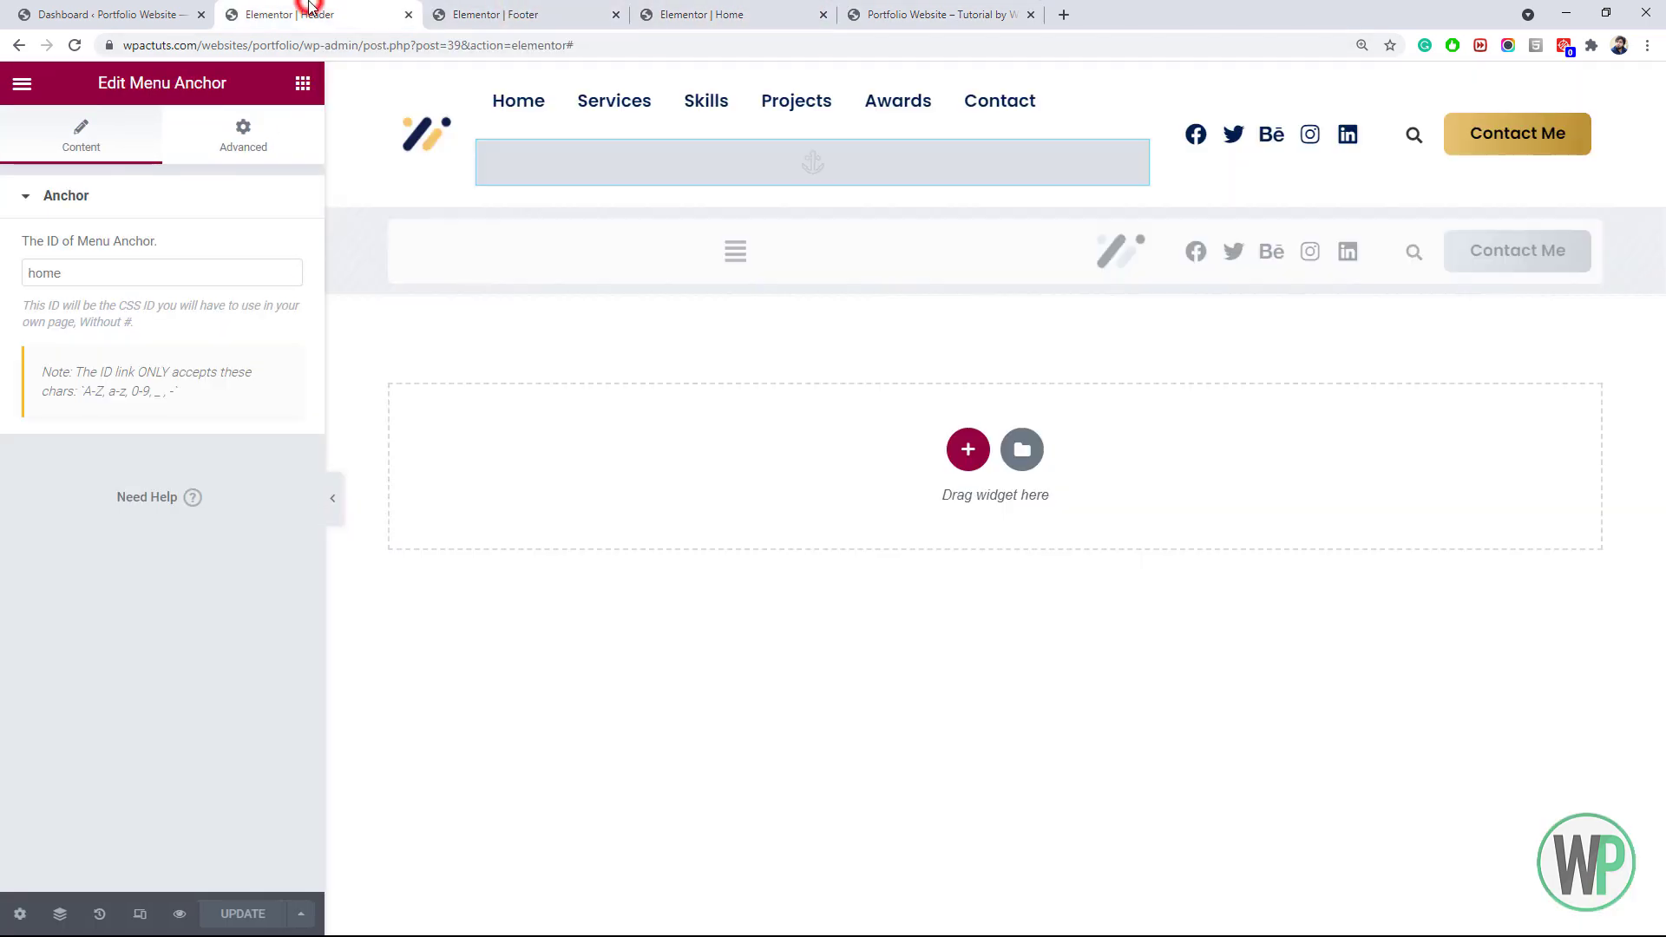
pyautogui.moveTo(1117, 164); pyautogui.dragTo(912, 102)
pyautogui.moveTo(1131, 100); pyautogui.dragTo(1087, 70)
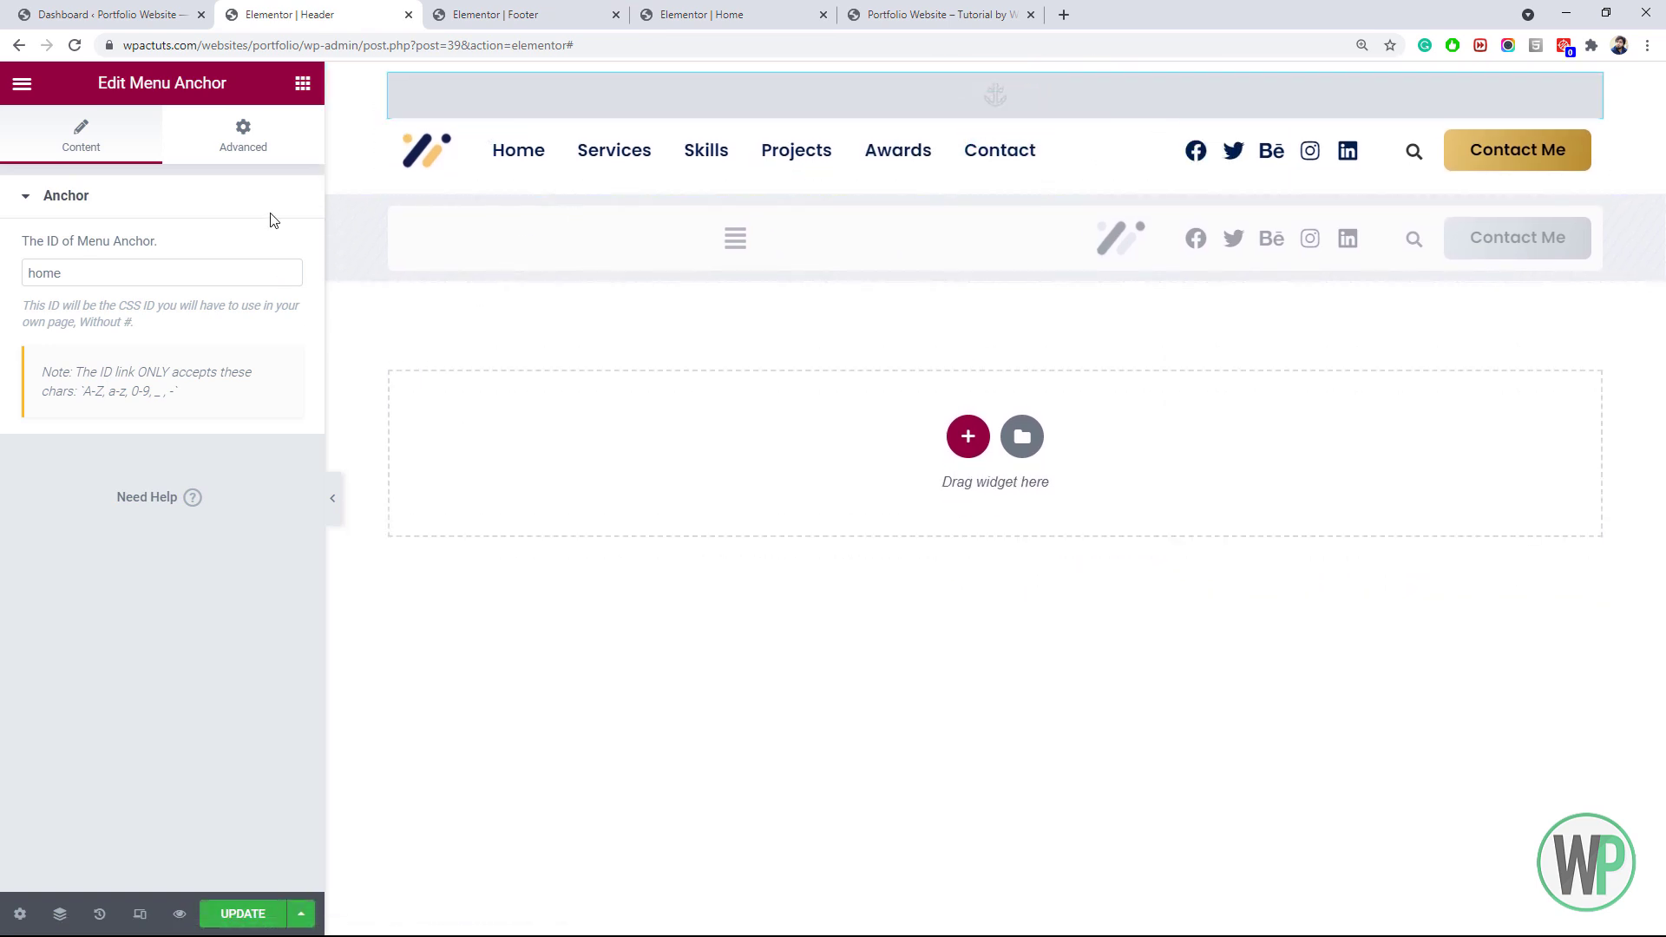
pyautogui.click(275, 141)
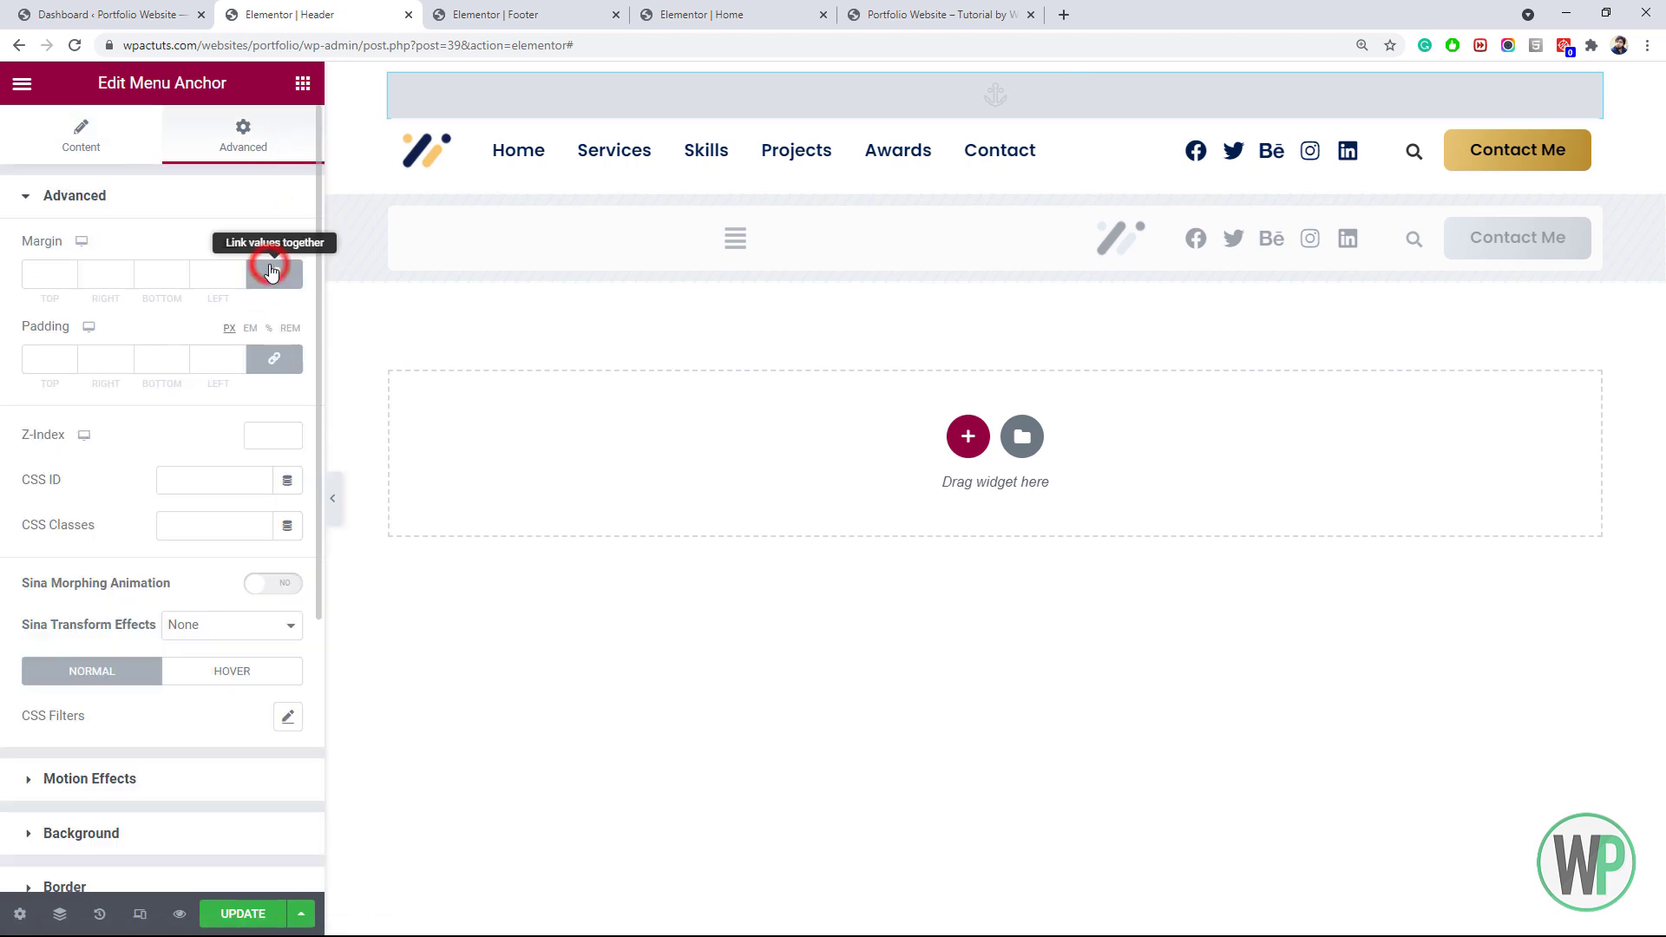
pyautogui.click(265, 349)
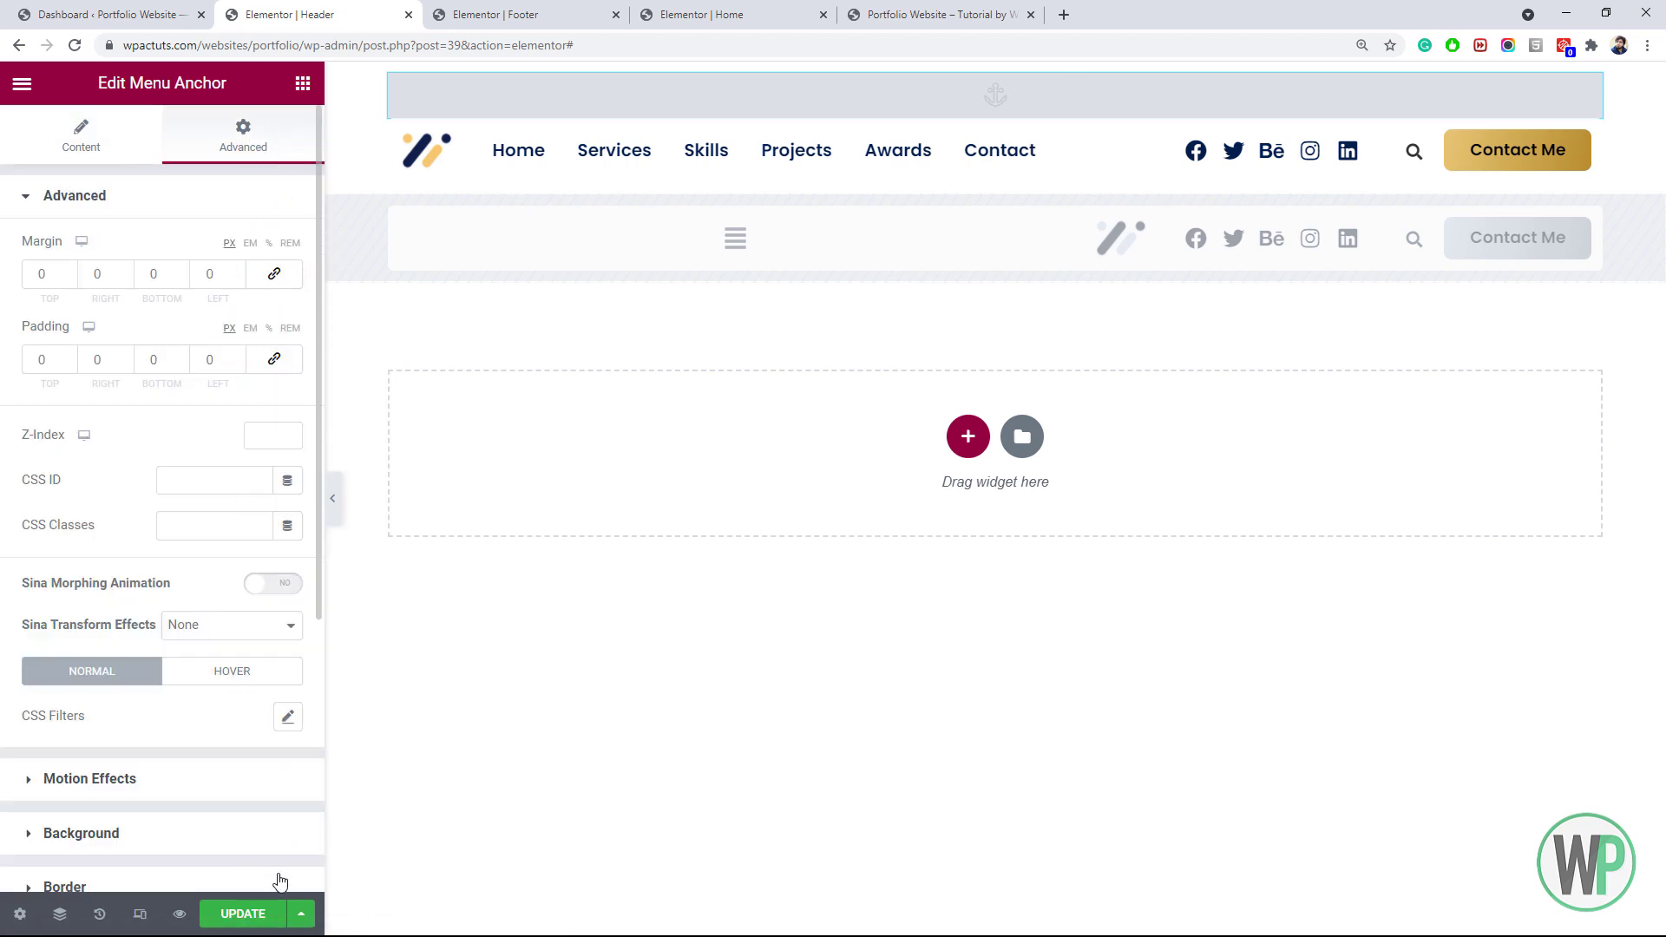
pyautogui.click(261, 913)
pyautogui.click(932, 15)
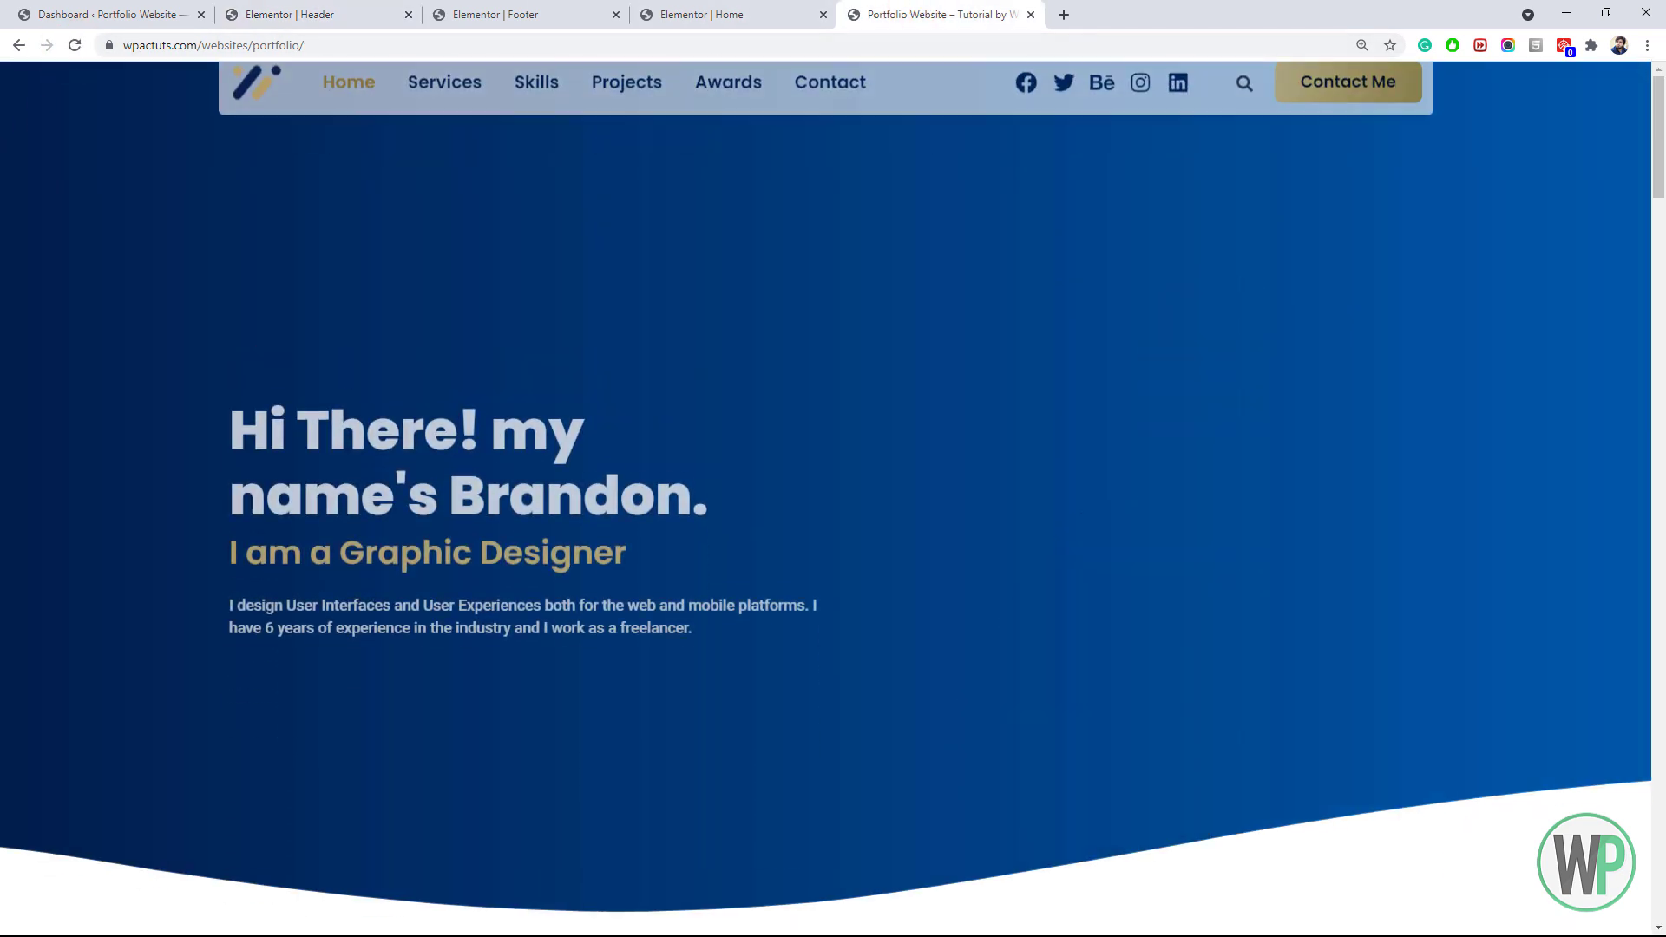
pyautogui.scroll(-8, 1429, 253)
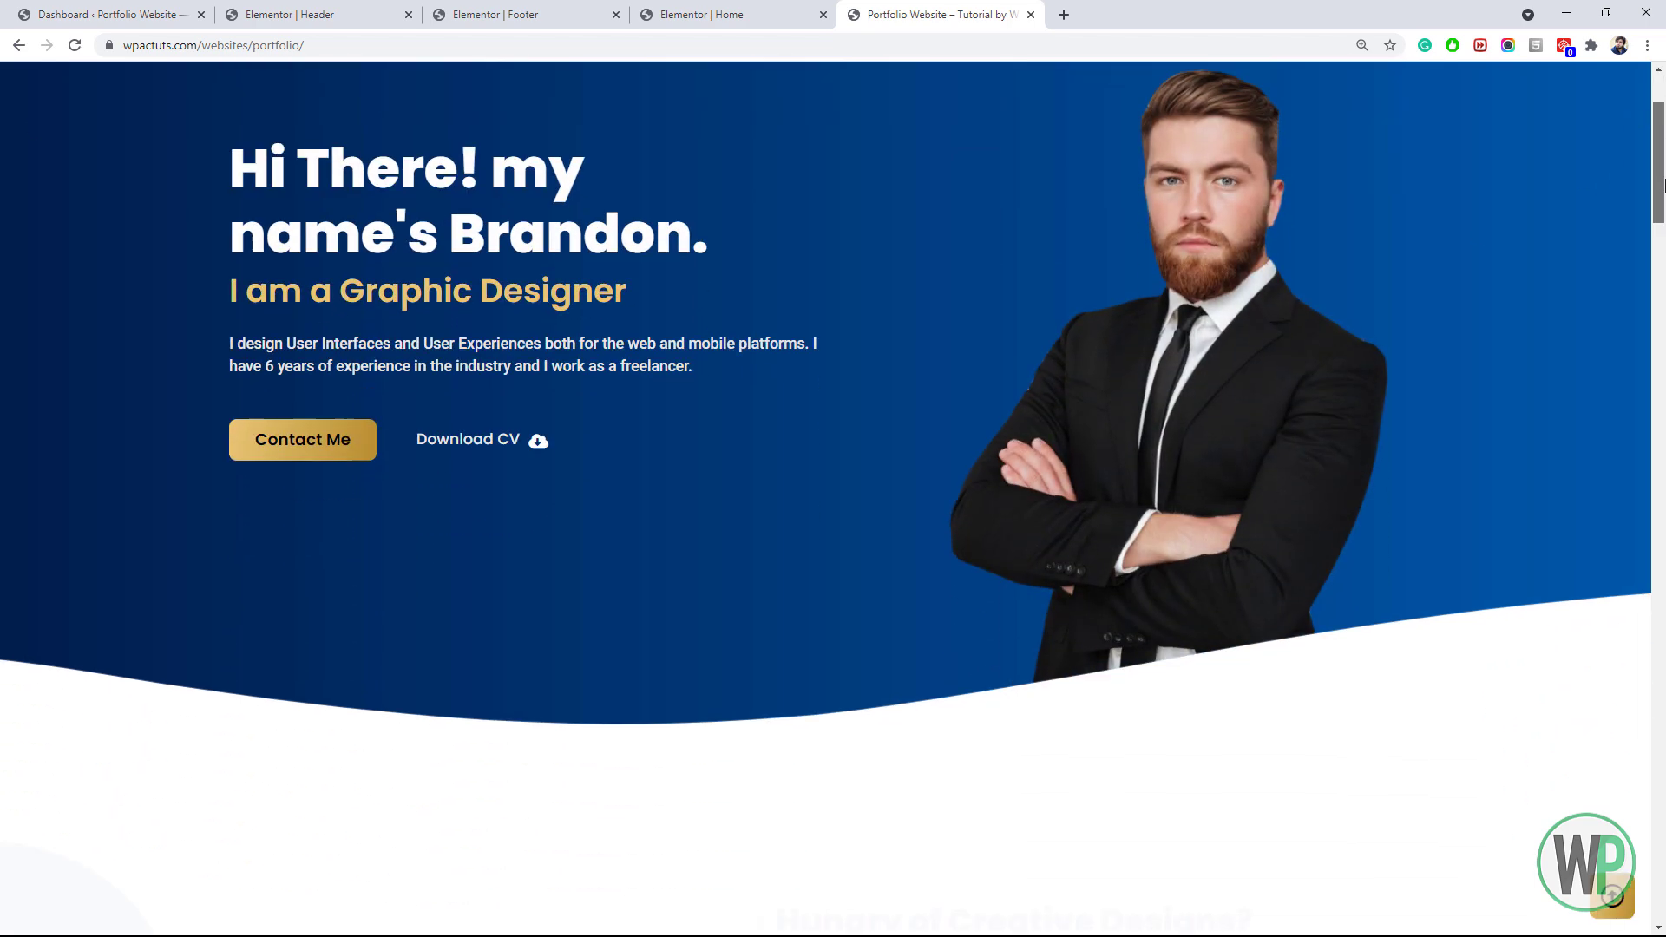
pyautogui.click(1612, 896)
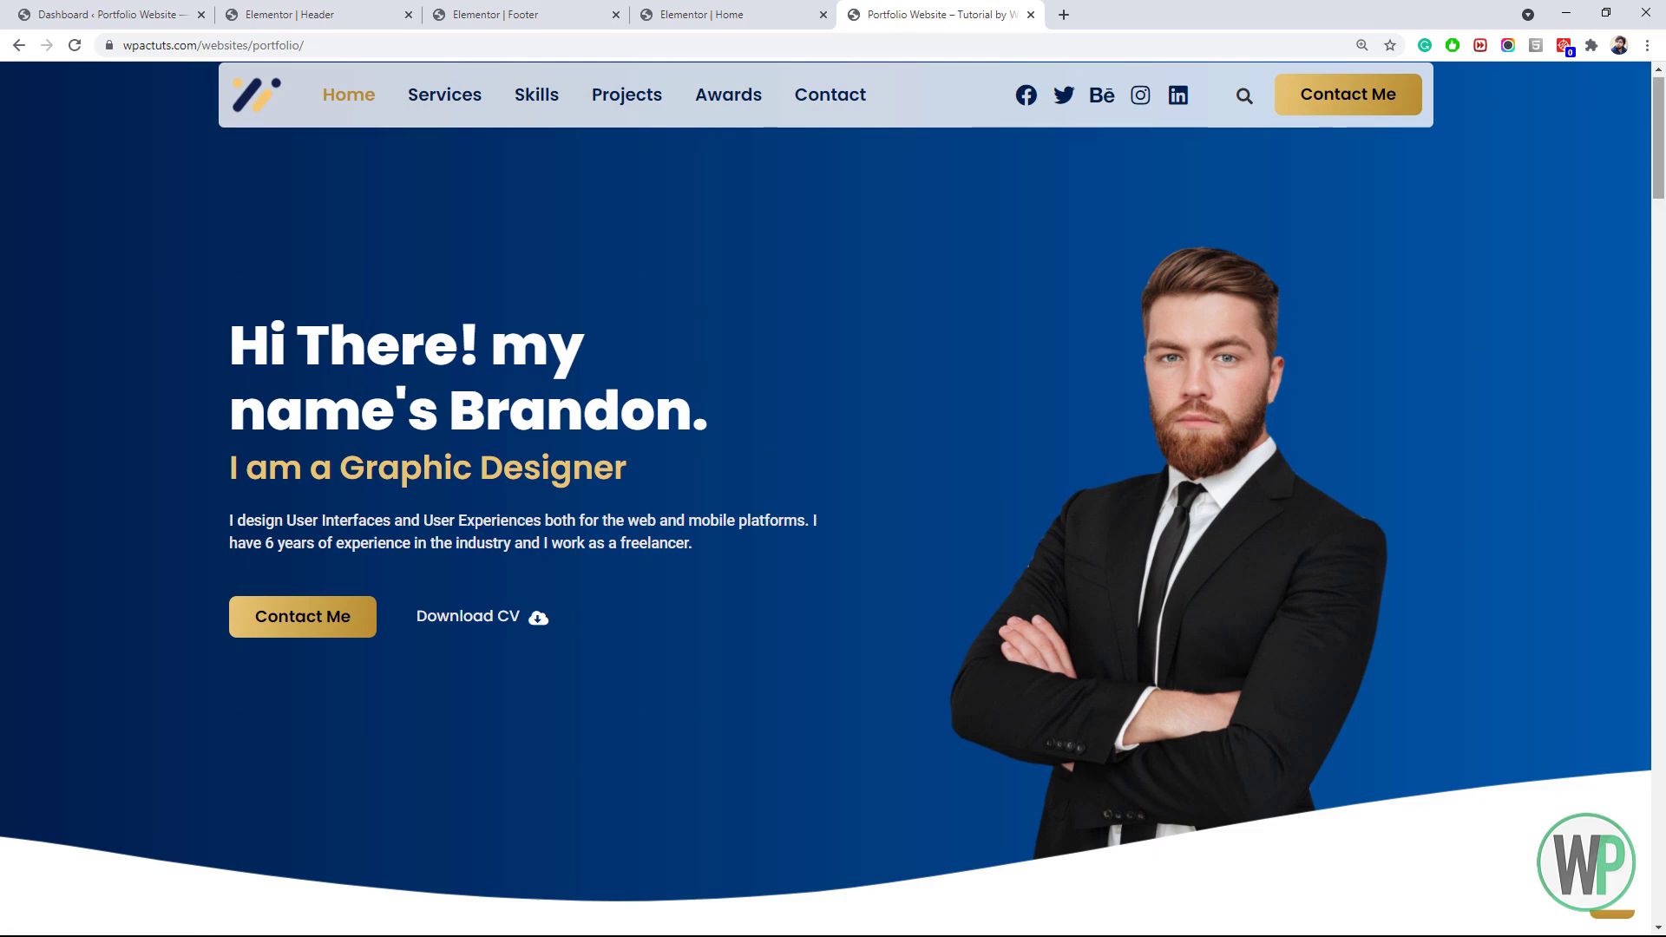
pyautogui.click(446, 113)
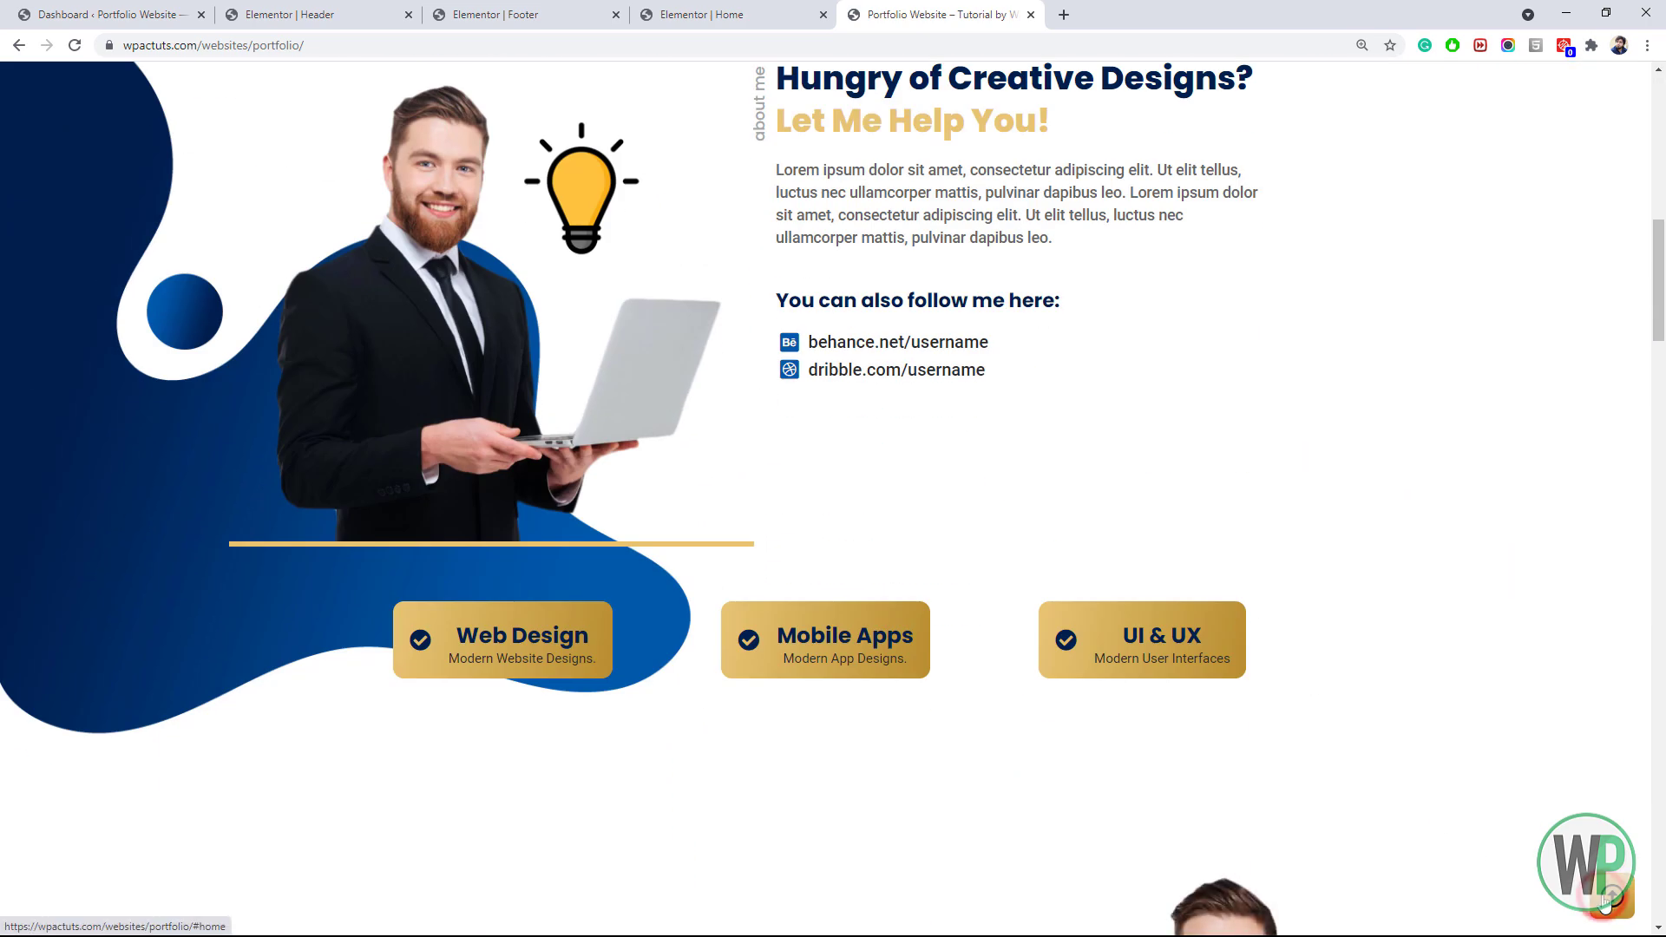
pyautogui.click(1609, 898)
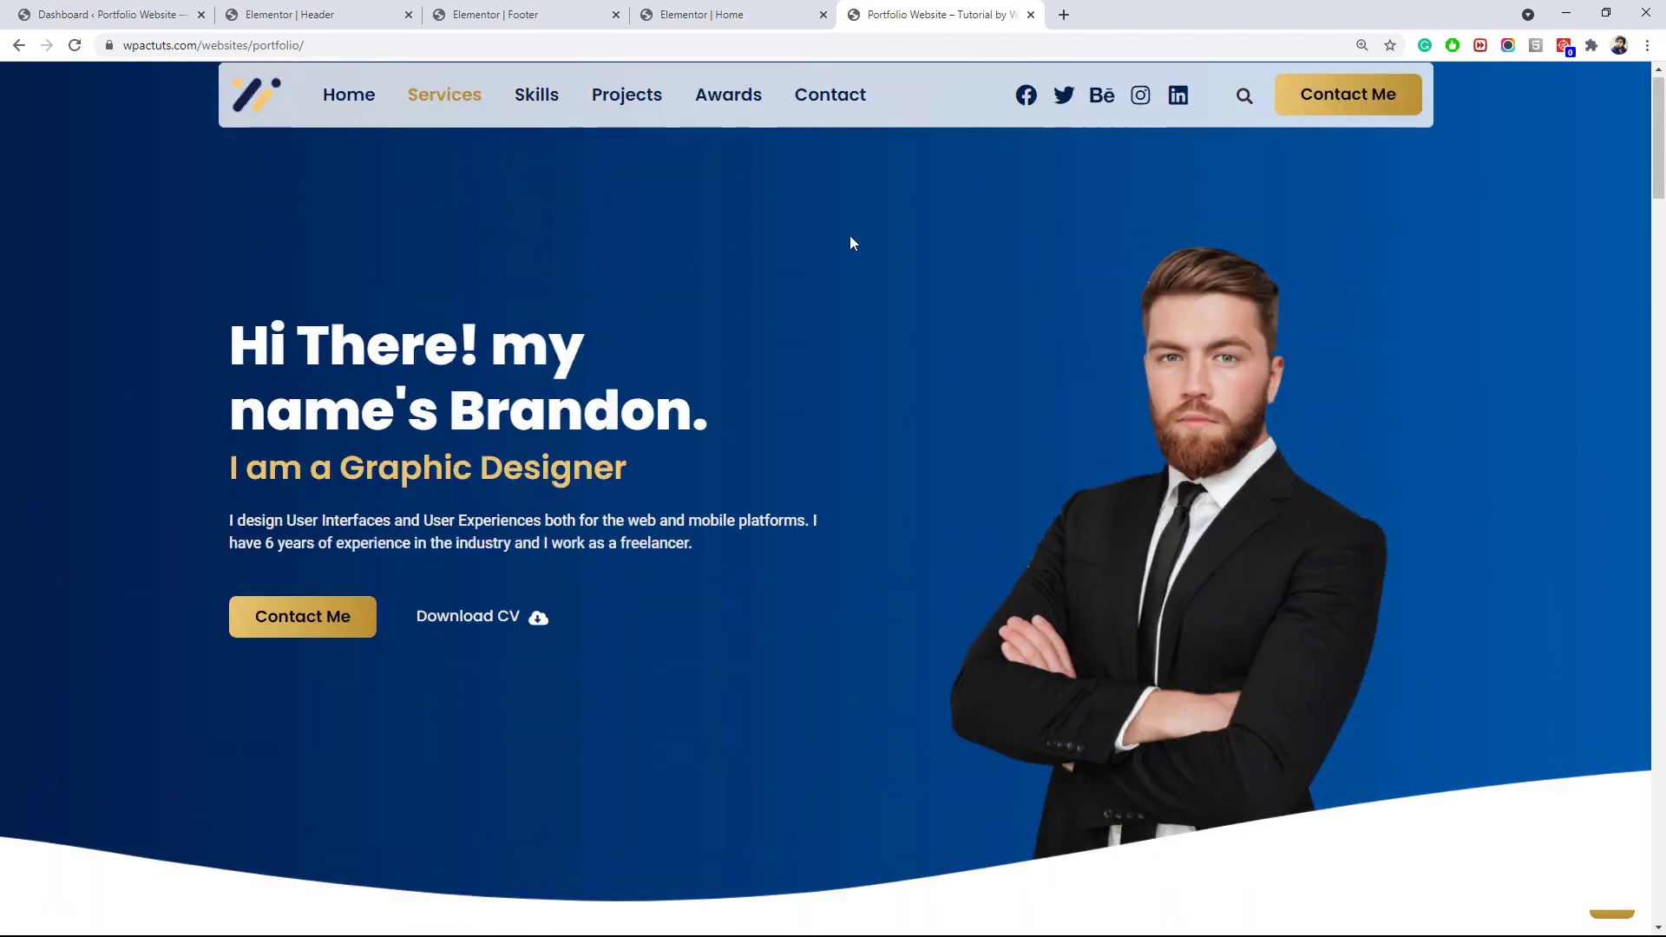
pyautogui.click(545, 99)
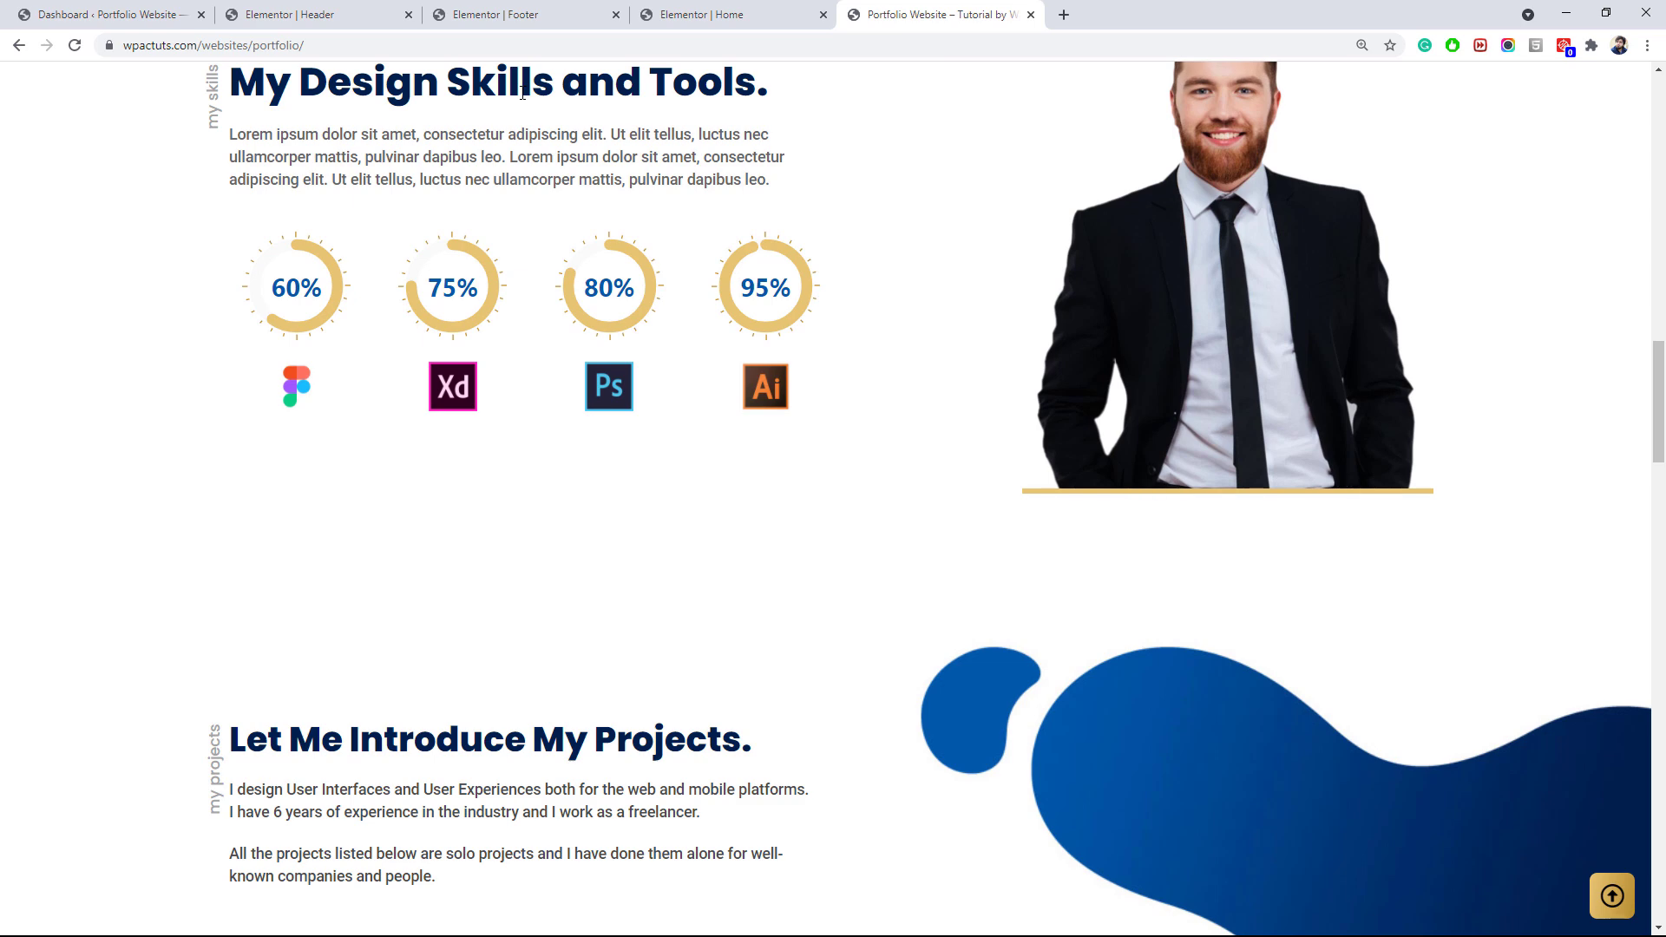
pyautogui.moveTo(1662, 416); pyautogui.dragTo(1662, 670)
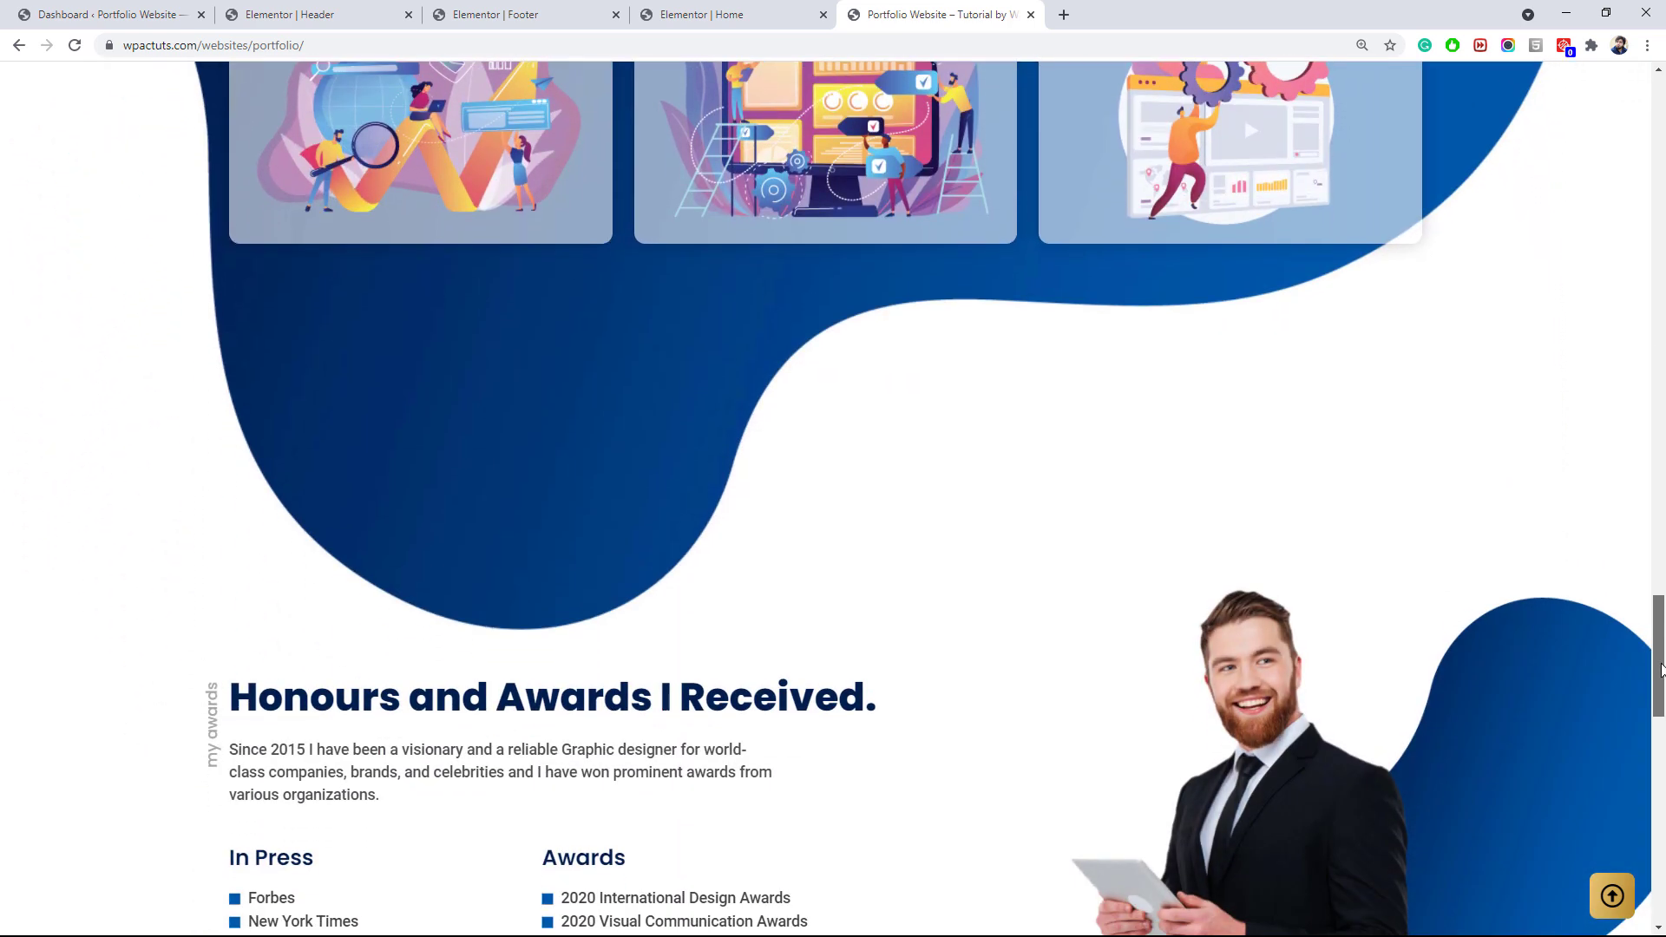